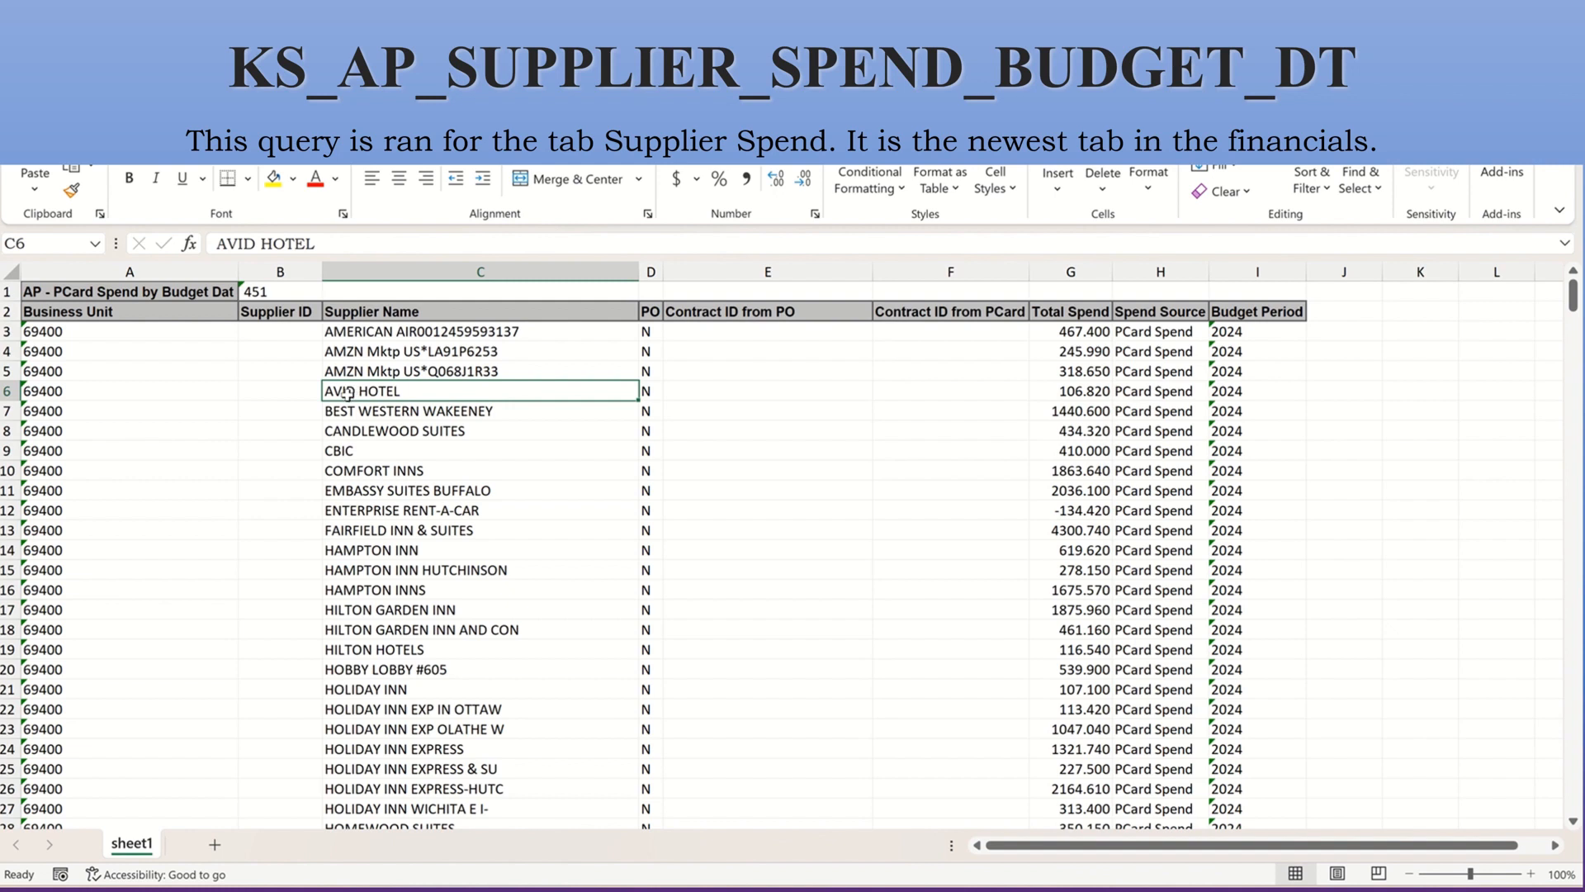
Add filters to the supplier spend header row and sort the data by Total Spend from largest to smallest.
{"action": "left_click", "coordinate": [1090, 398]}
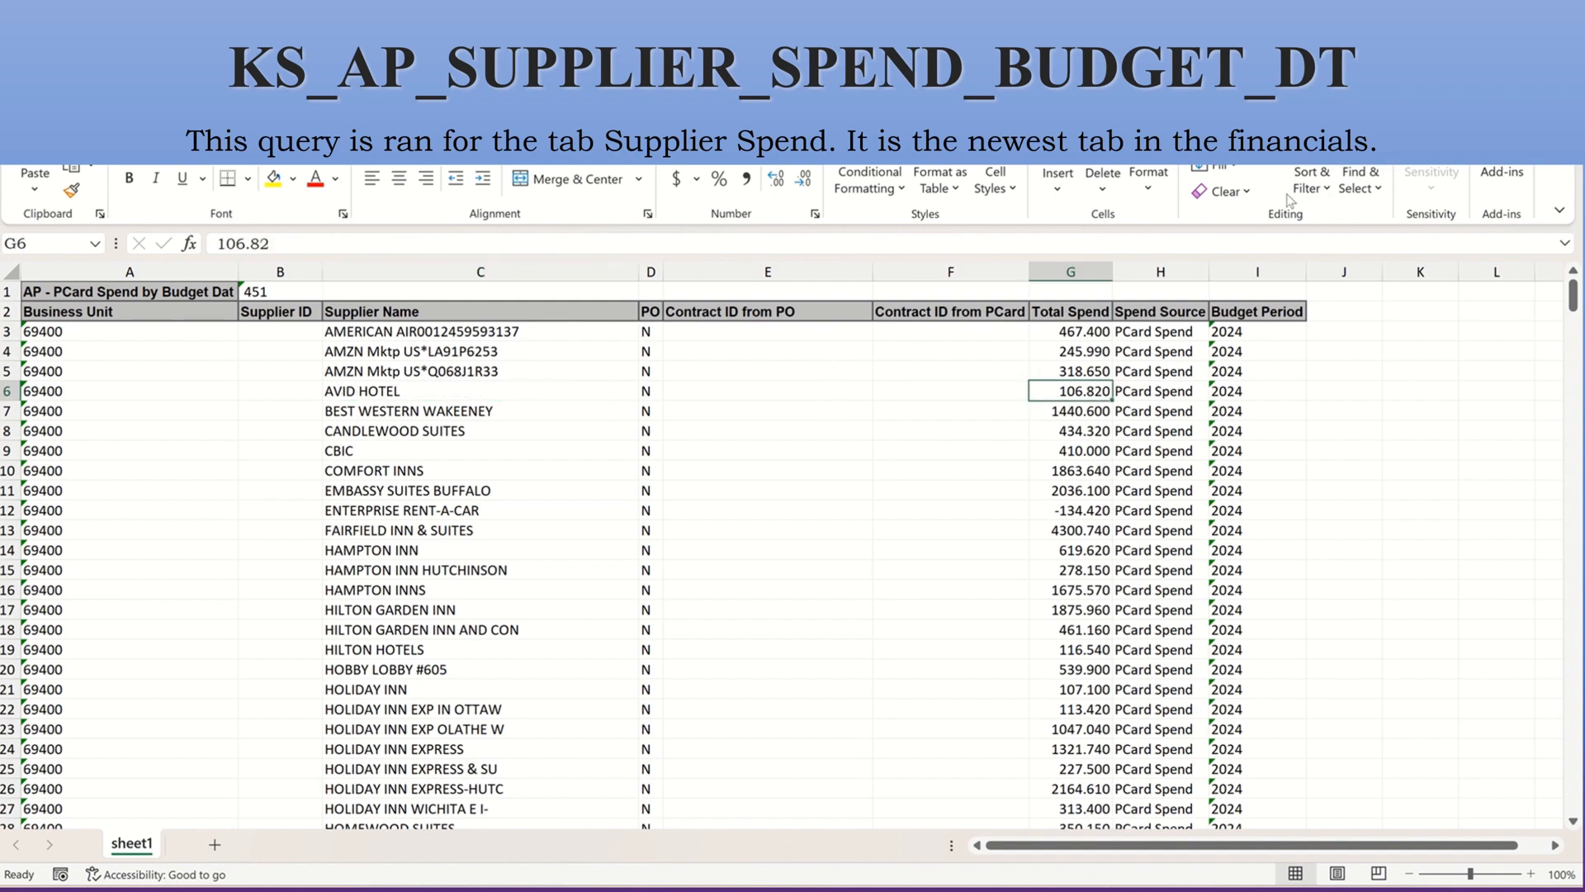
{"action": "left_click", "coordinate": [1312, 180]}
{"action": "left_click", "coordinate": [1344, 314]}
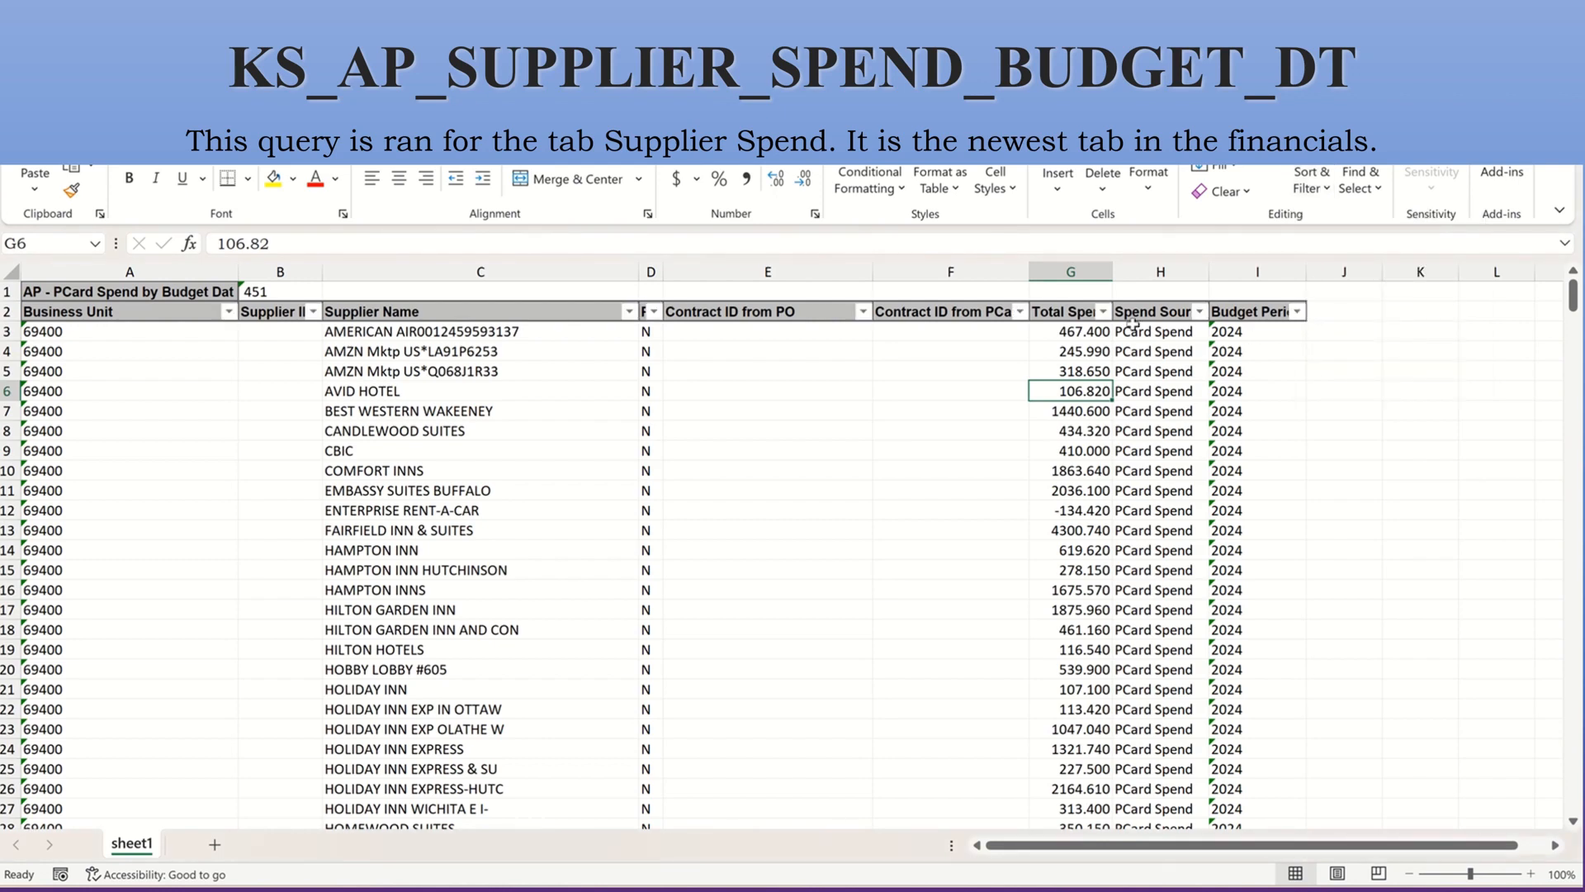
{"action": "left_click", "coordinate": [1104, 312]}
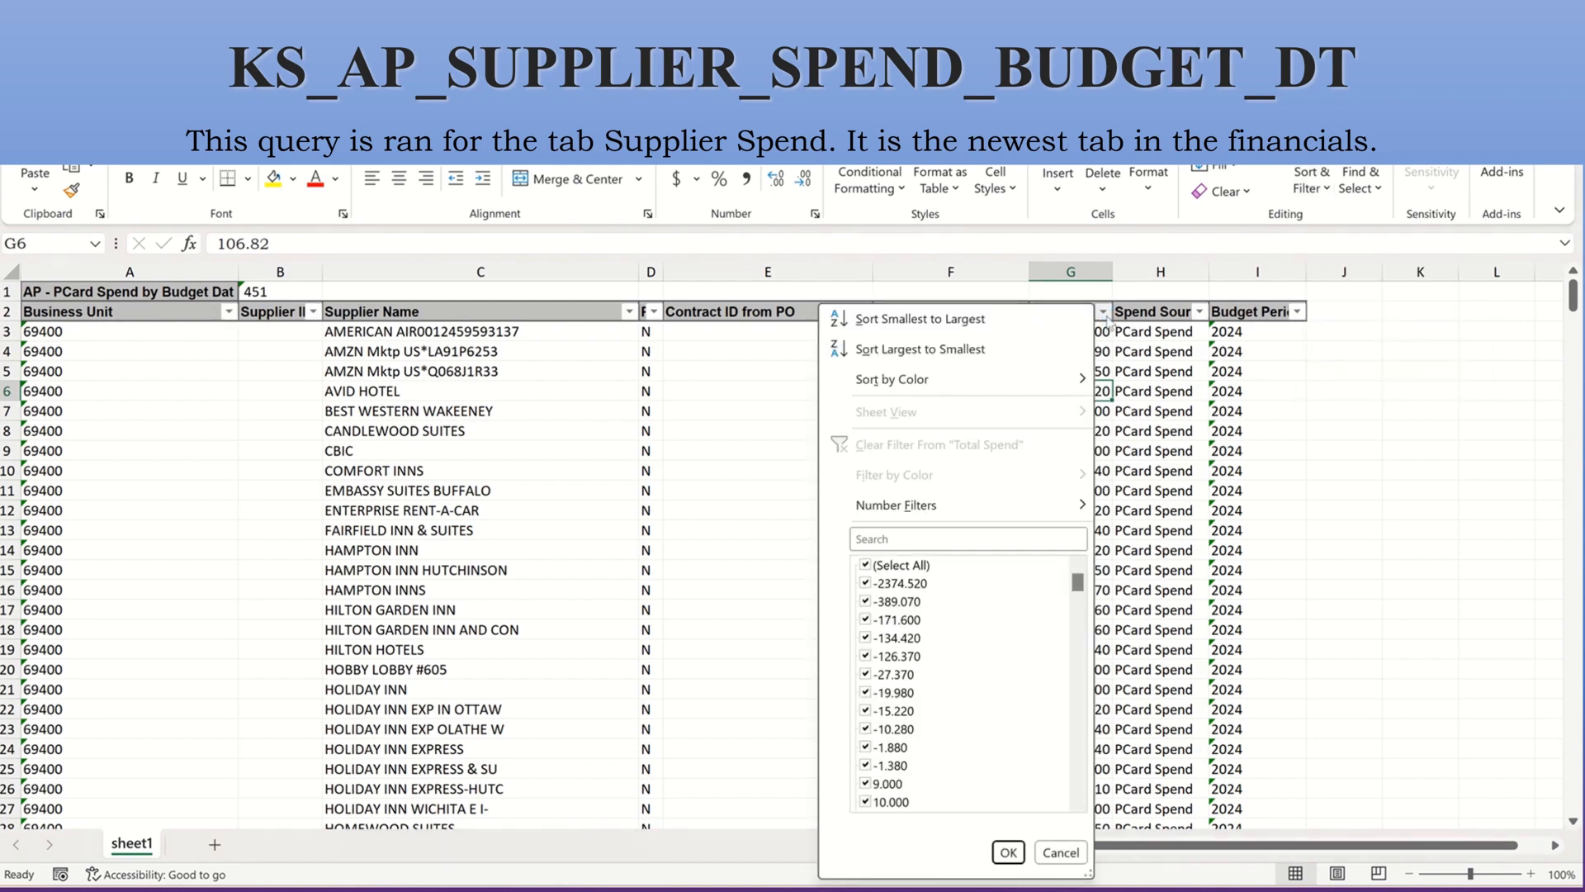
{"action": "left_click", "coordinate": [966, 350]}
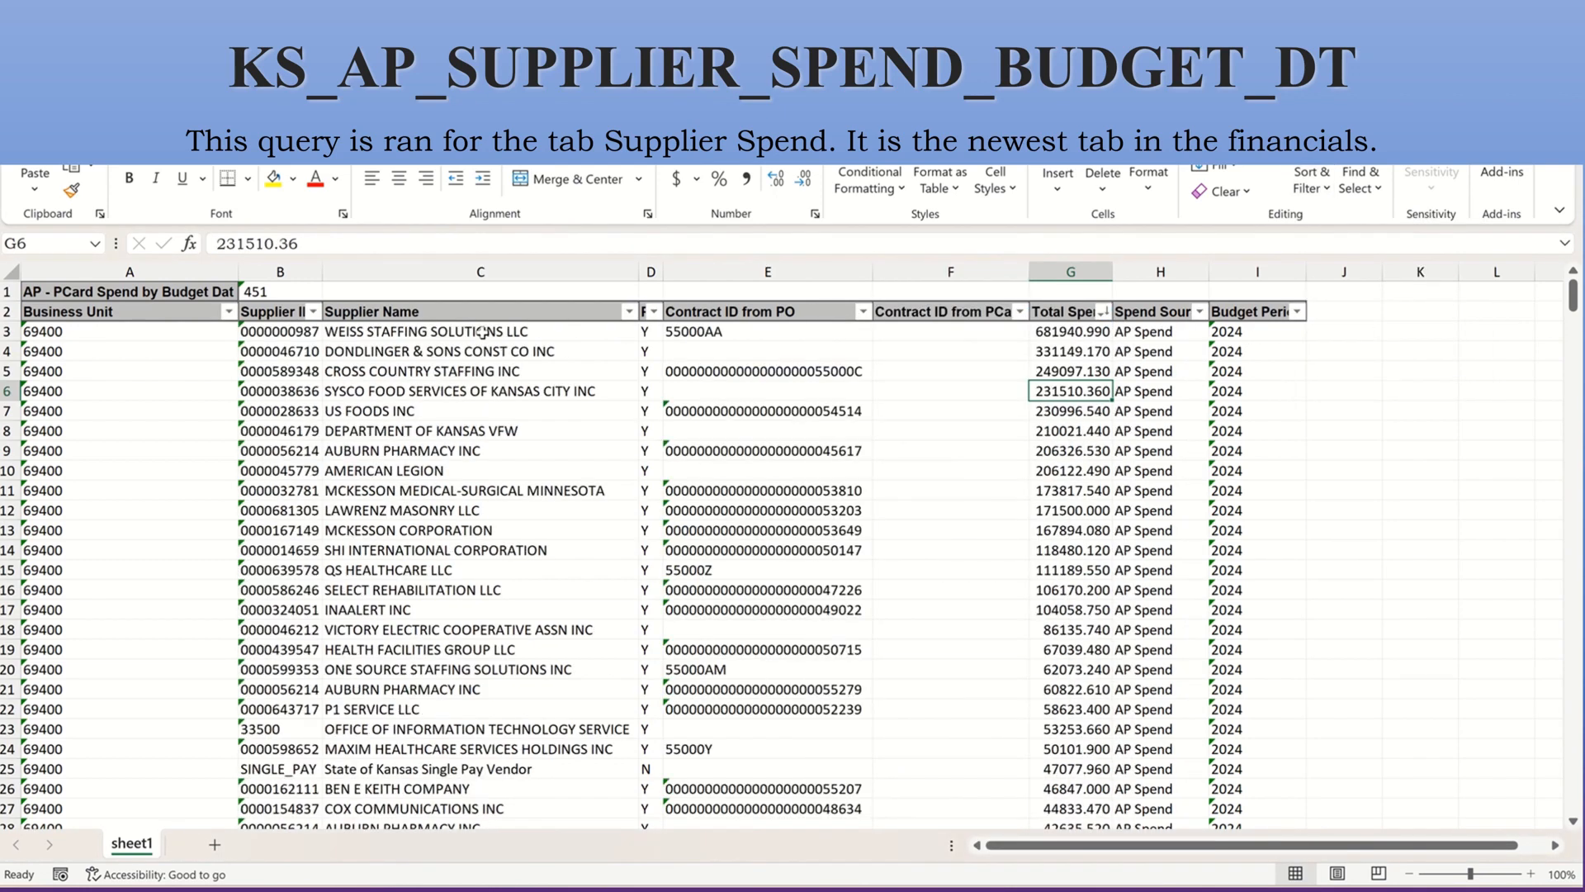
Fit the PO column's width to its contents and look through the top suppliers and their contract IDs.
{"action": "left_click", "coordinate": [483, 331]}
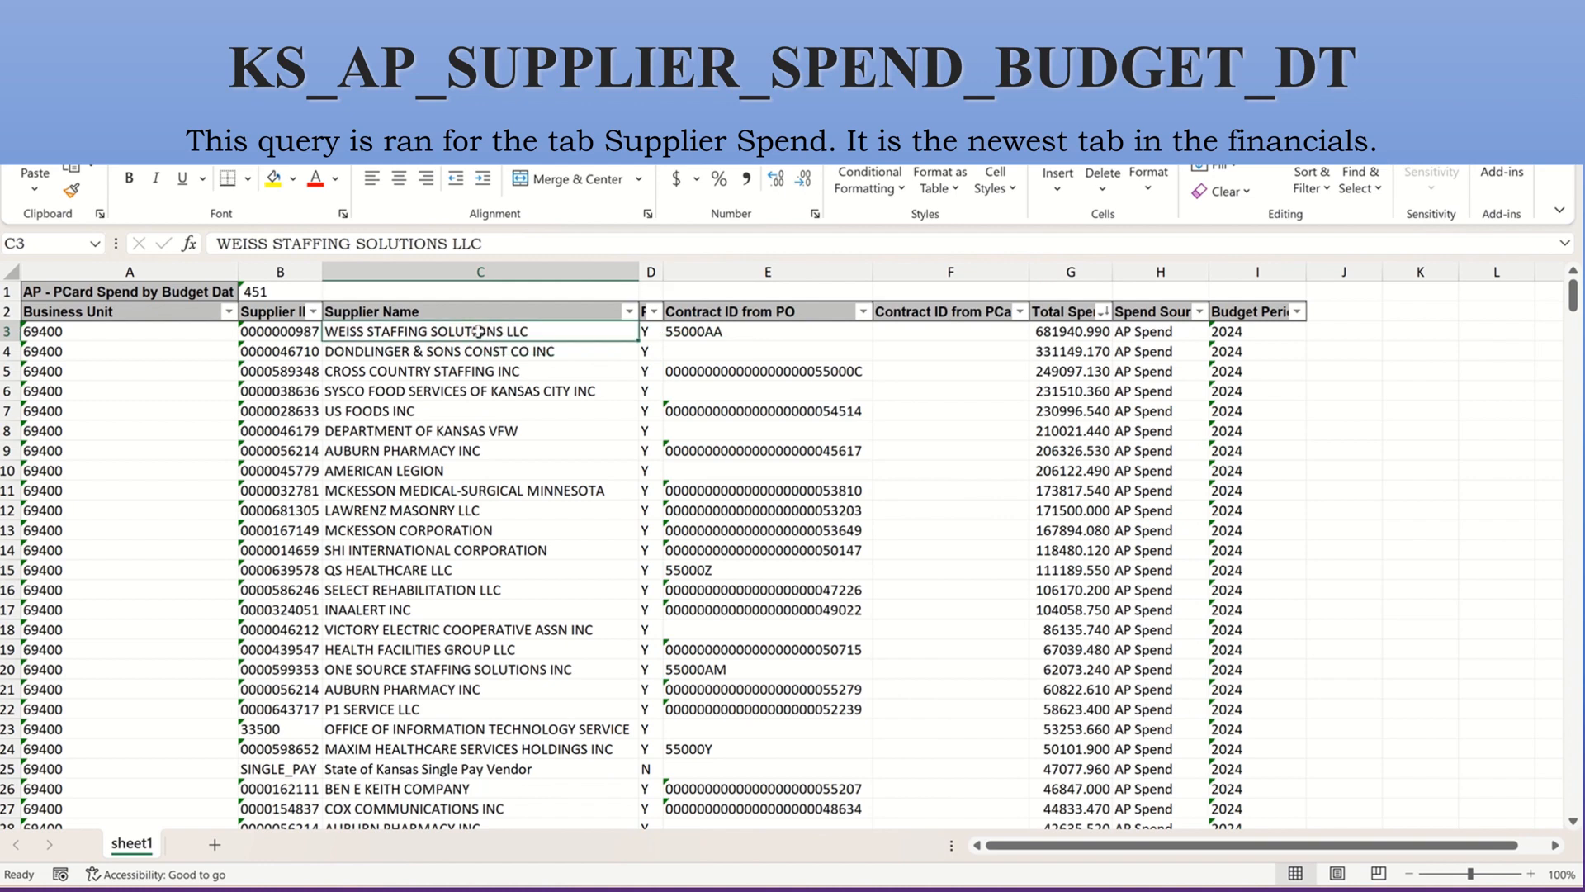
{"action": "double_click", "coordinate": [669, 265]}
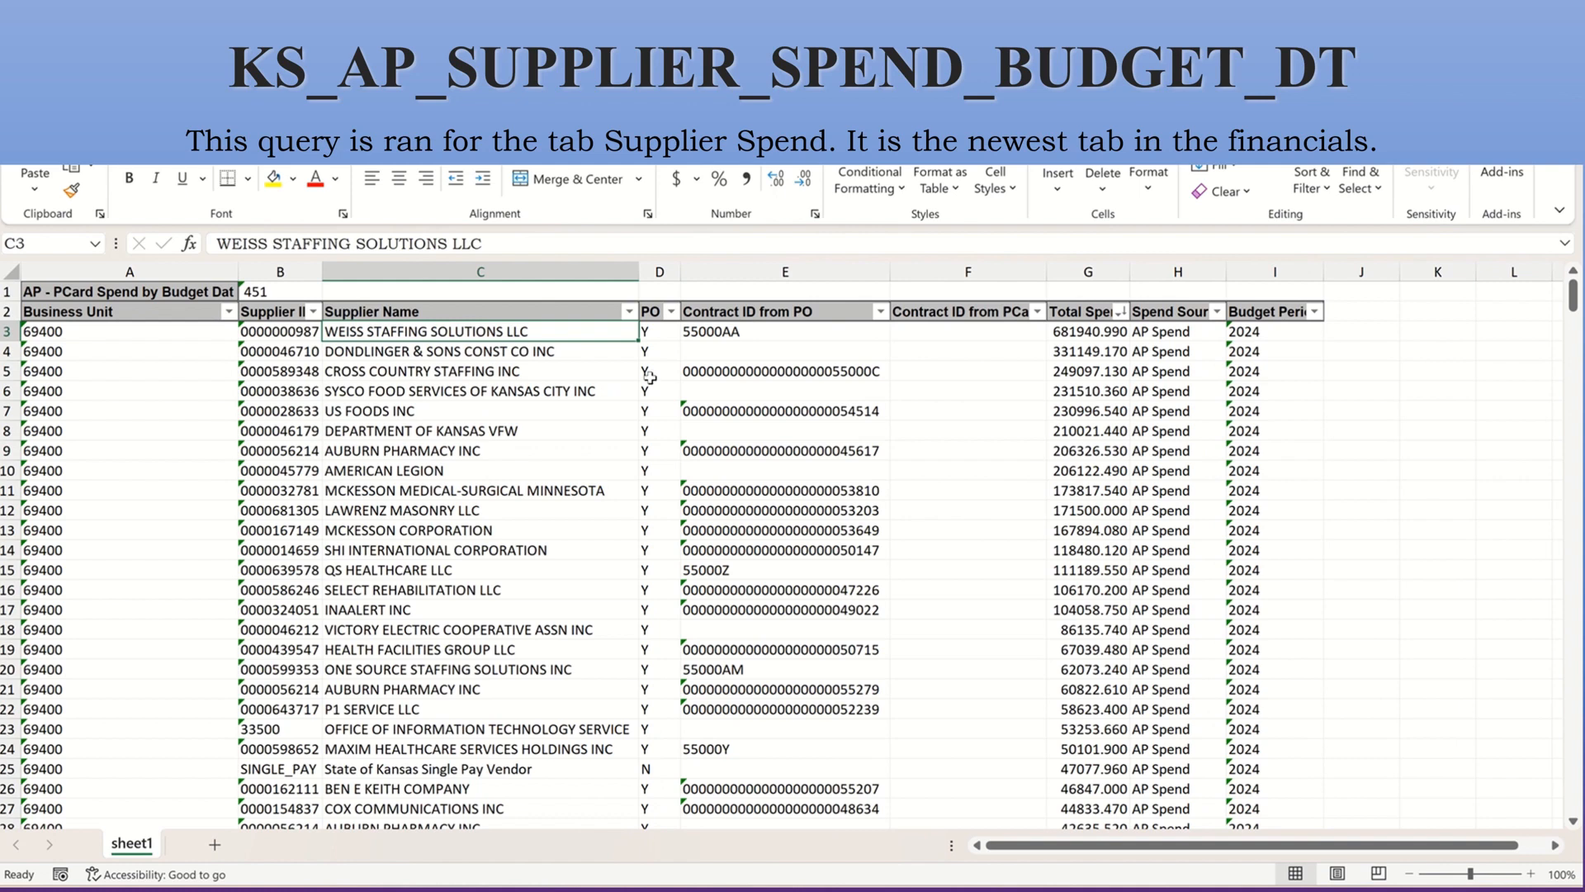
{"action": "left_click", "coordinate": [703, 335]}
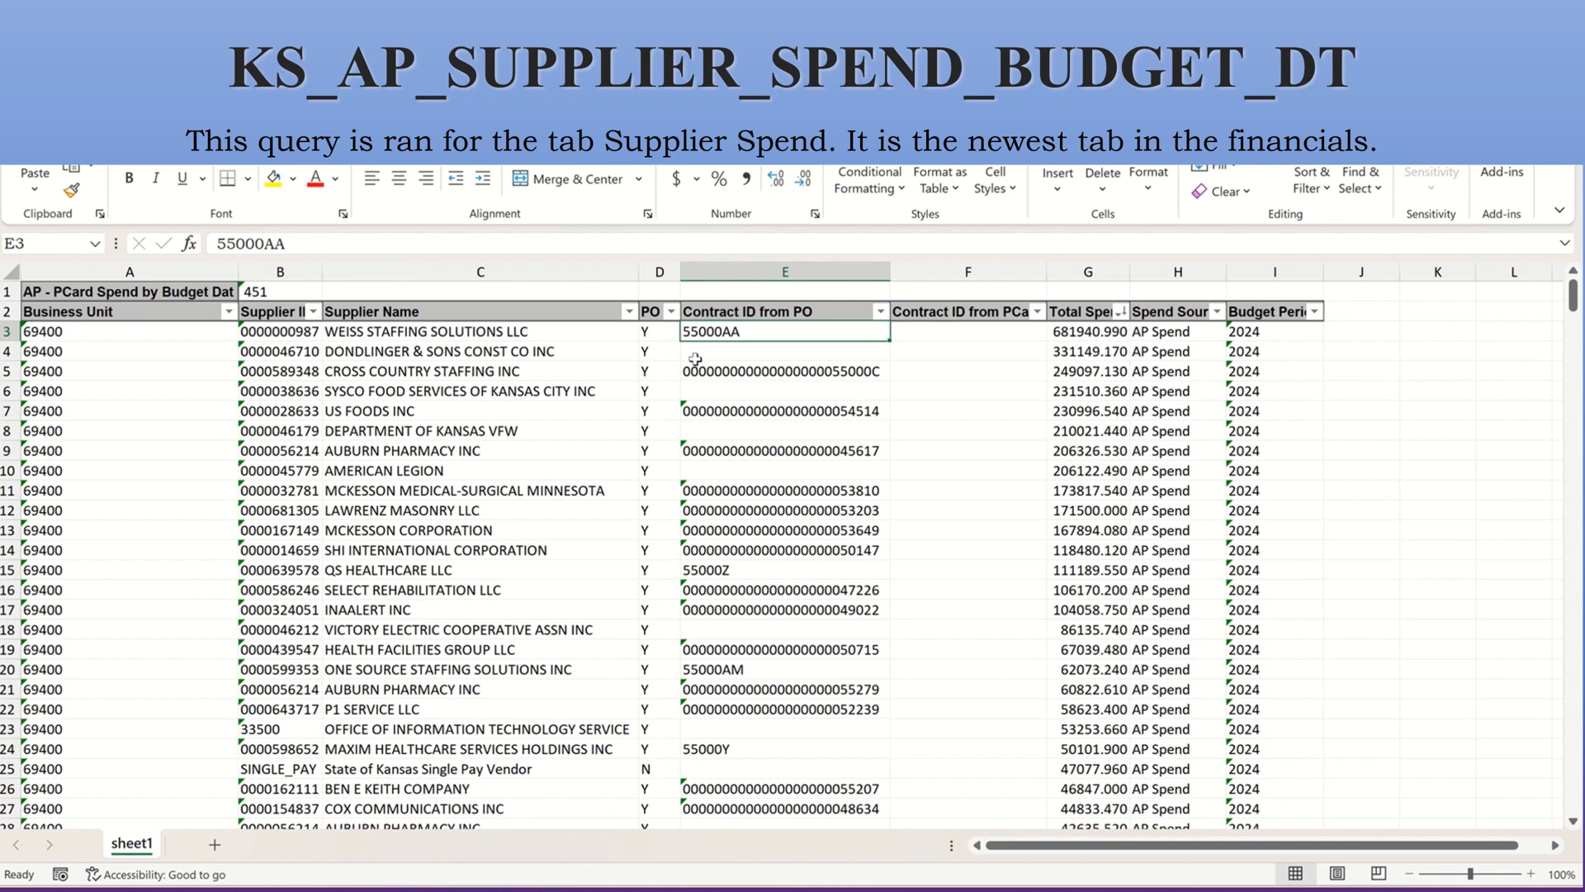
{"action": "left_click_drag", "start_coordinate": [664, 339], "coordinate": [463, 351]}
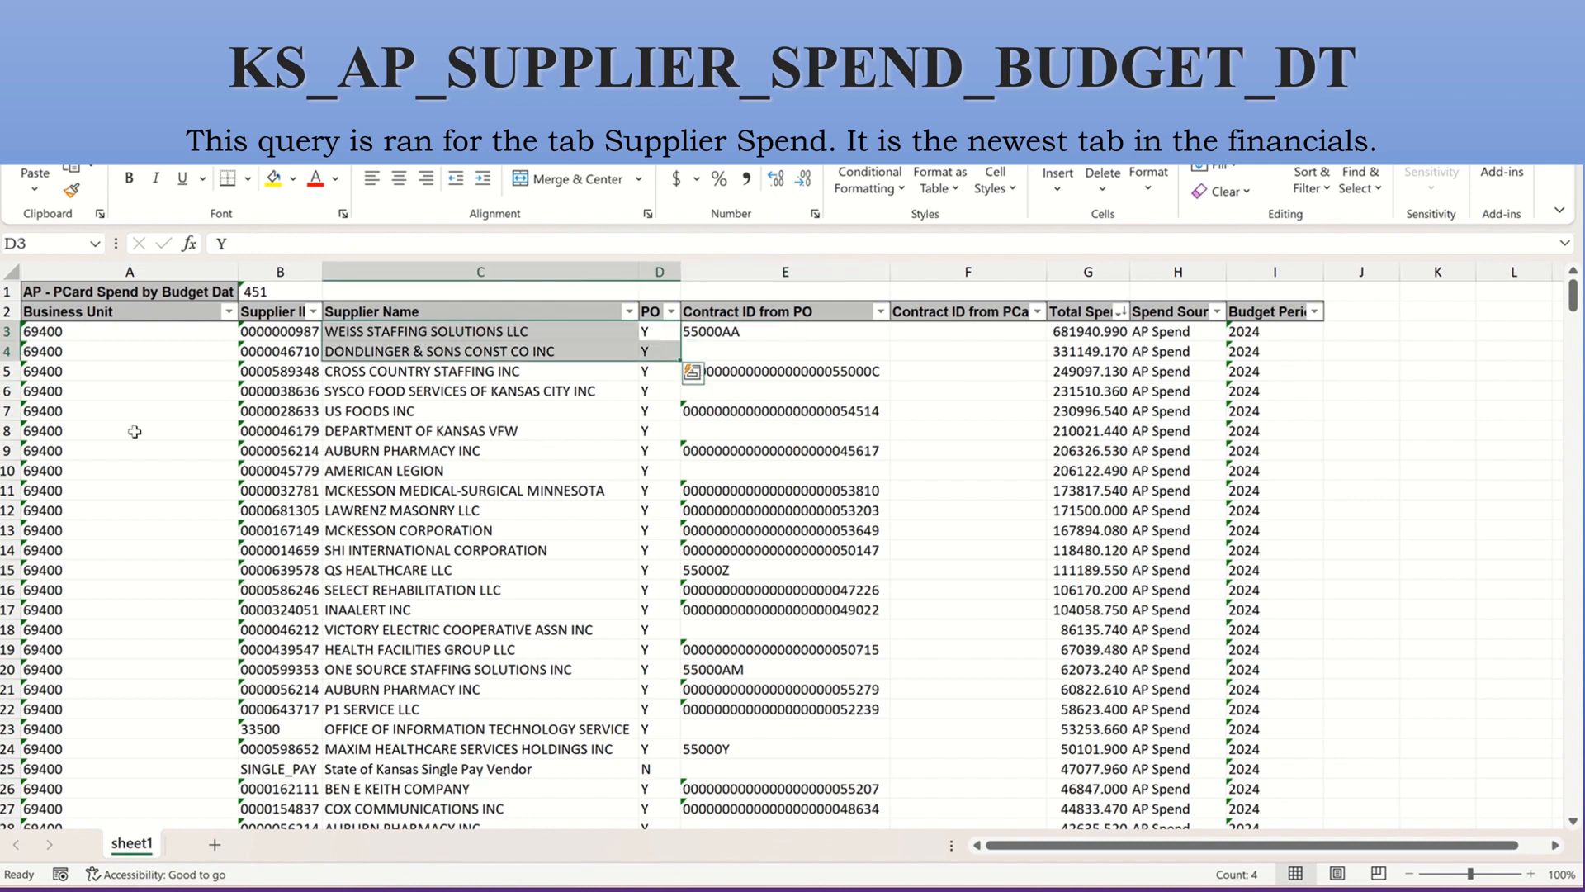
{"action": "left_click", "coordinate": [373, 519]}
{"action": "scroll", "coordinate": [367, 545], "scroll_direction": "down", "scroll_amount": 9}
{"action": "scroll", "coordinate": [365, 564], "scroll_direction": "up", "scroll_amount": 5}
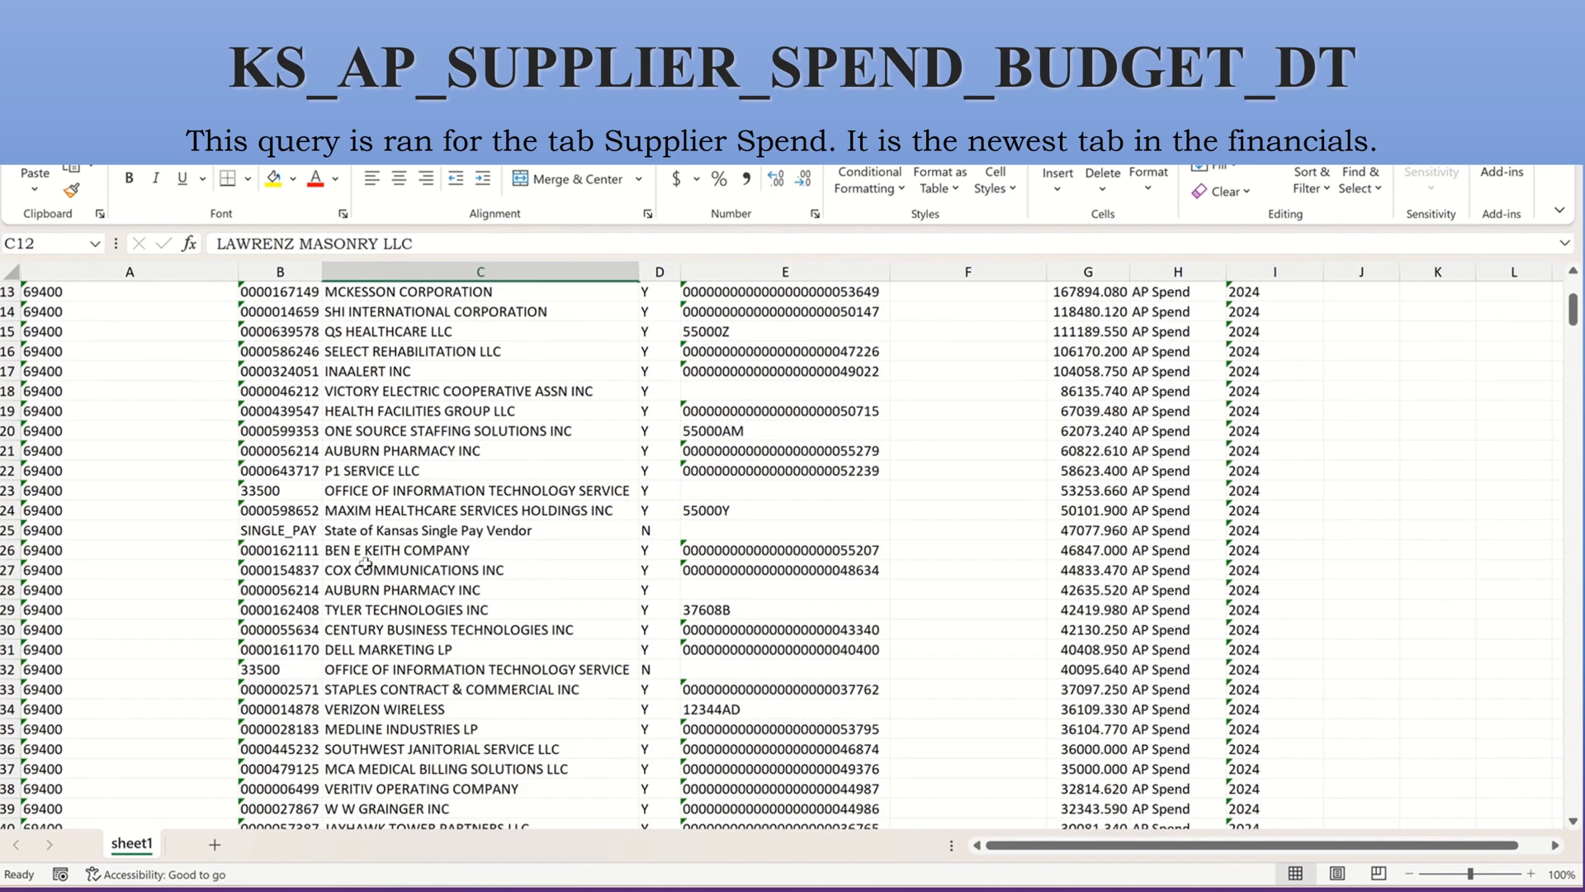
{"action": "scroll", "coordinate": [364, 565], "scroll_direction": "up", "scroll_amount": 4}
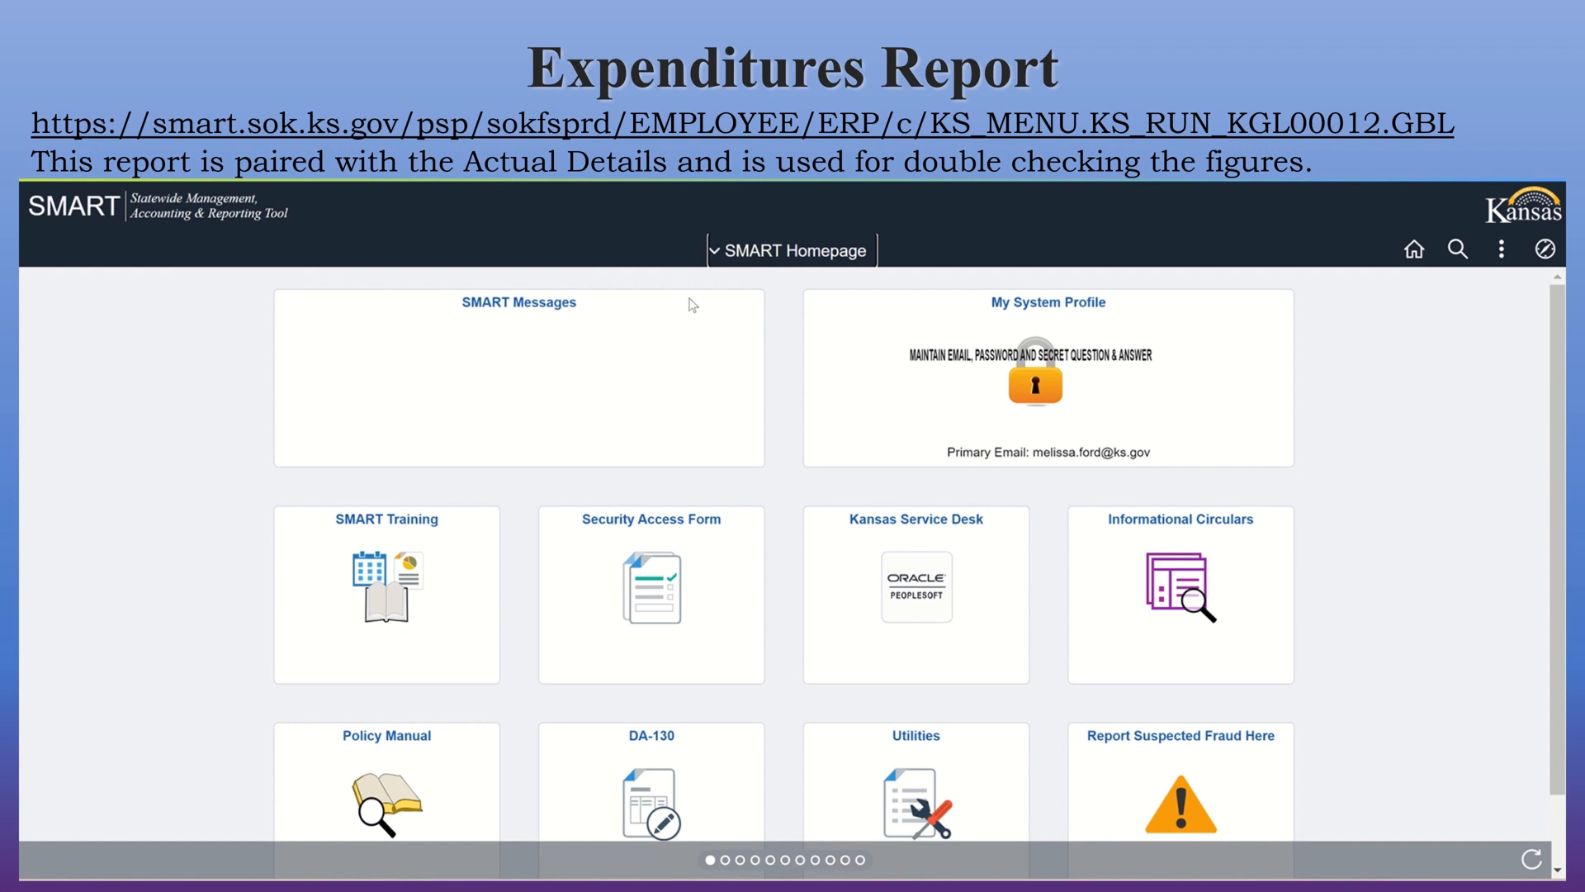
In SMART, go to the General Ledger/KK reports and open the existing run control for Expenditures Report (KGL00012).
{"action": "left_click", "coordinate": [722, 250]}
{"action": "scroll", "coordinate": [751, 388], "scroll_direction": "down", "scroll_amount": 3}
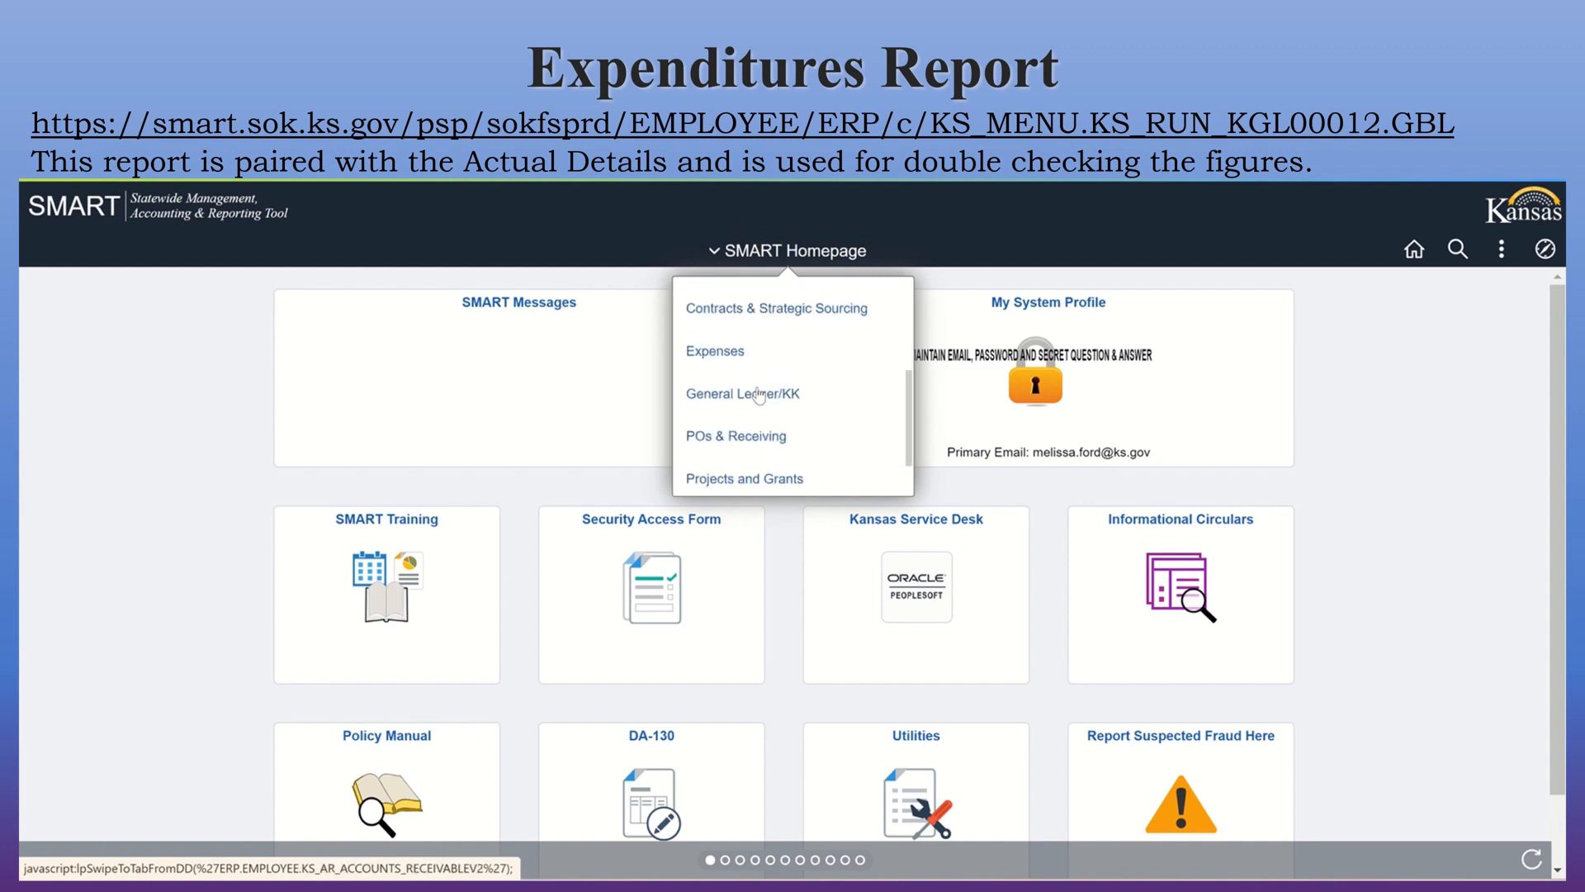
{"action": "left_click", "coordinate": [760, 395]}
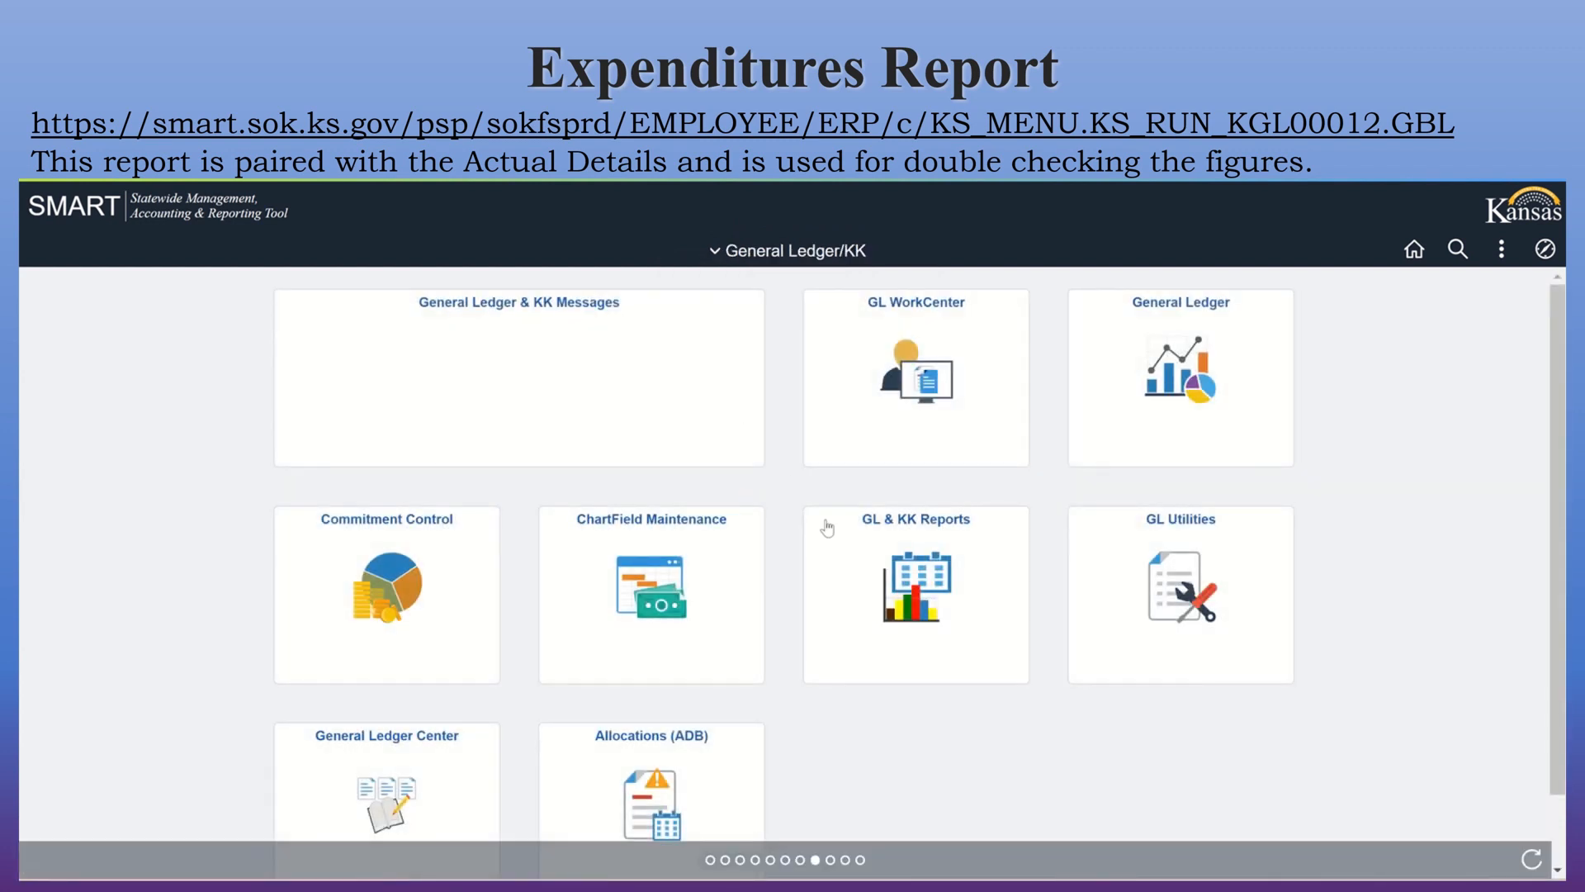
{"action": "left_click", "coordinate": [899, 607]}
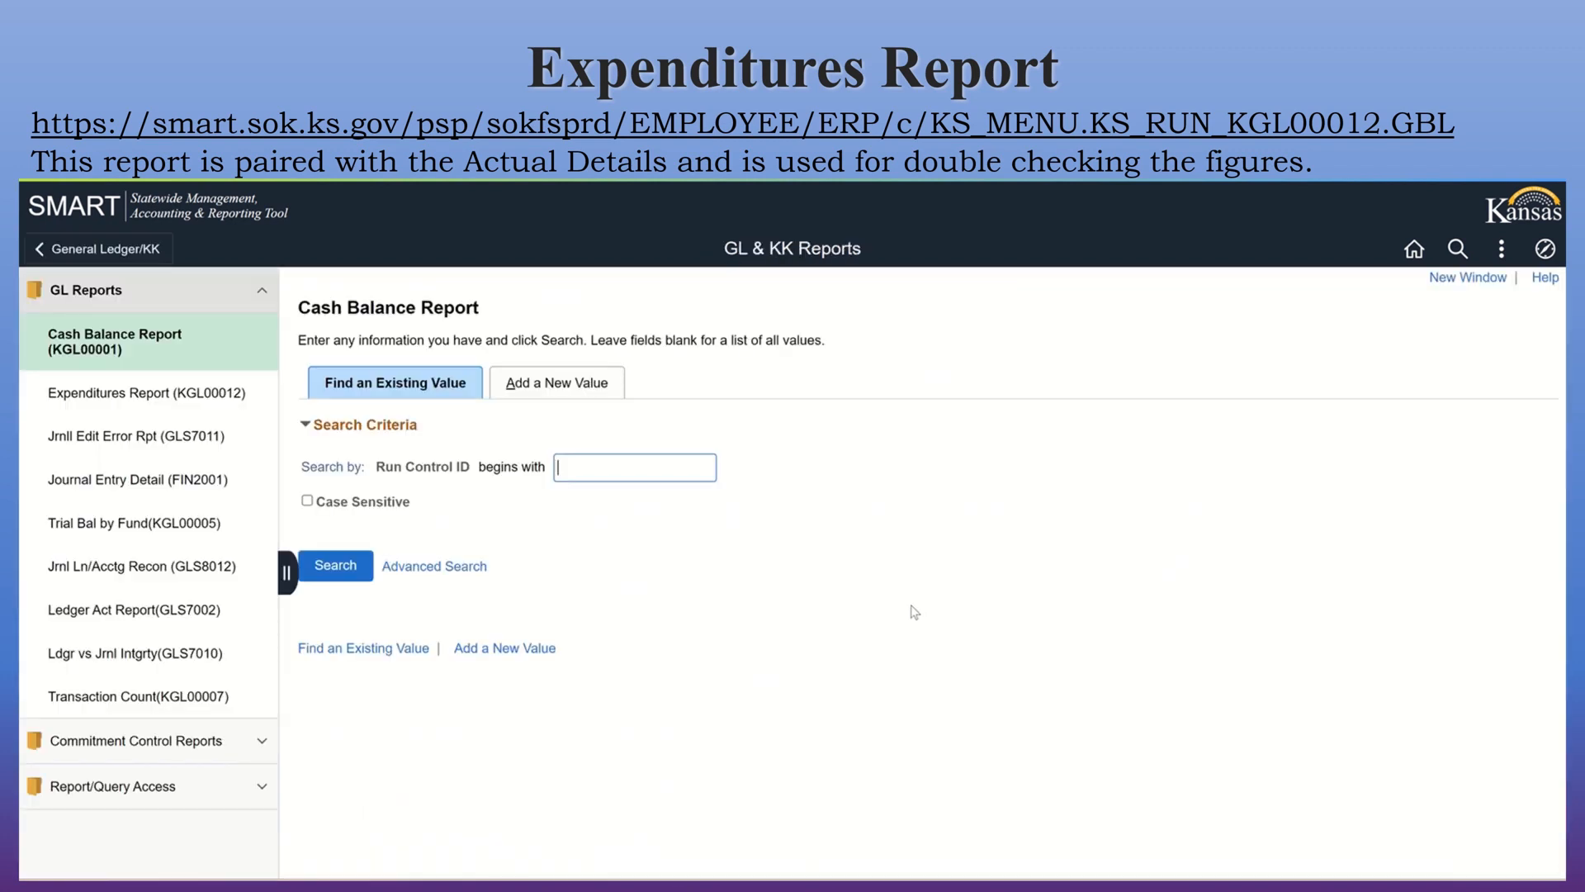
{"action": "left_click", "coordinate": [182, 409]}
{"action": "left_click", "coordinate": [336, 578]}
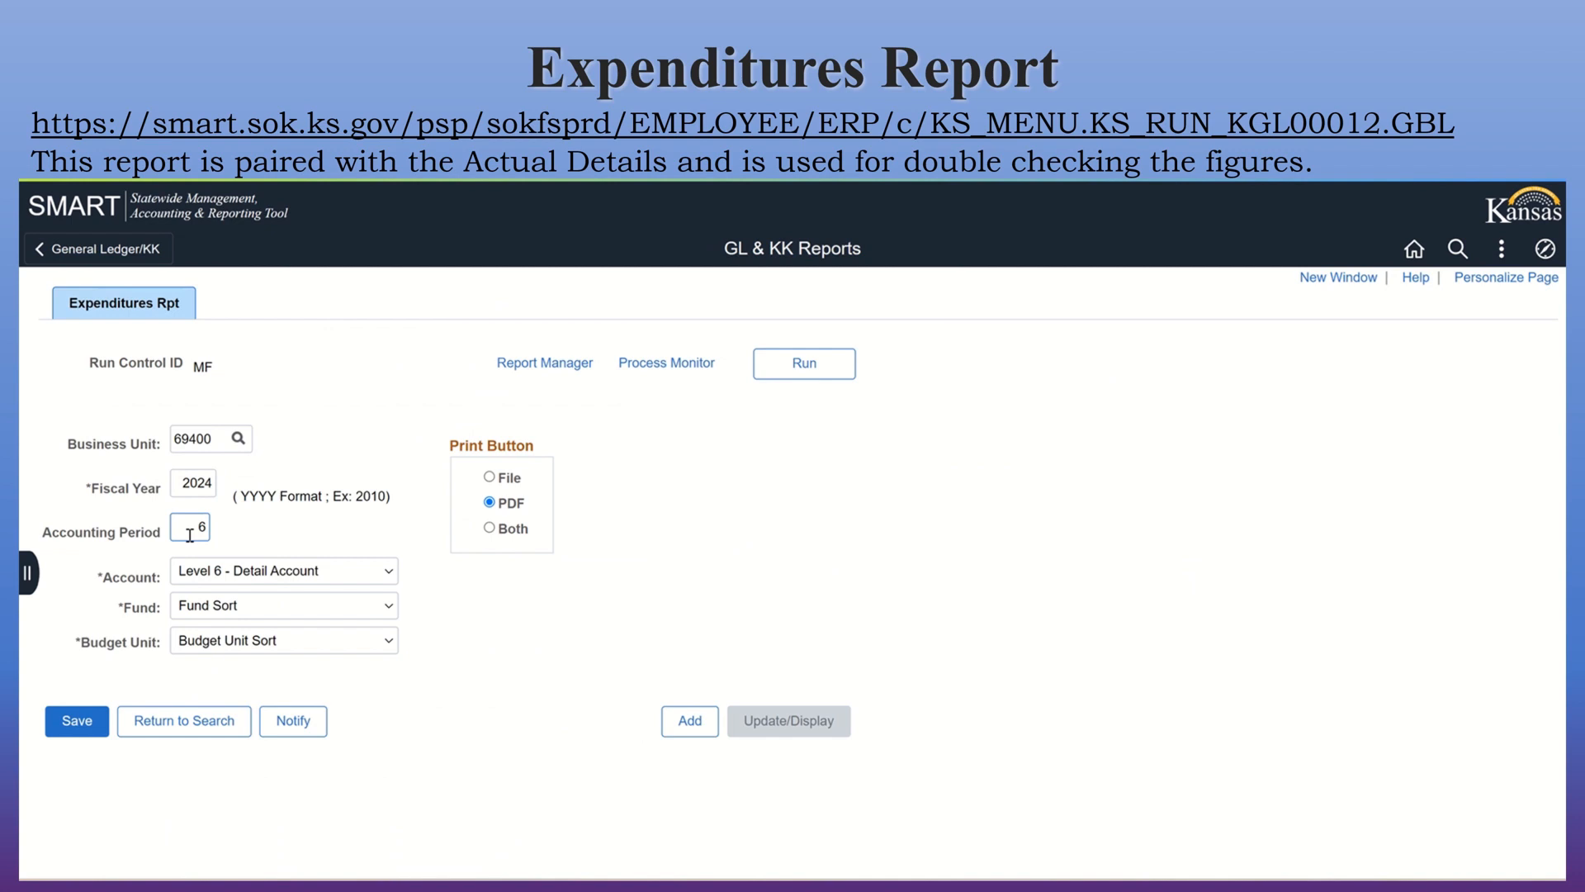
Set the Expenditures Report's accounting period to 7 and save the run control.
{"action": "left_click_drag", "start_coordinate": [190, 535], "coordinate": [212, 527]}
{"action": "key", "text": "BackSpace"}
{"action": "type", "text": "7"}
{"action": "left_click", "coordinate": [83, 725]}
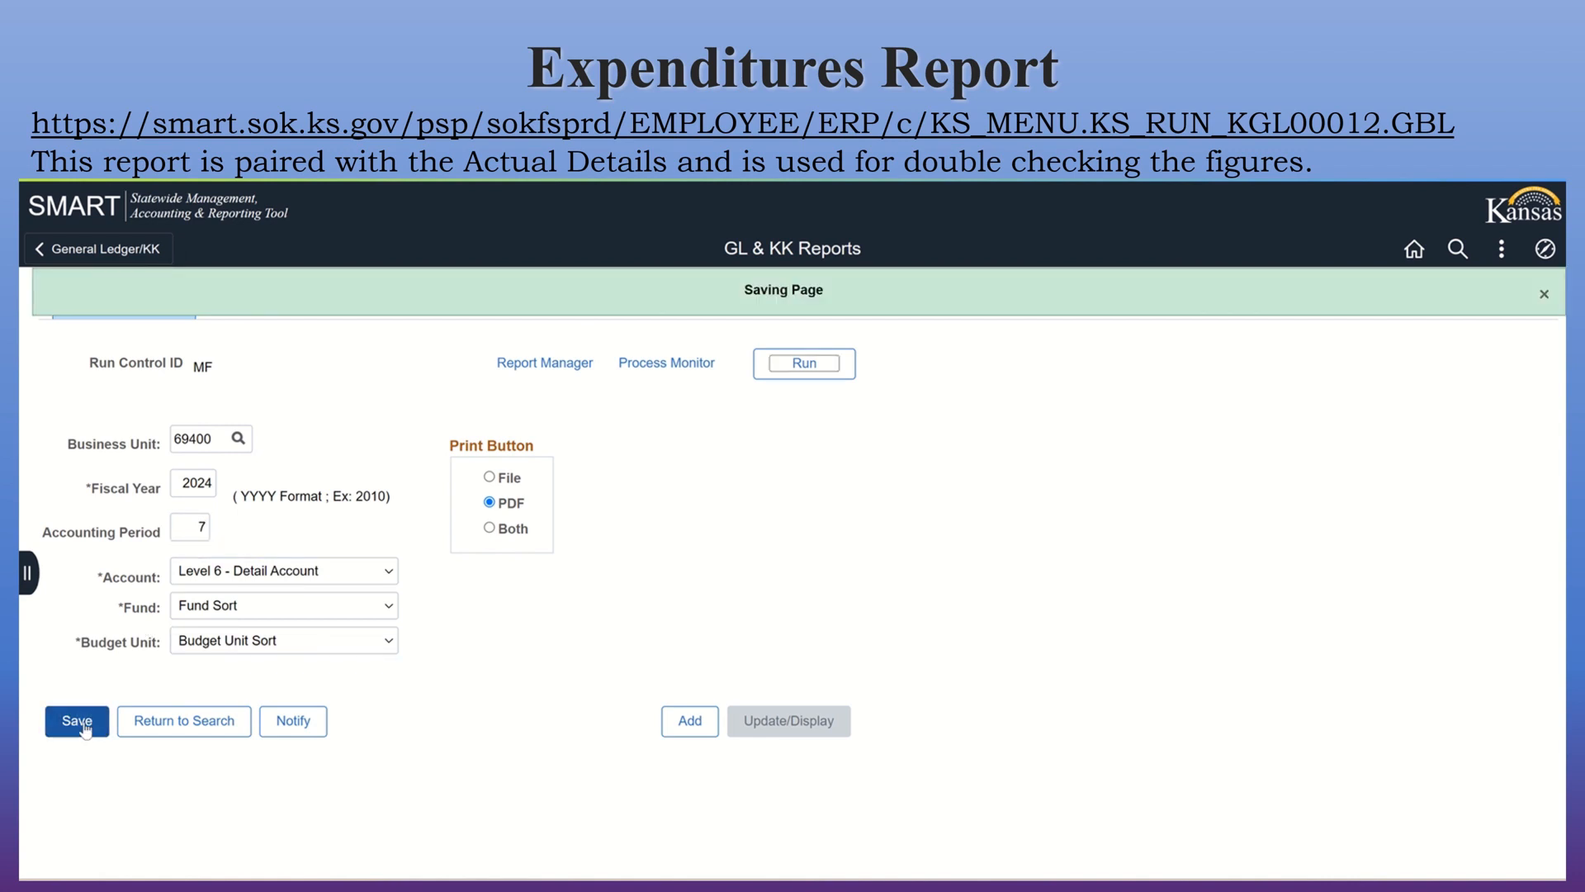
Keep the account at Level 6 - Detail Account and submit the Expenditures Report to run with Email type and PDF format.
{"action": "left_click", "coordinate": [192, 582]}
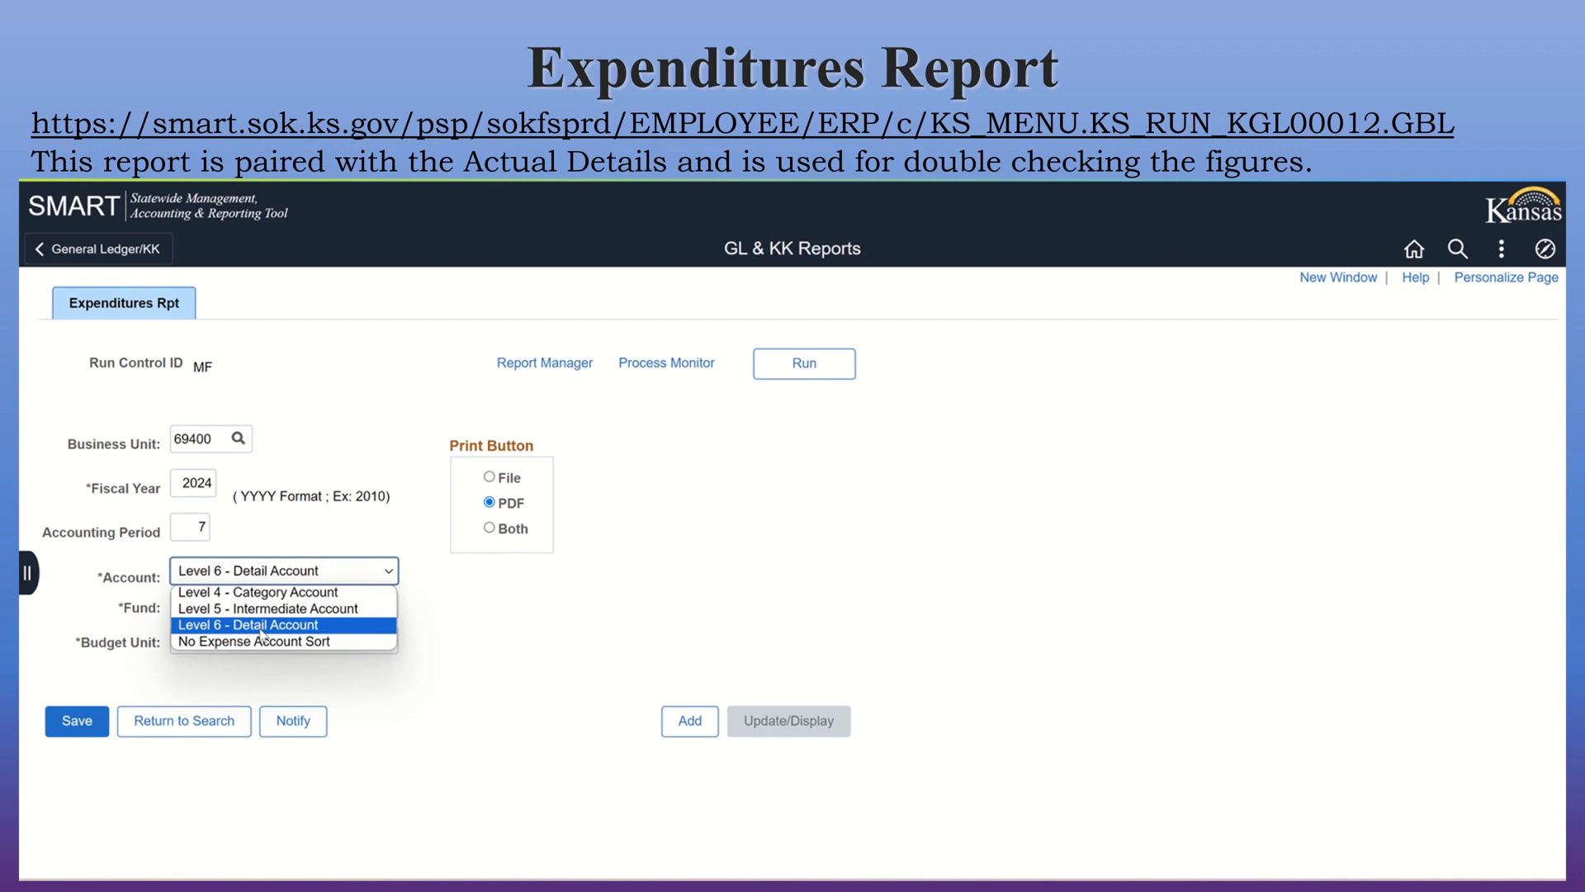
{"action": "left_click", "coordinate": [717, 607]}
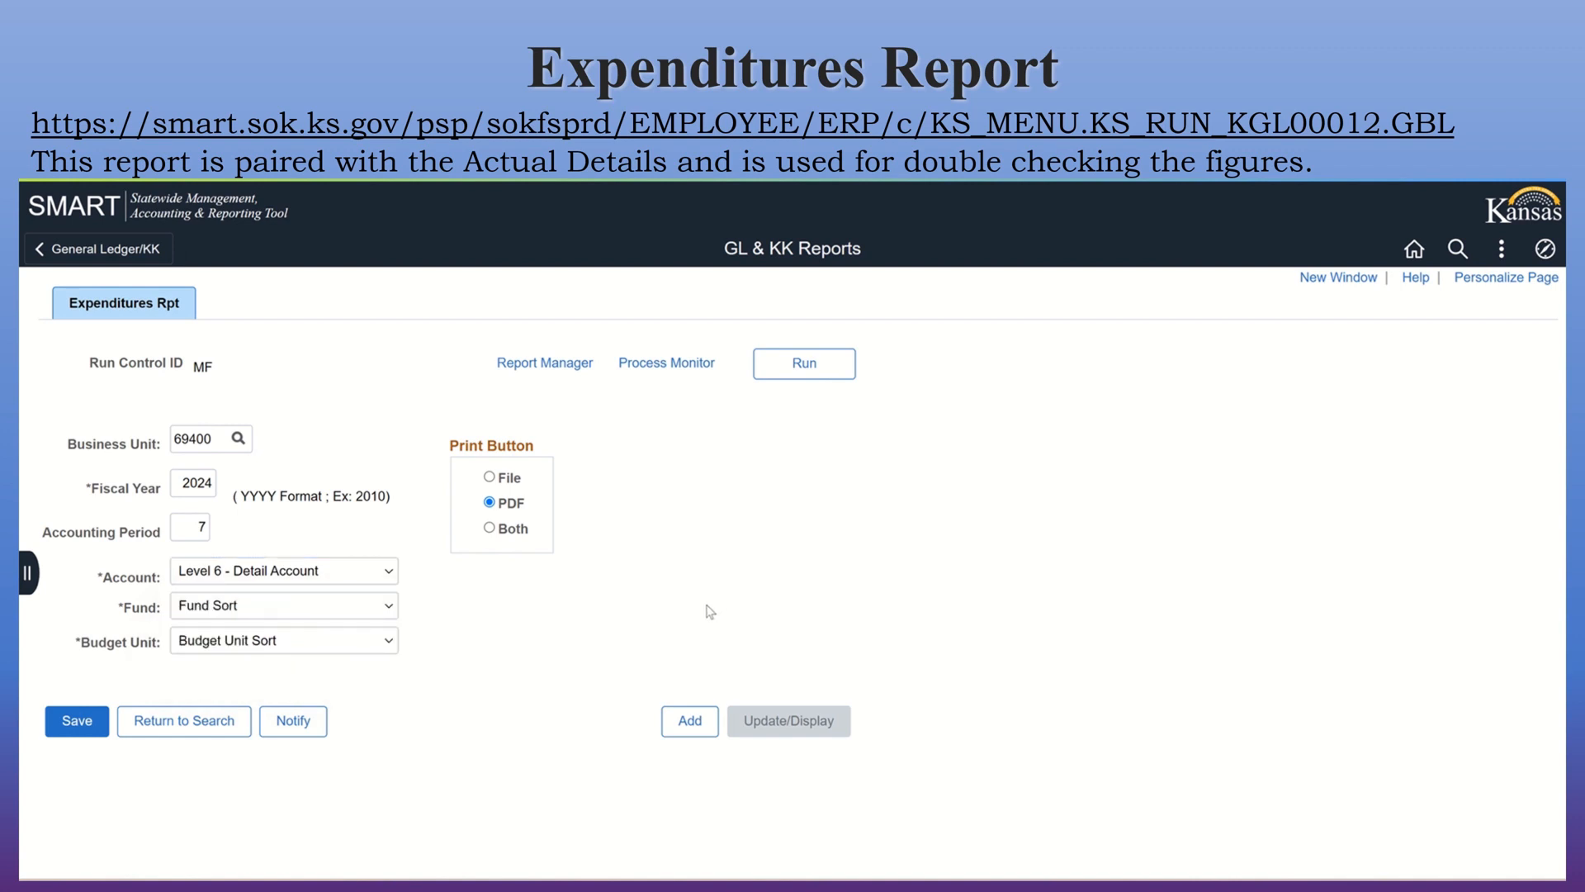
{"action": "left_click", "coordinate": [805, 370]}
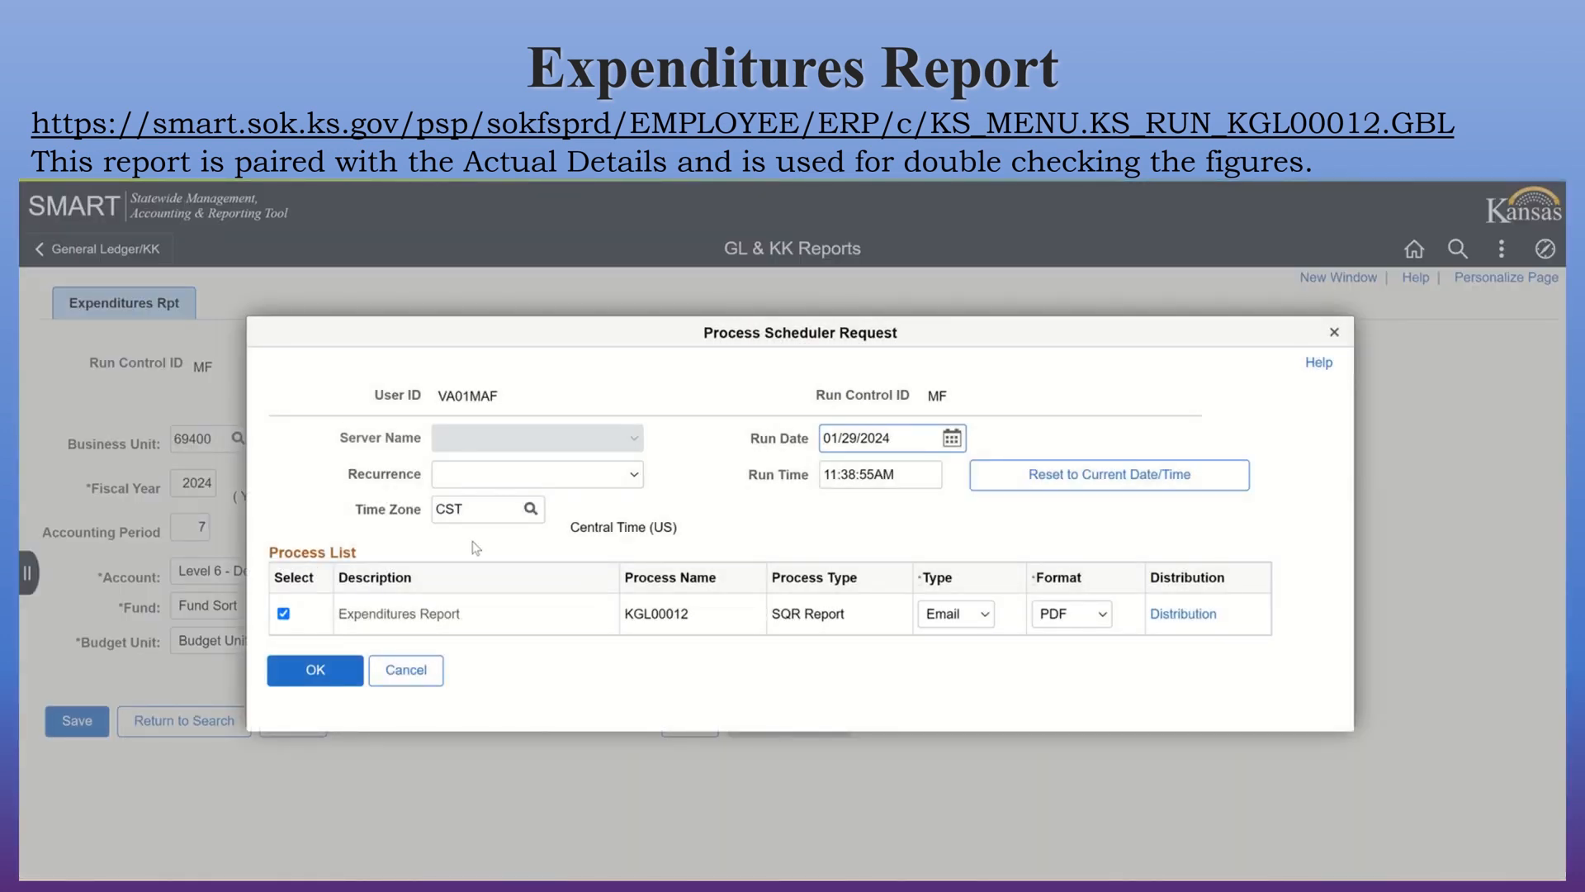
{"action": "left_click", "coordinate": [485, 483]}
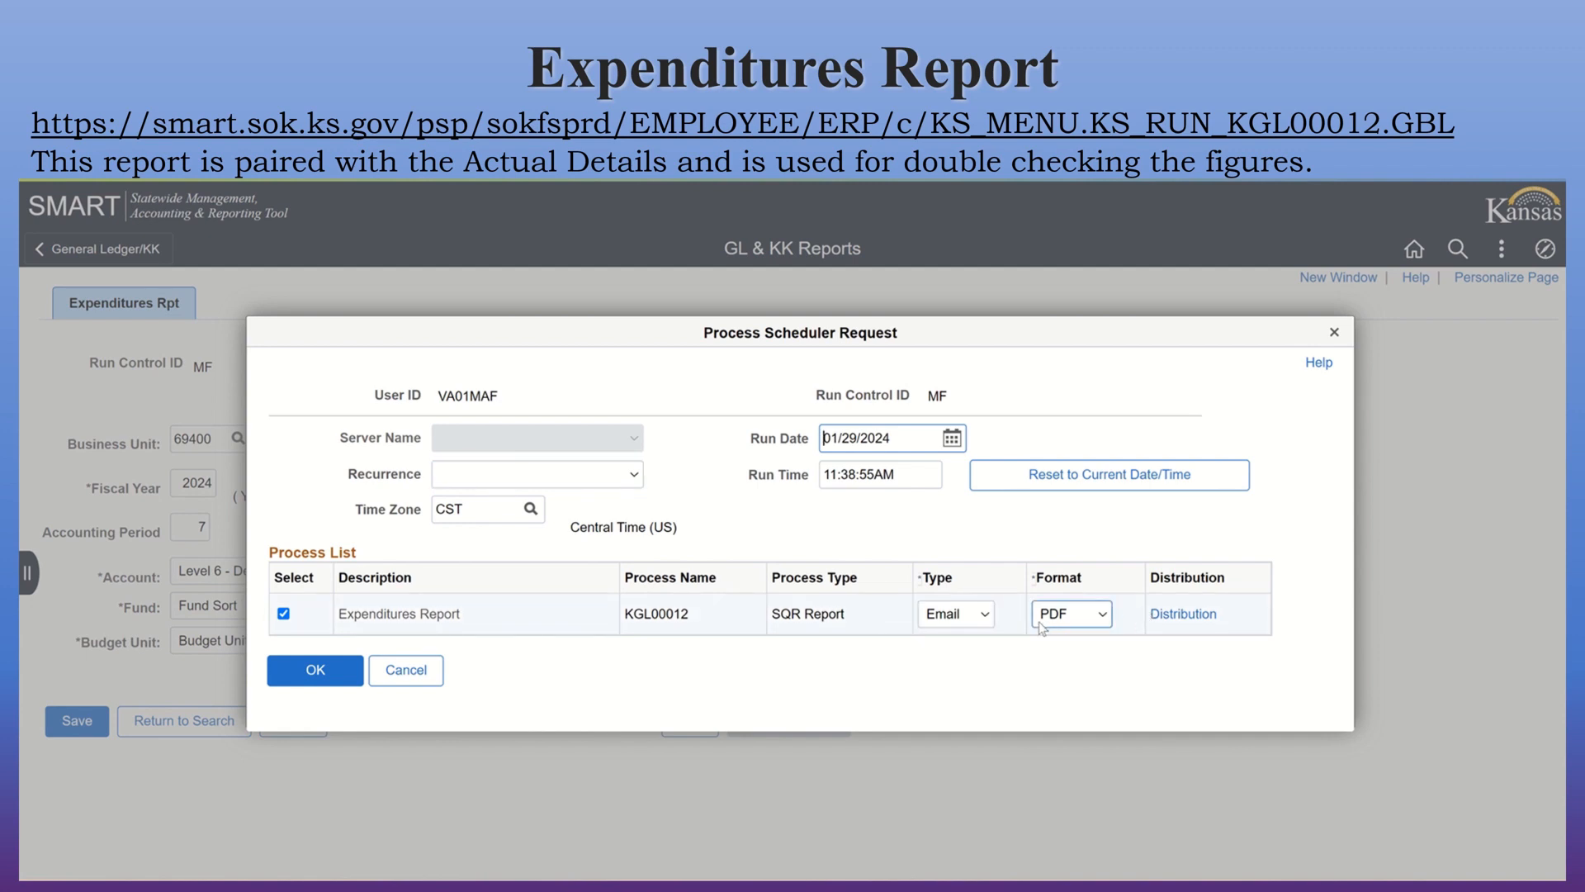
{"action": "left_click", "coordinate": [315, 669]}
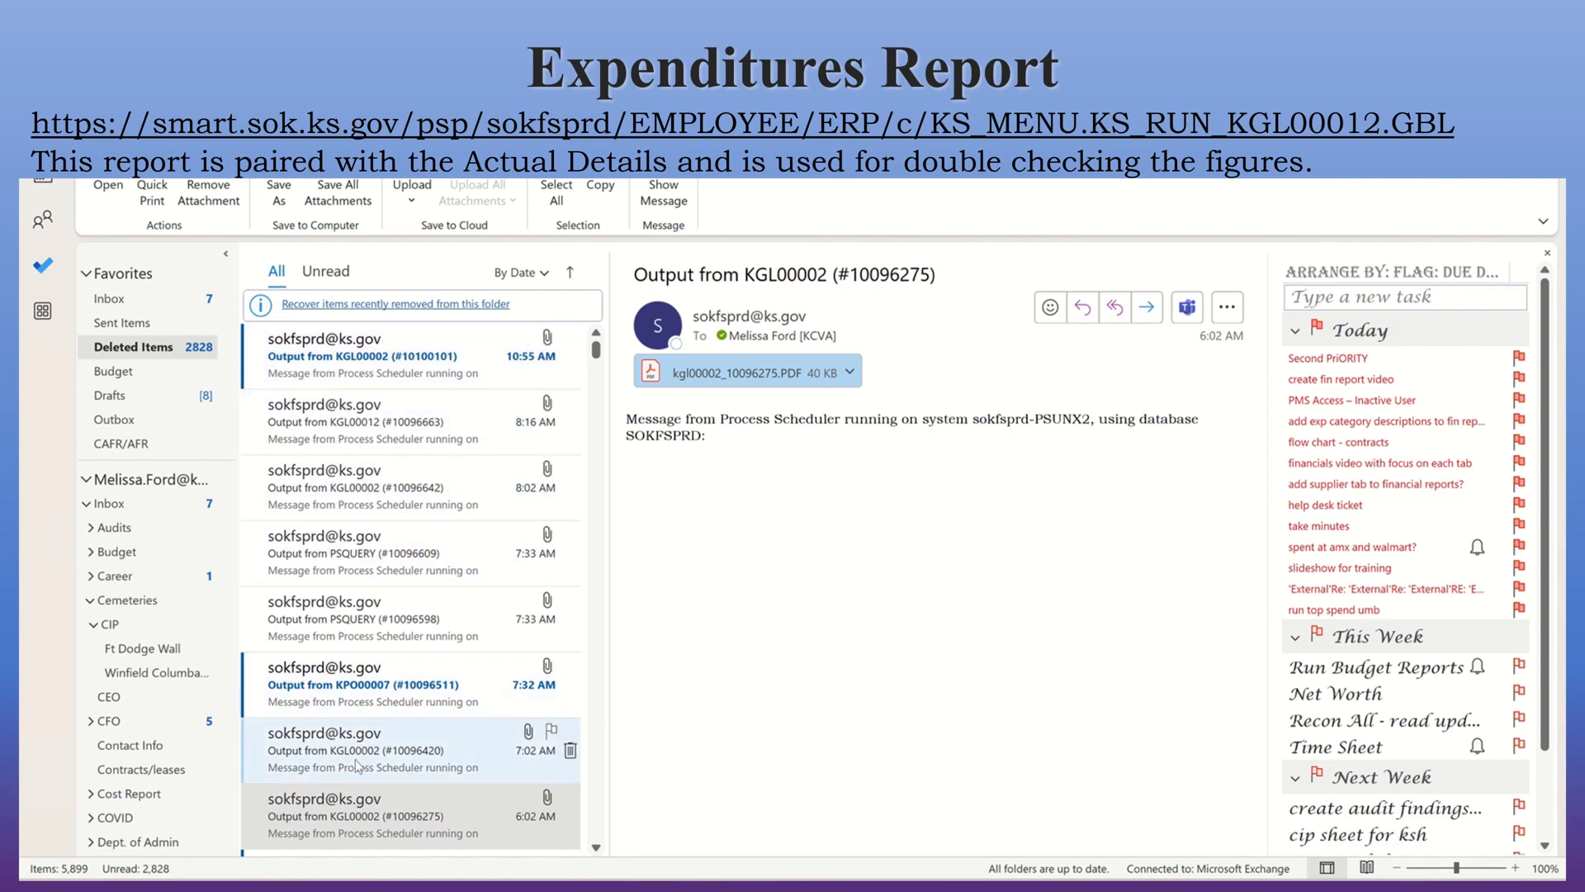
In Outlook, select the KGL00012 output message and open its PDF attachment.
{"action": "left_click", "coordinate": [355, 417]}
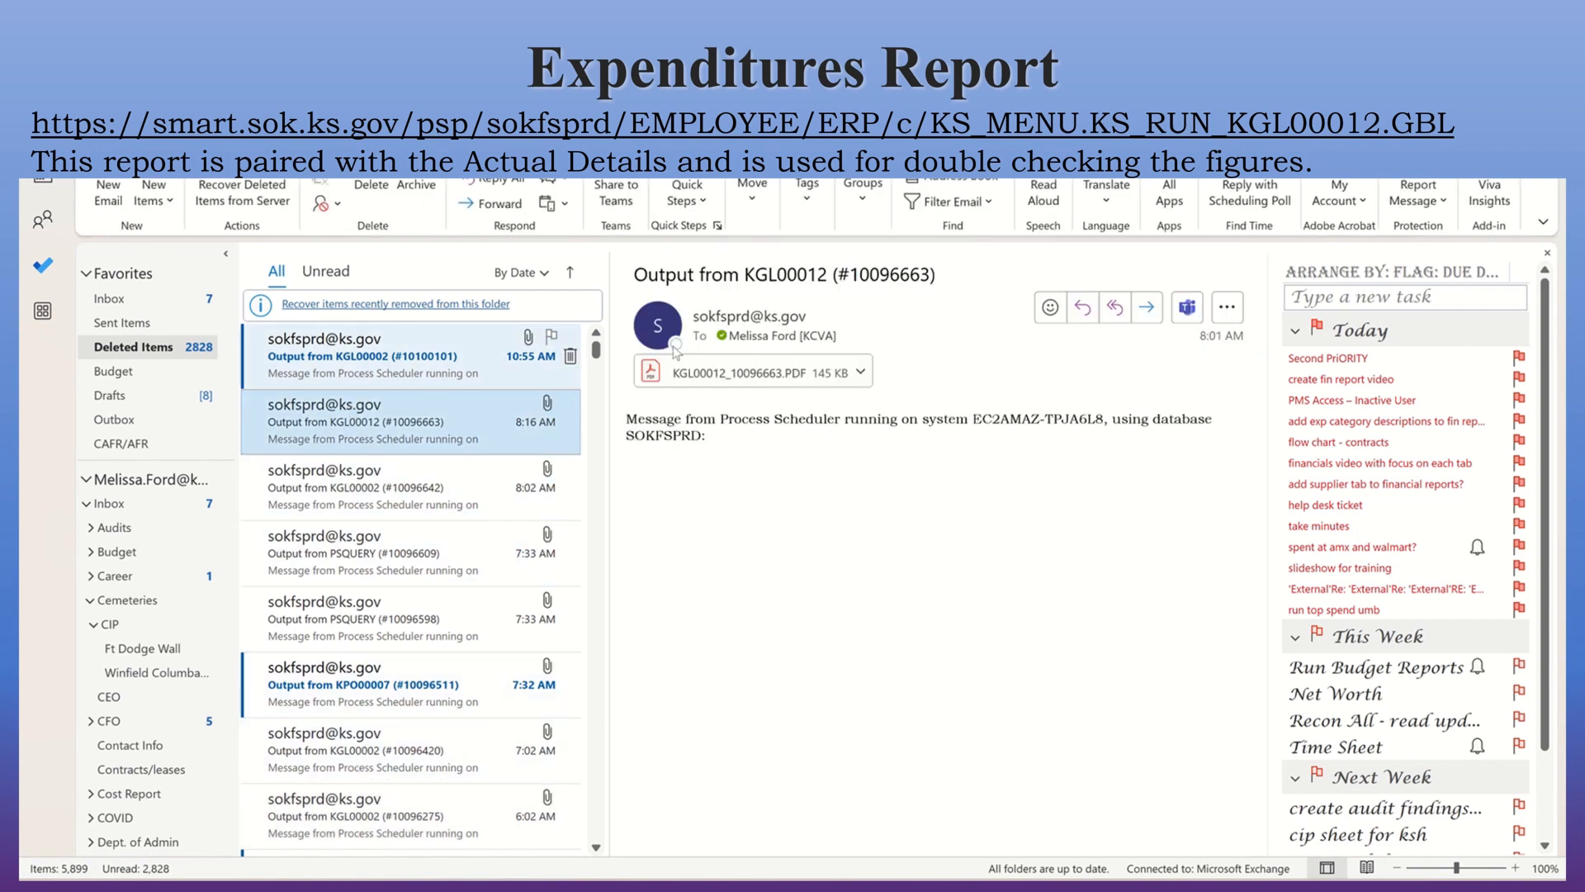
{"action": "left_click", "coordinate": [766, 372]}
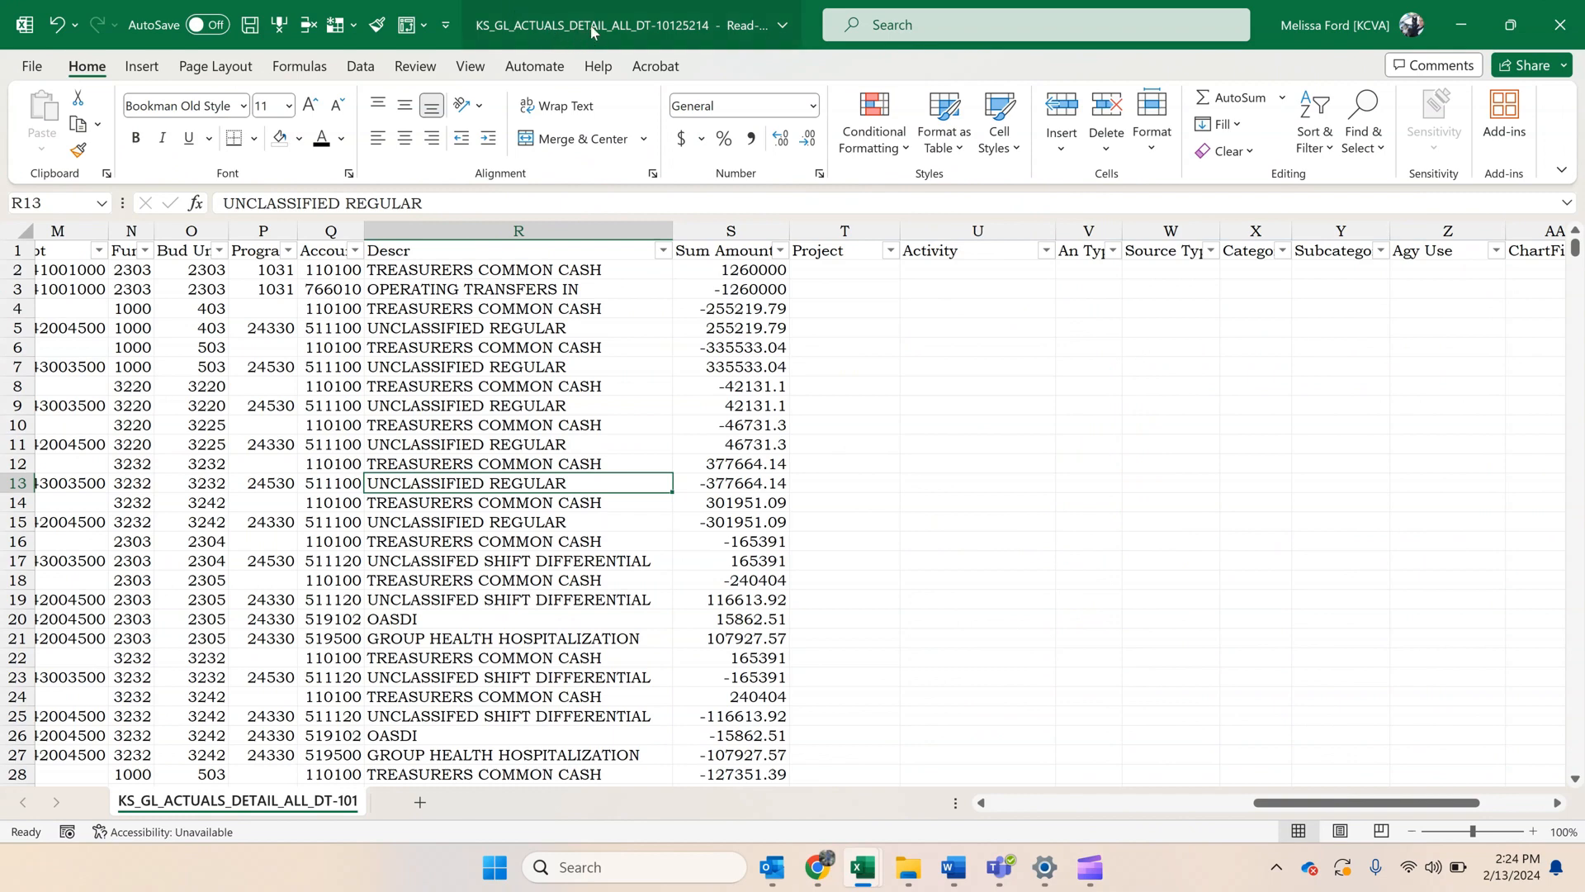
In the KS_GL_ACTUALS_DETAIL_ALL workbook, insert a PivotTable of the full data range on a new worksheet.
{"action": "left_click", "coordinate": [550, 364]}
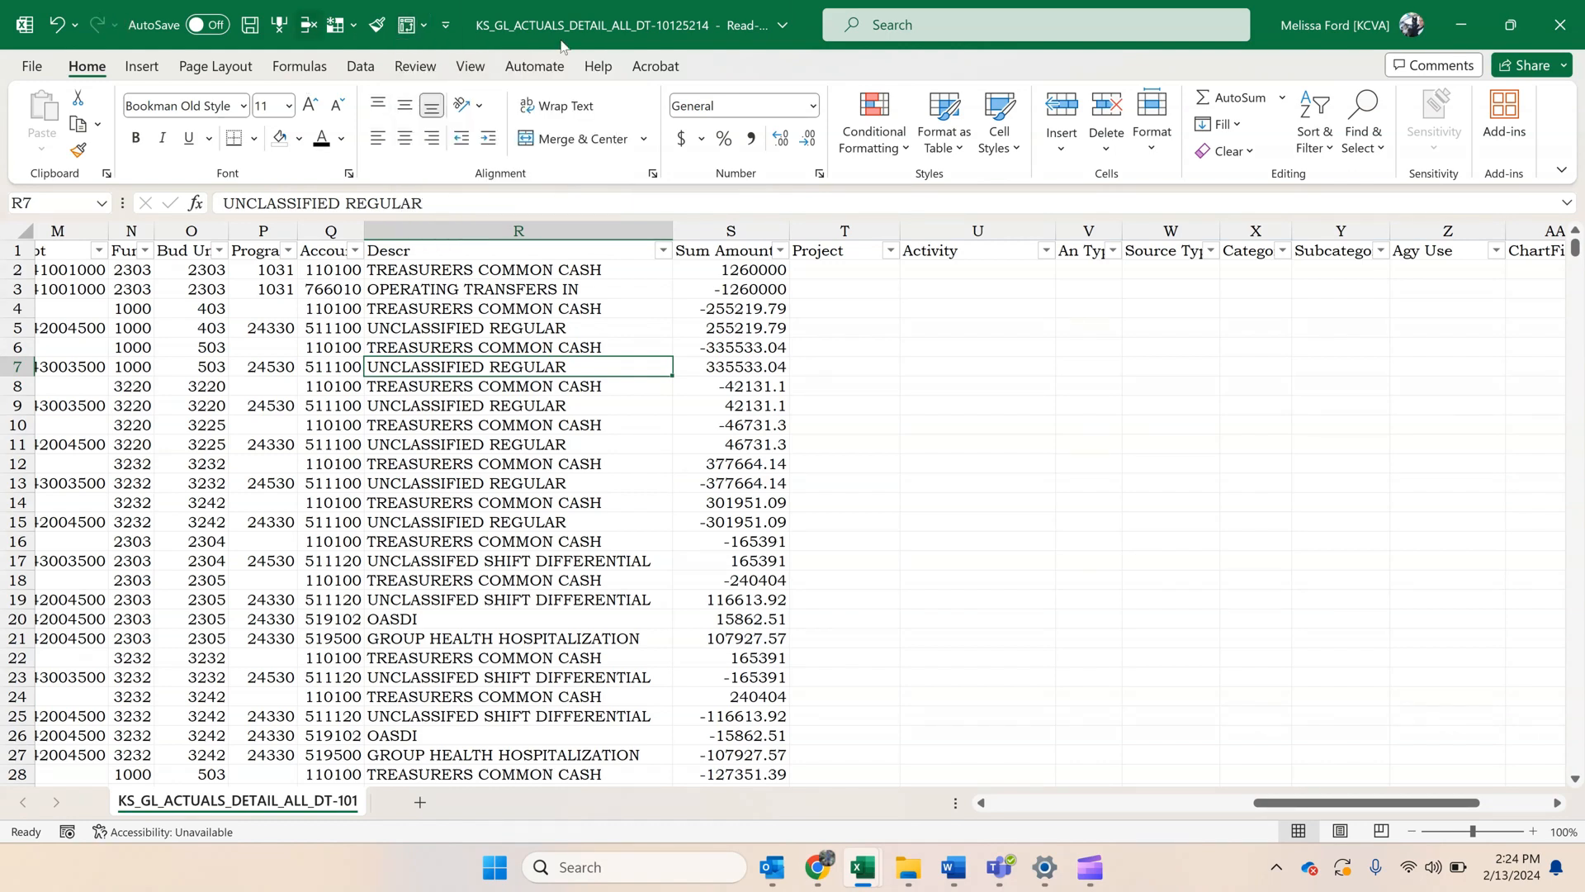
{"action": "left_click", "coordinate": [139, 68]}
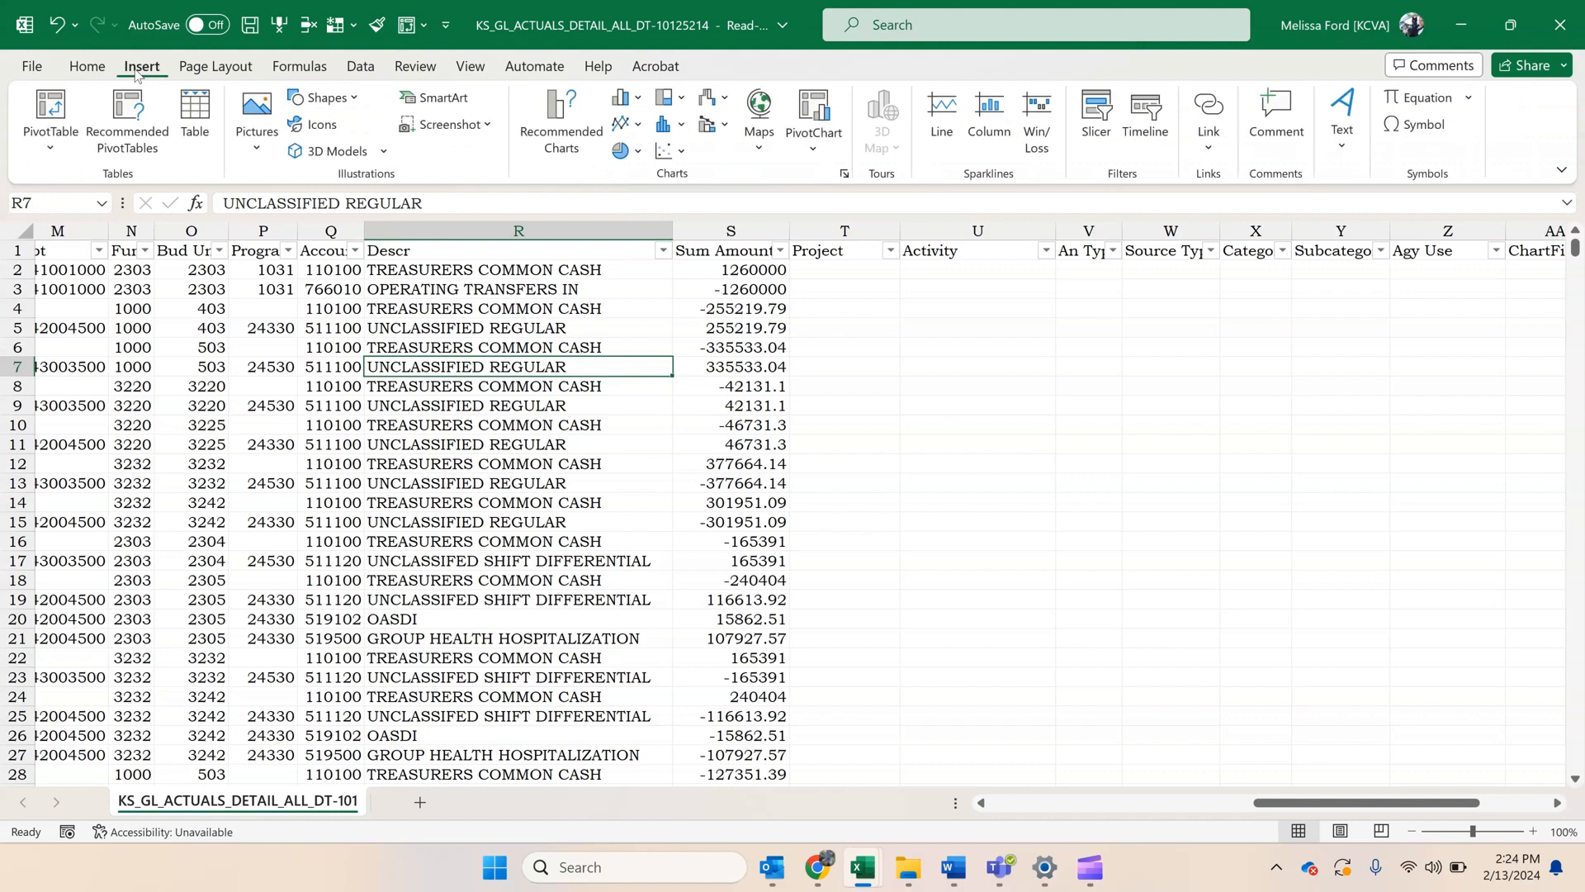
{"action": "left_click", "coordinate": [51, 104]}
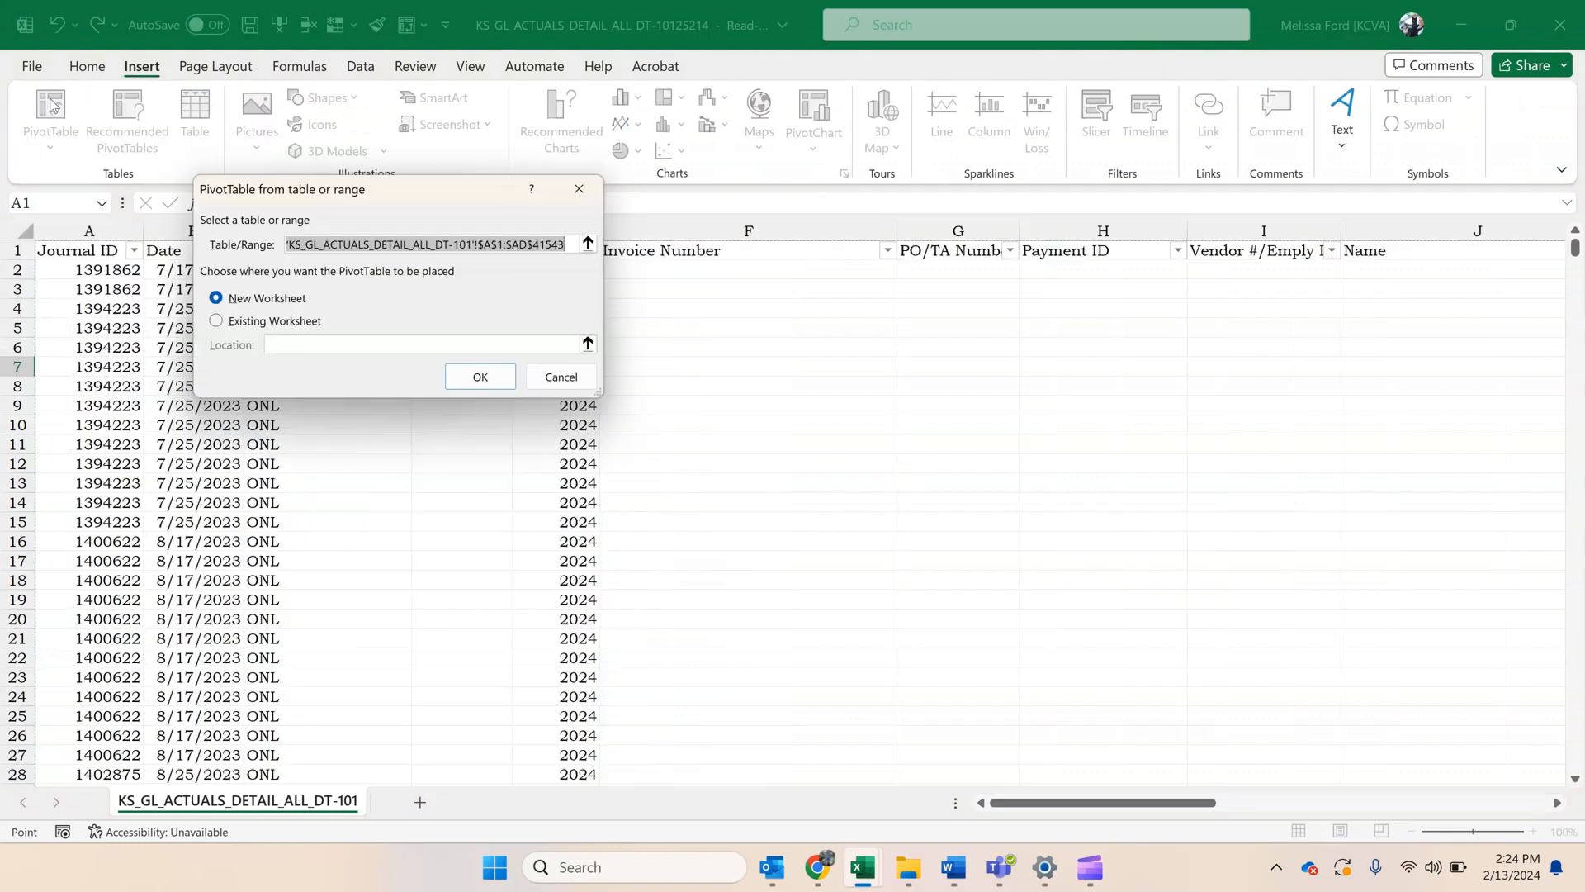
{"action": "left_click", "coordinate": [470, 374]}
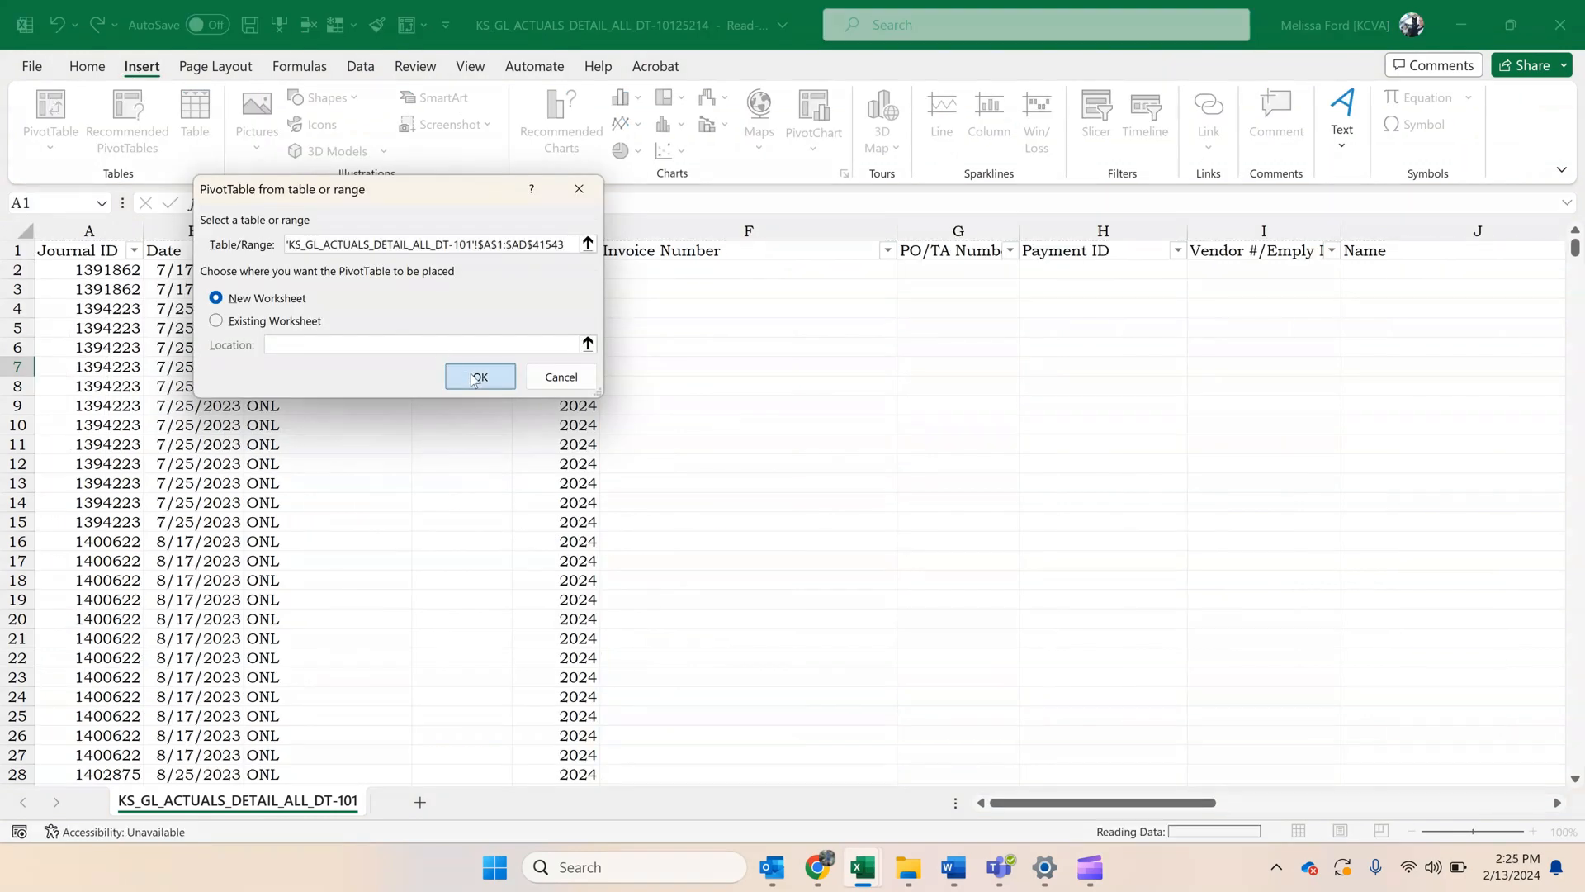
Add Journal ID as the PivotTable filter, allow multiple items, and exclude journal YEC1389710.
{"action": "left_click", "coordinate": [116, 350]}
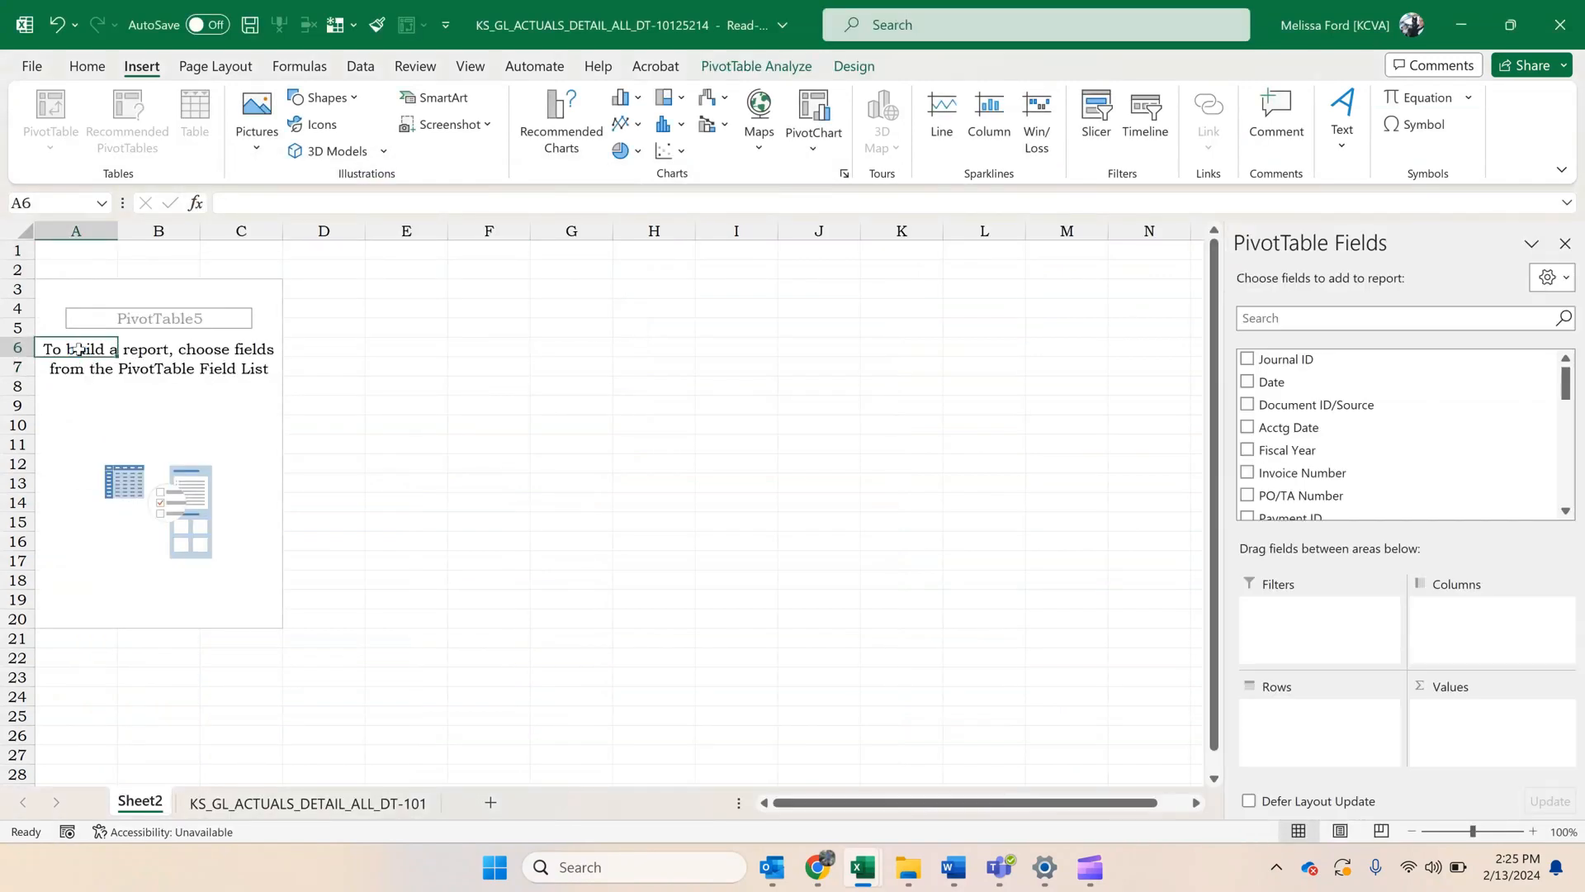
{"action": "left_click_drag", "start_coordinate": [1286, 359], "coordinate": [1309, 622]}
{"action": "left_click", "coordinate": [166, 250]}
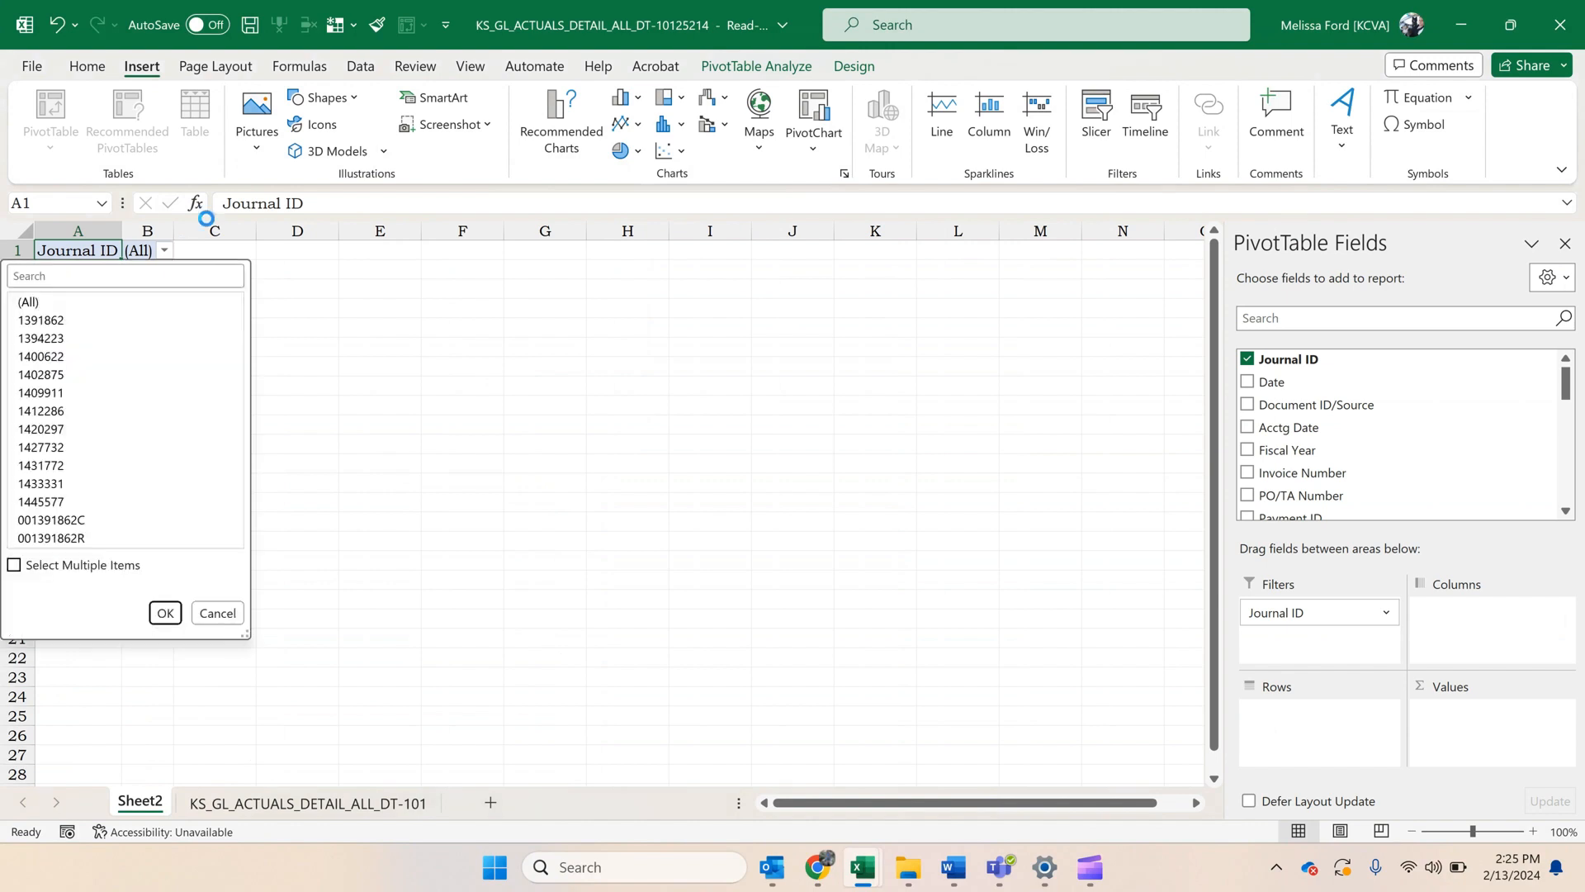
{"action": "left_click", "coordinate": [74, 566]}
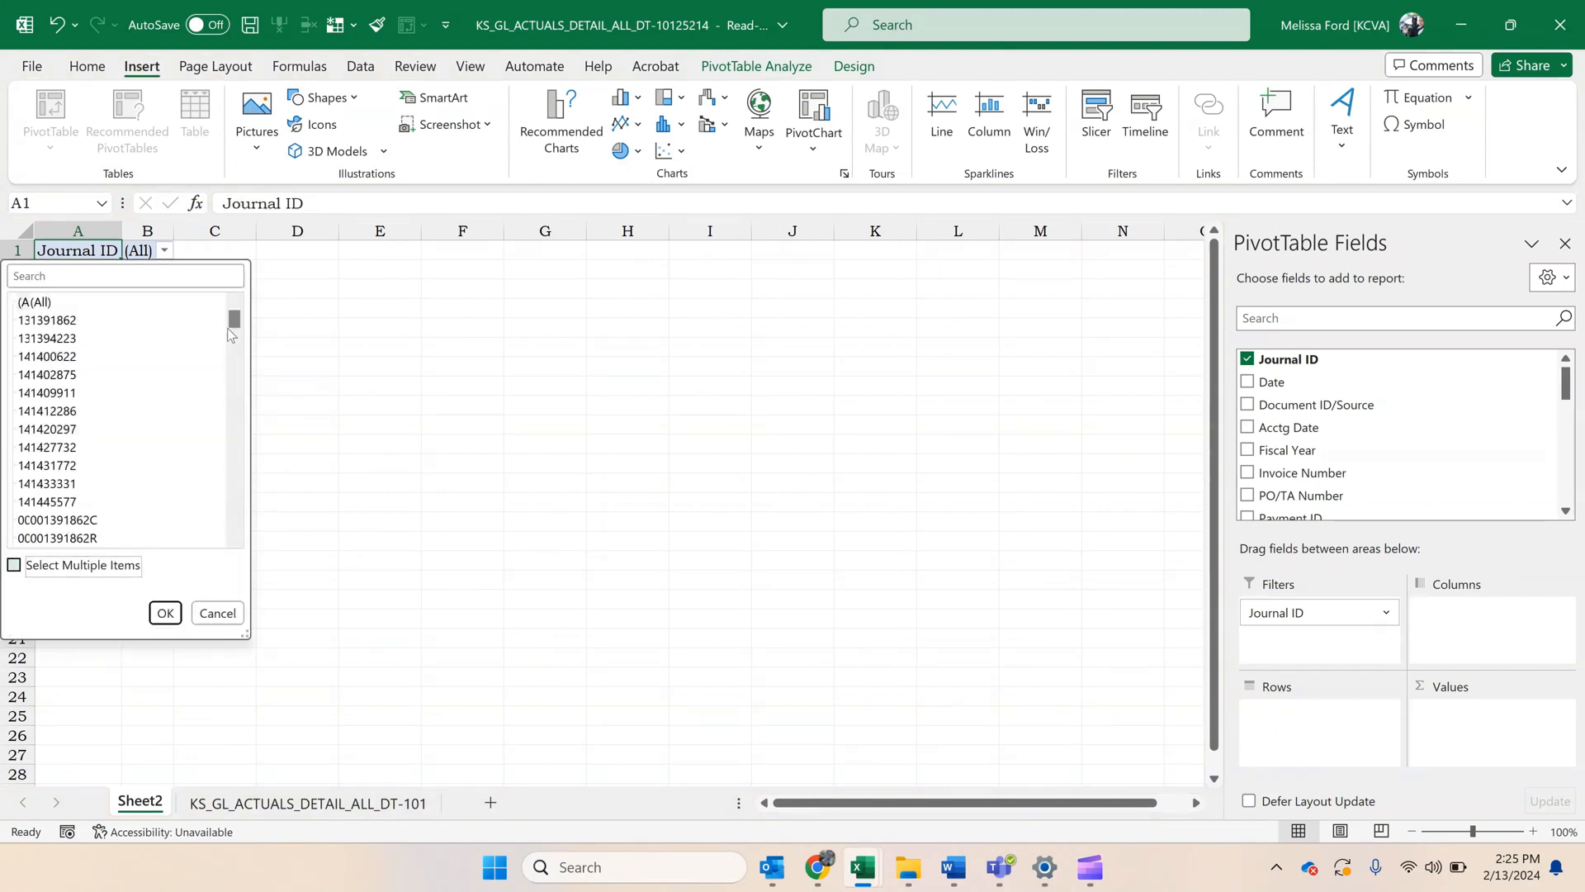
{"action": "scroll", "coordinate": [227, 379], "scroll_direction": "down", "scroll_amount": 5}
{"action": "scroll", "coordinate": [228, 379], "scroll_direction": "down", "scroll_amount": 15}
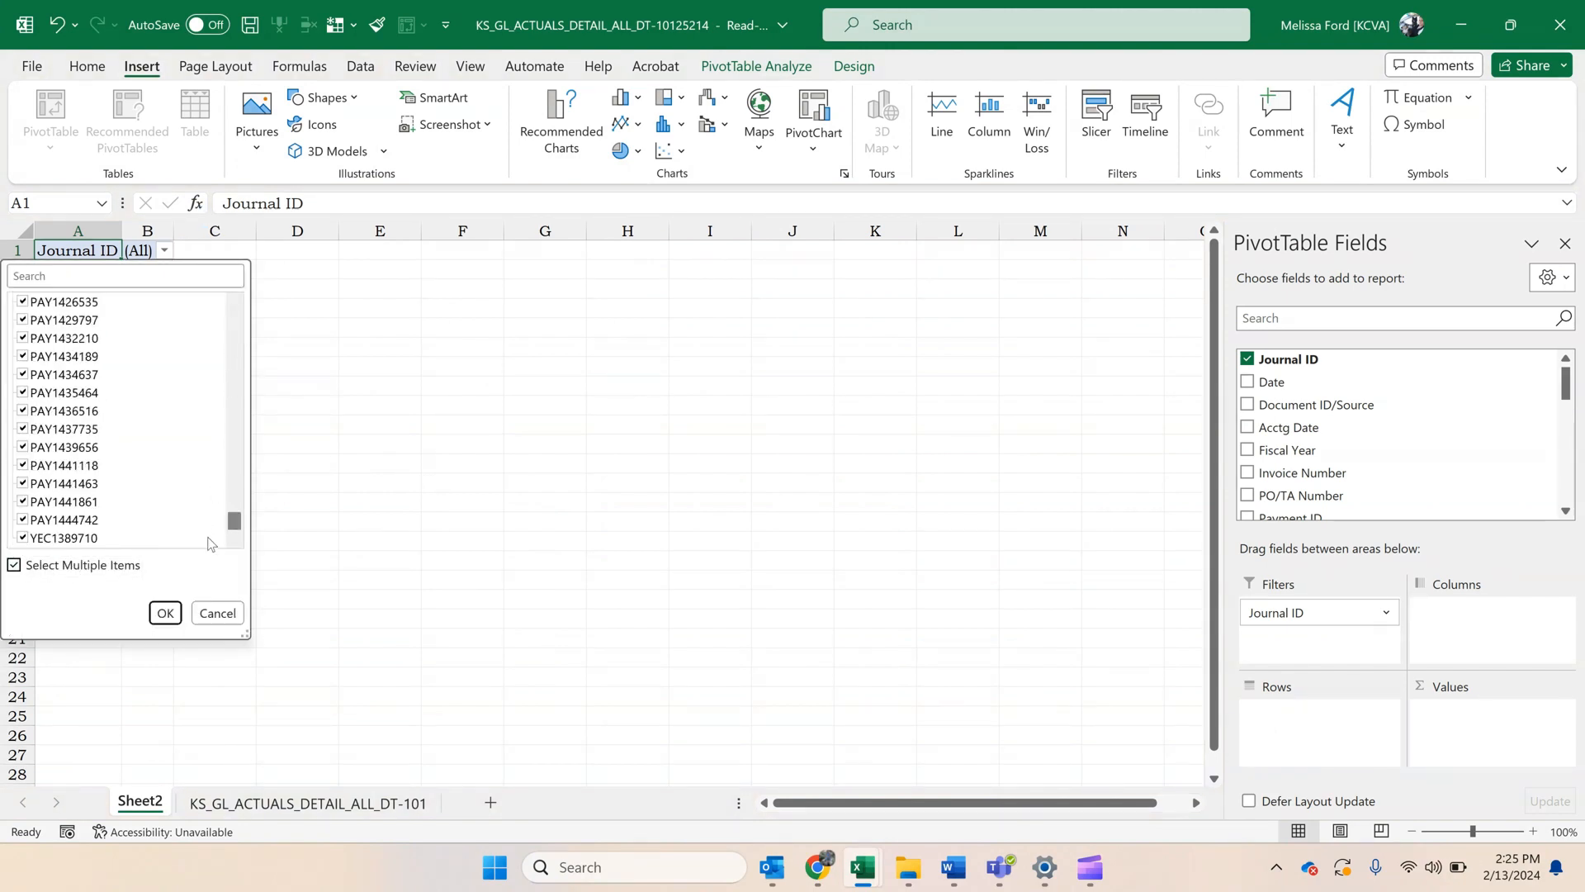
{"action": "left_click", "coordinate": [37, 537]}
{"action": "left_click", "coordinate": [165, 612]}
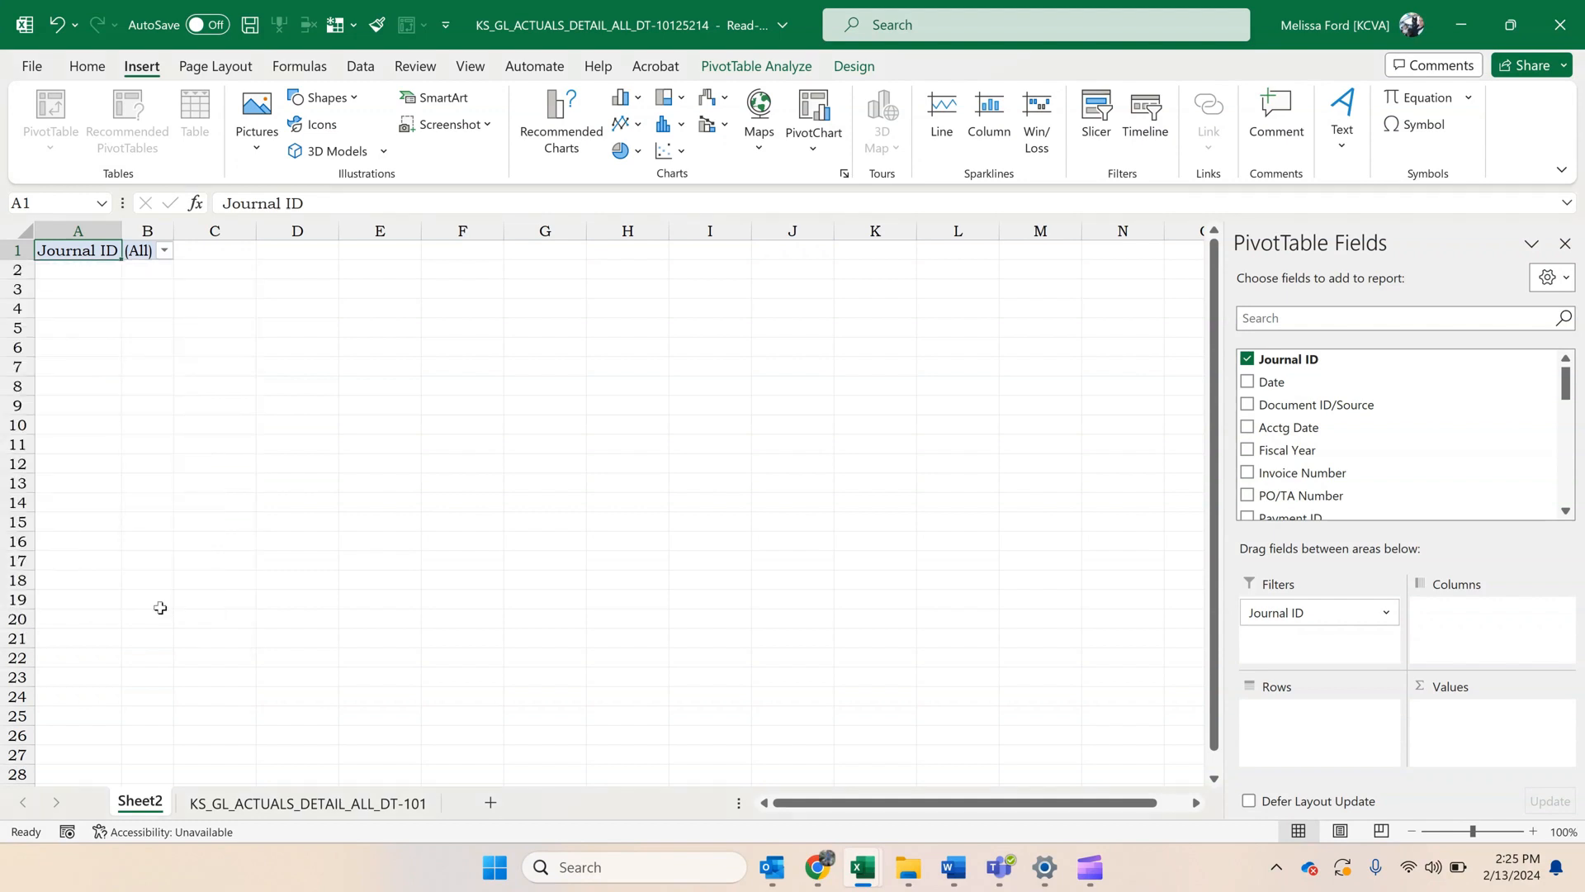
Add the Account field to the PivotTable rows.
{"action": "scroll", "coordinate": [1364, 407], "scroll_direction": "down", "scroll_amount": 4}
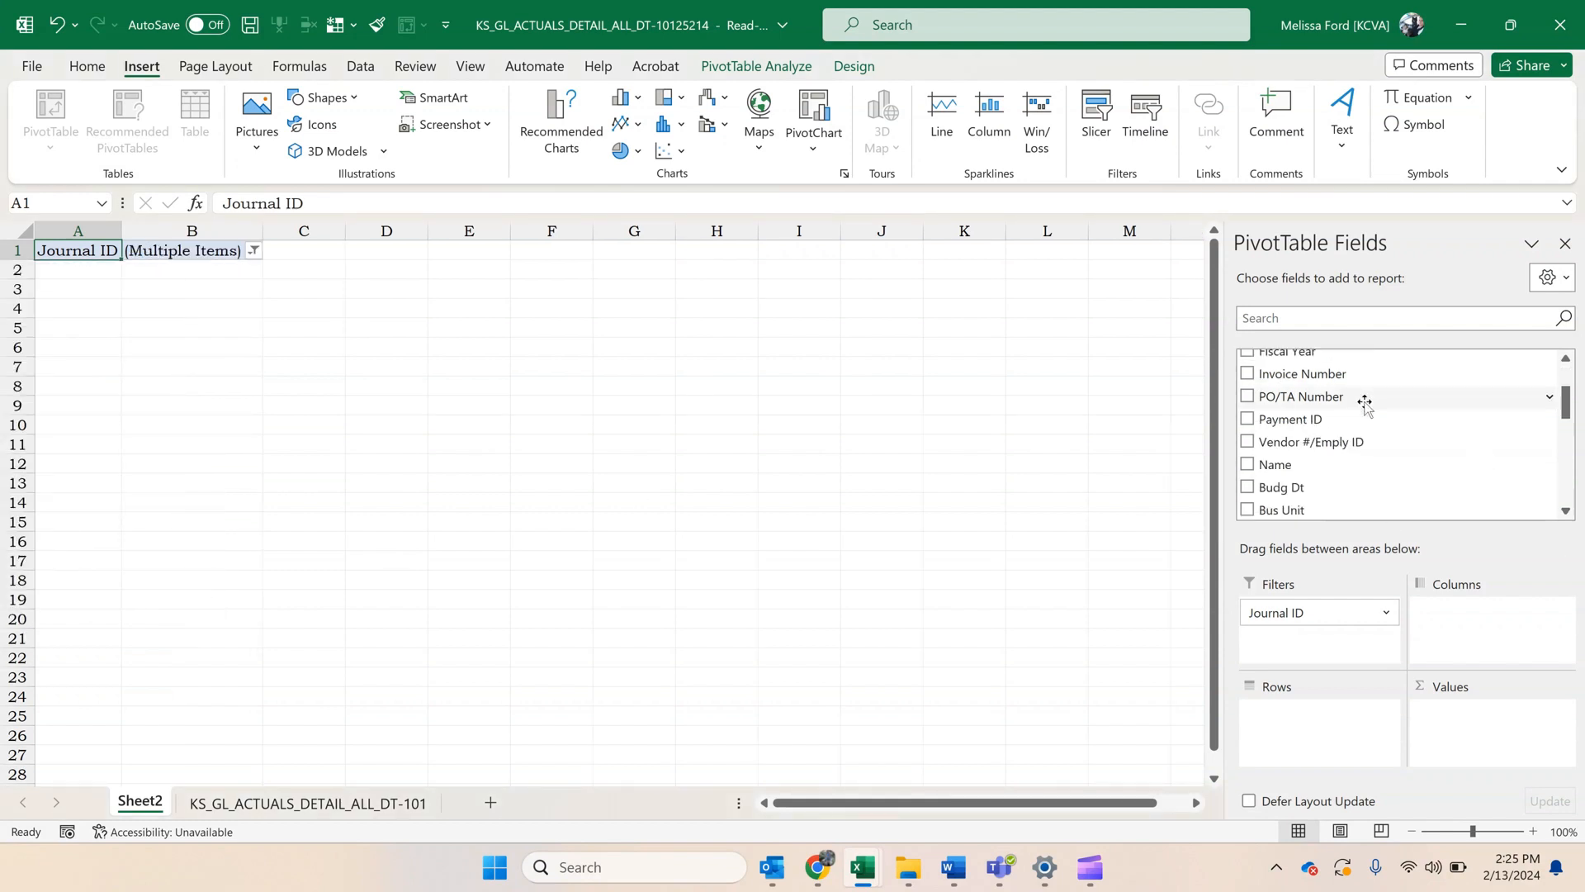
{"action": "scroll", "coordinate": [1364, 407], "scroll_direction": "down", "scroll_amount": 3}
{"action": "left_click_drag", "start_coordinate": [1339, 425], "coordinate": [1295, 715]}
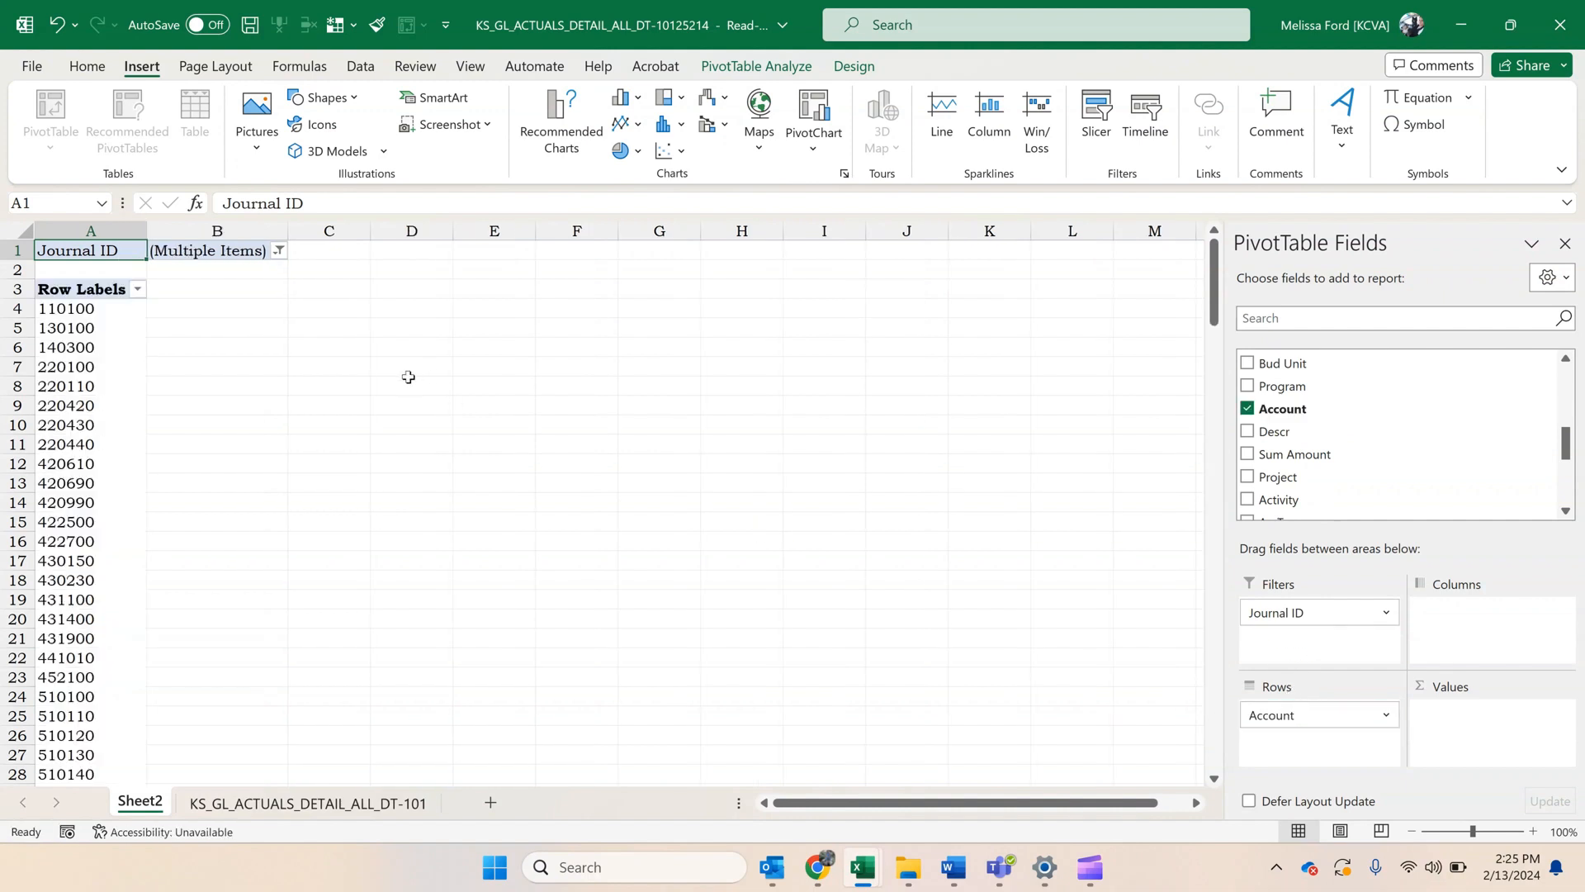
Group the account row labels from 110100 through 220440 in the PivotTable.
{"action": "left_click_drag", "start_coordinate": [113, 313], "coordinate": [103, 431]}
{"action": "right_click", "coordinate": [103, 430]}
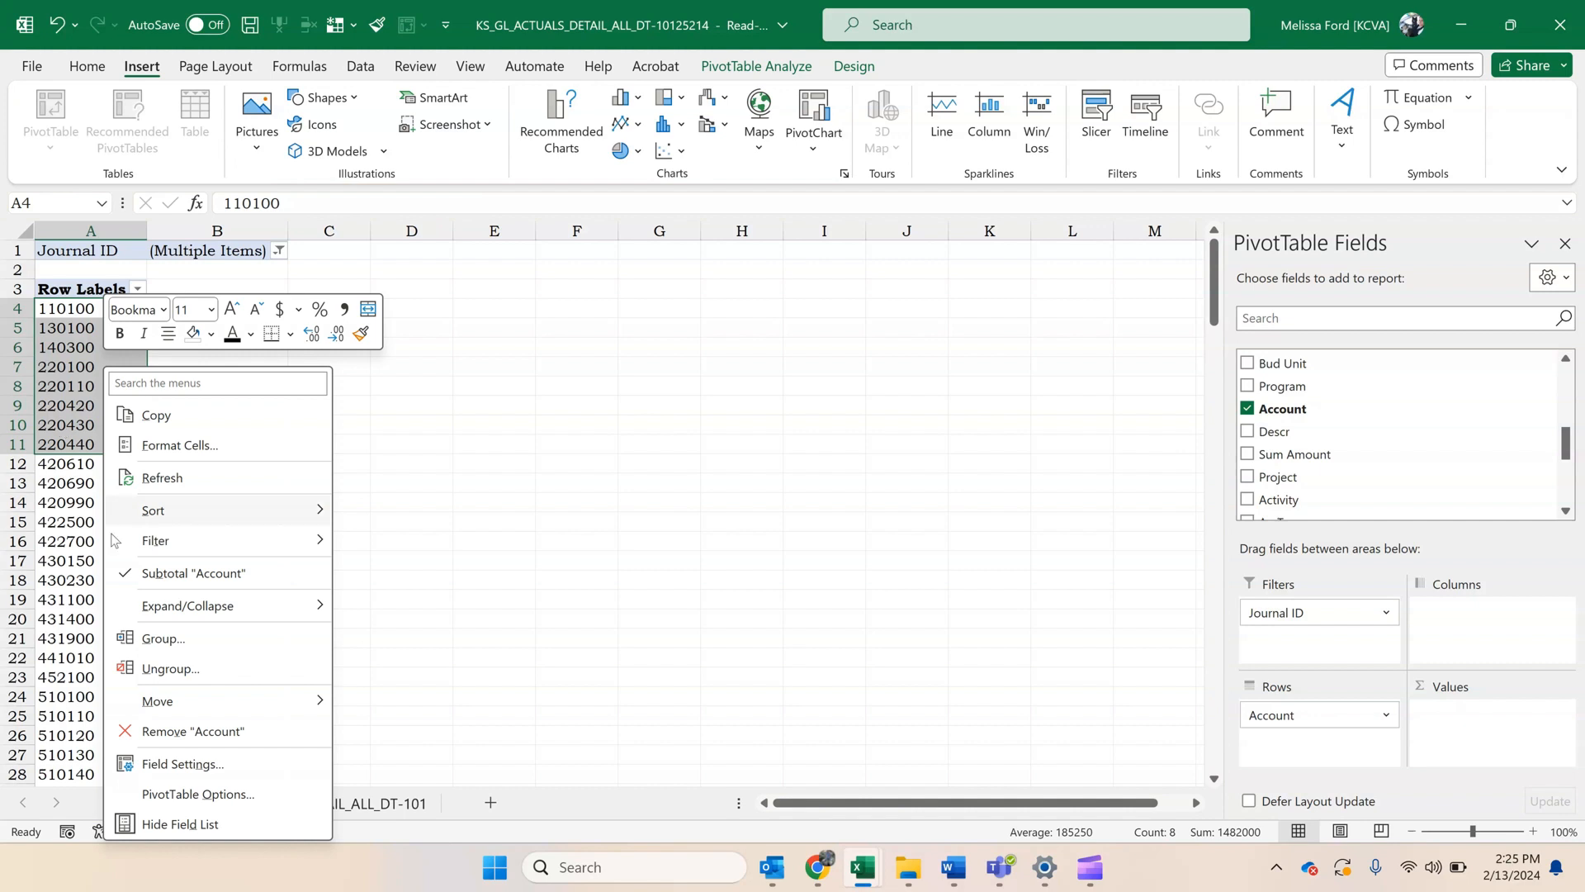
{"action": "left_click", "coordinate": [180, 631]}
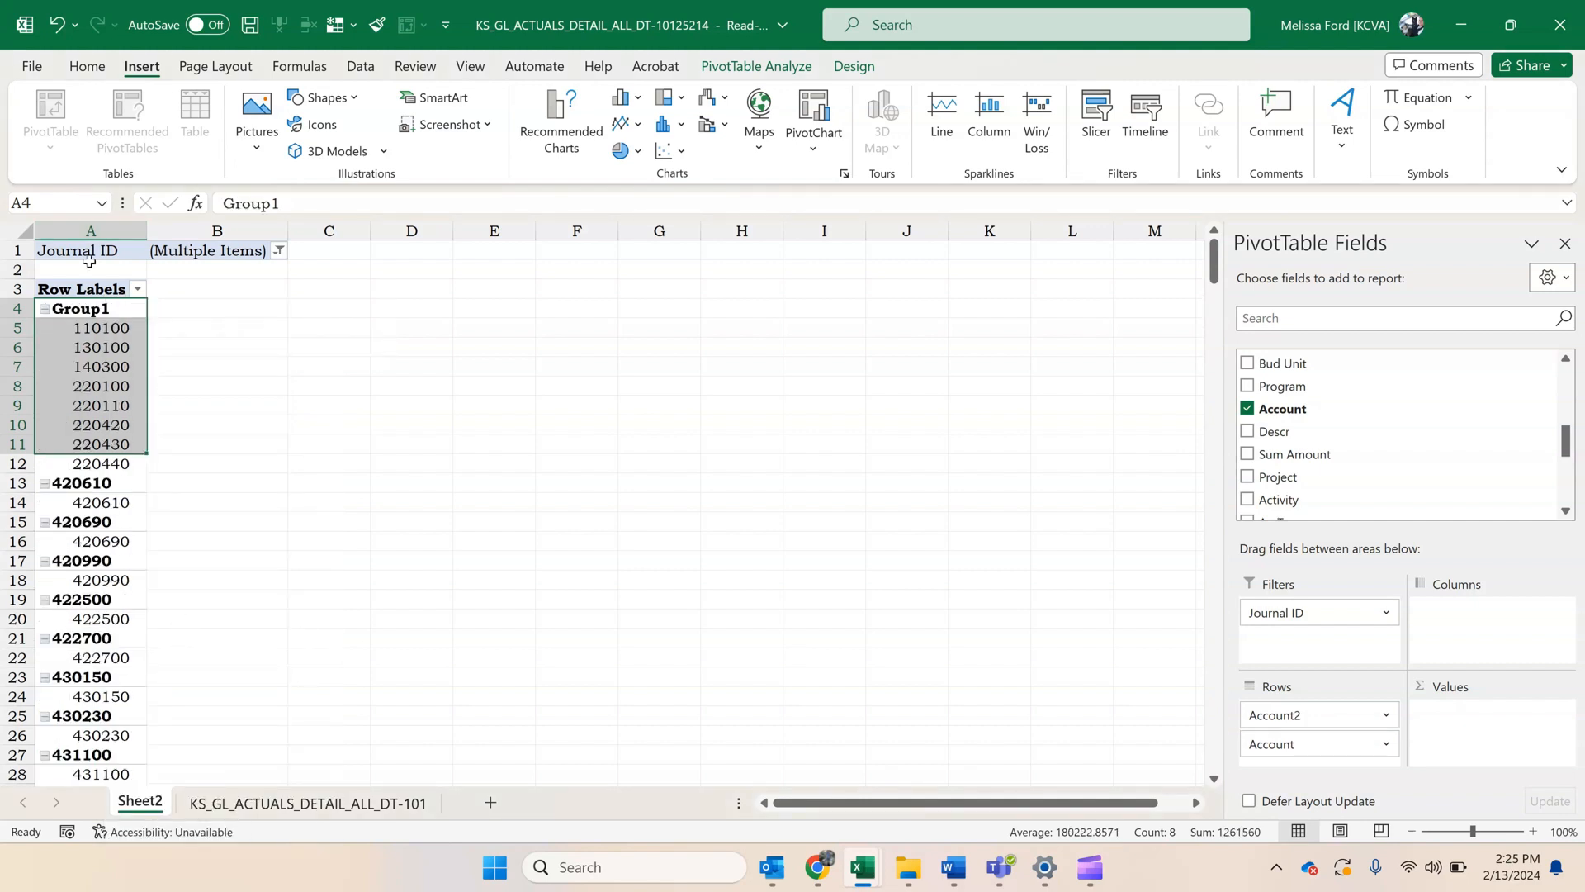
Rename the group of accounts 110100 through 220440 as x and collapse it in the PivotTable.
{"action": "left_click", "coordinate": [114, 308]}
{"action": "type", "text": "x"}
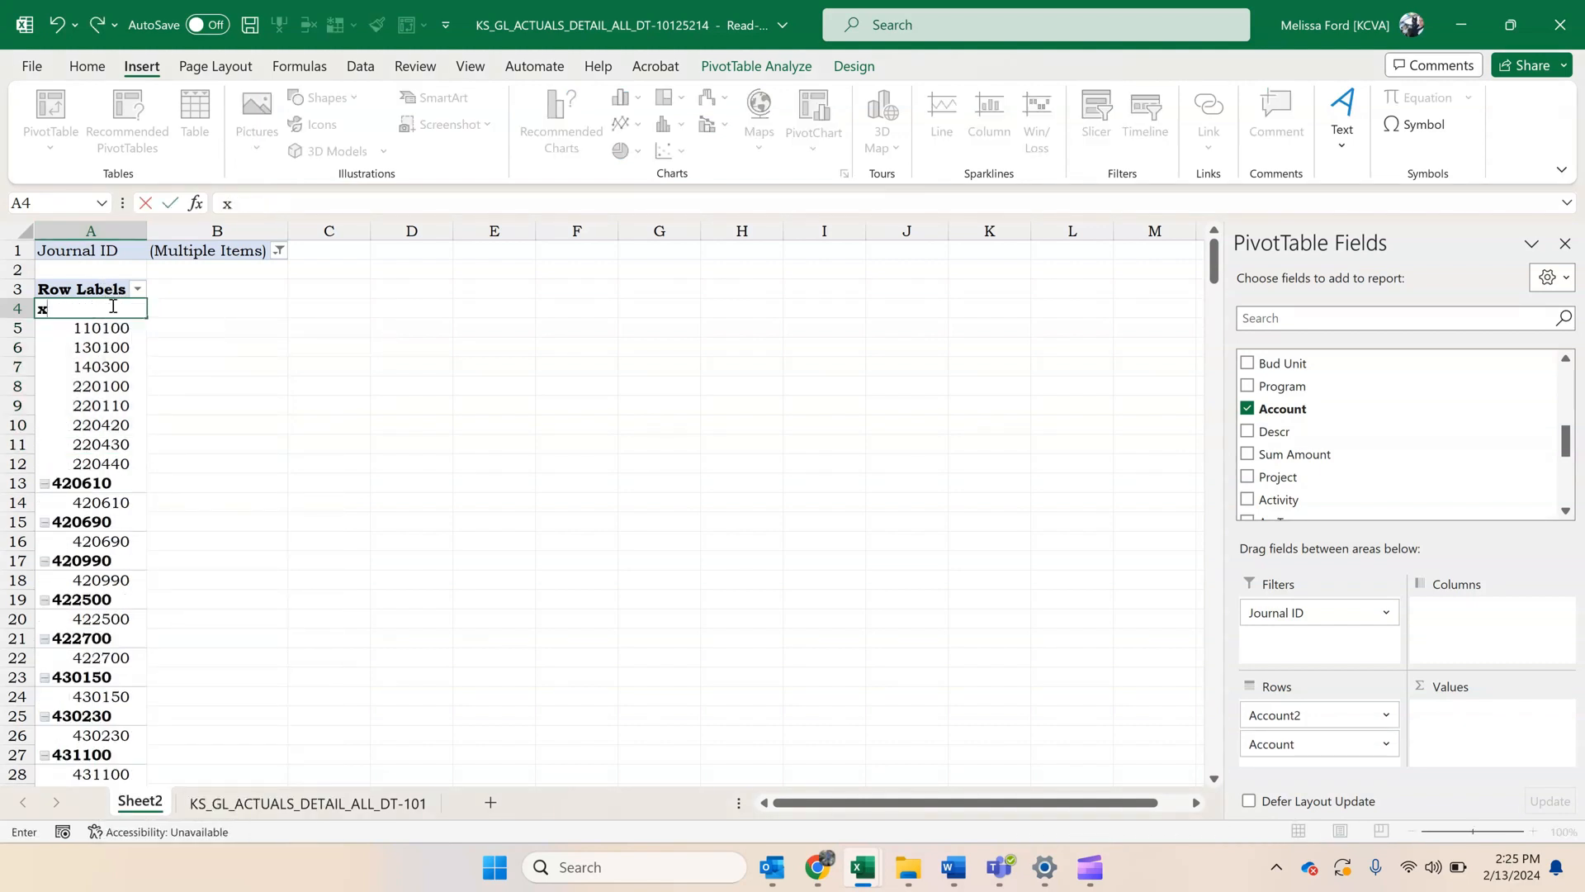
{"action": "key", "text": "Return"}
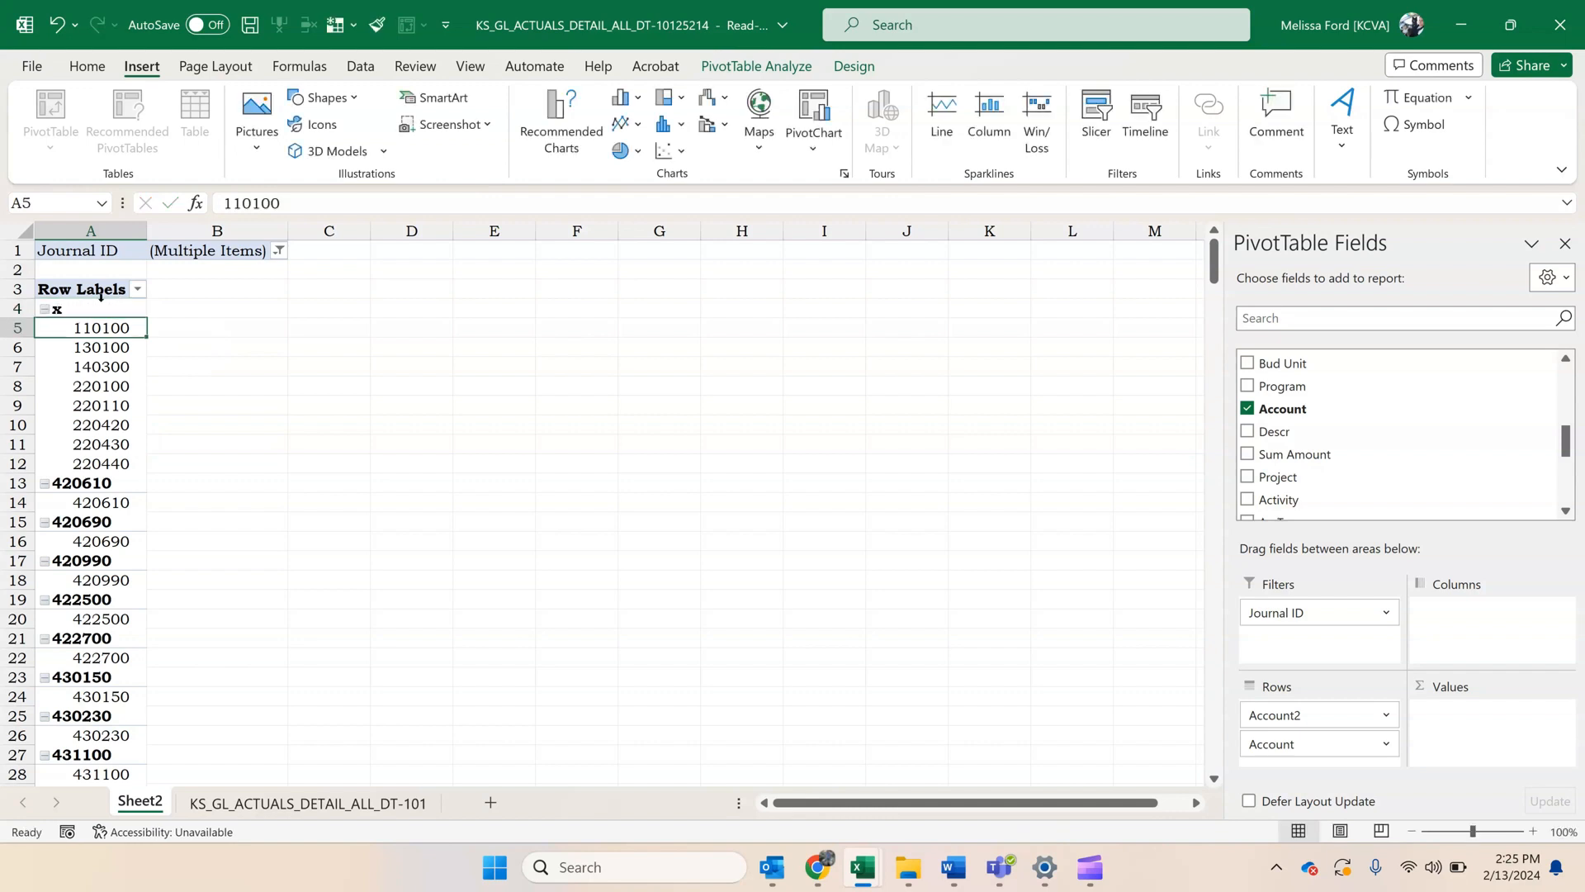
{"action": "left_click", "coordinate": [45, 309]}
Collapse the entire Account2 field so every account row label shows only its top level.
{"action": "left_click", "coordinate": [89, 328]}
{"action": "right_click", "coordinate": [90, 331]}
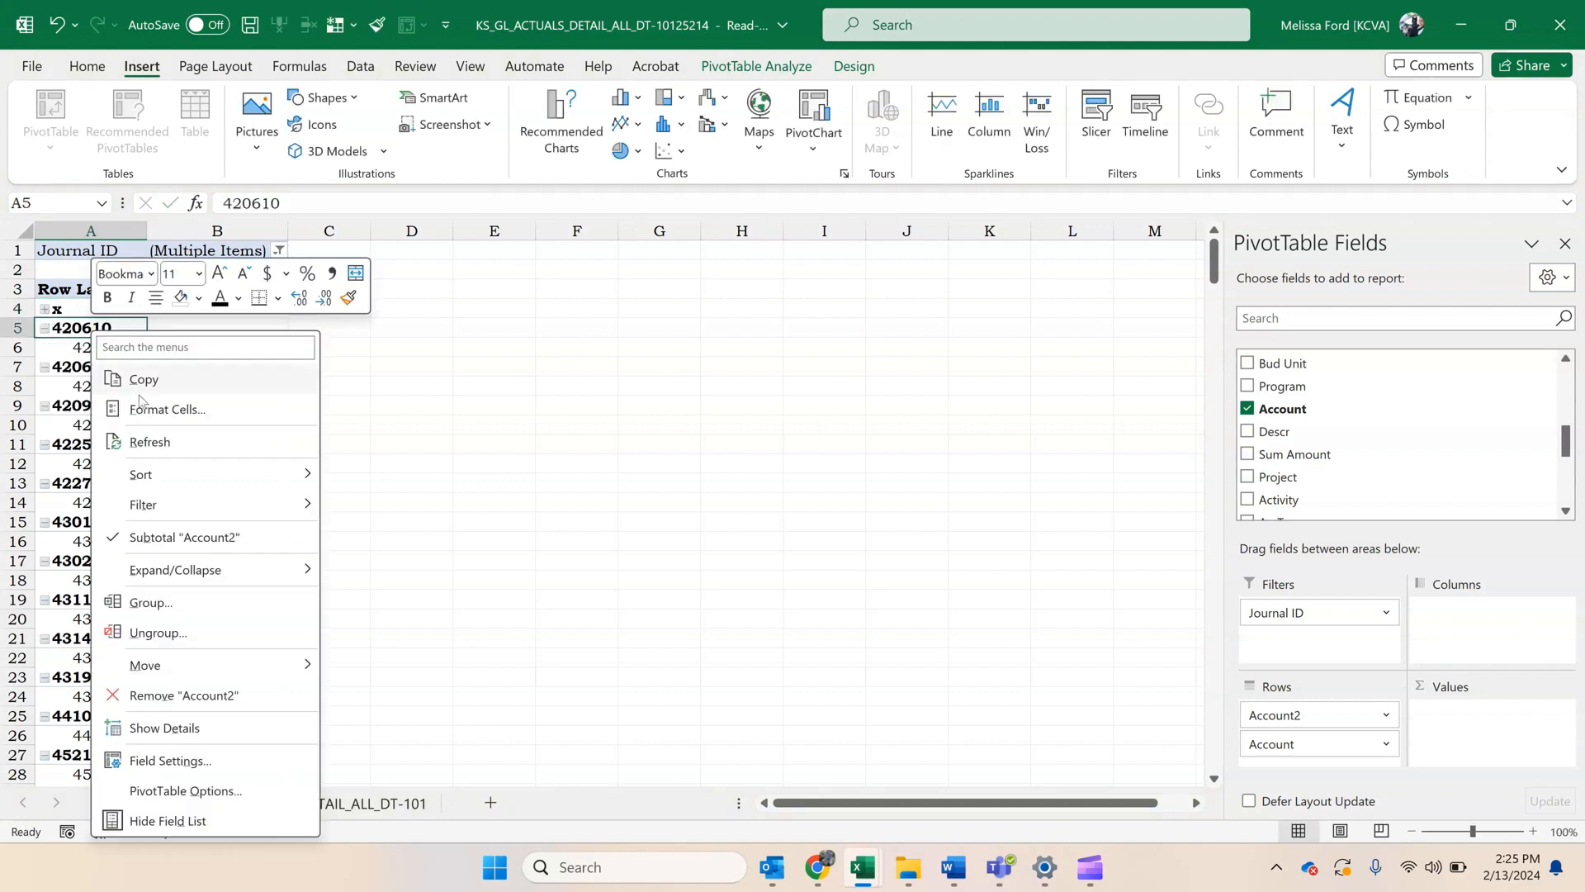
{"action": "mouse_move", "coordinate": [207, 572]}
{"action": "left_click", "coordinate": [458, 661]}
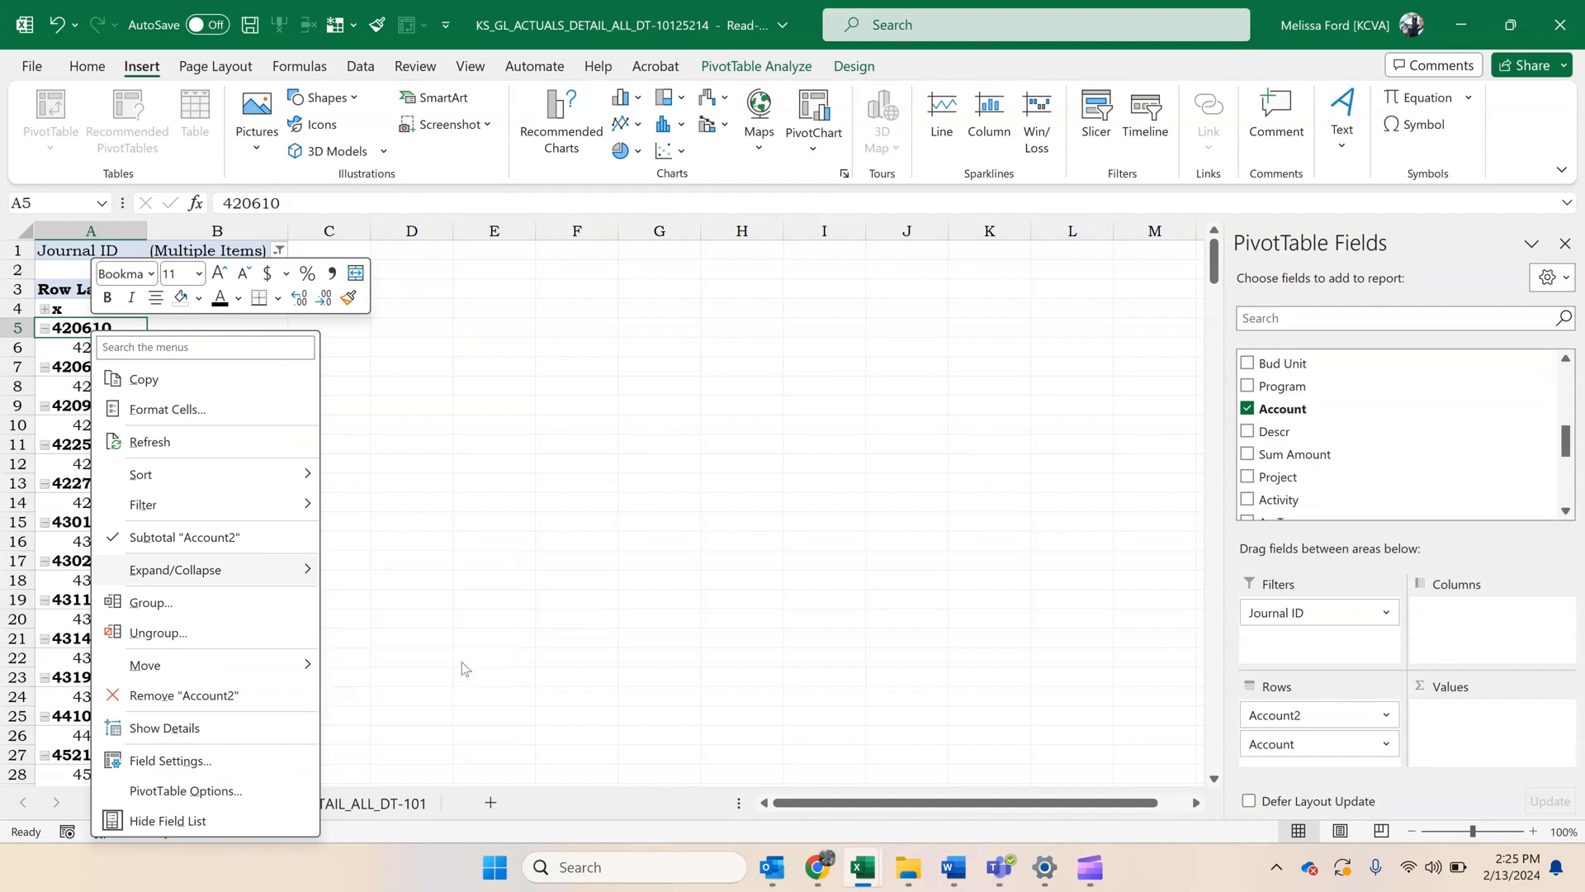
Group accounts 420610 through 452100 under the name Revenue and collapse the group.
{"action": "scroll", "coordinate": [120, 514], "scroll_direction": "down", "scroll_amount": 1}
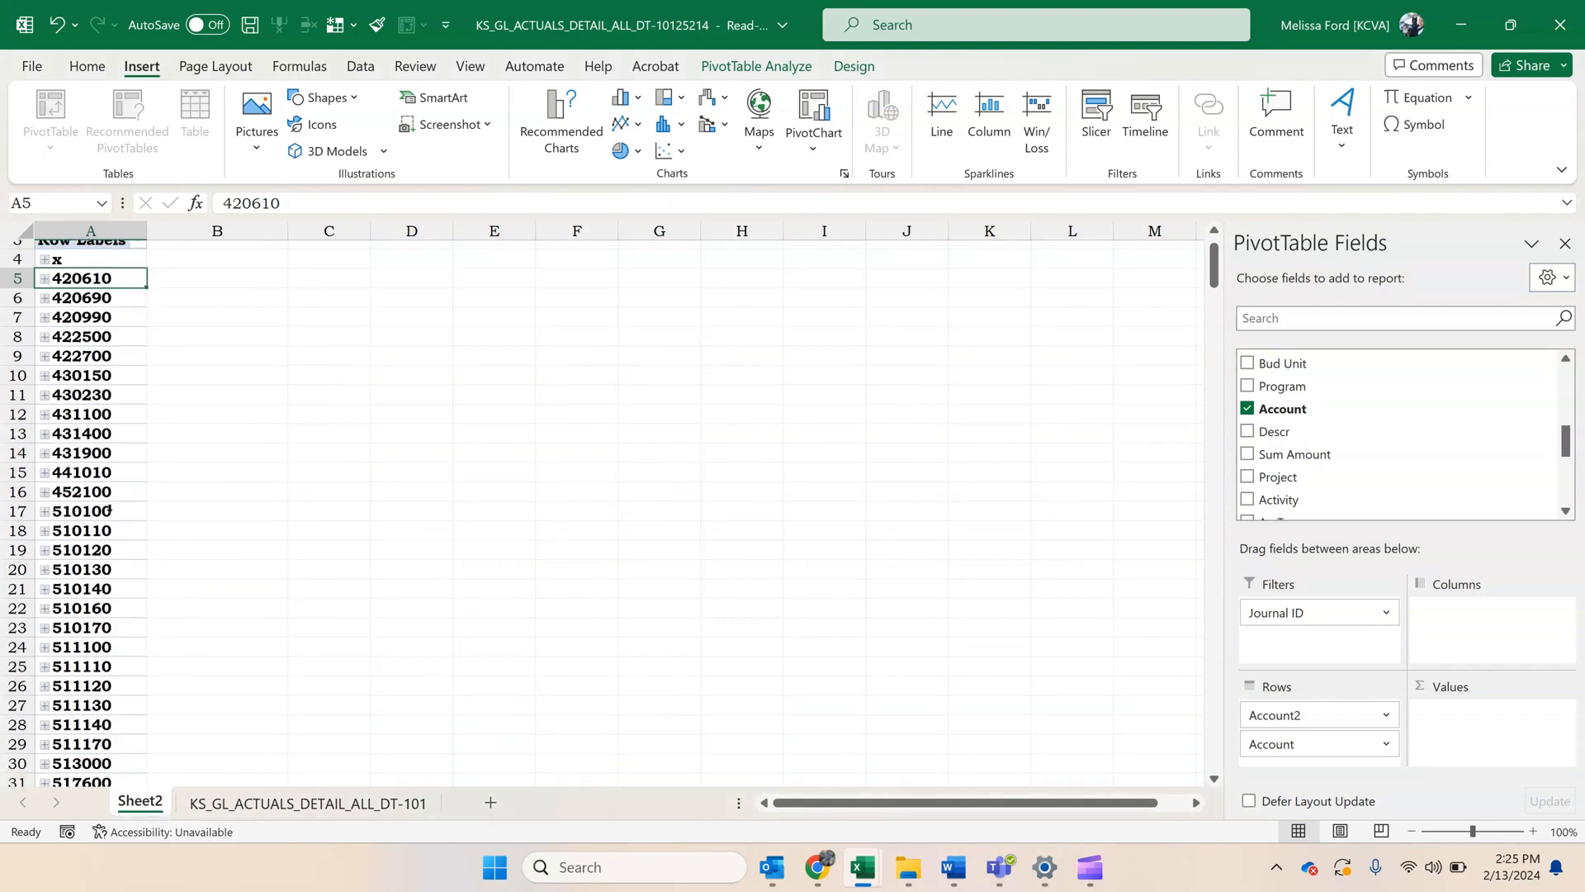
{"action": "scroll", "coordinate": [94, 354], "scroll_direction": "up", "scroll_amount": 1}
{"action": "key", "text": "Down"}
{"action": "left_click_drag", "start_coordinate": [98, 328], "coordinate": [87, 537]}
{"action": "right_click", "coordinate": [87, 536]}
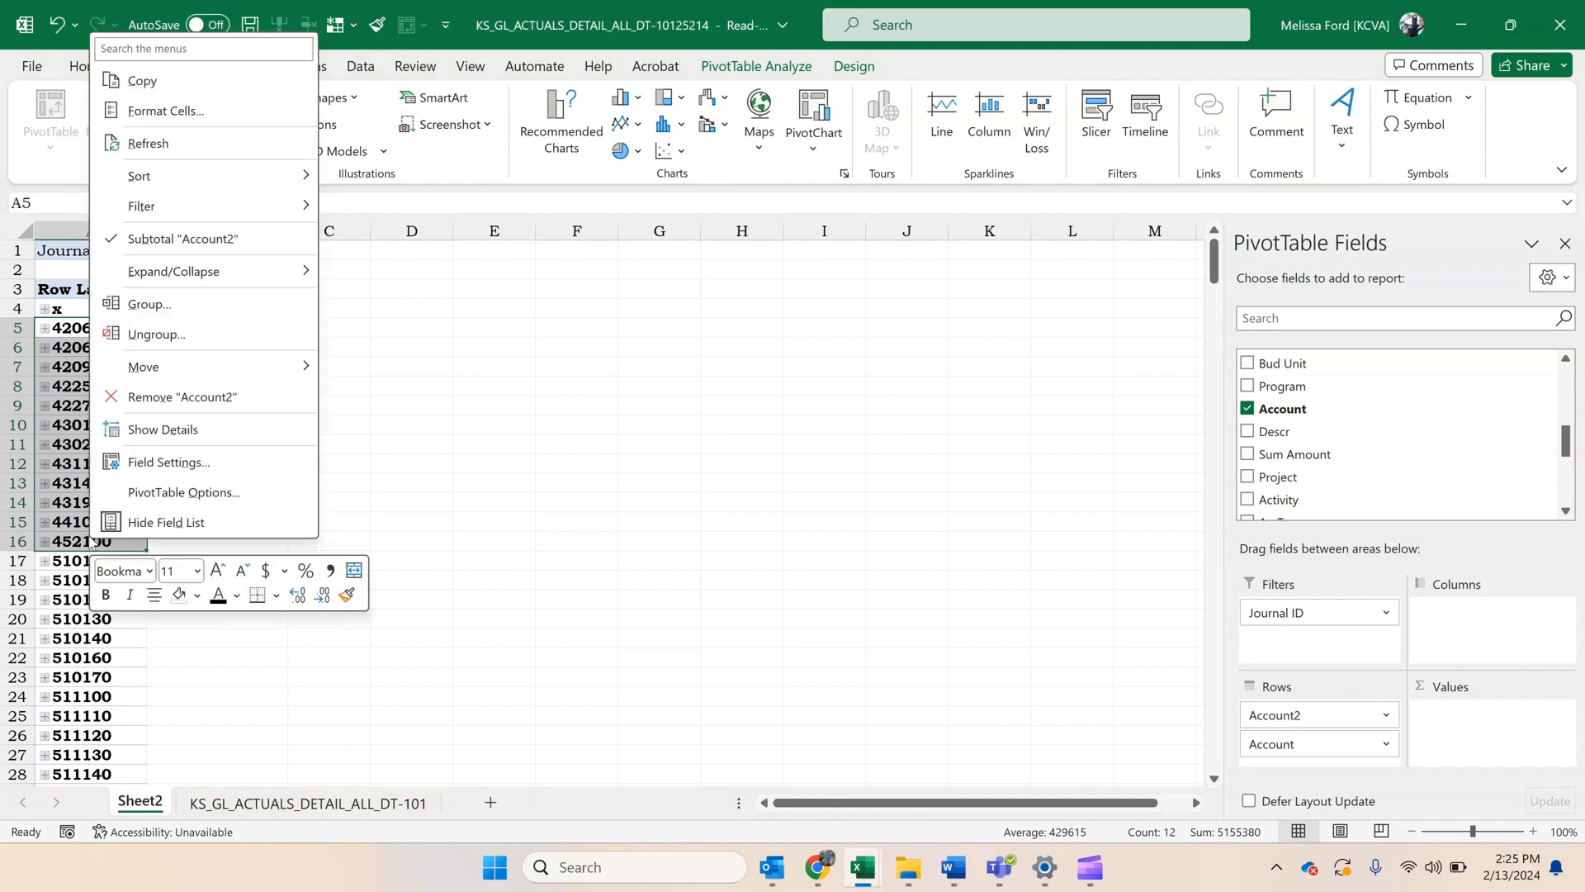
{"action": "left_click", "coordinate": [147, 302]}
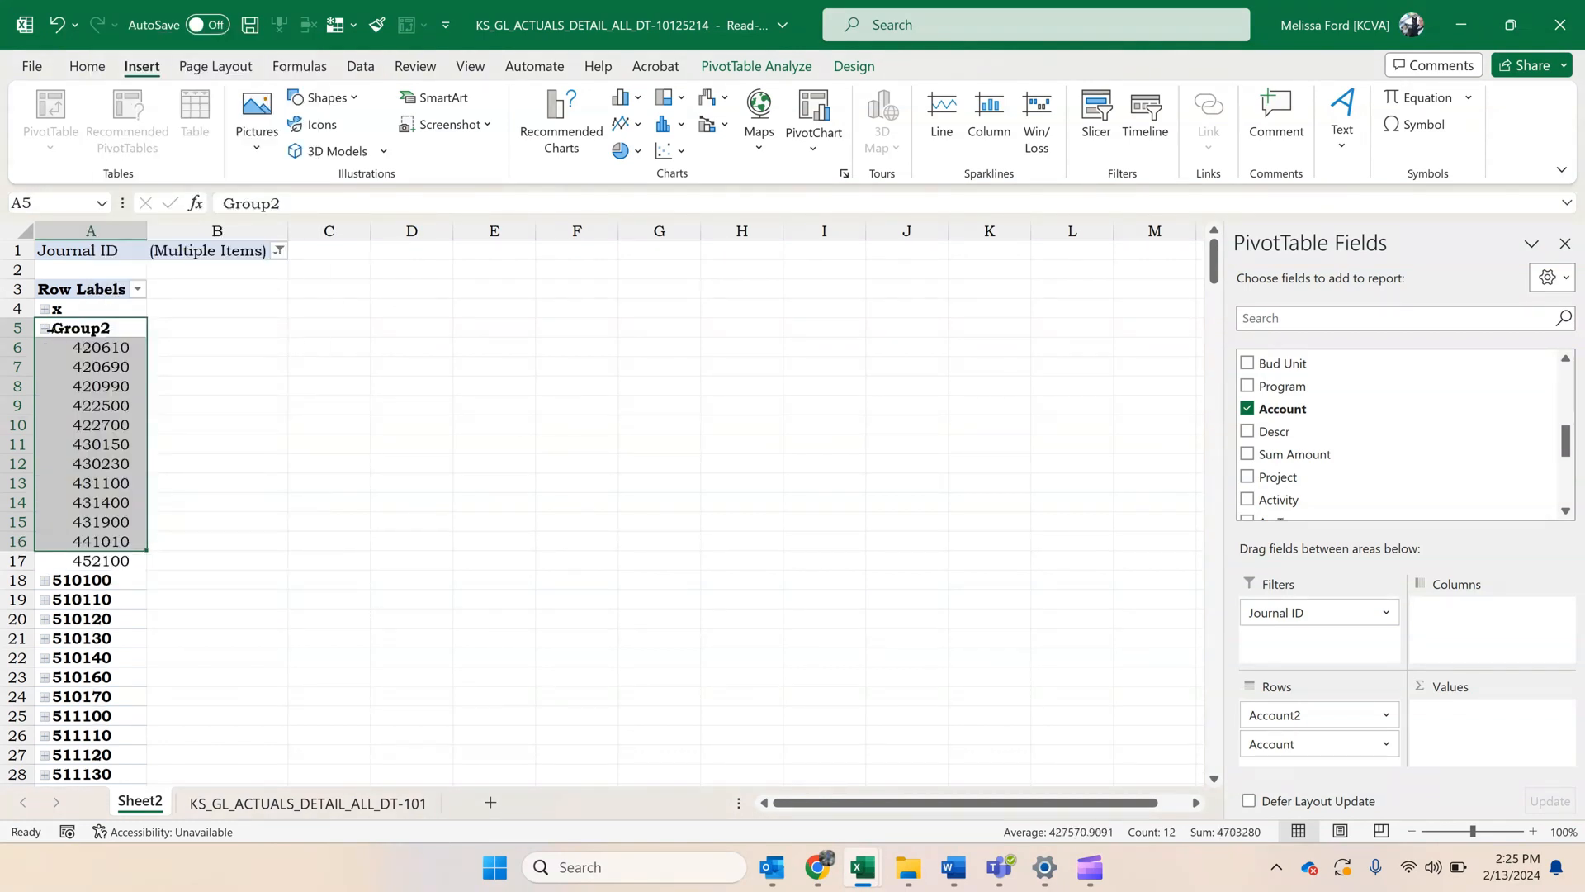
{"action": "left_click", "coordinate": [79, 329]}
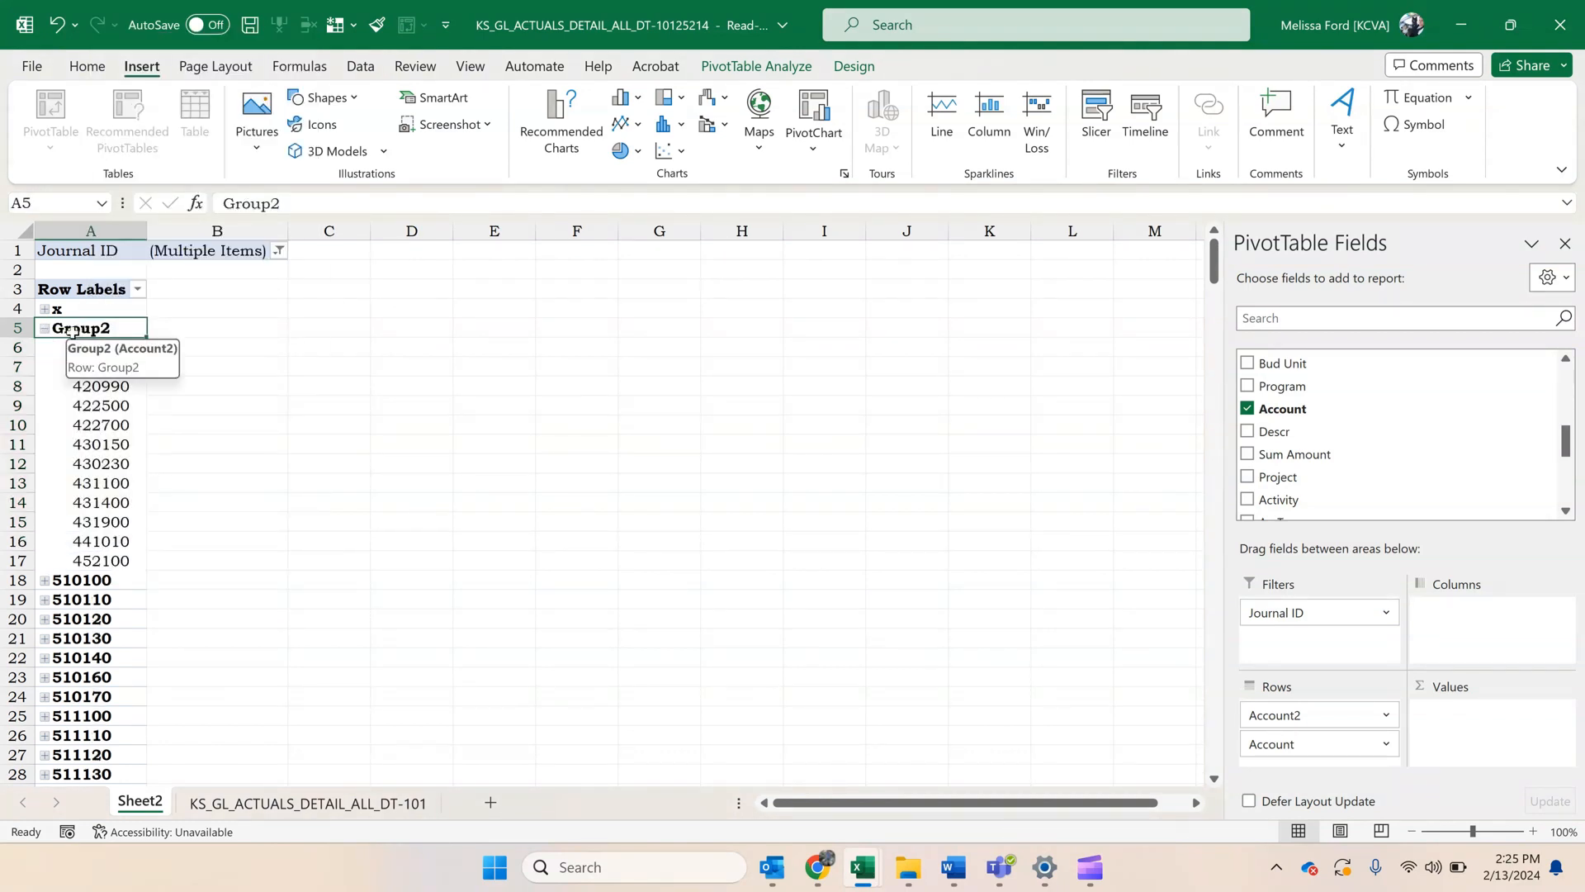
{"action": "type", "text": "Revennue"}
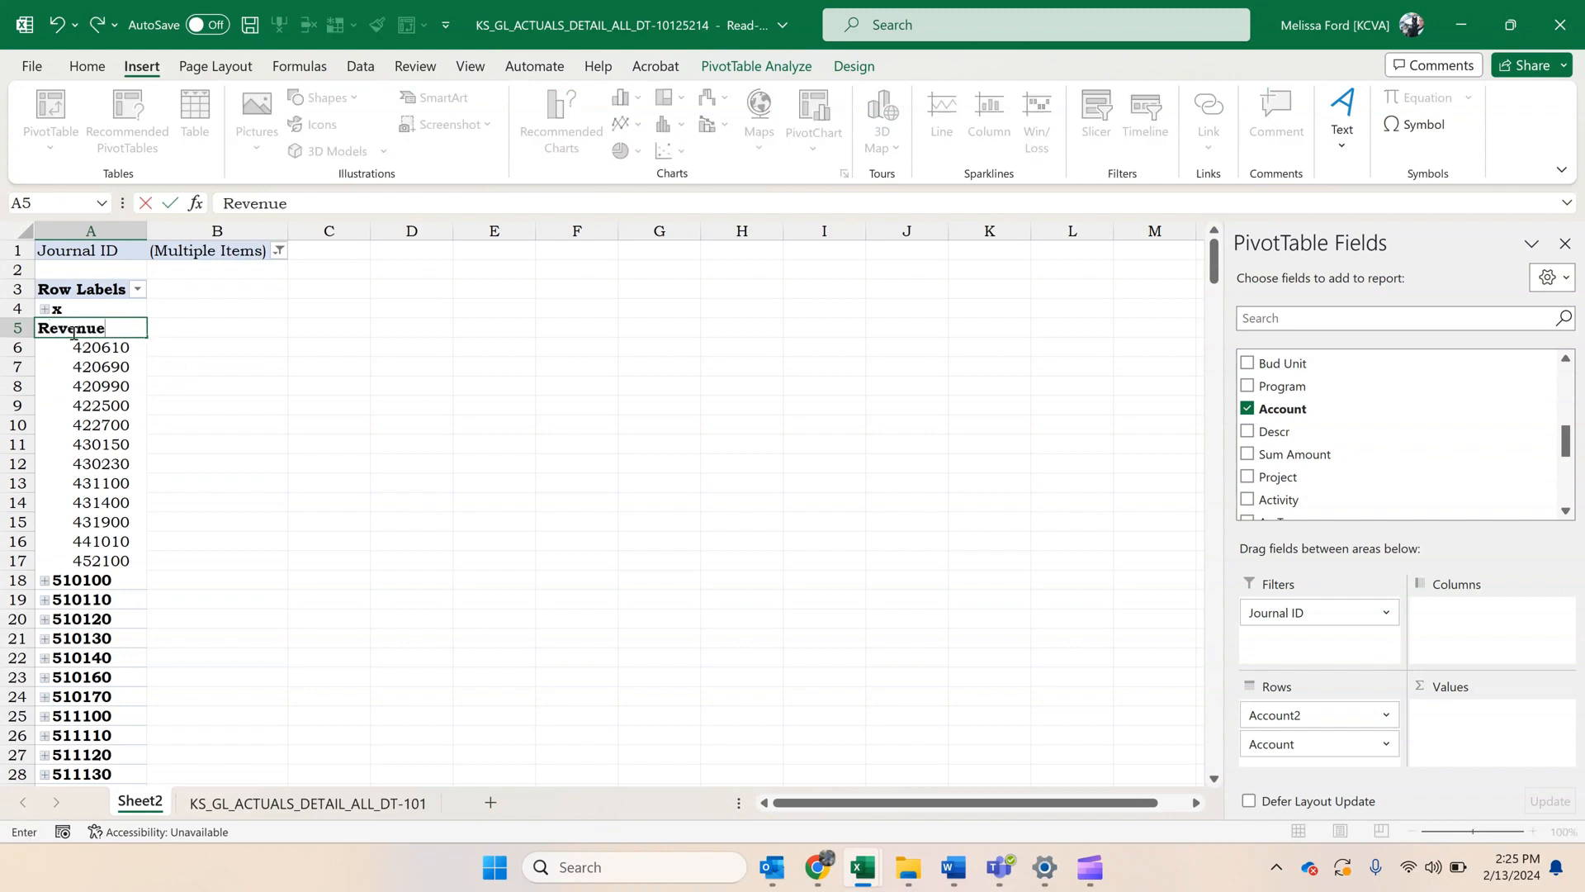
{"action": "left_click", "coordinate": [245, 352]}
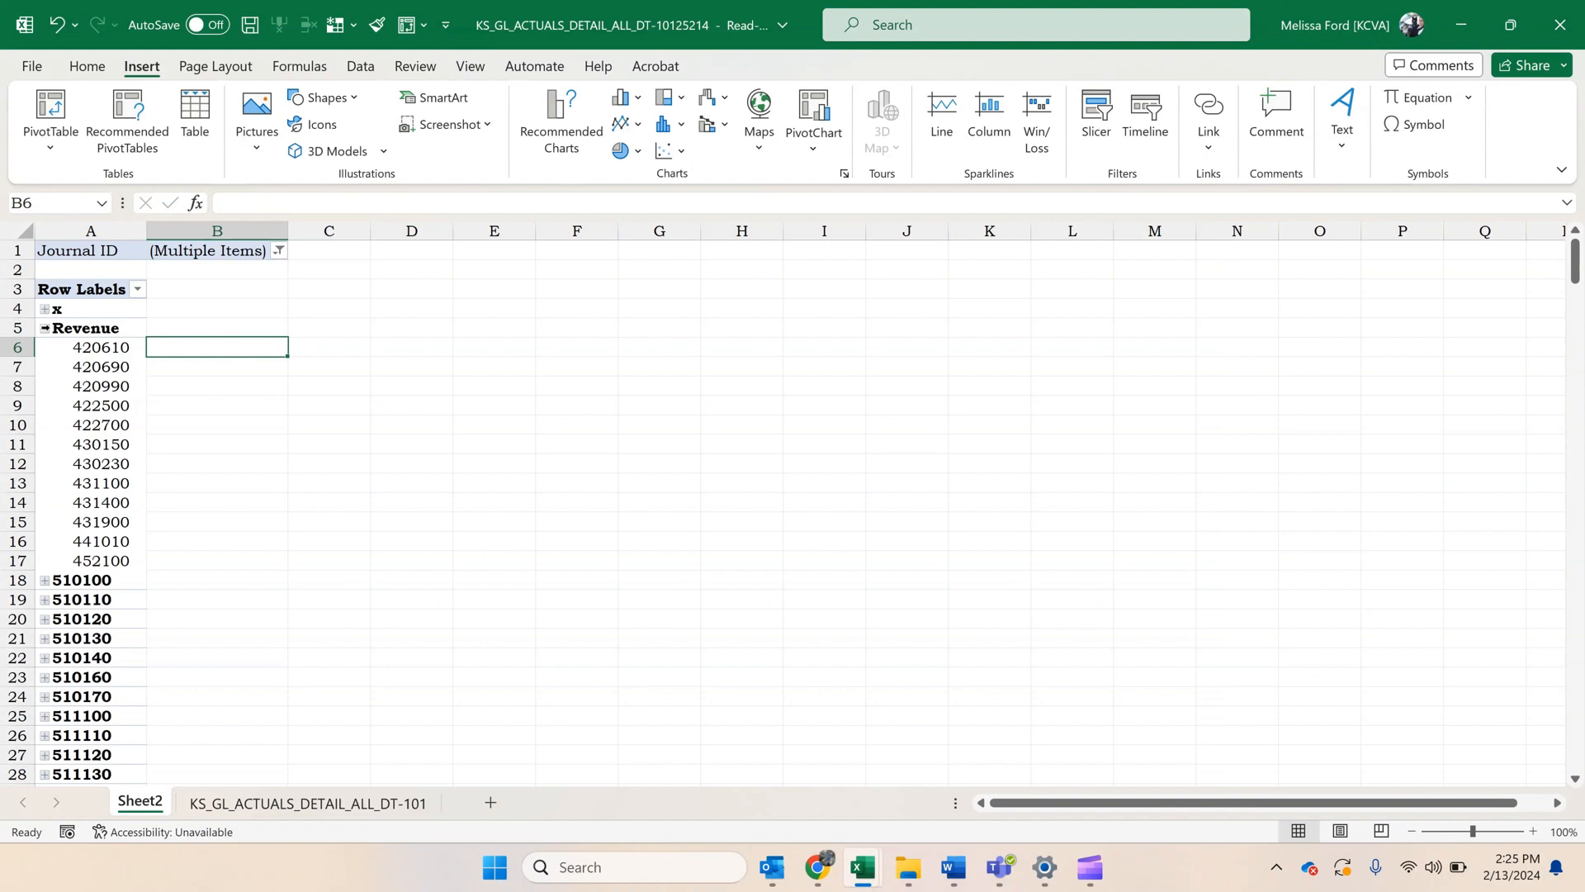
{"action": "left_click", "coordinate": [45, 327]}
Group accounts 510100 through 519700 under the name Salaries and Wages and collapse the group.
{"action": "left_click_drag", "start_coordinate": [80, 347], "coordinate": [80, 733]}
{"action": "right_click", "coordinate": [81, 732]}
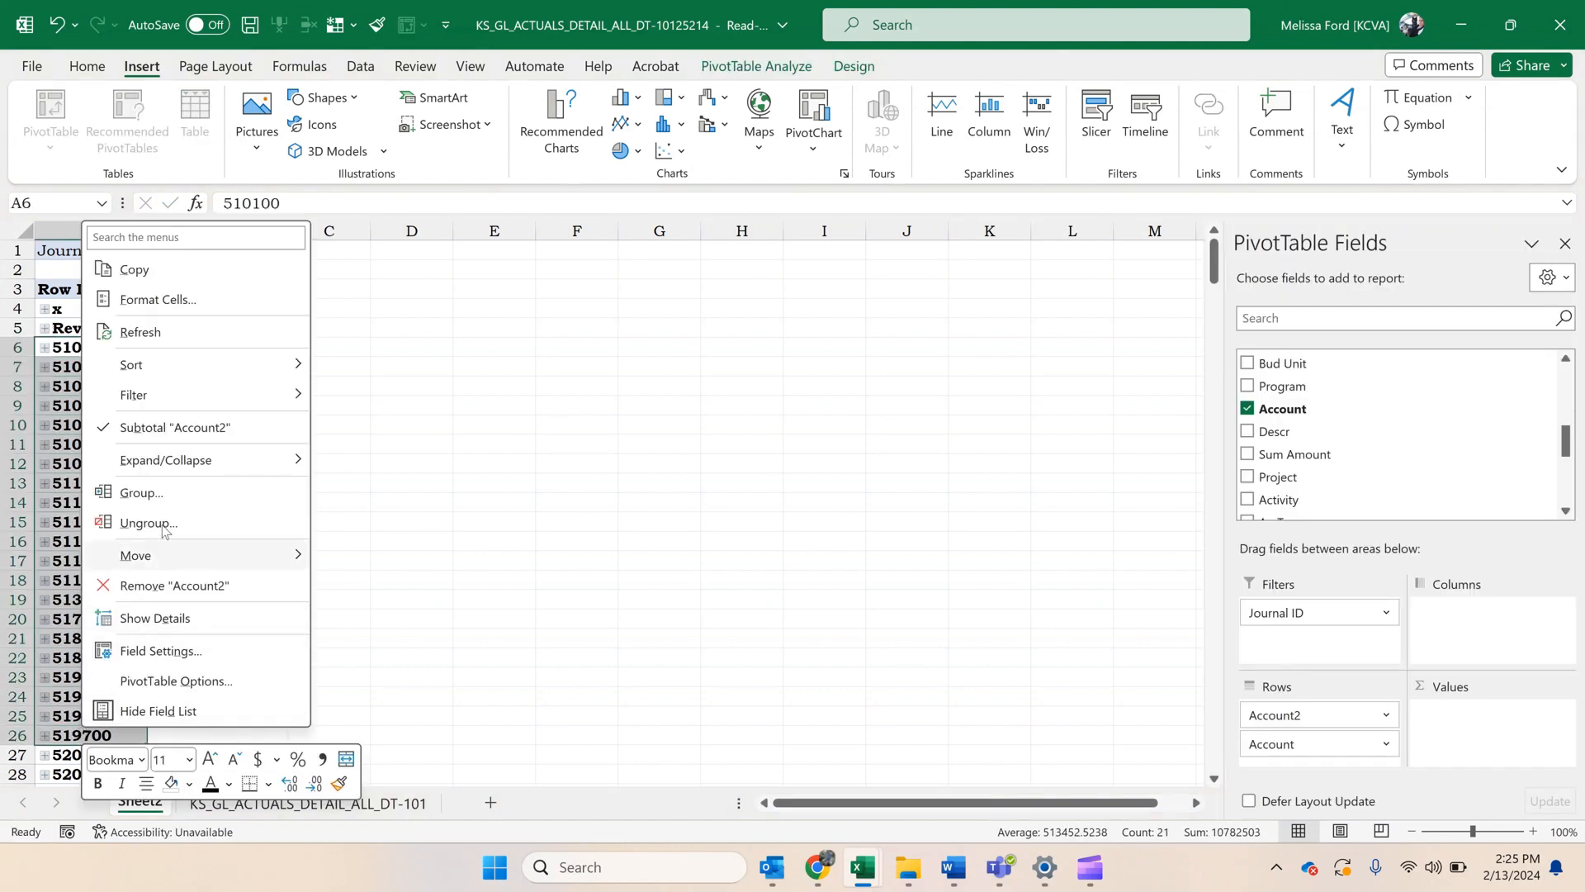
{"action": "left_click", "coordinate": [169, 494]}
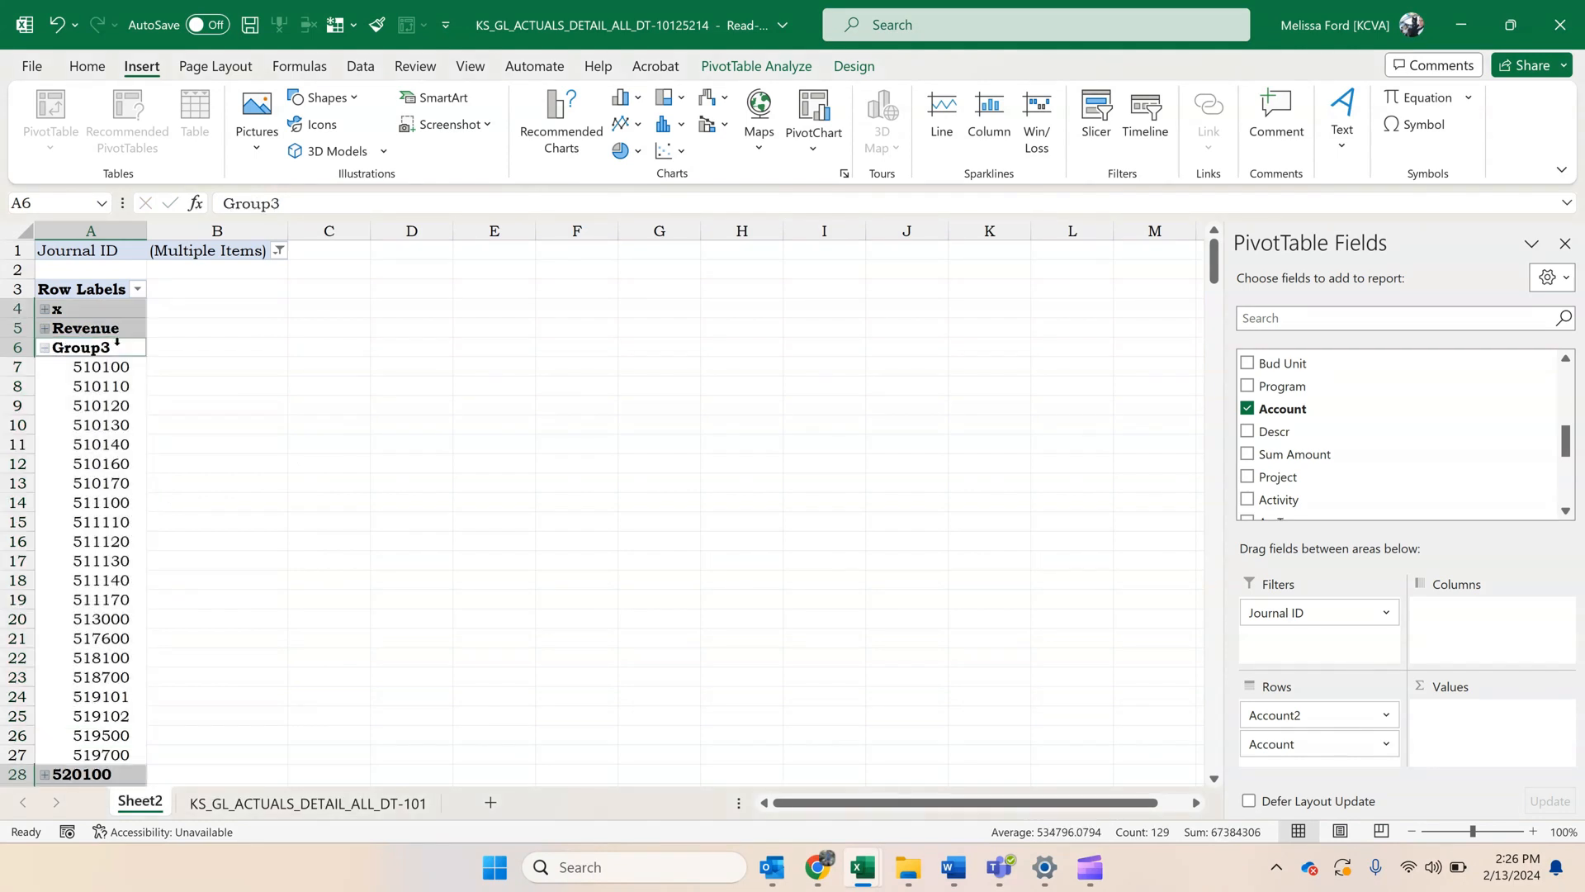
{"action": "left_click", "coordinate": [117, 341]}
{"action": "type", "text": "Sa"}
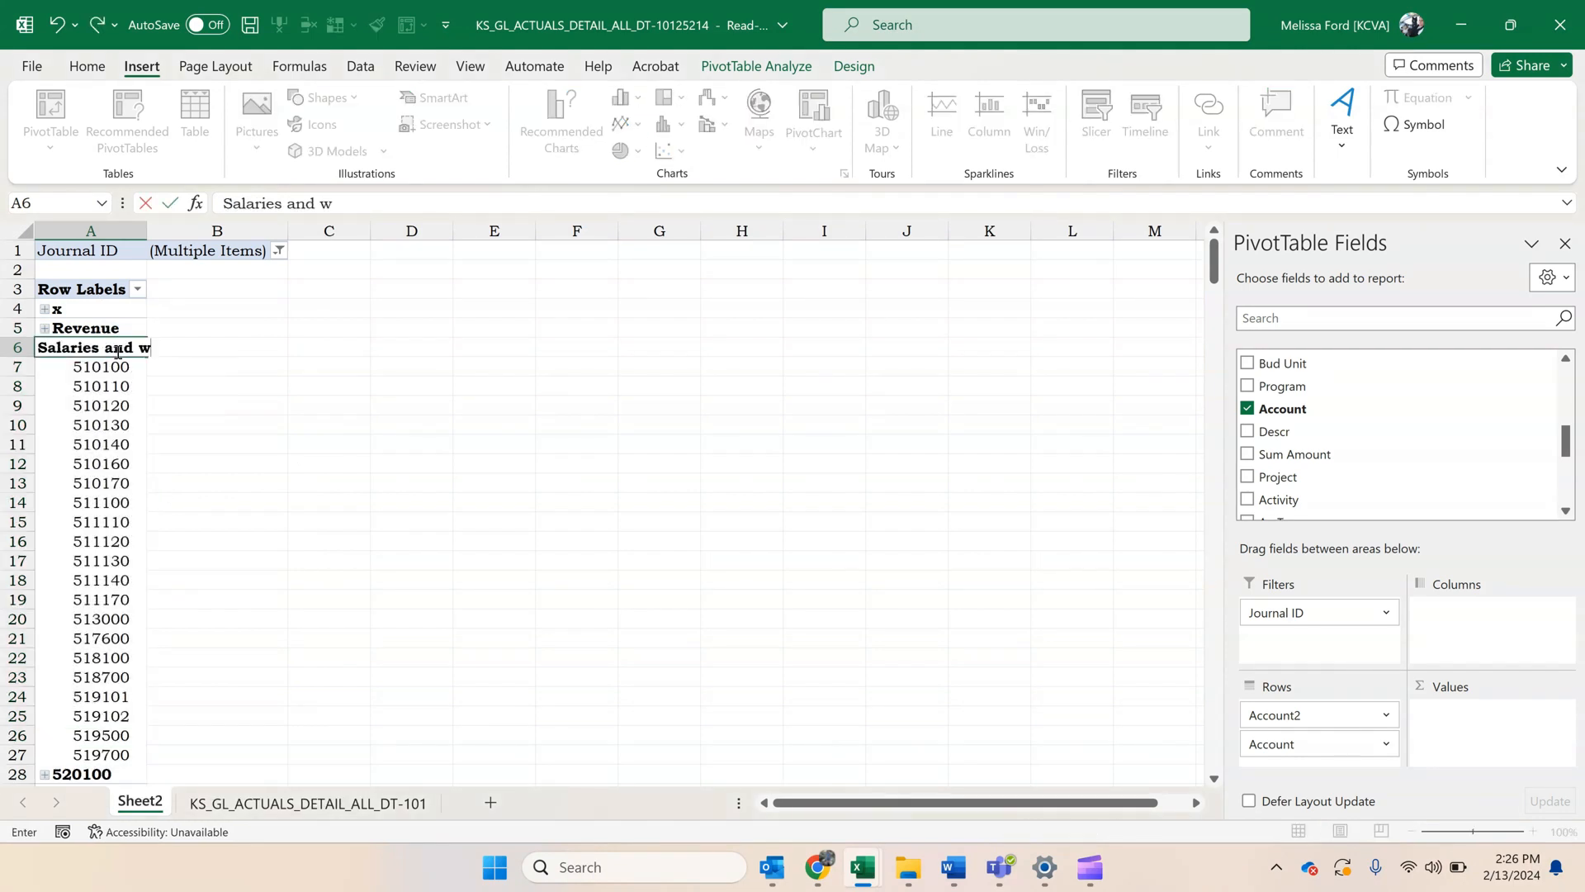
{"action": "type", "text": "laries and Wages"}
{"action": "left_click", "coordinate": [93, 403]}
{"action": "left_click", "coordinate": [45, 348]}
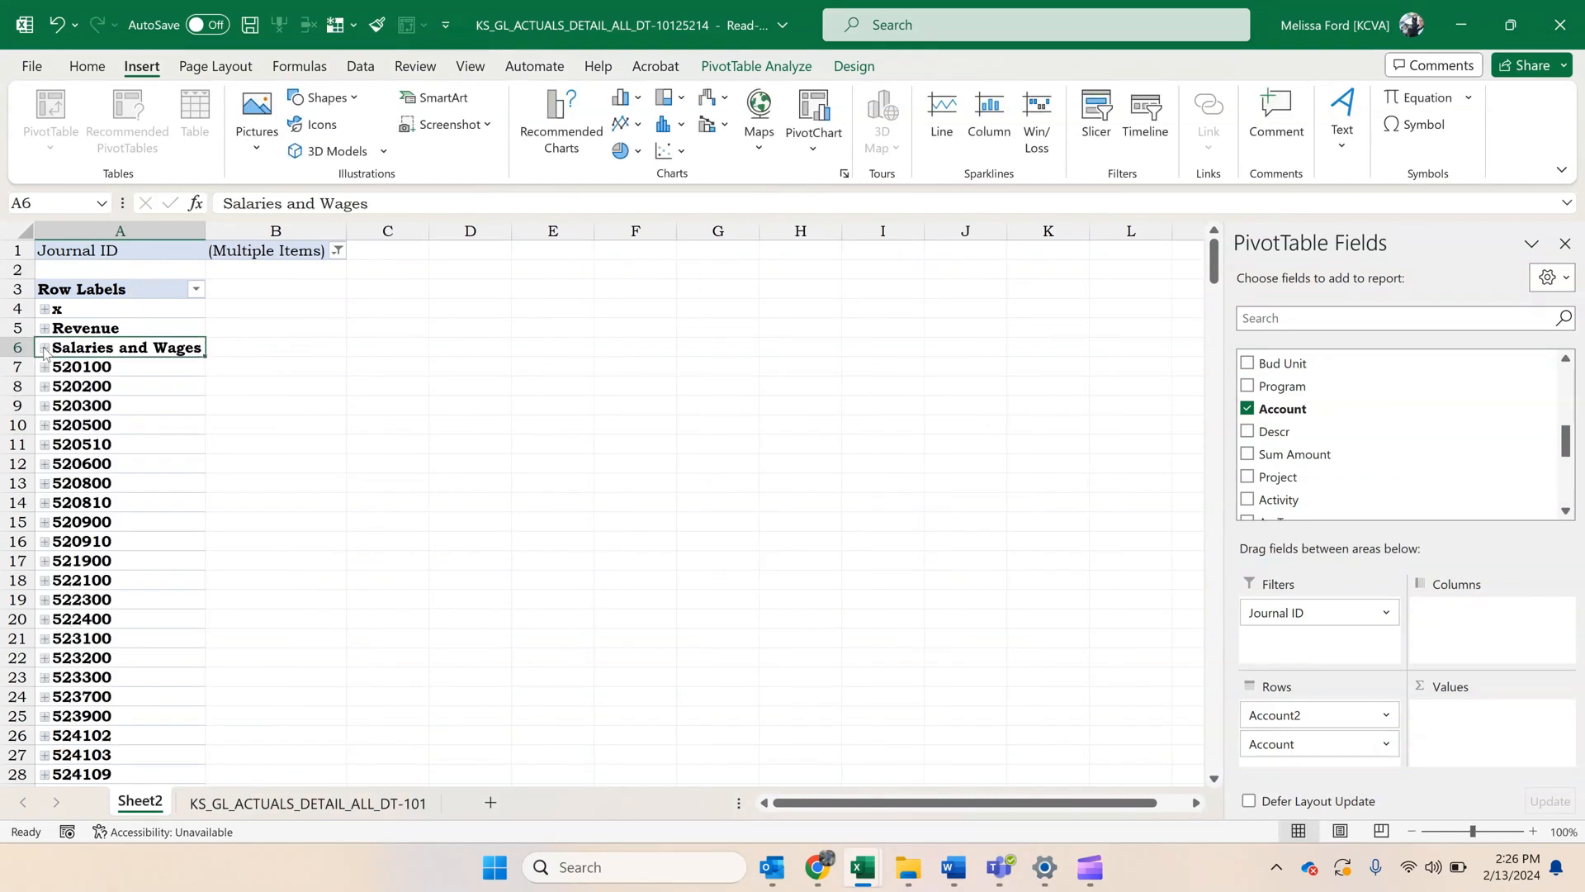
Group accounts 520100 through 529900 under the name Contractual Services and collapse the group.
{"action": "left_click_drag", "start_coordinate": [104, 375], "coordinate": [85, 575]}
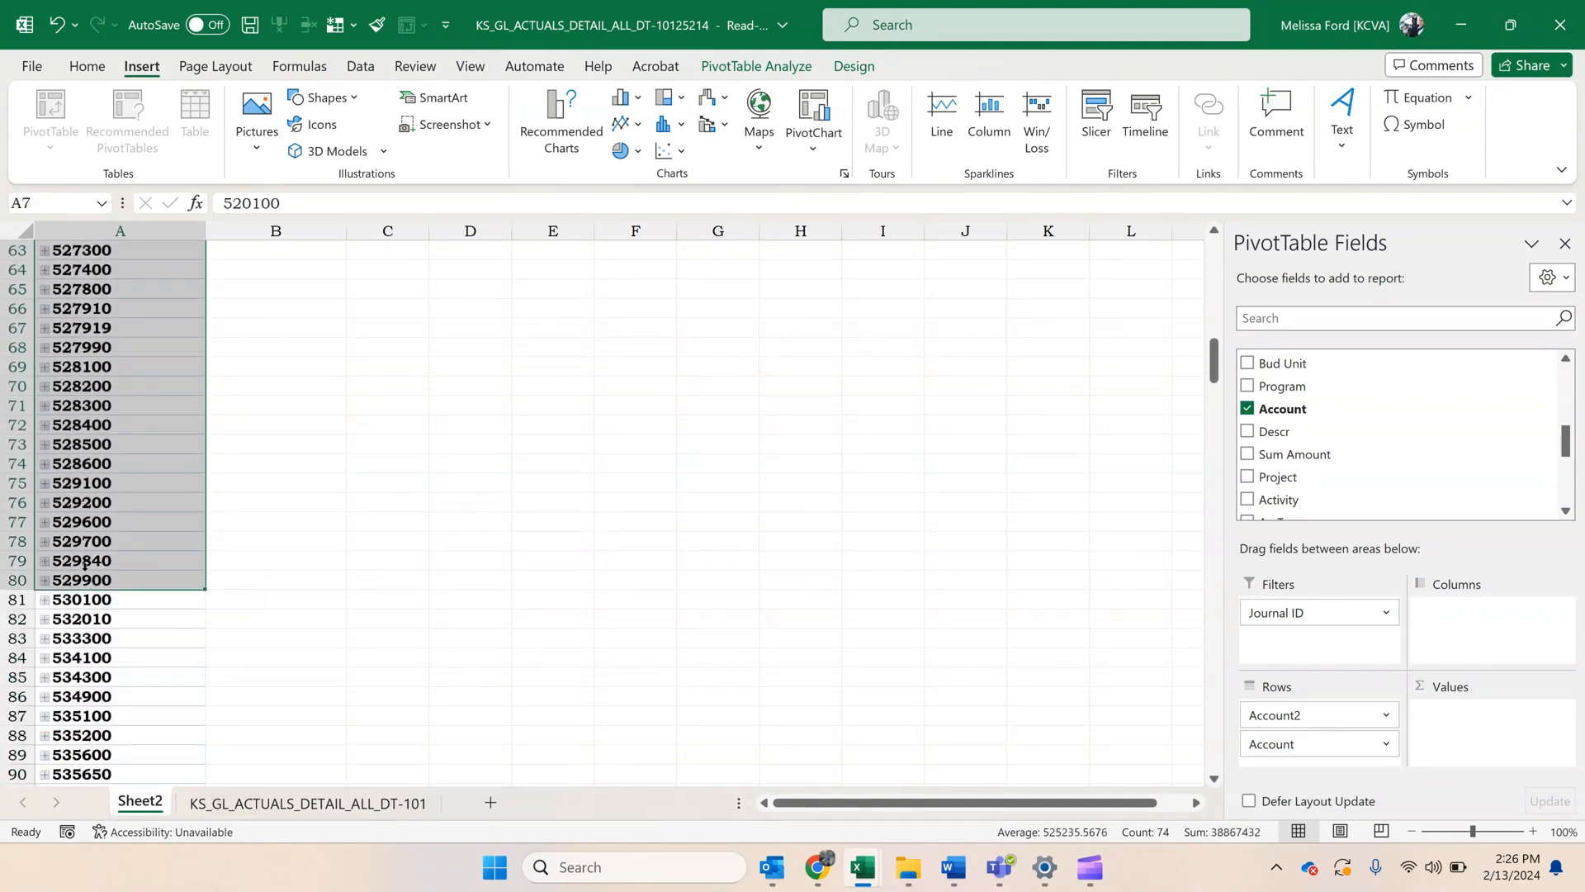
{"action": "right_click", "coordinate": [85, 575]}
{"action": "left_click", "coordinate": [145, 336]}
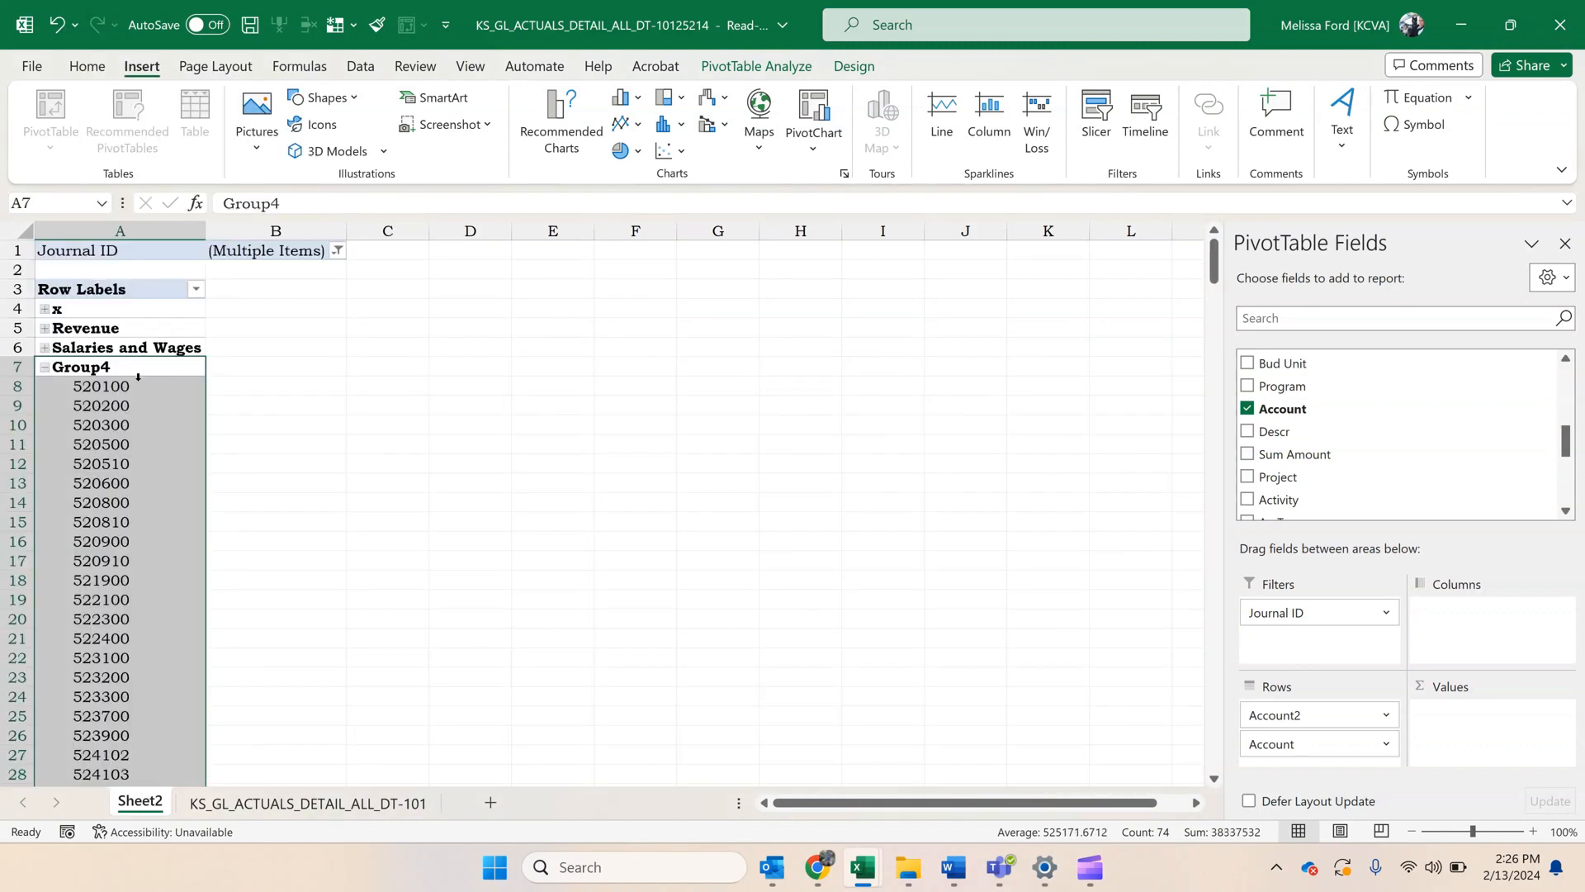
{"action": "type", "text": "Contractual Ser"}
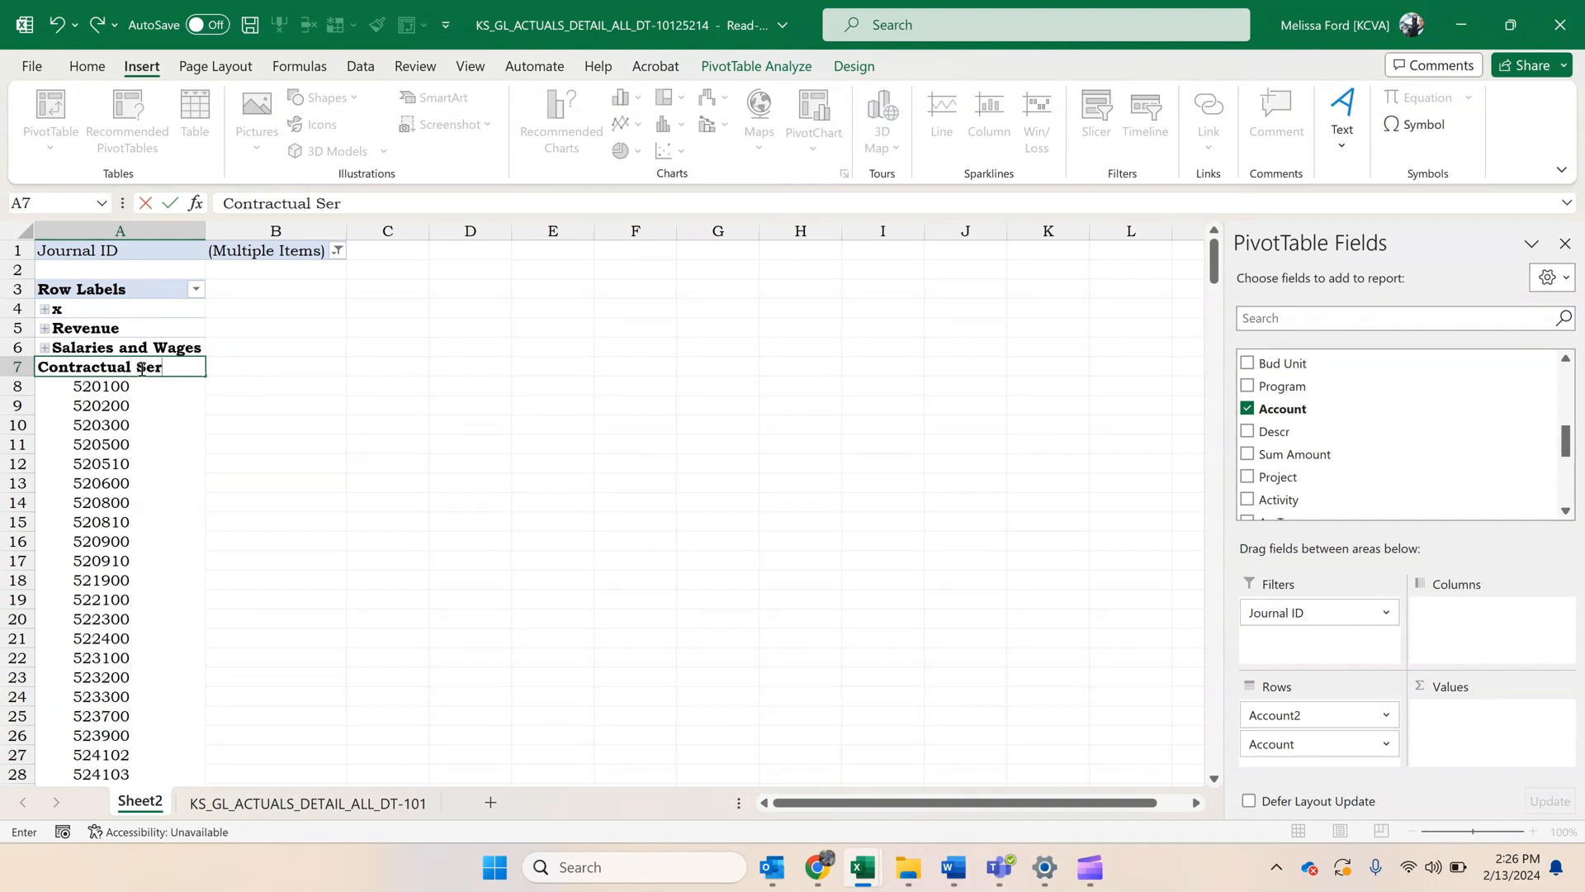
{"action": "type", "text": "vices"}
{"action": "key", "text": "Return"}
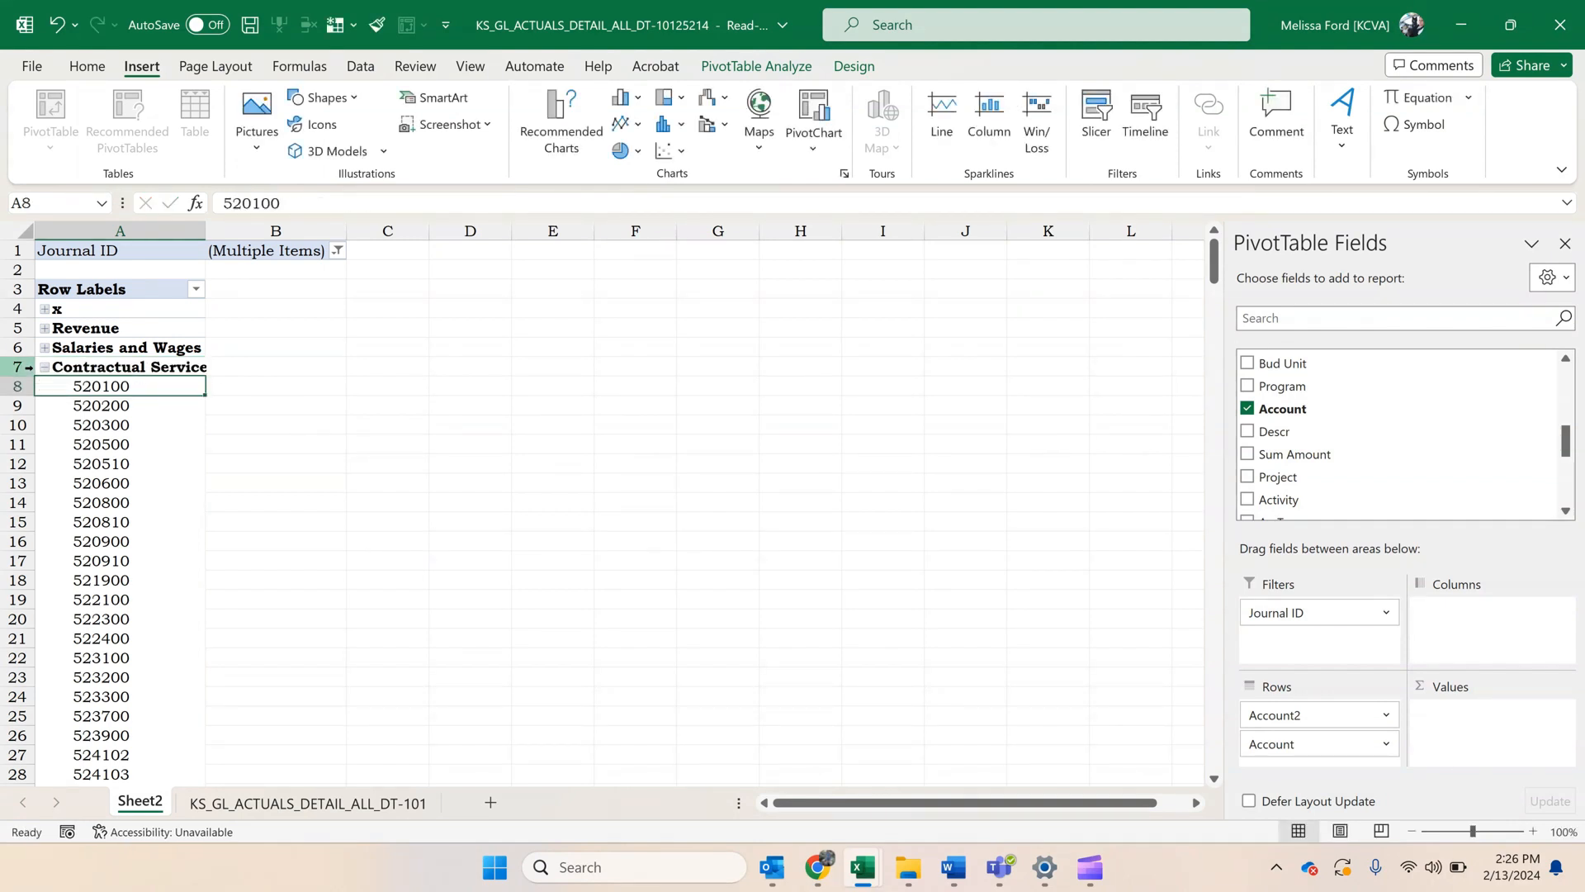
{"action": "left_click", "coordinate": [45, 370]}
Group accounts 530100 through 539900 under the name Commodities and collapse the group.
{"action": "left_click_drag", "start_coordinate": [82, 386], "coordinate": [148, 683]}
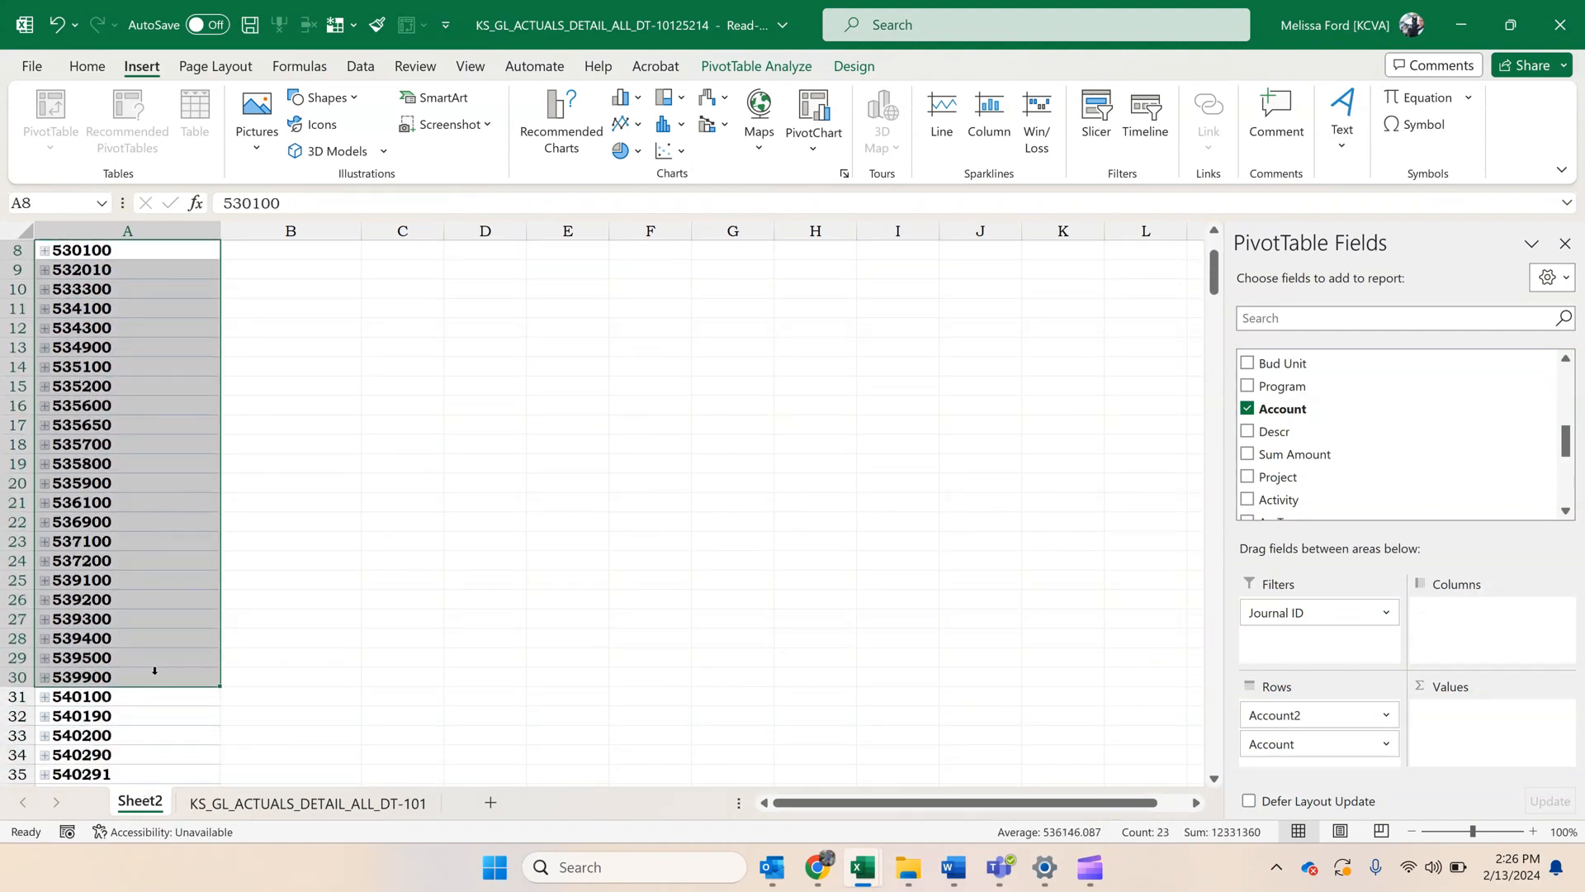
{"action": "right_click", "coordinate": [154, 670]}
{"action": "left_click", "coordinate": [222, 443]}
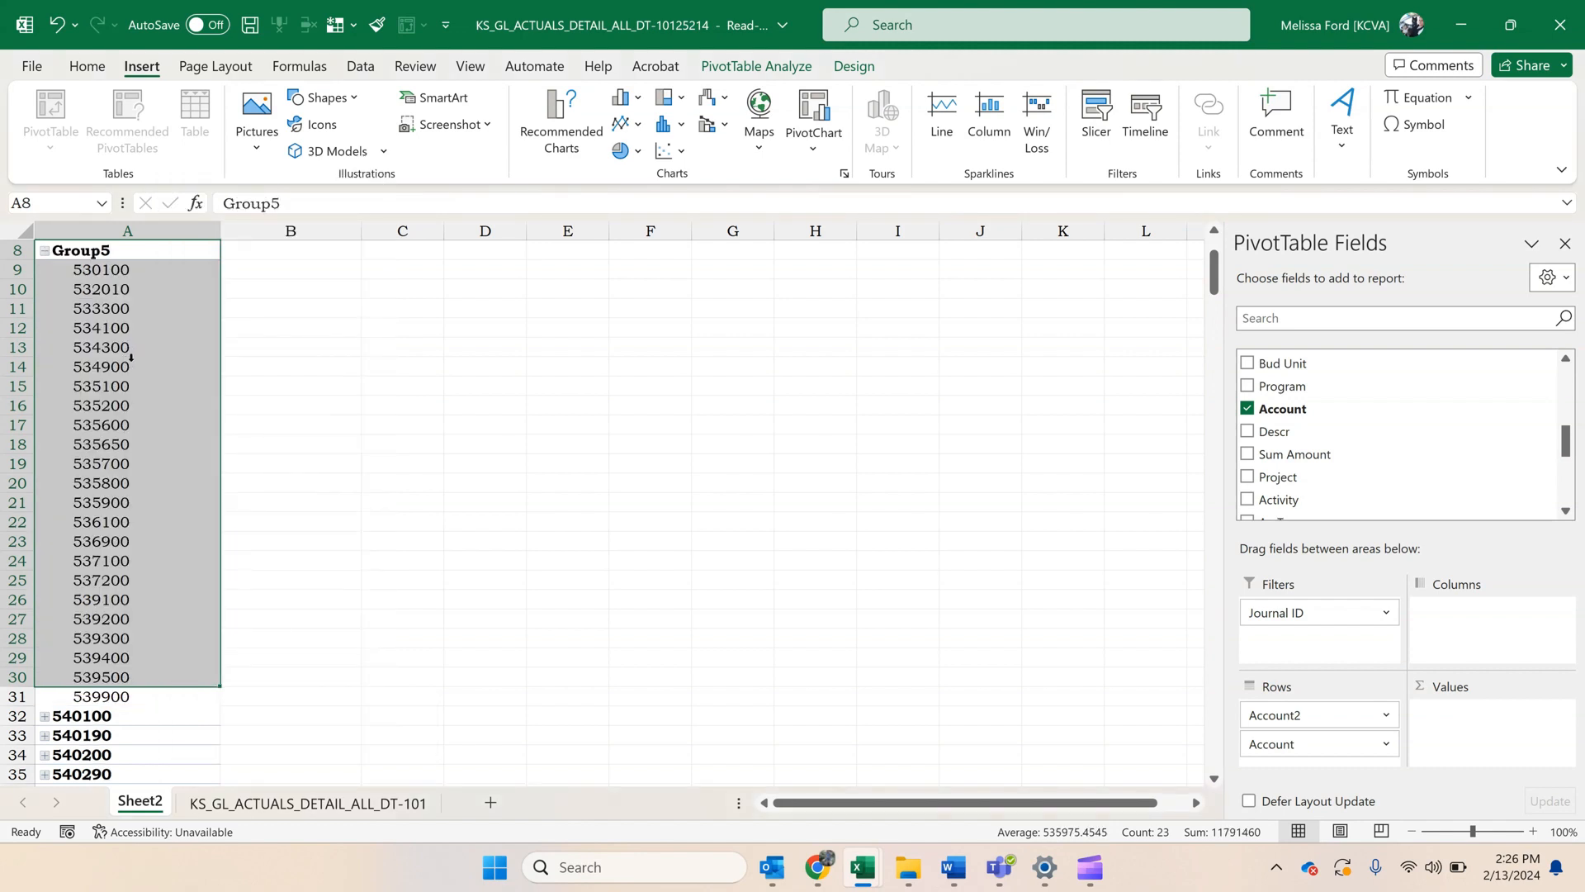
{"action": "left_click", "coordinate": [166, 257]}
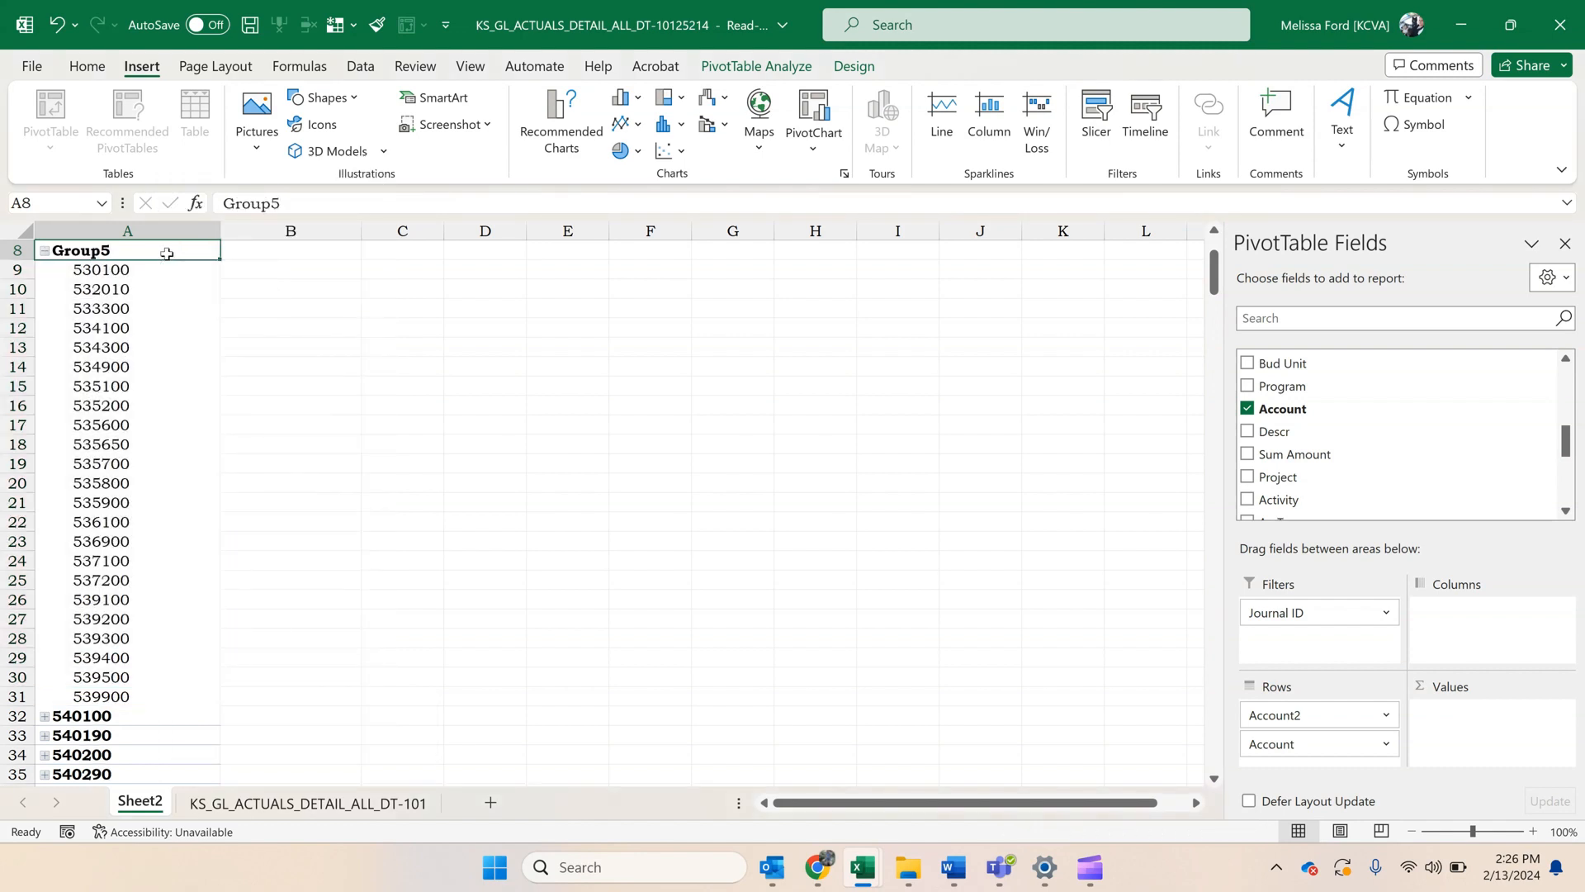
{"action": "type", "text": "Contractual Servicesommodities"}
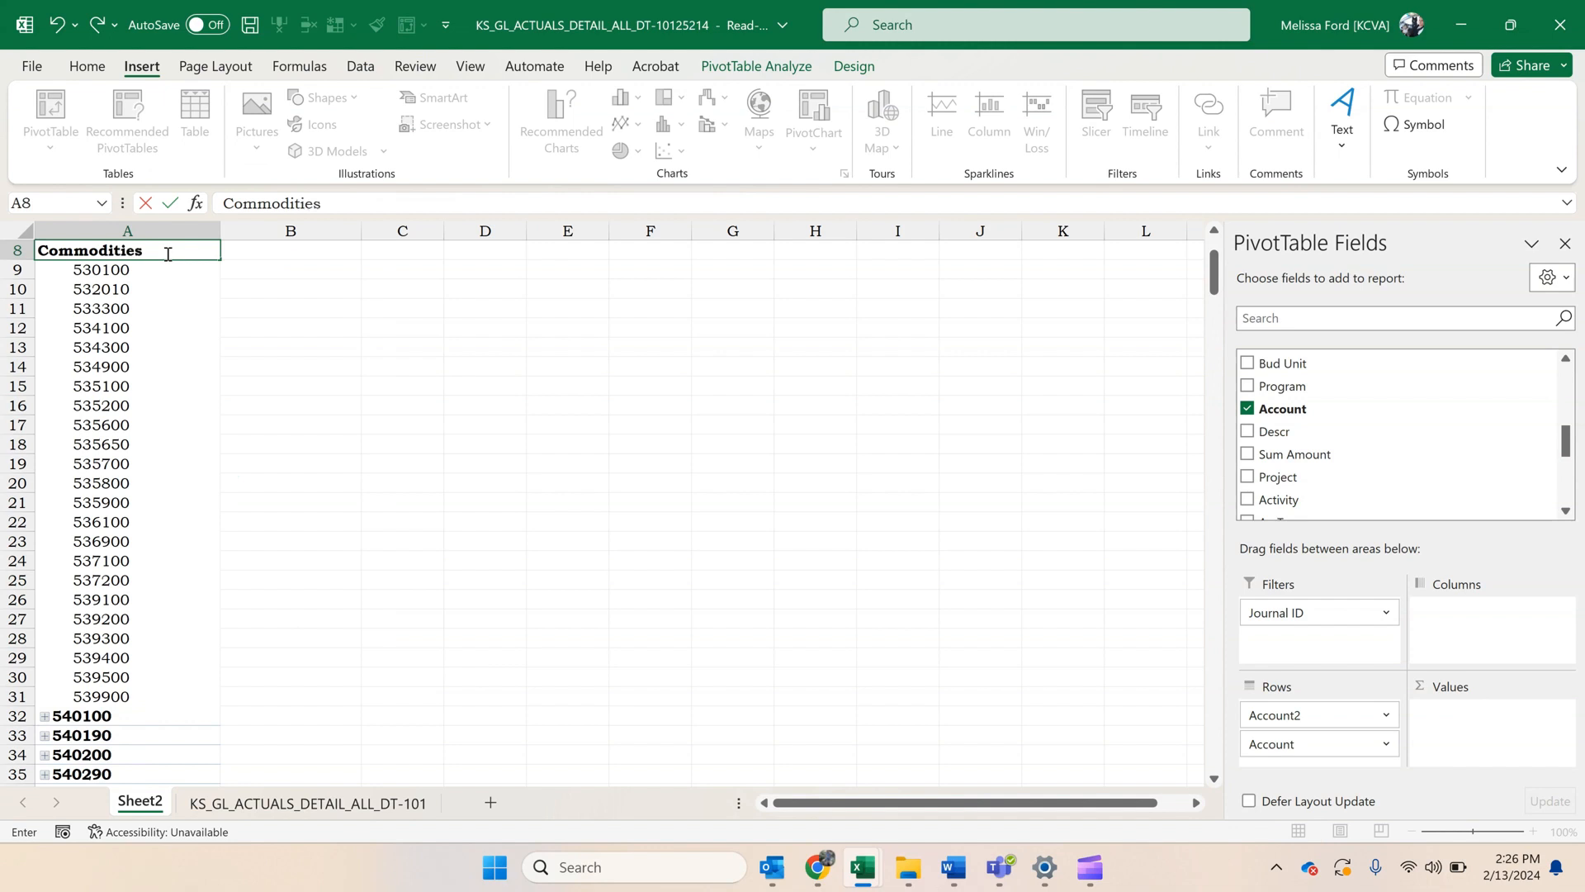
{"action": "key", "text": "Return"}
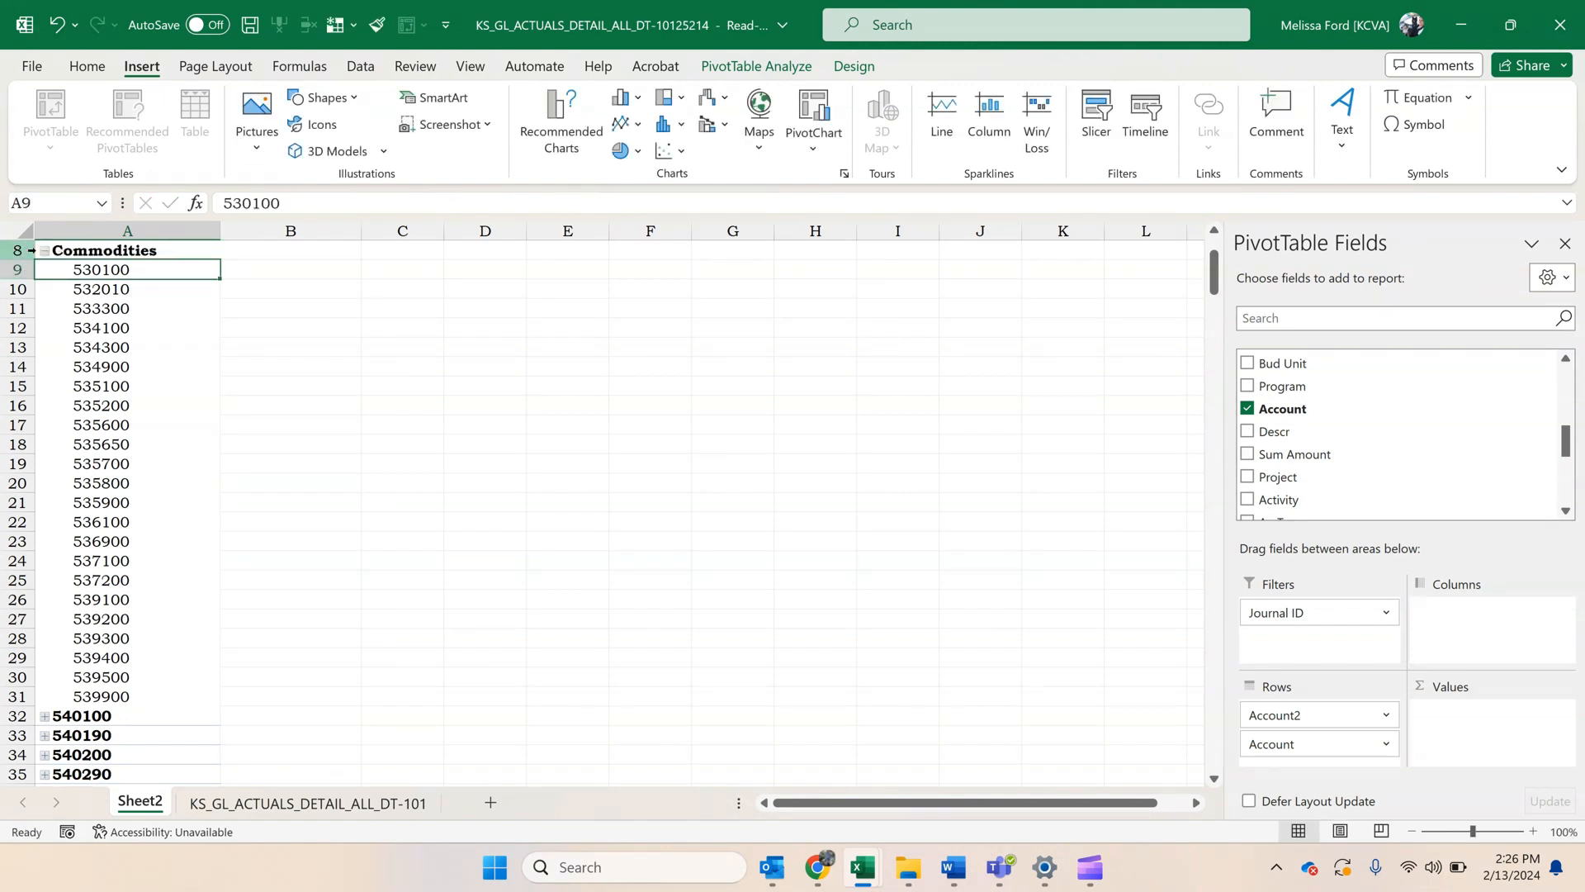
{"action": "left_click", "coordinate": [65, 257]}
{"action": "left_click", "coordinate": [44, 250]}
Group accounts 540100 through 546690 under the name Capital Outlay and collapse the group.
{"action": "left_click_drag", "start_coordinate": [83, 270], "coordinate": [123, 729]}
{"action": "right_click", "coordinate": [123, 729]}
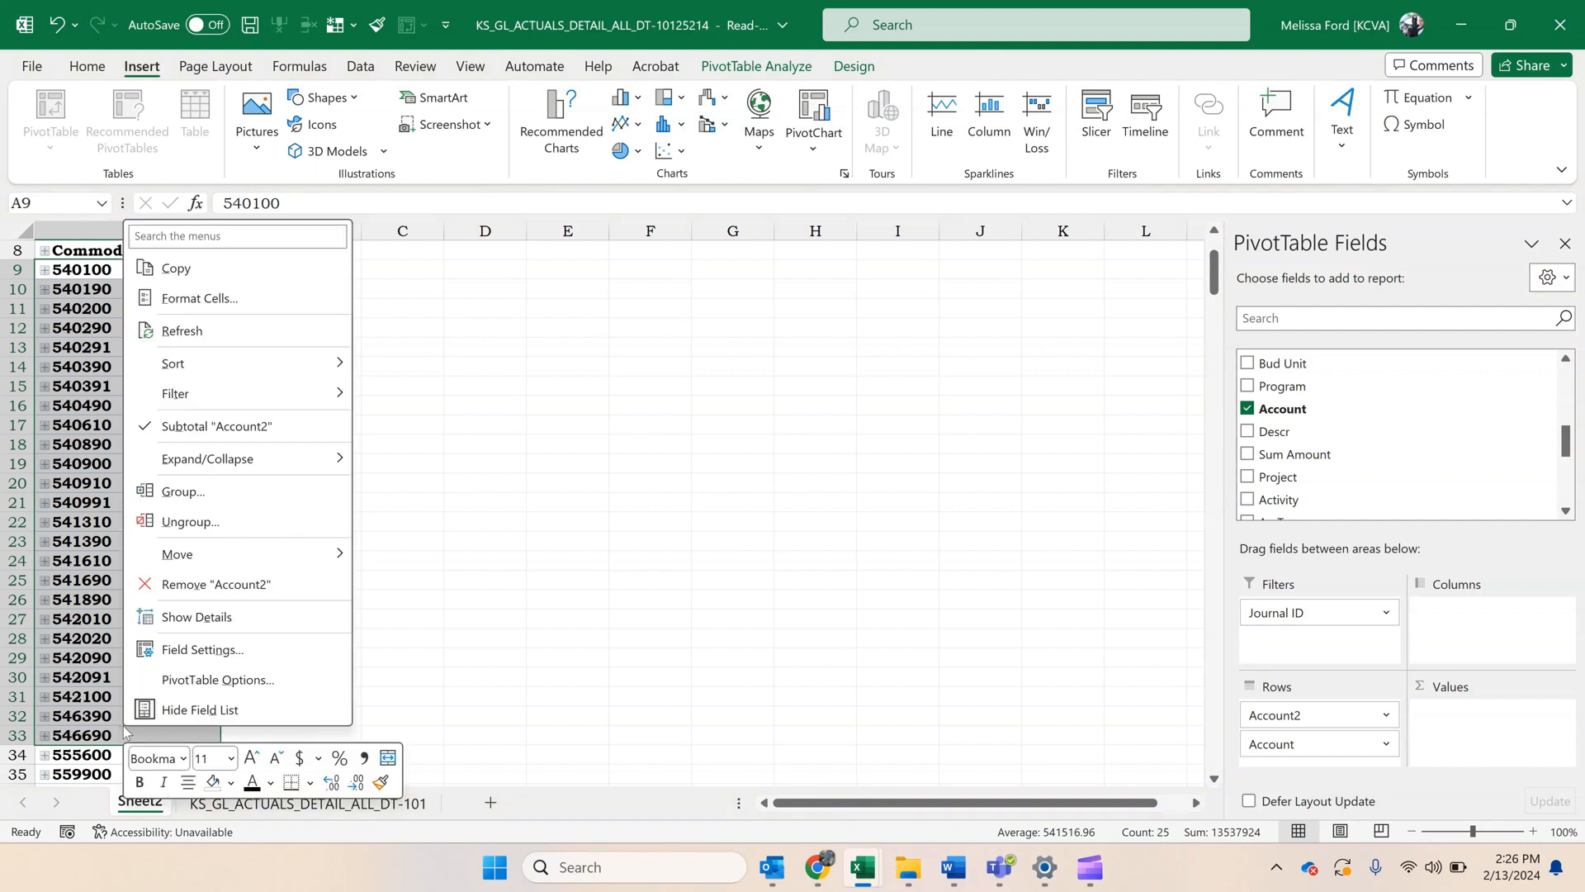
{"action": "left_click", "coordinate": [222, 494]}
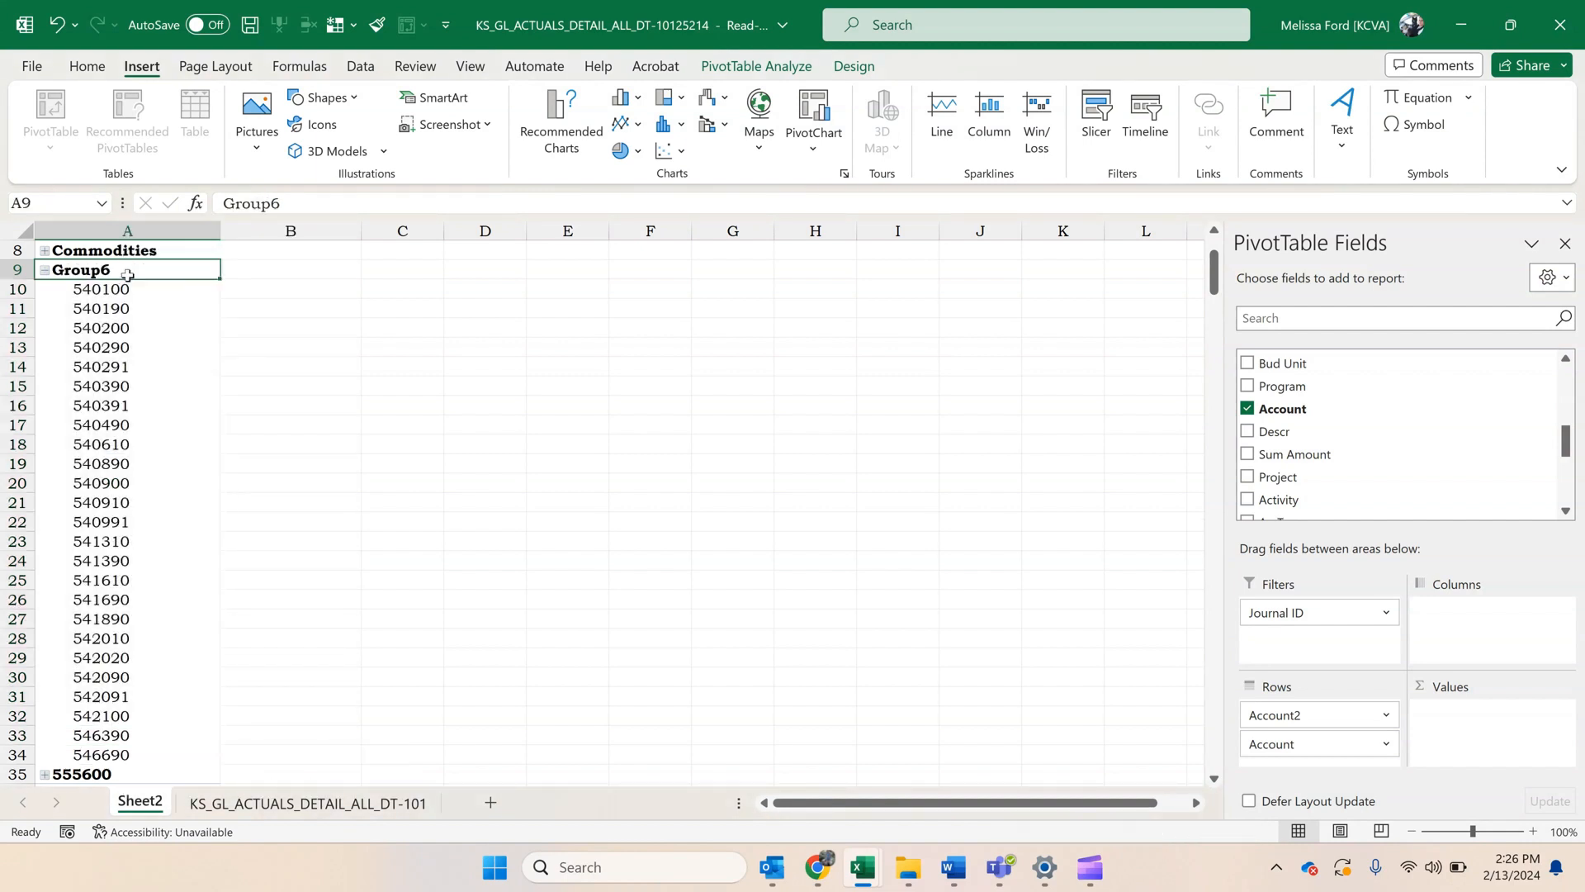
{"action": "type", "text": "Cap"}
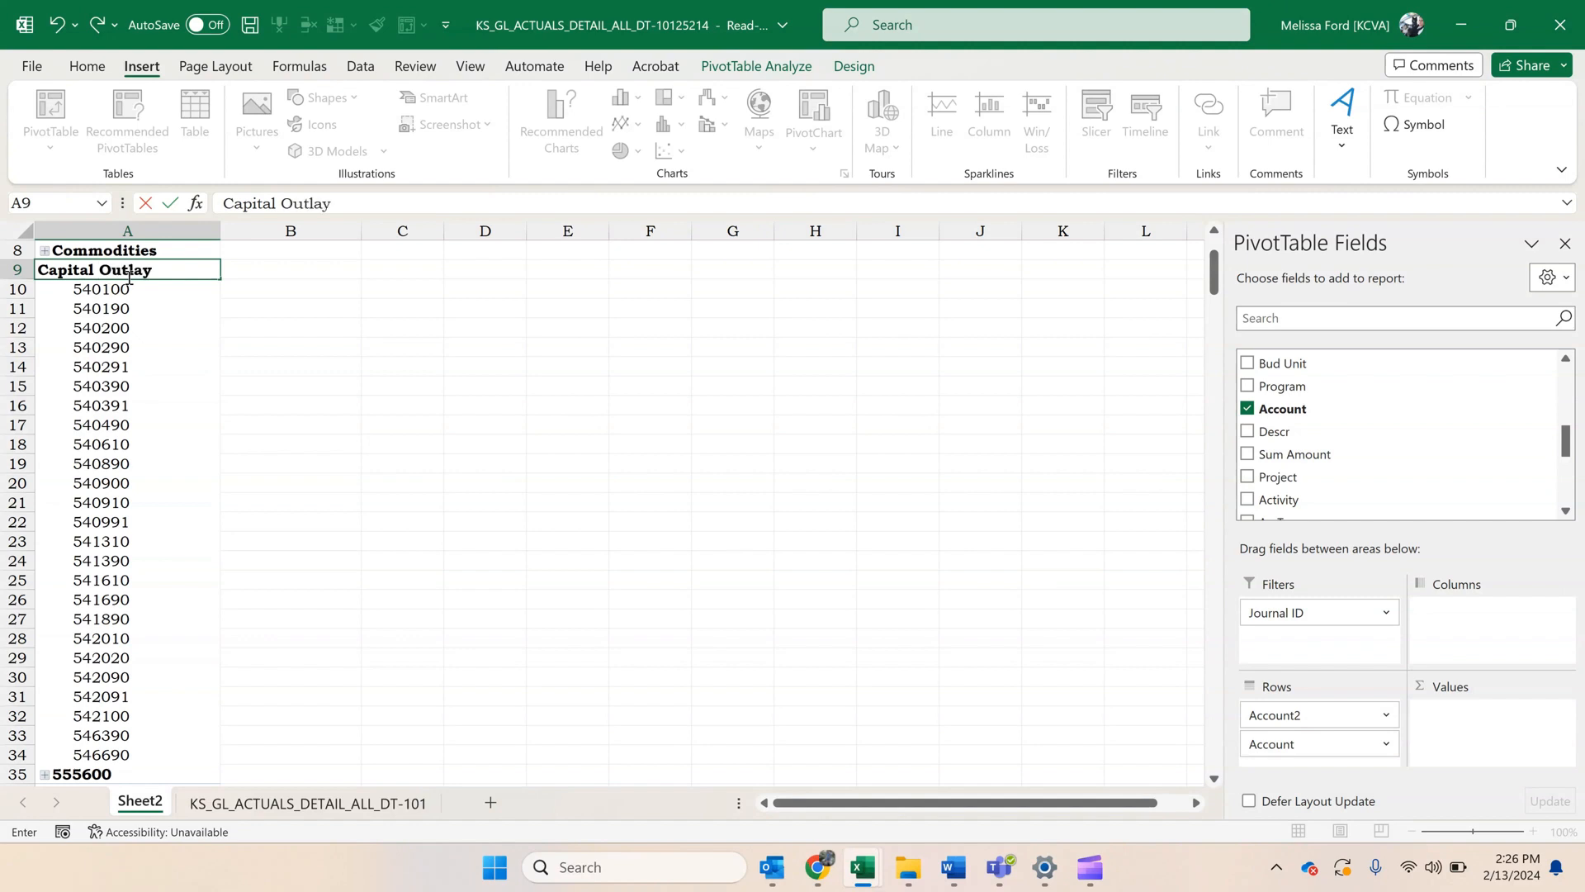
{"action": "type", "text": "ital Outlay"}
{"action": "key", "text": "Return"}
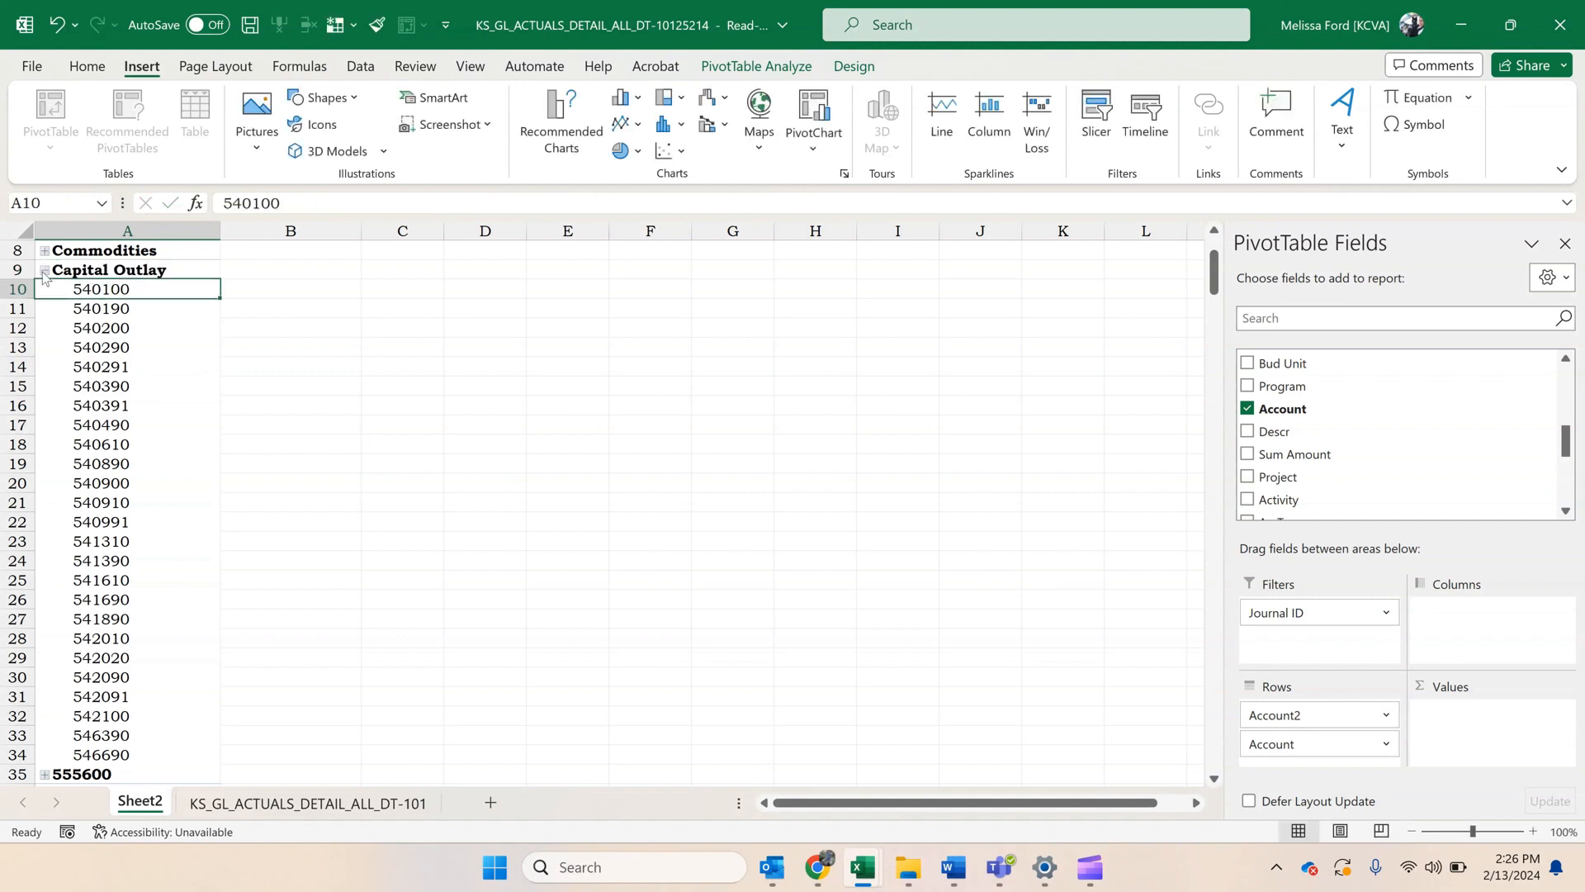
{"action": "left_click", "coordinate": [45, 271]}
Group accounts 555600 and 559900 under the name Other Assistance and collapse the group.
{"action": "left_click_drag", "start_coordinate": [136, 296], "coordinate": [137, 308]}
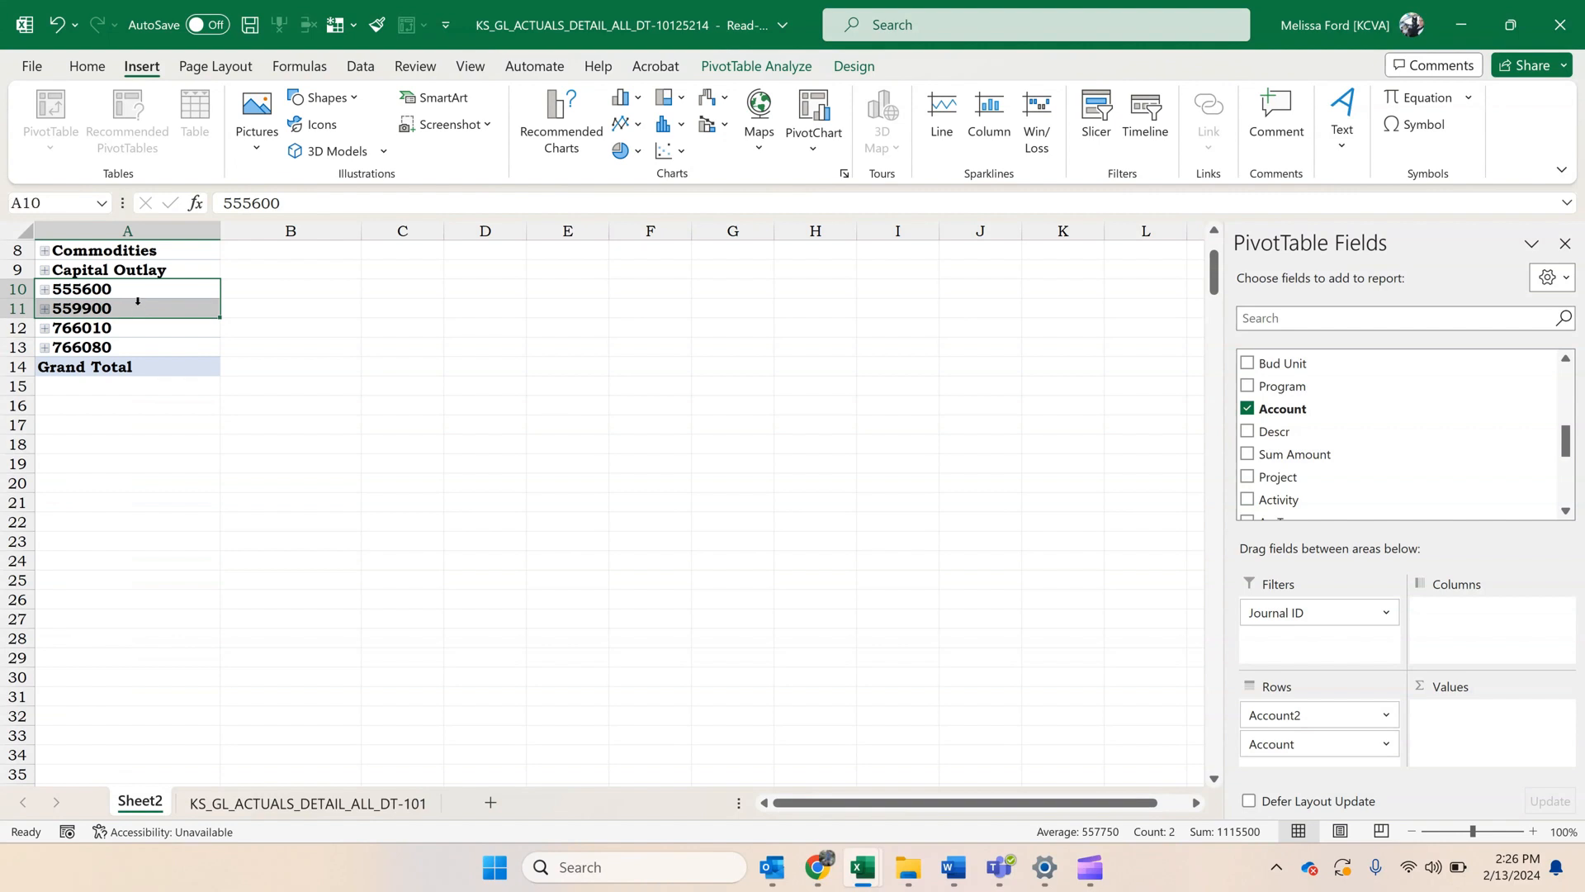
{"action": "right_click", "coordinate": [137, 308]}
{"action": "left_click", "coordinate": [198, 577]}
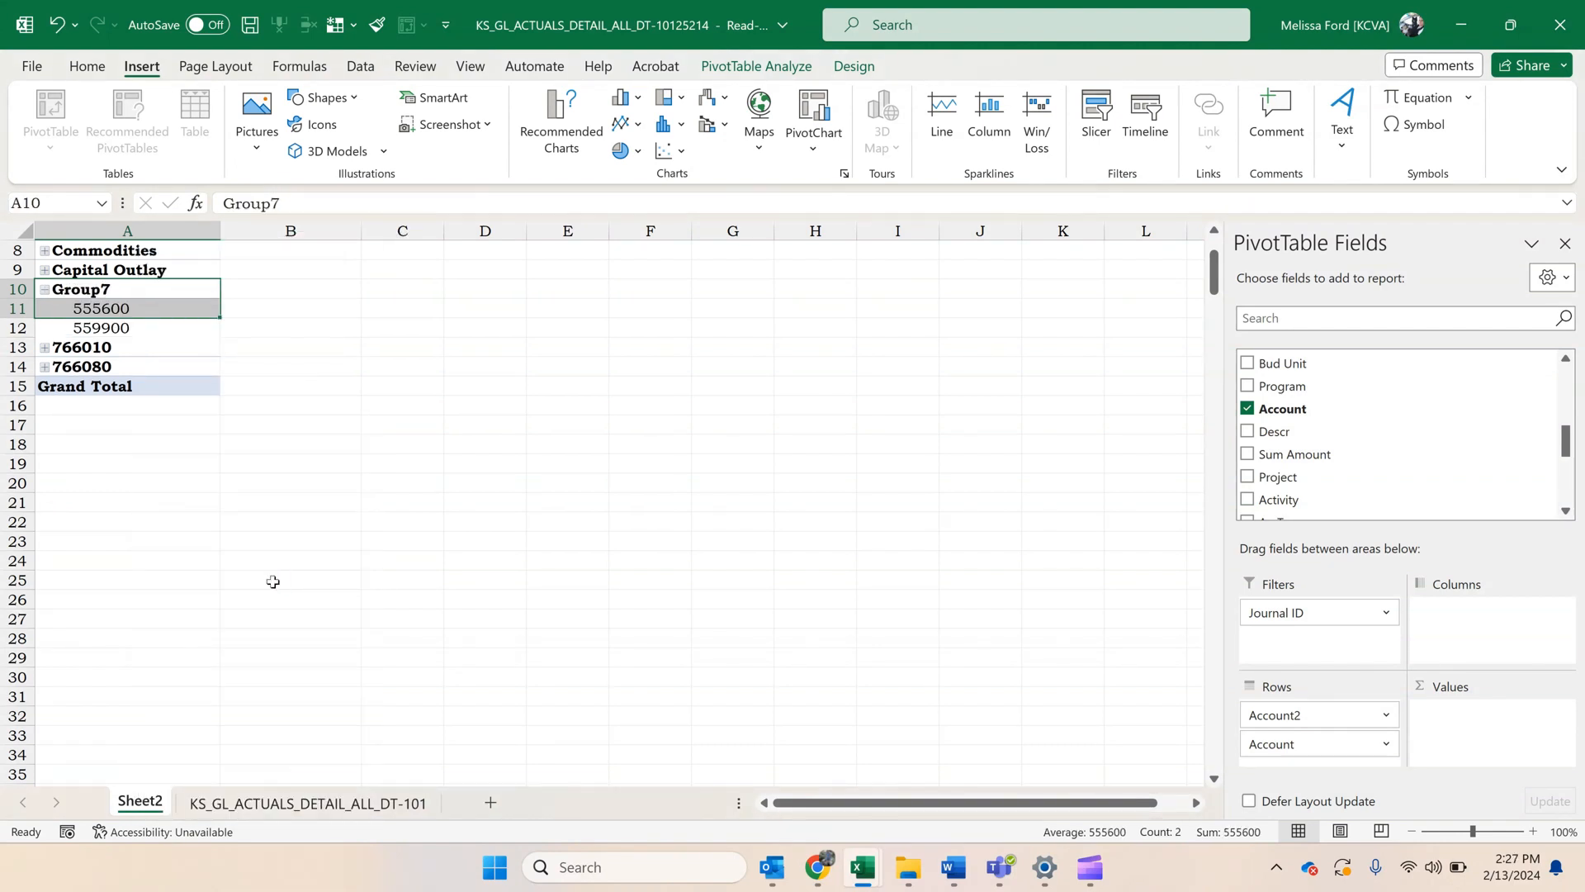
{"action": "left_click", "coordinate": [140, 291]}
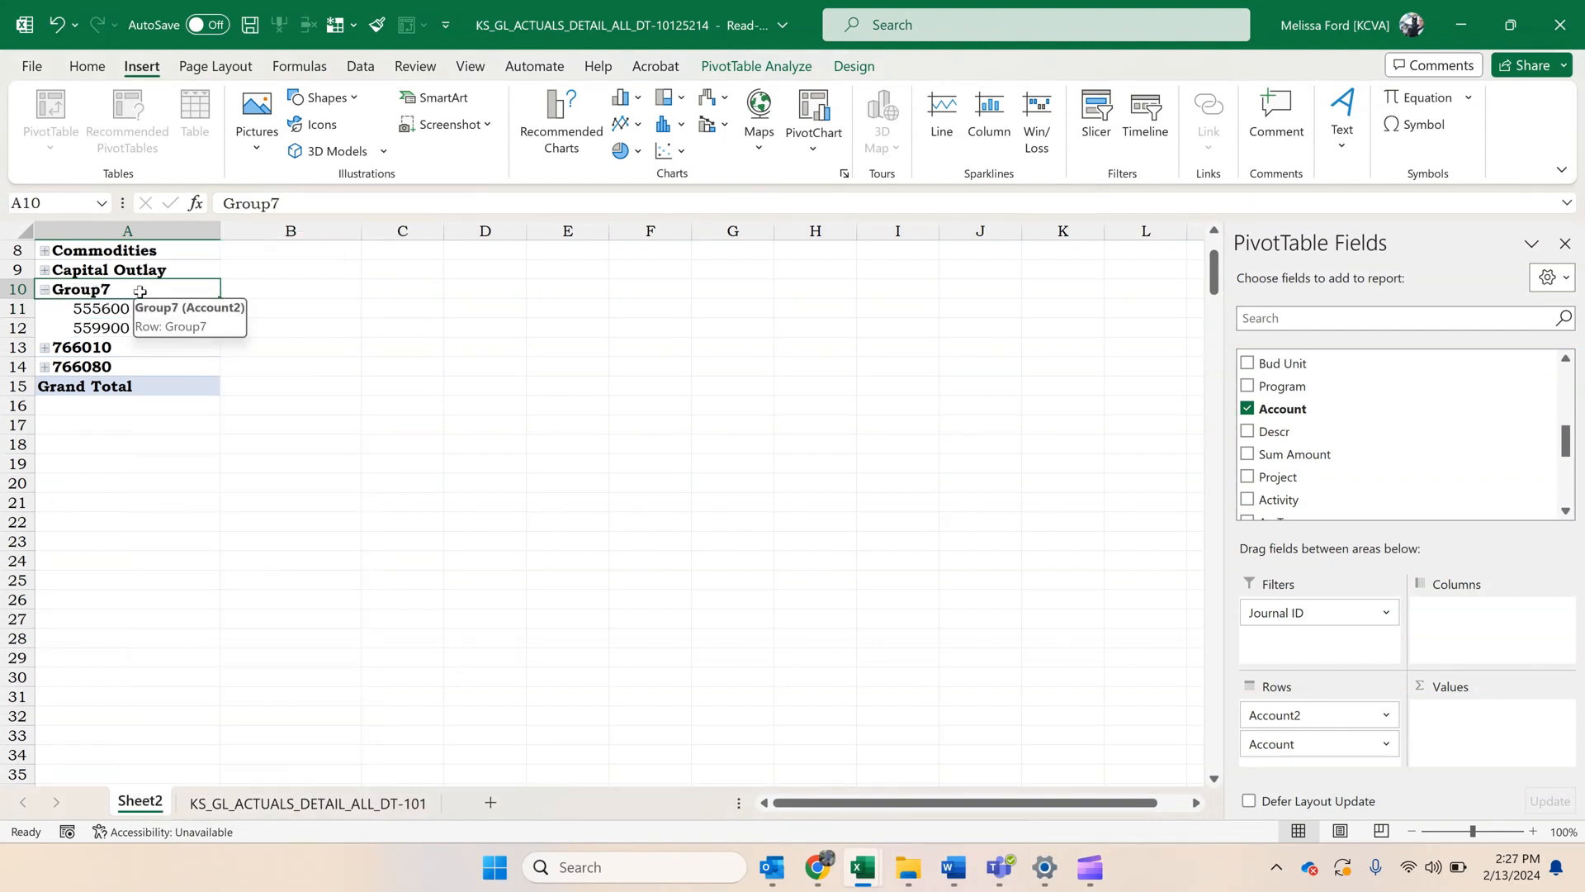
{"action": "type", "text": "Other A"}
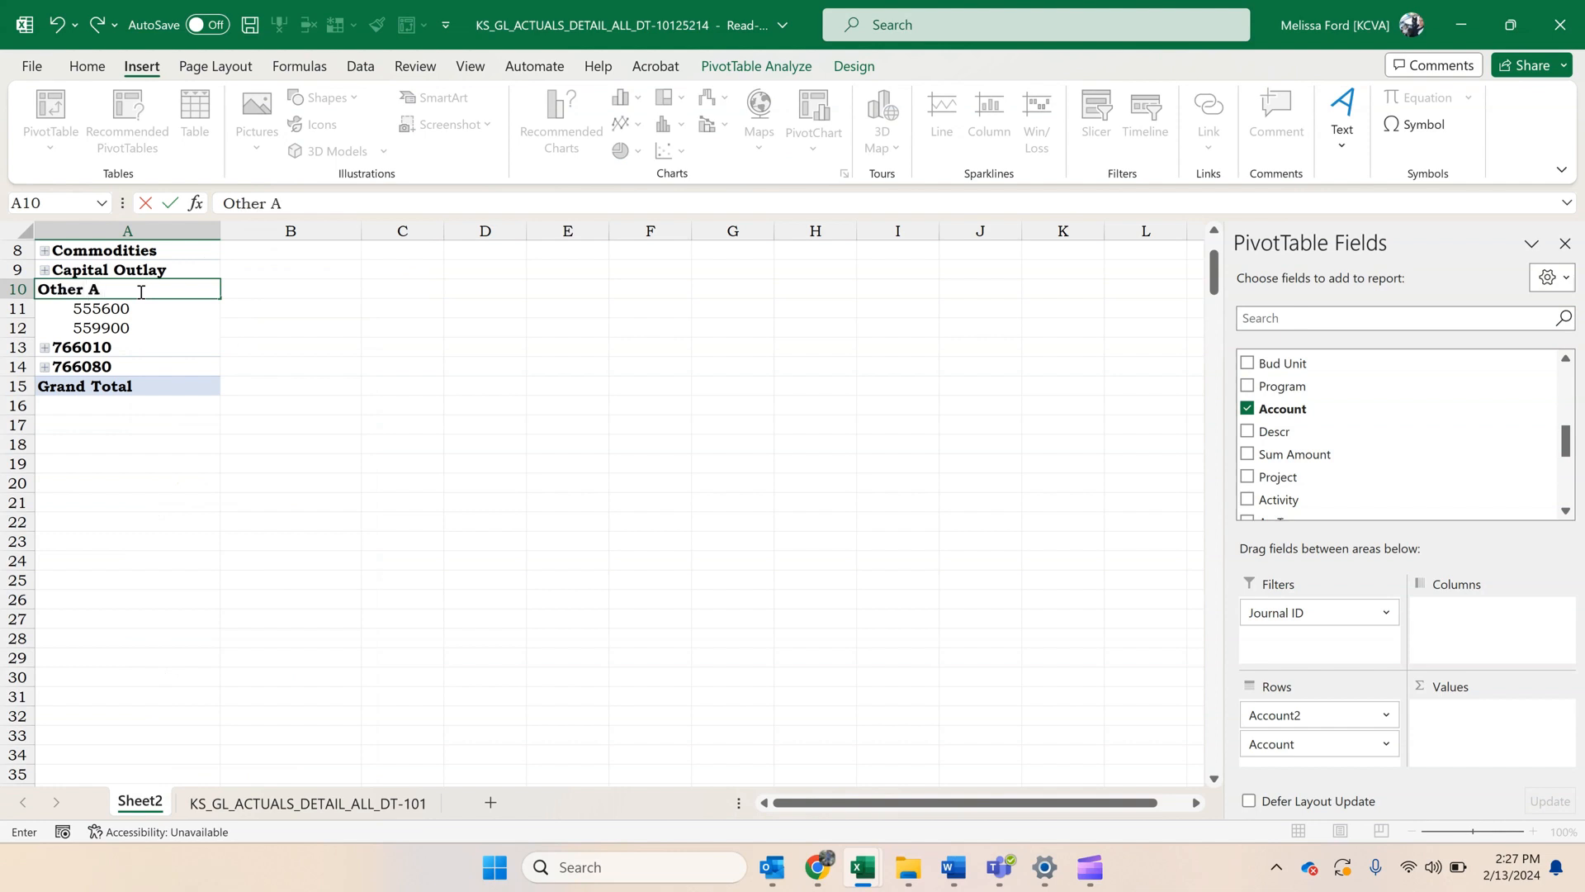
{"action": "type", "text": "ssistance"}
{"action": "key", "text": "Return"}
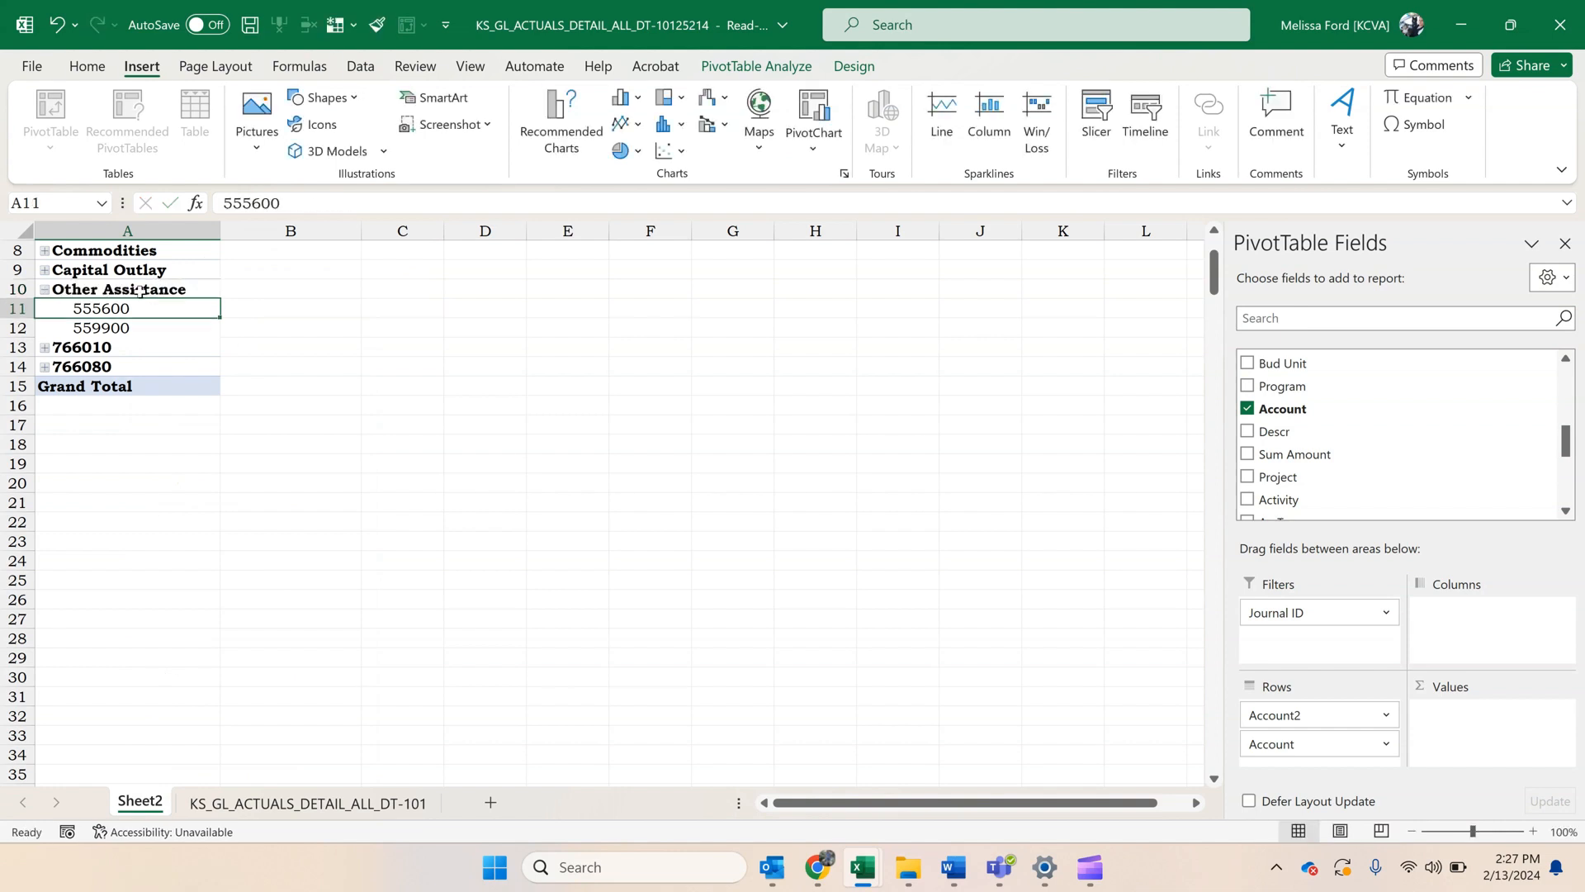
{"action": "left_click", "coordinate": [44, 290]}
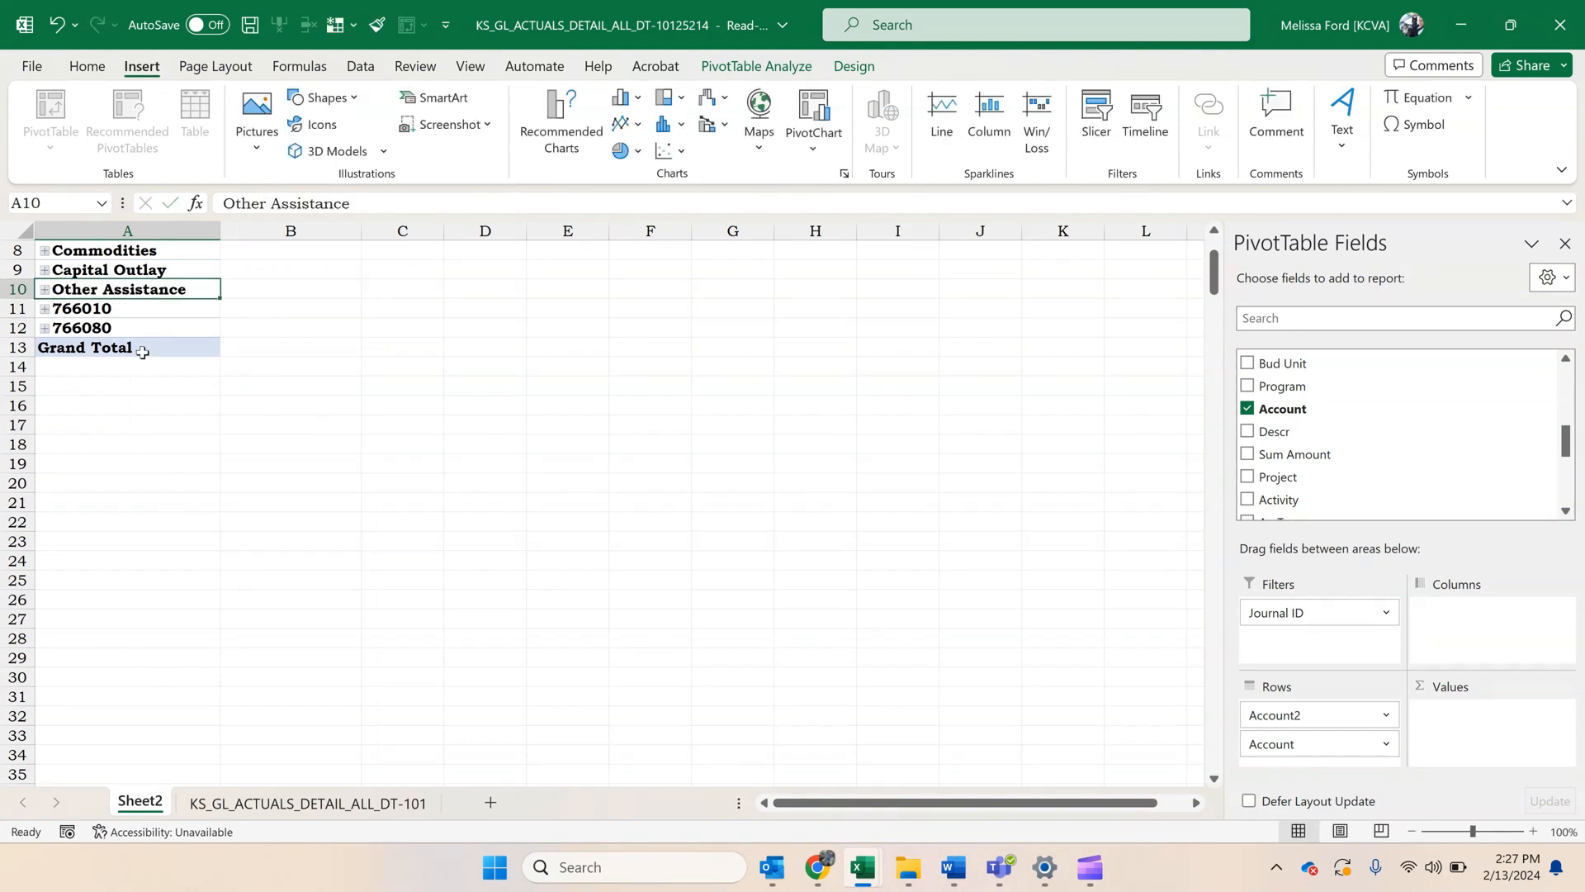
Group accounts 766010 and 766080 under the name Transfers and collapse the group.
{"action": "left_click_drag", "start_coordinate": [165, 315], "coordinate": [165, 328]}
{"action": "right_click", "coordinate": [165, 328]}
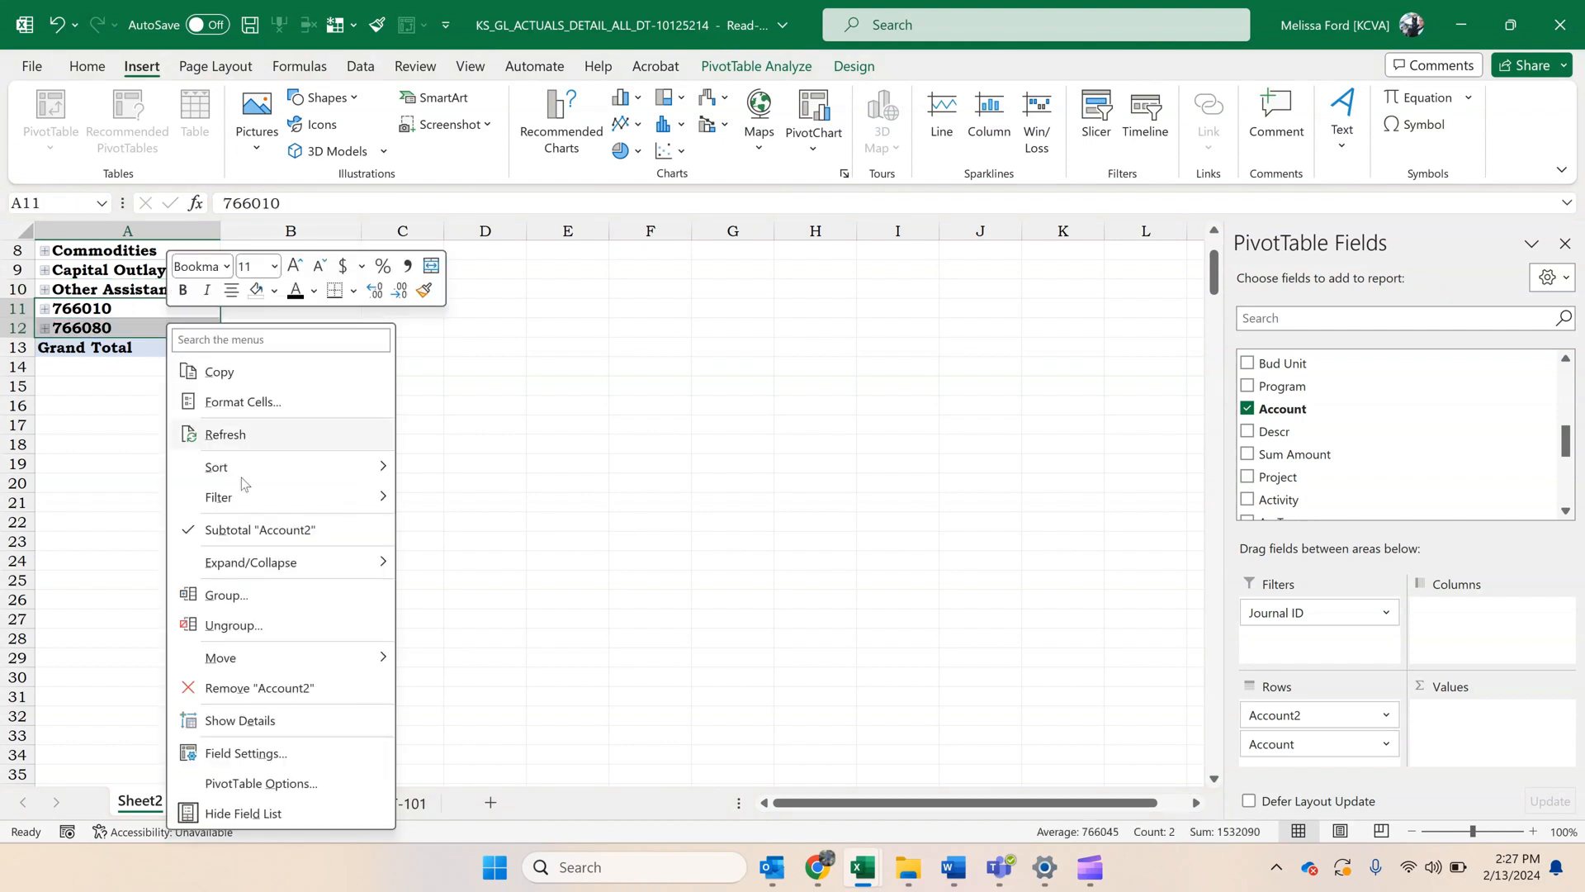
{"action": "left_click", "coordinate": [272, 603]}
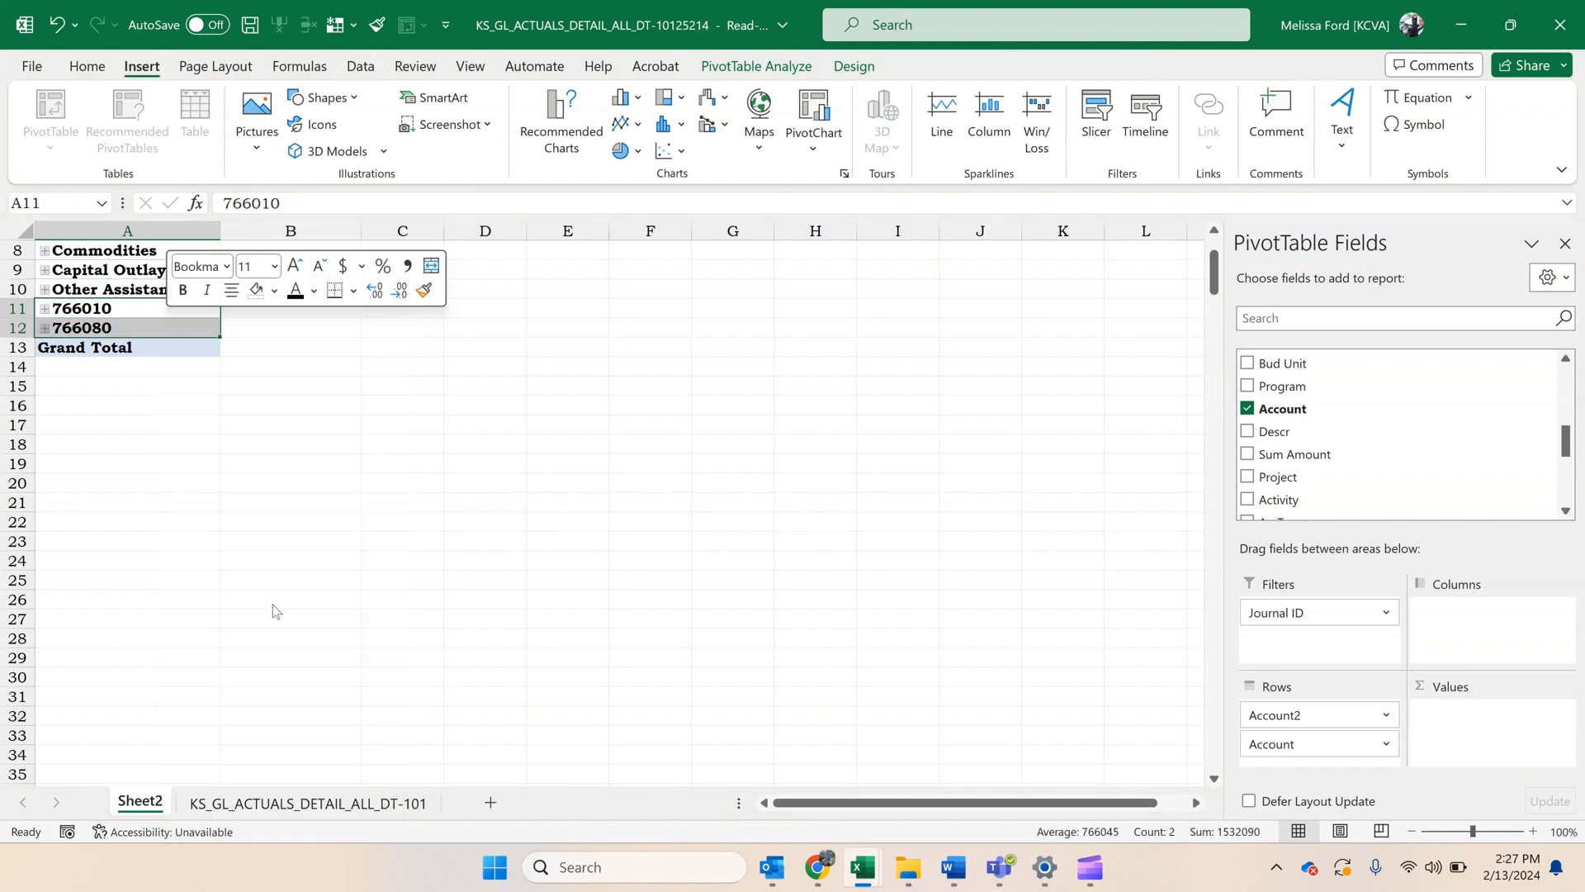
{"action": "left_click", "coordinate": [124, 309]}
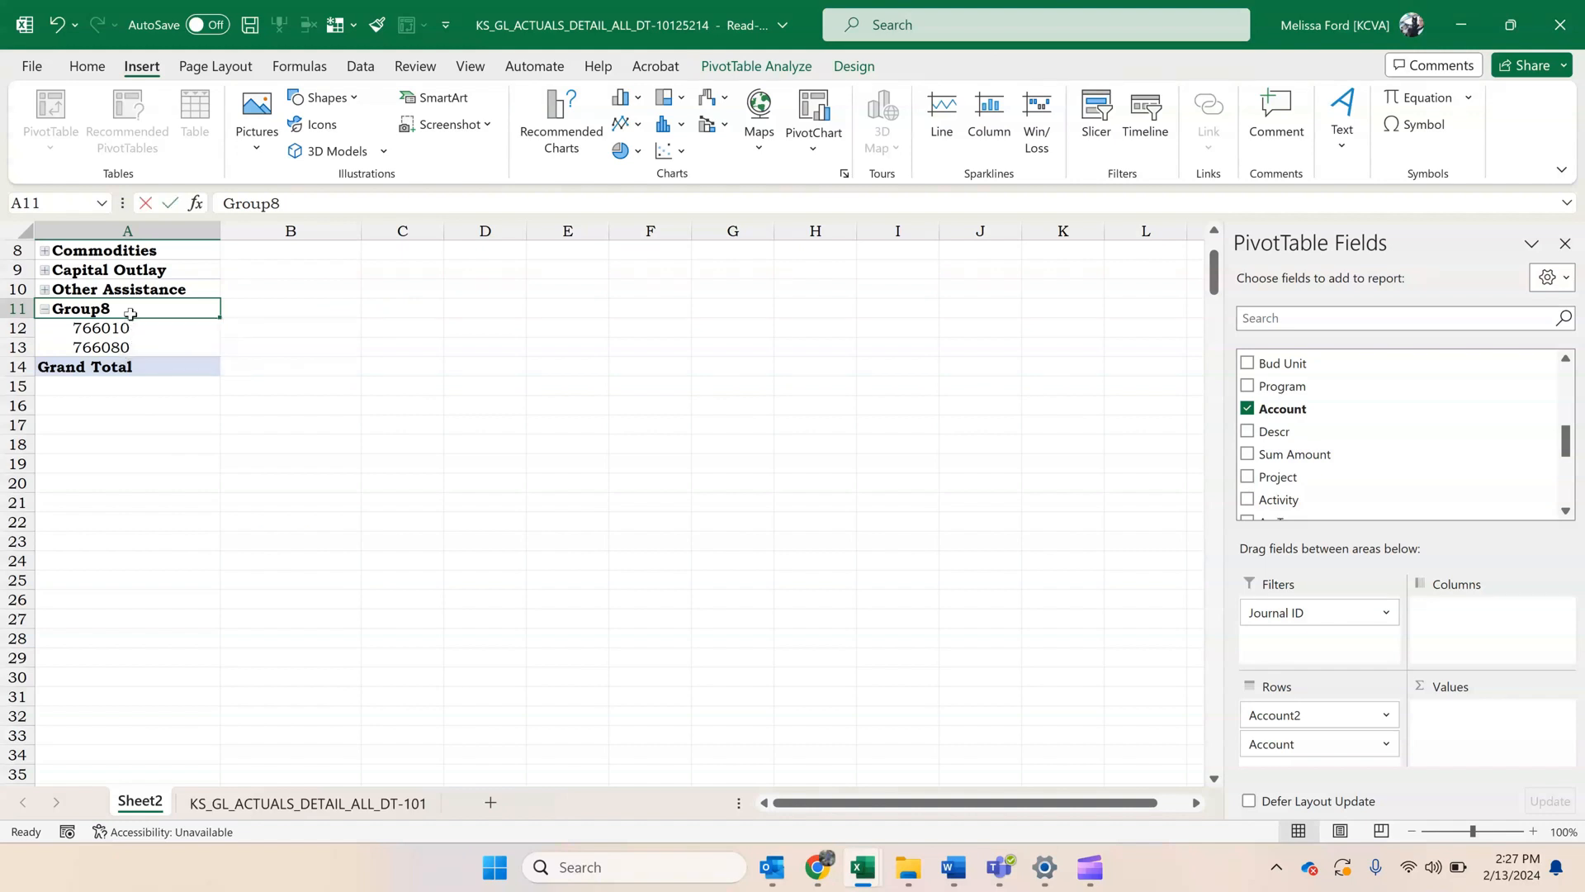
{"action": "type", "text": "Transfers"}
{"action": "key", "text": "Return"}
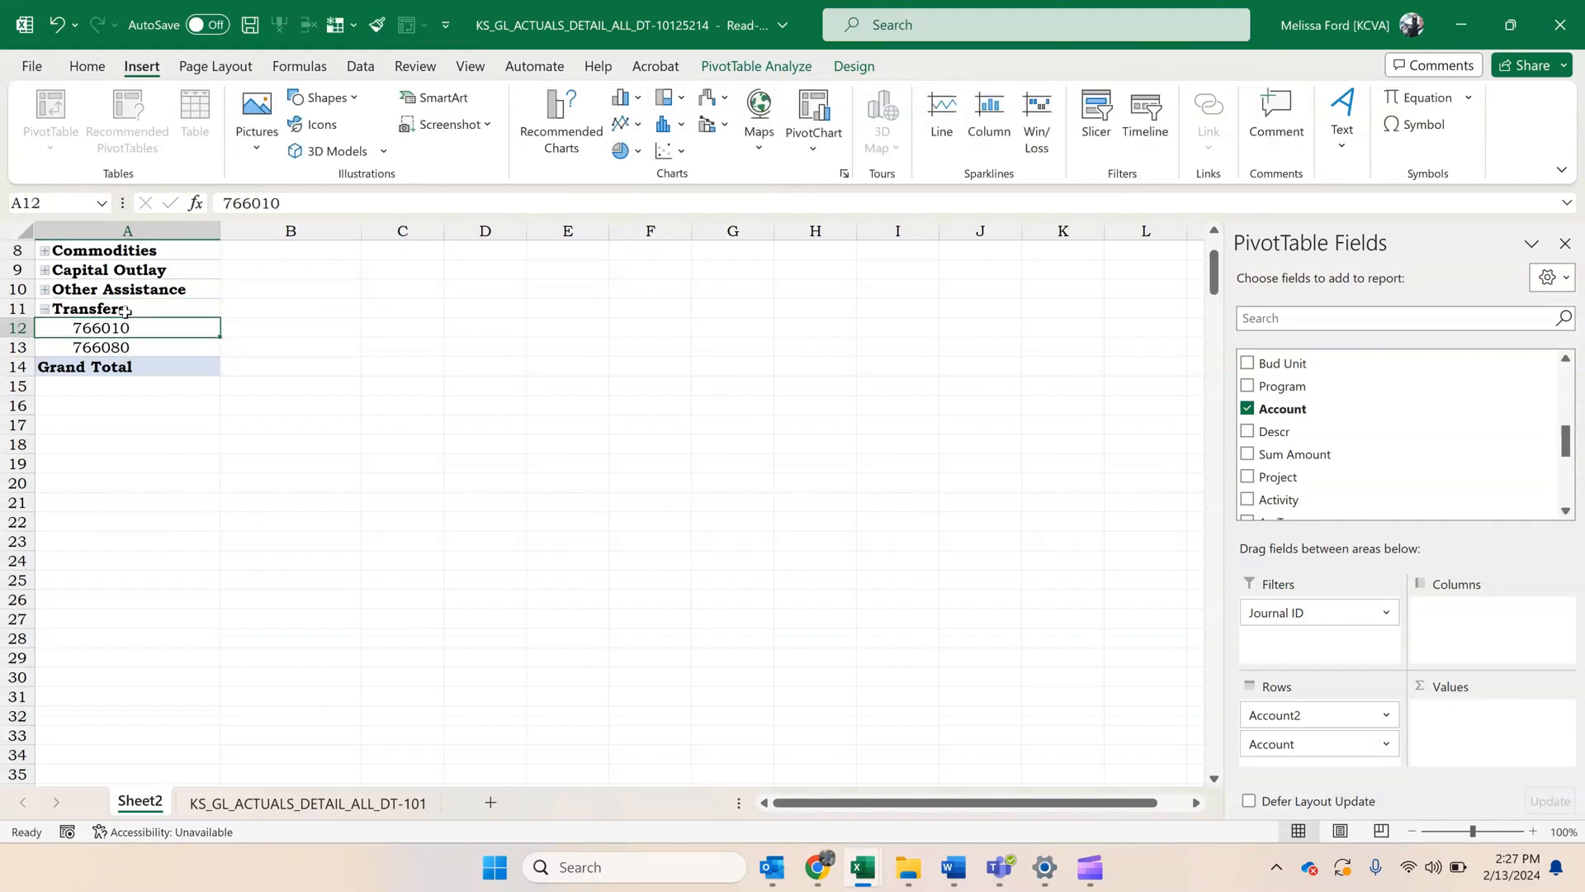
{"action": "left_click", "coordinate": [44, 309]}
Filter the row labels to exclude the x group from the PivotTable.
{"action": "scroll", "coordinate": [176, 339], "scroll_direction": "up", "scroll_amount": 1}
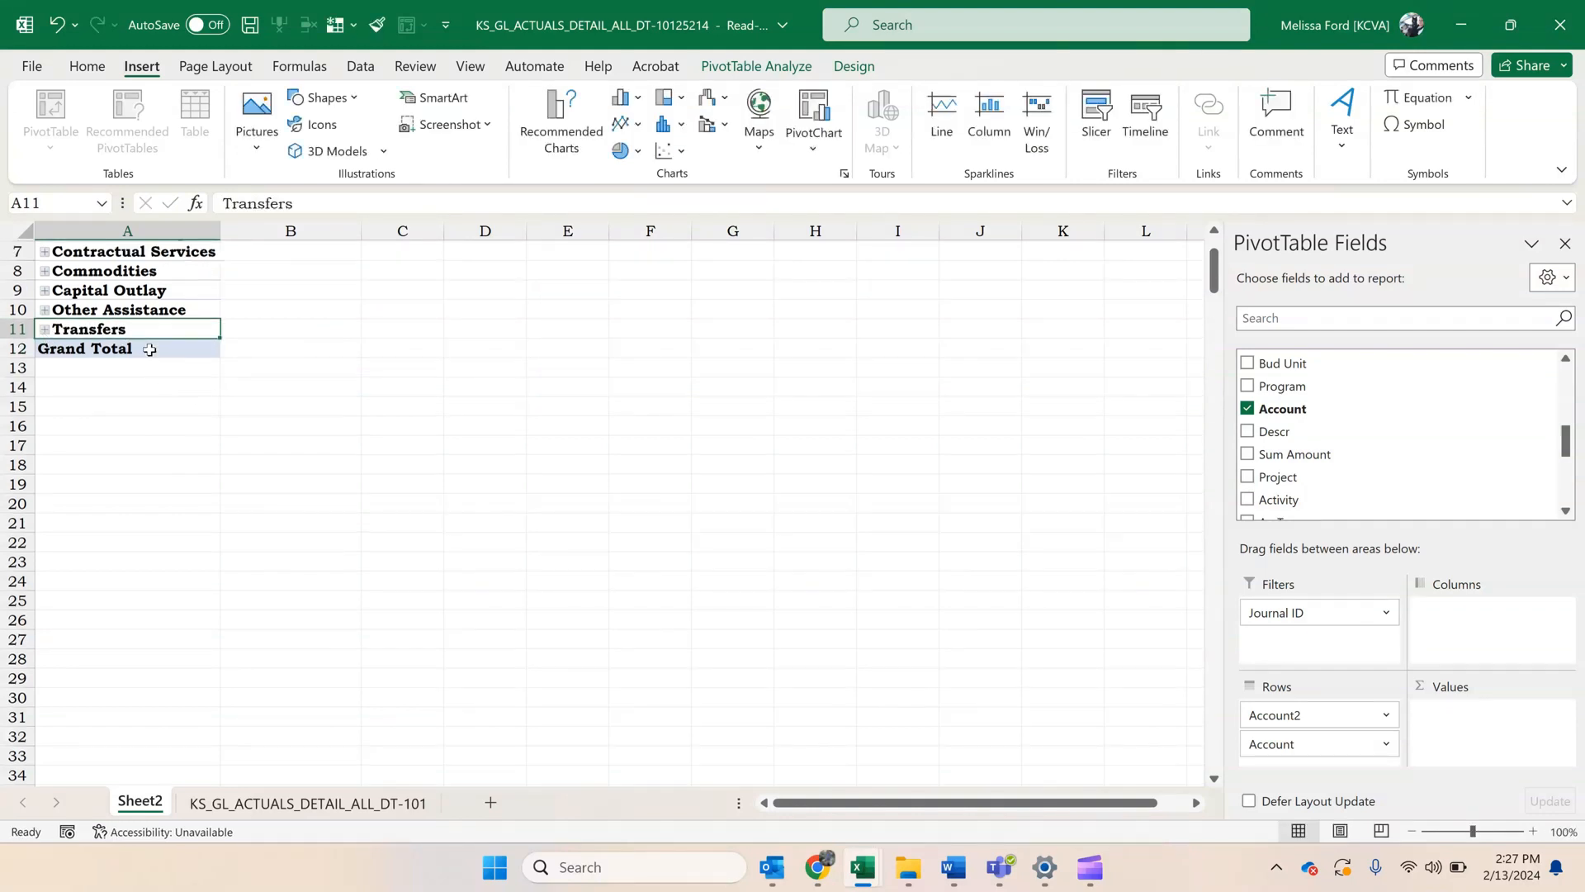
{"action": "scroll", "coordinate": [149, 342], "scroll_direction": "up", "scroll_amount": 2}
{"action": "left_click", "coordinate": [211, 288]}
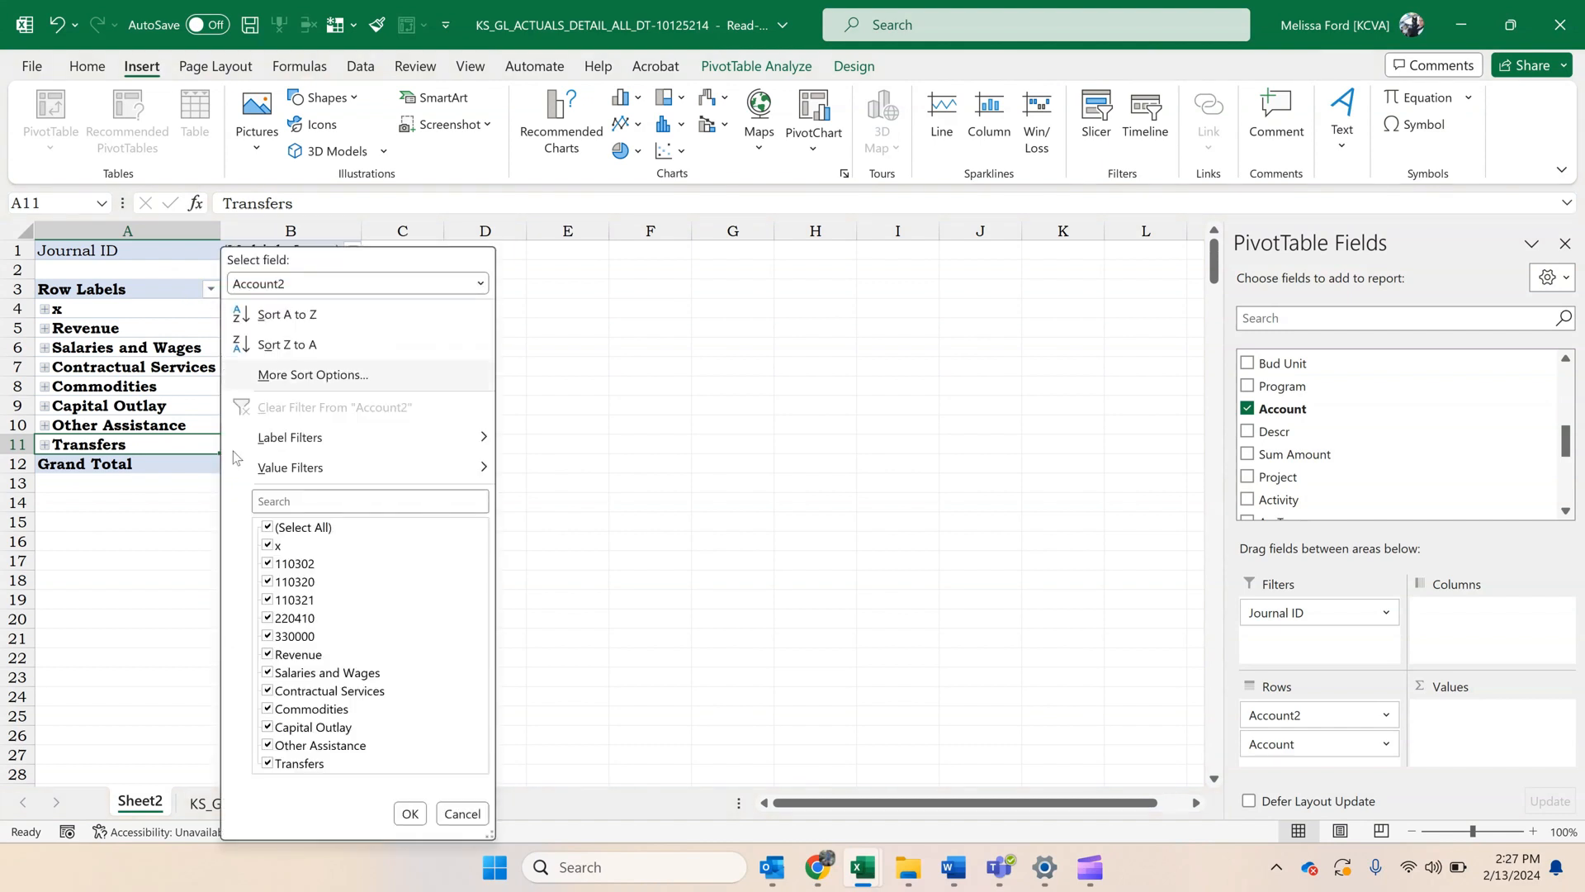
{"action": "left_click", "coordinate": [273, 545]}
{"action": "left_click", "coordinate": [410, 814]}
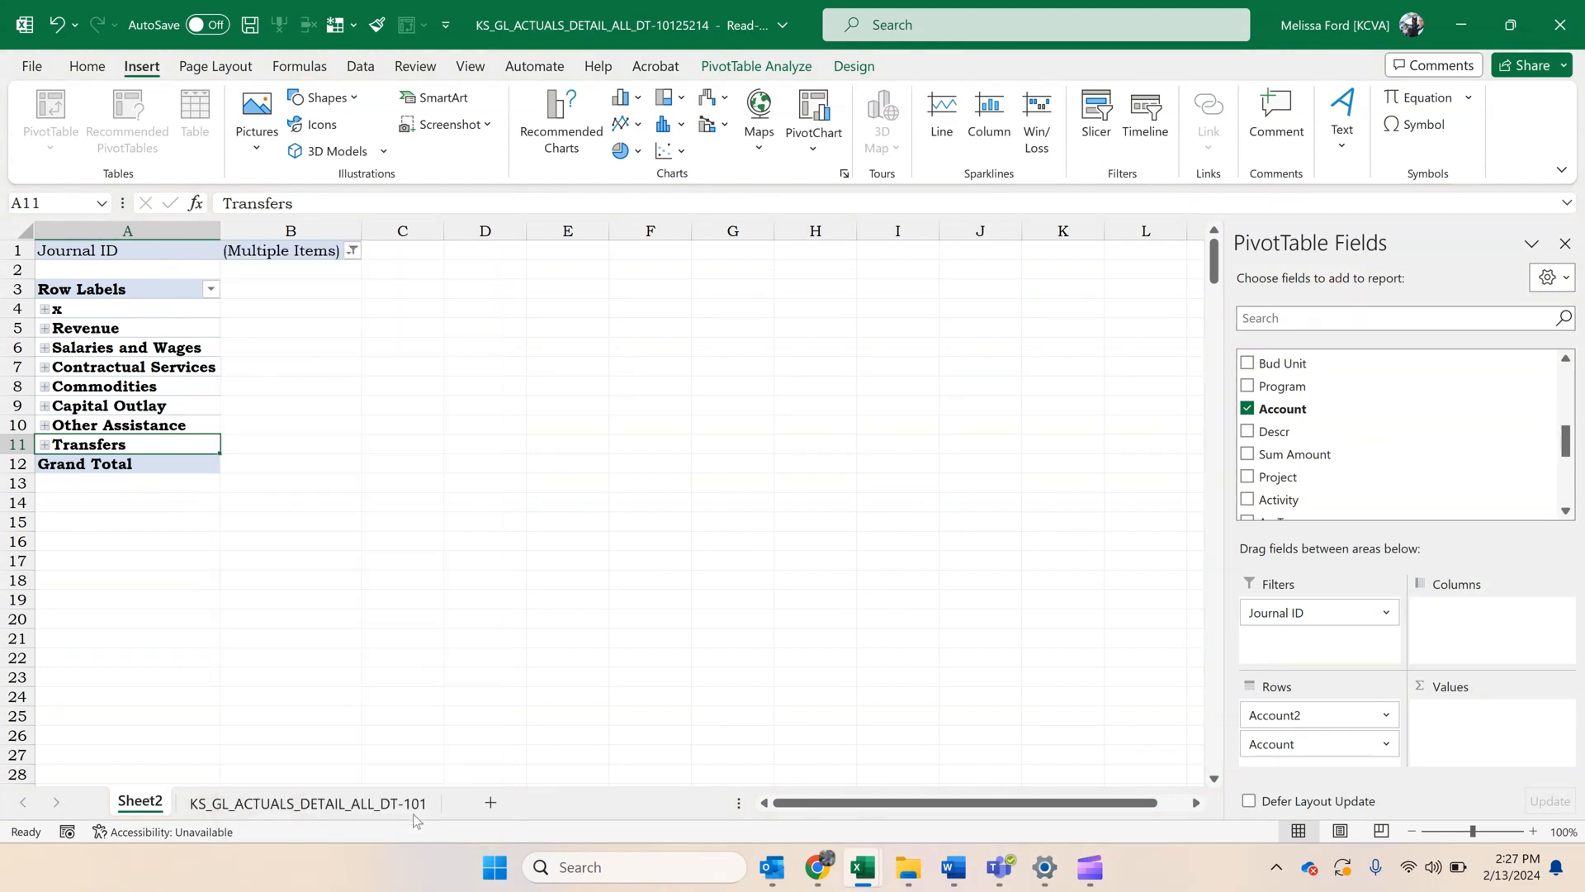
{"action": "left_click", "coordinate": [170, 355]}
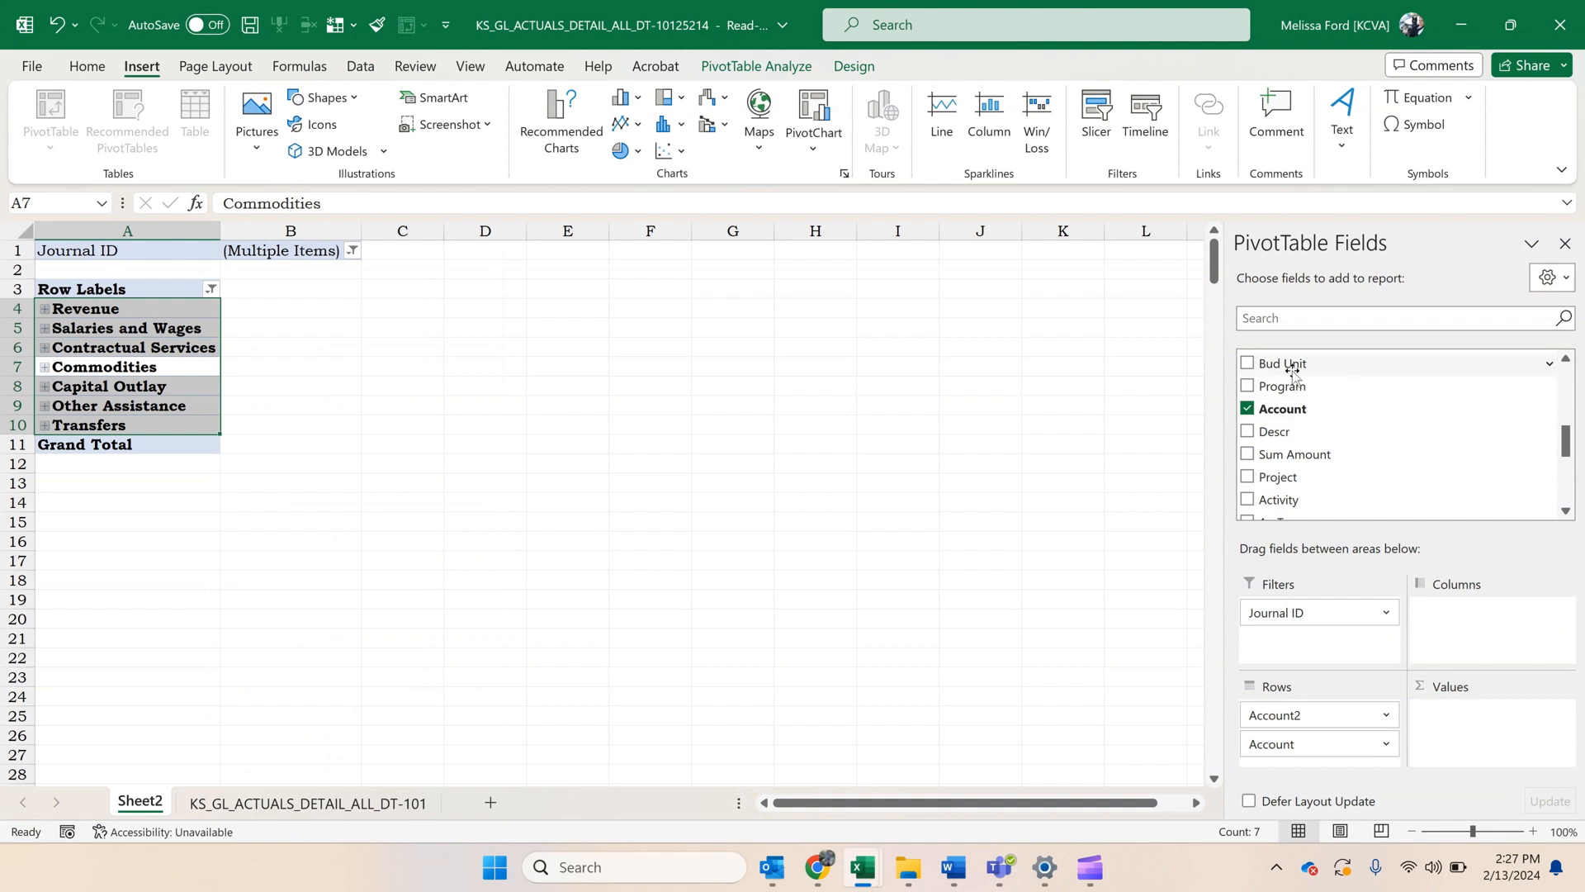
Add the Budg Dt field to the PivotTable columns and ungroup its automatic year and quarter grouping into individual dates.
{"action": "scroll", "coordinate": [1299, 379], "scroll_direction": "down", "scroll_amount": 3}
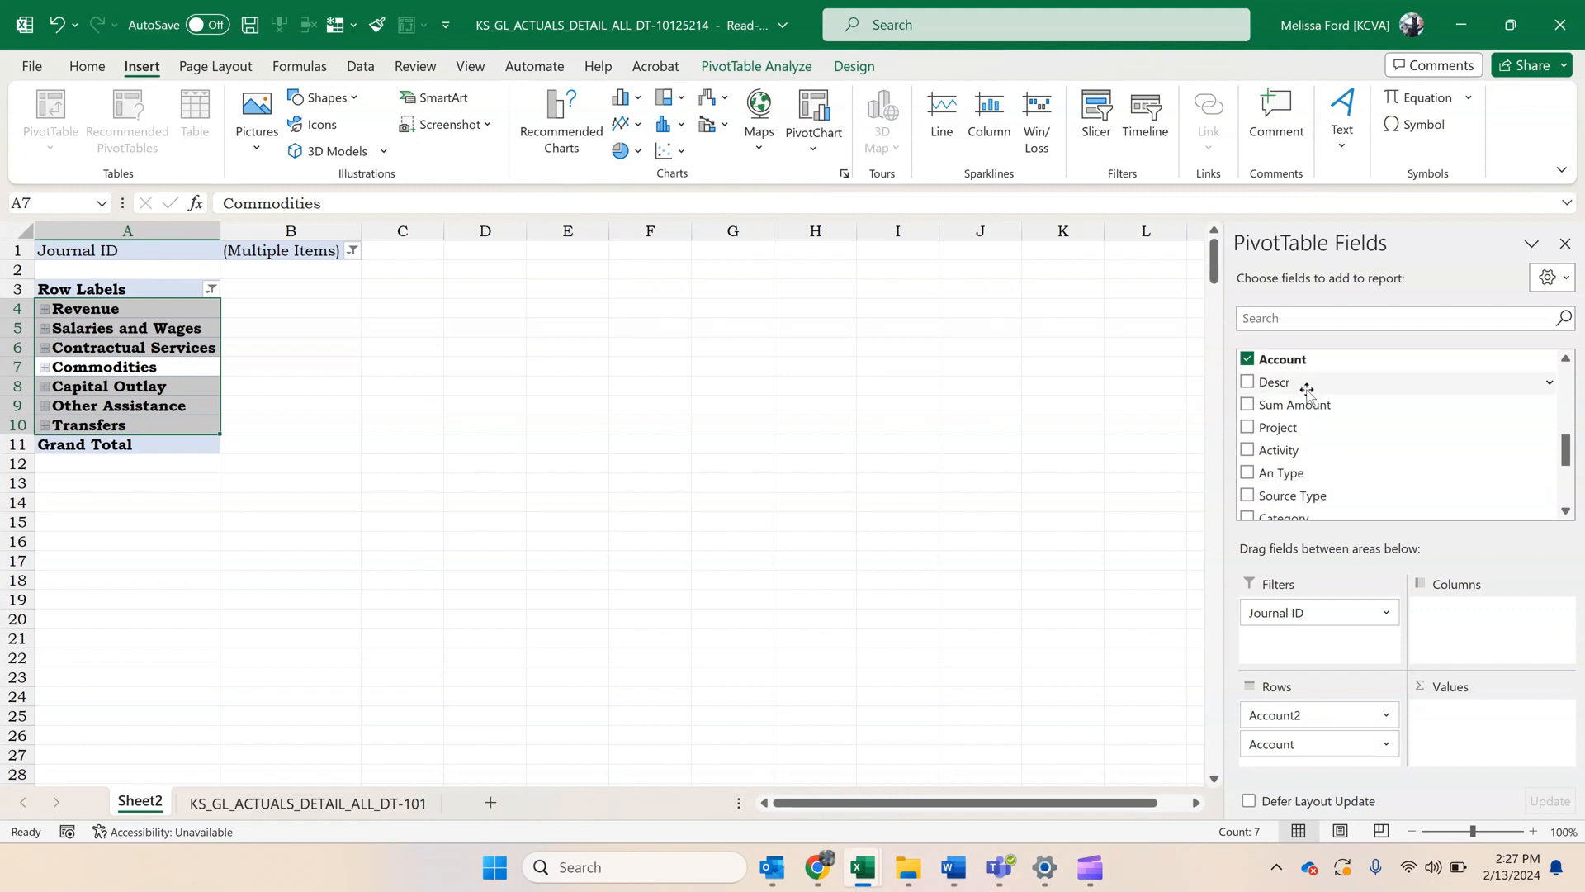
{"action": "scroll", "coordinate": [1301, 390], "scroll_direction": "down", "scroll_amount": 3}
{"action": "scroll", "coordinate": [1298, 404], "scroll_direction": "up", "scroll_amount": 12}
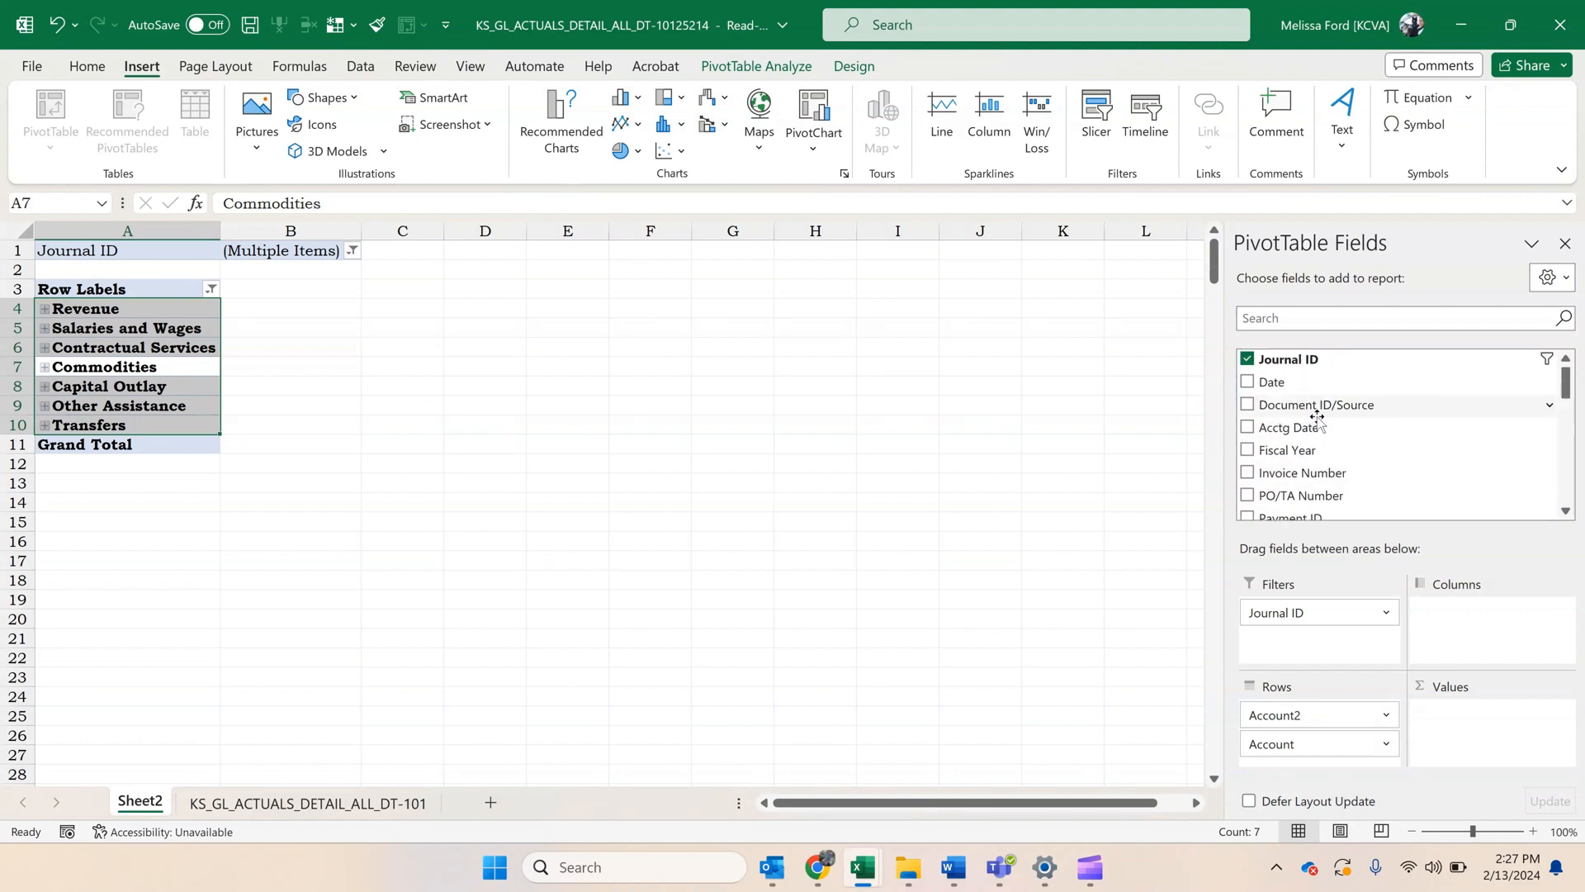
{"action": "scroll", "coordinate": [1318, 417], "scroll_direction": "down", "scroll_amount": 3}
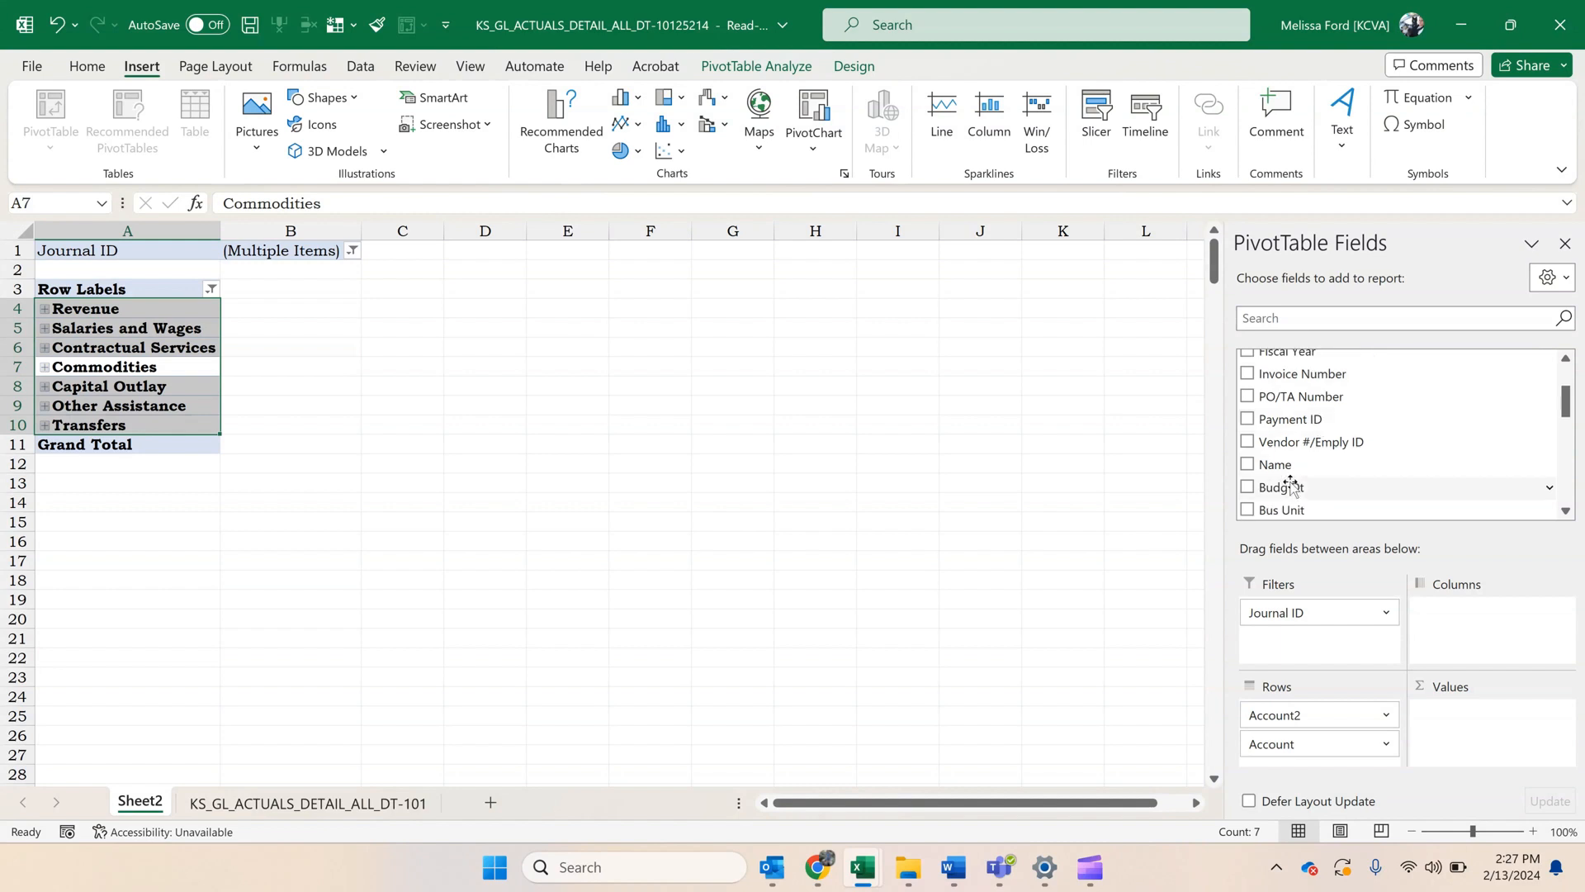
{"action": "left_click_drag", "start_coordinate": [1284, 486], "coordinate": [1482, 621]}
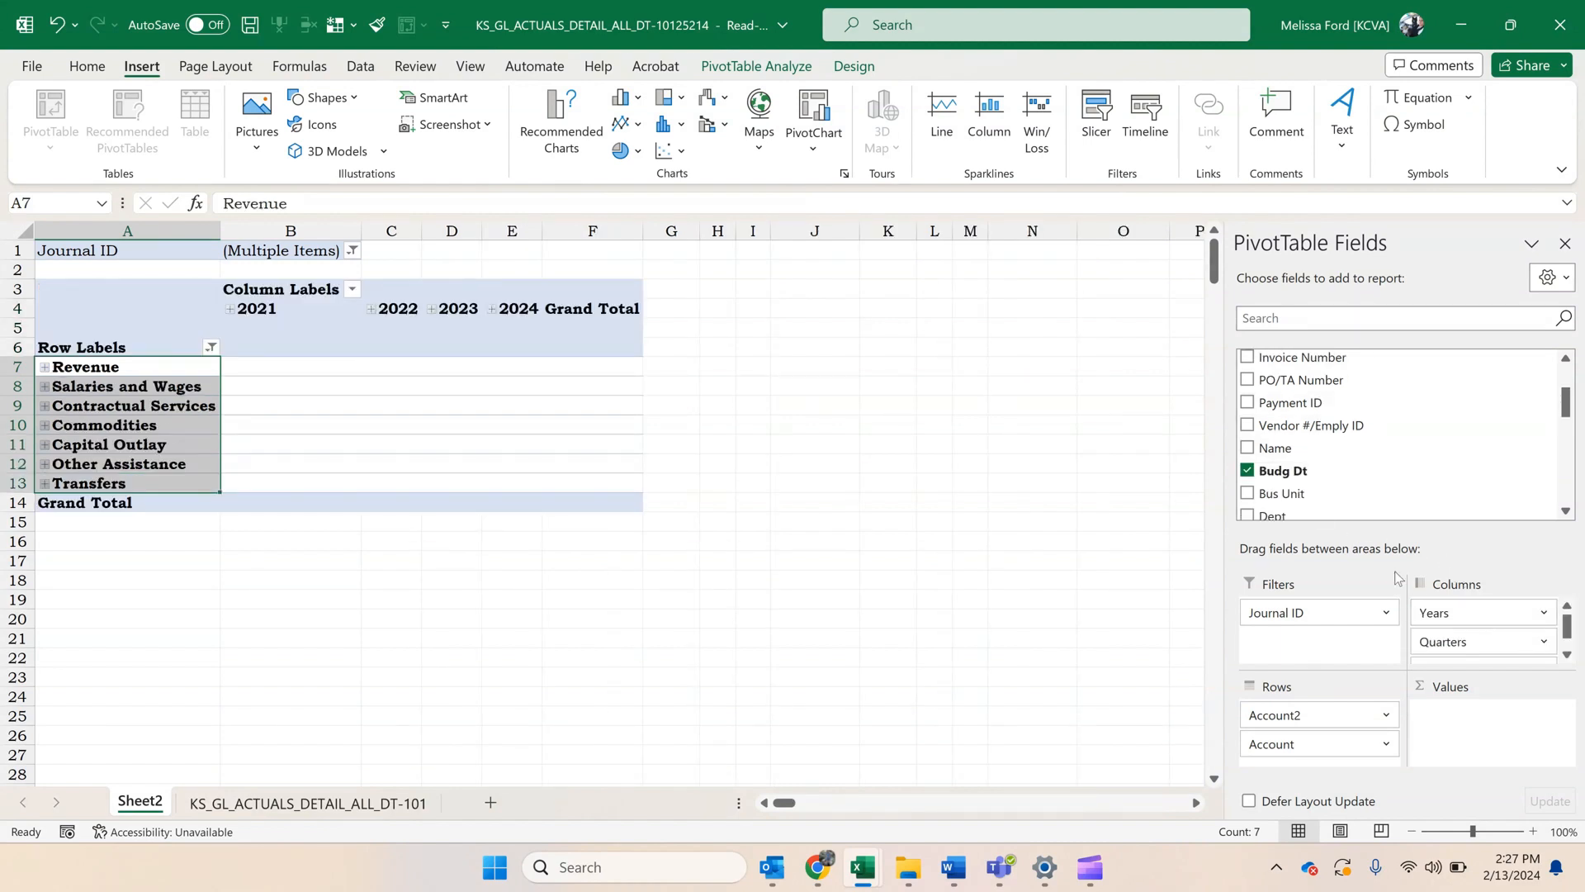
{"action": "left_click", "coordinate": [273, 308]}
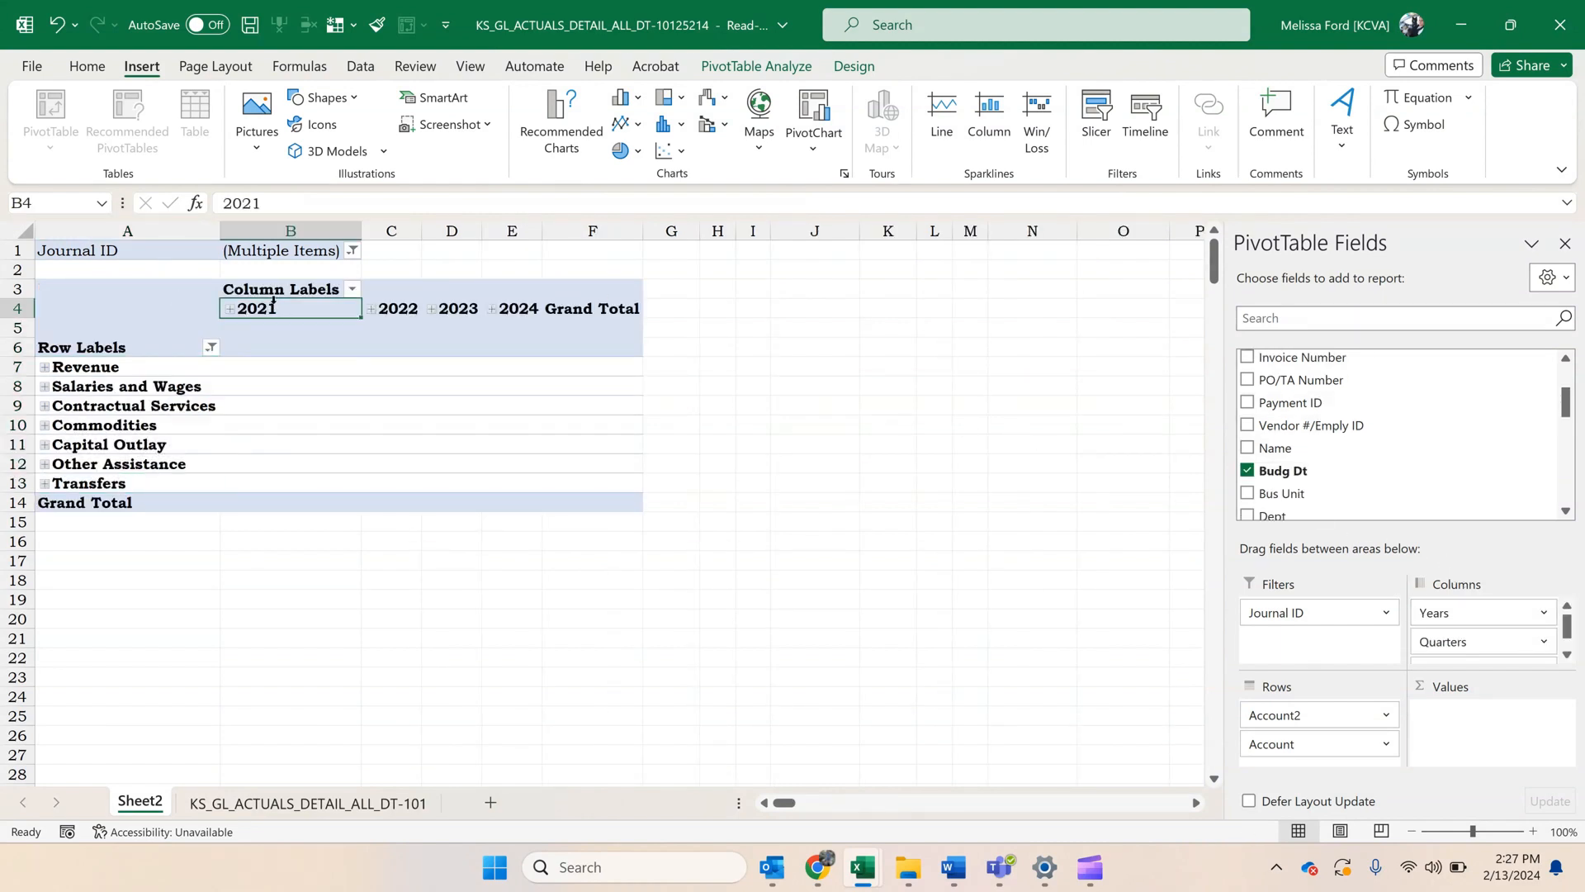
{"action": "right_click", "coordinate": [277, 312]}
{"action": "left_click", "coordinate": [403, 667]}
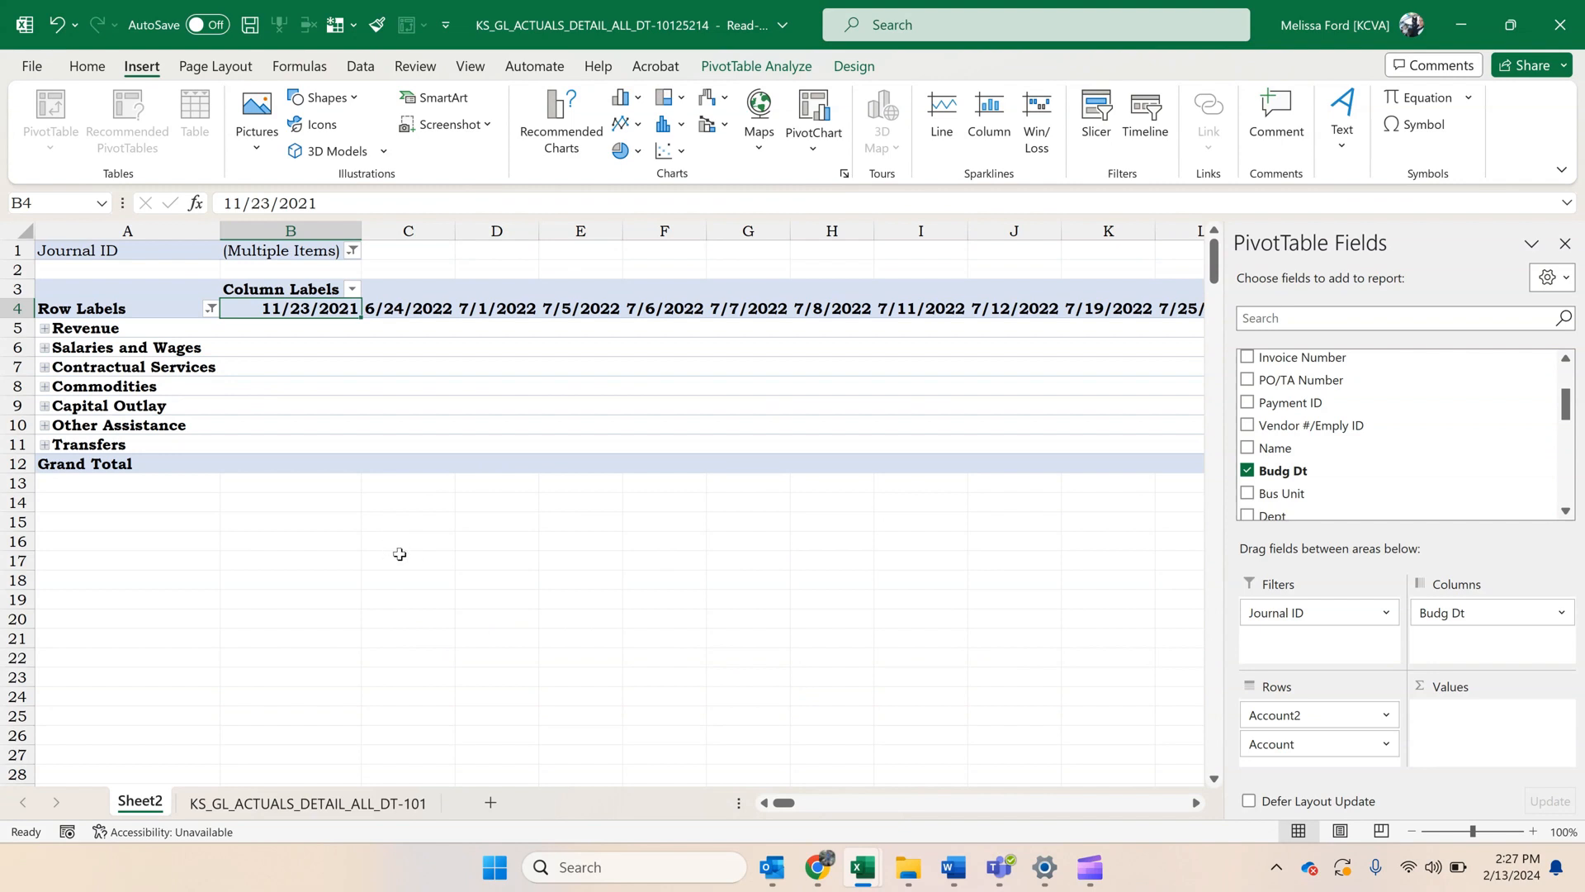
Group the budget date columns from 11/23/2021 through 6/27/2023 under the name PBY and collapse the group.
{"action": "left_click", "coordinate": [375, 446]}
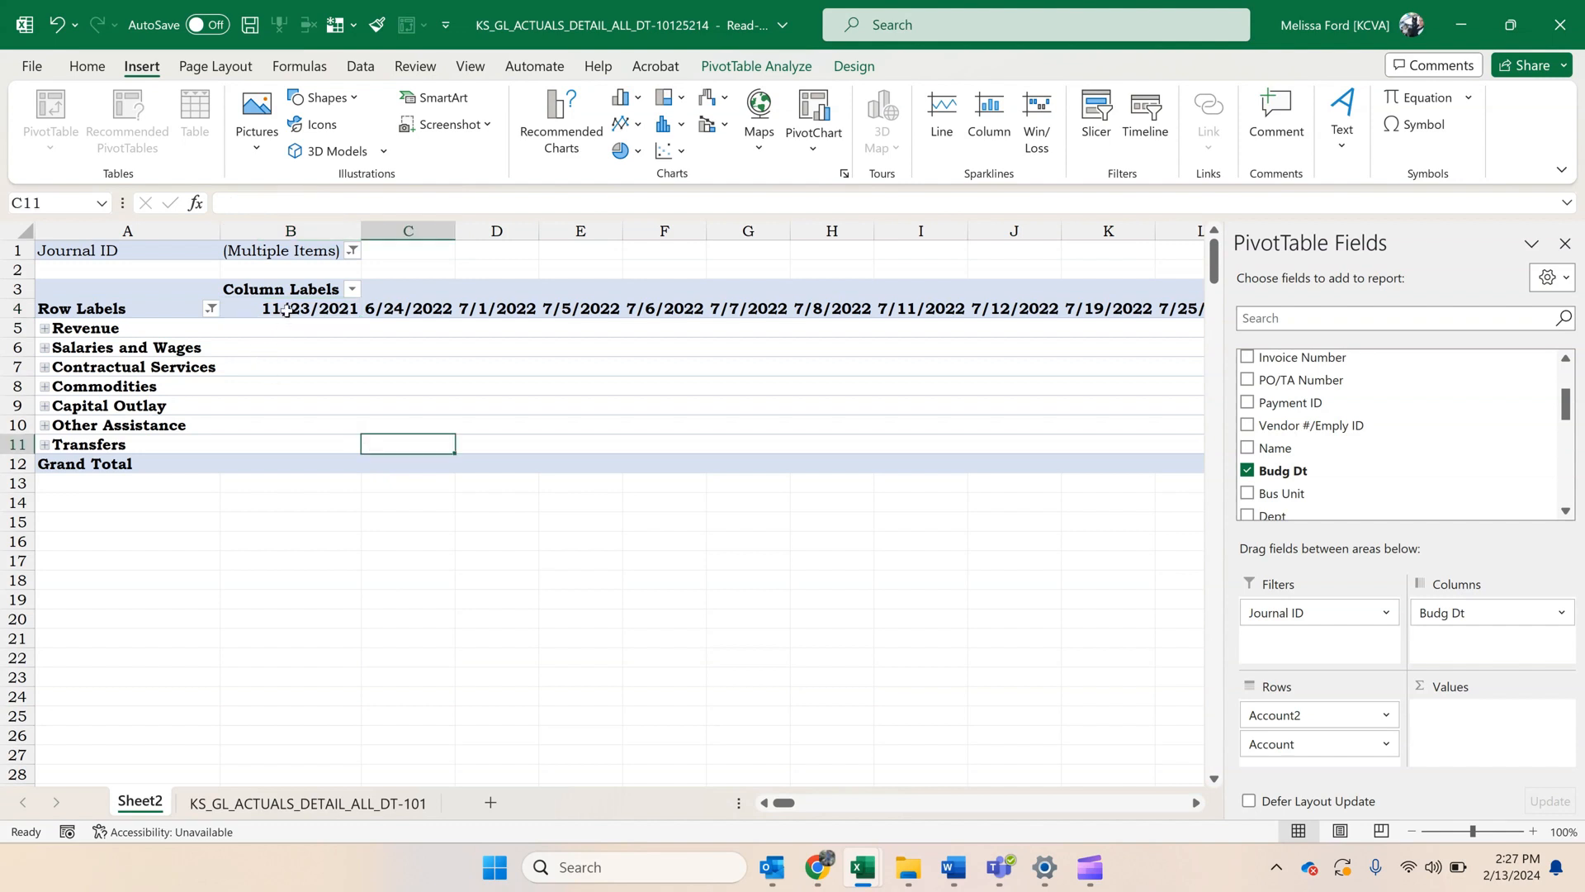
{"action": "left_click_drag", "start_coordinate": [286, 309], "coordinate": [436, 307]}
{"action": "right_click", "coordinate": [437, 307]}
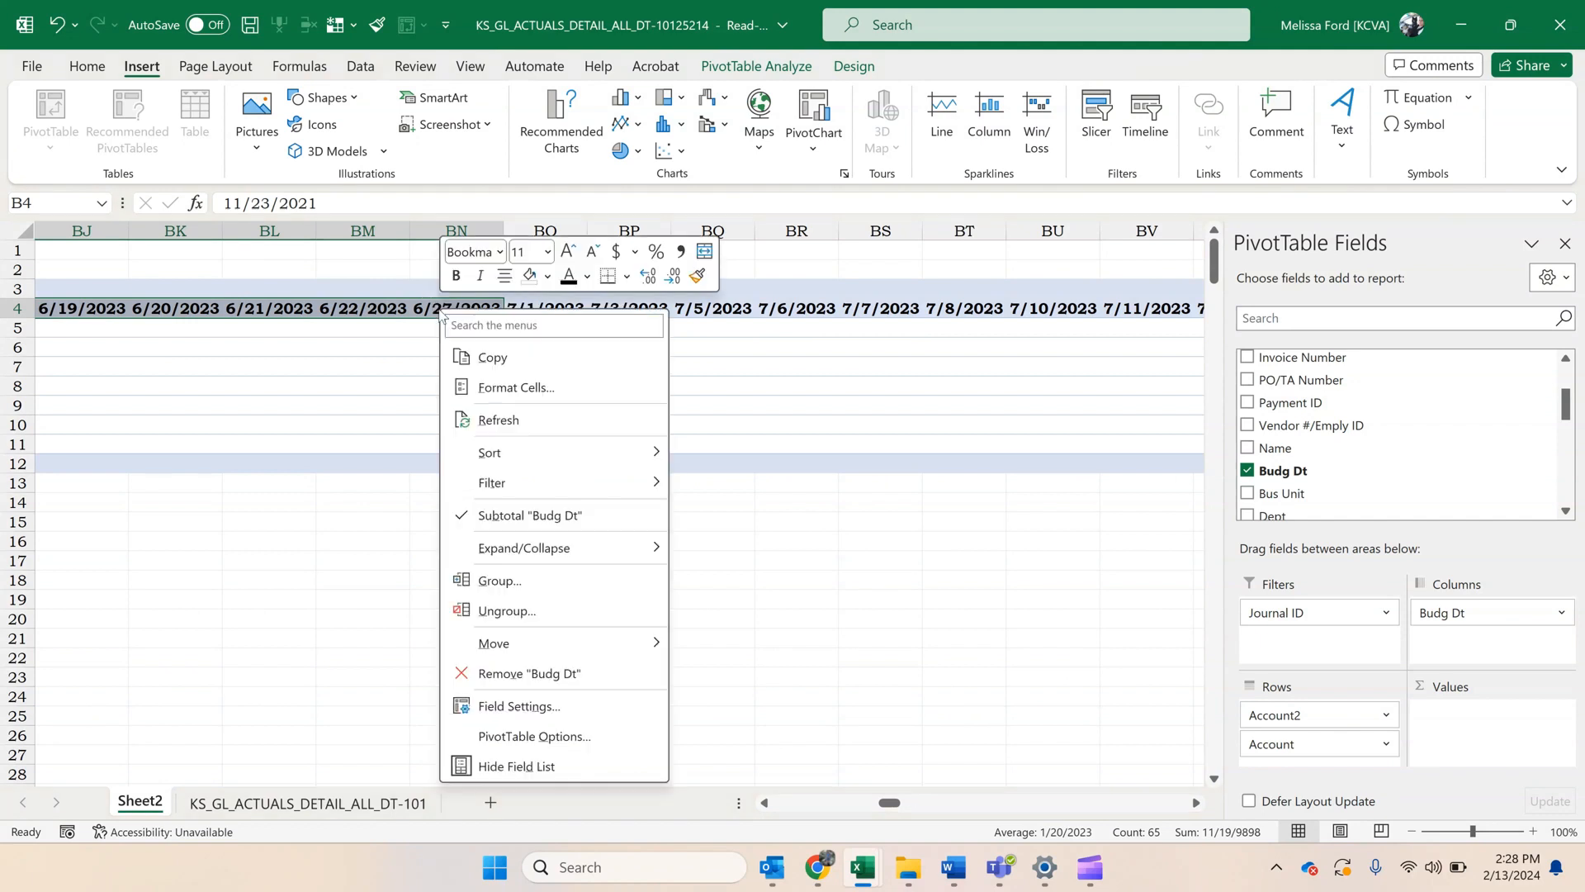
{"action": "left_click", "coordinate": [549, 585]}
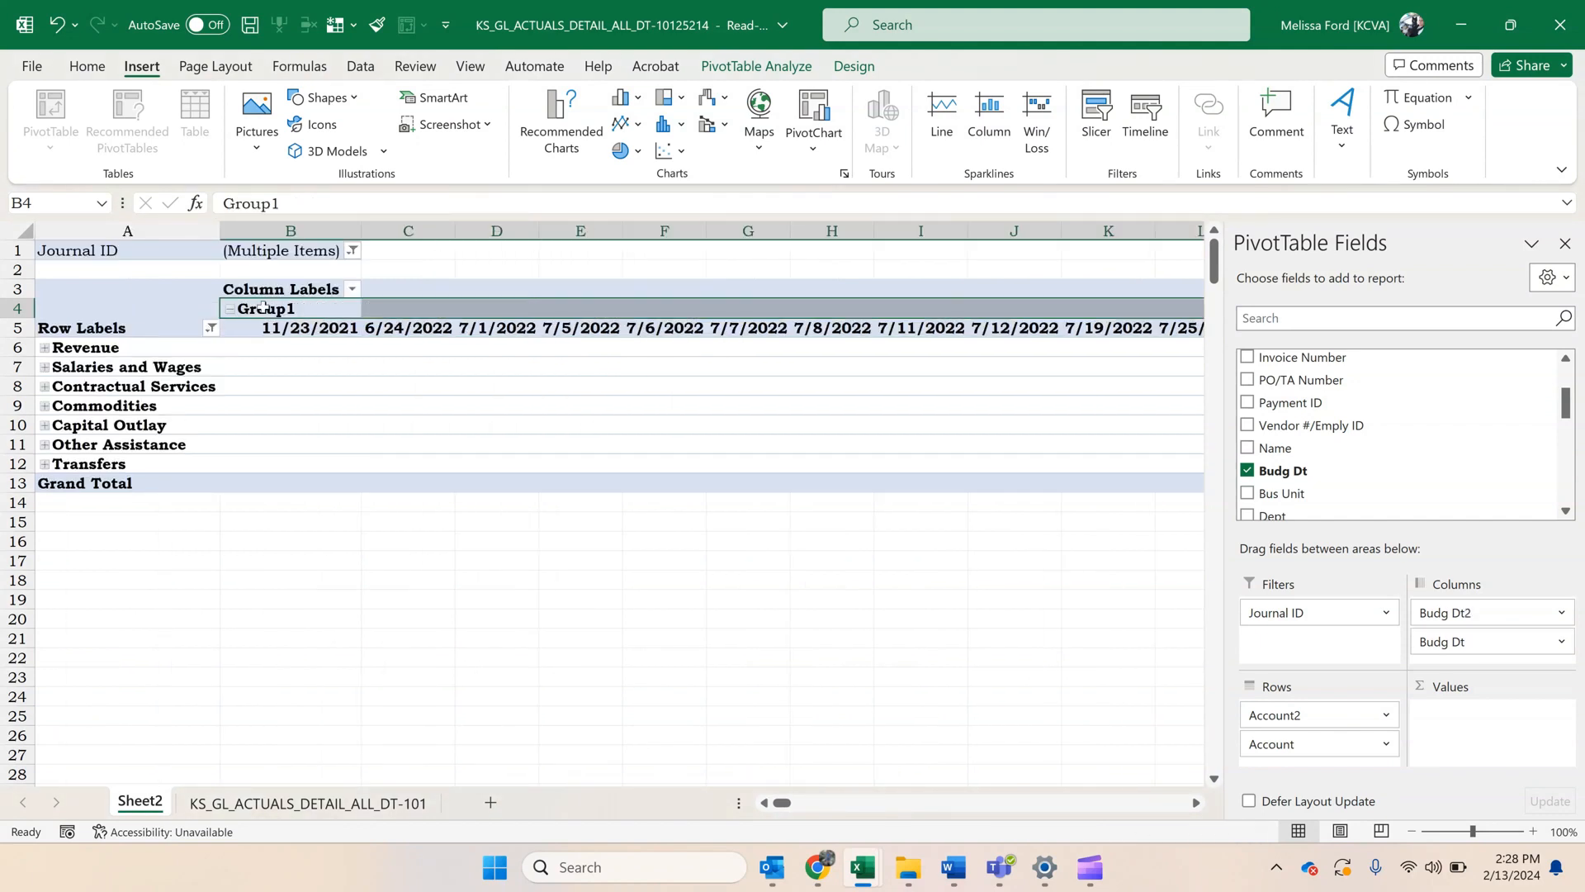
{"action": "left_click", "coordinate": [289, 307]}
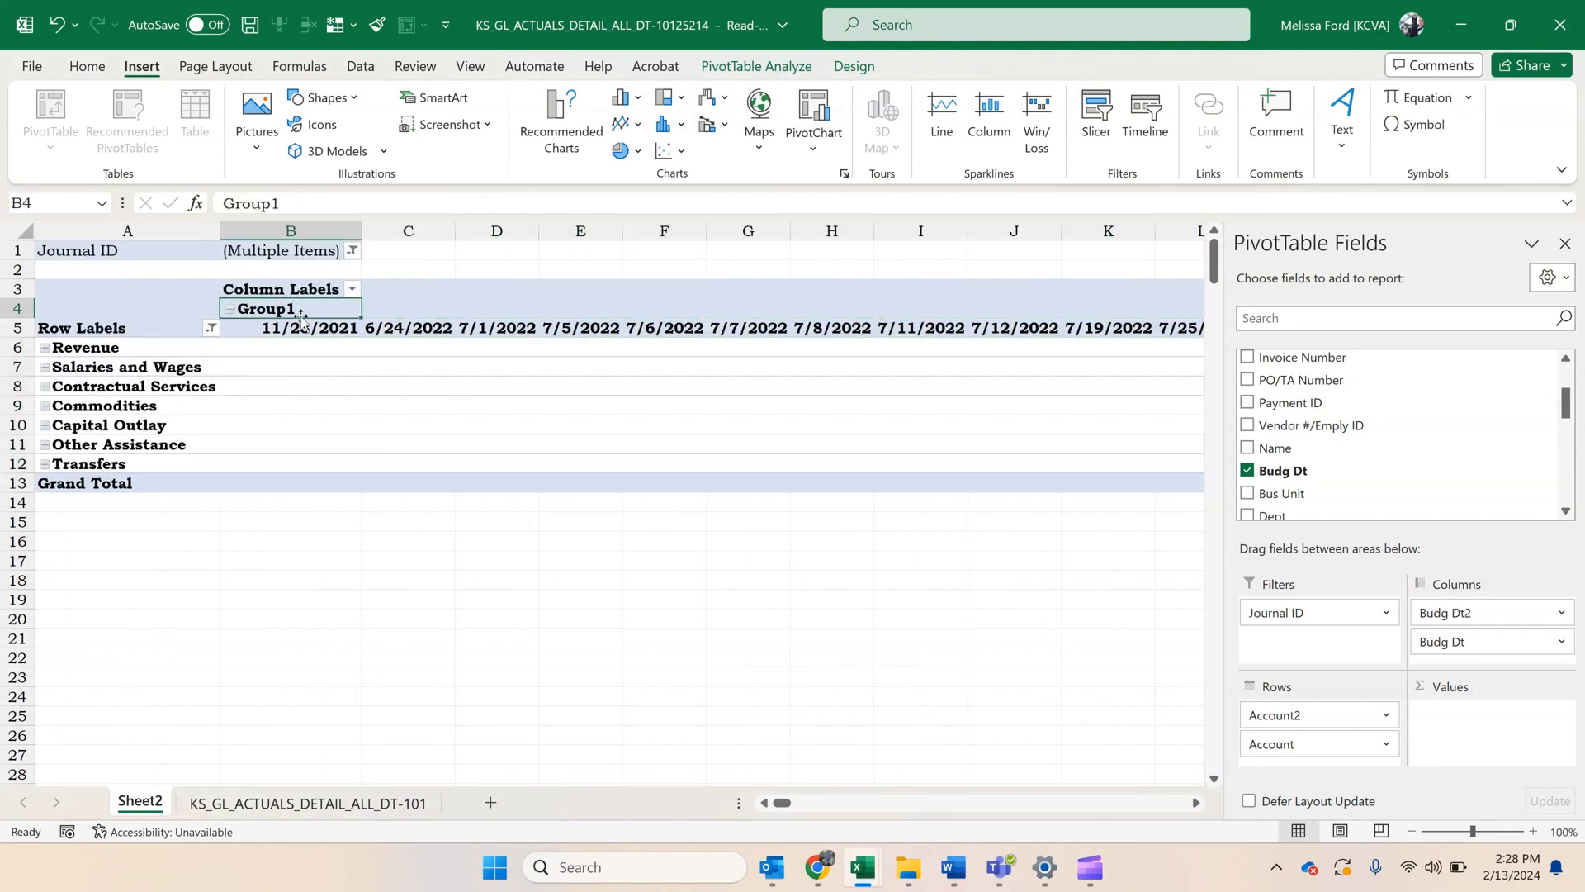
{"action": "type", "text": "PBY"}
{"action": "key", "text": "Return"}
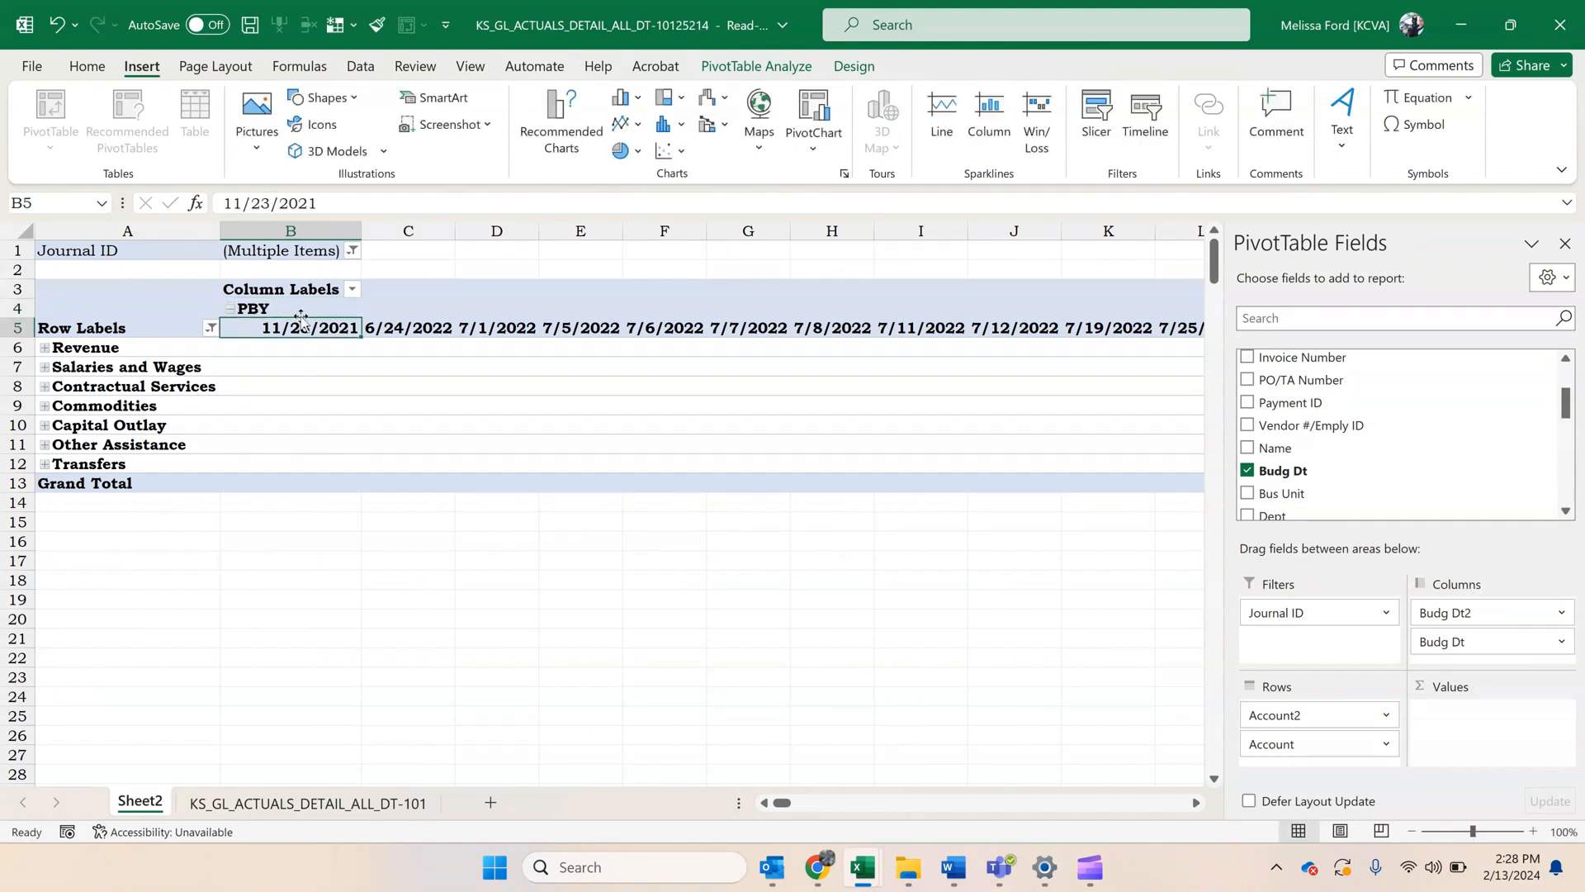
{"action": "left_click", "coordinate": [232, 310]}
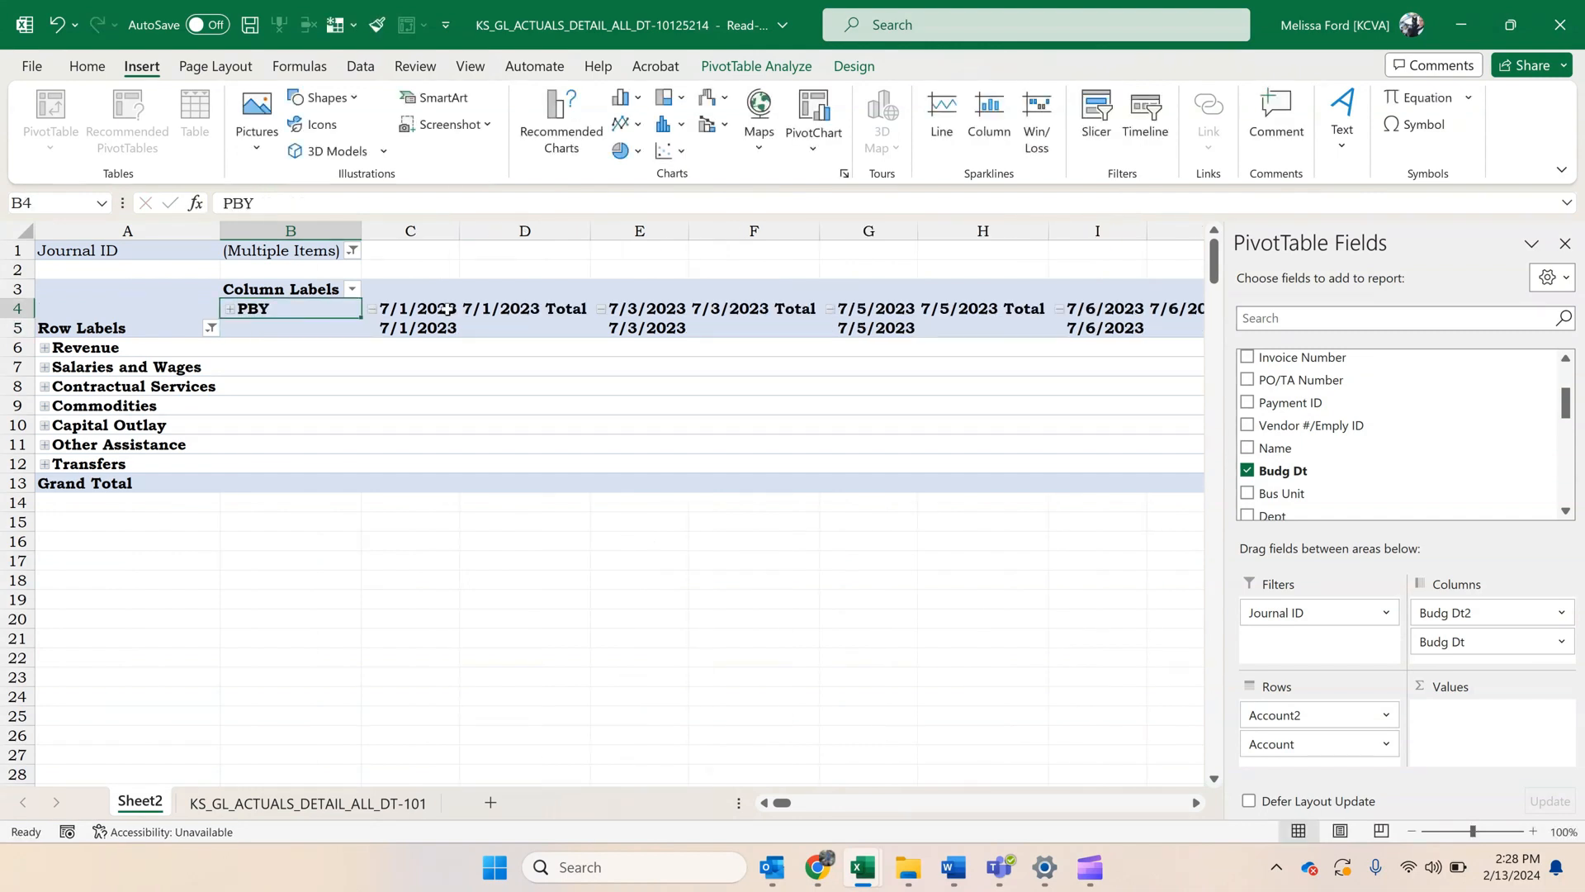
Group the remaining budget date columns from 7/1/2023 onward under the name CBY and collapse the group.
{"action": "left_click_drag", "start_coordinate": [446, 311], "coordinate": [906, 329]}
{"action": "right_click", "coordinate": [907, 330]}
{"action": "left_click", "coordinate": [997, 607]}
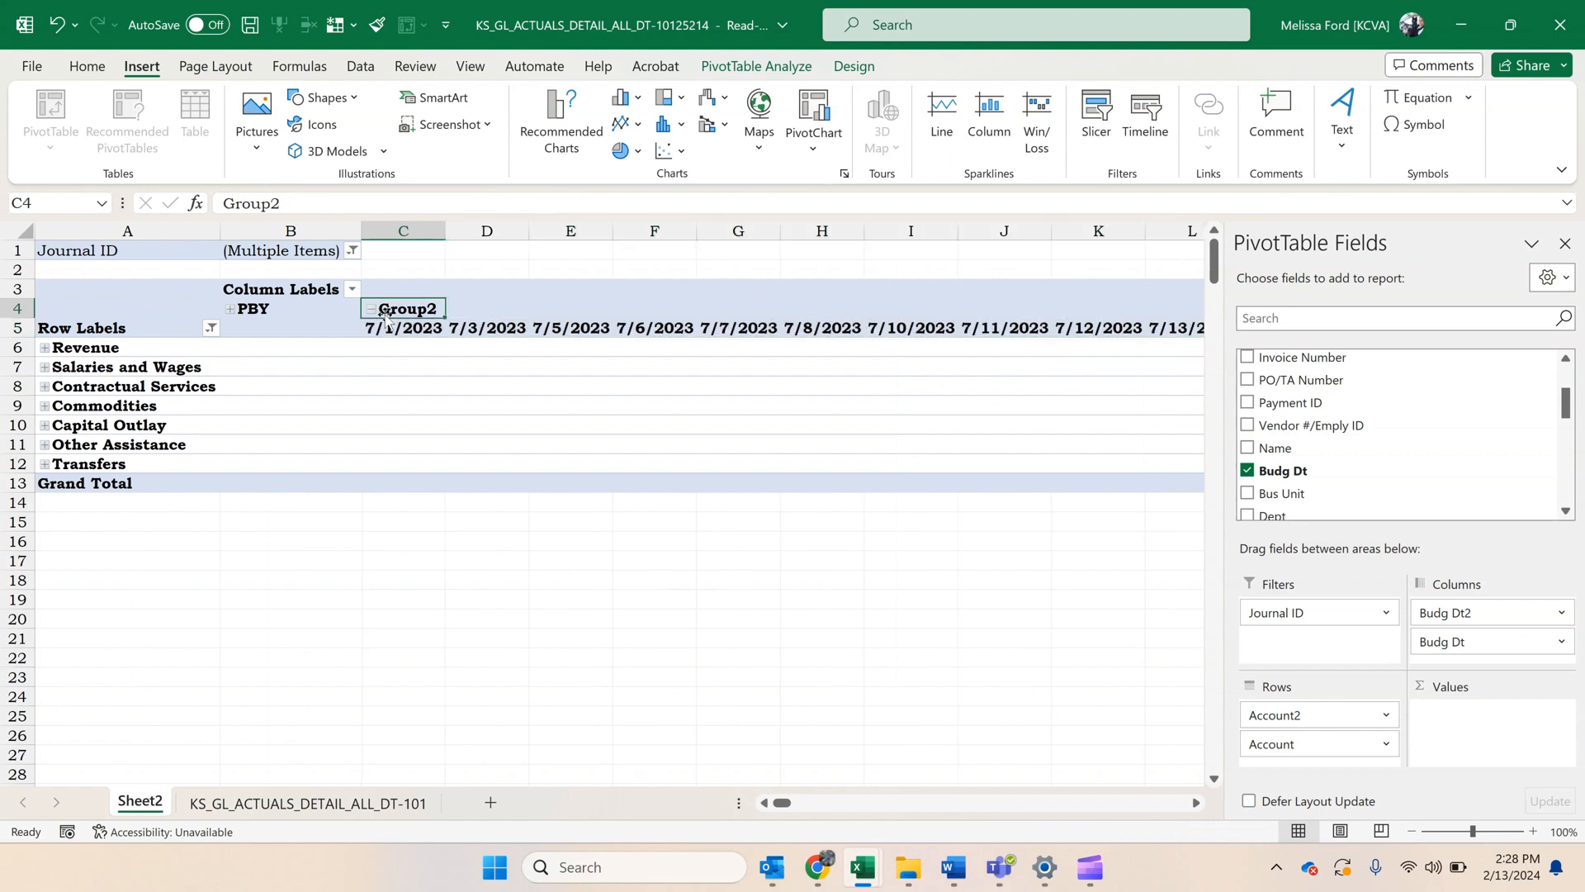
{"action": "type", "text": "CBY"}
{"action": "key", "text": "Return"}
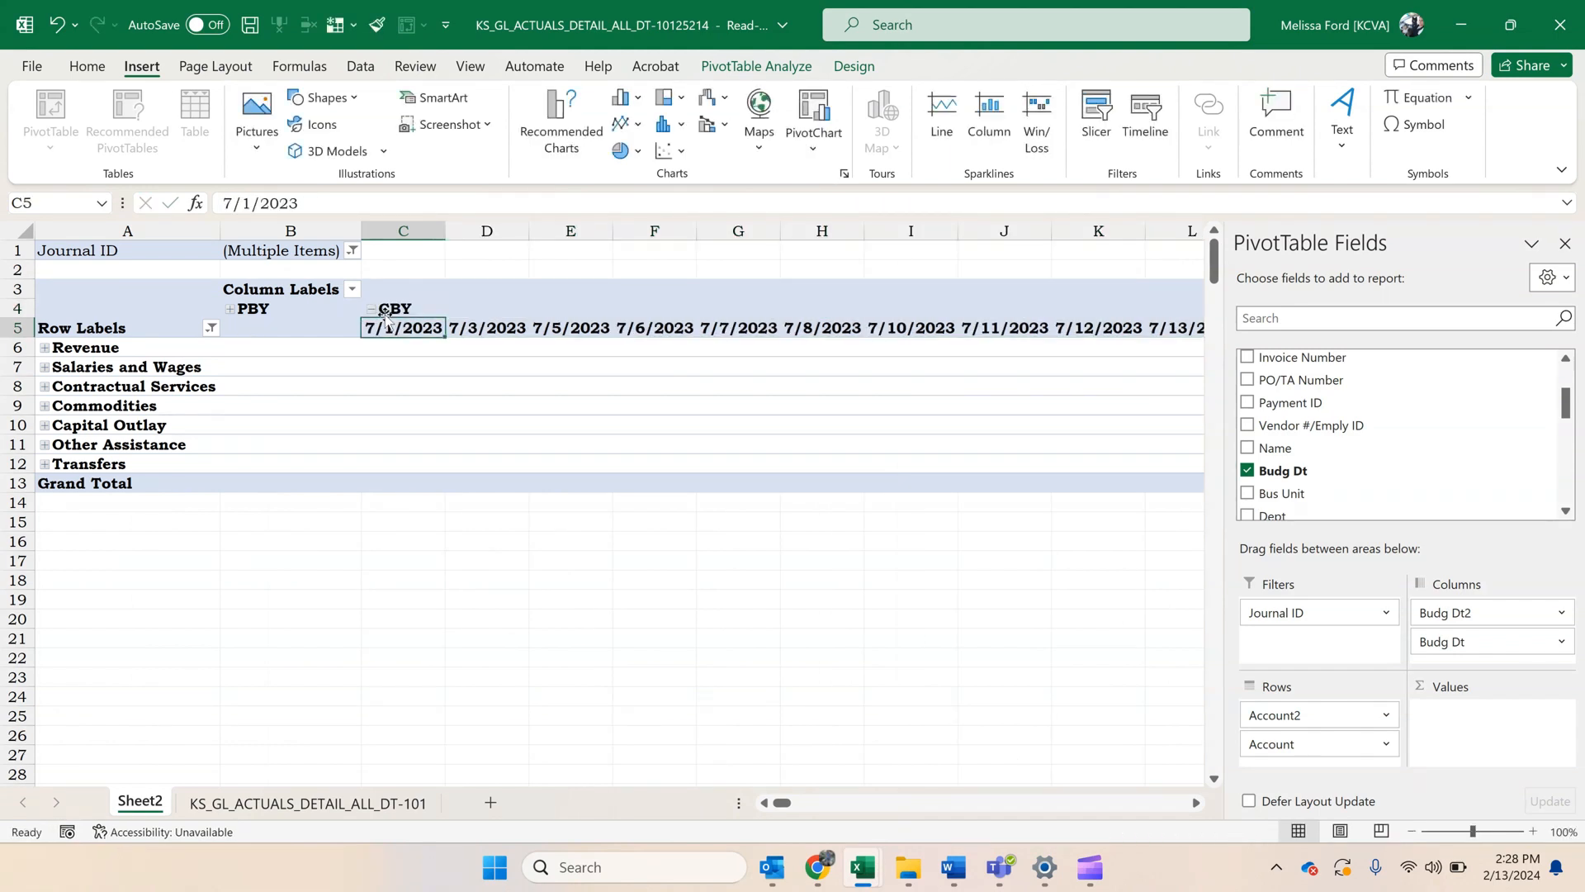
{"action": "left_click", "coordinate": [367, 306]}
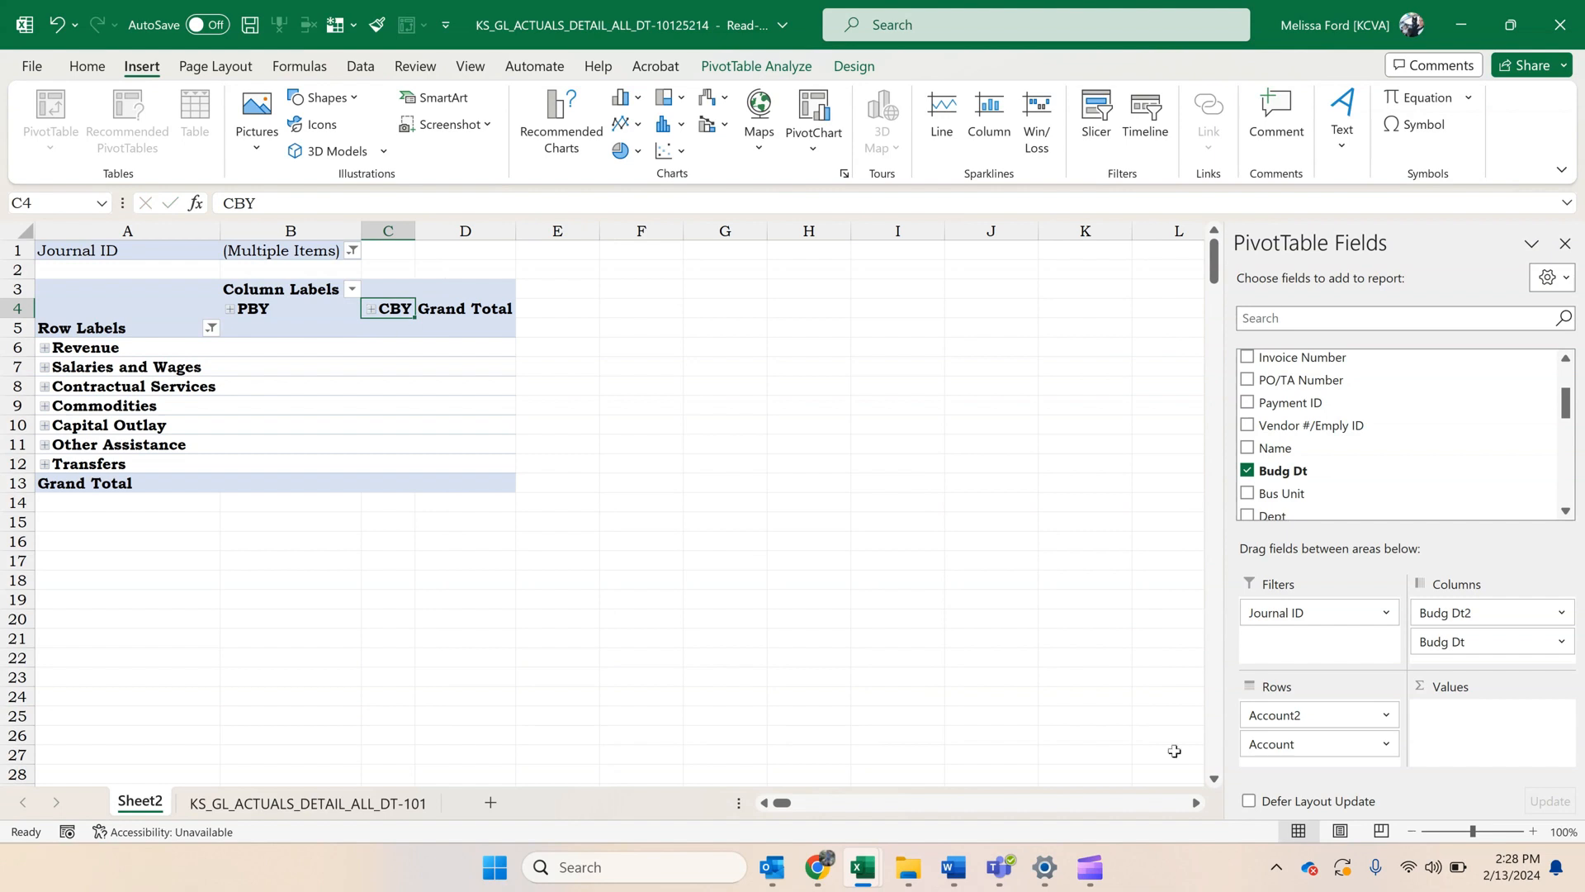
Remove the individual Budg Dt field from the columns, keeping Budg Dt2, and filter out the PBY column.
{"action": "left_click_drag", "start_coordinate": [1436, 643], "coordinate": [1415, 472]}
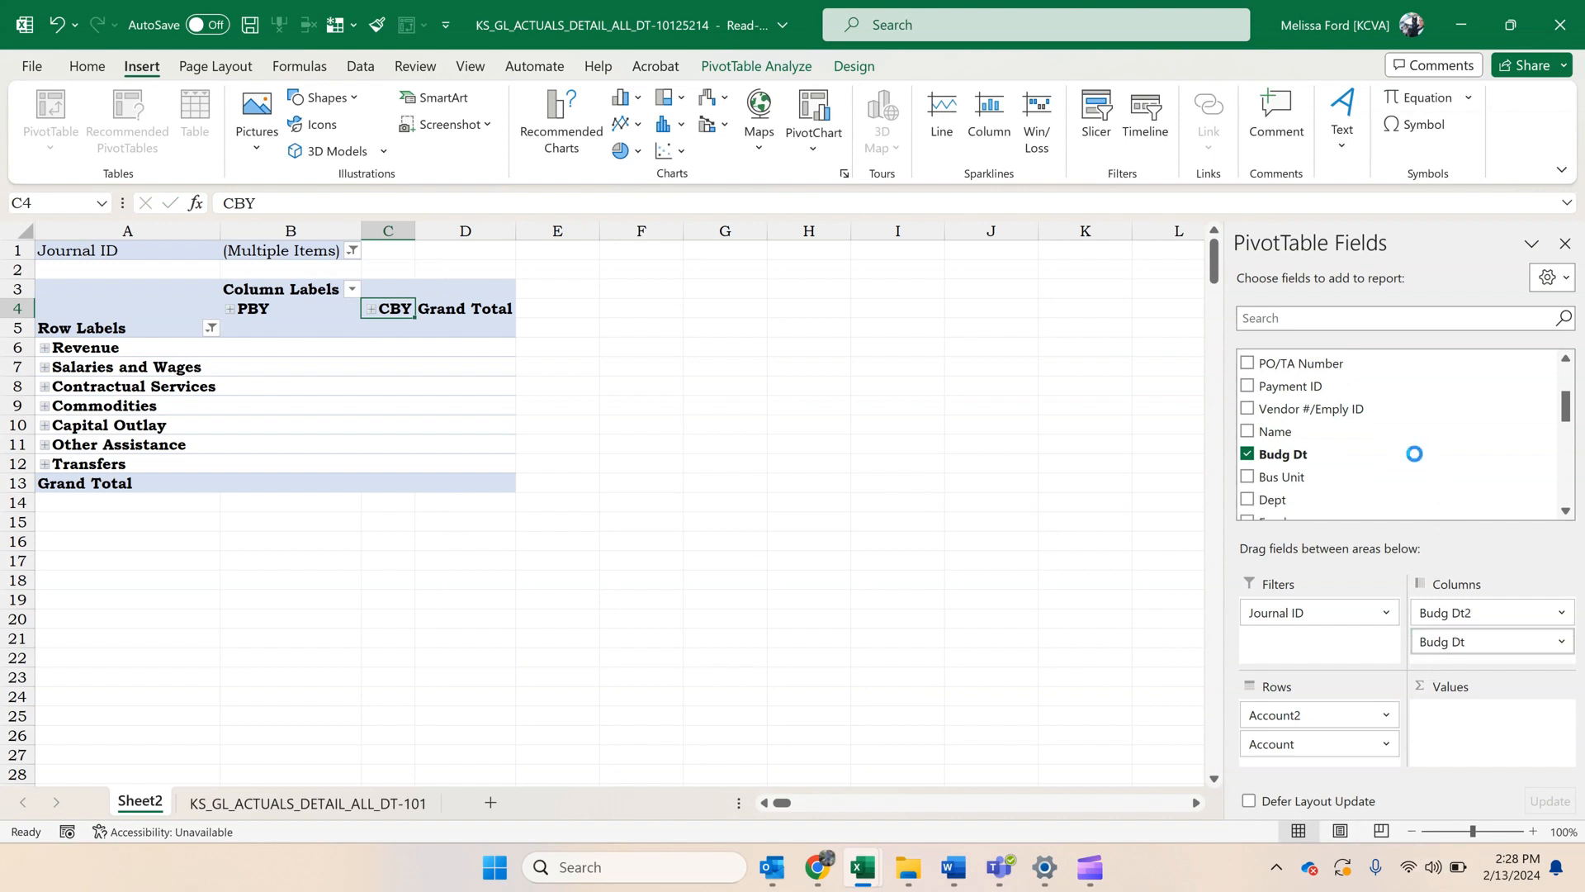
{"action": "left_click", "coordinate": [352, 288]}
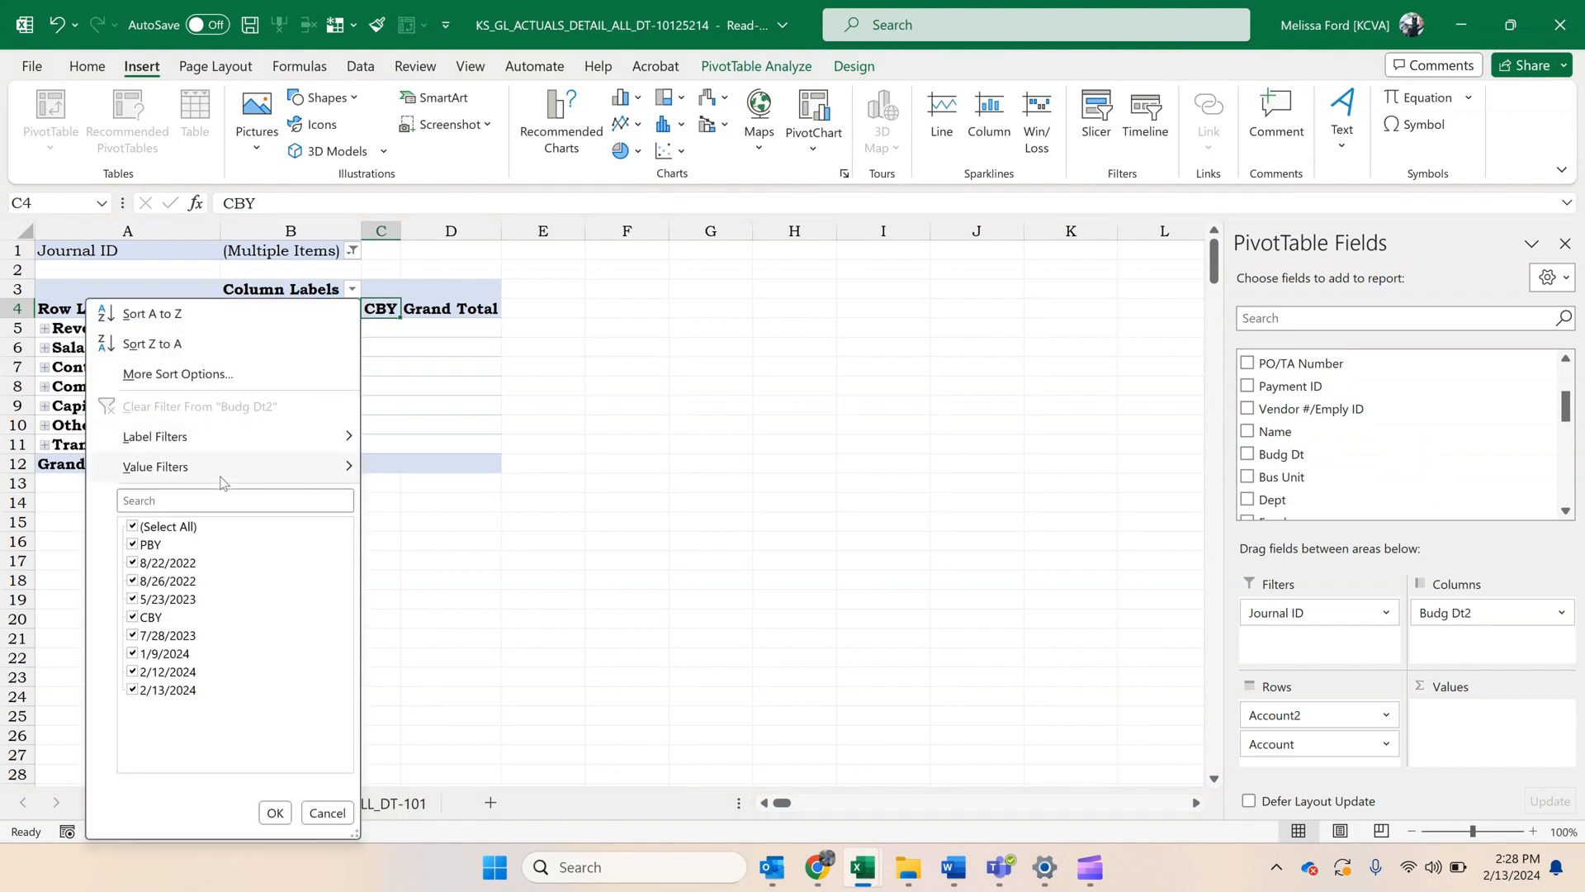
{"action": "left_click", "coordinate": [132, 544]}
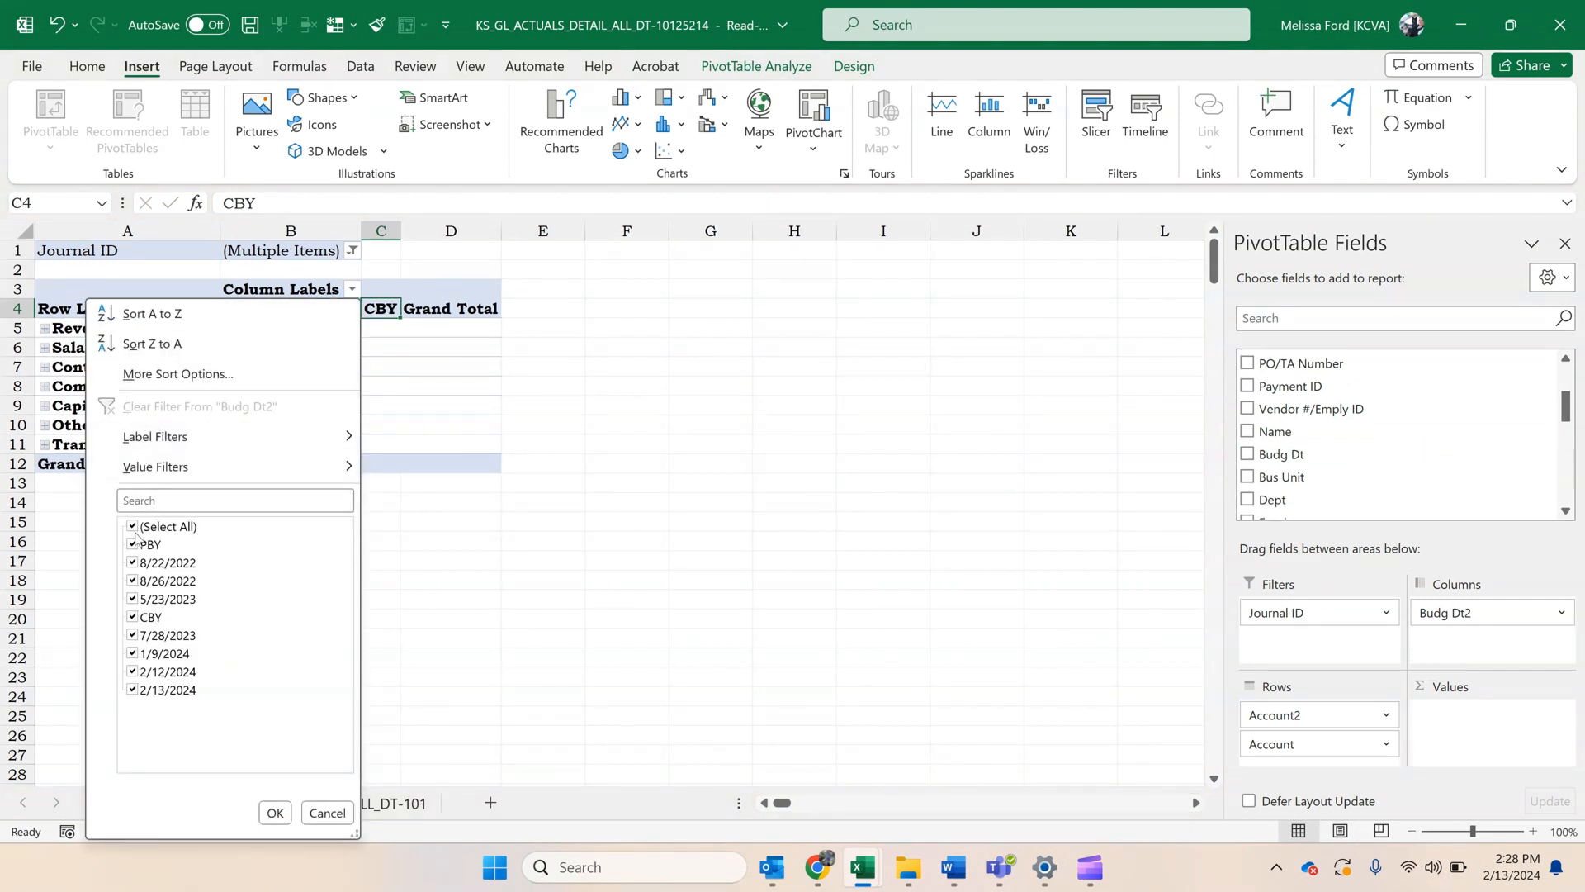
{"action": "left_click", "coordinate": [275, 813]}
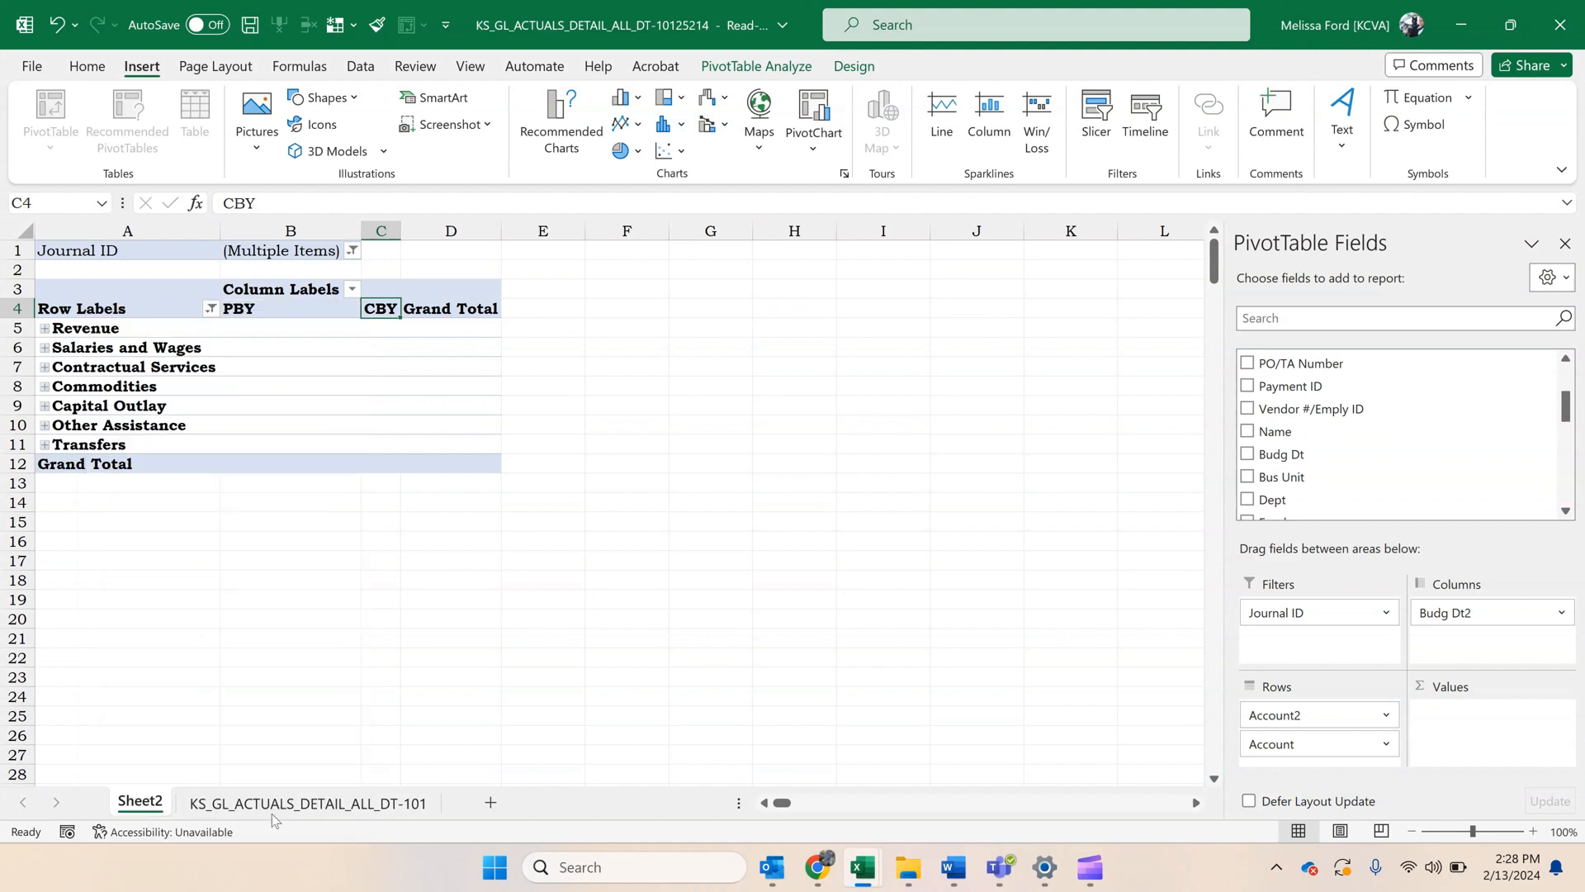
Create a copy of the PivotTable worksheet Sheet2 in the same workbook, placed before Sheet2.
{"action": "right_click", "coordinate": [163, 817]}
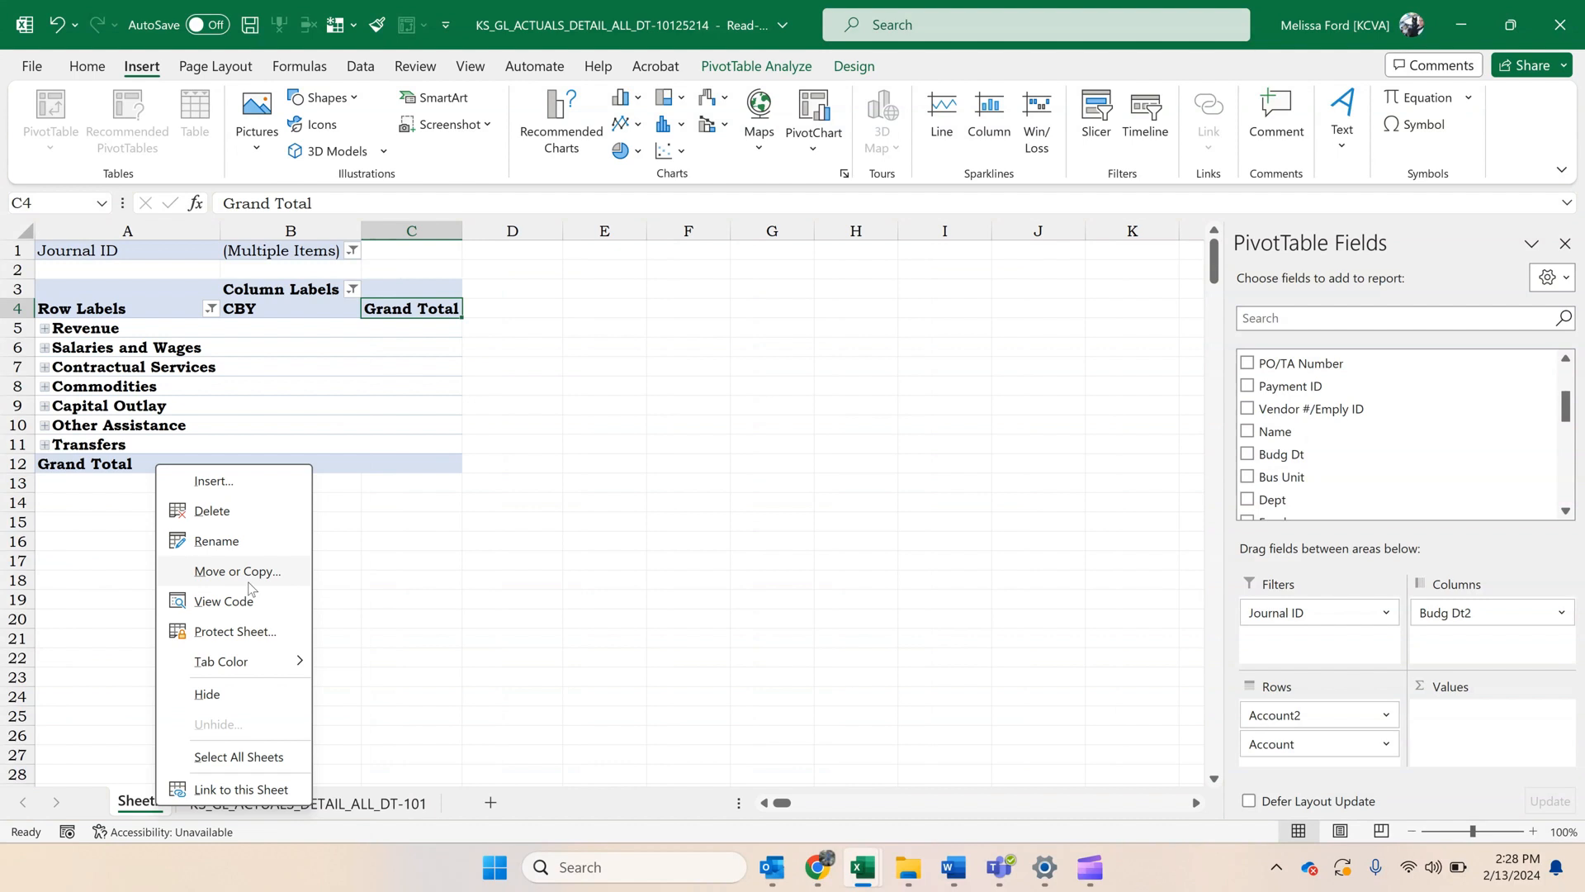
{"action": "left_click", "coordinate": [248, 582]}
{"action": "left_click", "coordinate": [180, 710]}
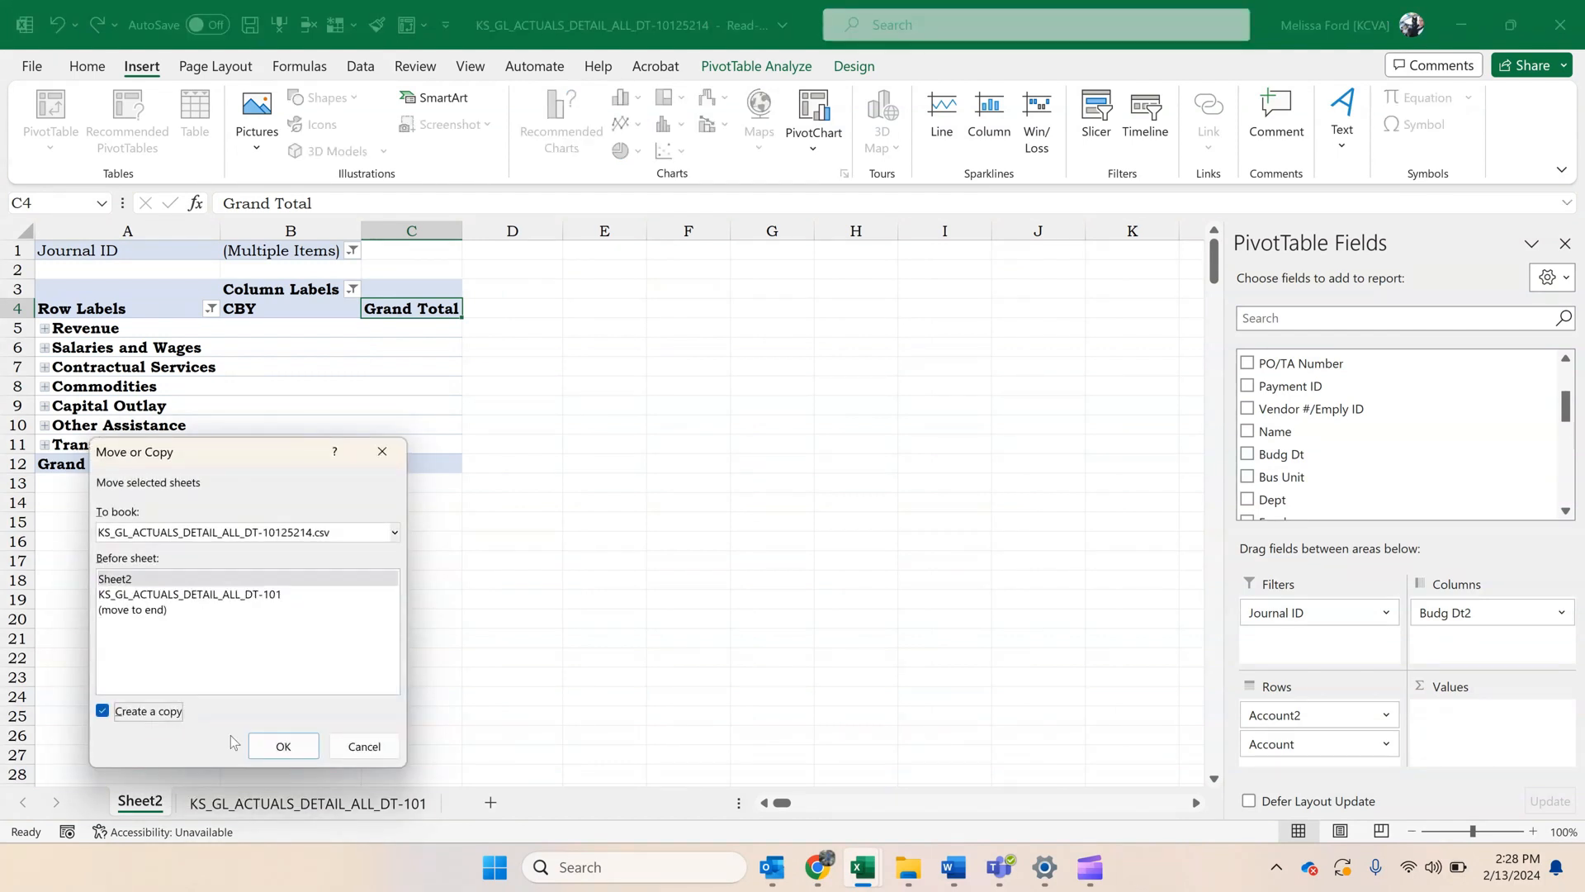
{"action": "left_click", "coordinate": [302, 755]}
Rename the original PivotTable worksheet Sheet2 as Approp.
{"action": "left_click", "coordinate": [259, 801]}
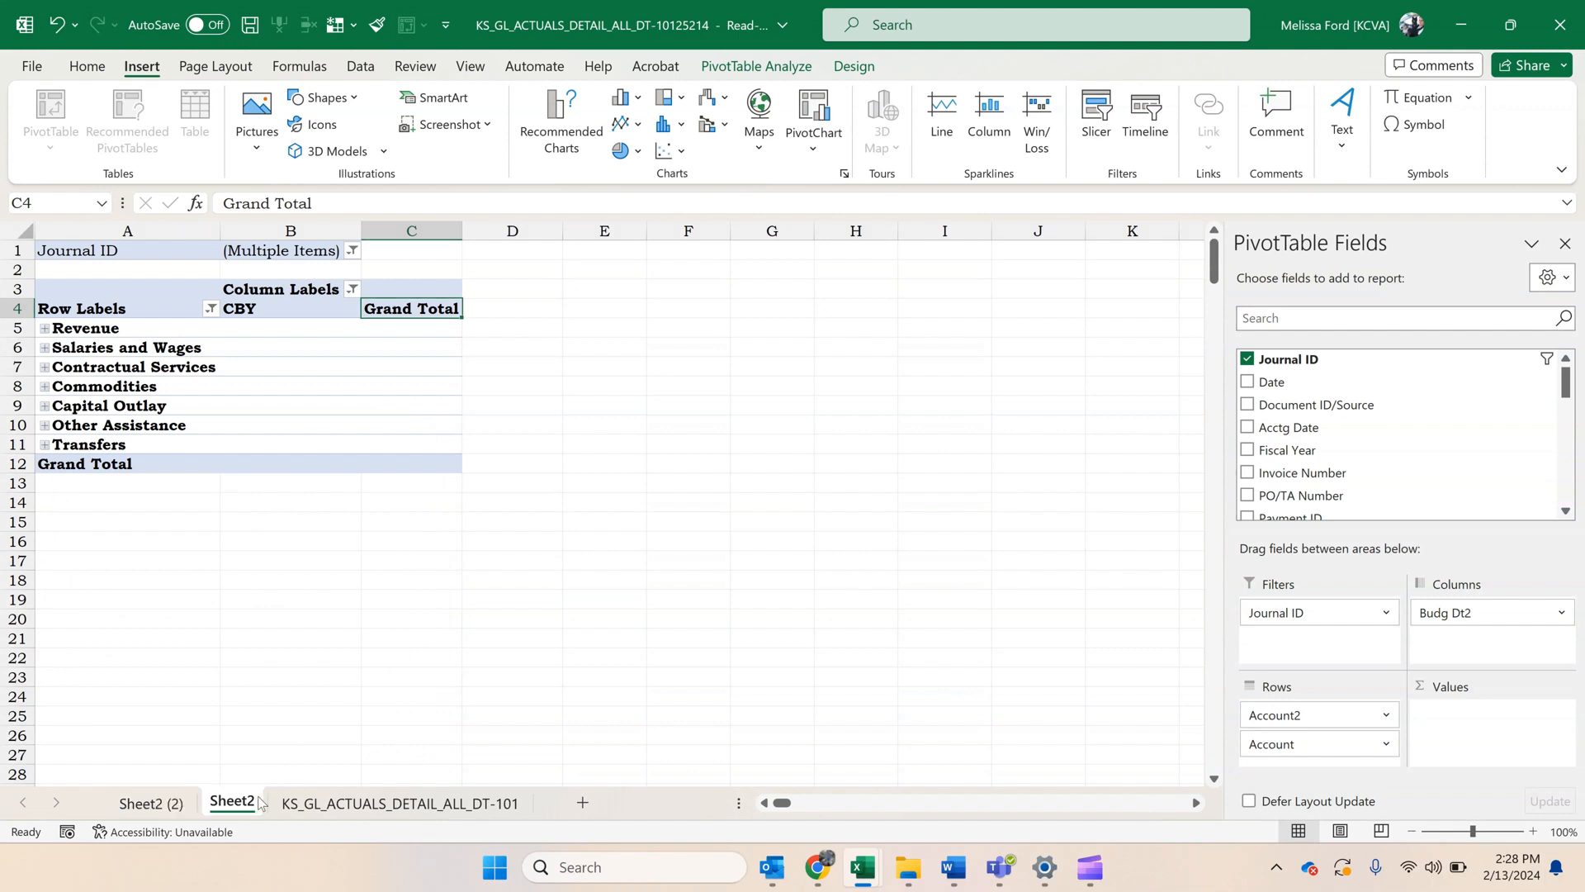
{"action": "right_click", "coordinate": [258, 801]}
{"action": "left_click", "coordinate": [328, 530]}
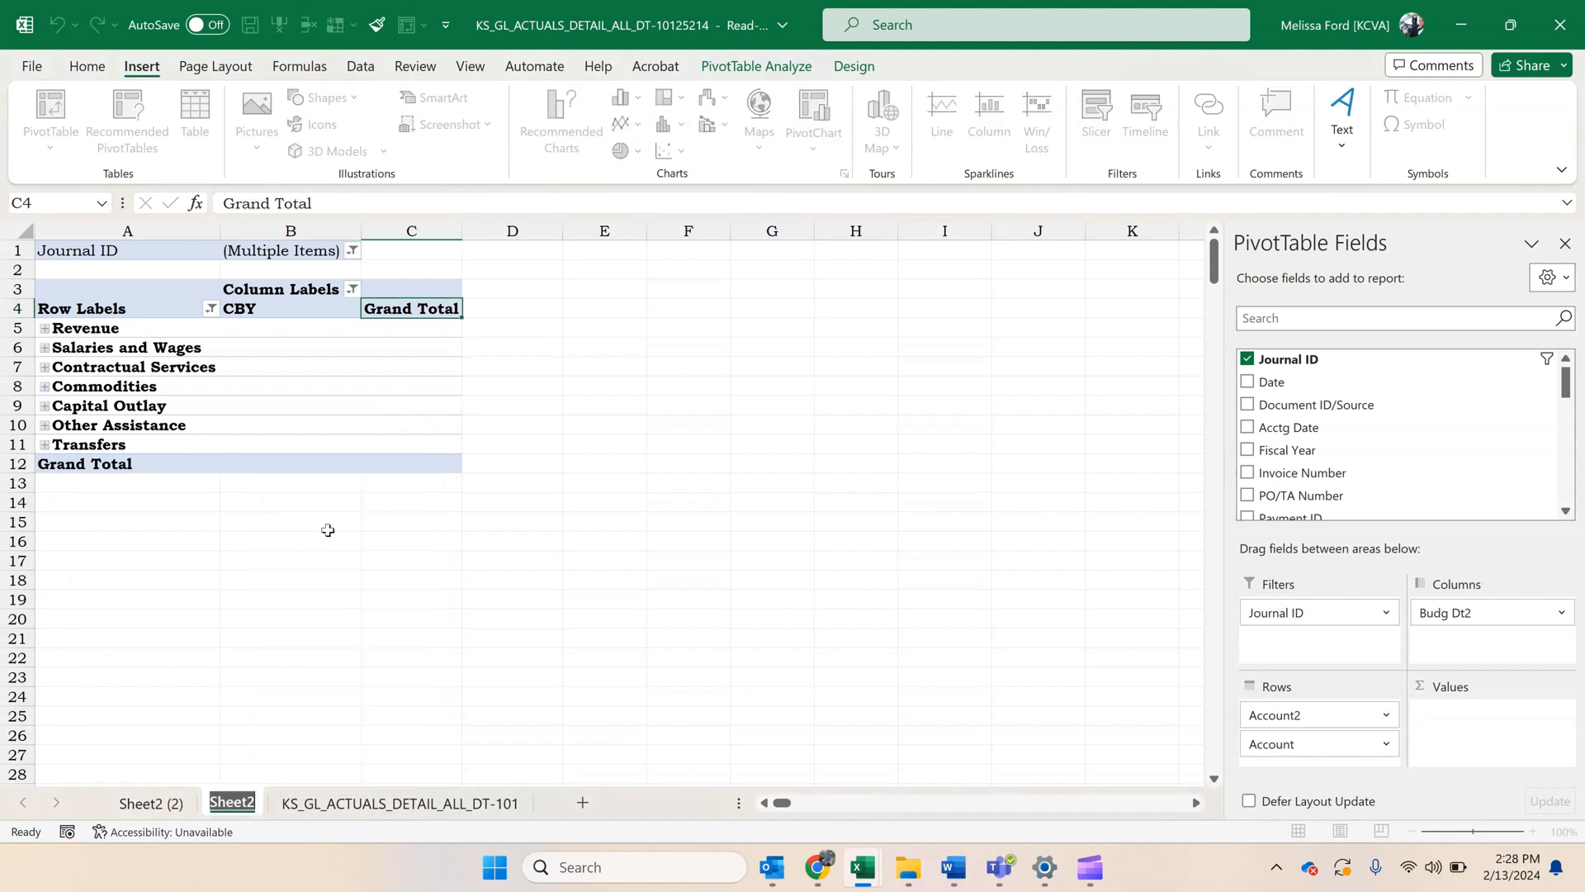
{"action": "type", "text": "Approp"}
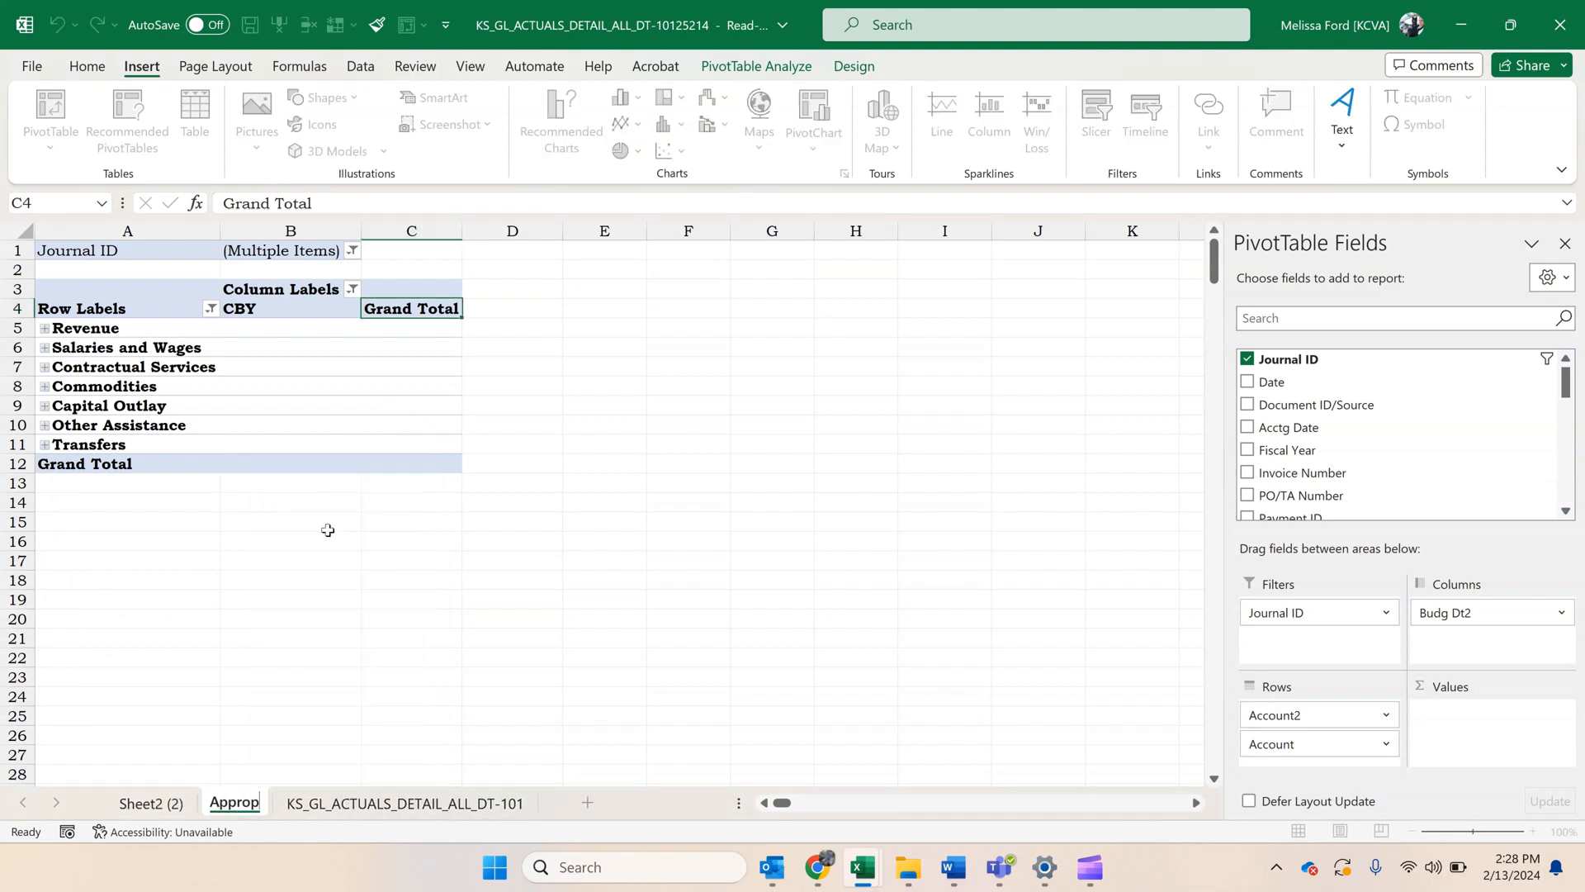
{"action": "key", "text": "Return"}
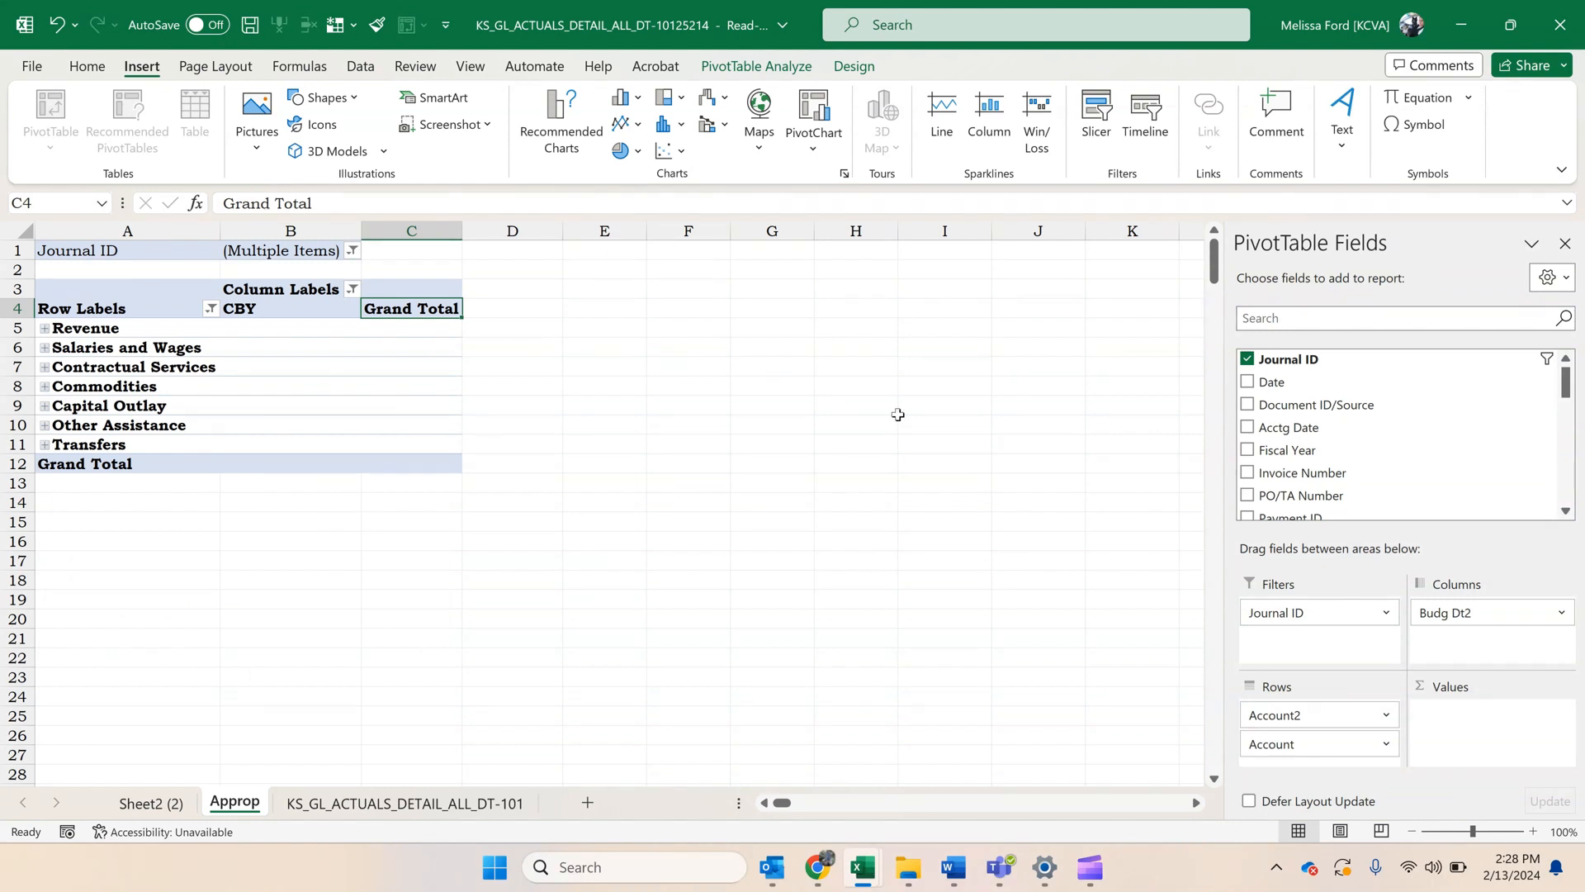
Add the Sum Amount field to the values of the Approp PivotTable as a sum.
{"action": "scroll", "coordinate": [1321, 426], "scroll_direction": "down", "scroll_amount": 4}
{"action": "scroll", "coordinate": [1324, 427], "scroll_direction": "down", "scroll_amount": 2}
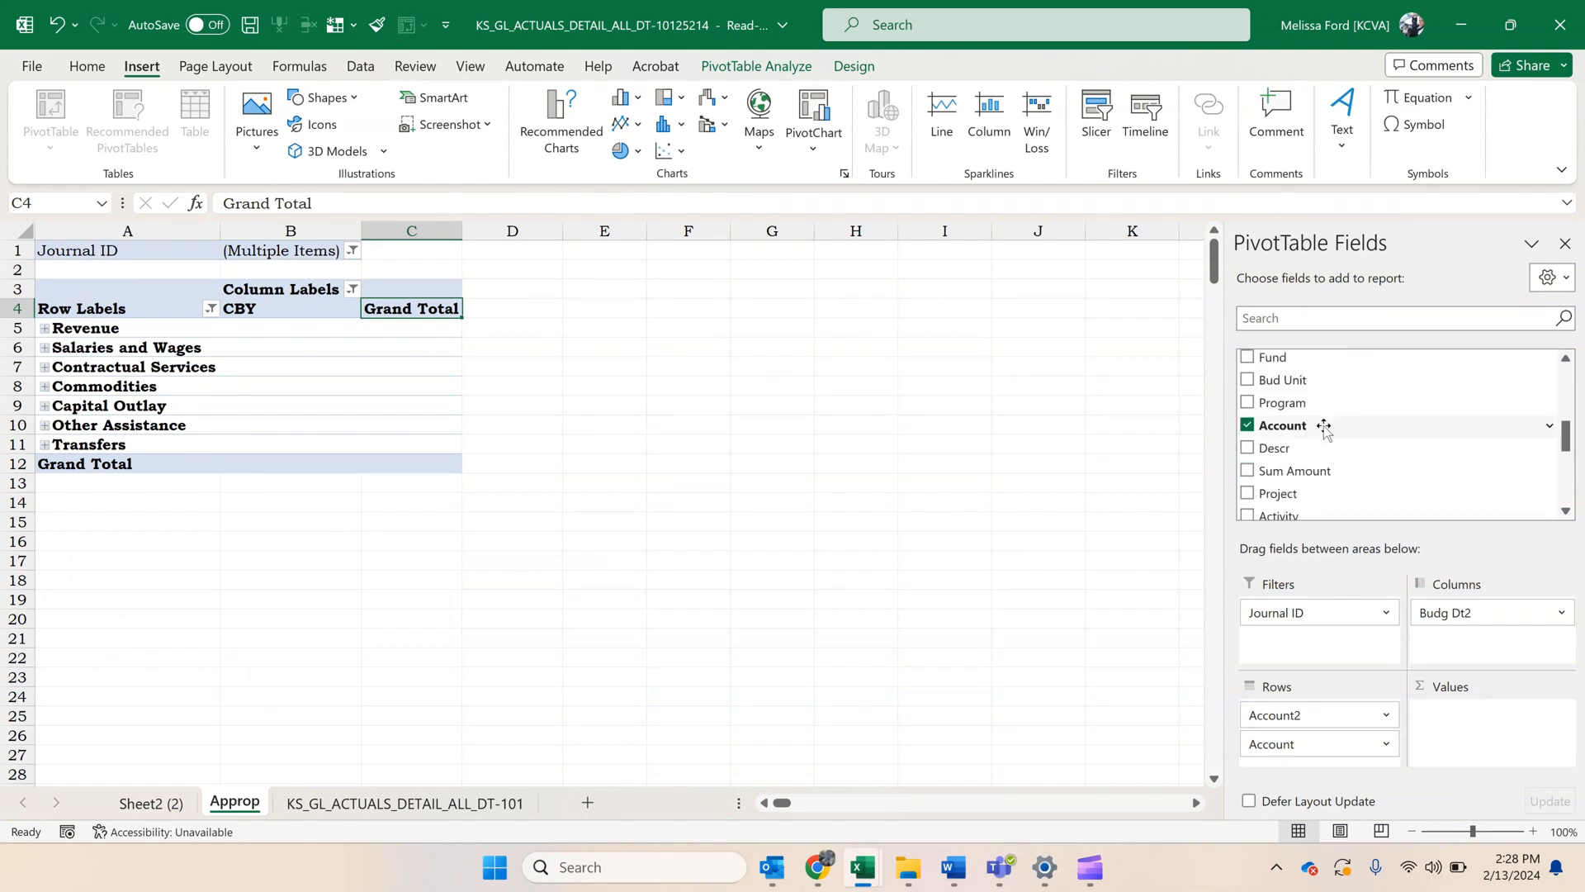
{"action": "left_click_drag", "start_coordinate": [1310, 465], "coordinate": [1481, 755]}
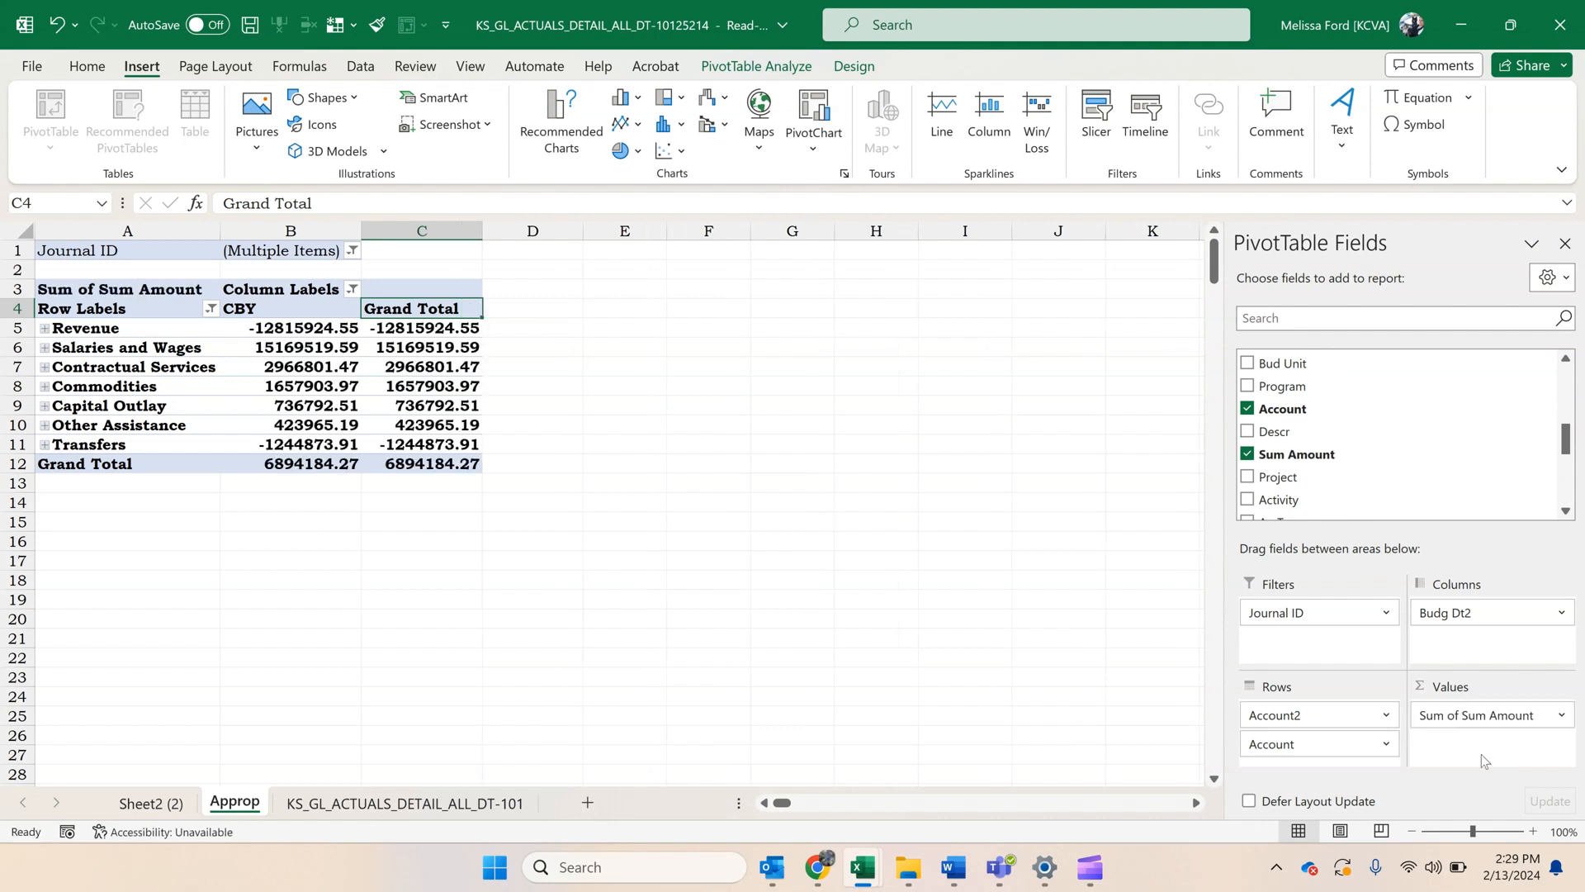
Rename the Approp worksheet as Approp Pvt.
{"action": "right_click", "coordinate": [223, 812]}
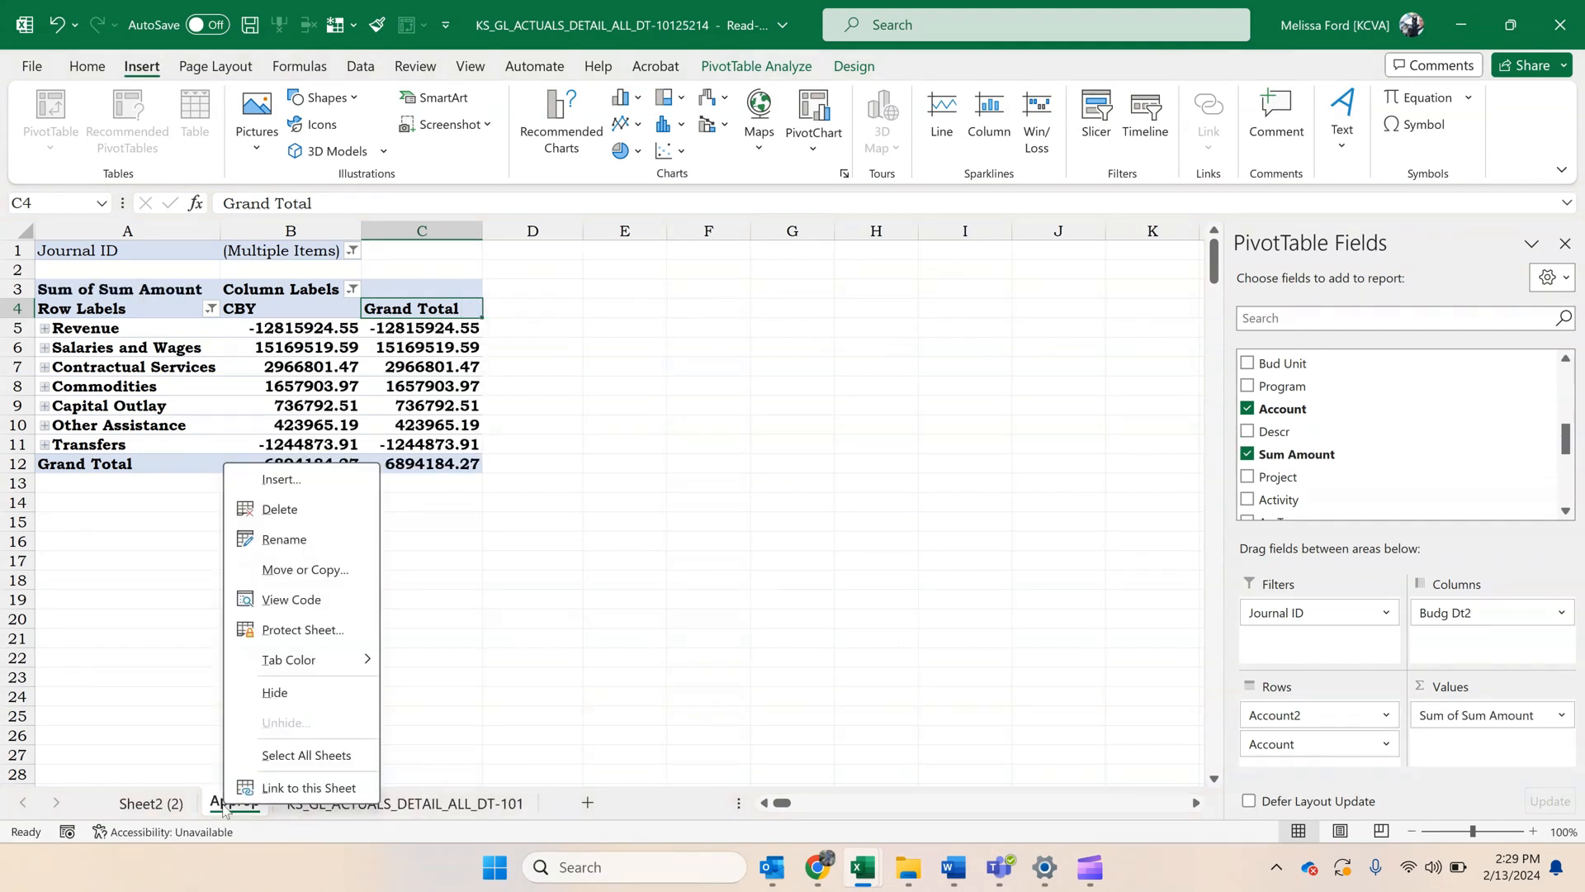
{"action": "left_click", "coordinate": [284, 539]}
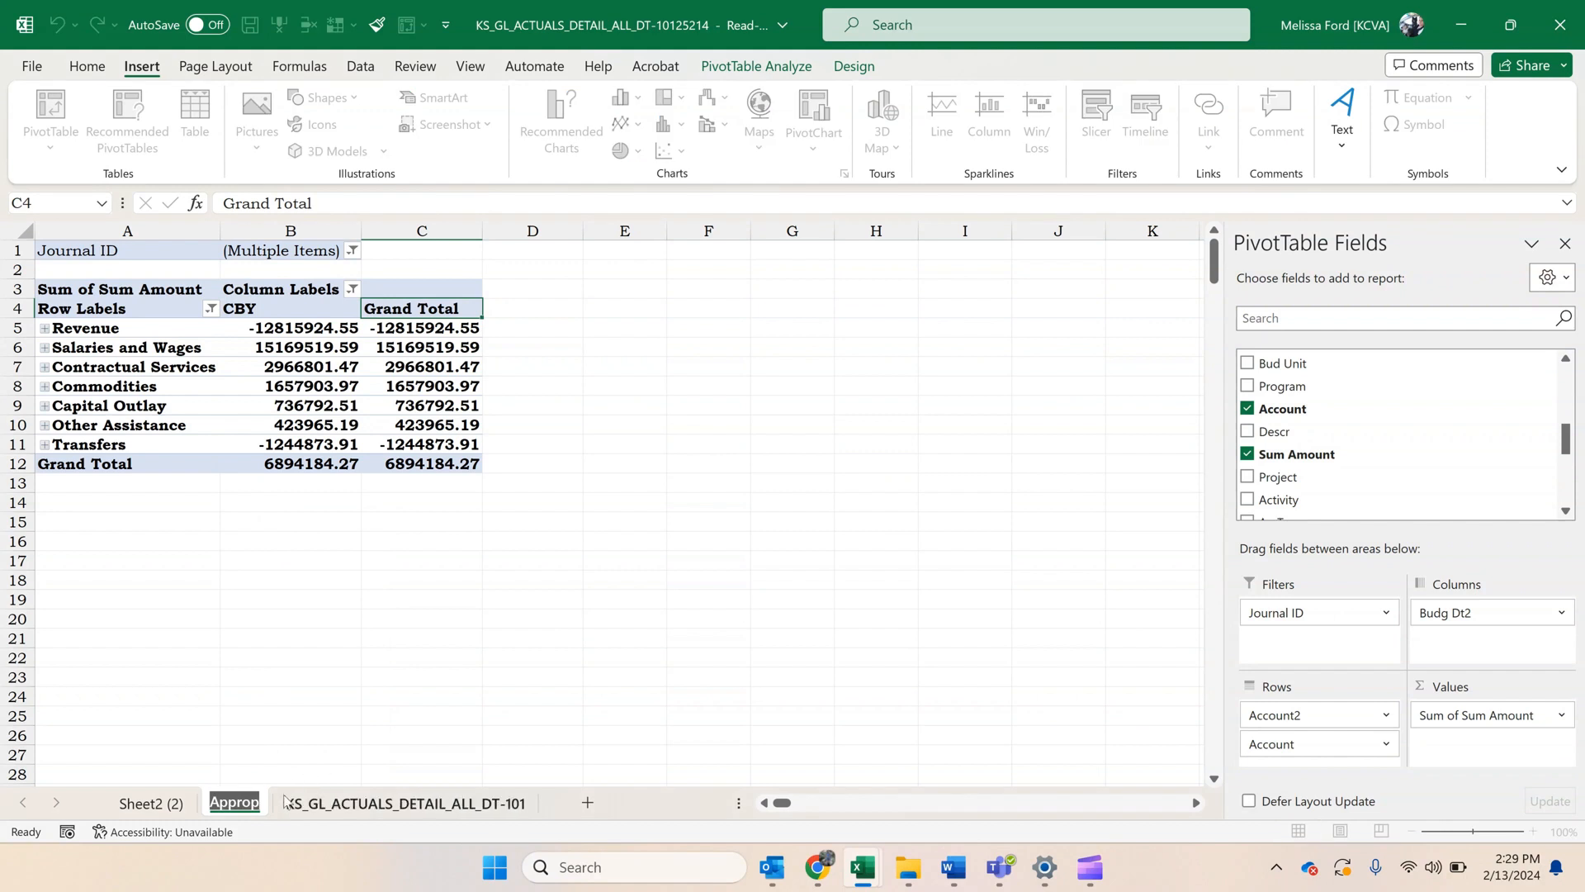
{"action": "key", "text": "End"}
{"action": "type", "text": "Pvt"}
{"action": "key", "text": "Return"}
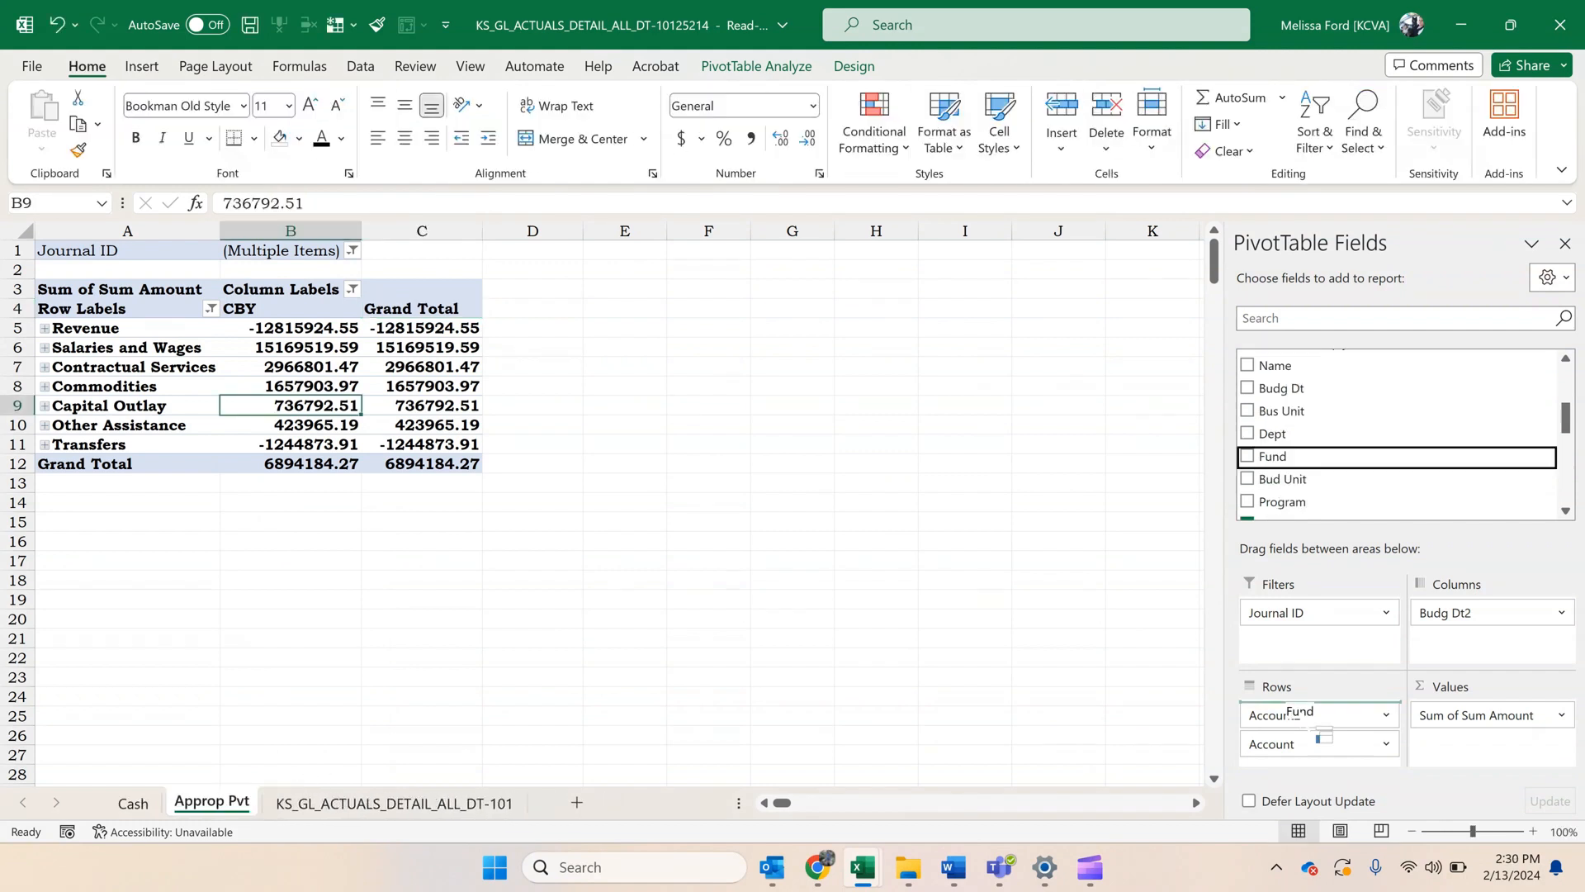
Add Fund as the outermost row field of the Approp Pvt PivotTable and filter it to funds 1000 and 8100 only.
{"action": "left_click_drag", "start_coordinate": [1321, 733], "coordinate": [1312, 717]}
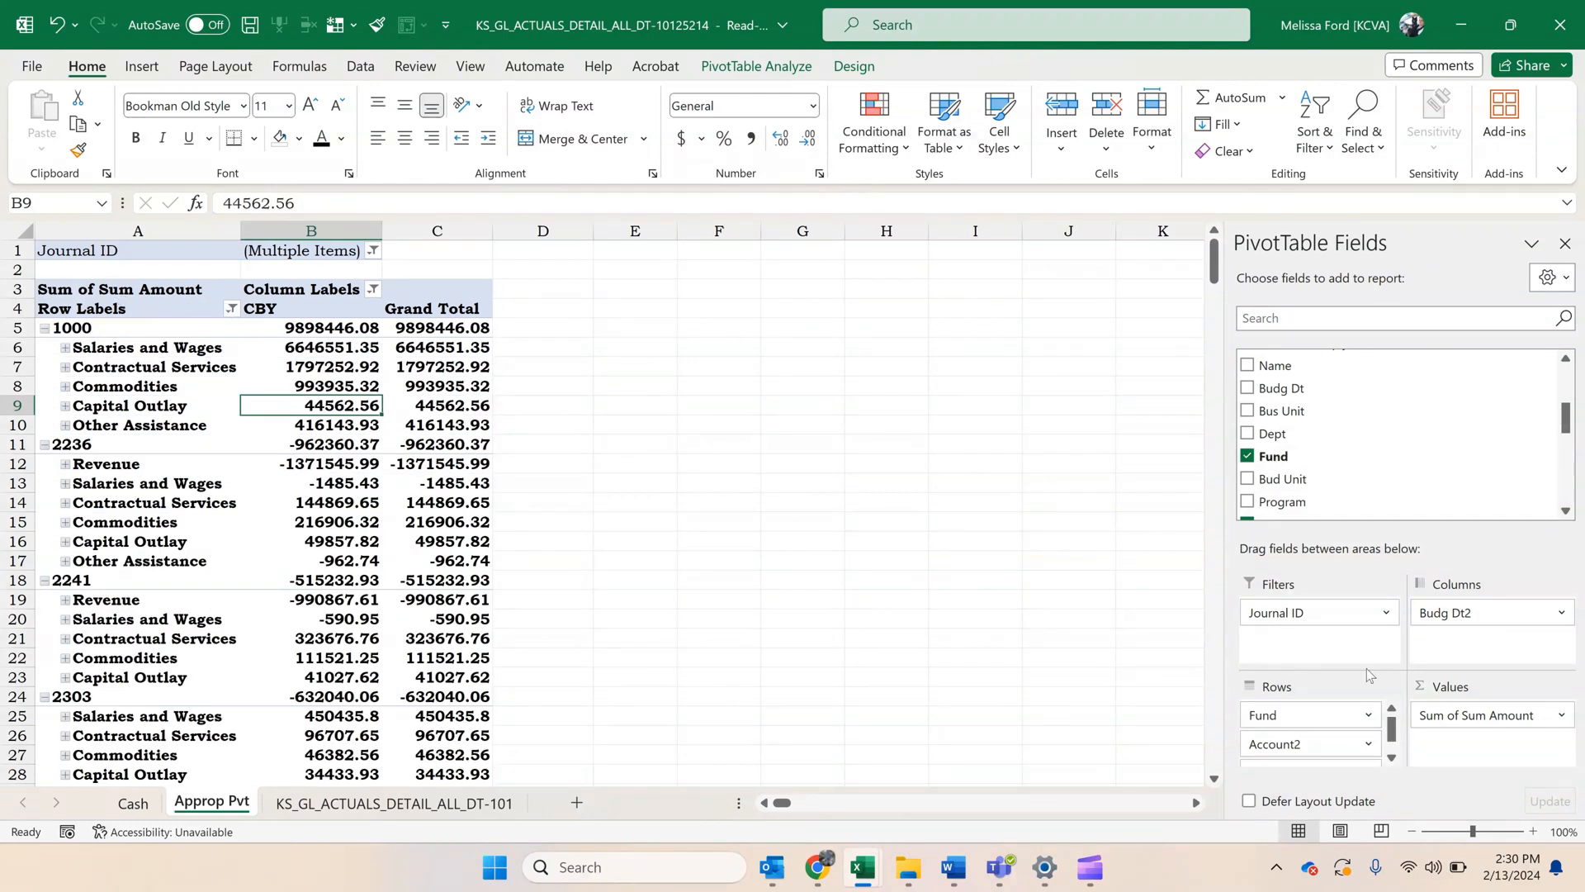
{"action": "left_click", "coordinate": [231, 310]}
{"action": "left_click", "coordinate": [288, 527]}
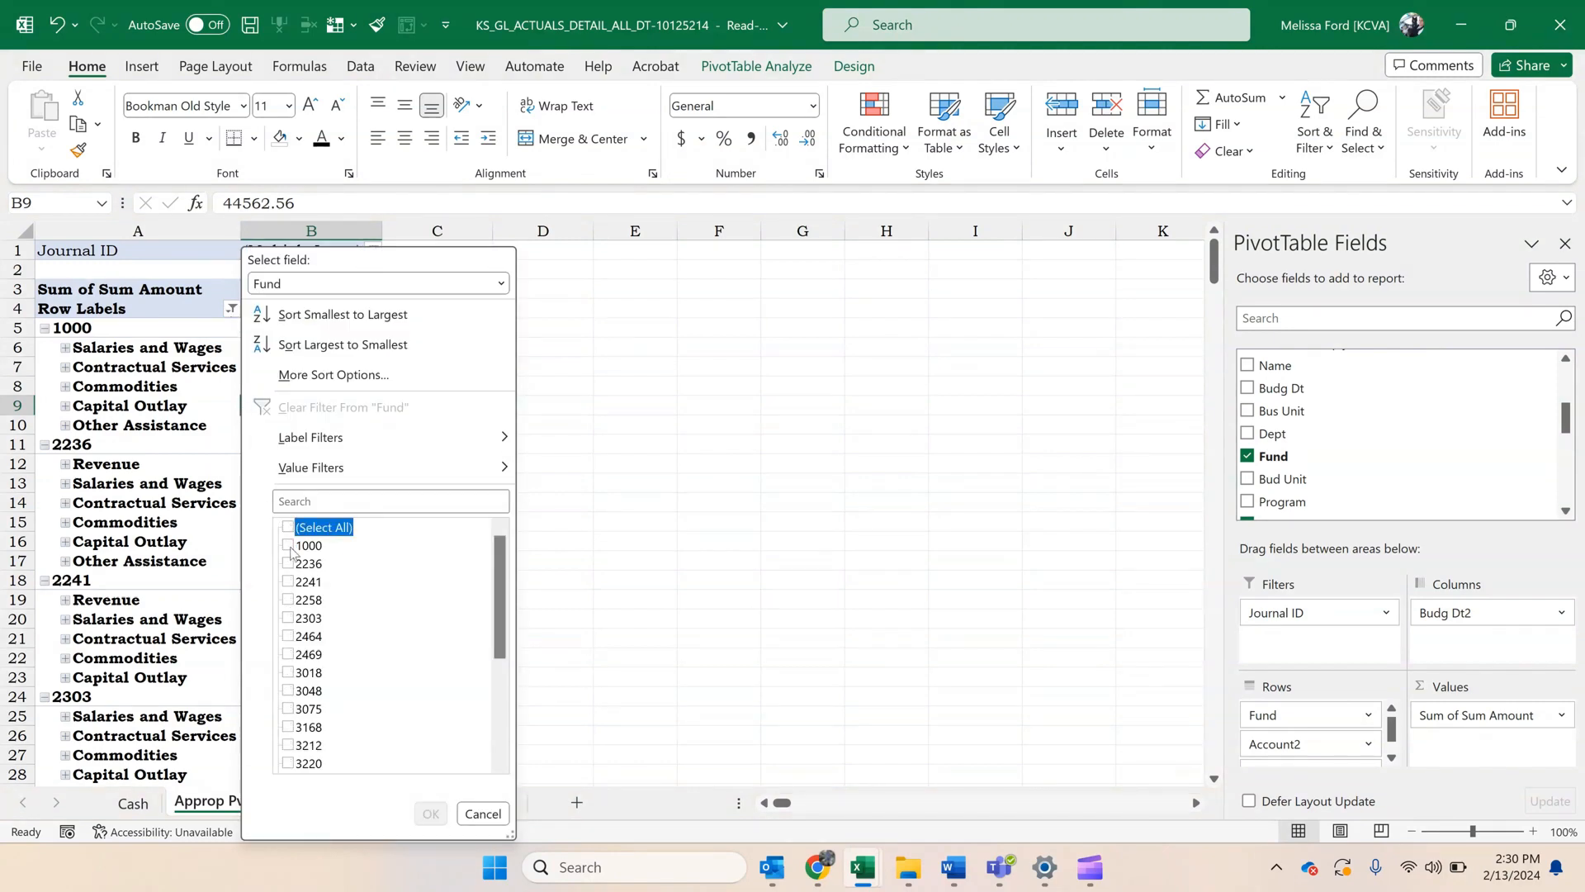
{"action": "left_click", "coordinate": [289, 546]}
{"action": "left_click_drag", "start_coordinate": [506, 576], "coordinate": [506, 673]}
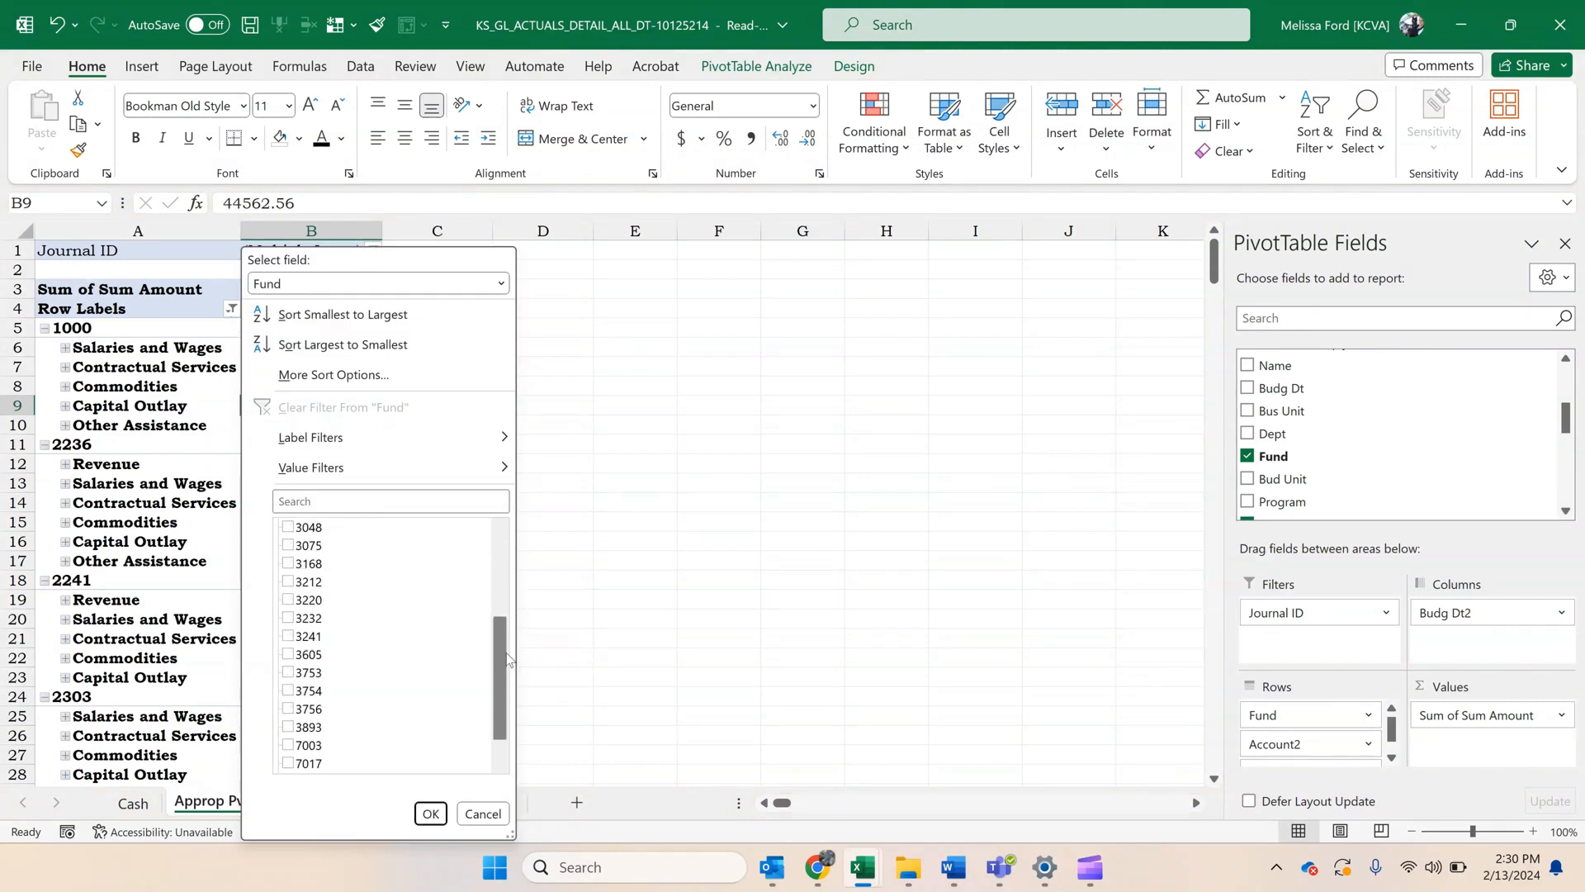
{"action": "left_click", "coordinate": [288, 763]}
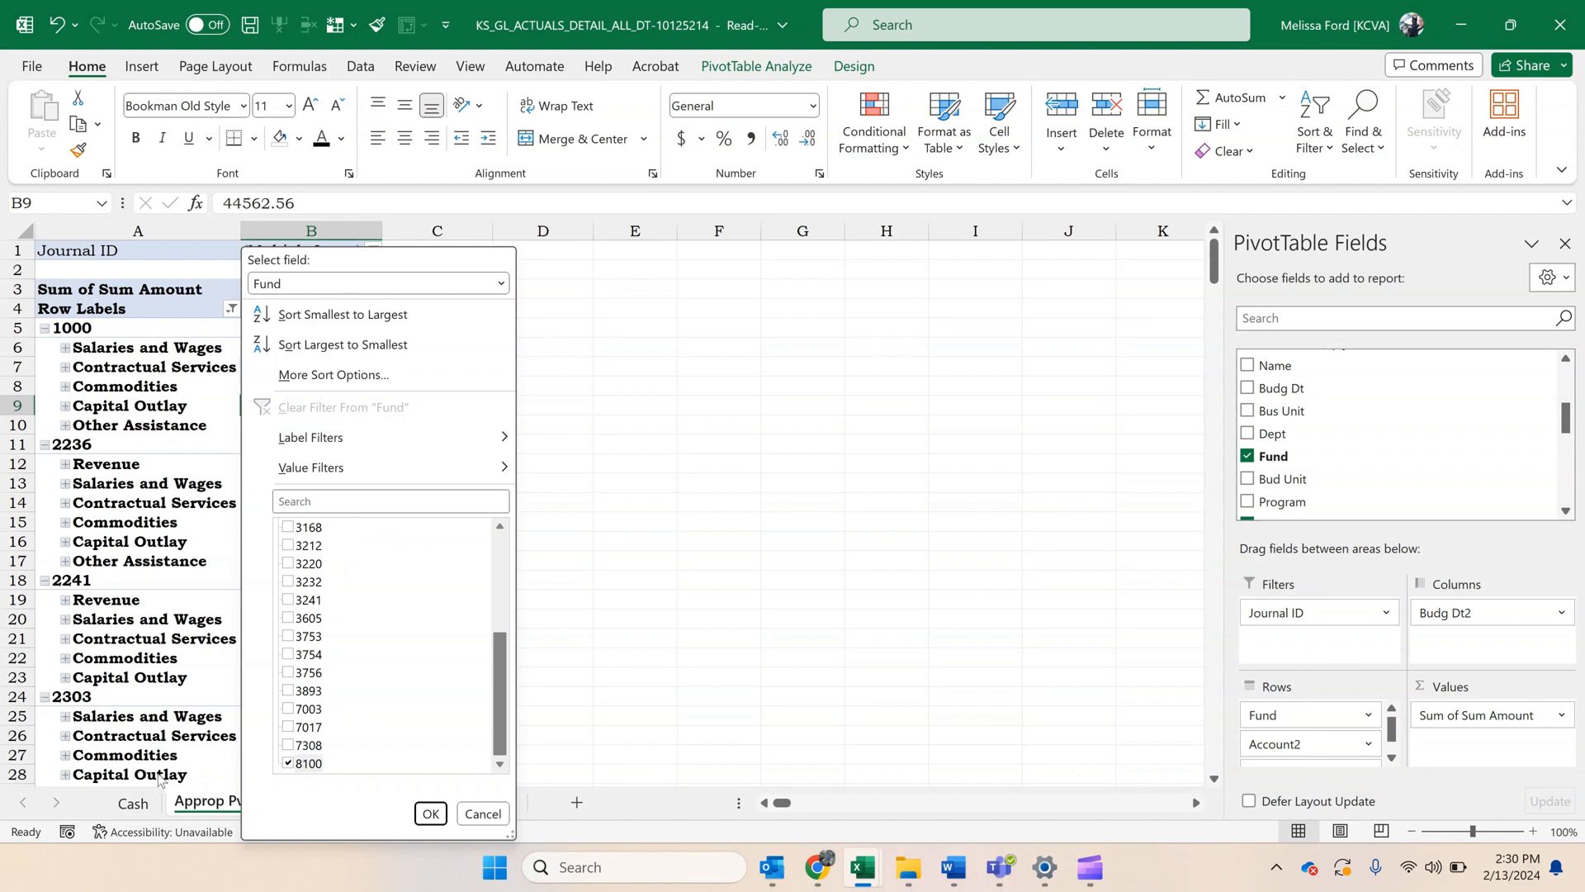
{"action": "left_click", "coordinate": [430, 813]}
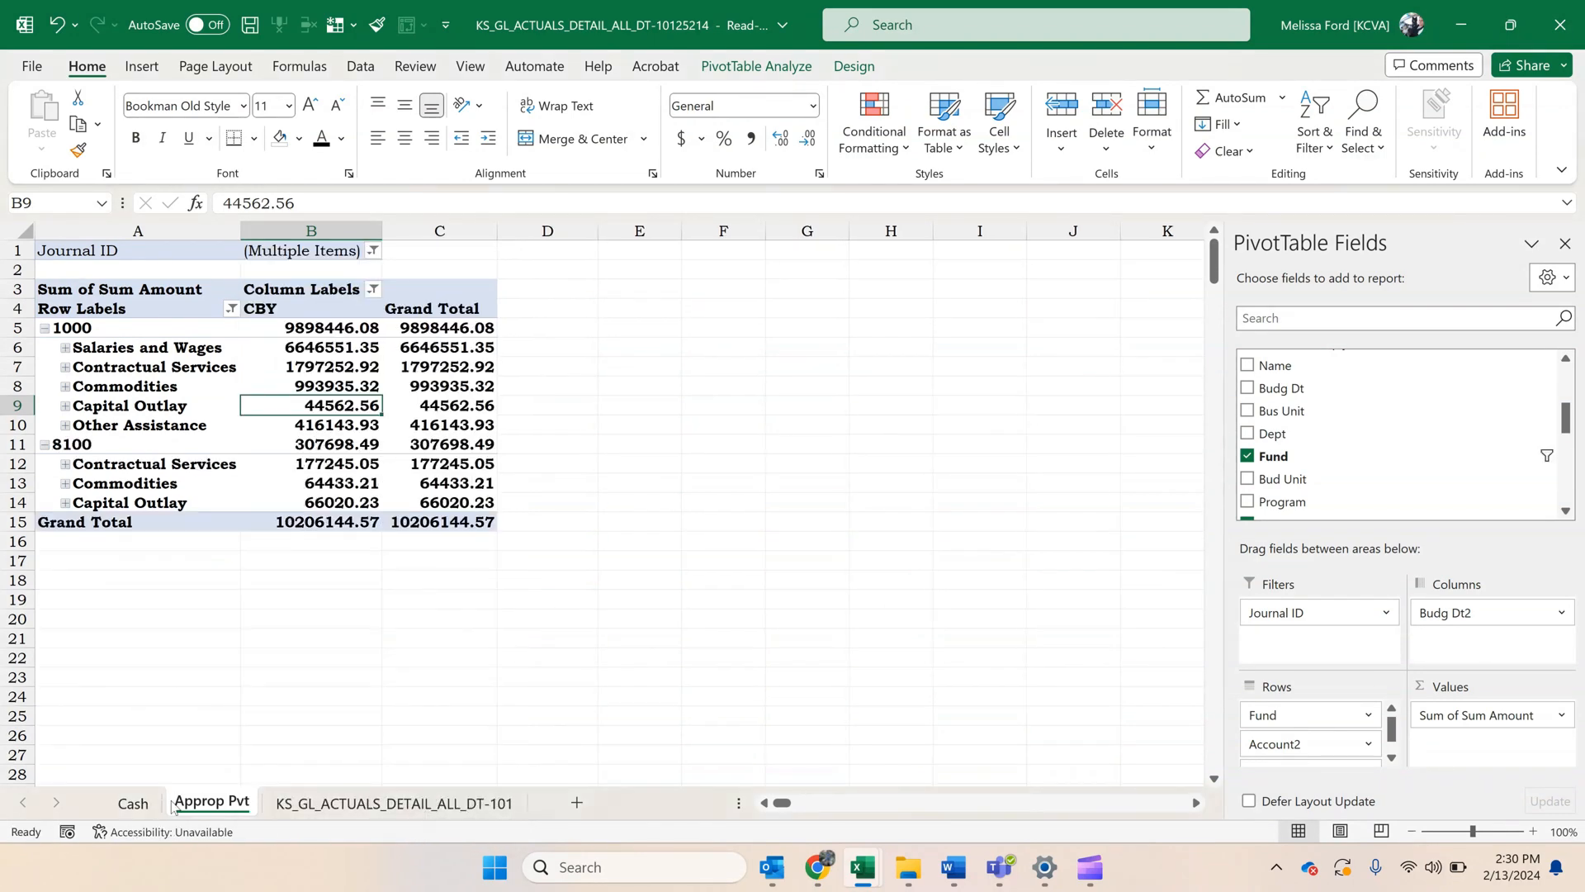
{"action": "right_click", "coordinate": [199, 802]}
{"action": "left_click", "coordinate": [275, 568]}
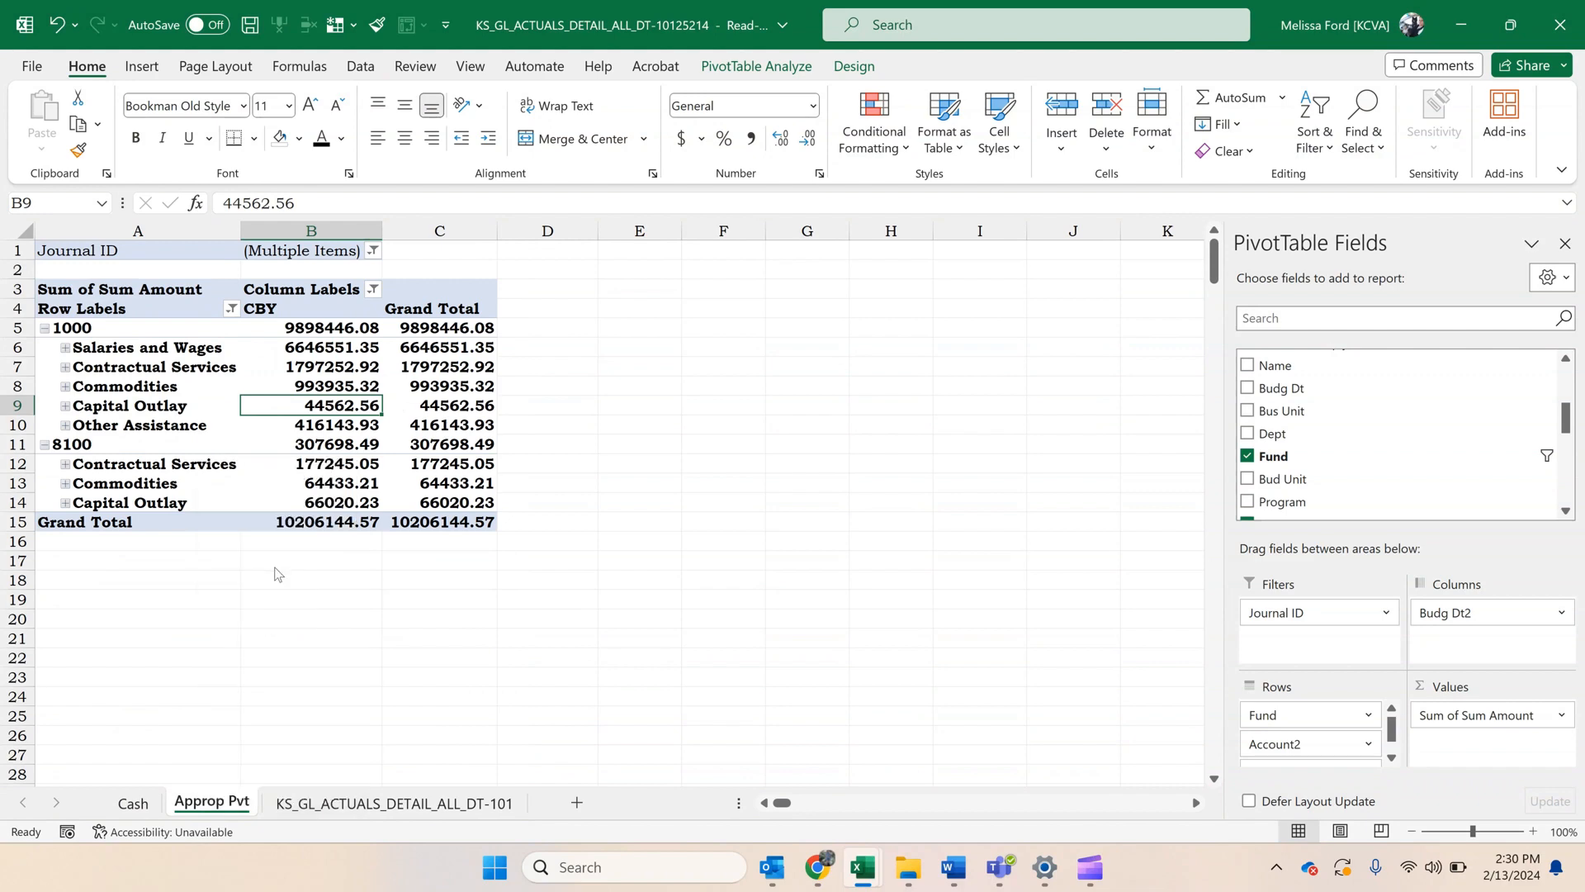
{"action": "left_click", "coordinate": [385, 735]}
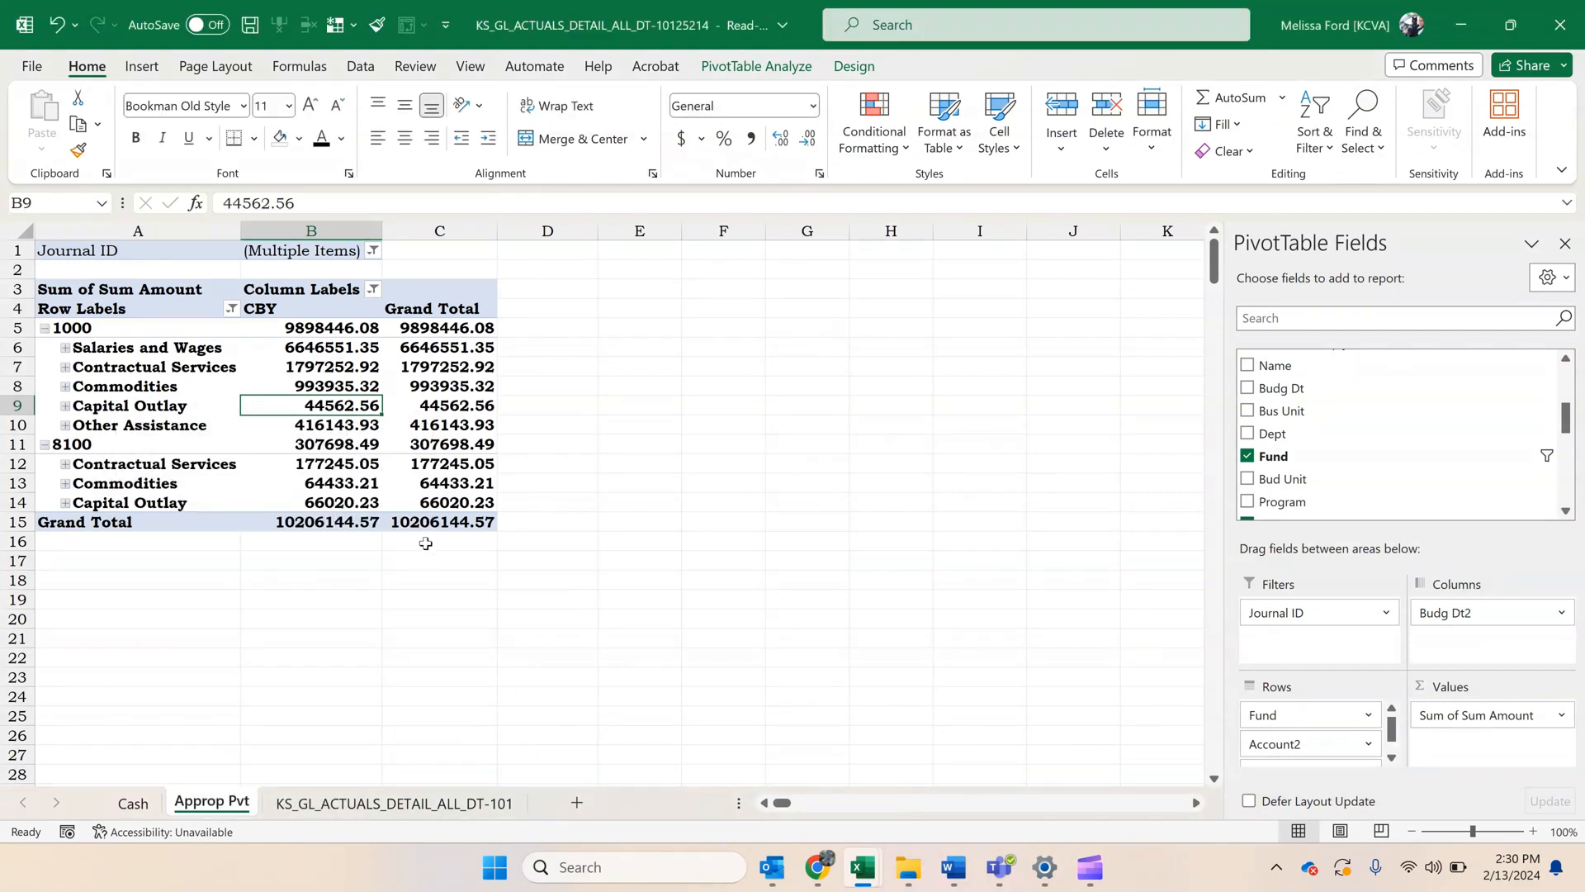
Extract the detail records behind the Approp Pvt overall grand total to a new sheet and rename that sheet Approp Det.
{"action": "mouse_move", "coordinate": [444, 522]}
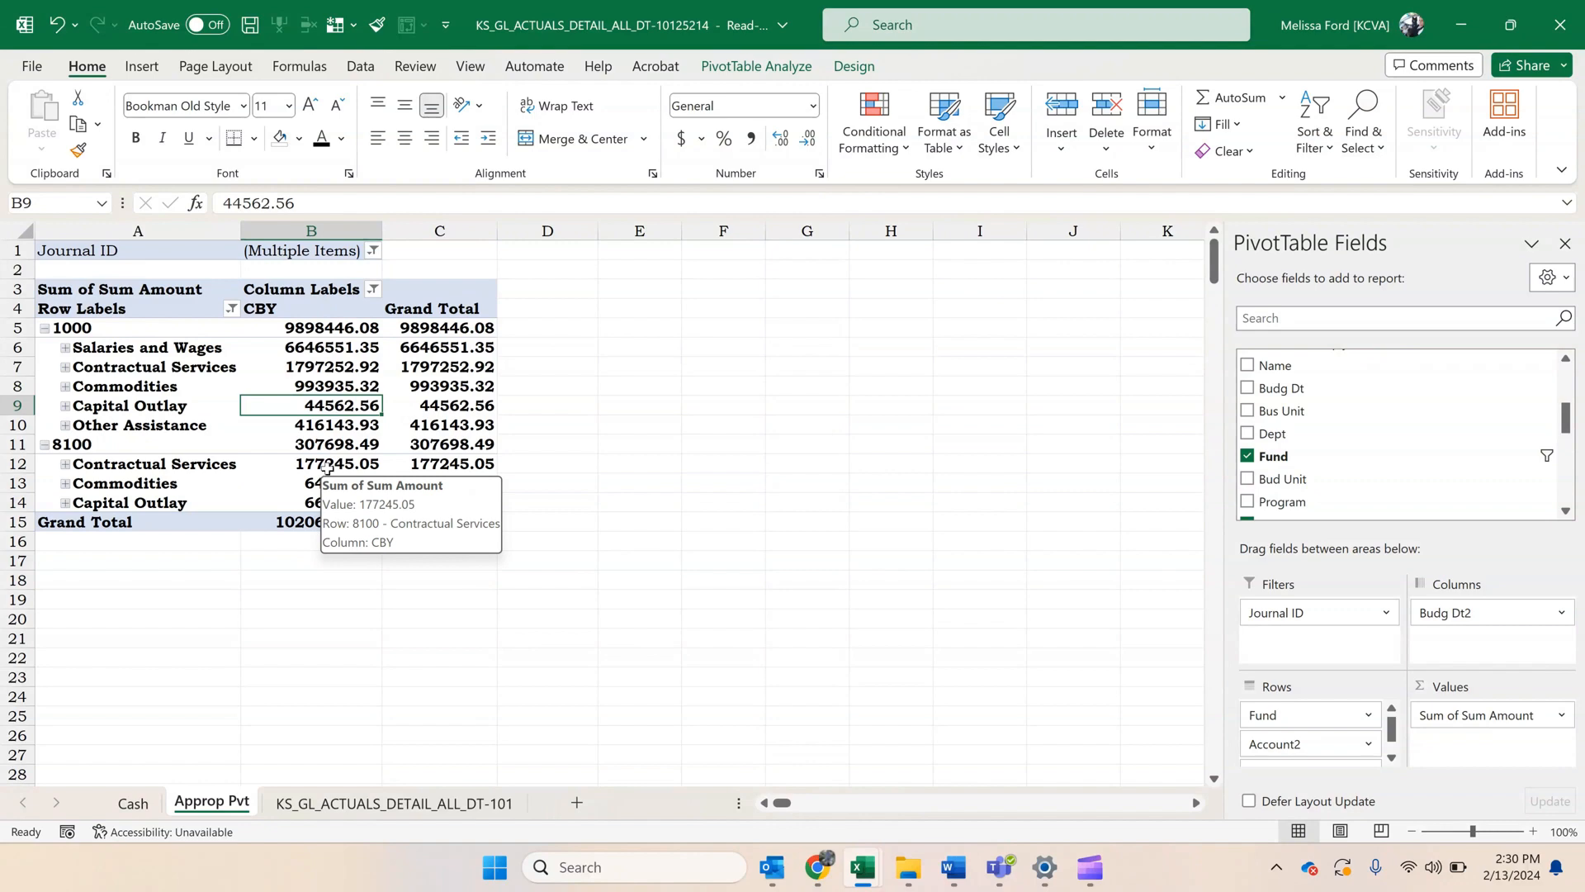
{"action": "double_click", "coordinate": [460, 522]}
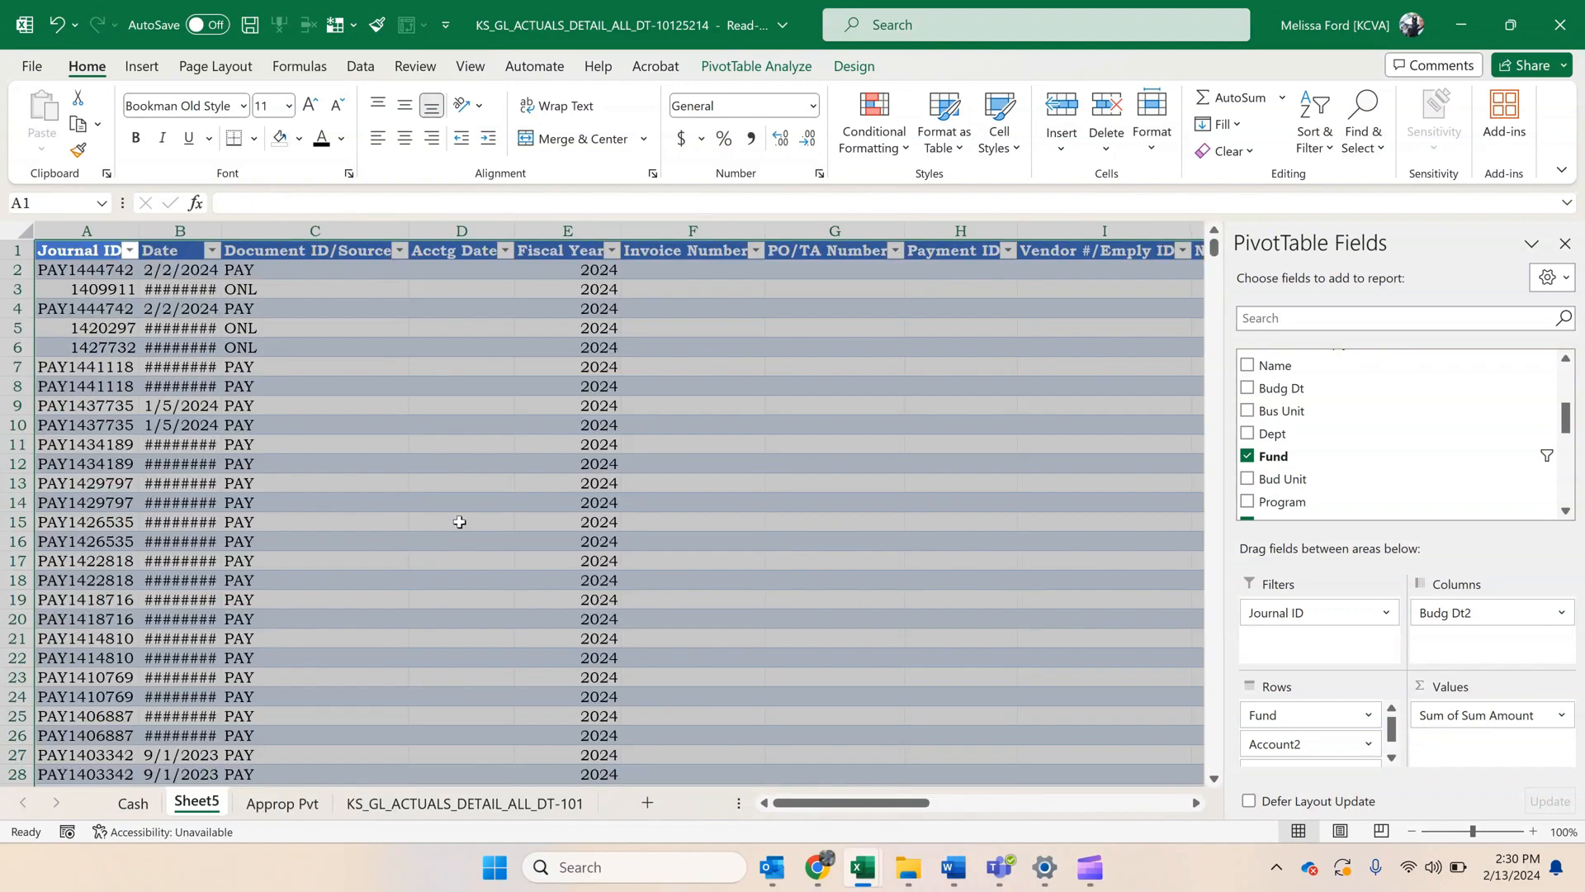
{"action": "right_click", "coordinate": [198, 803]}
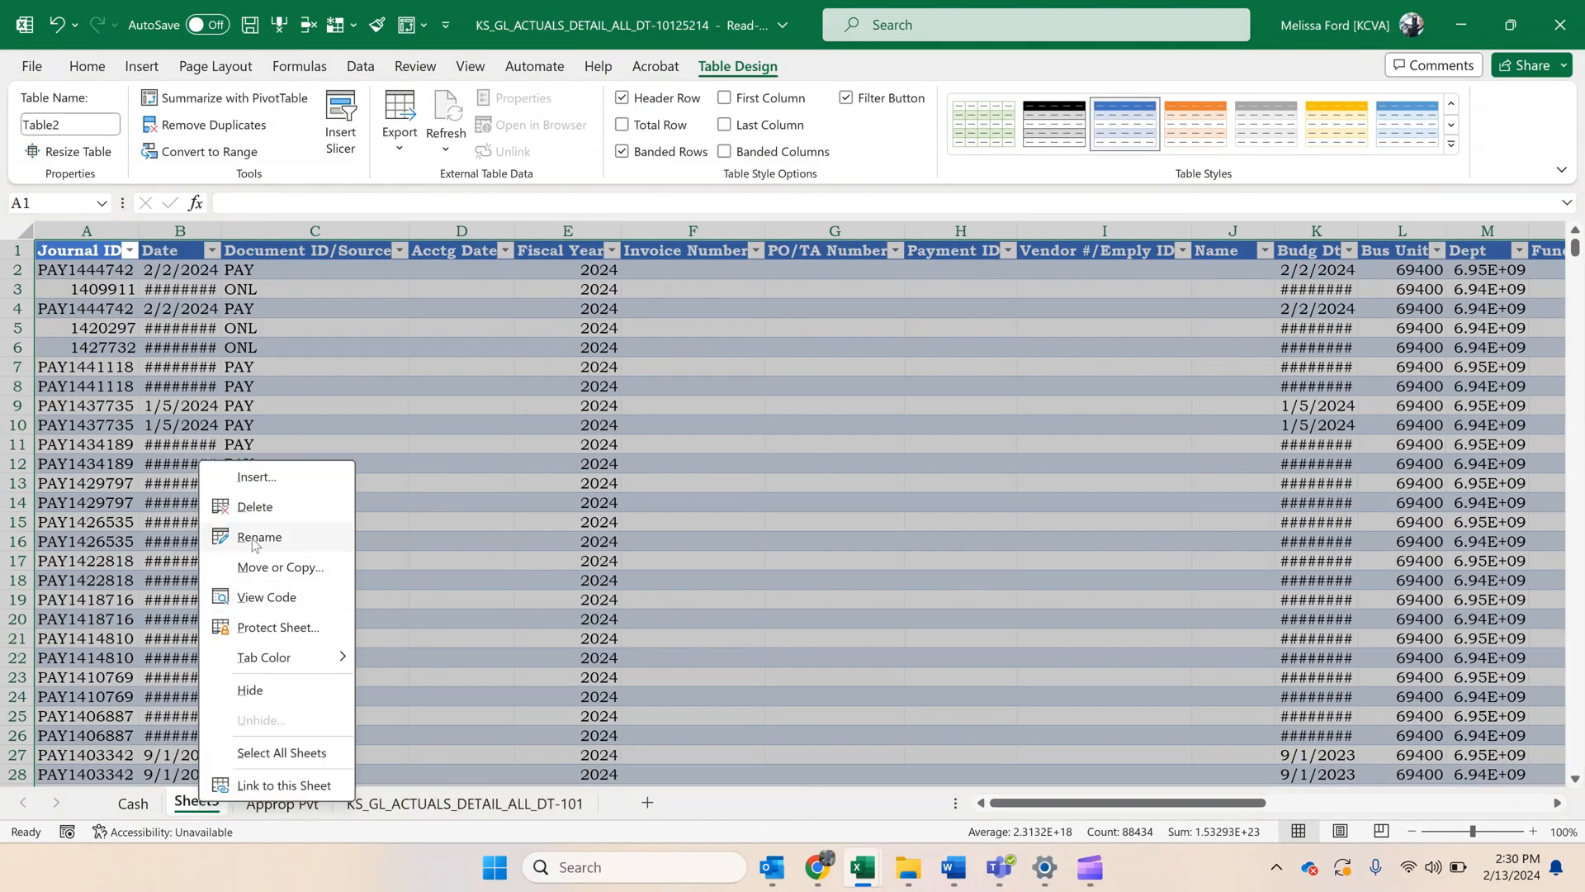
{"action": "left_click", "coordinate": [257, 537]}
{"action": "type", "text": "Approp"}
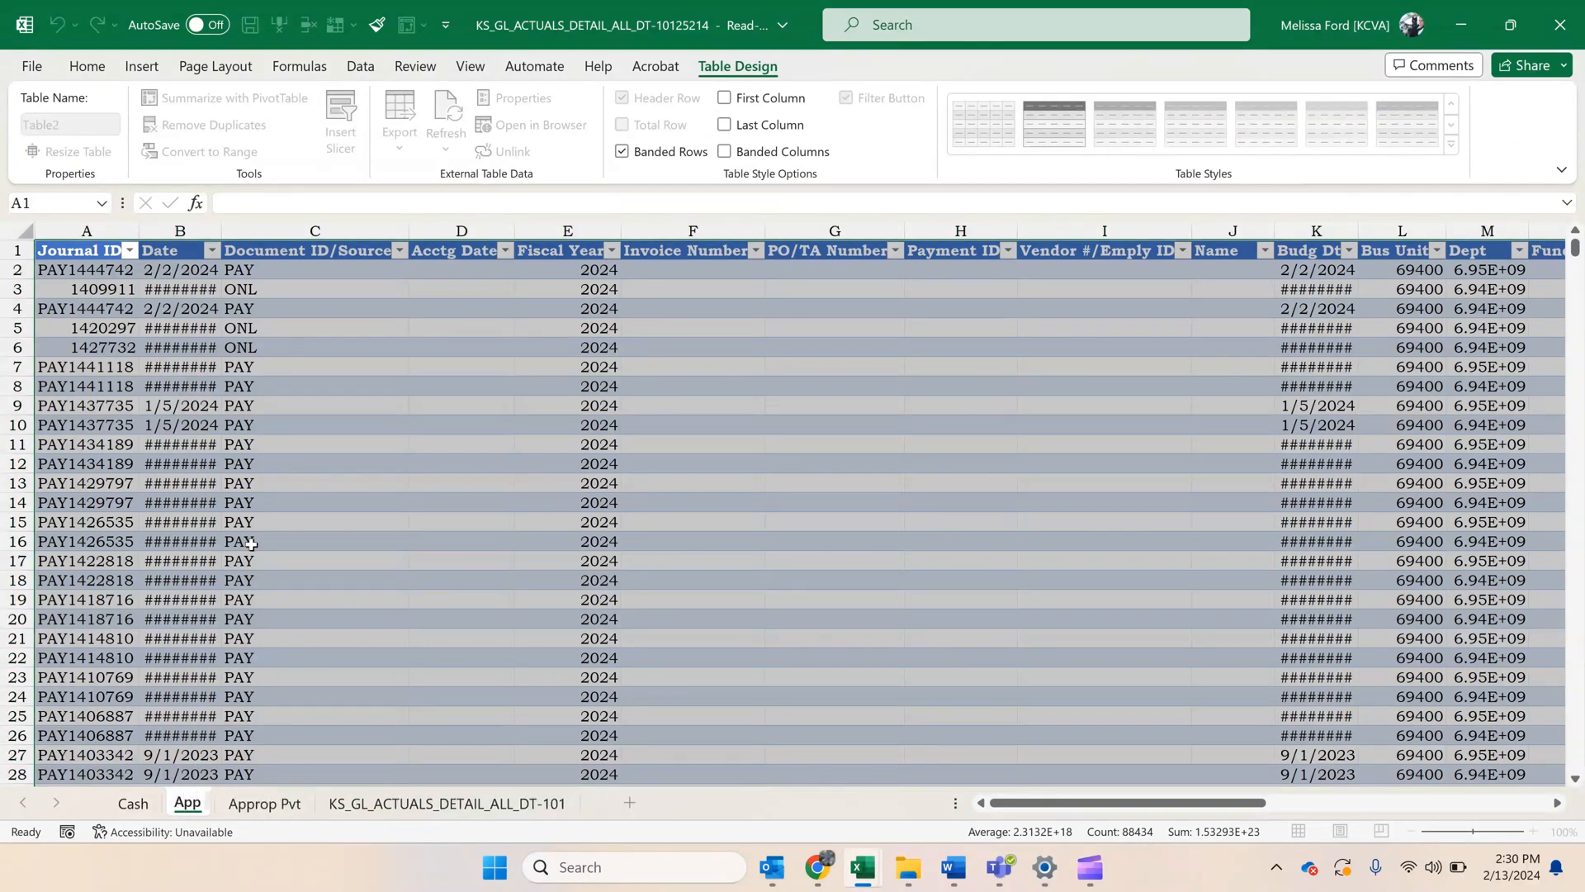
{"action": "key", "text": "Return"}
{"action": "type", "text": "Det"}
{"action": "key", "text": "Return"}
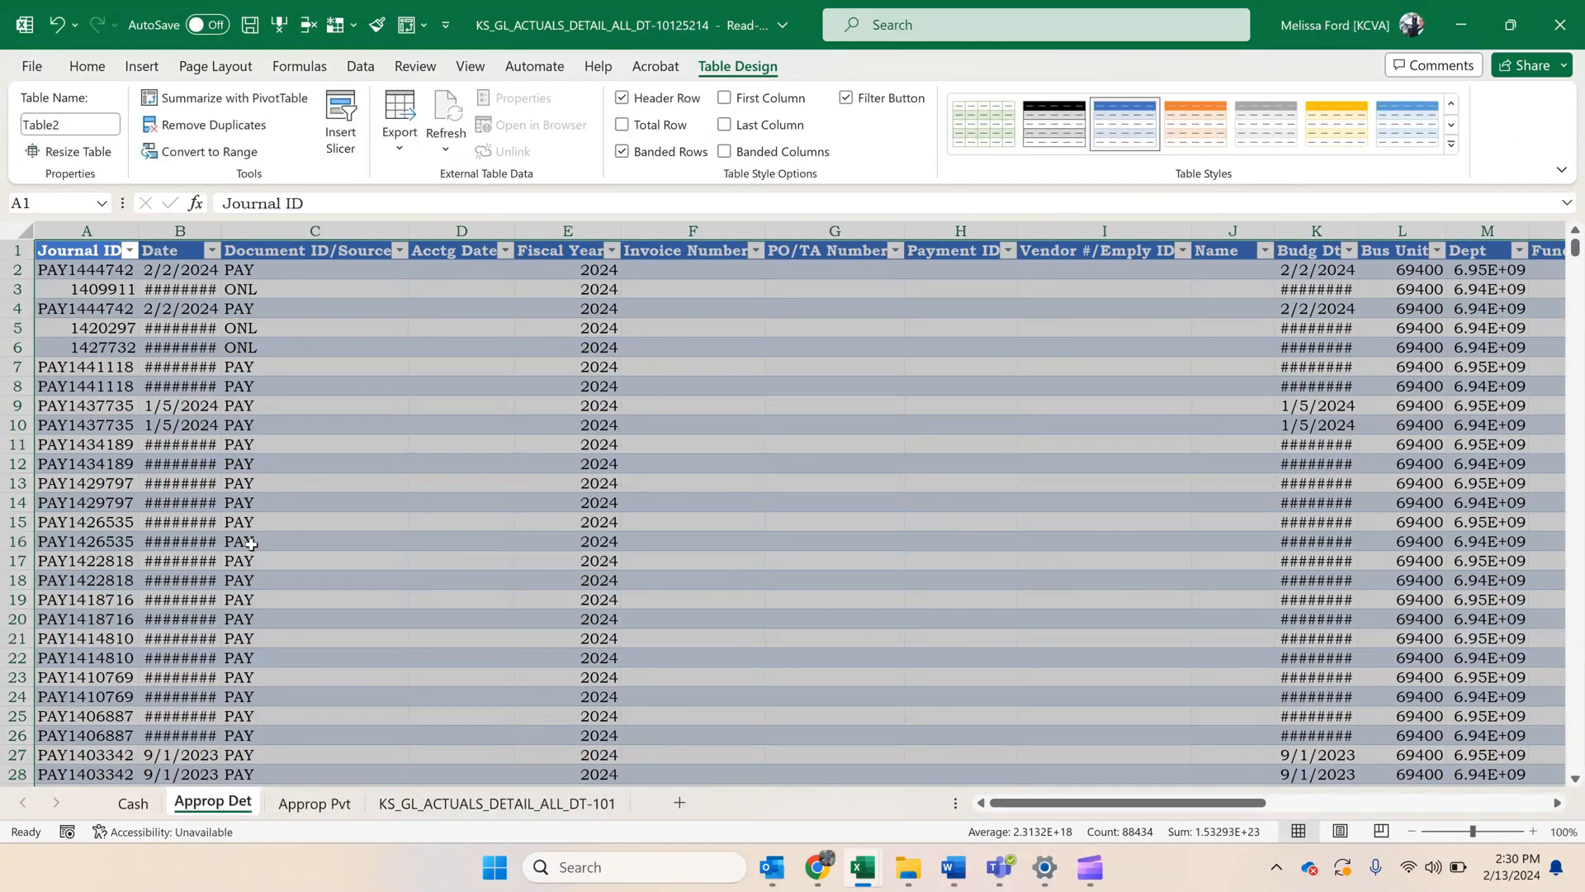
Rename the Cash worksheet as Cash Pvt.
{"action": "left_click", "coordinate": [142, 813]}
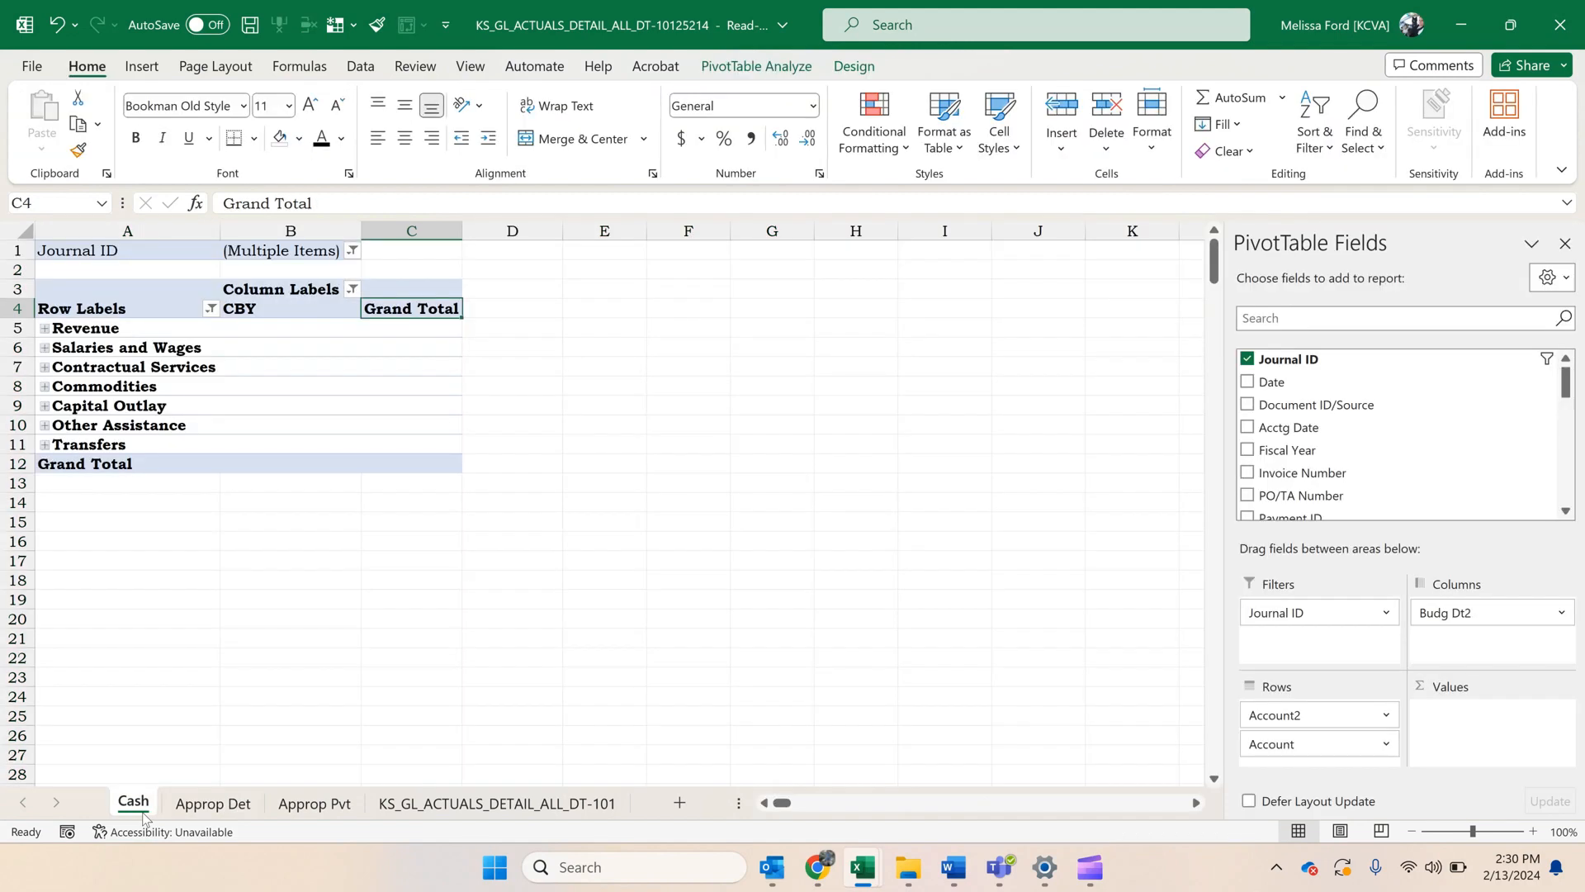
{"action": "right_click", "coordinate": [142, 816]}
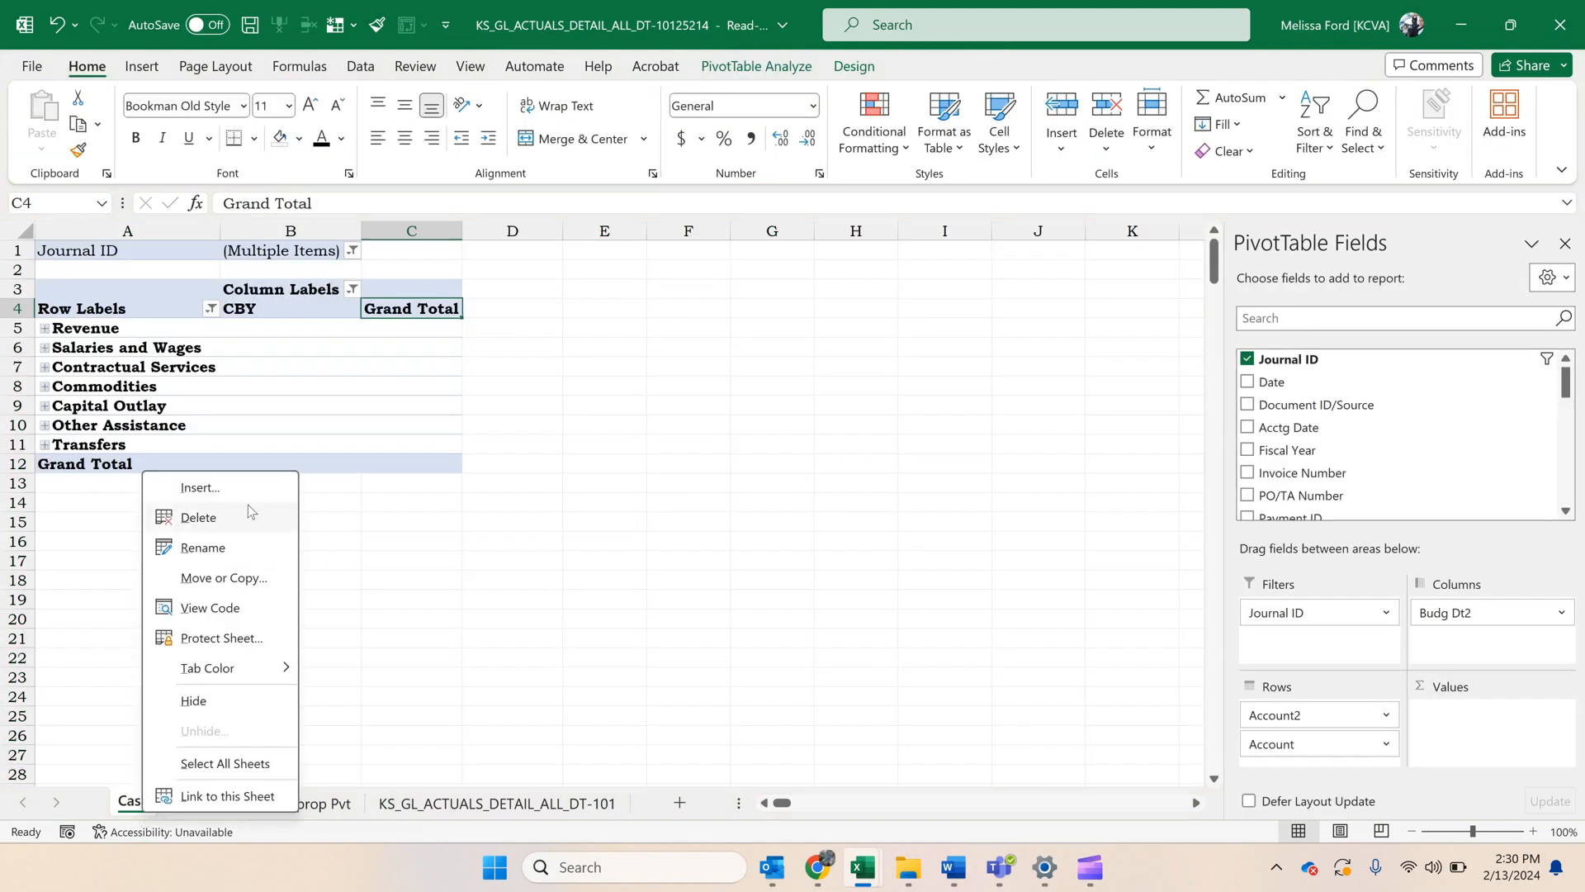
{"action": "left_click", "coordinate": [248, 547]}
{"action": "left_click", "coordinate": [152, 801]}
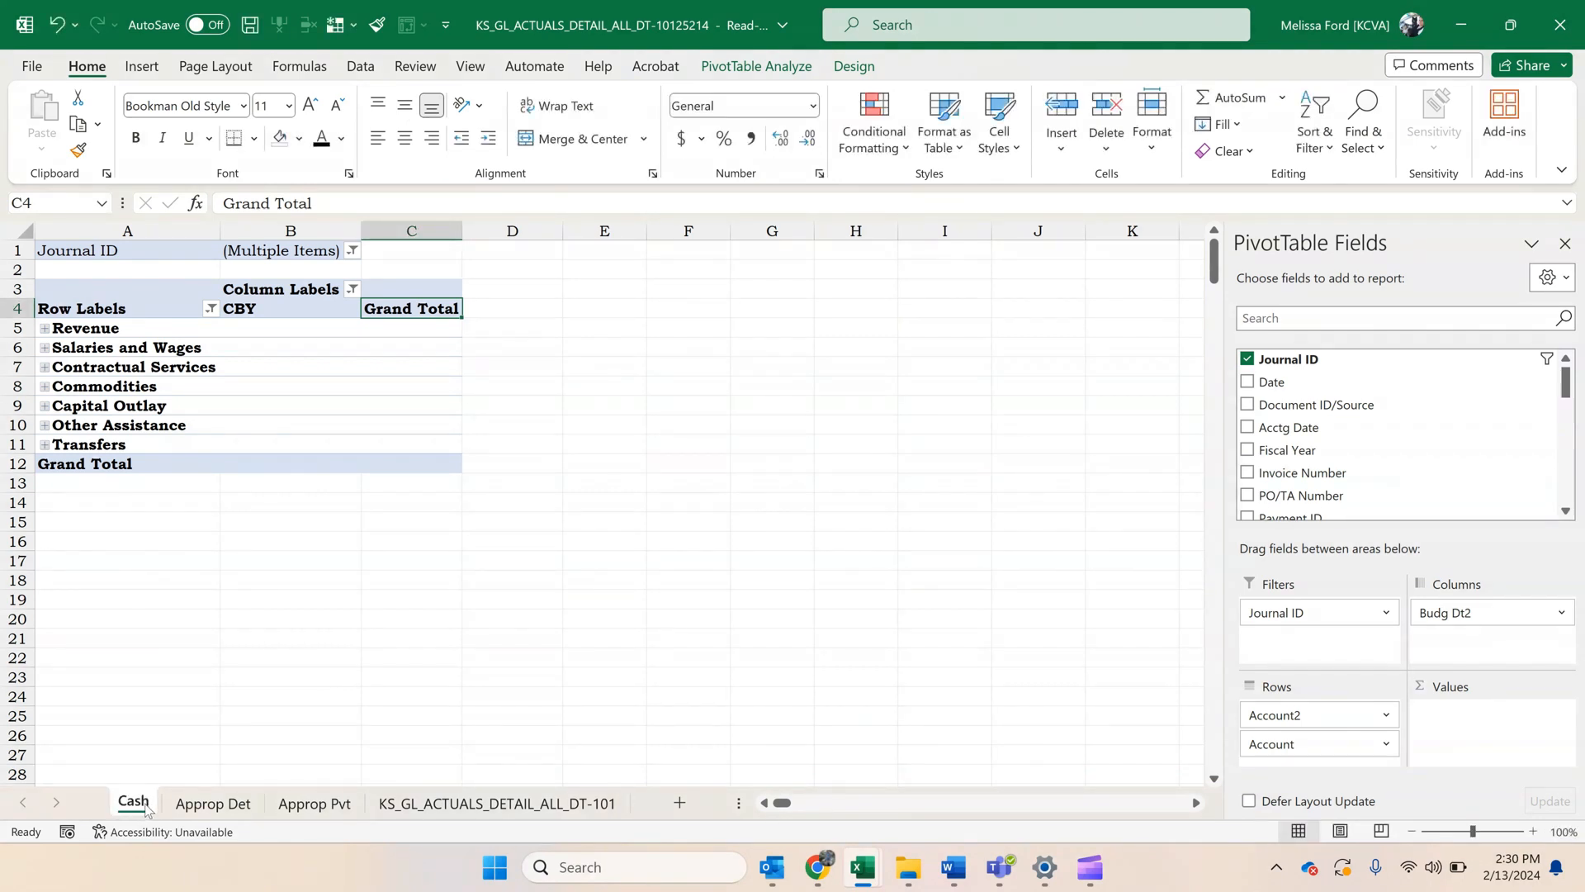
{"action": "right_click", "coordinate": [145, 804]}
{"action": "left_click", "coordinate": [247, 535]}
{"action": "key", "text": "End"}
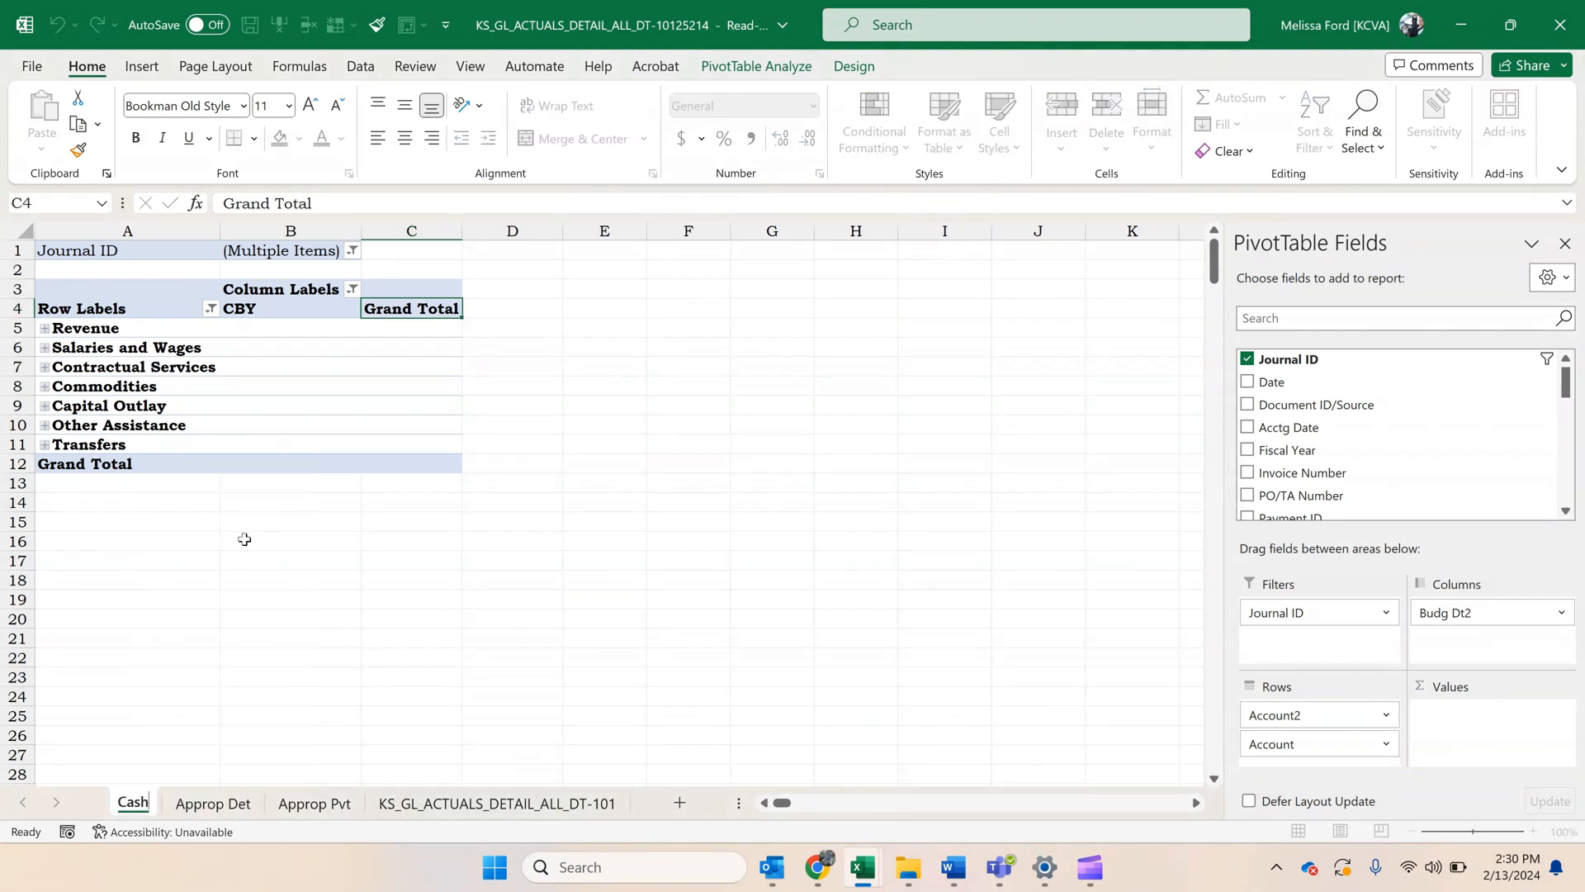
{"action": "type", "text": "Pvt"}
{"action": "key", "text": "Return"}
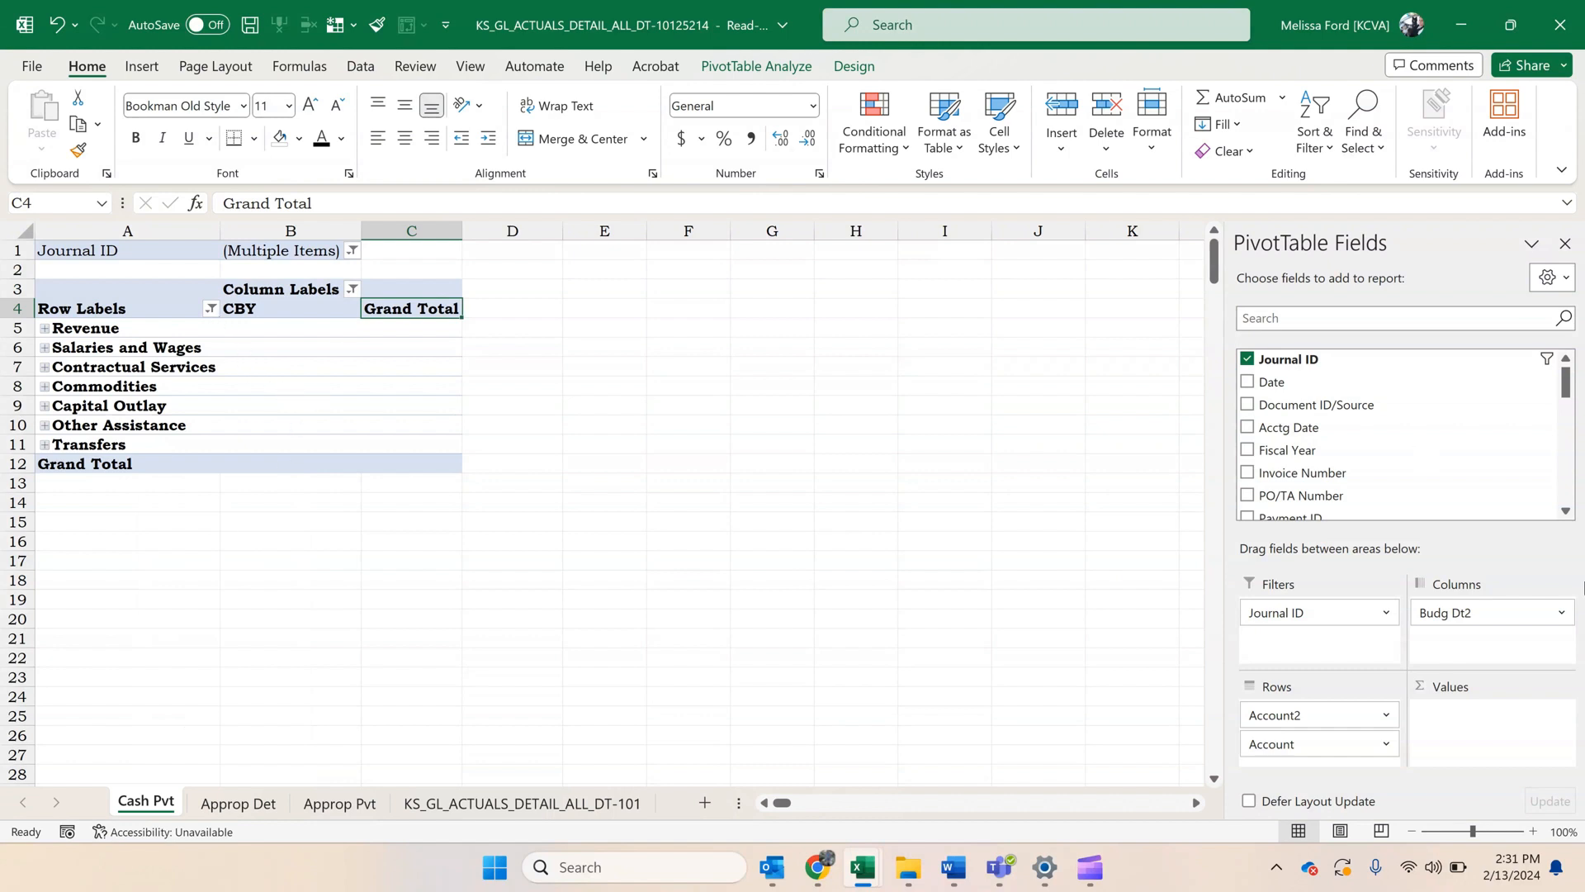
Filter the CBY group out of the column labels in the Cash Pvt PivotTable.
{"action": "left_click", "coordinate": [353, 289]}
{"action": "left_click", "coordinate": [133, 618]}
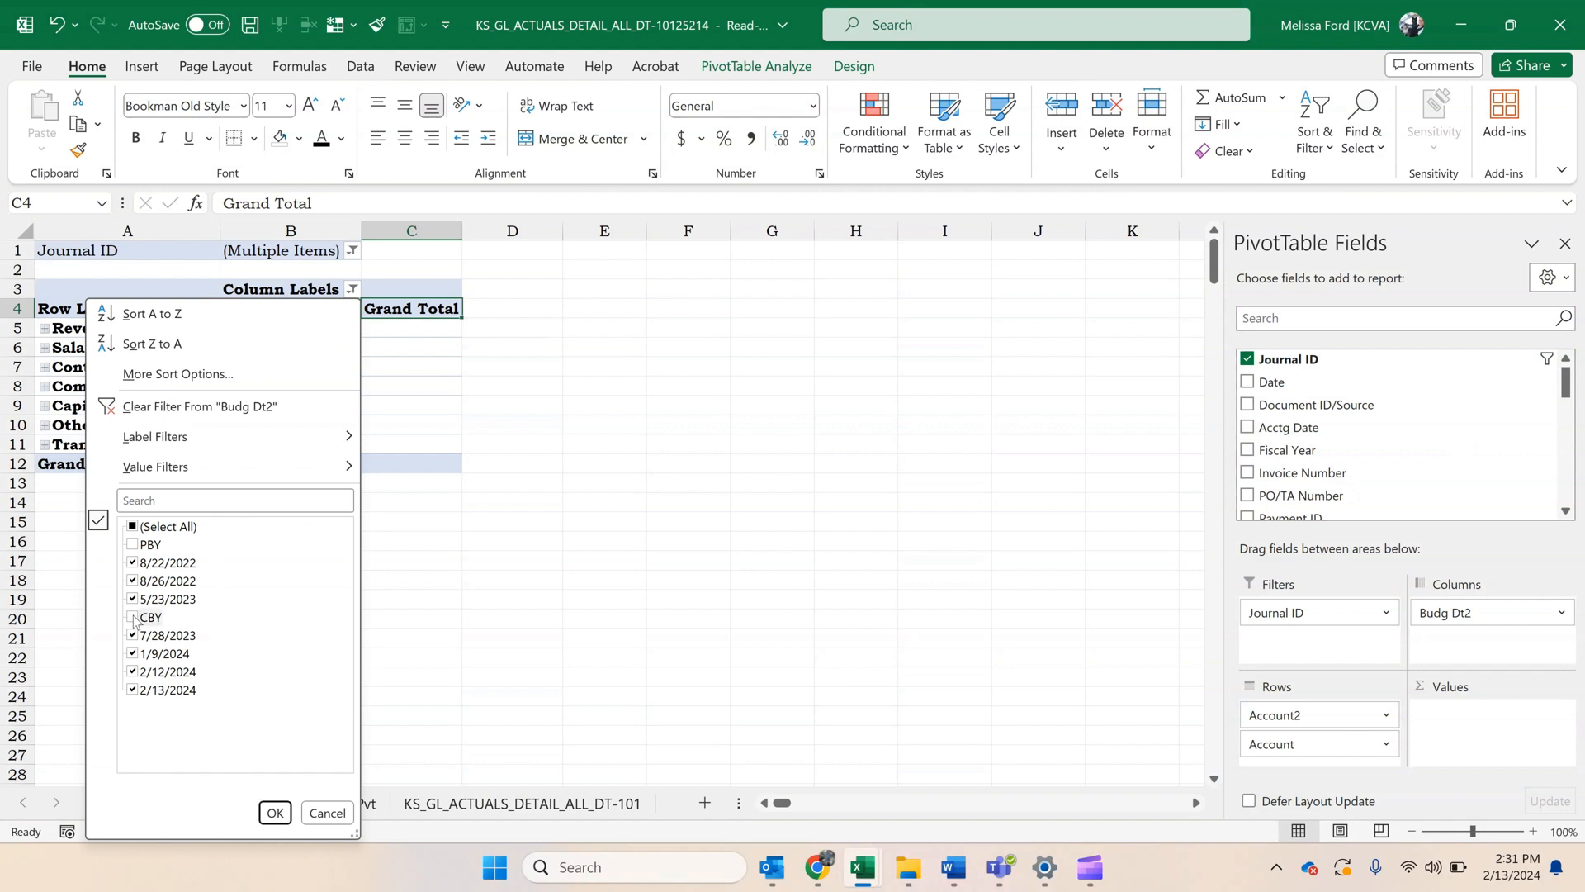
{"action": "left_click", "coordinate": [274, 814]}
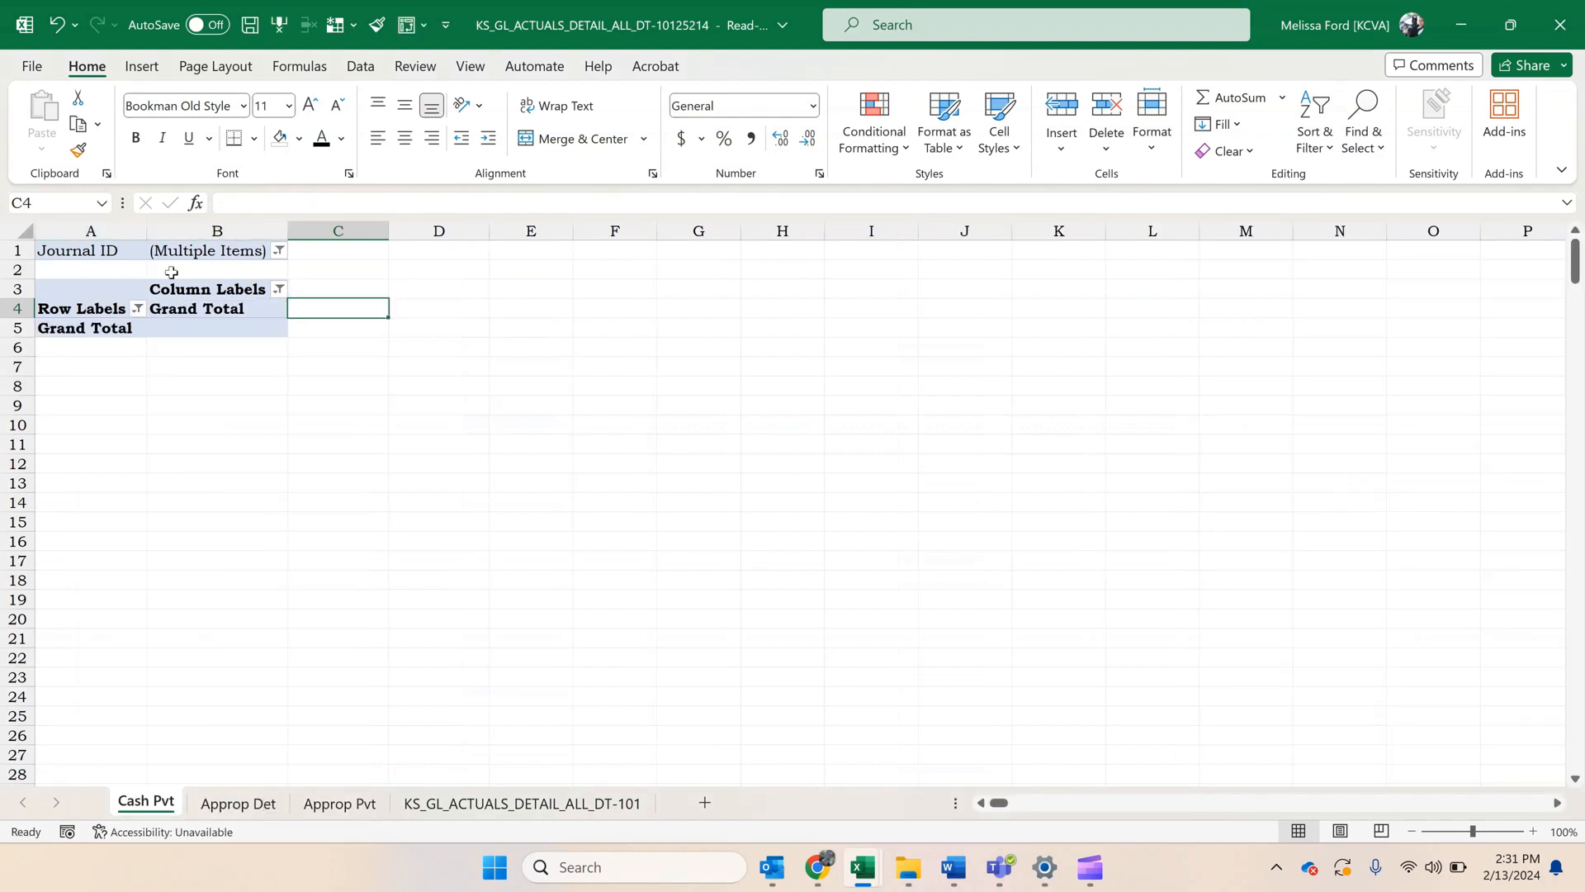
Add the Fund field to the rows of the Cash Pvt PivotTable, between Account2 and Account.
{"action": "left_click", "coordinate": [180, 307]}
{"action": "scroll", "coordinate": [1488, 421], "scroll_direction": "down", "scroll_amount": 1}
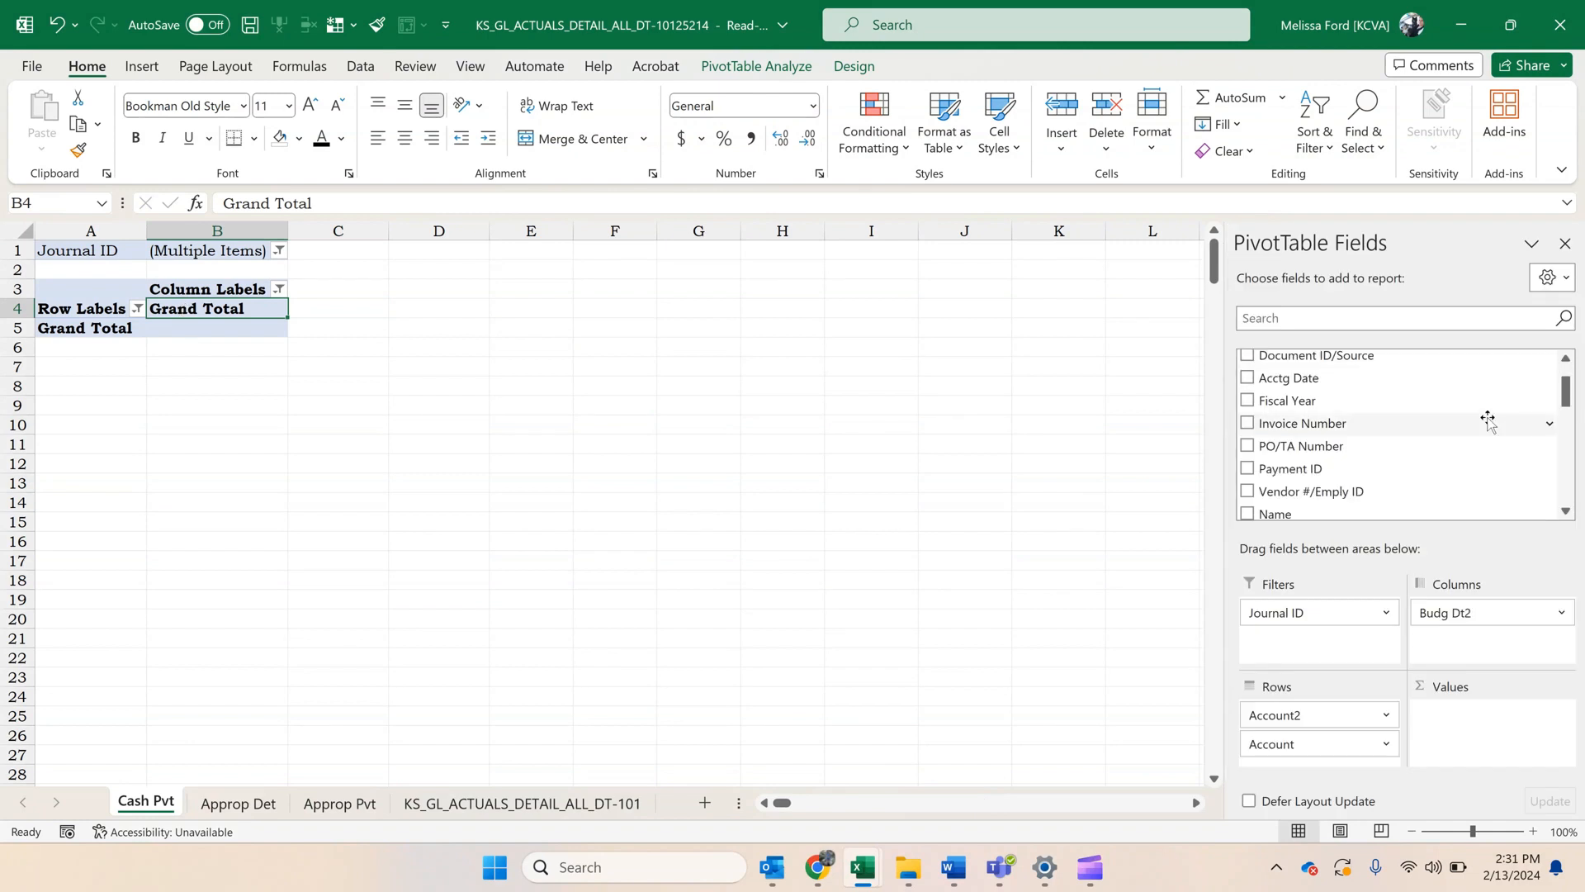
{"action": "scroll", "coordinate": [1486, 419], "scroll_direction": "down", "scroll_amount": 3}
{"action": "left_click_drag", "start_coordinate": [1275, 456], "coordinate": [1302, 747]}
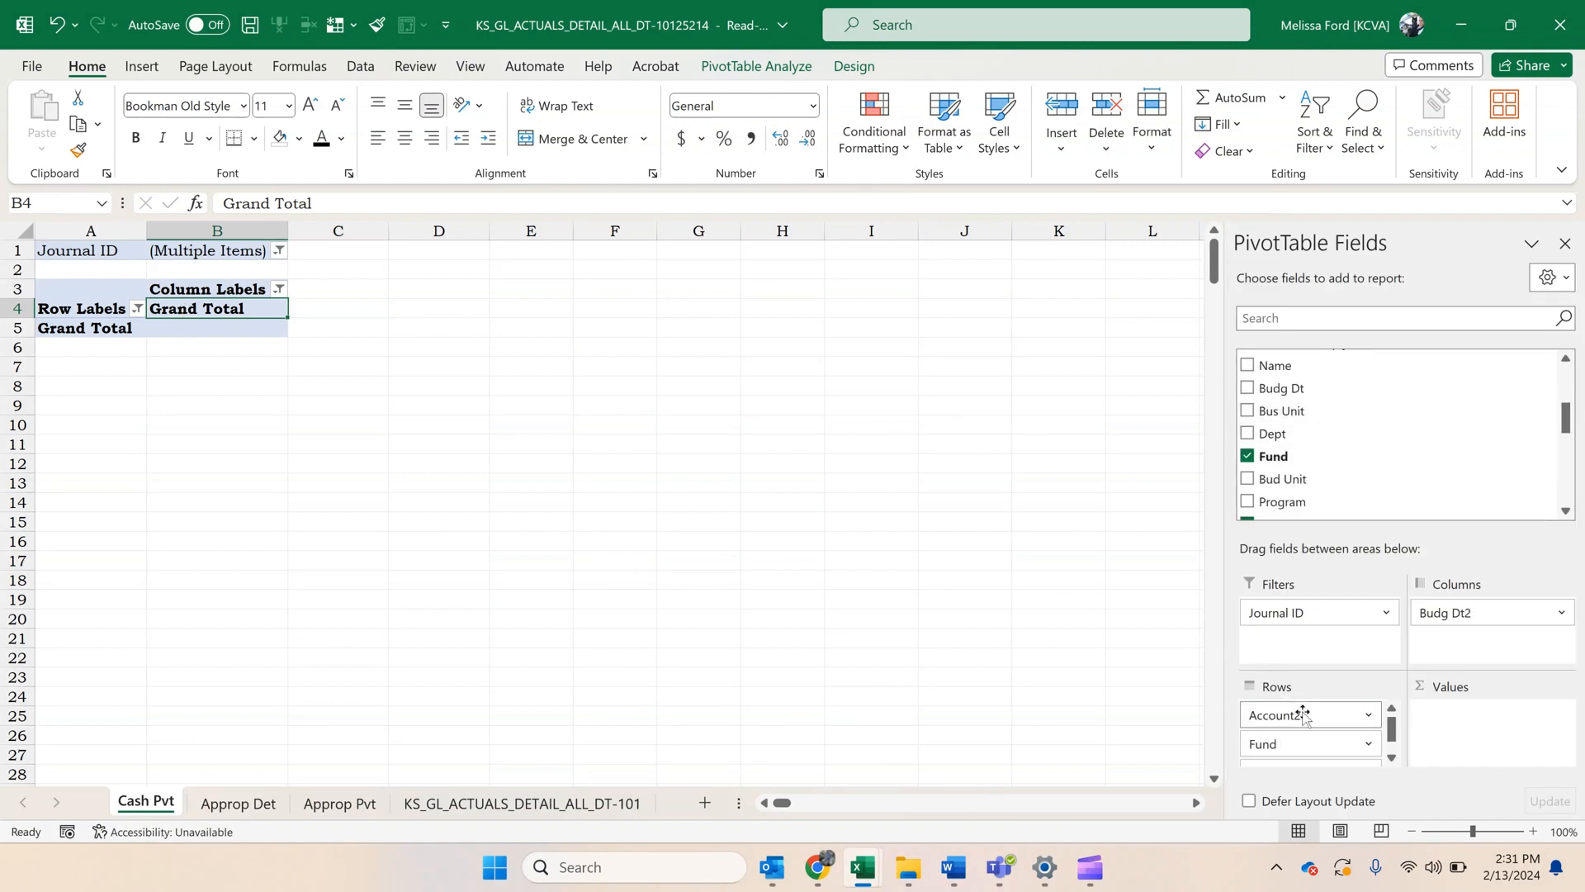
Remove the Budg Dt2 field from the columns of the Cash Pvt PivotTable.
{"action": "left_click", "coordinate": [137, 309]}
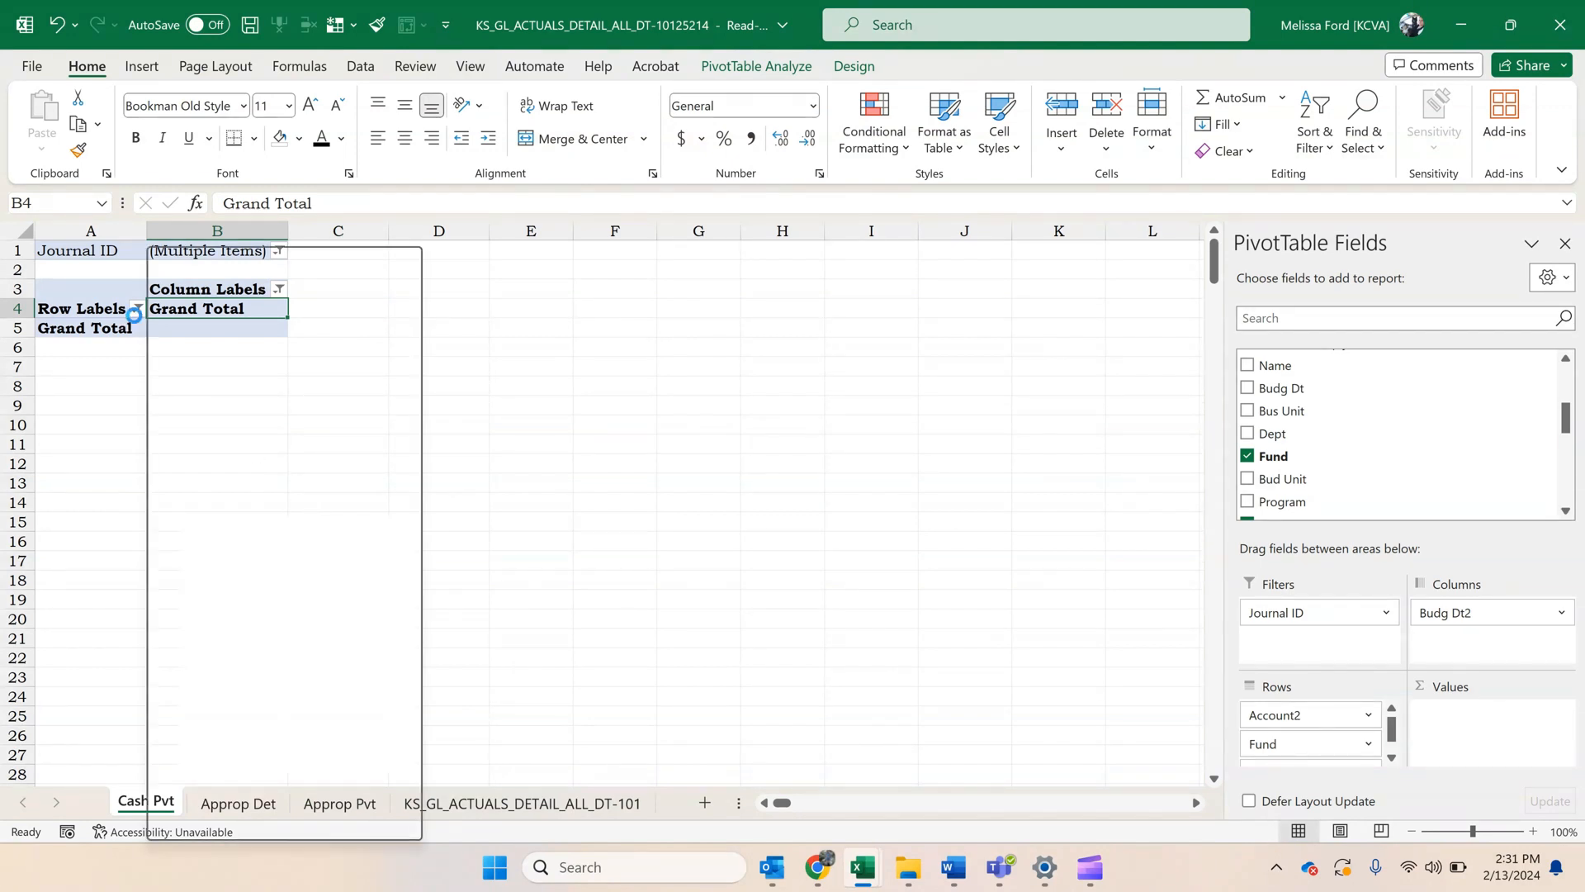
{"action": "left_click", "coordinate": [127, 315]}
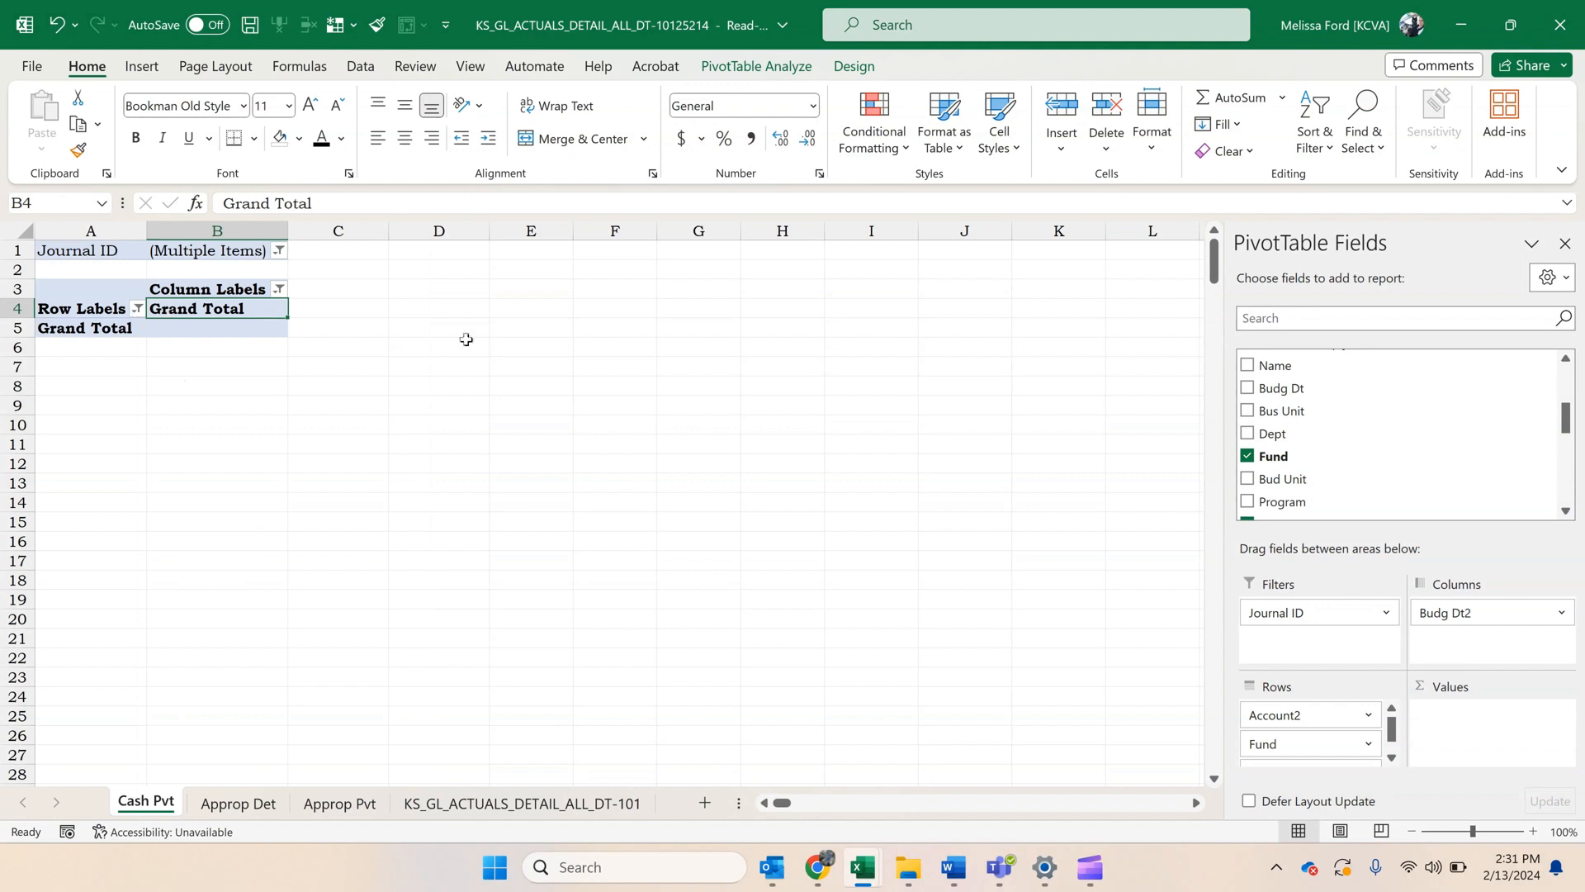
{"action": "left_click_drag", "start_coordinate": [1451, 613], "coordinate": [1363, 400]}
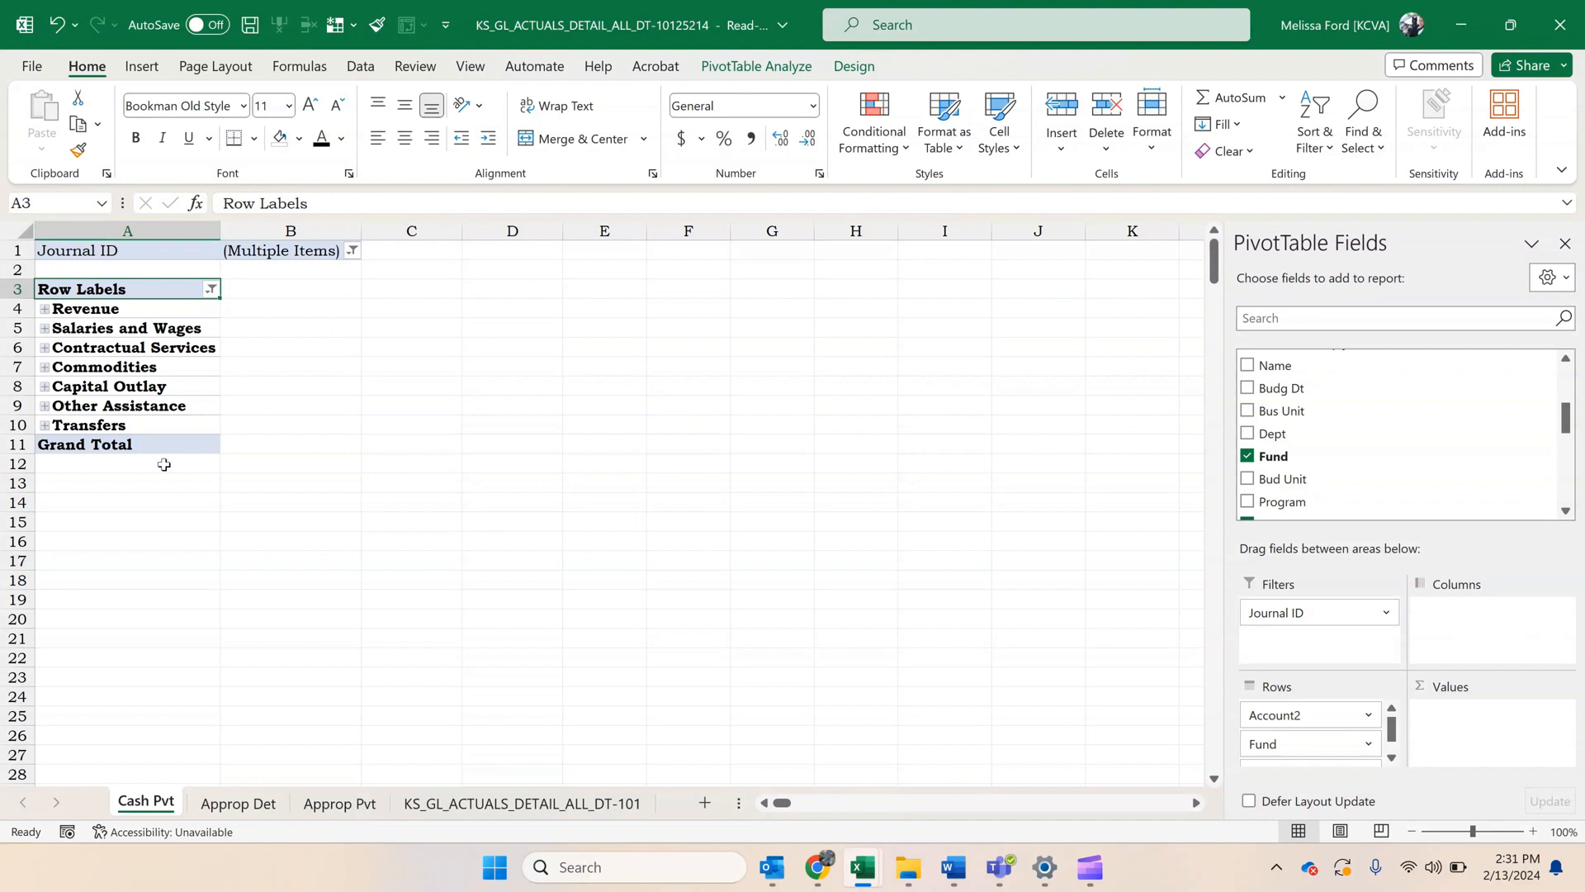
Filter the Fund row field of the Cash Pvt PivotTable to exclude funds 1000 and 8100.
{"action": "left_click", "coordinate": [213, 290]}
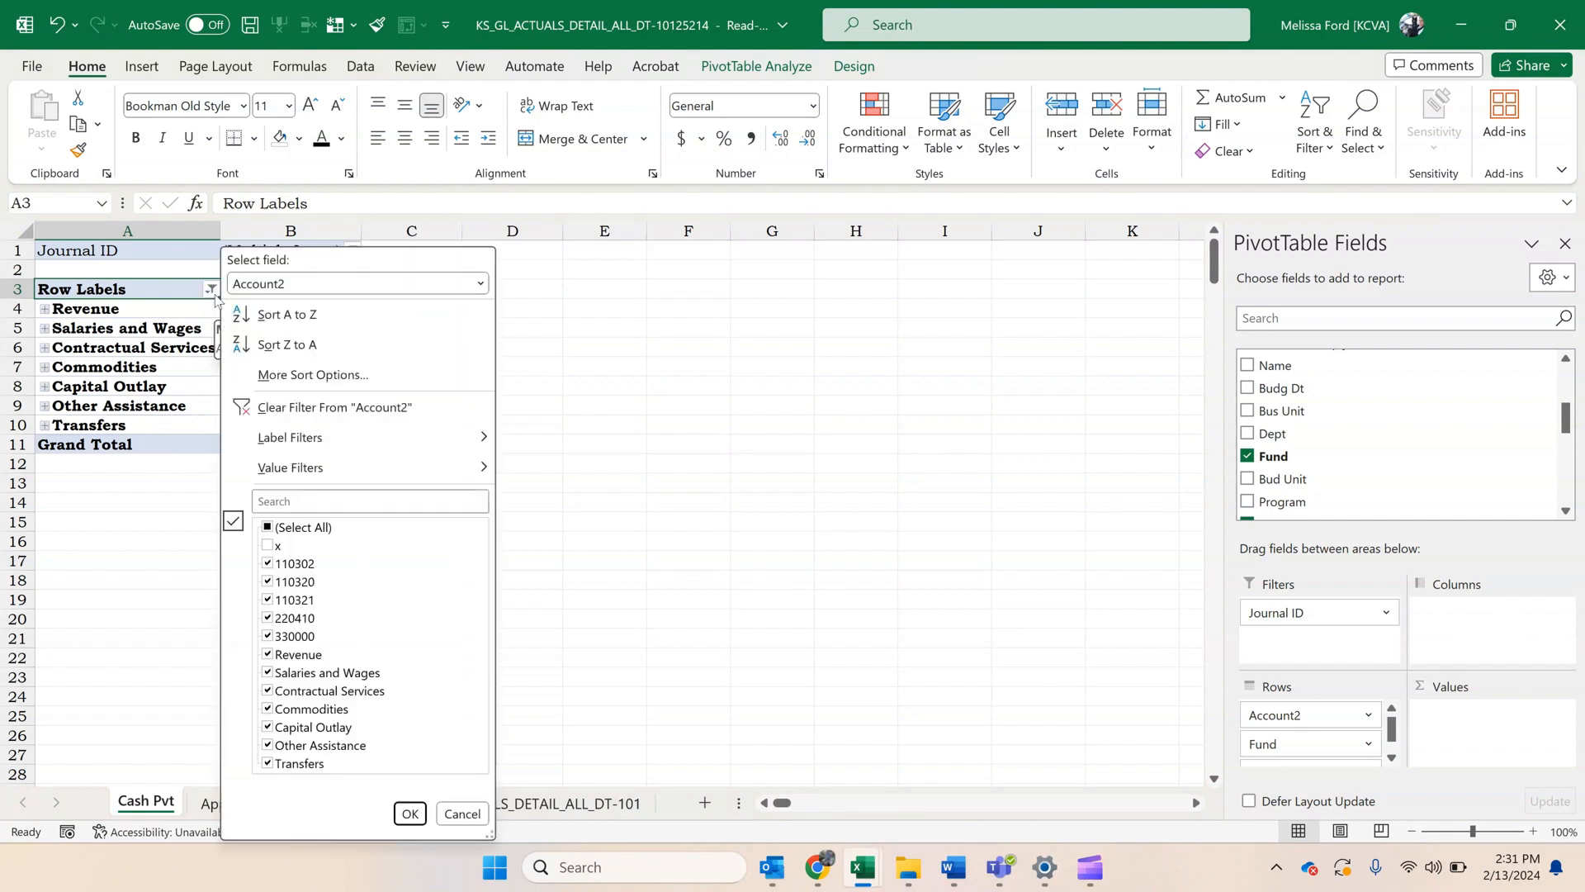
{"action": "left_click", "coordinate": [290, 285]}
{"action": "left_click", "coordinate": [281, 328]}
{"action": "left_click", "coordinate": [272, 545]}
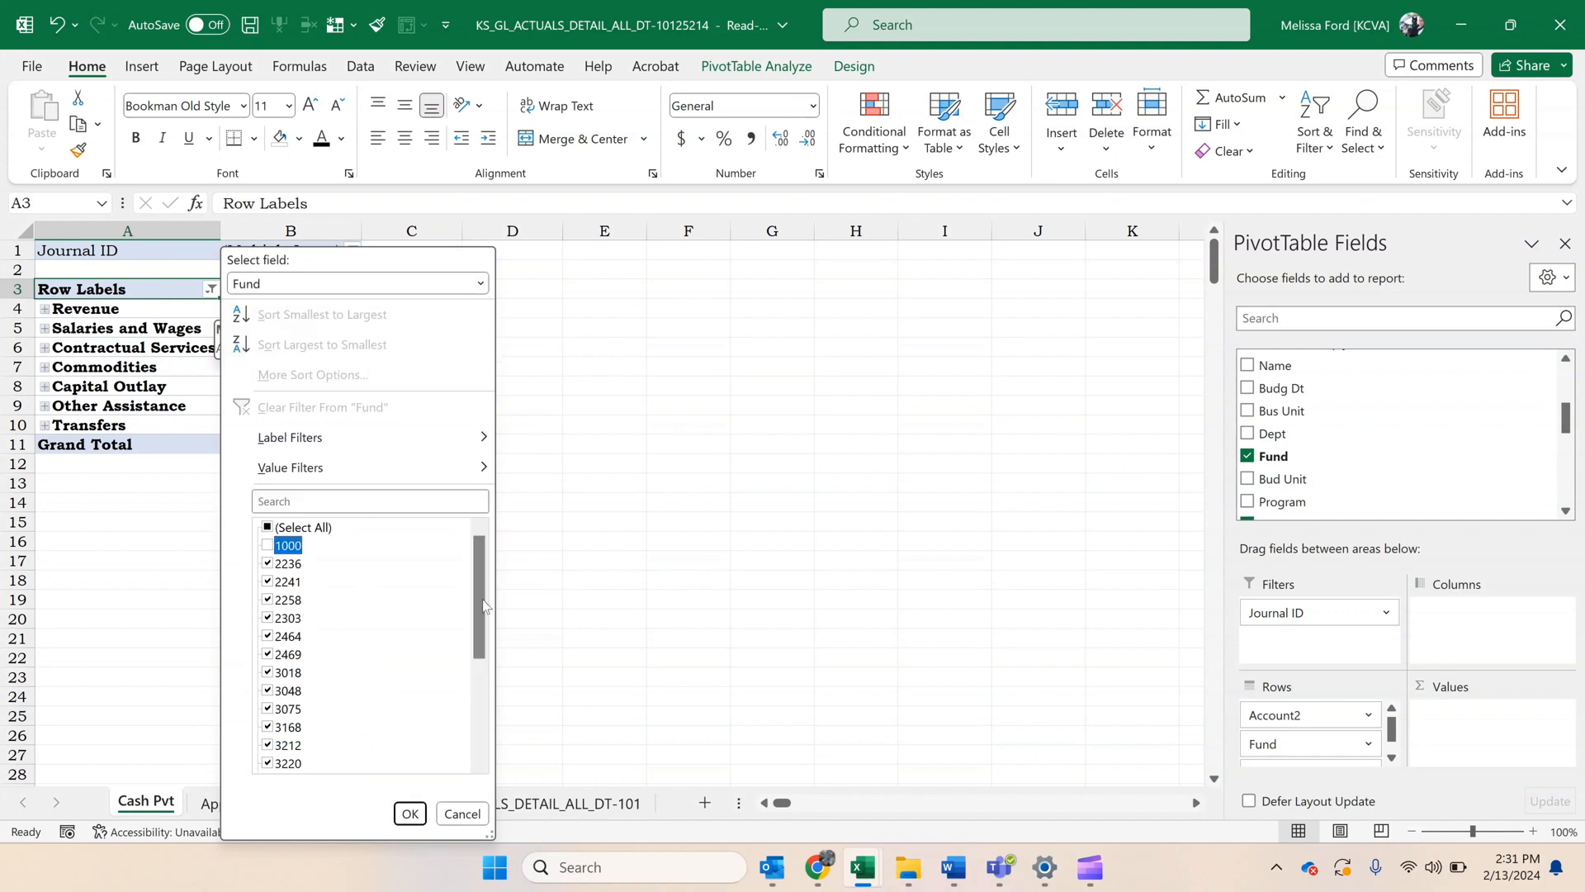
{"action": "left_click_drag", "start_coordinate": [483, 596], "coordinate": [464, 727]}
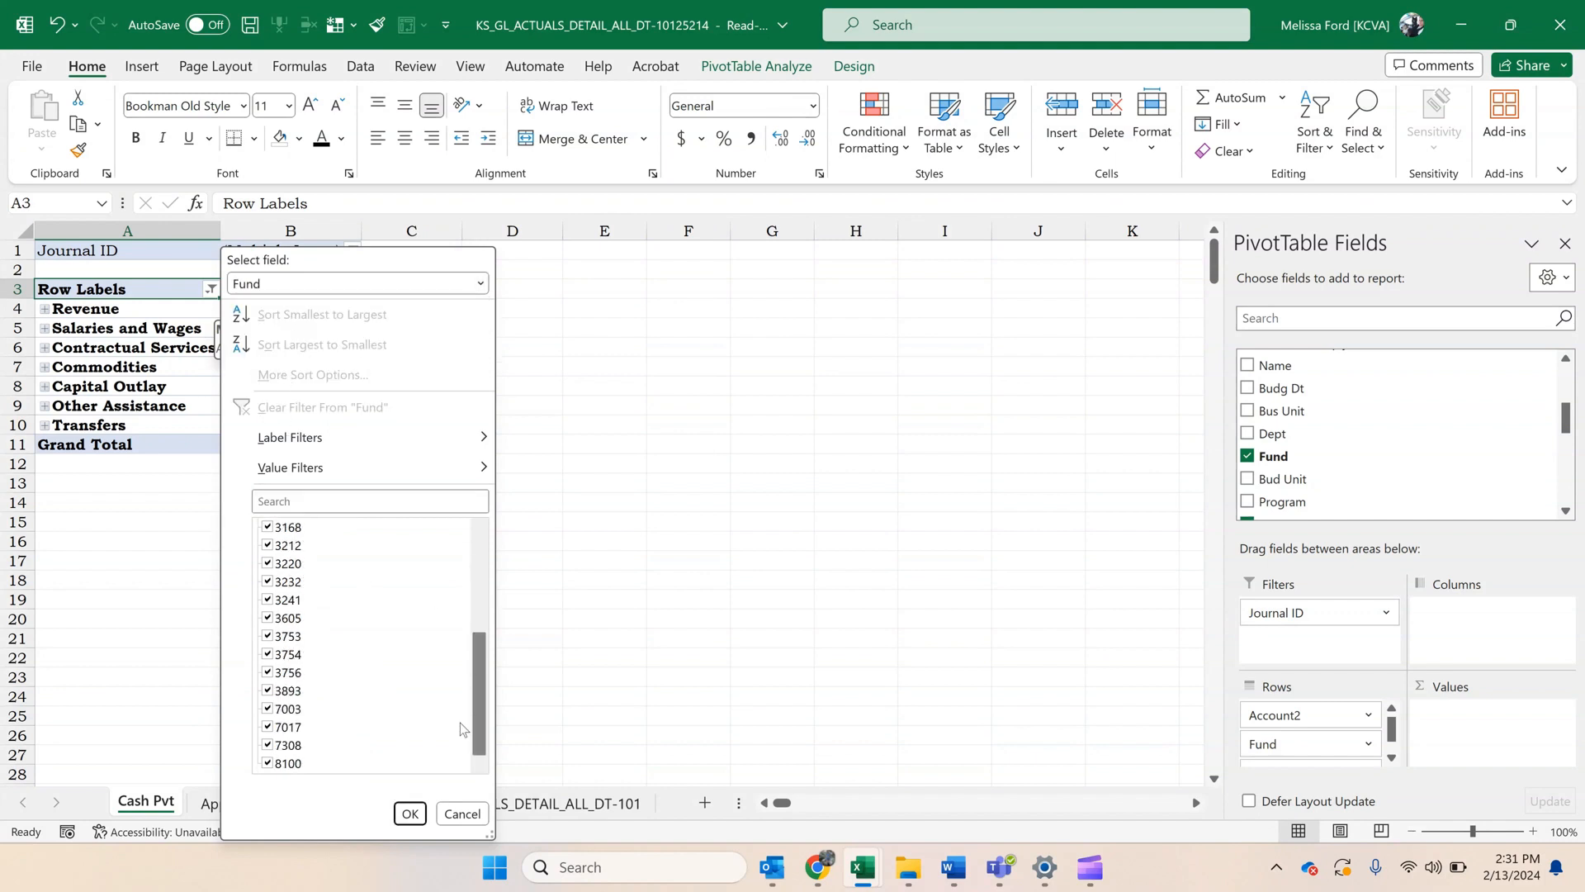
{"action": "left_click", "coordinate": [267, 763]}
{"action": "left_click", "coordinate": [410, 814]}
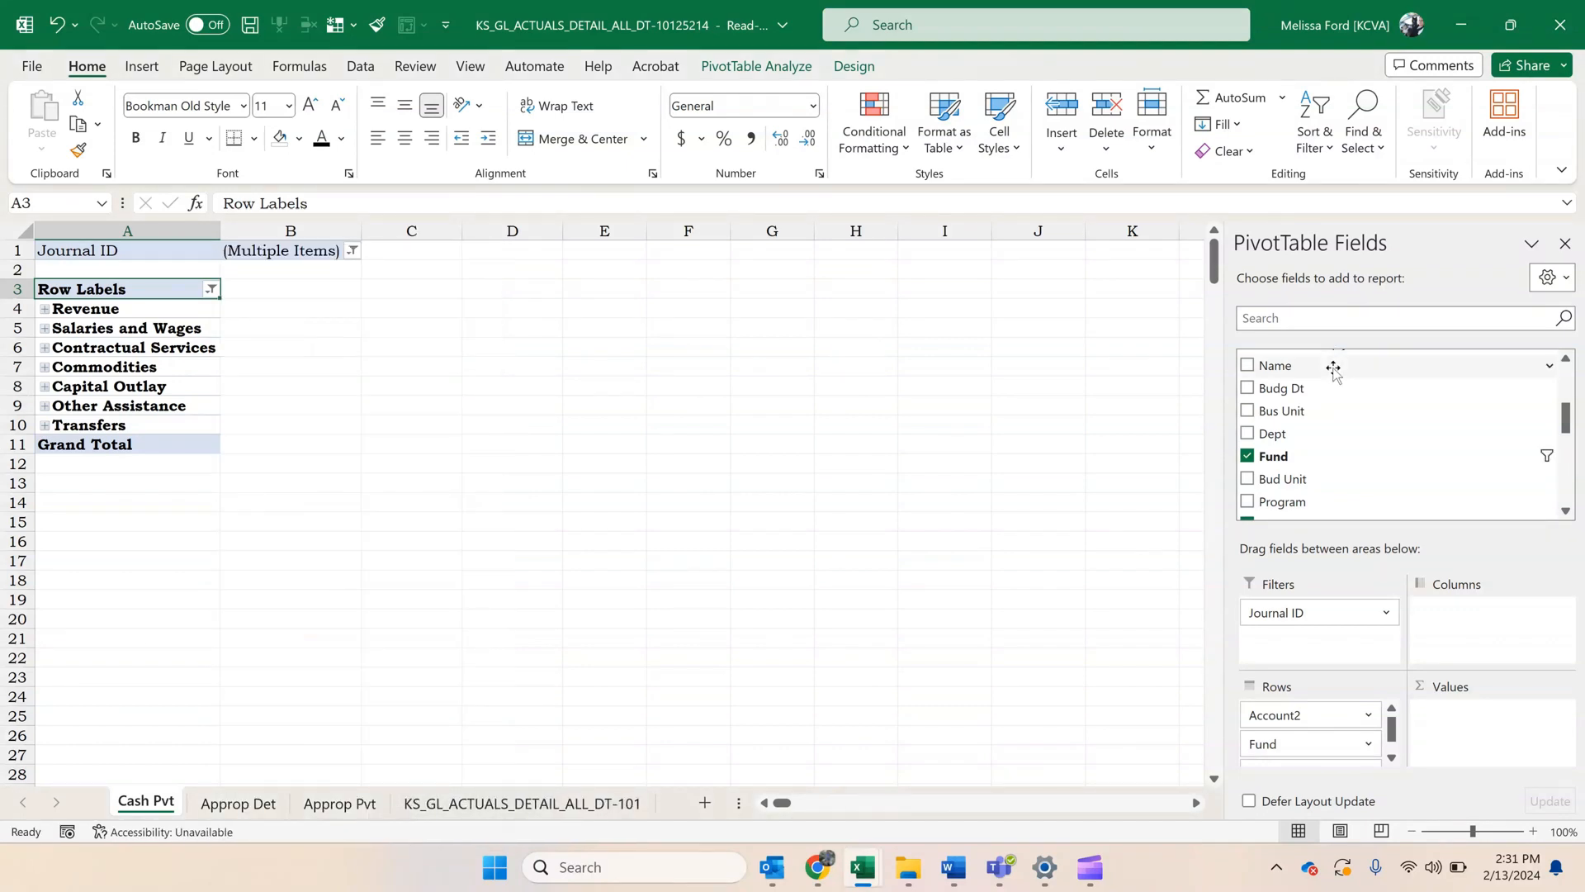
Add the Sum Amount field to the values of the Cash Pvt PivotTable as a sum.
{"action": "scroll", "coordinate": [1344, 397], "scroll_direction": "up", "scroll_amount": 1}
{"action": "scroll", "coordinate": [1341, 393], "scroll_direction": "up", "scroll_amount": 3}
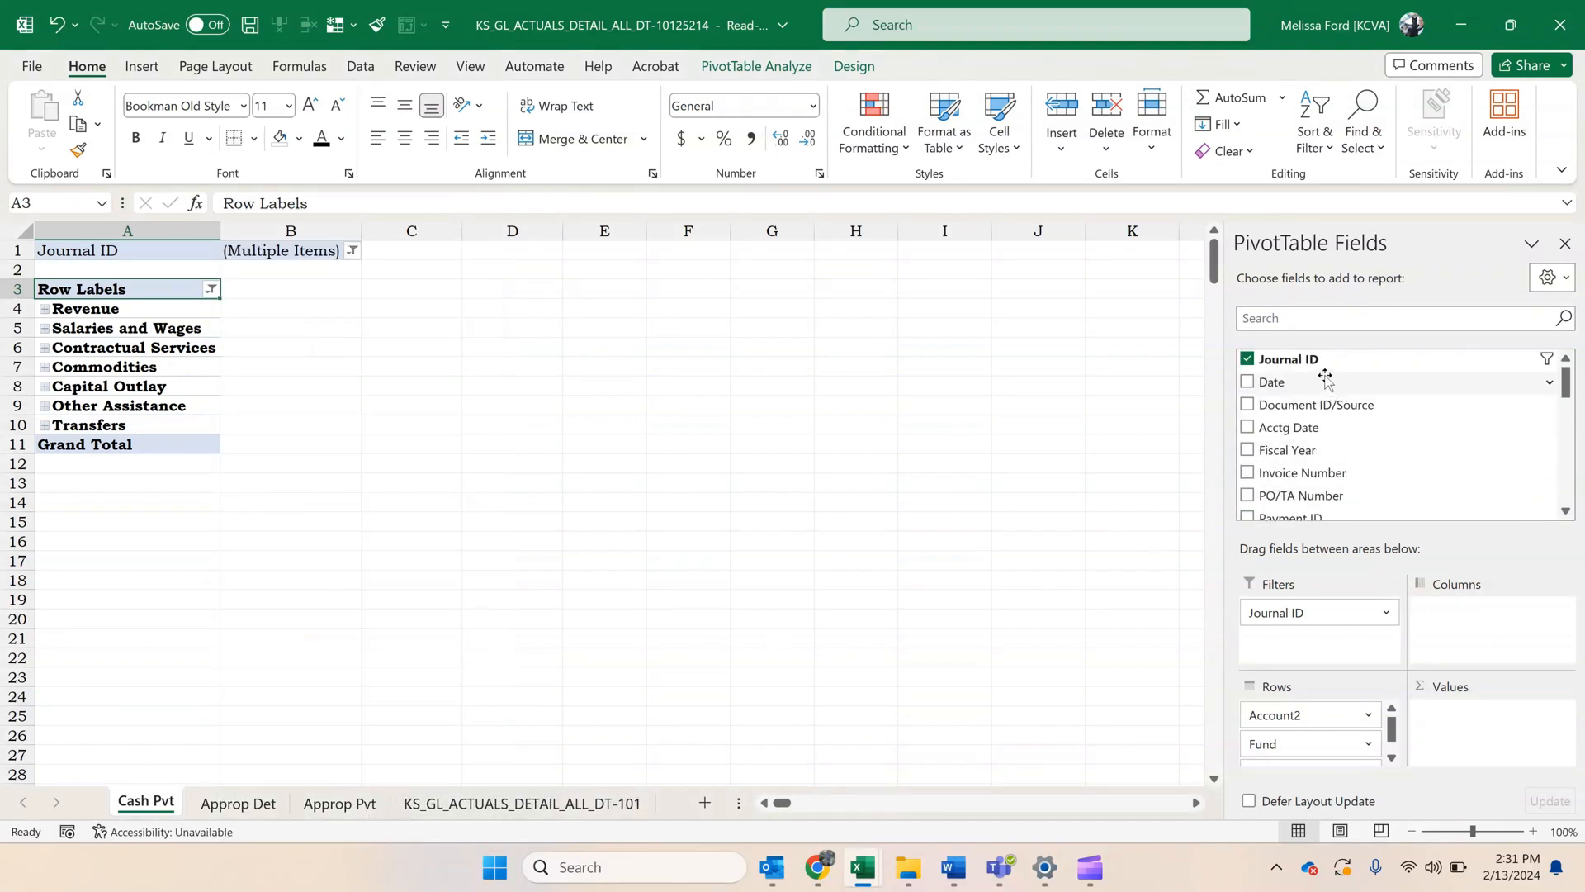
{"action": "scroll", "coordinate": [1332, 384], "scroll_direction": "down", "scroll_amount": 5}
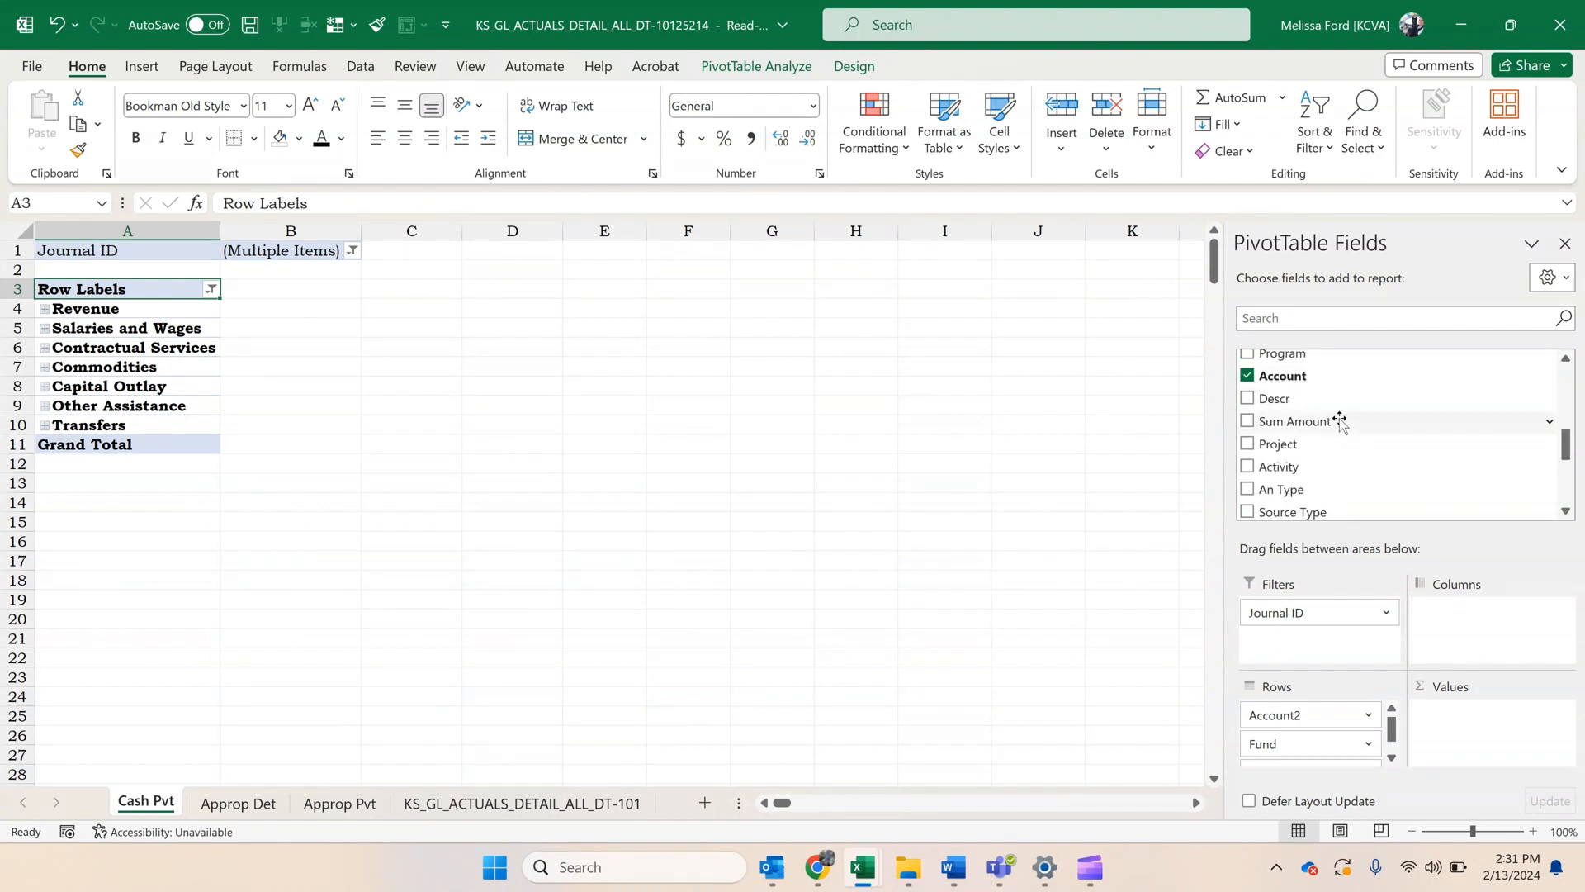
{"action": "left_click_drag", "start_coordinate": [1338, 420], "coordinate": [1450, 724]}
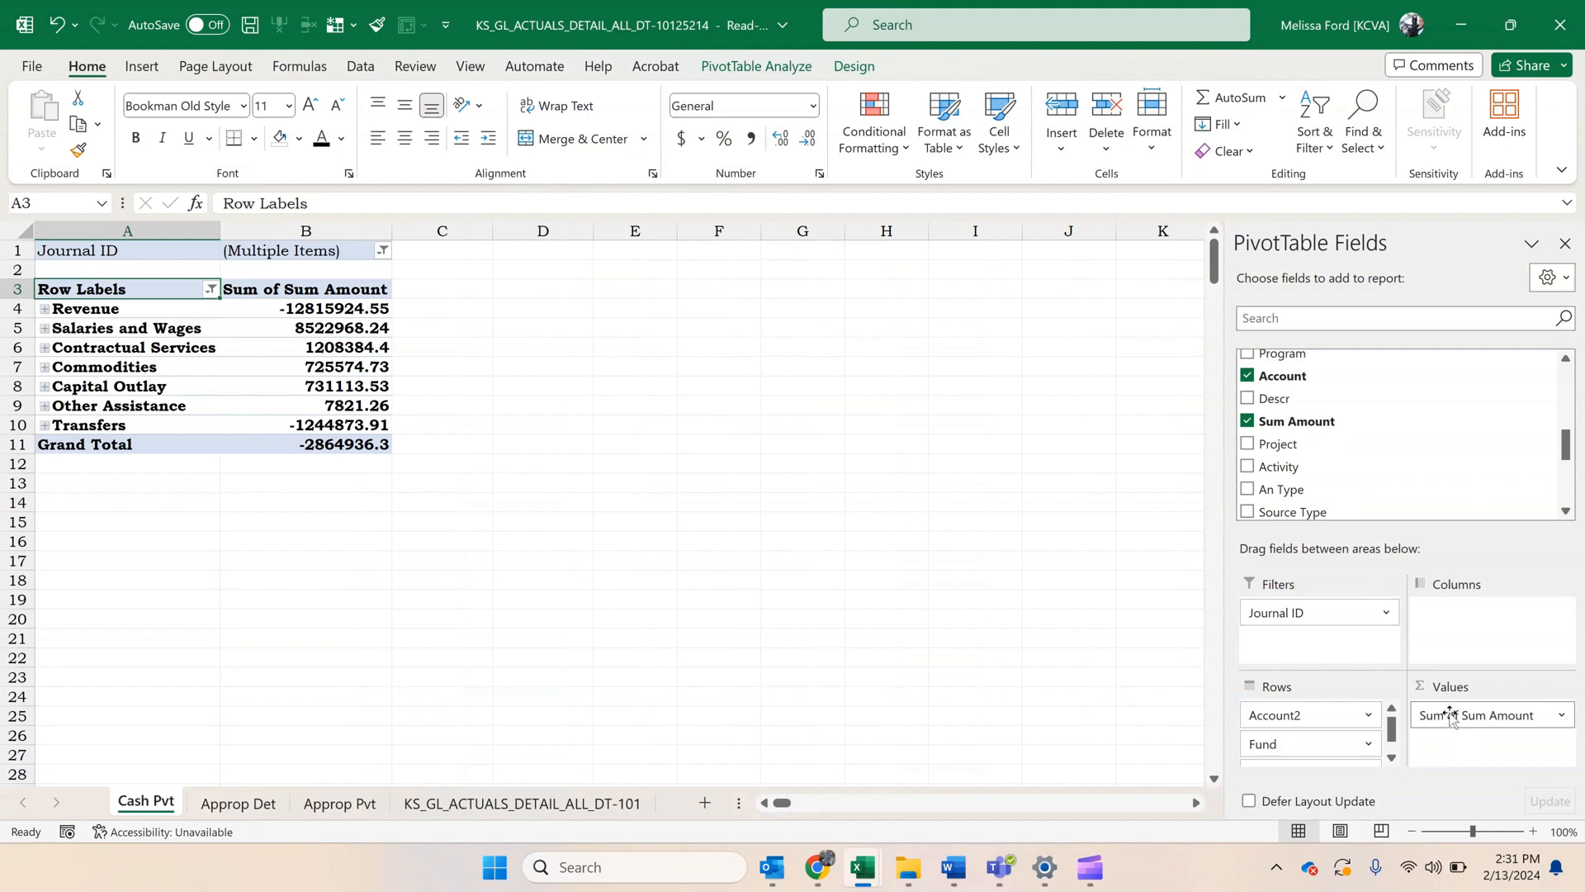
Extract the detail records behind the Cash Pvt grand total to a new sheet and rename it Cash Det.
{"action": "double_click", "coordinate": [323, 445]}
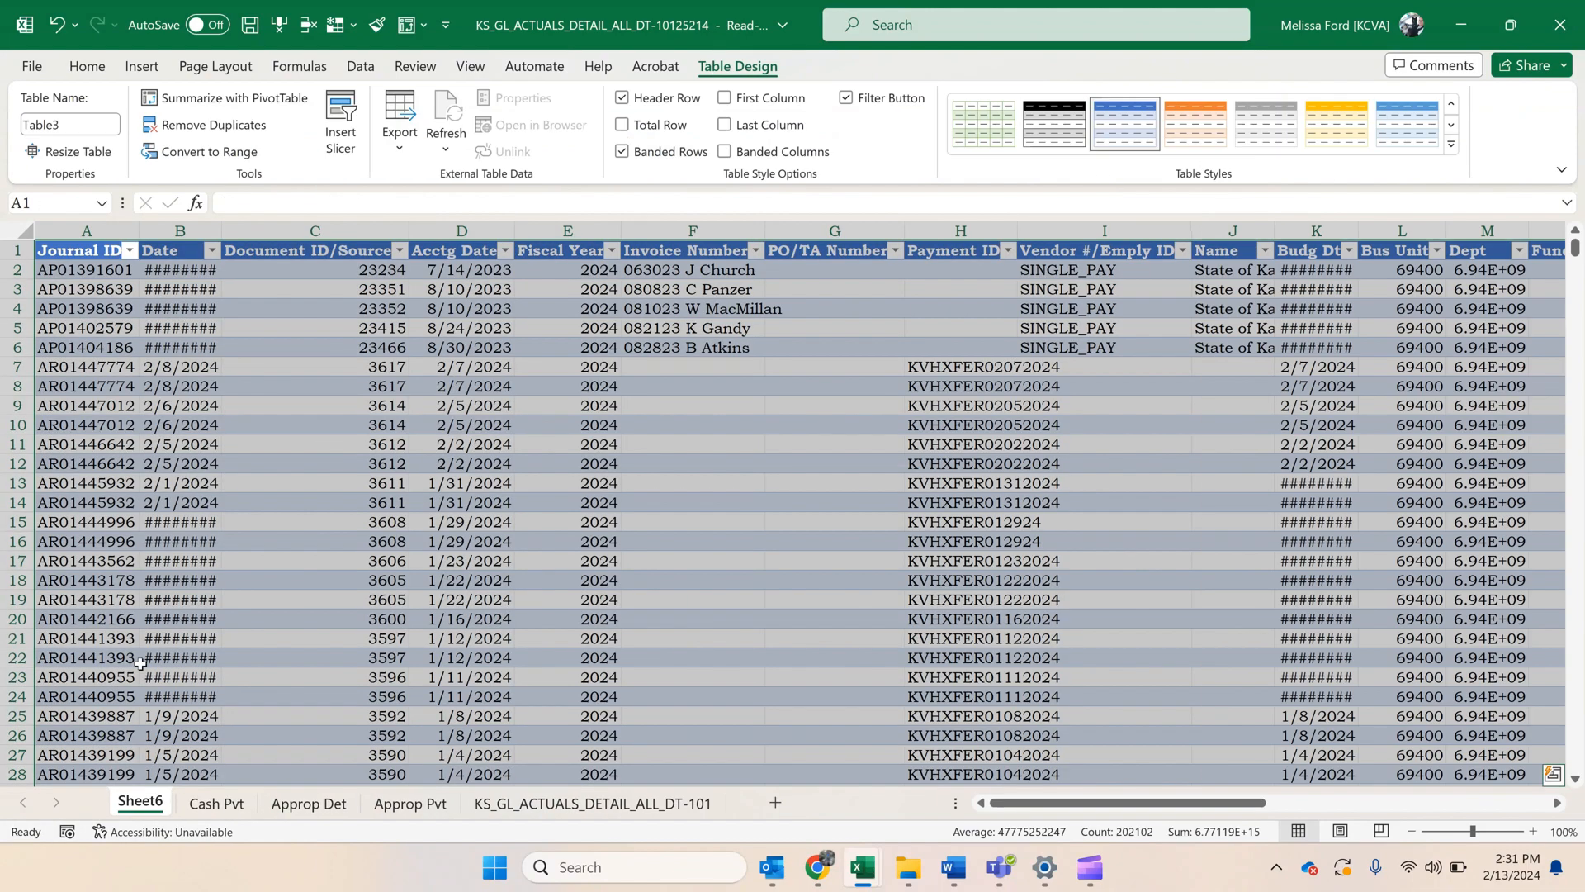
{"action": "right_click", "coordinate": [158, 801]}
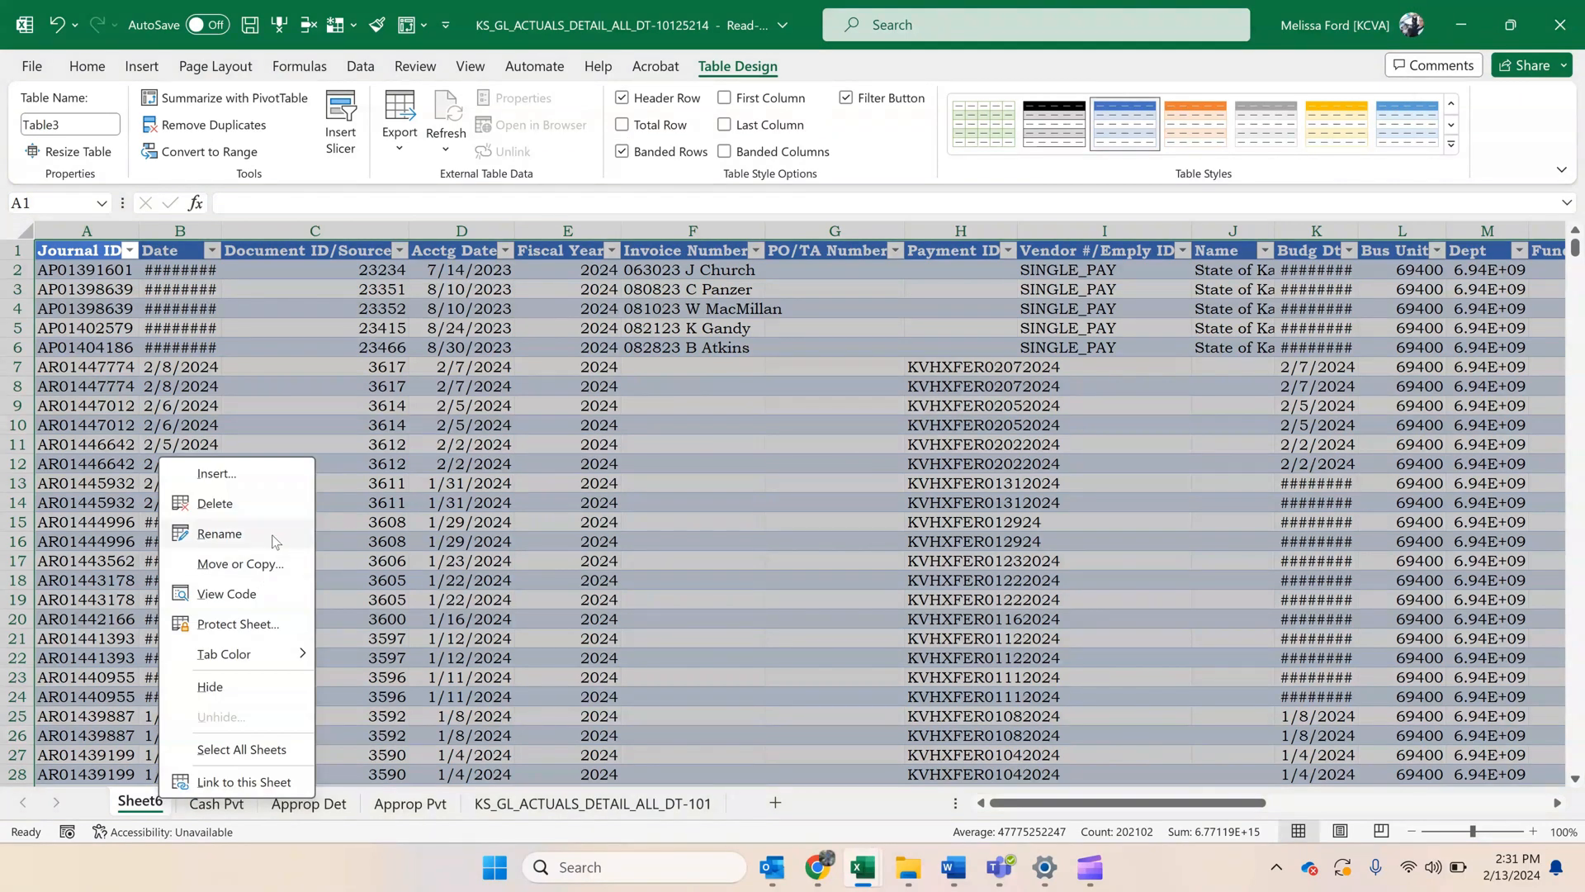
{"action": "left_click", "coordinate": [274, 538]}
{"action": "type", "text": "Cas"}
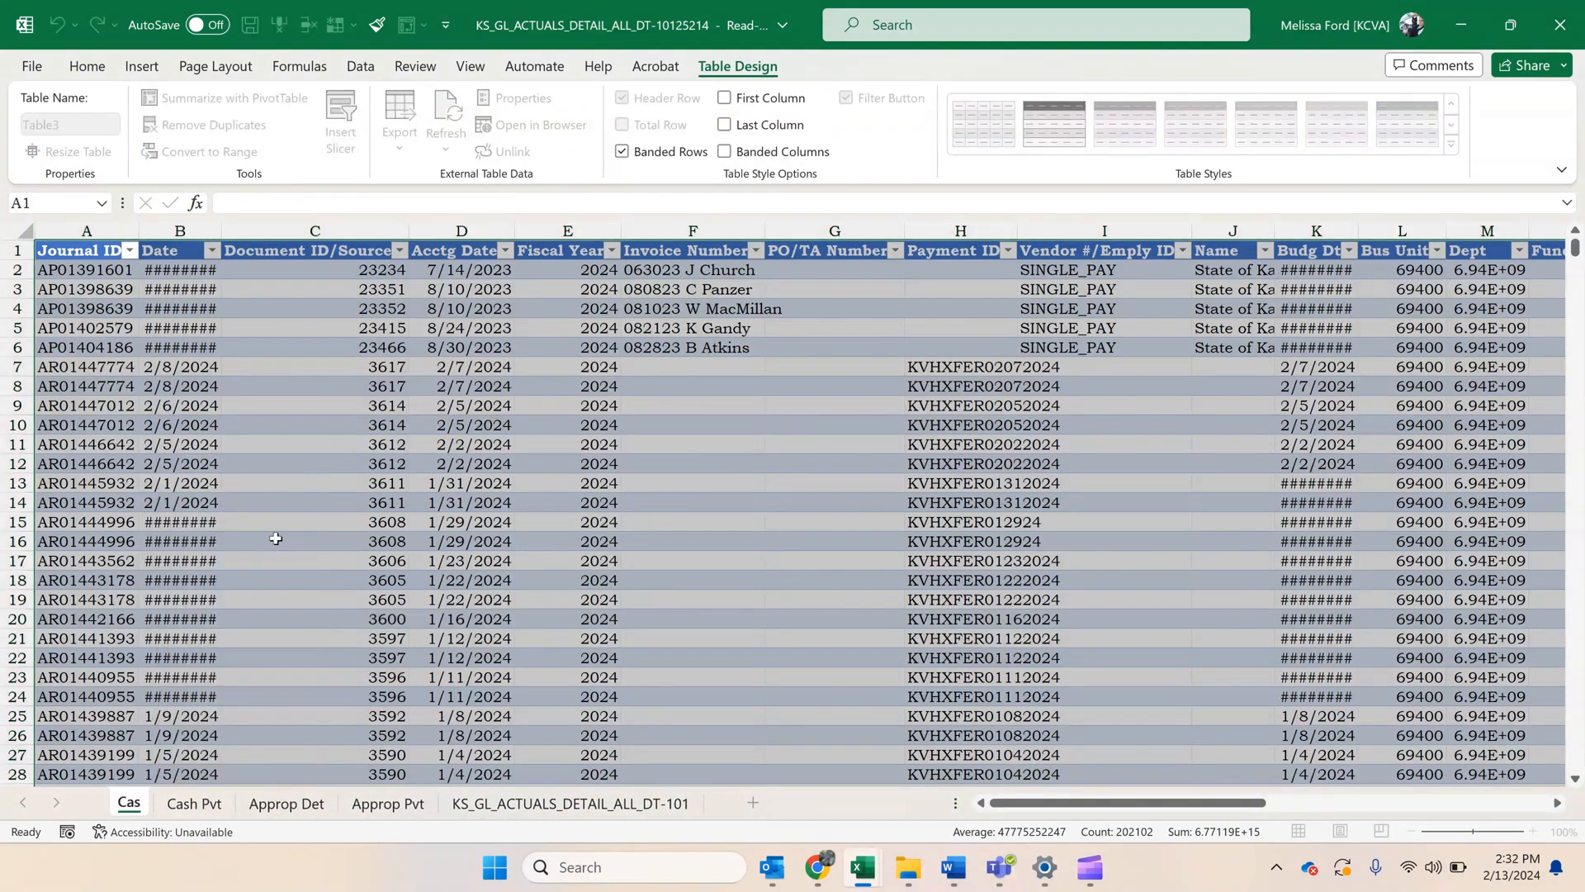
{"action": "type", "text": "h Det"}
{"action": "key", "text": "Return"}
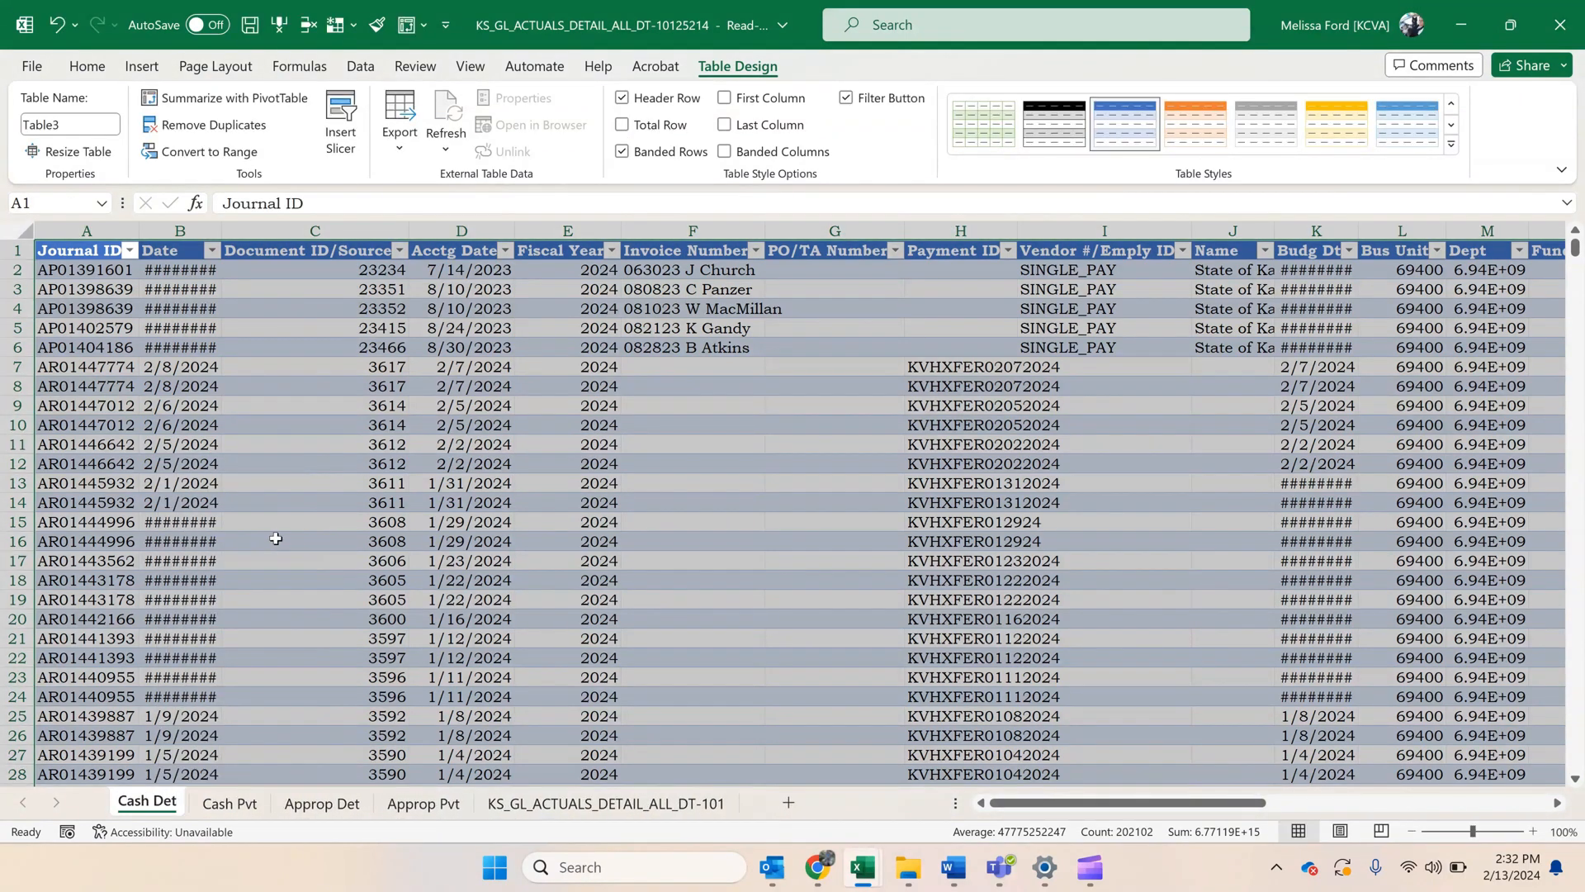
{"action": "left_click", "coordinate": [275, 538]}
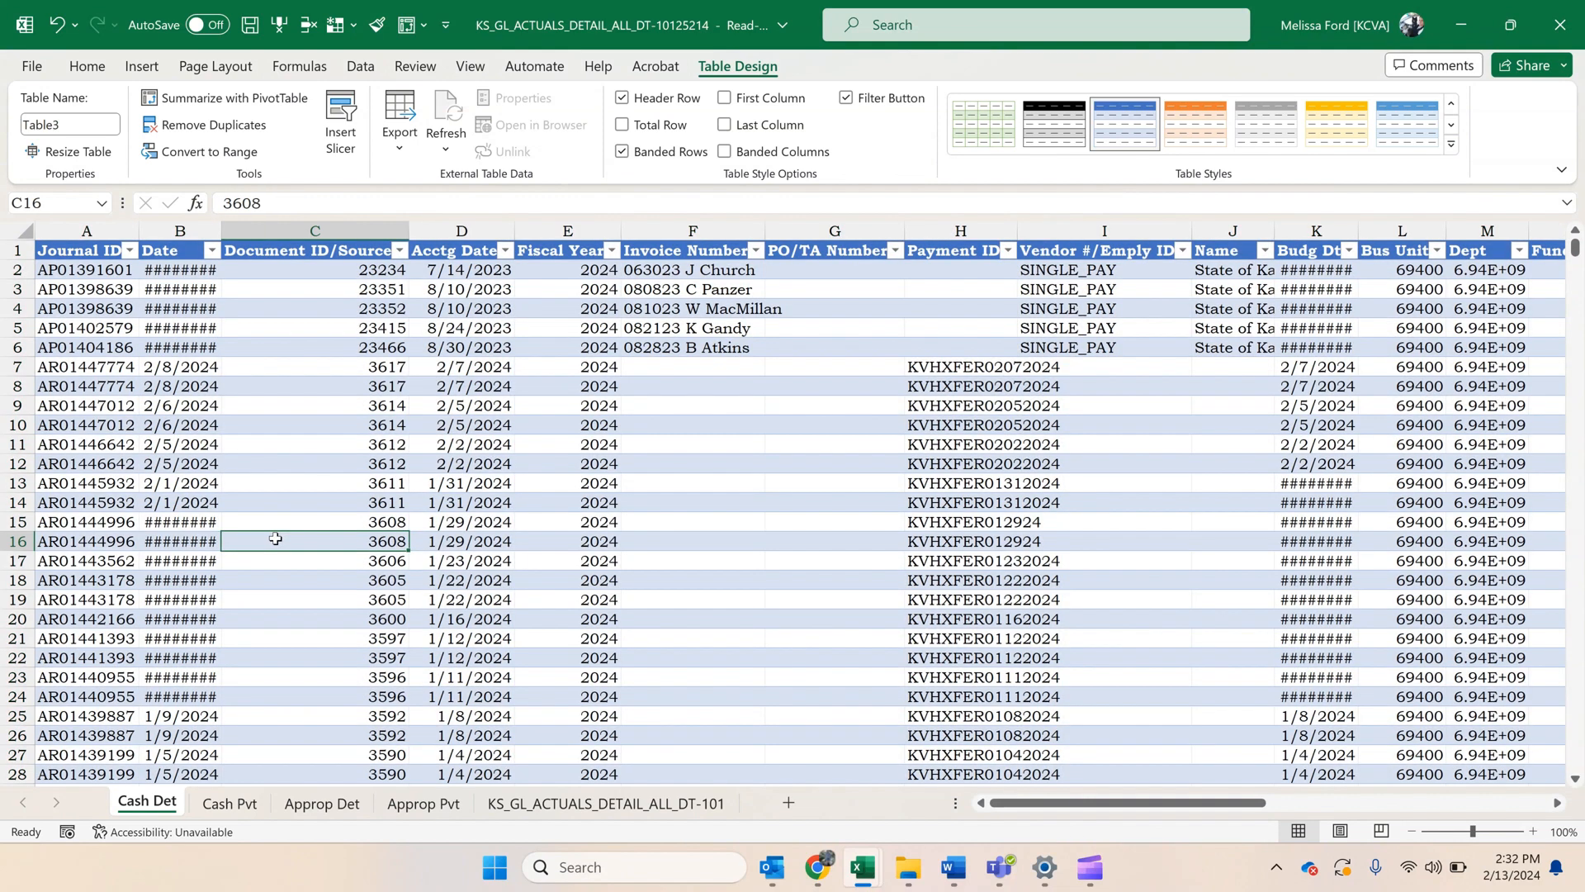
Create a copy of the Cash Det sheet at the front of the workbook.
{"action": "right_click", "coordinate": [159, 809]}
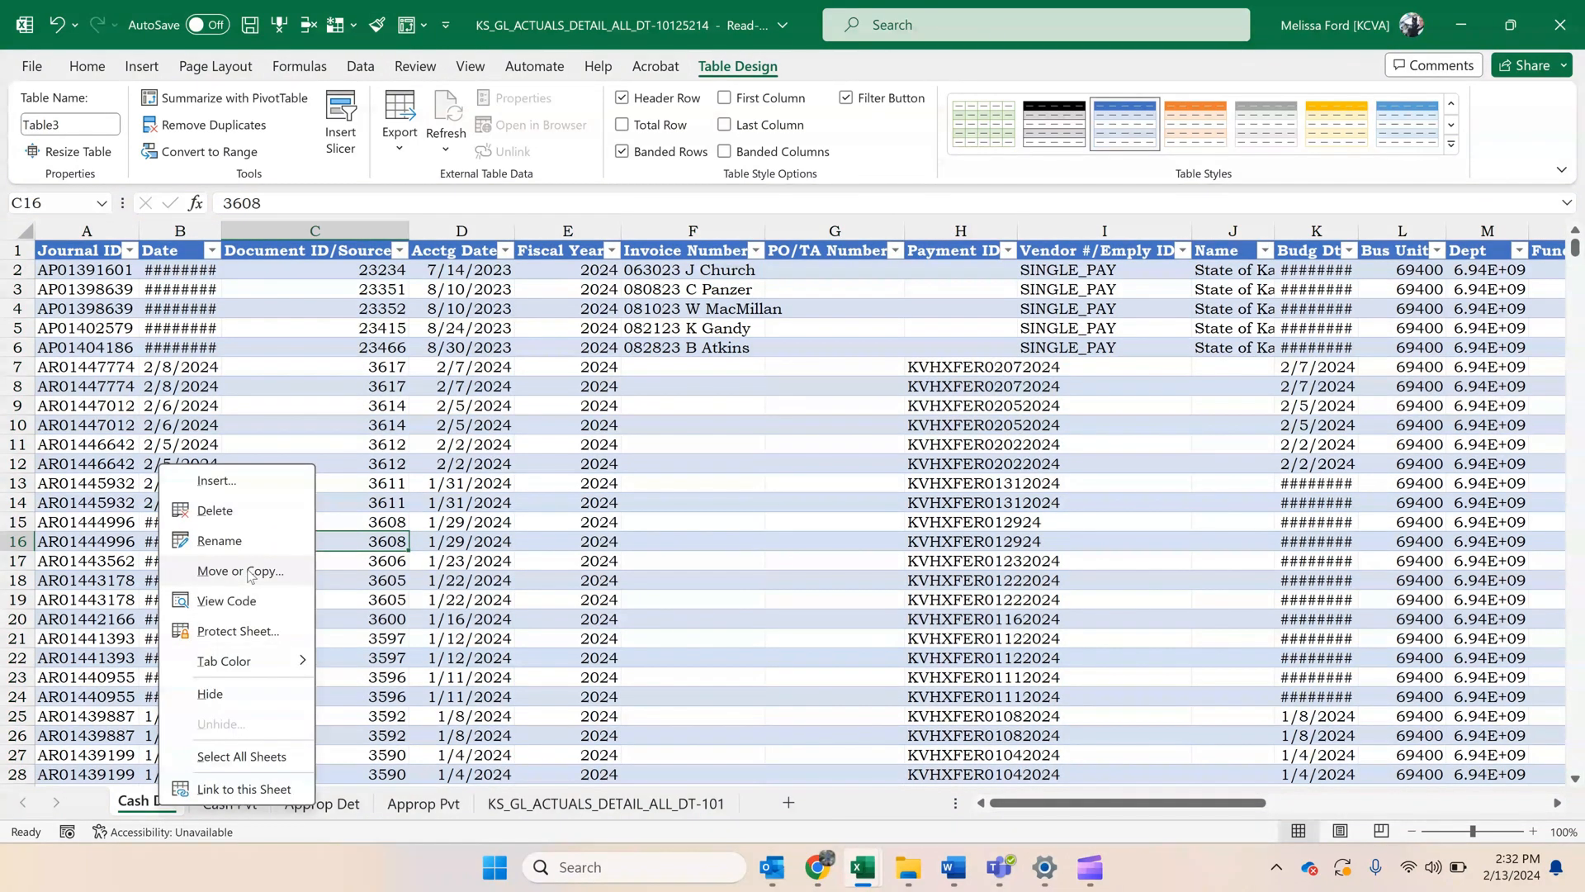
{"action": "left_click", "coordinate": [232, 569]}
{"action": "left_click", "coordinate": [165, 698]}
{"action": "left_click", "coordinate": [283, 733]}
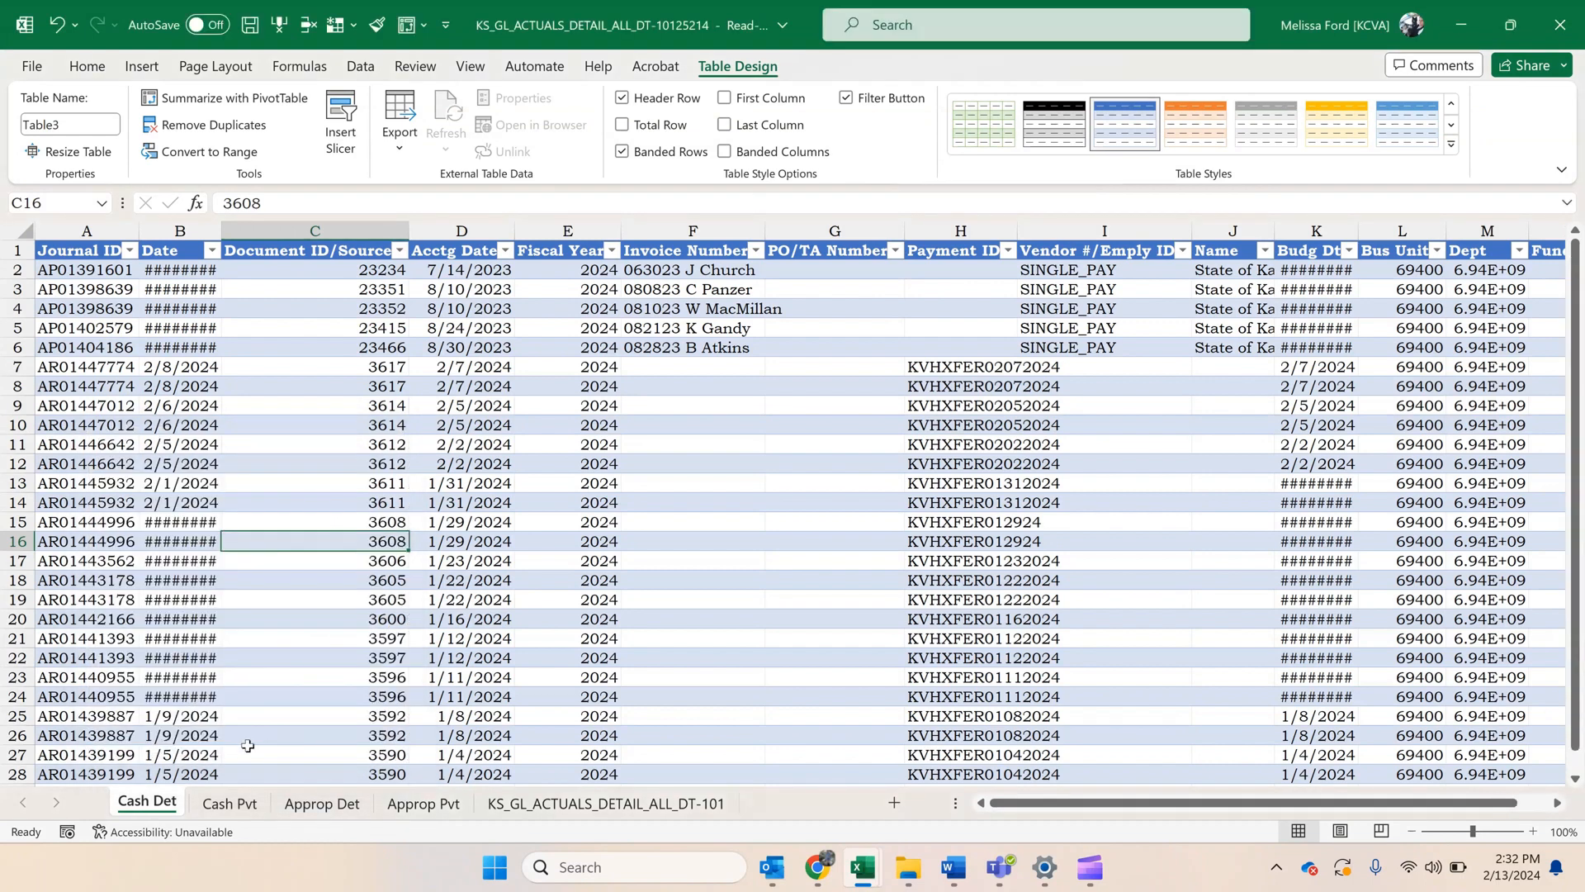
Rename the copied Cash Det sheet as Combo Dets.
{"action": "right_click", "coordinate": [163, 799]}
{"action": "left_click", "coordinate": [244, 538]}
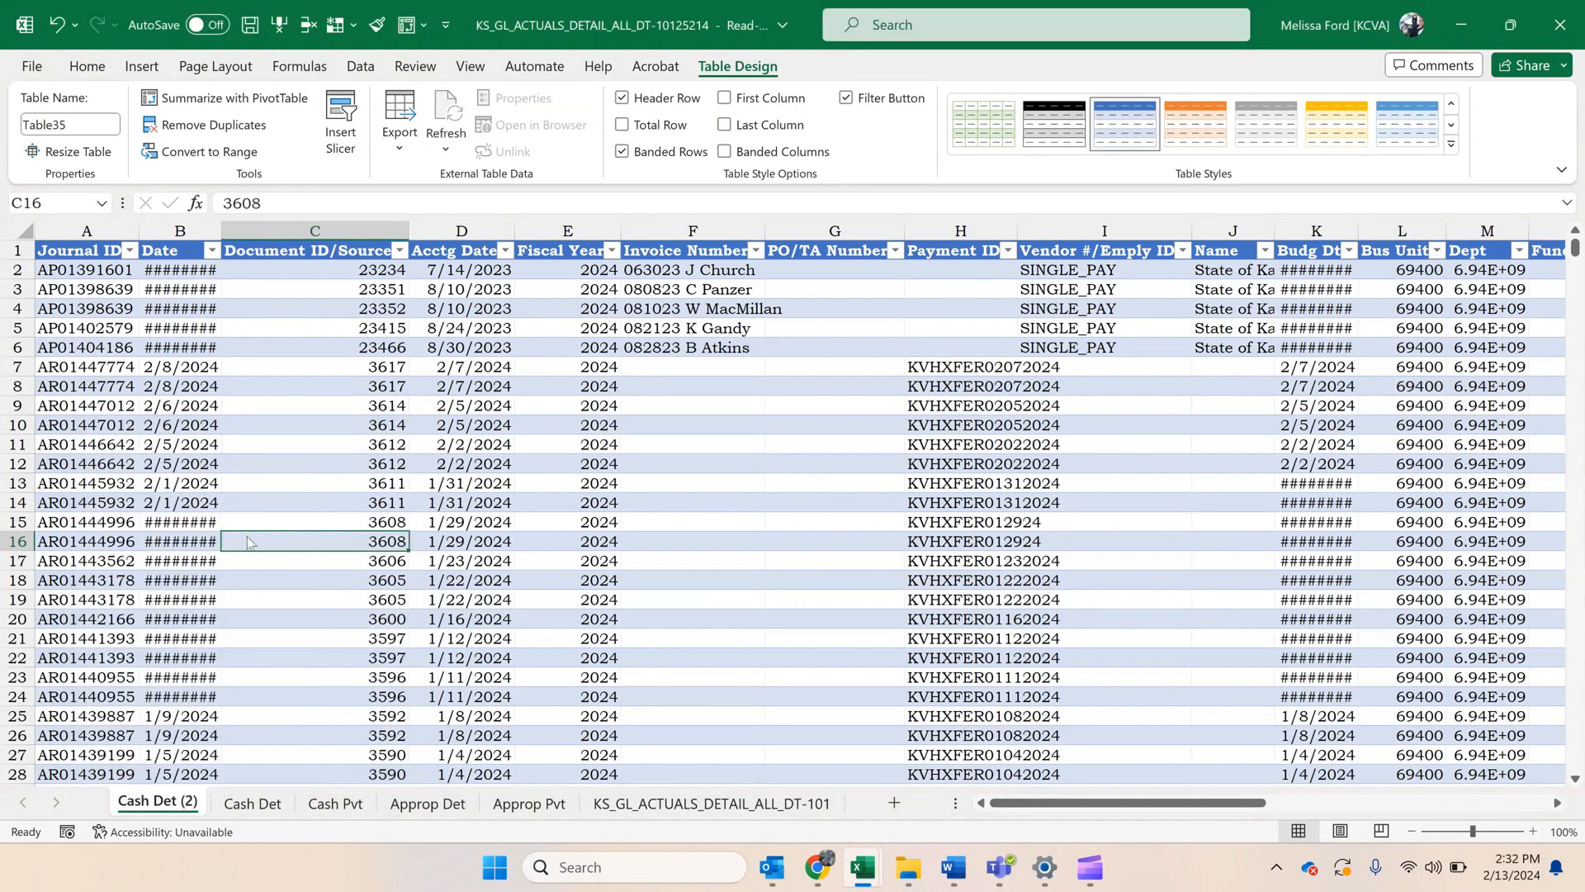
{"action": "key", "text": "Home"}
{"action": "type", "text": "Combin"}
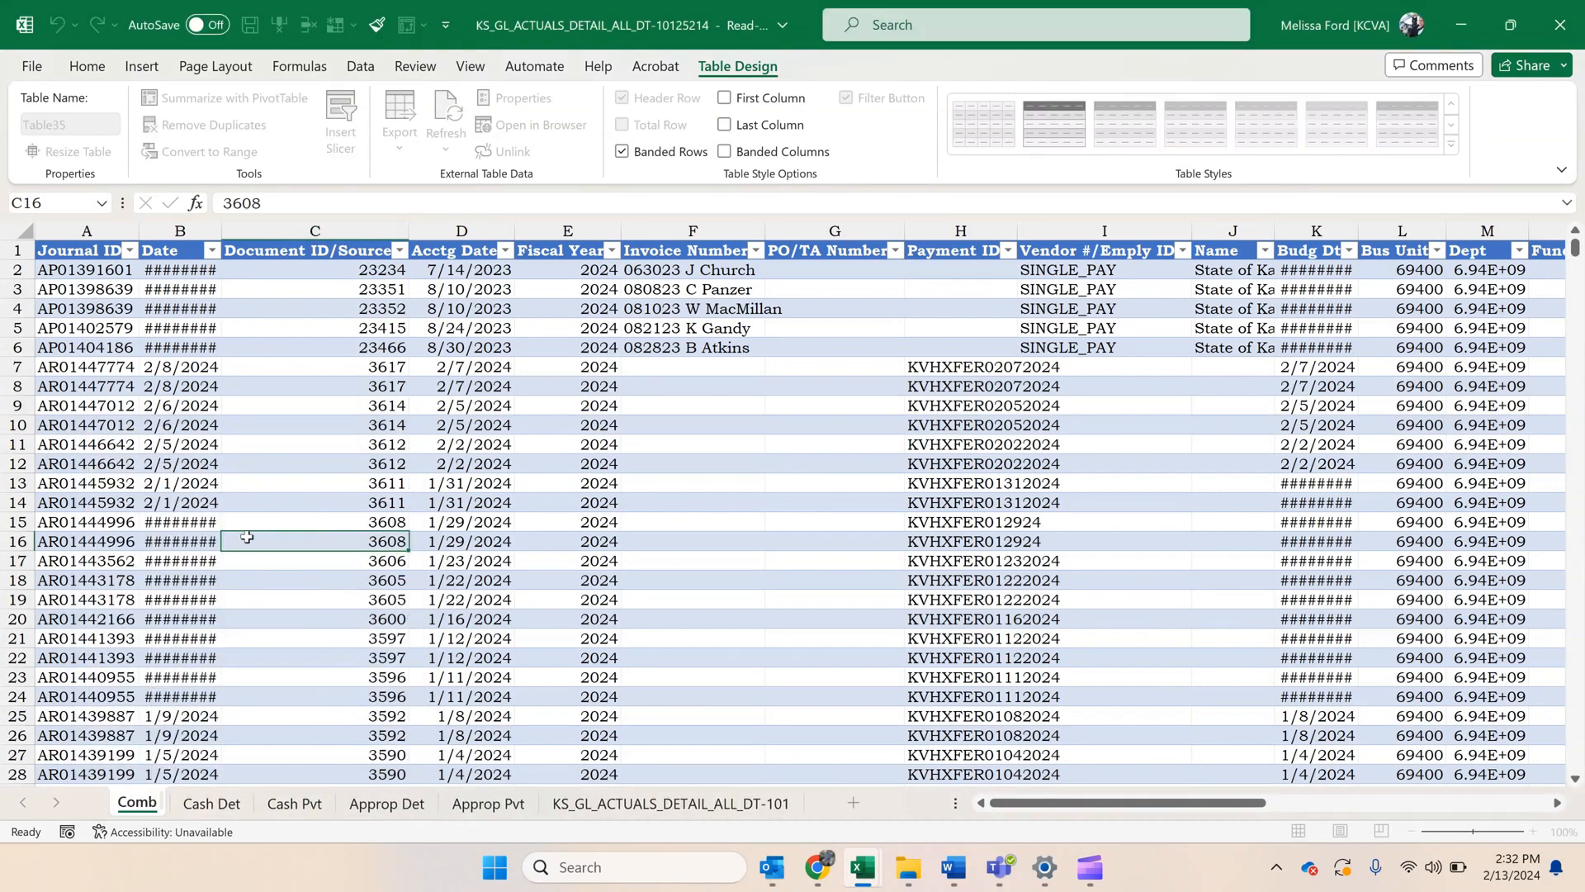
{"action": "key", "text": "BackSpace"}
{"action": "key", "text": "BackSpace"}
{"action": "type", "text": "o"}
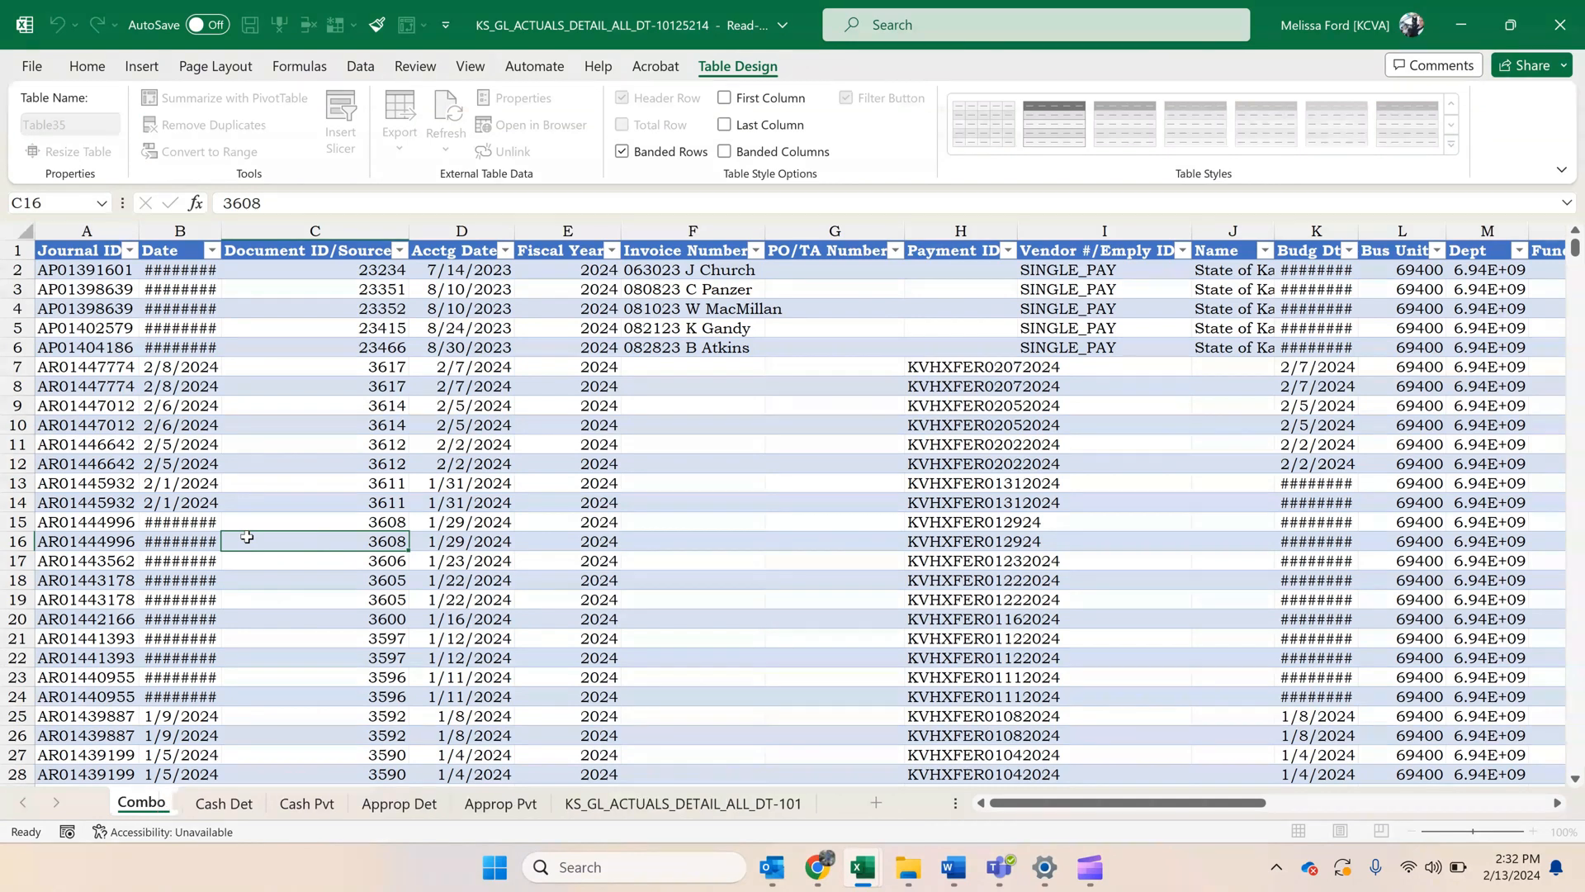
{"action": "type", "text": " Dets"}
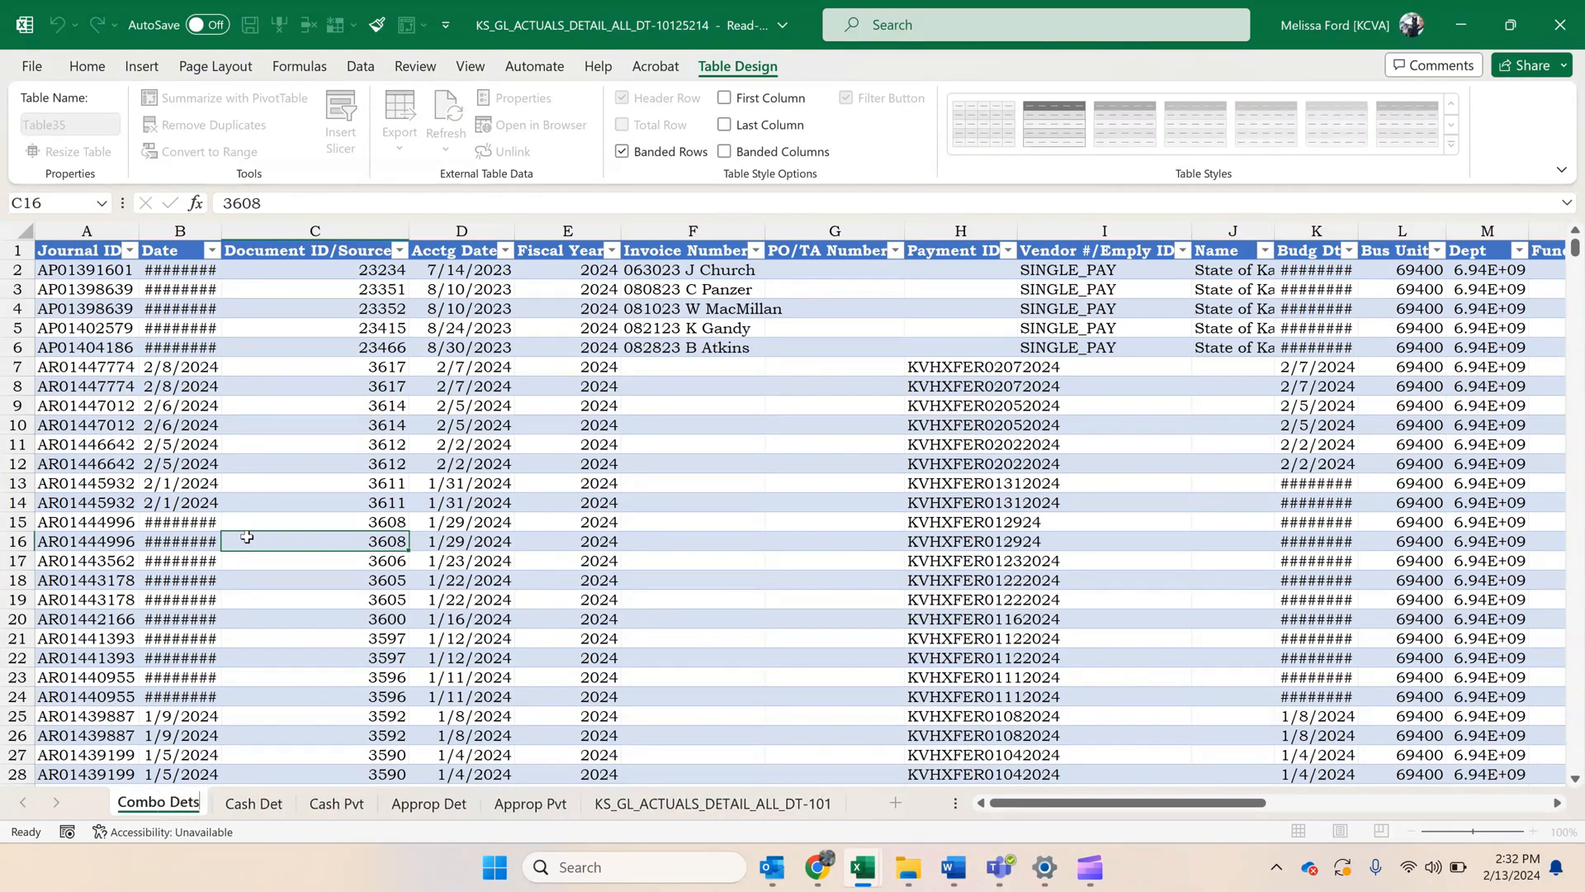
{"action": "key", "text": "Return"}
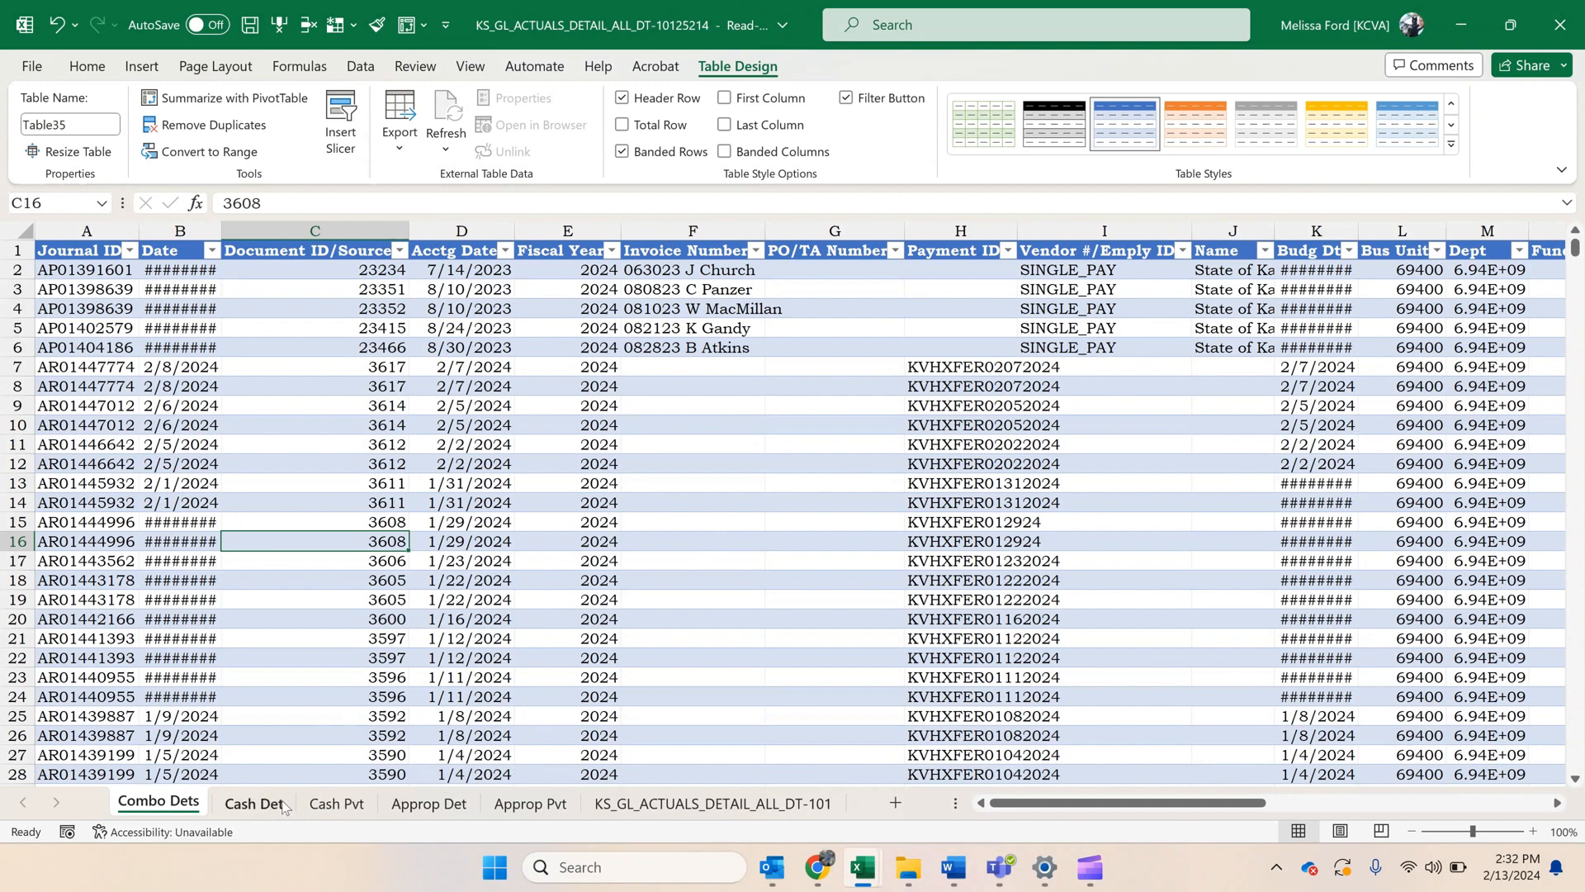
{"action": "left_click", "coordinate": [725, 336]}
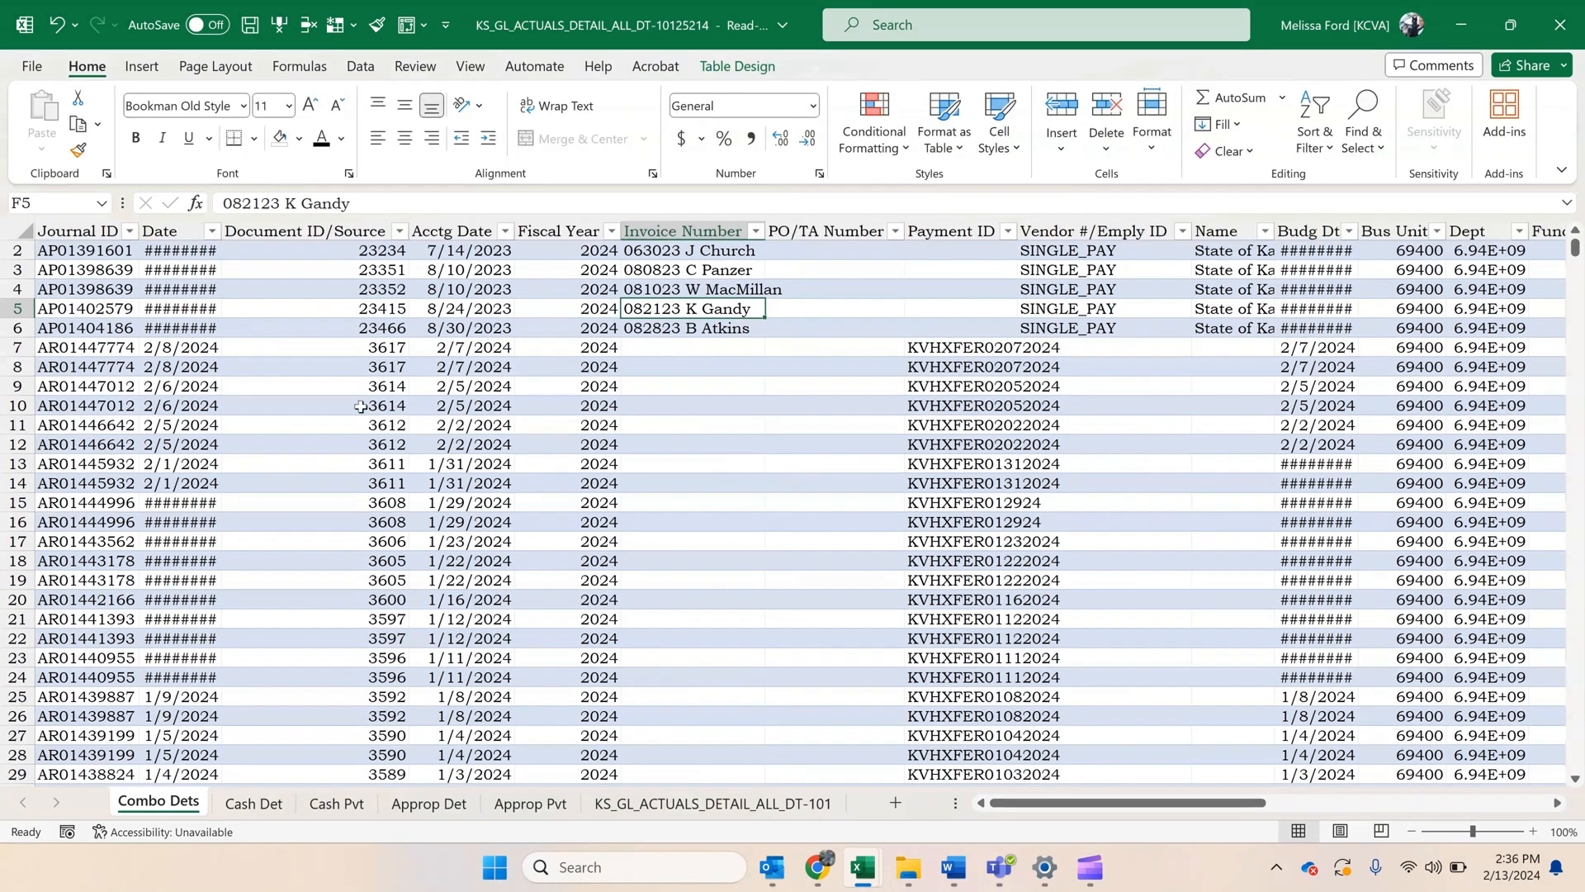
{"action": "left_click", "coordinate": [311, 404]}
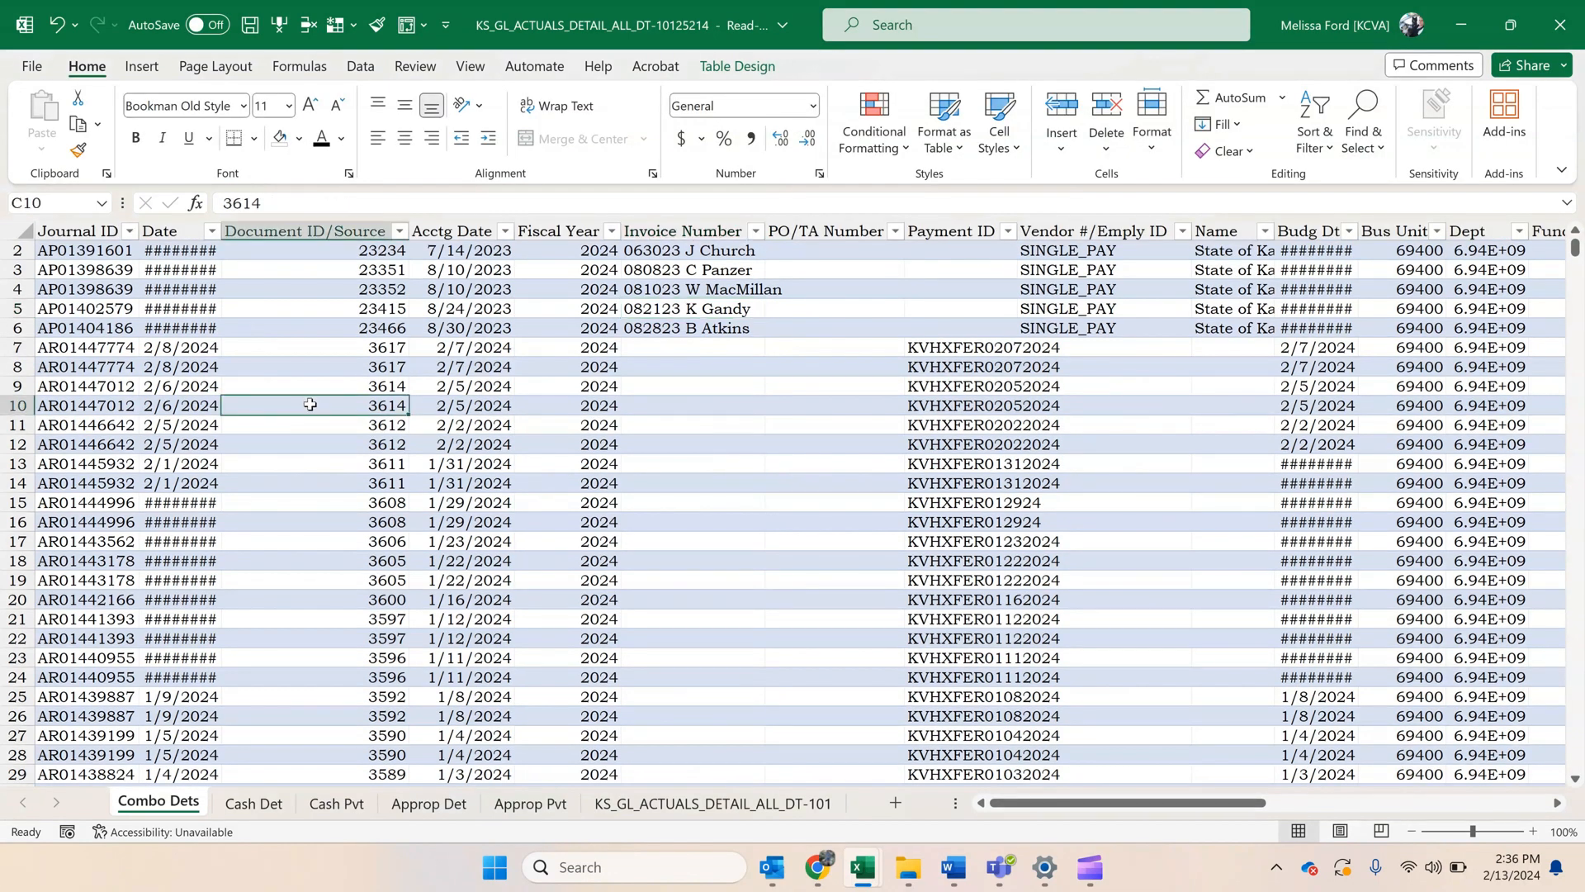
Copy all data rows of the Approp Det table, from the first Journal ID to the last Seq cell, without the header row.
{"action": "left_click", "coordinate": [433, 812]}
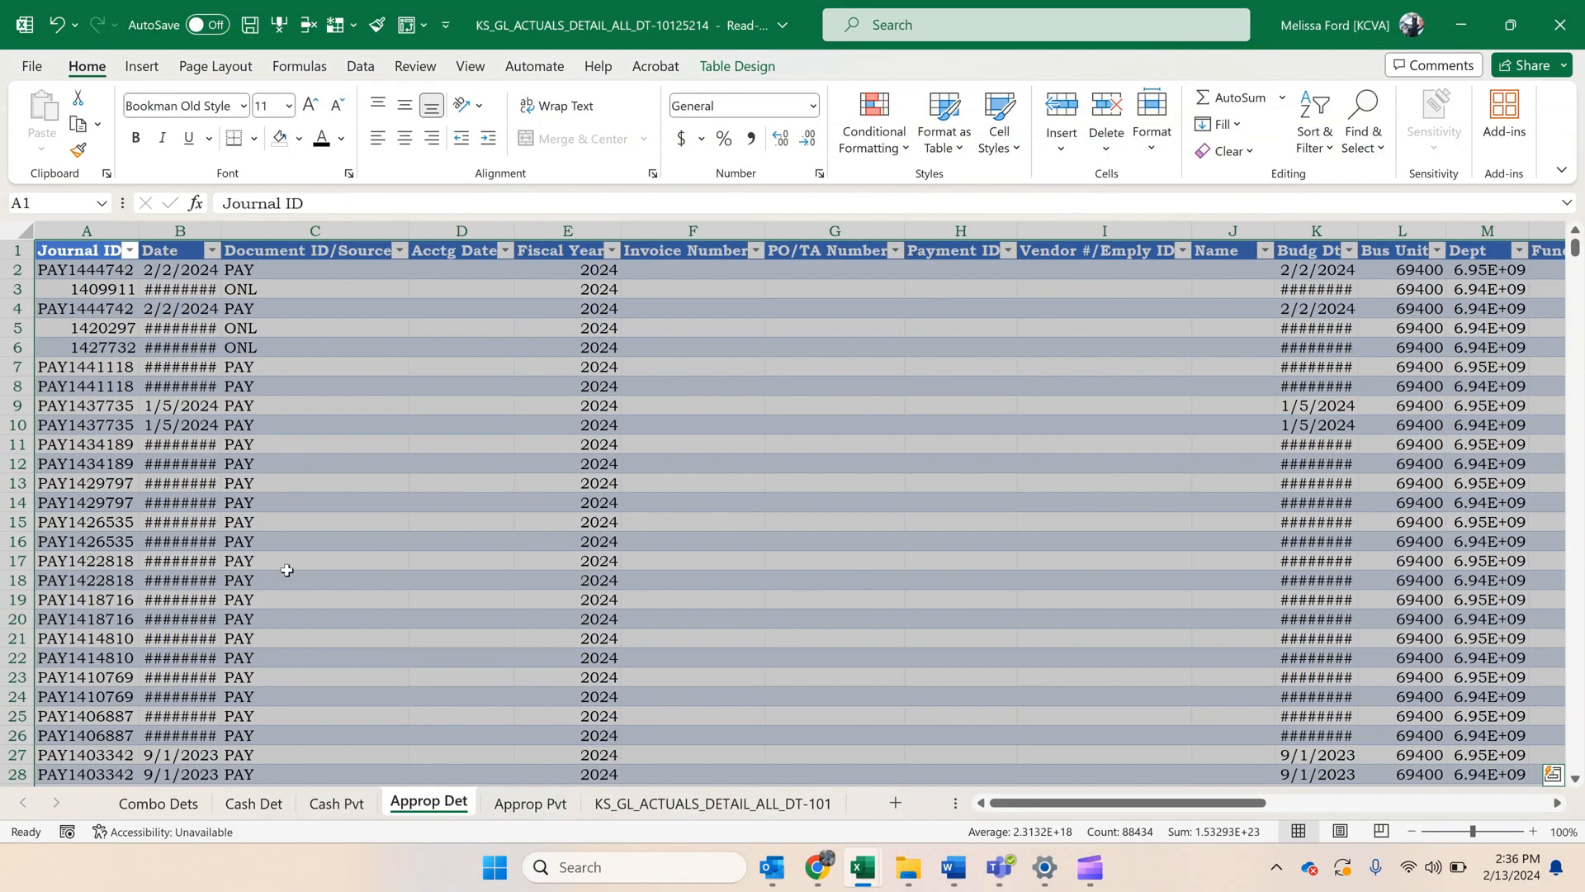
{"action": "left_click", "coordinate": [247, 502]}
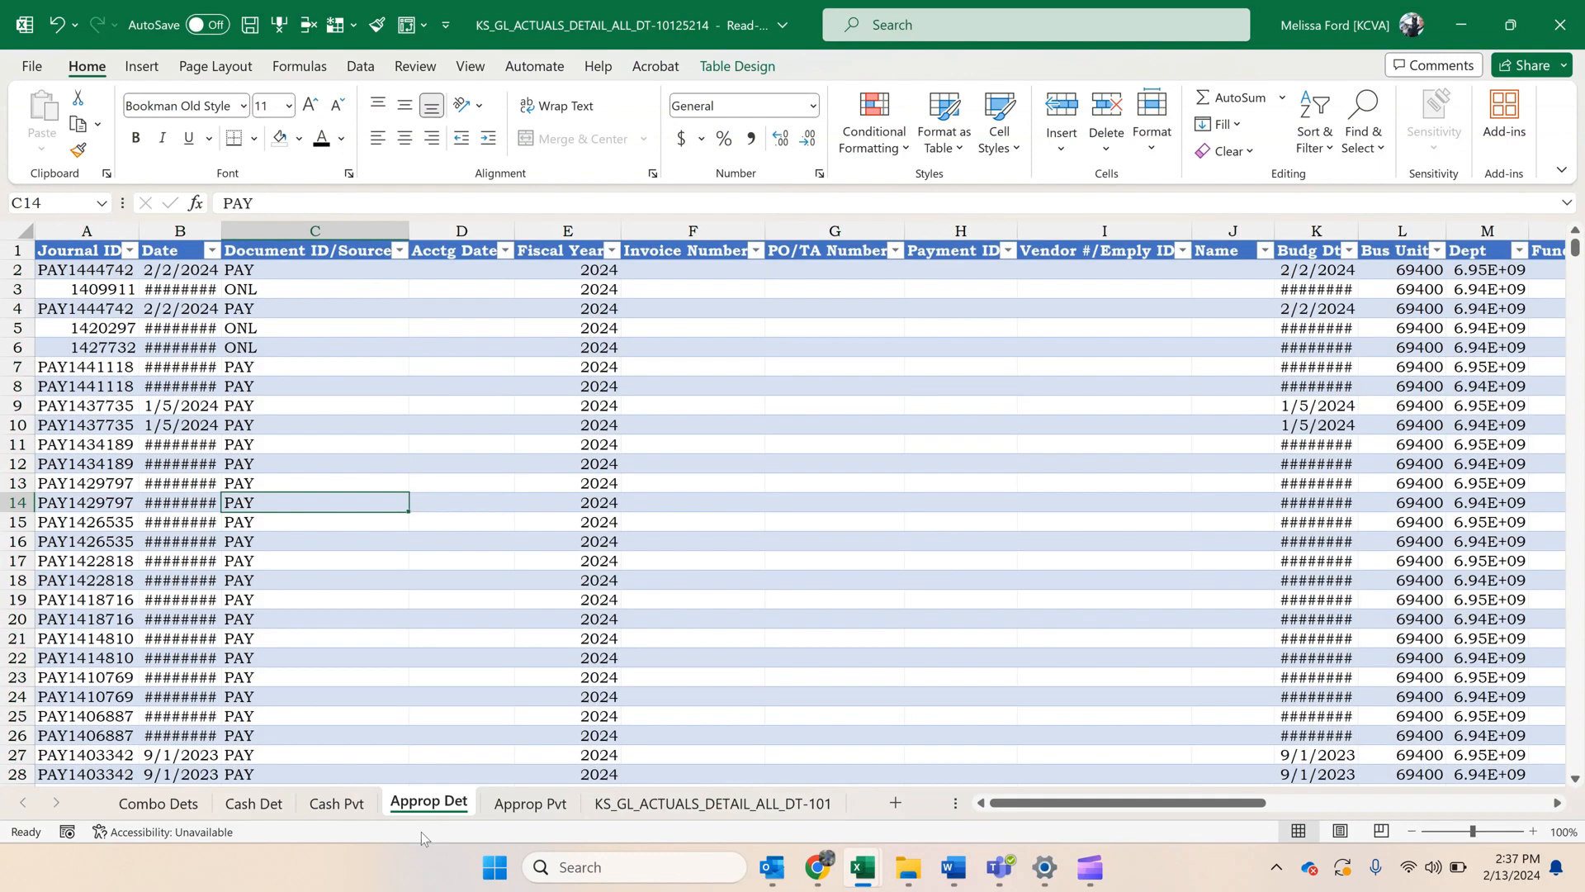
{"action": "left_click", "coordinate": [66, 269]}
{"action": "left_click_drag", "start_coordinate": [1577, 255], "coordinate": [1579, 778]}
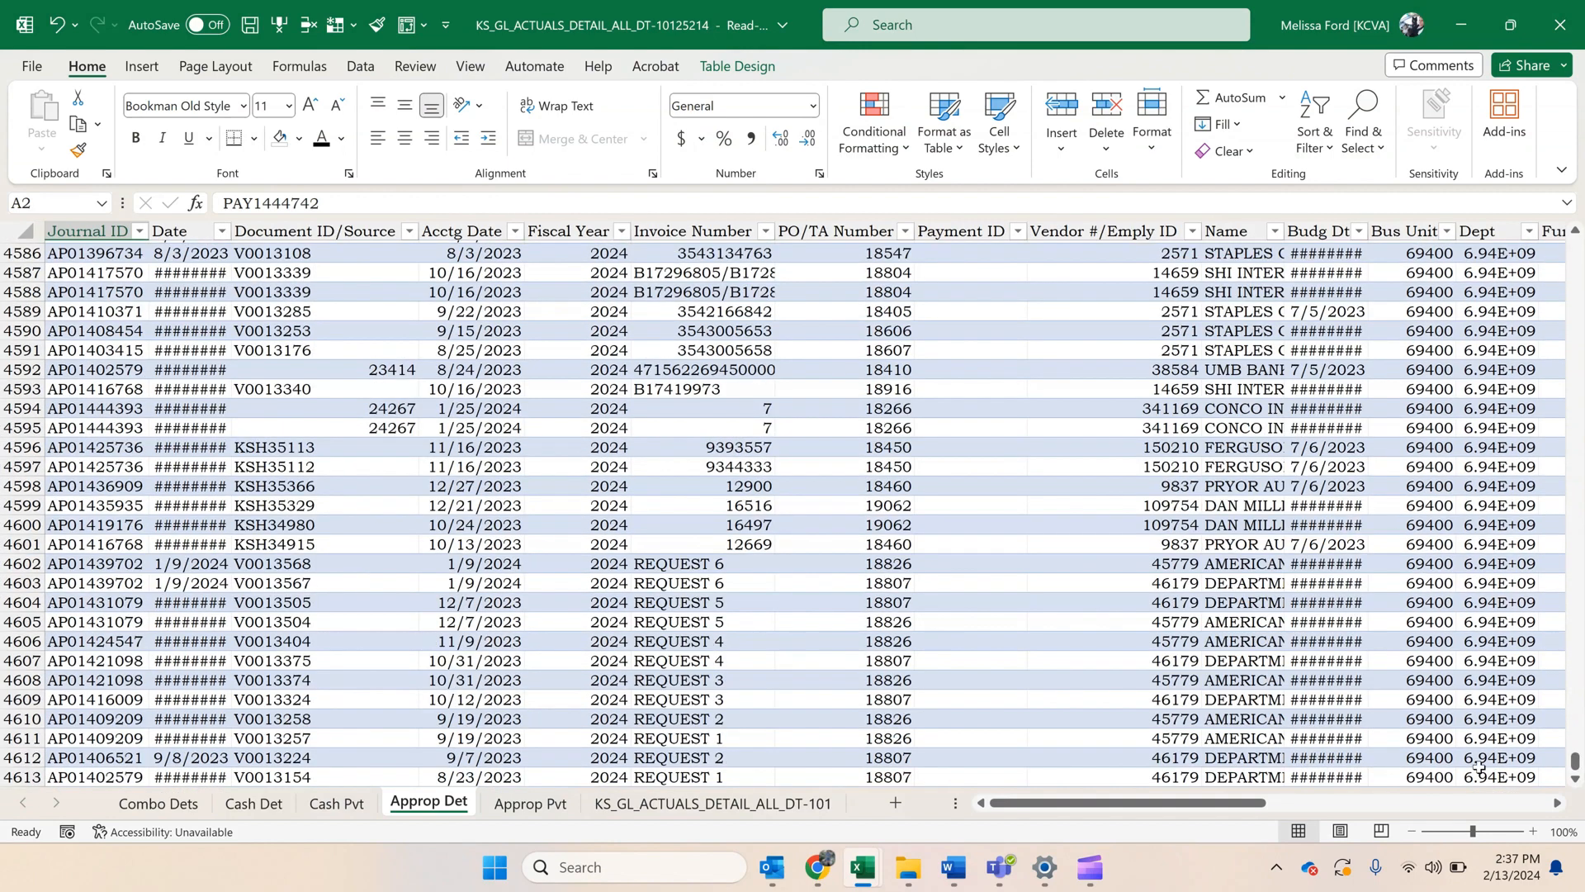
{"action": "left_click_drag", "start_coordinate": [1228, 803], "coordinate": [1521, 809]}
{"action": "scroll", "coordinate": [1515, 711], "scroll_direction": "down", "scroll_amount": 1}
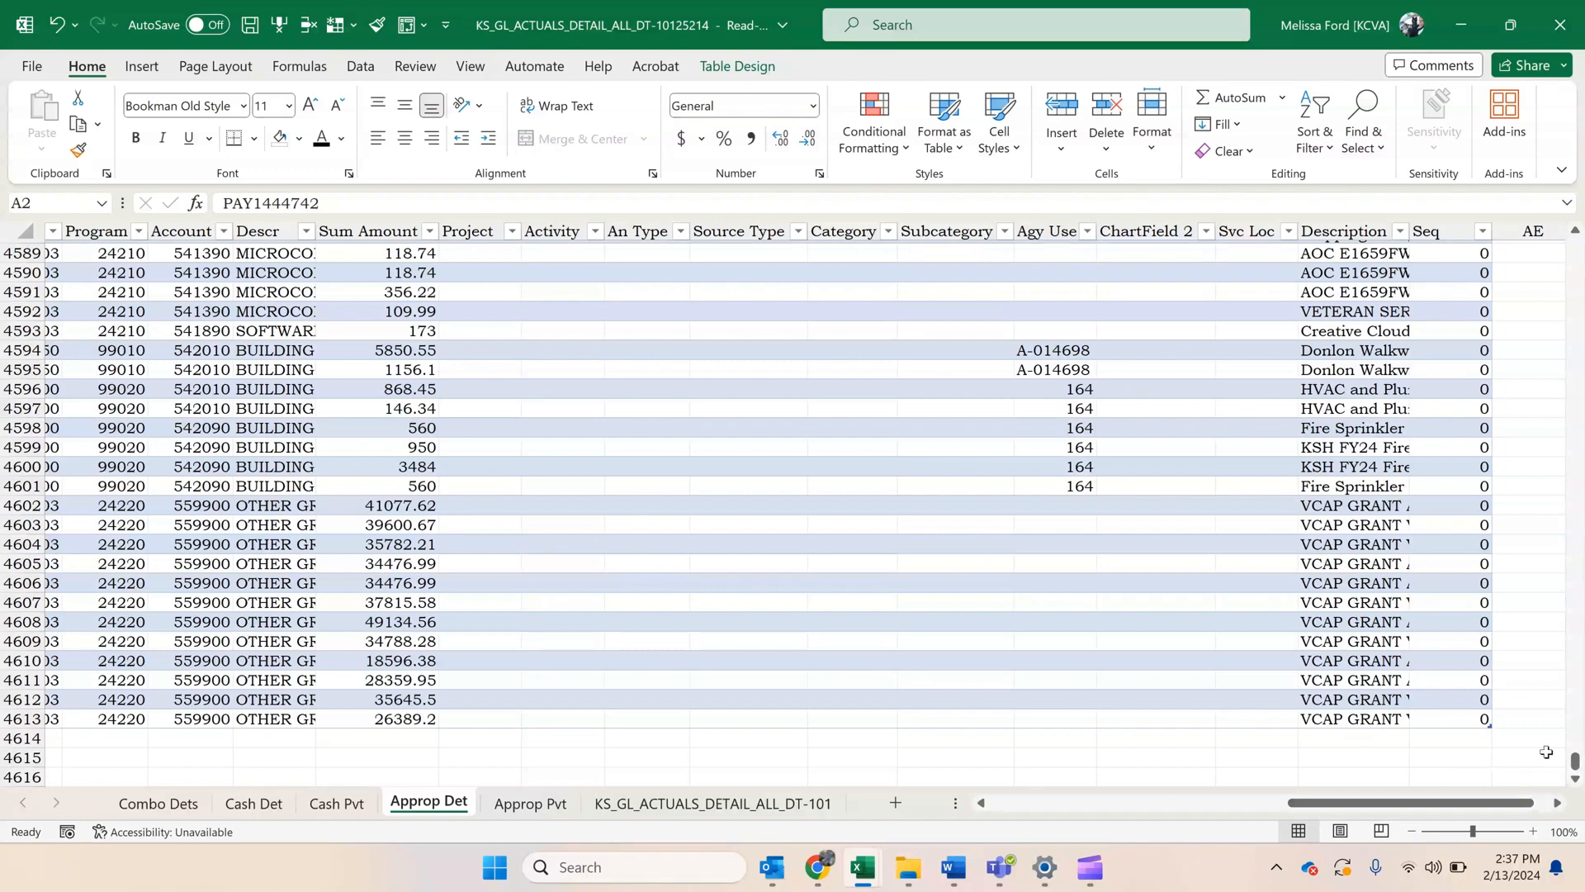
{"action": "left_click", "coordinate": [1467, 723], "text": "shift"}
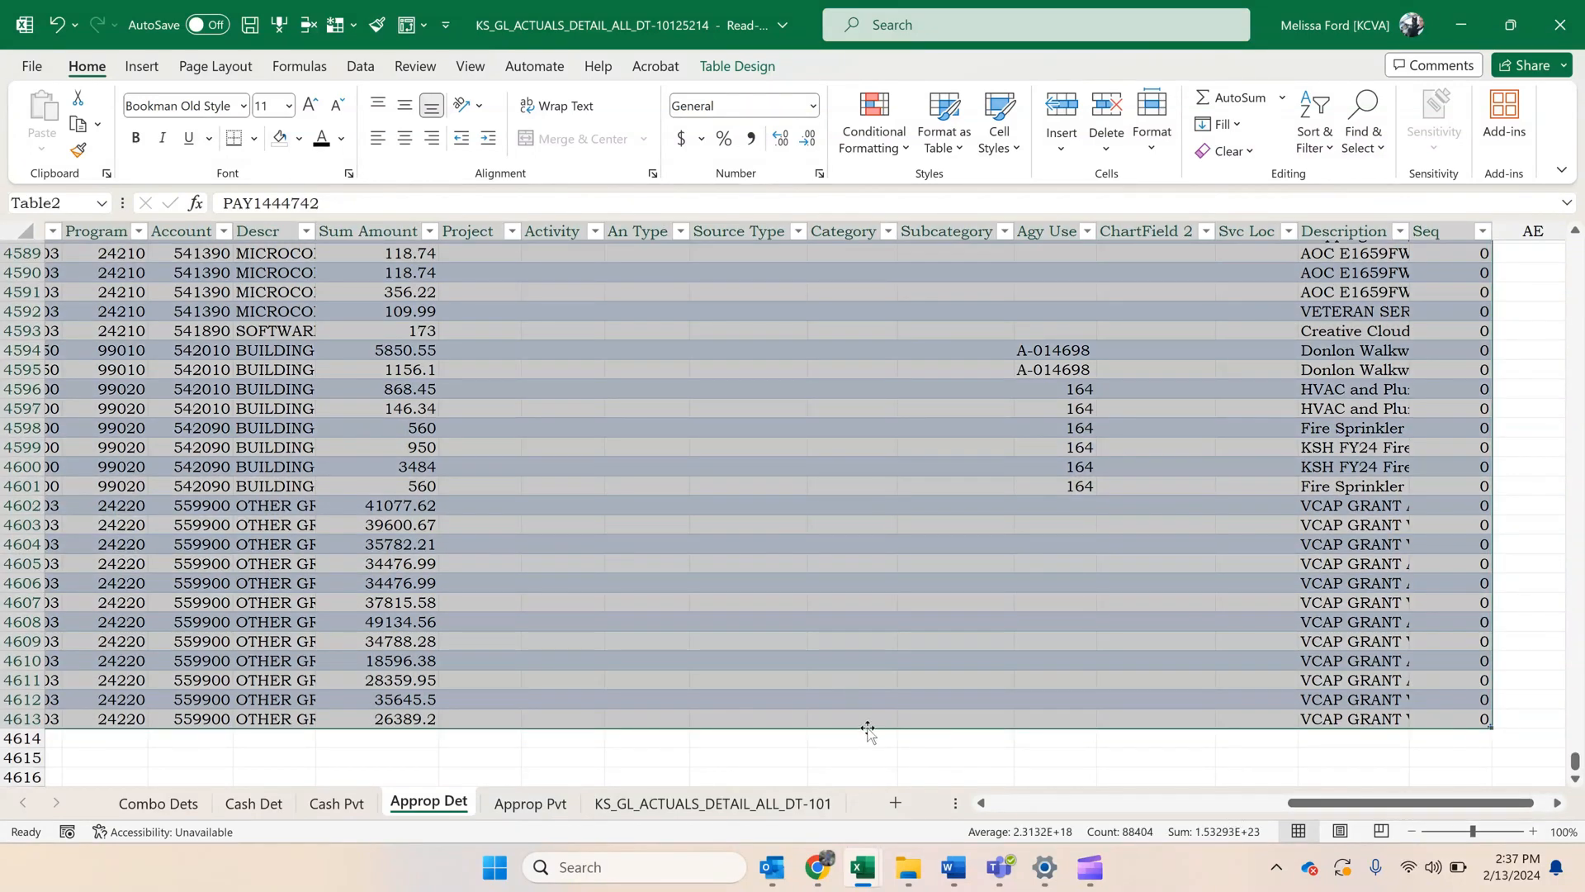
{"action": "key", "text": "ctrl+c"}
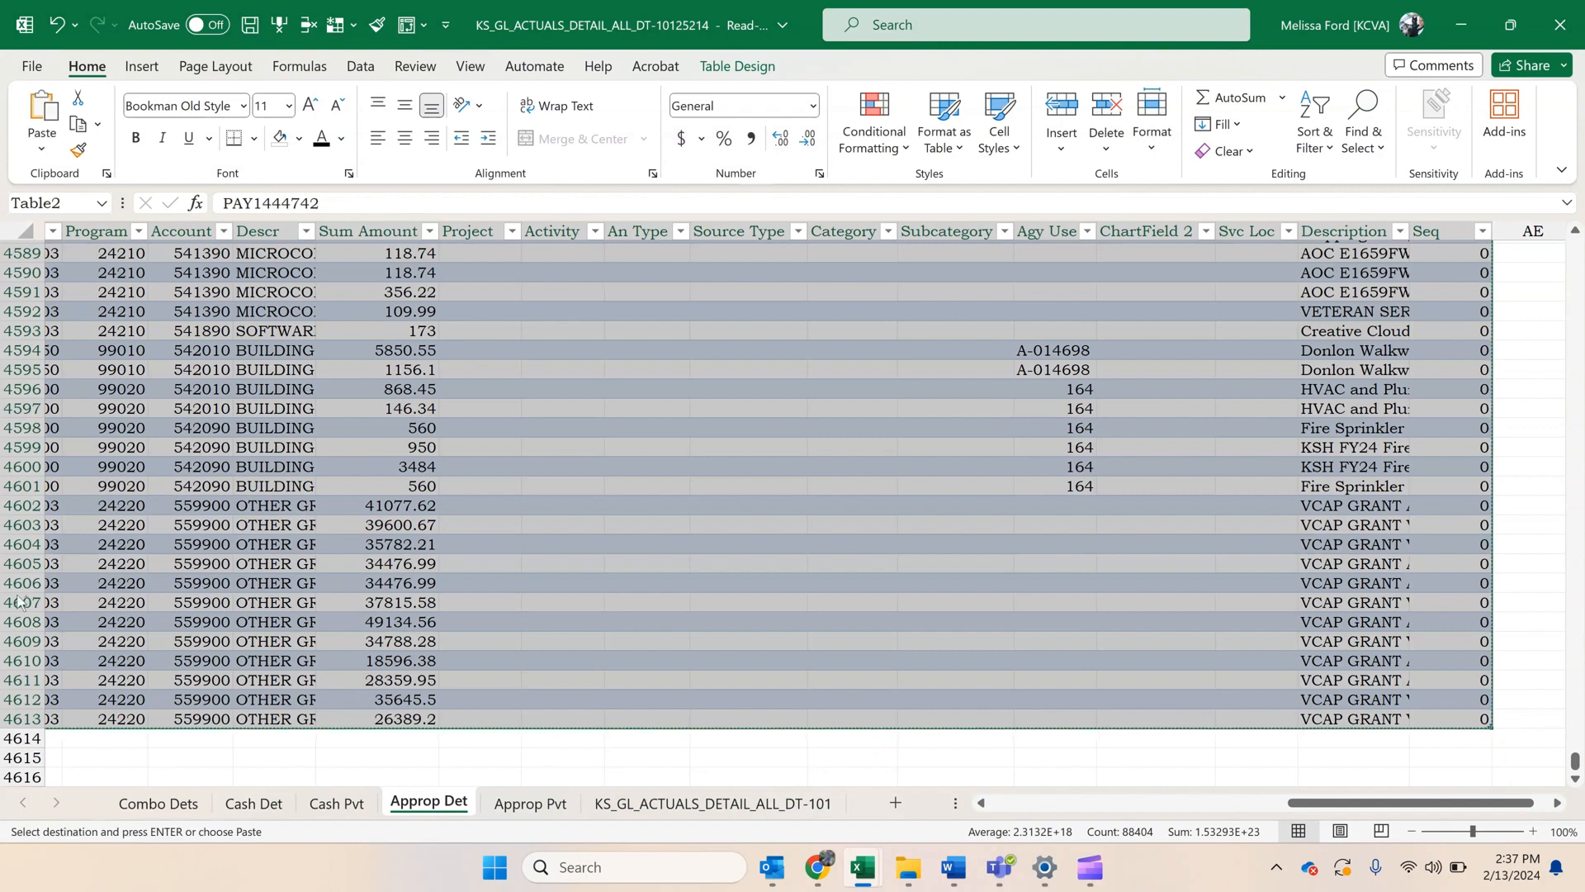
Paste the copied appropriation rows into Combo Dets directly below the last cash row, starting at cell A10815.
{"action": "left_click", "coordinate": [136, 805]}
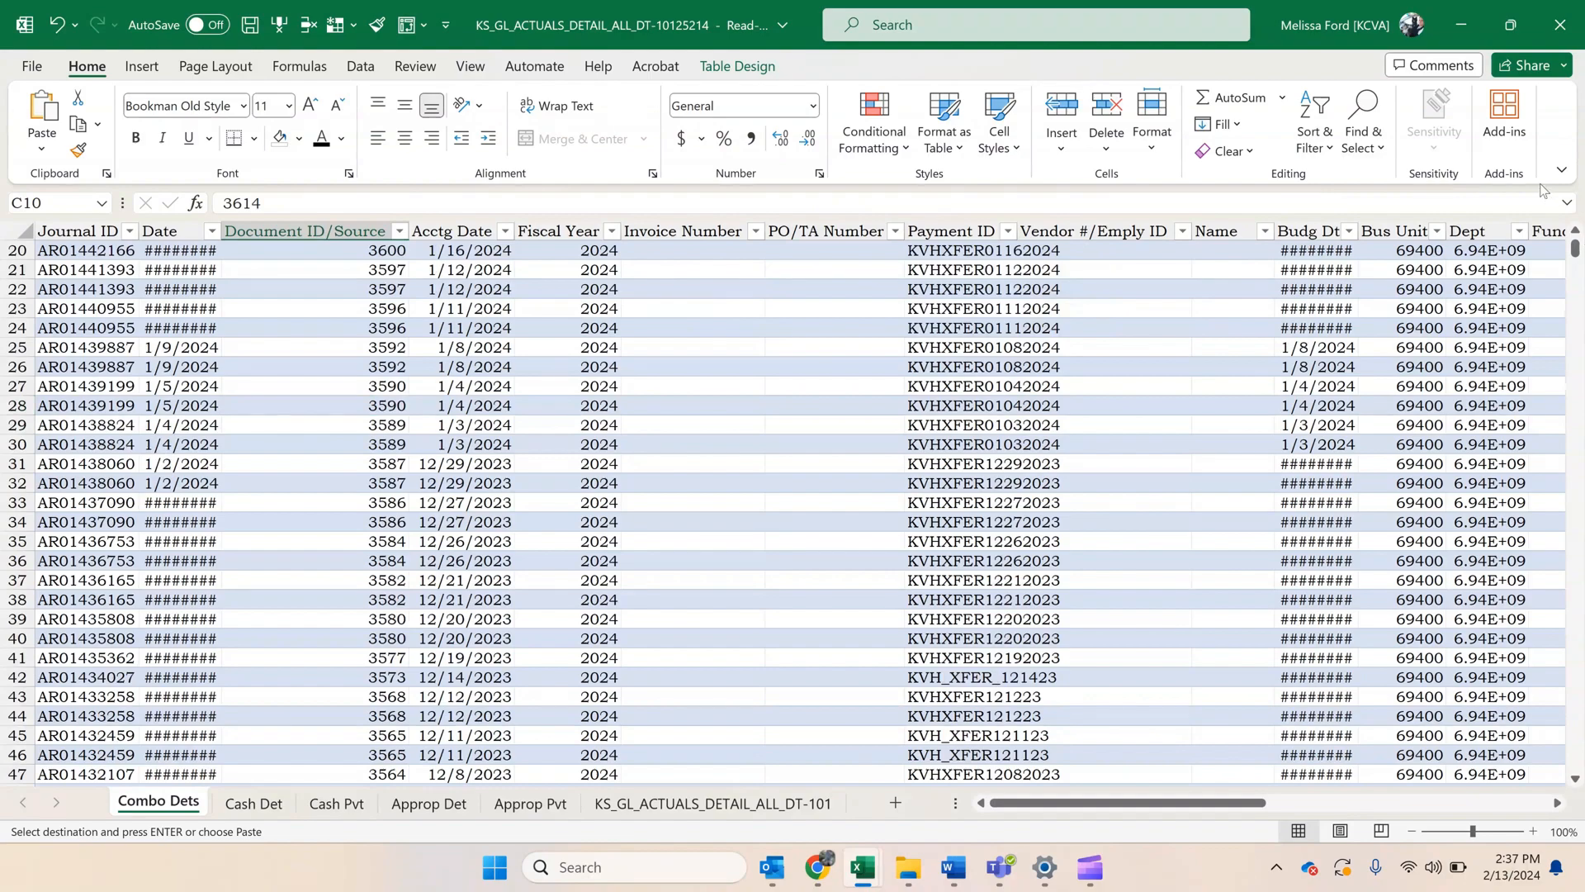
{"action": "left_click_drag", "start_coordinate": [1578, 258], "coordinate": [1567, 765]}
{"action": "scroll", "coordinate": [1278, 514], "scroll_direction": "down", "scroll_amount": 4}
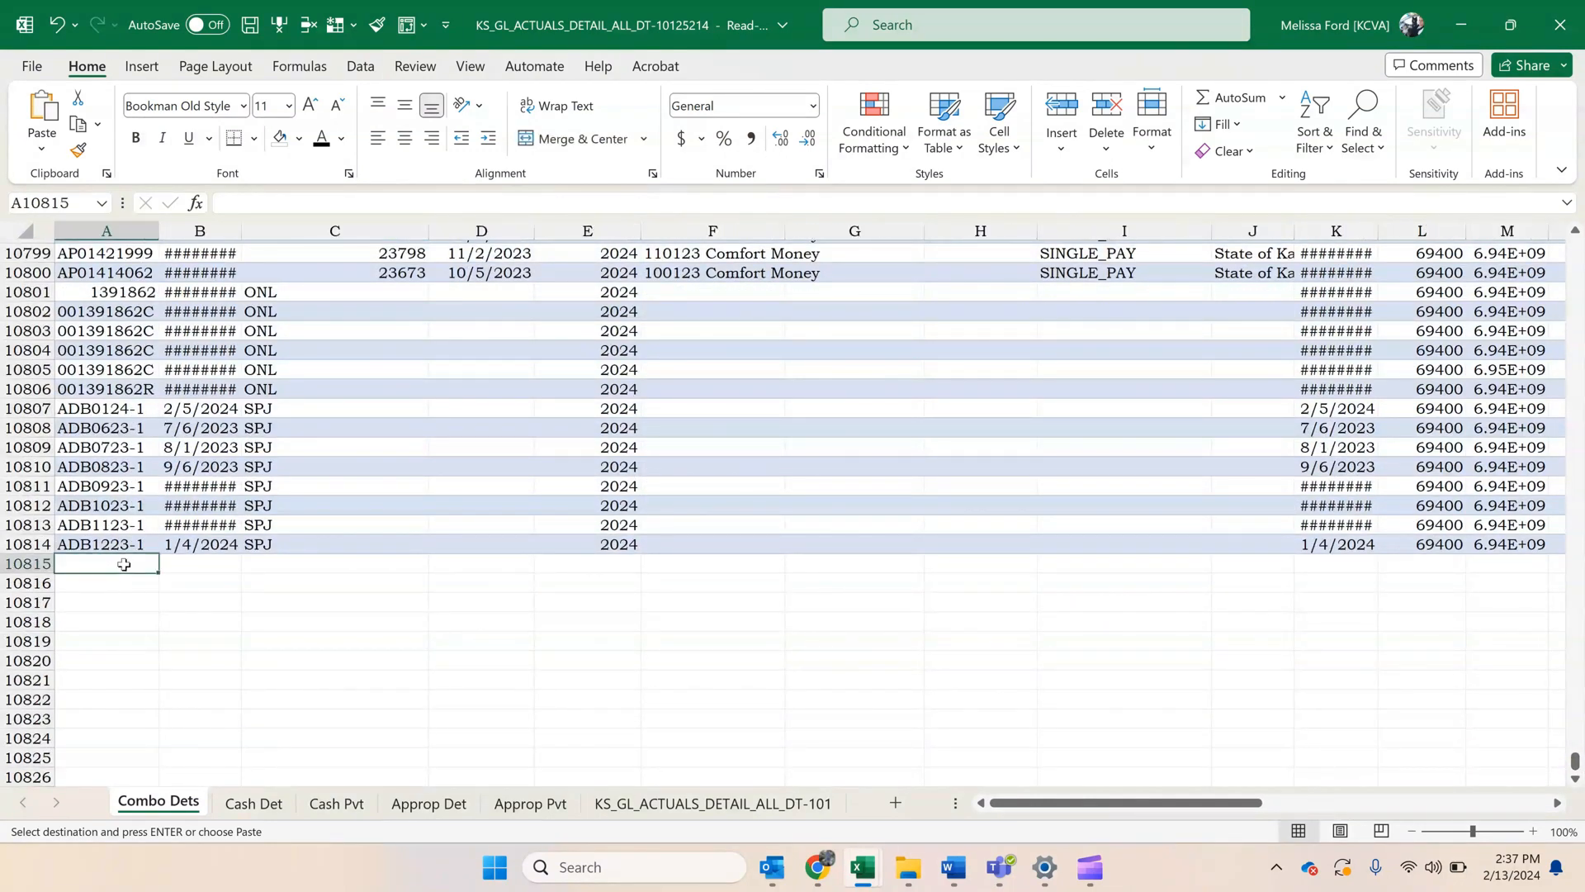
{"action": "key", "text": "ctrl+v"}
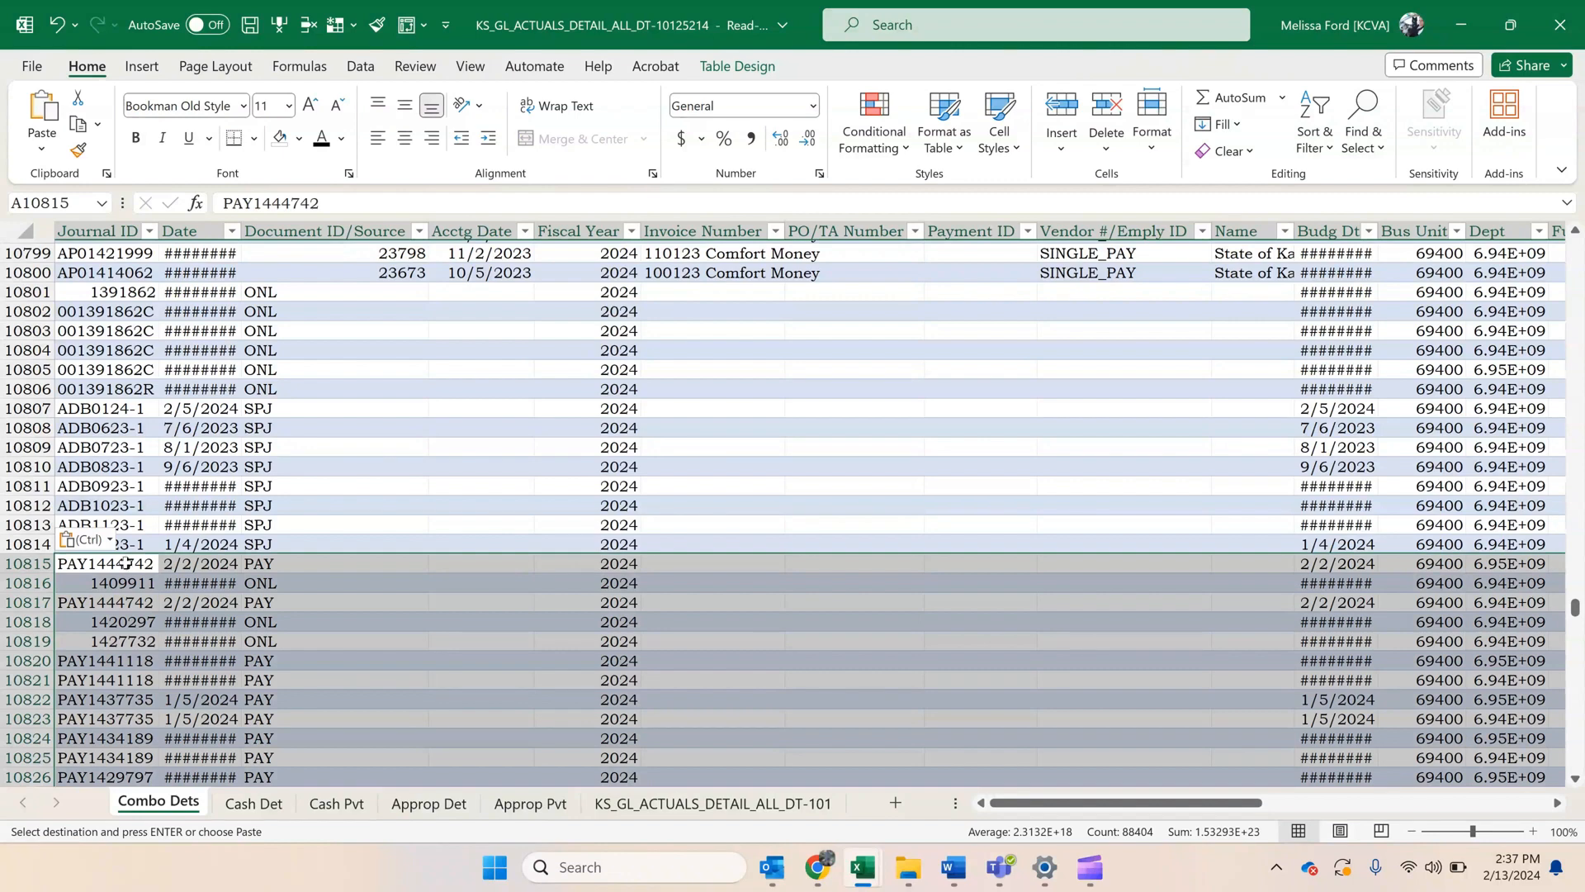
{"action": "left_click", "coordinate": [211, 467]}
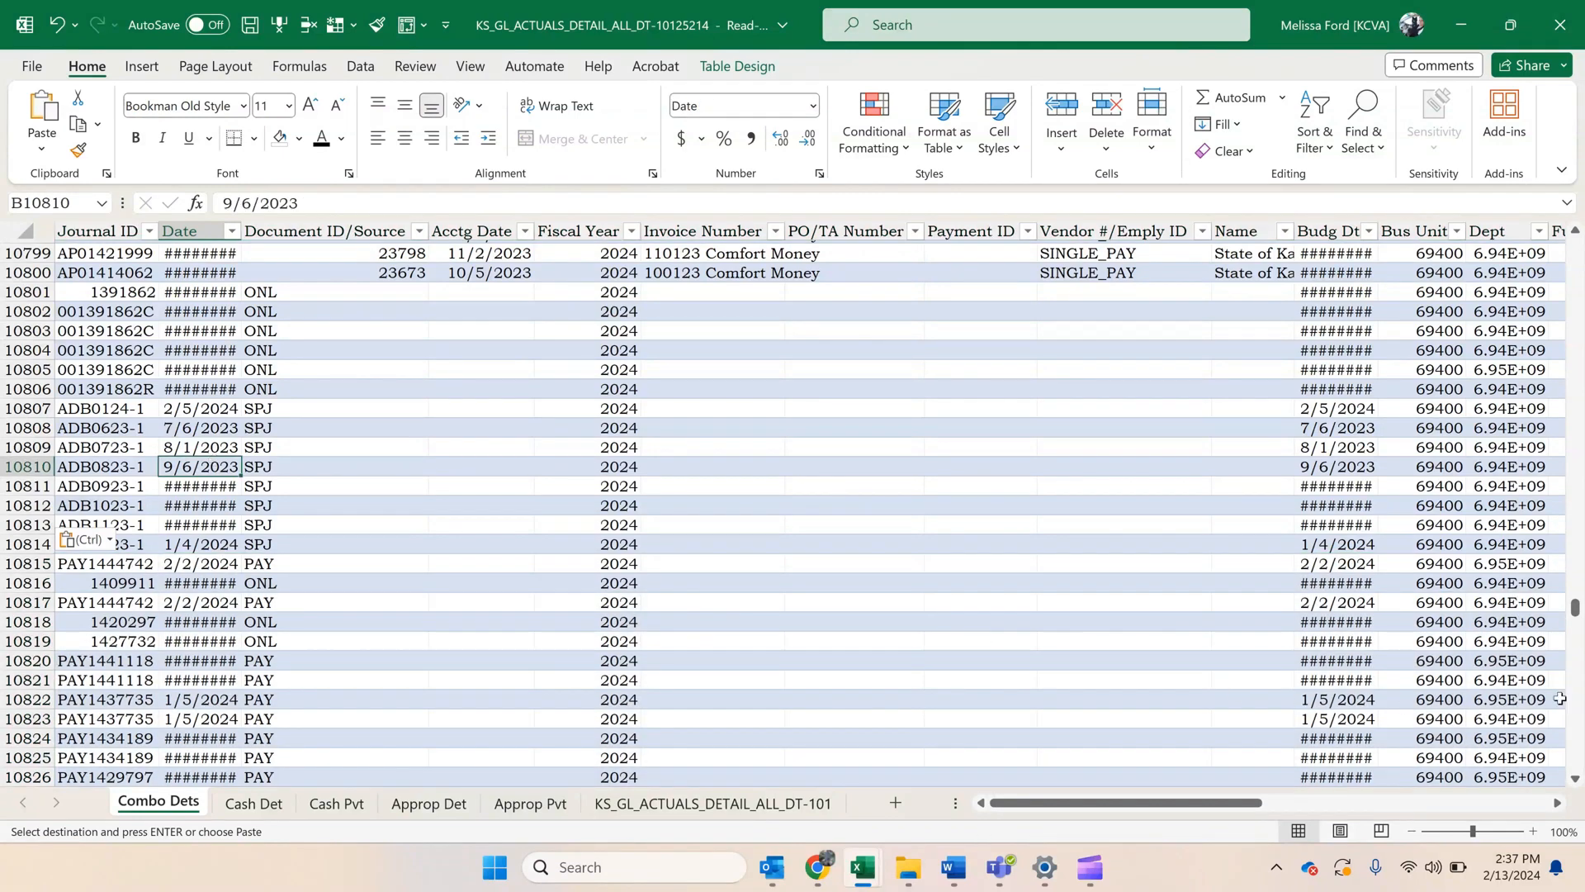
Examine the end of the Combo Dets table to check the appended rows, and return to its first row and column.
{"action": "left_click_drag", "start_coordinate": [1573, 626], "coordinate": [1580, 798]}
{"action": "left_click_drag", "start_coordinate": [1250, 804], "coordinate": [1571, 834]}
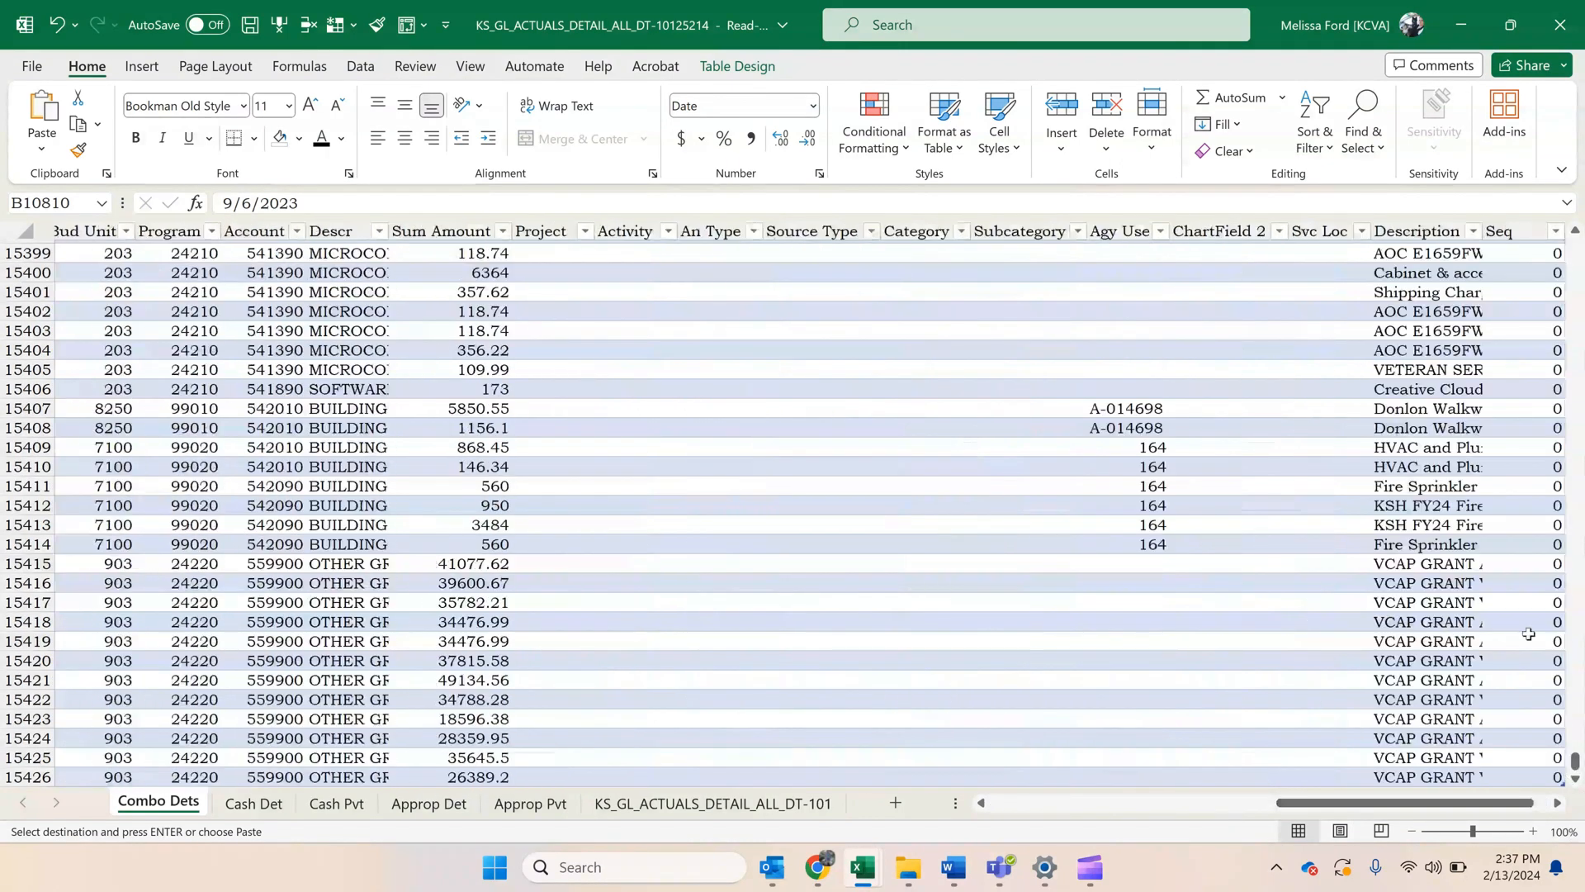
{"action": "scroll", "coordinate": [1529, 633], "scroll_direction": "down", "scroll_amount": 4}
{"action": "left_click", "coordinate": [1515, 541]}
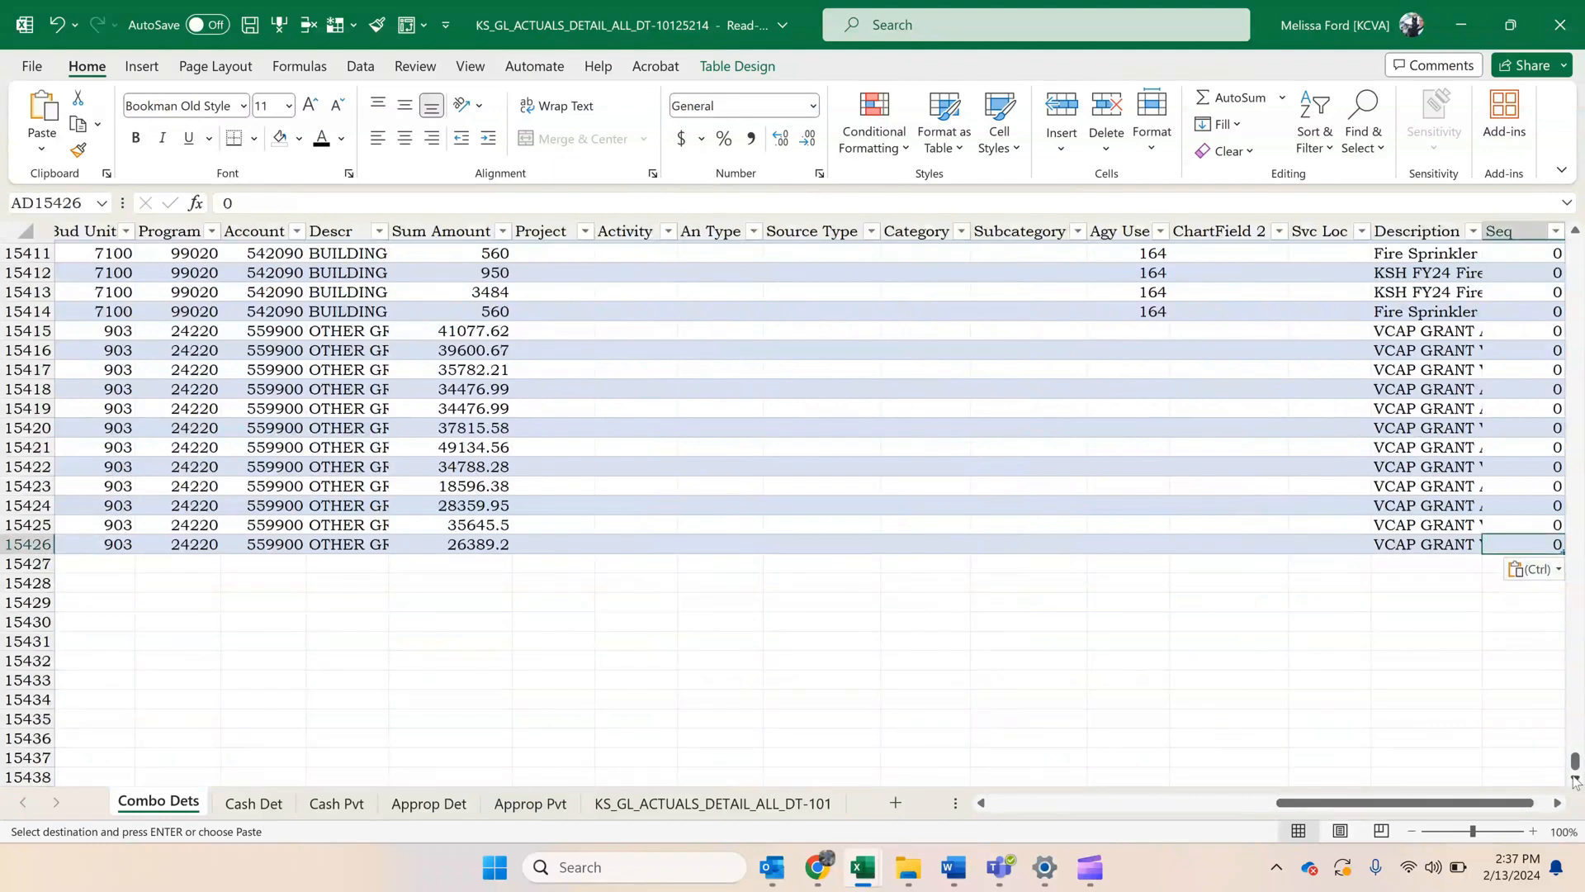
{"action": "left_click", "coordinate": [1558, 803]}
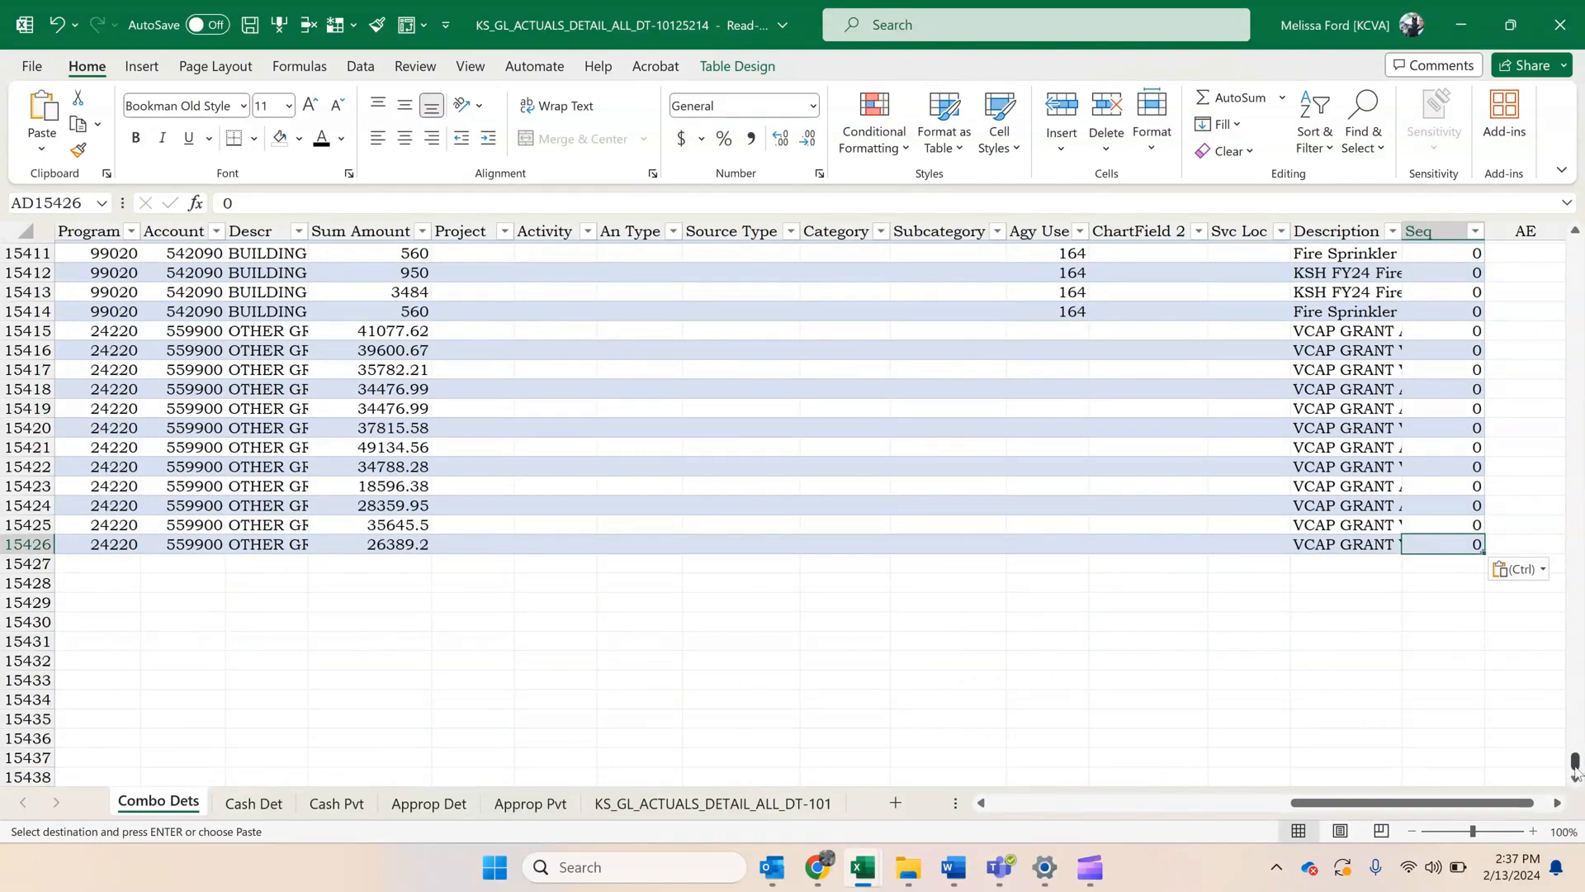
{"action": "left_click_drag", "start_coordinate": [1574, 761], "coordinate": [1573, 248]}
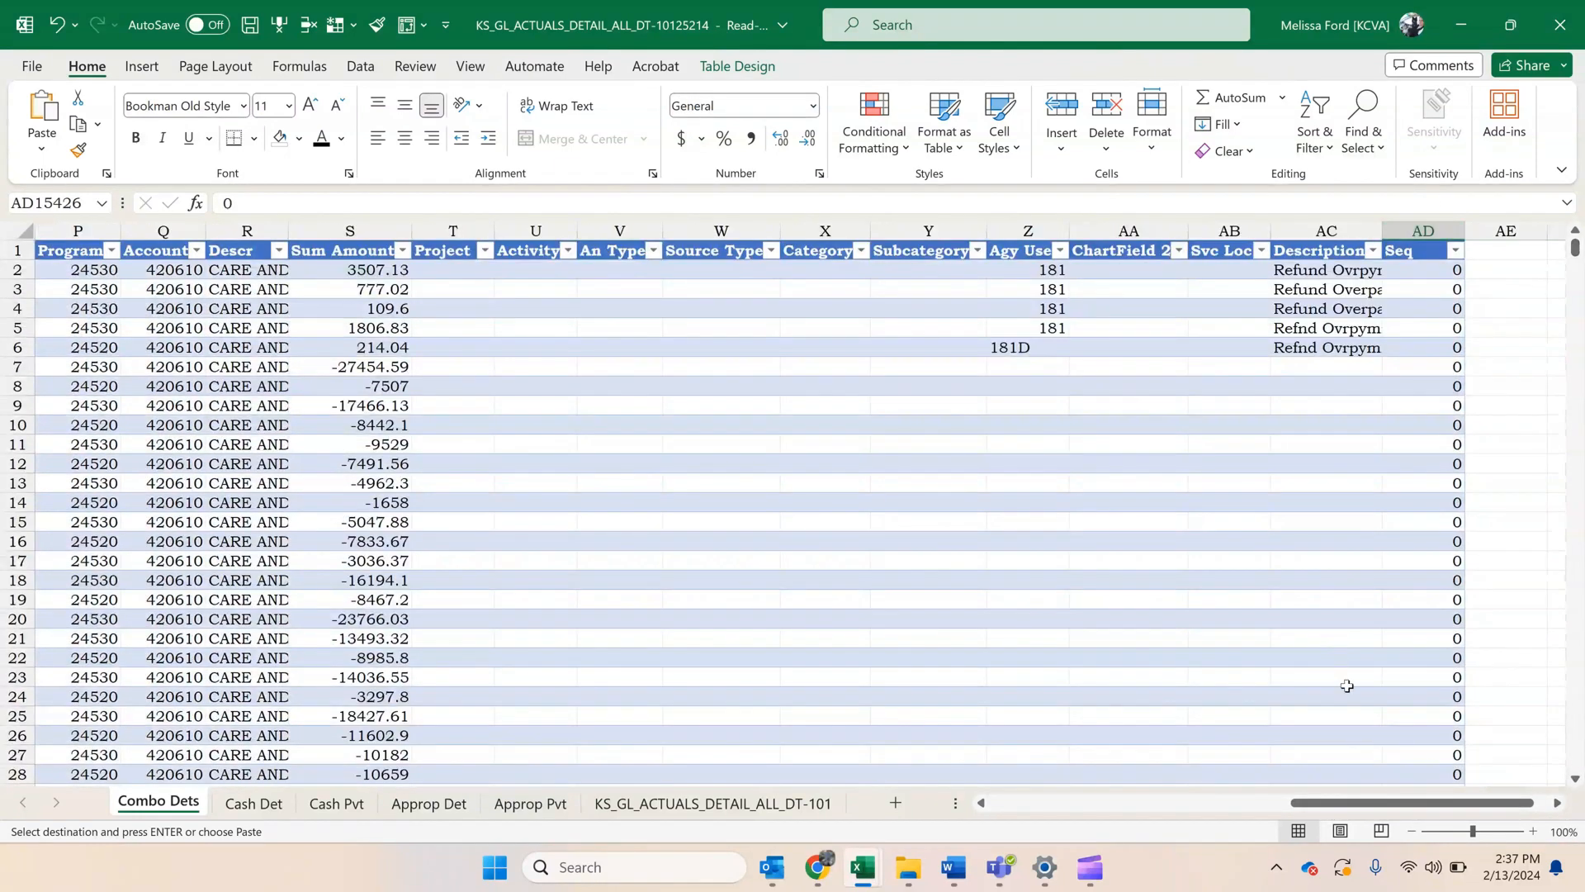
{"action": "left_click_drag", "start_coordinate": [1352, 804], "coordinate": [632, 799]}
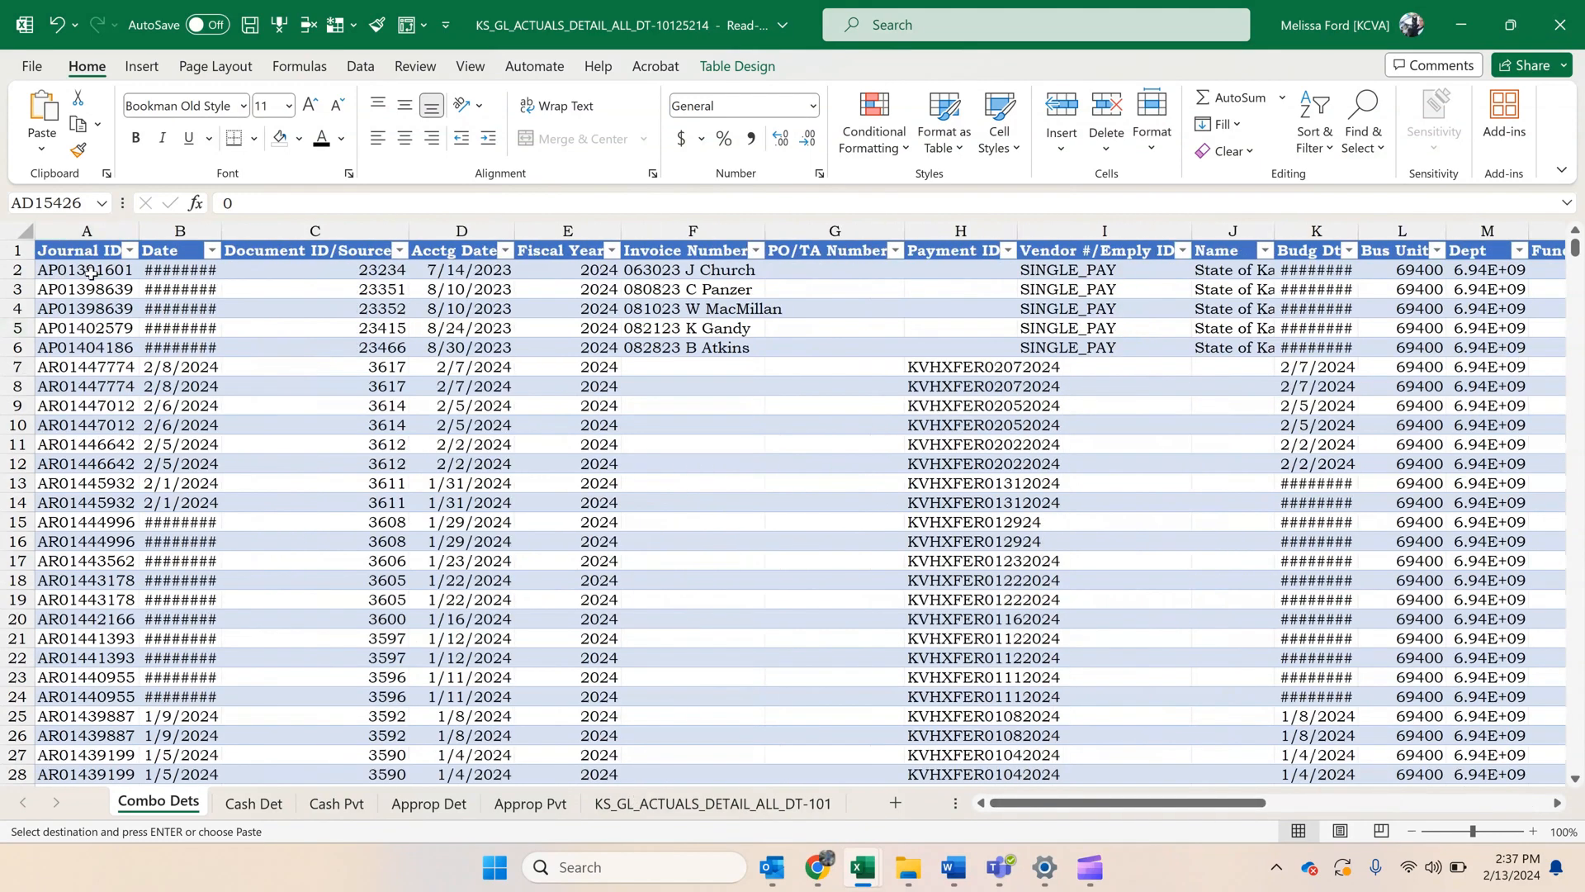
Create a PivotTable from the whole Combo Dets table on a new worksheet.
{"action": "left_click", "coordinate": [18, 231]}
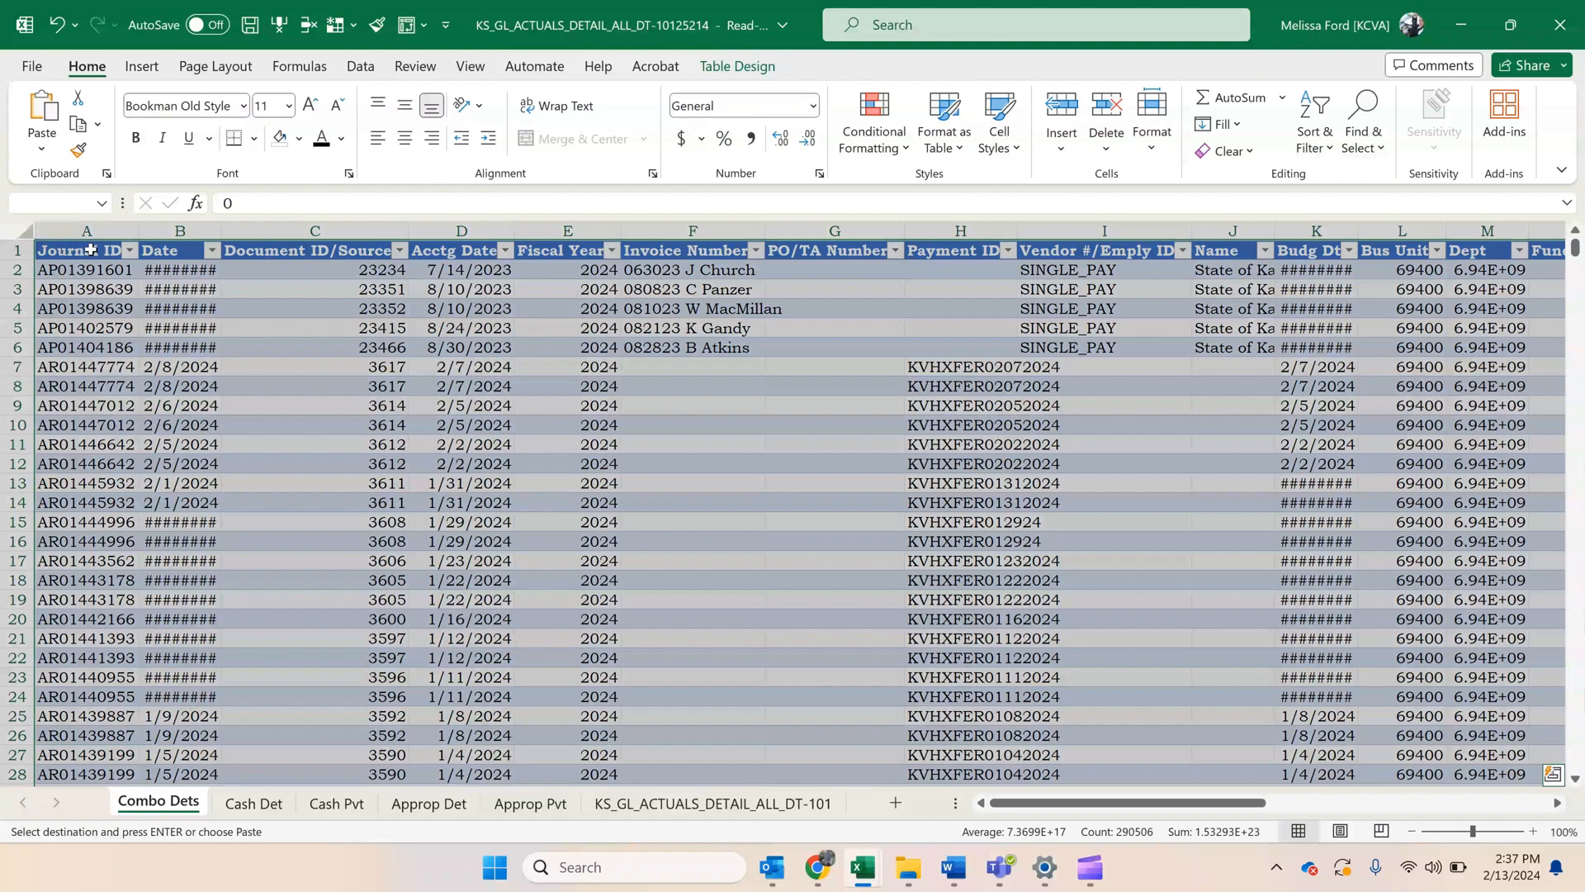
{"action": "left_click", "coordinate": [142, 66]}
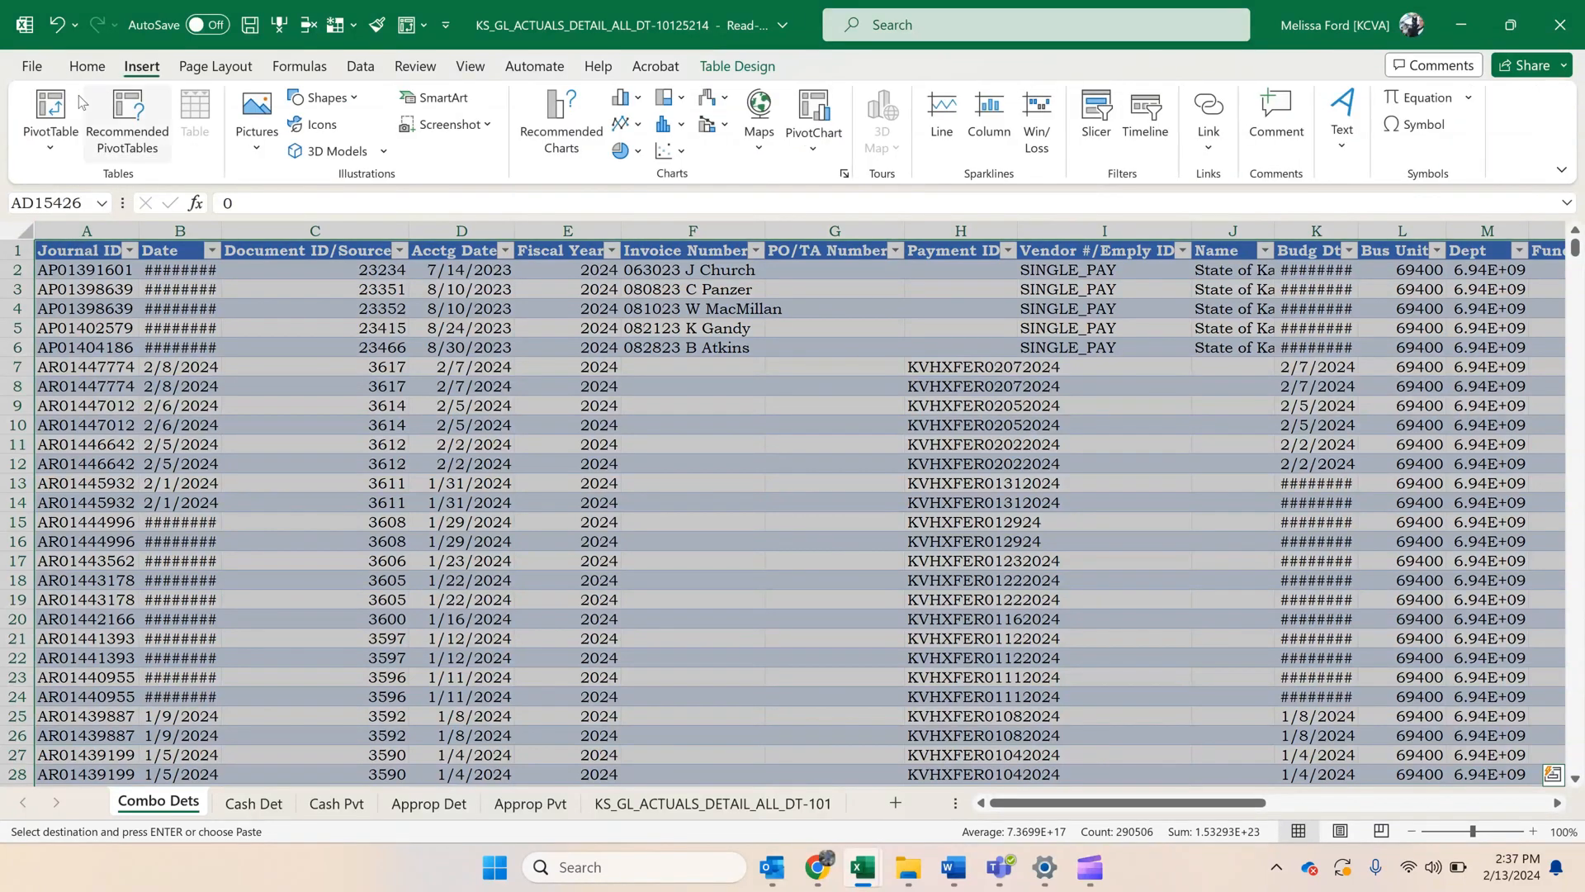
{"action": "left_click", "coordinate": [51, 112]}
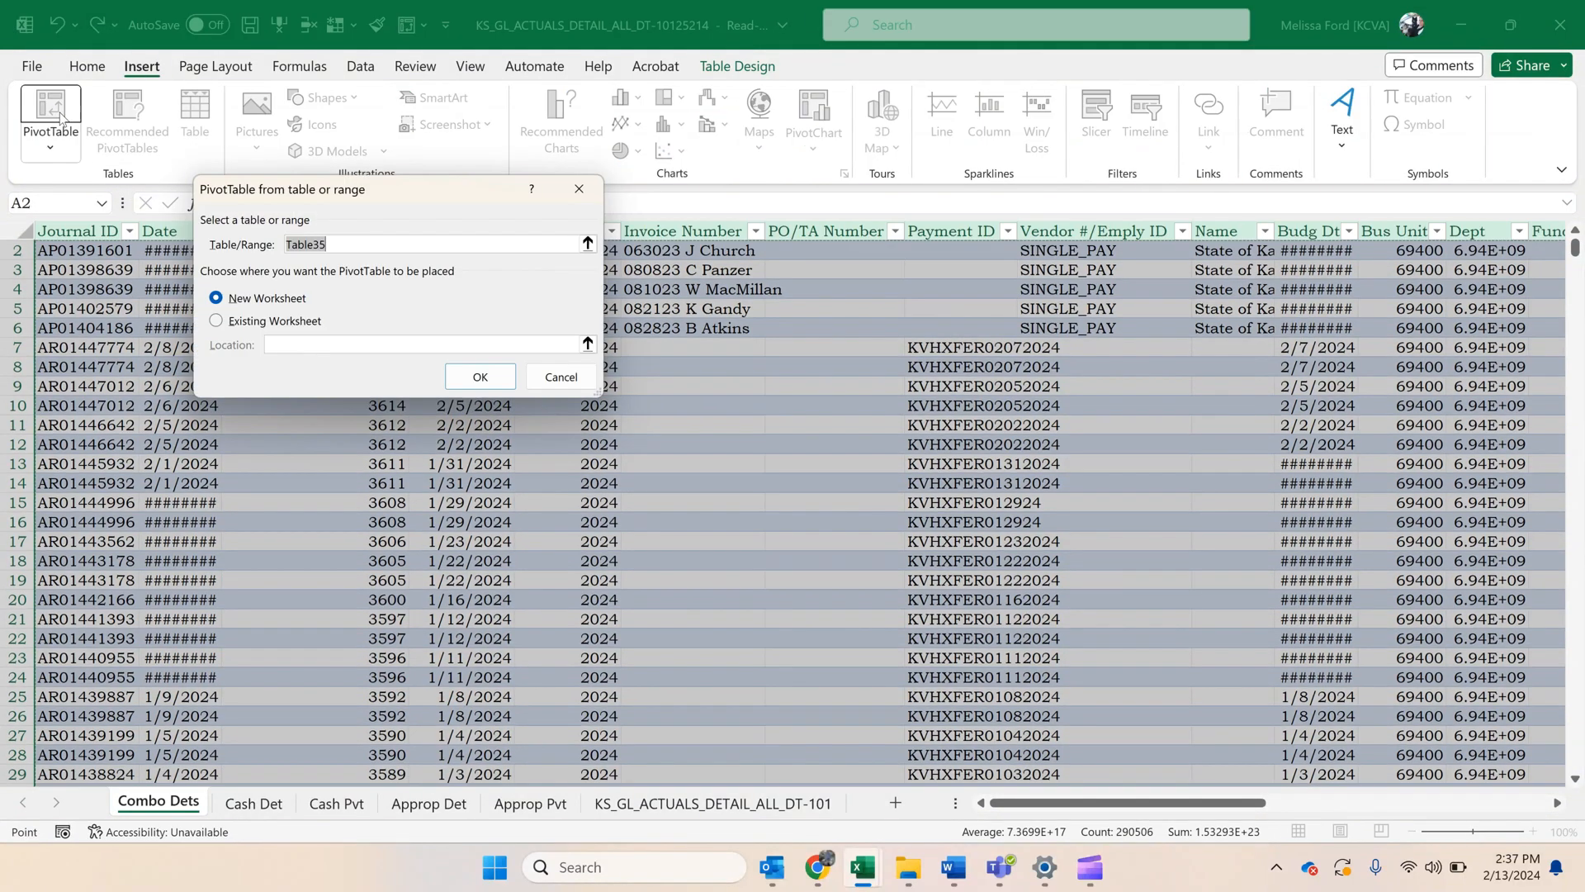
{"action": "left_click", "coordinate": [482, 378]}
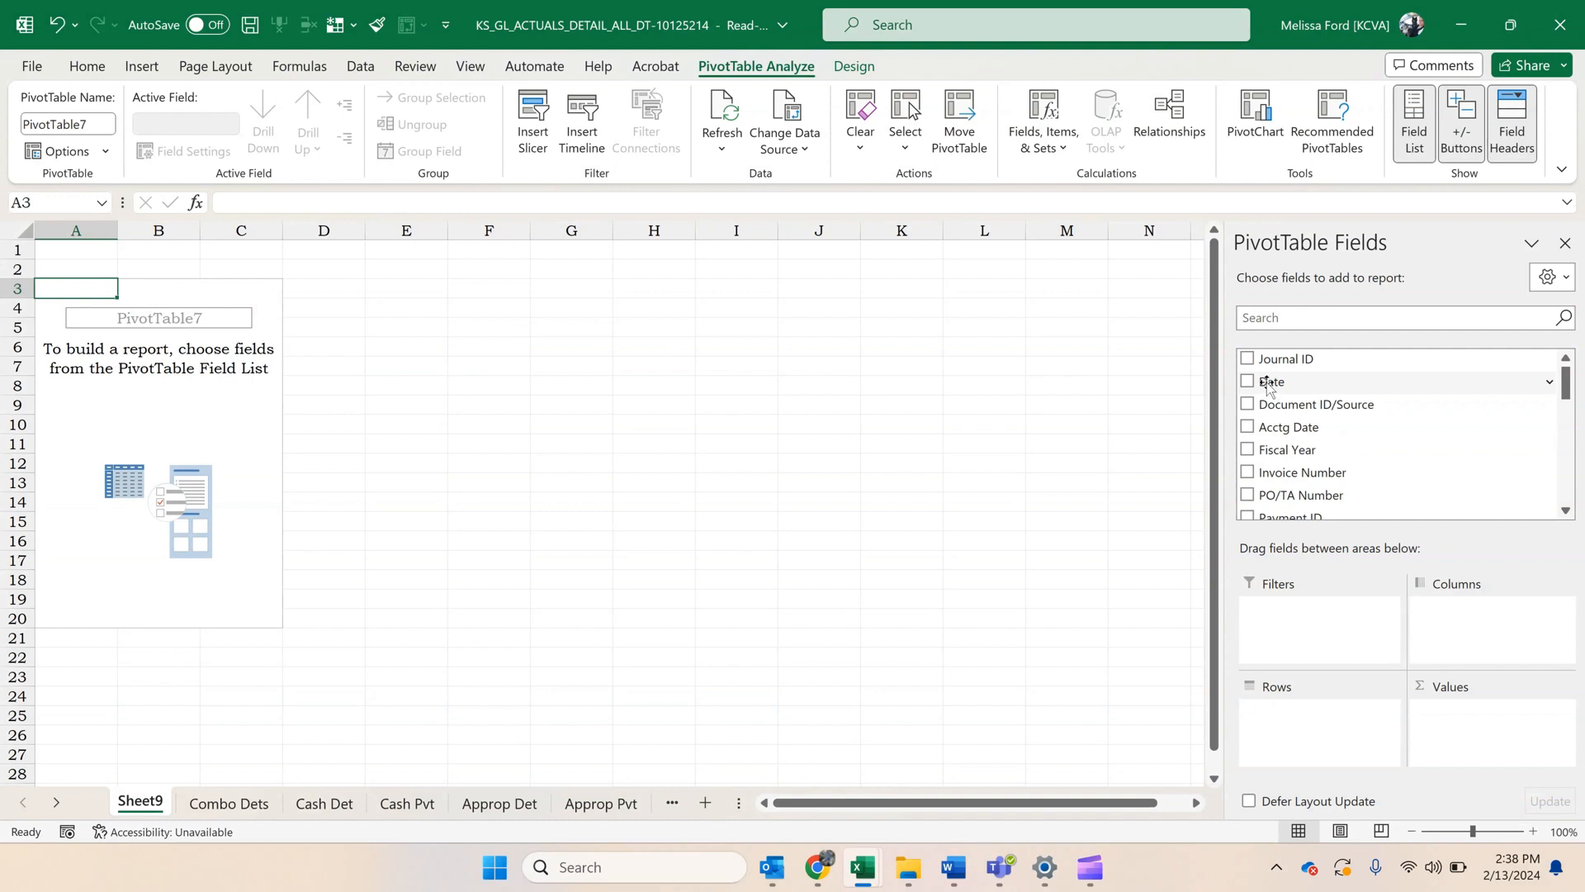
Add the Date field to the PivotTable columns and ungroup its automatic years and quarters into individual dates.
{"action": "left_click_drag", "start_coordinate": [1329, 384], "coordinate": [1485, 669]}
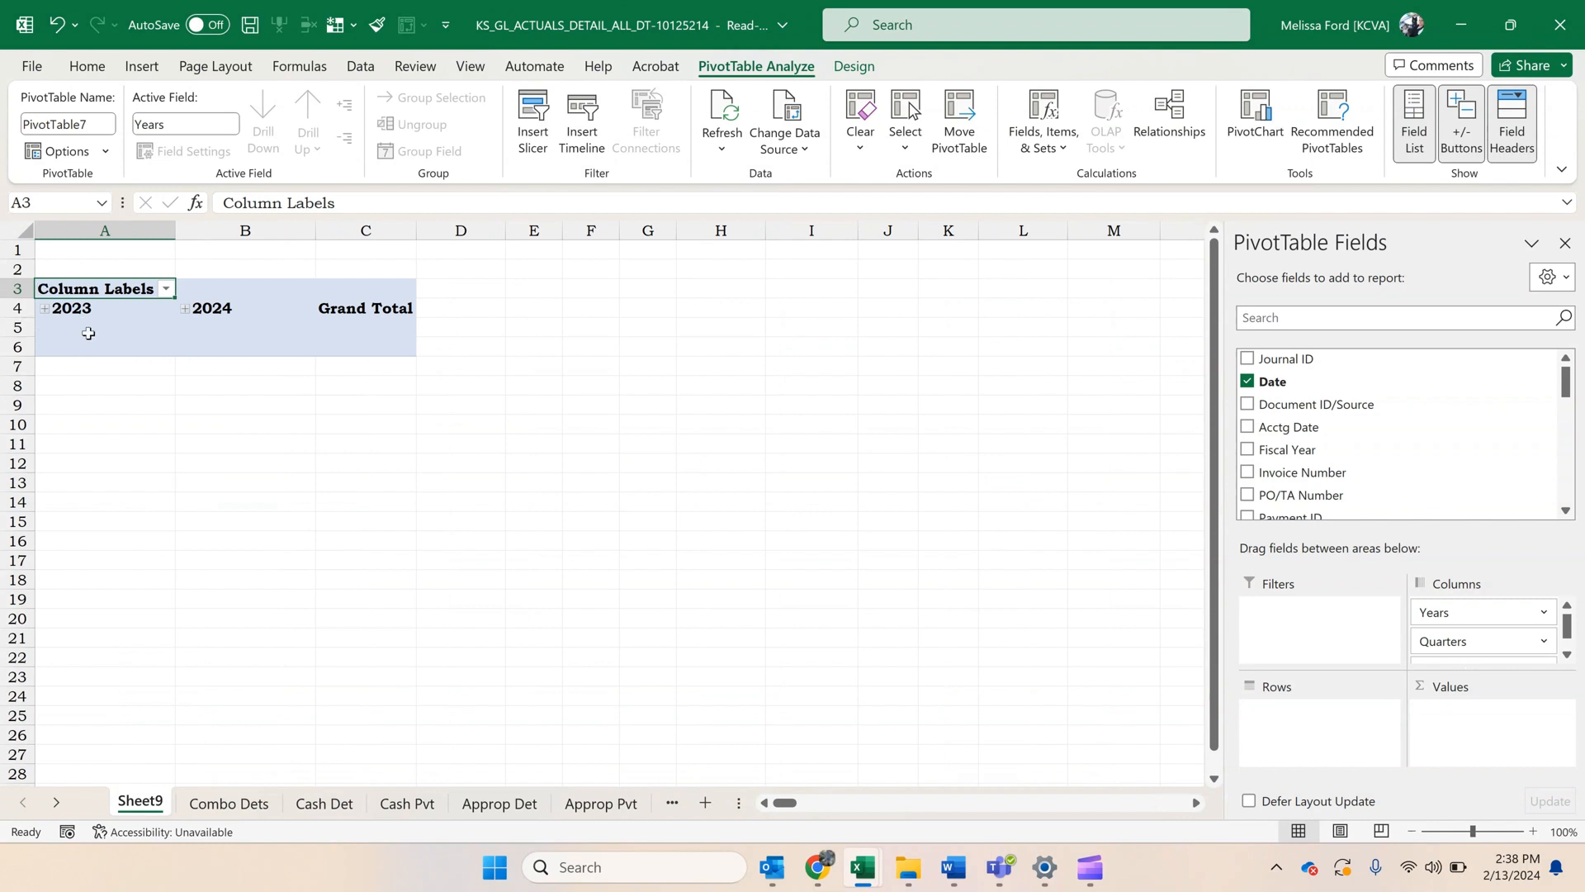
{"action": "left_click", "coordinate": [110, 308]}
{"action": "right_click", "coordinate": [111, 309]}
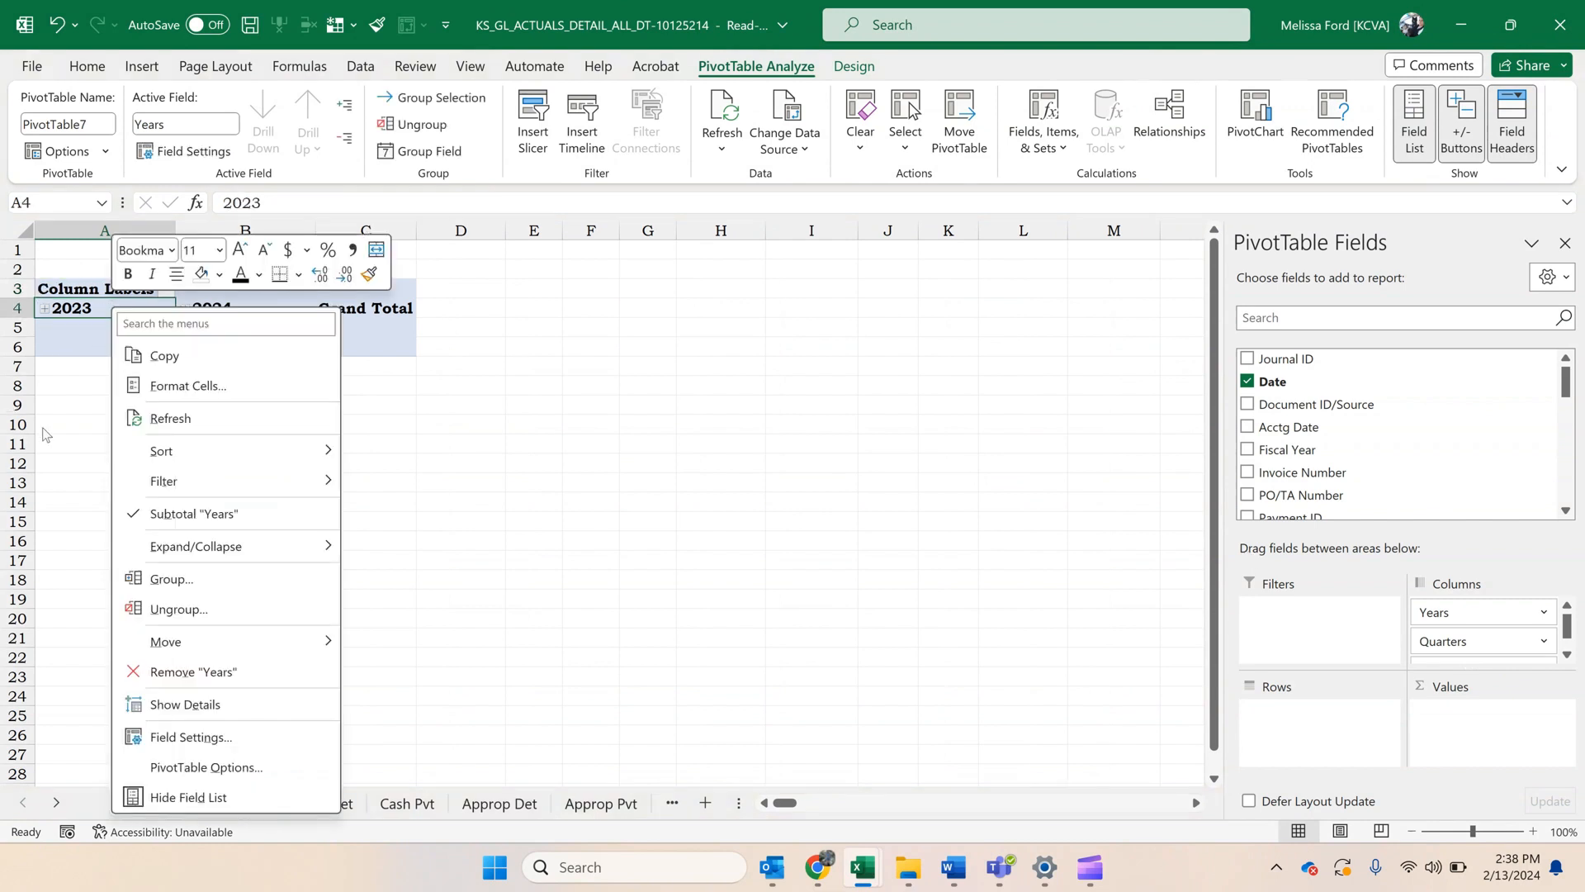
{"action": "left_click", "coordinate": [254, 611]}
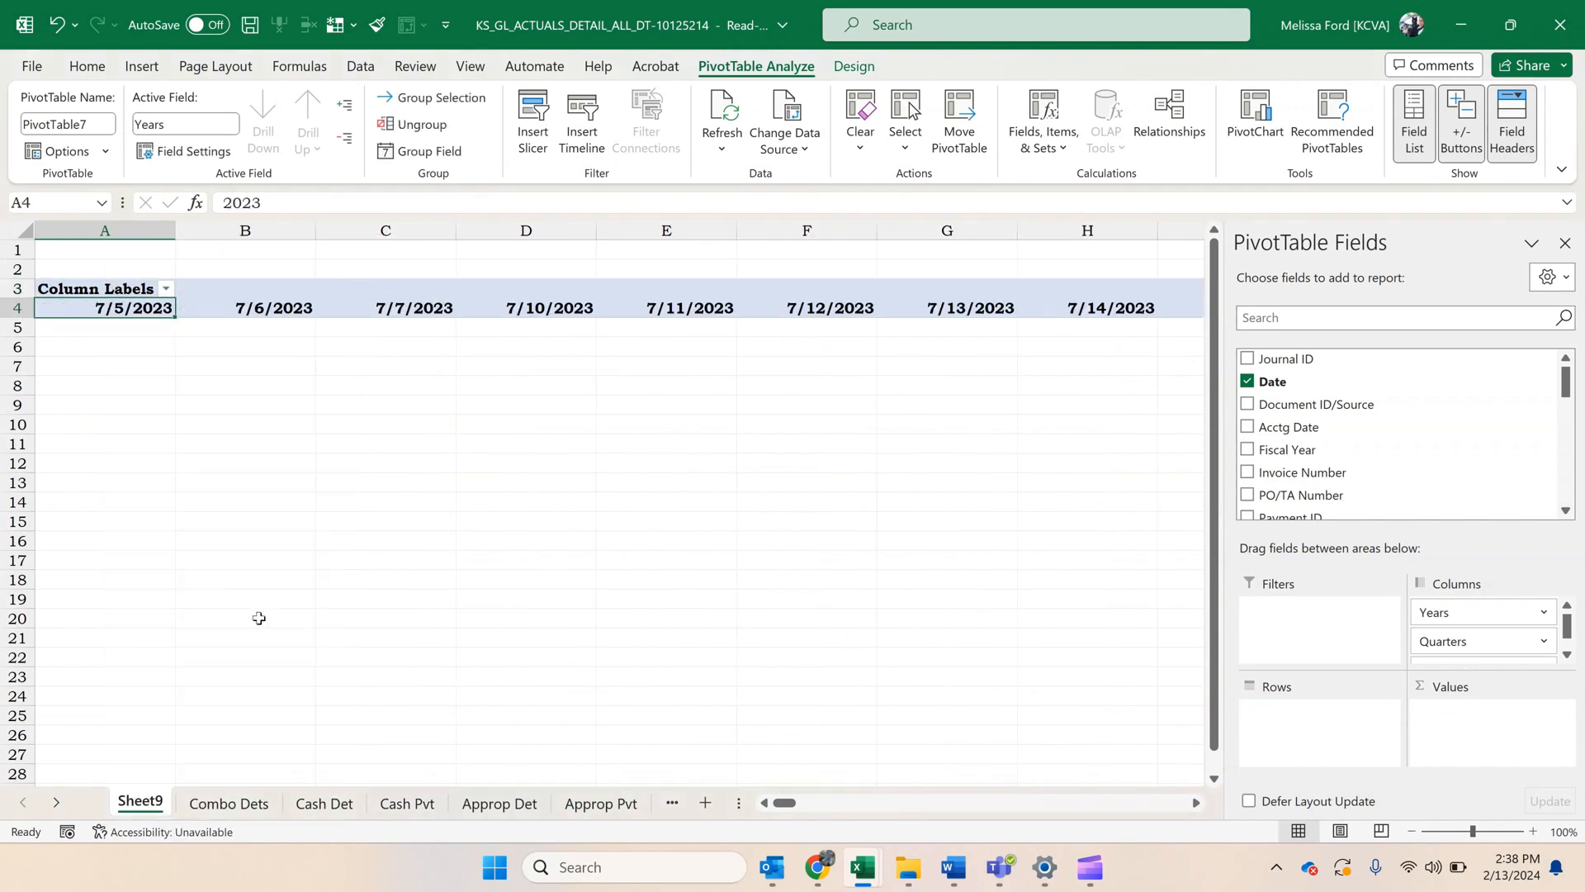
Group the PivotTable's date columns by Months and Years.
{"action": "right_click", "coordinate": [132, 302]}
{"action": "left_click", "coordinate": [235, 583]}
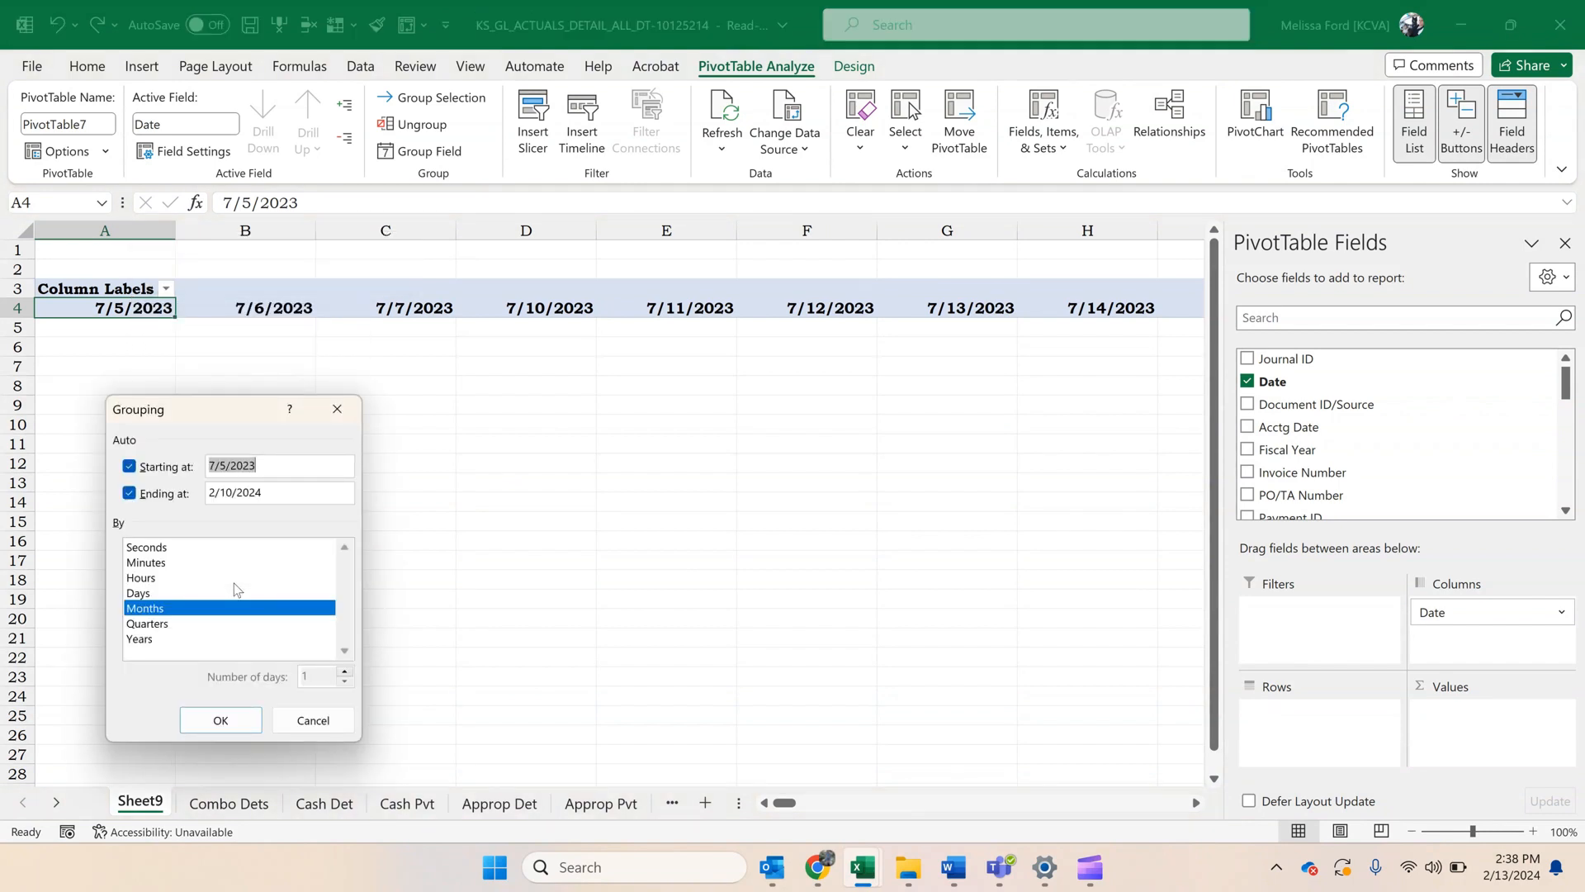
{"action": "left_click", "coordinate": [182, 641]}
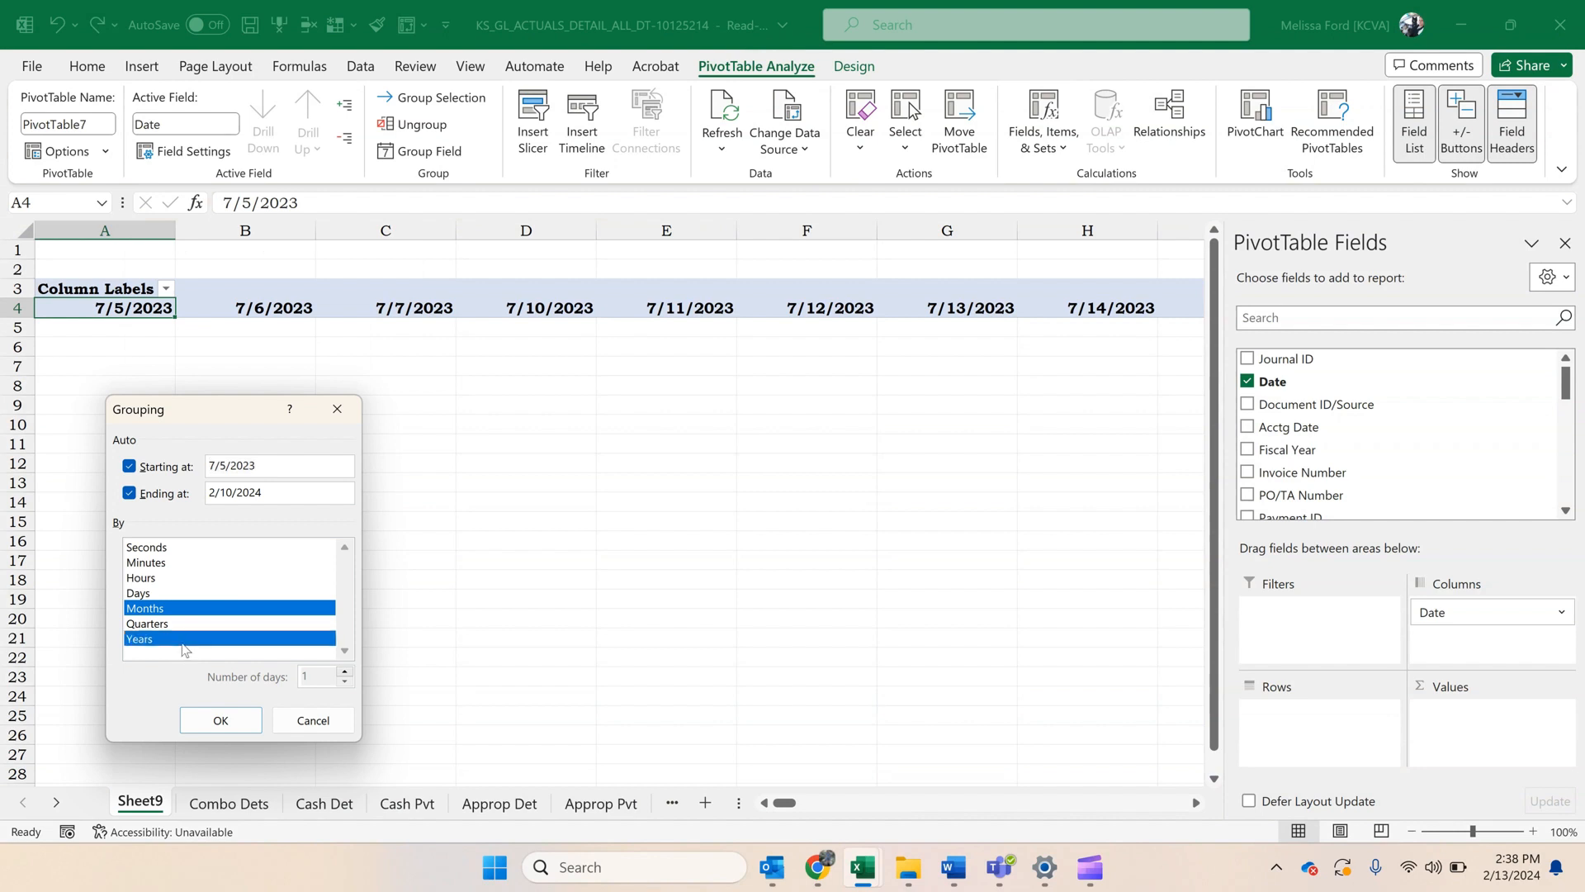
{"action": "left_click", "coordinate": [221, 716]}
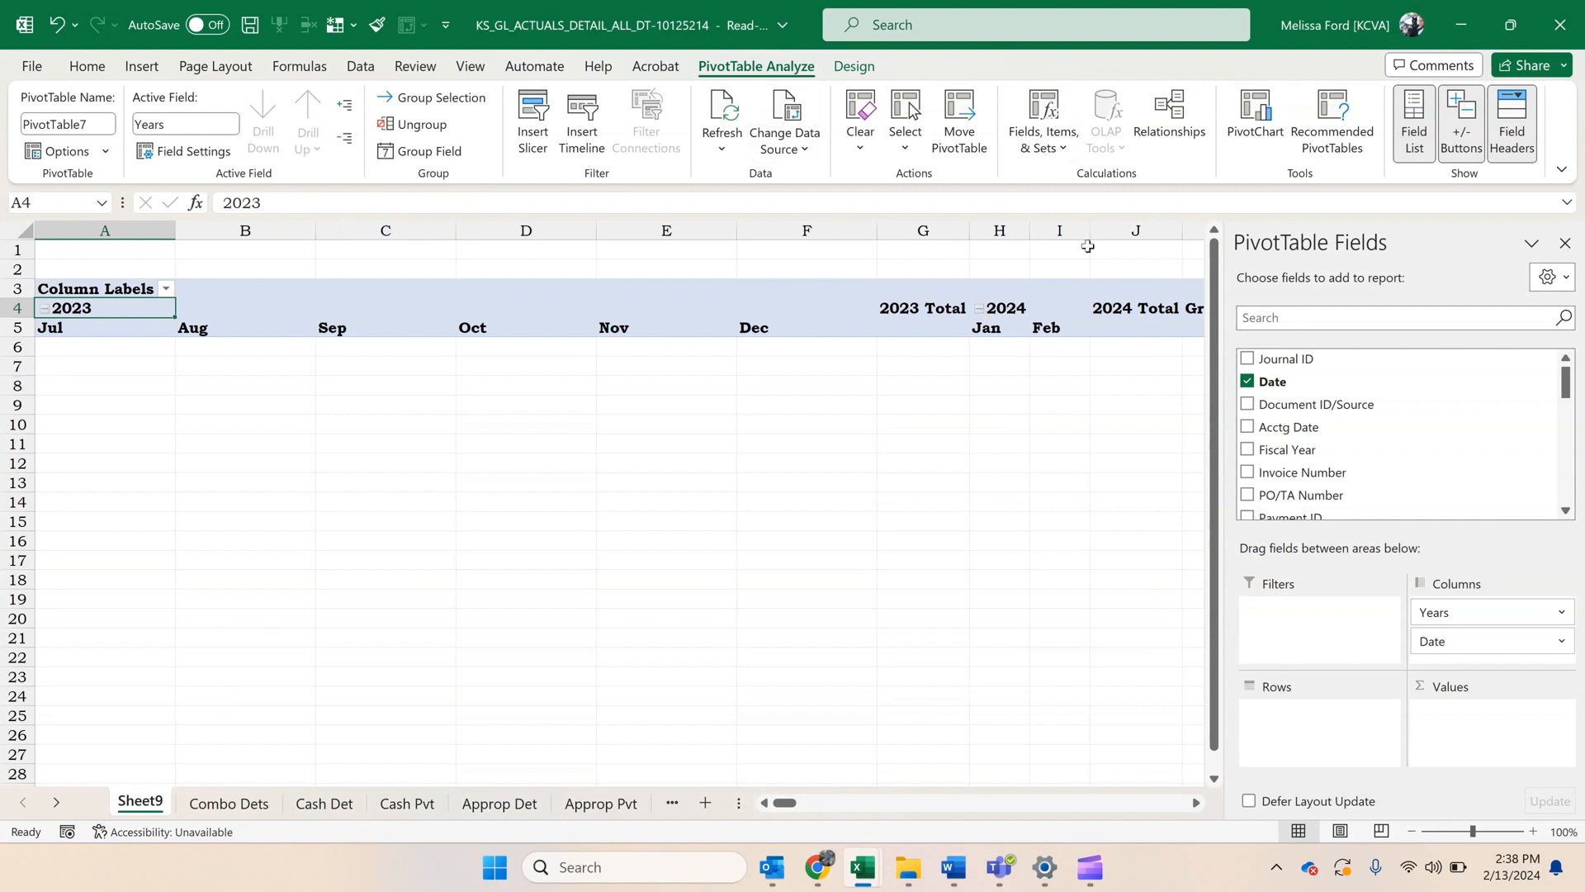
Filter the Date field in the column labels to exclude Feb.
{"action": "left_click", "coordinate": [165, 288]}
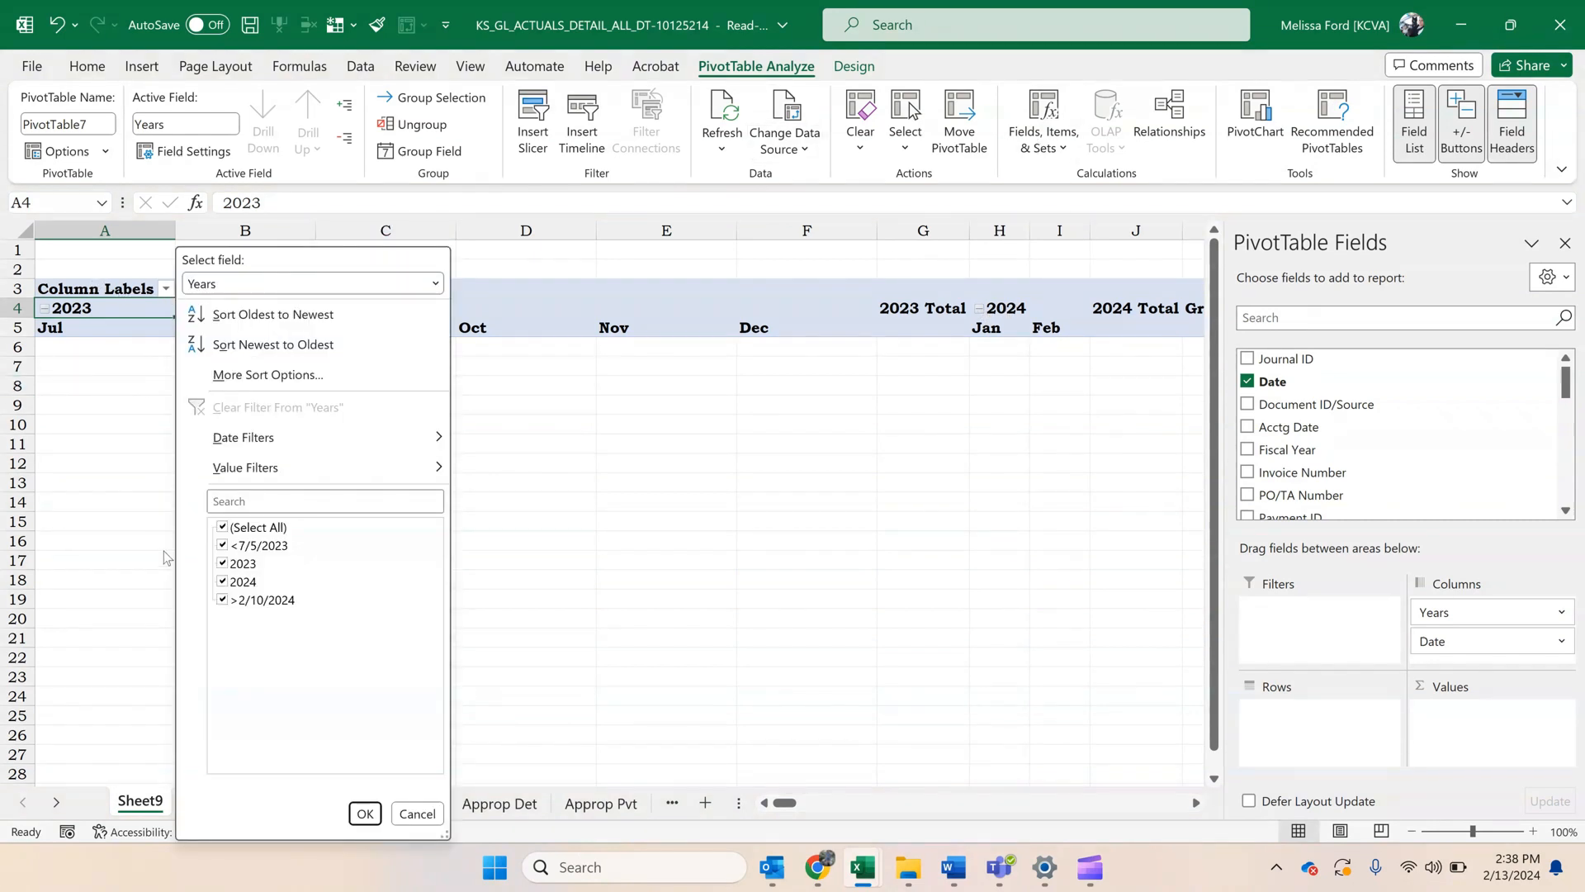
{"action": "left_click", "coordinate": [254, 287]}
{"action": "left_click", "coordinate": [254, 327]}
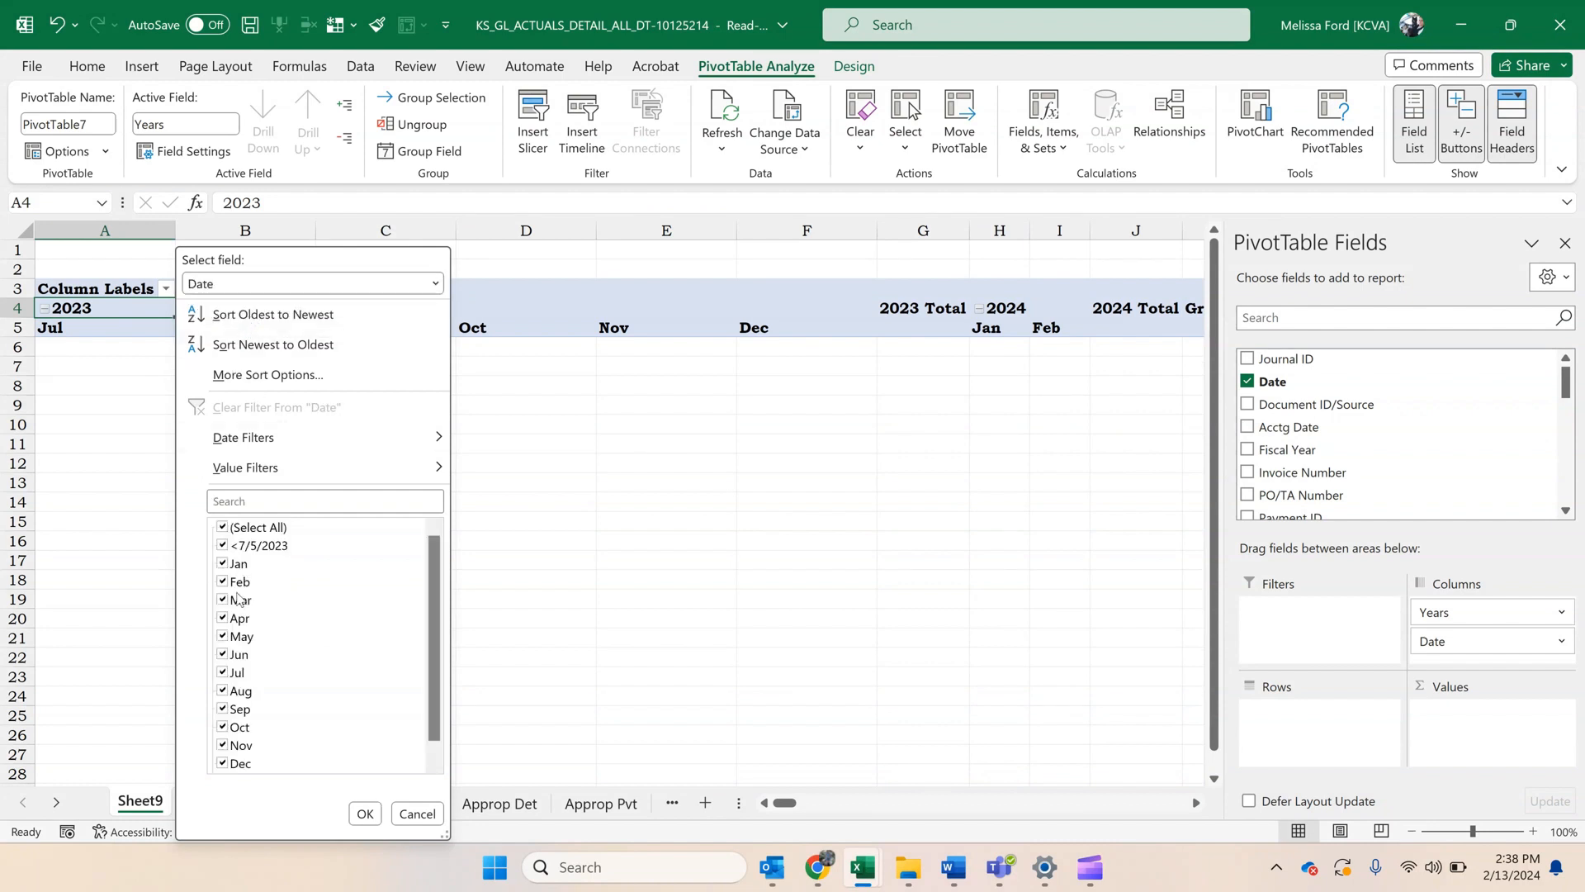
{"action": "left_click", "coordinate": [240, 582]}
{"action": "left_click", "coordinate": [365, 813]}
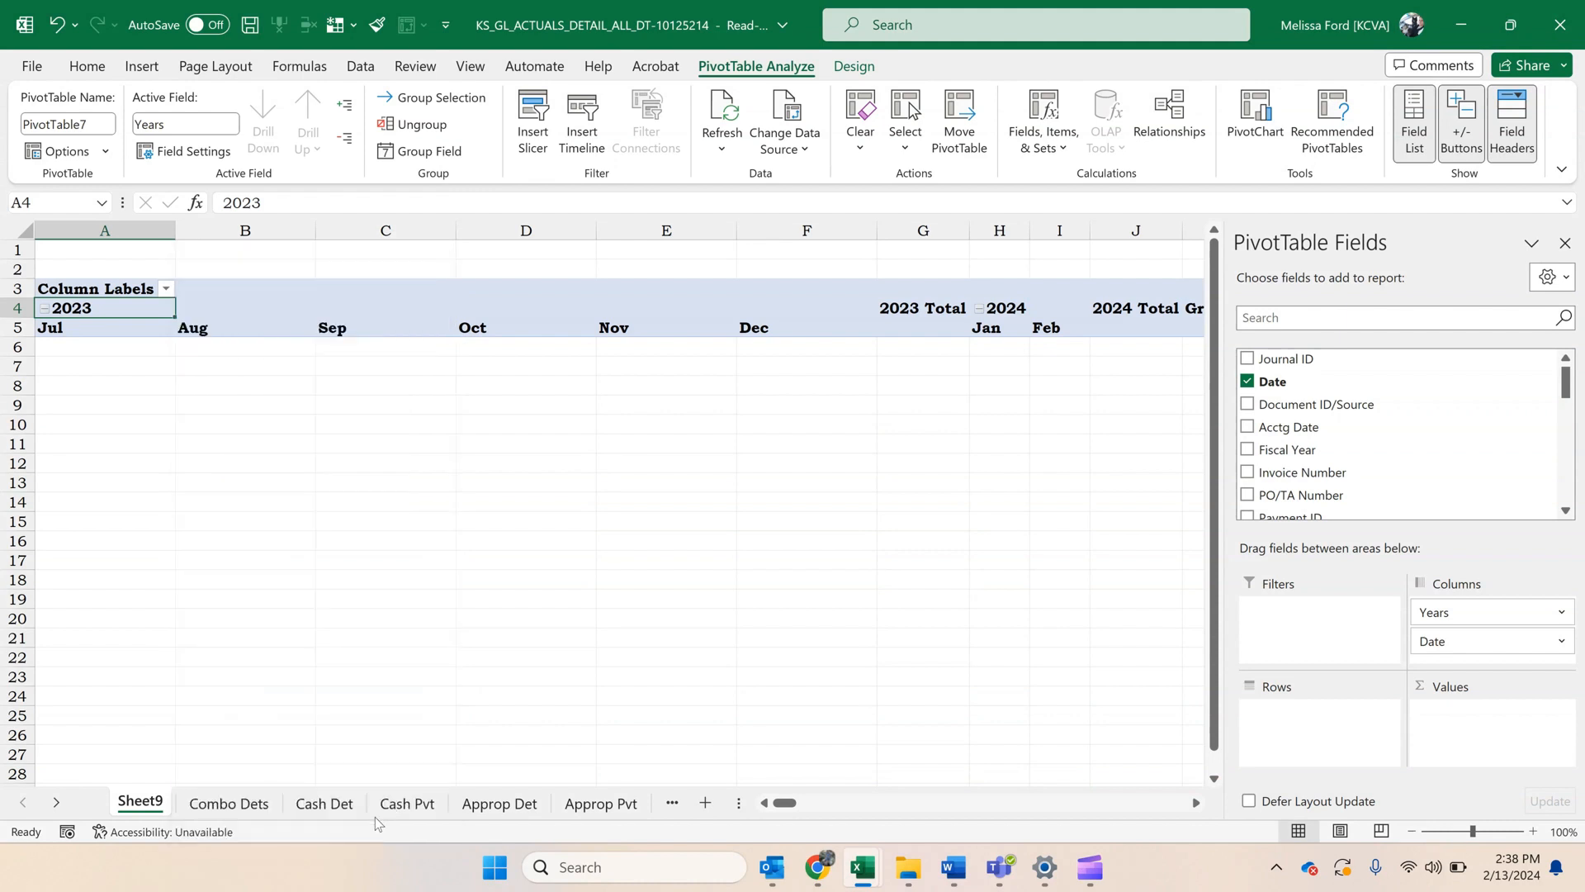
Hide worksheet columns G and I, which hold the 2023 Total and 2024 Total.
{"action": "left_click", "coordinate": [899, 231]}
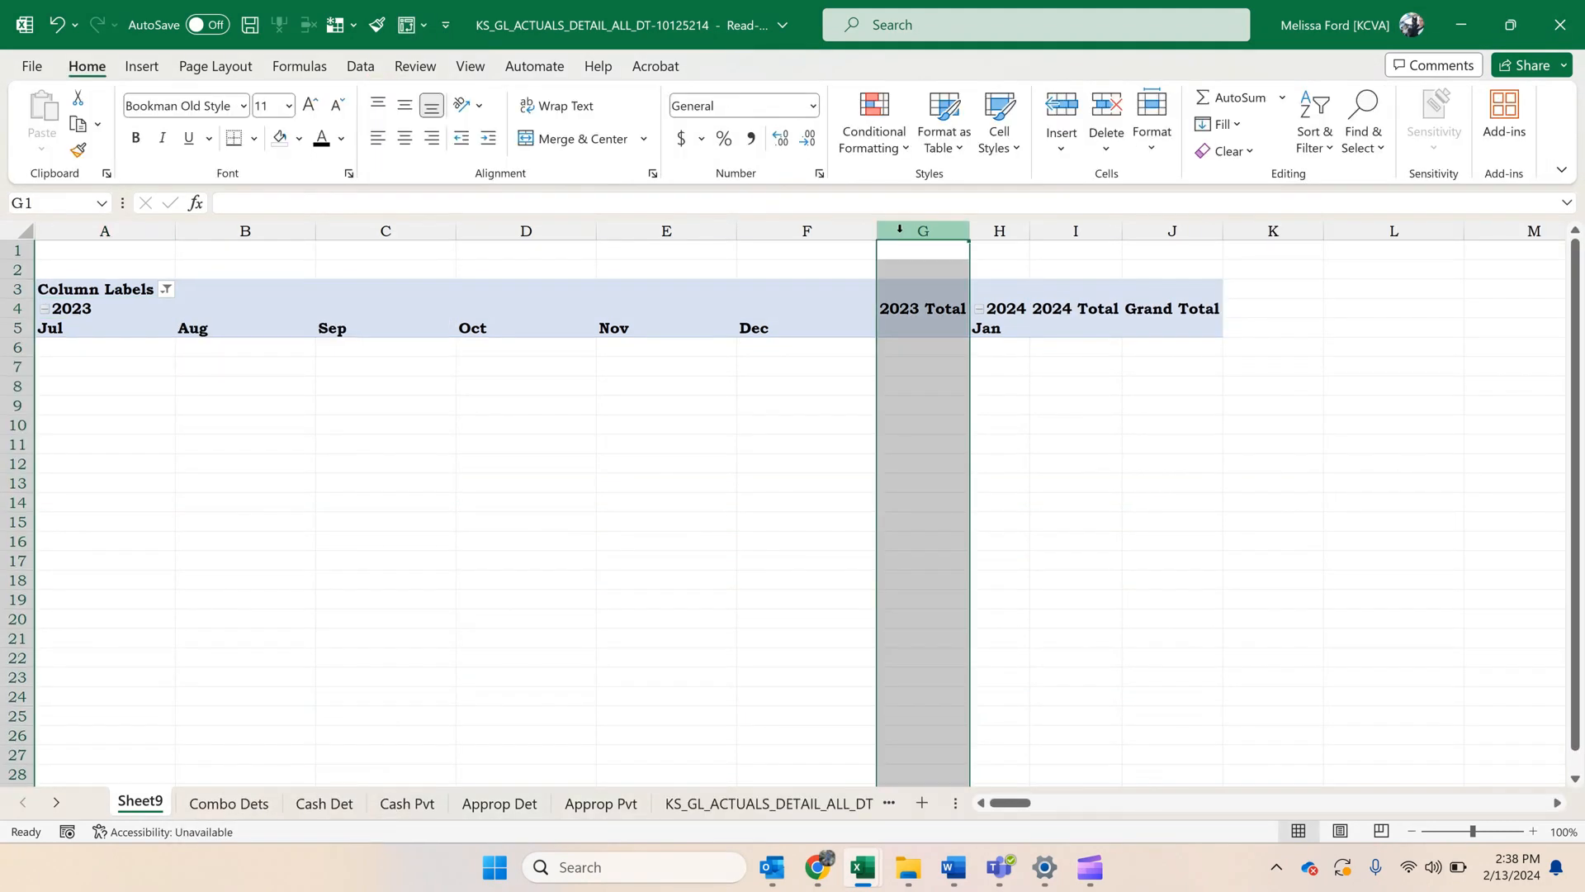
{"action": "right_click", "coordinate": [899, 230]}
{"action": "left_click", "coordinate": [938, 604]}
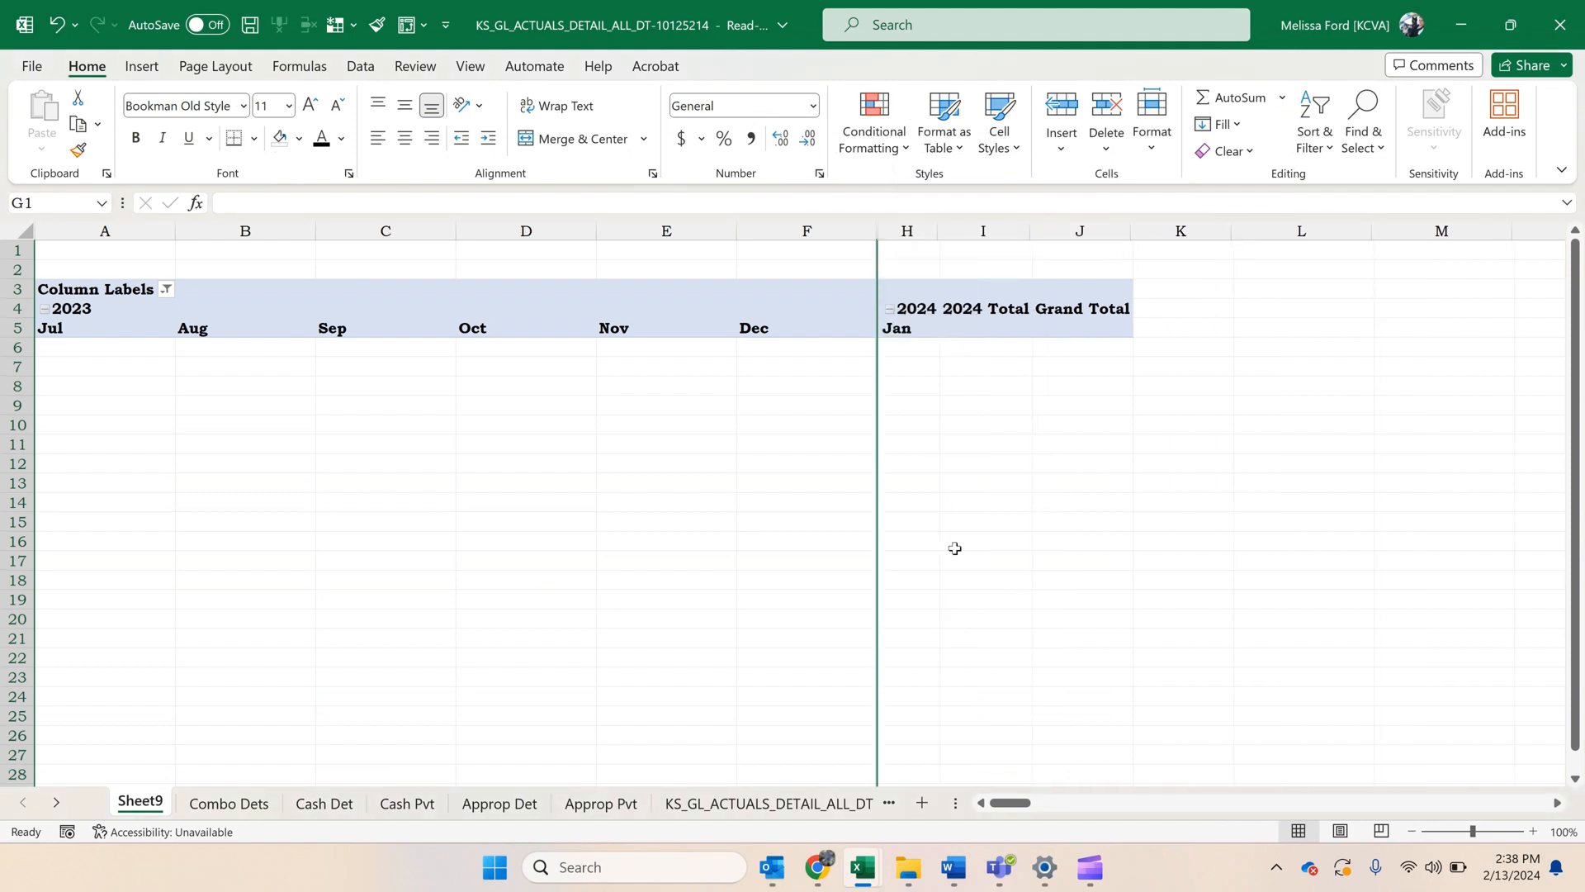
{"action": "left_click", "coordinate": [983, 230]}
{"action": "right_click", "coordinate": [983, 233]}
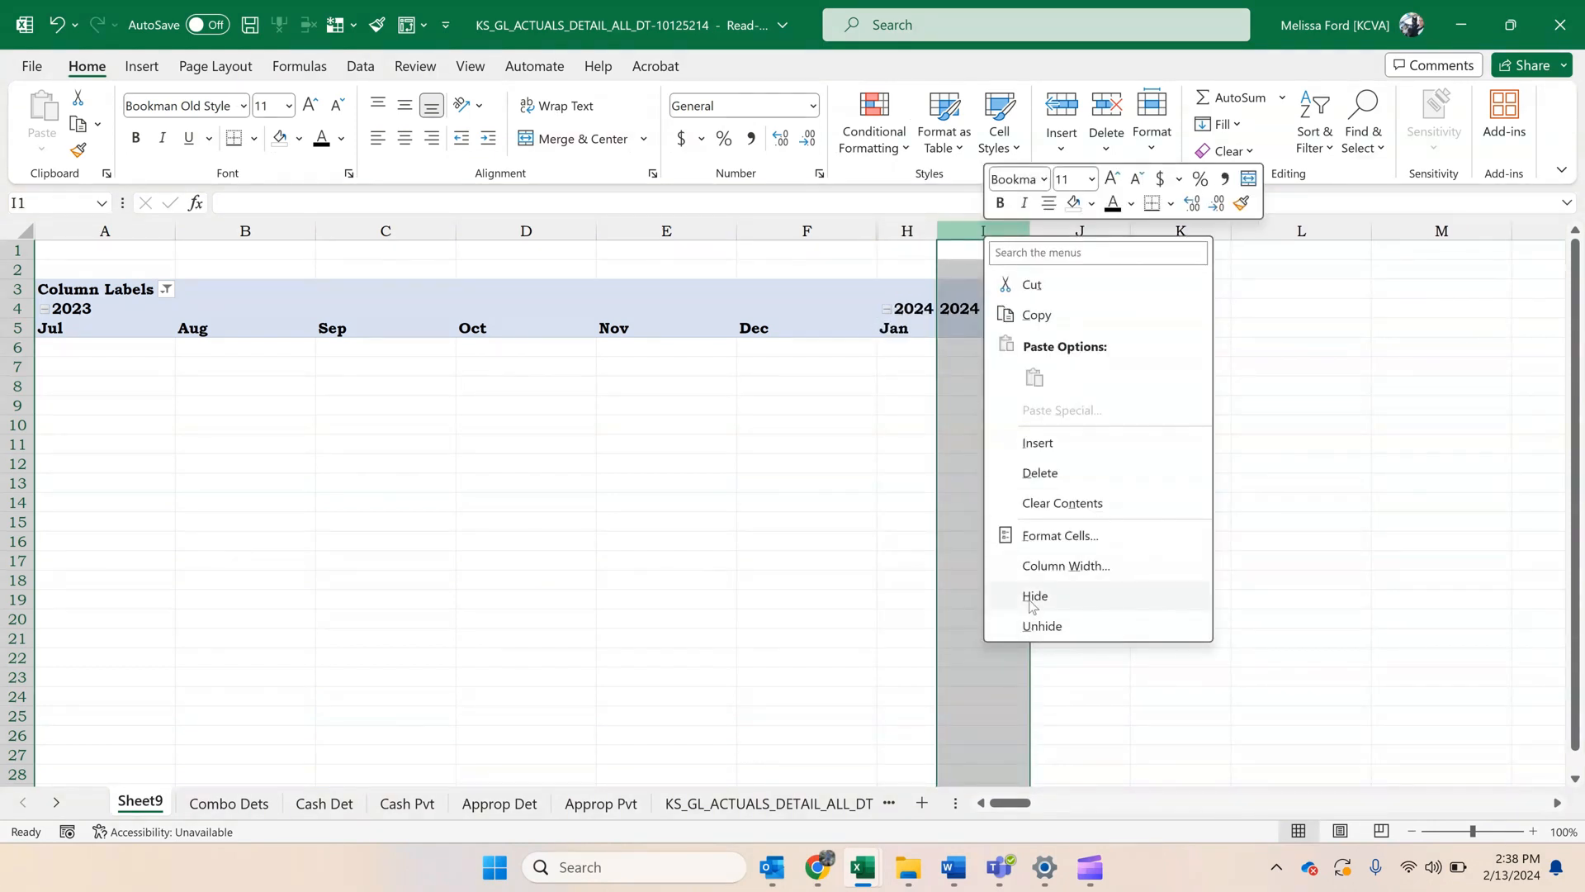
{"action": "left_click", "coordinate": [1033, 596]}
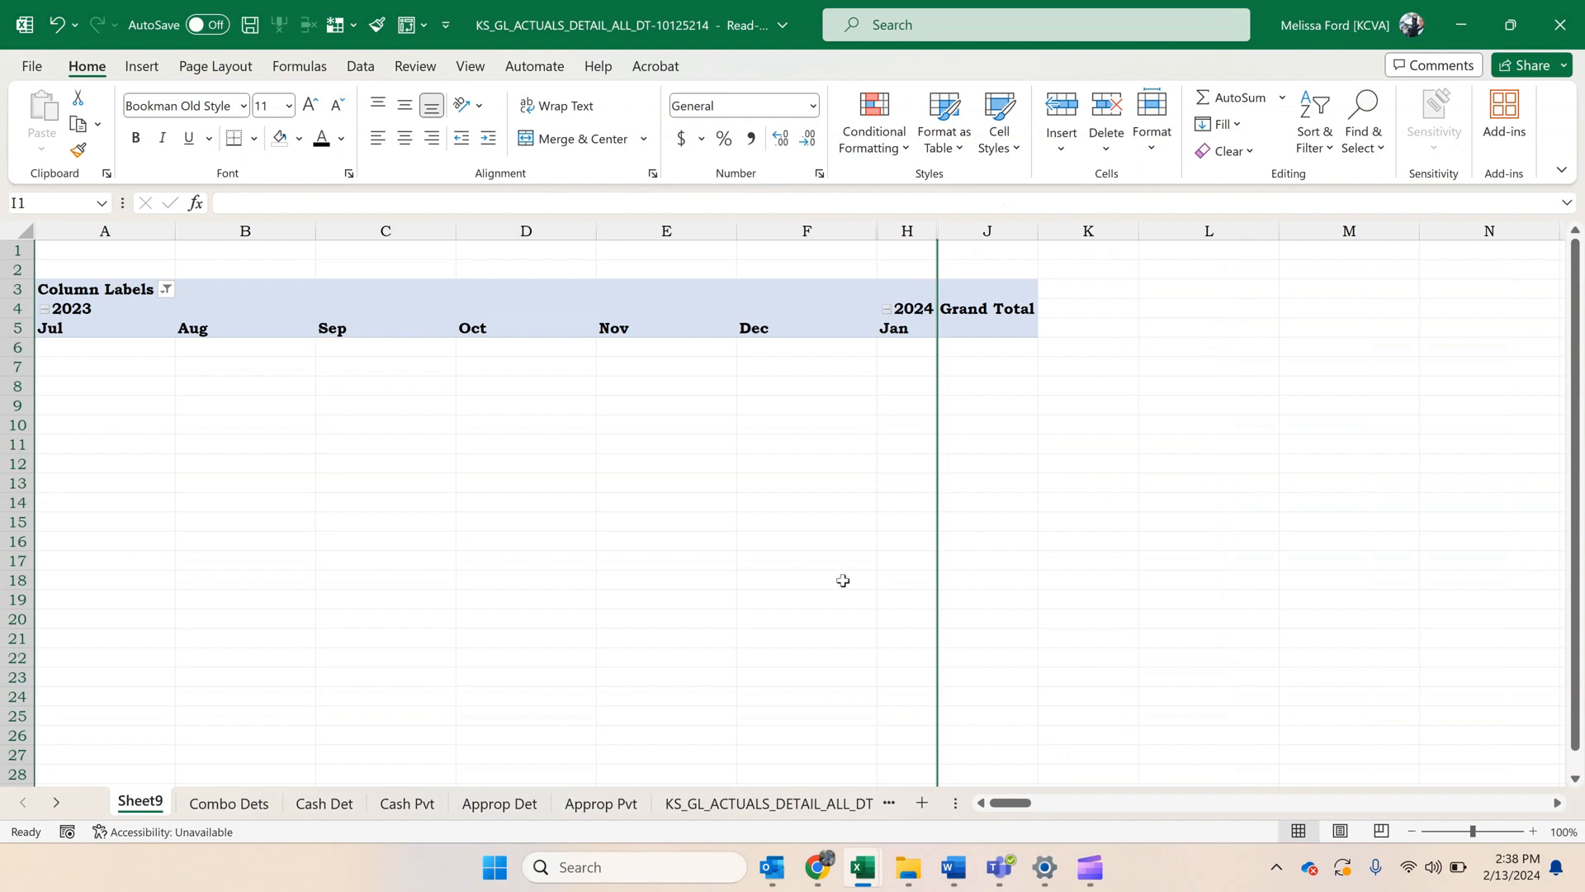
Add Fund to the PivotTable rows, with Bud Unit nested below it.
{"action": "left_click", "coordinate": [739, 336]}
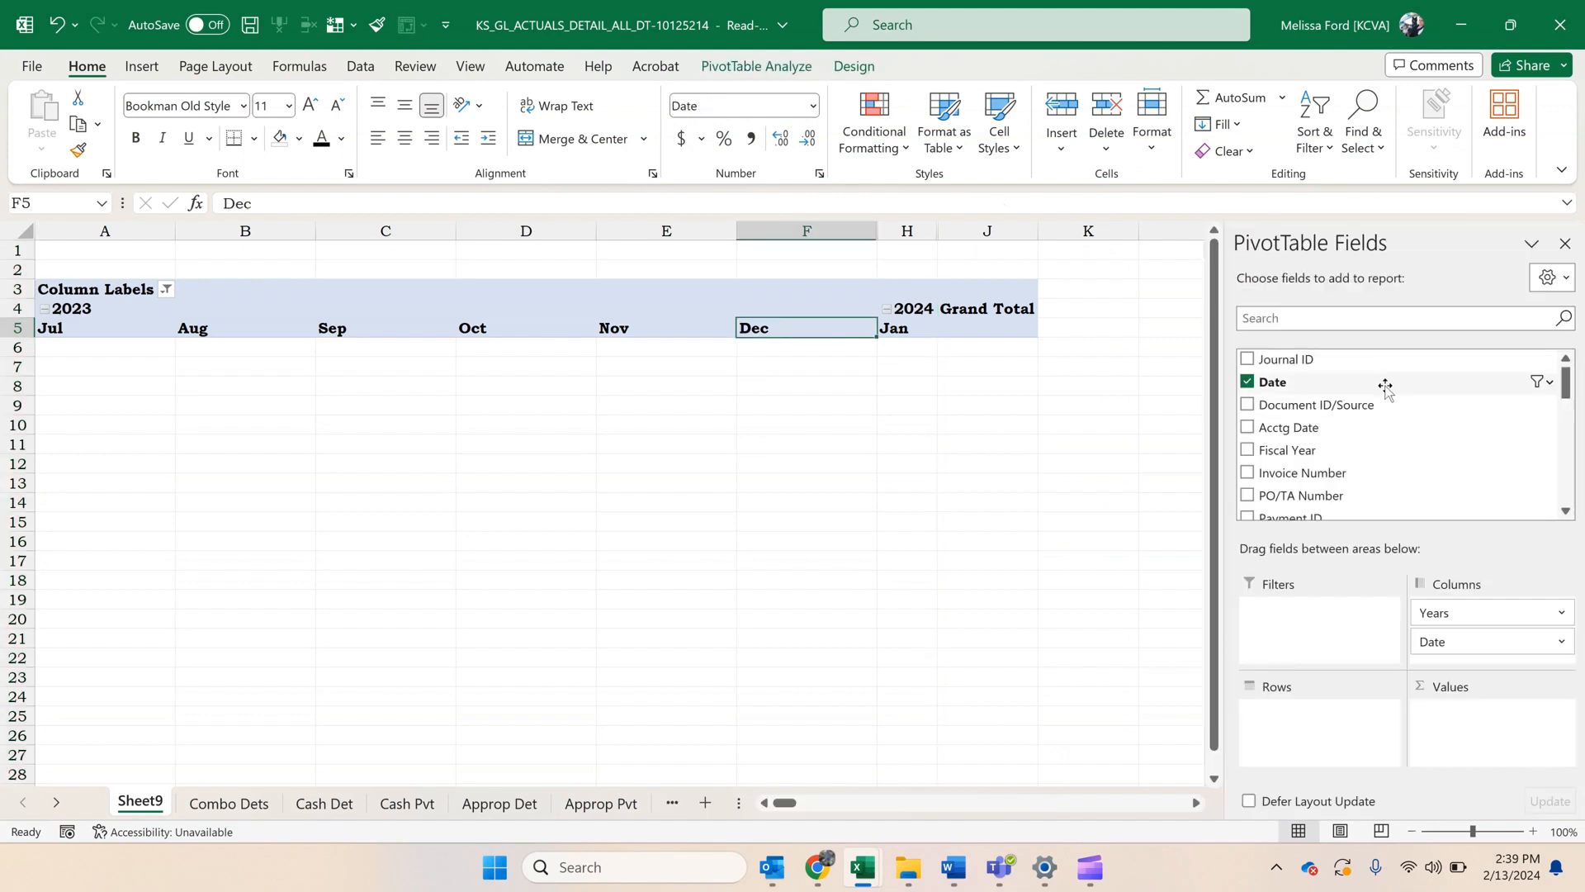
{"action": "scroll", "coordinate": [1383, 388], "scroll_direction": "down", "scroll_amount": 3}
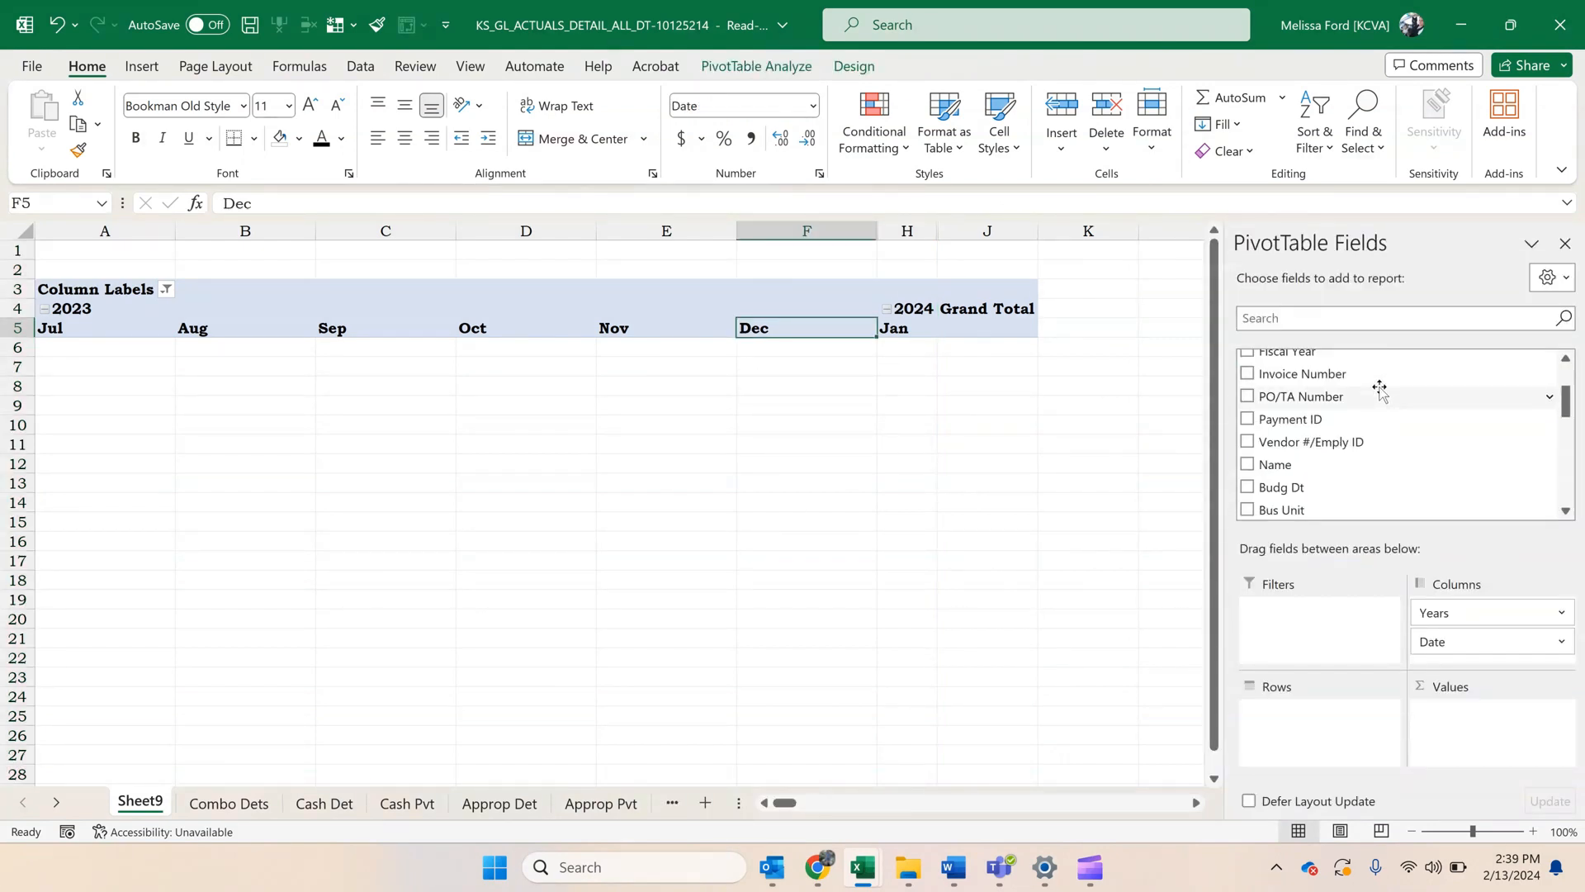
{"action": "scroll", "coordinate": [1380, 388], "scroll_direction": "down", "scroll_amount": 1}
{"action": "scroll", "coordinate": [1376, 390], "scroll_direction": "down", "scroll_amount": 1}
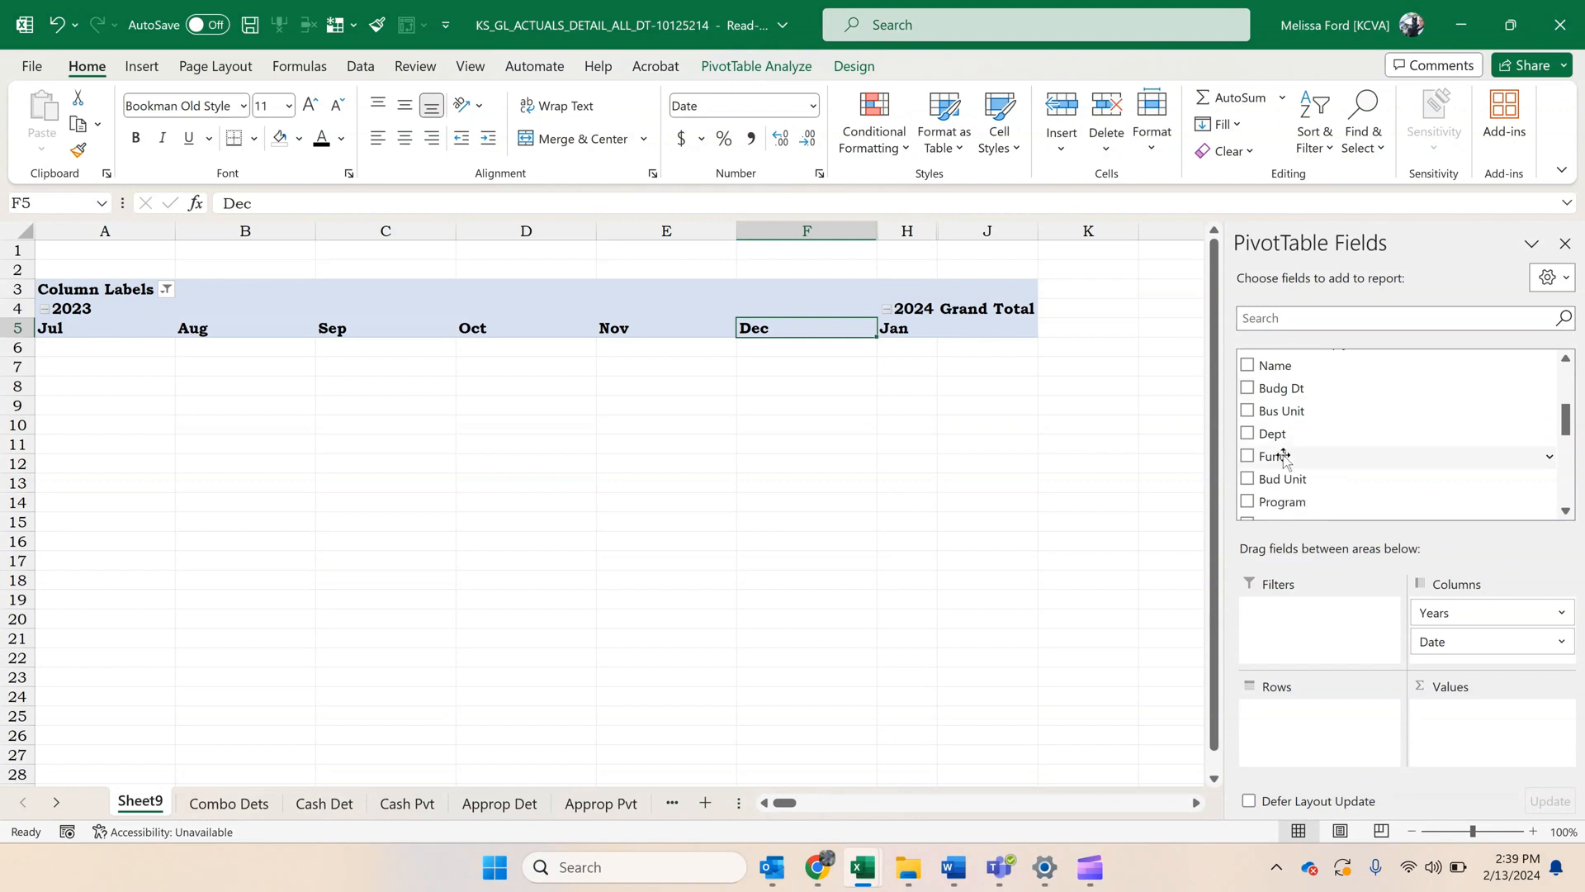
{"action": "left_click_drag", "start_coordinate": [1278, 456], "coordinate": [1316, 733]}
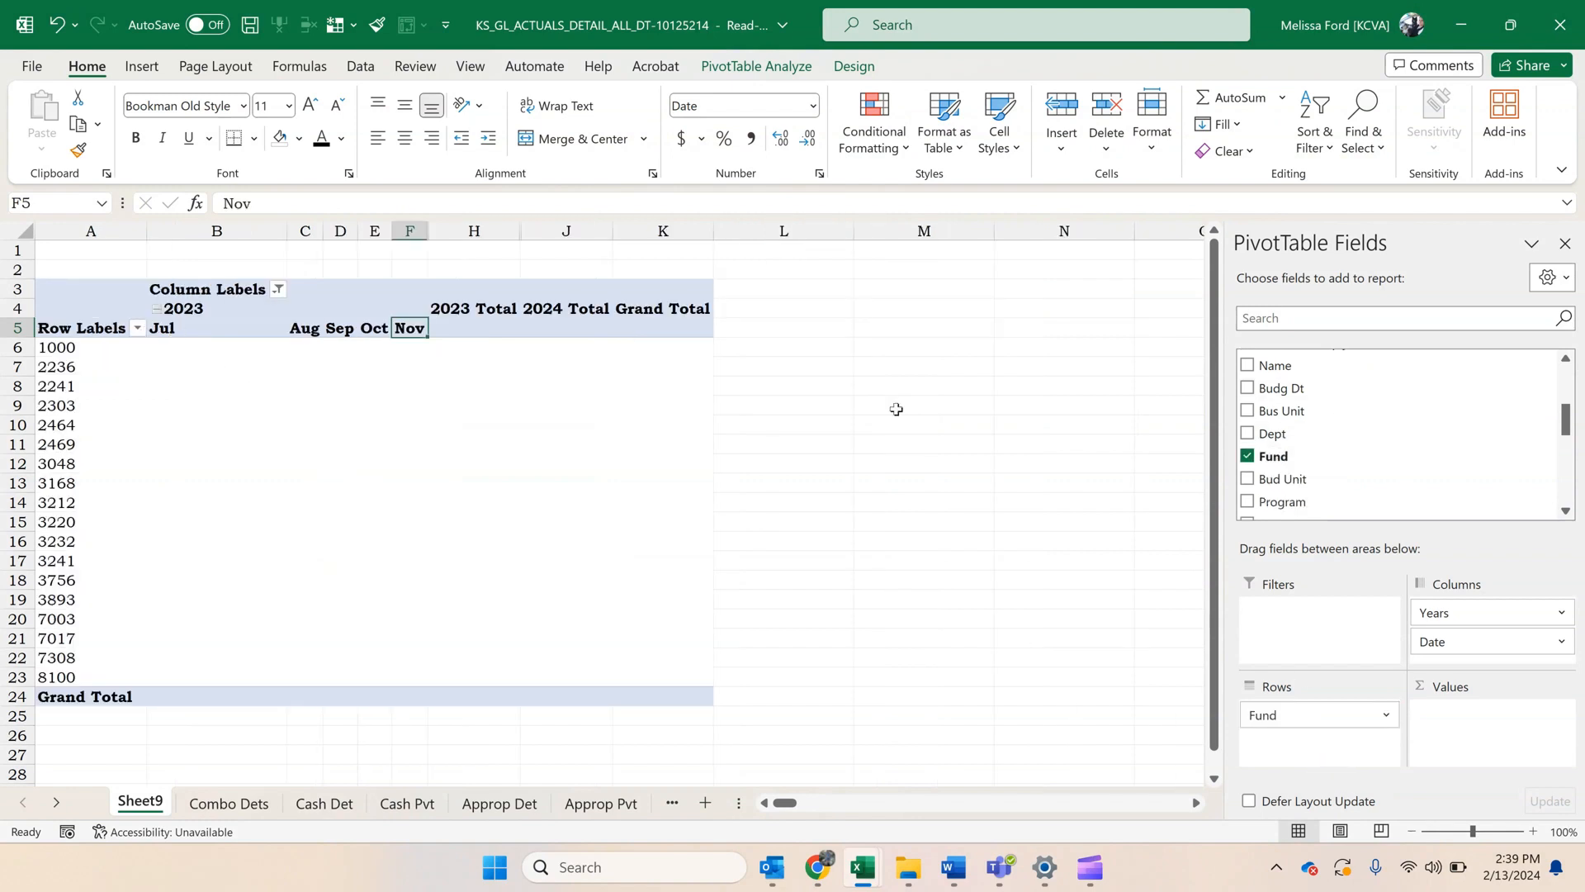
{"action": "left_click_drag", "start_coordinate": [1373, 482], "coordinate": [1360, 740]}
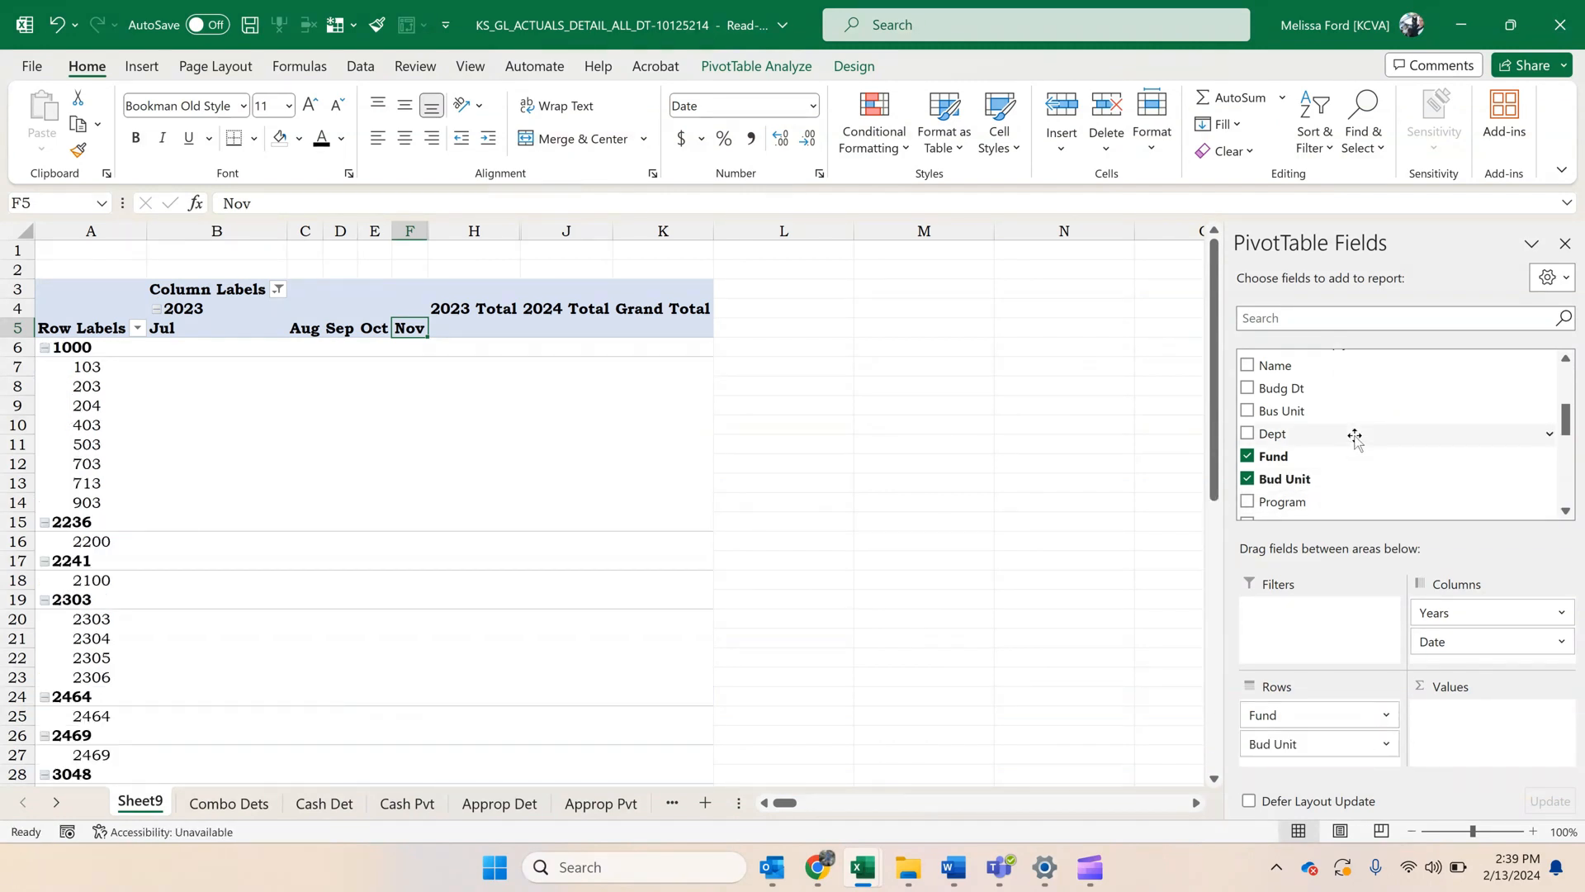
Add Account to the rows above Fund and collapse the entire Account field.
{"action": "scroll", "coordinate": [1355, 436], "scroll_direction": "down", "scroll_amount": 4}
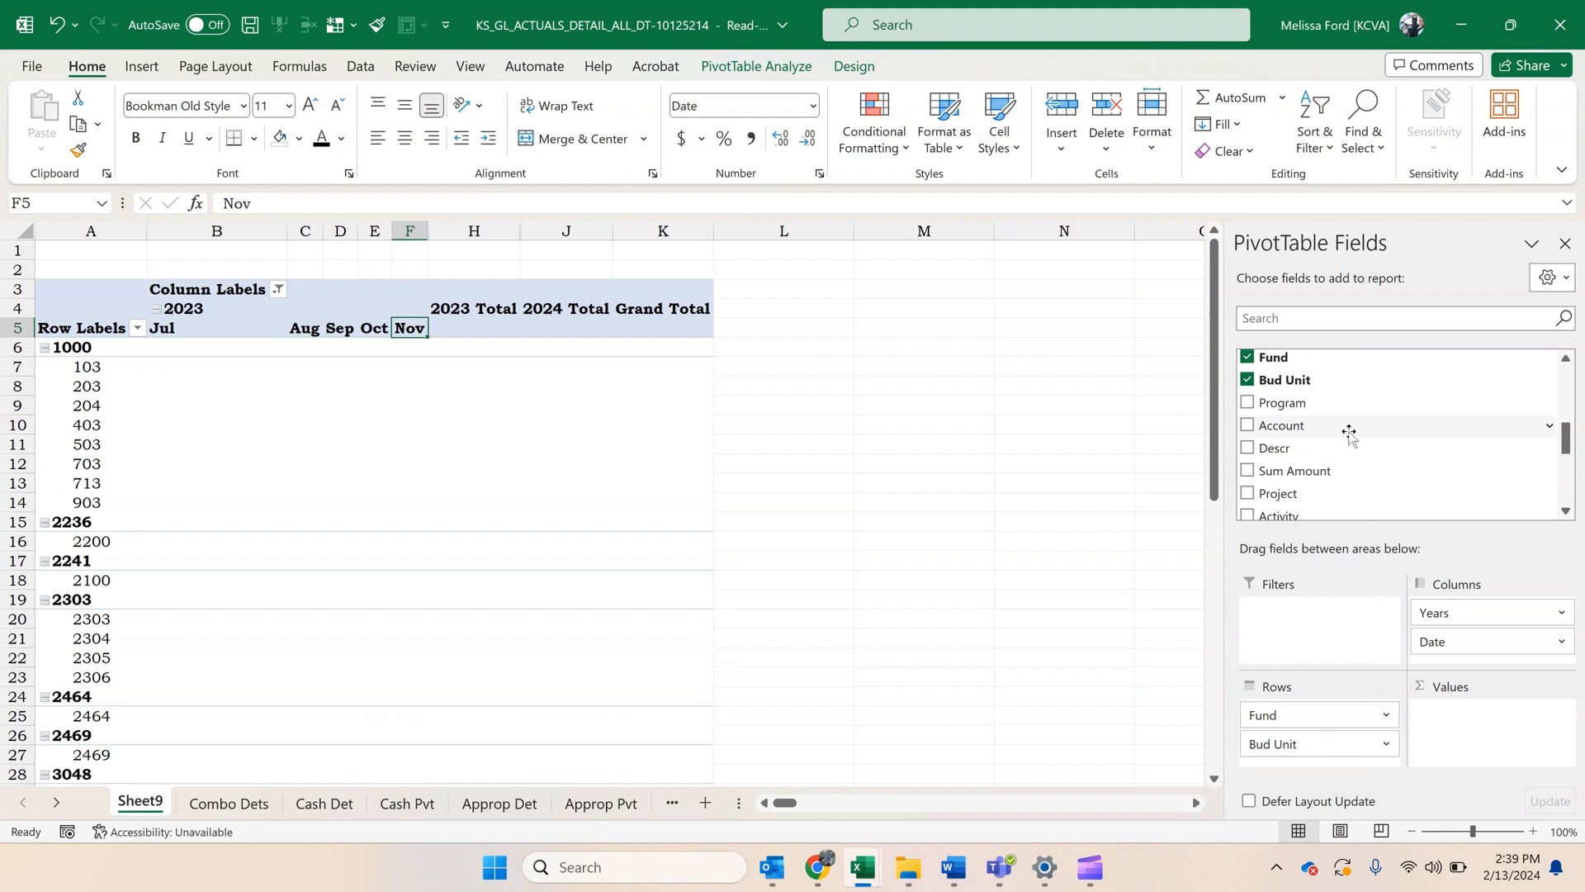
{"action": "left_click_drag", "start_coordinate": [1351, 431], "coordinate": [1329, 708]}
{"action": "left_click", "coordinate": [85, 339]}
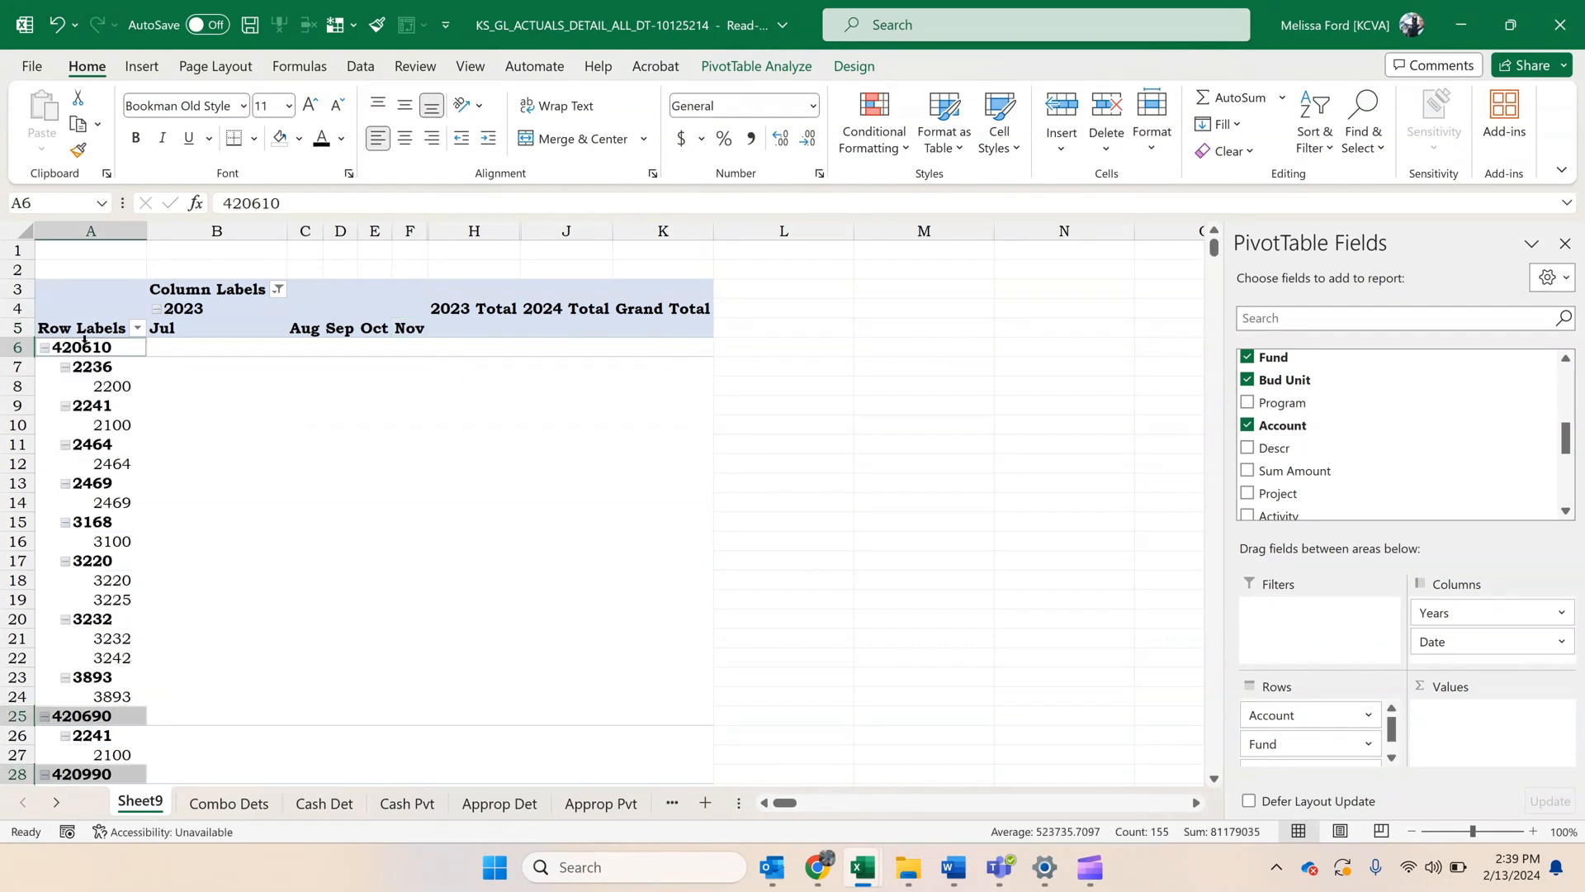
{"action": "left_click", "coordinate": [88, 348]}
{"action": "right_click", "coordinate": [88, 348]}
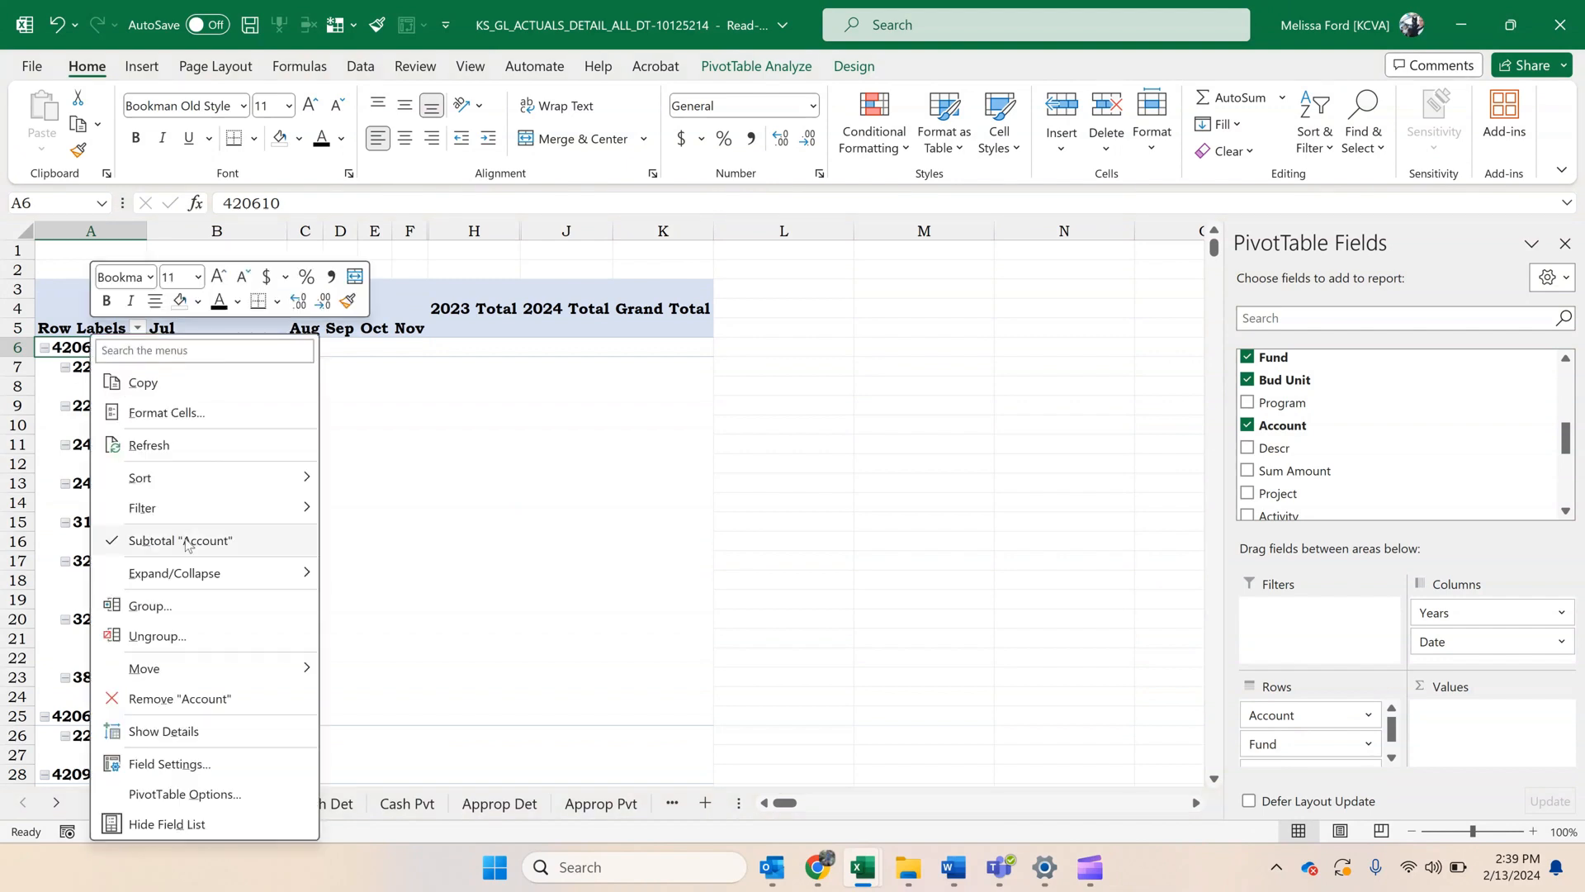
{"action": "mouse_move", "coordinate": [200, 579]}
{"action": "left_click", "coordinate": [441, 659]}
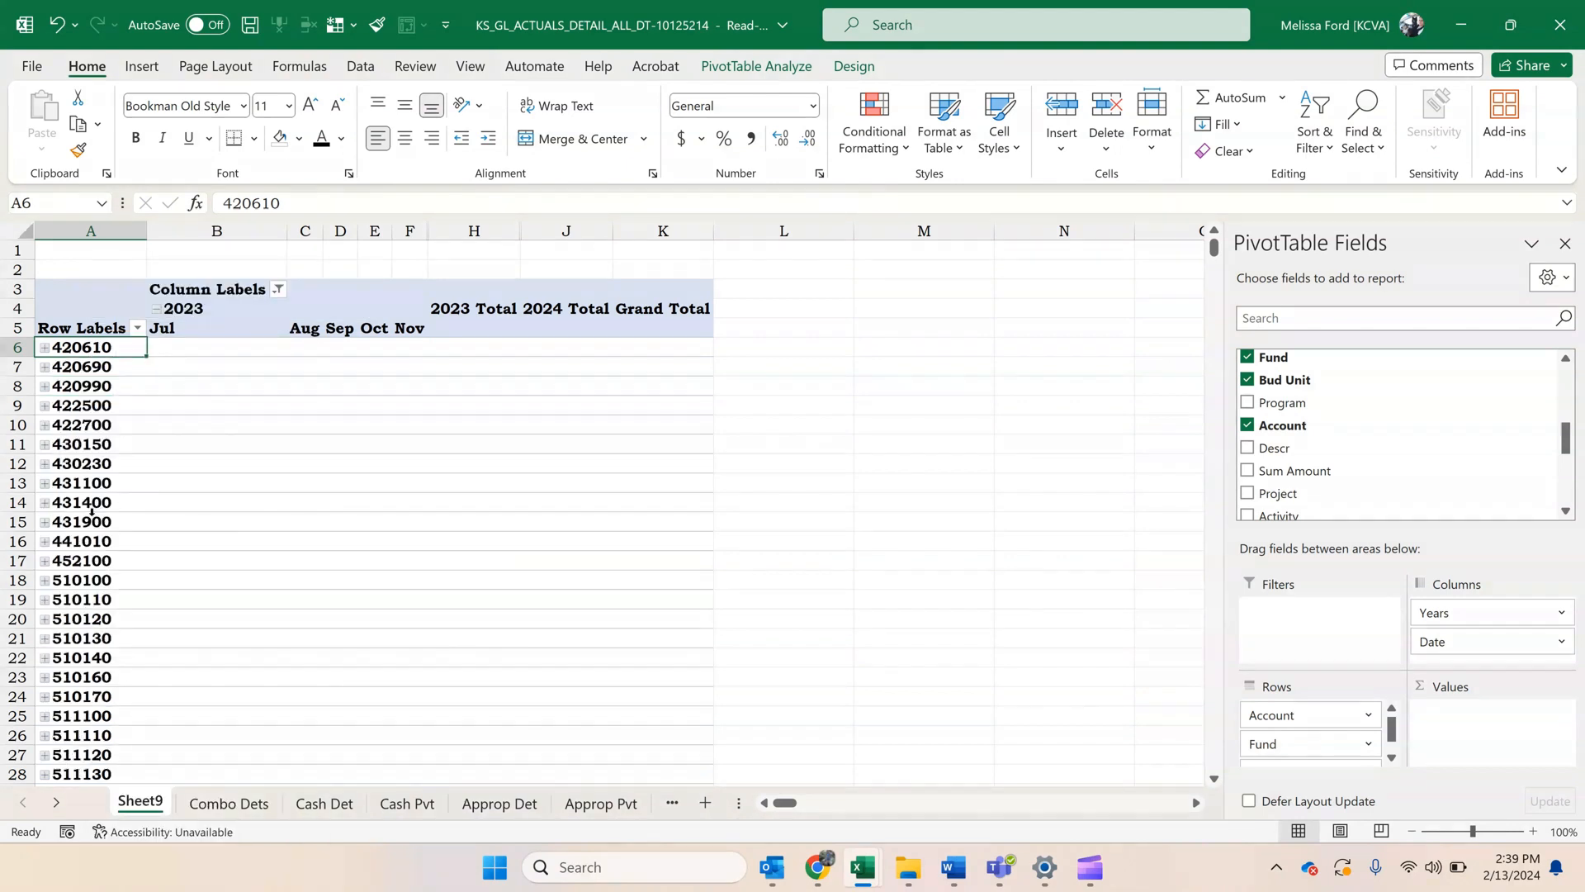
Group accounts 420610 through 452100, name the group Revenue, and collapse it.
{"action": "left_click", "coordinate": [87, 522]}
{"action": "left_click_drag", "start_coordinate": [84, 347], "coordinate": [81, 563]}
{"action": "right_click", "coordinate": [80, 563]}
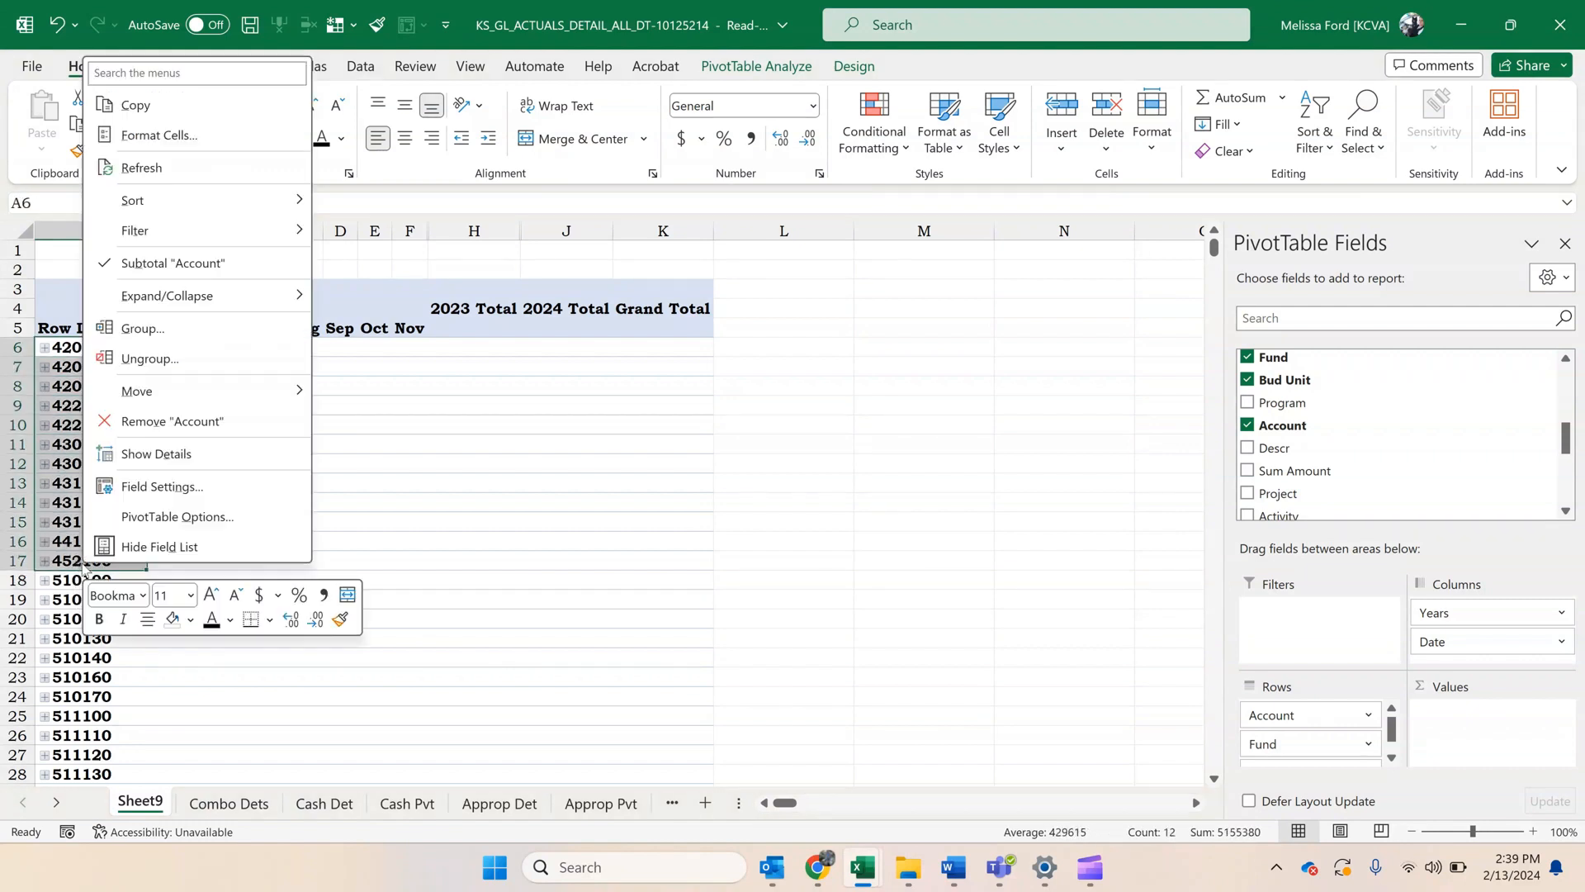
{"action": "left_click", "coordinate": [175, 329]}
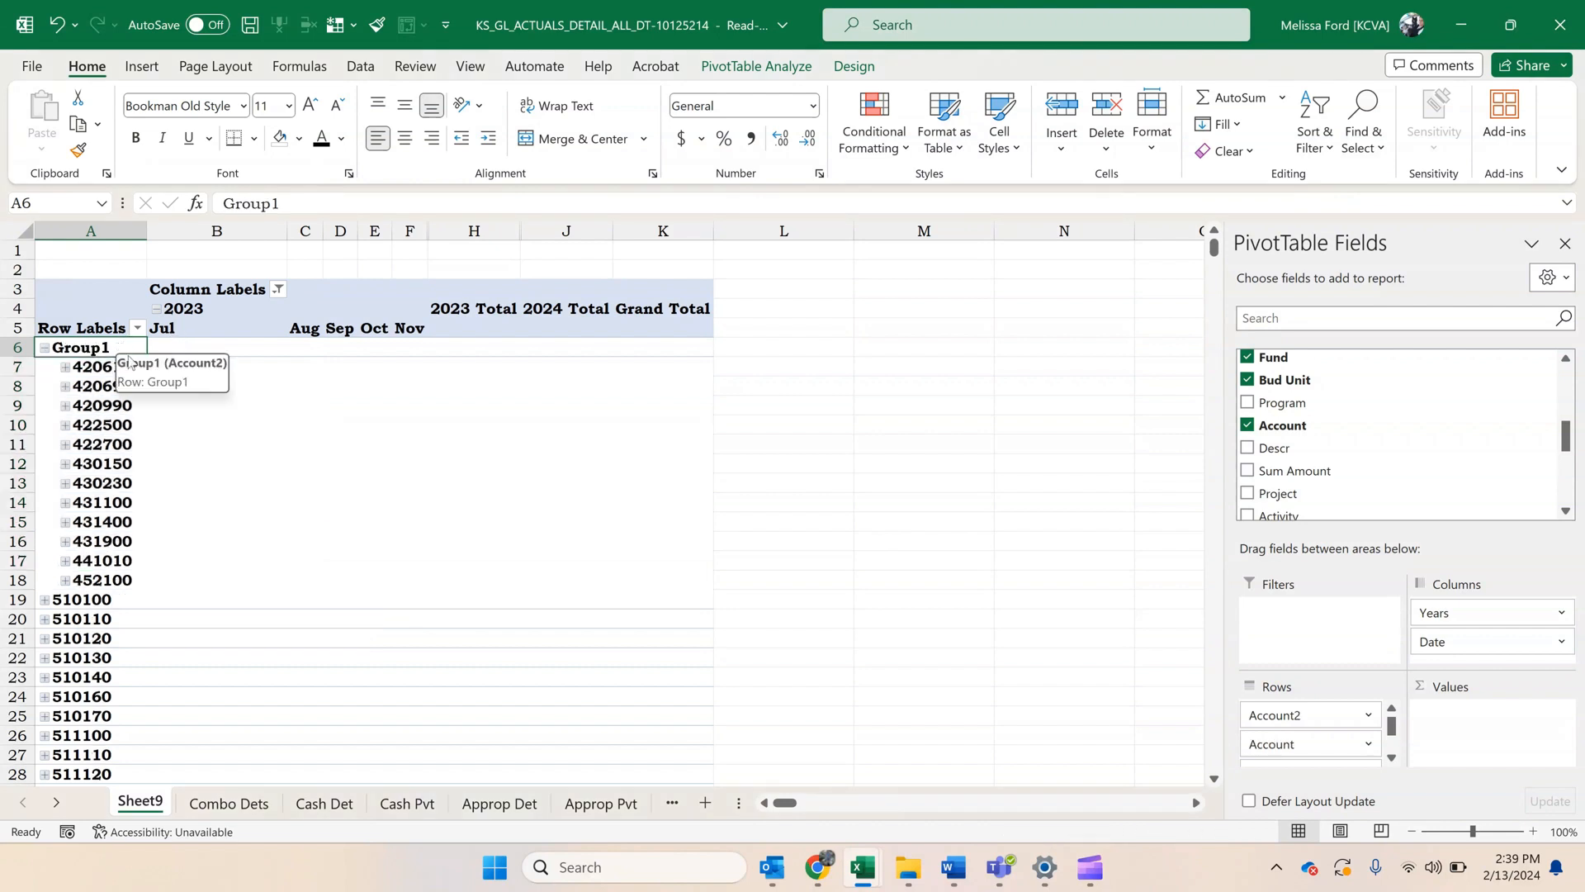
{"action": "type", "text": "Reven"}
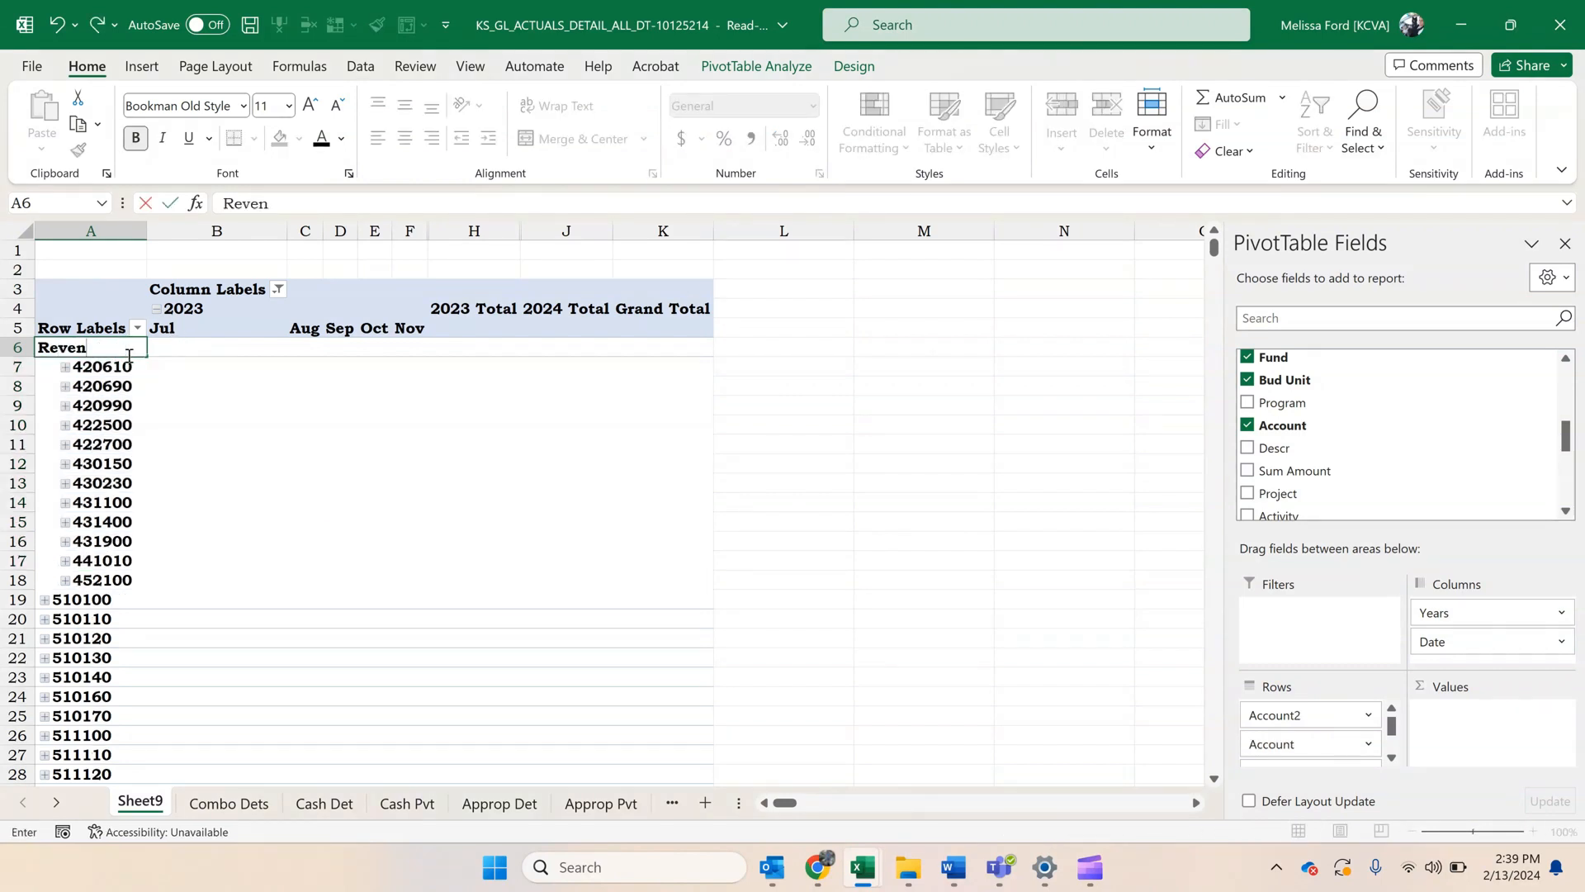
{"action": "type", "text": "ue"}
{"action": "key", "text": "Return"}
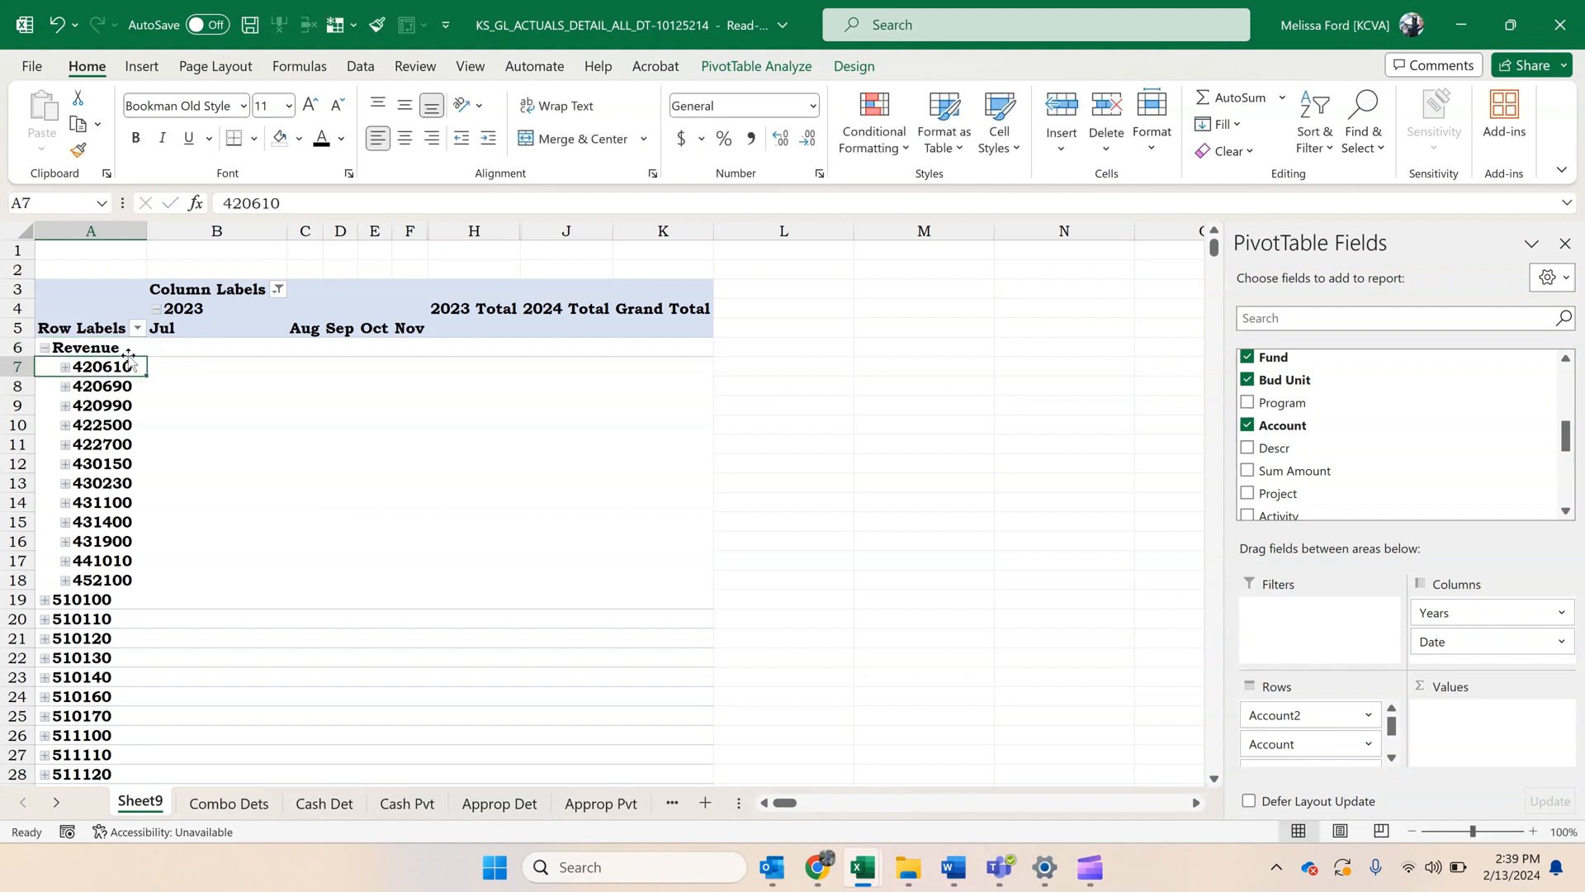
{"action": "left_click", "coordinate": [44, 349]}
Group accounts 510100 through 519700, name the group Salaries and Wages, and collapse it.
{"action": "left_click_drag", "start_coordinate": [83, 367], "coordinate": [86, 758]}
{"action": "right_click", "coordinate": [87, 758]}
{"action": "left_click", "coordinate": [227, 524]}
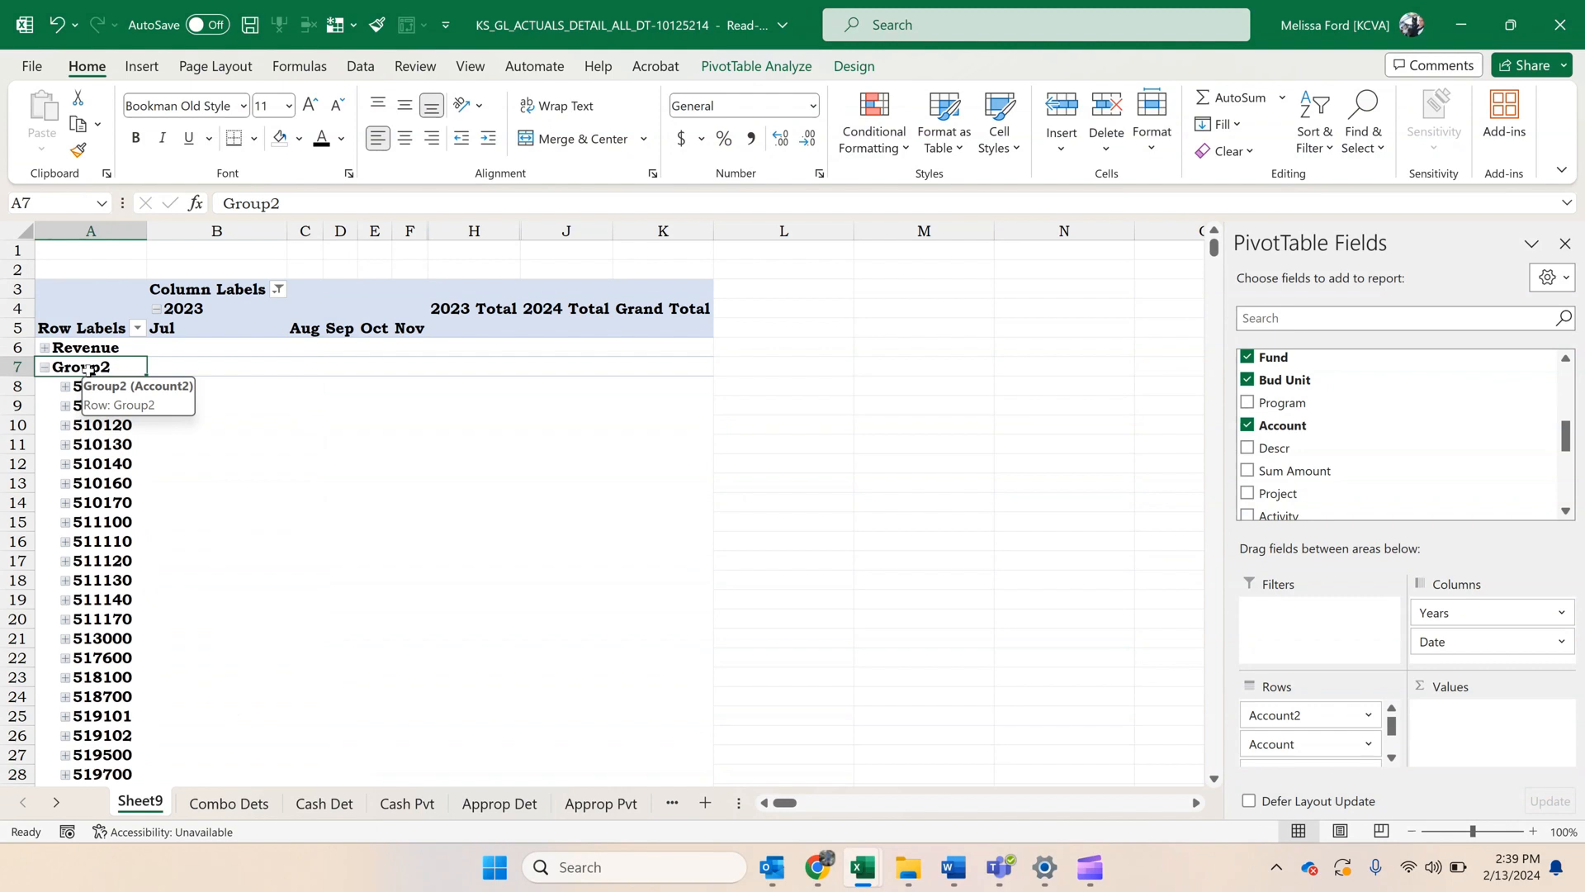
{"action": "type", "text": "Salaries and Wages"}
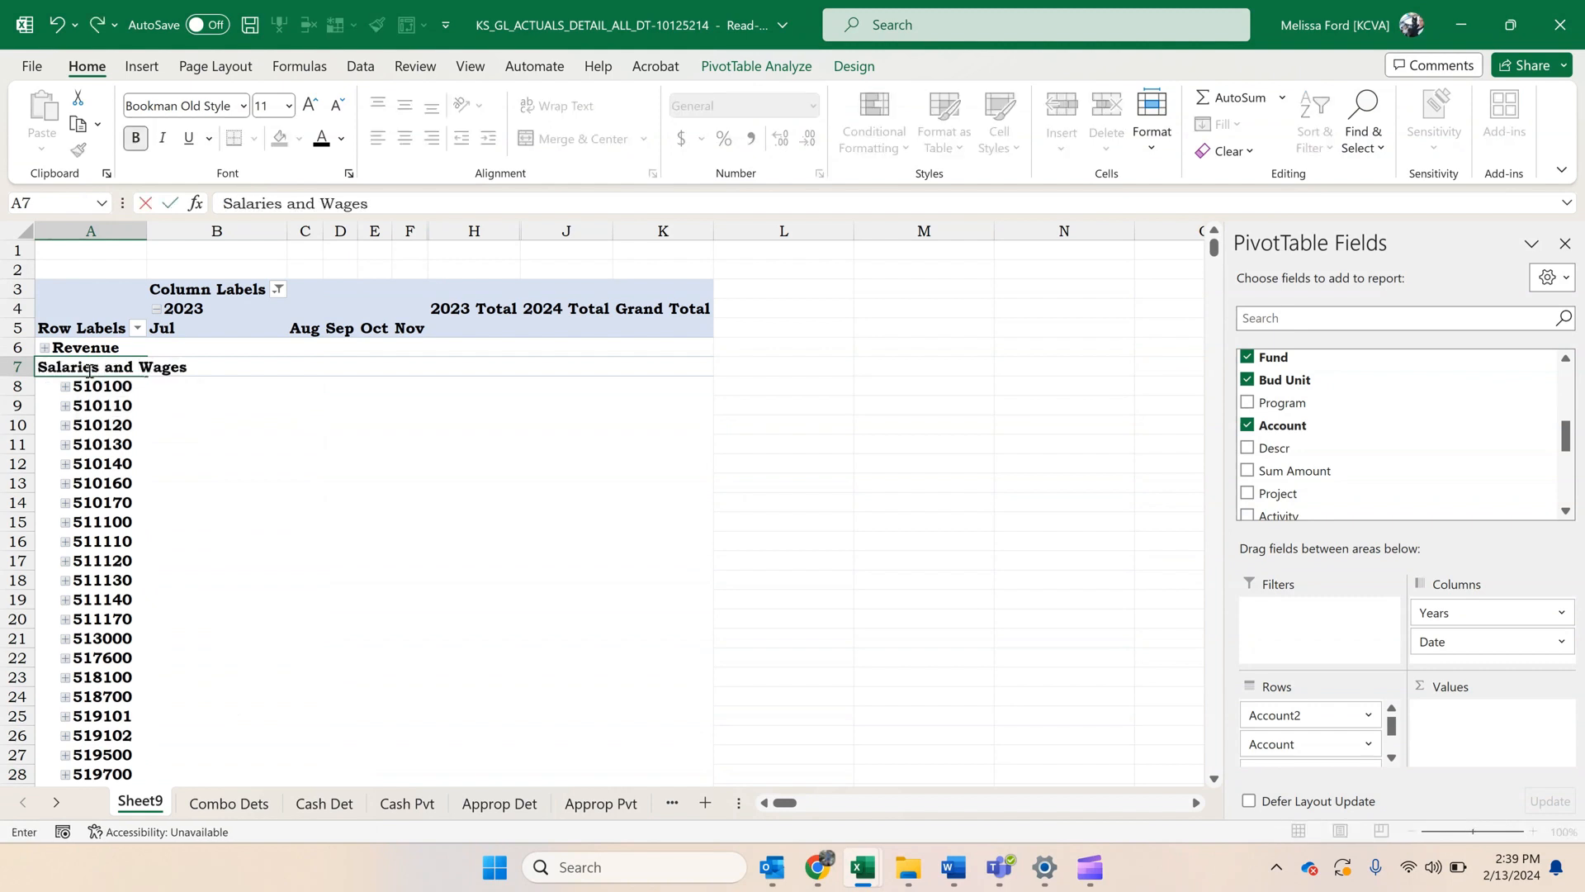
{"action": "key", "text": "Return"}
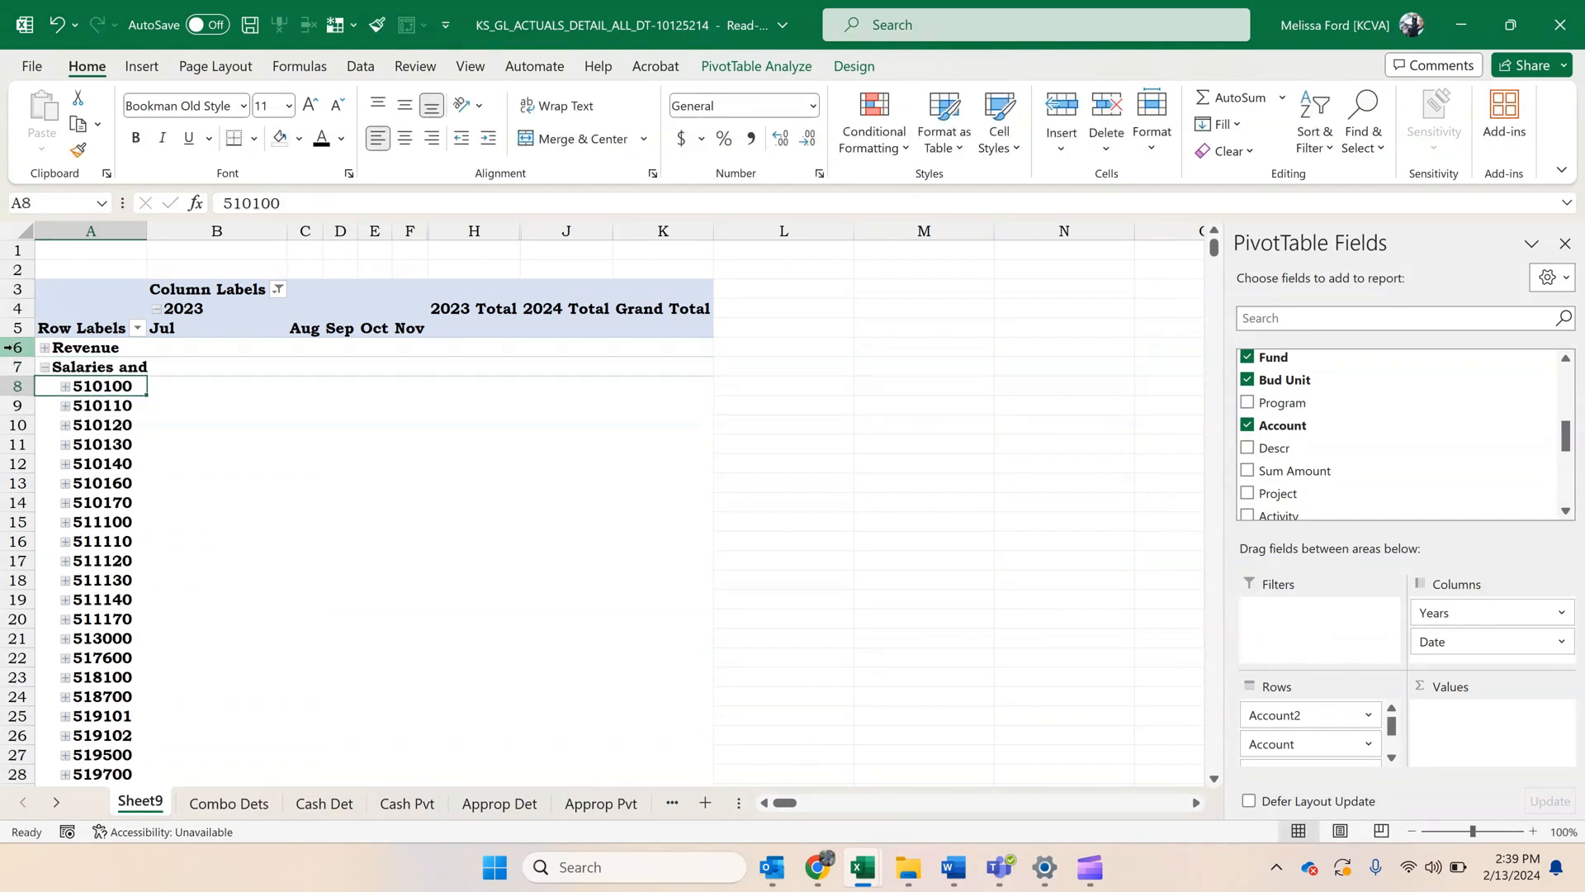
{"action": "double_click", "coordinate": [87, 369]}
Try to group accounts 520100 through 529700 as a collapsed group named Contractual Services.
{"action": "left_click_drag", "start_coordinate": [149, 385], "coordinate": [132, 658]}
{"action": "right_click", "coordinate": [134, 661]}
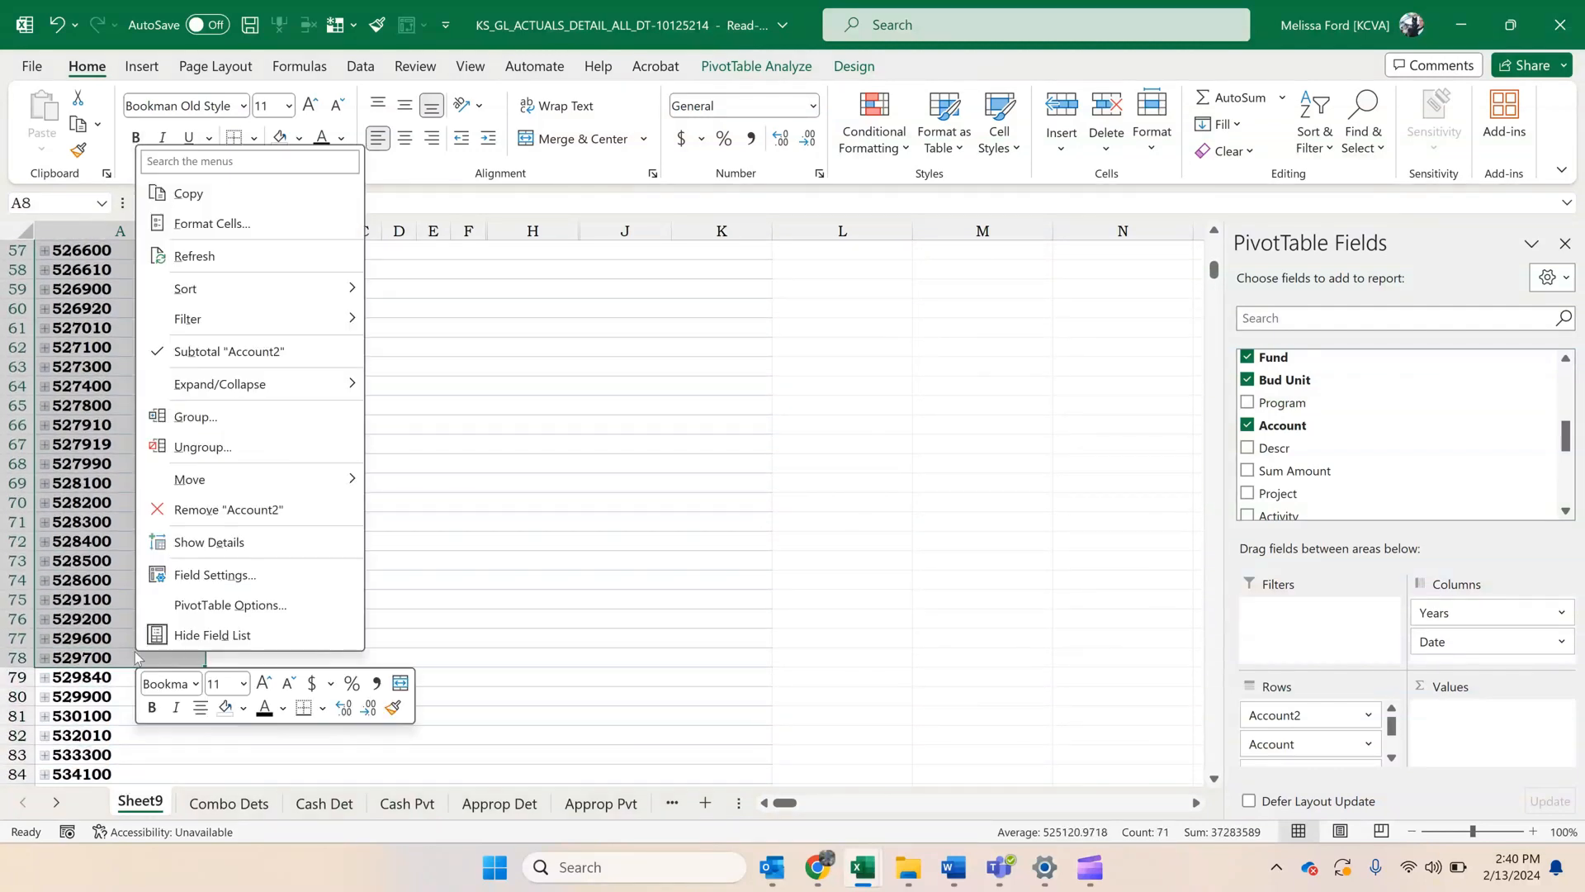
{"action": "left_click", "coordinate": [199, 426]}
{"action": "left_click", "coordinate": [130, 391]}
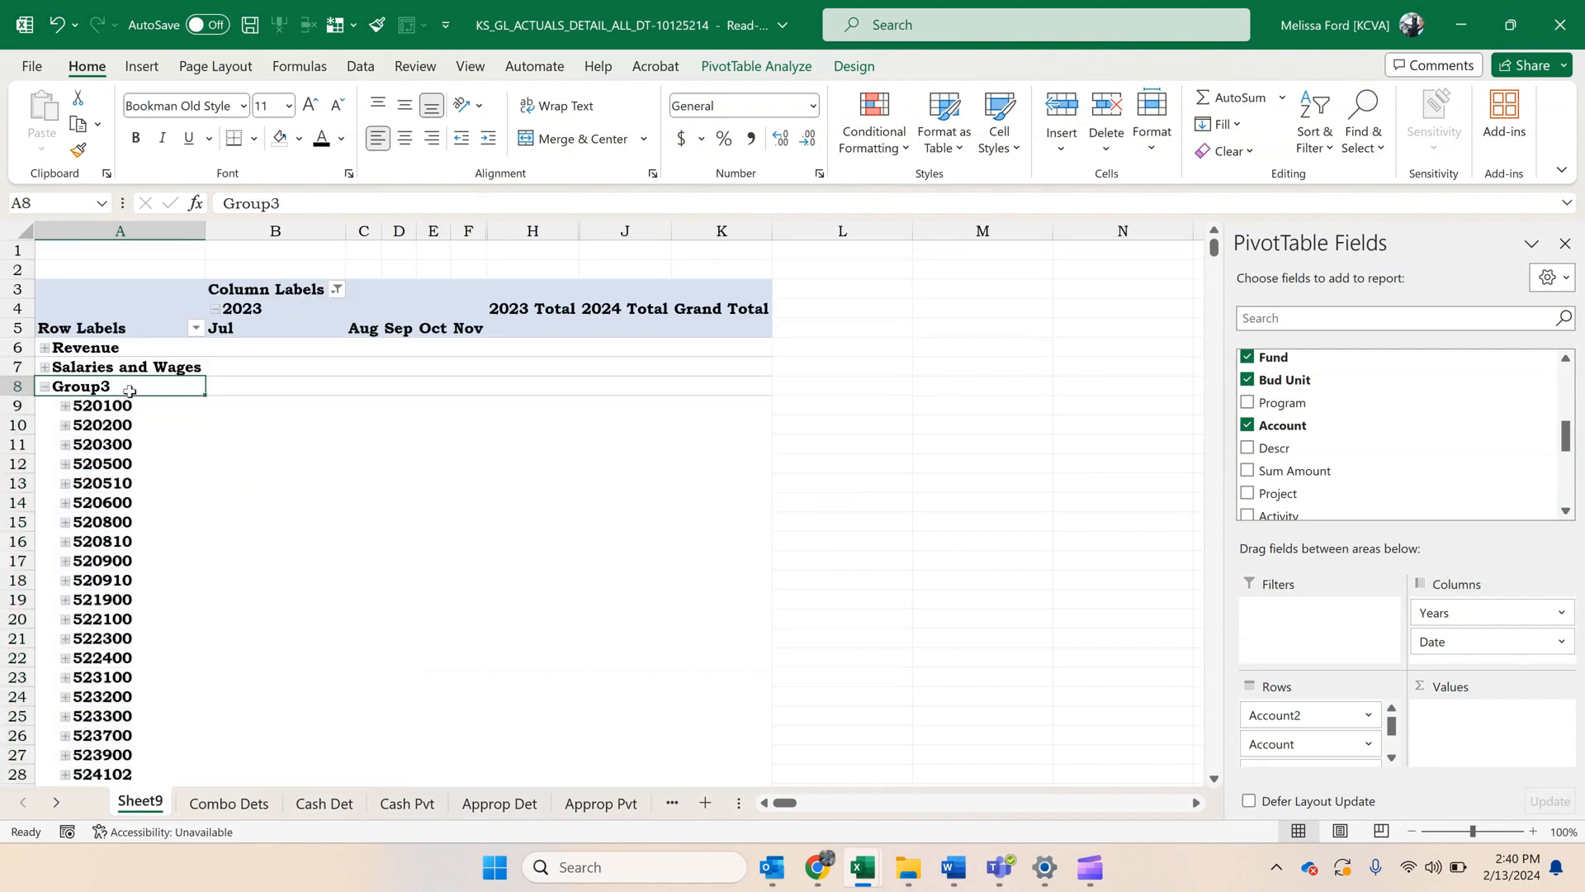
{"action": "type", "text": "Contractua"}
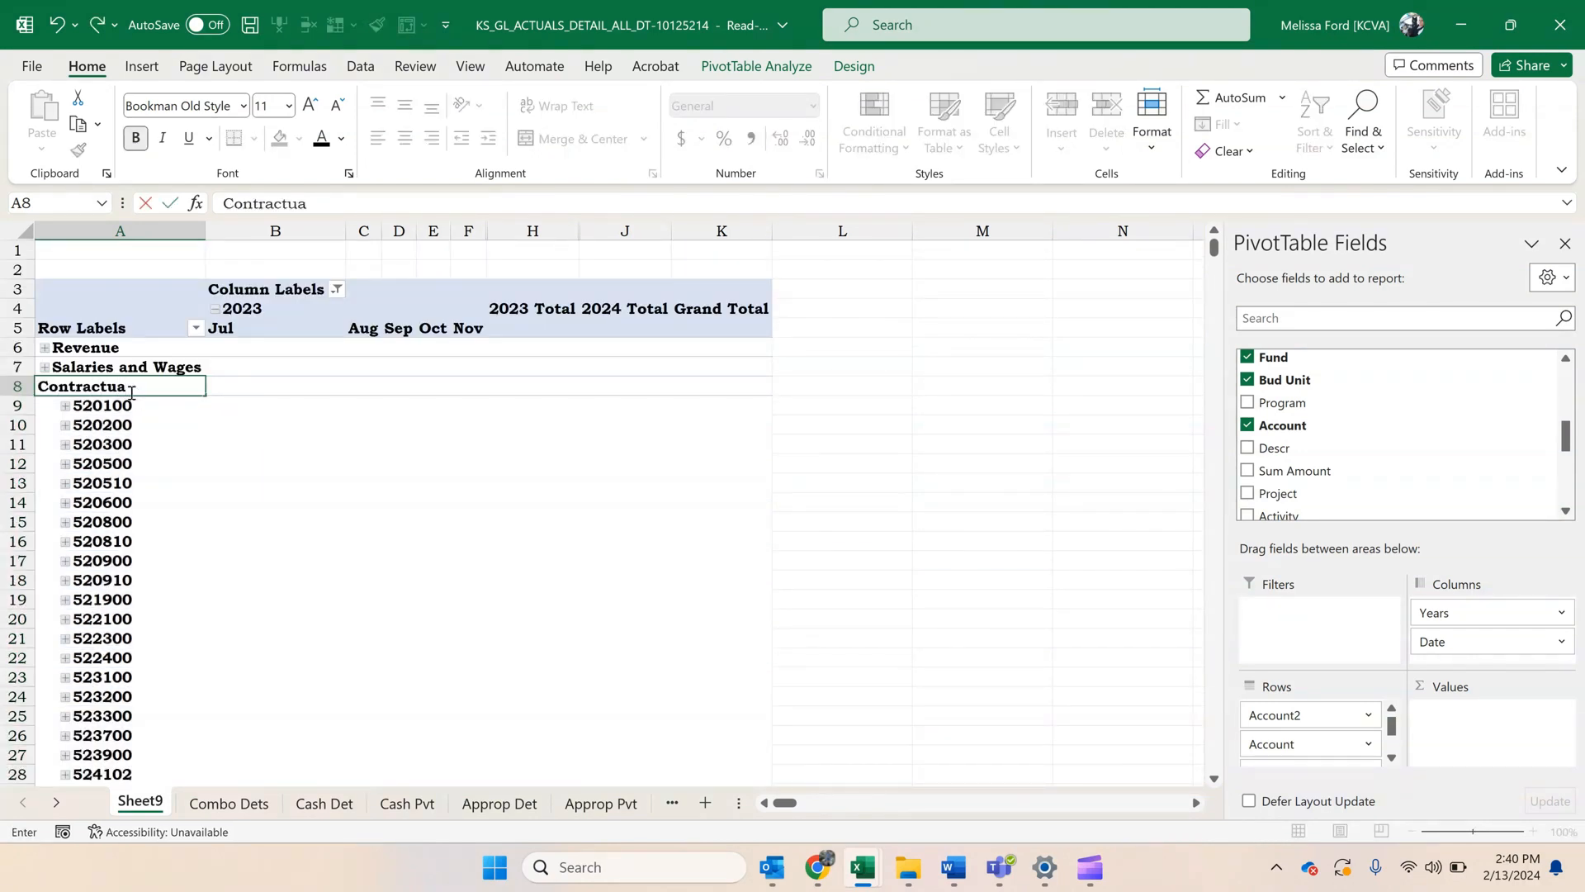
{"action": "type", "text": "l Services"}
{"action": "key", "text": "Return"}
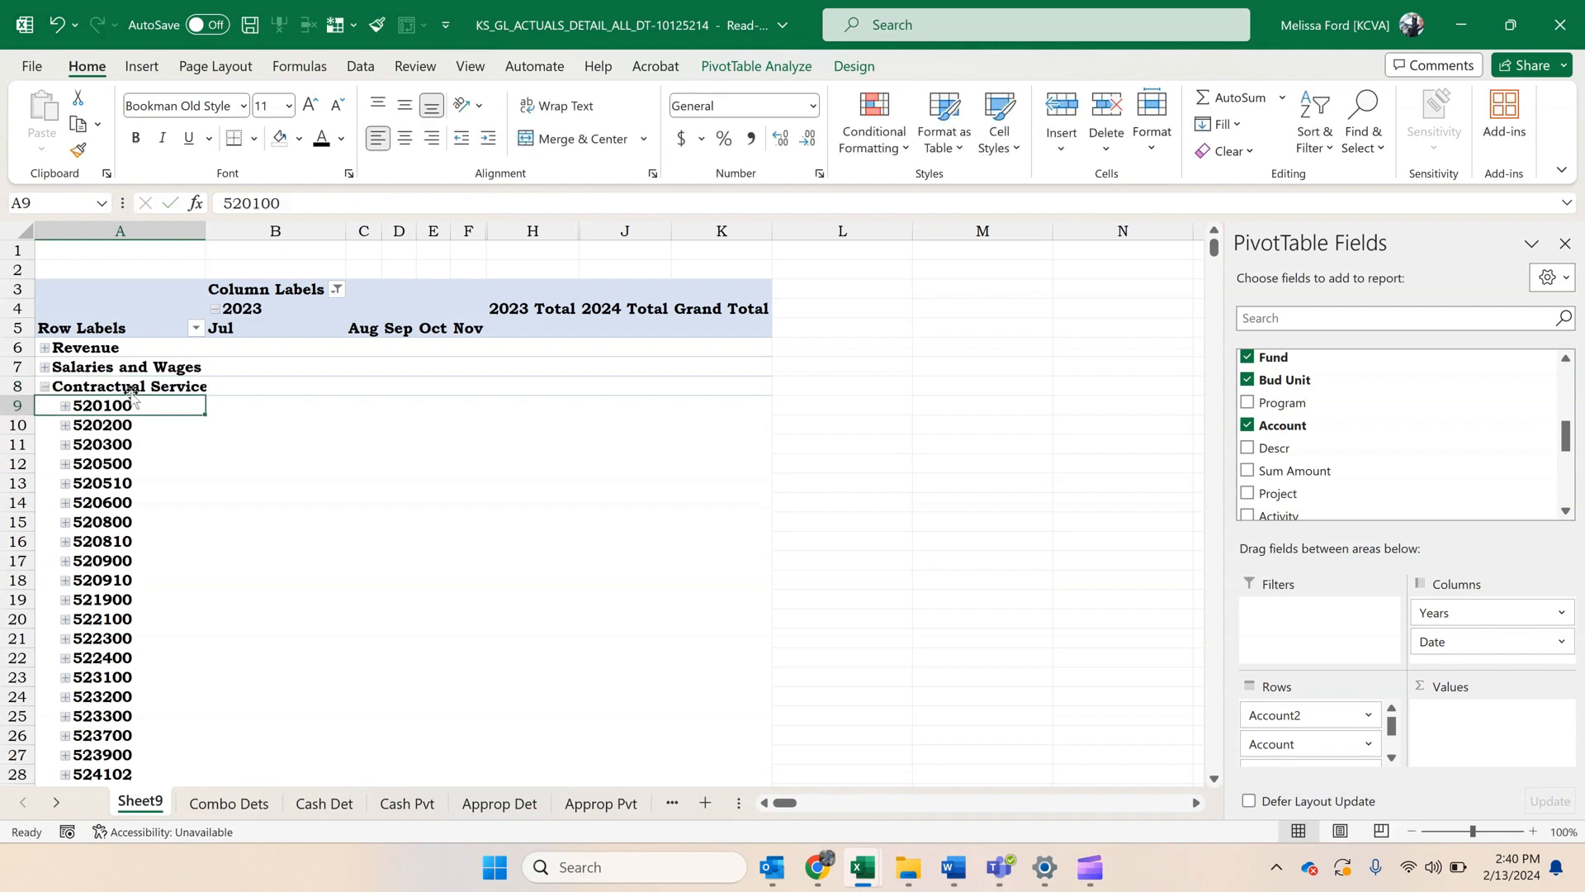
{"action": "left_click", "coordinate": [45, 386]}
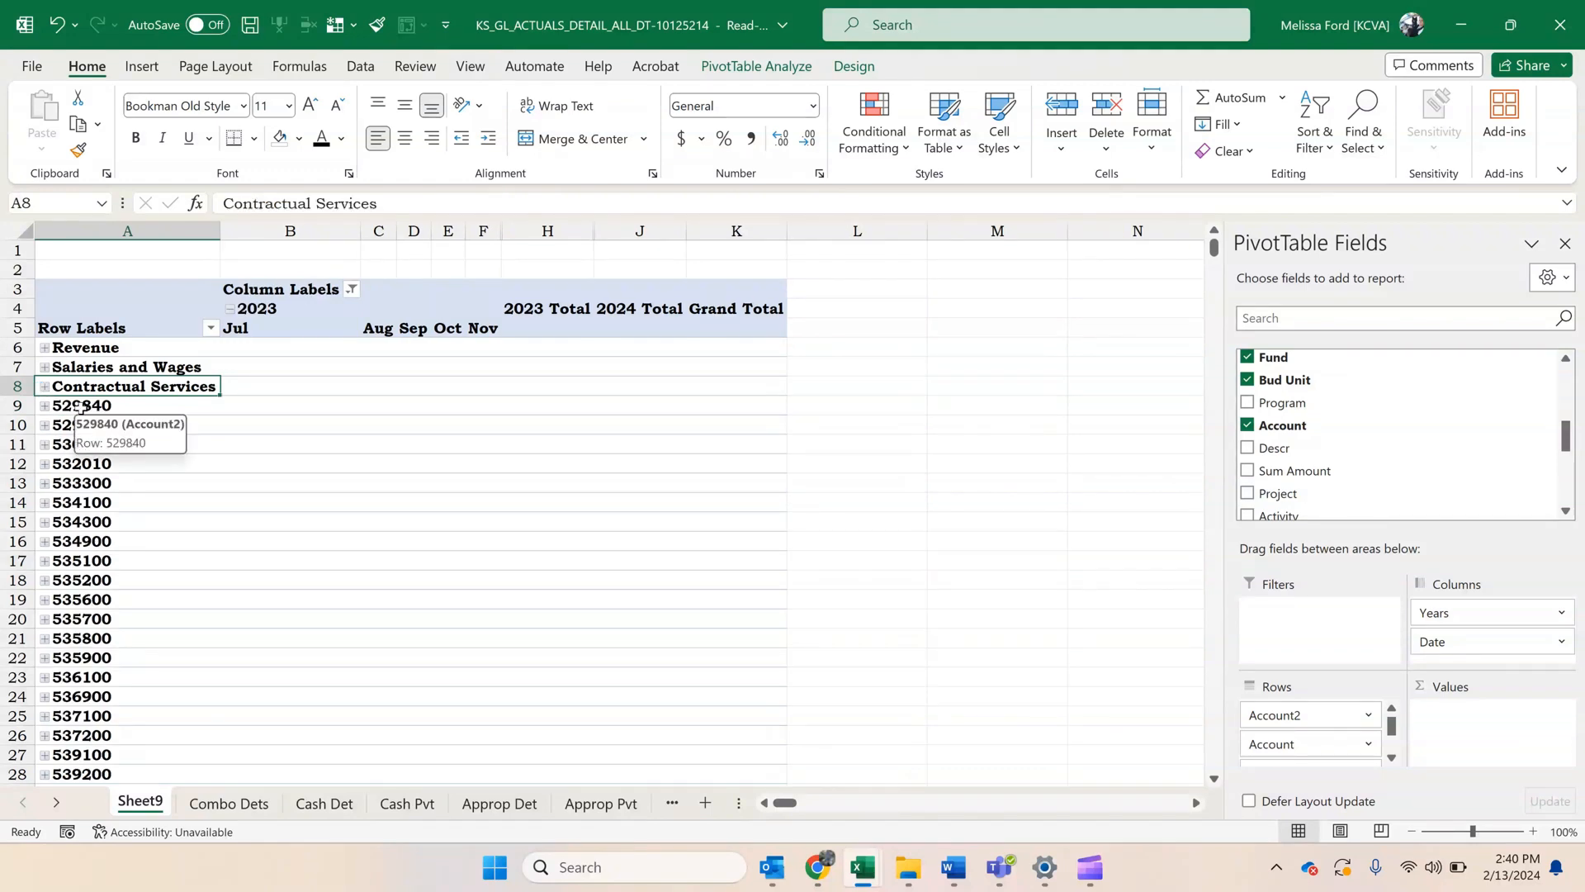
Undo the collapse, naming and grouping of the Contractual Services accounts.
{"action": "key", "text": "ctrl+z"}
{"action": "key", "text": "ctrl+z"}
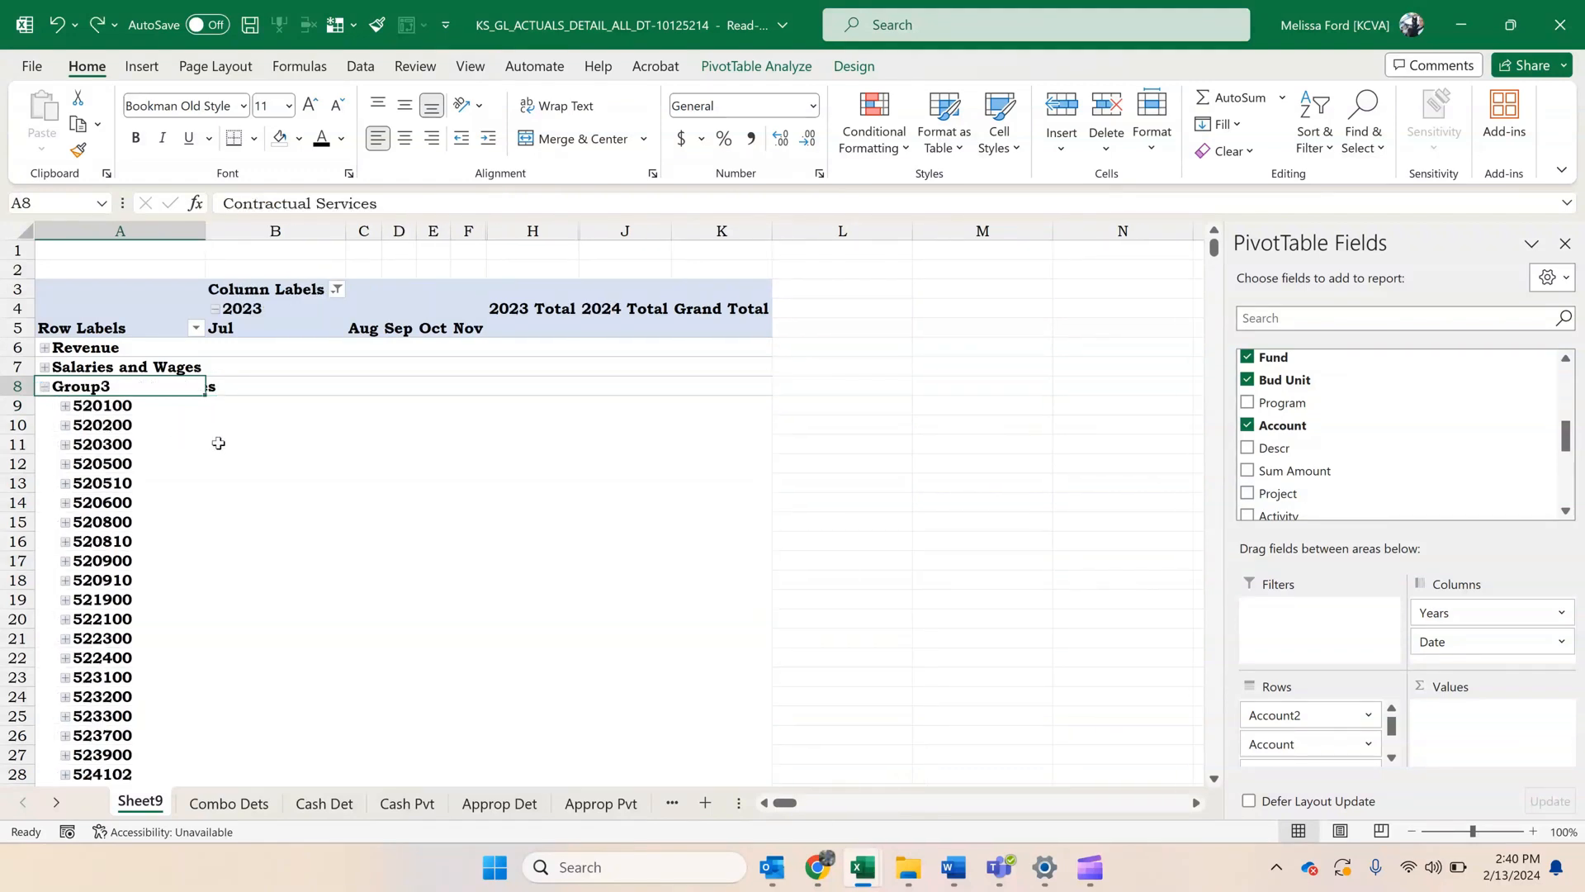
{"action": "key", "text": "ctrl+y"}
{"action": "left_click", "coordinate": [188, 428]}
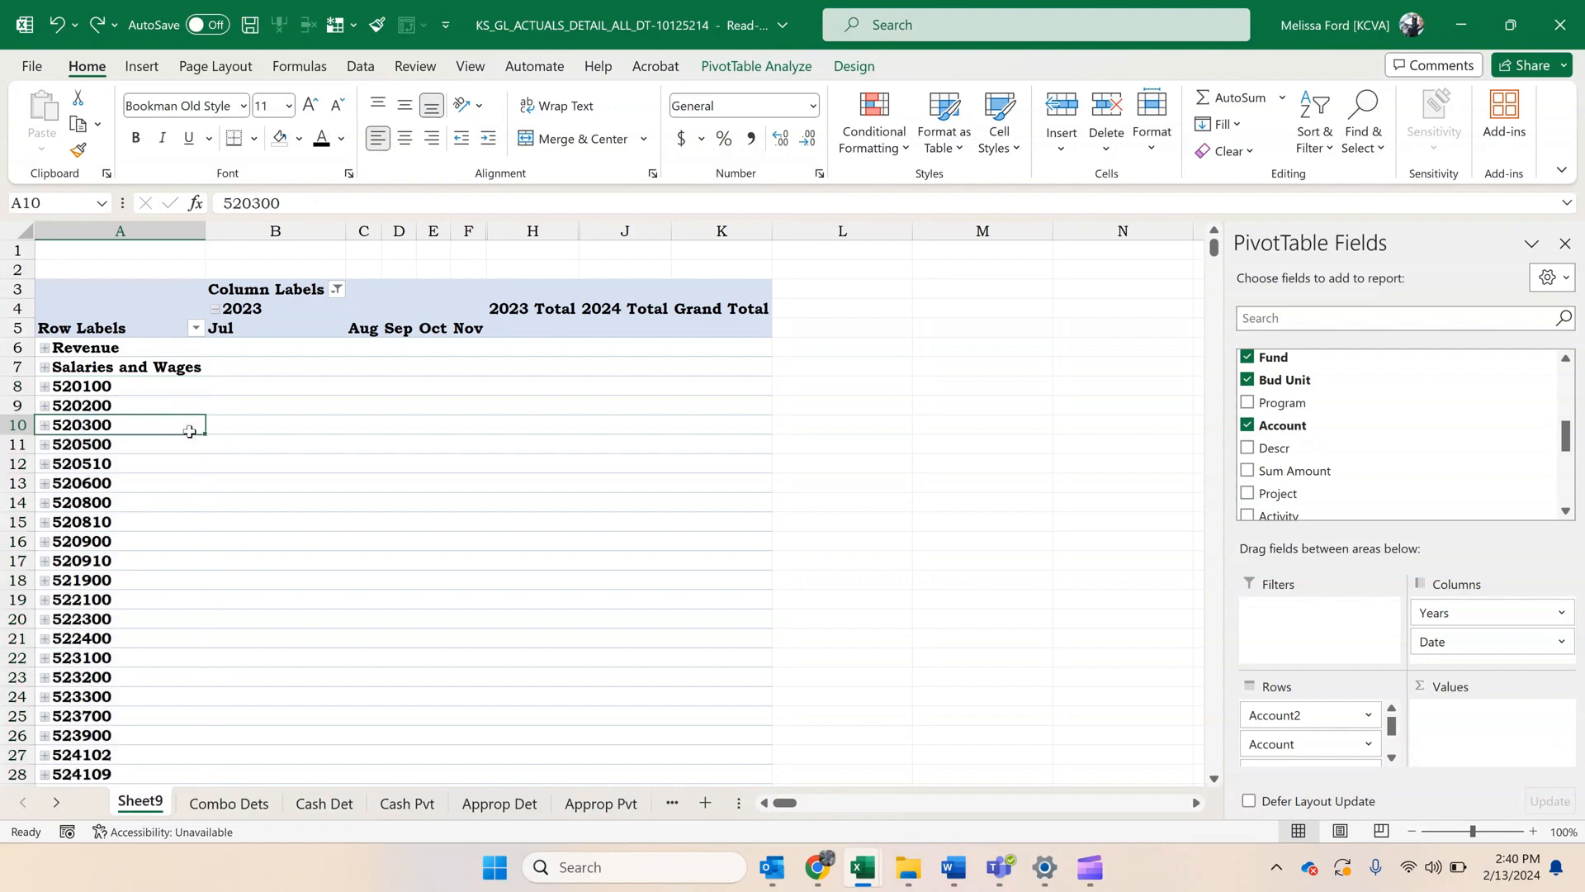
Group accounts 520100 through 529900, name the group Contractual Services, and collapse it.
{"action": "left_click", "coordinate": [194, 387]}
{"action": "left_click_drag", "start_coordinate": [193, 387], "coordinate": [104, 441]}
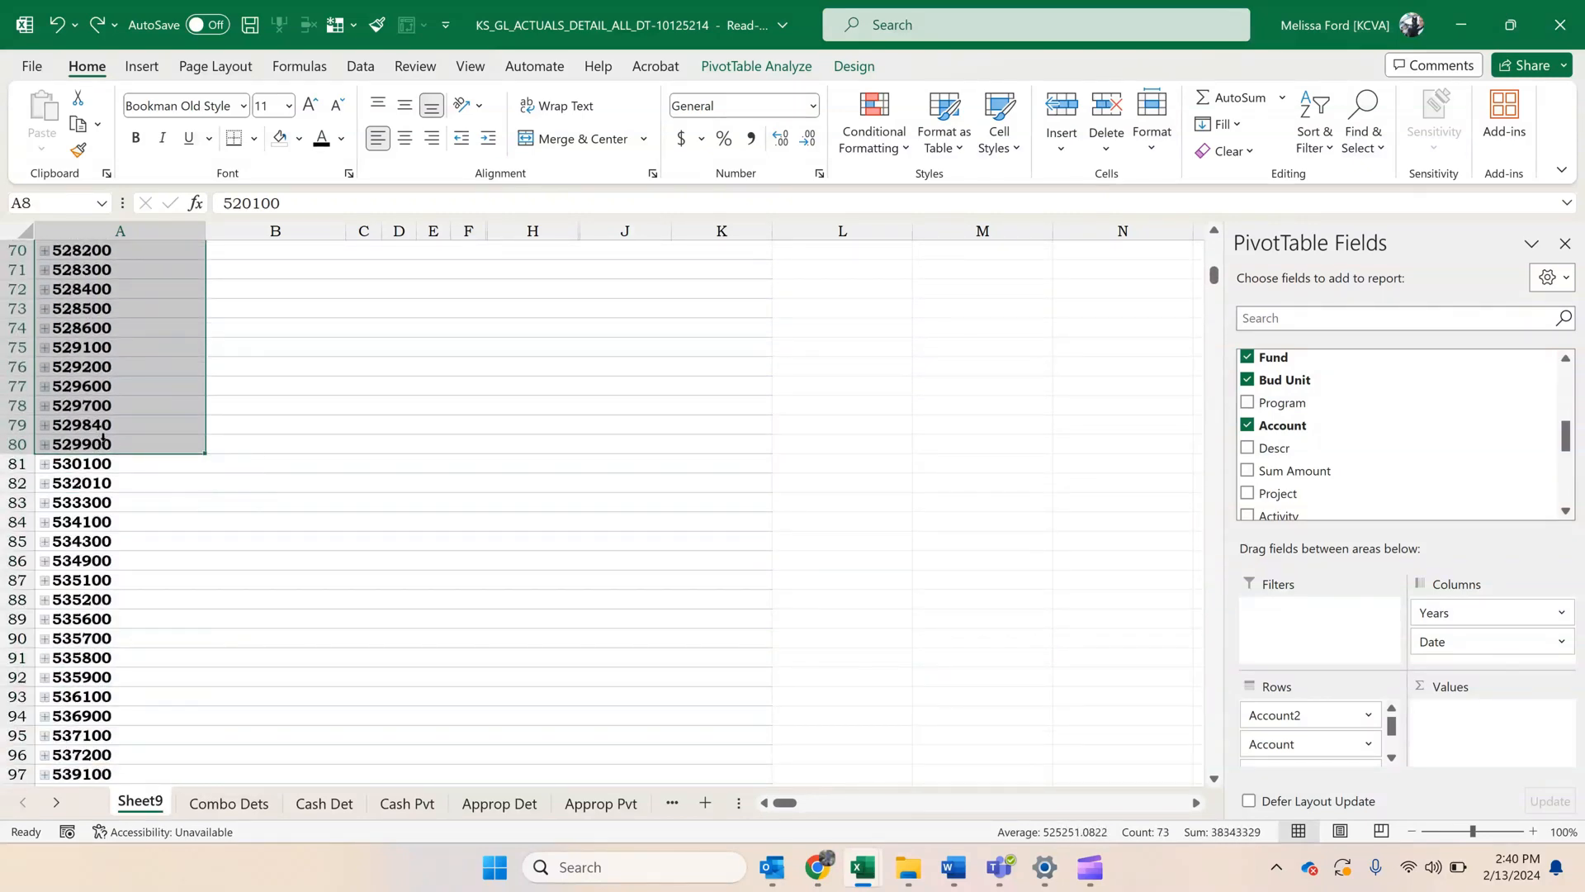
{"action": "right_click", "coordinate": [113, 446]}
{"action": "left_click", "coordinate": [212, 611]}
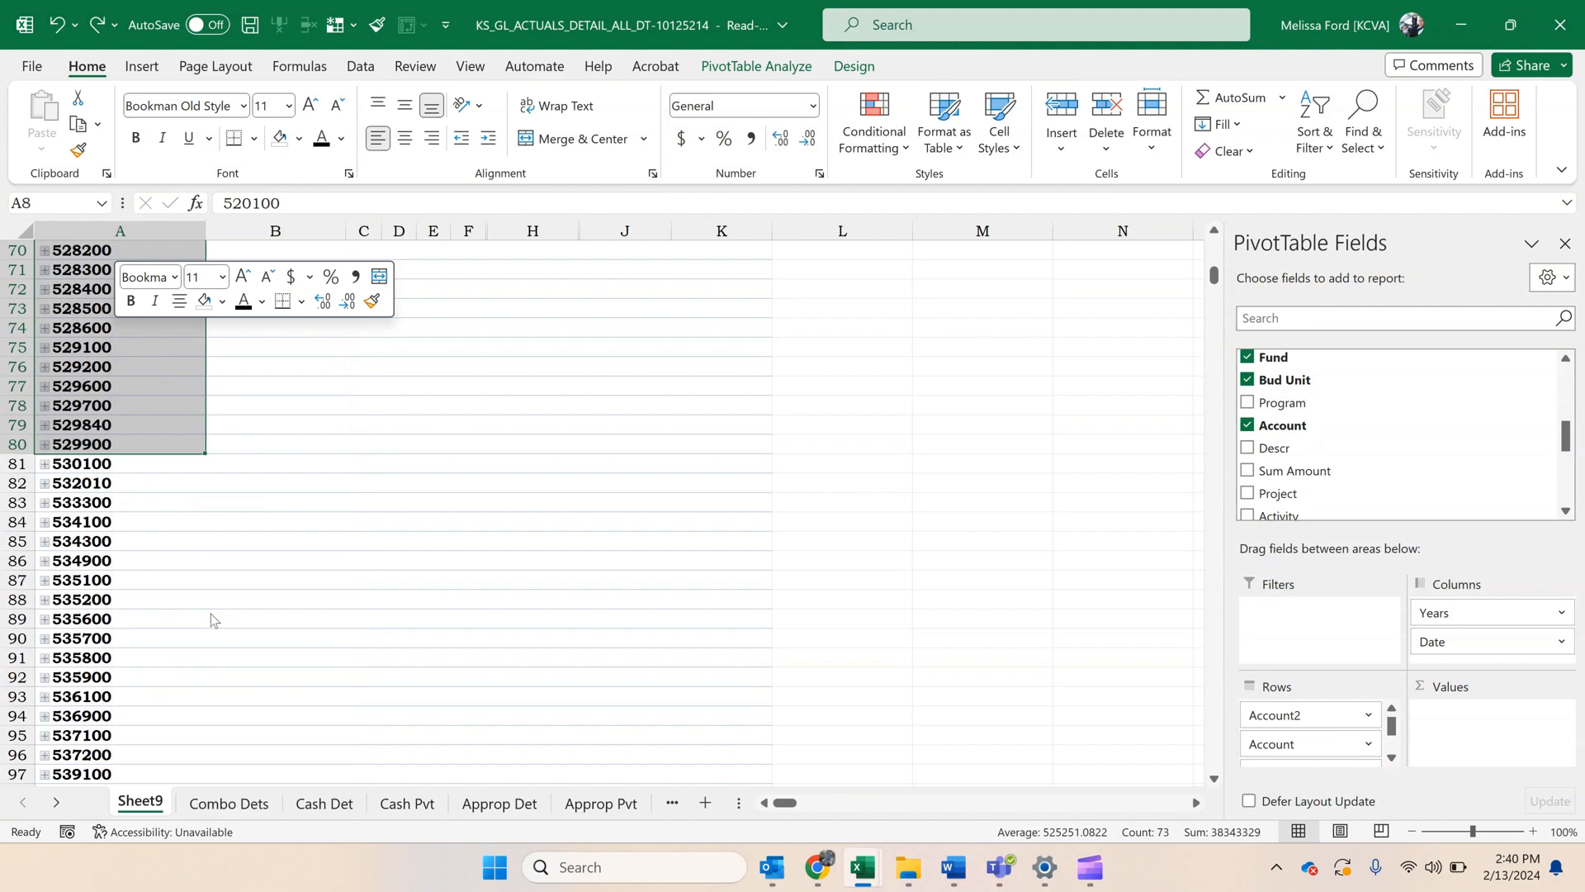
{"action": "left_click", "coordinate": [166, 393]}
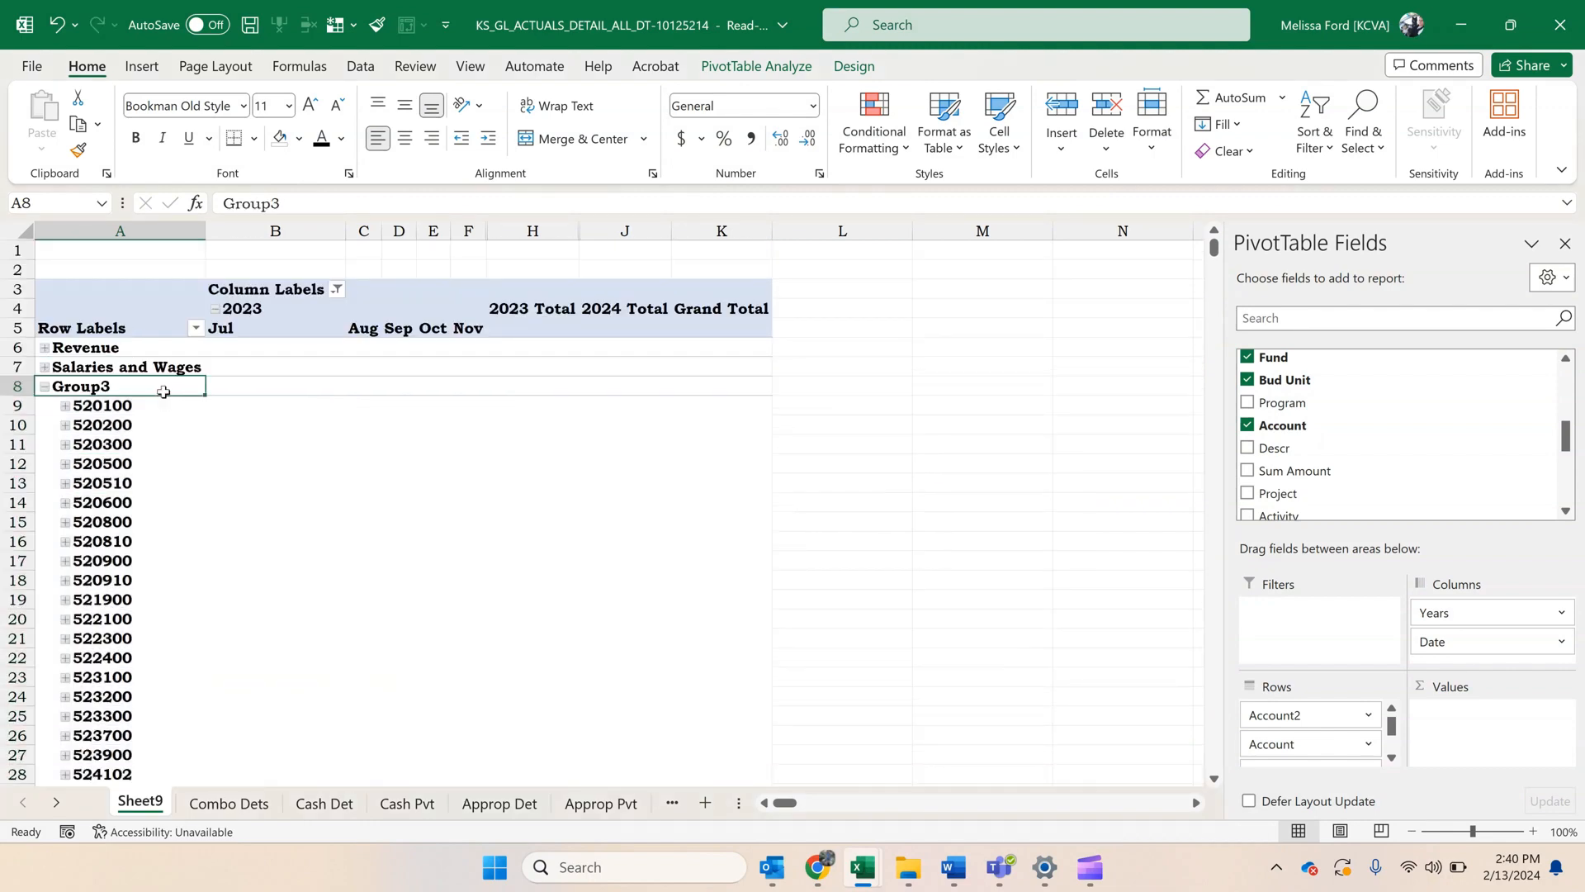
{"action": "type", "text": "Contract"}
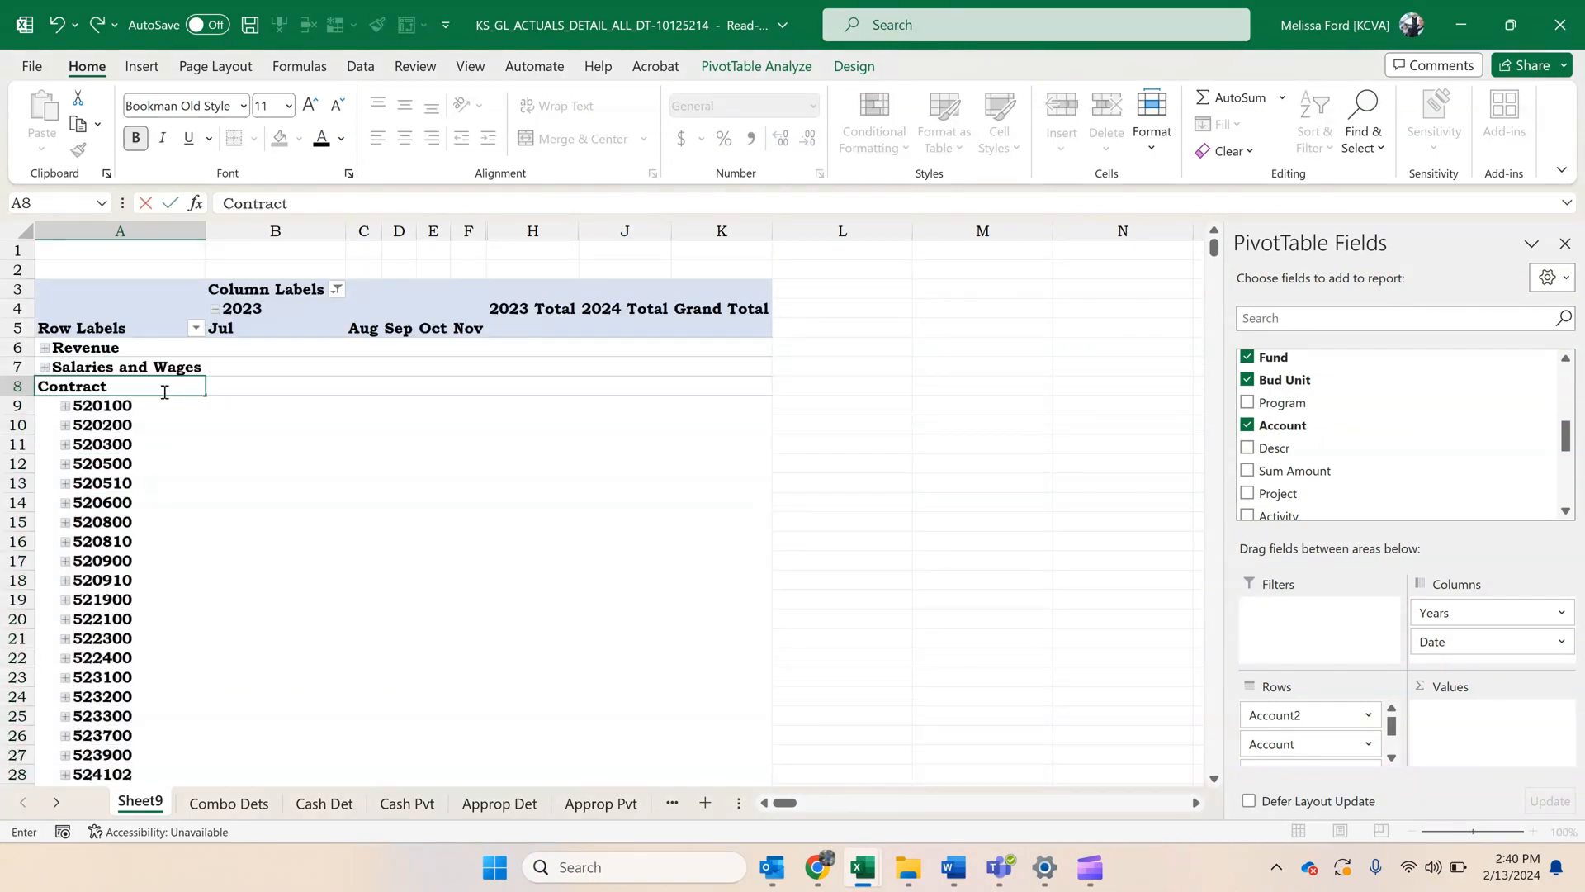
{"action": "type", "text": "ual Service"}
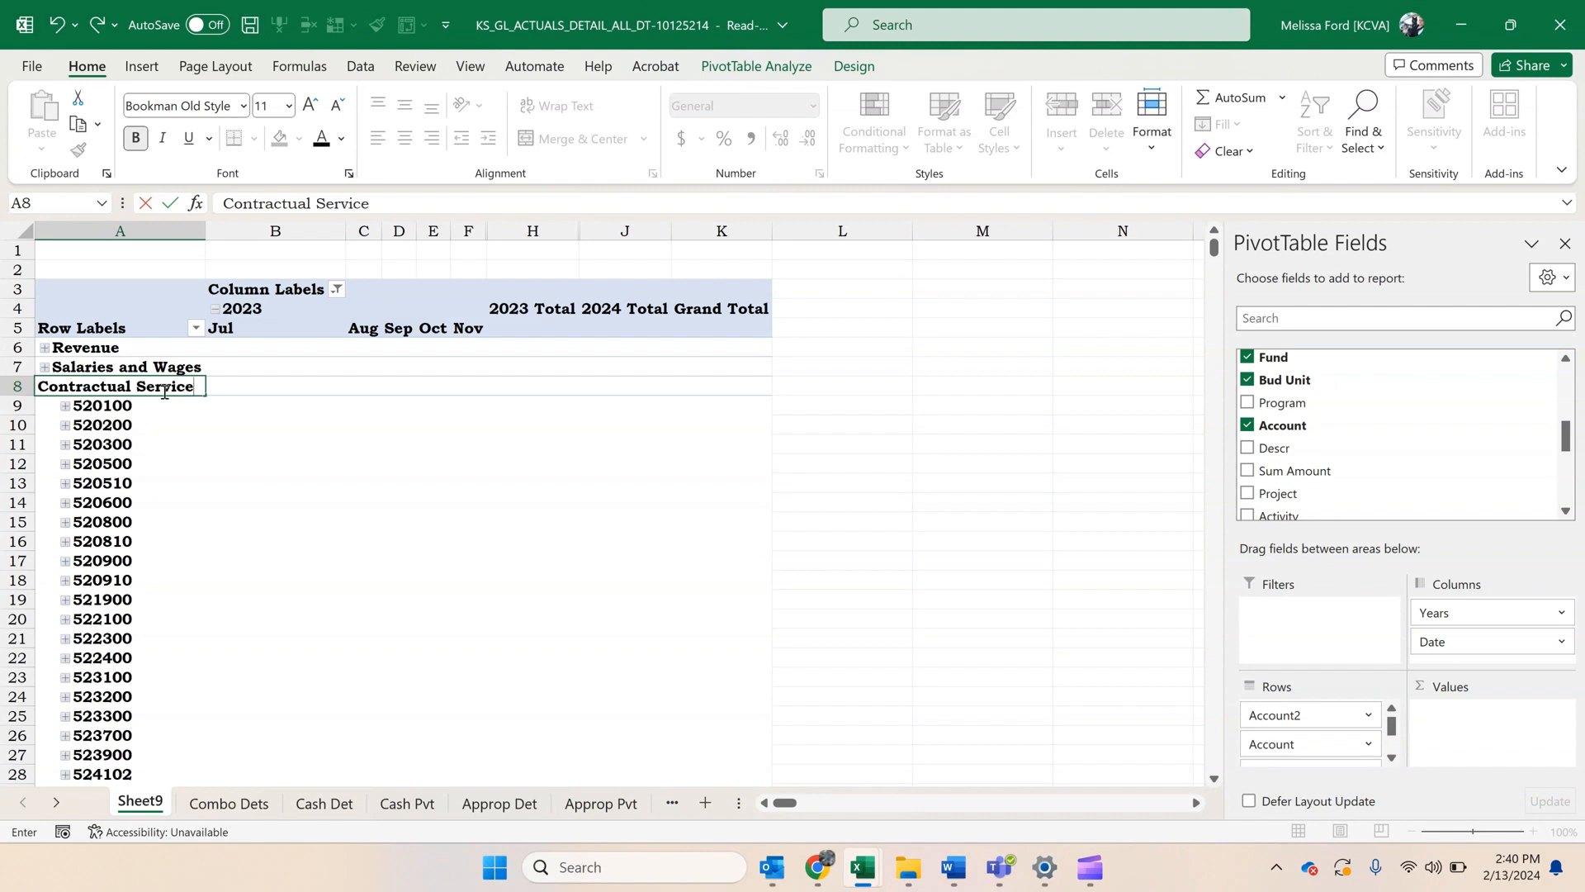
{"action": "key", "text": "Return"}
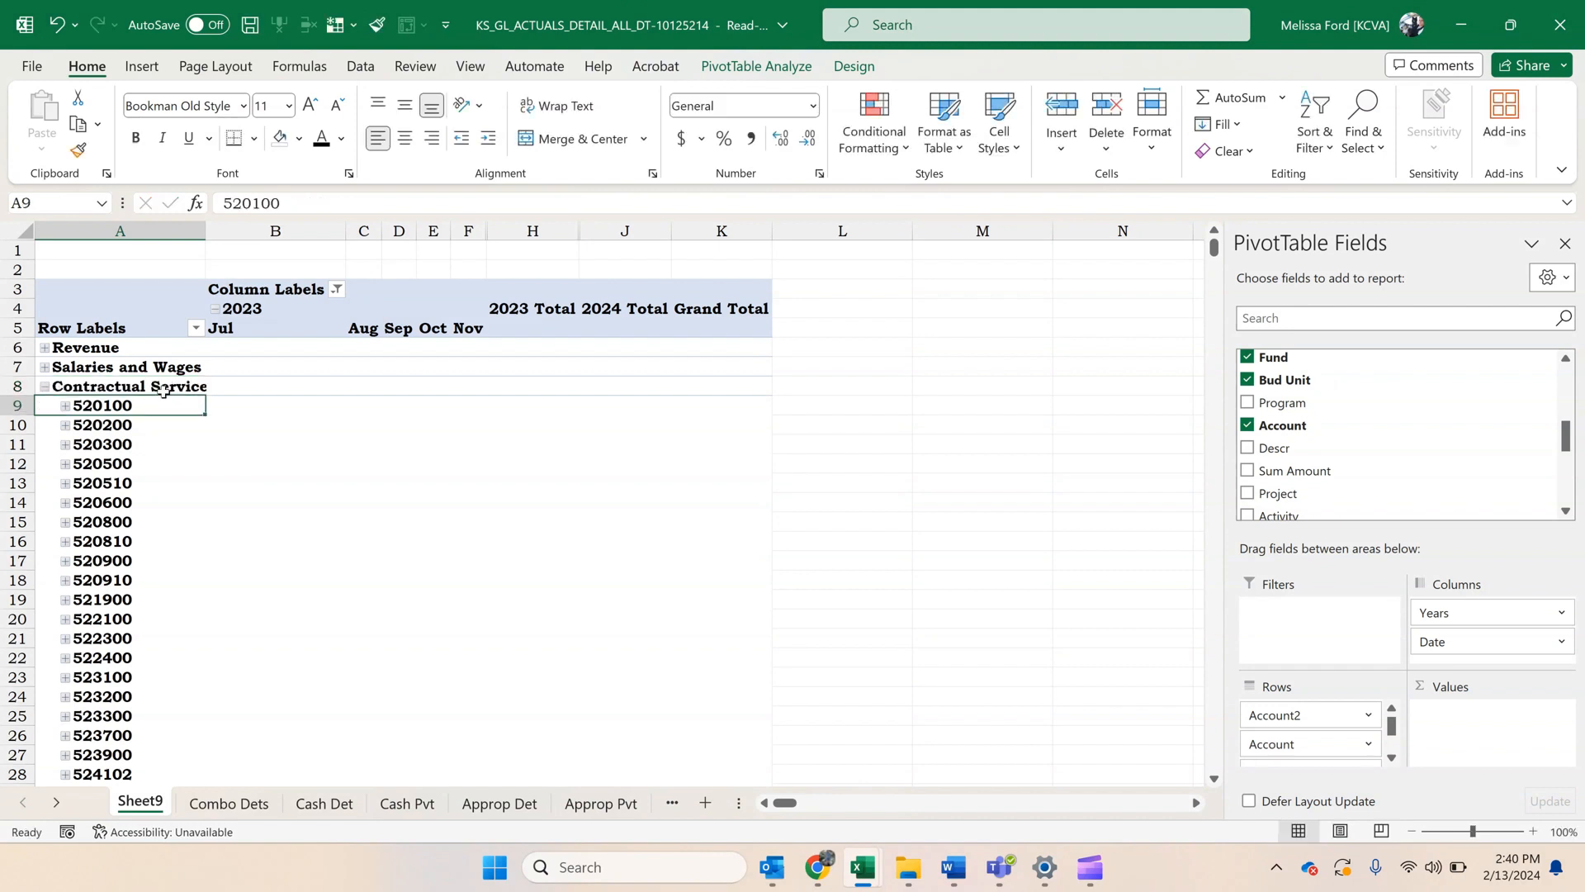
{"action": "left_click", "coordinate": [46, 387]}
Group accounts 530100 through 539900, name the group Commodities, and collapse it.
{"action": "left_click_drag", "start_coordinate": [86, 404], "coordinate": [113, 716]}
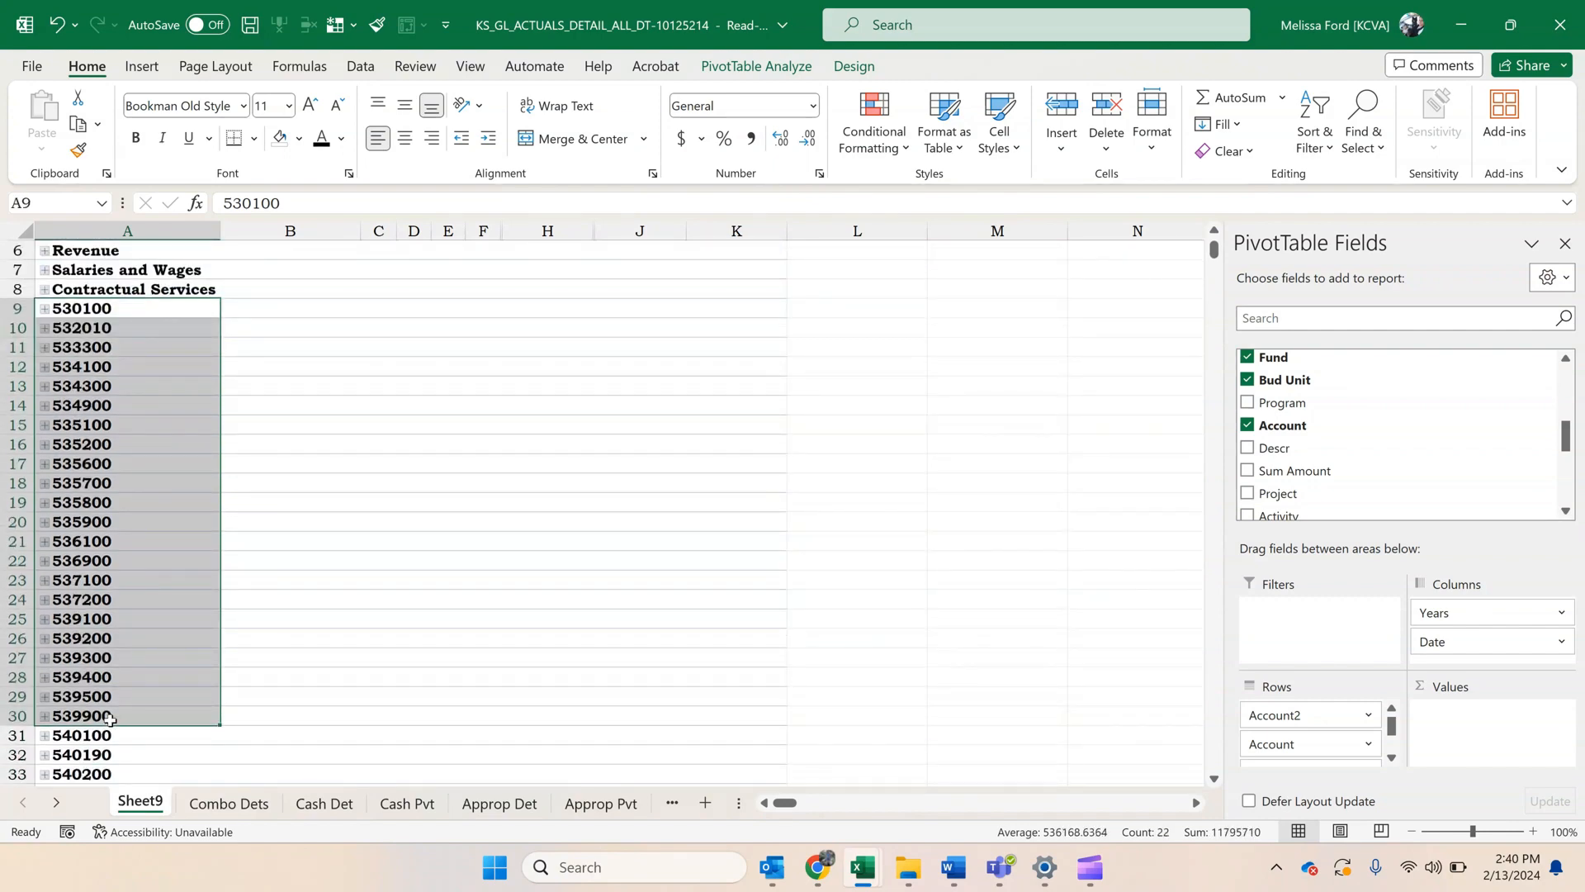
{"action": "right_click", "coordinate": [113, 716]}
{"action": "key", "text": "Escape"}
{"action": "key", "text": "alt+shift+Right"}
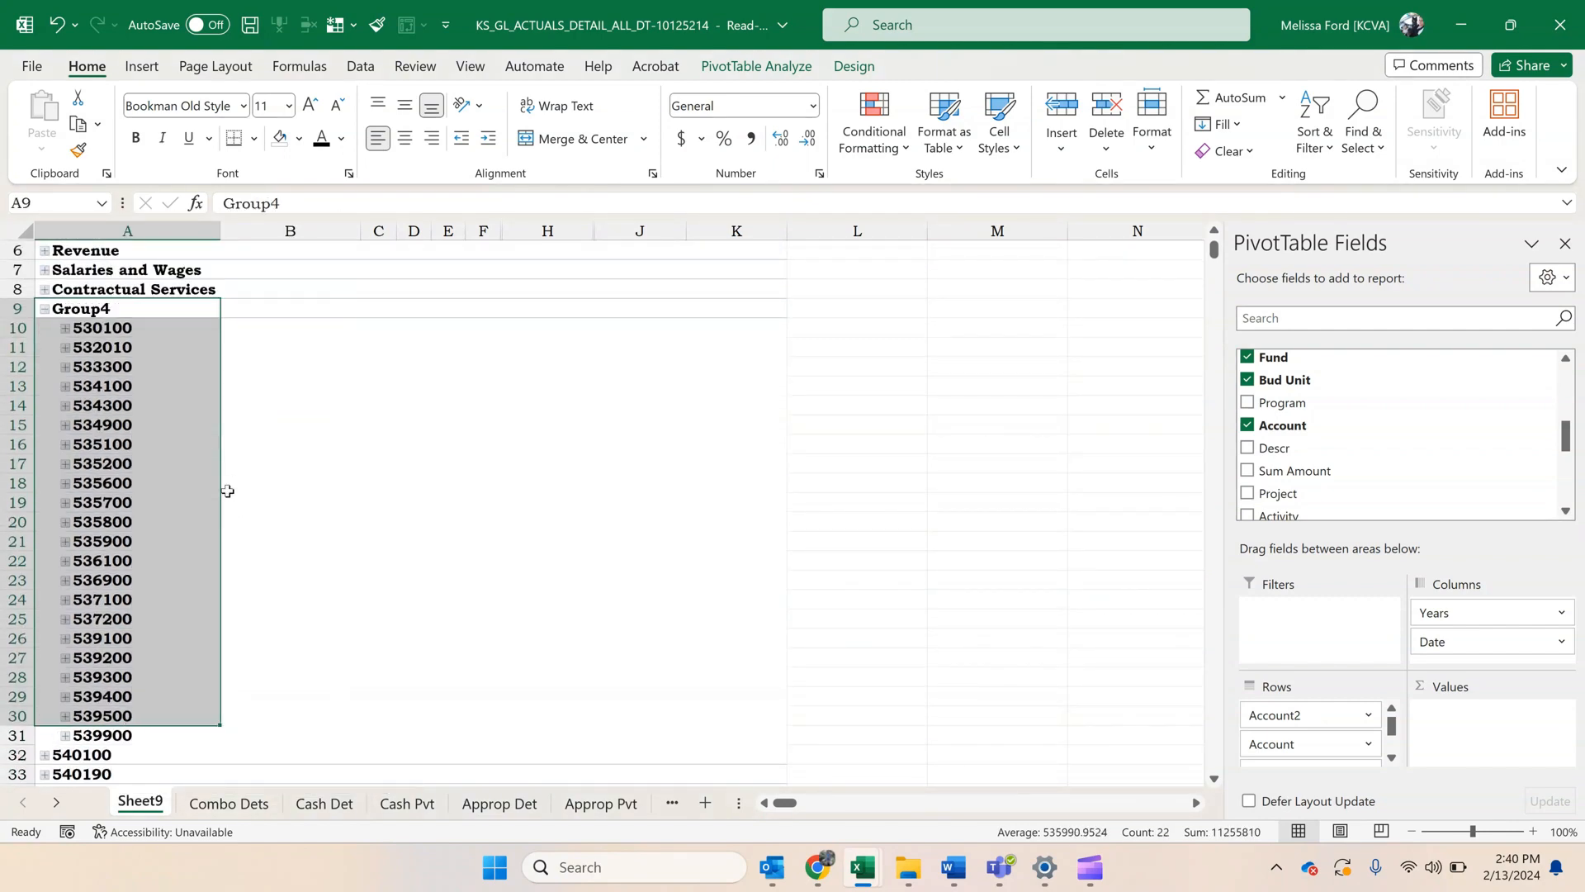
{"action": "left_click", "coordinate": [155, 312]}
{"action": "key", "text": "BackSpace"}
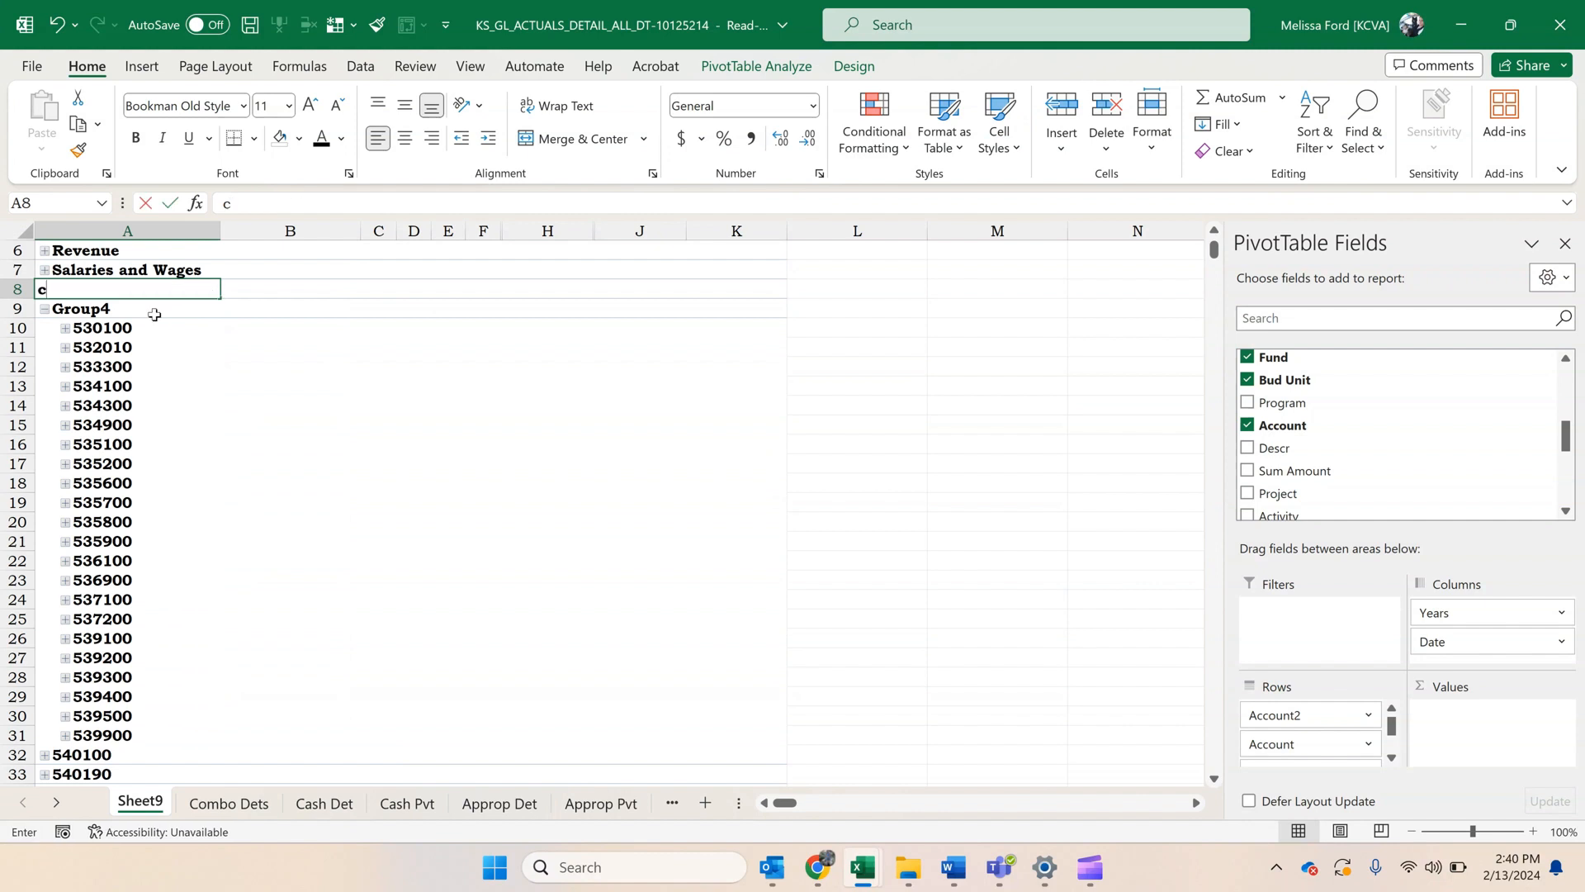
{"action": "key", "text": "ctrl+z"}
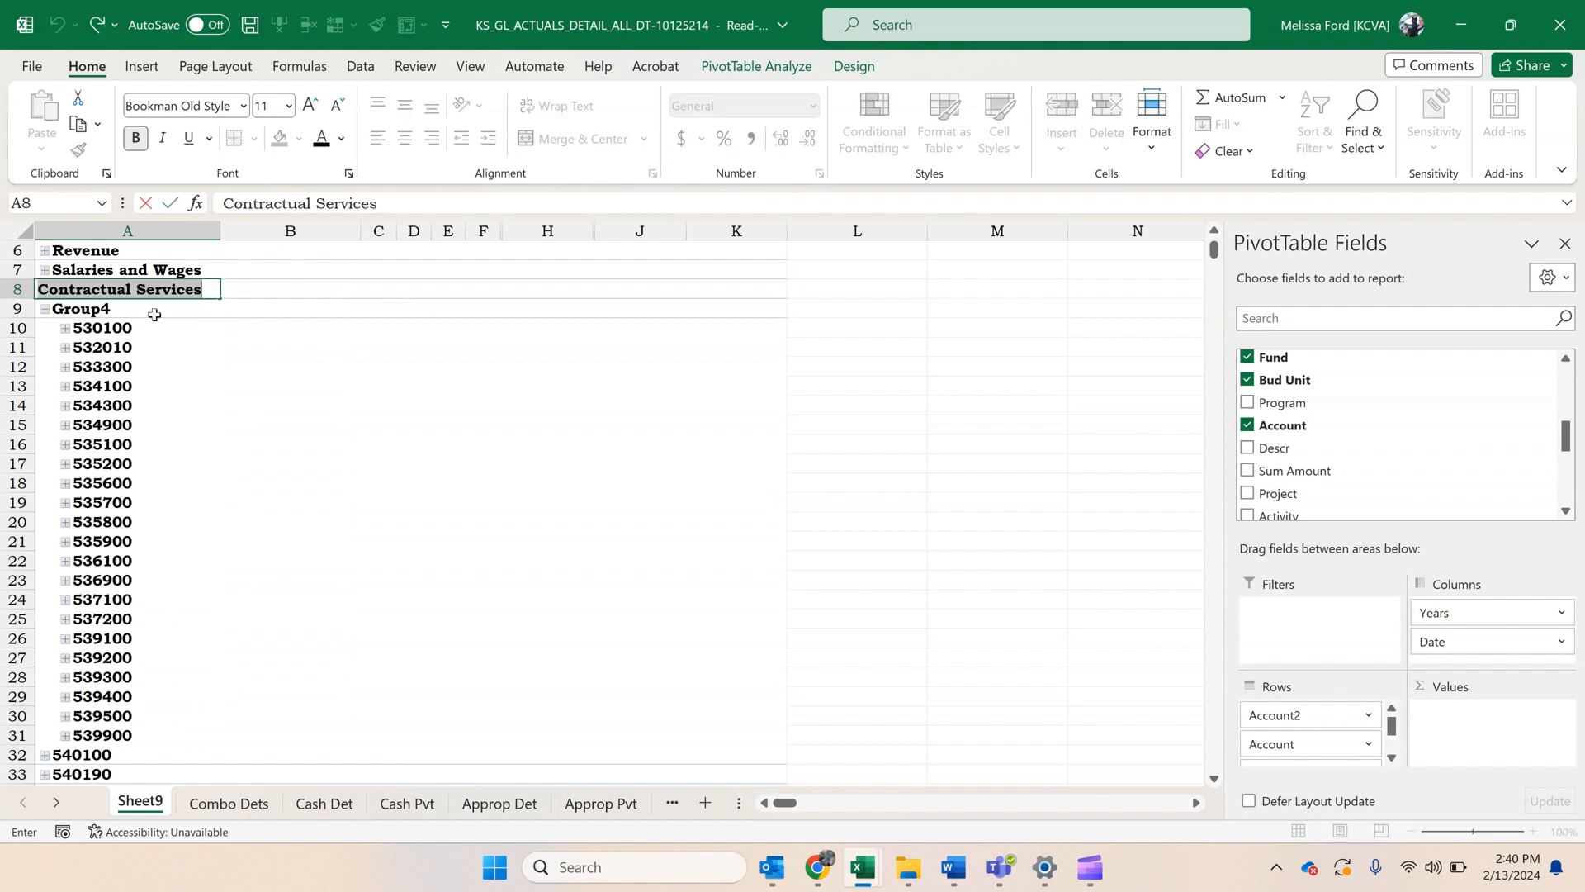
{"action": "left_click", "coordinate": [155, 315]}
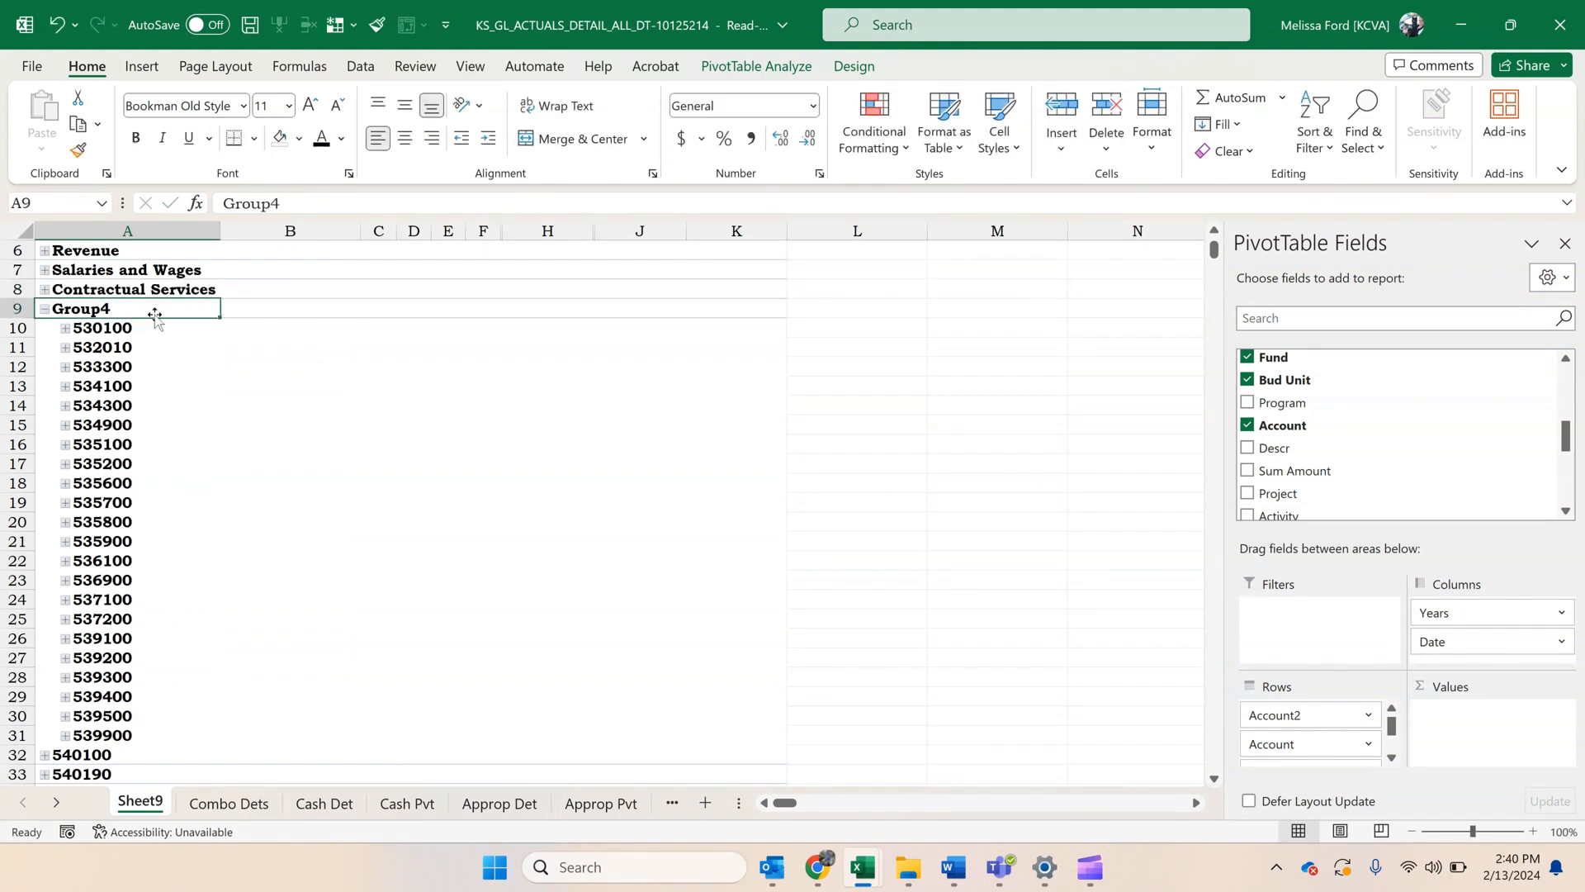
{"action": "type", "text": "Commodities"}
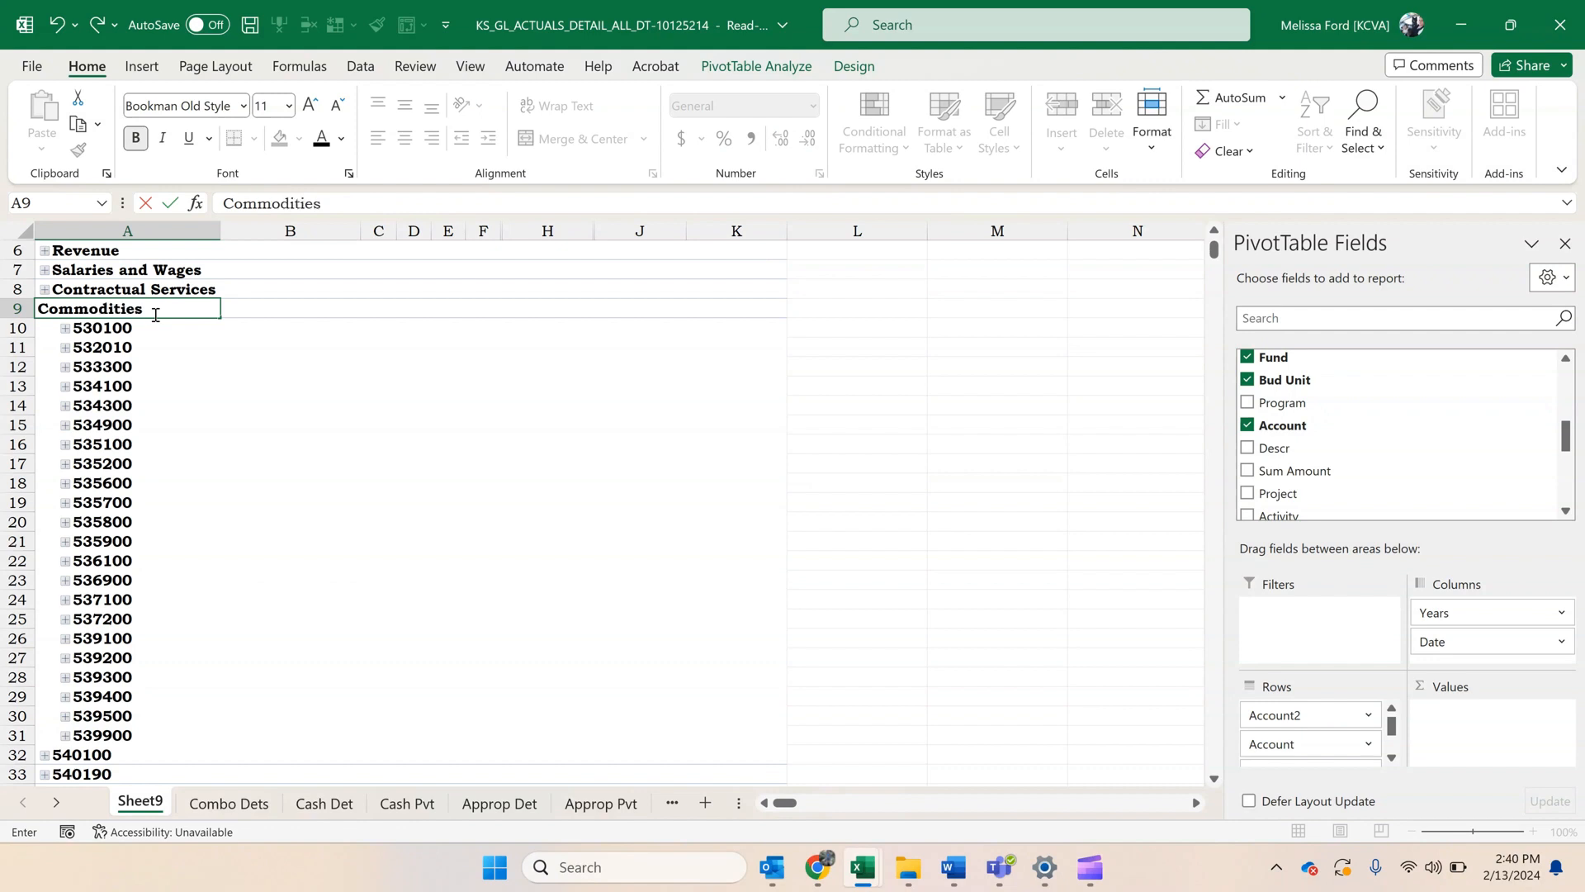
{"action": "key", "text": "Return"}
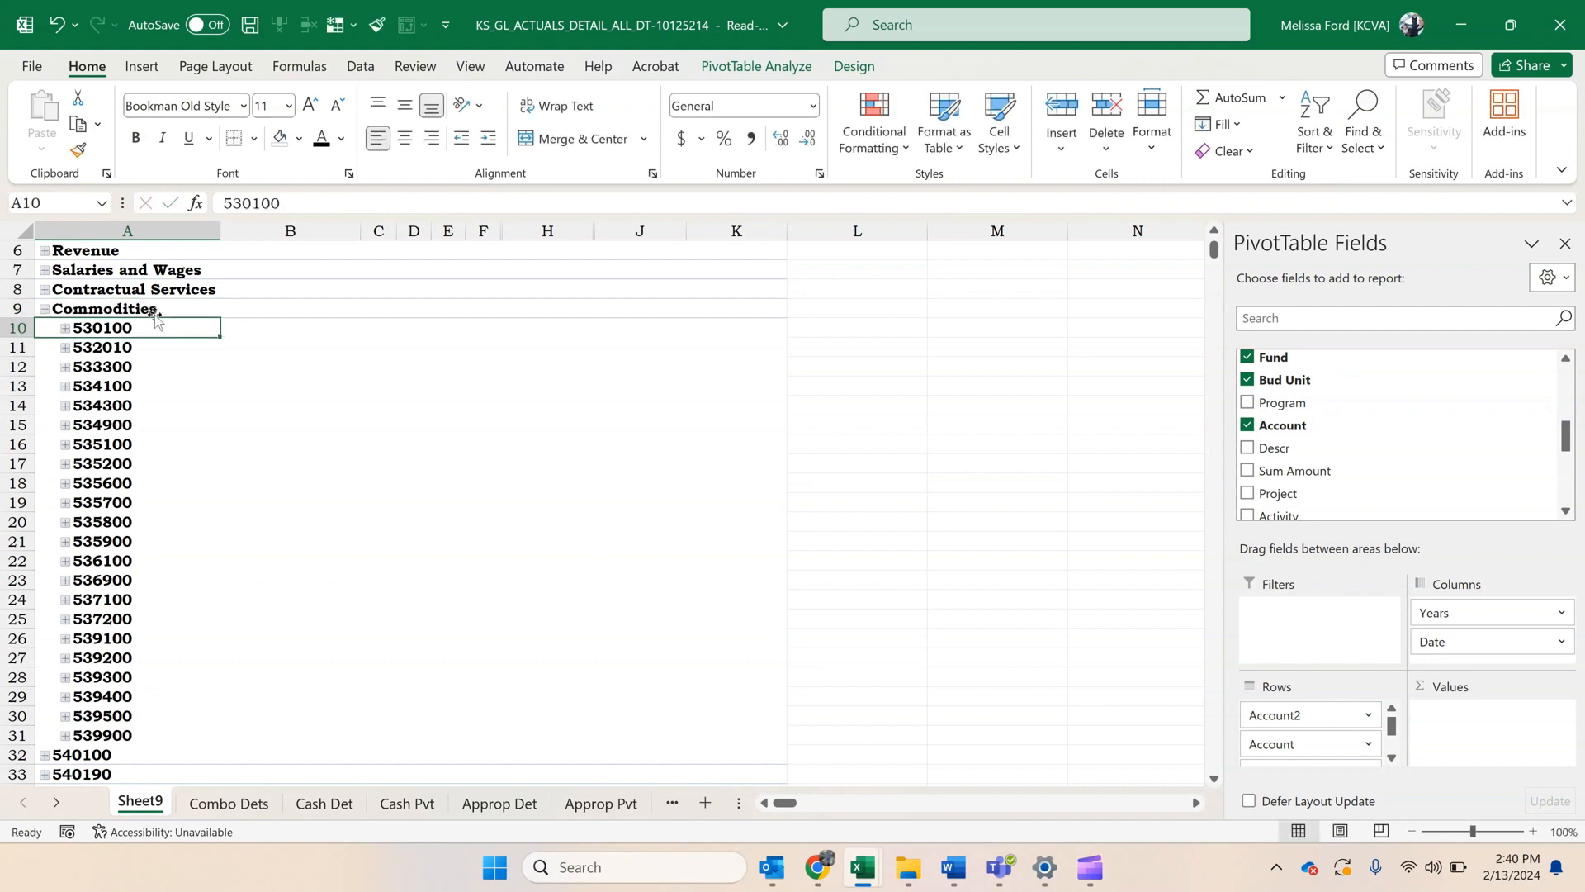
{"action": "left_click", "coordinate": [43, 309]}
Group accounts 540100 through 546690, name the group Capital Outlay, and collapse it.
{"action": "left_click_drag", "start_coordinate": [91, 329], "coordinate": [114, 741]}
{"action": "right_click", "coordinate": [114, 740]}
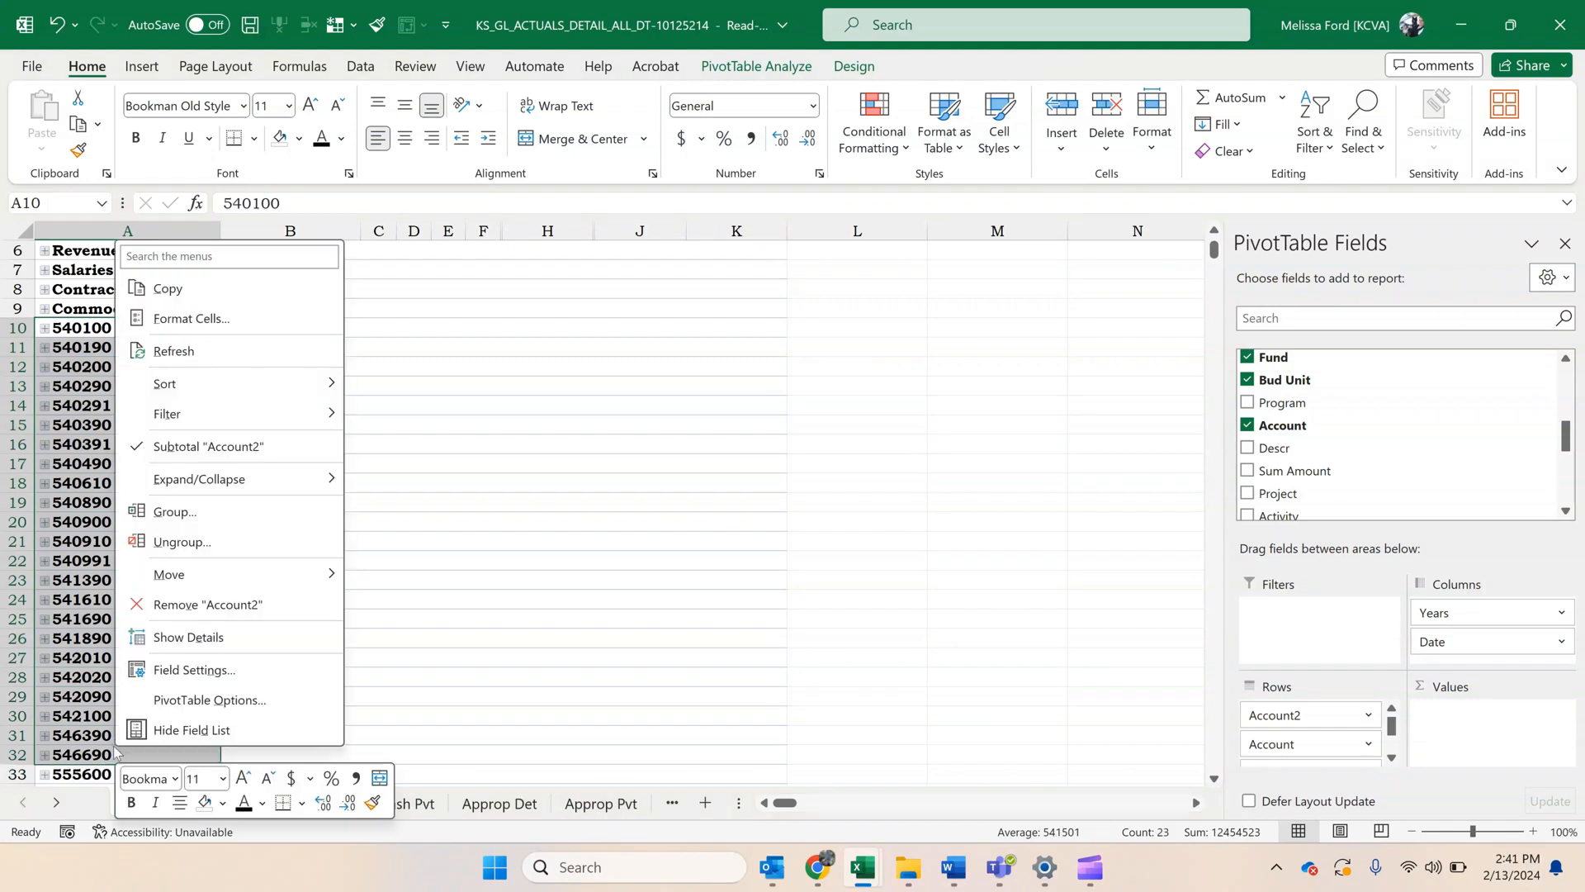
{"action": "key", "text": "Escape"}
{"action": "key", "text": "alt+shift+Right"}
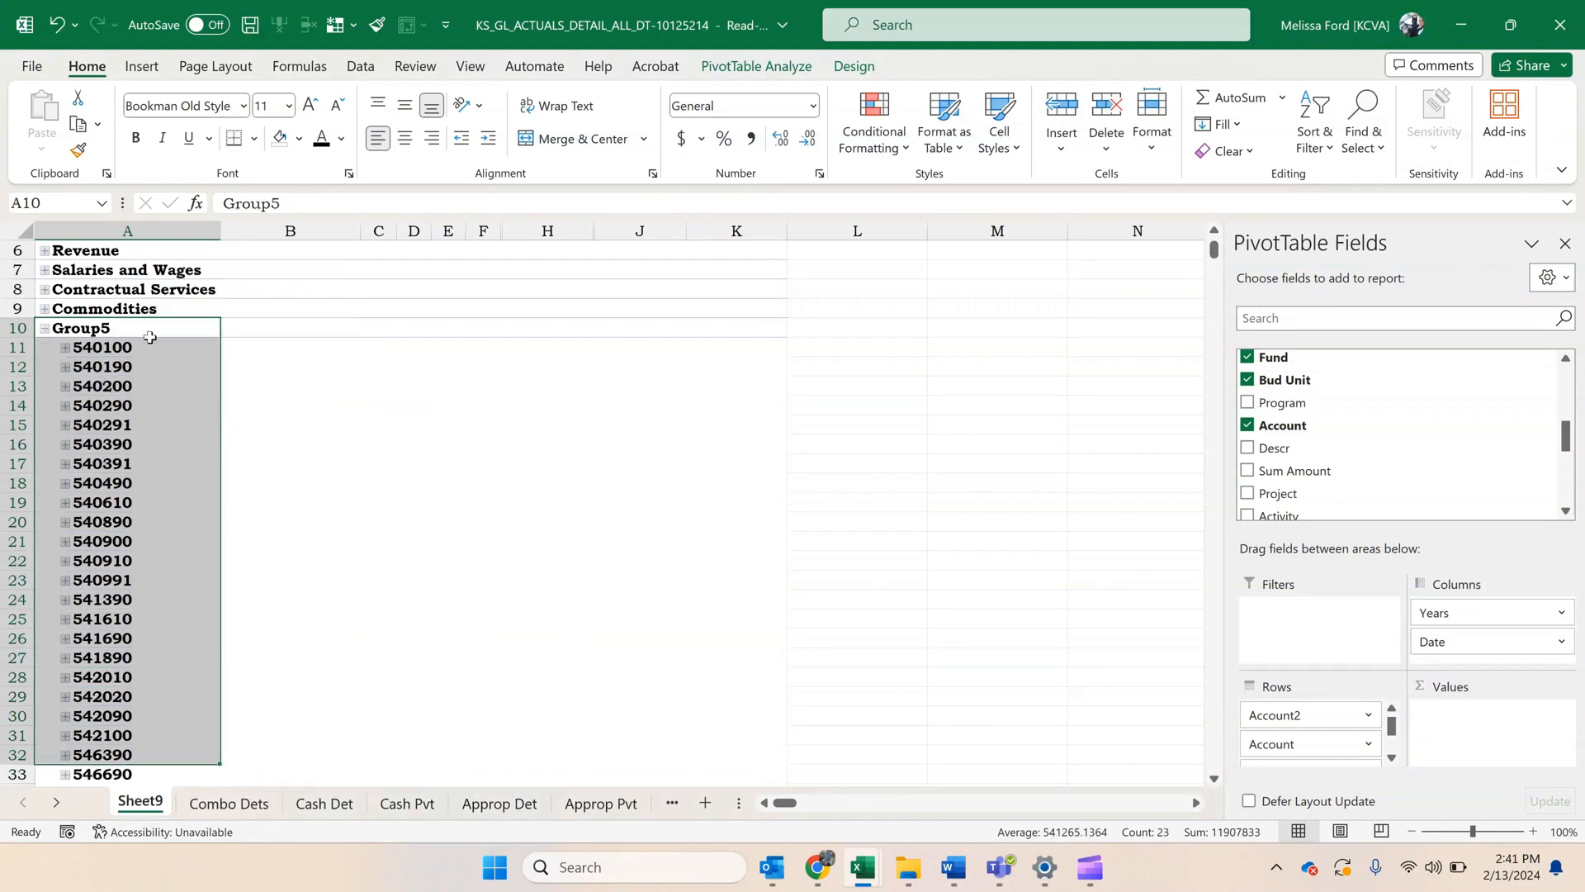
{"action": "left_click", "coordinate": [150, 334]}
{"action": "type", "text": "Cap"}
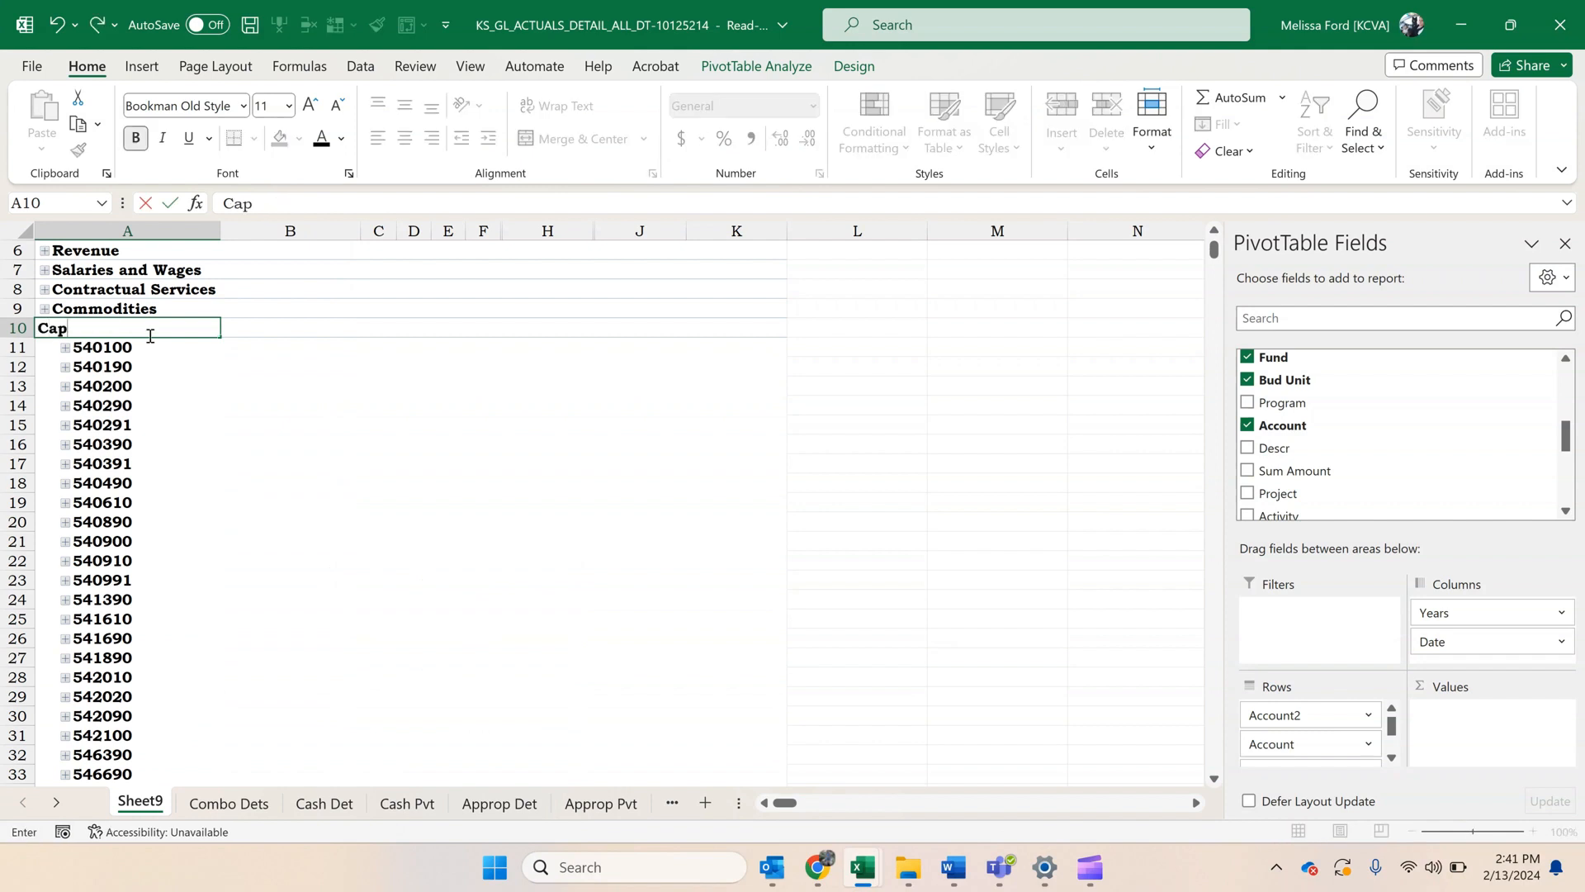
{"action": "type", "text": "ital Outlay"}
{"action": "key", "text": "Return"}
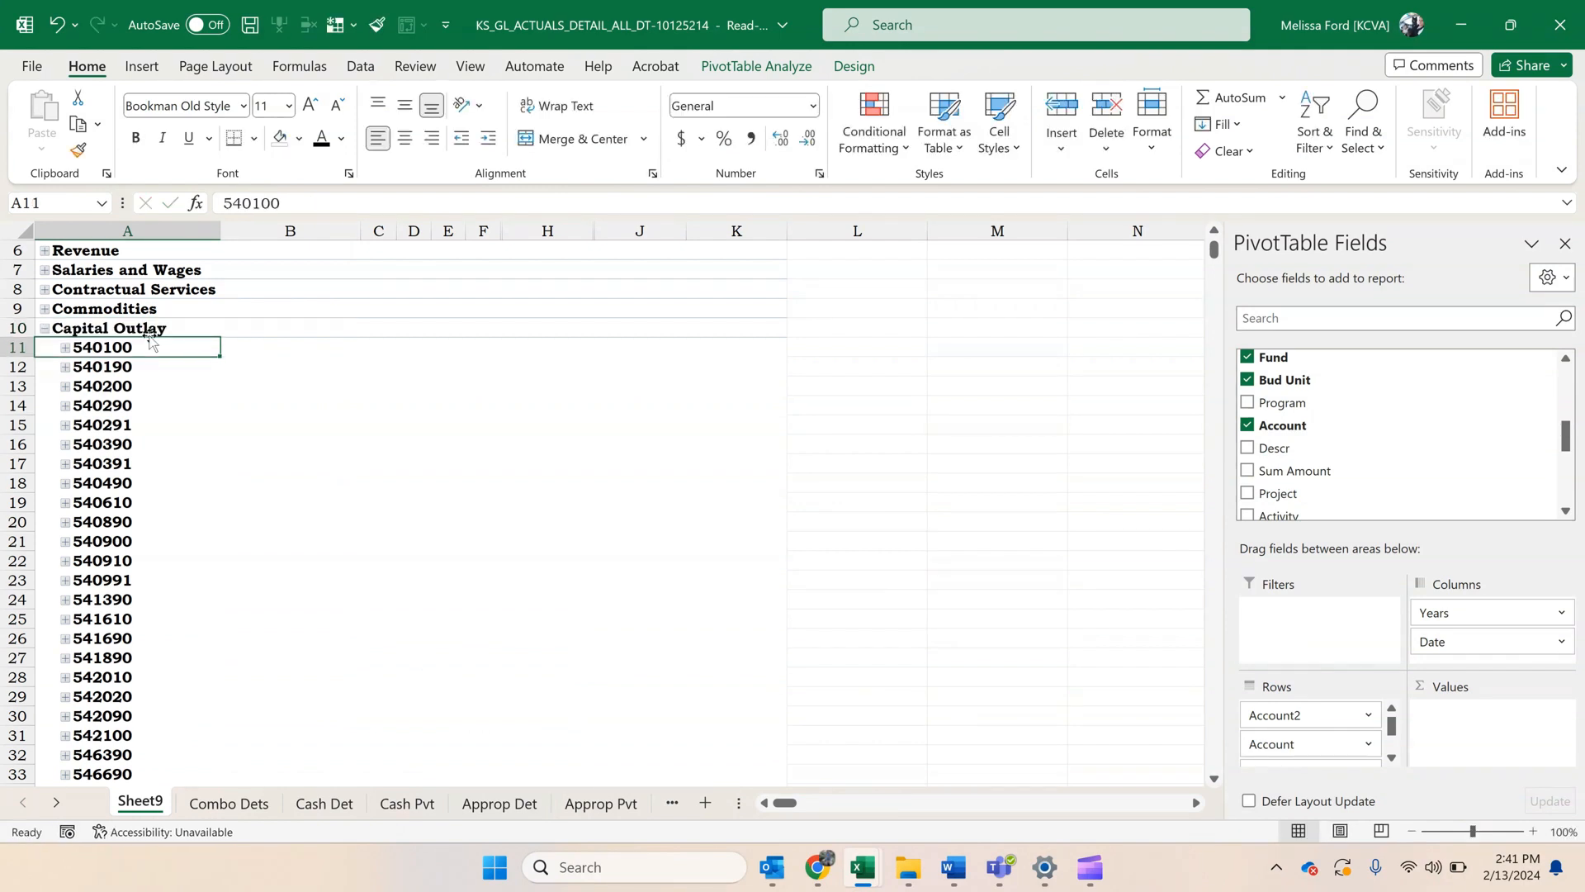
{"action": "left_click", "coordinate": [44, 328]}
Group accounts 555600 and 559900, name the group Other Assistance, and collapse it.
{"action": "left_click_drag", "start_coordinate": [111, 346], "coordinate": [111, 367]}
{"action": "right_click", "coordinate": [111, 366]}
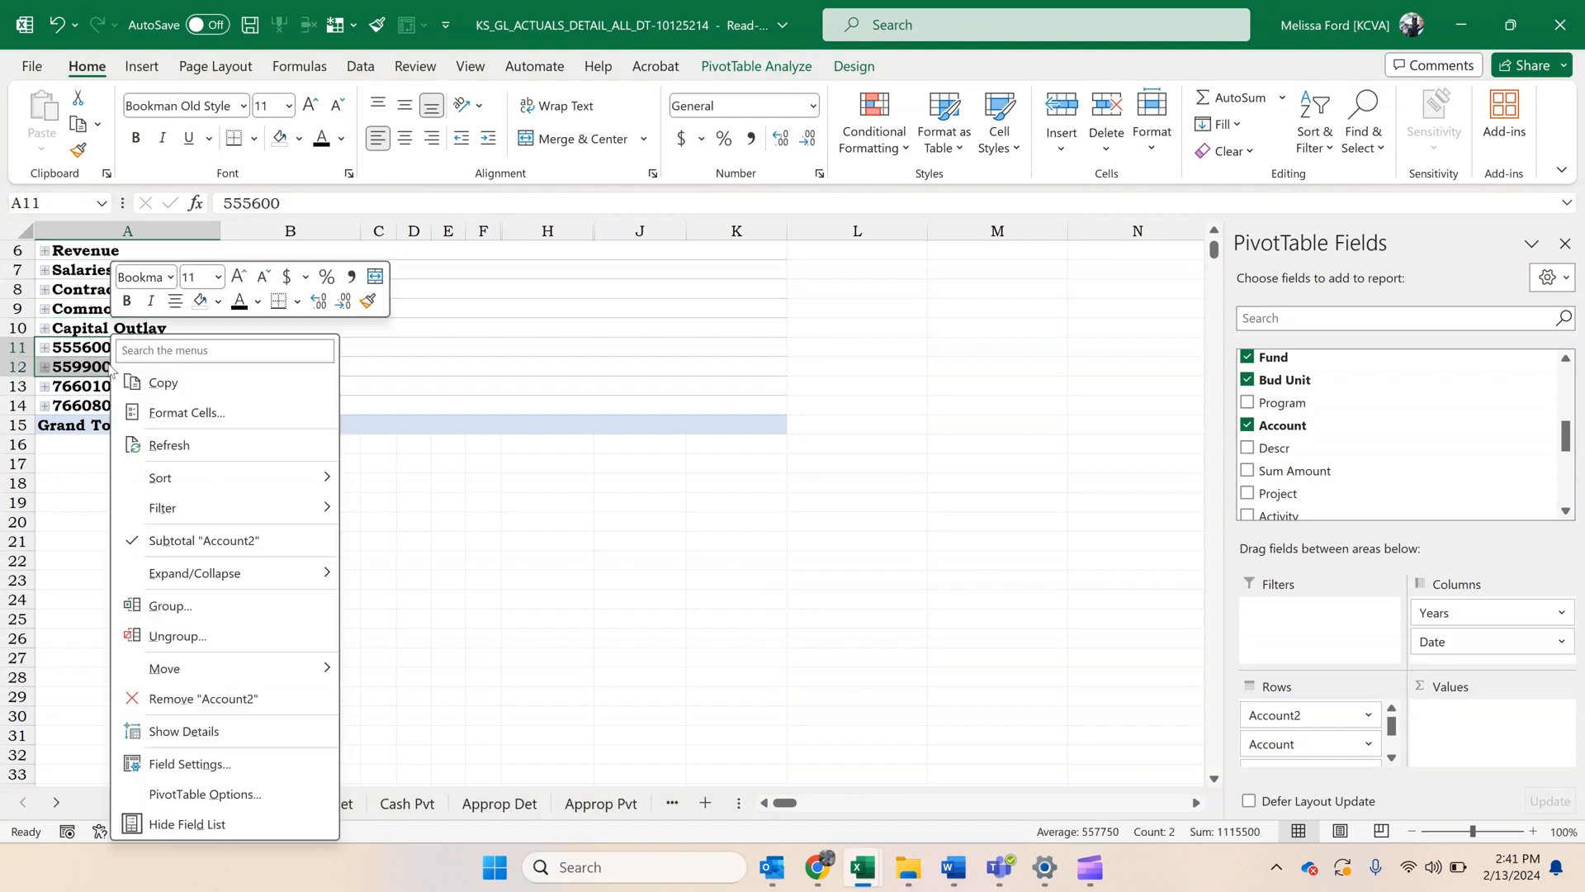
{"action": "left_click", "coordinate": [171, 606]}
{"action": "left_click", "coordinate": [158, 353]}
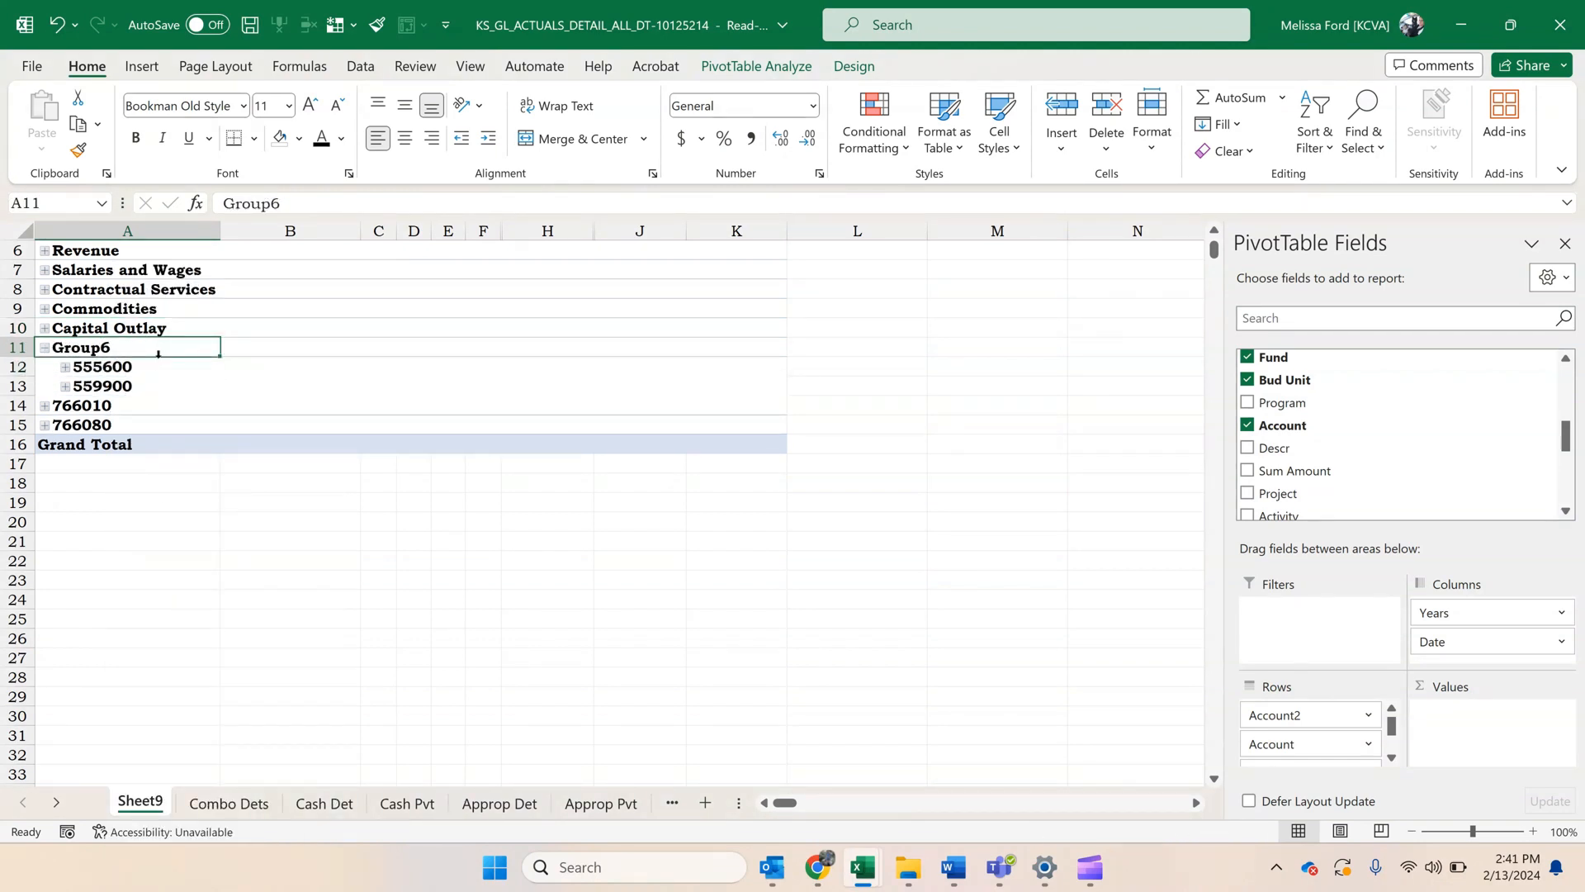
{"action": "type", "text": "Other Assistance"}
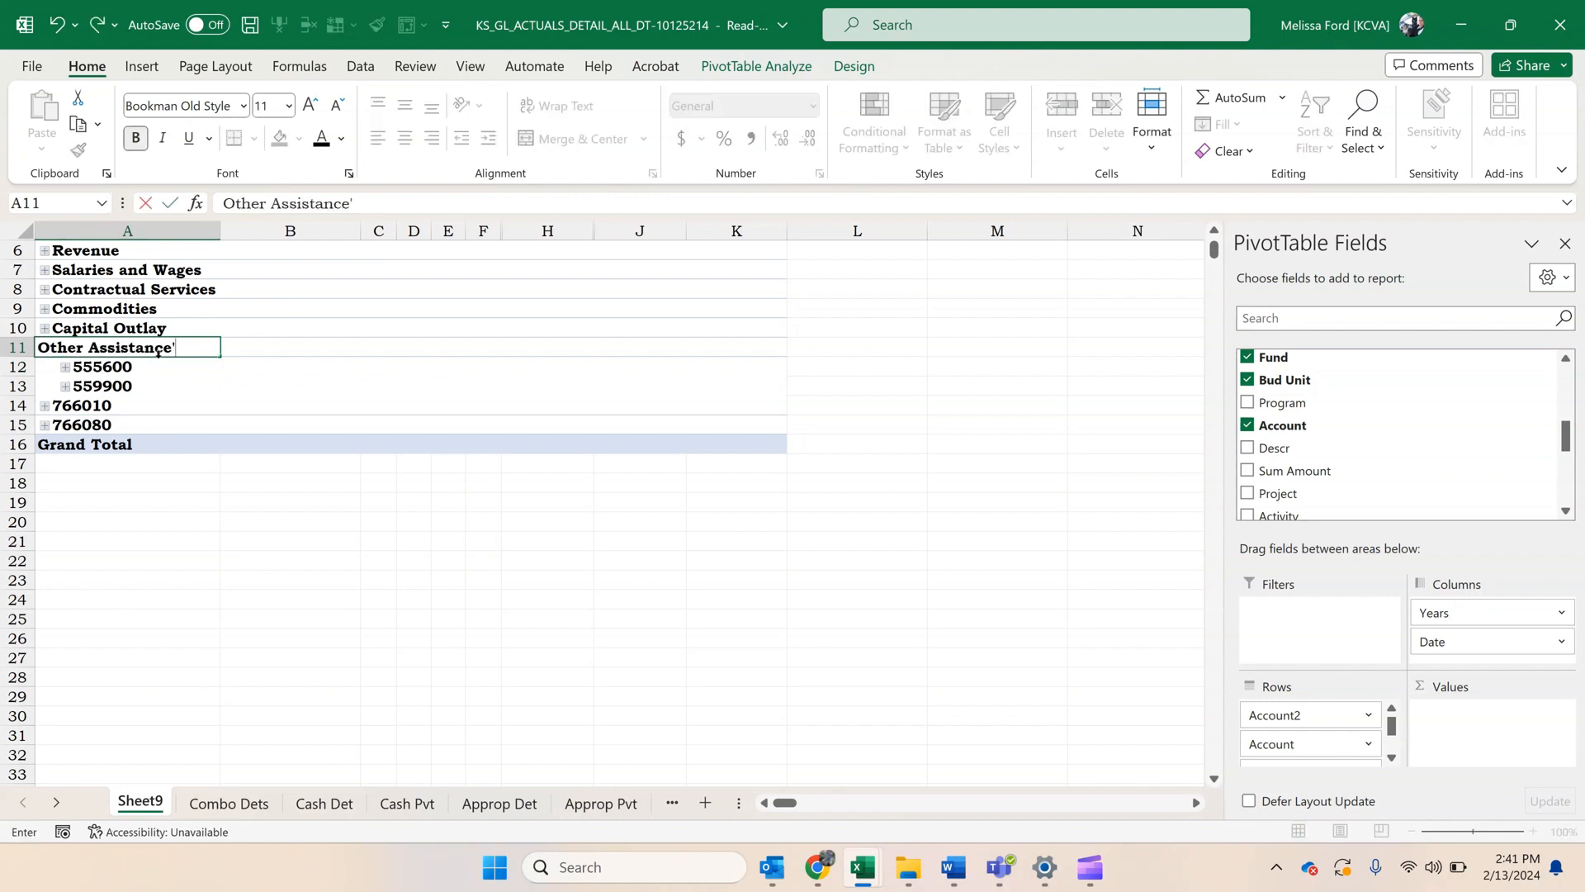
{"action": "left_click", "coordinate": [139, 558]}
{"action": "left_click", "coordinate": [46, 347]}
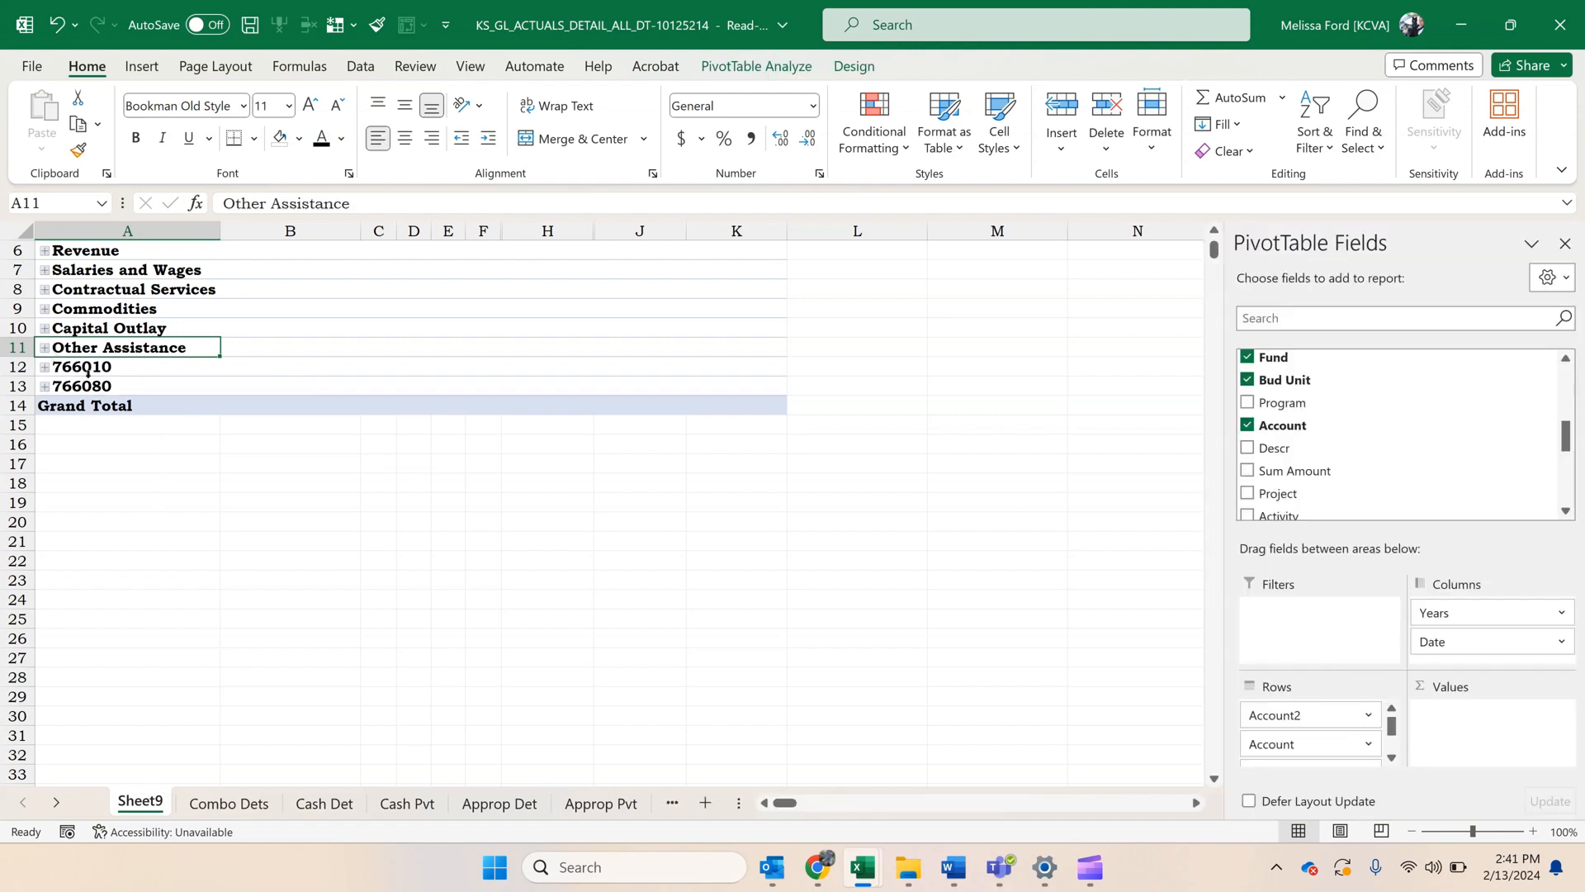
Group accounts 766010 and 766080 in the PivotTable rows.
{"action": "left_click_drag", "start_coordinate": [103, 369], "coordinate": [112, 390]}
{"action": "right_click", "coordinate": [112, 389]}
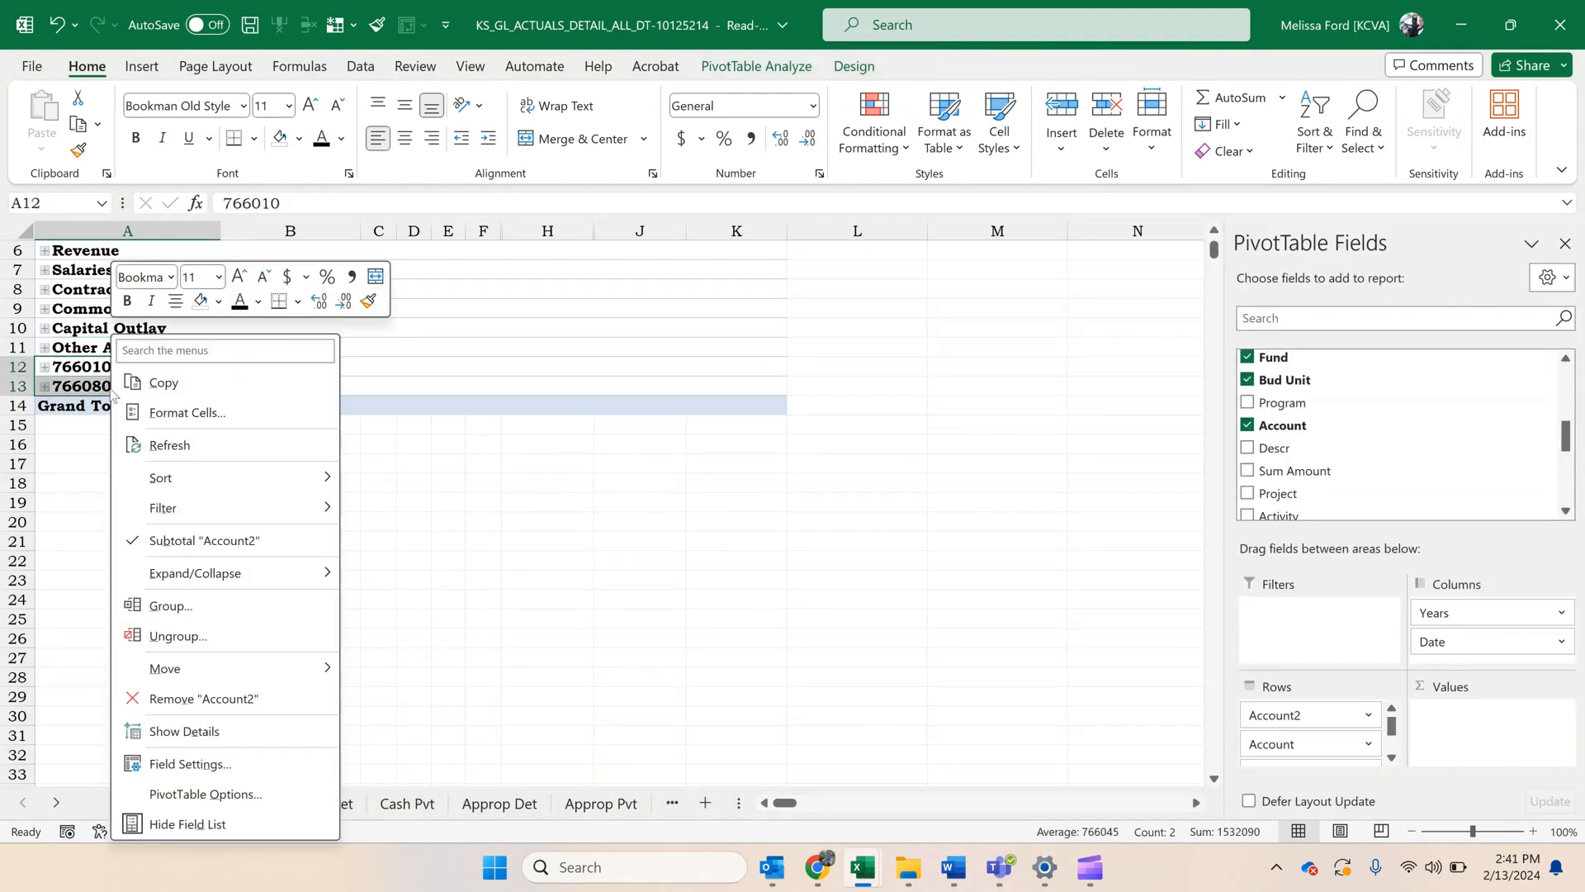
{"action": "left_click", "coordinate": [230, 612]}
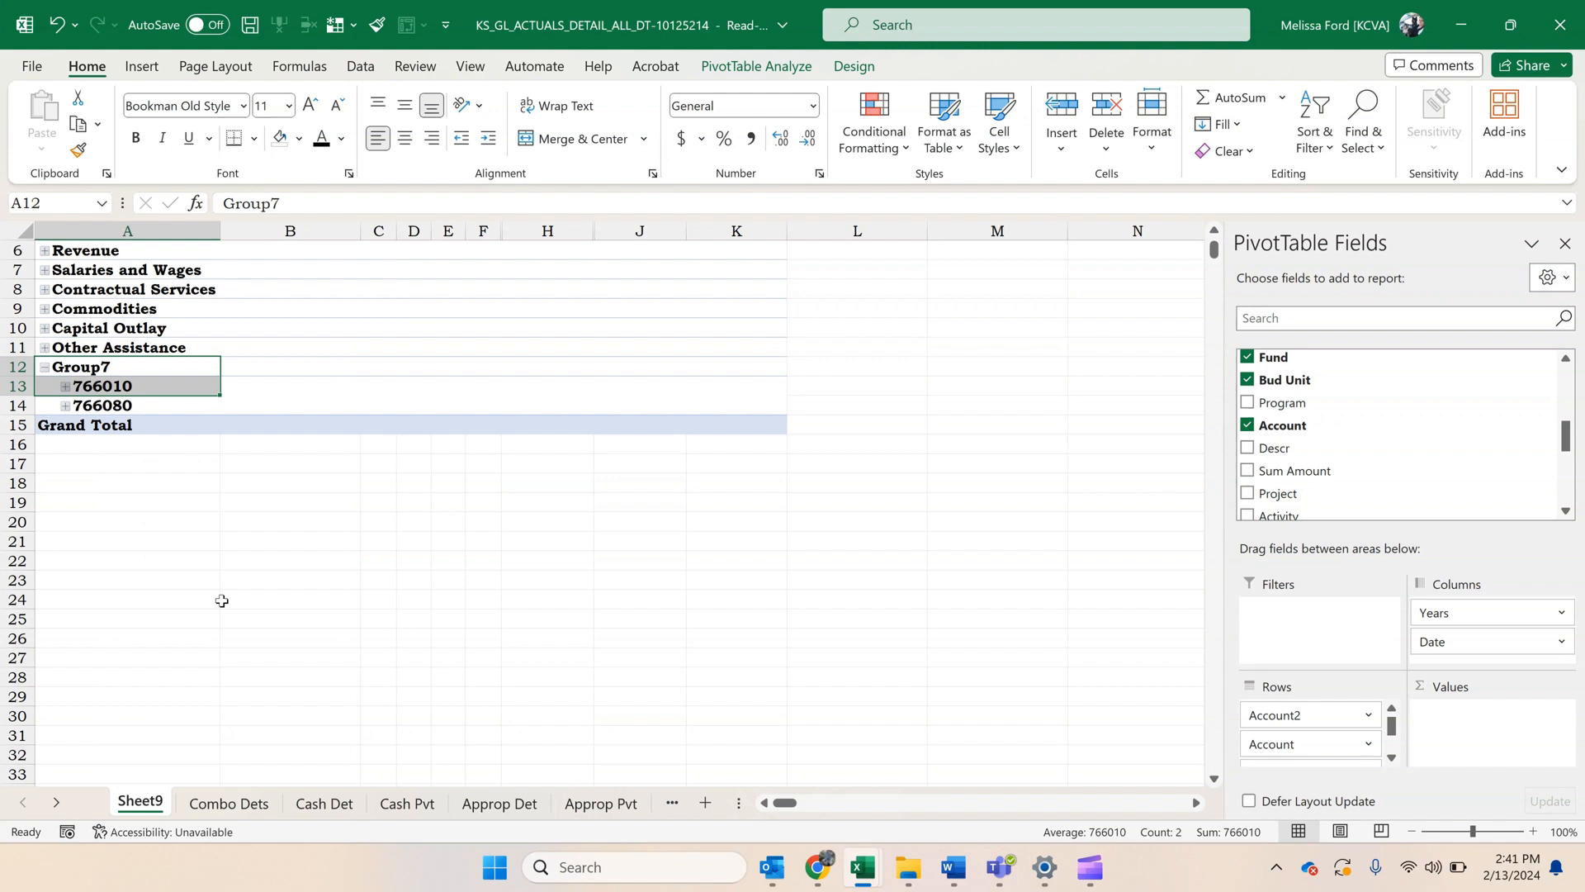
Name the group of accounts 766010 and 766080 Transfers and collapse it.
{"action": "left_click", "coordinate": [129, 368]}
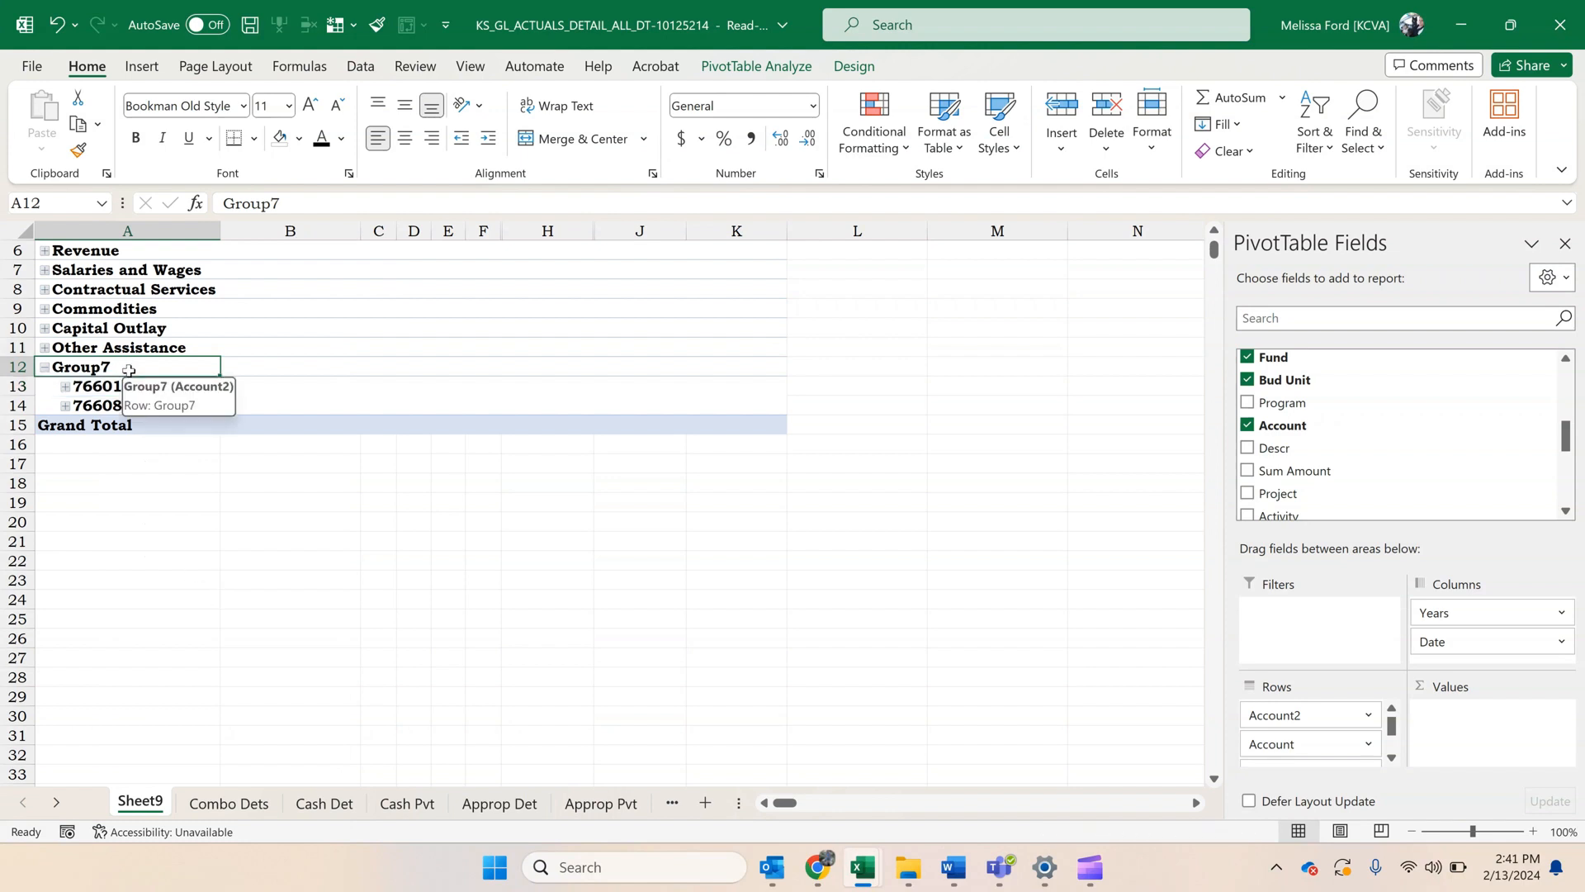
{"action": "type", "text": "Transfers"}
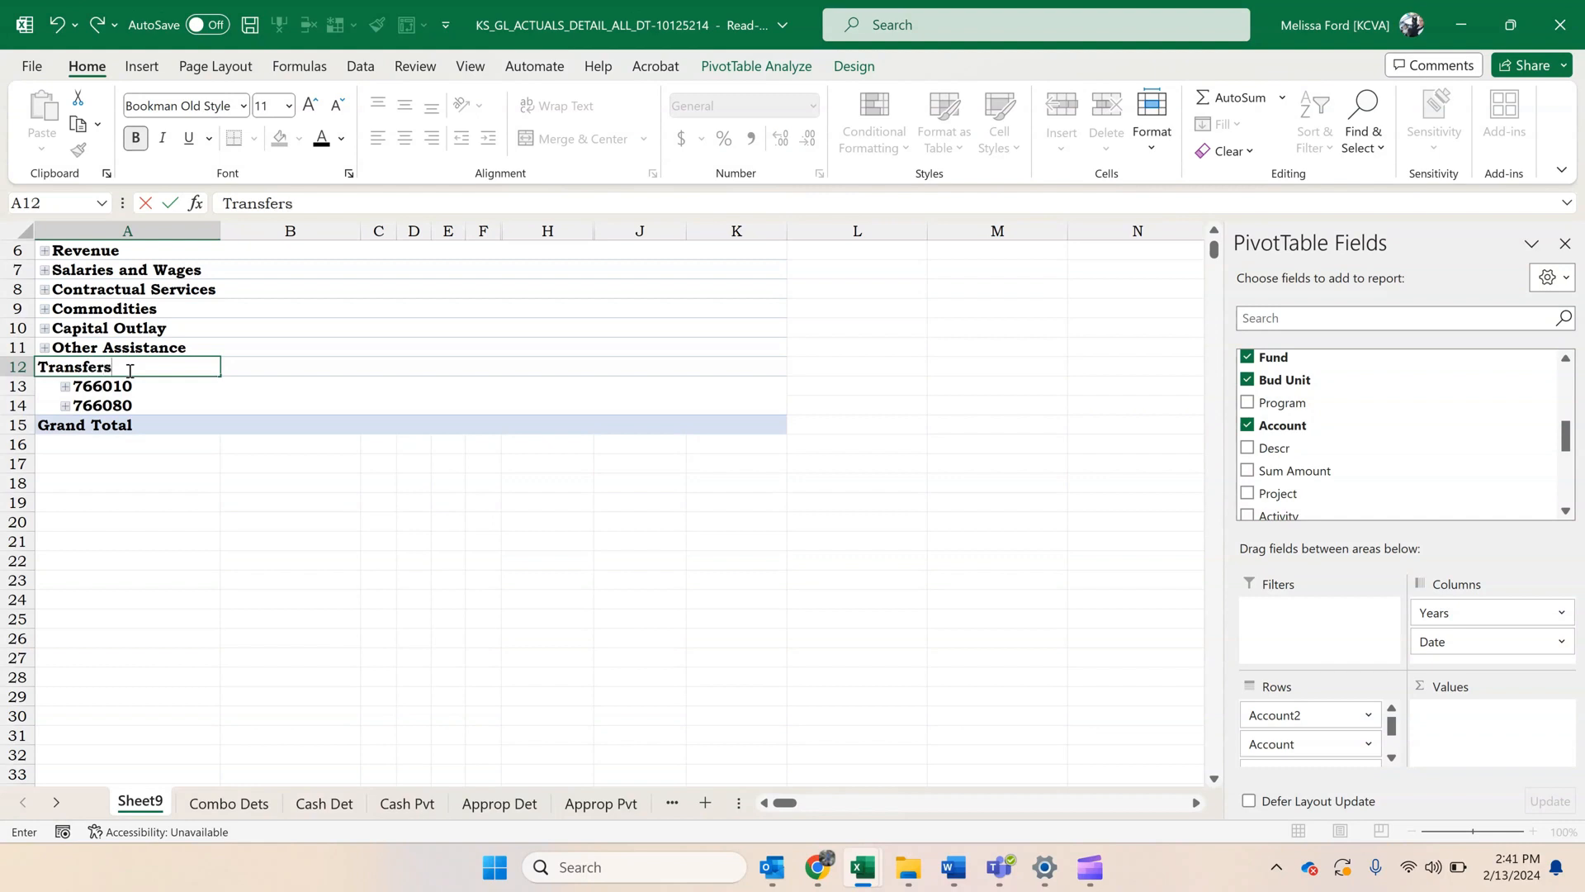
{"action": "key", "text": "Return"}
{"action": "left_click", "coordinate": [45, 367]}
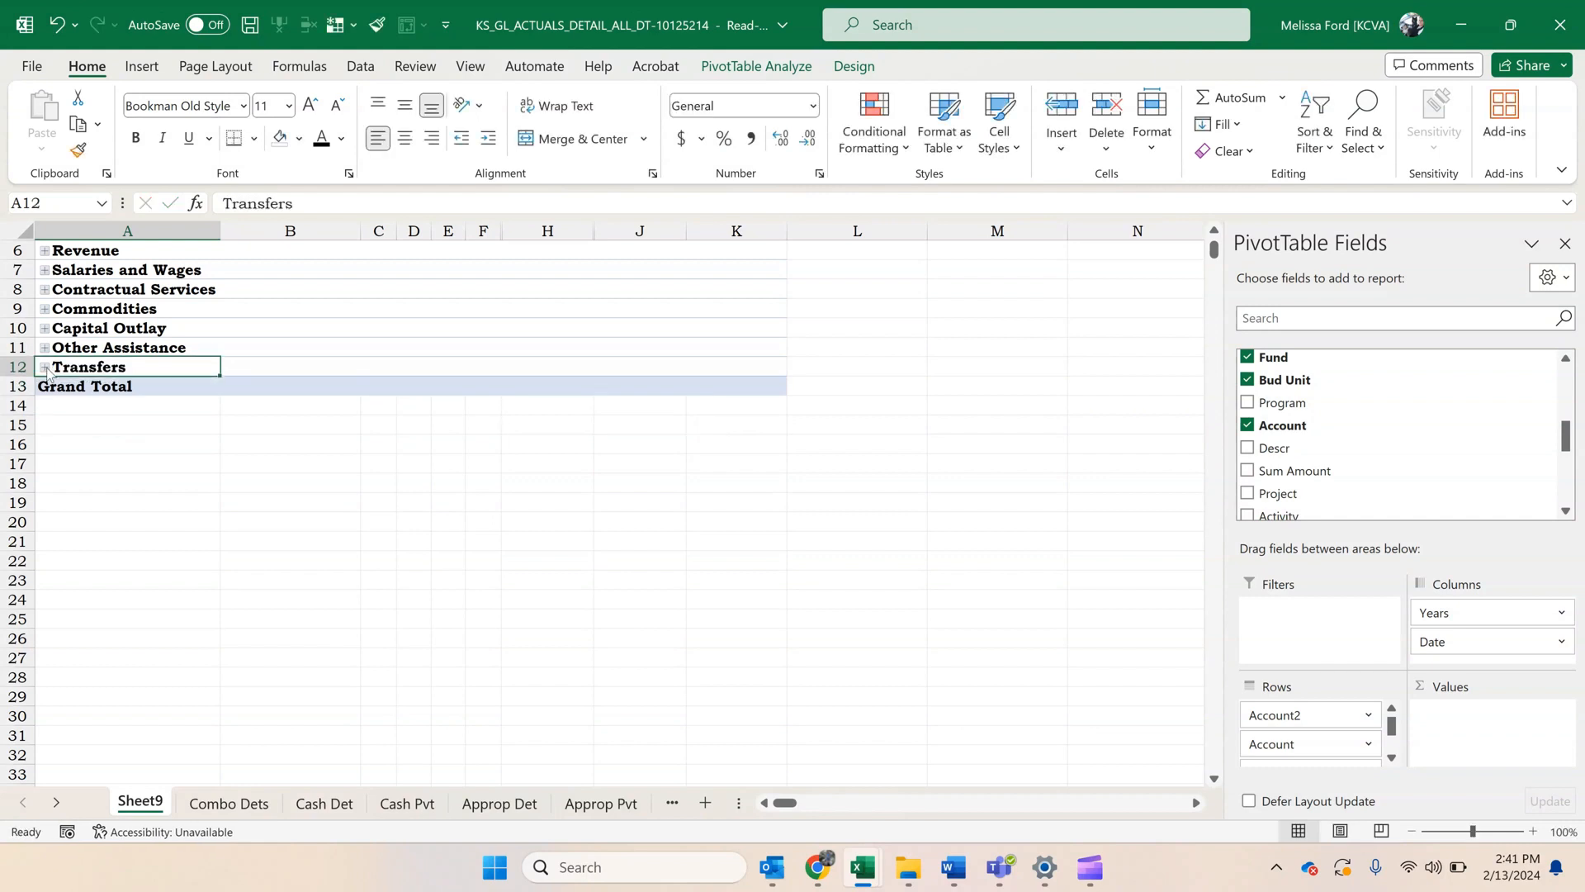
Fill the Revenue row with light green across the PivotTable, from its label through the Grand Total column.
{"action": "scroll", "coordinate": [189, 502], "scroll_direction": "up", "scroll_amount": 2}
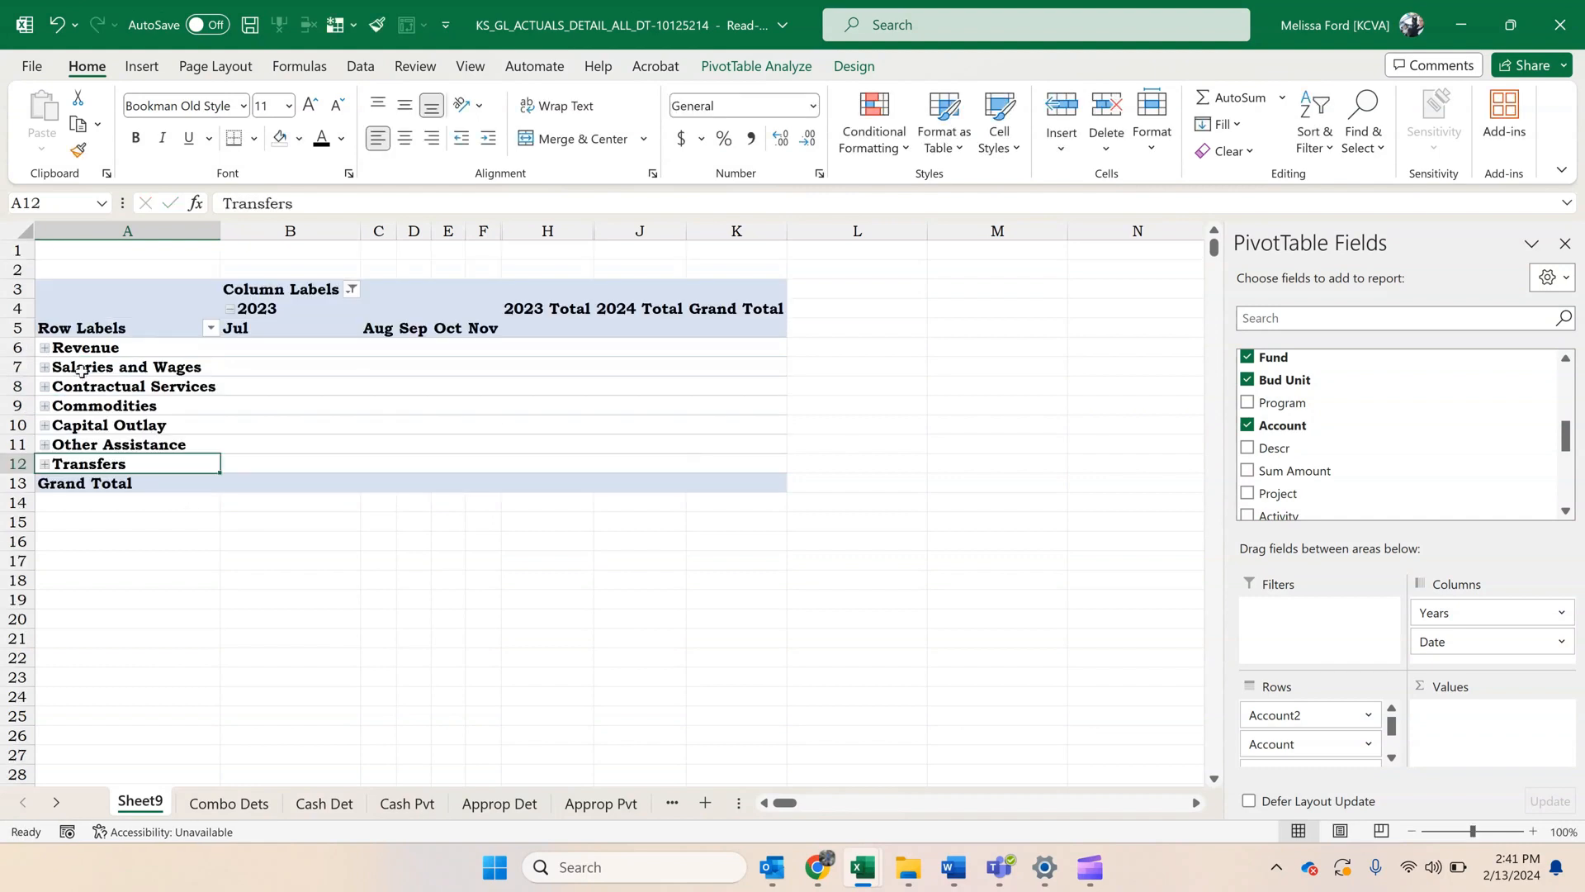
{"action": "left_click", "coordinate": [120, 348]}
{"action": "left_click_drag", "start_coordinate": [246, 345], "coordinate": [752, 344]}
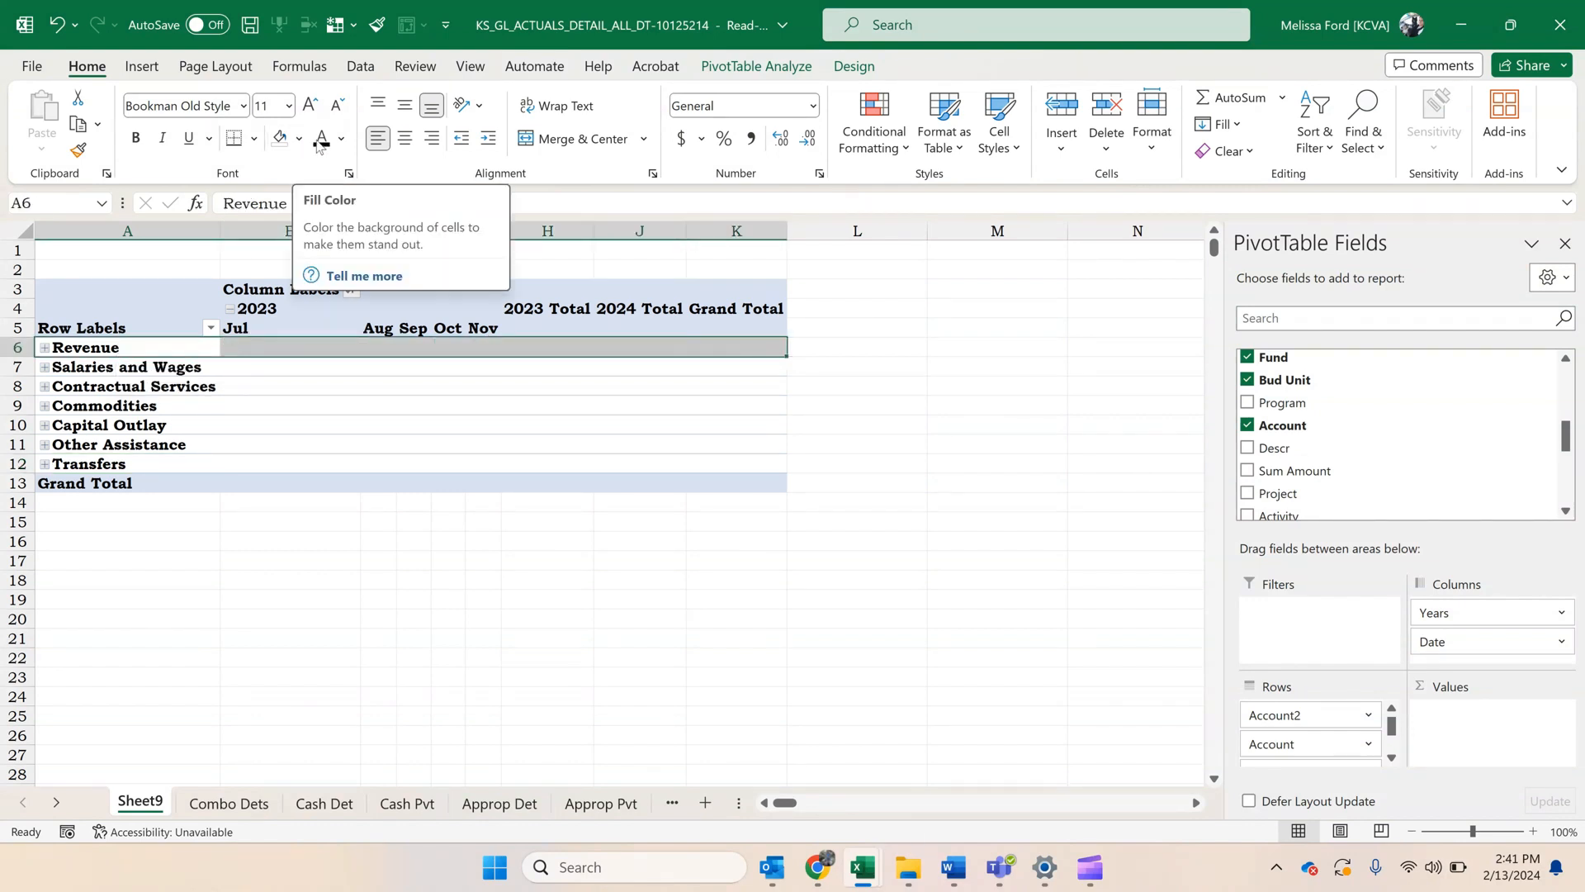
{"action": "left_click", "coordinate": [300, 140]}
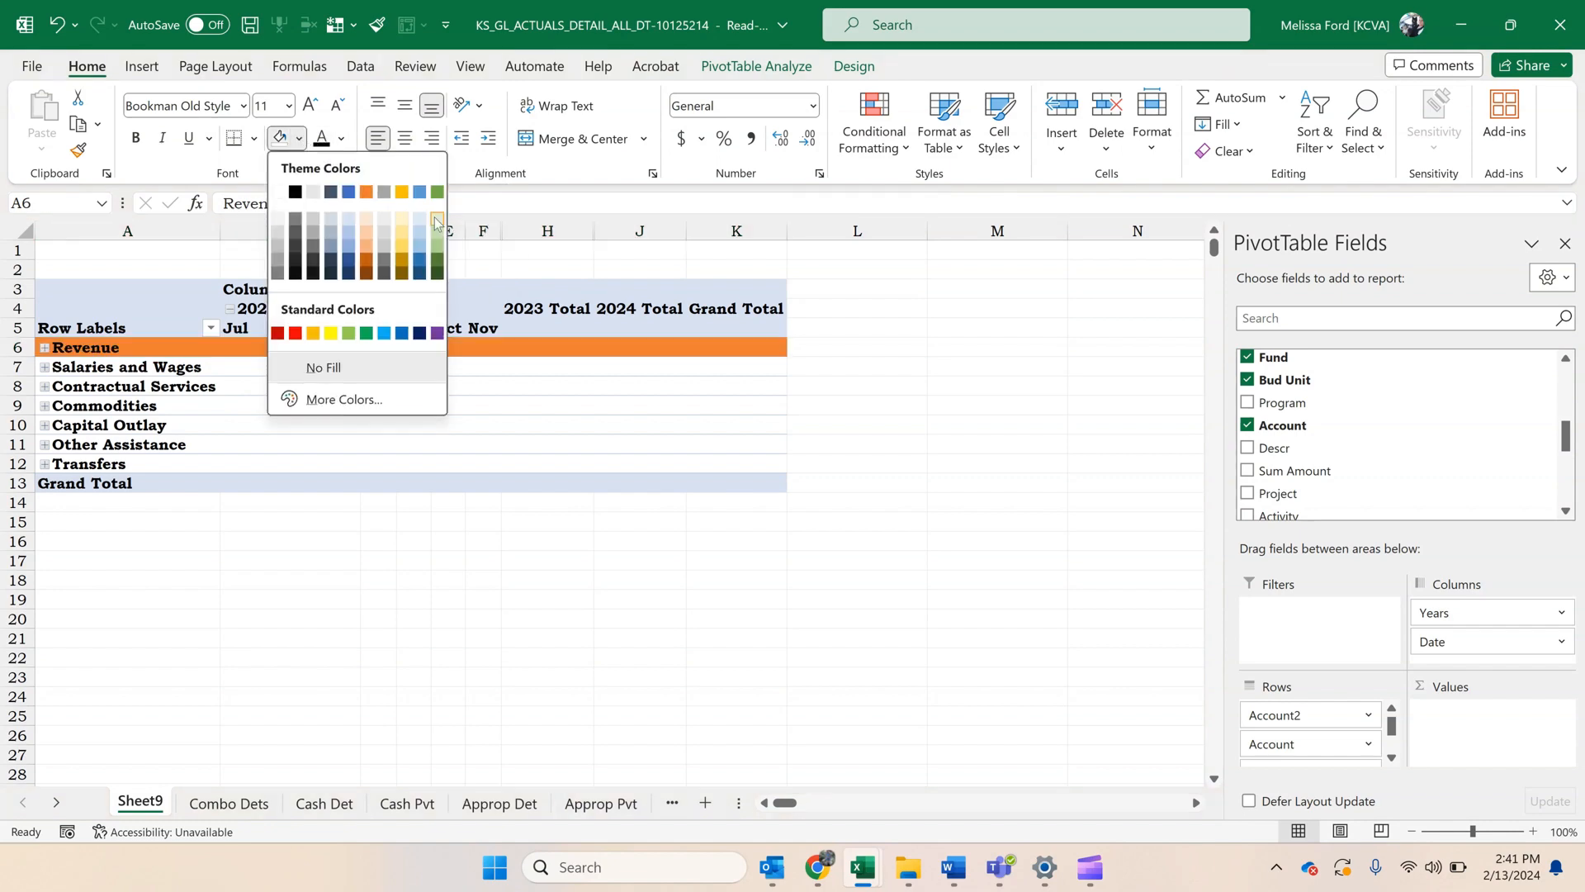
{"action": "left_click", "coordinate": [435, 216]}
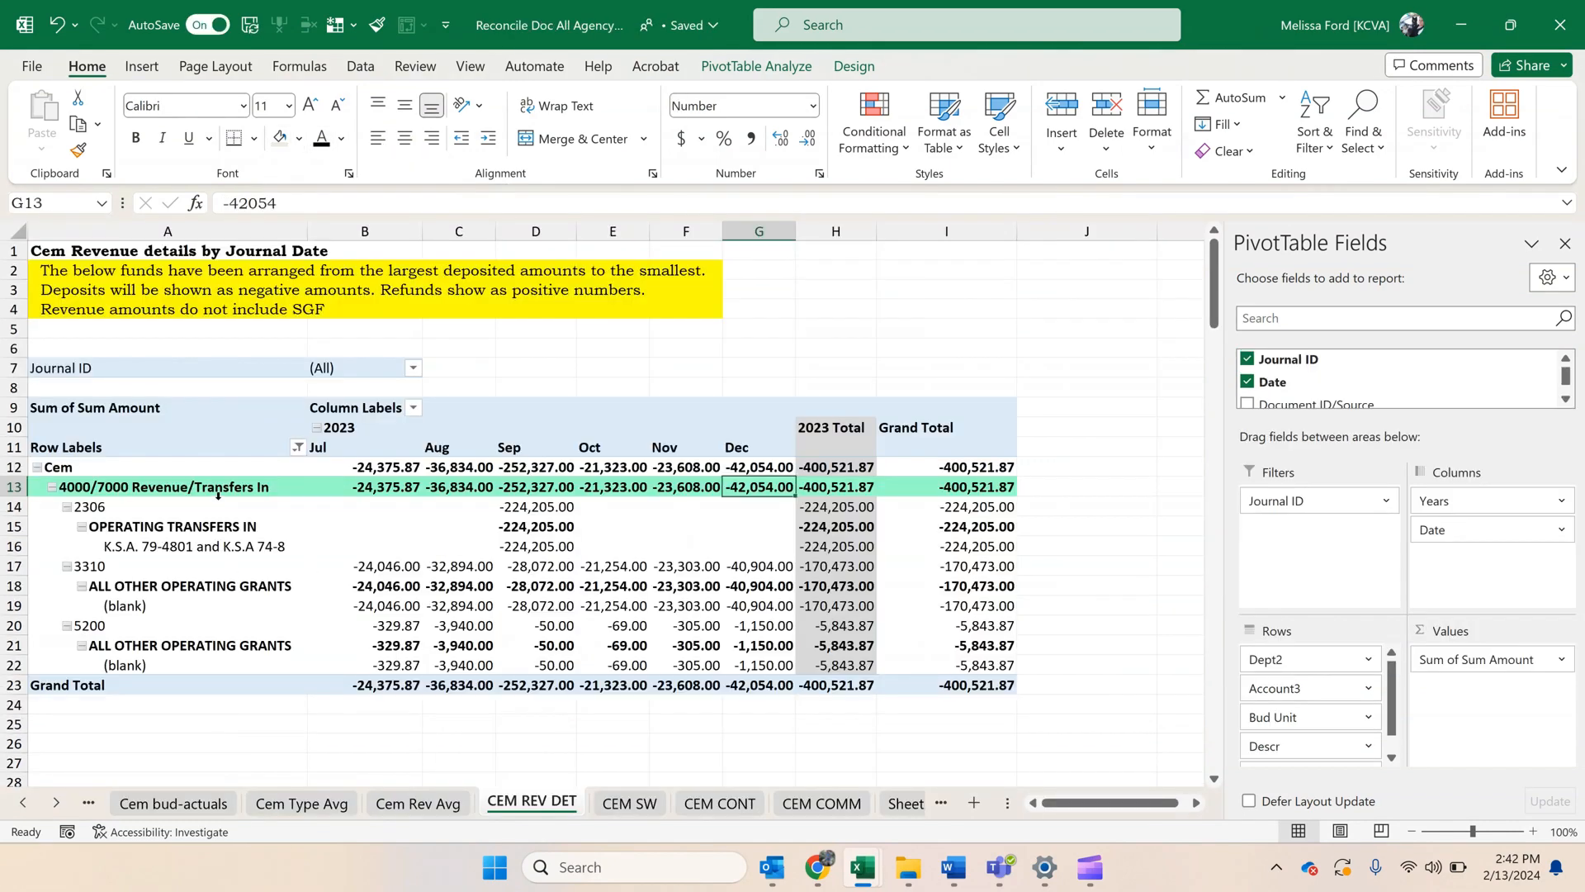
Copy the label text "4000/7000 Revenue/Transfers In" from the Reconcile Doc workbook's CEM REV DET sheet and return to the actuals detail workbook.
{"action": "left_click", "coordinate": [217, 490]}
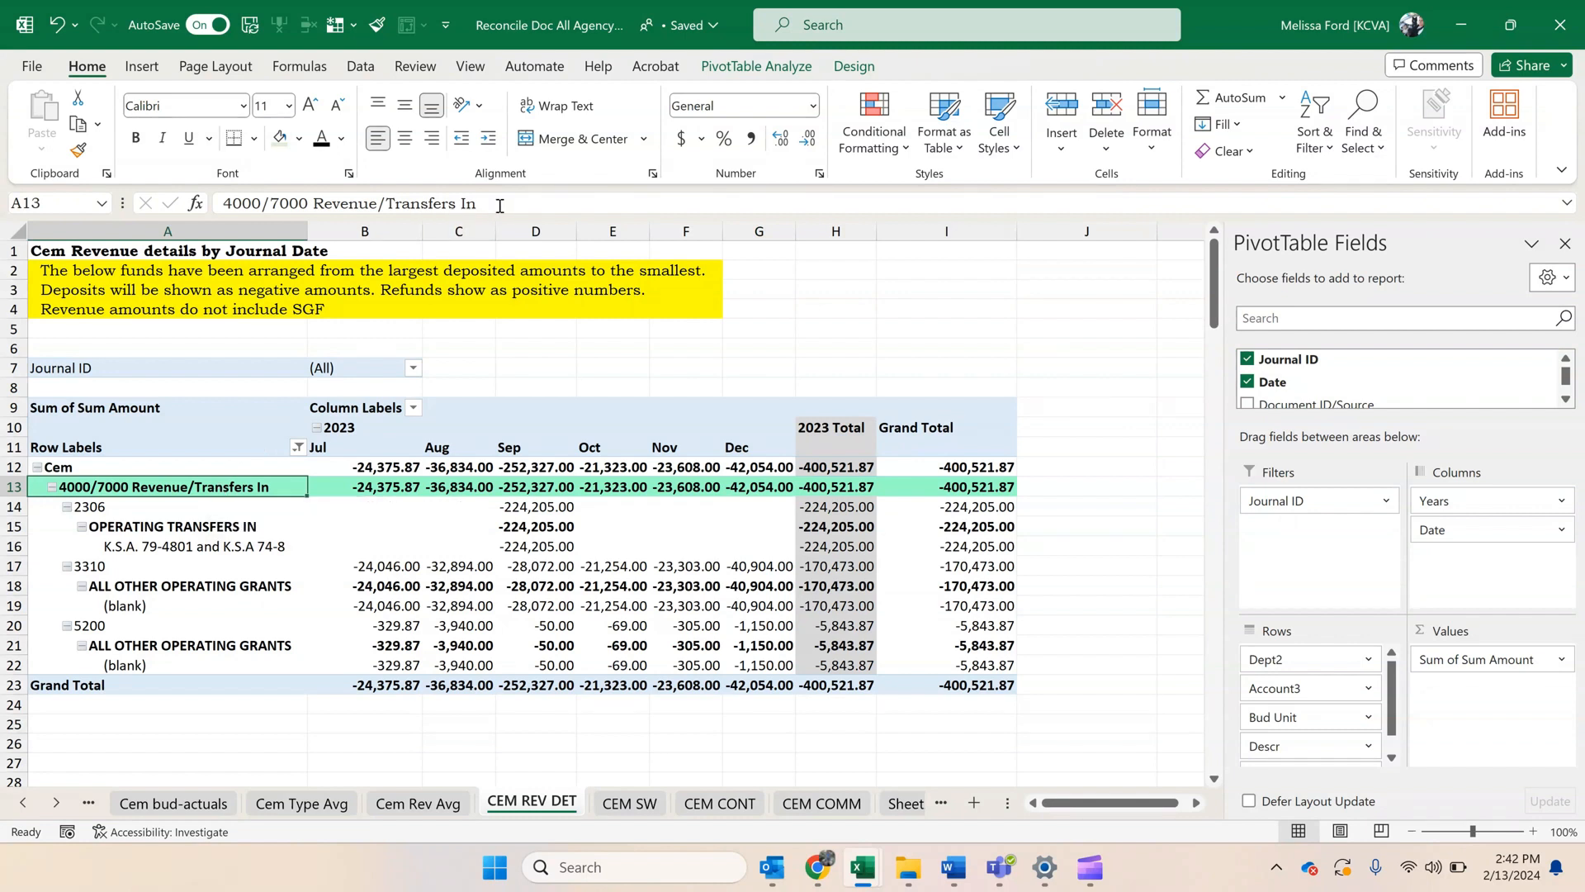
{"action": "left_click_drag", "start_coordinate": [500, 205], "coordinate": [151, 207]}
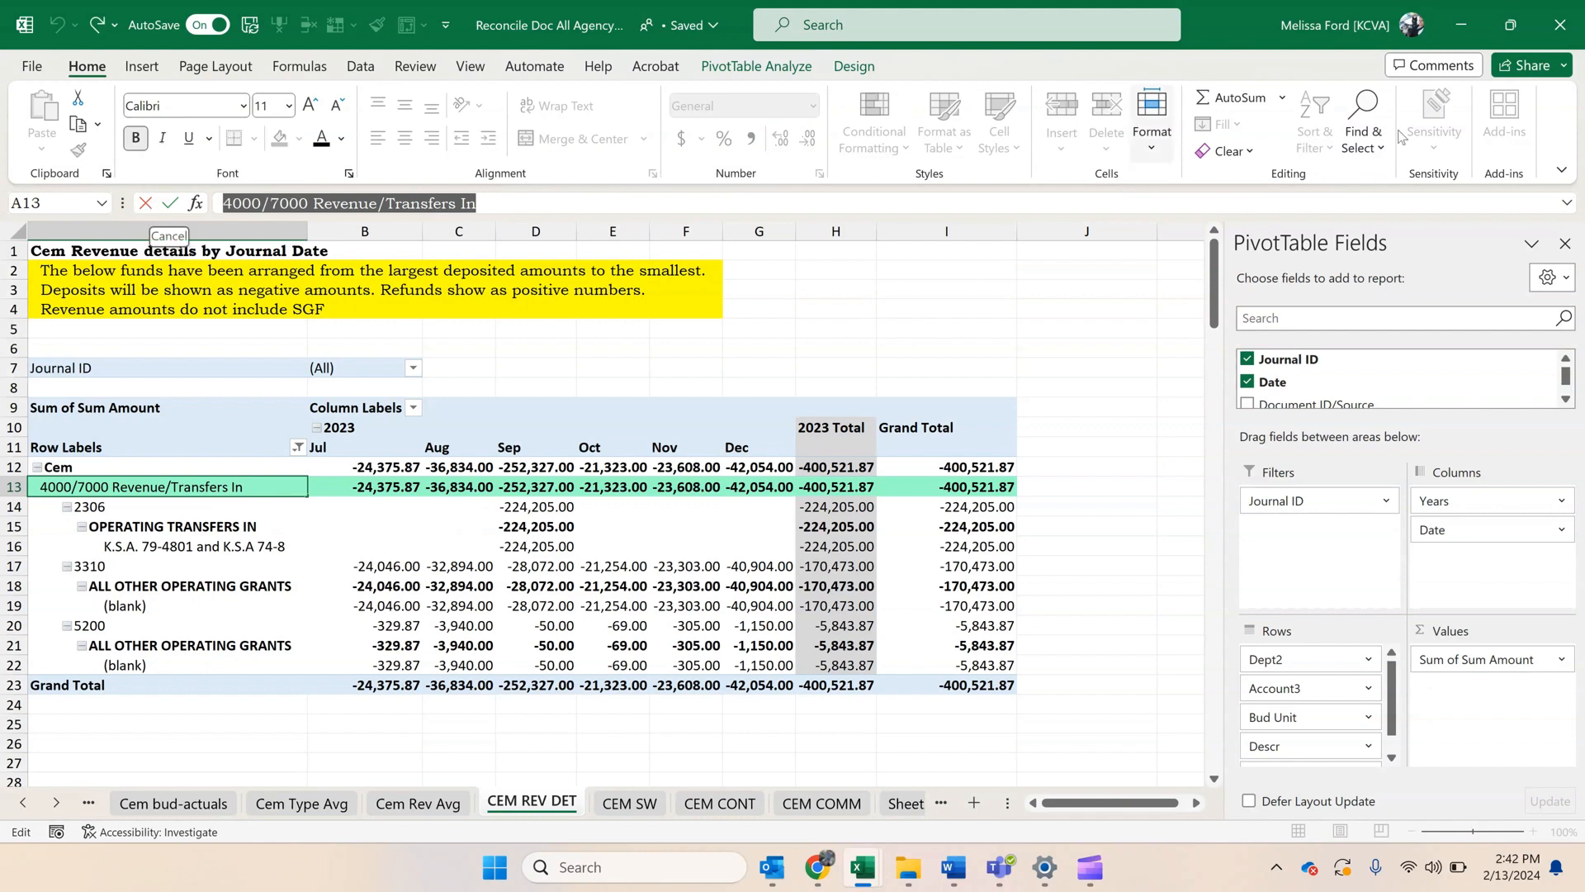
{"action": "key", "text": "Escape"}
{"action": "left_click_drag", "start_coordinate": [502, 210], "coordinate": [110, 198]}
{"action": "key", "text": "ctrl+c"}
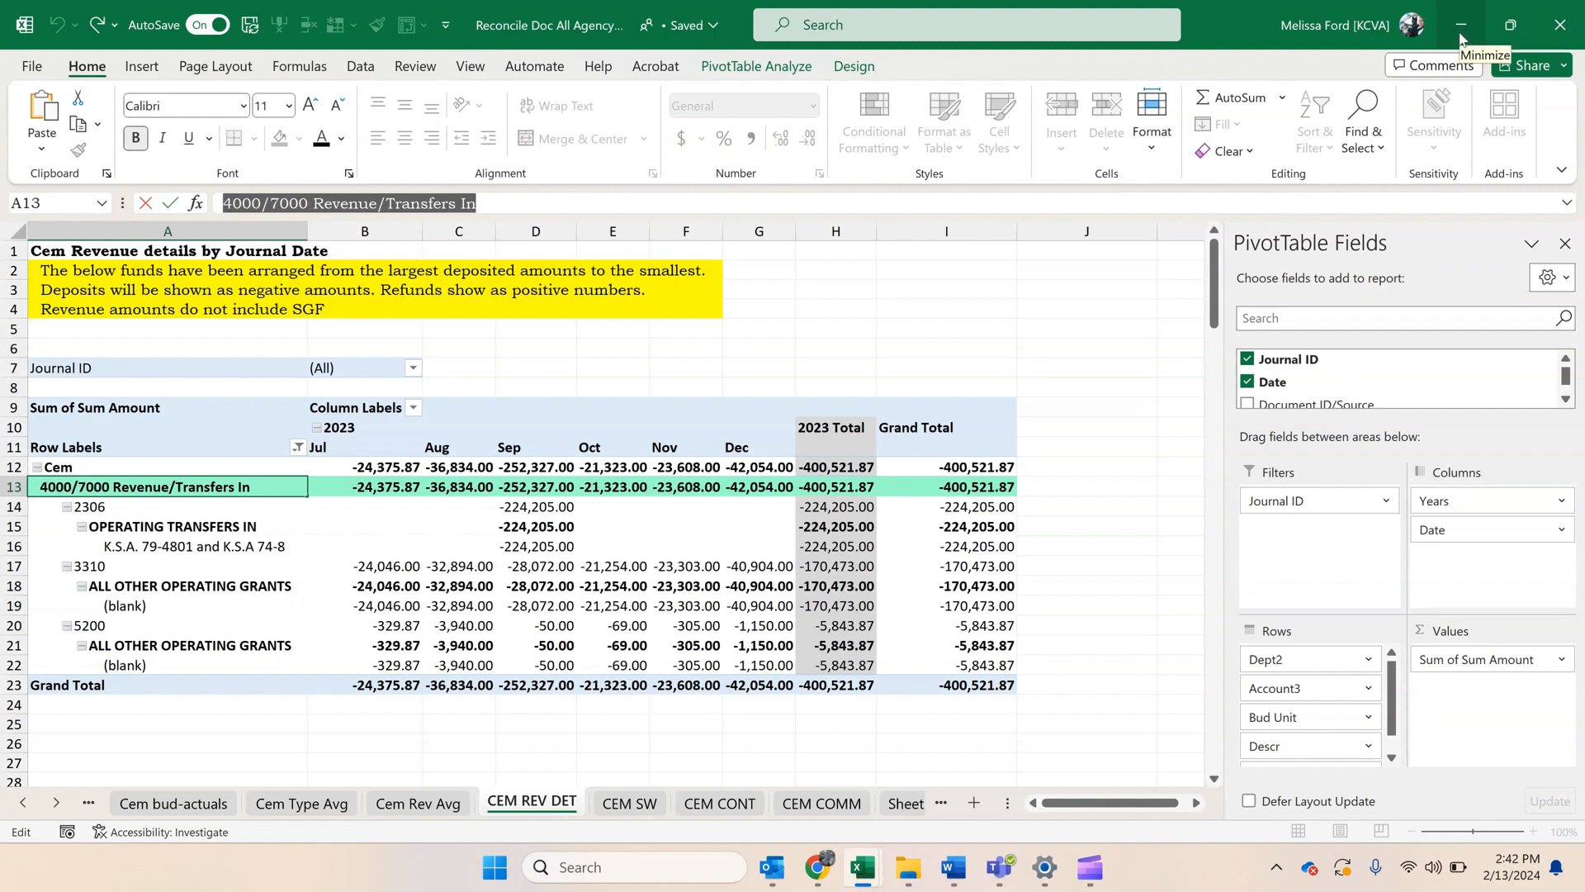
{"action": "left_click", "coordinate": [1461, 26]}
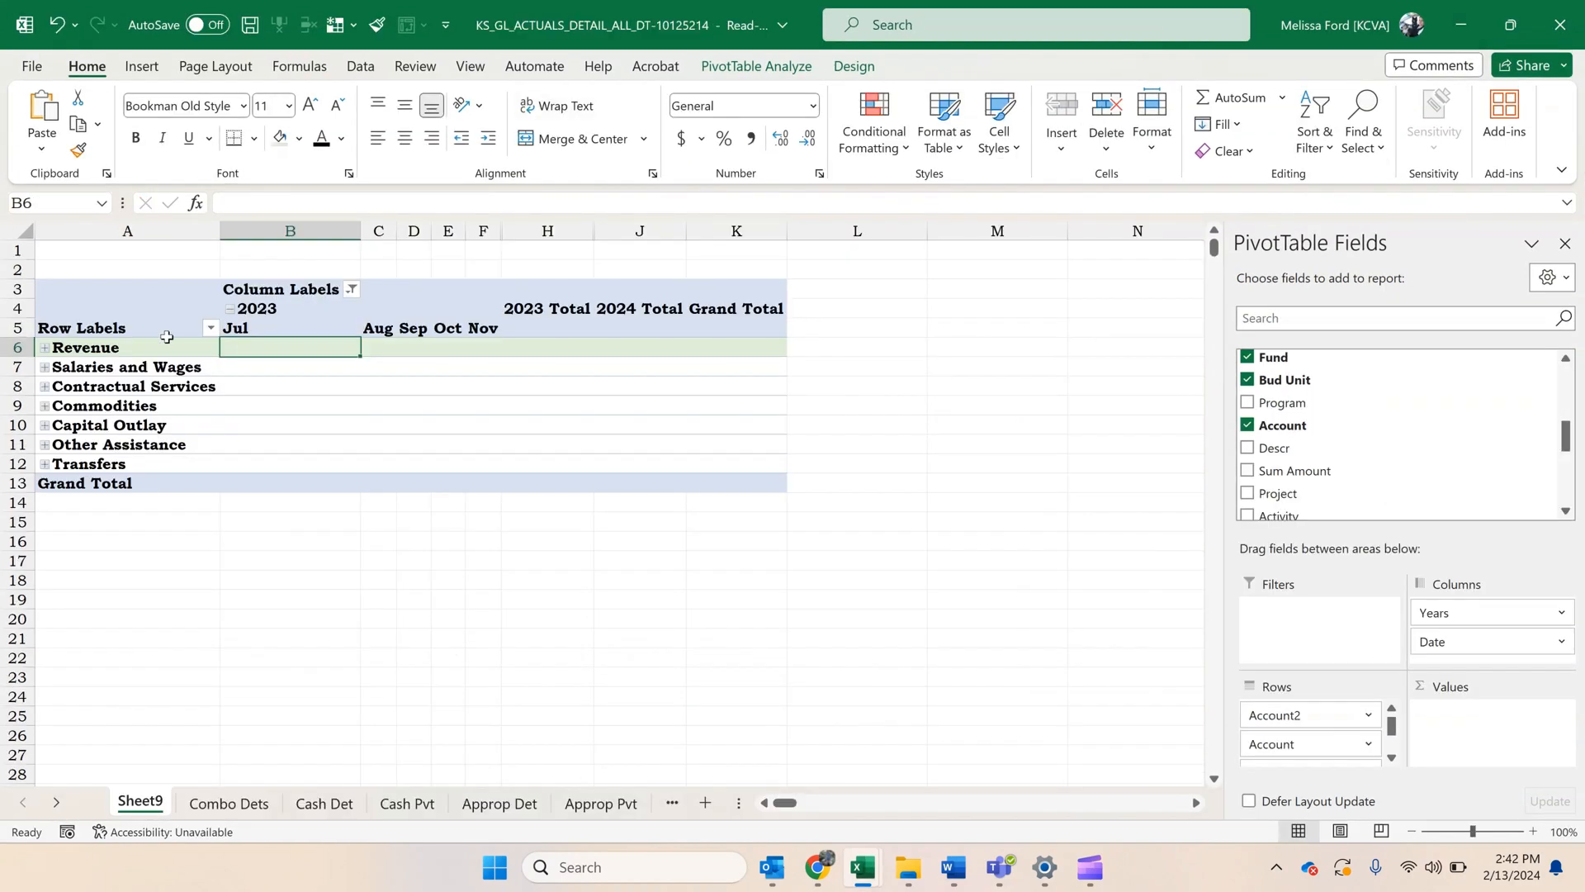
Undo the Revenue row fill and the collapsing, naming and grouping of accounts 766010 and 766080.
{"action": "left_click", "coordinate": [138, 337]}
{"action": "left_click", "coordinate": [141, 347]}
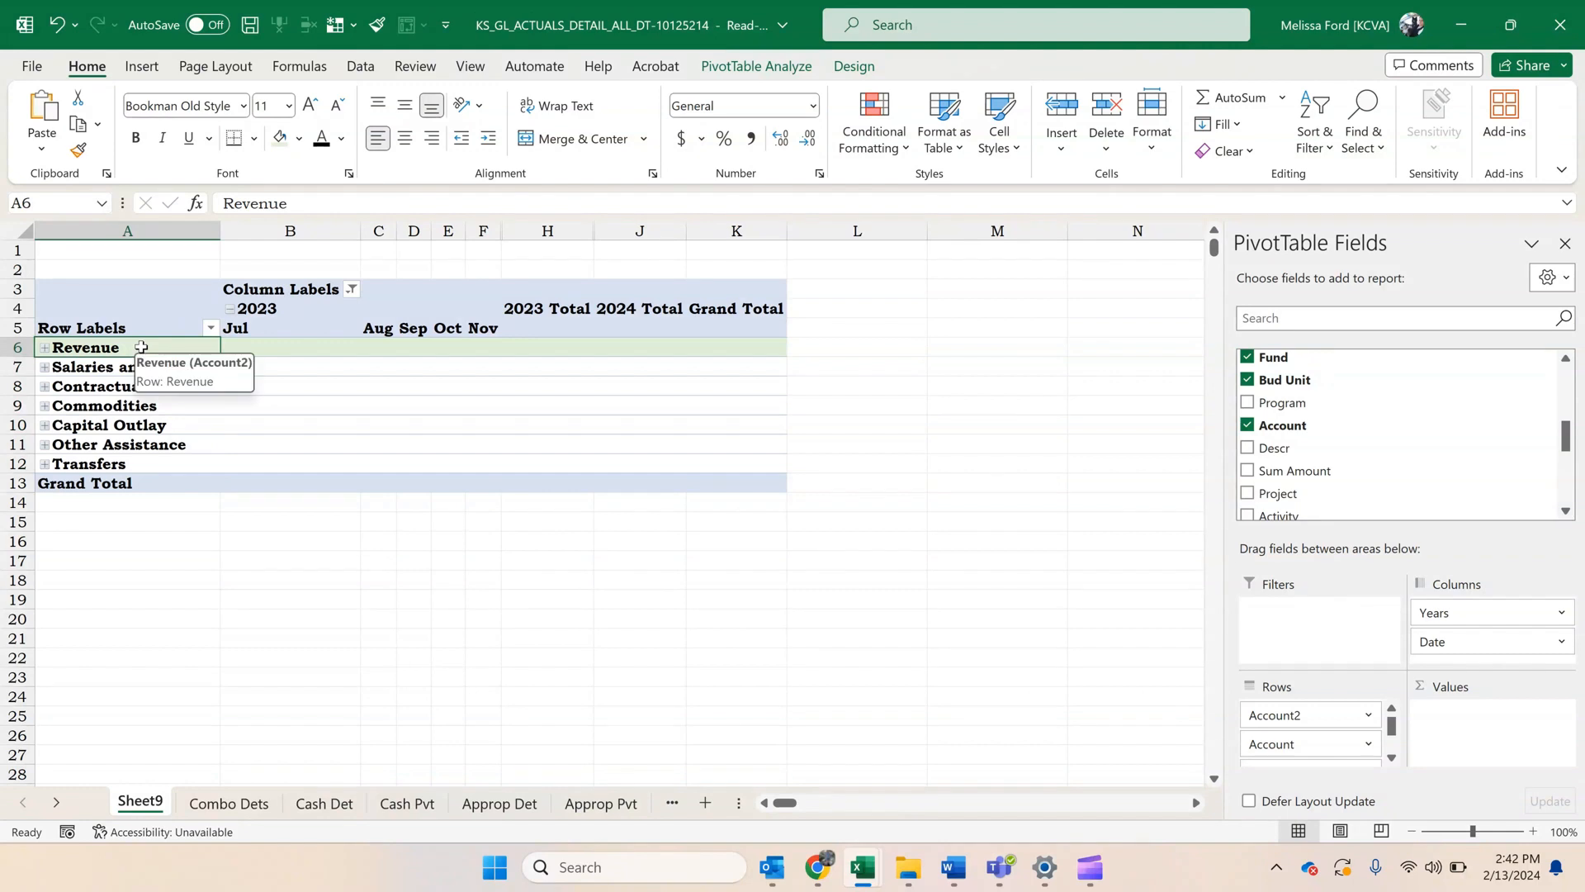
{"action": "left_click", "coordinate": [148, 632]}
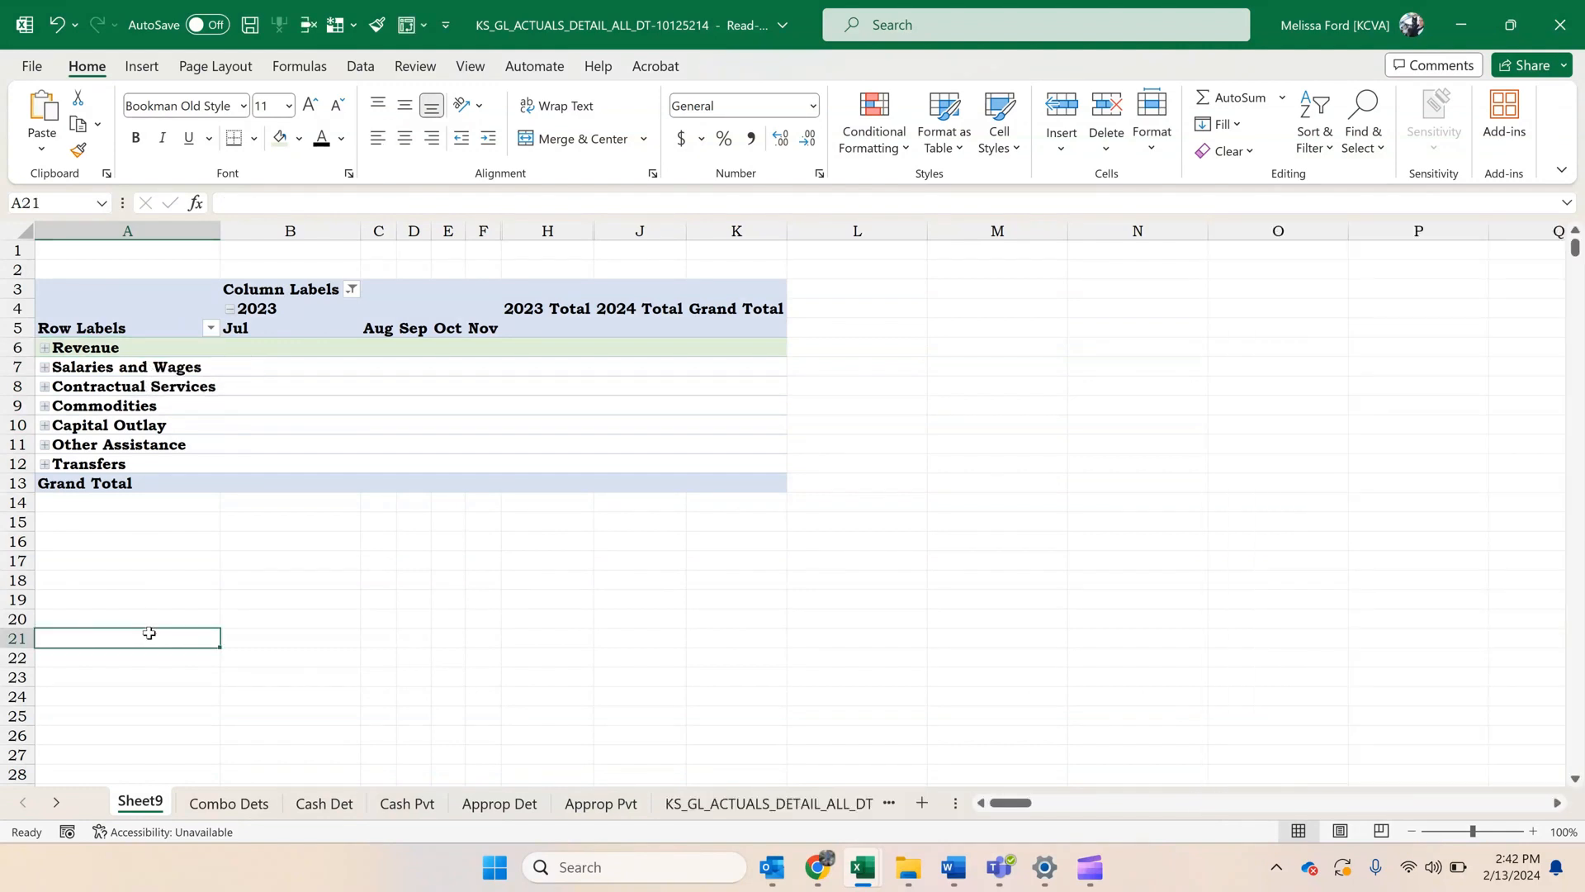
{"action": "key", "text": "ctrl+z"}
{"action": "key", "text": "ctrl+z"}
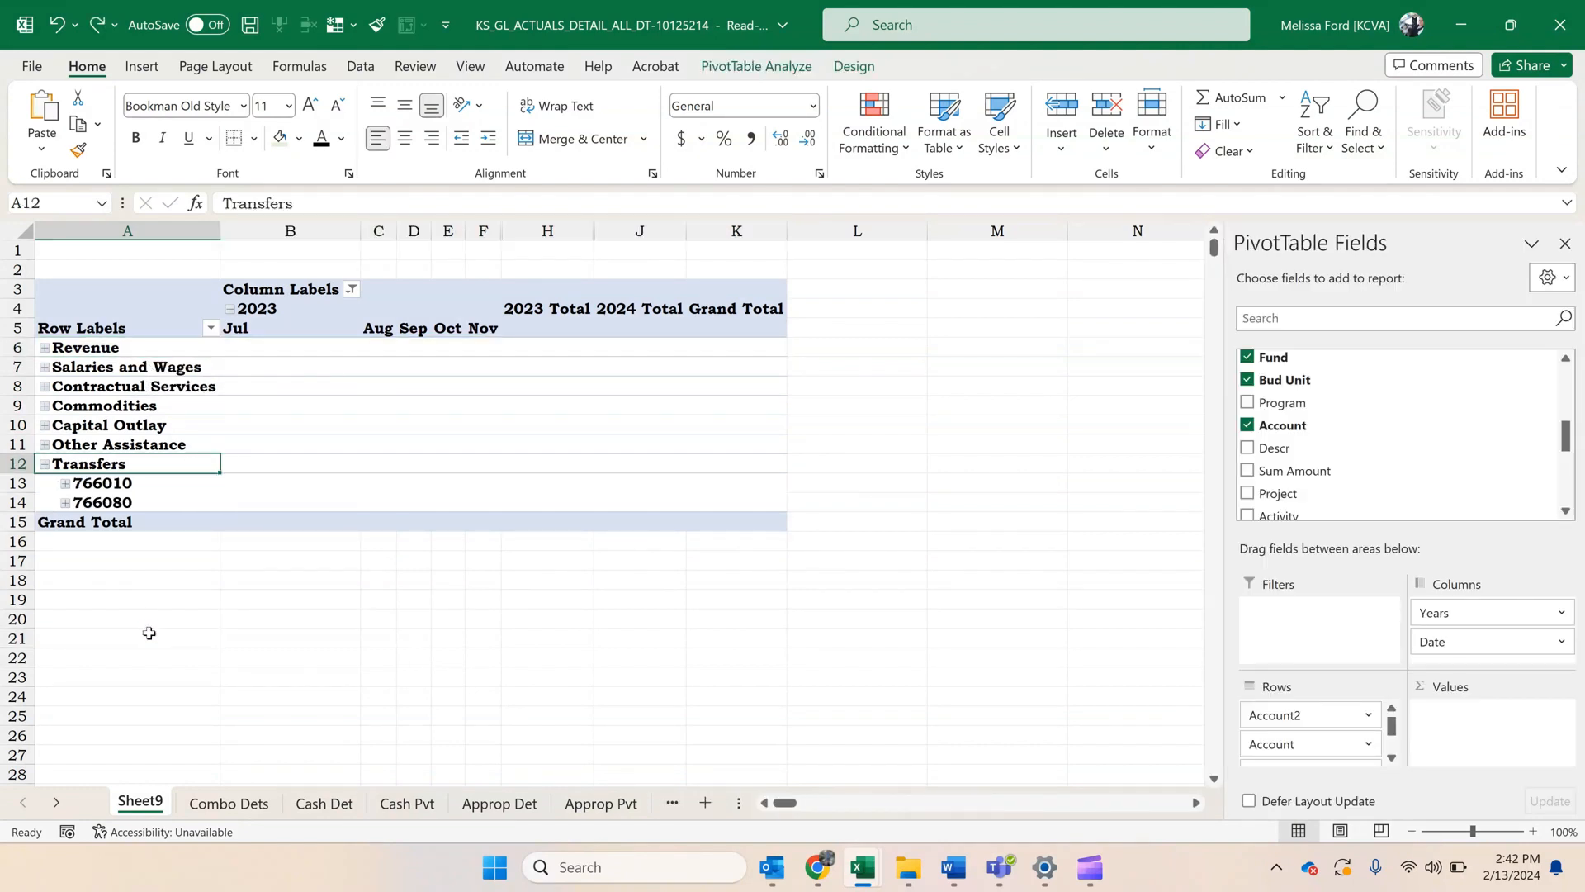
{"action": "key", "text": "ctrl+z"}
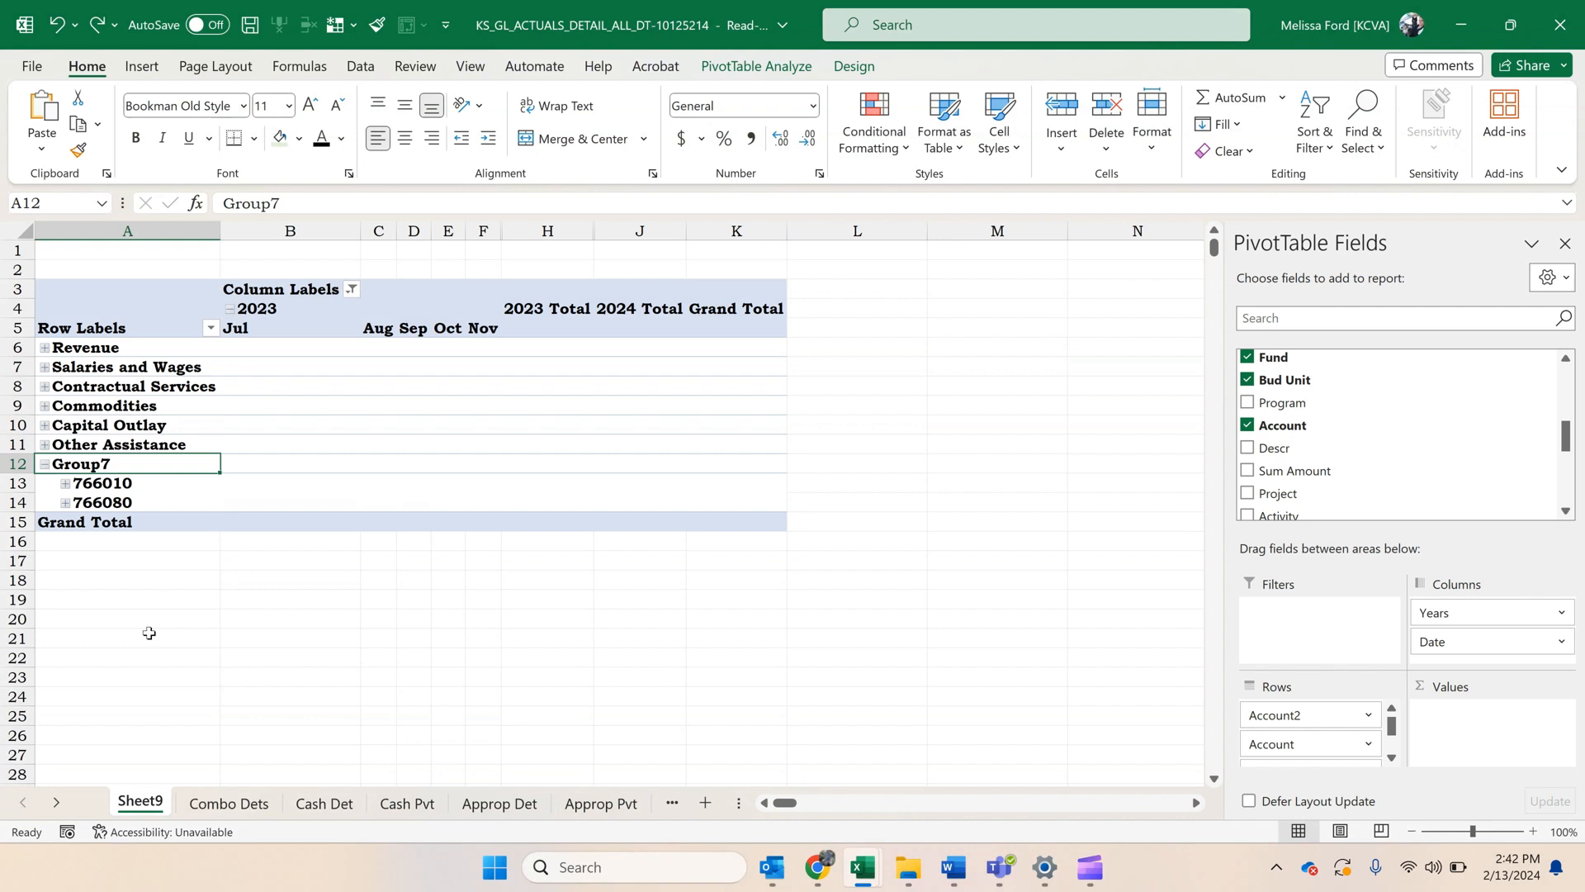
{"action": "key", "text": "ctrl+z"}
Ungroup the Revenue category and collapse the entire Account2 field.
{"action": "left_click", "coordinate": [124, 348]}
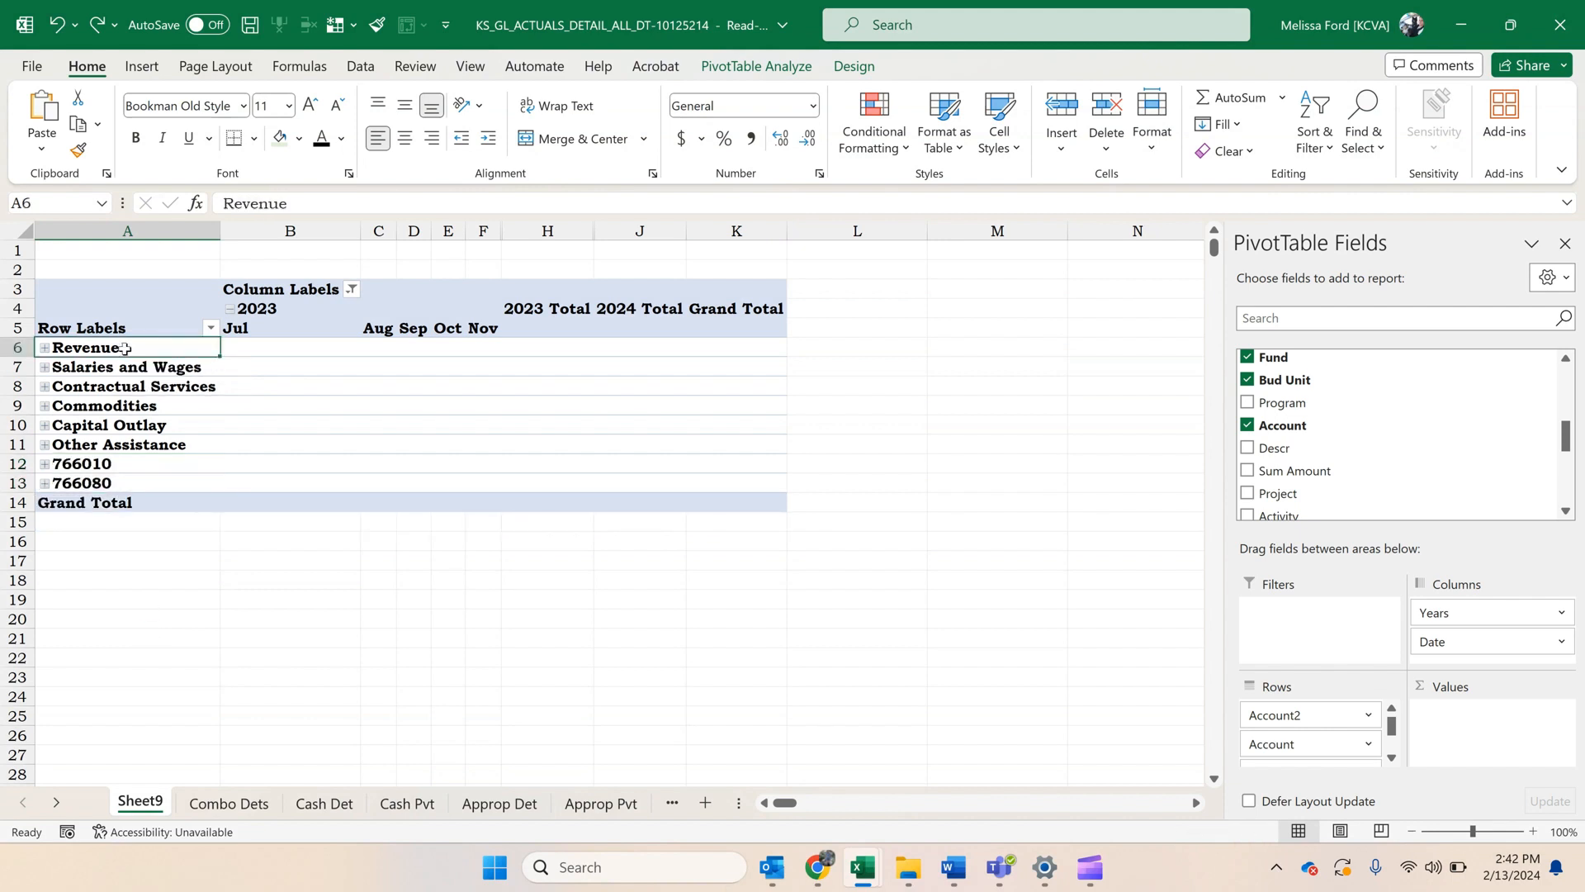
{"action": "right_click", "coordinate": [123, 347]}
{"action": "left_click", "coordinate": [222, 643]}
{"action": "right_click", "coordinate": [74, 343]}
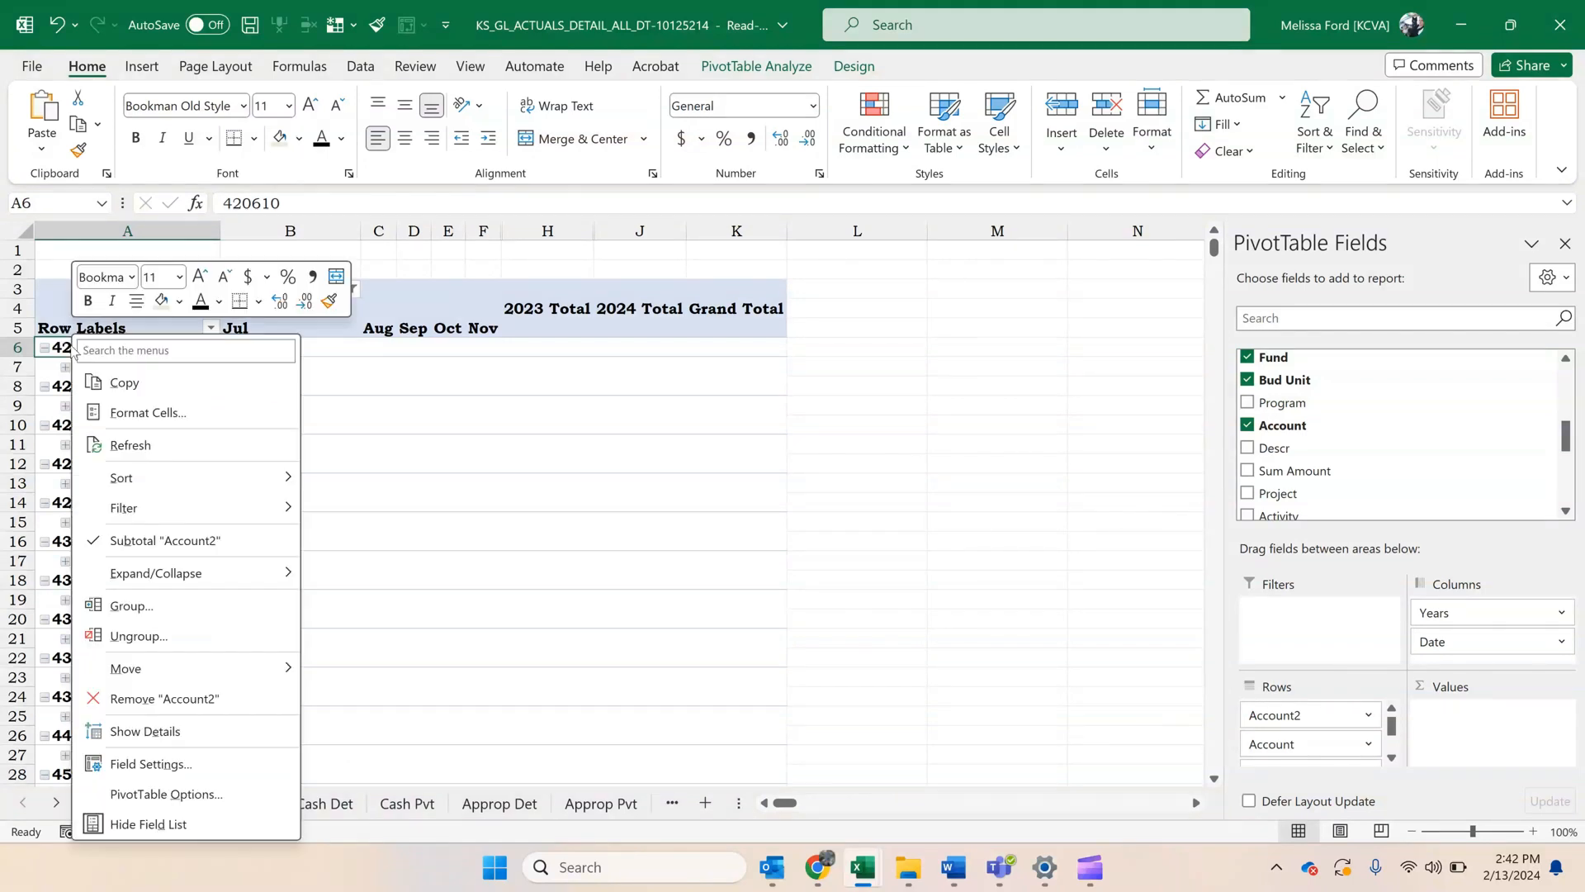
{"action": "mouse_move", "coordinate": [204, 583]}
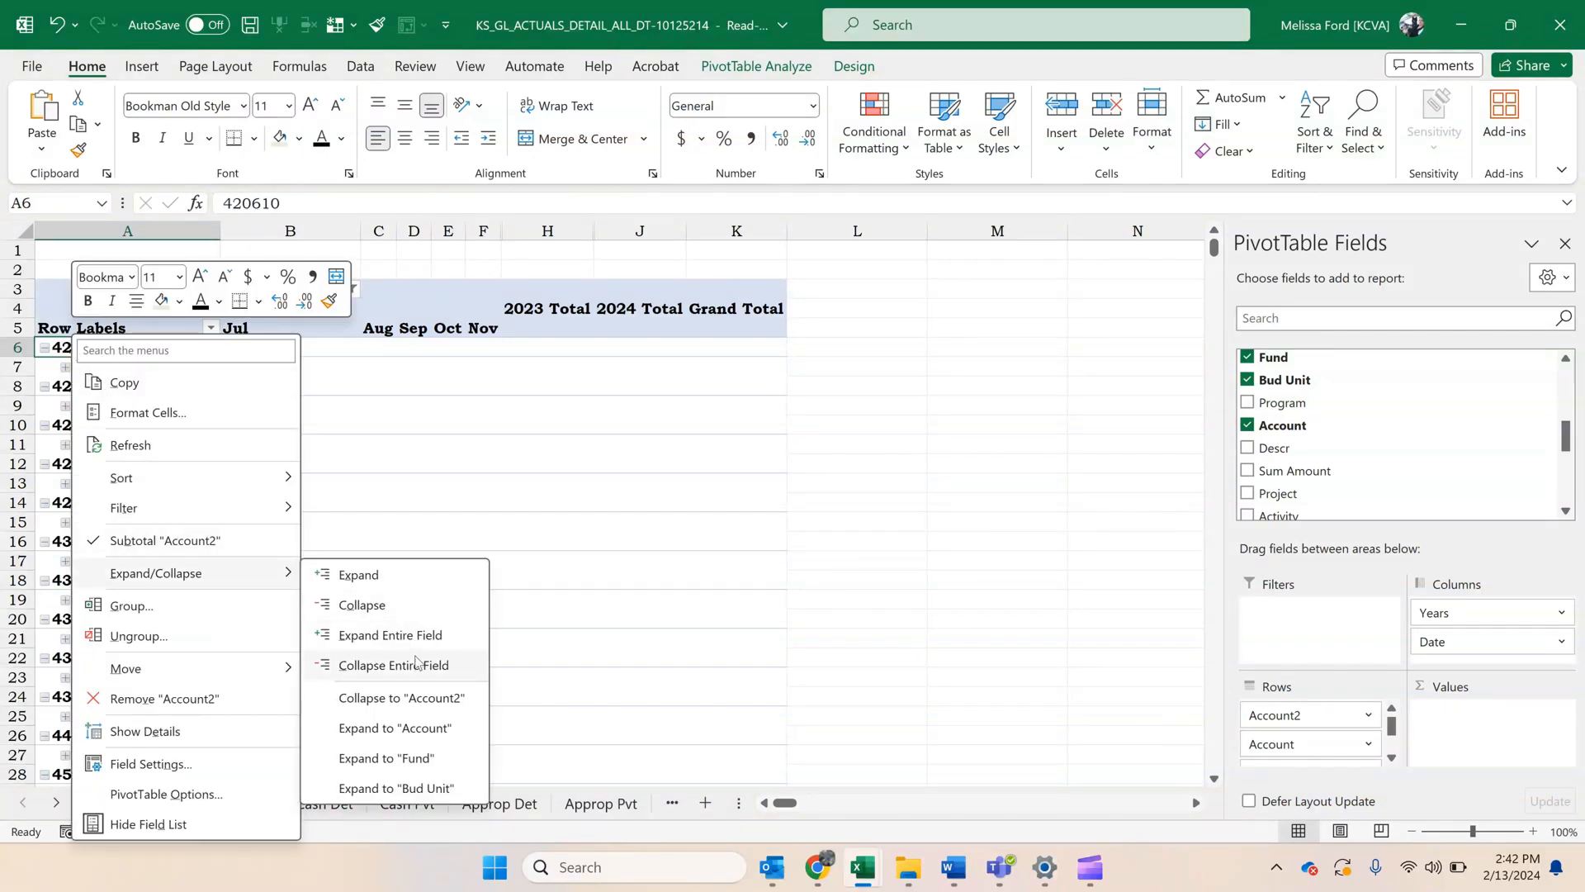
{"action": "left_click", "coordinate": [419, 667]}
{"action": "left_click", "coordinate": [413, 657]}
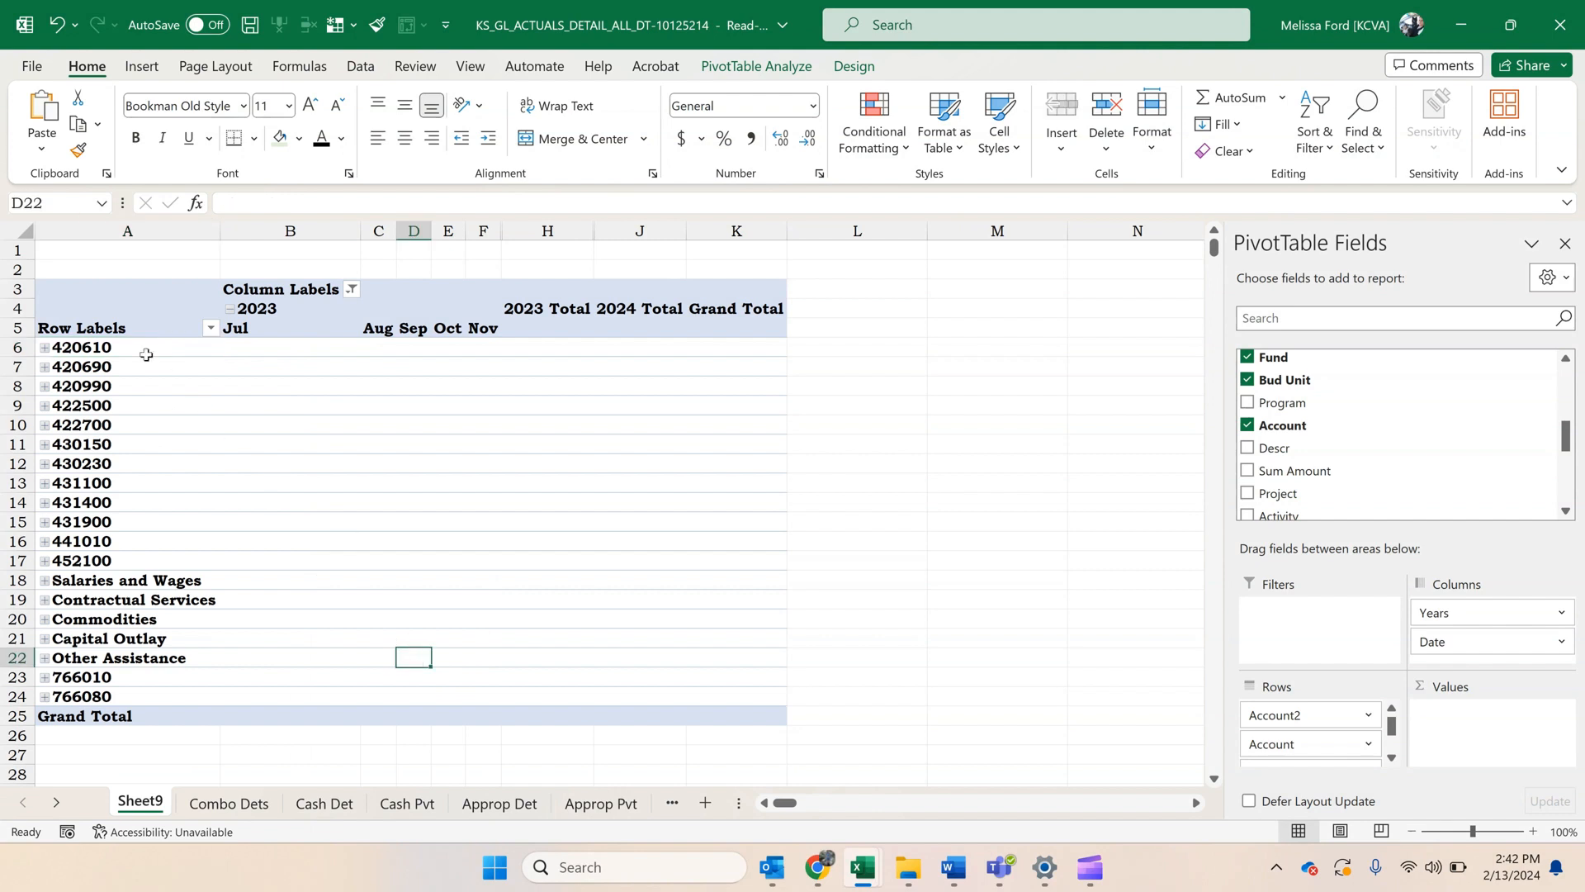
Group accounts 420610 through 452100 together with accounts 766010 and 766080.
{"action": "left_click_drag", "start_coordinate": [142, 351], "coordinate": [124, 561]}
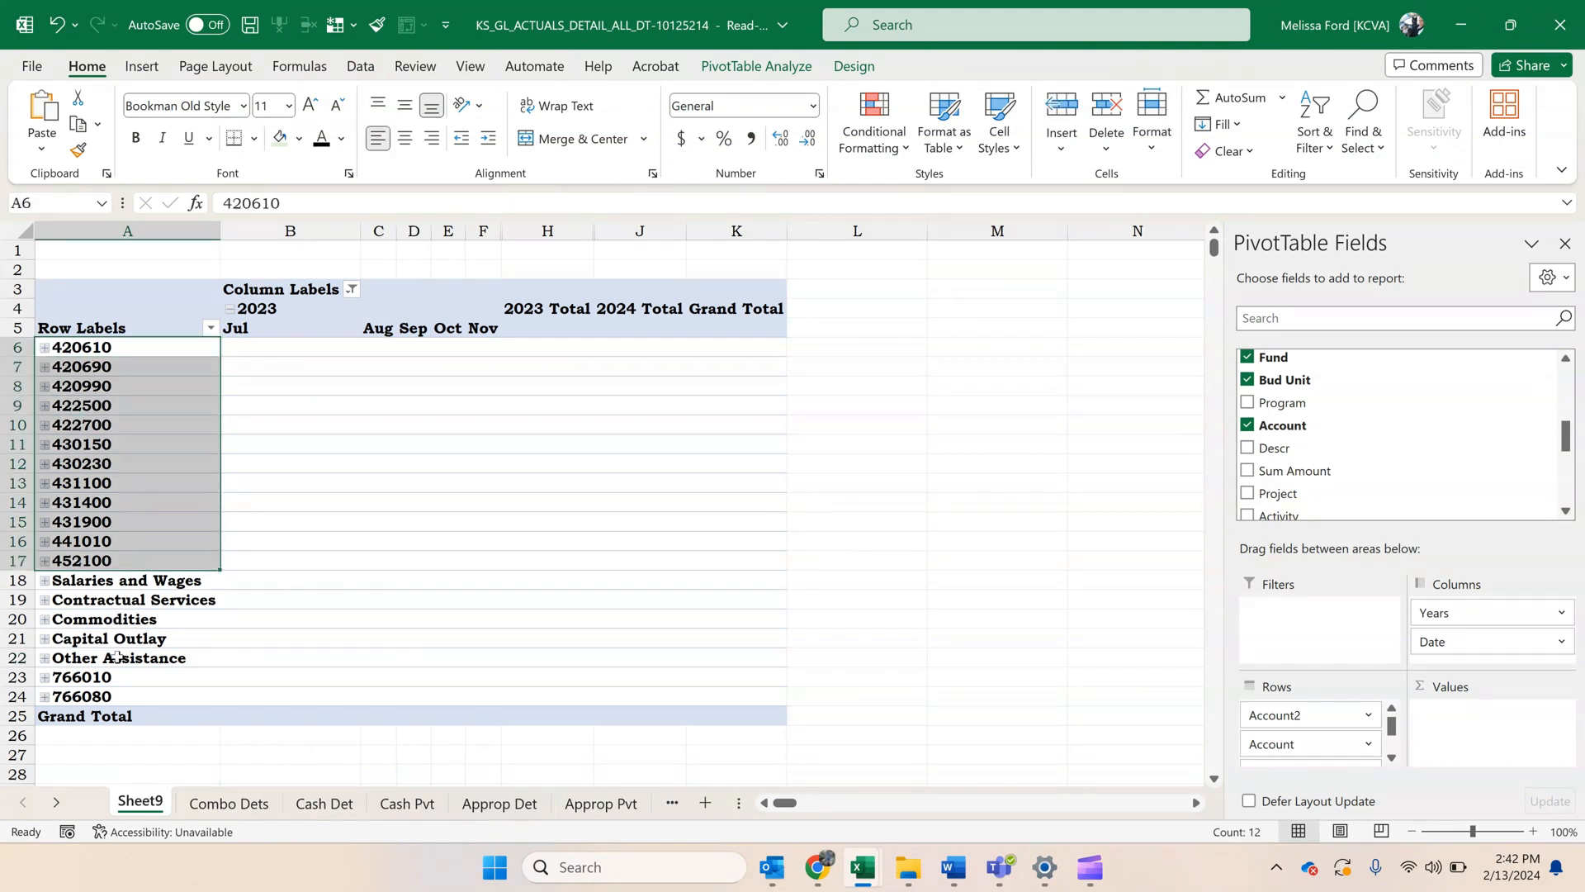
{"action": "left_click_drag", "start_coordinate": [122, 676], "coordinate": [122, 696]}
{"action": "right_click", "coordinate": [122, 697]}
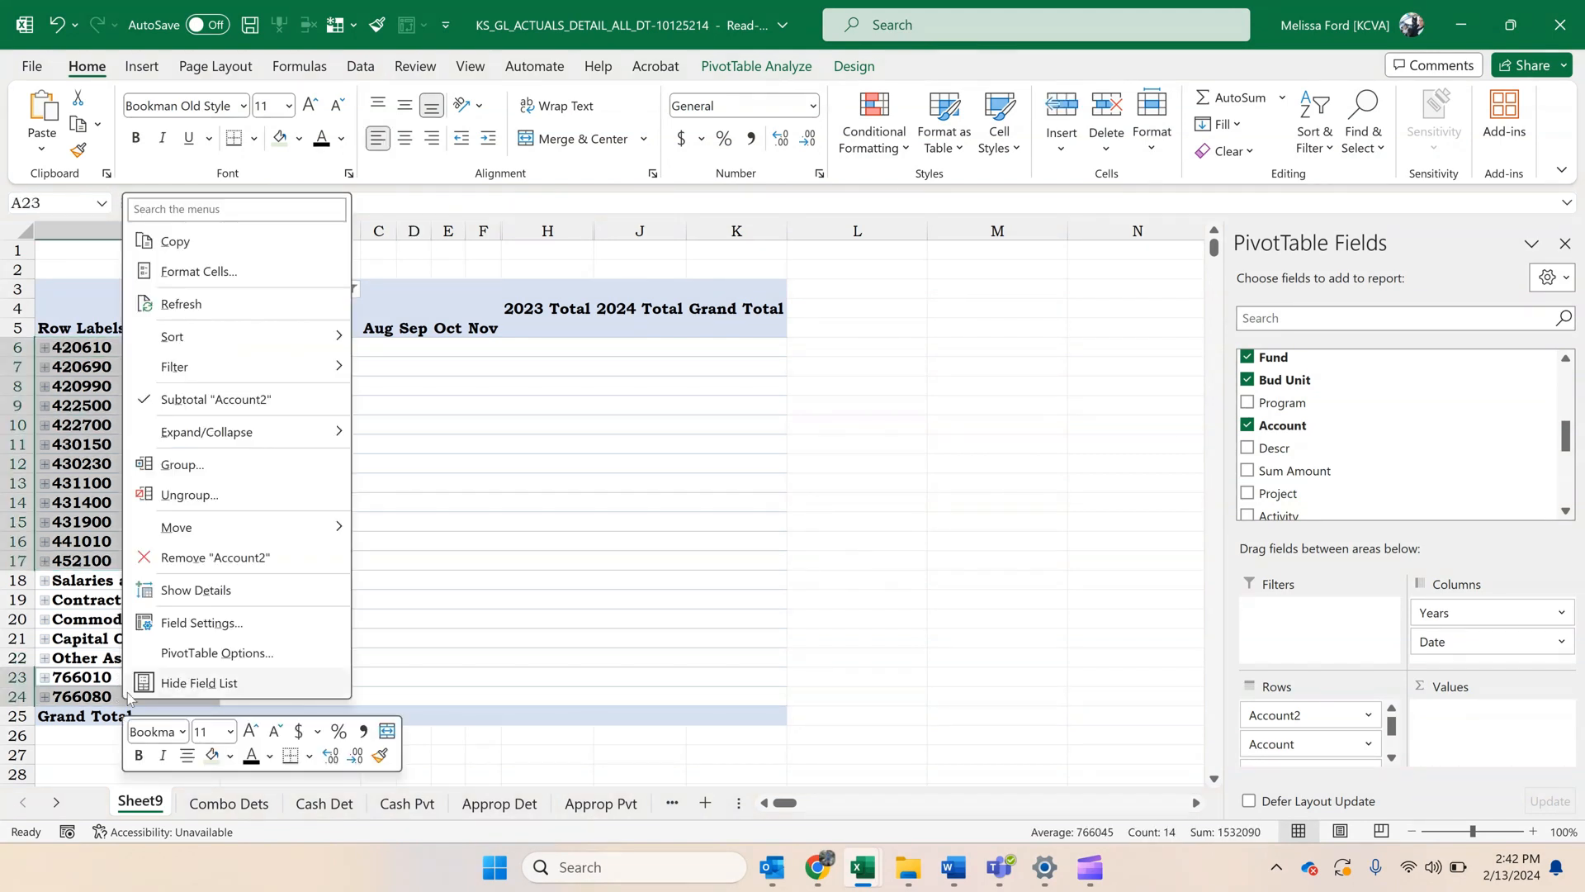
{"action": "left_click", "coordinate": [237, 463]}
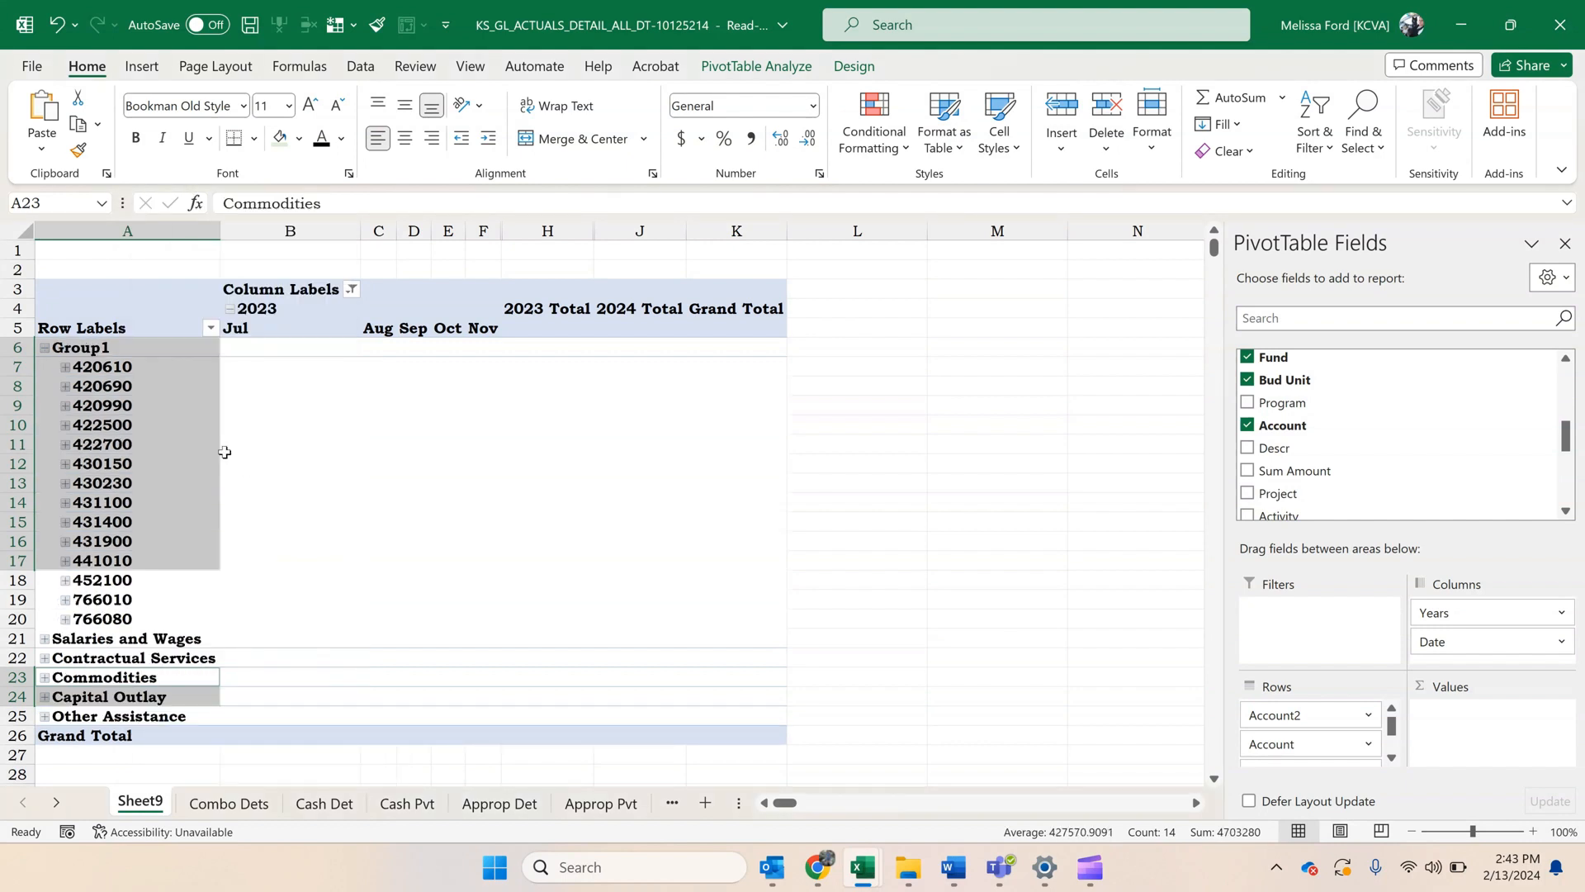
Rename the new group with the copied label "4000/7000 Revenue/Transfers In".
{"action": "left_click", "coordinate": [176, 416]}
{"action": "left_click", "coordinate": [129, 355]}
{"action": "double_click", "coordinate": [252, 203]}
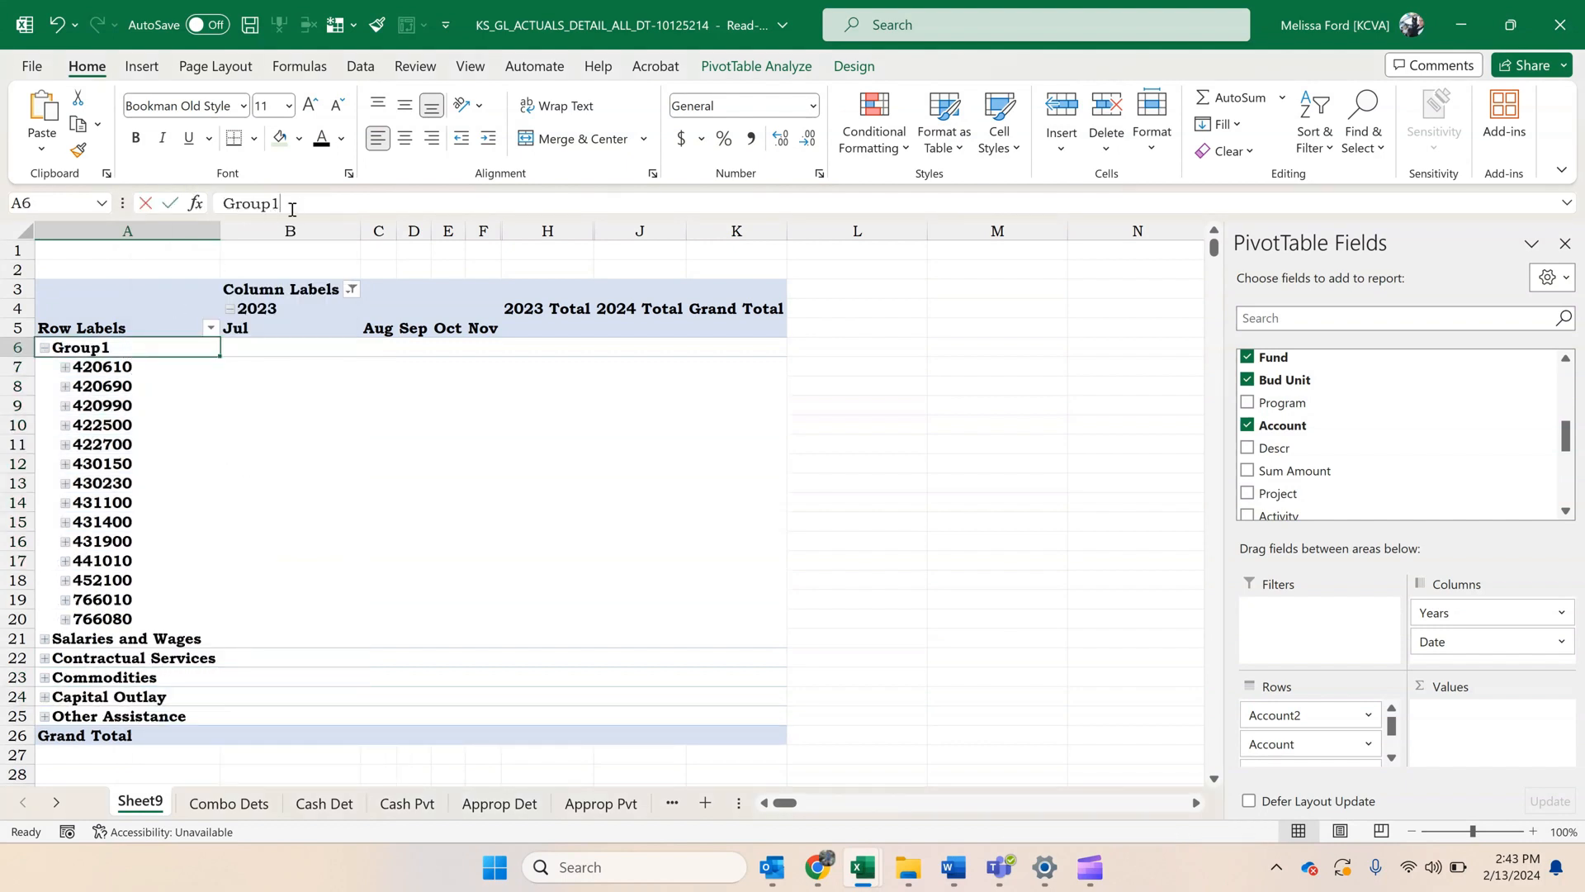
{"action": "key", "text": "ctrl+v"}
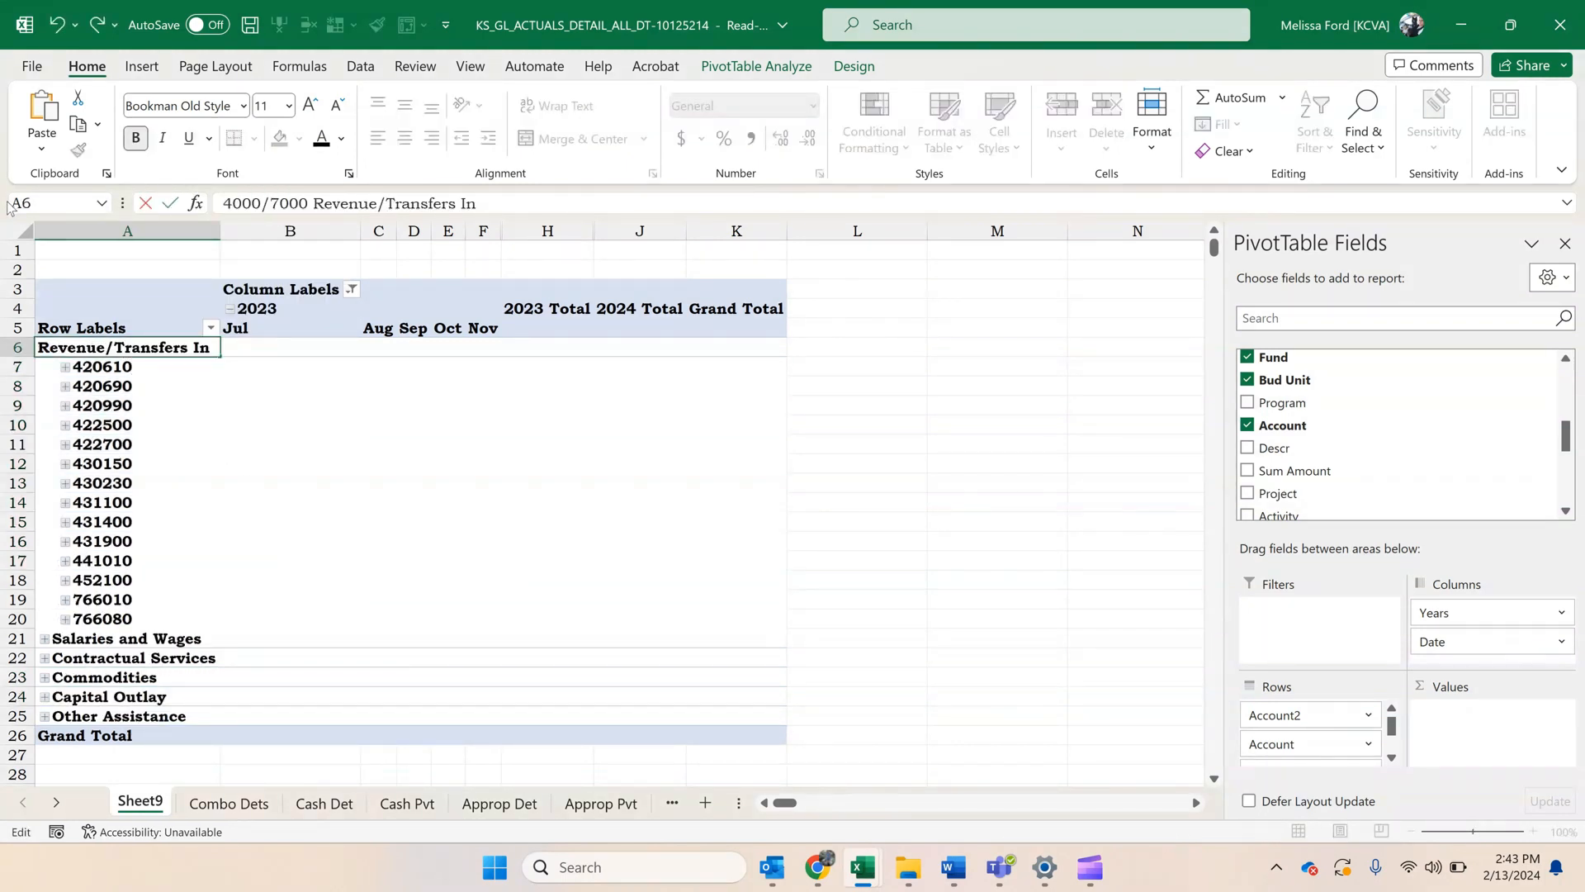
{"action": "key", "text": "Return"}
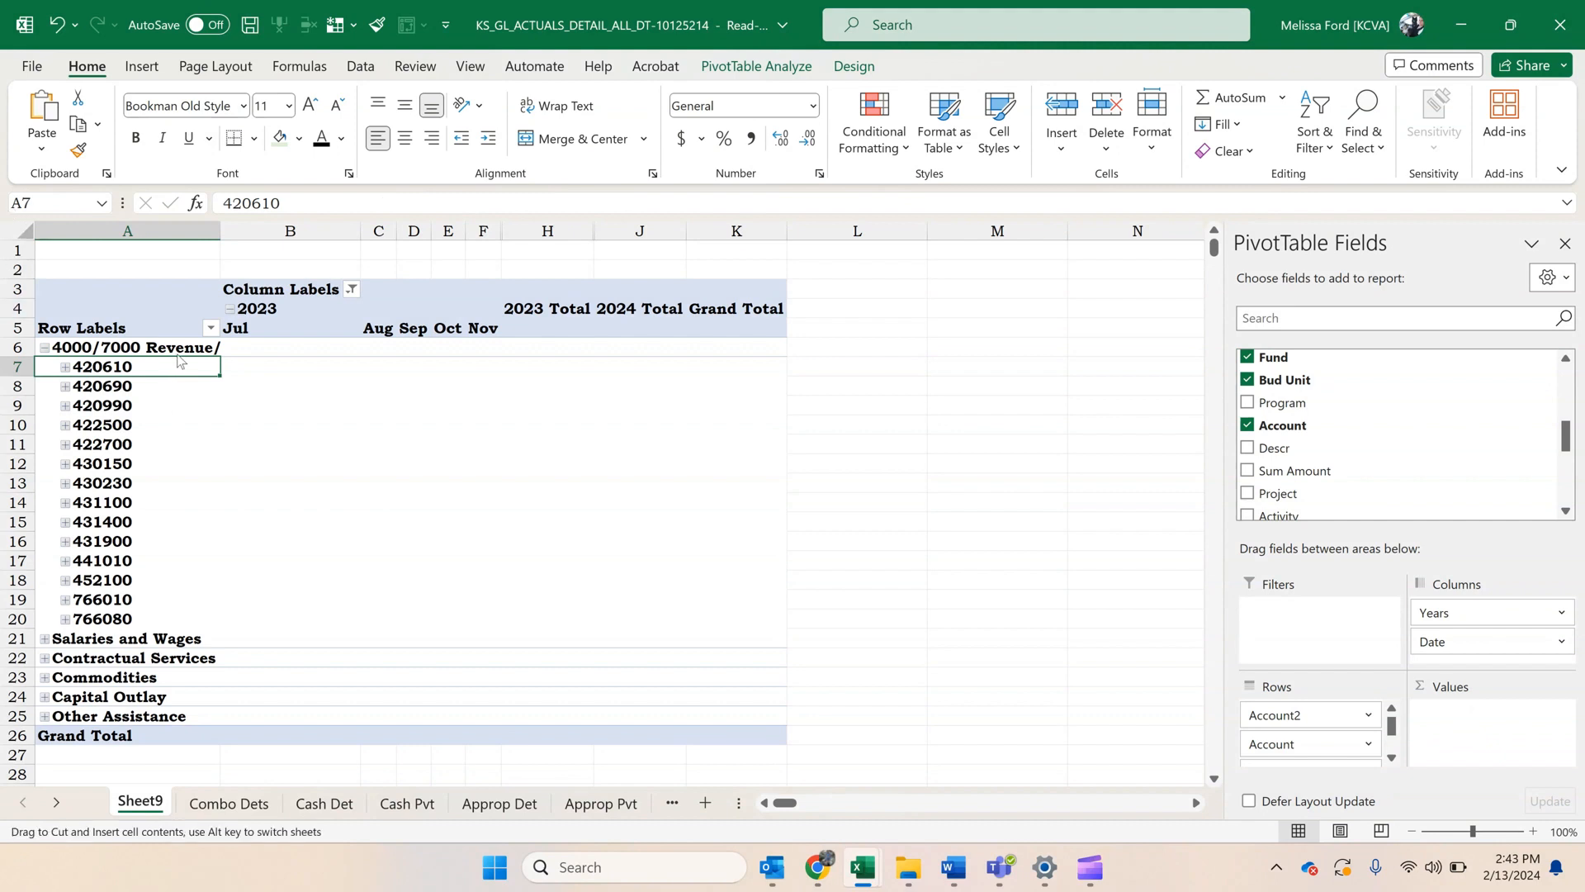
Fit column A to its contents and collapse the 4000/7000 Revenue/Transfers In group.
{"action": "double_click", "coordinate": [220, 230]}
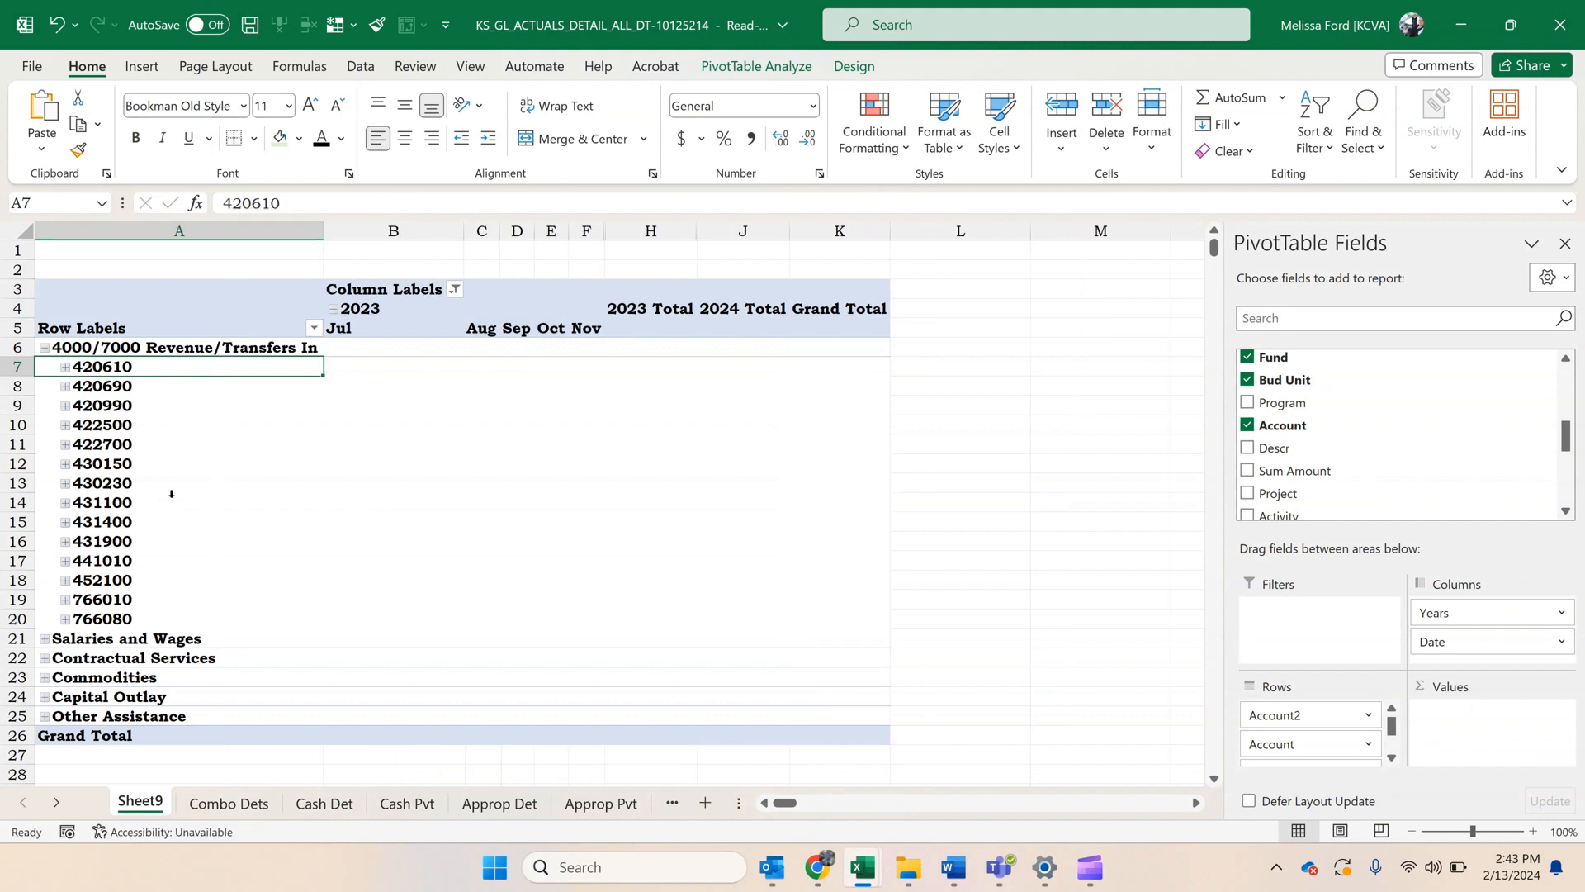
{"action": "left_click", "coordinate": [35, 338]}
{"action": "left_click", "coordinate": [45, 347]}
Copy the formatting of the Reconcile Doc workbook's 4000/7000 Revenue/Transfers In label onto the matching label in Sheet9 and remove its extra indent.
{"action": "mouse_move", "coordinate": [863, 871]}
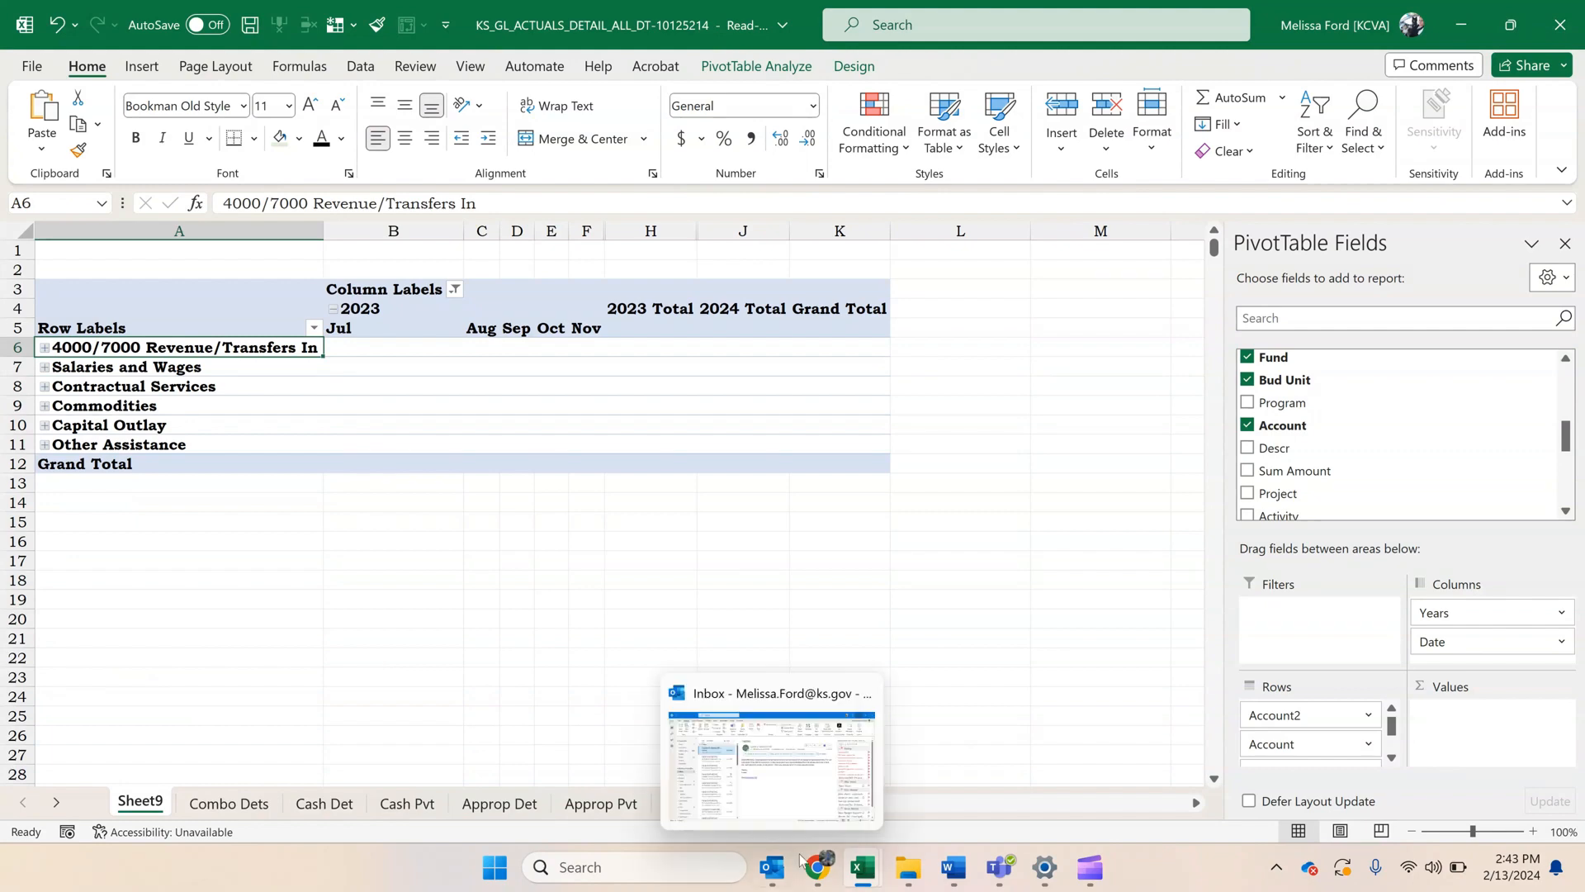
{"action": "left_click", "coordinate": [725, 770]}
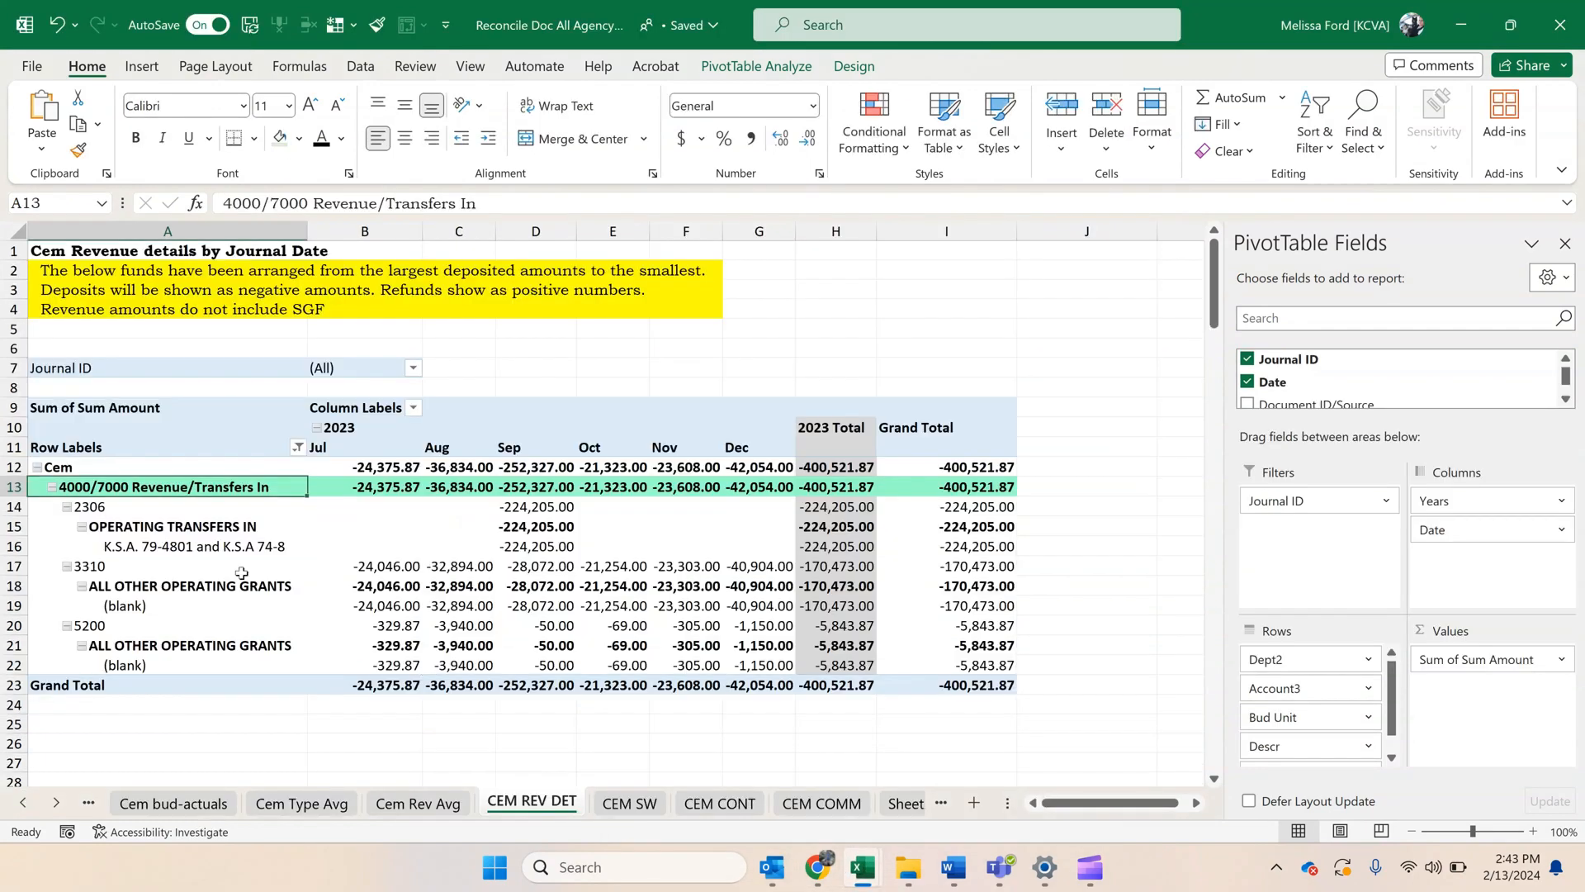
{"action": "left_click", "coordinate": [80, 150]}
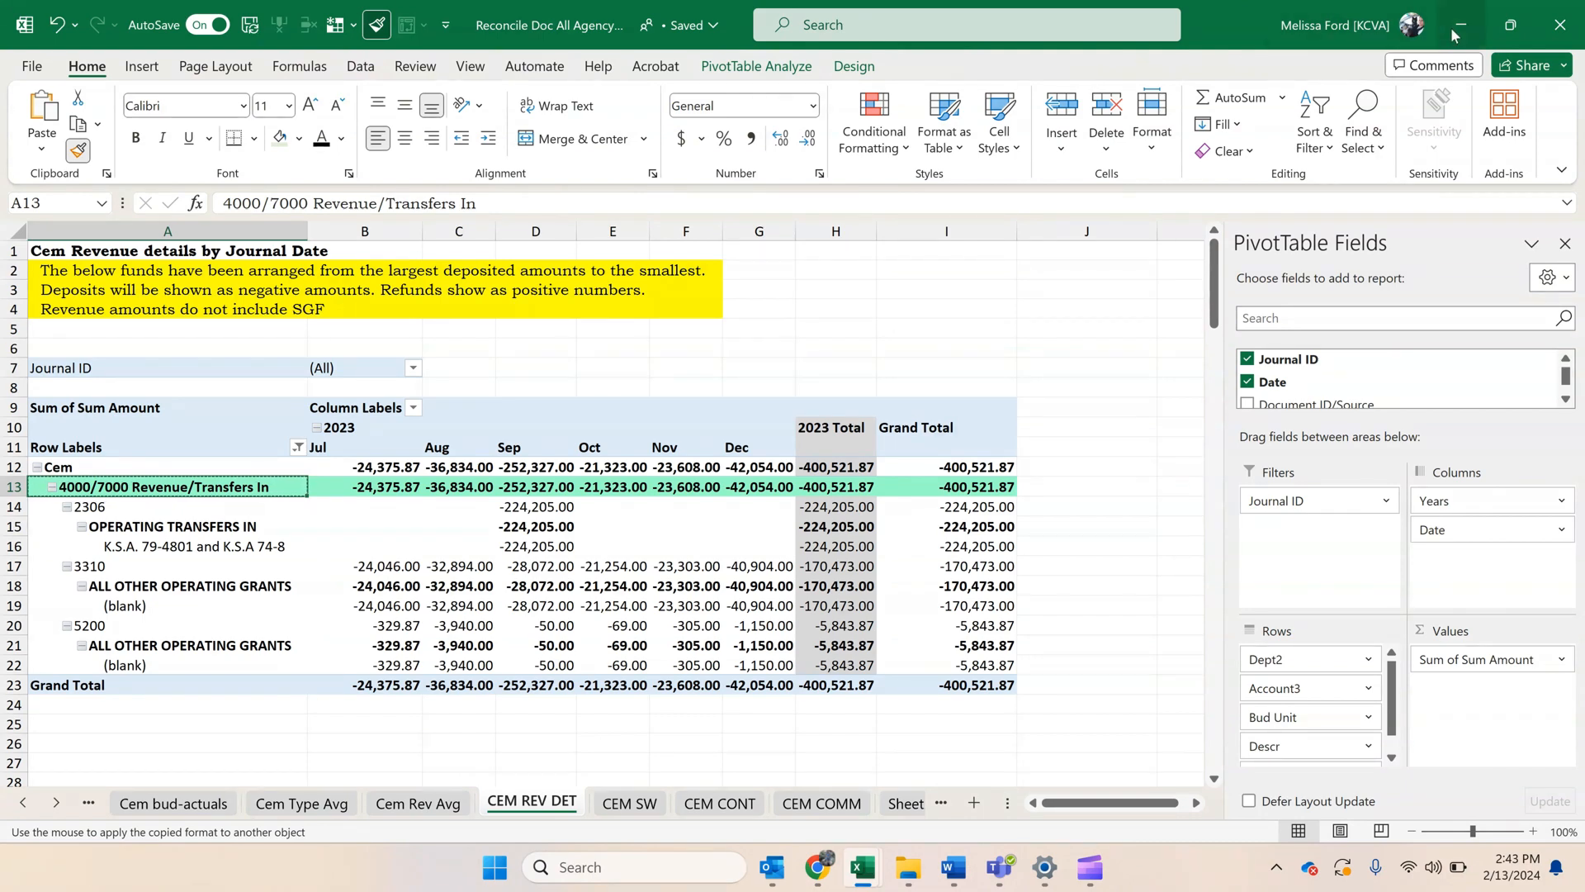
{"action": "left_click", "coordinate": [1450, 27]}
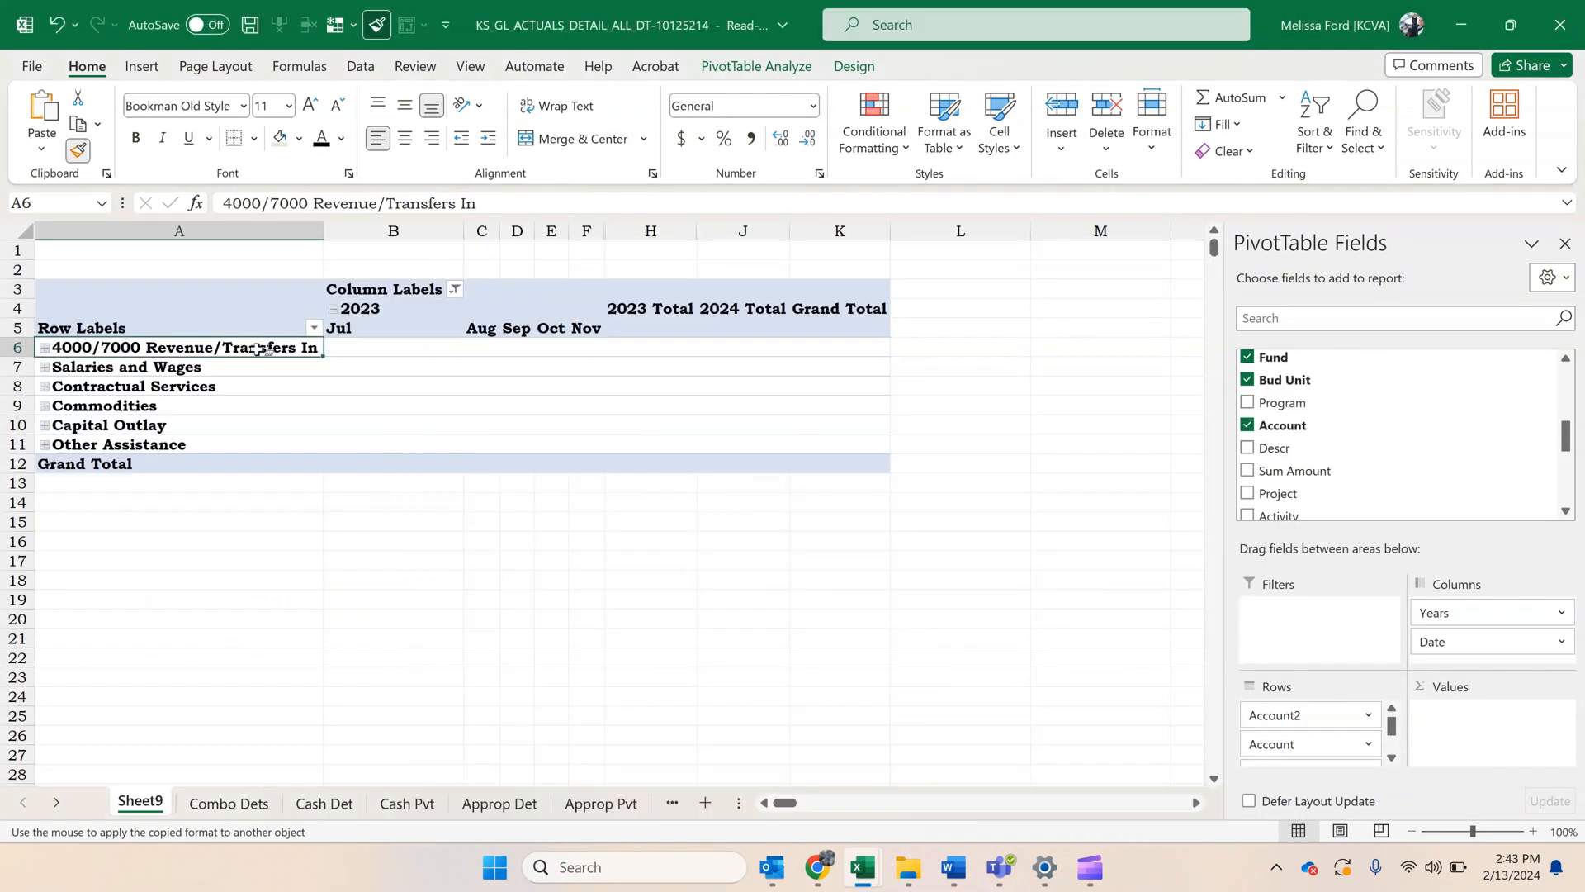
{"action": "left_click", "coordinate": [256, 349]}
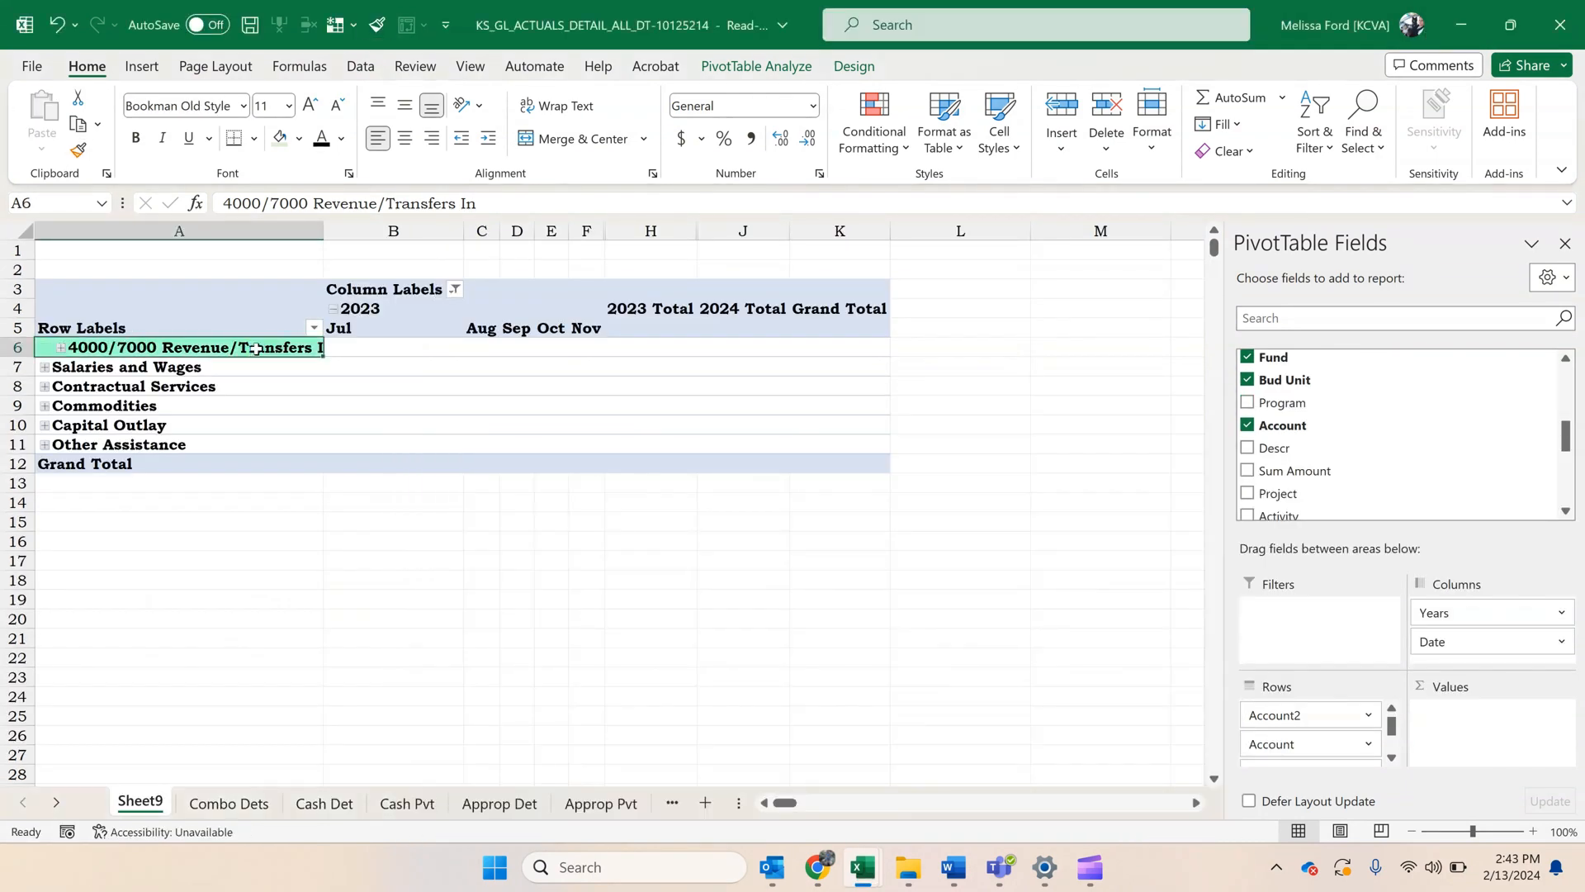
{"action": "left_click", "coordinate": [462, 139]}
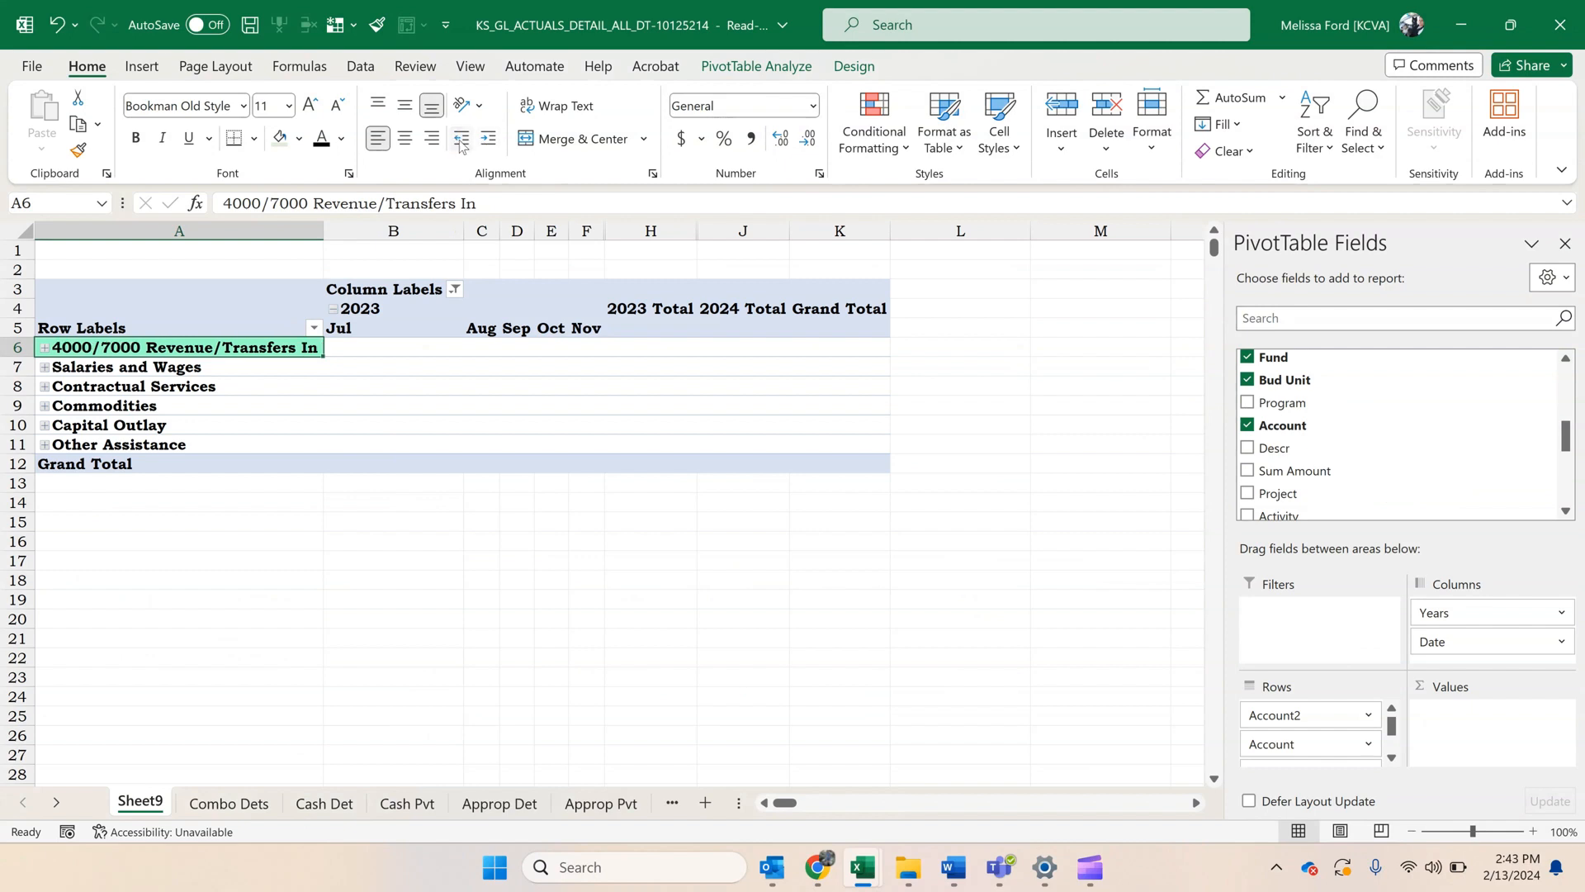
Copy the 4000/7000 Revenue/Transfers In label's formatting across the rest of its row through the Grand Total column.
{"action": "left_click", "coordinate": [359, 346]}
{"action": "left_click", "coordinate": [299, 141]}
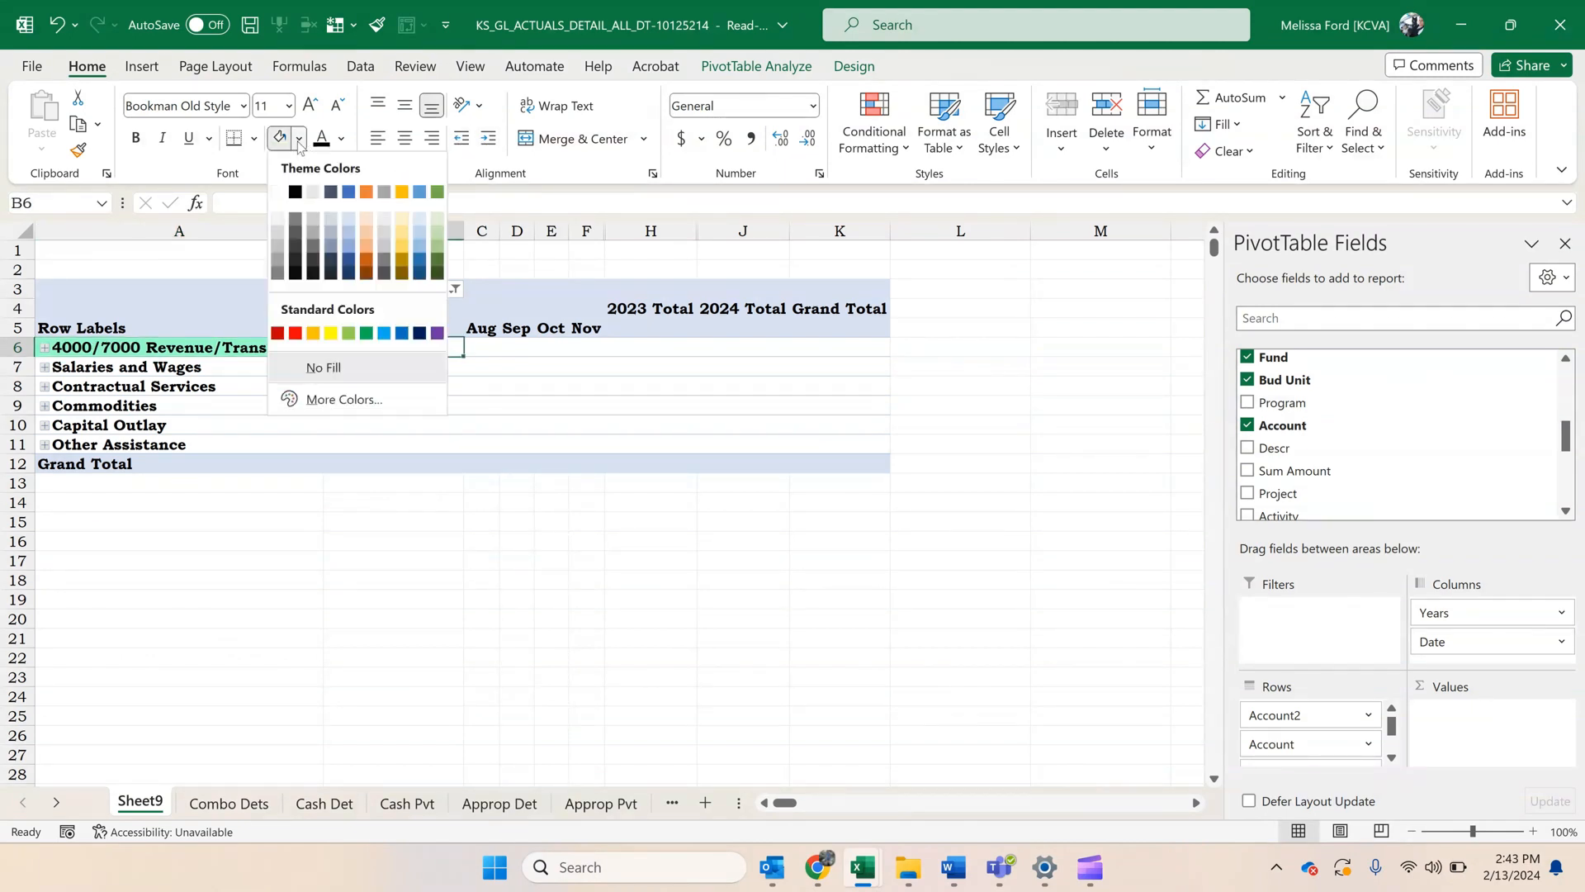
{"action": "left_click", "coordinate": [220, 355]}
{"action": "left_click", "coordinate": [220, 355]}
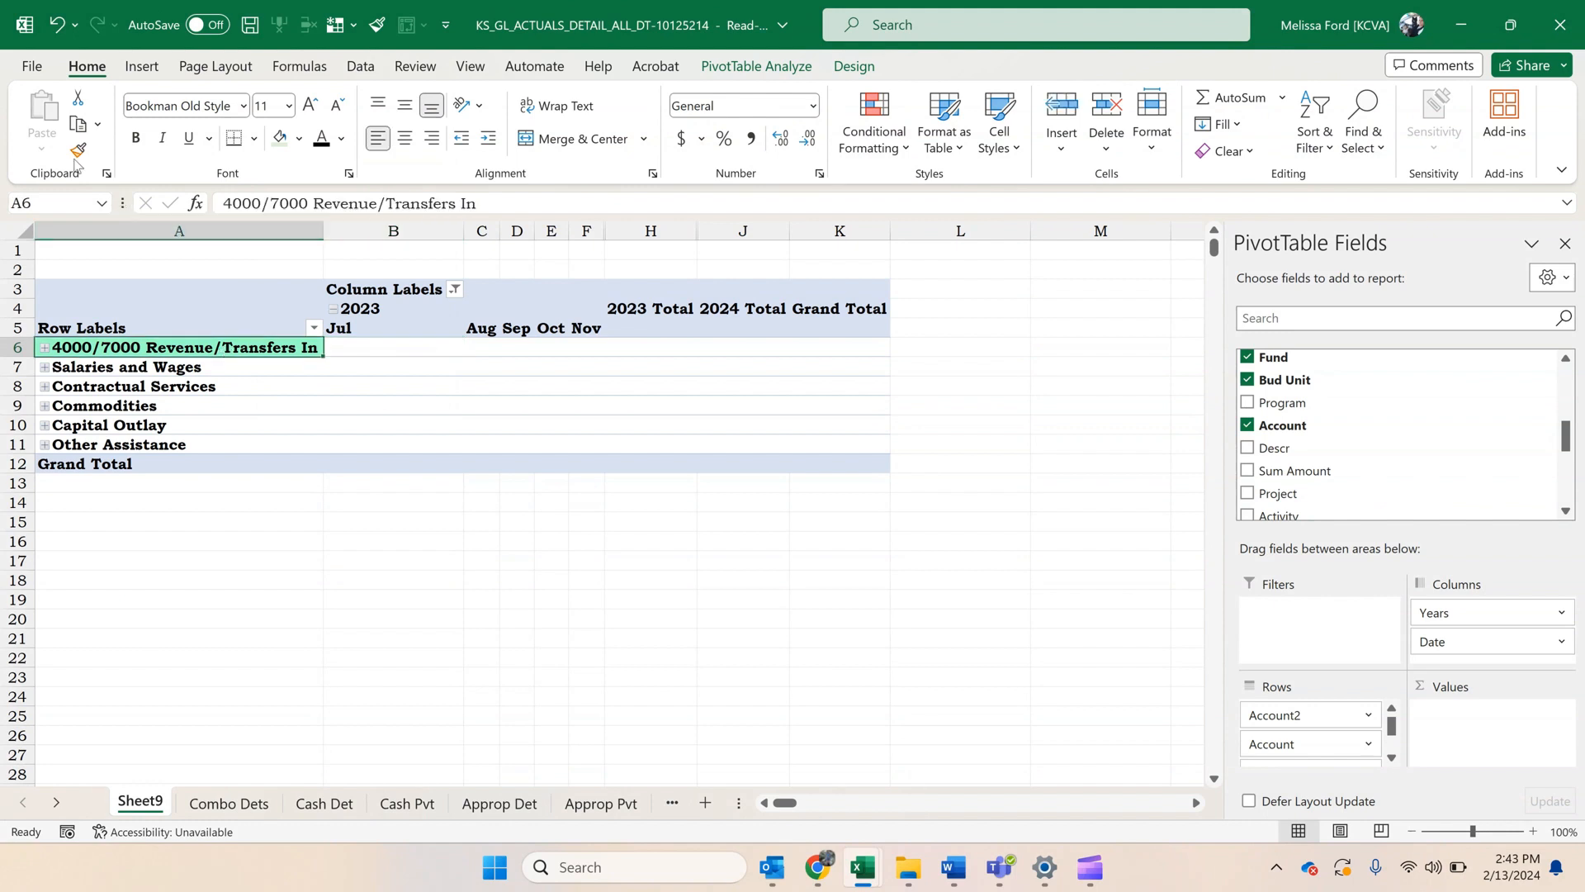
{"action": "left_click", "coordinate": [77, 151]}
{"action": "mouse_move", "coordinate": [347, 346]}
{"action": "left_mouse_down"}
{"action": "mouse_move", "coordinate": [876, 344]}
{"action": "mouse_move", "coordinate": [832, 345]}
{"action": "left_mouse_up"}
{"action": "left_click", "coordinate": [655, 385]}
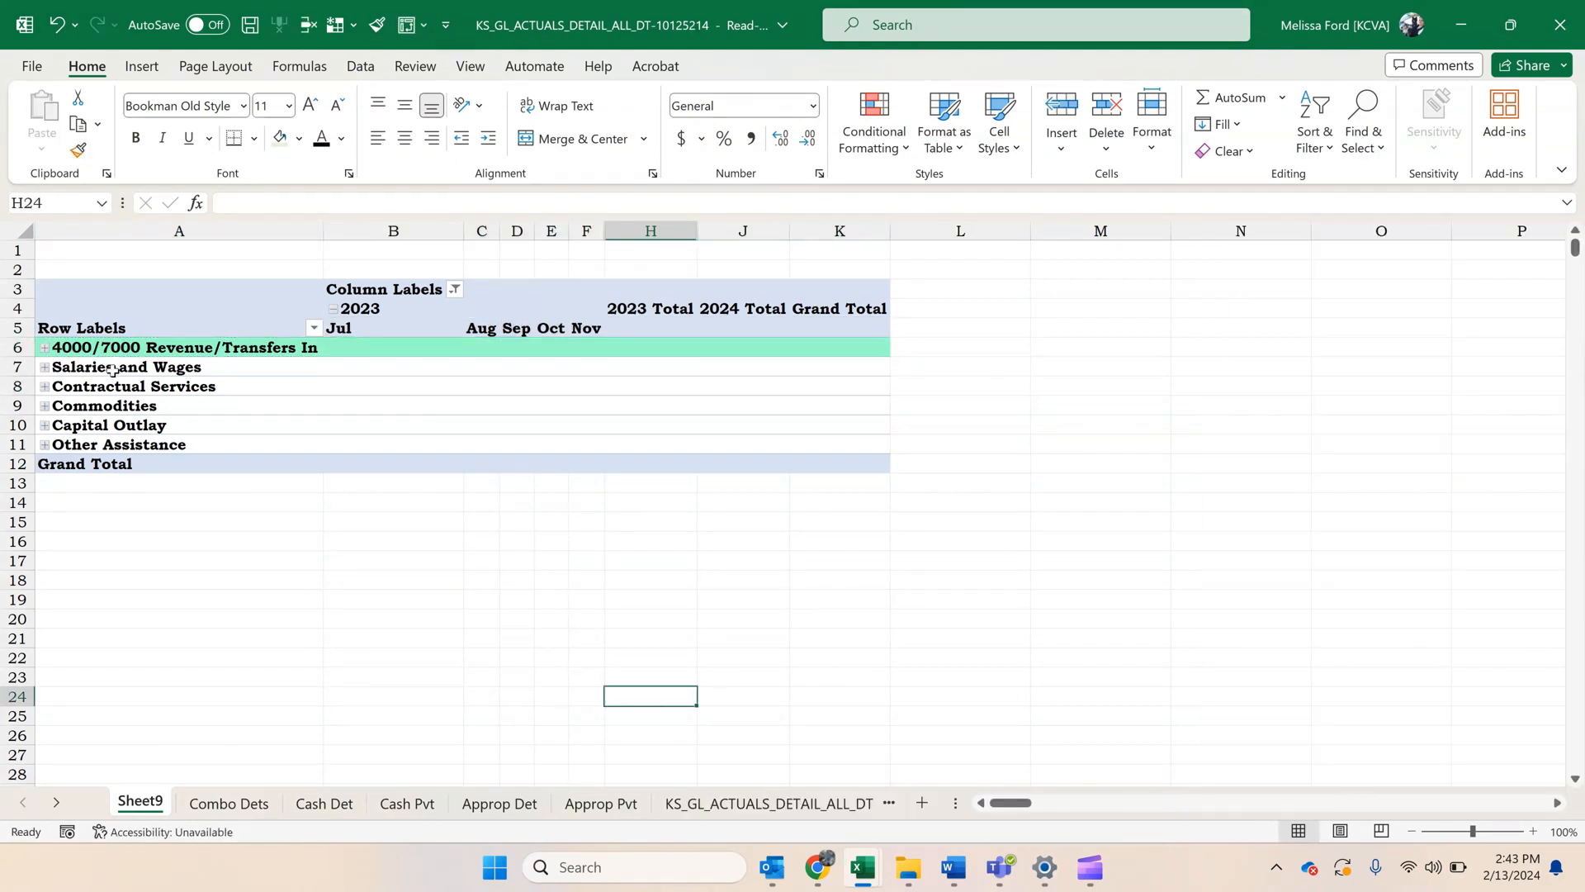
Fill the Salaries and Wages row with light green and the Contractual Services row with light pink, through the Grand Total column.
{"action": "left_click_drag", "start_coordinate": [114, 369], "coordinate": [836, 359]}
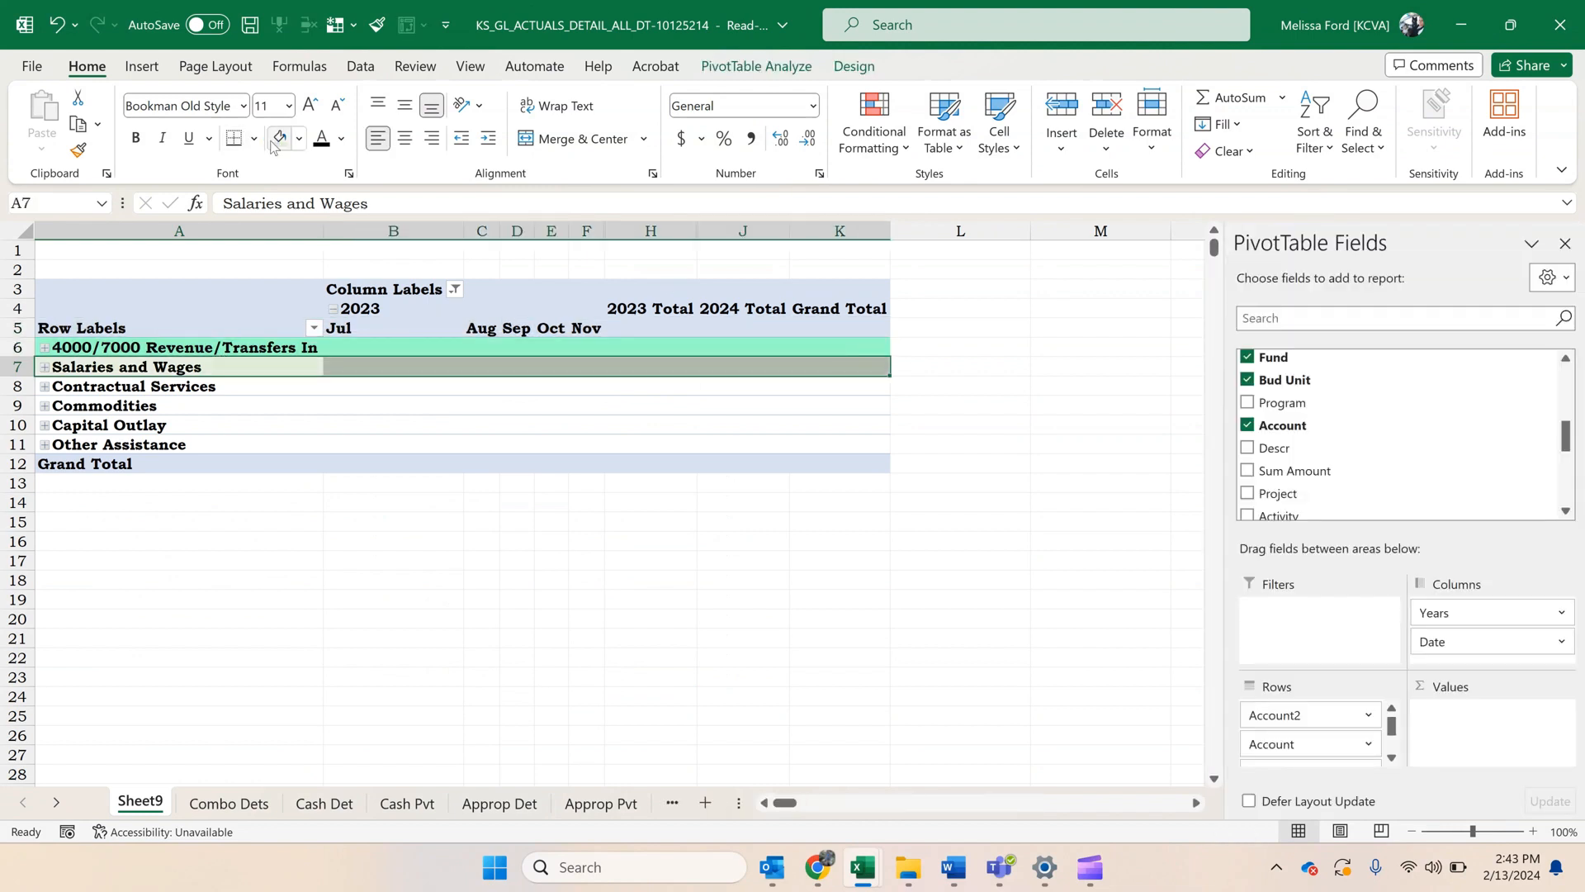
{"action": "left_click", "coordinate": [201, 380]}
{"action": "left_click", "coordinate": [298, 138]}
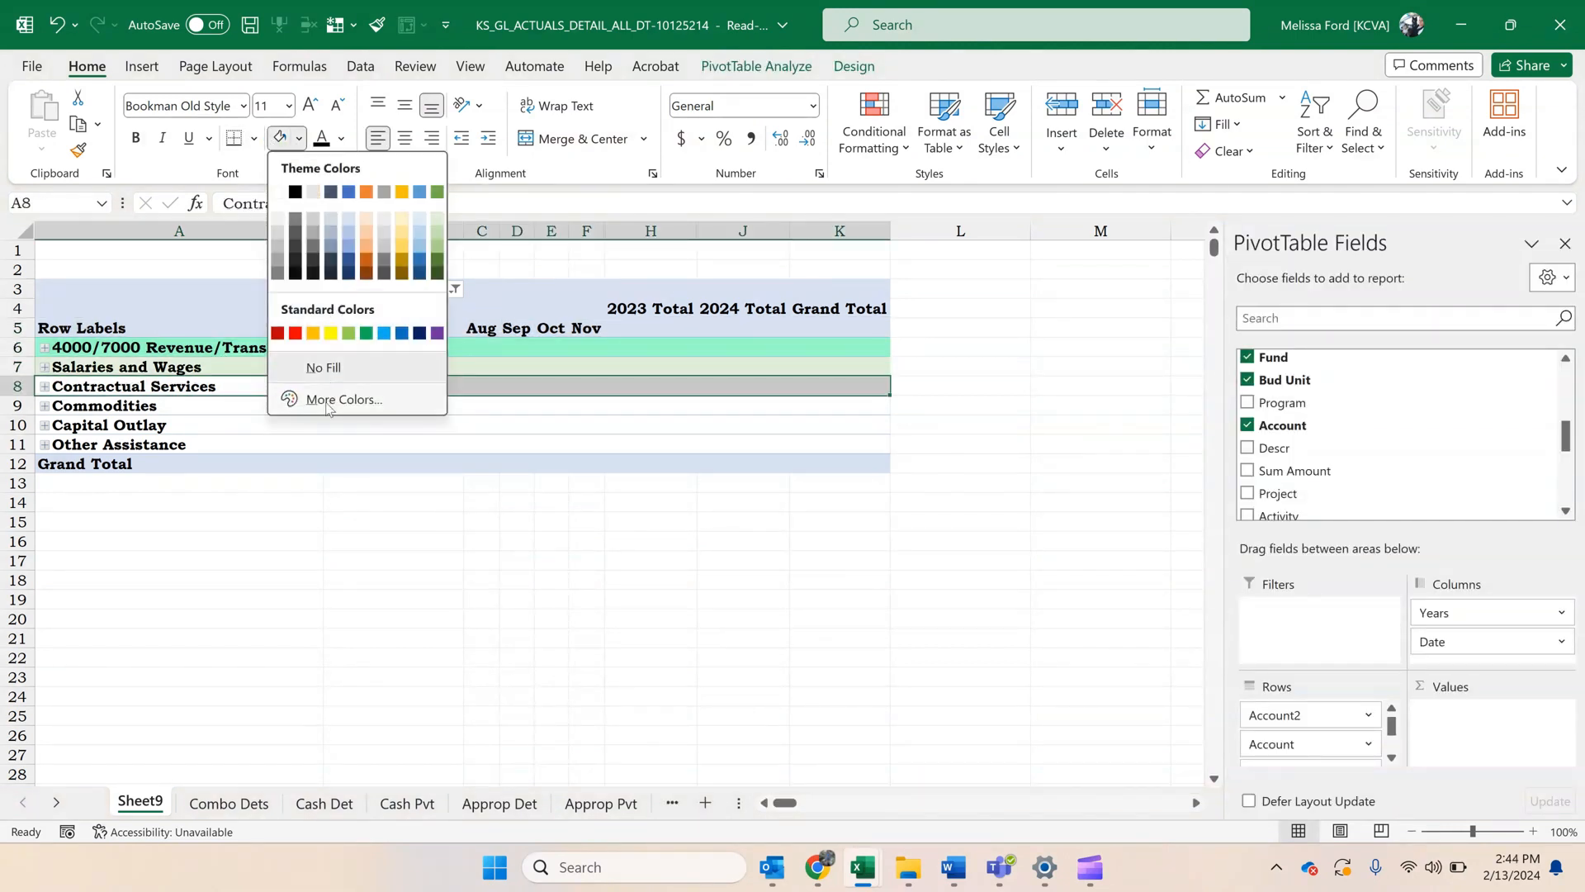
{"action": "left_click", "coordinate": [329, 398]}
{"action": "left_click", "coordinate": [343, 241]}
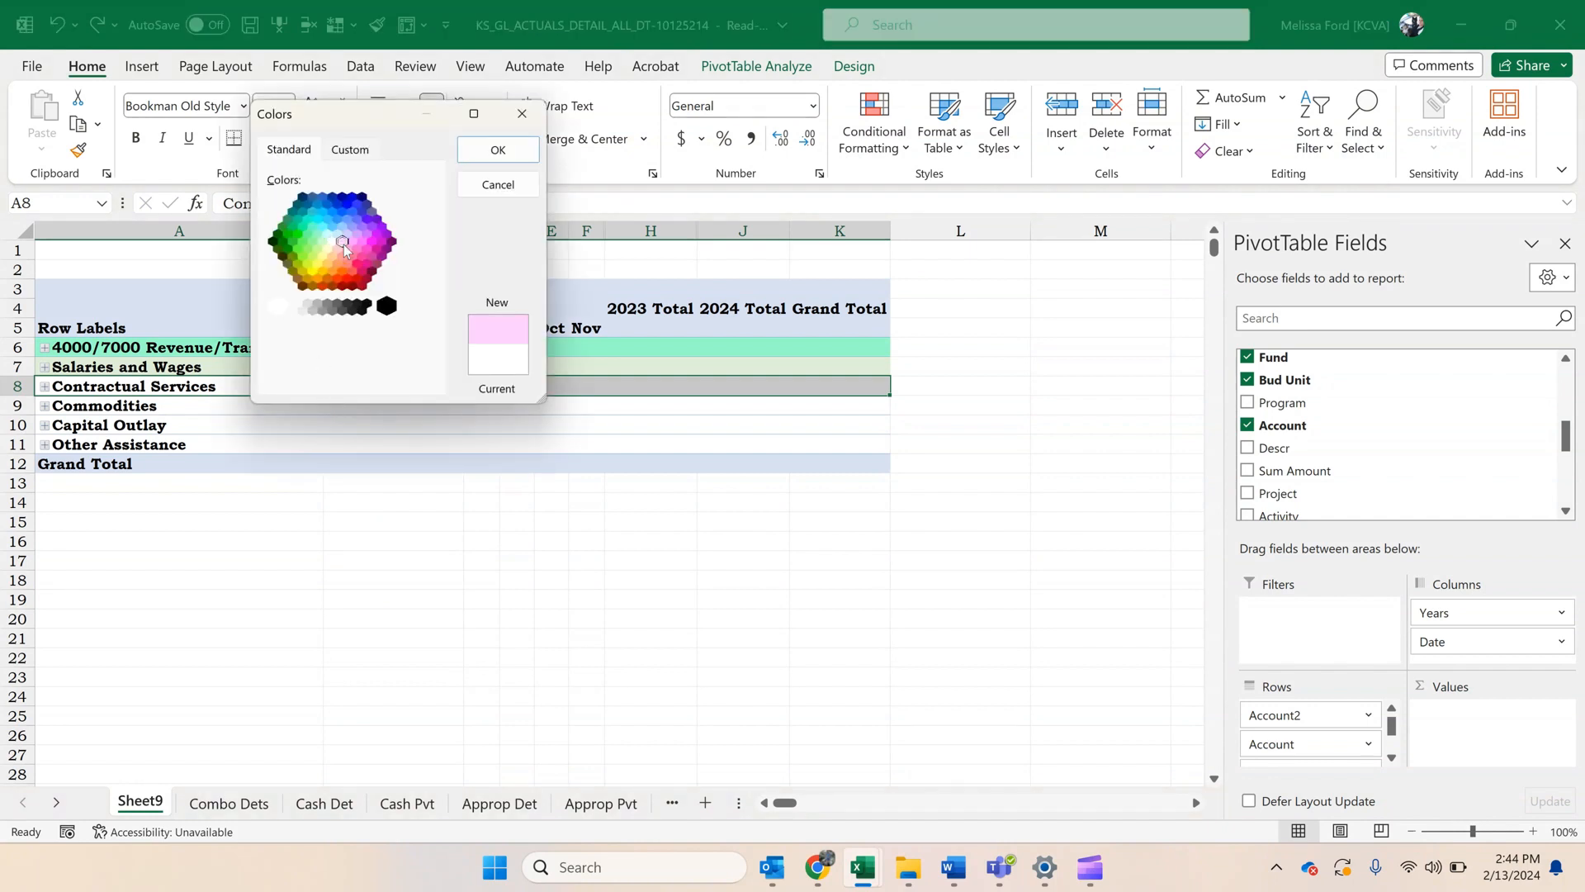
{"action": "left_click", "coordinate": [495, 153]}
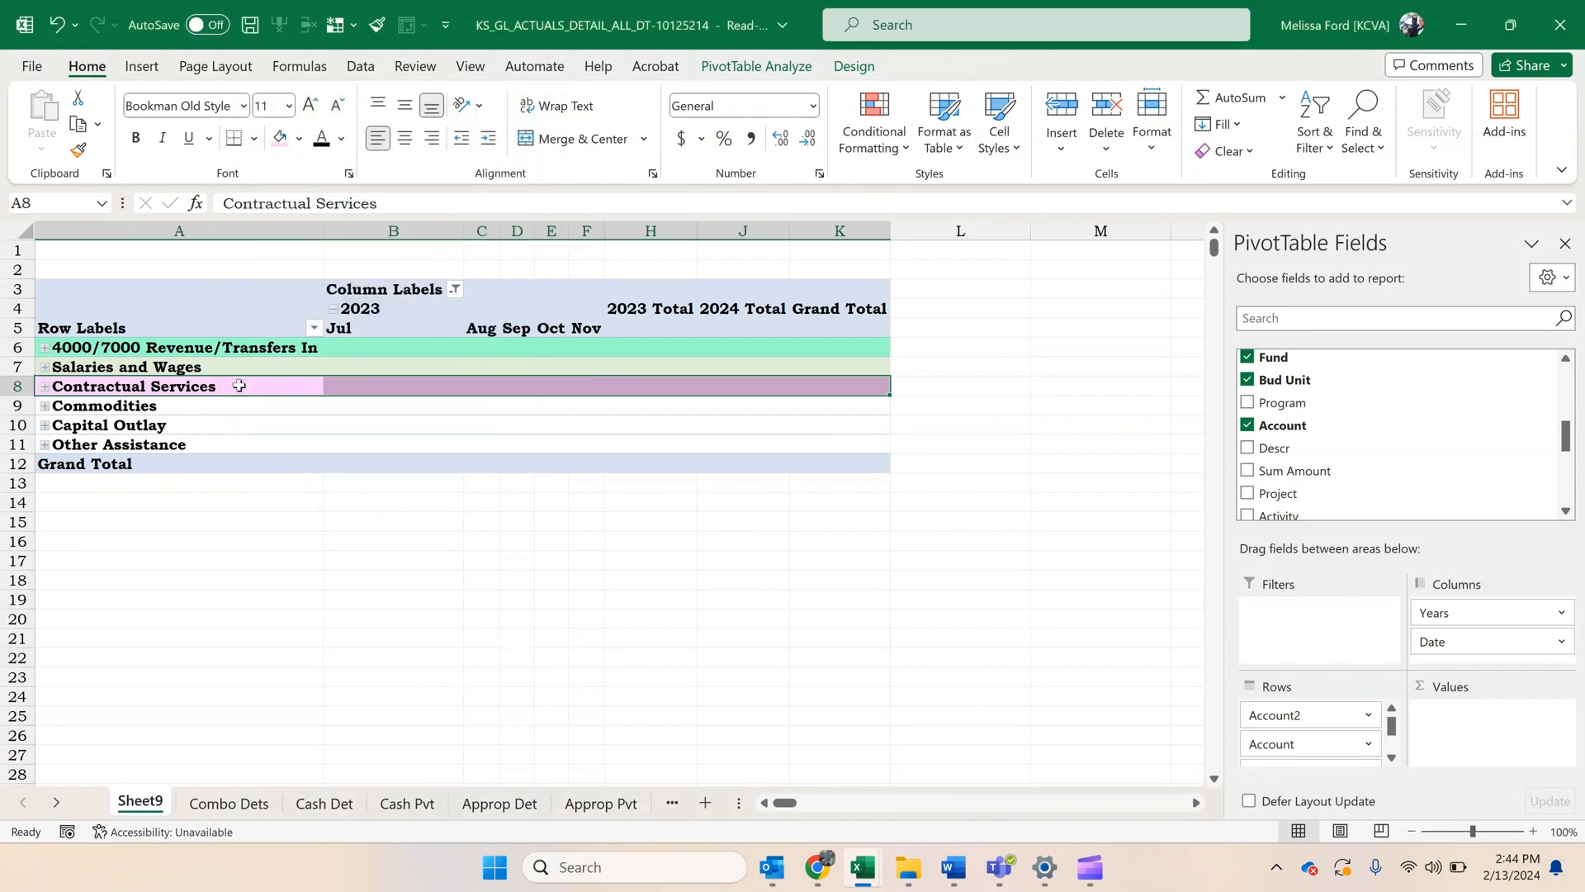
Fill the Commodities row with gold and the Capital Outlay row with light blue, through the Grand Total column.
{"action": "left_click_drag", "start_coordinate": [228, 401], "coordinate": [842, 401]}
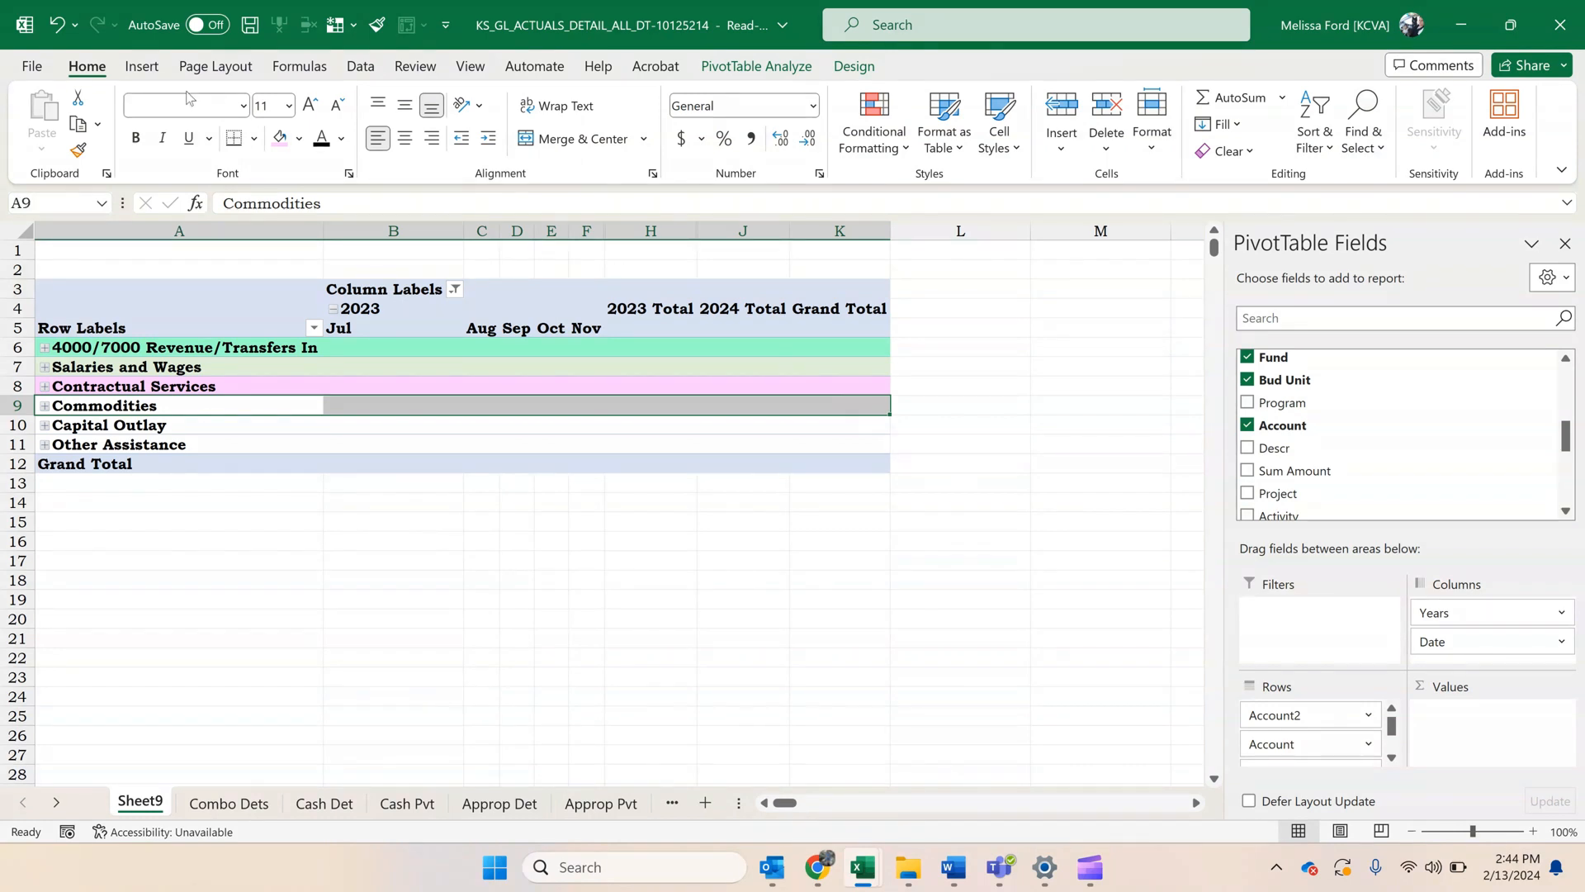
{"action": "left_click", "coordinate": [299, 139]}
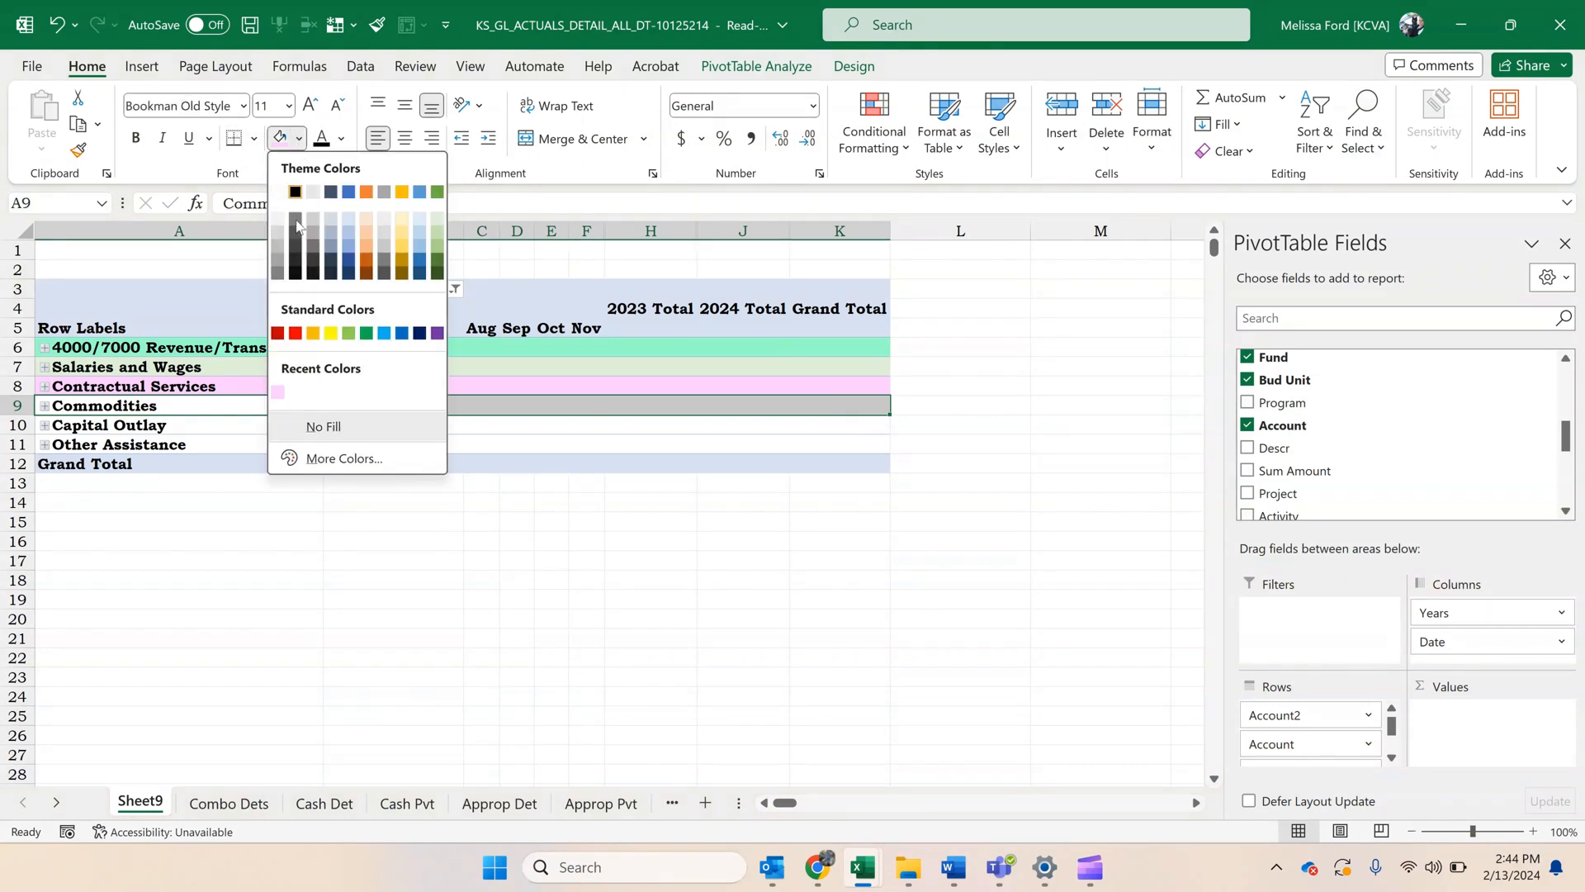
{"action": "left_click", "coordinate": [402, 192]}
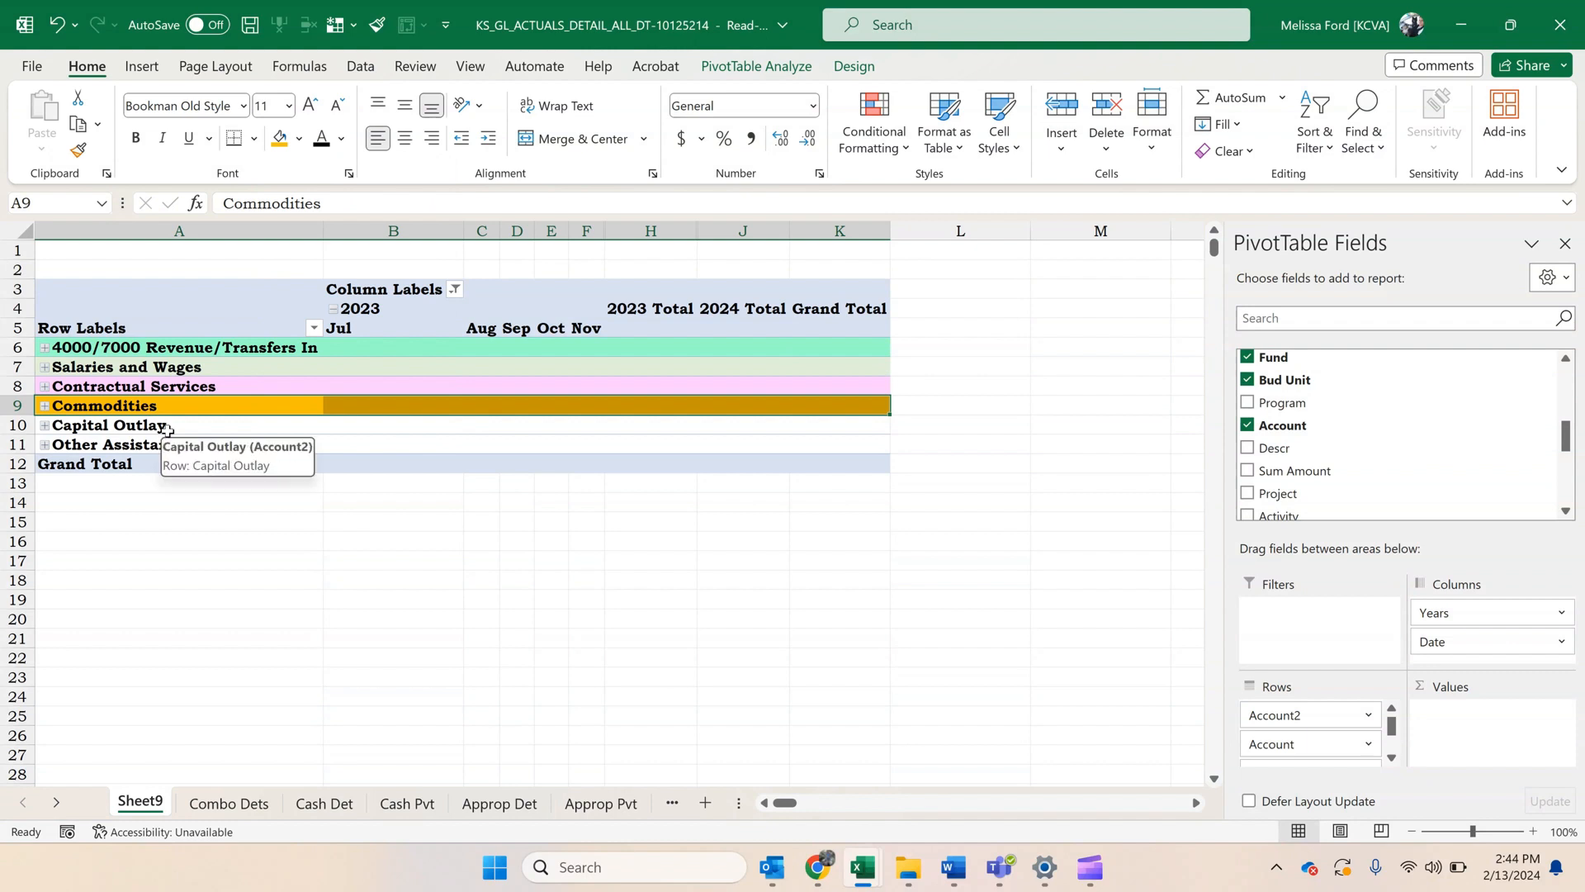
{"action": "left_click_drag", "start_coordinate": [168, 429], "coordinate": [829, 425]}
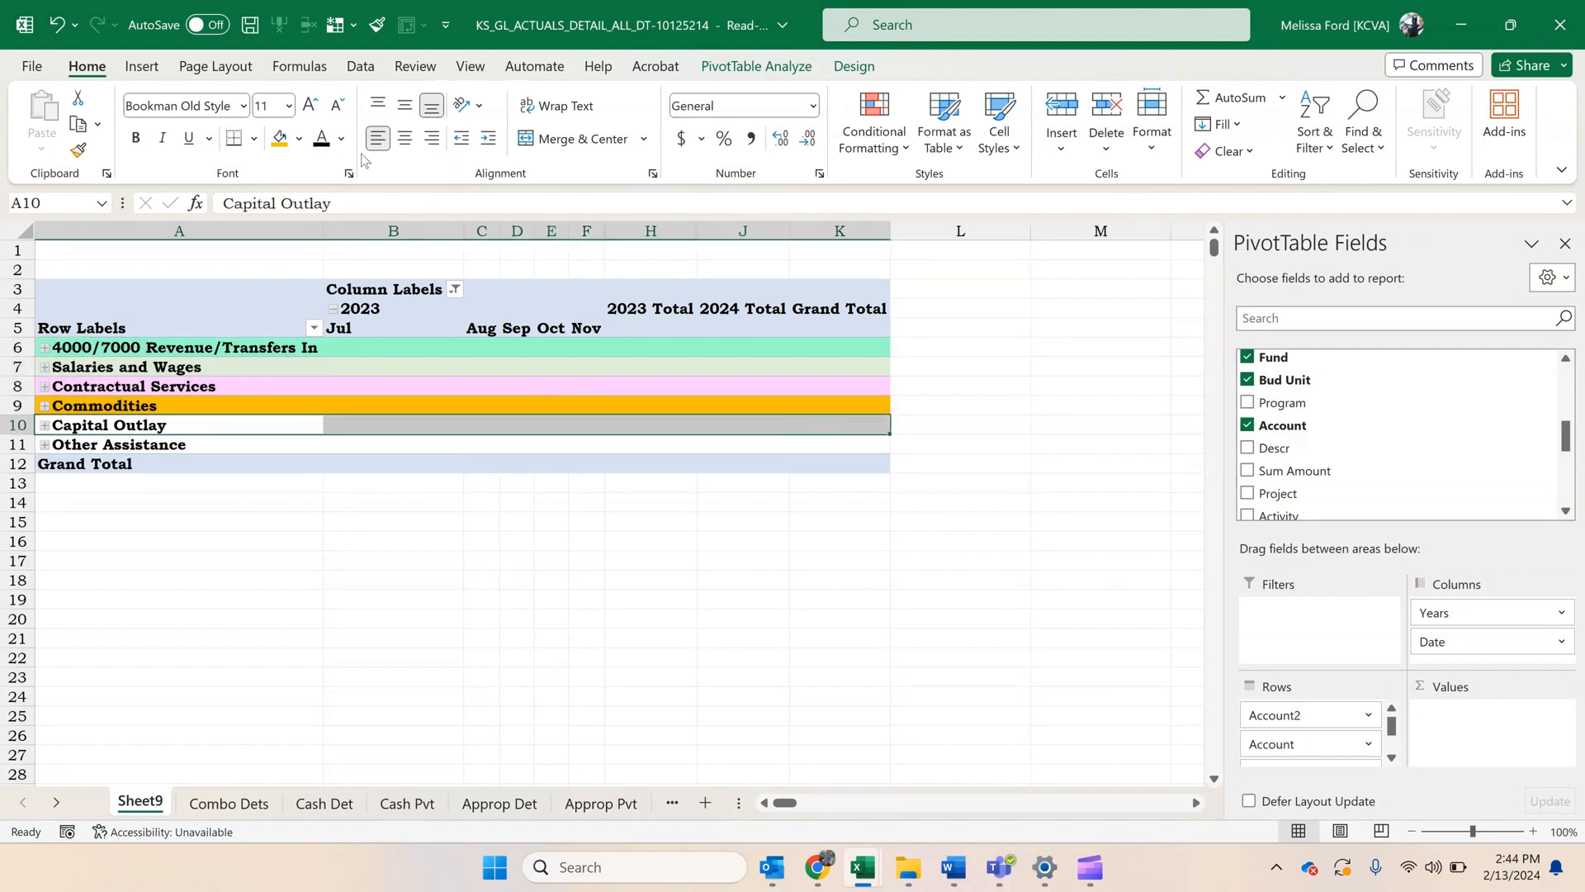
{"action": "left_click", "coordinate": [299, 138]}
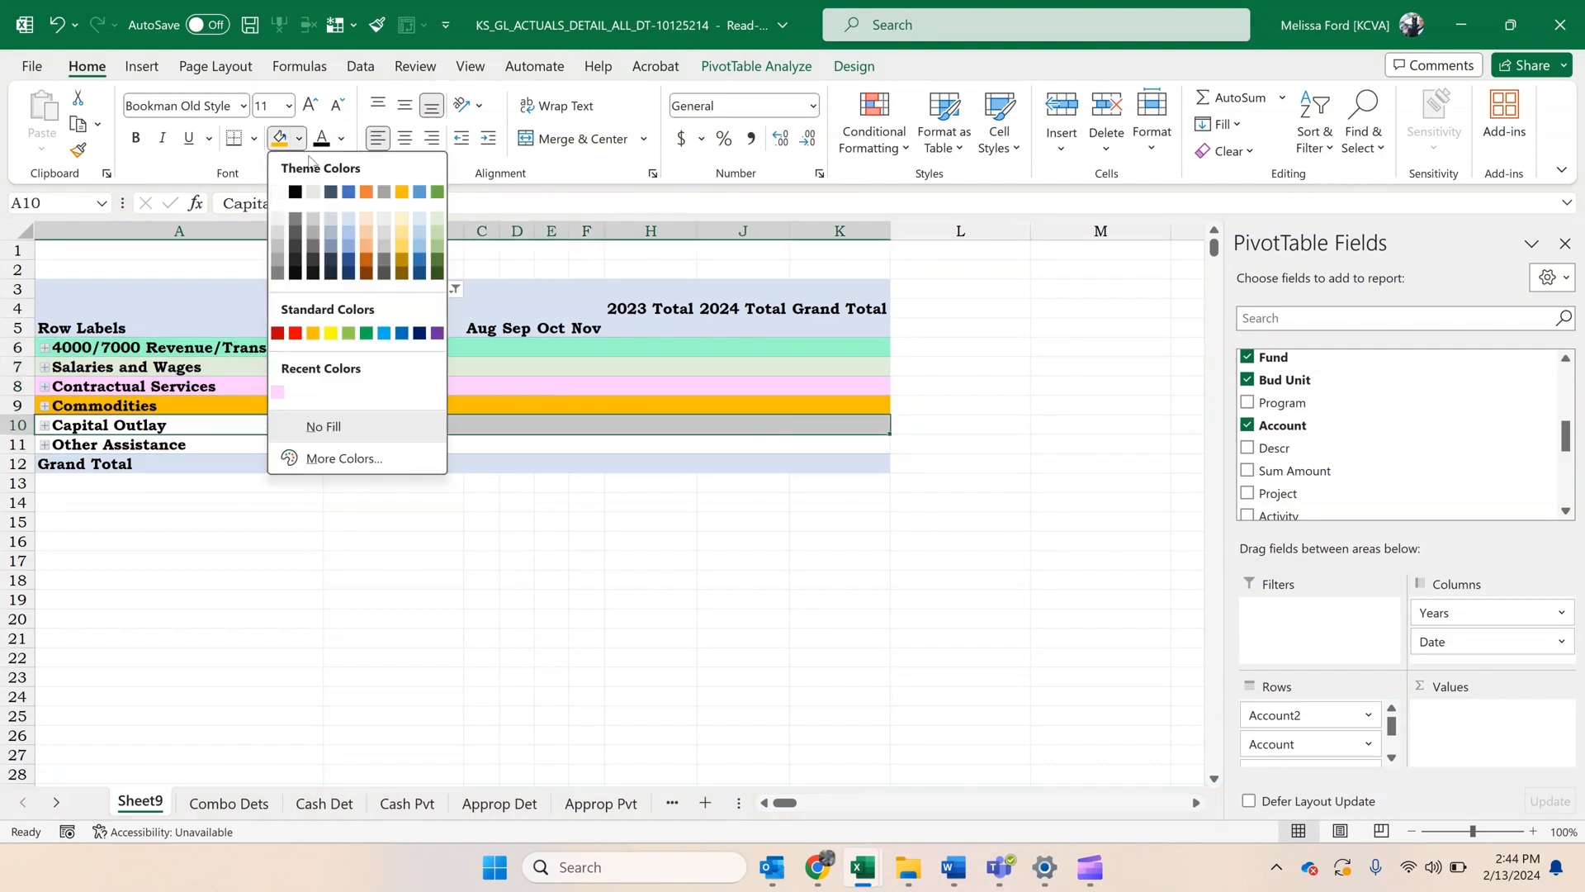
{"action": "left_click", "coordinate": [419, 216]}
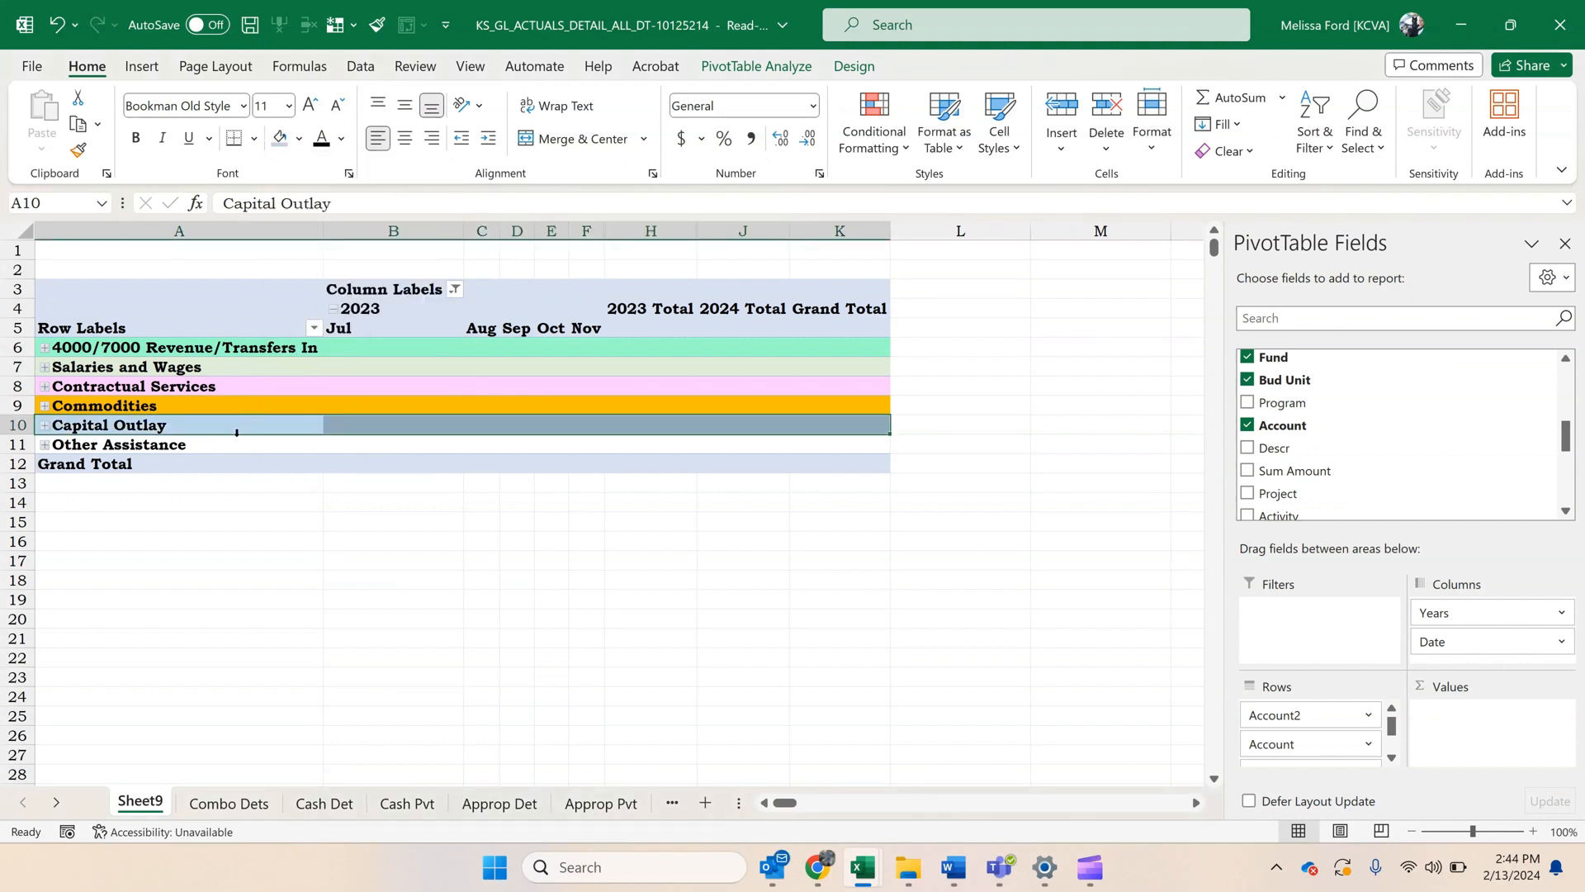
Fill the Other Assistance row with light gold through the Grand Total column.
{"action": "left_click_drag", "start_coordinate": [231, 446], "coordinate": [818, 446]}
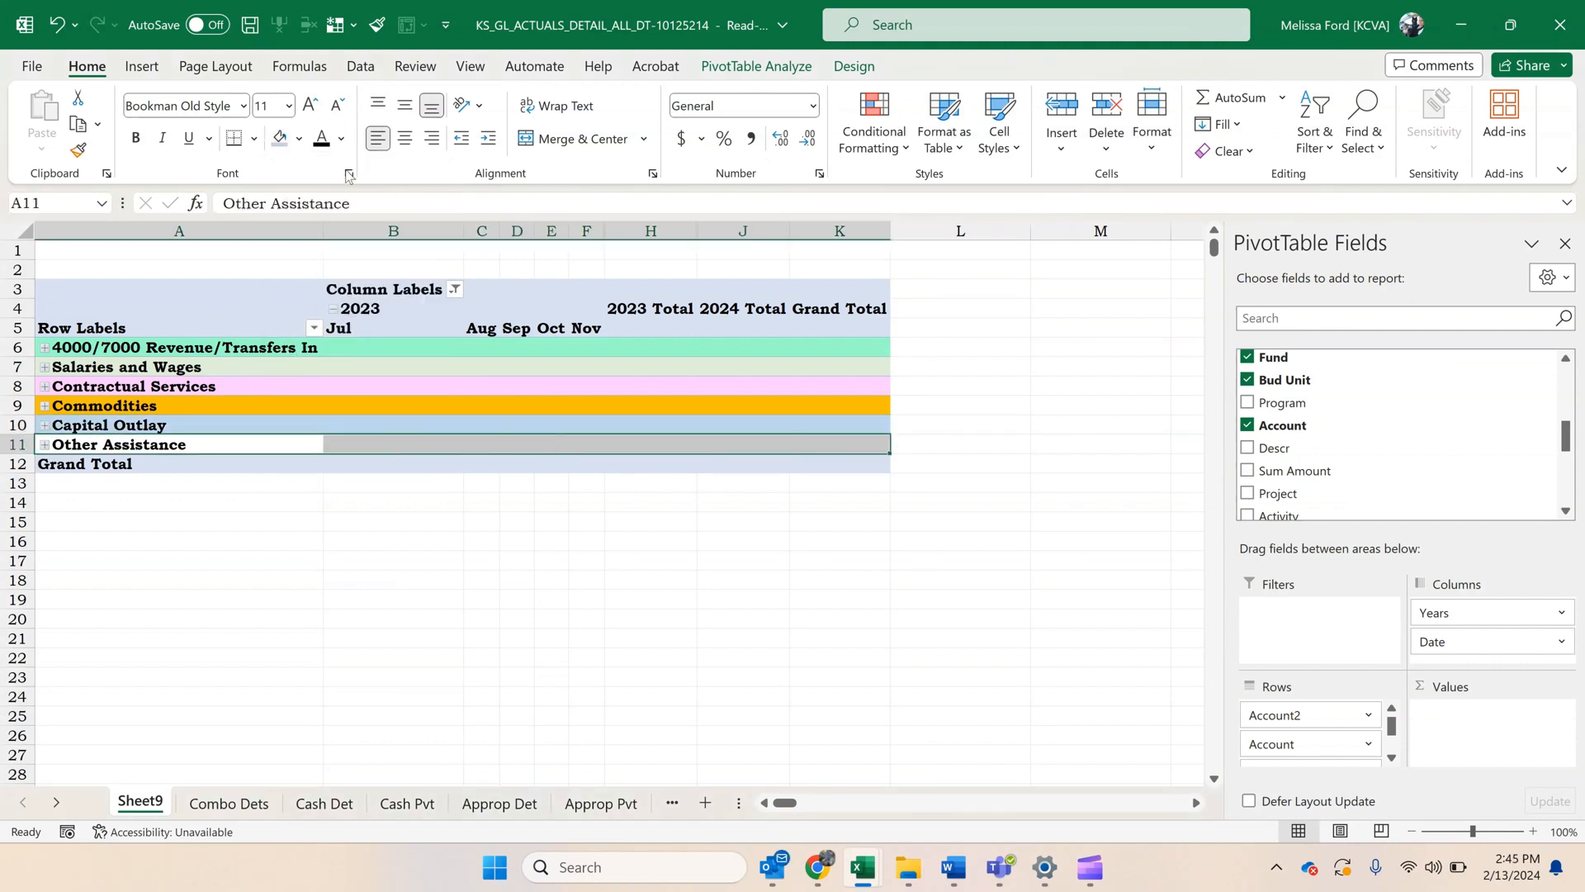
{"action": "left_click", "coordinate": [299, 142]}
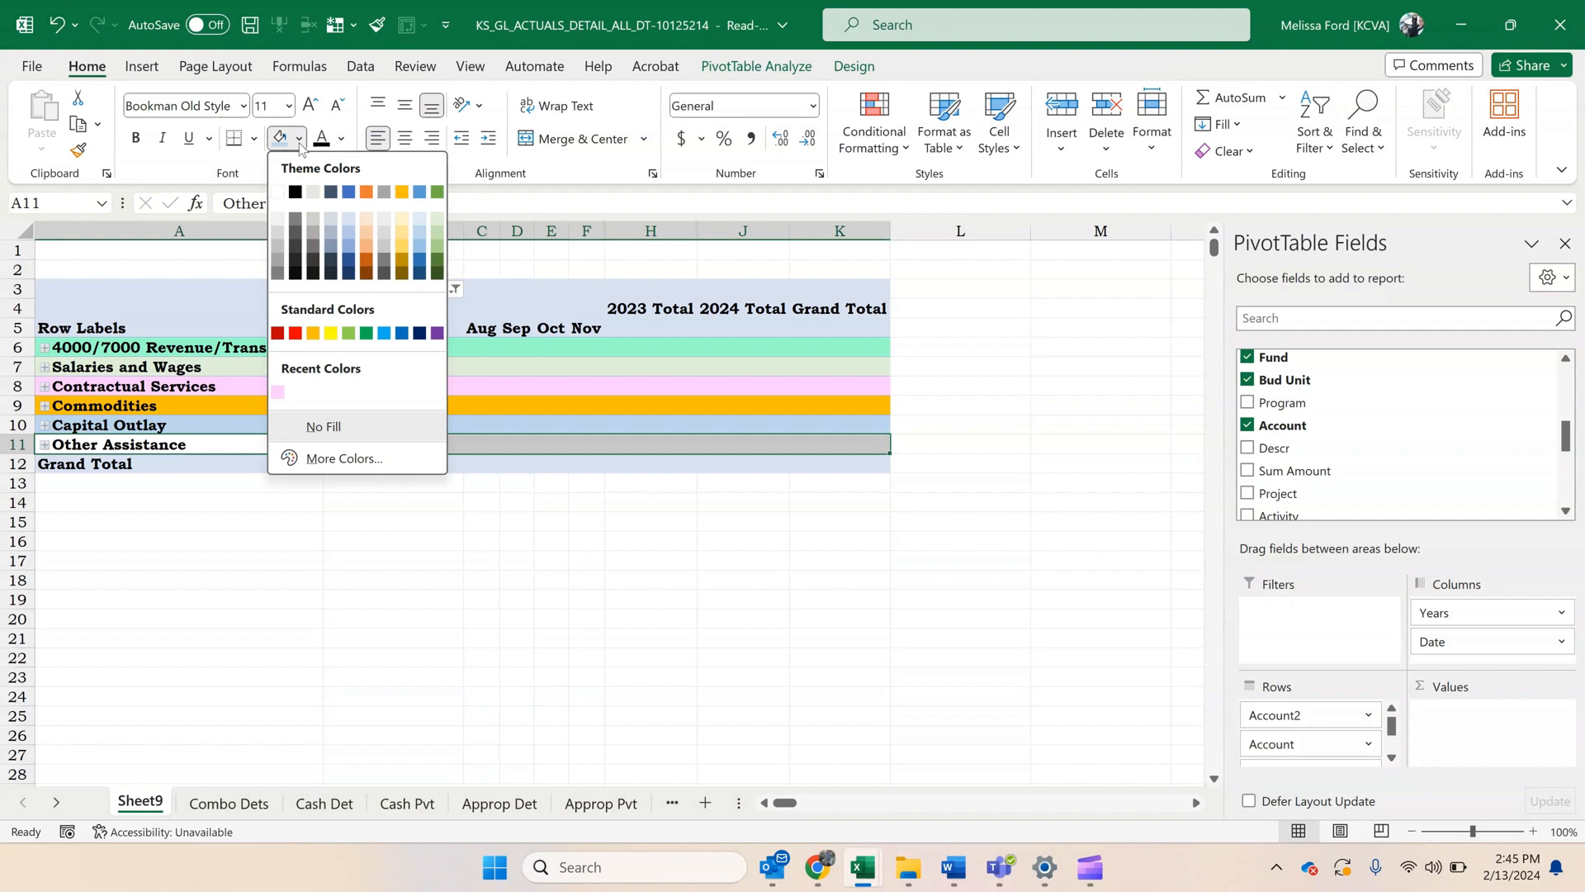
{"action": "left_click", "coordinate": [399, 218]}
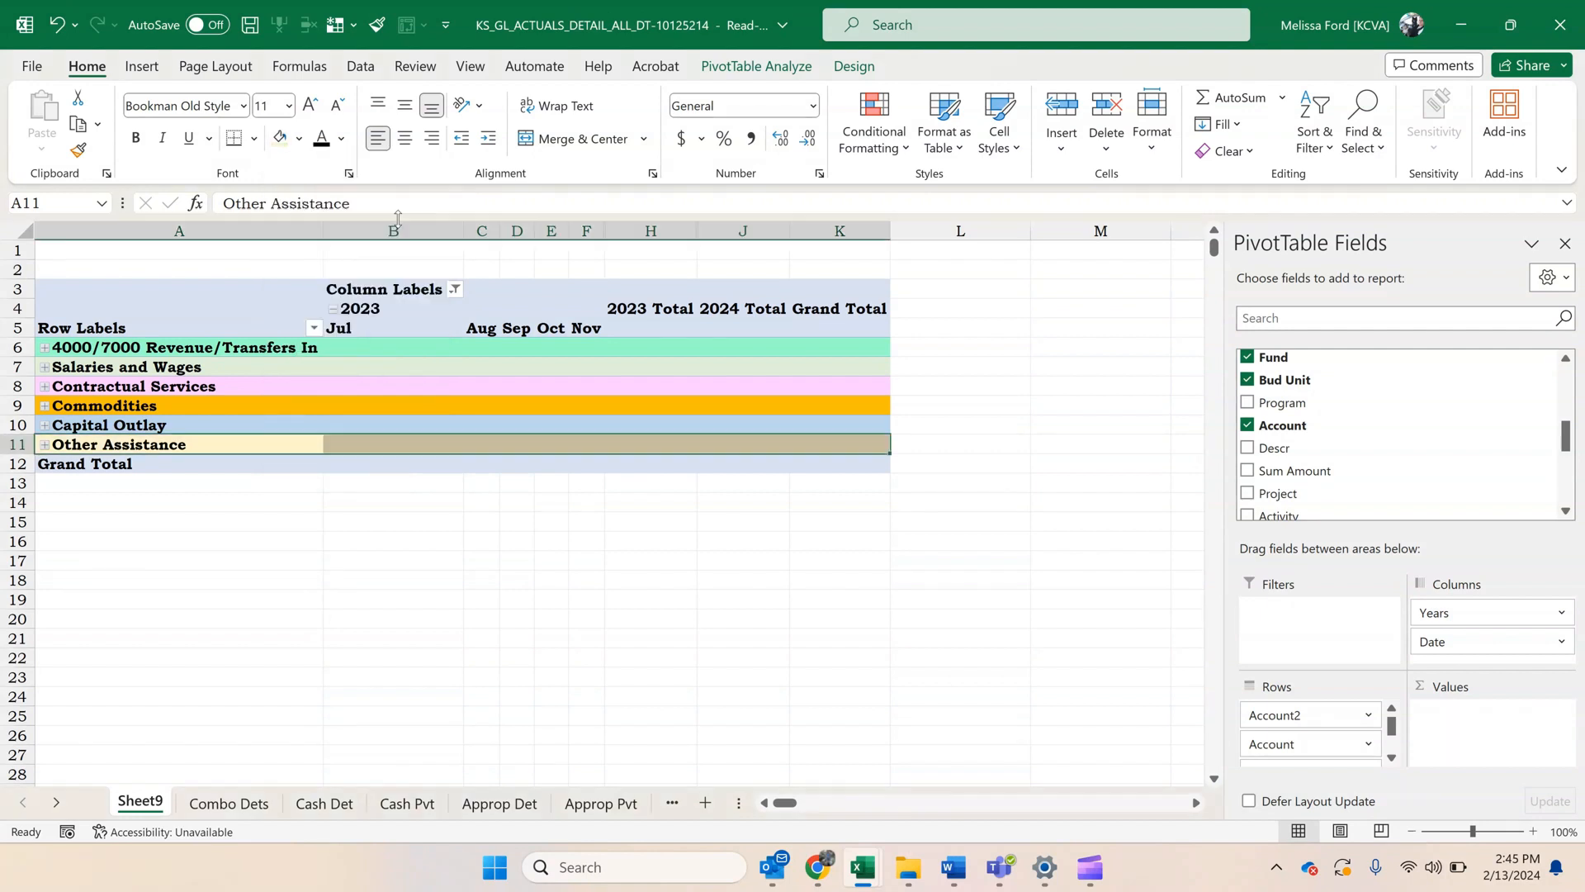
{"action": "left_click", "coordinate": [330, 618]}
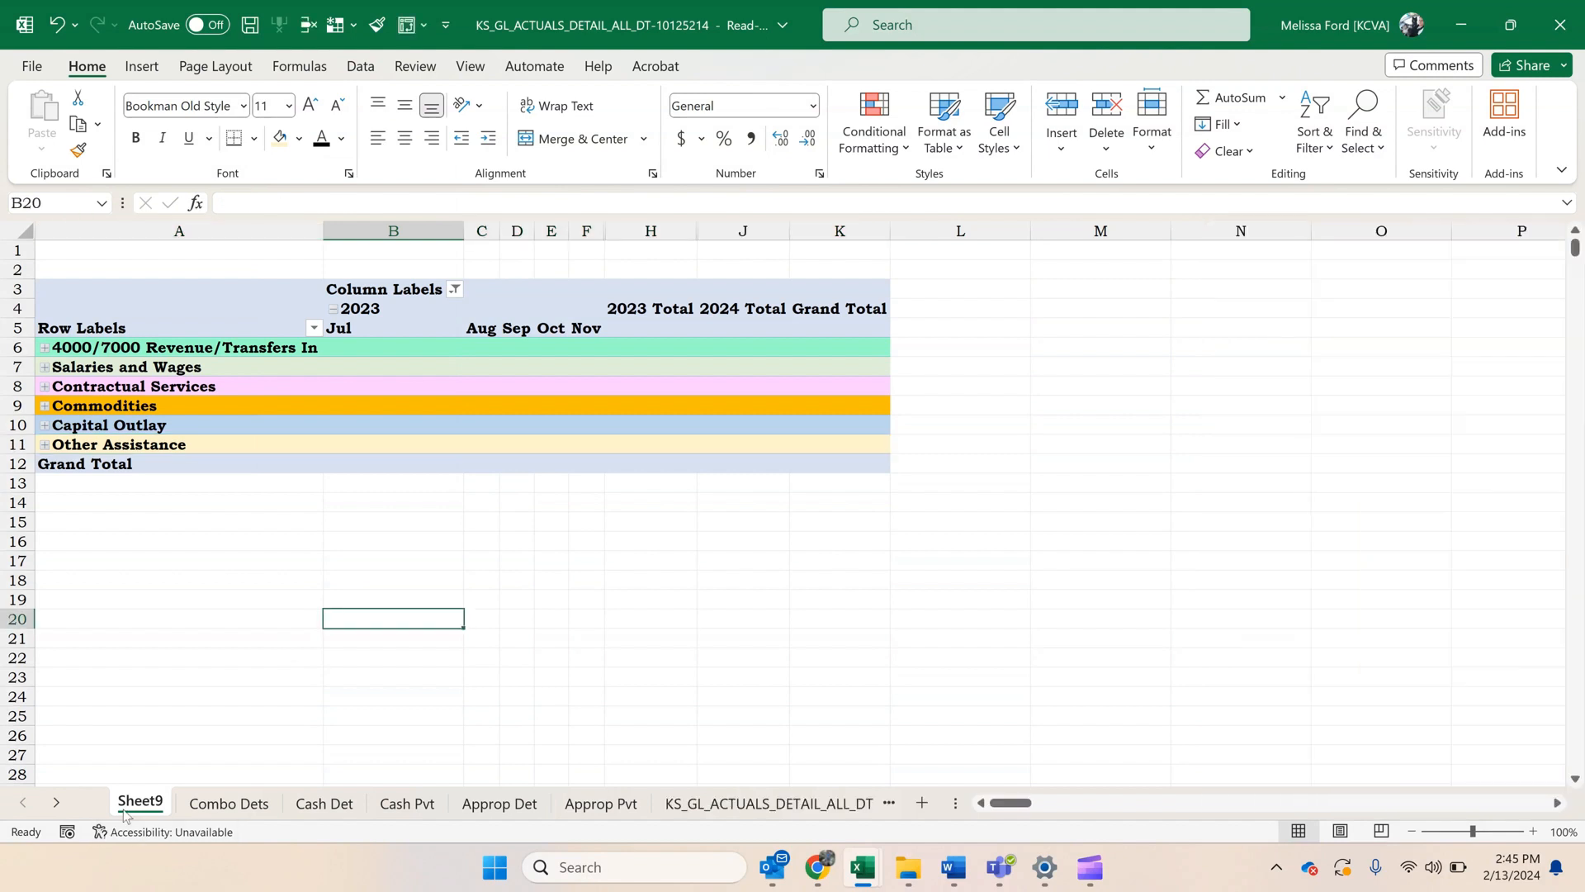
Rename Sheet9 as Combo Pvt.
{"action": "right_click", "coordinate": [137, 805]}
{"action": "left_click", "coordinate": [212, 535]}
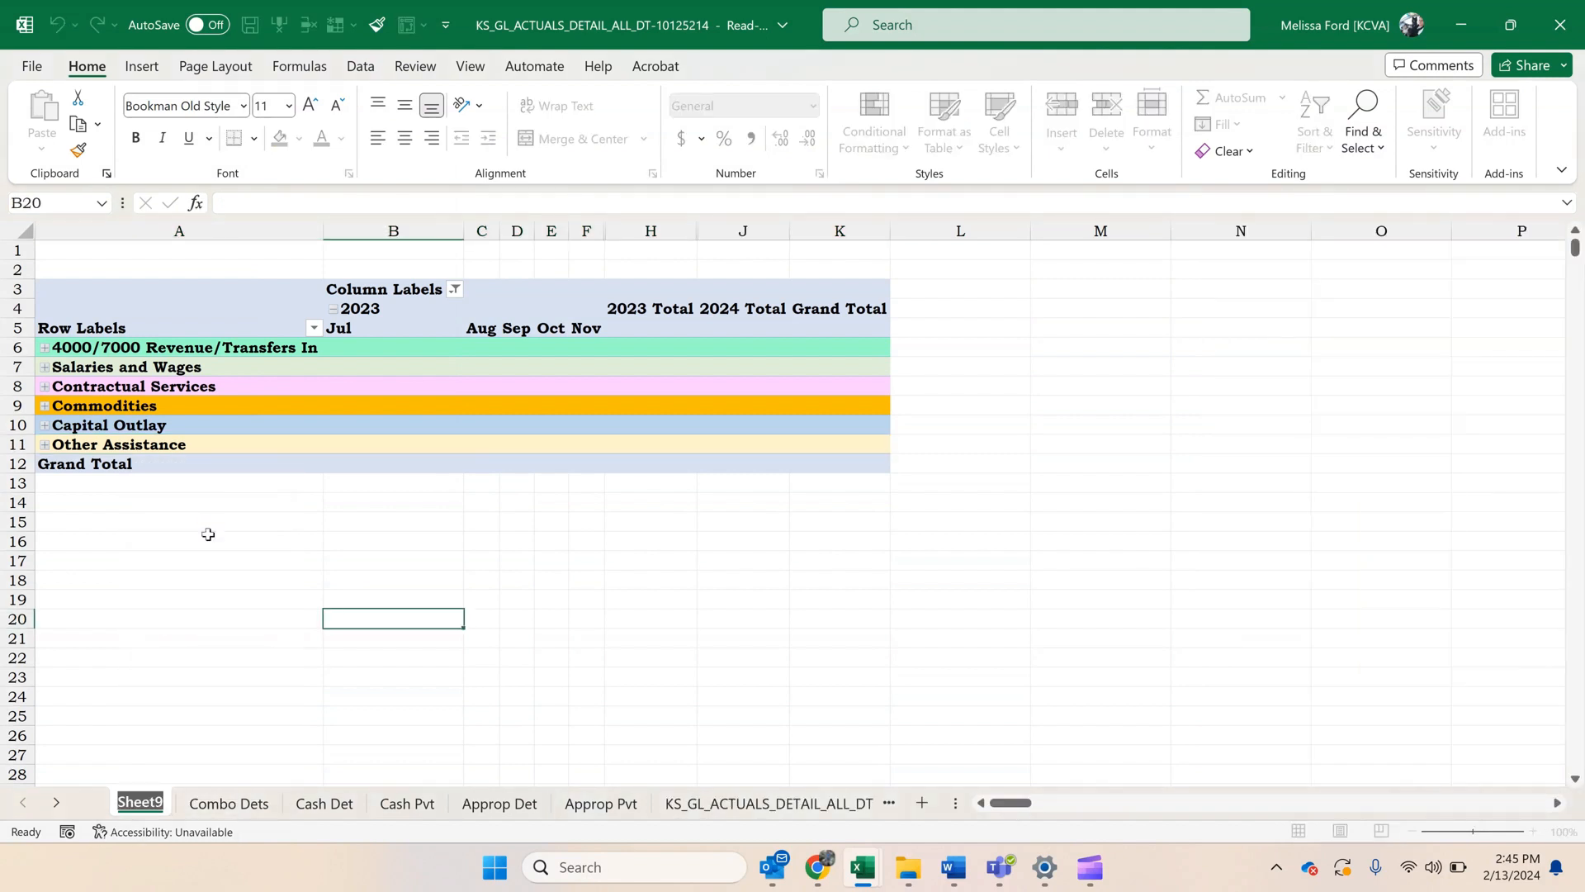
{"action": "type", "text": "Combo"}
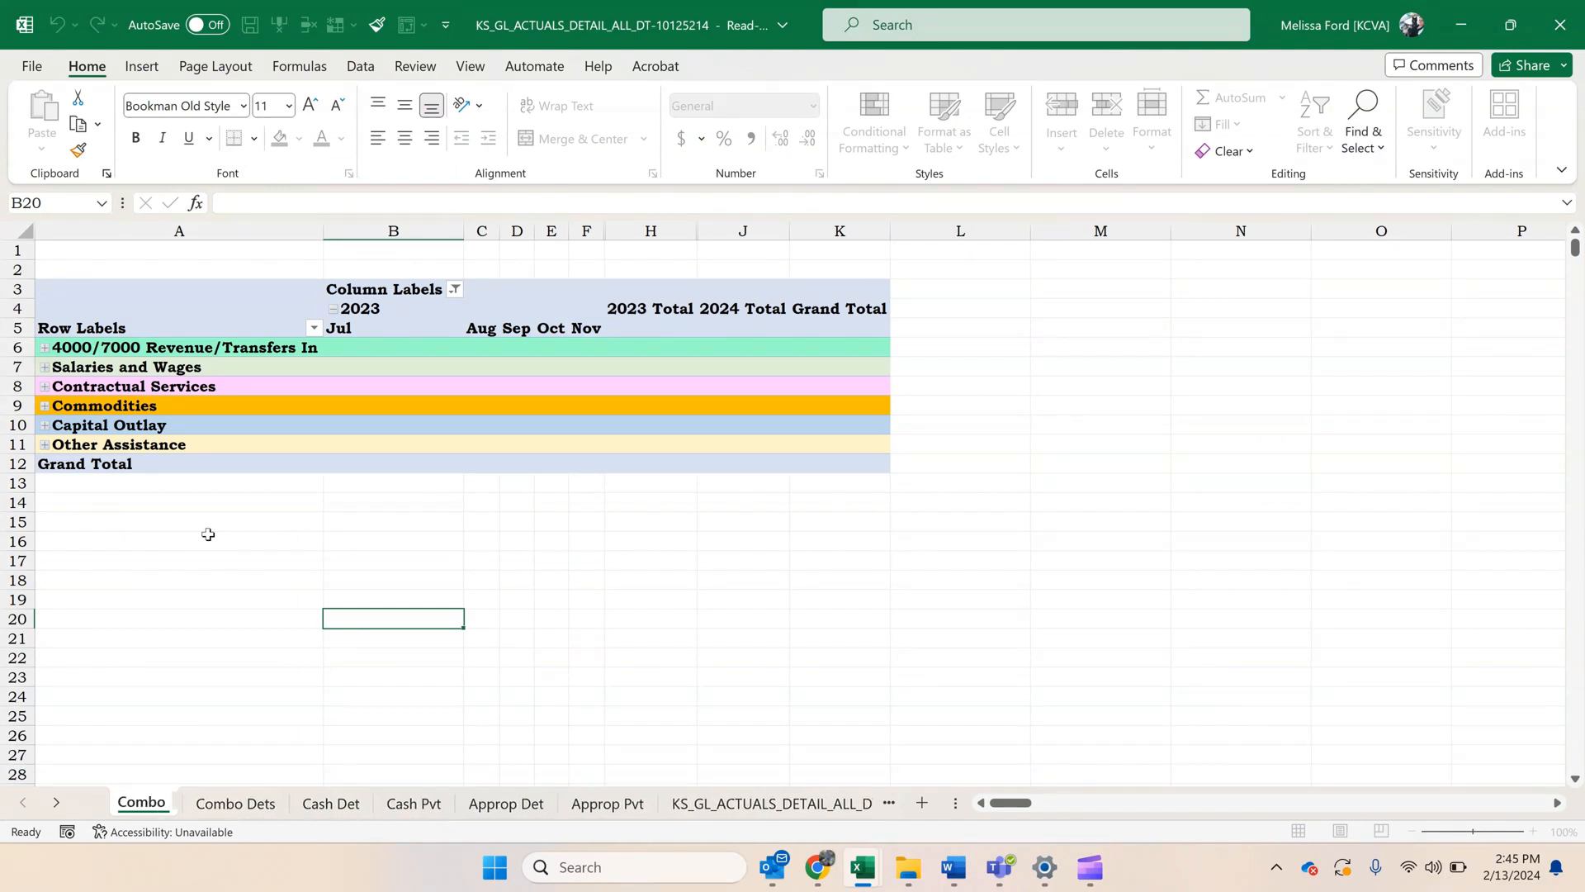
{"action": "type", "text": " PVT"}
{"action": "key", "text": "BackSpace"}
{"action": "key", "text": "BackSpace"}
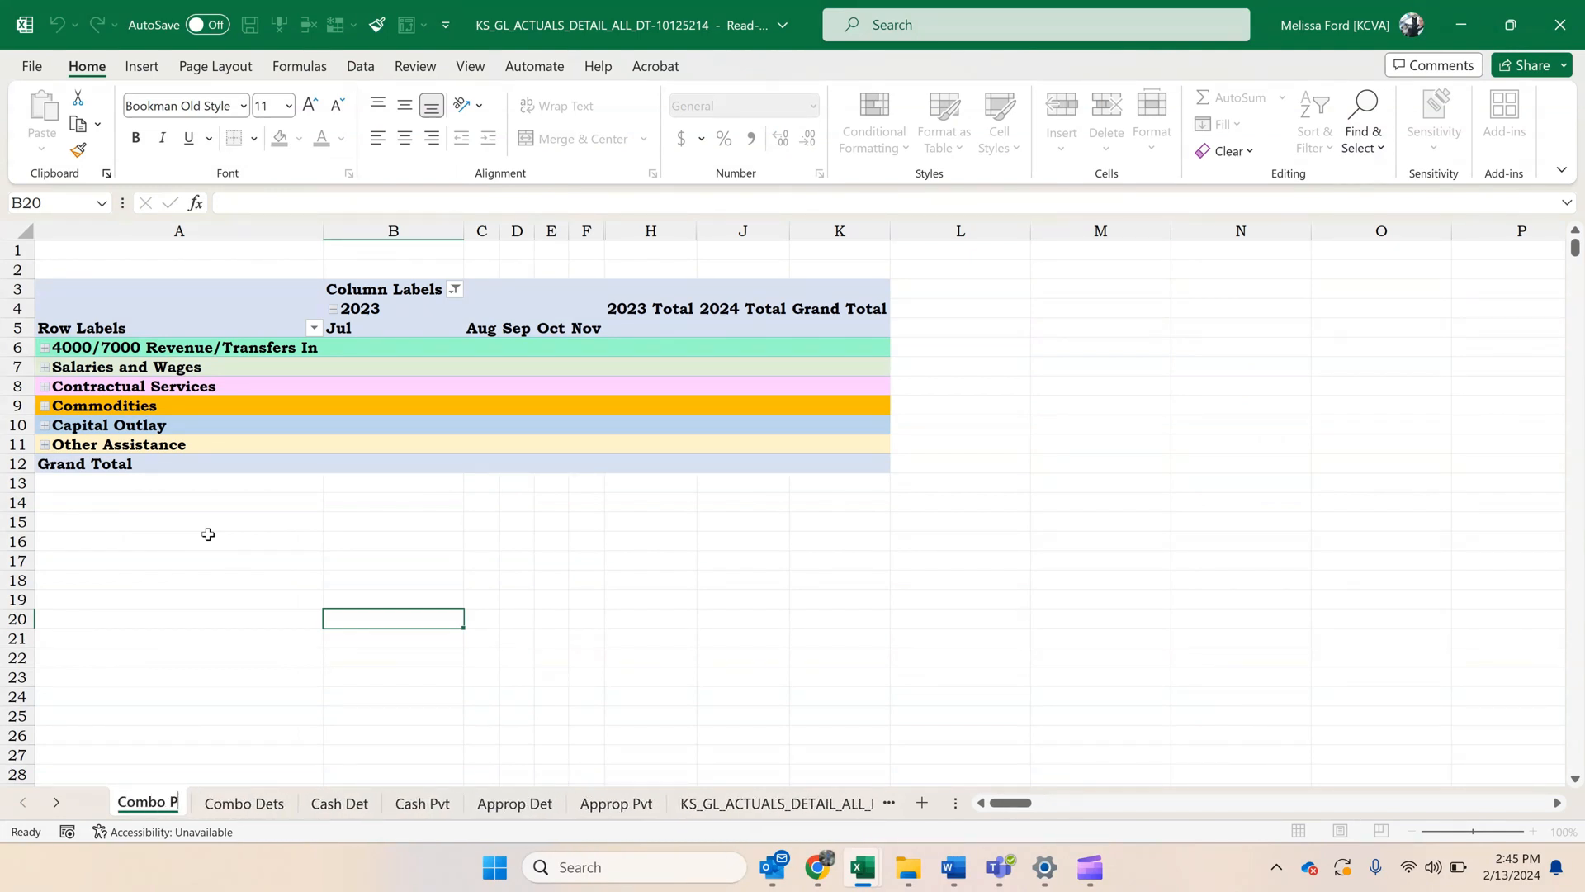
{"action": "type", "text": "vt"}
{"action": "key", "text": "Return"}
Add Sum Amount to the PivotTable's values as a sum and remove the Account field from the rows, keeping Account2.
{"action": "left_click", "coordinate": [195, 405]}
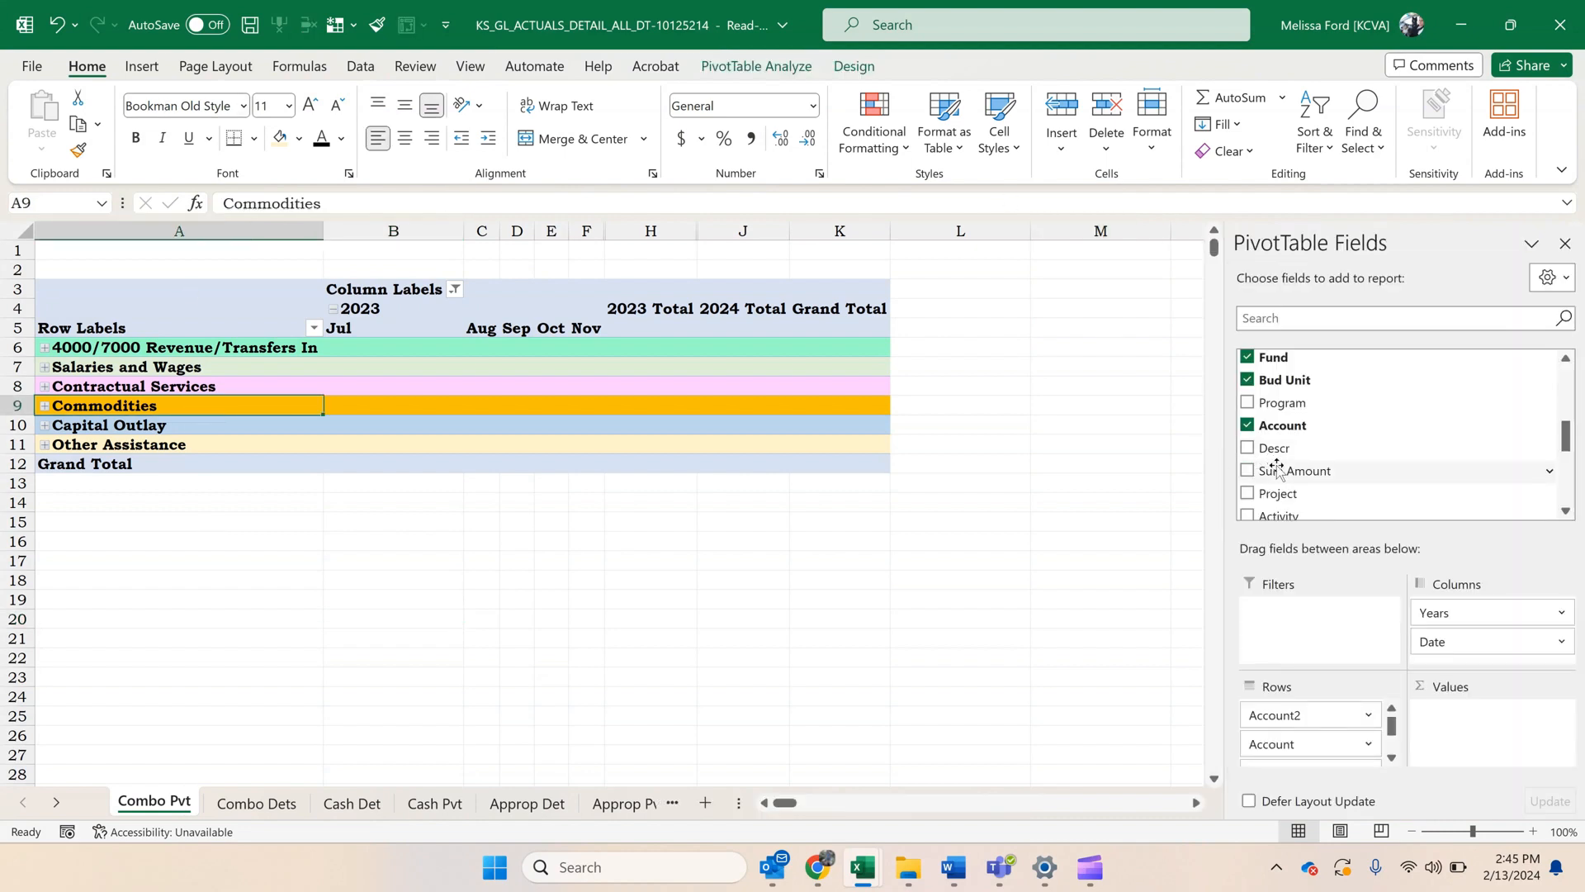
{"action": "left_click_drag", "start_coordinate": [1295, 470], "coordinate": [1496, 728]}
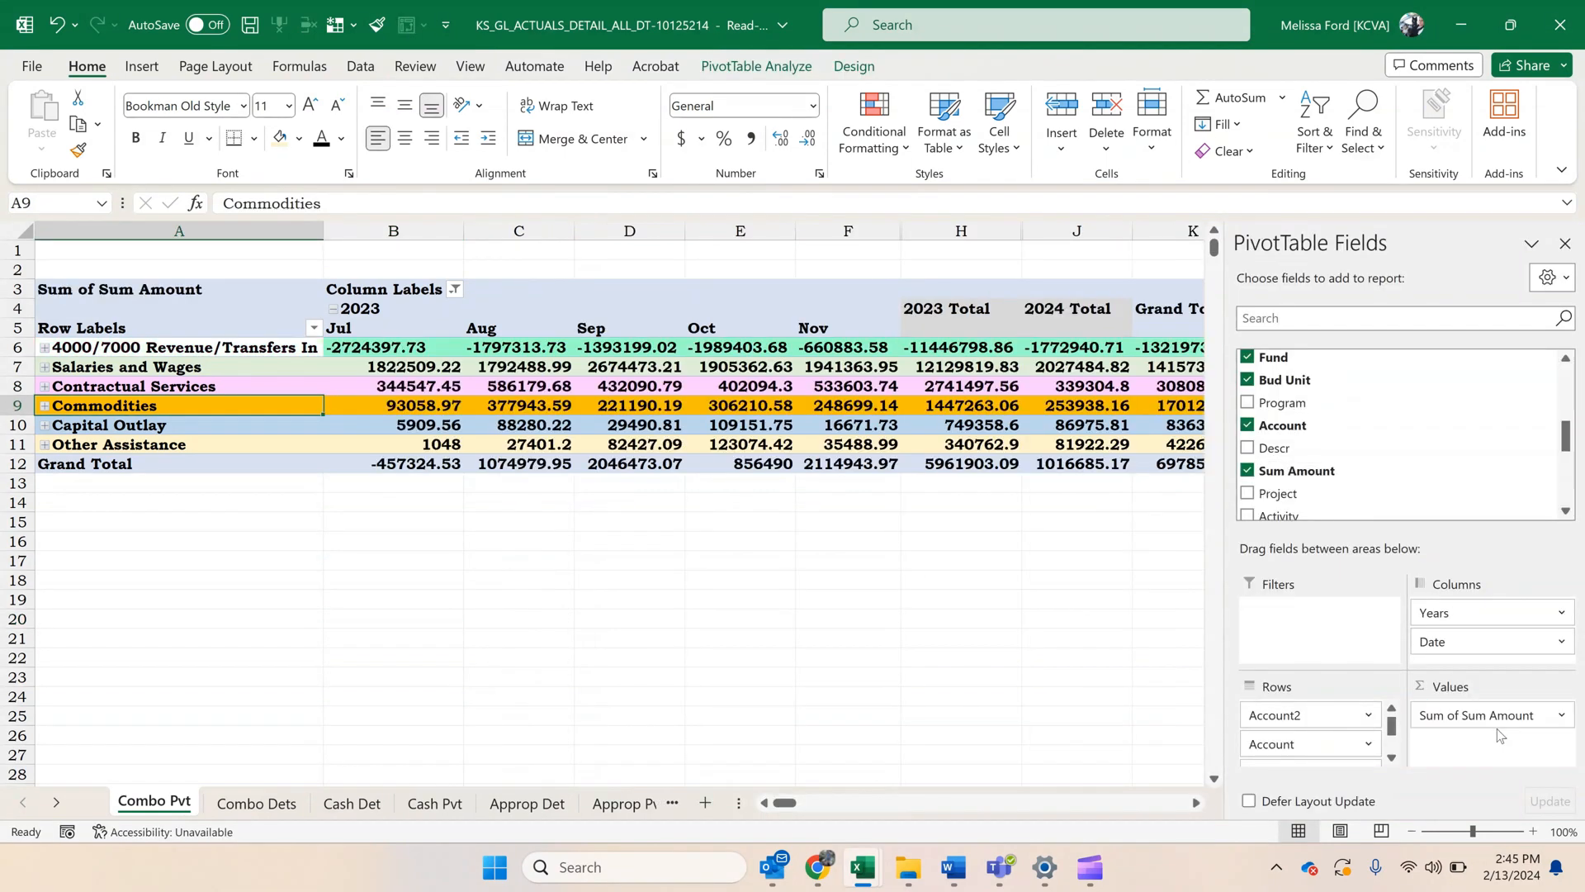
{"action": "scroll", "coordinate": [1464, 469], "scroll_direction": "down", "scroll_amount": 1}
{"action": "scroll", "coordinate": [1463, 469], "scroll_direction": "down", "scroll_amount": 3}
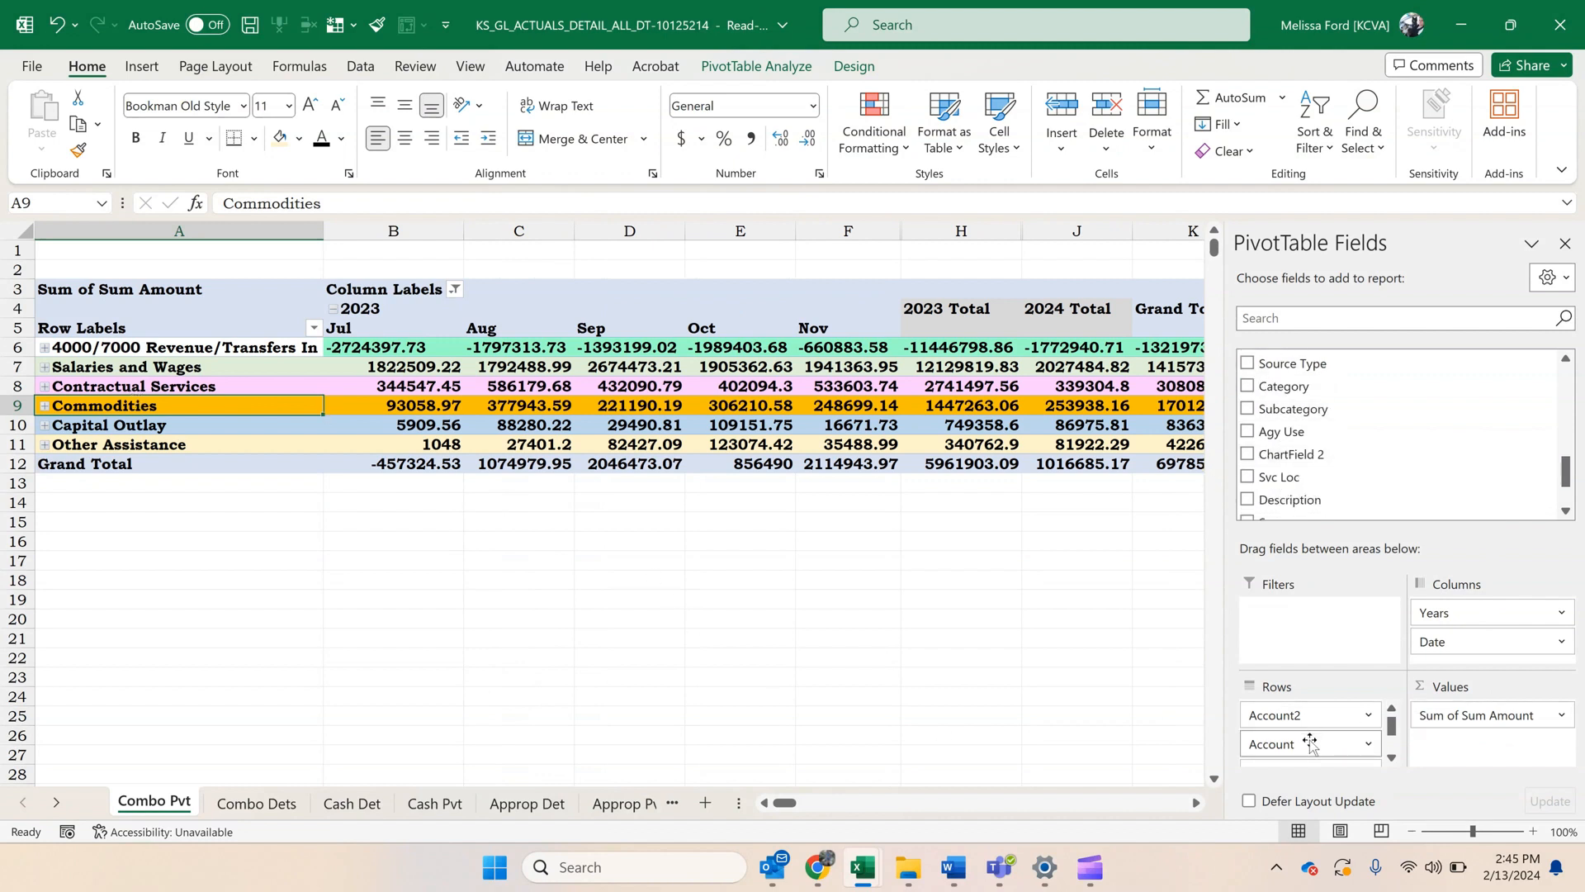
{"action": "left_click_drag", "start_coordinate": [1317, 733], "coordinate": [1318, 479]}
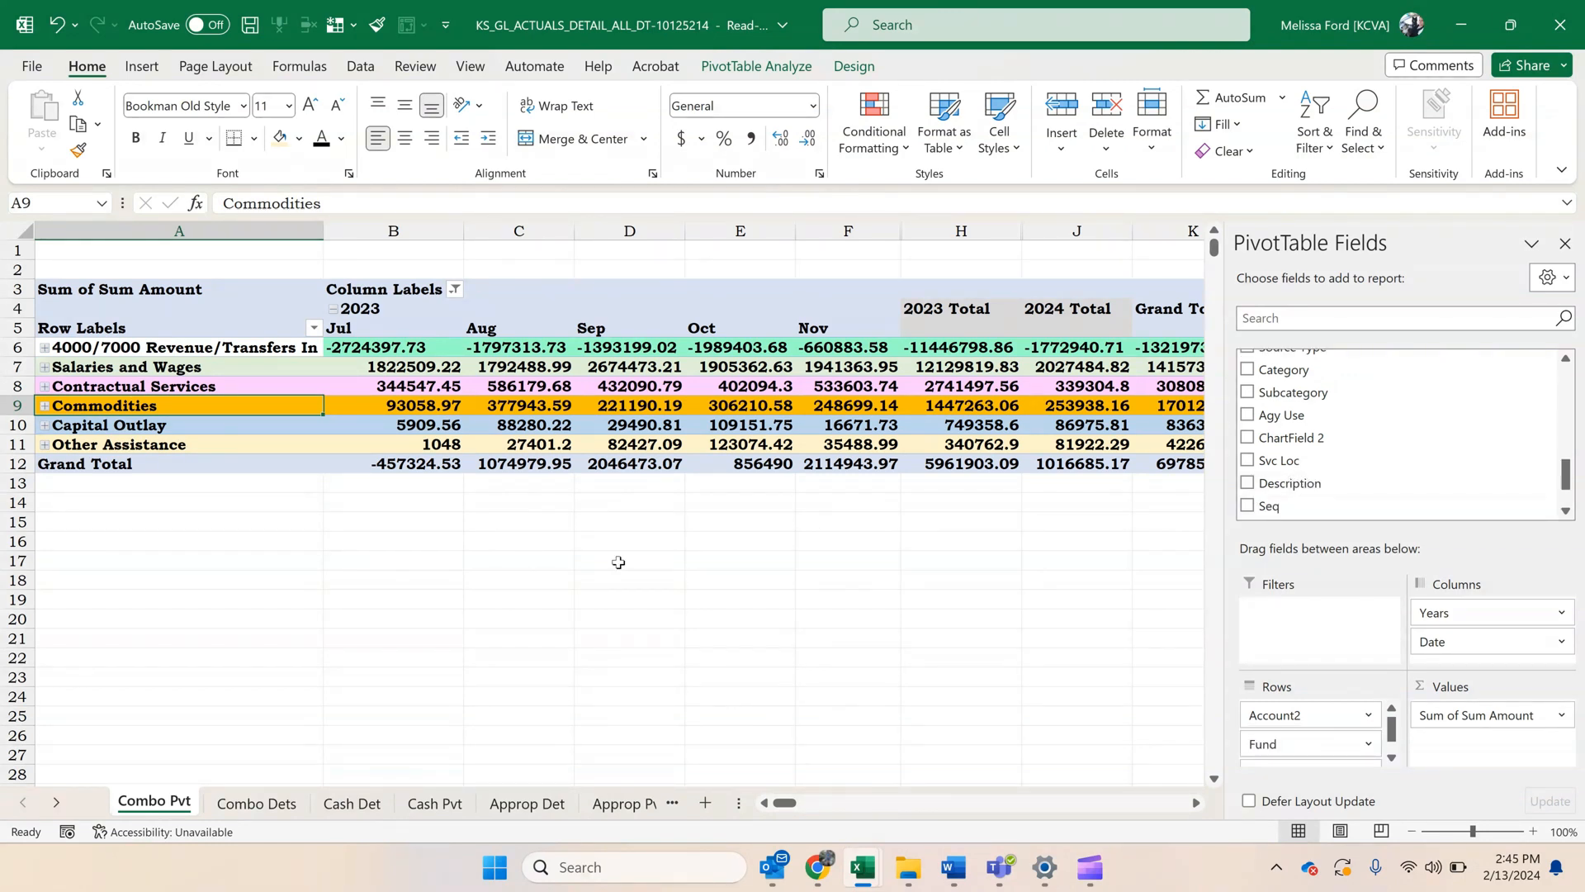
{"action": "left_click", "coordinate": [283, 353]}
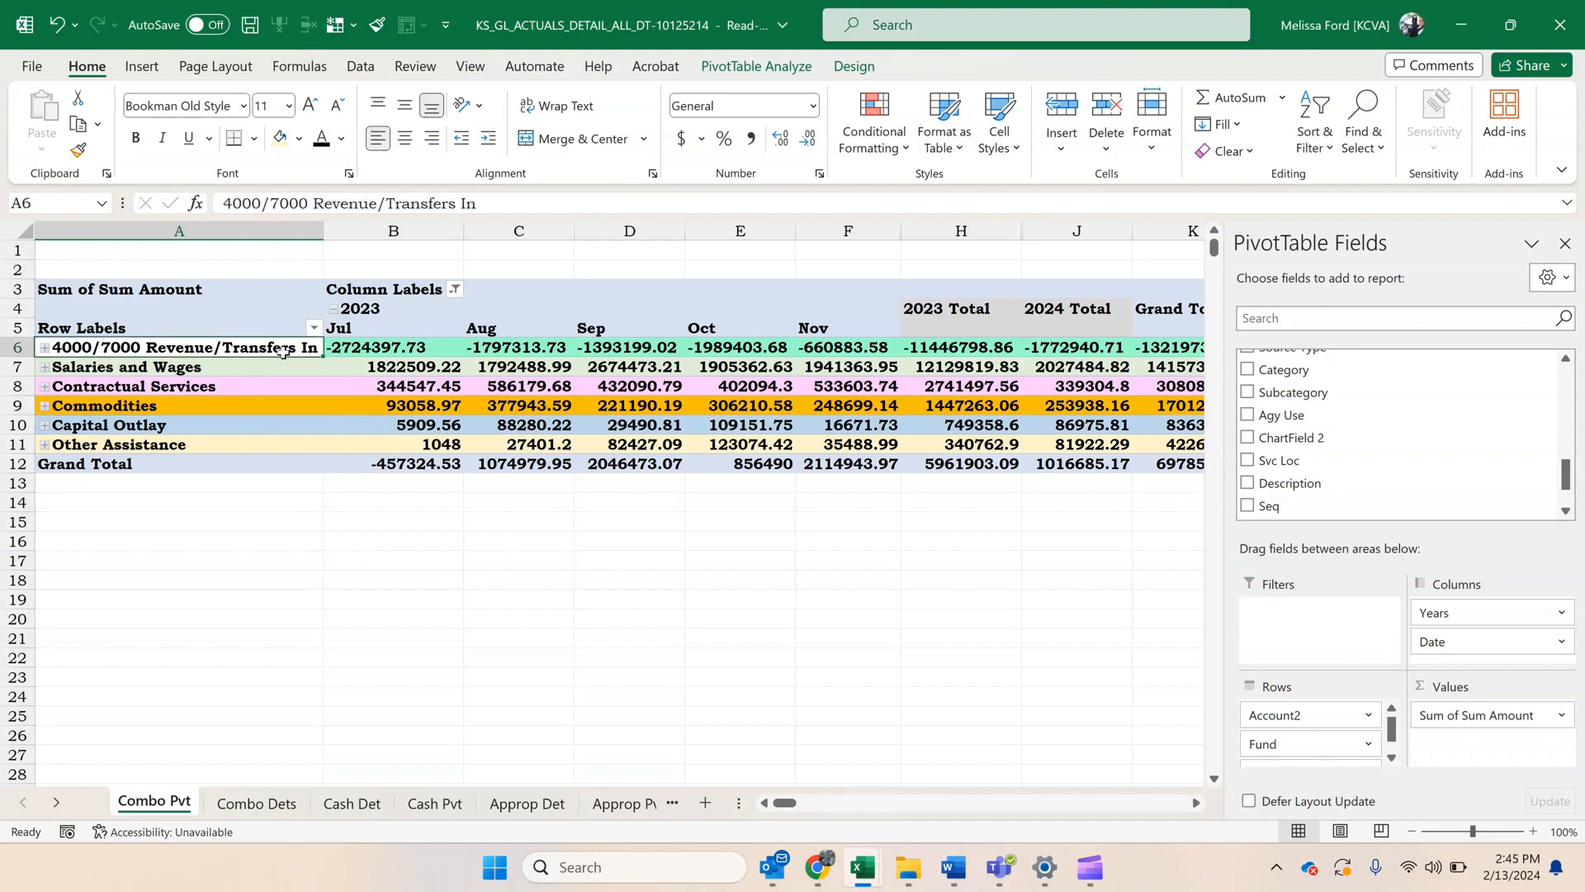
{"action": "left_click", "coordinate": [299, 140]}
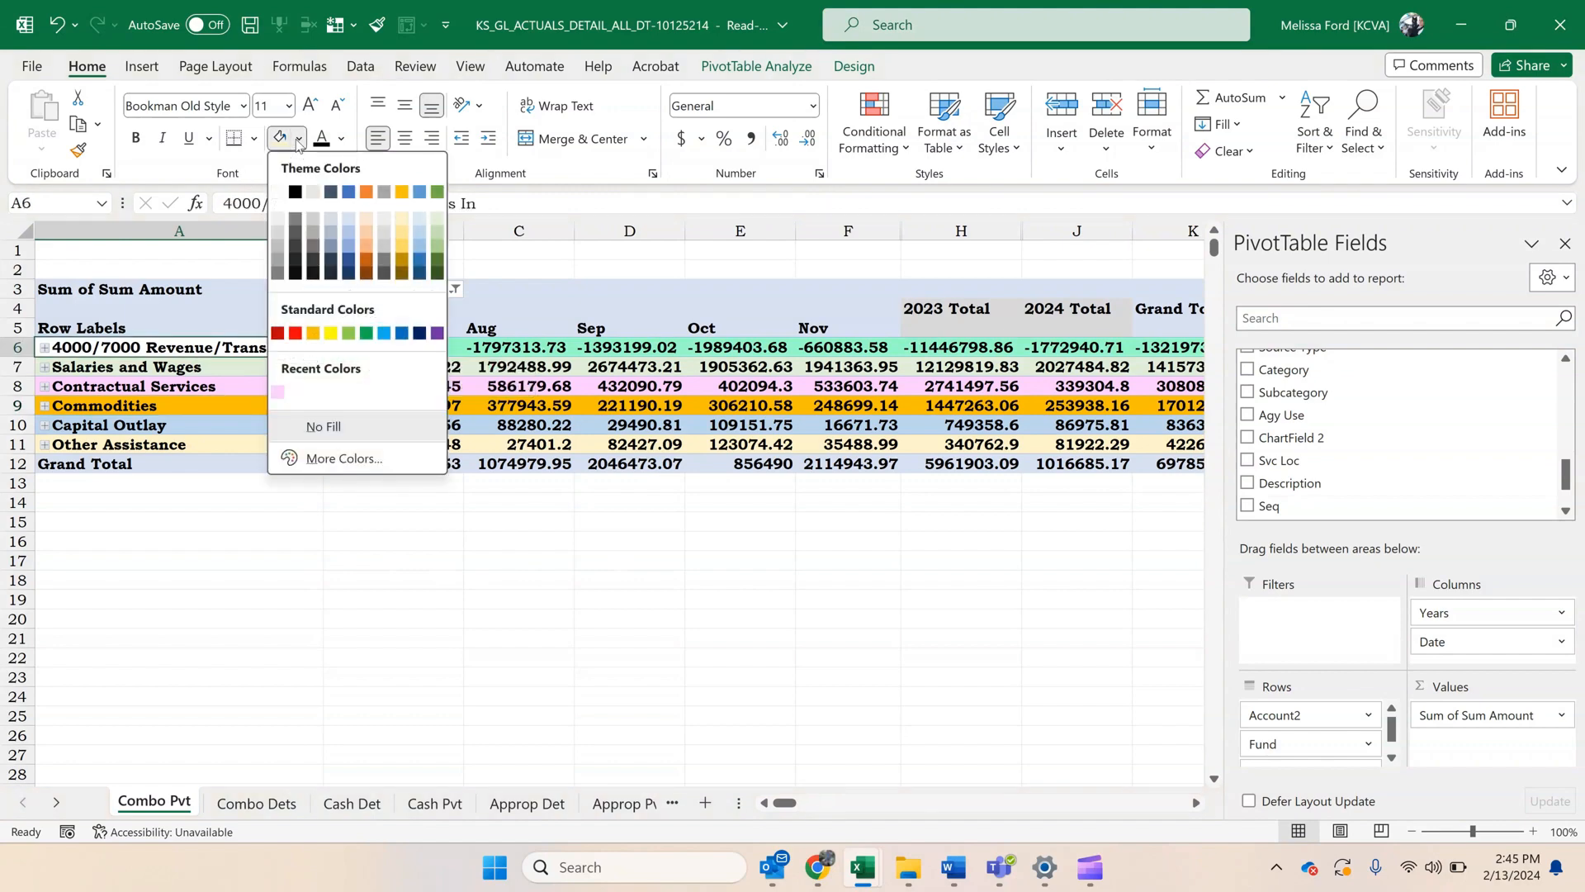
{"action": "left_click", "coordinate": [372, 461]}
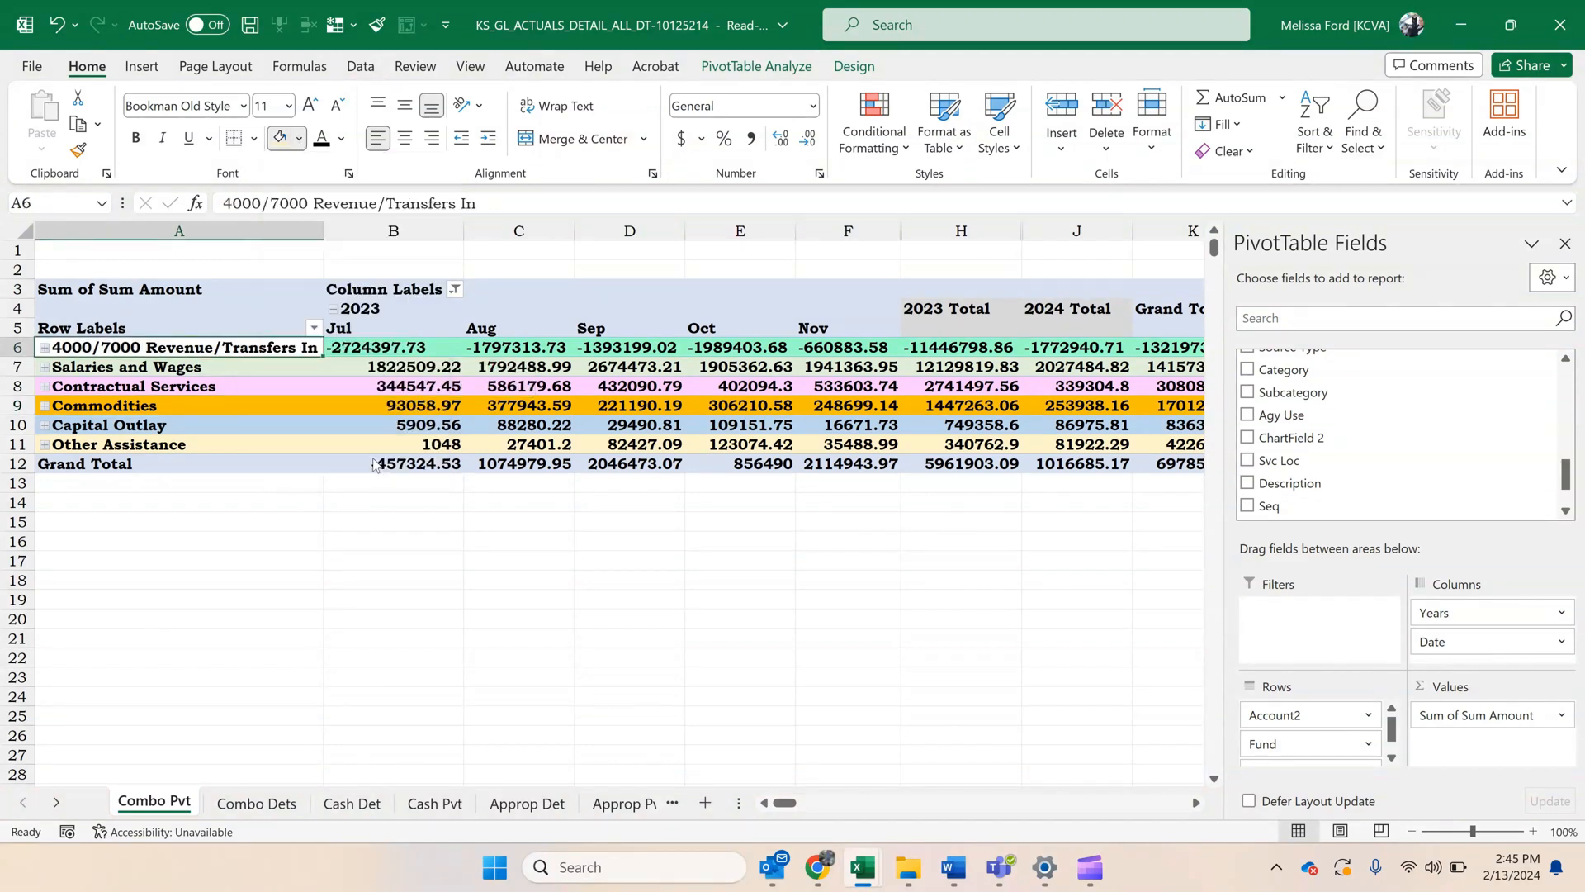
{"action": "left_click", "coordinate": [303, 241]}
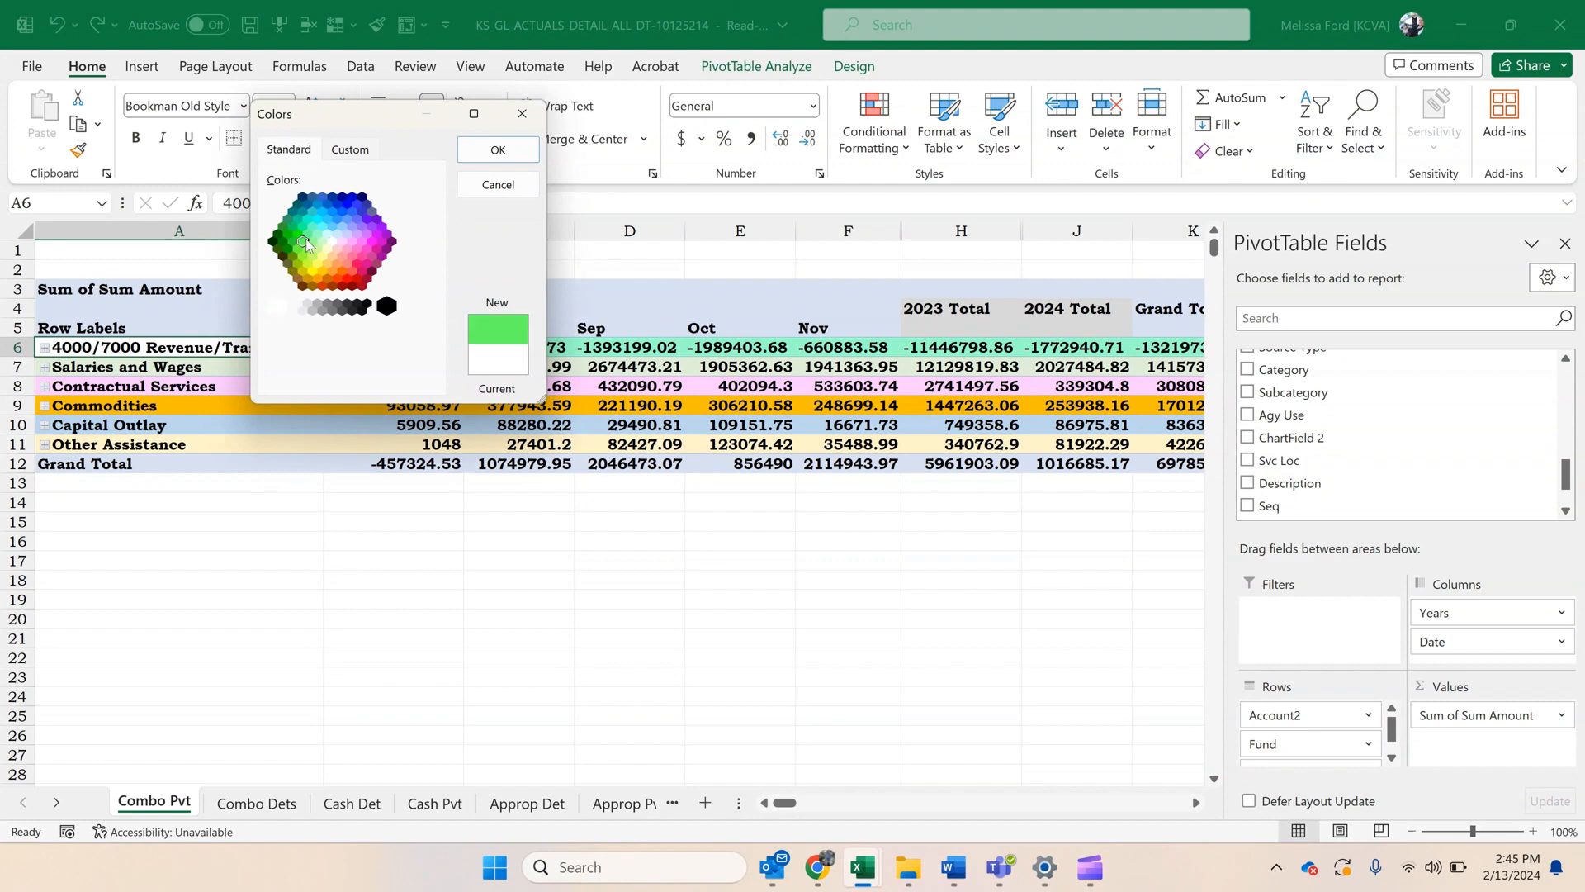
{"action": "left_click", "coordinate": [520, 187]}
Fill the 4000/7000 Revenue/Transfers In label cell with a light green from the standard colour palette.
{"action": "left_click", "coordinate": [299, 138]}
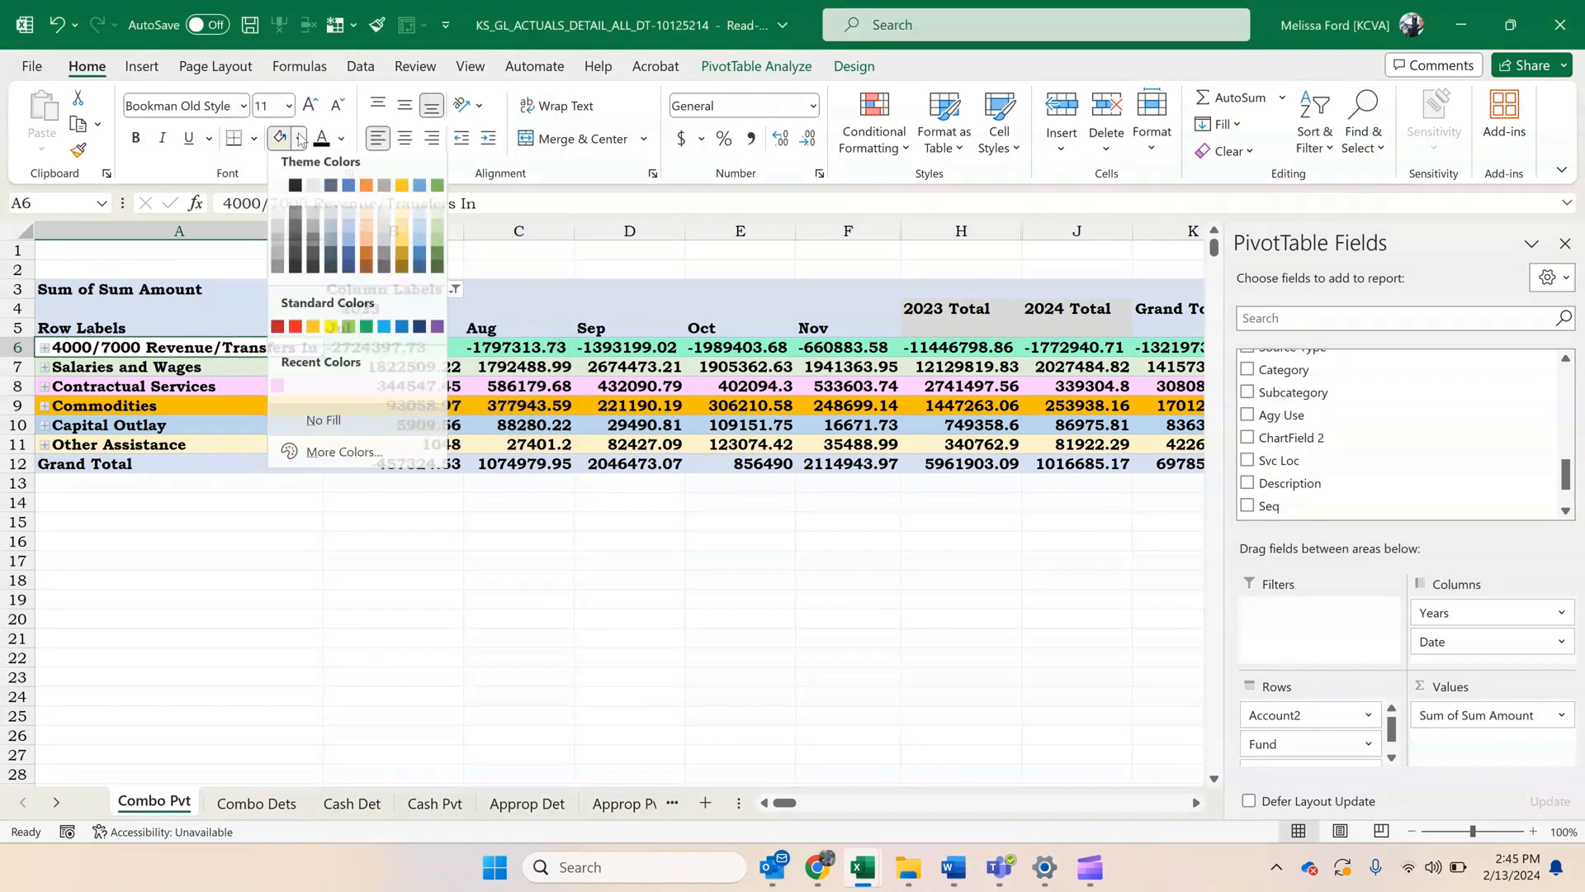
{"action": "left_click", "coordinate": [343, 459]}
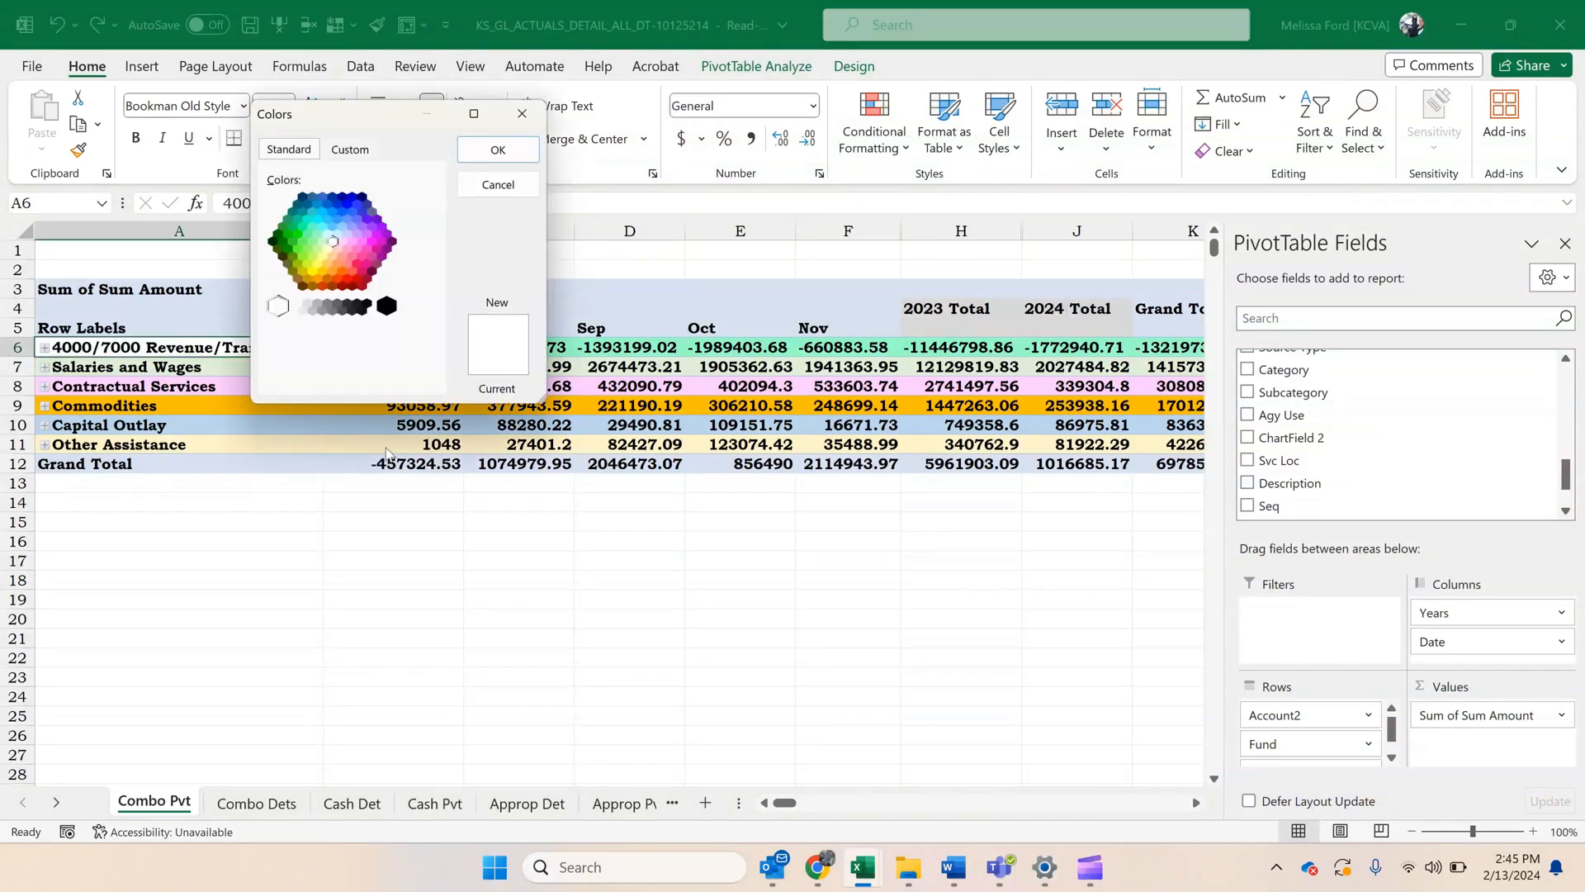
{"action": "left_click", "coordinate": [332, 153]}
{"action": "left_click", "coordinate": [300, 148]}
{"action": "left_click", "coordinate": [314, 242]}
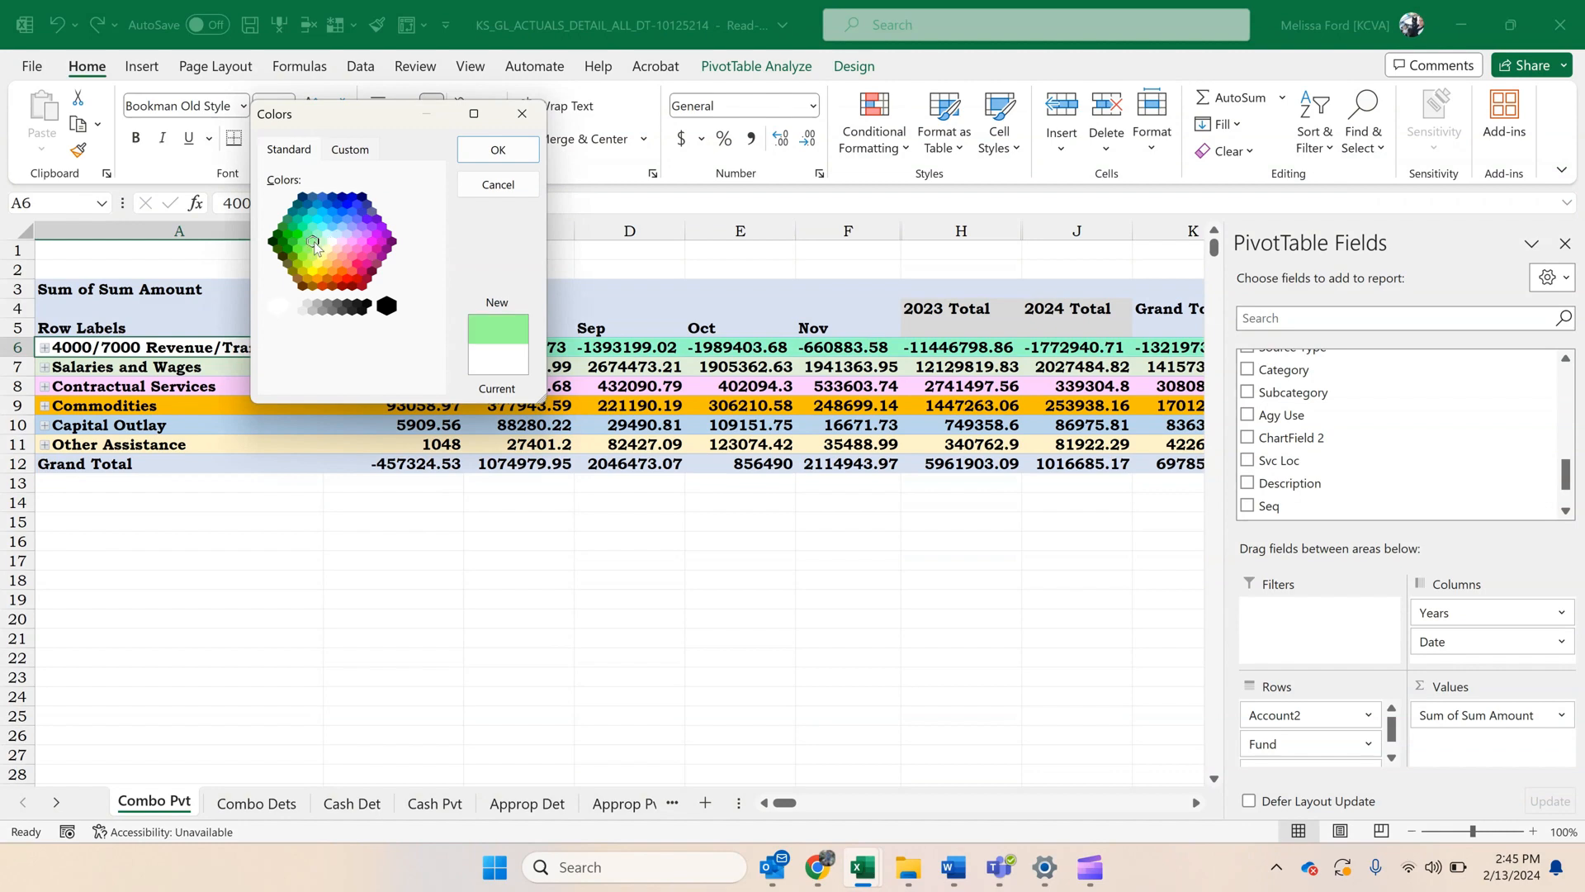
{"action": "left_click", "coordinate": [495, 151]}
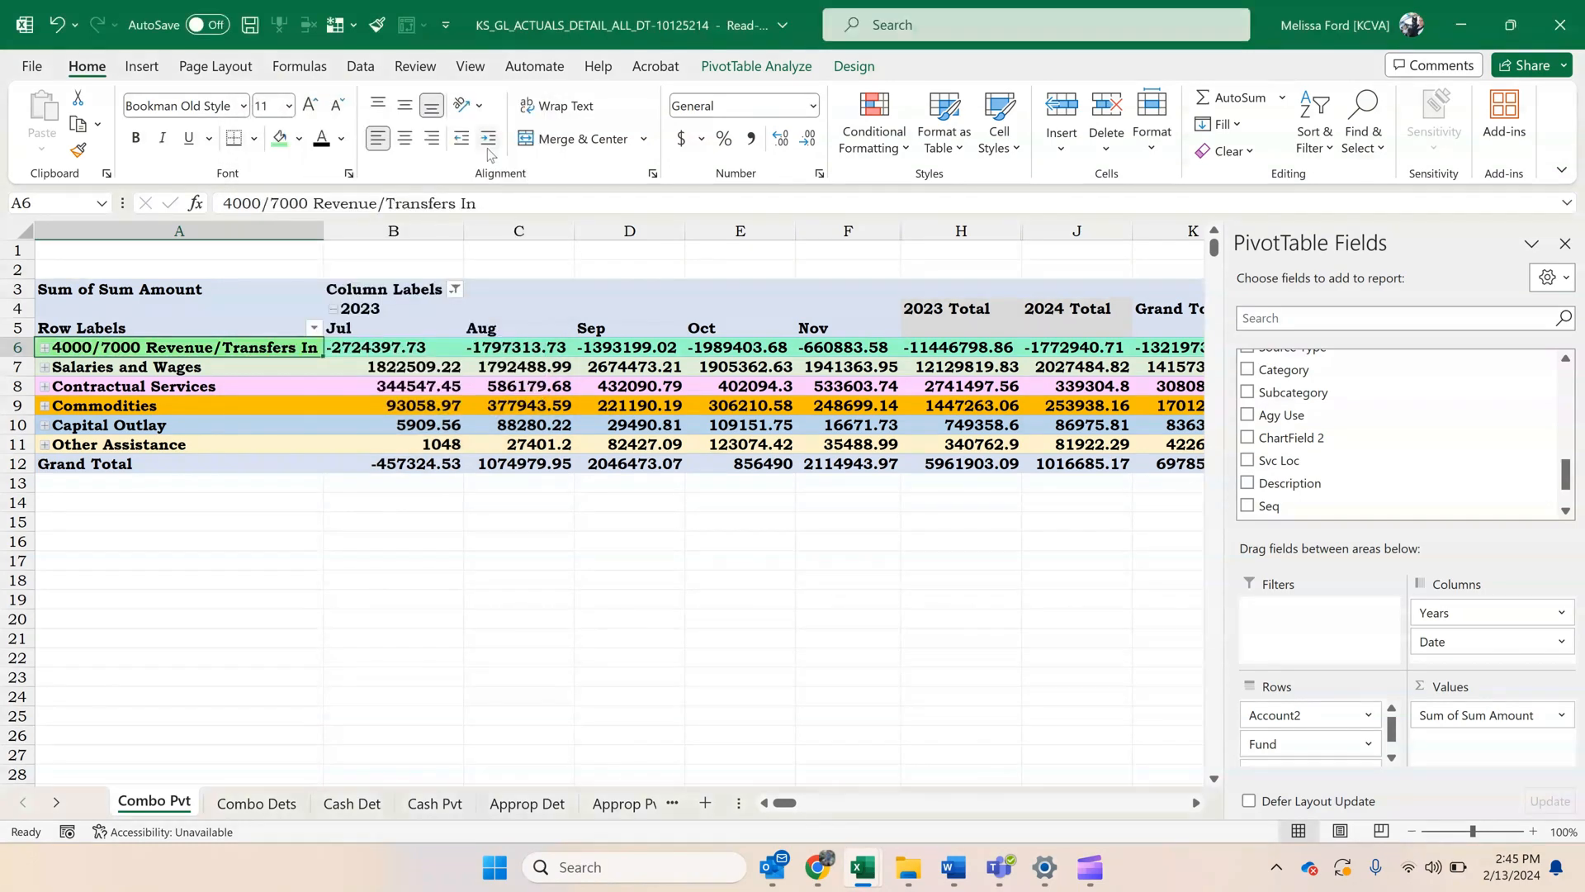
Fill the 4000/7000 Revenue/Transfers In label cell with a medium bluish green from the standard colour palette.
{"action": "left_click", "coordinate": [299, 139]}
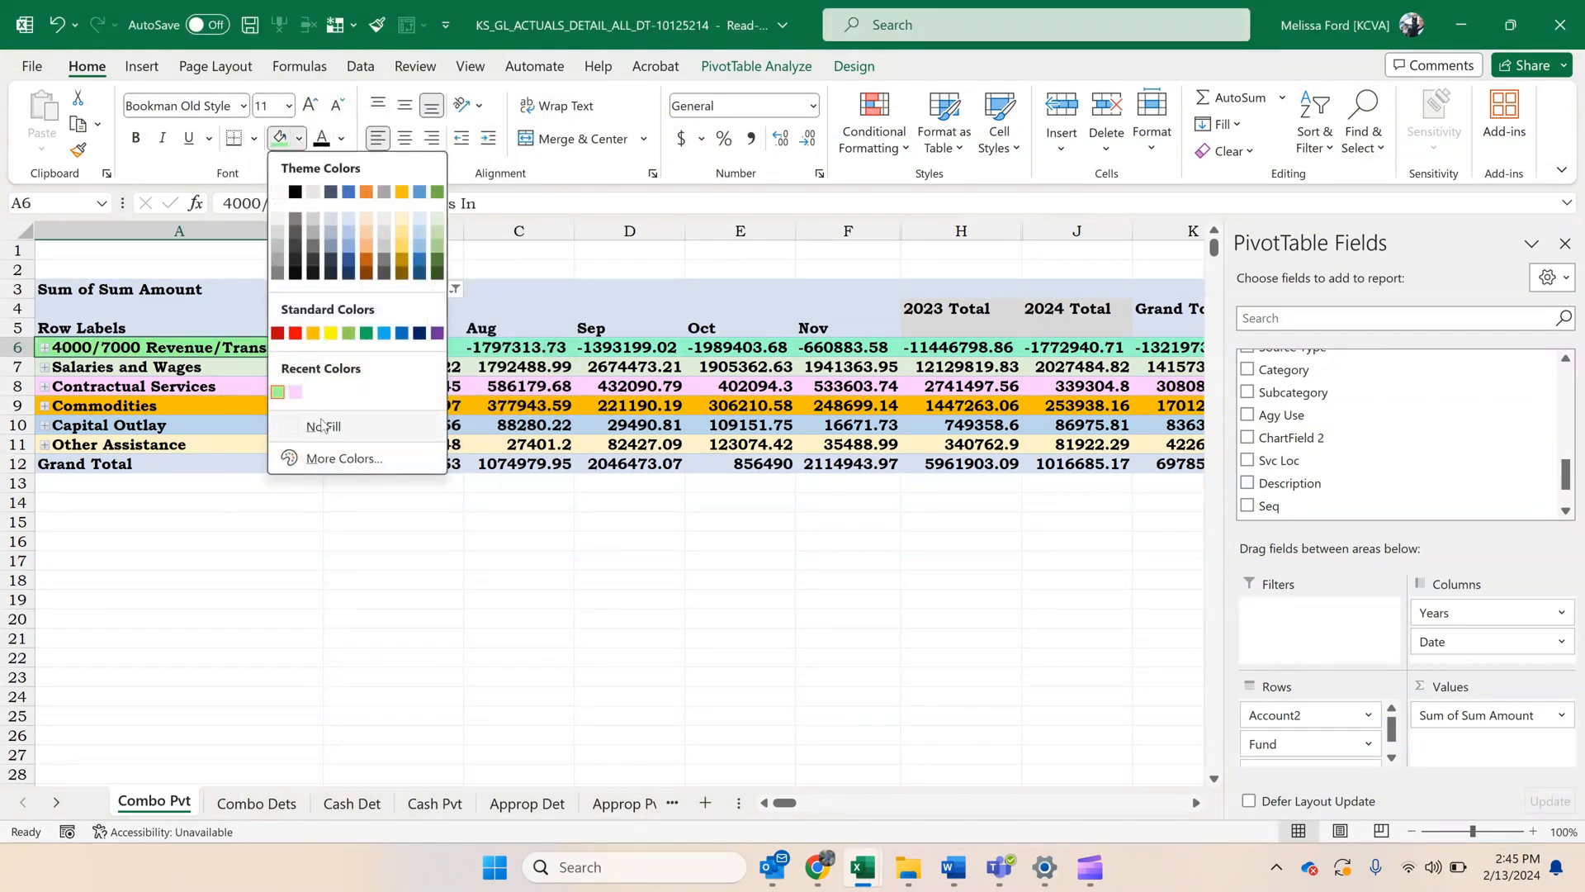
{"action": "key", "text": "Escape"}
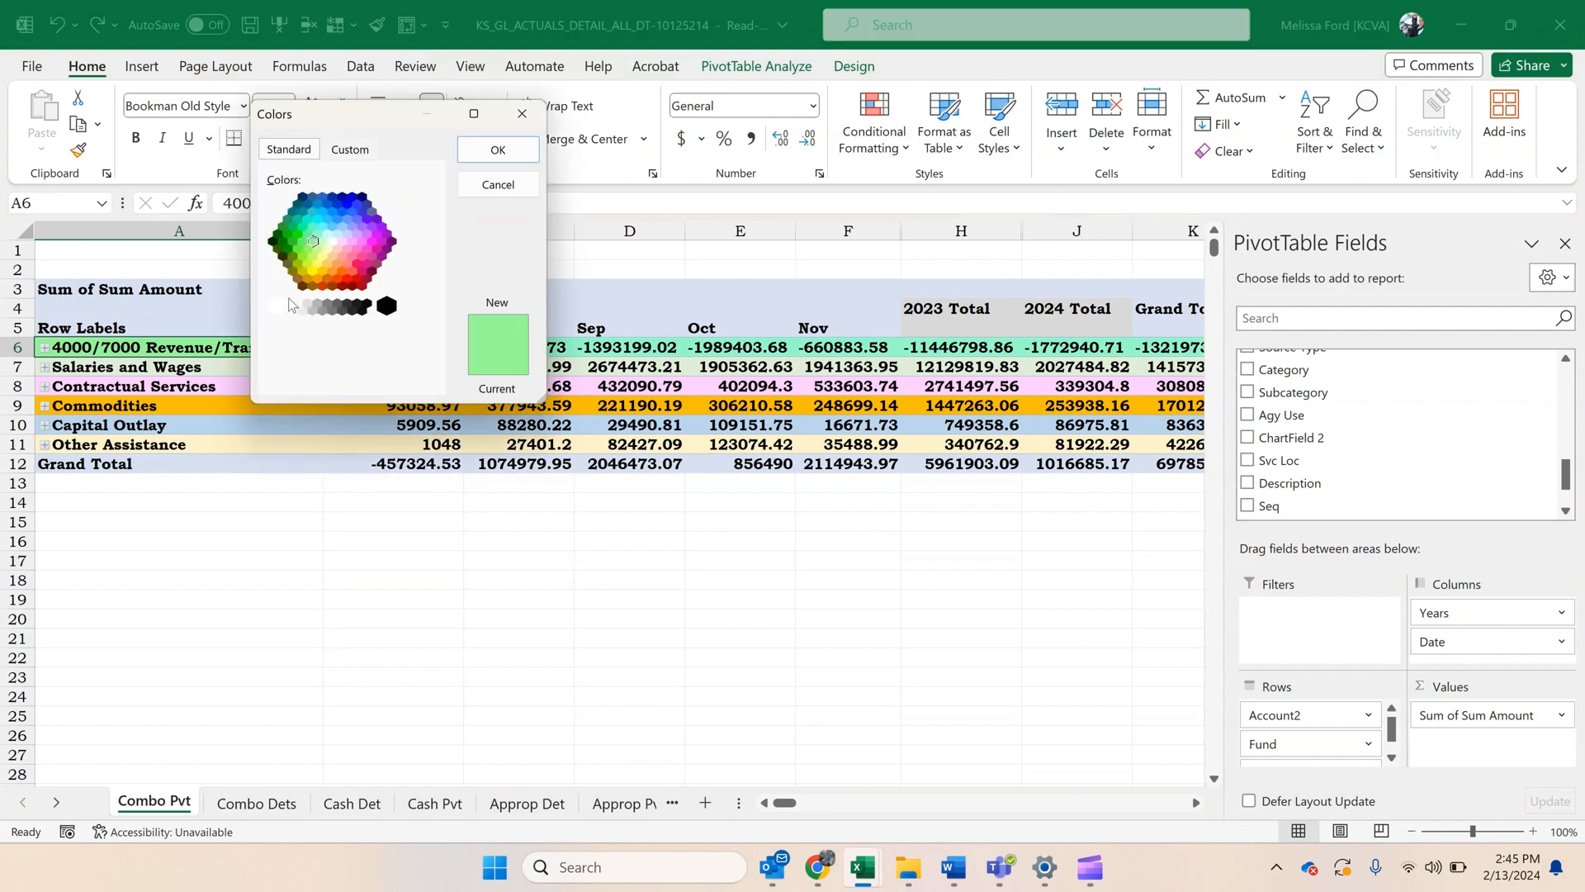
{"action": "left_click", "coordinate": [307, 236]}
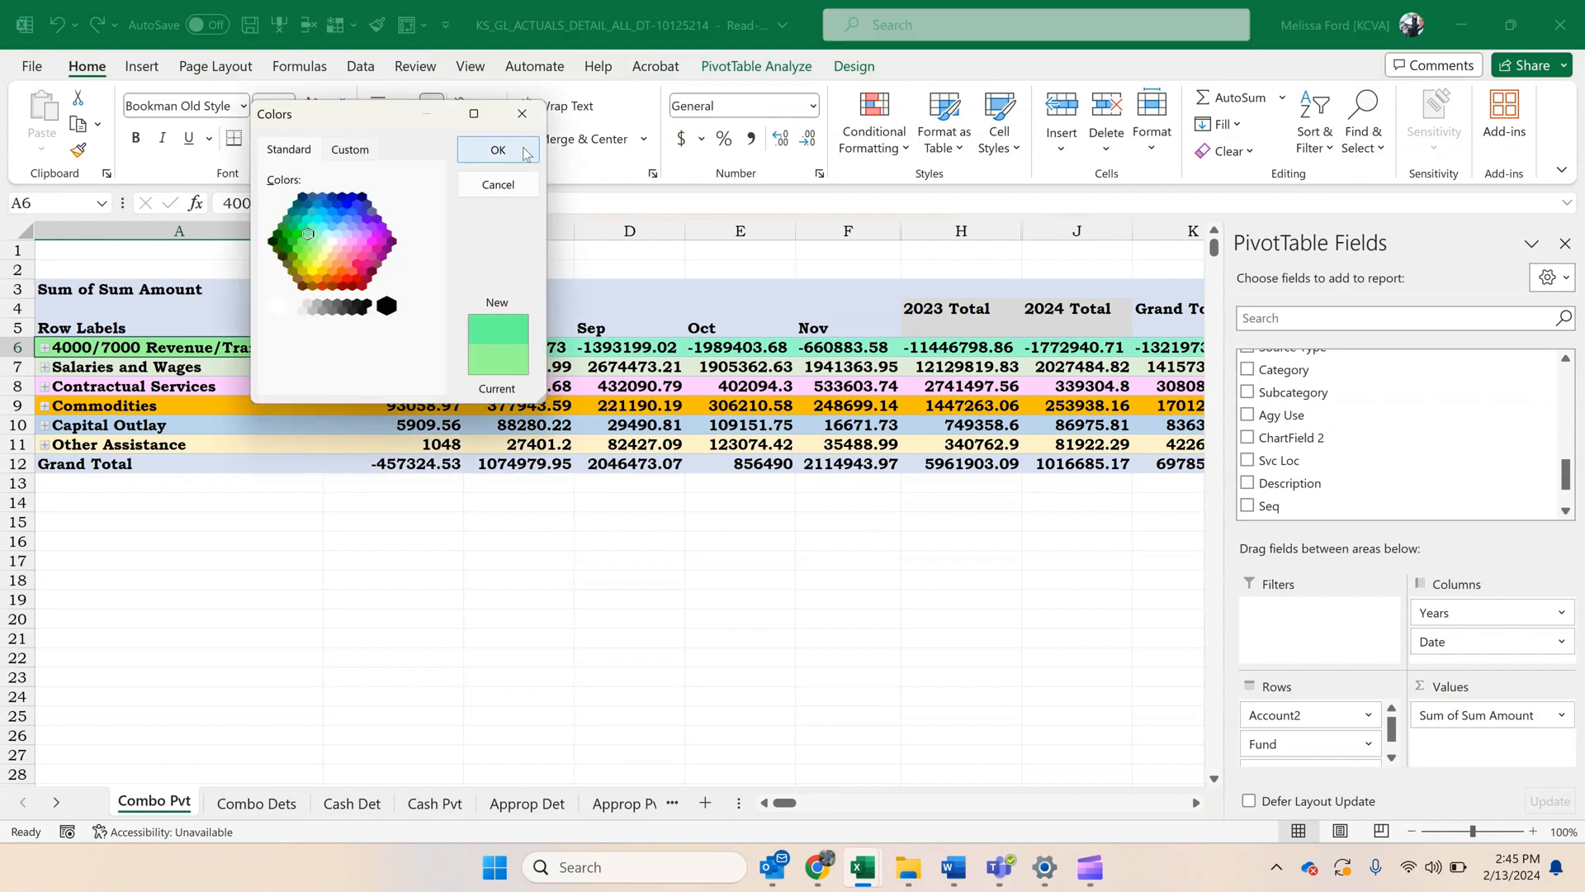
{"action": "left_click", "coordinate": [498, 150]}
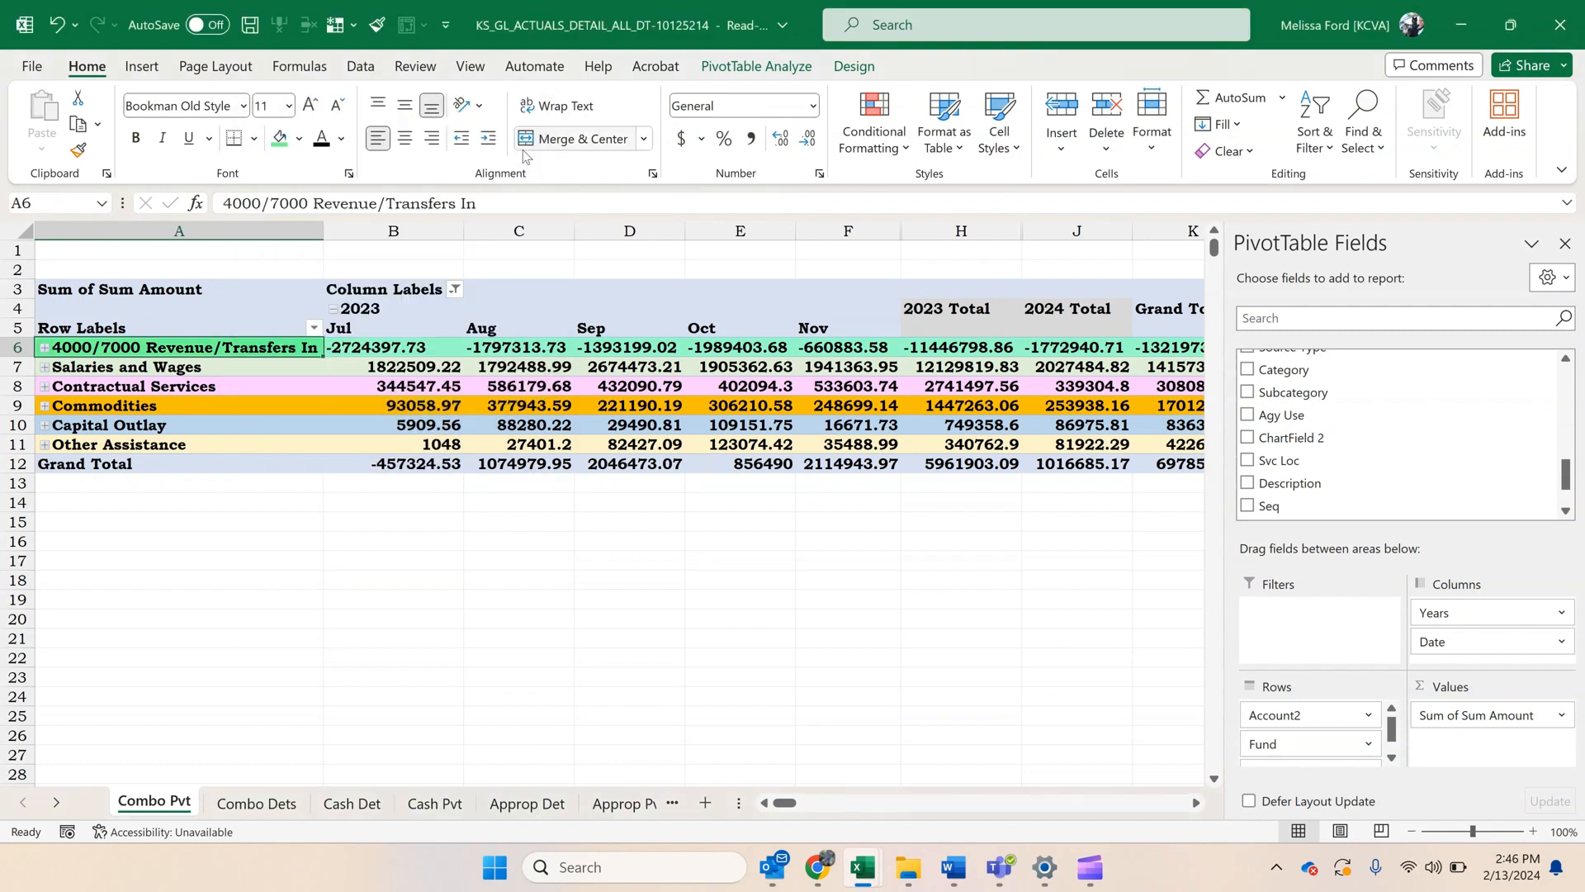
{"action": "left_click", "coordinate": [456, 341]}
{"action": "left_click", "coordinate": [640, 596]}
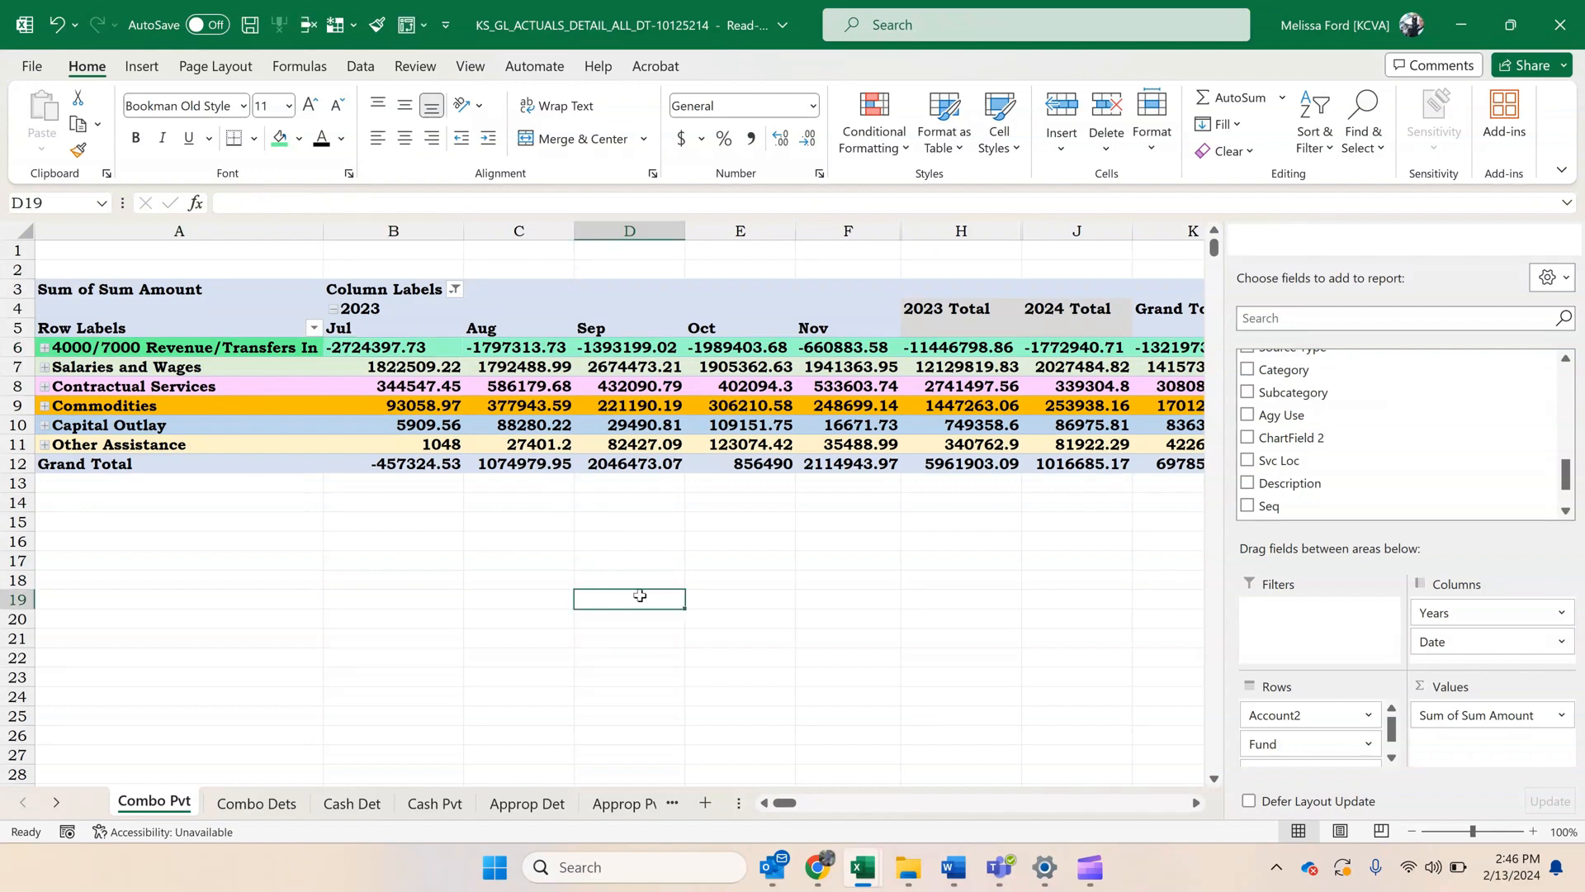
Switch to the Reconcile Doc All Agency workbook to view its KSH Rev Det sheet.
{"action": "left_click", "coordinate": [433, 339]}
{"action": "mouse_move", "coordinate": [863, 867]}
{"action": "left_click", "coordinate": [743, 809]}
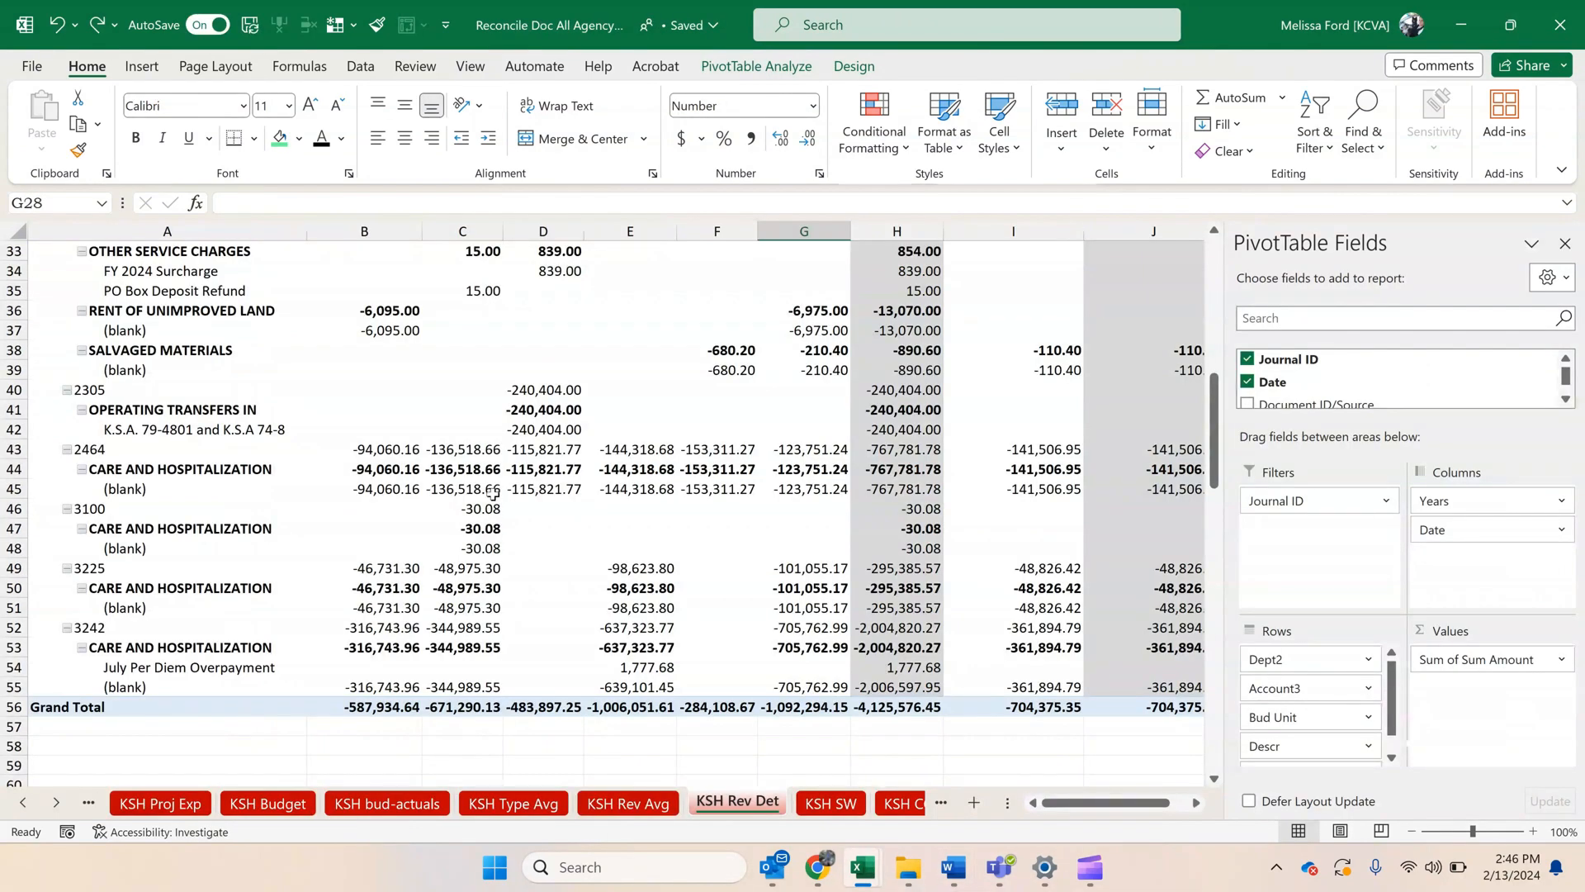
Copy the hex code of the custom fill colour used on the 4000/7000 Revenue/Transfers In row of KSH Rev Det.
{"action": "scroll", "coordinate": [493, 493], "scroll_direction": "up", "scroll_amount": 11}
{"action": "left_click", "coordinate": [281, 467]}
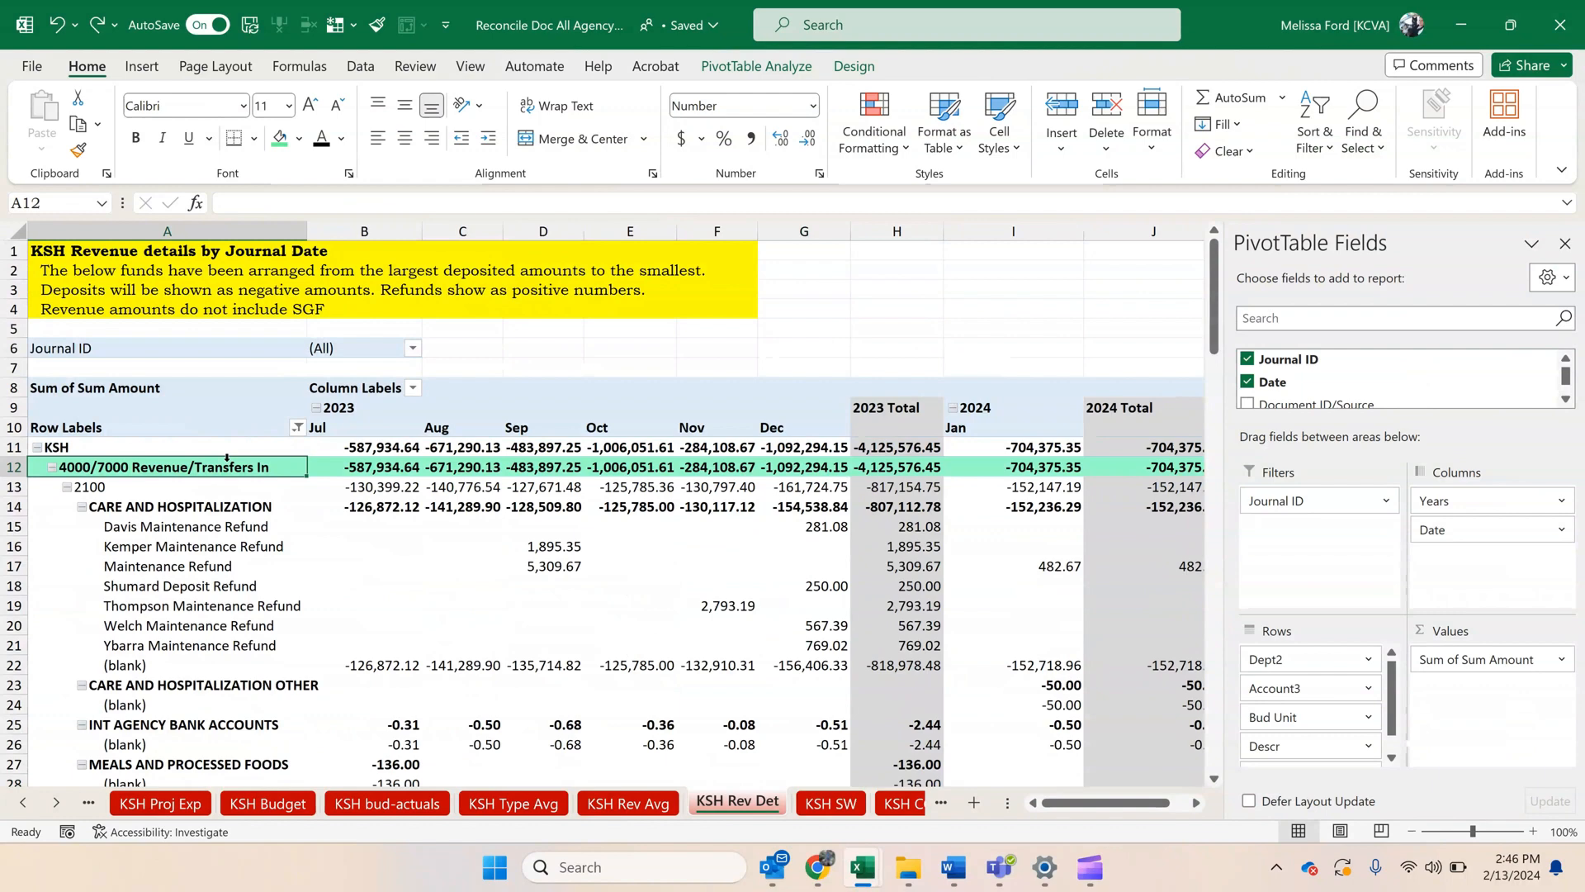
{"action": "left_click", "coordinate": [299, 139]}
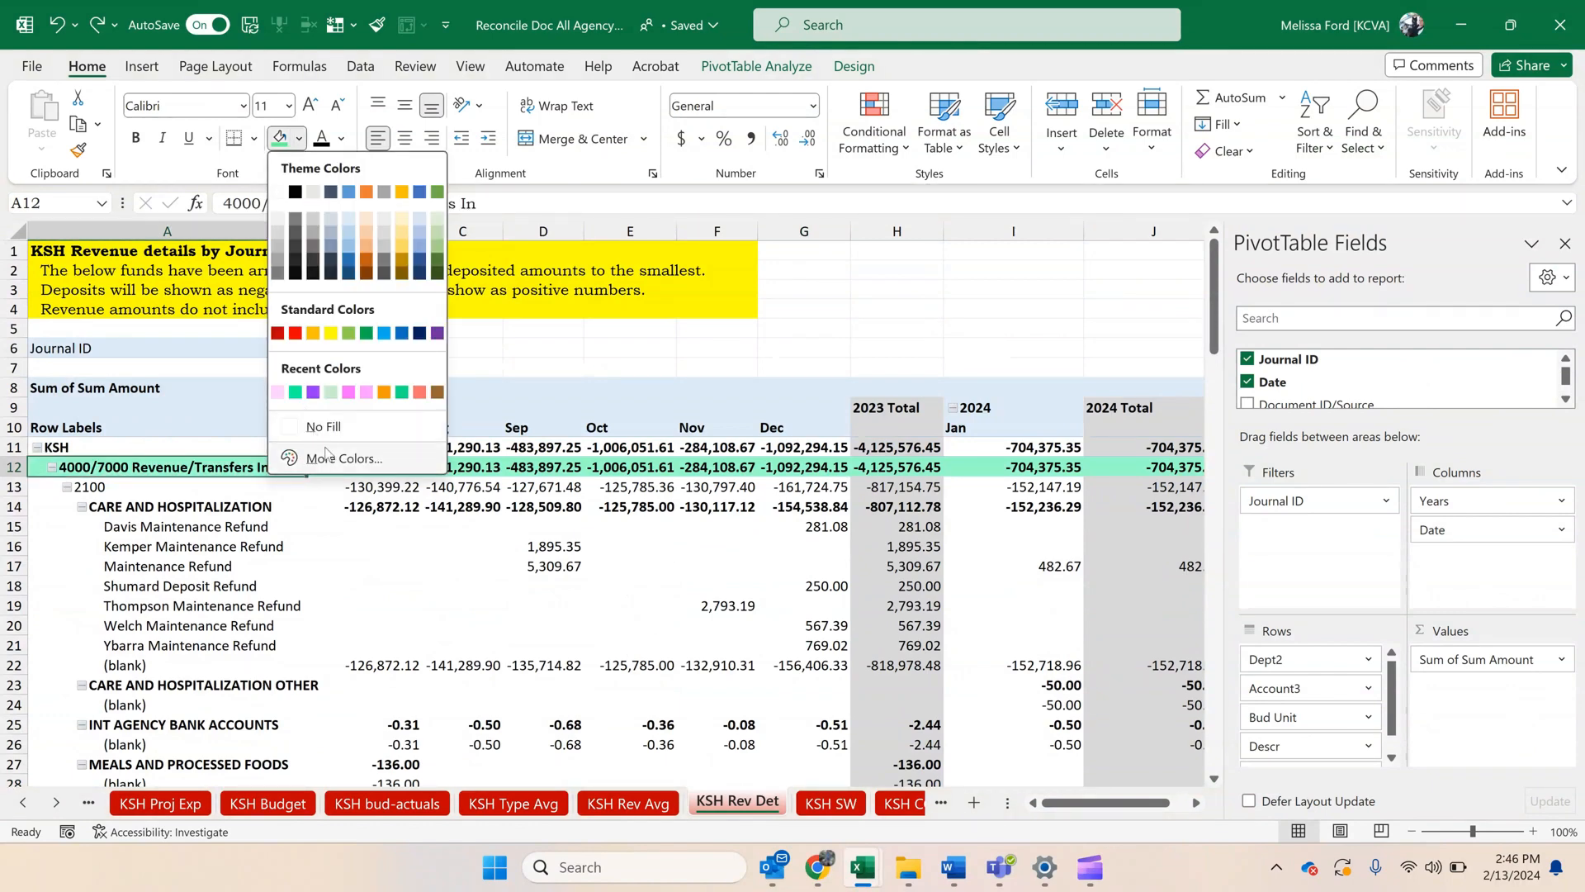
{"action": "left_click", "coordinate": [328, 459]}
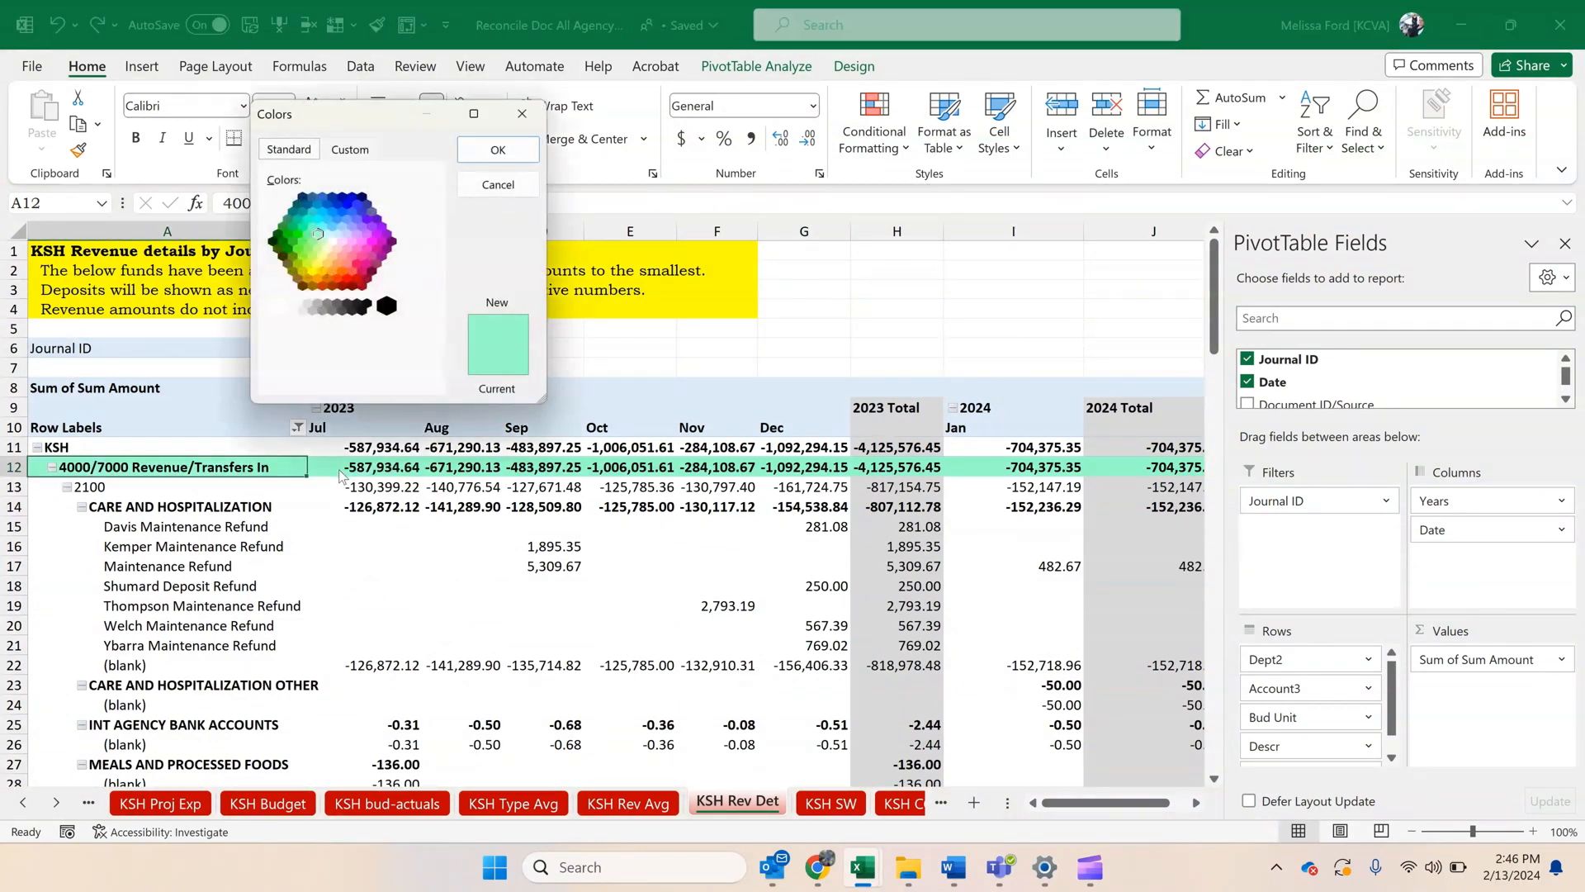
{"action": "left_click", "coordinate": [349, 150]}
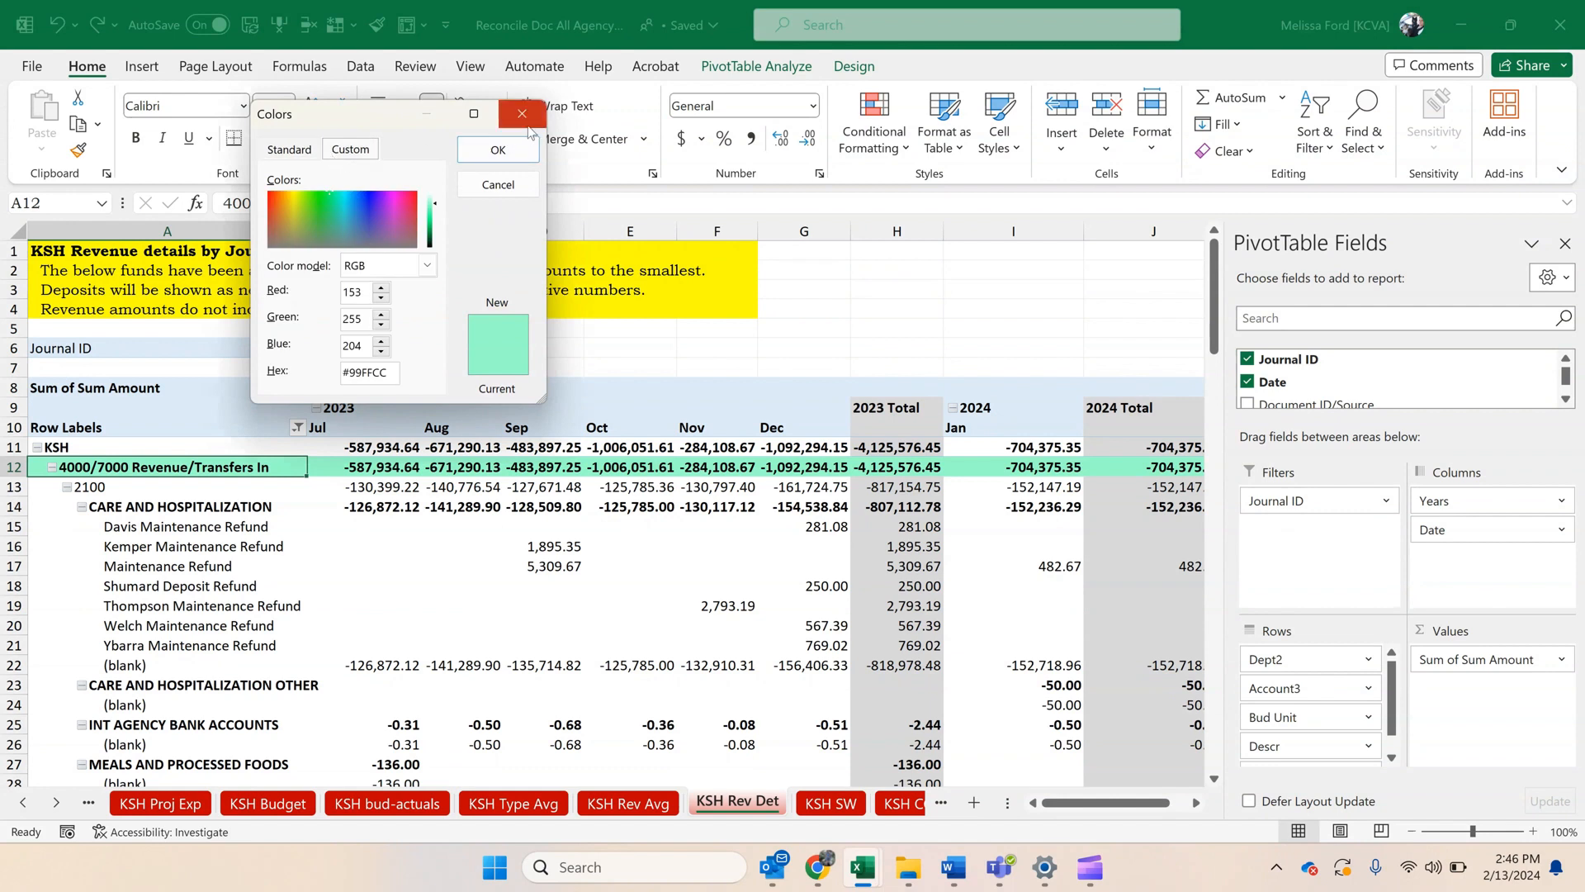
{"action": "left_click_drag", "start_coordinate": [388, 373], "coordinate": [293, 361]}
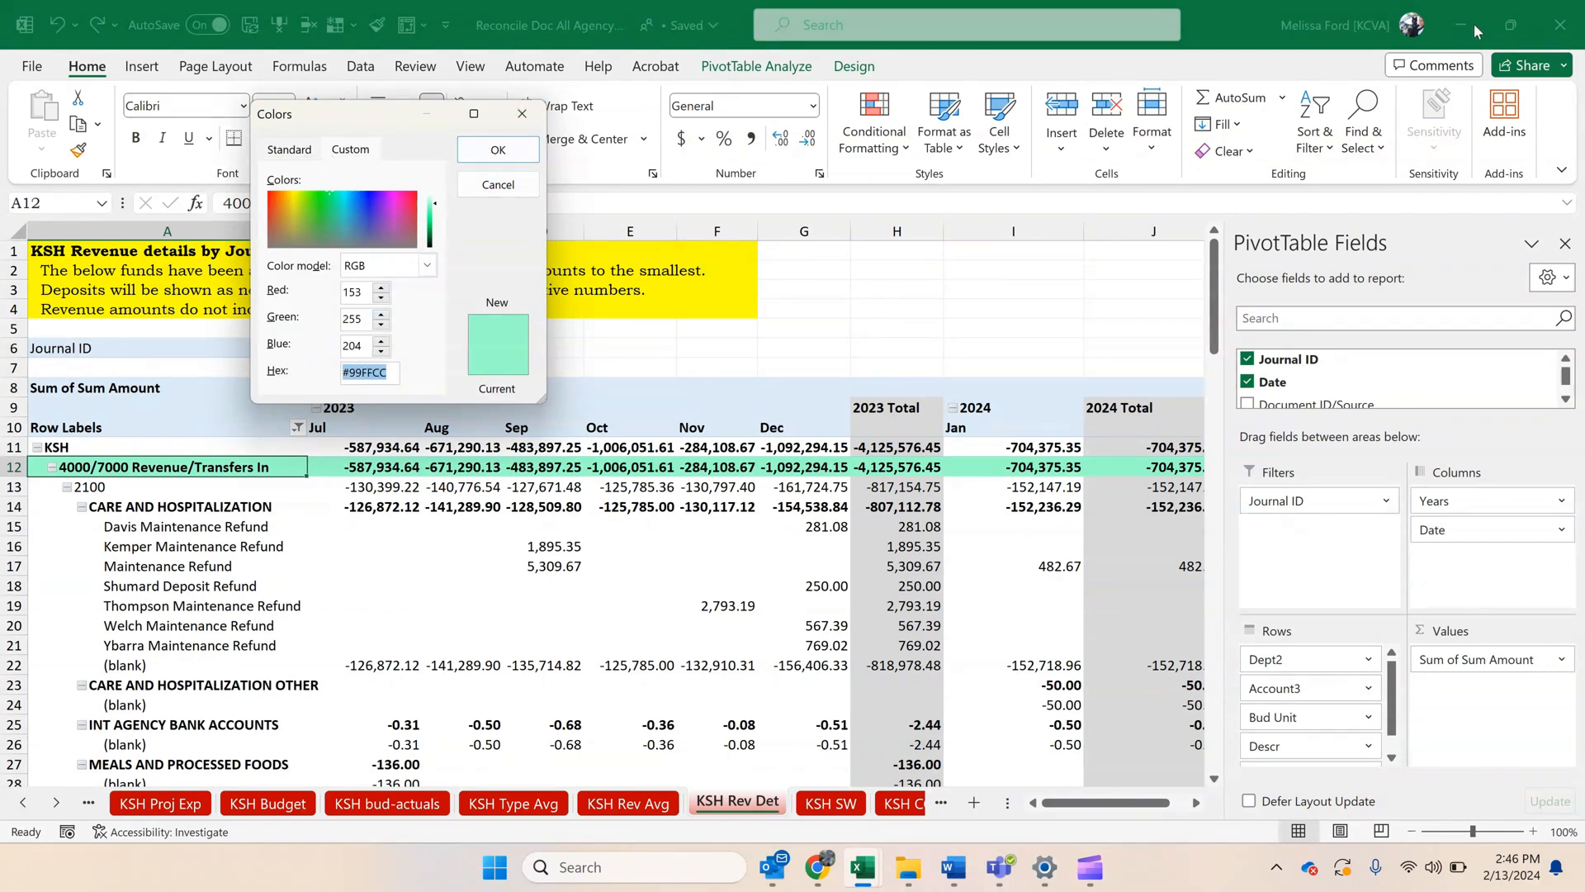
{"action": "left_click", "coordinate": [520, 154]}
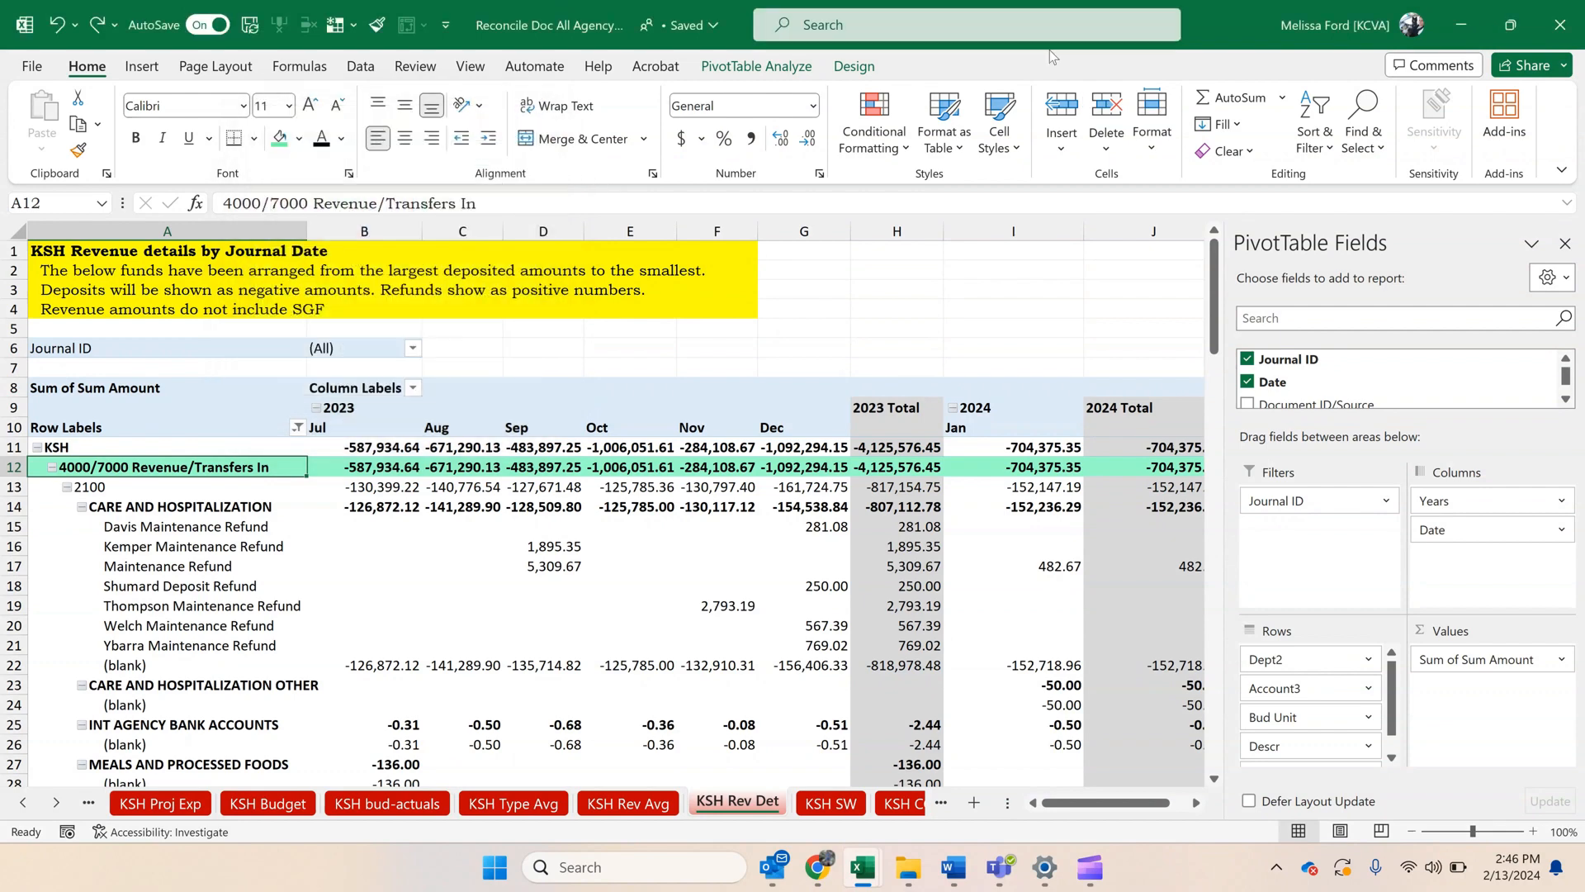
Return to the KS_GL_ACTUALS_DETAIL_ALL workbook and fill the 4000/7000 Revenue/Transfers In row with custom colour #99FFCC.
{"action": "left_click", "coordinate": [1479, 27]}
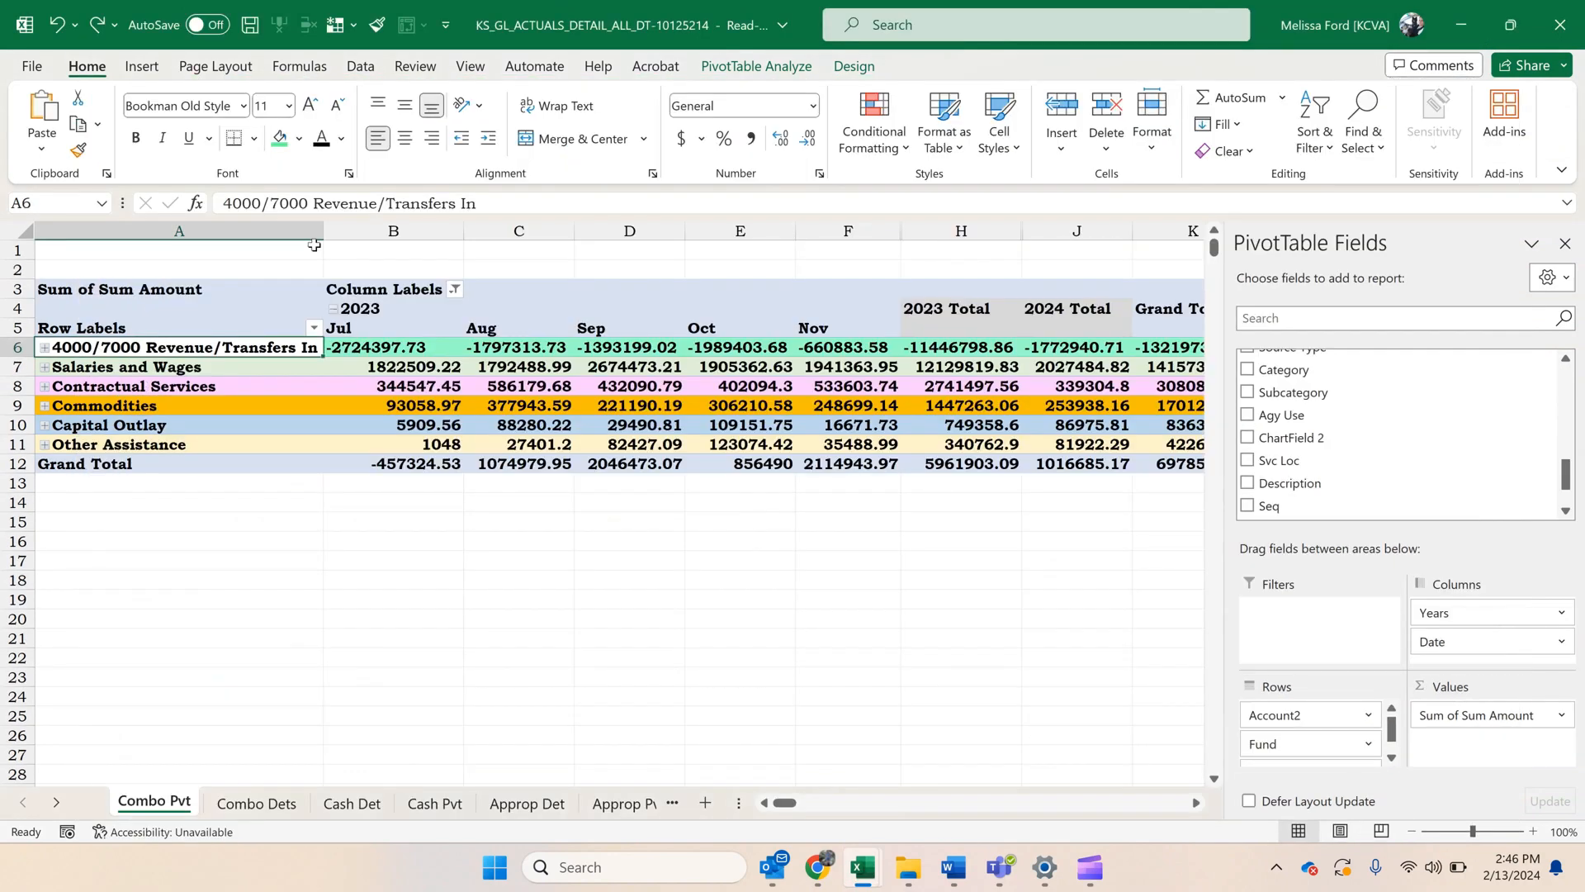
{"action": "left_click", "coordinate": [299, 139]}
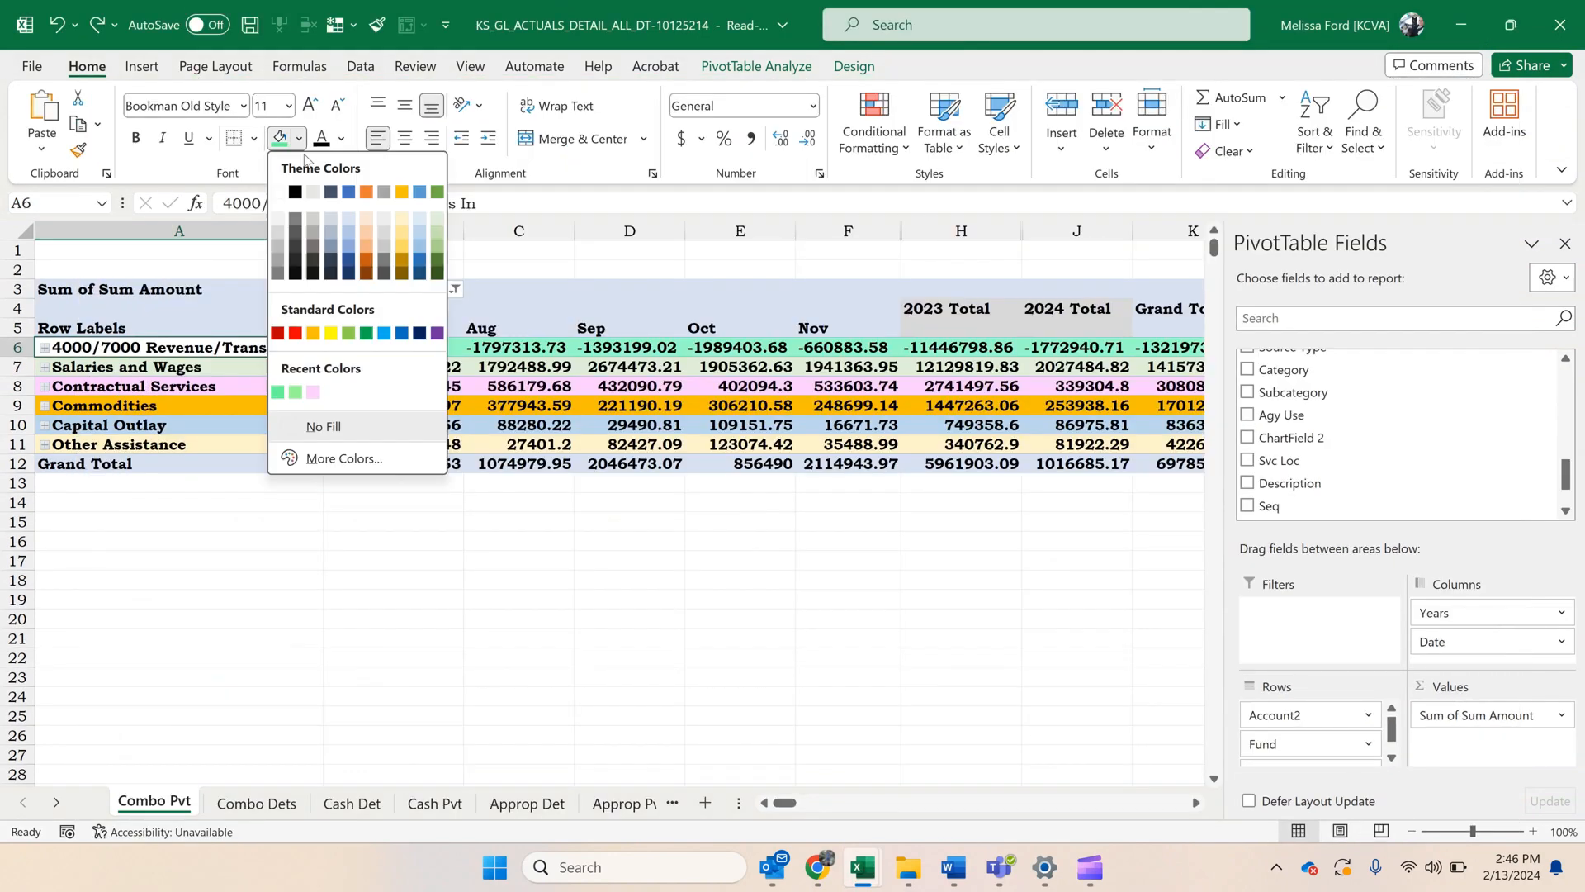
{"action": "left_click", "coordinate": [378, 459]}
{"action": "left_click", "coordinate": [350, 148]}
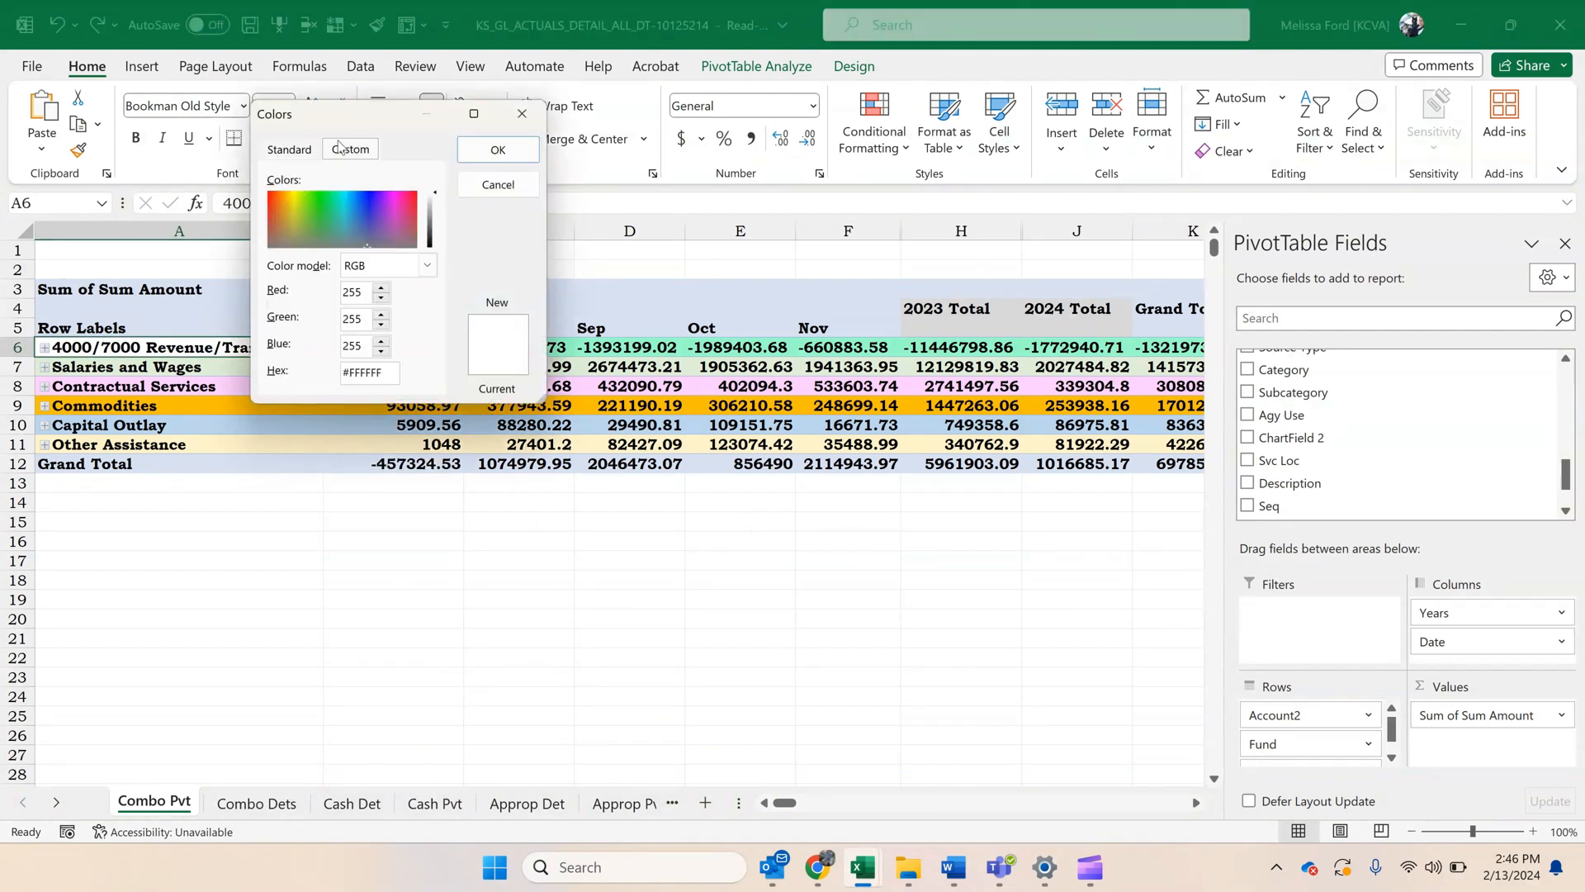
{"action": "double_click", "coordinate": [385, 377]}
{"action": "type", "text": "#99FFCC"}
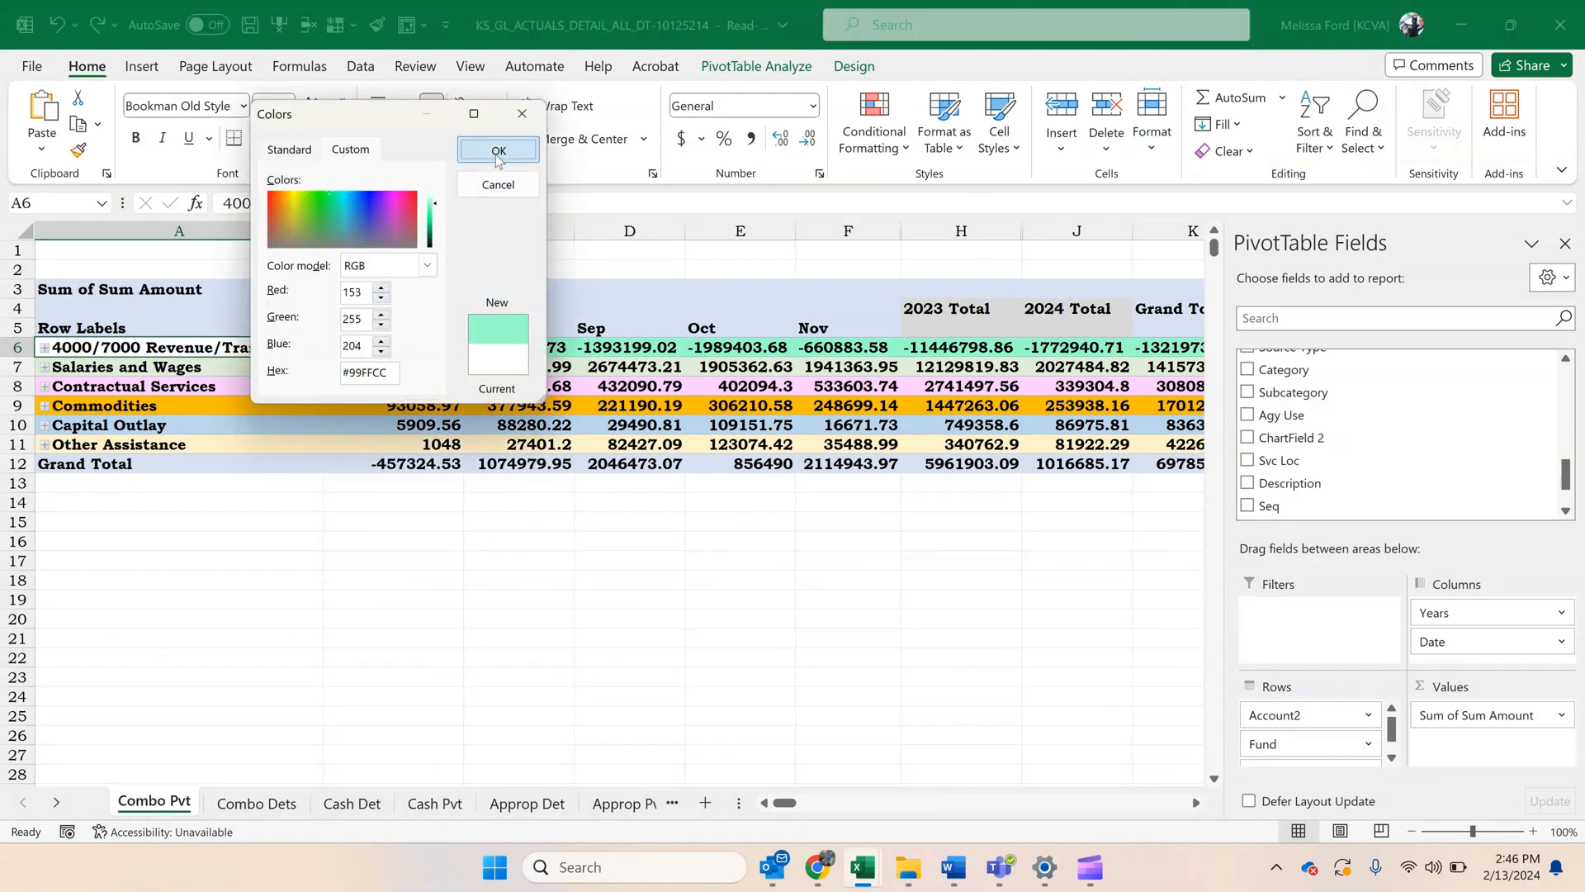
{"action": "left_click", "coordinate": [498, 150]}
{"action": "left_click_drag", "start_coordinate": [395, 349], "coordinate": [849, 350]}
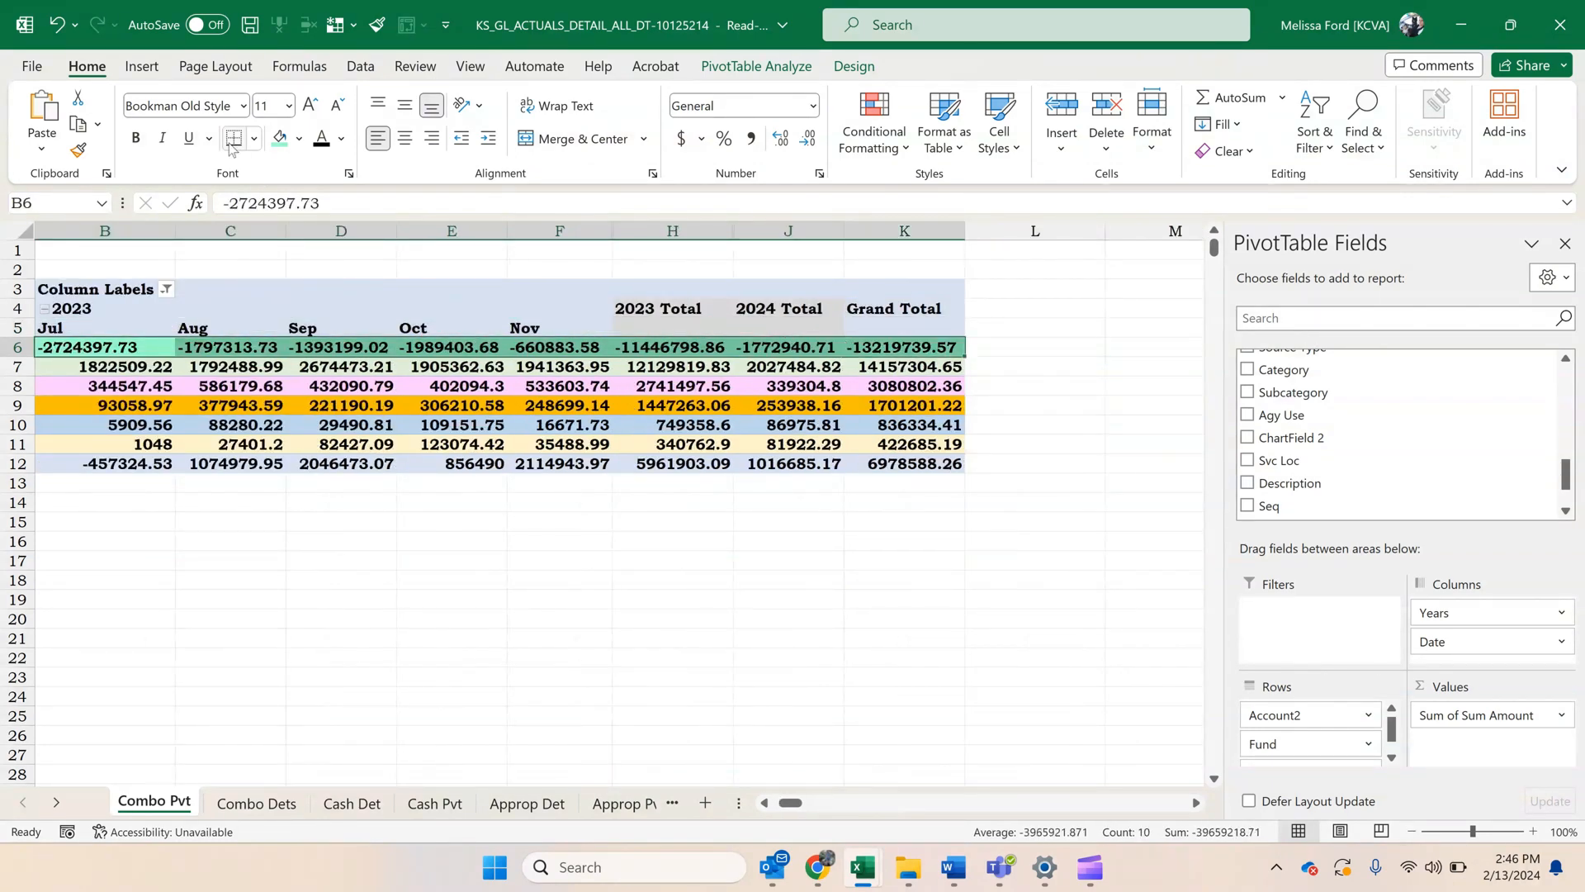
{"action": "left_click", "coordinate": [569, 601]}
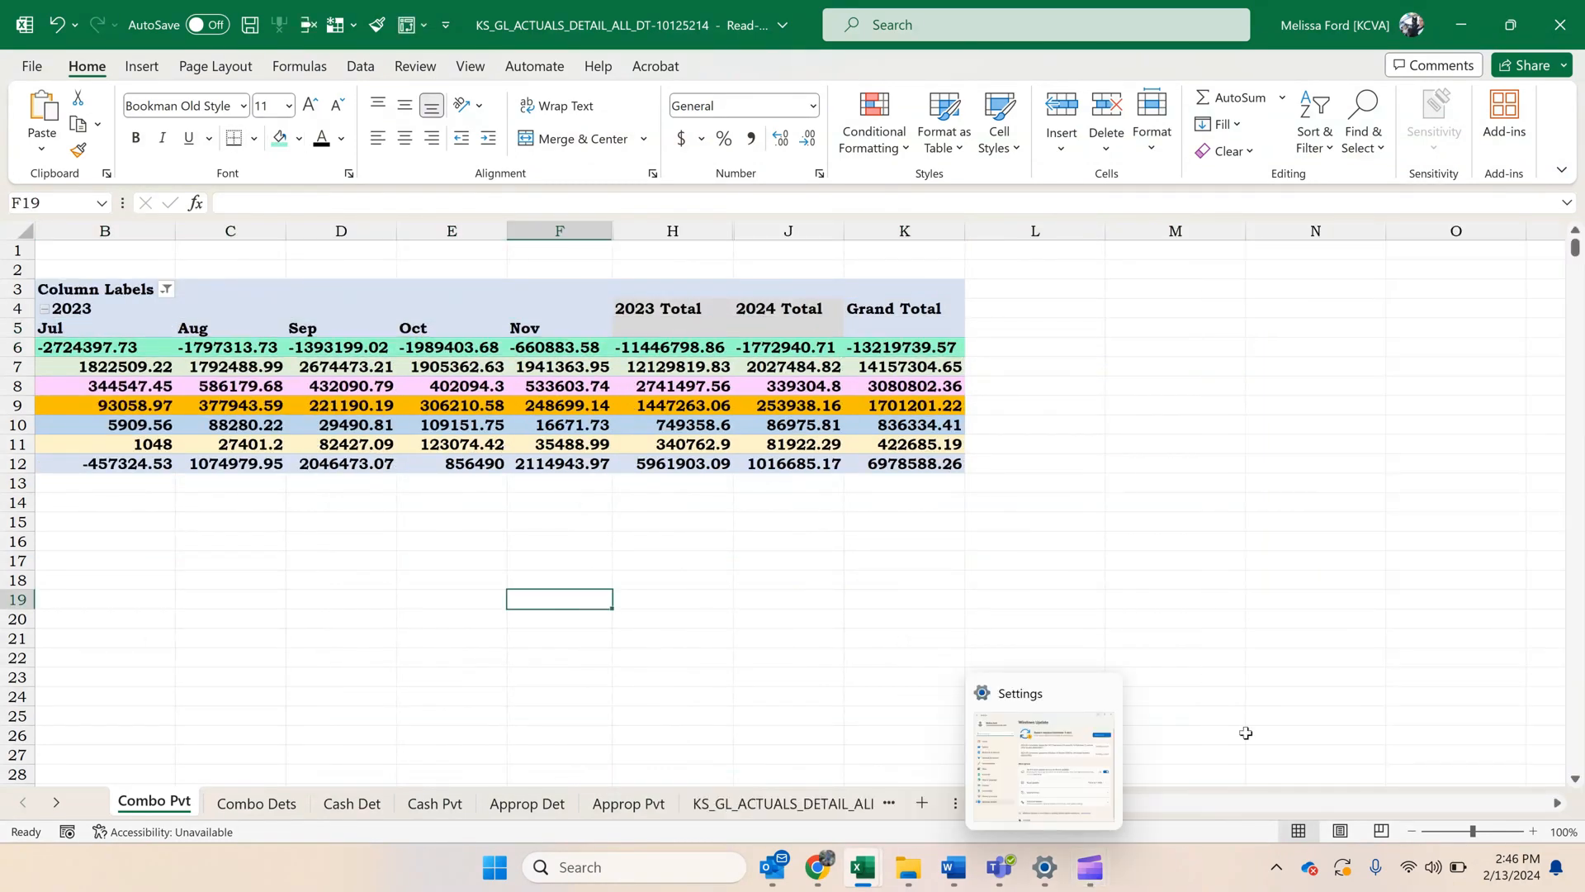
Reorder the PivotTable's row fields to Fund, Bud Unit and Account2.
{"action": "left_click_drag", "start_coordinate": [1020, 803], "coordinate": [832, 788]}
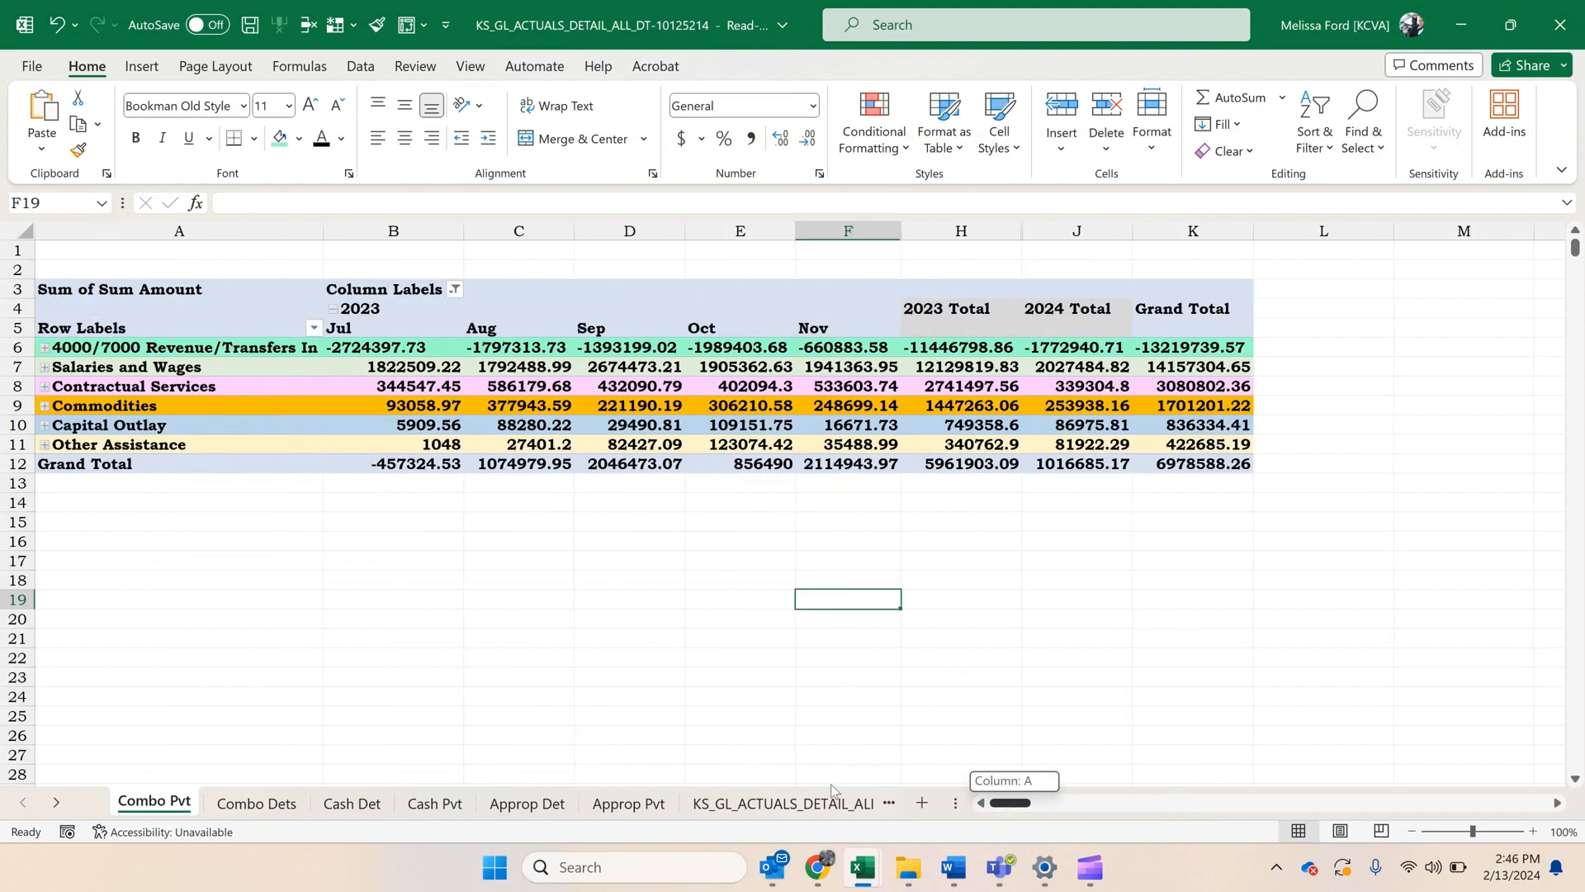
{"action": "left_click", "coordinate": [142, 376]}
{"action": "left_click", "coordinate": [194, 349]}
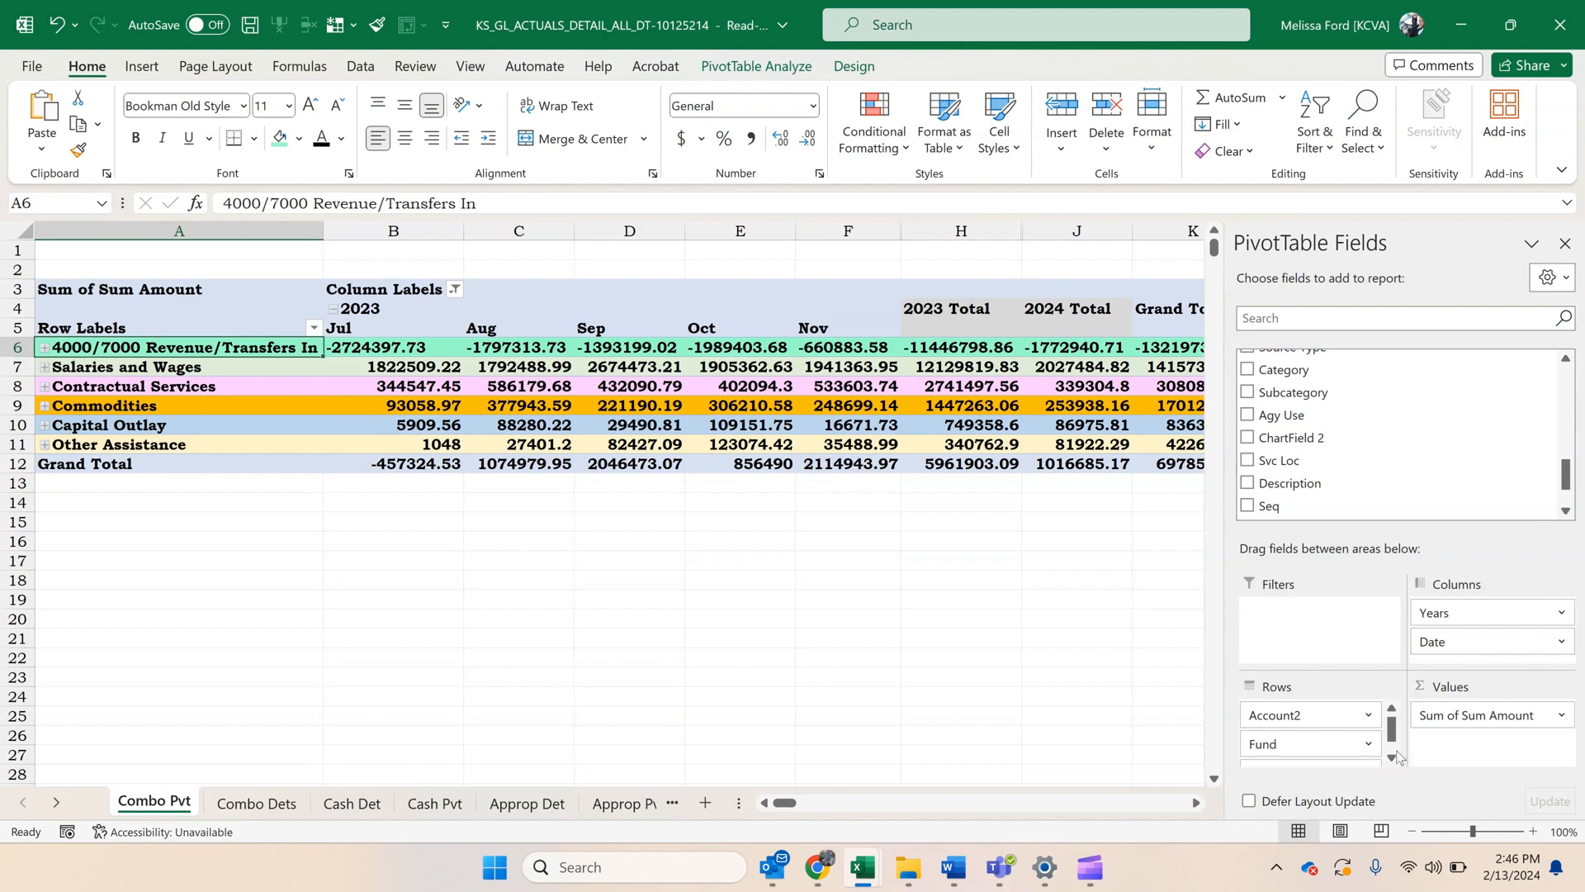
{"action": "left_click_drag", "start_coordinate": [1311, 744], "coordinate": [1323, 720]}
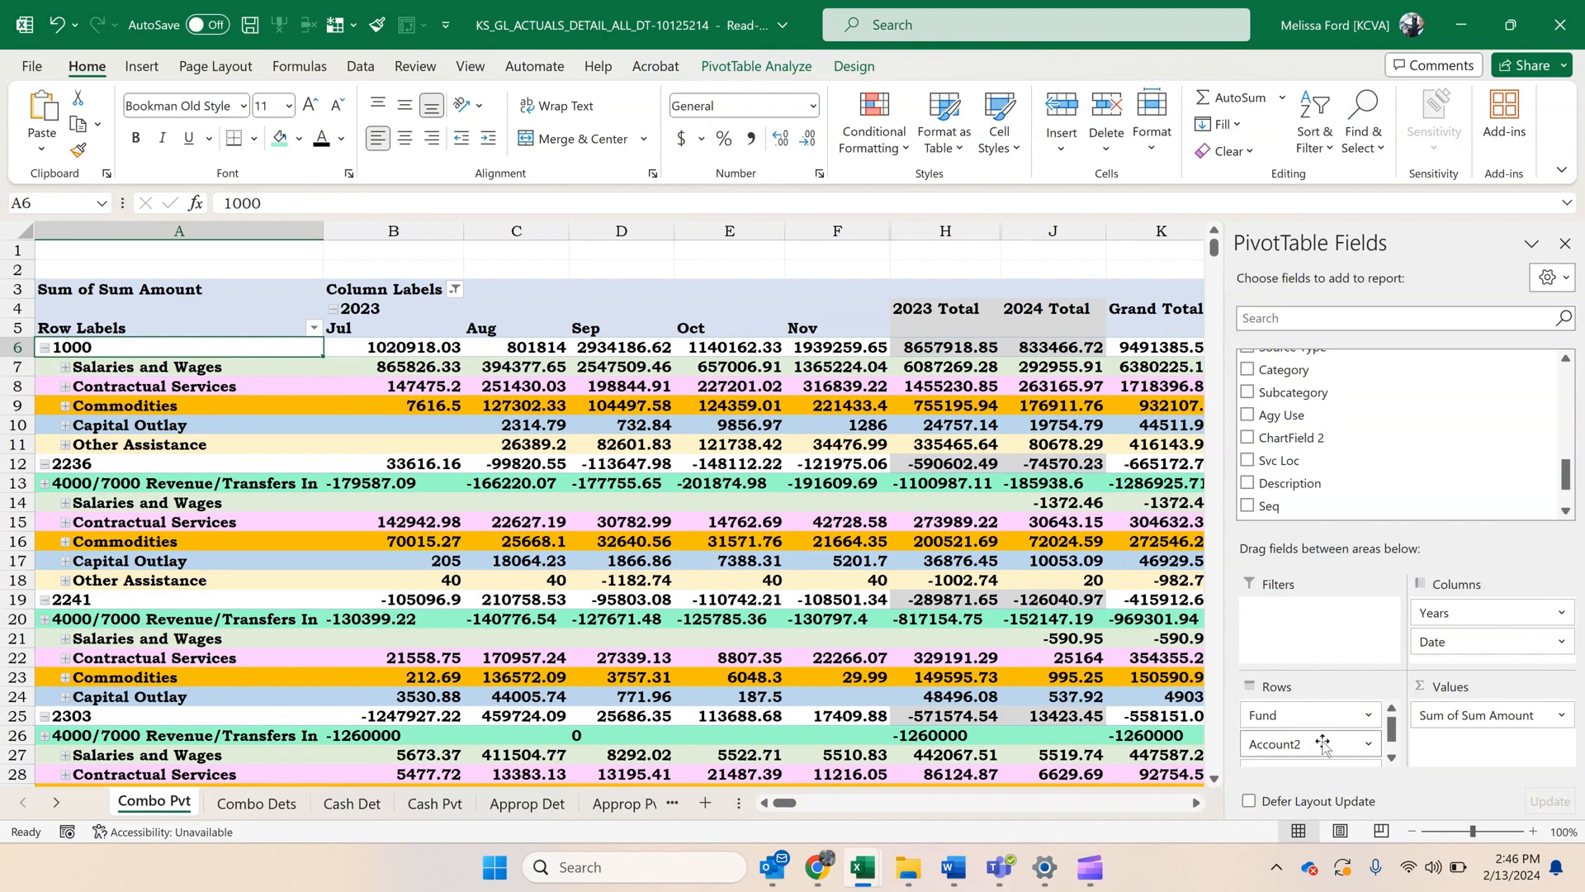
{"action": "scroll", "coordinate": [1325, 748], "scroll_direction": "down", "scroll_amount": 1}
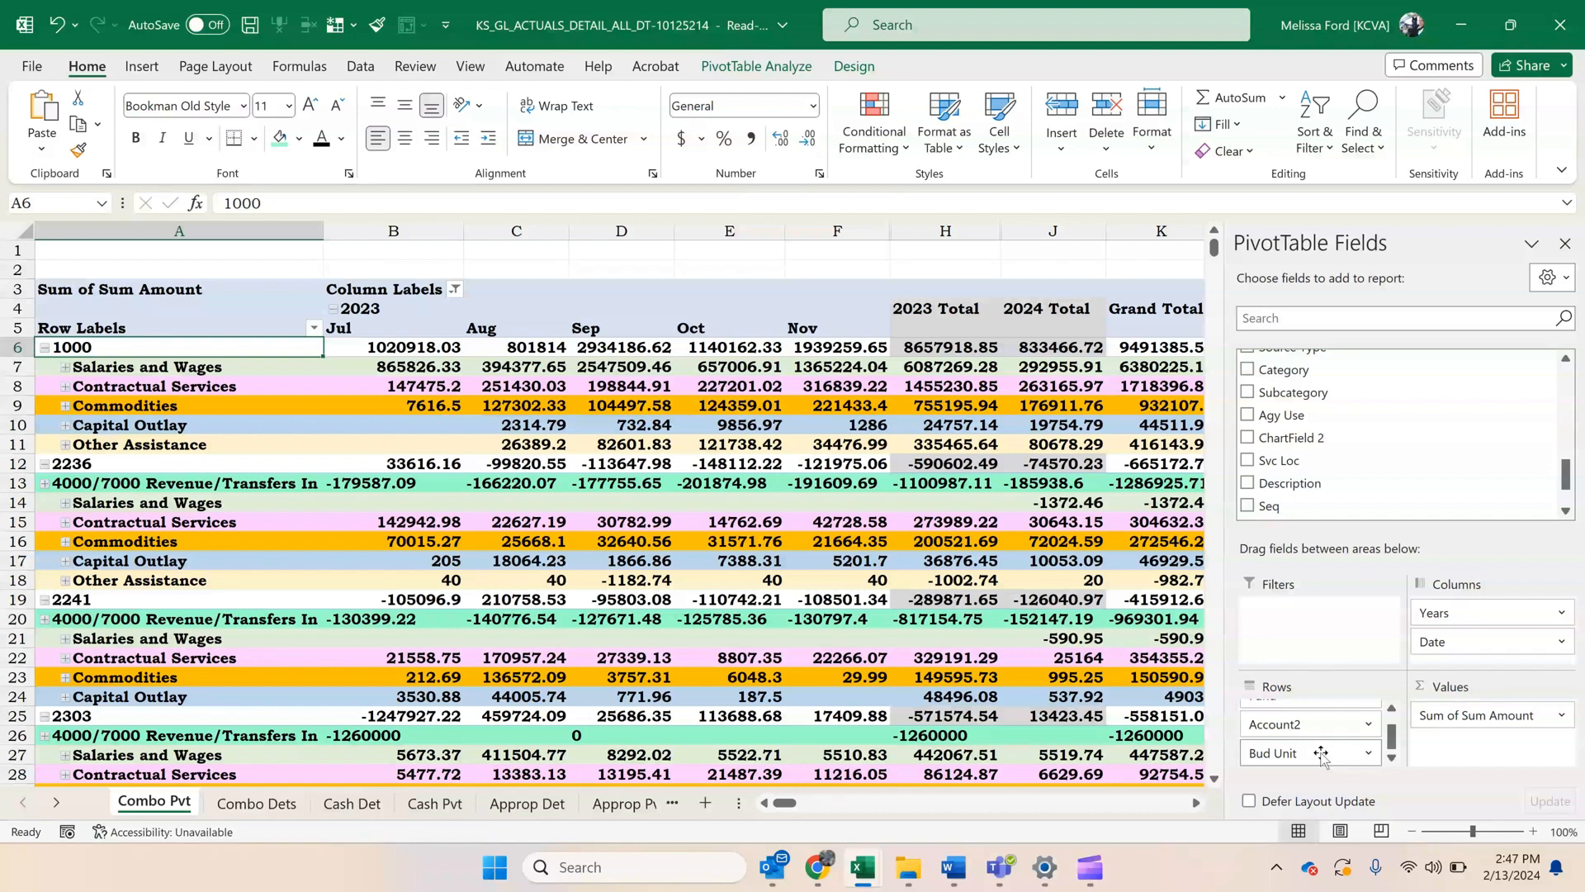
{"action": "left_click_drag", "start_coordinate": [1321, 753], "coordinate": [1319, 720]}
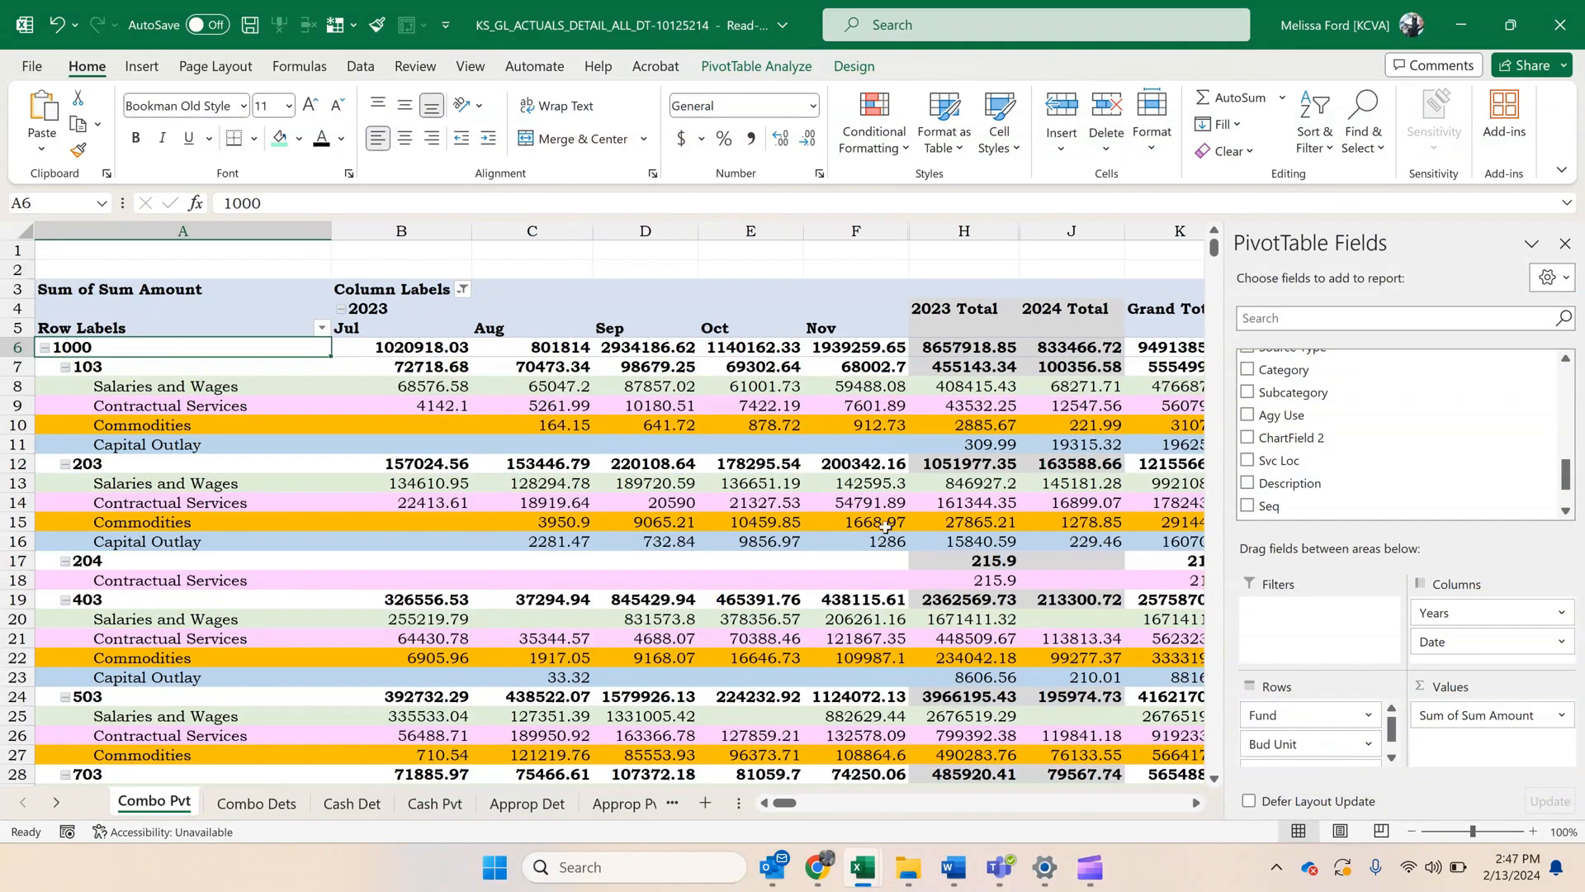
{"action": "left_click", "coordinate": [834, 501]}
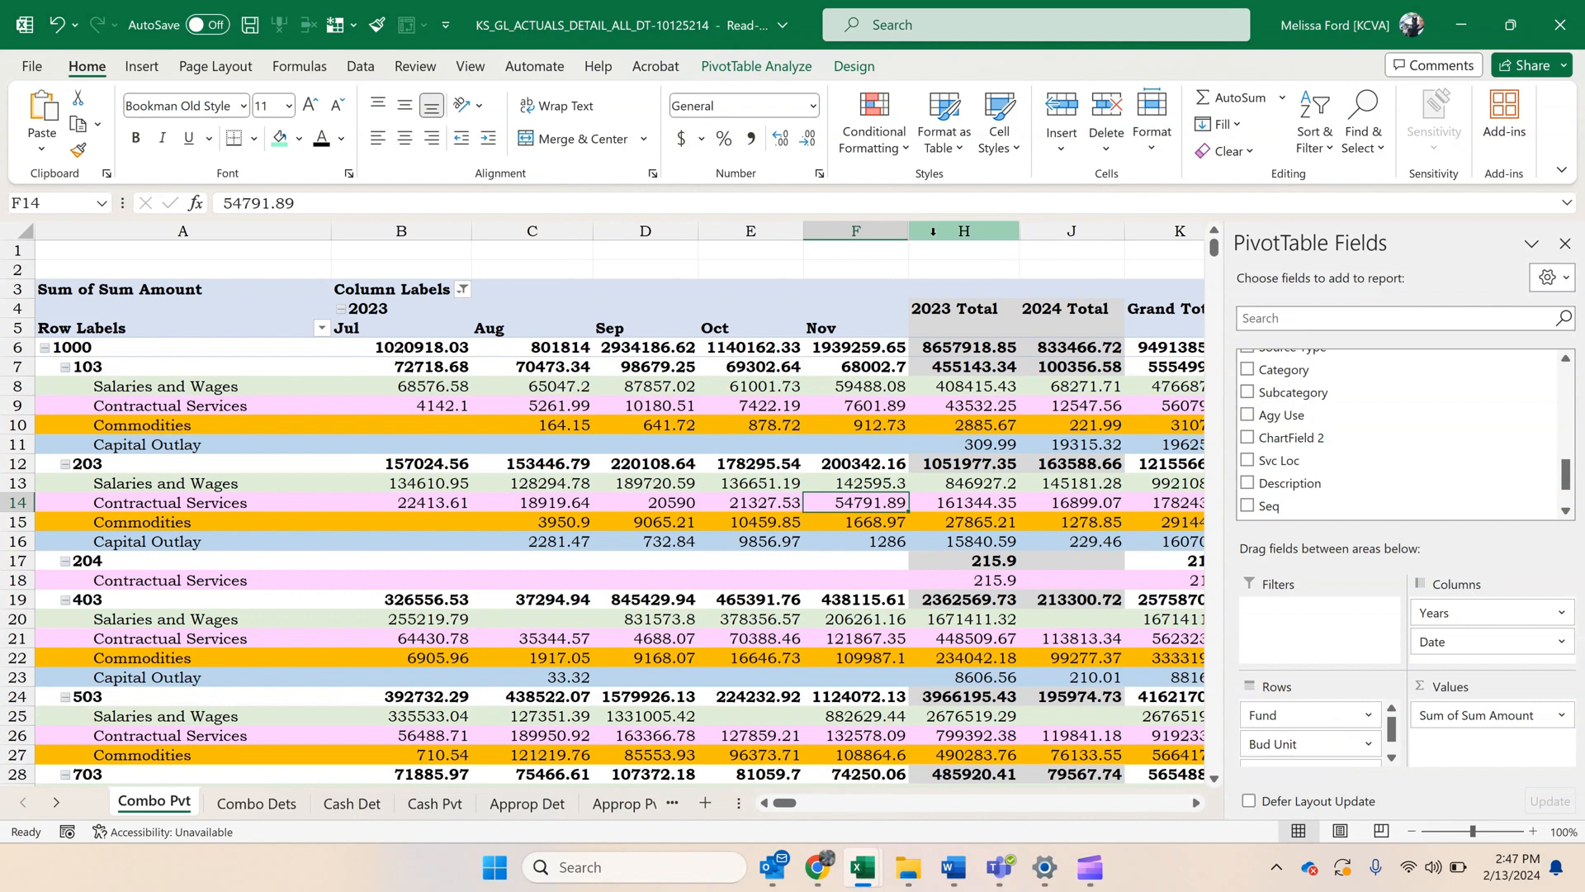
{"action": "left_click", "coordinate": [933, 230]}
{"action": "right_click", "coordinate": [933, 231]}
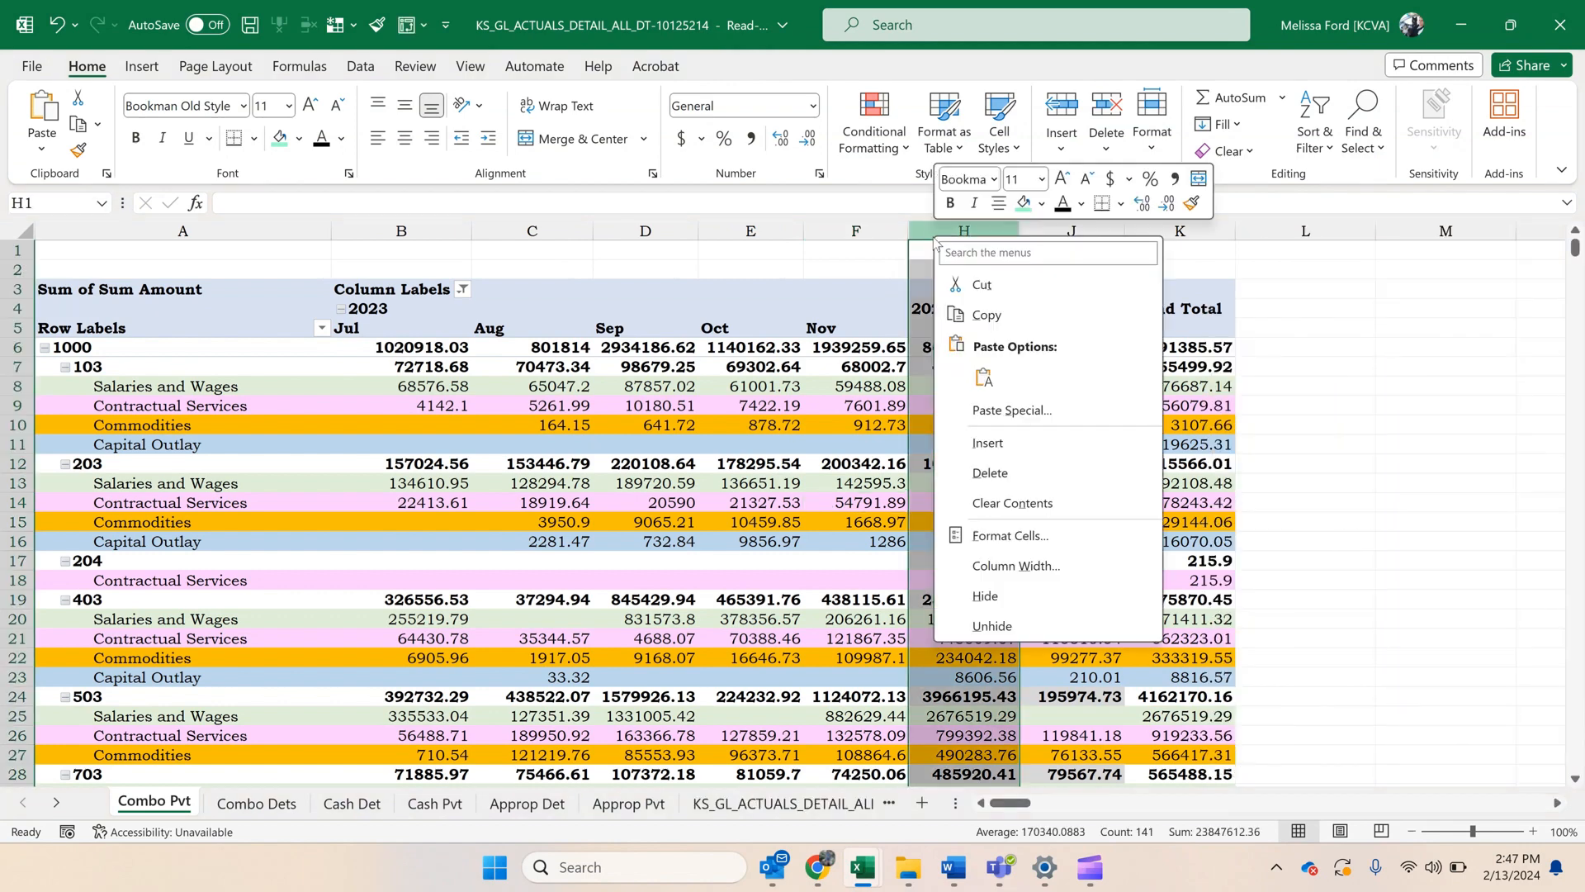
{"action": "key", "text": "Escape"}
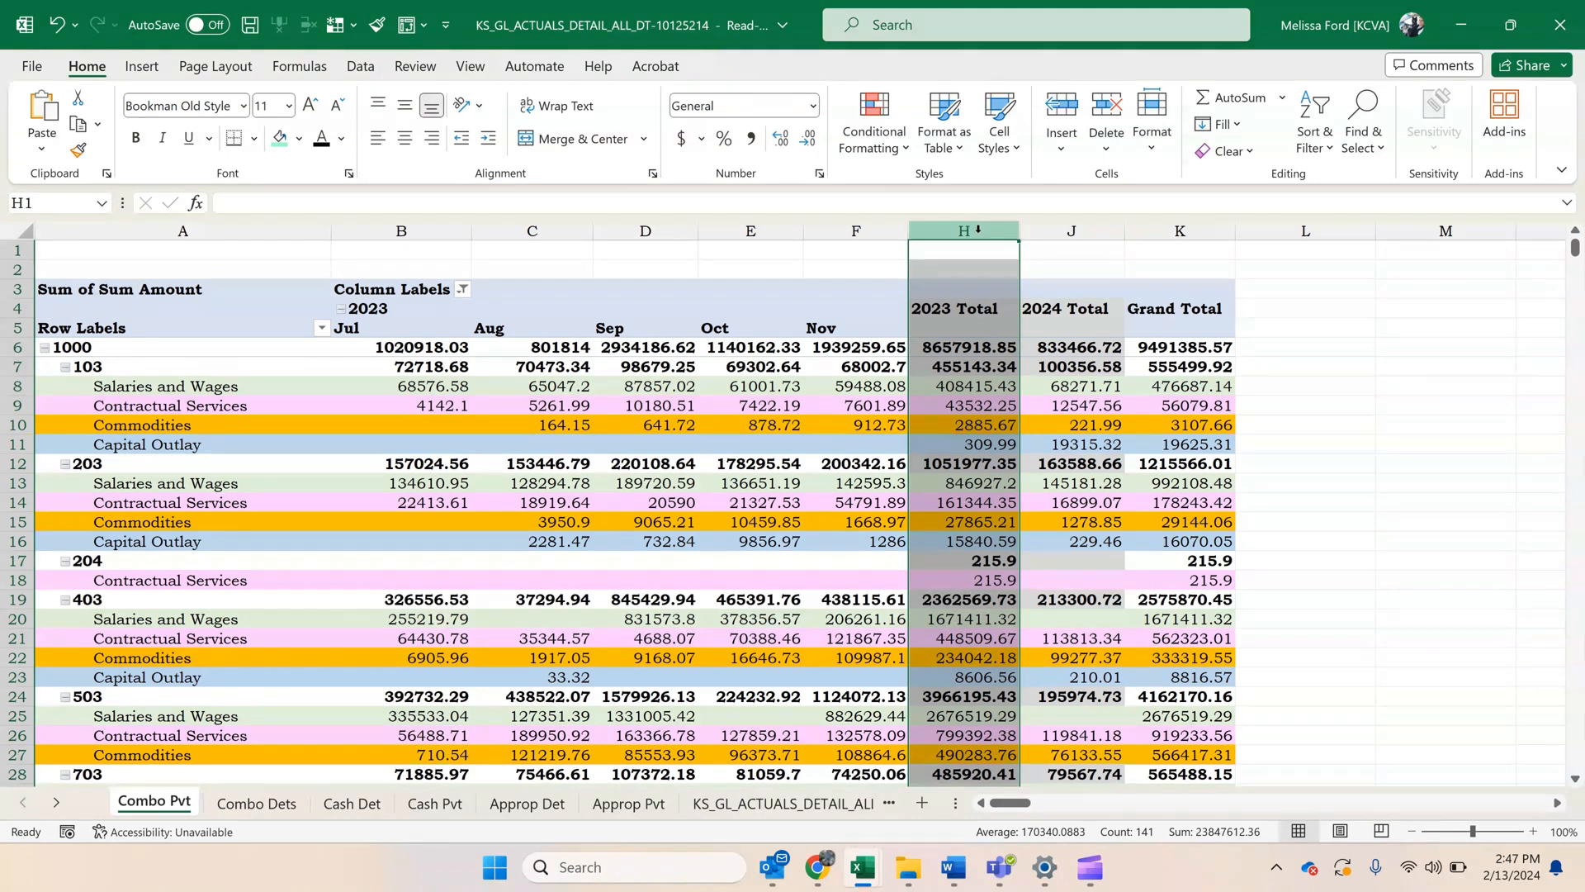
Unhide the hidden columns between F and K so the Dec and Jan months are included.
{"action": "left_click_drag", "start_coordinate": [813, 228], "coordinate": [1162, 230]}
{"action": "right_click", "coordinate": [1168, 230]}
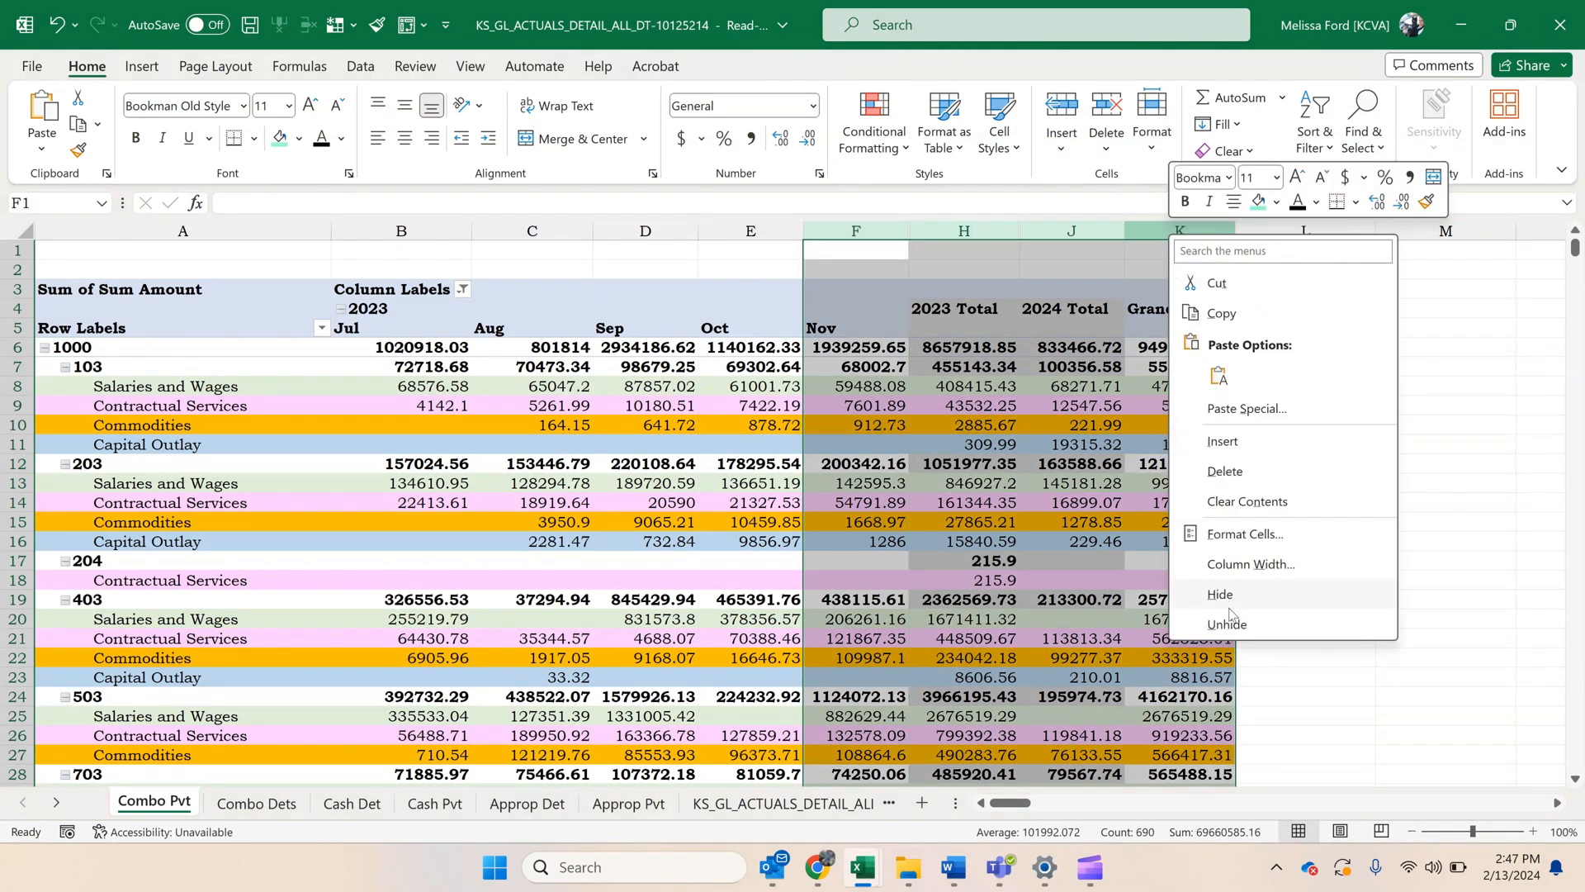
{"action": "left_click", "coordinate": [1321, 622]}
{"action": "left_click", "coordinate": [1071, 562]}
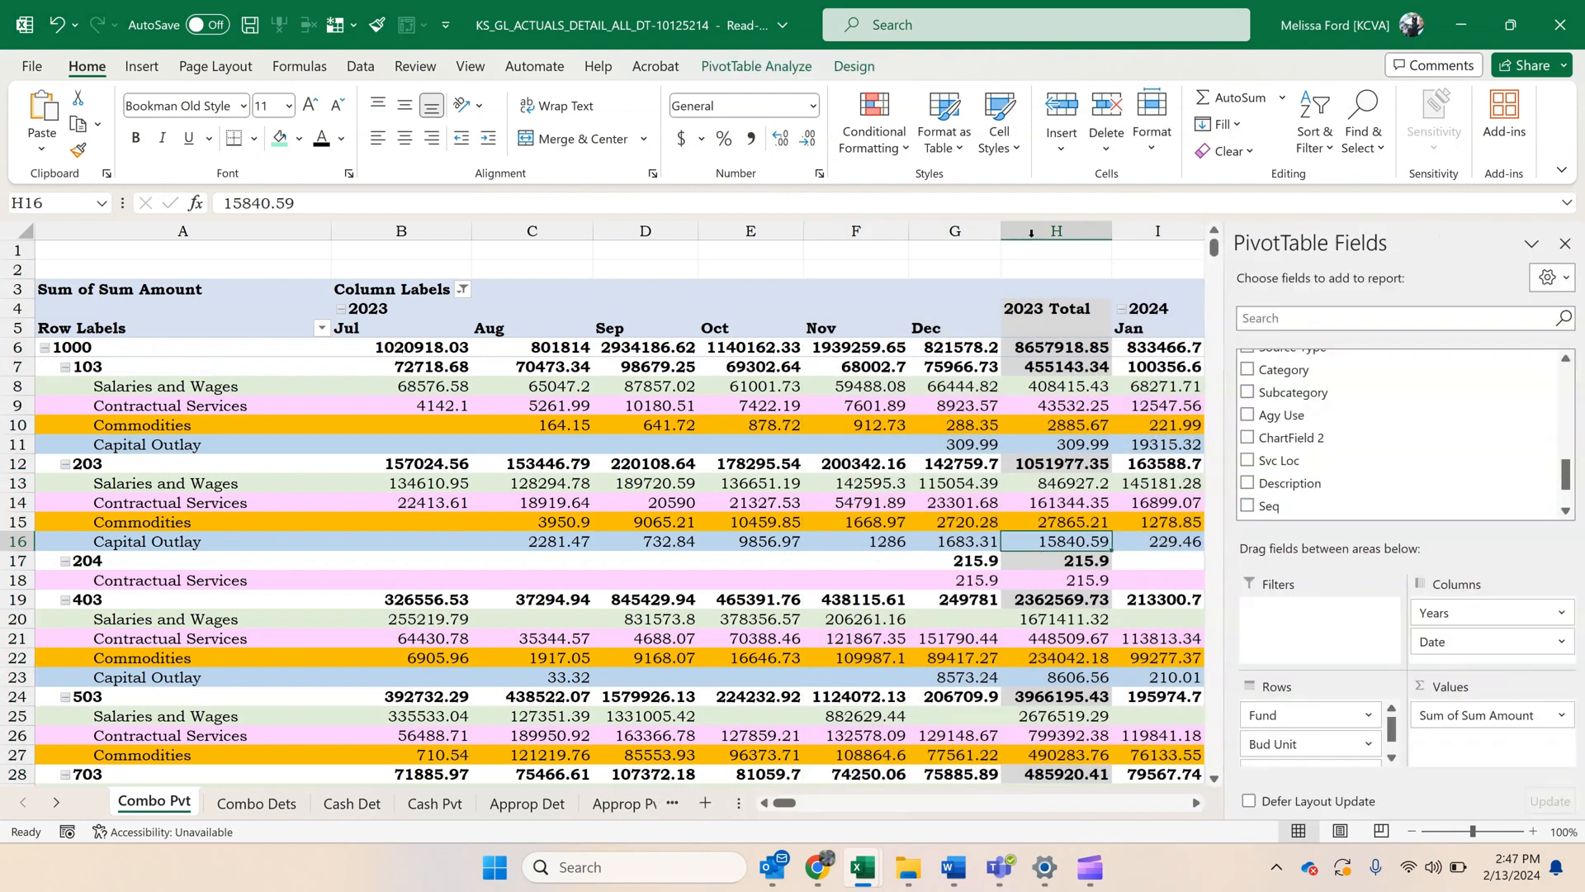
Hide the 2023 Total and 2024 Total columns of the PivotTable sheet.
{"action": "left_click", "coordinate": [1040, 232]}
{"action": "right_click", "coordinate": [1036, 233]}
{"action": "left_click", "coordinate": [1085, 594]}
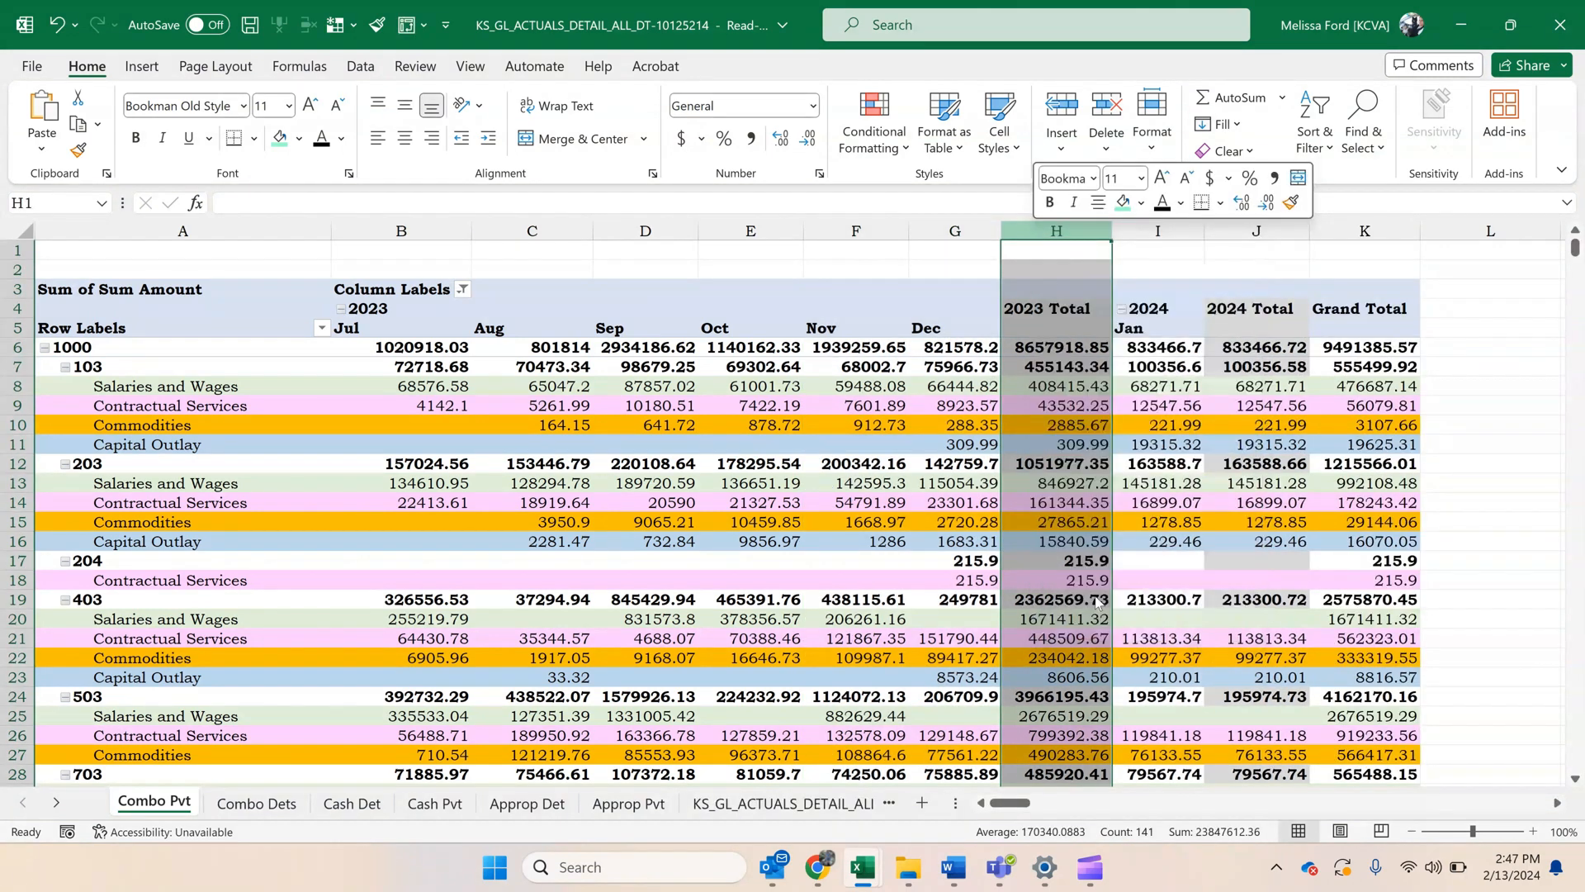
{"action": "left_click", "coordinate": [1141, 233]}
{"action": "right_click", "coordinate": [1141, 229]}
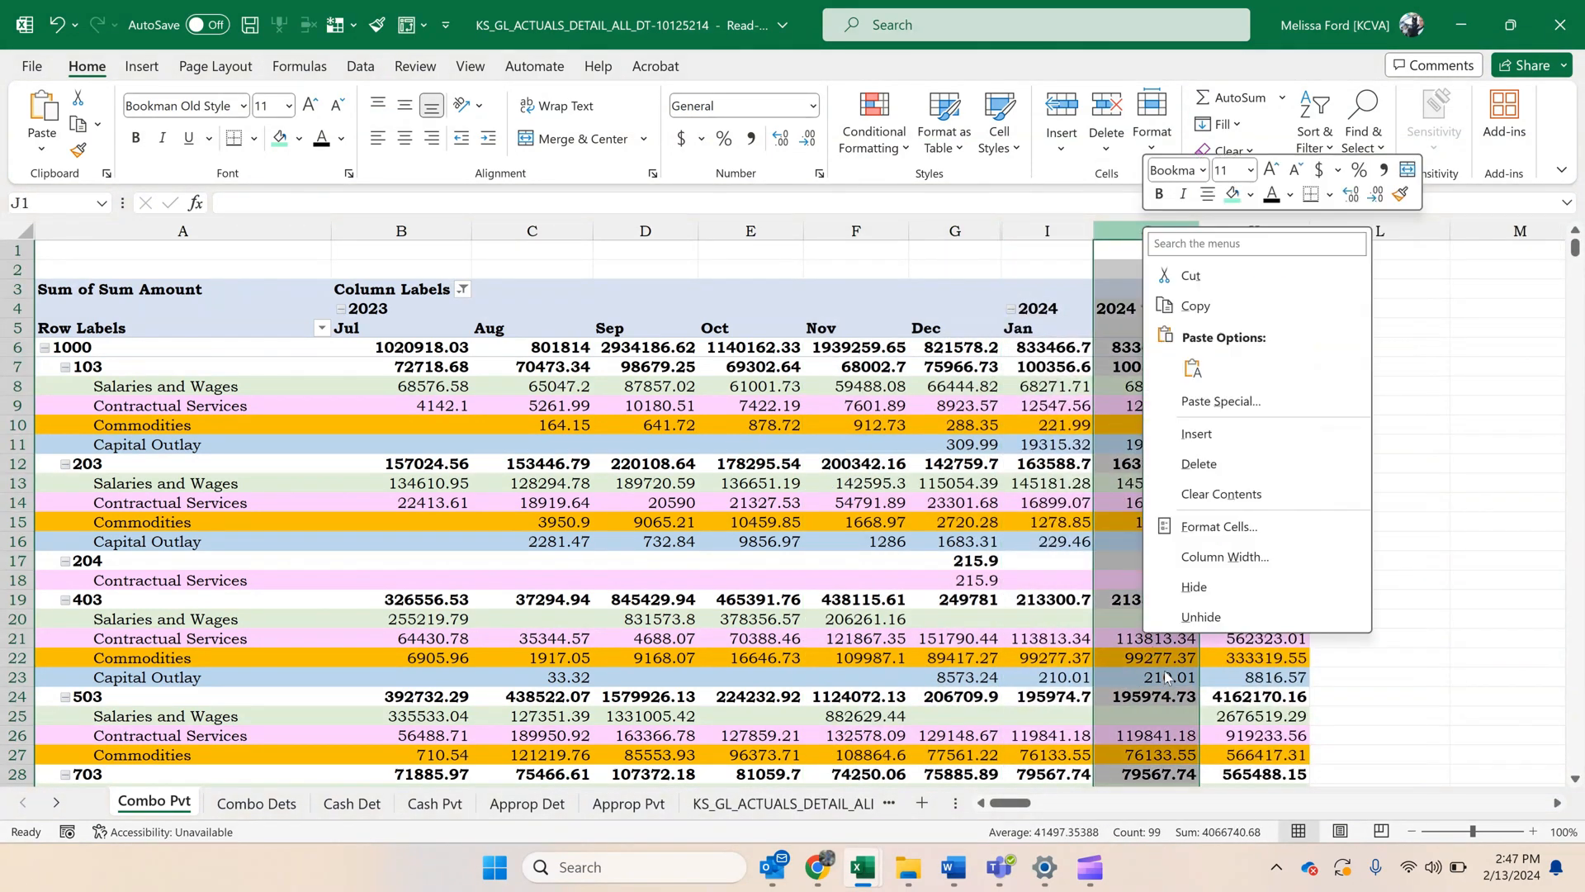
{"action": "left_click", "coordinate": [1198, 594]}
{"action": "left_click", "coordinate": [719, 508]}
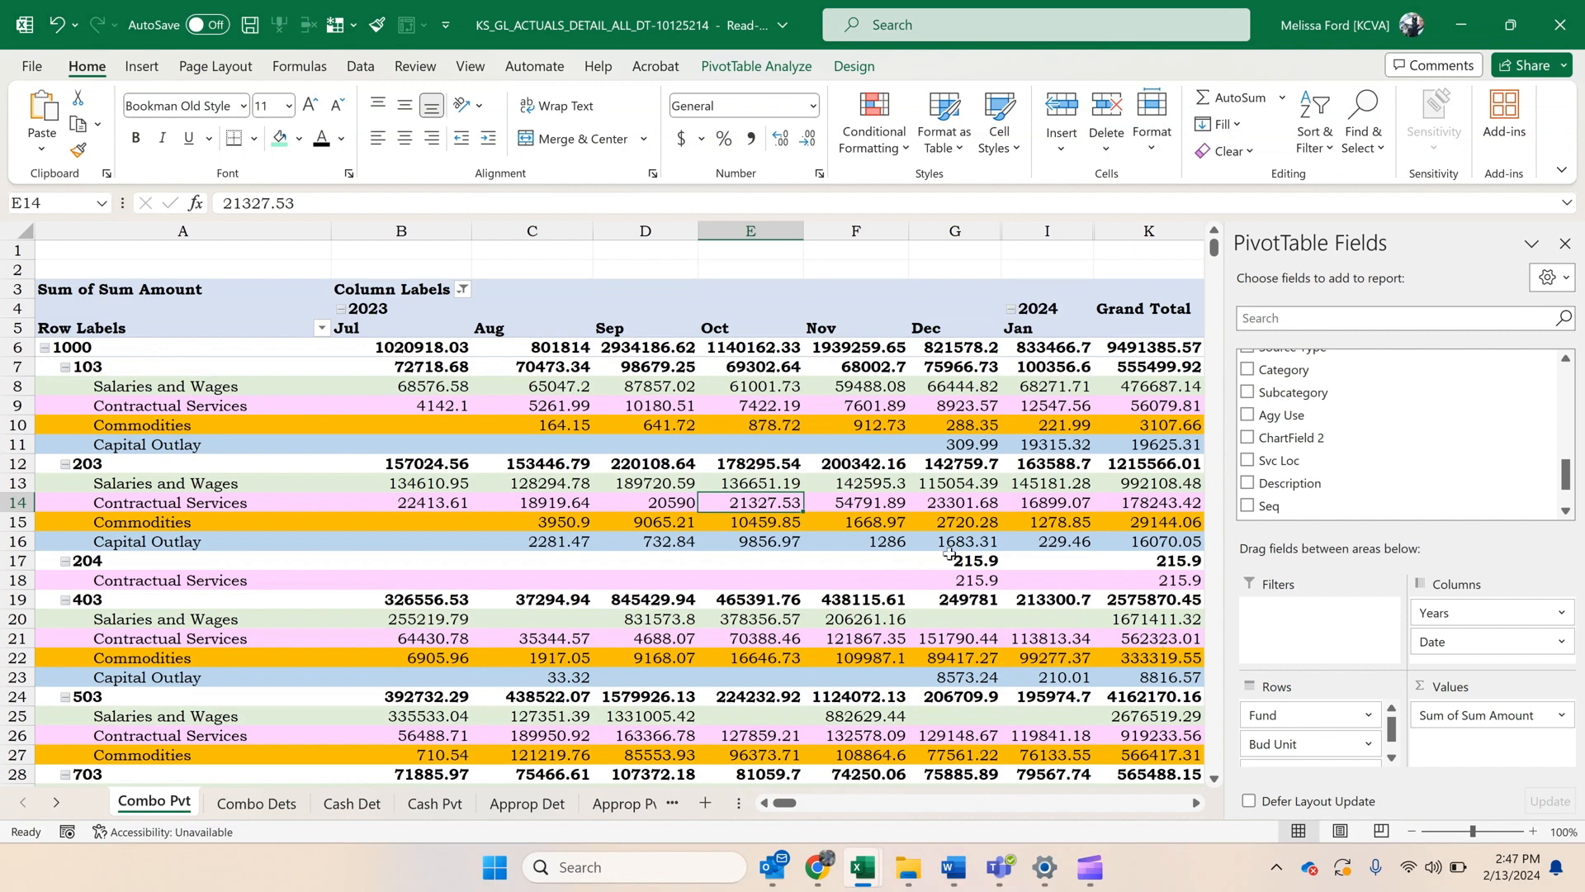
{"action": "scroll", "coordinate": [956, 558], "scroll_direction": "down", "scroll_amount": 1}
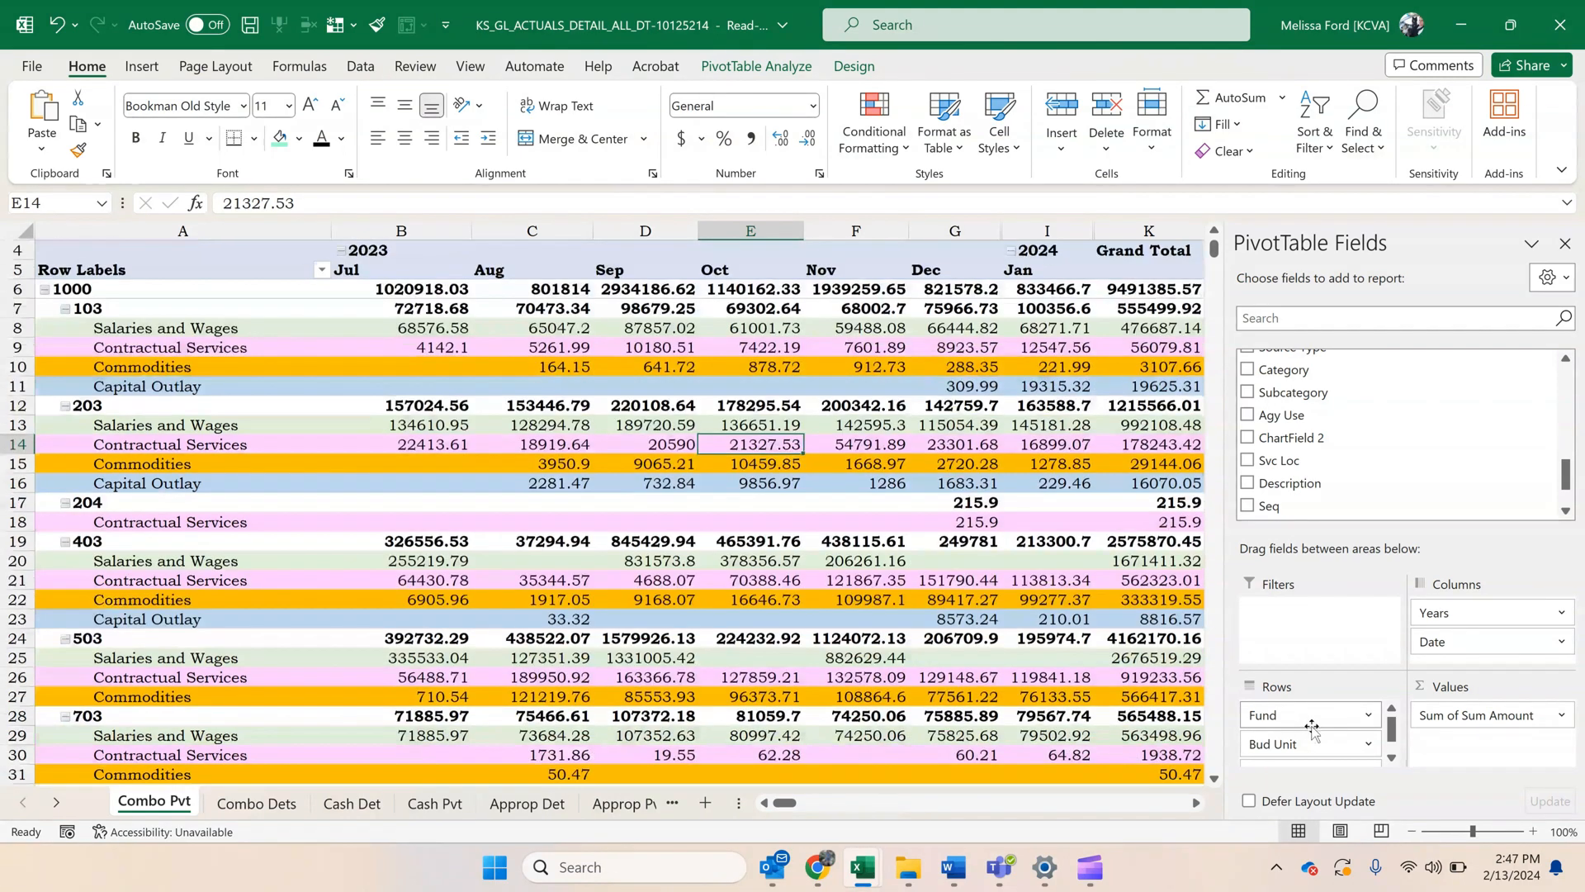
{"action": "scroll", "coordinate": [1313, 730], "scroll_direction": "down", "scroll_amount": 1}
{"action": "scroll", "coordinate": [1317, 735], "scroll_direction": "up", "scroll_amount": 1}
{"action": "scroll", "coordinate": [1321, 743], "scroll_direction": "down", "scroll_amount": 1}
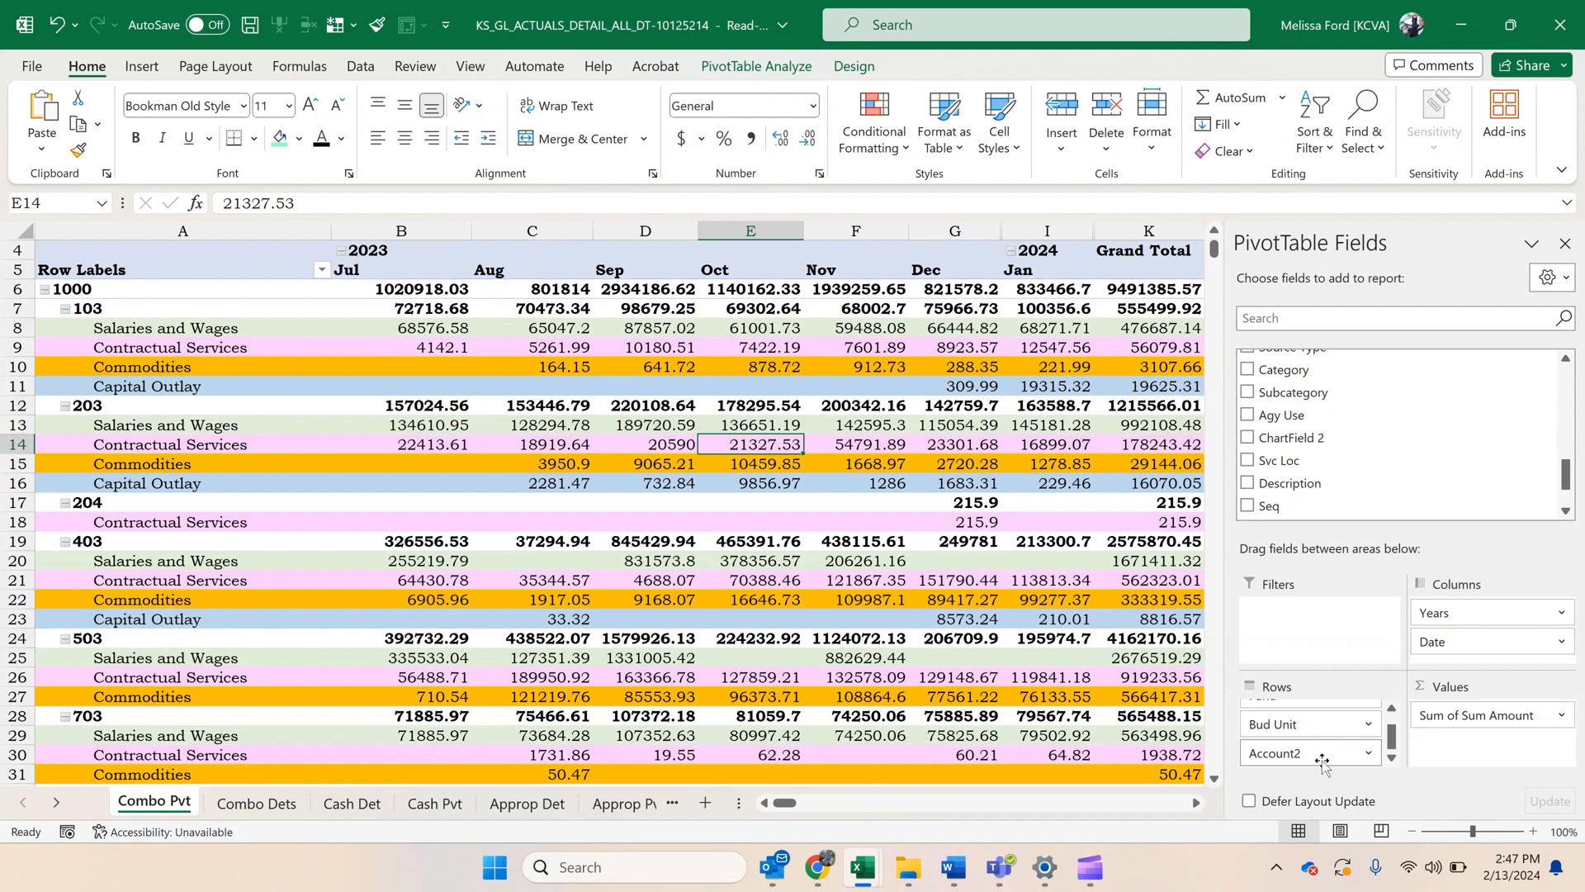
Create a copy of the Combo Pvt sheet in the same workbook, placed before the original.
{"action": "right_click", "coordinate": [167, 816]}
{"action": "left_click", "coordinate": [240, 578]}
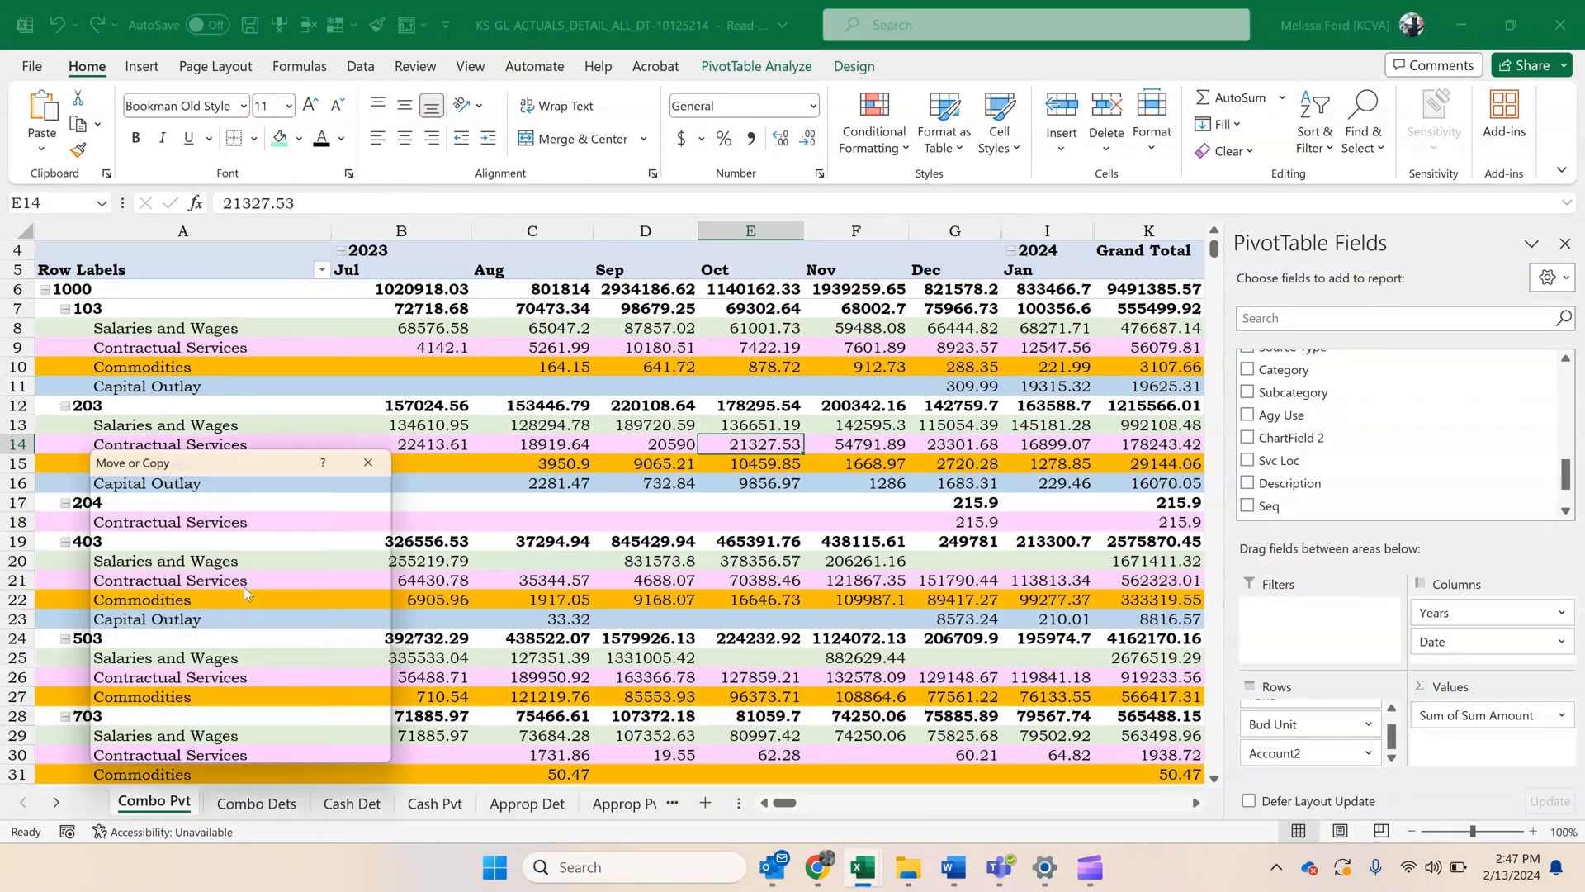
{"action": "left_click", "coordinate": [161, 717]}
{"action": "left_click", "coordinate": [264, 748]}
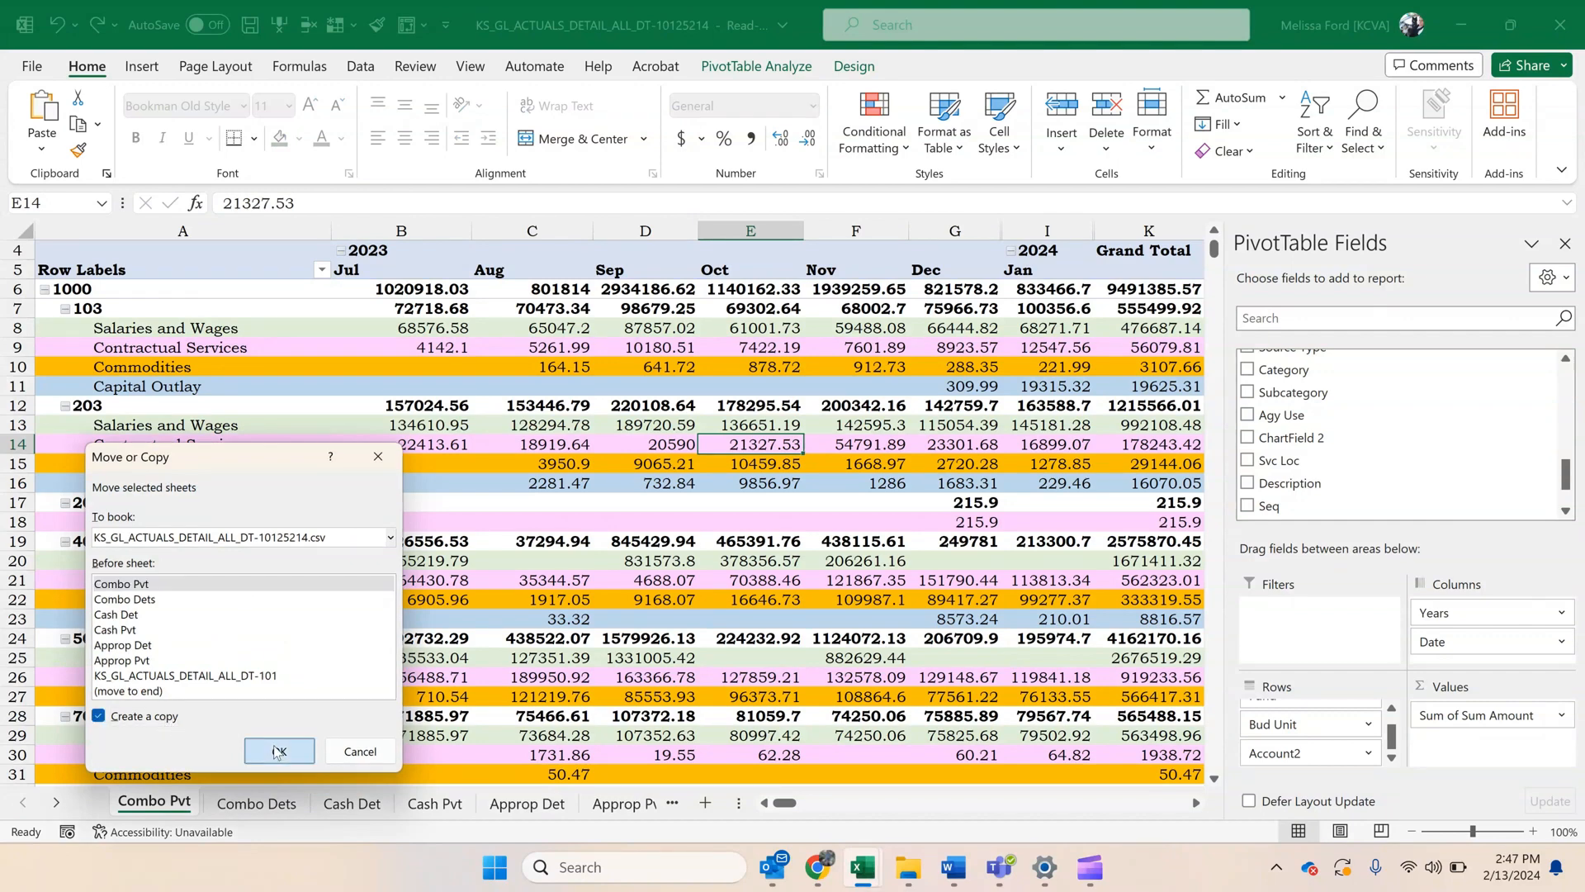
Rename the original Combo Pvt sheet as Combo Pvt Rev.
{"action": "right_click", "coordinate": [149, 816]}
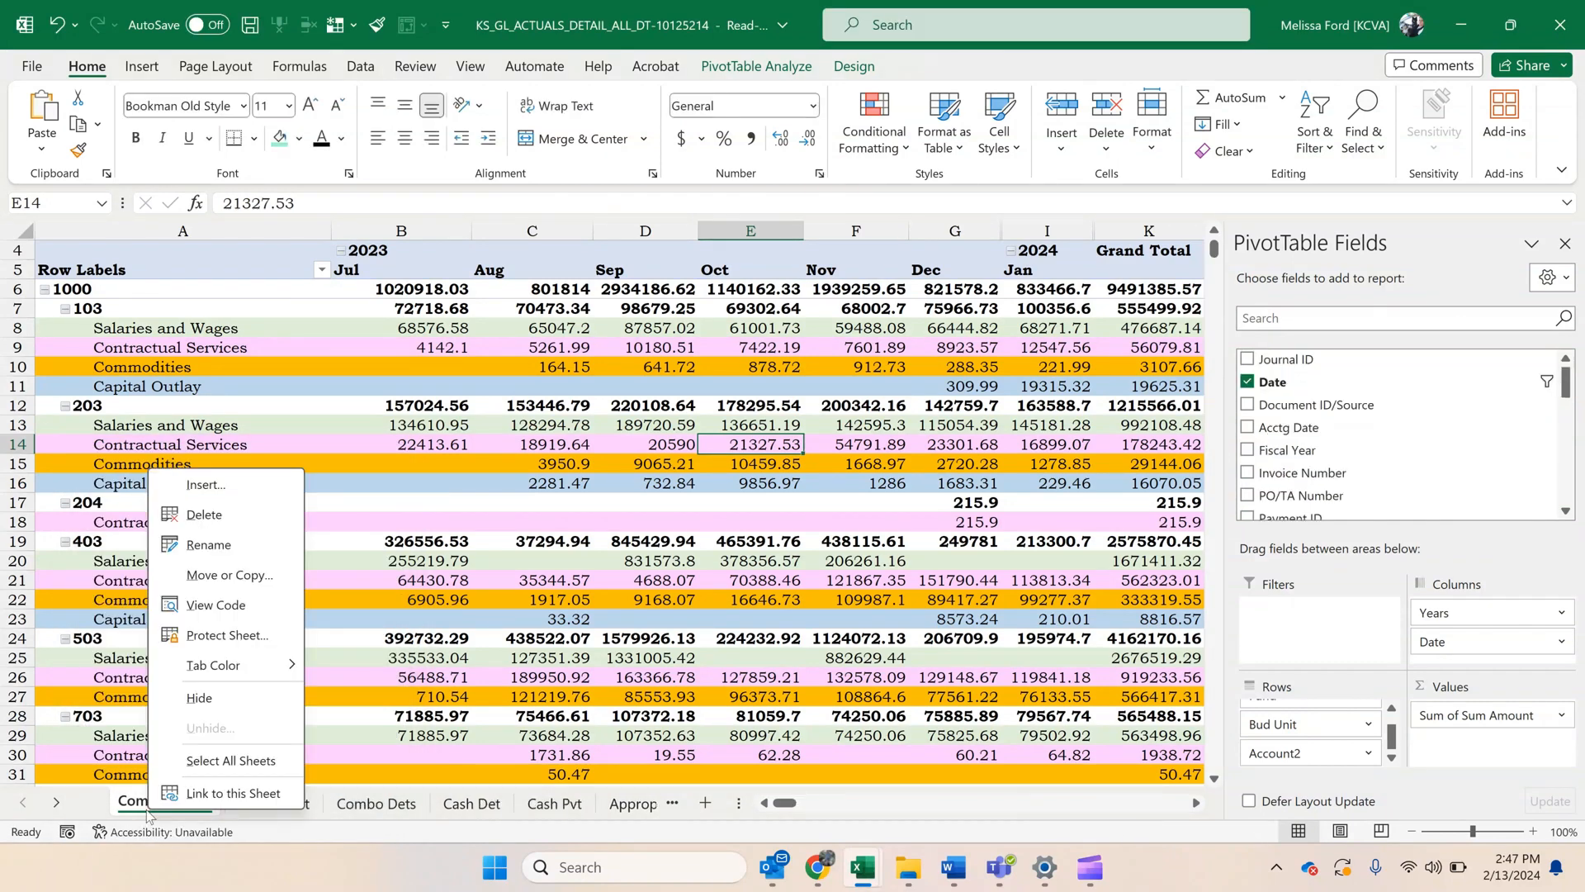
{"action": "key", "text": "Escape"}
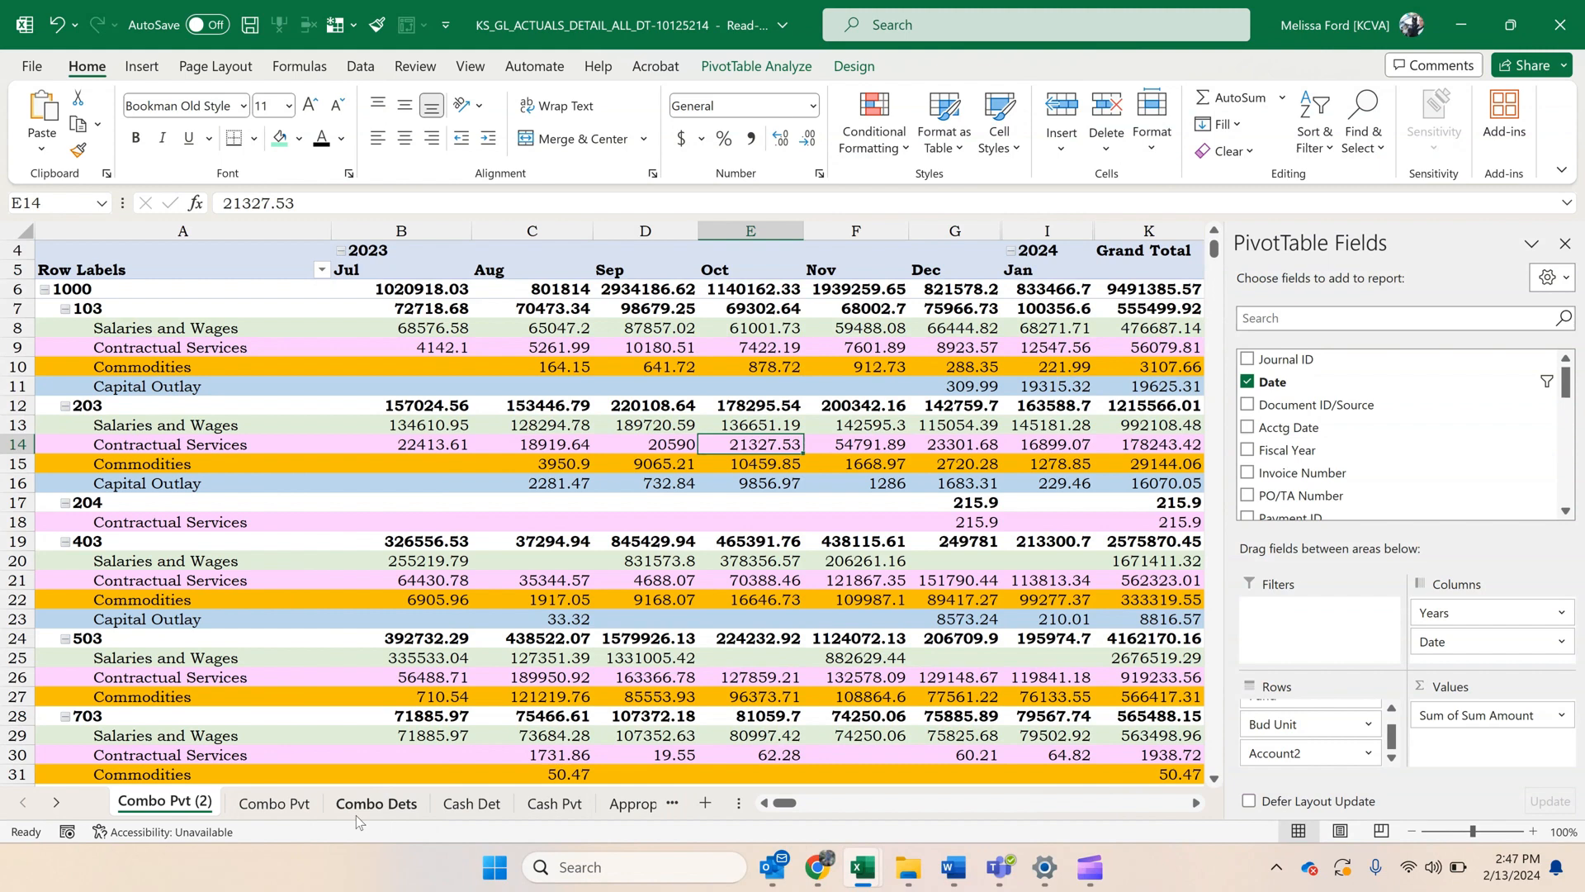
{"action": "right_click", "coordinate": [293, 807]}
{"action": "left_click", "coordinate": [353, 545]}
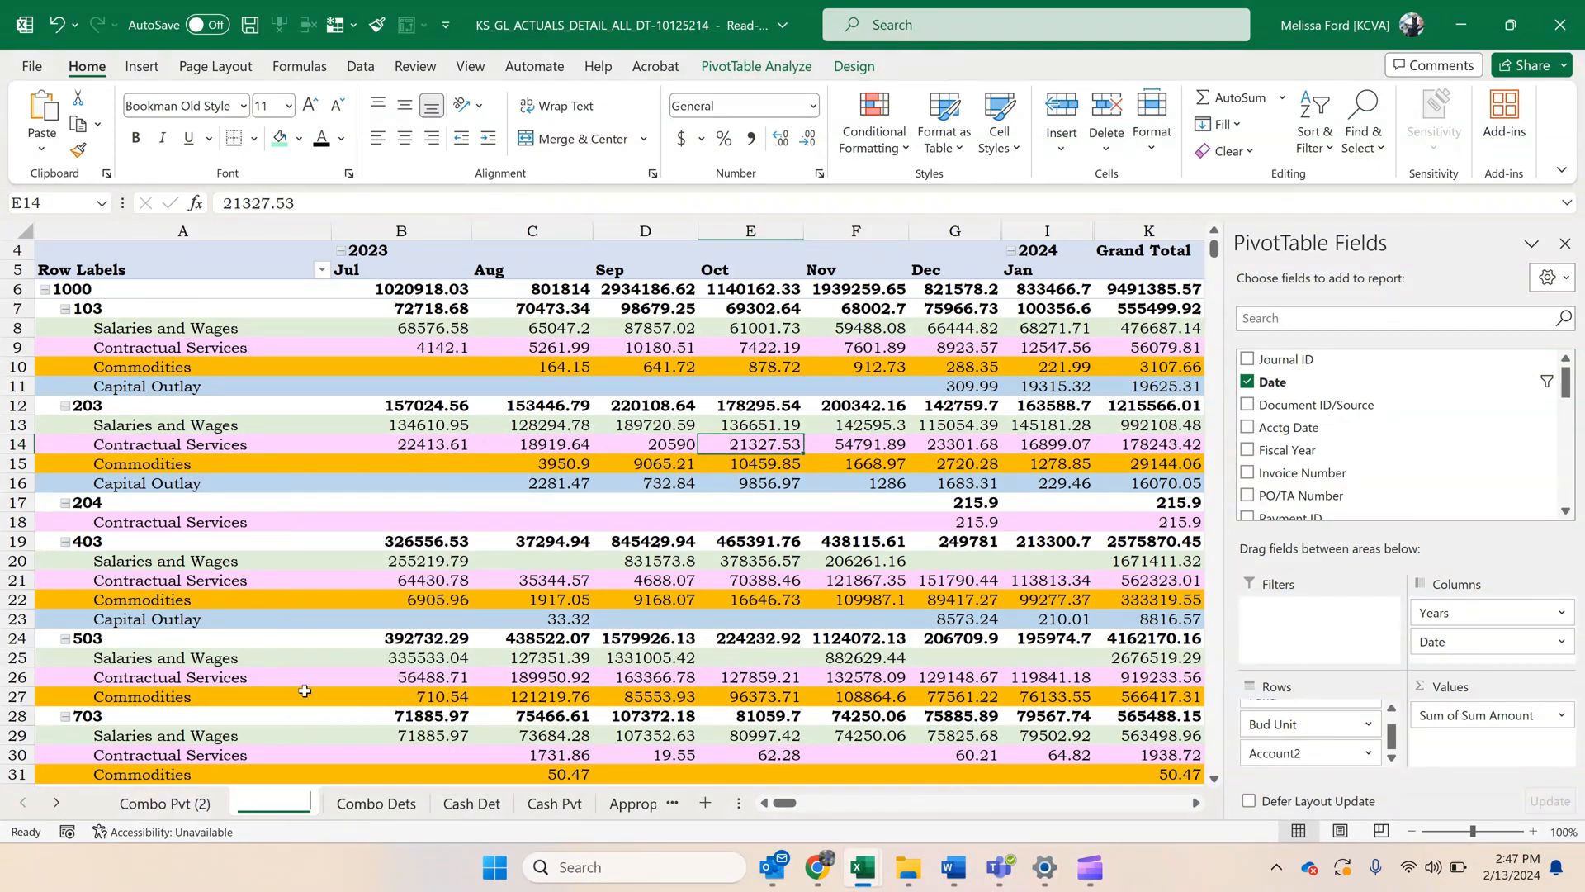
{"action": "key", "text": "End"}
{"action": "key", "text": "ctrl+shift+Left"}
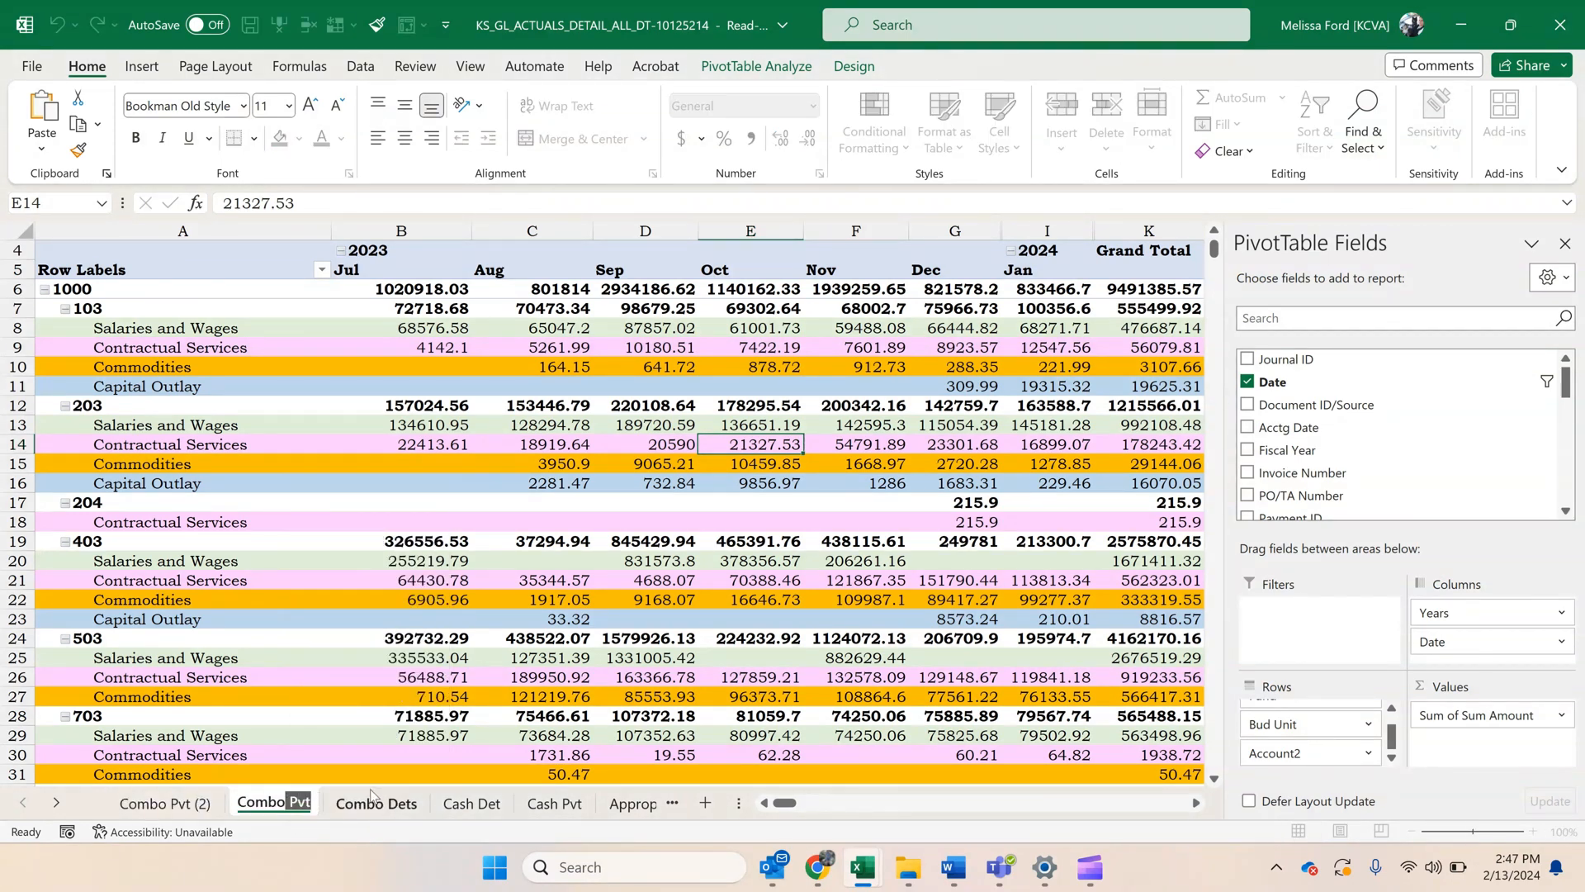
{"action": "type", "text": "Pvt Rev"}
{"action": "key", "text": "Return"}
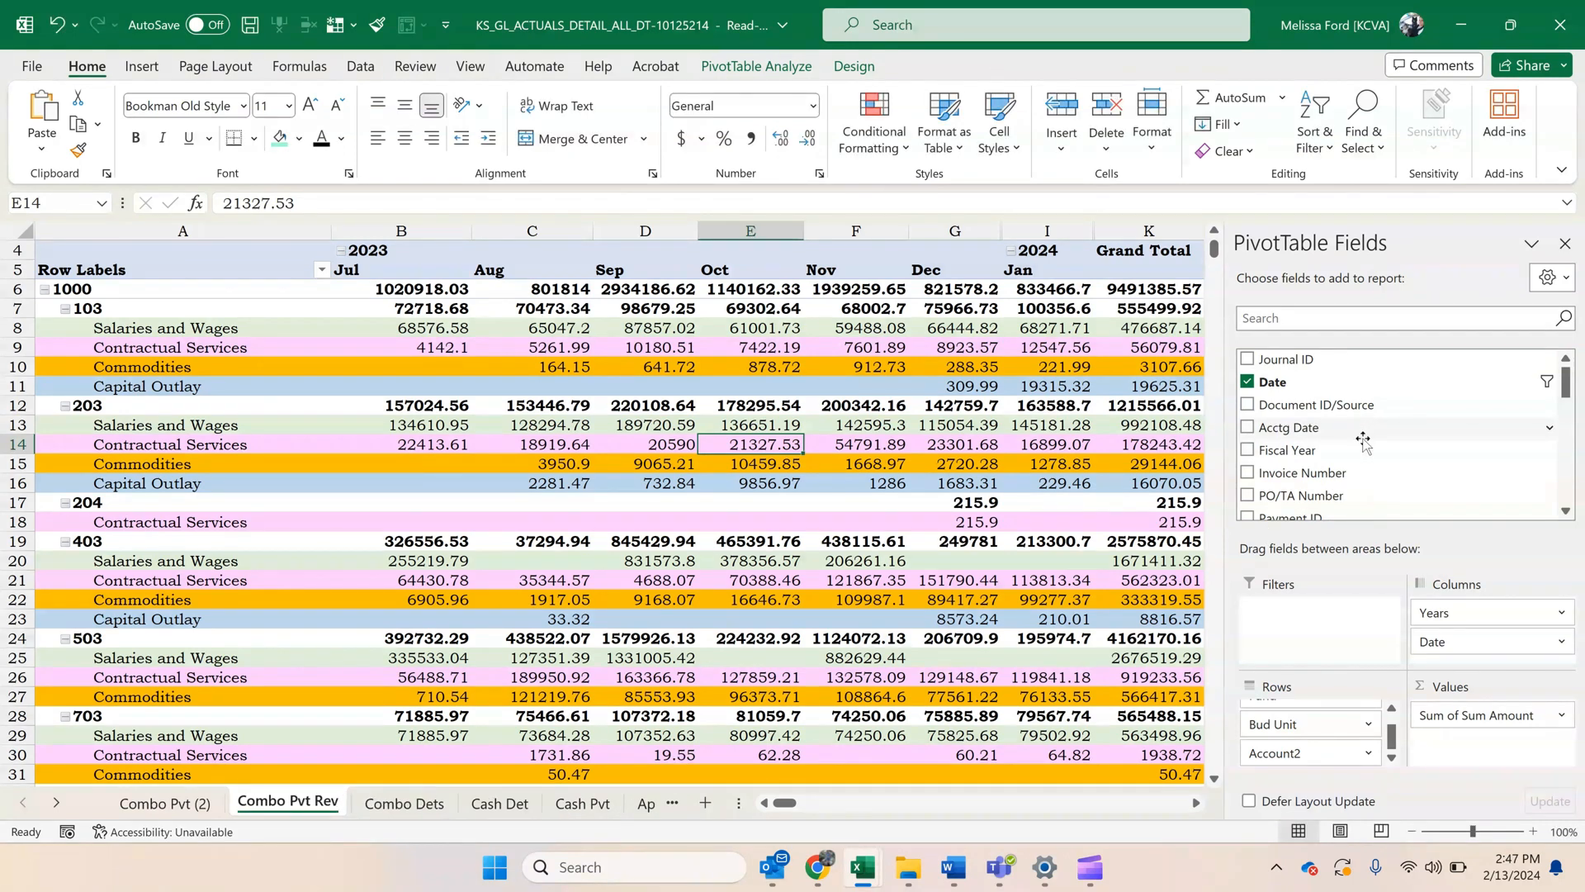
Filter the Combo Pvt Rev PivotTable's Account2 row field to show only 4000/7000 Revenue/Transfers In.
{"action": "left_click", "coordinate": [322, 270]}
{"action": "left_click", "coordinate": [201, 284]}
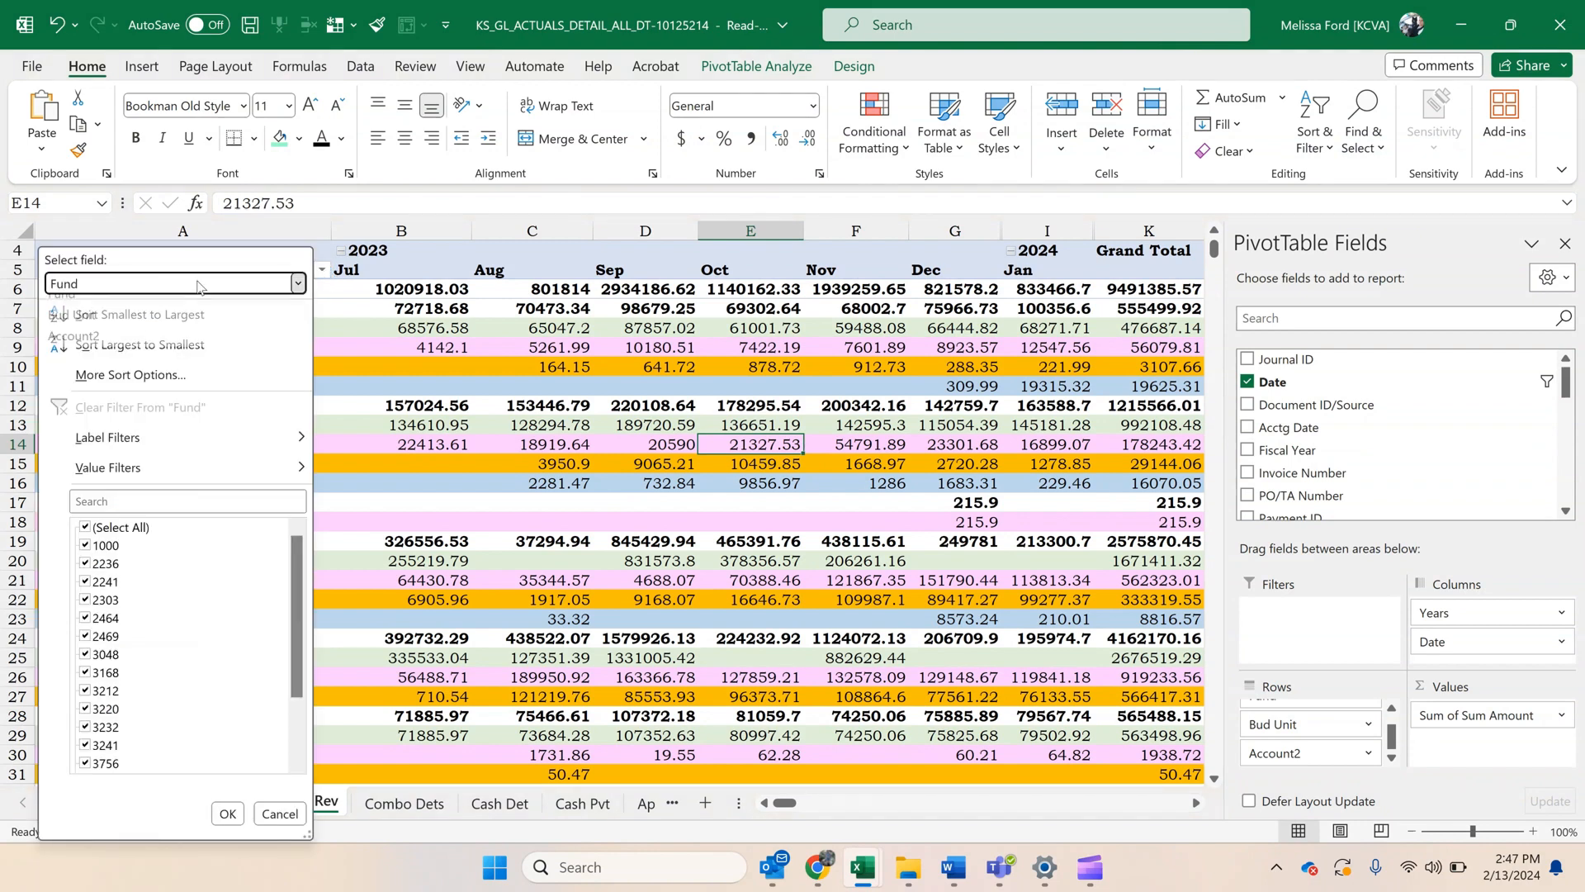
{"action": "left_click", "coordinate": [63, 347]}
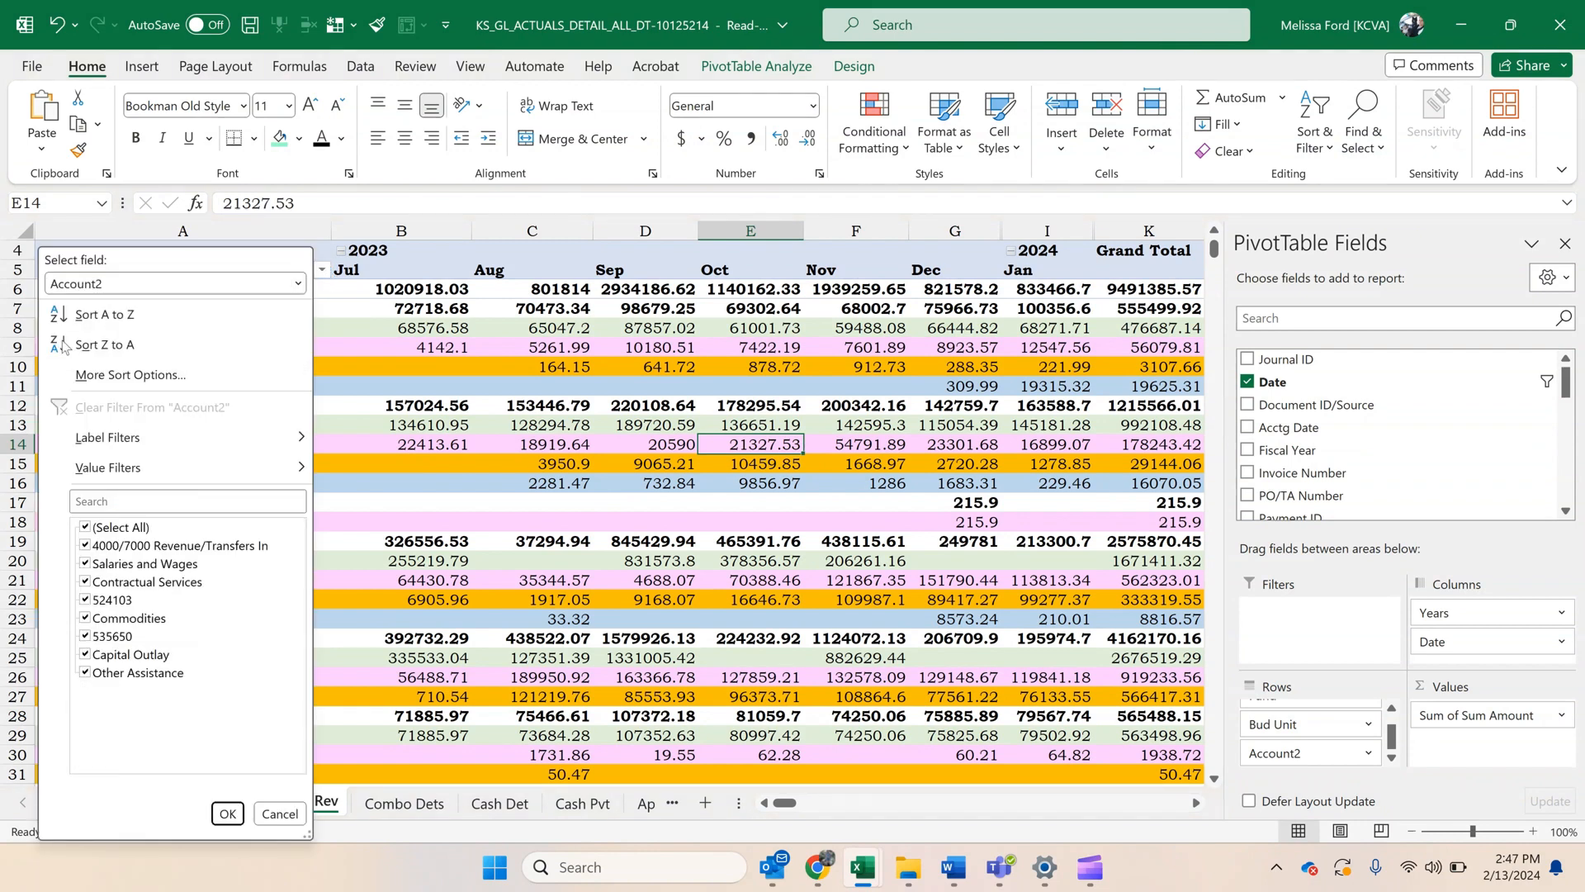
{"action": "left_click", "coordinate": [85, 526]}
{"action": "left_click", "coordinate": [85, 545]}
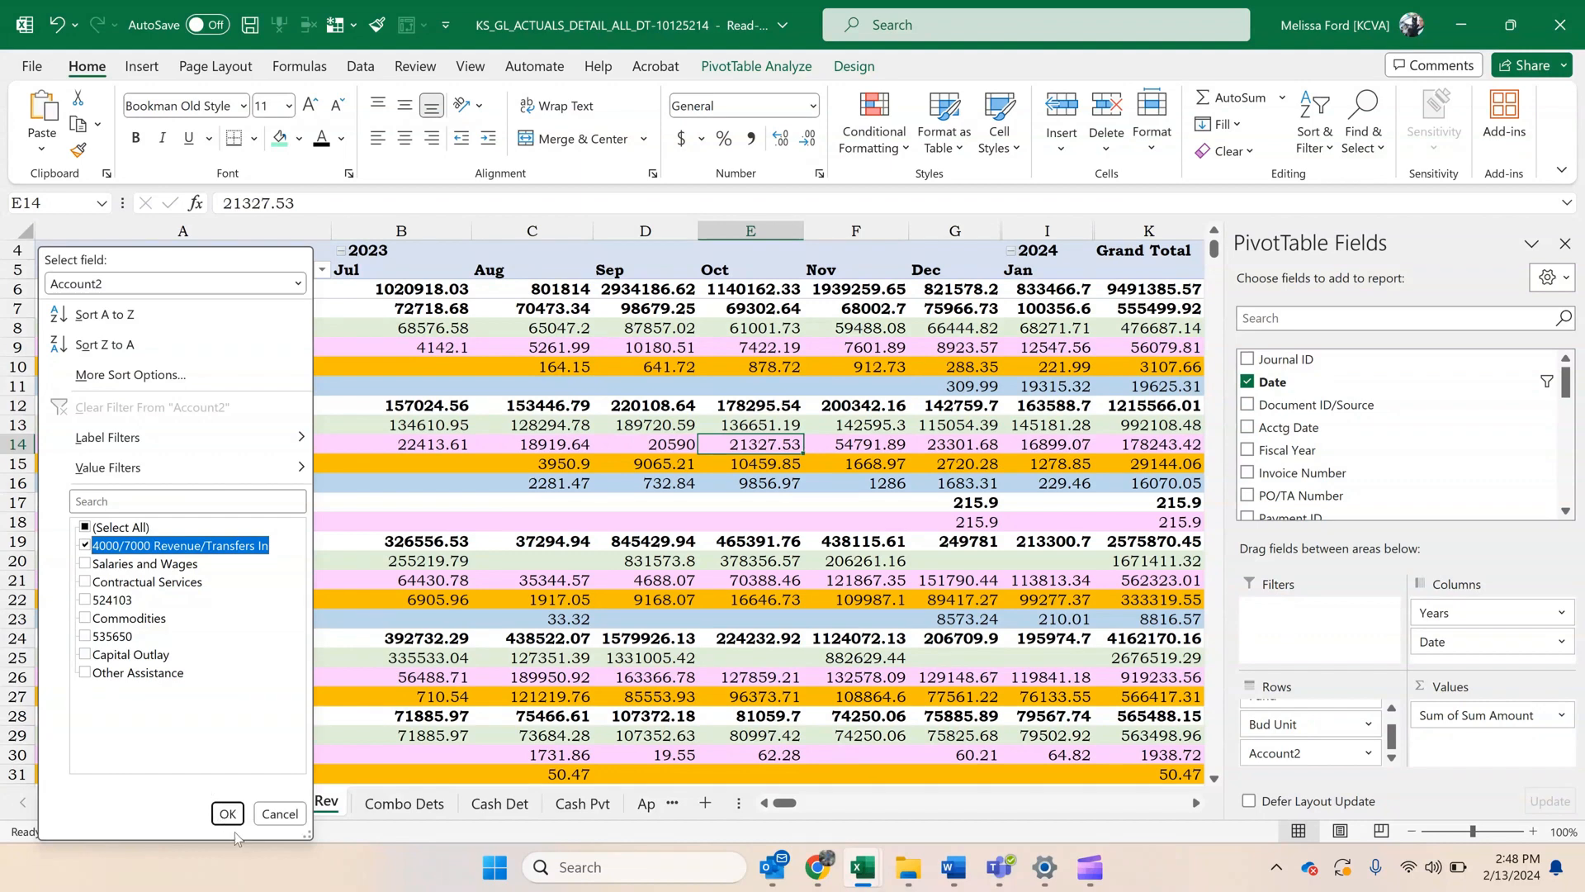
{"action": "left_click", "coordinate": [227, 814]}
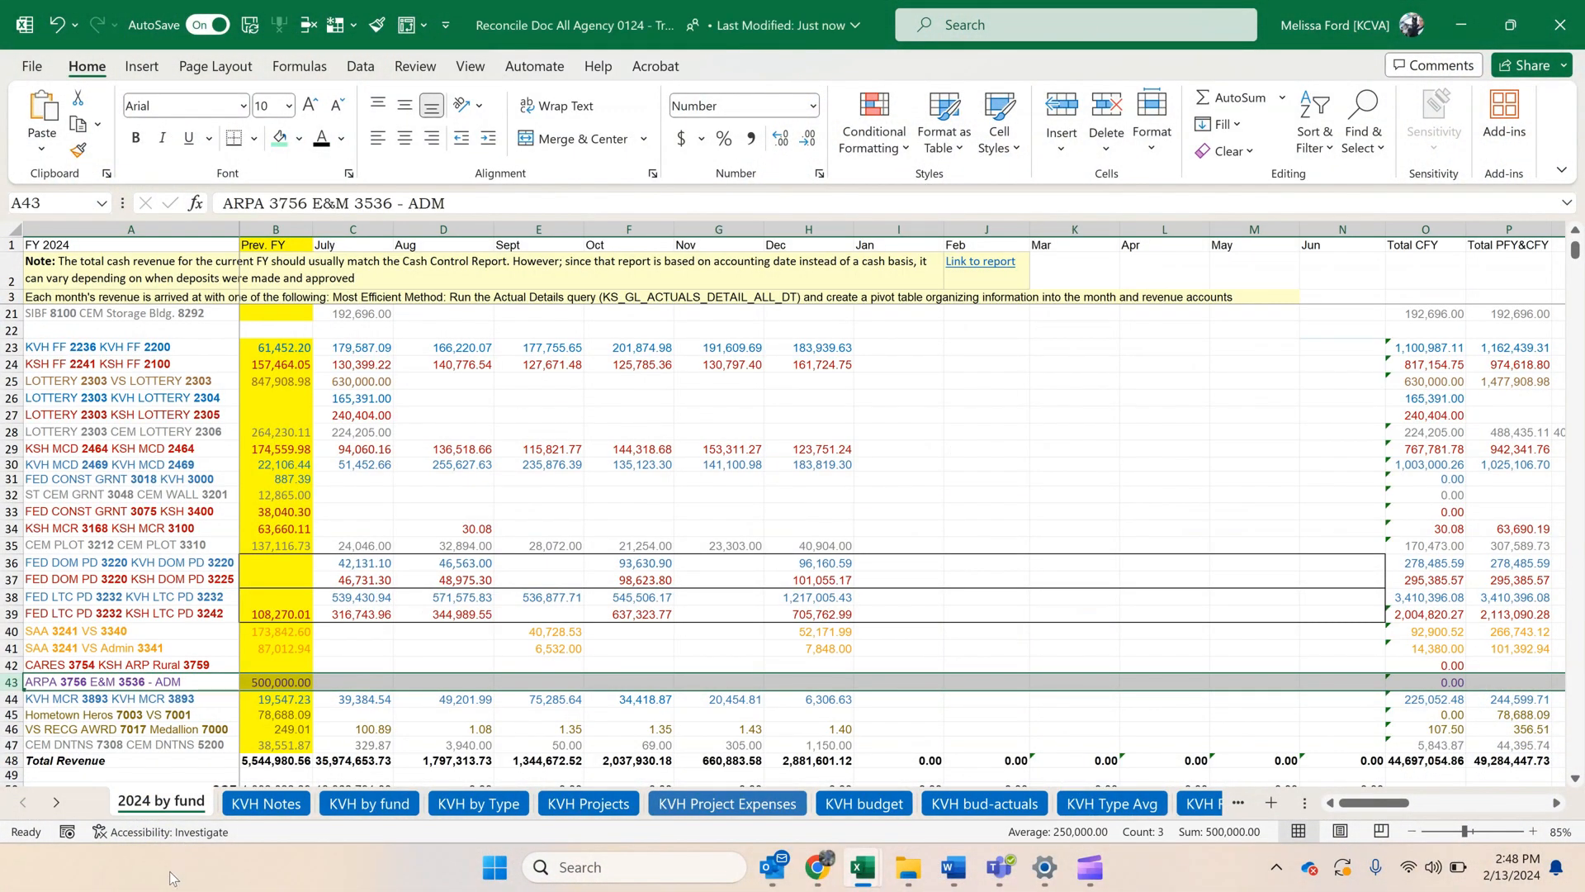
Examine the 2024 by fund, KVH by fund and KVH by Type sheets of the Reconcile Doc workbook, including the revenue totals.
{"action": "left_click", "coordinate": [505, 547]}
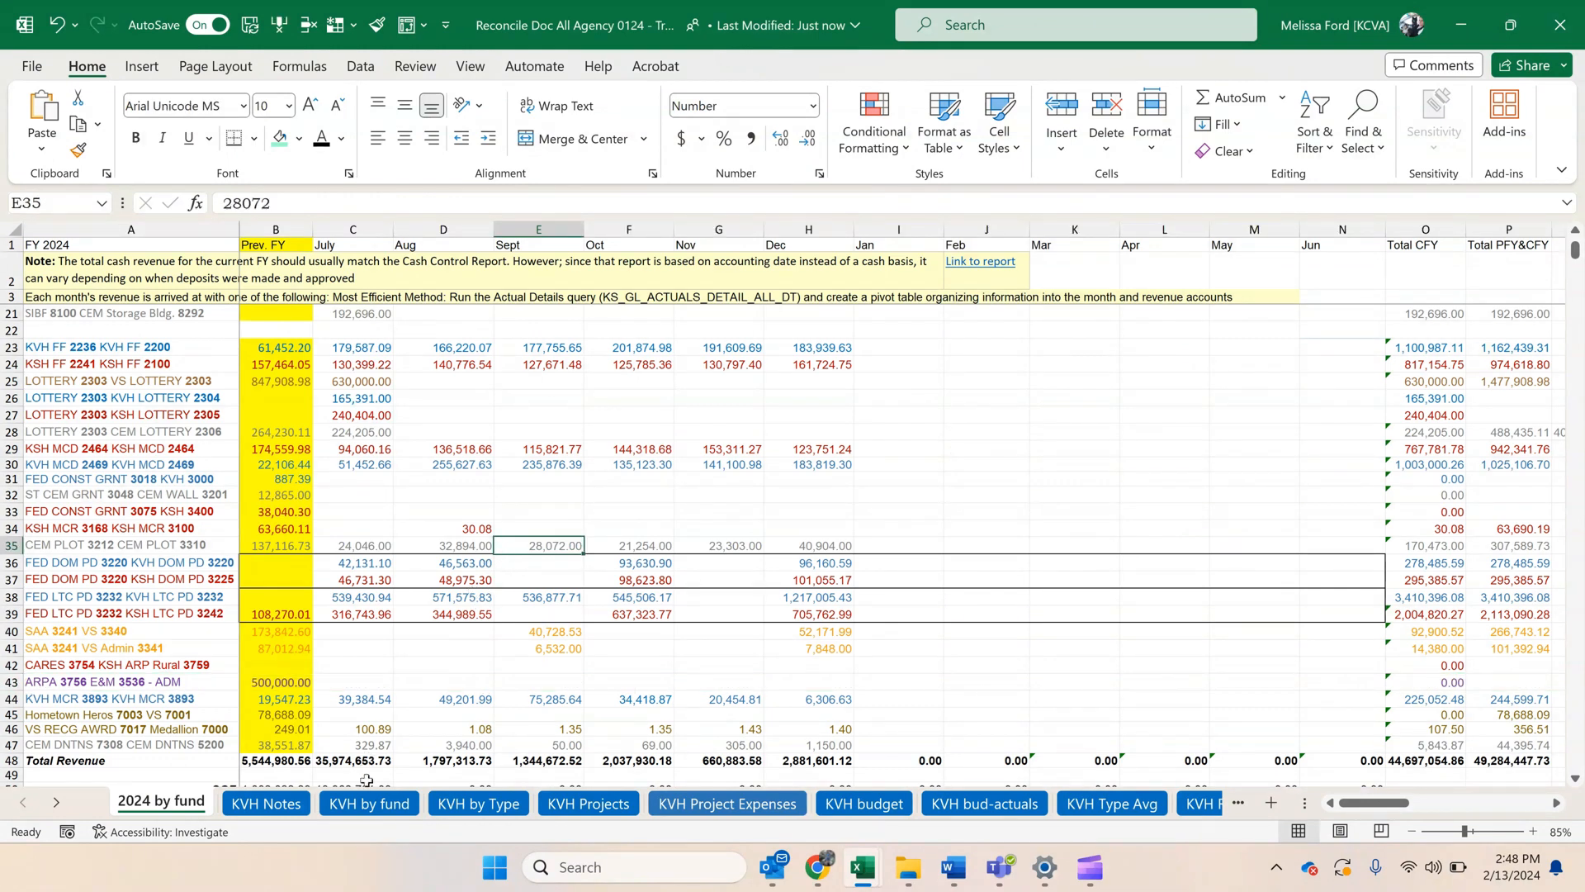
{"action": "left_click", "coordinate": [351, 811]}
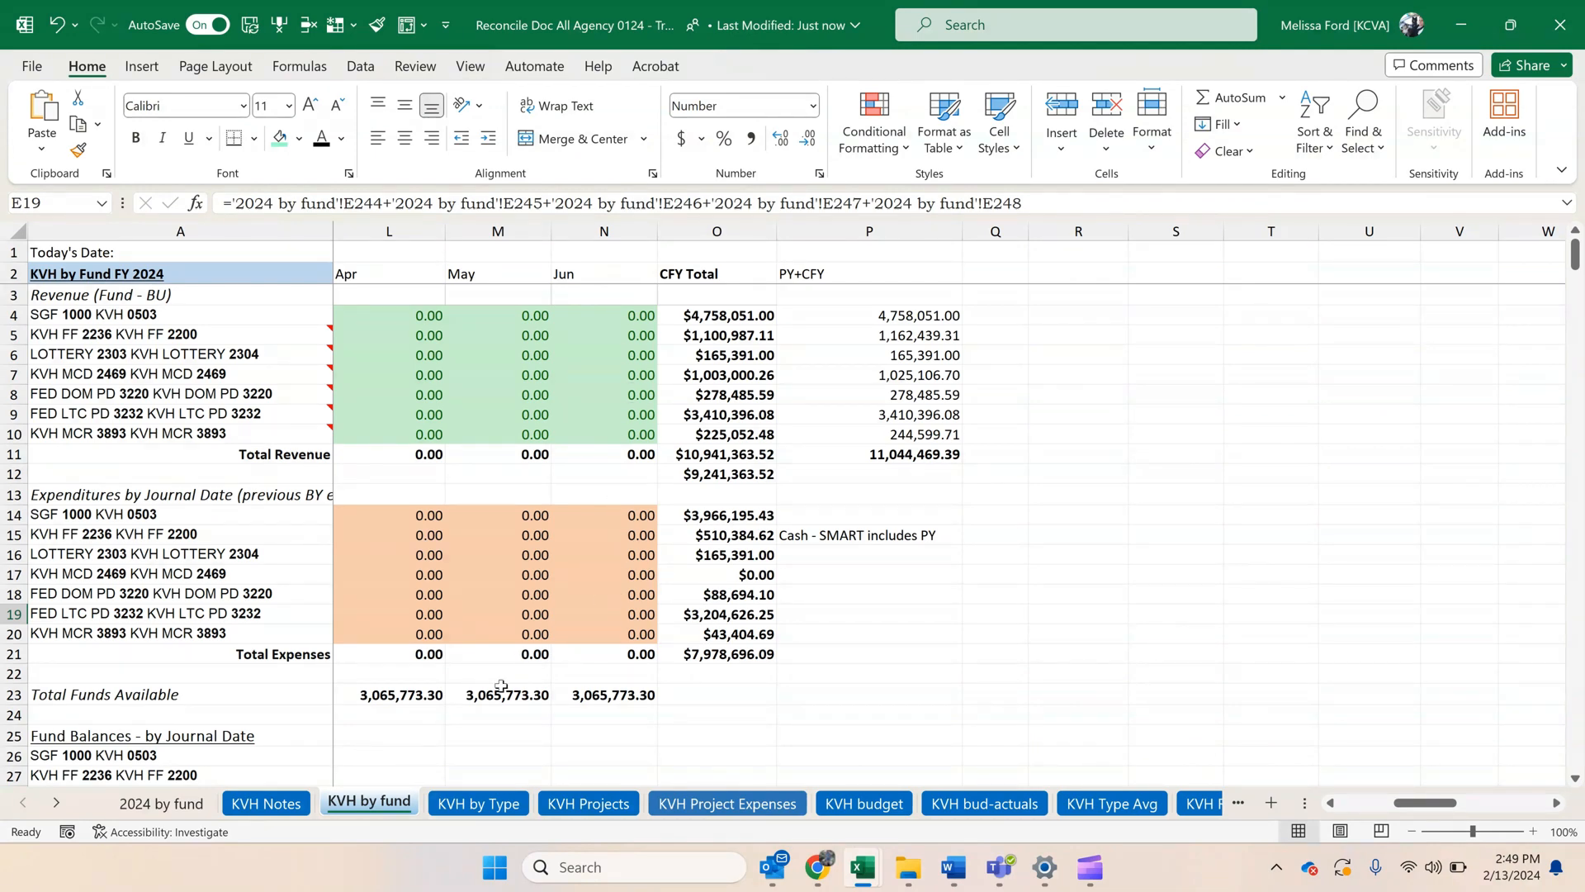
{"action": "left_click", "coordinate": [498, 807]}
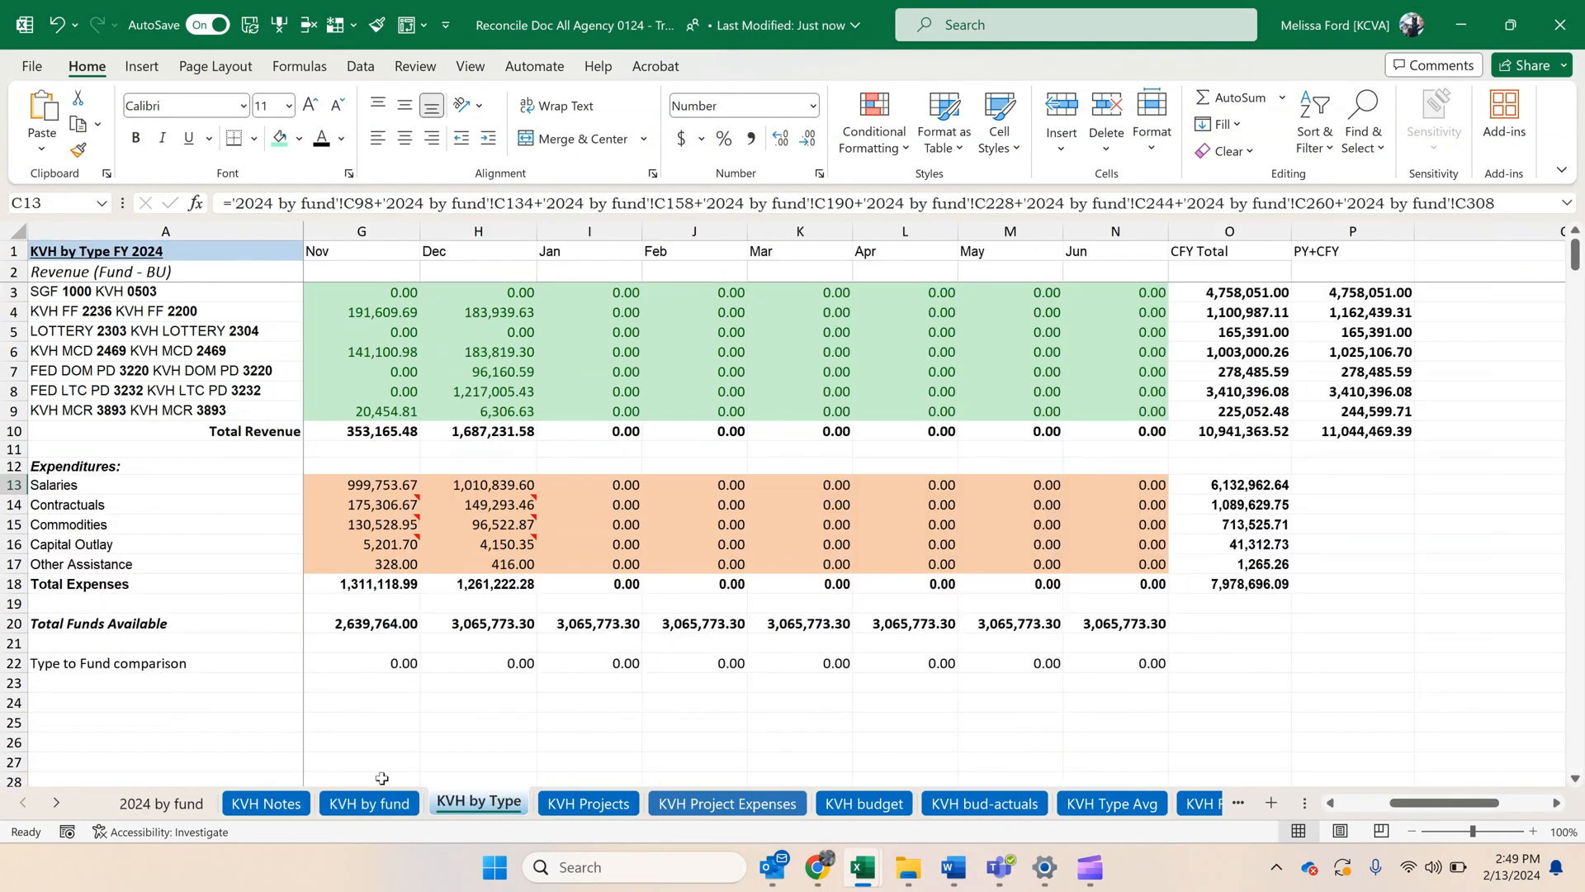
{"action": "left_click", "coordinate": [164, 804]}
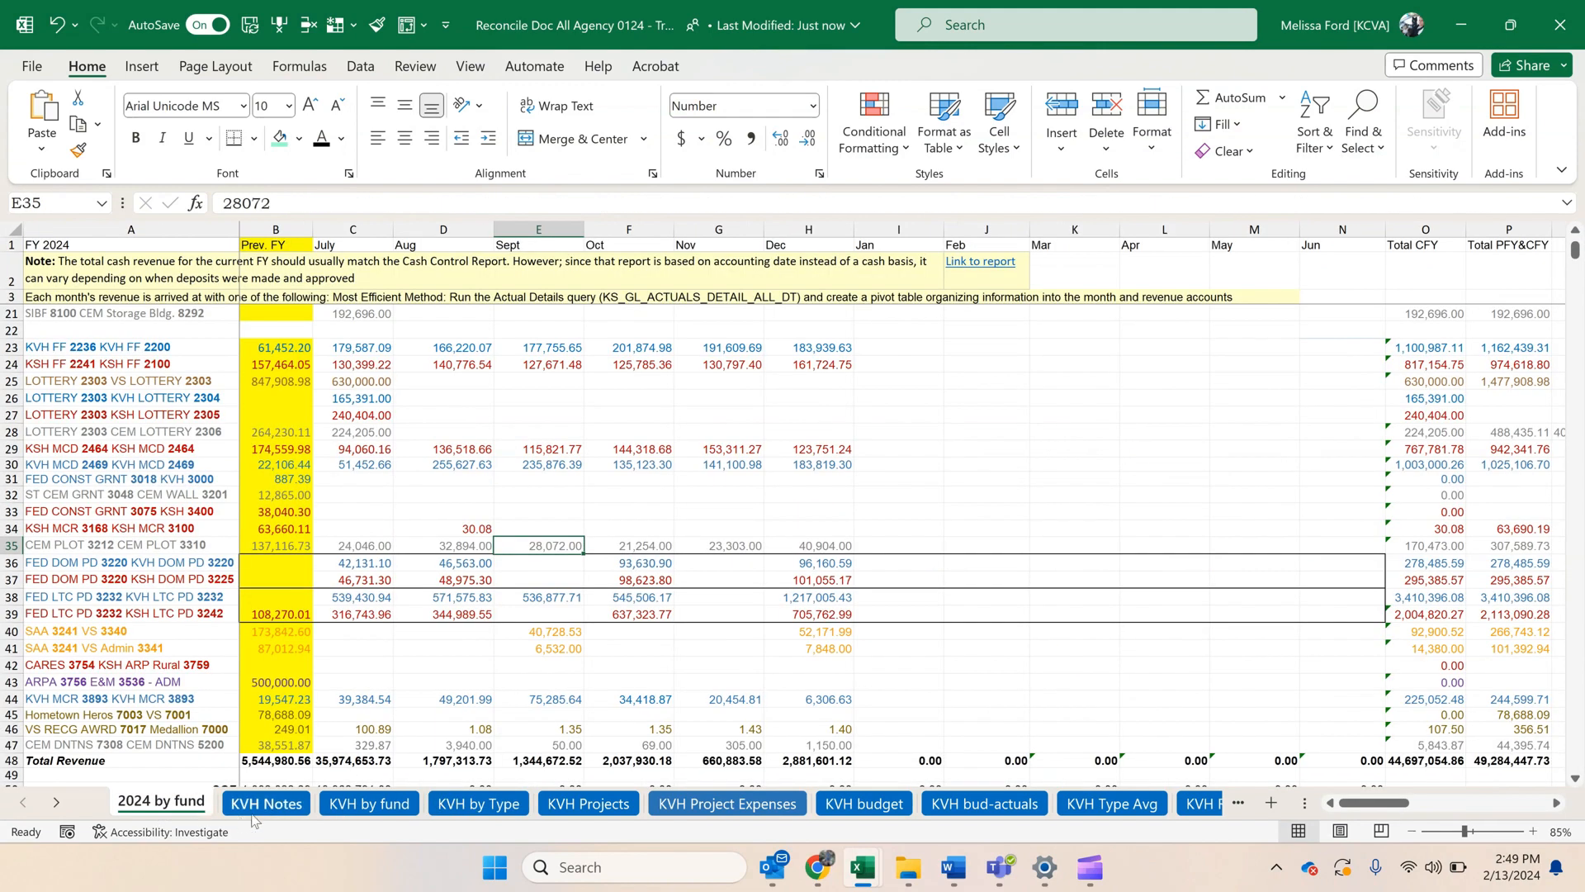
{"action": "scroll", "coordinate": [425, 633], "scroll_direction": "down", "scroll_amount": 5}
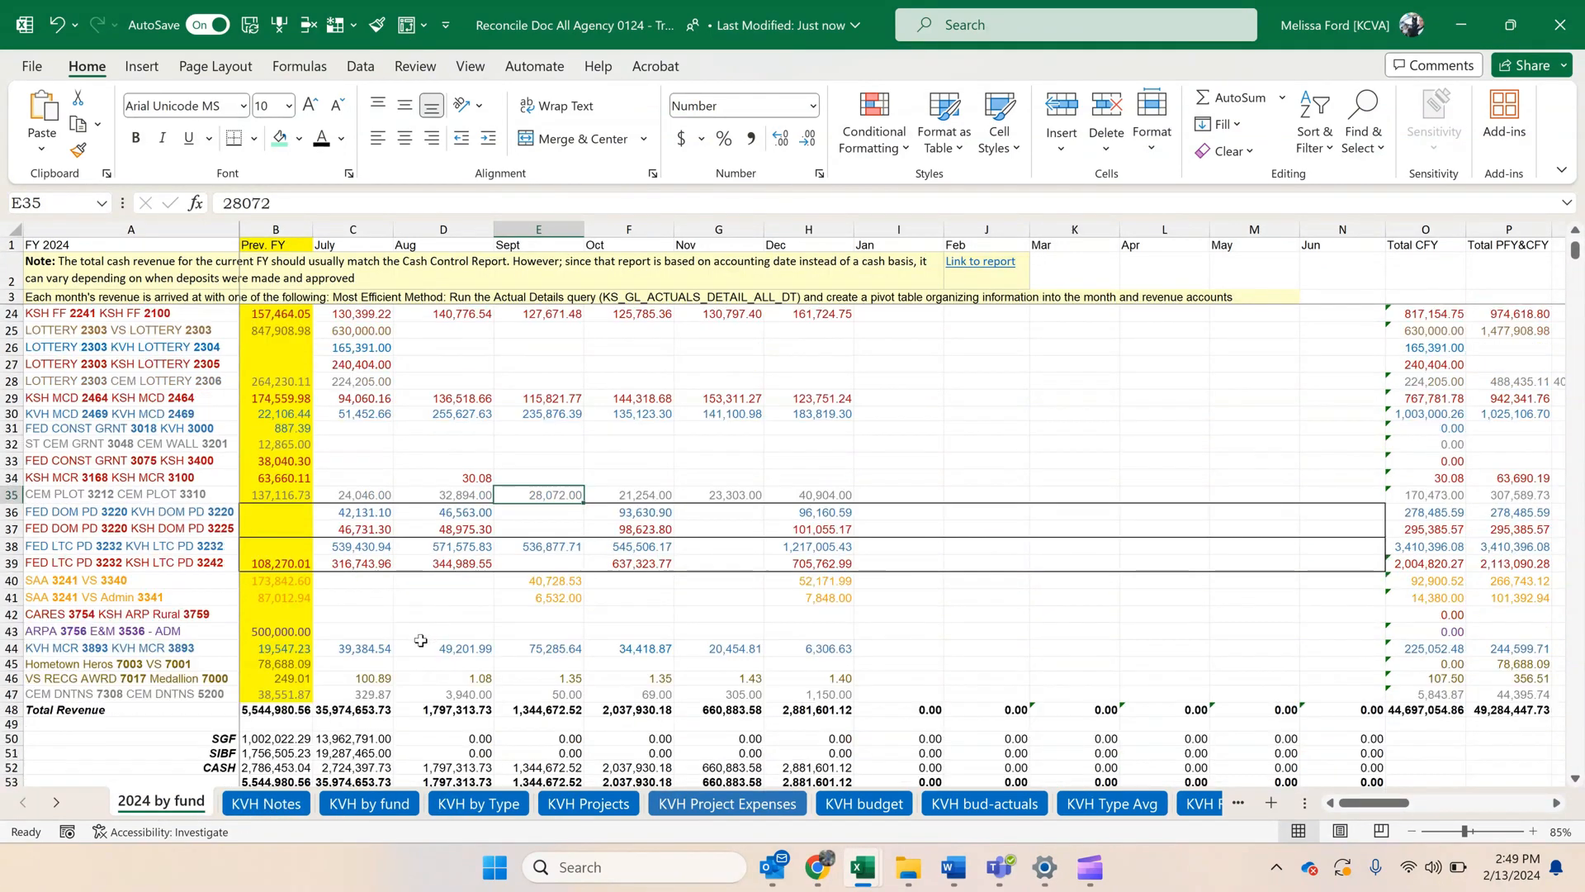
{"action": "scroll", "coordinate": [431, 649], "scroll_direction": "down", "scroll_amount": 5}
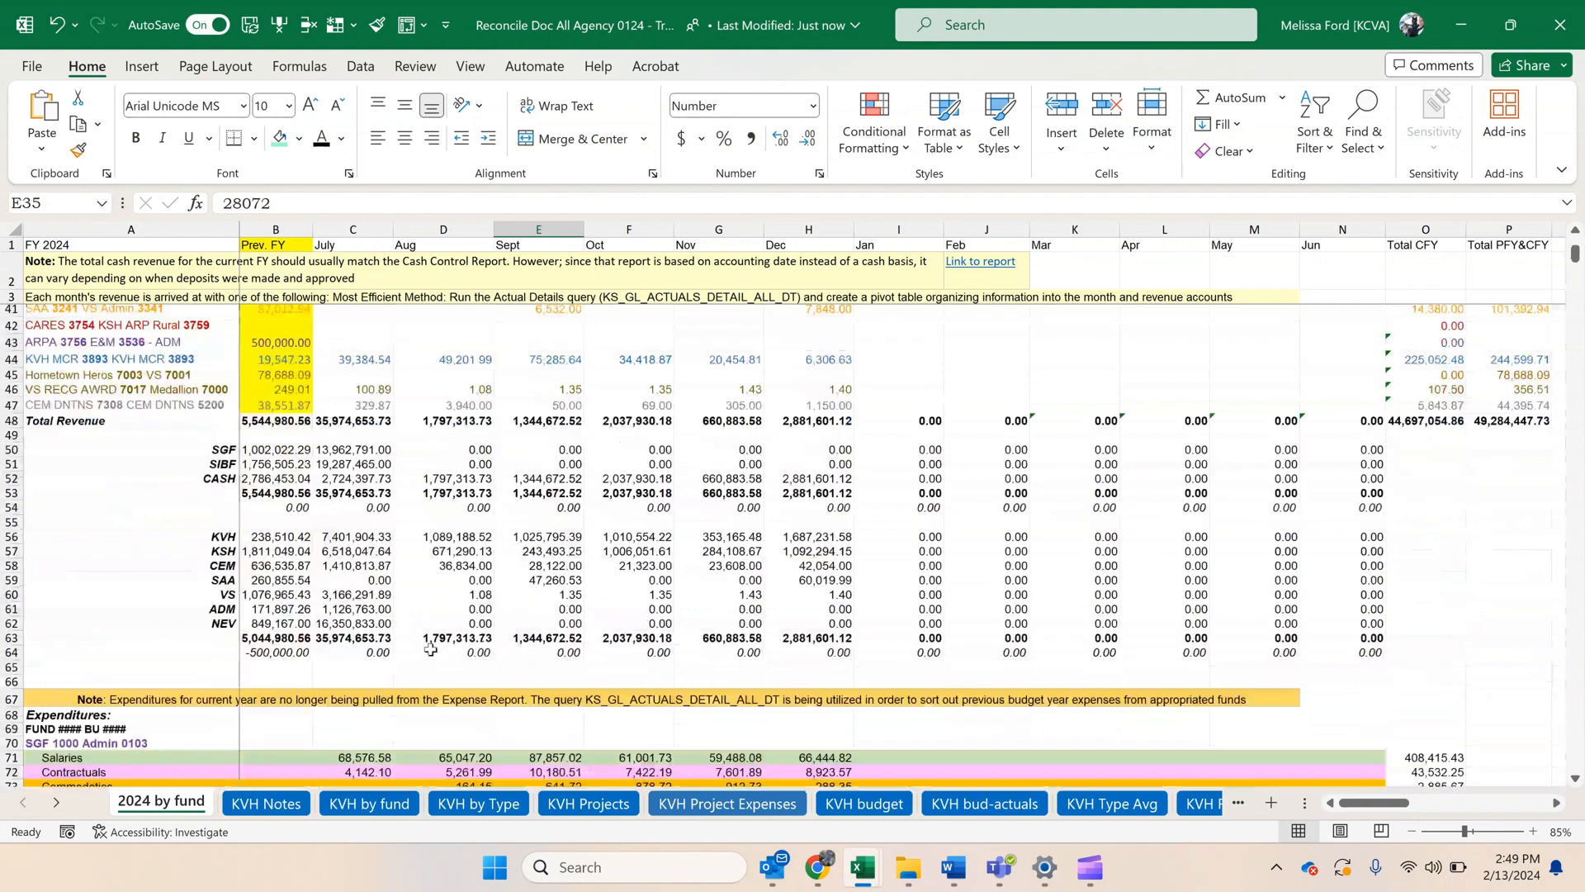
{"action": "scroll", "coordinate": [424, 641], "scroll_direction": "up", "scroll_amount": 5}
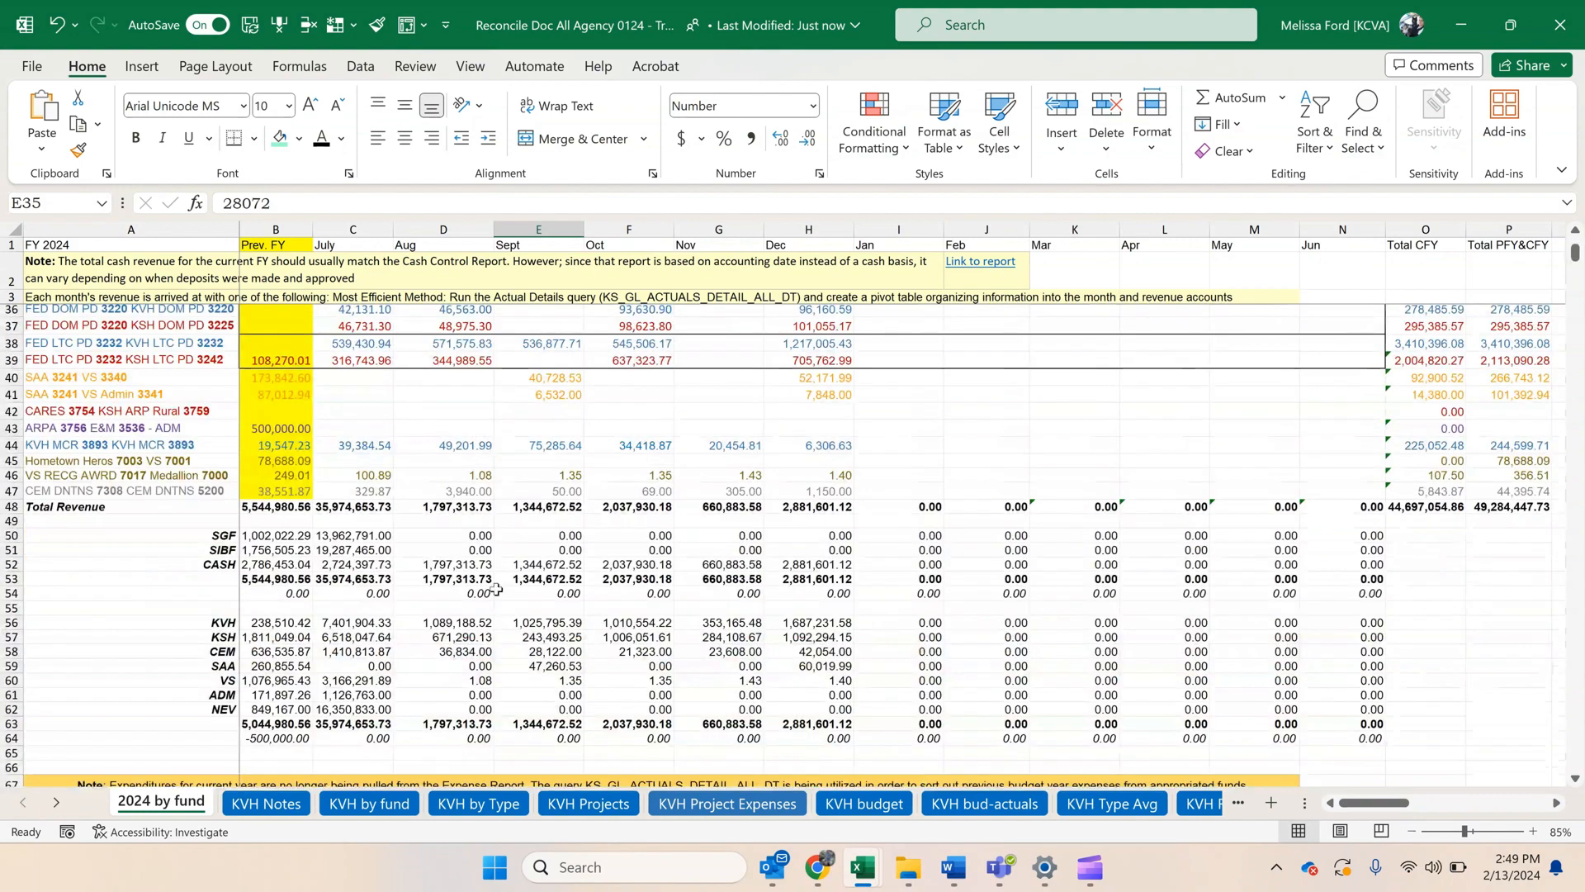
Restore the 2024 by fund workbook window to a smaller size and place it along the screen's left edge.
{"action": "left_click_drag", "start_coordinate": [1264, 23], "coordinate": [583, 35]}
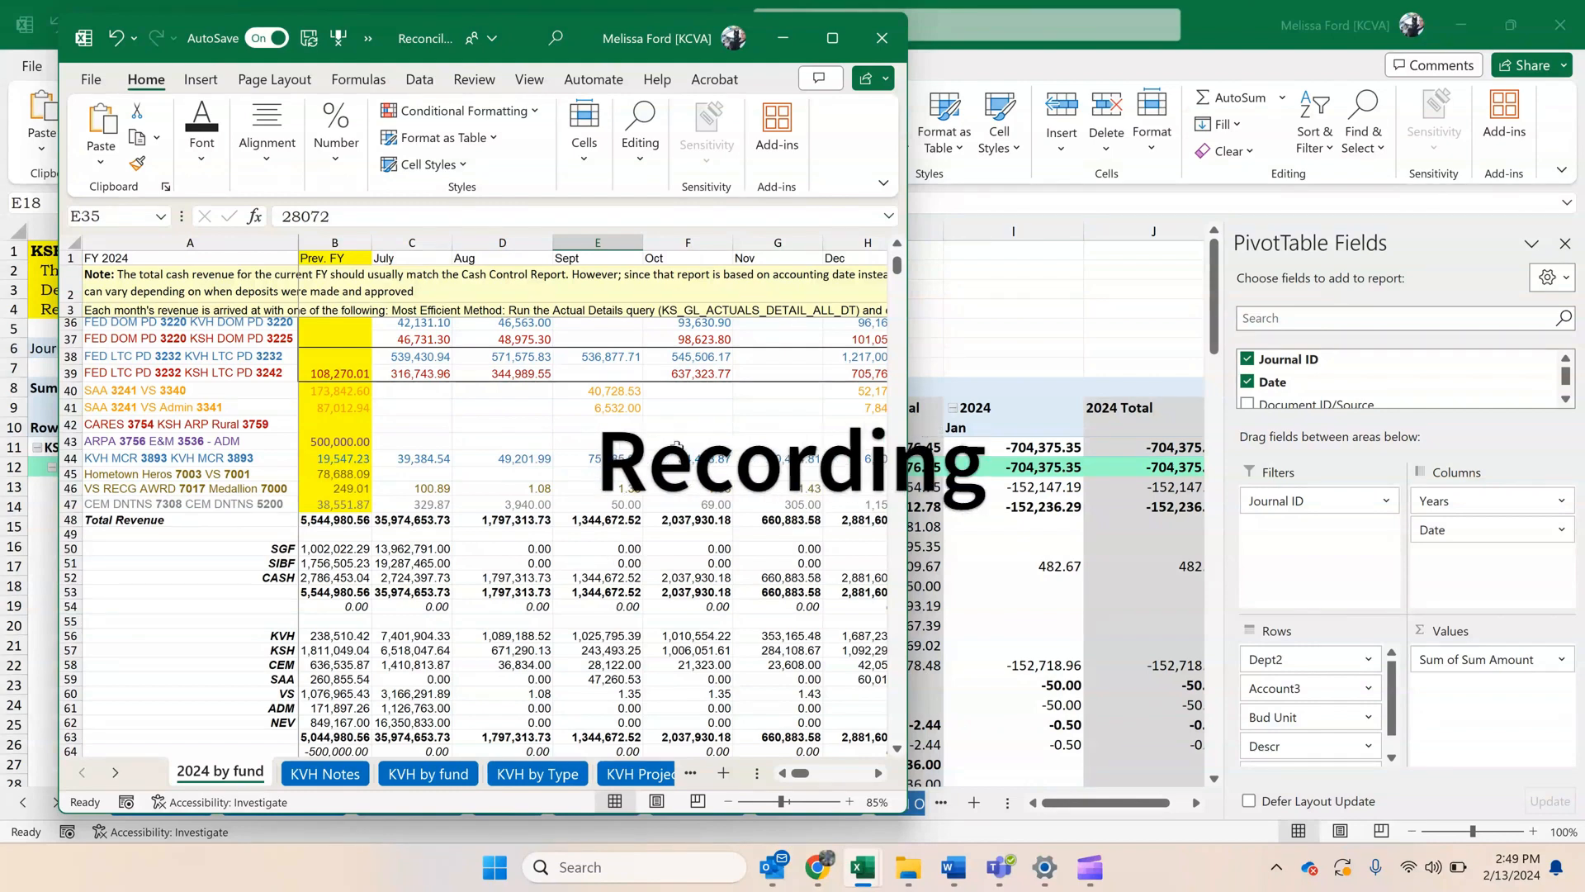
{"action": "scroll", "coordinate": [629, 474], "scroll_direction": "up", "scroll_amount": 4}
{"action": "left_click_drag", "start_coordinate": [688, 611], "coordinate": [394, 361]}
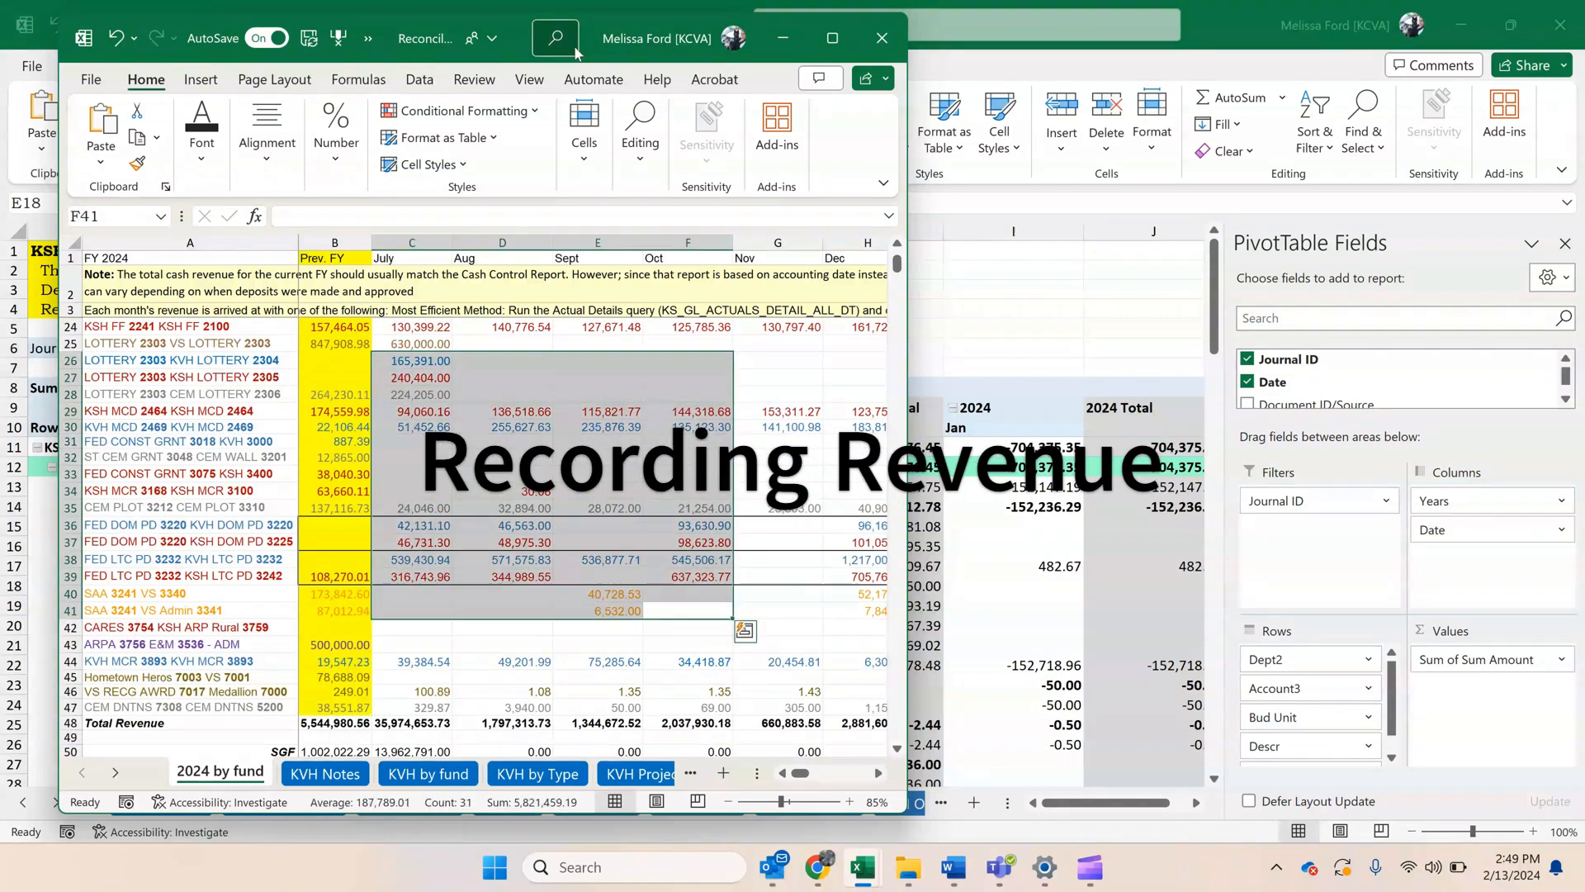
{"action": "left_click_drag", "start_coordinate": [519, 62], "coordinate": [459, 70]}
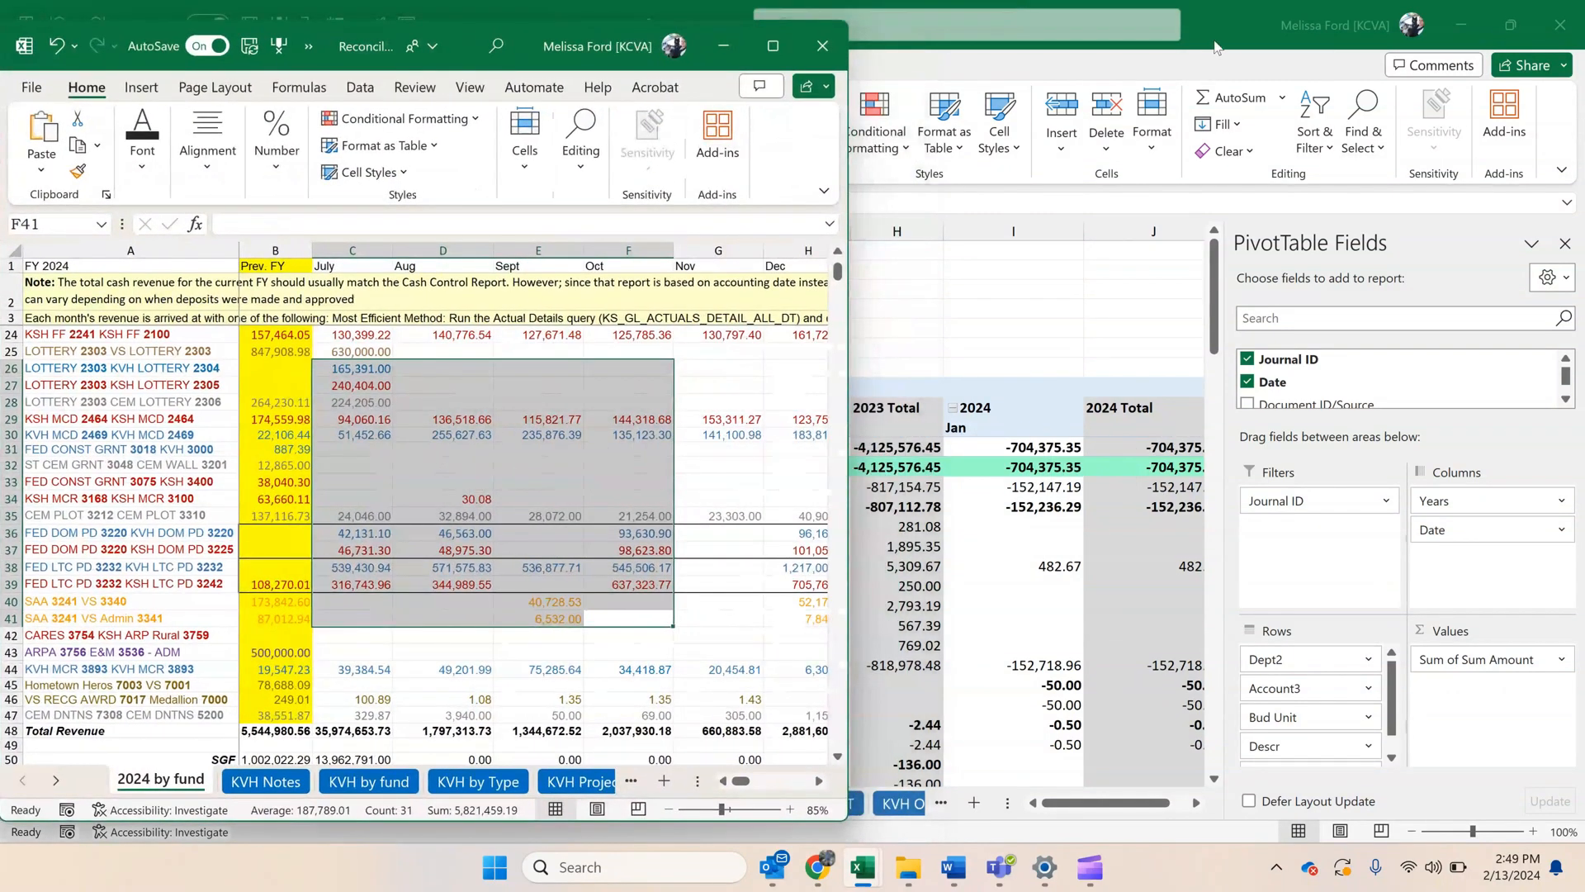
Place the KSH Revenue details window beside the 2024 by fund window, narrow its field pane and make the 2024 by fund window taller.
{"action": "left_click_drag", "start_coordinate": [1216, 47], "coordinate": [1202, 79]}
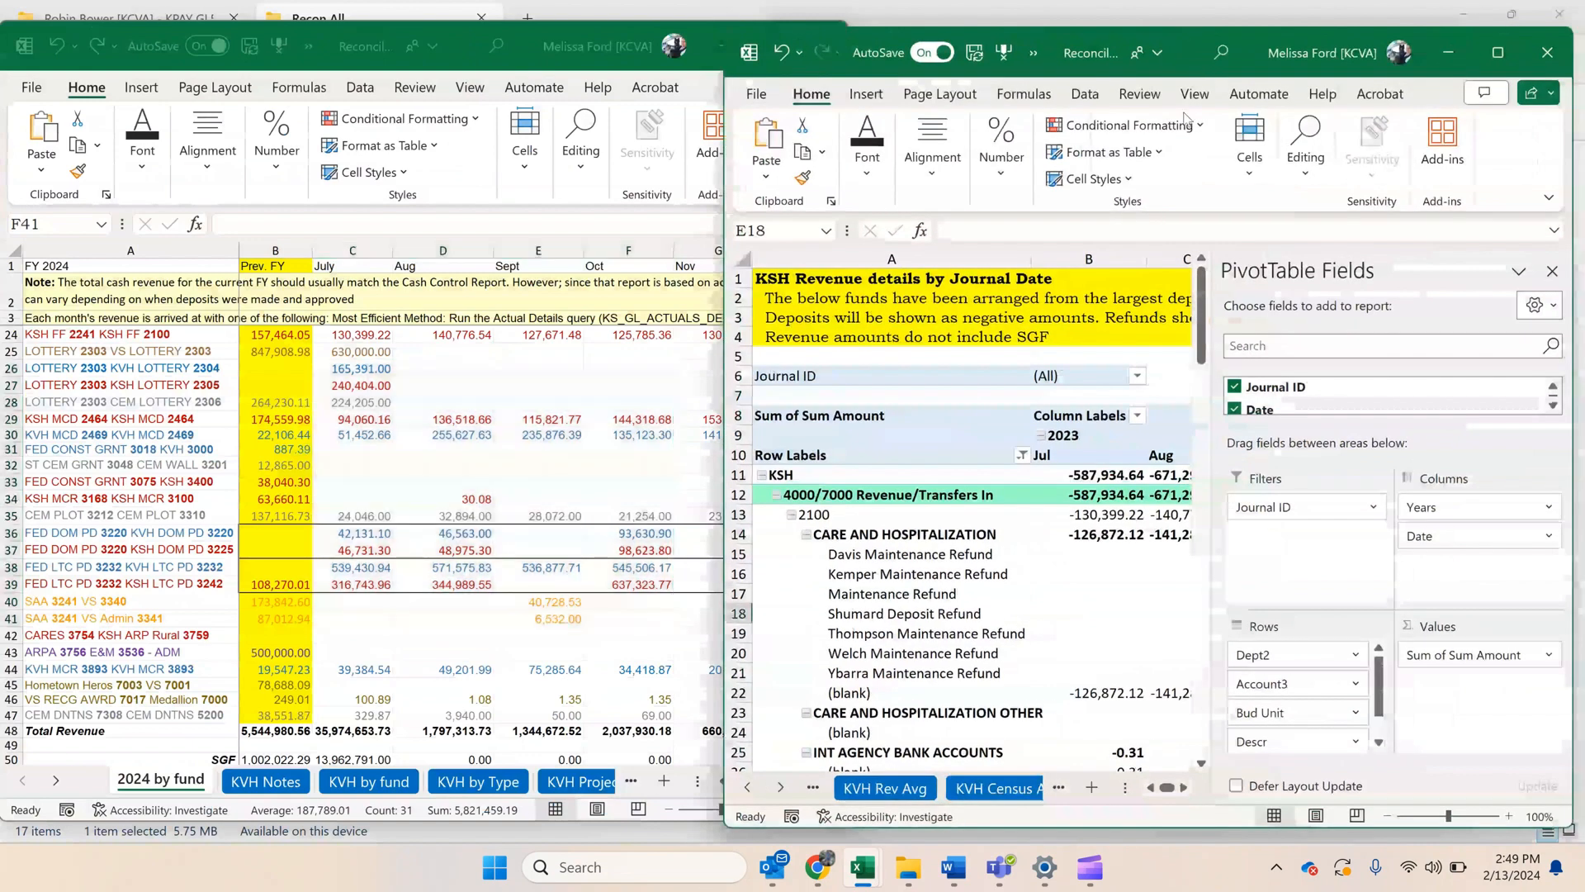
{"action": "left_click_drag", "start_coordinate": [1303, 503], "coordinate": [1377, 504]}
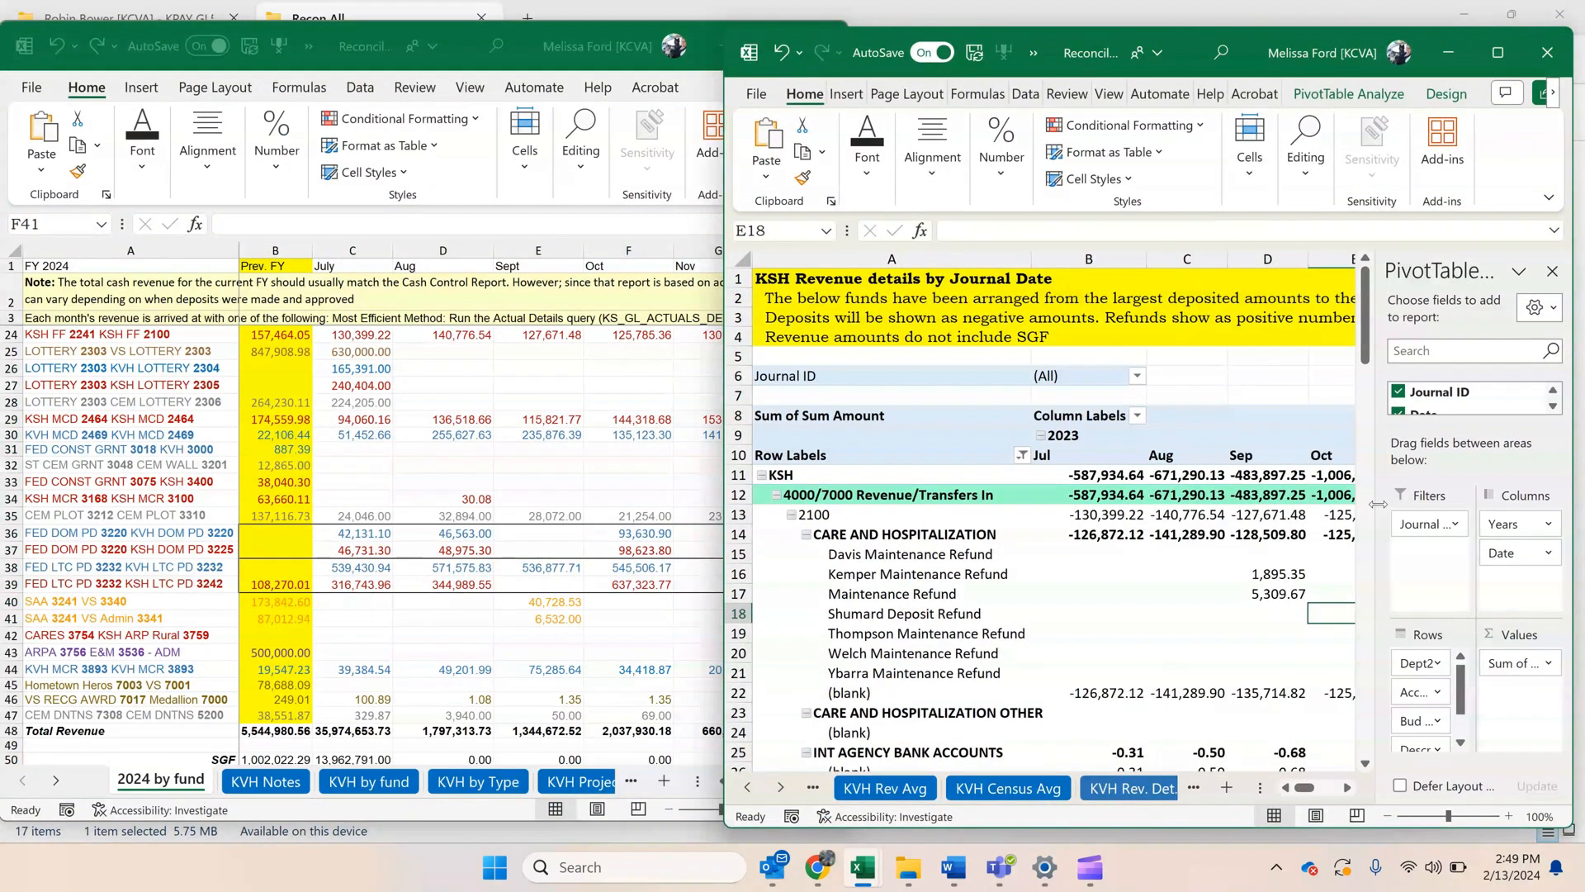
{"action": "left_click", "coordinate": [554, 628]}
{"action": "left_click_drag", "start_coordinate": [639, 826], "coordinate": [641, 854]}
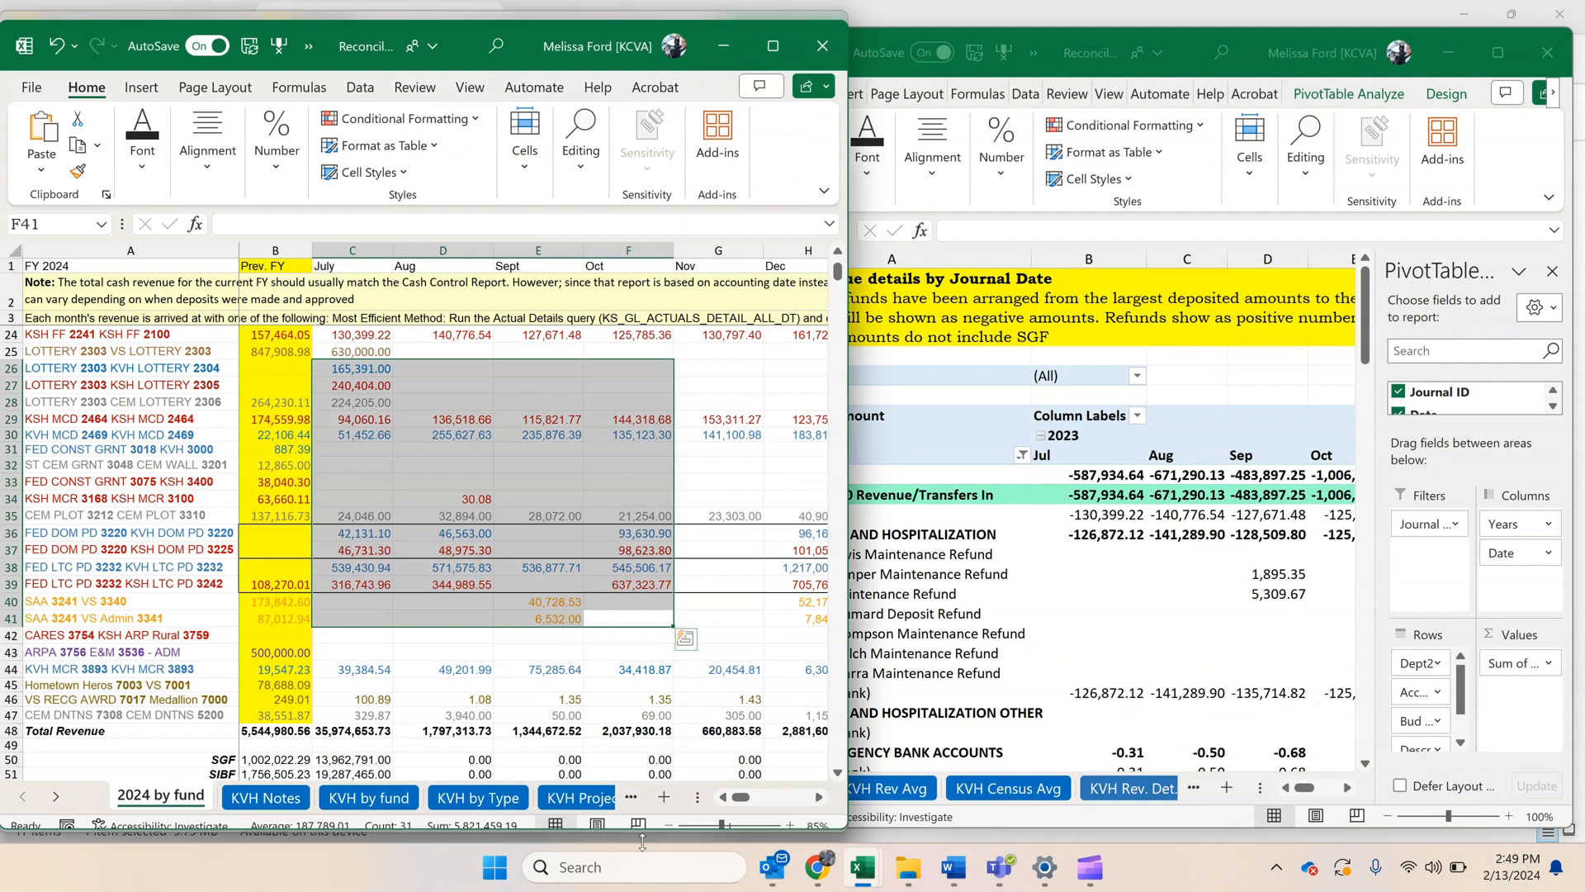
Examine the fund revenue rows under the Dec and Jan columns of the 2024 by fund sheet.
{"action": "left_click", "coordinate": [721, 451]}
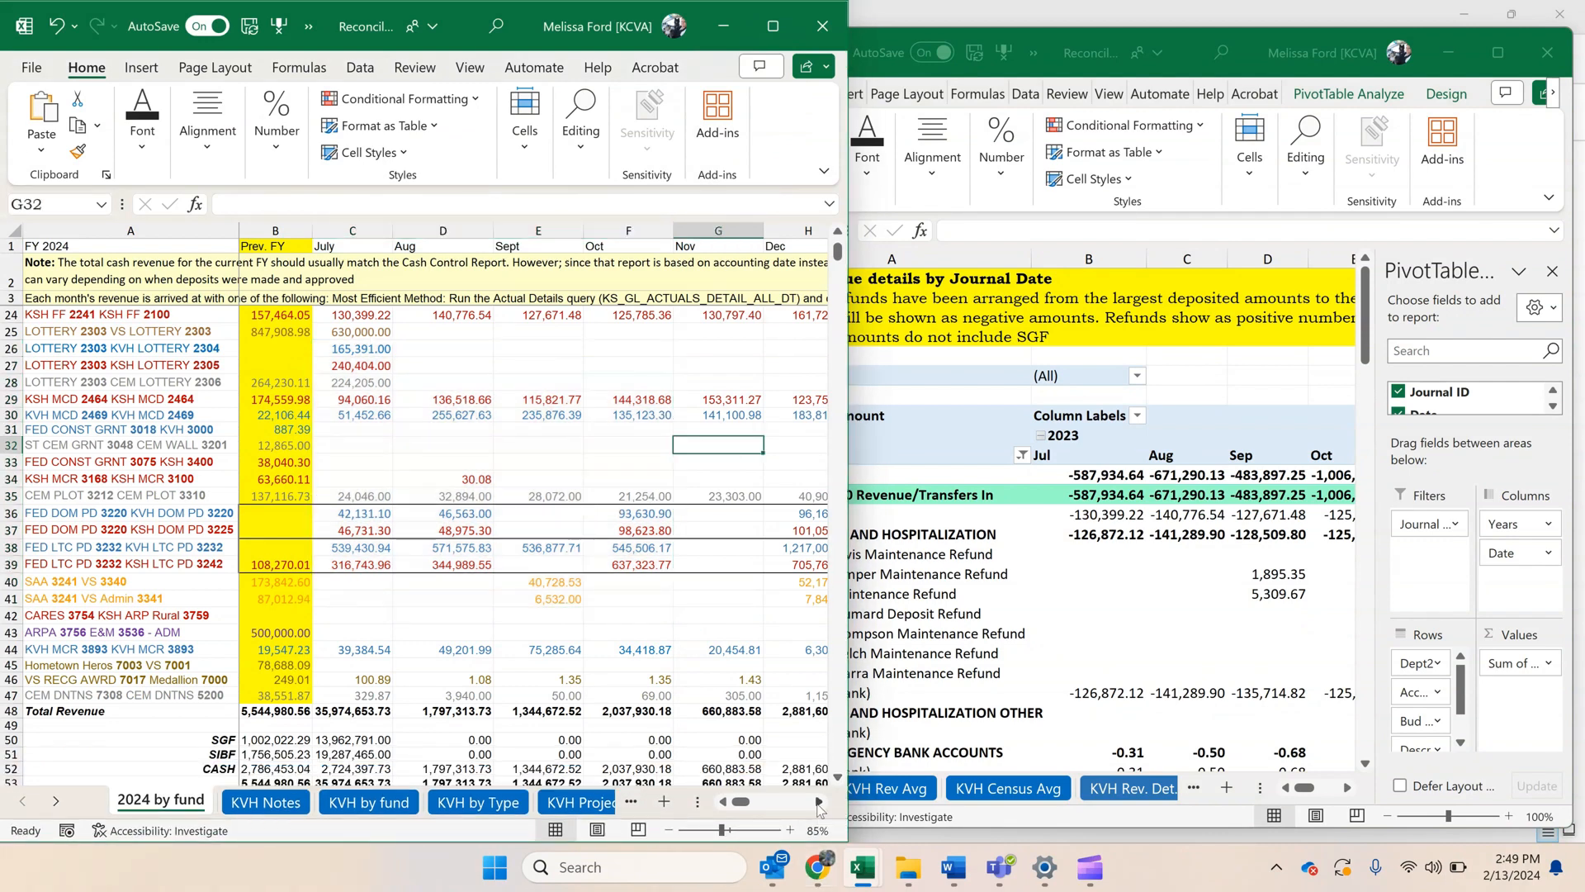
{"action": "left_click", "coordinate": [819, 801]}
{"action": "left_click", "coordinate": [819, 801]}
{"action": "left_click", "coordinate": [819, 801]}
{"action": "left_click", "coordinate": [819, 801]}
{"action": "left_click", "coordinate": [819, 801]}
{"action": "left_click", "coordinate": [819, 800]}
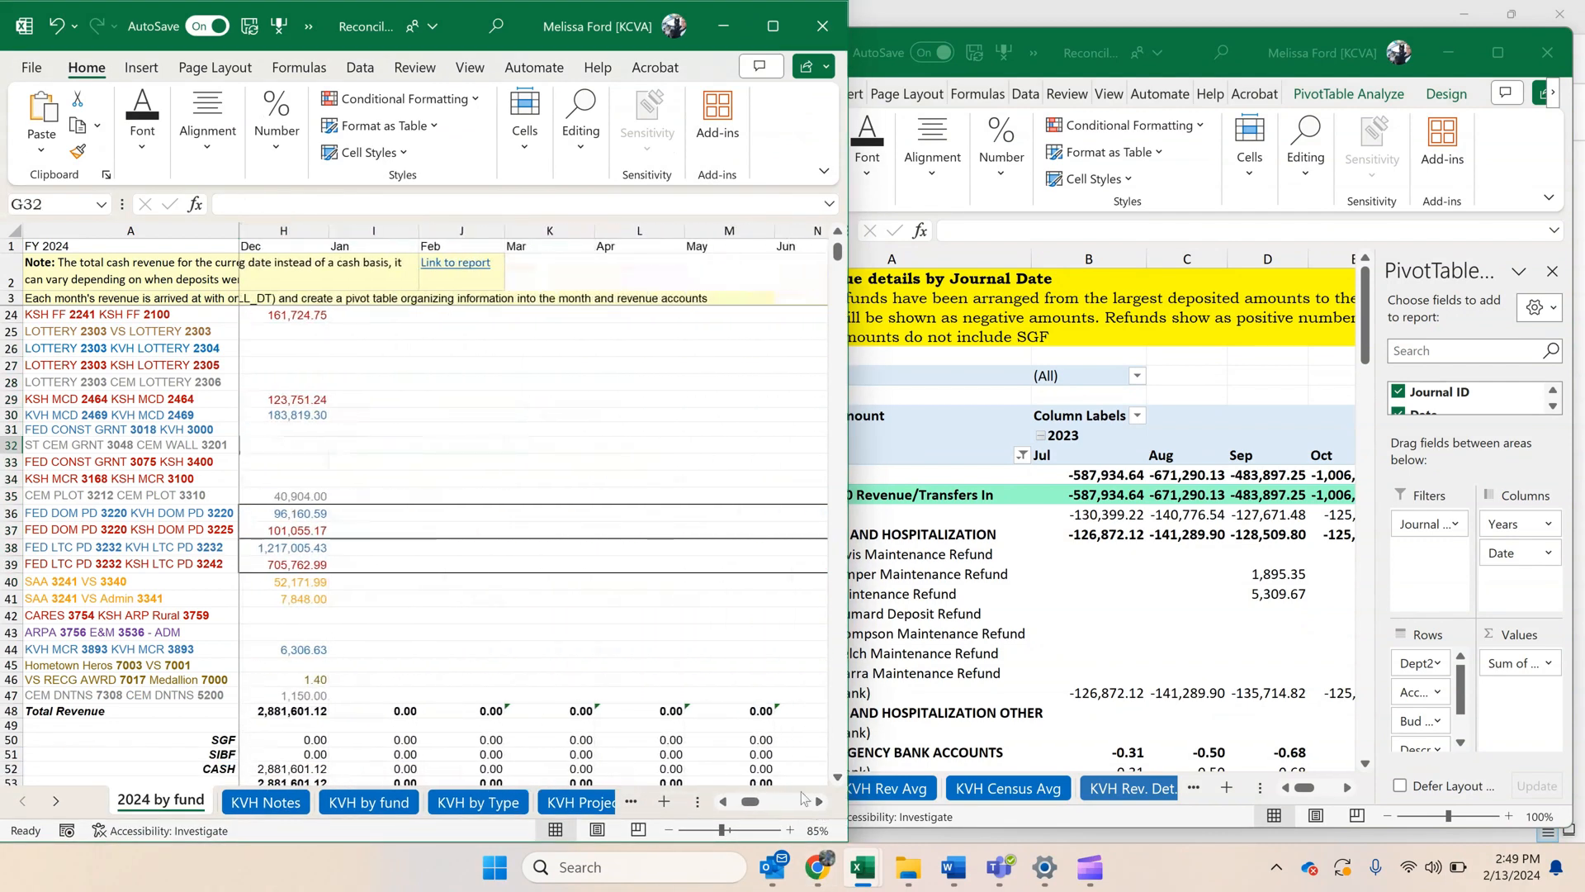
{"action": "left_click", "coordinate": [841, 432]}
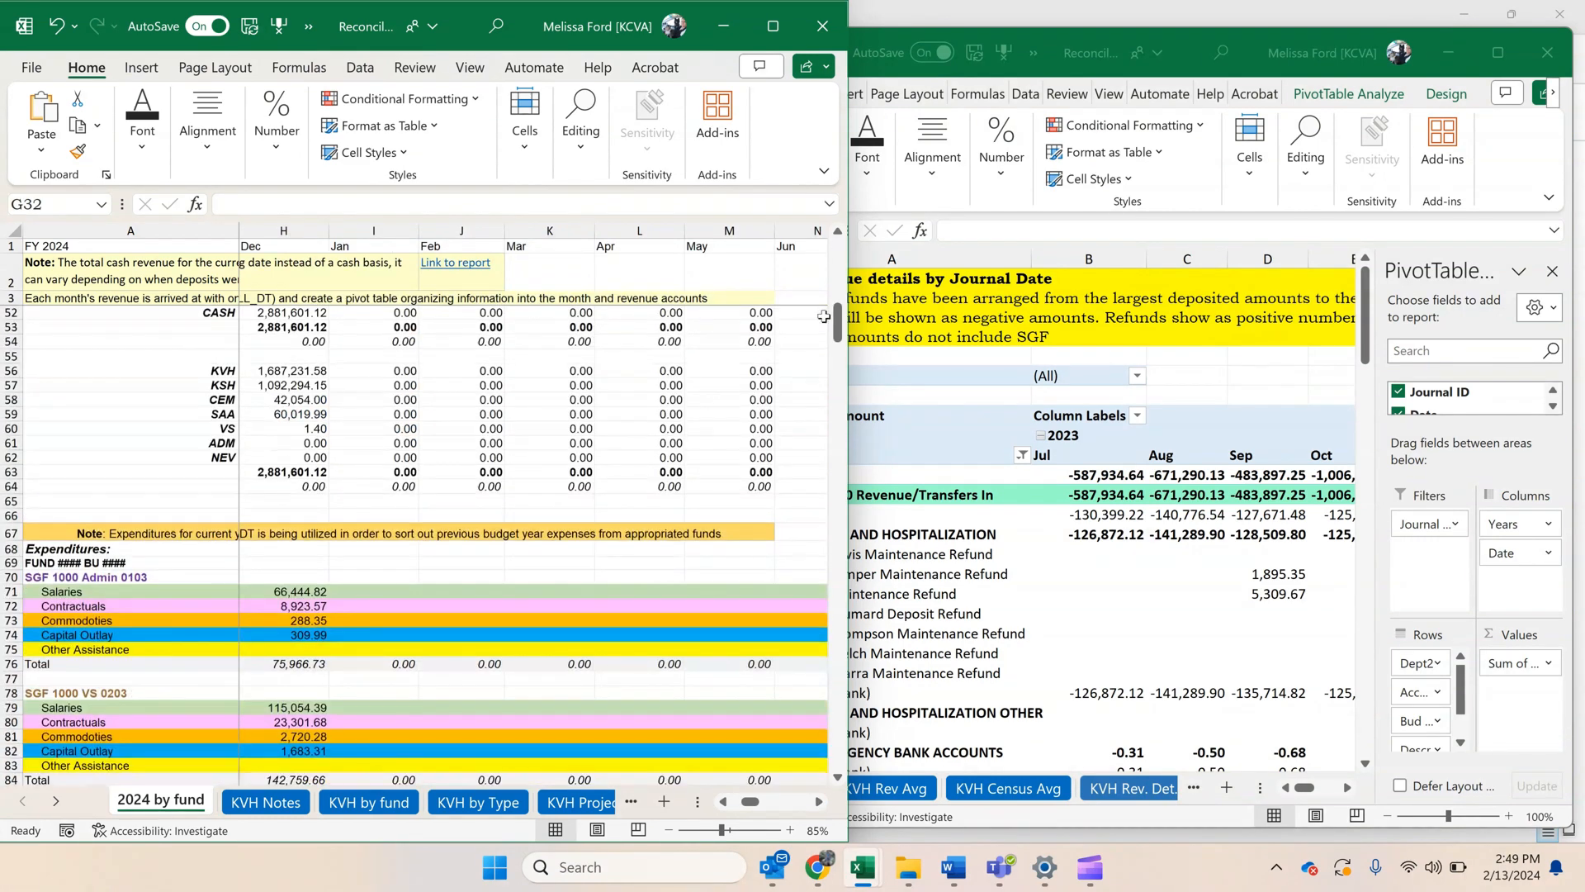
{"action": "left_click_drag", "start_coordinate": [838, 310], "coordinate": [823, 239]}
{"action": "scroll", "coordinate": [696, 432], "scroll_direction": "down", "scroll_amount": 6}
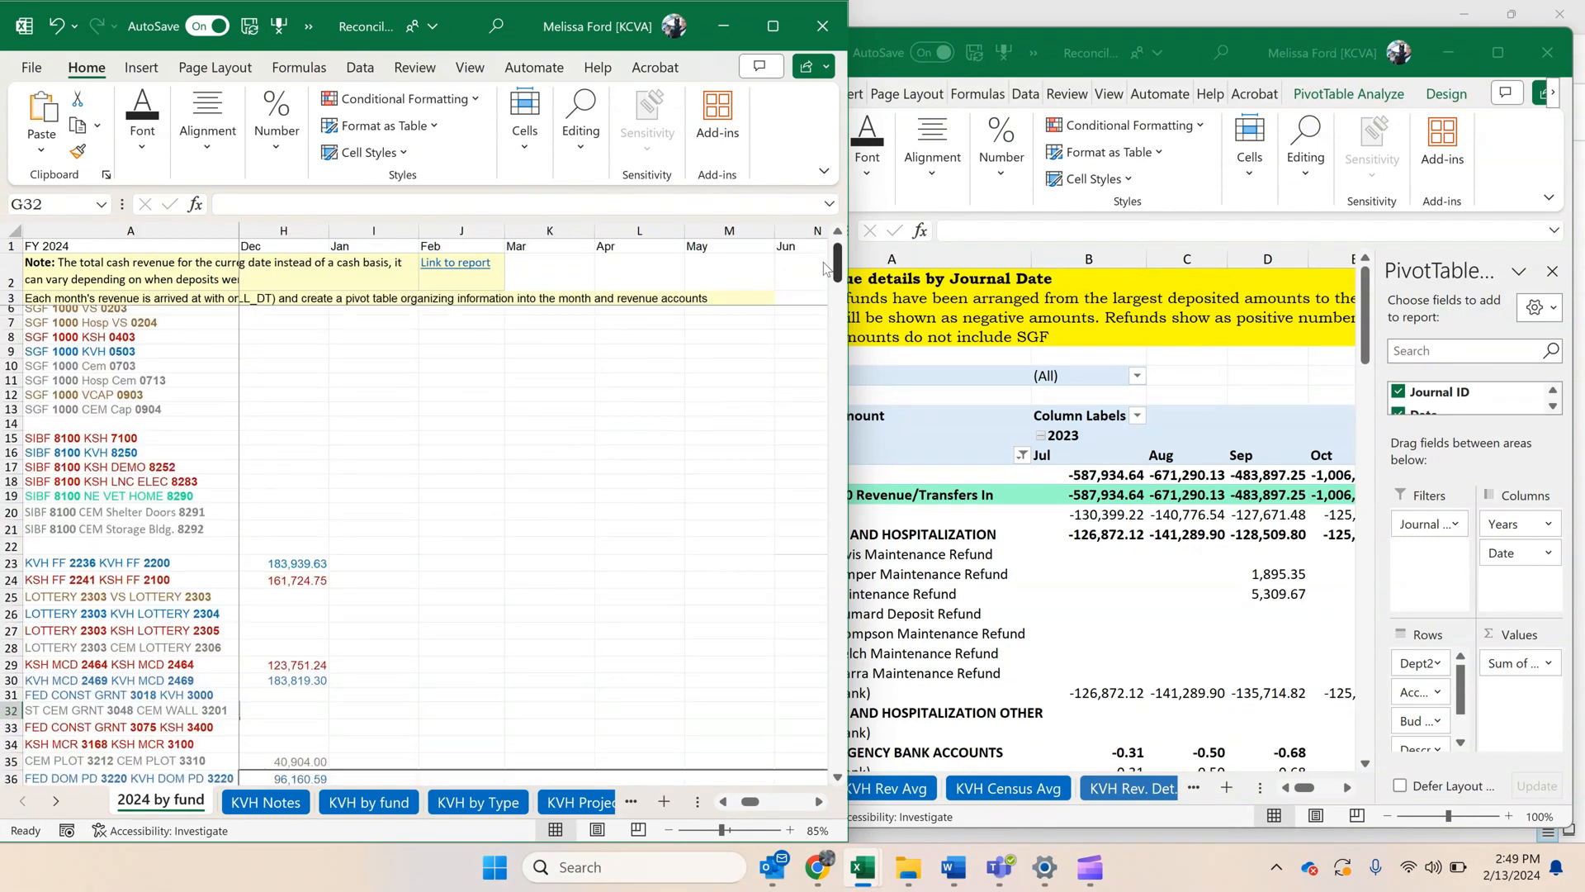
{"action": "scroll", "coordinate": [697, 433], "scroll_direction": "up", "scroll_amount": 1}
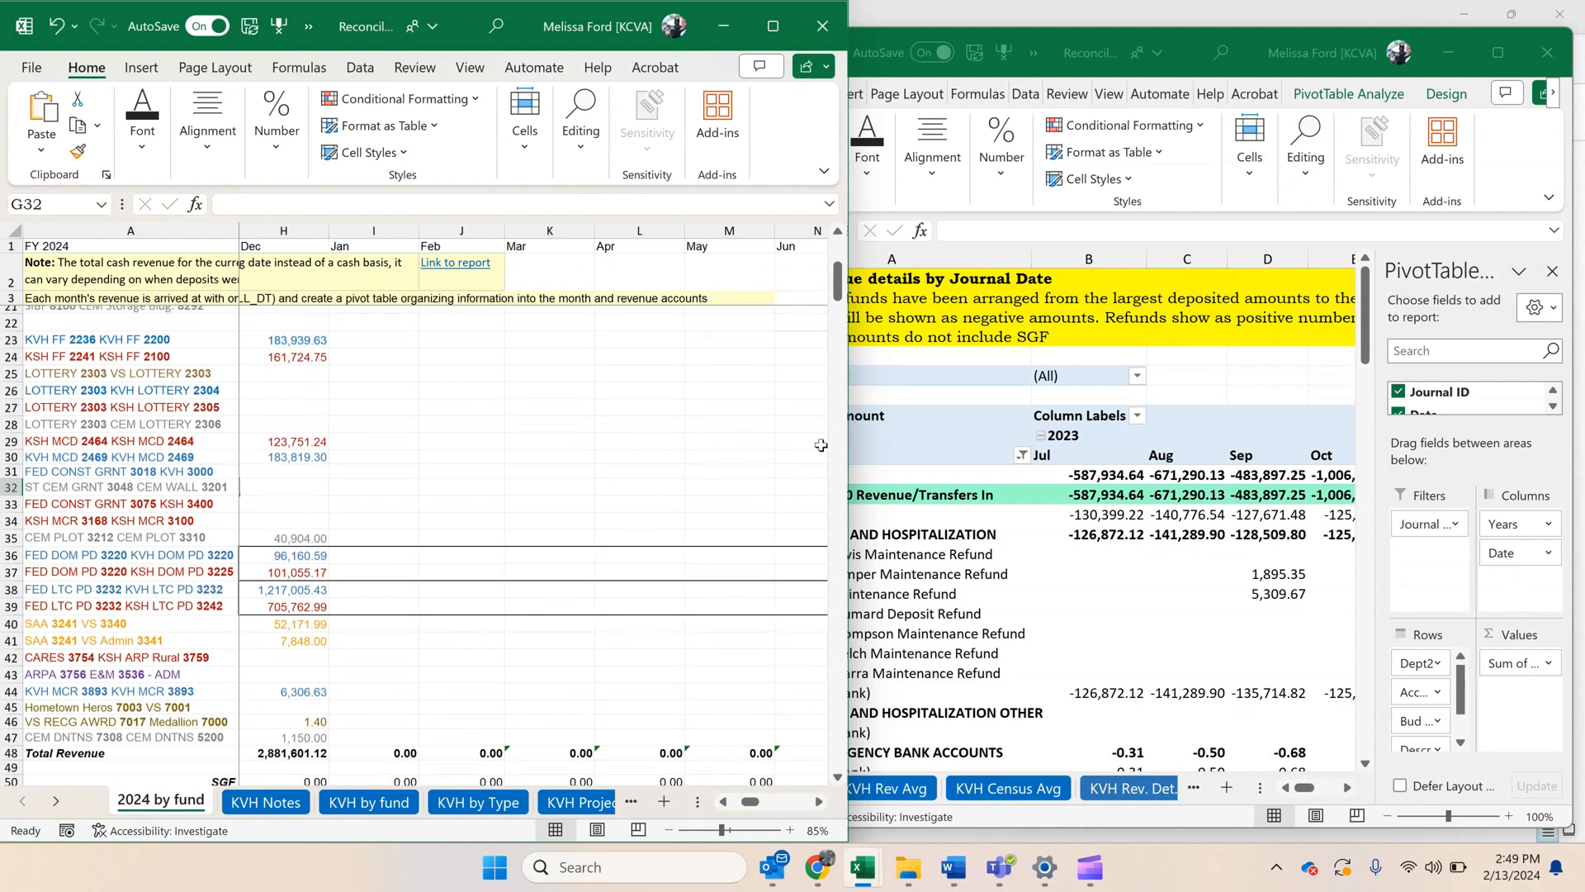
Narrow the 2024 by fund window to about a third of the screen and close the KSH Revenue details window.
{"action": "left_click_drag", "start_coordinate": [852, 434], "coordinate": [528, 446]}
{"action": "left_click_drag", "start_coordinate": [726, 456], "coordinate": [524, 471]}
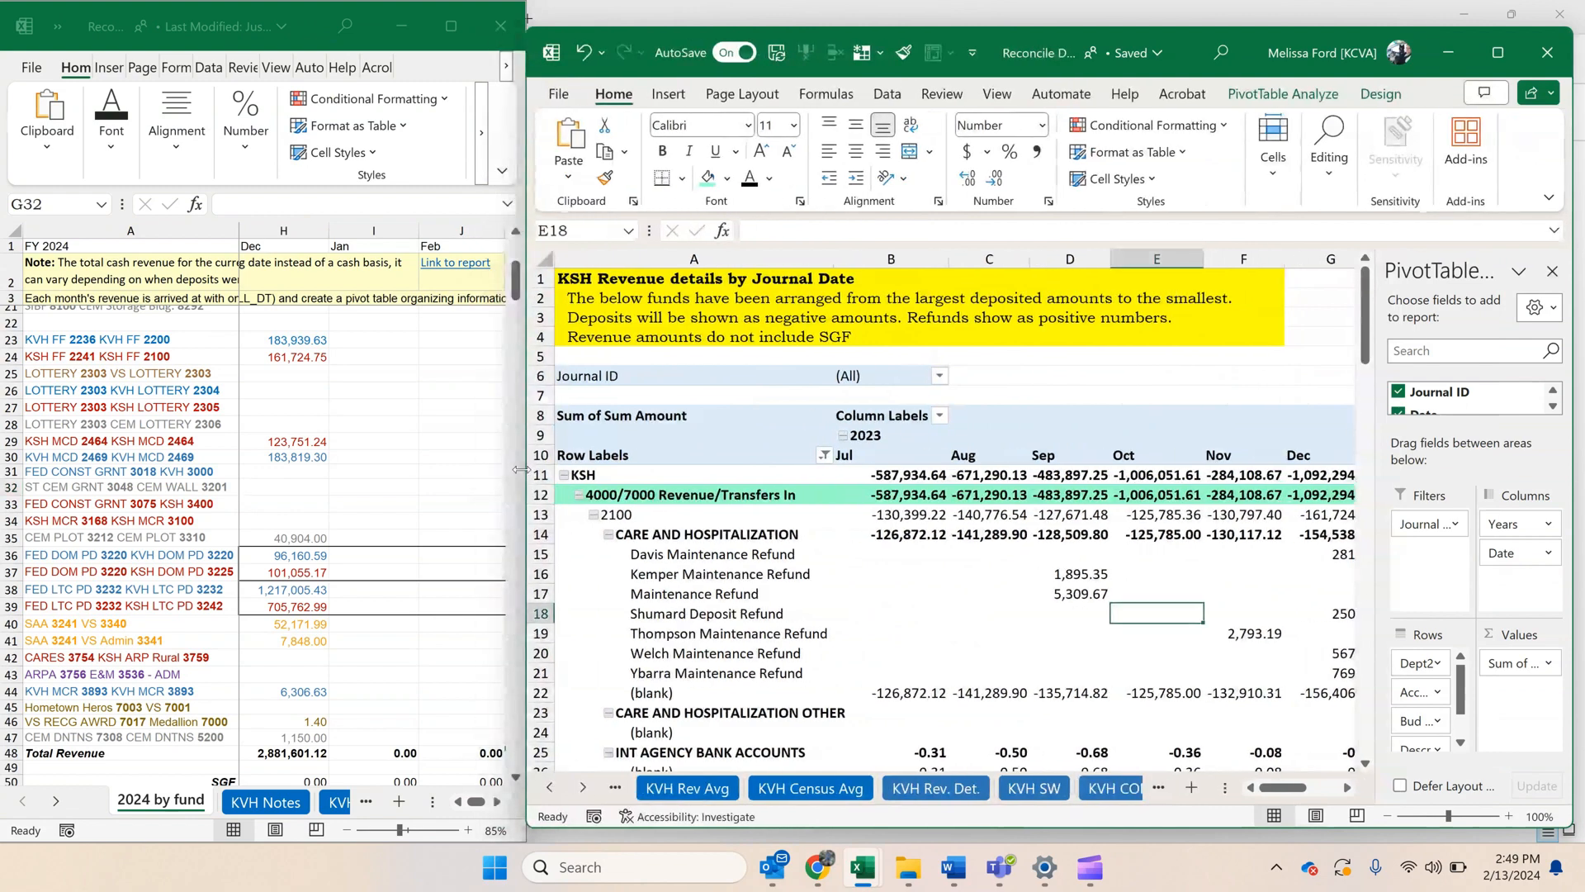
{"action": "left_click", "coordinate": [1558, 52]}
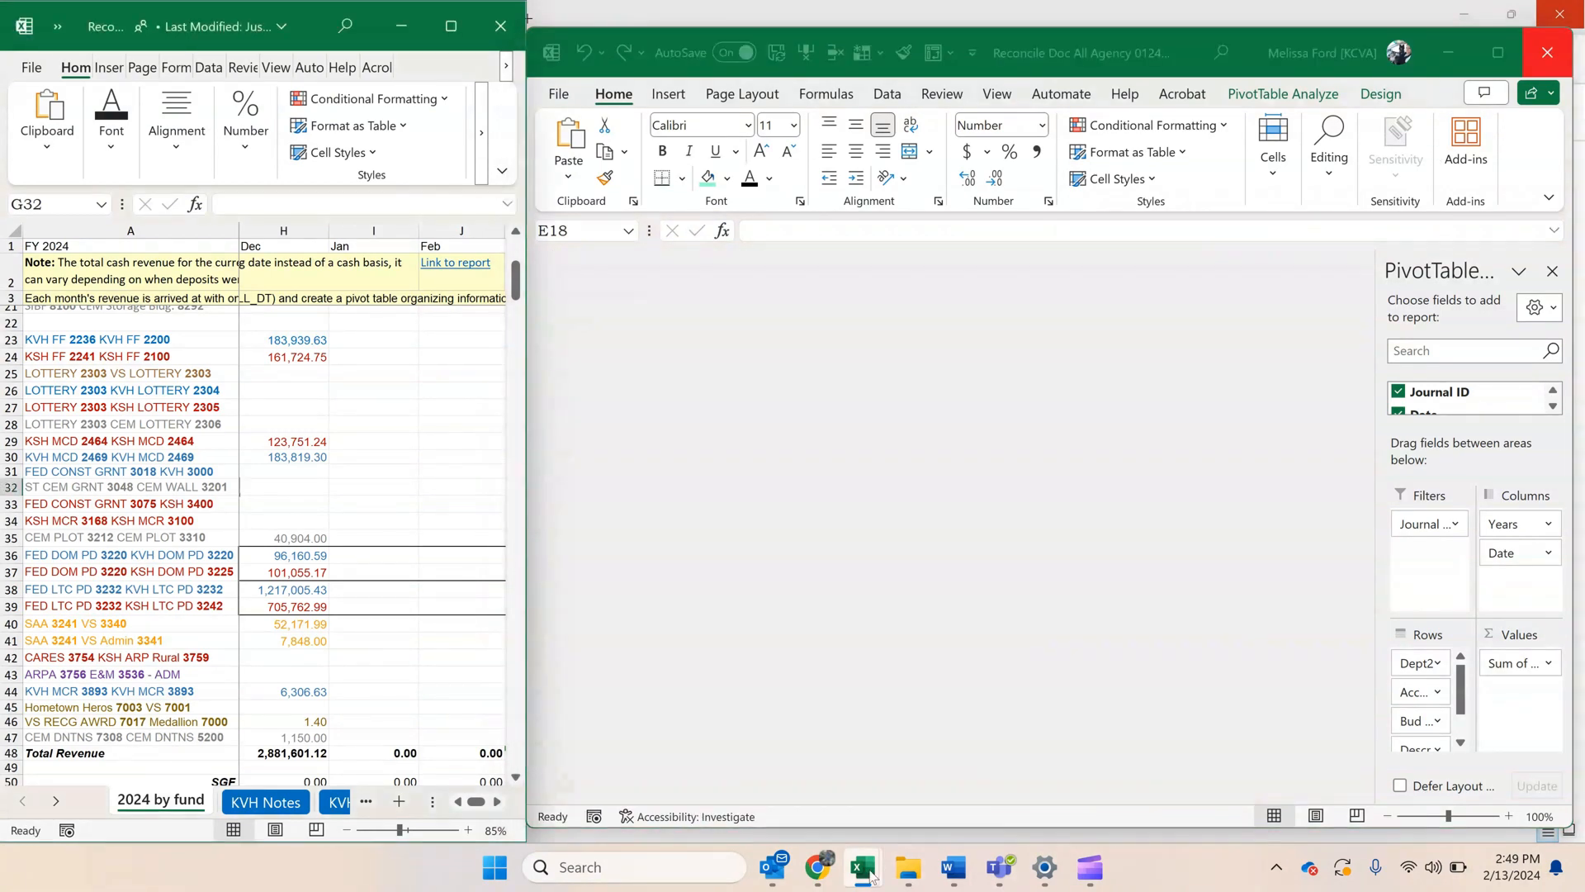
Bring up the KS_GL_ACTUALS_DETAIL_ALL_DT workbook and enlarge its window to fill the space beside the 2024 by fund window.
{"action": "mouse_move", "coordinate": [869, 875]}
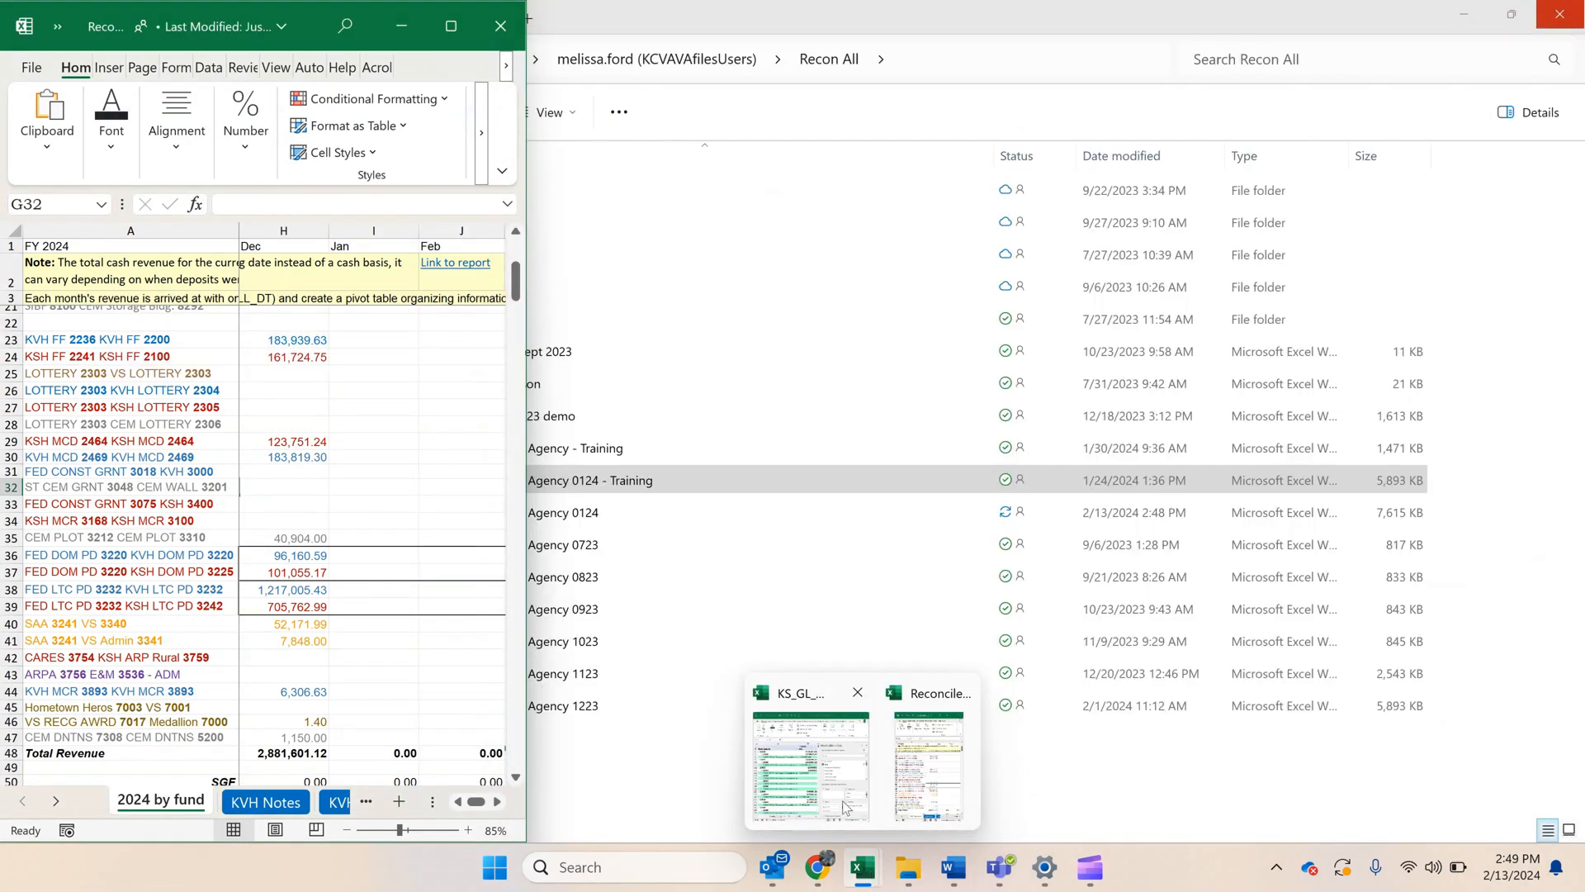
{"action": "left_click", "coordinate": [834, 797]}
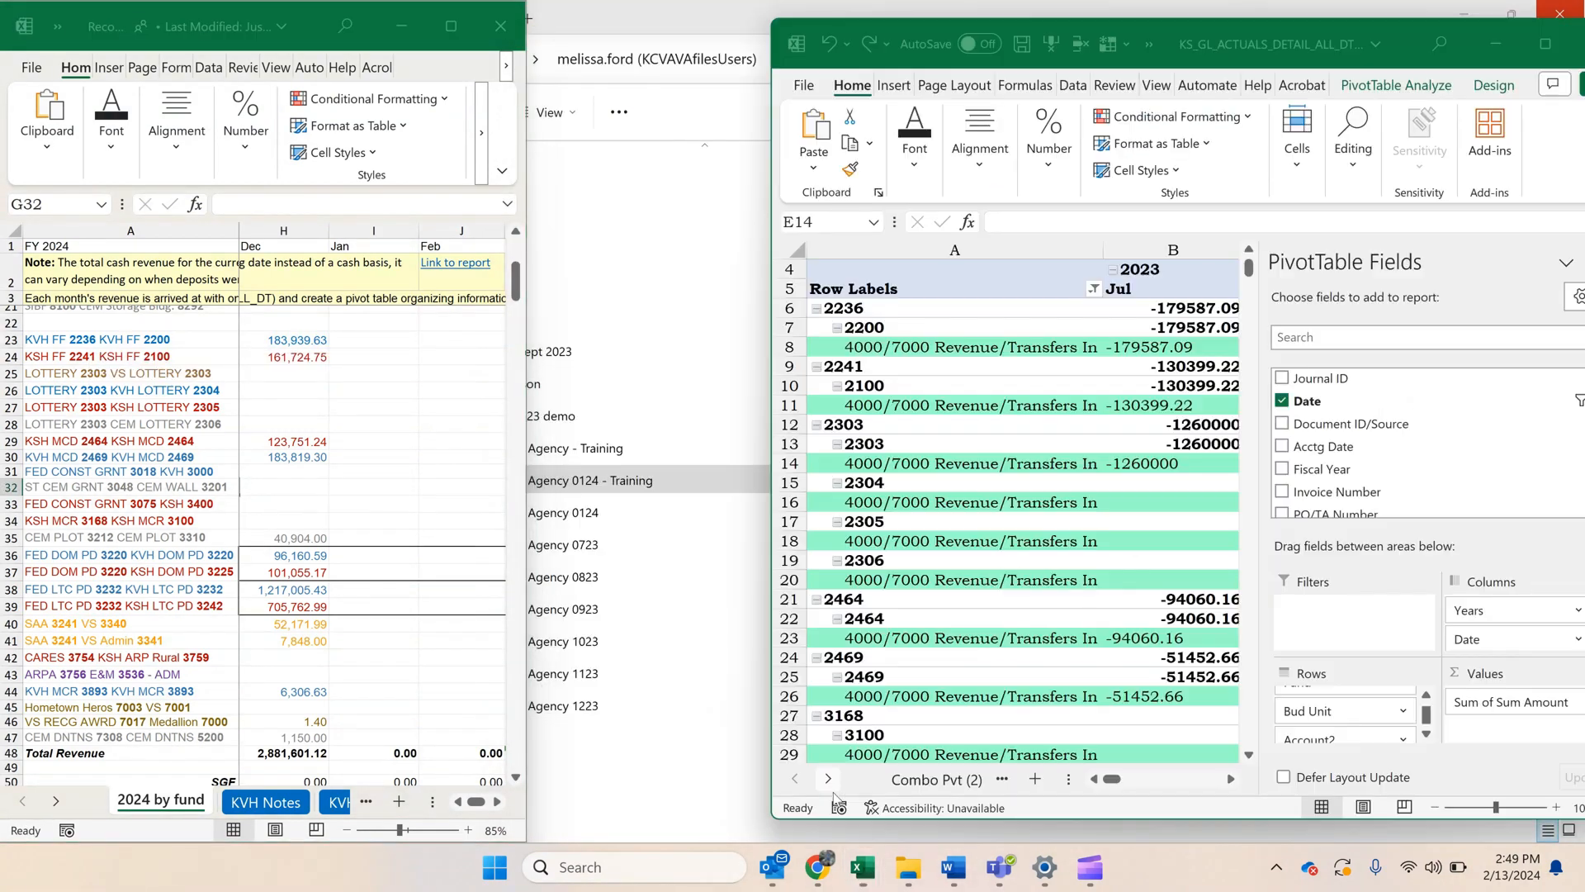
{"action": "left_click_drag", "start_coordinate": [1267, 43], "coordinate": [1028, 26]}
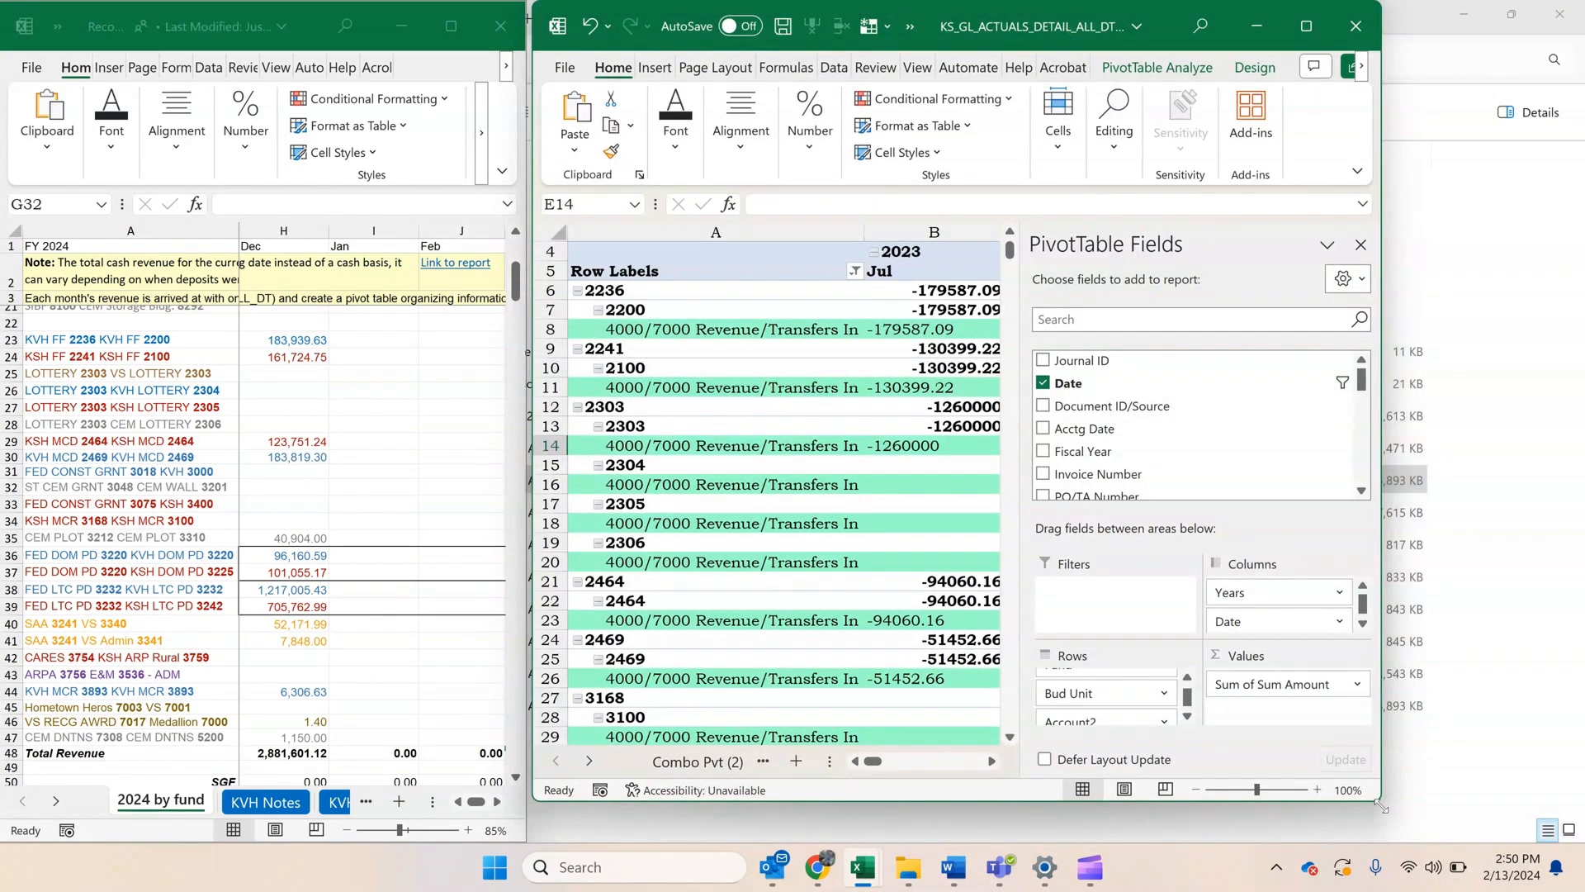
{"action": "left_click_drag", "start_coordinate": [1382, 805], "coordinate": [1573, 838]}
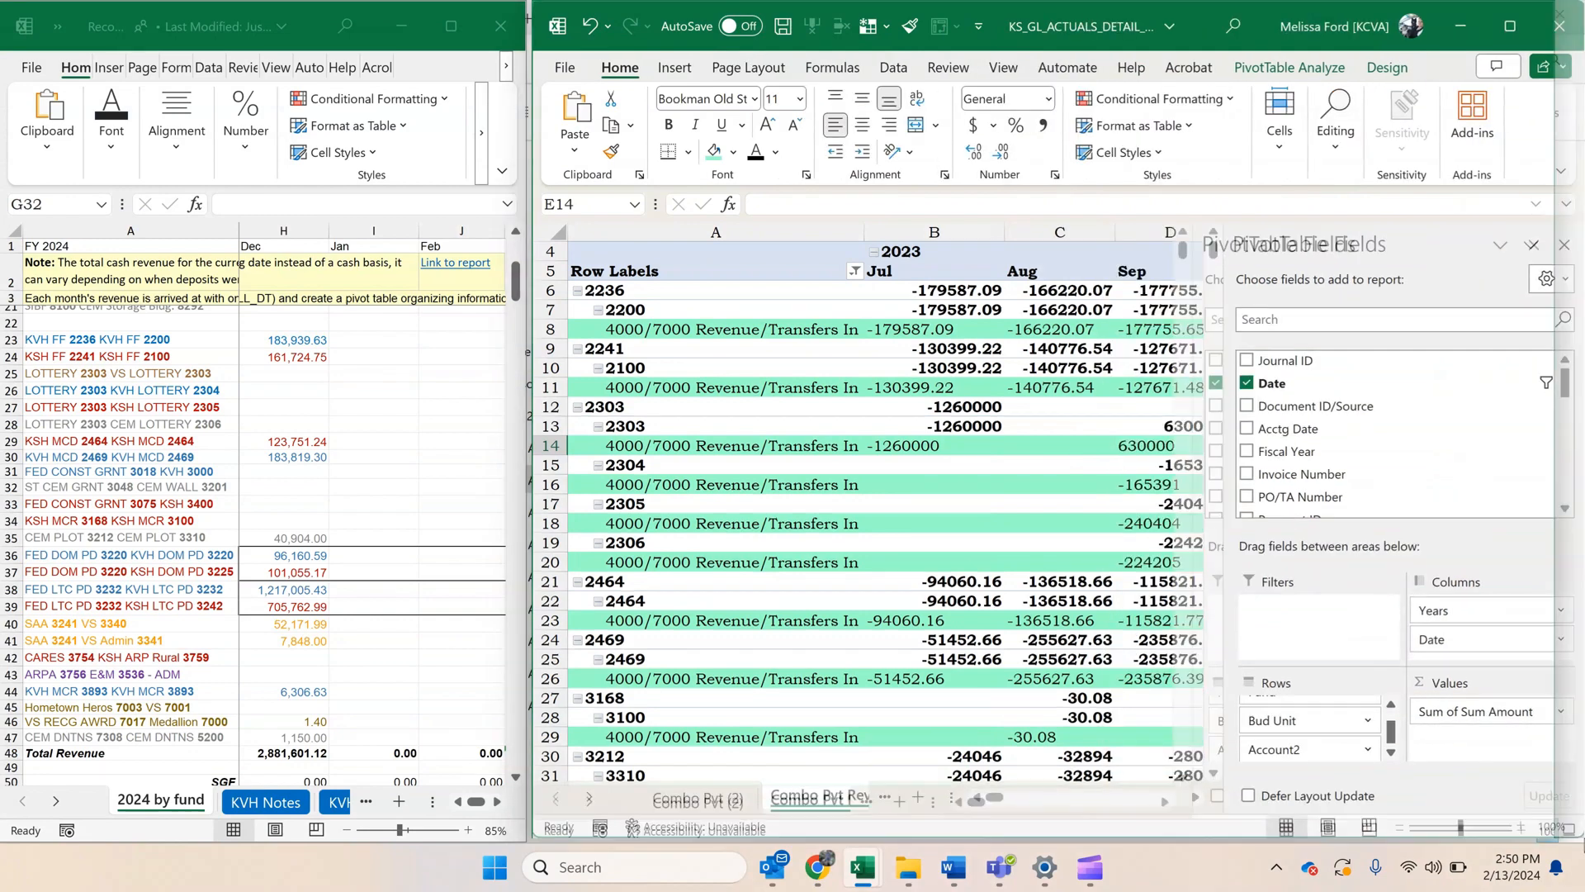
Maximize the Combo Pvt Rev window and freeze its panes at cell B6, keeping the header rows and row labels fixed.
{"action": "left_click", "coordinate": [751, 373]}
{"action": "scroll", "coordinate": [849, 413], "scroll_direction": "up", "scroll_amount": 1}
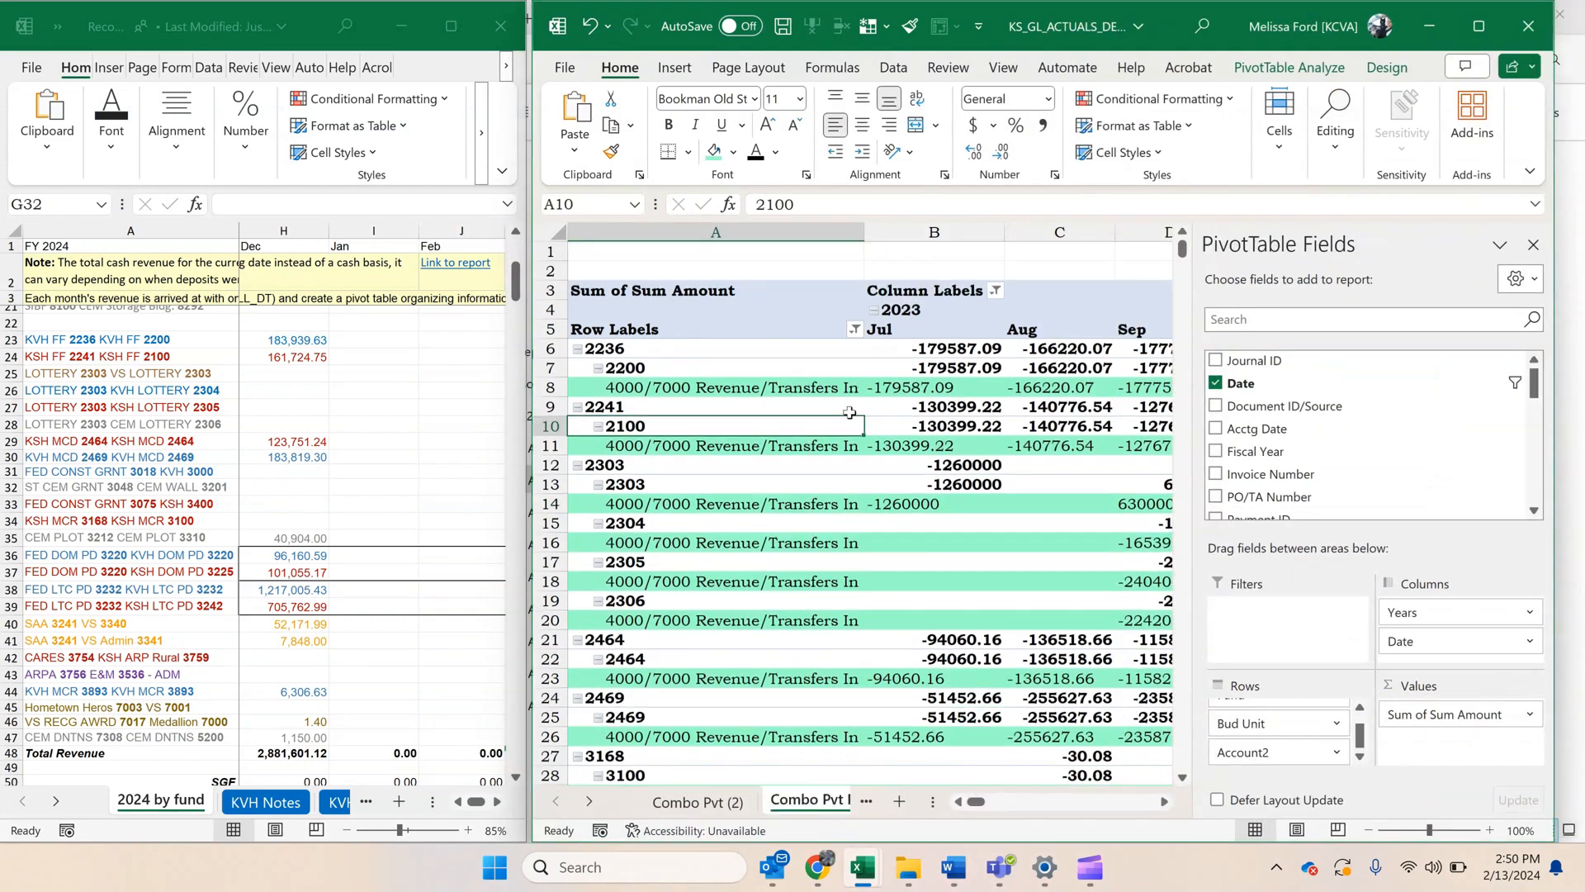
{"action": "left_click", "coordinate": [950, 353]}
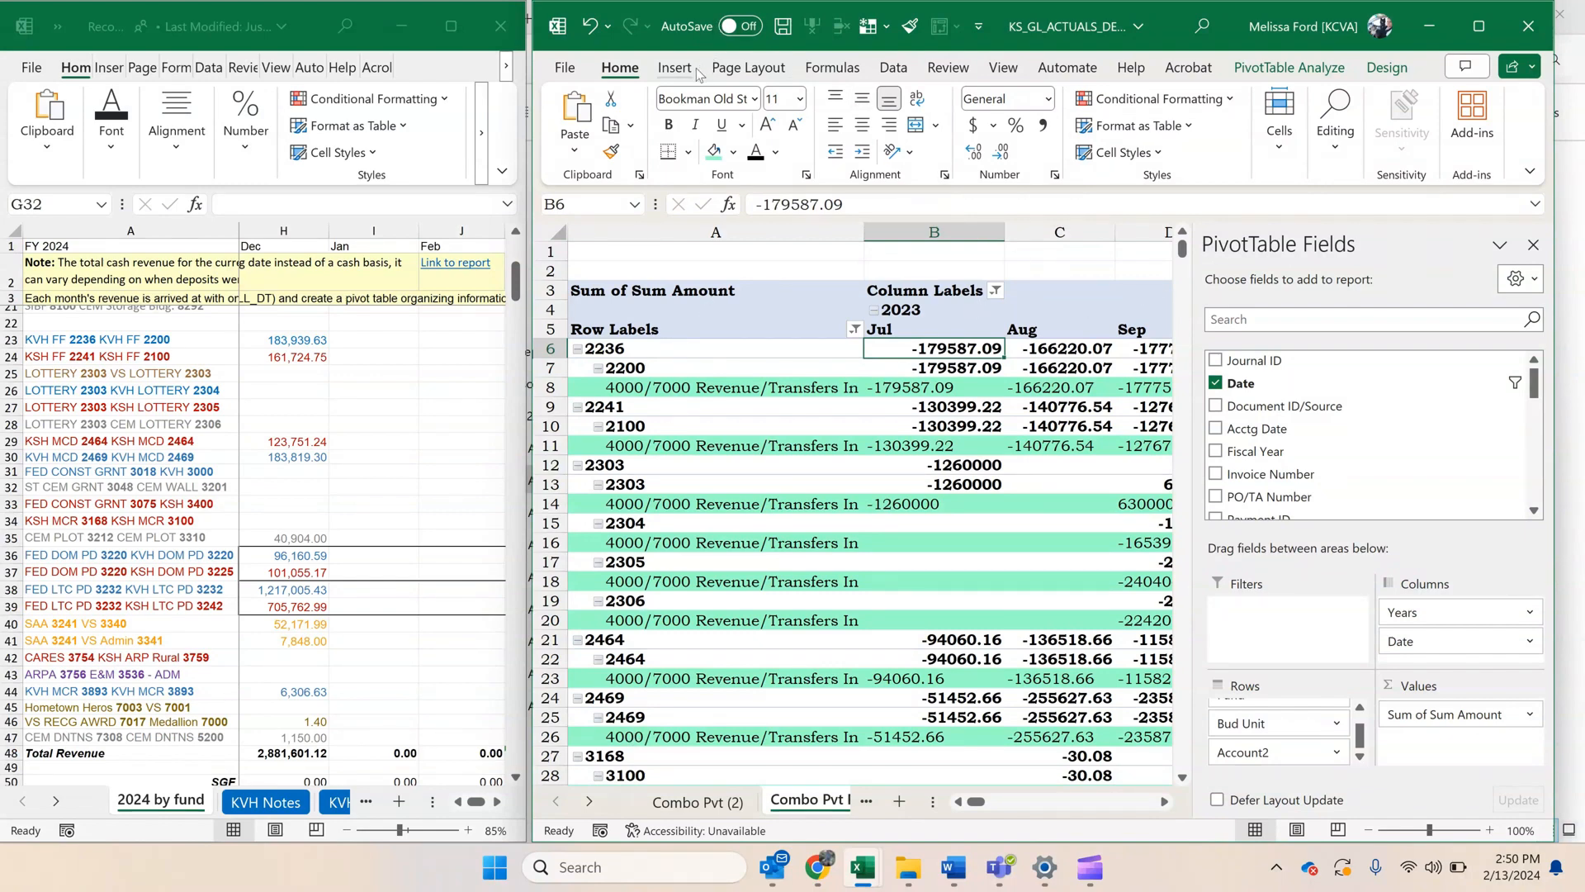
{"action": "left_click", "coordinate": [887, 28]}
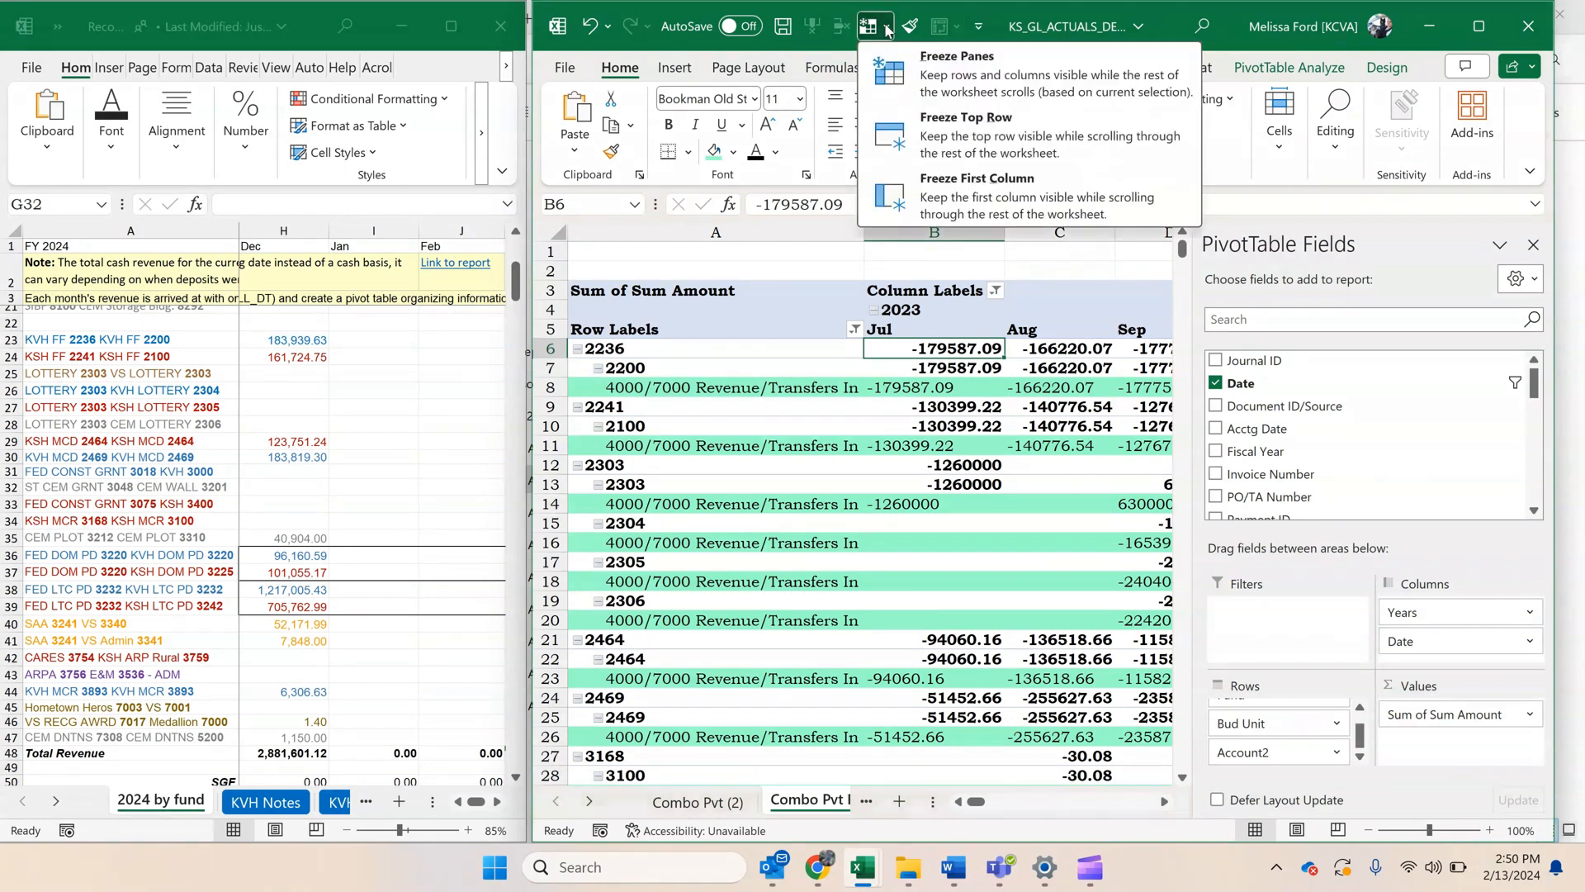
{"action": "left_click", "coordinate": [753, 73]}
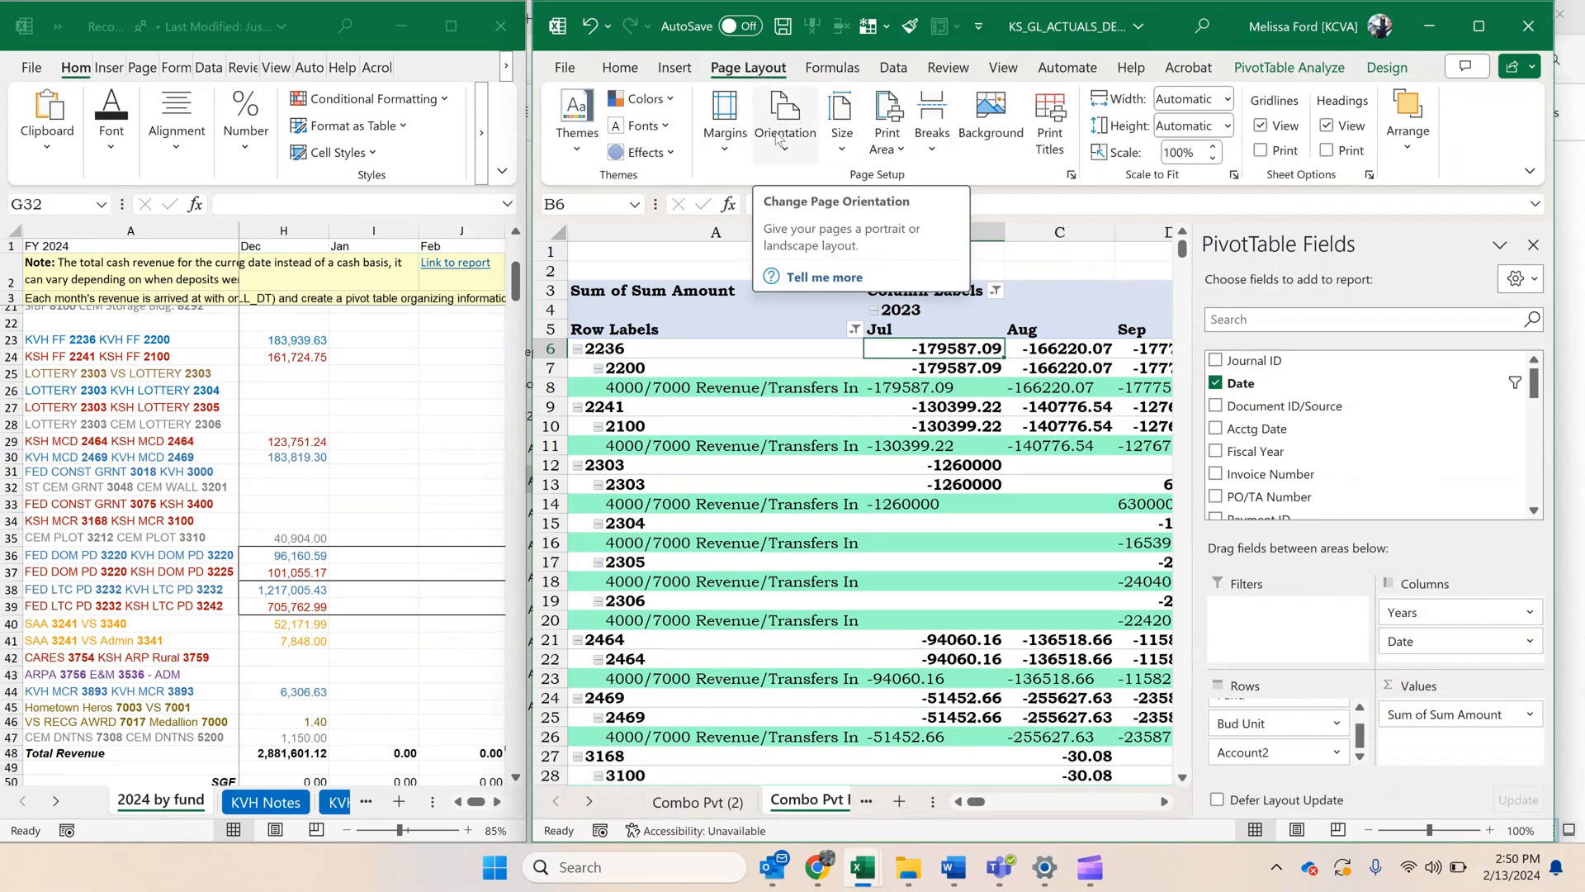
{"action": "left_click", "coordinate": [1478, 27]}
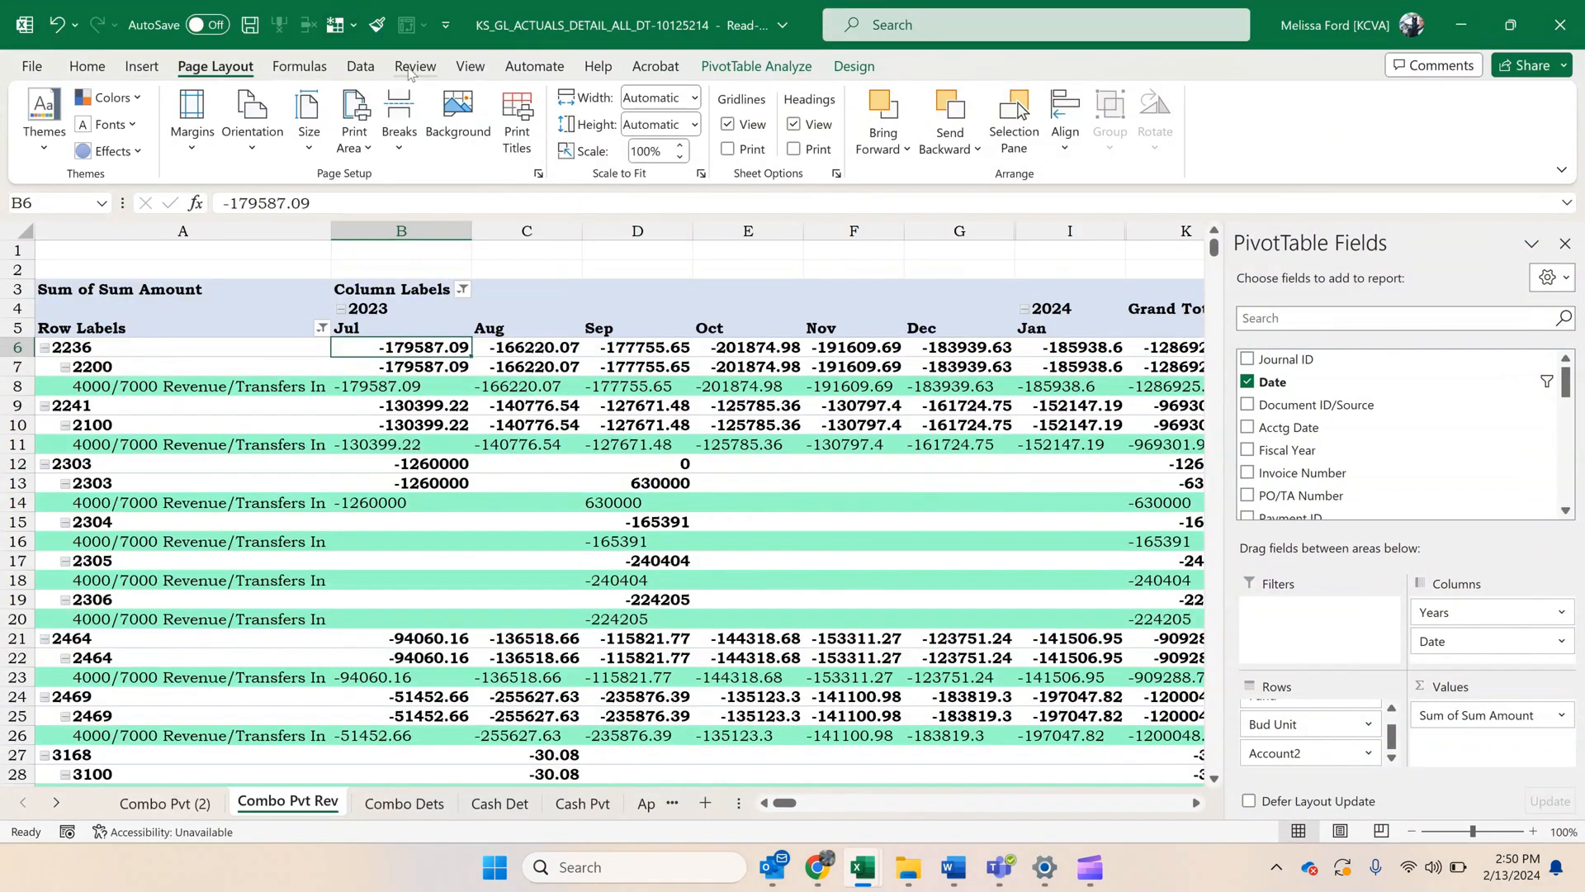
{"action": "left_click", "coordinate": [475, 68]}
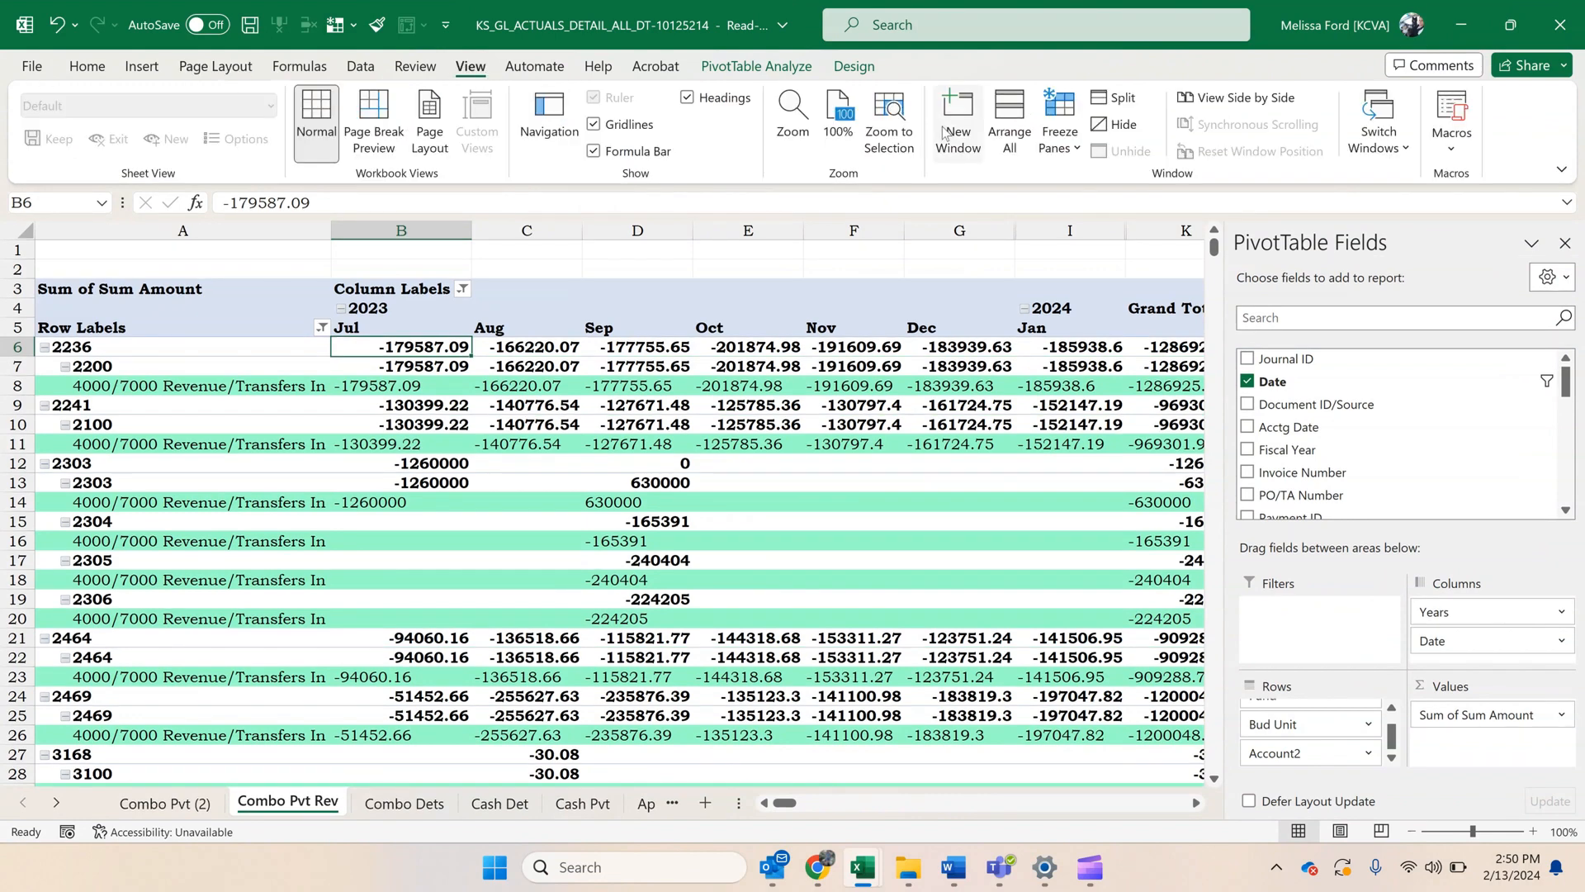
{"action": "left_click", "coordinate": [1067, 147]}
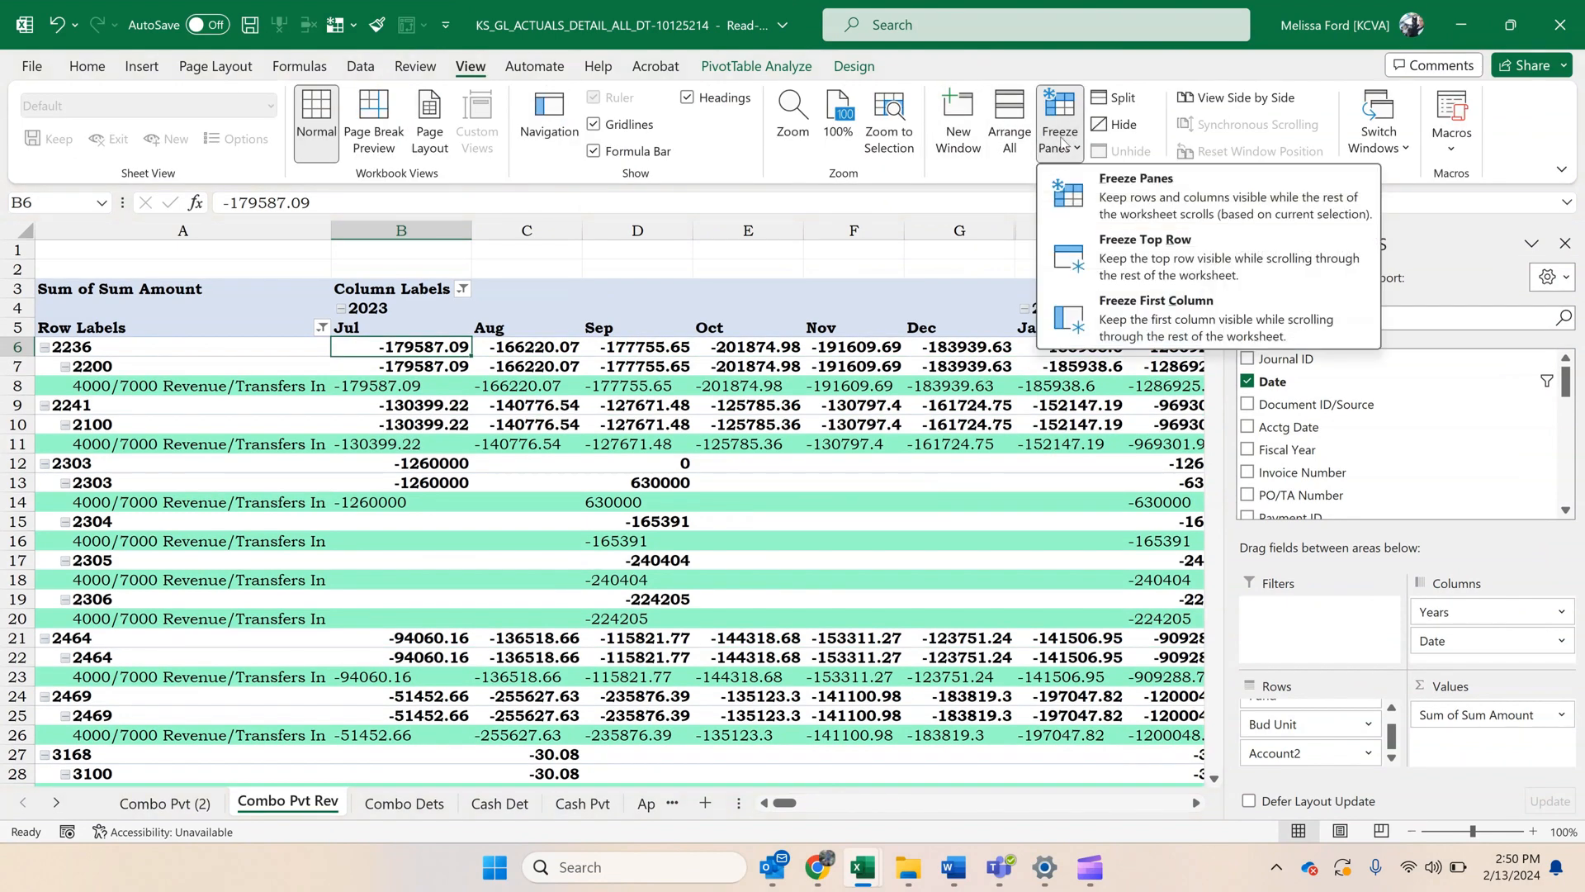
{"action": "left_click", "coordinate": [1225, 206]}
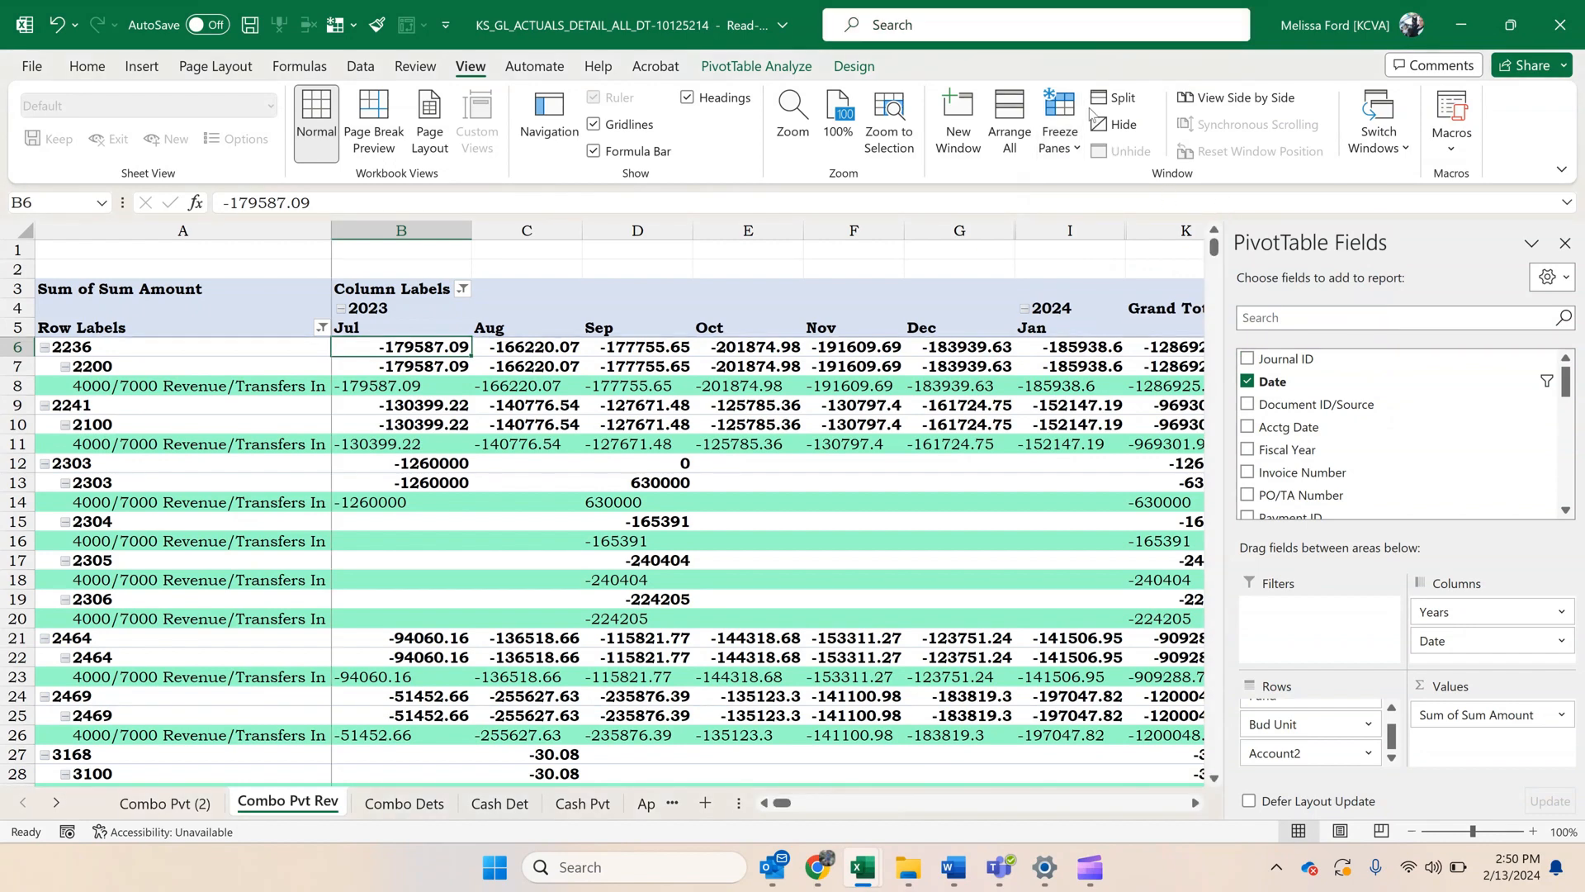
Narrow the PivotTable's row label column and size the Combo Pvt Rev window to fill the space beside the 2024 by fund window.
{"action": "left_click_drag", "start_coordinate": [330, 236], "coordinate": [198, 241]}
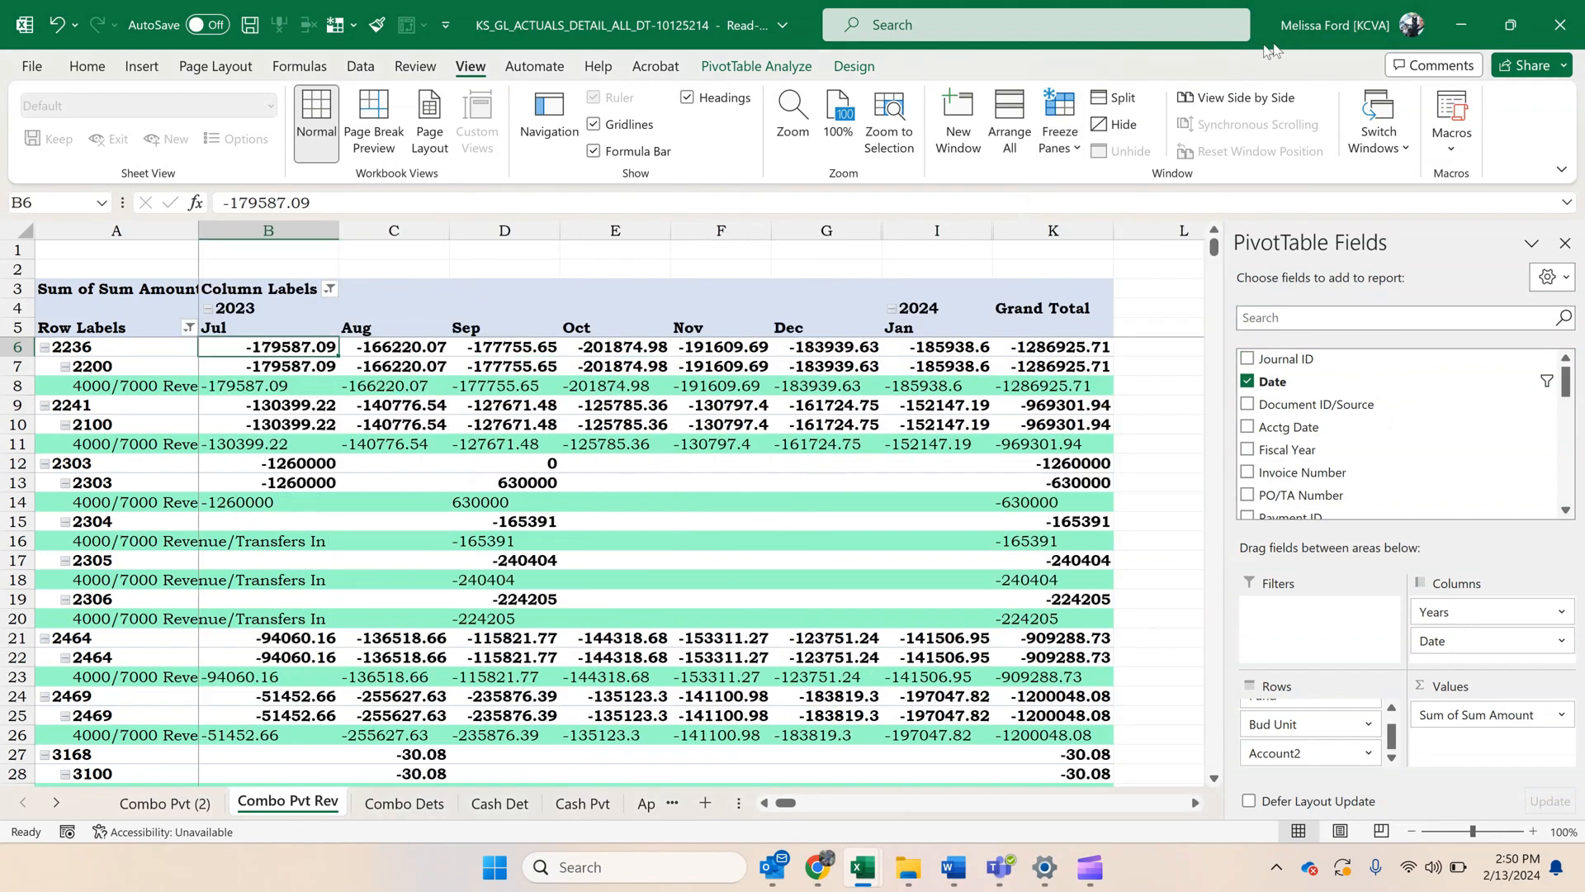
{"action": "double_click", "coordinate": [1270, 46]}
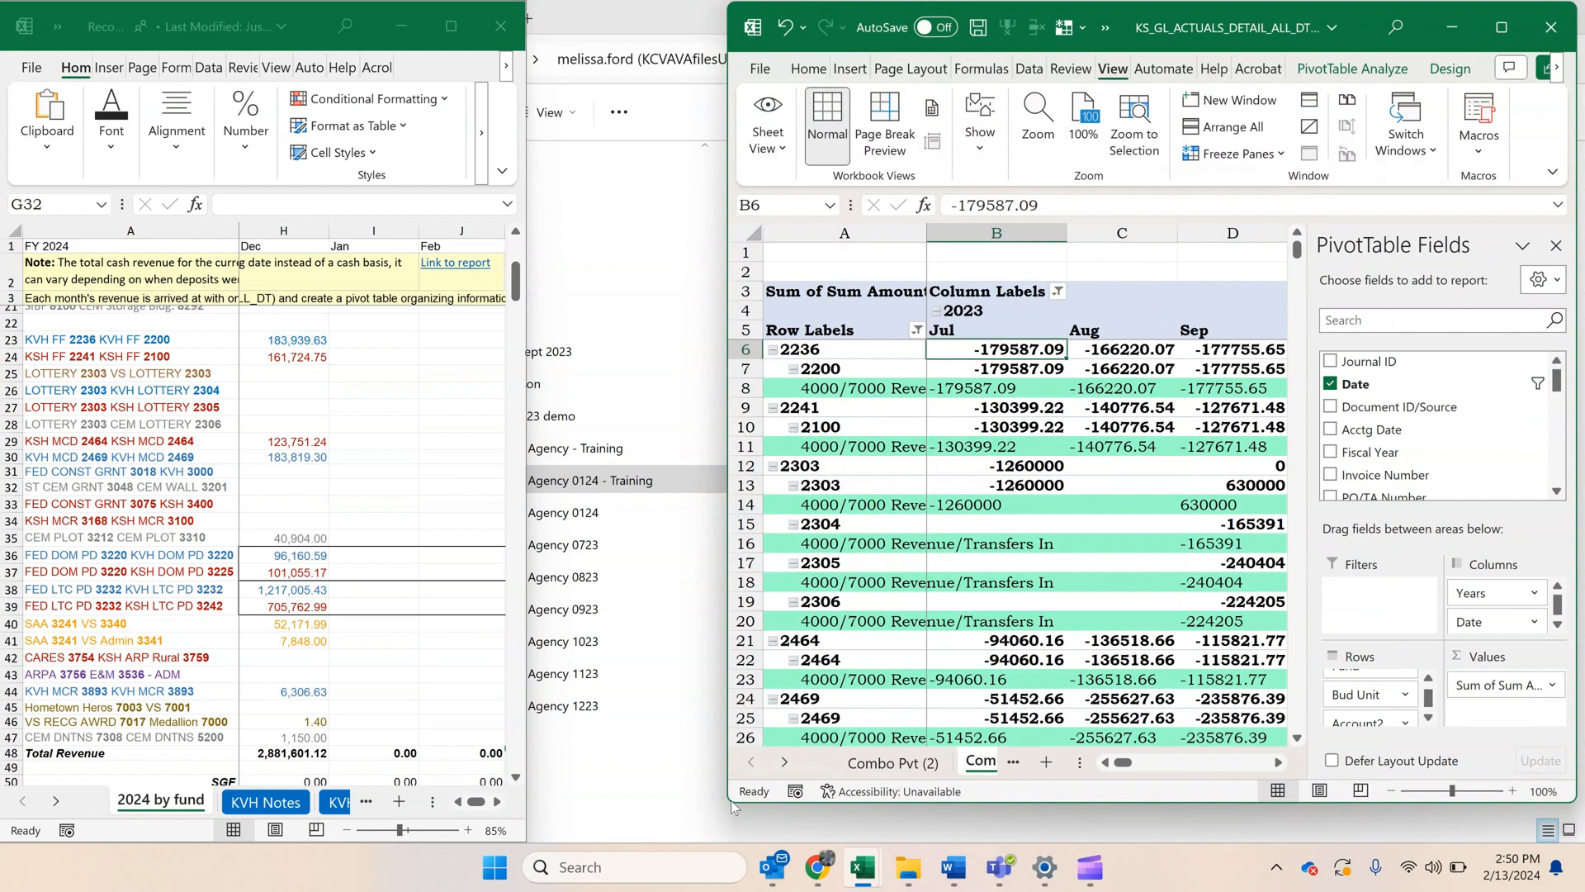
{"action": "left_click_drag", "start_coordinate": [727, 802], "coordinate": [527, 842]}
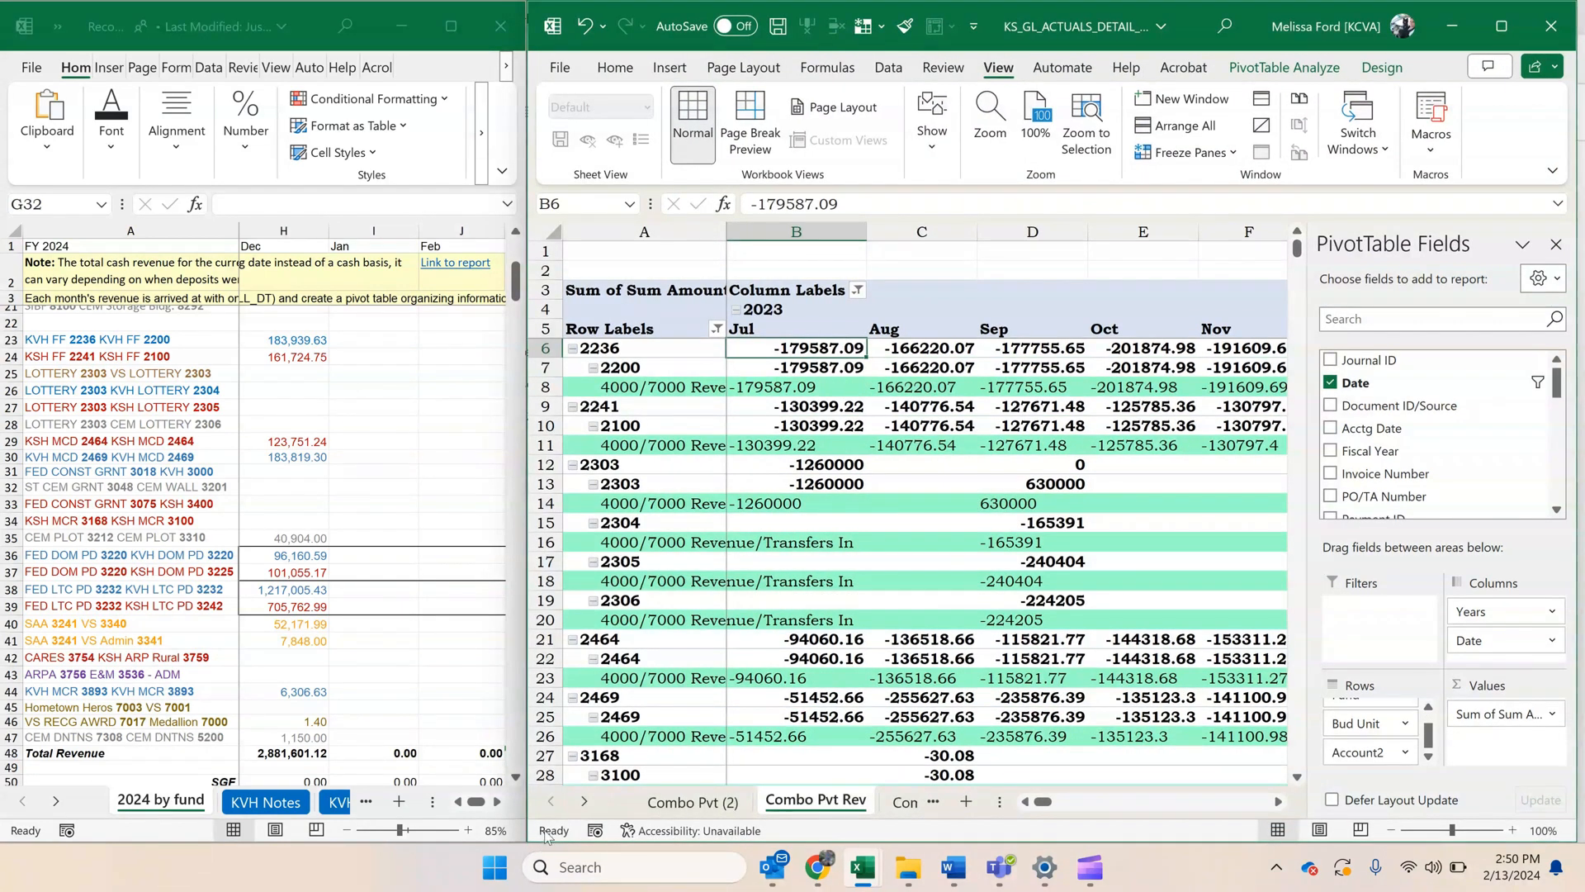
Examine the PivotTable's Dec 2023 and Jan 2024 revenue columns next to the frozen row labels.
{"action": "key", "text": "Right"}
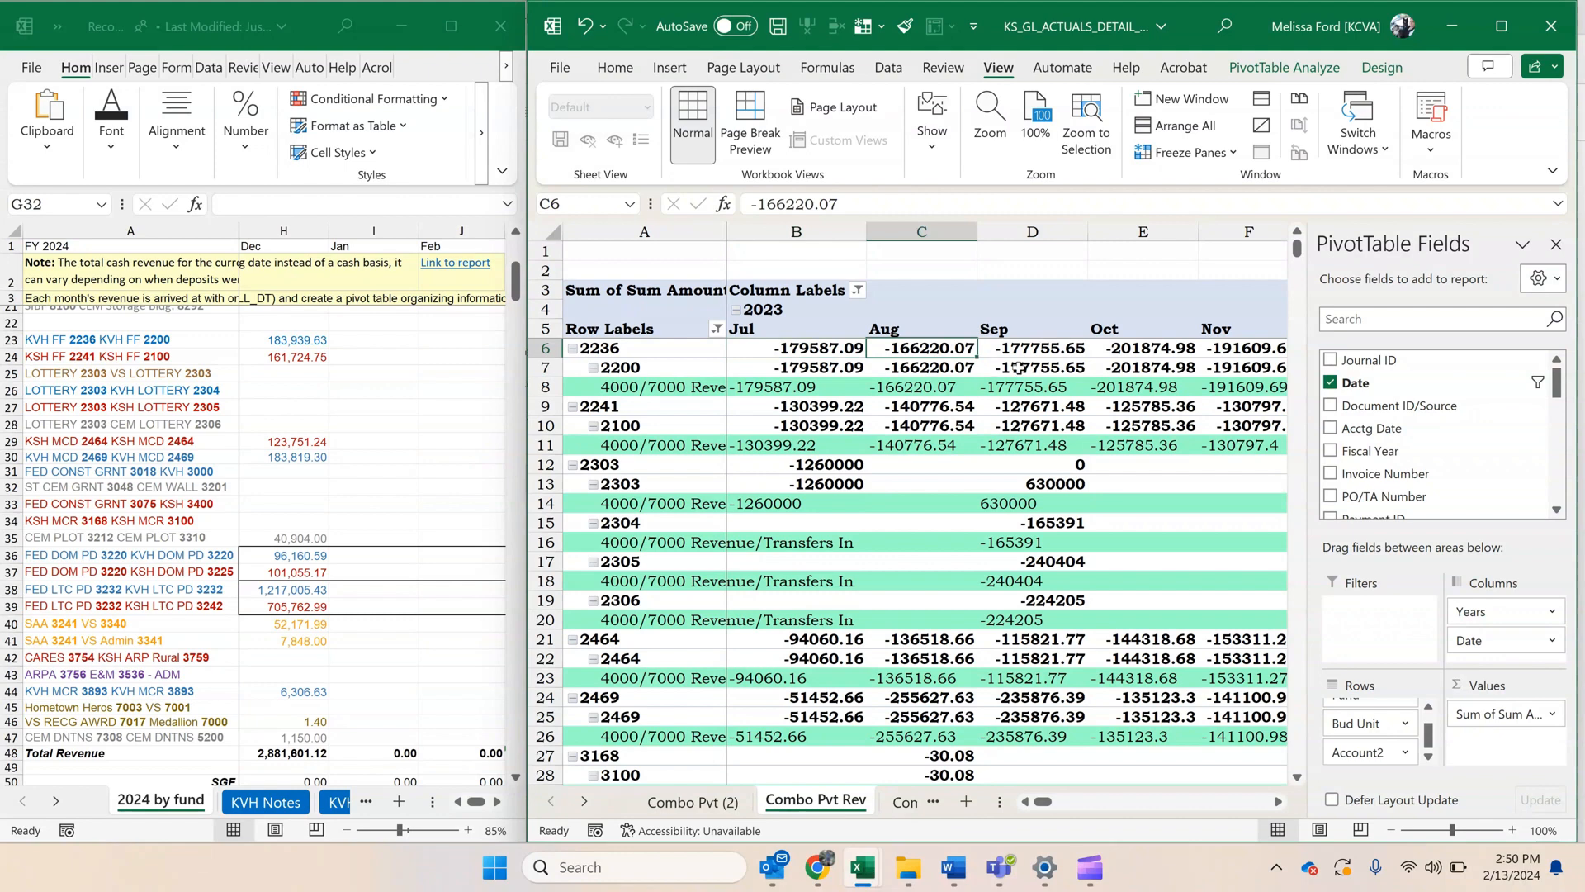
{"action": "left_click", "coordinate": [1279, 802]}
{"action": "left_click", "coordinate": [1279, 802]}
{"action": "left_click", "coordinate": [1279, 802]}
{"action": "left_click", "coordinate": [1279, 801]}
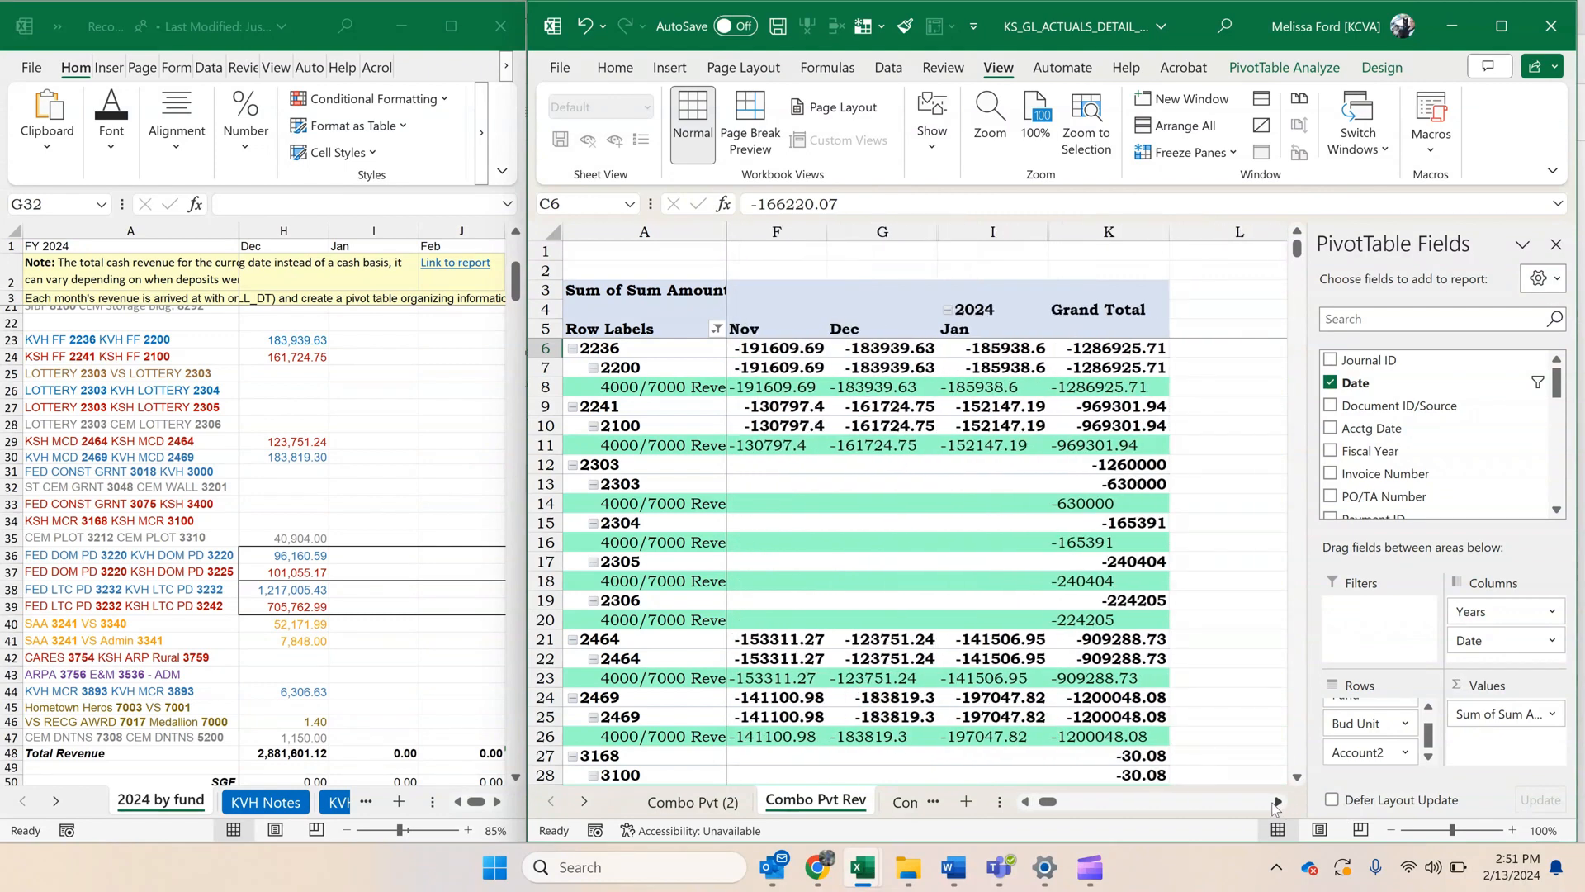
{"action": "left_click", "coordinate": [1279, 802]}
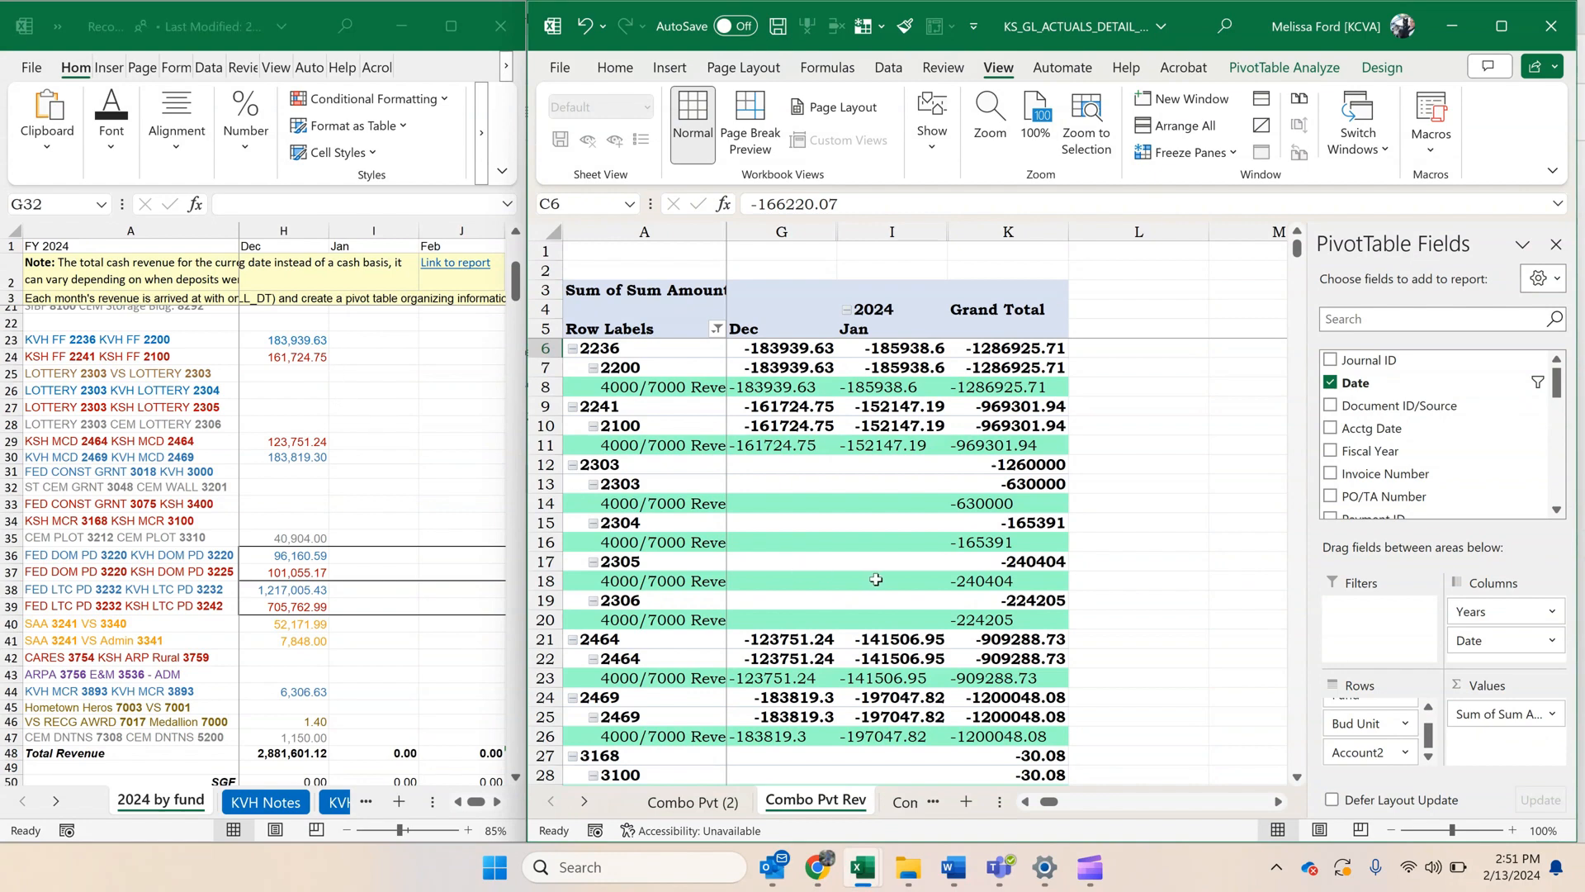
{"action": "mouse_move", "coordinate": [875, 580]}
{"action": "left_click", "coordinate": [851, 528]}
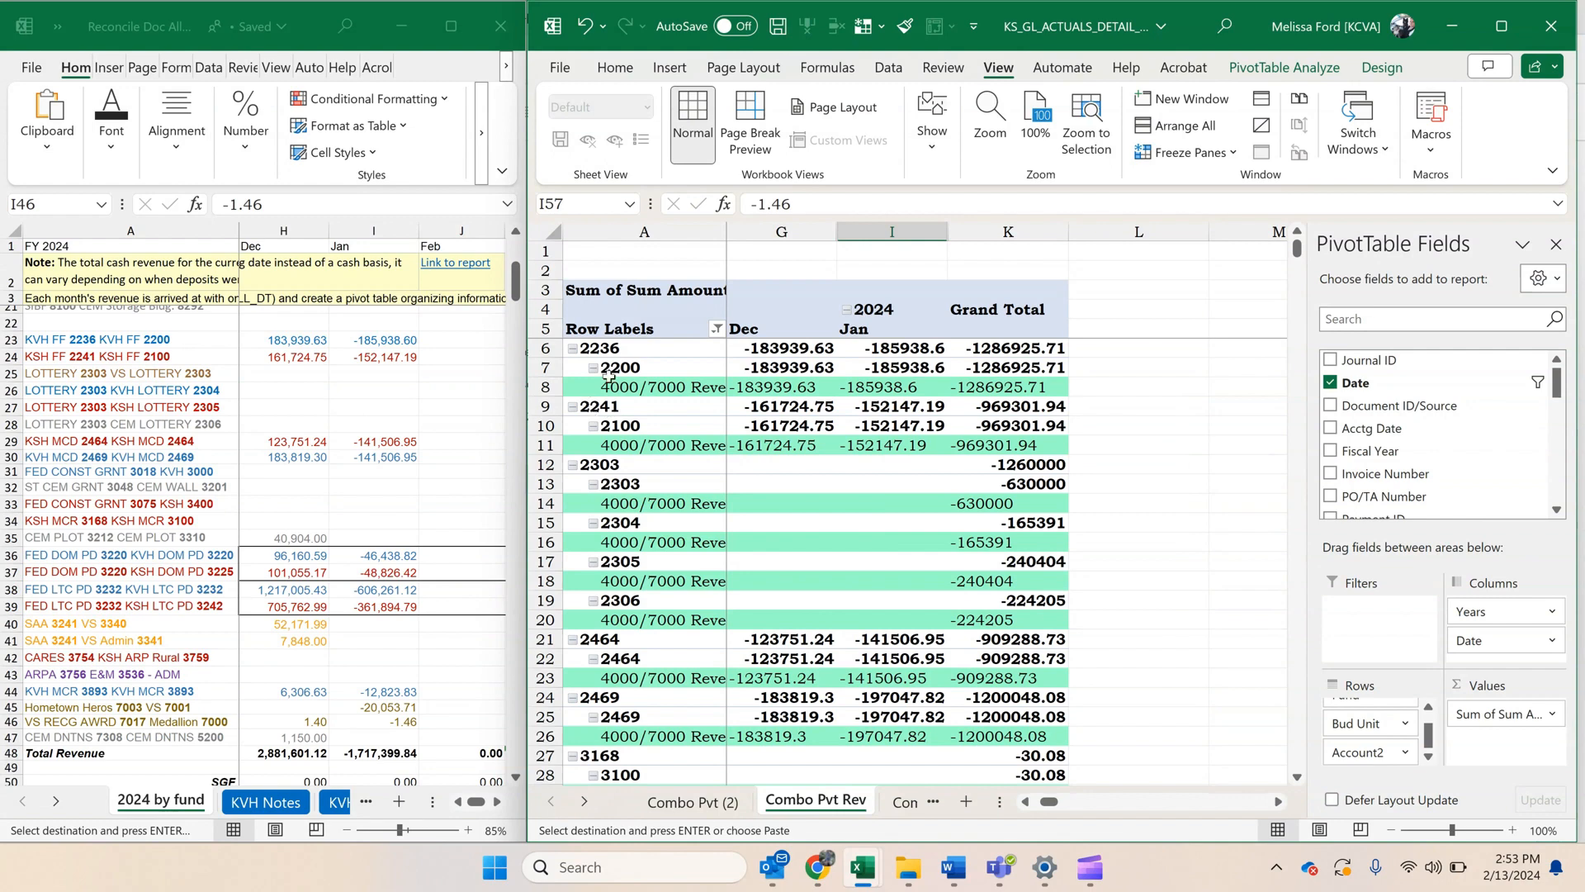
Collapse the entire Bud Unit field in the revenue PivotTable to hide the account rows.
{"action": "left_click", "coordinate": [610, 376]}
{"action": "right_click", "coordinate": [614, 370]}
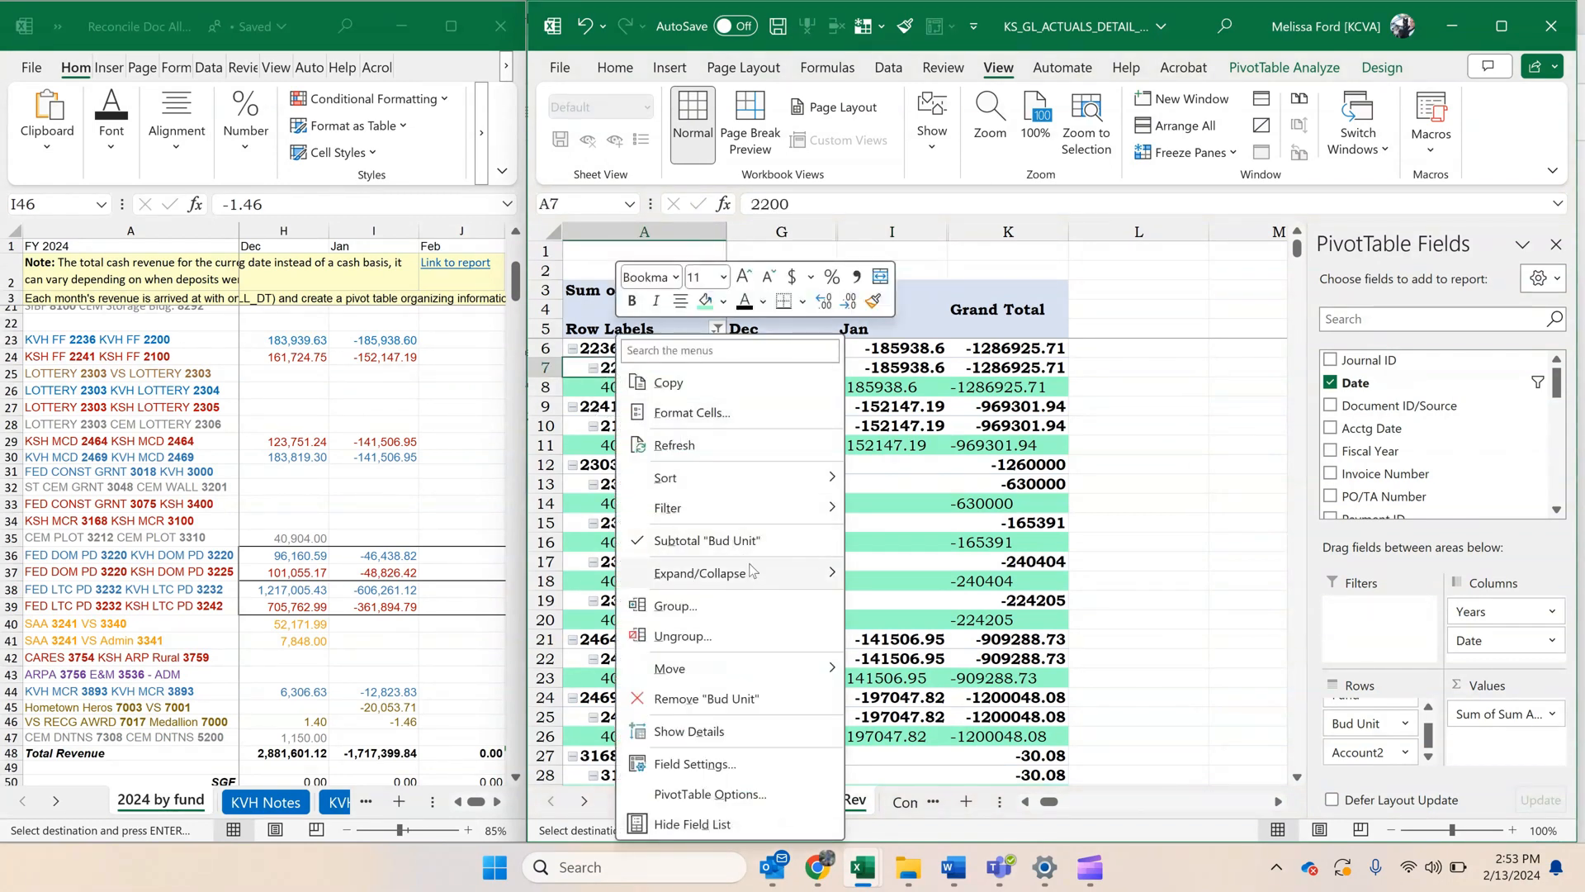
{"action": "mouse_move", "coordinate": [756, 575]}
{"action": "left_click", "coordinate": [950, 666]}
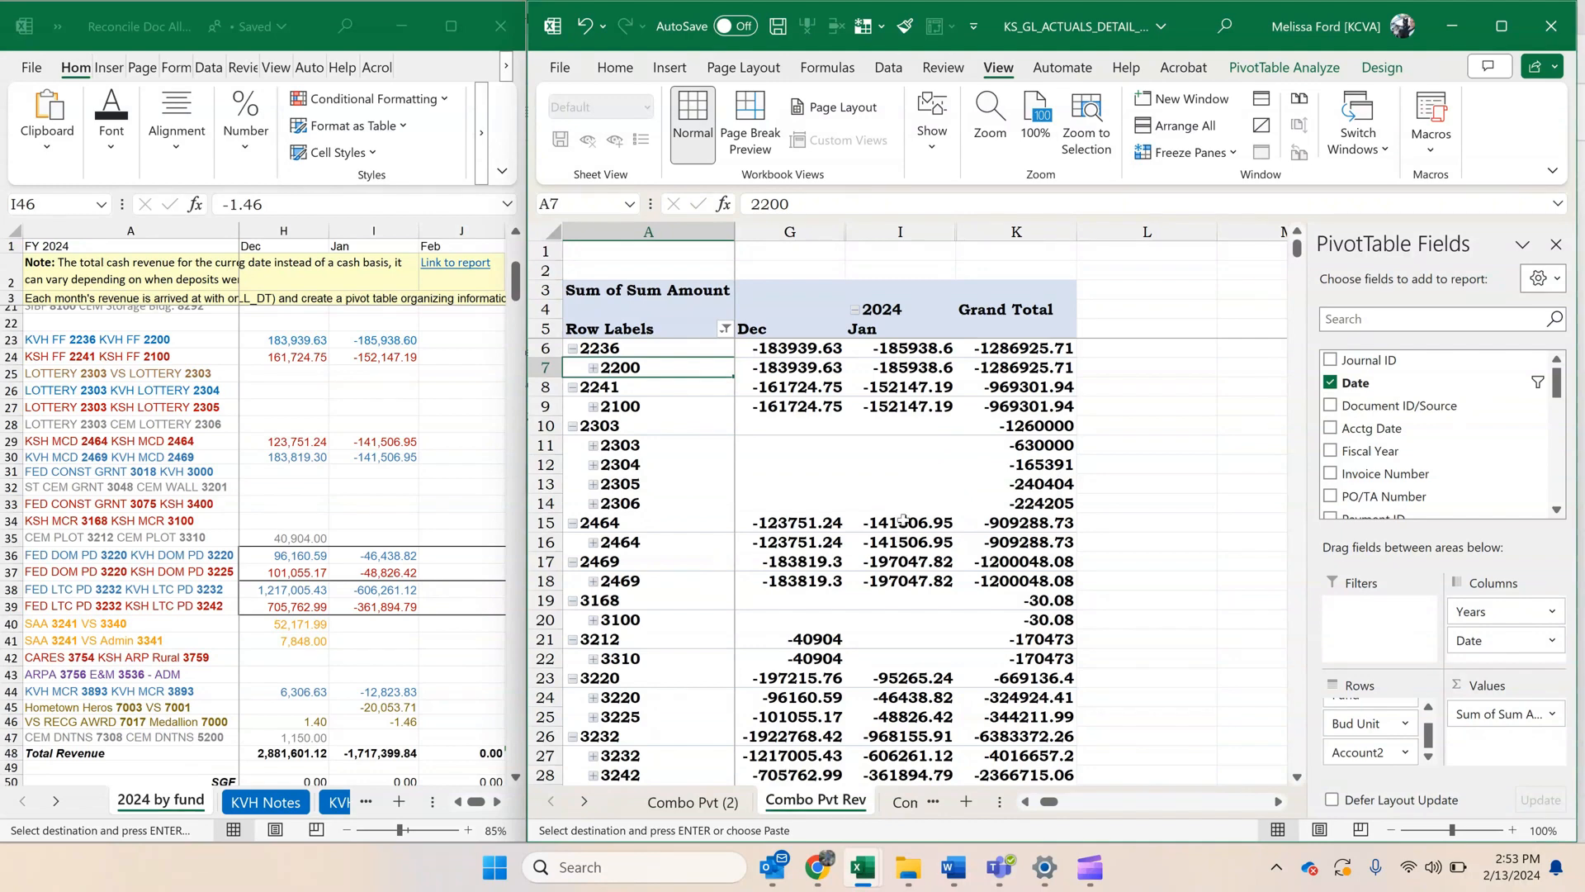
Copy the January amounts -141506.95 and -197047.82 for funds 2464 and 2469 into I29:I30 of the 2024 by fund sheet.
{"action": "left_click", "coordinate": [940, 521]}
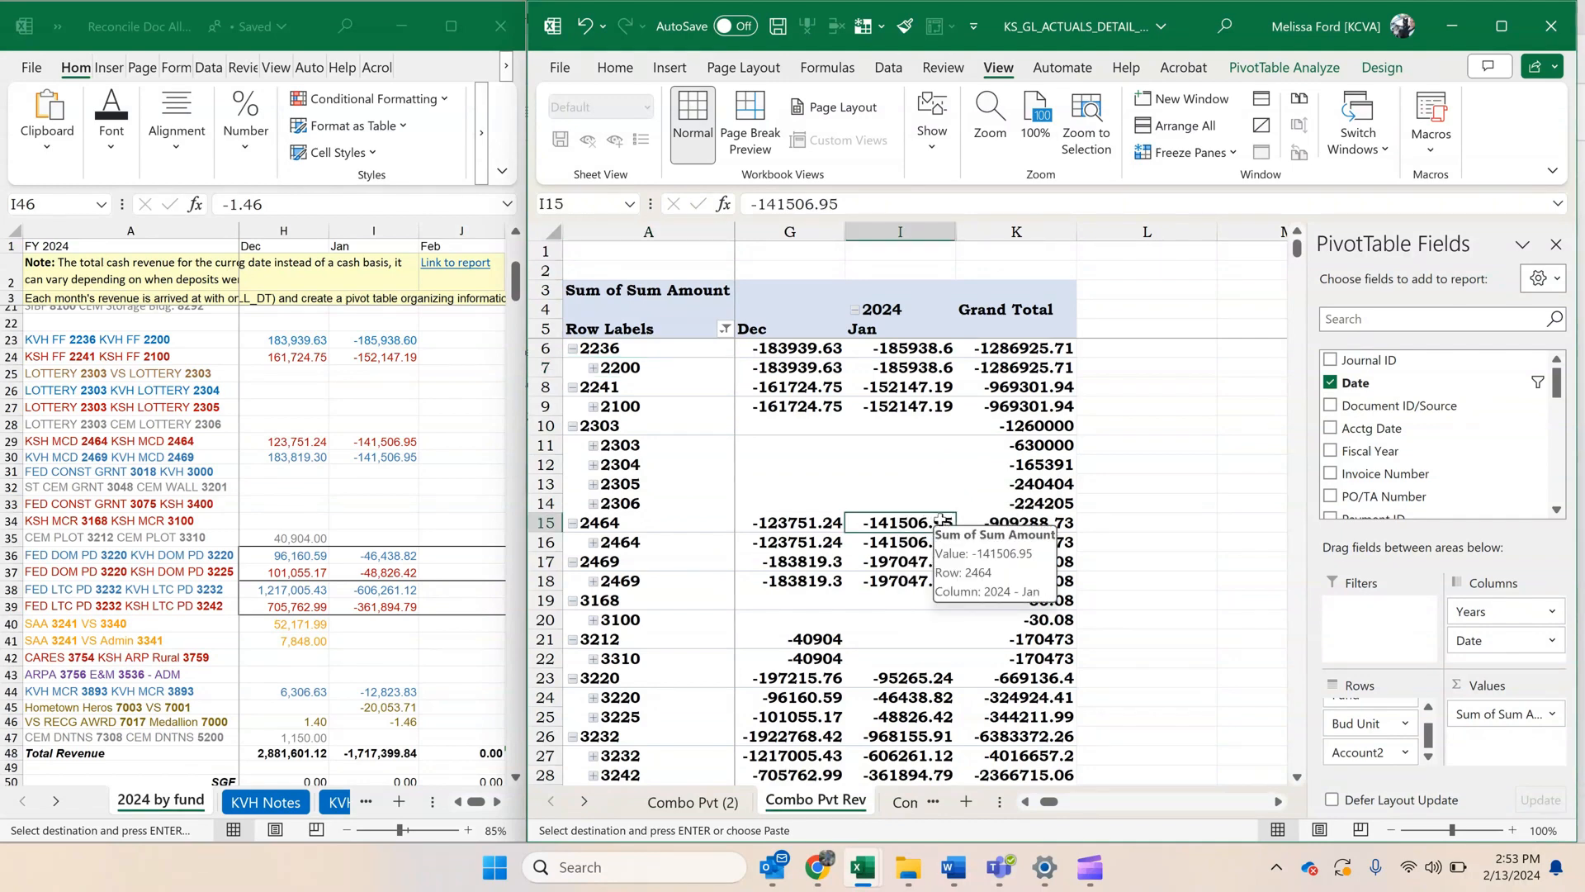
{"action": "left_click_drag", "start_coordinate": [915, 545], "coordinate": [914, 564]}
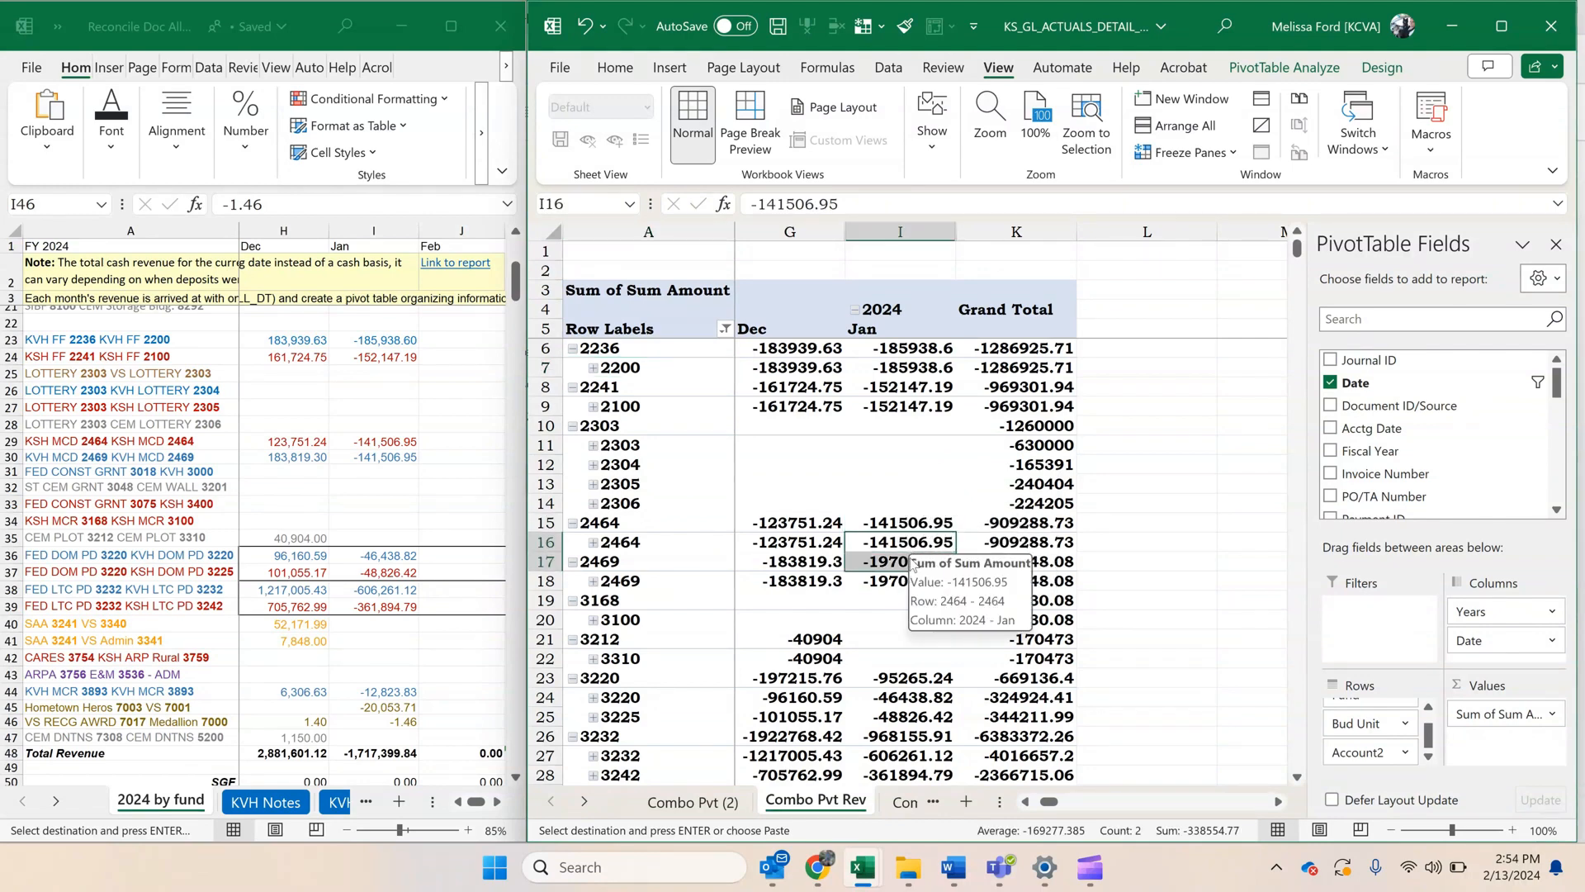
{"action": "left_click", "coordinate": [381, 442]}
{"action": "right_click", "coordinate": [381, 442]}
{"action": "left_click", "coordinate": [459, 347]}
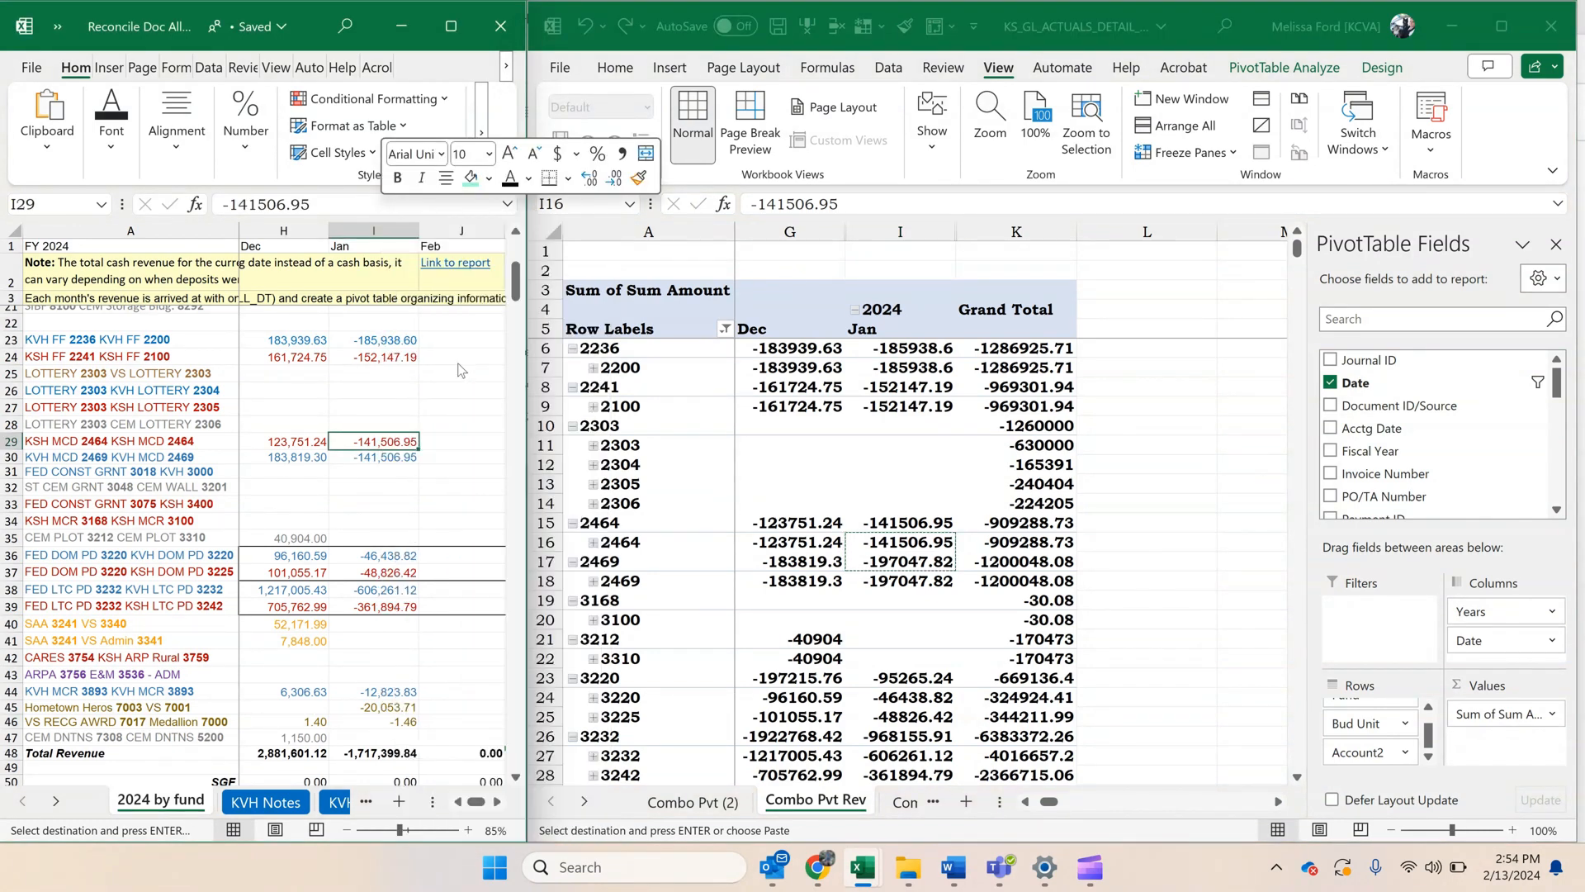
{"action": "scroll", "coordinate": [405, 423], "scroll_direction": "down", "scroll_amount": 3}
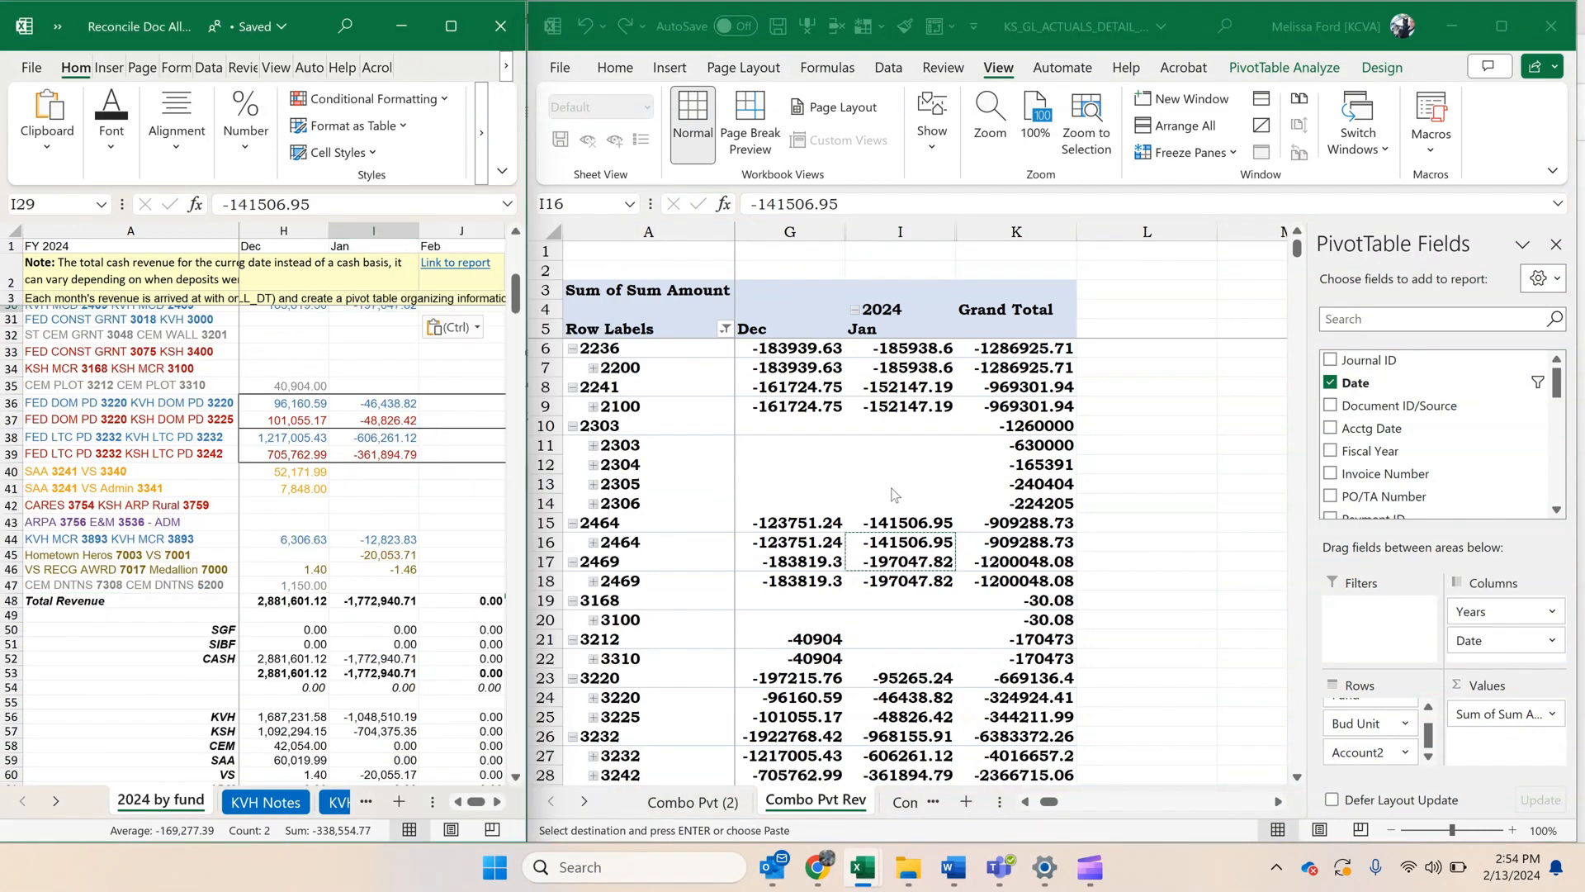
{"action": "scroll", "coordinate": [826, 491], "scroll_direction": "down", "scroll_amount": 4}
{"action": "scroll", "coordinate": [894, 490], "scroll_direction": "down", "scroll_amount": 3}
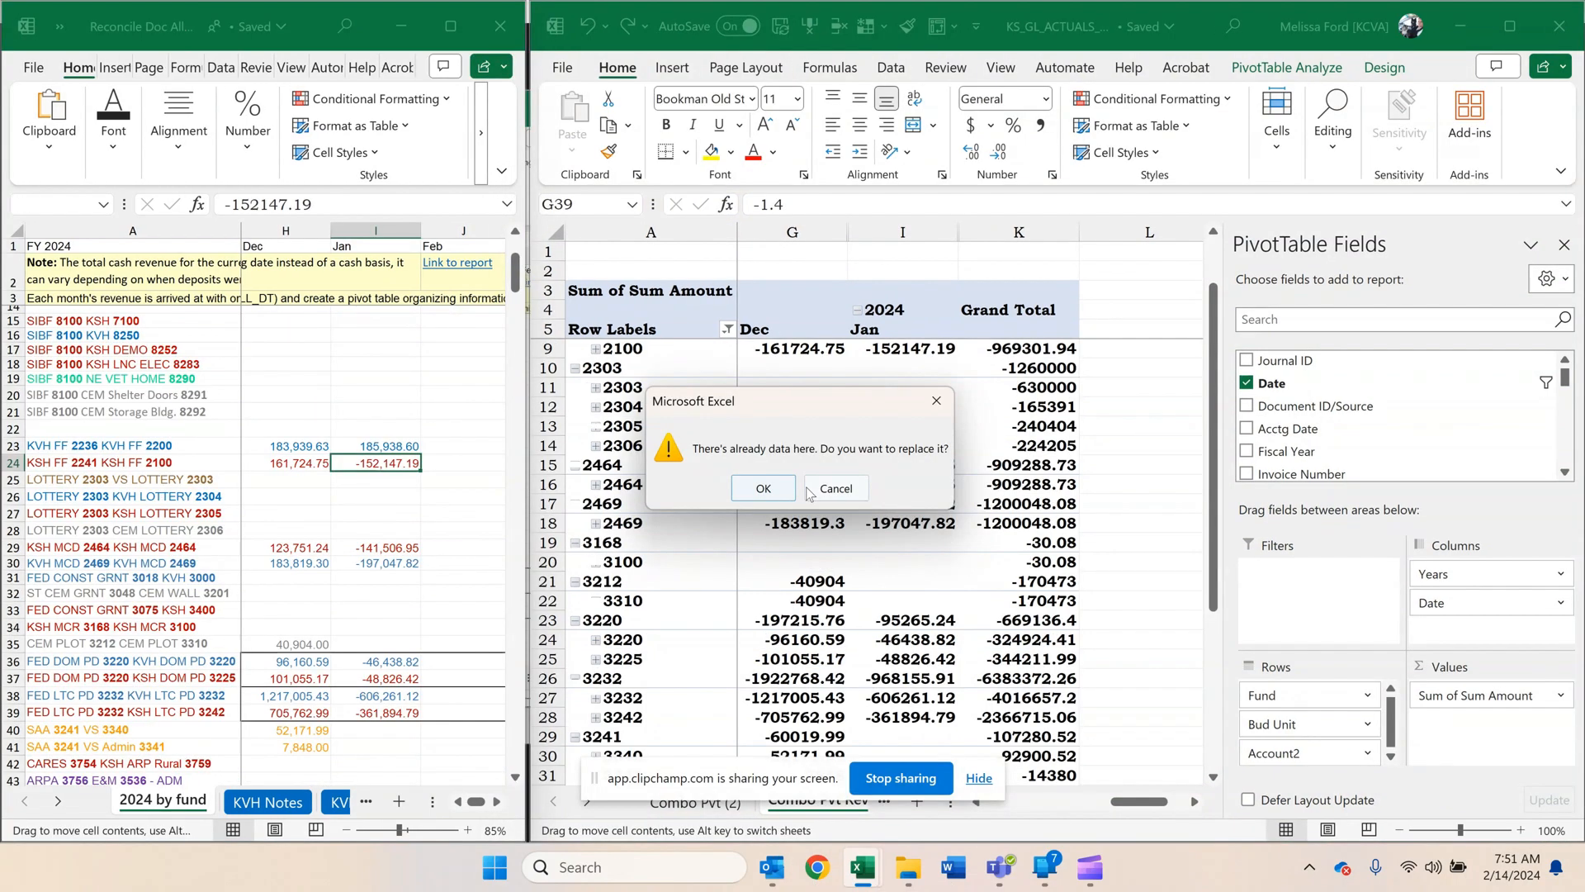
Decline replacing existing data and change the January amount for KSH FF 2241 in I24 to positive 152147.19.
{"action": "key", "text": "Return"}
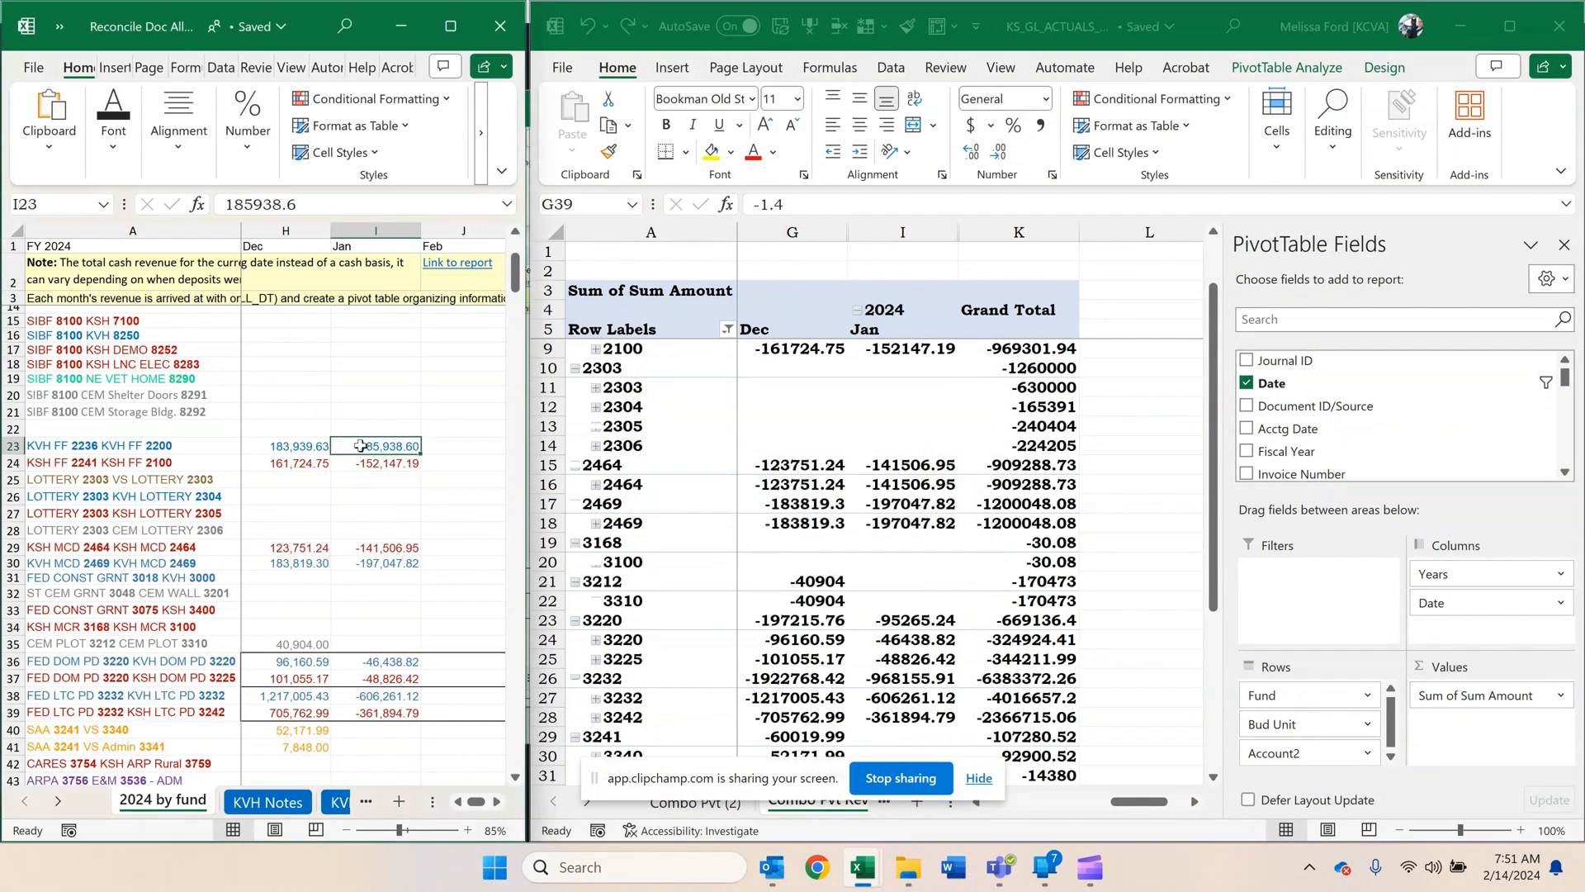
{"action": "left_click", "coordinate": [386, 467]}
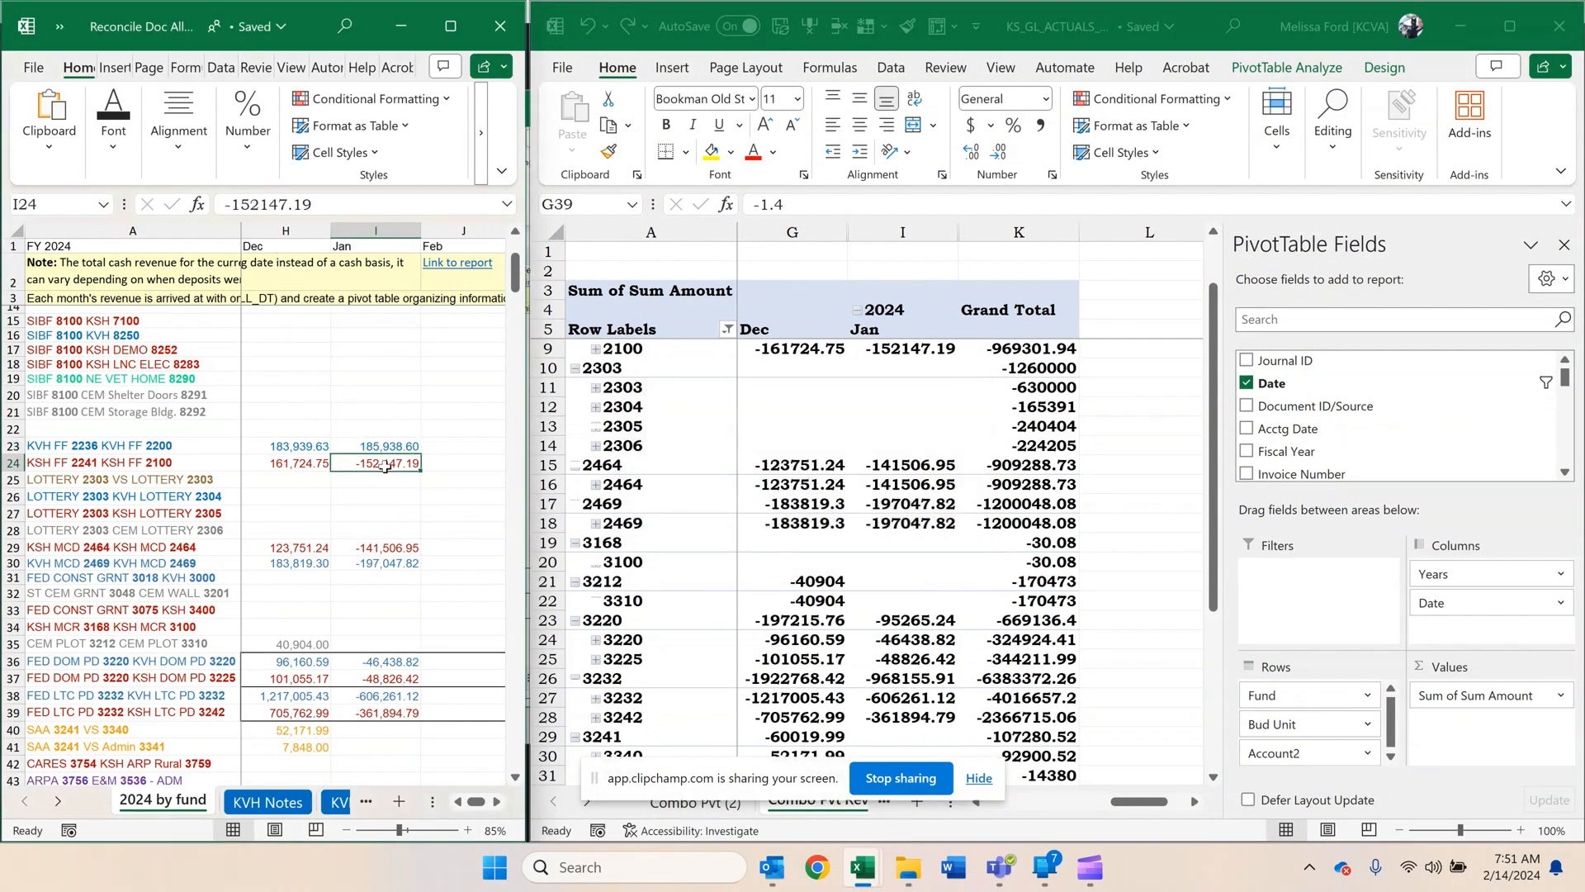
{"action": "left_click", "coordinate": [230, 206]}
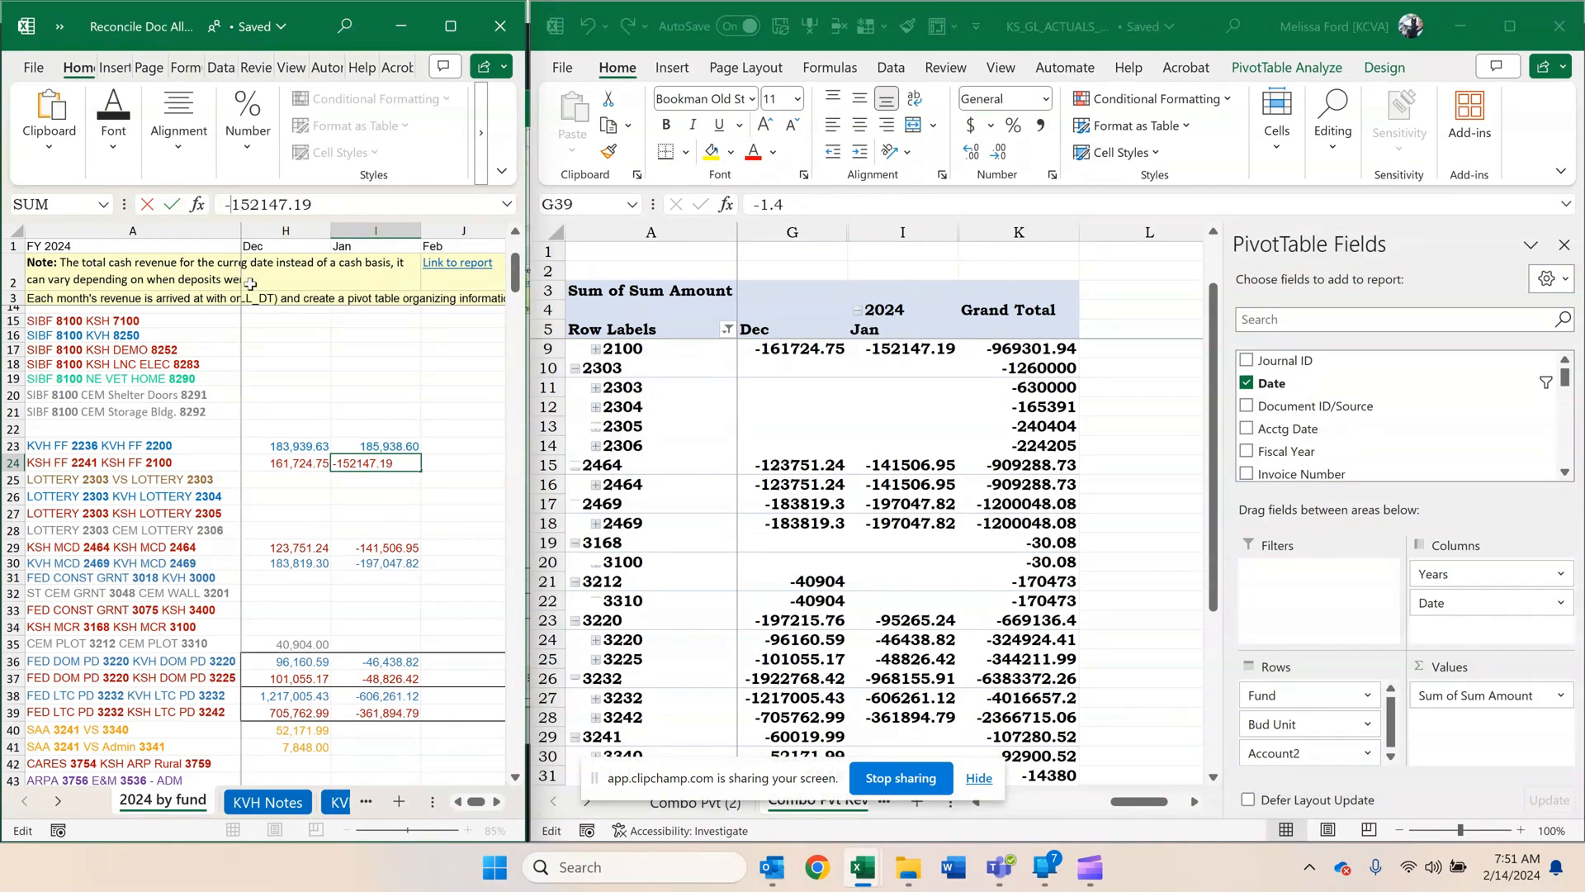
{"action": "key", "text": "BackSpace"}
{"action": "key", "text": "Return"}
Make the January MCD amounts positive: 141506.95 for fund 2464 in I29 and 197047.82 for fund 2469 in I30.
{"action": "key", "text": "Down"}
{"action": "key", "text": "Down"}
{"action": "key", "text": "Down"}
{"action": "key", "text": "Down"}
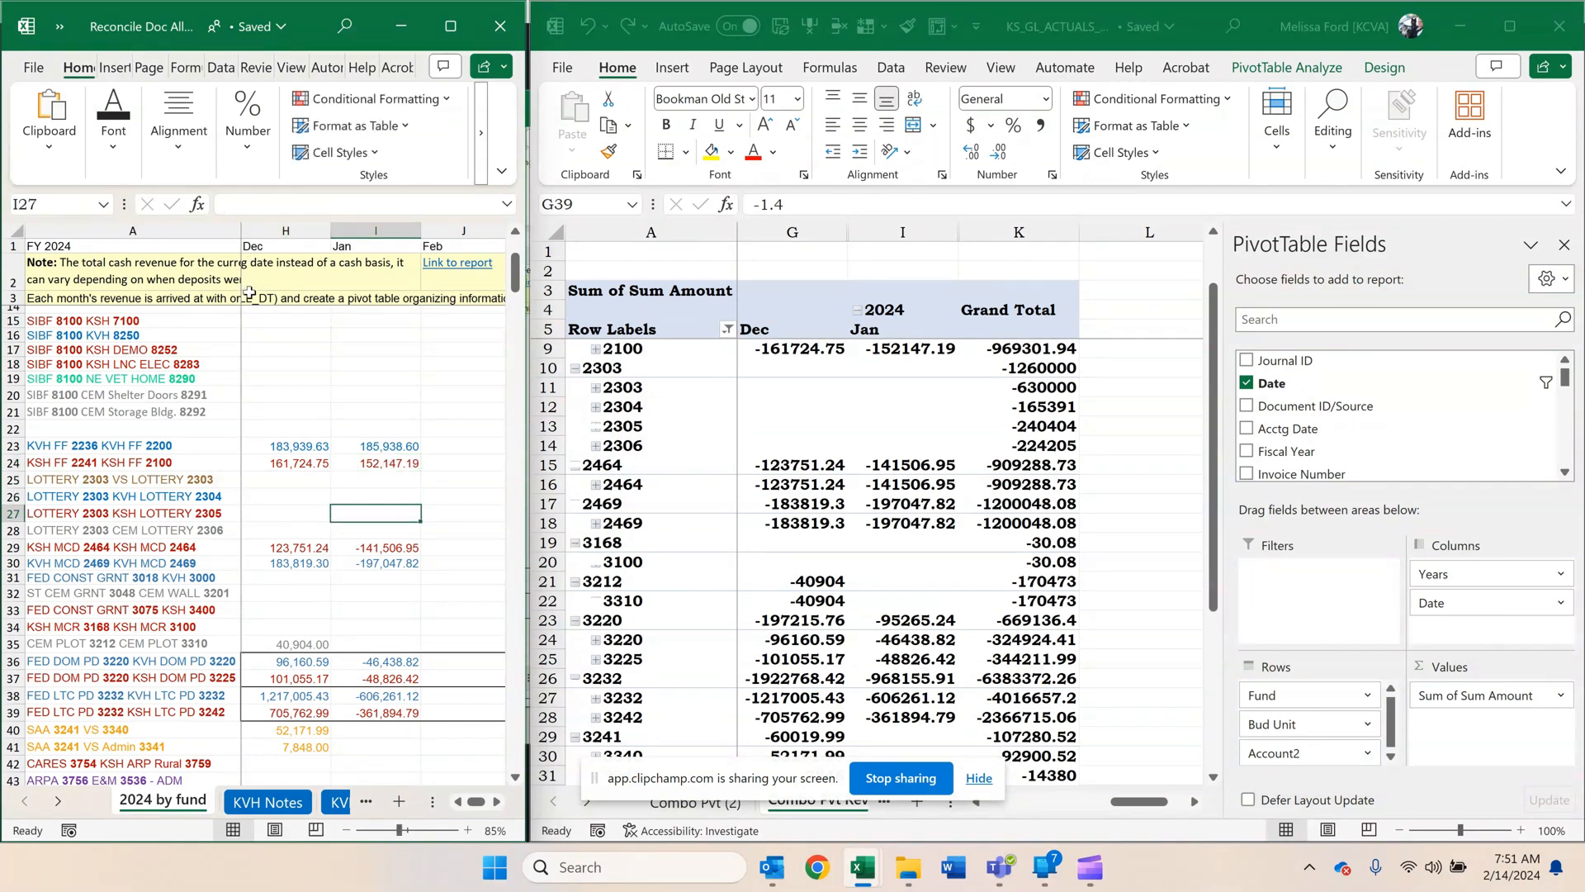
{"action": "left_click", "coordinate": [230, 204]}
{"action": "key", "text": "BackSpace"}
{"action": "key", "text": "Return"}
{"action": "left_click", "coordinate": [231, 204]}
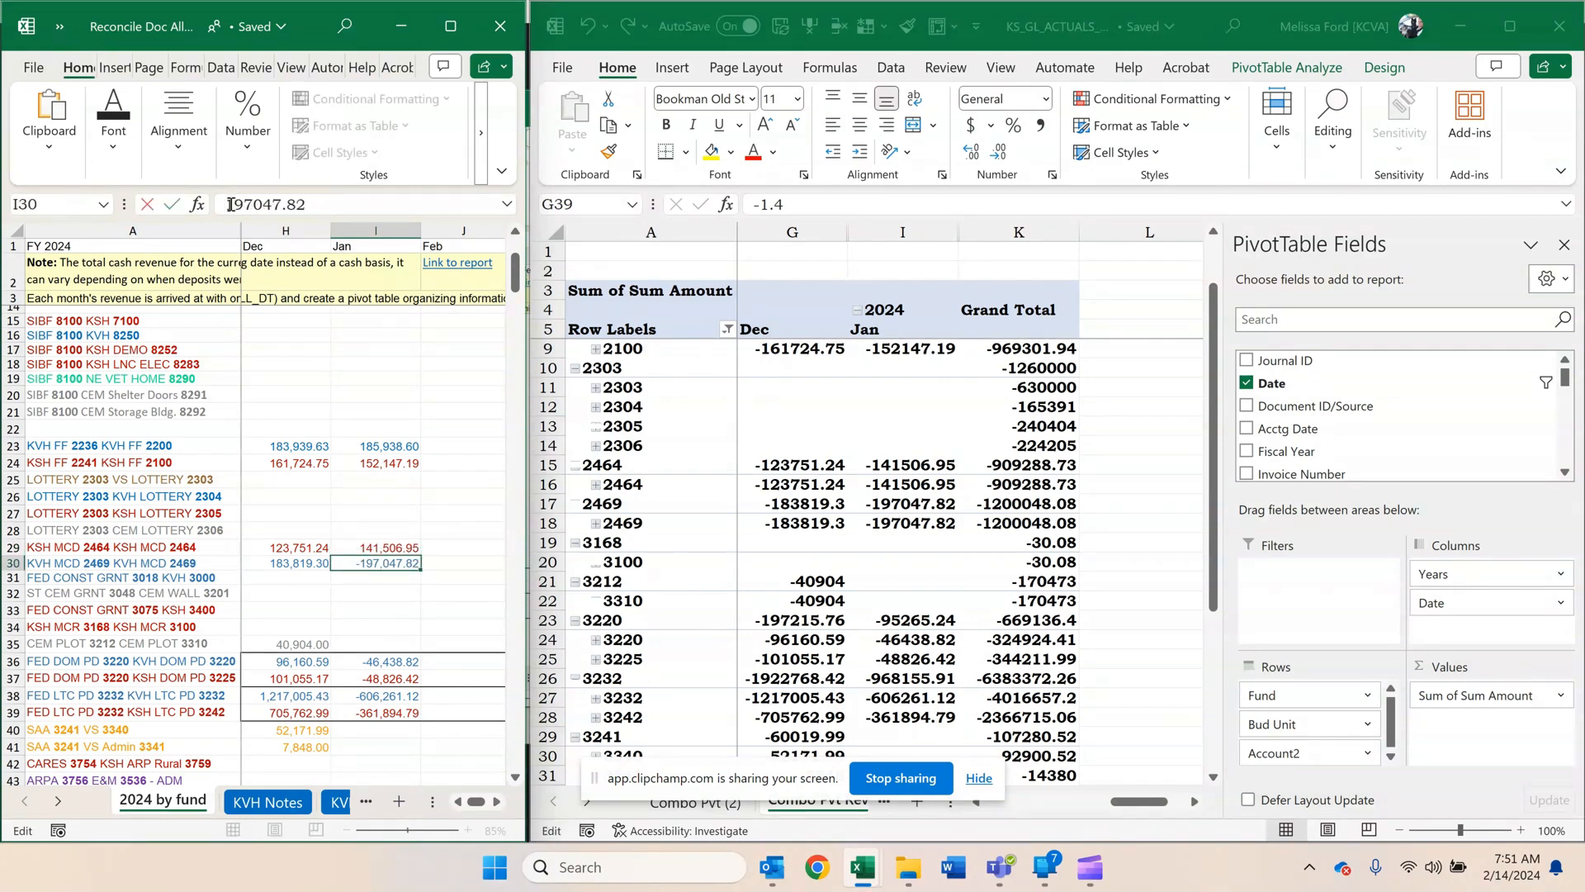
{"action": "key", "text": "BackSpace"}
{"action": "key", "text": "Return"}
Make the January FED DOM PD 3220 amounts positive: 46438.82 for KVH in I36 and 48826.42 for KSH in I37.
{"action": "key", "text": "Down"}
{"action": "key", "text": "Down"}
{"action": "key", "text": "Down"}
{"action": "key", "text": "Down"}
{"action": "key", "text": "Down"}
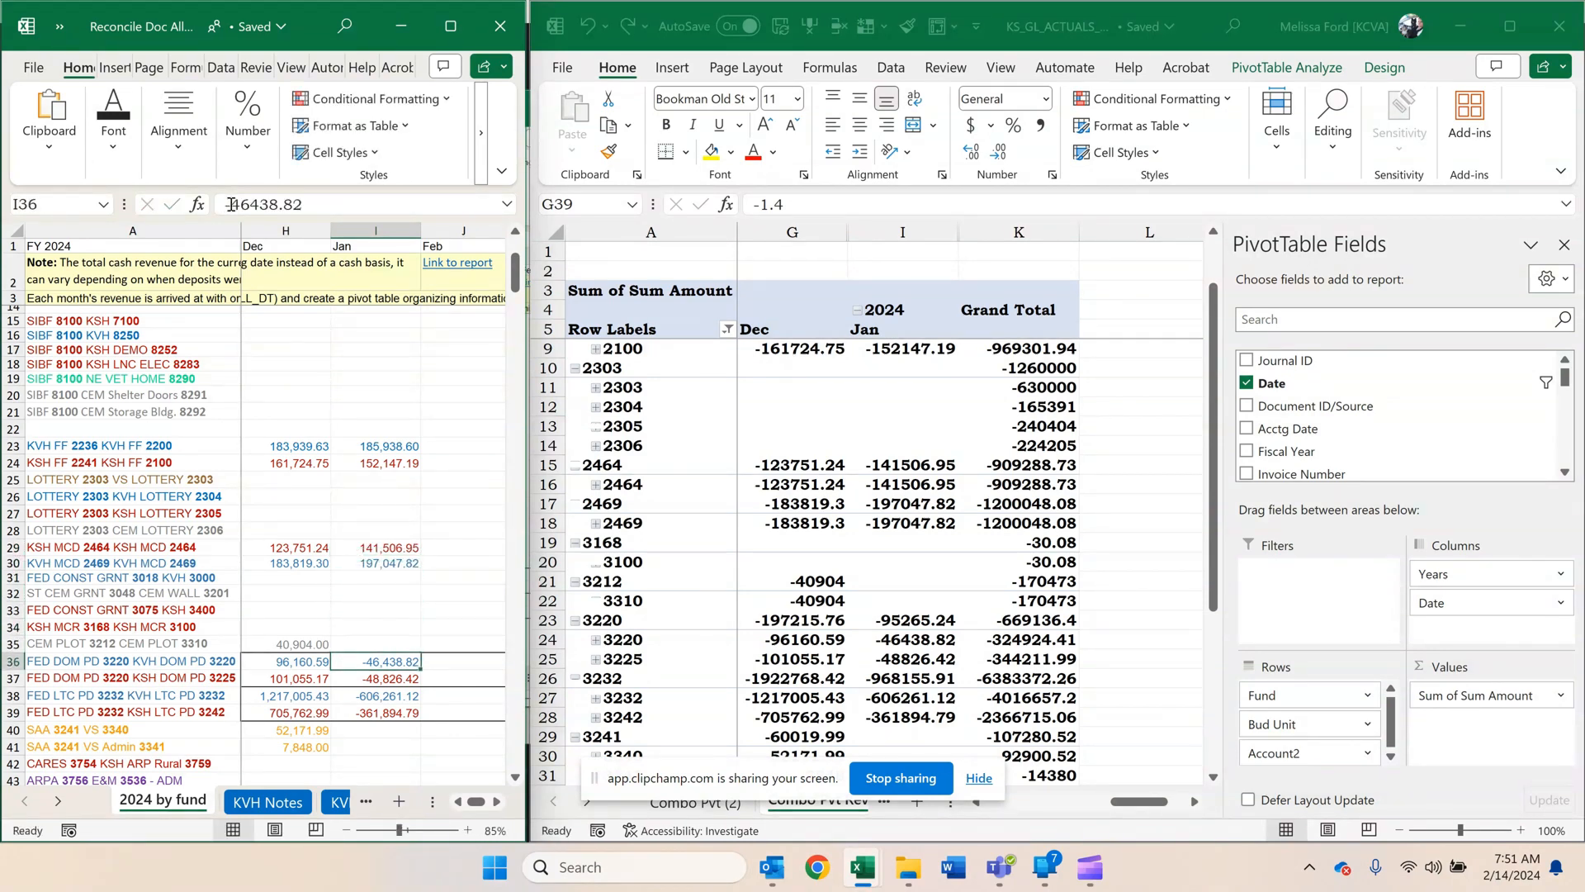
{"action": "left_click", "coordinate": [230, 204]}
{"action": "key", "text": "BackSpace"}
{"action": "key", "text": "Return"}
{"action": "left_click", "coordinate": [230, 204]}
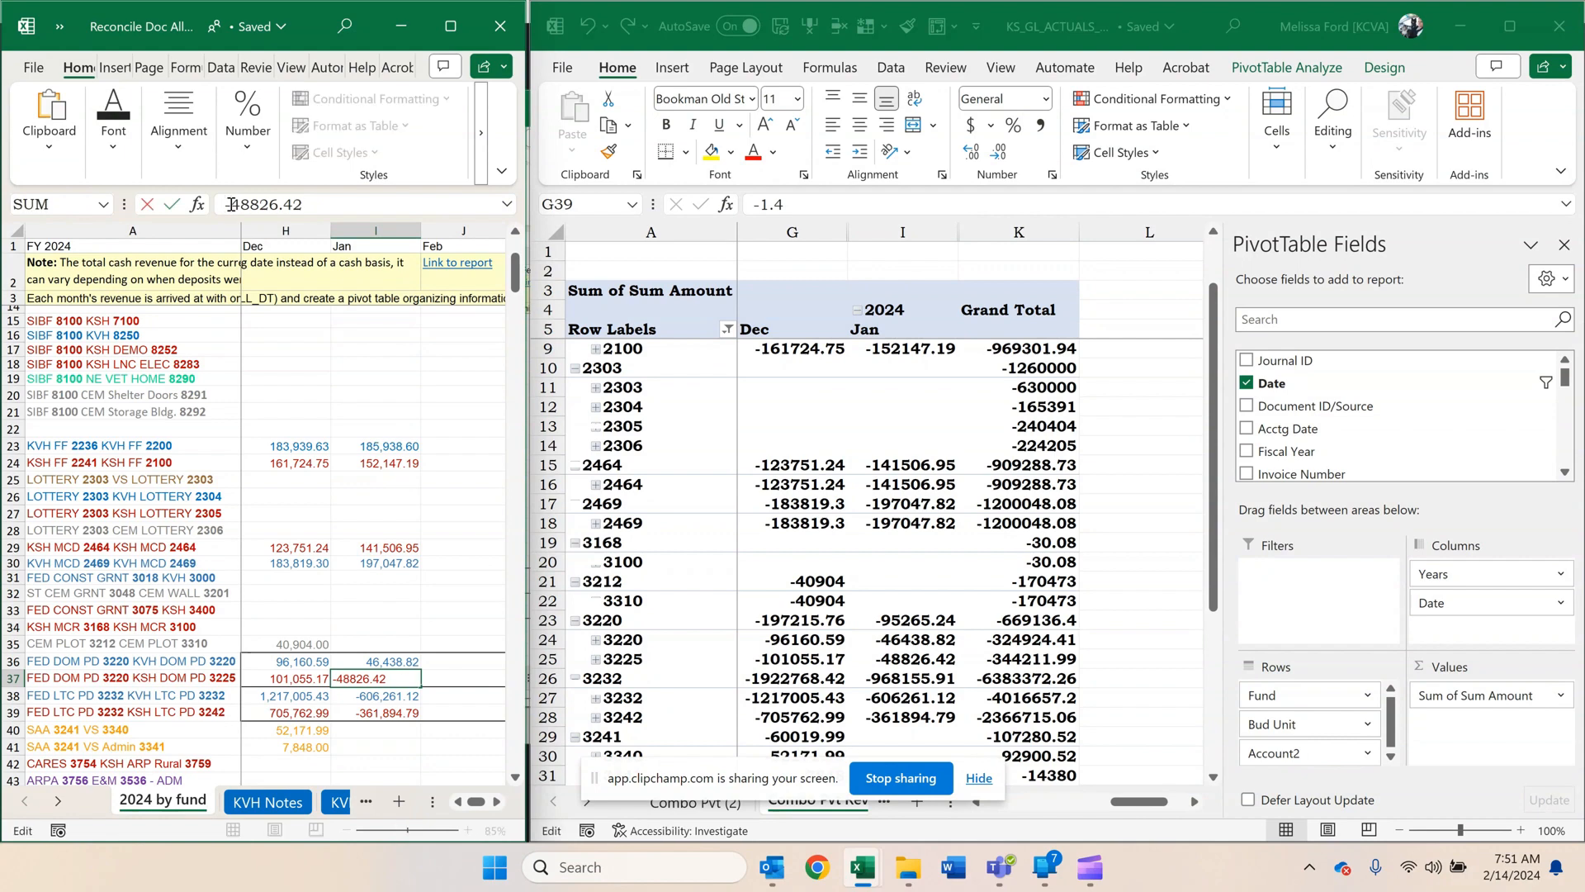
{"action": "key", "text": "BackSpace"}
{"action": "key", "text": "Return"}
Make the January FED LTC PD 3232 amounts positive: 361894.79 for KSH in I39 and 606261.12 for KVH in I38.
{"action": "key", "text": "Down"}
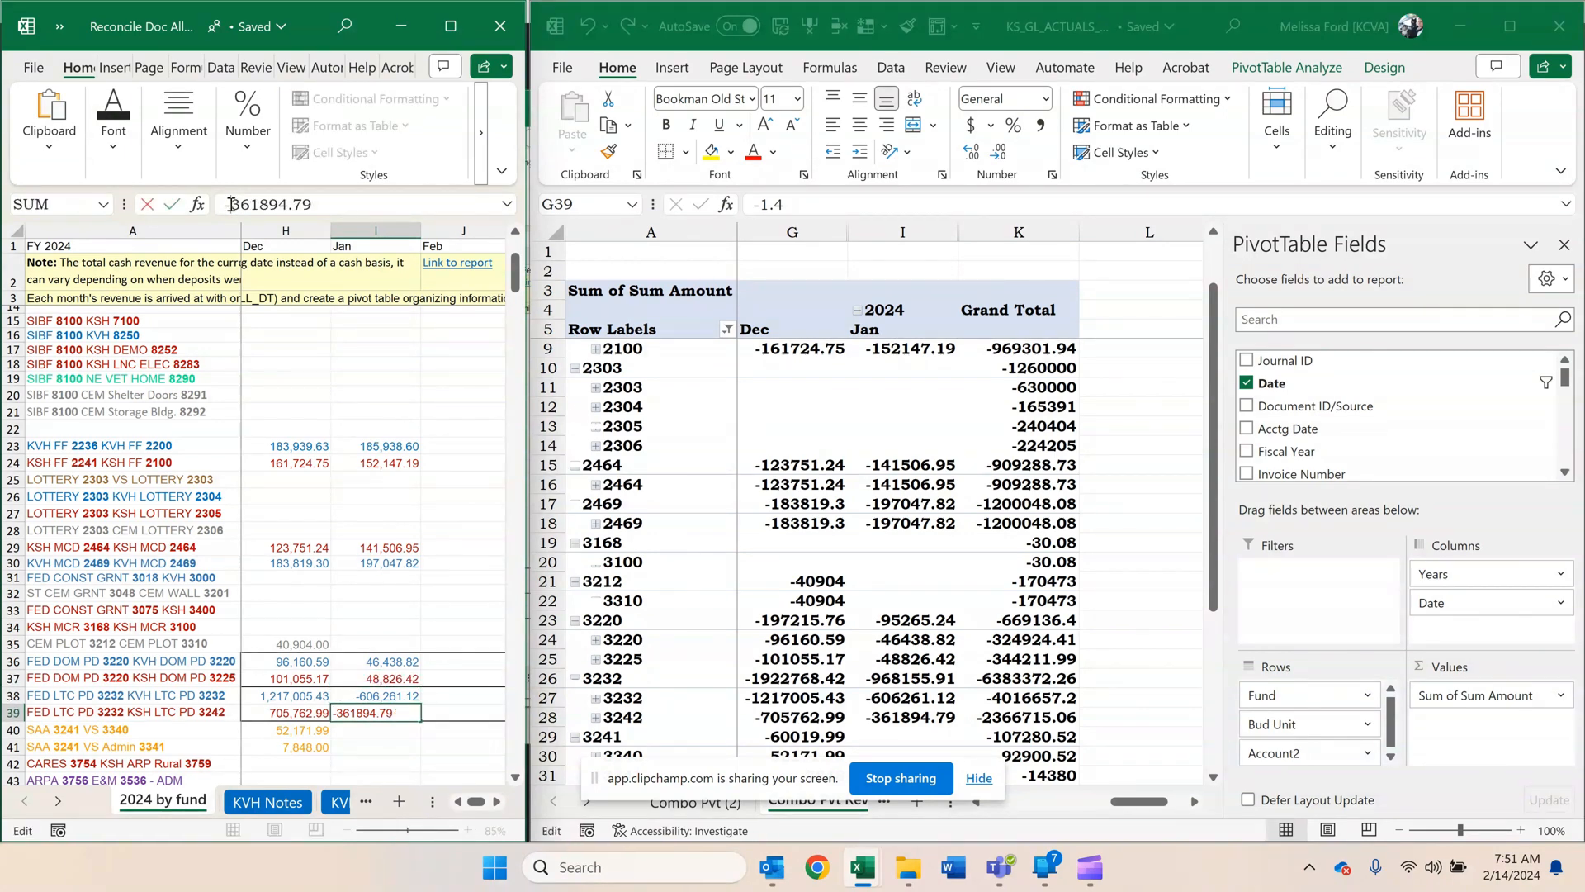
{"action": "left_click", "coordinate": [230, 204]}
{"action": "key", "text": "BackSpace"}
{"action": "key", "text": "Return"}
{"action": "left_click", "coordinate": [350, 695]}
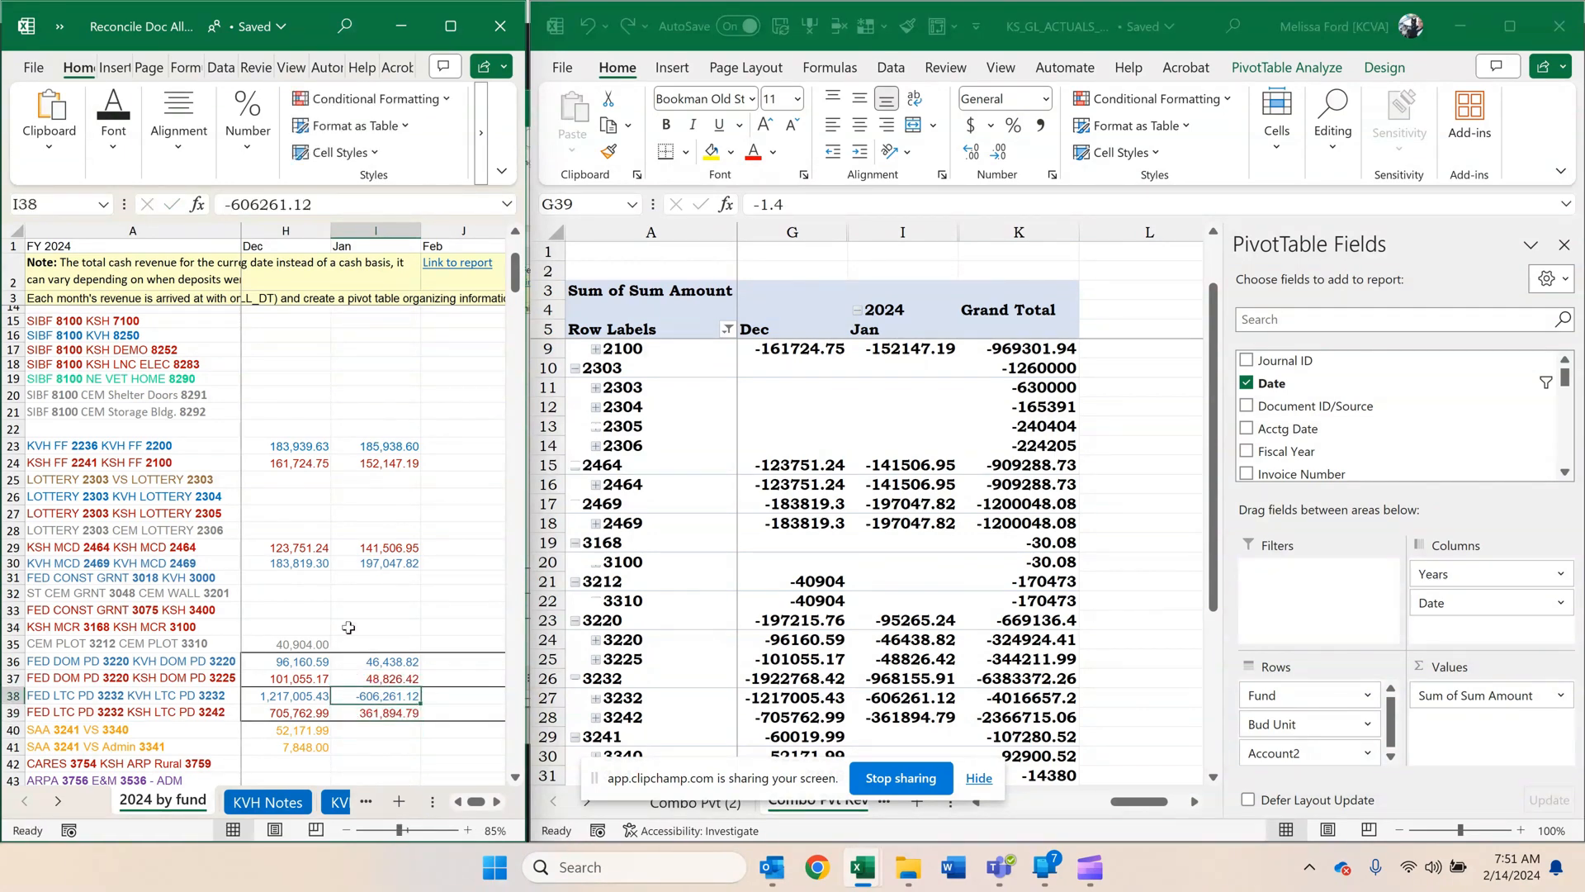
{"action": "left_click", "coordinate": [232, 212]}
{"action": "key", "text": "BackSpace"}
{"action": "key", "text": "Return"}
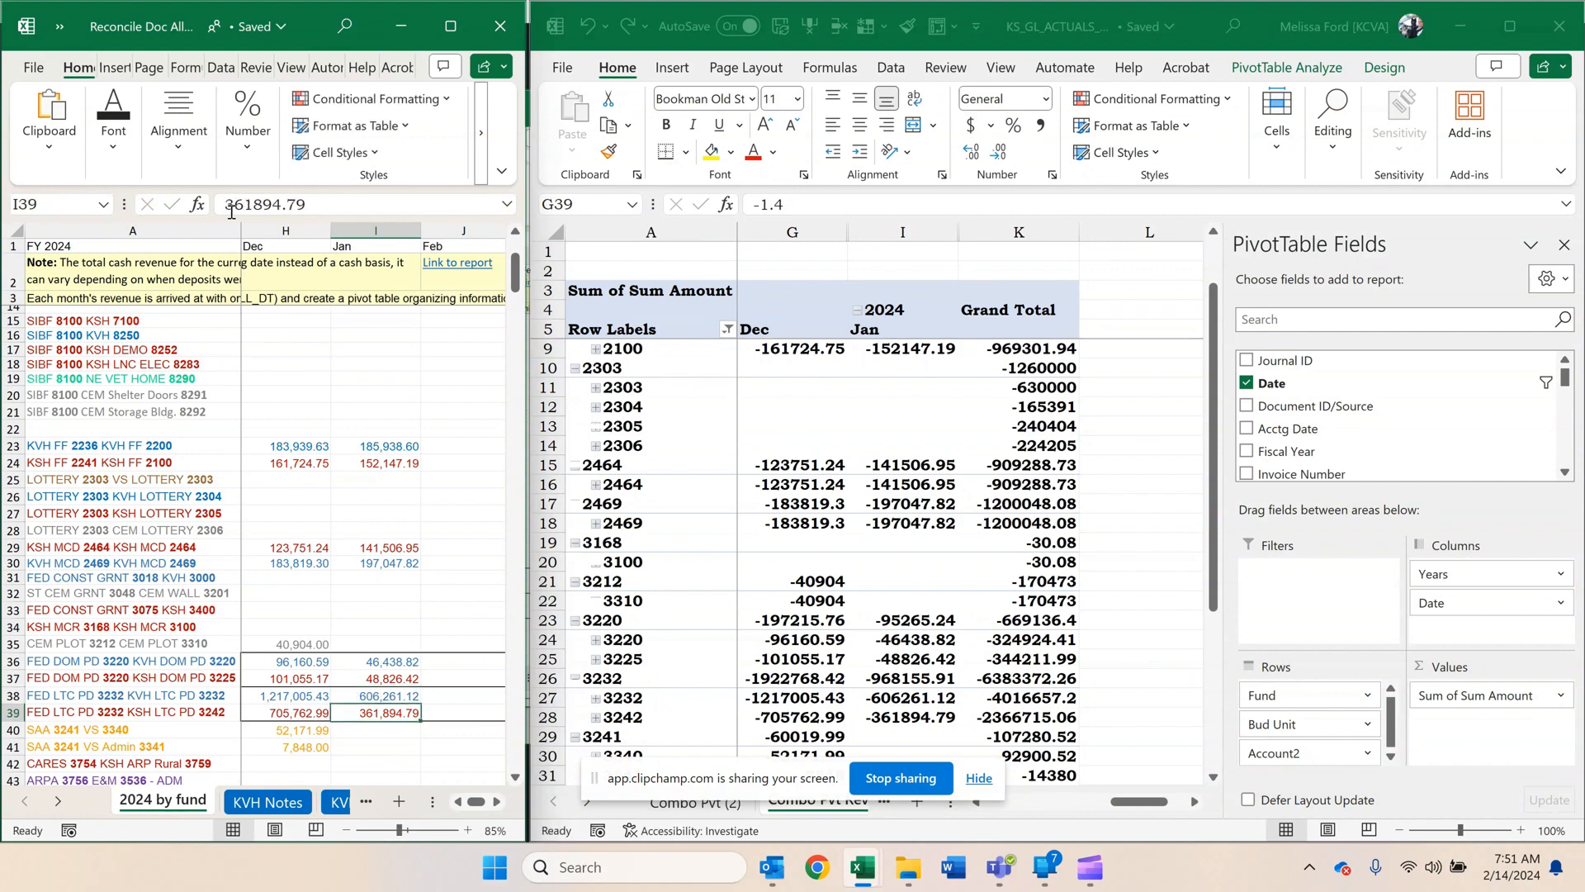
Make the January amounts for KVH MCR 3893, Hometown Heros 7003 and VS RECG AWRD 7017 positive: 12823.83, 20053.71 and 1.46.
{"action": "scroll", "coordinate": [388, 530], "scroll_direction": "down", "scroll_amount": 3}
{"action": "scroll", "coordinate": [388, 529], "scroll_direction": "down", "scroll_amount": 2}
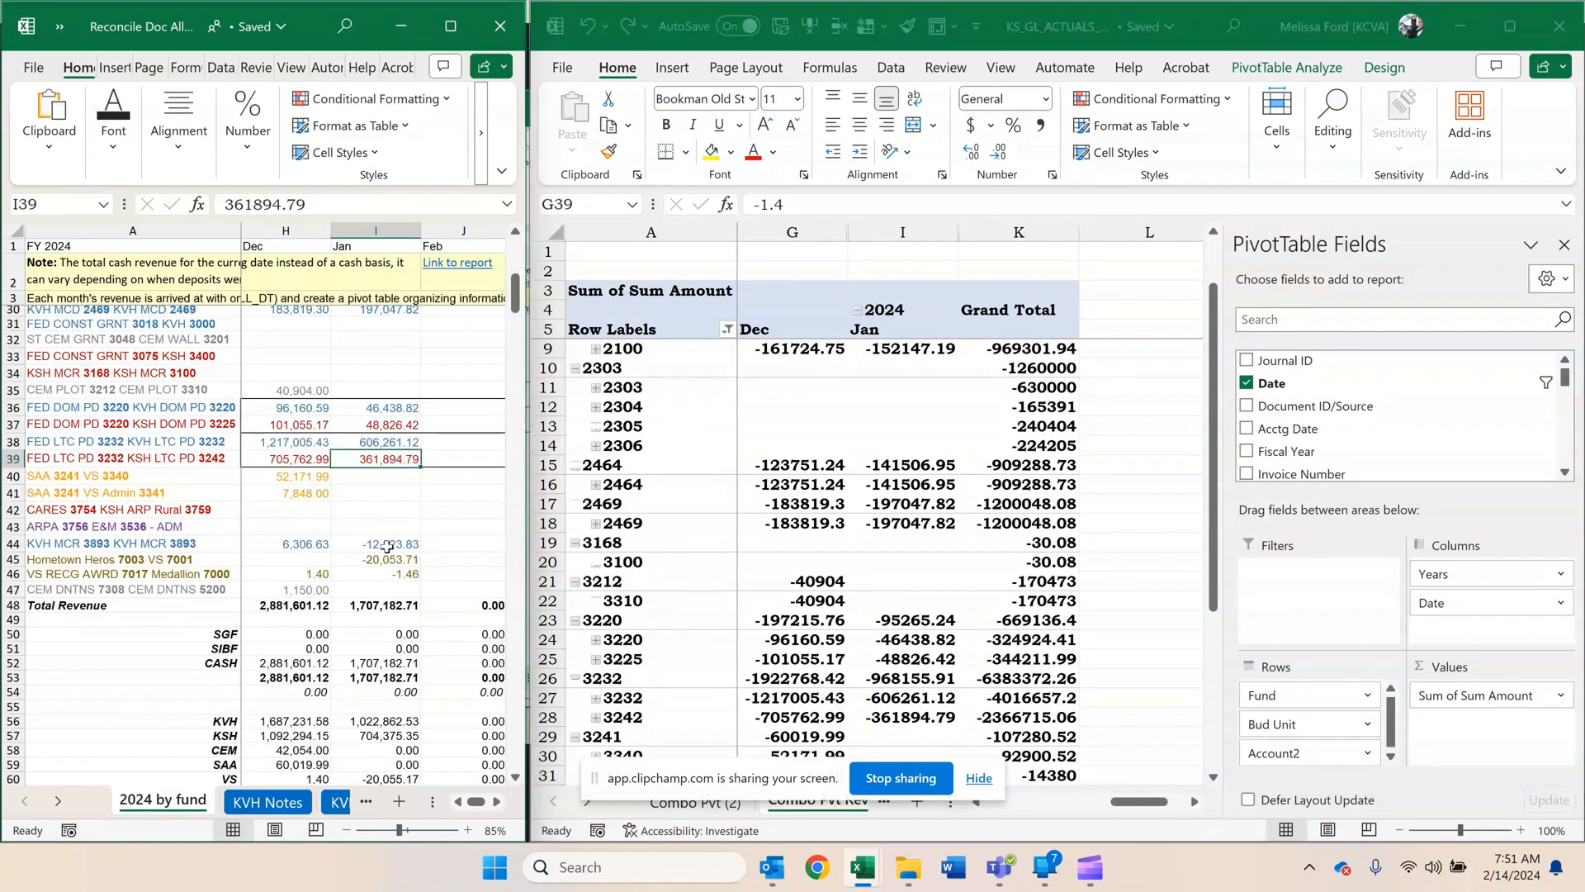
{"action": "left_click", "coordinate": [386, 545]}
{"action": "left_click", "coordinate": [234, 209]}
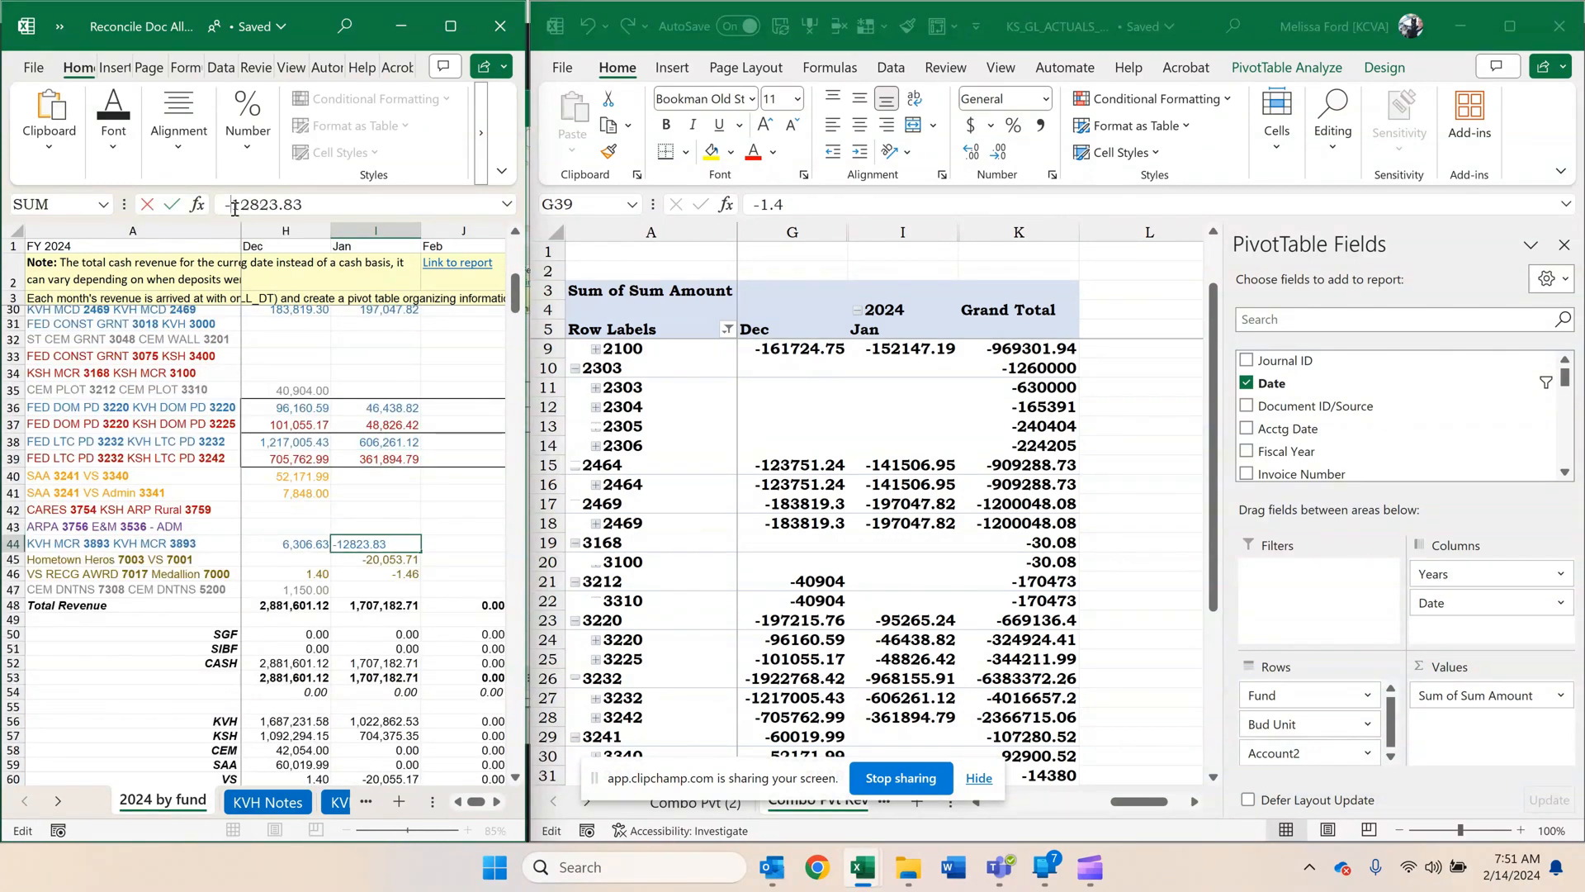
{"action": "key", "text": "BackSpace"}
{"action": "key", "text": "Return"}
{"action": "left_click", "coordinate": [235, 208]}
{"action": "key", "text": "BackSpace"}
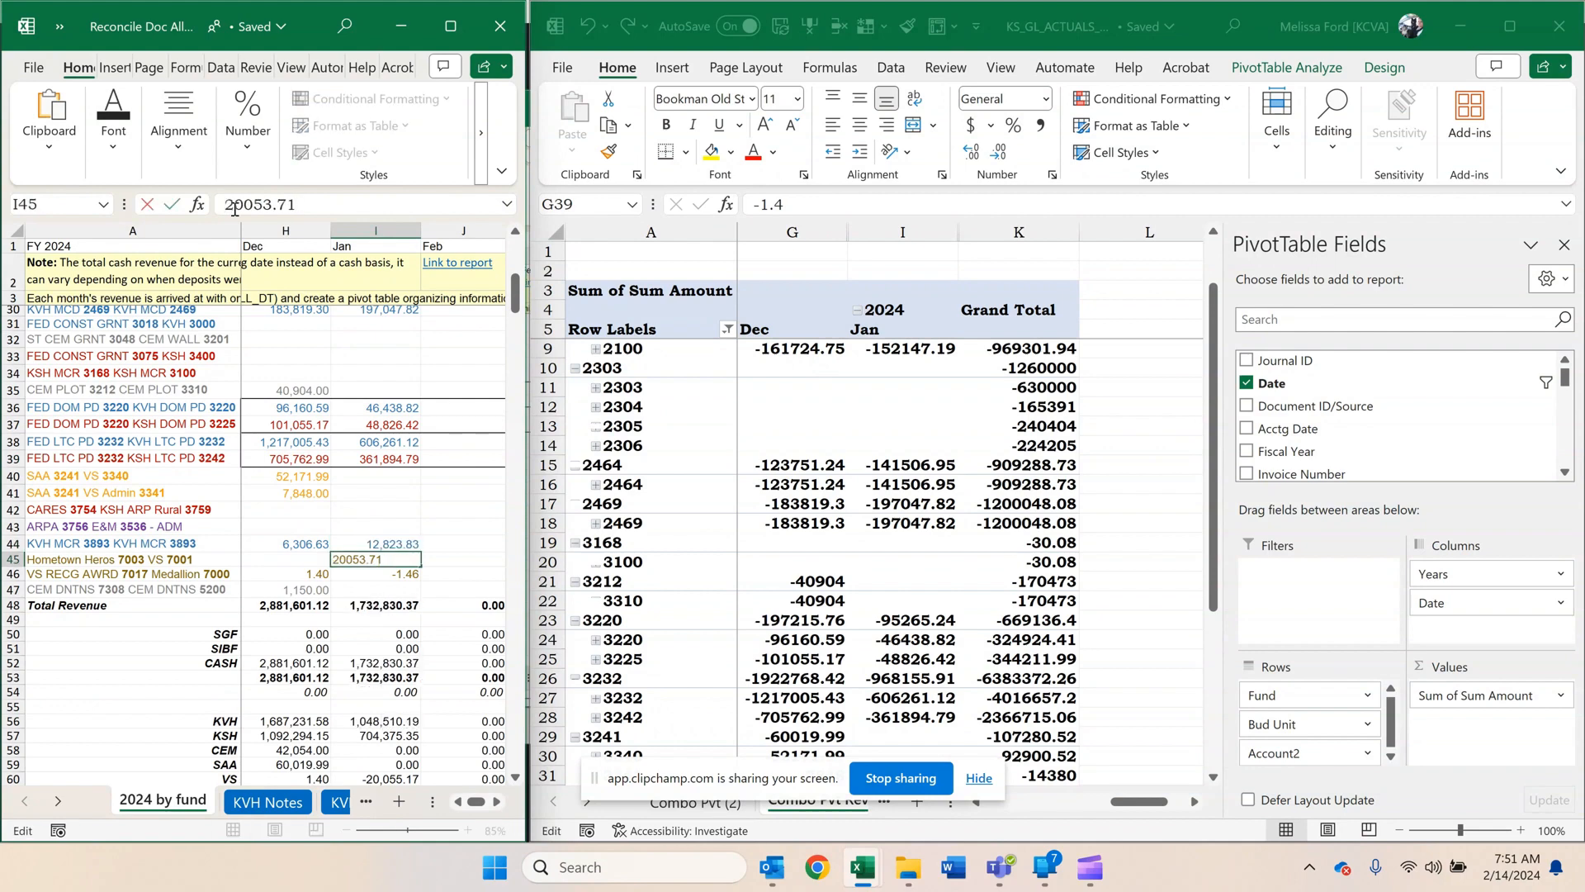
{"action": "key", "text": "Return"}
{"action": "left_click", "coordinate": [234, 209]}
{"action": "key", "text": "BackSpace"}
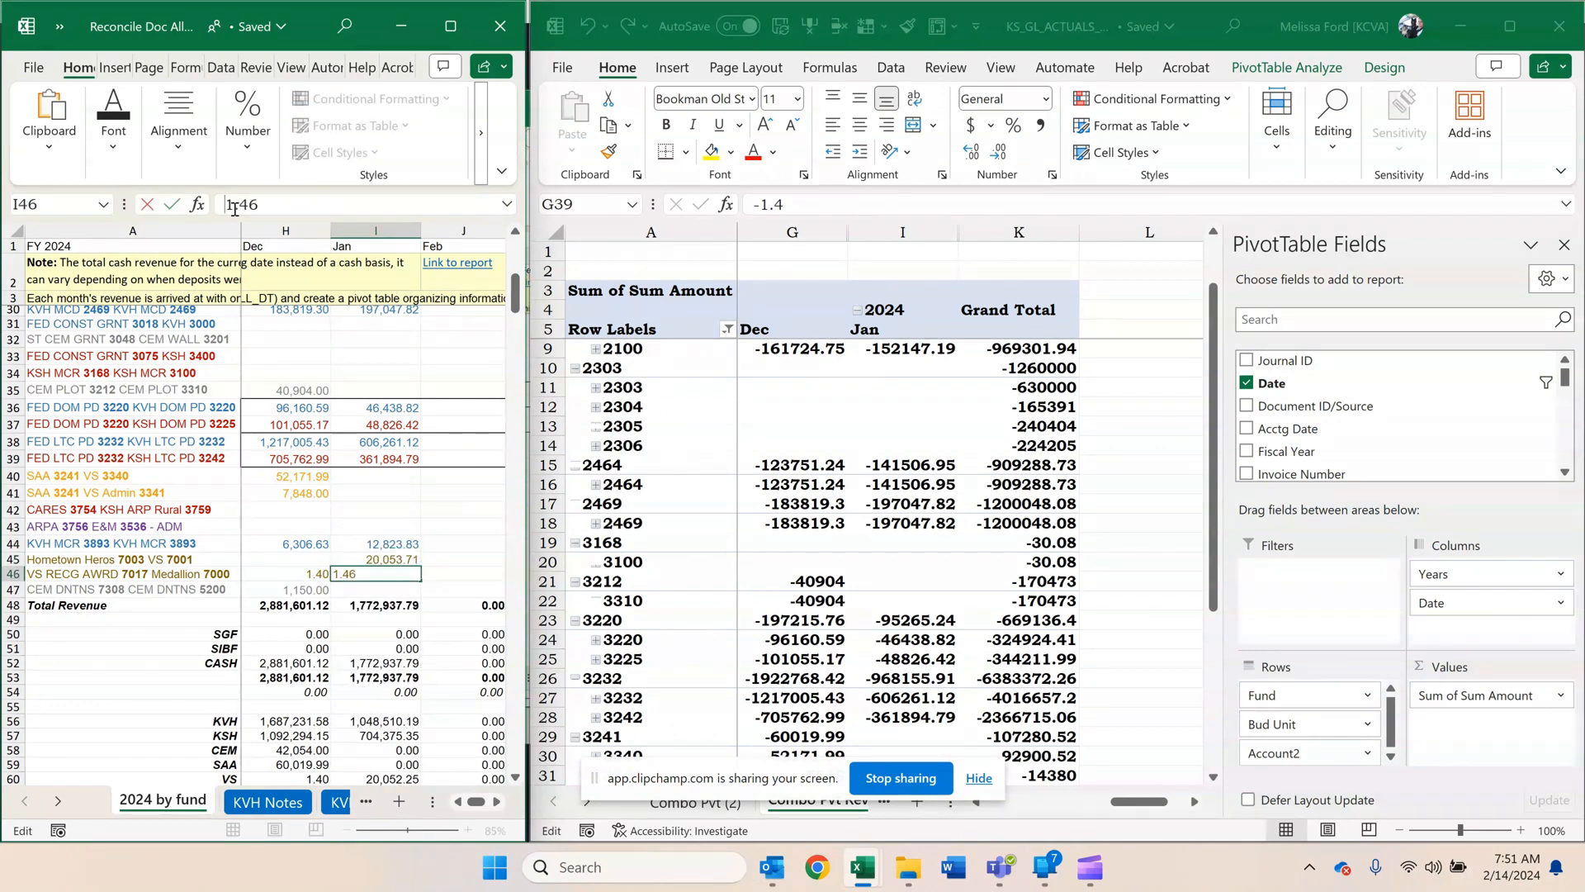
{"action": "key", "text": "Return"}
Check the formulas behind the January revenue totals for KVH, CEM, SAA and VS below Total Revenue.
{"action": "scroll", "coordinate": [330, 495], "scroll_direction": "down", "scroll_amount": 3}
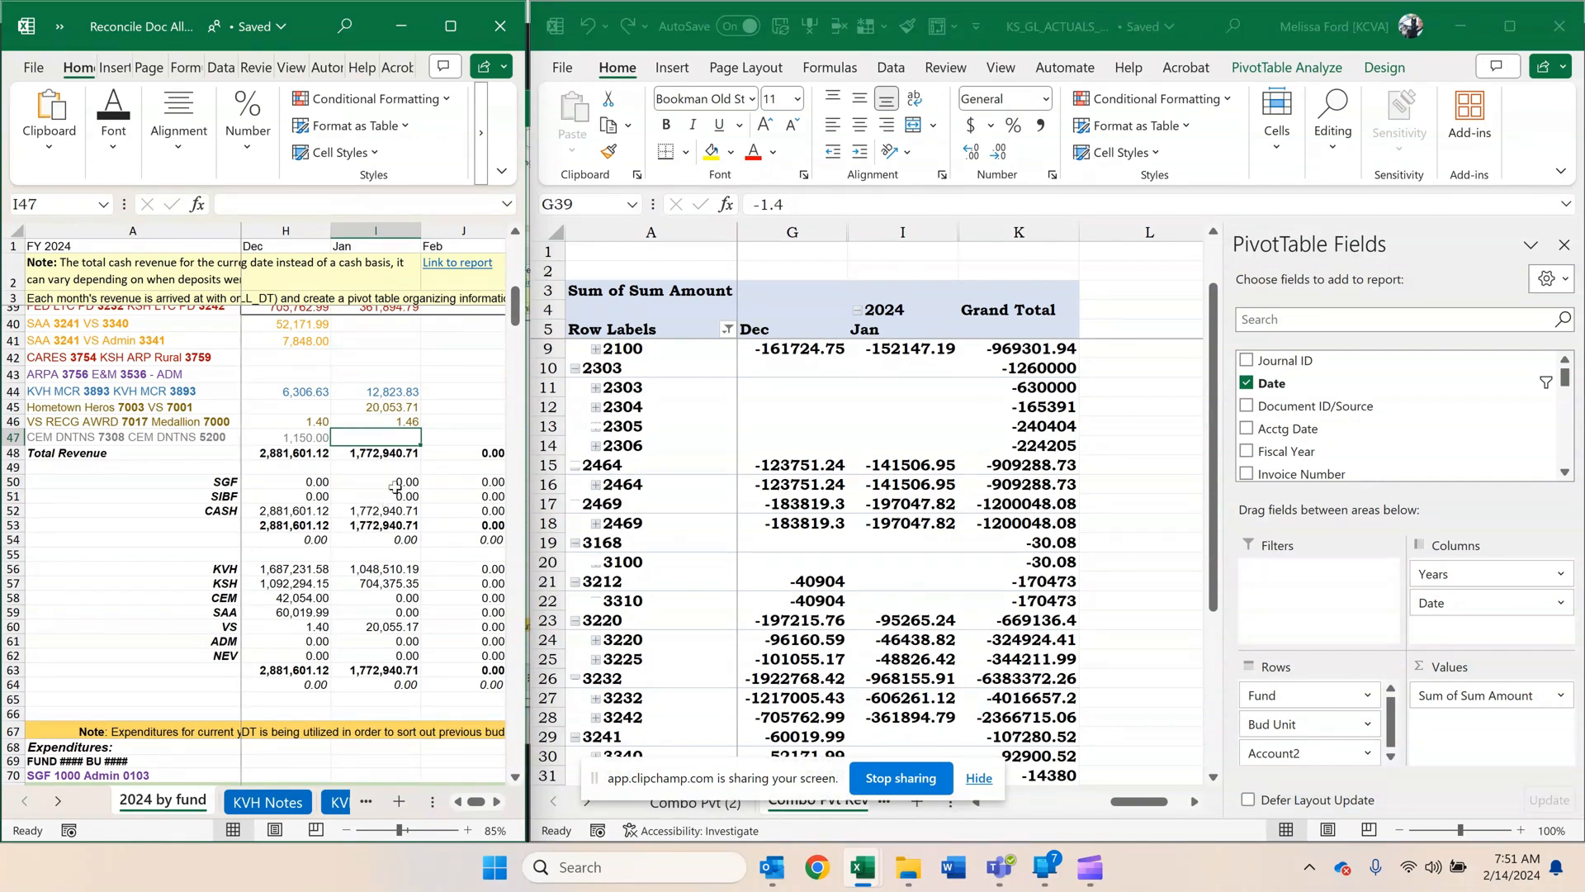
{"action": "left_click", "coordinate": [378, 569]}
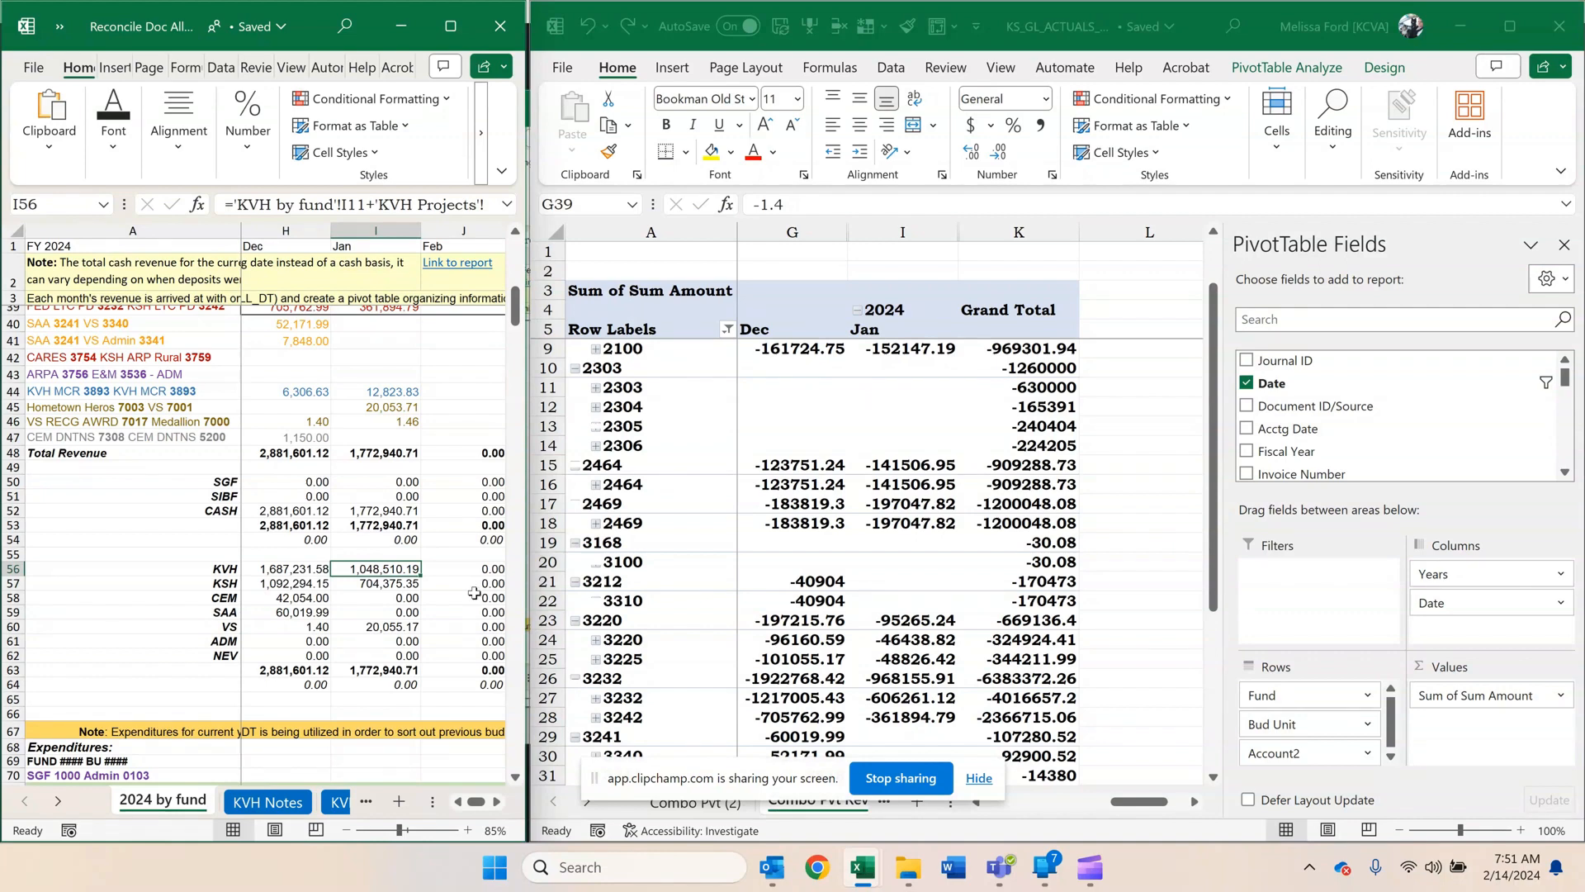
{"action": "left_click", "coordinate": [380, 596]}
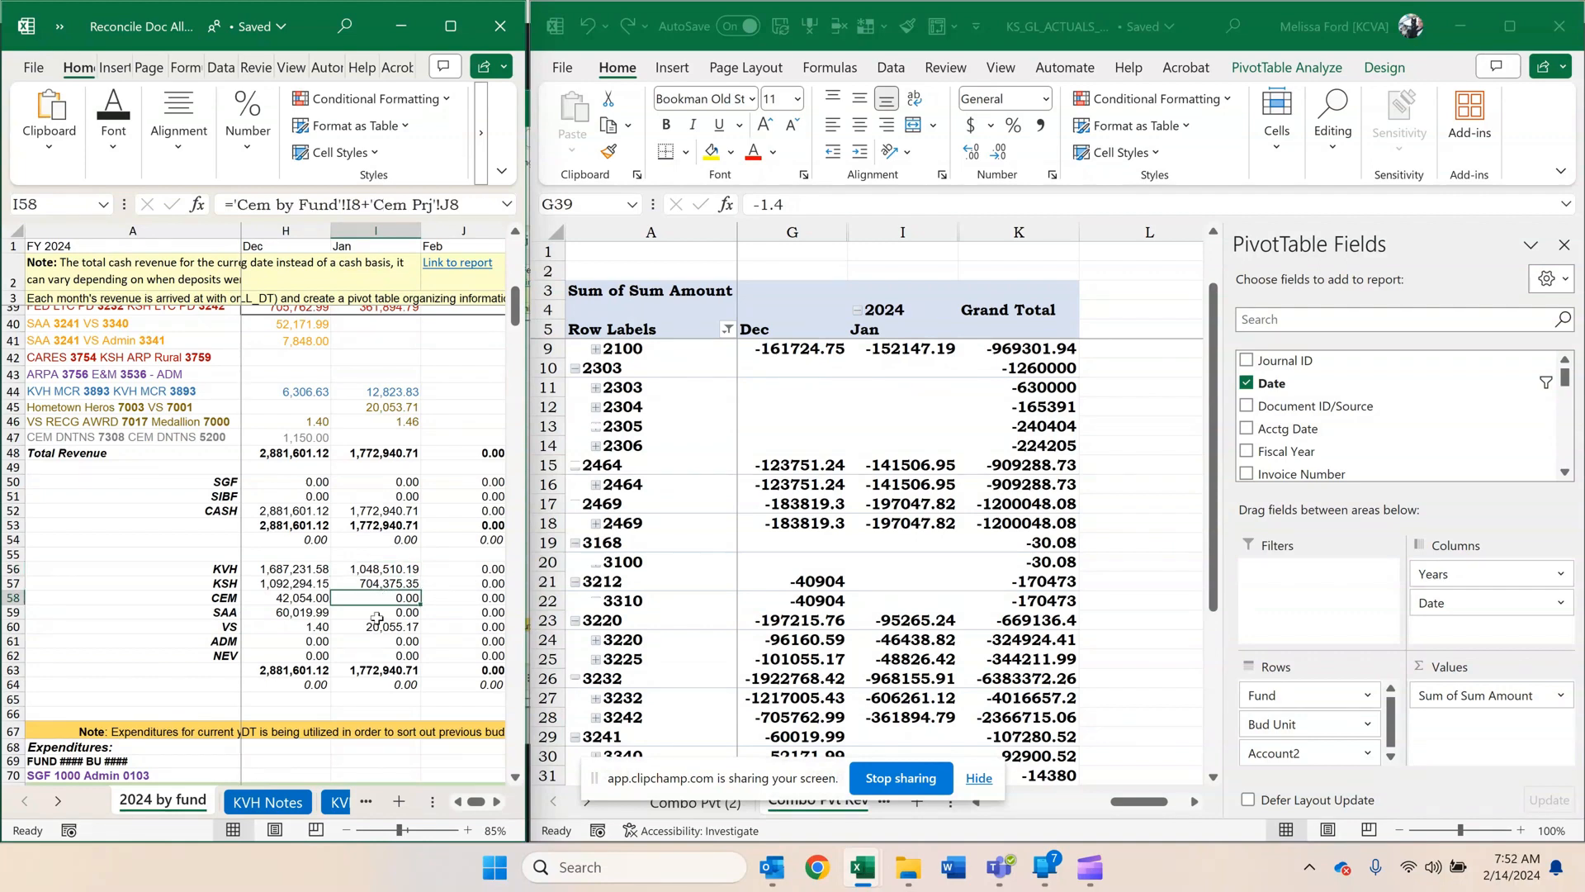
{"action": "left_click", "coordinate": [363, 615]}
{"action": "left_click", "coordinate": [363, 628]}
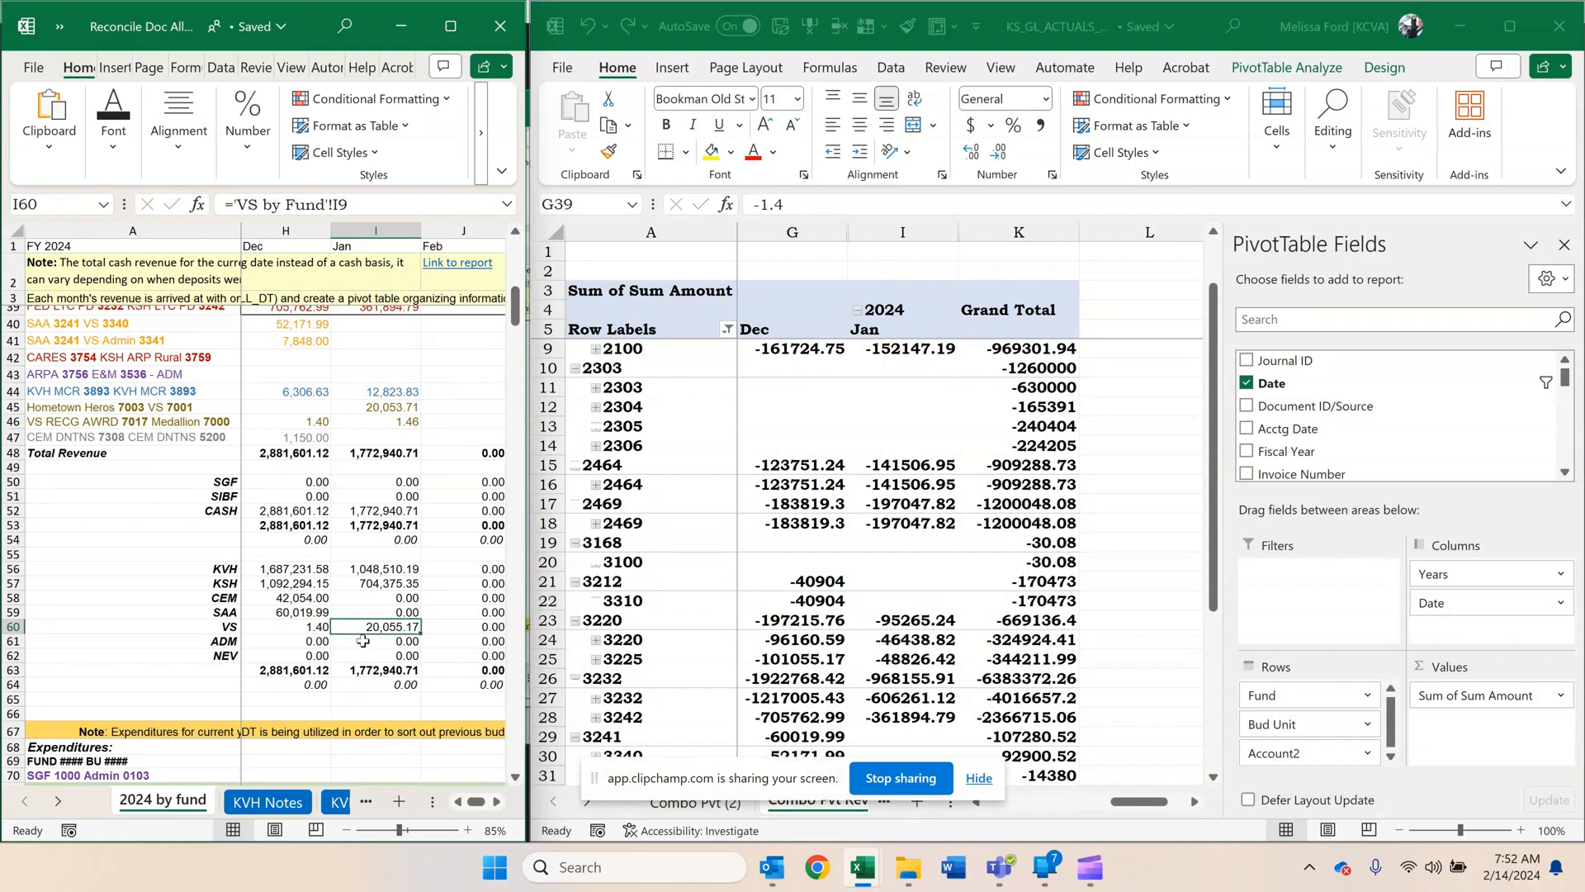
Select the January Salaries cell for SGF 1000 Admin 0103 in the Expenditures section.
{"action": "scroll", "coordinate": [363, 641], "scroll_direction": "down", "scroll_amount": 4}
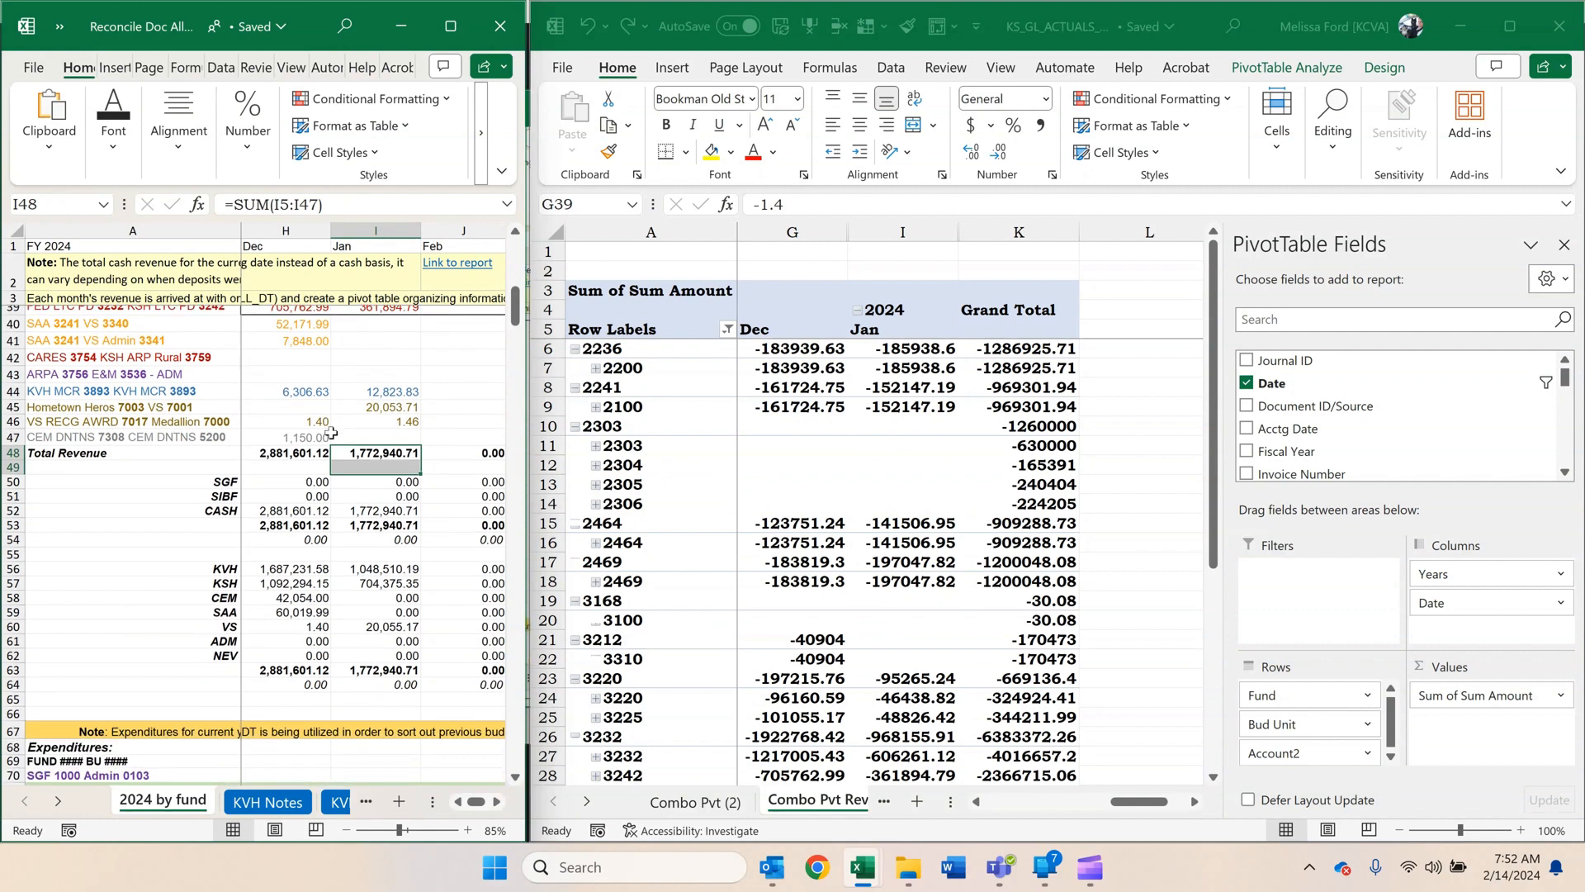
{"action": "scroll", "coordinate": [331, 433], "scroll_direction": "down", "scroll_amount": 8}
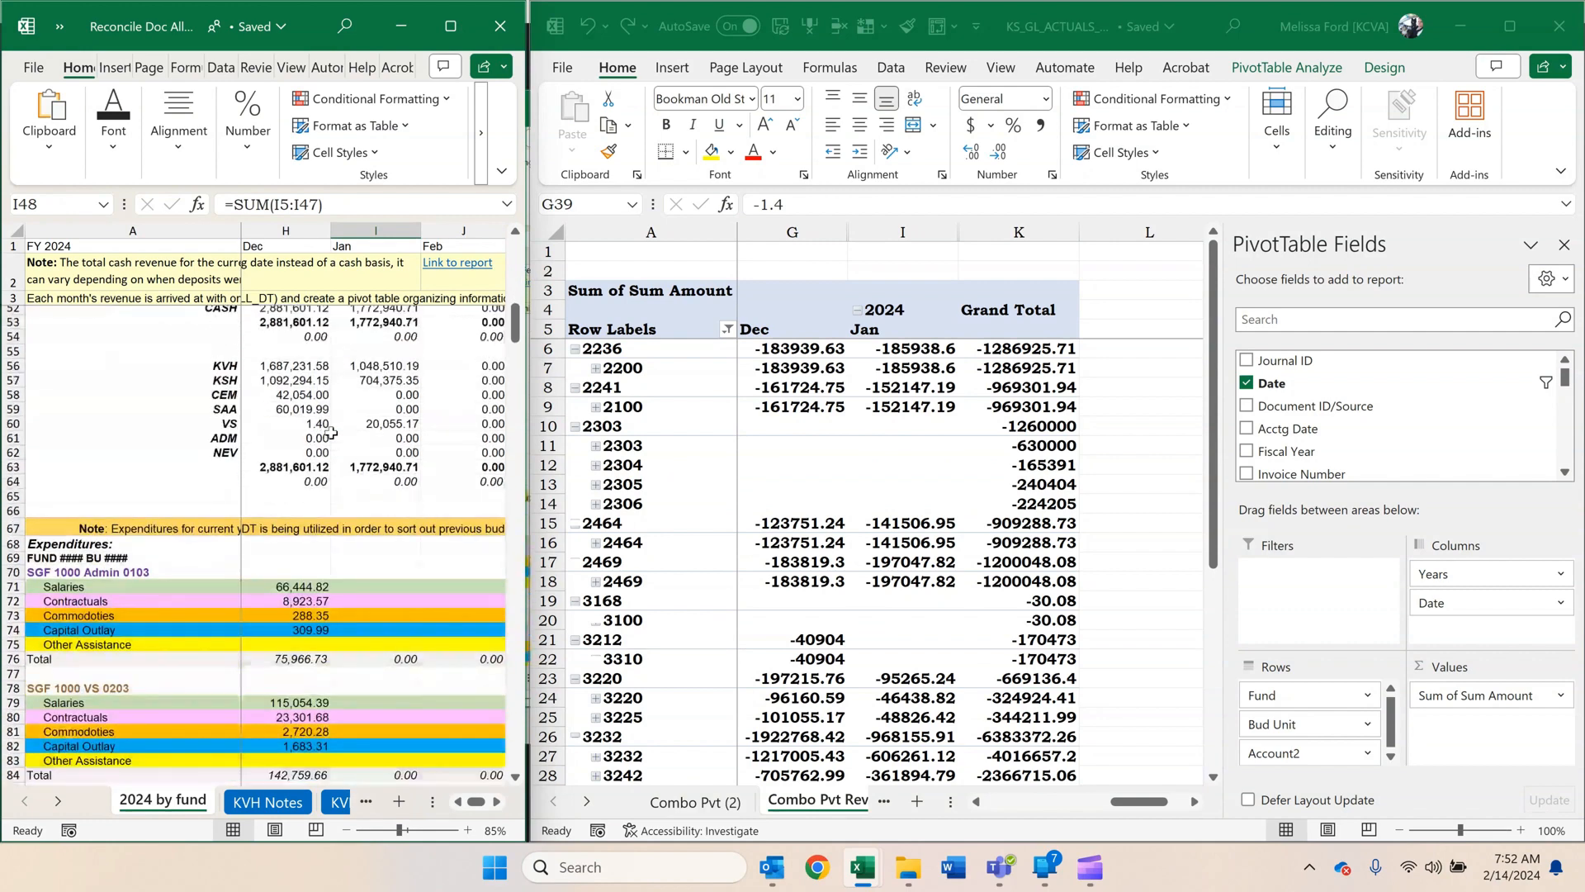
{"action": "left_click", "coordinate": [364, 434]}
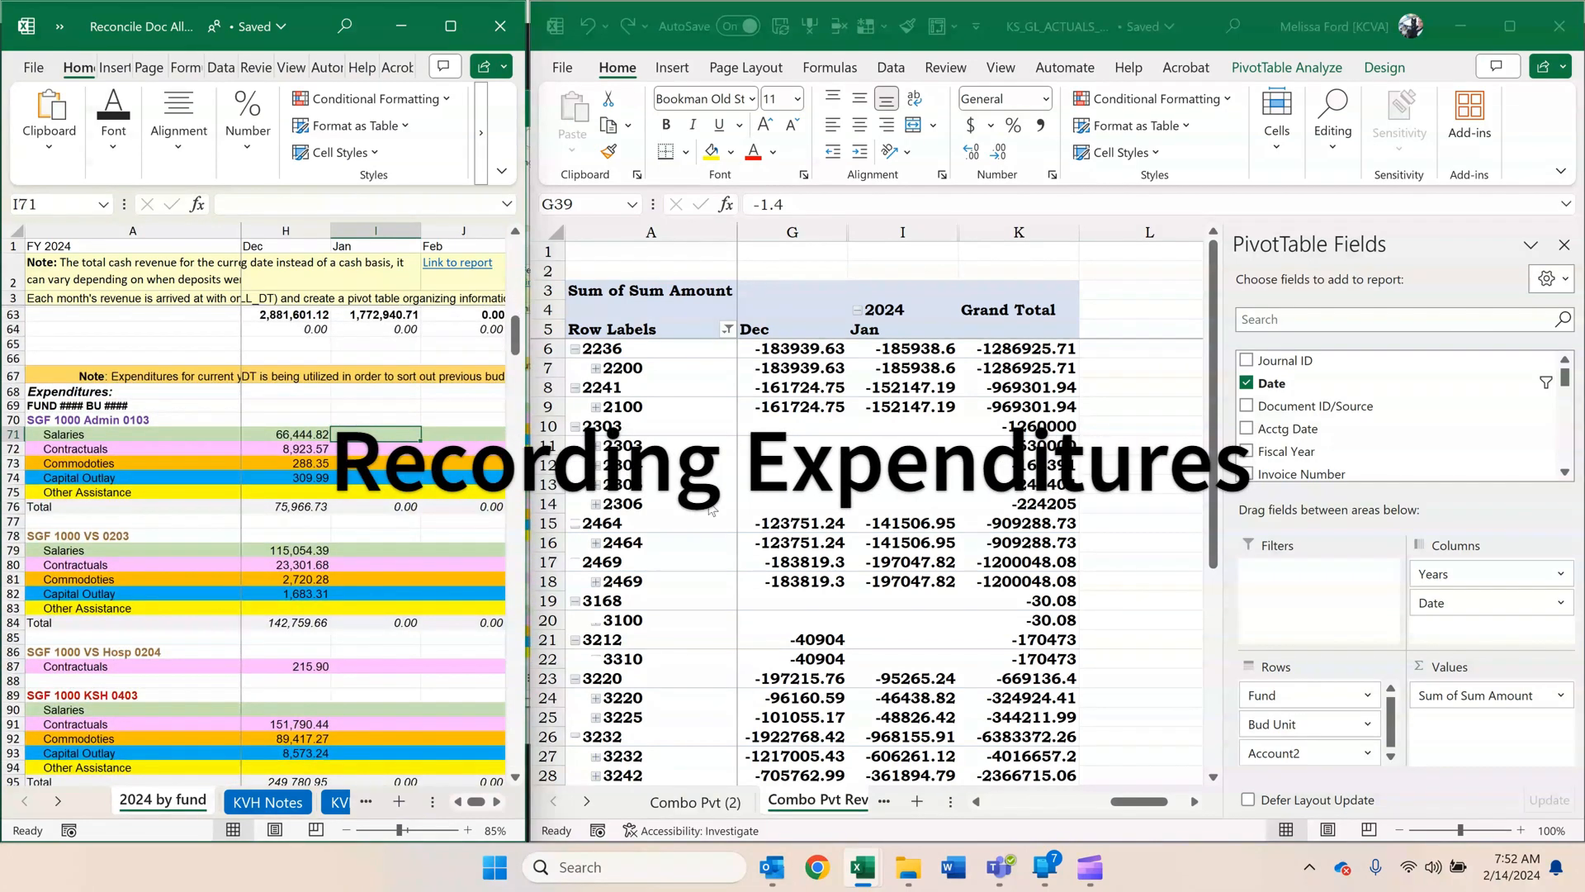
Rename the Combo Pvt (2) sheet as Combo Pvt Exp.
{"action": "left_click", "coordinate": [724, 803]}
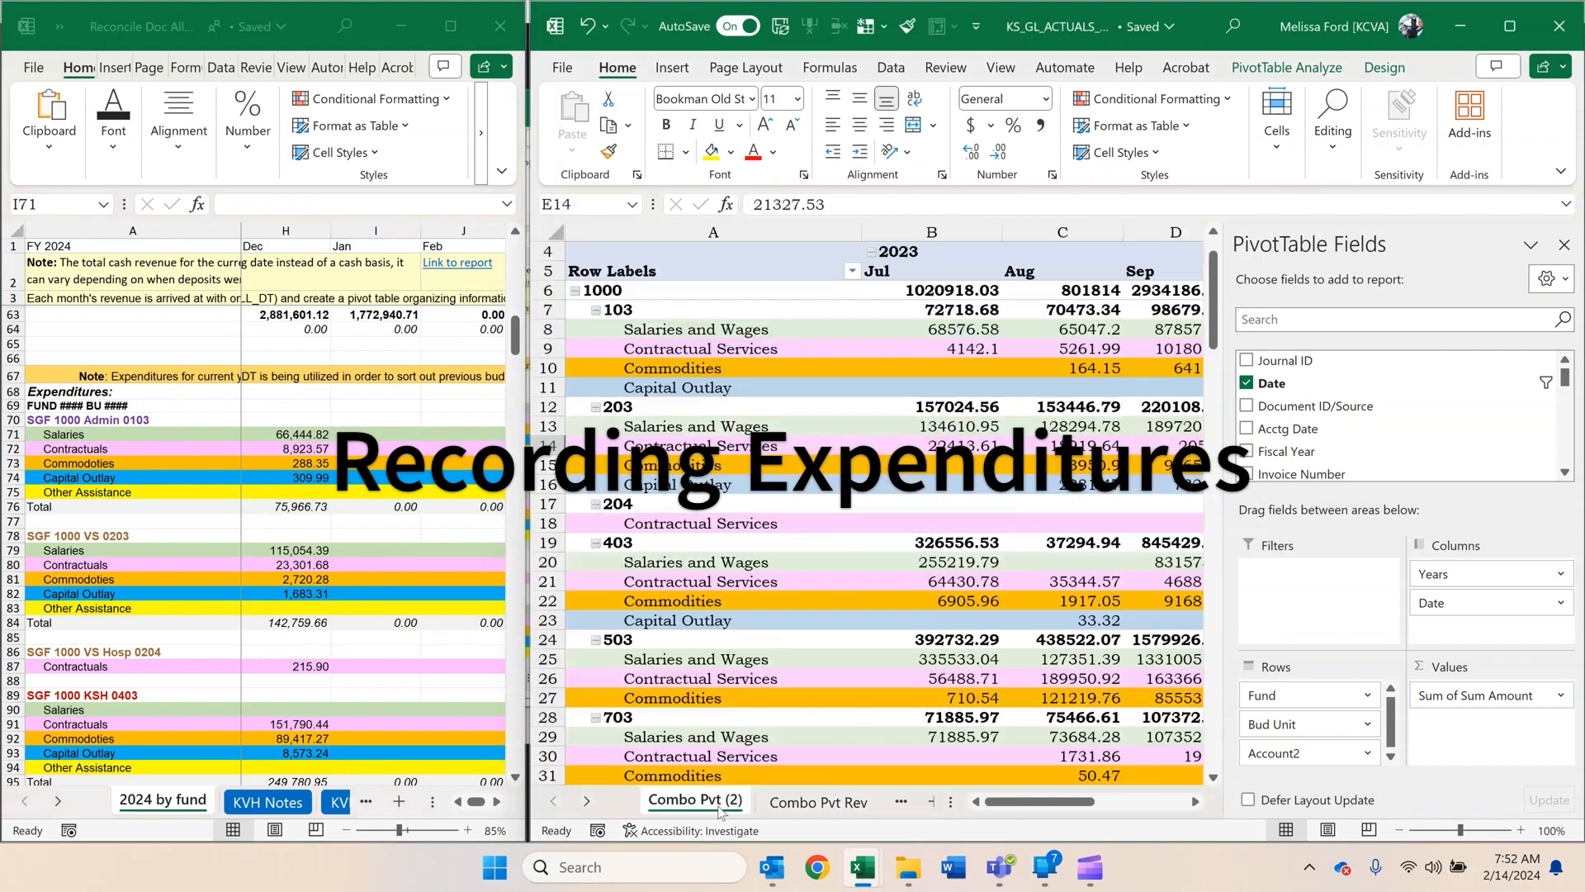
{"action": "right_click", "coordinate": [724, 802]}
{"action": "left_click", "coordinate": [779, 509]}
{"action": "left_click", "coordinate": [724, 802]}
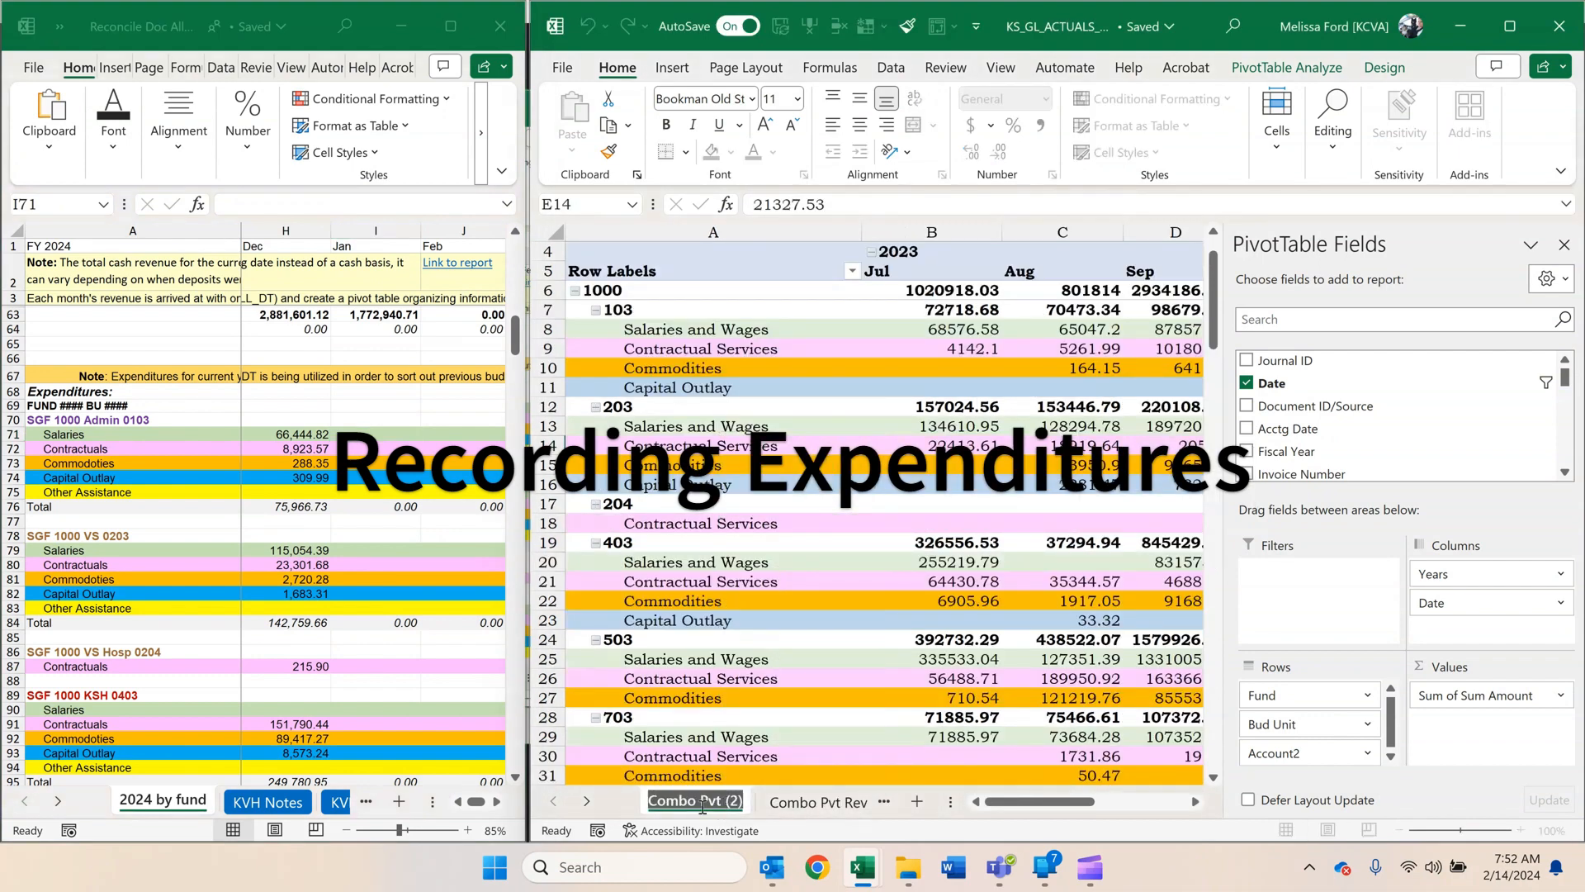
{"action": "key", "text": "BackSpace"}
{"action": "key", "text": "BackSpace"}
{"action": "key", "text": "BackSpace"}
{"action": "key", "text": "BackSpace"}
{"action": "key", "text": "Return"}
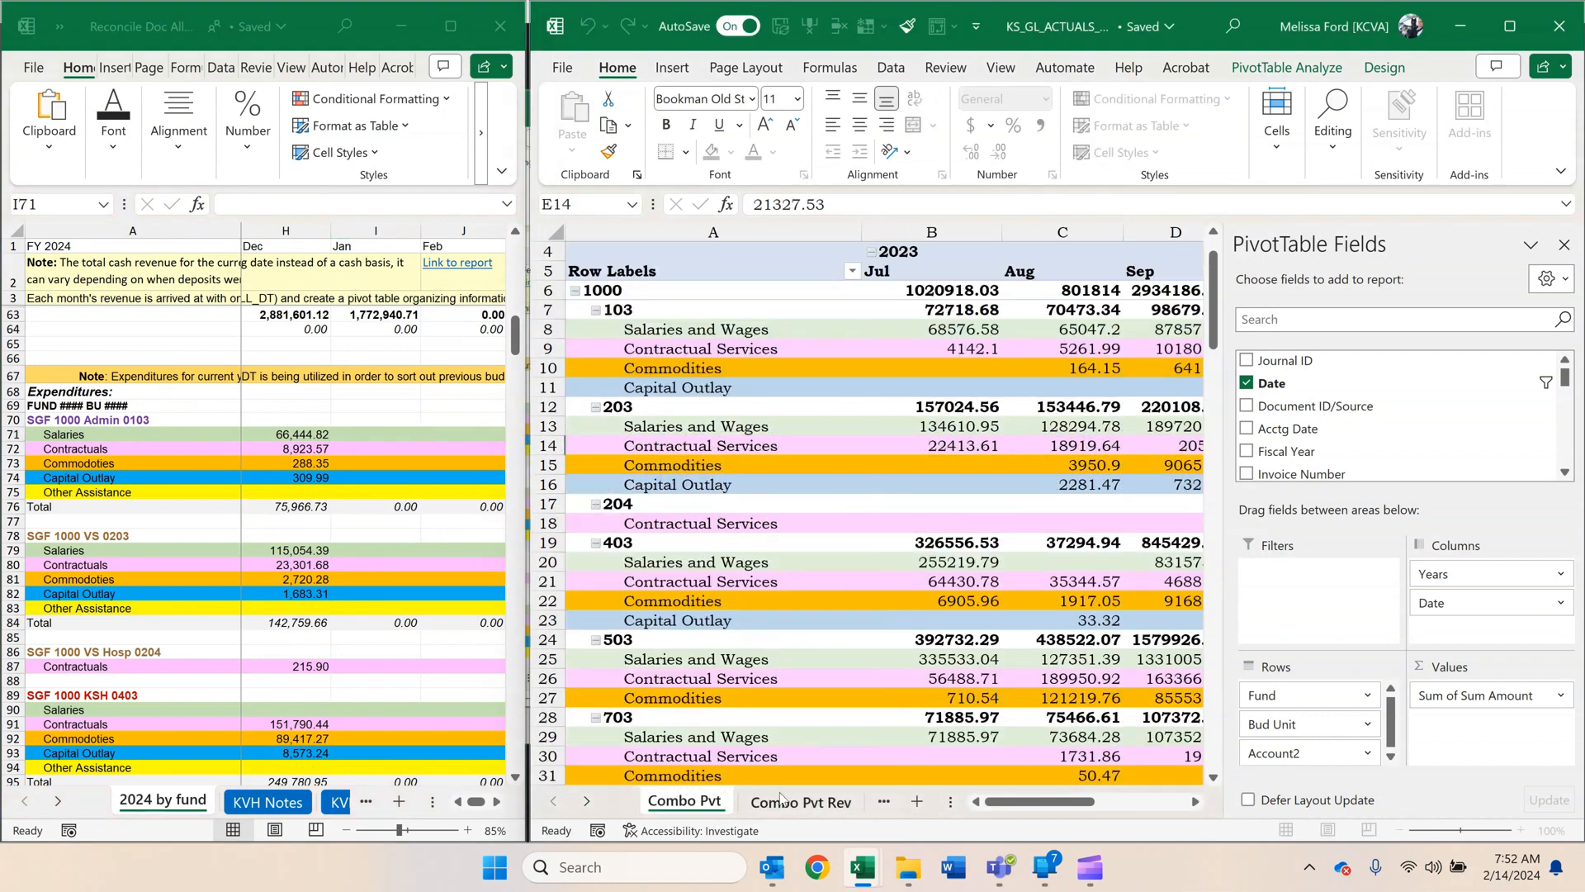
{"action": "type", "text": "Exp"}
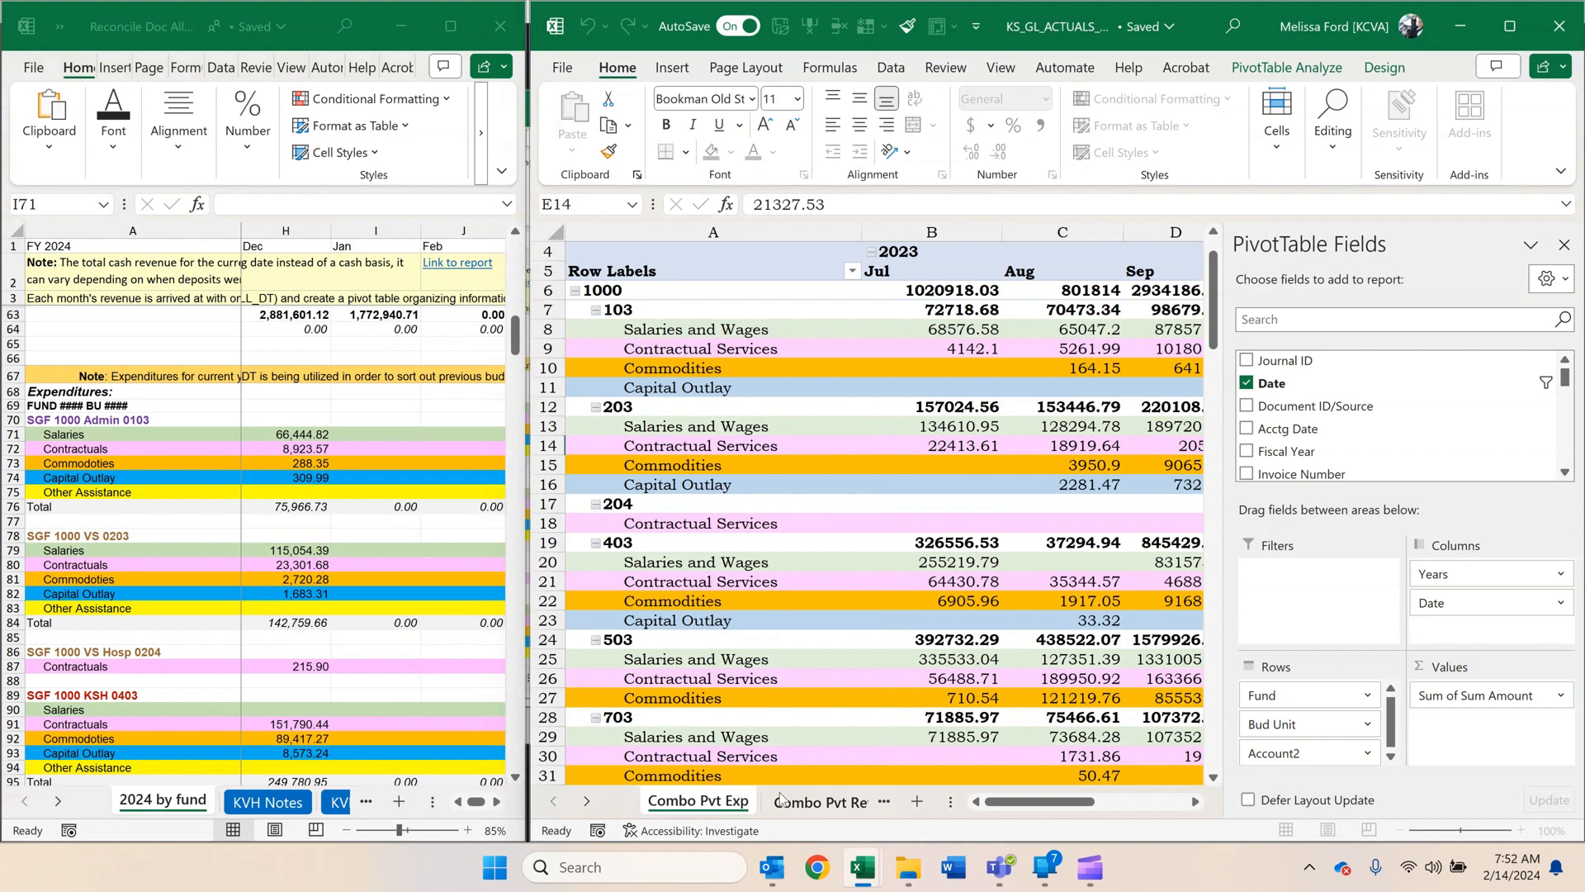
{"action": "key", "text": "Return"}
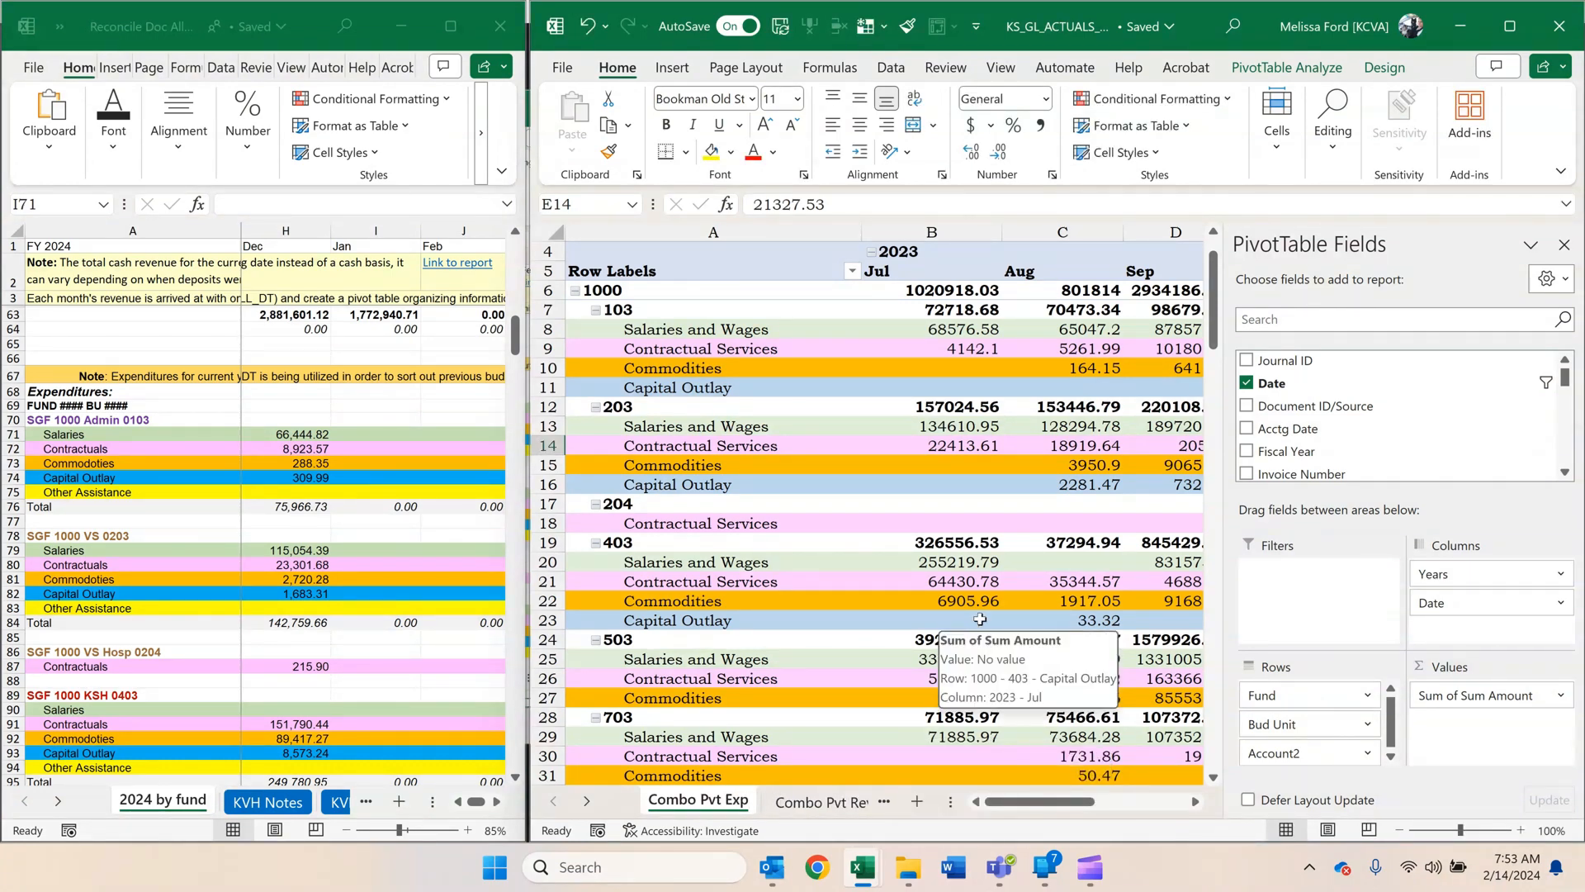
Filter the expenditure PivotTable's Account2 field to exclude 4000/7000 Revenue/Transfers In.
{"action": "left_click", "coordinate": [1008, 526]}
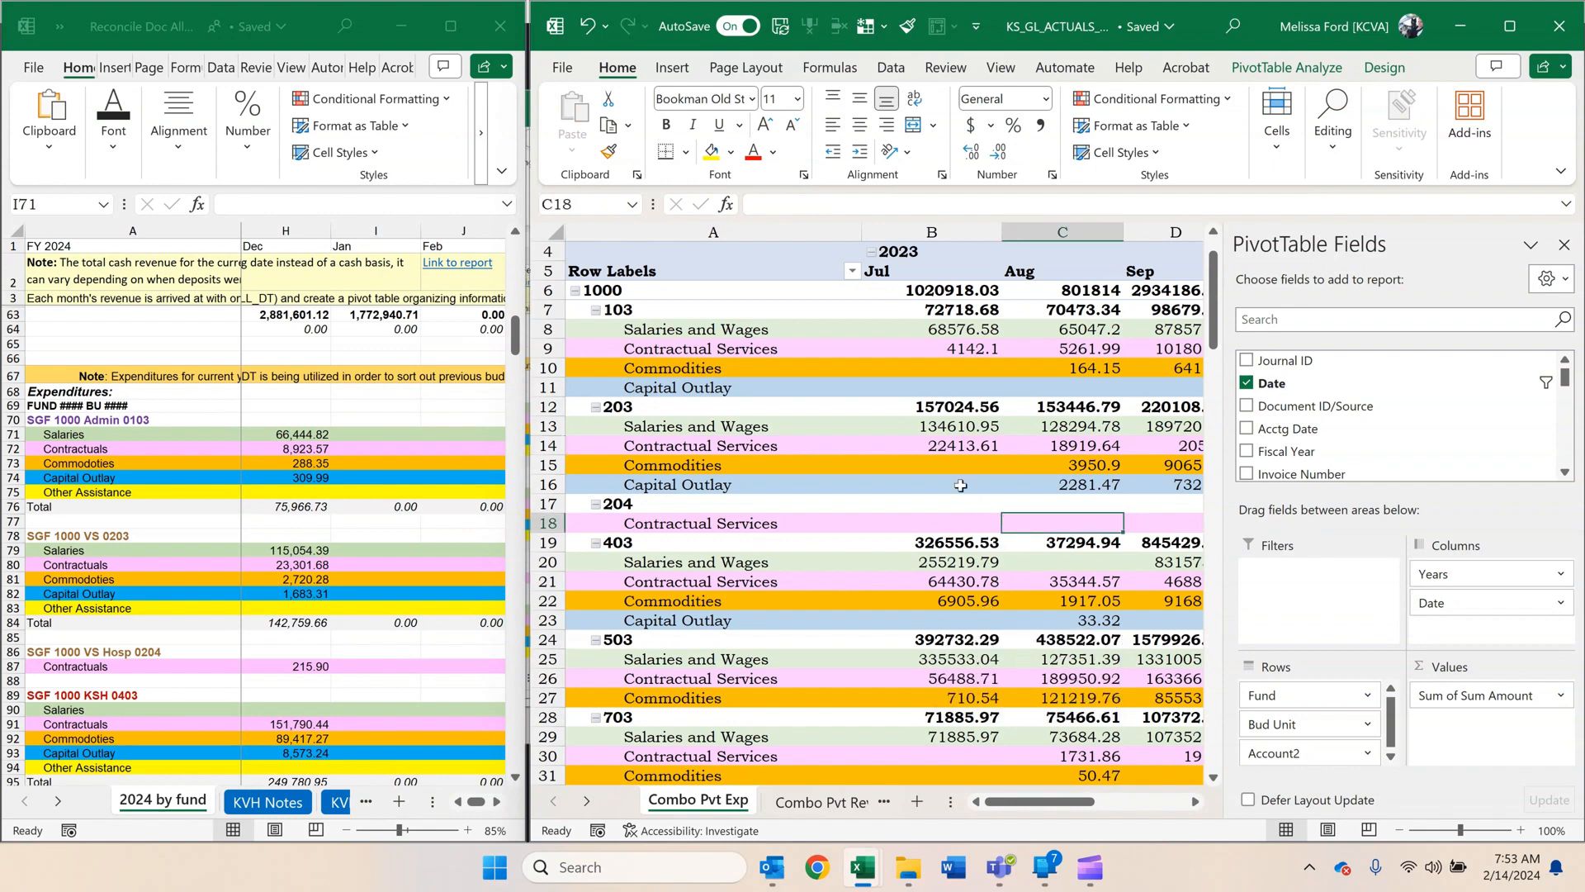
{"action": "left_click", "coordinate": [835, 291]}
{"action": "left_click", "coordinate": [852, 271]}
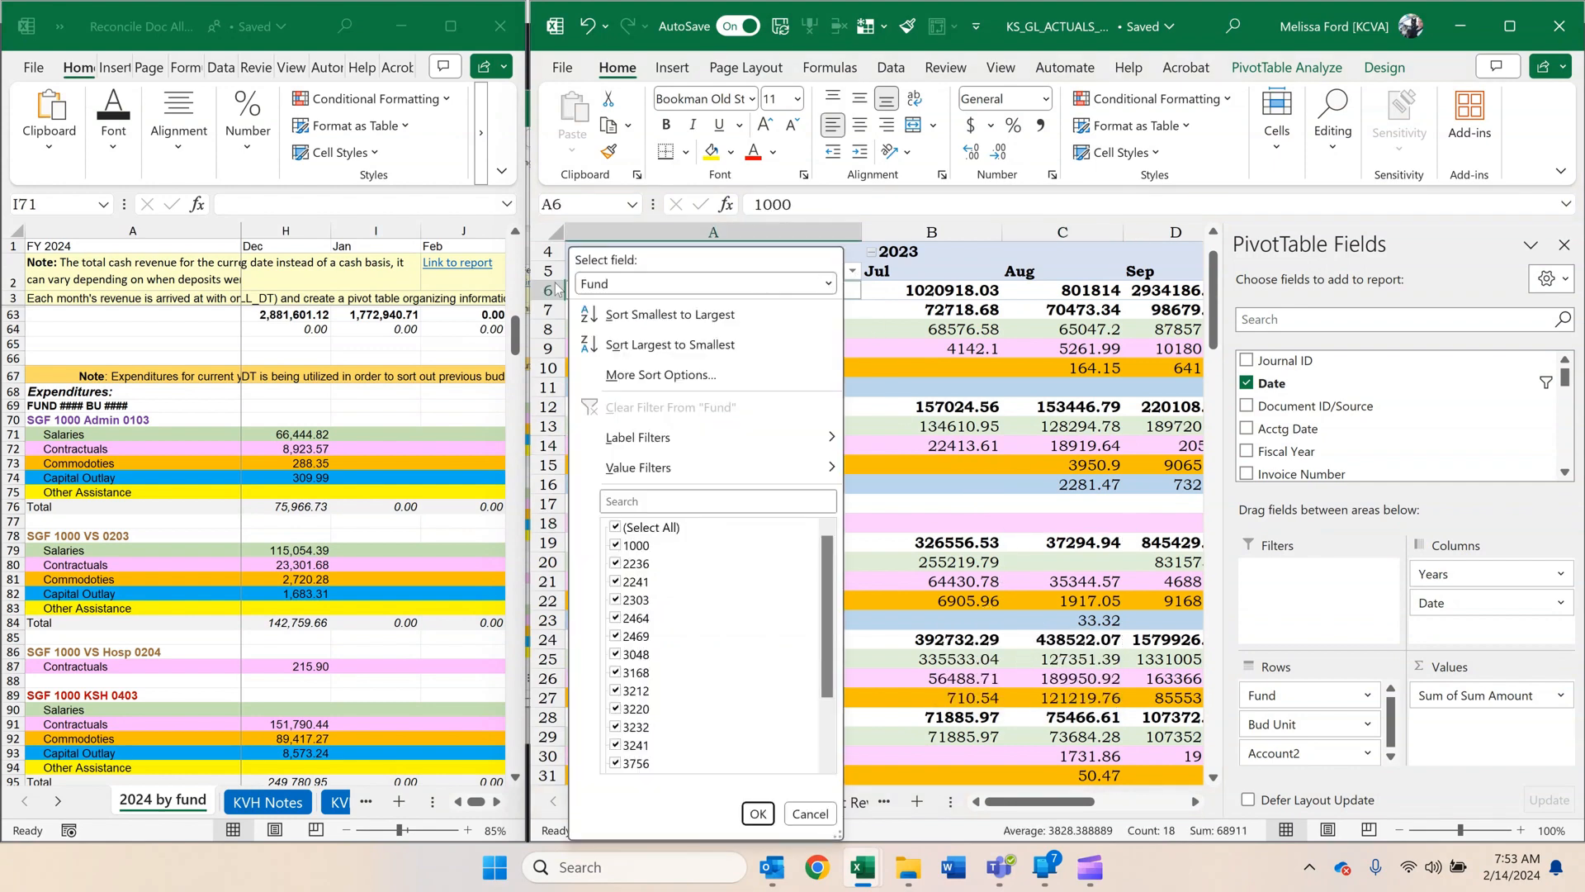
{"action": "left_click", "coordinate": [828, 284]}
{"action": "left_click", "coordinate": [610, 350]}
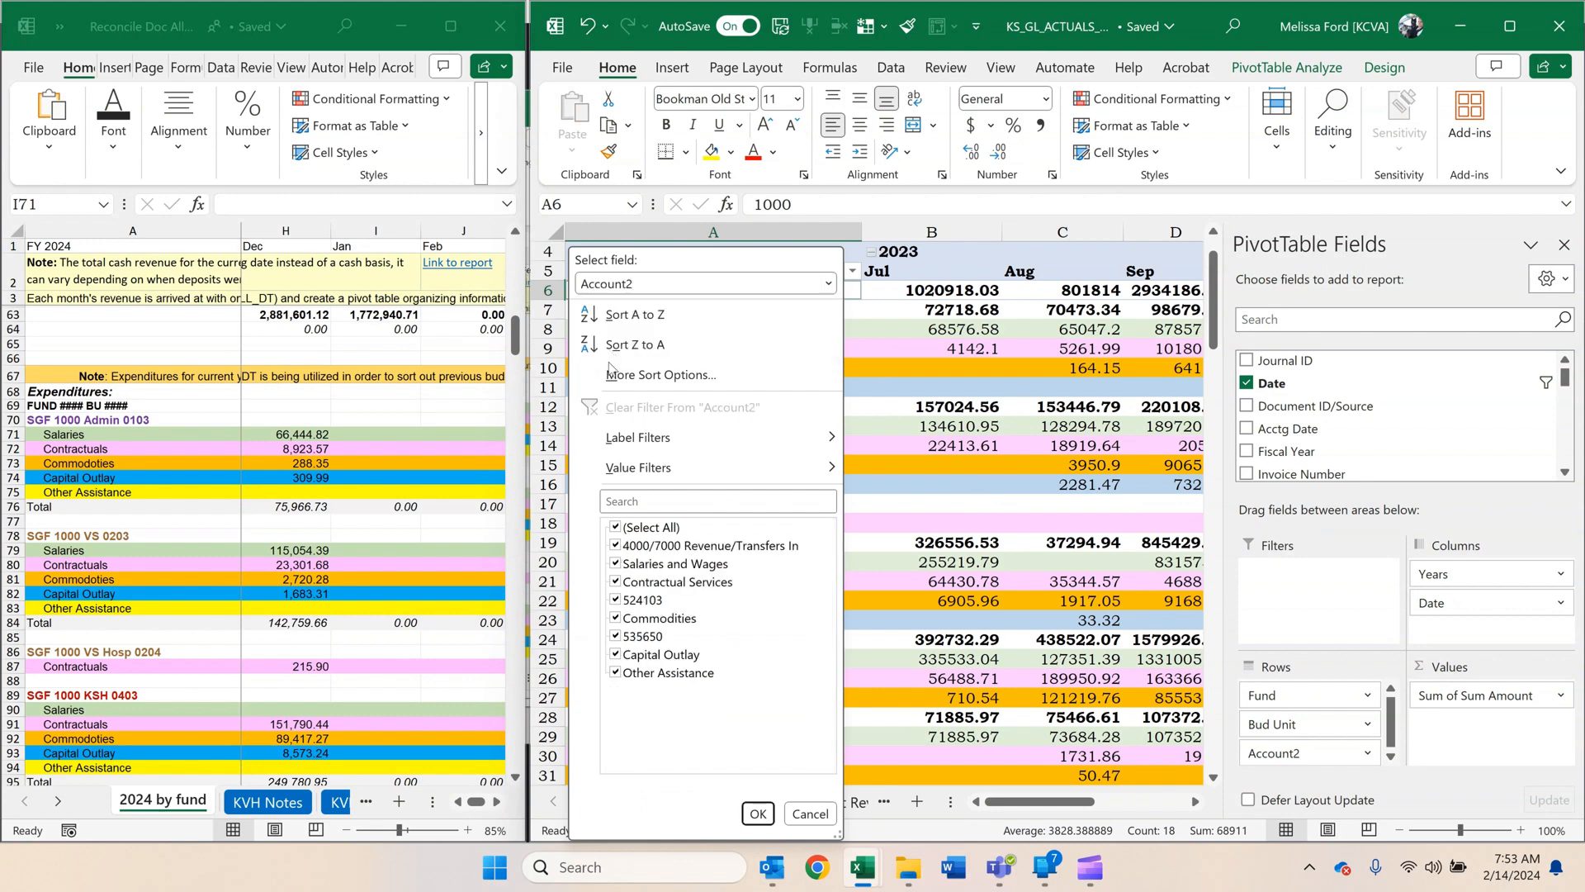
{"action": "left_click", "coordinate": [619, 549]}
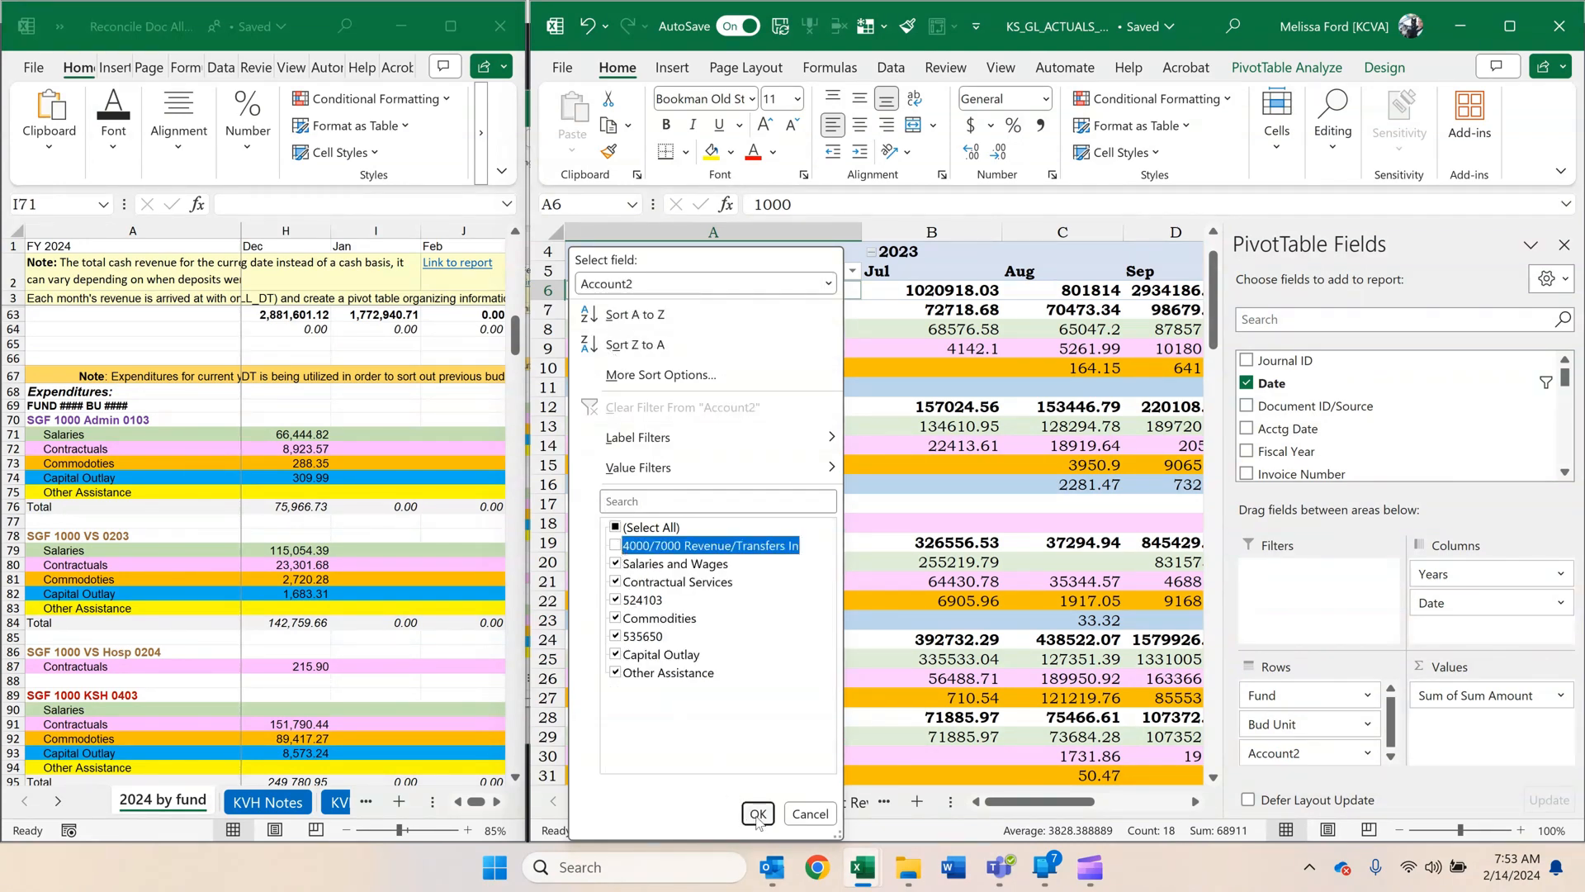
{"action": "left_click", "coordinate": [758, 814]}
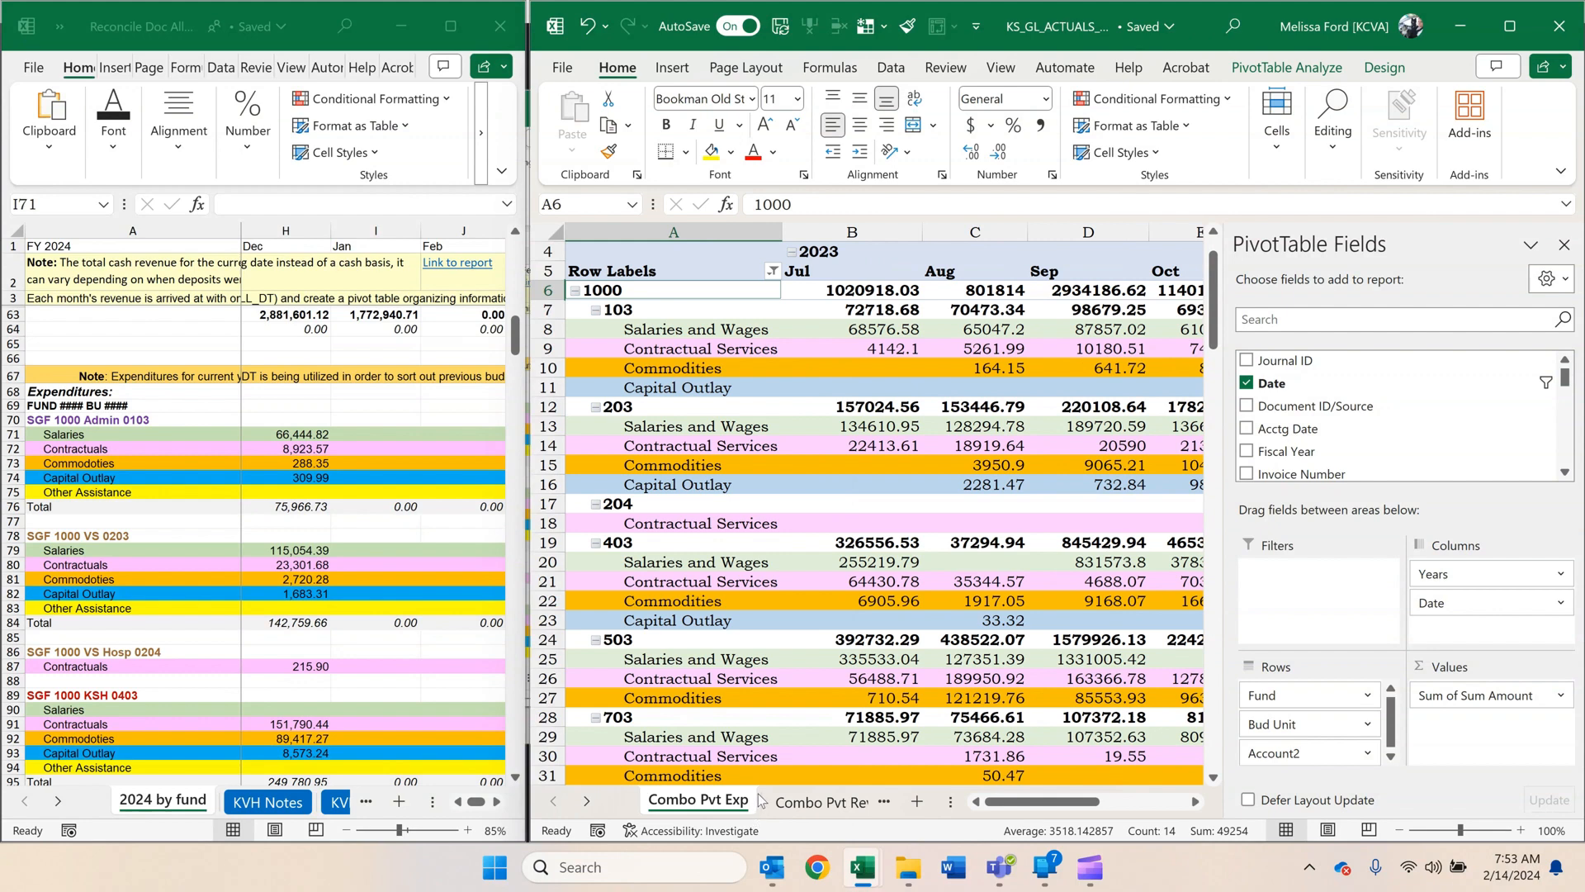
Freeze column A and the rows above row 7 on the Combo Pvt Exp sheet.
{"action": "left_click", "coordinate": [828, 310]}
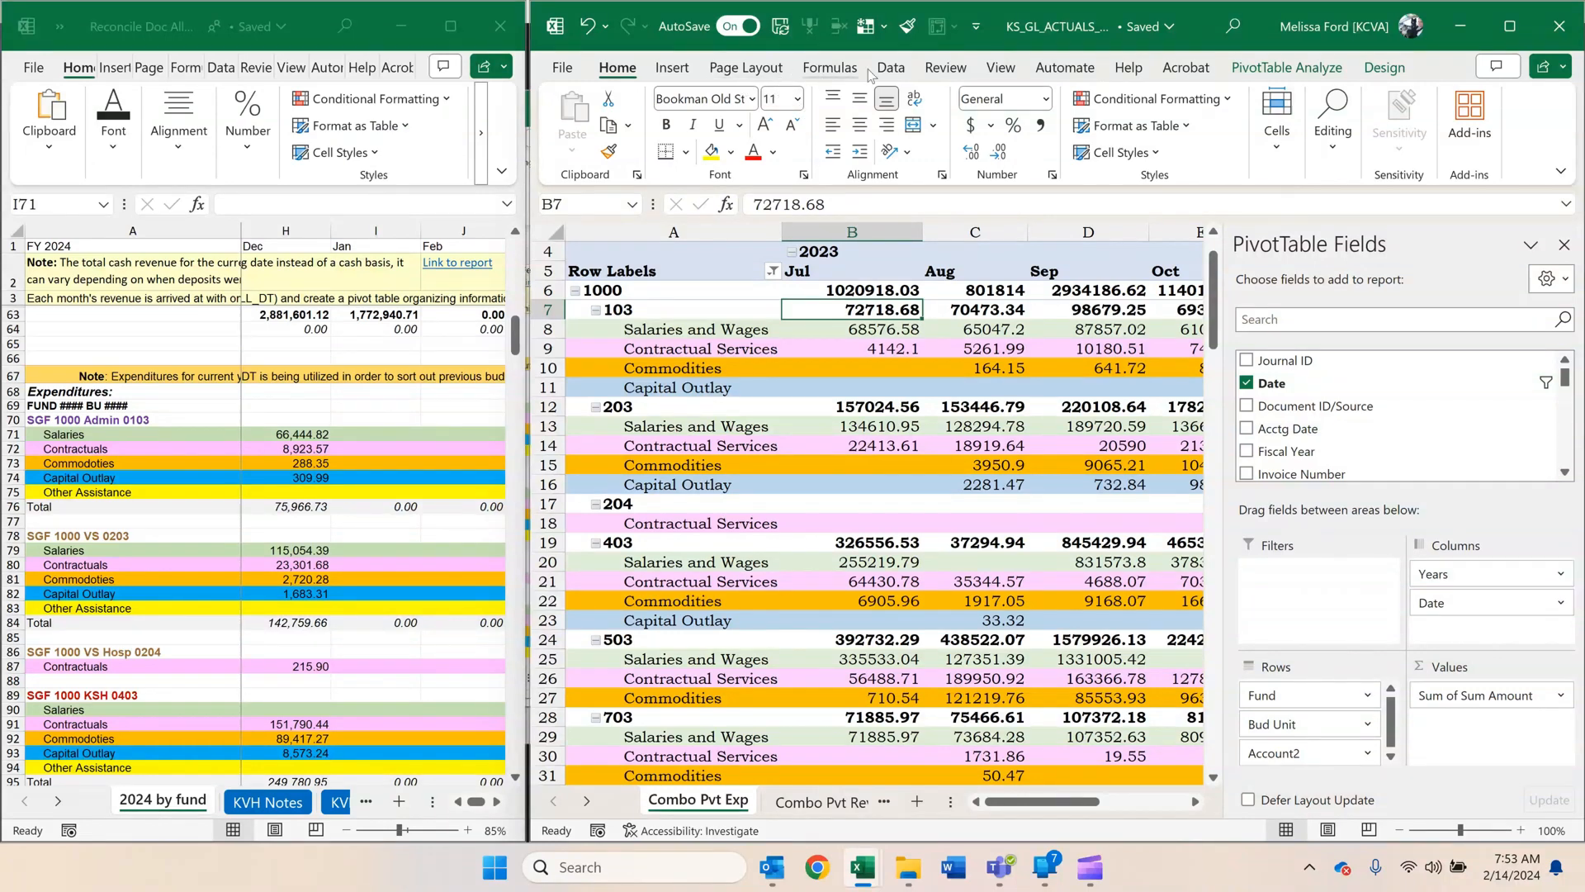
{"action": "left_click", "coordinate": [1004, 67]}
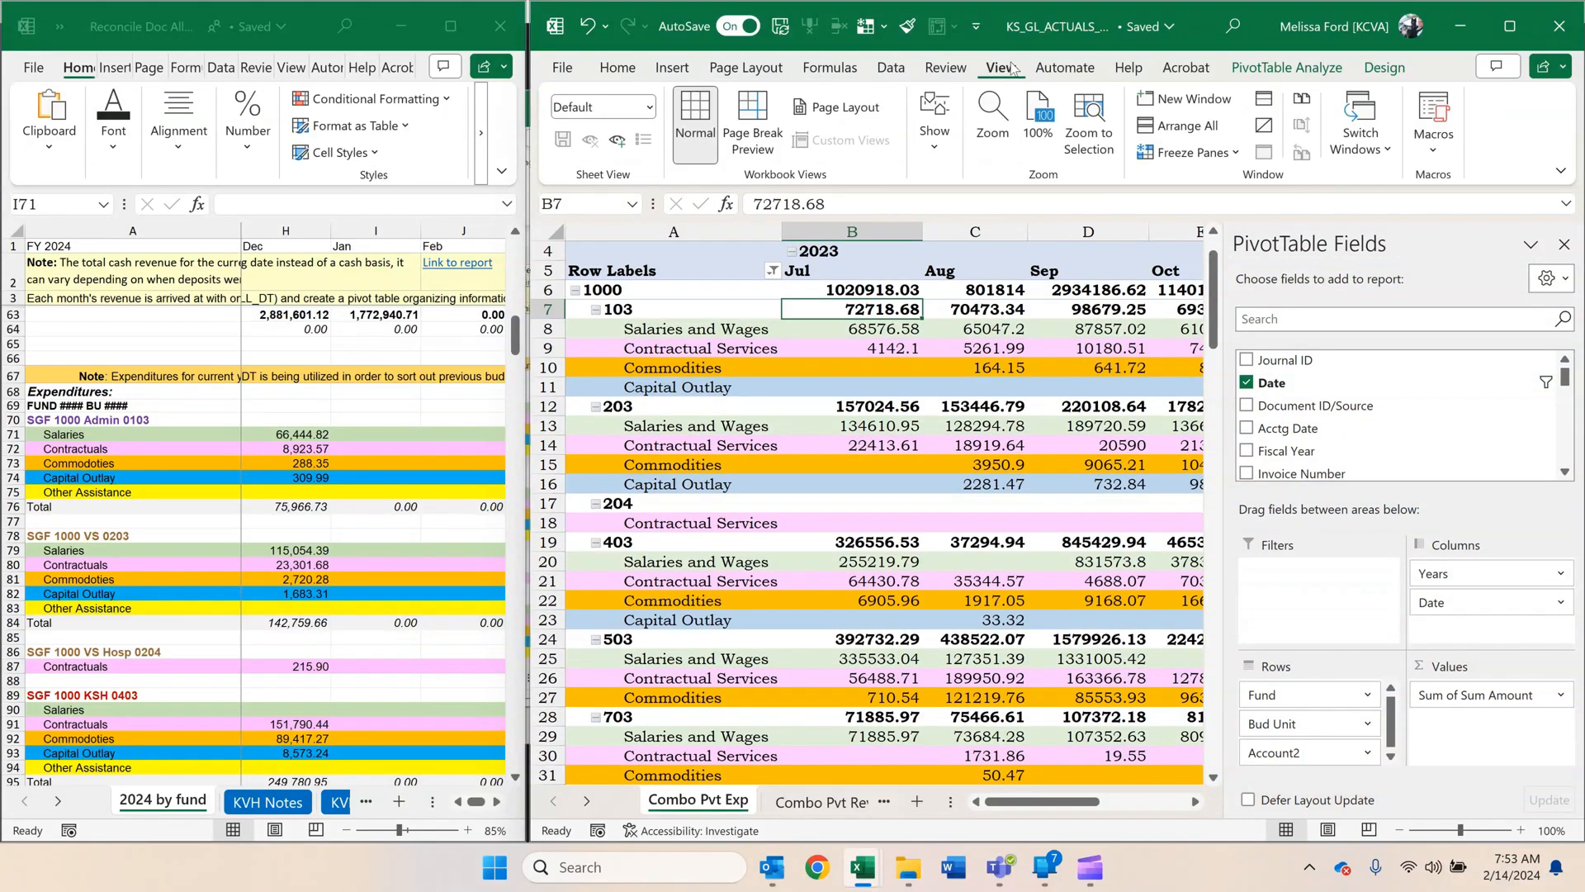
{"action": "left_click", "coordinate": [1510, 26]}
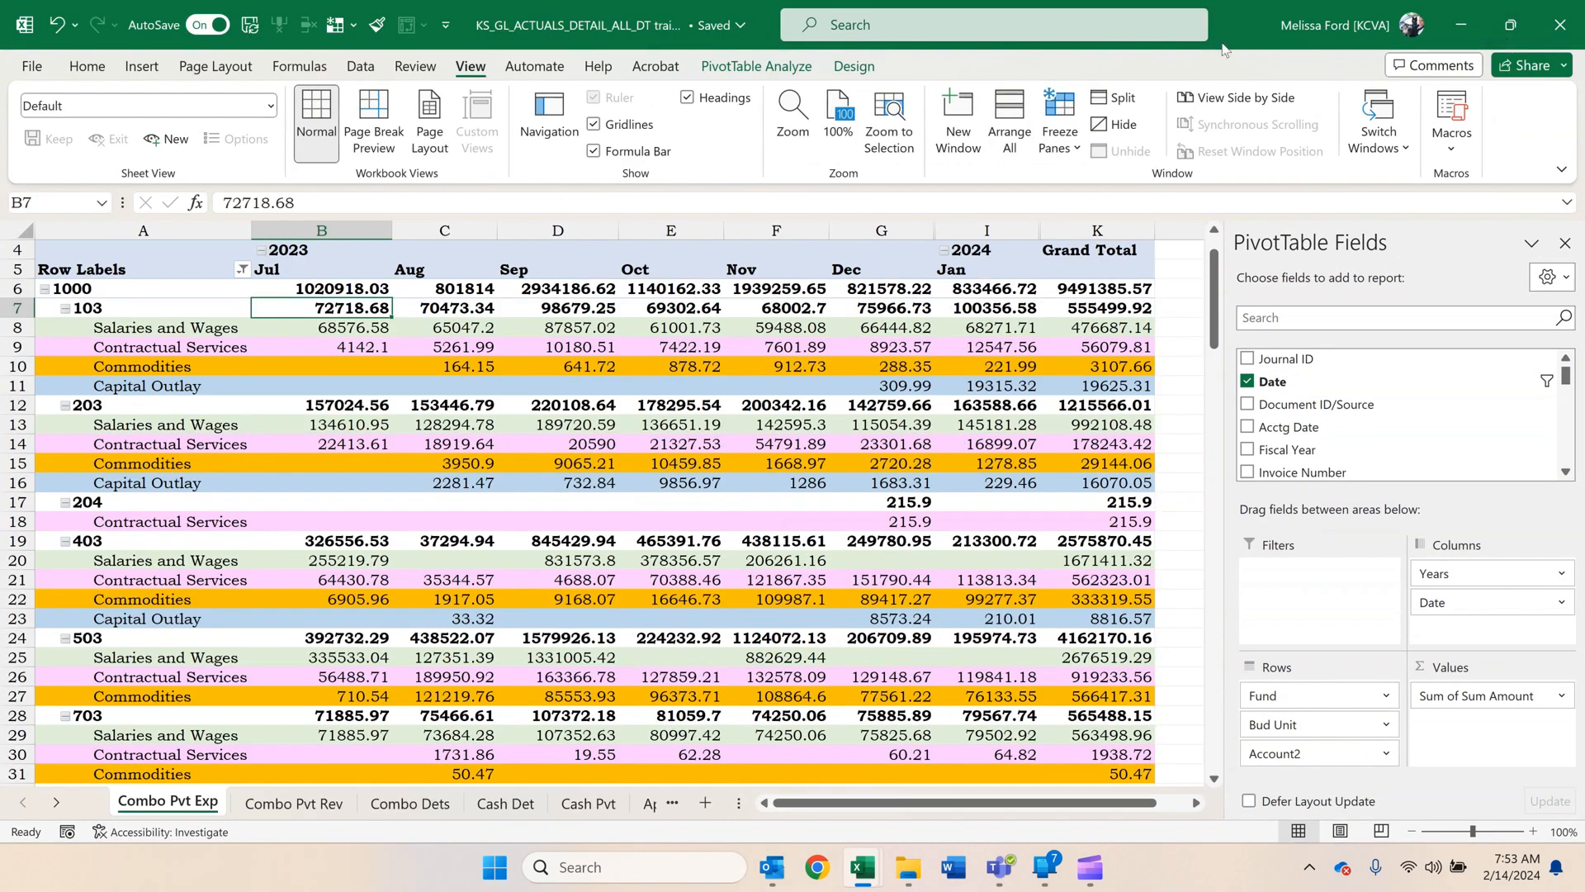
{"action": "left_click", "coordinate": [1059, 136]}
{"action": "left_click", "coordinate": [1096, 194]}
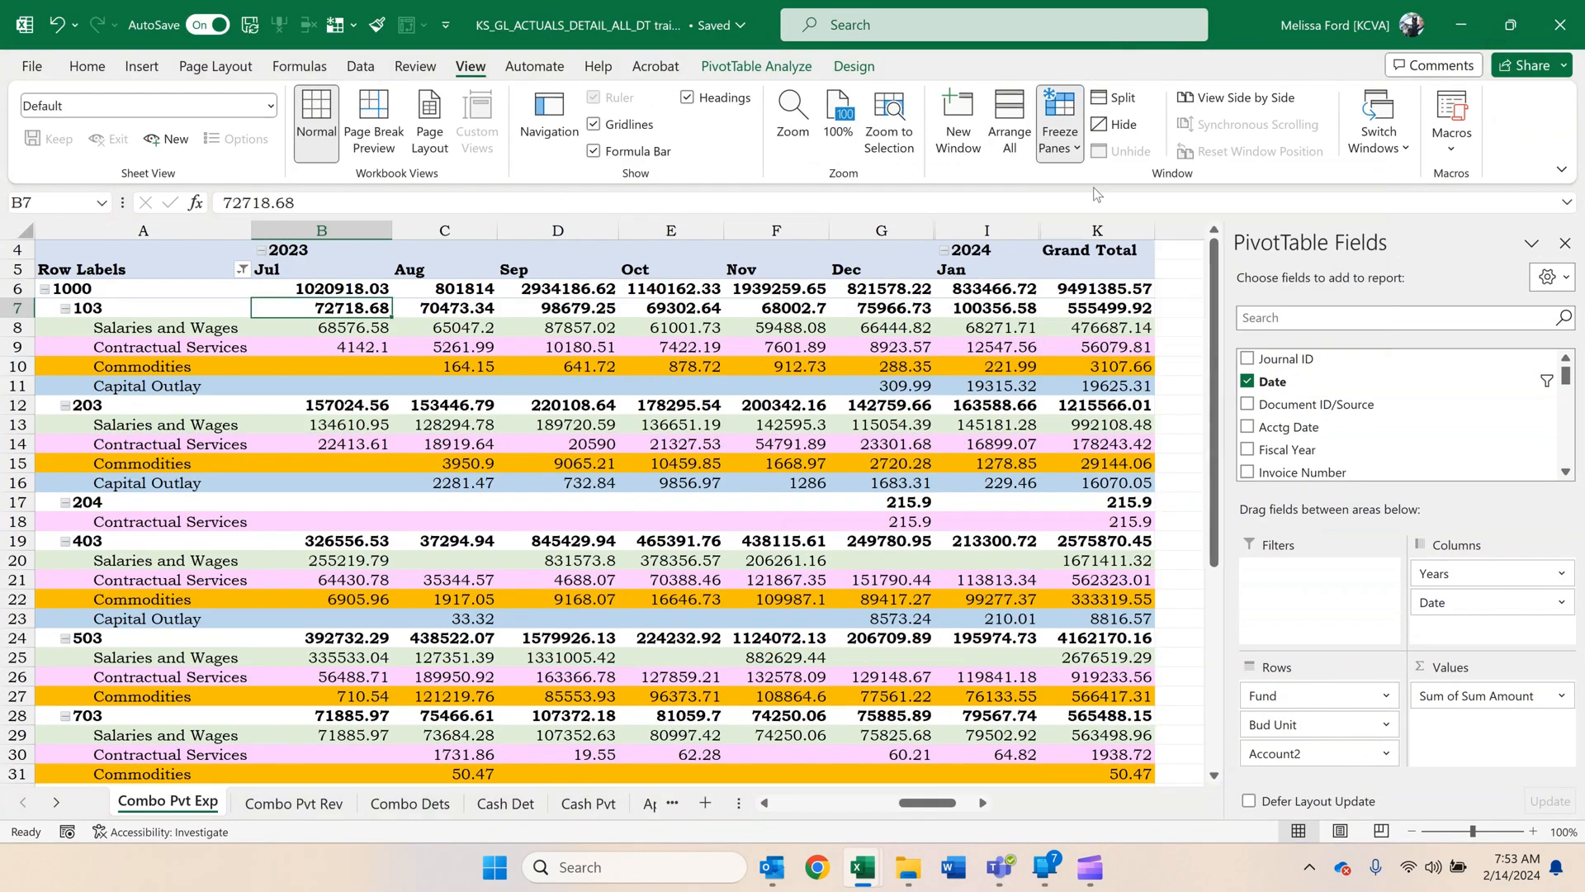
Arrange the two workbooks side by side at about equal widths and narrow the PivotTable Fields pane, with the January 2024 column in view.
{"action": "mouse_move", "coordinate": [1237, 31]}
{"action": "left_mouse_down"}
{"action": "mouse_move", "coordinate": [1247, 59]}
{"action": "mouse_move", "coordinate": [1235, 45]}
{"action": "left_mouse_up"}
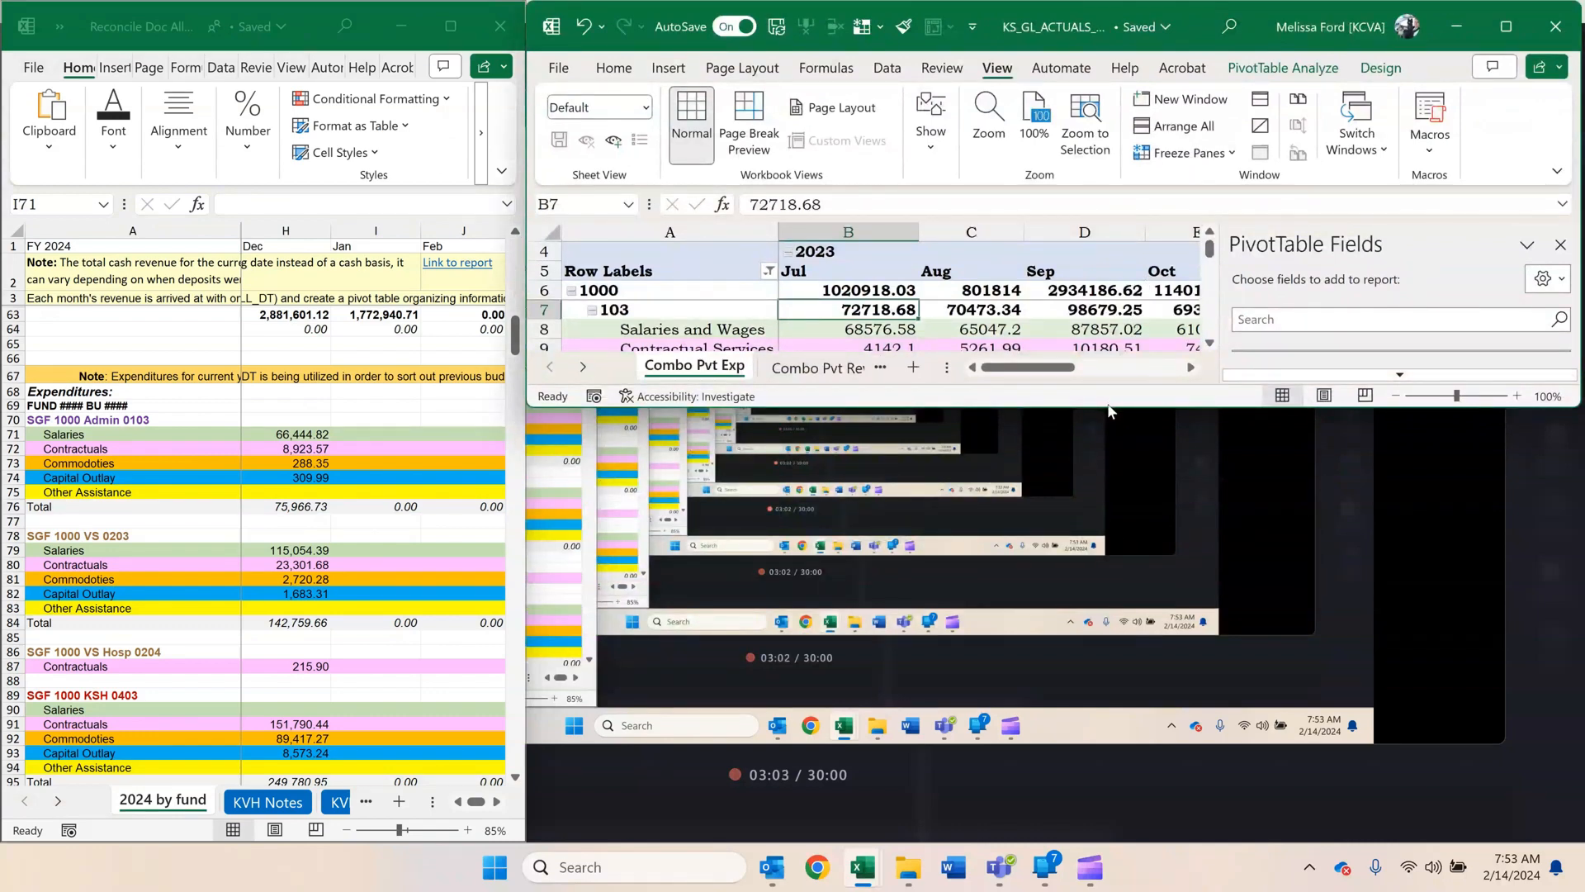
{"action": "left_click_drag", "start_coordinate": [1108, 406], "coordinate": [1131, 840]}
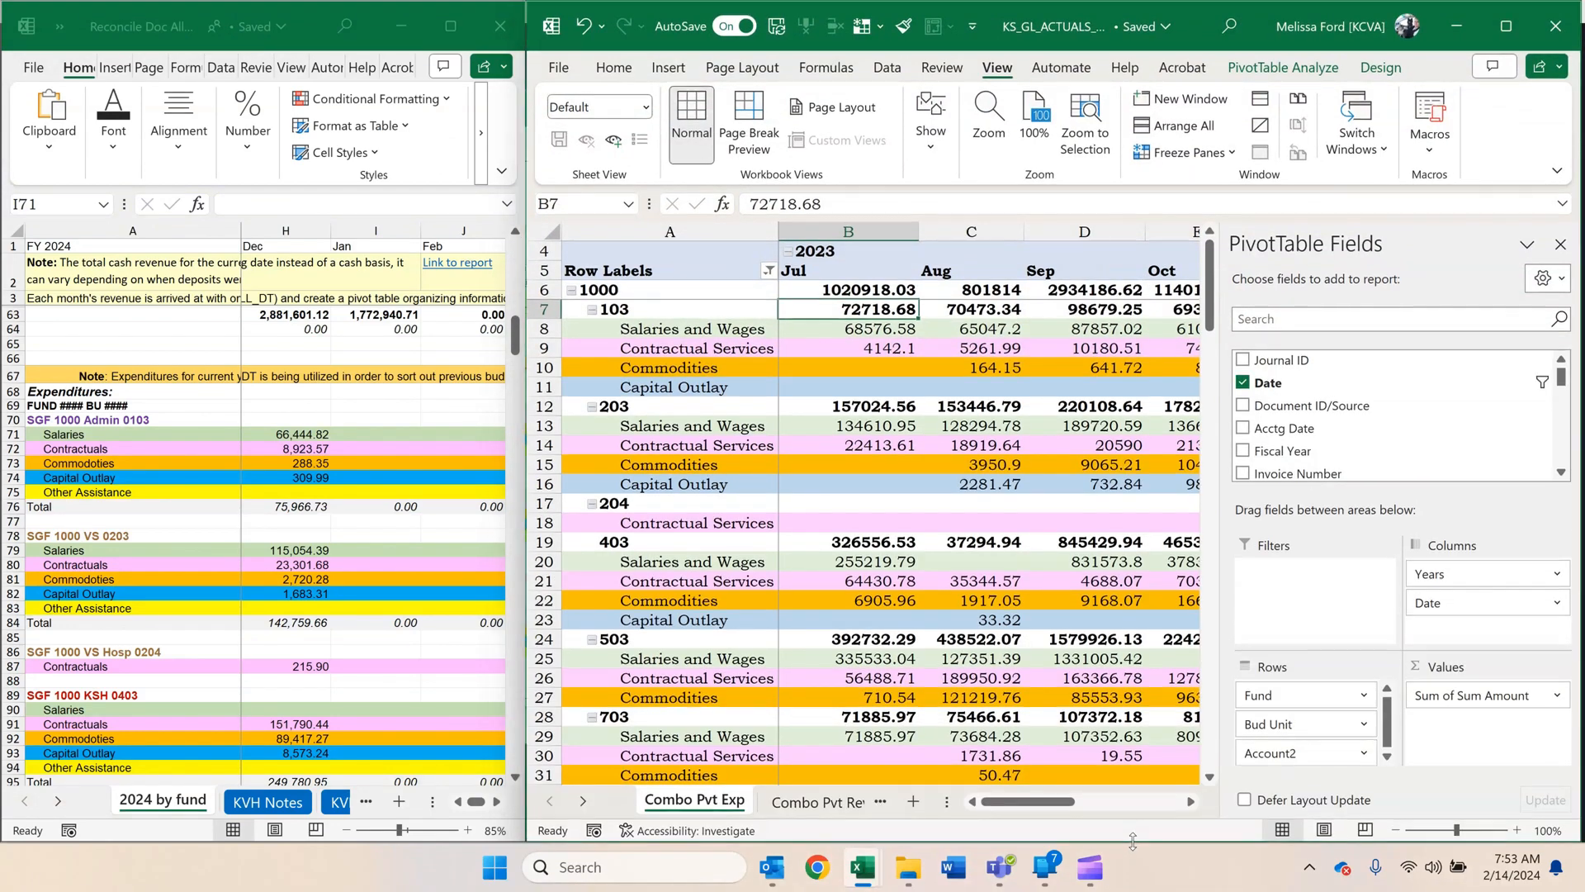
{"action": "left_click_drag", "start_coordinate": [1012, 808], "coordinate": [1057, 808]}
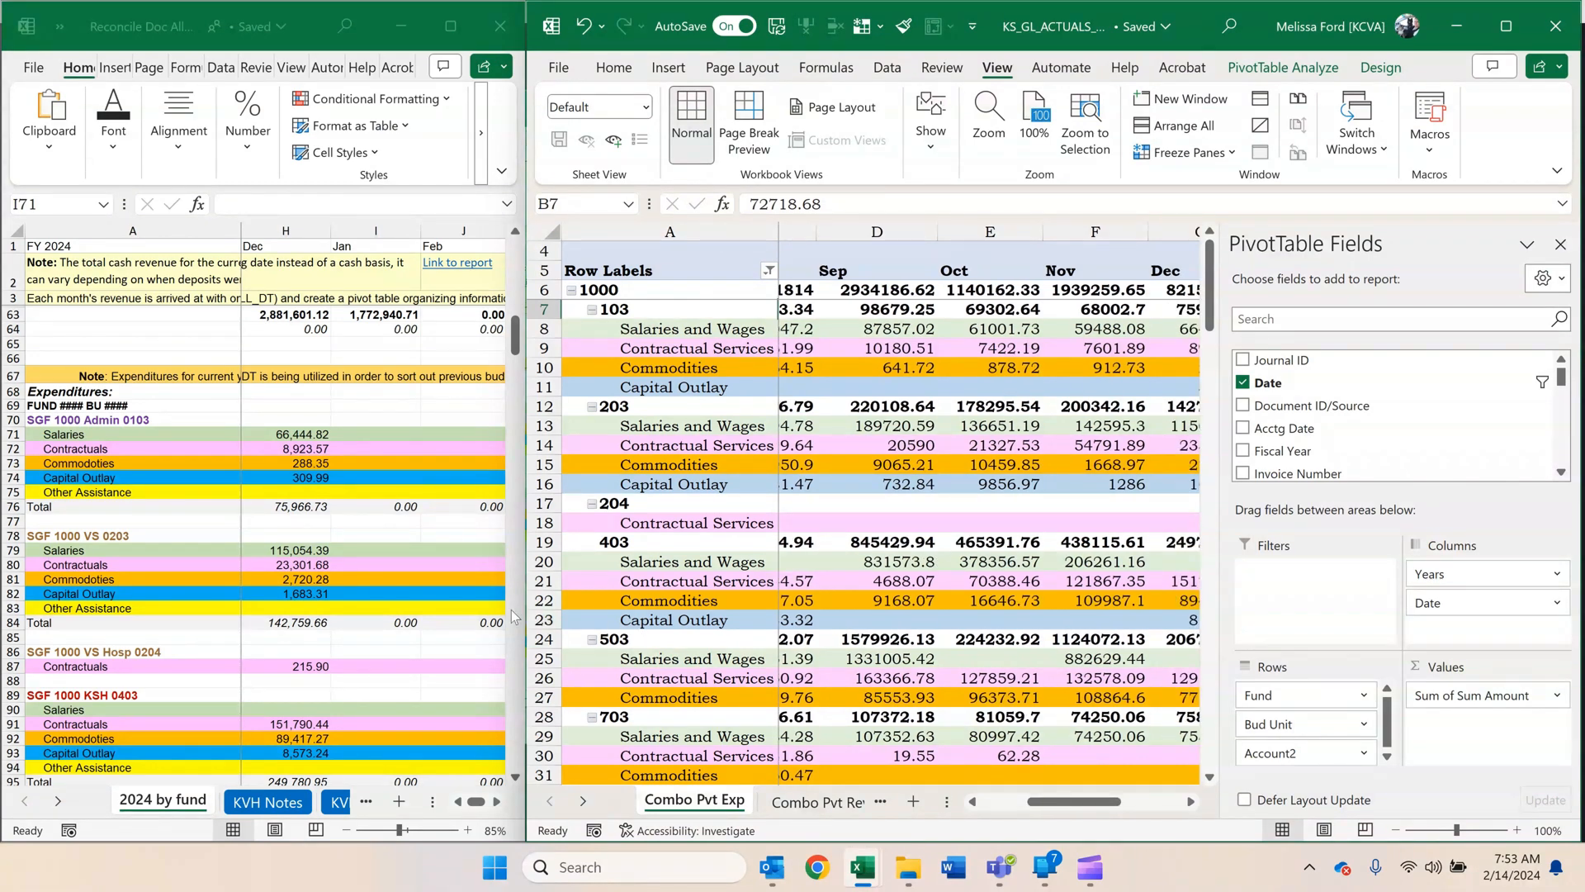
{"action": "left_click_drag", "start_coordinate": [526, 615], "coordinate": [785, 625]}
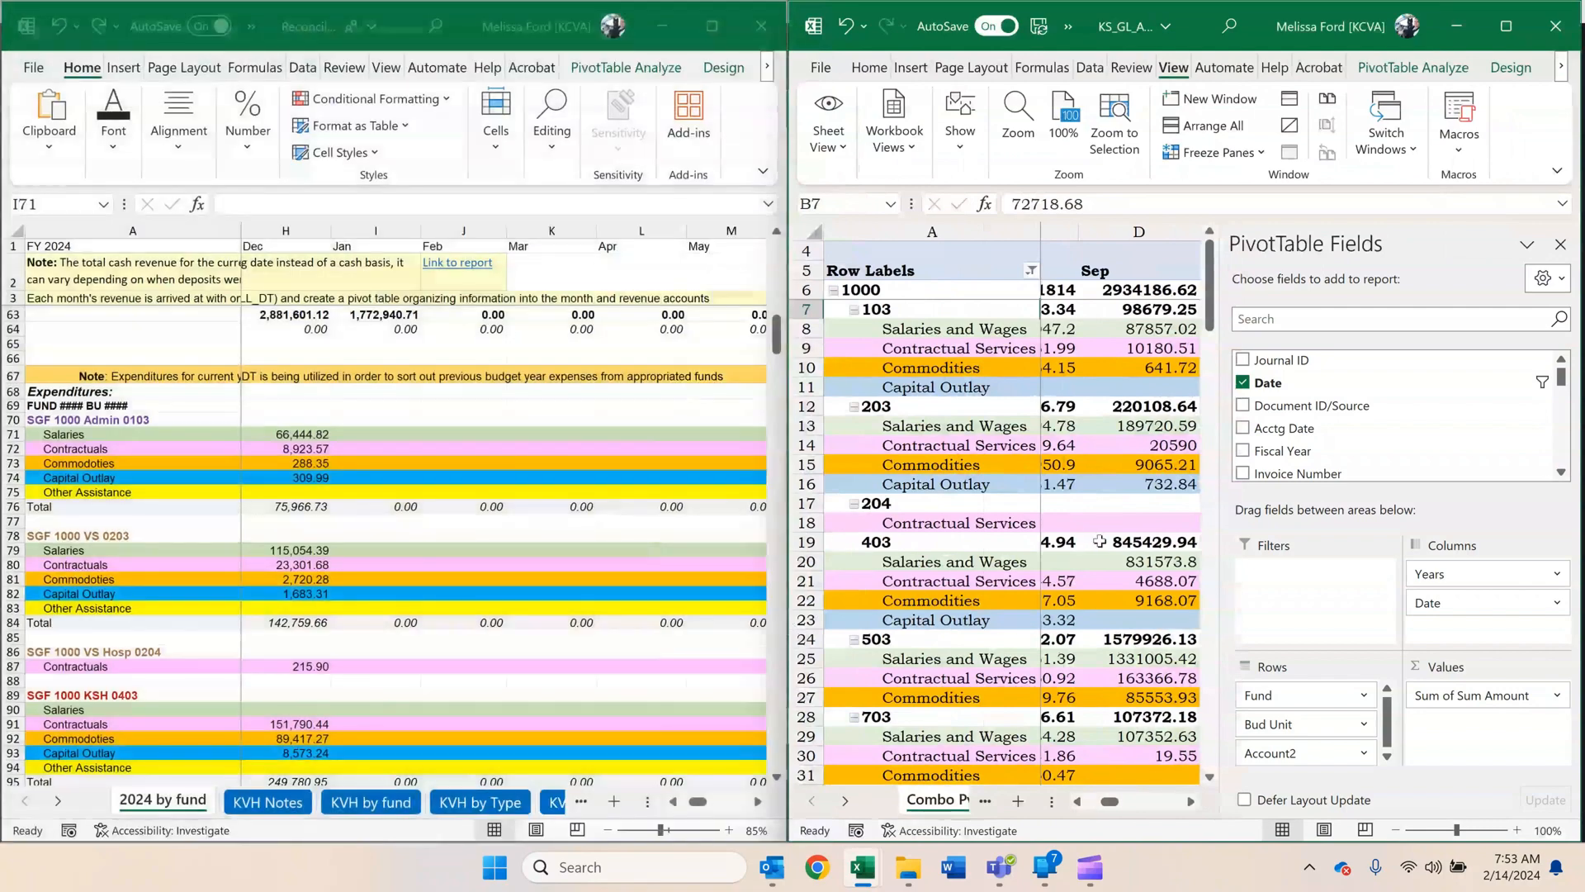
{"action": "left_click_drag", "start_coordinate": [1221, 542], "coordinate": [1411, 561]}
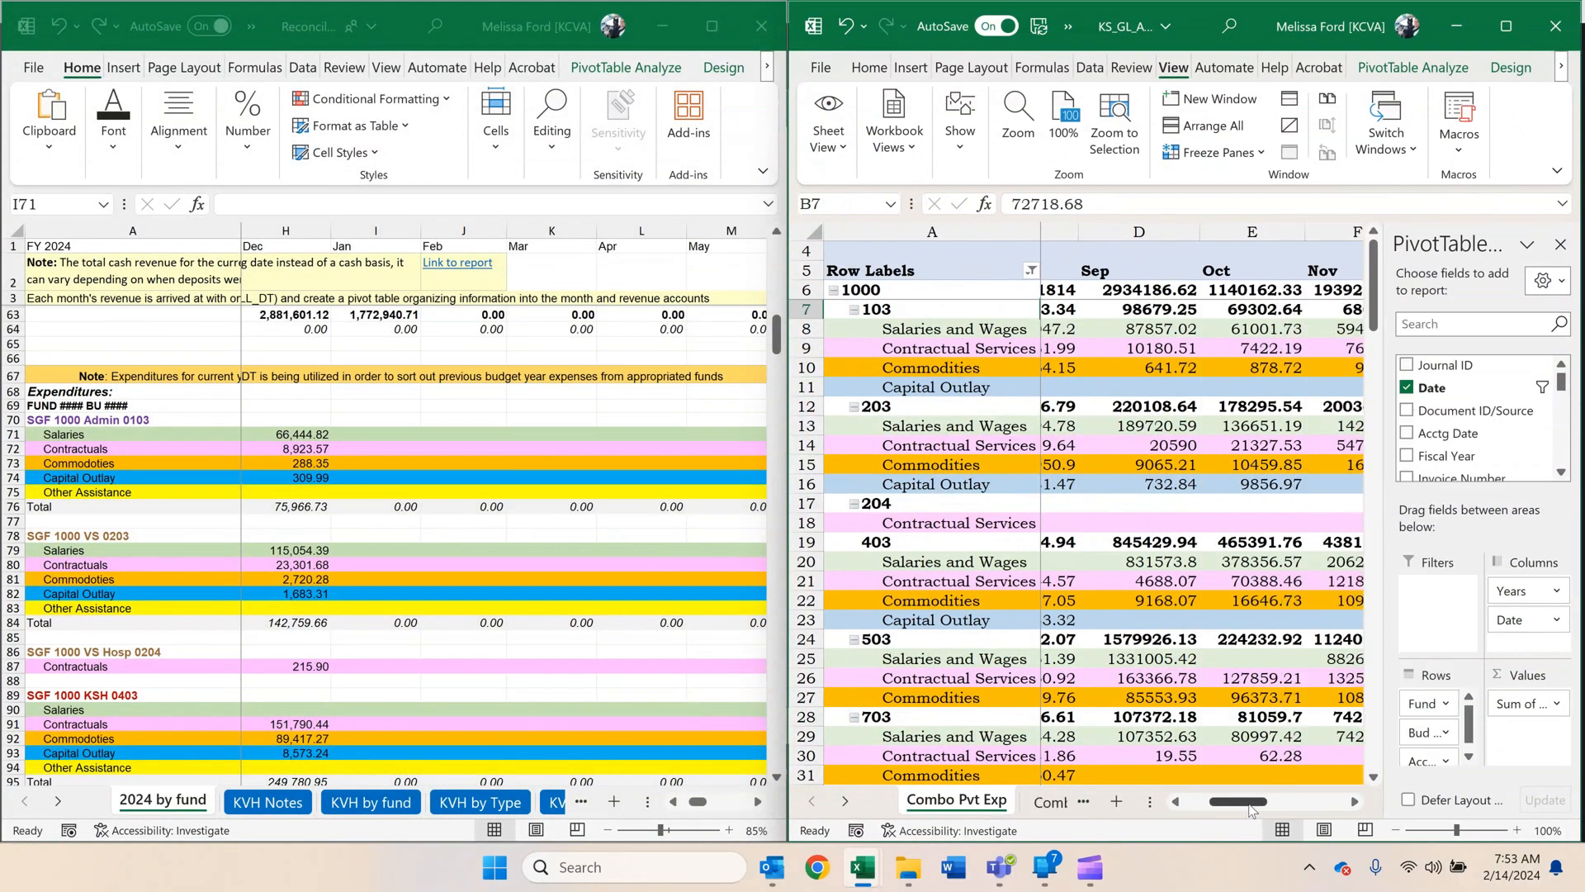
{"action": "left_click_drag", "start_coordinate": [1249, 809], "coordinate": [1316, 797]}
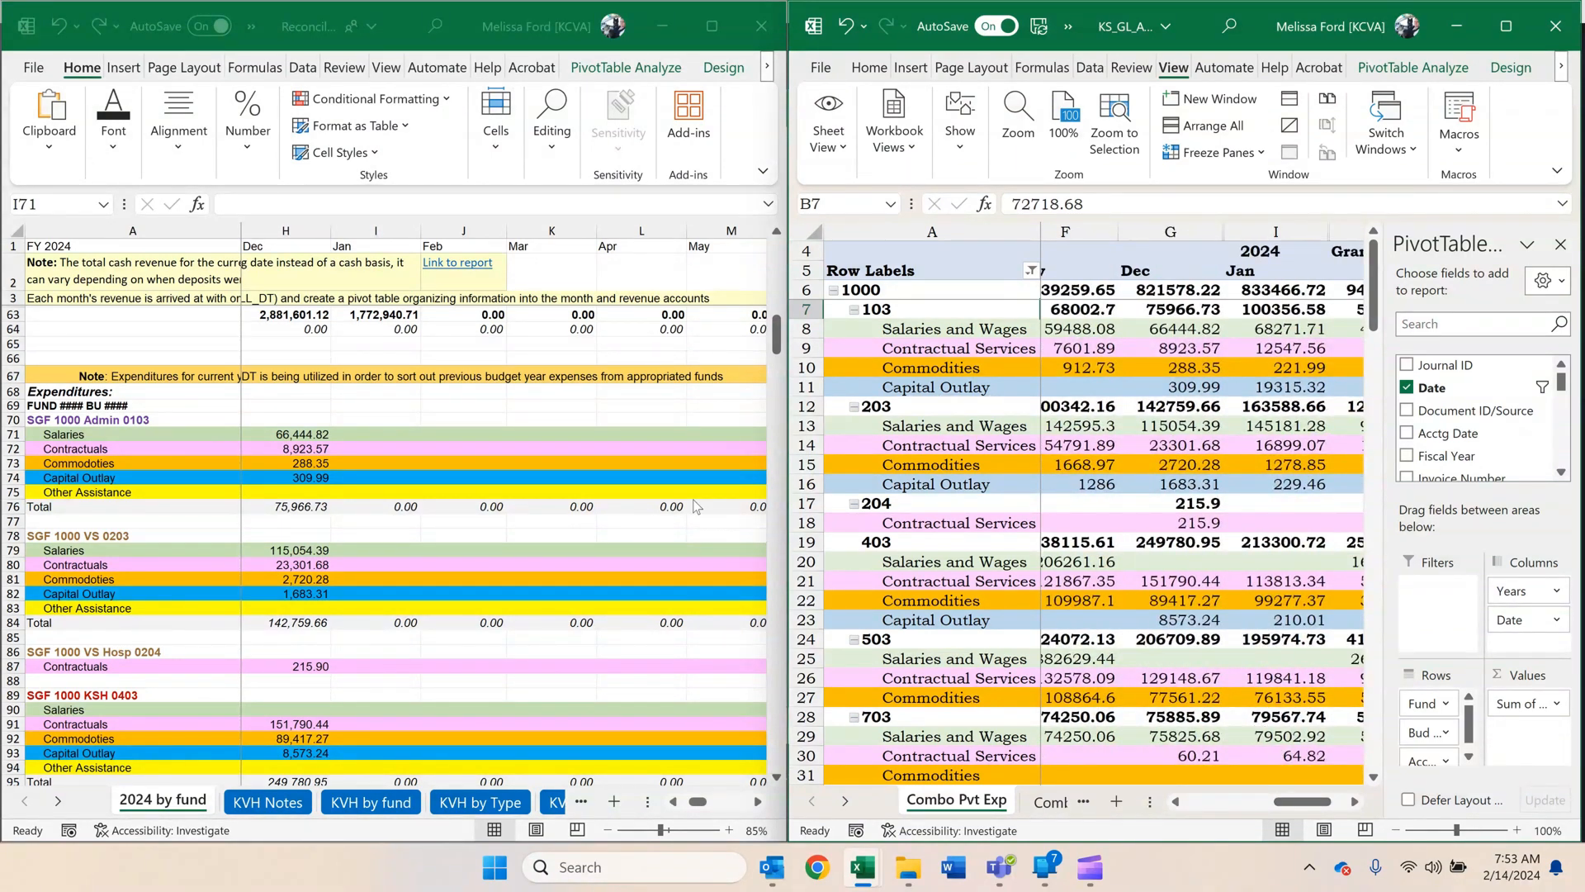
Copy the January amounts for unit 103 and paste them as values into SGF 1000 Admin 0103, I71:I74: 68271.71, 12547.56, 221.99, 19315.32.
{"action": "left_click", "coordinate": [615, 479]}
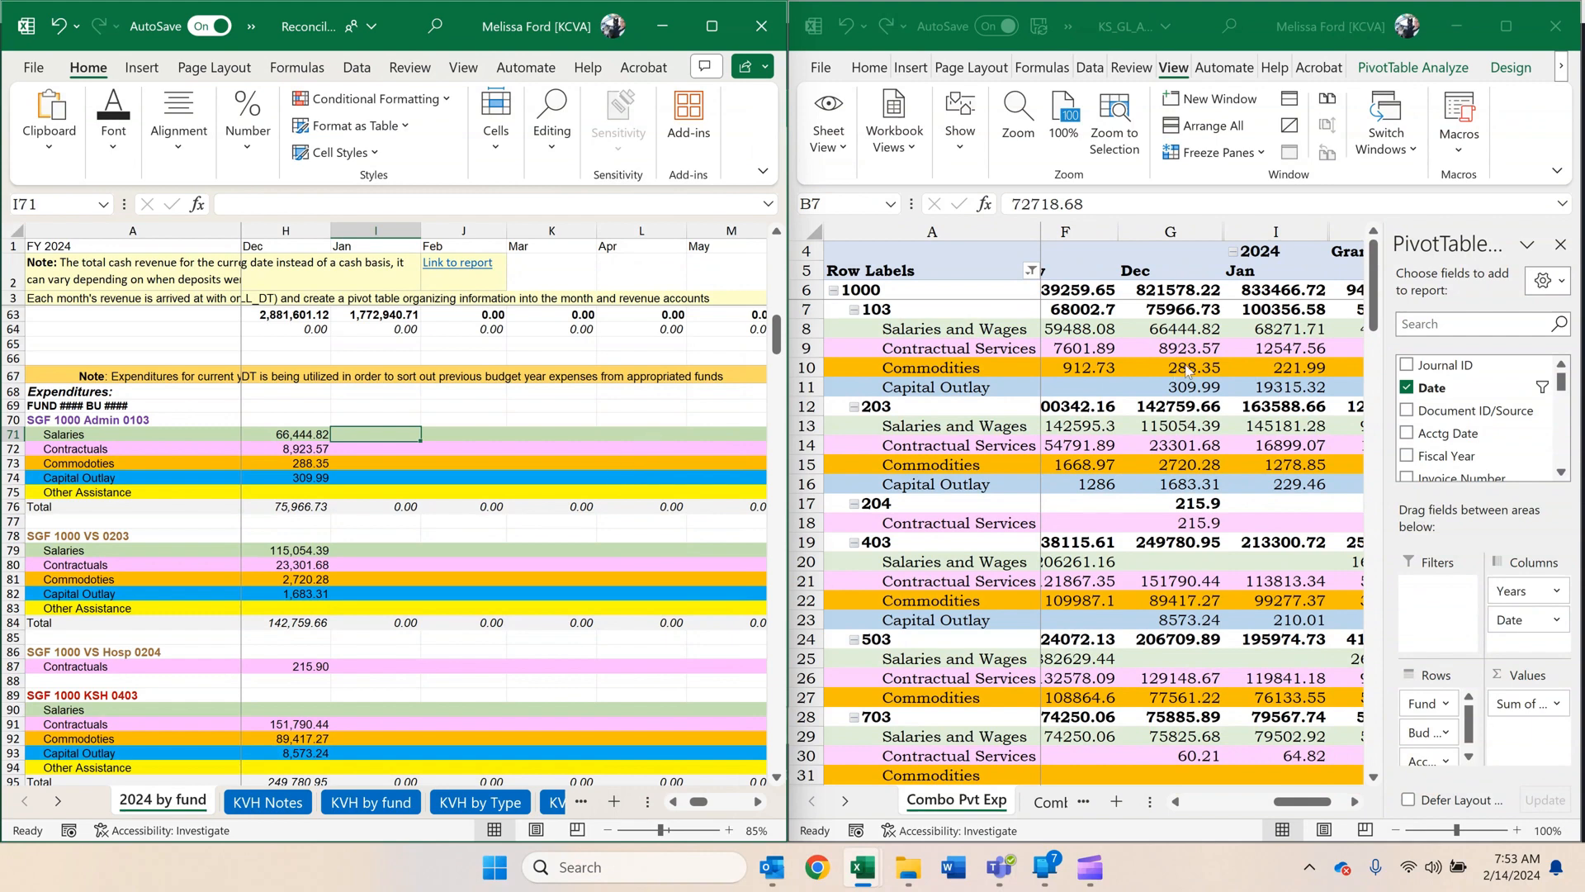
{"action": "left_click_drag", "start_coordinate": [1276, 331], "coordinate": [1265, 380]}
{"action": "key", "text": "ctrl+c"}
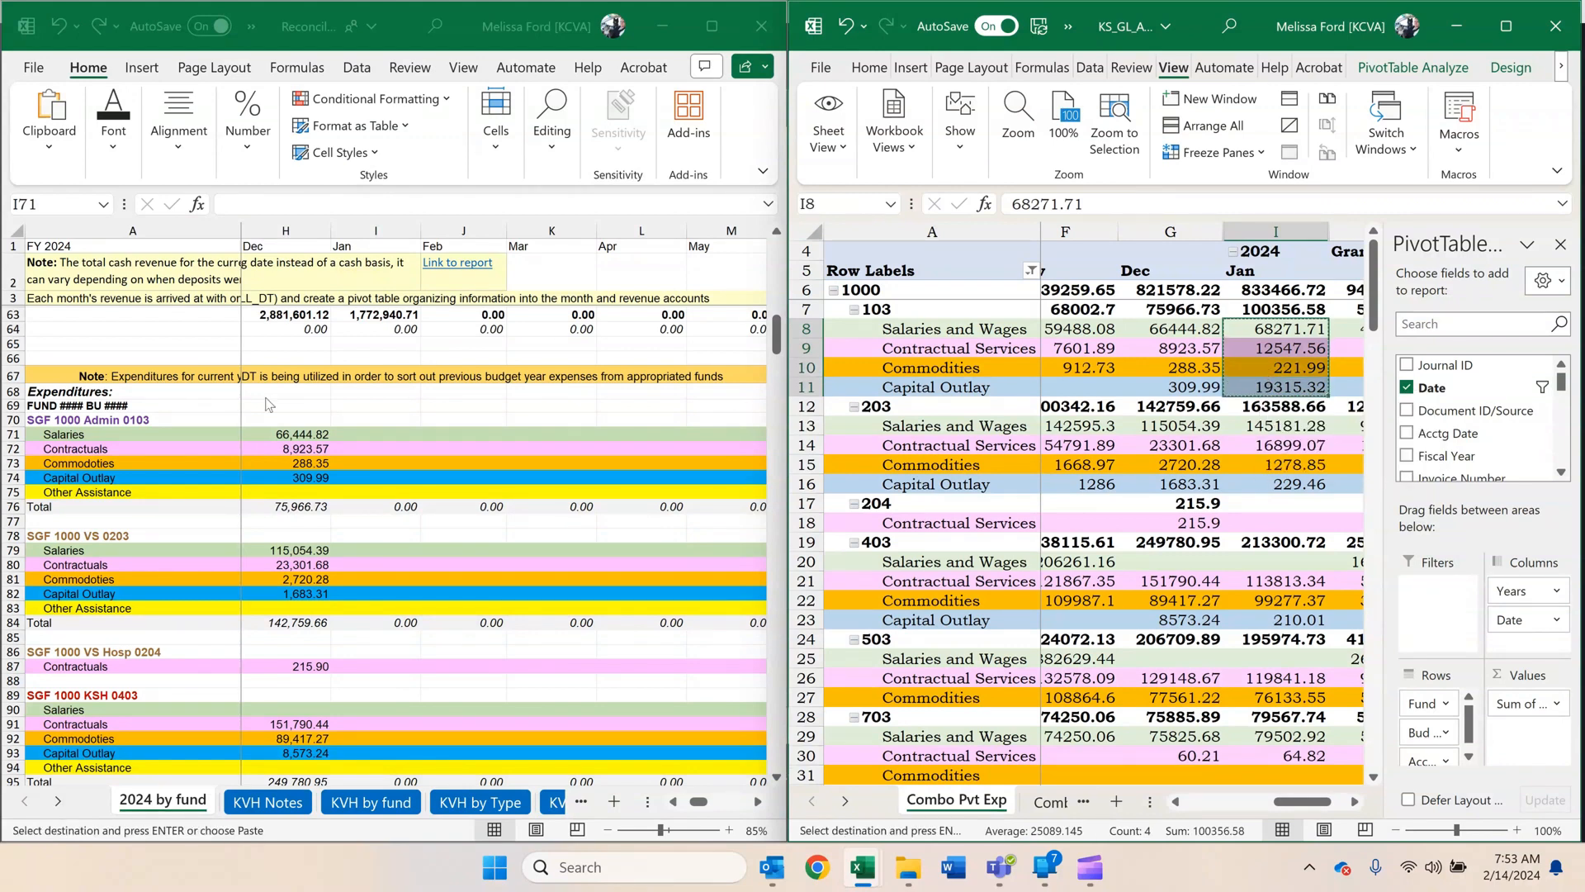
{"action": "left_click", "coordinate": [334, 439]}
{"action": "right_click", "coordinate": [351, 435]}
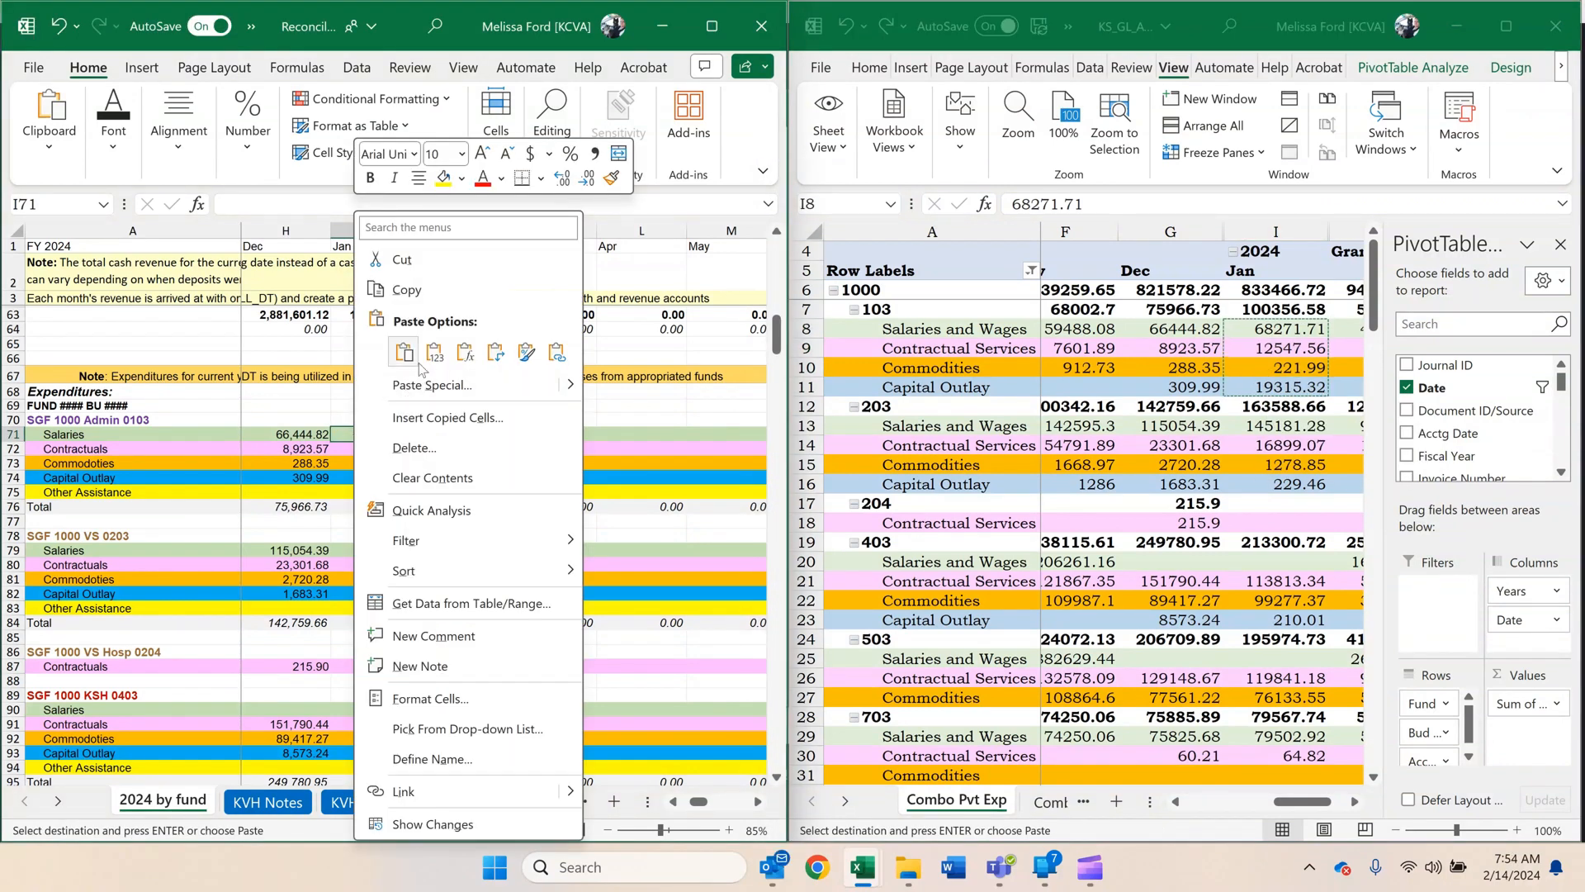
{"action": "left_click", "coordinate": [424, 352]}
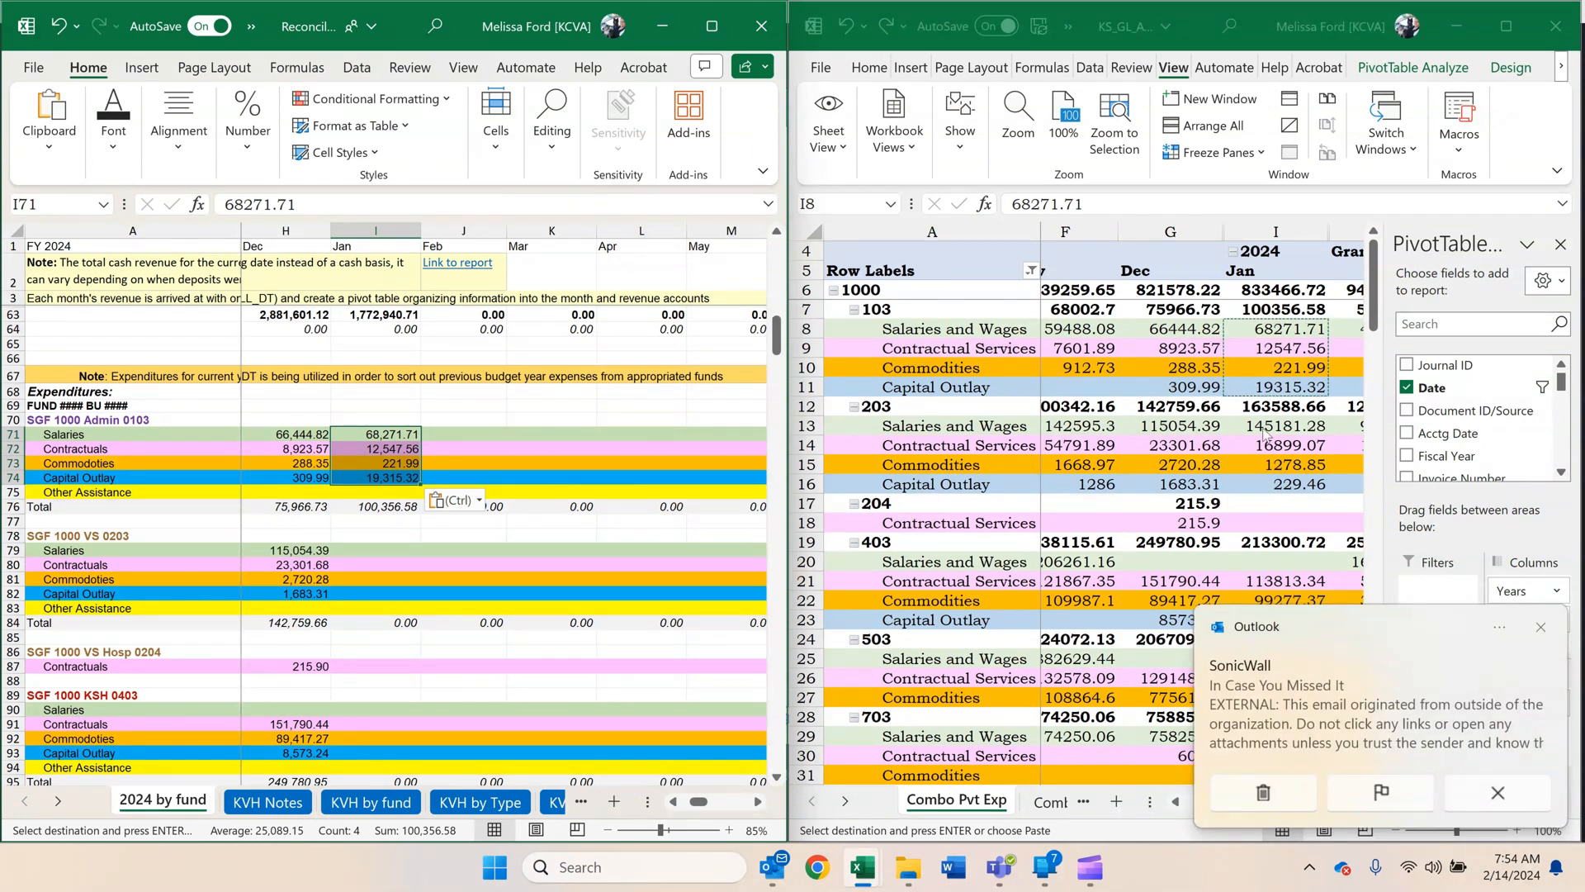
Copy the January amounts for unit 203 and paste them as values into SGF 1000 VS 0203, I79:I82: 145181.28, 16899.07, 1278.85, 229.46.
{"action": "left_click_drag", "start_coordinate": [1264, 429], "coordinate": [1261, 487]}
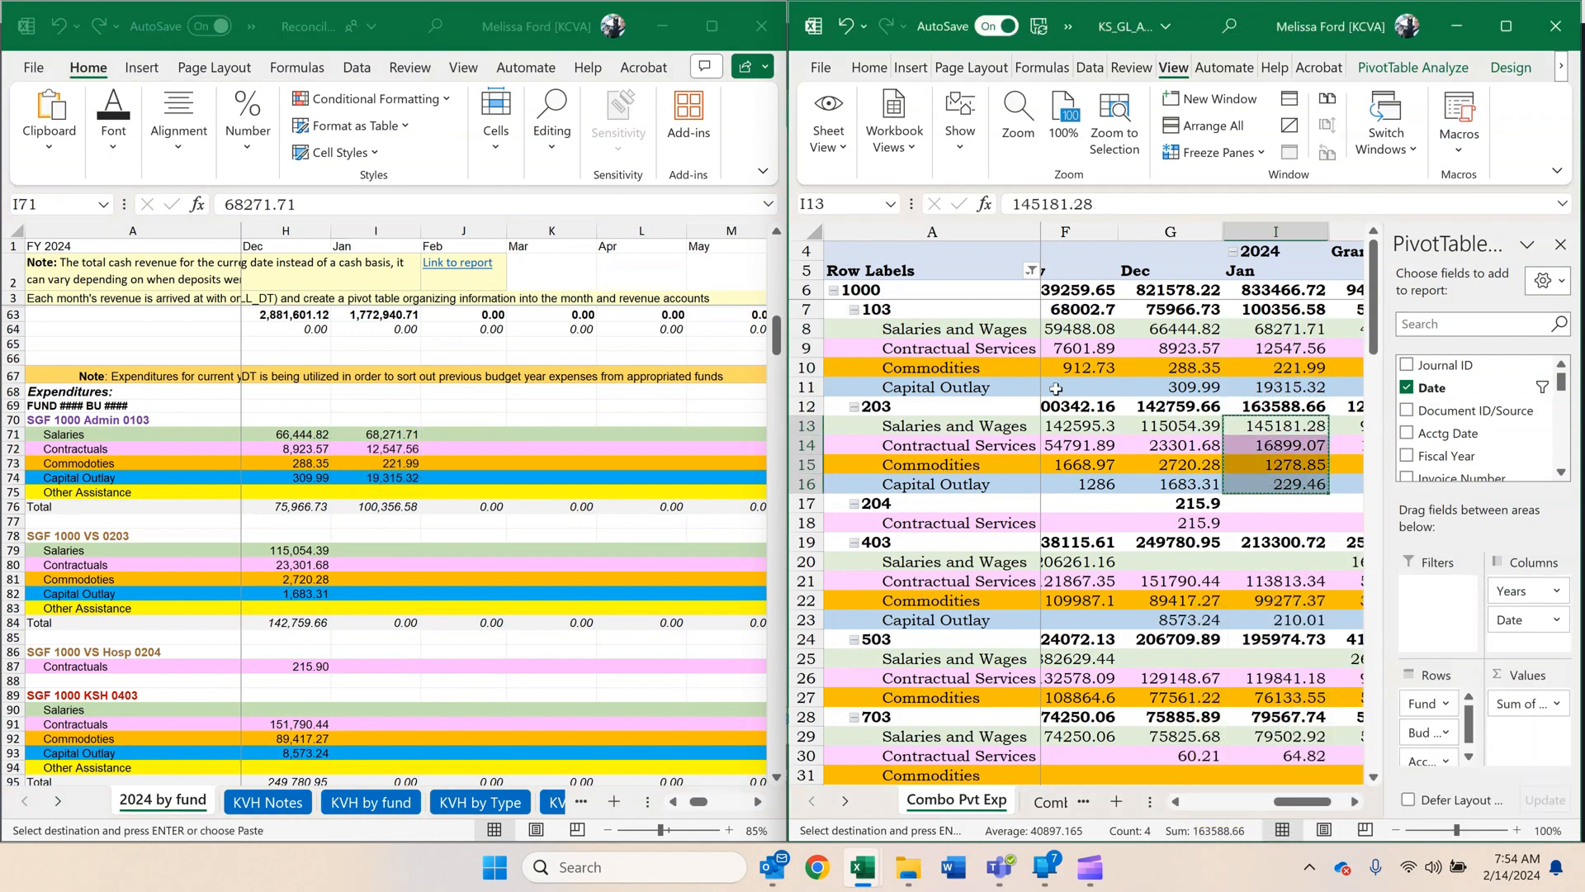
{"action": "left_click", "coordinate": [403, 569]}
{"action": "left_click", "coordinate": [390, 539]}
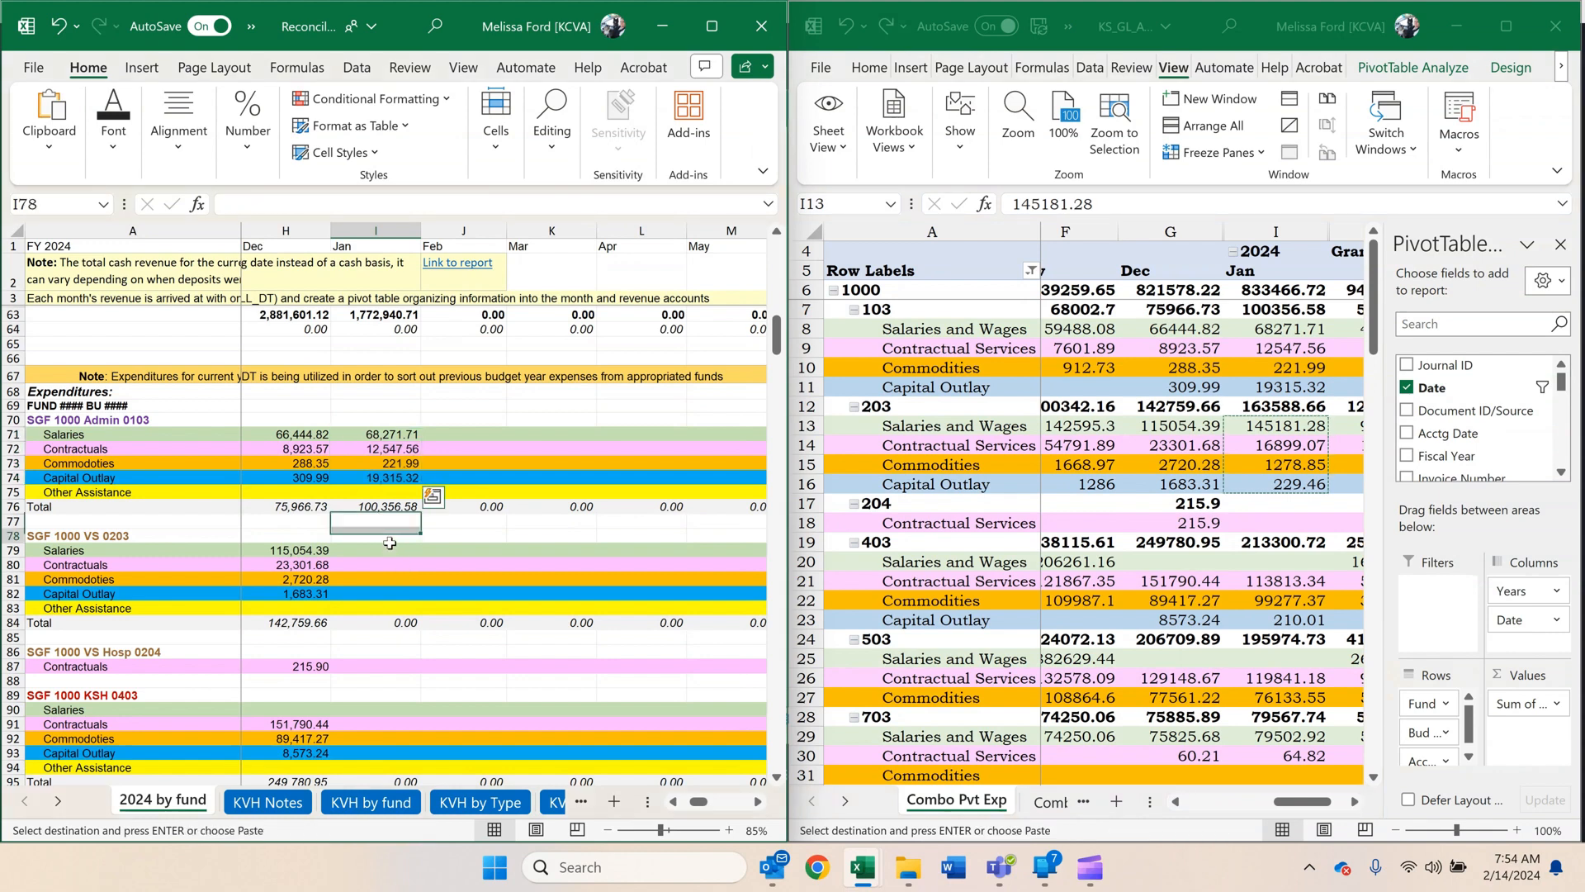
{"action": "left_click", "coordinate": [393, 549]}
{"action": "right_click", "coordinate": [393, 549]}
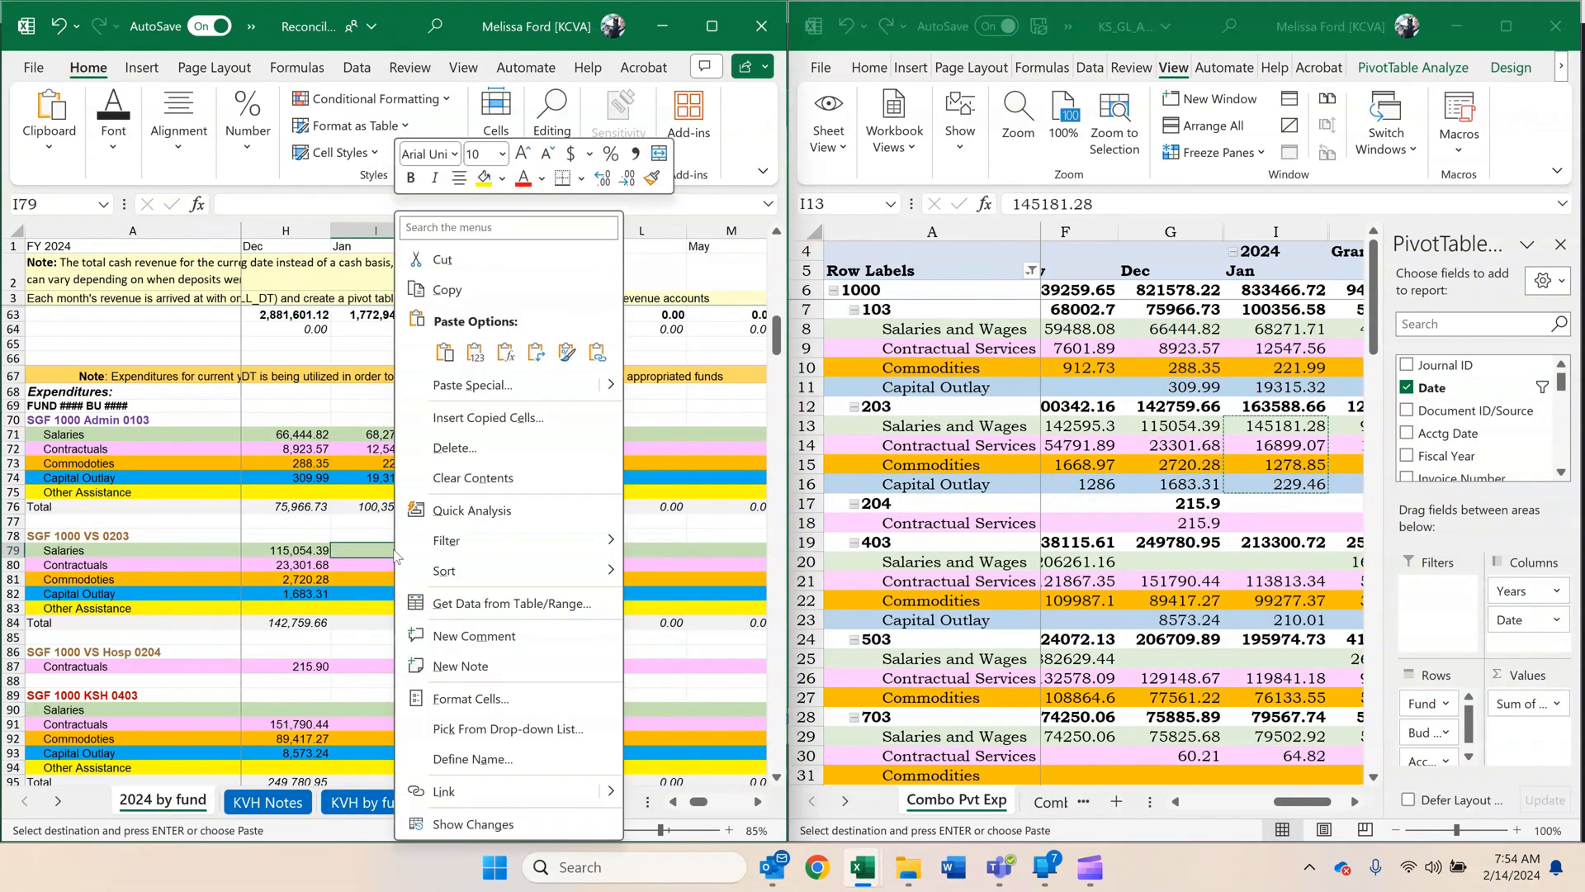
{"action": "left_click", "coordinate": [472, 350]}
Copy unit 403's January Contractual, Commodities and Capital Outlay amounts as values into SGF 1000 KSH 0403, I91:I93: 113813.34, 99277.37, 210.01.
{"action": "scroll", "coordinate": [522, 443], "scroll_direction": "down", "scroll_amount": 3}
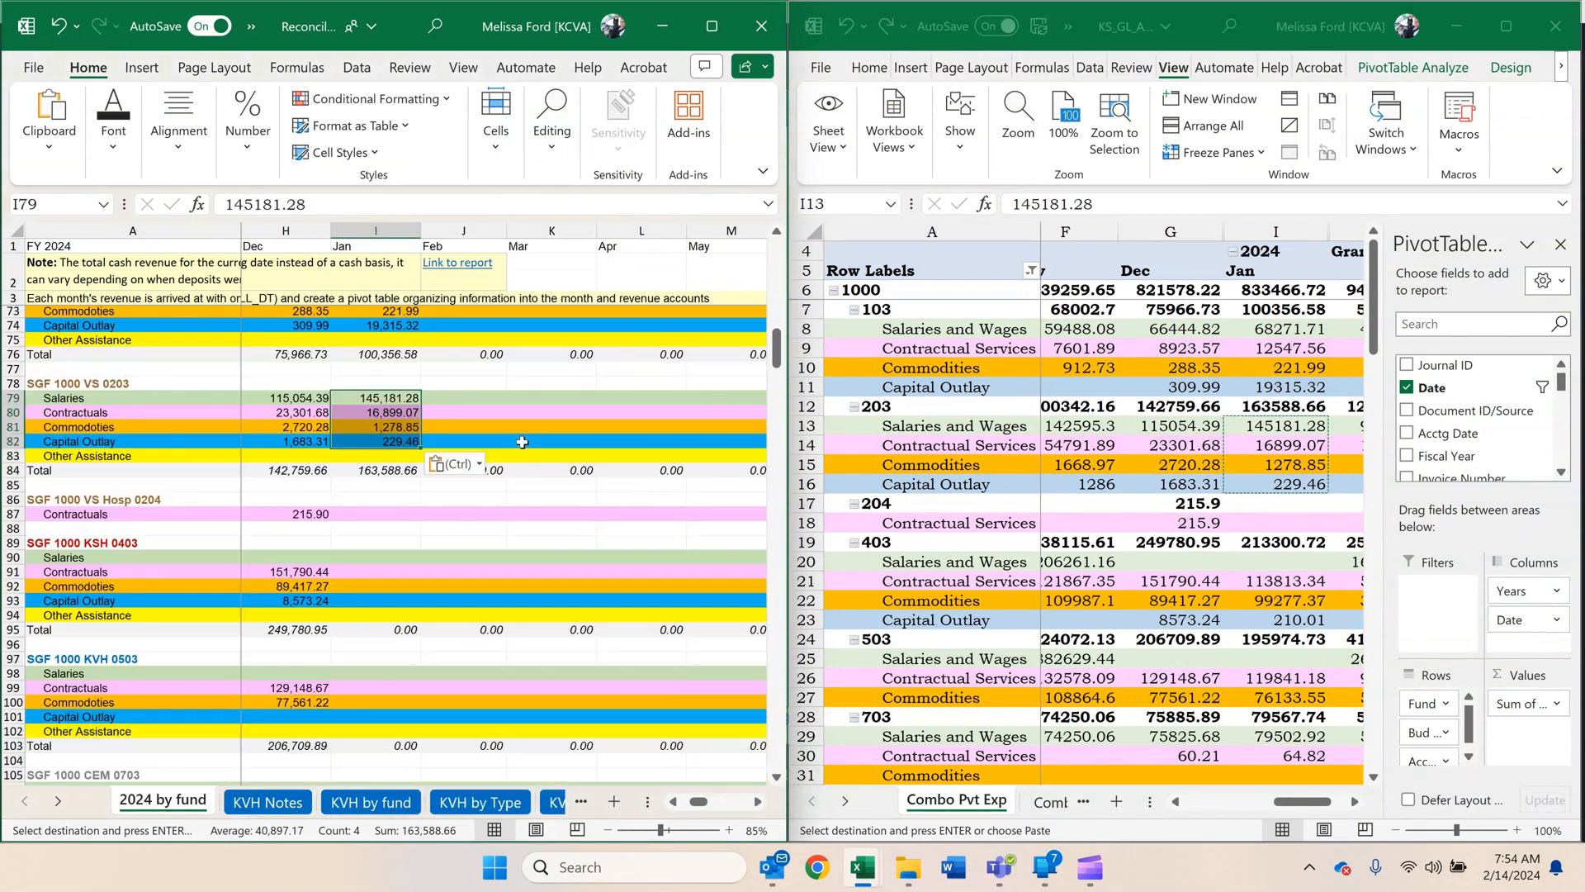
{"action": "scroll", "coordinate": [490, 473], "scroll_direction": "down", "scroll_amount": 4}
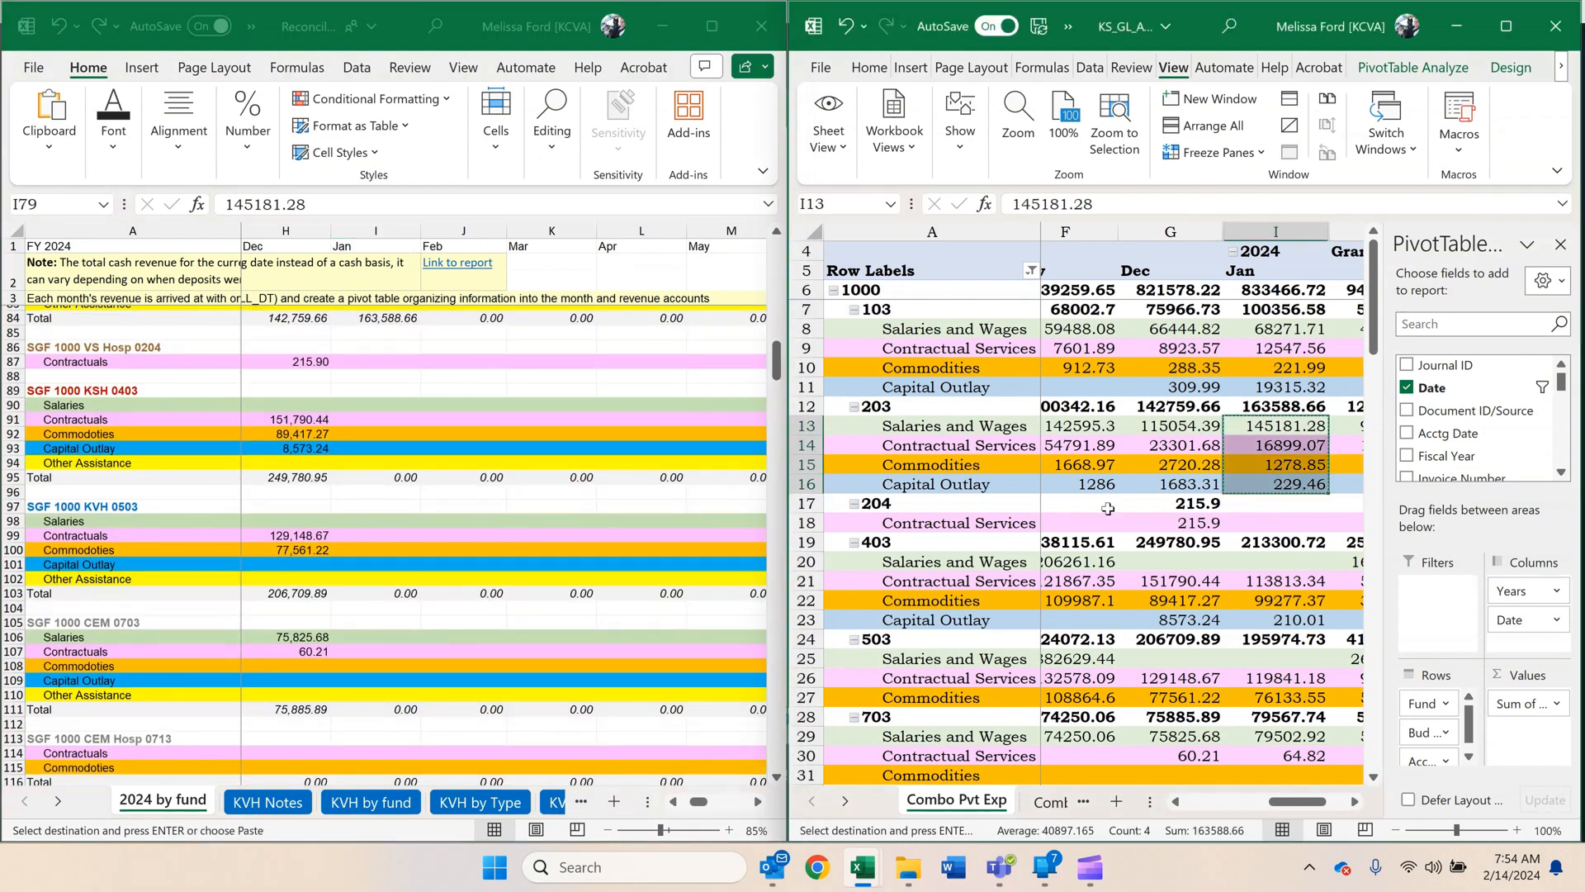
{"action": "scroll", "coordinate": [1109, 510], "scroll_direction": "down", "scroll_amount": 3}
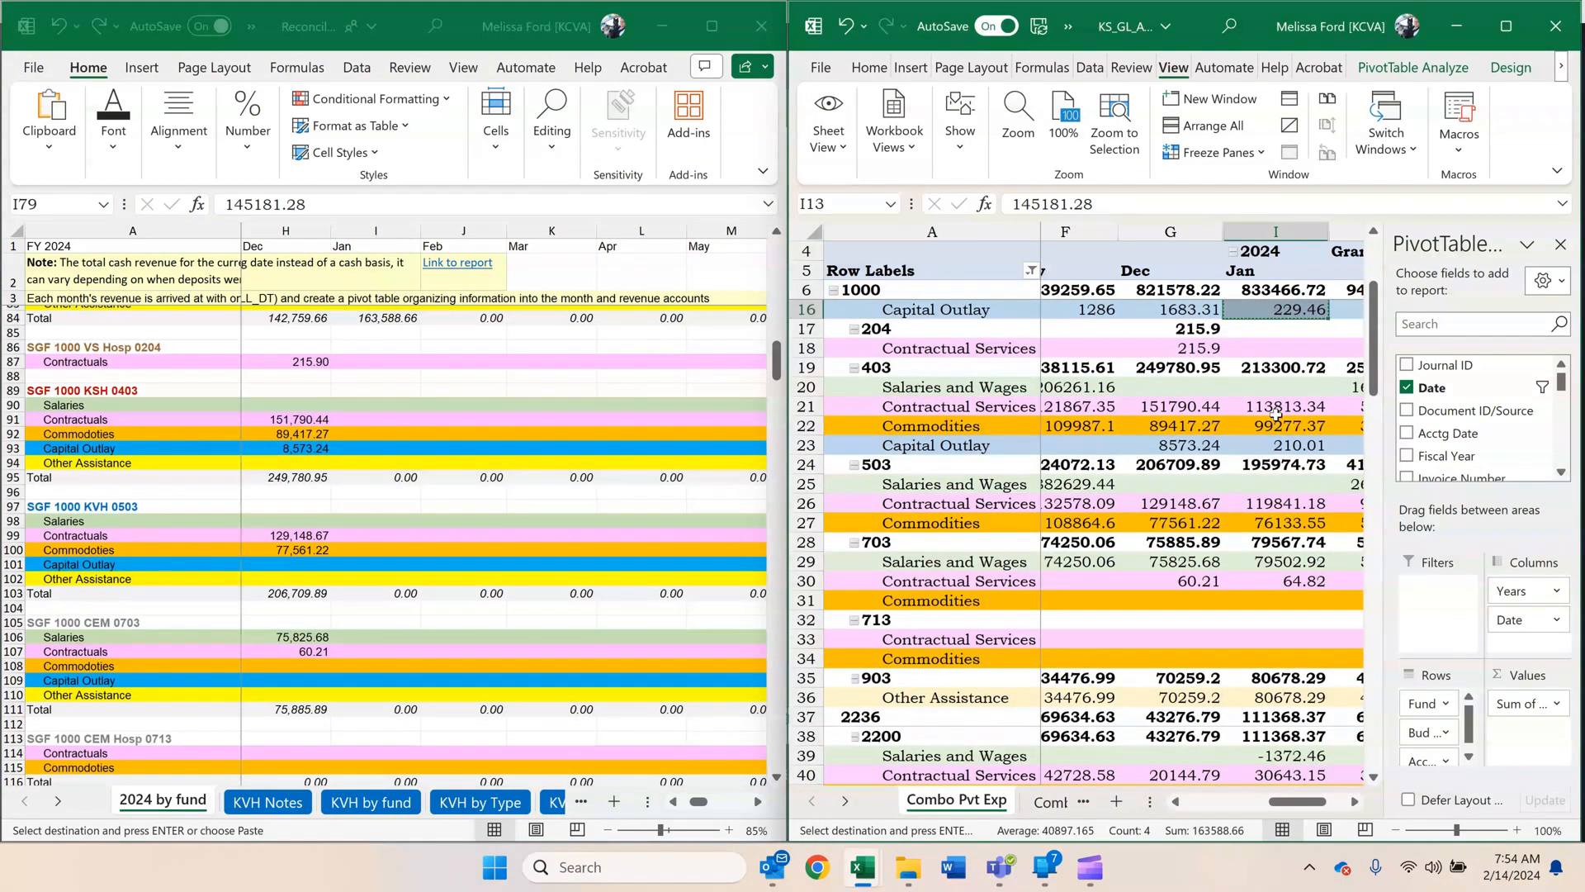
{"action": "left_click_drag", "start_coordinate": [1270, 406], "coordinate": [1264, 455]}
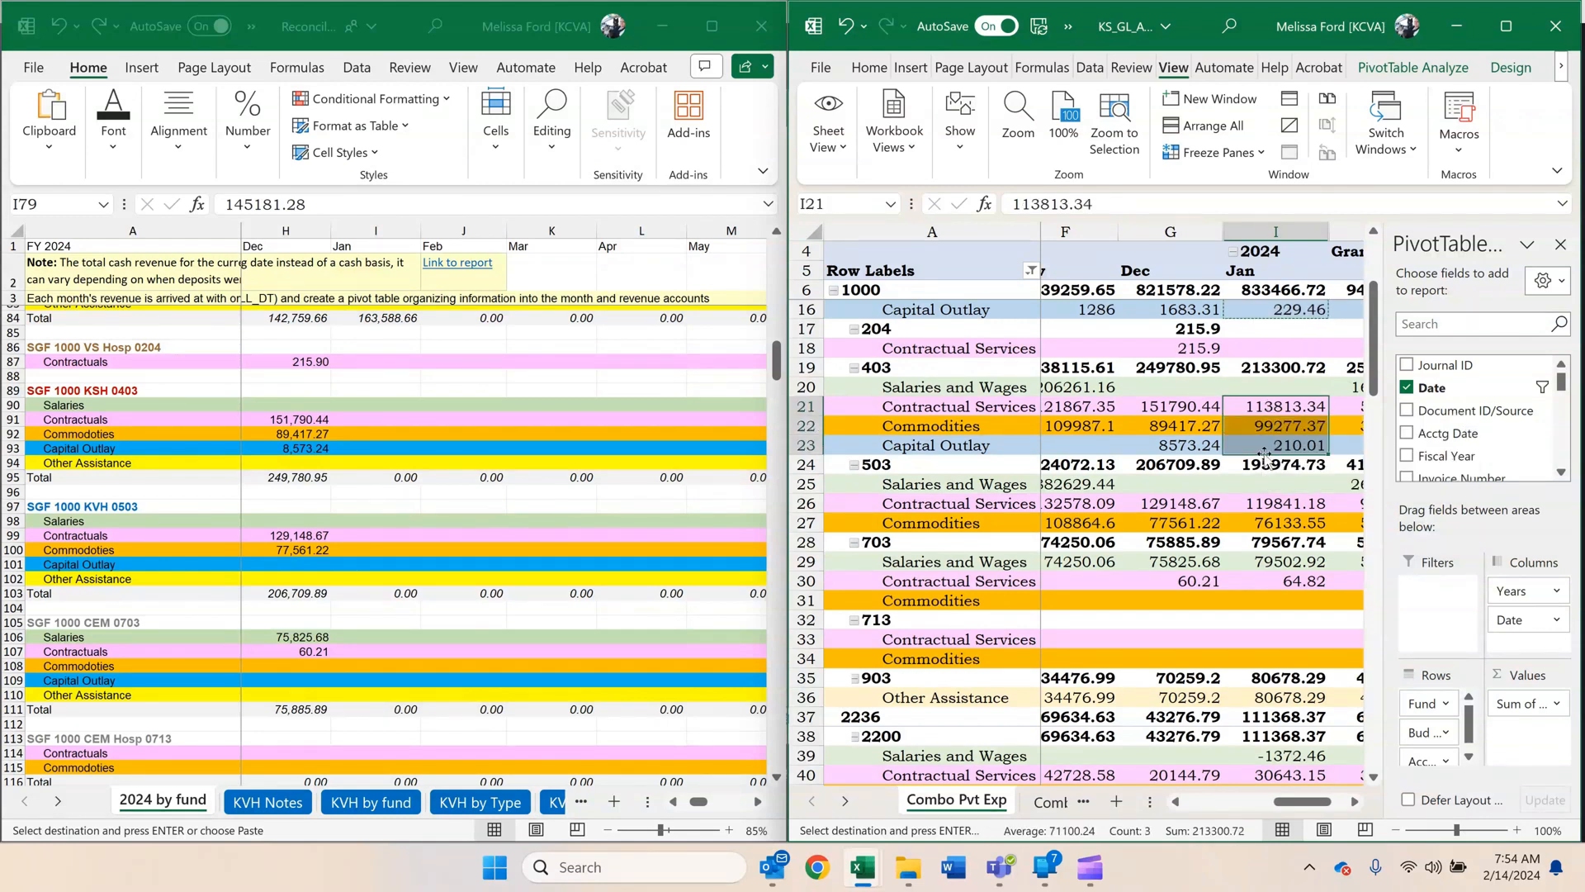
{"action": "key", "text": "ctrl+c"}
{"action": "left_click", "coordinate": [355, 419]}
{"action": "right_click", "coordinate": [355, 420]}
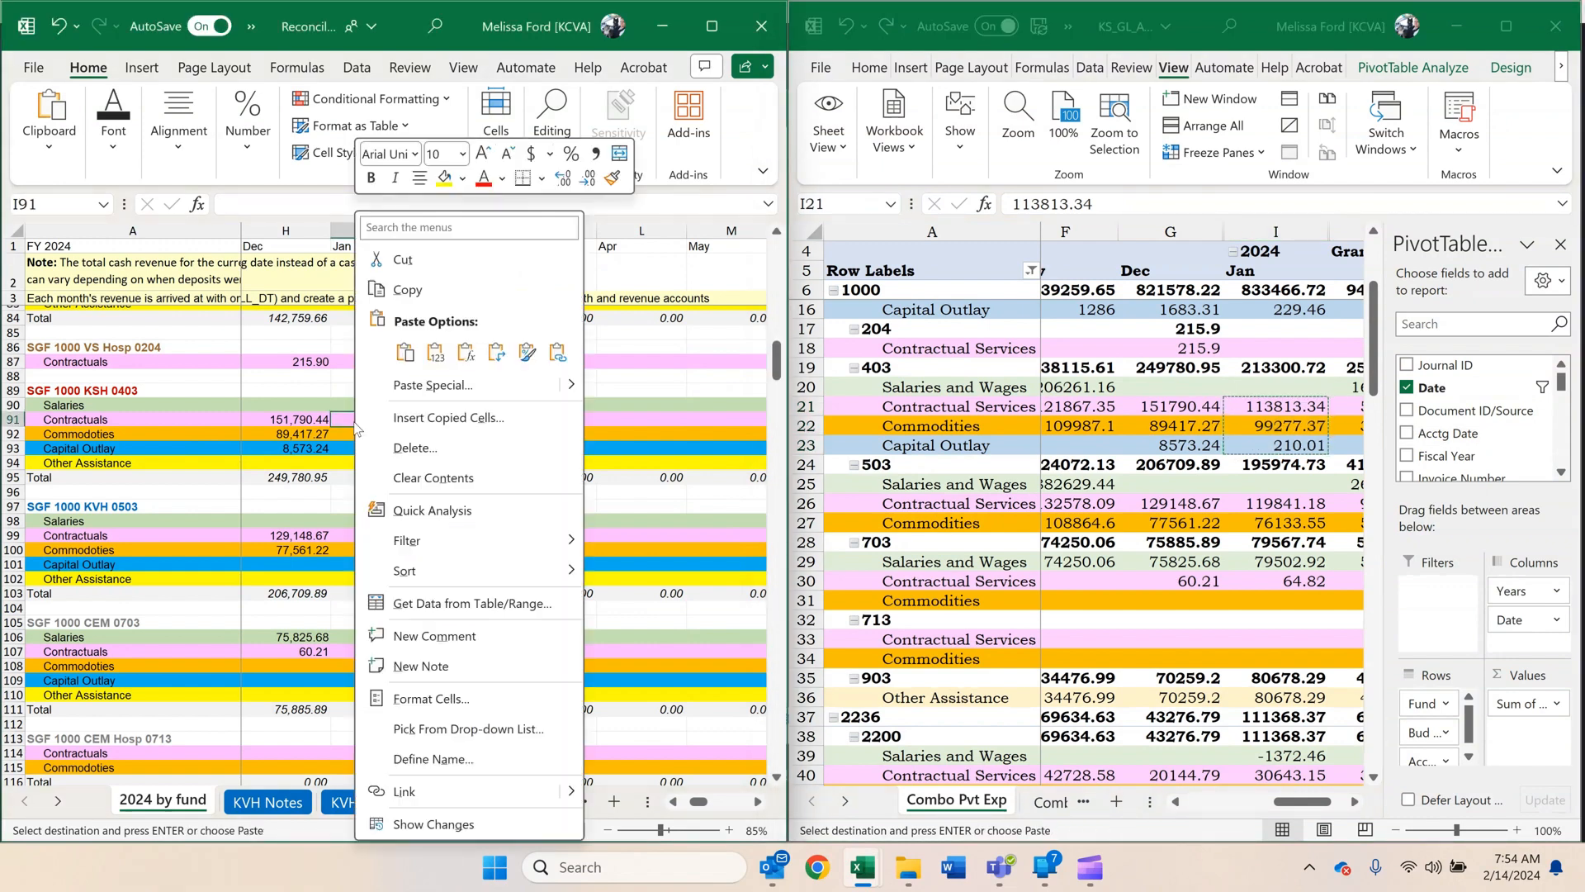
{"action": "left_click", "coordinate": [405, 353]}
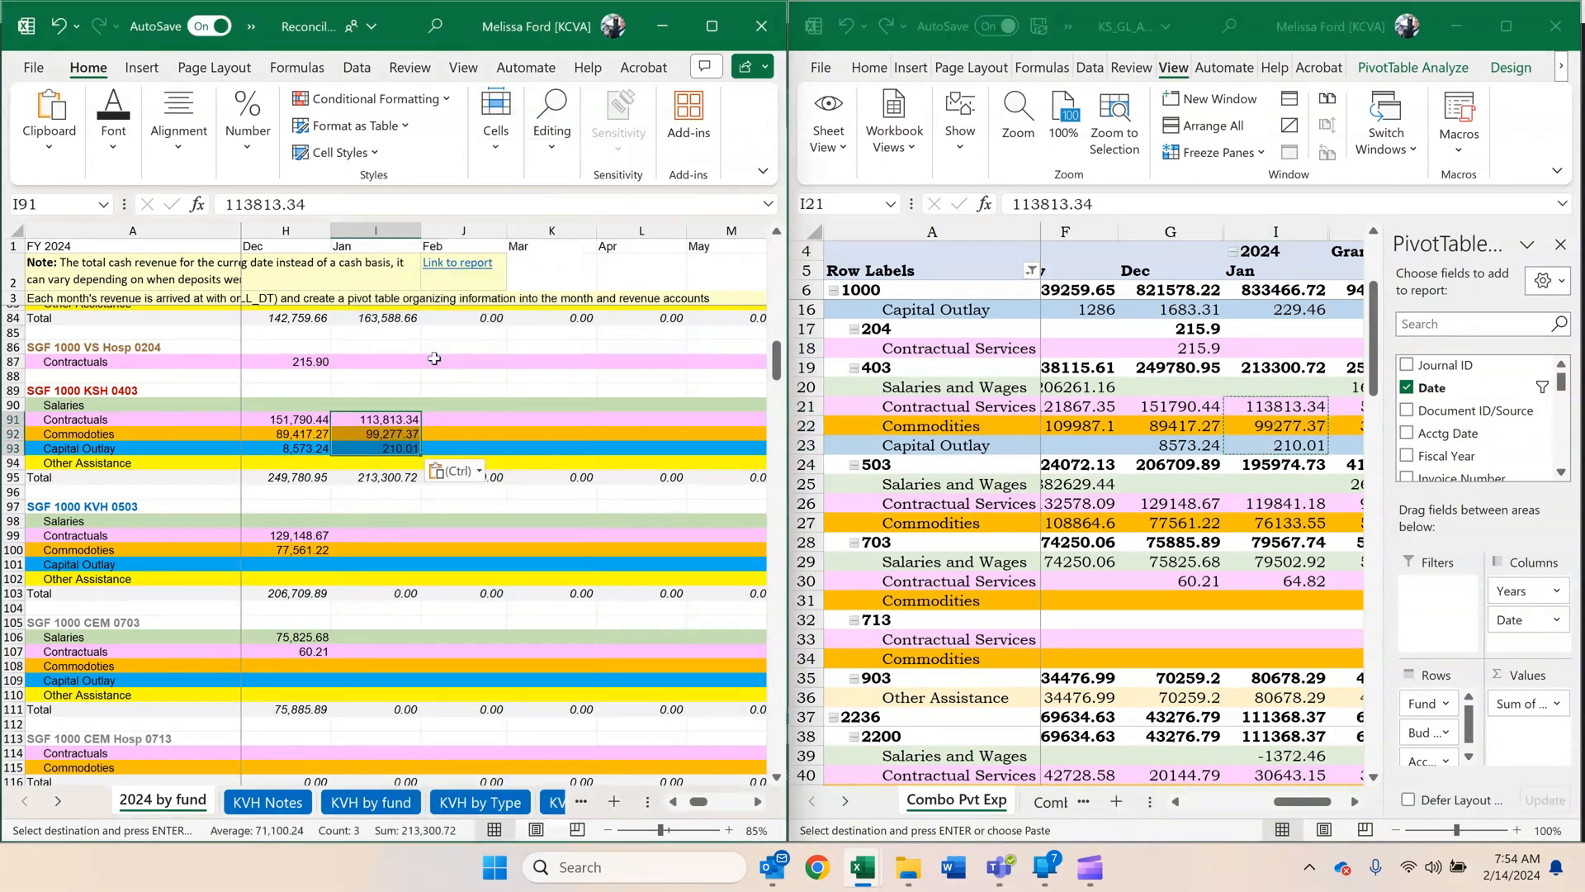
Copy unit 503's January Contractual and Commodities amounts as values into SGF 1000 KVH 0503, I99:I100: 119841.18, 76133.55.
{"action": "scroll", "coordinate": [436, 360], "scroll_direction": "down", "scroll_amount": 3}
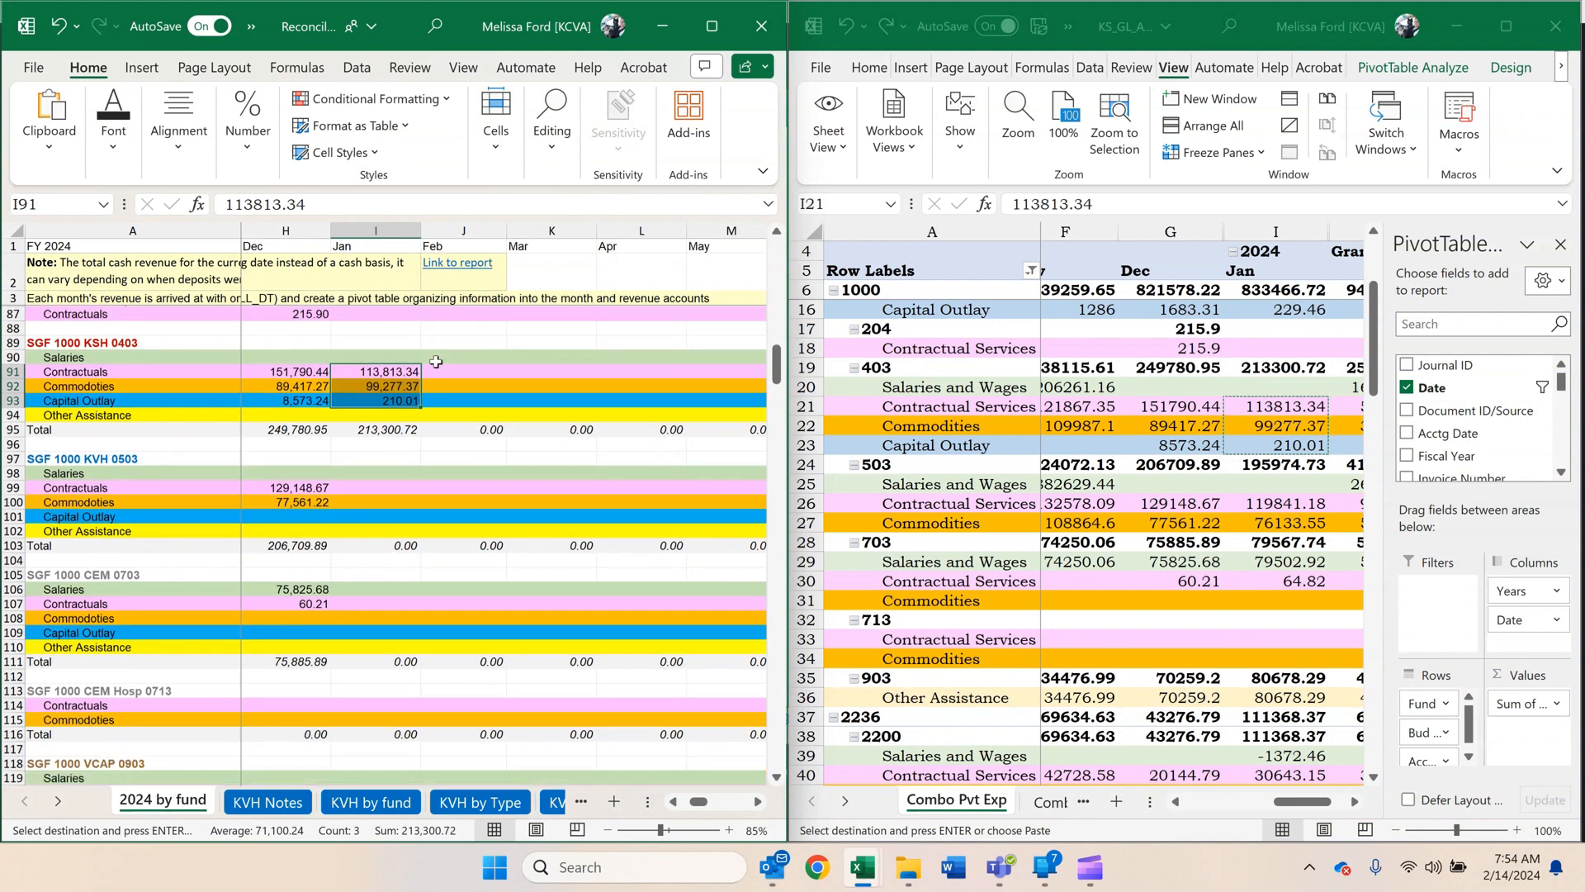
{"action": "left_click", "coordinate": [1461, 491]}
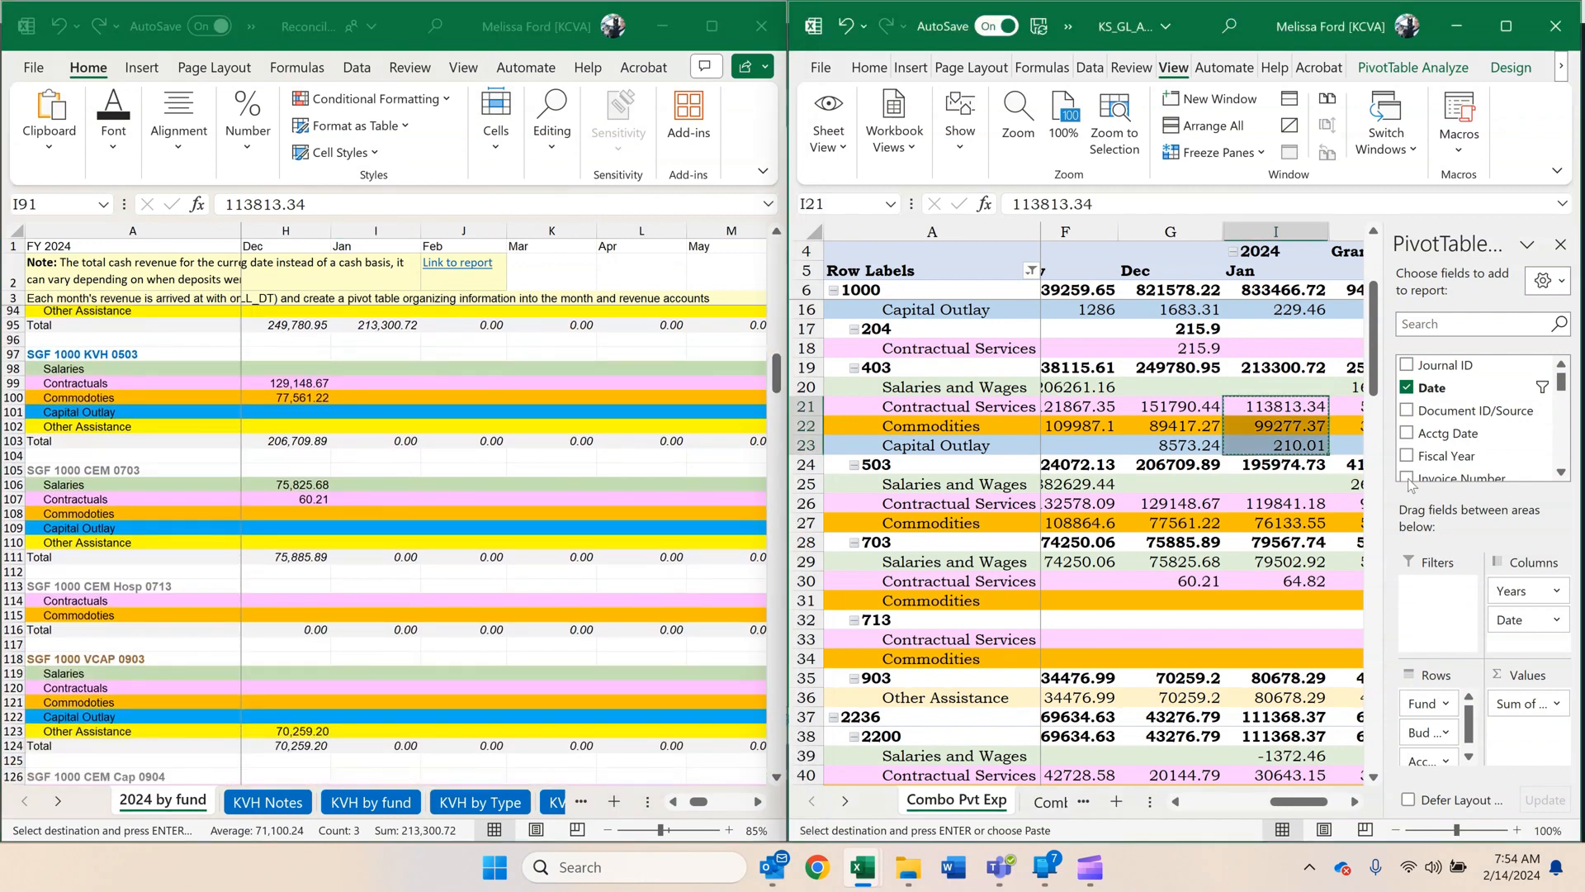
{"action": "left_click_drag", "start_coordinate": [1277, 512], "coordinate": [1258, 543]}
{"action": "key", "text": "ctrl+c"}
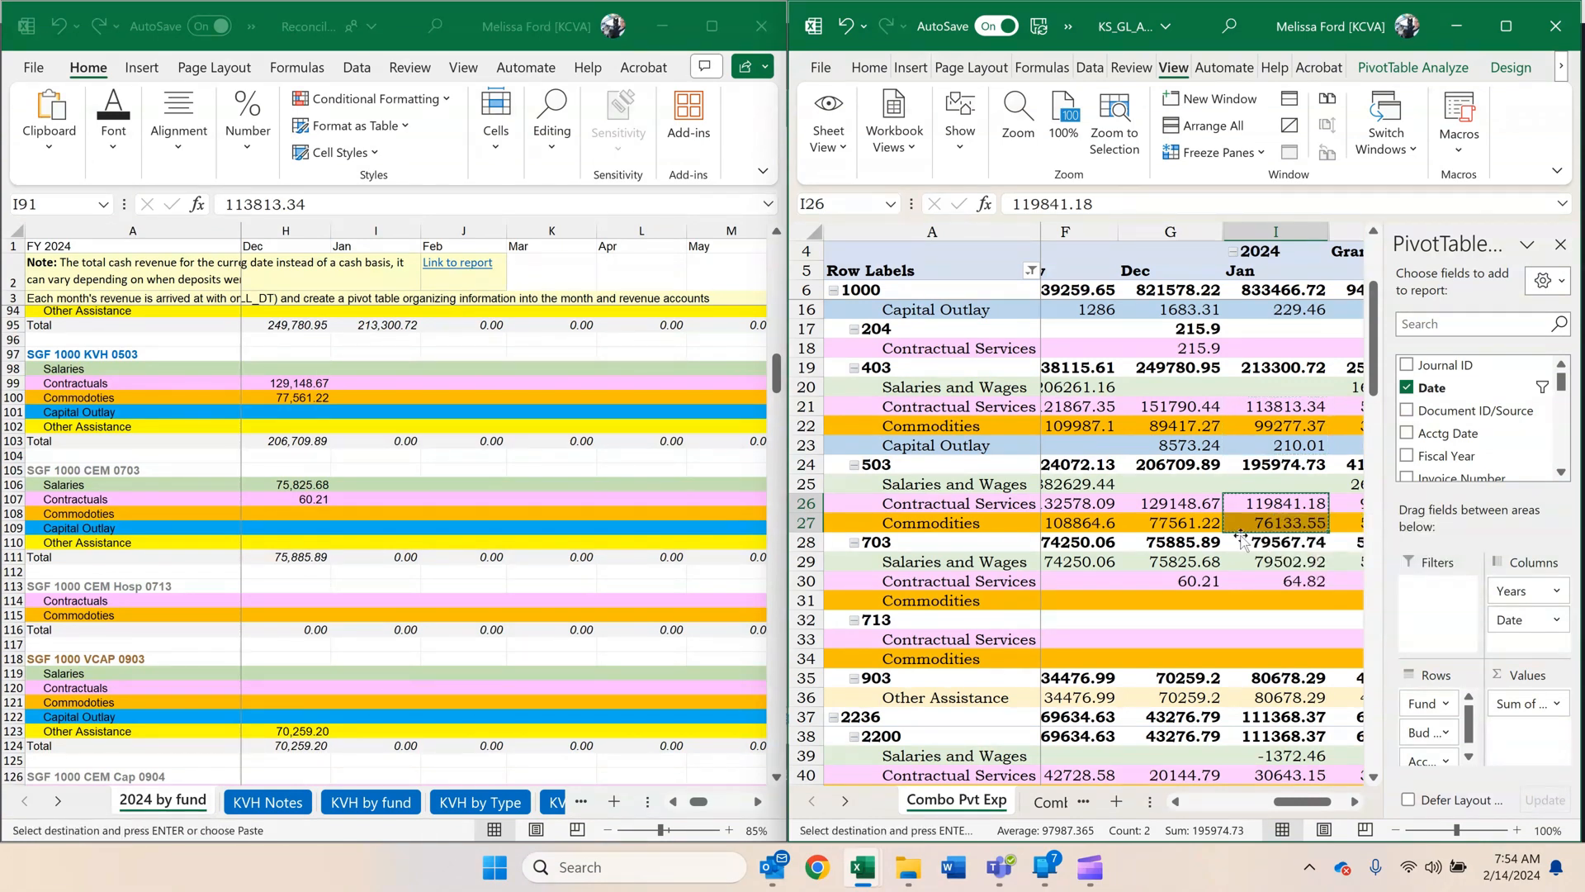
{"action": "left_click", "coordinate": [341, 400]}
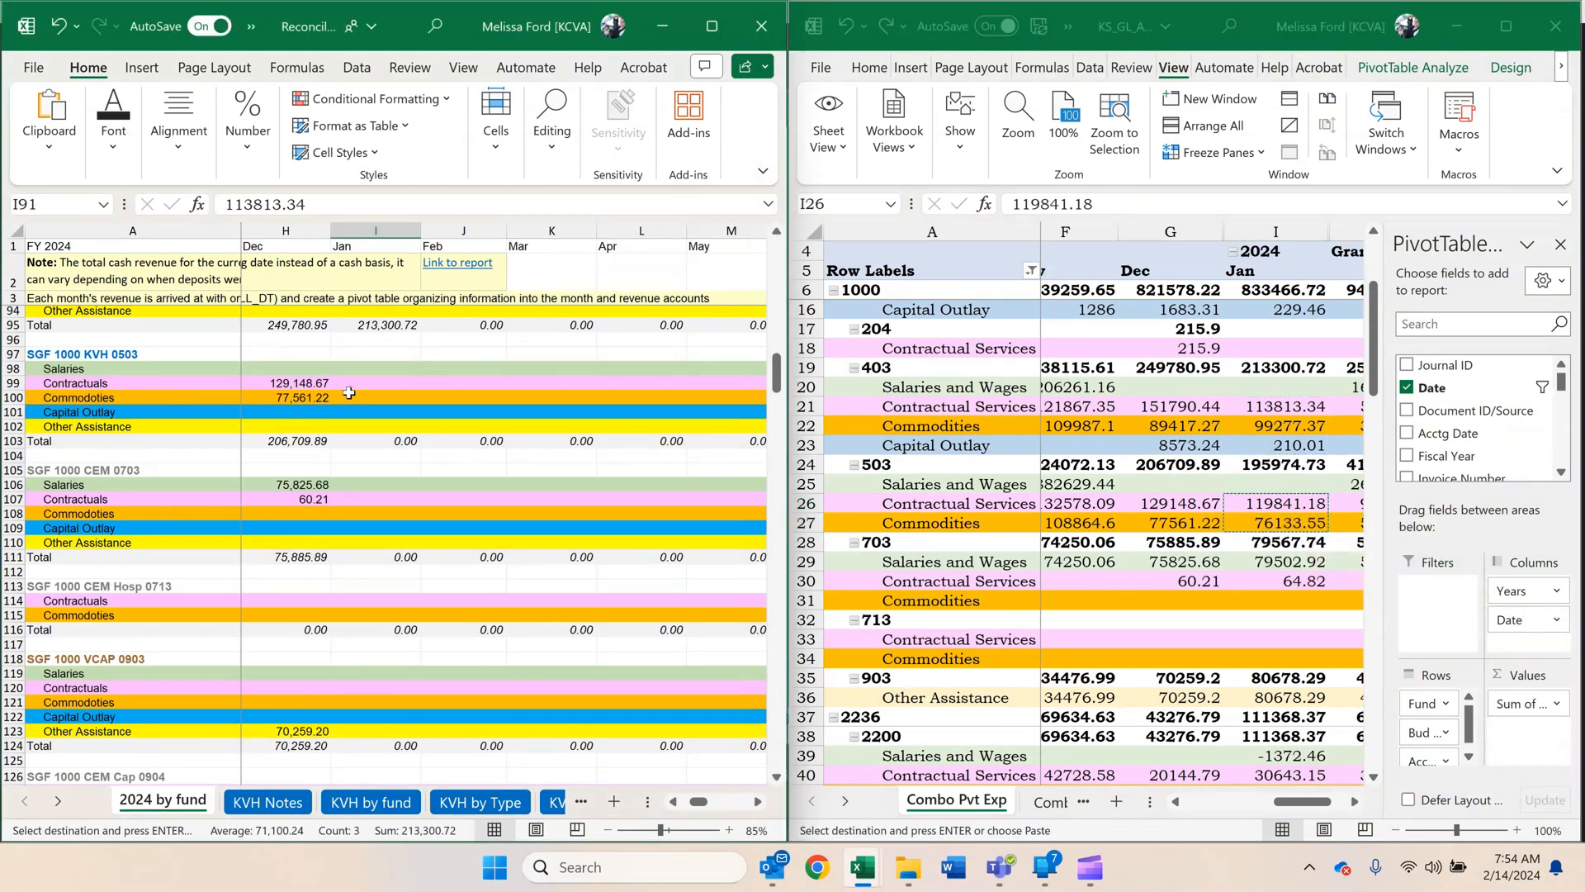
{"action": "left_click", "coordinate": [349, 384]}
{"action": "right_click", "coordinate": [349, 384]}
{"action": "left_click", "coordinate": [439, 352]}
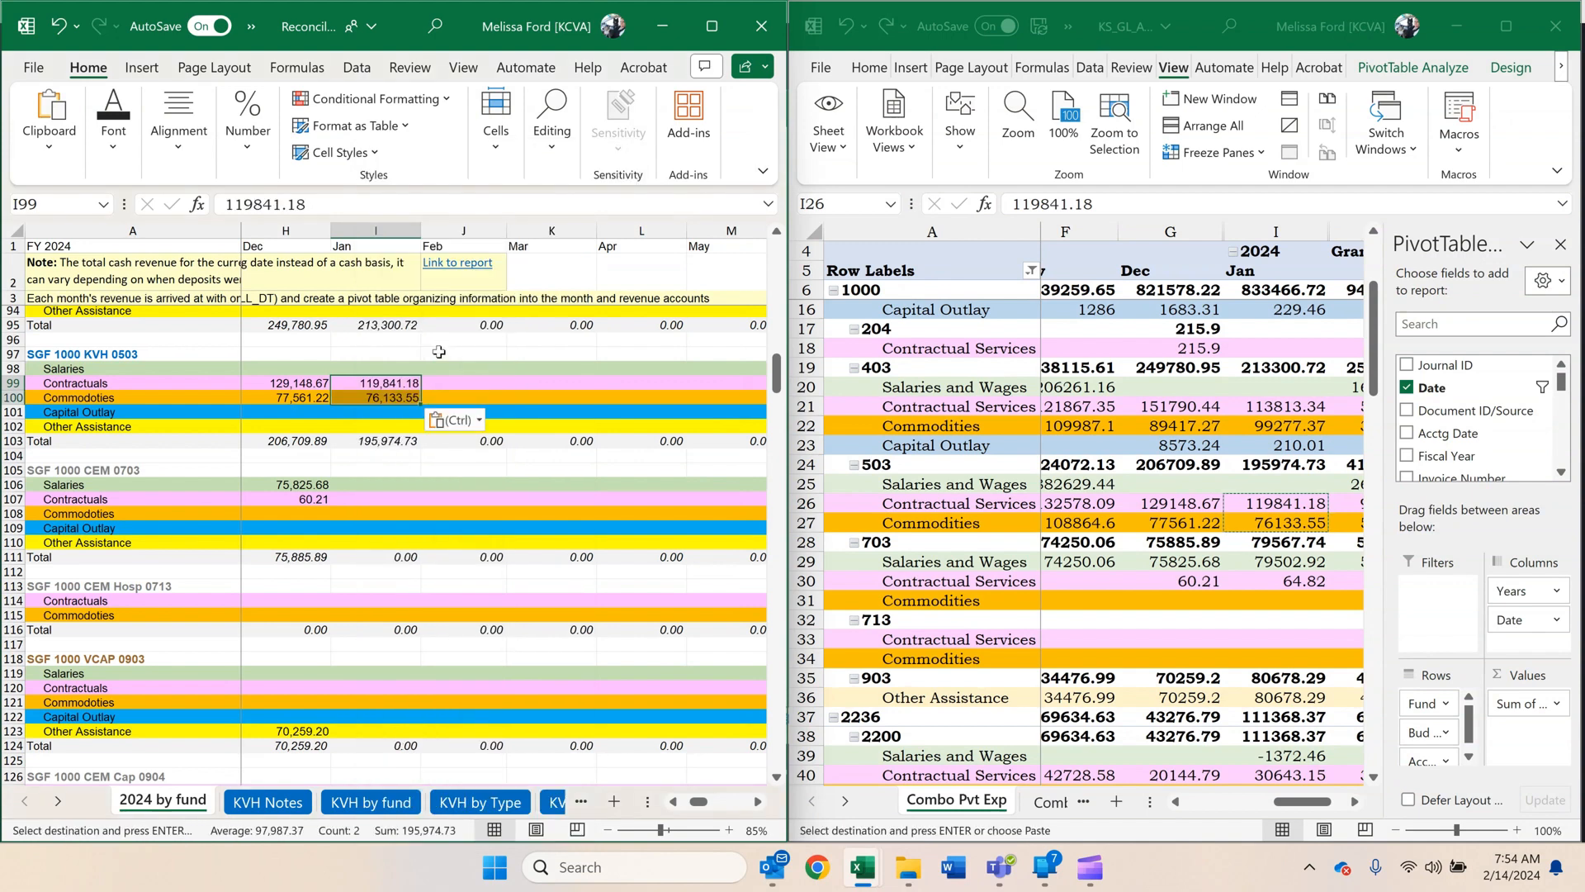
Copy unit 703's January Salaries and Contractual amounts as values into SGF 1000 CEM 0703, I106:I107: 79502.92, 64.82.
{"action": "scroll", "coordinate": [429, 372], "scroll_direction": "down", "scroll_amount": 2}
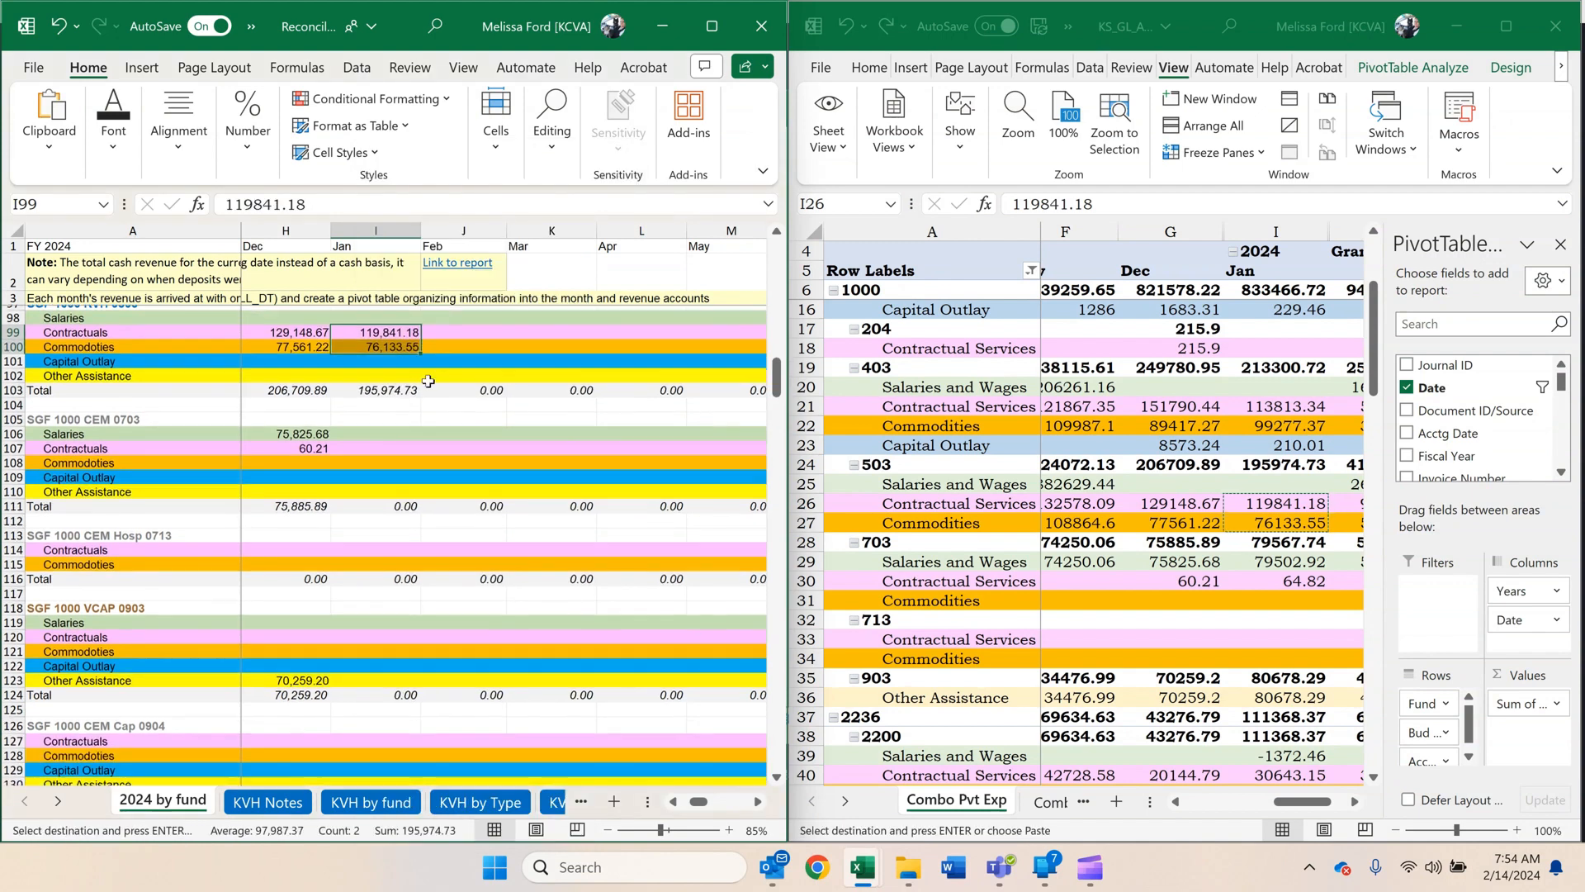
{"action": "left_click", "coordinate": [1242, 582]}
{"action": "left_click_drag", "start_coordinate": [1263, 561], "coordinate": [1263, 578]}
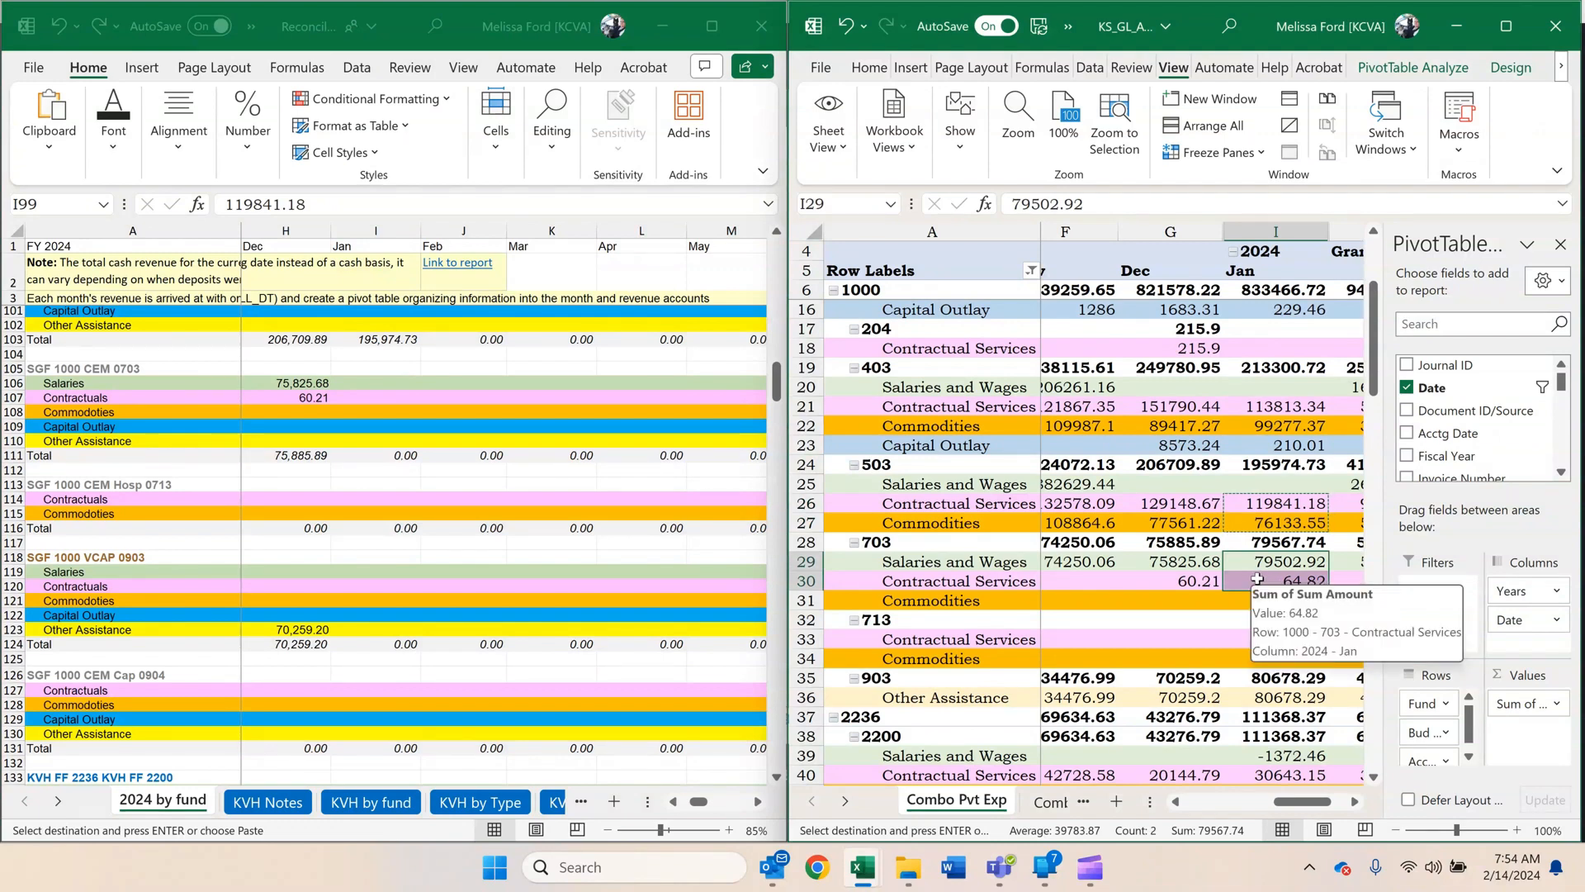
{"action": "key", "text": "ctrl+c"}
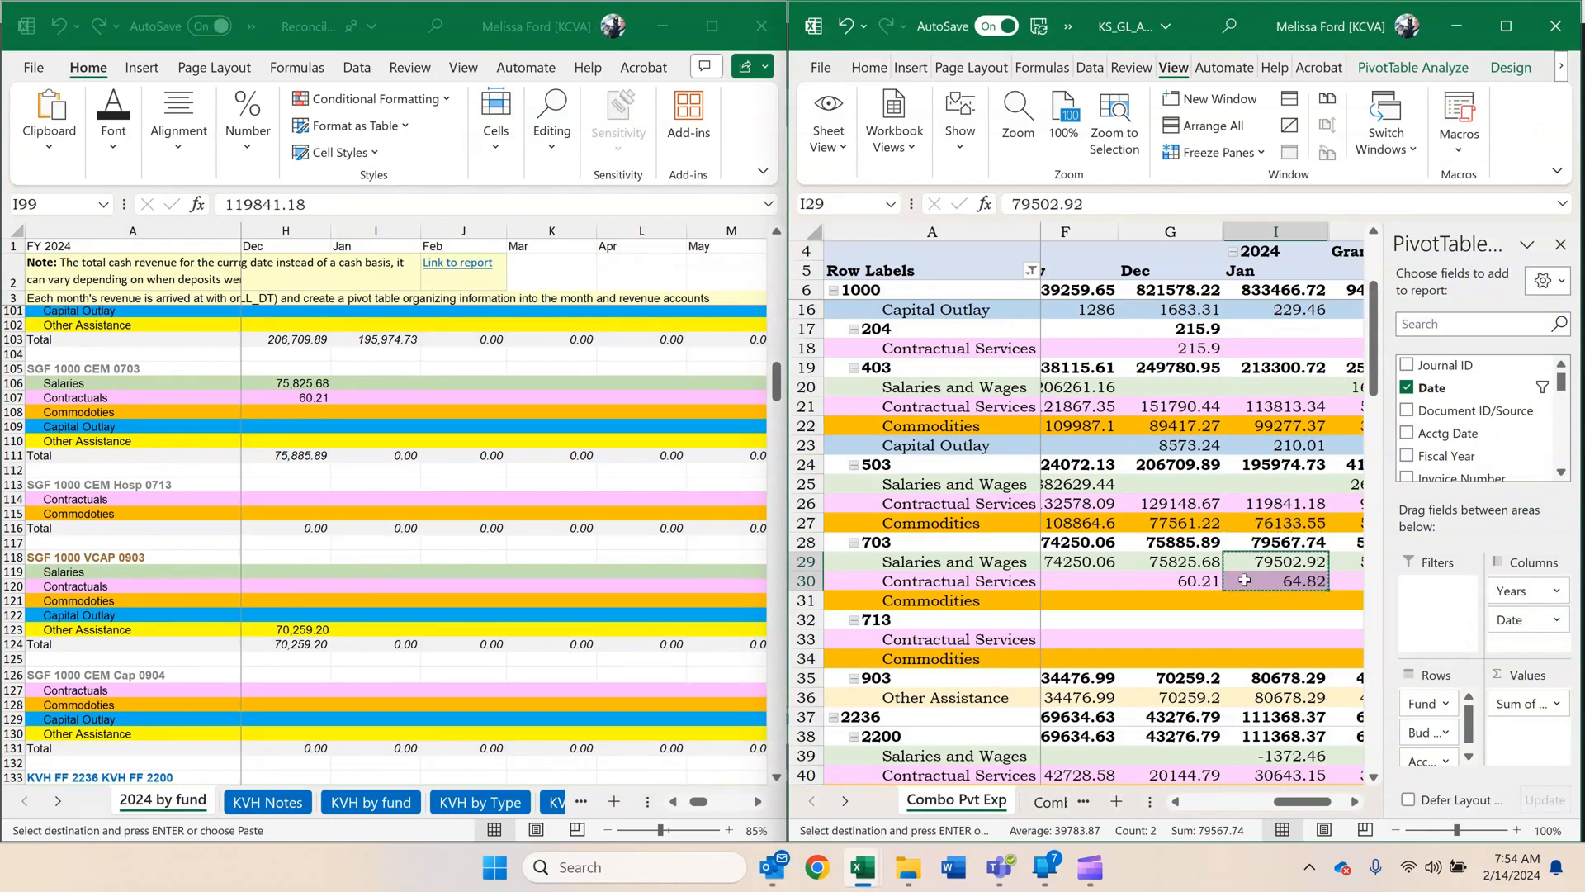
{"action": "left_click", "coordinate": [398, 393]}
{"action": "left_click", "coordinate": [392, 380]}
{"action": "right_click", "coordinate": [392, 380]}
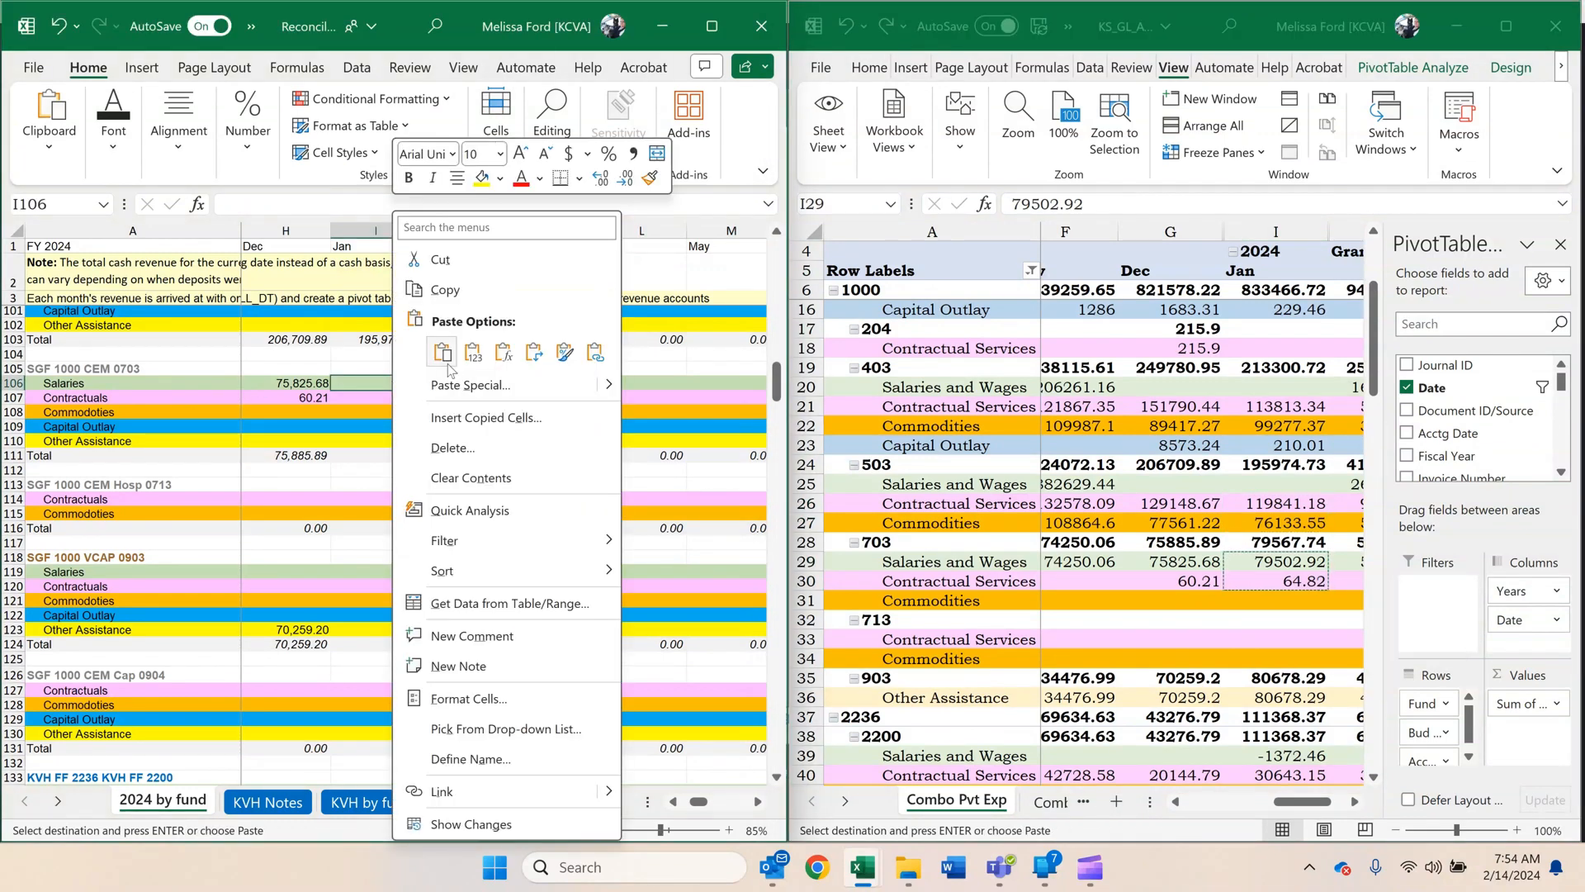
{"action": "left_click", "coordinate": [472, 353]}
Copy unit 903's January Other Assistance amount, 80678.29, and paste it as a value into SGF 1000 VCAP 0903, I123.
{"action": "left_click", "coordinate": [1262, 639]}
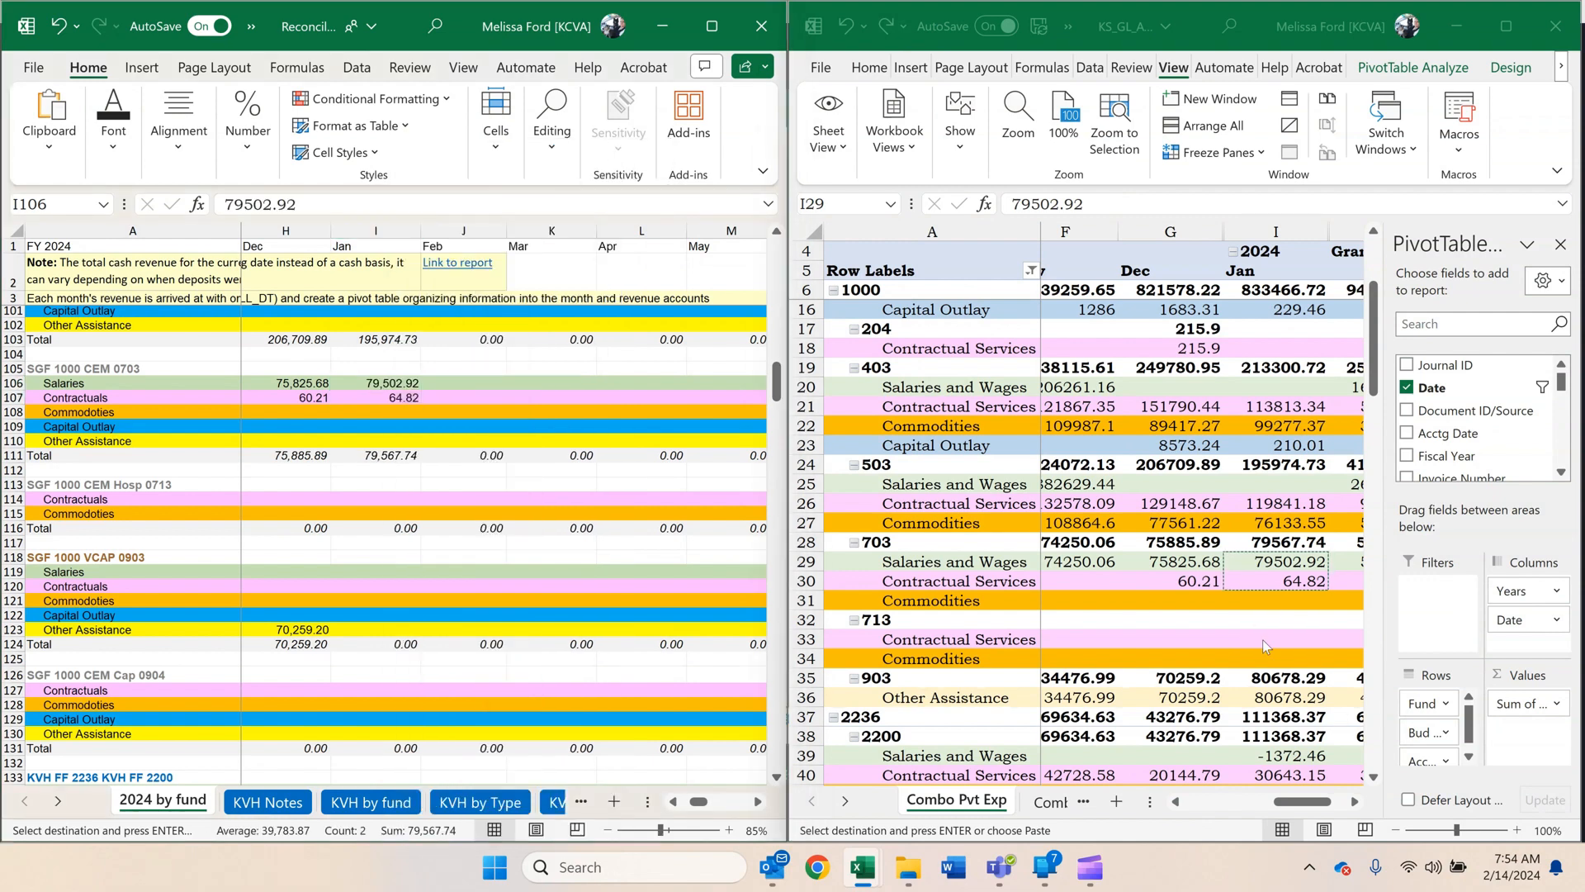
{"action": "scroll", "coordinate": [1264, 632], "scroll_direction": "down", "scroll_amount": 2}
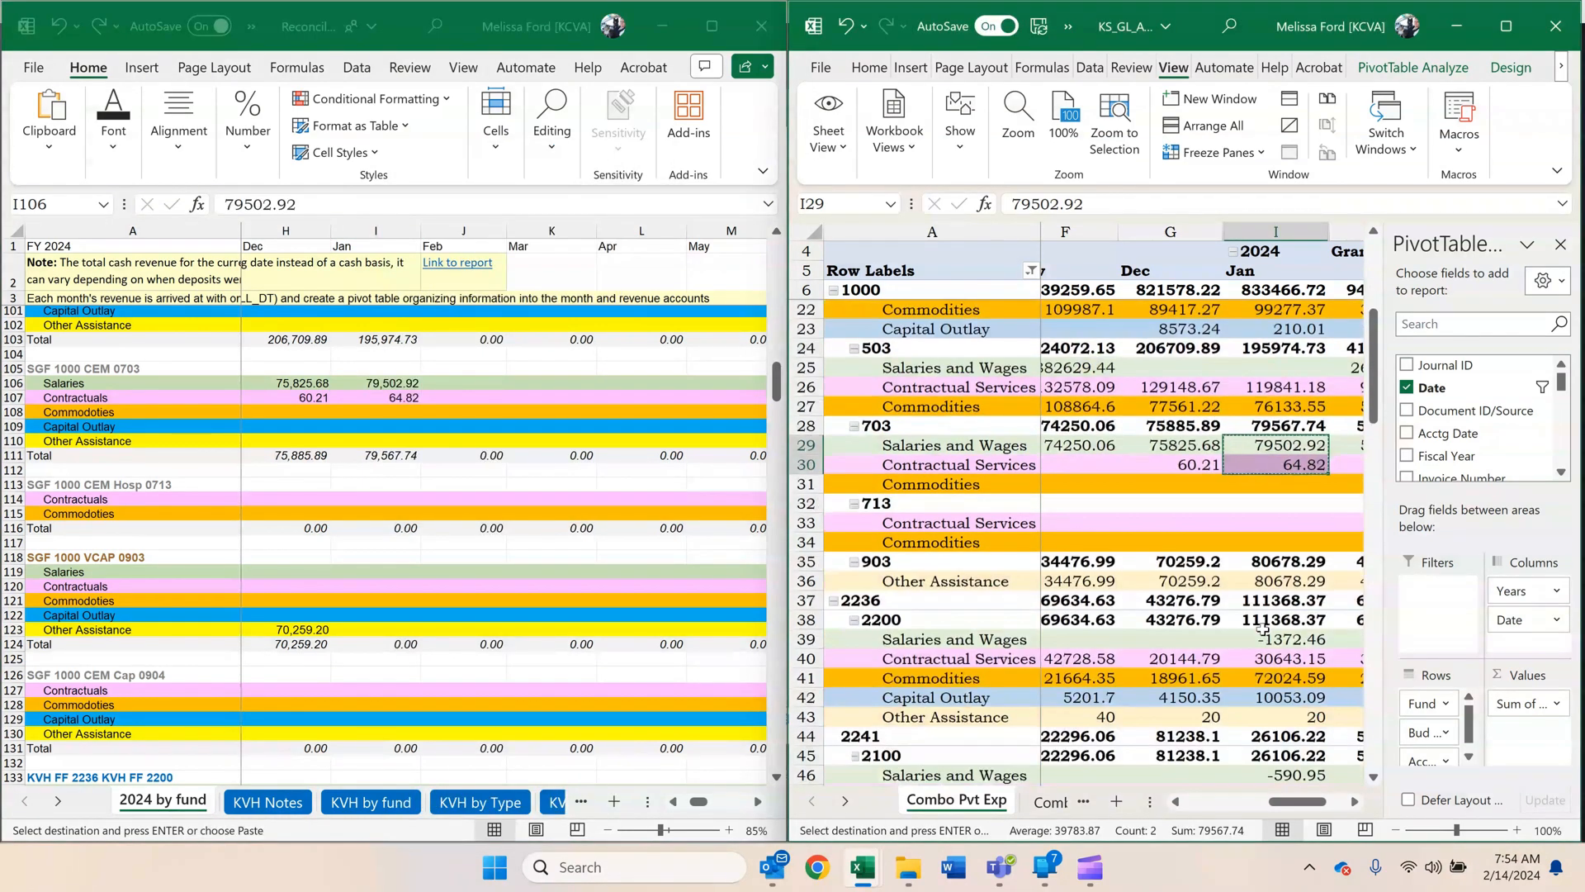
{"action": "left_click", "coordinate": [1266, 583]}
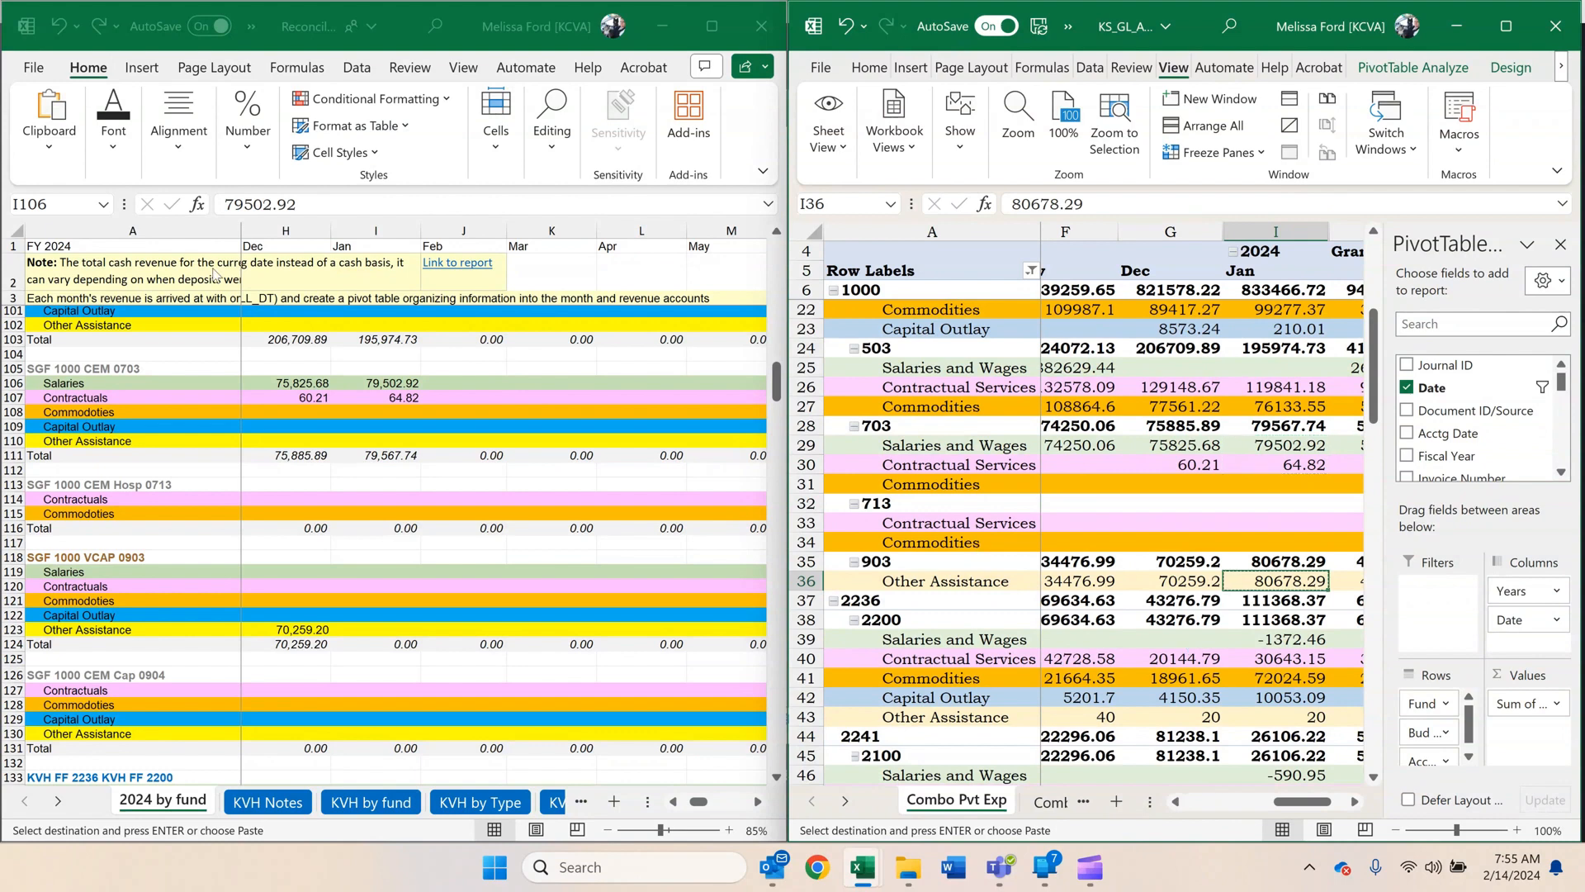
{"action": "left_click", "coordinate": [389, 496]}
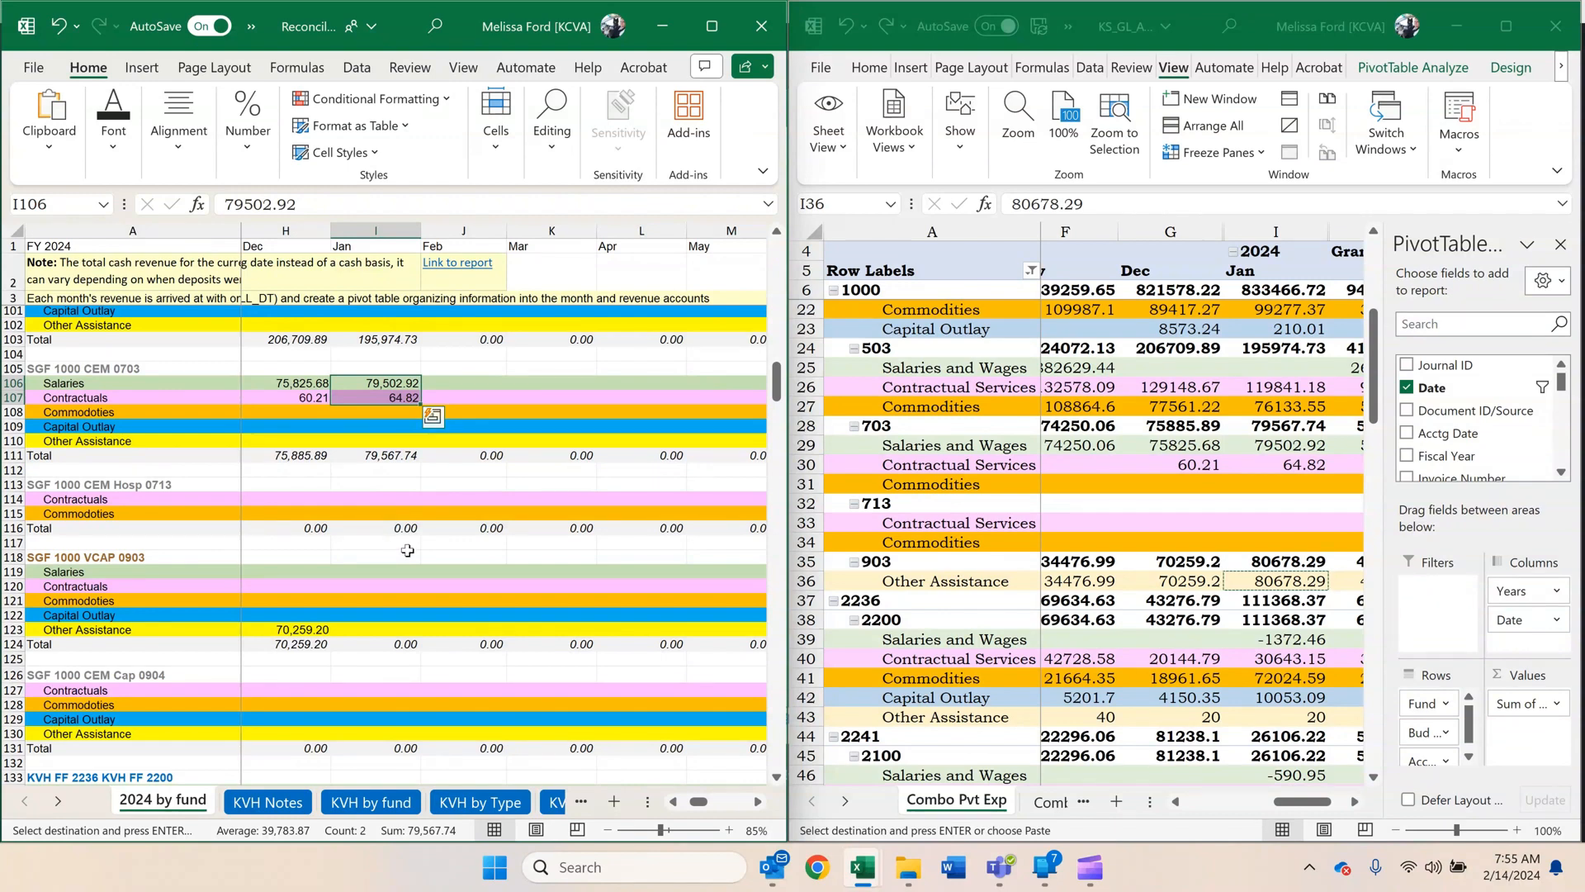
{"action": "left_click", "coordinate": [390, 629]}
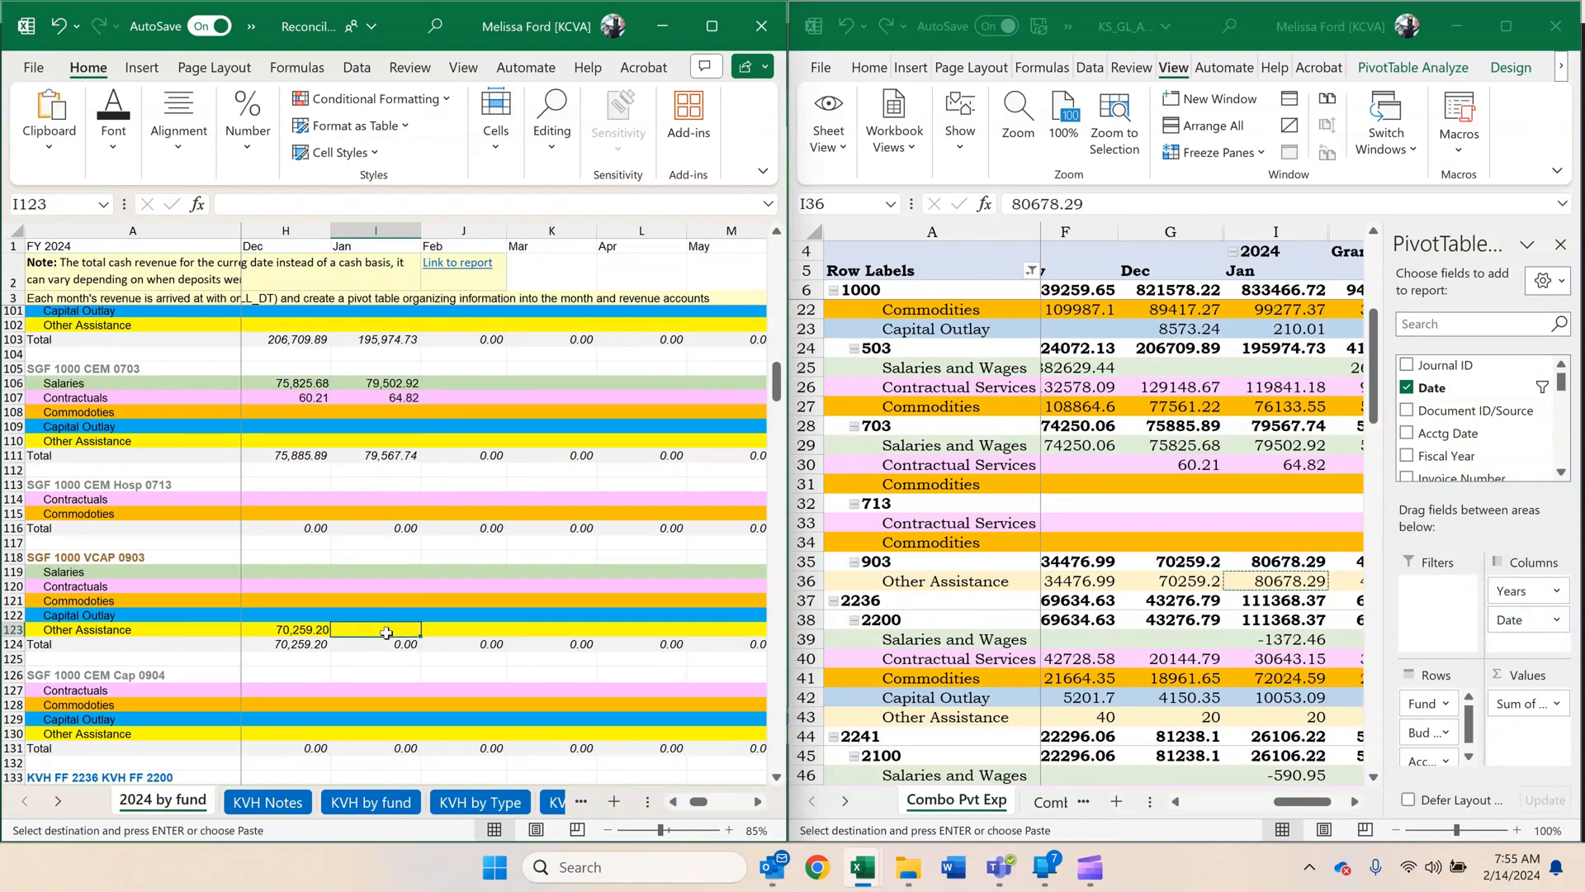
{"action": "right_click", "coordinate": [387, 632]}
{"action": "left_click", "coordinate": [472, 151]}
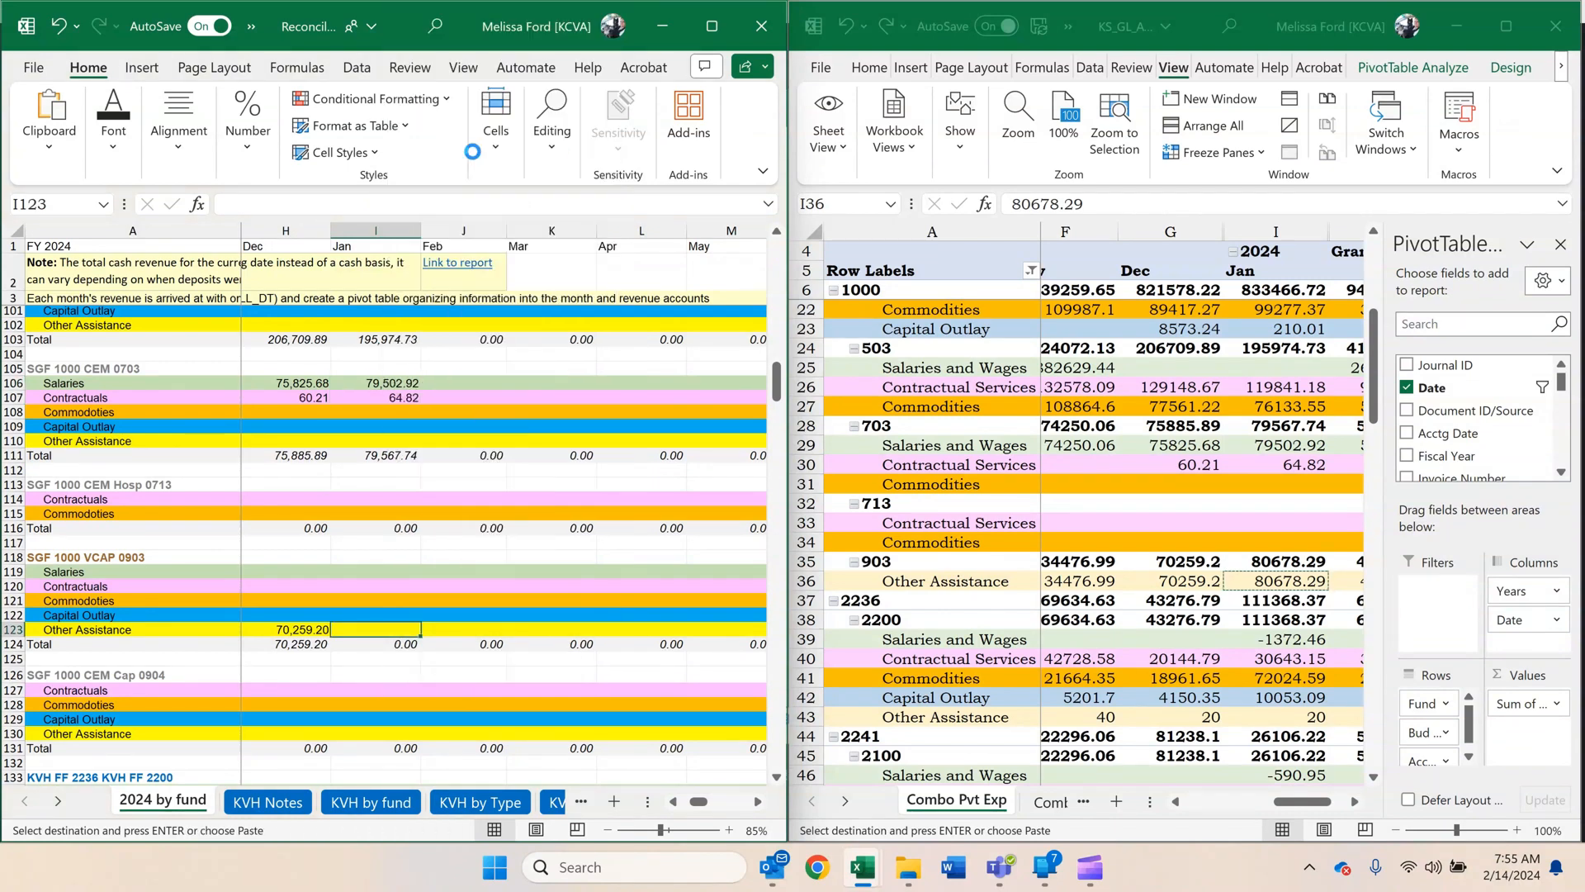
Copy fund 2236 unit 2200's January amounts as values into KVH FF 2236, I134:I138: -1372.46, 30643.15, 72024.59, 10053.09, 20.
{"action": "scroll", "coordinate": [516, 397], "scroll_direction": "down", "scroll_amount": 7}
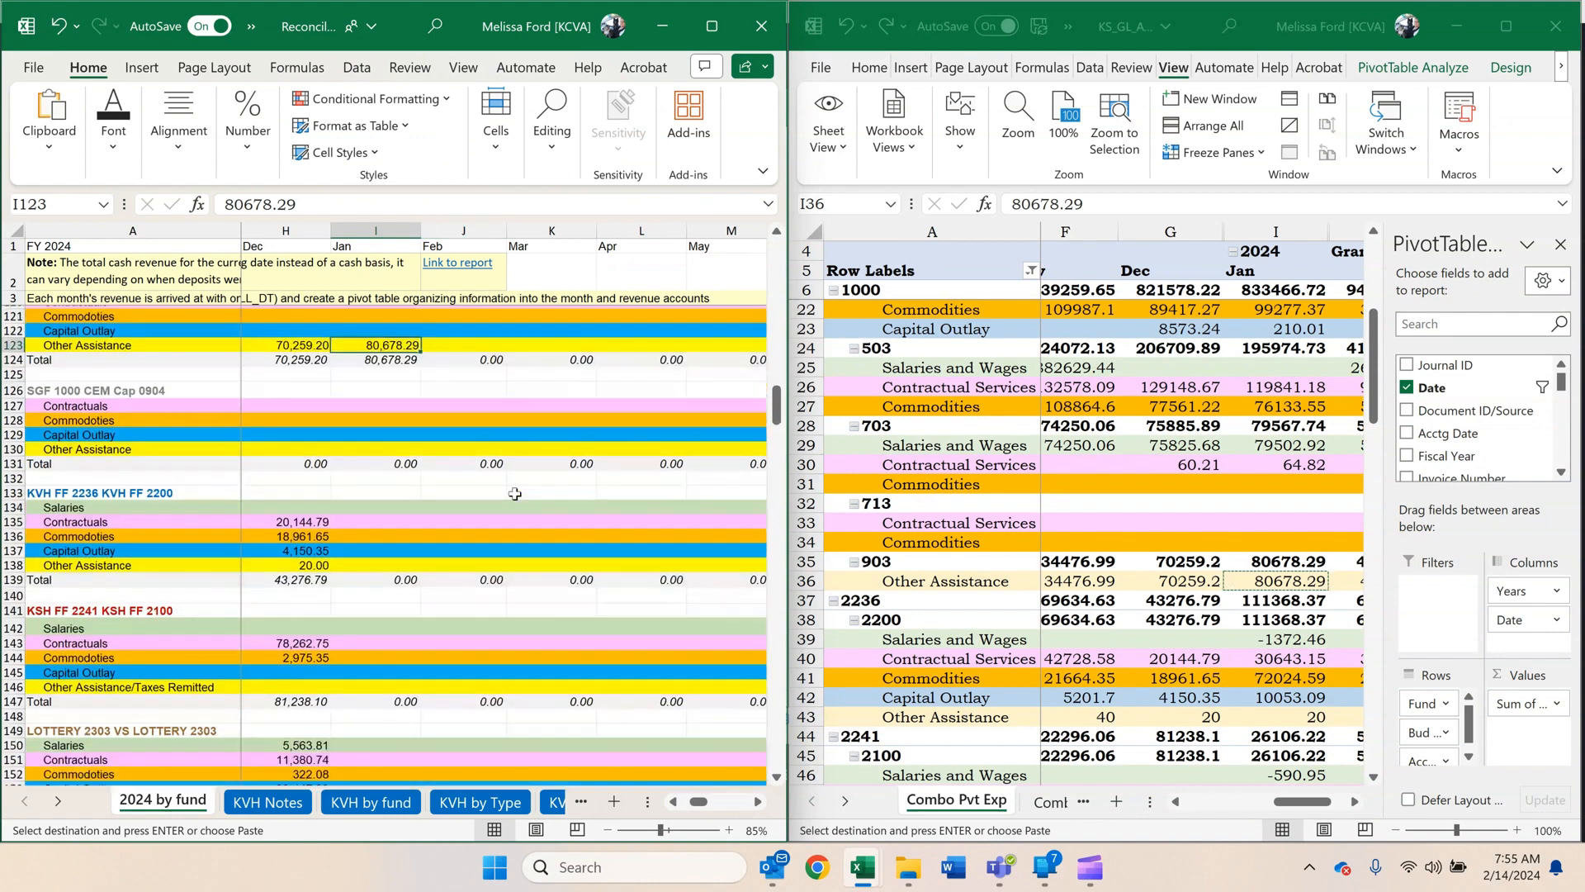
{"action": "left_click", "coordinate": [1081, 601]}
{"action": "scroll", "coordinate": [1082, 598], "scroll_direction": "down", "scroll_amount": 3}
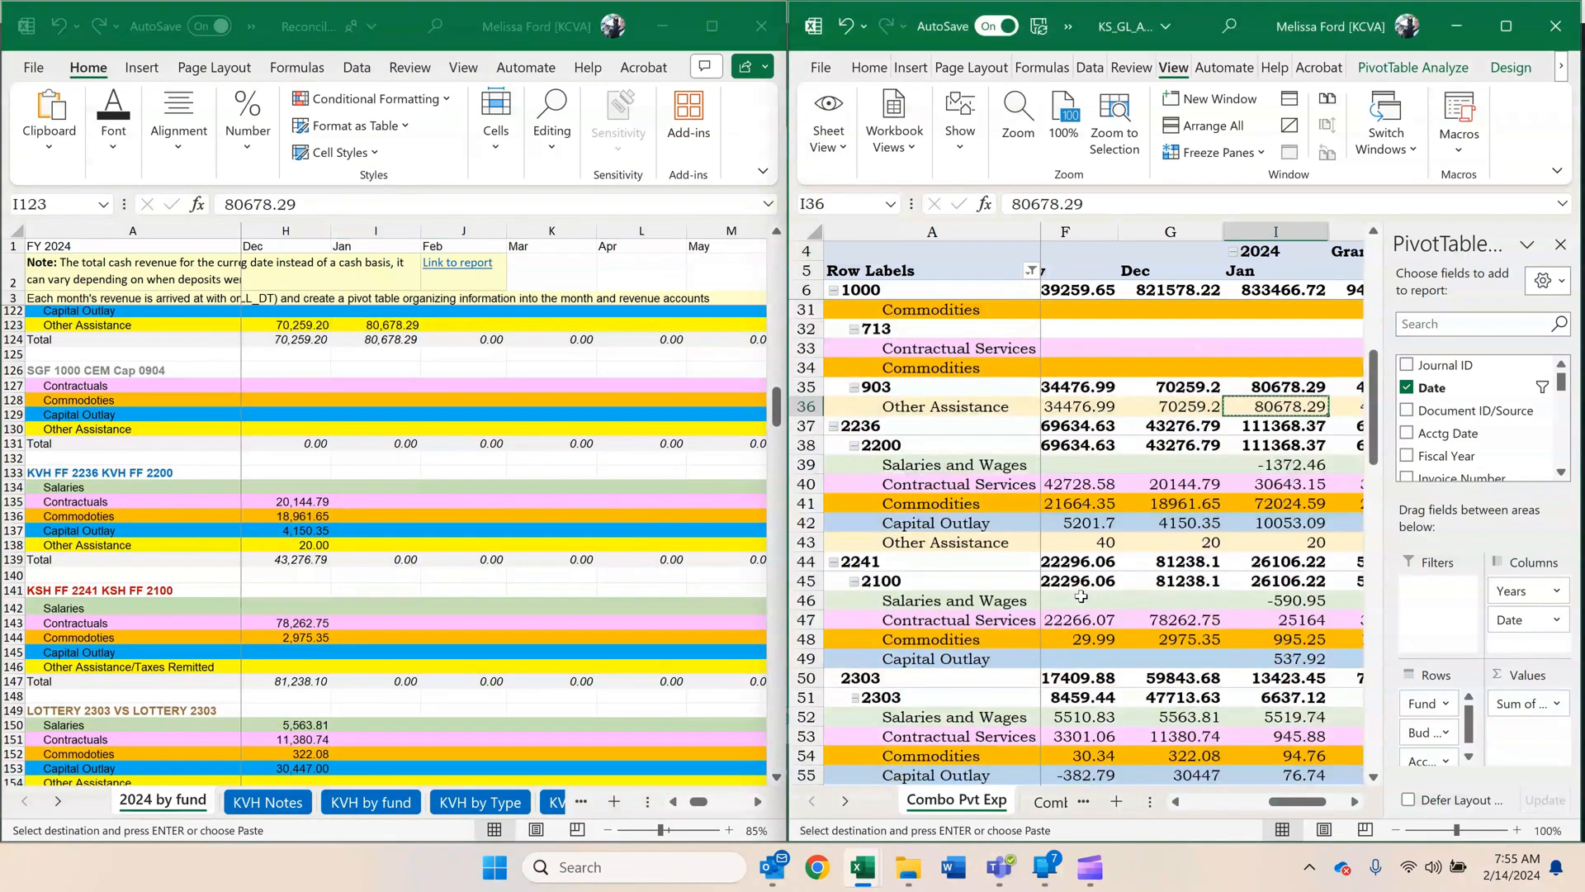
{"action": "left_click_drag", "start_coordinate": [1255, 464], "coordinate": [1264, 540]}
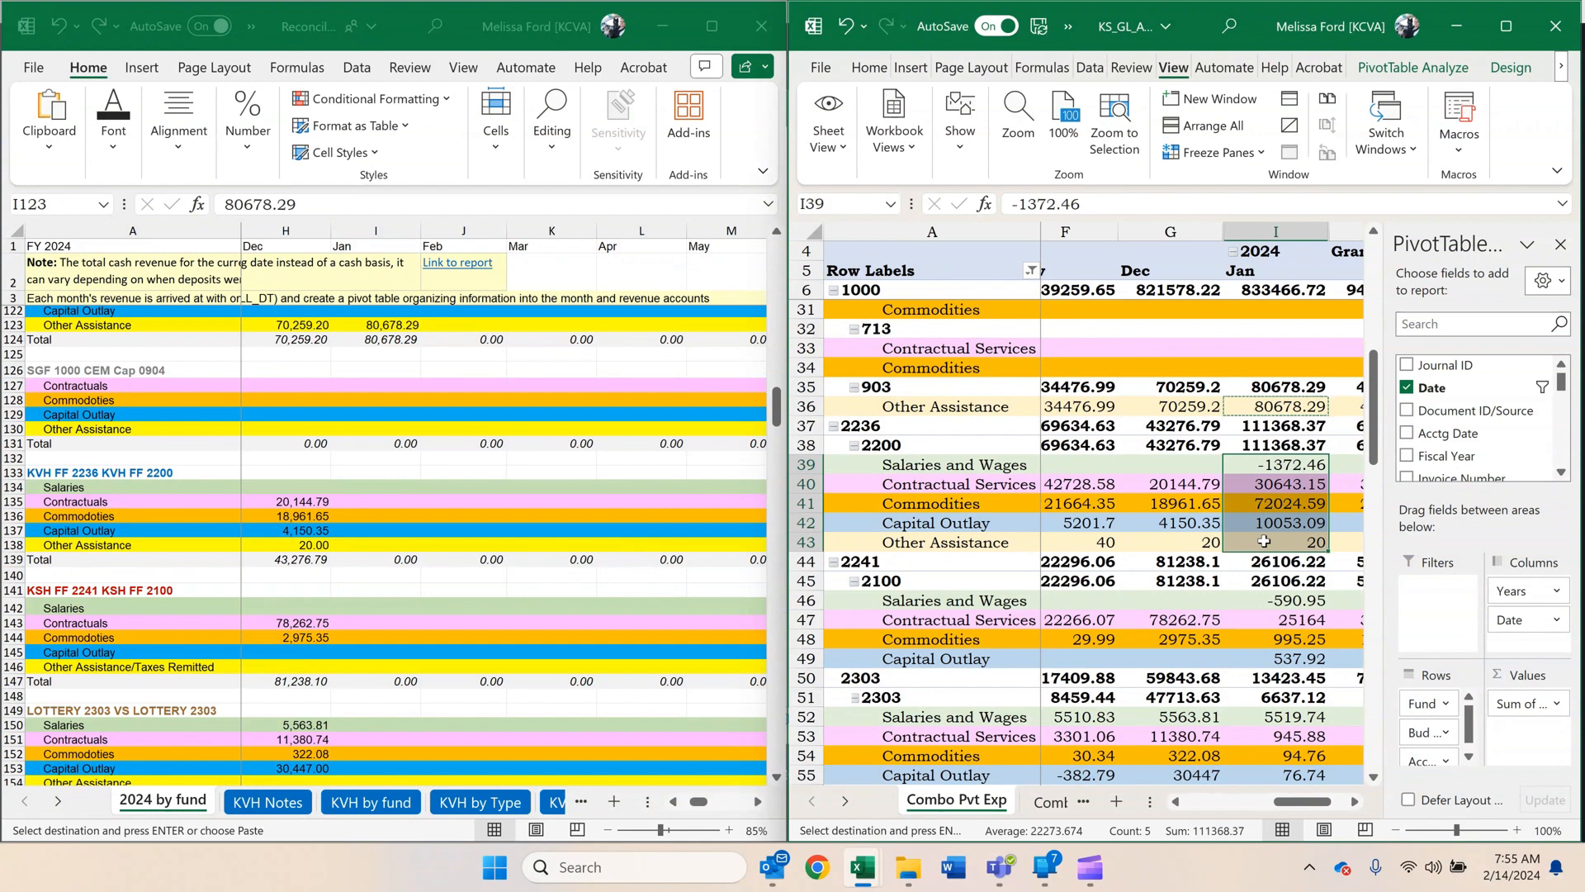
{"action": "key", "text": "ctrl+c"}
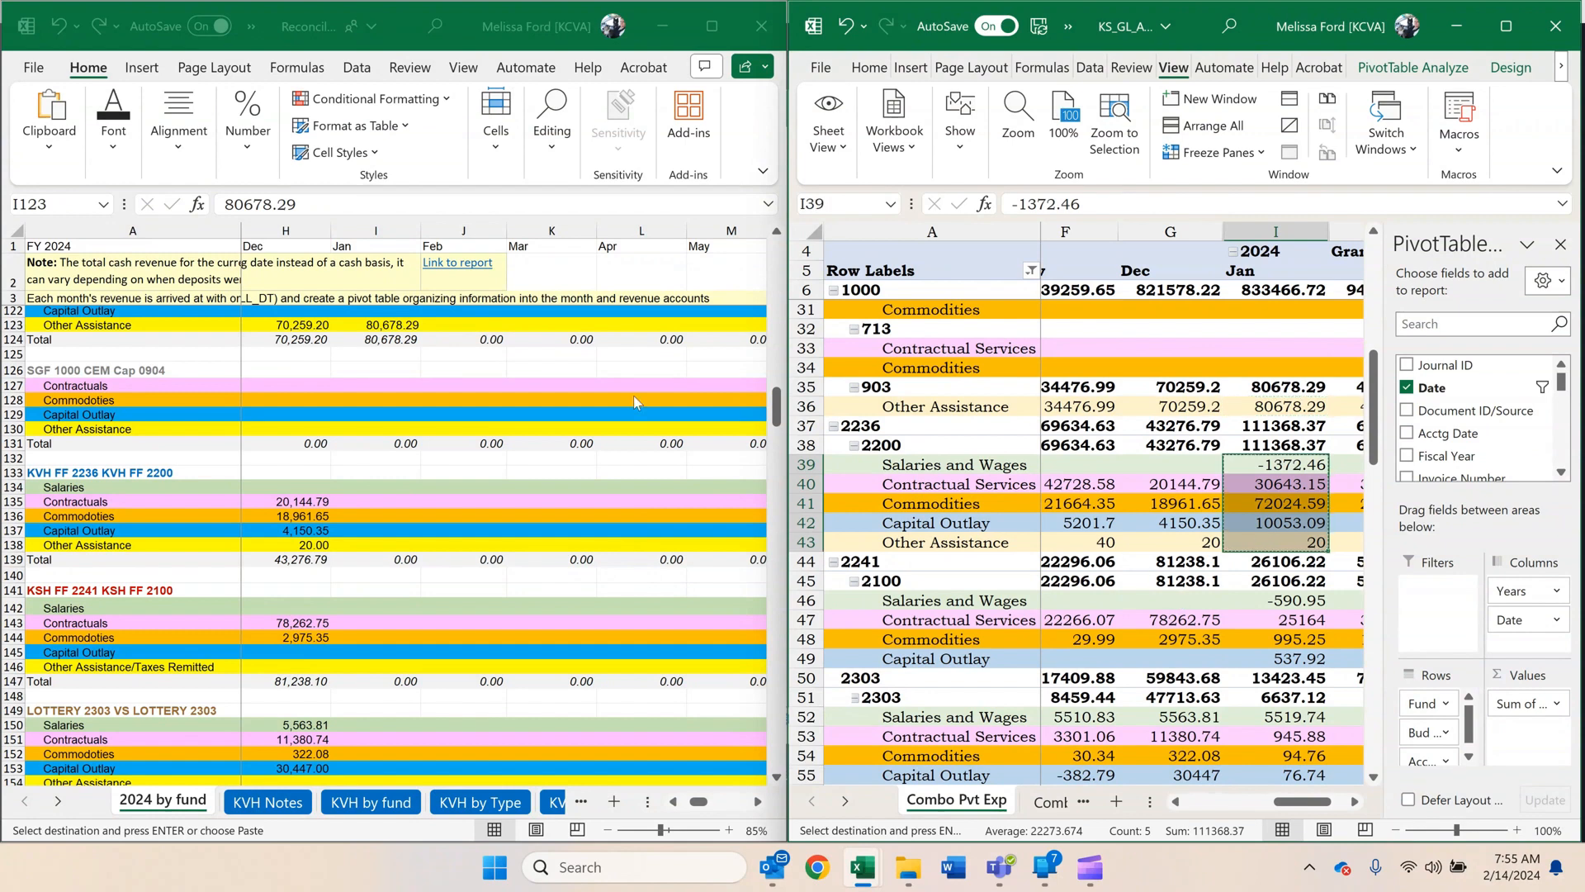
{"action": "left_click", "coordinate": [363, 487]}
{"action": "right_click", "coordinate": [363, 488]}
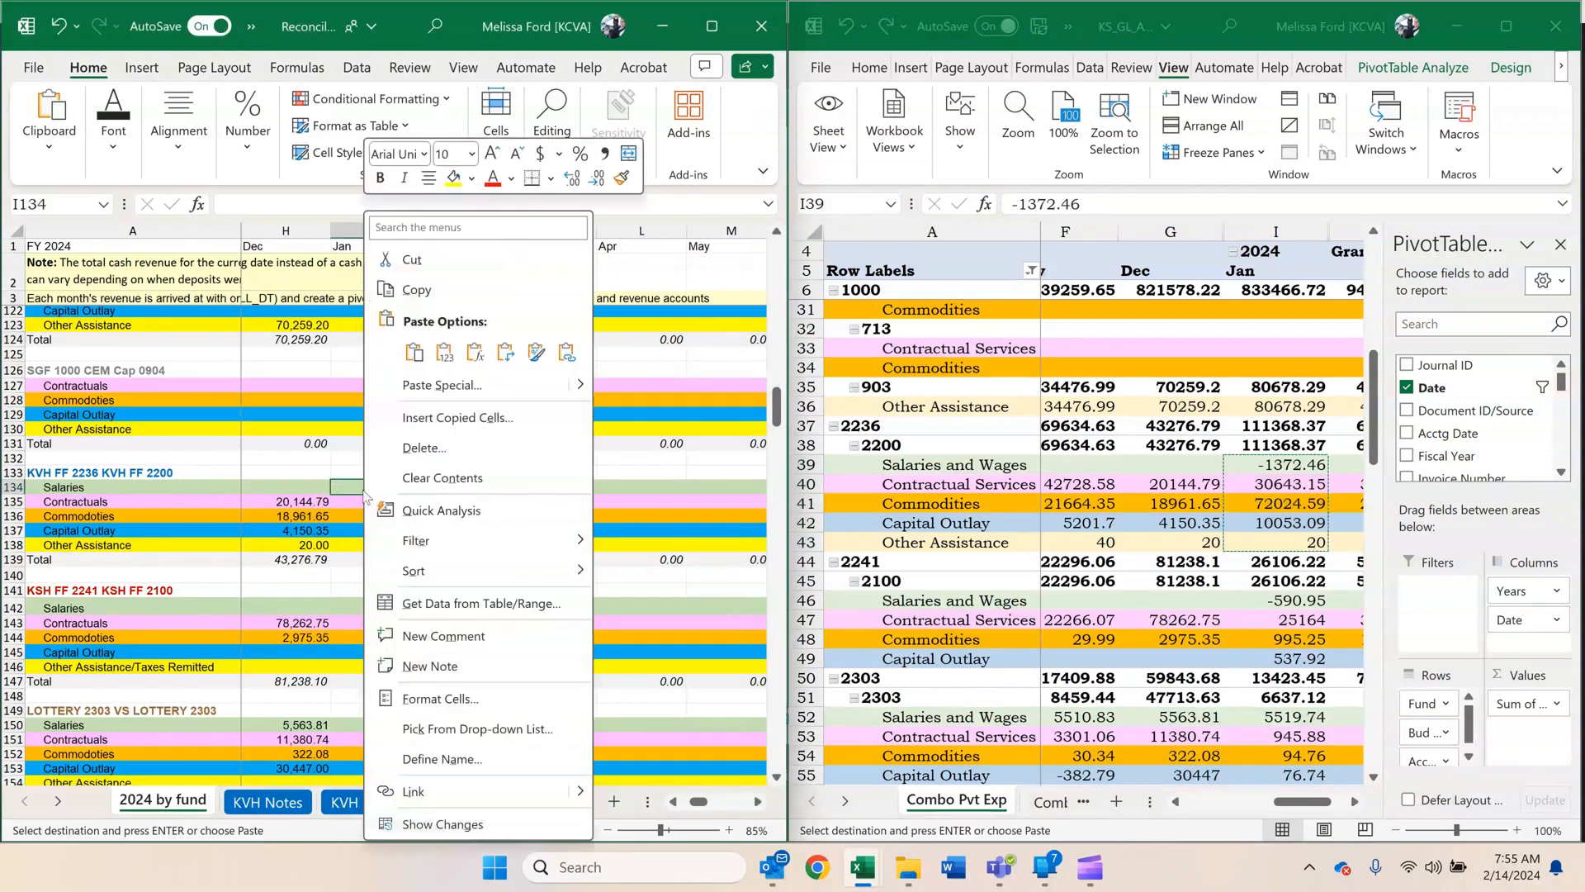
{"action": "left_click", "coordinate": [444, 352]}
Copy fund 2241 unit 2100's January amounts as values into KSH FF 2241, I142:I145: -590.95, 25164, 995.25, 537.92.
{"action": "scroll", "coordinate": [439, 374], "scroll_direction": "down", "scroll_amount": 4}
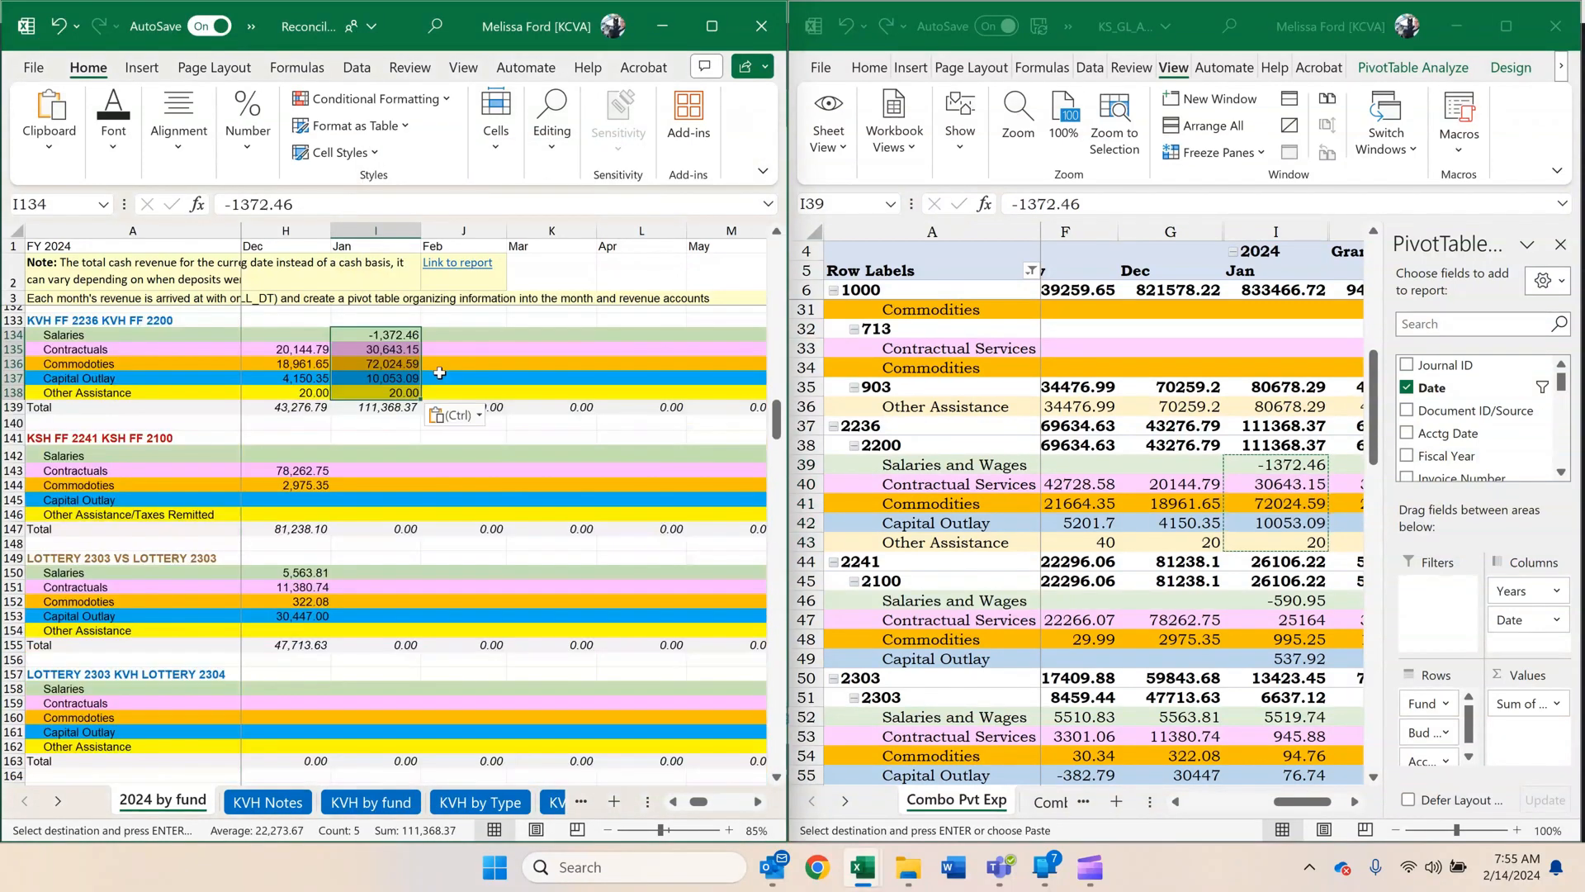
{"action": "scroll", "coordinate": [439, 374], "scroll_direction": "down", "scroll_amount": 2}
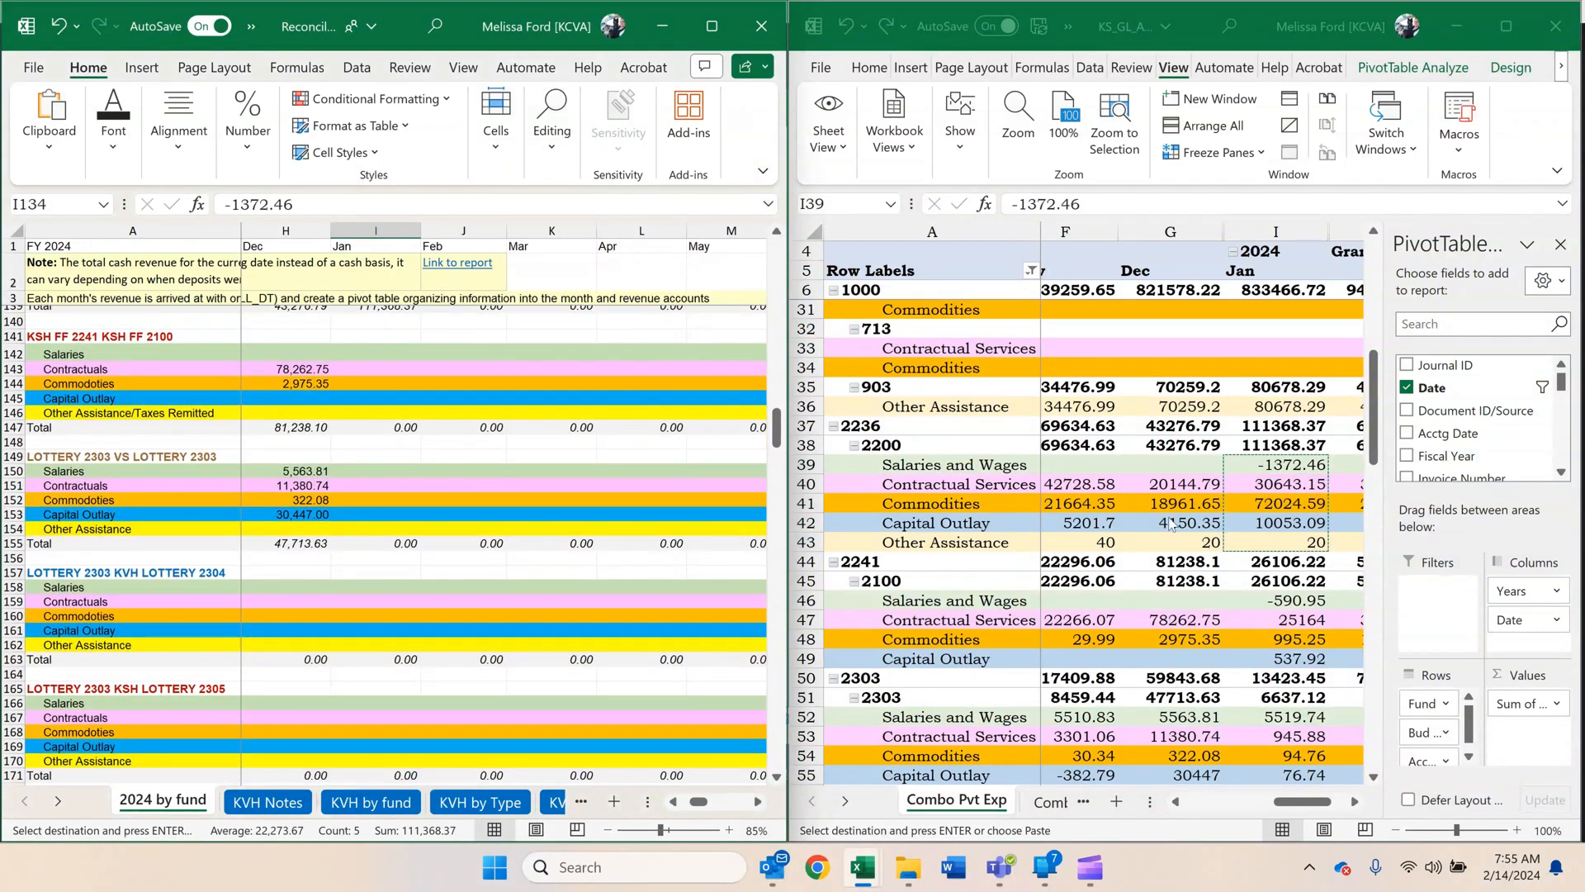
{"action": "left_click", "coordinate": [1180, 538]}
{"action": "scroll", "coordinate": [1181, 539], "scroll_direction": "down", "scroll_amount": 1}
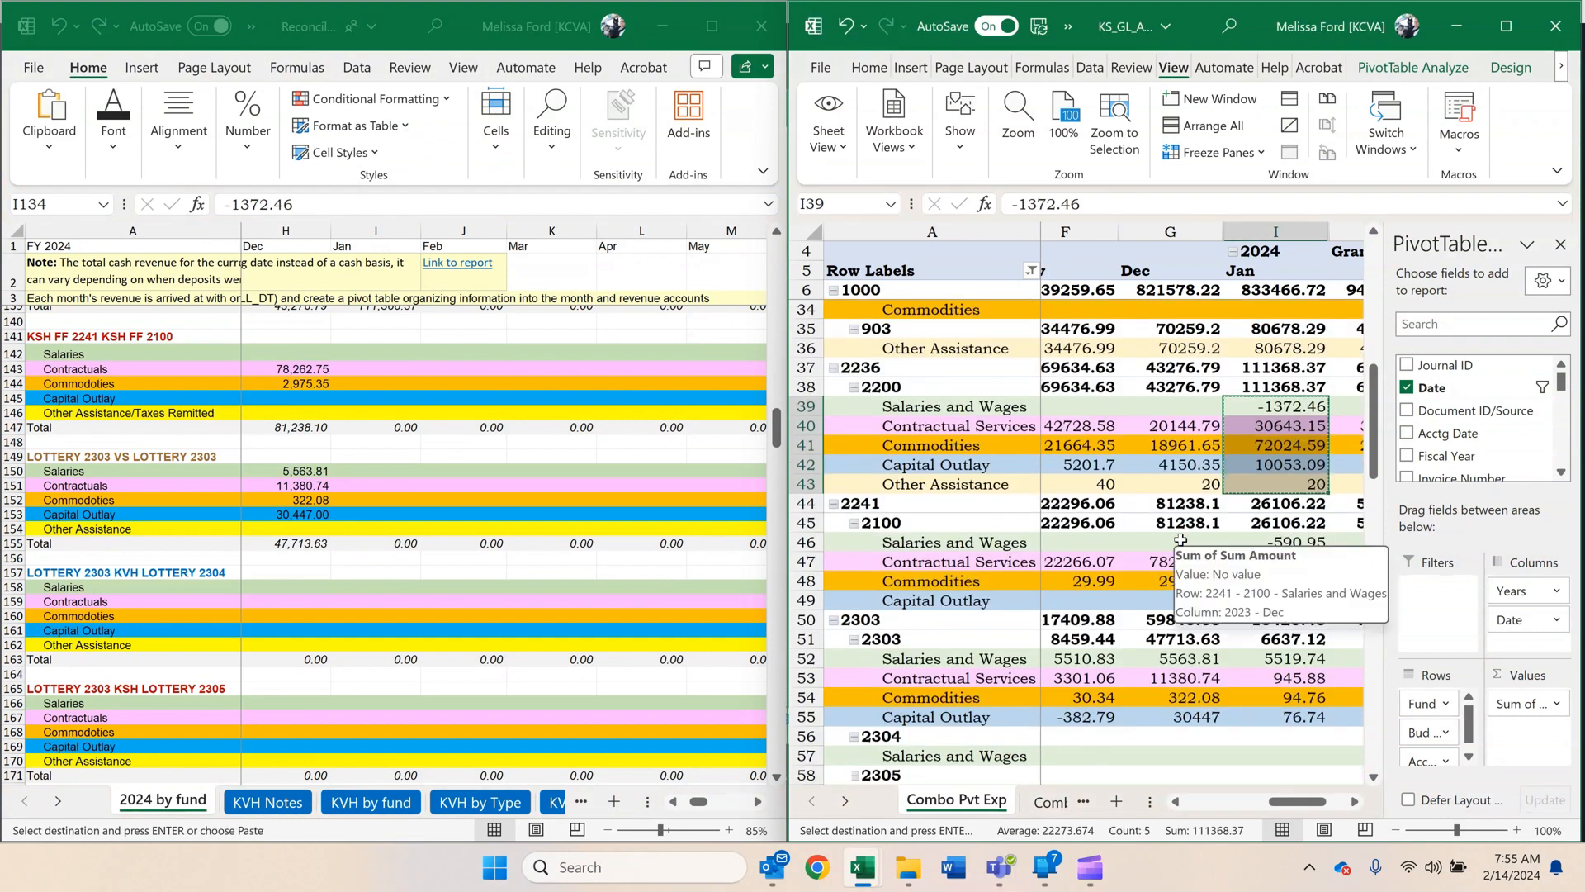
{"action": "left_click_drag", "start_coordinate": [1272, 542], "coordinate": [1269, 600]}
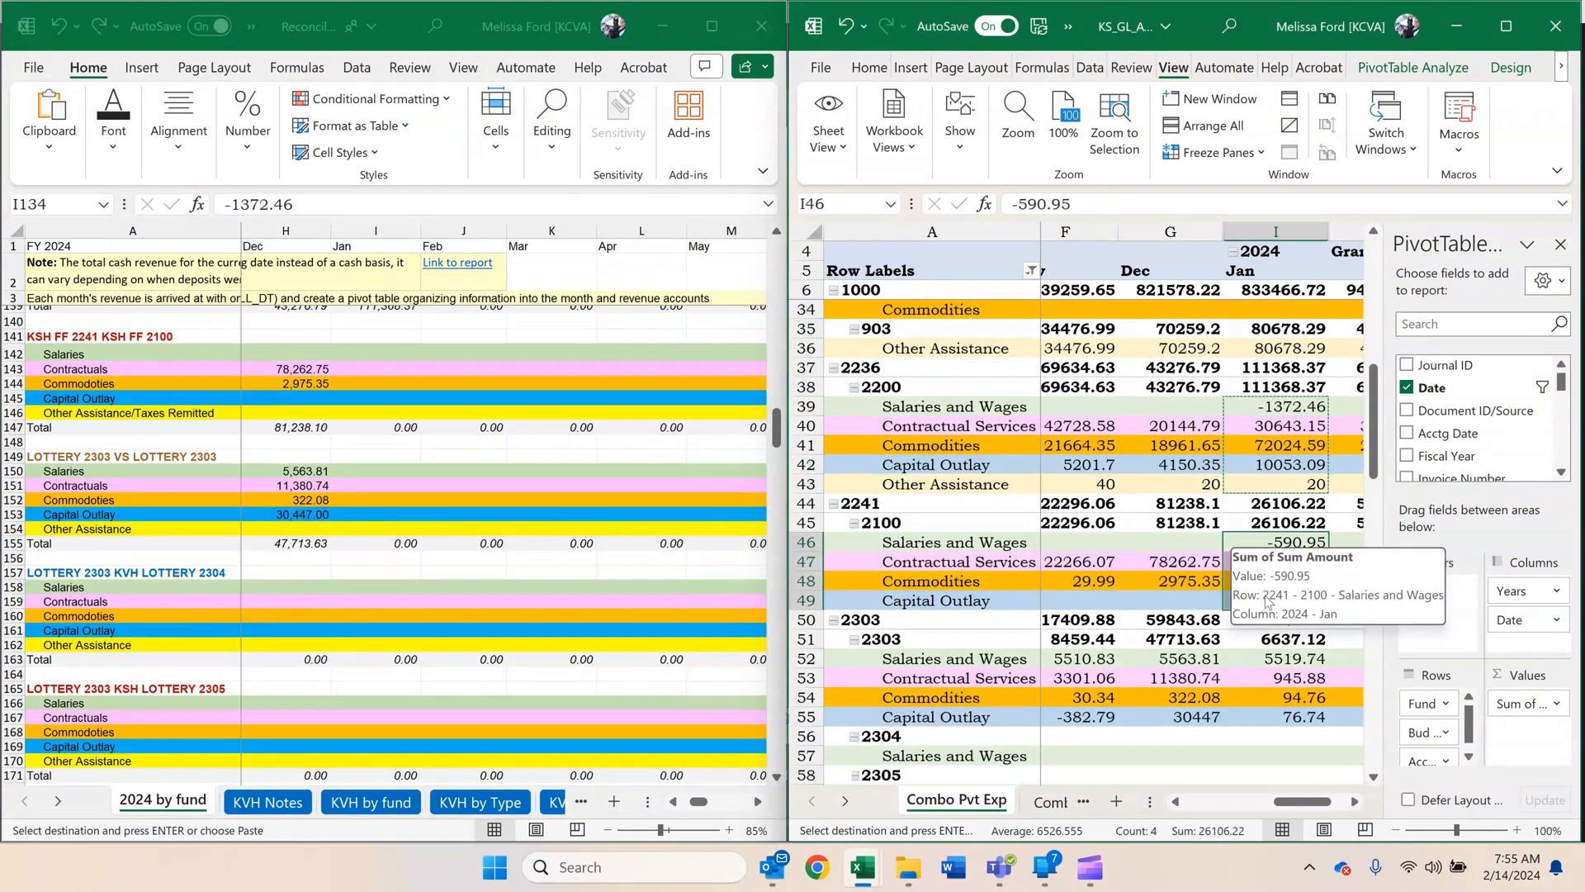
{"action": "key", "text": "ctrl+c"}
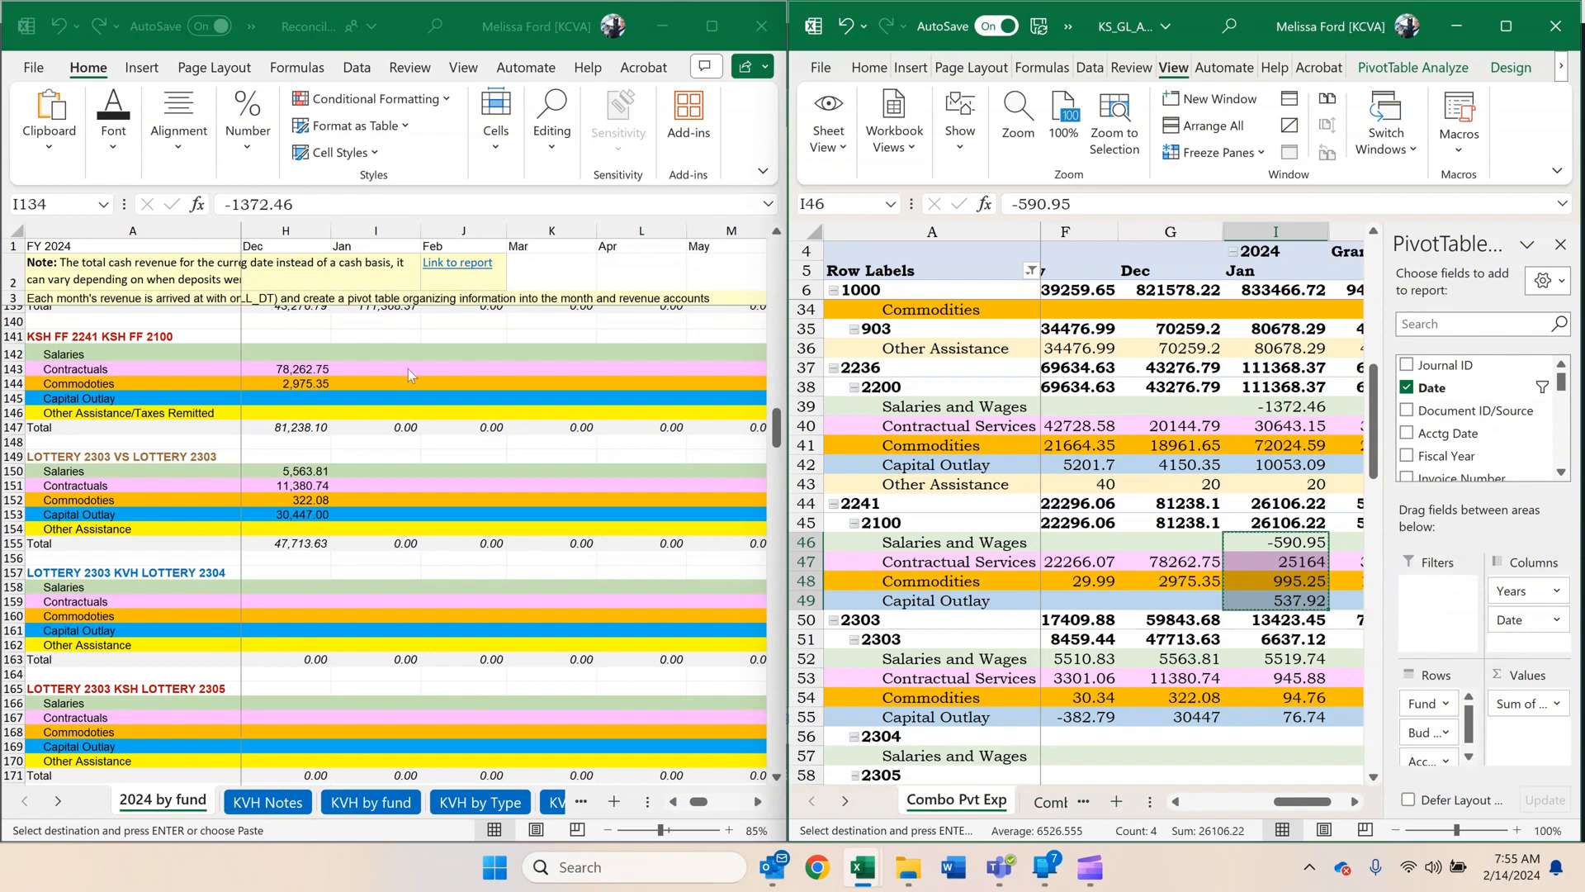
{"action": "left_click", "coordinate": [383, 355]}
{"action": "right_click", "coordinate": [388, 359]}
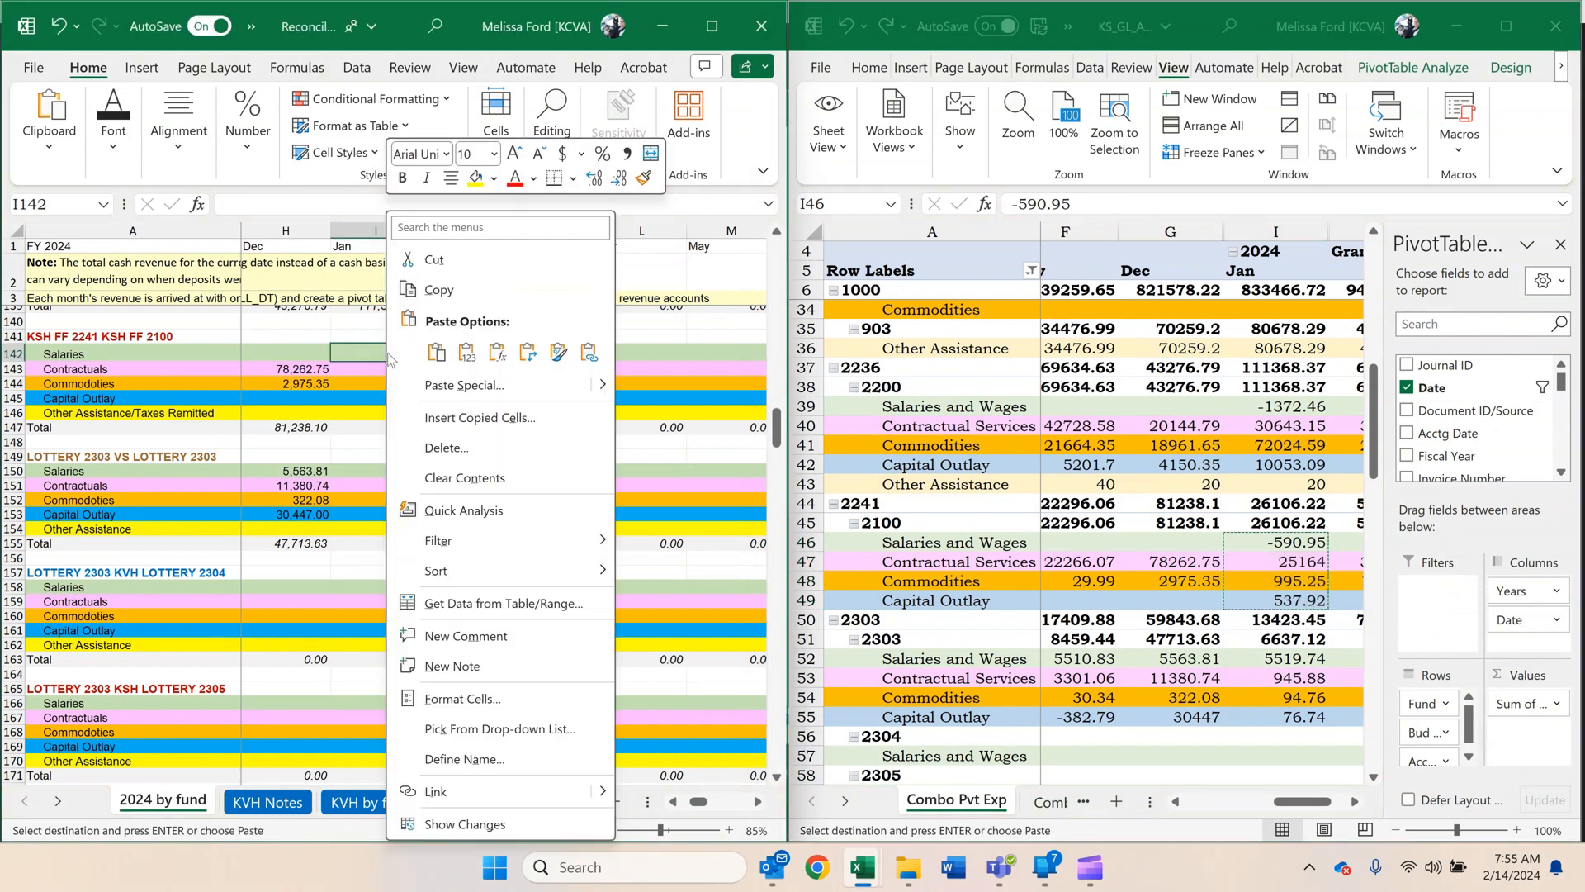
{"action": "left_click", "coordinate": [459, 350]}
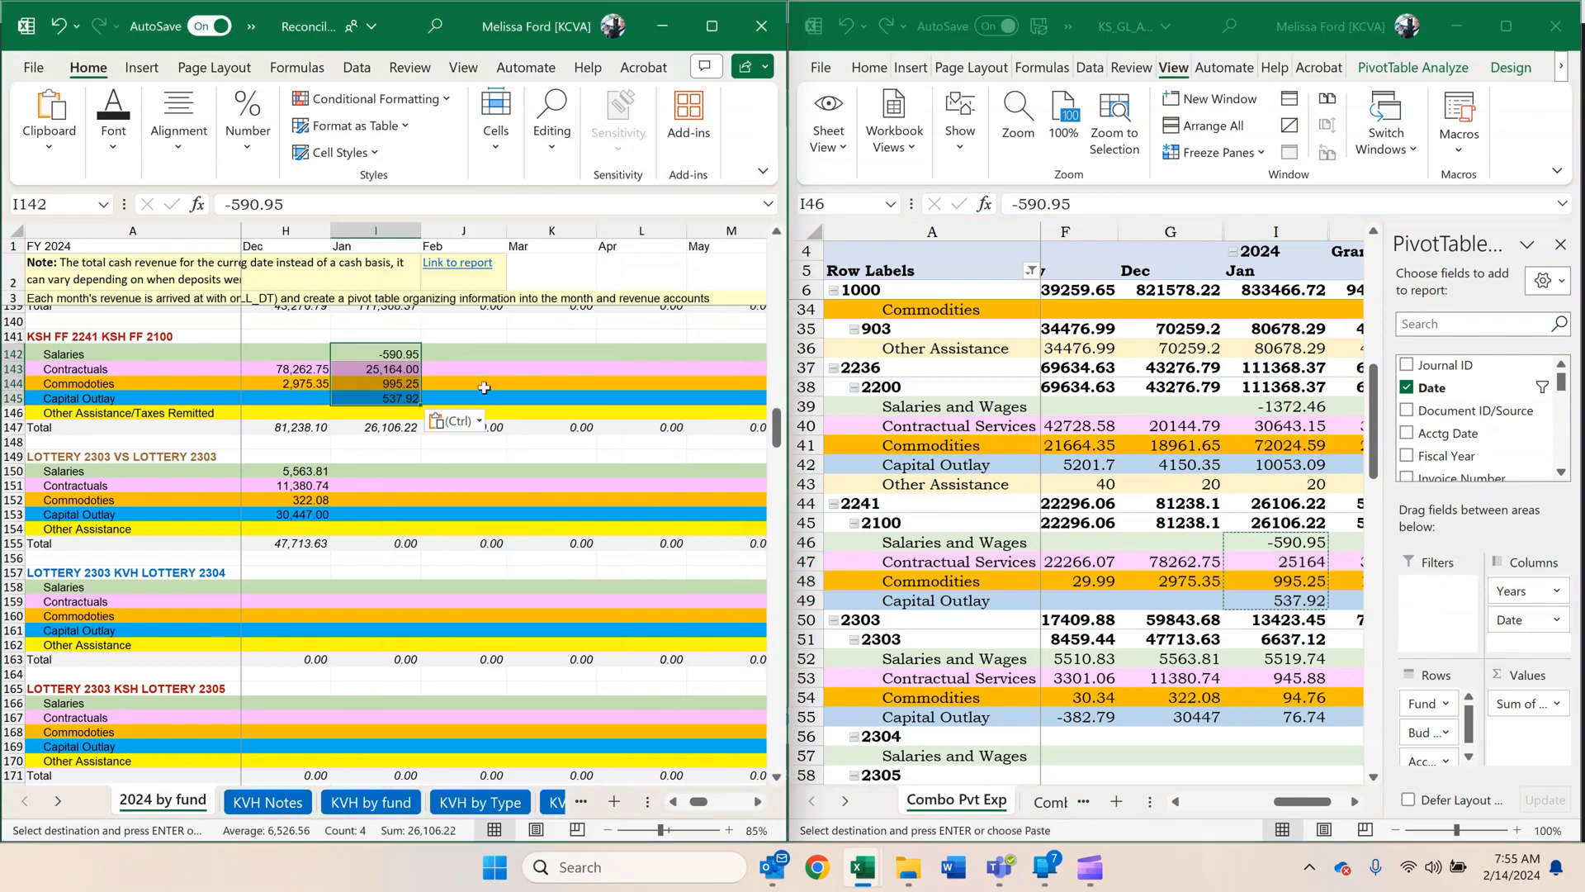
Copy fund 2303 unit 2303's January amounts as values into LOTTERY 2303 VS LOTTERY 2303, I150:I153: 5519.74, 945.88, 94.76, 76.74.
{"action": "left_click", "coordinate": [1032, 658]}
{"action": "scroll", "coordinate": [1107, 593], "scroll_direction": "down", "scroll_amount": 3}
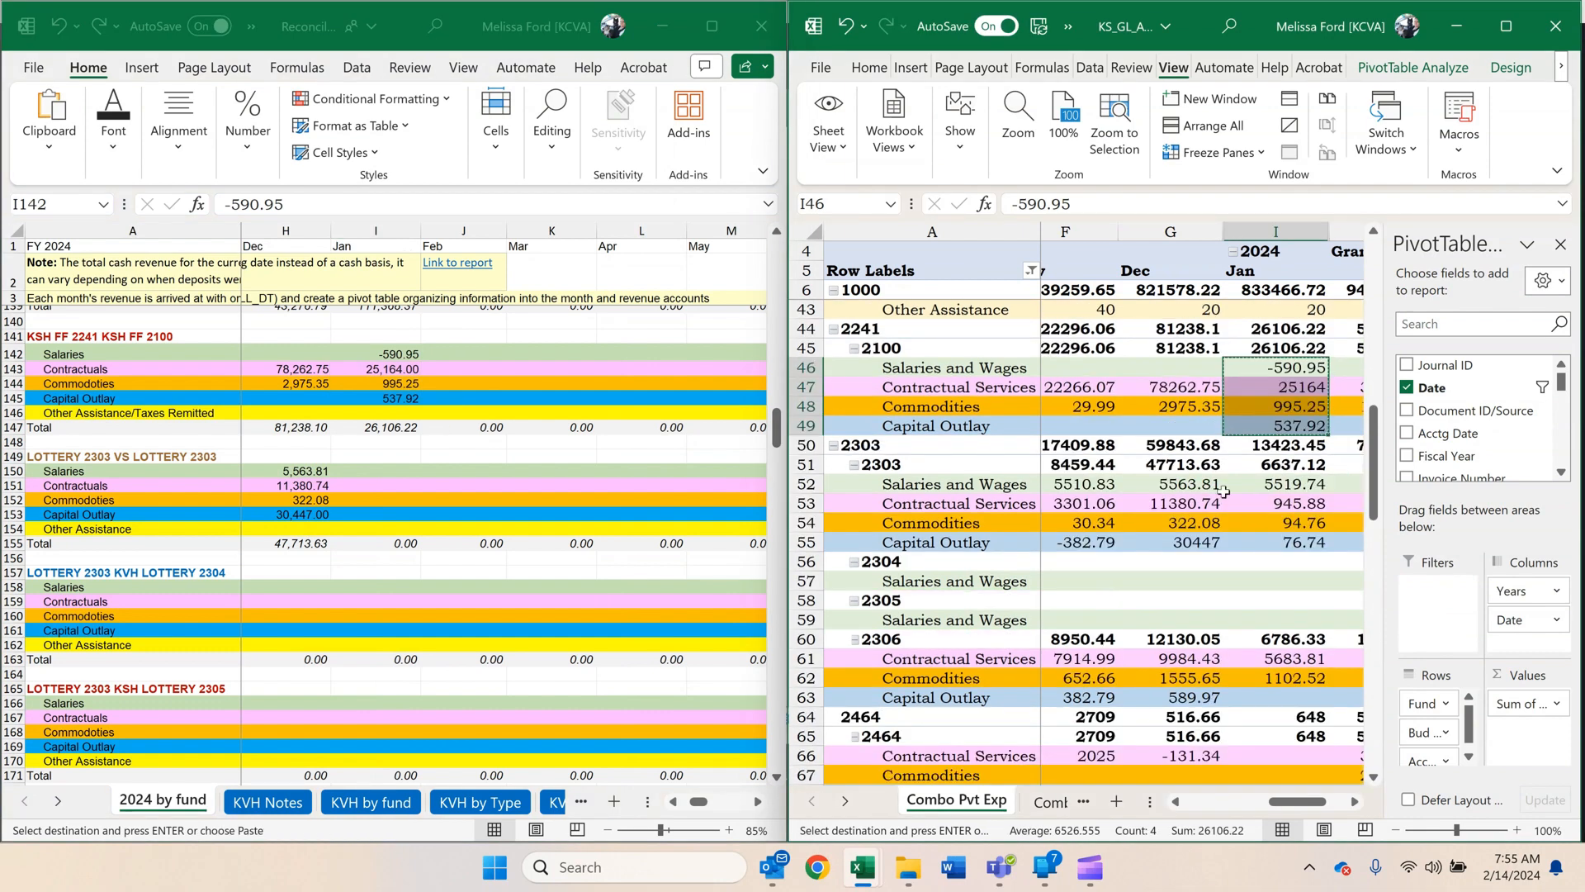
{"action": "left_click_drag", "start_coordinate": [1244, 485], "coordinate": [1099, 496]}
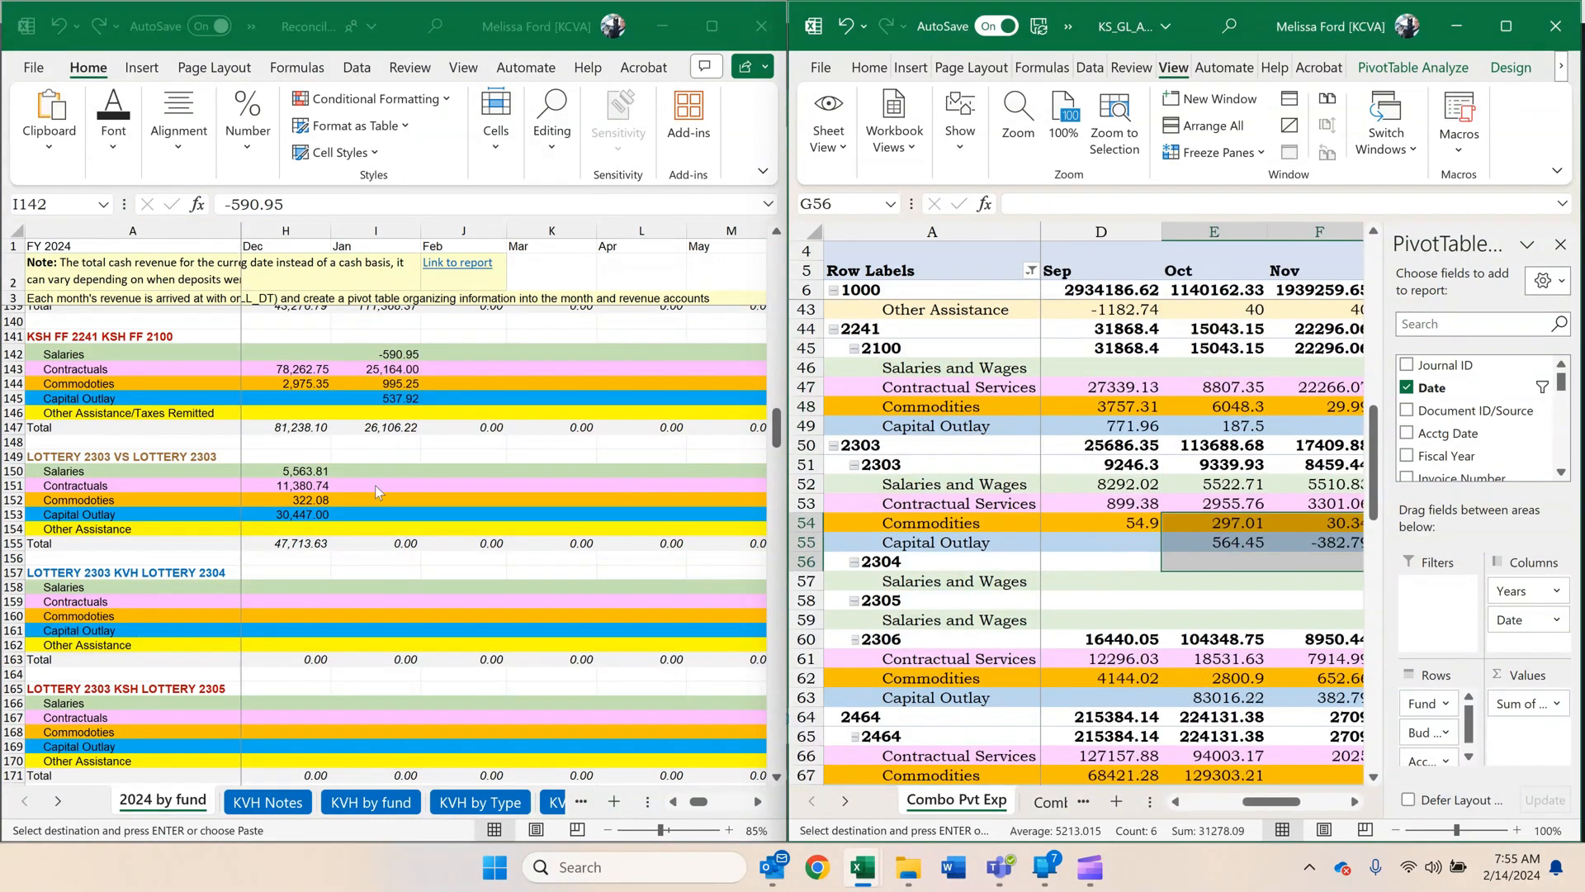
{"action": "left_click", "coordinate": [1098, 496]}
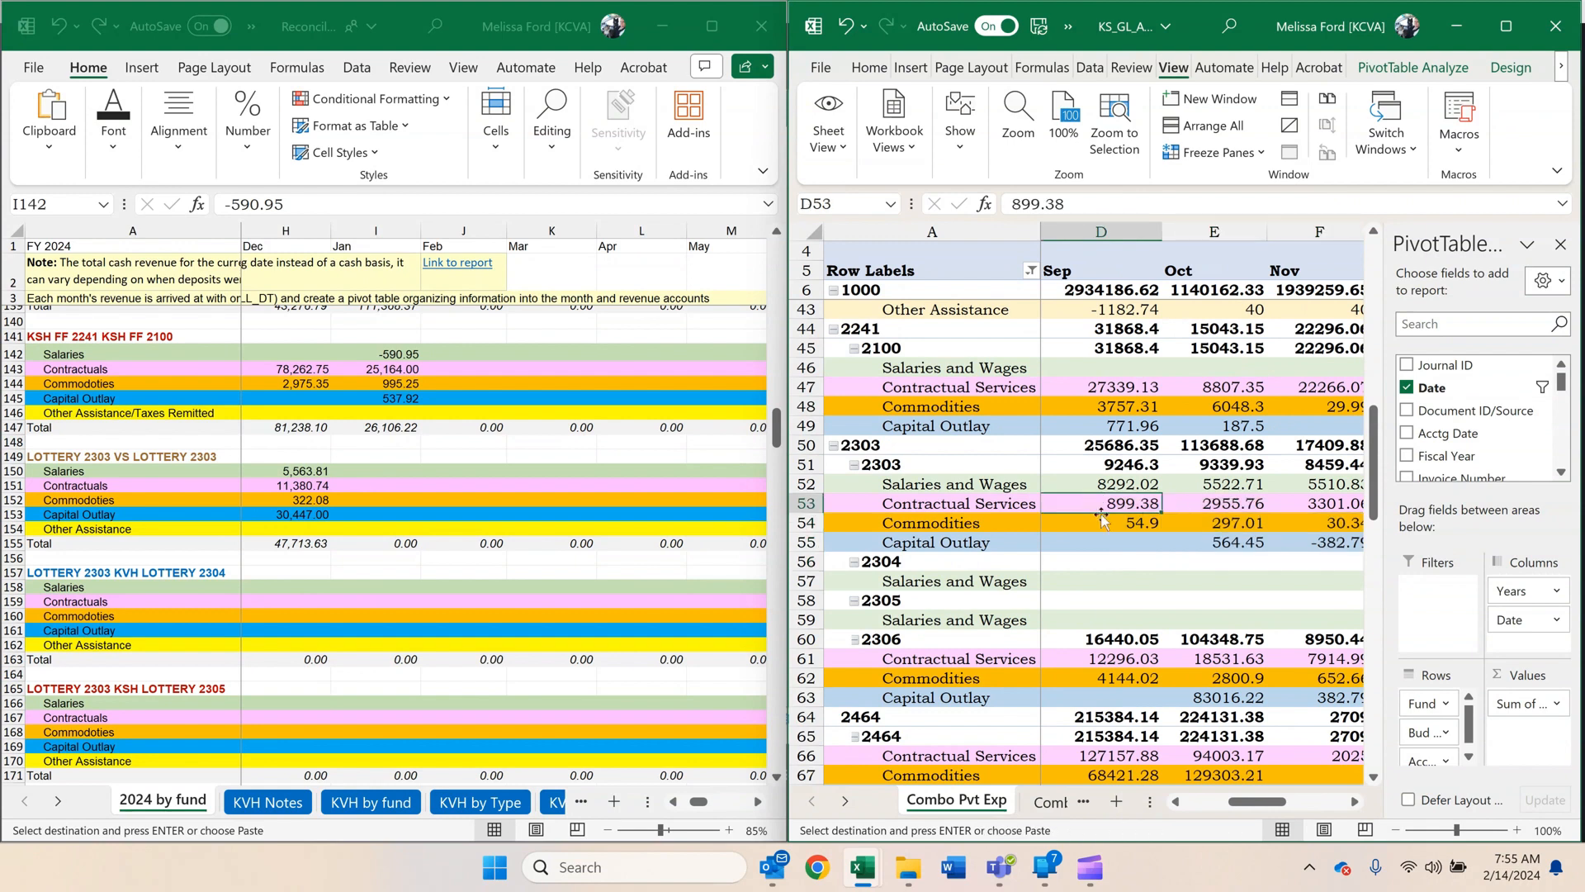
{"action": "left_click", "coordinate": [1354, 802]}
{"action": "left_click", "coordinate": [1354, 802]}
{"action": "left_click", "coordinate": [1354, 802]}
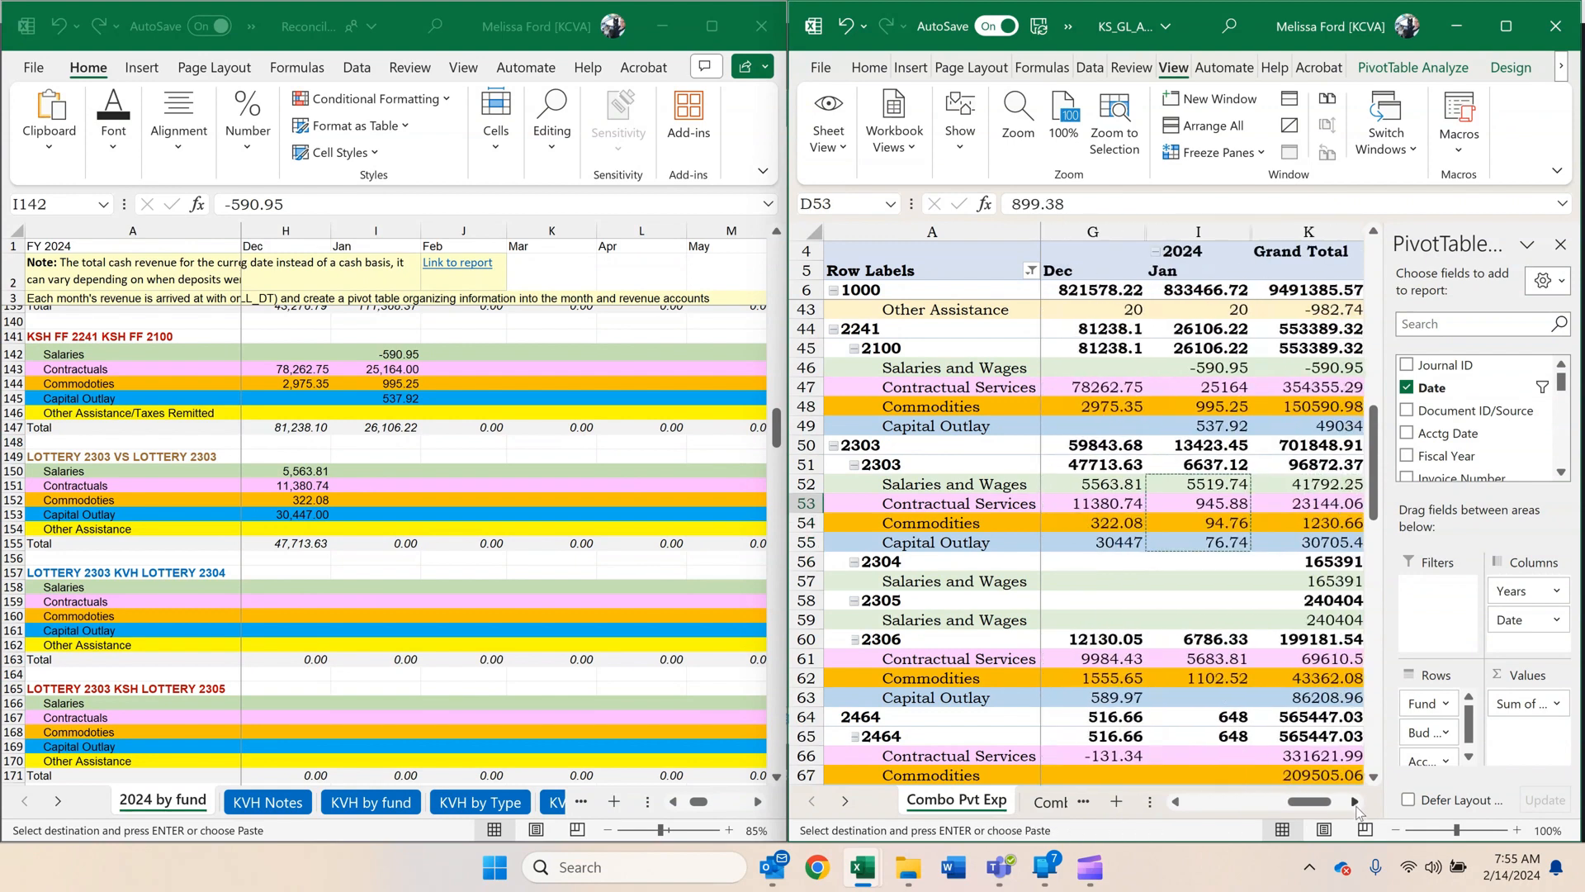
{"action": "left_click", "coordinate": [1160, 503]}
{"action": "left_click_drag", "start_coordinate": [1193, 542], "coordinate": [1174, 497]}
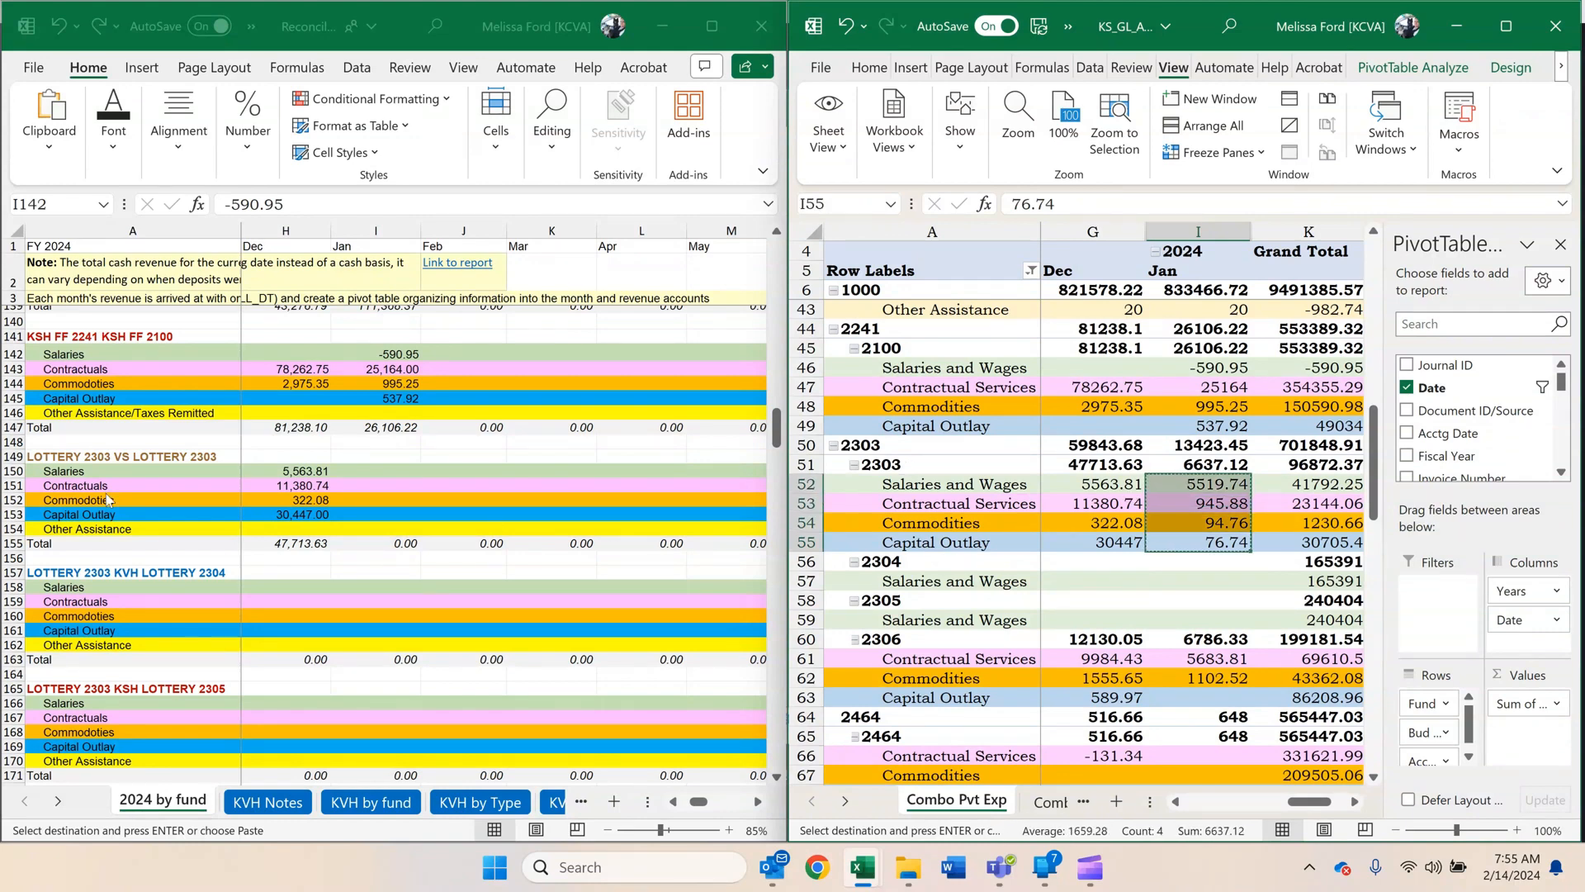
{"action": "left_click", "coordinate": [374, 471]}
{"action": "right_click", "coordinate": [375, 468]}
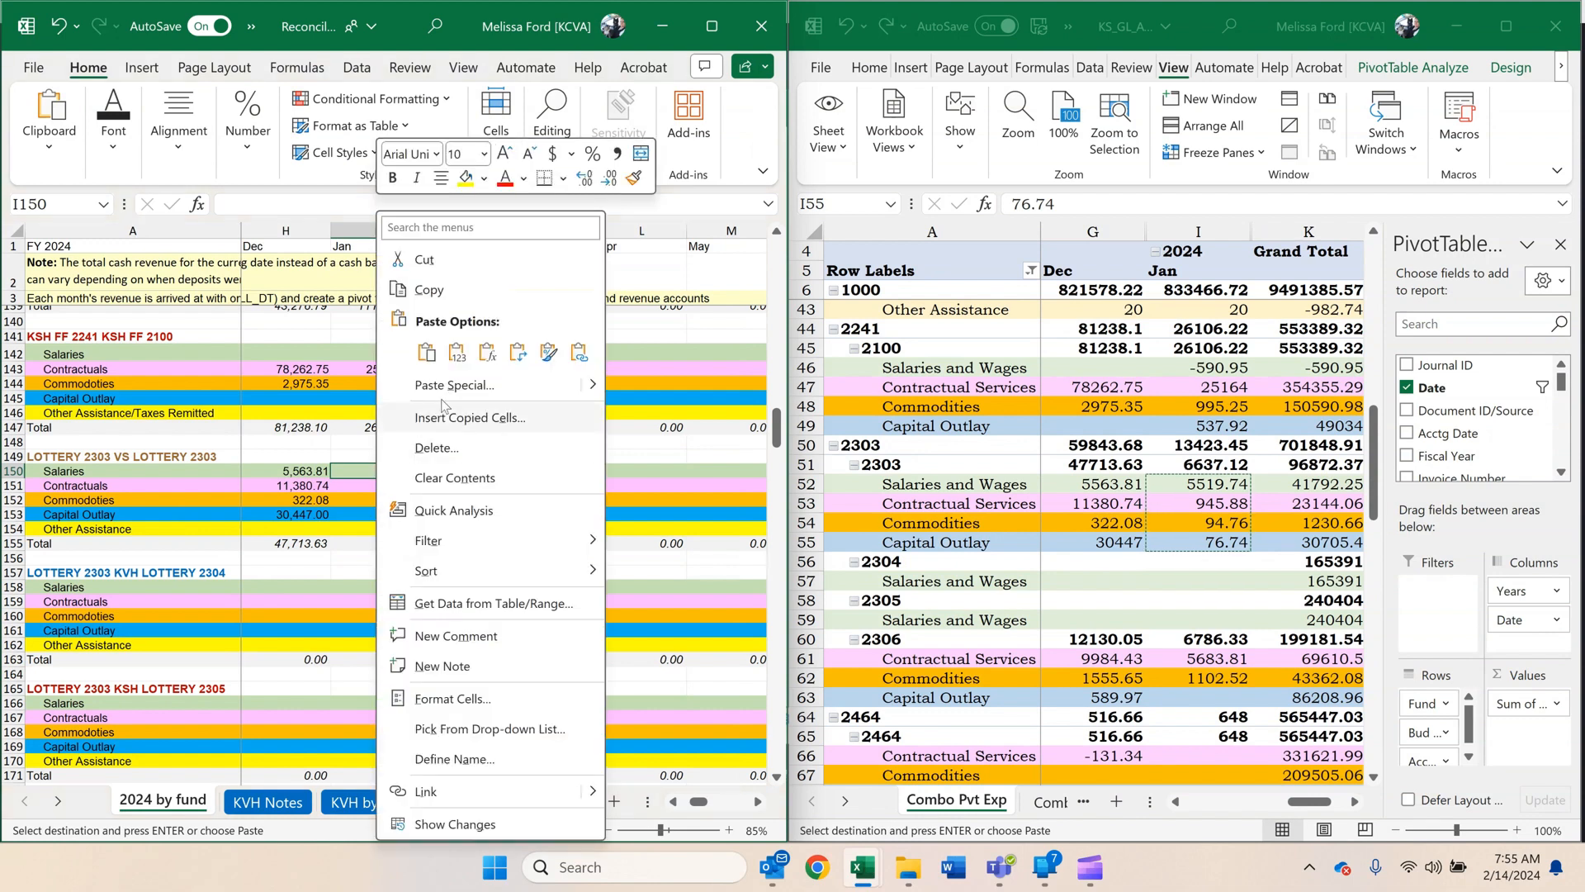
{"action": "left_click", "coordinate": [455, 353]}
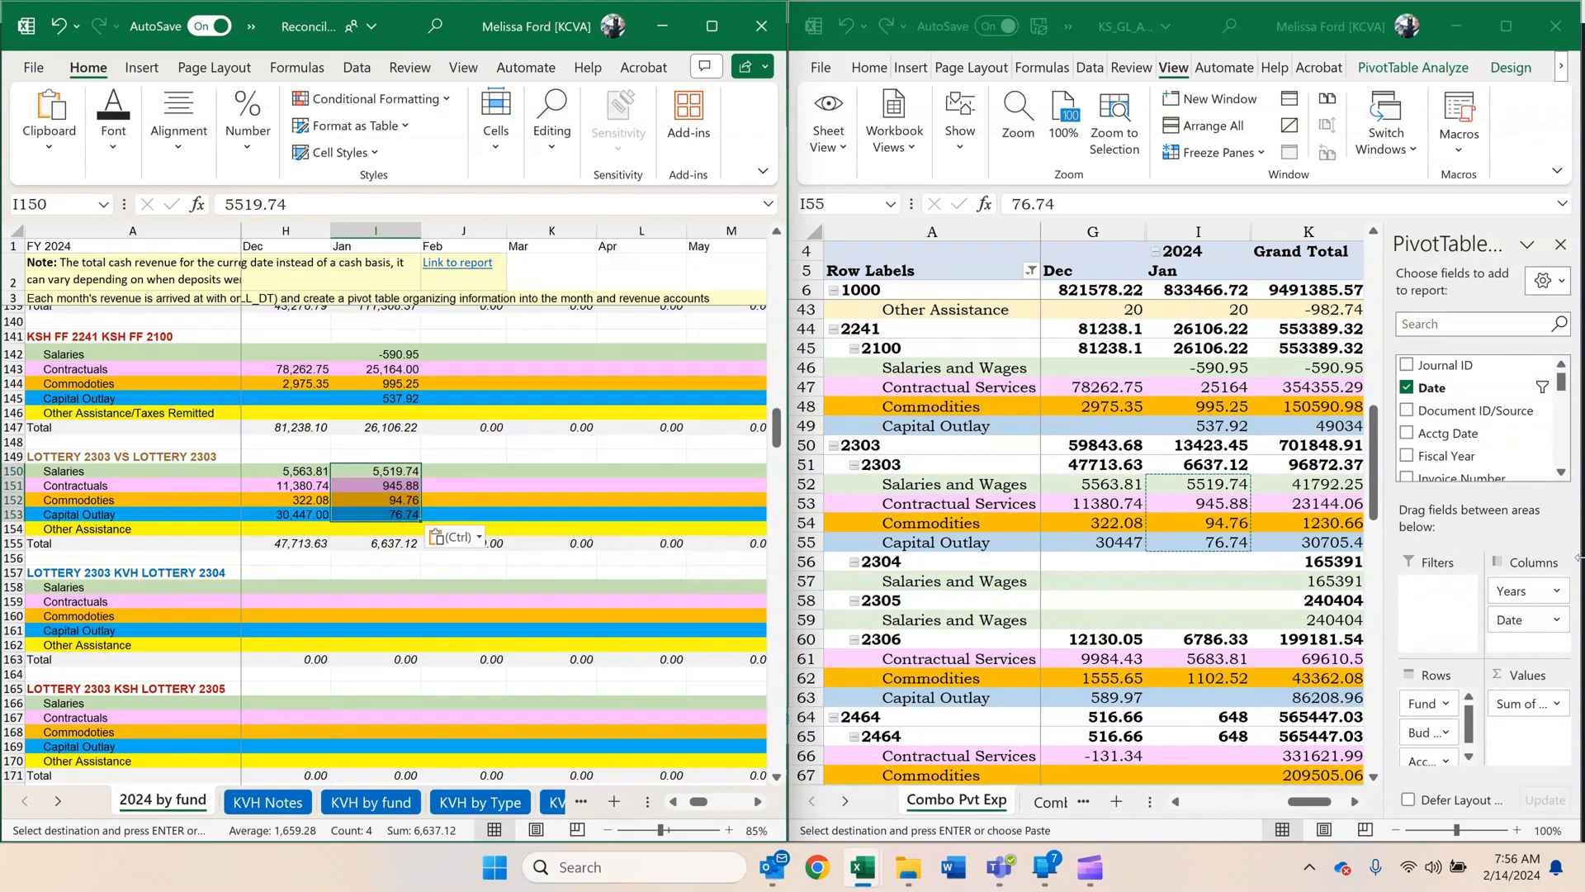
Copy fund 2303 unit 2306's January amounts as values into LOTTERY 2303 CEM LOTTERY 2306, I175:I176: 5683.81, 1102.52.
{"action": "left_click", "coordinate": [1280, 617]}
{"action": "scroll", "coordinate": [1270, 614], "scroll_direction": "down", "scroll_amount": 3}
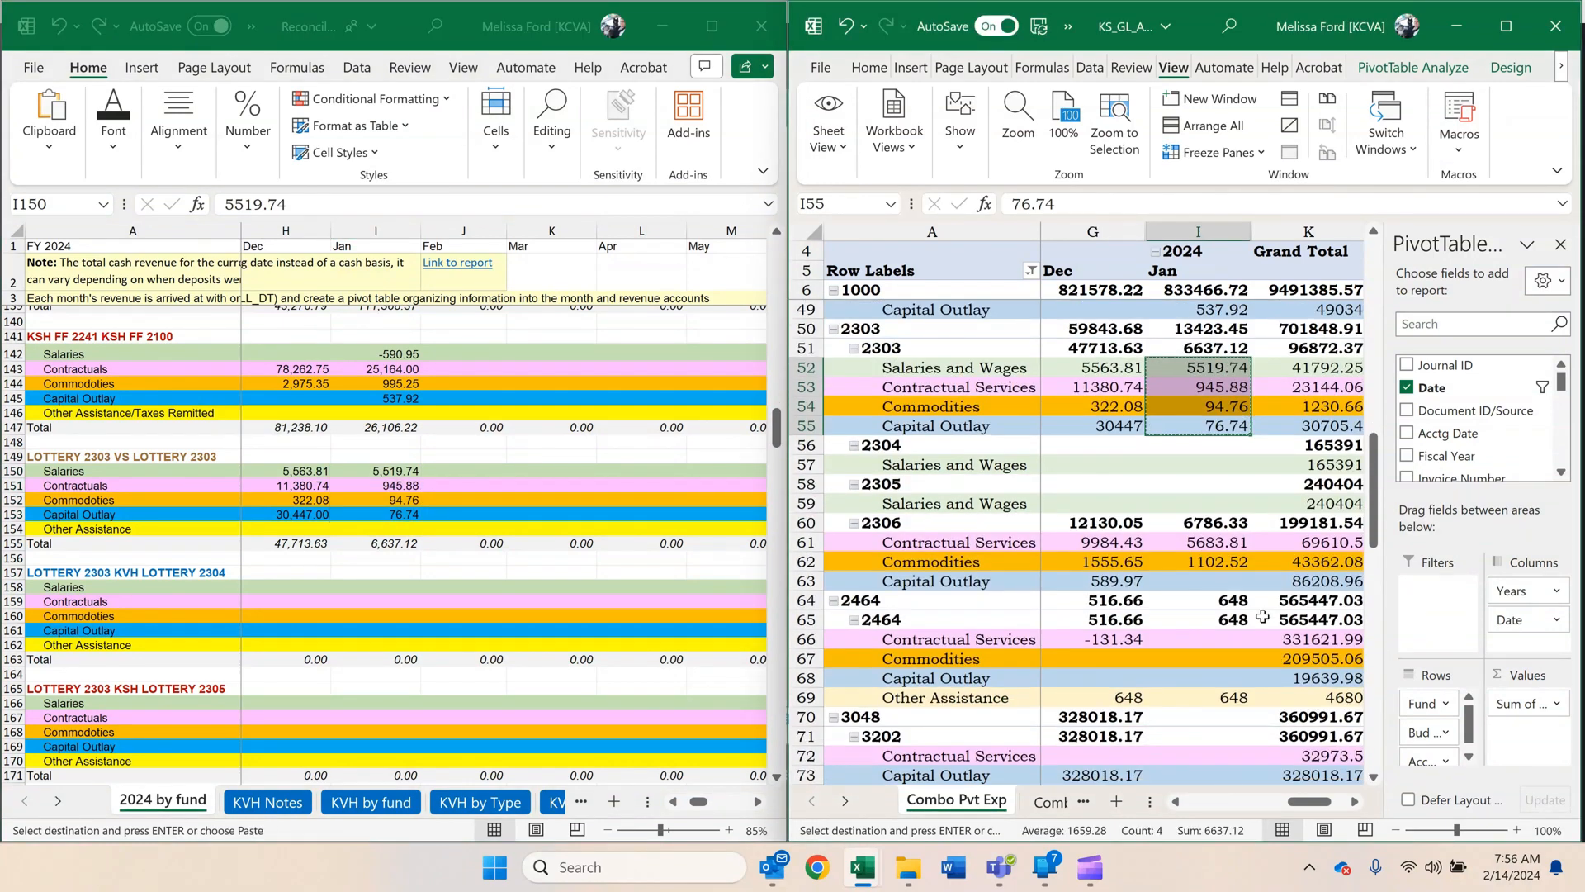
{"action": "left_click_drag", "start_coordinate": [1206, 489], "coordinate": [1205, 507]}
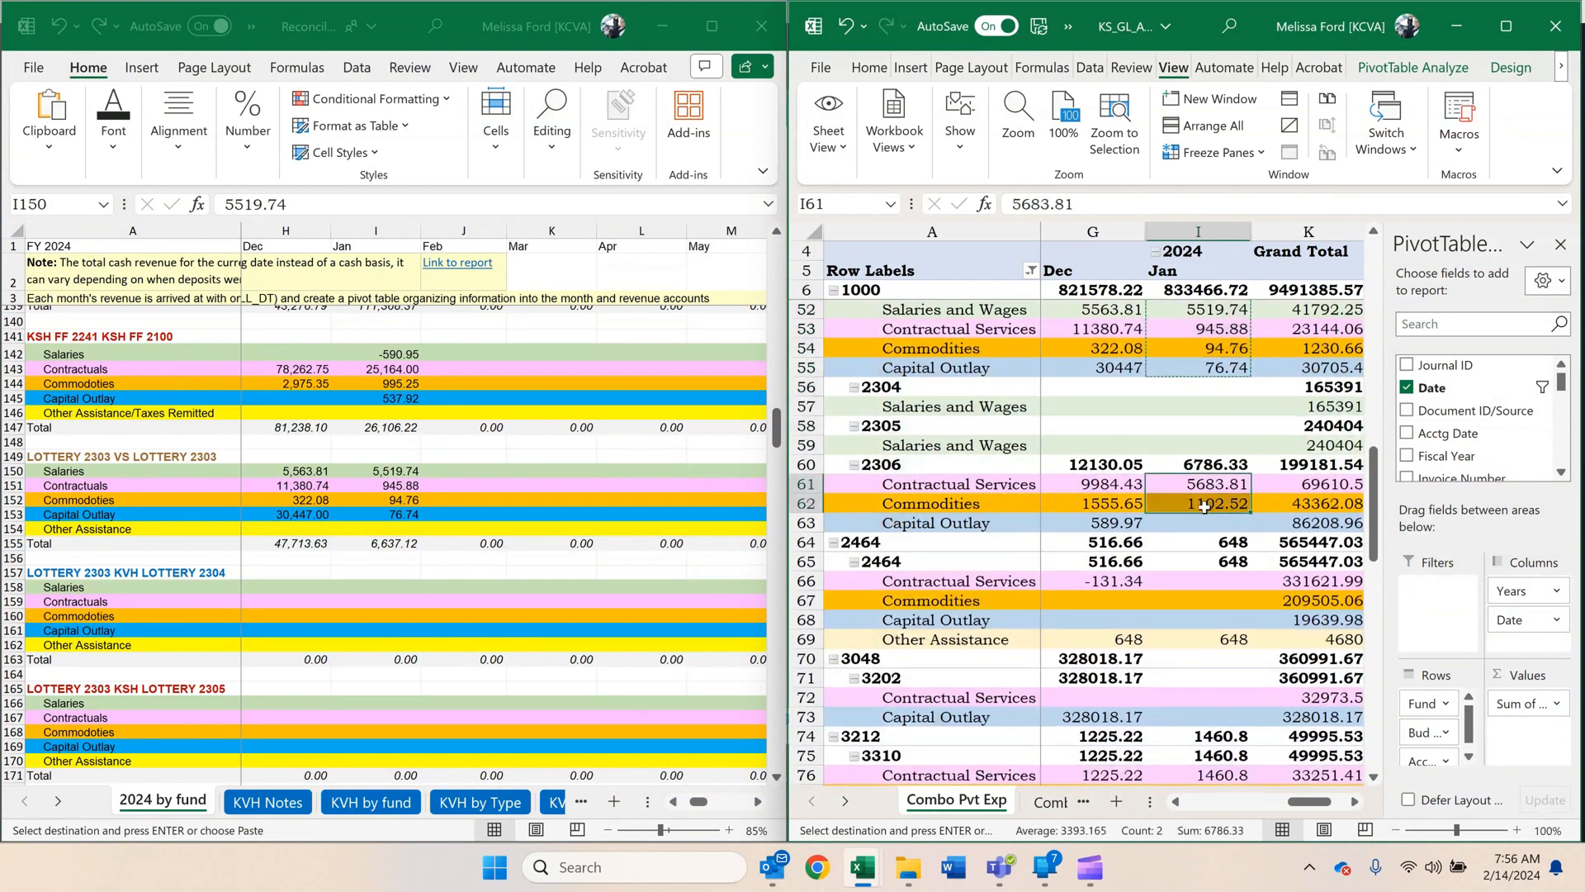
{"action": "key", "text": "ctrl+c"}
{"action": "left_click", "coordinate": [385, 565]}
{"action": "scroll", "coordinate": [383, 566], "scroll_direction": "down", "scroll_amount": 5}
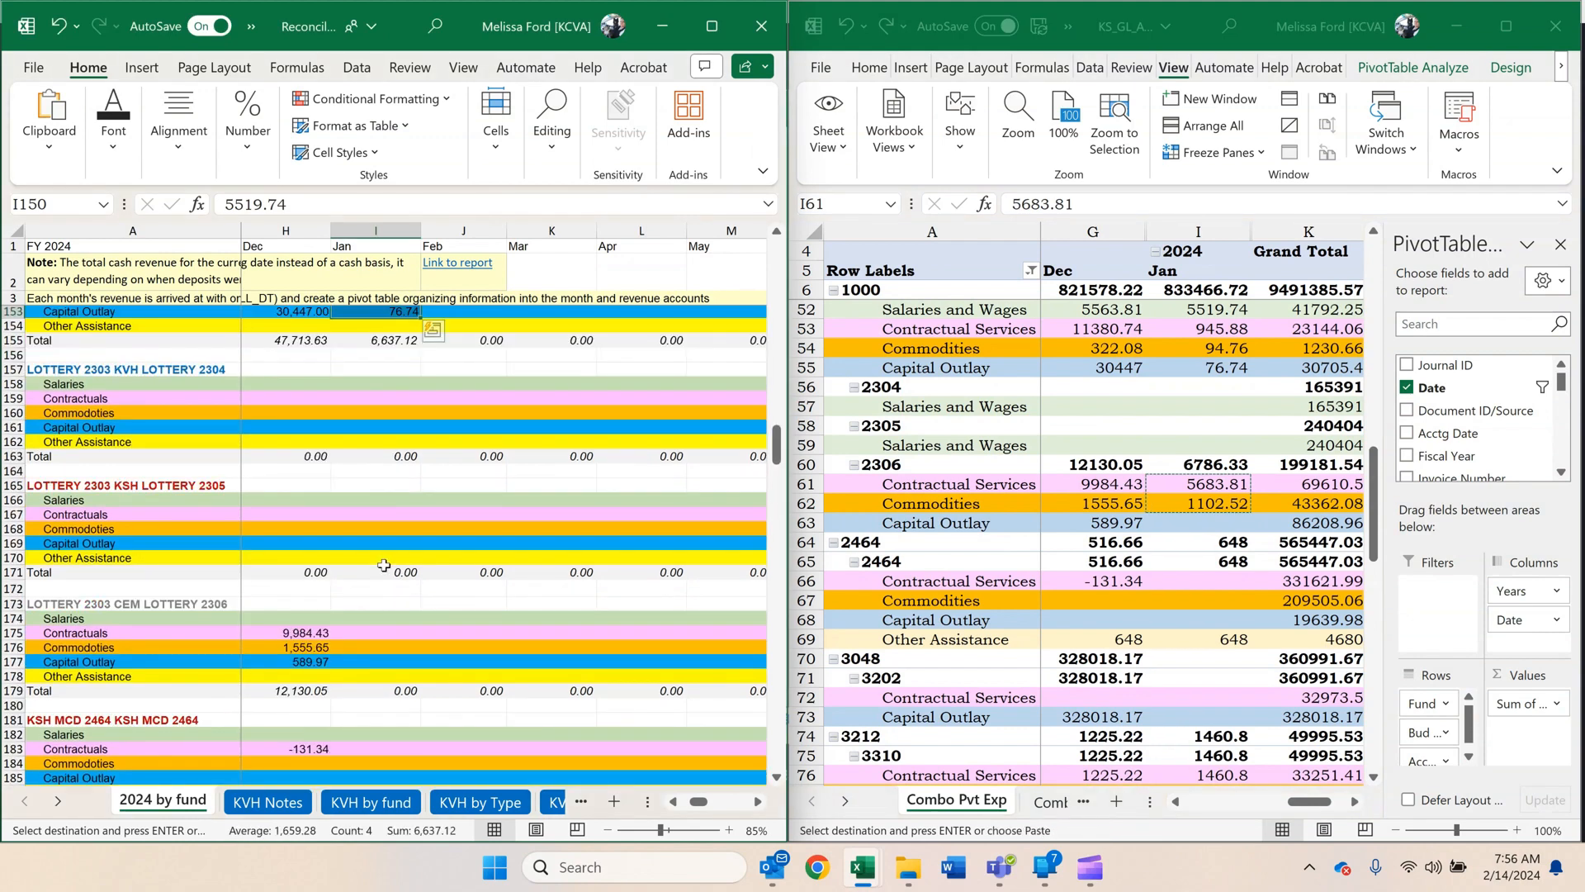
{"action": "left_click", "coordinate": [370, 633]}
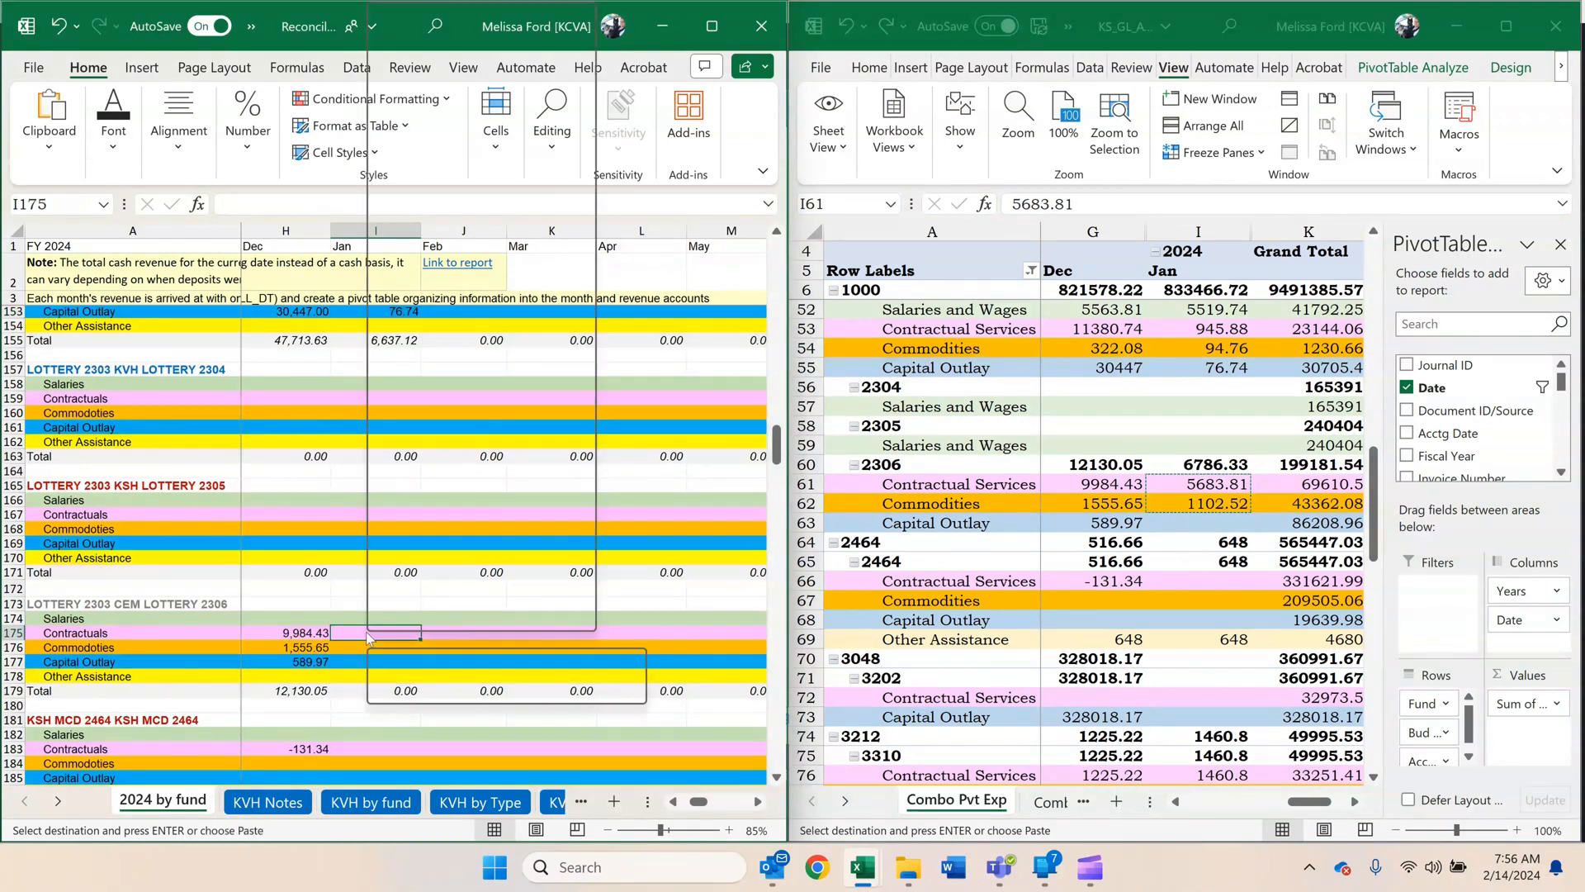
{"action": "right_click", "coordinate": [370, 636]}
{"action": "left_click", "coordinate": [446, 163]}
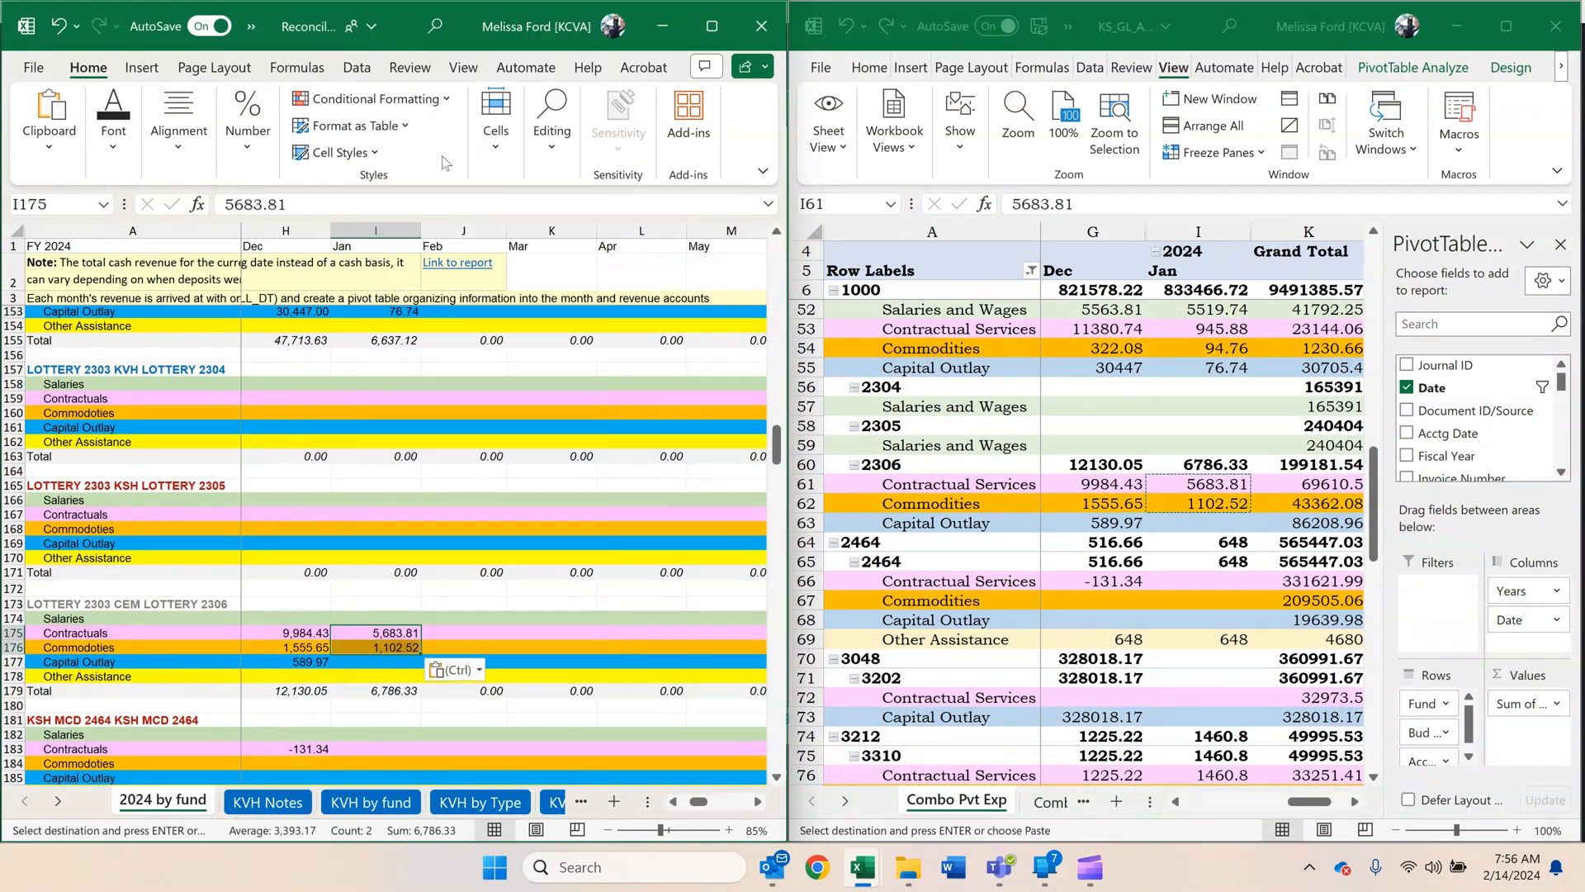
Copy fund 2464 unit 2464's January Other Assistance amount, 648, and paste it as a value into KSH MCD 2464, I186.
{"action": "left_click", "coordinate": [1242, 640]}
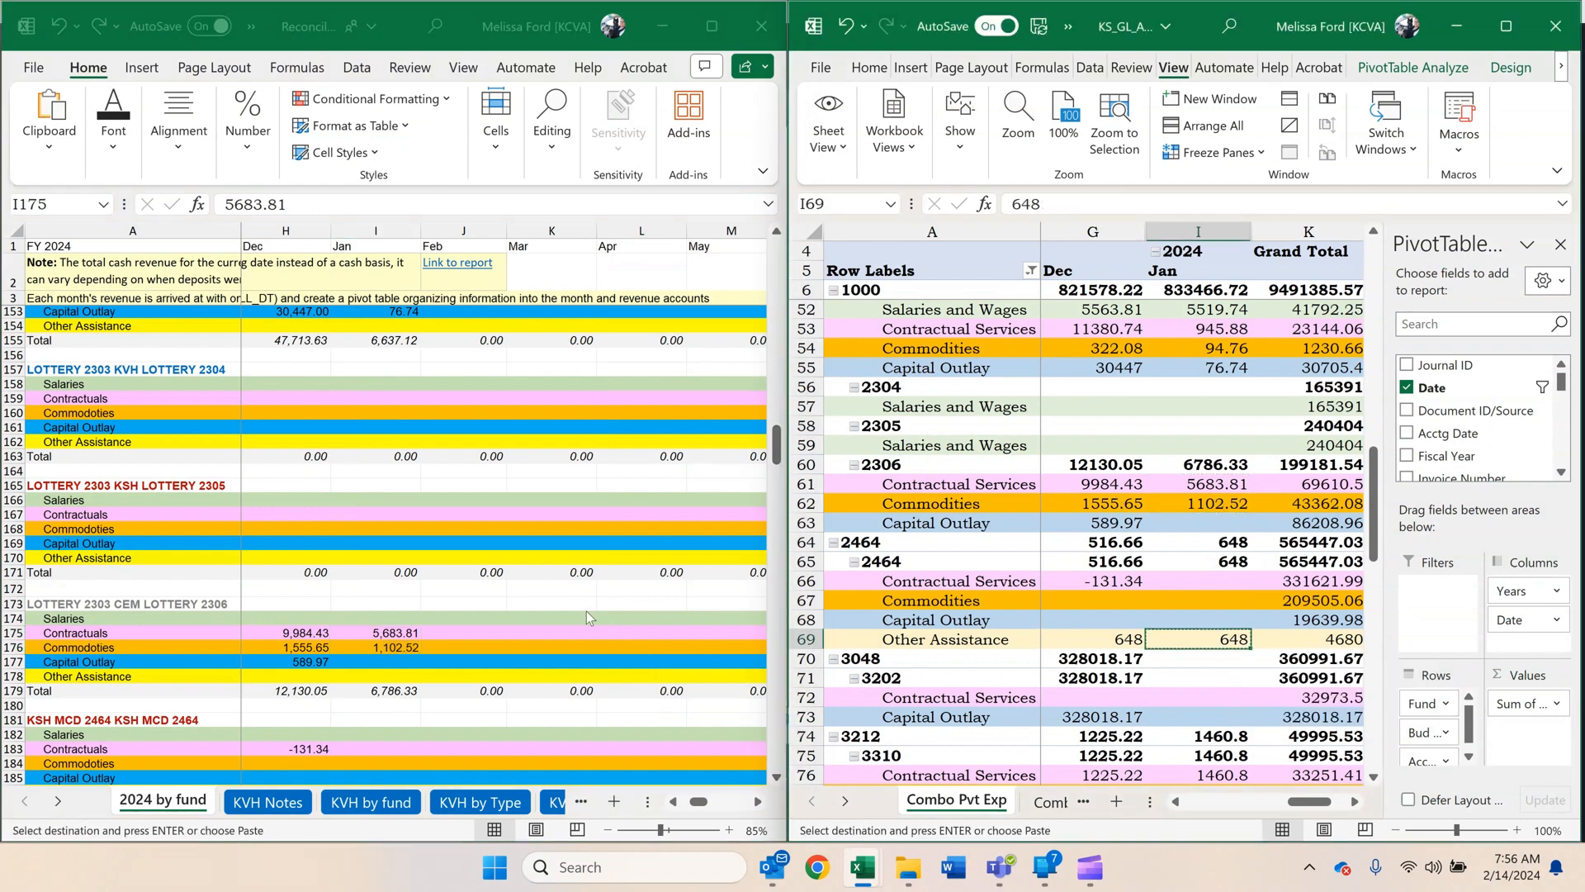
{"action": "left_click", "coordinate": [452, 633]}
{"action": "scroll", "coordinate": [438, 643], "scroll_direction": "down", "scroll_amount": 2}
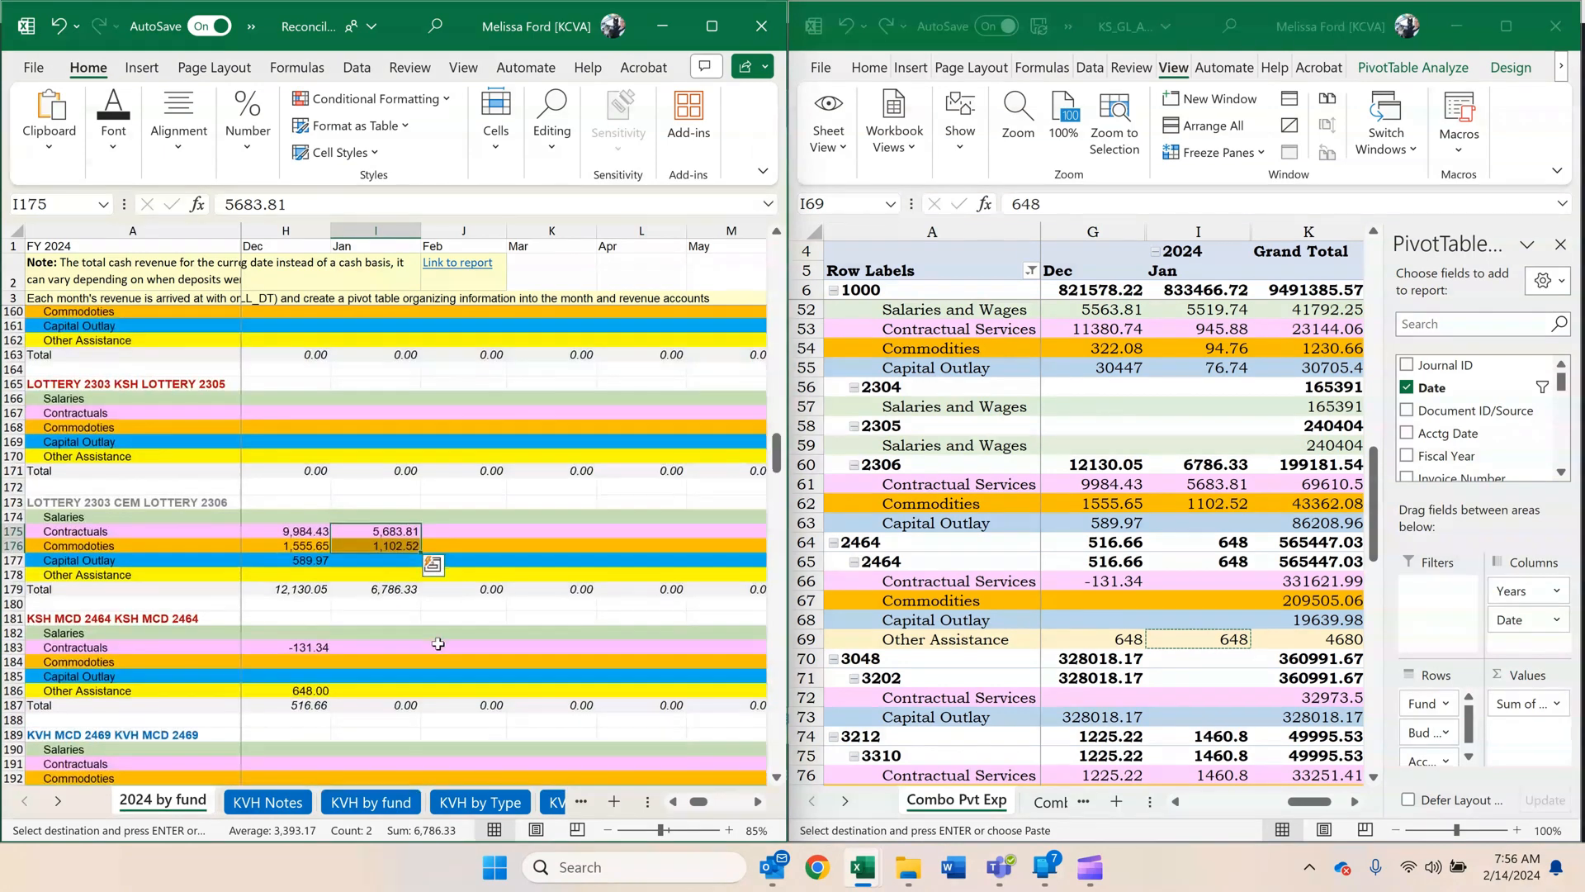
{"action": "right_click", "coordinate": [381, 689]}
{"action": "left_click", "coordinate": [446, 162]}
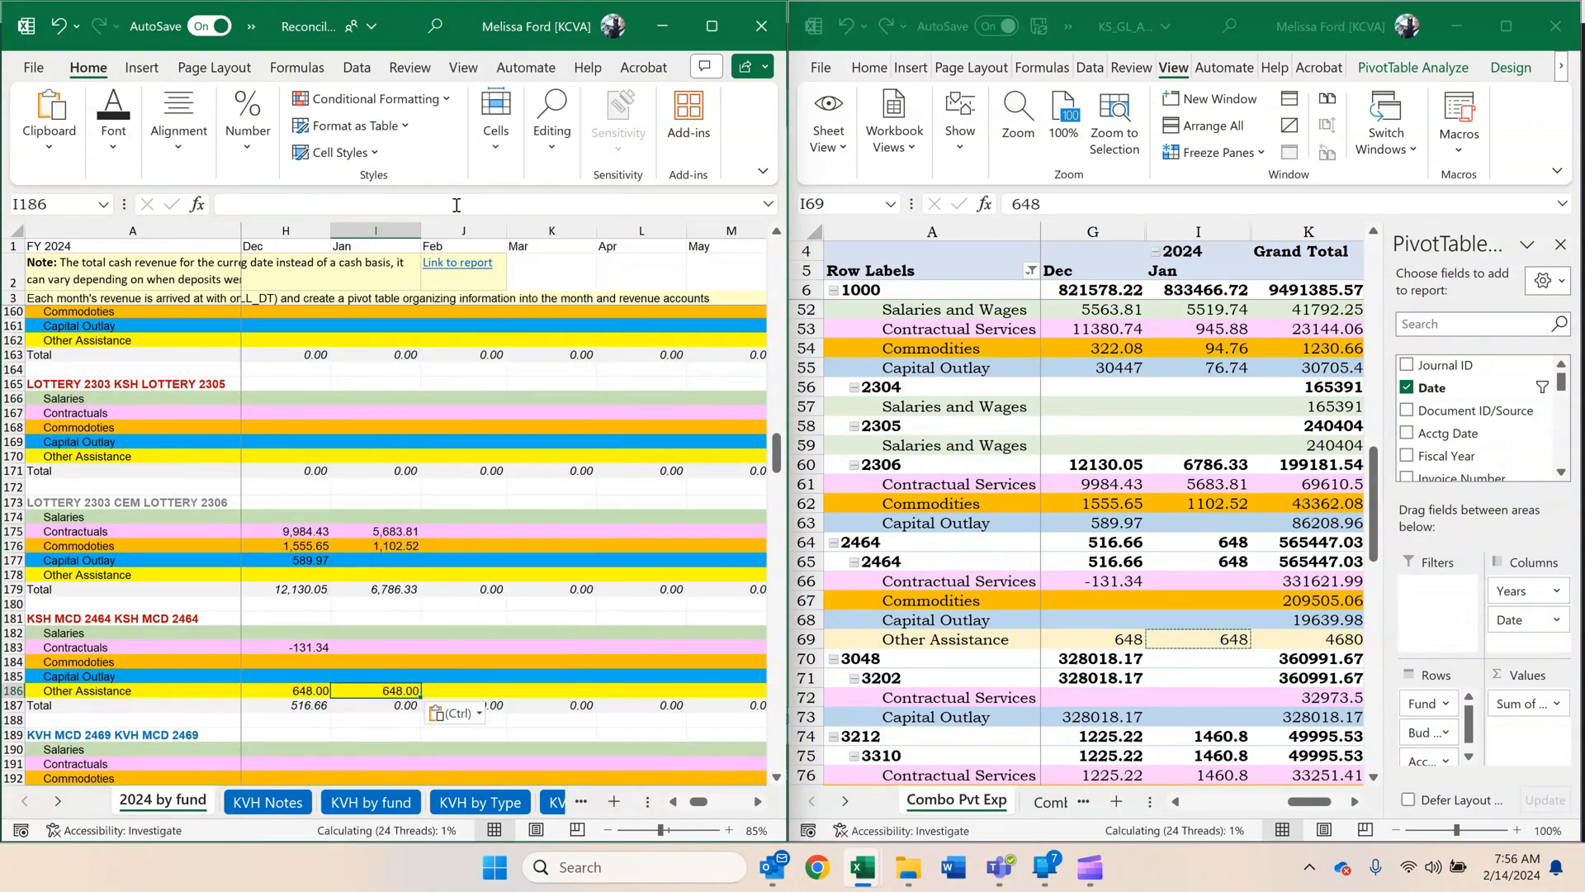
Copy fund 3212 unit 3310's January Contractual Services amount, 1460.8, and paste it as a value into CEM PLOT 3212 CEM PLOT 3310, I221.
{"action": "scroll", "coordinate": [484, 472], "scroll_direction": "down", "scroll_amount": 7}
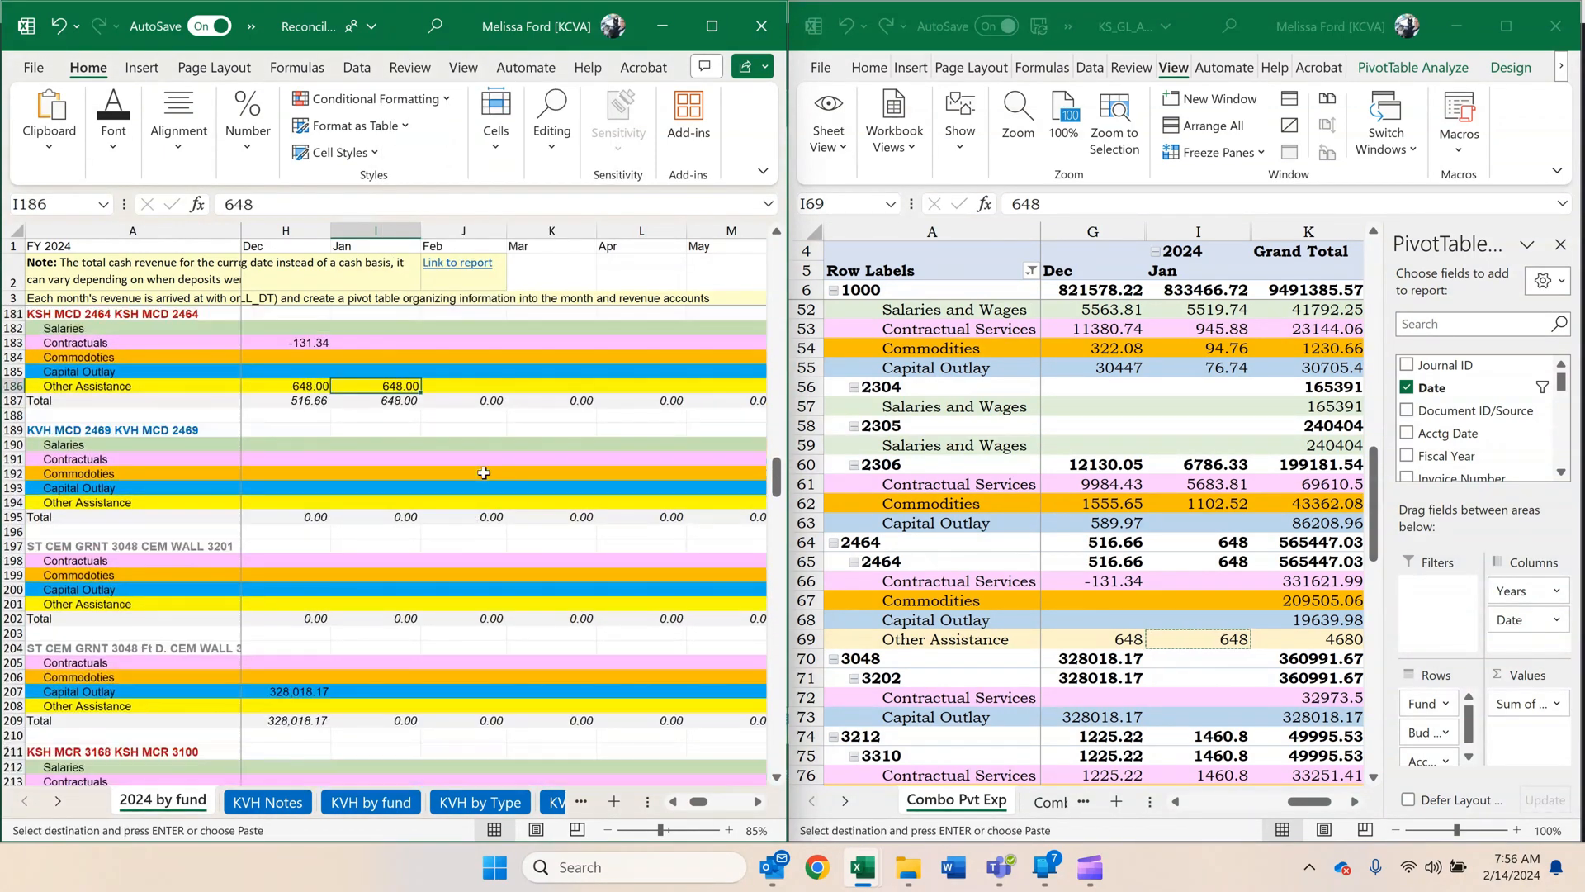
{"action": "scroll", "coordinate": [484, 472], "scroll_direction": "down", "scroll_amount": 1}
{"action": "left_click", "coordinate": [1183, 640]}
{"action": "scroll", "coordinate": [1182, 641], "scroll_direction": "down", "scroll_amount": 3}
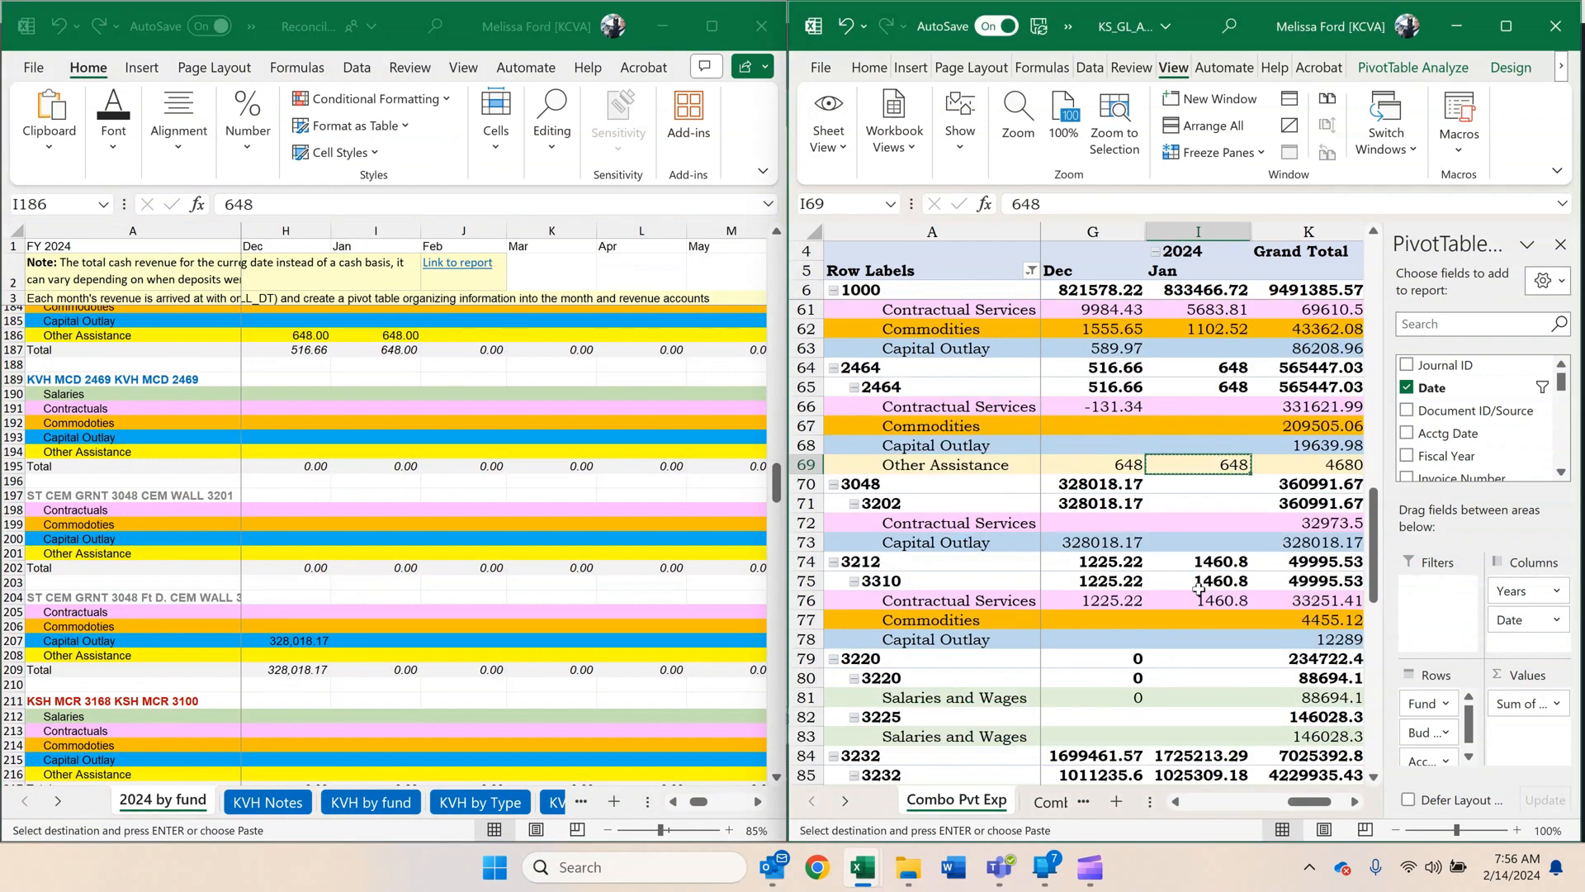
{"action": "left_click", "coordinate": [1199, 600]}
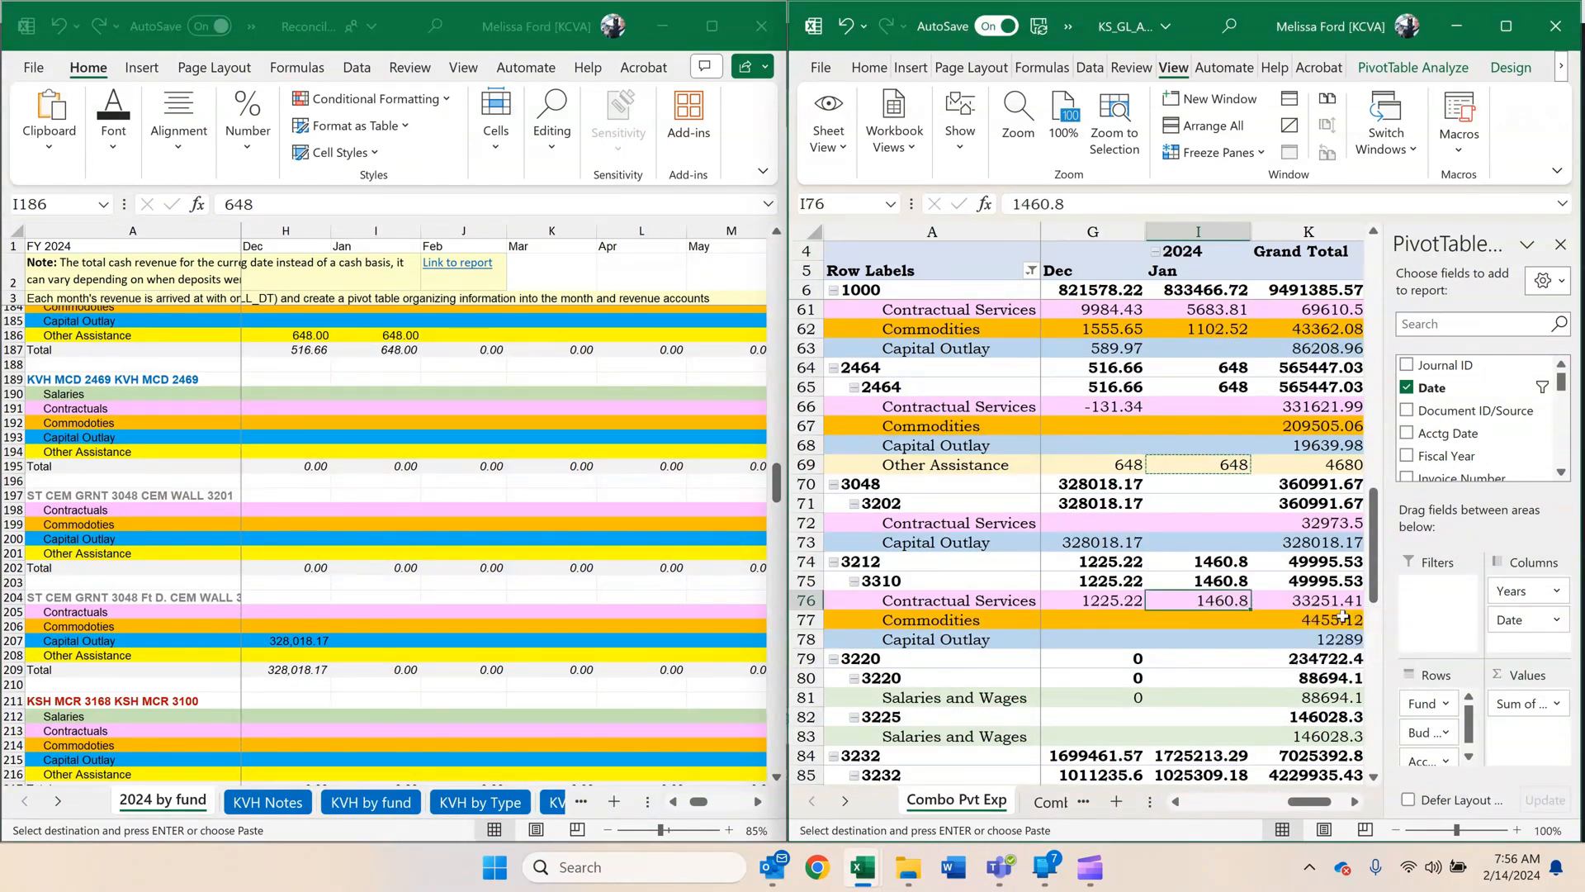
{"action": "key", "text": "ctrl+c"}
{"action": "left_click", "coordinate": [404, 519]}
{"action": "scroll", "coordinate": [404, 518], "scroll_direction": "down", "scroll_amount": 5}
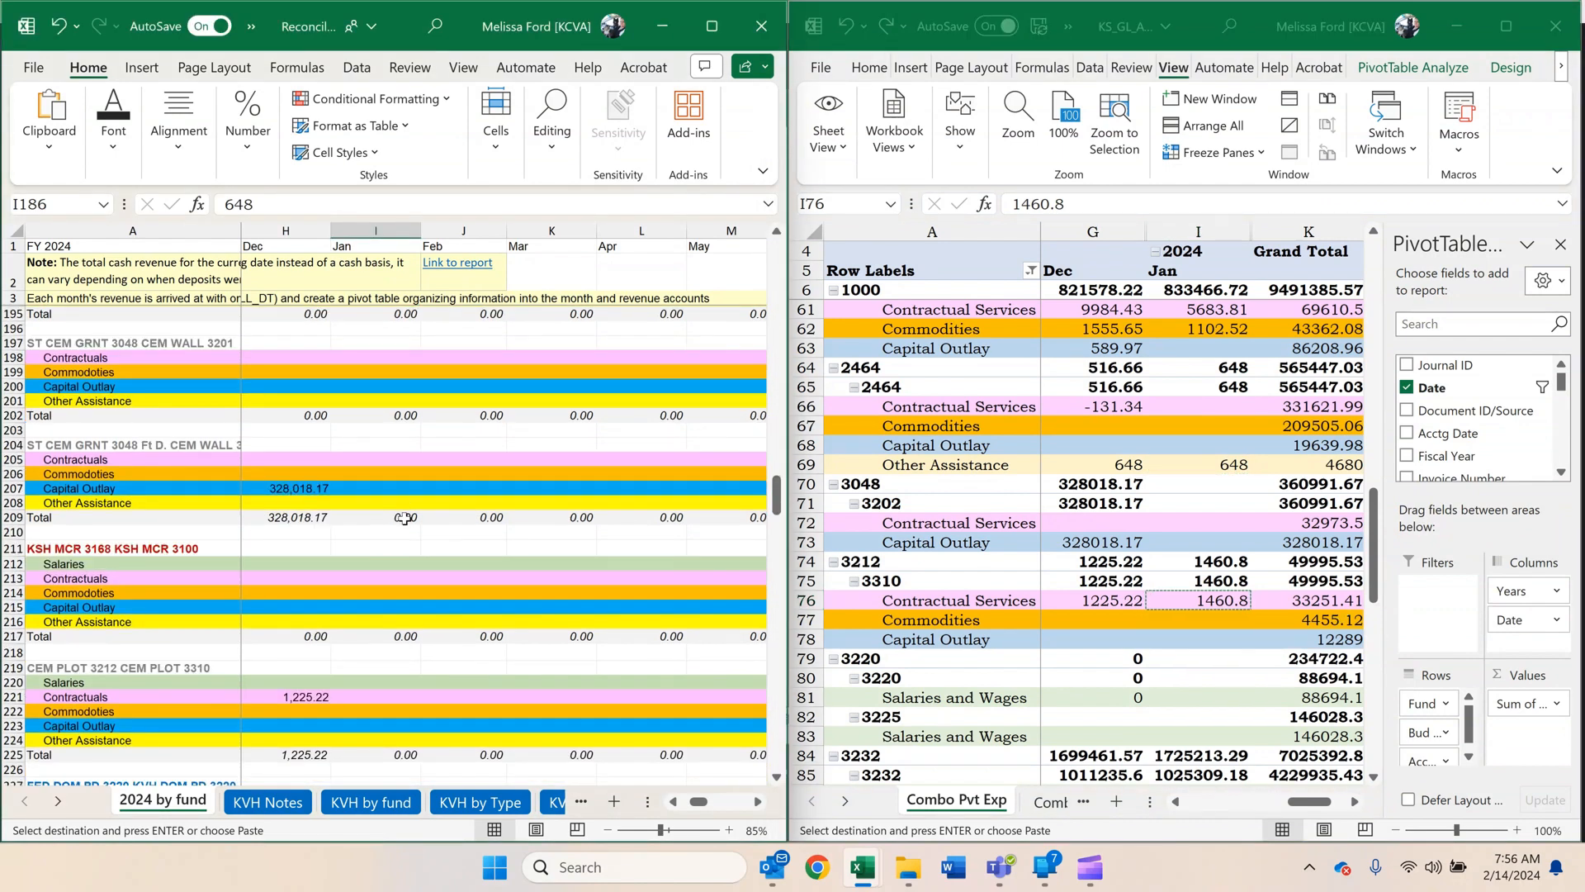
{"action": "left_click", "coordinate": [387, 649]}
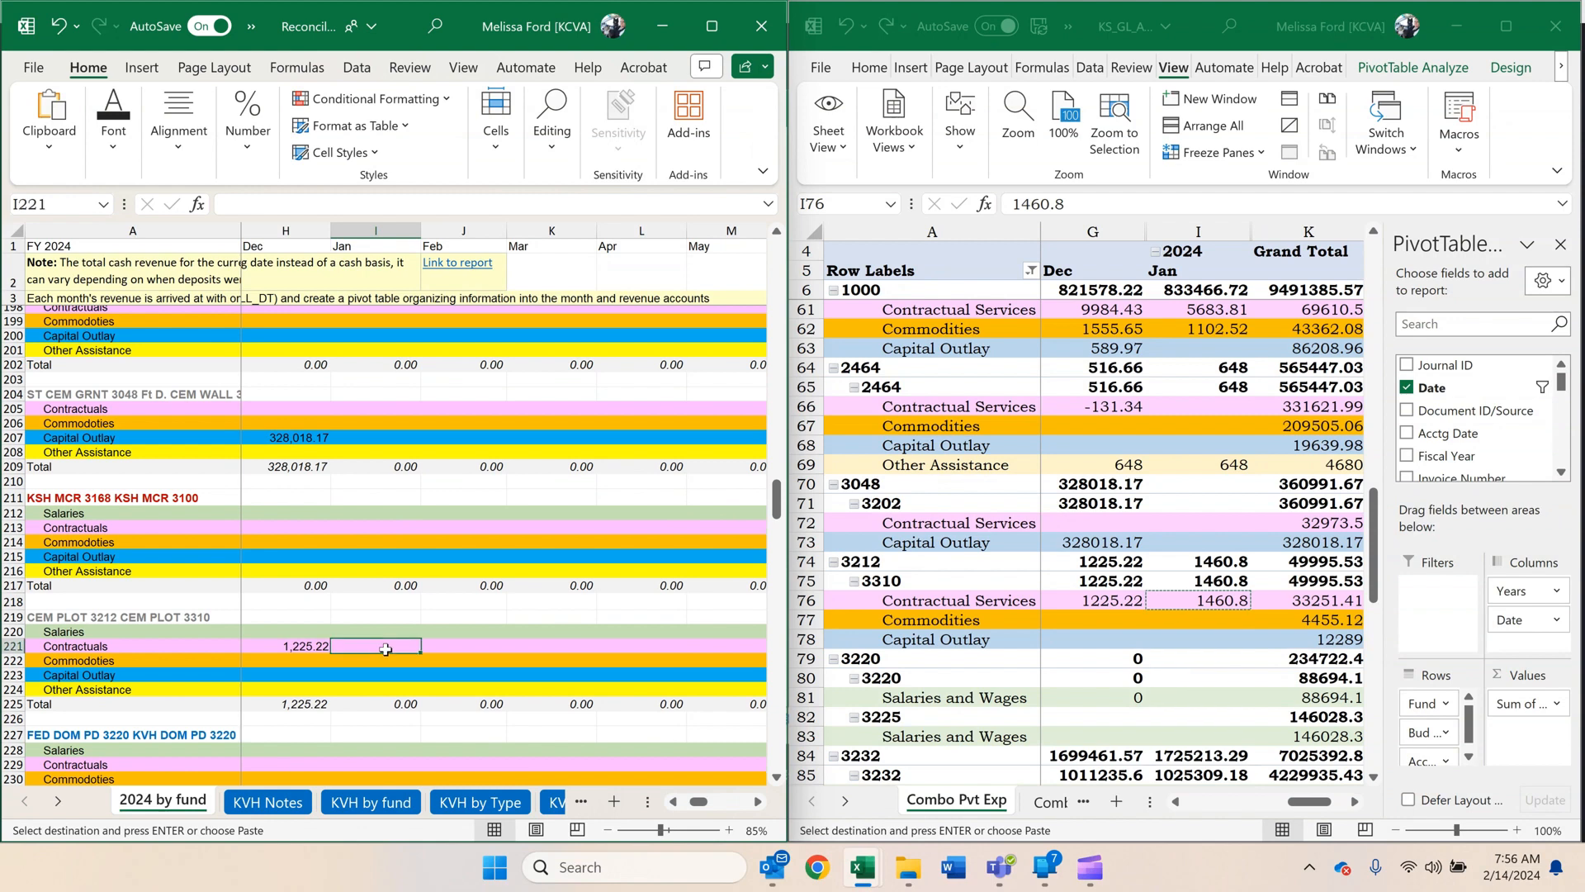
{"action": "right_click", "coordinate": [387, 650]}
{"action": "right_click", "coordinate": [366, 652]}
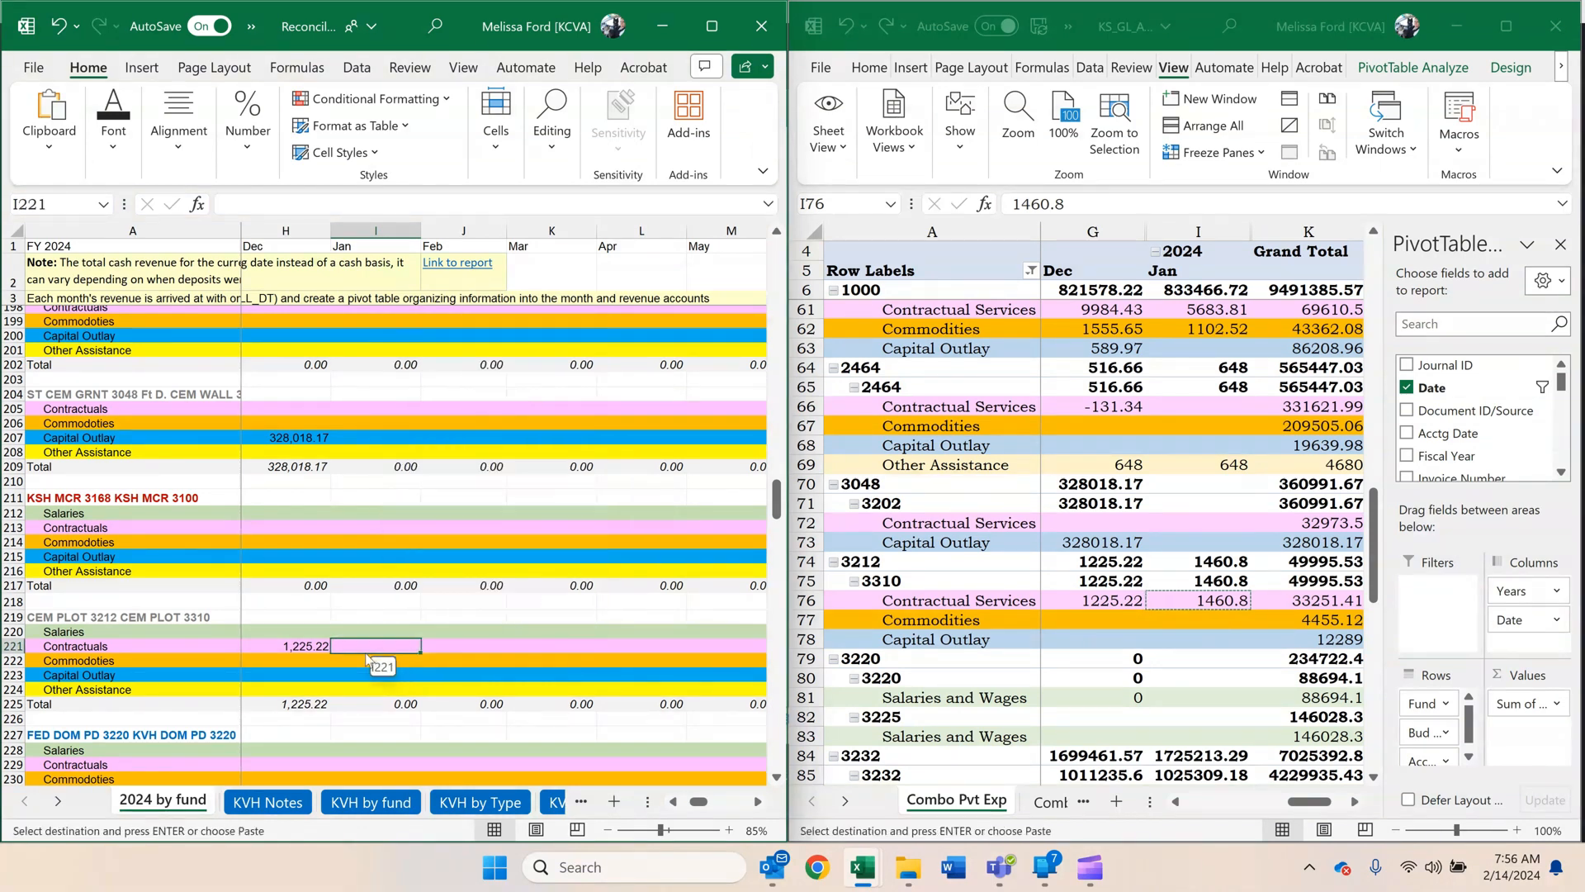
{"action": "left_click", "coordinate": [460, 638]}
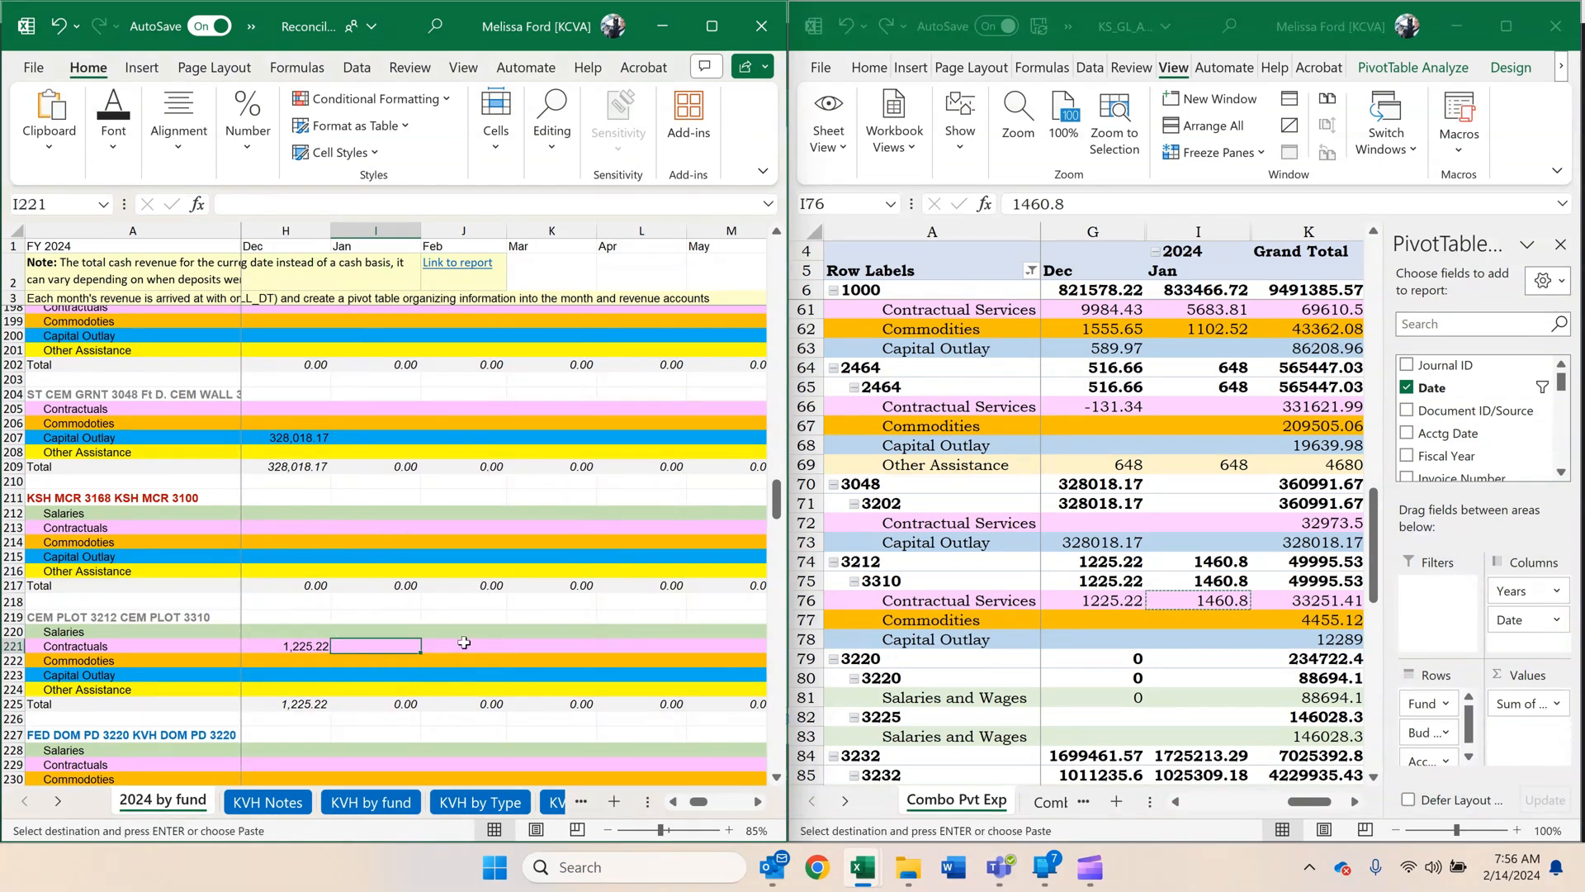
{"action": "right_click", "coordinate": [357, 645]}
{"action": "left_click", "coordinate": [469, 156]}
Copy fund 3232 unit 3232's January Salaries and Wages amount, 1024733.18, as a value into FED LTC PD 3232 KVH LTC PD 3232, I244.
{"action": "scroll", "coordinate": [464, 476], "scroll_direction": "down", "scroll_amount": 3}
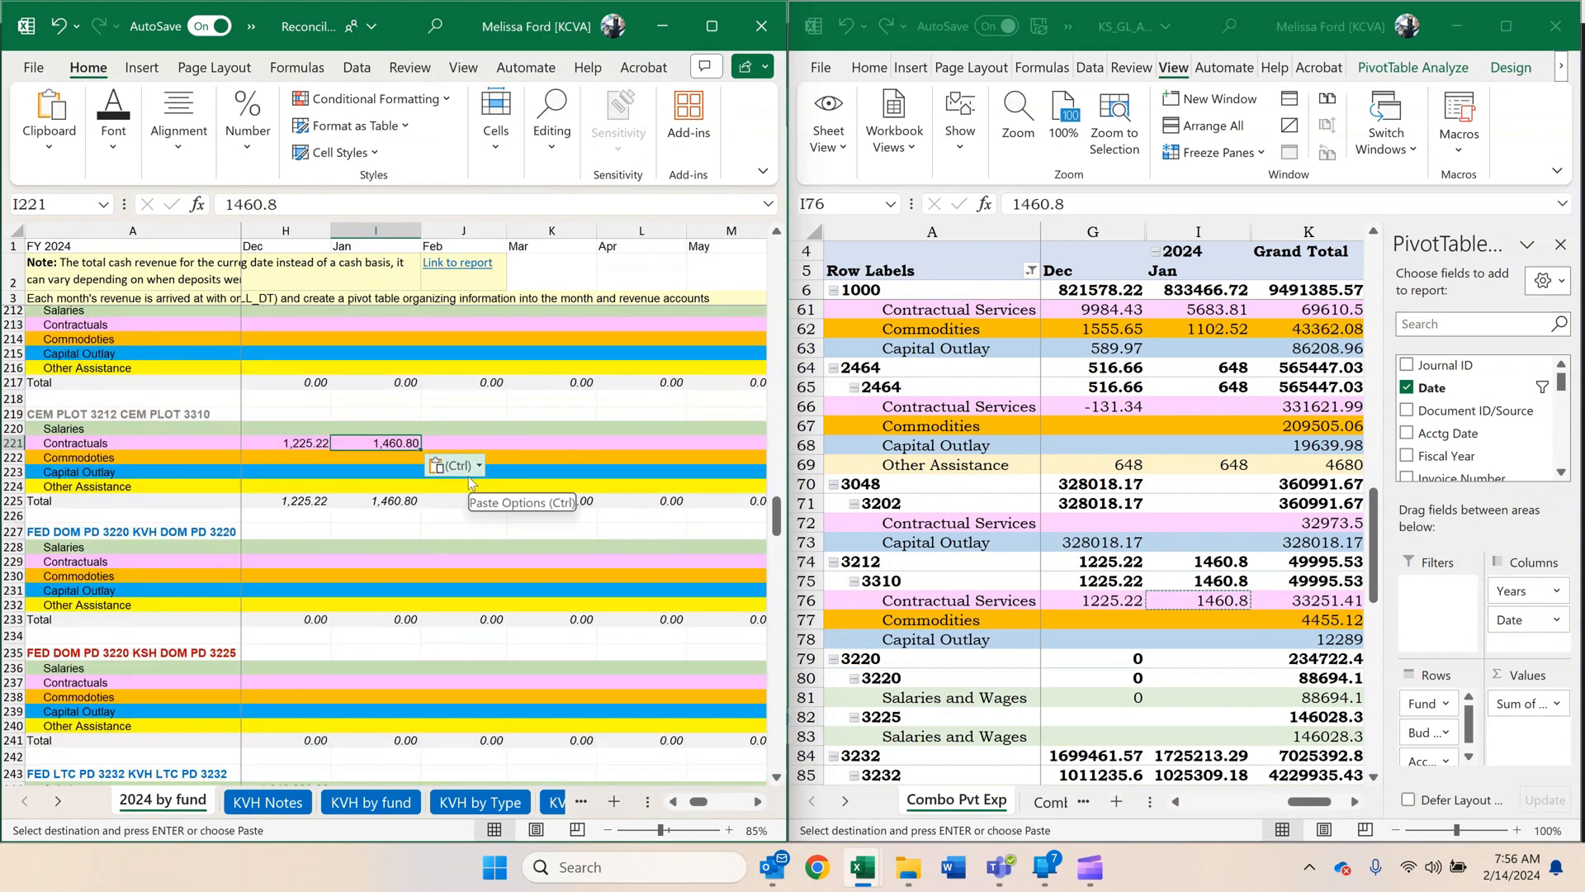
{"action": "scroll", "coordinate": [577, 495], "scroll_direction": "down", "scroll_amount": 4}
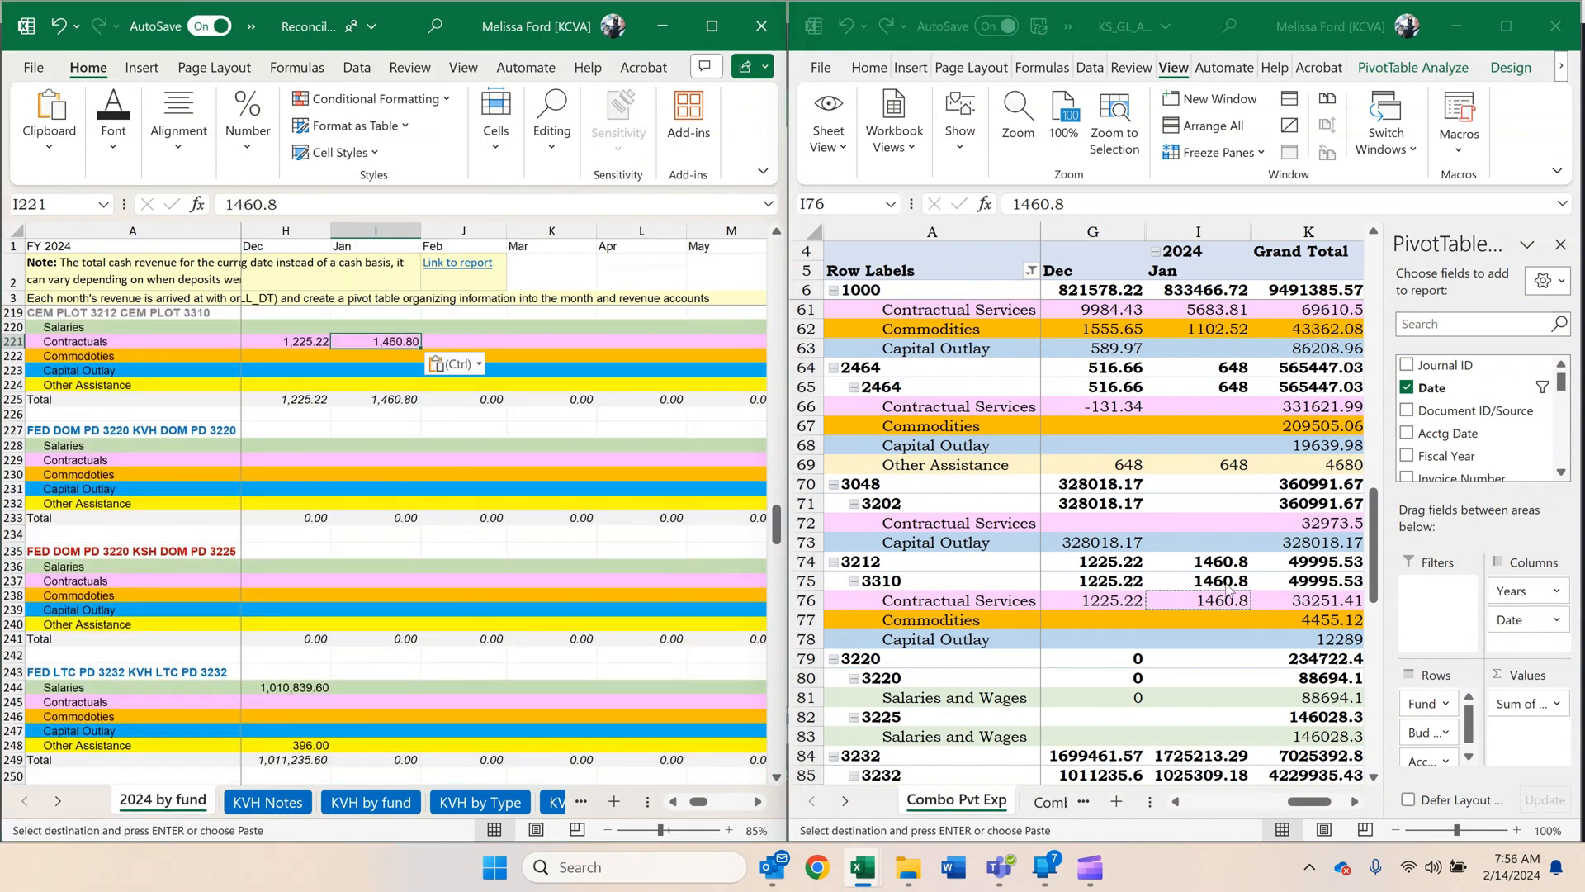
{"action": "left_click", "coordinate": [1220, 601]}
{"action": "scroll", "coordinate": [1224, 590], "scroll_direction": "down", "scroll_amount": 4}
{"action": "scroll", "coordinate": [1225, 581], "scroll_direction": "down", "scroll_amount": 1}
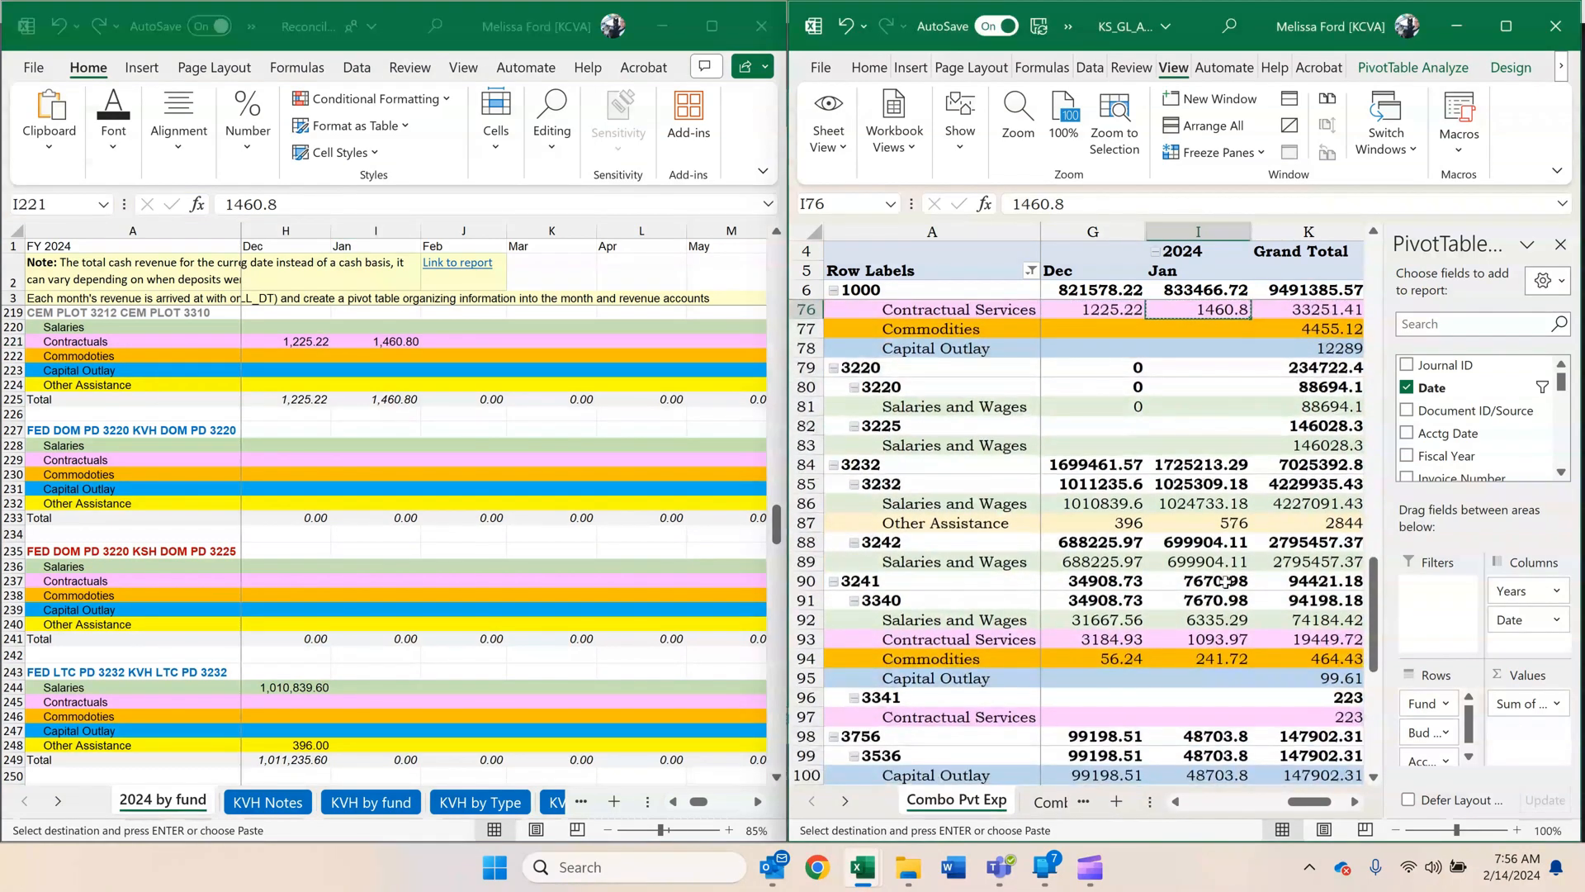
{"action": "left_click", "coordinate": [1220, 503]}
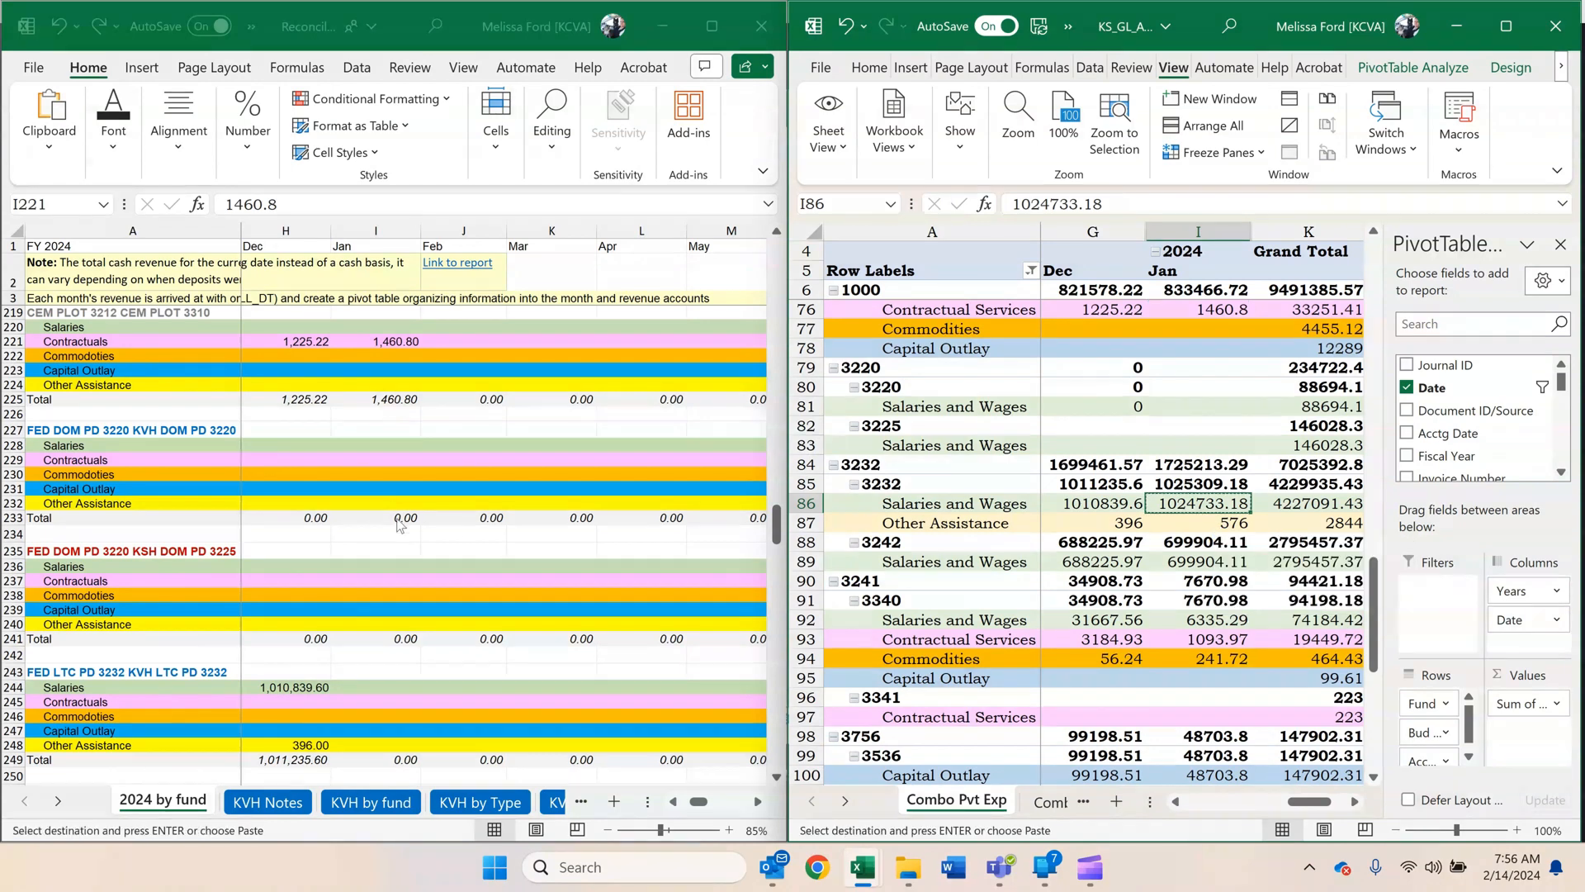
{"action": "scroll", "coordinate": [401, 573], "scroll_direction": "down", "scroll_amount": 2}
{"action": "left_click", "coordinate": [405, 568]}
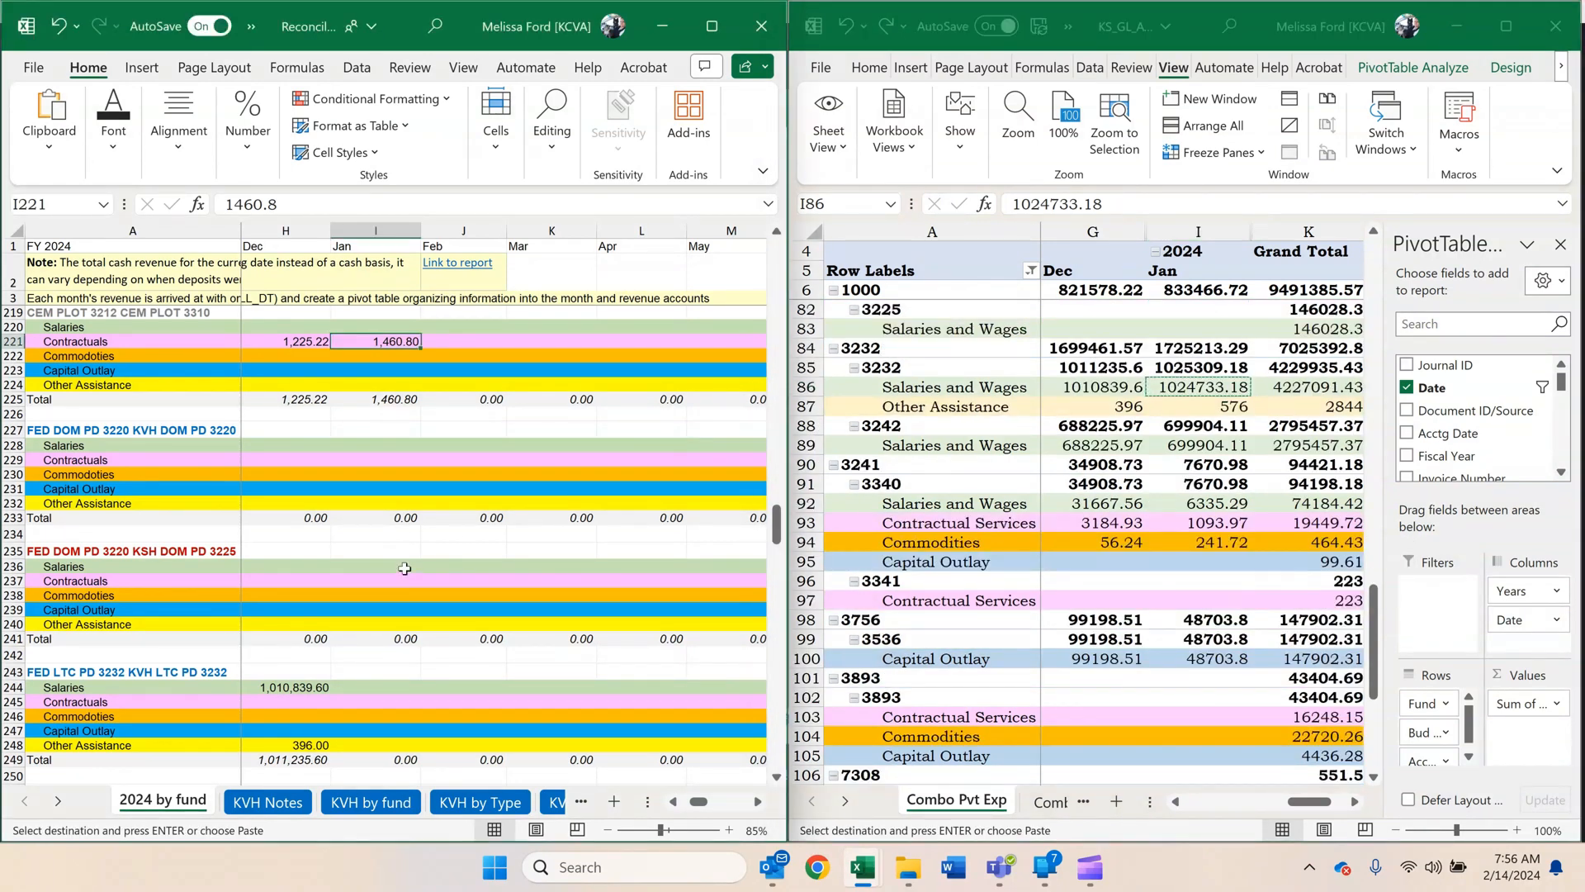
{"action": "scroll", "coordinate": [405, 568], "scroll_direction": "down", "scroll_amount": 5}
{"action": "left_click", "coordinate": [366, 483]}
{"action": "right_click", "coordinate": [367, 482]}
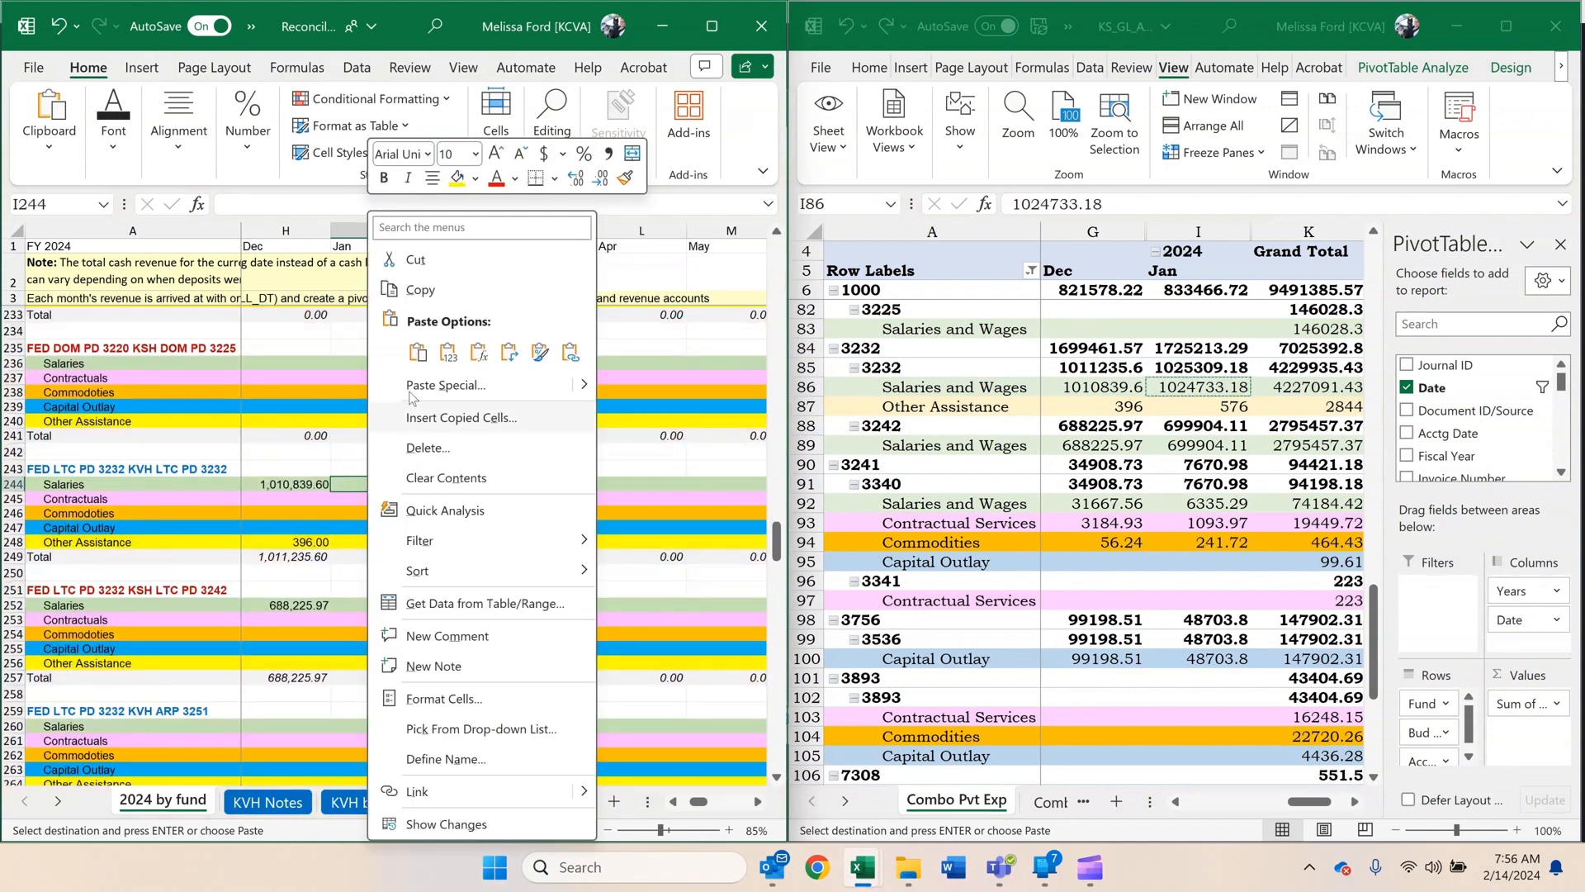
{"action": "left_click", "coordinate": [446, 354]}
Copy unit 3232's January Other Assistance amount, 576, and paste it as a value into KVH LTC PD 3232, I248.
{"action": "left_click", "coordinate": [1205, 407]}
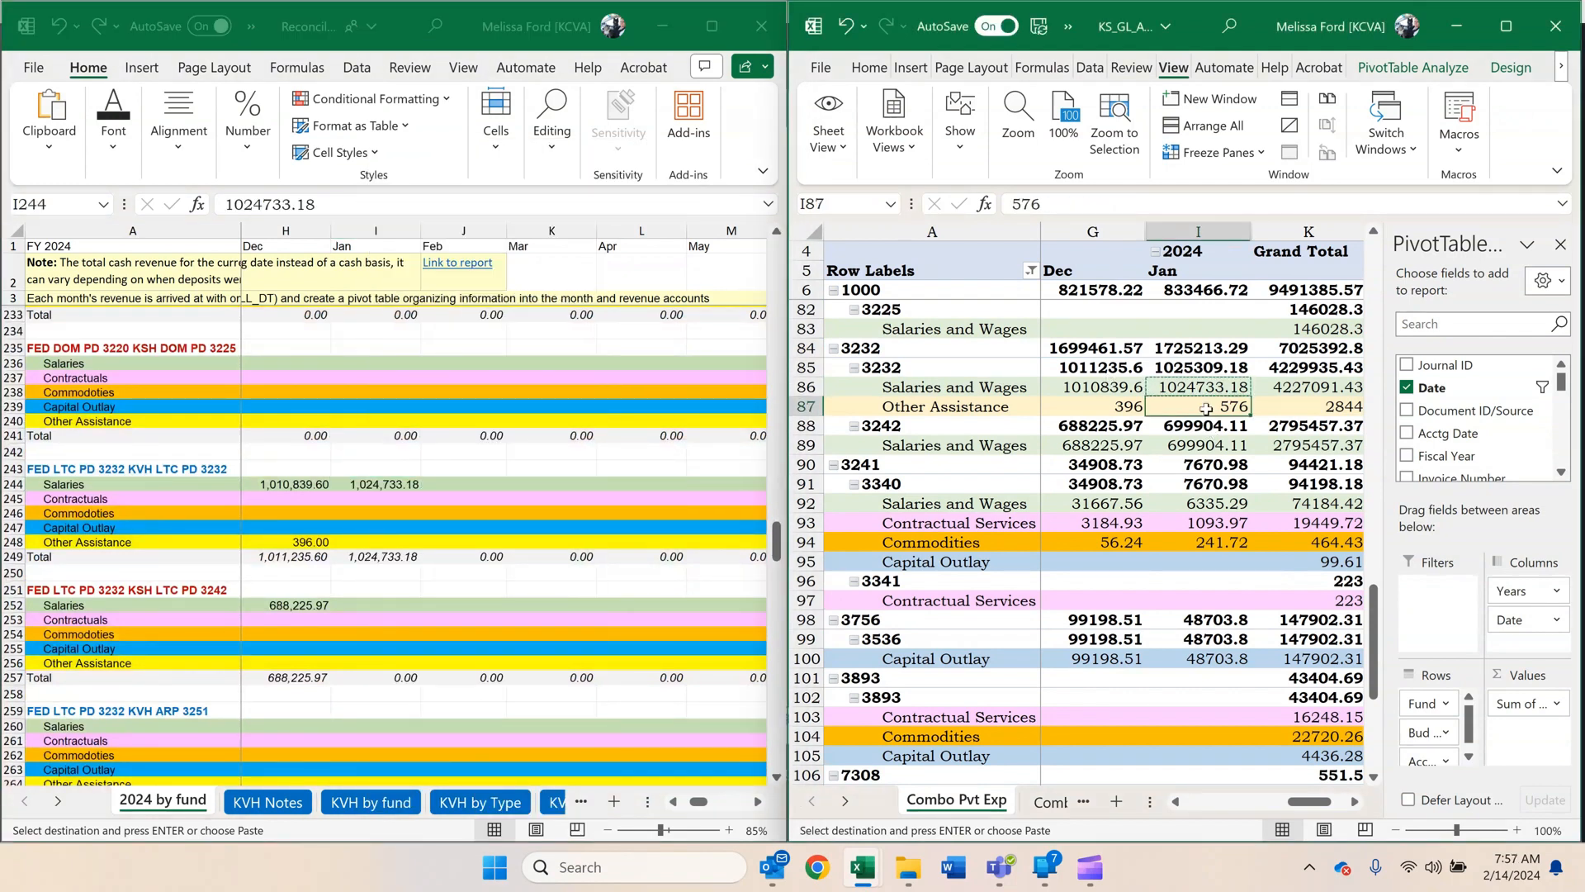
{"action": "key", "text": "ctrl+c"}
{"action": "left_click", "coordinate": [389, 543]}
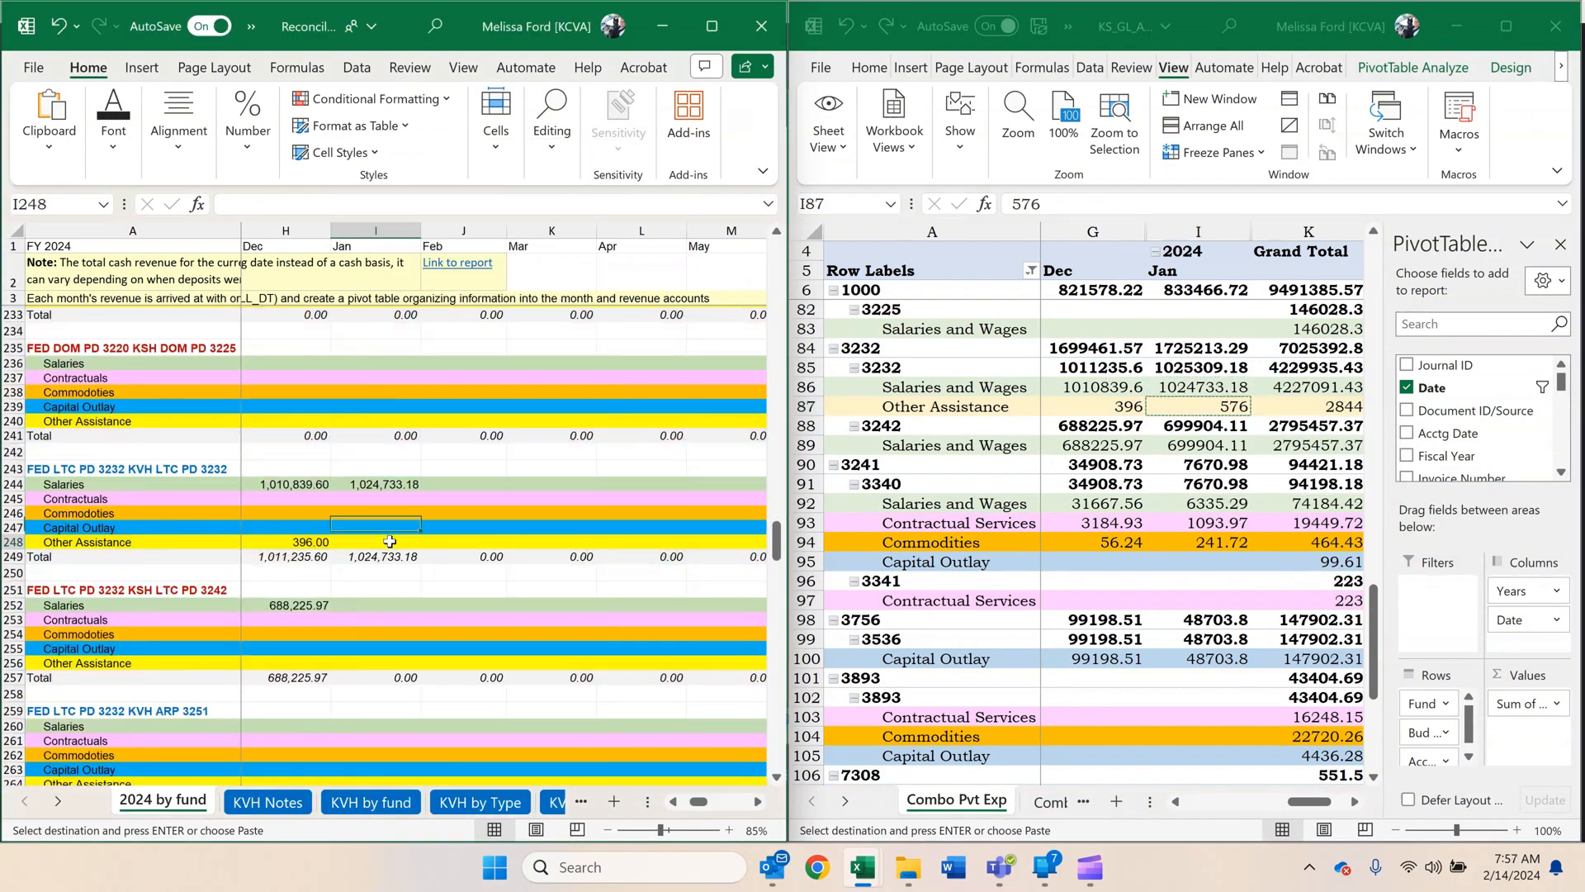
{"action": "right_click", "coordinate": [390, 543]}
{"action": "left_click", "coordinate": [472, 353]}
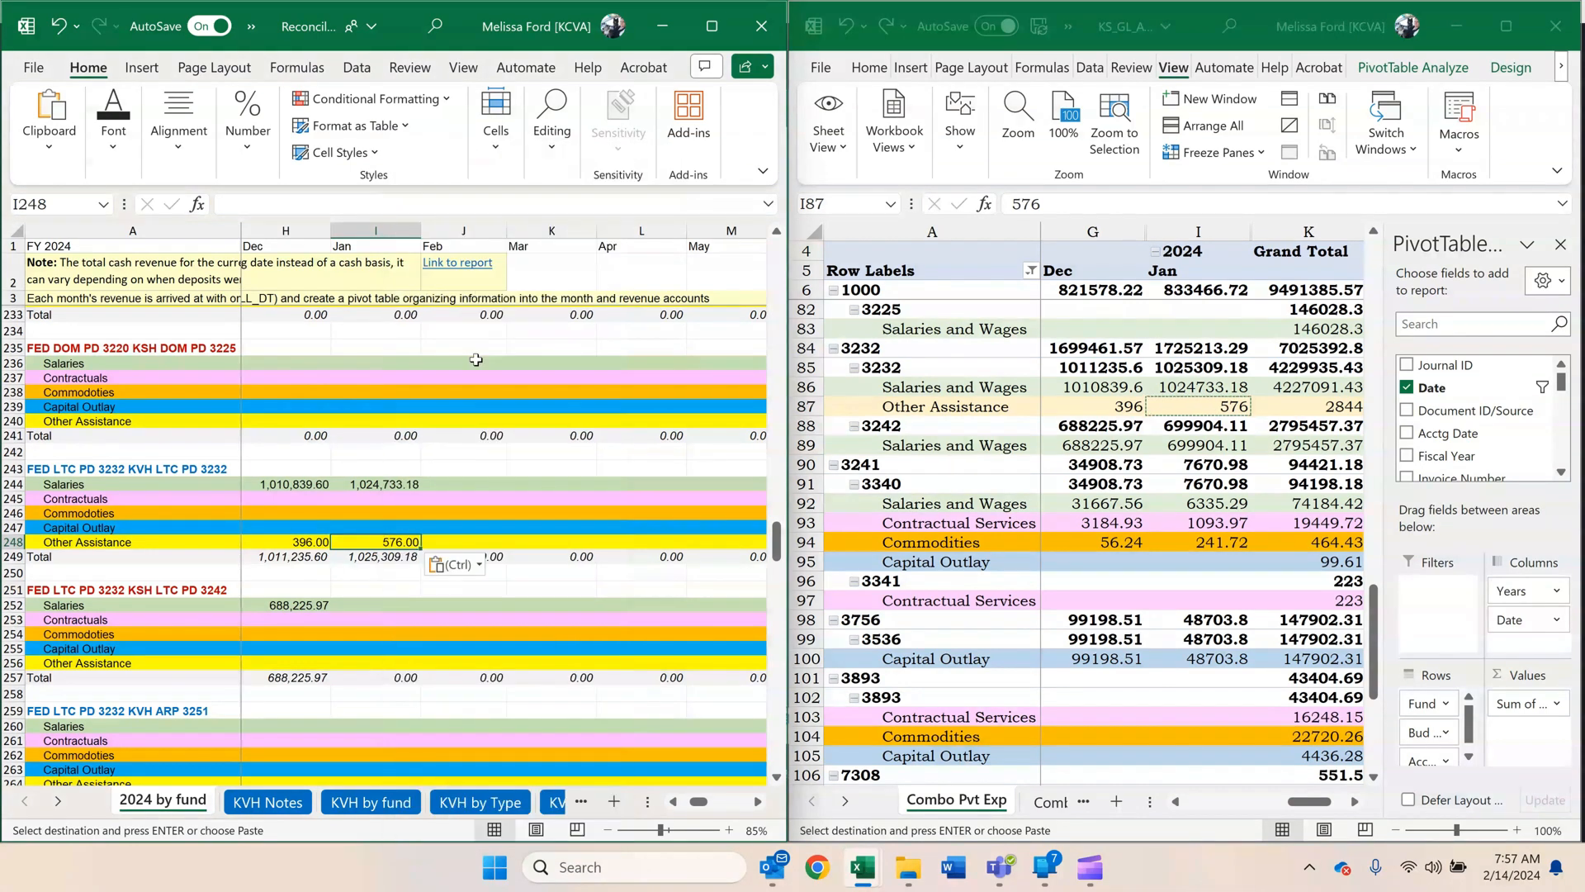
Copy fund 3232 unit 3242's January Salaries and Wages amount, 699904.11, as a value into FED LTC PD 3232 KSH LTC PD 3242, I252.
{"action": "left_click", "coordinate": [1252, 502]}
{"action": "left_click", "coordinate": [1207, 442]}
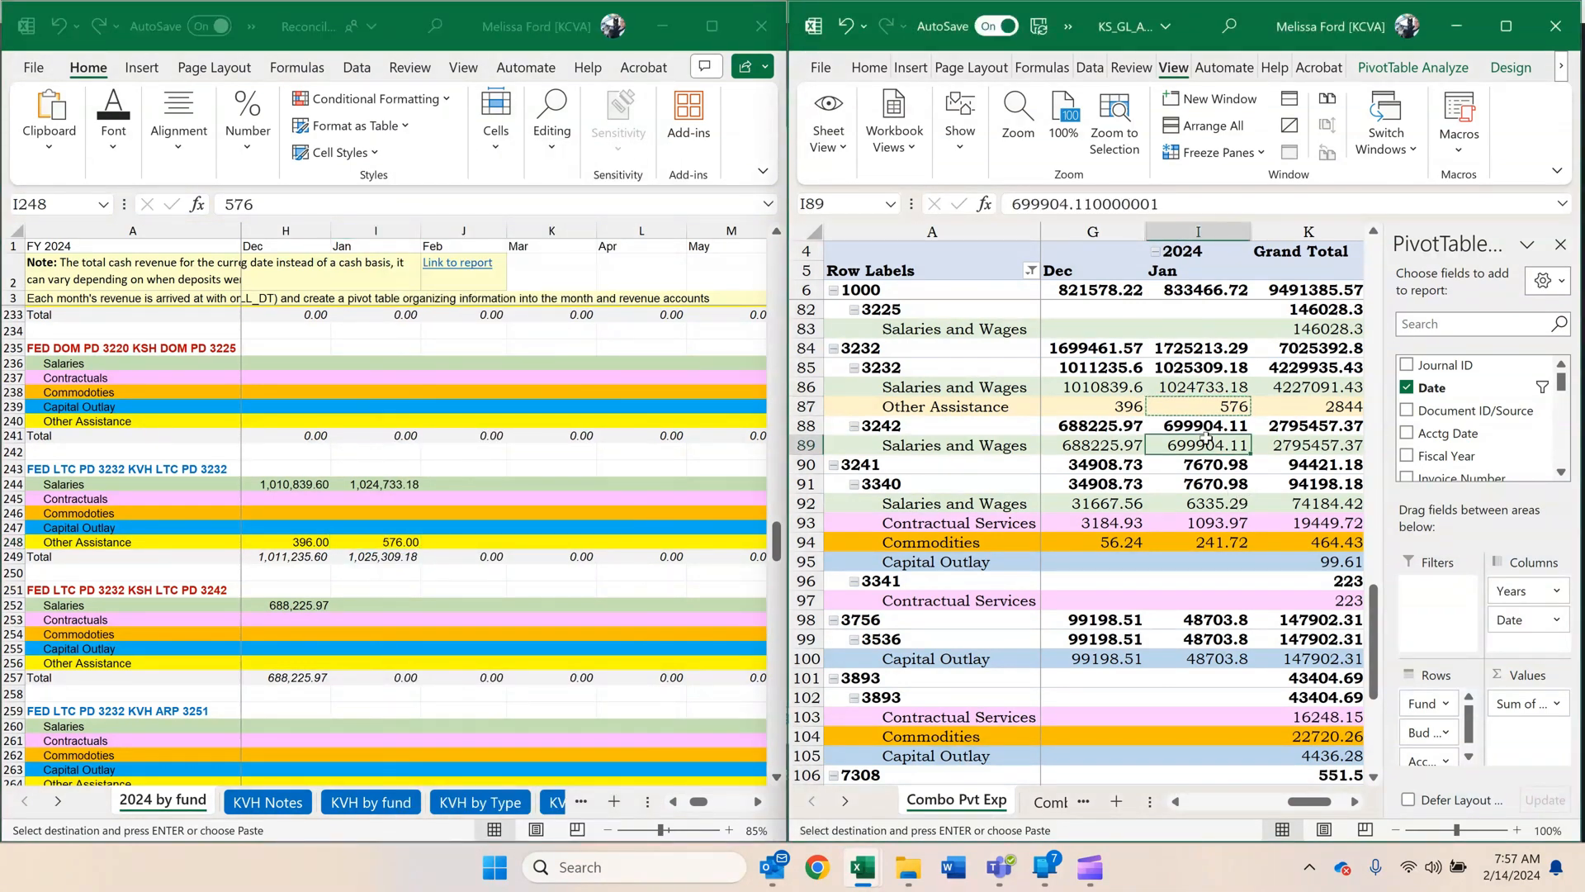
{"action": "key", "text": "ctrl+c"}
{"action": "left_click", "coordinate": [518, 556]}
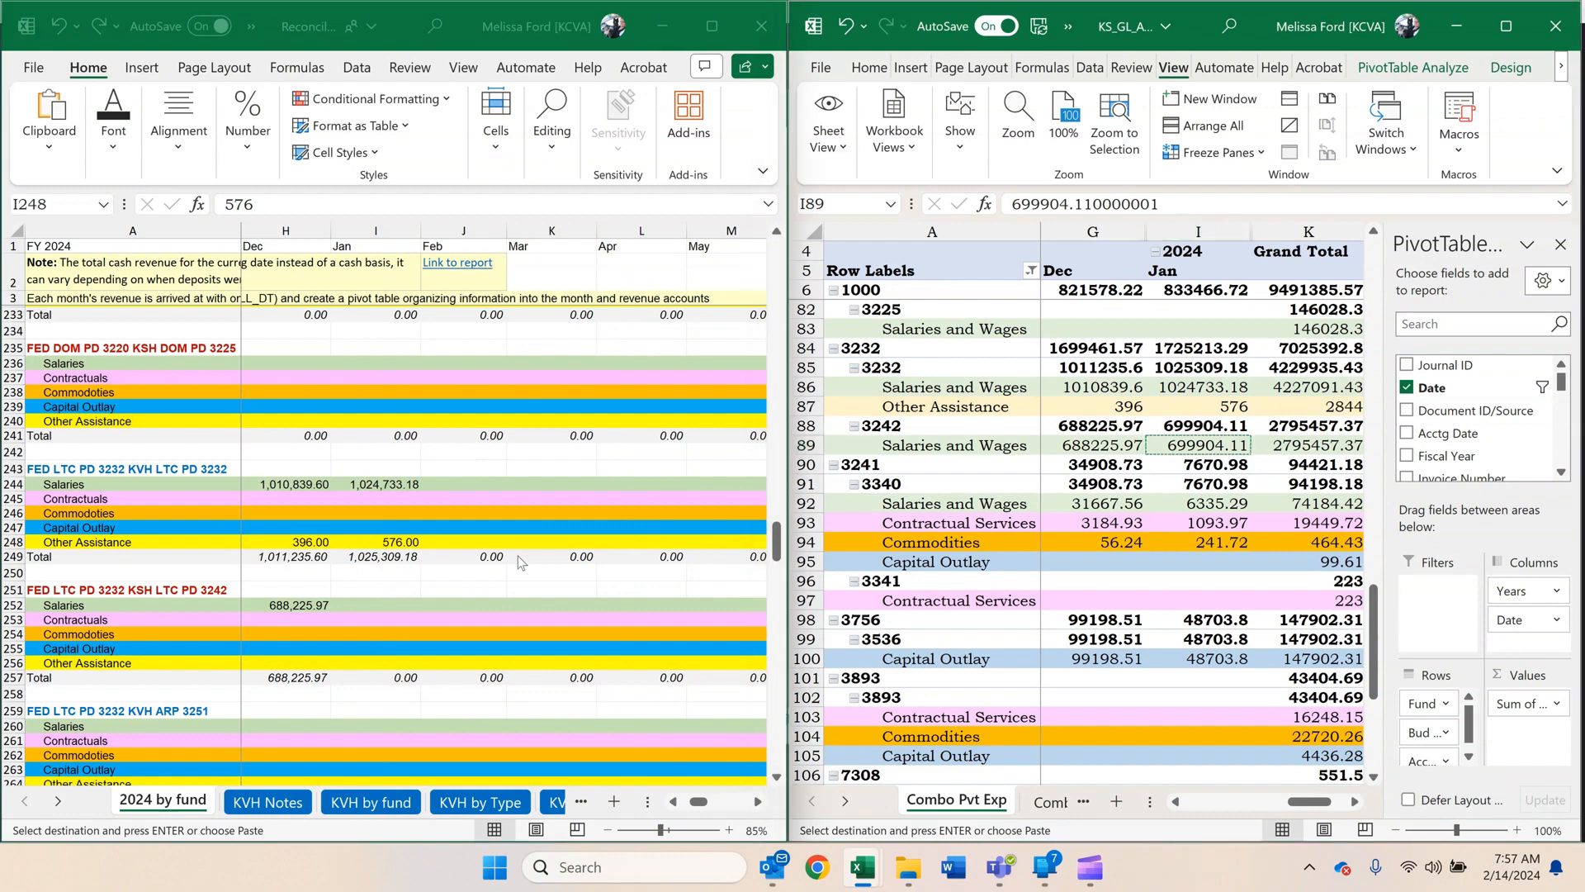
{"action": "left_click", "coordinate": [397, 606]}
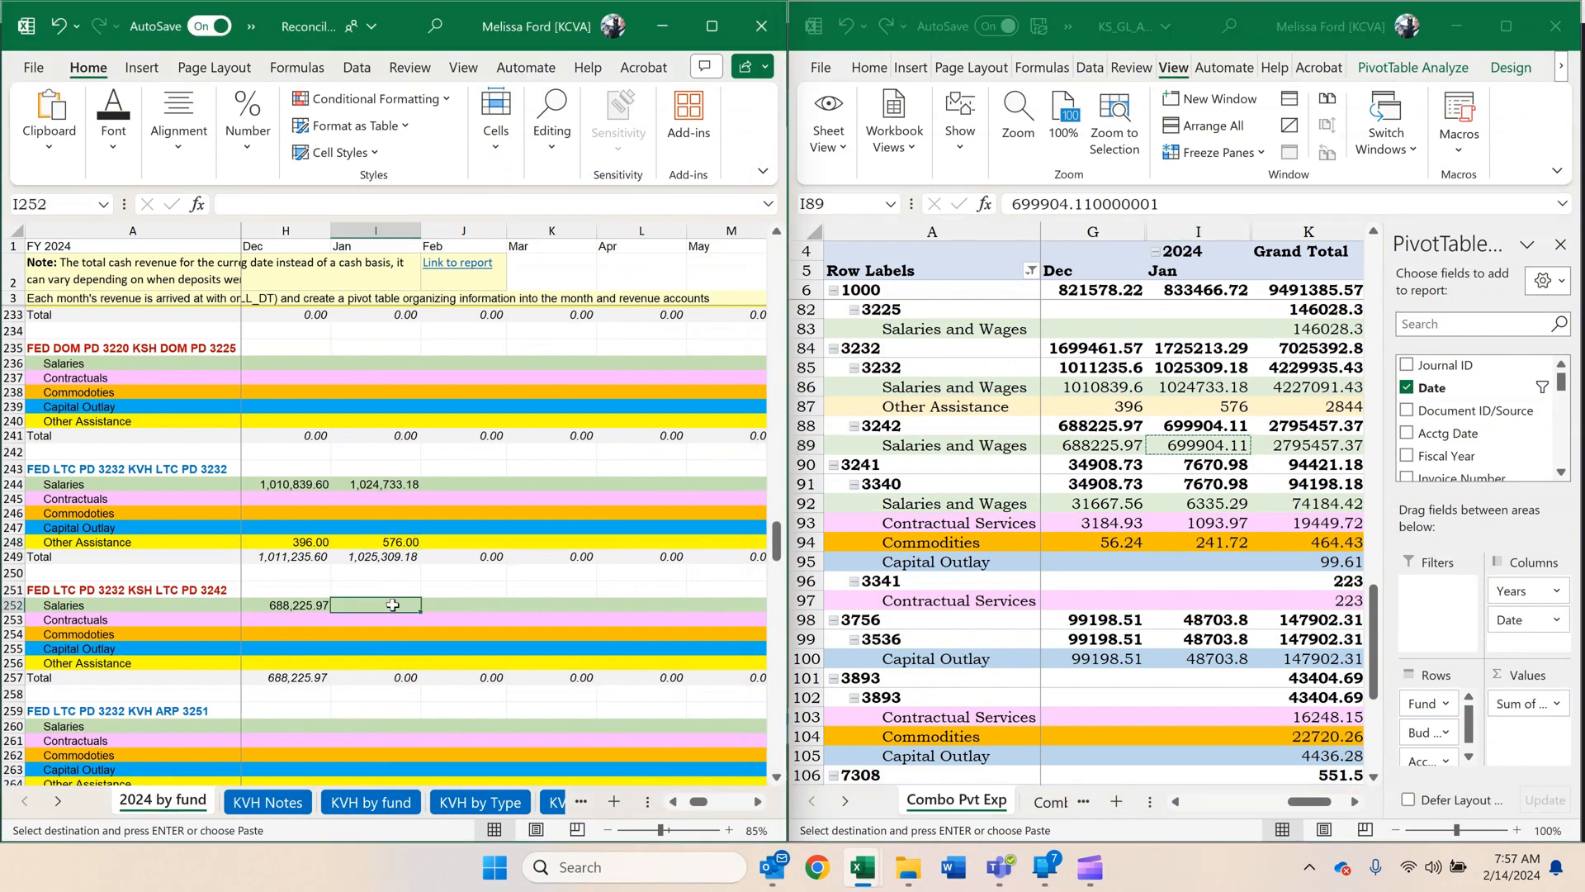
{"action": "right_click", "coordinate": [397, 606]}
{"action": "left_click", "coordinate": [473, 354]}
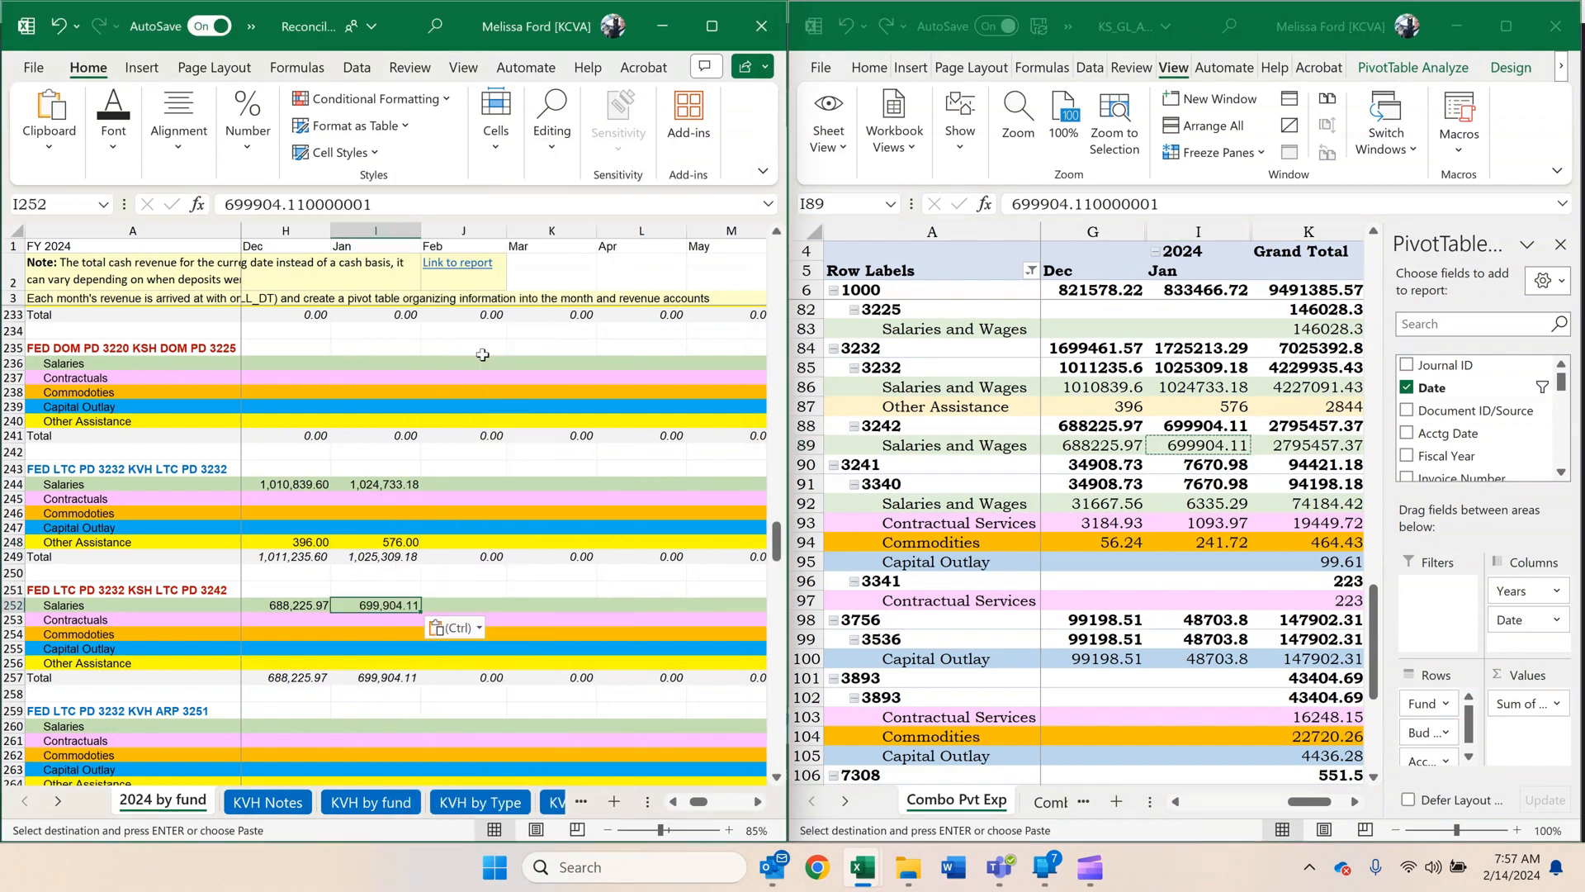
Copy fund 3241 unit 3340's January amounts as values into SAA 3241 VS 3340, I276:I278: 6335.29, 1093.97, 241.72.
{"action": "left_click_drag", "start_coordinate": [1197, 504], "coordinate": [1204, 532]}
{"action": "key", "text": "ctrl+c"}
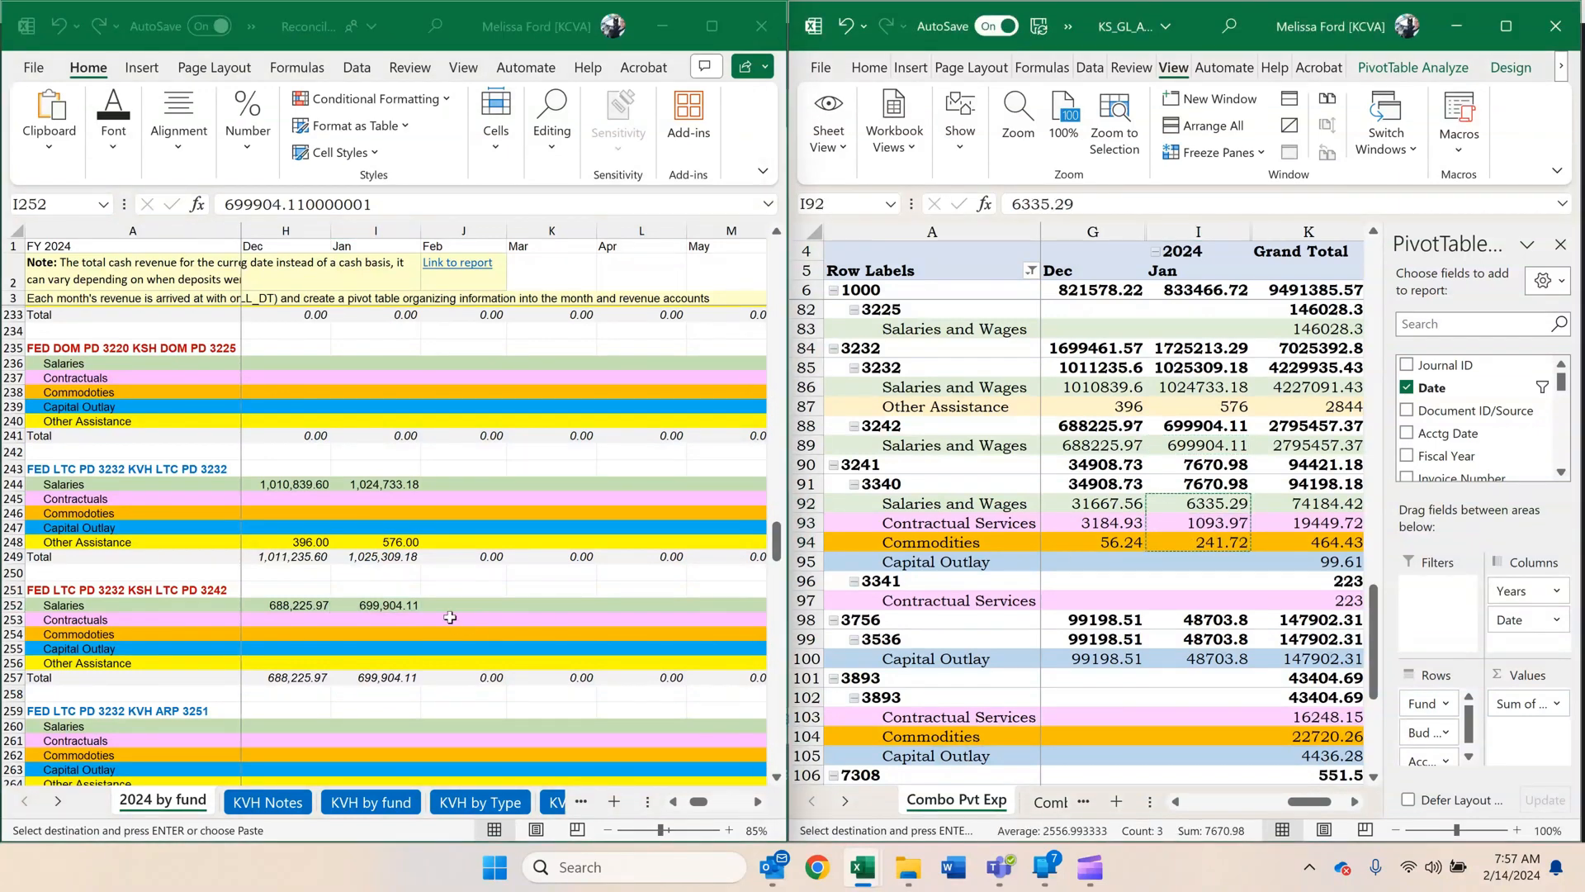
{"action": "left_click", "coordinate": [458, 617]}
{"action": "scroll", "coordinate": [450, 617], "scroll_direction": "down", "scroll_amount": 3}
{"action": "scroll", "coordinate": [450, 617], "scroll_direction": "down", "scroll_amount": 3}
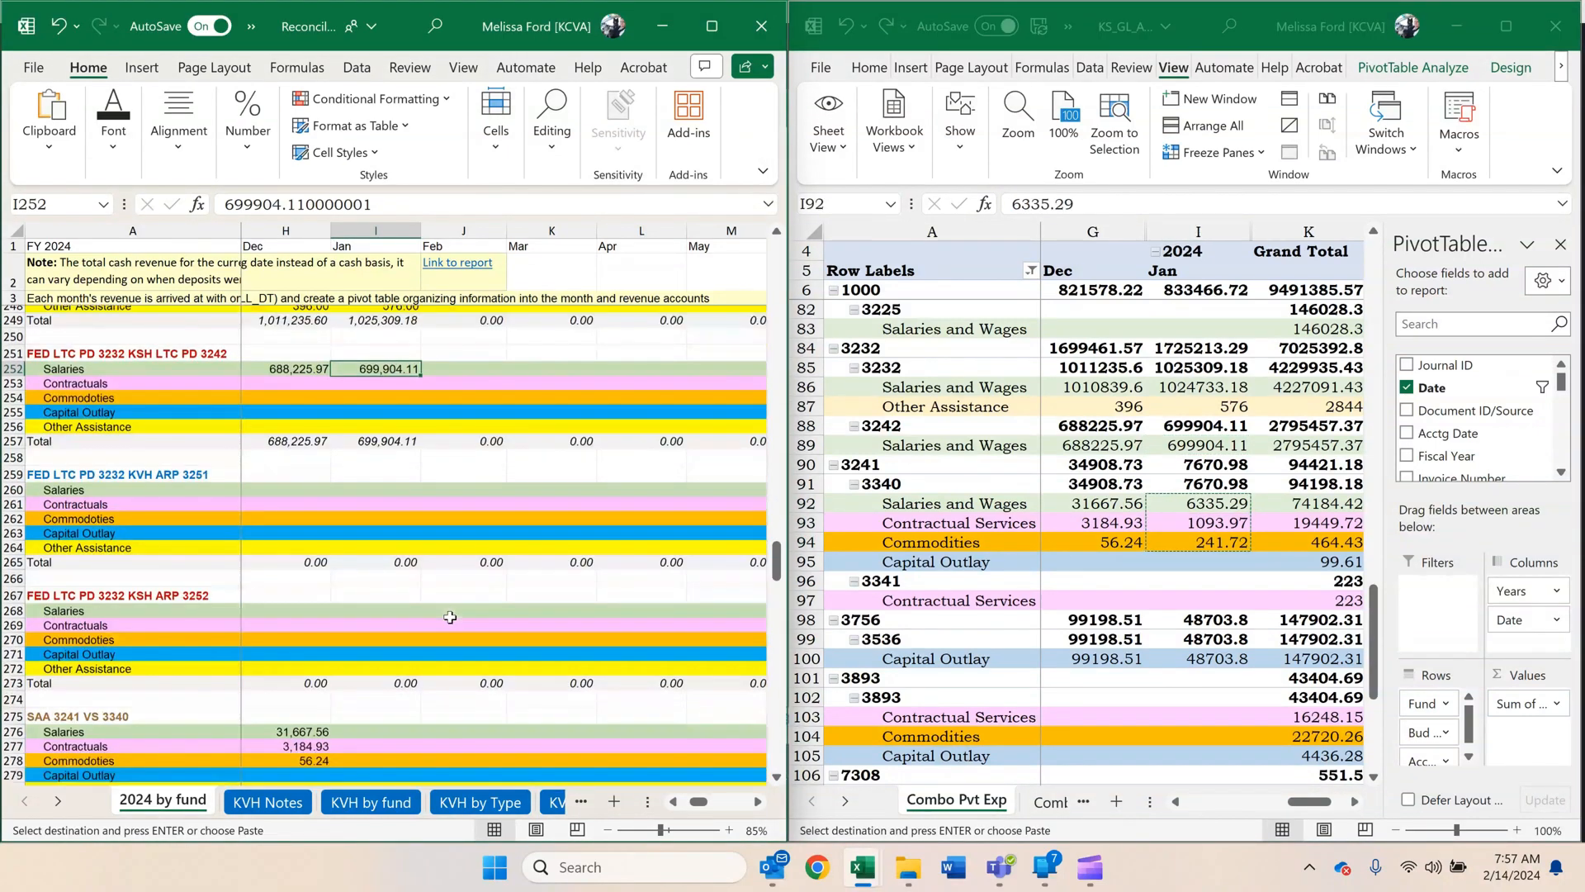
{"action": "scroll", "coordinate": [450, 617], "scroll_direction": "down", "scroll_amount": 1}
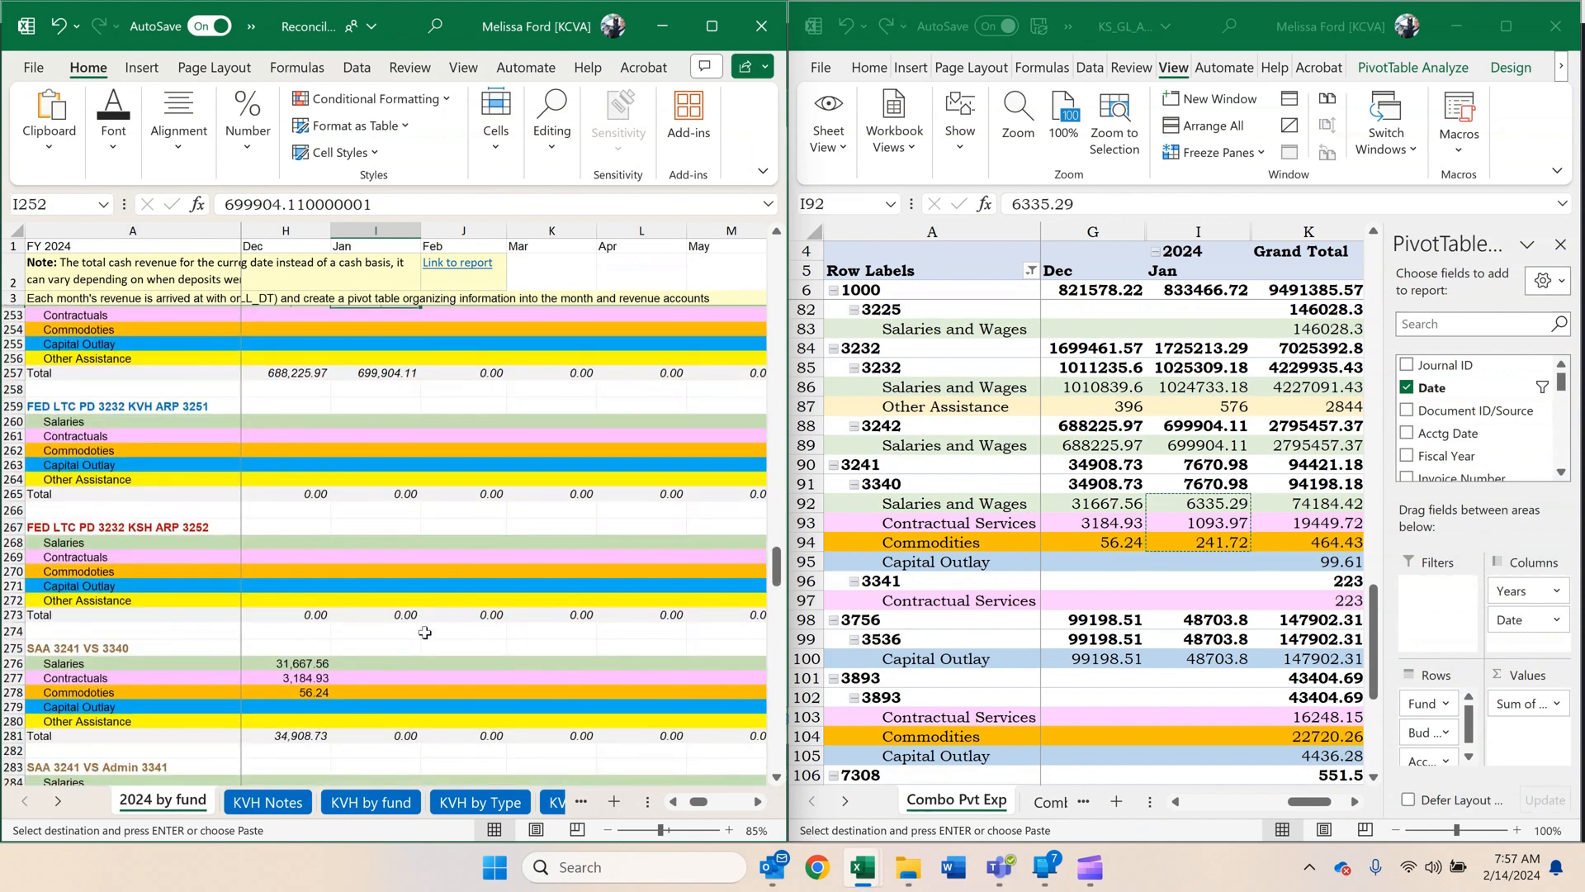
{"action": "right_click", "coordinate": [381, 661]}
{"action": "left_click", "coordinate": [461, 173]}
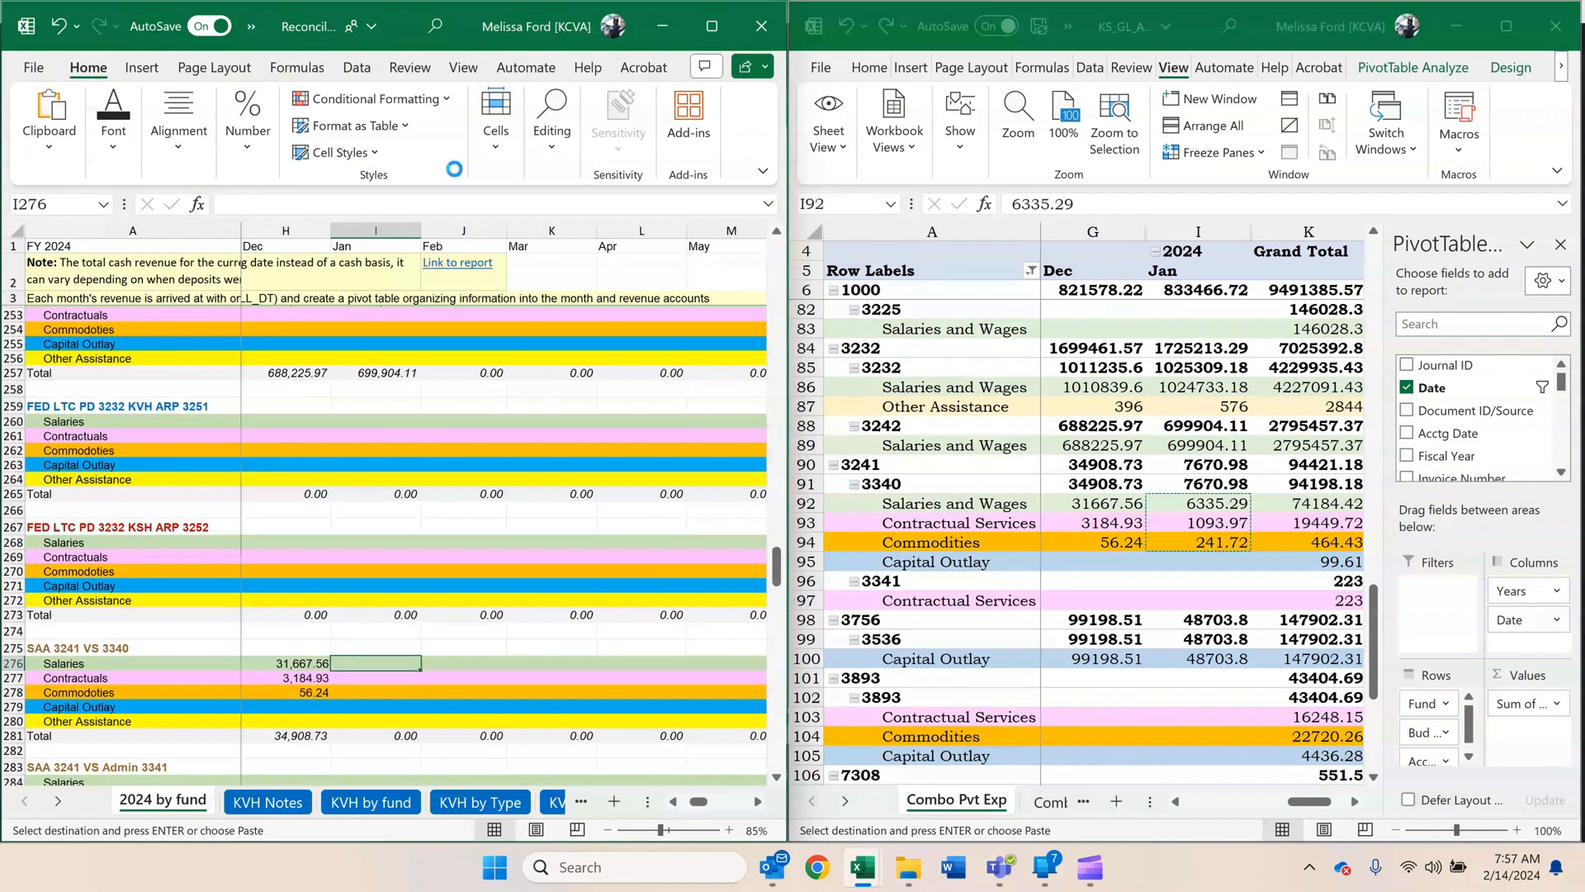
Copy fund 3756 unit 3536's January Capital Outlay amount, 48703.8, as a value into ARPA 3756 E&M 3536 - KSH, I295.
{"action": "scroll", "coordinate": [425, 415], "scroll_direction": "down", "scroll_amount": 1}
{"action": "scroll", "coordinate": [426, 415], "scroll_direction": "down", "scroll_amount": 5}
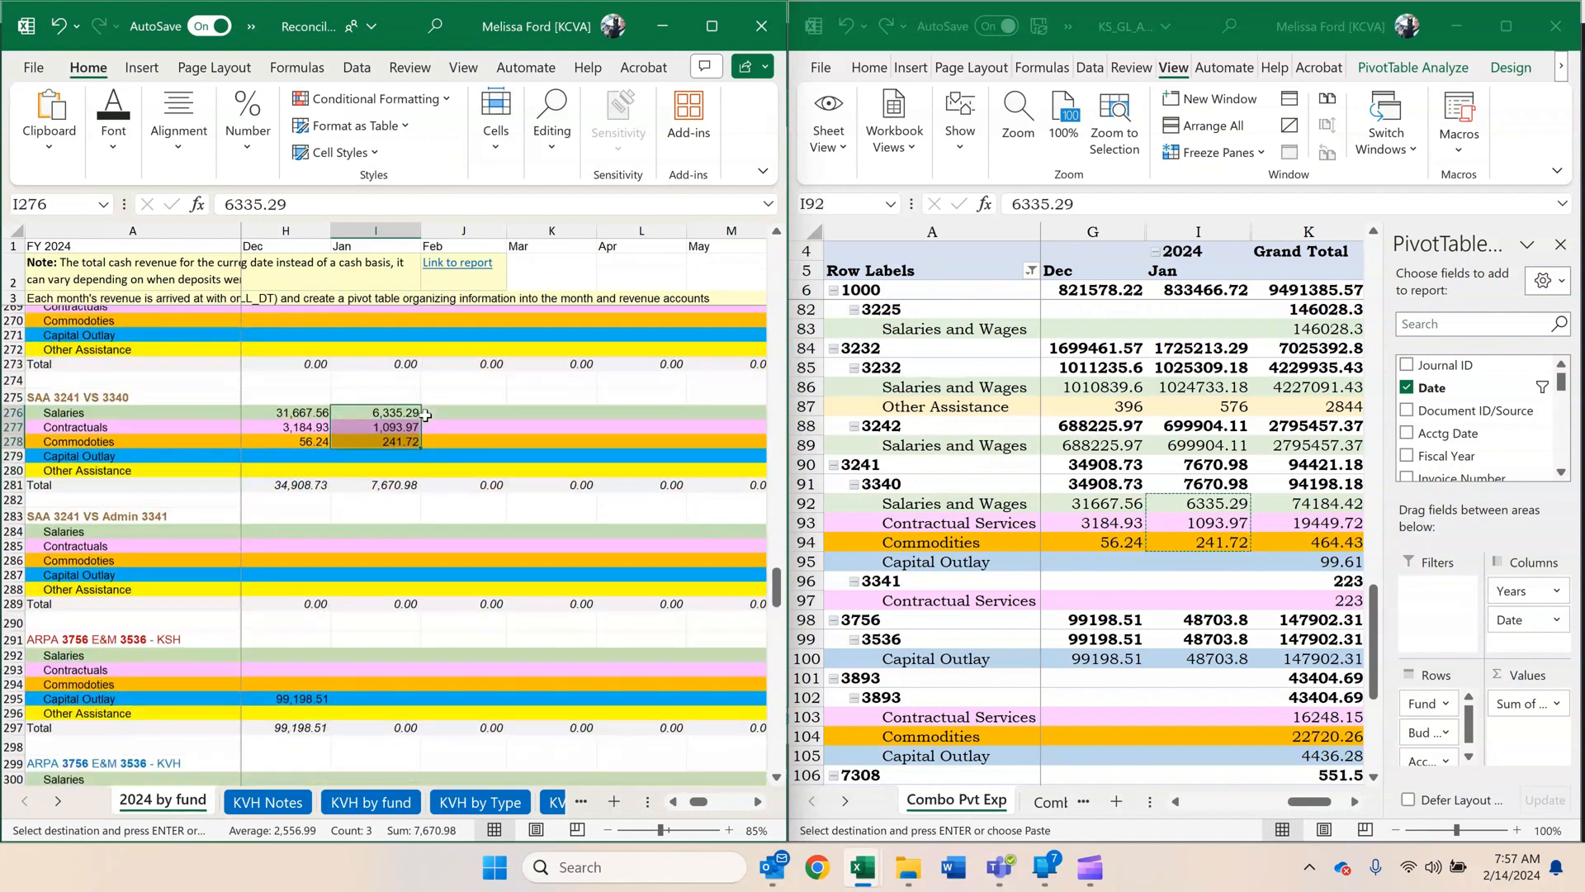
{"action": "left_click", "coordinate": [1259, 576]}
{"action": "scroll", "coordinate": [1259, 575], "scroll_direction": "down", "scroll_amount": 4}
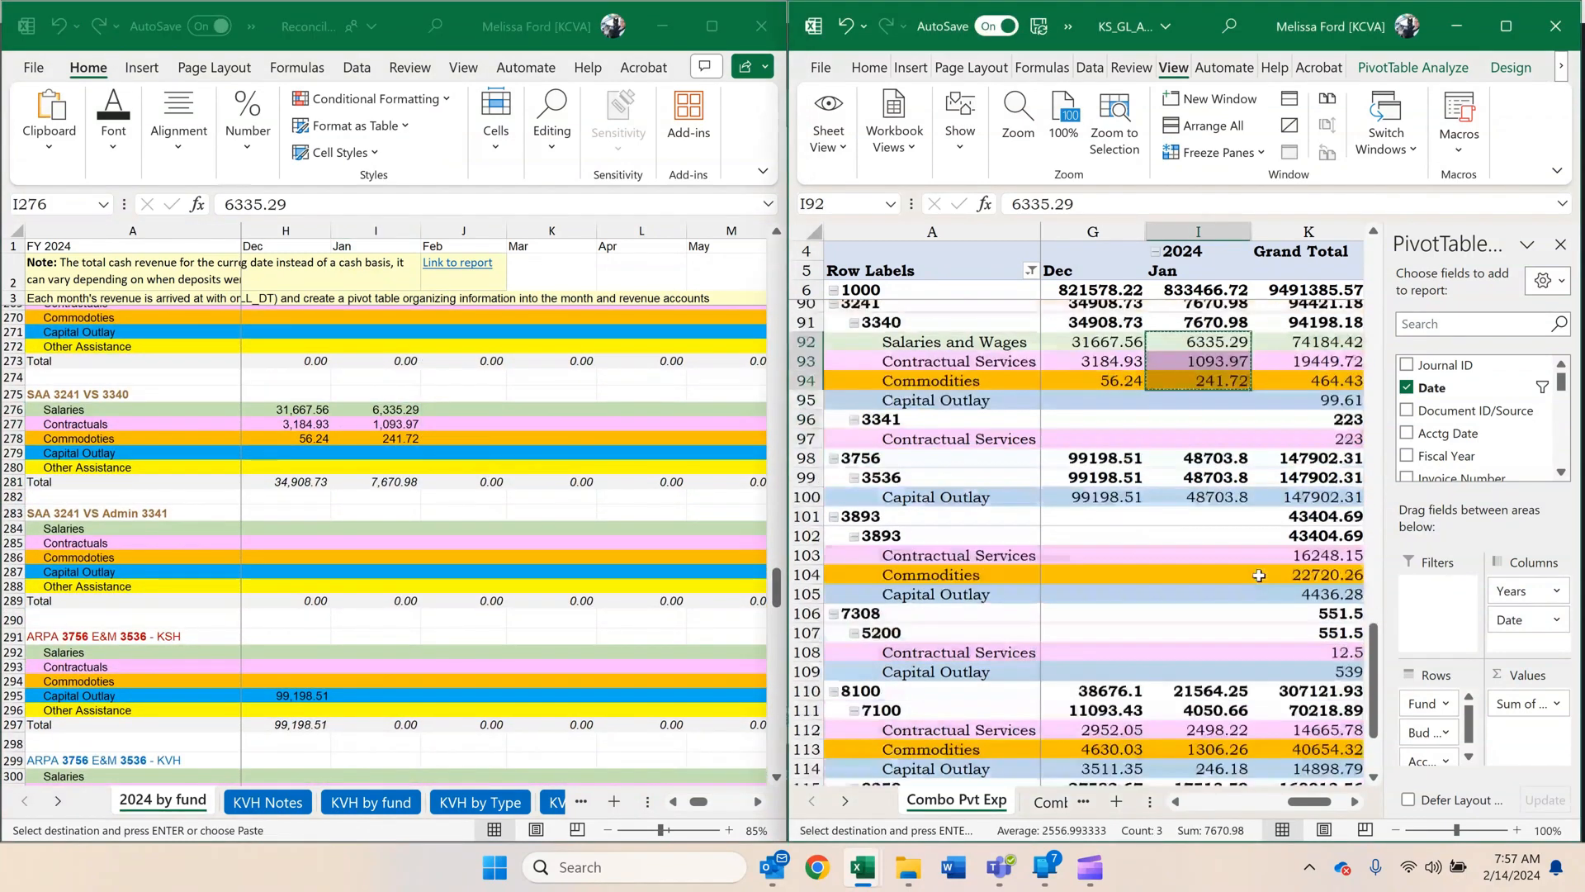
{"action": "left_click", "coordinate": [1188, 428]}
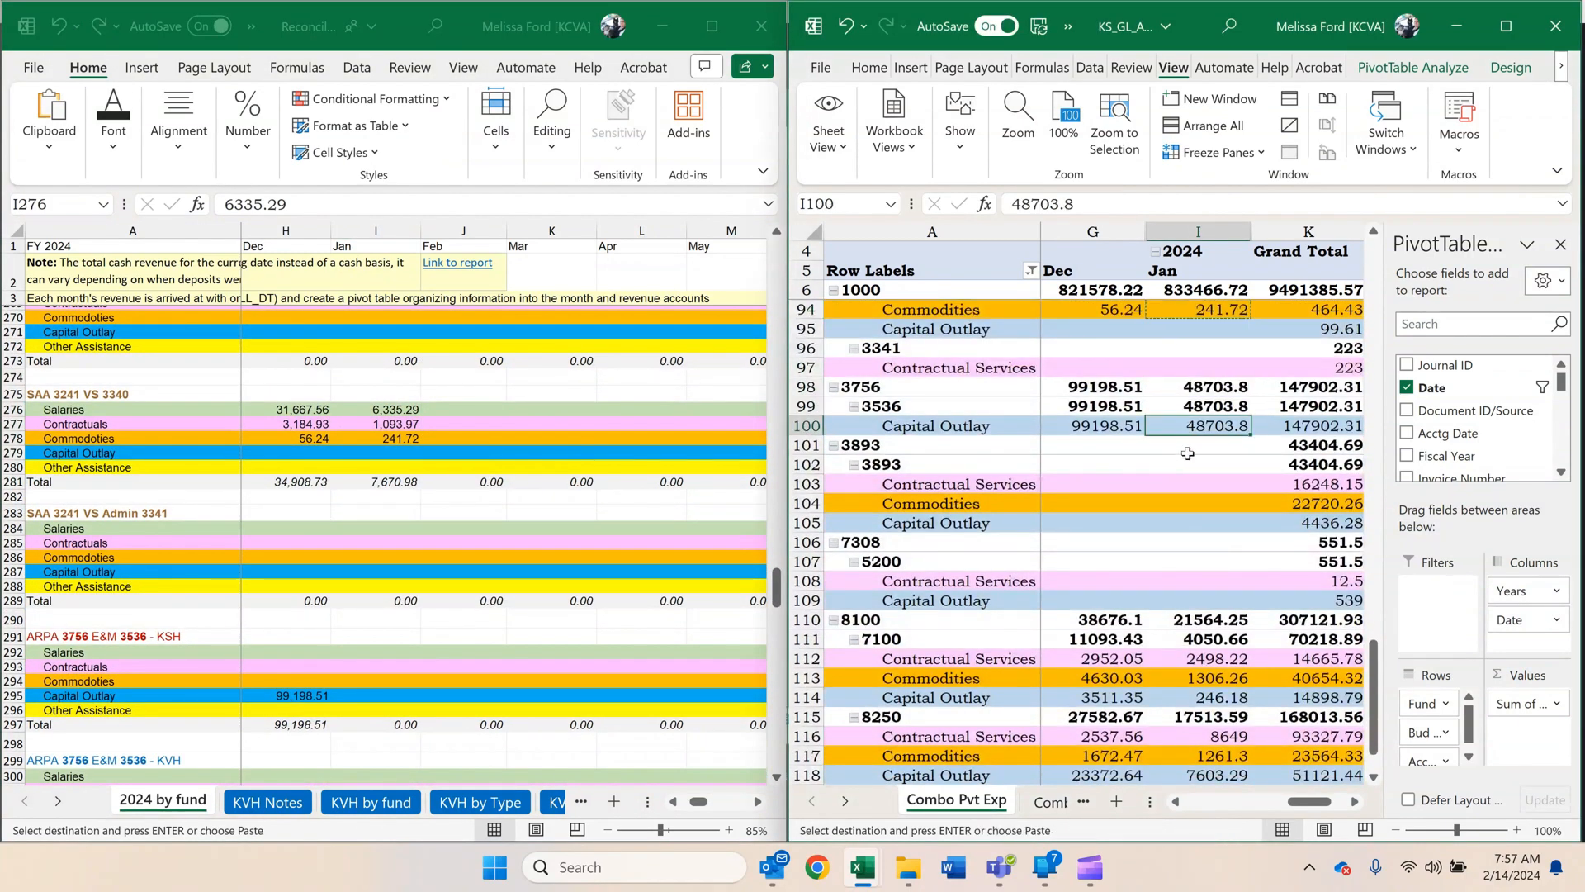
{"action": "key", "text": "ctrl+c"}
{"action": "left_click", "coordinate": [460, 562]}
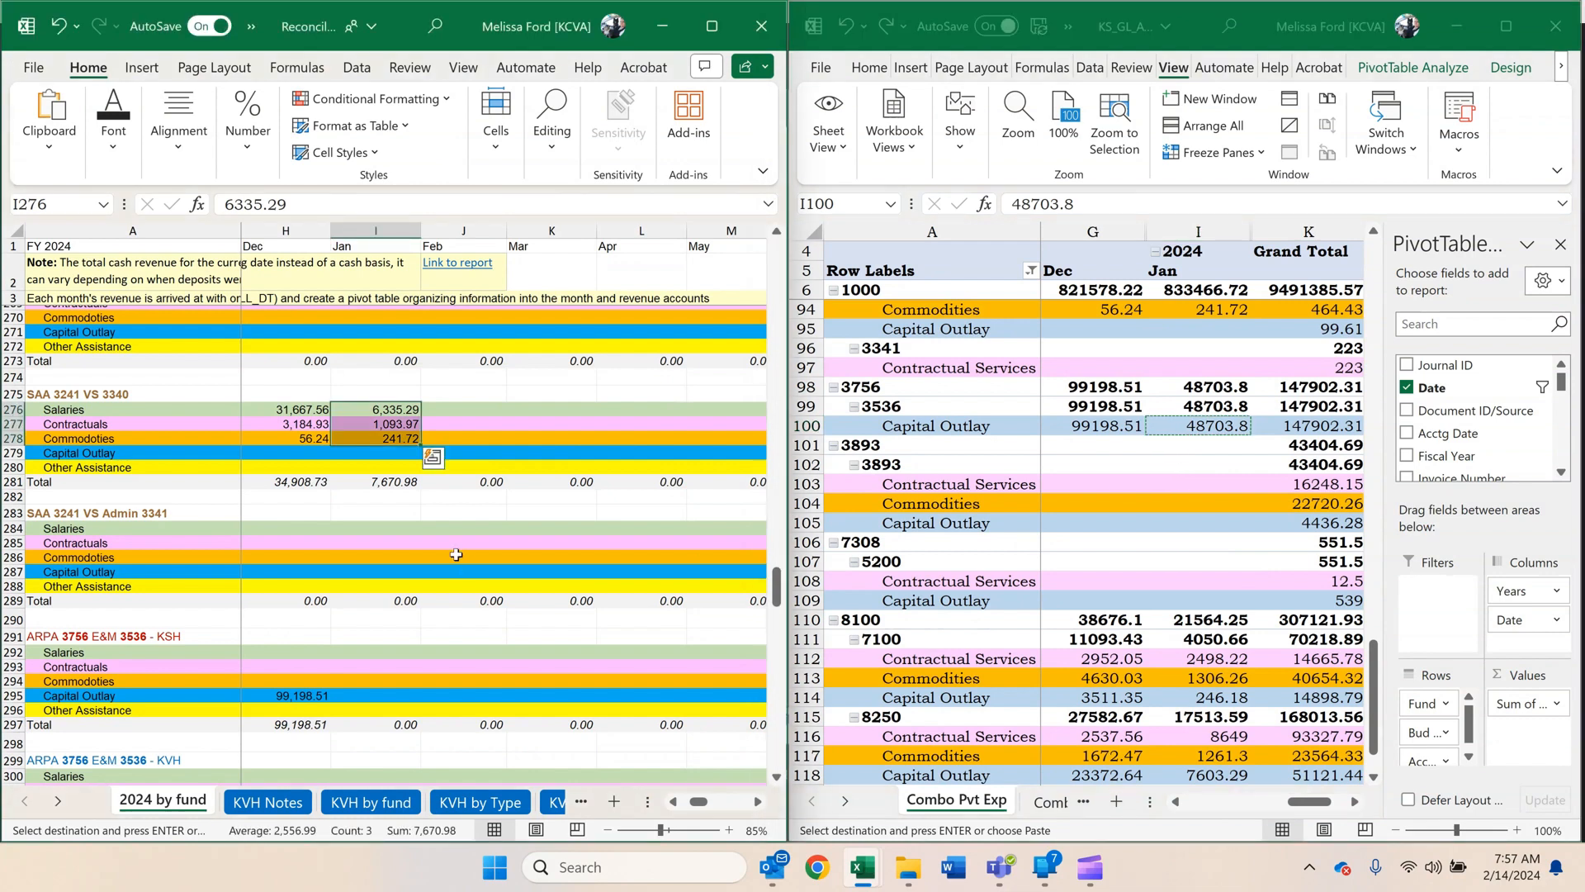
{"action": "scroll", "coordinate": [456, 555], "scroll_direction": "down", "scroll_amount": 2}
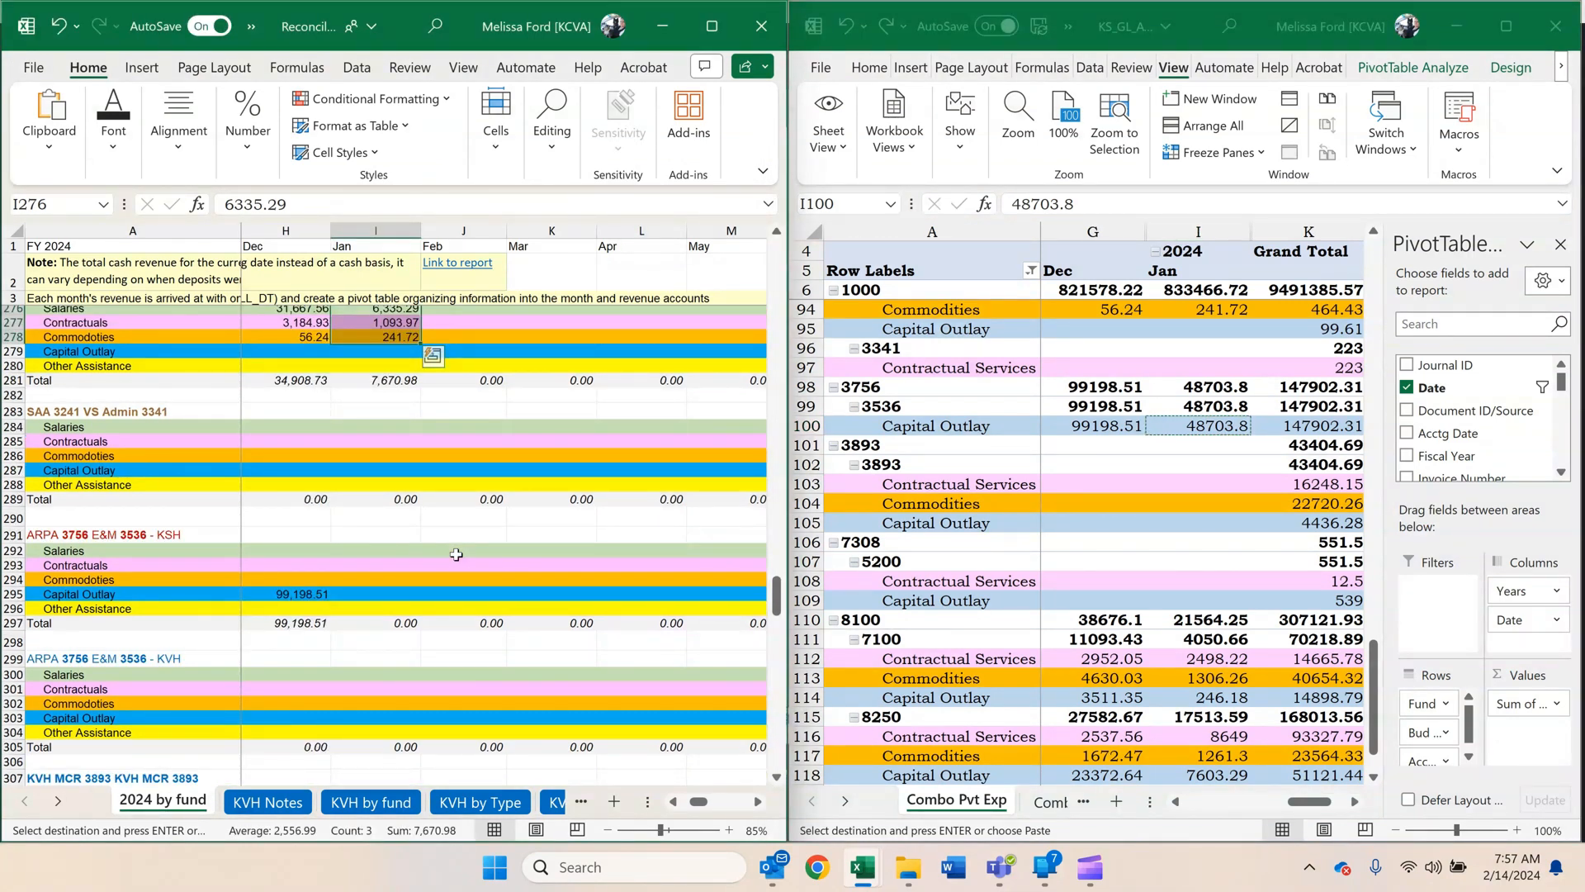
{"action": "left_click", "coordinate": [388, 595]}
{"action": "right_click", "coordinate": [399, 596]}
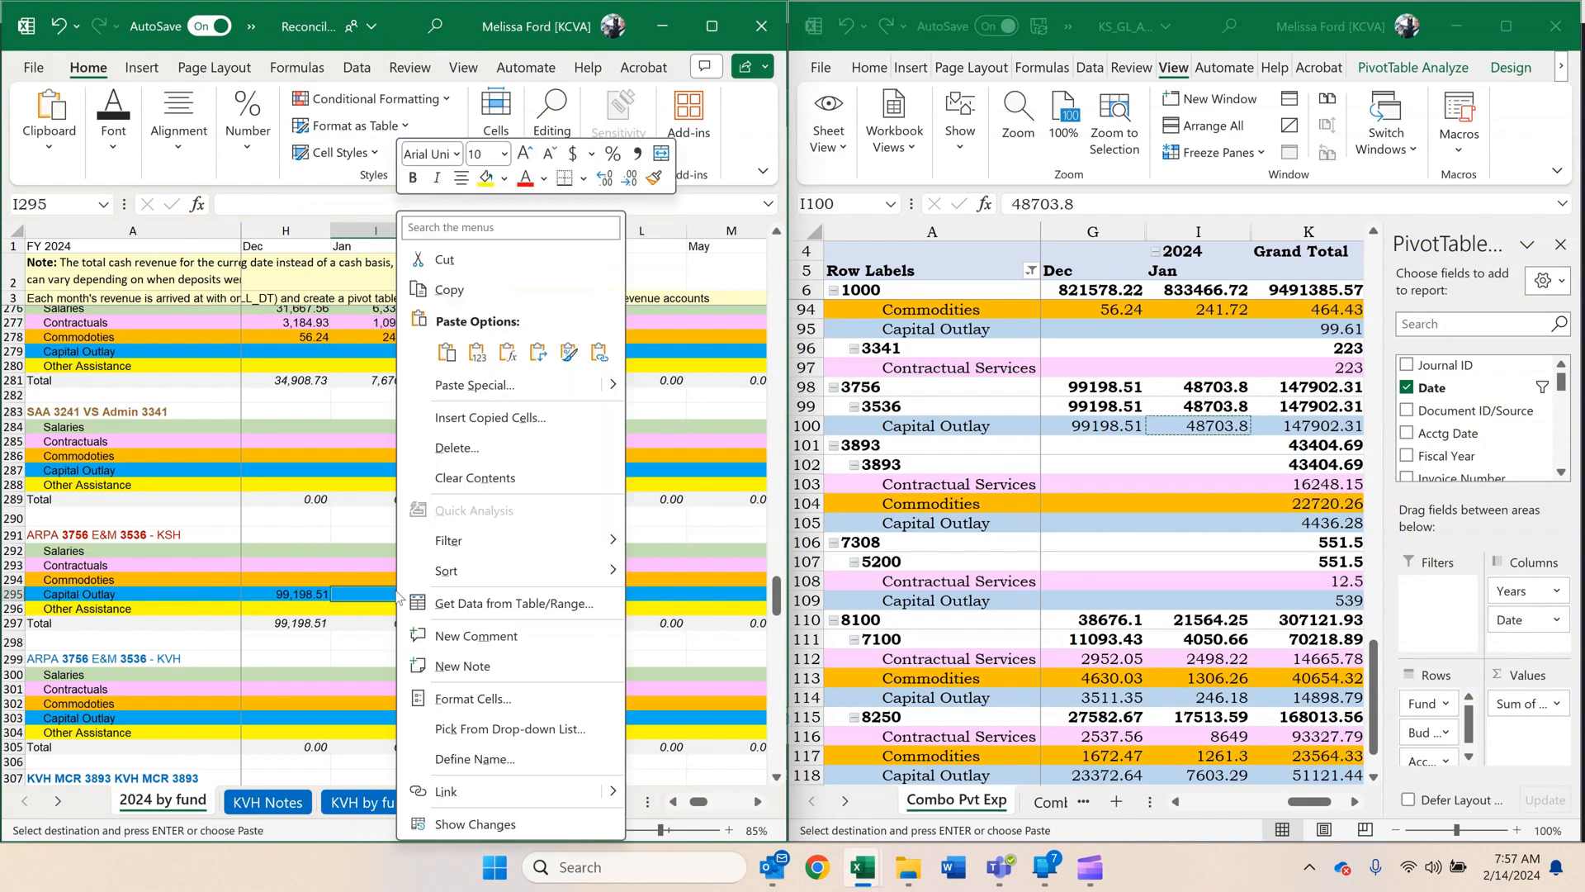
{"action": "left_click", "coordinate": [477, 351]}
Copy fund 8100 unit 7100's January amounts as values into SIBF 8100 KSH 7100, I340:I342: 2498.22, 1306.26, 246.18.
{"action": "scroll", "coordinate": [444, 526], "scroll_direction": "down", "scroll_amount": 3}
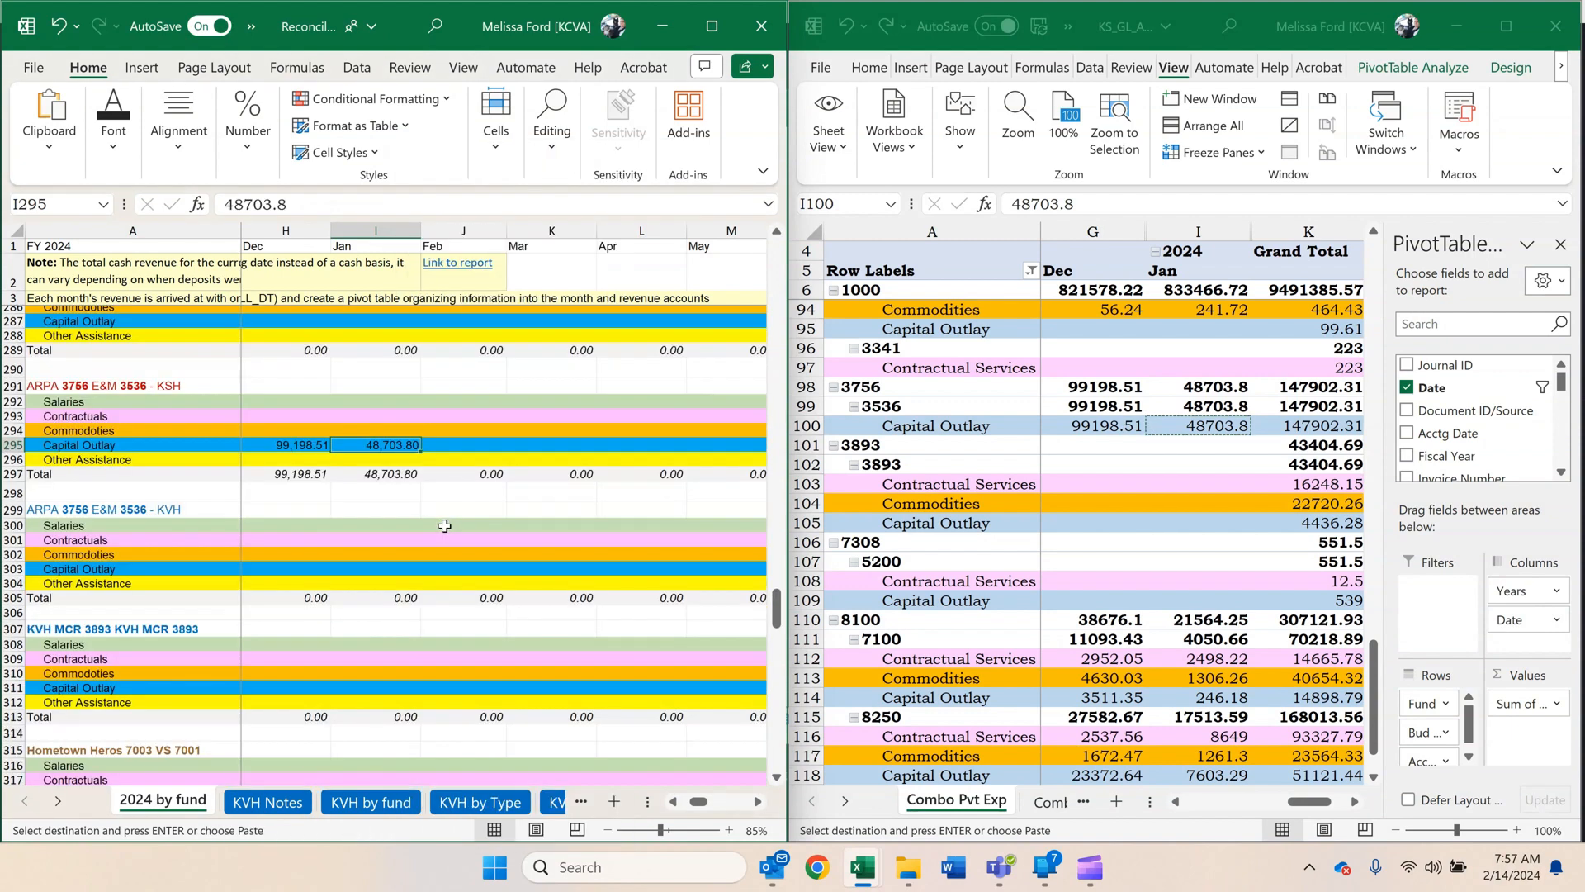
{"action": "scroll", "coordinate": [444, 526], "scroll_direction": "down", "scroll_amount": 1}
{"action": "left_click", "coordinate": [1101, 550]}
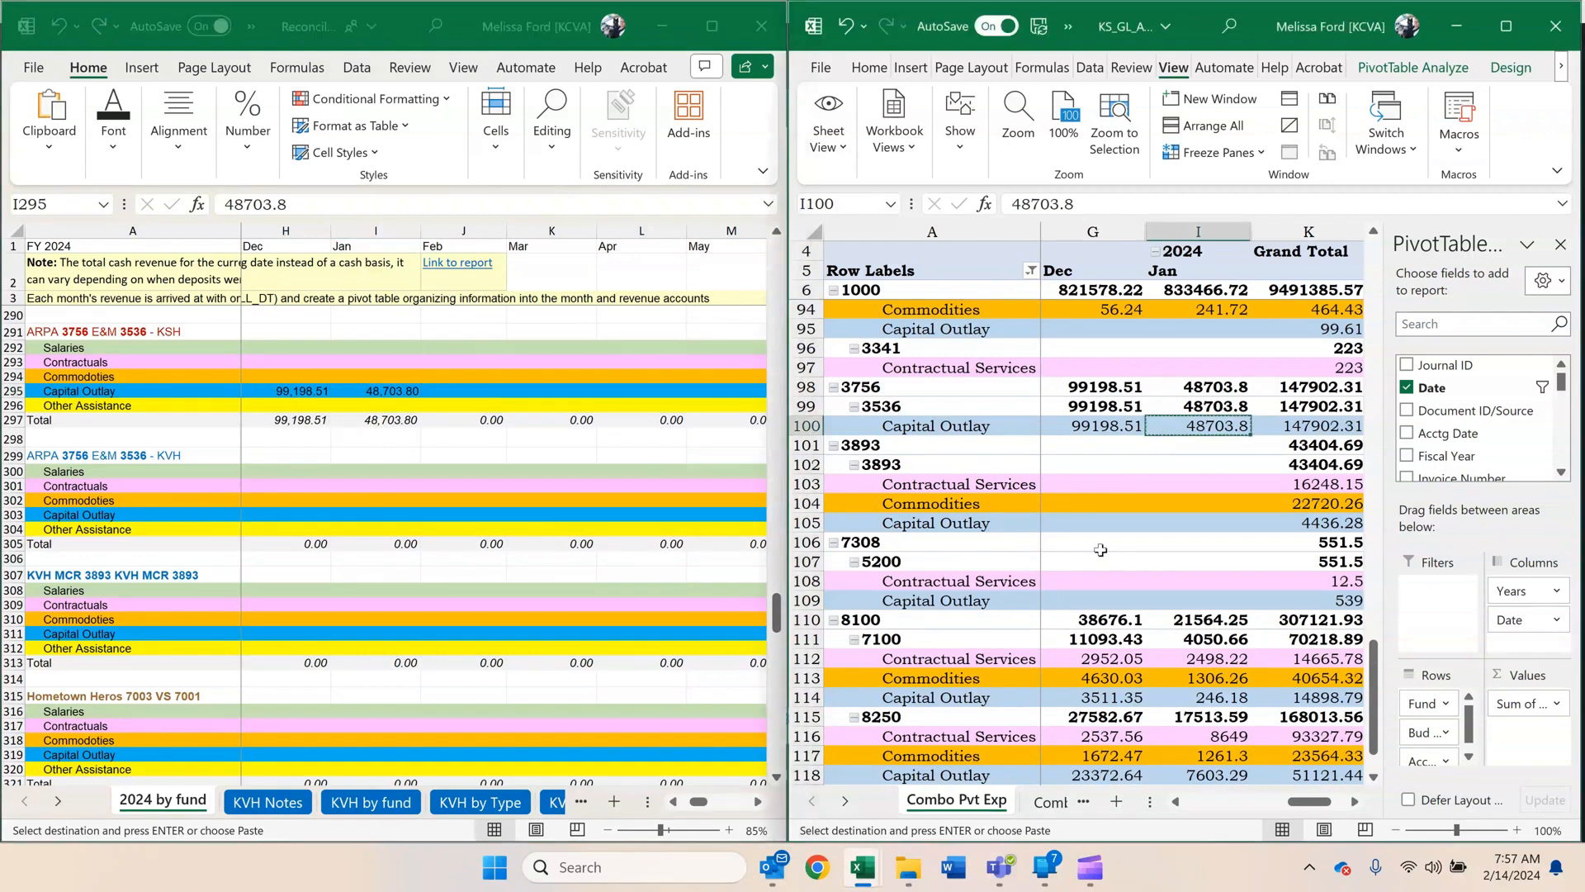
{"action": "scroll", "coordinate": [1101, 550], "scroll_direction": "down", "scroll_amount": 2}
{"action": "left_click_drag", "start_coordinate": [1189, 545], "coordinate": [1189, 580]}
{"action": "key", "text": "ctrl+c"}
{"action": "left_click", "coordinate": [641, 602]}
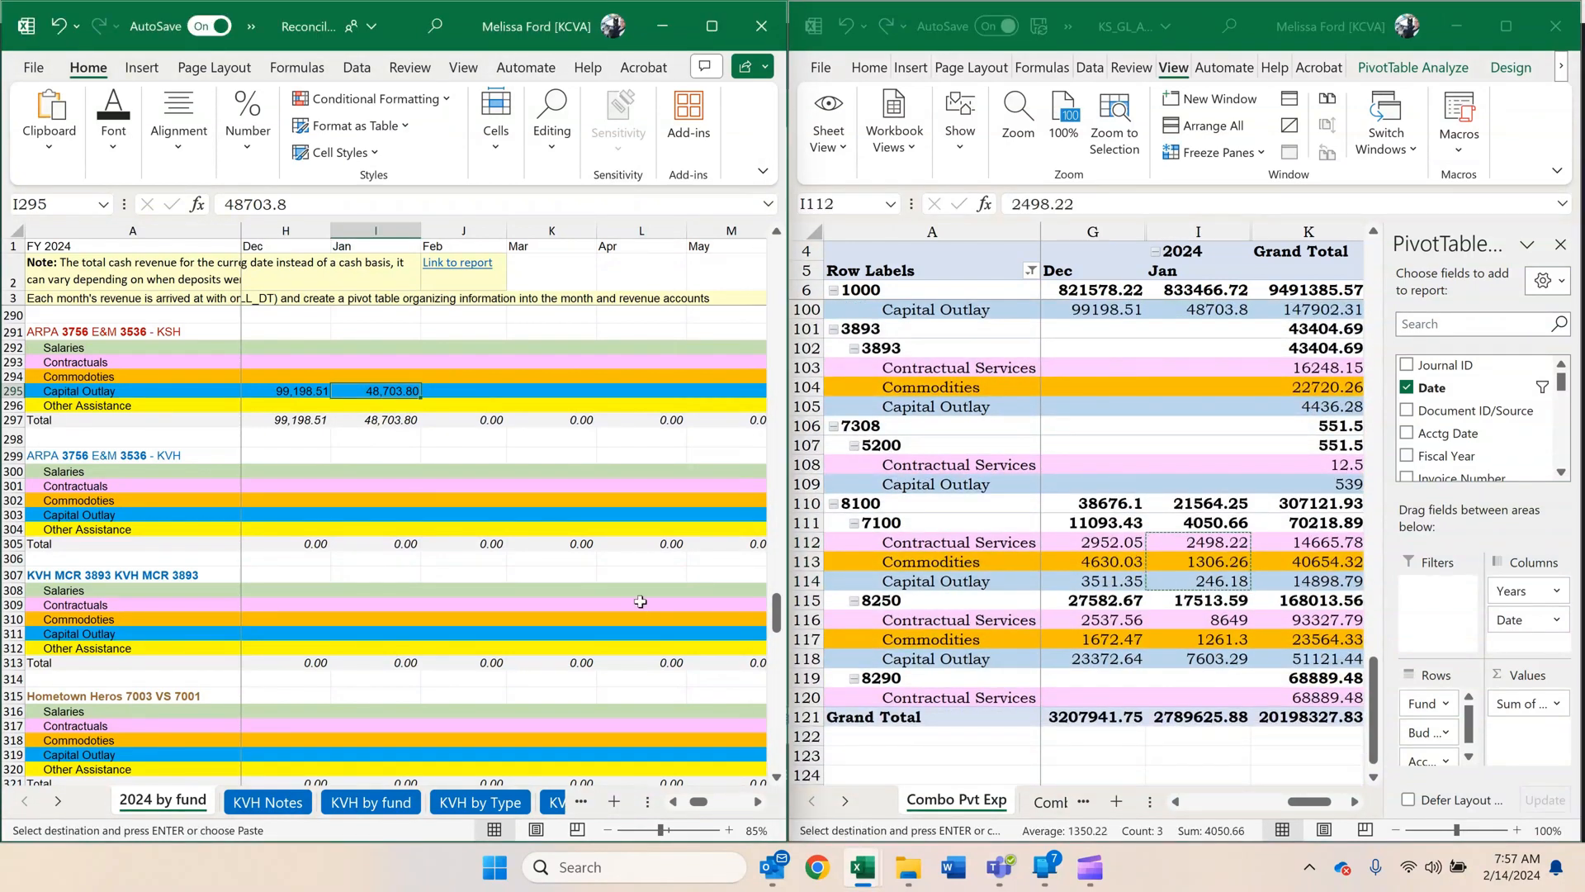
{"action": "scroll", "coordinate": [640, 602], "scroll_direction": "down", "scroll_amount": 4}
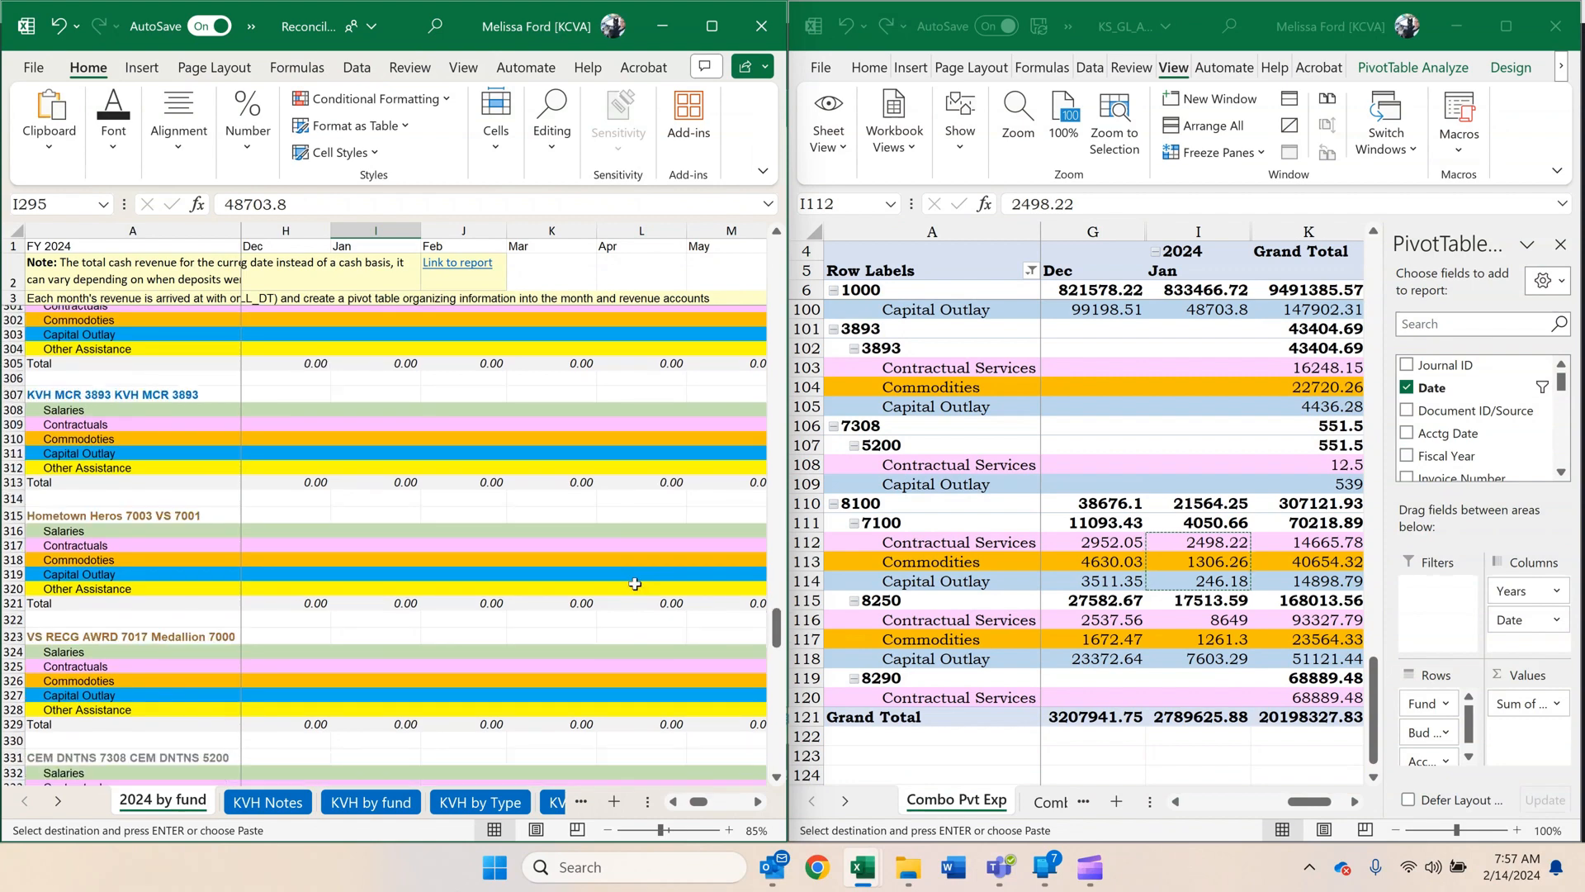
{"action": "scroll", "coordinate": [635, 583], "scroll_direction": "down", "scroll_amount": 7}
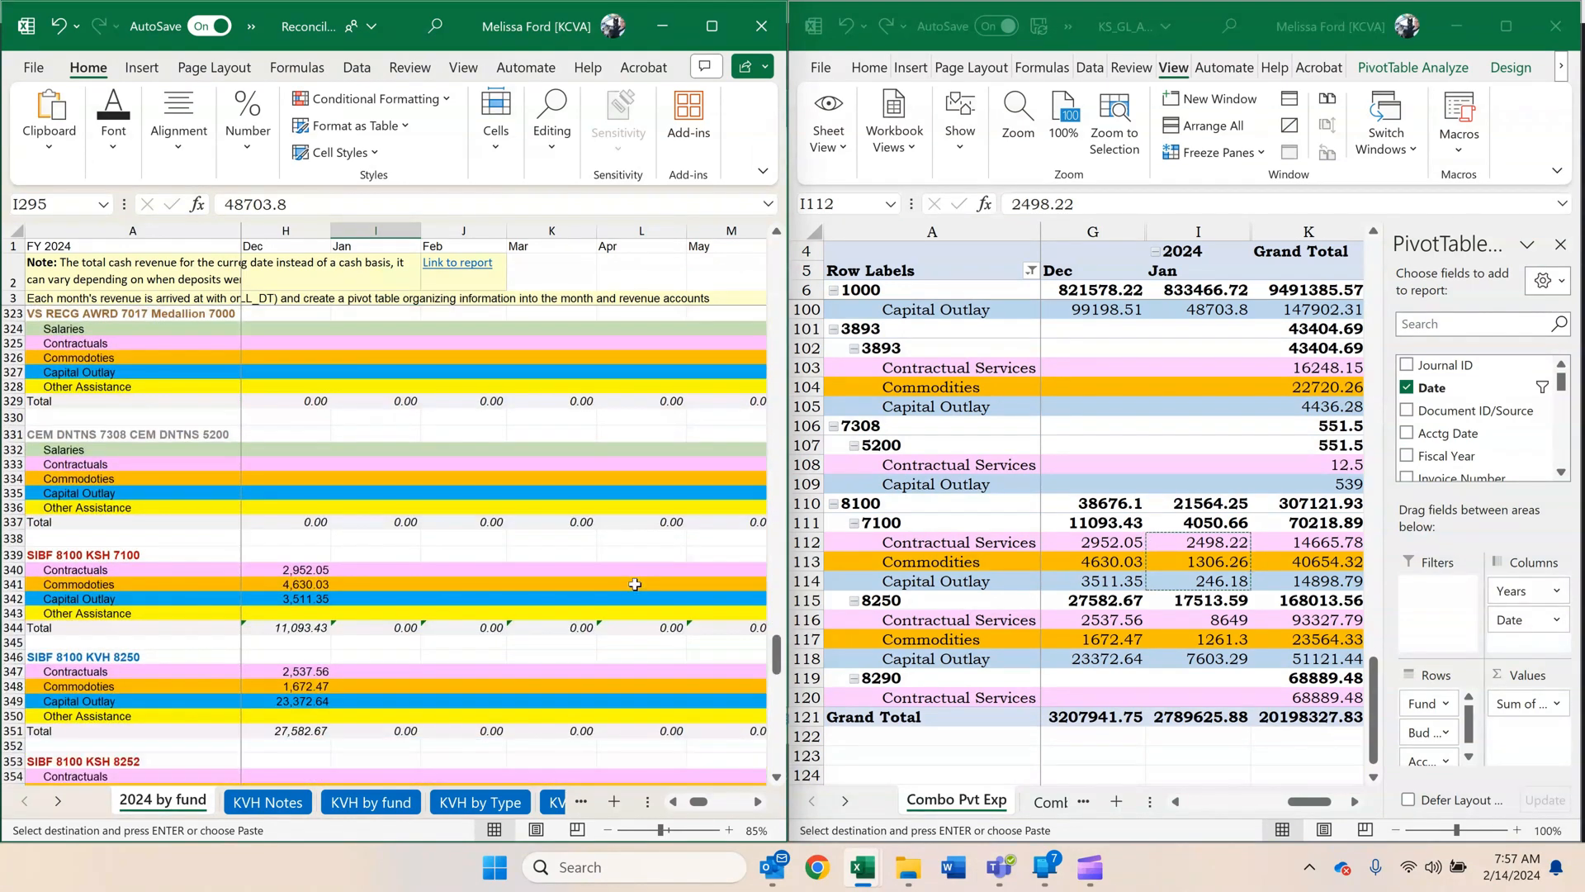
{"action": "scroll", "coordinate": [634, 584], "scroll_direction": "down", "scroll_amount": 1}
{"action": "left_click", "coordinate": [417, 520]}
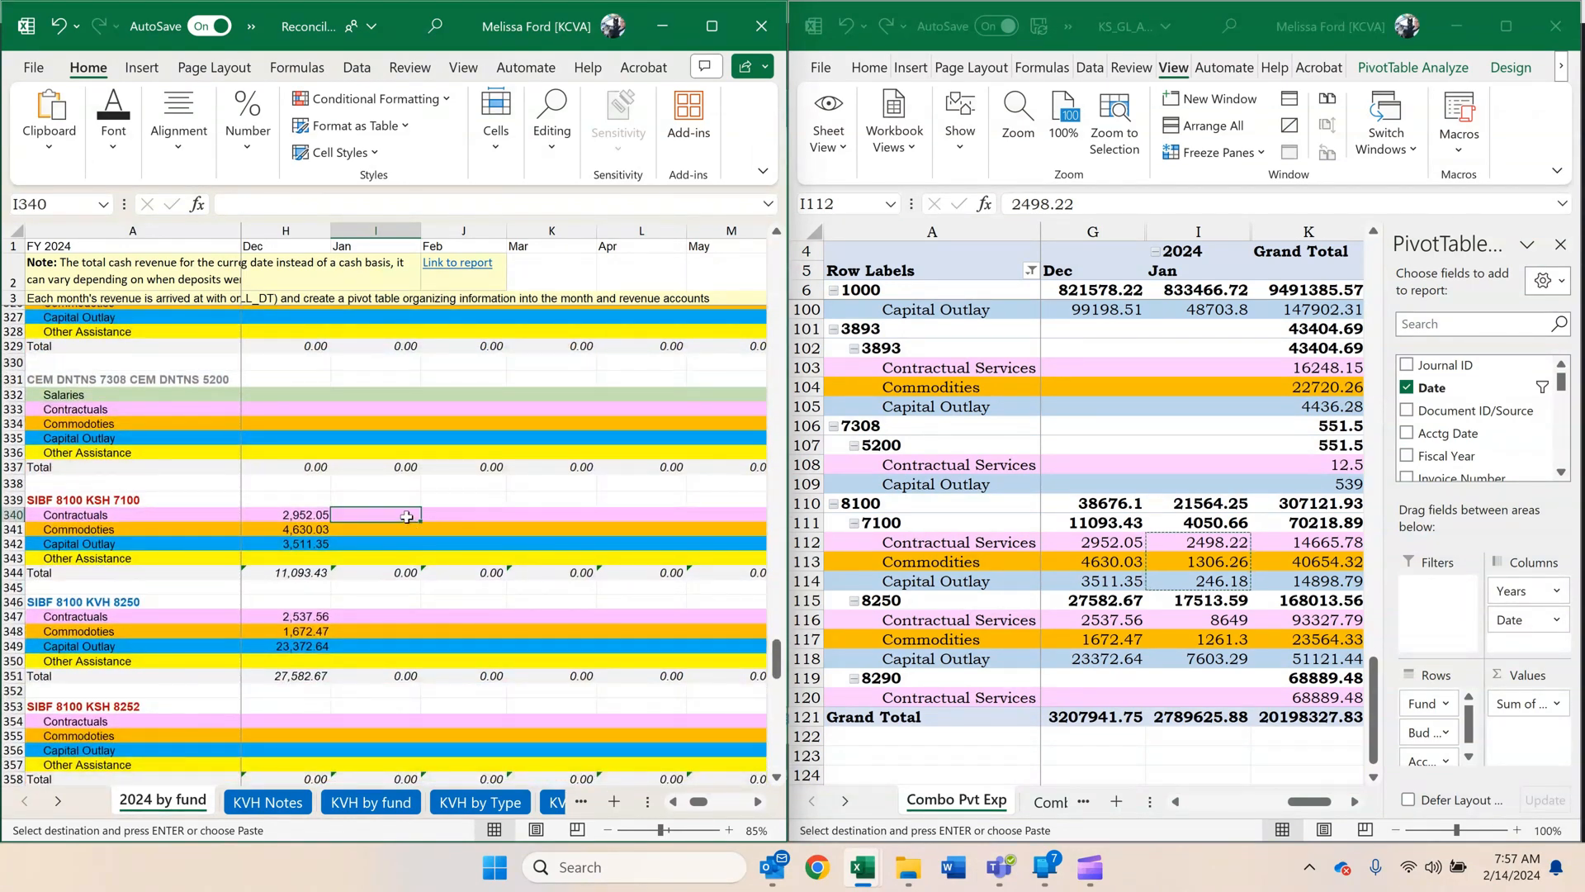
{"action": "right_click", "coordinate": [407, 517]}
{"action": "left_click", "coordinate": [488, 352]}
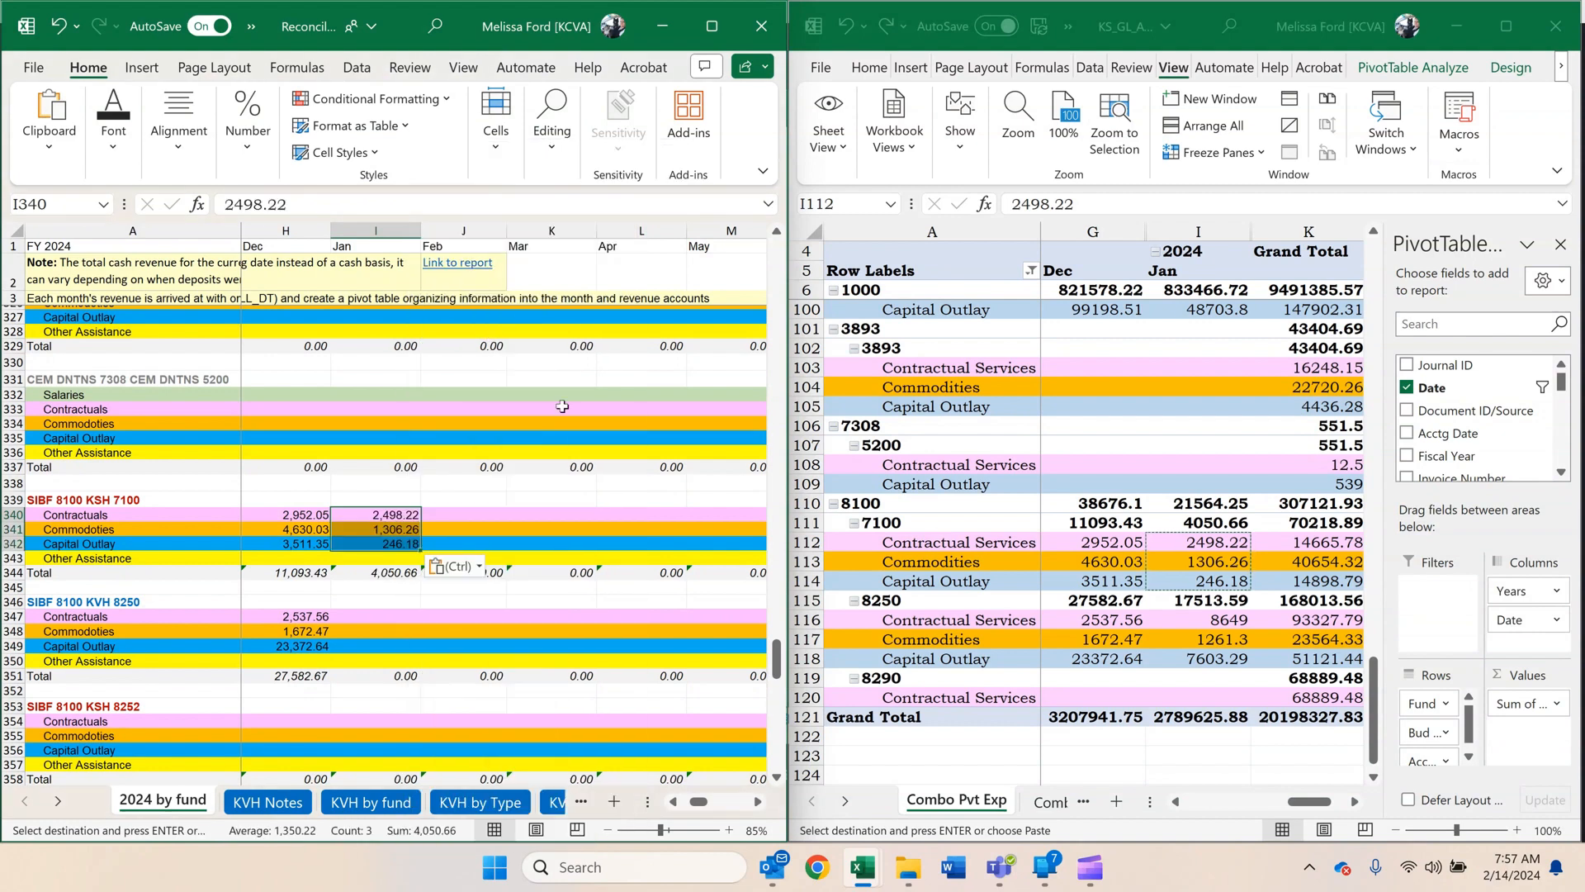
Copy fund 8100 unit 8250's January amounts as values into SIBF 8100 KVH 8250, I347:I349: 8649, 1261.3, 7603.29.
{"action": "left_click_drag", "start_coordinate": [1214, 619], "coordinate": [1213, 660]}
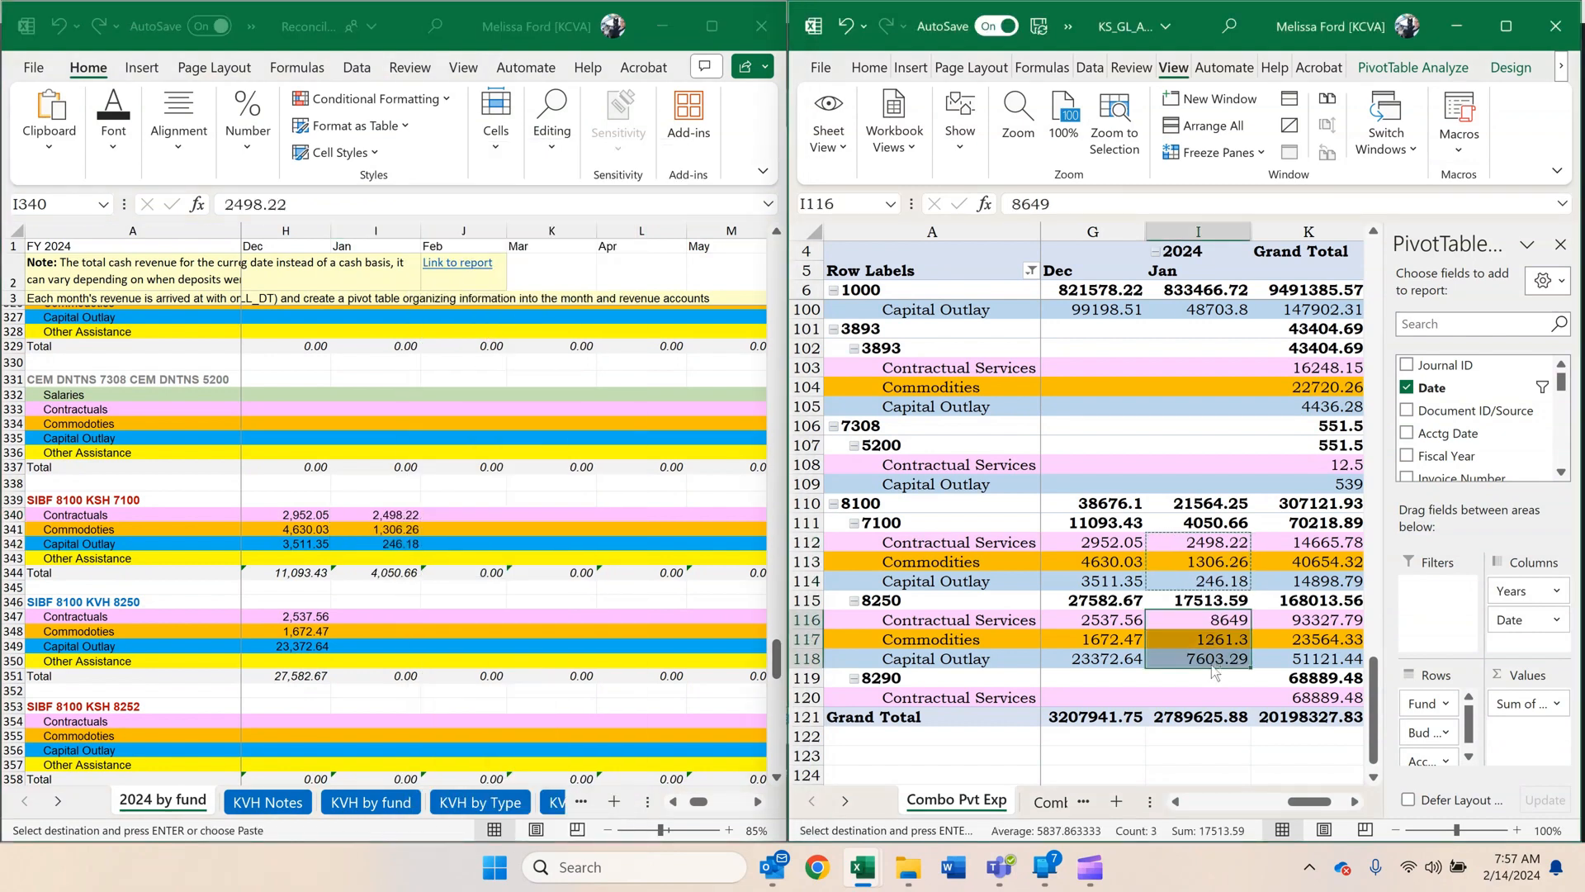
{"action": "key", "text": "ctrl+c"}
{"action": "left_click", "coordinate": [442, 576]}
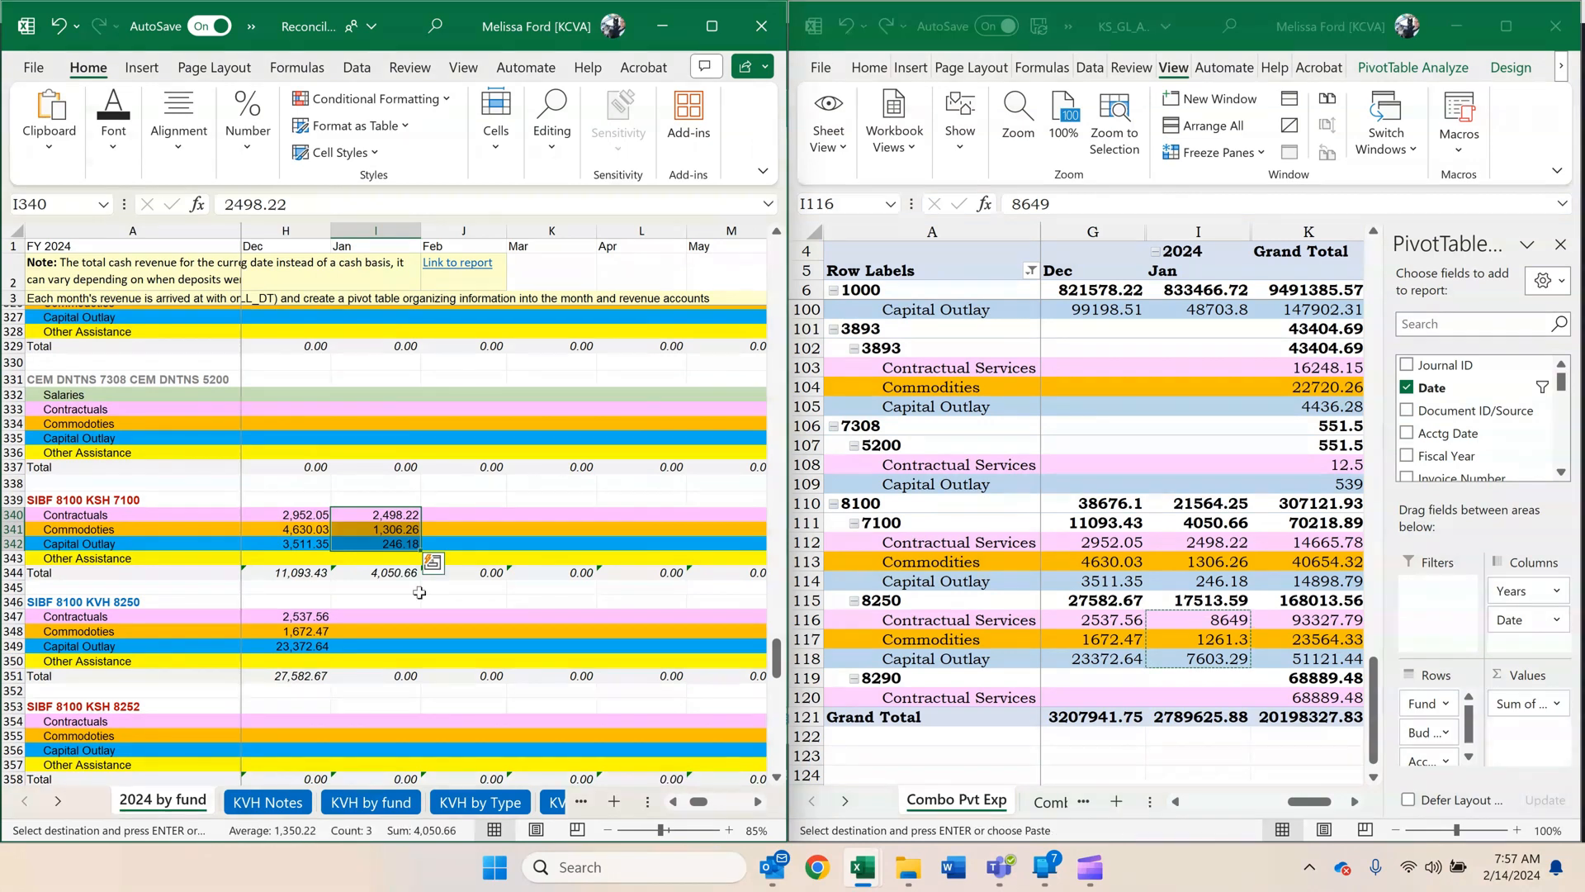
{"action": "left_click", "coordinate": [397, 616]}
{"action": "right_click", "coordinate": [397, 615]}
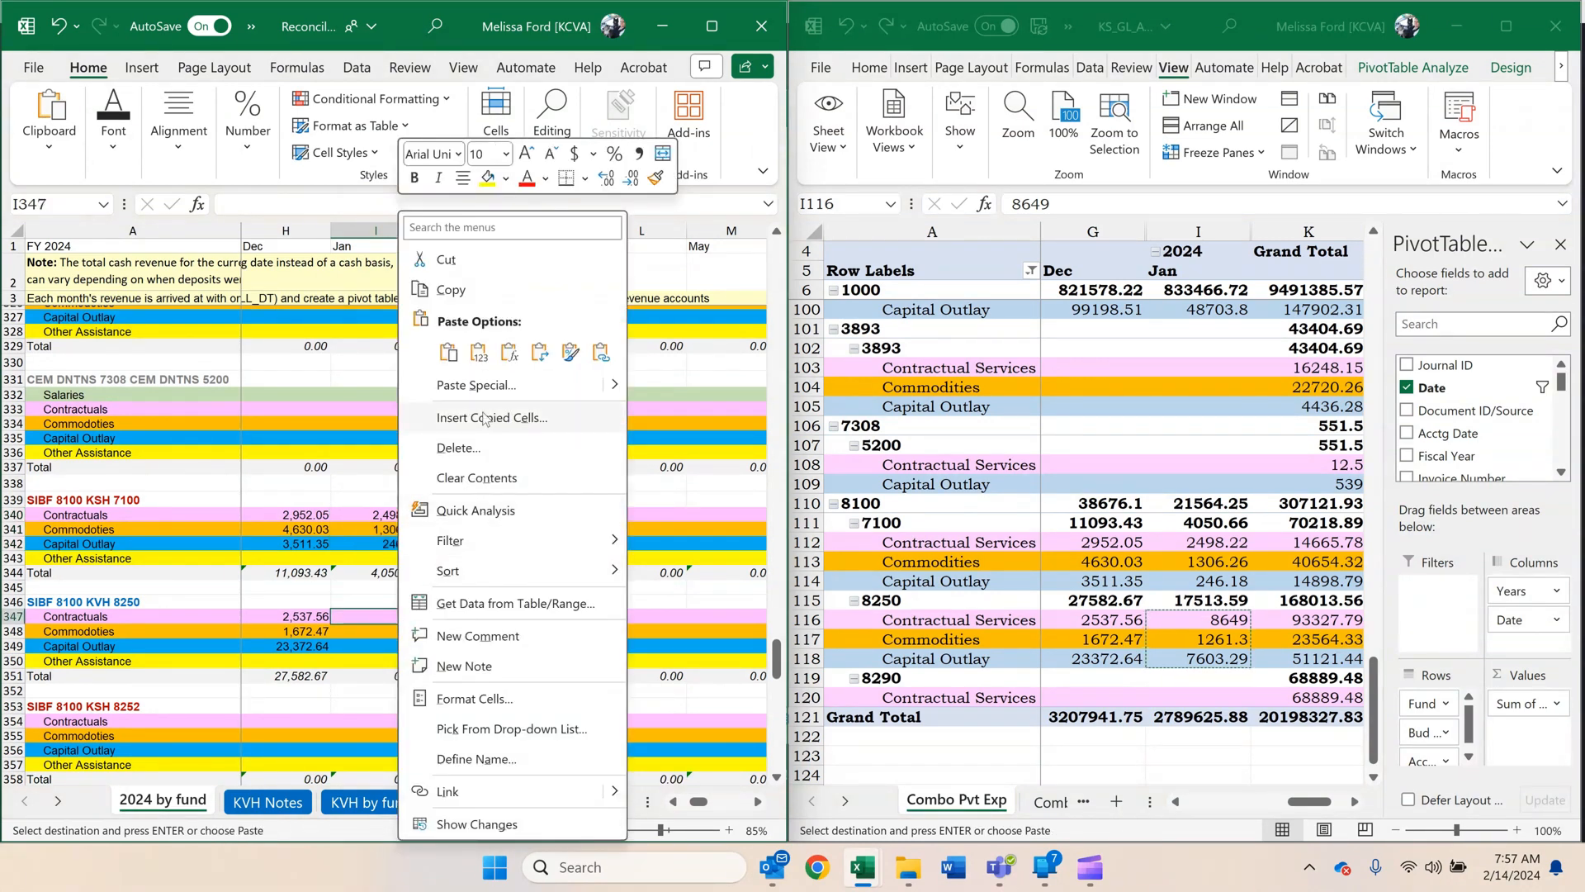
{"action": "left_click", "coordinate": [483, 353]}
Fill December's Cash, Approp and total formulas in H393:H395 across into January.
{"action": "scroll", "coordinate": [500, 475], "scroll_direction": "down", "scroll_amount": 8}
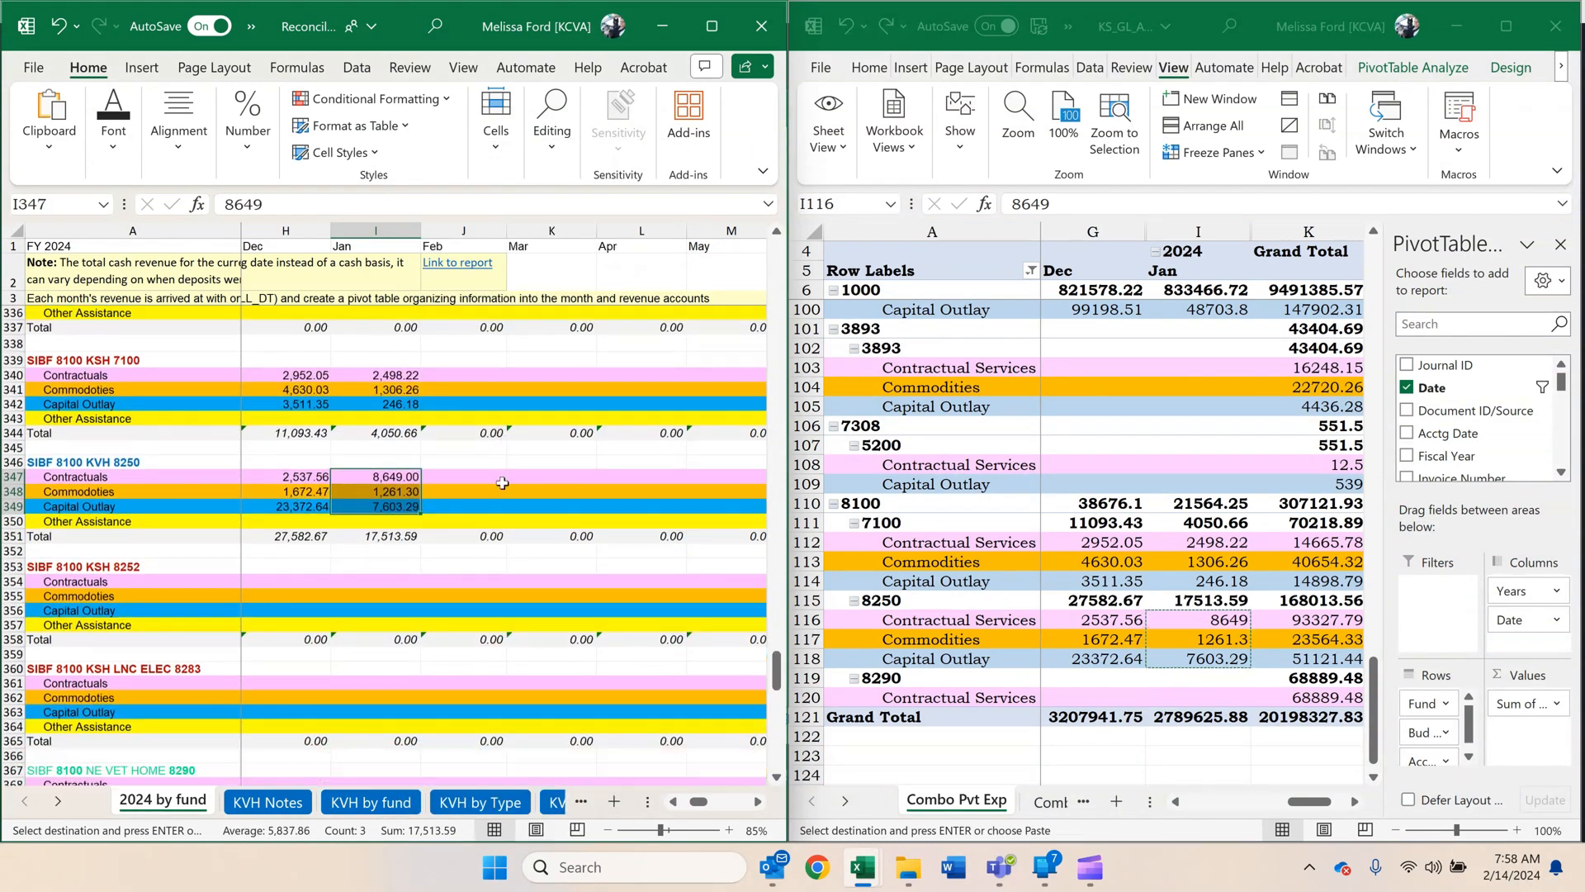
{"action": "scroll", "coordinate": [503, 485], "scroll_direction": "down", "scroll_amount": 5}
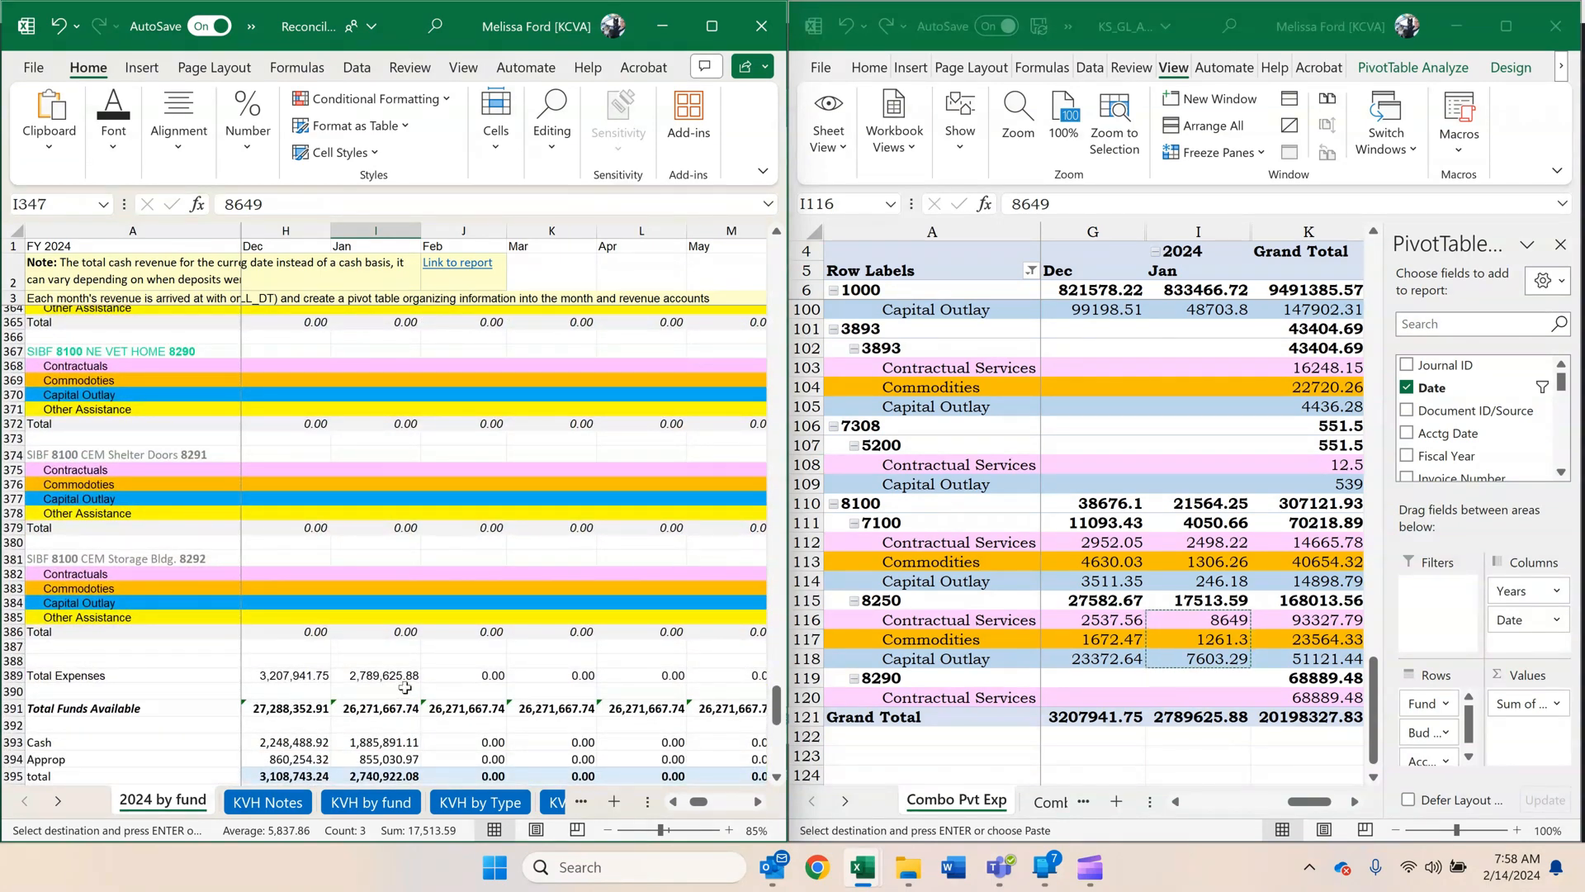
{"action": "left_click", "coordinate": [478, 588]}
{"action": "scroll", "coordinate": [479, 592], "scroll_direction": "down", "scroll_amount": 1}
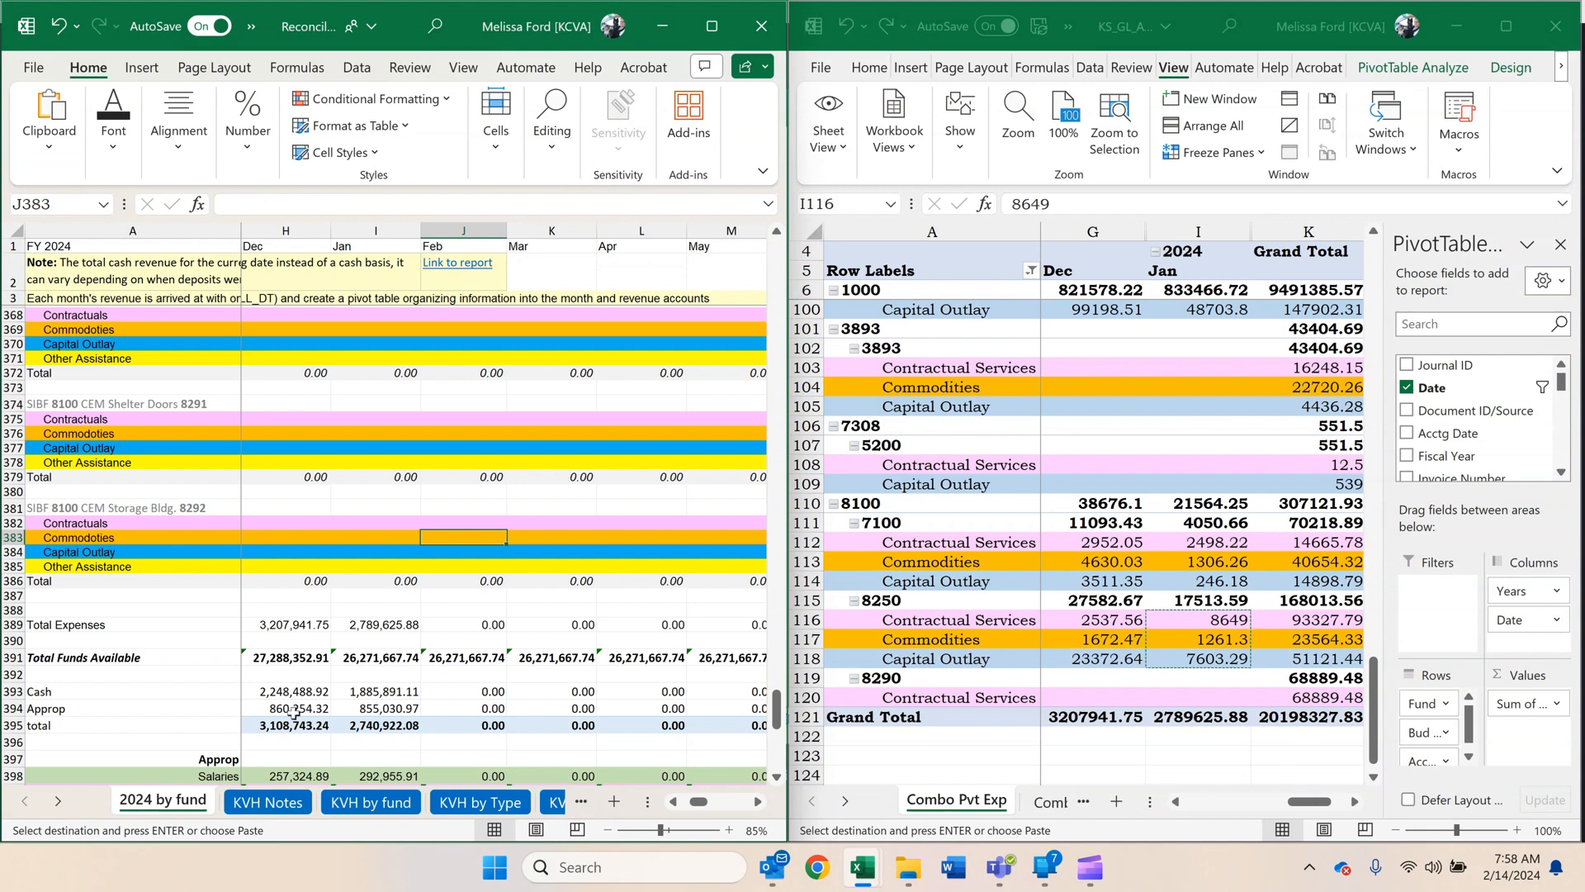
{"action": "left_click", "coordinate": [371, 727]}
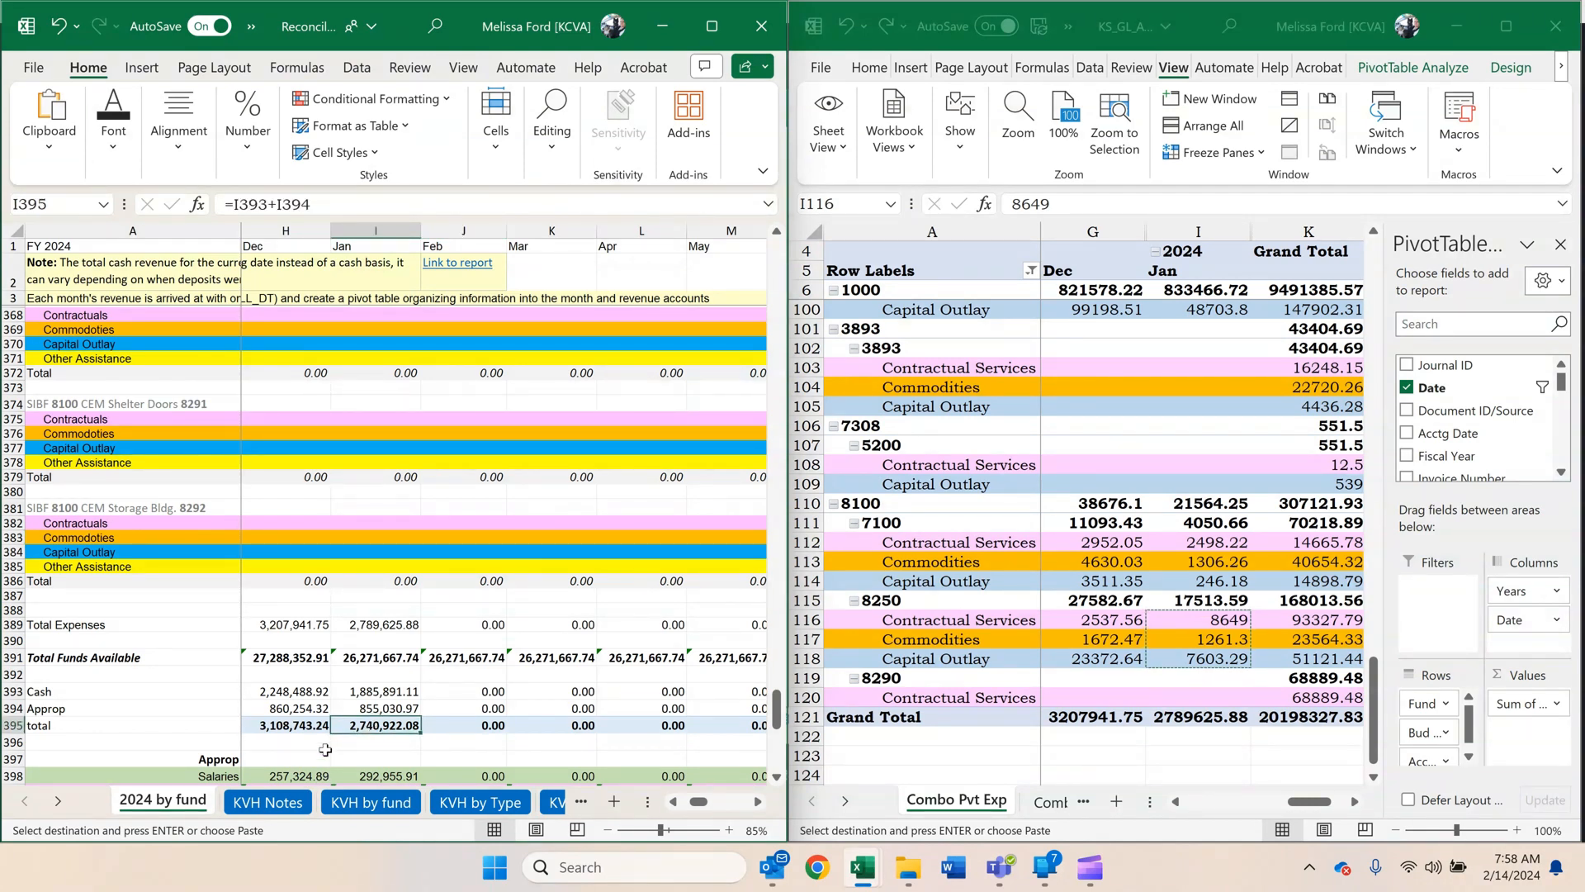
{"action": "left_click", "coordinate": [300, 727]}
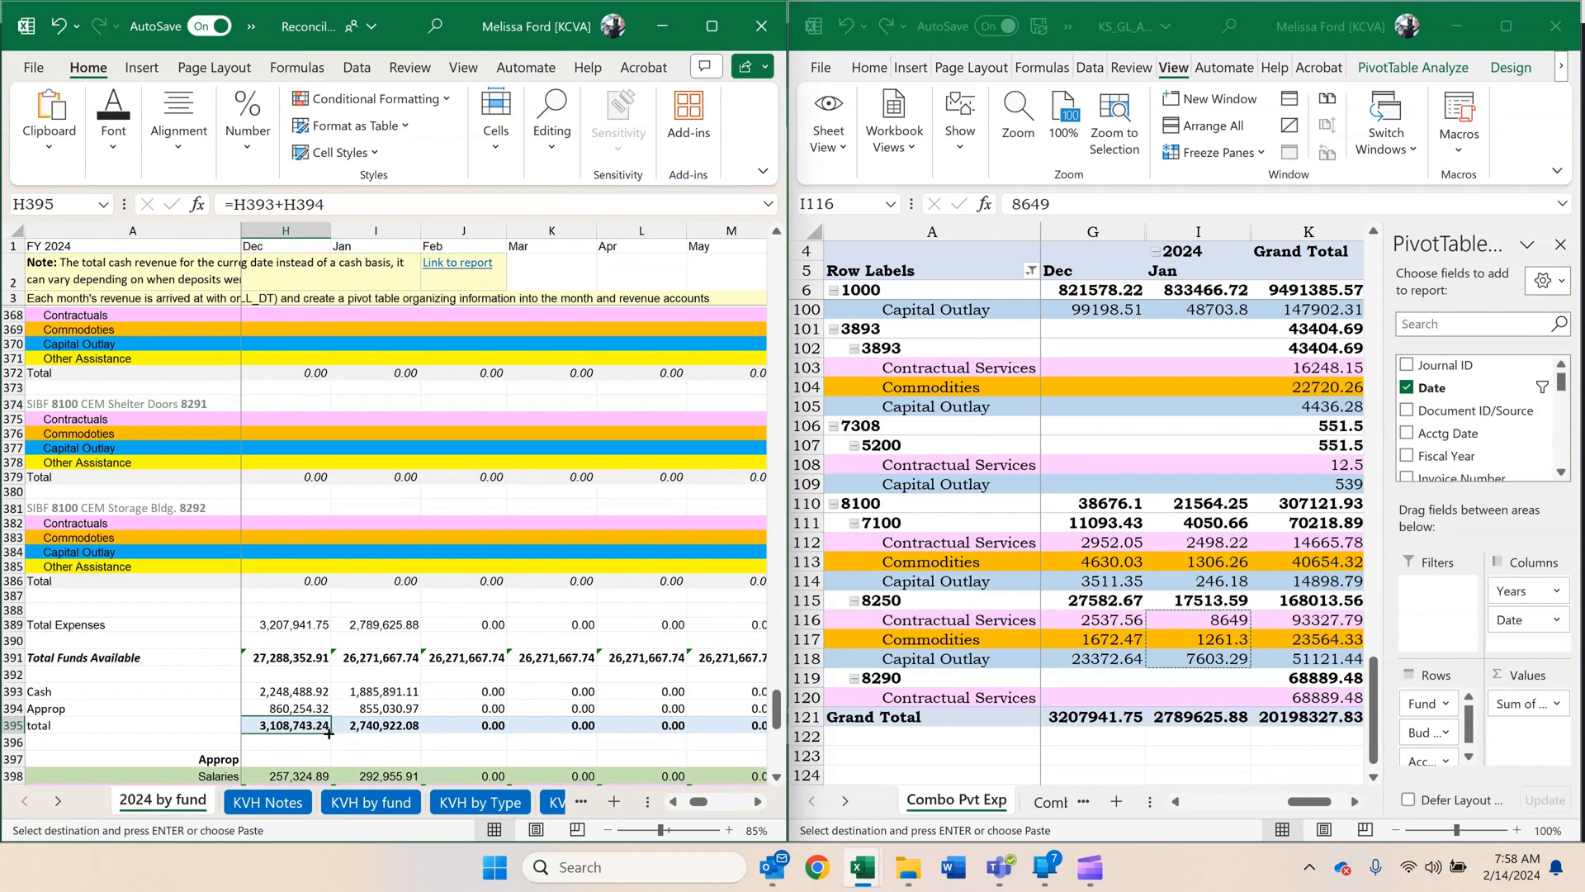
{"action": "left_click_drag", "start_coordinate": [329, 733], "coordinate": [399, 732]}
{"action": "left_click_drag", "start_coordinate": [300, 693], "coordinate": [388, 709]}
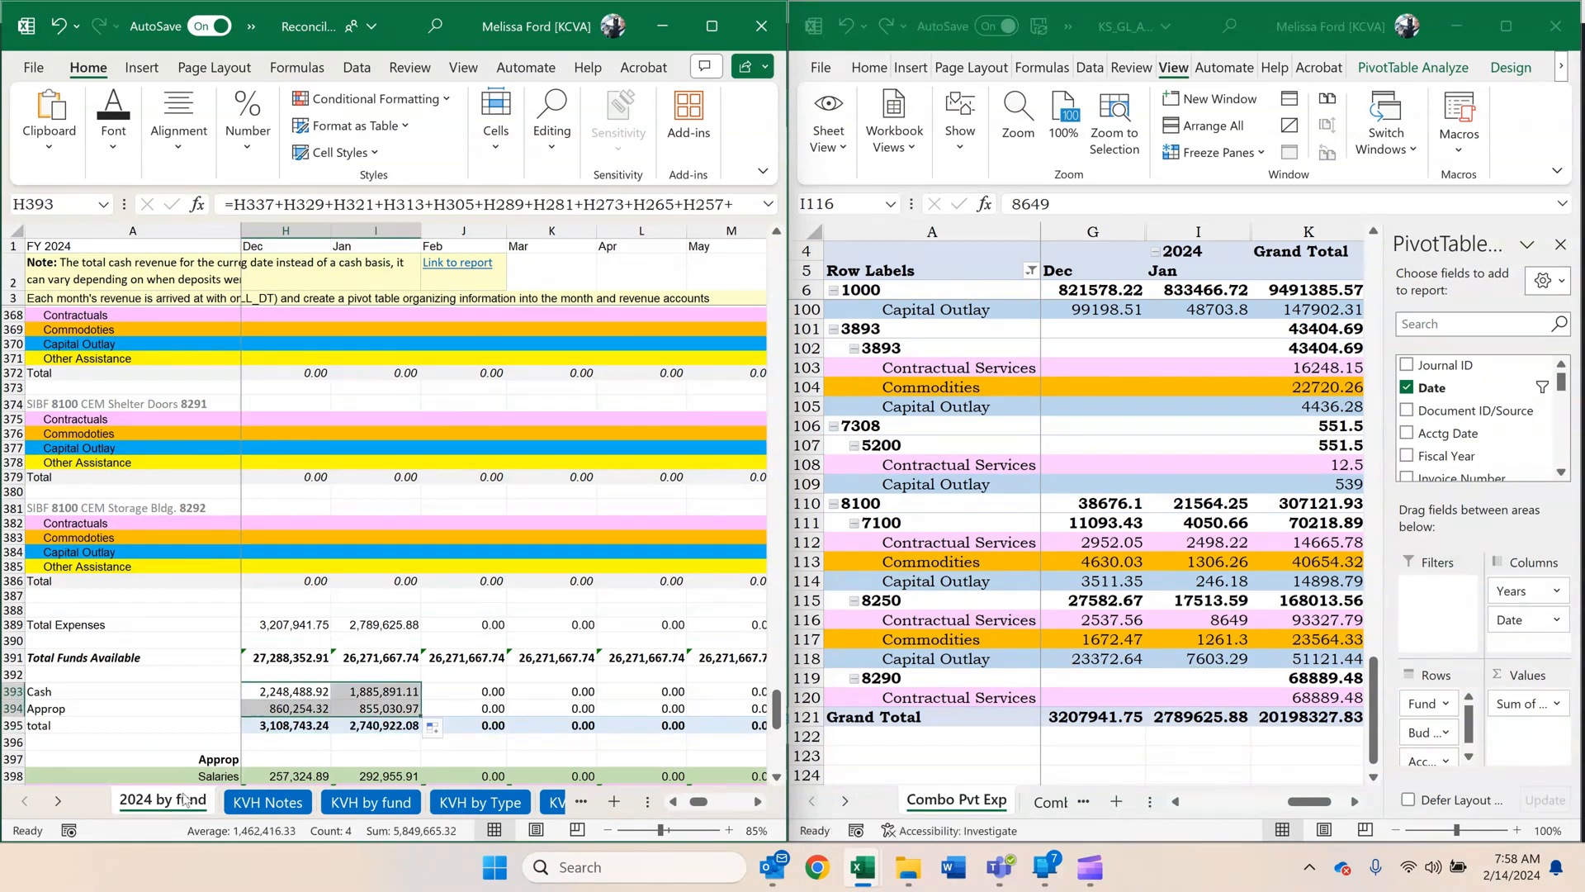
Append +I297, the ARPA 3756 E&M 3536 - KSH total, to January's Cash formula in I393.
{"action": "left_click", "coordinate": [385, 696]}
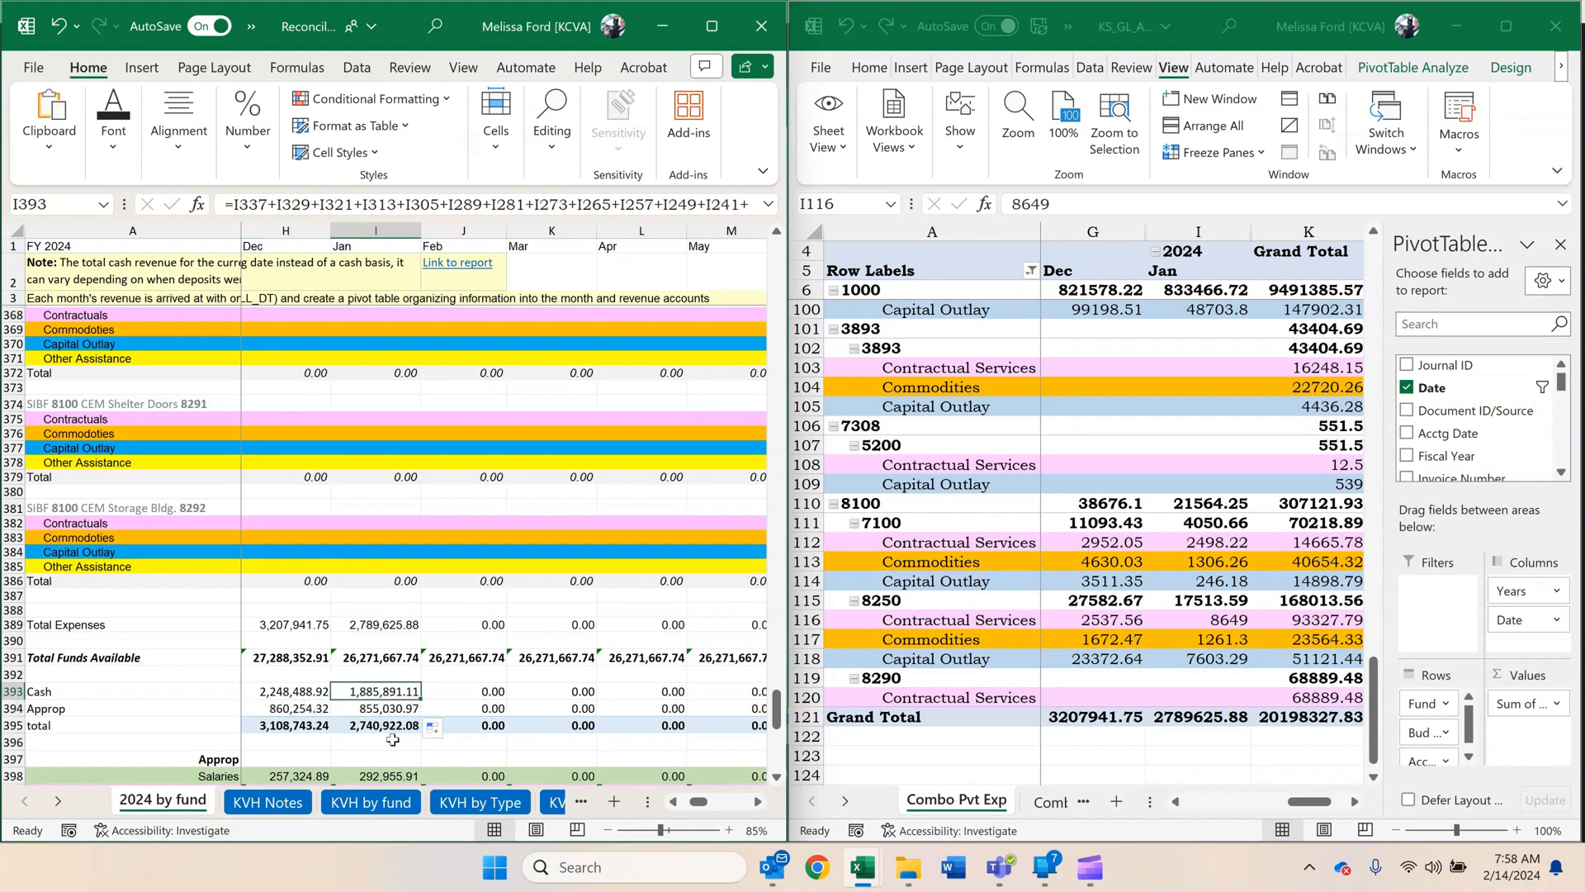
{"action": "double_click", "coordinate": [401, 692]}
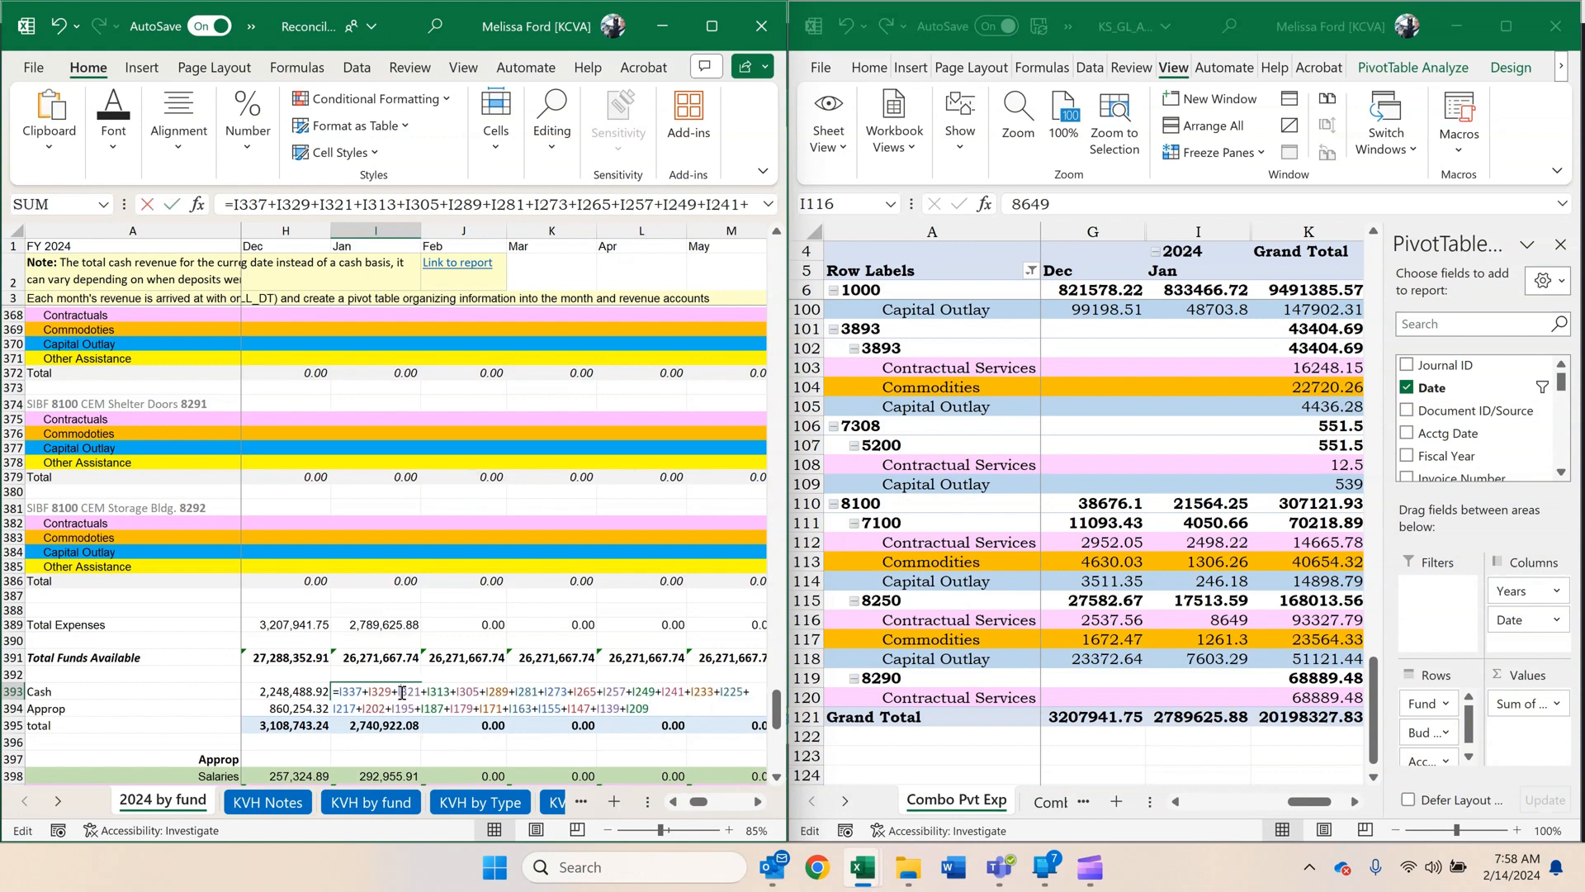
{"action": "scroll", "coordinate": [435, 668], "scroll_direction": "up", "scroll_amount": 8}
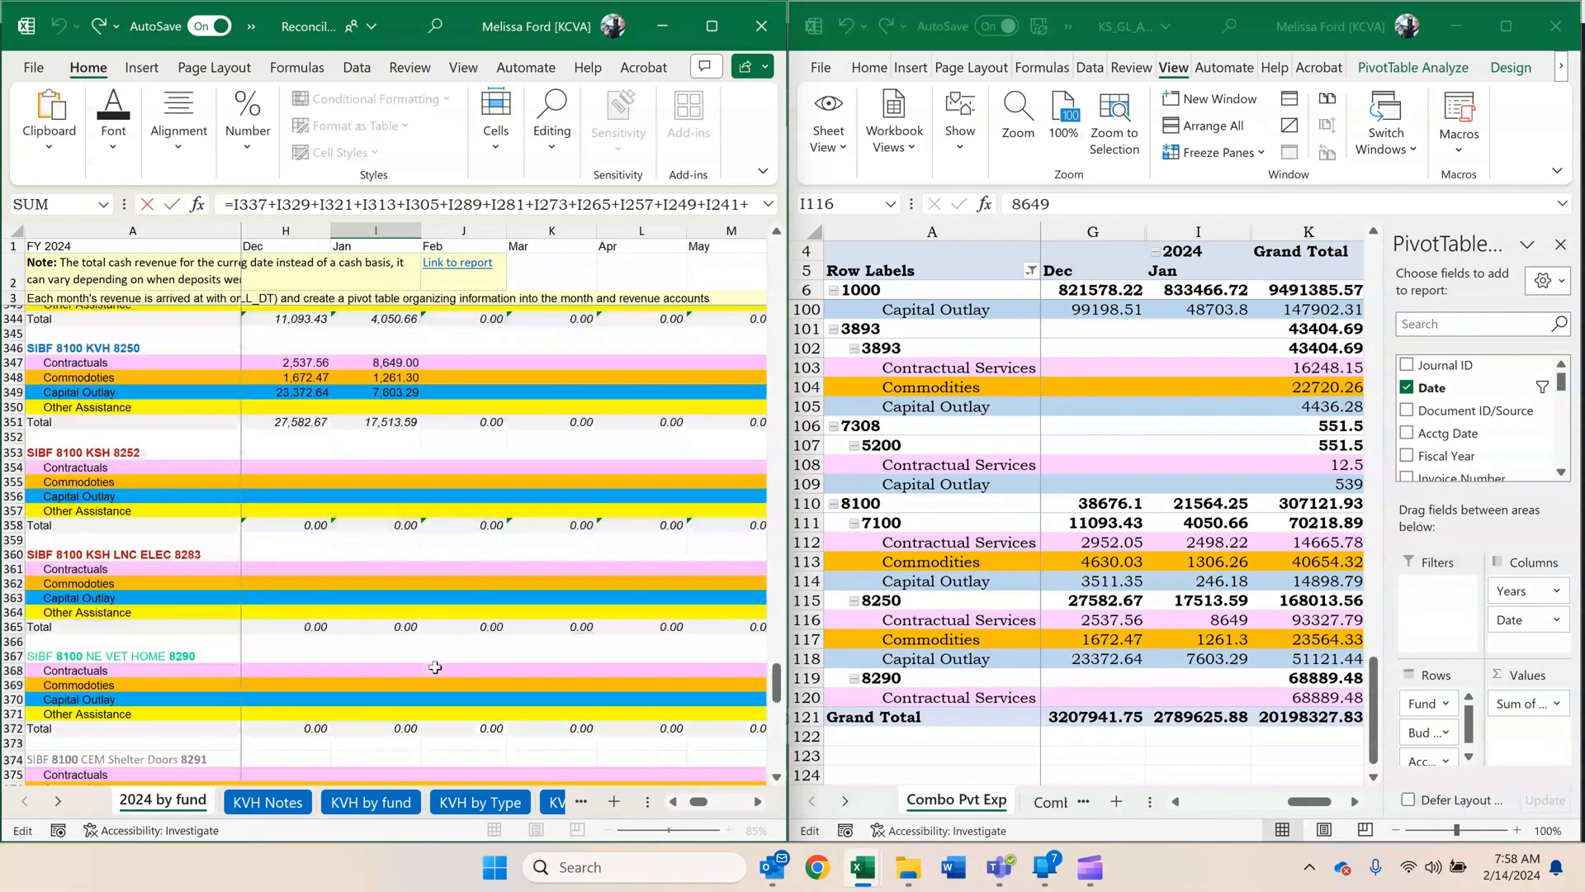
{"action": "scroll", "coordinate": [435, 667], "scroll_direction": "up", "scroll_amount": 9}
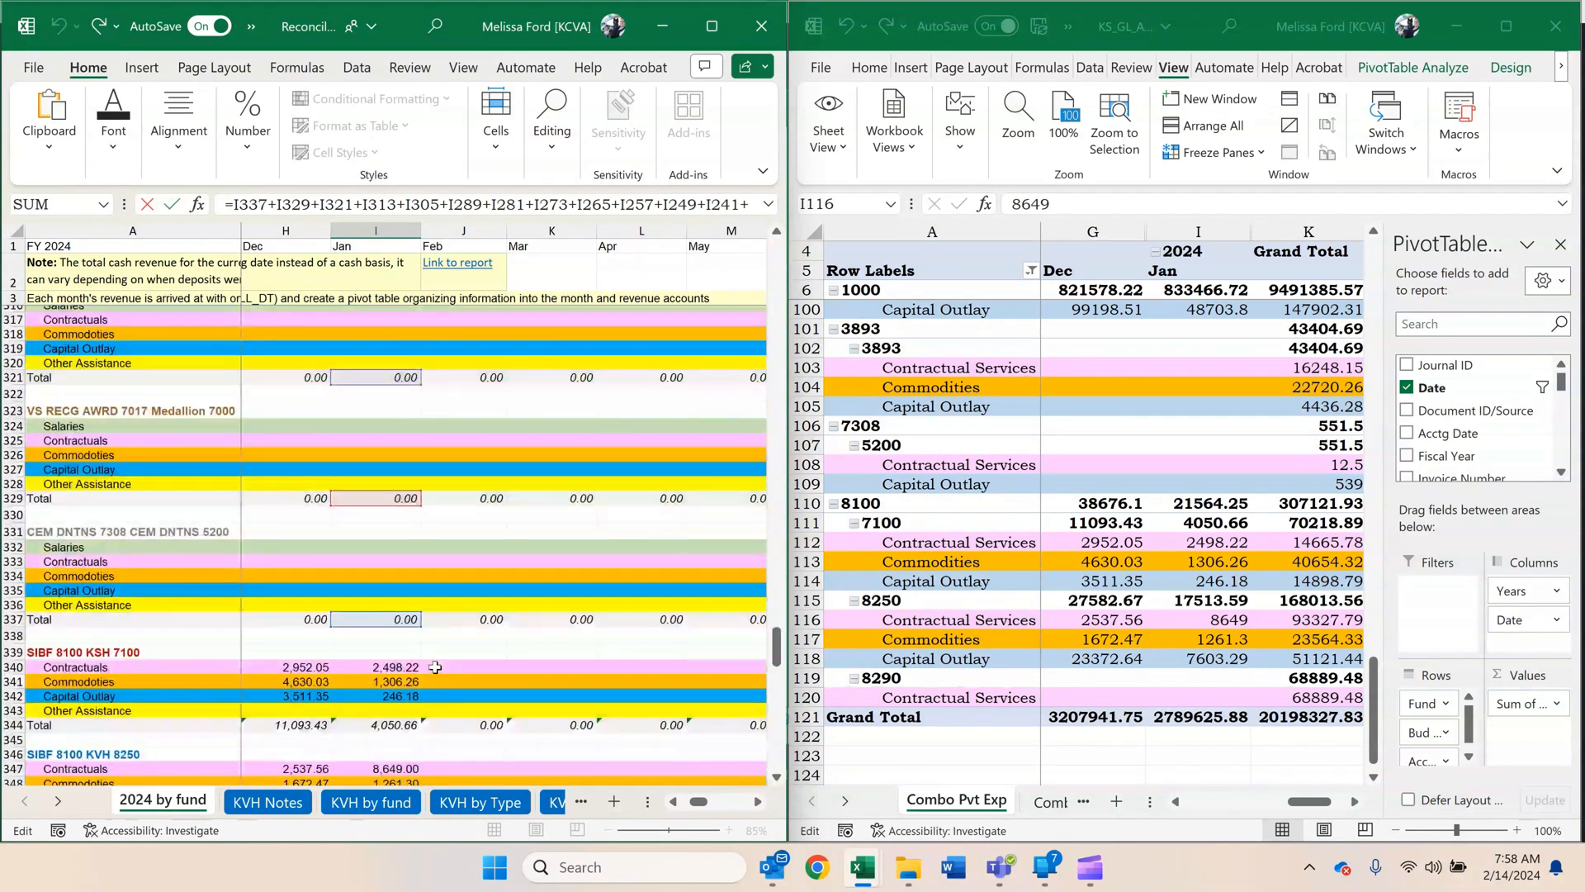
{"action": "scroll", "coordinate": [435, 667], "scroll_direction": "up", "scroll_amount": 7}
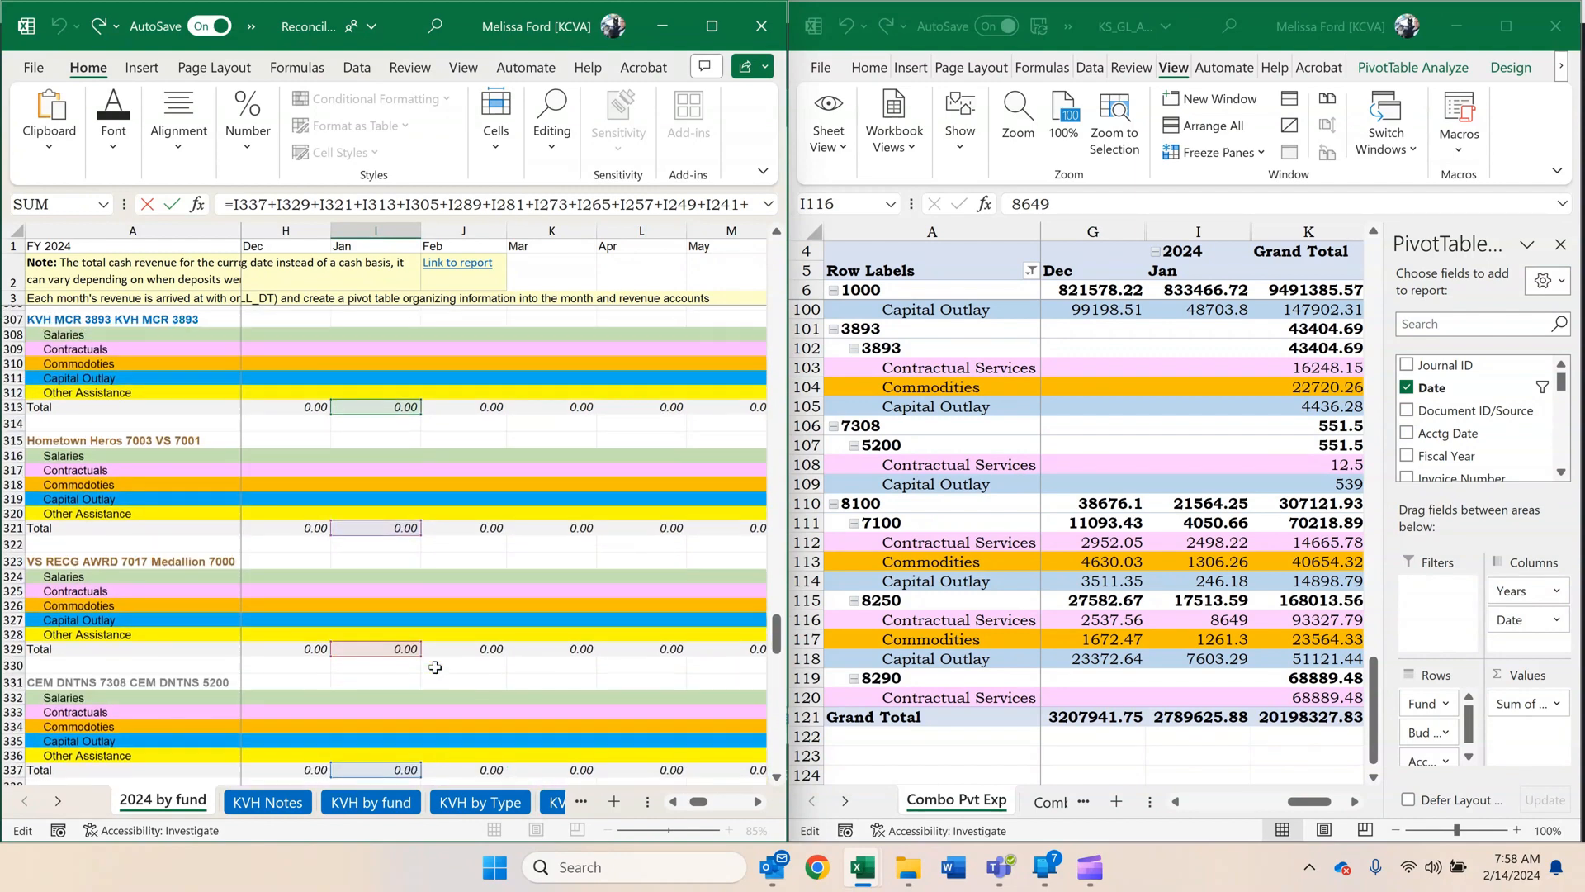
{"action": "scroll", "coordinate": [435, 667], "scroll_direction": "up", "scroll_amount": 3}
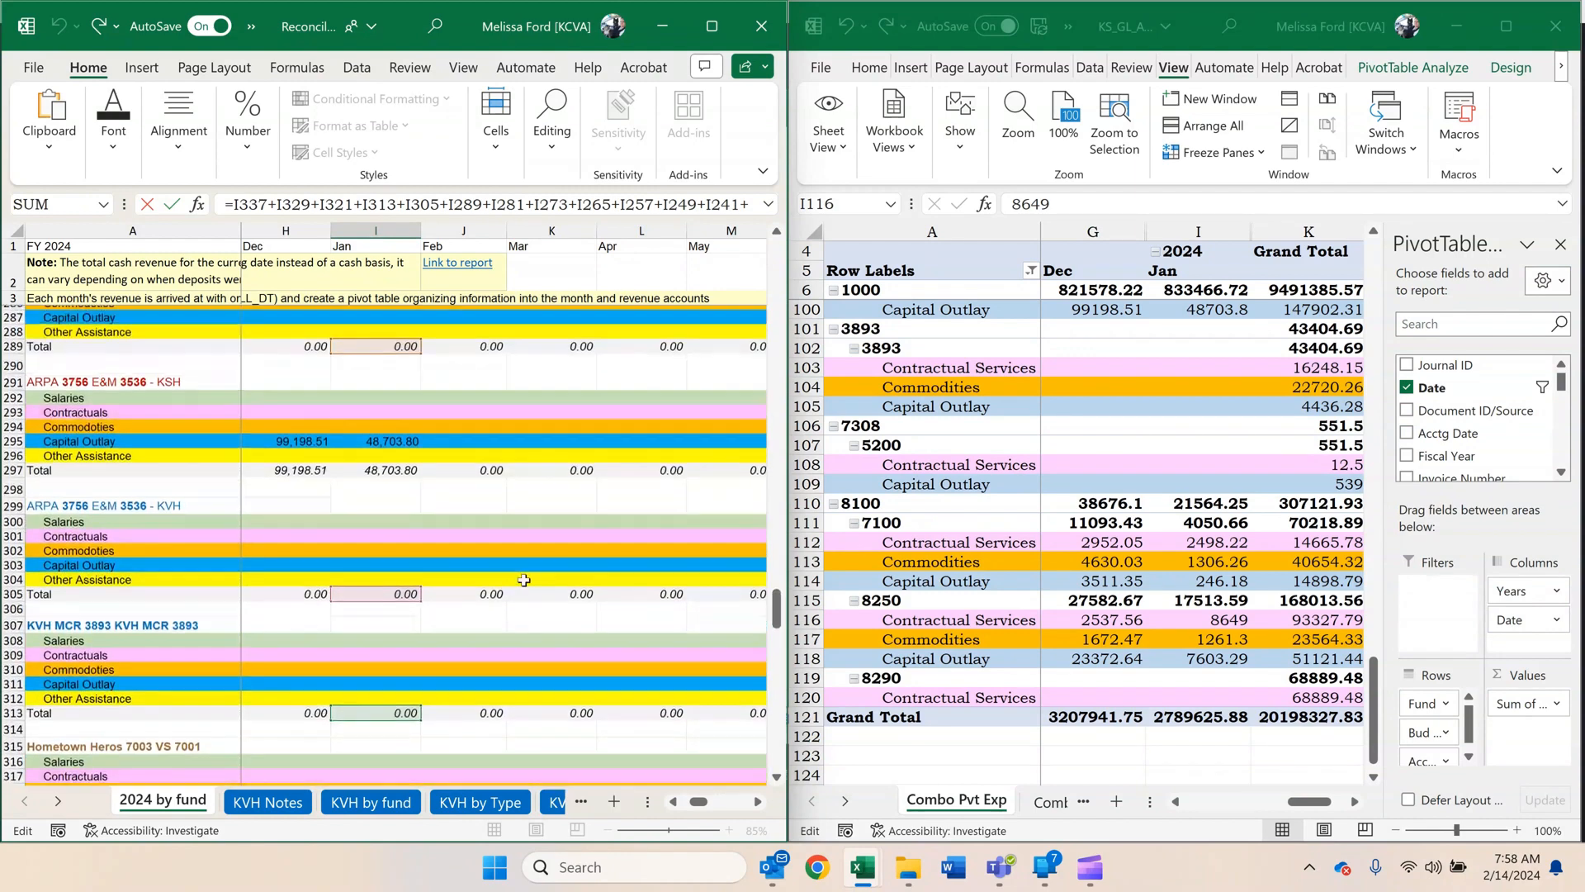
{"action": "left_click", "coordinate": [730, 204]}
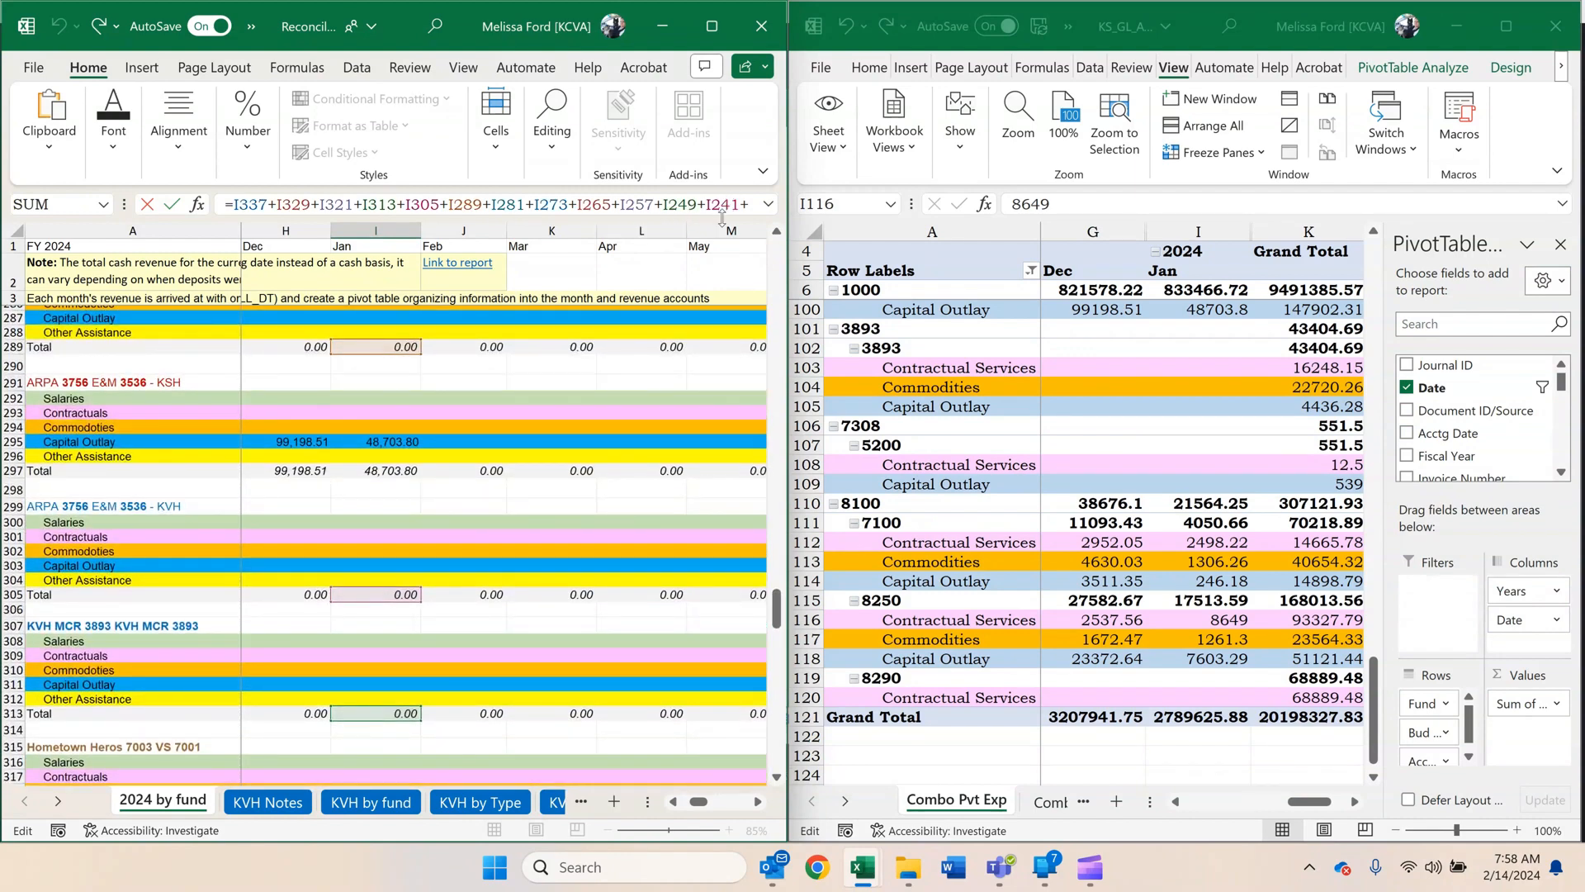
{"action": "key", "text": "Down"}
{"action": "double_click", "coordinate": [748, 204]}
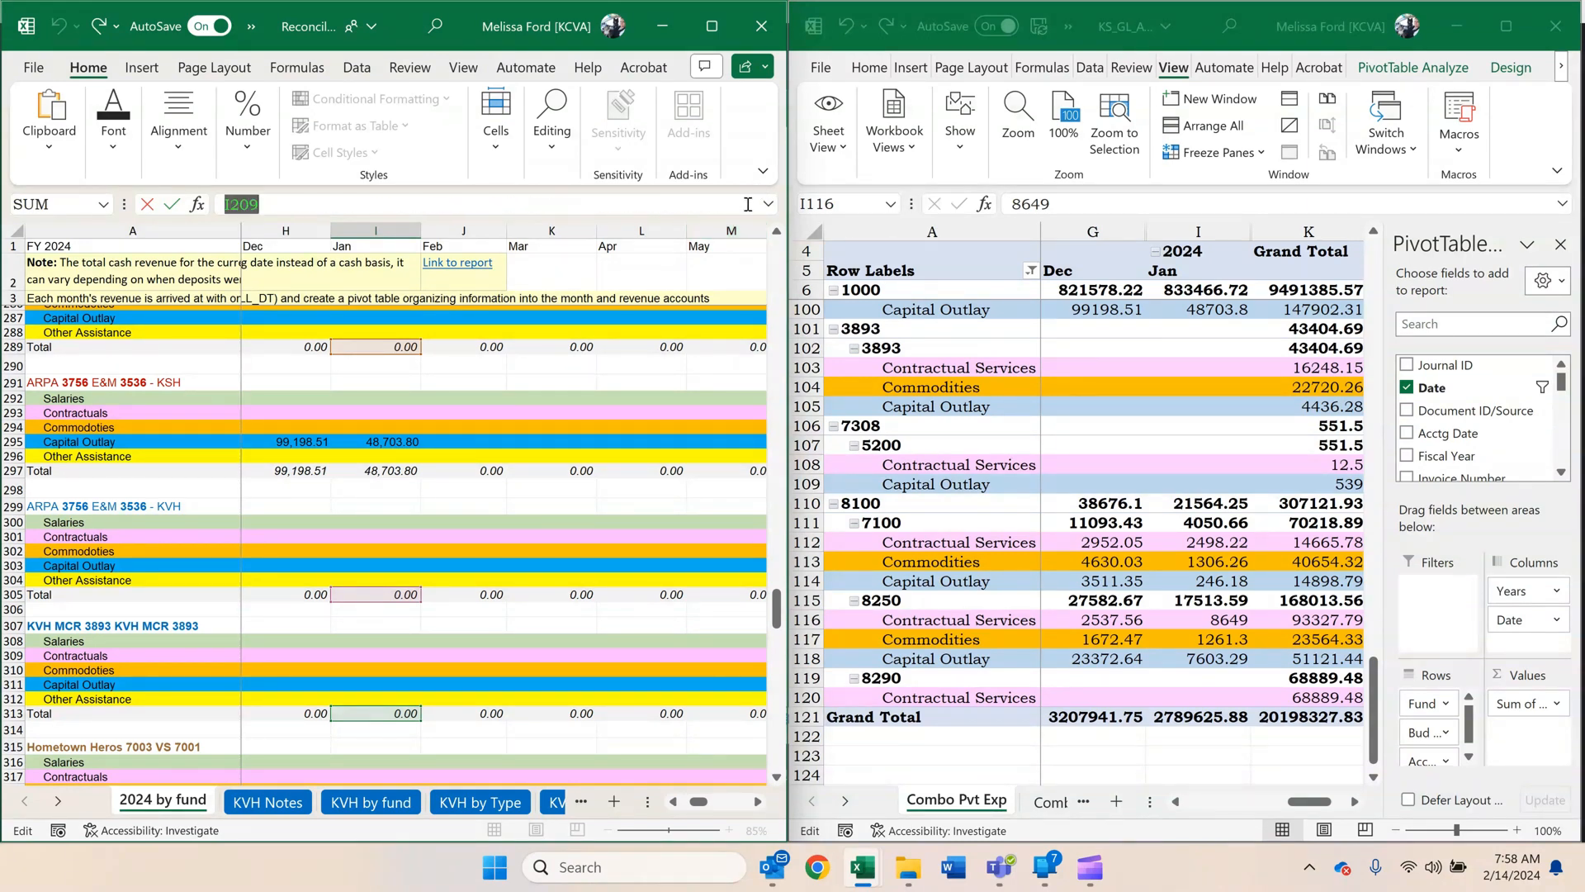
{"action": "left_click", "coordinate": [488, 206]}
{"action": "type", "text": "+"}
{"action": "left_click", "coordinate": [373, 471]}
{"action": "key", "text": "Return"}
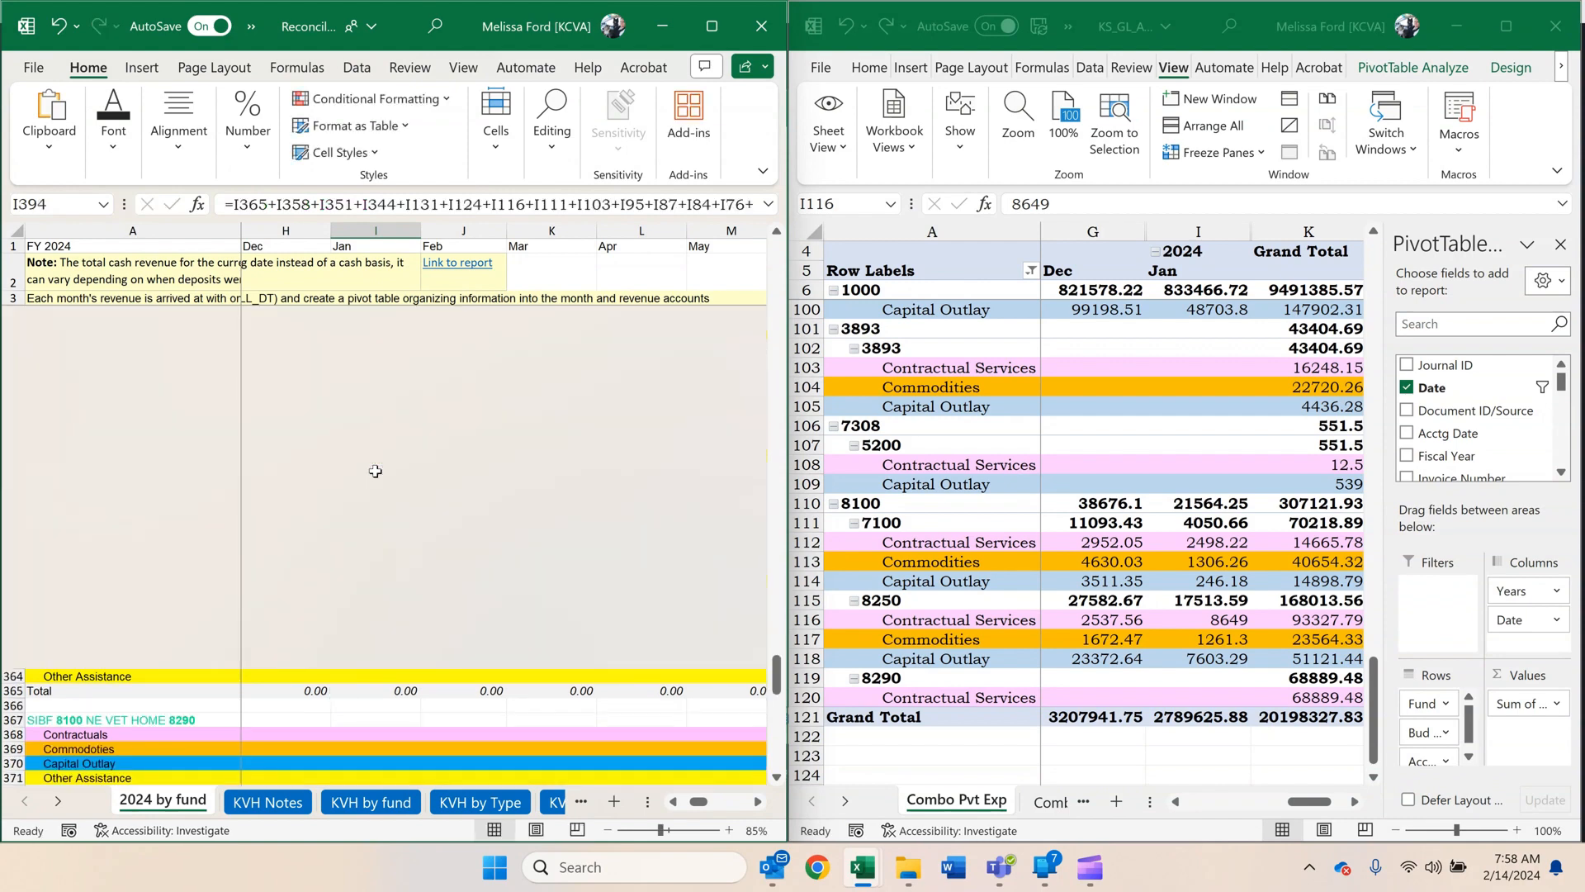
Fill January's Cash and Approp formulas in I393:I394 back to July and forward across the following months.
{"action": "scroll", "coordinate": [376, 484], "scroll_direction": "down", "scroll_amount": 1}
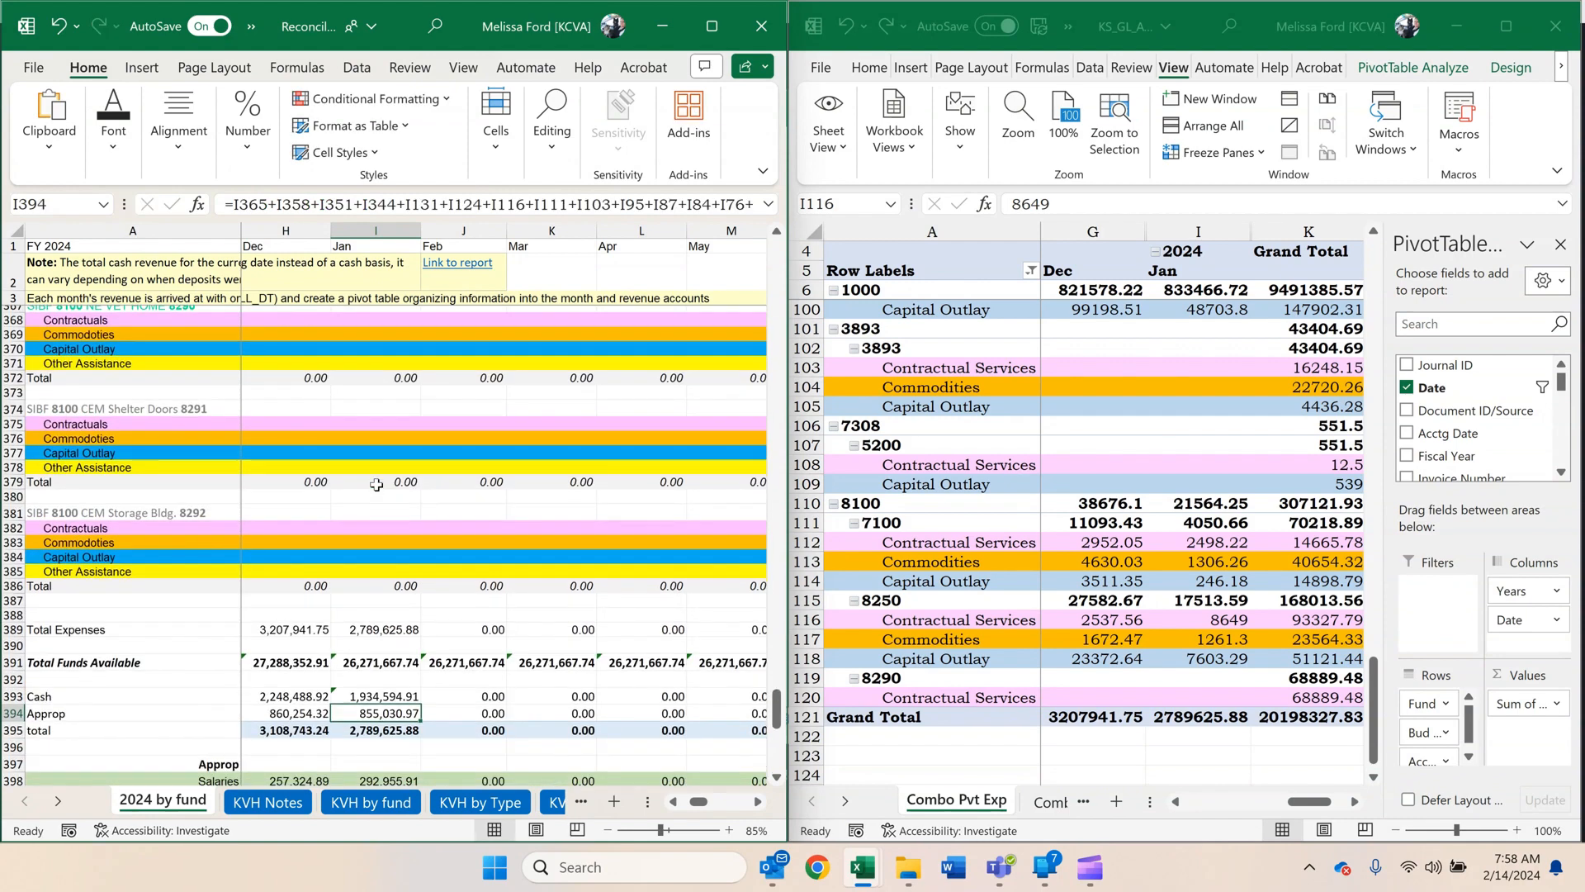
{"action": "left_click_drag", "start_coordinate": [386, 696], "coordinate": [262, 715]}
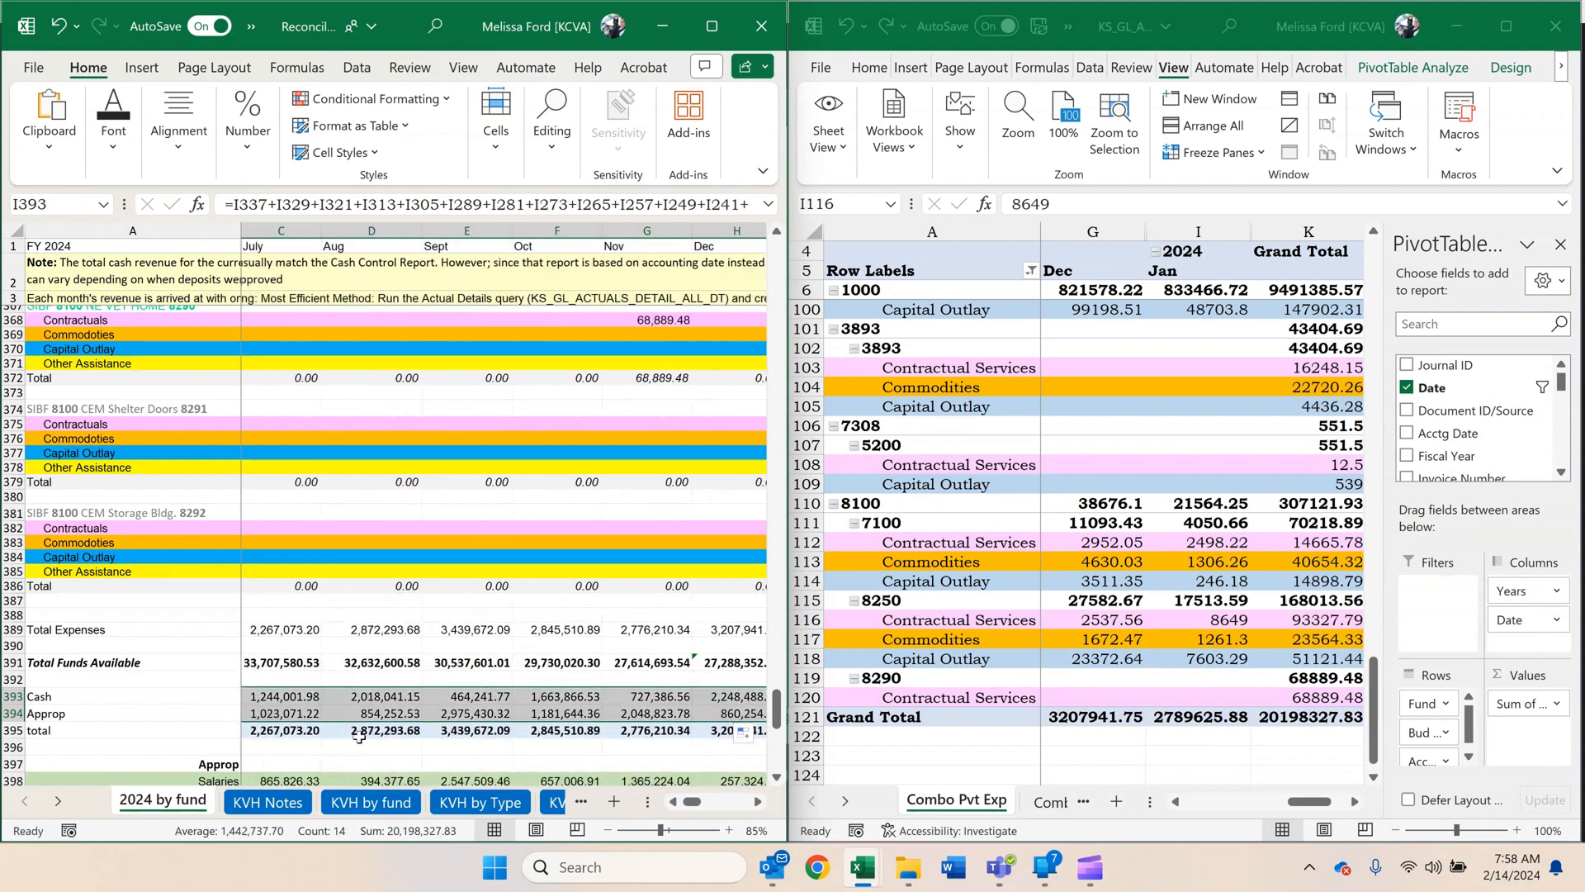
{"action": "left_click", "coordinate": [758, 801]}
{"action": "left_click", "coordinate": [757, 801]}
{"action": "left_click", "coordinate": [758, 800]}
{"action": "left_click", "coordinate": [759, 802]}
{"action": "left_click", "coordinate": [759, 802]}
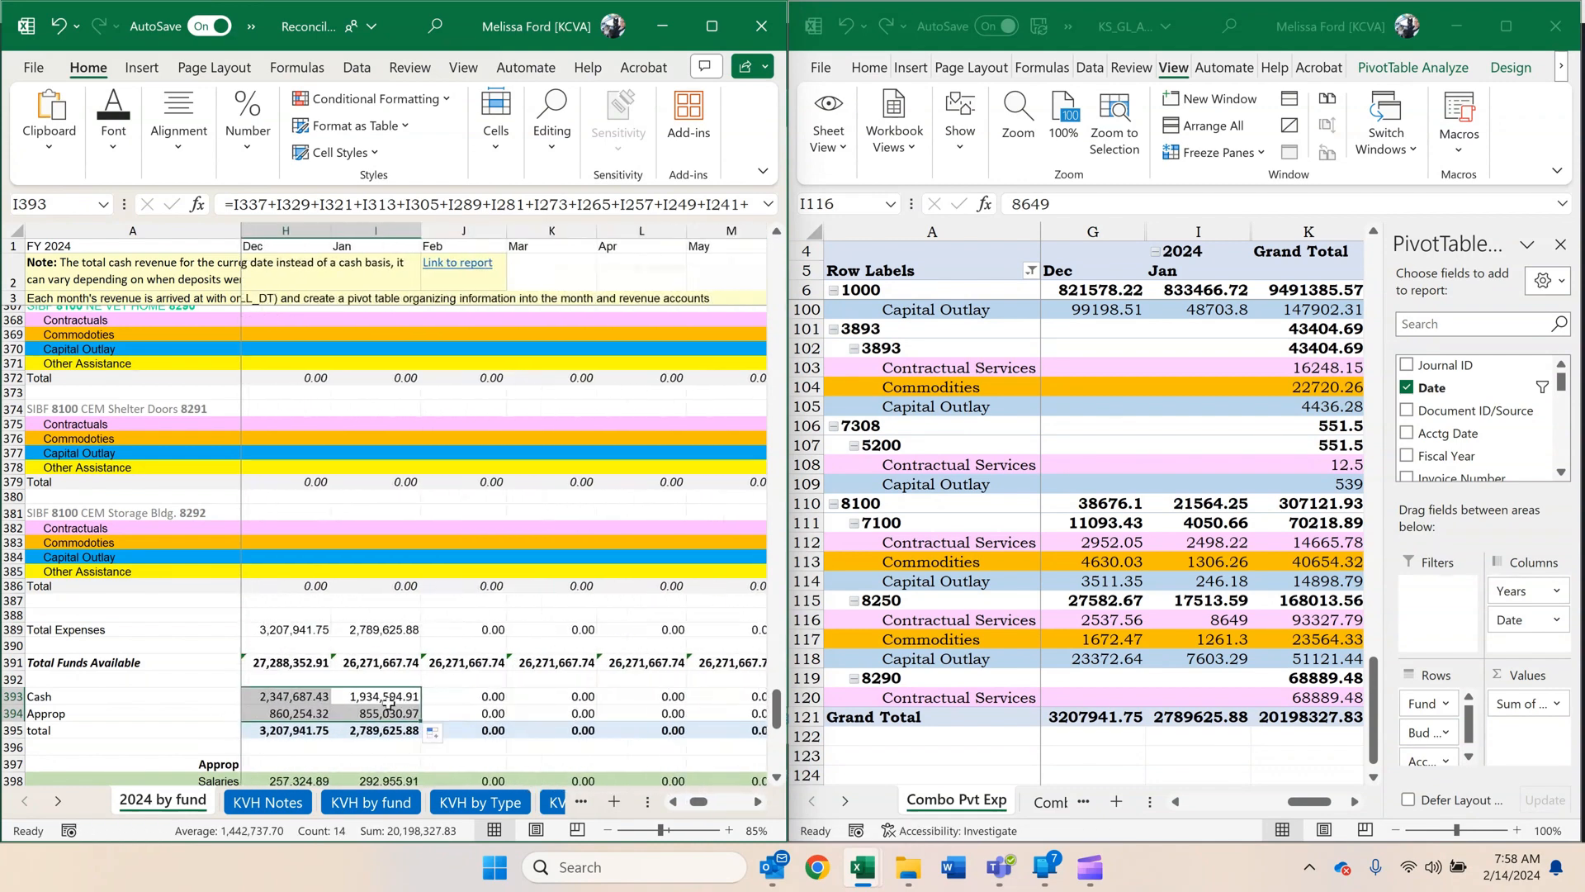
{"action": "left_click_drag", "start_coordinate": [420, 724], "coordinate": [673, 726]}
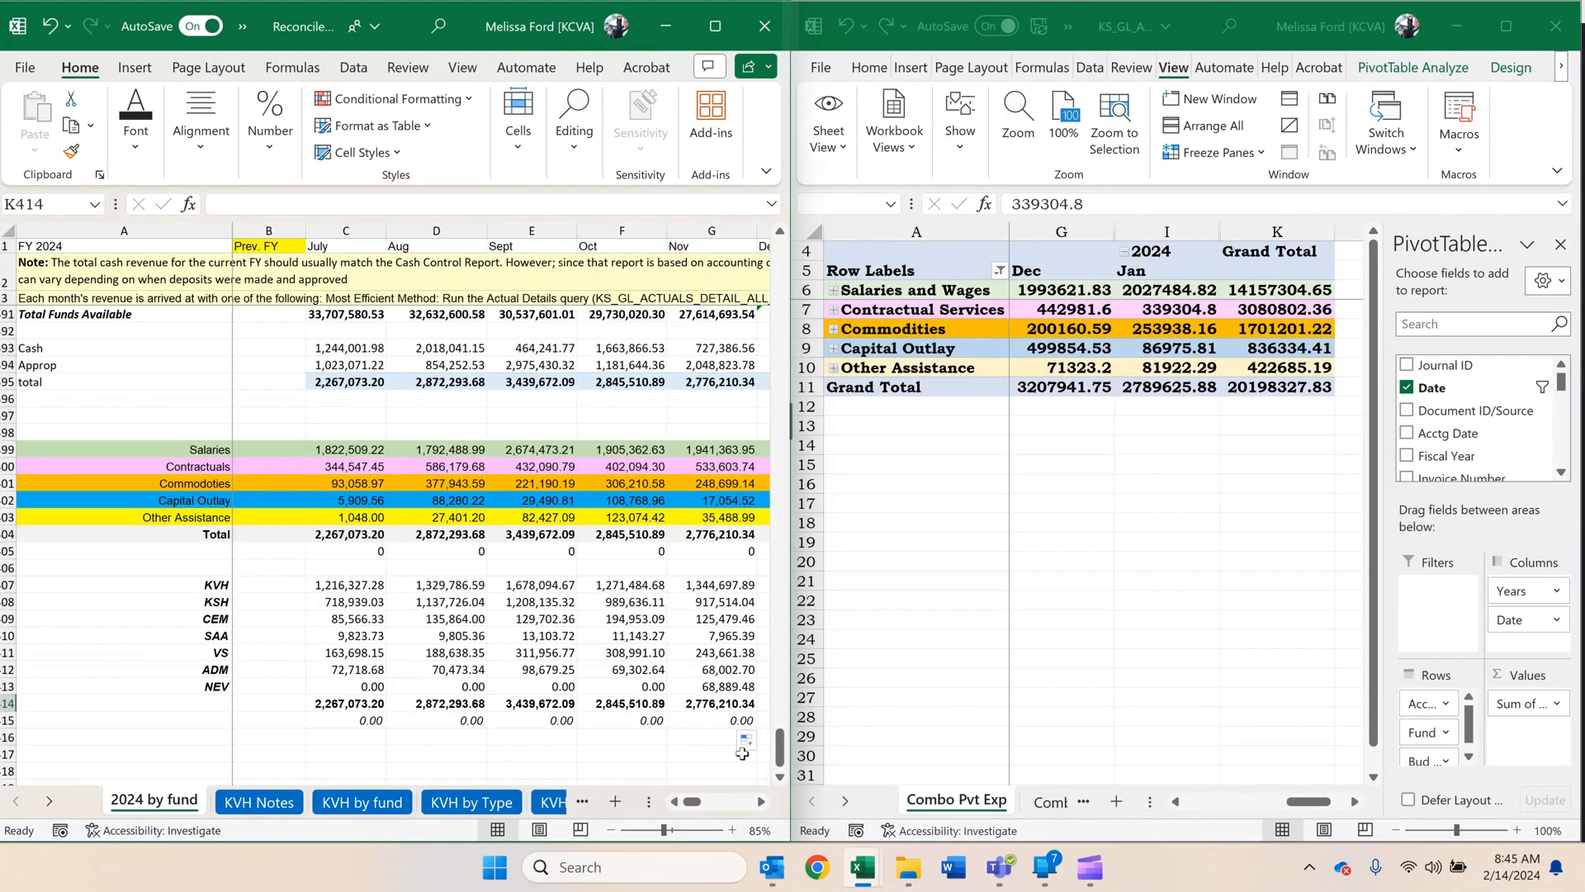
Compare January's Salaries, Contractuals, Commodities, Capital Outlay, Other Assistance and total expenses with the Combo Pvt Exp PivotTable's Jan column.
{"action": "scroll", "coordinate": [629, 568], "scroll_direction": "up", "scroll_amount": 3}
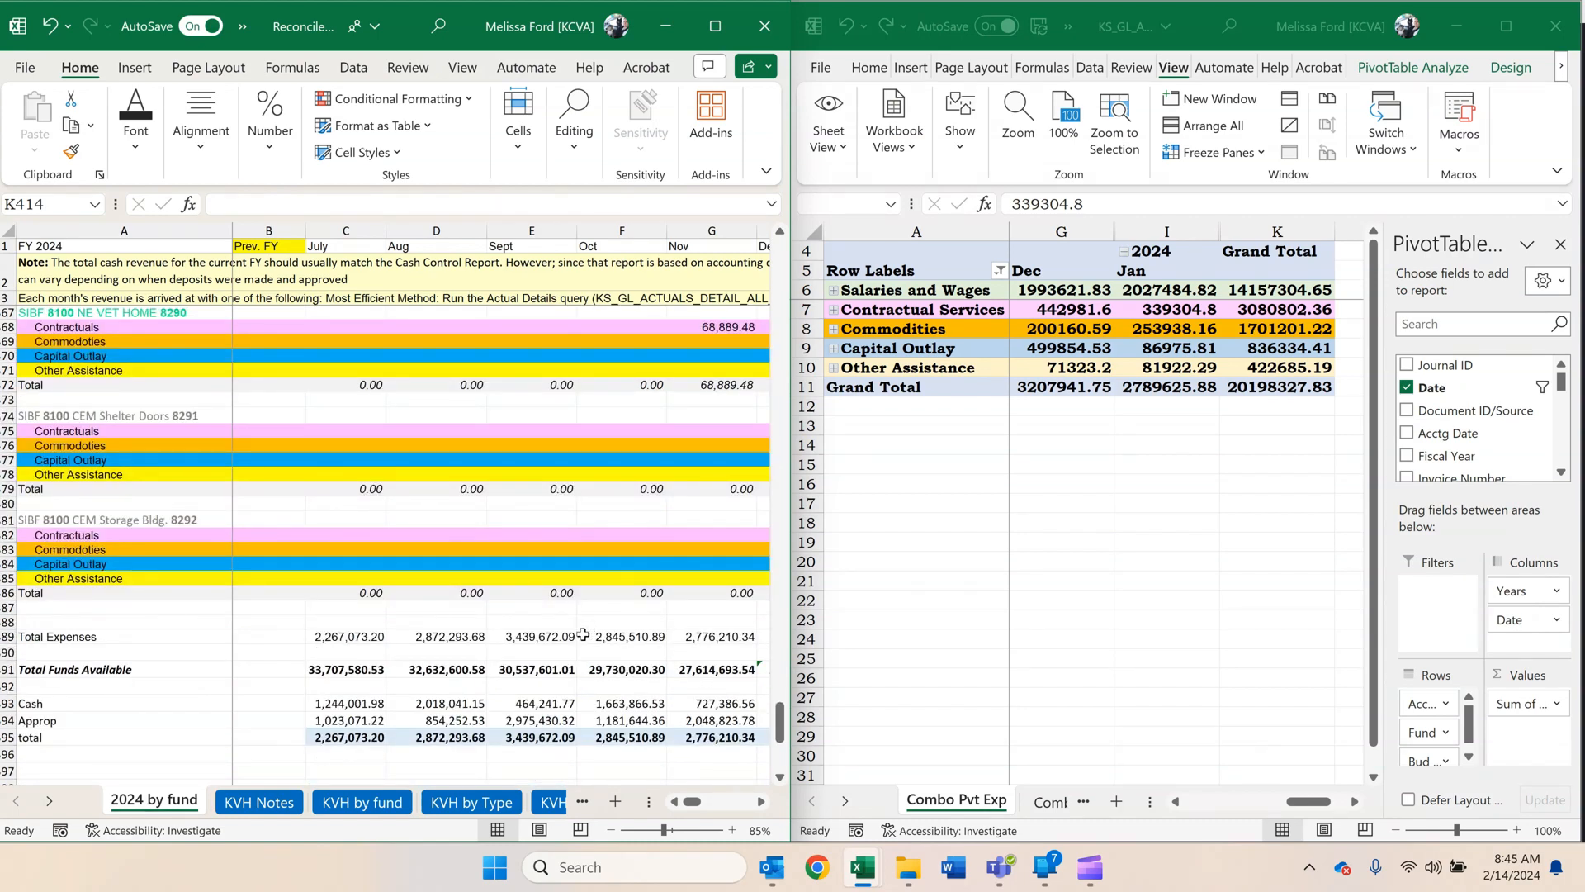
{"action": "scroll", "coordinate": [583, 634], "scroll_direction": "down", "scroll_amount": 5}
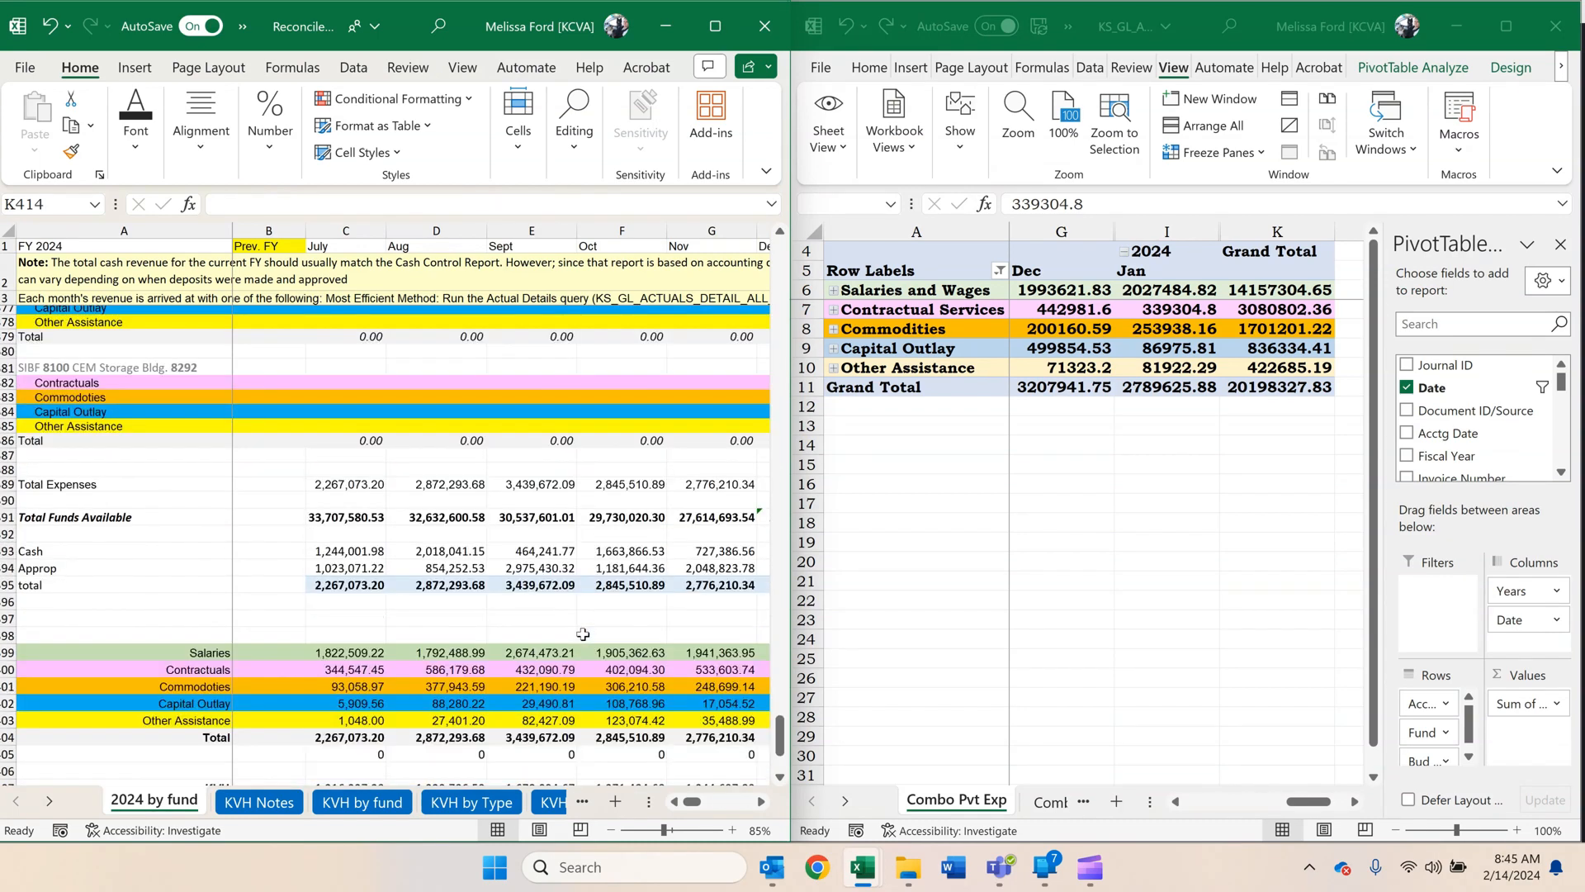
{"action": "left_click", "coordinate": [760, 802]}
{"action": "left_click", "coordinate": [761, 801]}
{"action": "left_click", "coordinate": [761, 801]}
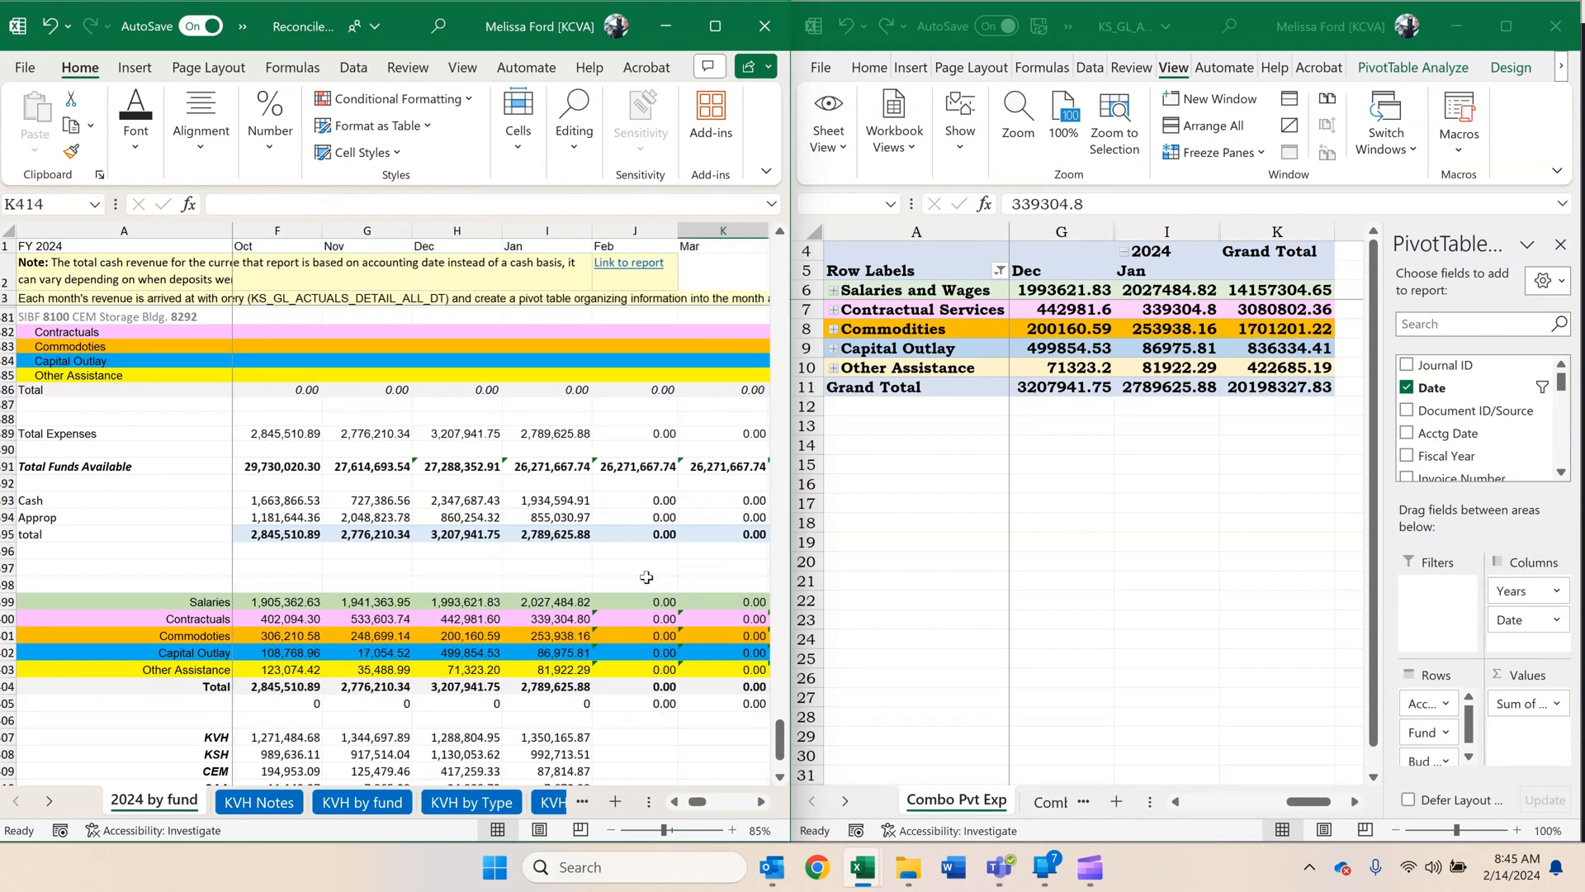
{"action": "scroll", "coordinate": [644, 578], "scroll_direction": "down", "scroll_amount": 2}
{"action": "left_click", "coordinate": [535, 501]}
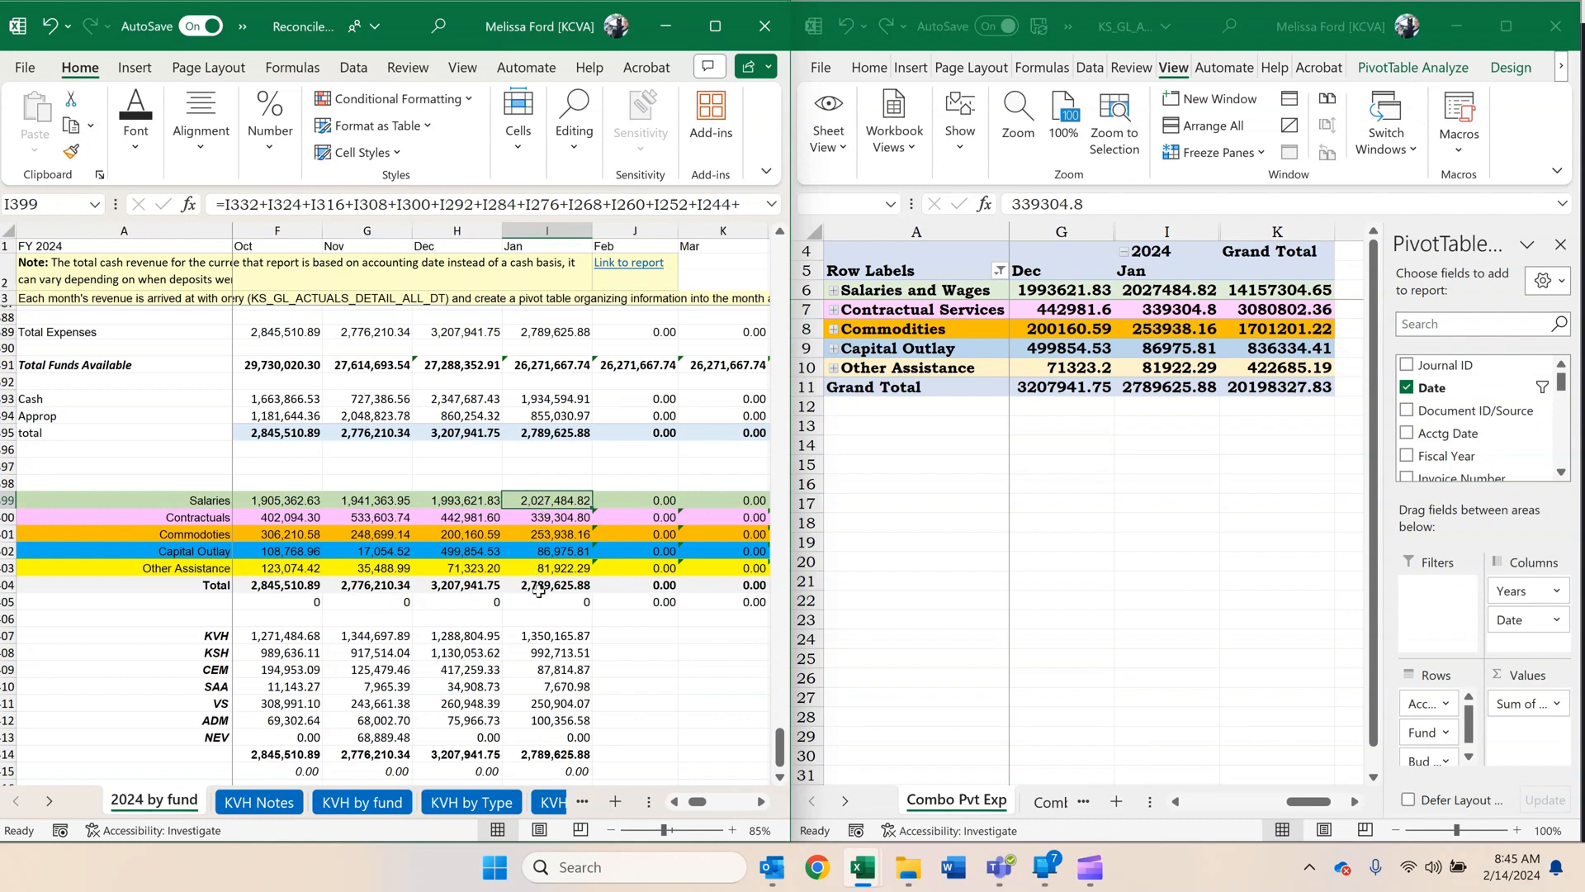
{"action": "left_click", "coordinate": [1159, 305]}
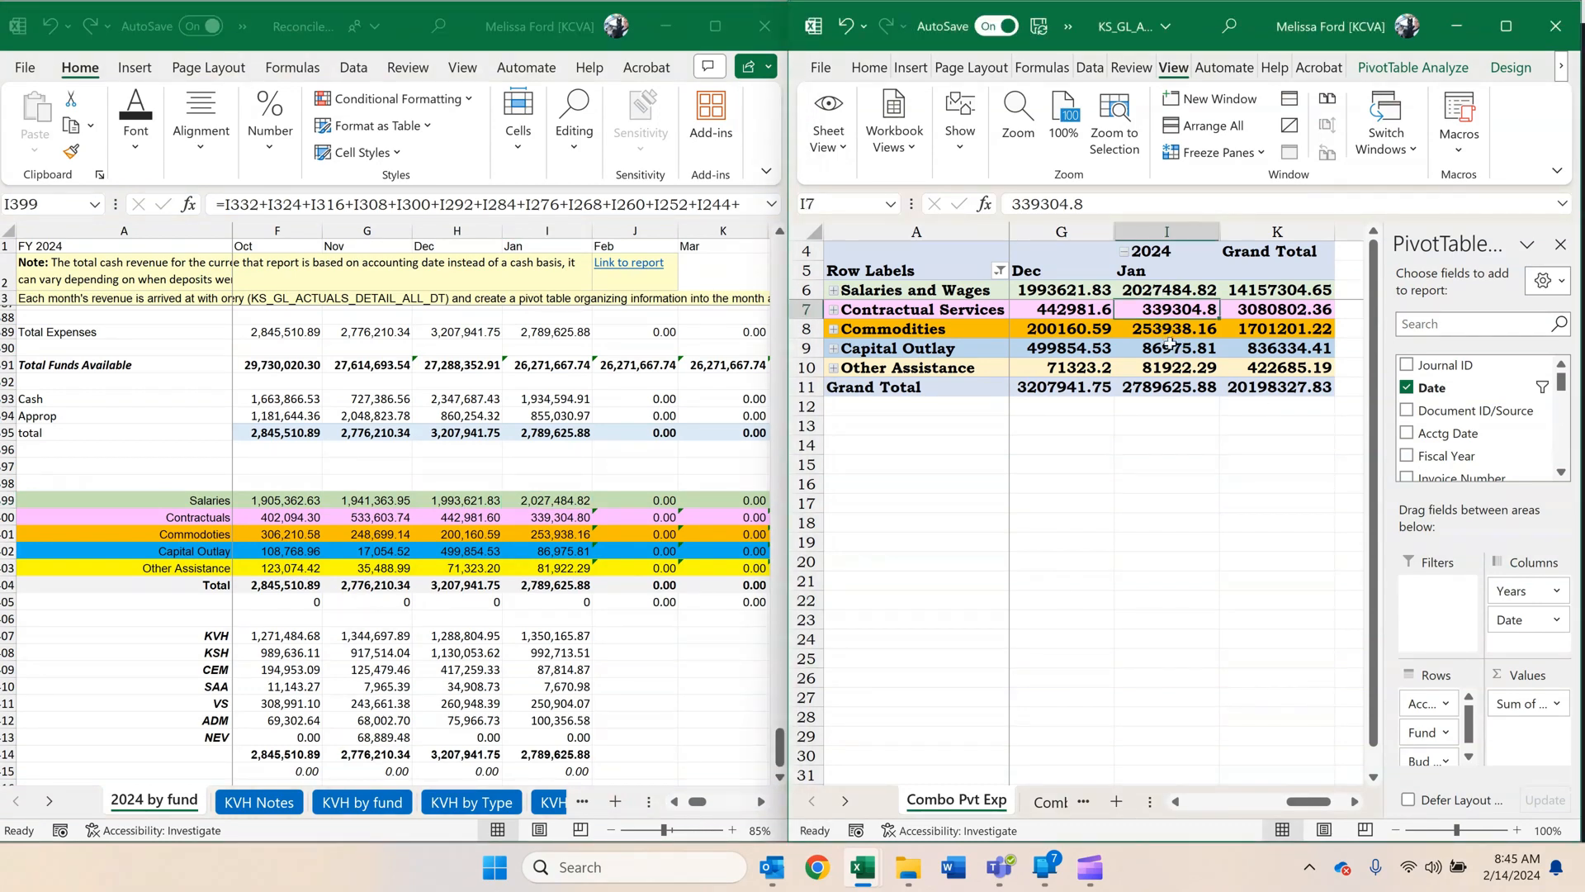
{"action": "left_click", "coordinate": [1172, 387]}
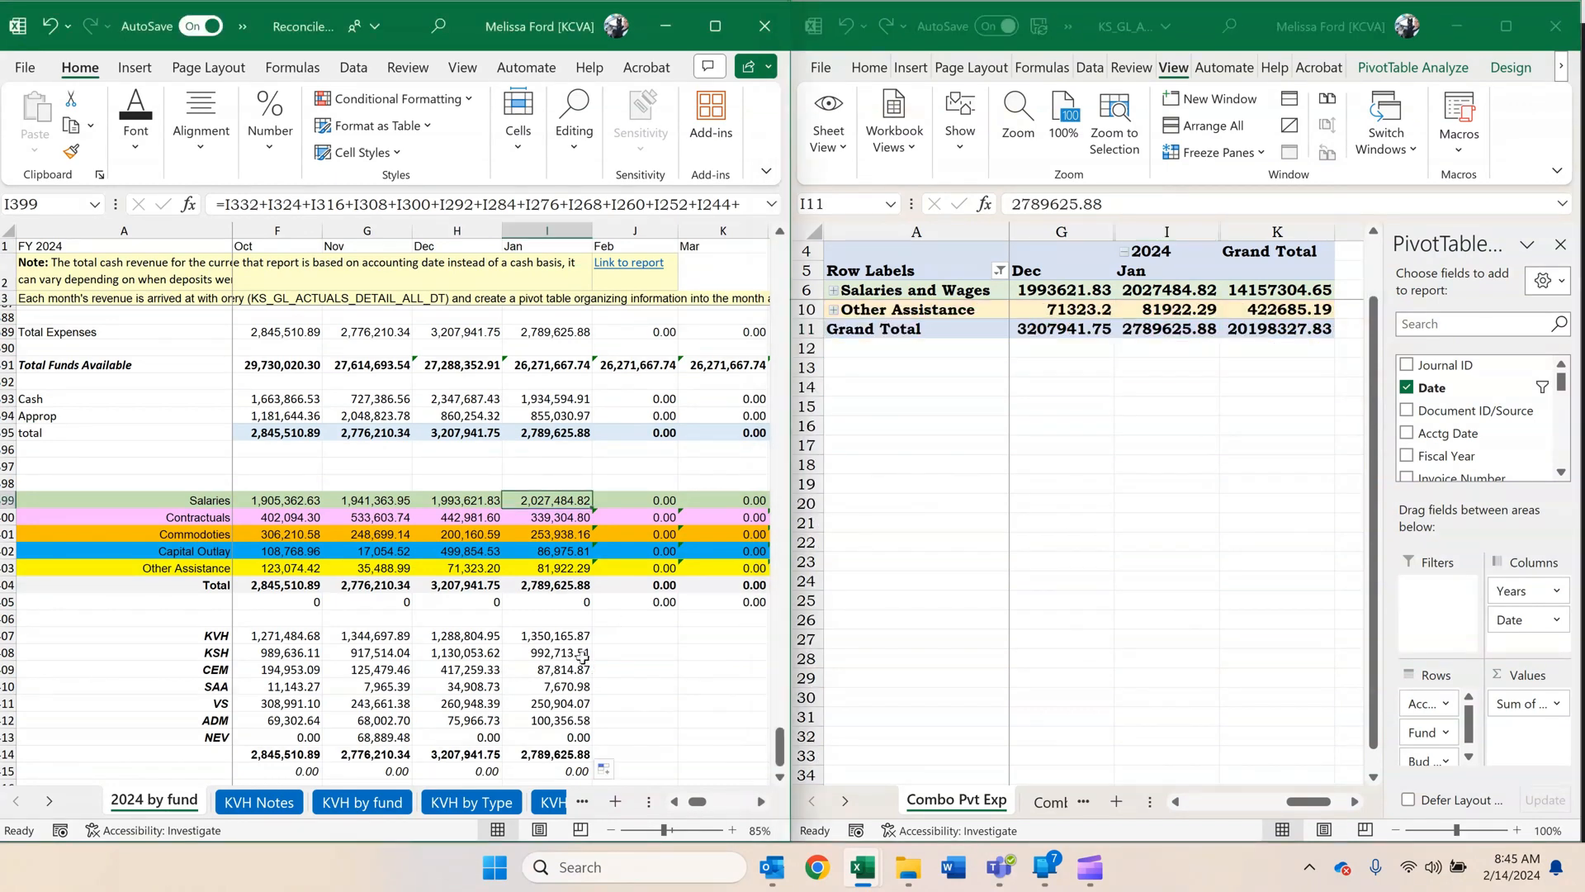
Examine January's KVH, KSH, VS and ADM formulas in I407:I412 that link to the program sheets.
{"action": "scroll", "coordinate": [615, 621], "scroll_direction": "down", "scroll_amount": 1}
{"action": "left_click", "coordinate": [545, 605]}
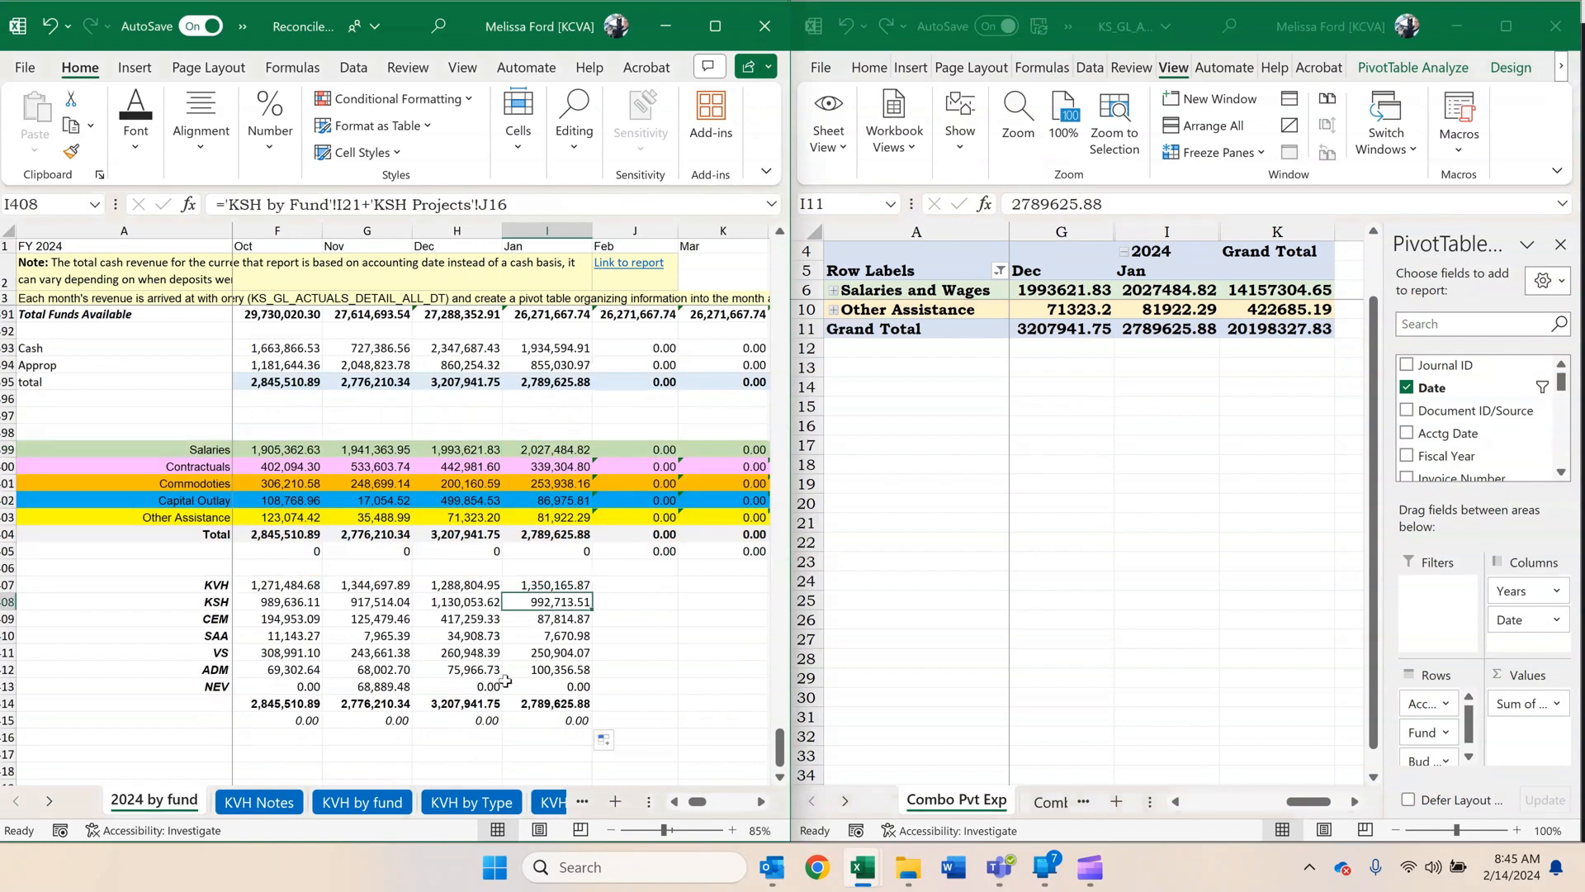
{"action": "left_click", "coordinate": [571, 588]}
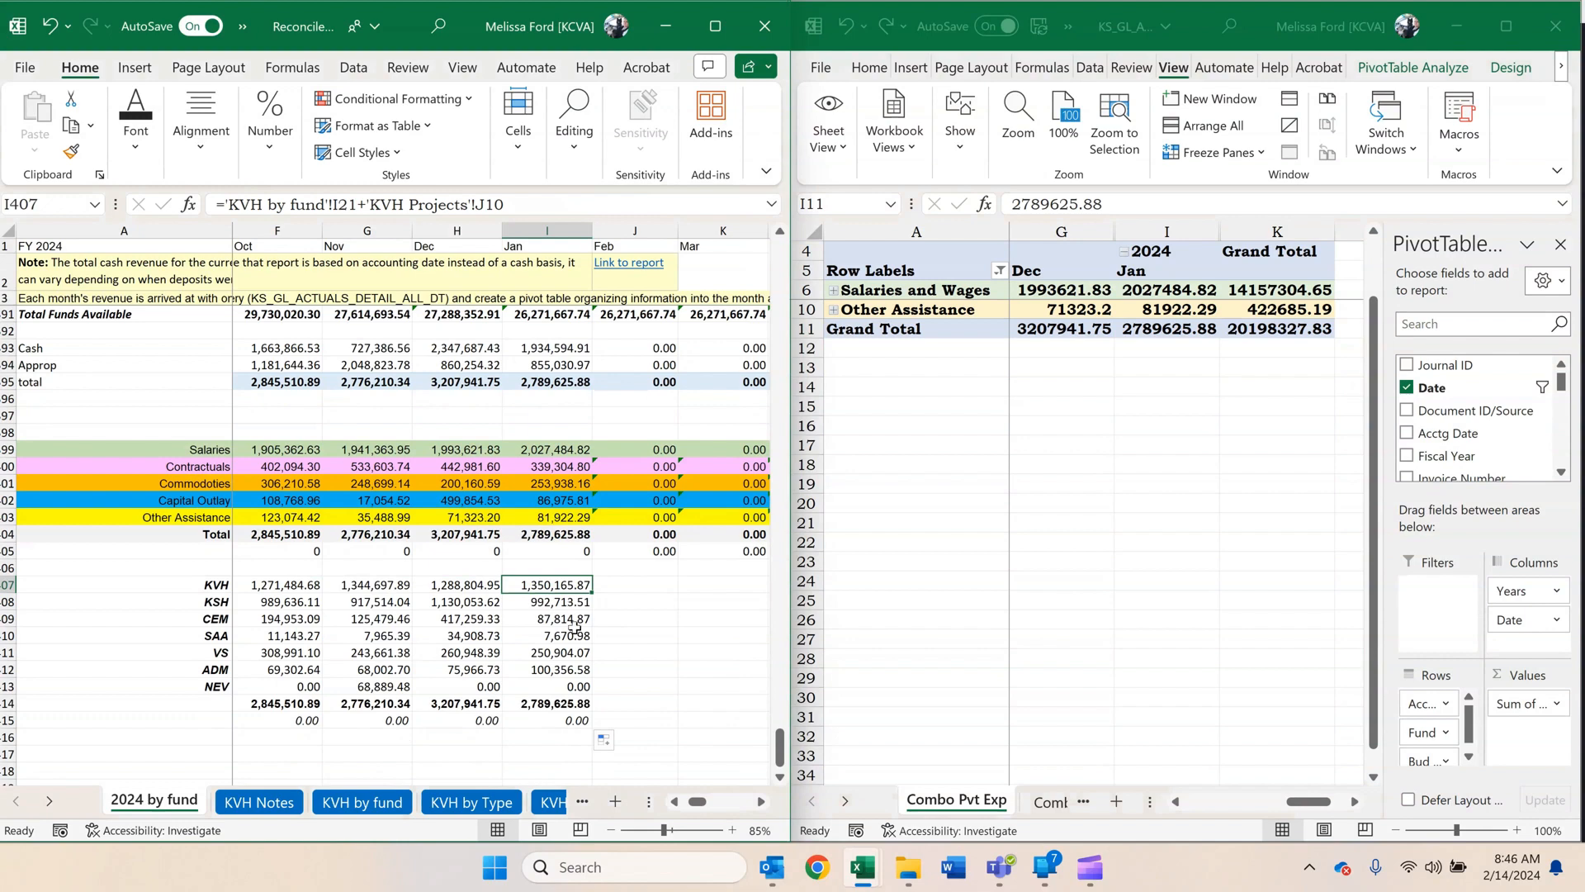
{"action": "left_click", "coordinate": [571, 651]}
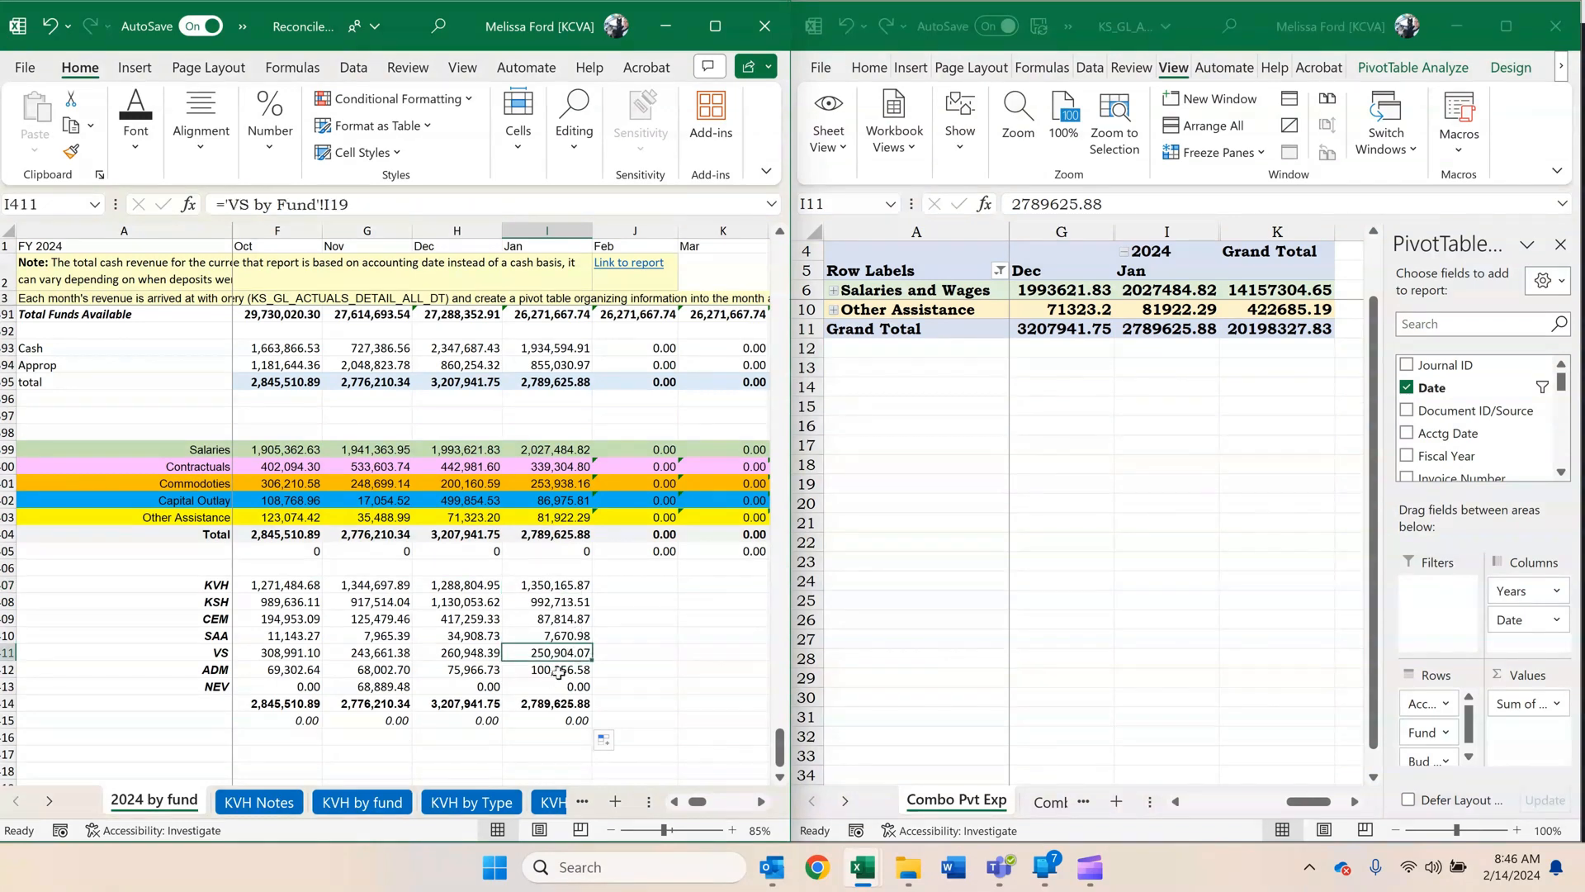
{"action": "left_click", "coordinate": [553, 670]}
{"action": "scroll", "coordinate": [549, 644], "scroll_direction": "up", "scroll_amount": 3}
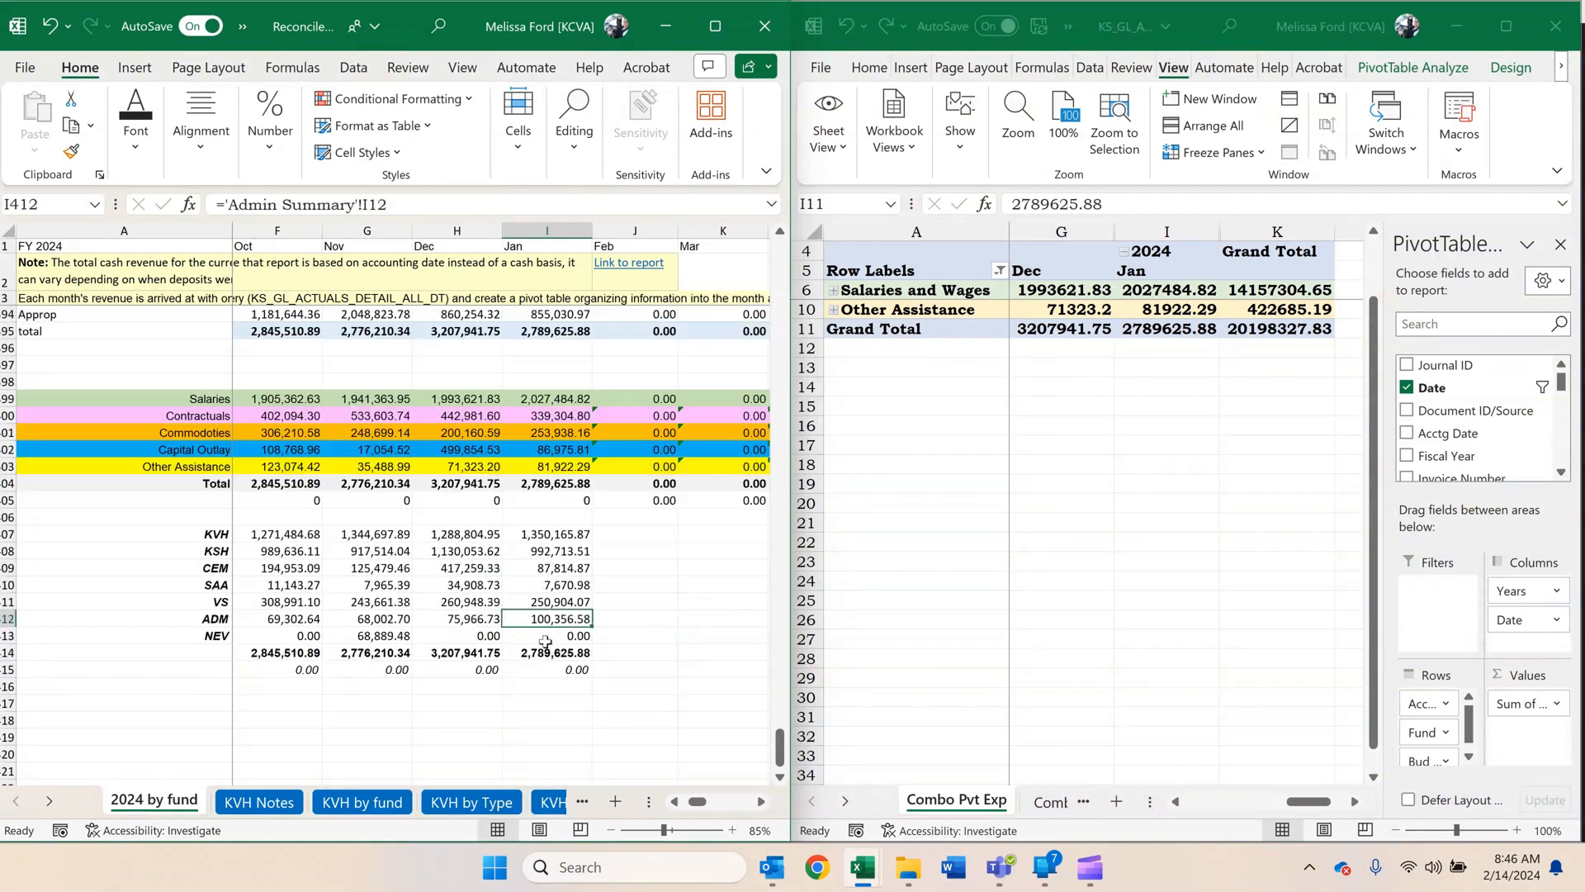
{"action": "scroll", "coordinate": [561, 681], "scroll_direction": "up", "scroll_amount": 12}
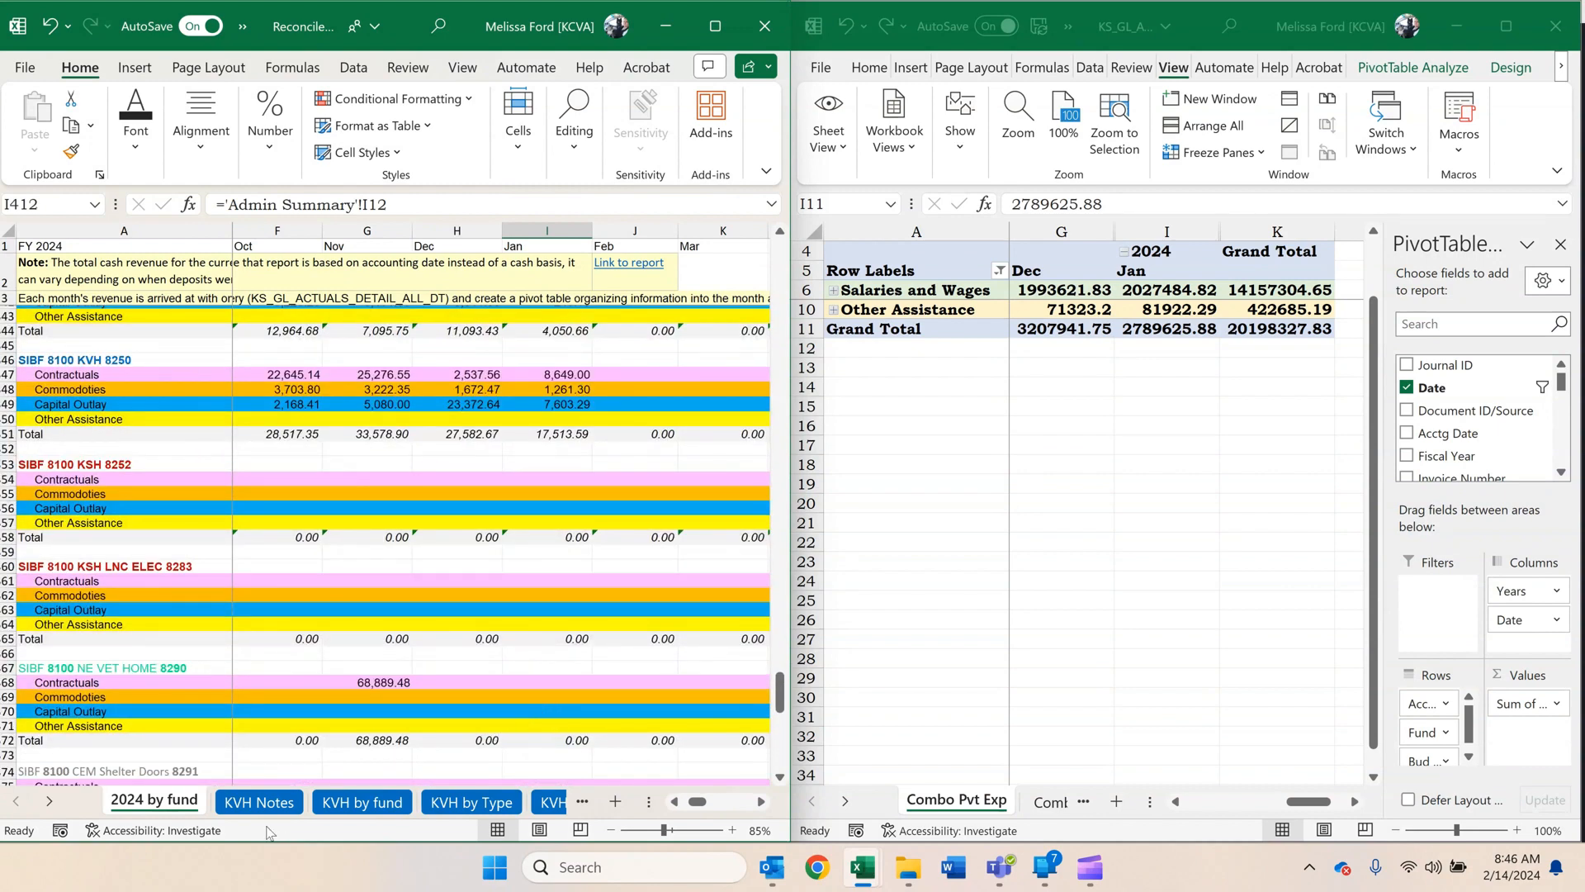
Open the KVH by fund sheet and examine how its revenue and expenditure cells link to 2024 by fund.
{"action": "left_click", "coordinate": [349, 805]}
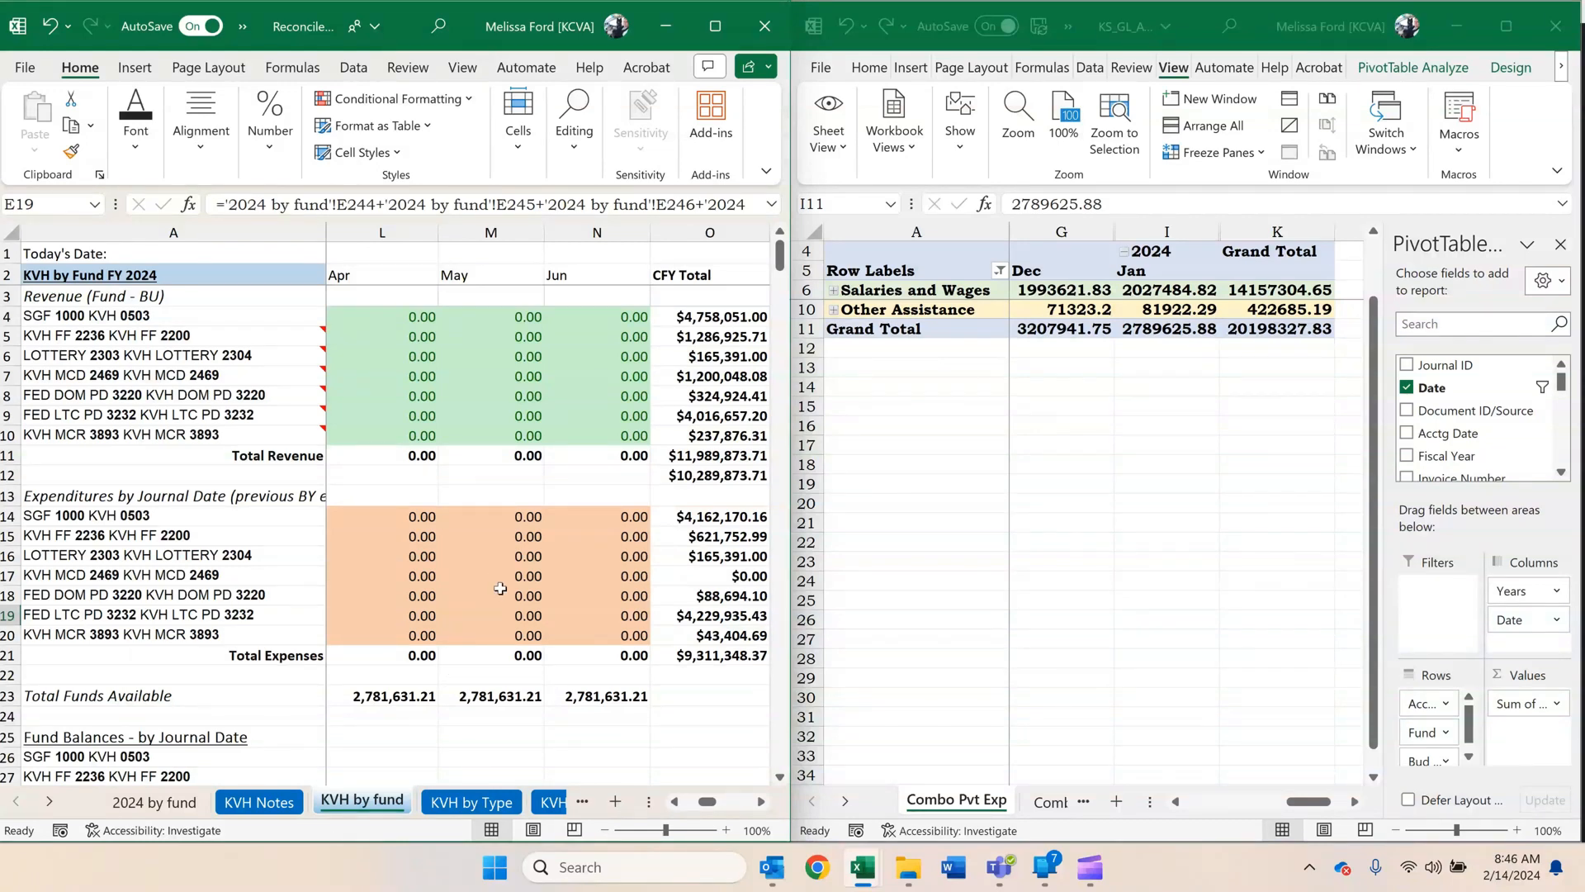
{"action": "left_click", "coordinate": [1090, 867]}
{"action": "left_click", "coordinate": [1172, 771]}
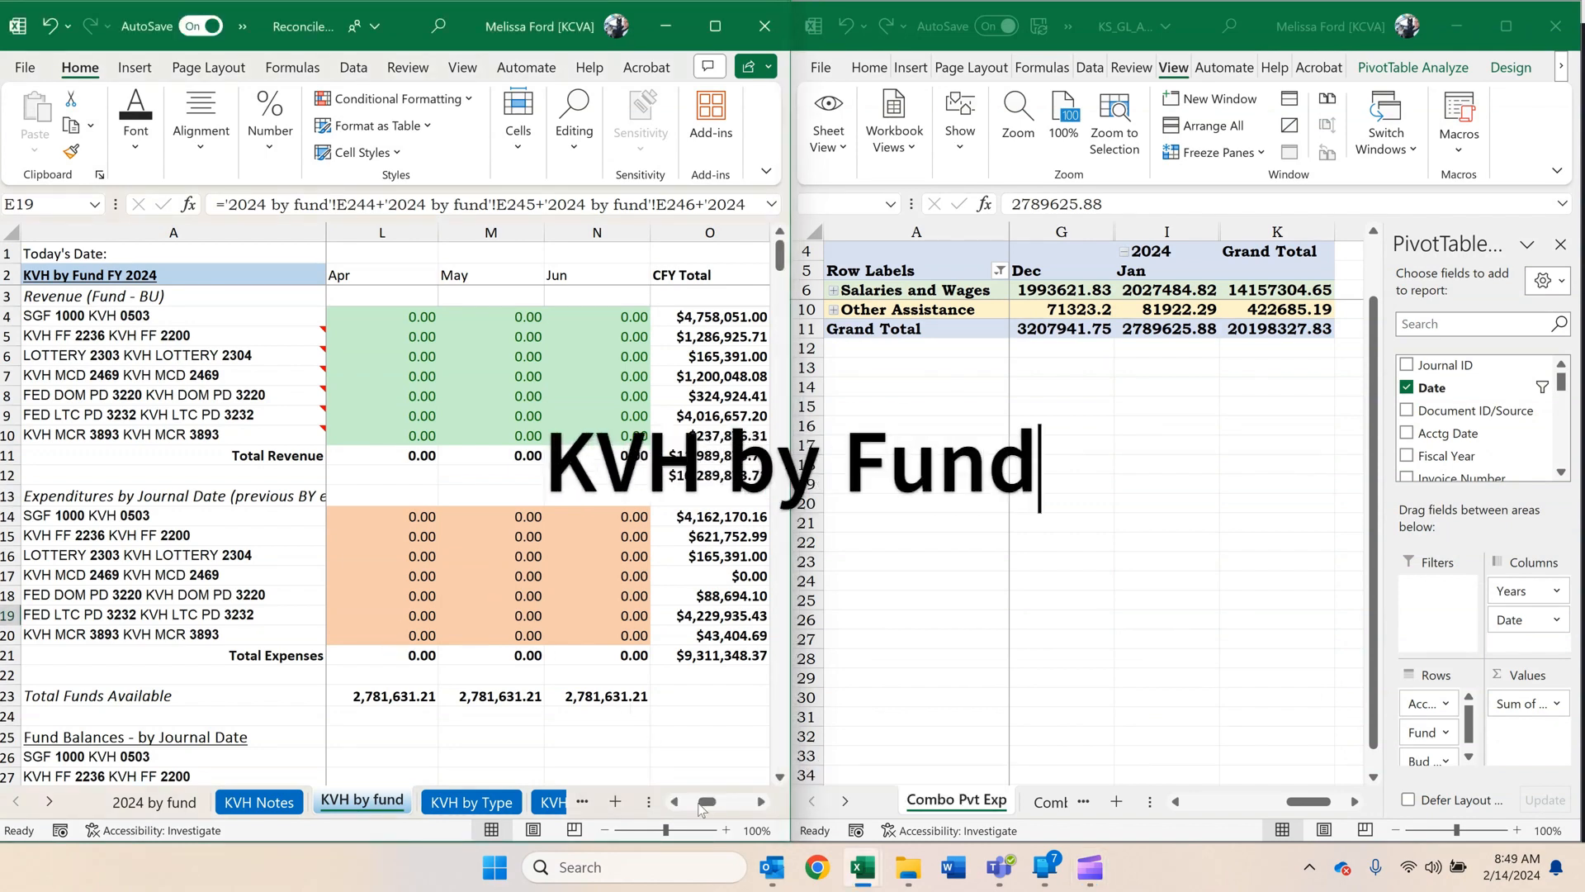
{"action": "left_click_drag", "start_coordinate": [707, 801], "coordinate": [696, 805]}
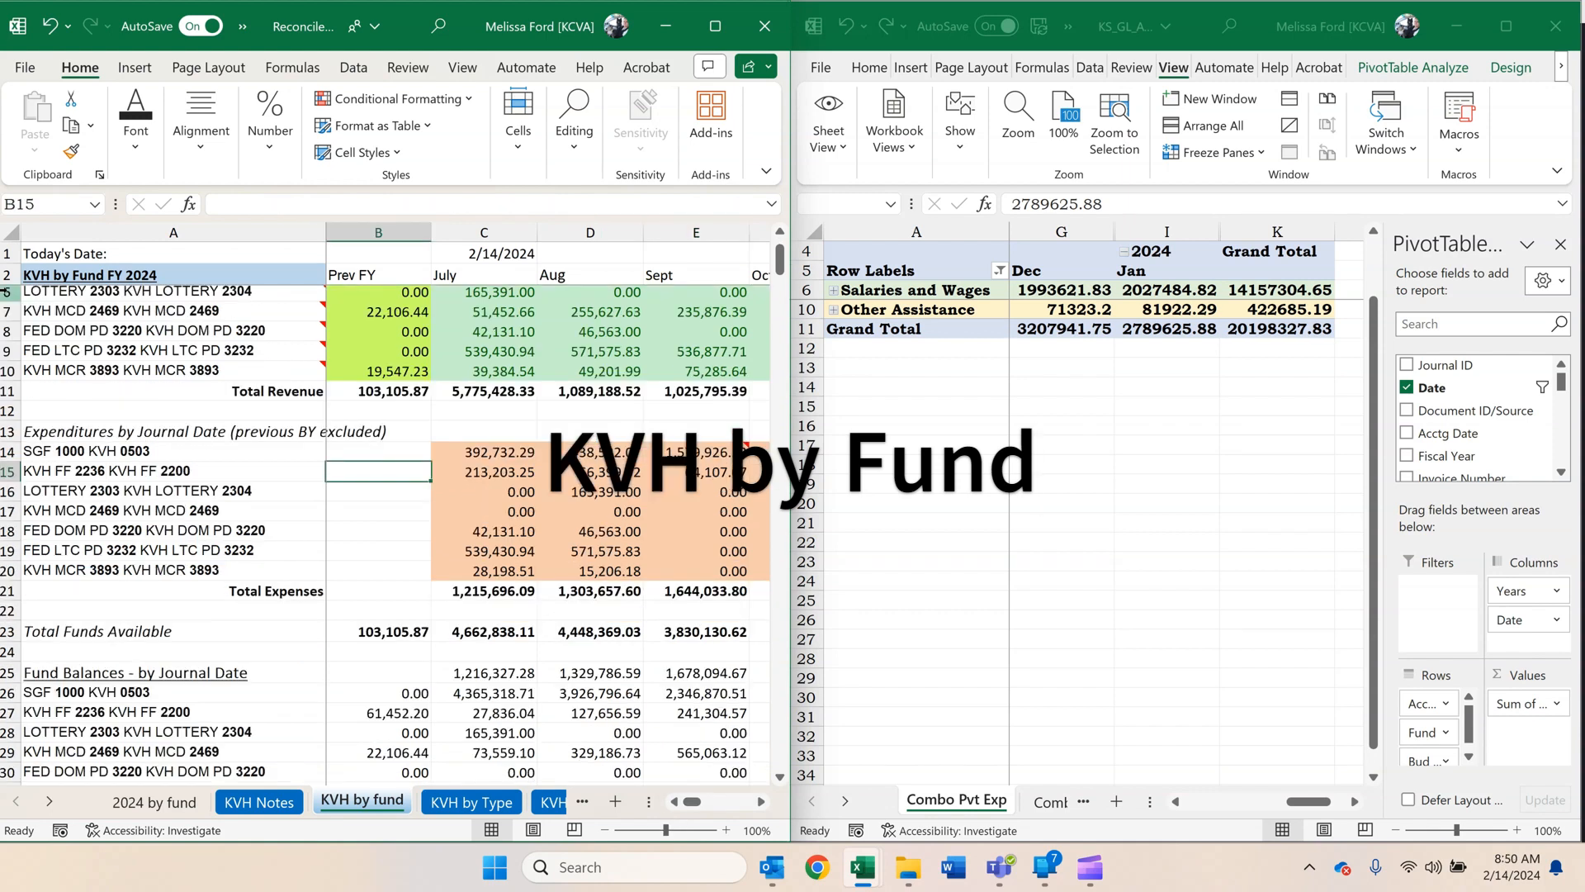
{"action": "left_click_drag", "start_coordinate": [6, 295], "coordinate": [5, 570]}
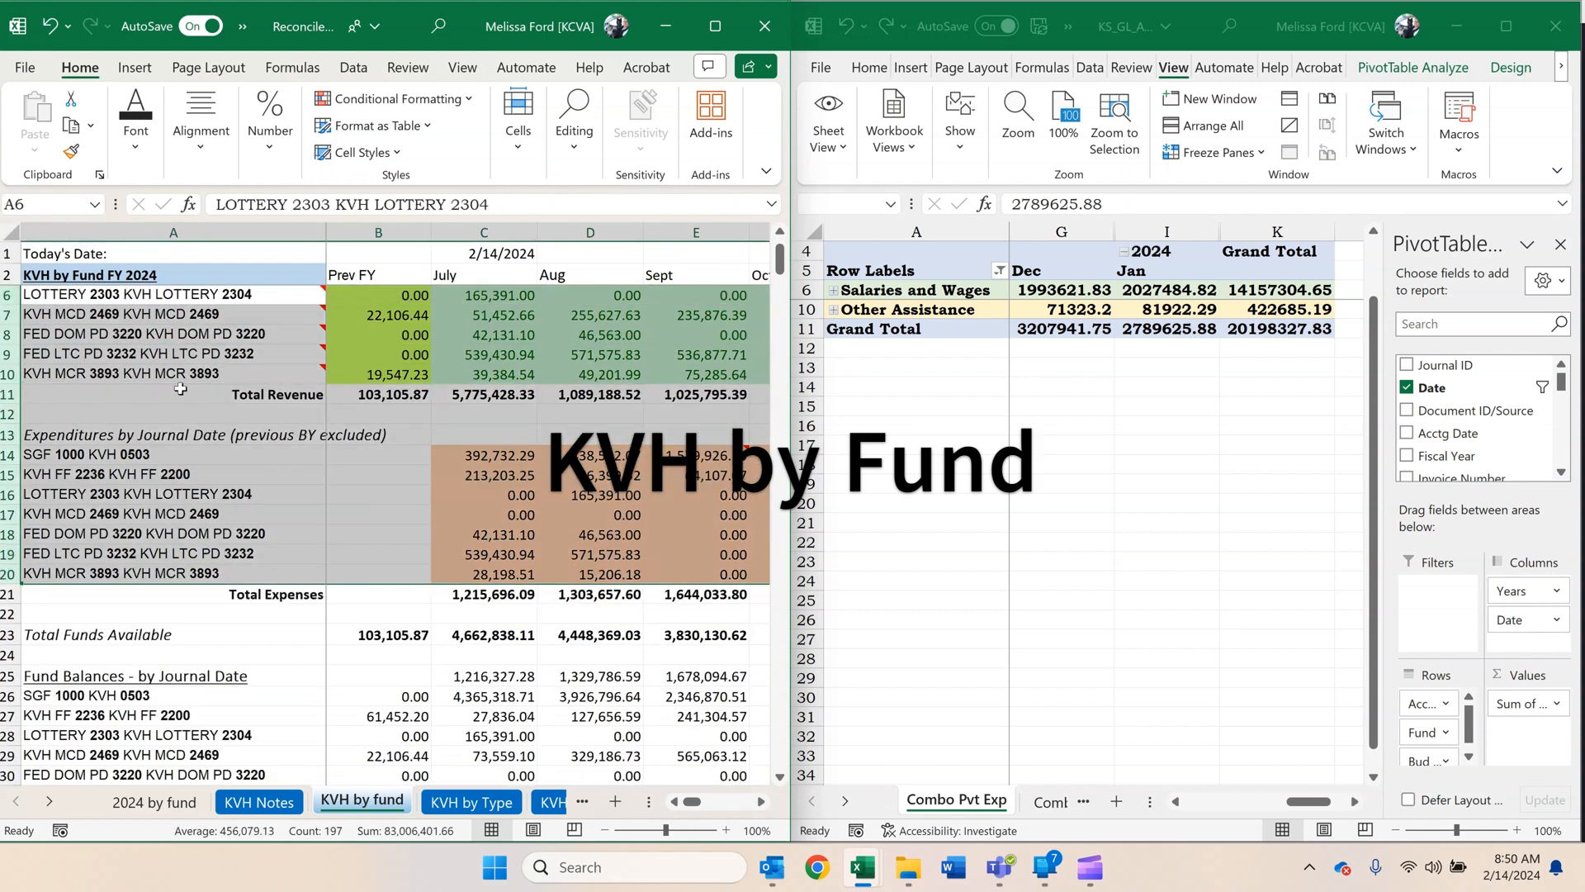
{"action": "left_click", "coordinate": [417, 356]}
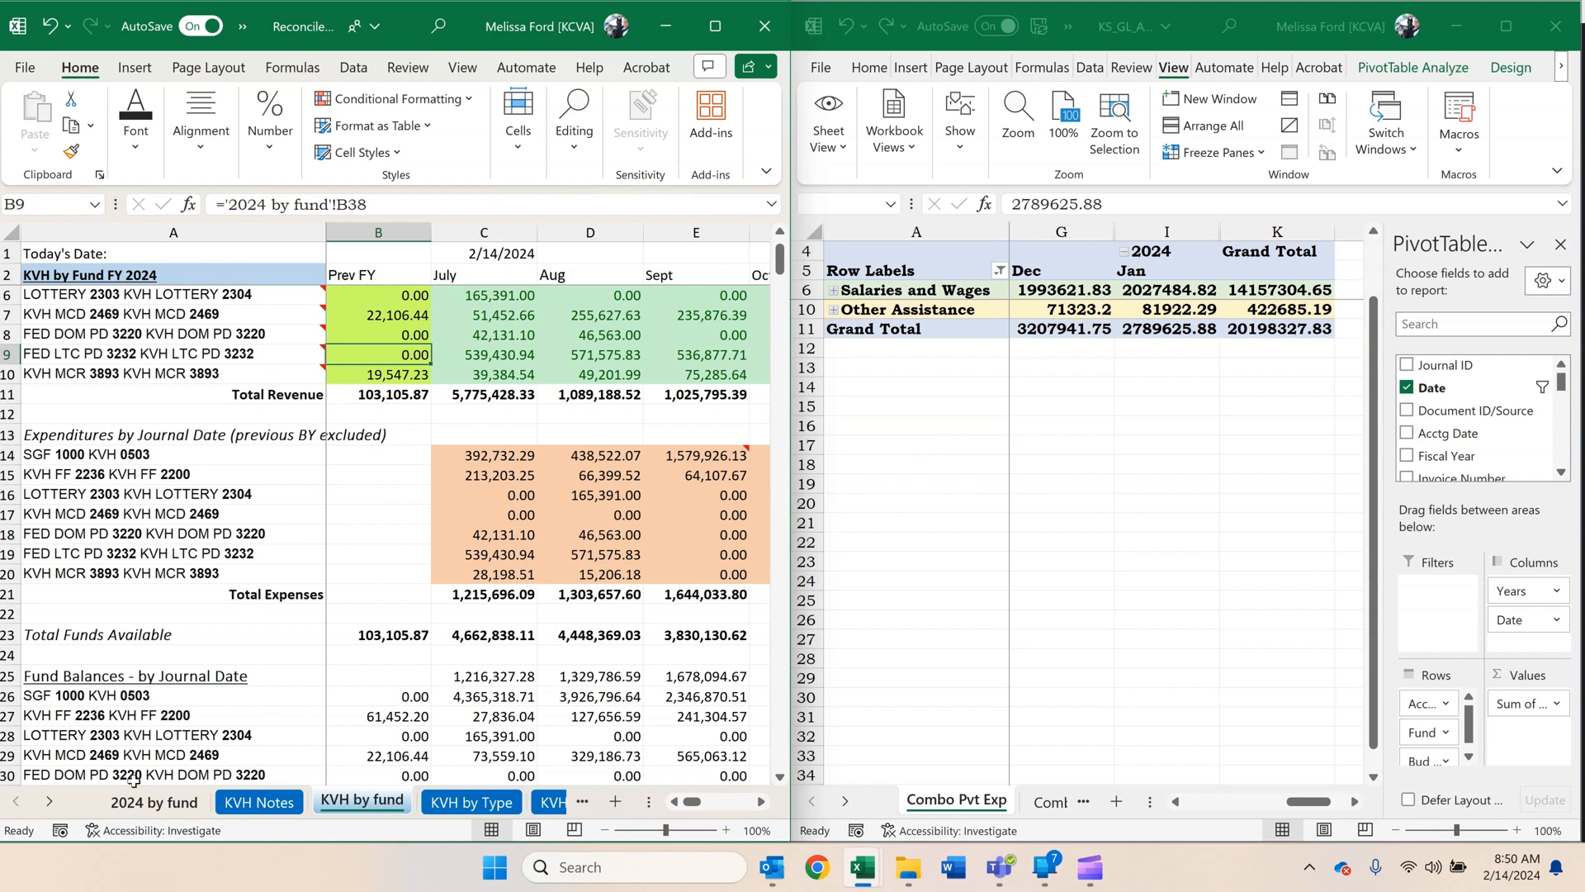
{"action": "left_click", "coordinate": [595, 474]}
{"action": "scroll", "coordinate": [595, 473], "scroll_direction": "down", "scroll_amount": 1}
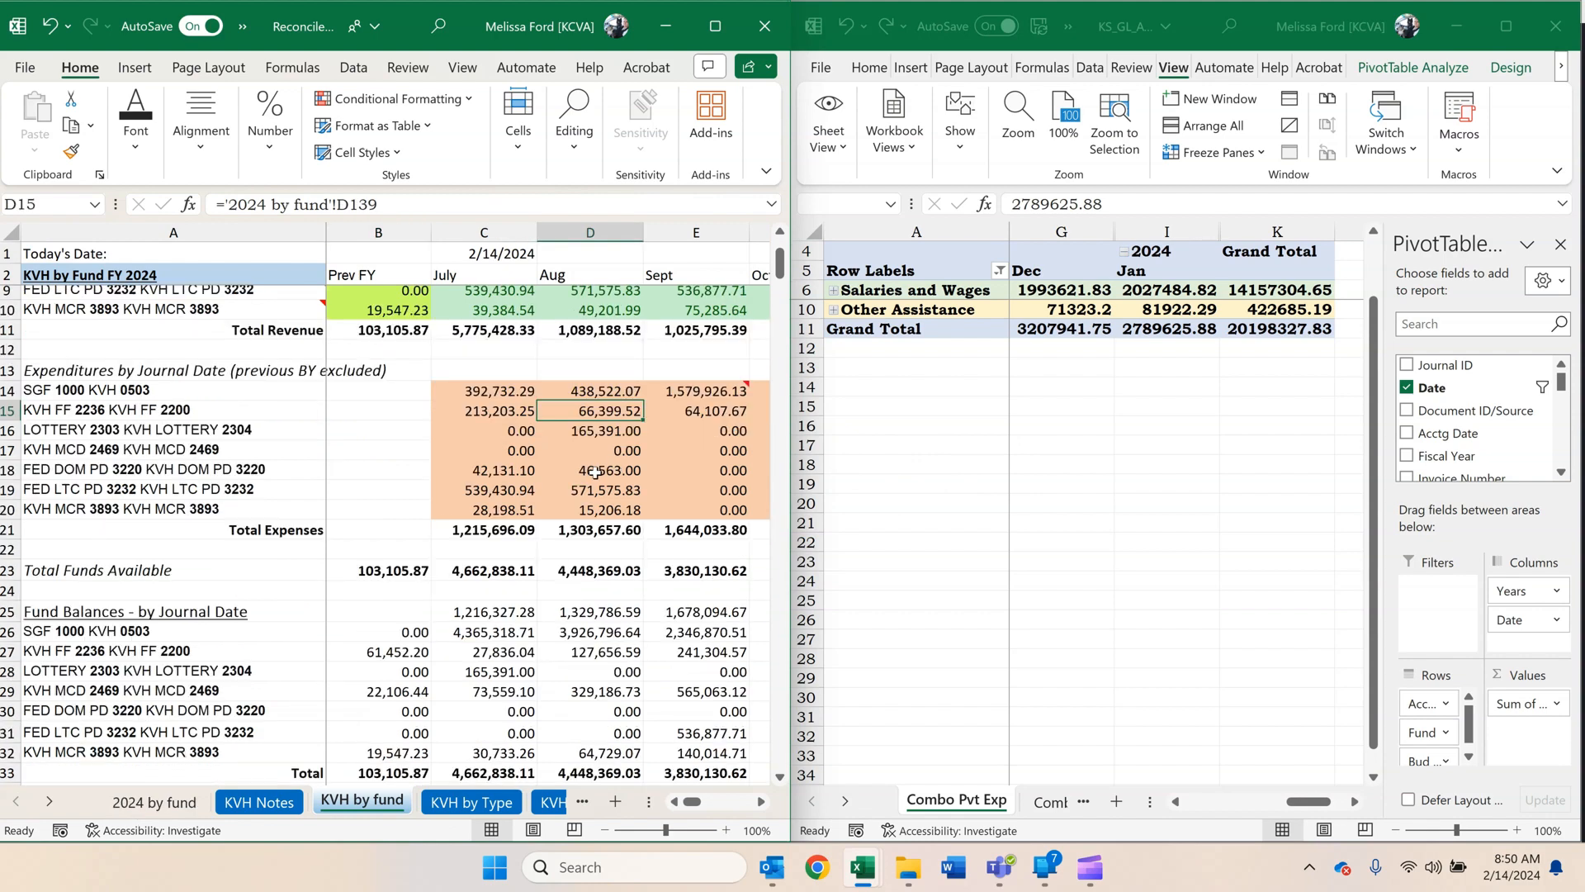
{"action": "scroll", "coordinate": [595, 473], "scroll_direction": "down", "scroll_amount": 2}
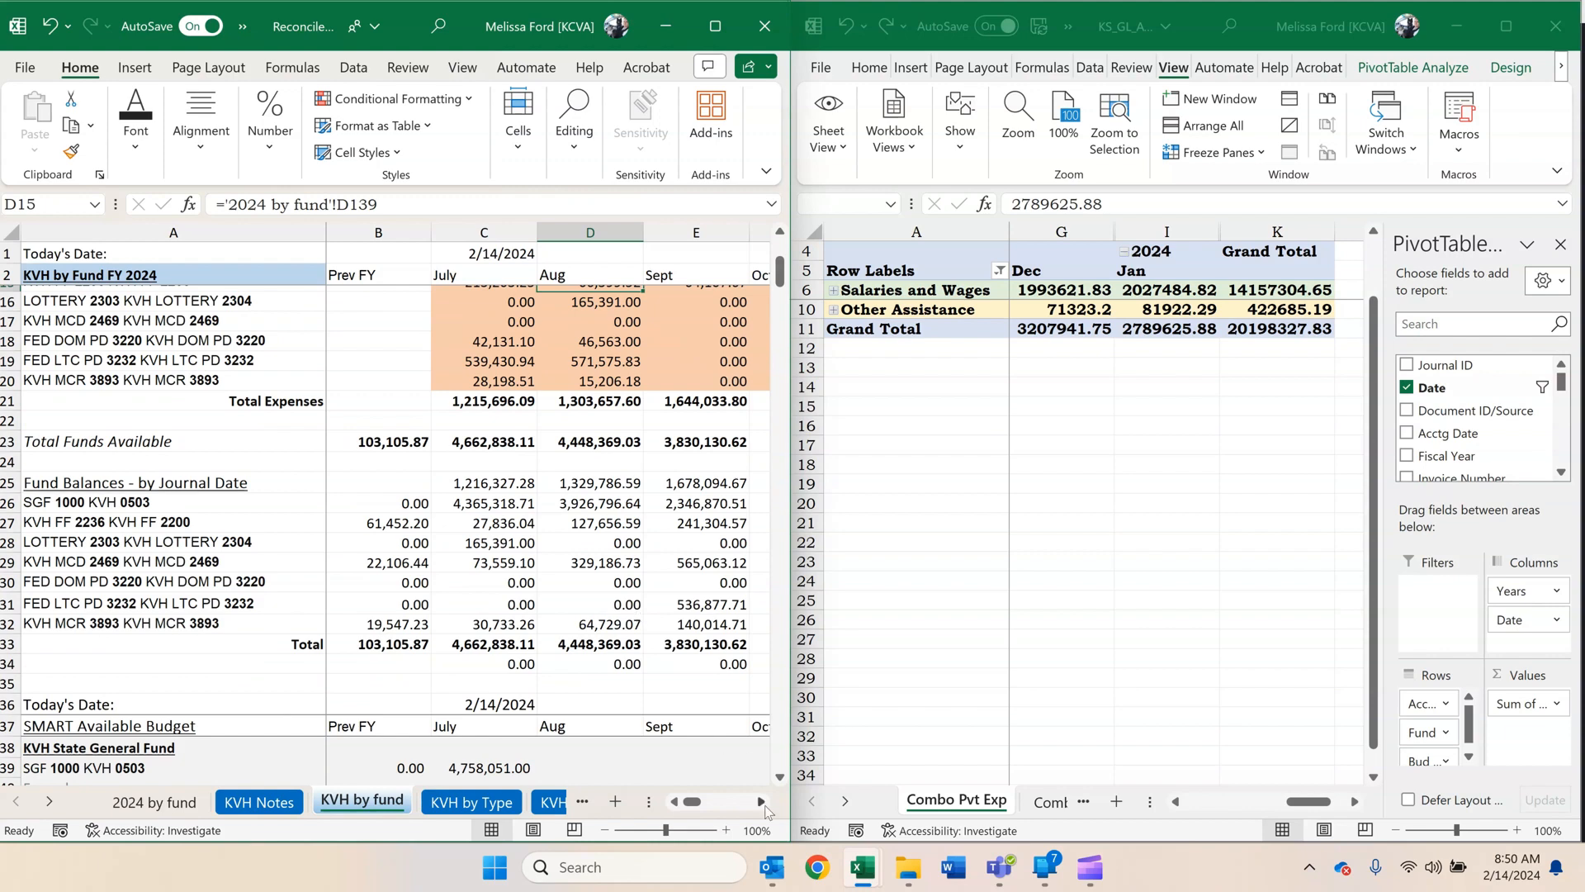
Fill December's fund balance, total and difference formulas in H25:H34 into January, then inspect the formulas in I34 and I26.
{"action": "left_click_drag", "start_coordinate": [761, 801], "coordinate": [764, 807]}
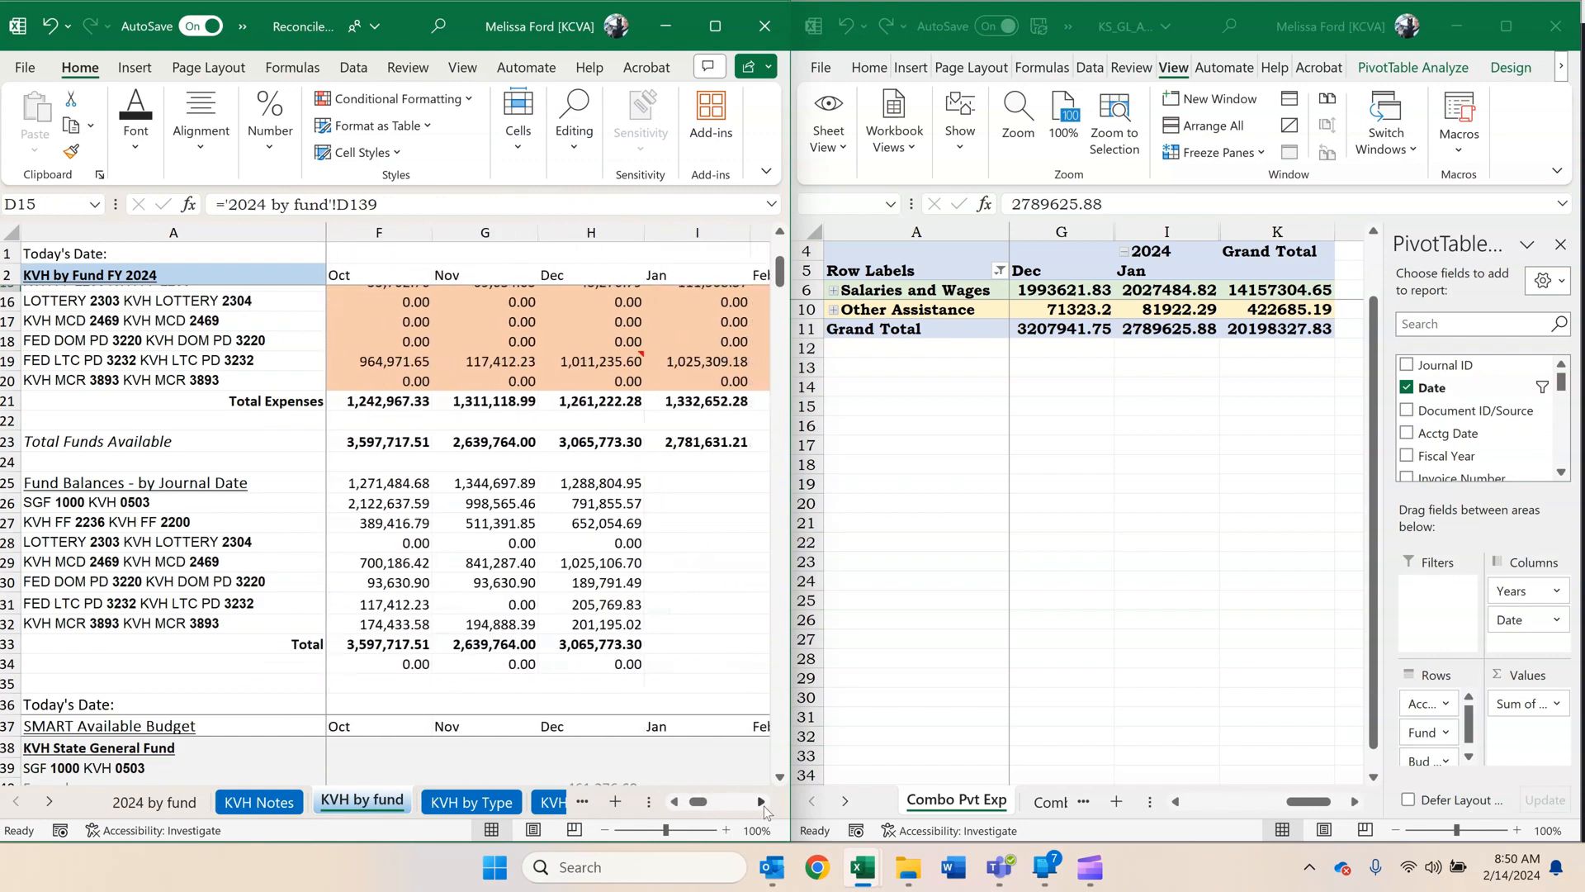
{"action": "scroll", "coordinate": [582, 431], "scroll_direction": "down", "scroll_amount": 1}
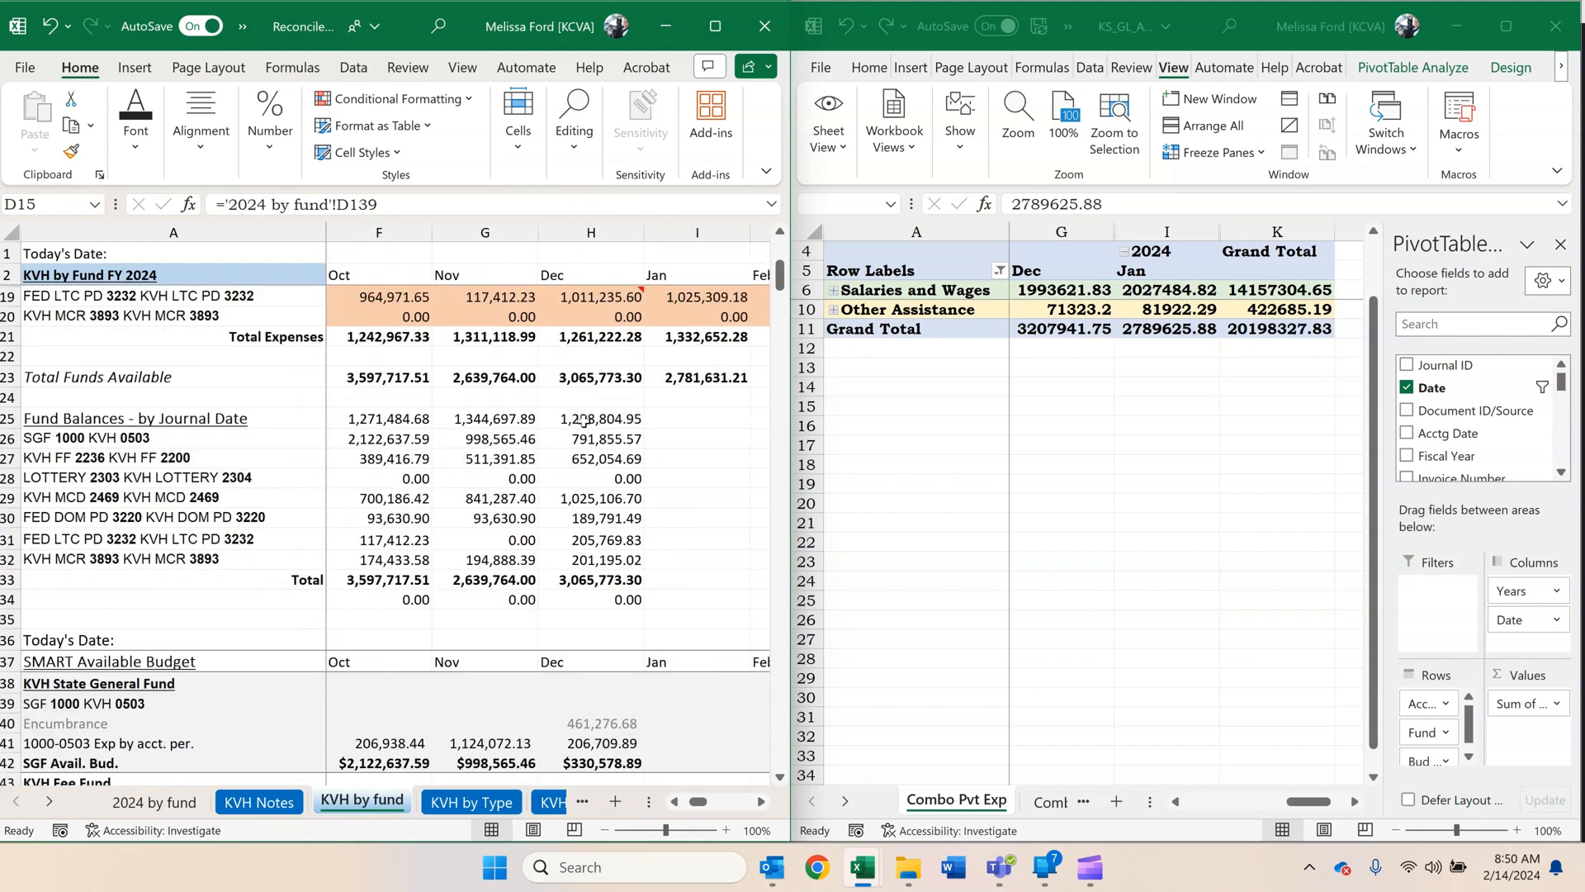
{"action": "left_click_drag", "start_coordinate": [583, 419], "coordinate": [724, 607]}
{"action": "left_click", "coordinate": [684, 598]}
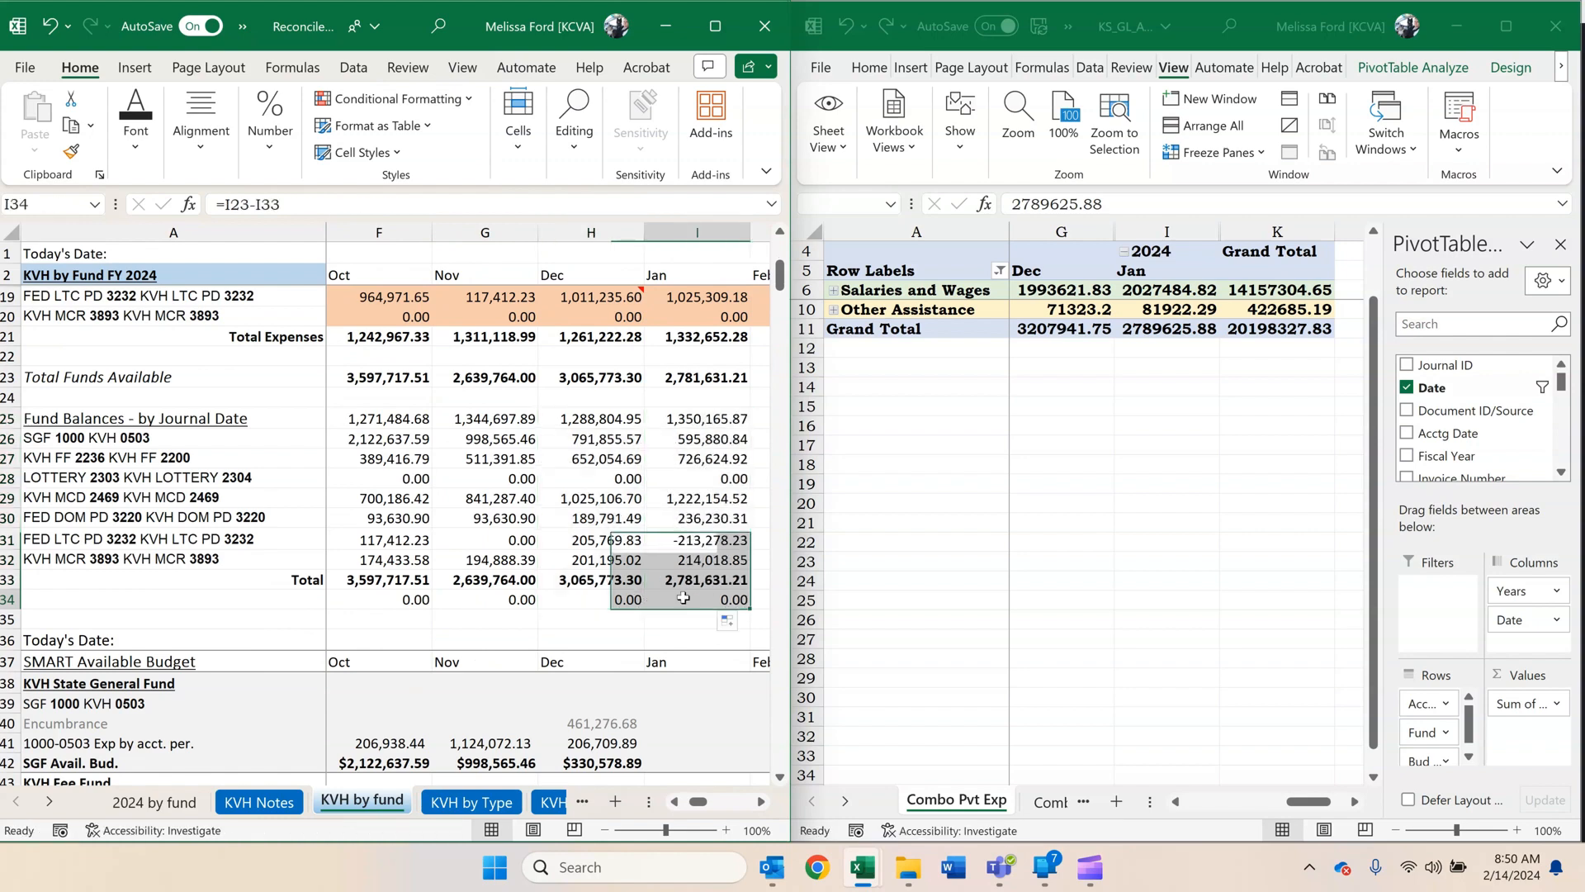
{"action": "double_click", "coordinate": [685, 598]}
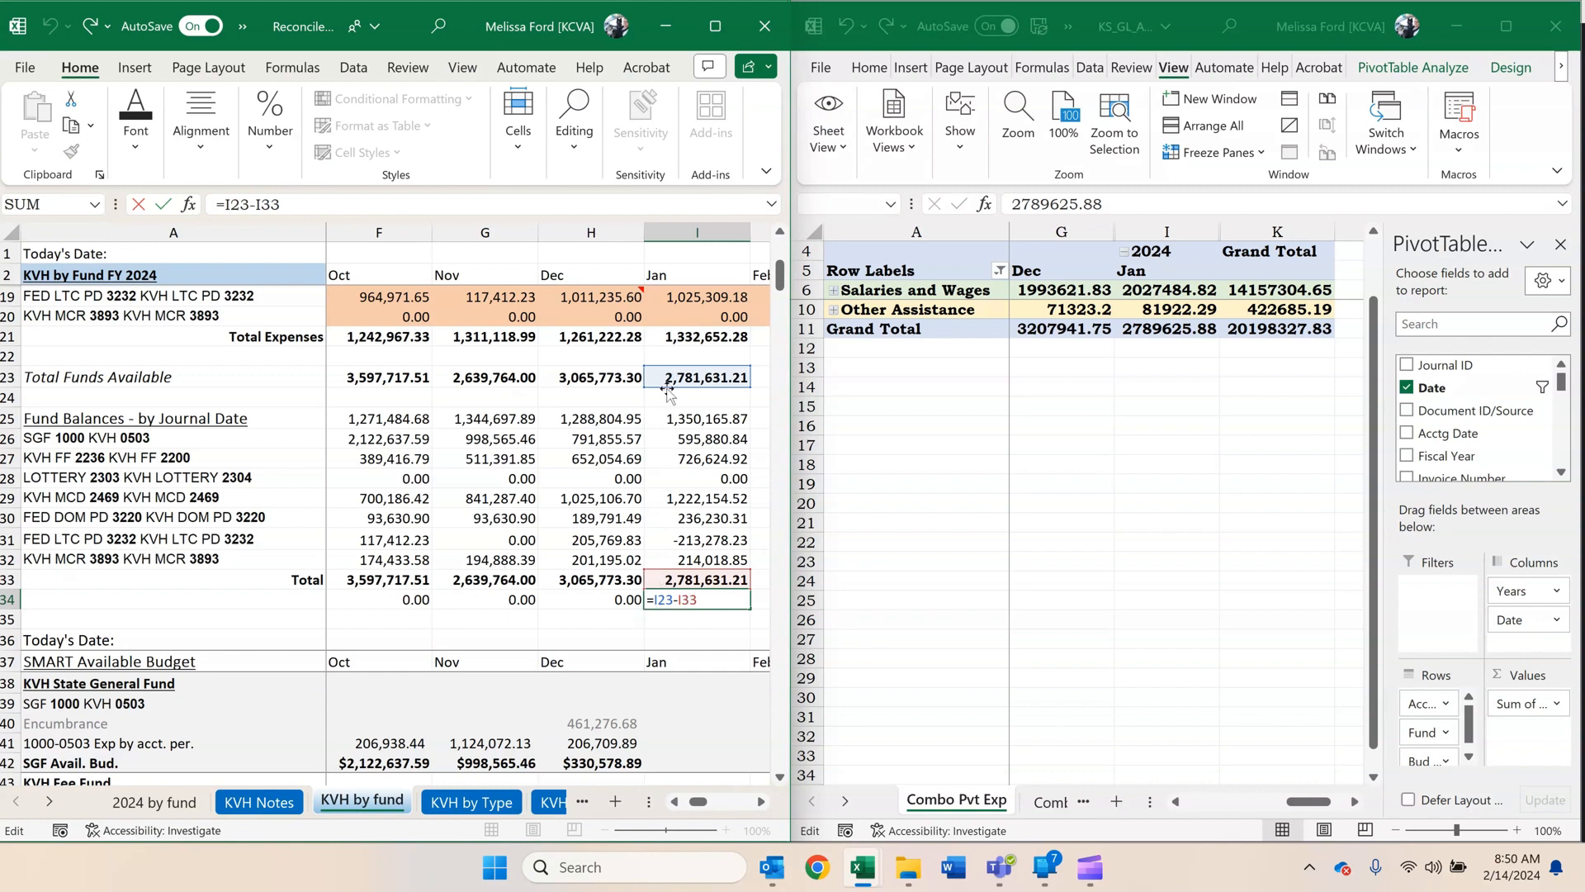
{"action": "left_click", "coordinate": [660, 441]}
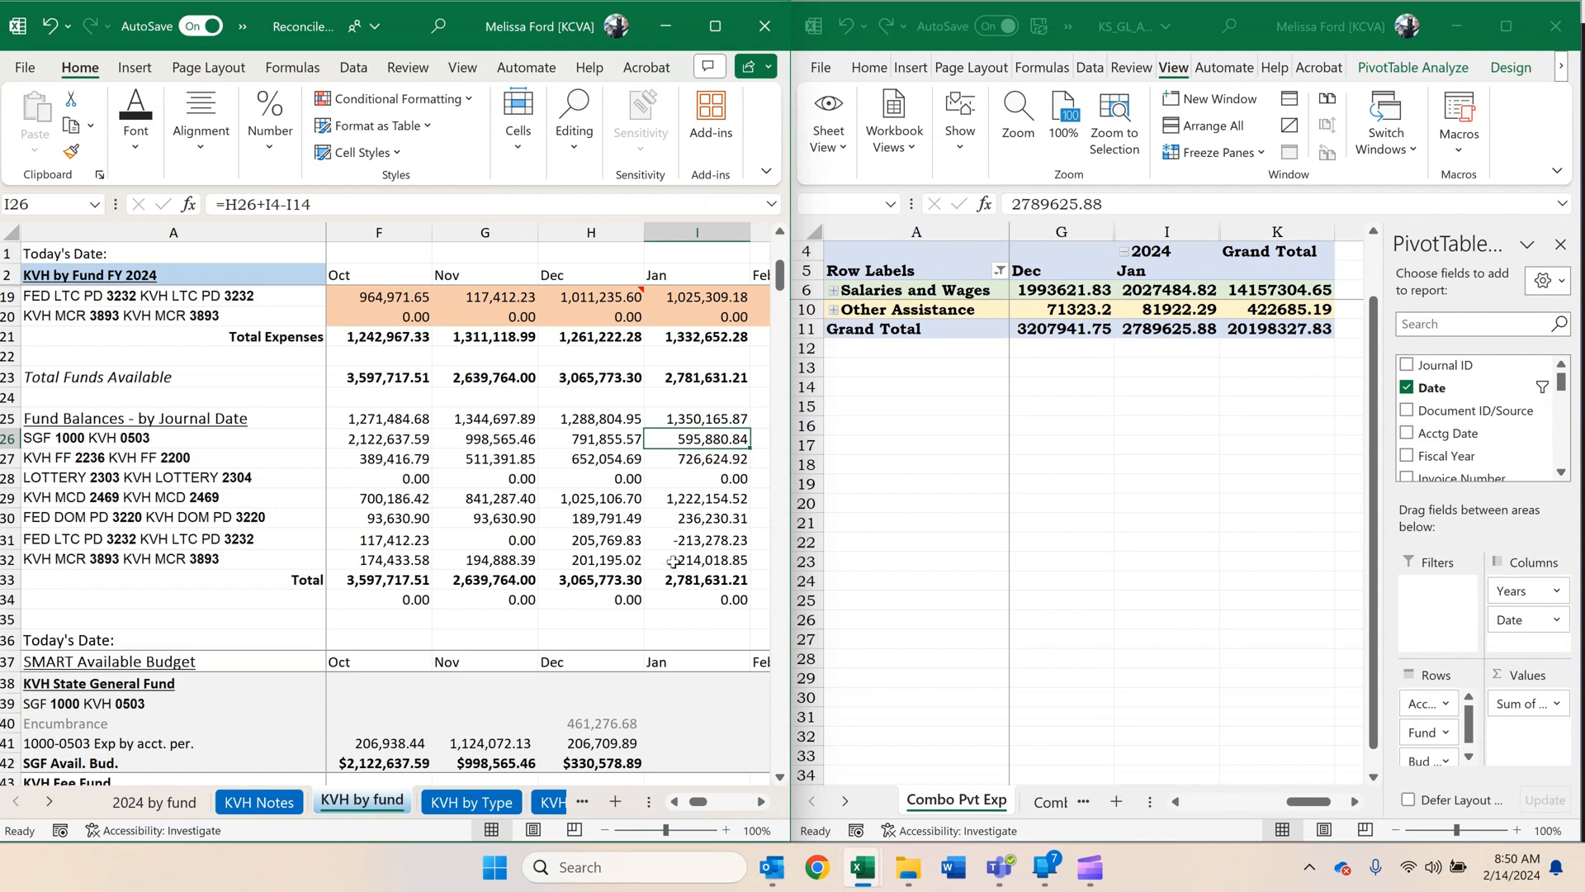
{"action": "left_click", "coordinate": [661, 615]}
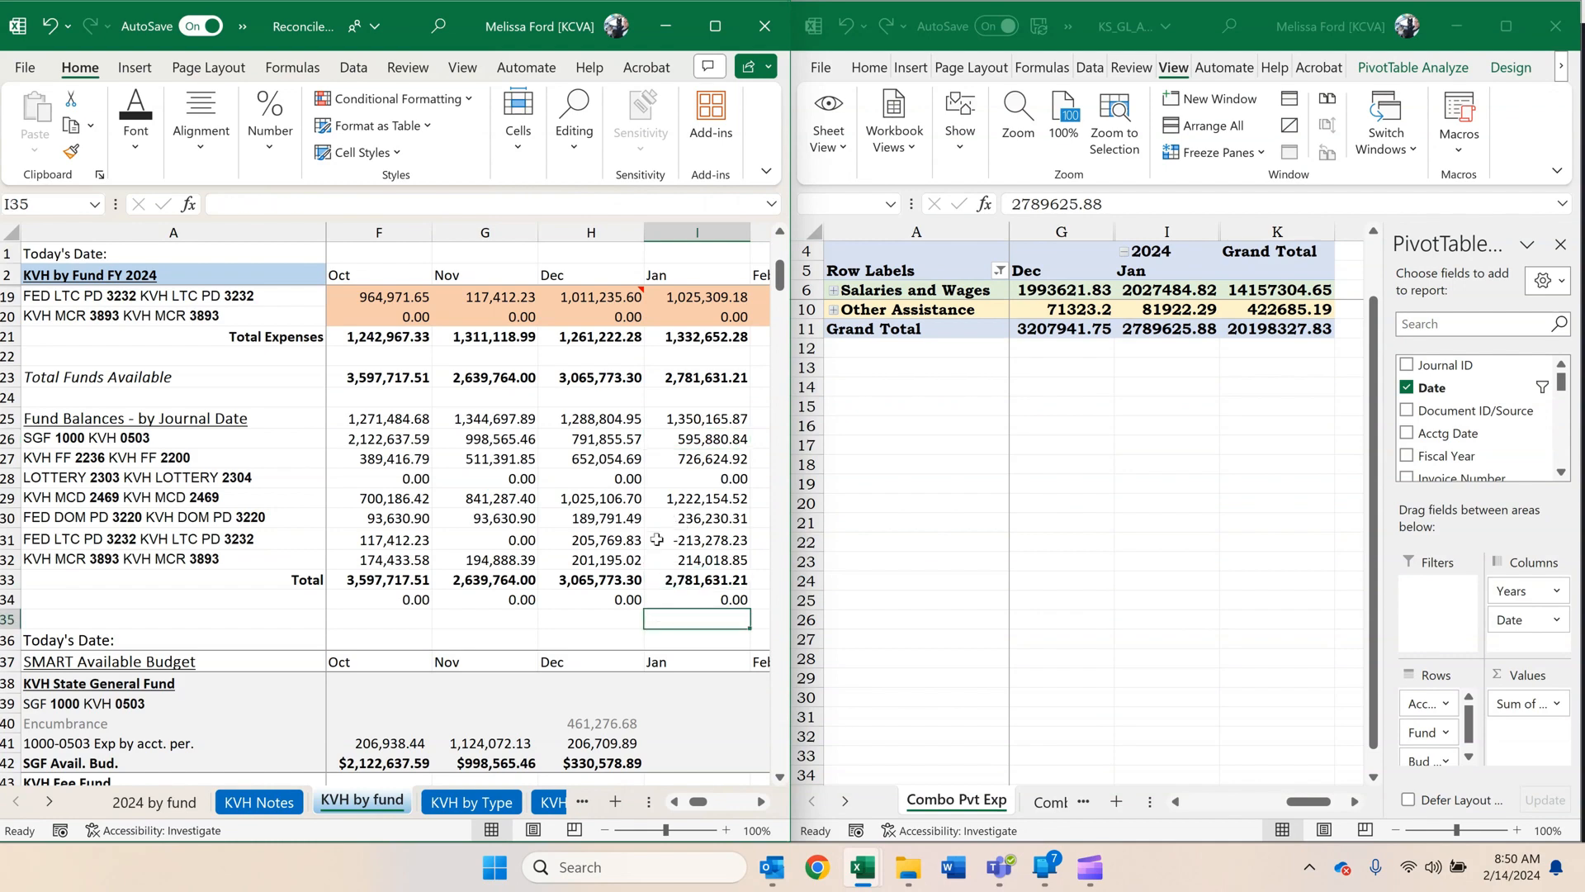
Minimize the PivotTable workbook and maximize the reconciliation workbook at the SMART Available Budget section.
{"action": "scroll", "coordinate": [651, 549], "scroll_direction": "down", "scroll_amount": 1}
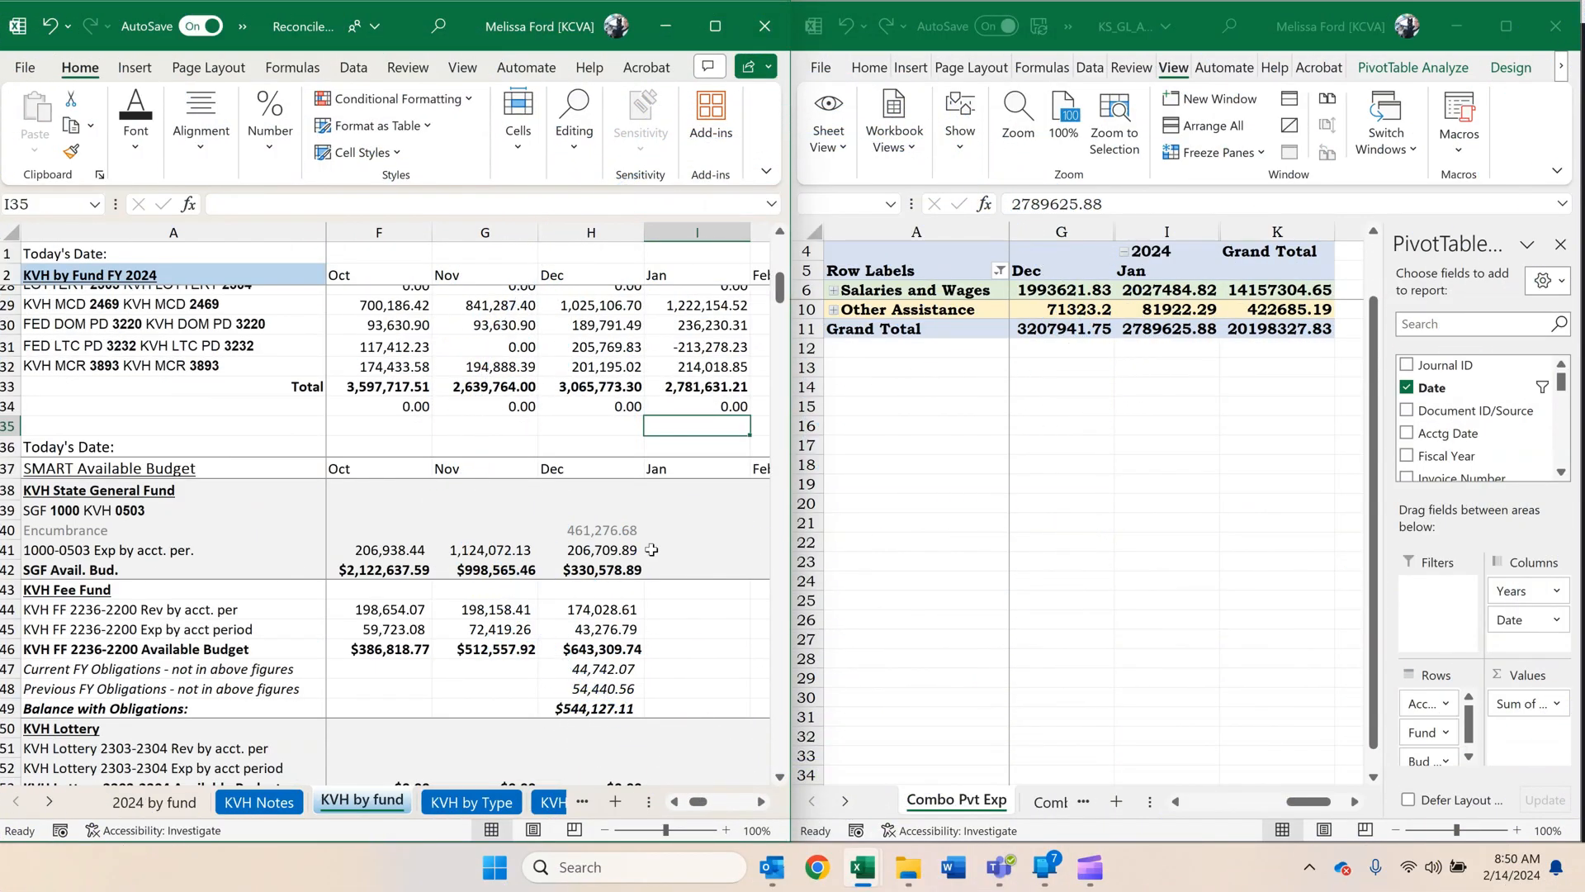
{"action": "scroll", "coordinate": [651, 549], "scroll_direction": "down", "scroll_amount": 1}
{"action": "left_click", "coordinate": [664, 547]}
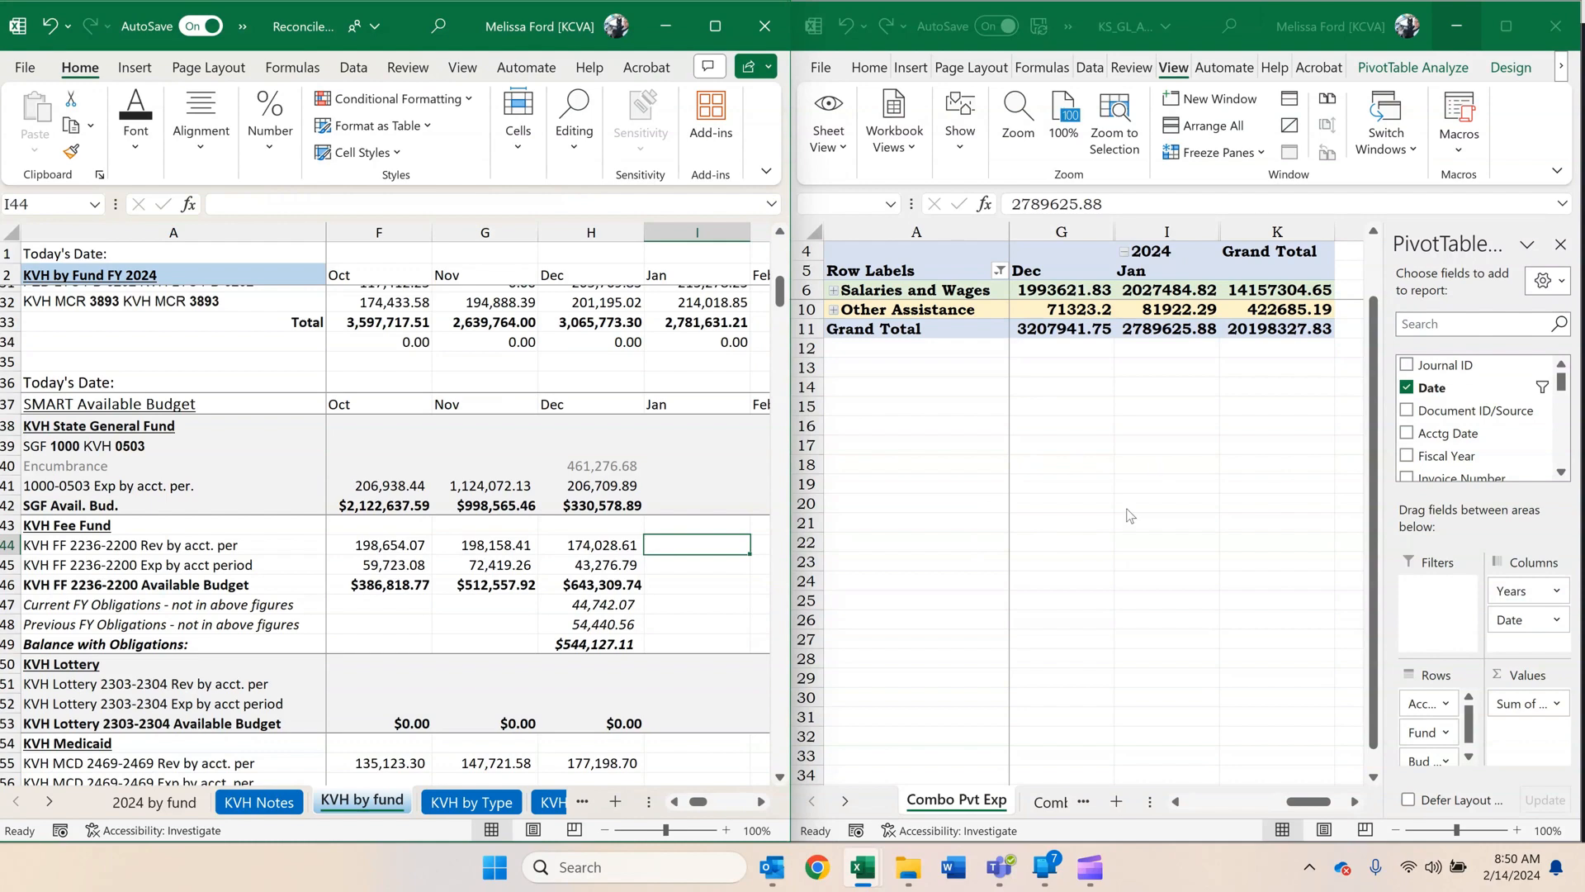
{"action": "left_click", "coordinate": [1454, 27]}
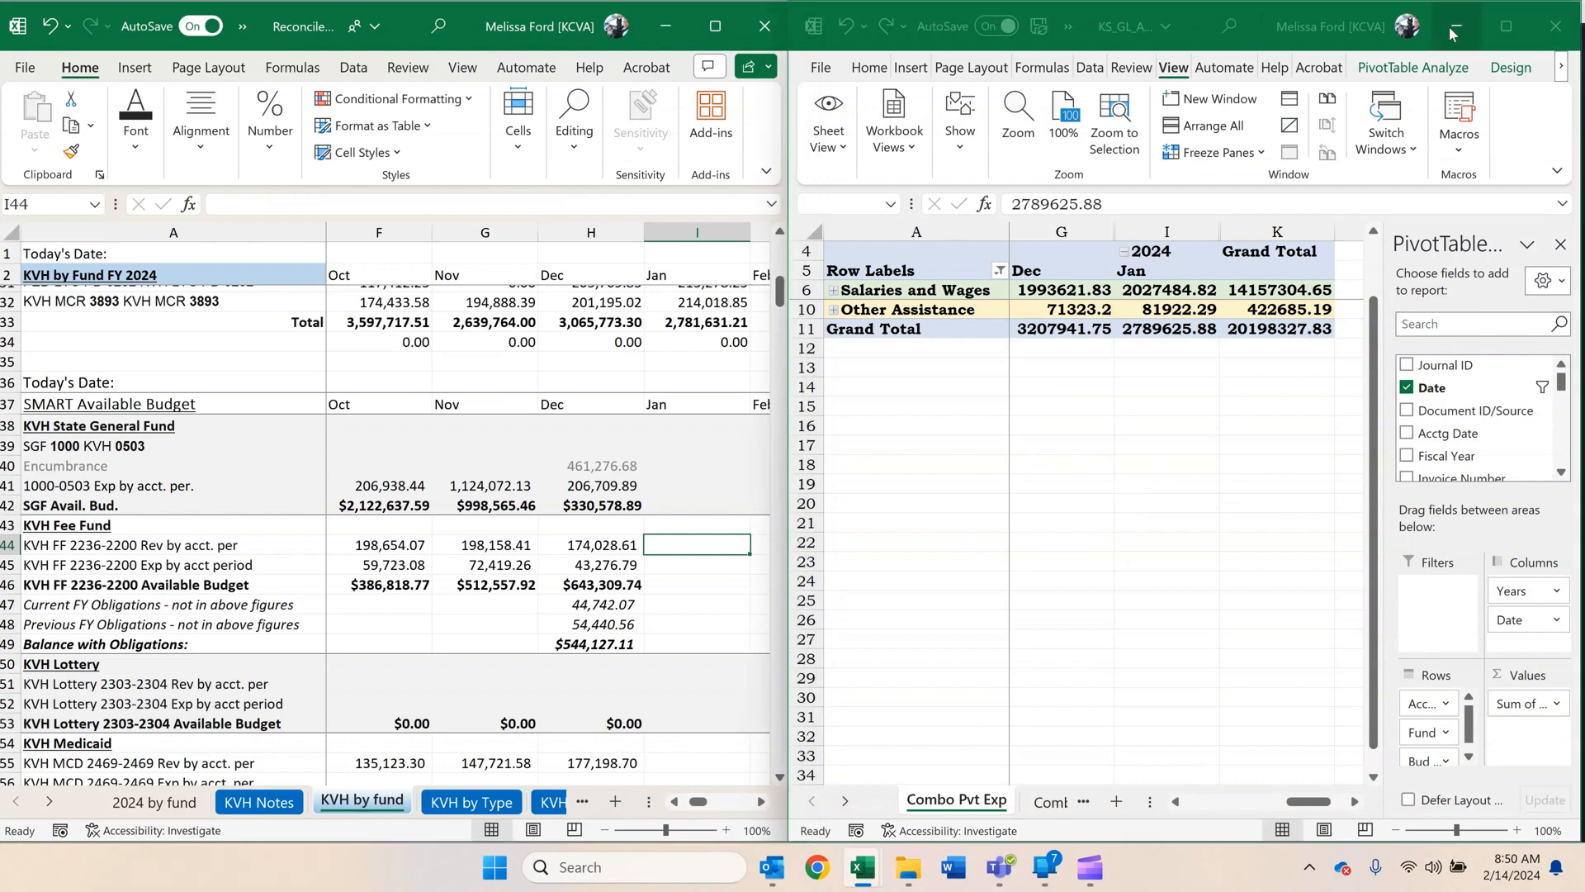
{"action": "left_click", "coordinate": [716, 26]}
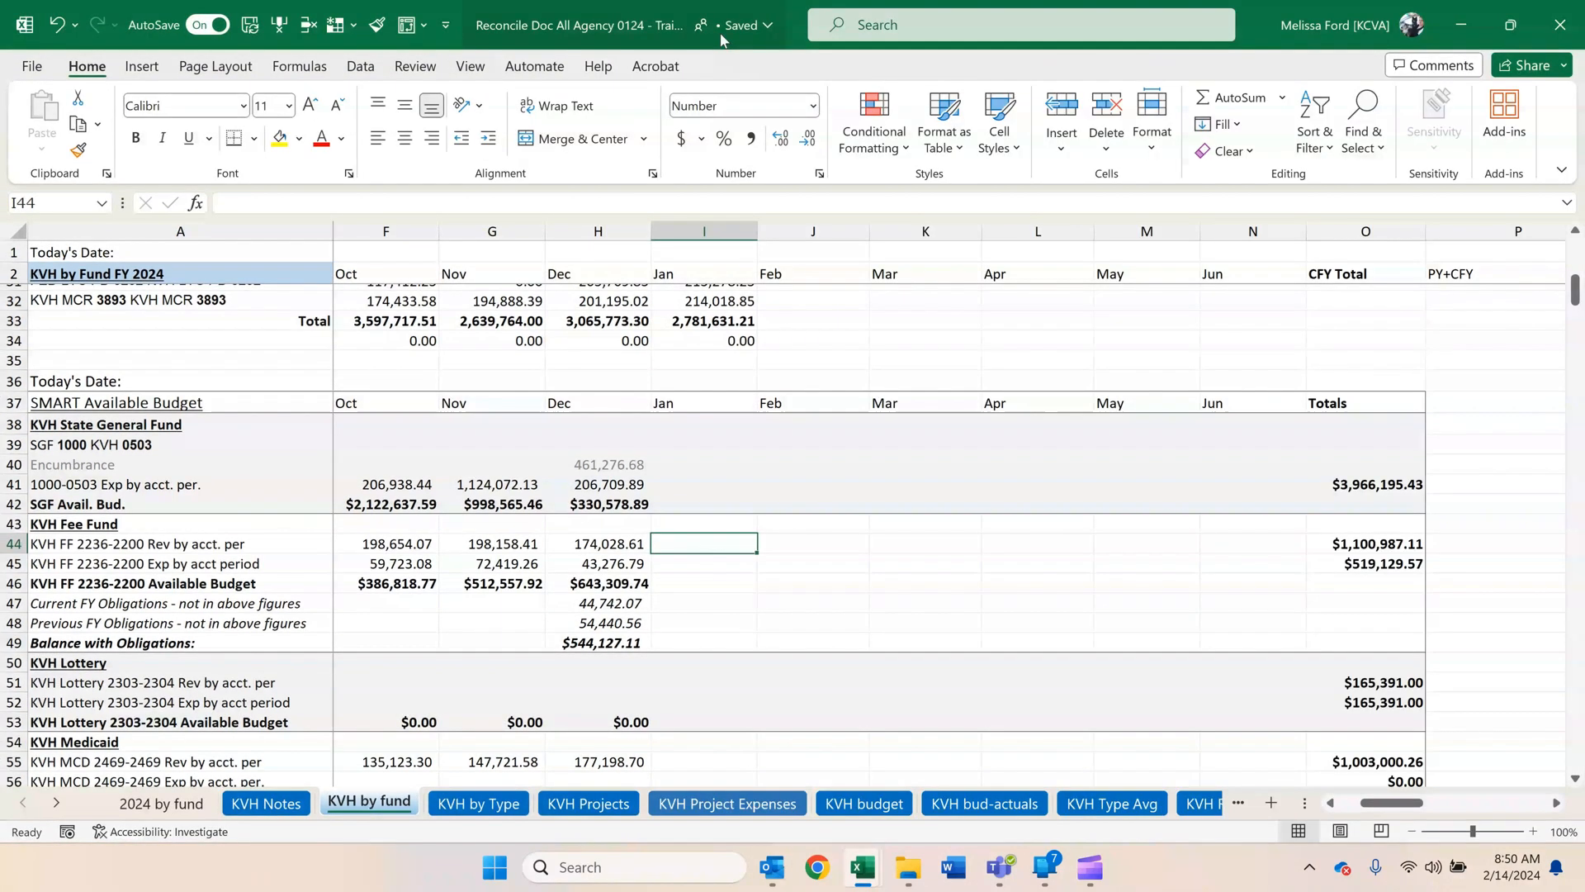
Clear December's State General Fund encumbrance in H40 and fill the SGF Avail. Bud. formula from H42 into January.
{"action": "left_click", "coordinate": [619, 465]}
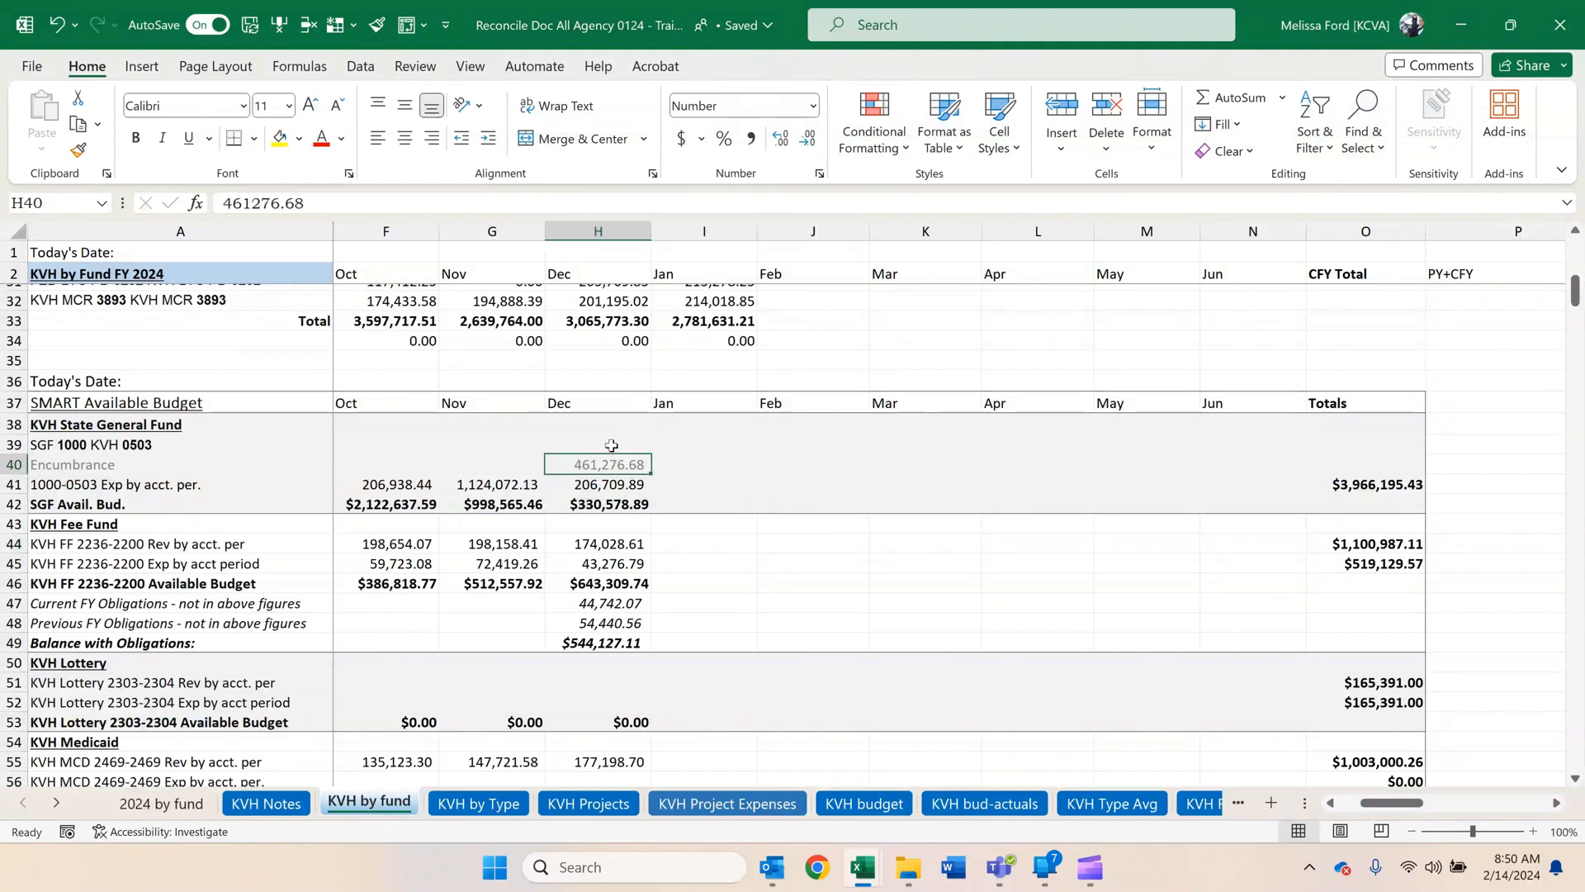
{"action": "key", "text": "Delete"}
{"action": "key", "text": "Down"}
{"action": "key", "text": "Down"}
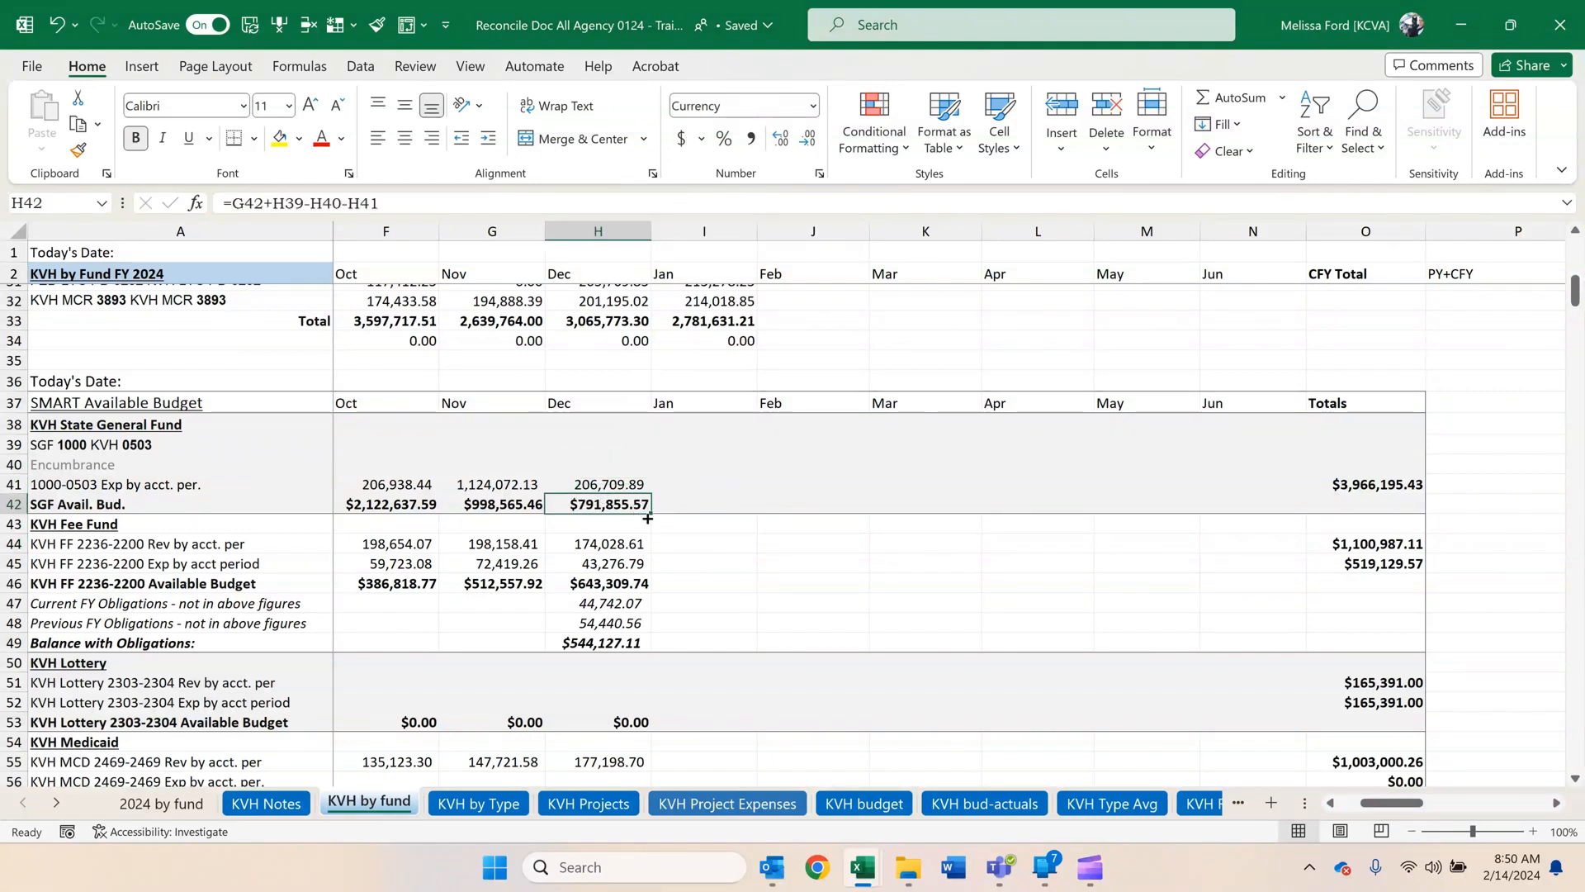
{"action": "left_click_drag", "start_coordinate": [649, 514], "coordinate": [720, 487]}
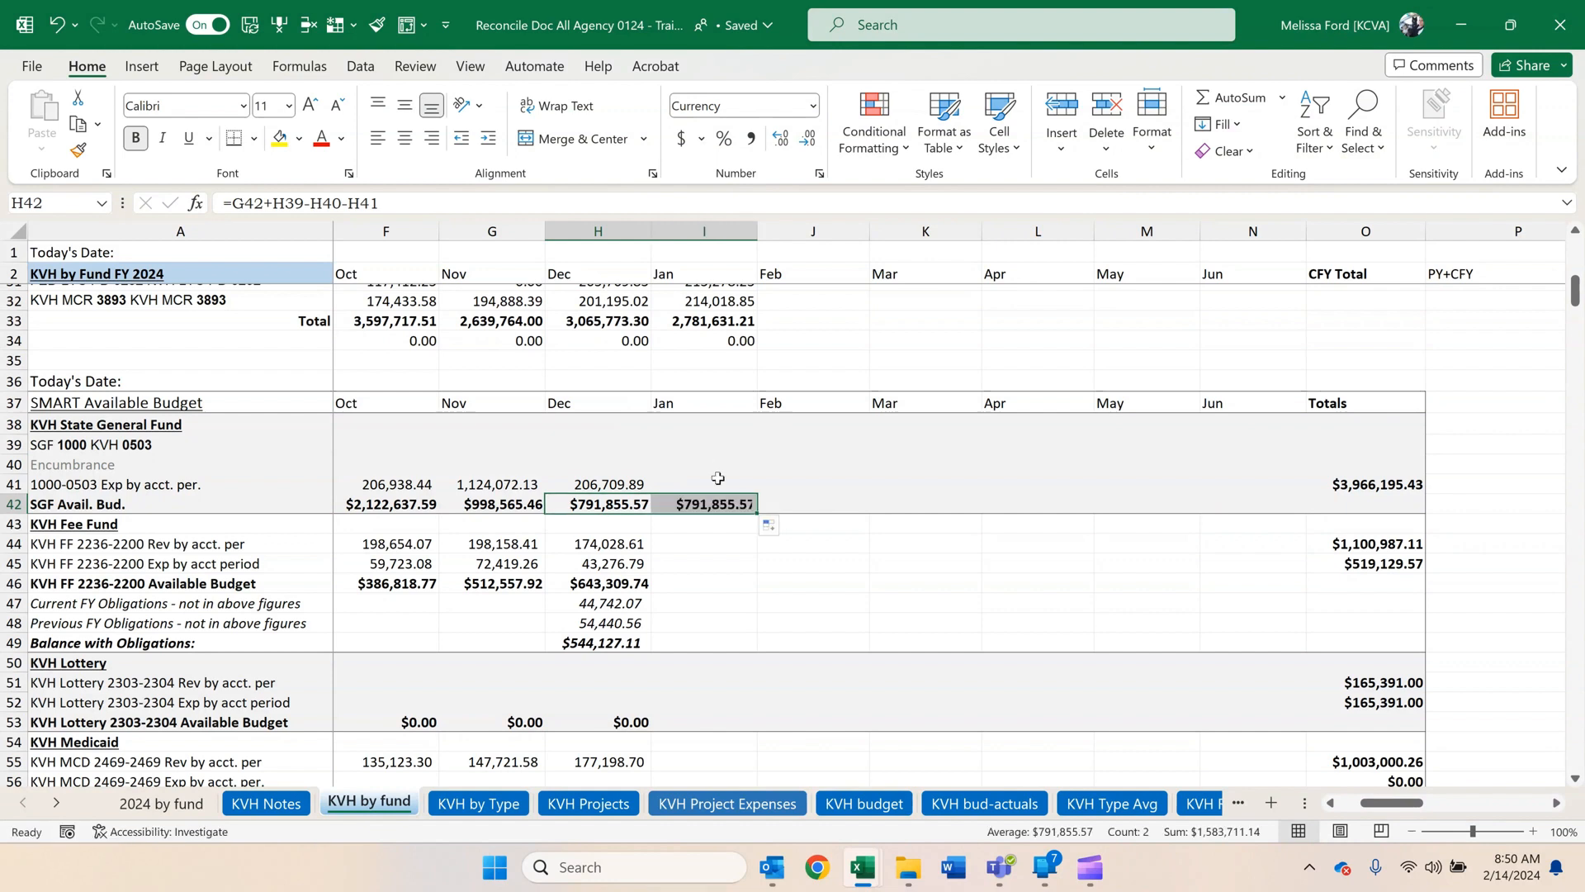
Fill December's KVH Fee Fund available budget and obligations balance formulas, H46 and H49, into January, and clear December's H47:H49.
{"action": "left_click", "coordinate": [593, 586]}
{"action": "left_click_drag", "start_coordinate": [650, 593], "coordinate": [759, 594]}
{"action": "left_click", "coordinate": [611, 642]}
{"action": "left_click_drag", "start_coordinate": [651, 652], "coordinate": [742, 646]}
{"action": "left_click_drag", "start_coordinate": [595, 603], "coordinate": [594, 646]}
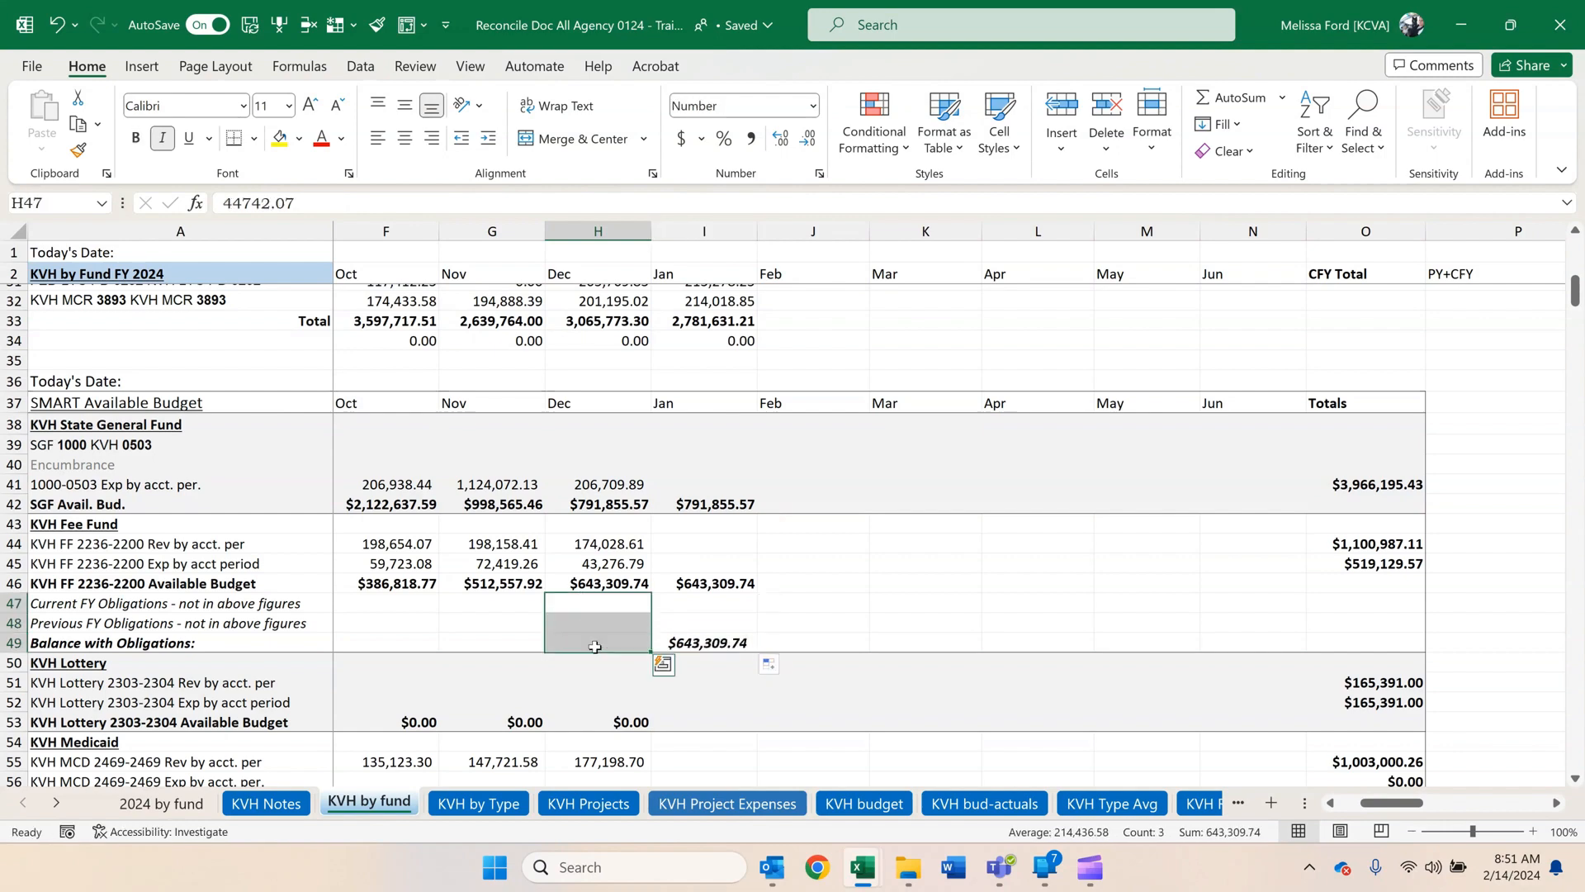
{"action": "key", "text": "Delete"}
Fill December's available budget formulas for KVH Lottery (H53), Medicaid (H57) and Dom Per Diem (H61) into January.
{"action": "scroll", "coordinate": [594, 646], "scroll_direction": "down", "scroll_amount": 3}
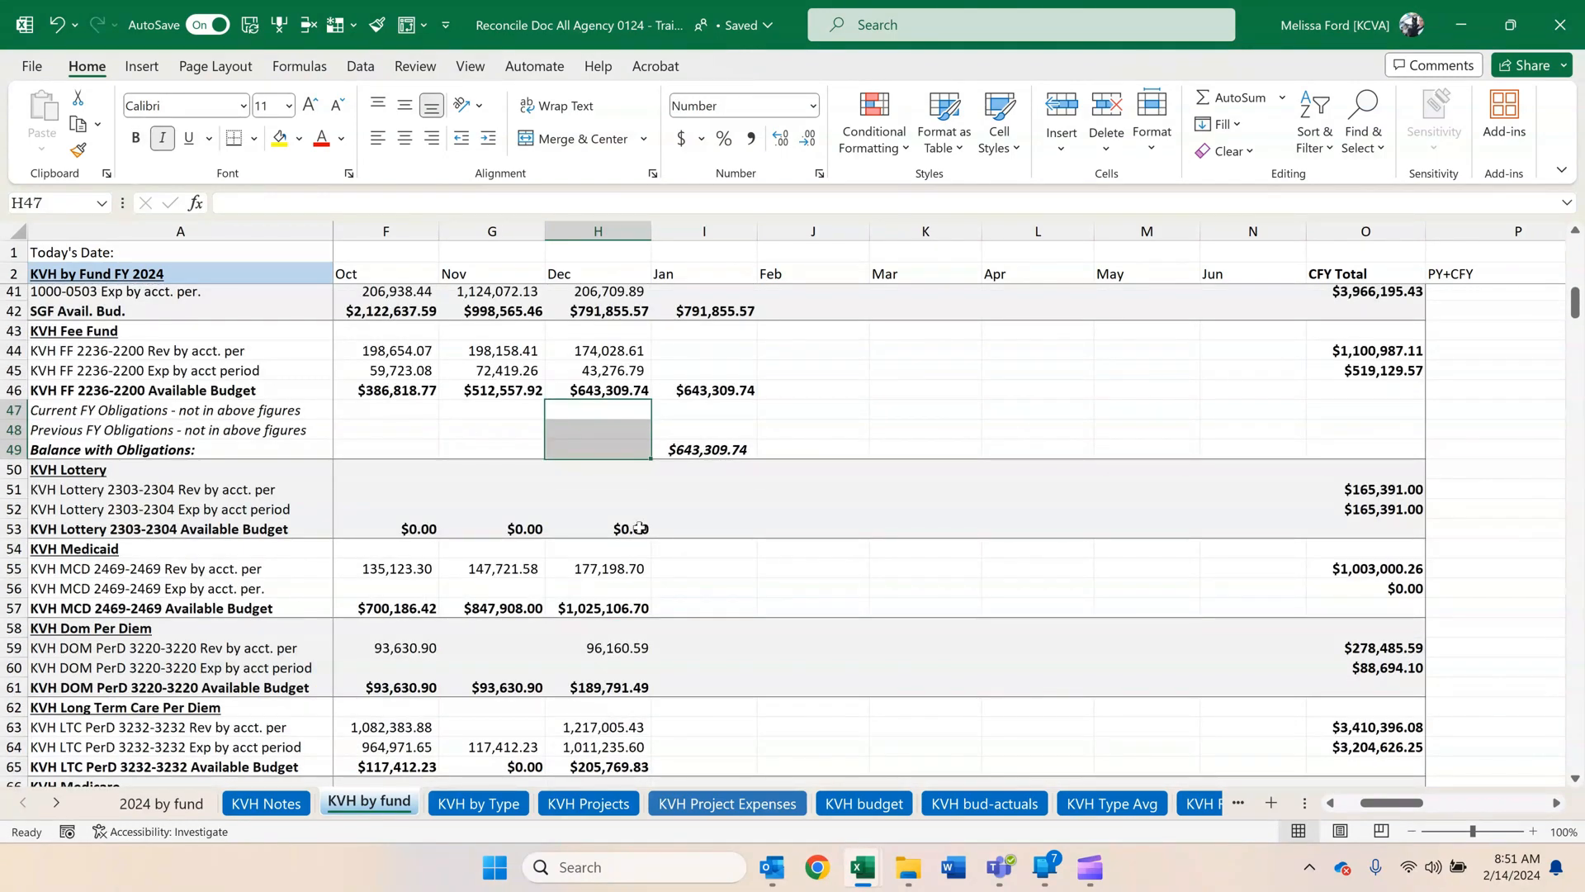
{"action": "left_click", "coordinate": [639, 527]}
{"action": "left_click_drag", "start_coordinate": [650, 537], "coordinate": [743, 535]}
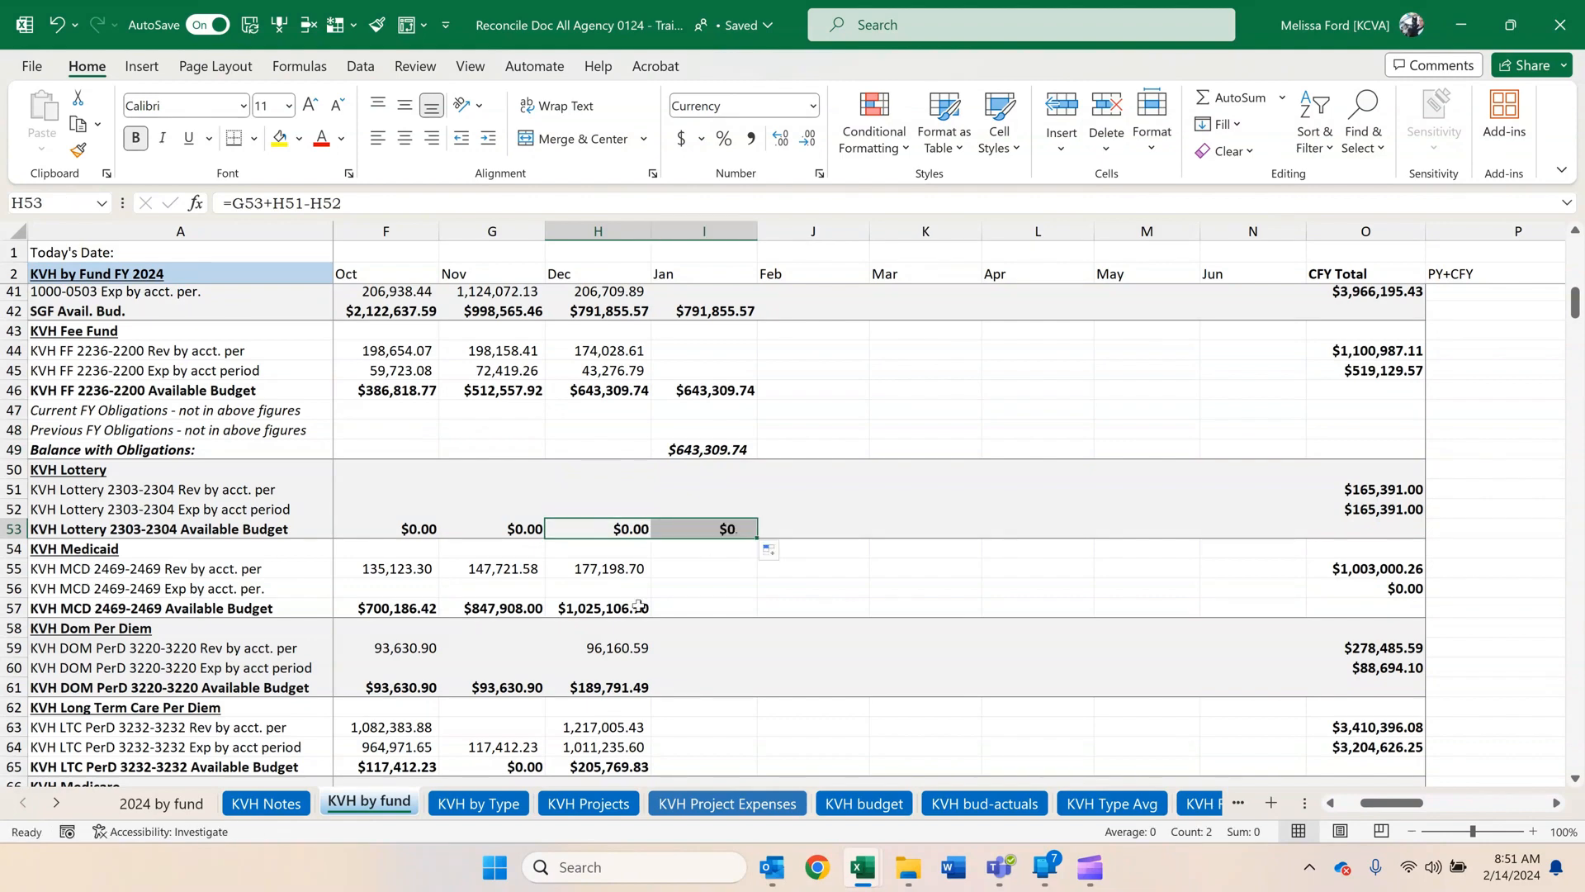
{"action": "left_click", "coordinate": [638, 605]}
{"action": "left_click_drag", "start_coordinate": [650, 618], "coordinate": [743, 615]}
{"action": "left_click", "coordinate": [625, 688]}
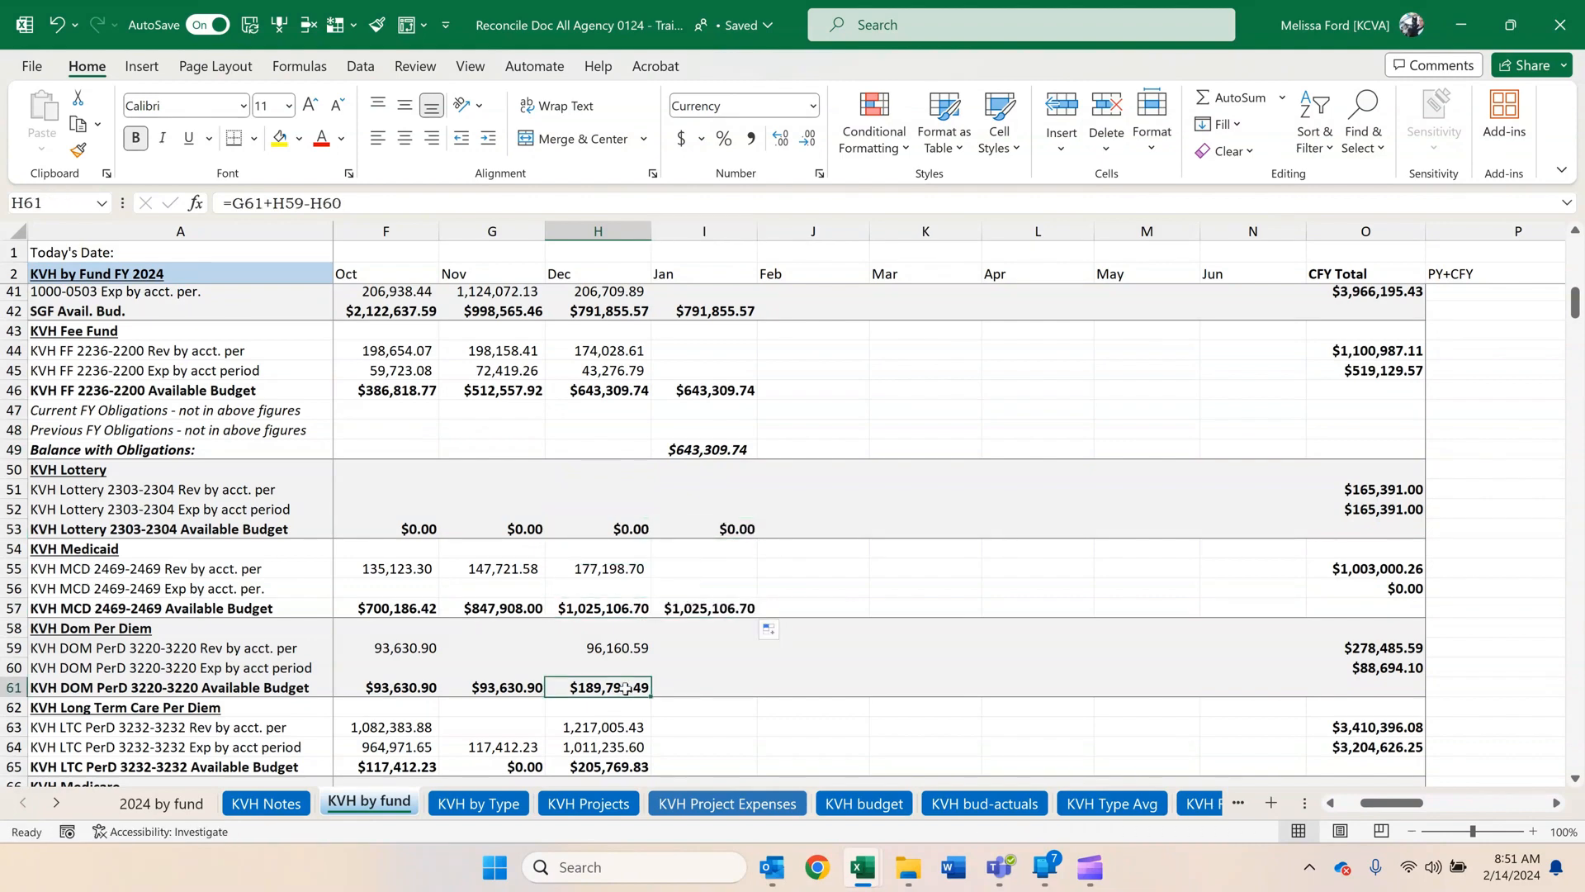
{"action": "left_click_drag", "start_coordinate": [653, 699], "coordinate": [743, 694]}
Fill December's Long Term Care Per Diem (H65), Medicare available budget and total formulas (H69:H71) into January.
{"action": "scroll", "coordinate": [640, 582], "scroll_direction": "down", "scroll_amount": 3}
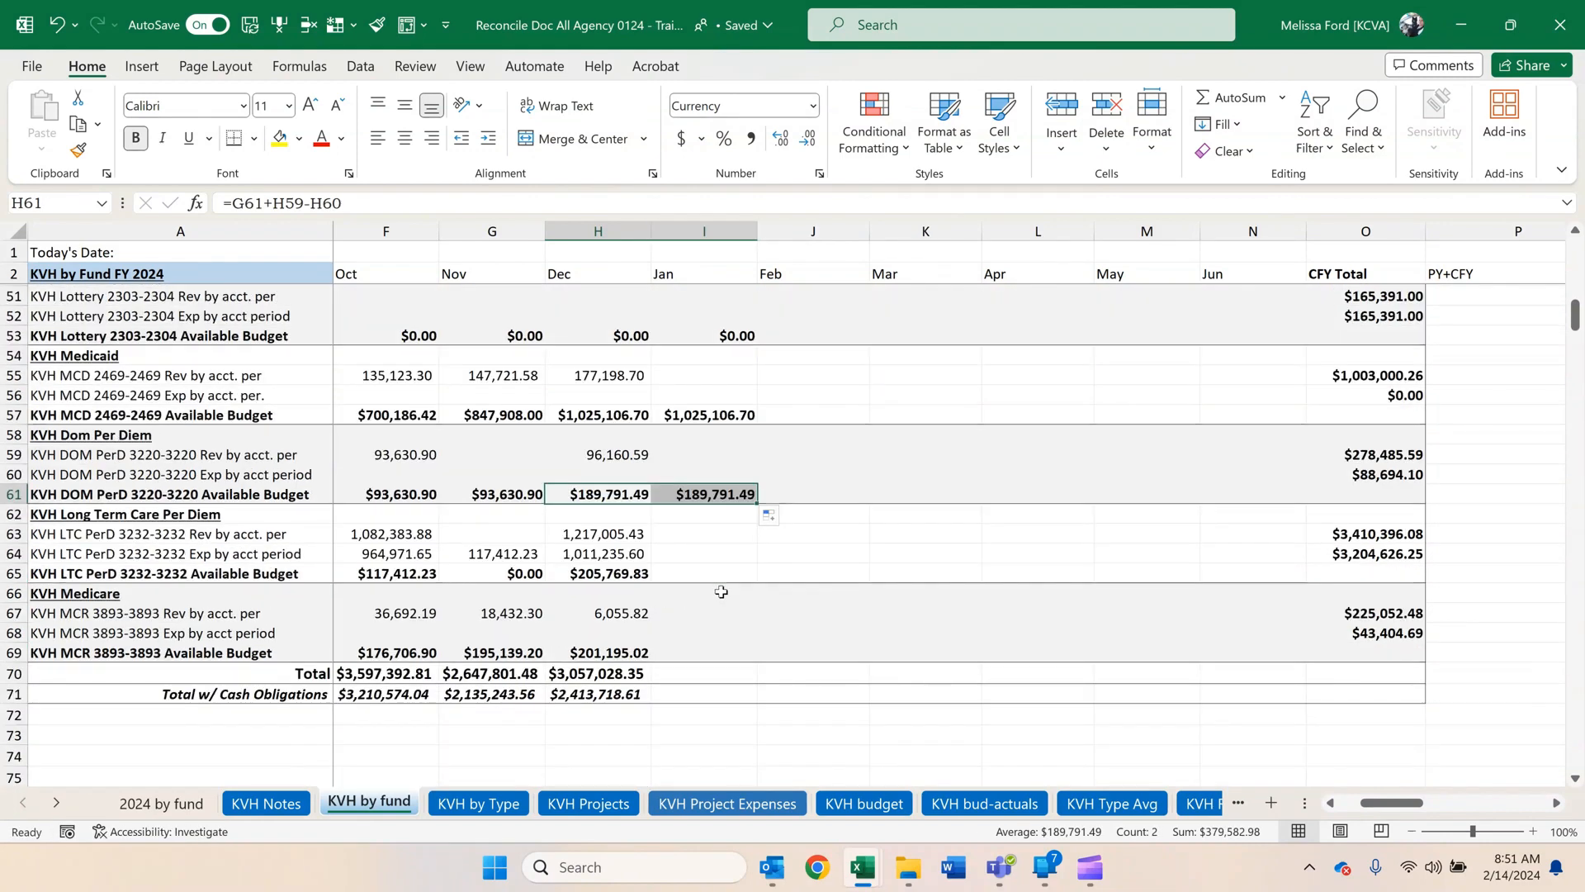
{"action": "left_click", "coordinate": [637, 576]}
{"action": "left_click_drag", "start_coordinate": [651, 583], "coordinate": [743, 582]}
{"action": "left_click_drag", "start_coordinate": [627, 652], "coordinate": [742, 695]}
{"action": "scroll", "coordinate": [725, 660], "scroll_direction": "up", "scroll_amount": 5}
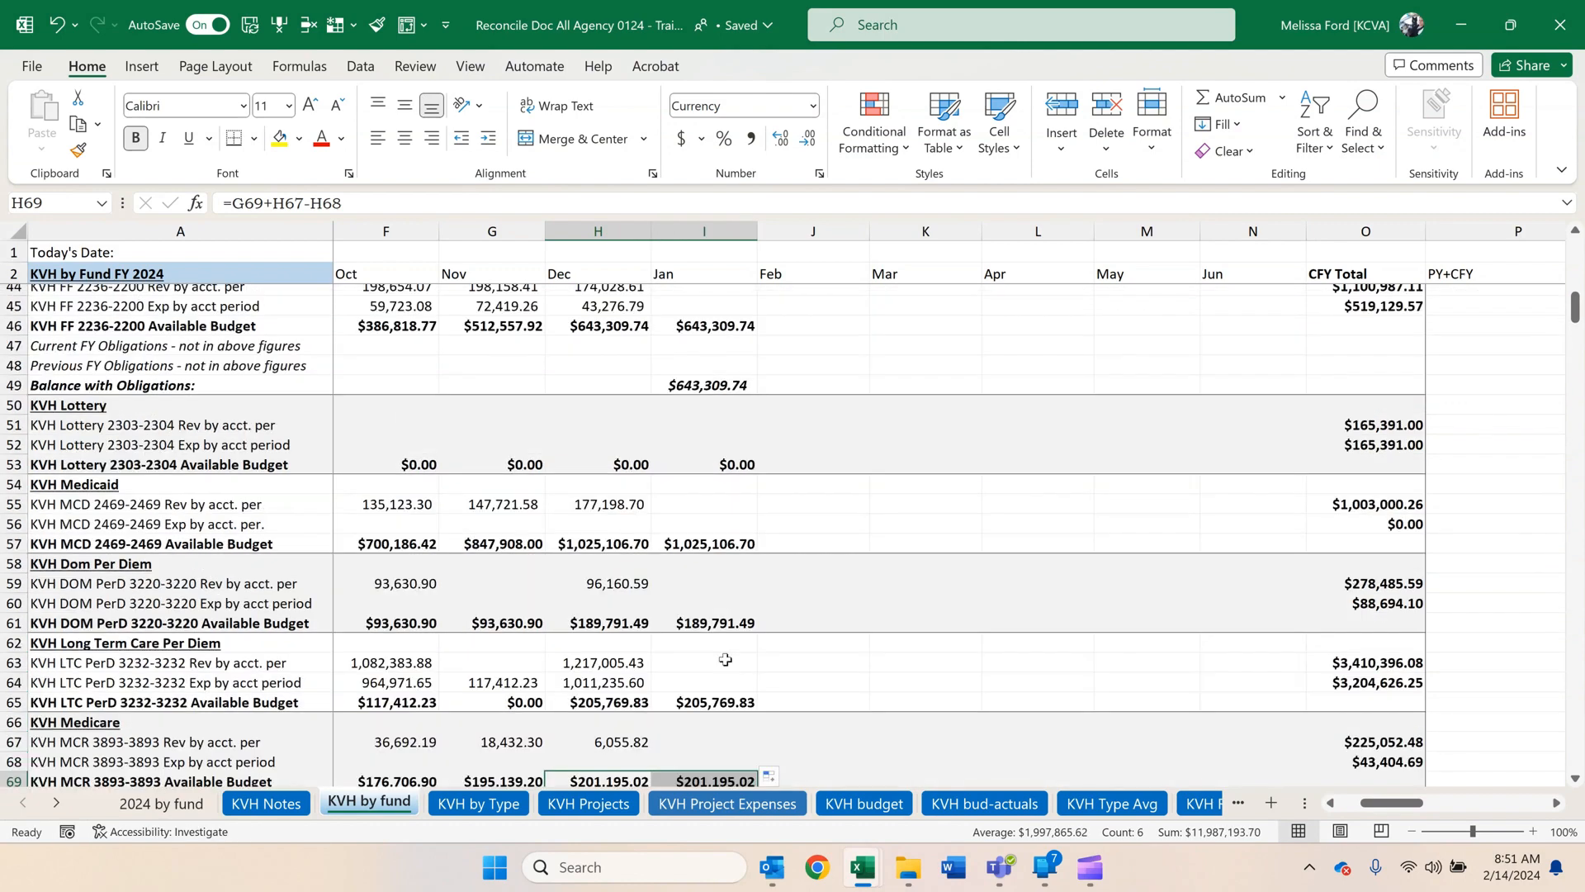
{"action": "scroll", "coordinate": [725, 660], "scroll_direction": "up", "scroll_amount": 1}
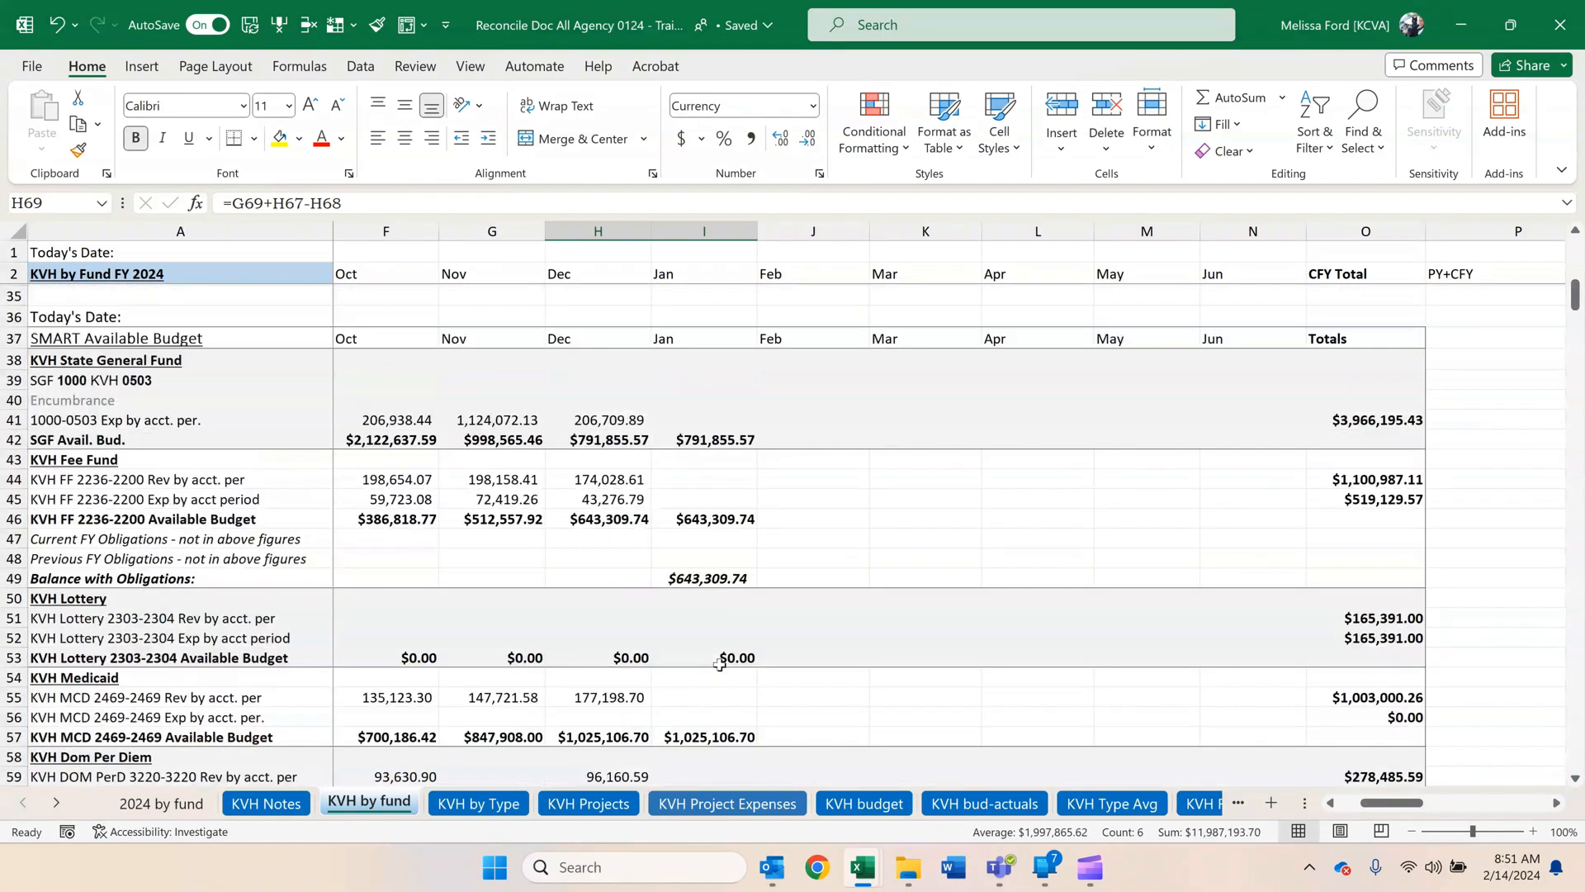
Open the "kgl00002 for 0224 ran 020124" workbook from File Explorer and examine the Medicaid fund rows in the cash control report.
{"action": "left_click", "coordinate": [906, 868]}
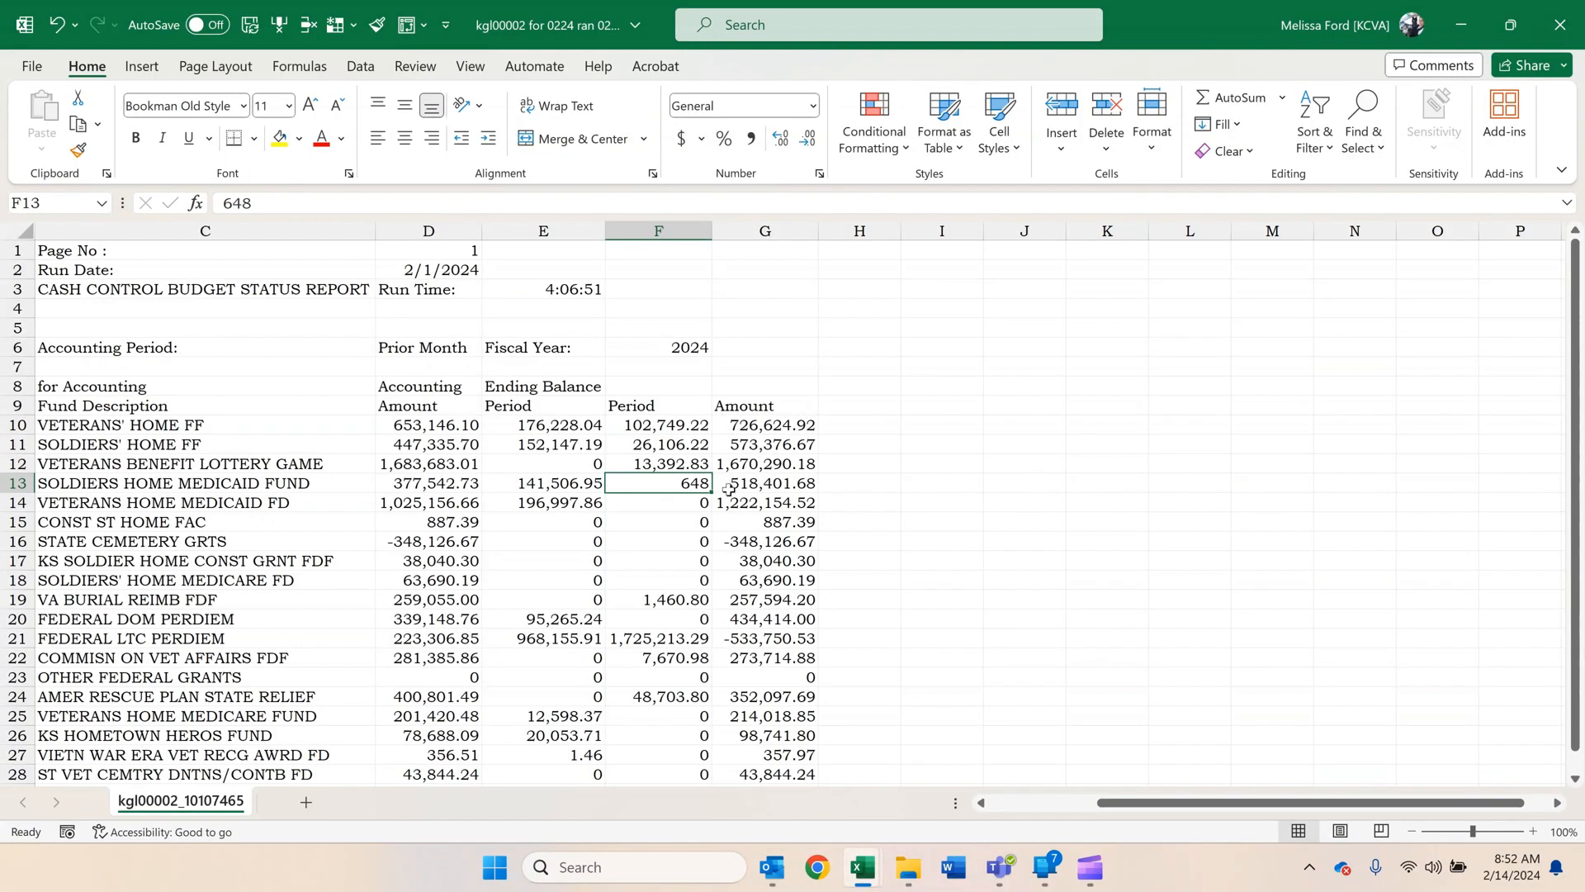
{"action": "left_click", "coordinate": [289, 516]}
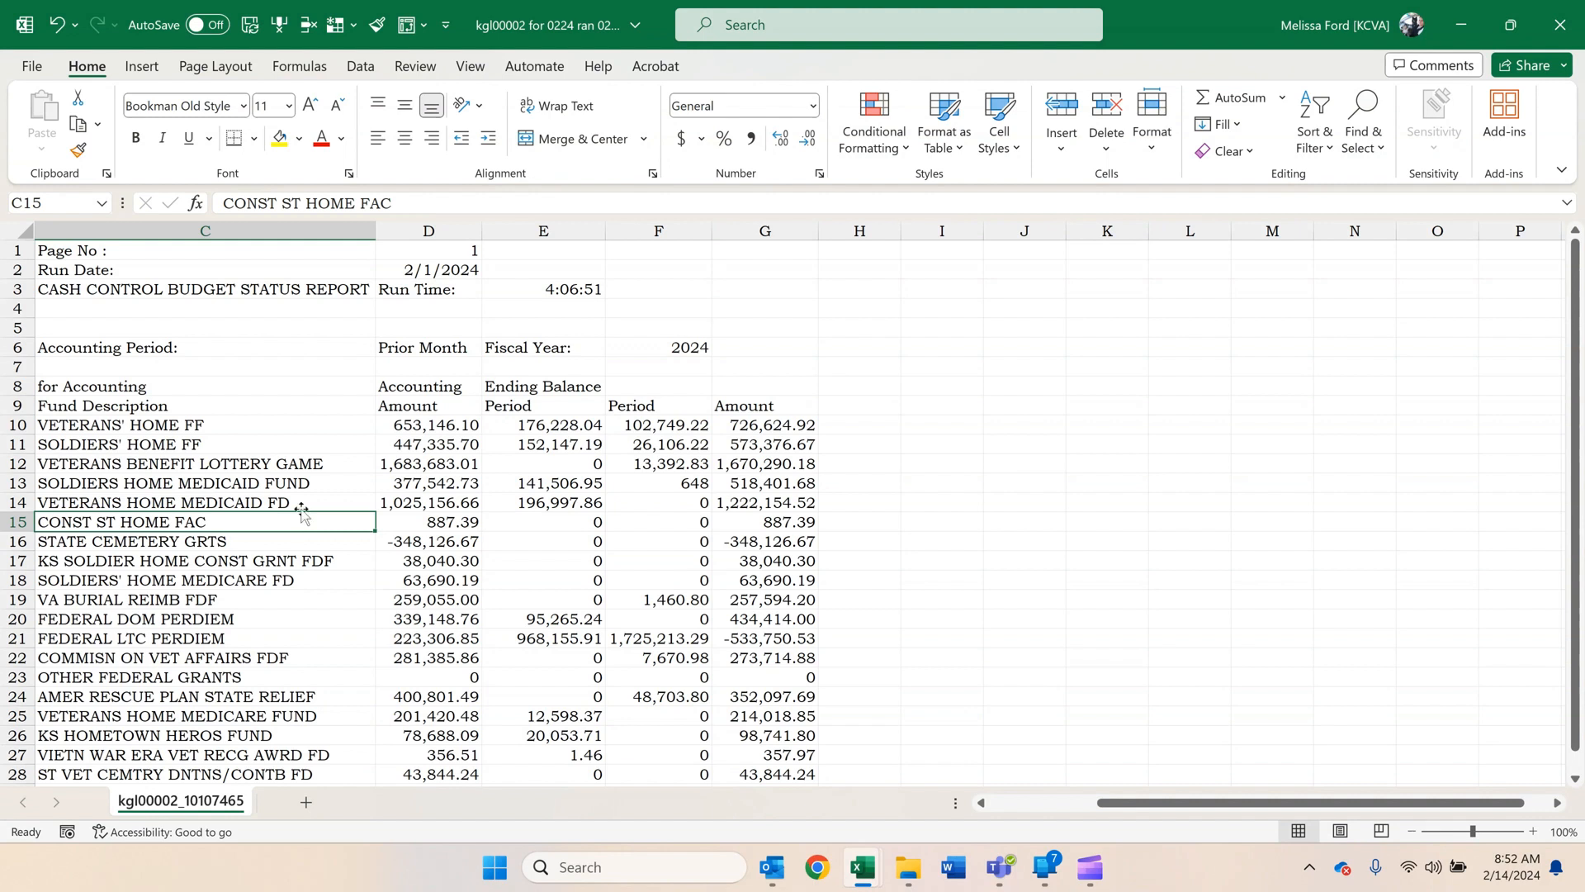
{"action": "left_click", "coordinate": [422, 486]}
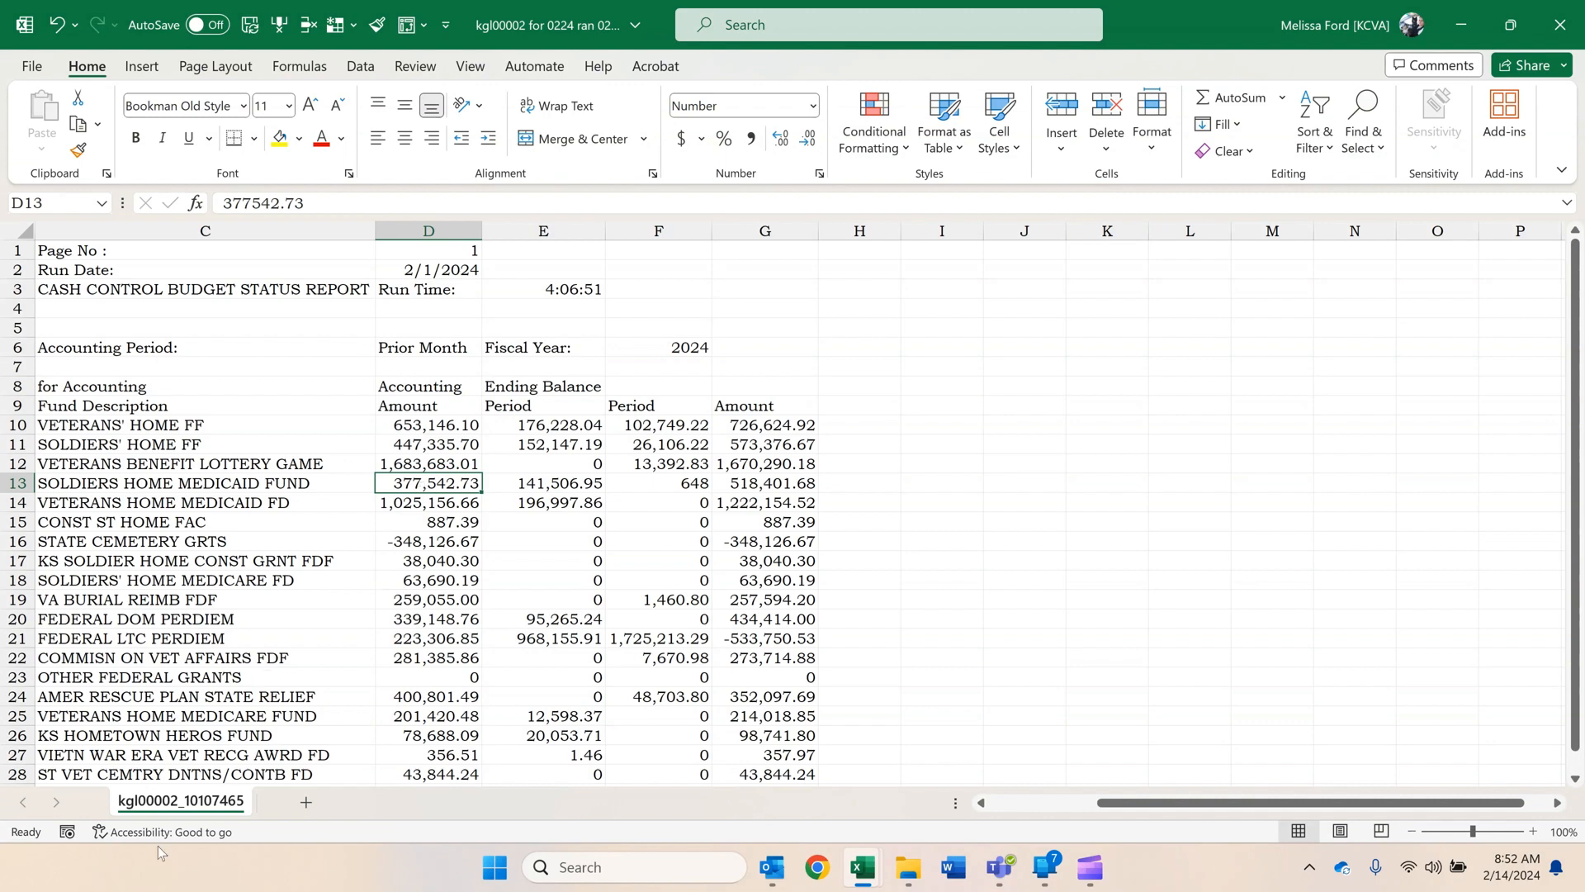
Create a copy of the kgl00002_10107465 sheet in the same workbook, placed before the original.
{"action": "right_click", "coordinate": [192, 802]}
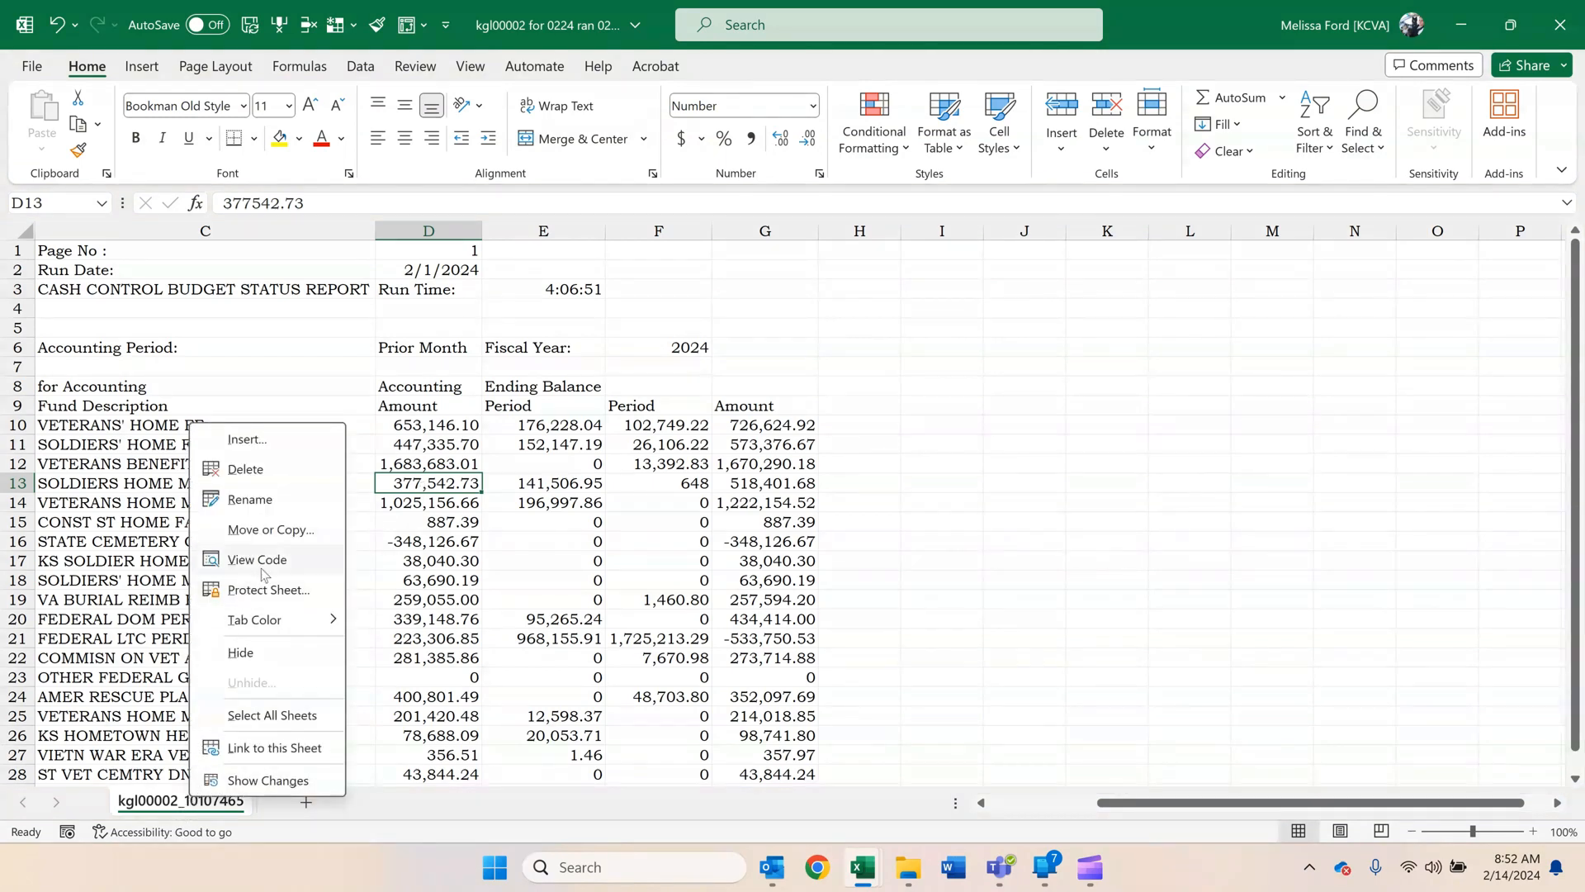
{"action": "left_click", "coordinate": [270, 529]}
{"action": "left_click", "coordinate": [209, 677]}
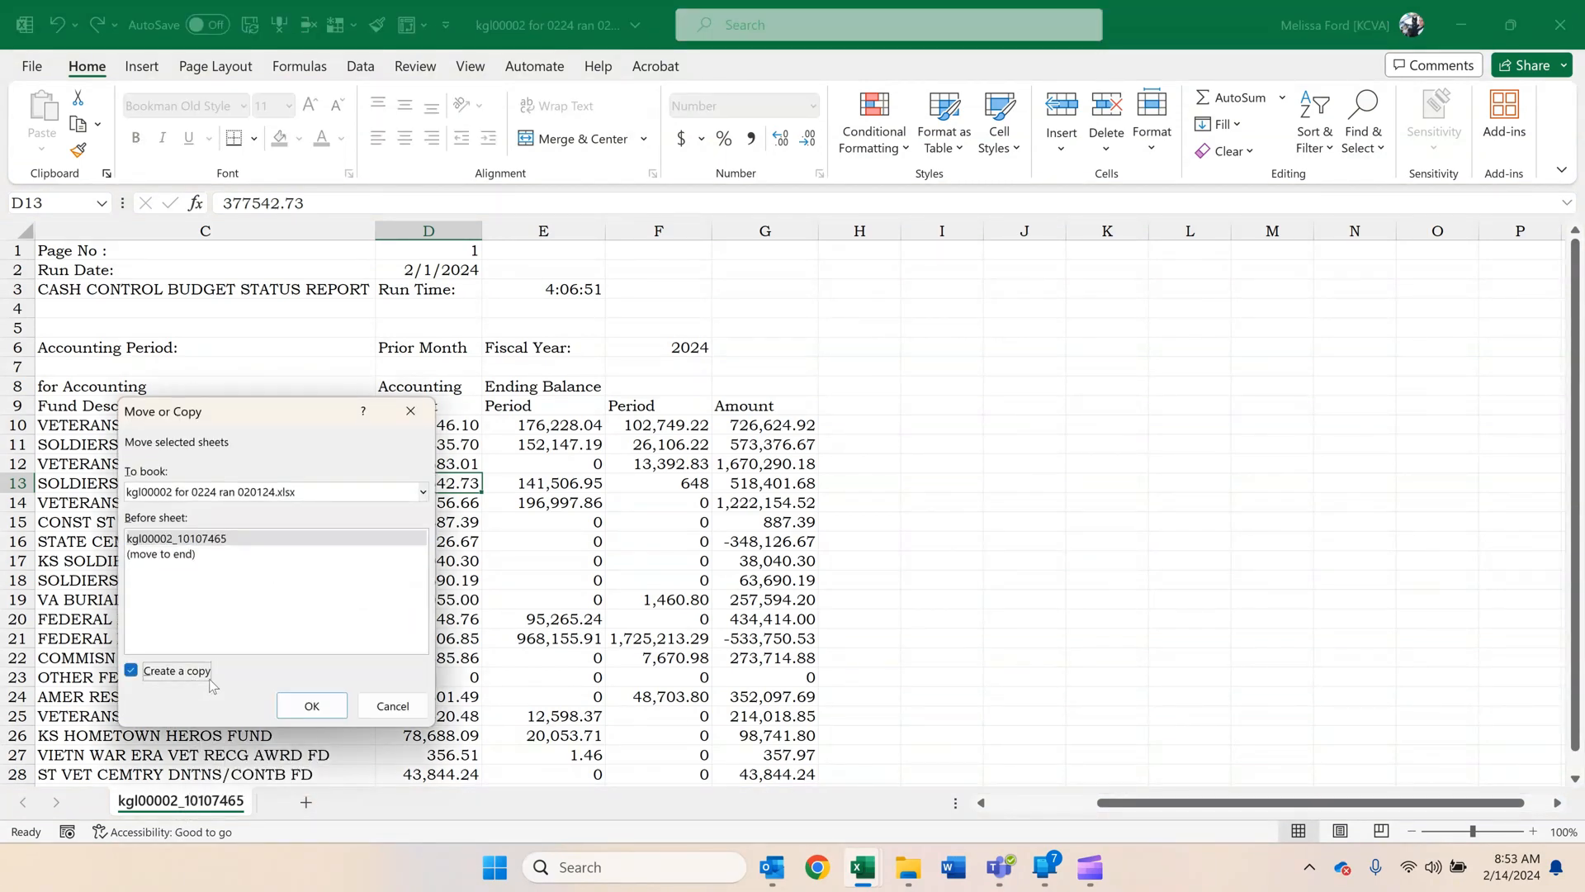
{"action": "left_click", "coordinate": [312, 706]}
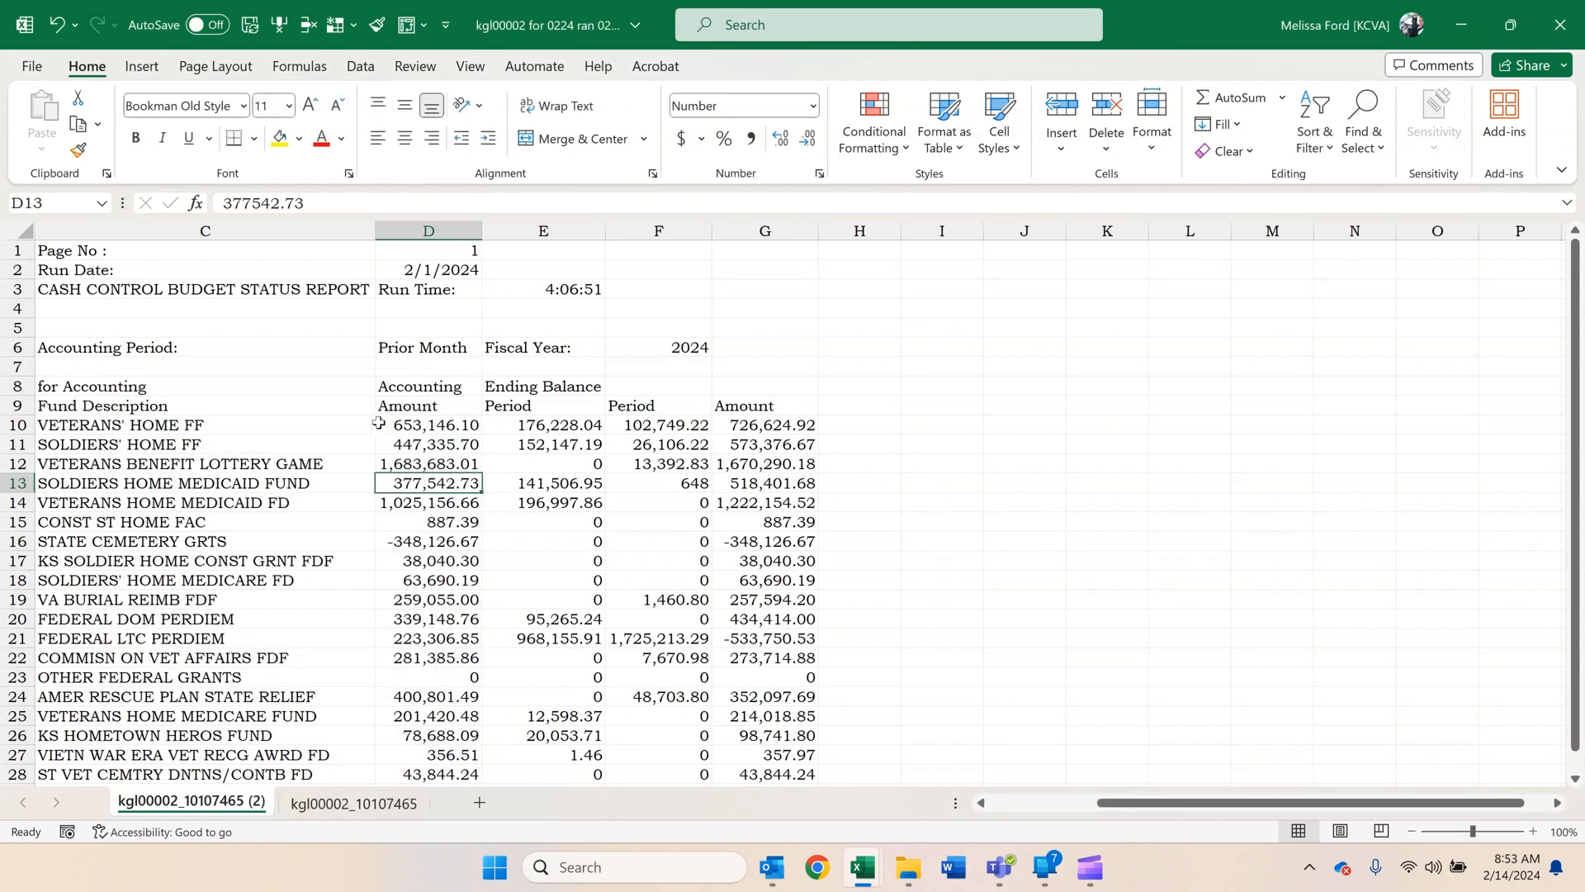
Delete rows 1 to 8 above the column headings in the copied sheet and narrow the Fund Description column.
{"action": "left_click", "coordinate": [341, 391]}
{"action": "scroll", "coordinate": [317, 409], "scroll_direction": "down", "scroll_amount": 1}
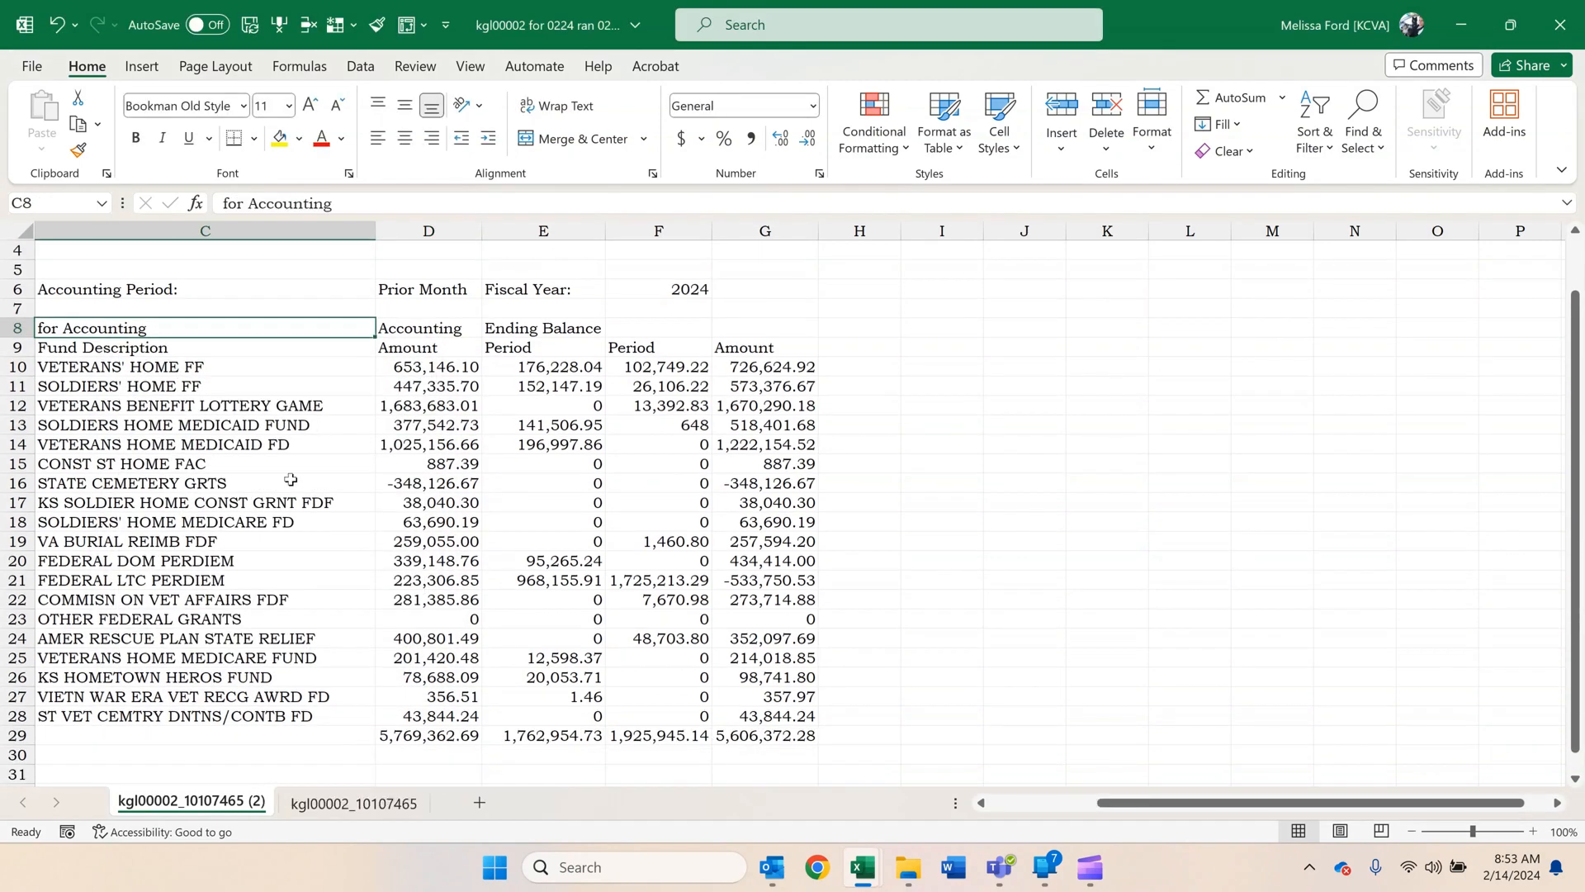
{"action": "left_click", "coordinate": [413, 403]}
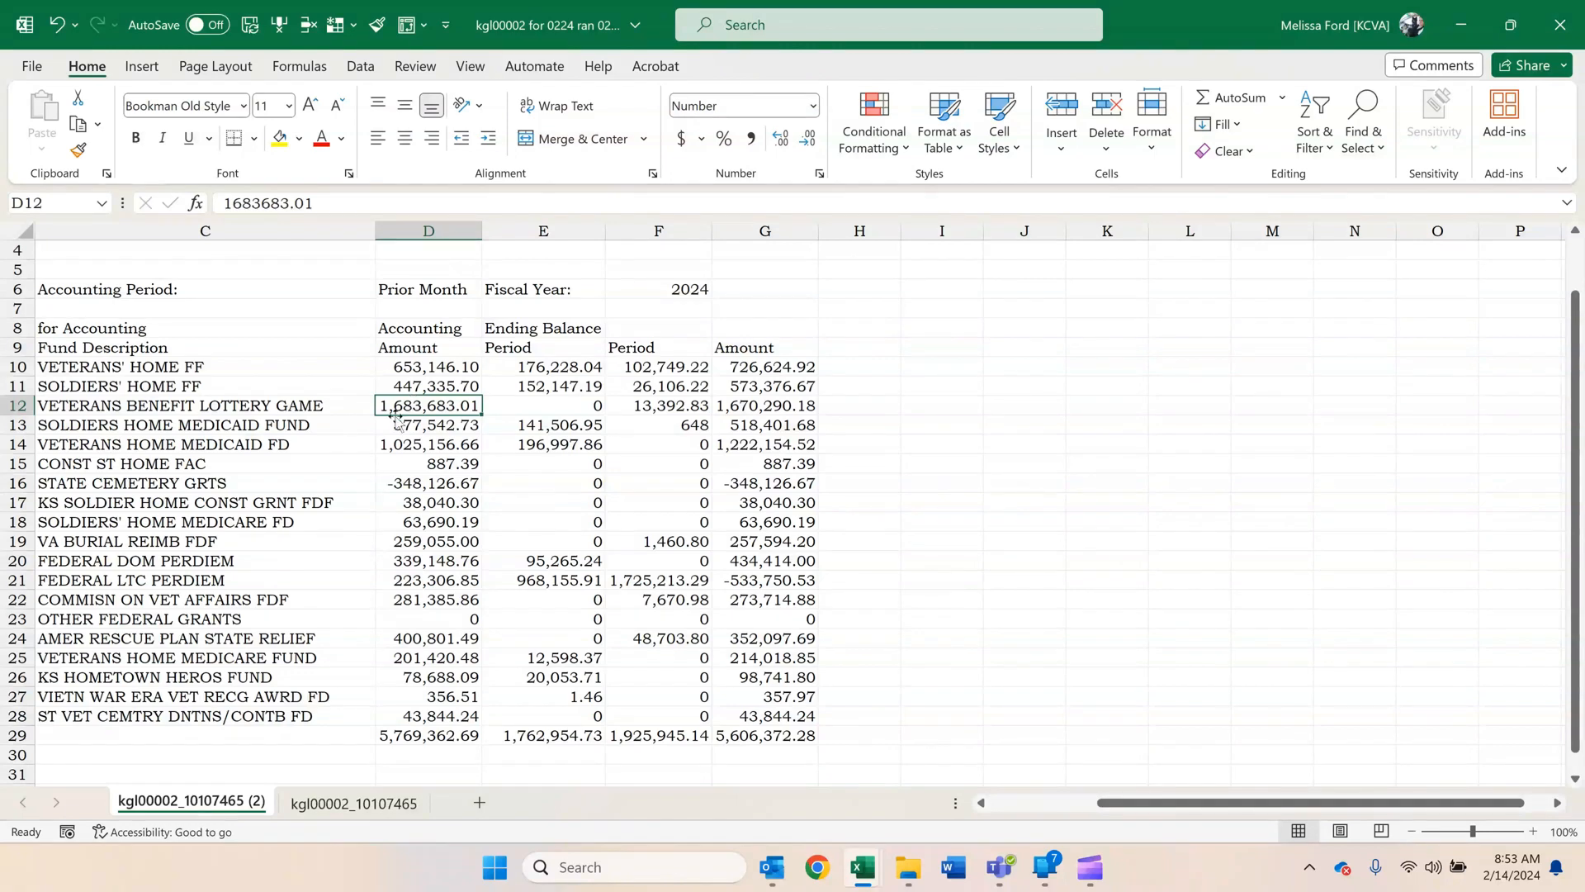
{"action": "scroll", "coordinate": [363, 491], "scroll_direction": "down", "scroll_amount": 1}
{"action": "scroll", "coordinate": [363, 494], "scroll_direction": "up", "scroll_amount": 2}
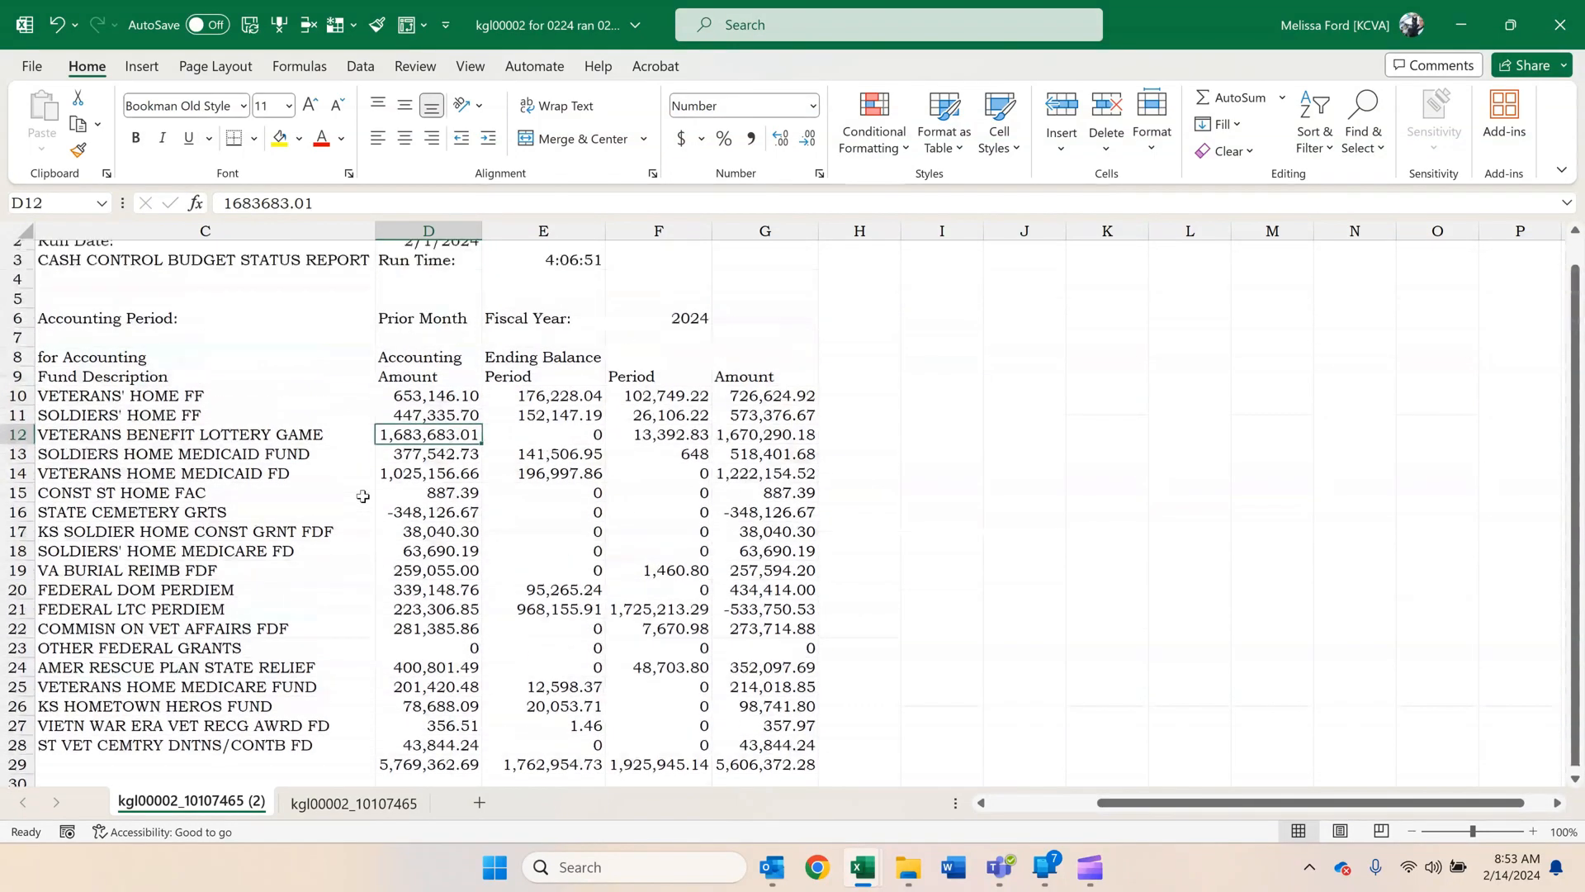
{"action": "scroll", "coordinate": [363, 496], "scroll_direction": "up", "scroll_amount": 1}
{"action": "left_click", "coordinate": [241, 443]}
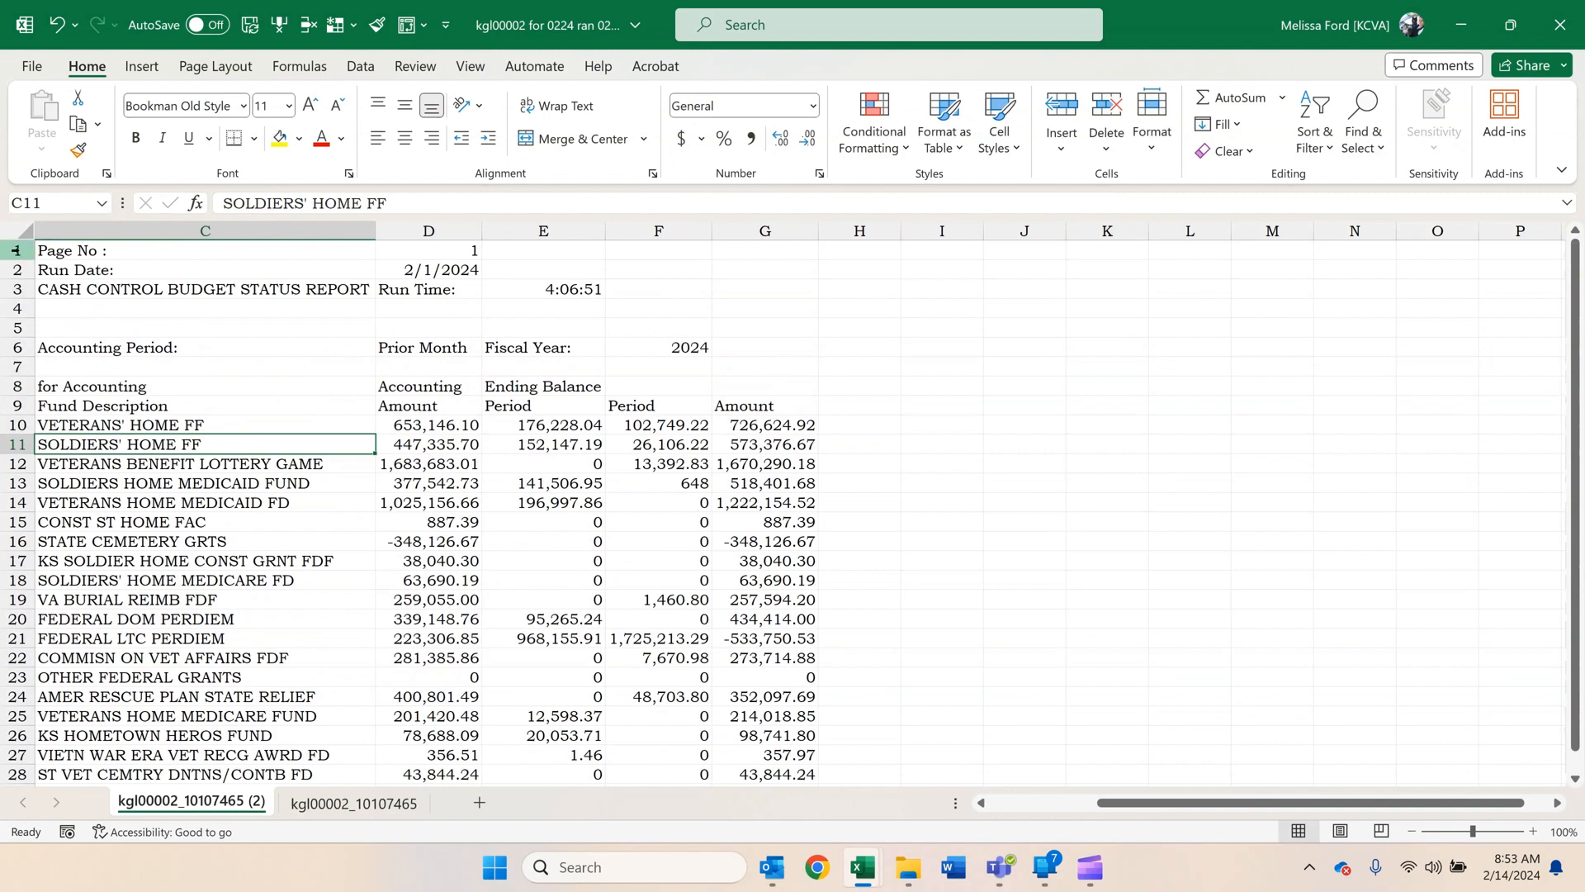
{"action": "left_click_drag", "start_coordinate": [17, 251], "coordinate": [41, 376]}
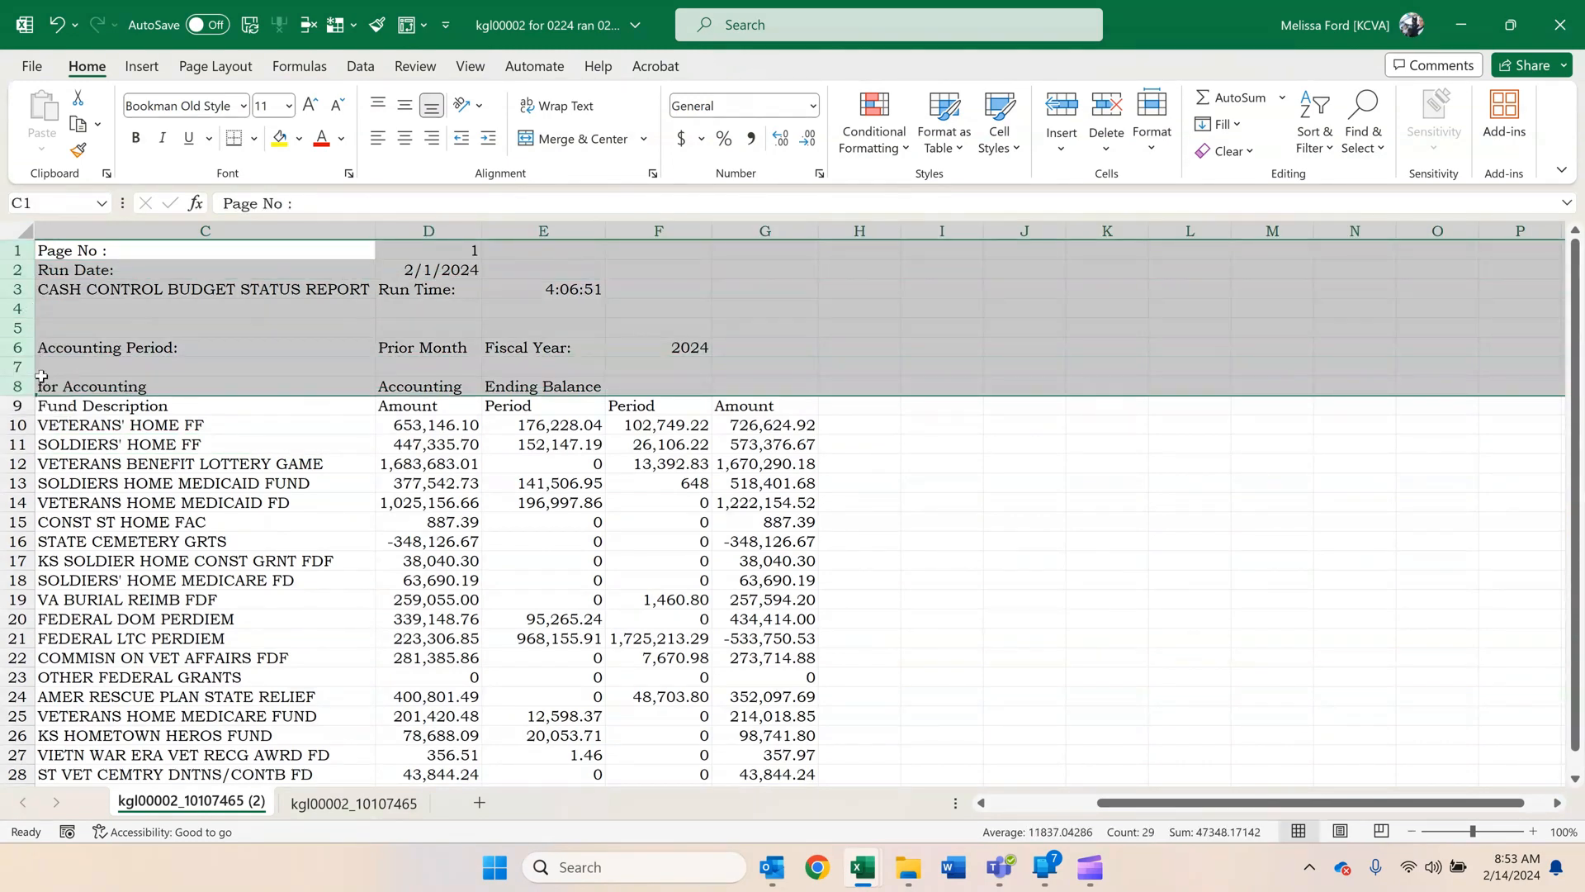
{"action": "left_click", "coordinate": [318, 29]}
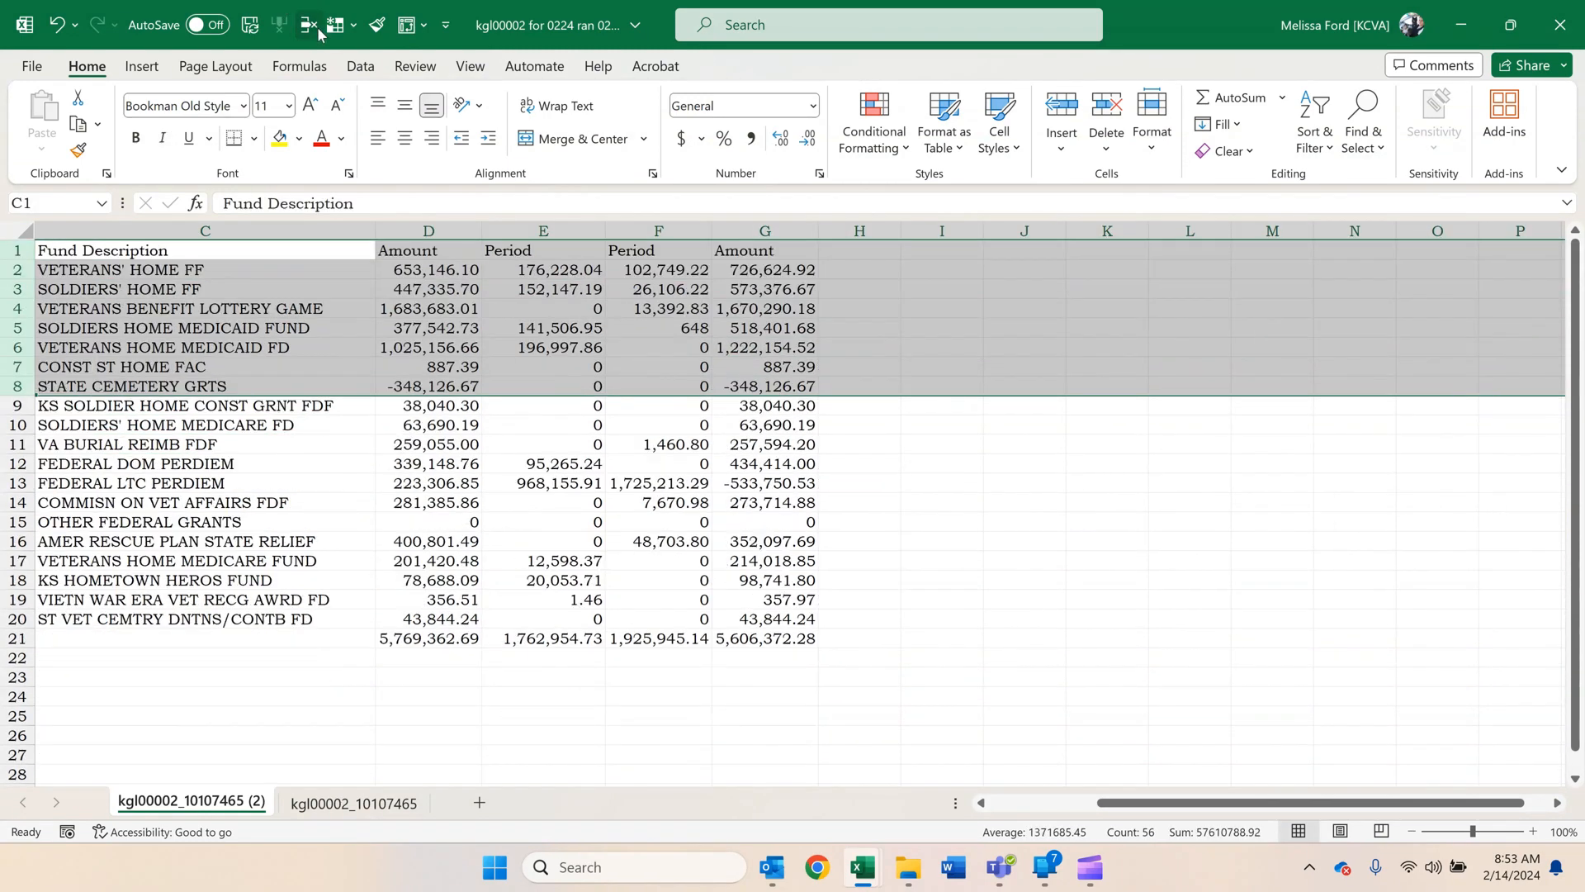
{"action": "left_click", "coordinate": [162, 497]}
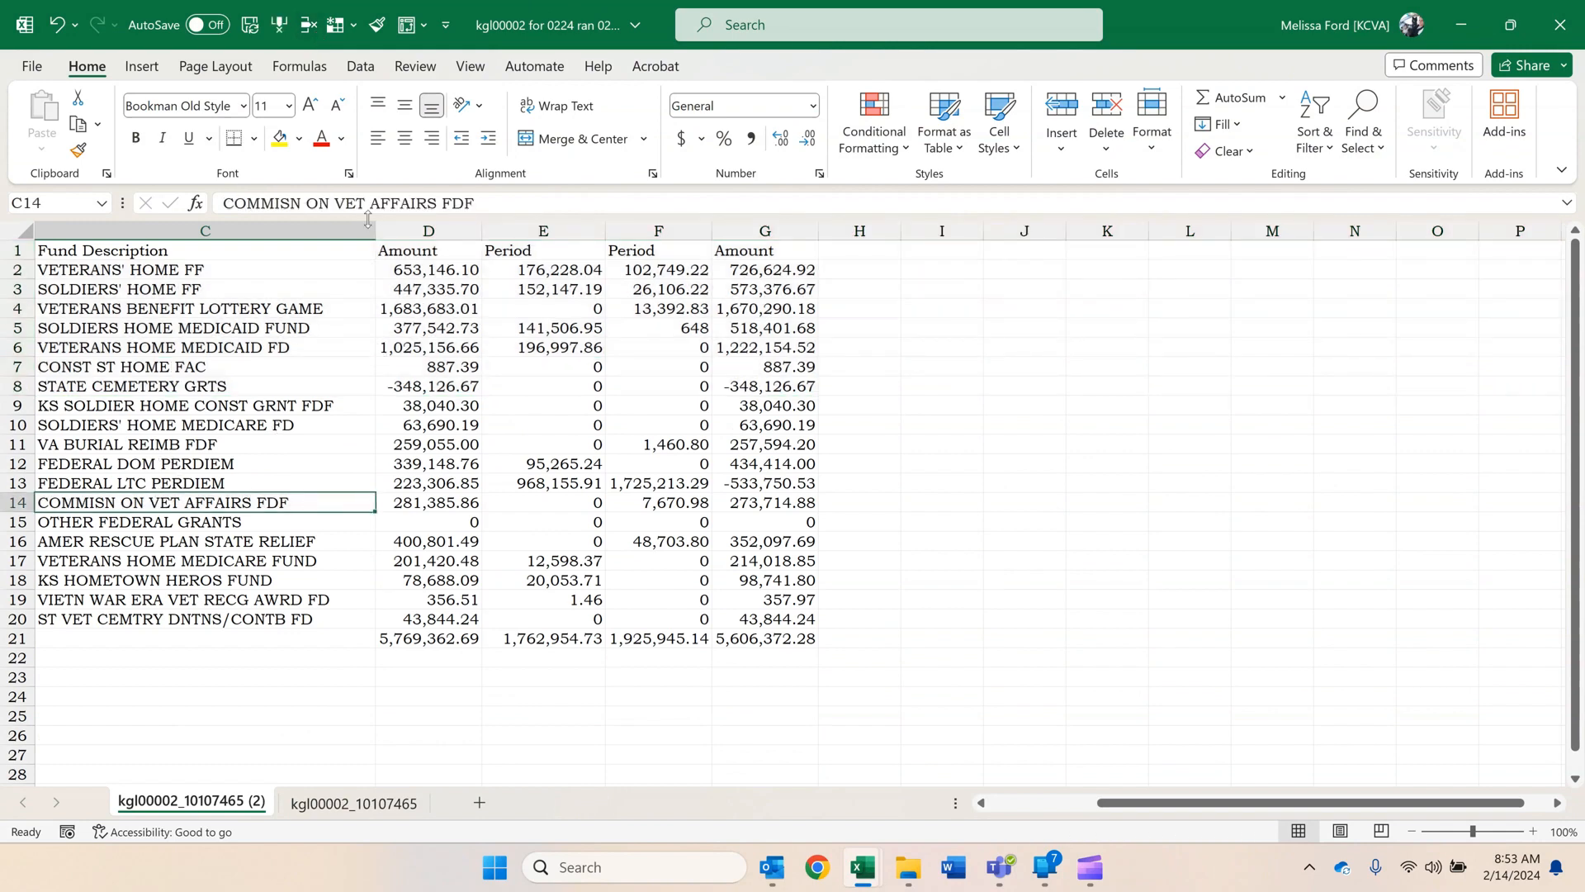
{"action": "left_click_drag", "start_coordinate": [375, 230], "coordinate": [251, 248]}
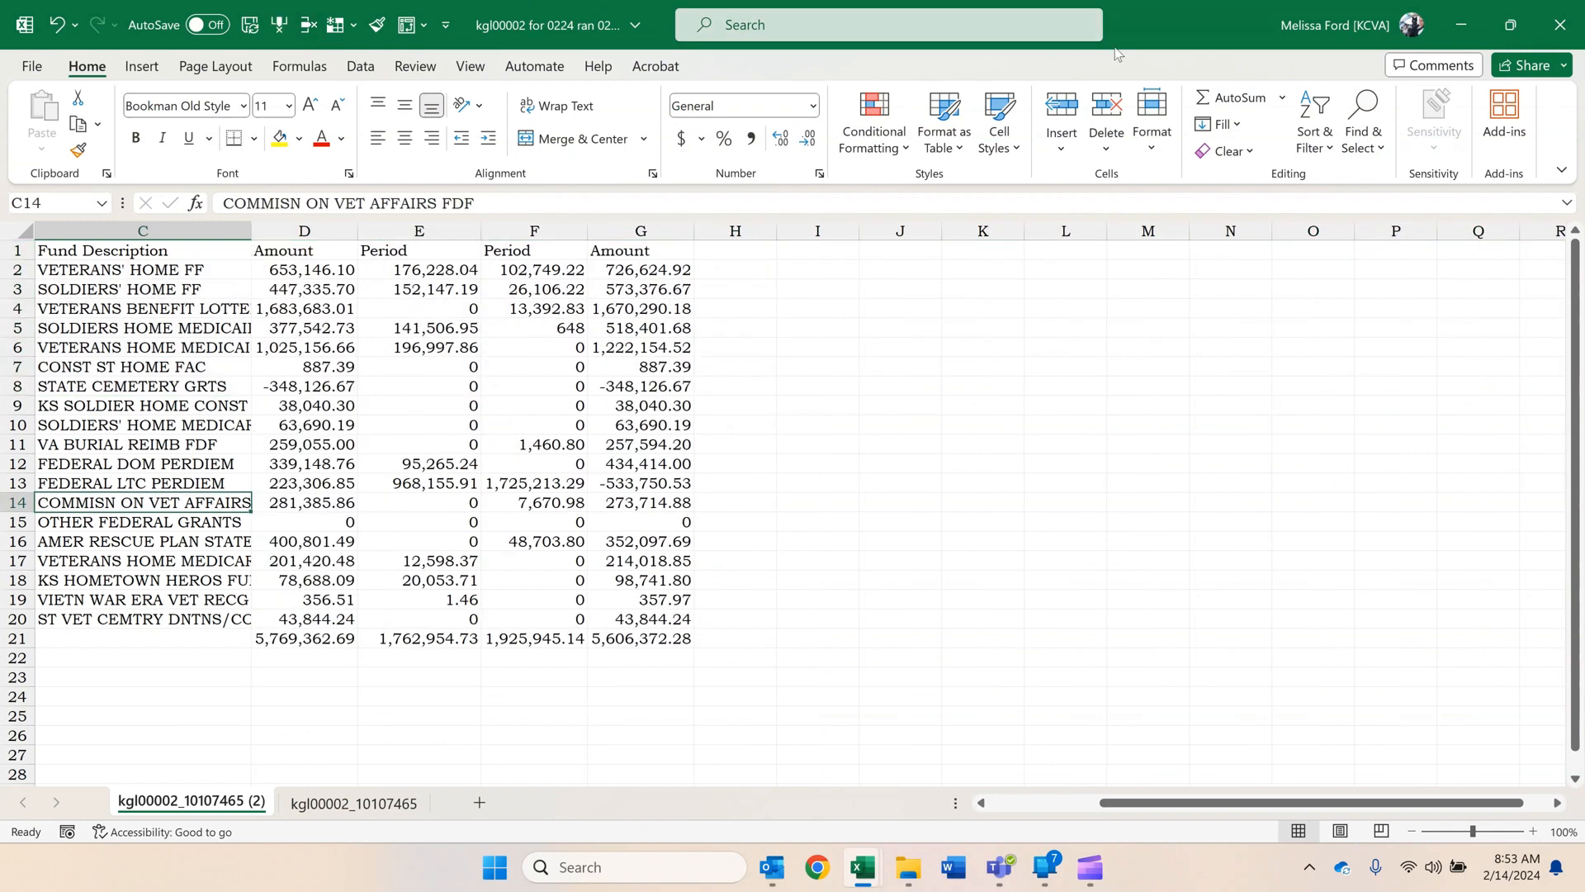
Arrange the reconciliation workbook and the kgl00002 workbook side by side, each filling half the screen.
{"action": "left_click_drag", "start_coordinate": [1136, 42], "coordinate": [1324, 52]}
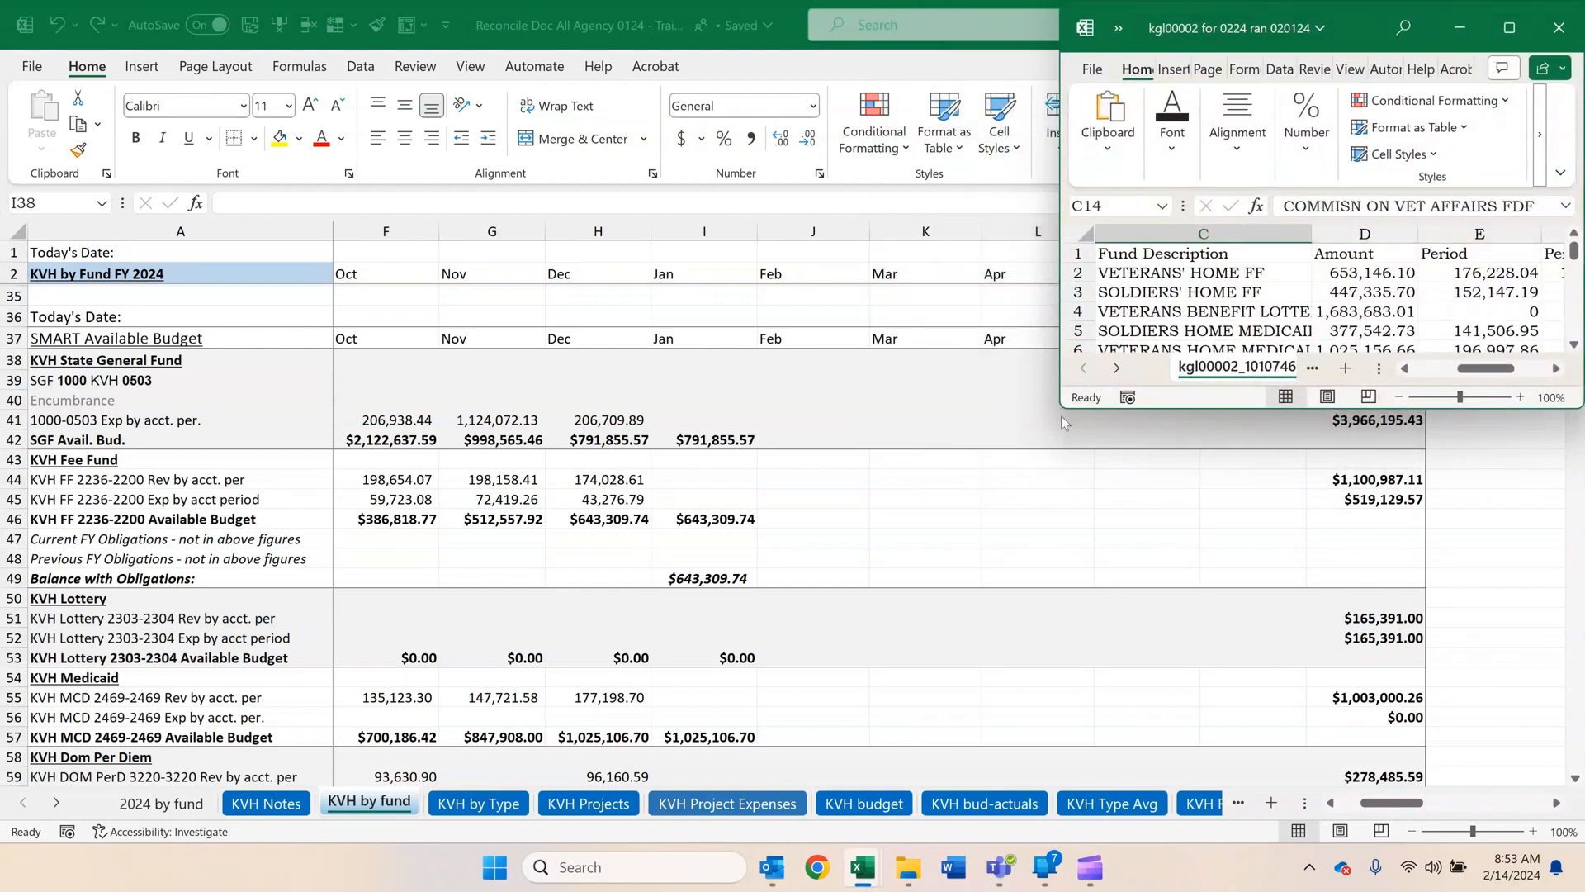
{"action": "left_click_drag", "start_coordinate": [1062, 410], "coordinate": [855, 840]}
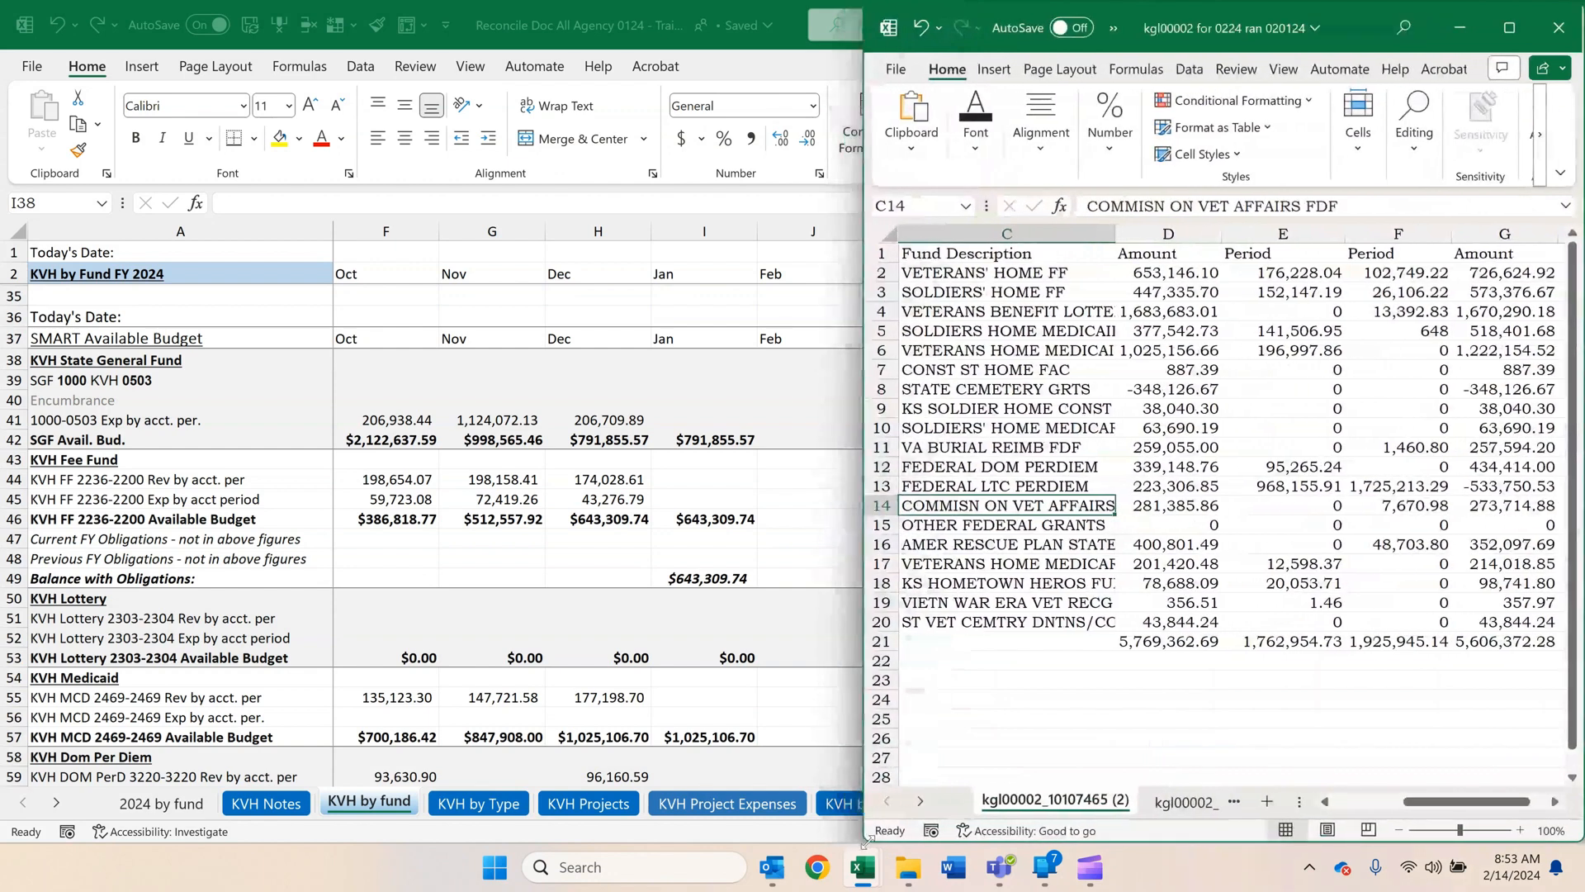
{"action": "left_click", "coordinate": [773, 622]}
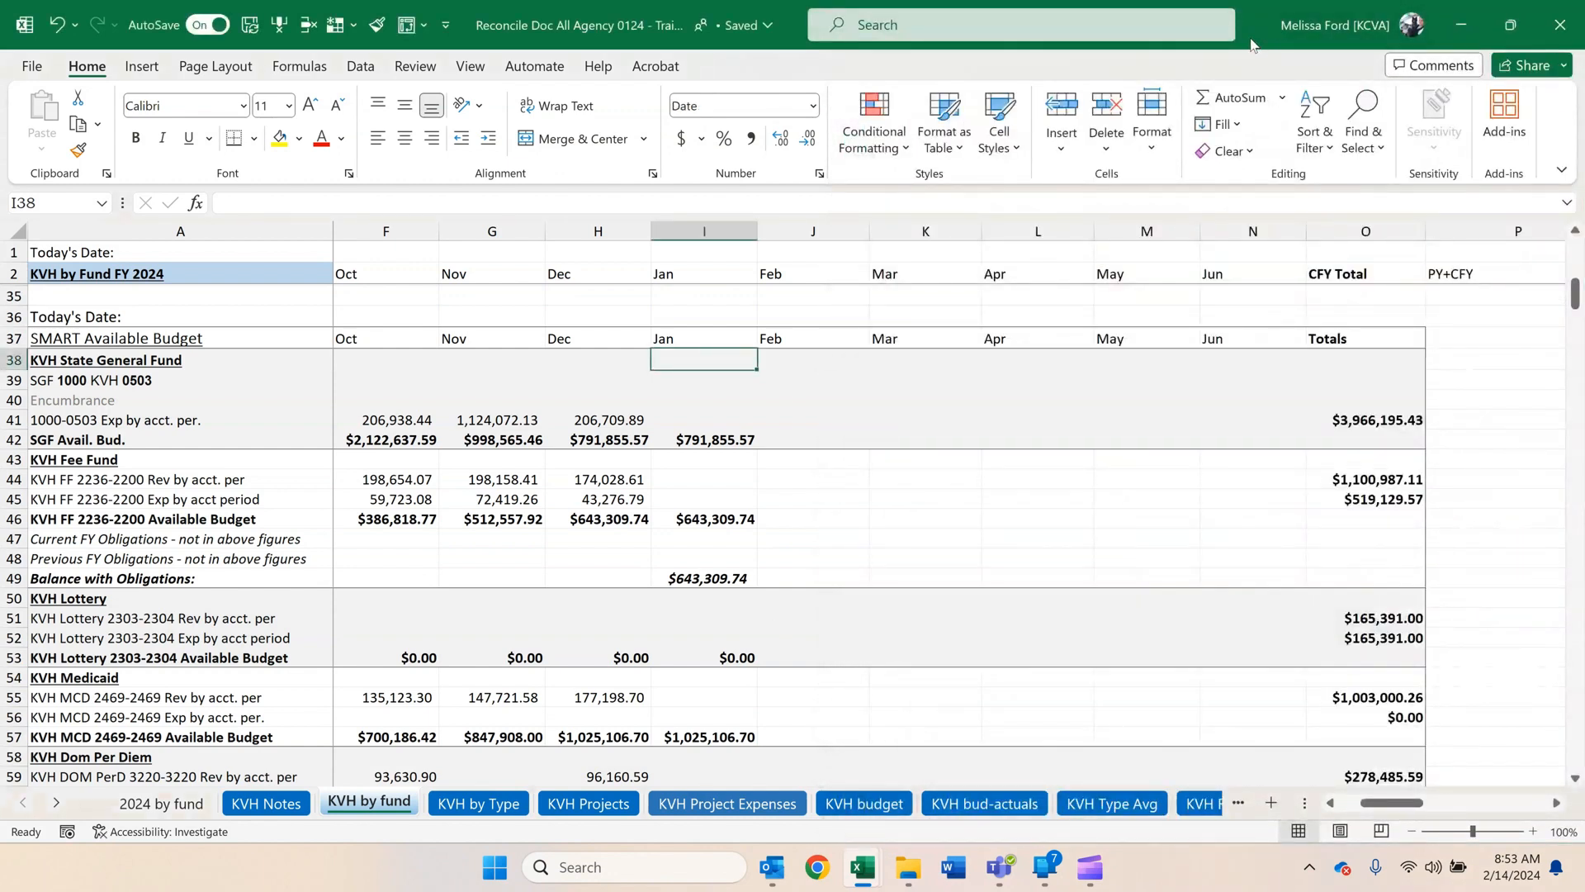
{"action": "left_click_drag", "start_coordinate": [1255, 47], "coordinate": [260, 52]}
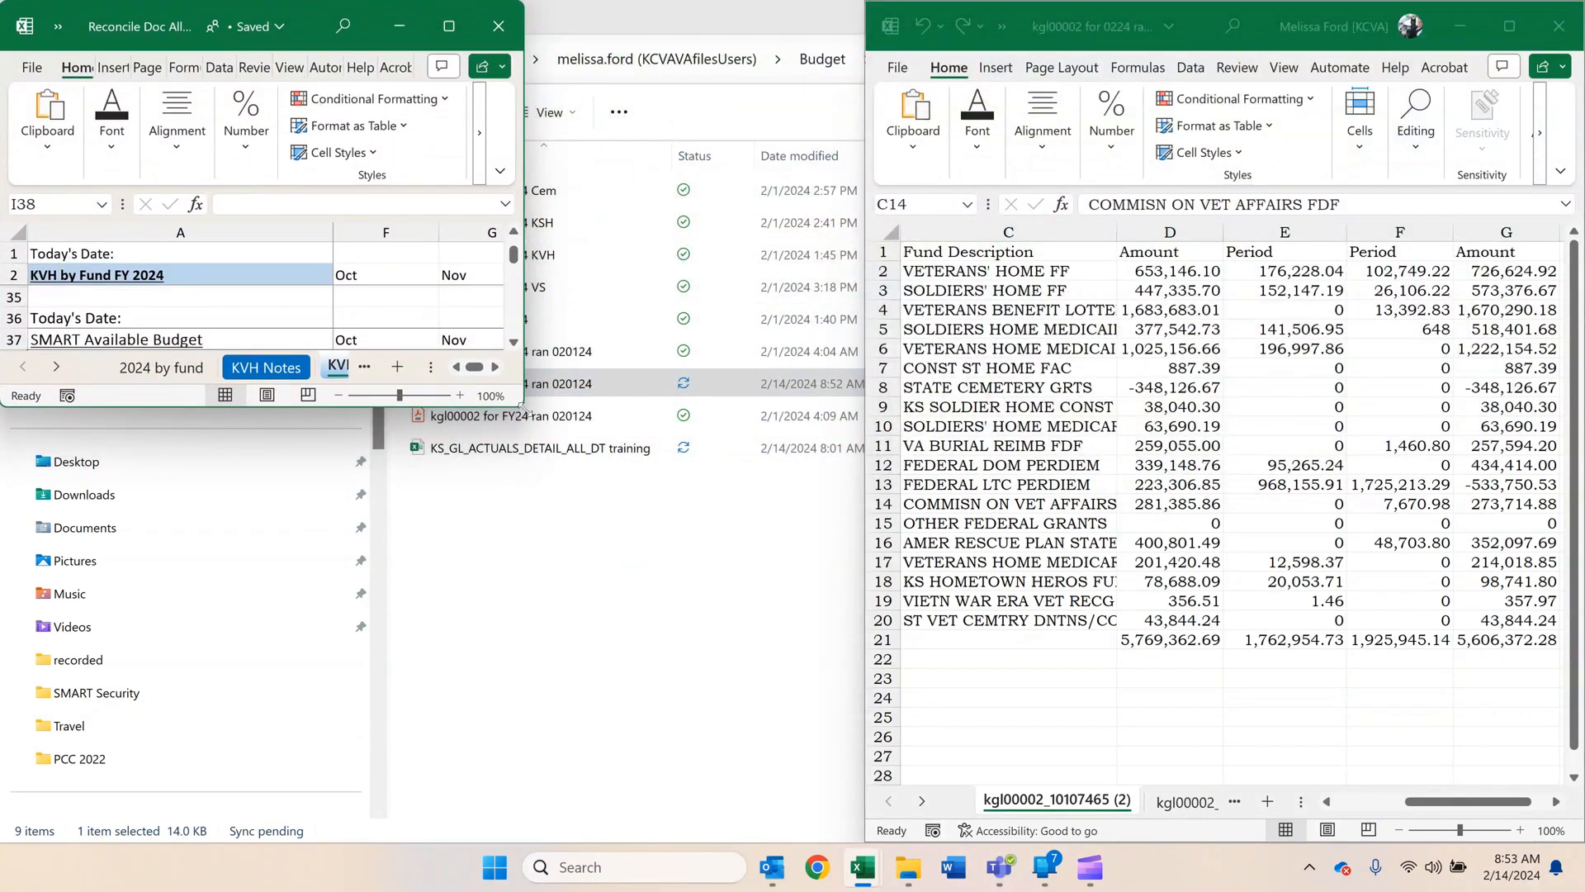
{"action": "left_click_drag", "start_coordinate": [521, 404], "coordinate": [860, 842]}
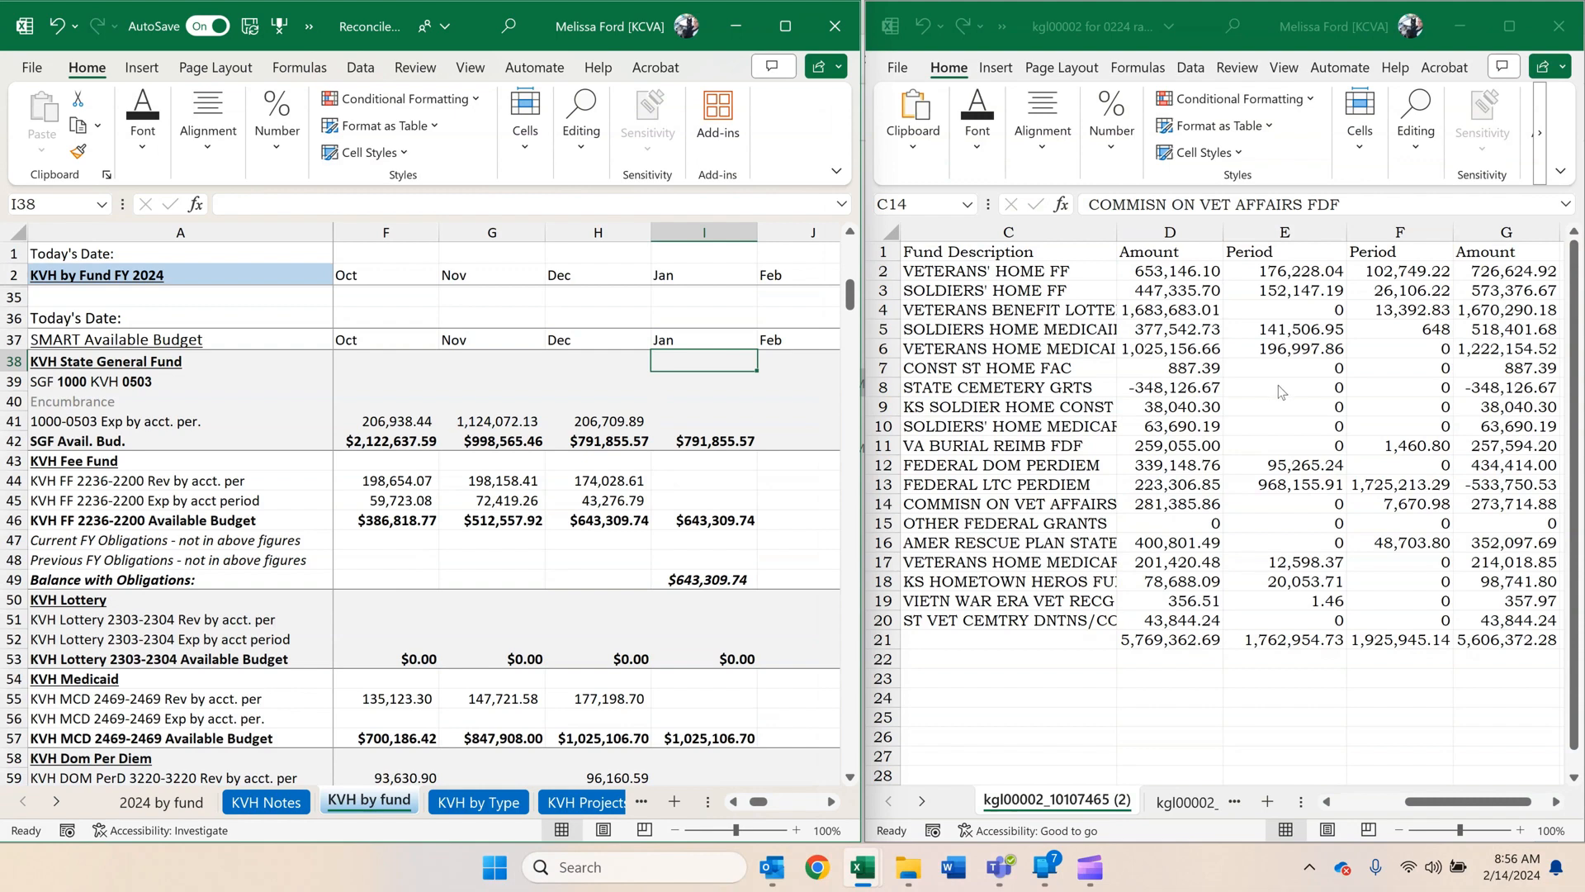
Compare January's KVH Fee Fund available budget in I46 with the VETERANS' HOME FF amount in D2 of the cash control report.
{"action": "left_click", "coordinate": [690, 411]}
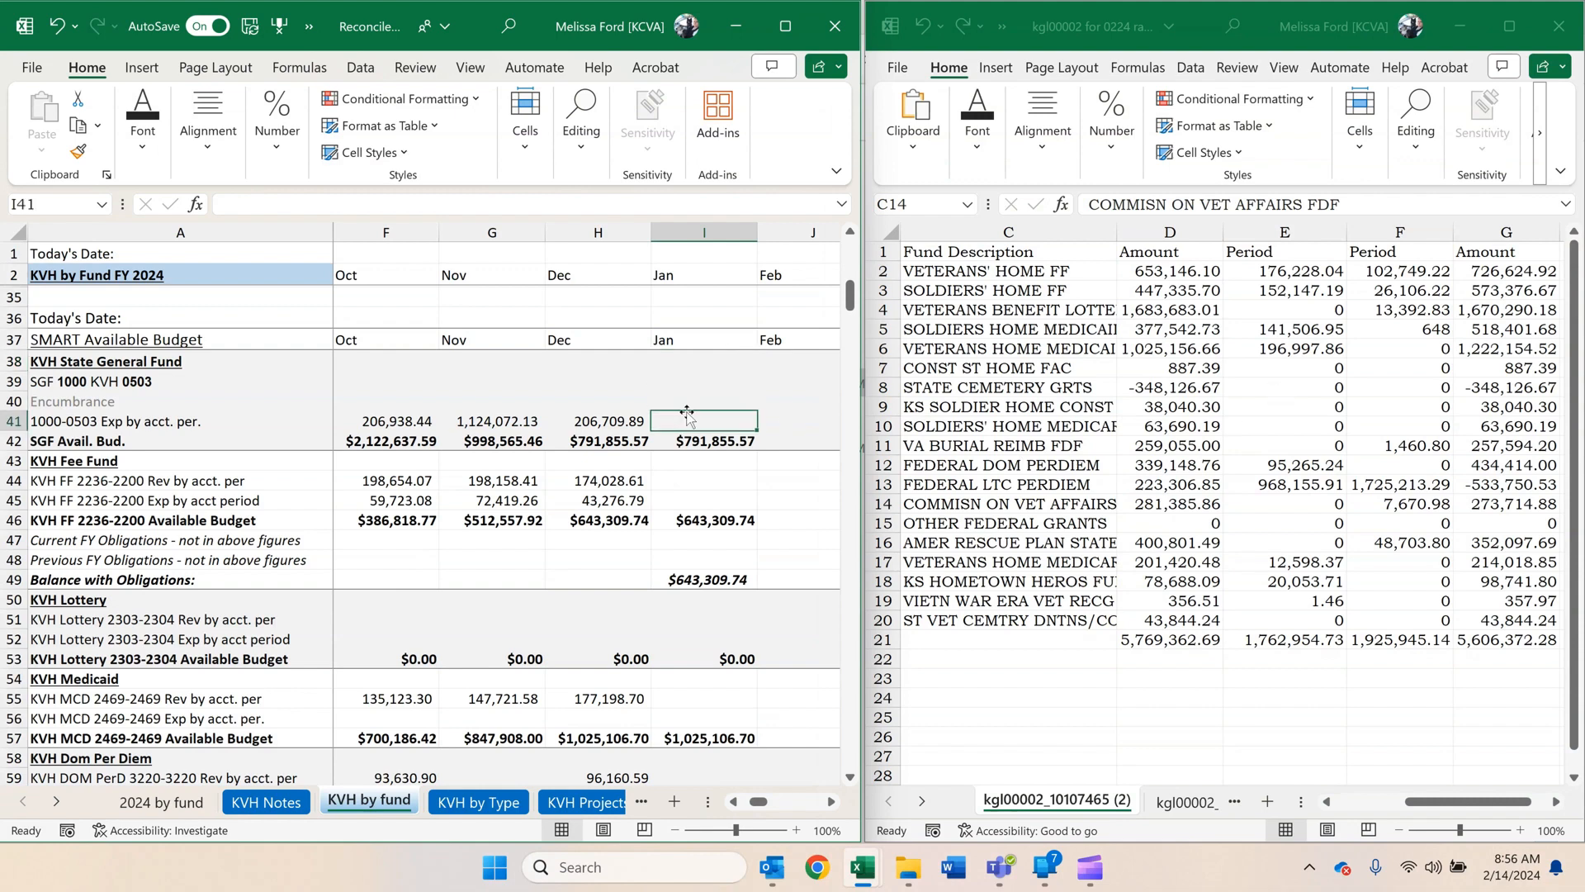
{"action": "scroll", "coordinate": [687, 412], "scroll_direction": "down", "scroll_amount": 2}
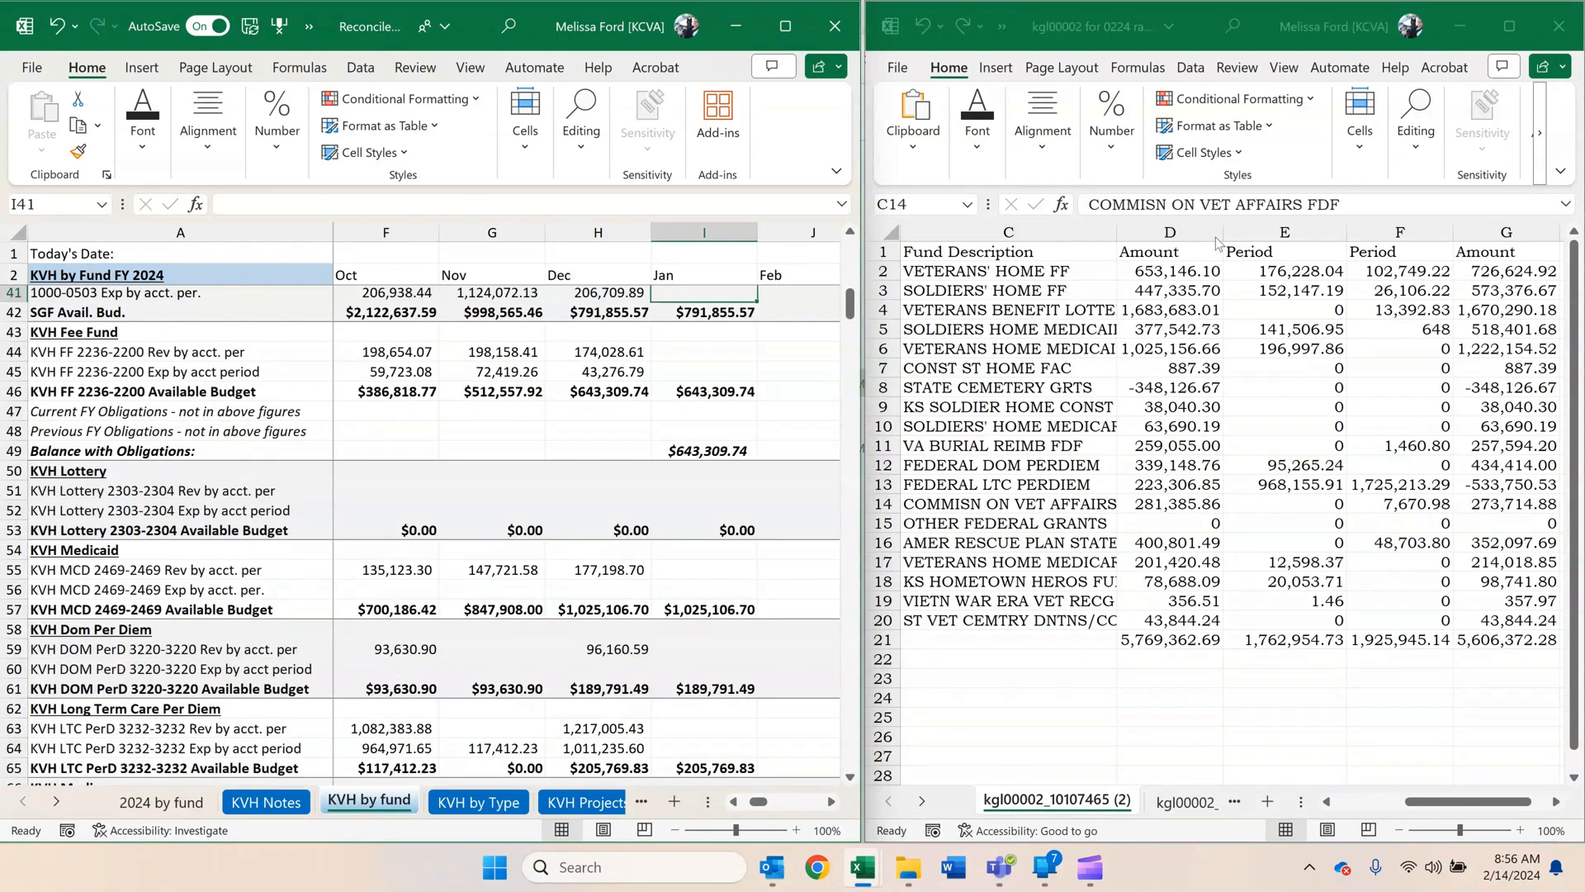
{"action": "left_click", "coordinate": [1184, 273]}
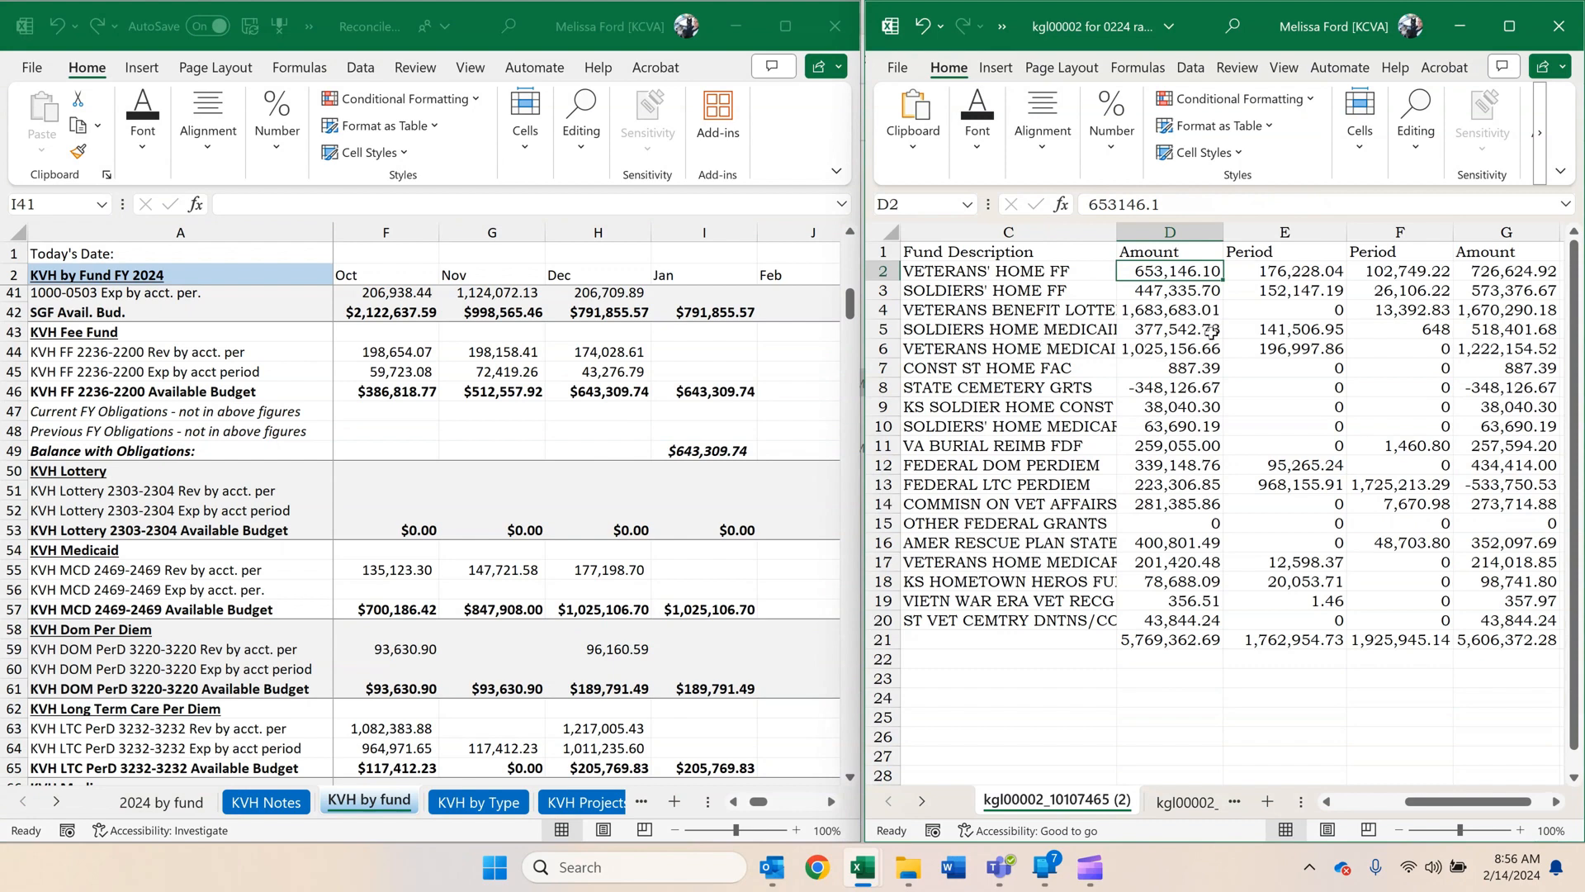
Switch to Chrome and open the SMART Budget Details page from the Work bookmarks' Budget folder.
{"action": "left_click", "coordinate": [816, 877]}
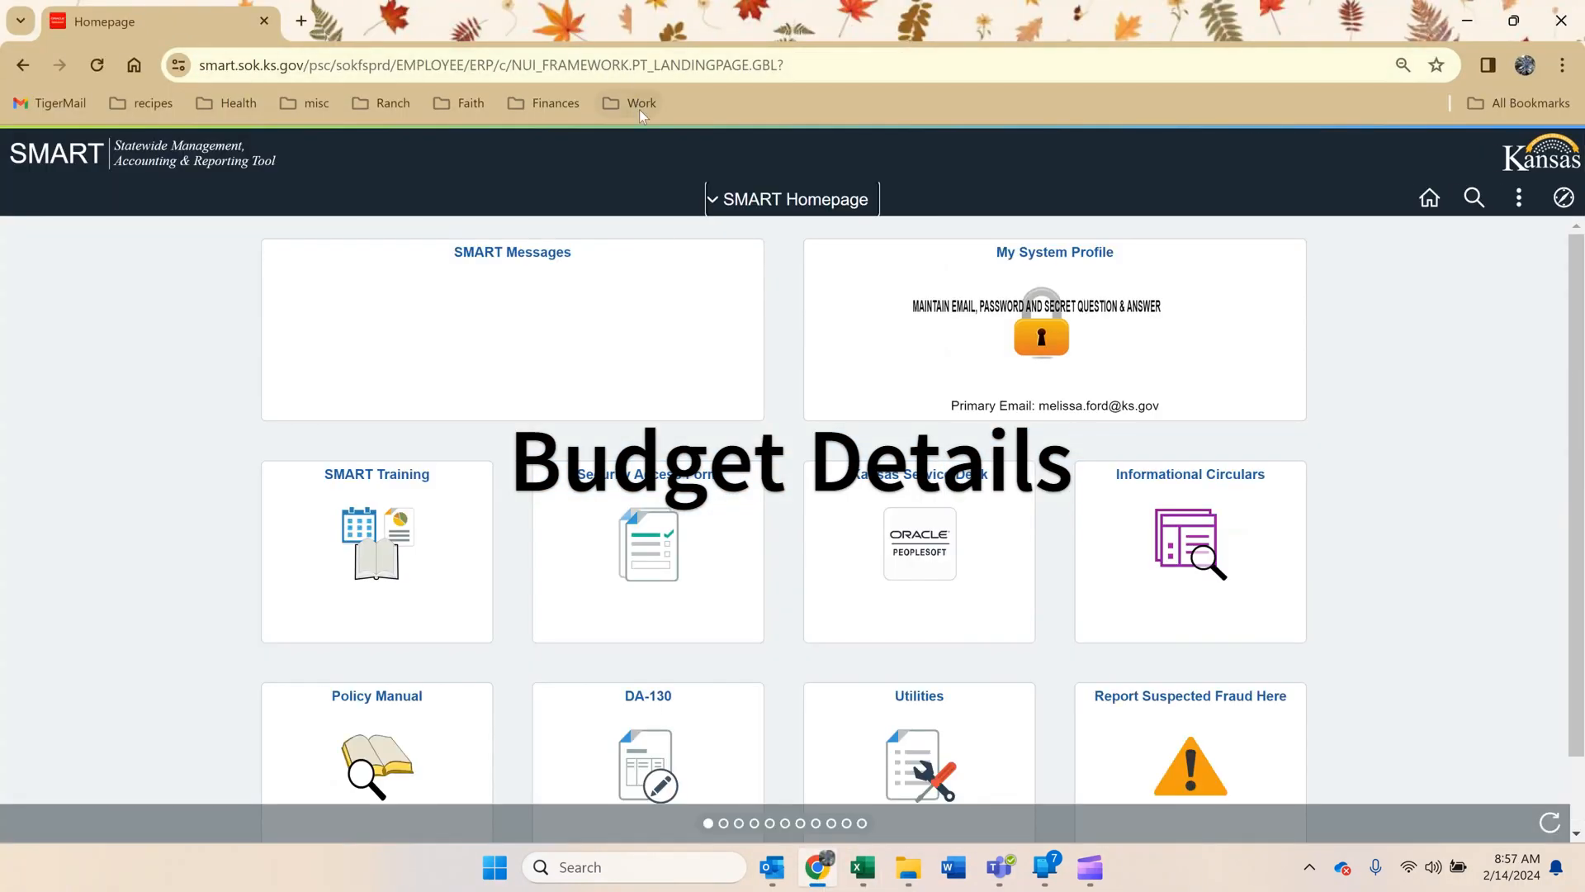
{"action": "left_click", "coordinate": [639, 108]}
{"action": "mouse_move", "coordinate": [768, 147]}
{"action": "mouse_move", "coordinate": [989, 149]}
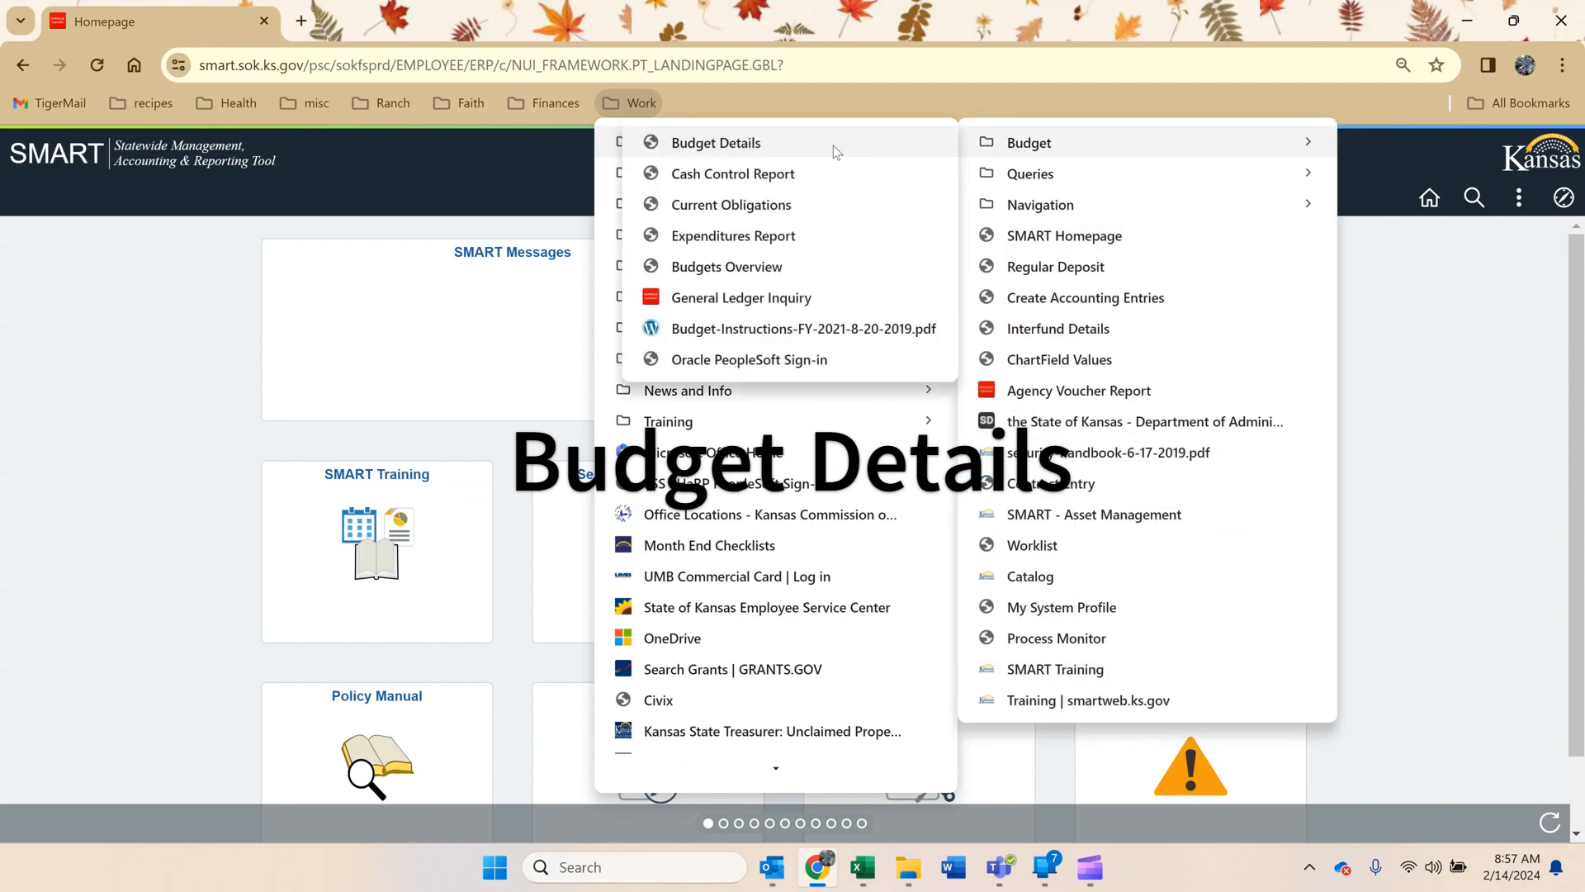
{"action": "left_click", "coordinate": [832, 144]}
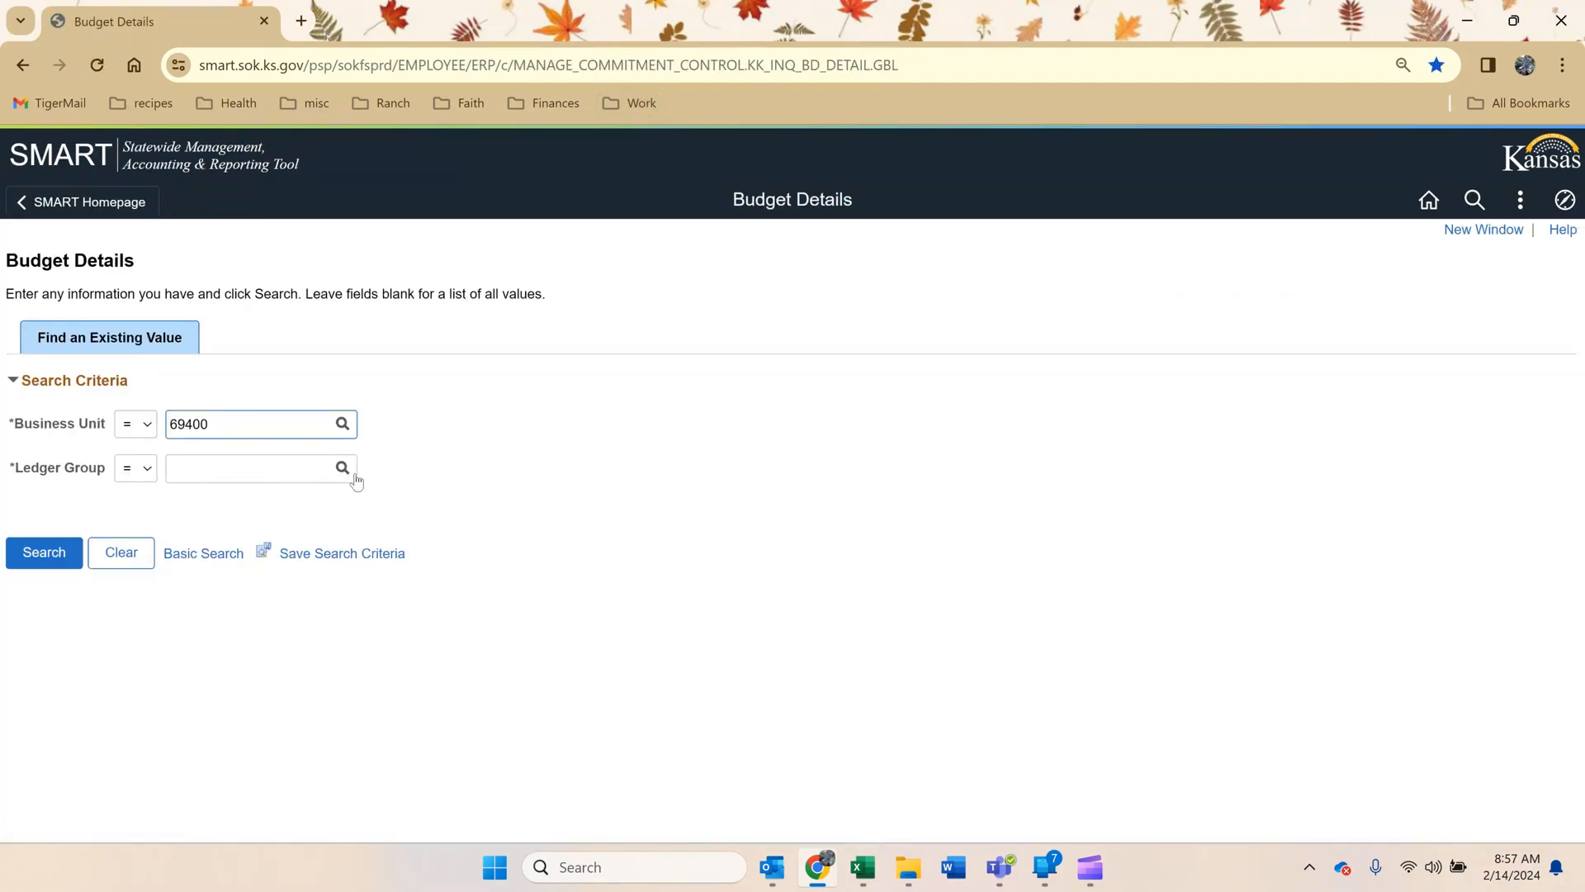
Search Budget Details for business unit 69400 using ledger group CC_CSH_REV and fund code 2236.
{"action": "left_click", "coordinate": [355, 475]}
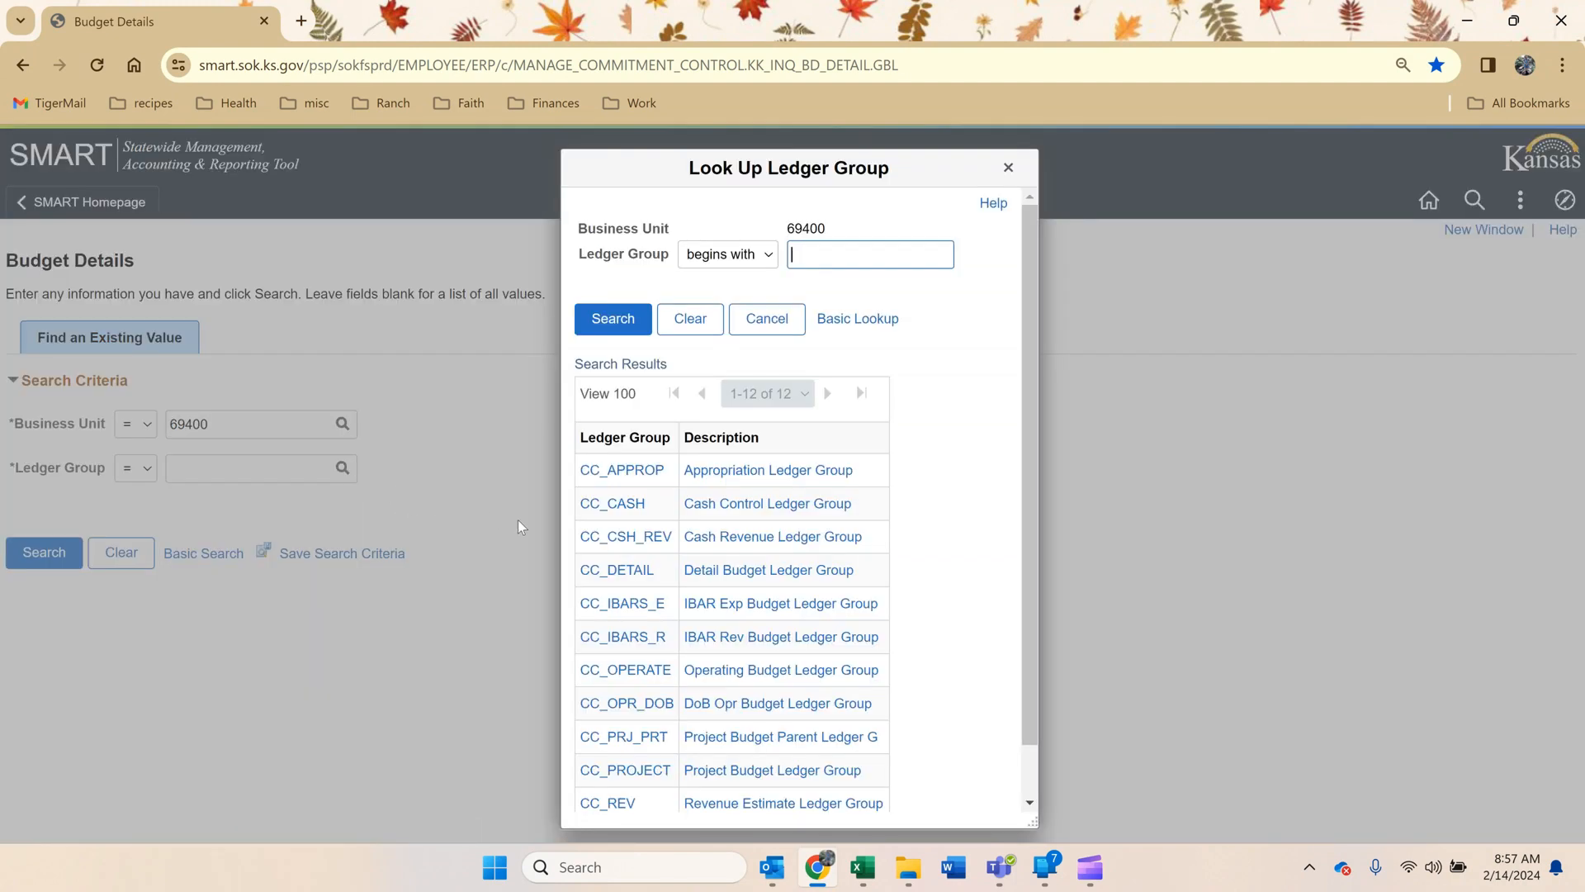
{"action": "left_click", "coordinate": [596, 545]}
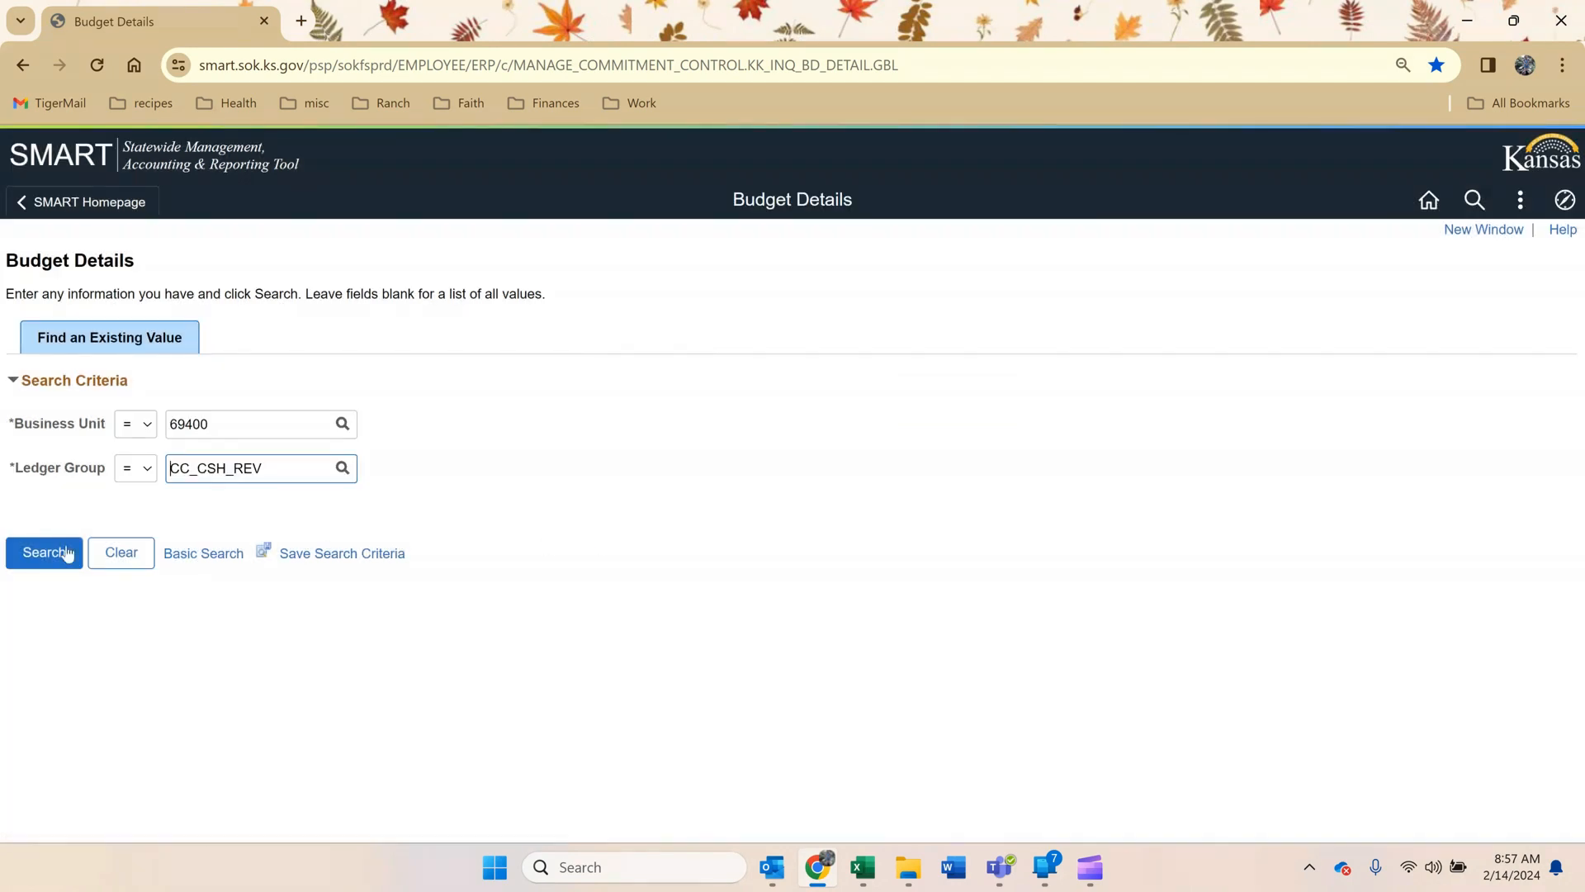
{"action": "left_click", "coordinate": [44, 554]}
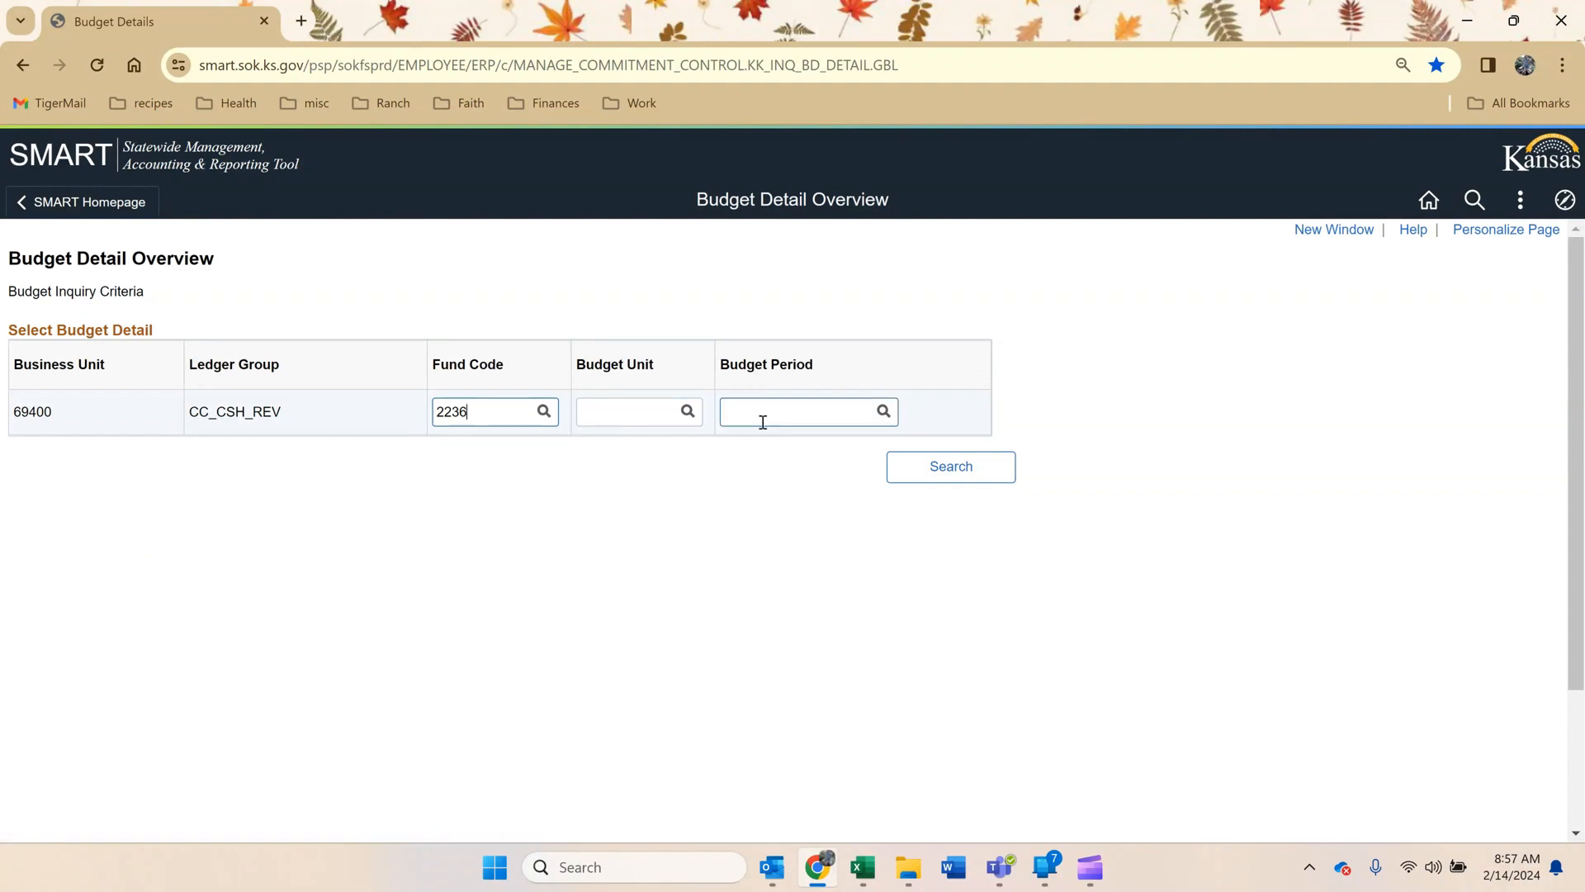
{"action": "left_click", "coordinate": [971, 477]}
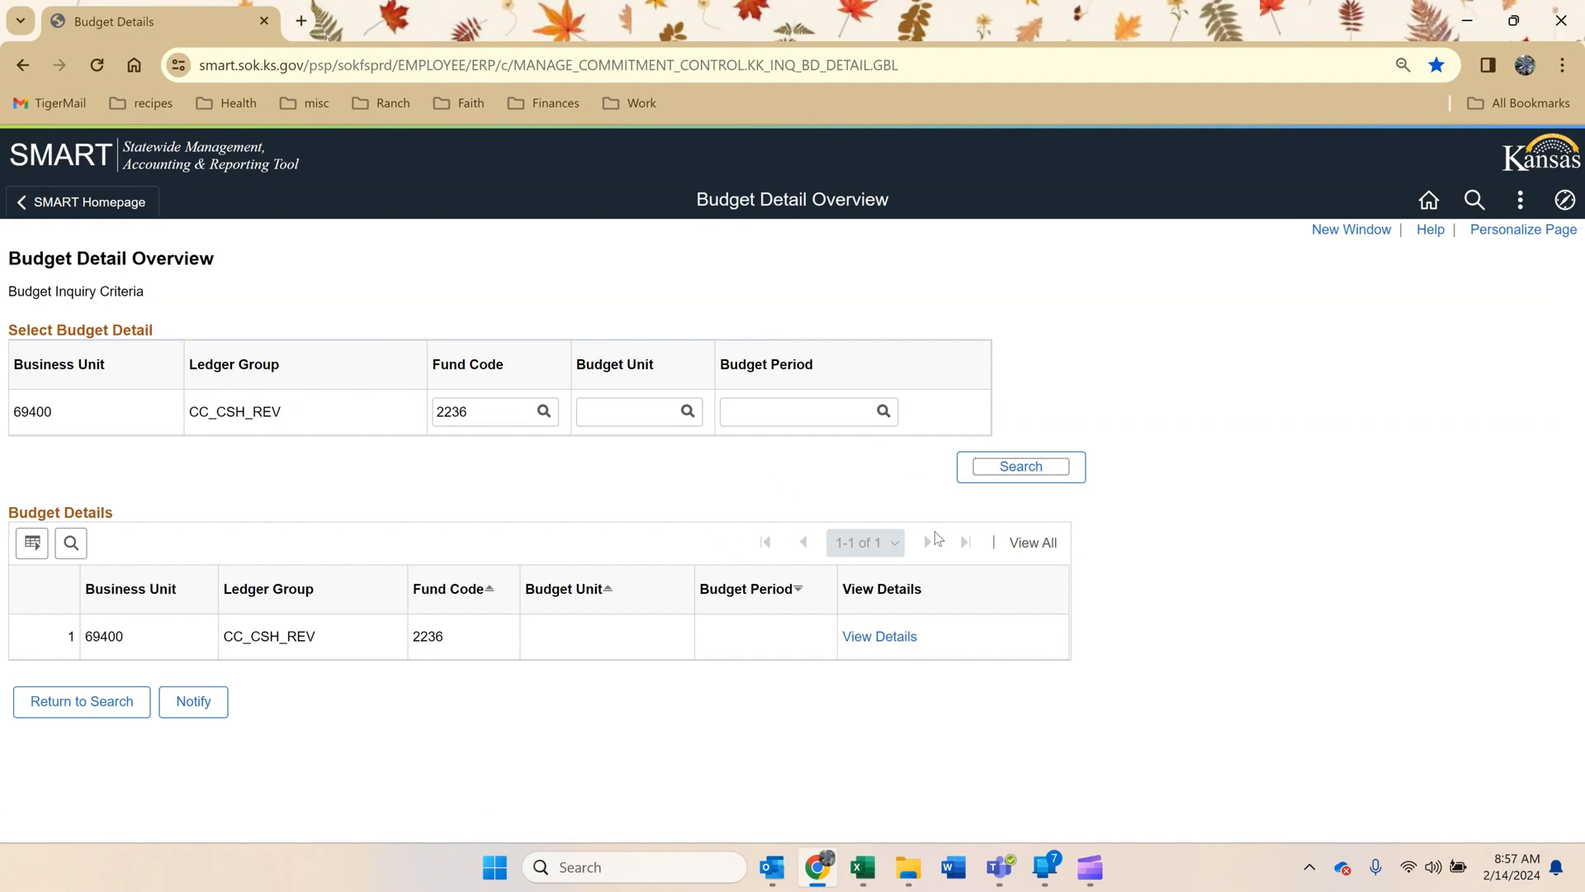
Open the fund 2236 budget details, set Max Rows to 99999 and open the collected revenue ledger.
{"action": "left_click", "coordinate": [865, 640]}
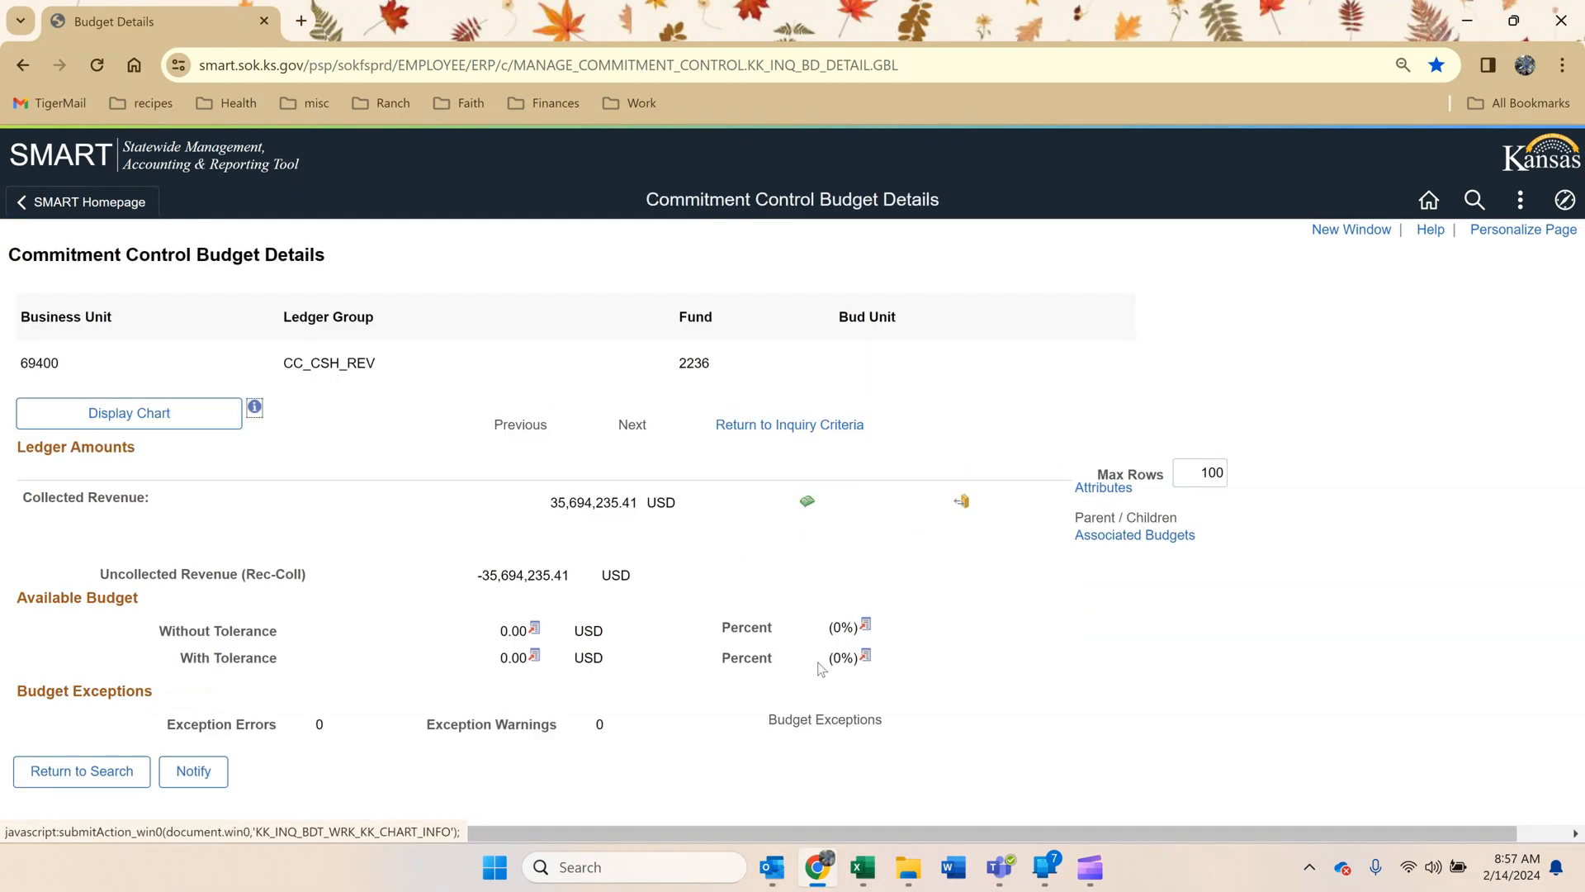
{"action": "double_click", "coordinate": [1209, 473]}
{"action": "type", "text": "99999"}
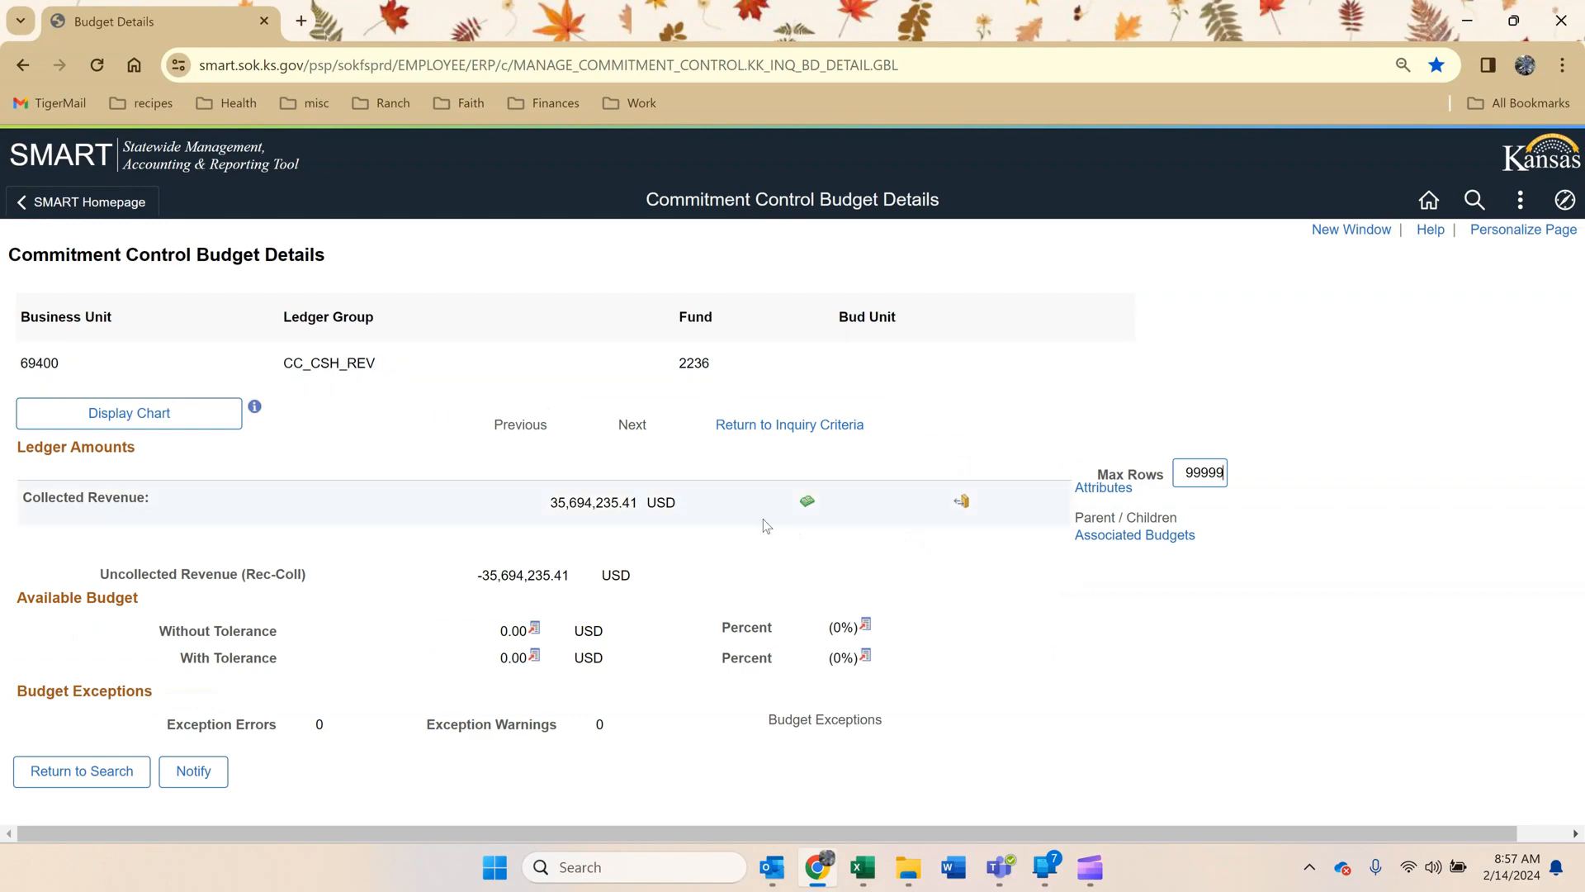
{"action": "left_click", "coordinate": [807, 503]}
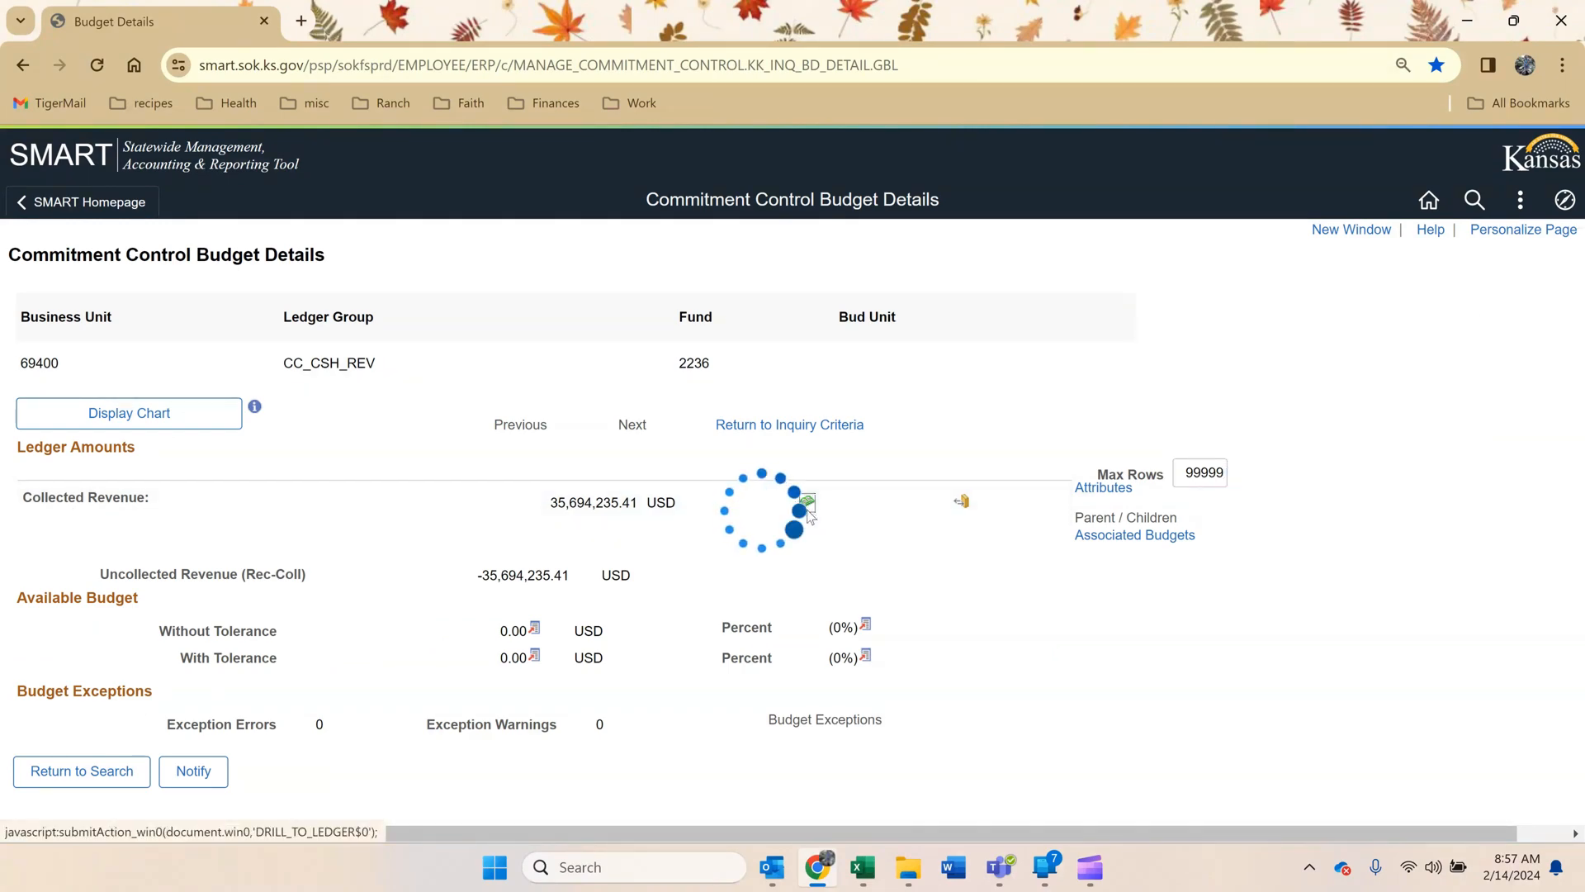
{"action": "scroll", "coordinate": [810, 516], "scroll_direction": "up", "scroll_amount": 5}
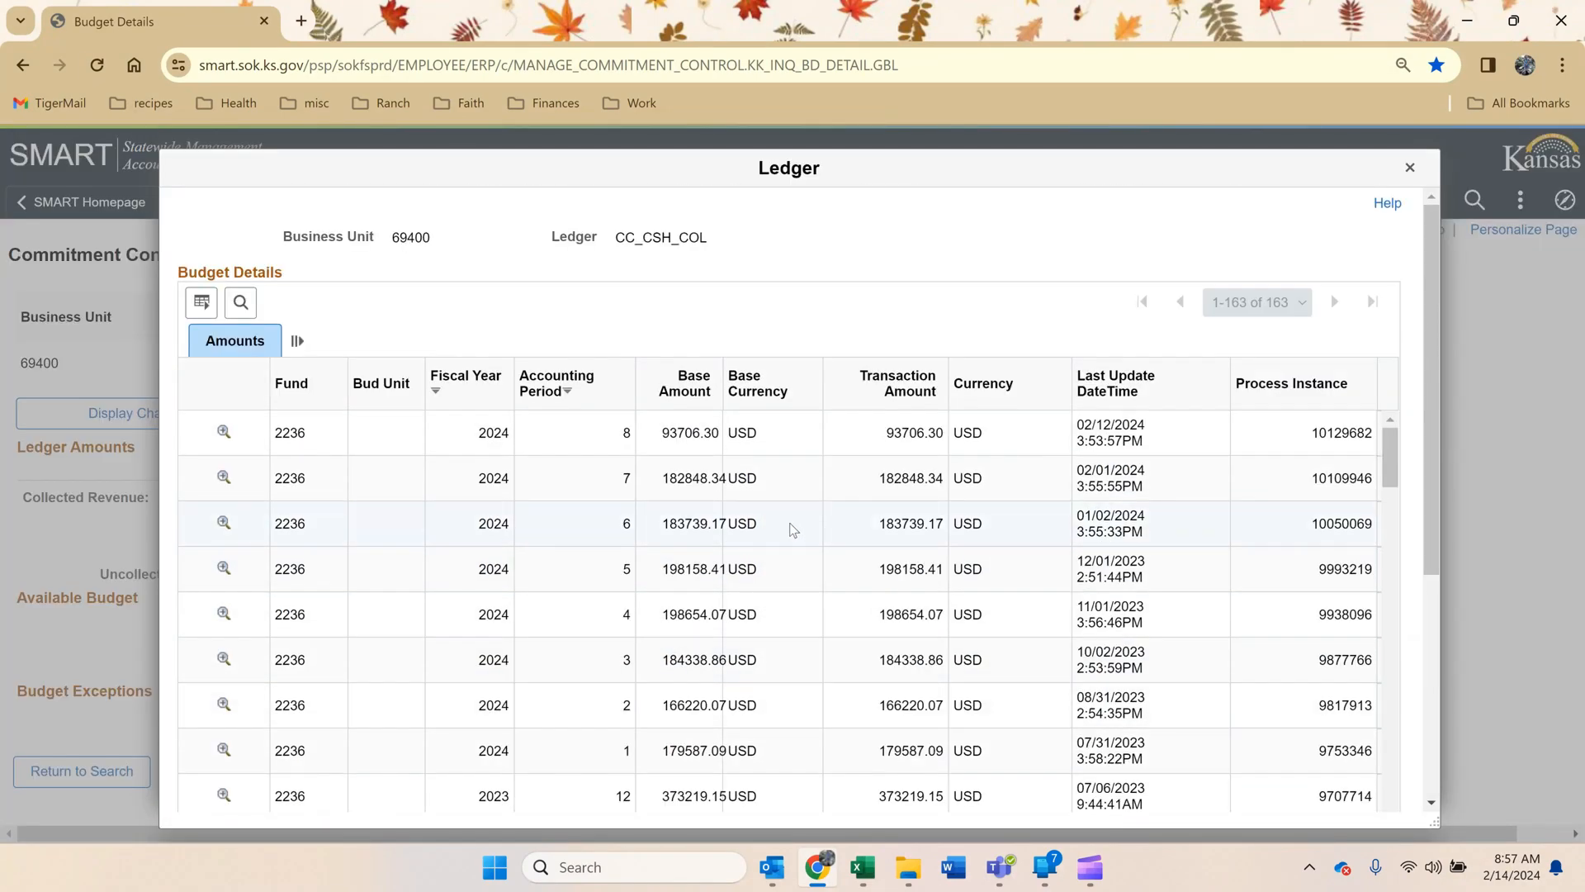
Copy the fiscal year 2024 period 6 base amount, 183739.17, into December's KVH Fee Fund revenue cell H44.
{"action": "left_click_drag", "start_coordinate": [1210, 17], "coordinate": [1377, 39]}
{"action": "left_click", "coordinate": [614, 418]}
{"action": "scroll", "coordinate": [614, 417], "scroll_direction": "up", "scroll_amount": 1}
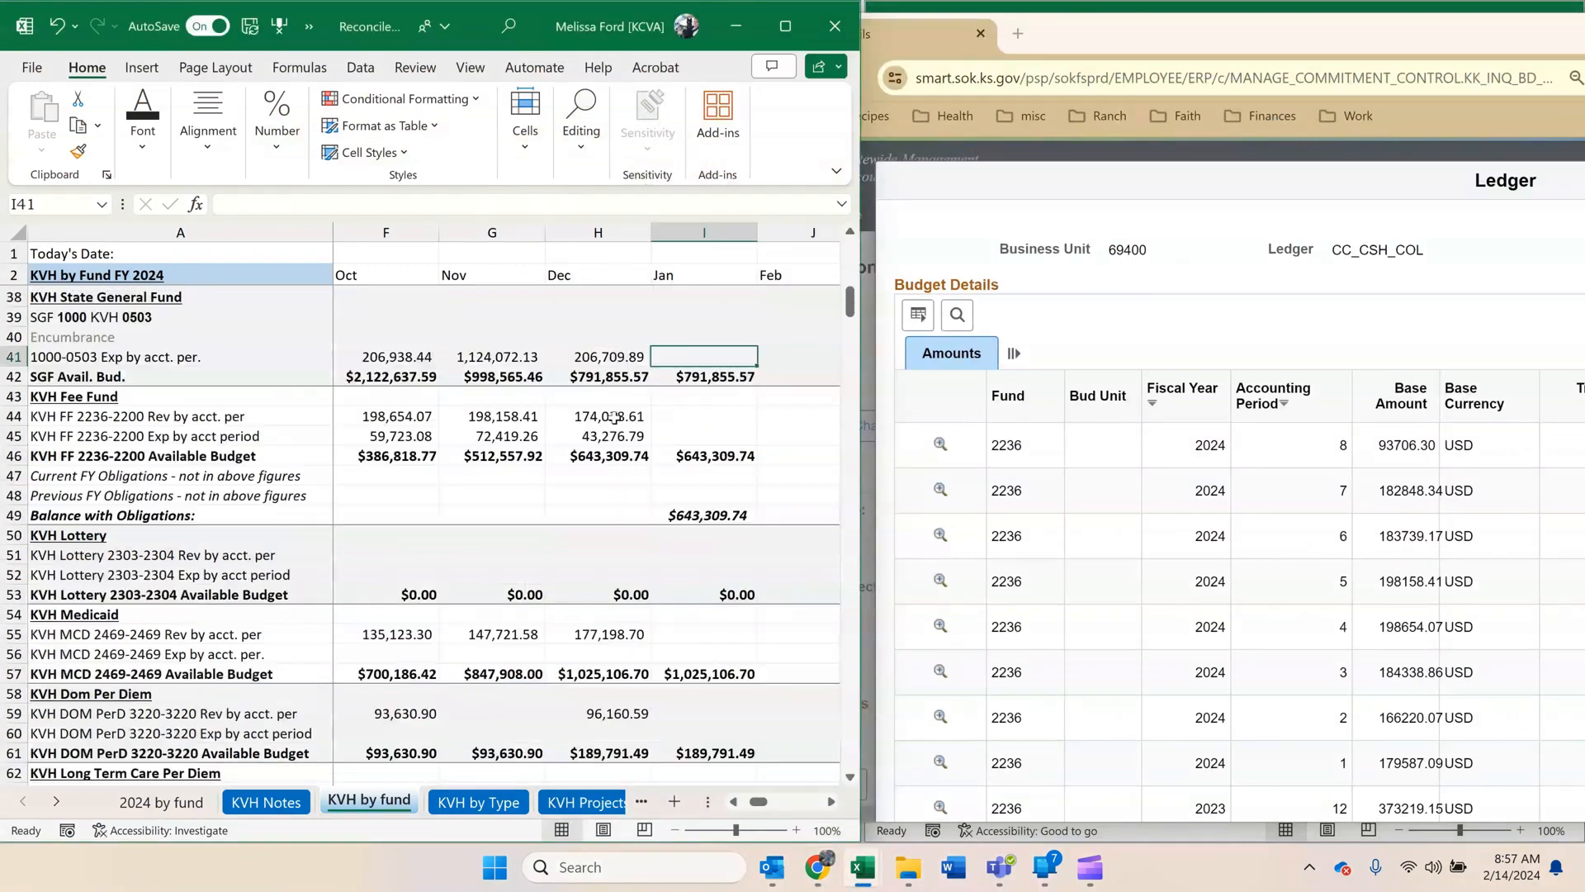
{"action": "left_click", "coordinate": [614, 418]}
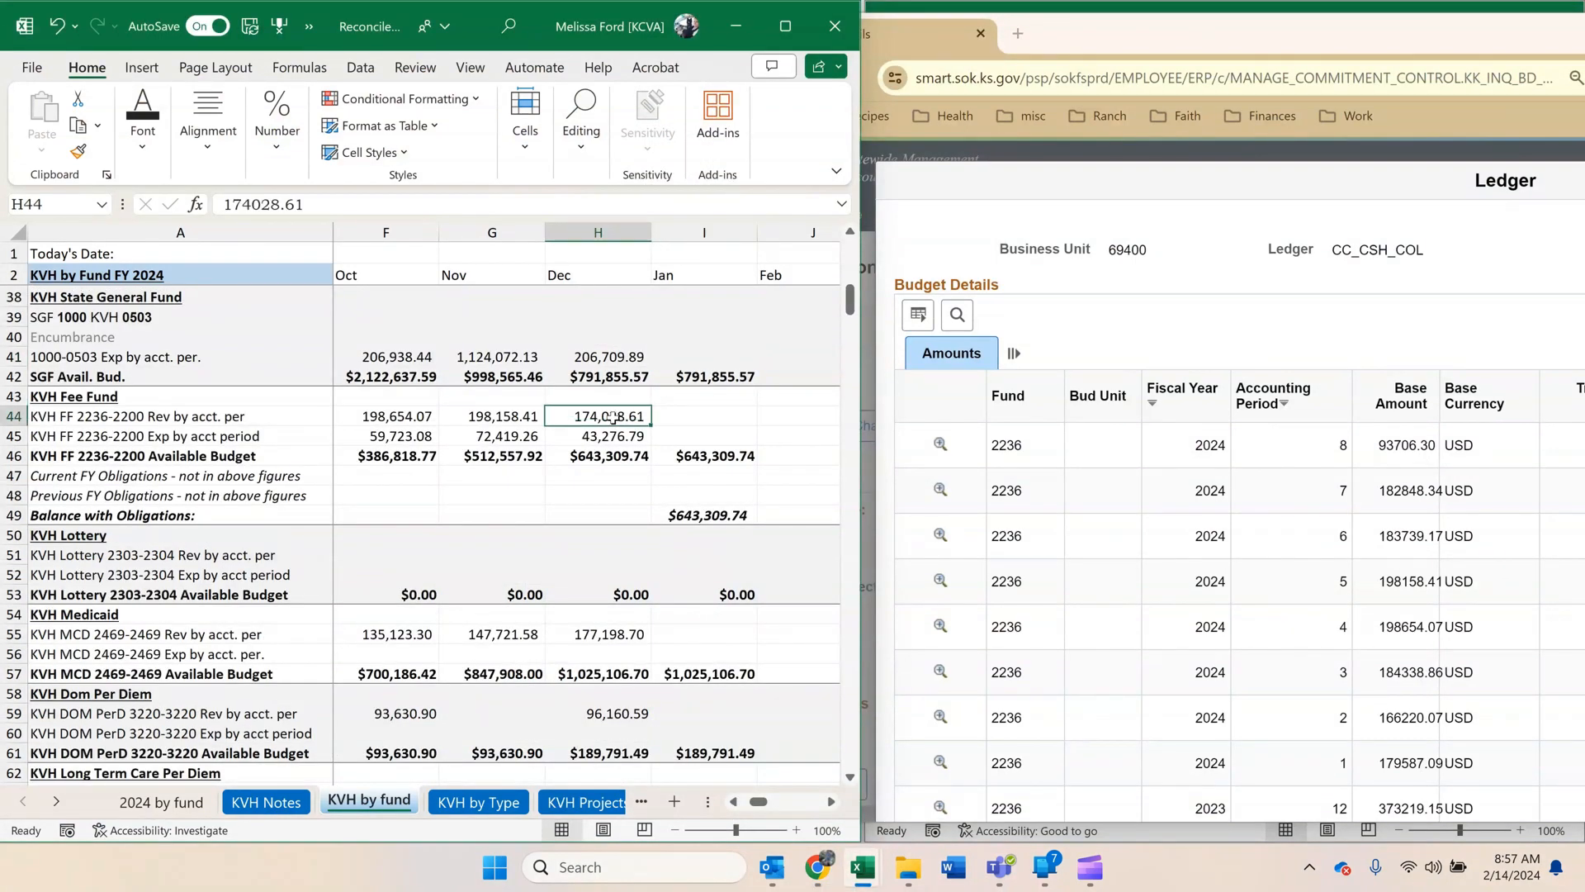
{"action": "left_click", "coordinate": [672, 408]}
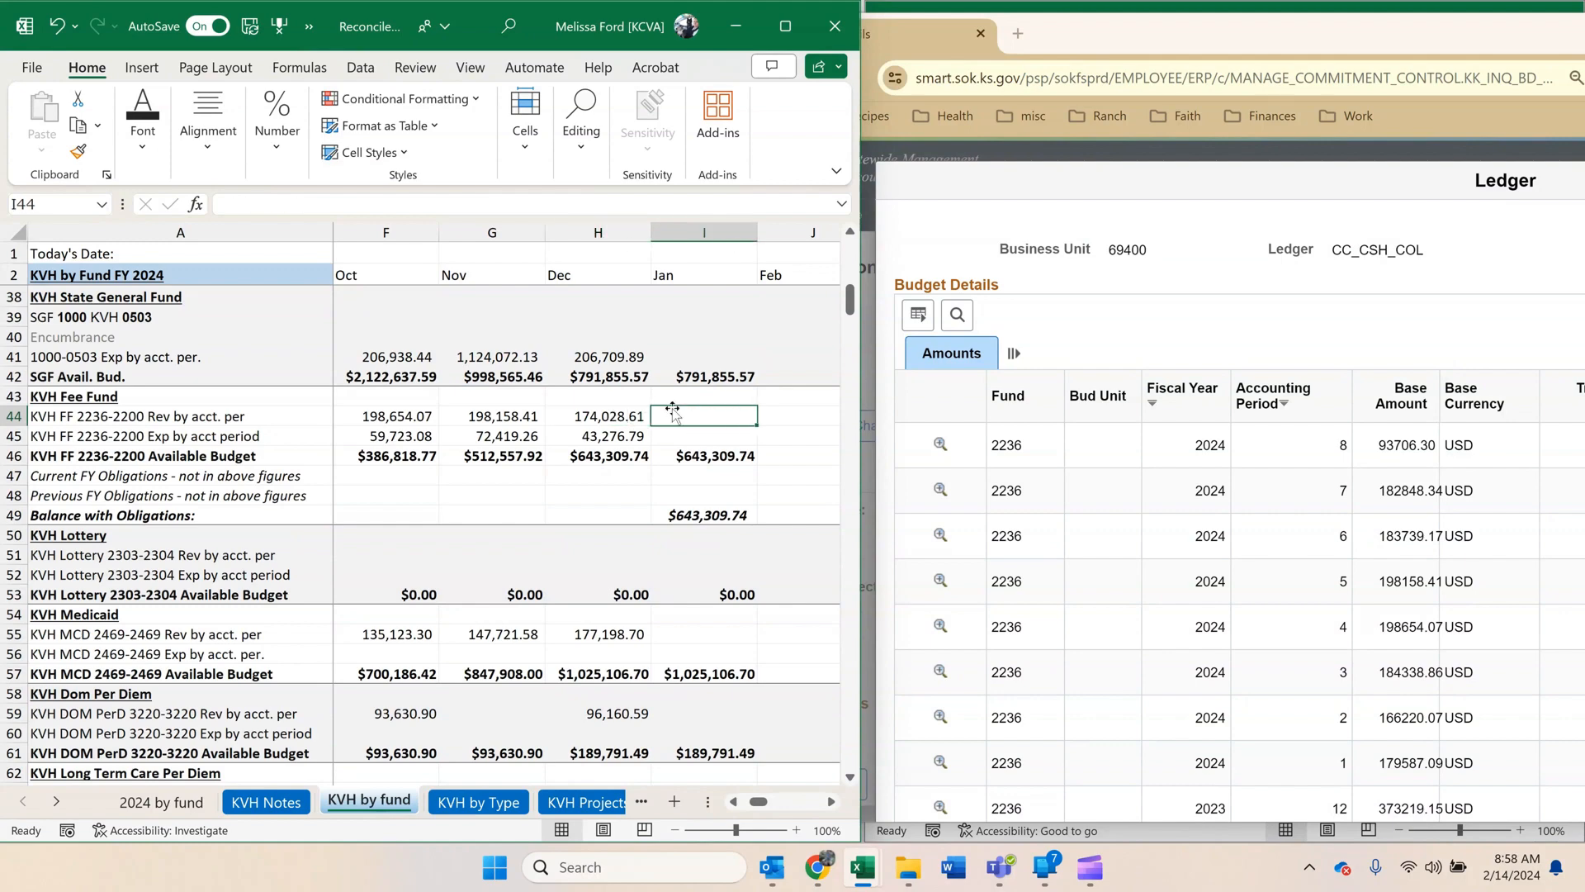
{"action": "left_click", "coordinate": [1399, 541]}
{"action": "double_click", "coordinate": [1398, 538]}
{"action": "key", "text": "ctrl+c"}
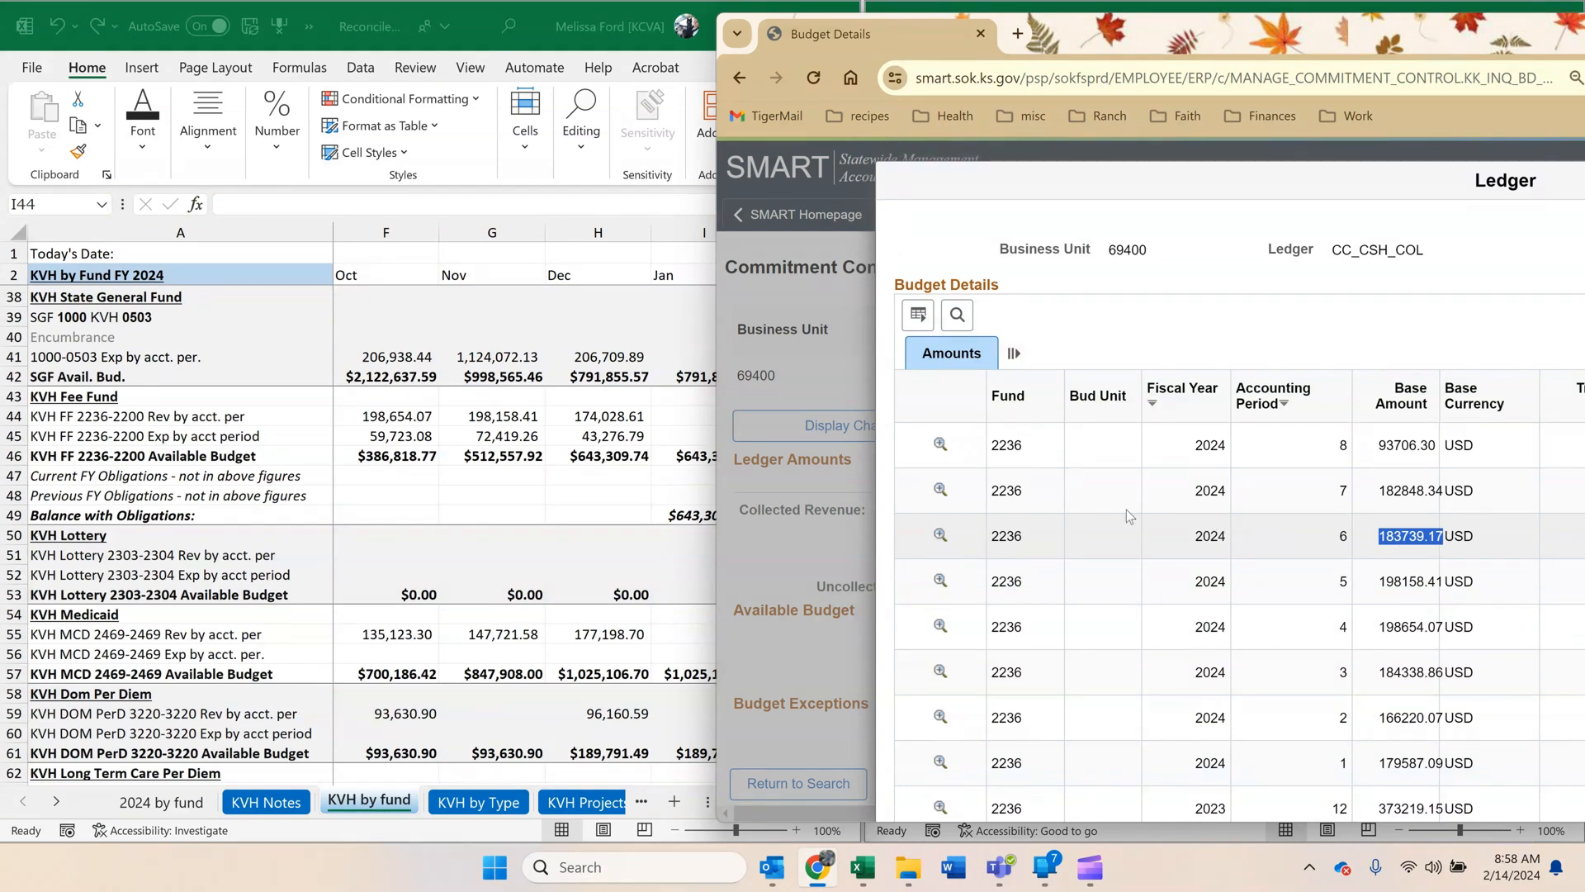
{"action": "left_click", "coordinate": [636, 441]}
{"action": "left_click", "coordinate": [626, 417]}
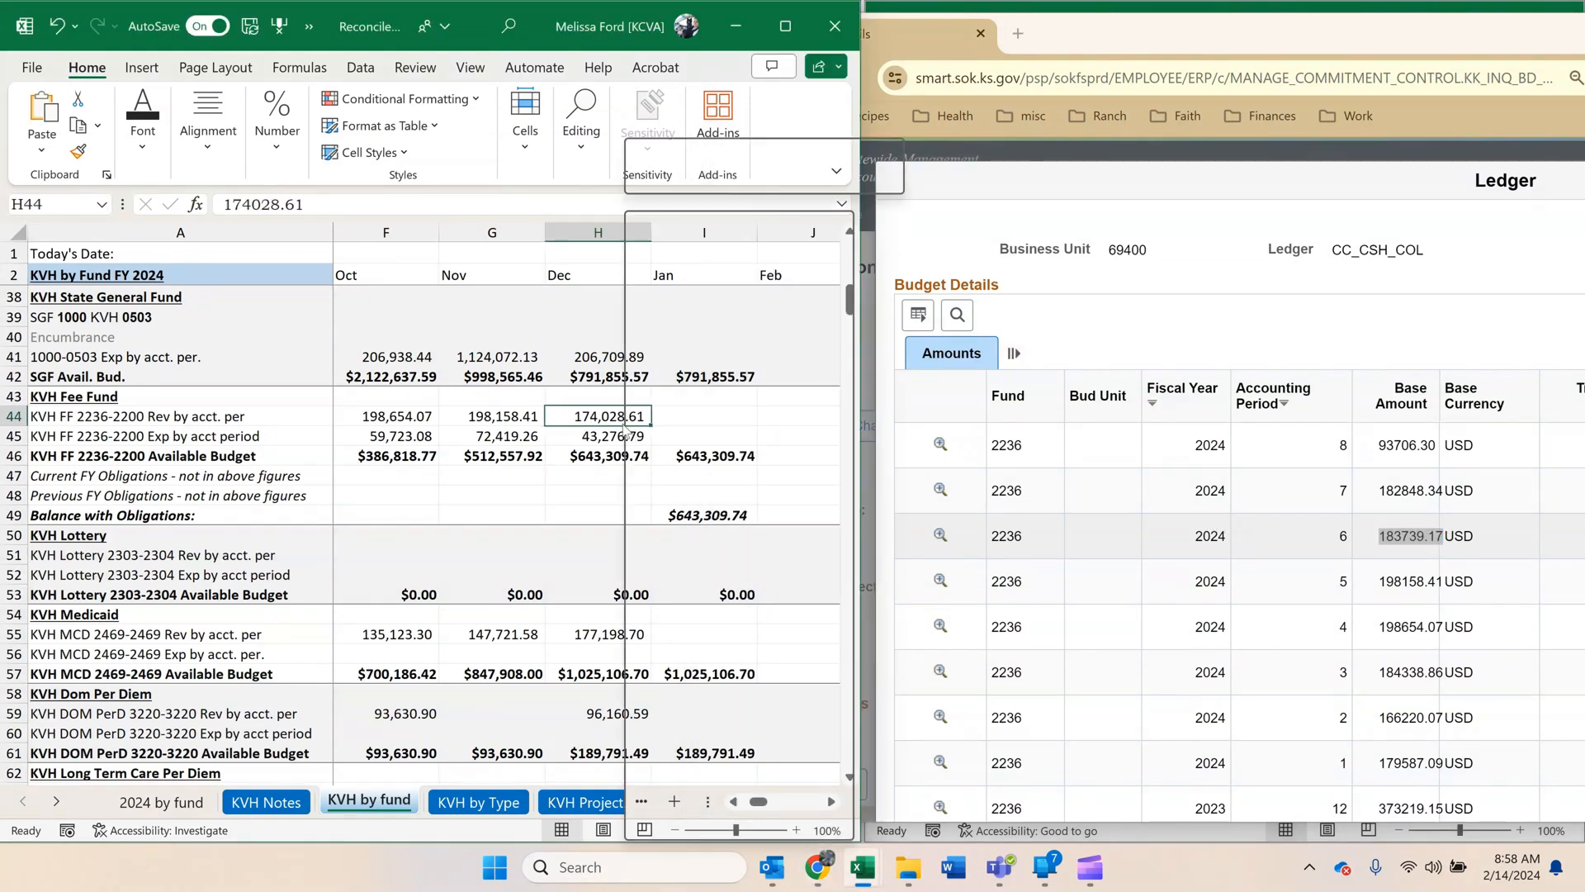
{"action": "right_click", "coordinate": [626, 417]}
{"action": "left_click", "coordinate": [674, 352]}
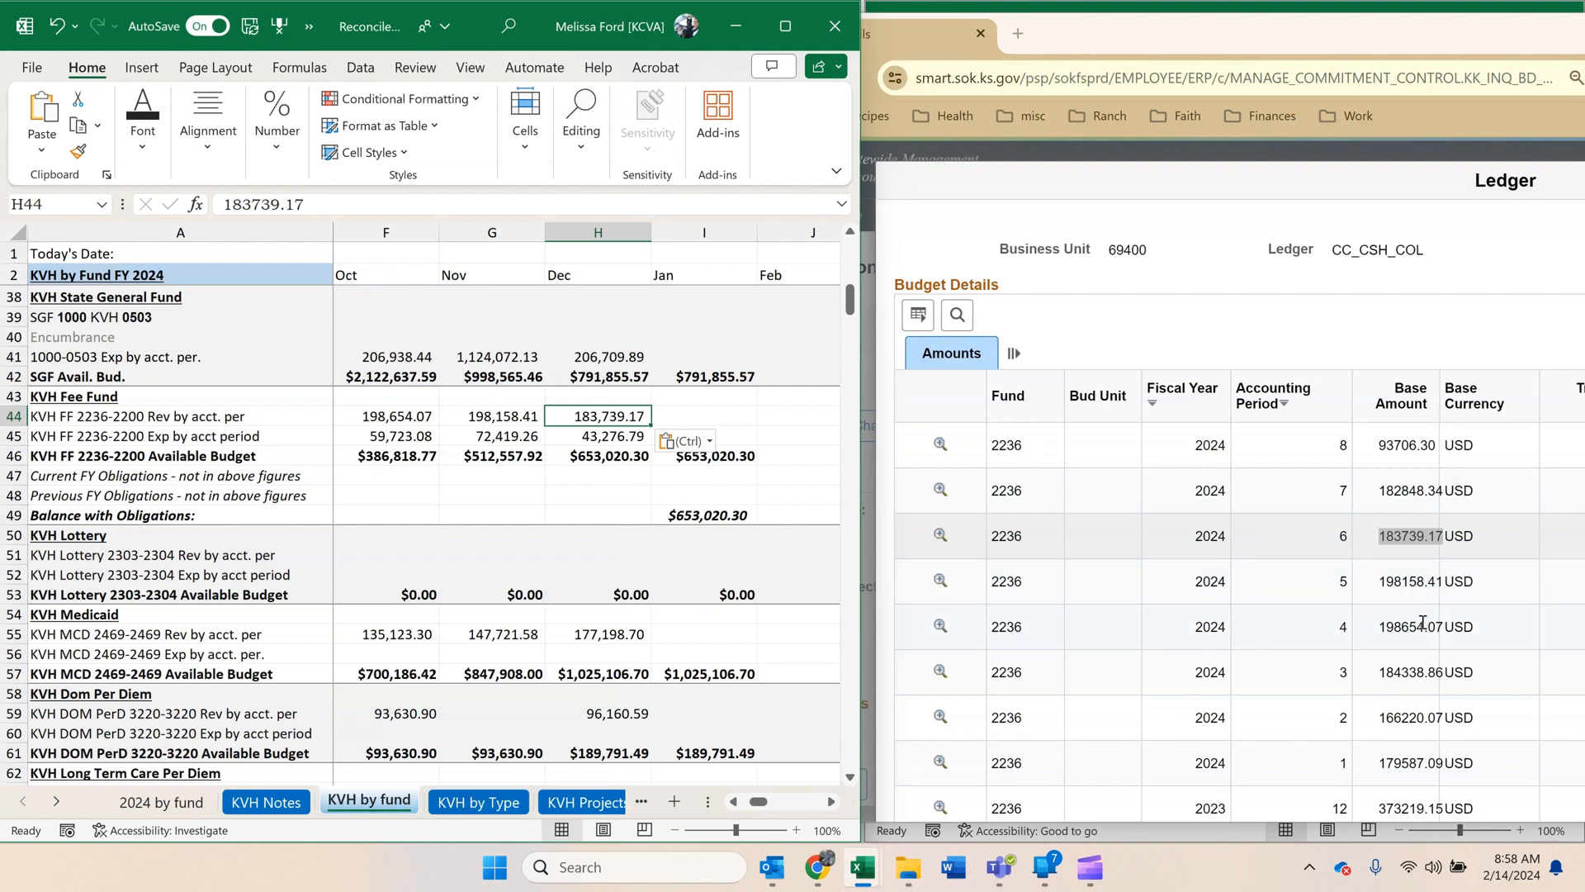
Copy the fiscal year 2024 period 7 base amount, 182848.34, into January's KVH Fee Fund revenue cell I44.
{"action": "double_click", "coordinate": [1414, 491]}
{"action": "key", "text": "ctrl+c"}
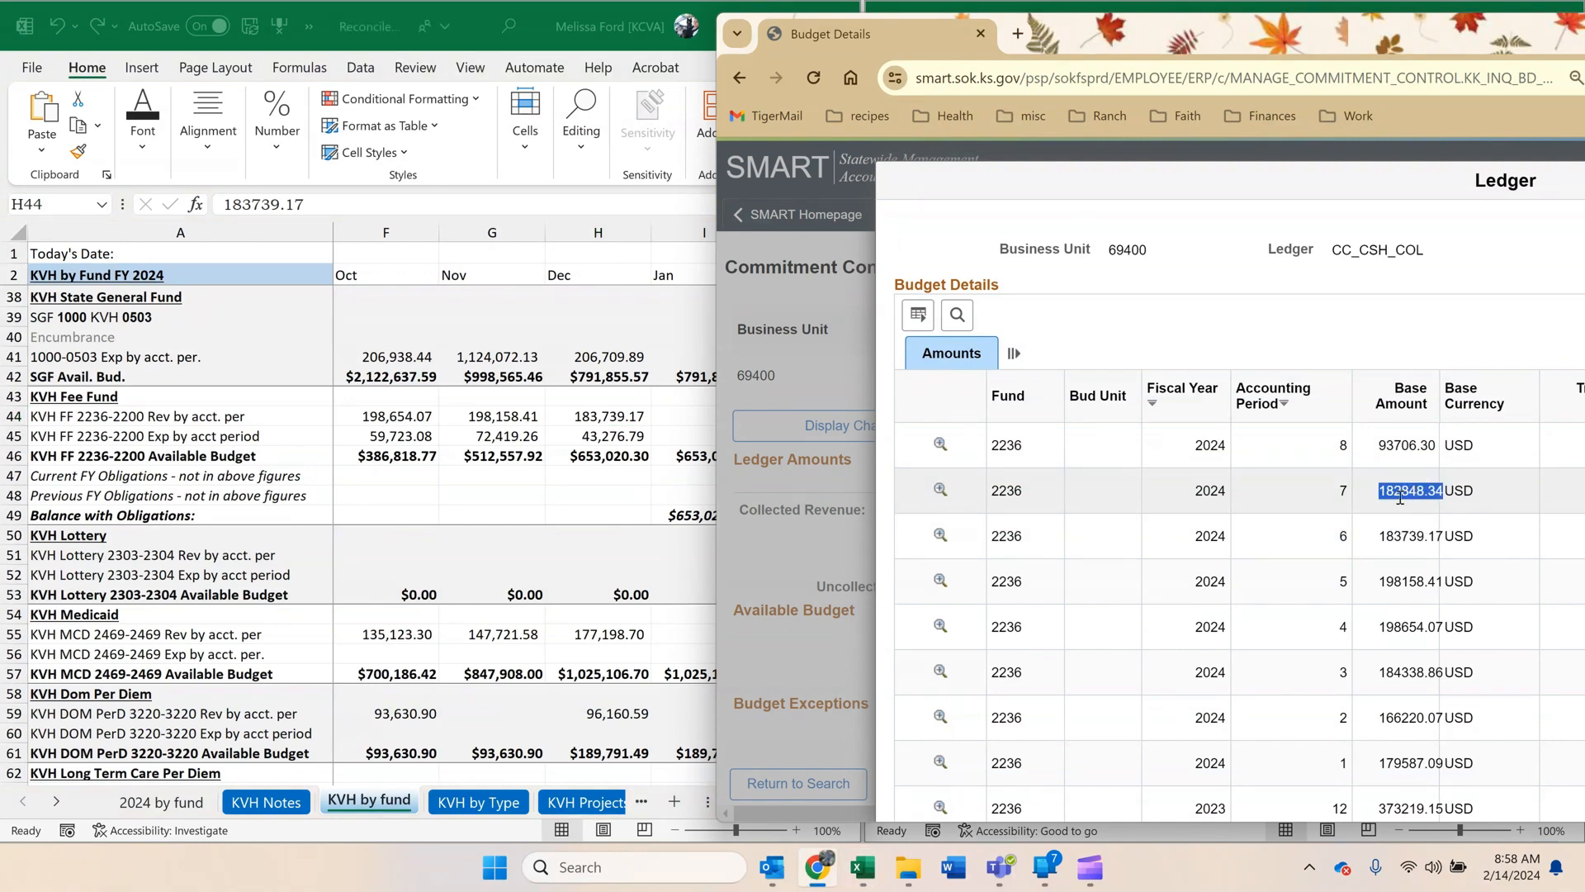
{"action": "left_click", "coordinate": [648, 469]}
{"action": "left_click", "coordinate": [681, 418]}
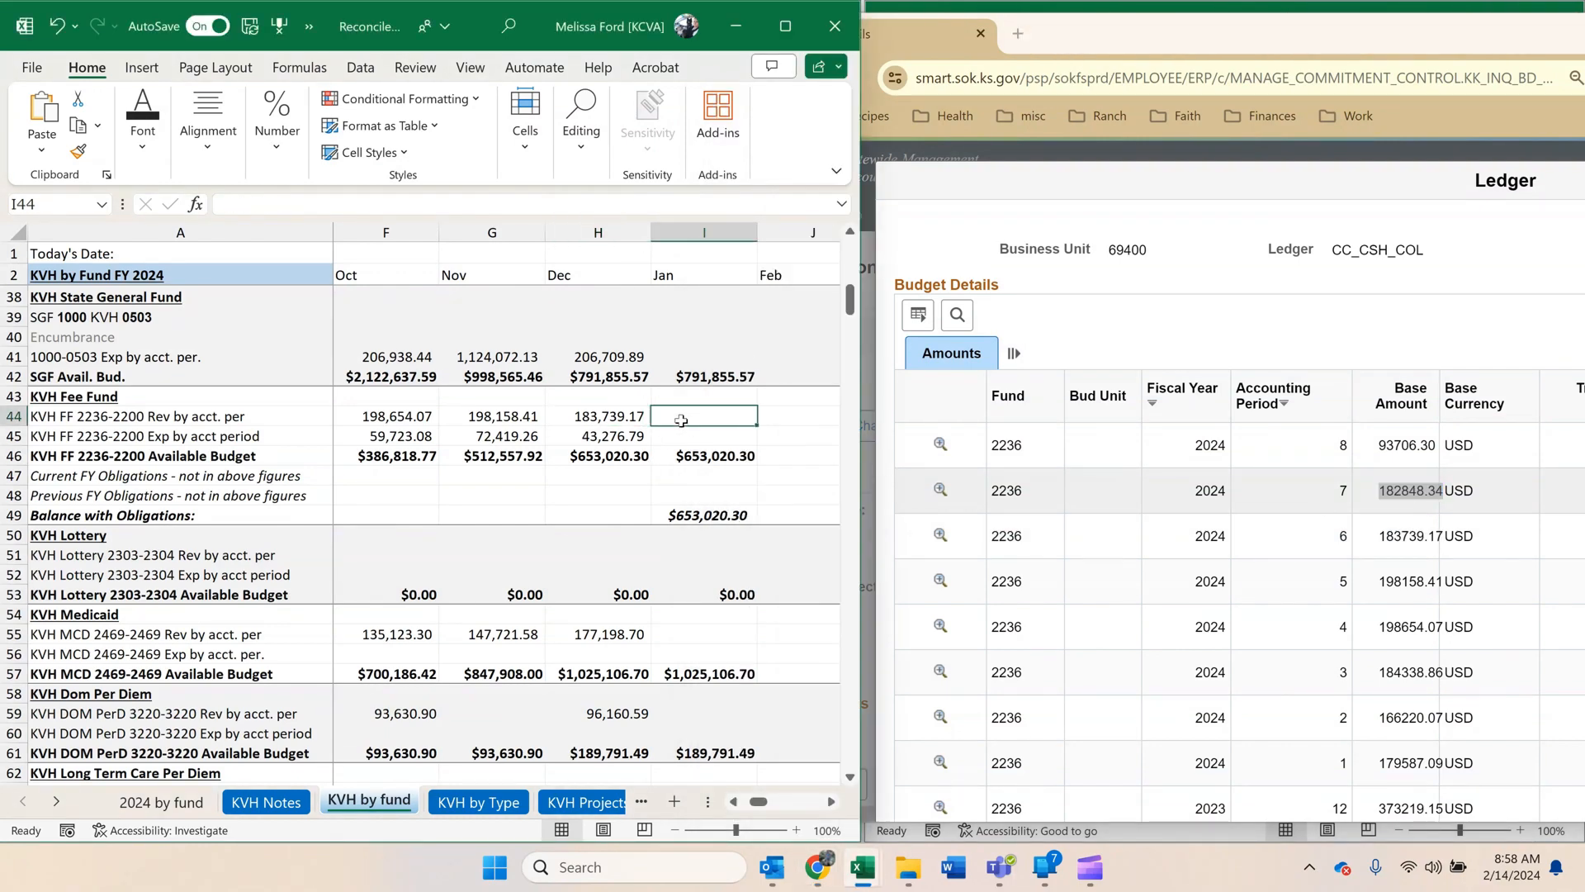
{"action": "right_click", "coordinate": [681, 419]}
{"action": "left_click", "coordinate": [731, 354]}
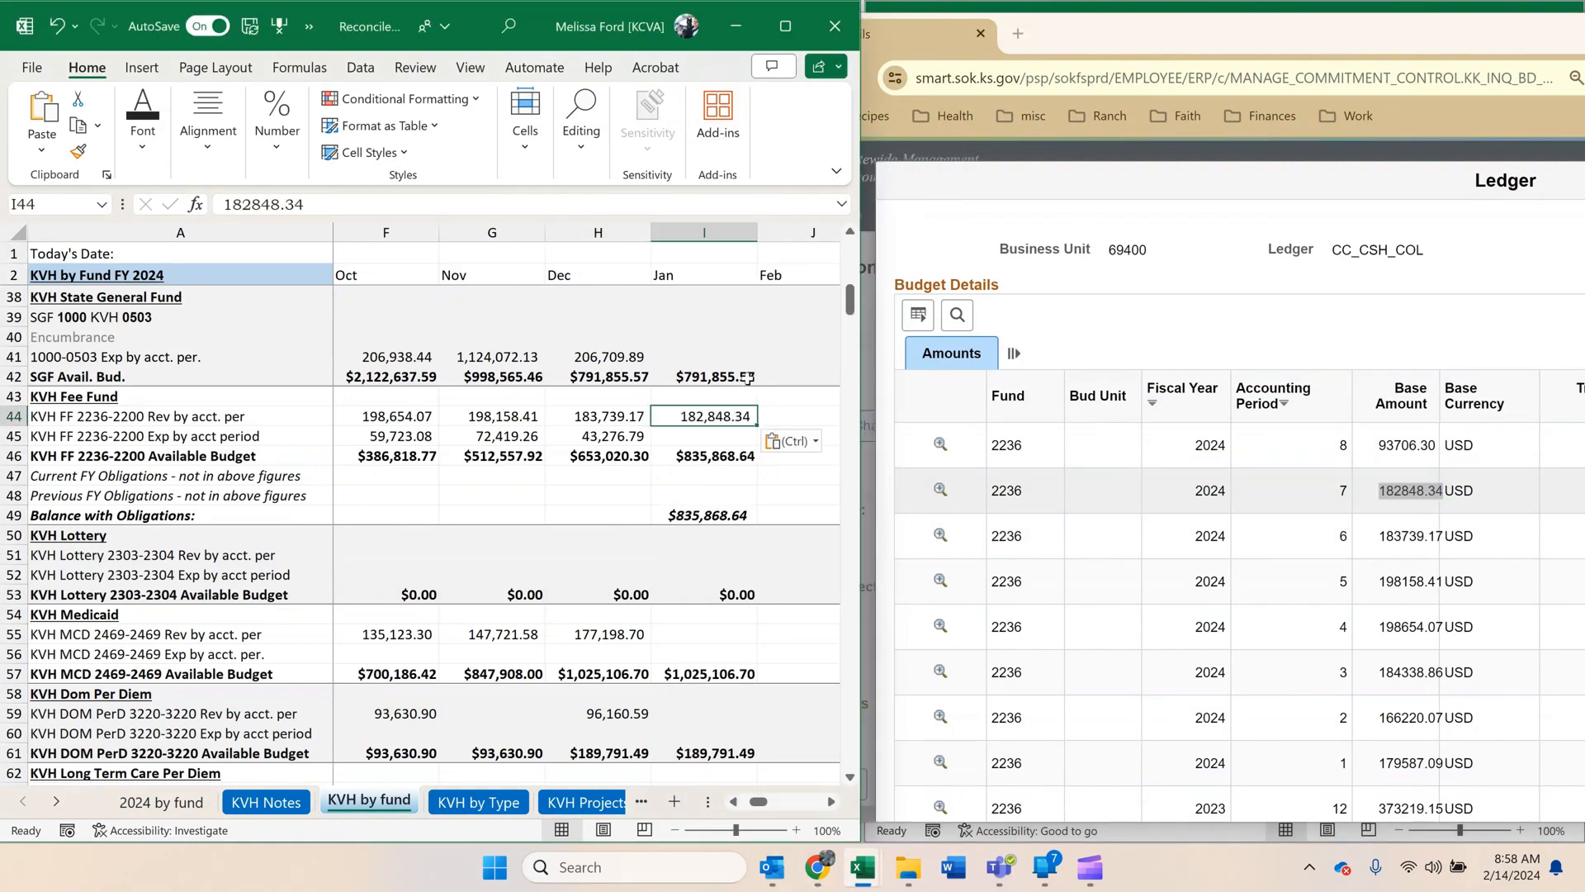
Minimize the browser and compare December's KVH Fee Fund figures with the VETERANS' HOME FF amount in the cash control report.
{"action": "left_click_drag", "start_coordinate": [1513, 43], "coordinate": [1346, 139]}
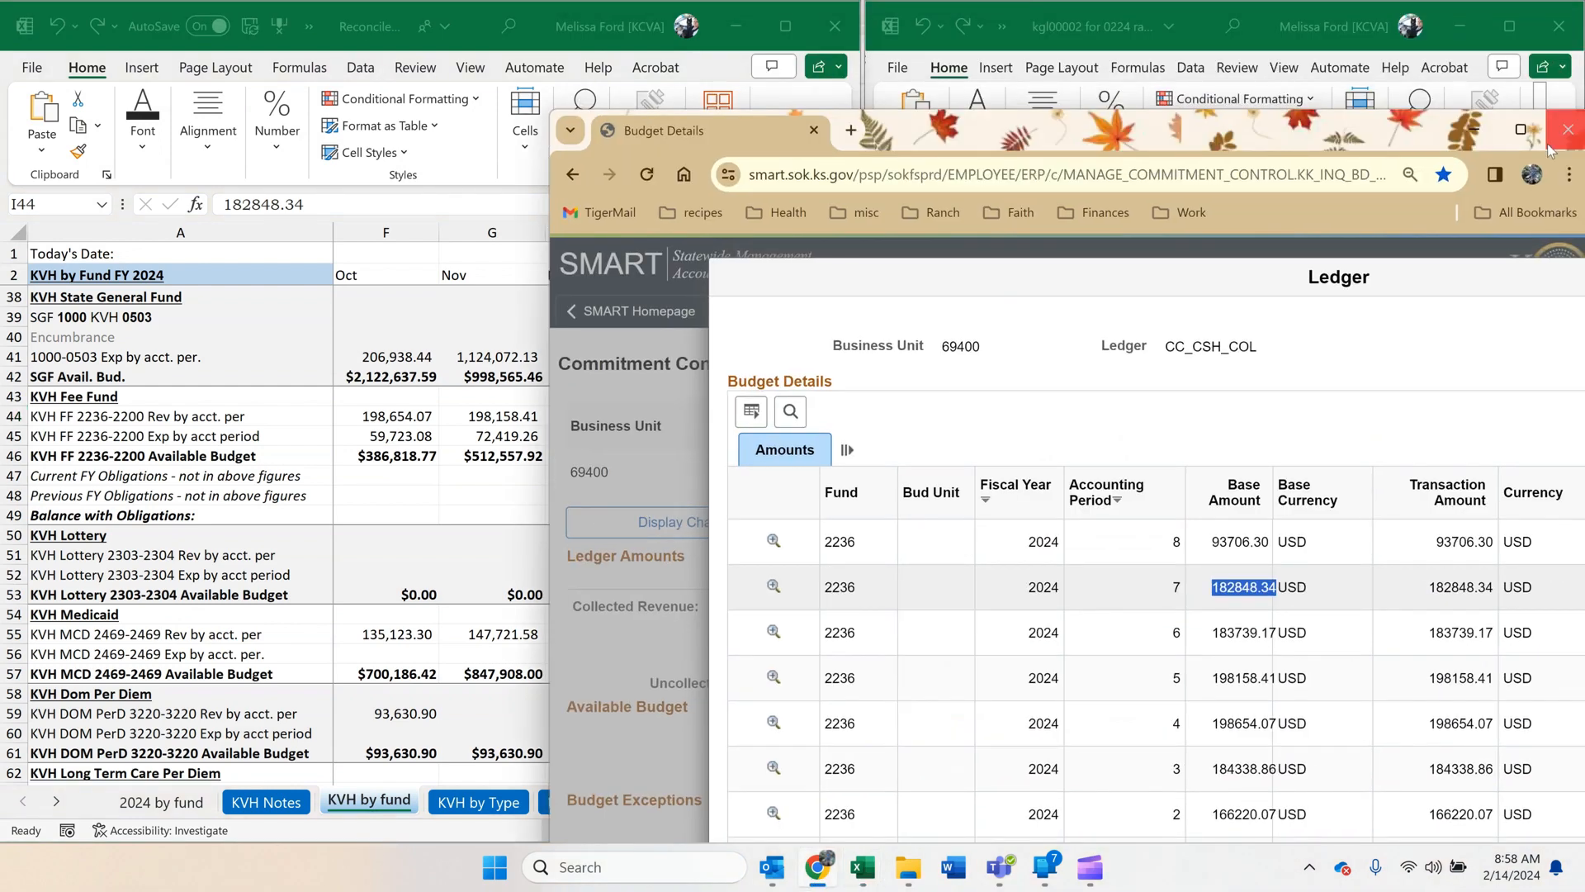
{"action": "left_click", "coordinate": [1475, 130]}
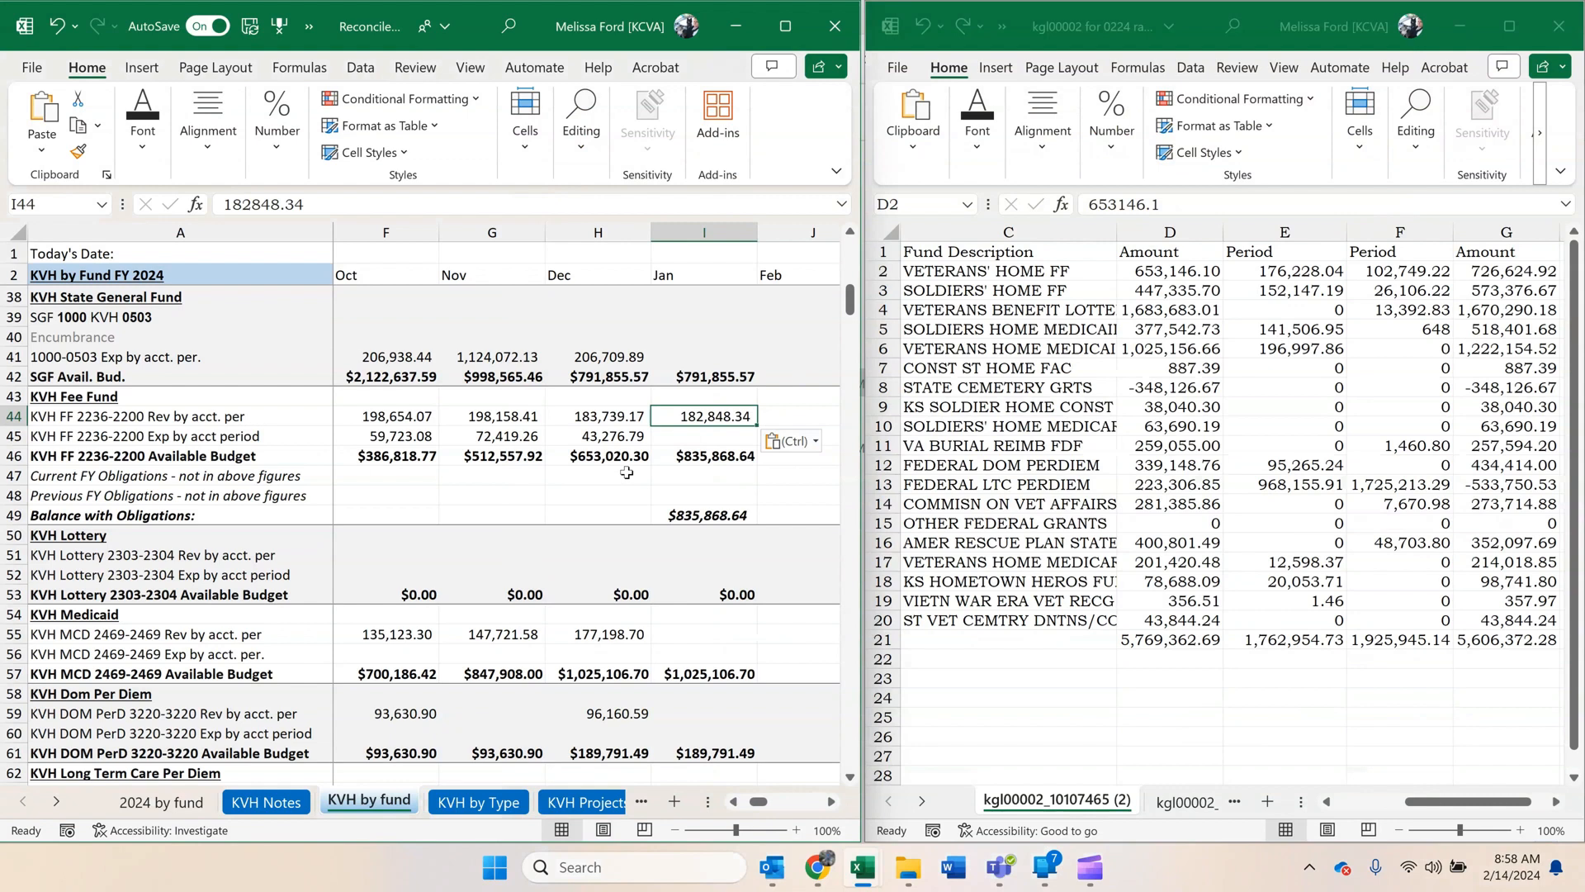
{"action": "left_click", "coordinate": [619, 414]}
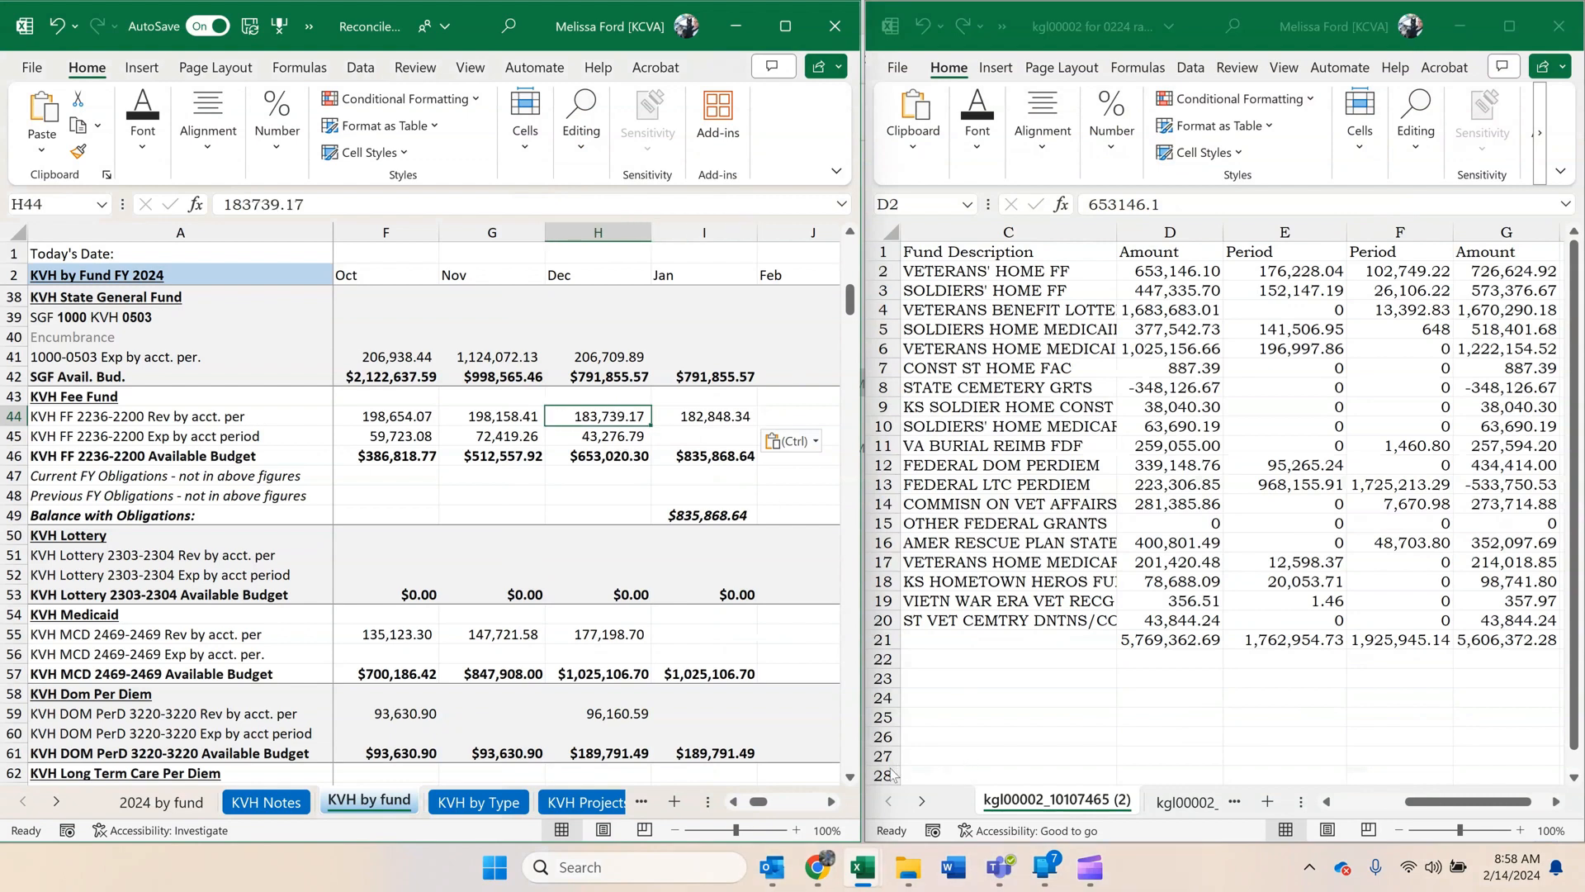
Switch back to Chrome, review the fund 2236 revenue amounts by accounting period, and close the revenue ledger.
{"action": "left_click", "coordinate": [816, 867]}
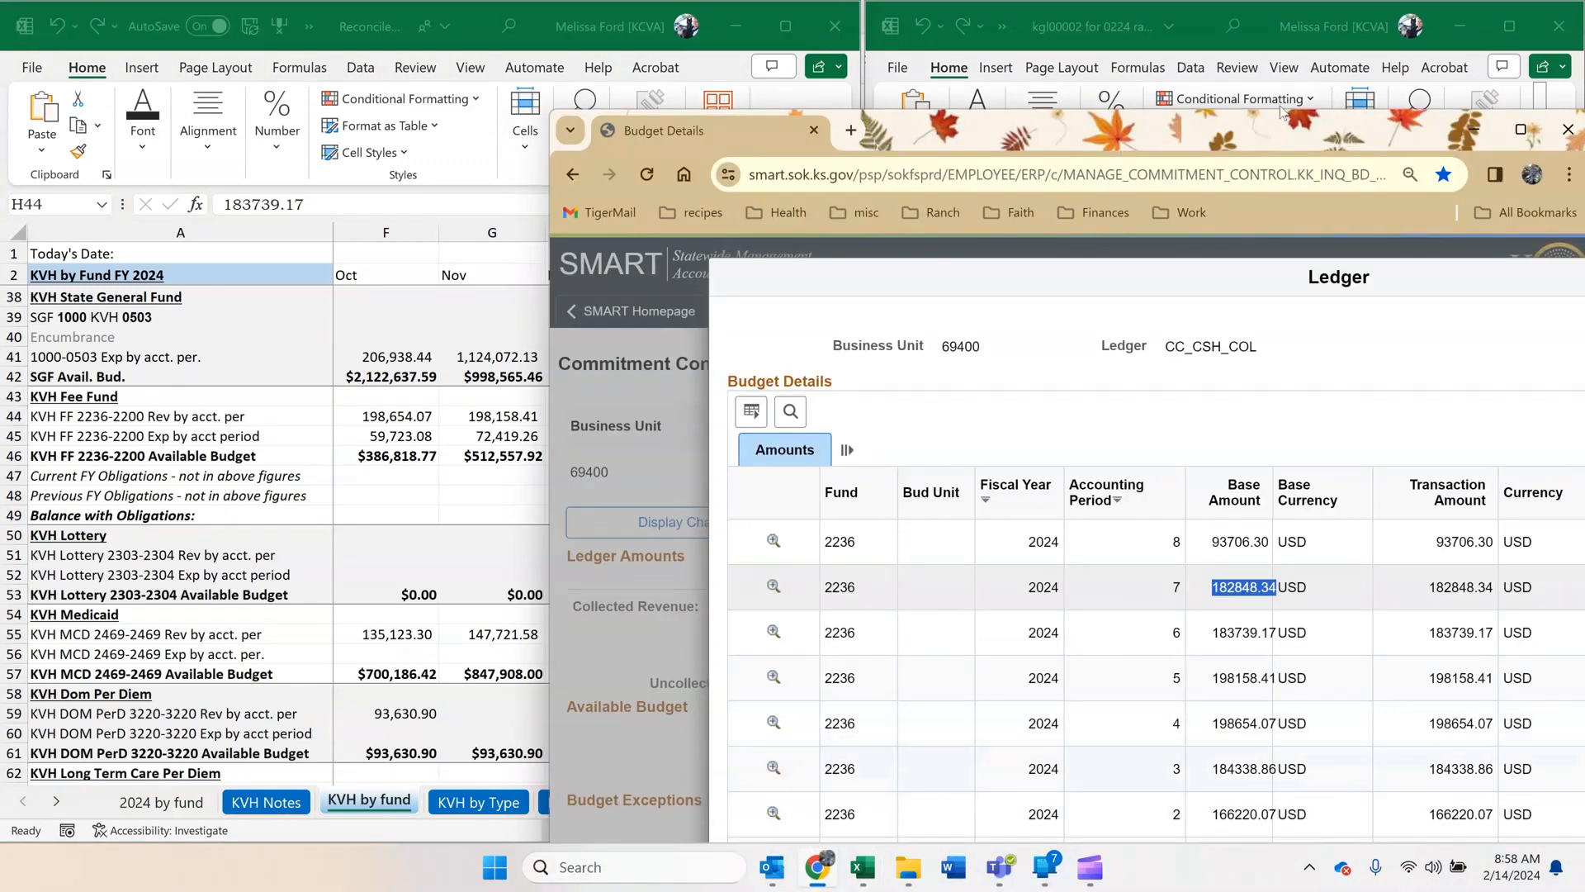
{"action": "left_click_drag", "start_coordinate": [1153, 129], "coordinate": [1311, 60]}
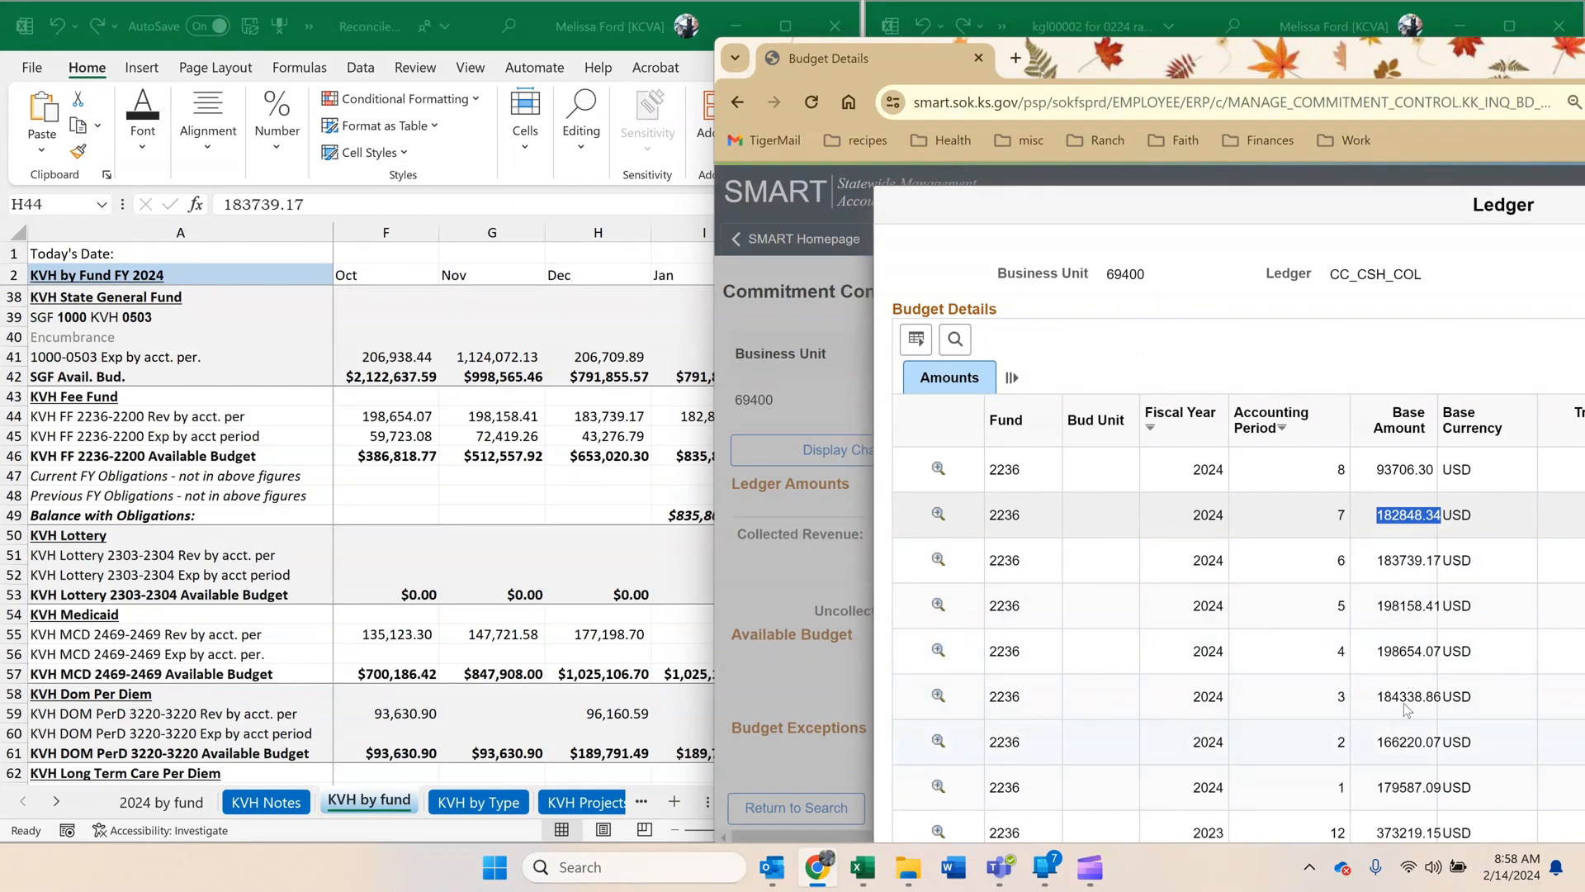
{"action": "left_click_drag", "start_coordinate": [1364, 67], "coordinate": [1071, 43]}
{"action": "left_click_drag", "start_coordinate": [1311, 198], "coordinate": [737, 299]}
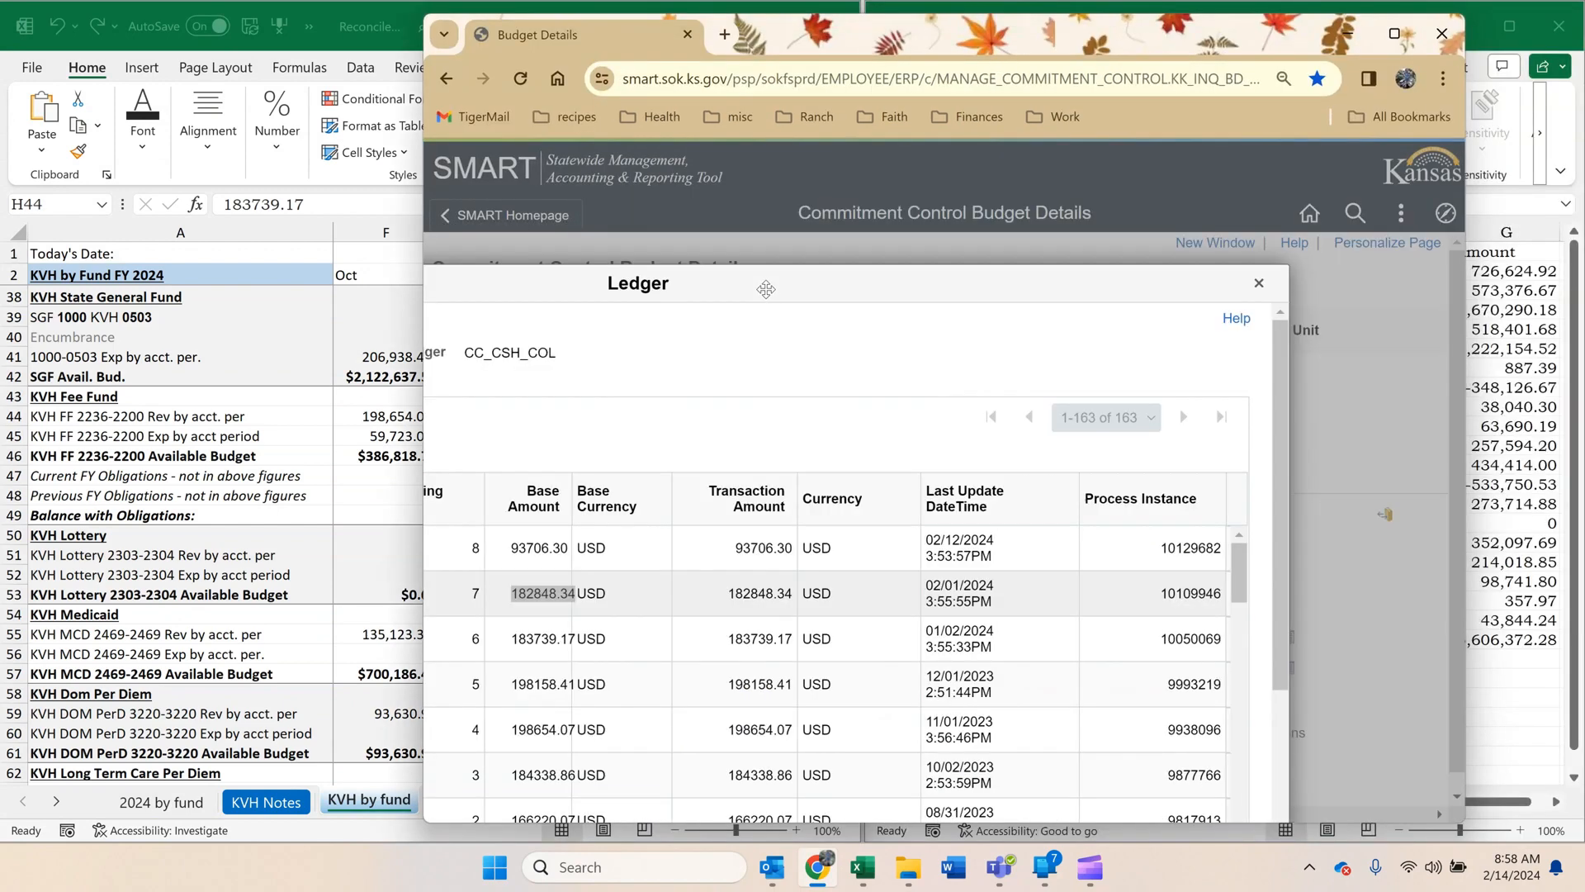
{"action": "left_click", "coordinate": [1255, 284]}
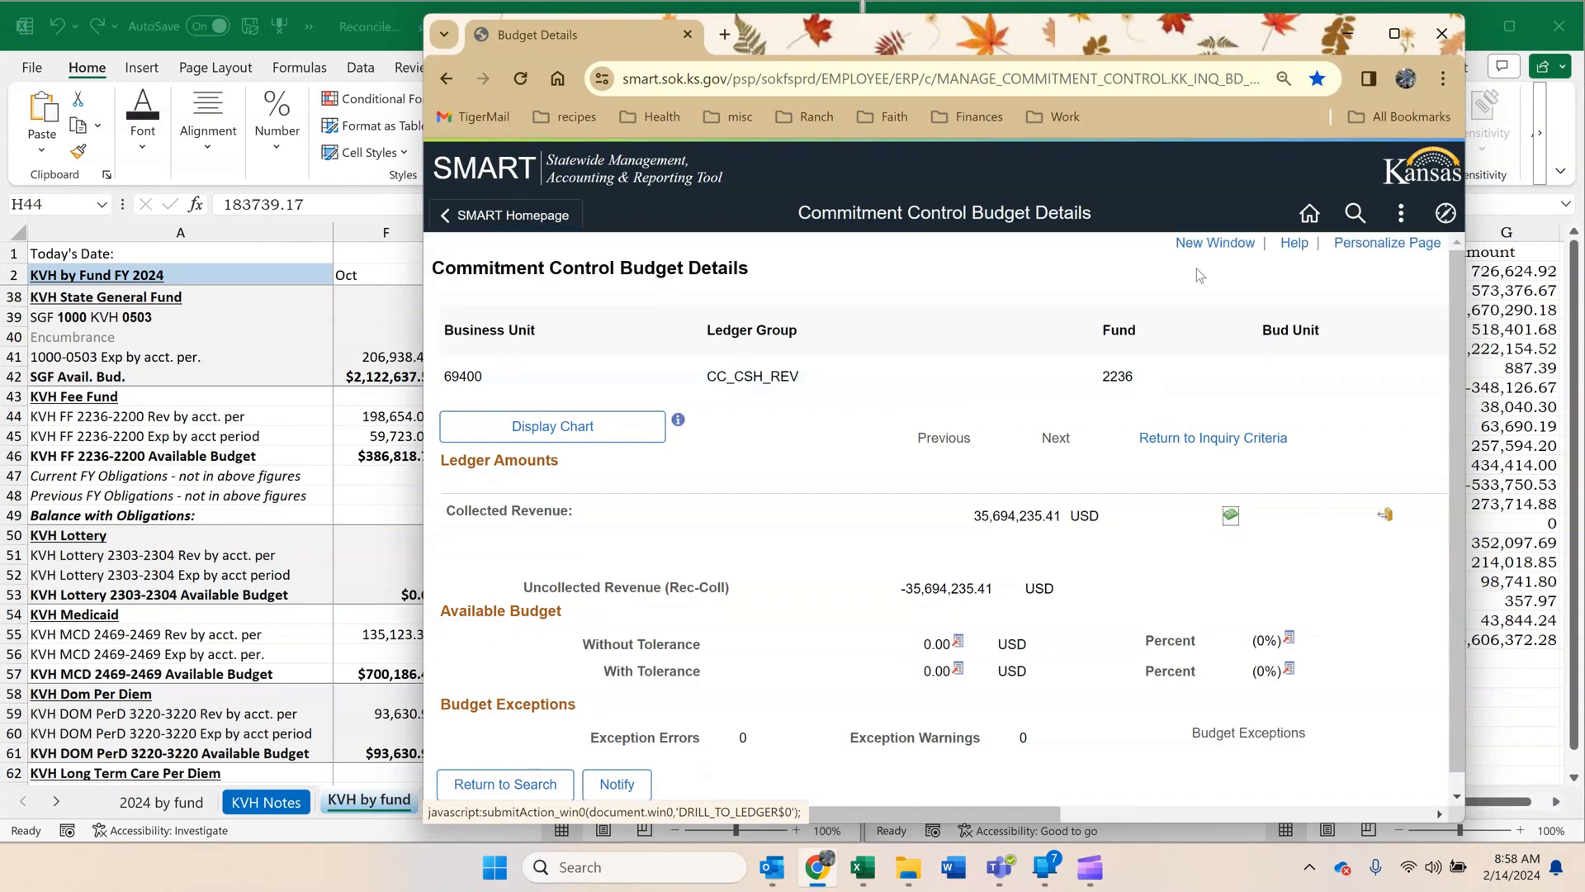
Open Budget Details in a new window and view the details for business unit 69400, ledger group CC_CASH, fund code 2236.
{"action": "left_click", "coordinate": [1199, 245]}
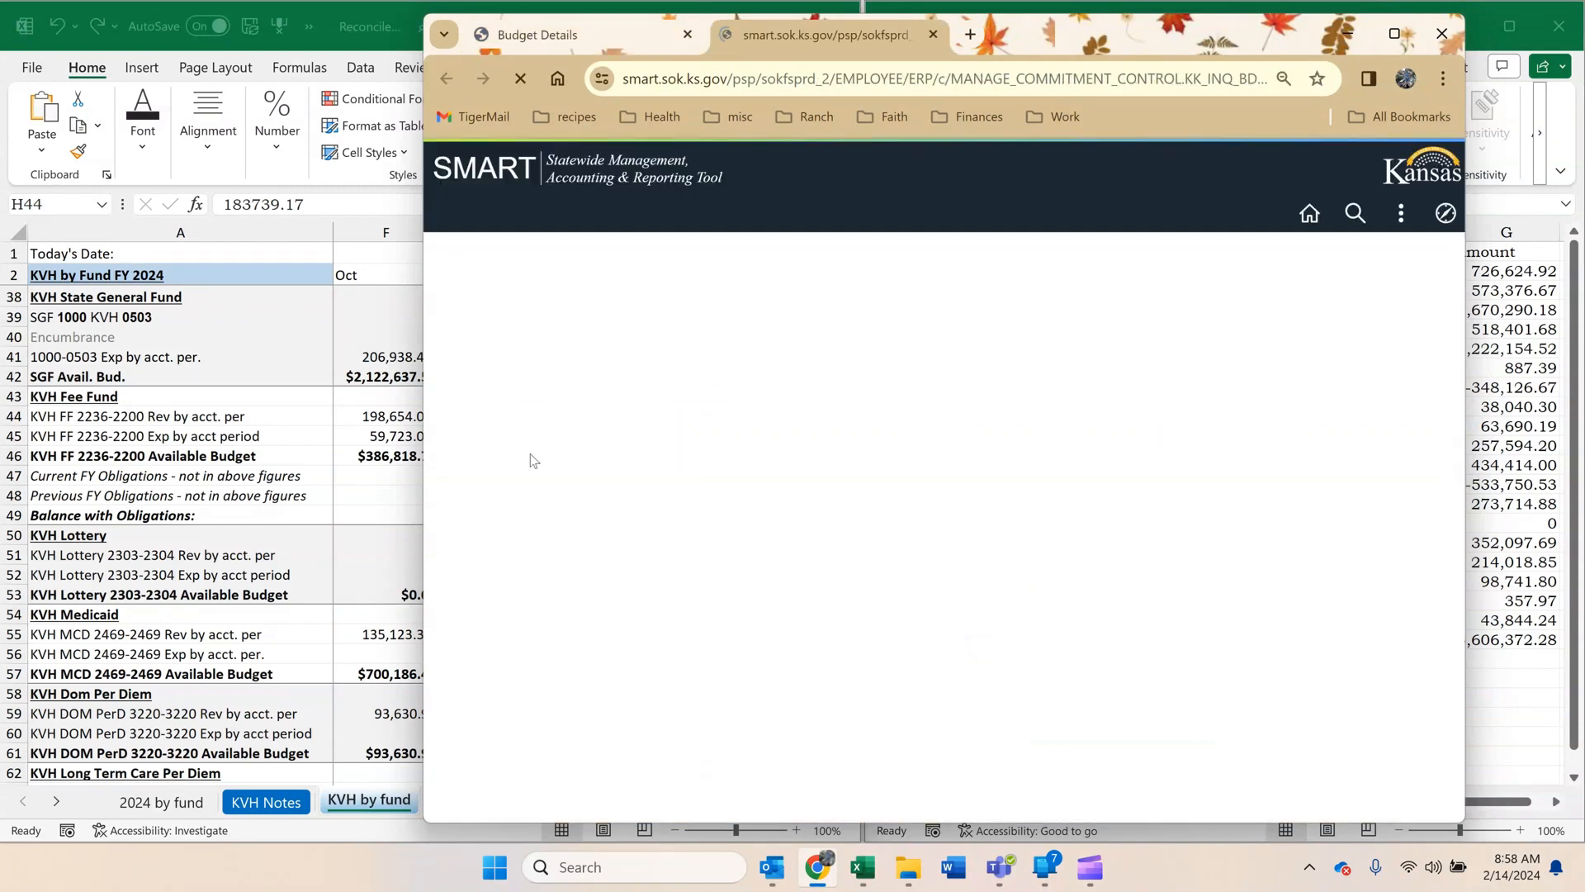
{"action": "left_click", "coordinate": [766, 482]}
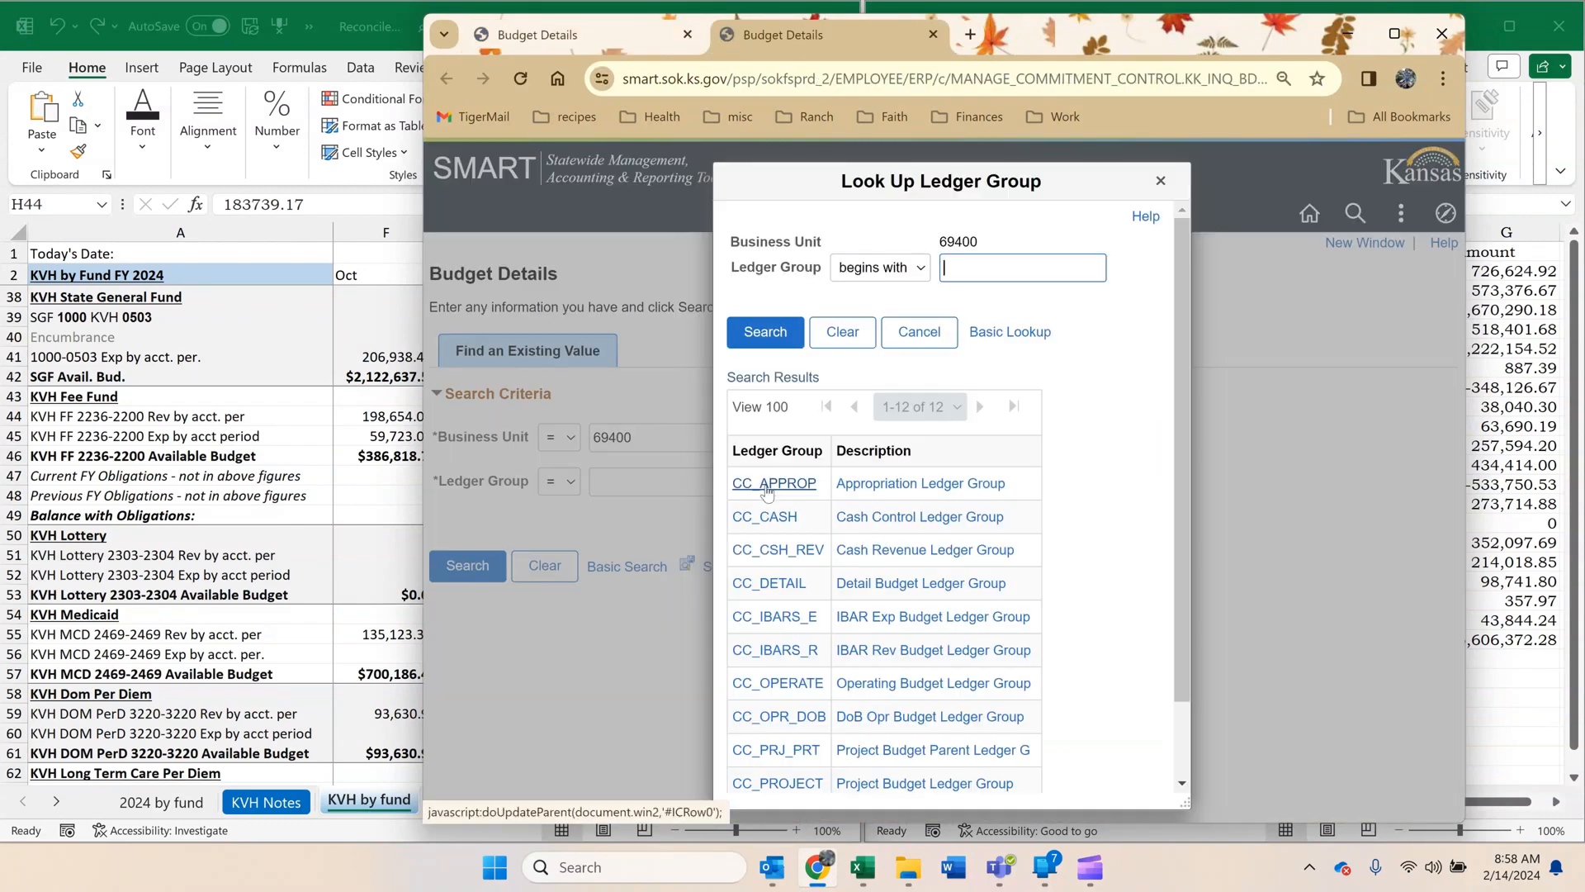
{"action": "left_click", "coordinate": [760, 514]}
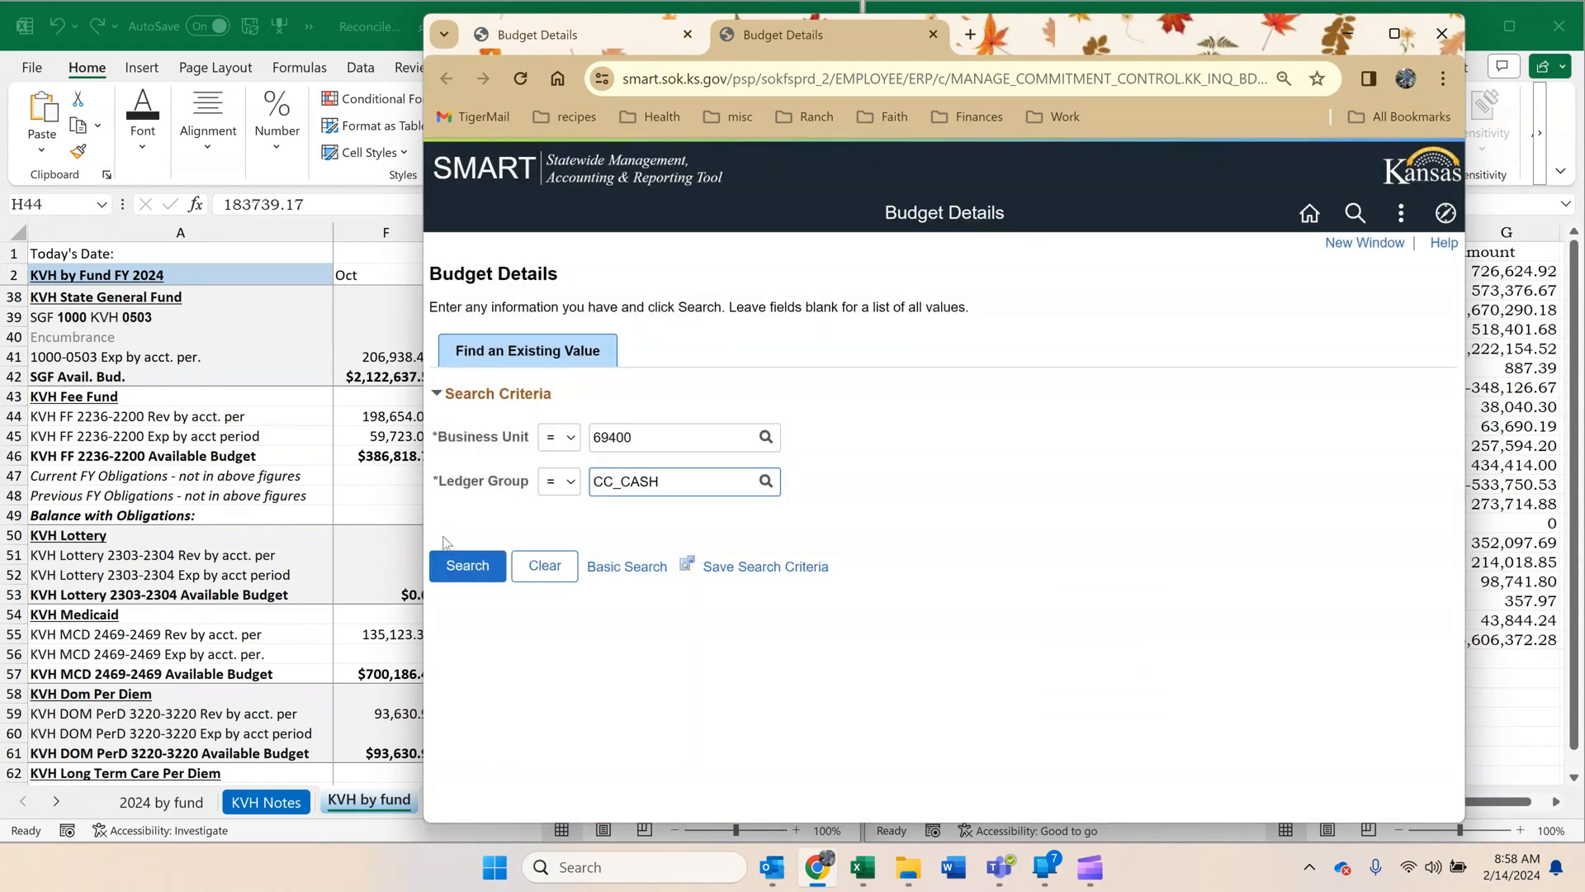
{"action": "left_click", "coordinate": [468, 566]}
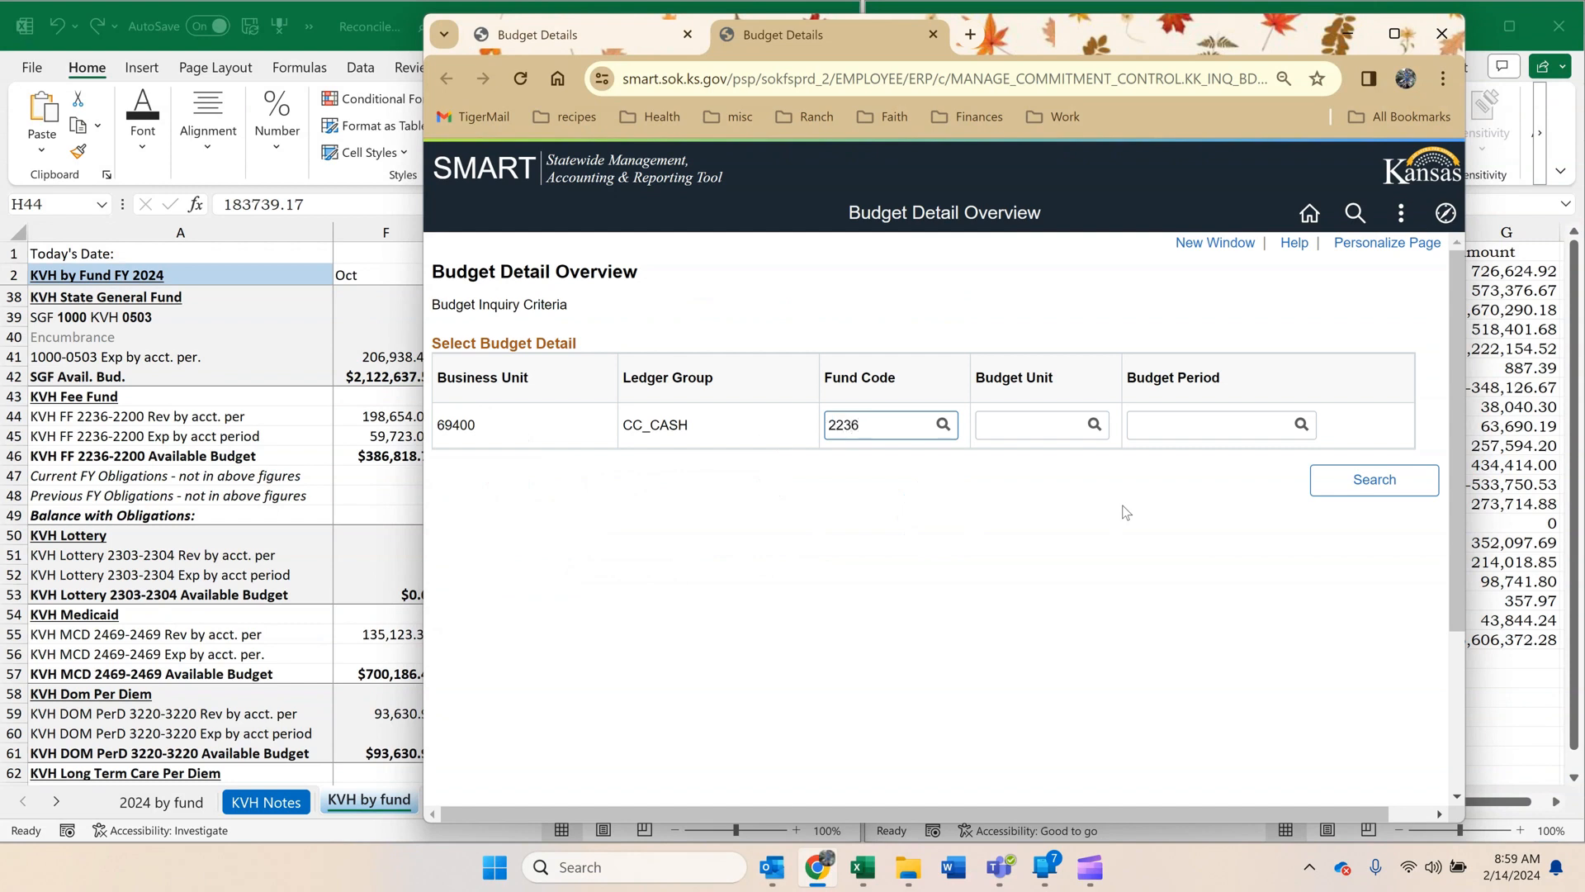
{"action": "left_click", "coordinate": [1346, 483]}
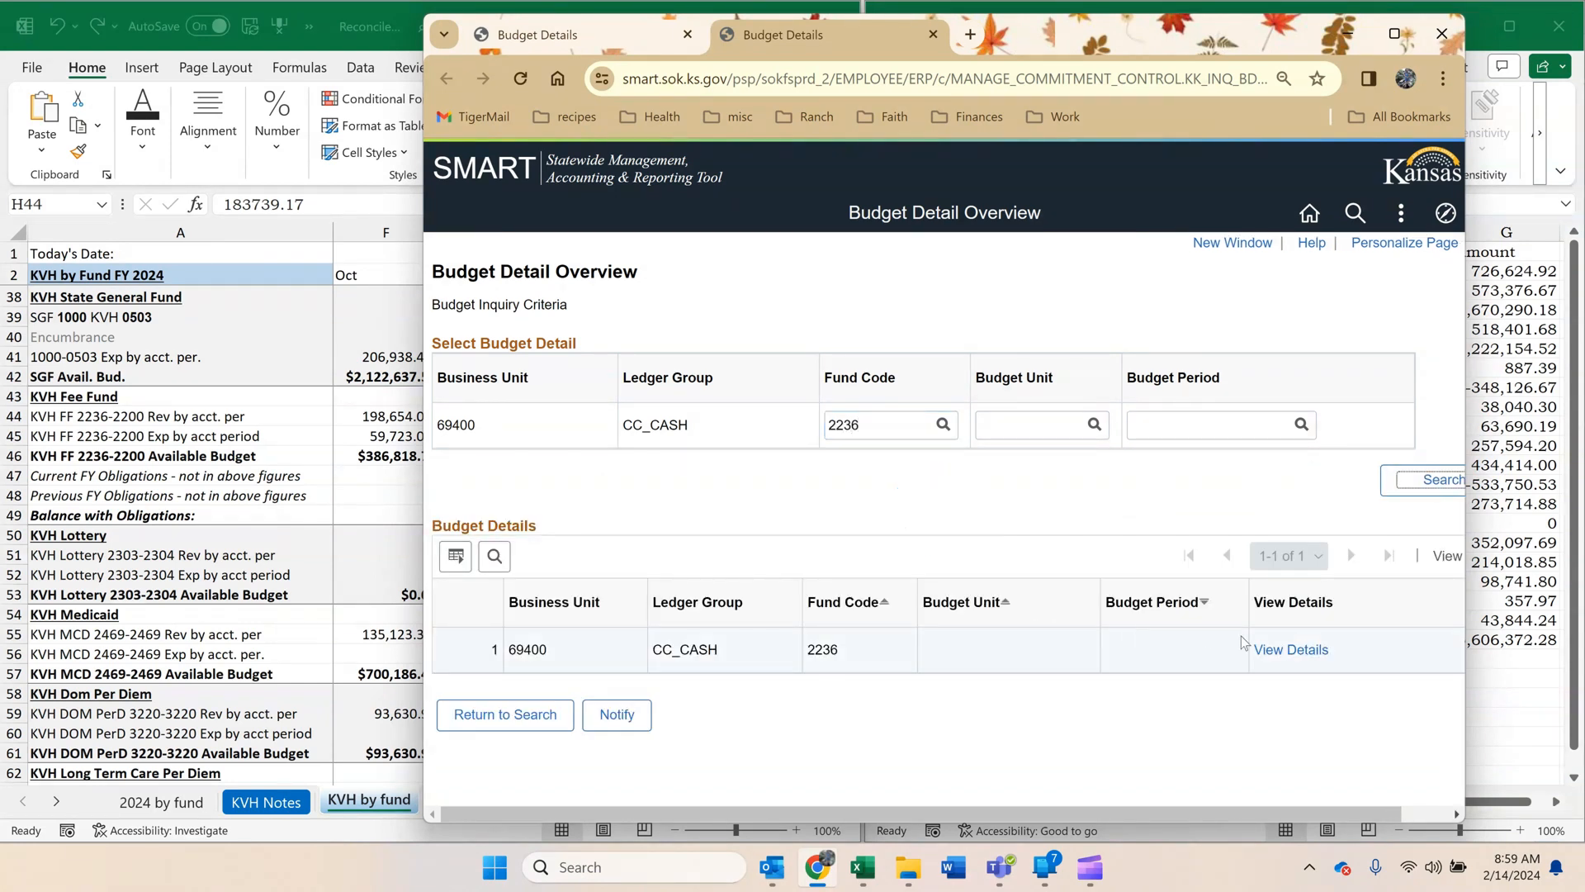
{"action": "left_click", "coordinate": [1267, 652]}
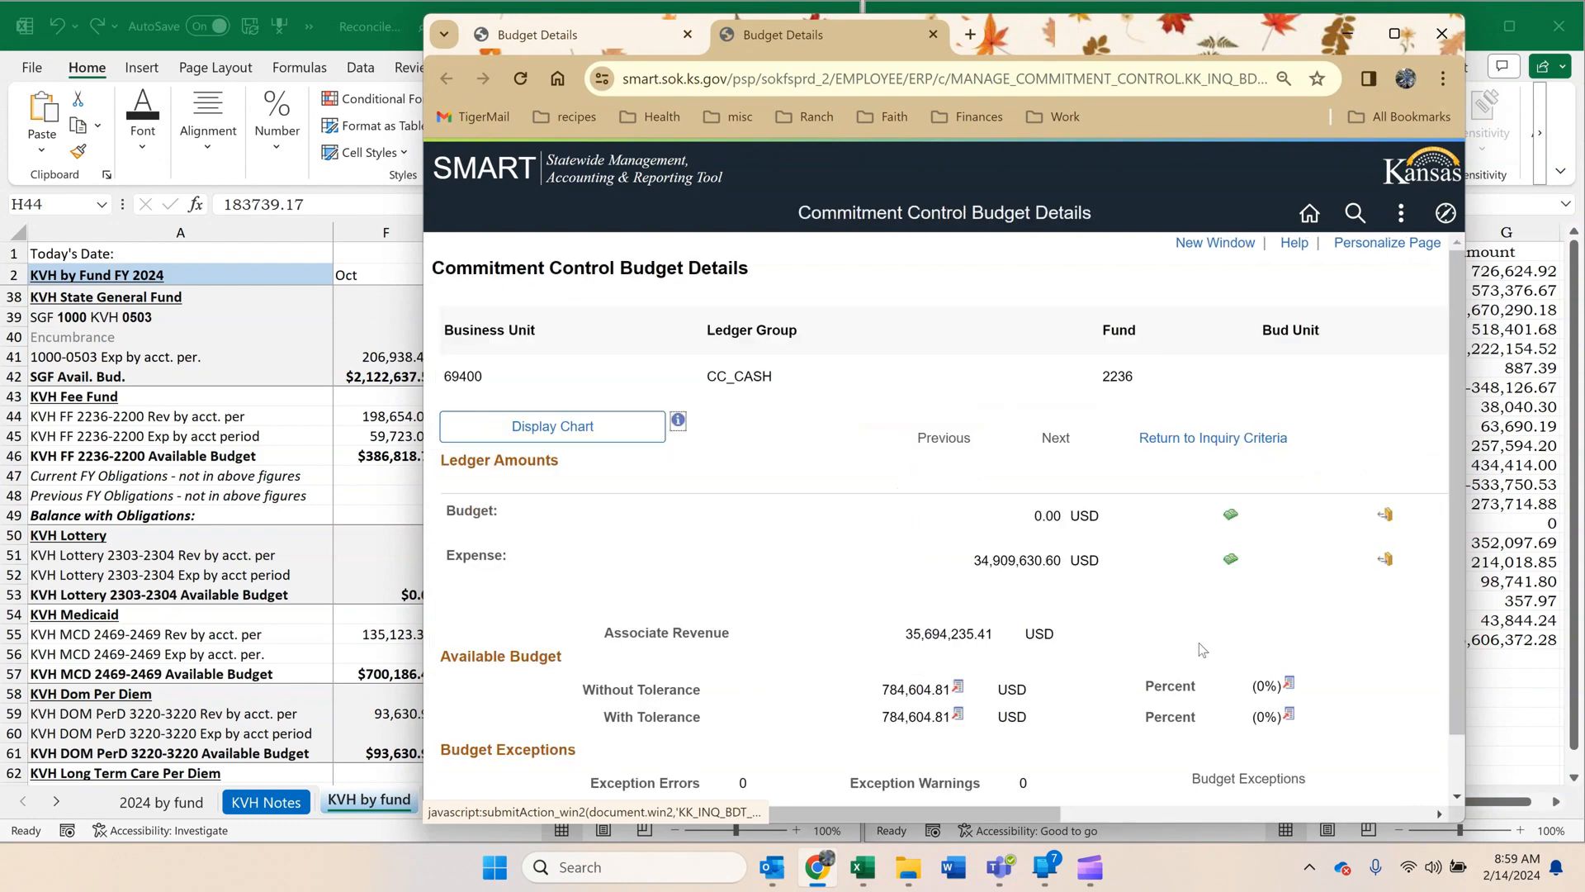
{"action": "left_click", "coordinate": [1228, 561]}
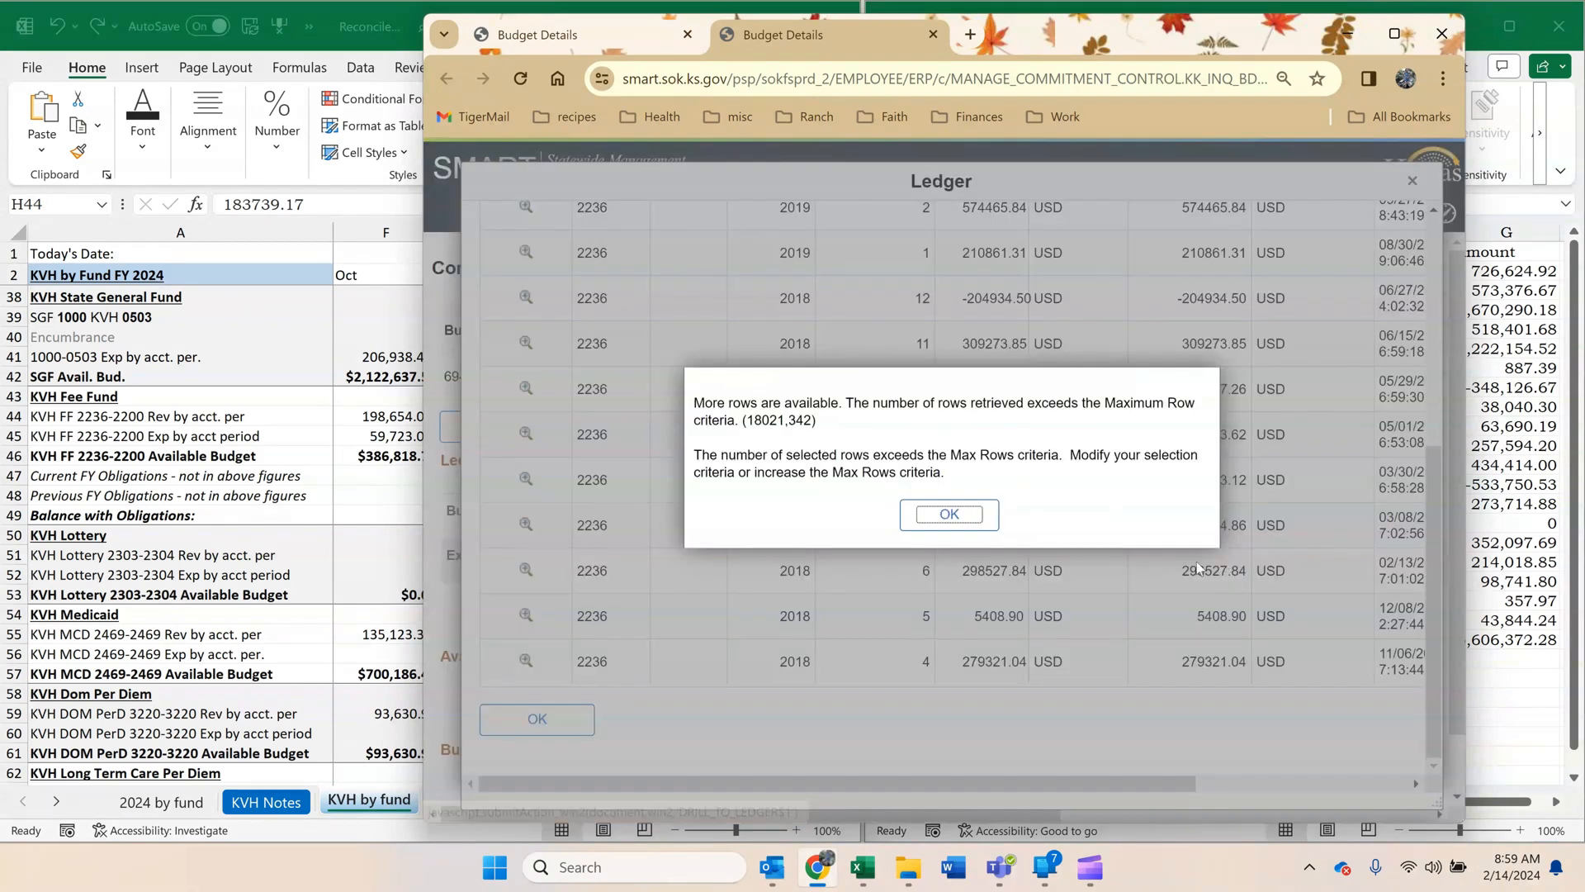
{"action": "left_click", "coordinate": [921, 515]}
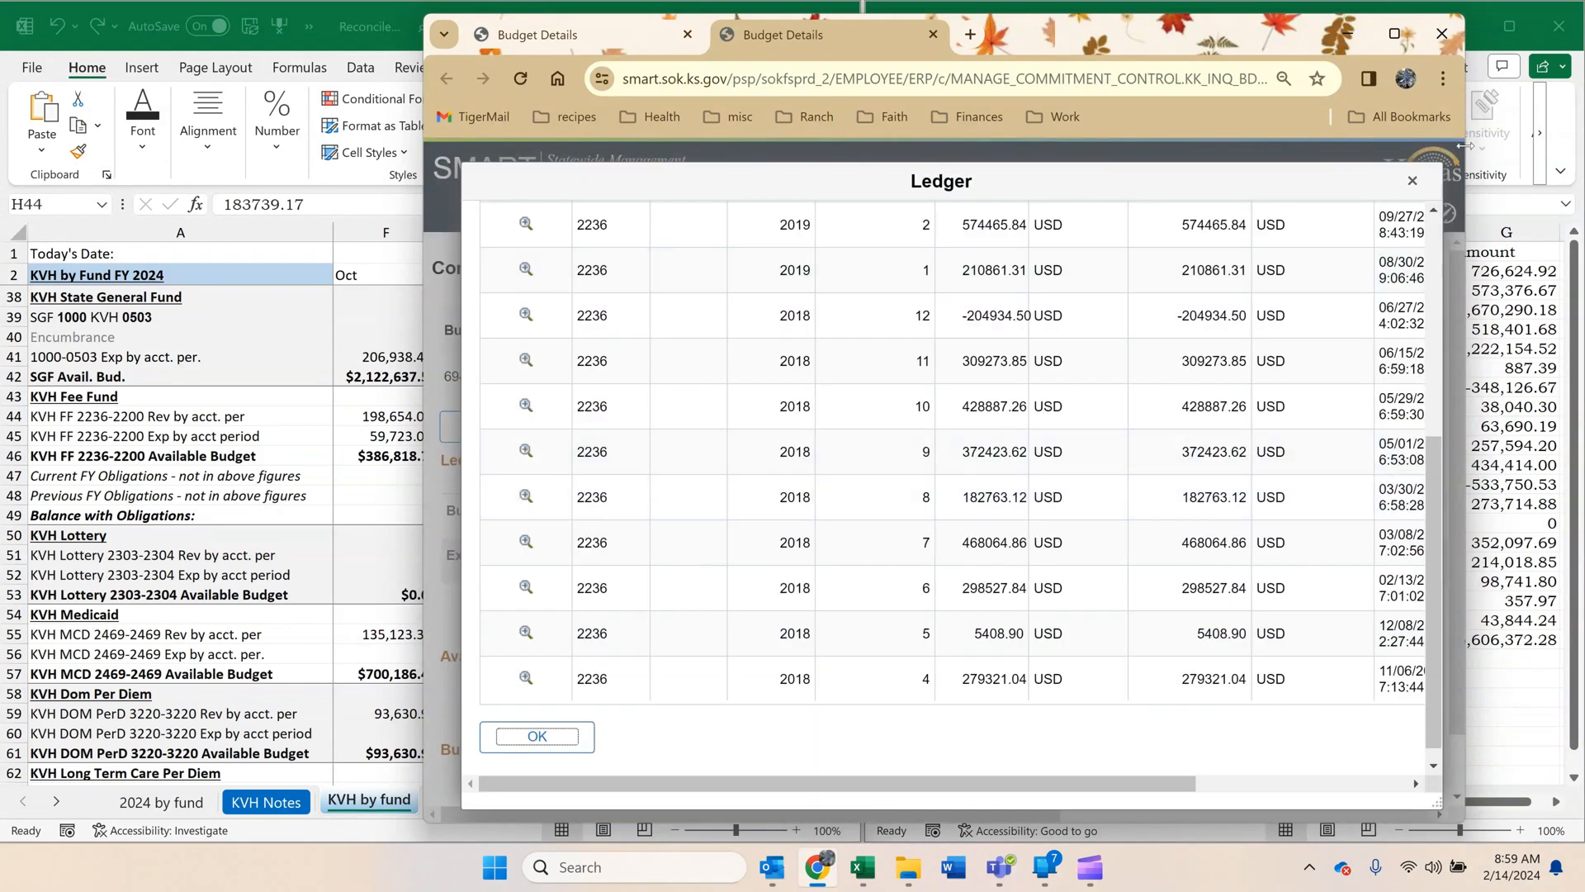
{"action": "left_click", "coordinate": [1411, 182]}
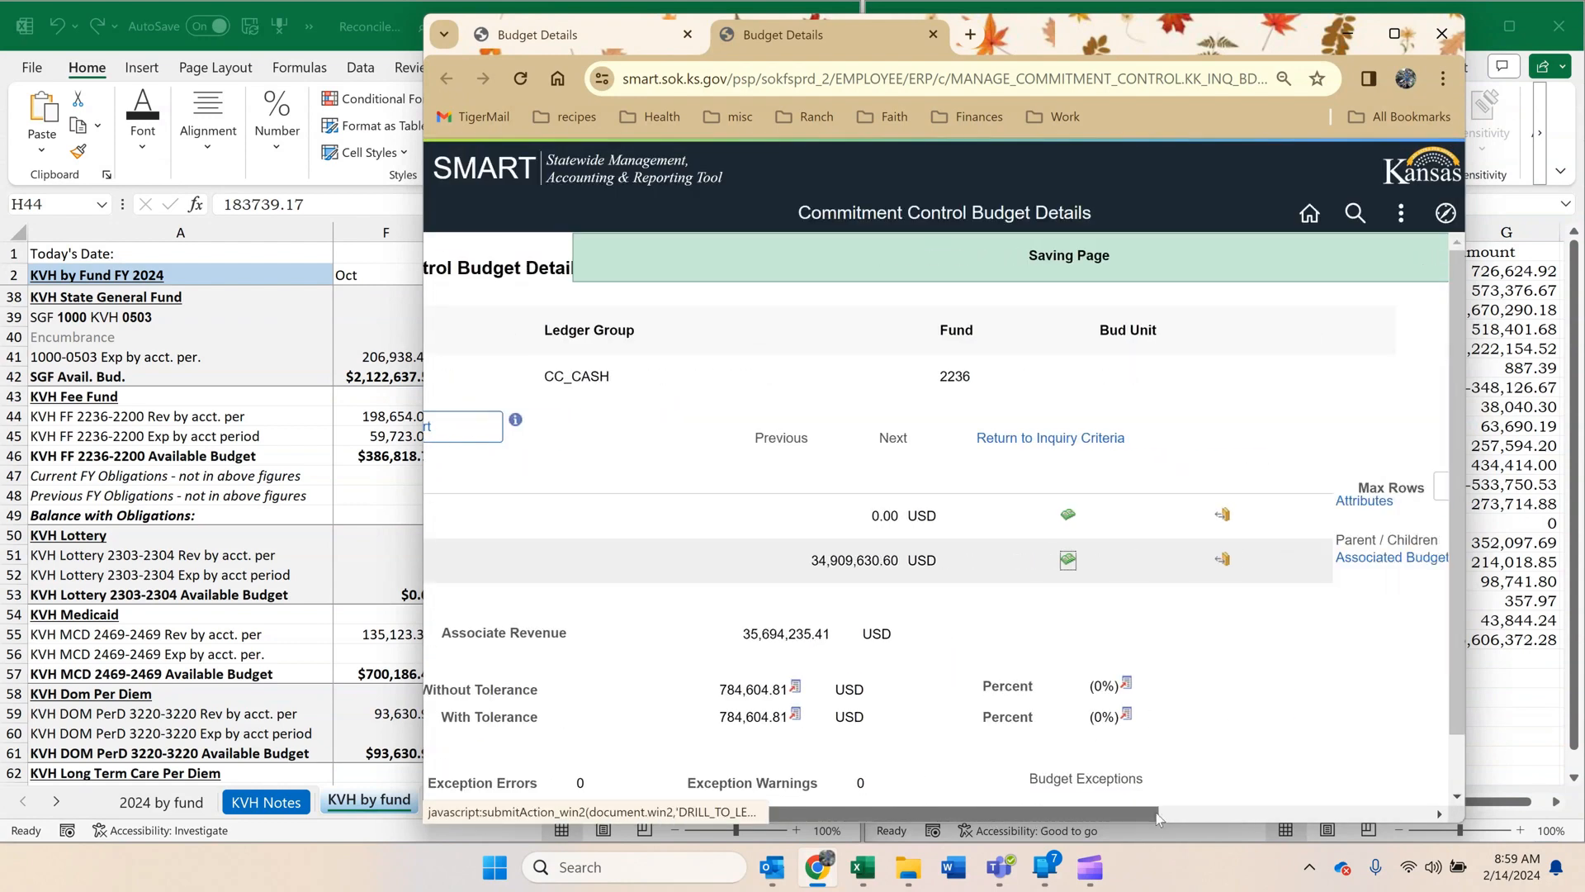
Set Max Rows to 999 and open the expense ledger for fund 2236.
{"action": "double_click", "coordinate": [1231, 487]}
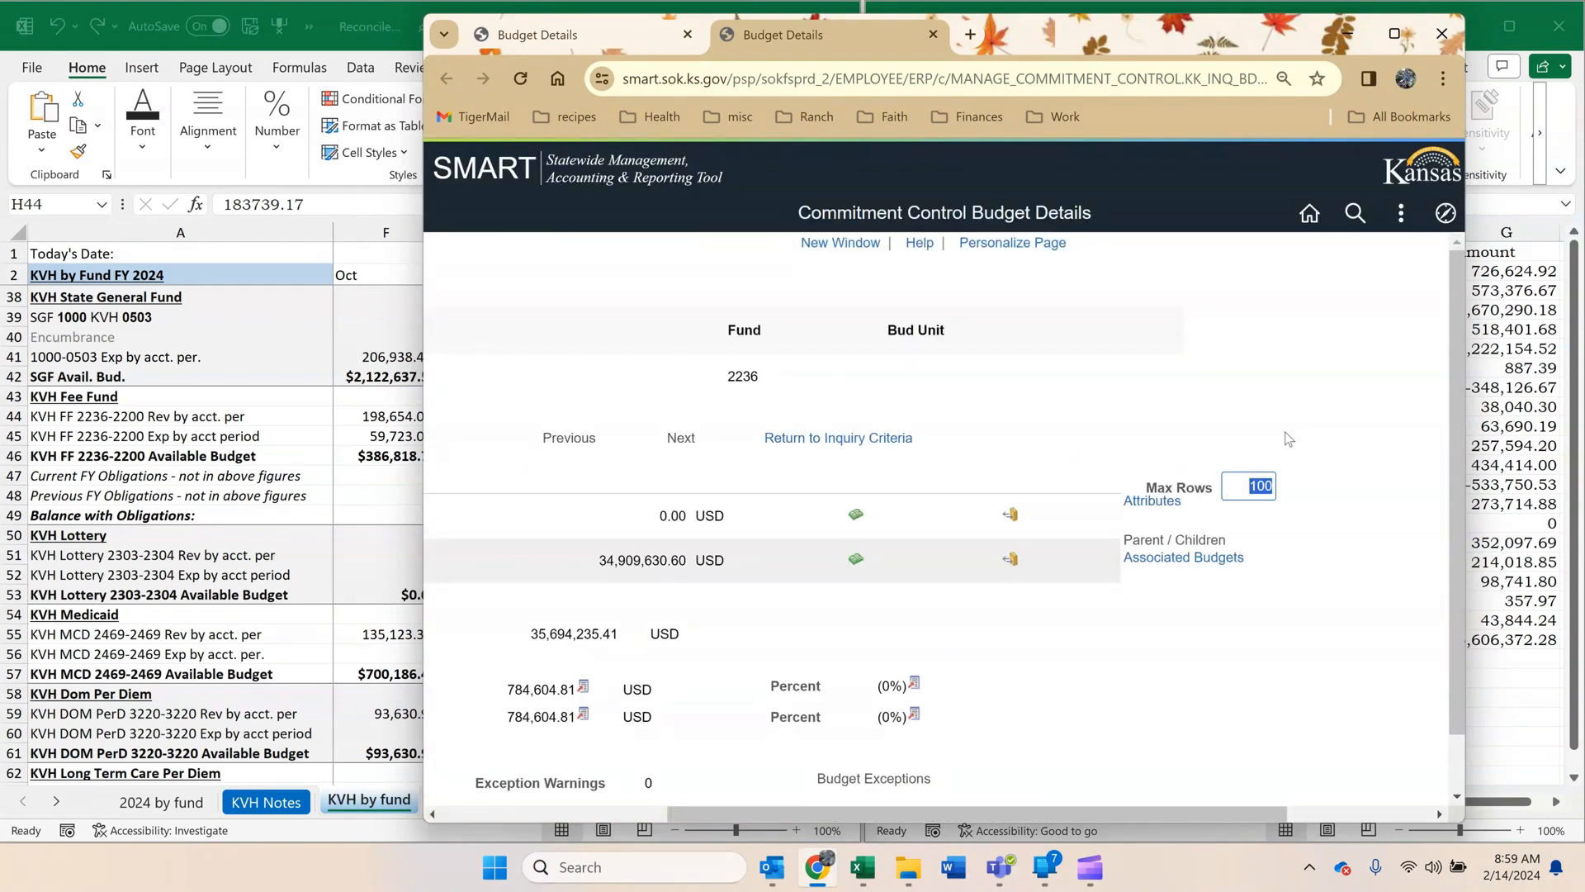
{"action": "type", "text": "99999"}
{"action": "left_click", "coordinate": [856, 560]}
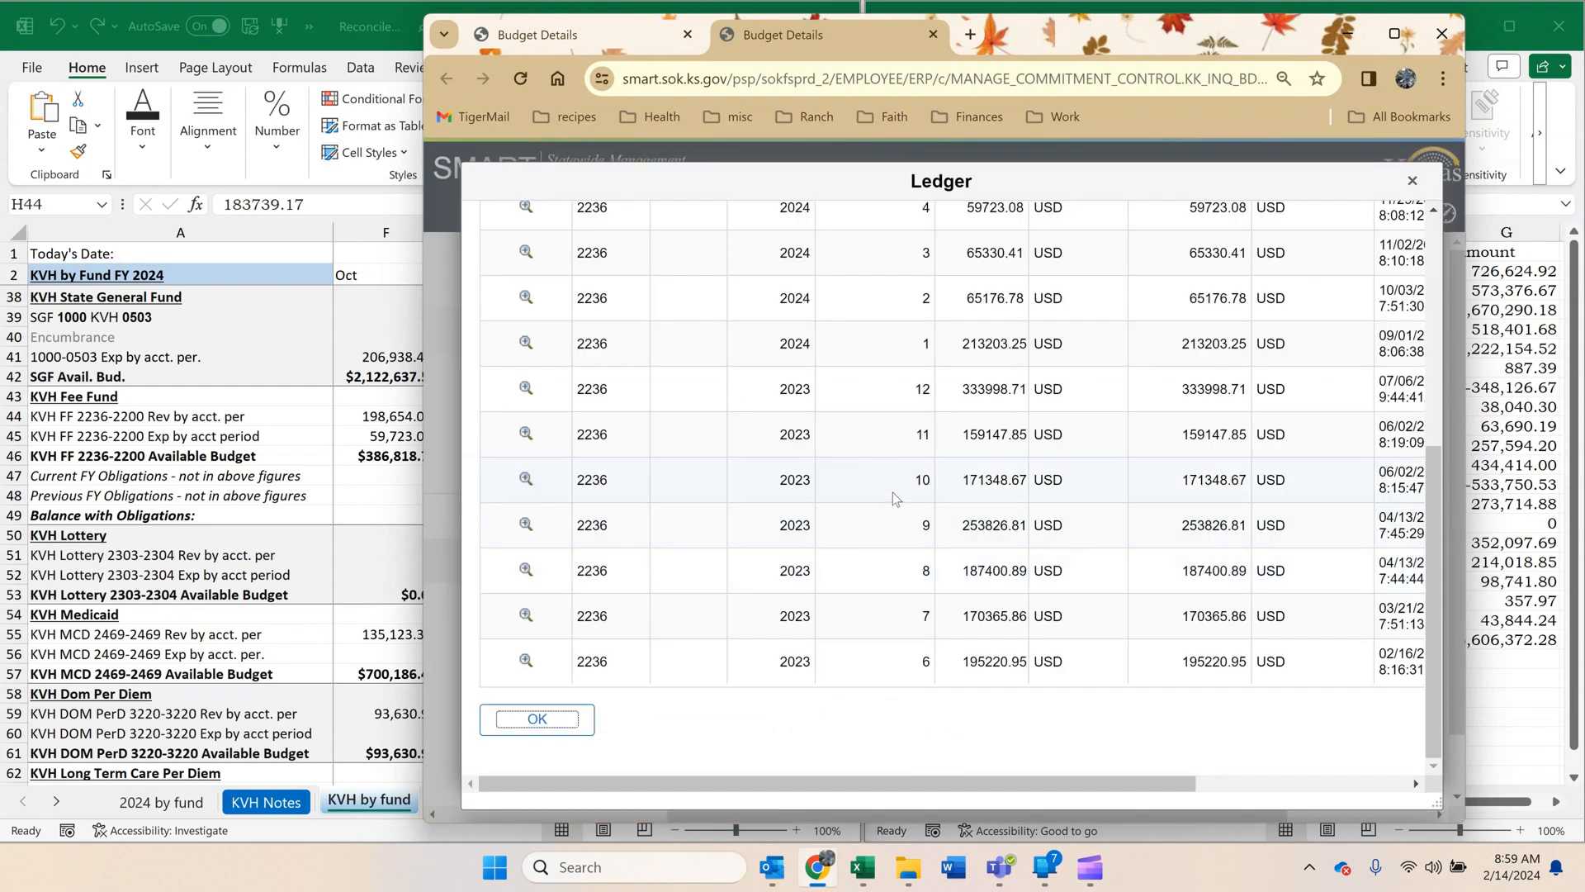
{"action": "scroll", "coordinate": [895, 496], "scroll_direction": "up", "scroll_amount": 5}
Copy the fiscal year 2024 period 6 expense base amount, 43150.99, into December's KVH Fee Fund expense cell H45.
{"action": "left_click_drag", "start_coordinate": [1028, 33], "coordinate": [1307, 31]}
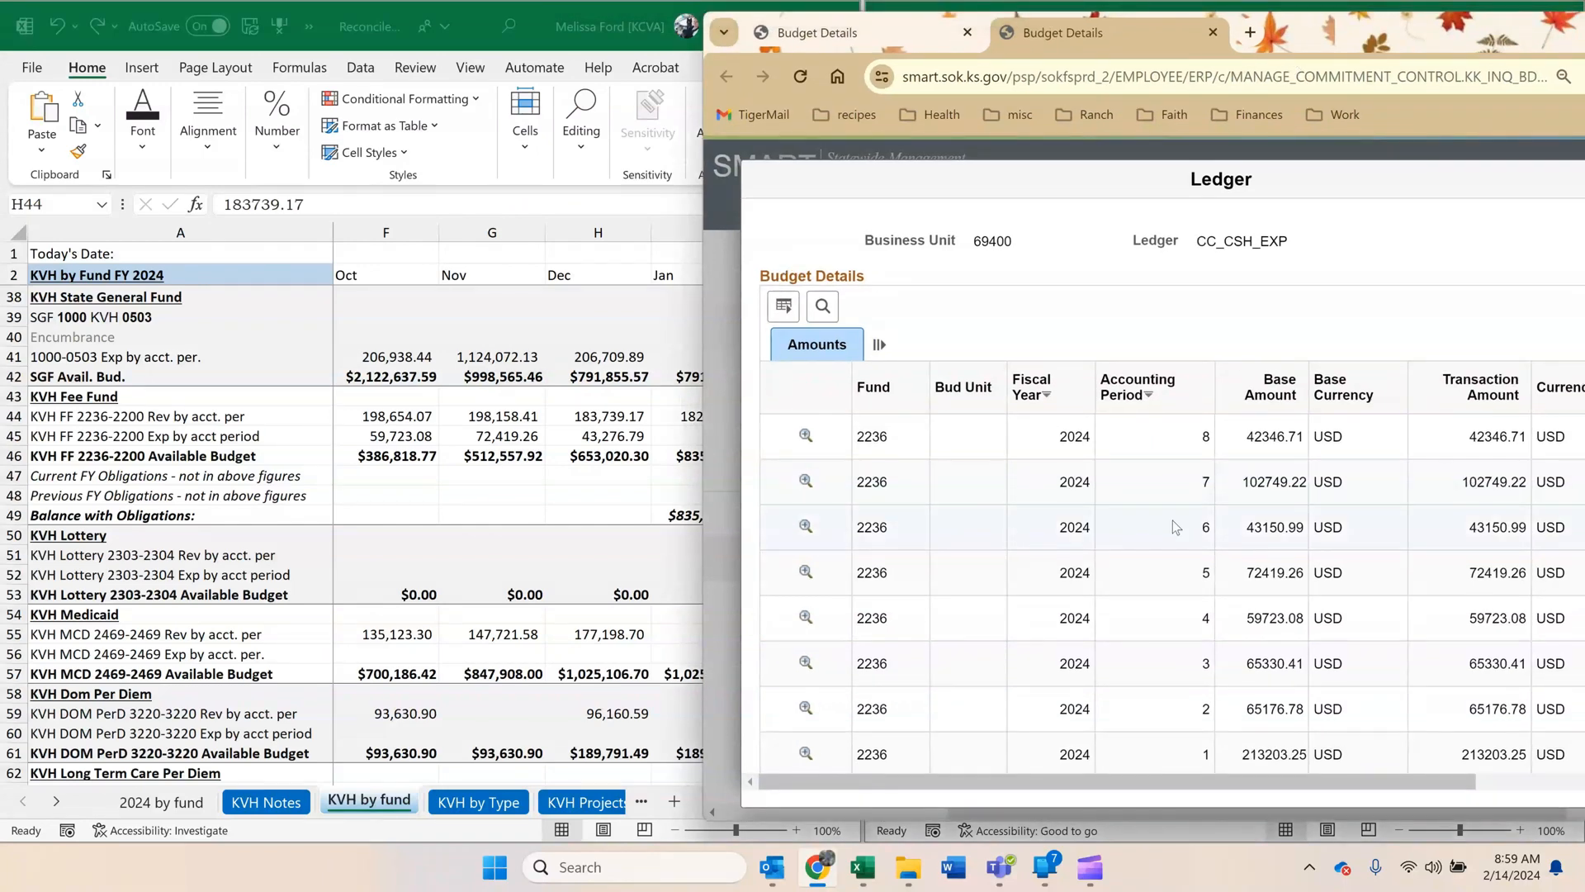
{"action": "double_click", "coordinate": [1298, 527]}
{"action": "key", "text": "ctrl+c"}
{"action": "left_click", "coordinate": [617, 440]}
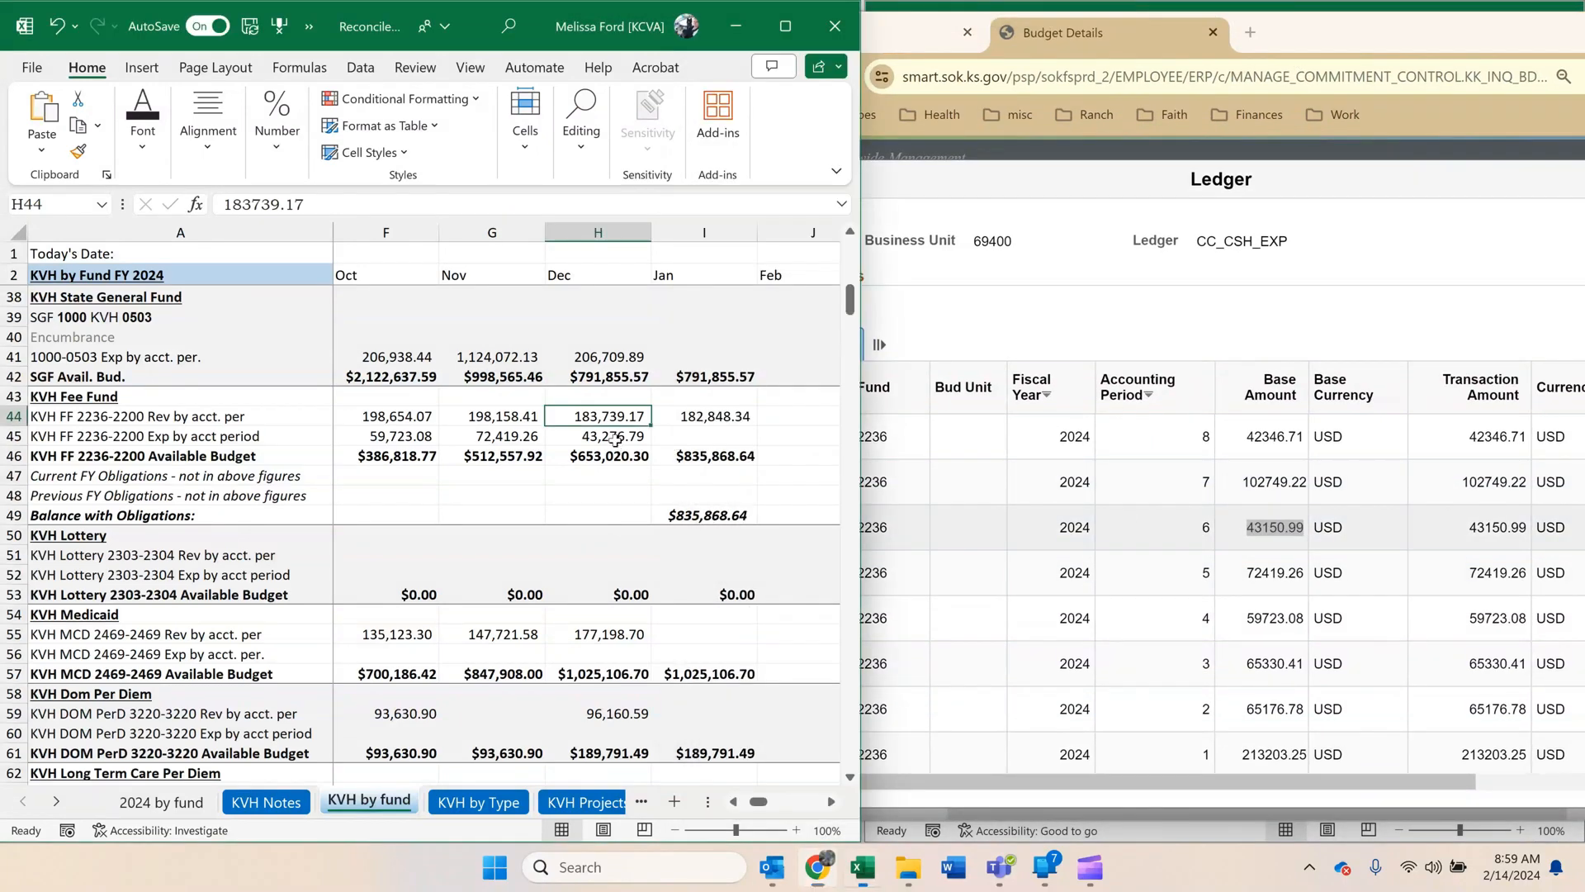
{"action": "right_click", "coordinate": [616, 440]}
{"action": "left_click", "coordinate": [705, 353]}
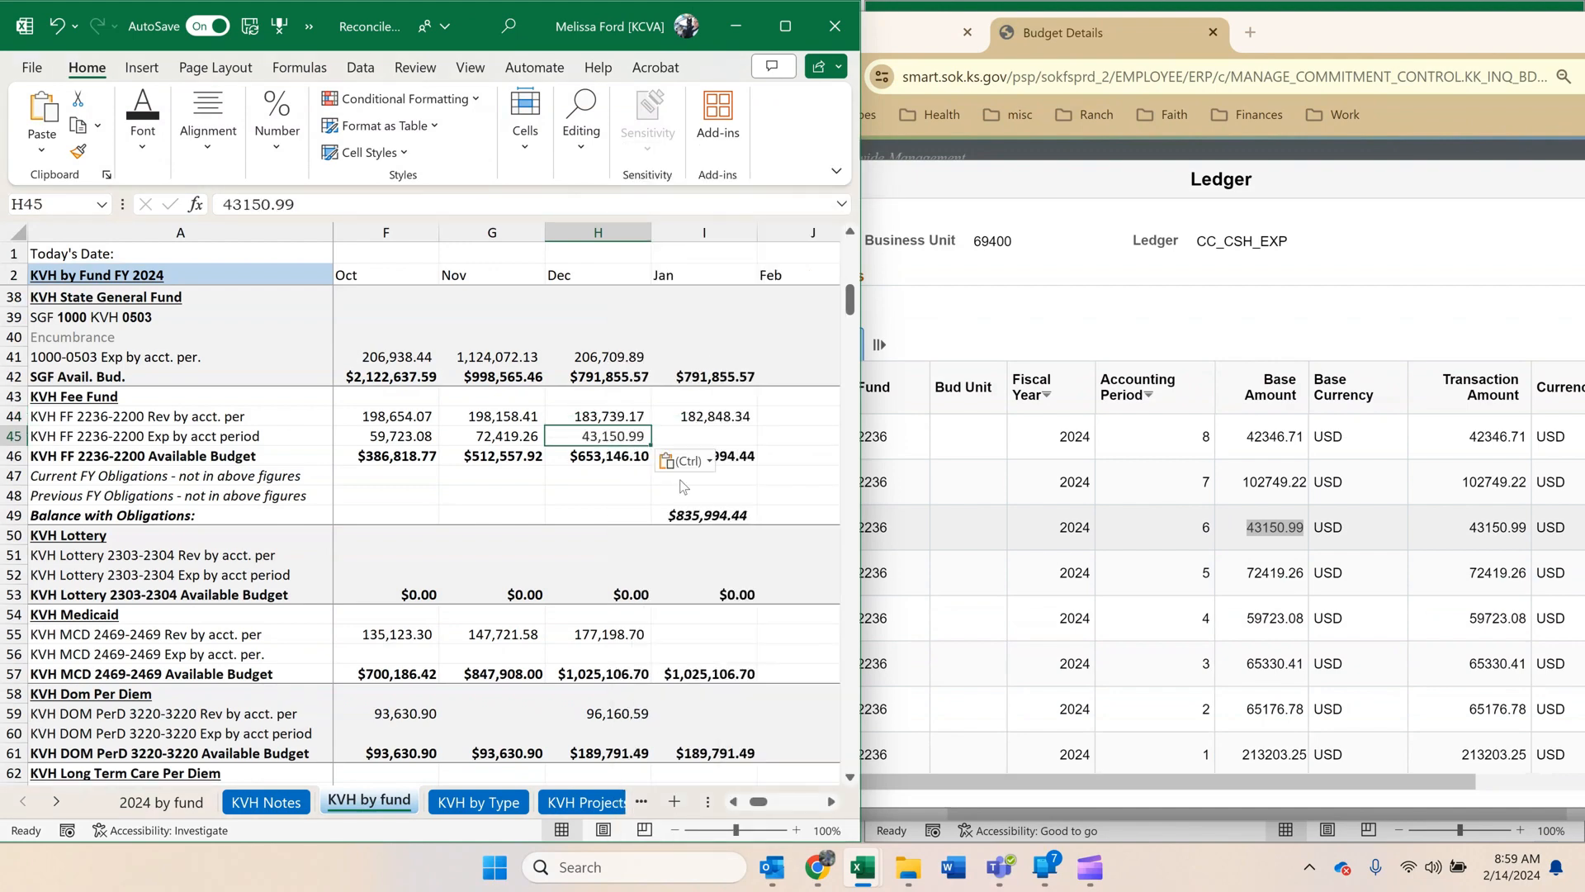
Minimize Chrome and copy the period revenue 176,228.04 for VETERANS' HOME FF from the cash control report into January's KVH Fee Fund revenue cell I44 as a value.
{"action": "left_click", "coordinate": [1557, 33]}
{"action": "left_click_drag", "start_coordinate": [1556, 33], "coordinate": [1401, 132]}
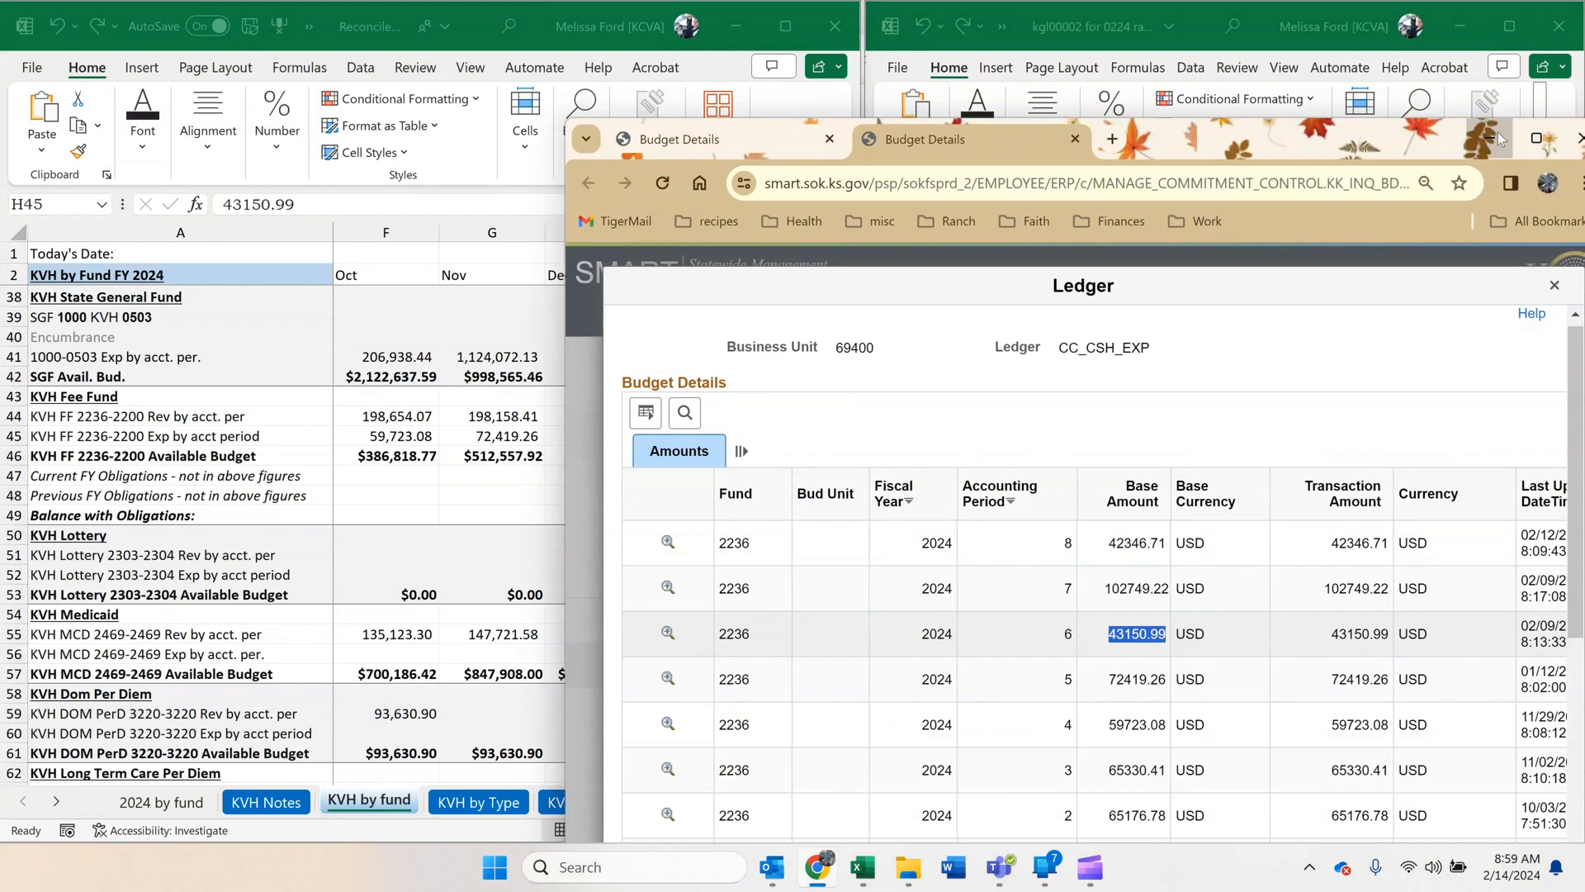
{"action": "left_click", "coordinate": [1498, 132]}
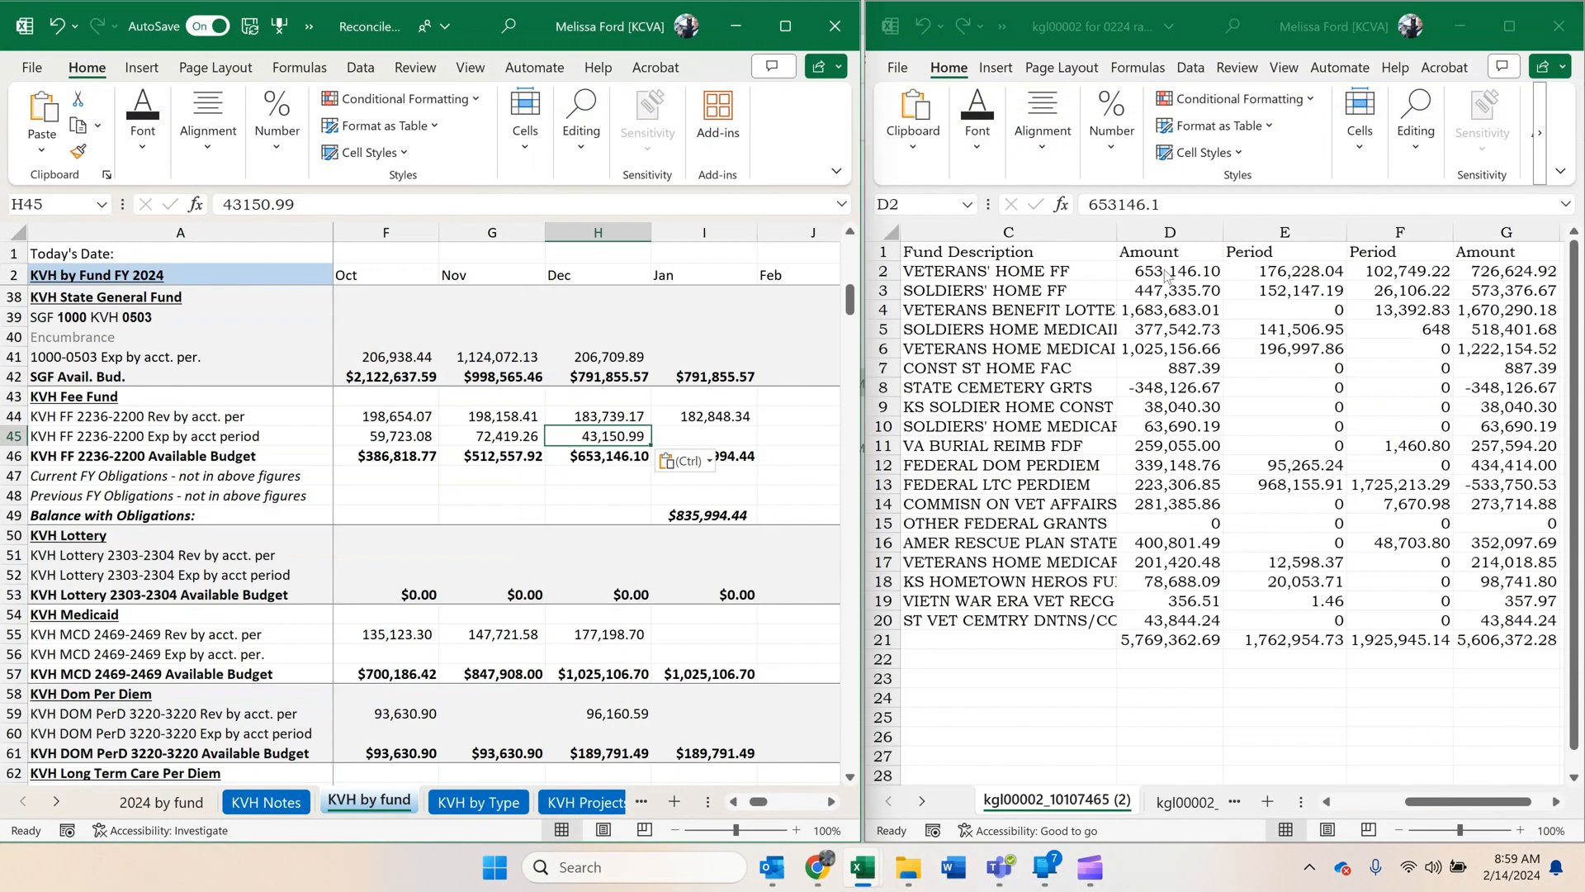
{"action": "left_click", "coordinate": [1261, 274]}
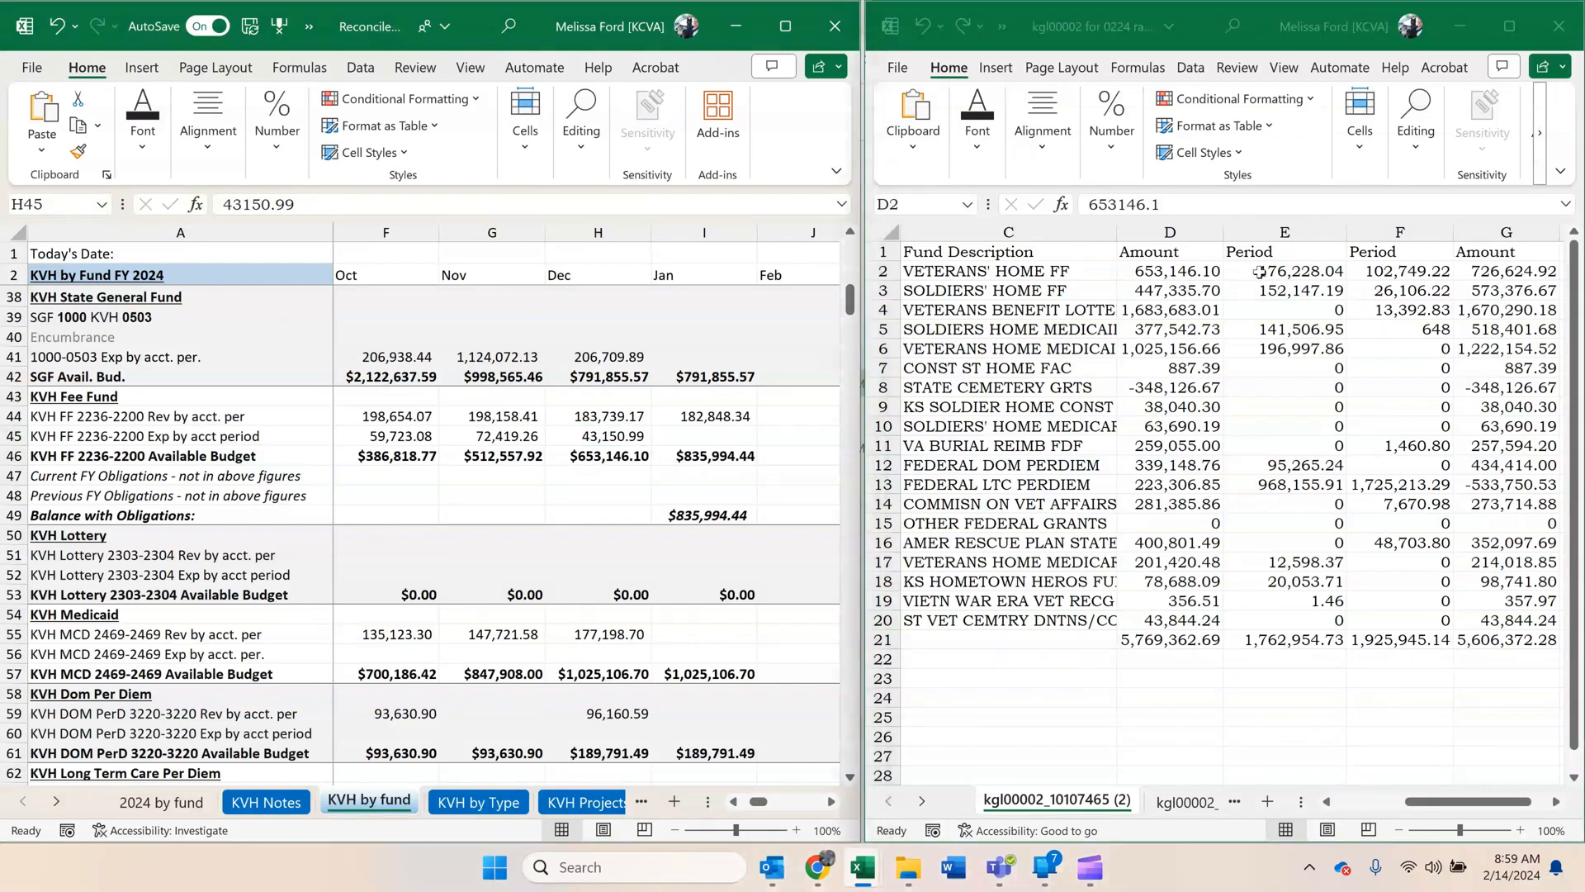
{"action": "key", "text": "ctrl+c"}
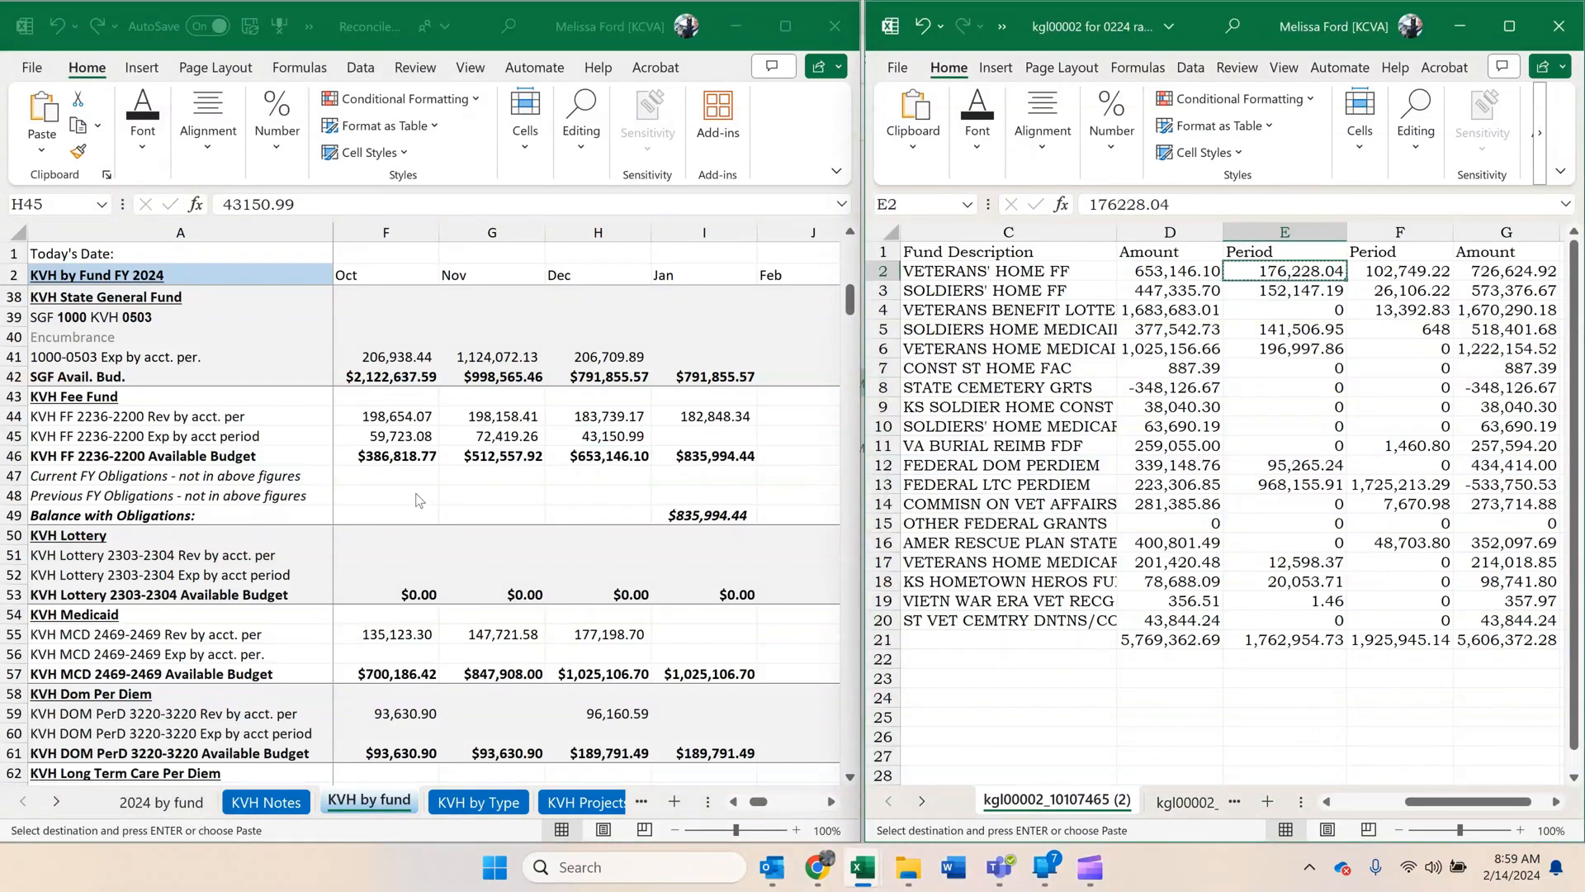
{"action": "right_click", "coordinate": [692, 418]}
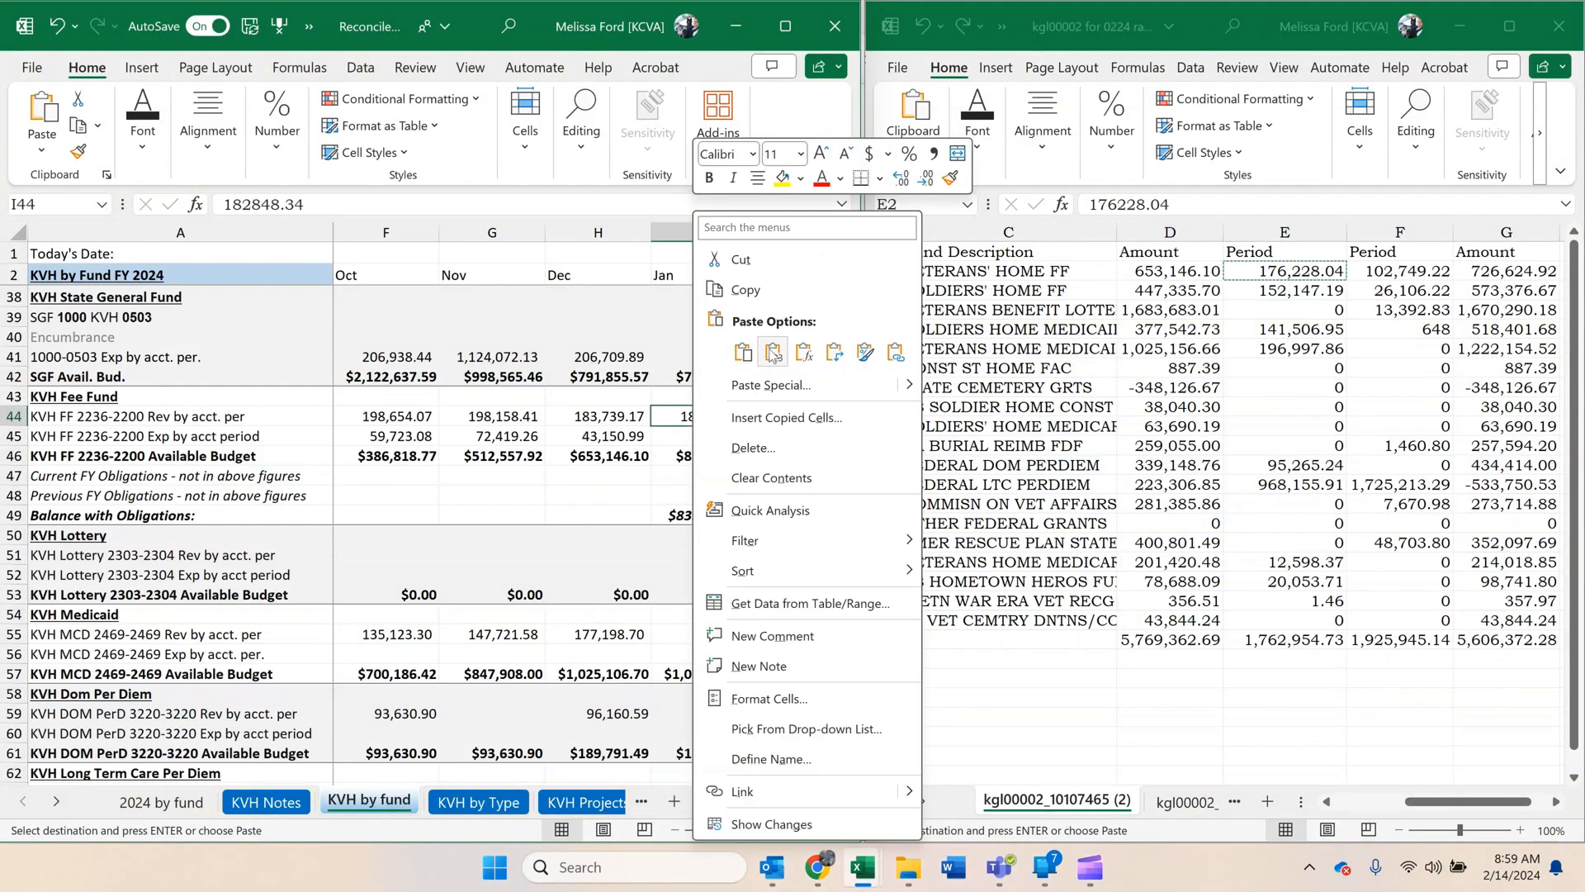
{"action": "left_click", "coordinate": [772, 352]}
Copy the period expense 102,749.22 for VETERANS' HOME FF from the report into January's KVH Fee Fund expense cell I45 as a value.
{"action": "left_click", "coordinate": [1396, 274]}
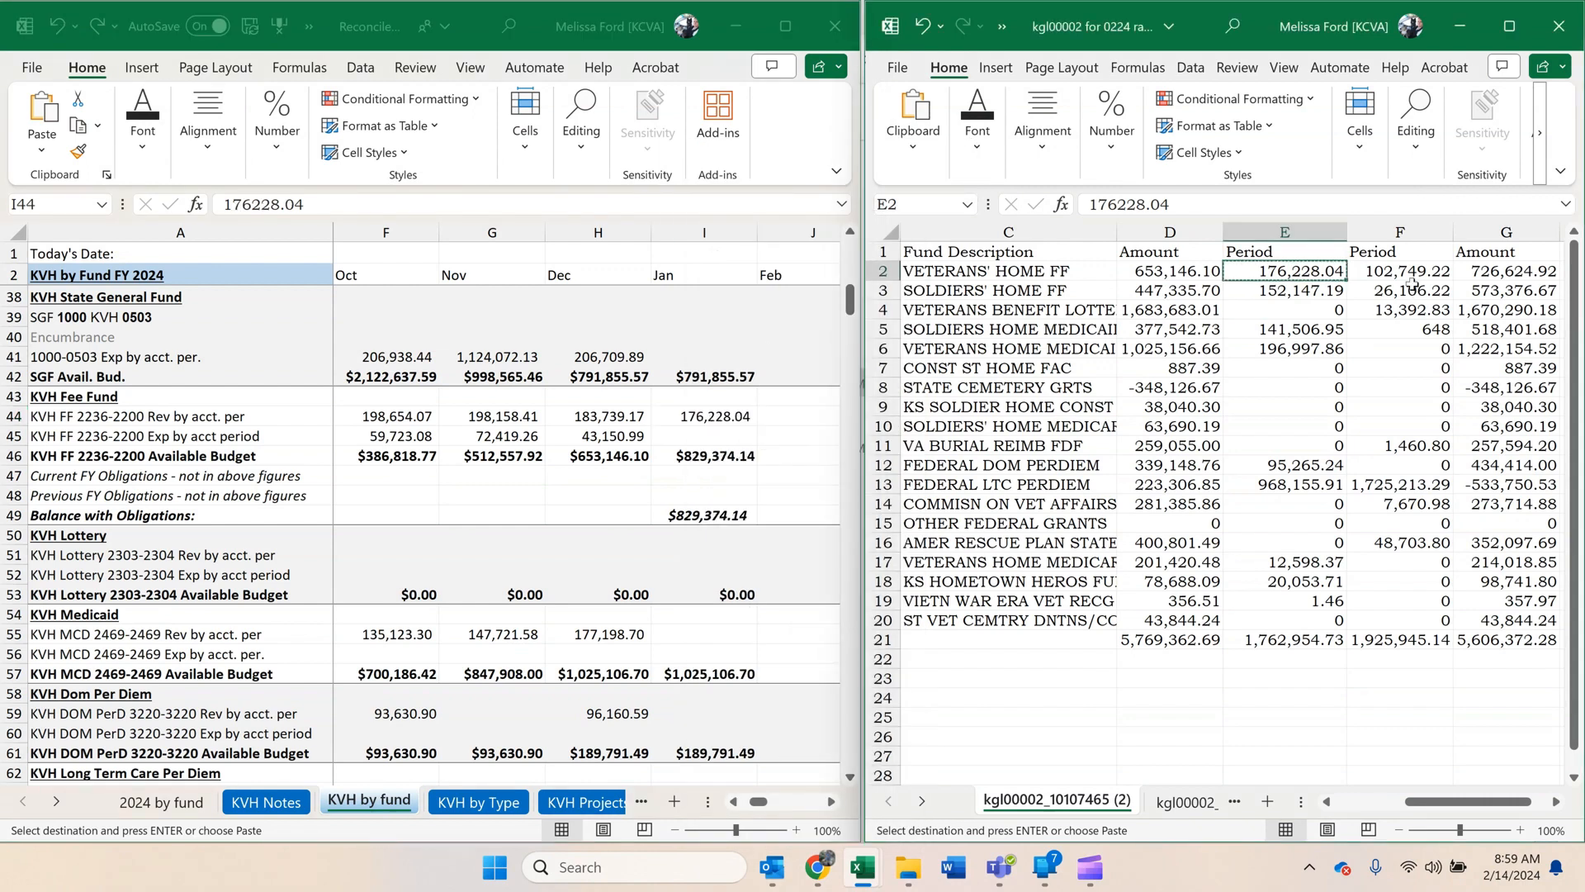
{"action": "left_click", "coordinate": [710, 436]}
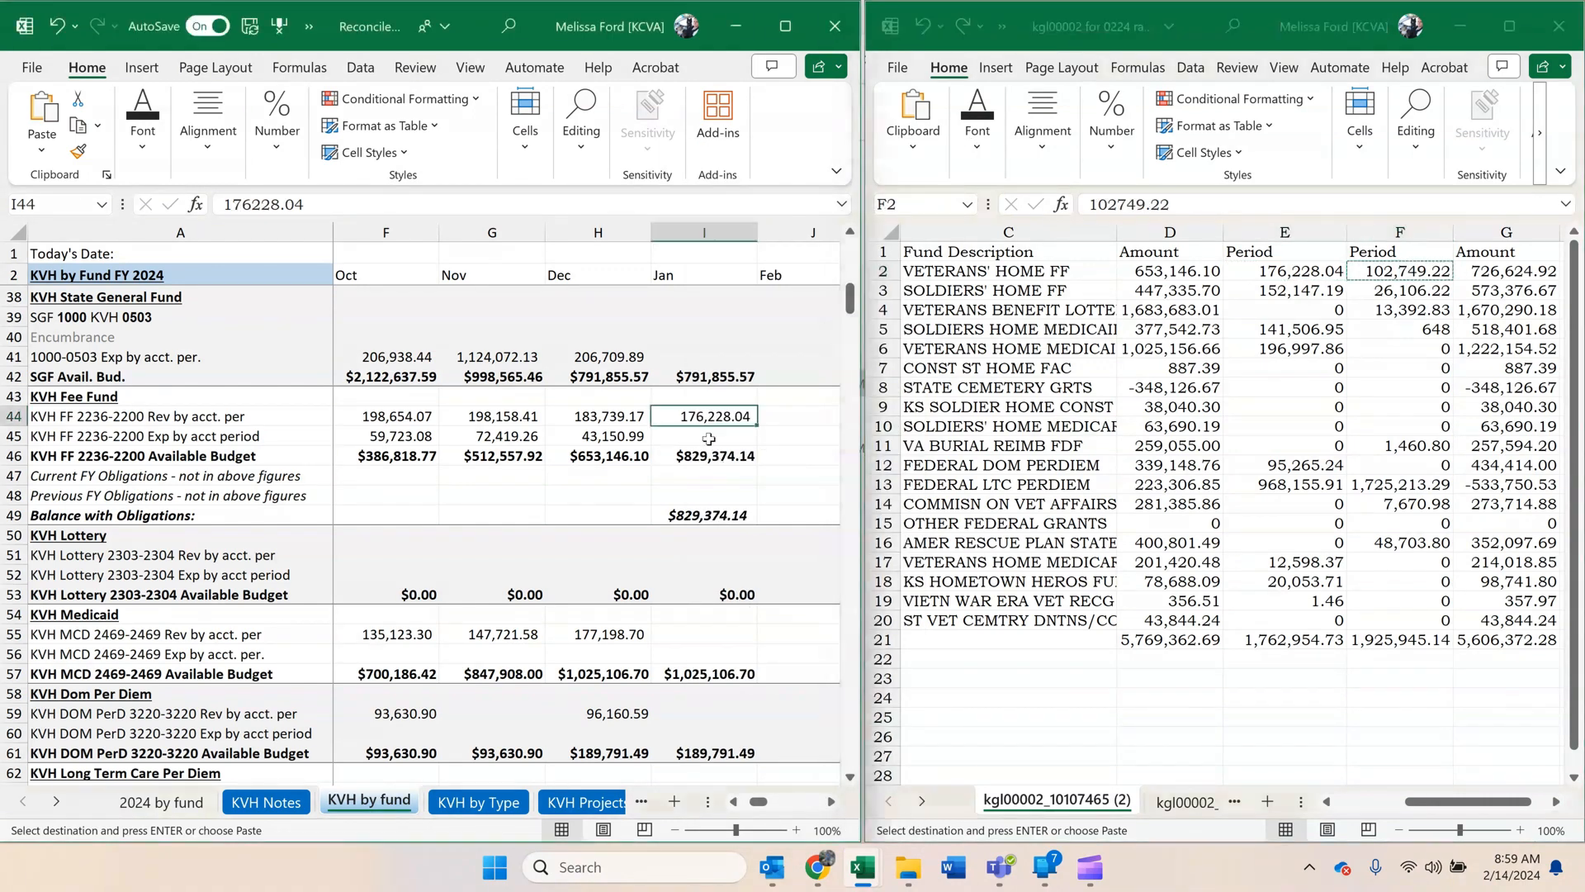
{"action": "right_click", "coordinate": [711, 434]}
{"action": "left_click", "coordinate": [788, 355]}
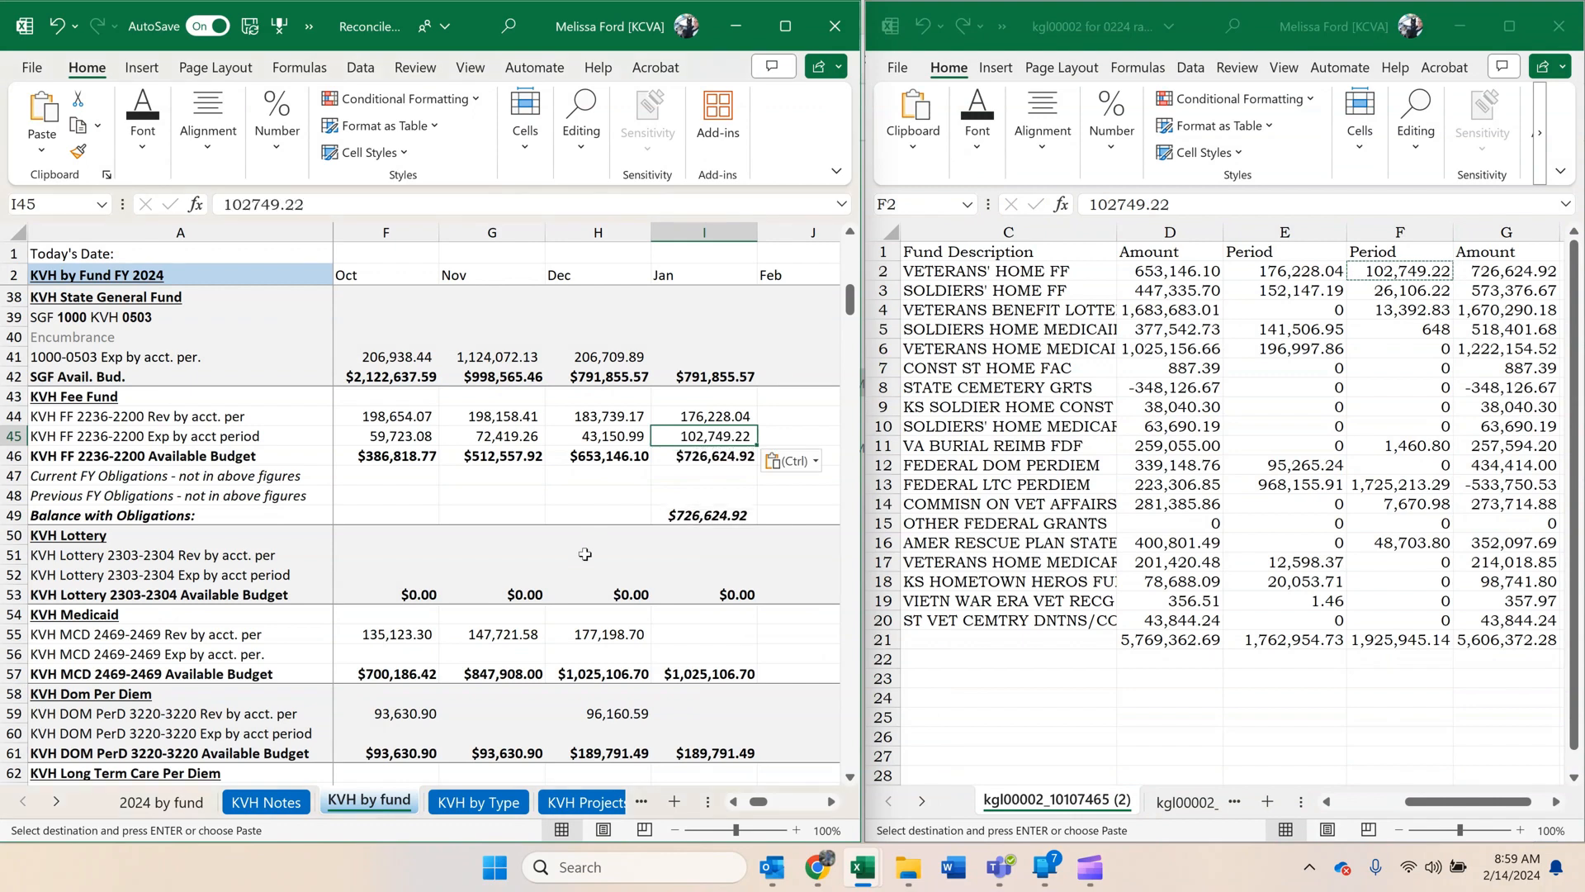
Set the font colour of the VETERANS' HOME FF row in the cash control report to light grey.
{"action": "left_click", "coordinate": [1449, 275]}
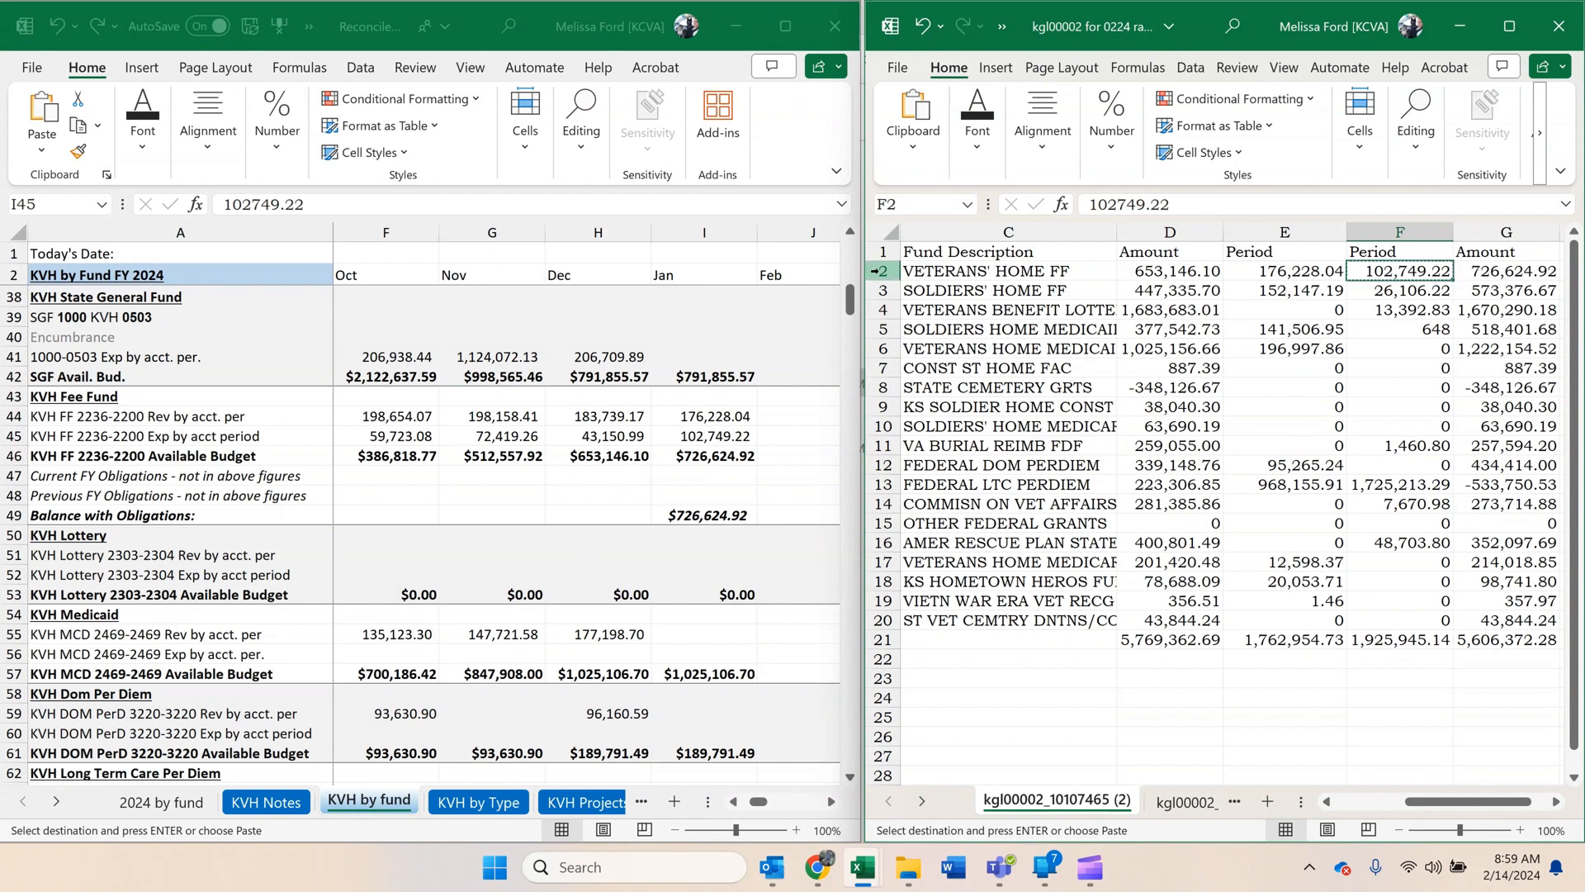
{"action": "left_click", "coordinate": [882, 271]}
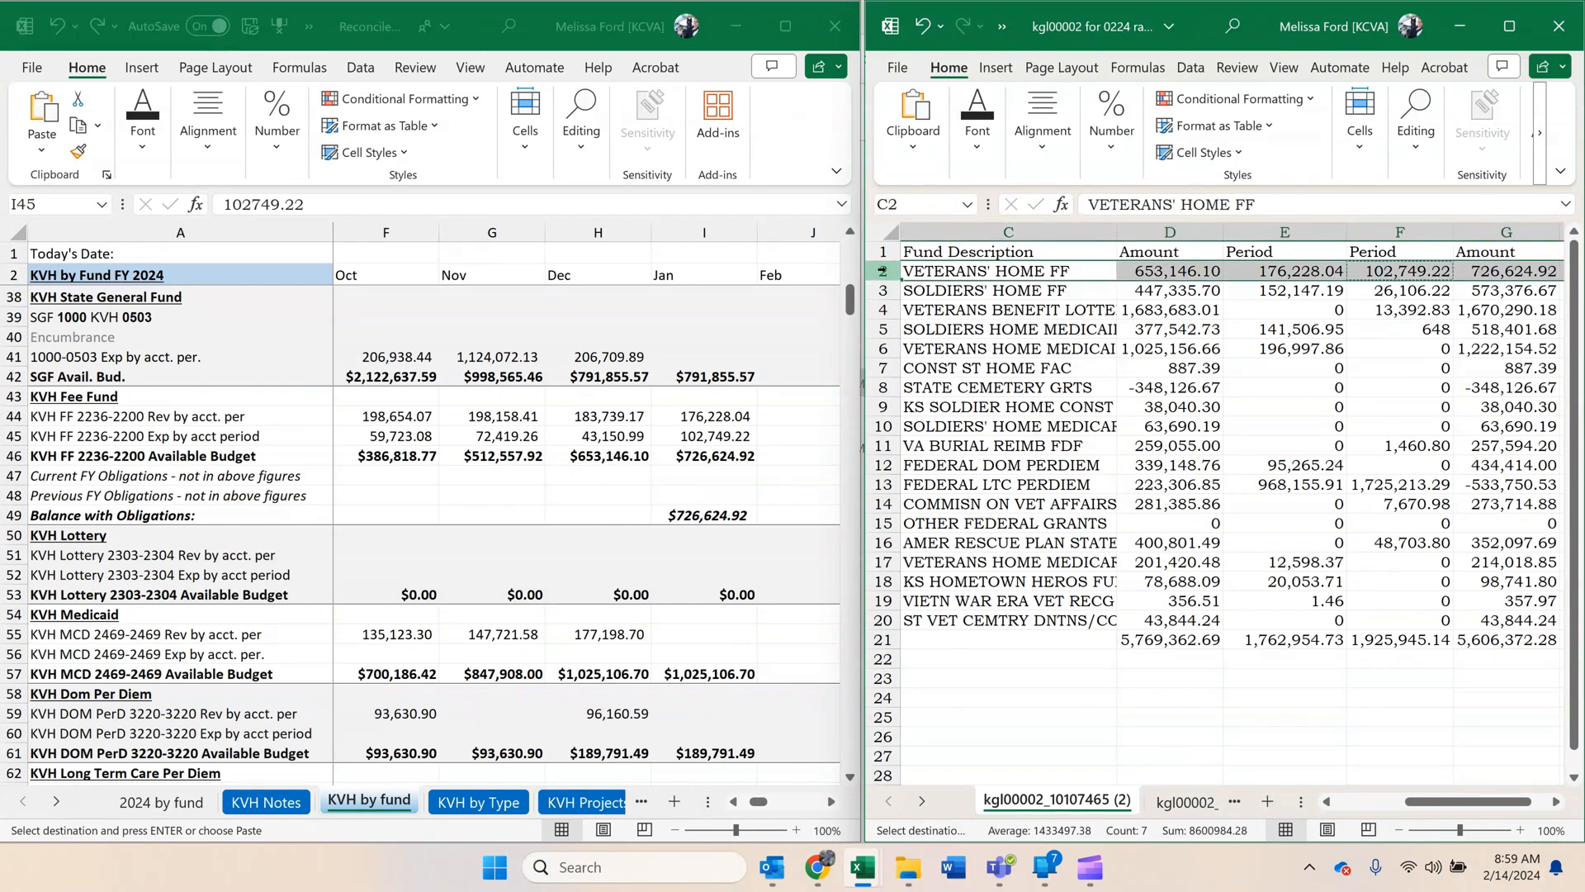
{"action": "left_click", "coordinate": [994, 142]}
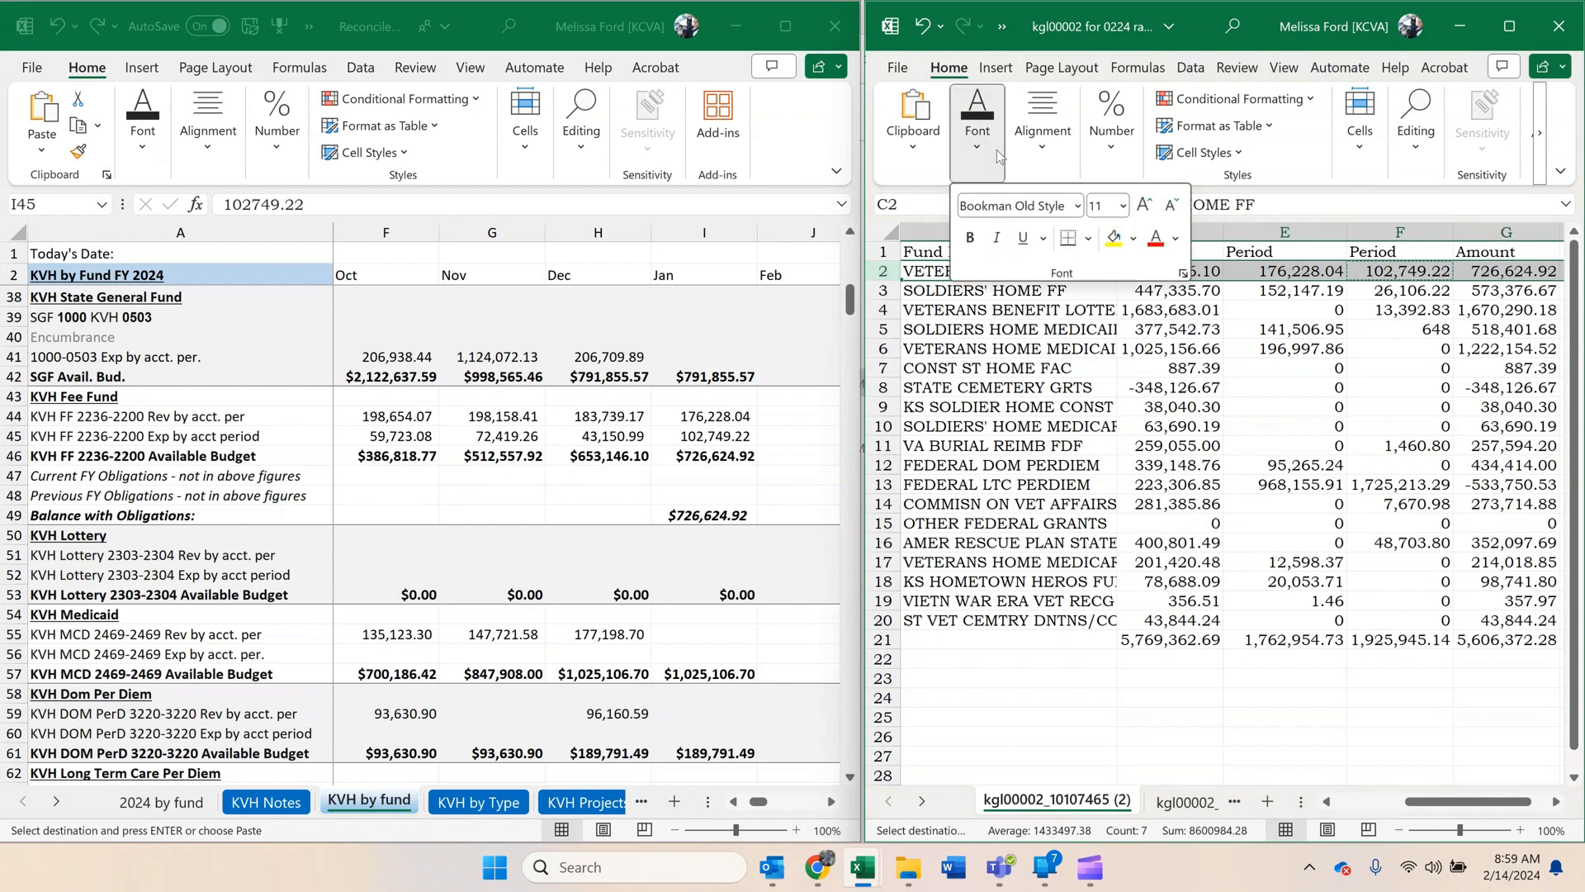
{"action": "left_click", "coordinate": [1174, 238]}
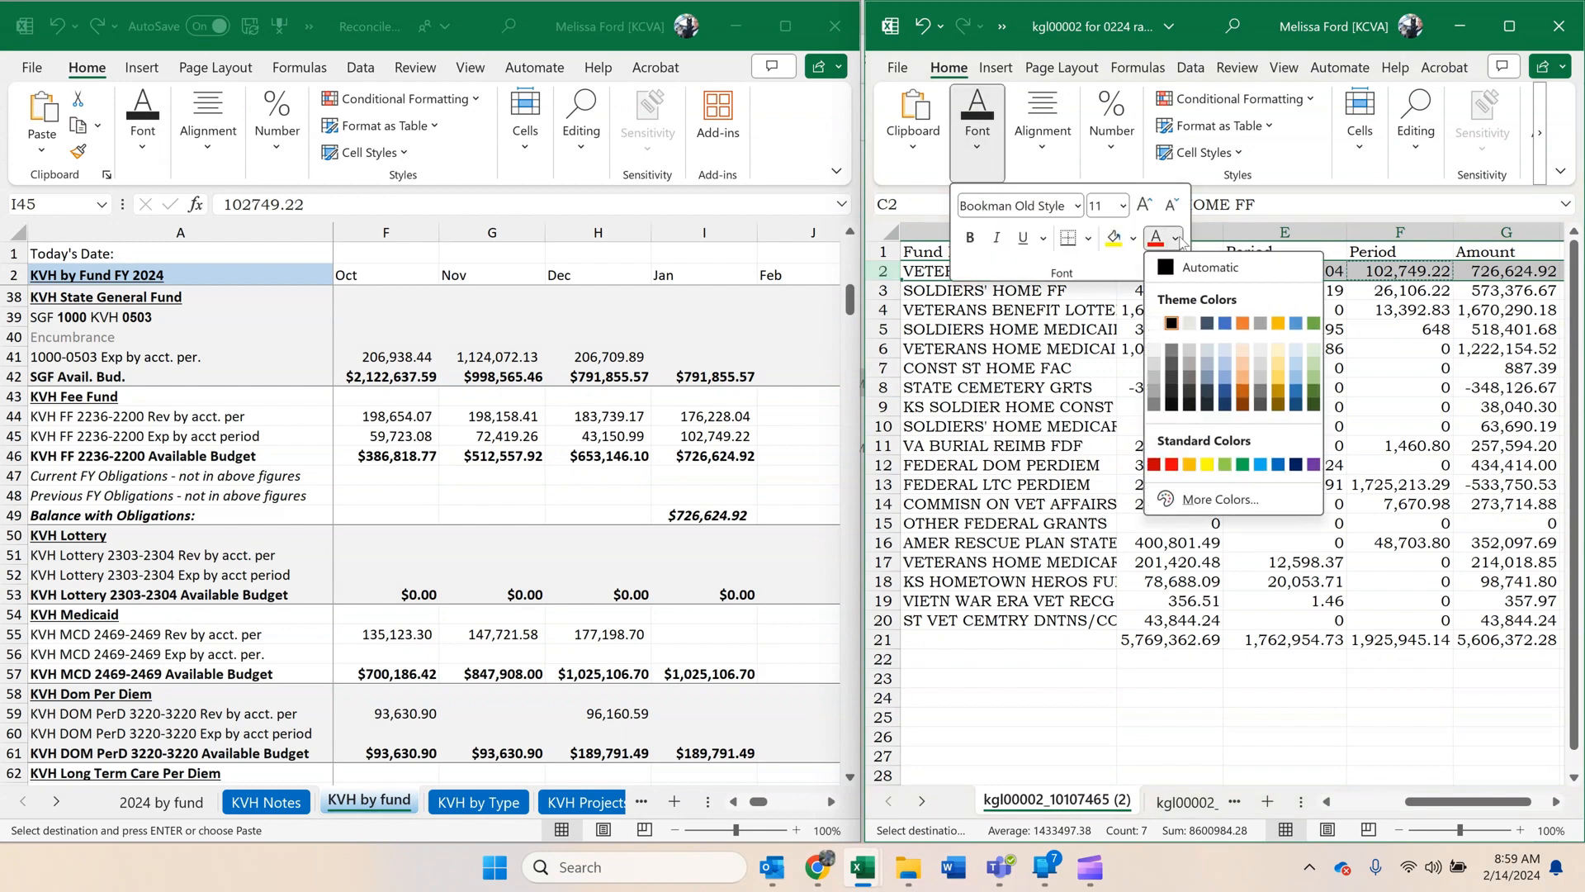
{"action": "left_click", "coordinate": [1189, 323]}
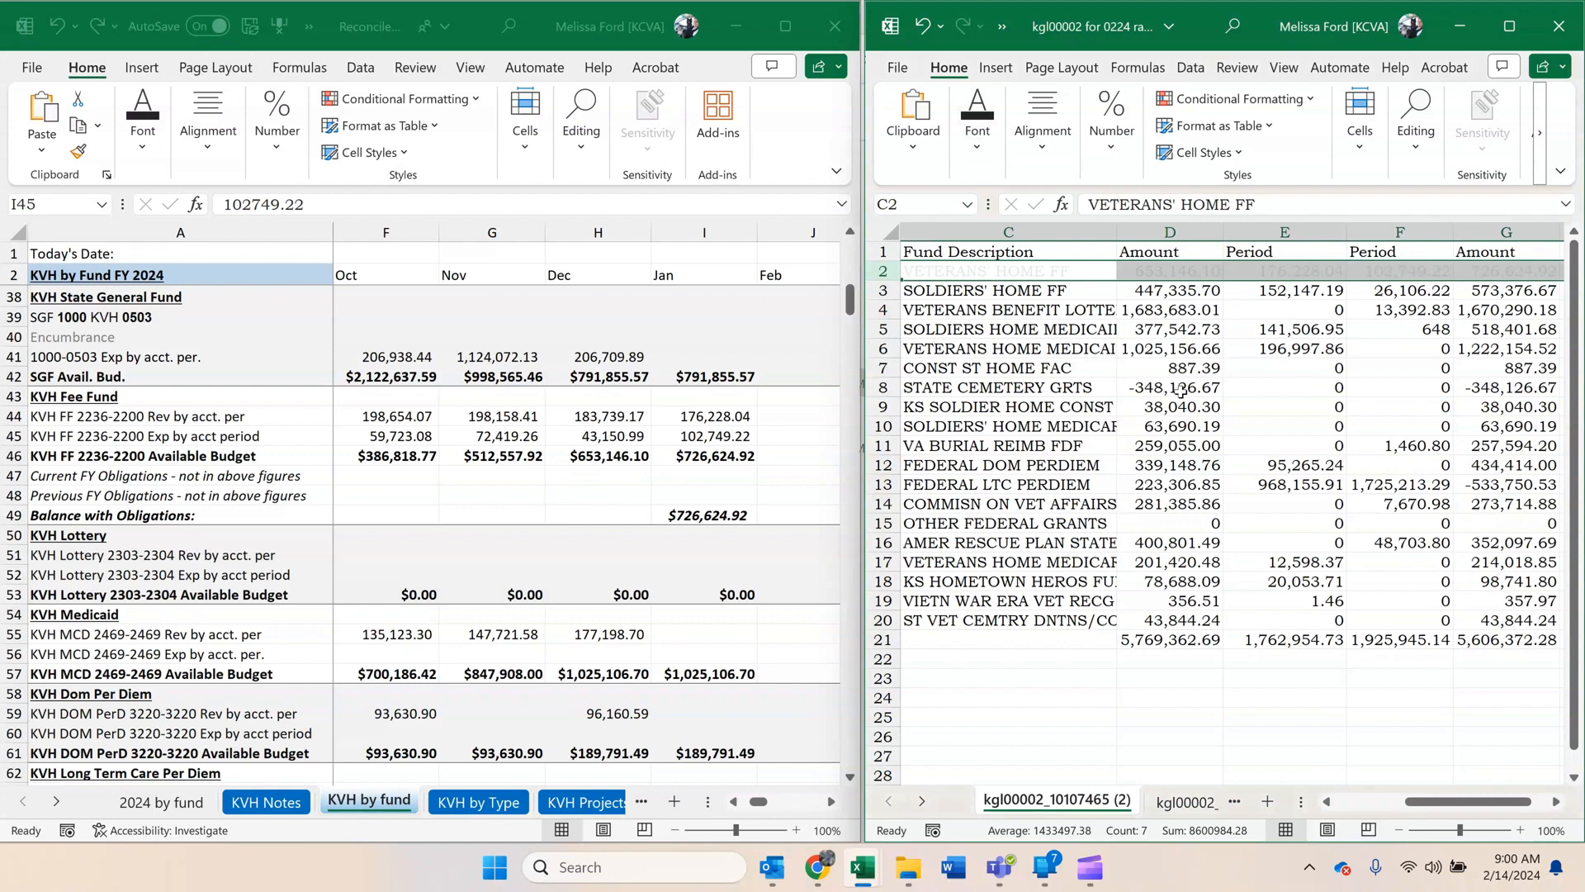
Hide the Fund Description column in the cash control report.
{"action": "left_click", "coordinate": [685, 403]}
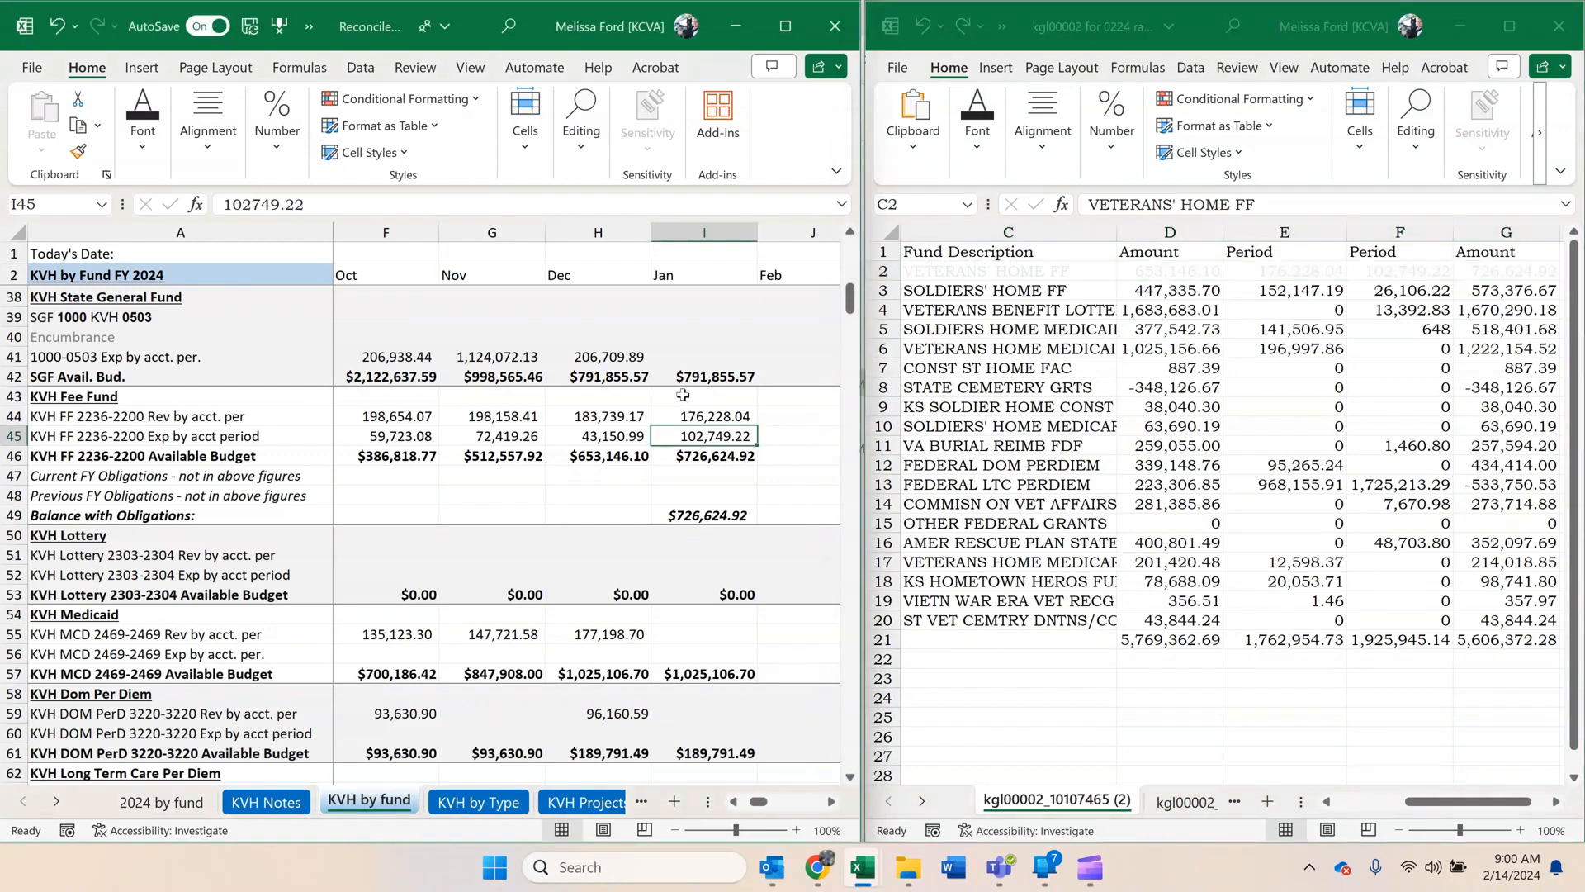
{"action": "scroll", "coordinate": [683, 394], "scroll_direction": "down", "scroll_amount": 1}
{"action": "scroll", "coordinate": [683, 395], "scroll_direction": "down", "scroll_amount": 2}
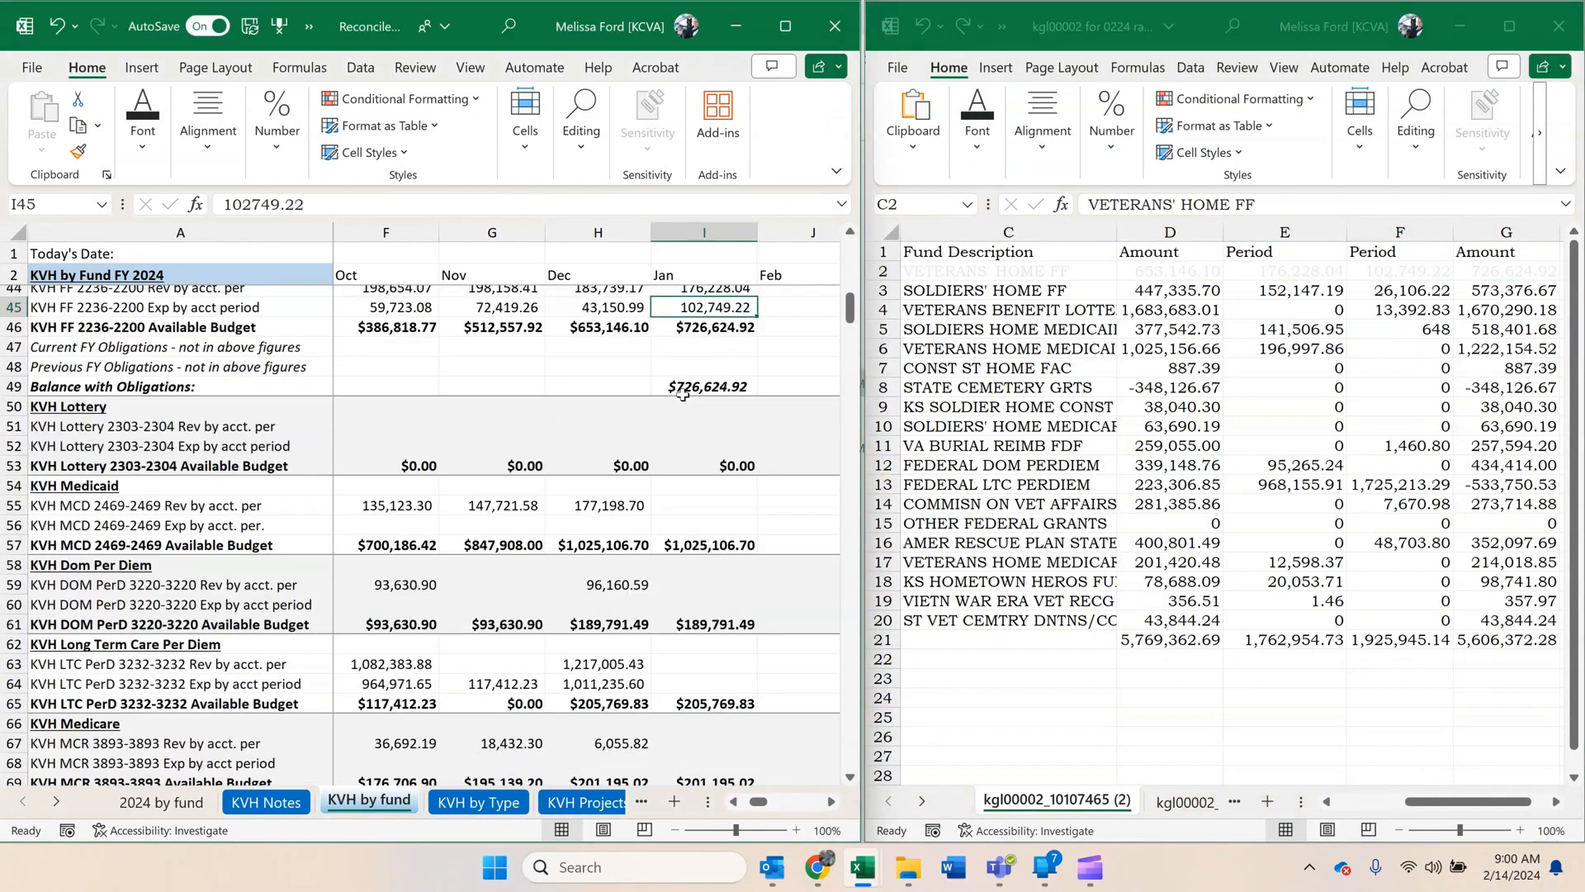
{"action": "scroll", "coordinate": [683, 394], "scroll_direction": "down", "scroll_amount": 1}
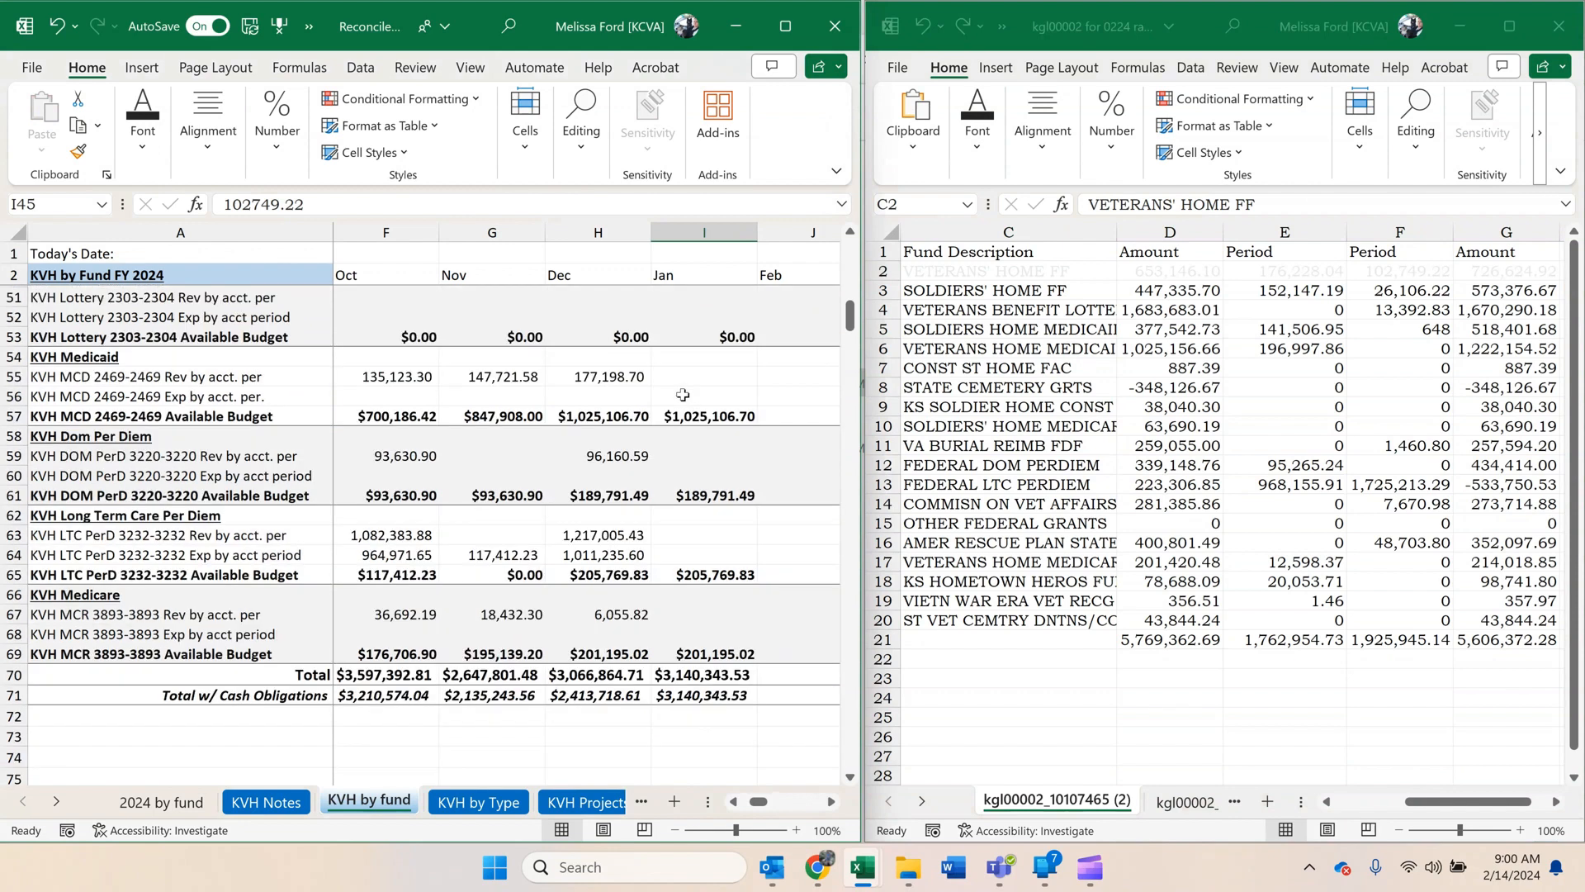
{"action": "left_click", "coordinate": [1037, 371]}
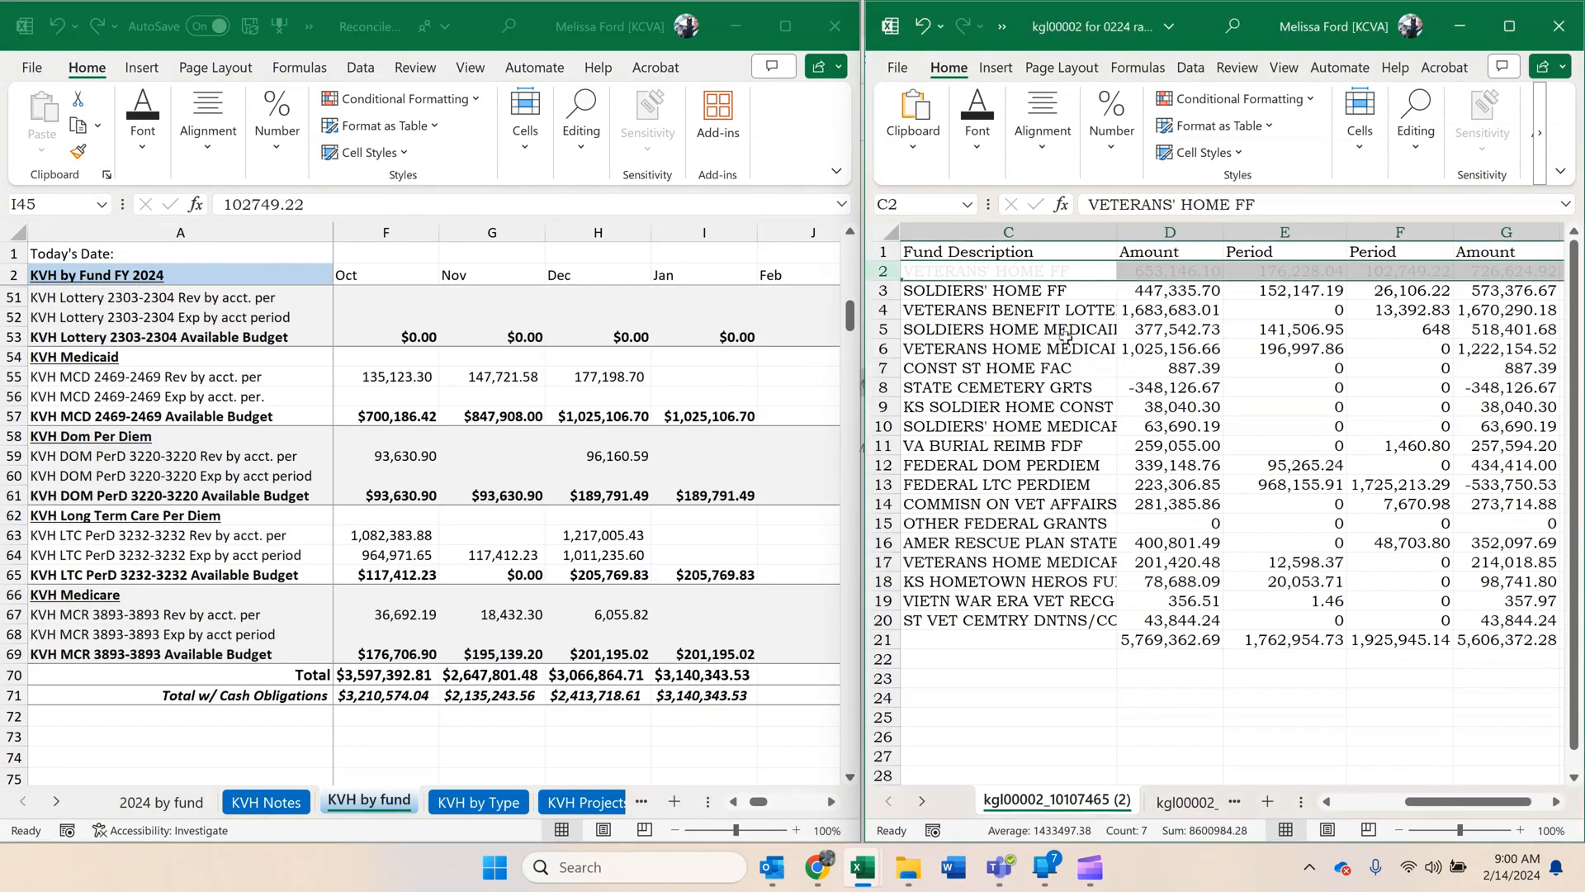
{"action": "left_click_drag", "start_coordinate": [1113, 236], "coordinate": [1132, 229]}
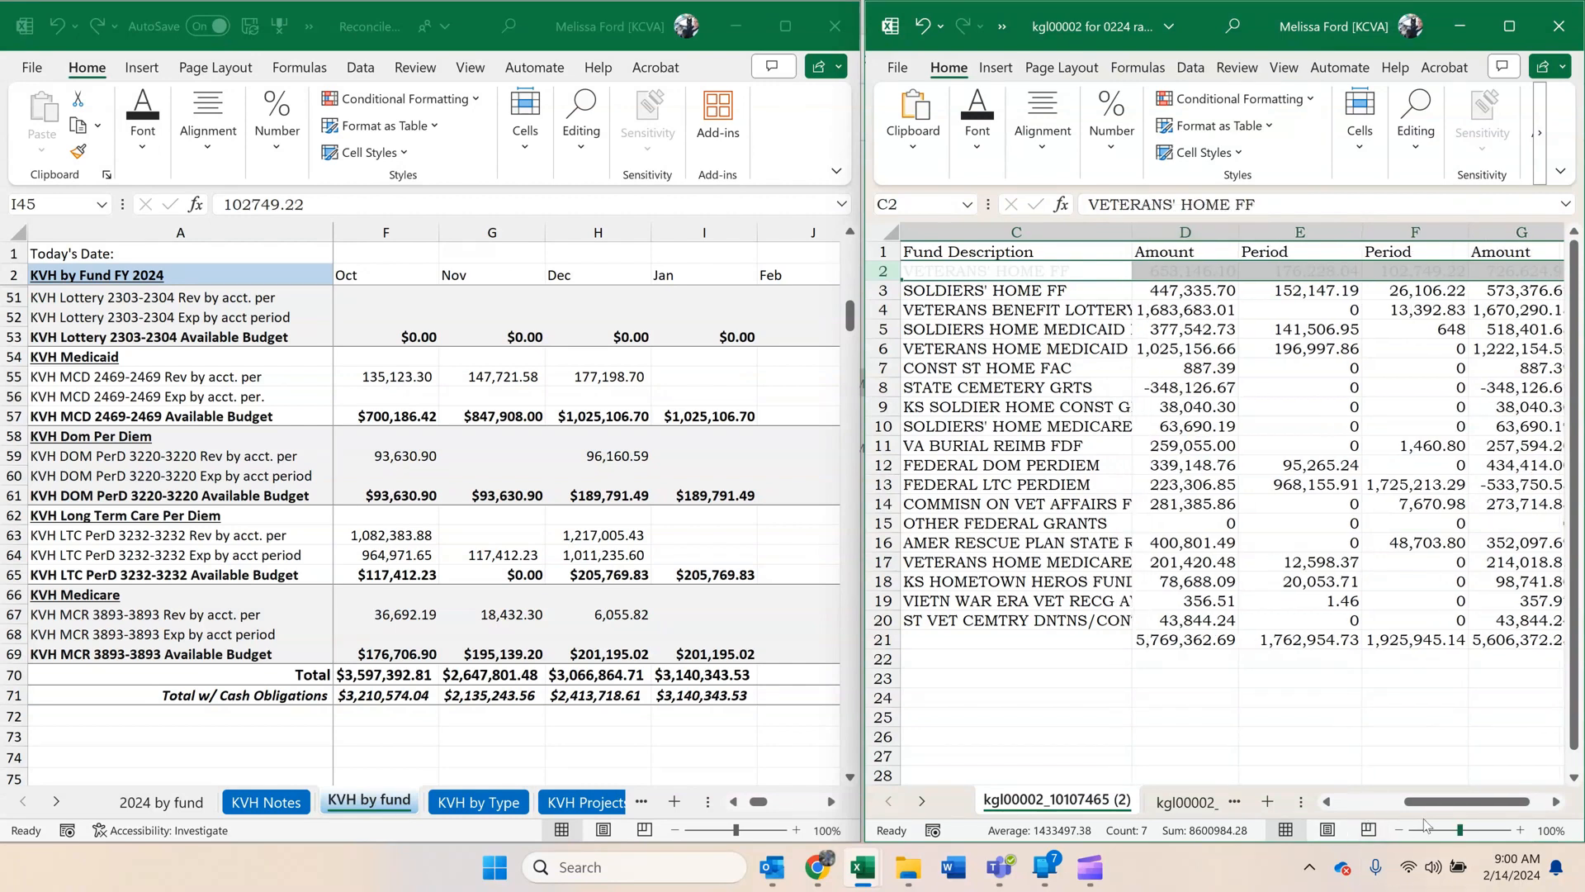
{"action": "left_click_drag", "start_coordinate": [1424, 802], "coordinate": [1372, 803]}
{"action": "left_click", "coordinate": [1305, 233]}
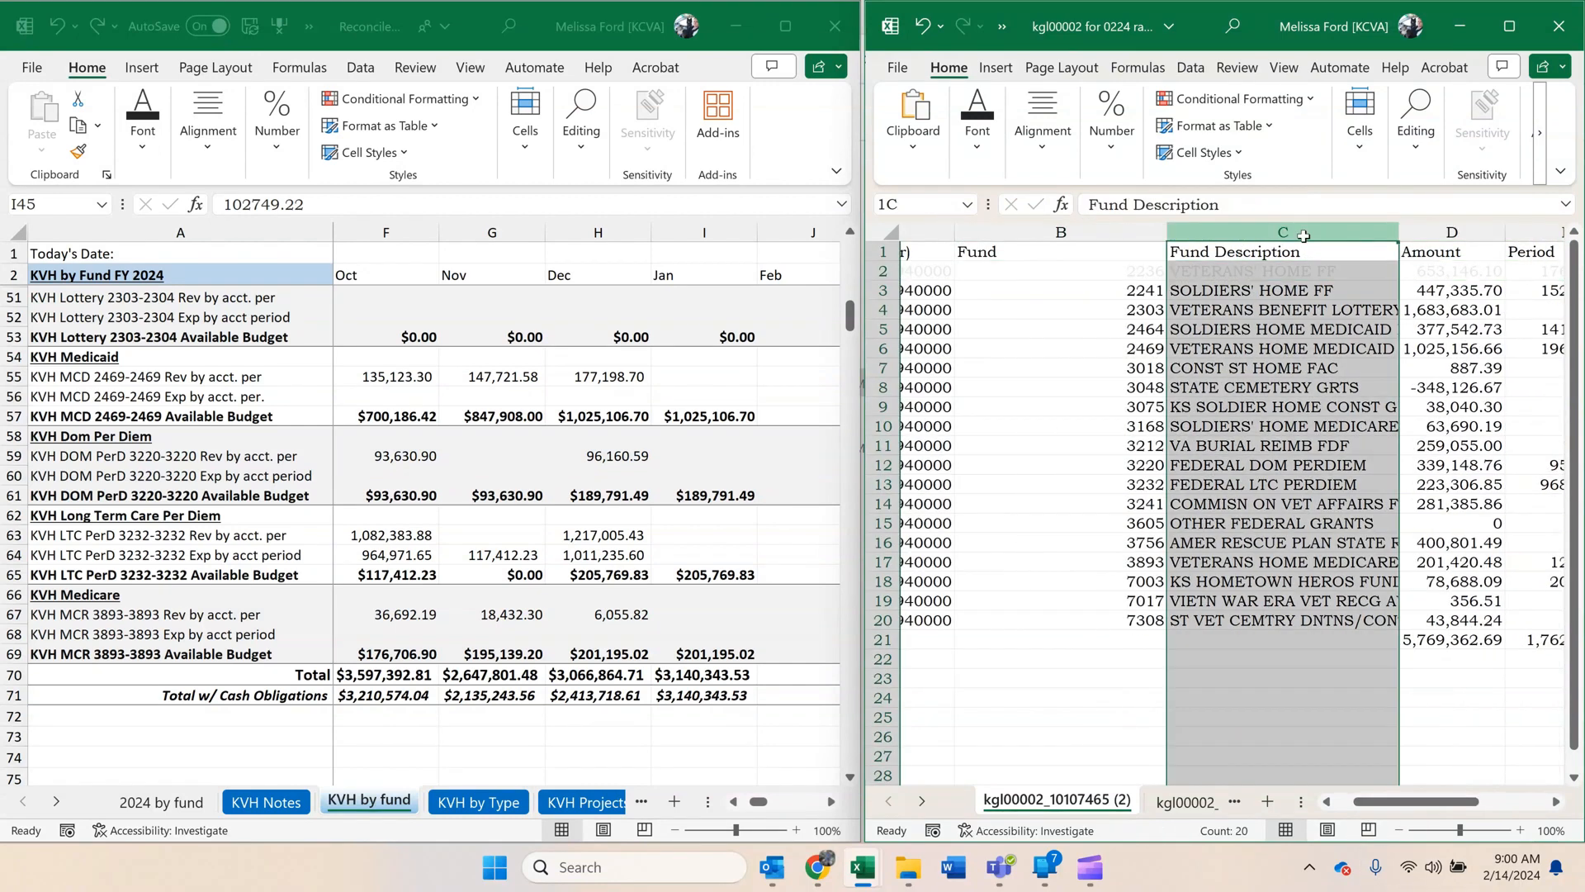
{"action": "right_click", "coordinate": [1305, 235]}
{"action": "left_click", "coordinate": [1339, 596]}
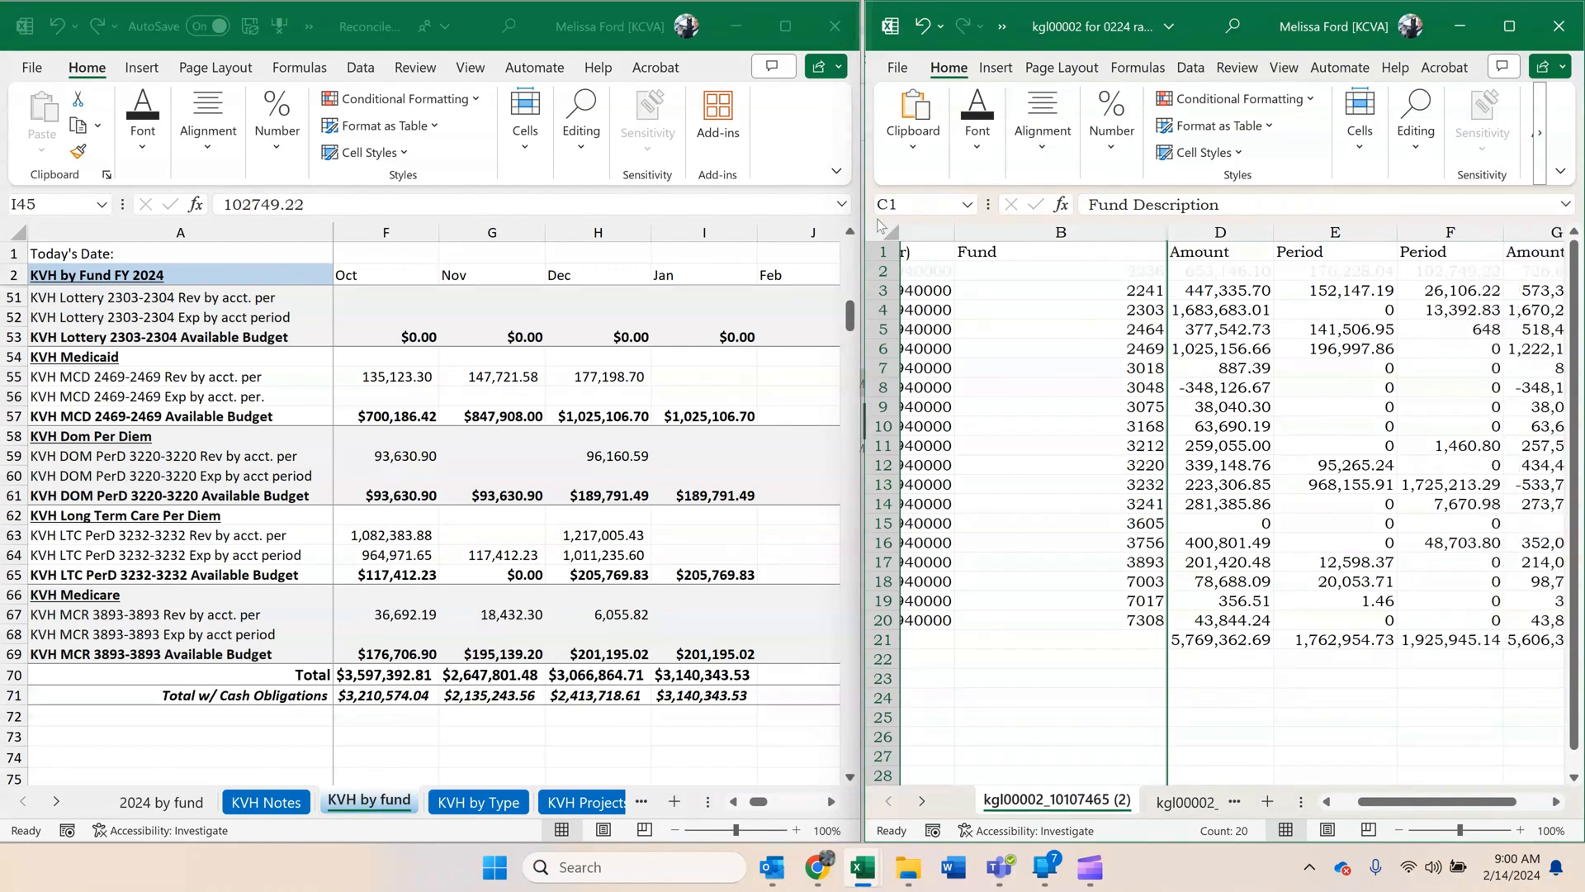
Hide the Fund Owner column in the report and fit the Fund column's width to its contents.
{"action": "left_click", "coordinate": [919, 236]}
{"action": "right_click", "coordinate": [920, 237]}
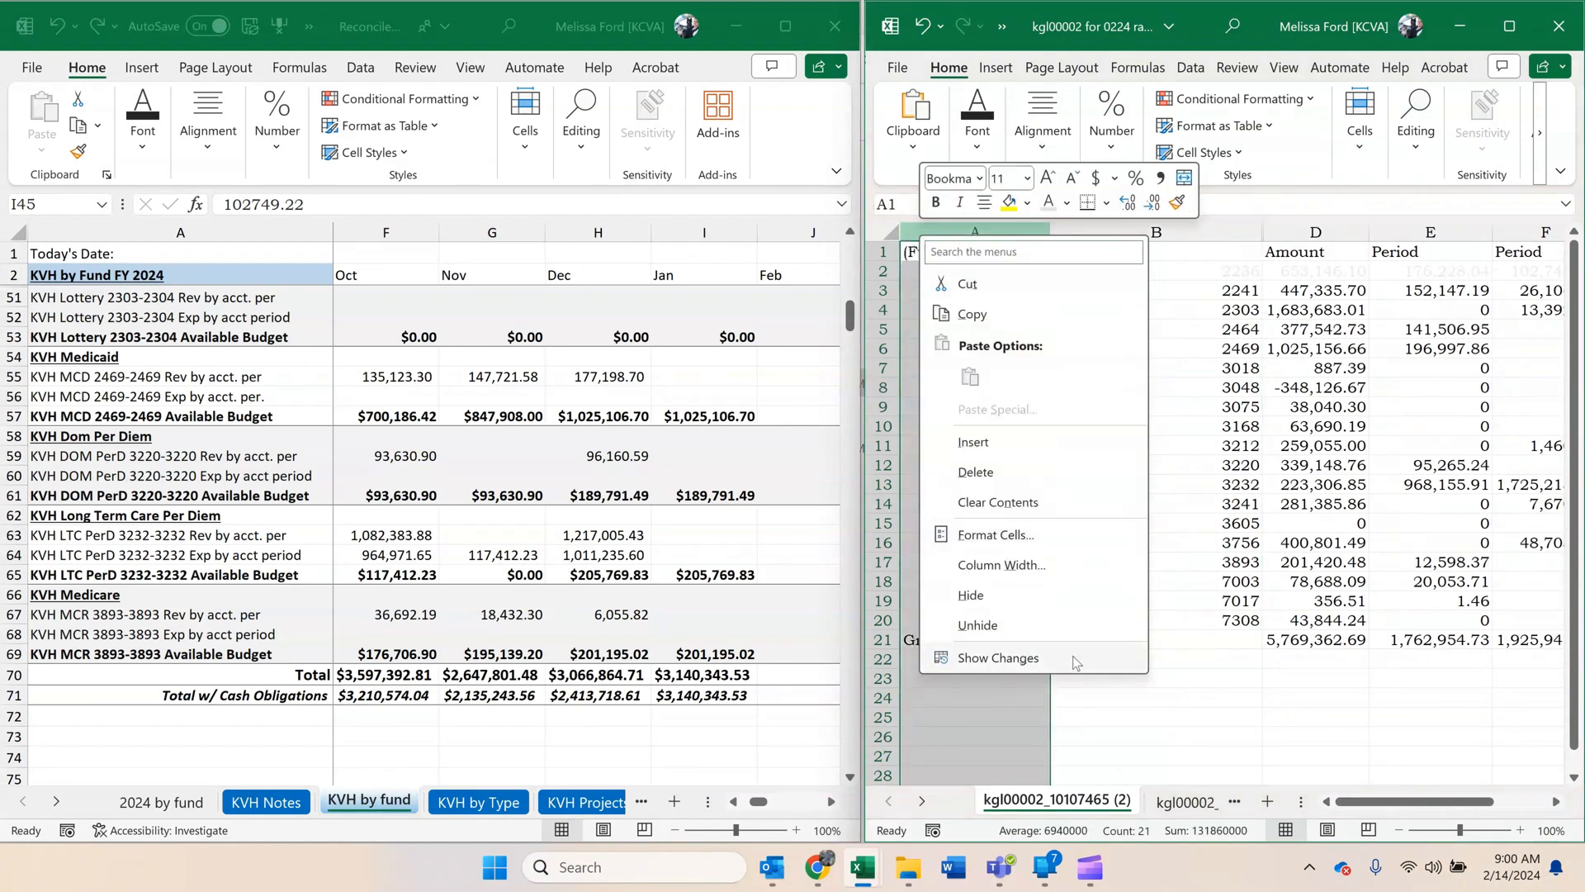
{"action": "left_click", "coordinate": [1043, 602]}
{"action": "double_click", "coordinate": [1109, 236]}
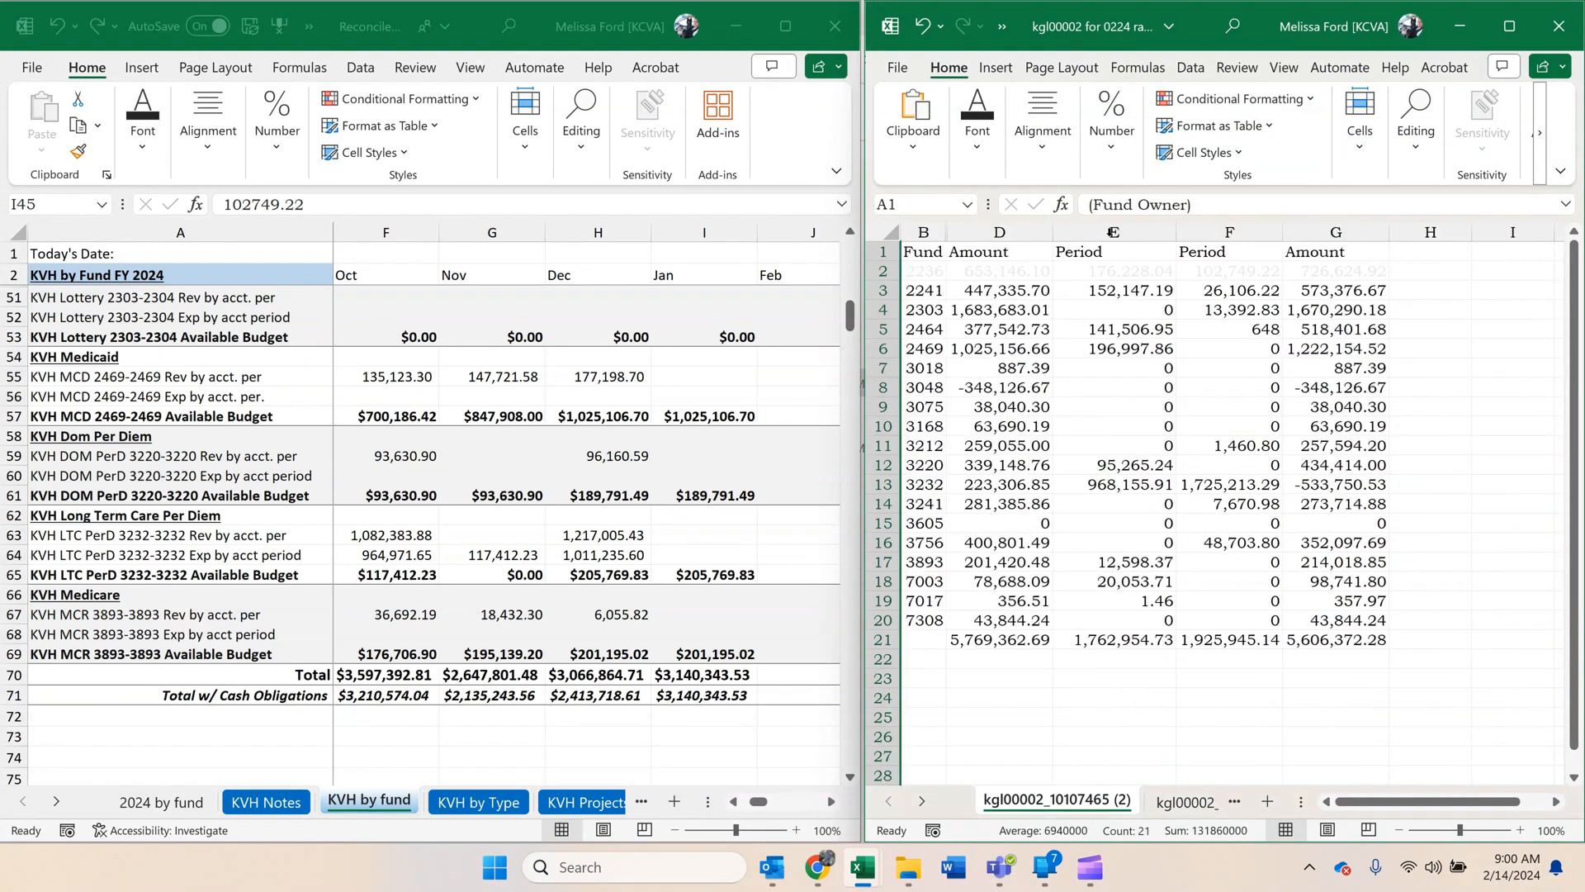
Narrow the report window, widen the reconciliation workbook beside it, and check fund 2469's amount against December's KVH Medicaid available budget.
{"action": "left_click_drag", "start_coordinate": [861, 528], "coordinate": [1000, 512]}
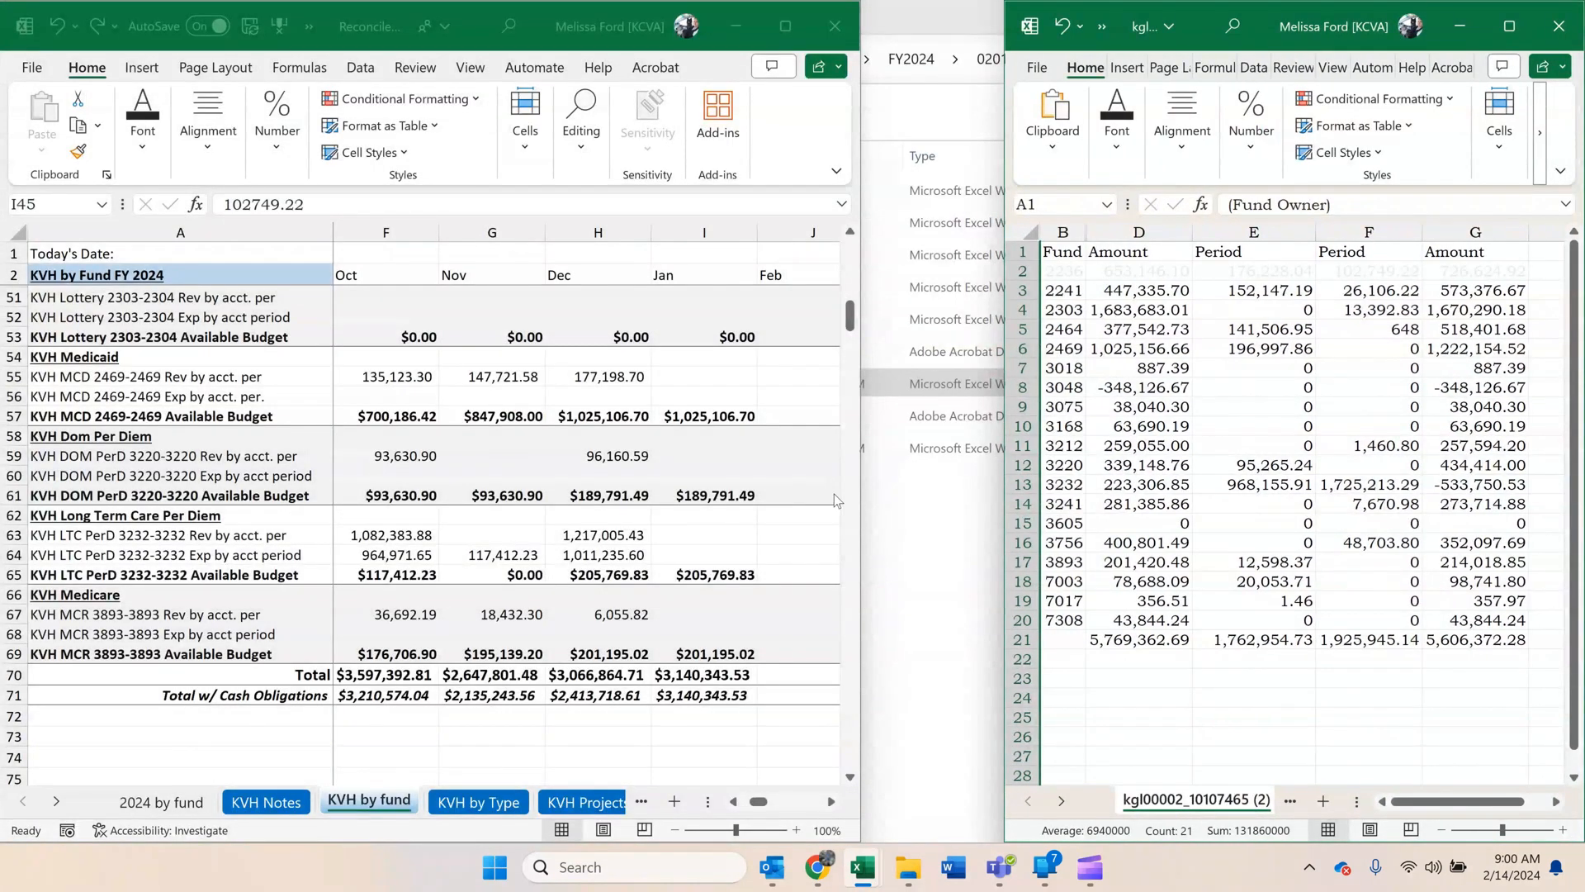
{"action": "left_click_drag", "start_coordinate": [863, 485], "coordinate": [1014, 478]}
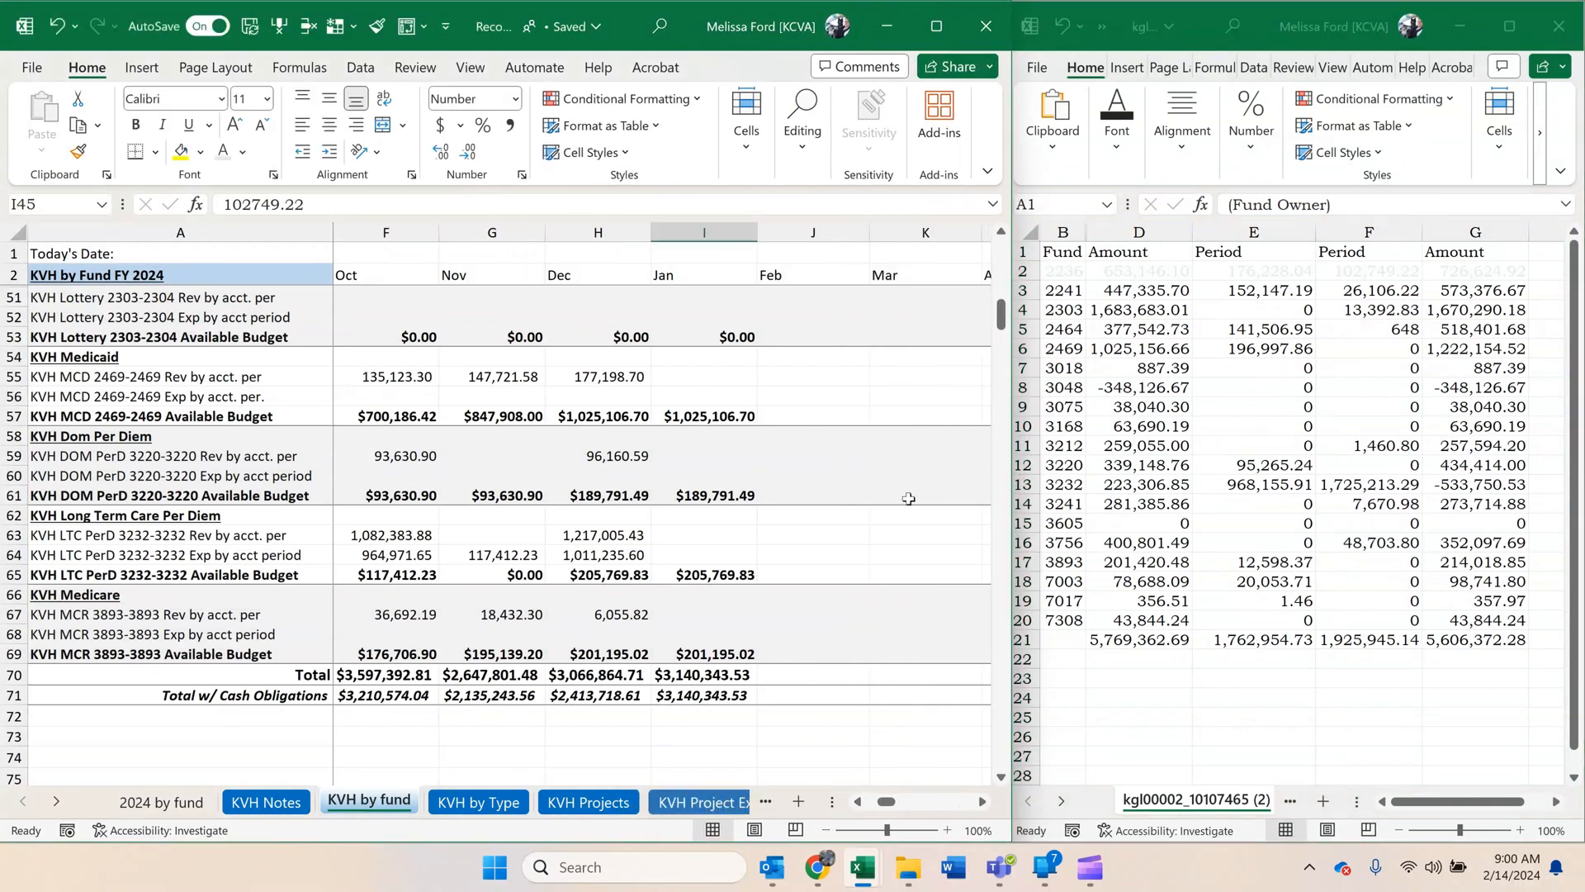
{"action": "left_click", "coordinate": [847, 483]}
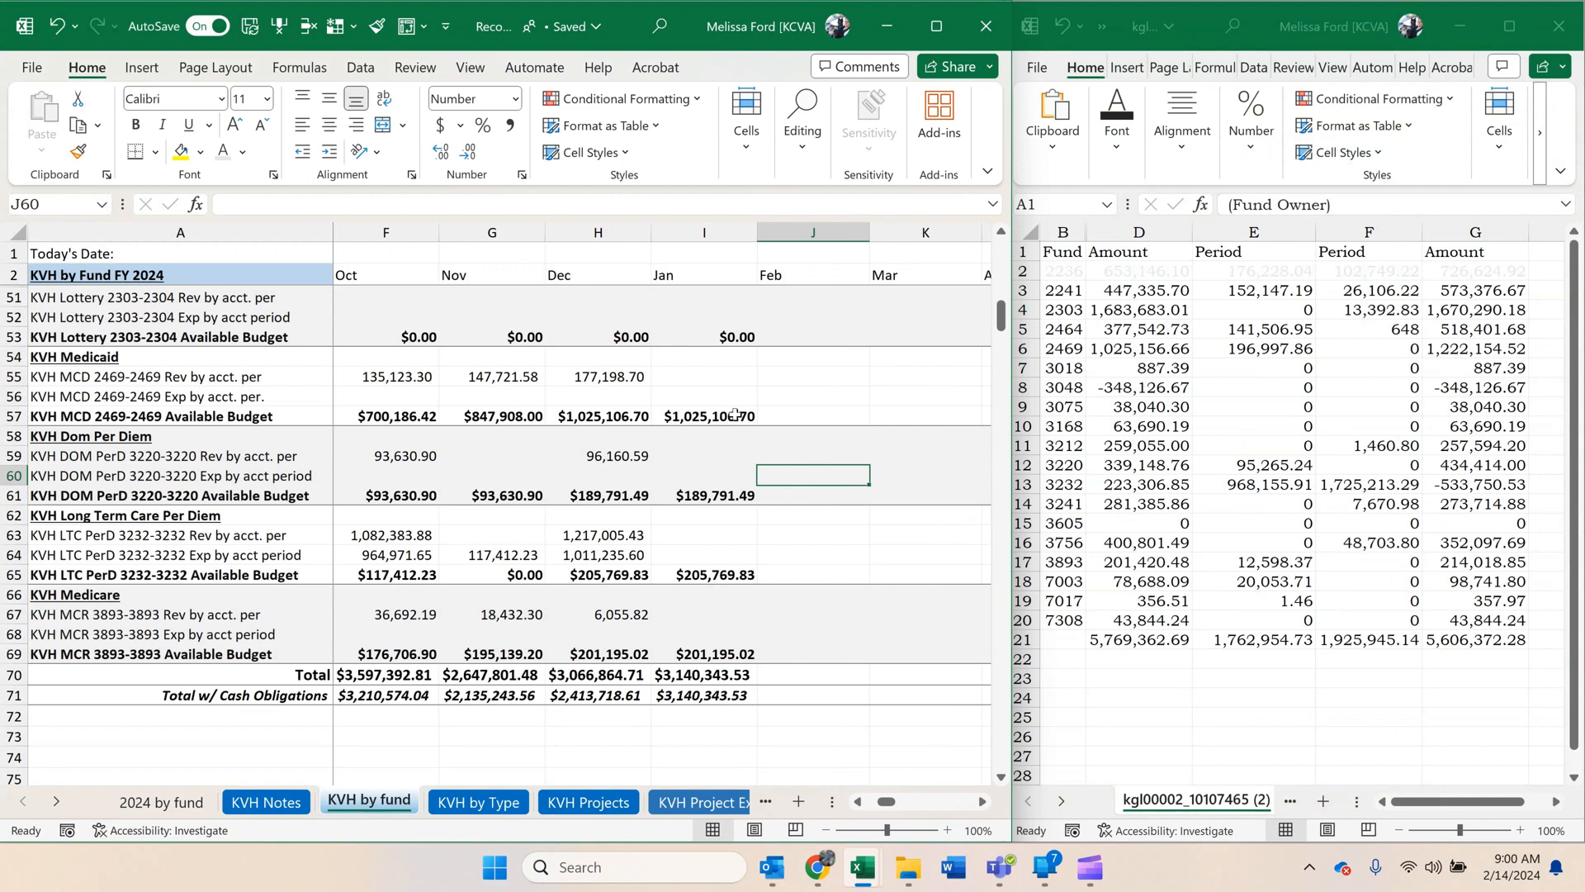
{"action": "left_click", "coordinate": [1139, 331]}
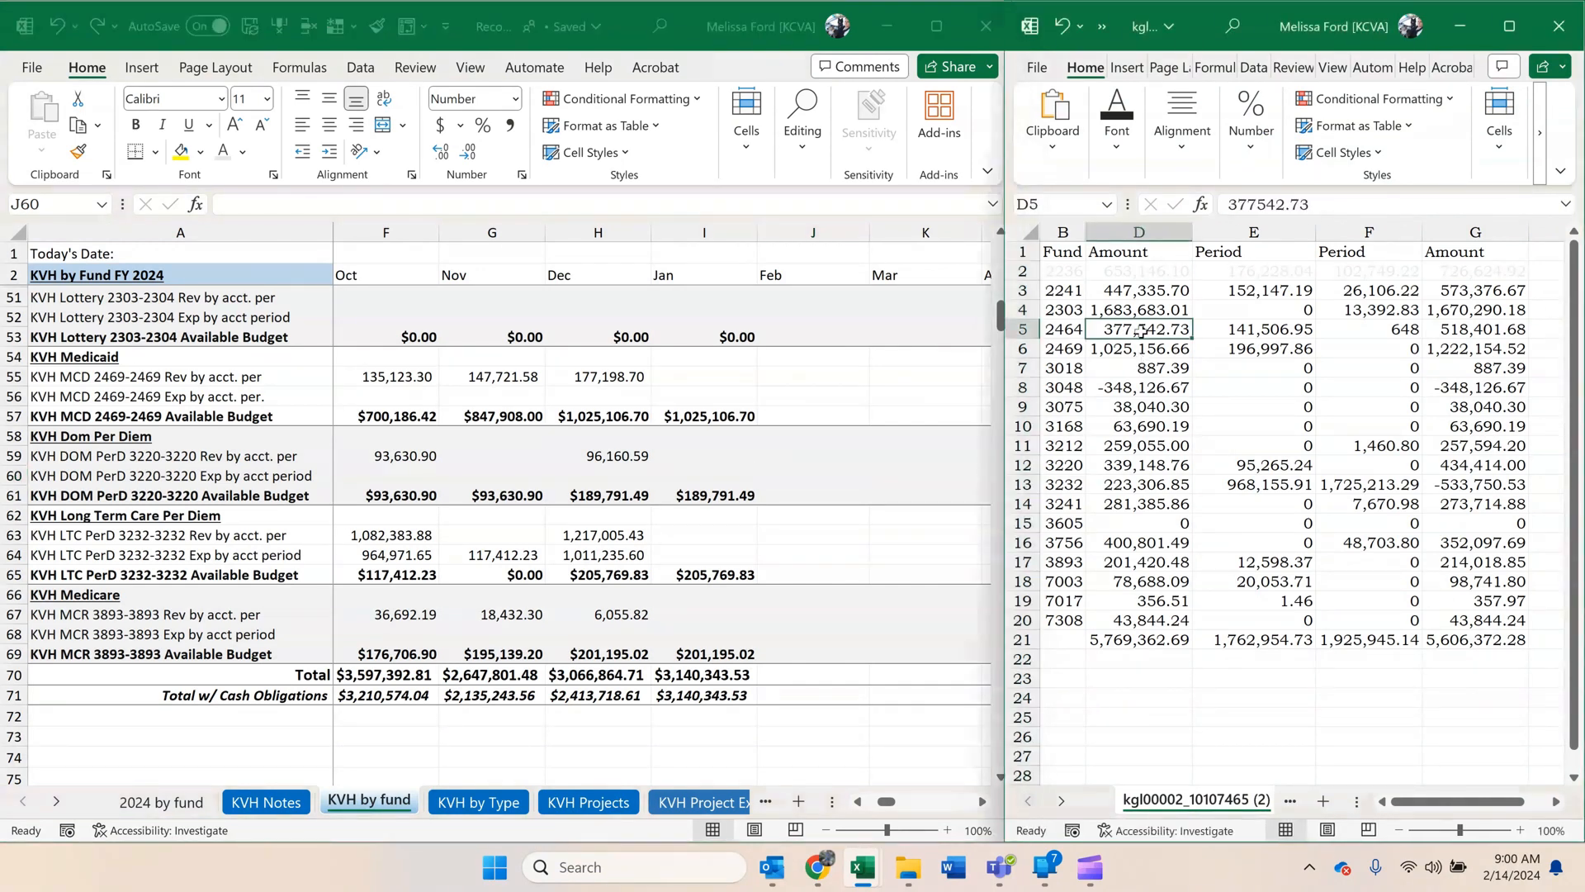
{"action": "left_click", "coordinate": [1115, 350]}
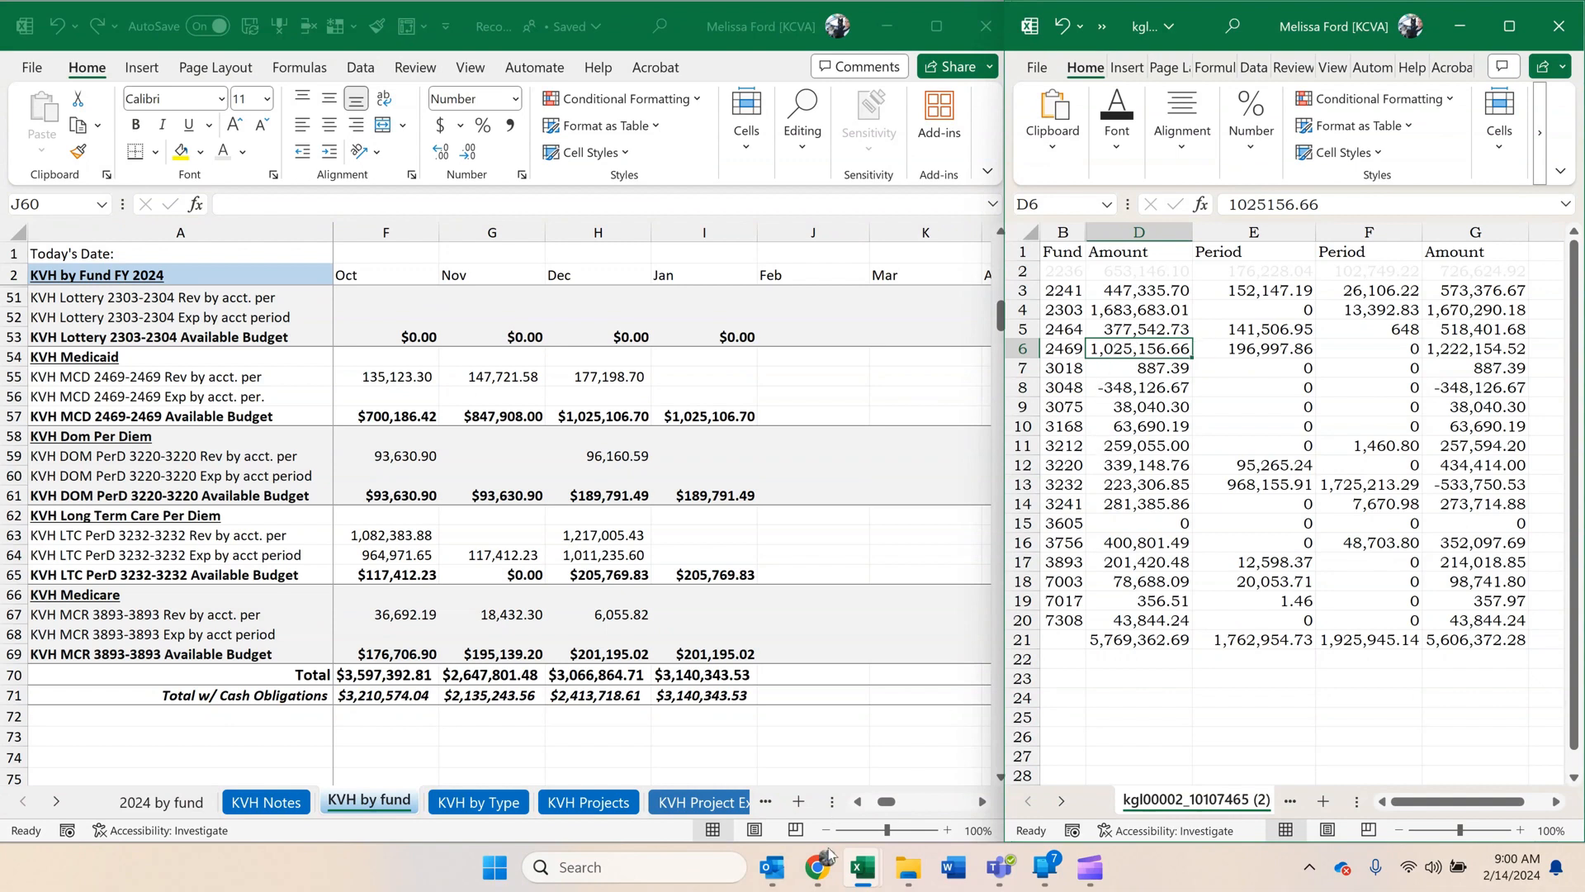
Switch to Chrome, return to the revenue inquiry criteria, and search budget details for fund code 2469 in ledger group CC_CSH_REV.
{"action": "mouse_move", "coordinate": [828, 863]}
{"action": "left_click", "coordinate": [838, 800]}
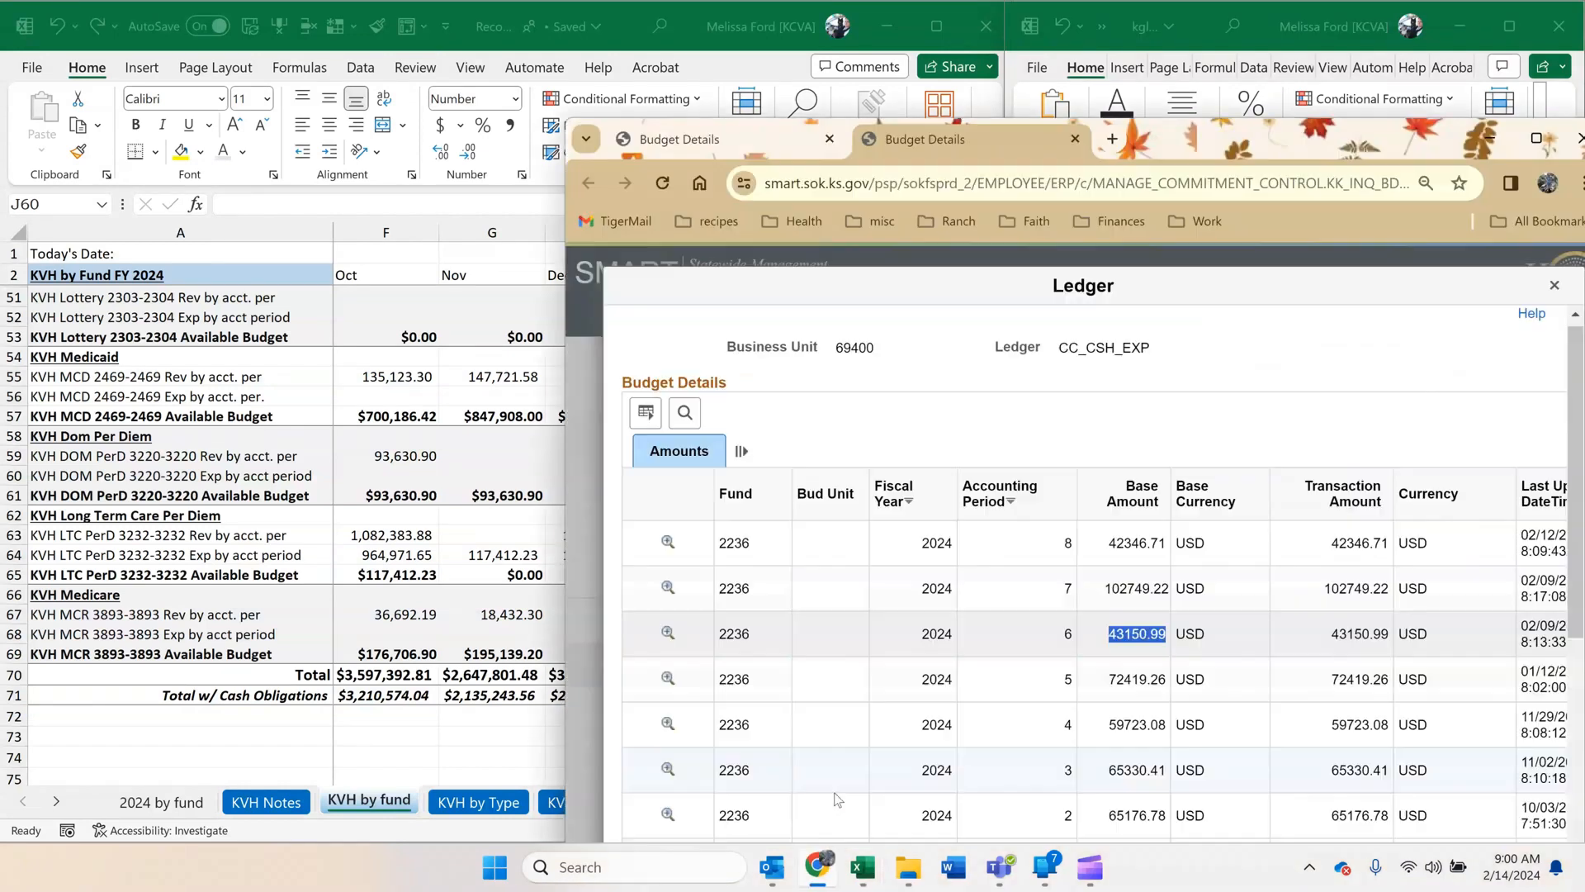
{"action": "left_click", "coordinate": [677, 142]}
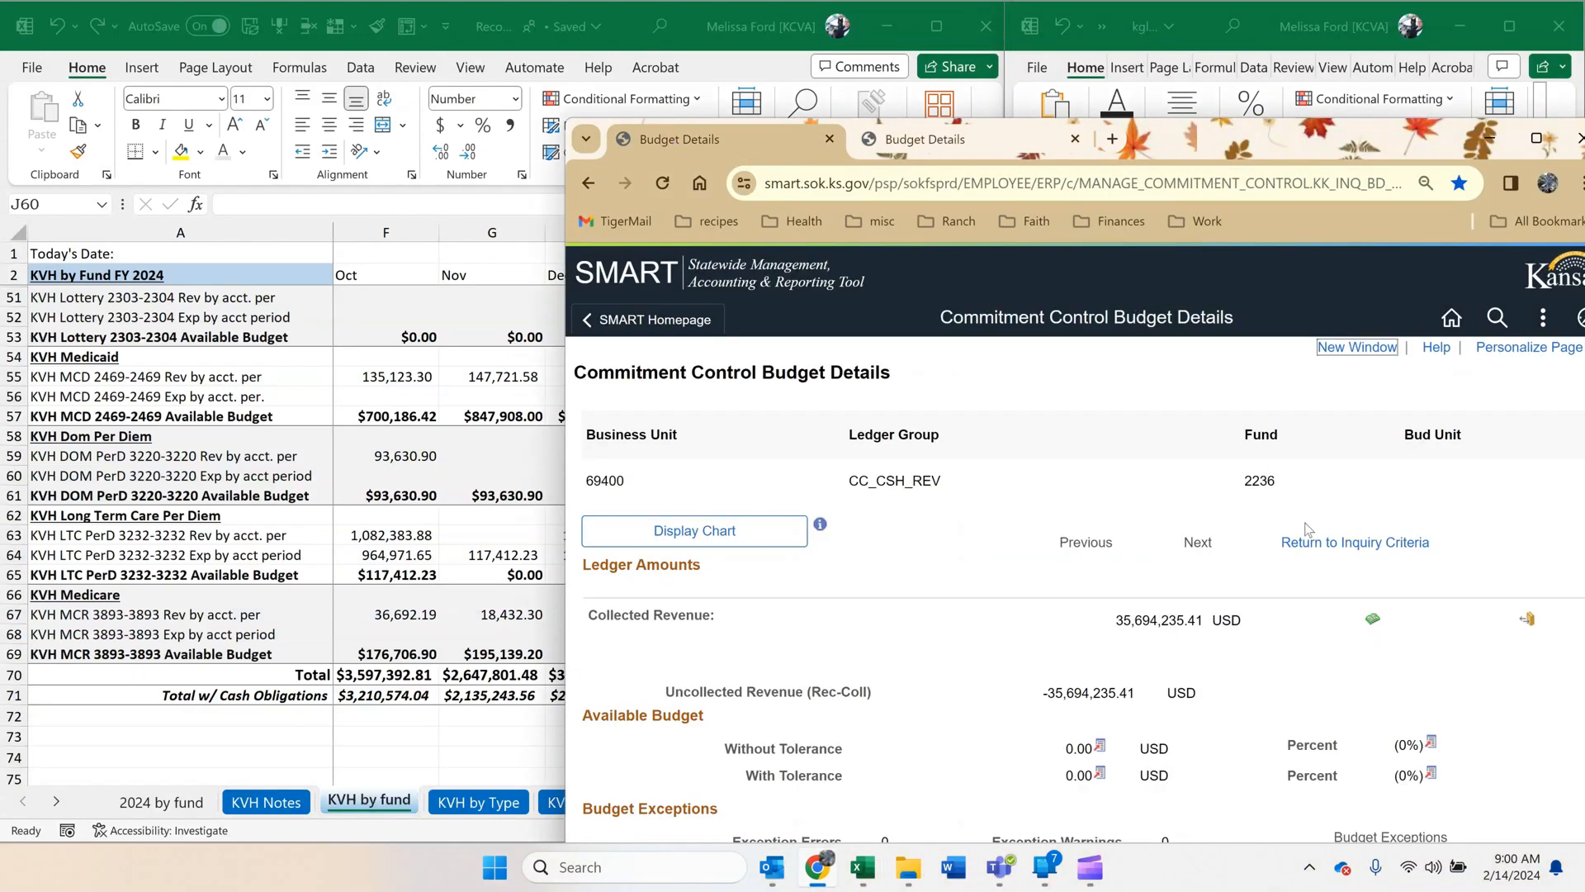
{"action": "left_click", "coordinate": [1346, 542]}
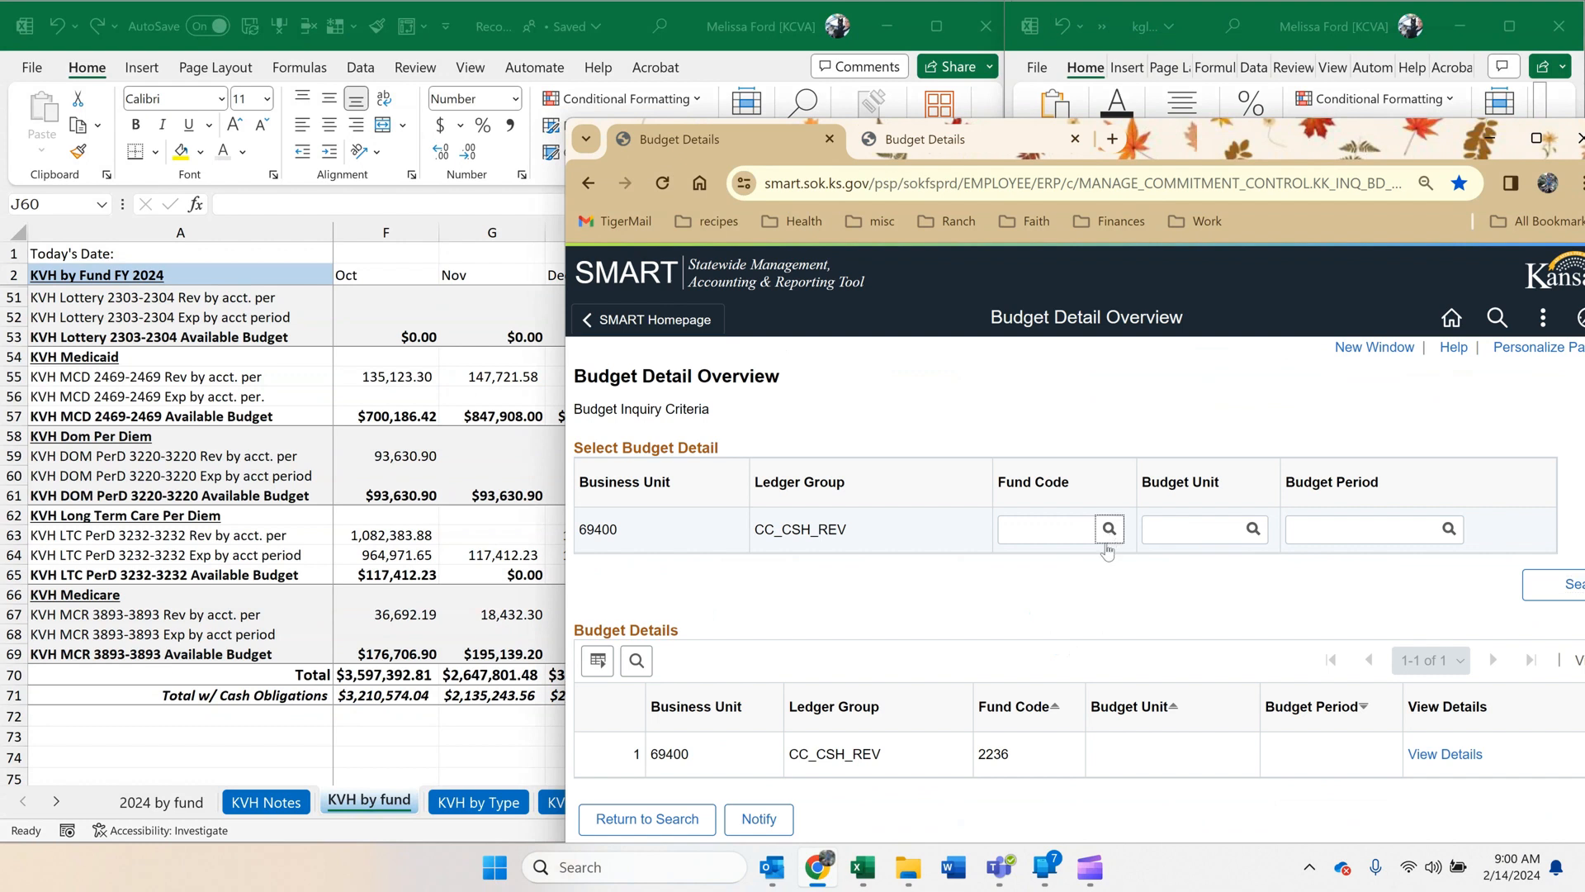
{"action": "left_click", "coordinate": [1052, 531]}
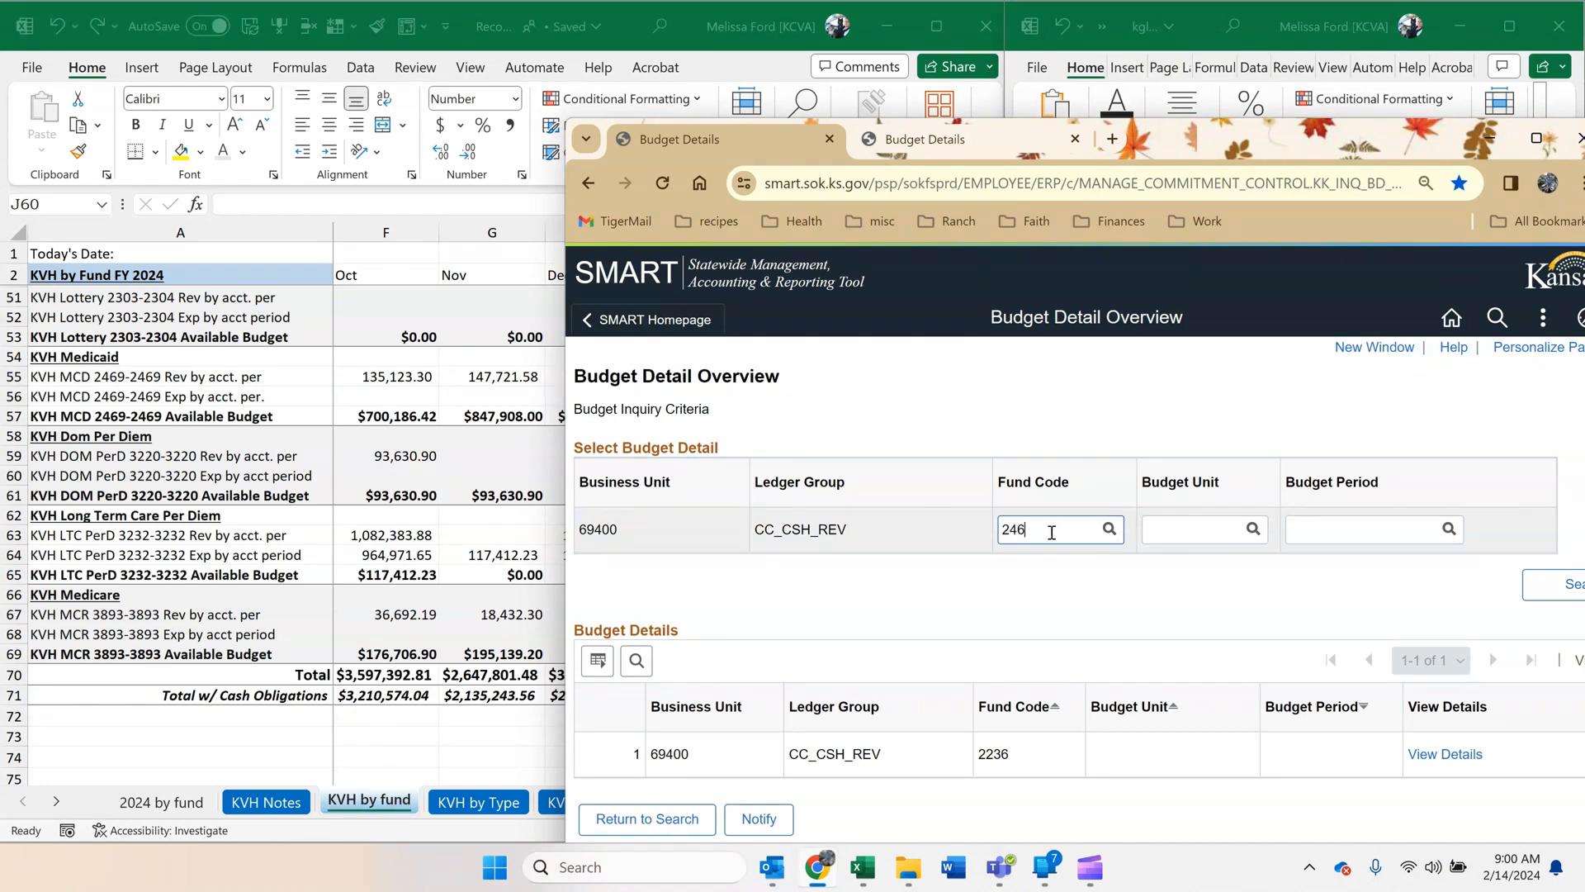
{"action": "type", "text": "2469"}
{"action": "left_click", "coordinate": [1553, 583]}
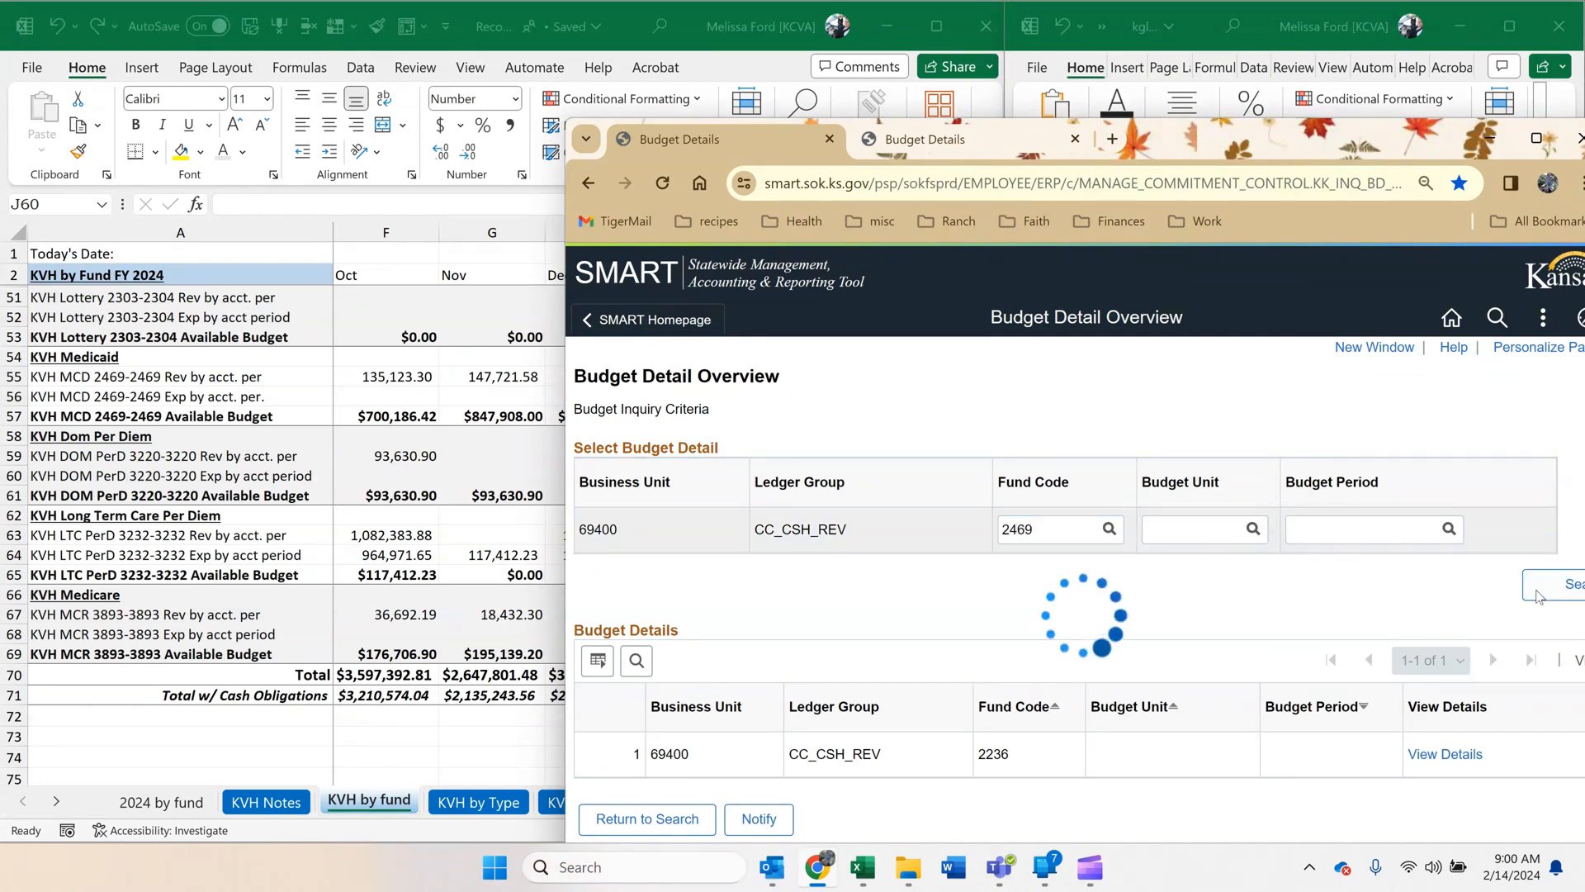
View the budget details for fund 2469 and open its collected revenue ledger at the fiscal year 2024 periods.
{"action": "left_click", "coordinate": [1441, 755]}
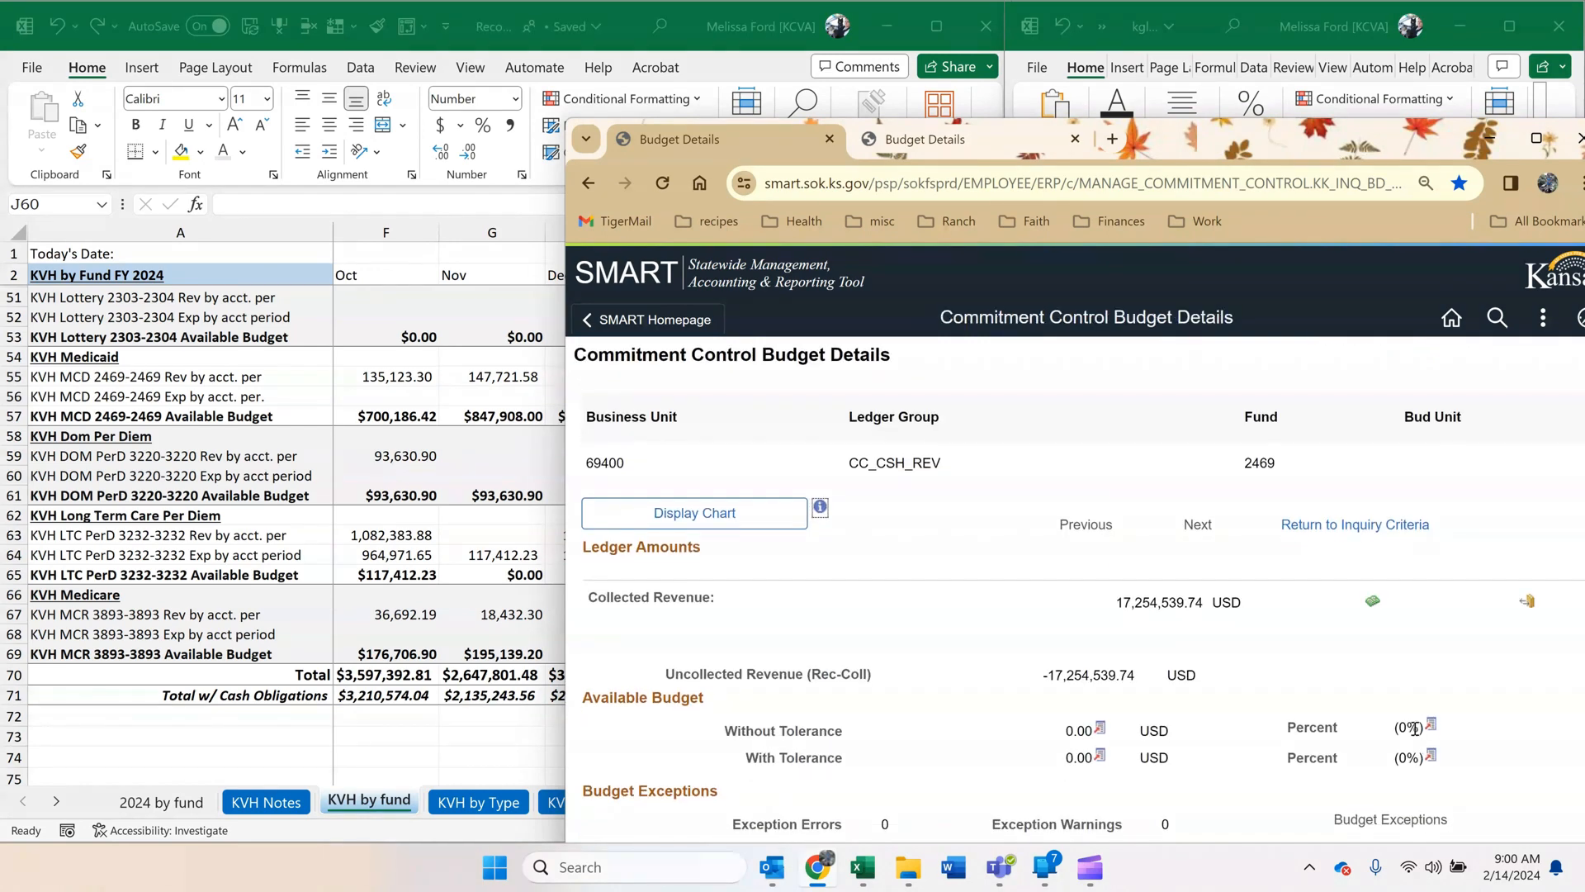
{"action": "left_click", "coordinate": [1372, 601]}
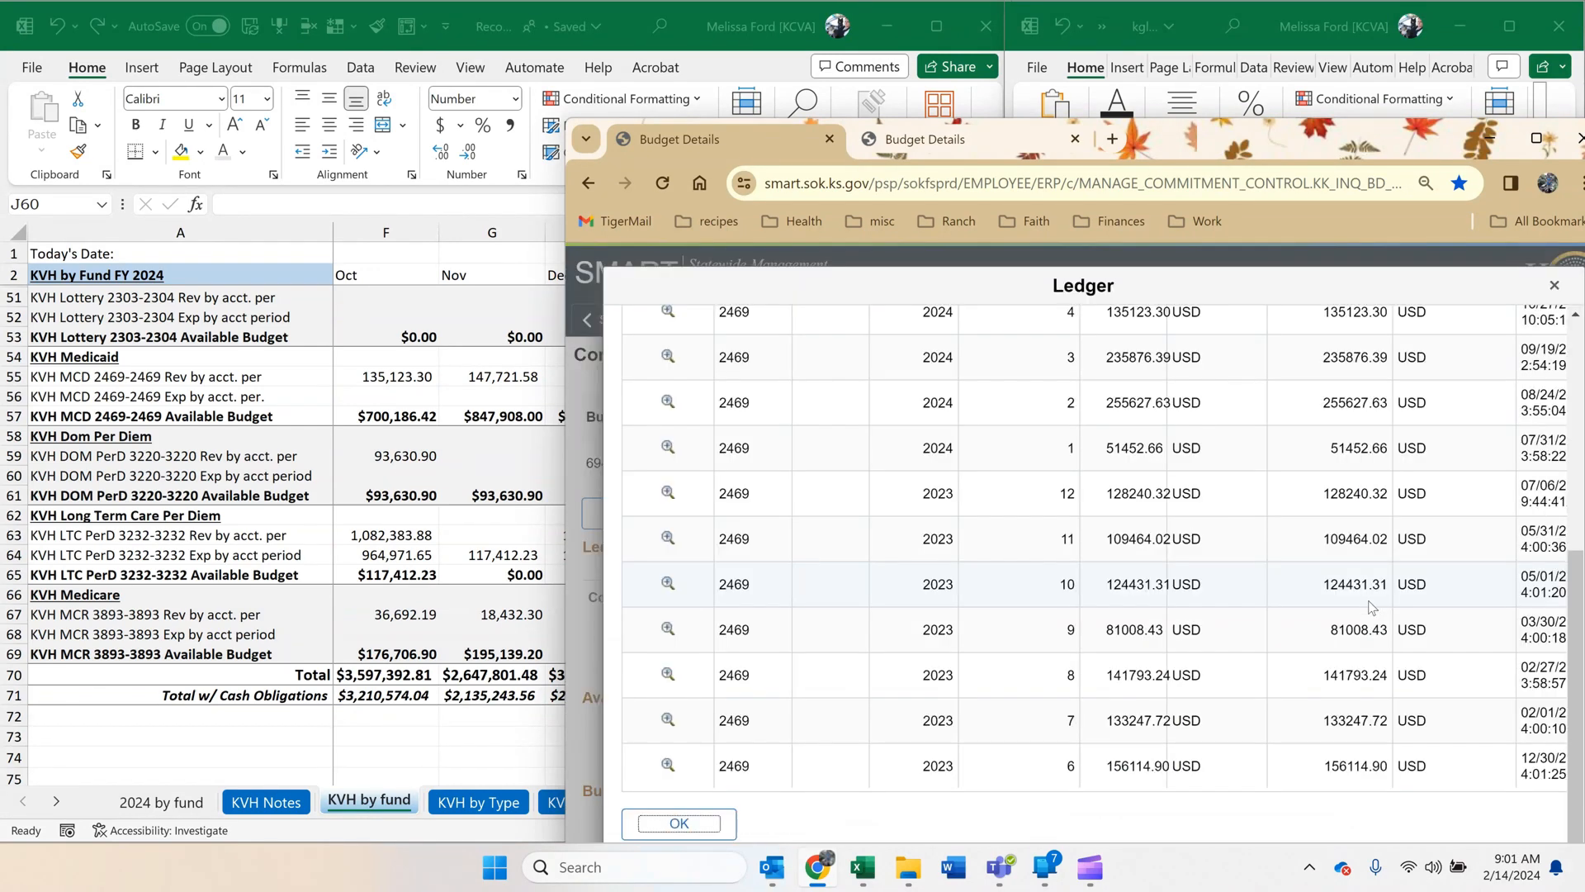
{"action": "scroll", "coordinate": [1171, 575], "scroll_direction": "up", "scroll_amount": 5}
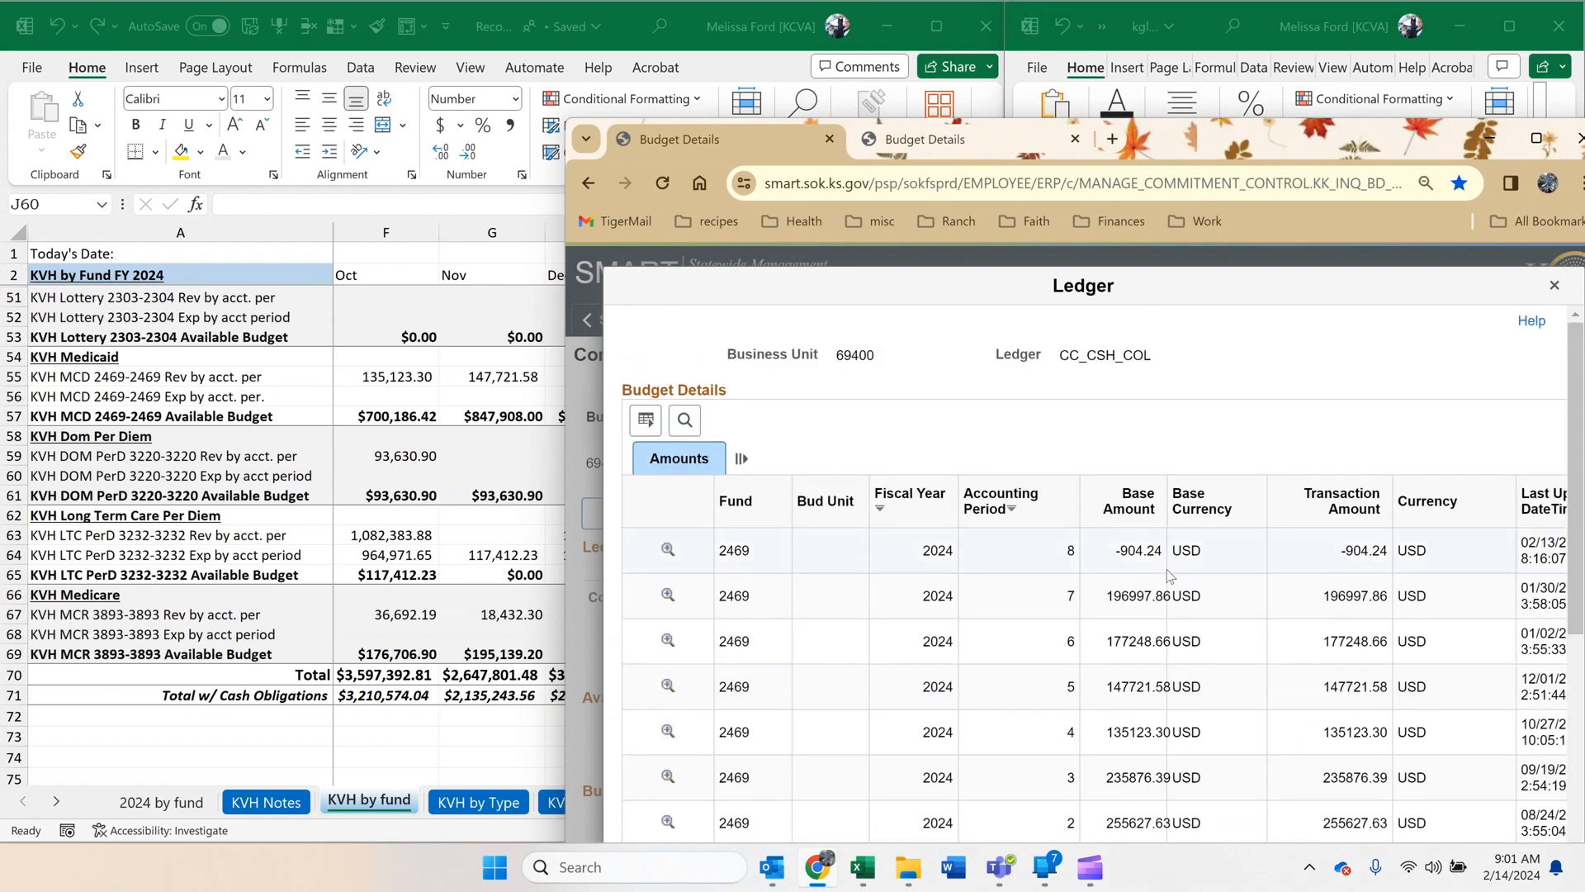
Replace December's KVH Medicaid revenue with the ledger's period 6 base amount, 177248.66, matching the destination formatting, and minimize the browser.
{"action": "double_click", "coordinate": [1143, 641]}
{"action": "key", "text": "ctrl+c"}
{"action": "left_click", "coordinate": [498, 578]}
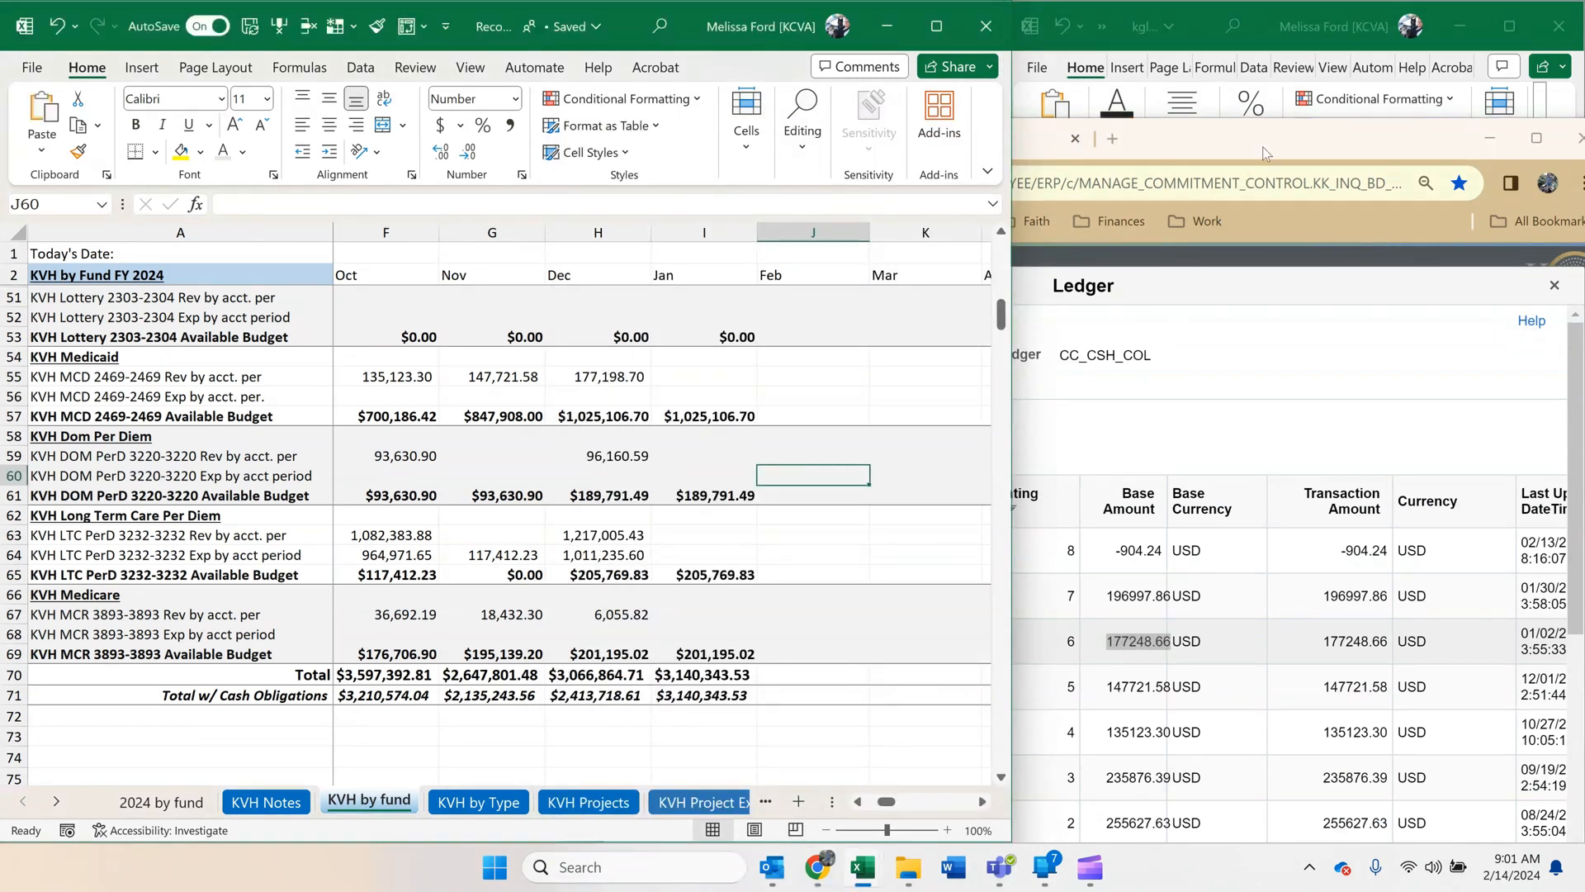
{"action": "left_click_drag", "start_coordinate": [1263, 153], "coordinate": [1371, 132]}
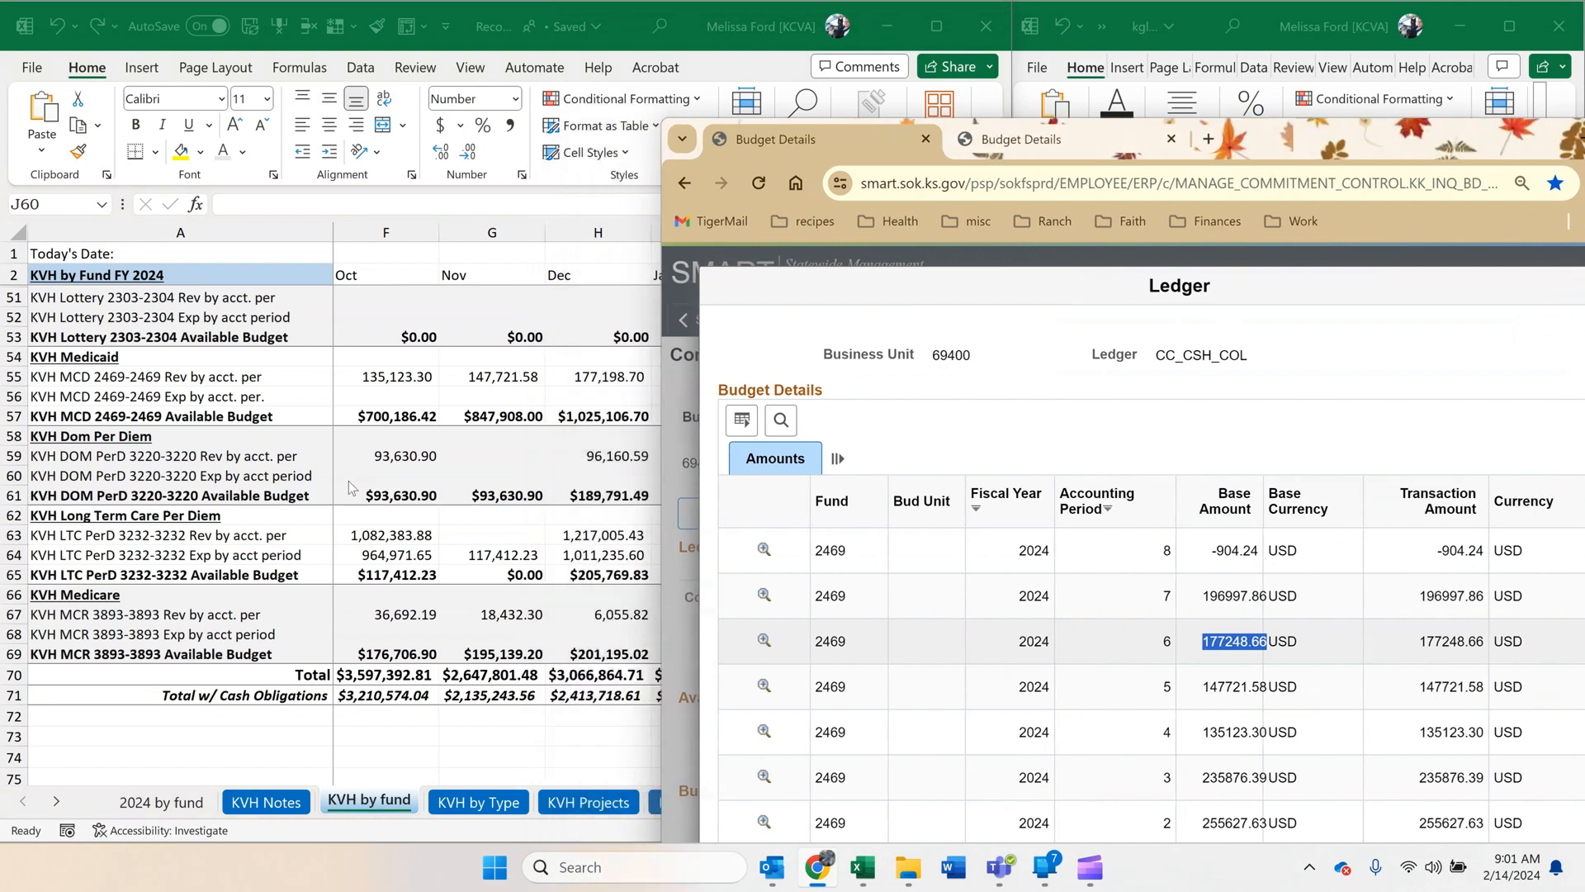
{"action": "left_click", "coordinate": [578, 373]}
{"action": "right_click", "coordinate": [591, 376]}
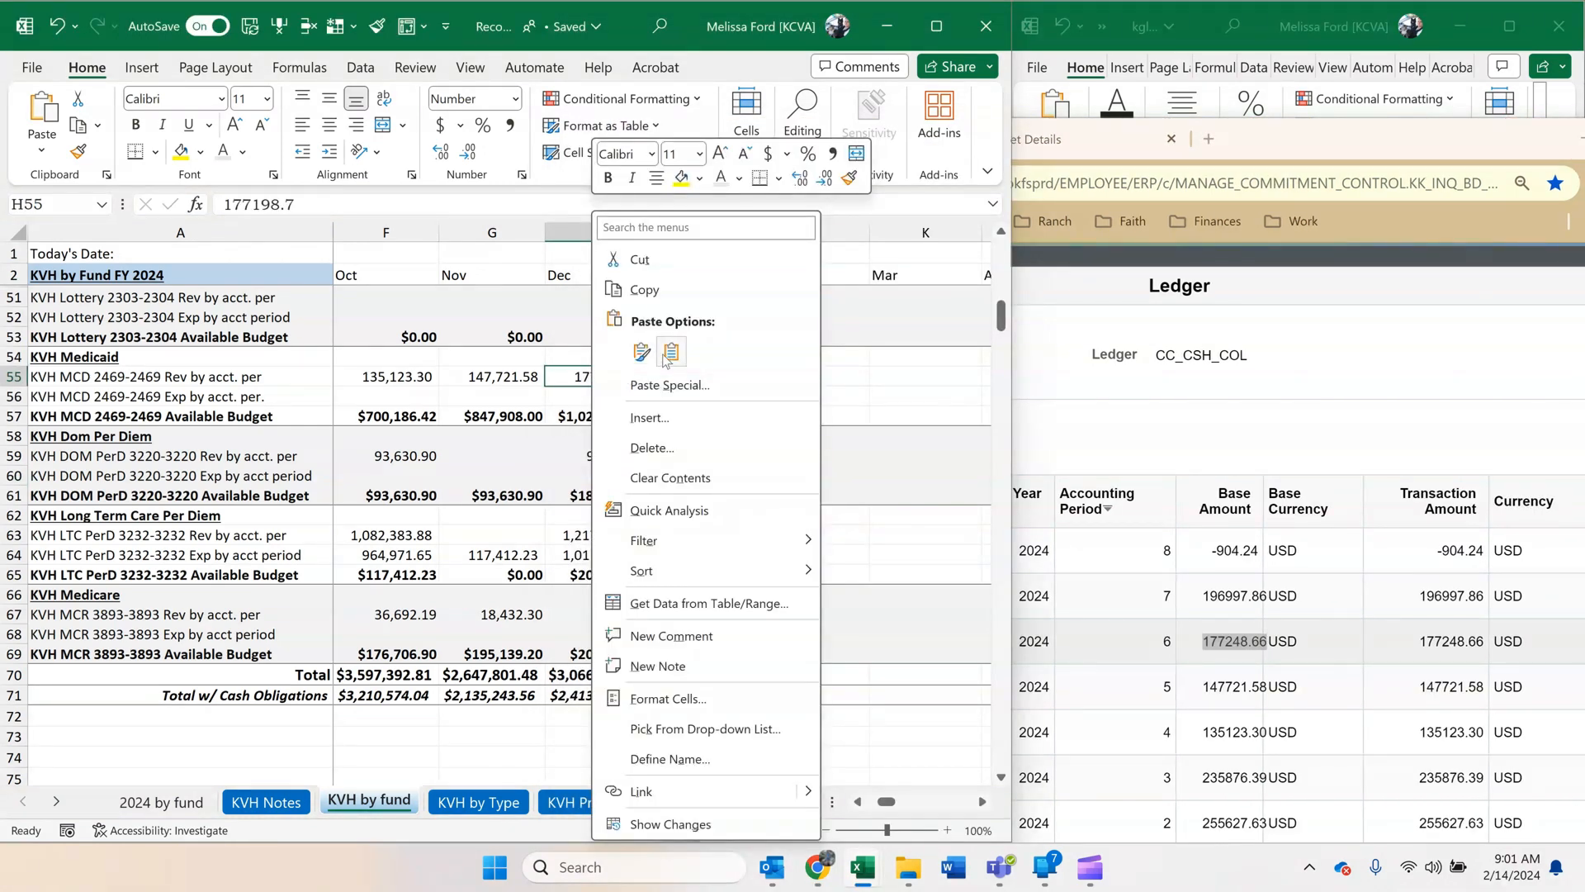
{"action": "left_click", "coordinate": [672, 353]}
{"action": "left_click_drag", "start_coordinate": [1445, 138], "coordinate": [1275, 209]}
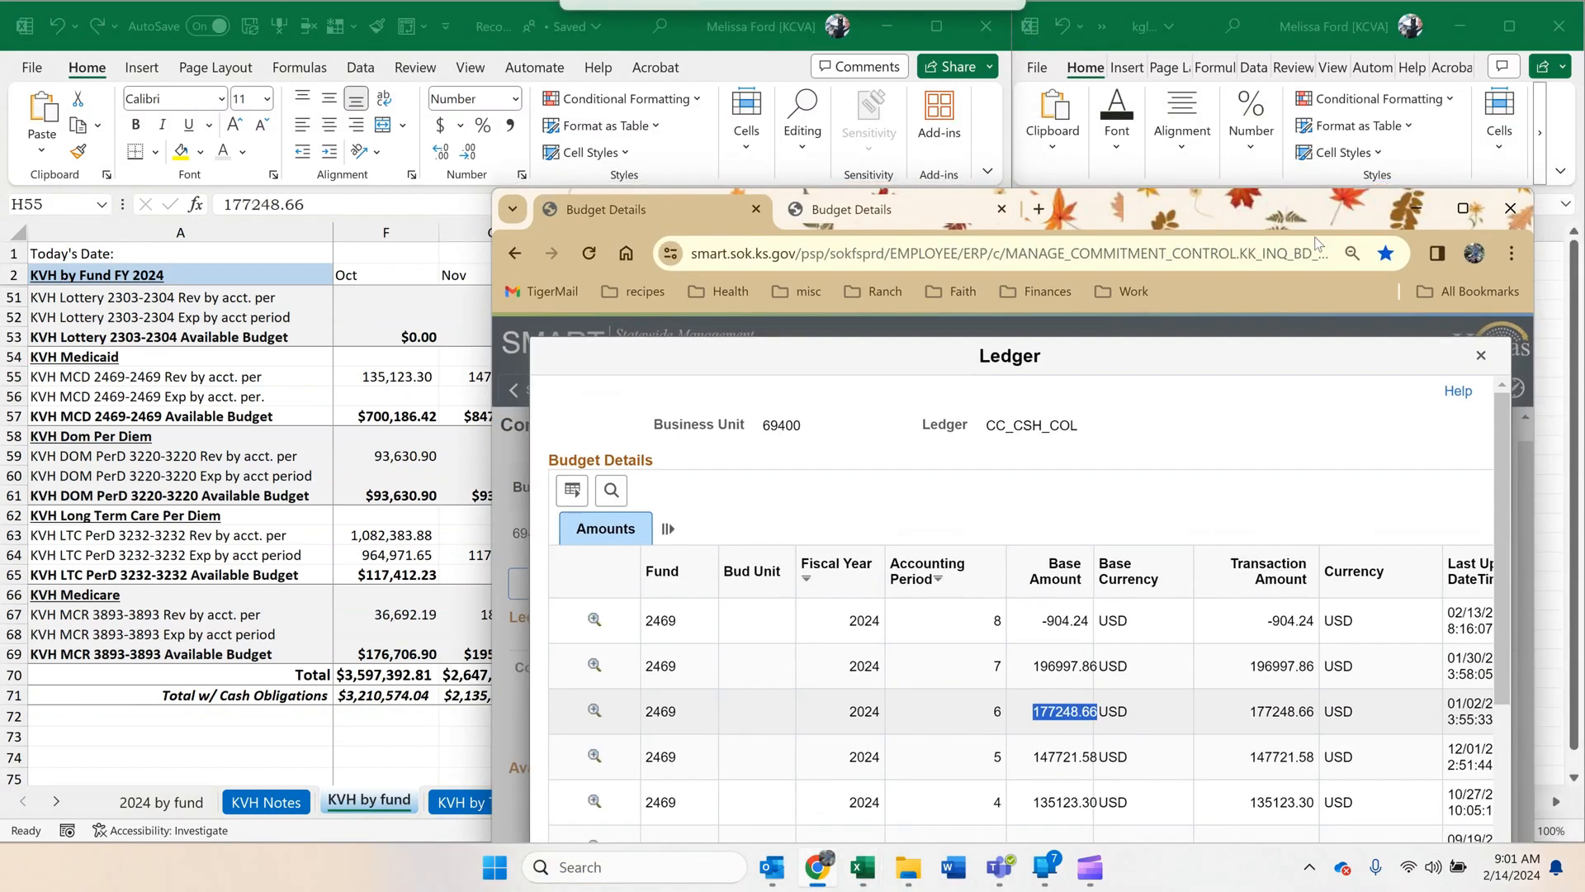
{"action": "left_click", "coordinate": [1418, 206]}
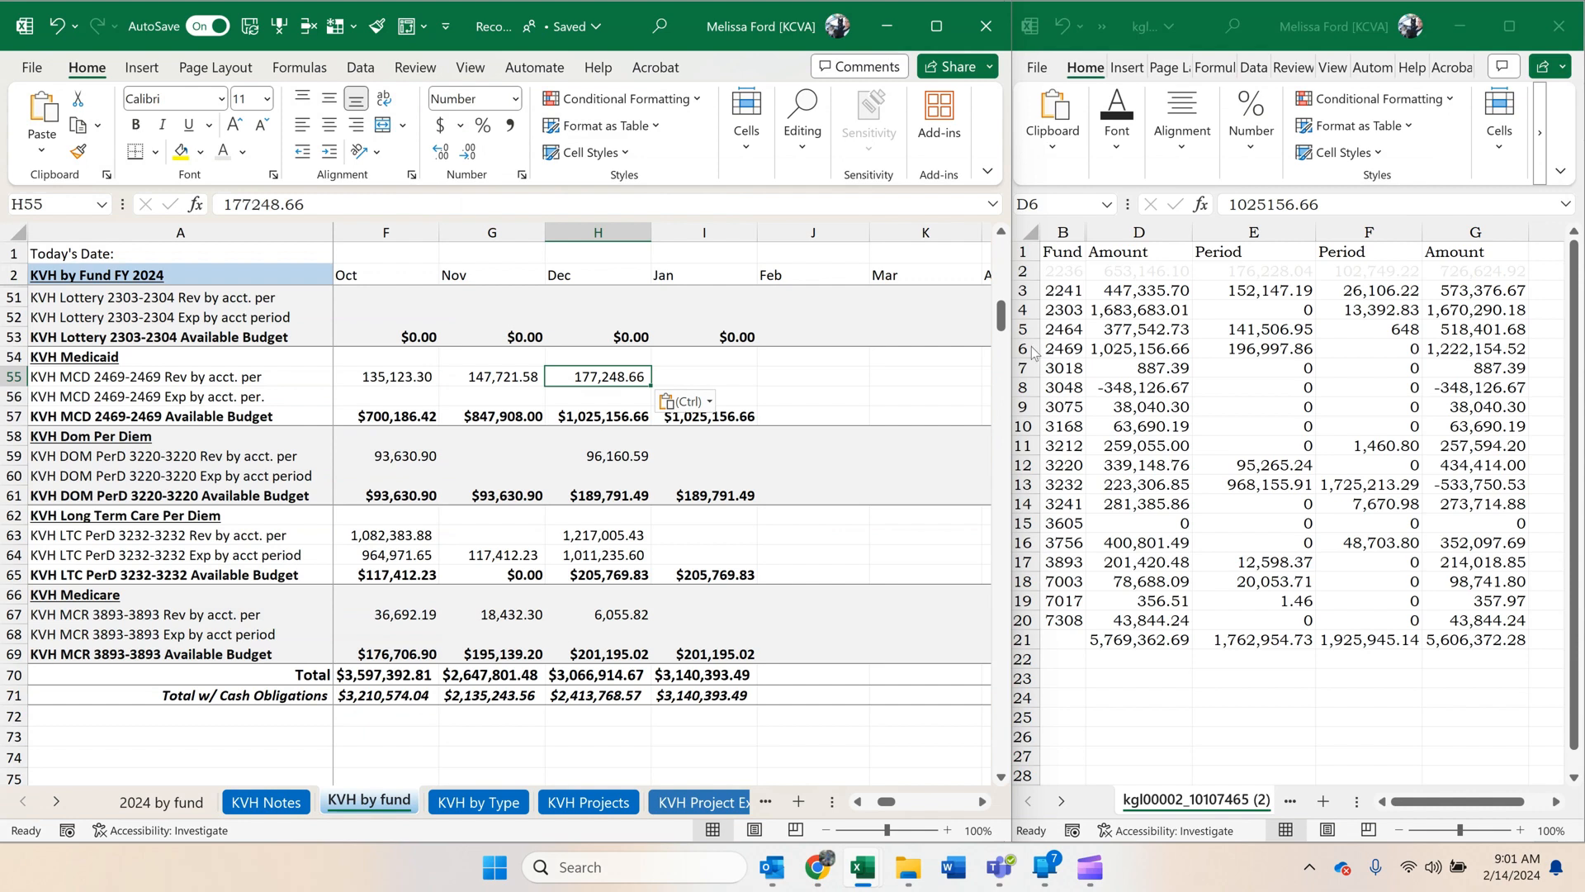
Copy fund 2469's period amount of 196,997.86 from the report into January's KVH Medicaid revenue as a value only.
{"action": "left_click", "coordinate": [1117, 346]}
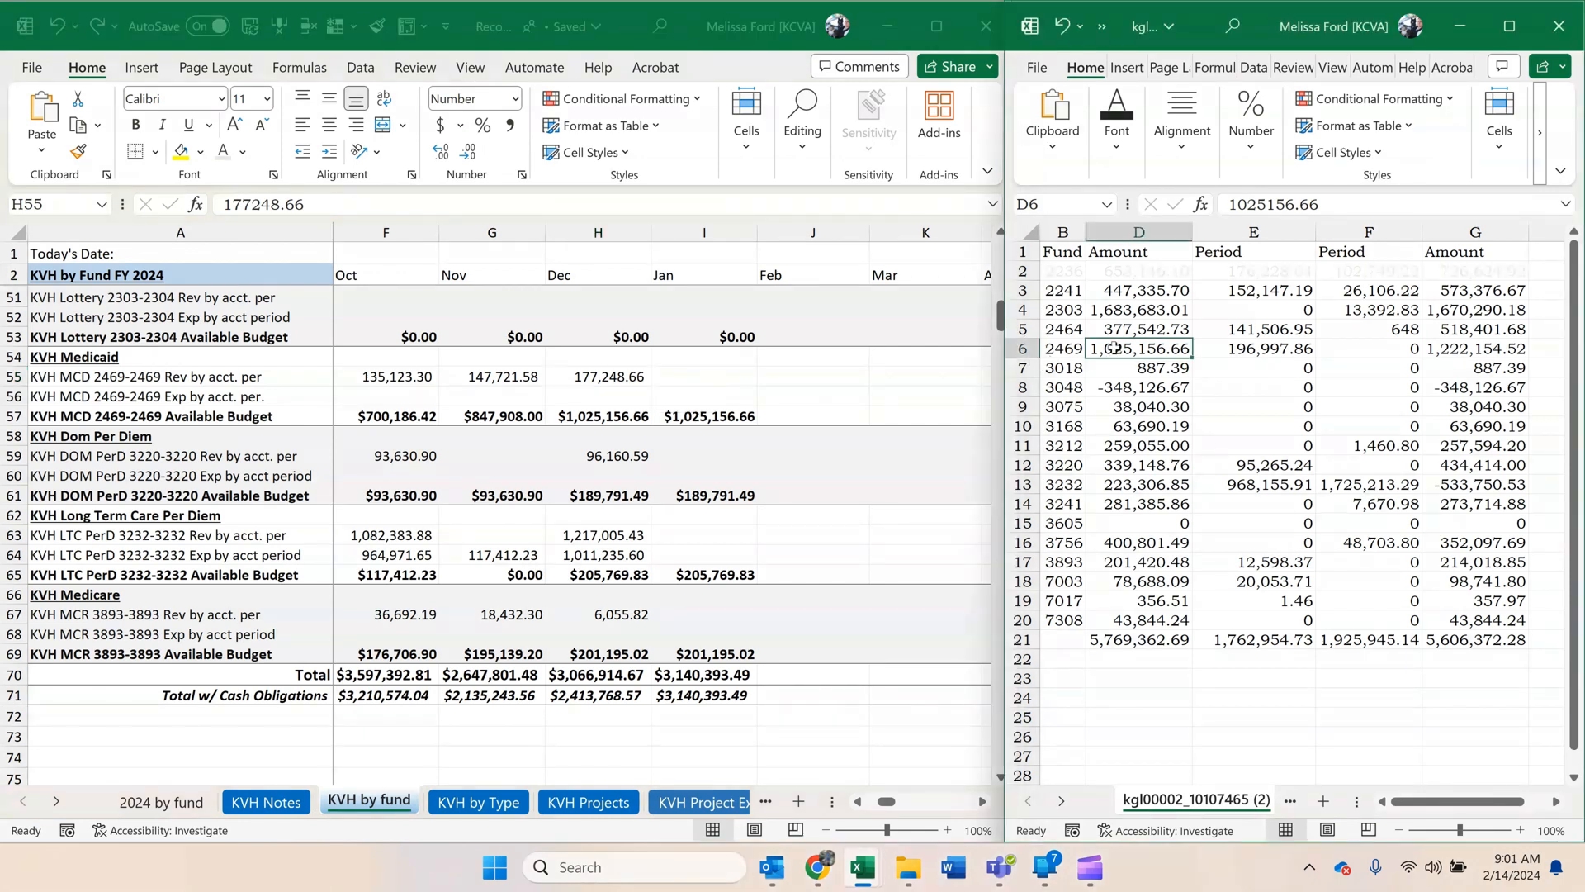
{"action": "left_click", "coordinate": [1262, 351]}
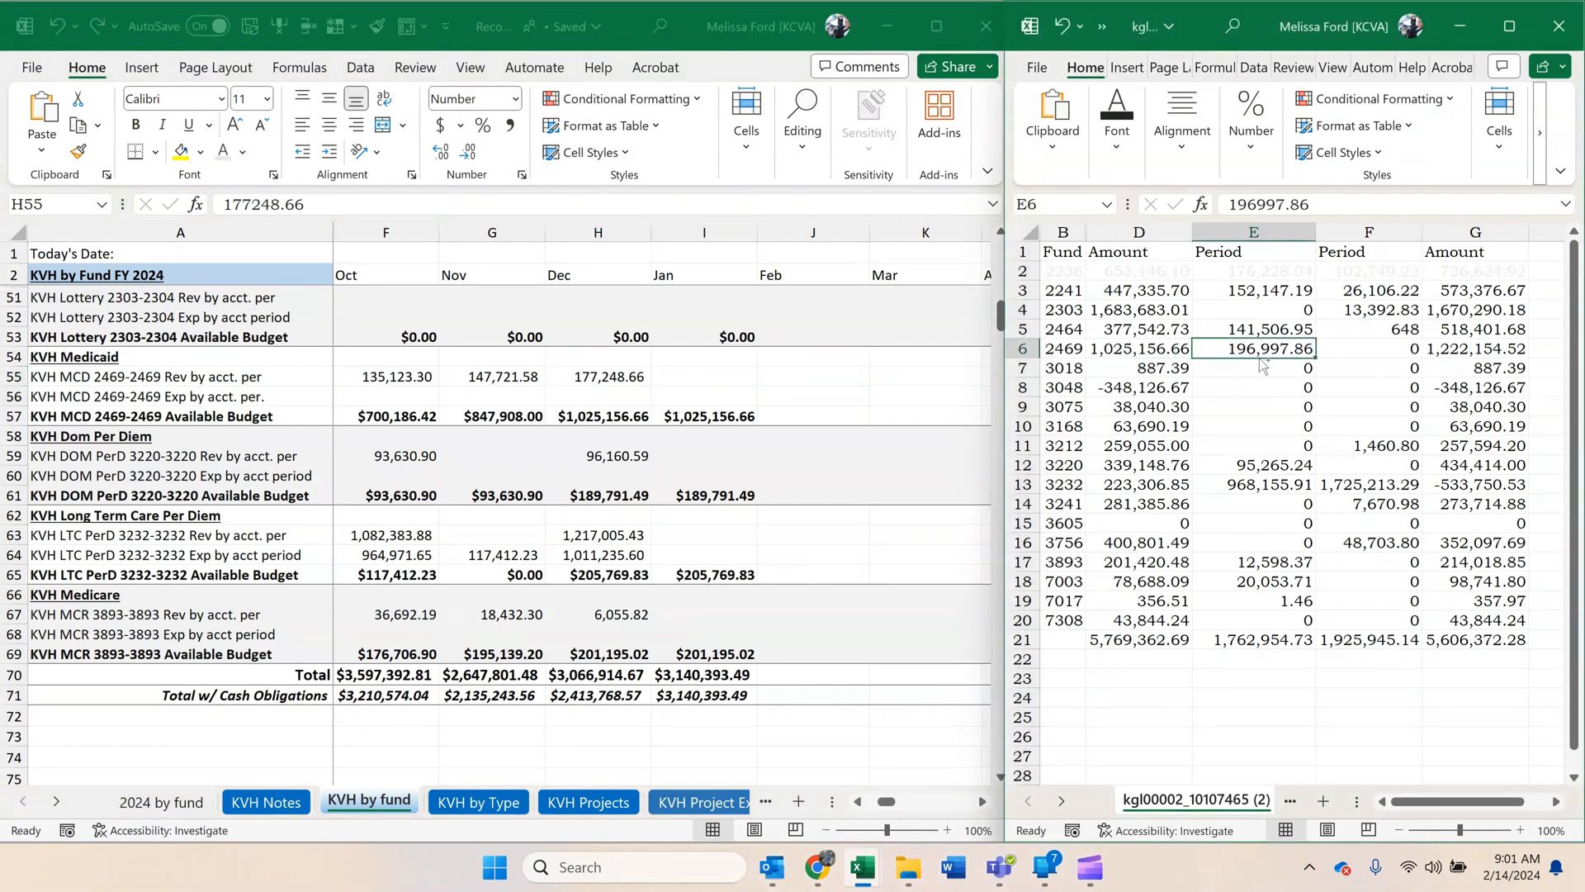
{"action": "key", "text": "ctrl+c"}
{"action": "left_click", "coordinate": [702, 378]}
{"action": "right_click", "coordinate": [701, 386]}
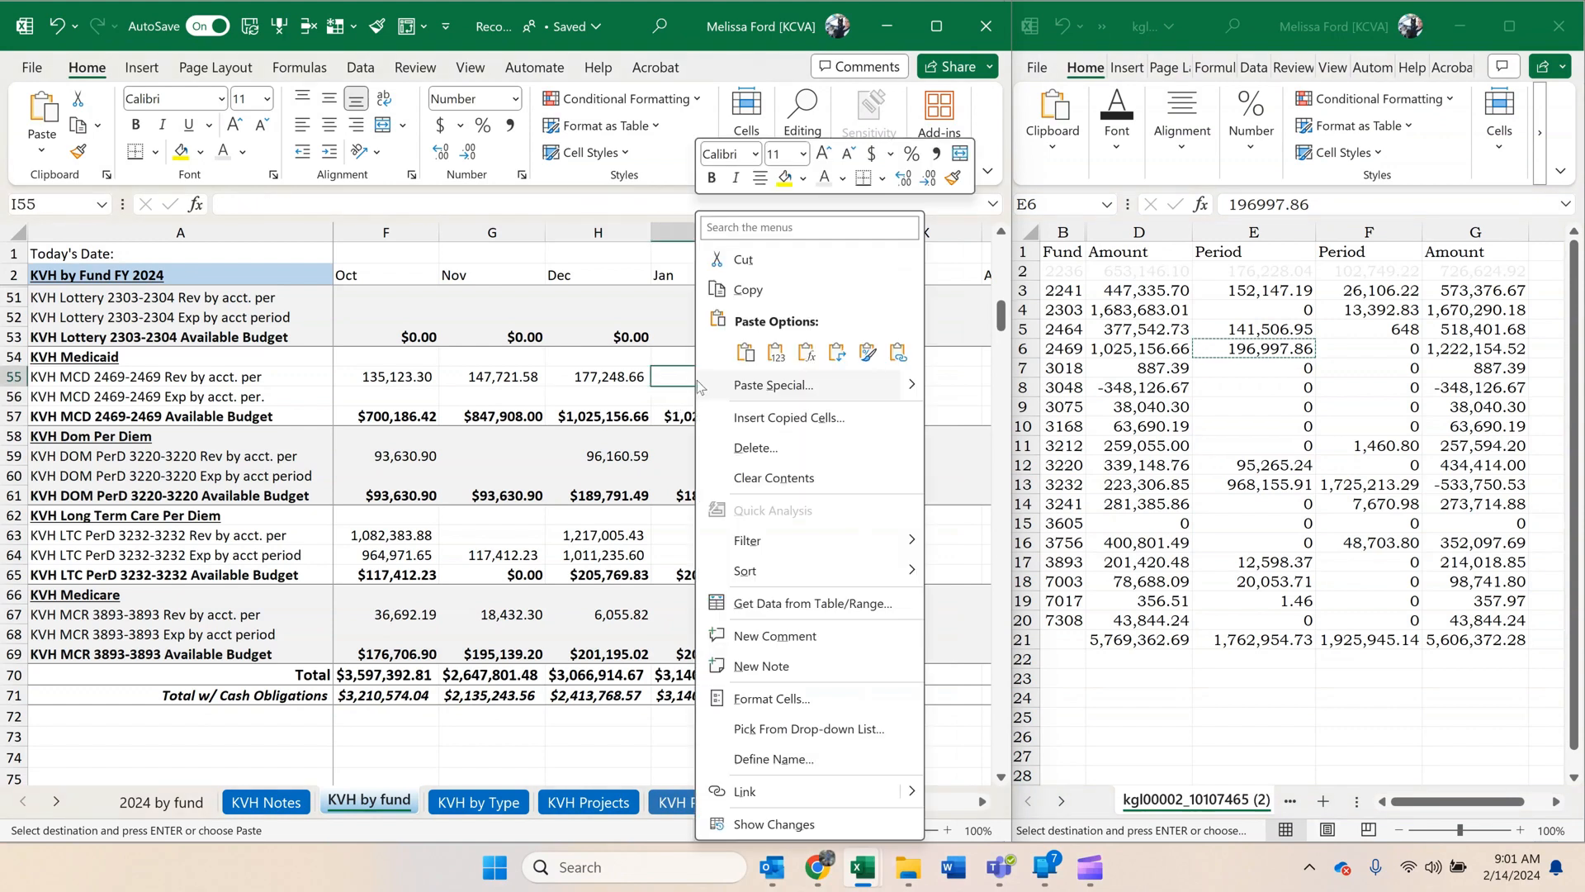
{"action": "left_click", "coordinate": [776, 352]}
{"action": "left_click", "coordinate": [1253, 376]}
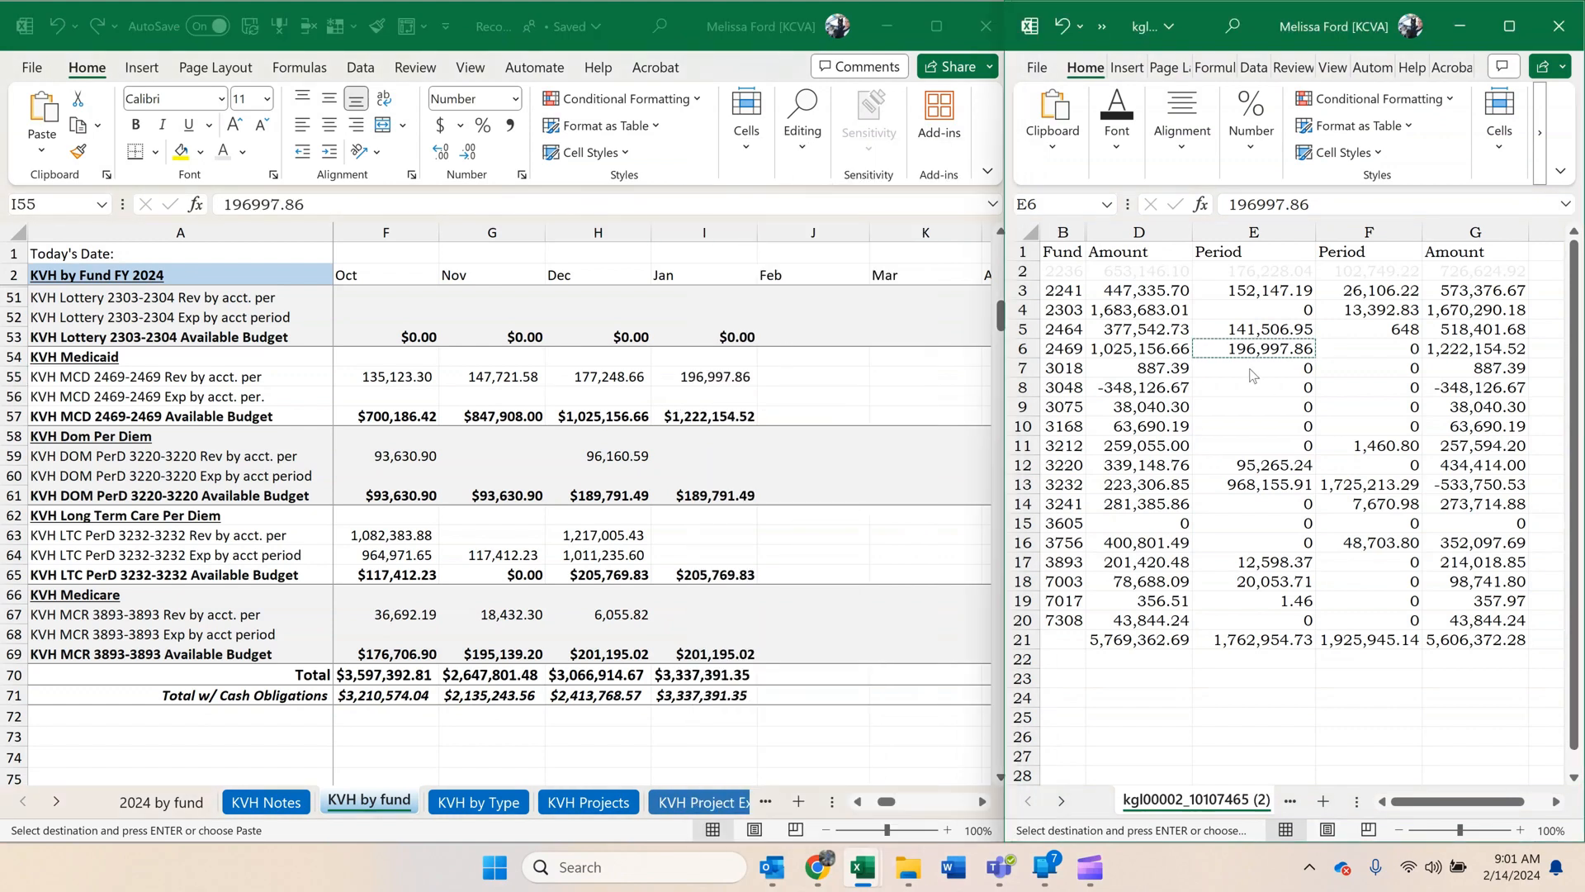
Fade the report's fund 2469 row by giving its text the same pale font colour as row 2.
{"action": "left_click", "coordinate": [1022, 348]}
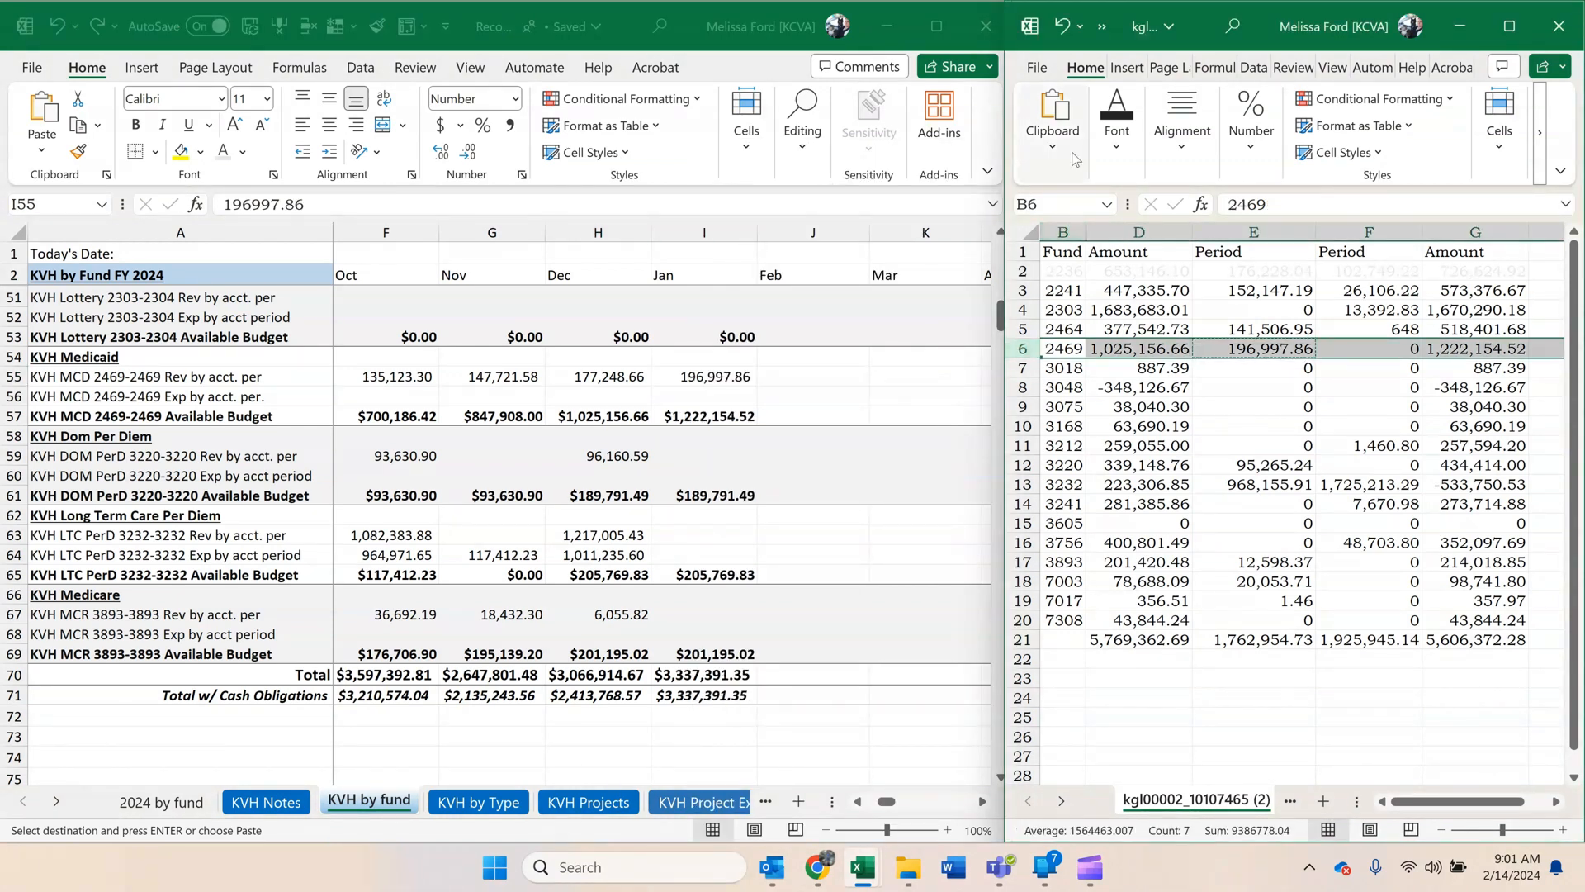
{"action": "left_click", "coordinate": [1116, 119]}
{"action": "left_click", "coordinate": [1295, 241]}
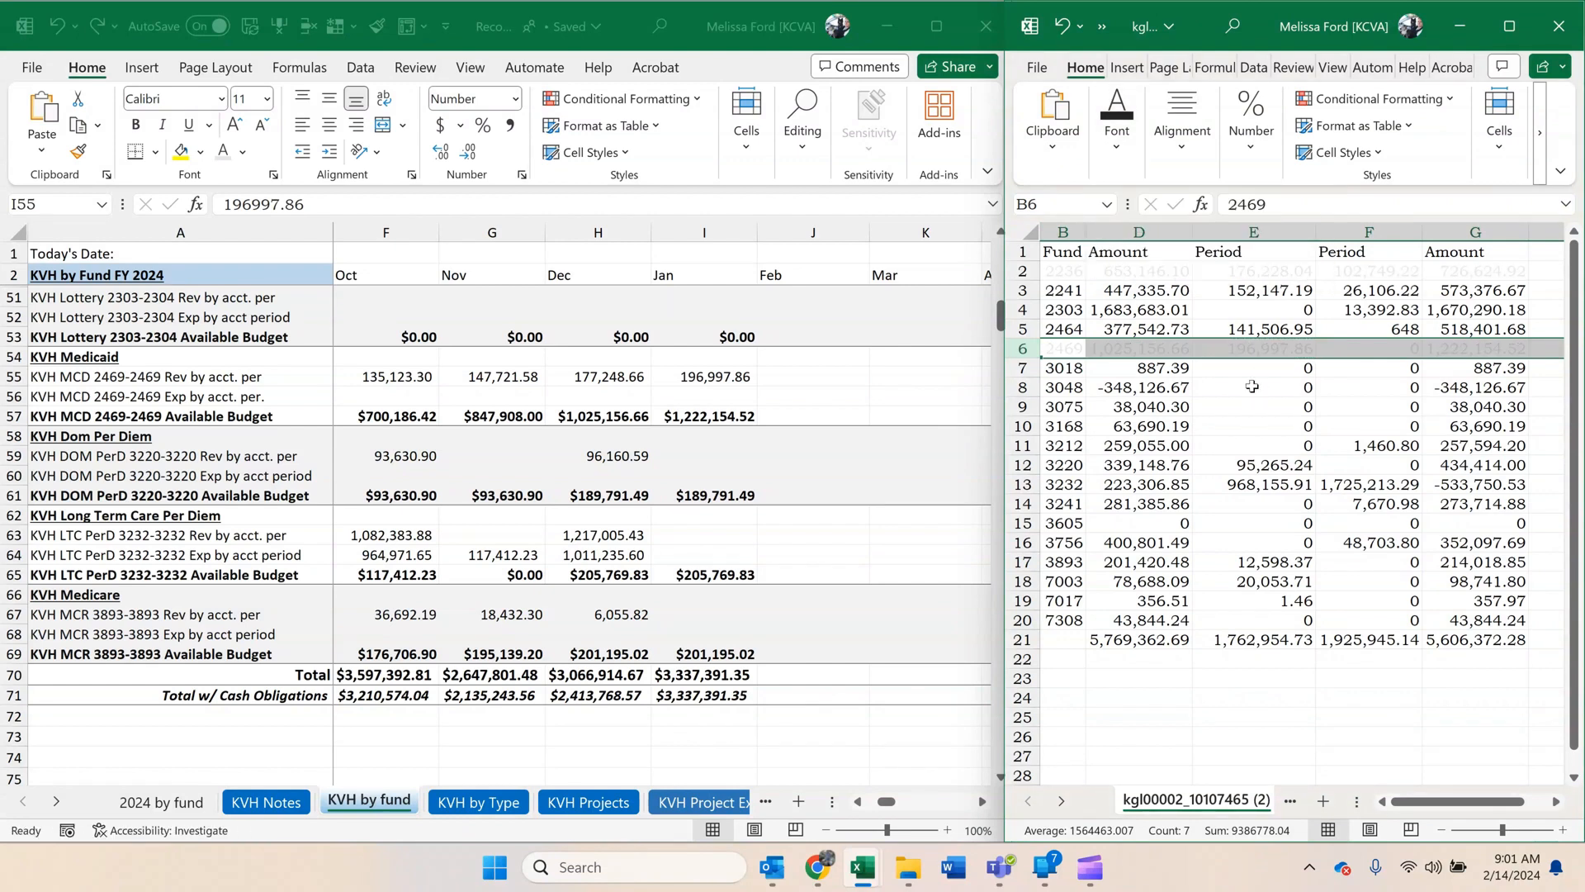
{"action": "left_click", "coordinate": [1156, 411]}
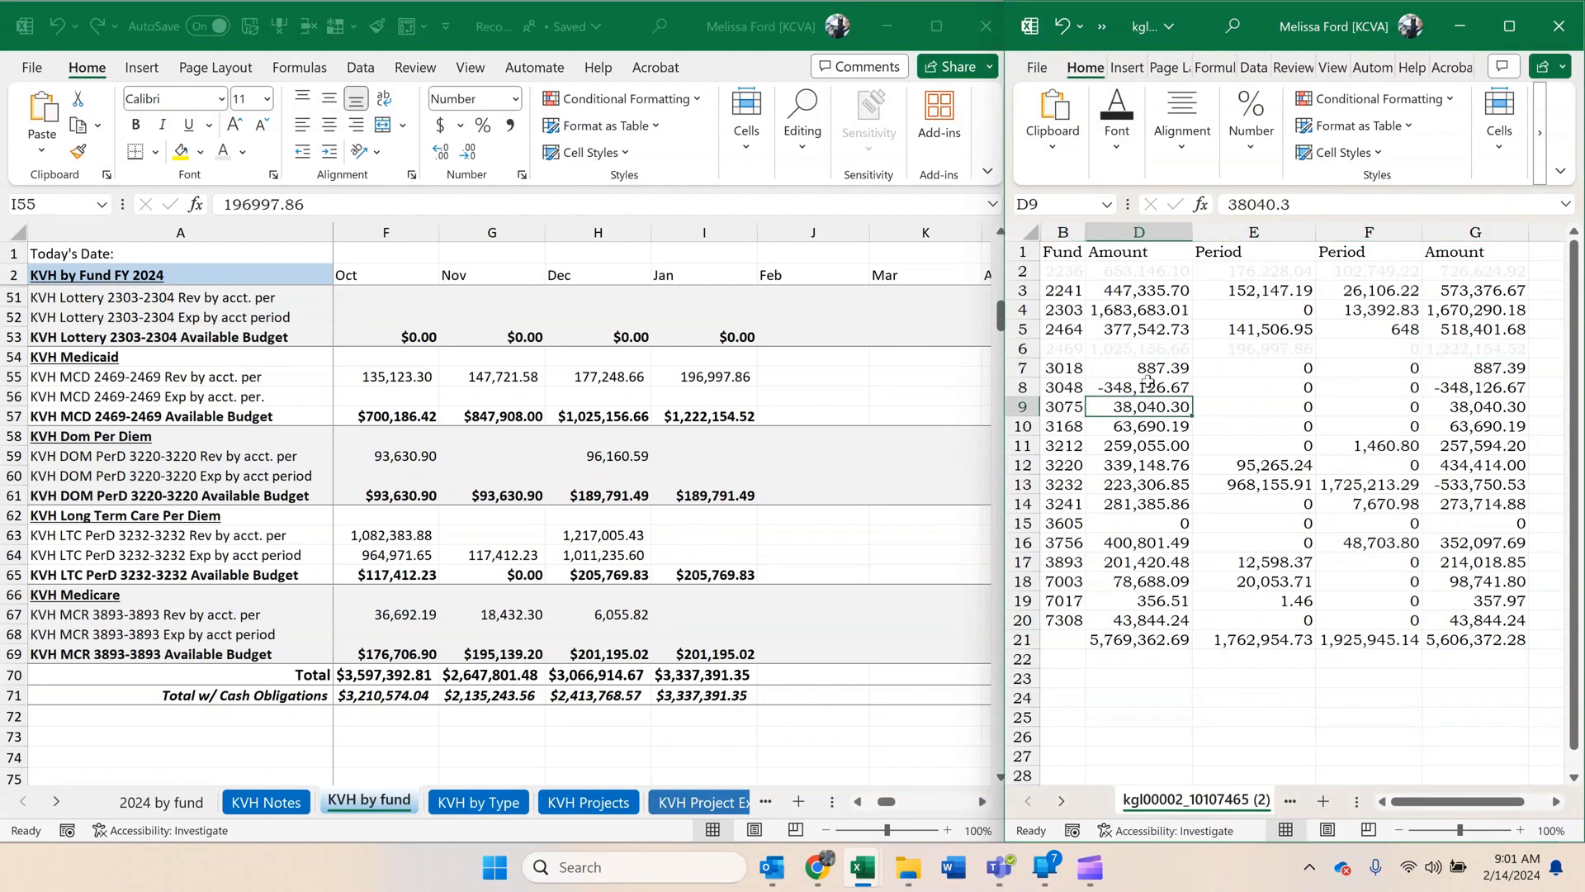
Insert two blank rows below fund 3220 and two blank rows below fund 3232 in the report.
{"action": "left_click", "coordinate": [1148, 484]}
{"action": "left_click", "coordinate": [1150, 467]}
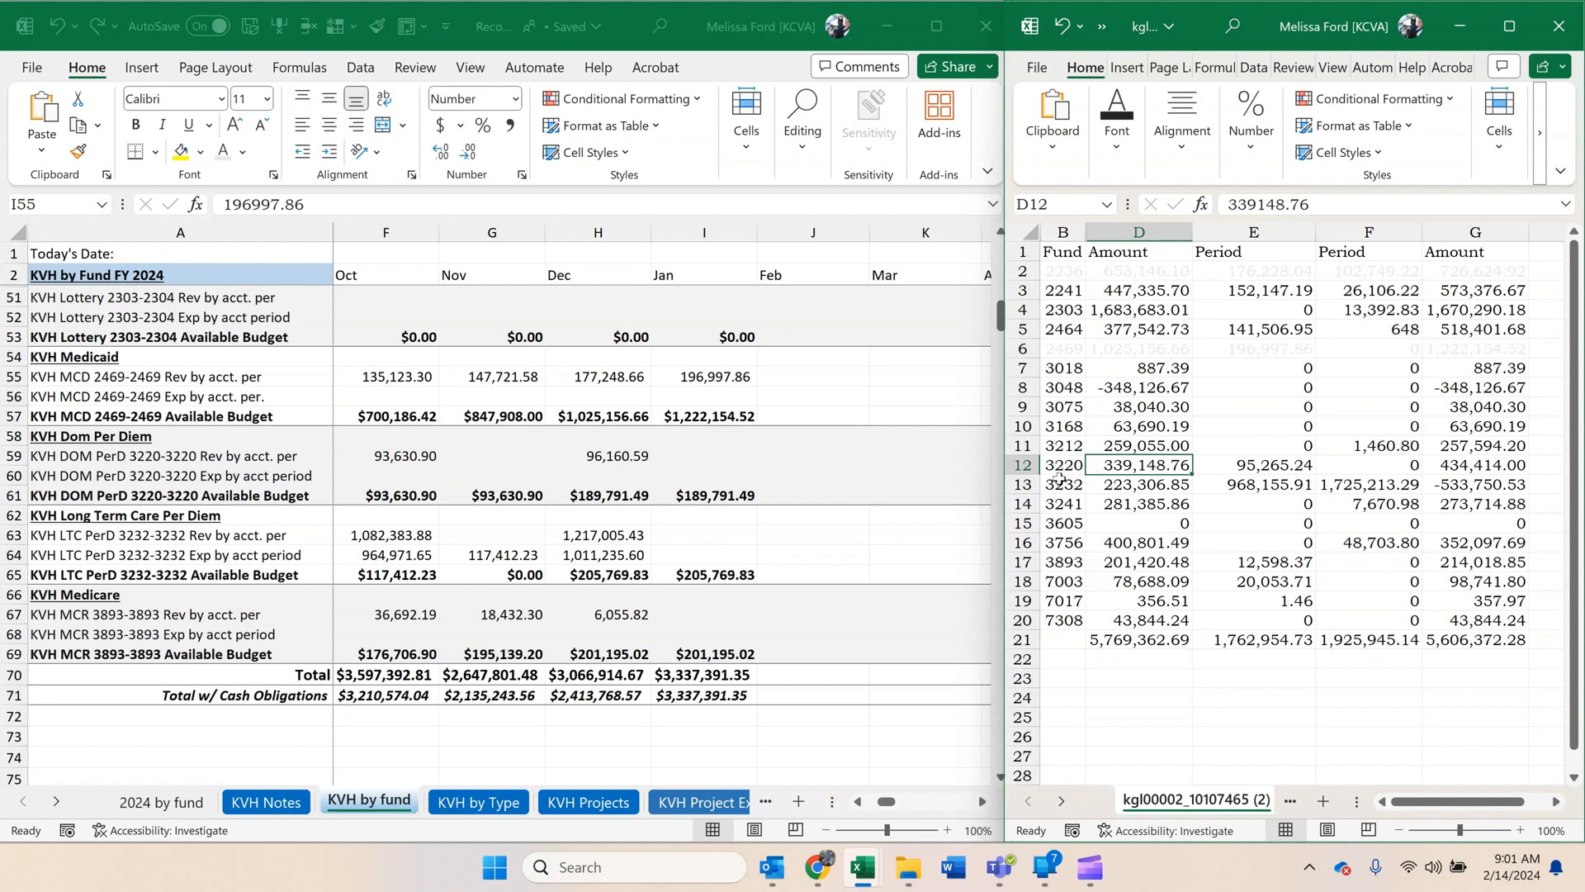
{"action": "left_click_drag", "start_coordinate": [1024, 485], "coordinate": [1032, 505]}
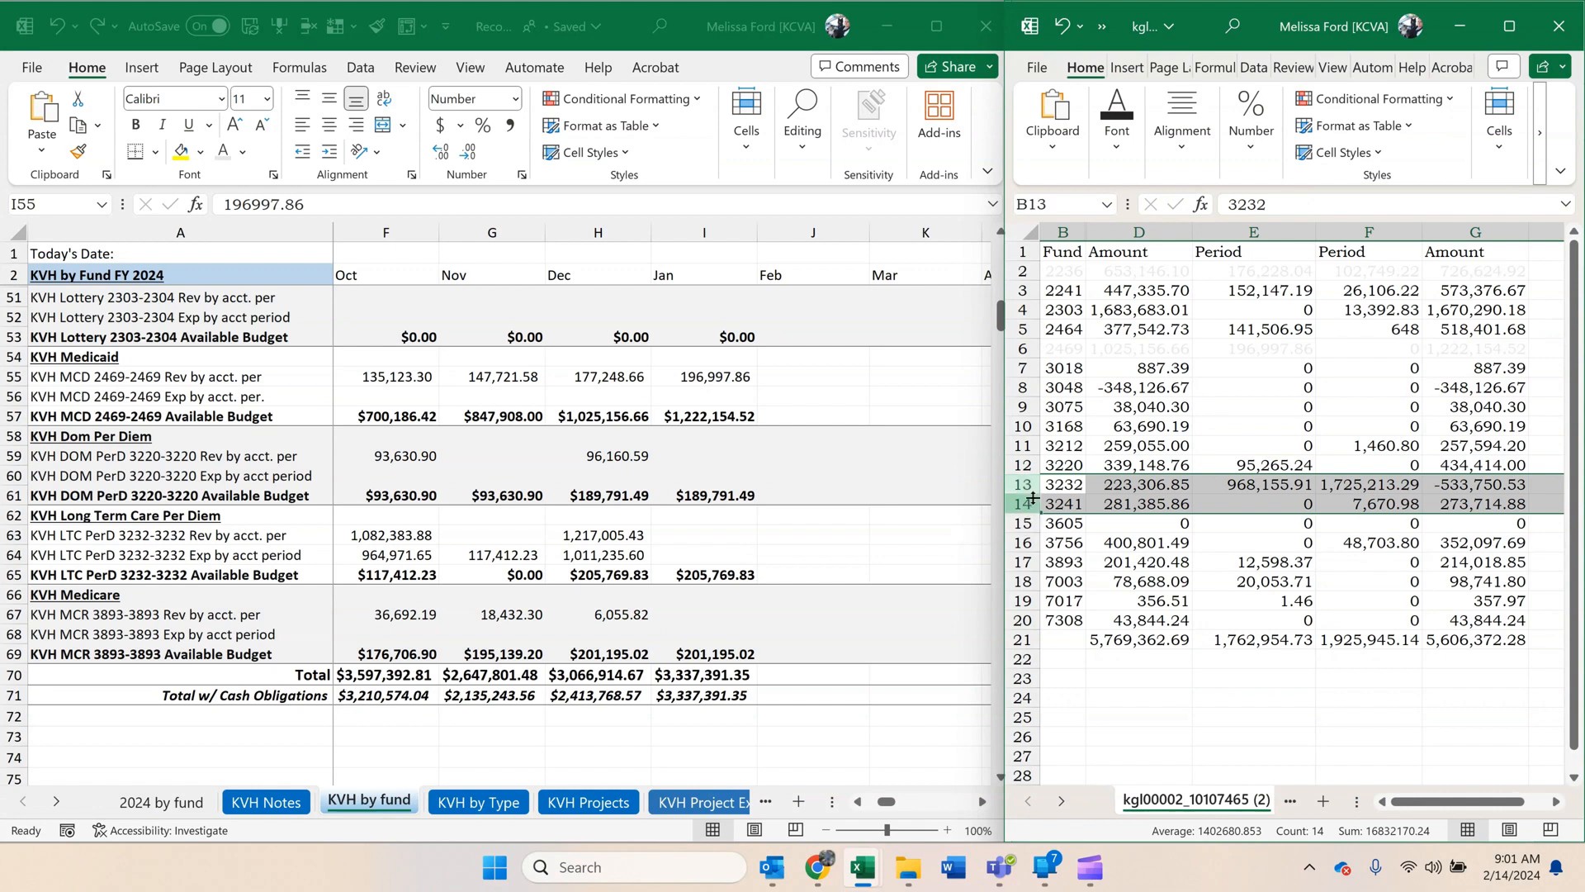
{"action": "right_click", "coordinate": [1031, 504]}
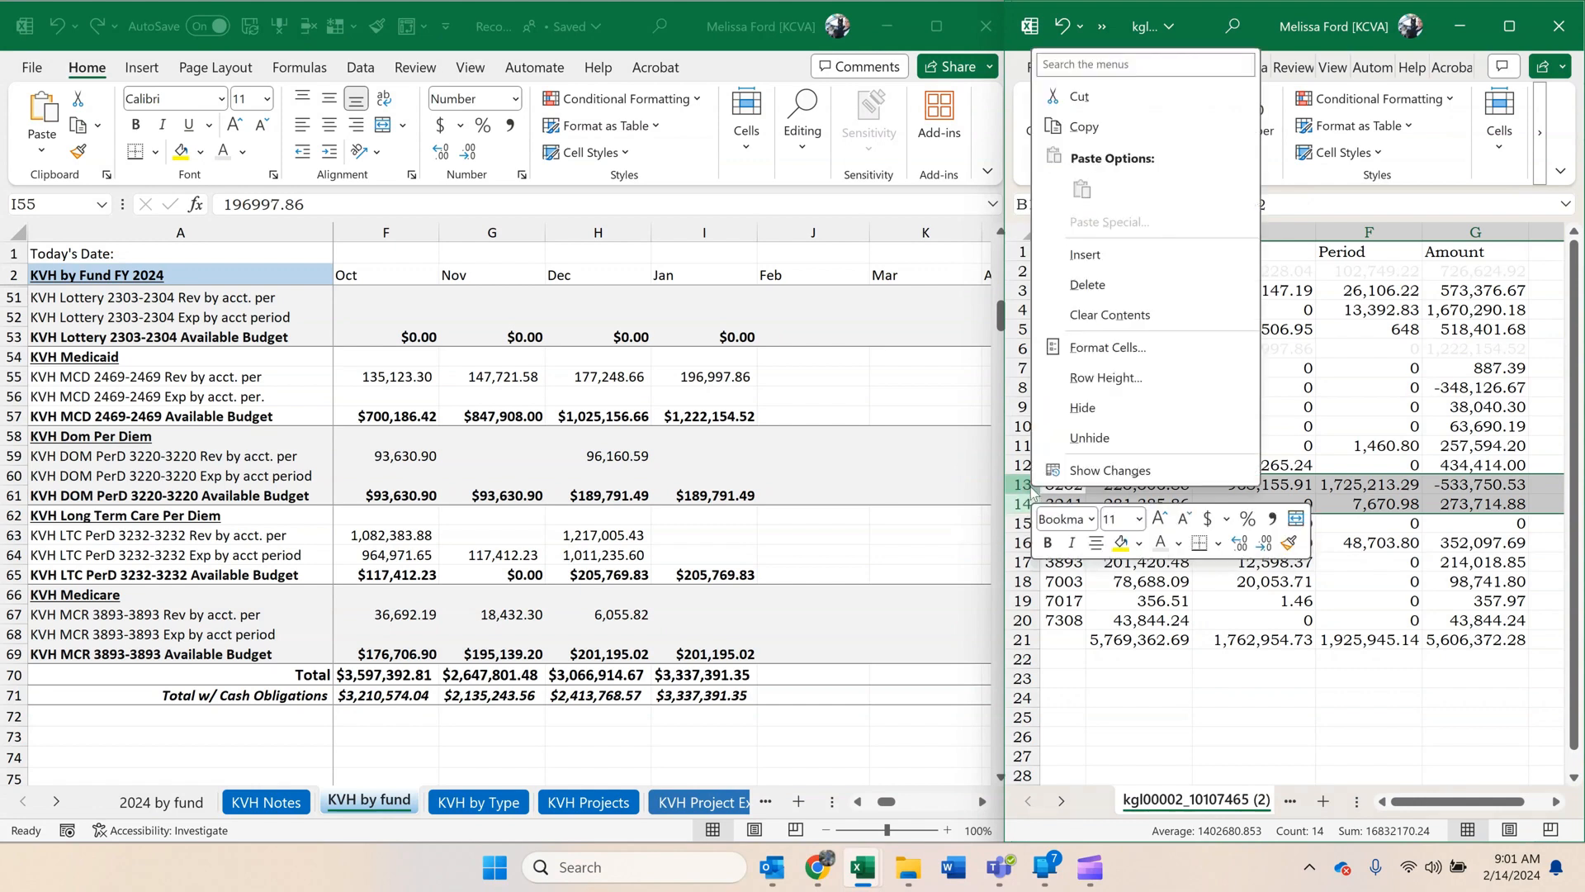
{"action": "left_click", "coordinate": [1100, 255]}
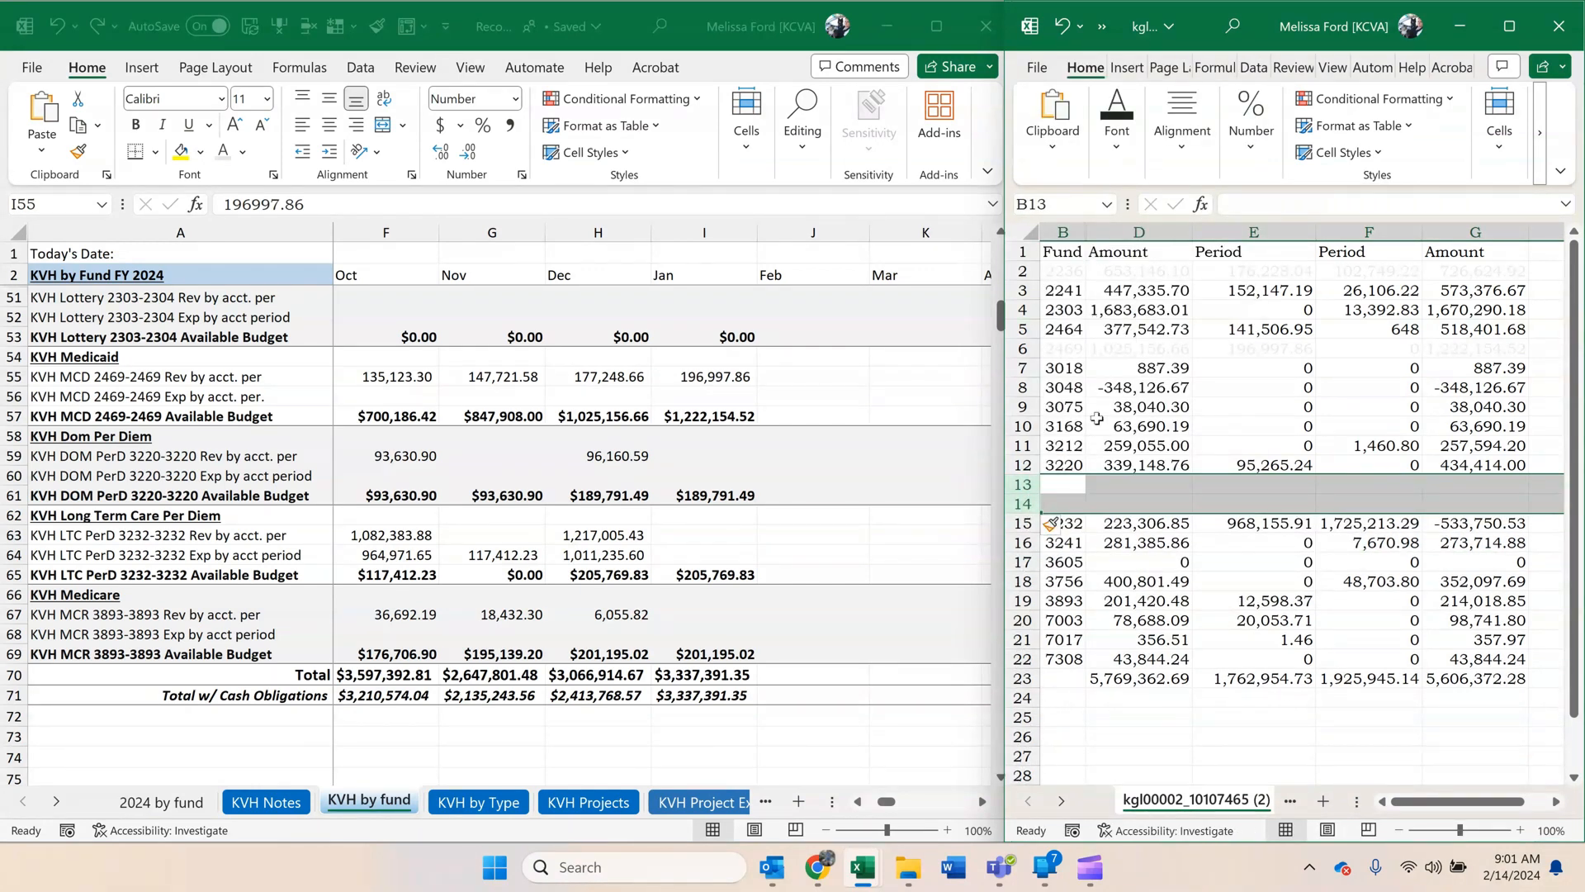
{"action": "mouse_move", "coordinate": [1024, 542]}
{"action": "left_mouse_down"}
{"action": "mouse_move", "coordinate": [1024, 619]}
{"action": "mouse_move", "coordinate": [1024, 561]}
{"action": "left_mouse_up"}
{"action": "right_click", "coordinate": [1026, 542]}
{"action": "left_click", "coordinate": [1106, 308]}
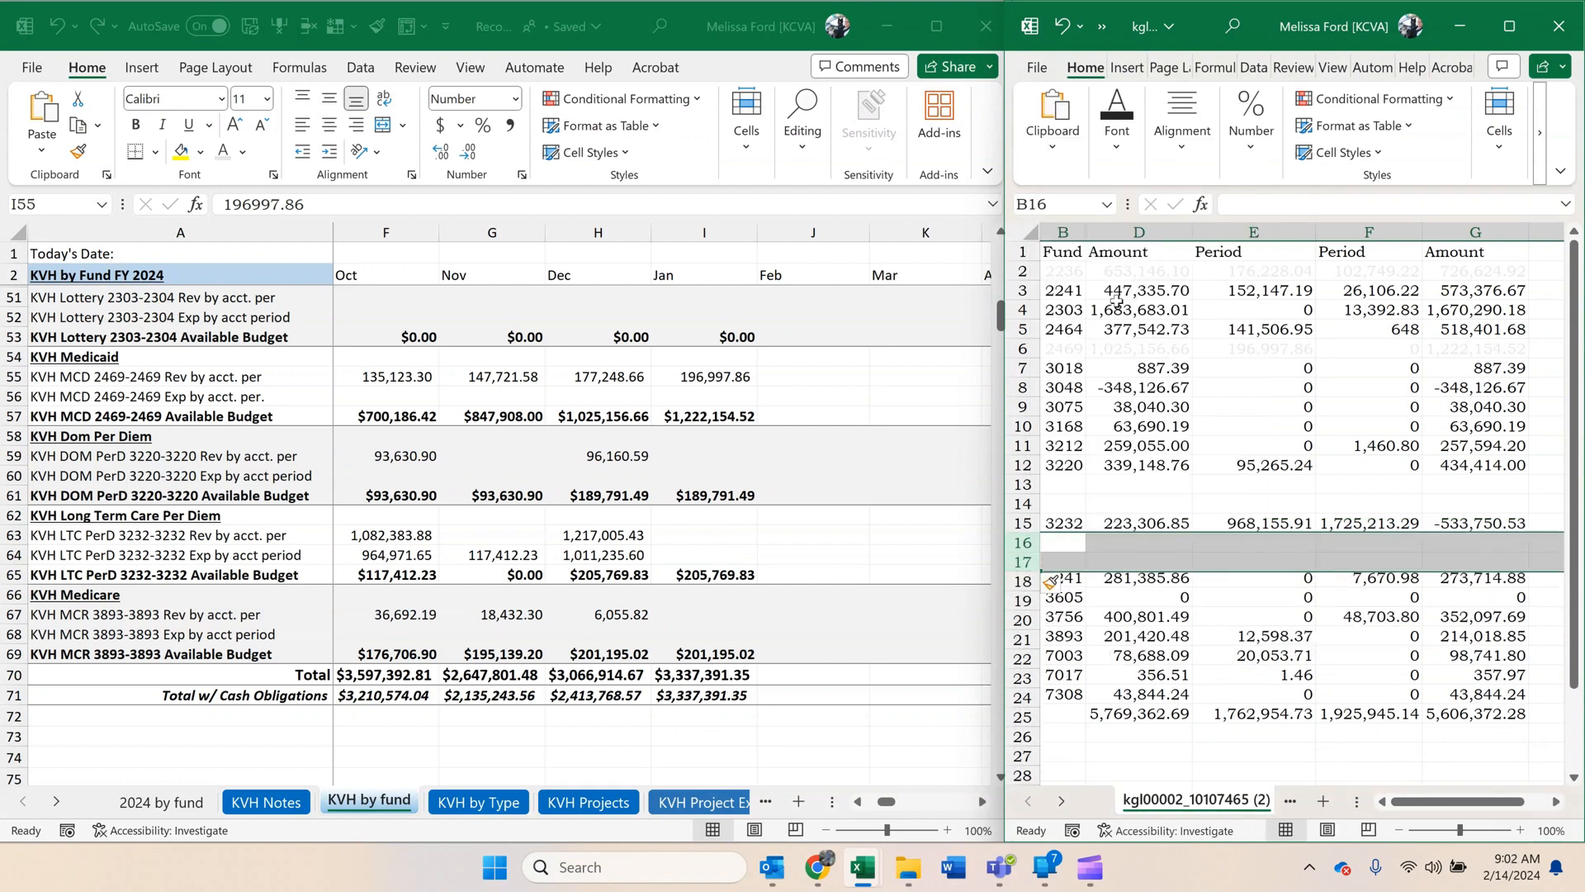
{"action": "left_click", "coordinate": [1172, 407]}
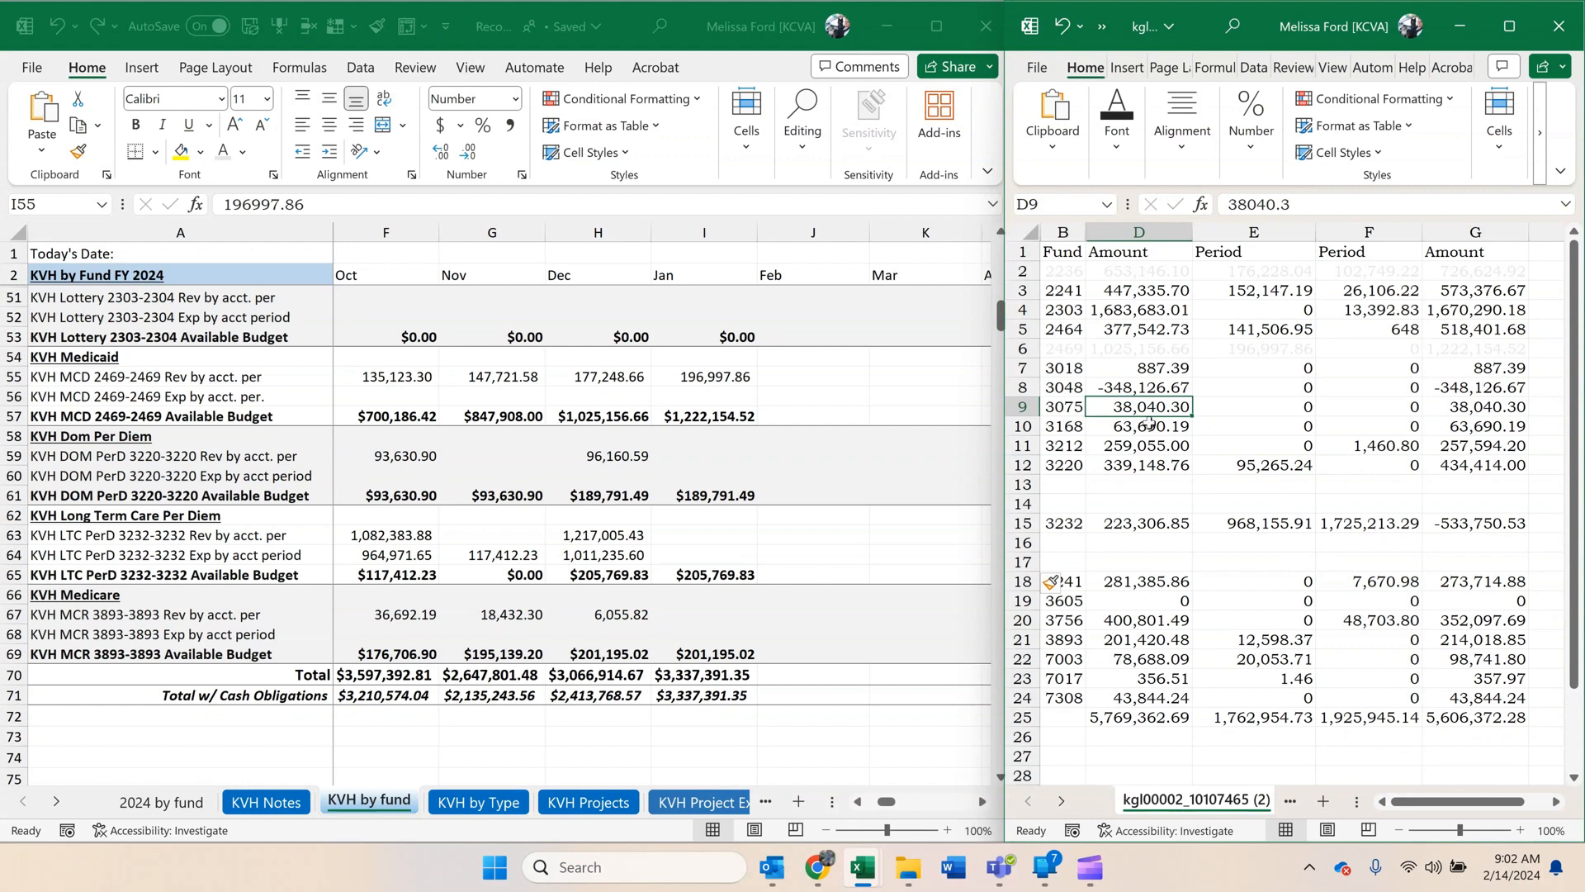
Label the two blank rows below fund 3220 as 3220-3220 and 3220-3225.
{"action": "left_click", "coordinate": [1061, 487]}
{"action": "type", "text": "322"}
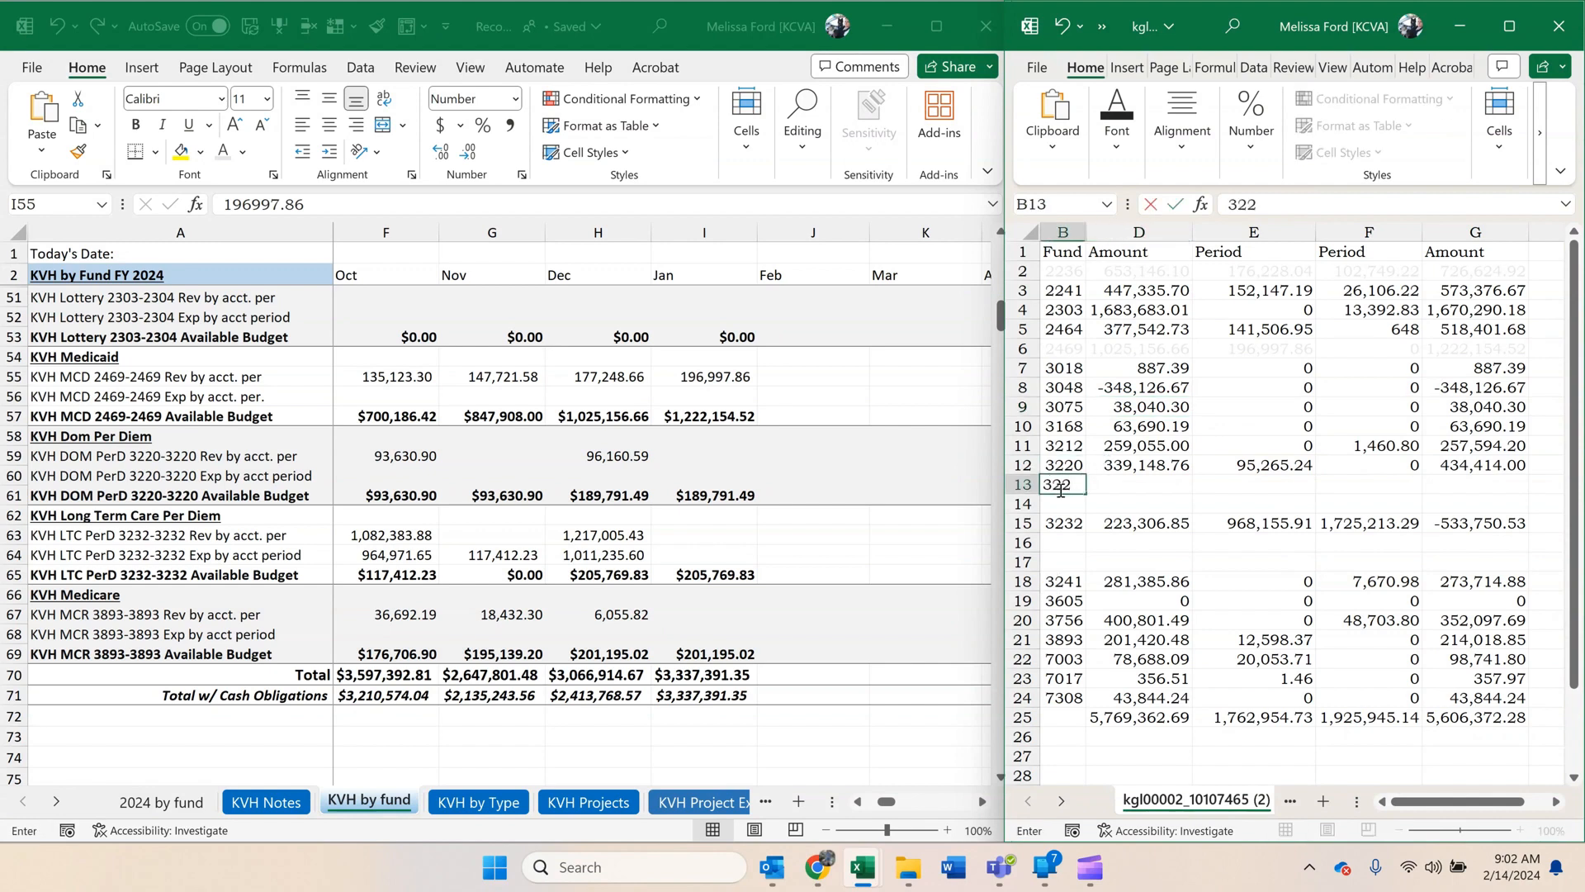
{"action": "type", "text": "0-3220"}
{"action": "key", "text": "Return"}
{"action": "type", "text": "3220"}
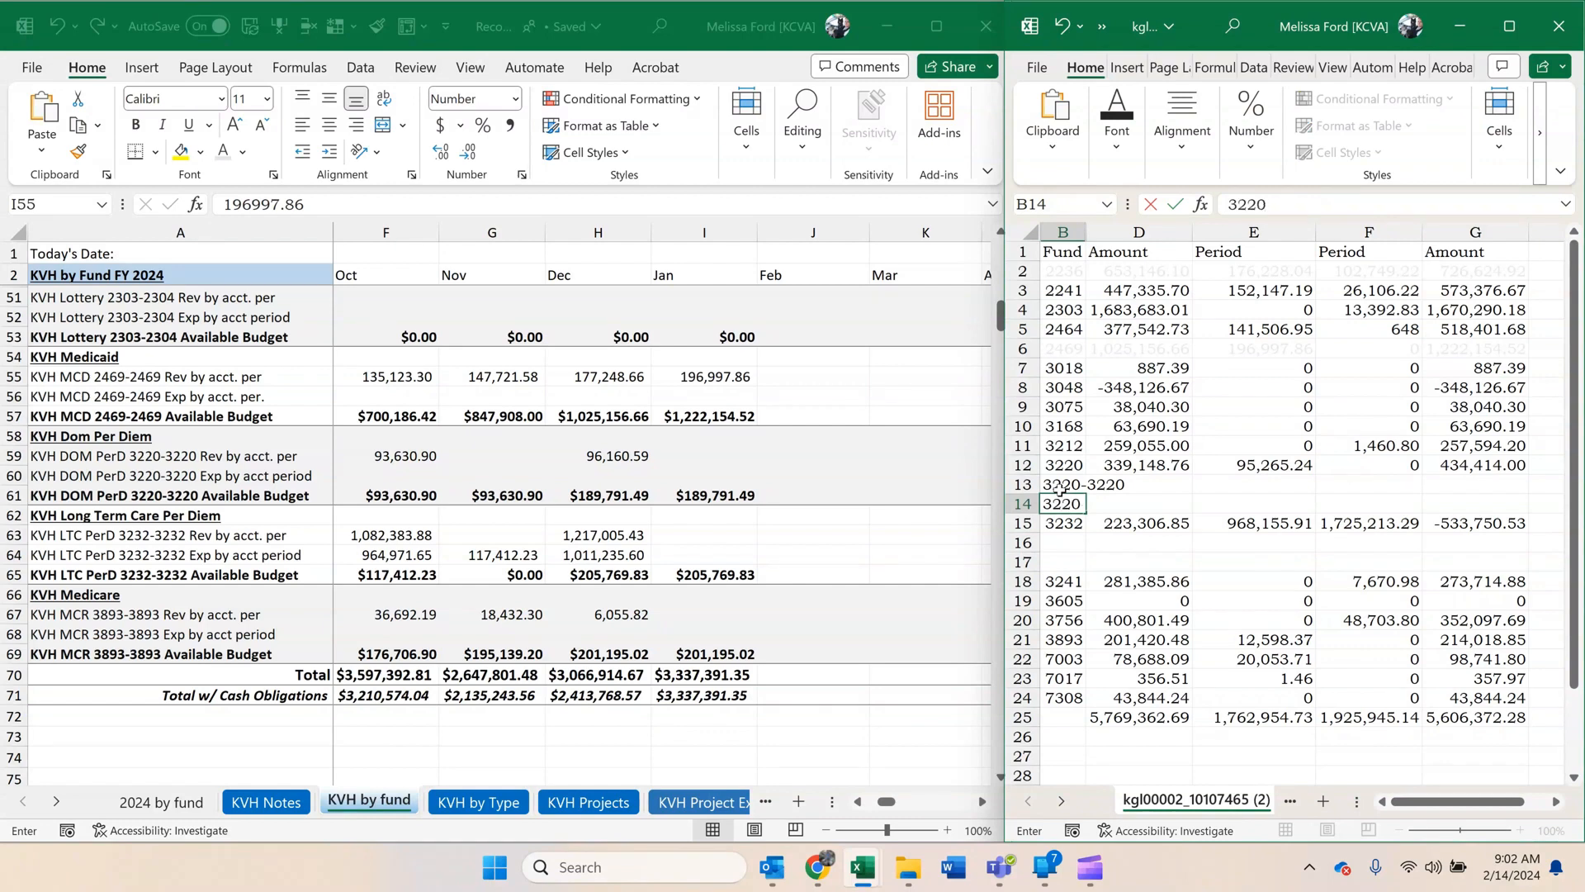
{"action": "type", "text": "-3225"}
{"action": "key", "text": "Return"}
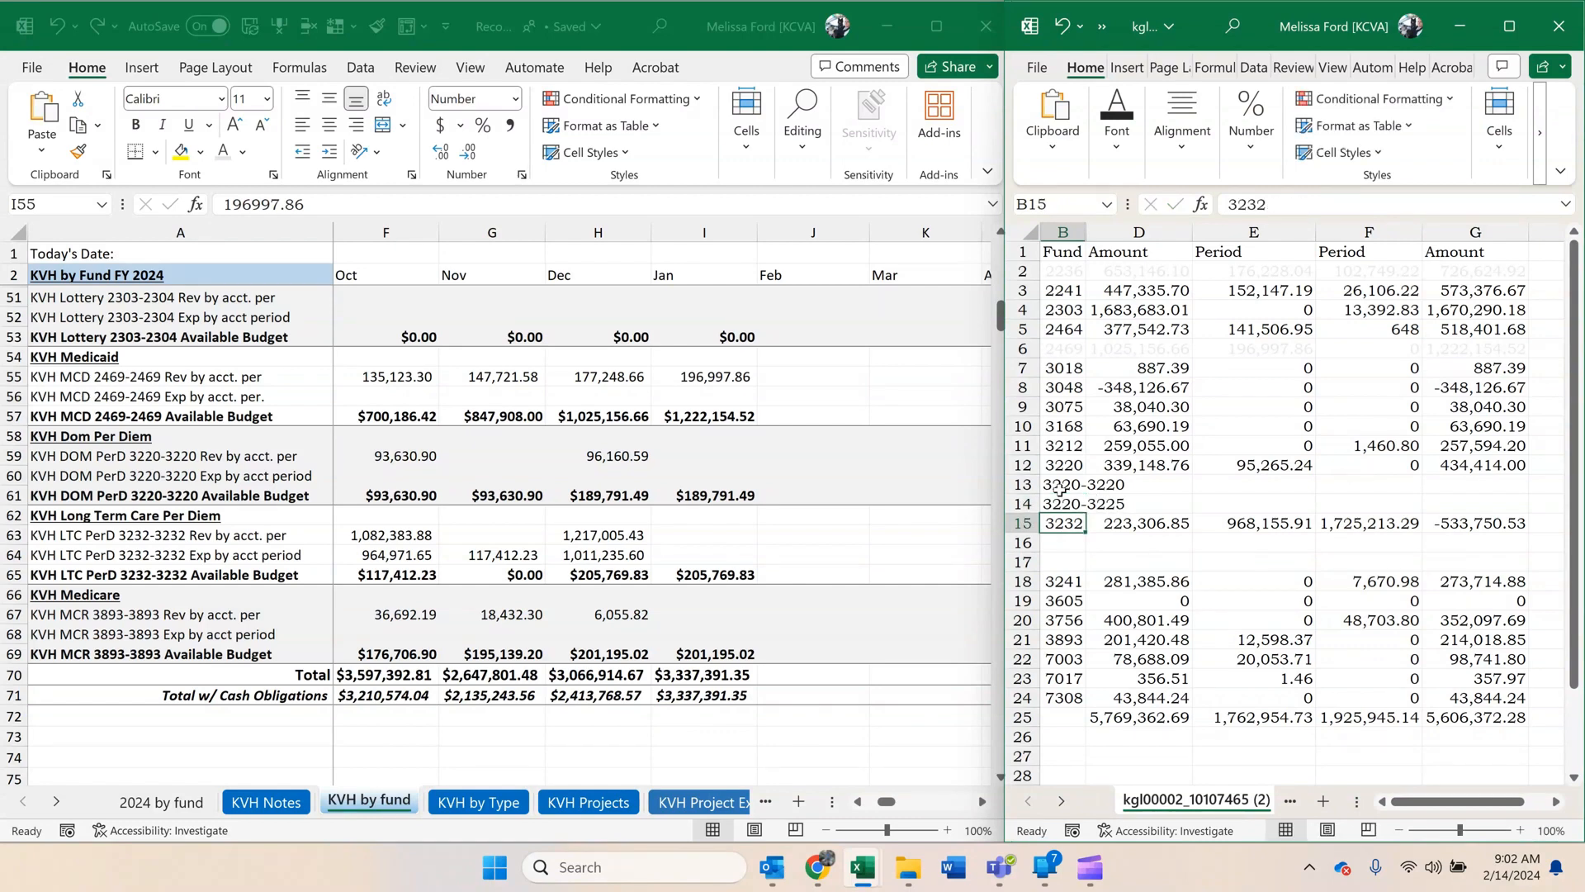
Label the two blank rows below fund 3232 as 3232-3232 and 3232-3242.
{"action": "key", "text": "Return"}
{"action": "type", "text": "3232-"}
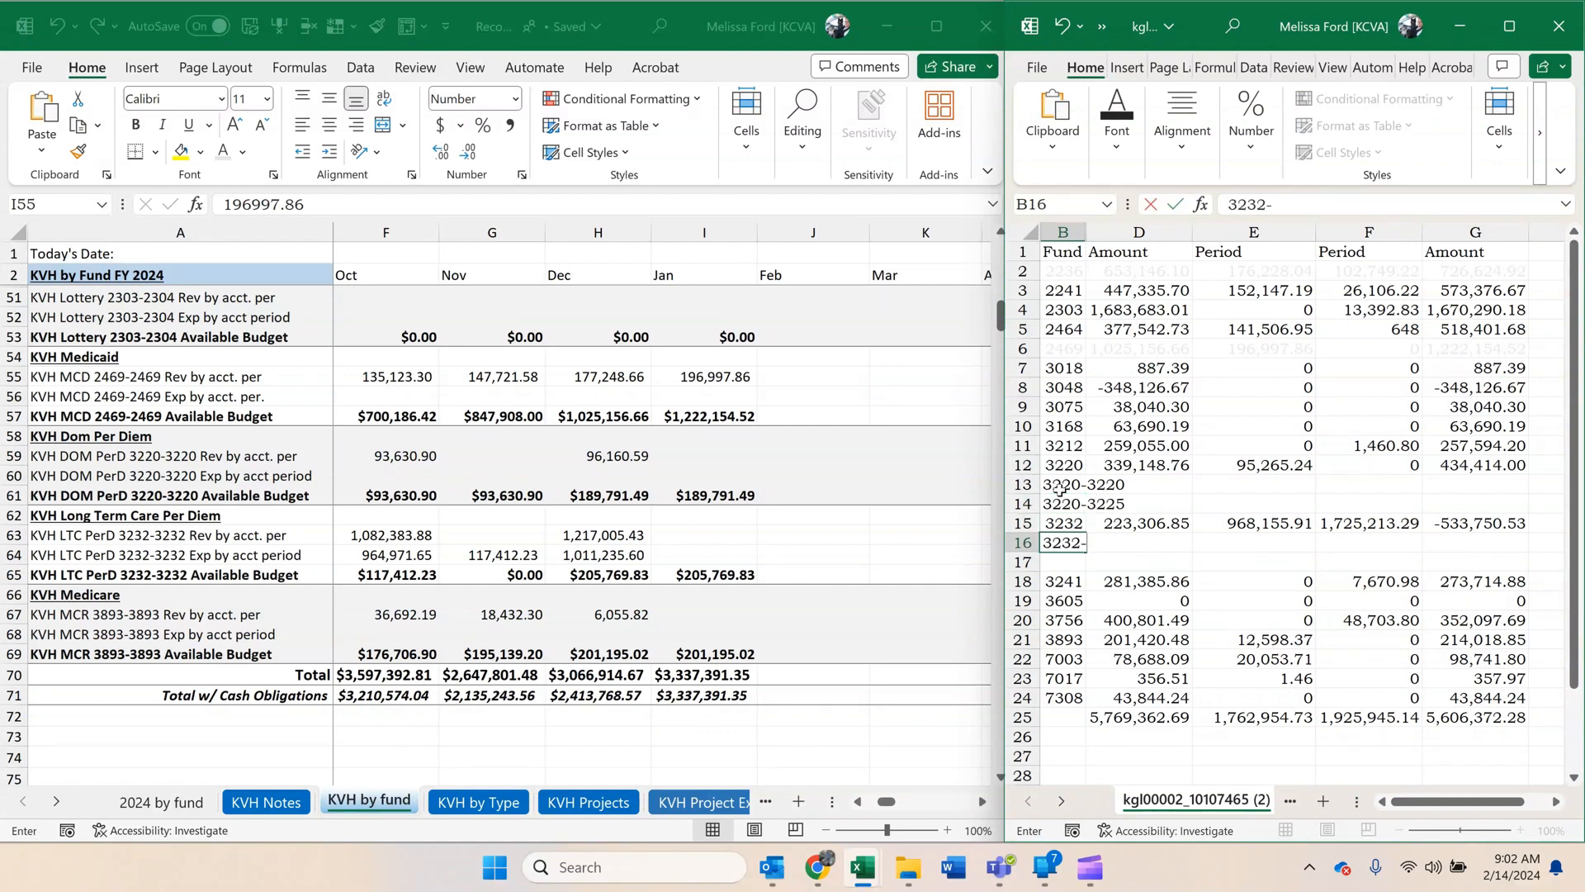
{"action": "type", "text": "3232"}
{"action": "key", "text": "Return"}
{"action": "type", "text": "3232"}
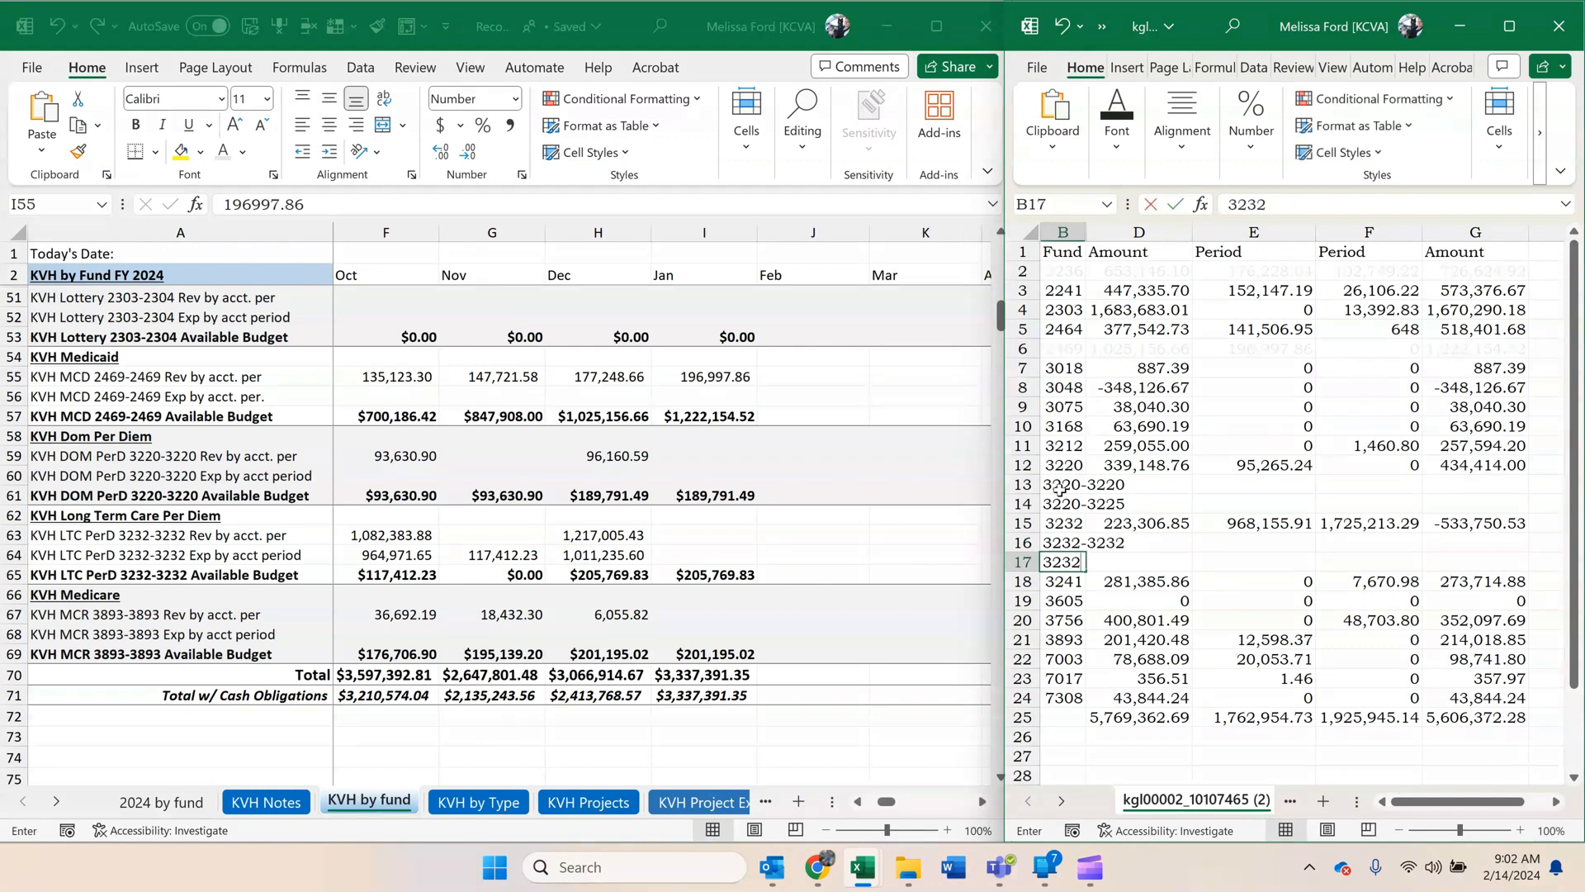
{"action": "type", "text": "-3242"}
{"action": "key", "text": "Return"}
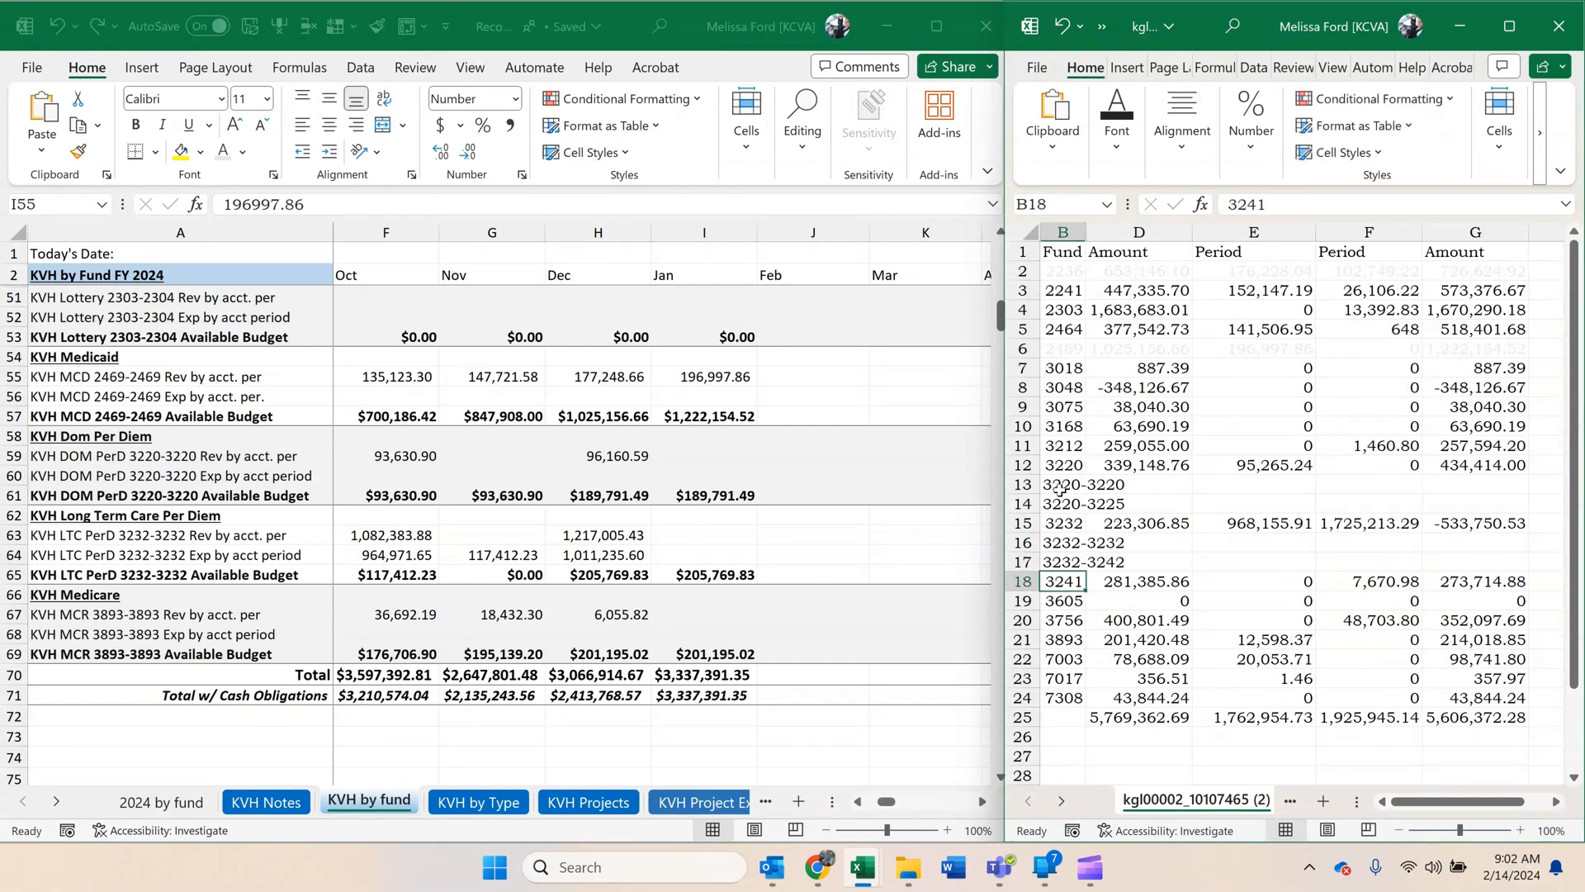
Insert a blank row beneath the 3220-3225 label and another beneath 3232-3242, and widen the Fund column to fit the labels.
{"action": "left_click", "coordinate": [1023, 523]}
{"action": "right_click", "coordinate": [1023, 523]}
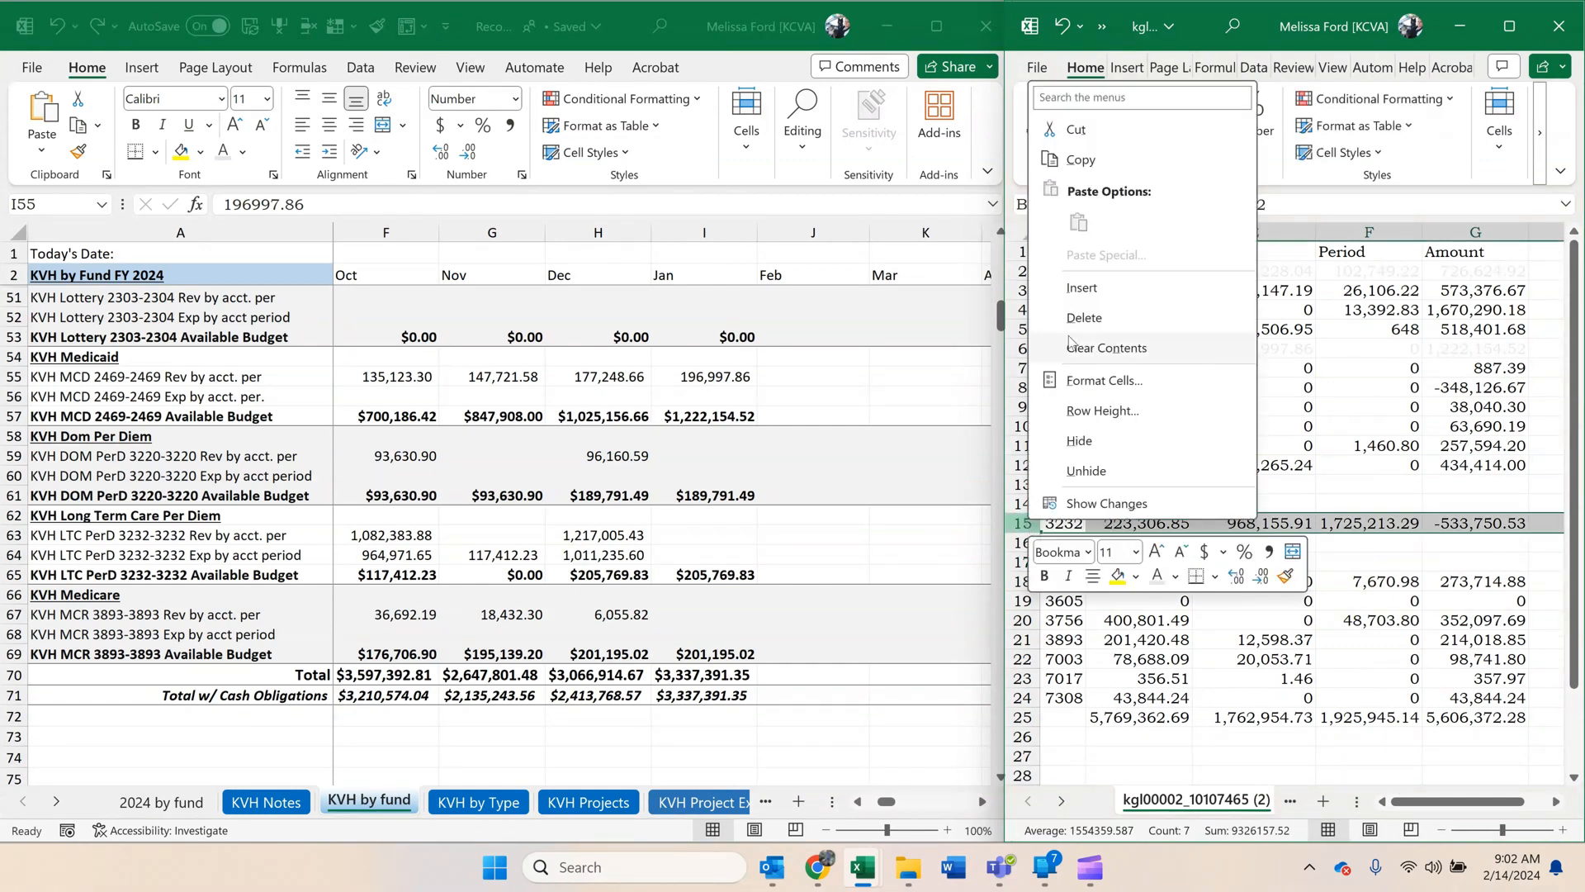
{"action": "left_click", "coordinate": [1084, 294]}
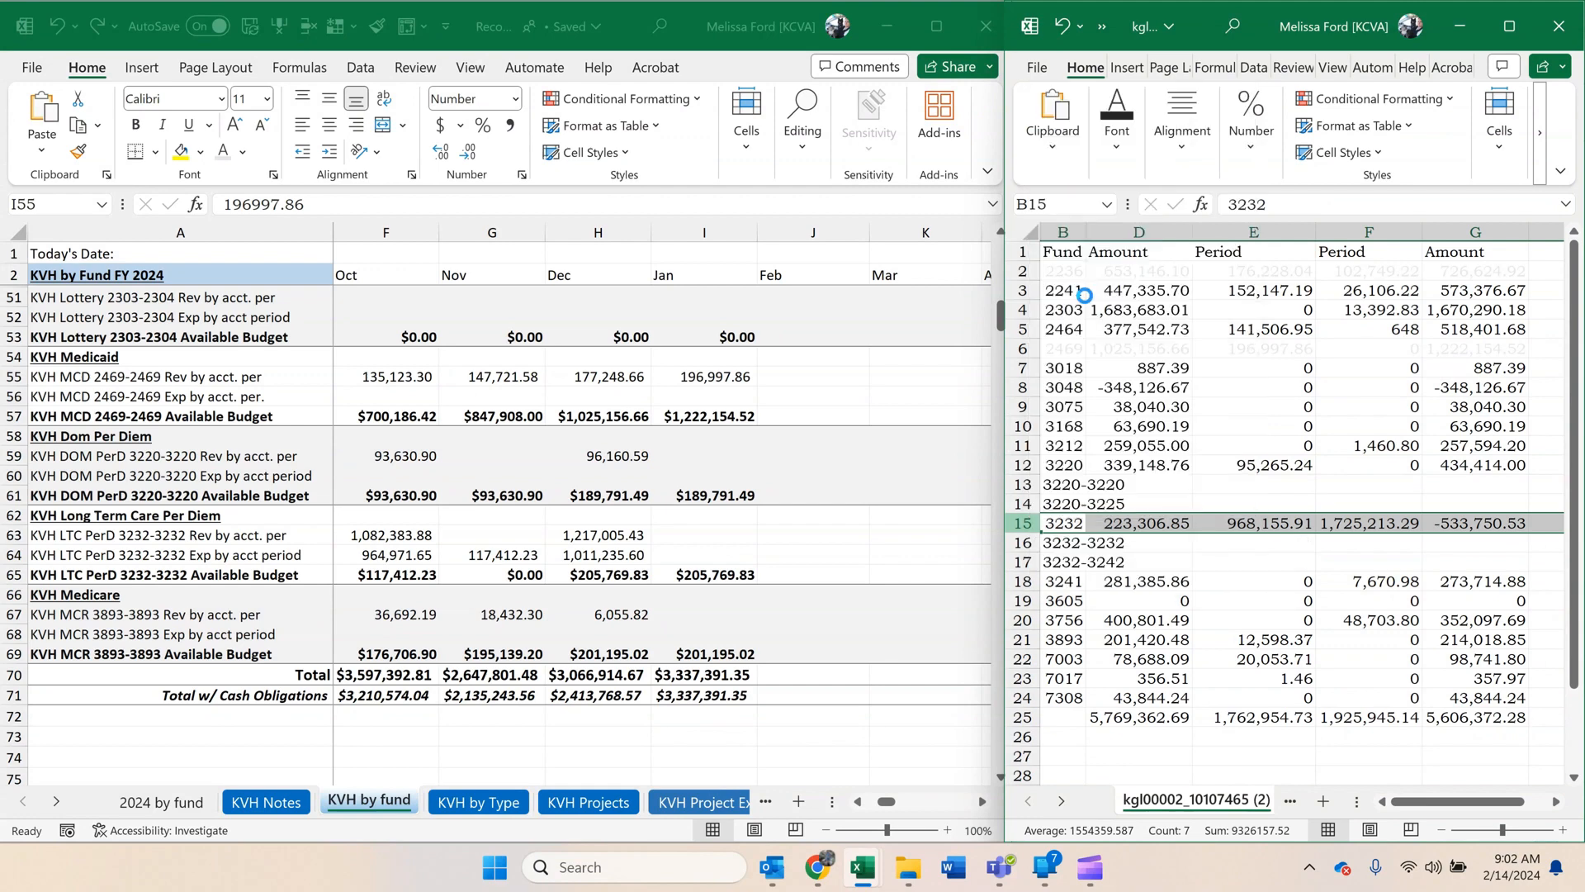
{"action": "left_click", "coordinate": [1023, 601]}
{"action": "right_click", "coordinate": [1023, 601]}
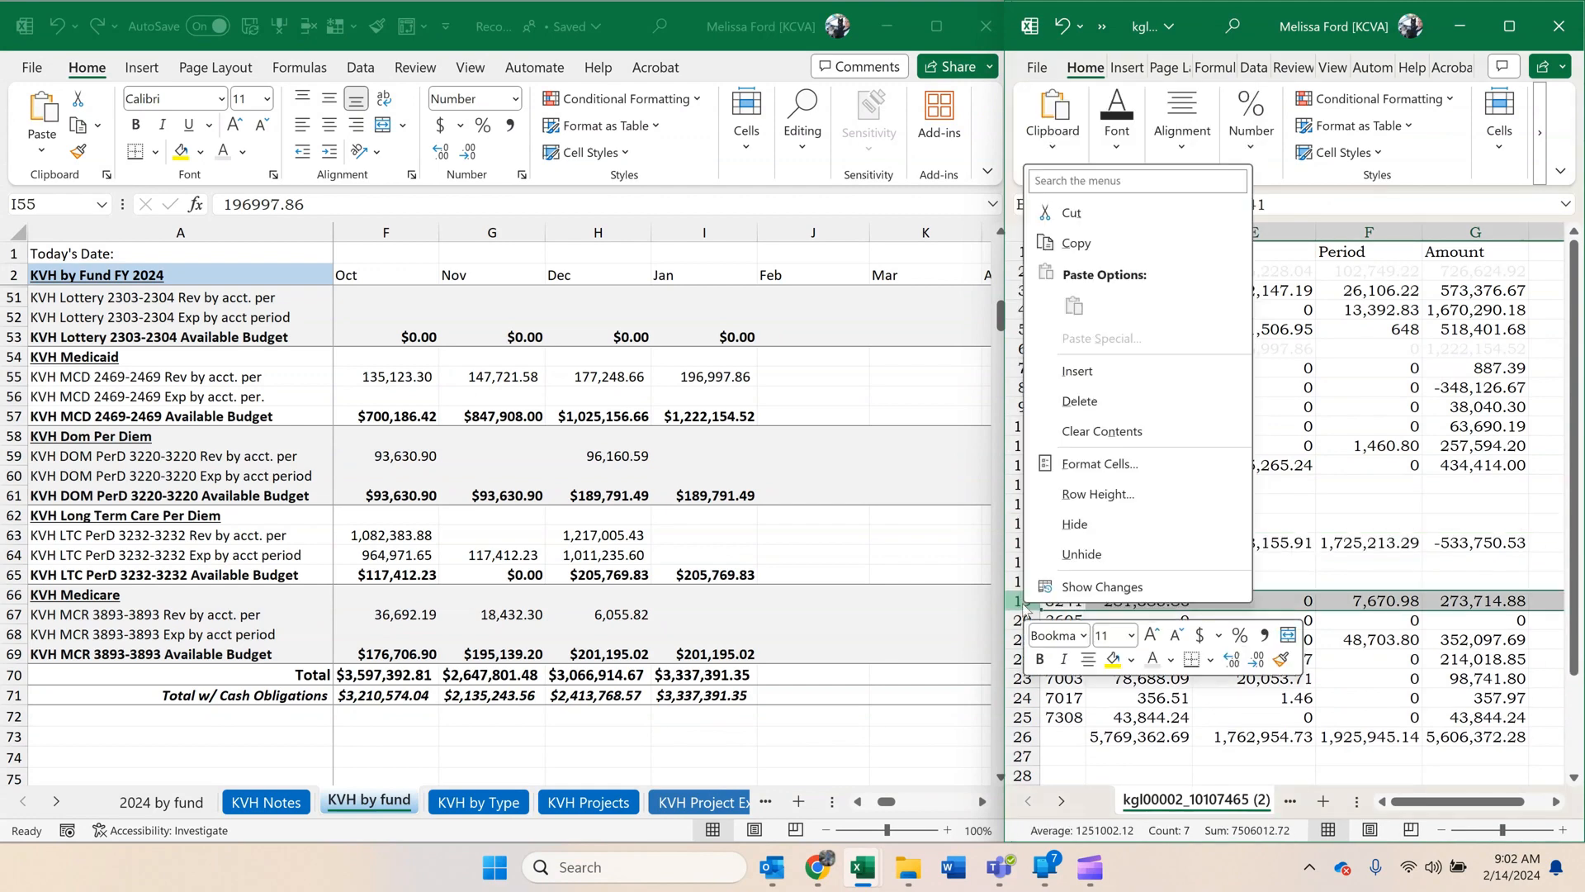
{"action": "left_click", "coordinate": [1103, 370]}
{"action": "left_click", "coordinate": [1072, 535]}
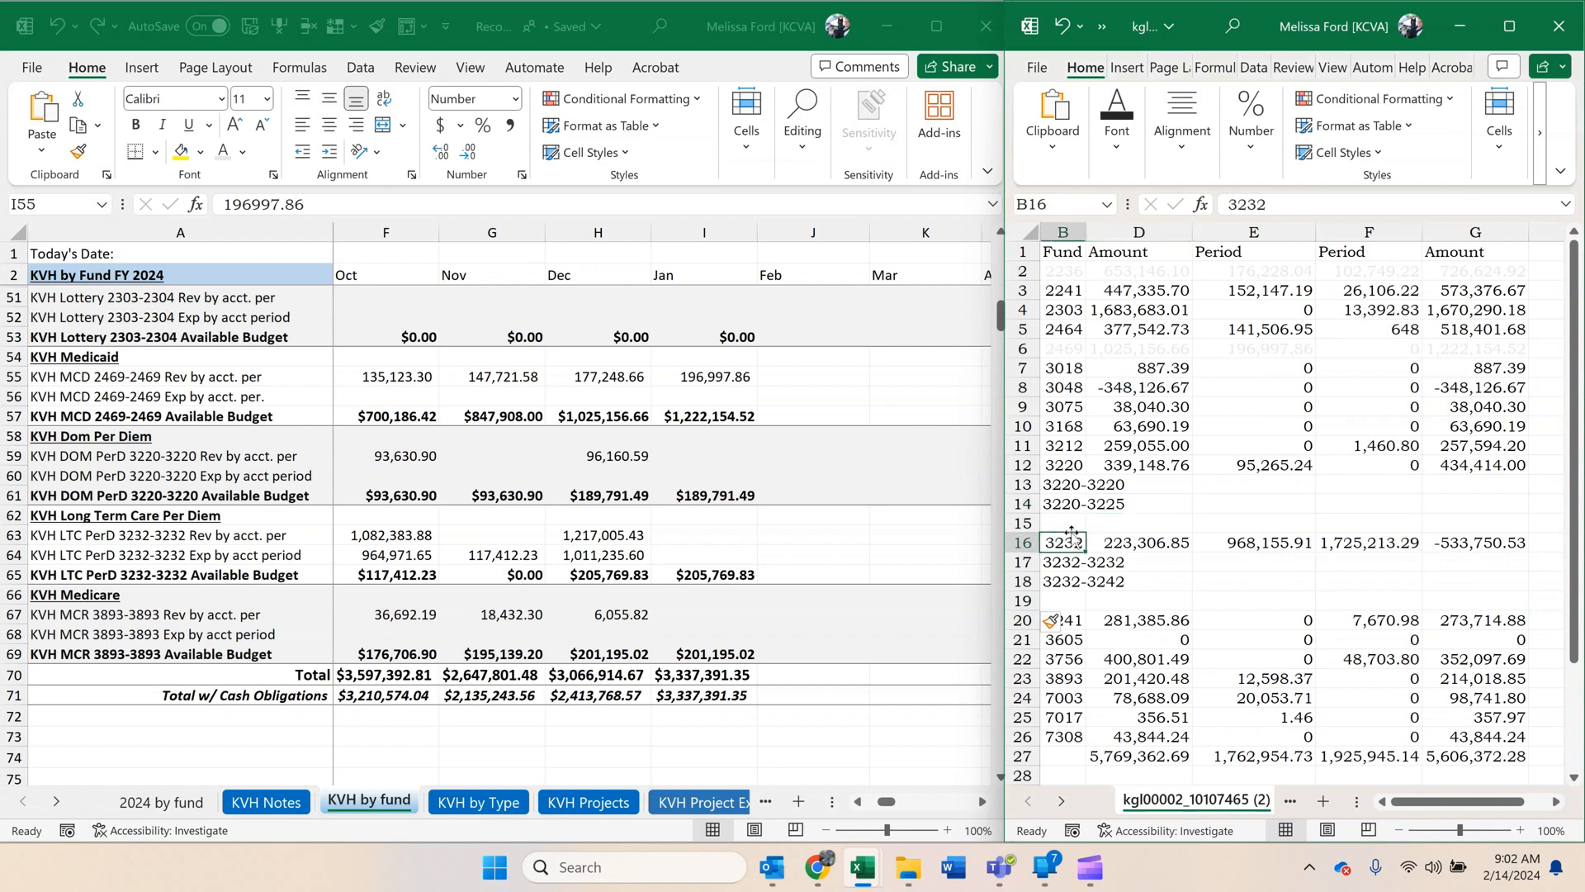
{"action": "left_click_drag", "start_coordinate": [1080, 233], "coordinate": [1127, 234]}
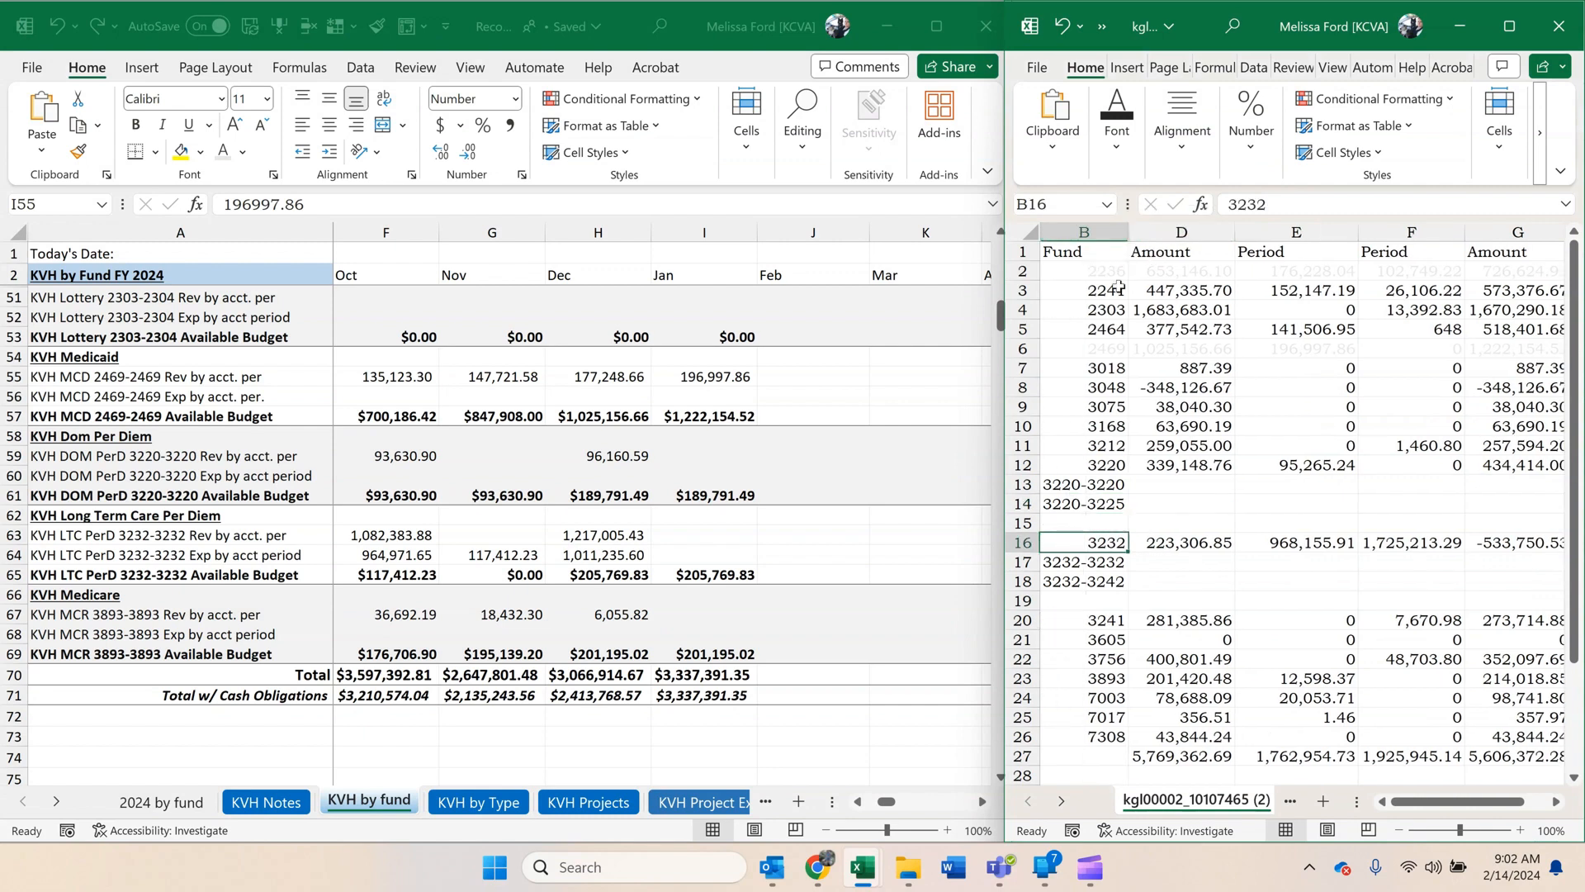
{"action": "left_click", "coordinate": [1321, 482]}
Enter =D14+D13 in D15 to total the 3220 subfunds, and fill the formula across to column G.
{"action": "left_click", "coordinate": [1088, 528]}
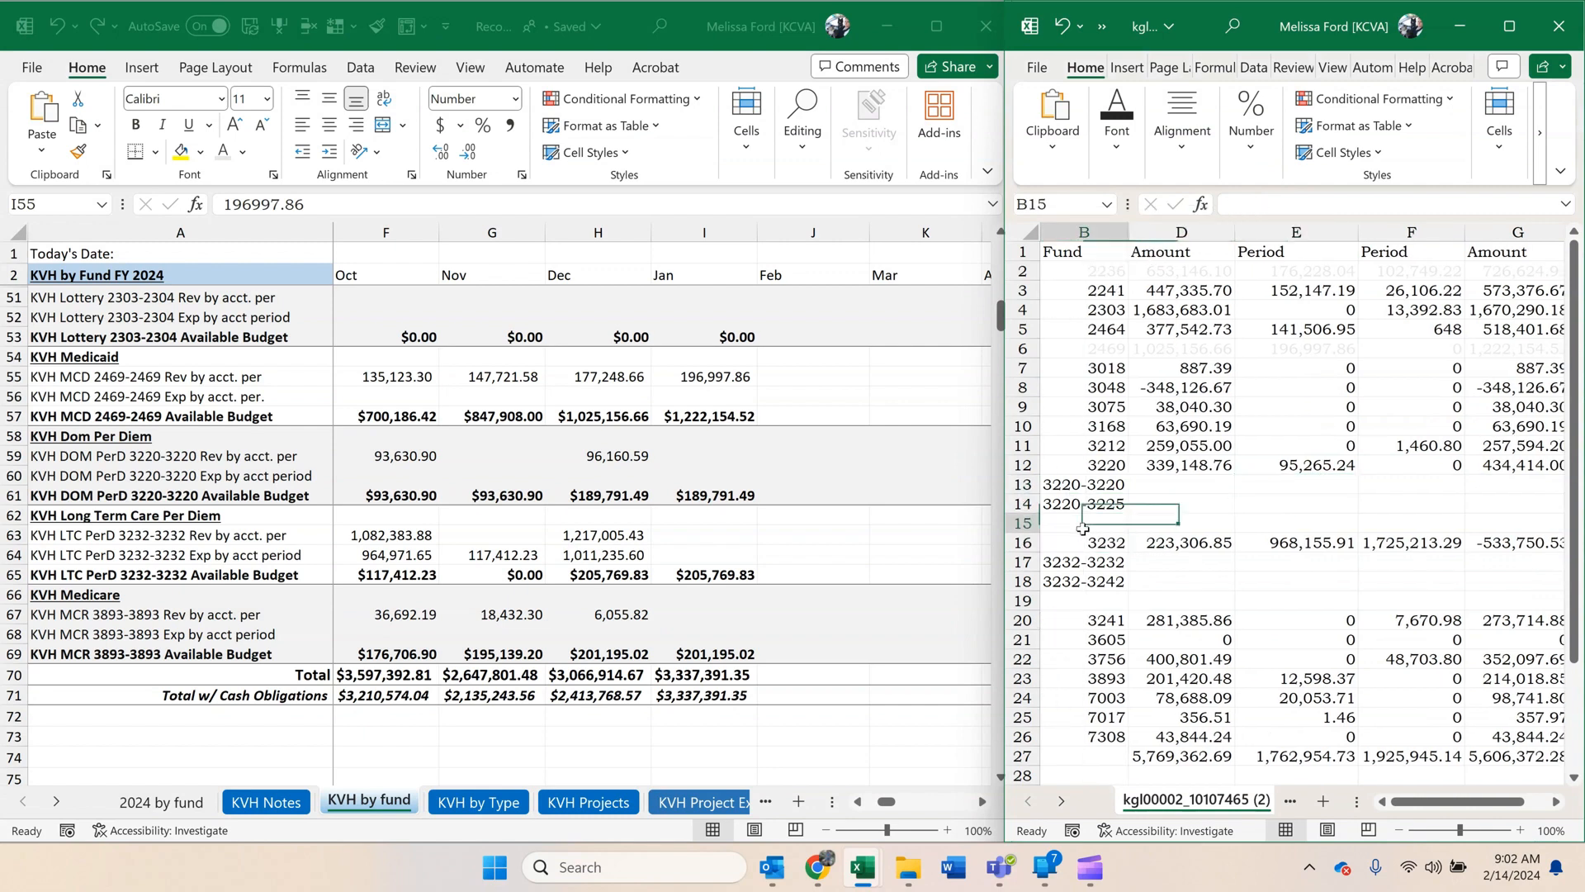
{"action": "left_click", "coordinate": [1177, 526]}
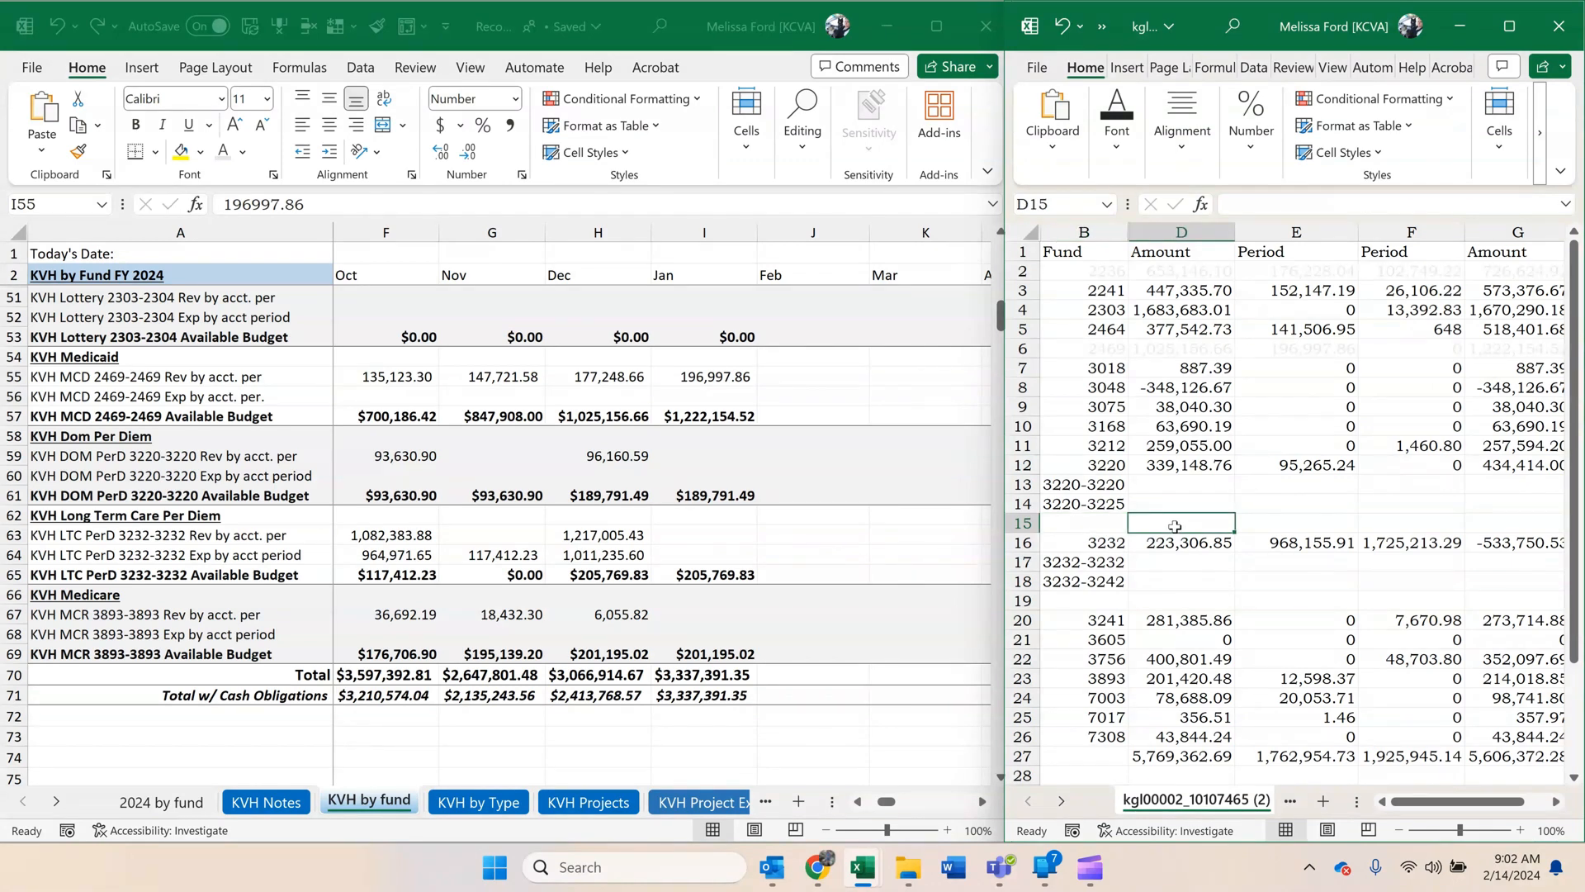
{"action": "type", "text": "="}
{"action": "left_click", "coordinate": [1165, 502]}
{"action": "type", "text": "+"}
{"action": "left_click", "coordinate": [1159, 481]}
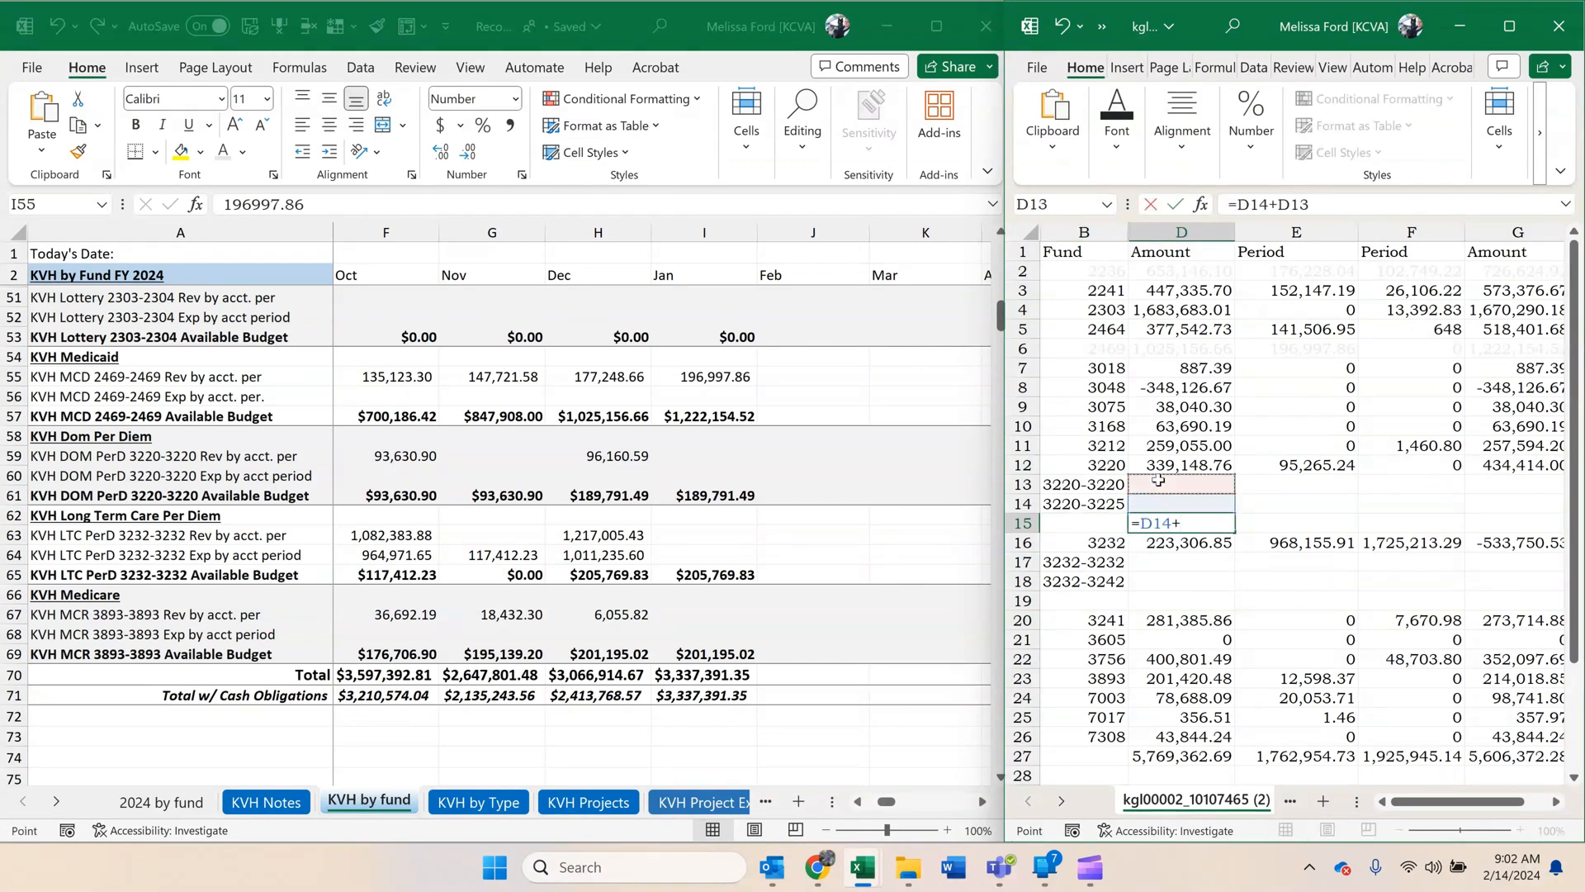
{"action": "key", "text": "Return"}
{"action": "left_click", "coordinate": [1188, 525]}
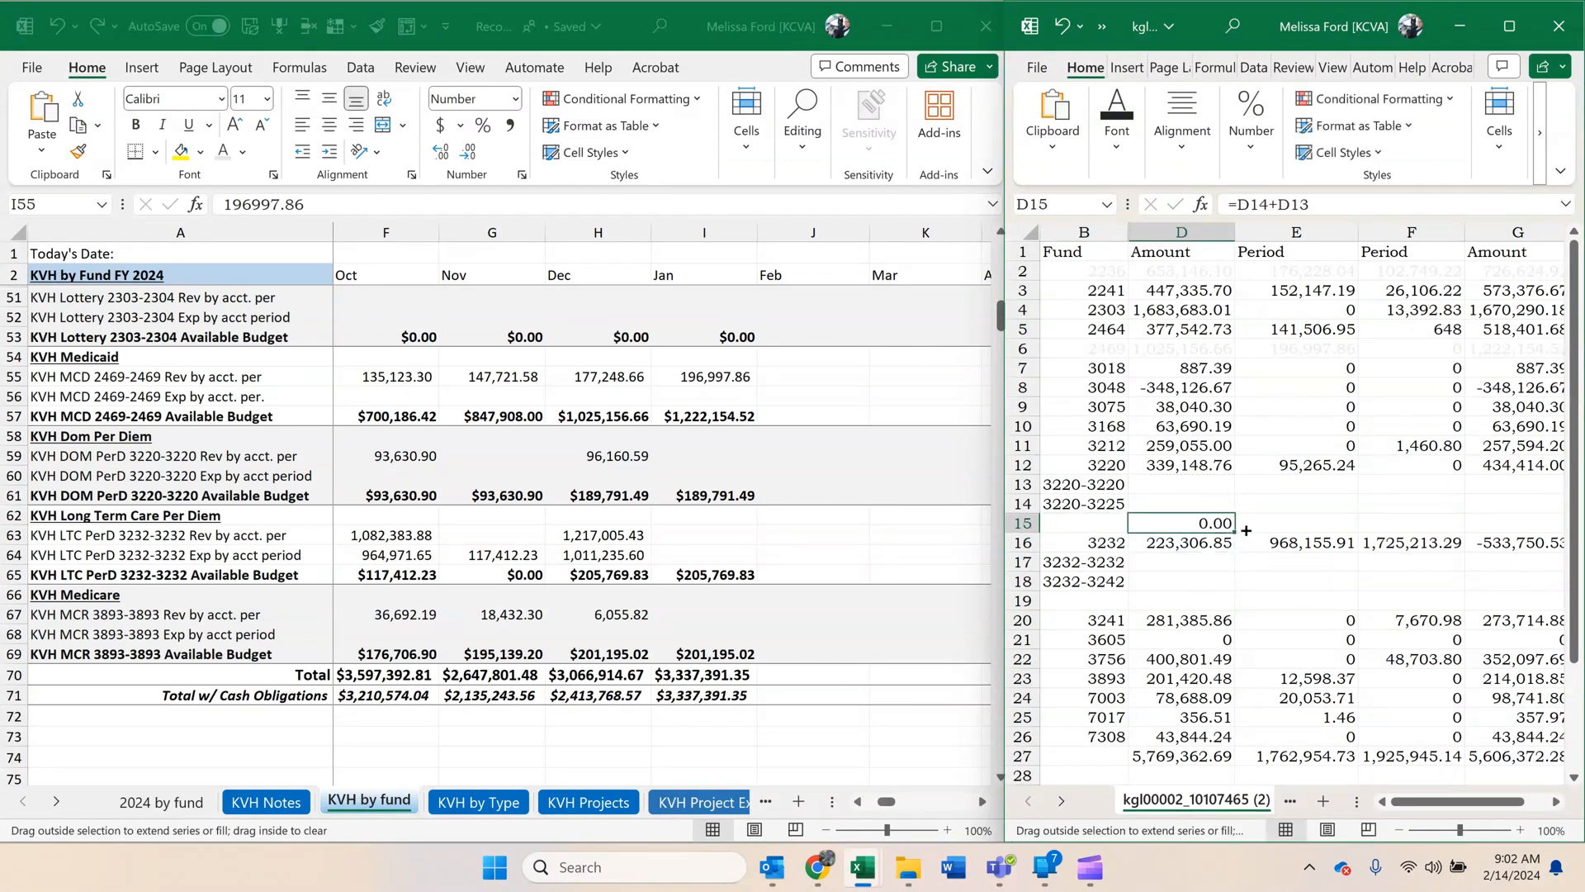
{"action": "left_click_drag", "start_coordinate": [1246, 530], "coordinate": [1540, 513]}
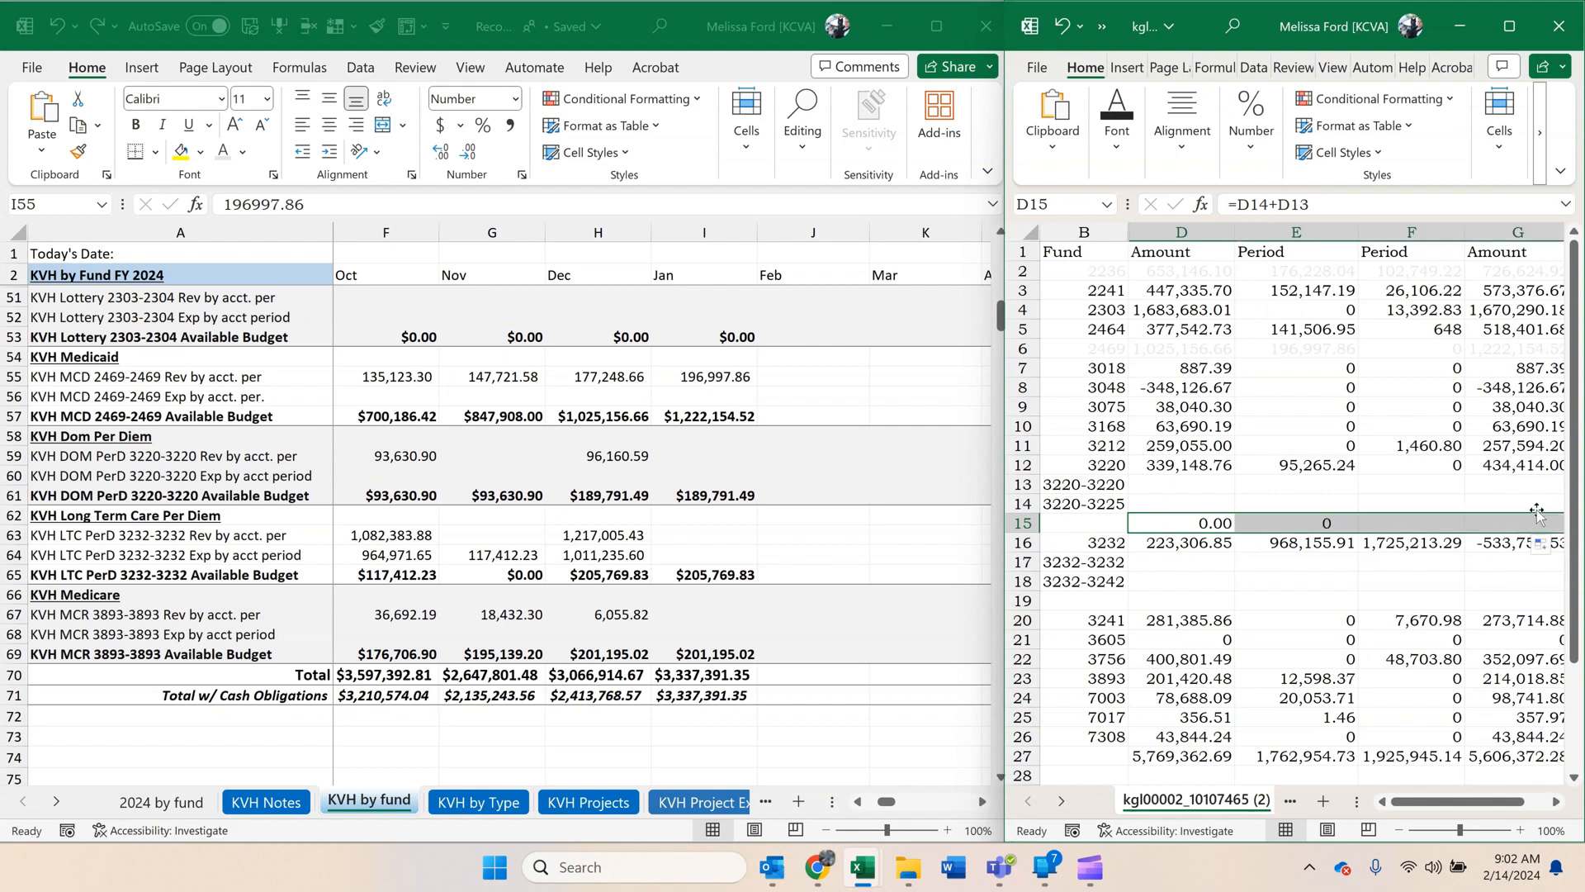
Enter =D18+D17 in D19 to total the 3232 subfunds, and fill the formula across to column G.
{"action": "left_click", "coordinate": [1161, 595]}
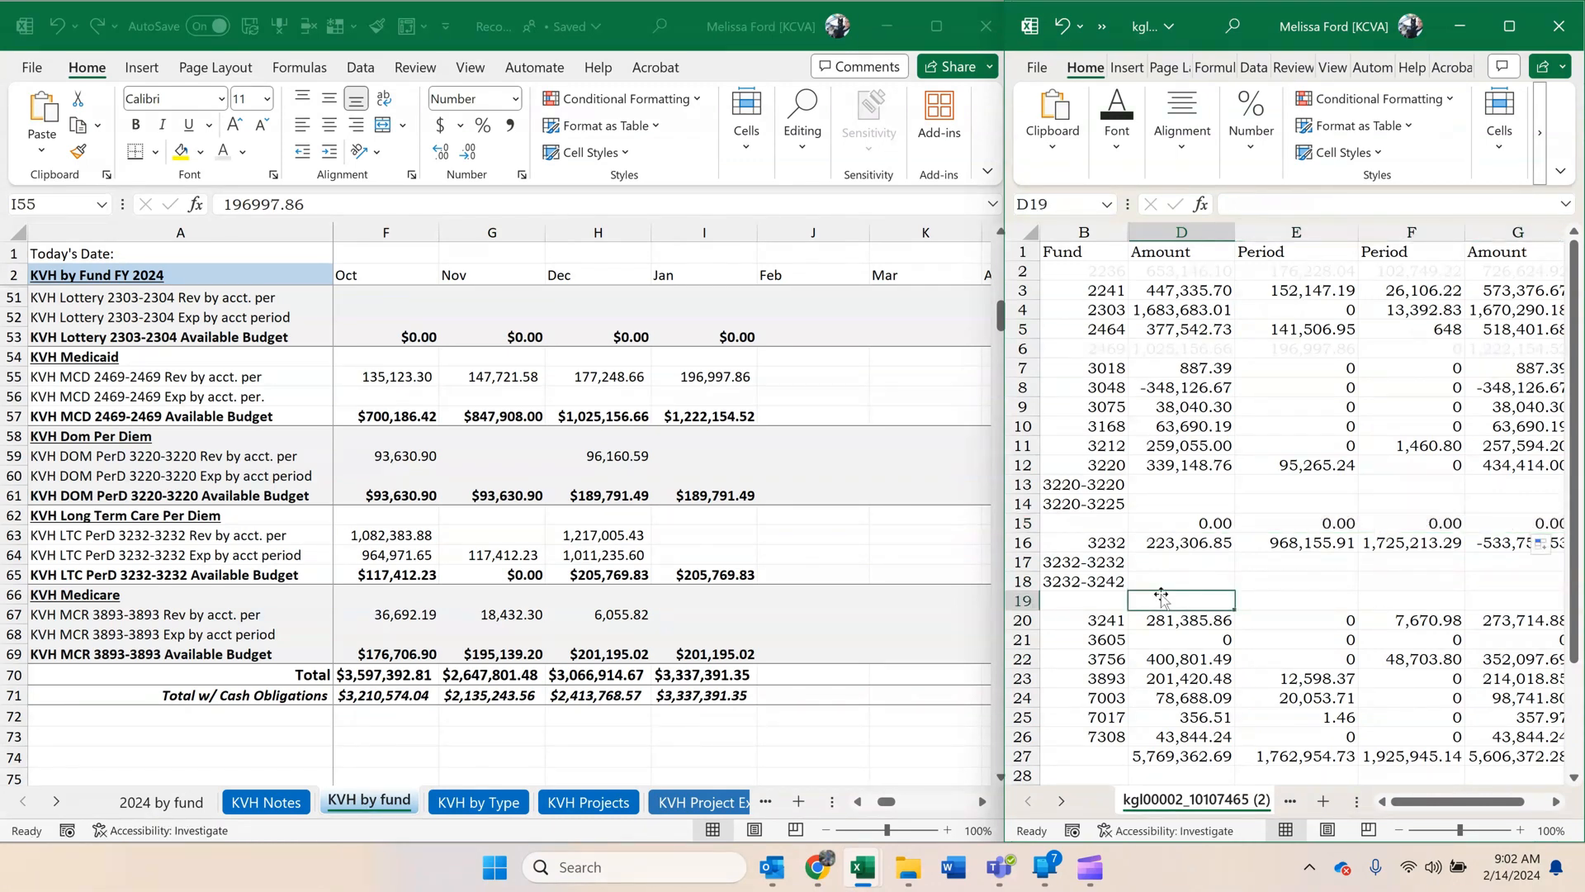
{"action": "type", "text": "="}
{"action": "left_click", "coordinate": [1162, 581]}
{"action": "type", "text": "+"}
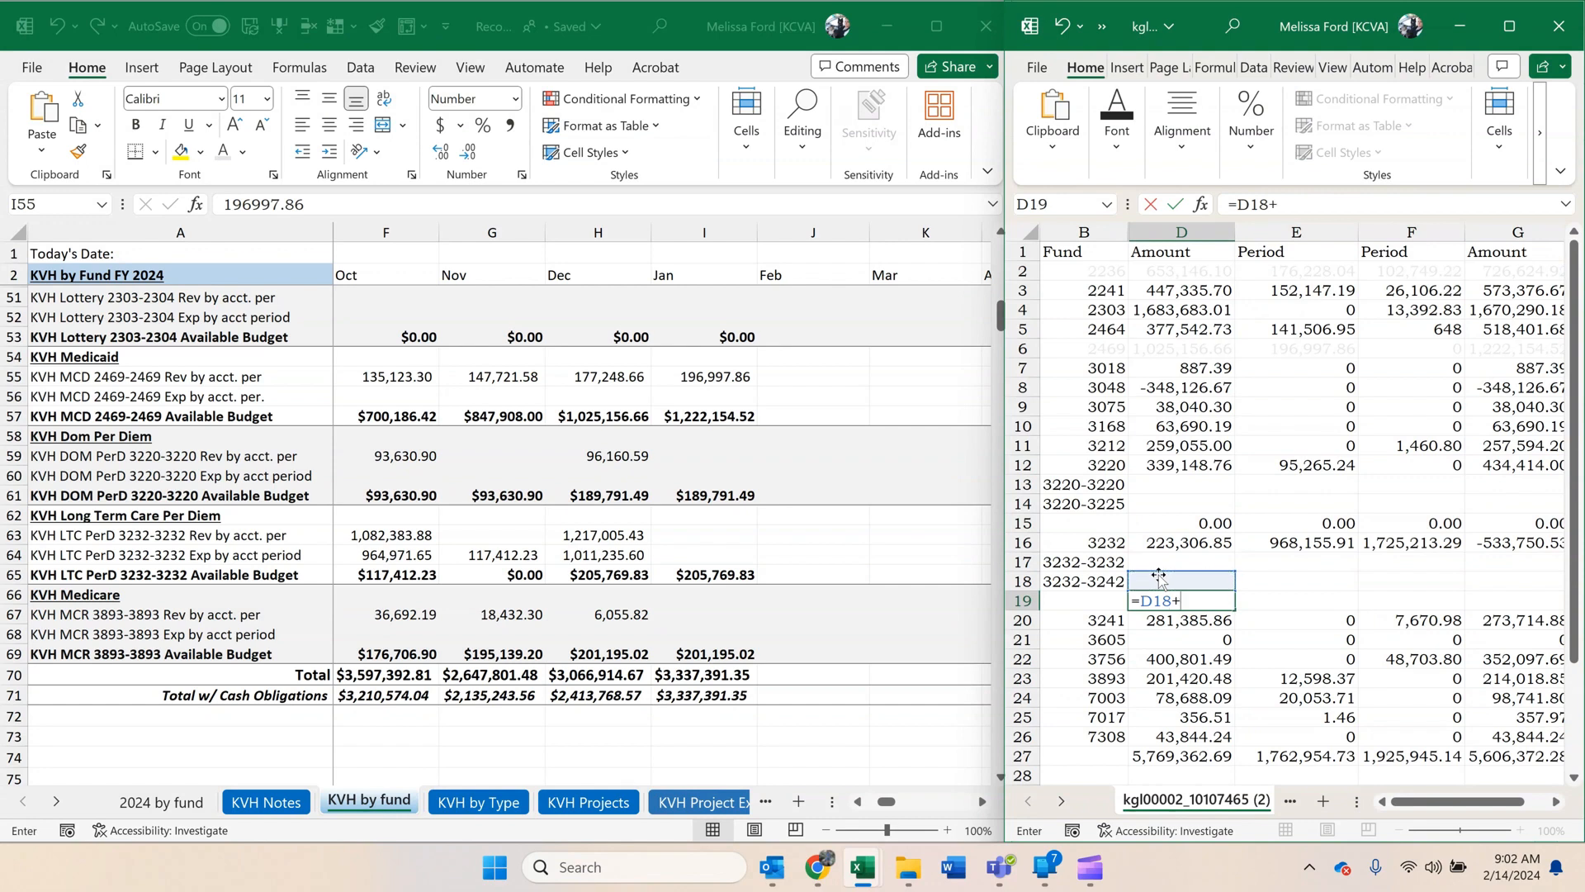
{"action": "left_click", "coordinate": [1161, 561]}
{"action": "key", "text": "Return"}
{"action": "left_click", "coordinate": [1196, 601]}
{"action": "left_click_drag", "start_coordinate": [1235, 610], "coordinate": [1529, 599]}
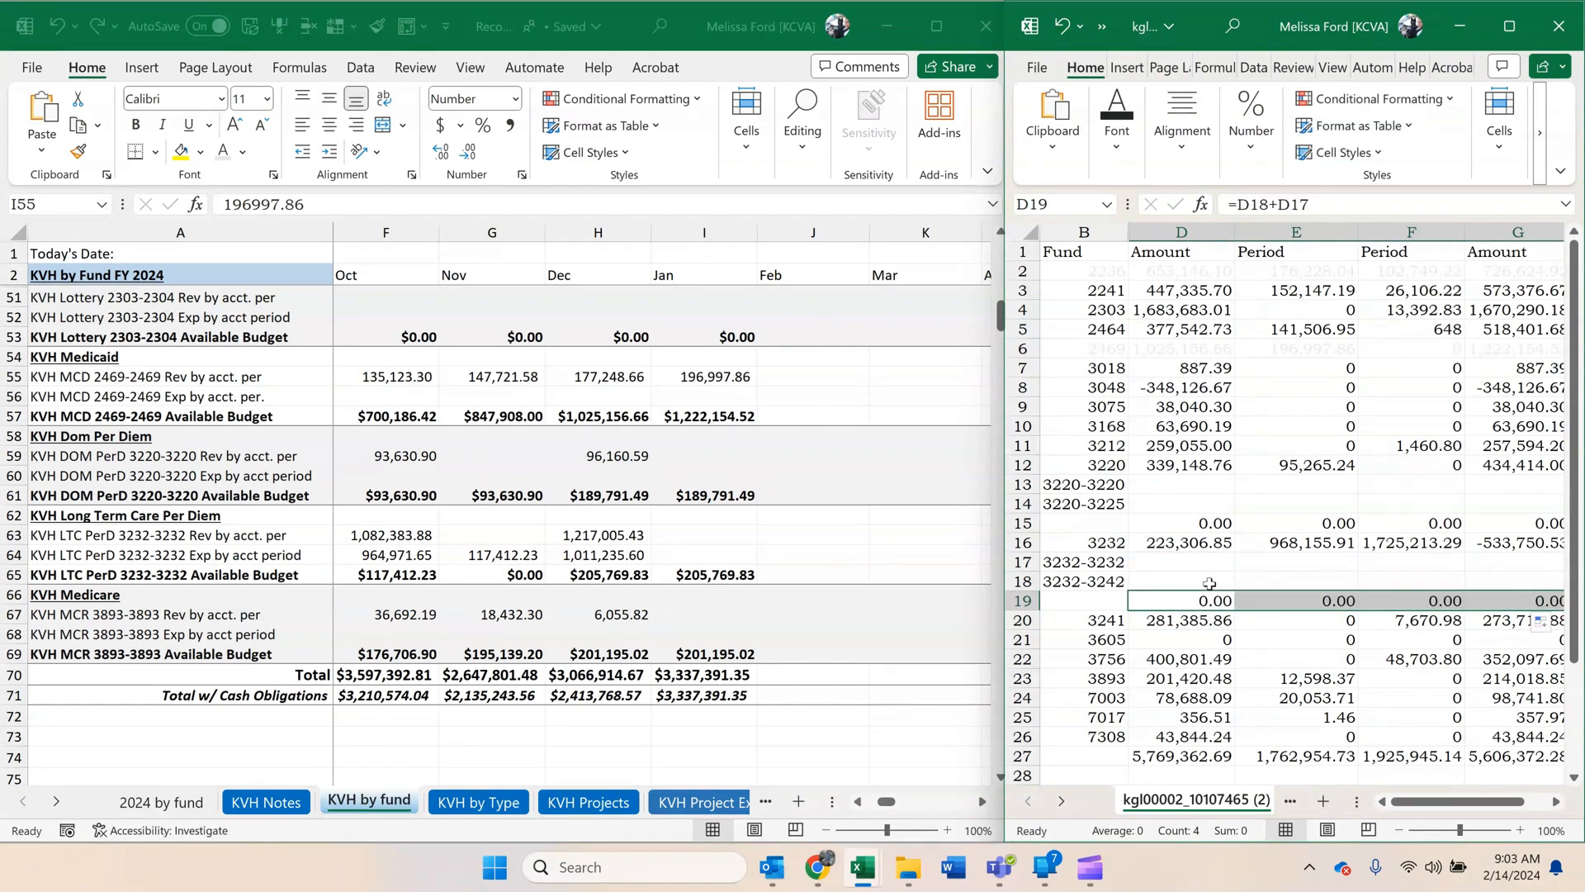
Enter =D13+E13-F13 in G13 to compute the 3220-3220 ending balance, and fill the formula down to G14.
{"action": "left_click", "coordinate": [1494, 491]}
{"action": "type", "text": "="}
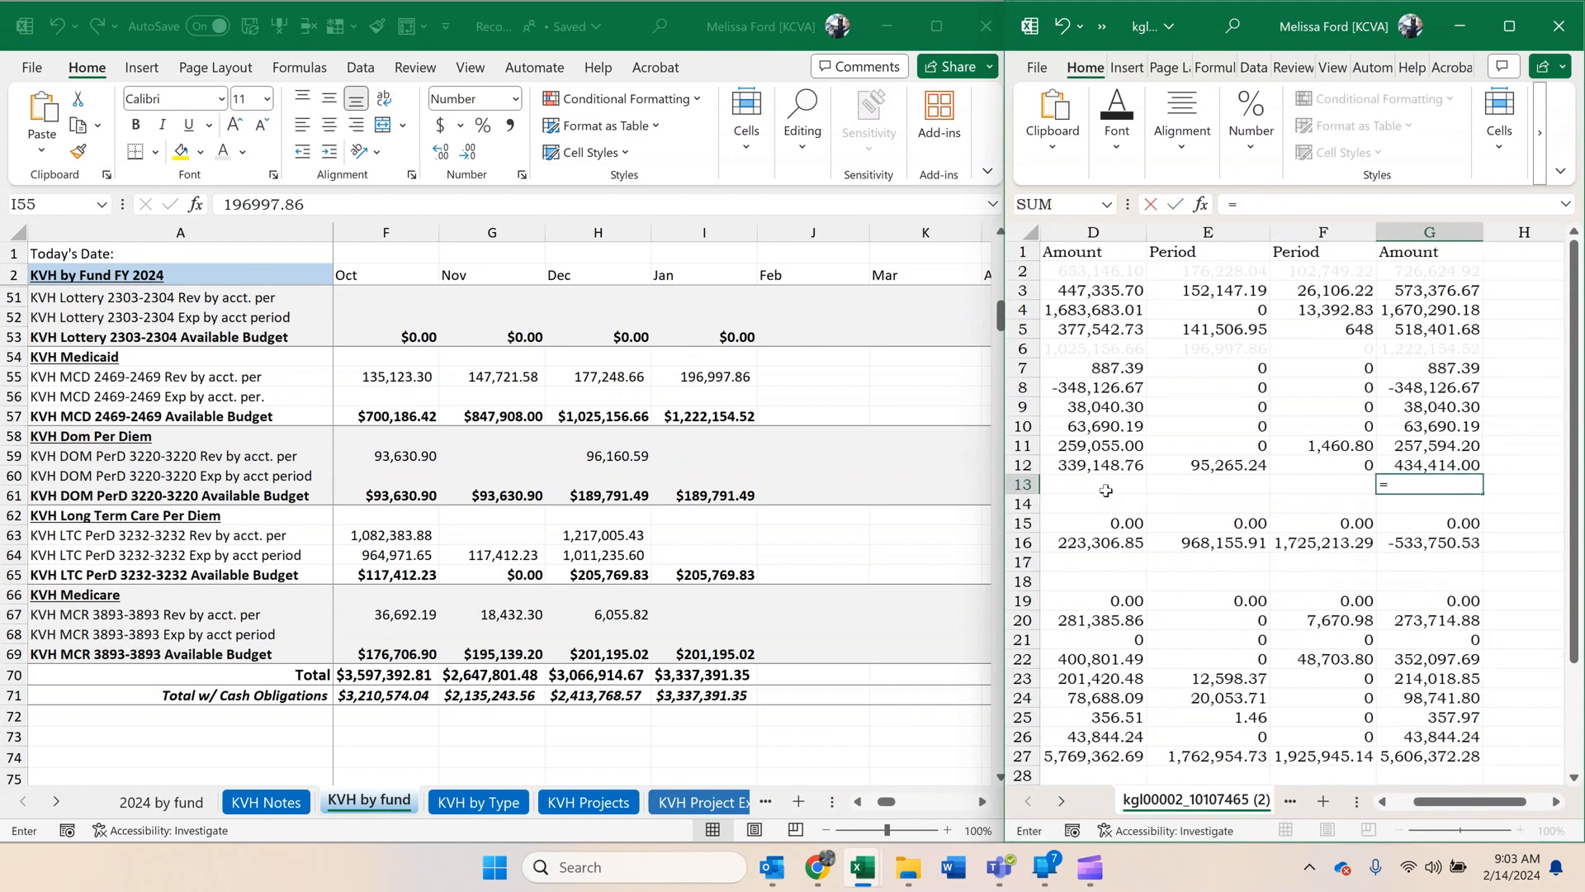
{"action": "left_click", "coordinate": [1143, 487]}
{"action": "type", "text": "+"}
{"action": "left_click", "coordinate": [1172, 488]}
{"action": "type", "text": "-"}
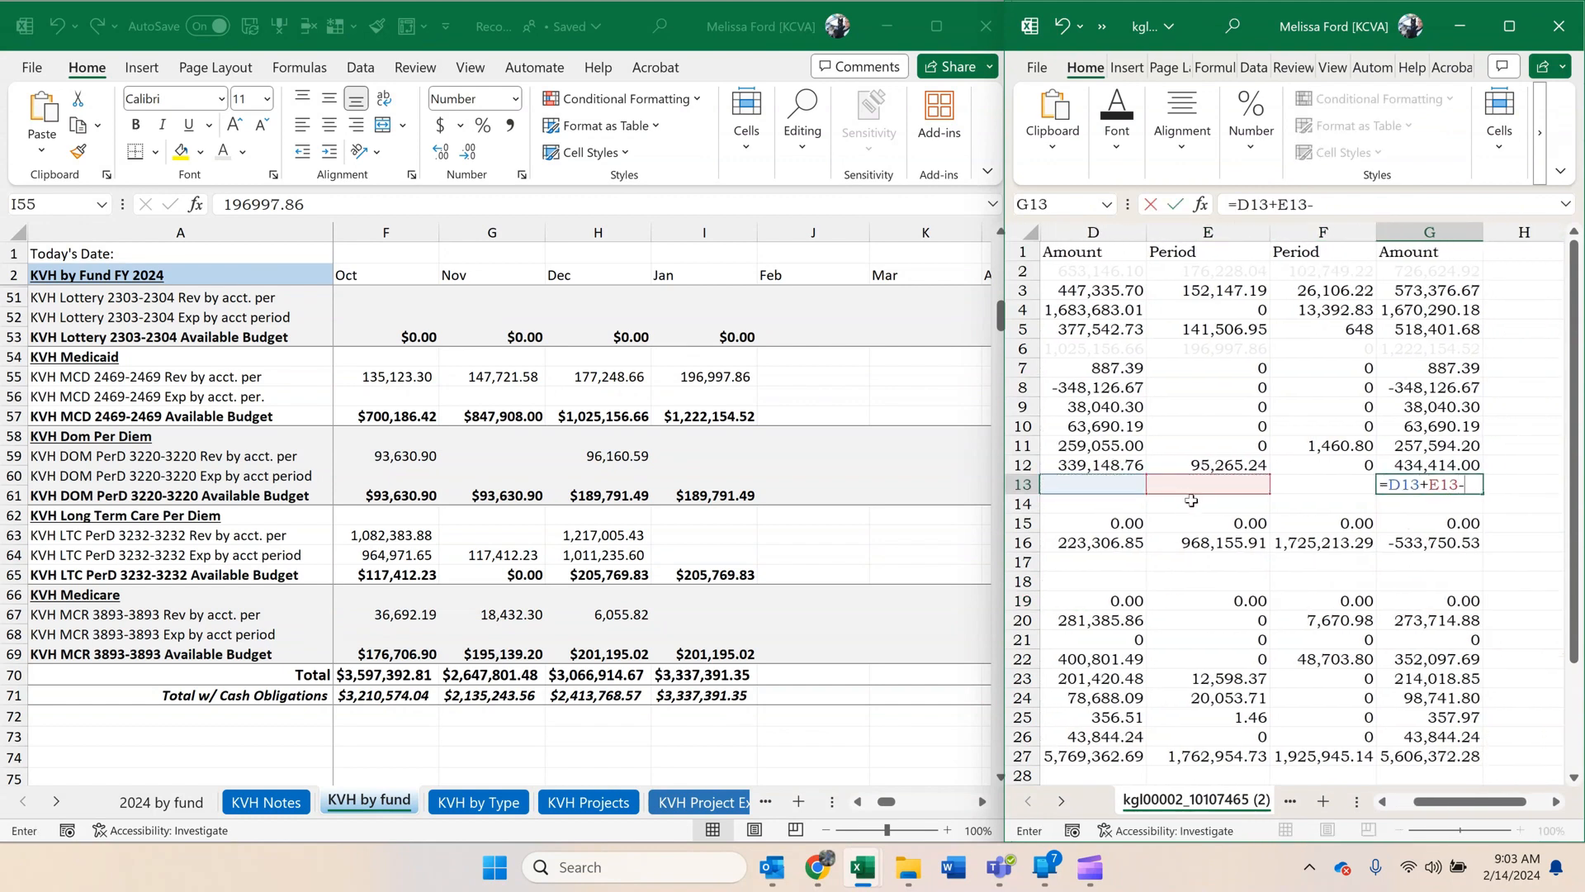
{"action": "left_click", "coordinate": [1345, 484]}
{"action": "key", "text": "Return"}
{"action": "left_click", "coordinate": [1461, 485]}
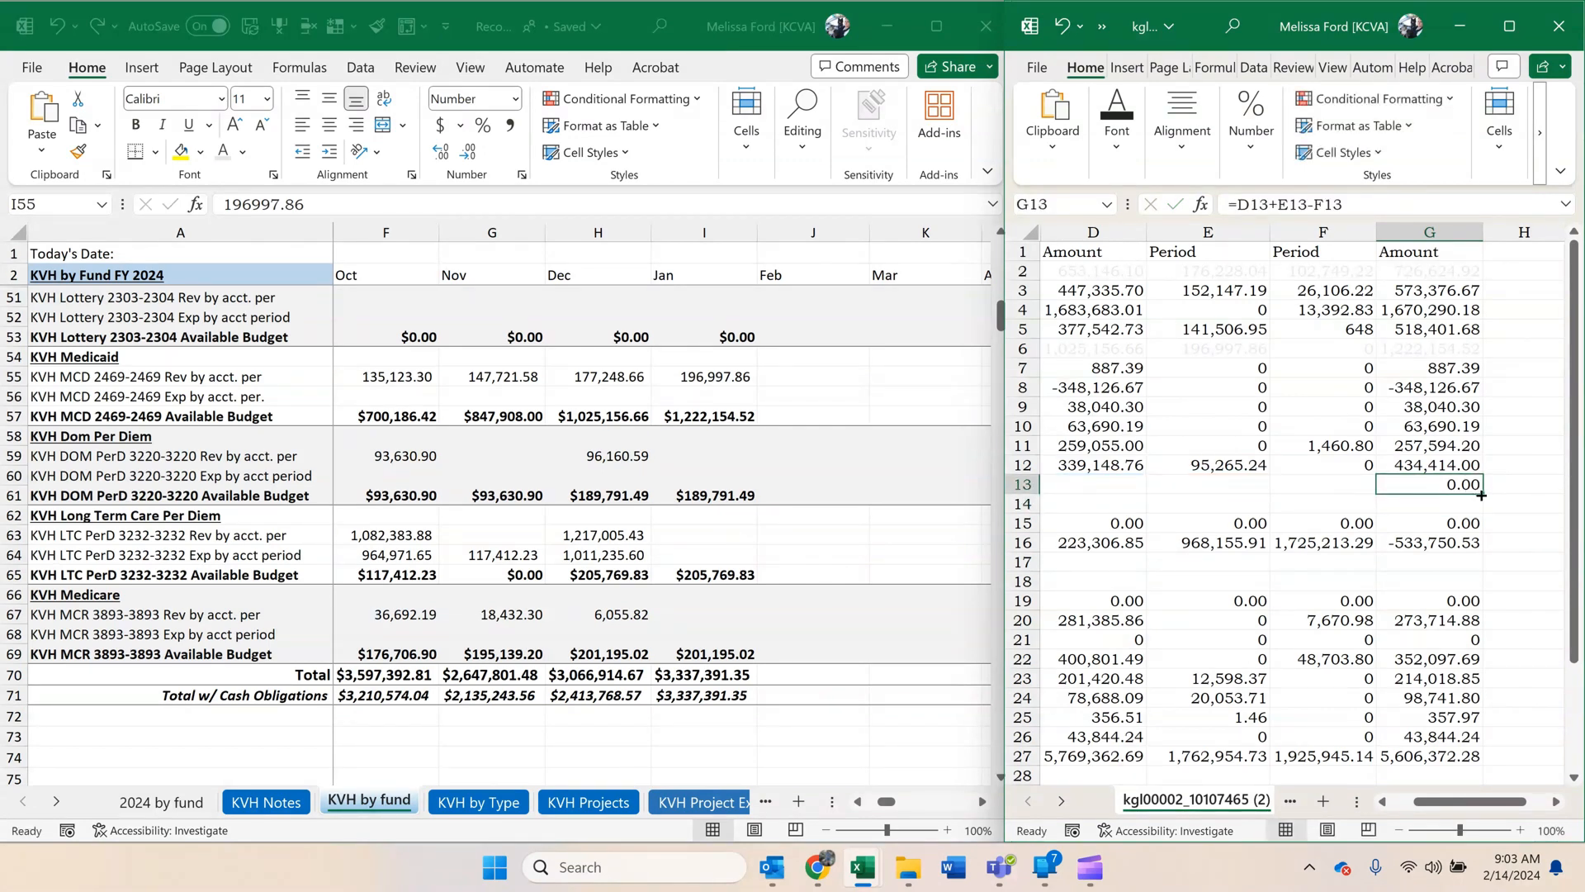
{"action": "left_click_drag", "start_coordinate": [1483, 493], "coordinate": [1483, 508]}
Copy the ending balance formulas from G13:G14 to the 3232-3232 and 3232-3242 rows in G17:G18.
{"action": "key", "text": "ctrl+c"}
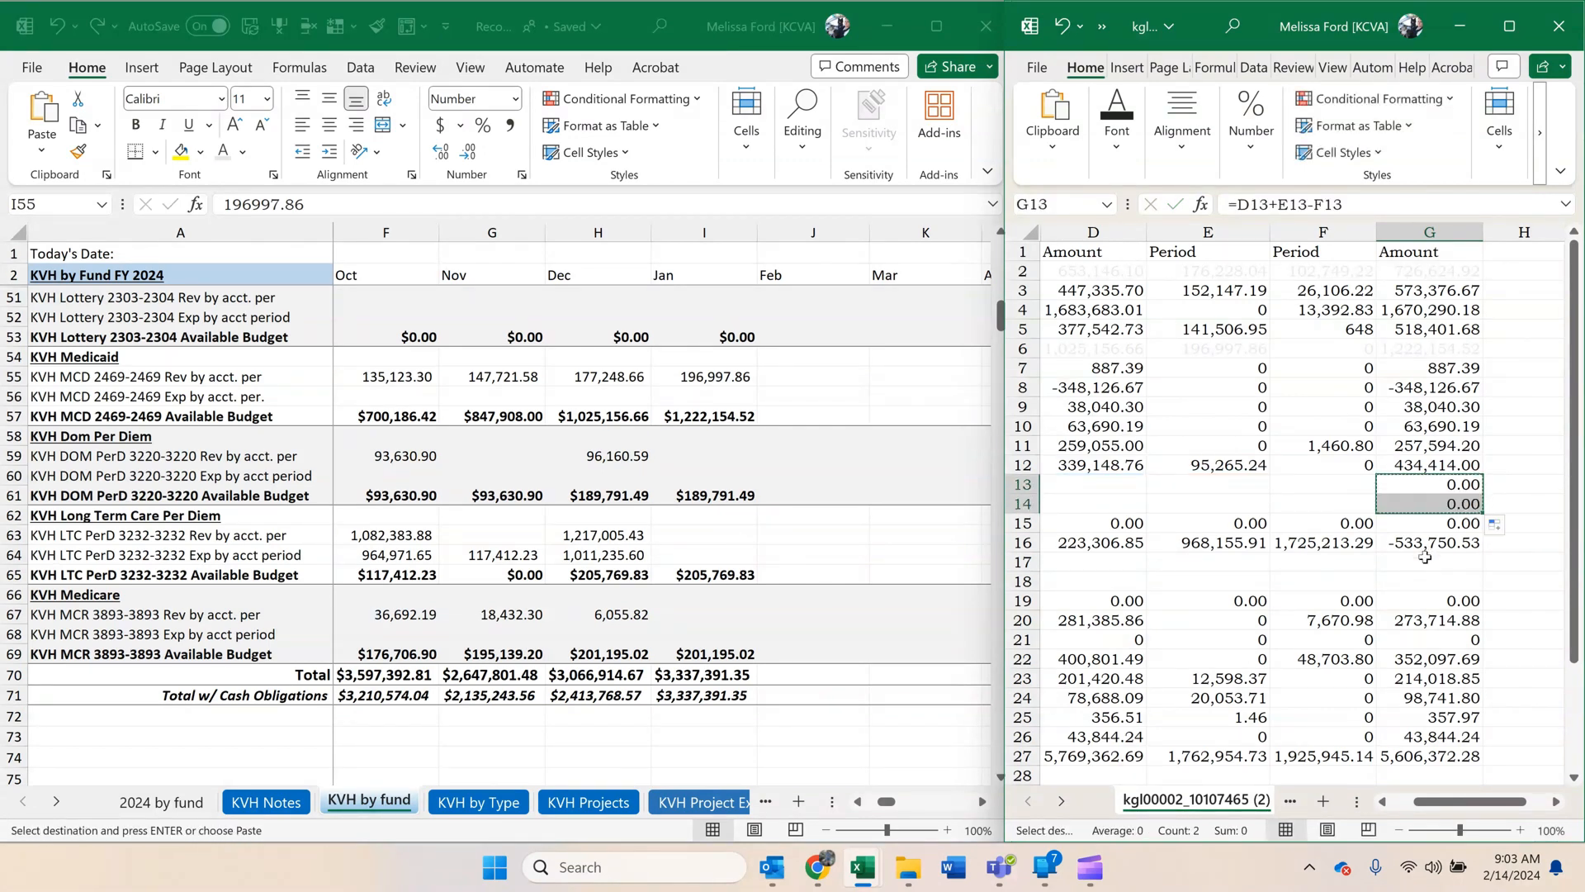
{"action": "left_click", "coordinate": [1428, 563]}
{"action": "key", "text": "ctrl+v"}
{"action": "left_click", "coordinate": [1412, 658]}
Copy the December KVH DOM PerD 3220-3220 available budget, 189,791.49, and paste it as a value in D13.
{"action": "left_click_drag", "start_coordinate": [1437, 811], "coordinate": [1415, 812]}
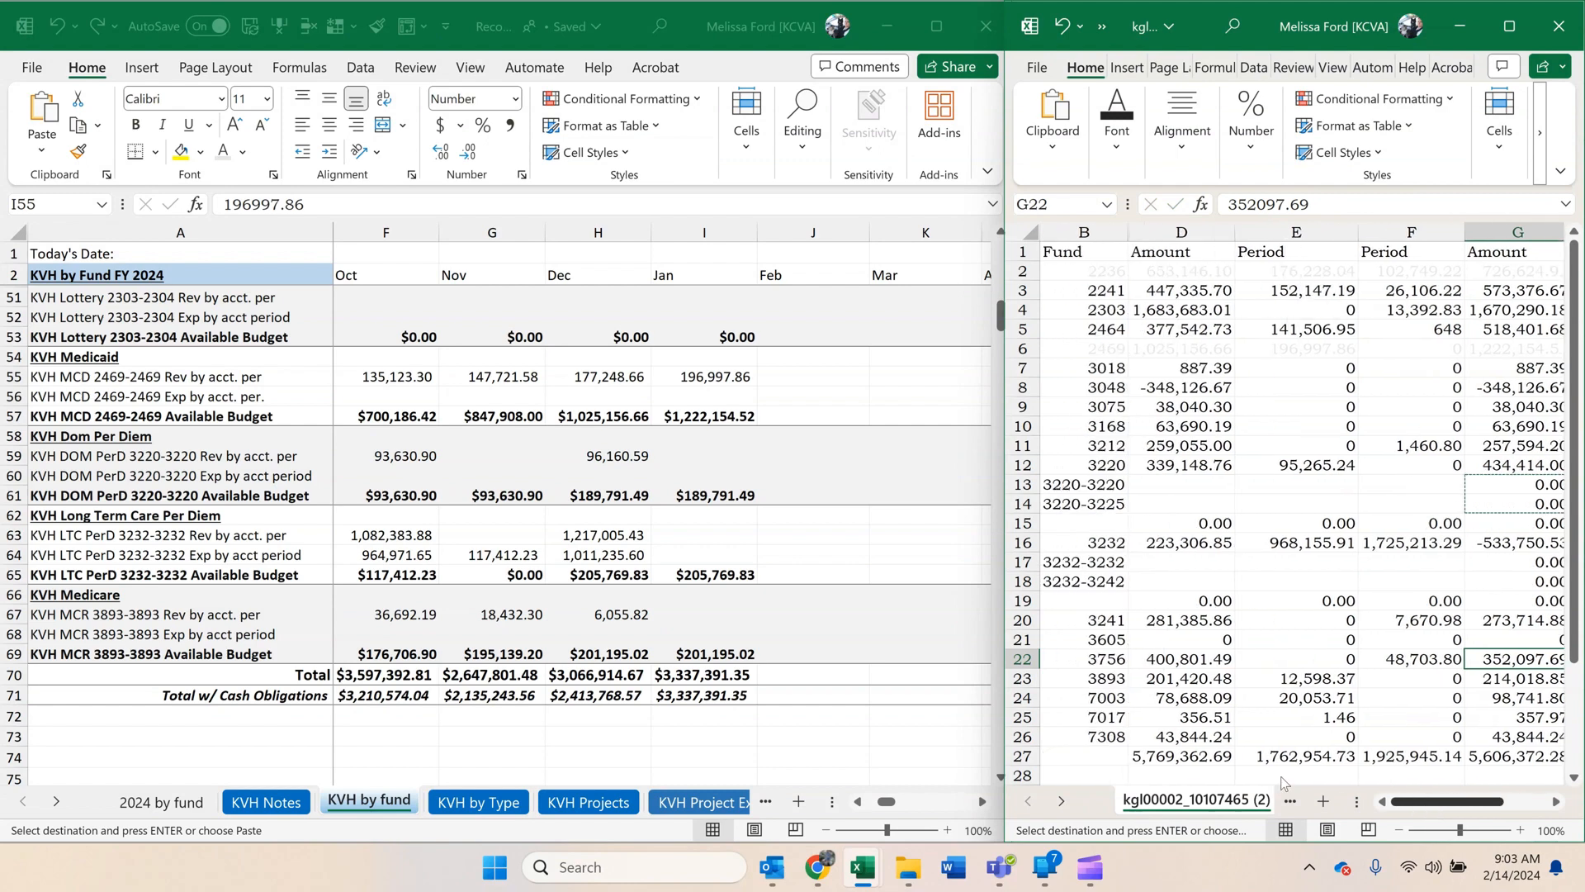
{"action": "left_click", "coordinate": [1182, 463]}
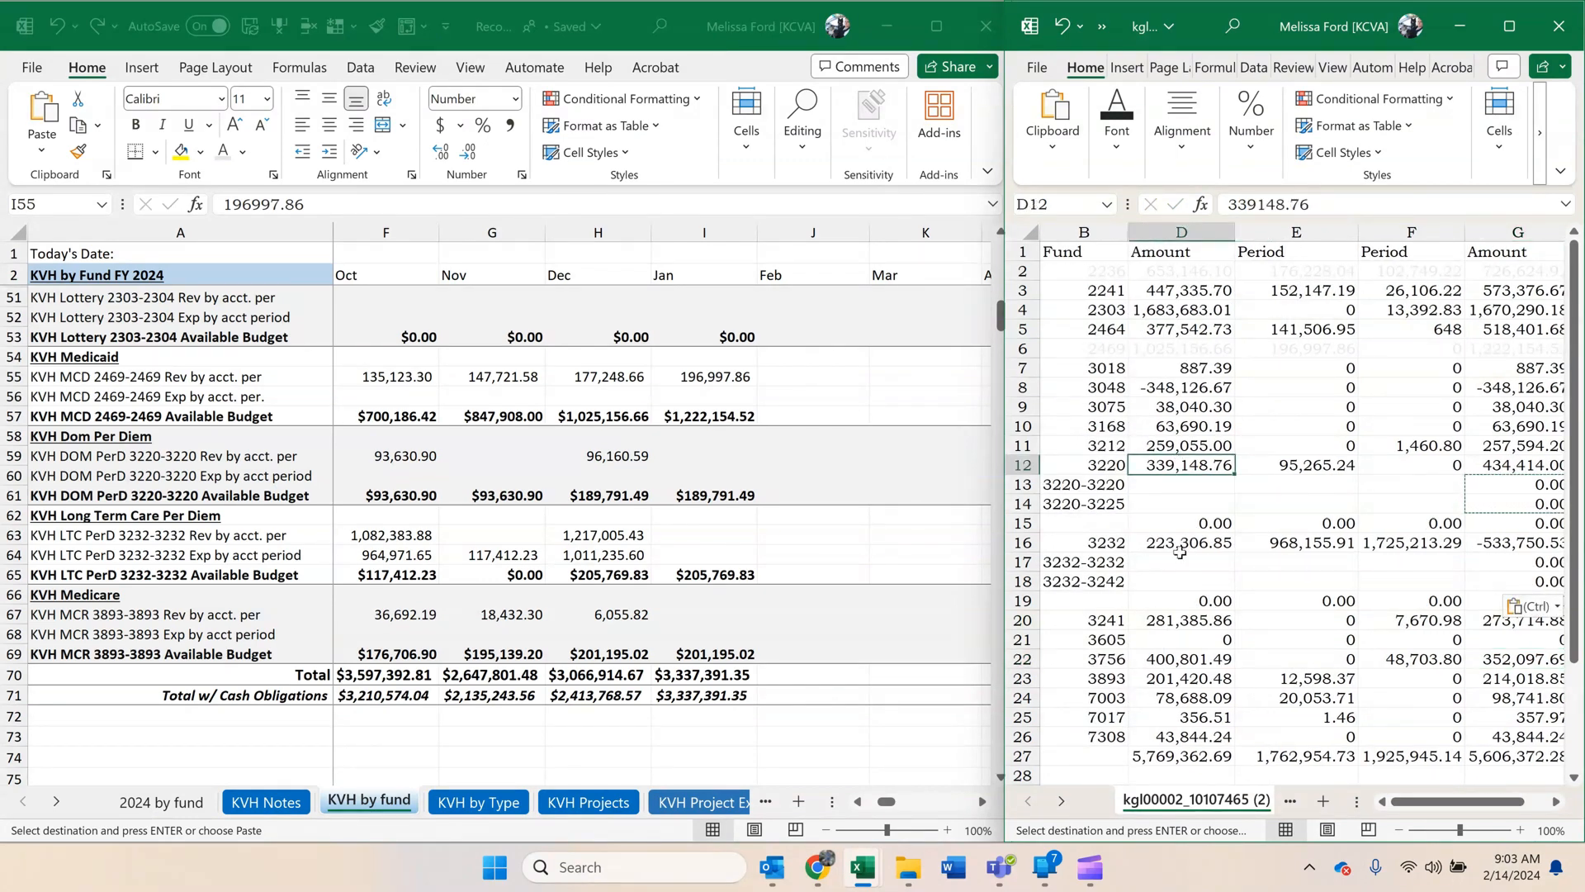
{"action": "left_click", "coordinate": [624, 483]}
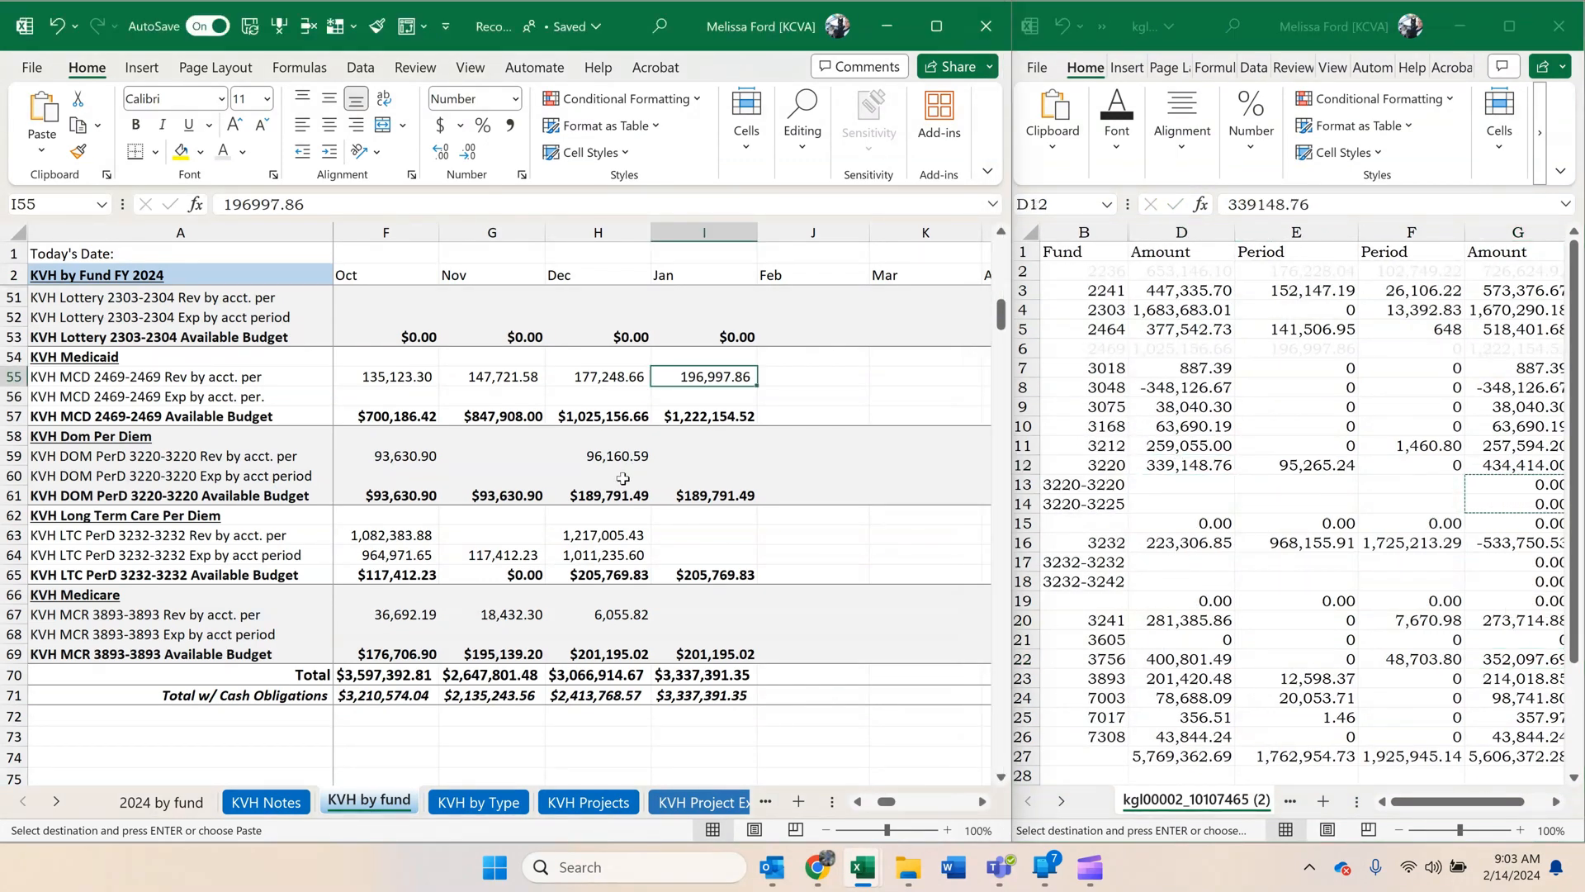
{"action": "left_click", "coordinate": [609, 495]}
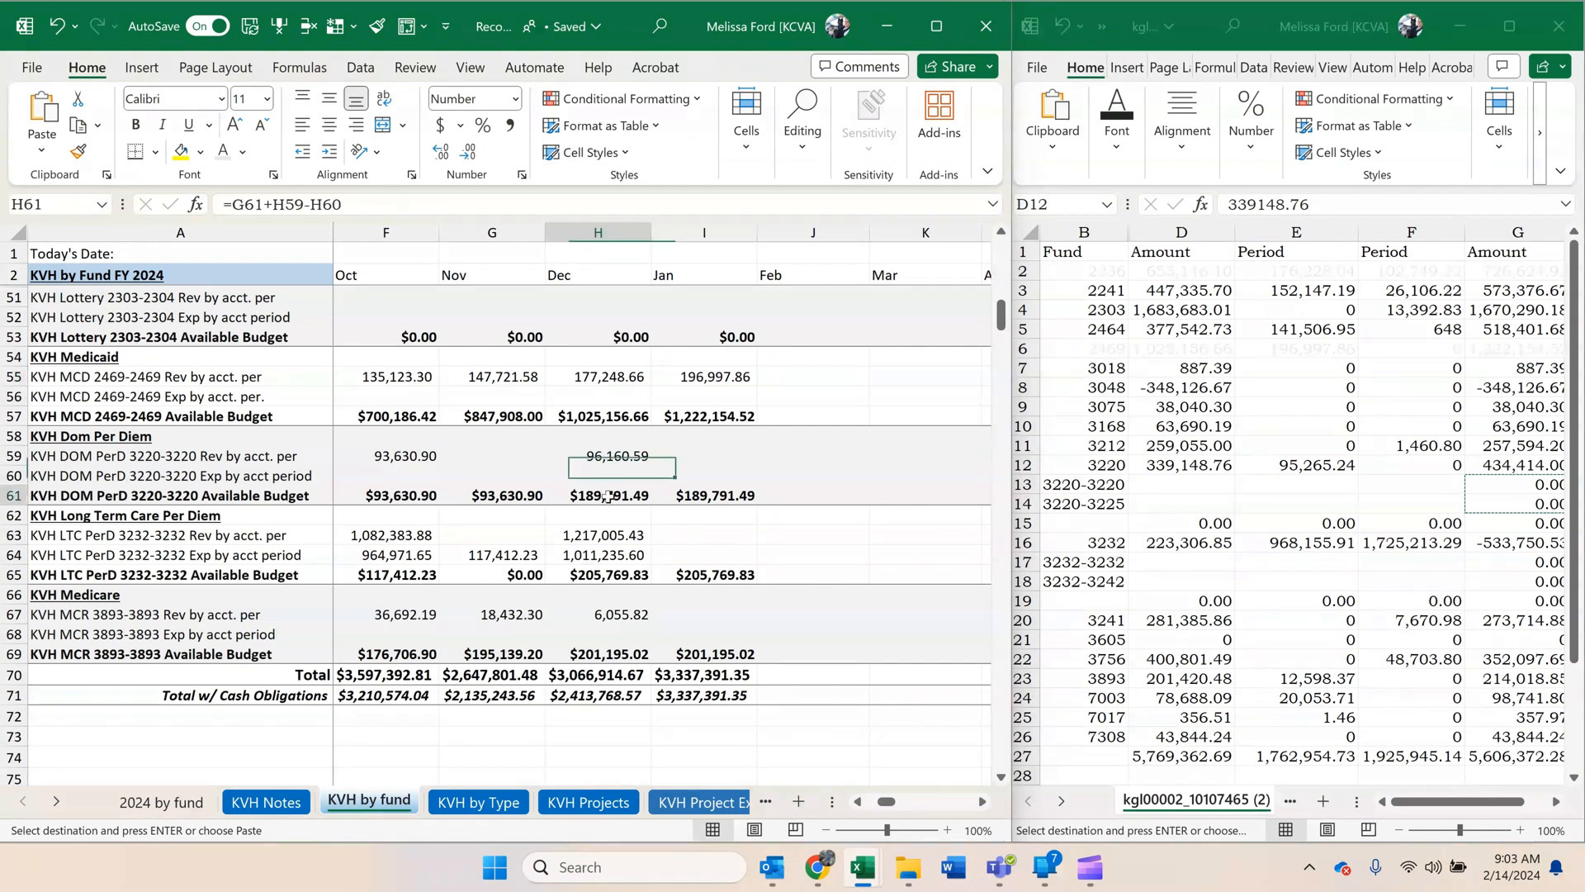
{"action": "key", "text": "ctrl+c"}
{"action": "left_click", "coordinate": [1169, 484]}
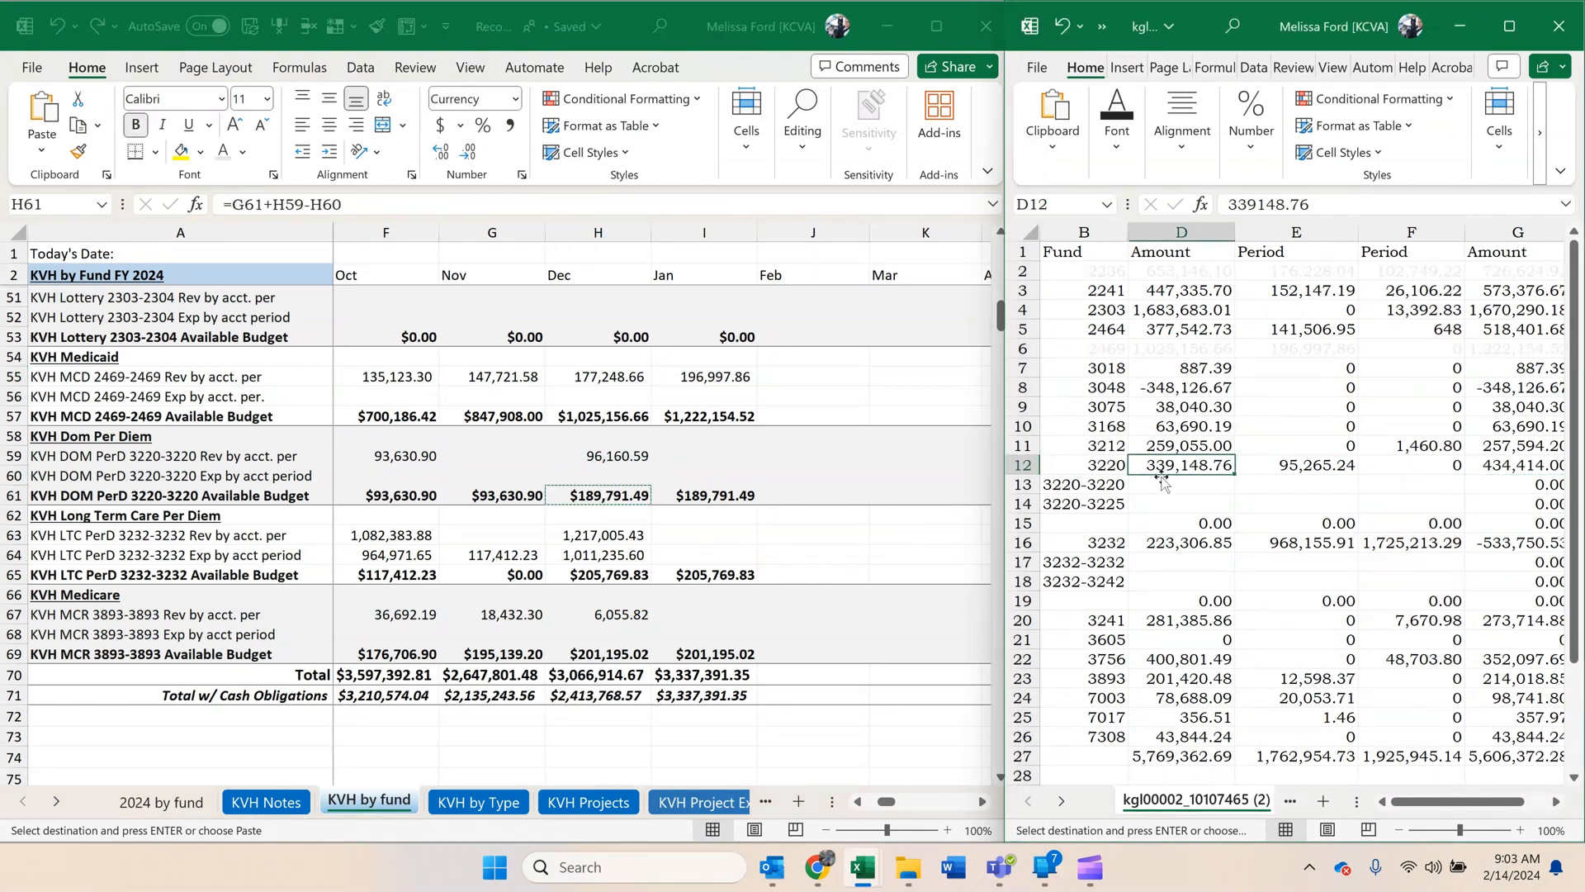
{"action": "right_click", "coordinate": [1169, 484]}
{"action": "left_click", "coordinate": [1252, 353]}
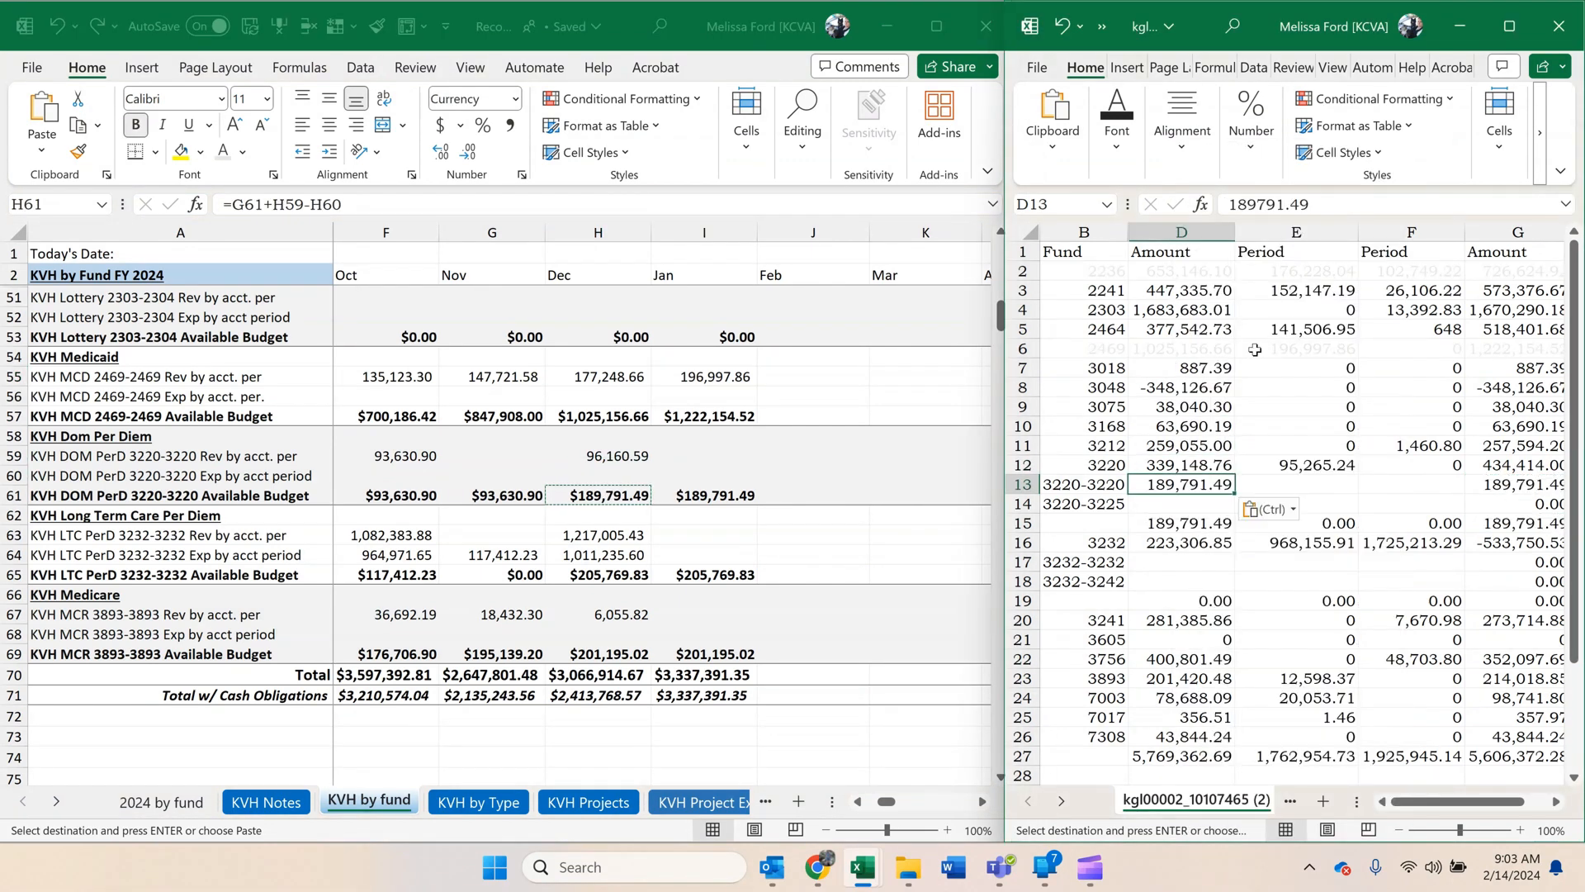
Browse the reconciliation workbook's sheets beyond the KVH ones for the KSH fund sheet.
{"action": "left_click", "coordinate": [652, 460]}
{"action": "left_click", "coordinate": [55, 801]}
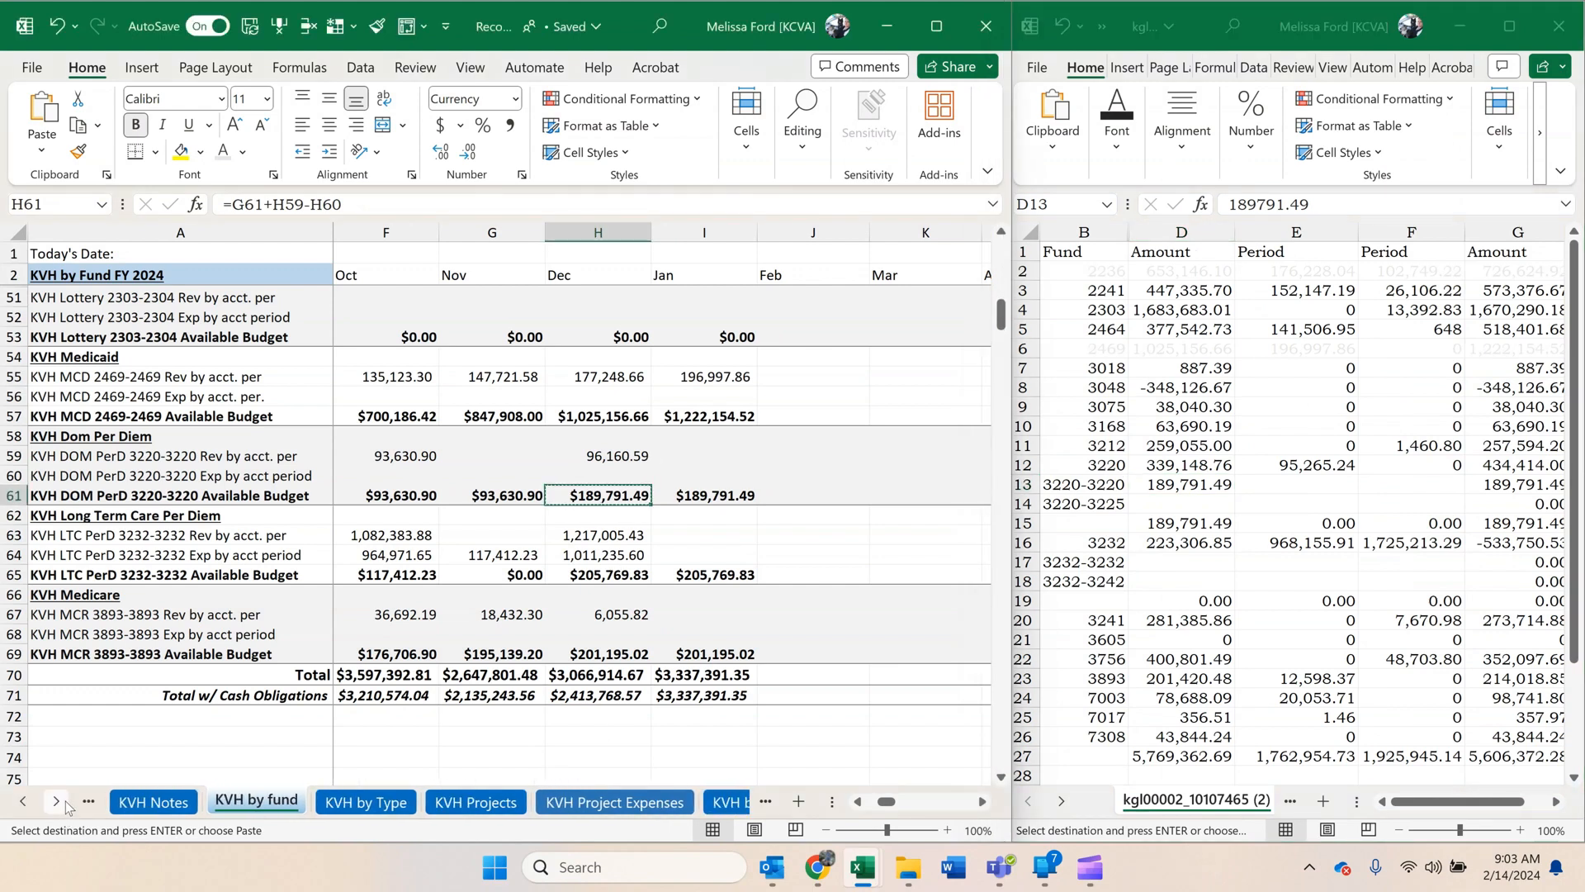
{"action": "left_click", "coordinate": [55, 801]}
{"action": "left_click", "coordinate": [55, 801]}
{"action": "left_click", "coordinate": [55, 801]}
{"action": "left_click", "coordinate": [59, 801]}
{"action": "left_click", "coordinate": [60, 801]}
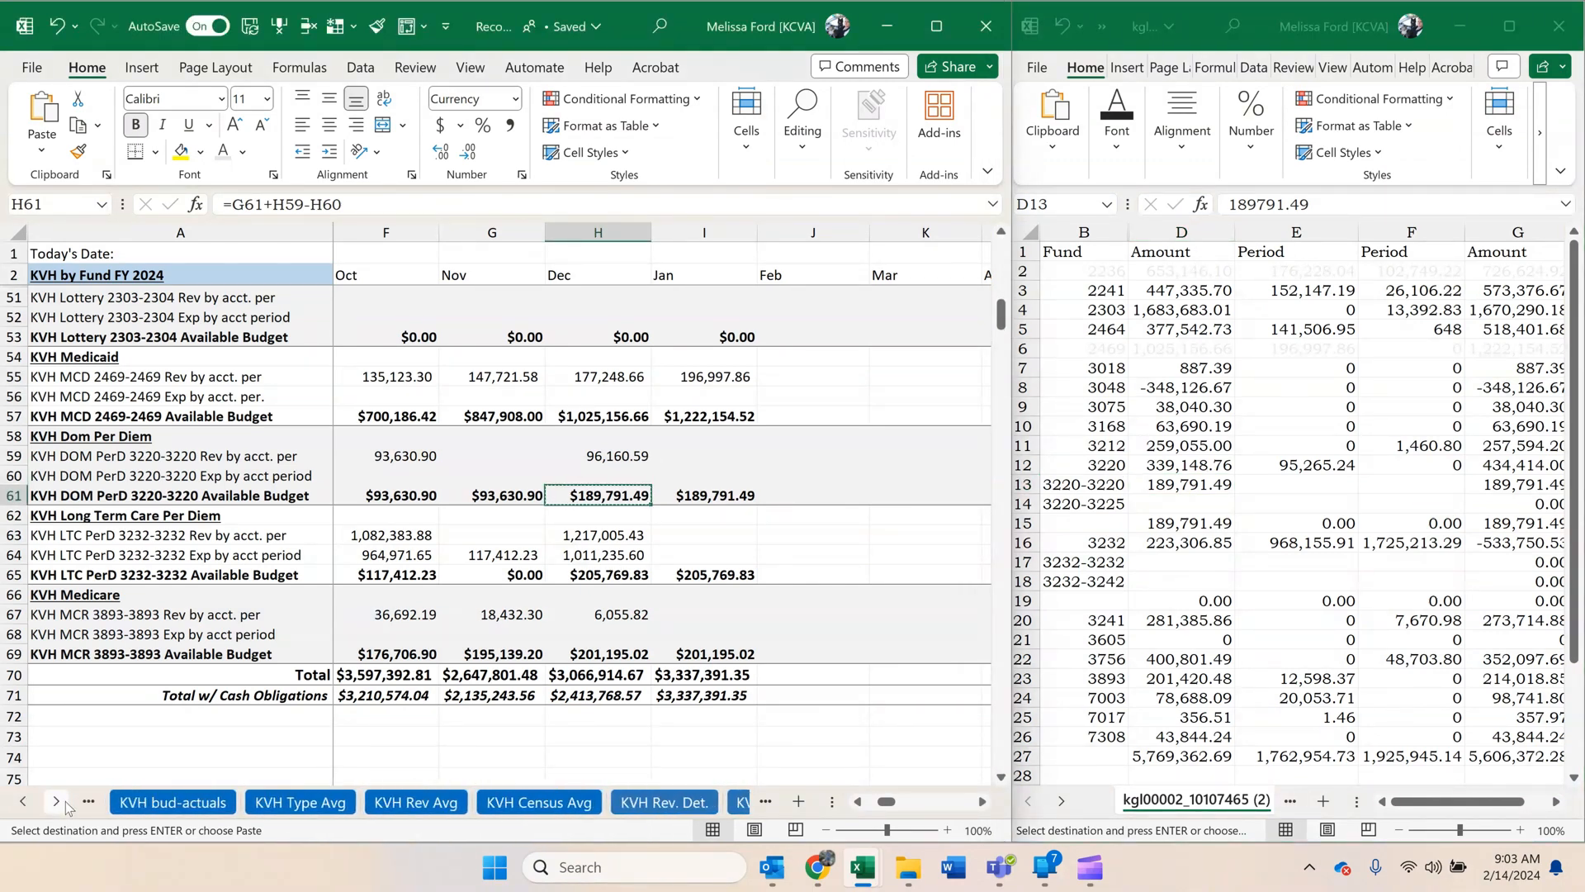
{"action": "left_click", "coordinate": [59, 801]}
{"action": "left_click", "coordinate": [60, 801]}
{"action": "left_click", "coordinate": [60, 800]}
Copy the December KVH LTC PerD 3232-3232 available budget, 205,769.83, and paste it as a value in D14.
{"action": "left_click", "coordinate": [562, 593]}
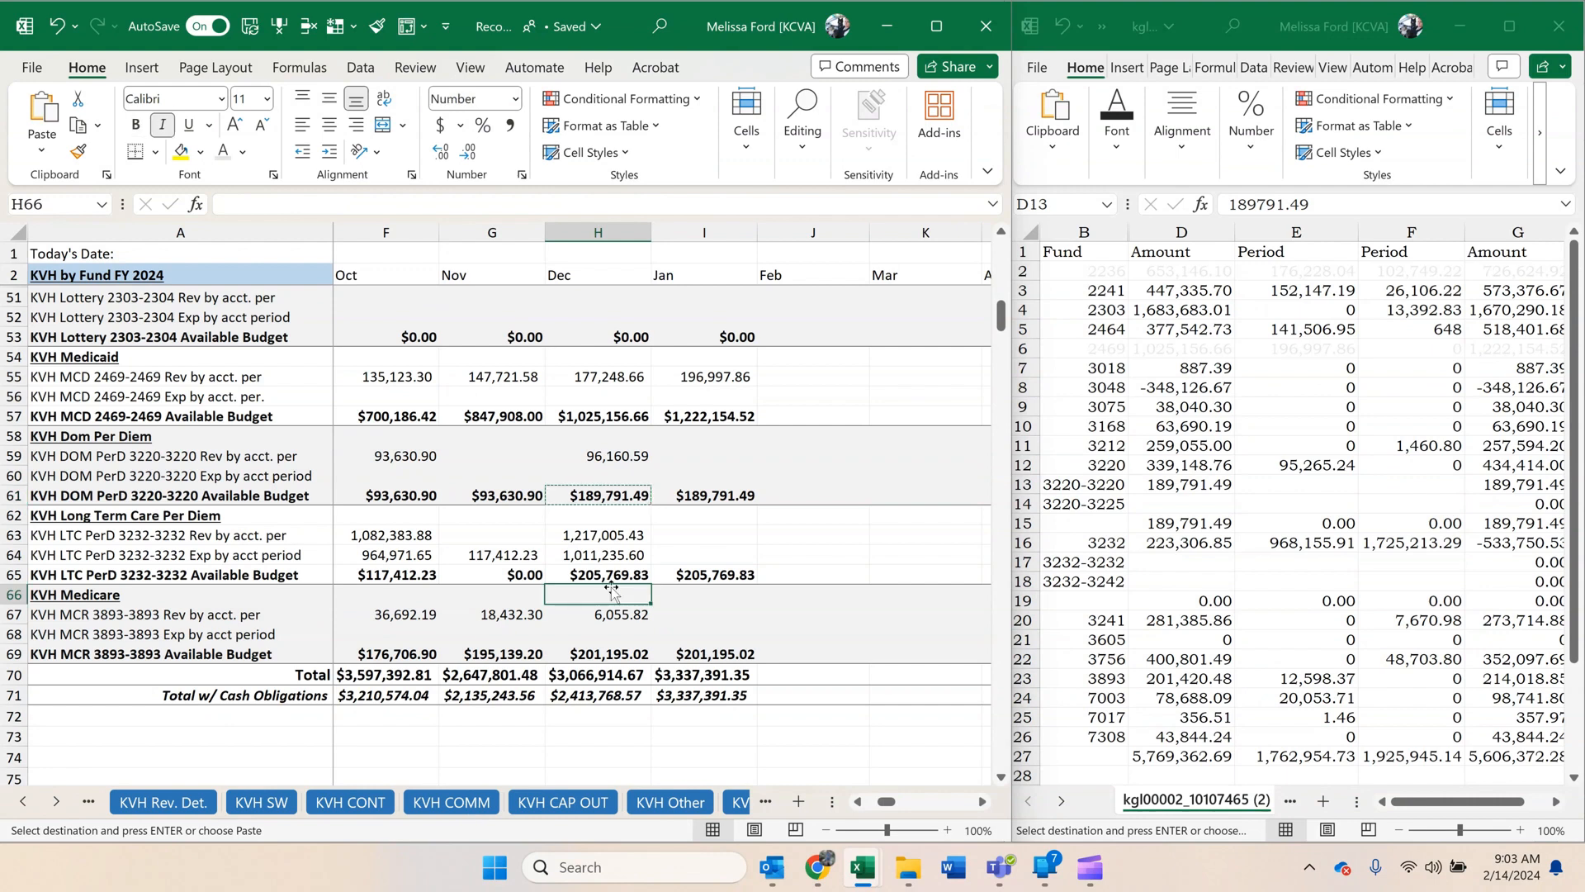
{"action": "left_click", "coordinate": [600, 532]}
{"action": "left_click", "coordinate": [596, 571]}
{"action": "key", "text": "ctrl+c"}
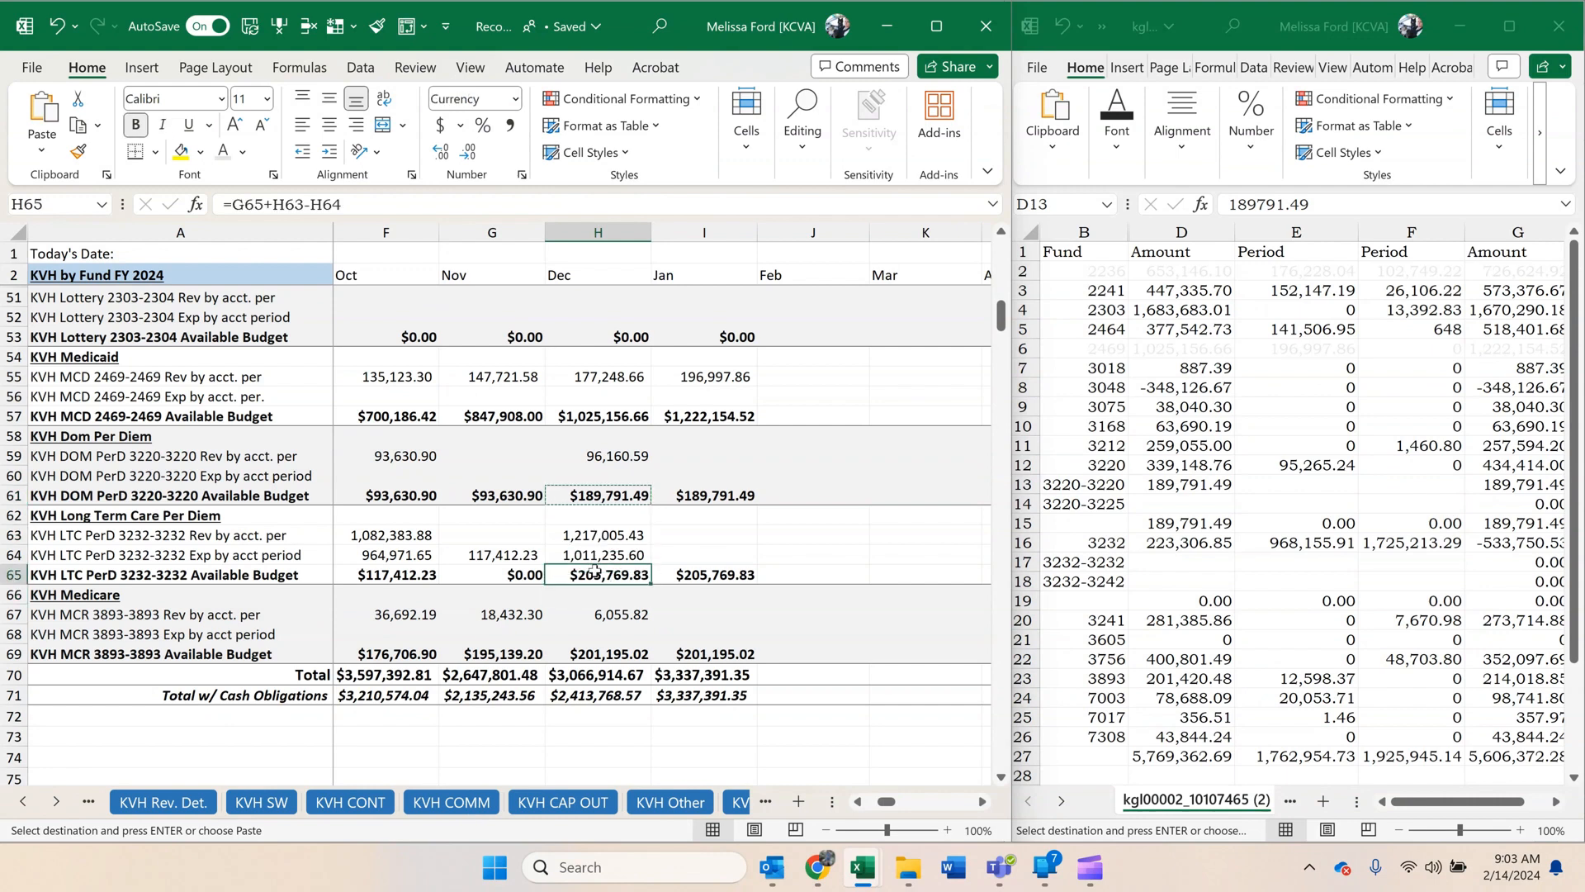
{"action": "left_click", "coordinate": [1197, 485]}
{"action": "right_click", "coordinate": [1179, 504]}
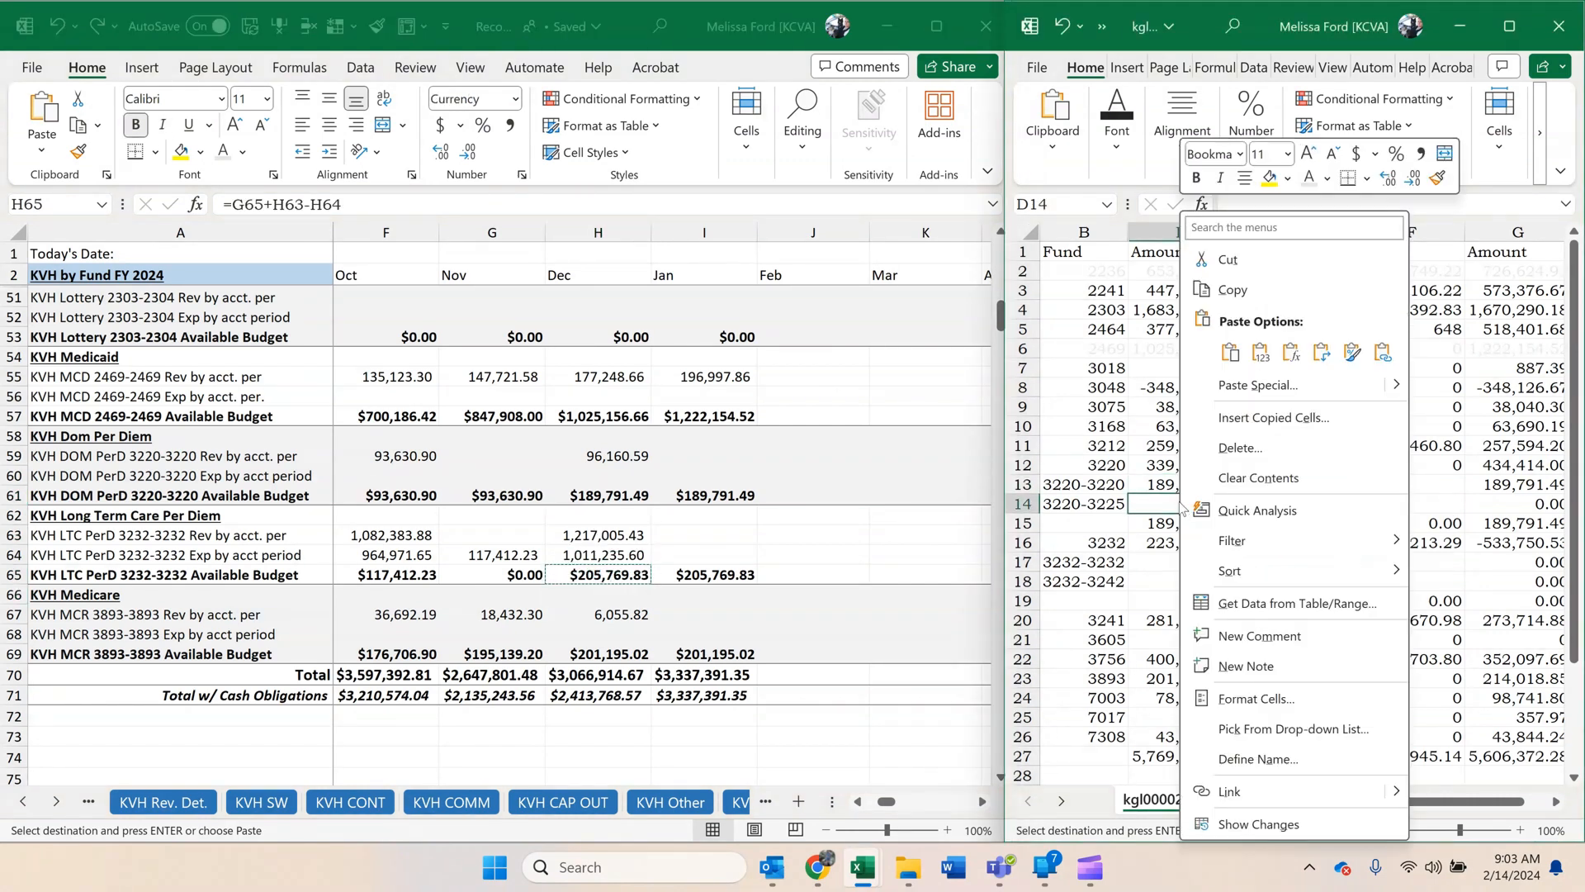
{"action": "left_click", "coordinate": [1261, 370]}
Open the KSH by Fund sheet in the reconciliation workbook.
{"action": "left_click", "coordinate": [782, 538]}
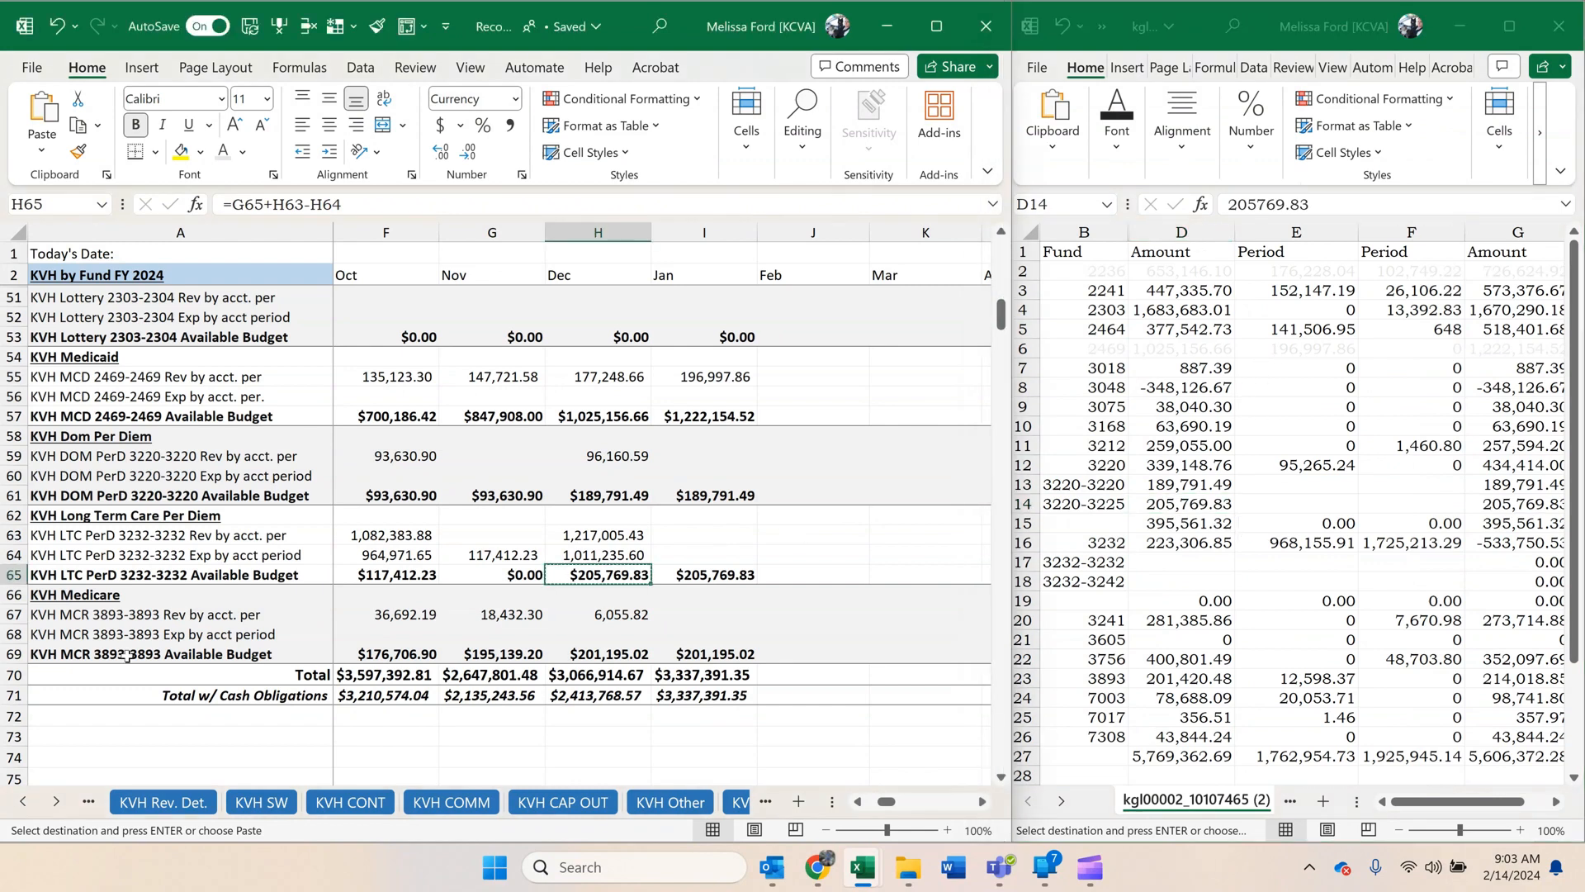
{"action": "left_click", "coordinate": [55, 800]}
{"action": "left_click", "coordinate": [56, 801]}
{"action": "left_click", "coordinate": [55, 801]}
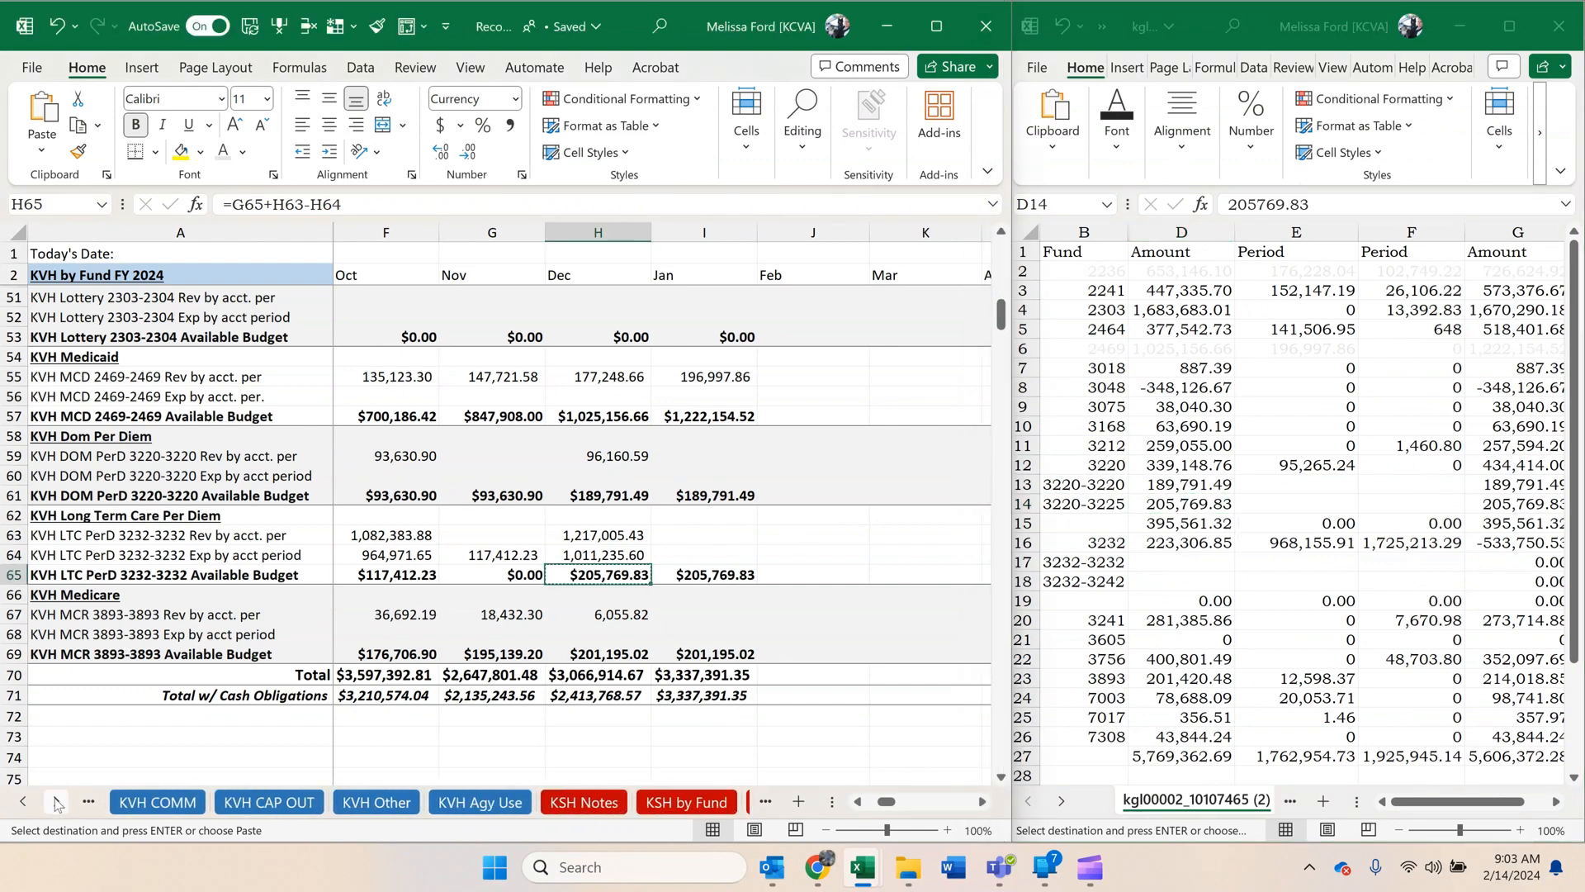
{"action": "left_click", "coordinate": [55, 800]}
{"action": "left_click", "coordinate": [56, 801]}
{"action": "left_click", "coordinate": [56, 801]}
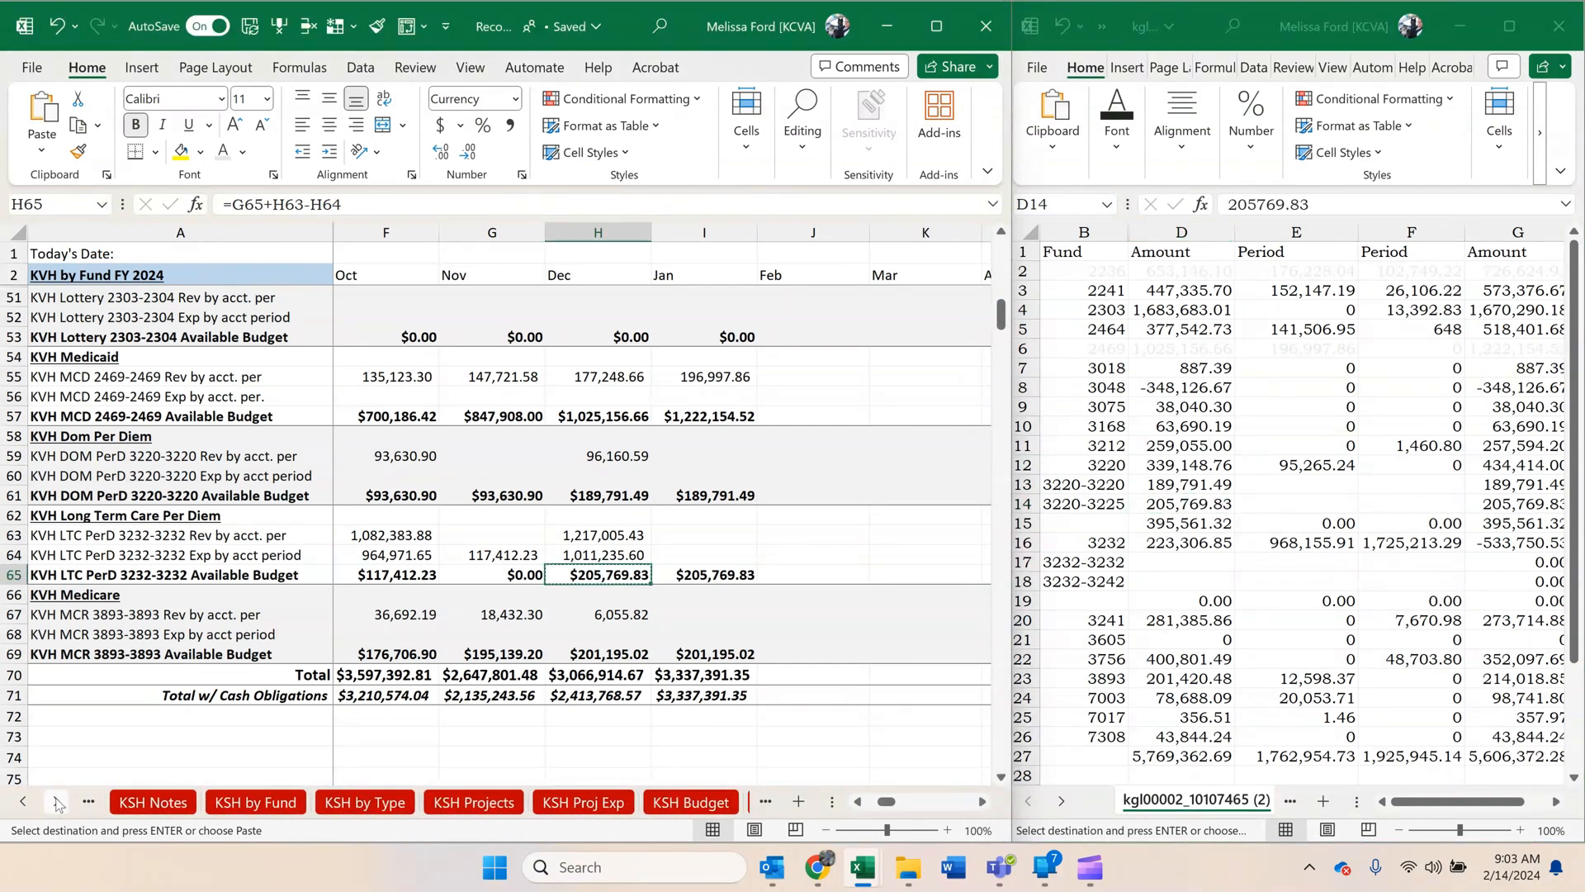
{"action": "left_click", "coordinate": [242, 802]}
Copy the December KSH 3220-3225 available budget, 149,357.27, and paste it as a value in E14.
{"action": "left_click", "coordinate": [855, 801]}
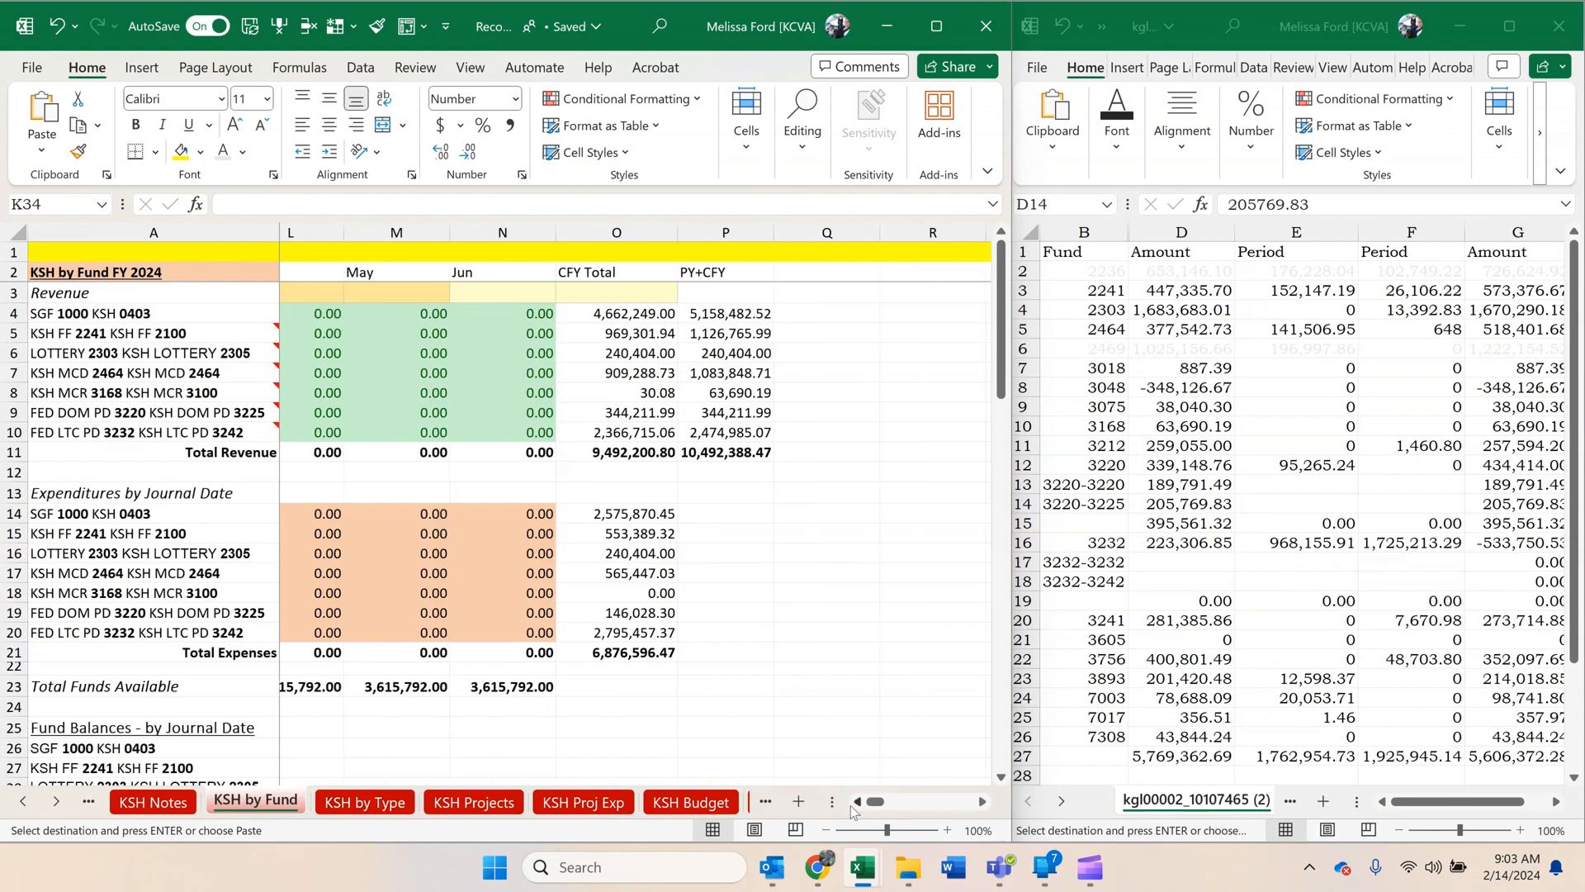
{"action": "left_click", "coordinate": [855, 800]}
{"action": "left_click", "coordinate": [855, 801]}
{"action": "left_click", "coordinate": [855, 801]}
{"action": "left_click", "coordinate": [856, 801]}
{"action": "left_click", "coordinate": [855, 801]}
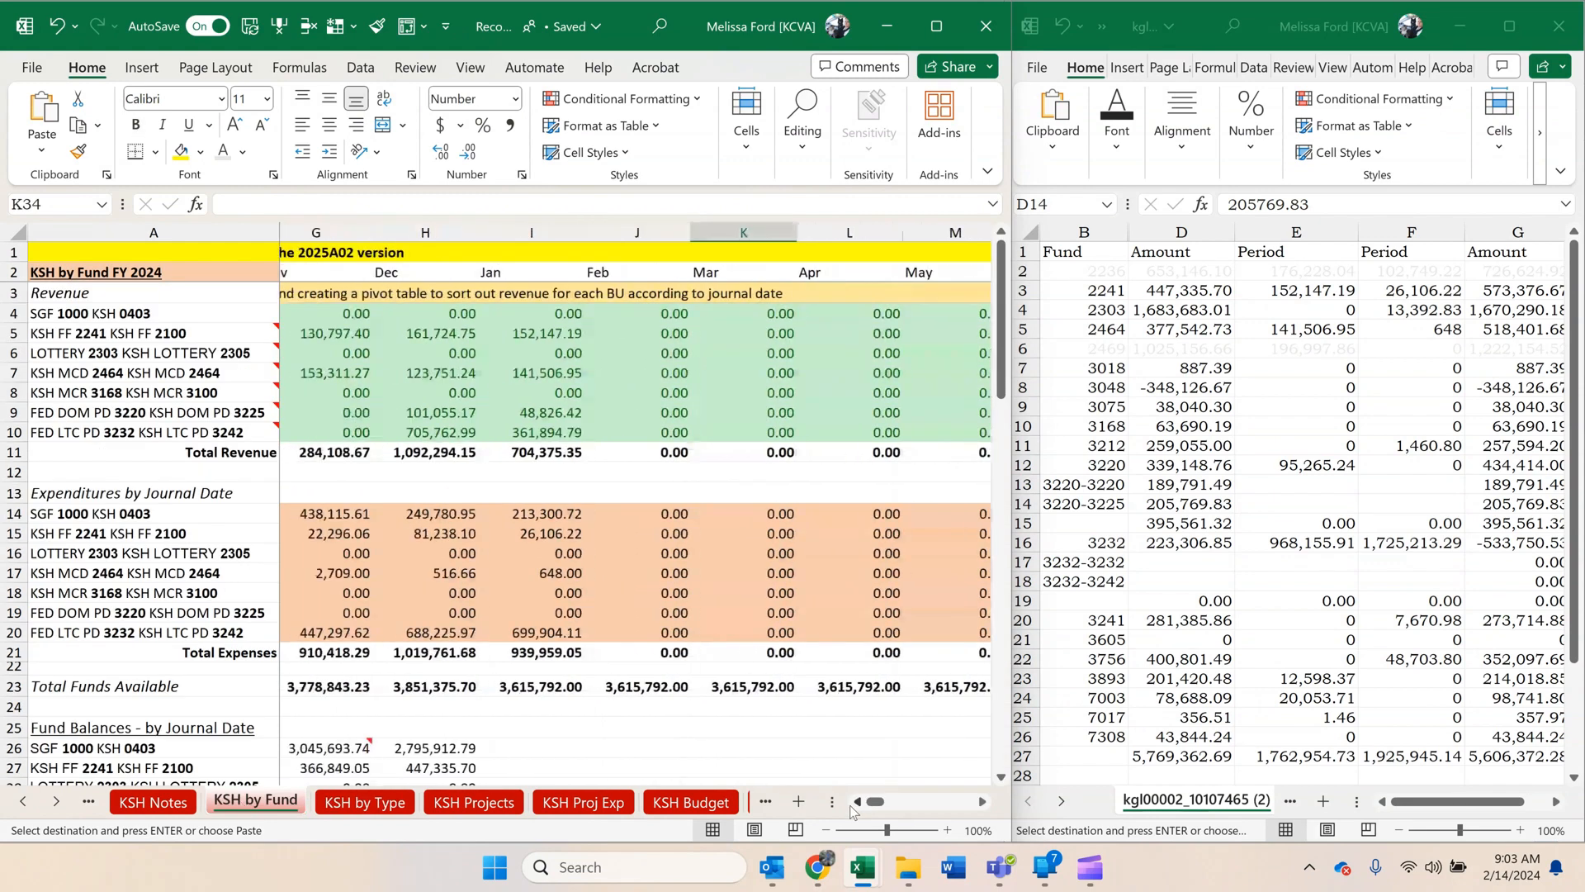
{"action": "left_click", "coordinate": [855, 800]}
{"action": "left_click", "coordinate": [855, 801]}
{"action": "scroll", "coordinate": [784, 608], "scroll_direction": "down", "scroll_amount": 4}
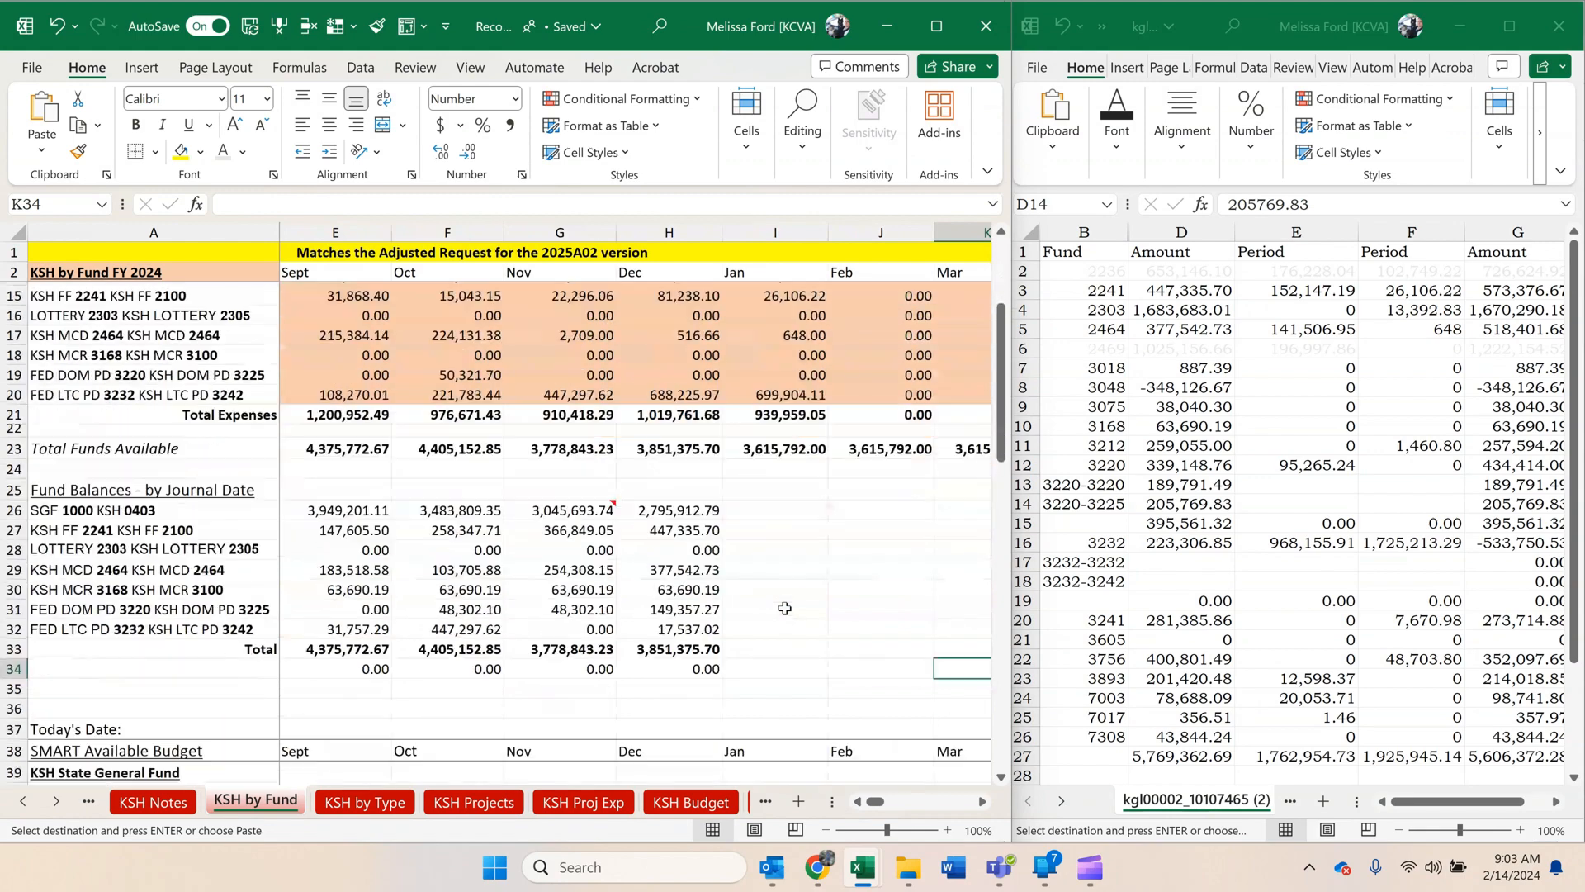
{"action": "scroll", "coordinate": [782, 608], "scroll_direction": "down", "scroll_amount": 7}
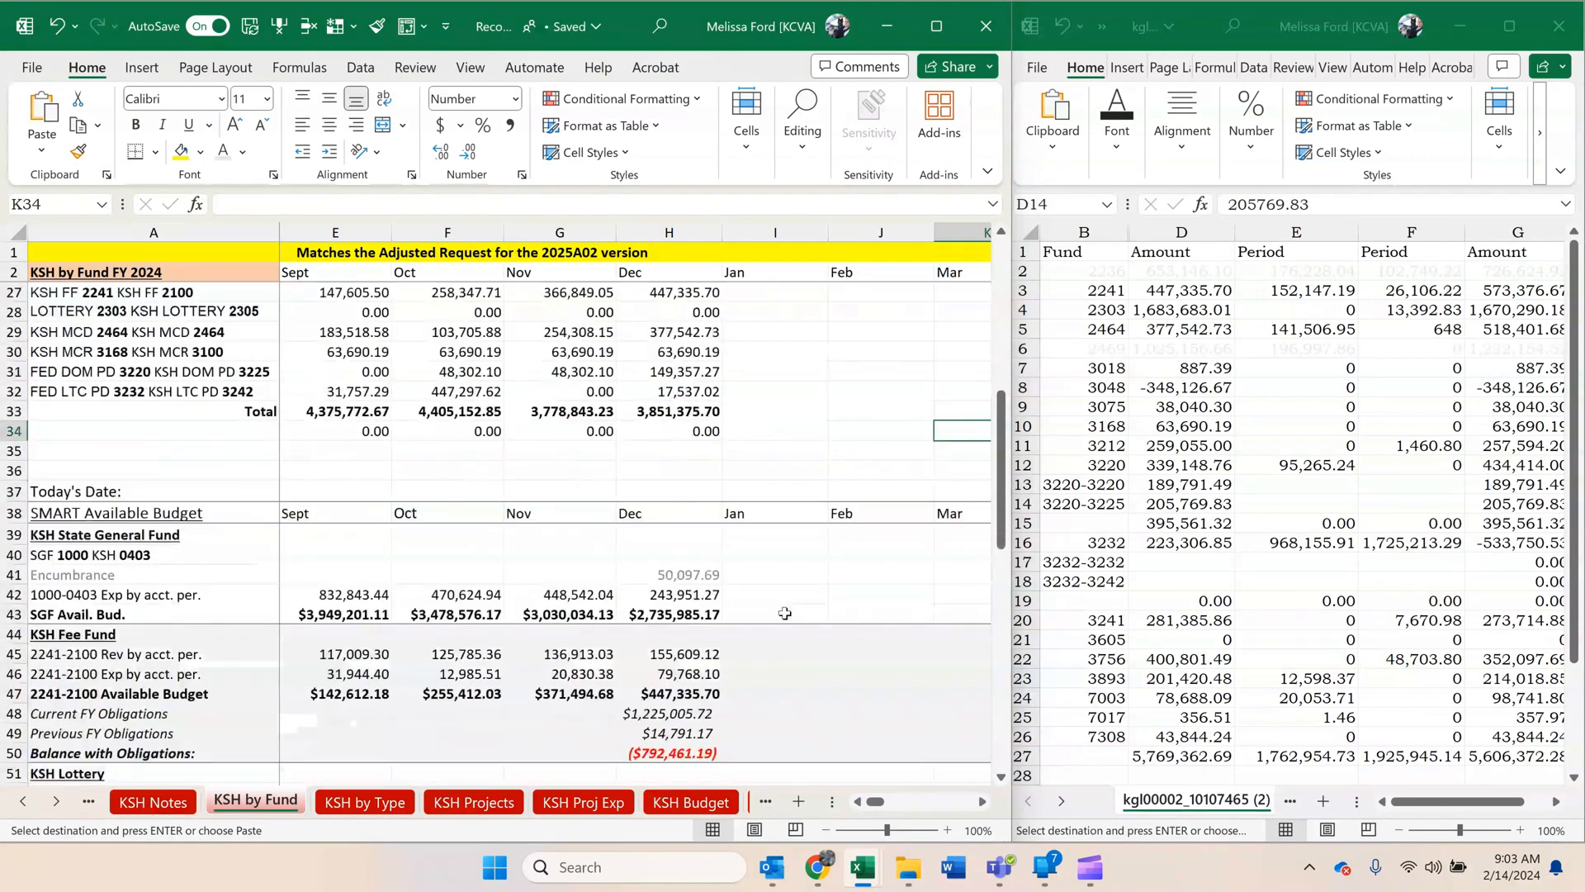
{"action": "scroll", "coordinate": [785, 612], "scroll_direction": "down", "scroll_amount": 6}
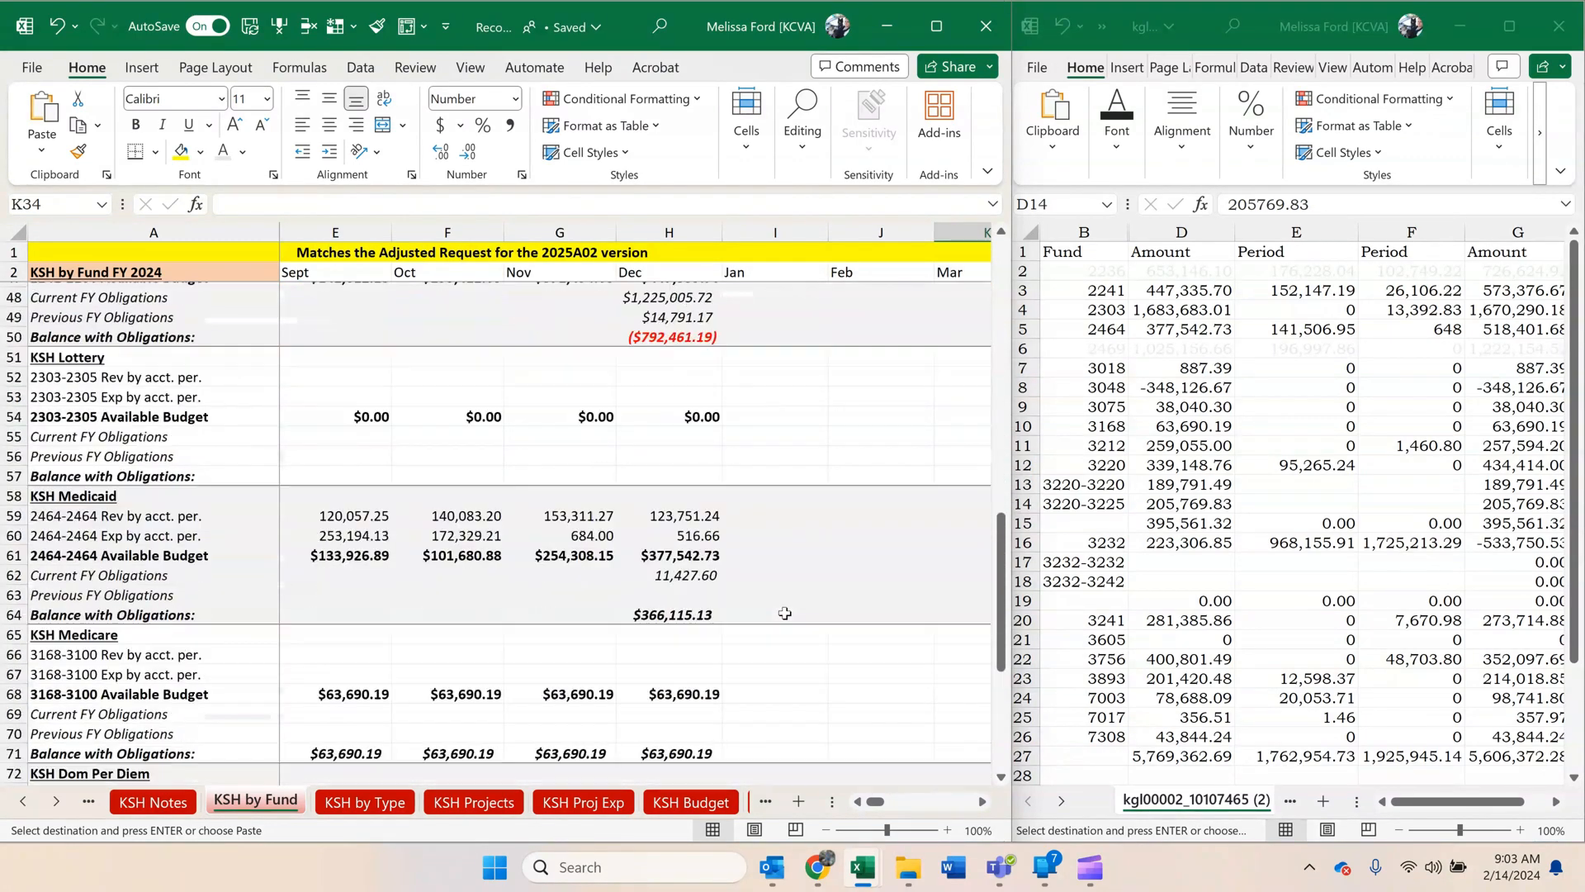
{"action": "scroll", "coordinate": [784, 612], "scroll_direction": "down", "scroll_amount": 3}
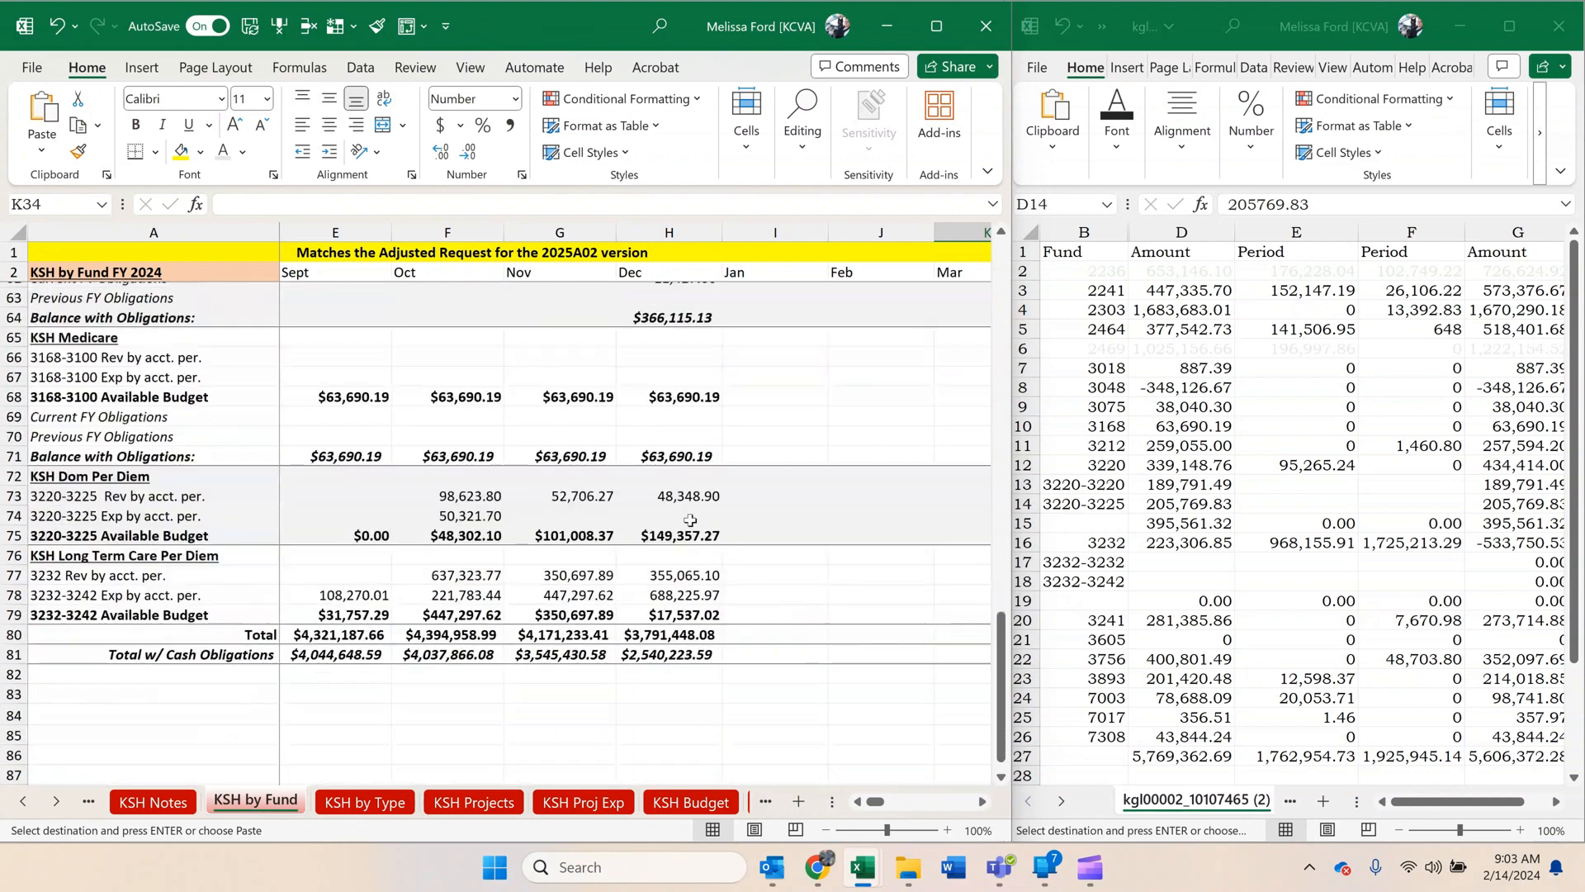
{"action": "left_click", "coordinate": [660, 533]}
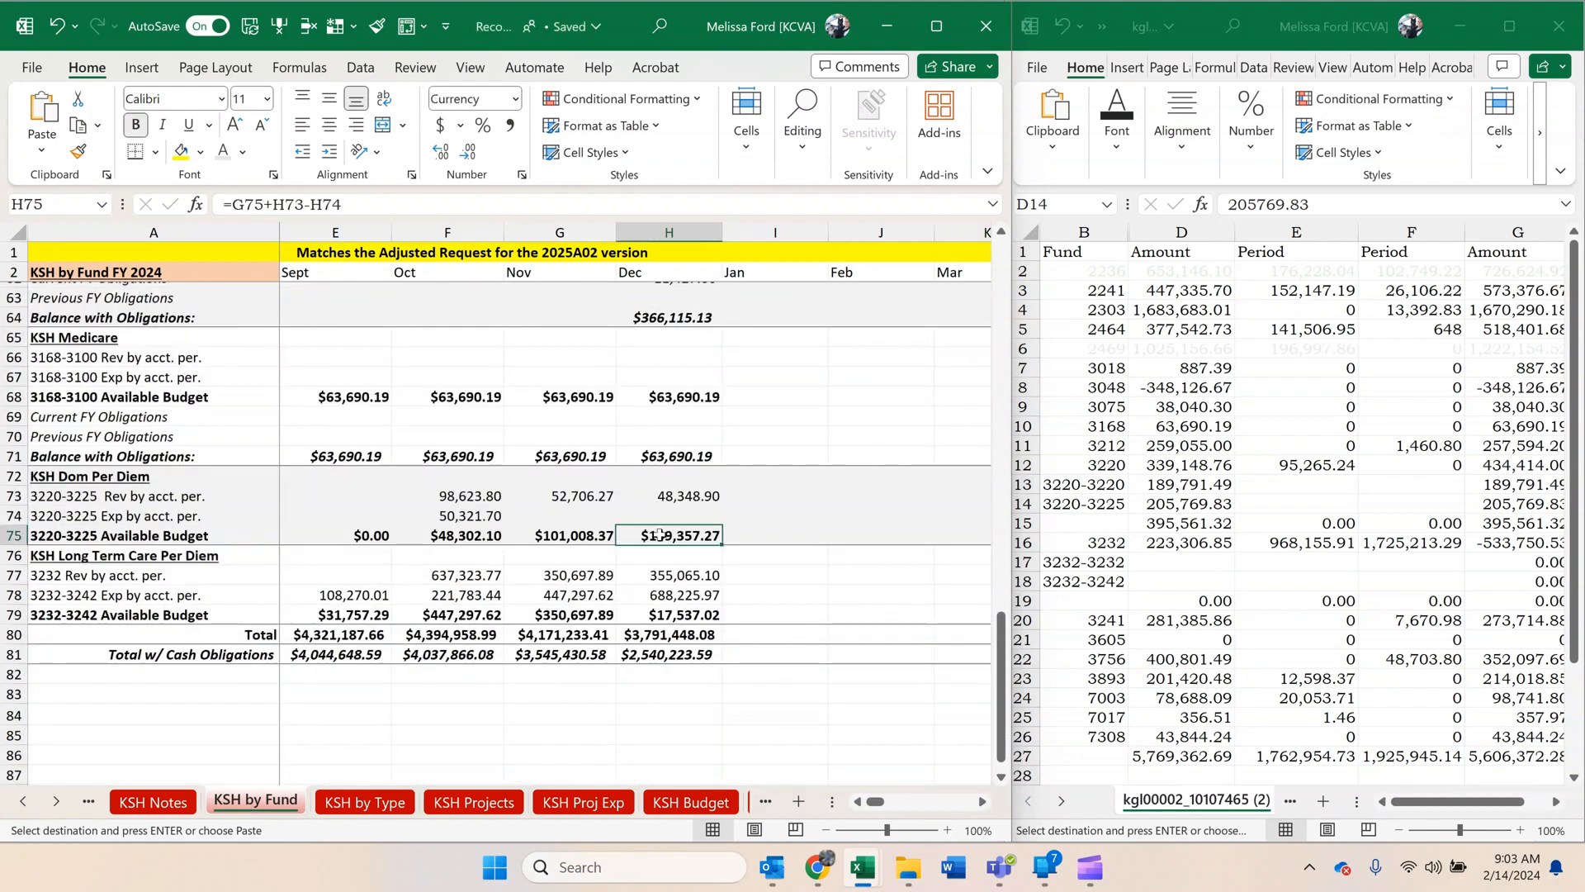
{"action": "key", "text": "ctrl+c"}
{"action": "left_click", "coordinate": [1147, 550]}
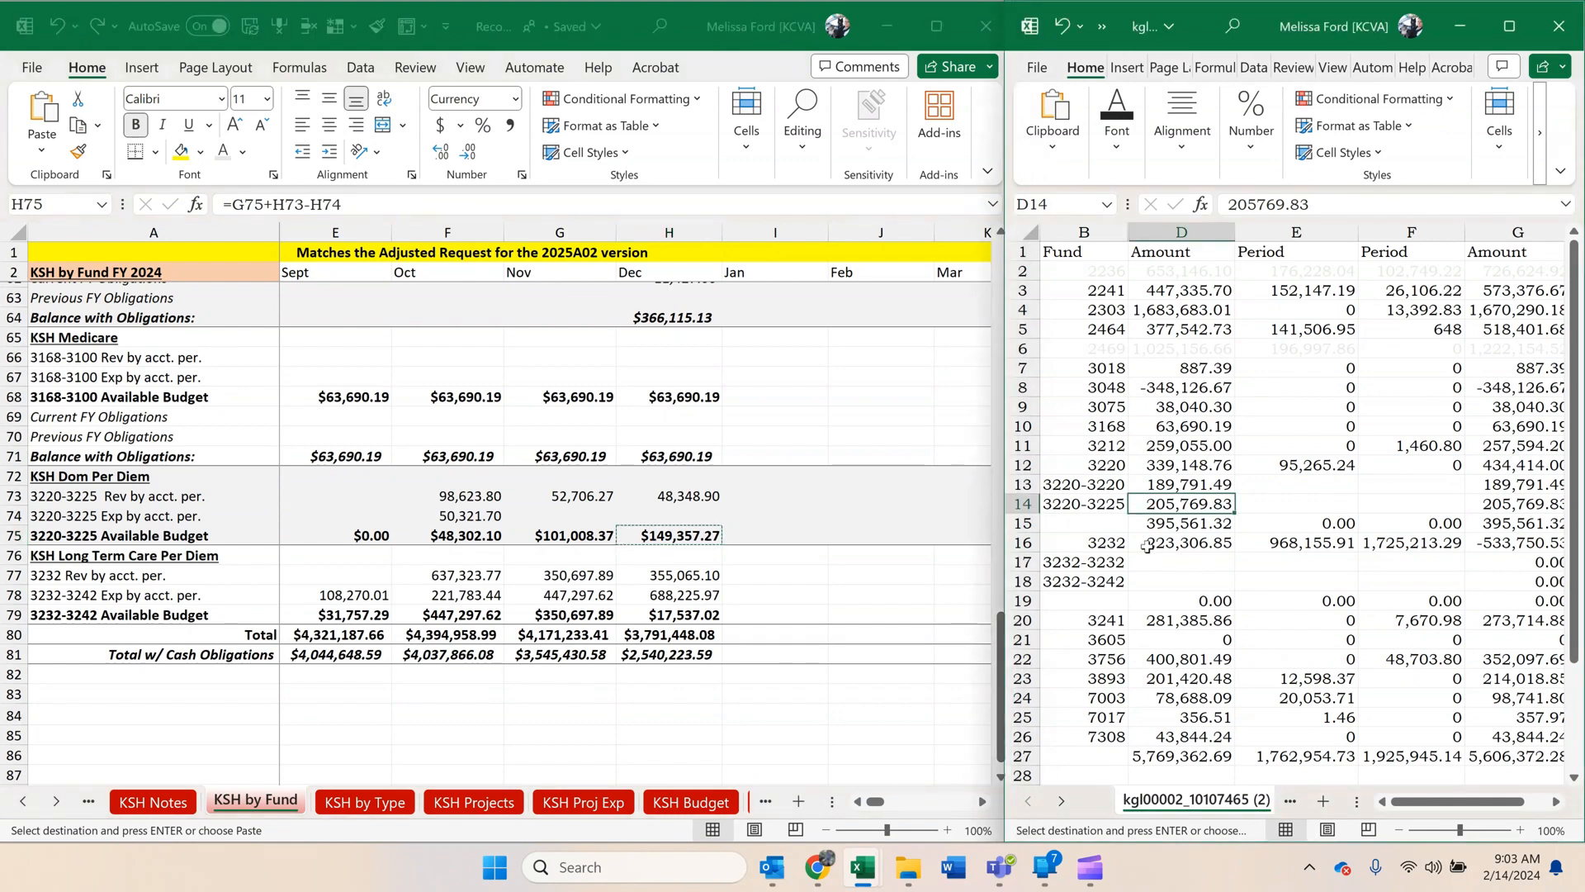
{"action": "right_click", "coordinate": [1265, 504]}
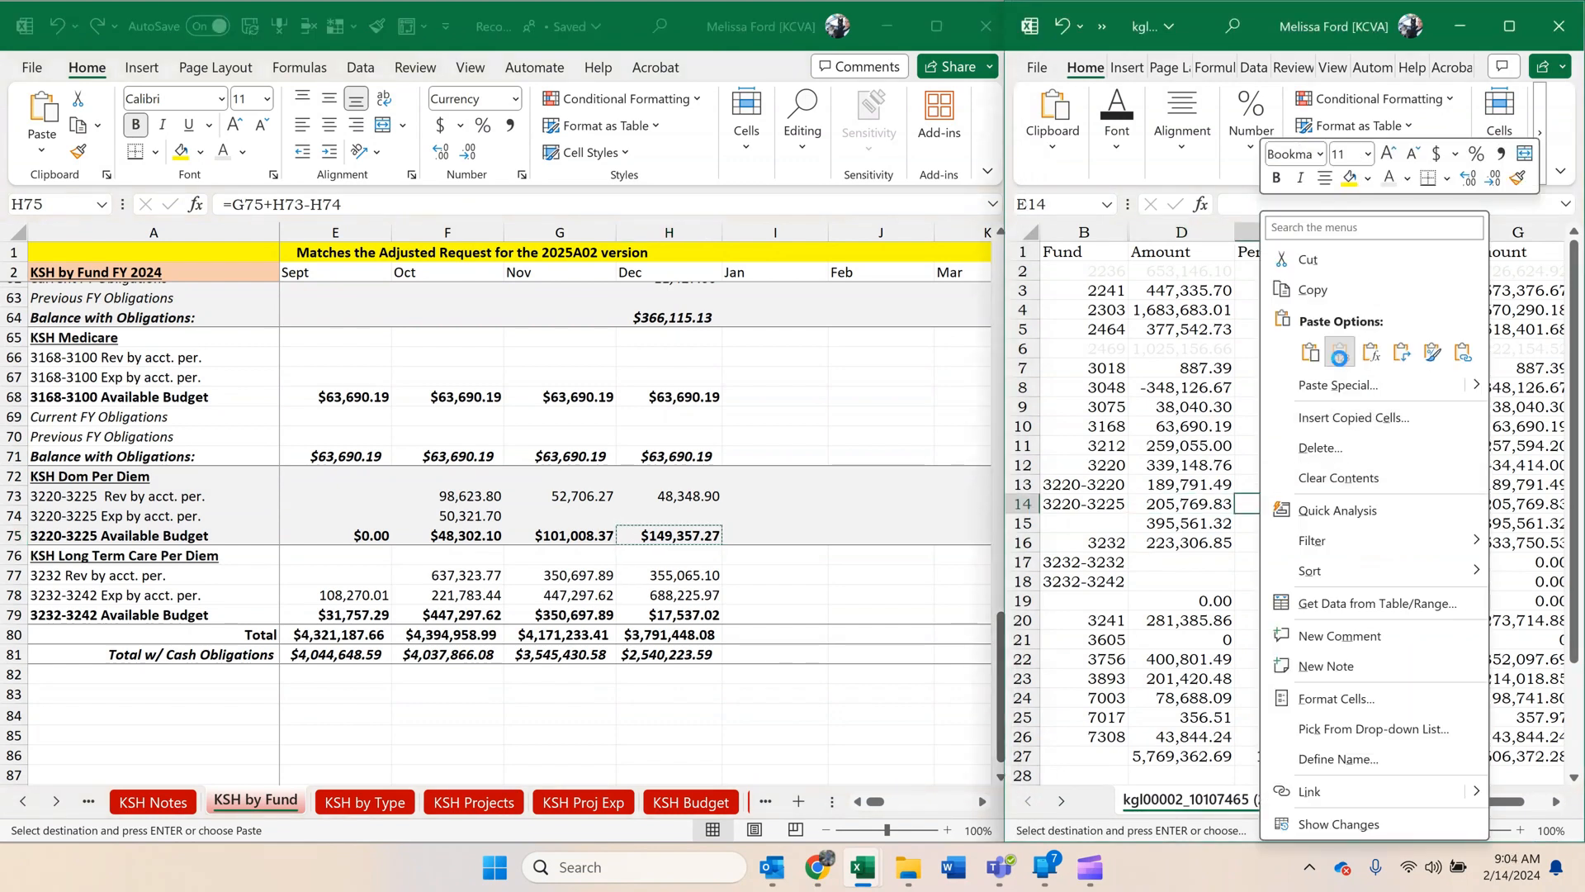
{"action": "left_click", "coordinate": [1340, 356]}
Copy the D14 amount, 205,769.83, to D17 for 3232-3232, and move 149,357.27 from E14 into D14.
{"action": "left_click", "coordinate": [1178, 497]}
{"action": "key", "text": "ctrl+c"}
{"action": "left_click", "coordinate": [1170, 570]}
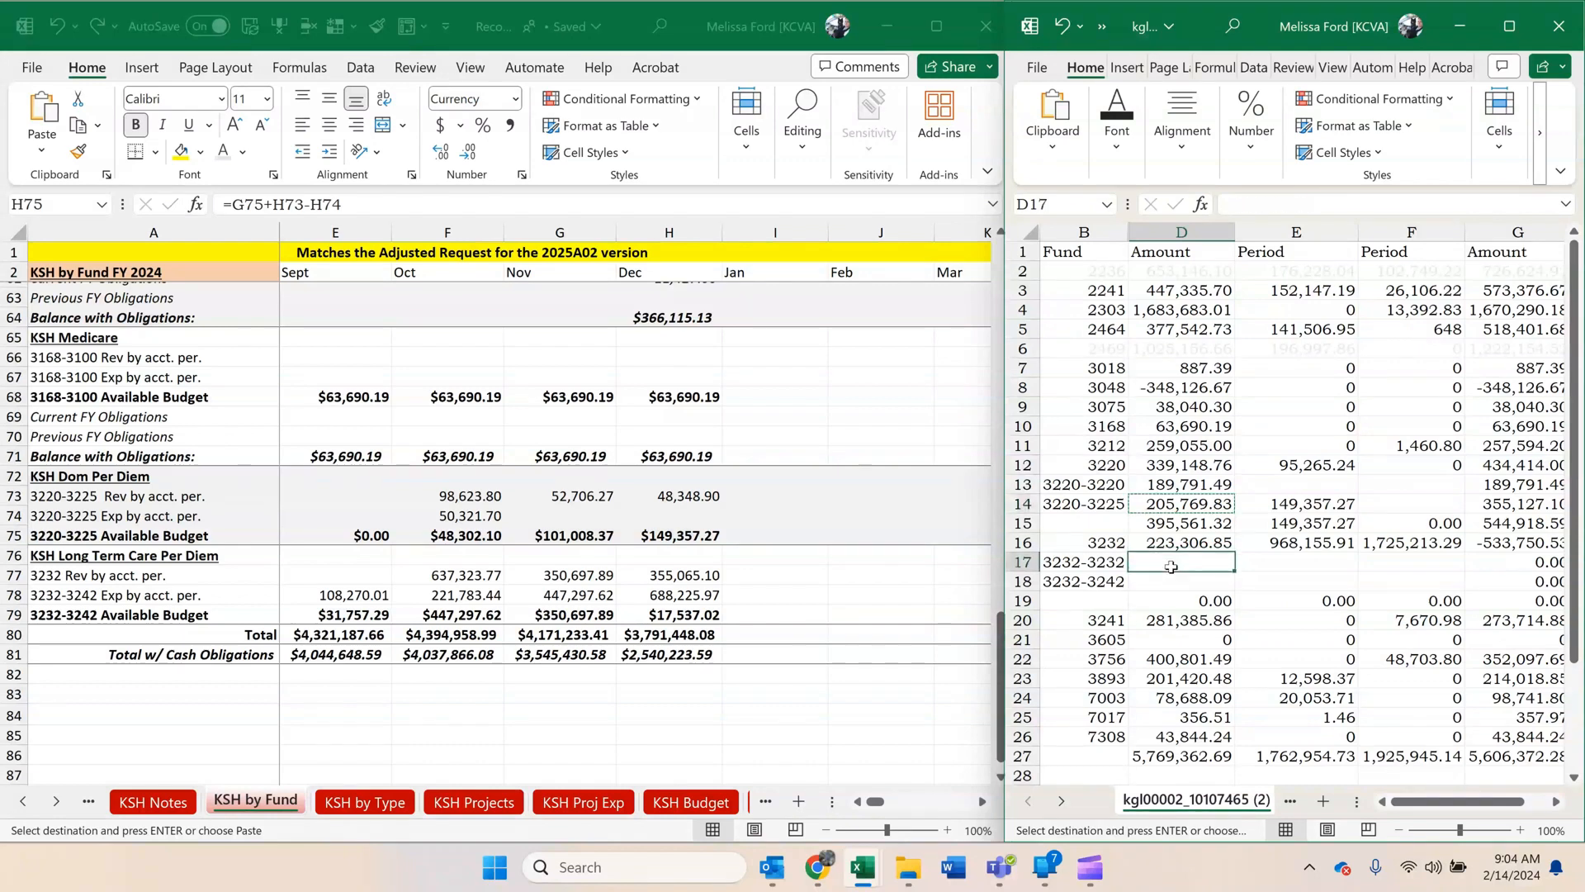
{"action": "key", "text": "ctrl+v"}
{"action": "left_click", "coordinate": [1294, 501]}
{"action": "left_click_drag", "start_coordinate": [1294, 513], "coordinate": [1210, 514]}
{"action": "left_click", "coordinate": [742, 498]}
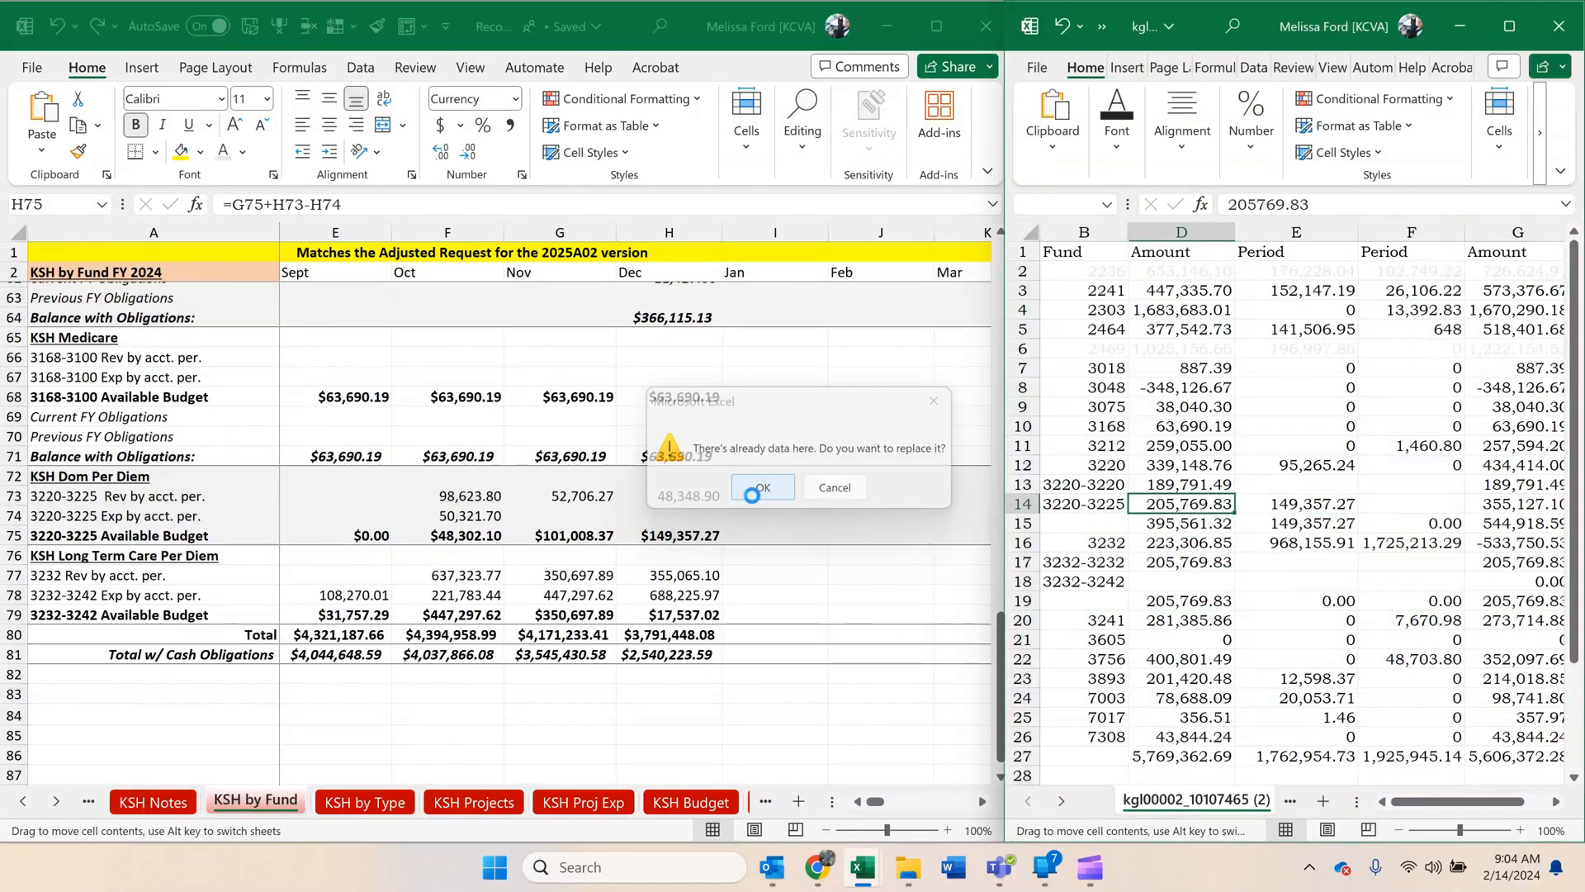
Re-enter the 3220 subfund total in D15 as =D14+D13 and compare it with the fund 3220 amount in D12.
{"action": "left_click", "coordinate": [1196, 487]}
{"action": "left_click", "coordinate": [1193, 503]}
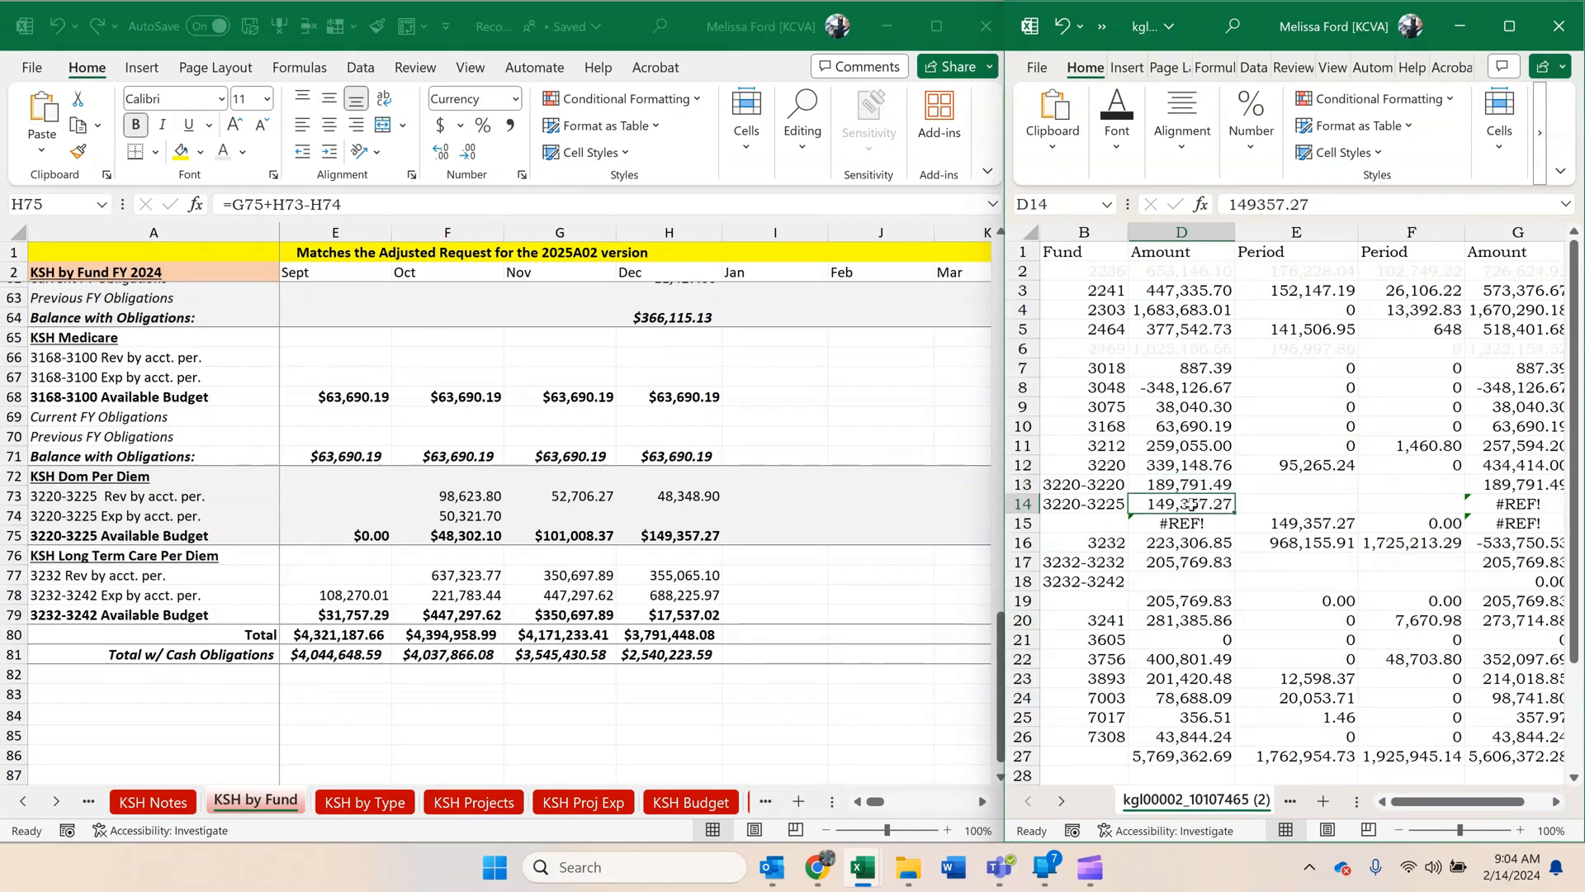
{"action": "left_click", "coordinate": [1191, 522]}
{"action": "type", "text": "="}
{"action": "left_click", "coordinate": [1181, 504]}
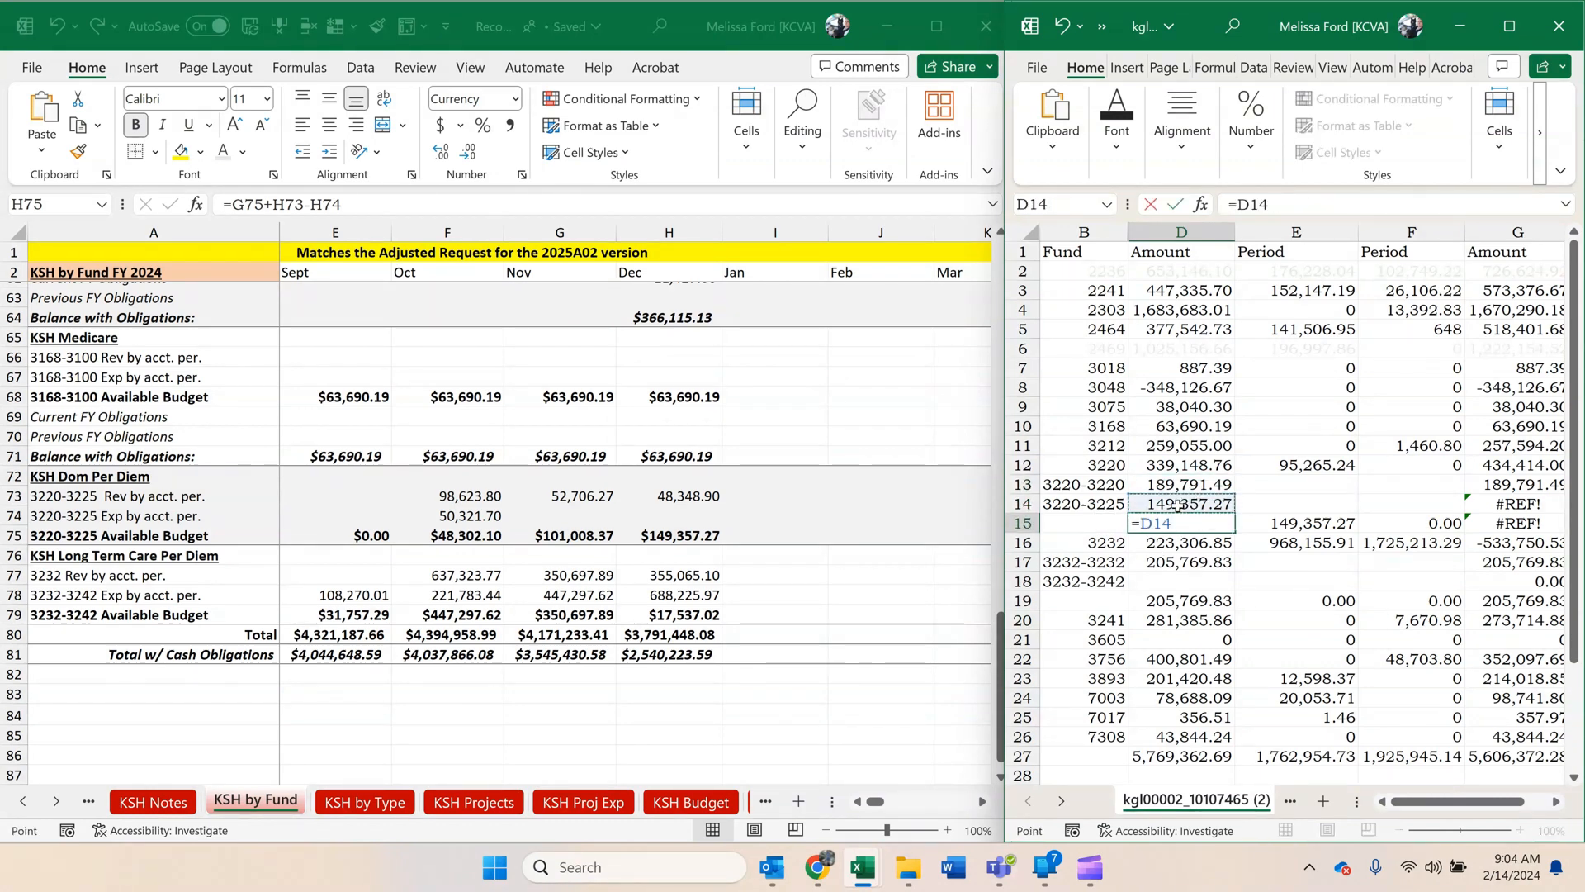
{"action": "type", "text": "+"}
{"action": "left_click", "coordinate": [1173, 488]}
{"action": "key", "text": "Return"}
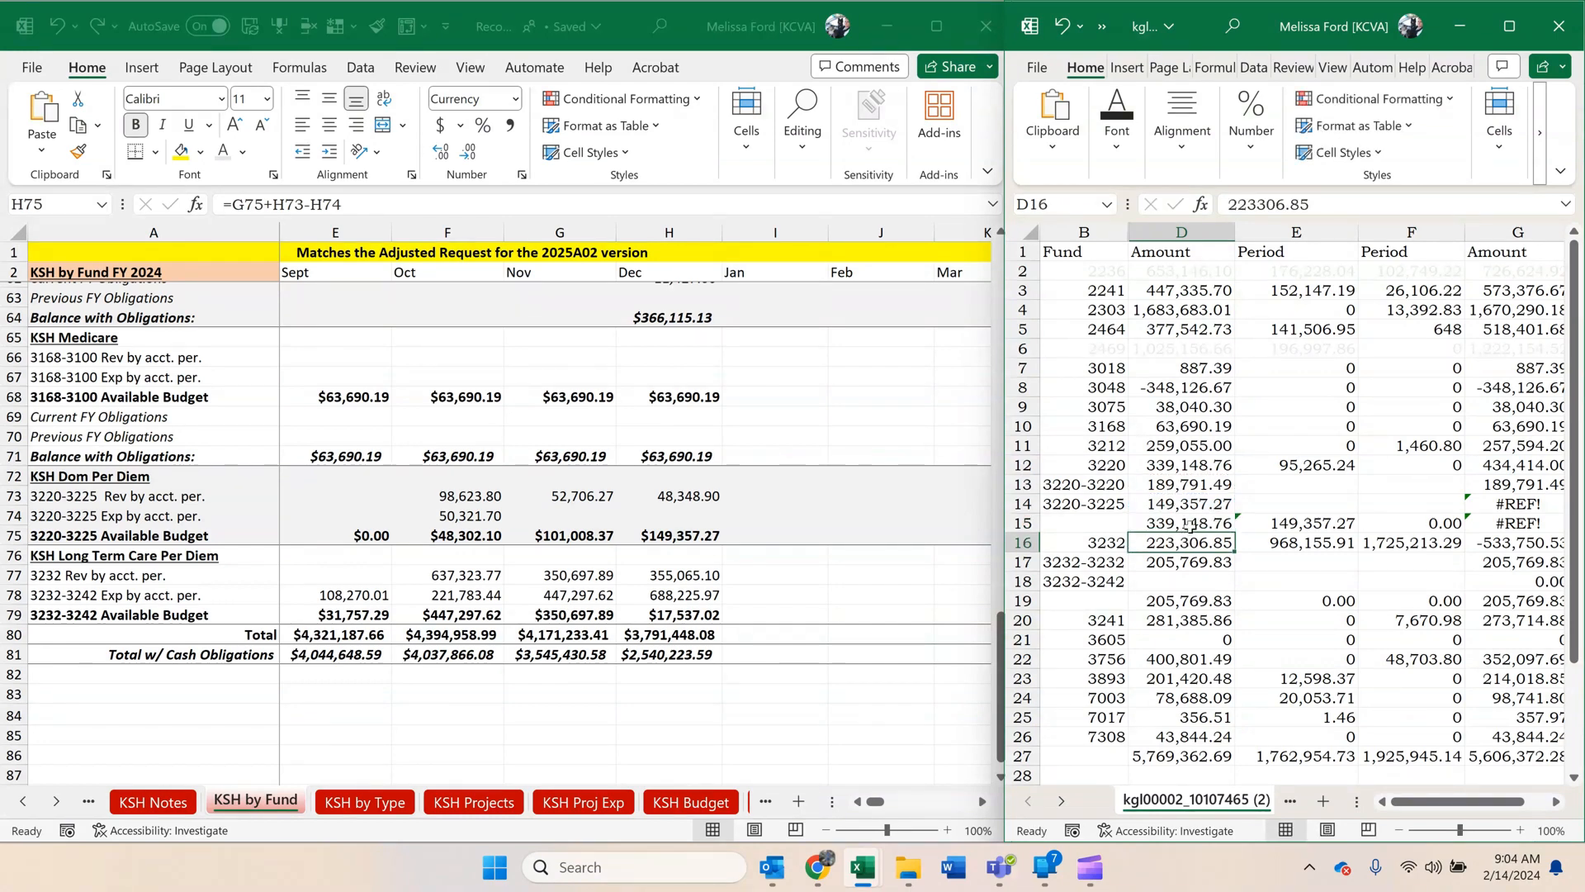
{"action": "left_click", "coordinate": [1190, 523]}
{"action": "left_click", "coordinate": [1205, 465]}
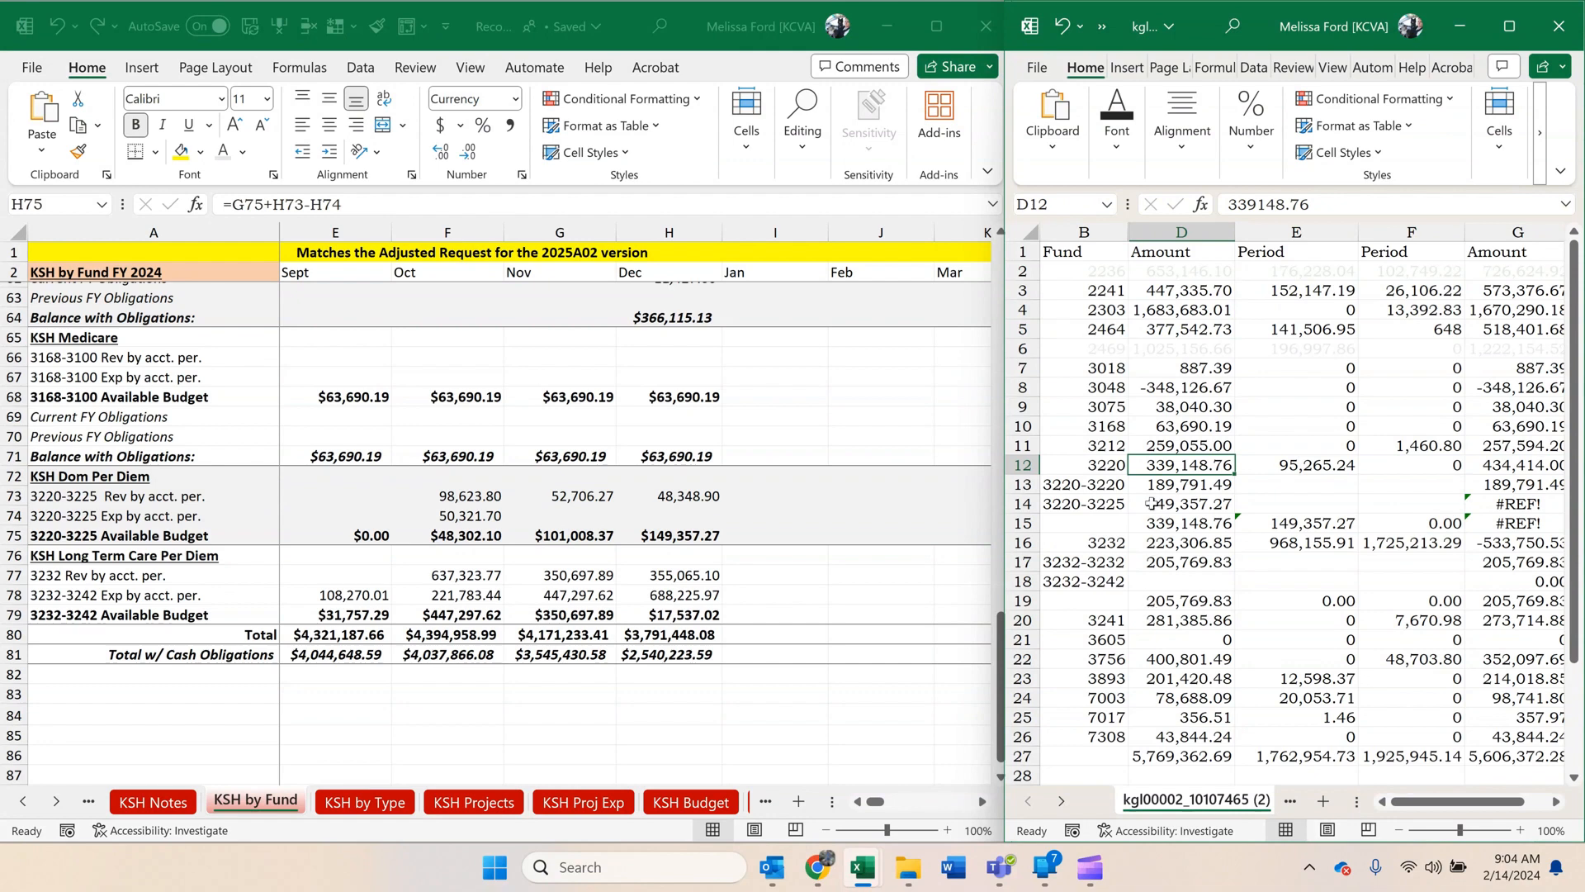
Fill the corrected 3220 subfund total formula from D15 across to column G.
{"action": "left_click", "coordinate": [753, 603]}
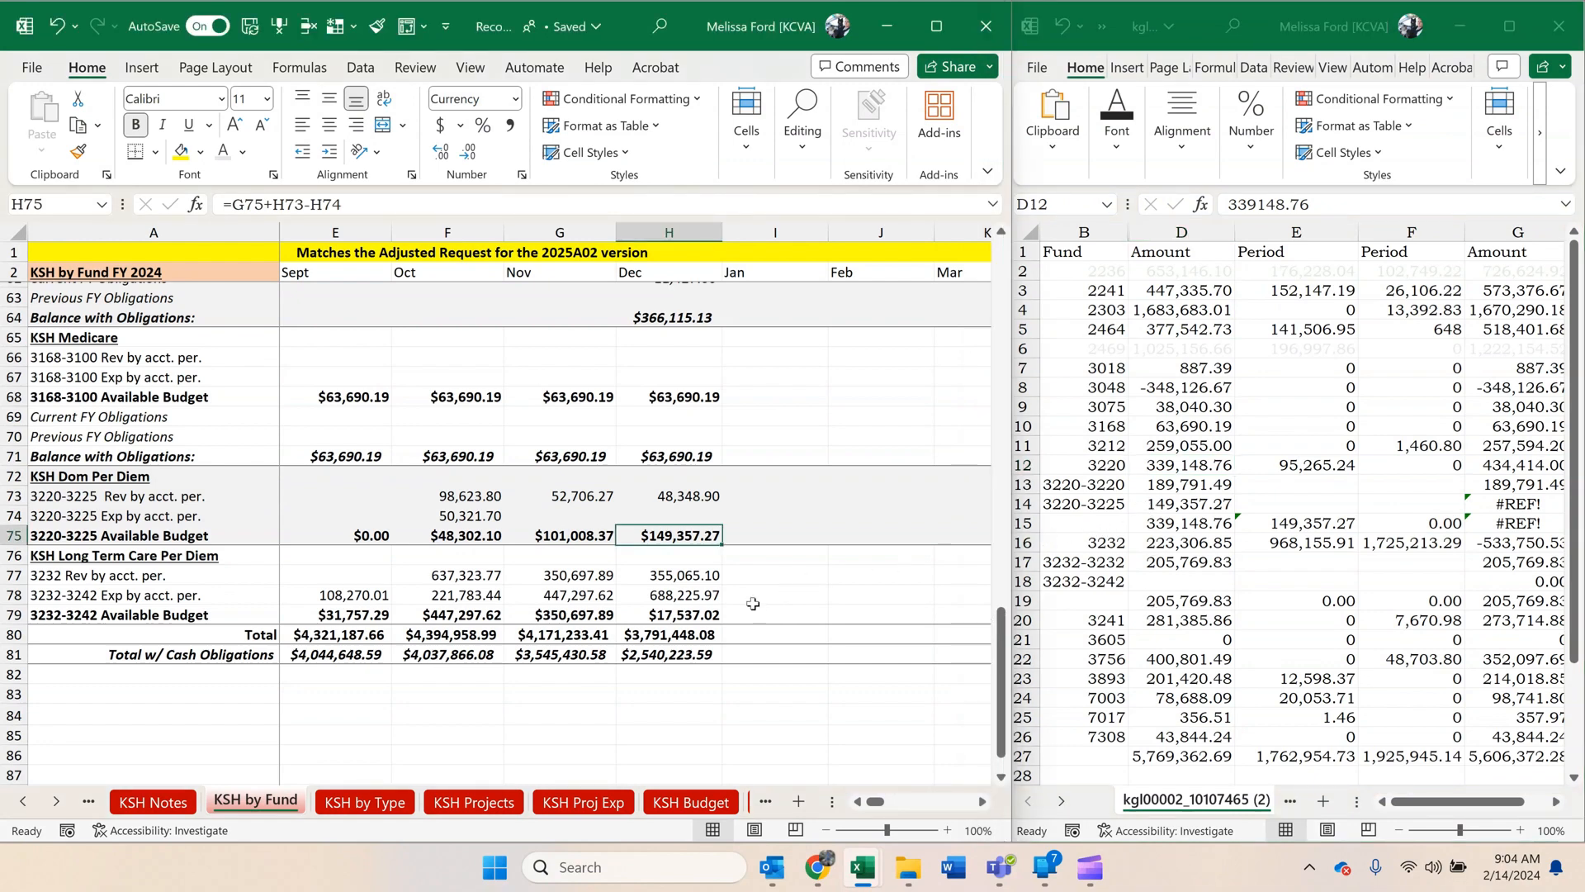
{"action": "left_click", "coordinate": [1230, 528]}
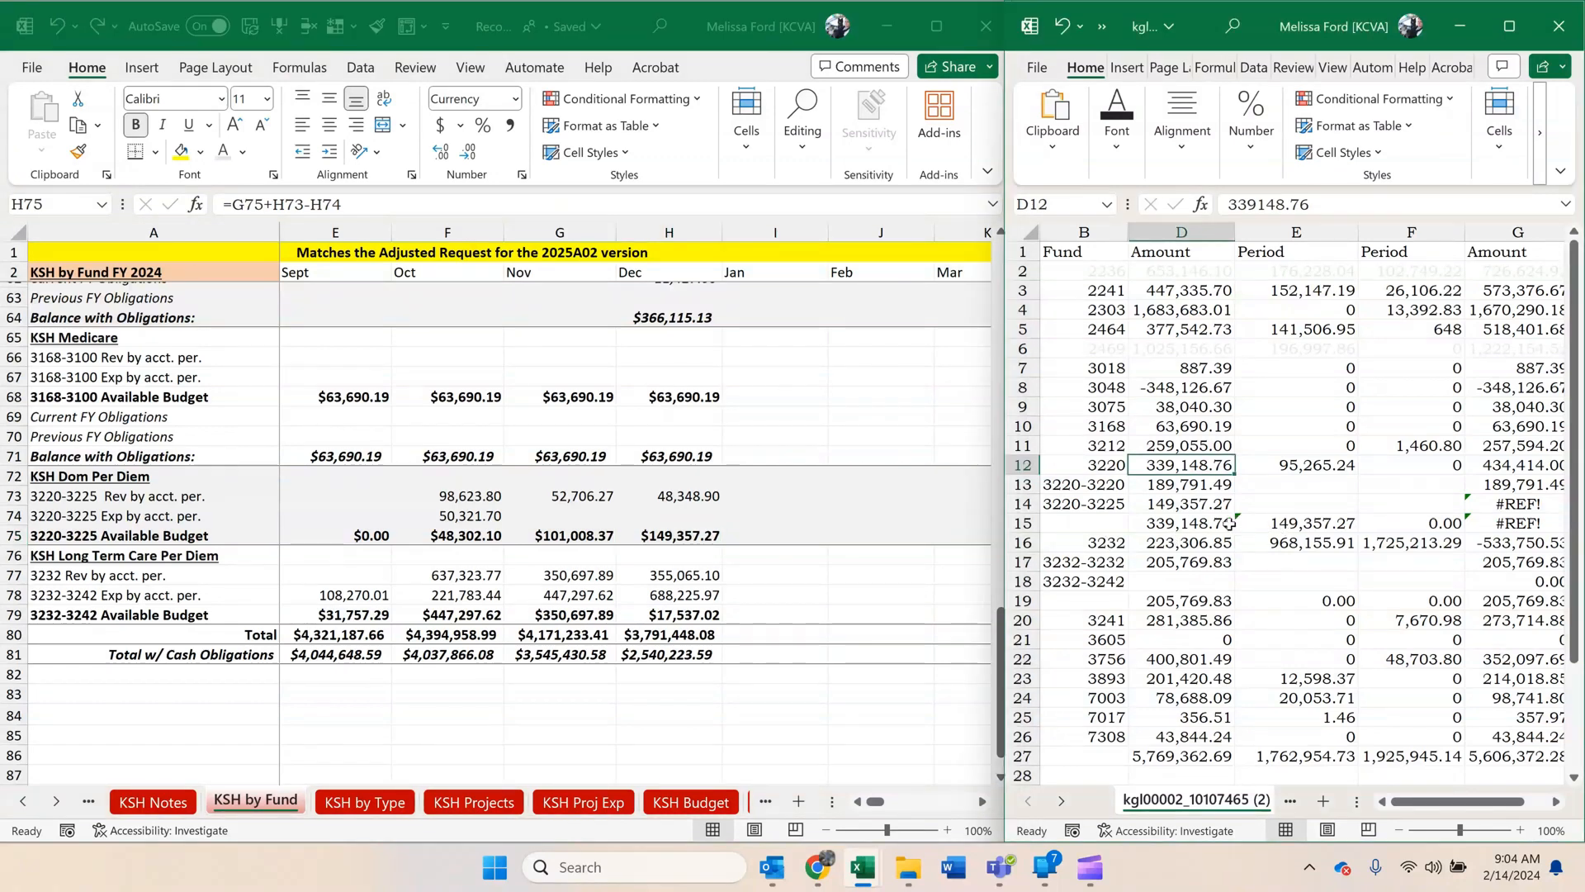
{"action": "left_click_drag", "start_coordinate": [1230, 528], "coordinate": [1544, 521]}
{"action": "left_click", "coordinate": [1532, 484]}
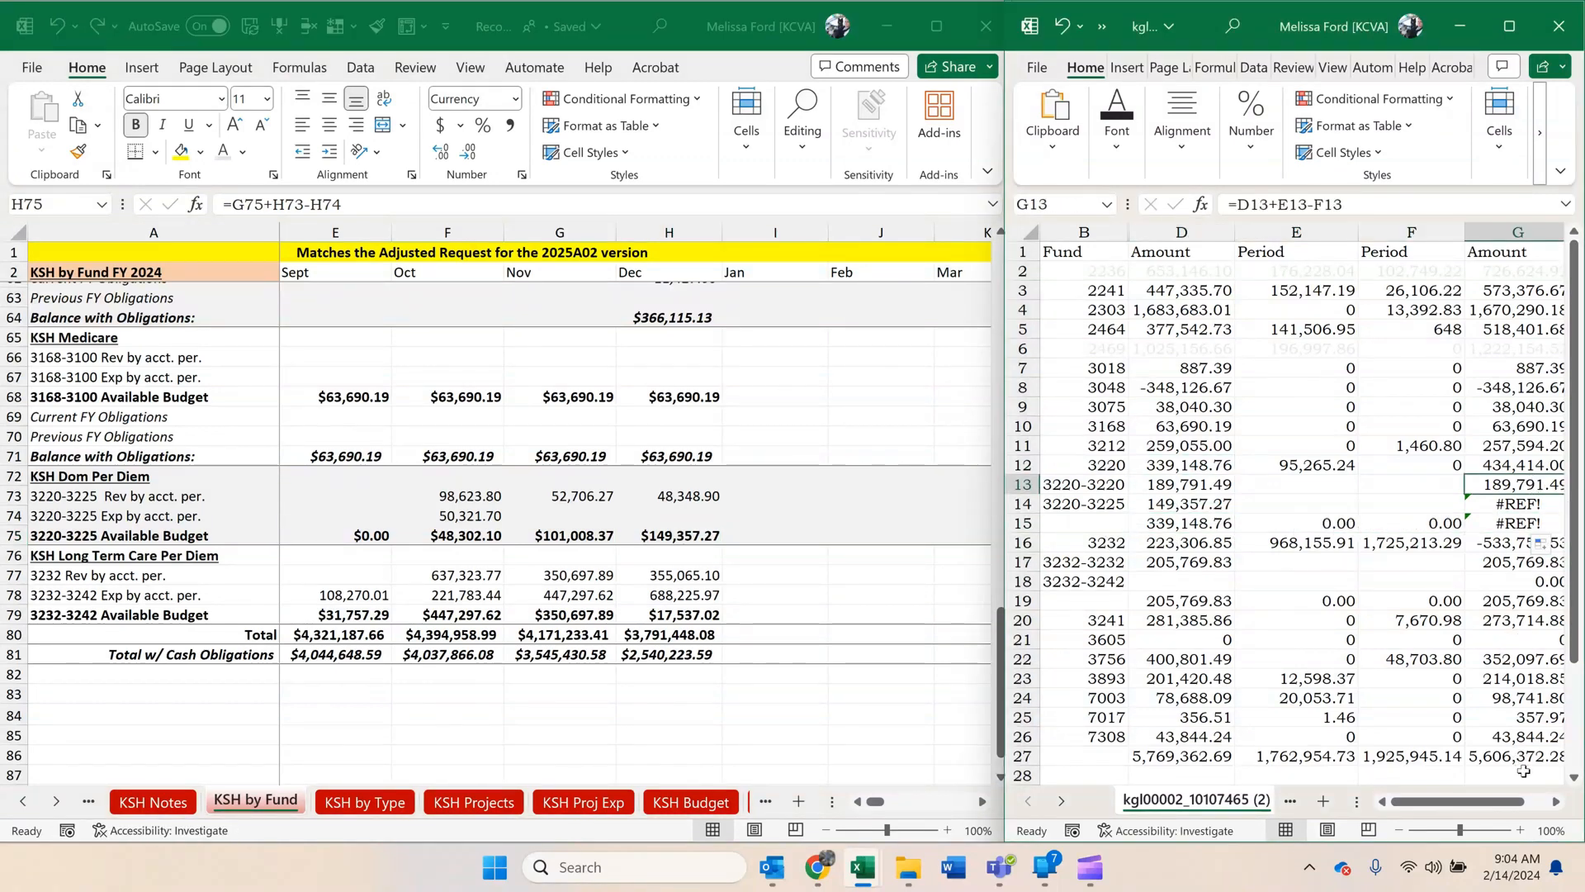
Fill the balance formula =D13+E13-F13 from G13 down to G14 for subfund 3220-3225.
{"action": "scroll", "coordinate": [1523, 770], "scroll_direction": "right", "scroll_amount": 5}
{"action": "left_click_drag", "start_coordinate": [1144, 490], "coordinate": [1144, 509]}
{"action": "scroll", "coordinate": [1482, 802], "scroll_direction": "left", "scroll_amount": 5}
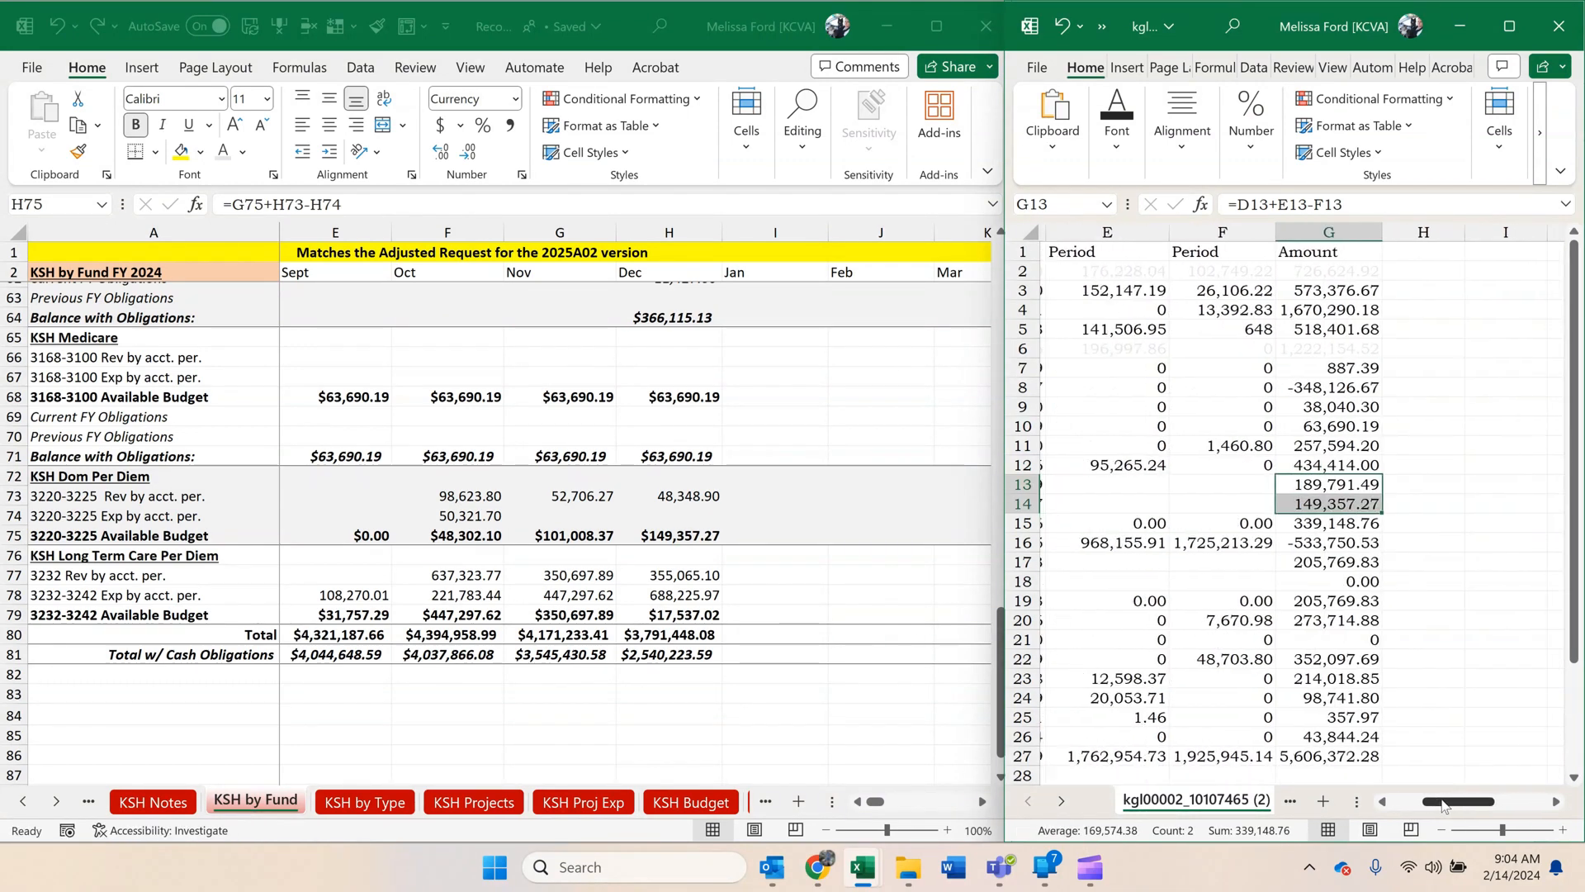
{"action": "left_click", "coordinate": [1205, 644]}
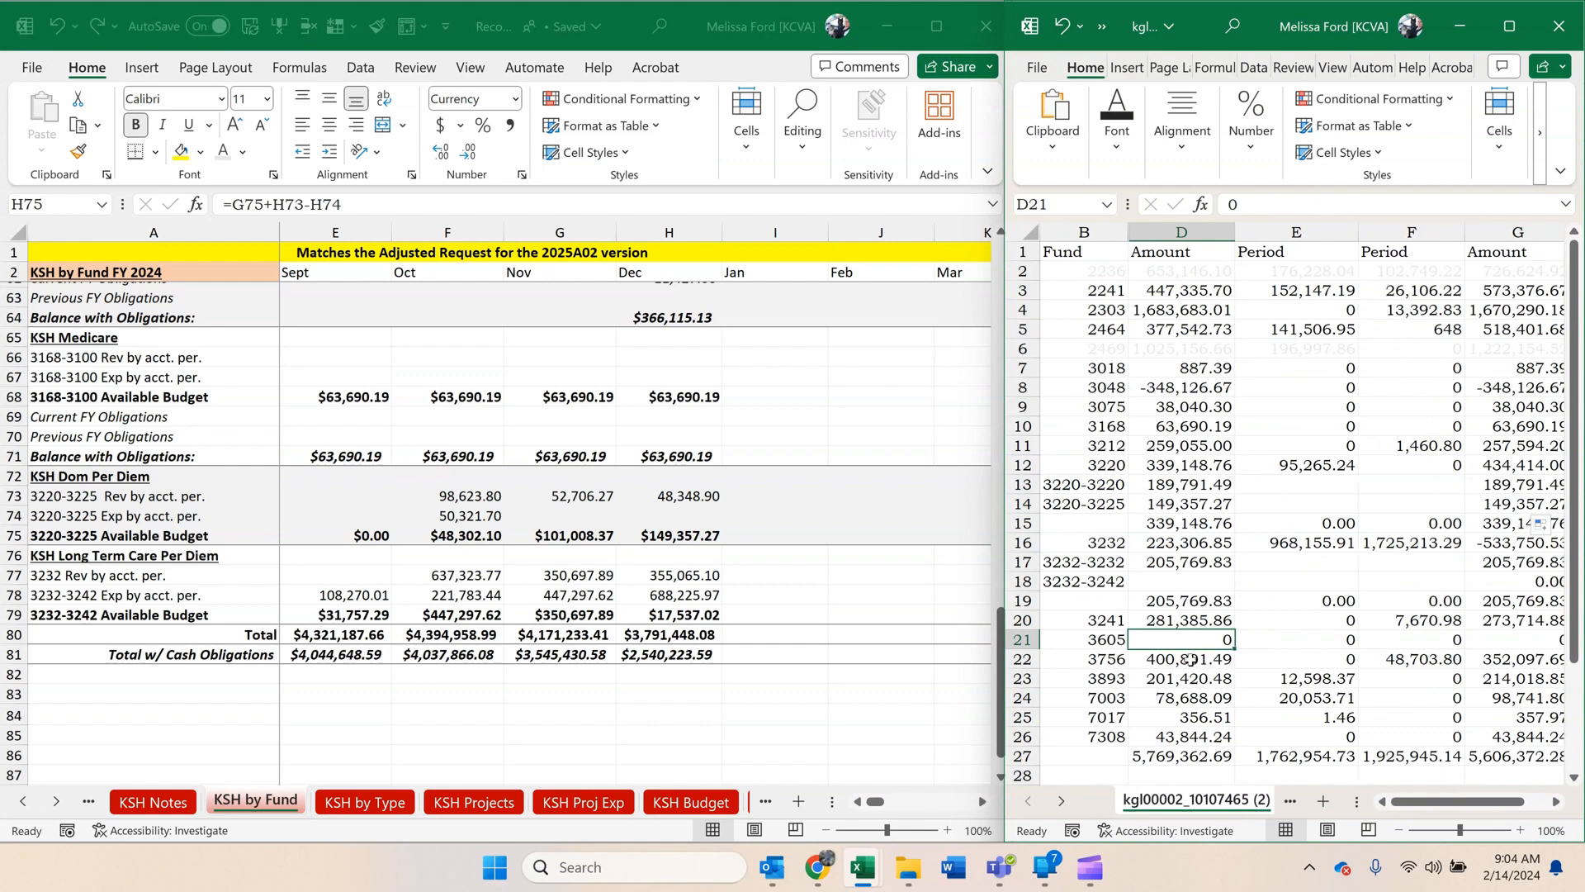
Copy the January KSH 3220-3225 revenue, 48,826.42, and paste it as a value in E14 of the cash control report.
{"action": "left_click", "coordinate": [1253, 486]}
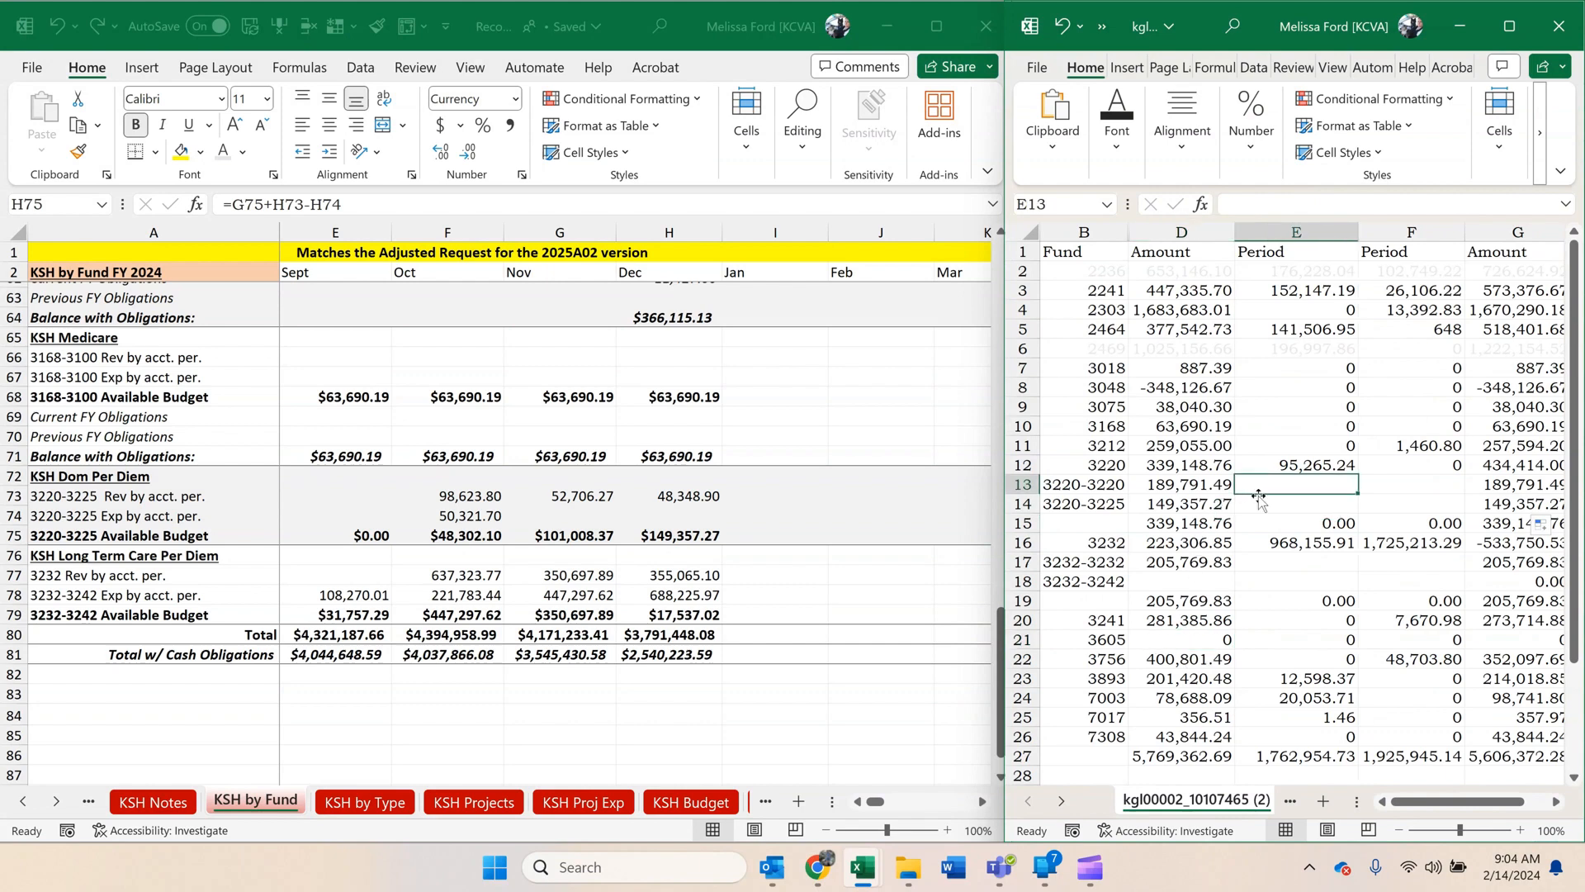
{"action": "left_click", "coordinate": [1286, 467]}
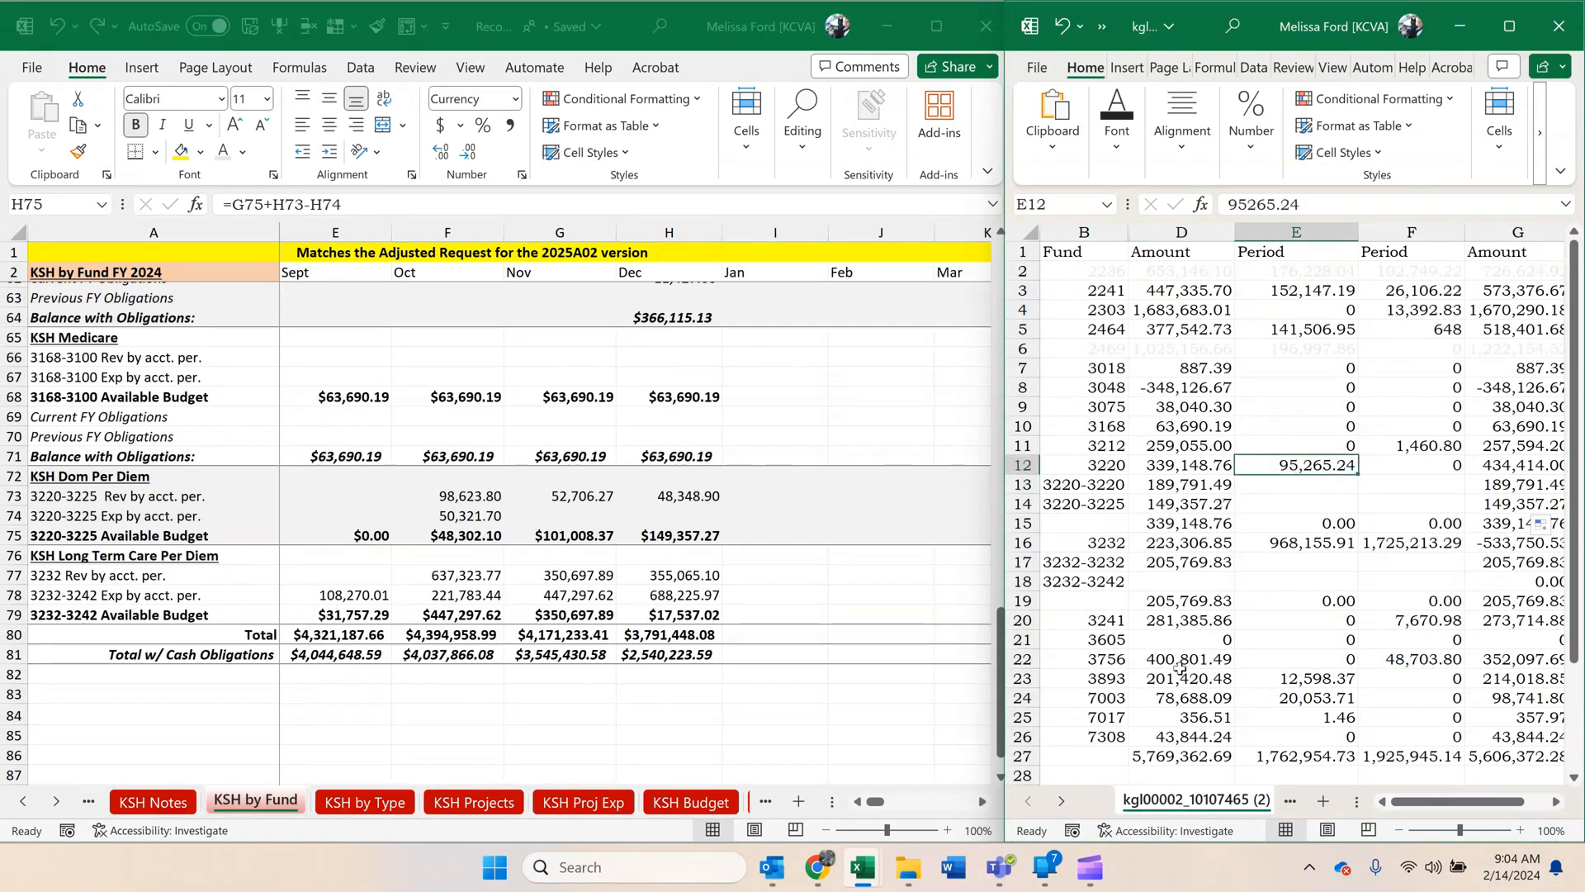
{"action": "left_click", "coordinate": [760, 688]}
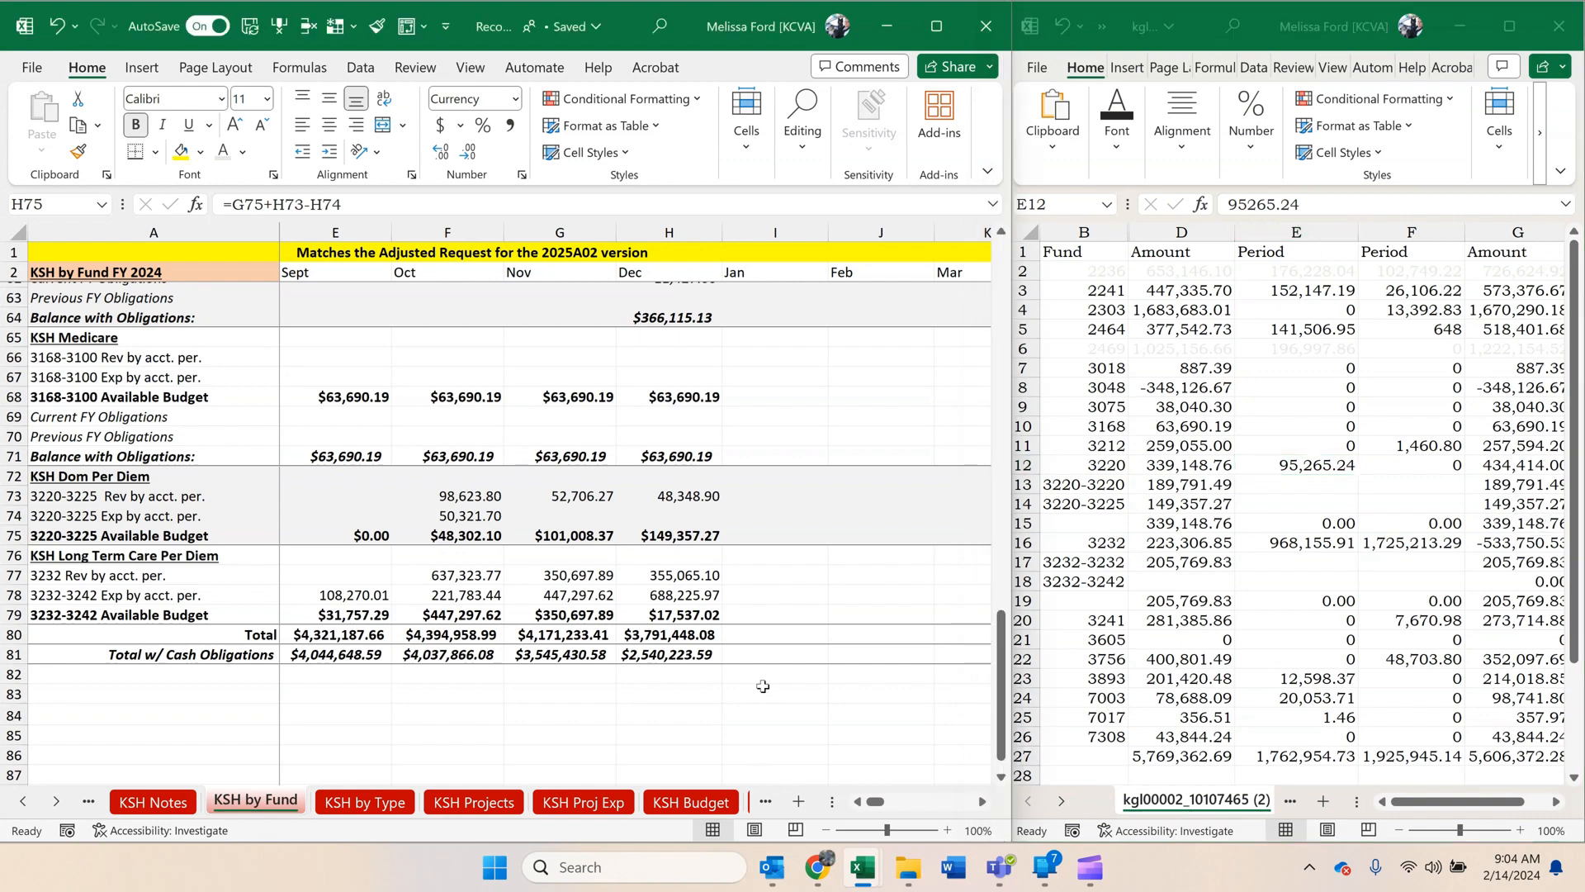
{"action": "scroll", "coordinate": [743, 713], "scroll_direction": "up", "scroll_amount": 18}
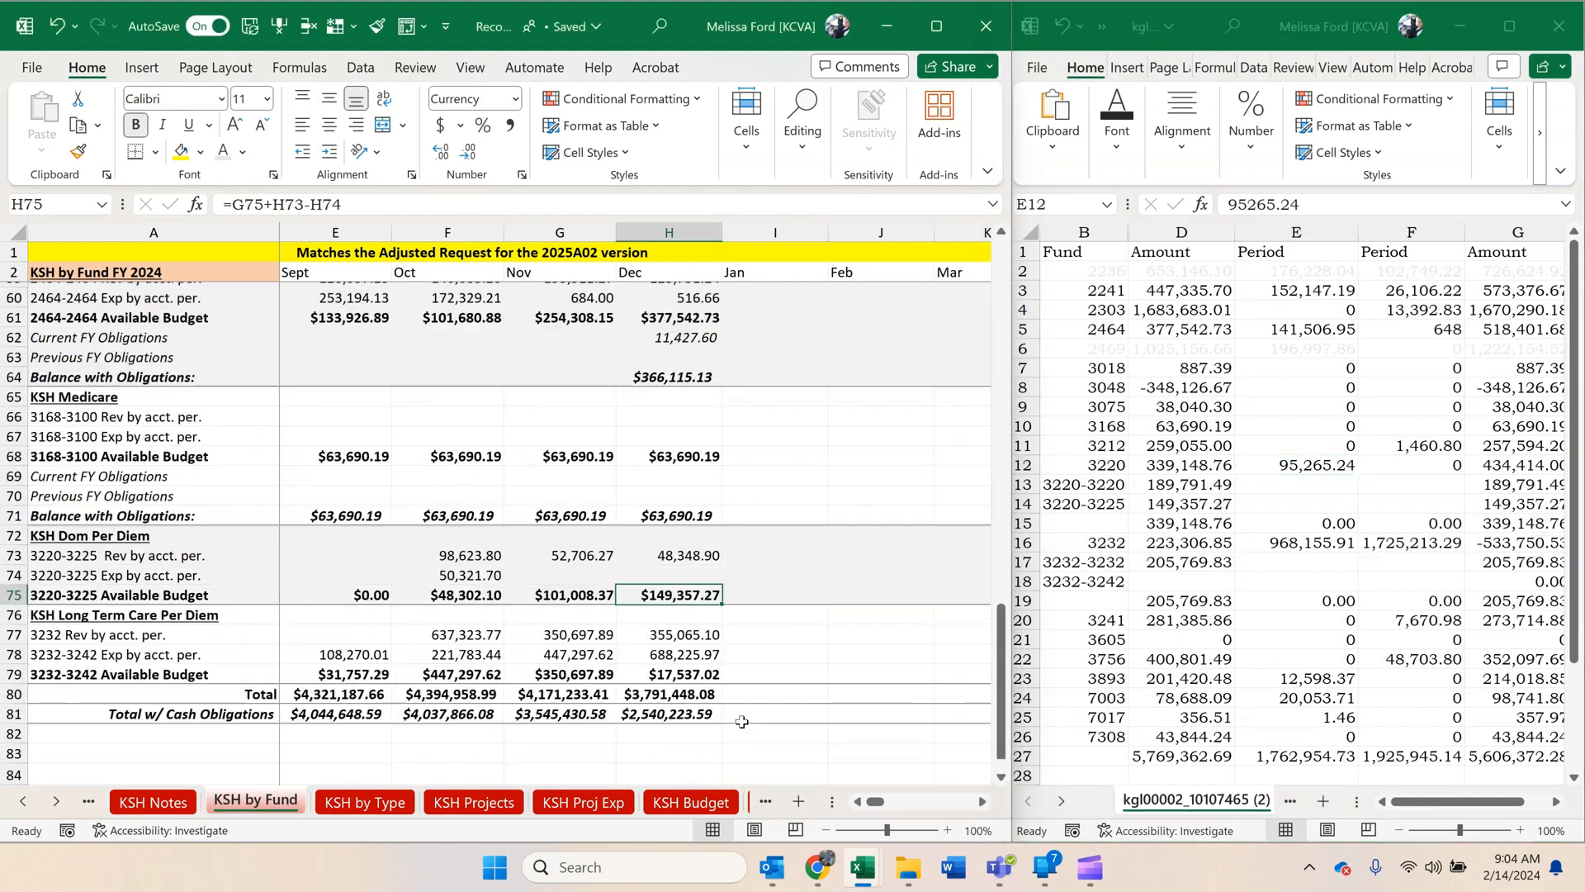
{"action": "scroll", "coordinate": [743, 721], "scroll_direction": "up", "scroll_amount": 2}
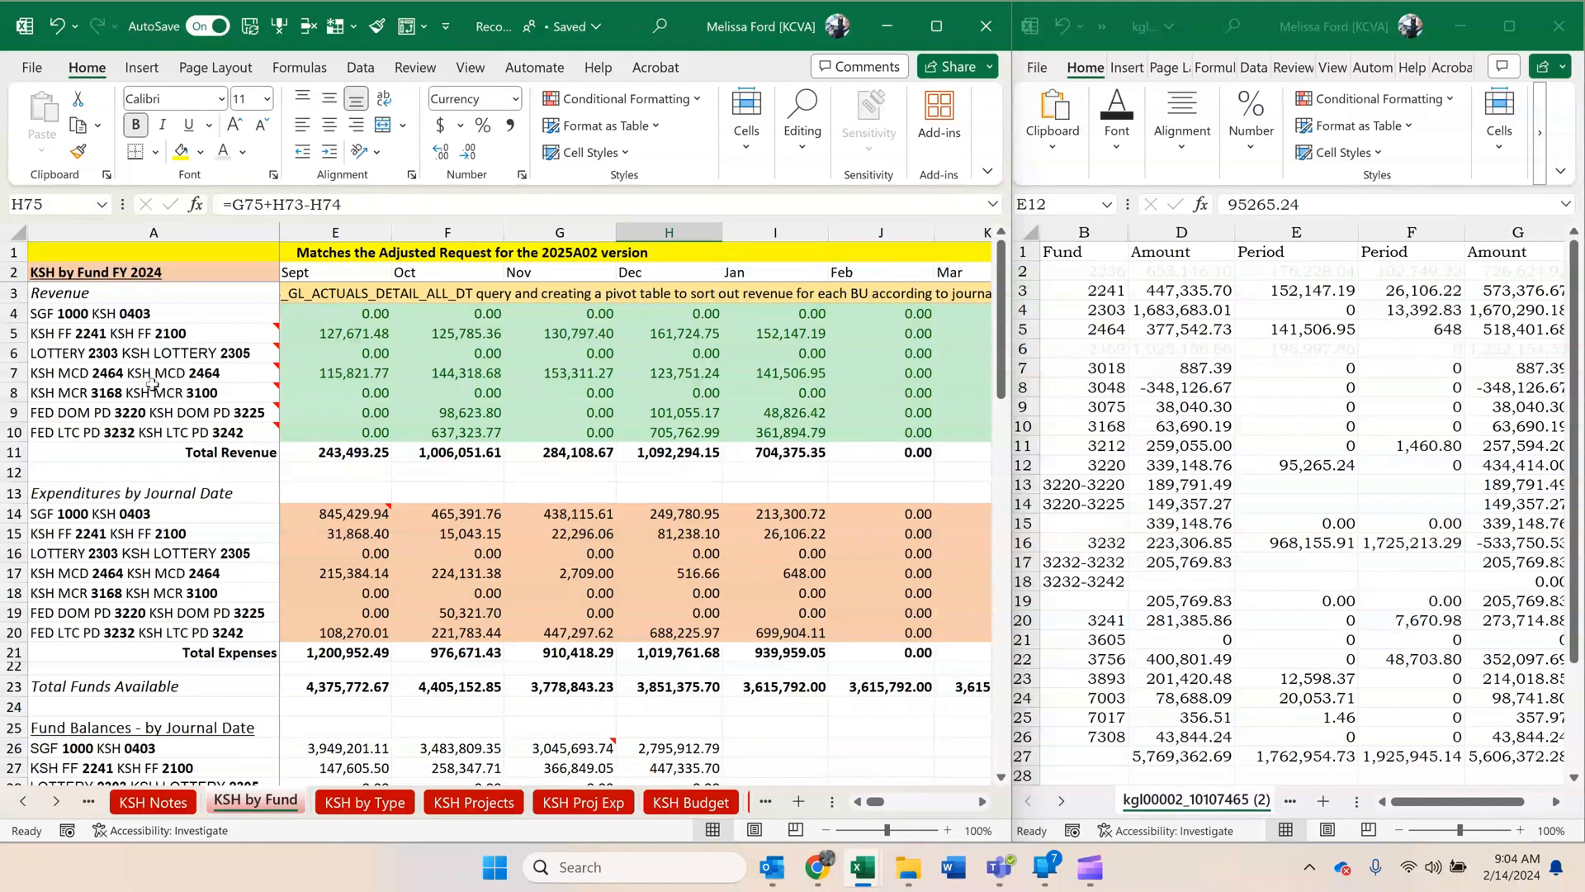
{"action": "left_click", "coordinate": [768, 416]}
{"action": "key", "text": "ctrl+c"}
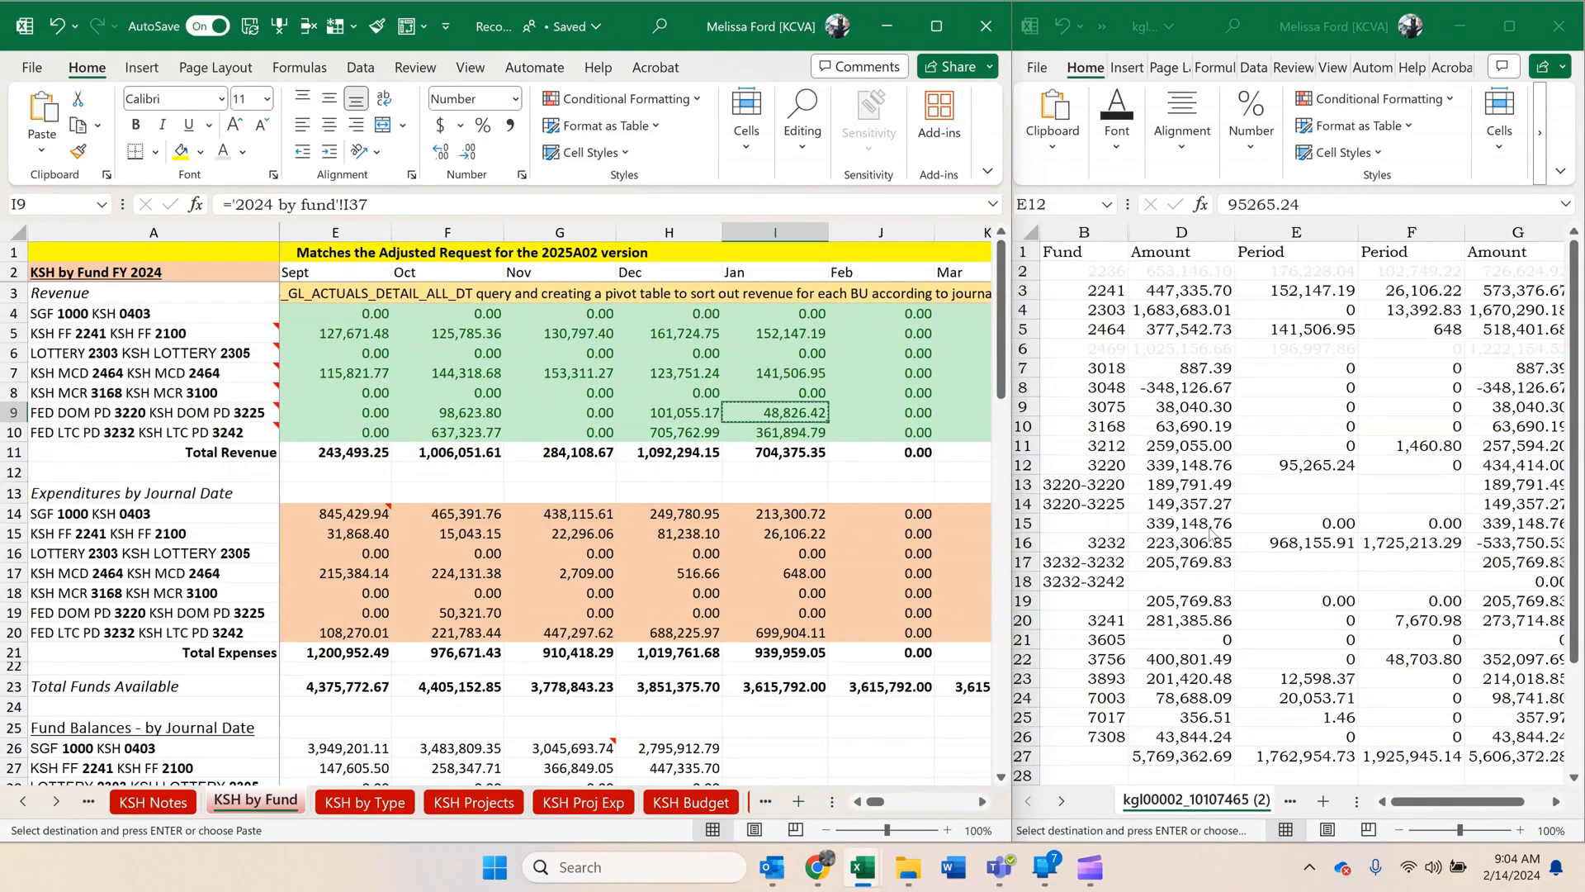
{"action": "left_click", "coordinate": [1254, 505]}
{"action": "left_click", "coordinate": [1254, 505]}
{"action": "right_click", "coordinate": [1254, 505]}
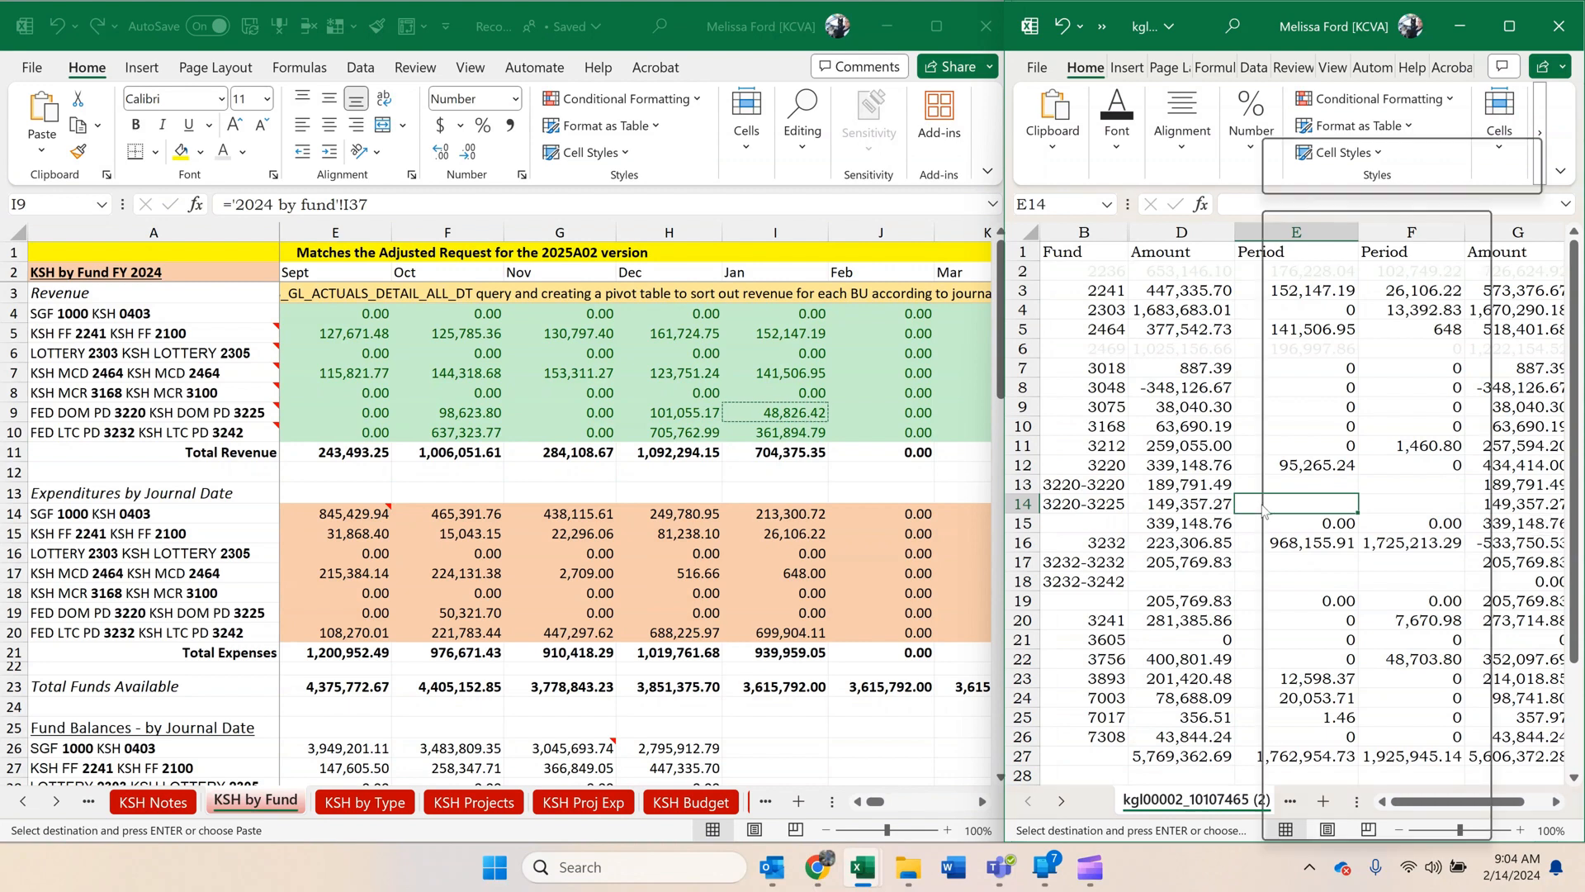
{"action": "left_click", "coordinate": [1344, 352]}
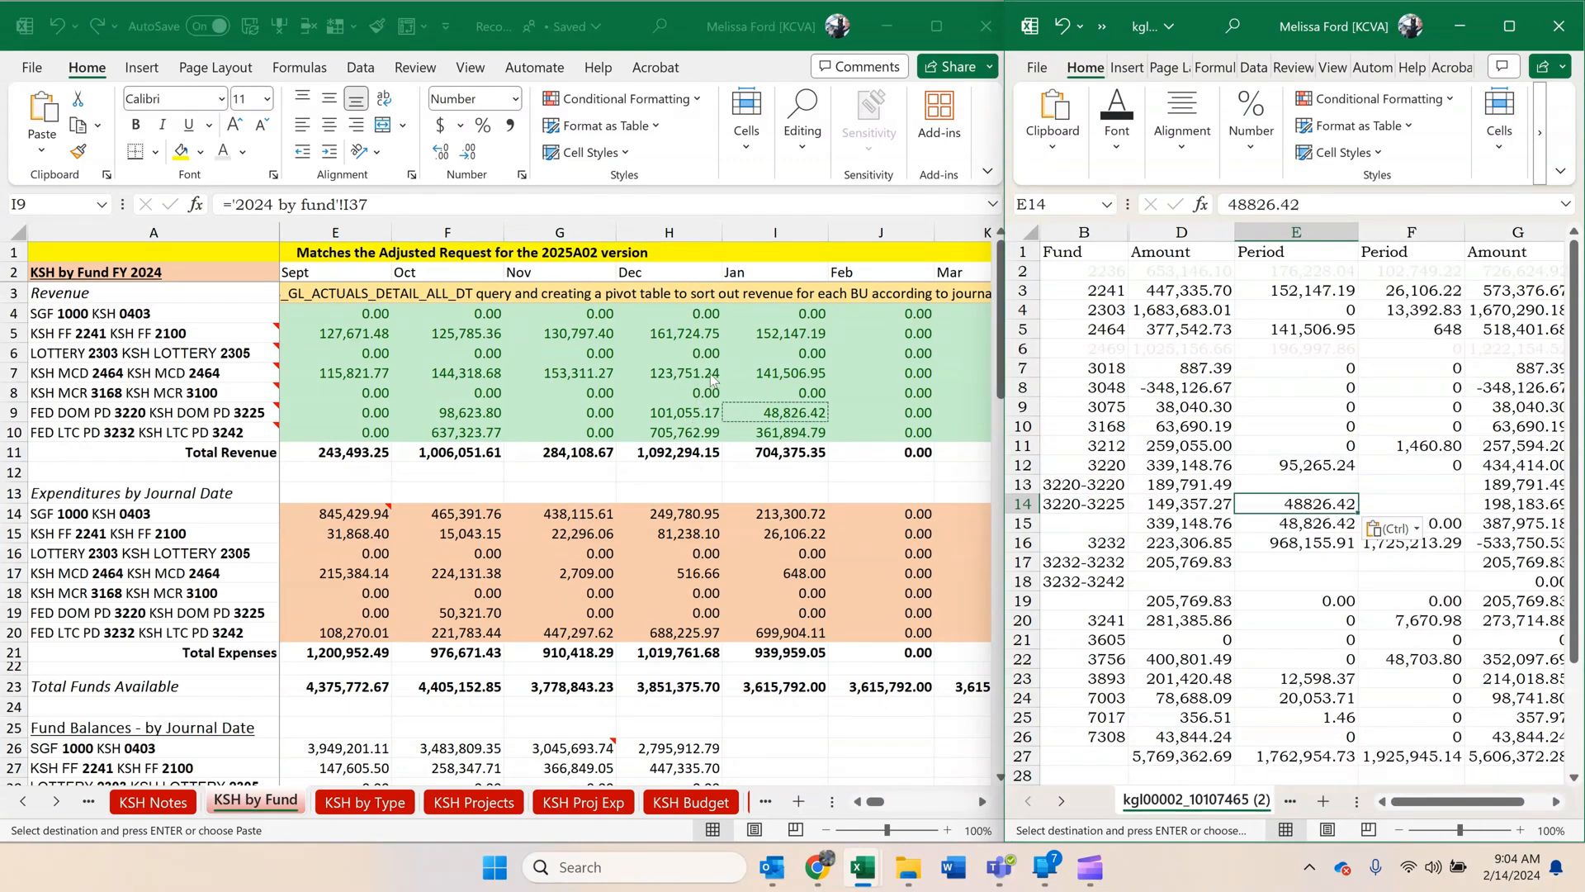
Copy the January KSH 3232-3242 revenue, 361,894.79, and paste it as a value in E18.
{"action": "left_click", "coordinate": [760, 432]}
{"action": "key", "text": "ctrl+c"}
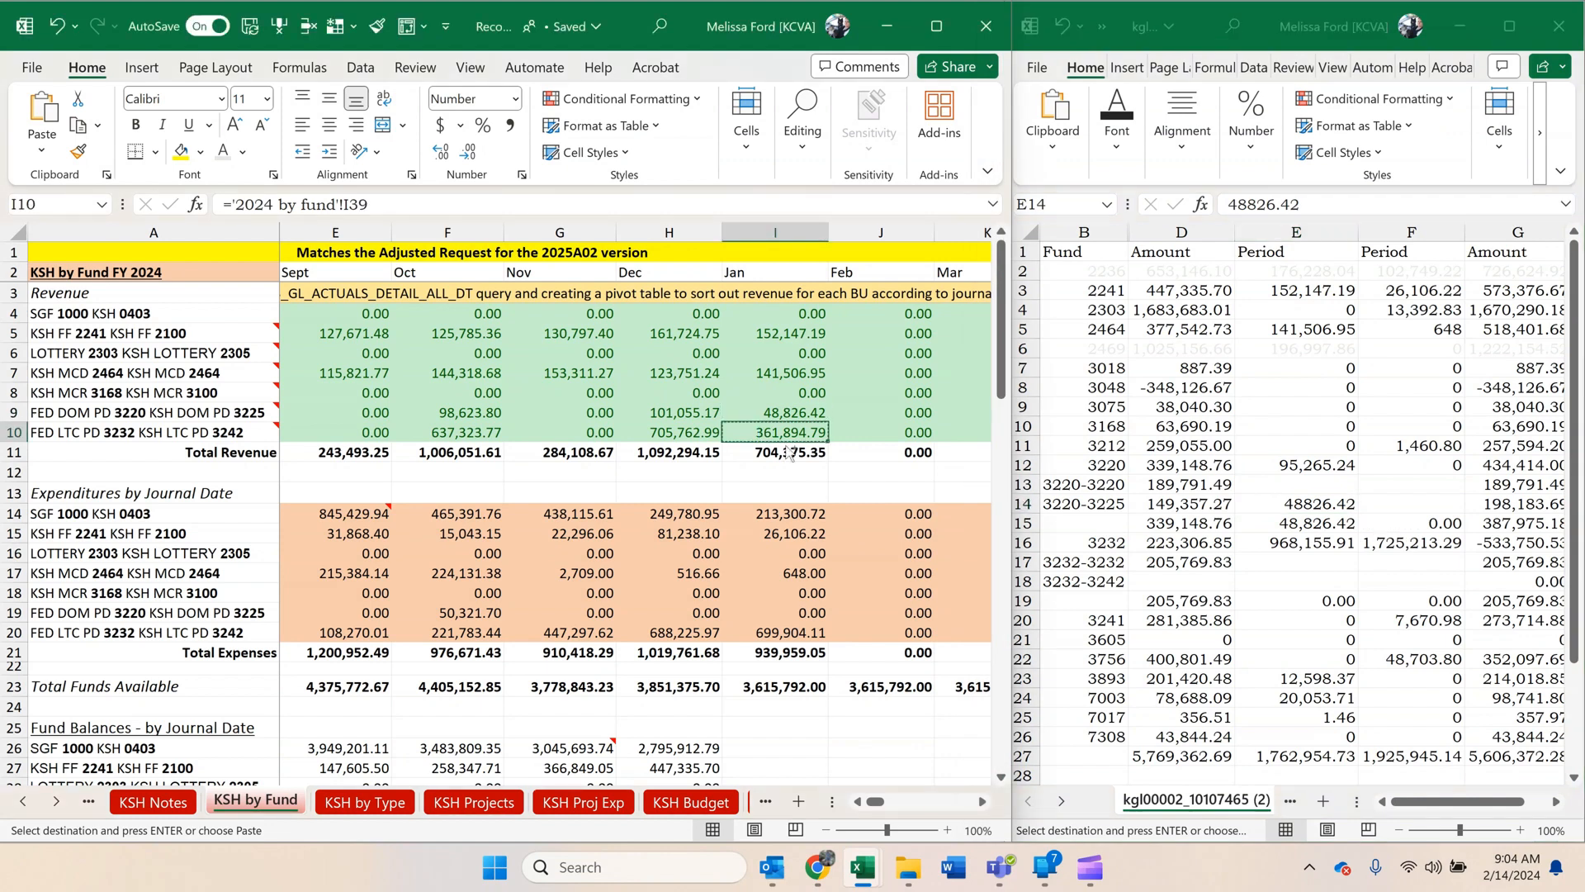
{"action": "left_click", "coordinate": [1257, 578]}
{"action": "left_click", "coordinate": [1258, 578]}
{"action": "right_click", "coordinate": [1293, 582]}
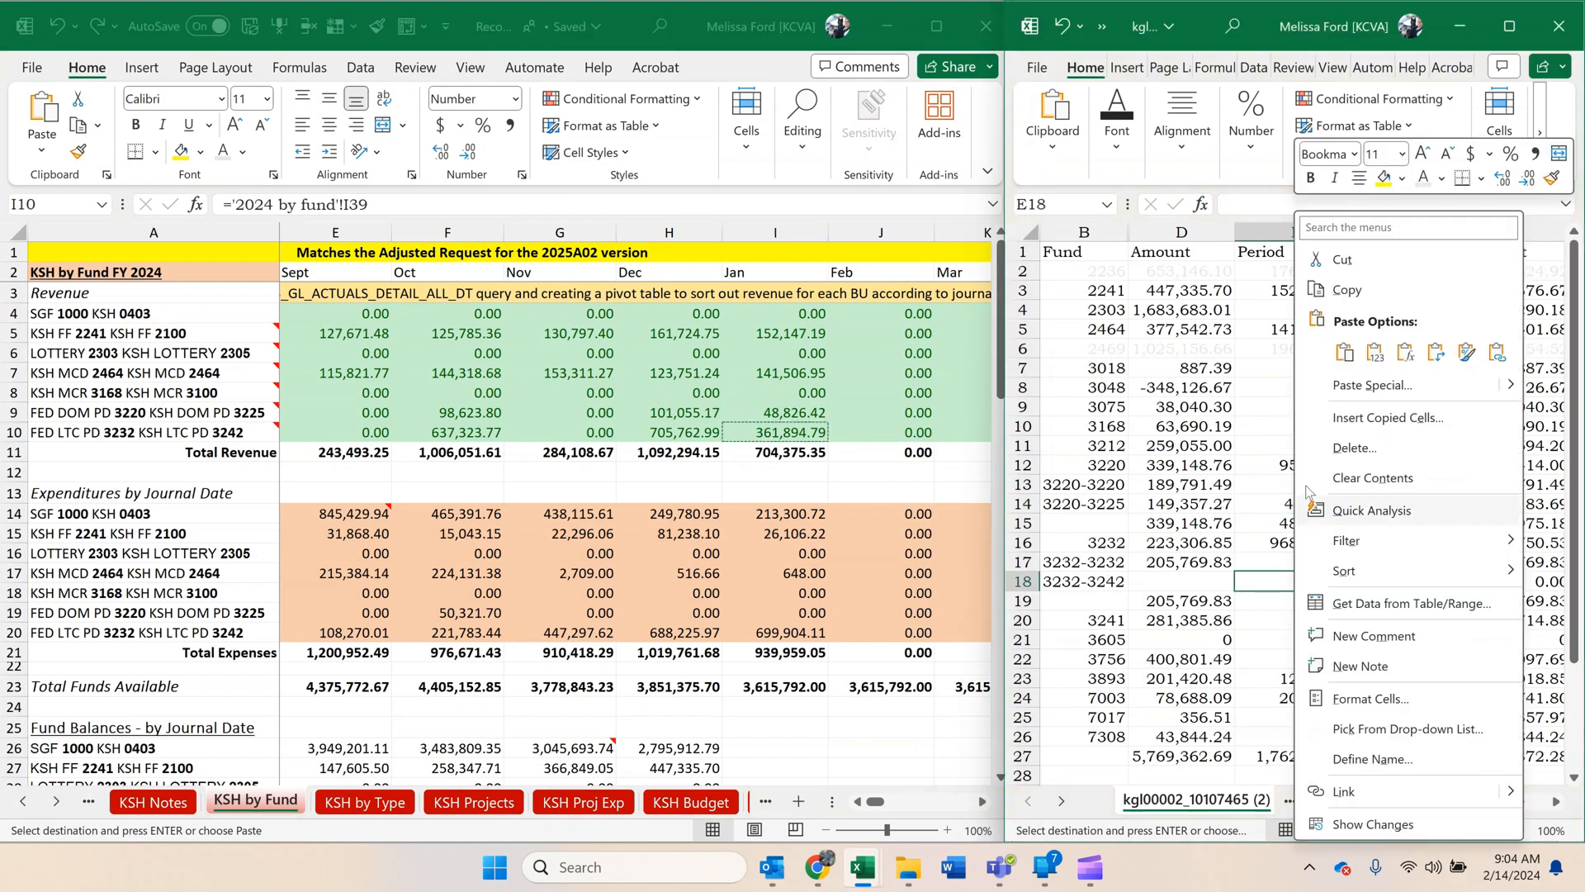
{"action": "left_click", "coordinate": [1374, 353]}
Copy the December KSH 3232-3242 available budget, 17,537.02, and paste it as a value in D18.
{"action": "left_click", "coordinate": [704, 571]}
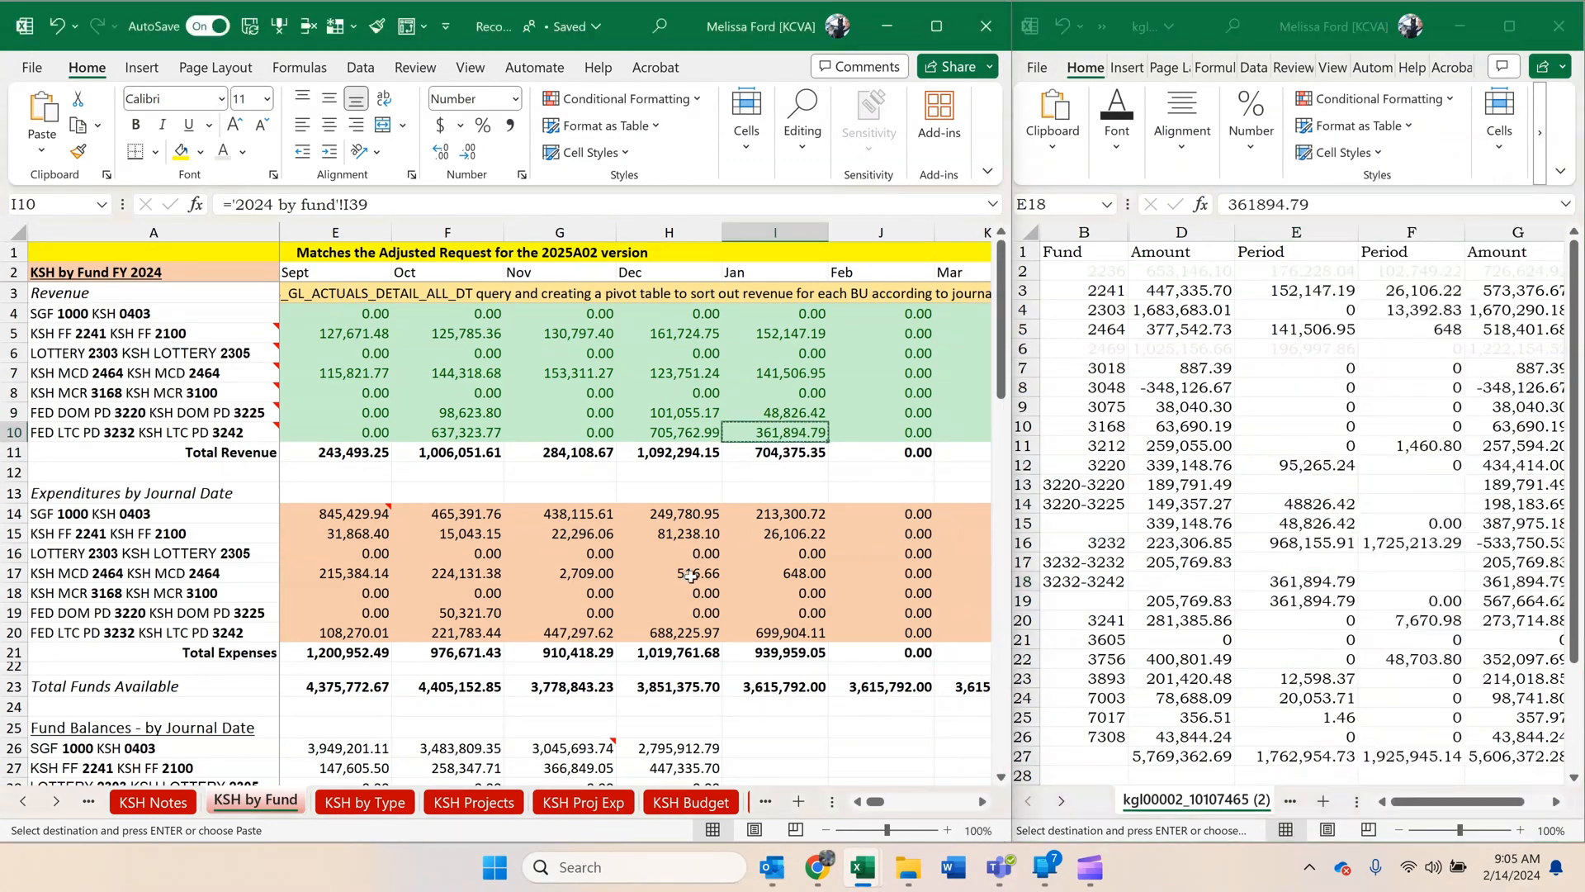
{"action": "scroll", "coordinate": [688, 583], "scroll_direction": "down", "scroll_amount": 5}
{"action": "scroll", "coordinate": [687, 582], "scroll_direction": "down", "scroll_amount": 6}
{"action": "scroll", "coordinate": [688, 586], "scroll_direction": "down", "scroll_amount": 5}
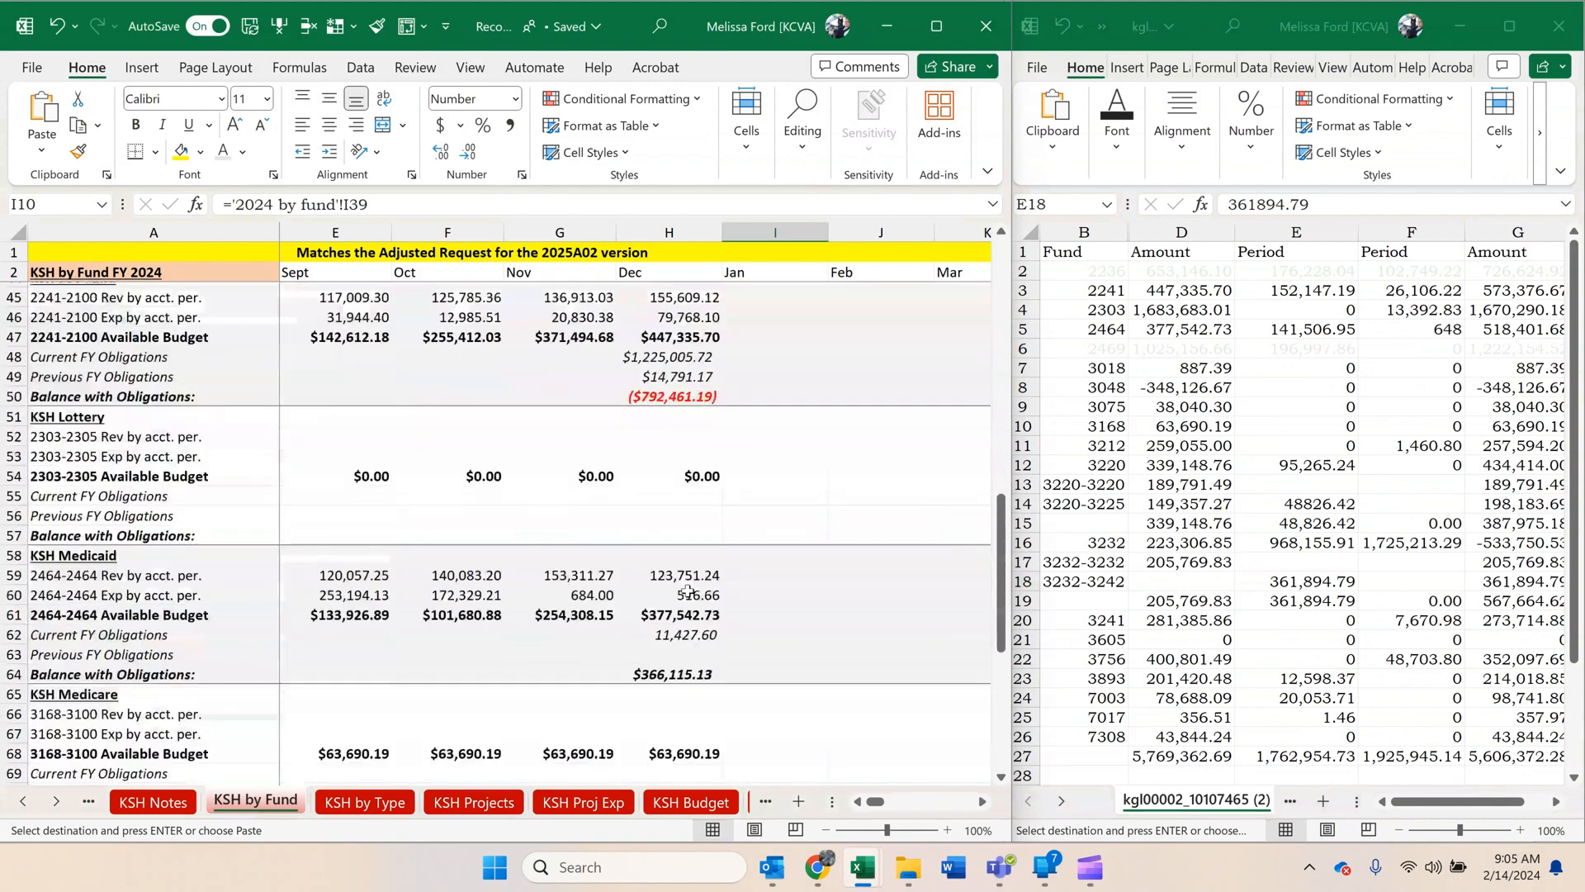
{"action": "scroll", "coordinate": [688, 592], "scroll_direction": "down", "scroll_amount": 2}
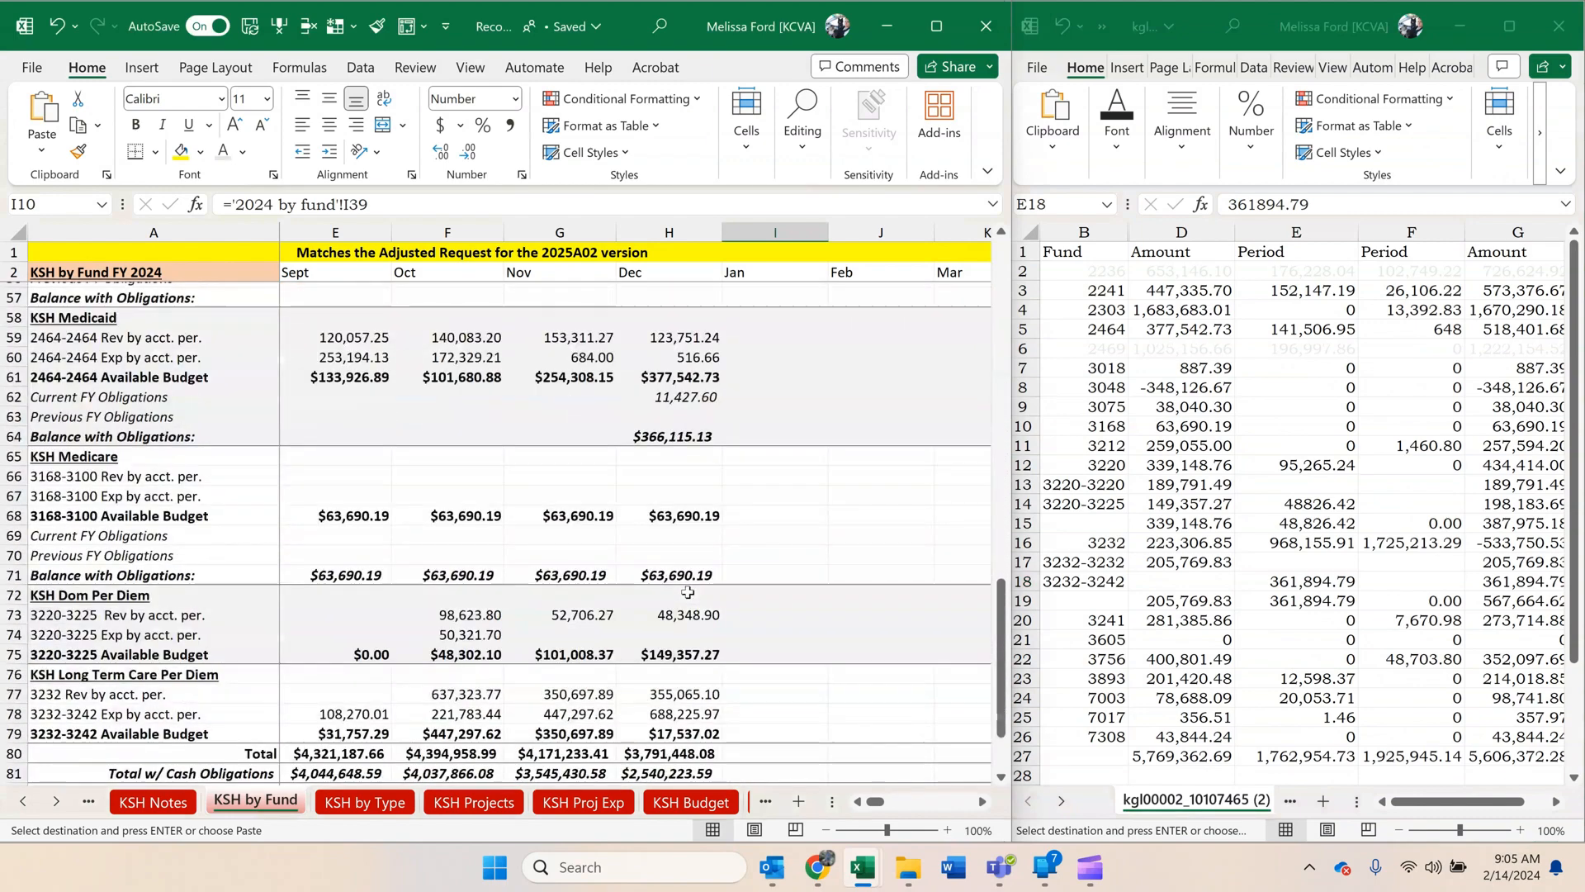
{"action": "left_click", "coordinate": [694, 659]}
{"action": "left_click", "coordinate": [698, 735]}
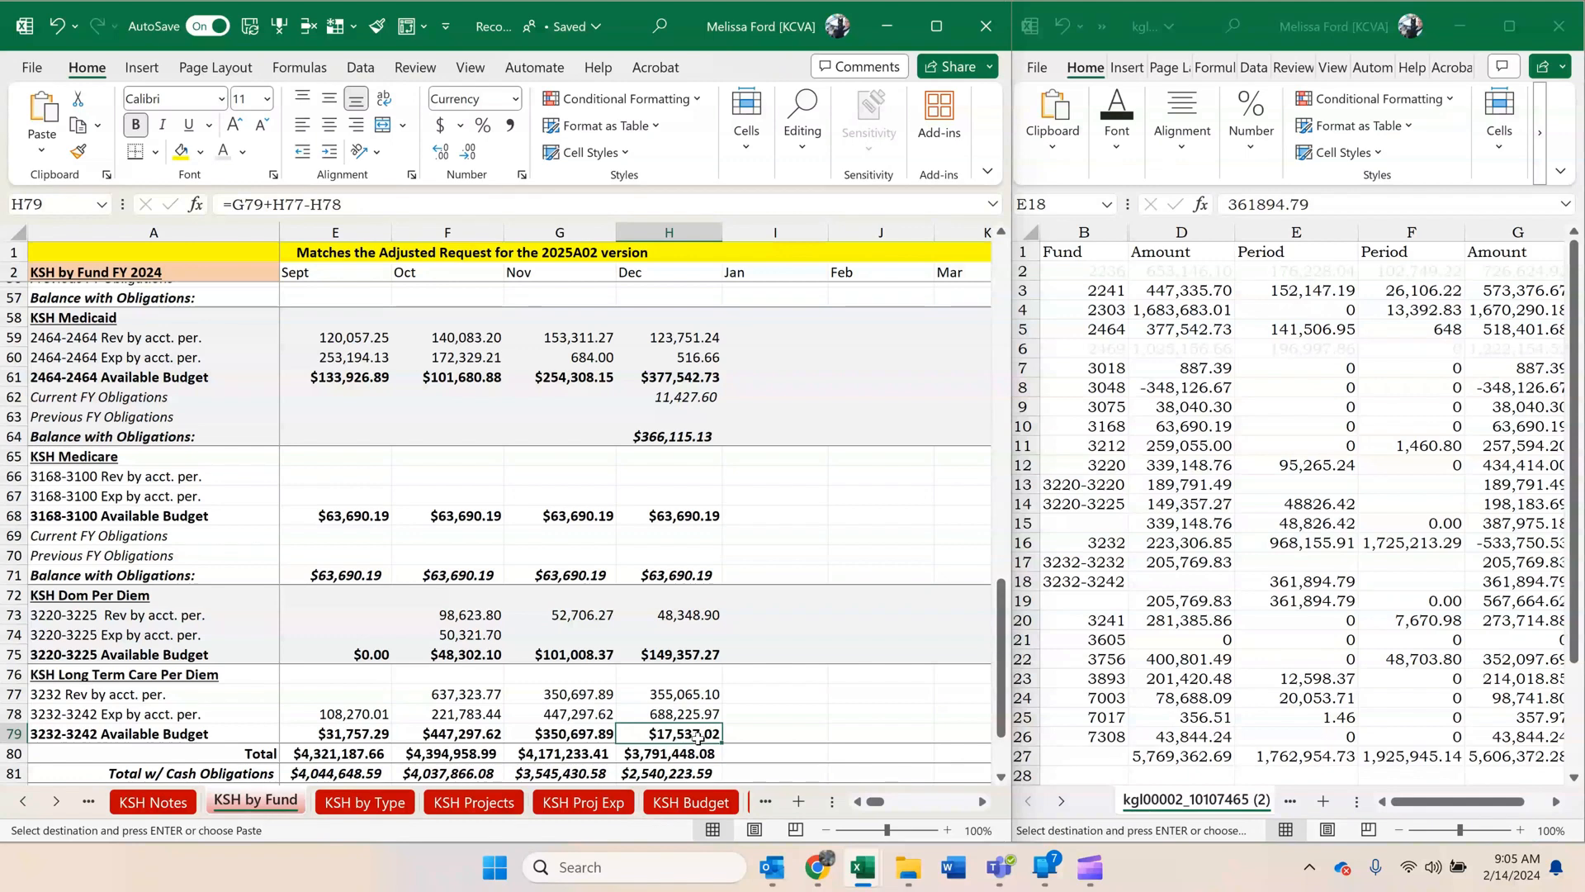
{"action": "left_click", "coordinate": [1181, 577]}
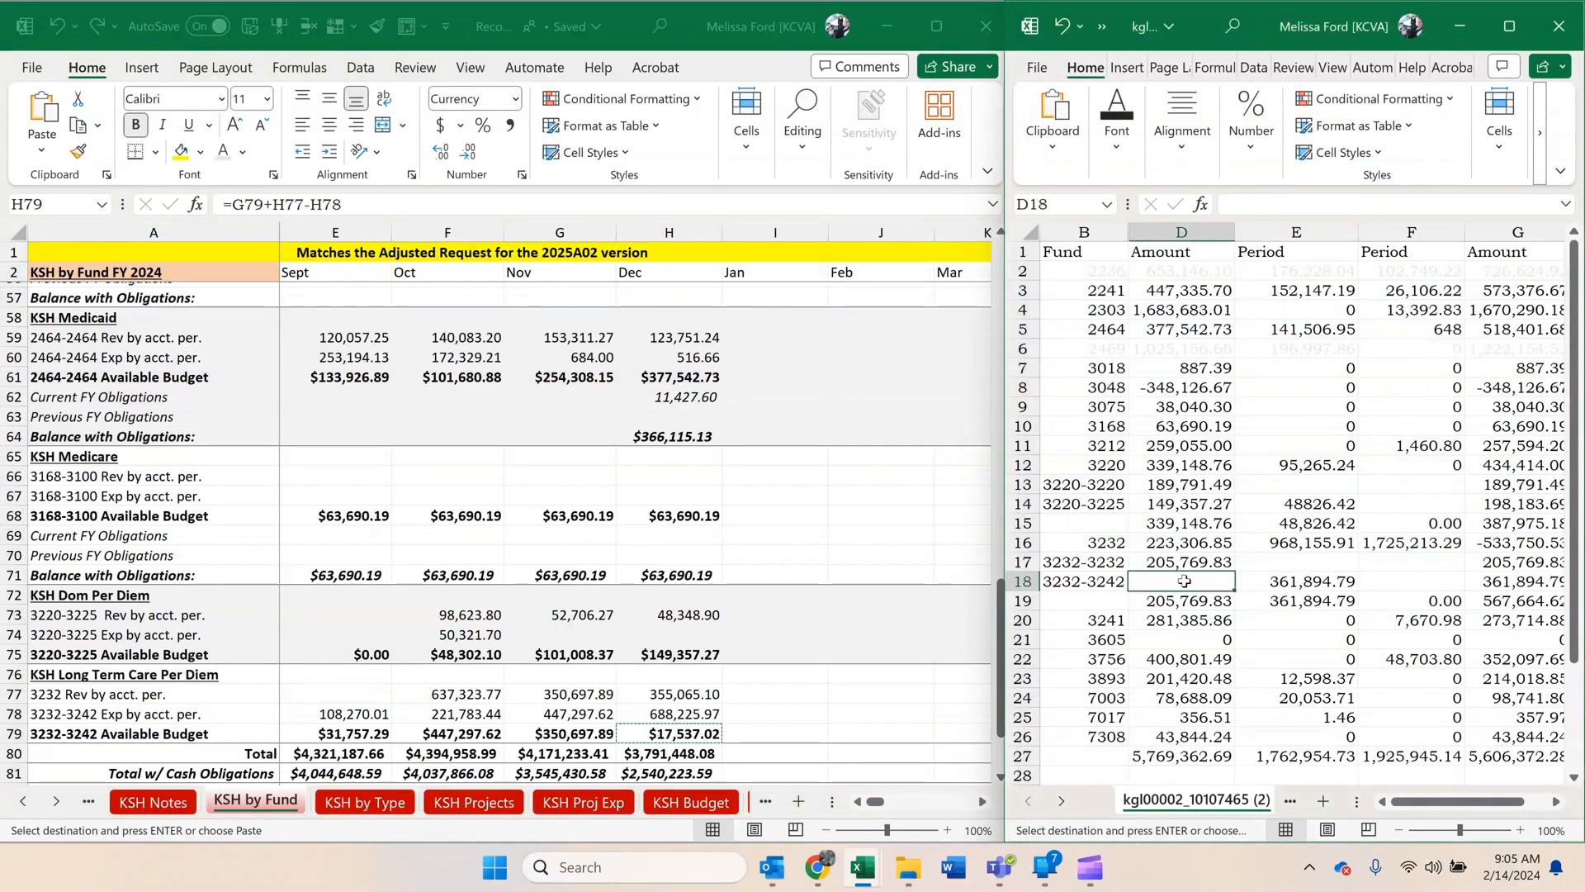
{"action": "right_click", "coordinate": [1184, 581]}
{"action": "left_click", "coordinate": [1238, 353]}
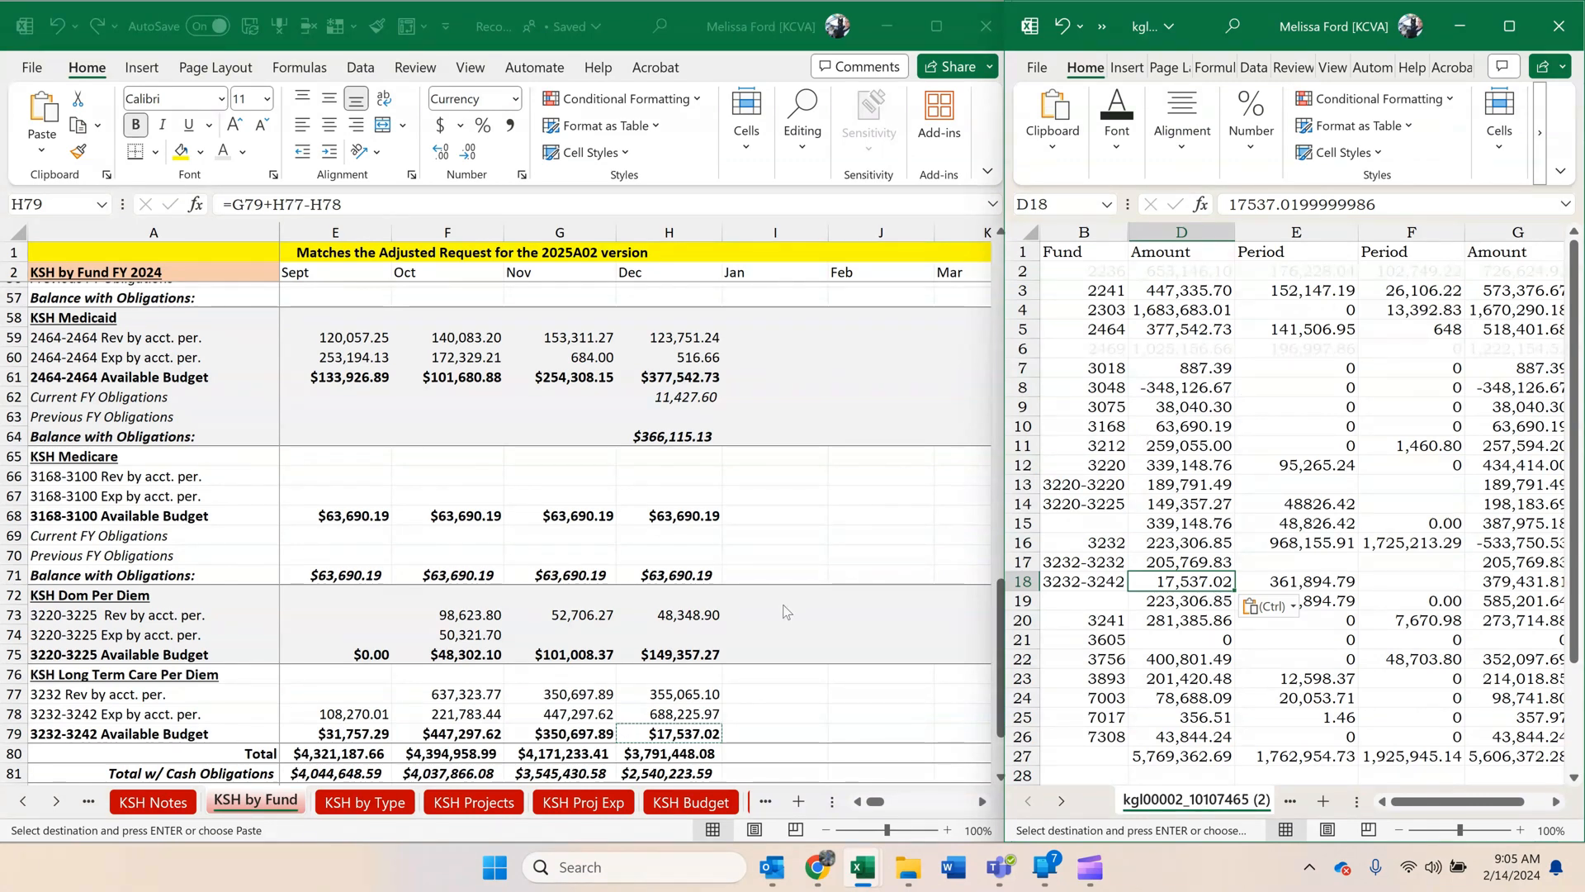
Open the KVH by fund sheet in the reconciliation workbook.
{"action": "left_click", "coordinate": [25, 801]}
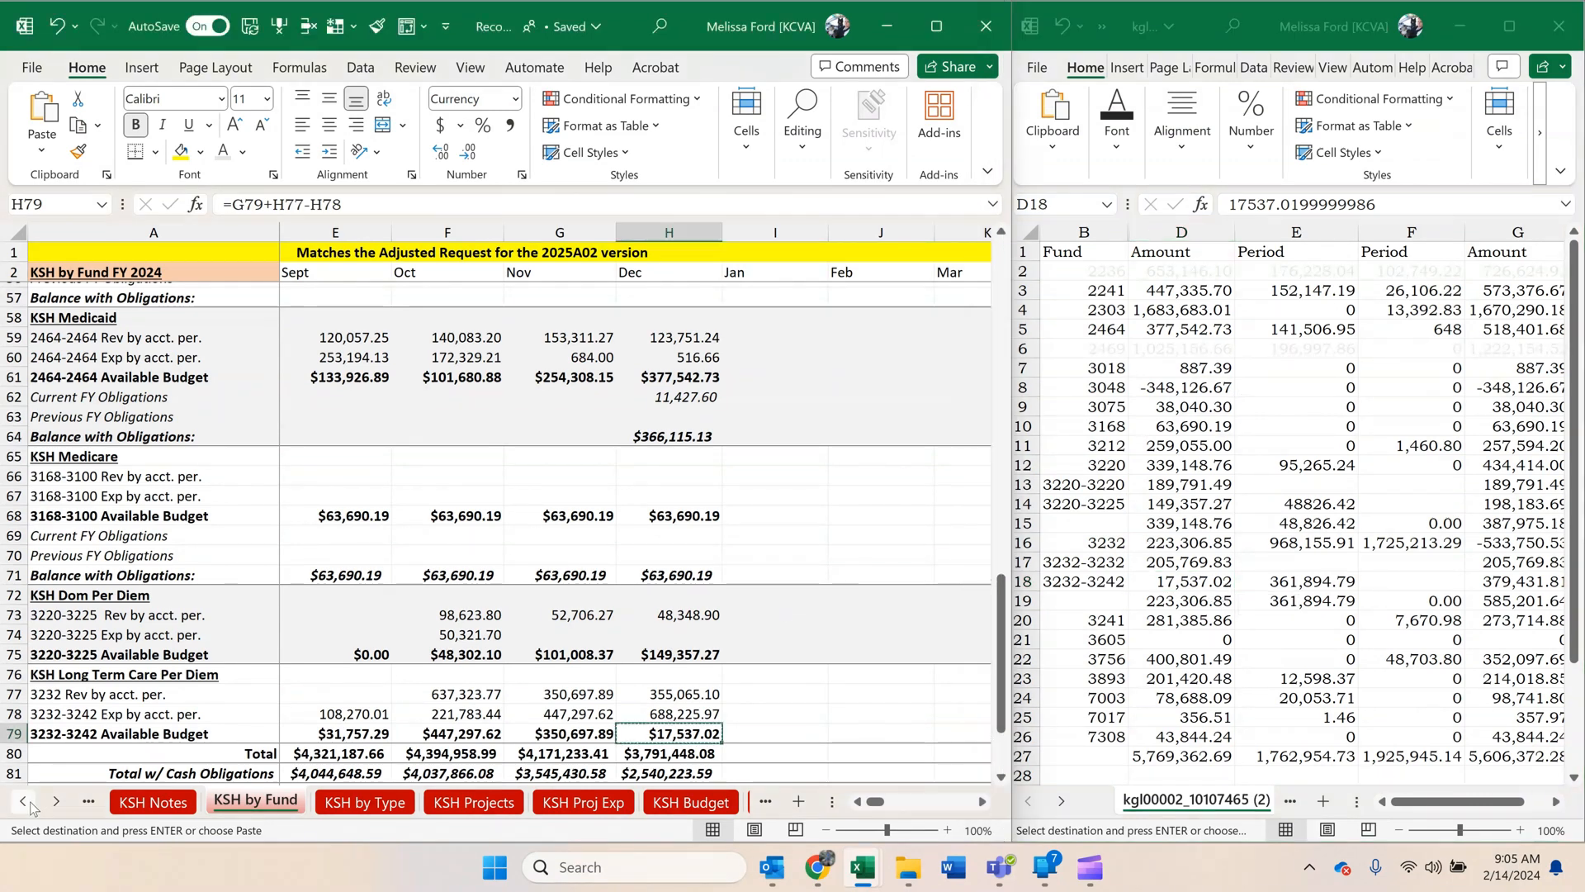
{"action": "left_click", "coordinate": [23, 802]}
{"action": "left_click", "coordinate": [21, 804]}
{"action": "left_click", "coordinate": [20, 805]}
{"action": "left_click", "coordinate": [20, 805]}
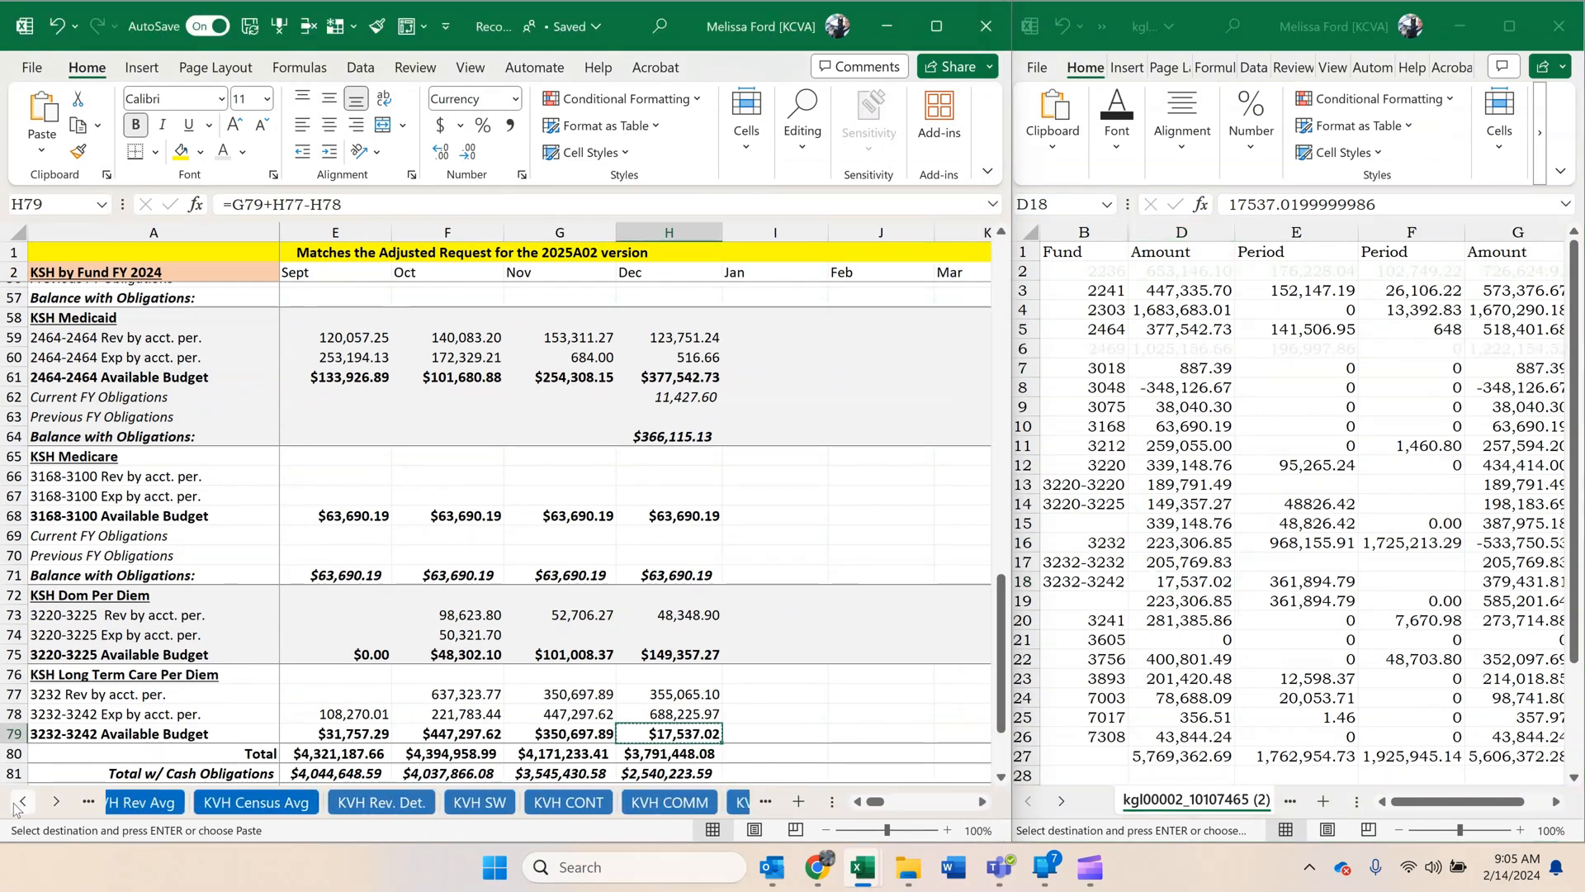
{"action": "left_click", "coordinate": [18, 805]}
{"action": "left_click", "coordinate": [14, 805]}
{"action": "left_click", "coordinate": [11, 806]}
{"action": "left_click", "coordinate": [11, 806]}
{"action": "left_click", "coordinate": [11, 805]}
{"action": "left_click", "coordinate": [12, 806]}
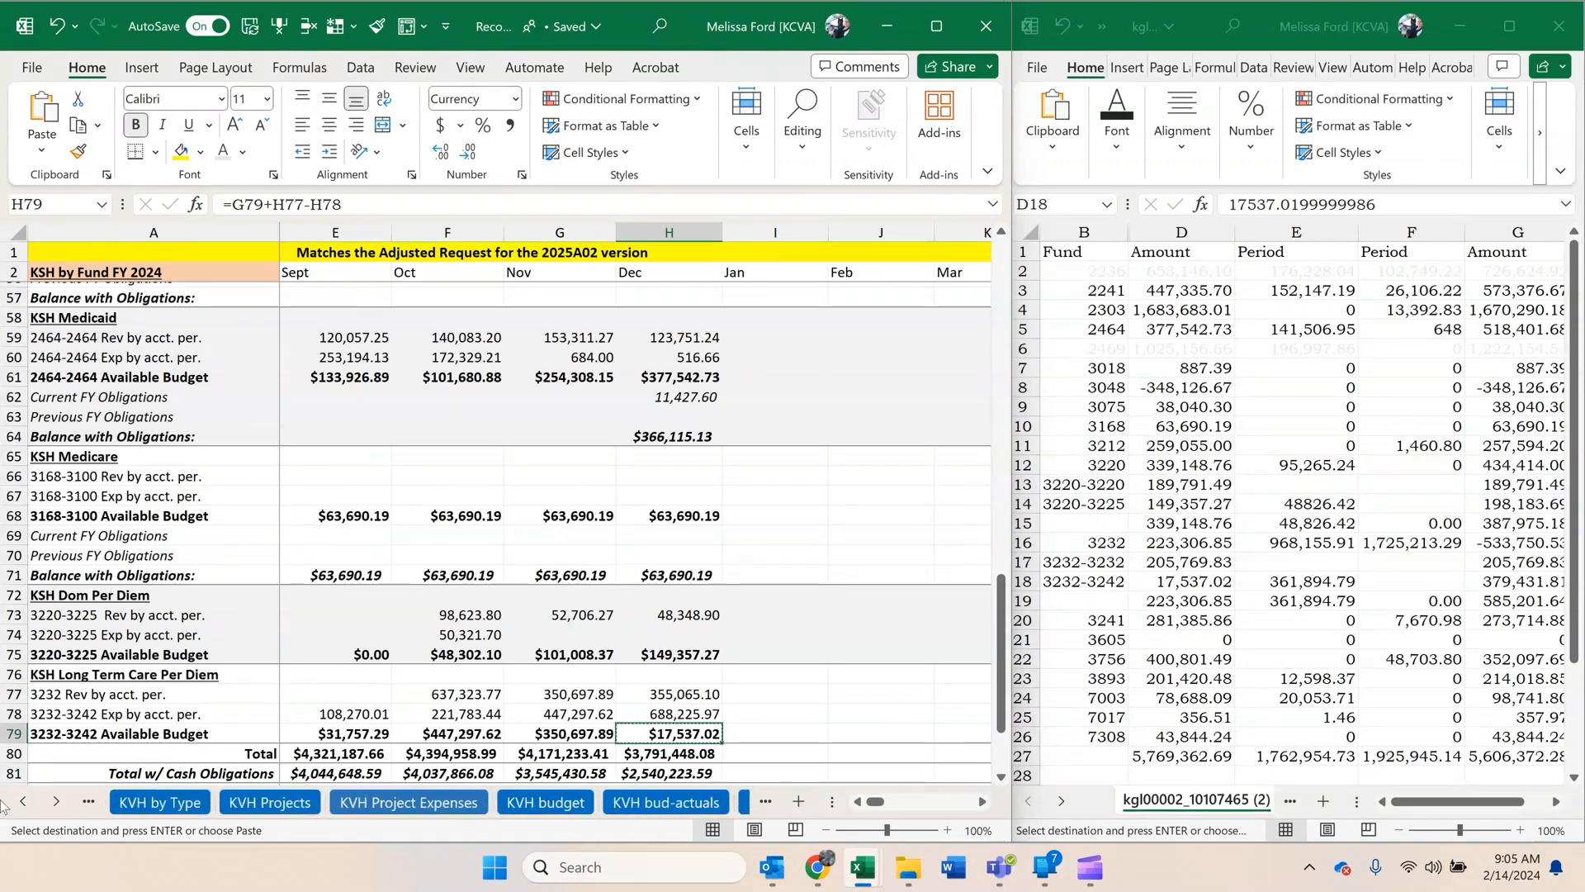
{"action": "left_click", "coordinate": [15, 802]}
{"action": "left_click", "coordinate": [15, 801]}
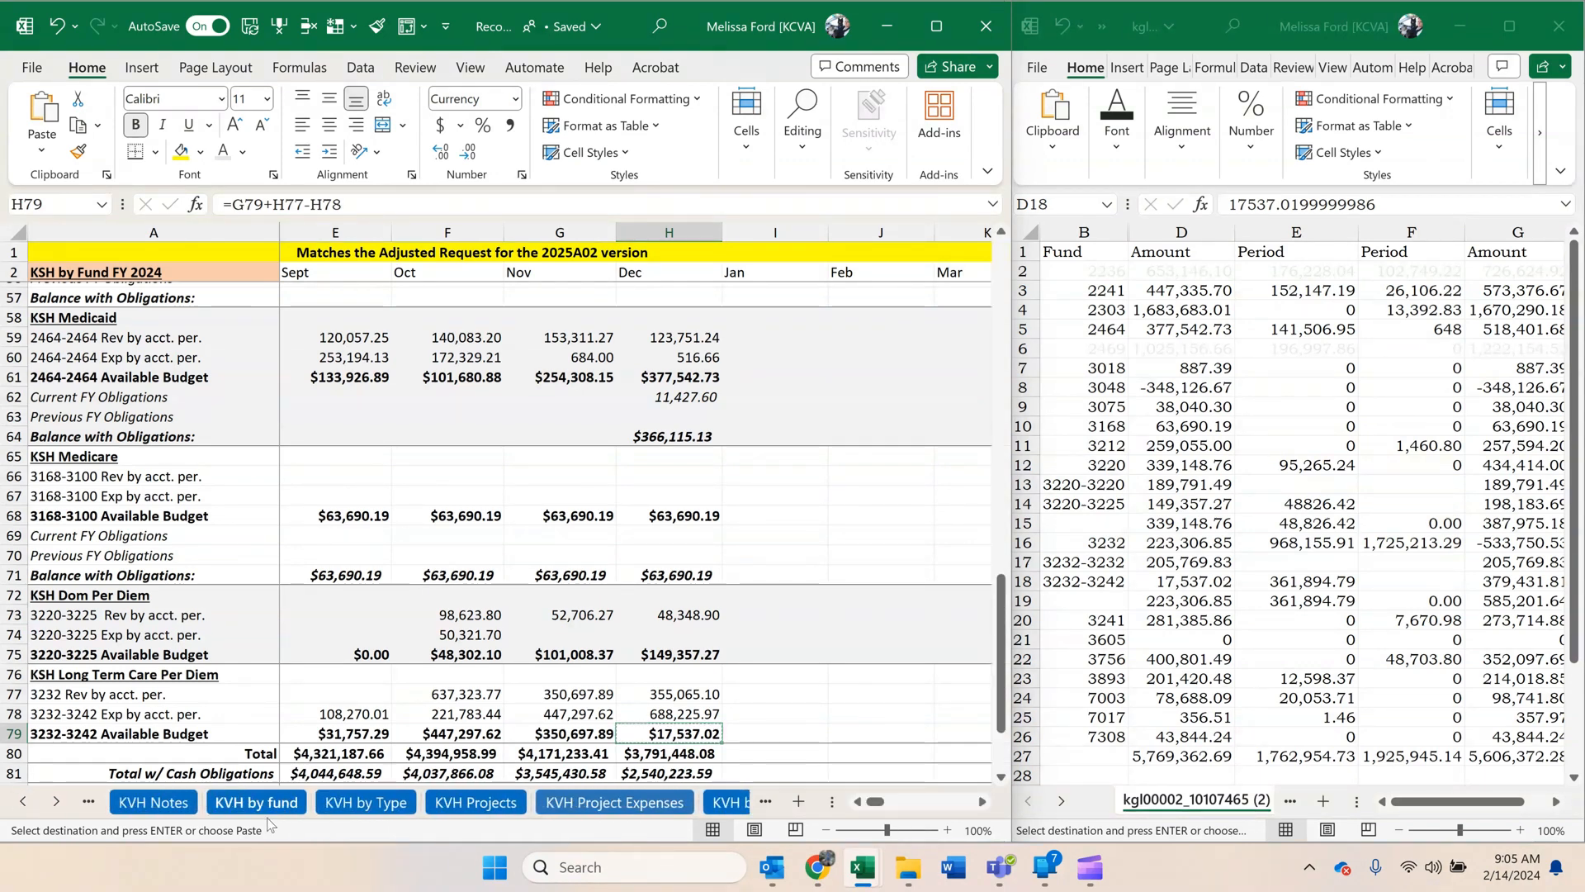
{"action": "left_click", "coordinate": [263, 802]}
Copy the January KVH 3220-3220 revenue, 46,438.82, and paste it as a value in E13.
{"action": "scroll", "coordinate": [592, 550], "scroll_direction": "up", "scroll_amount": 14}
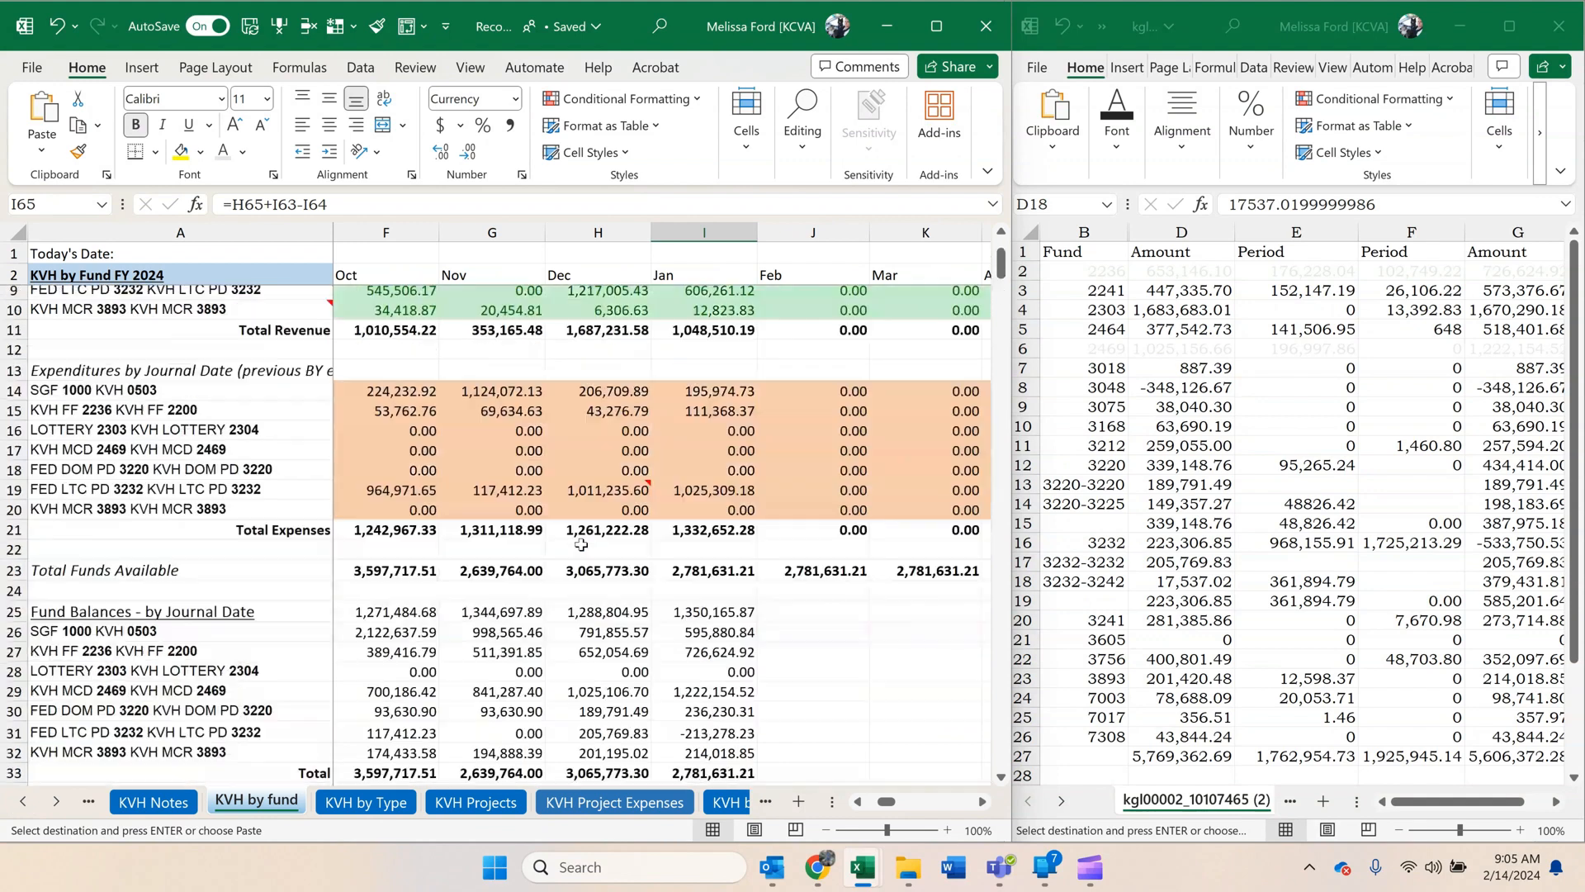
{"action": "scroll", "coordinate": [593, 549], "scroll_direction": "up", "scroll_amount": 2}
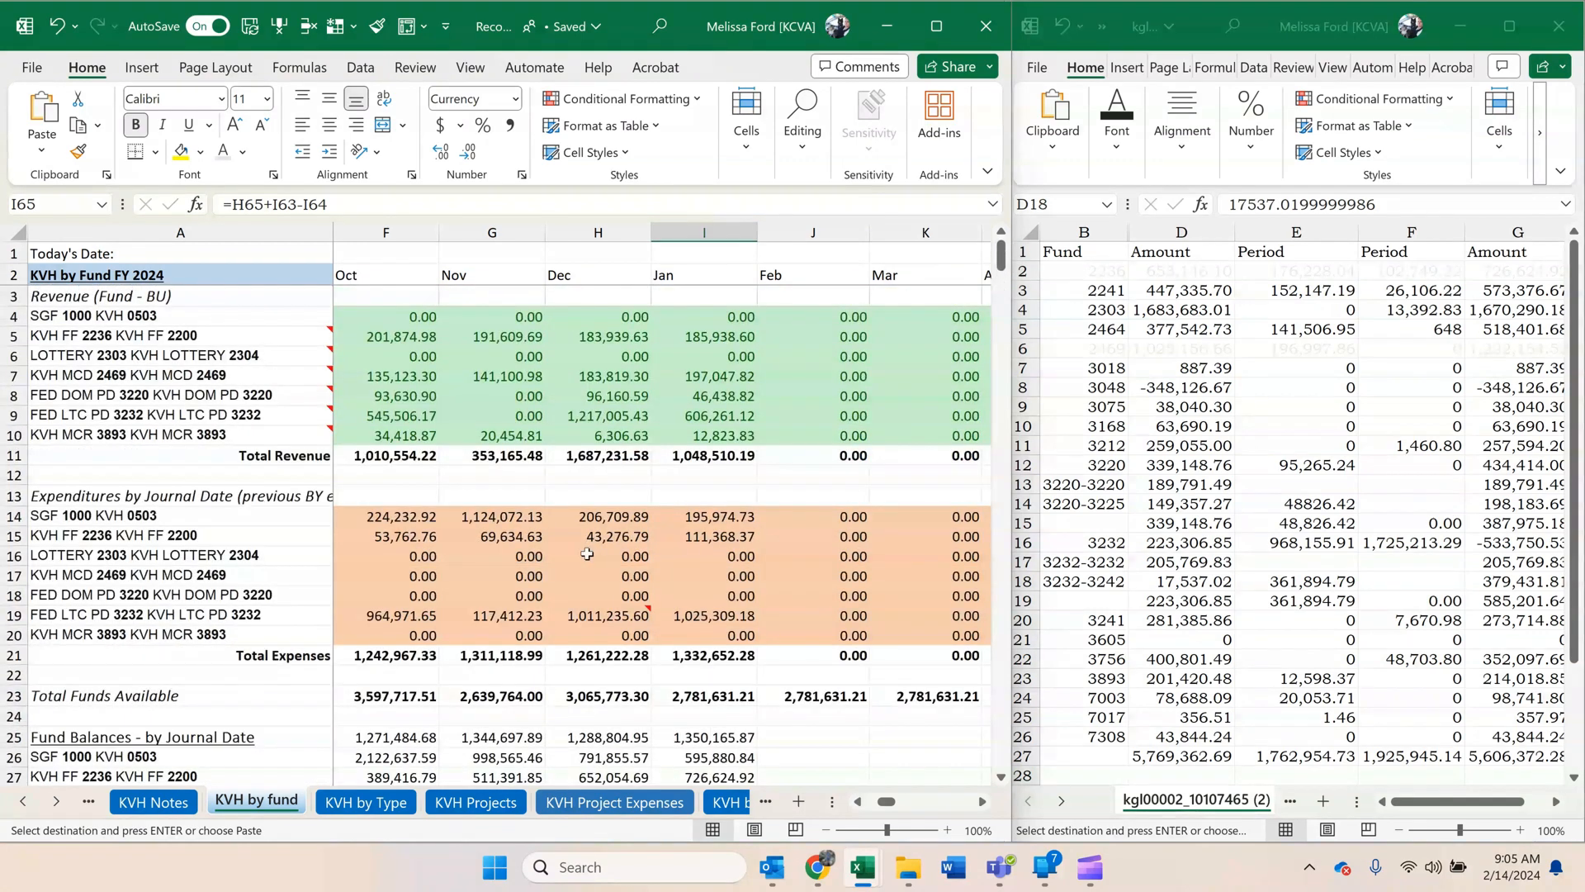
{"action": "left_click", "coordinate": [752, 392]}
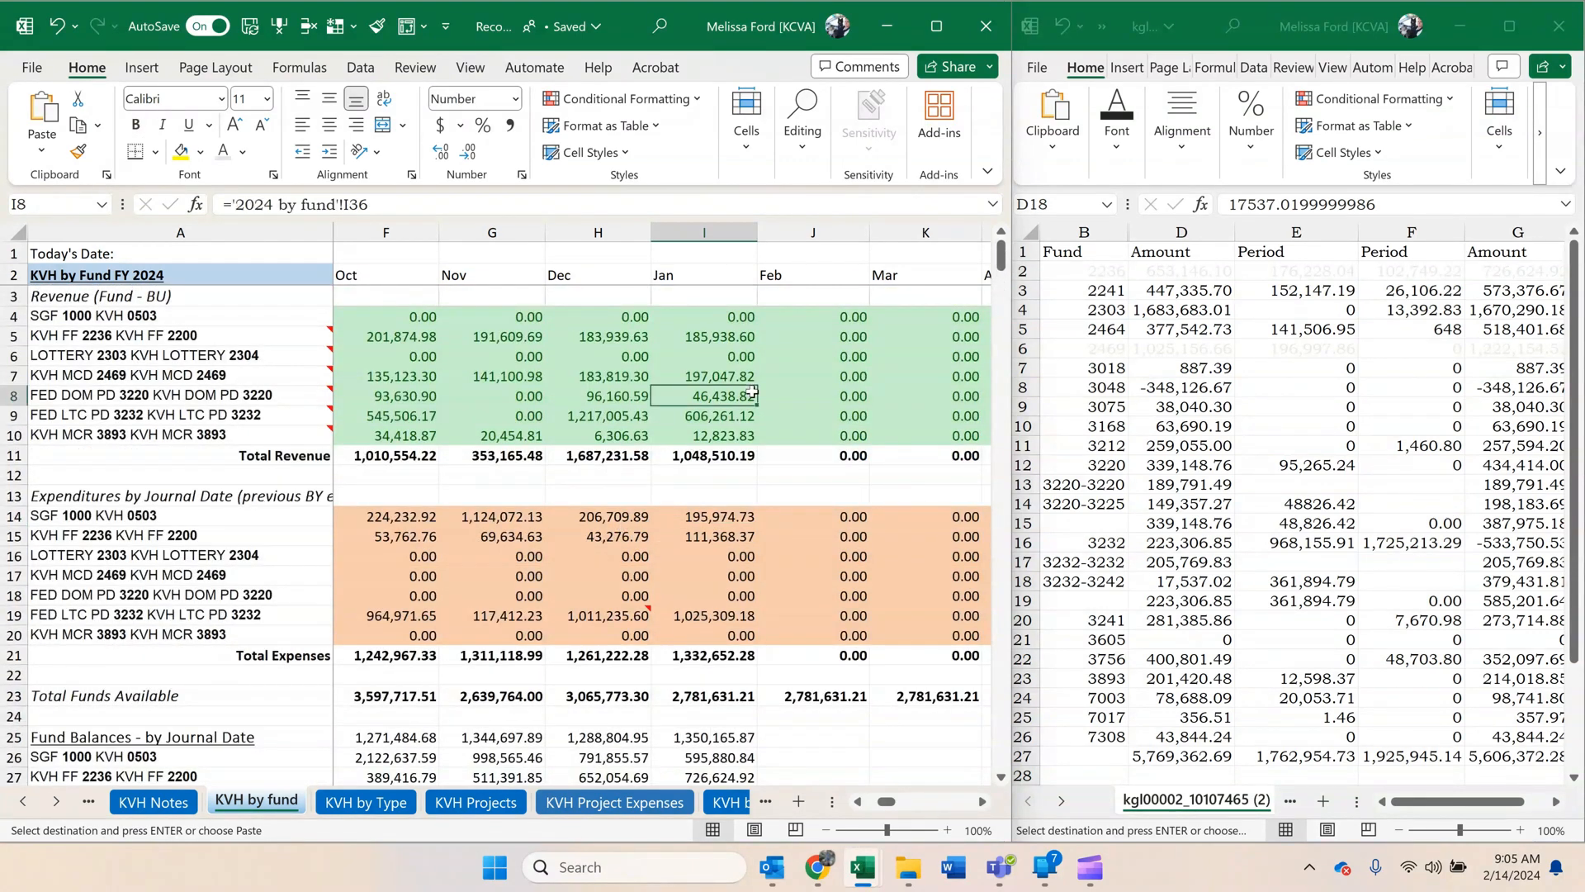
{"action": "left_click", "coordinate": [1317, 483]}
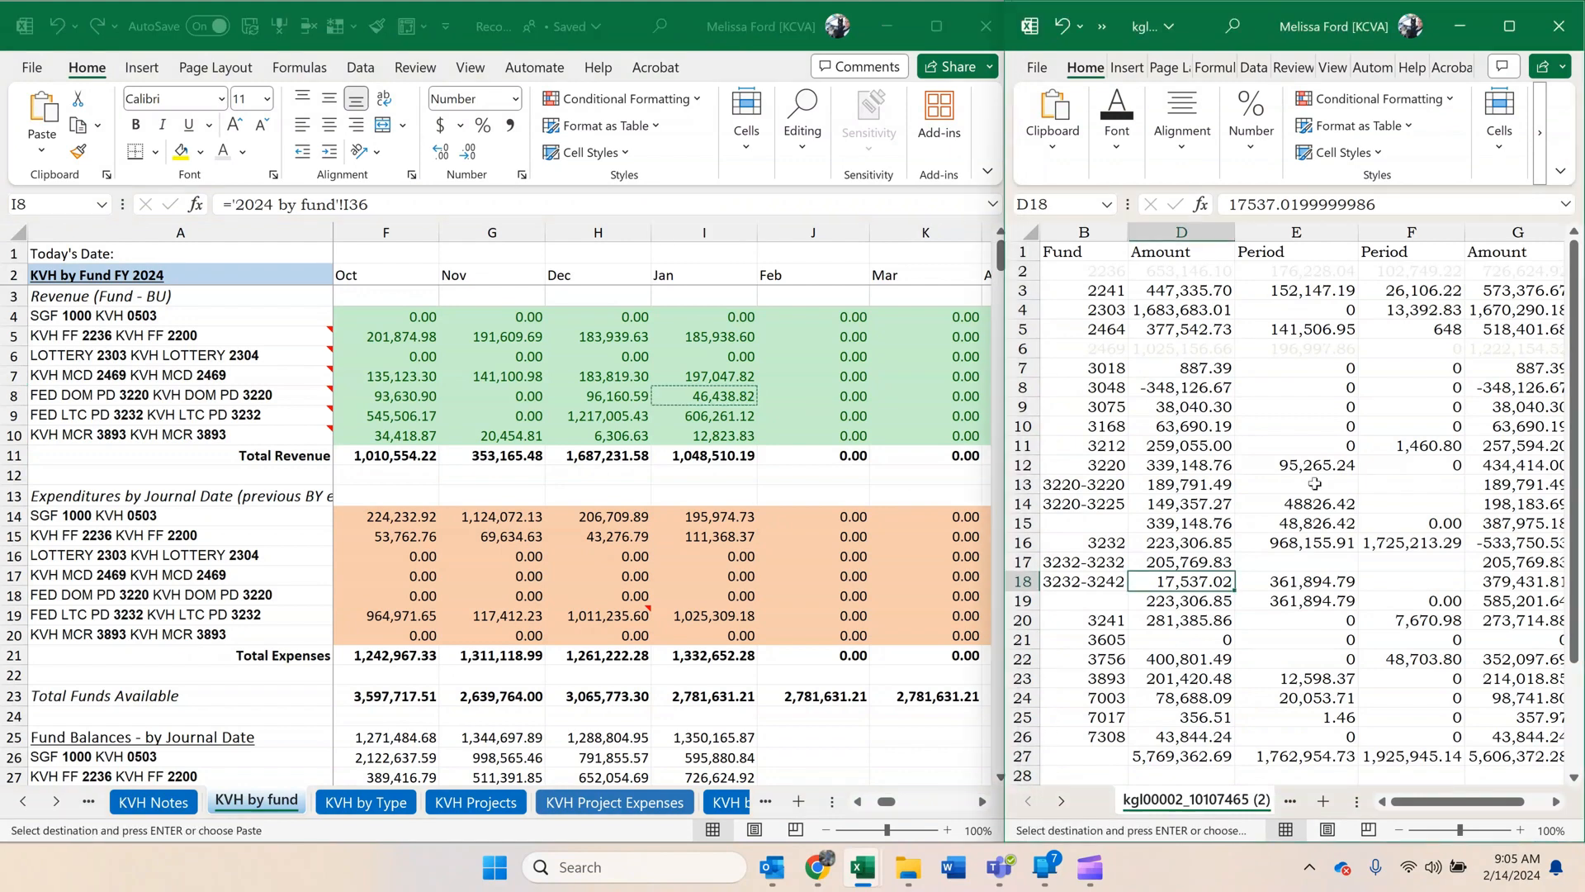
{"action": "right_click", "coordinate": [1317, 484]}
{"action": "left_click", "coordinate": [1395, 353]}
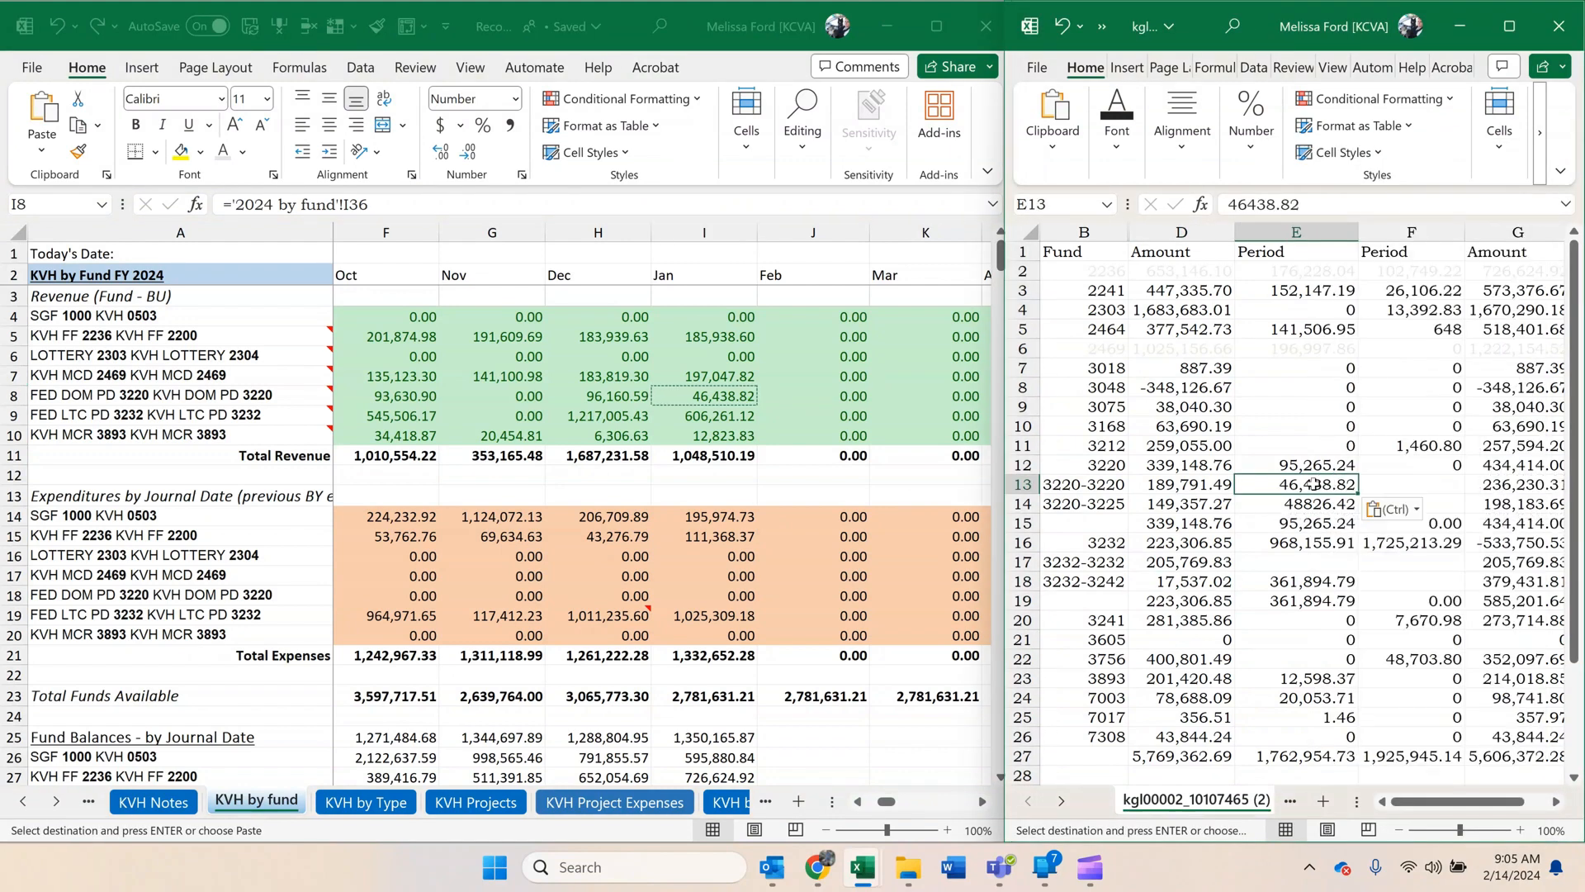
Copy the January KVH 3232-3232 revenue, 606,261.12, and paste it as a value in E17.
{"action": "left_click", "coordinate": [700, 414]}
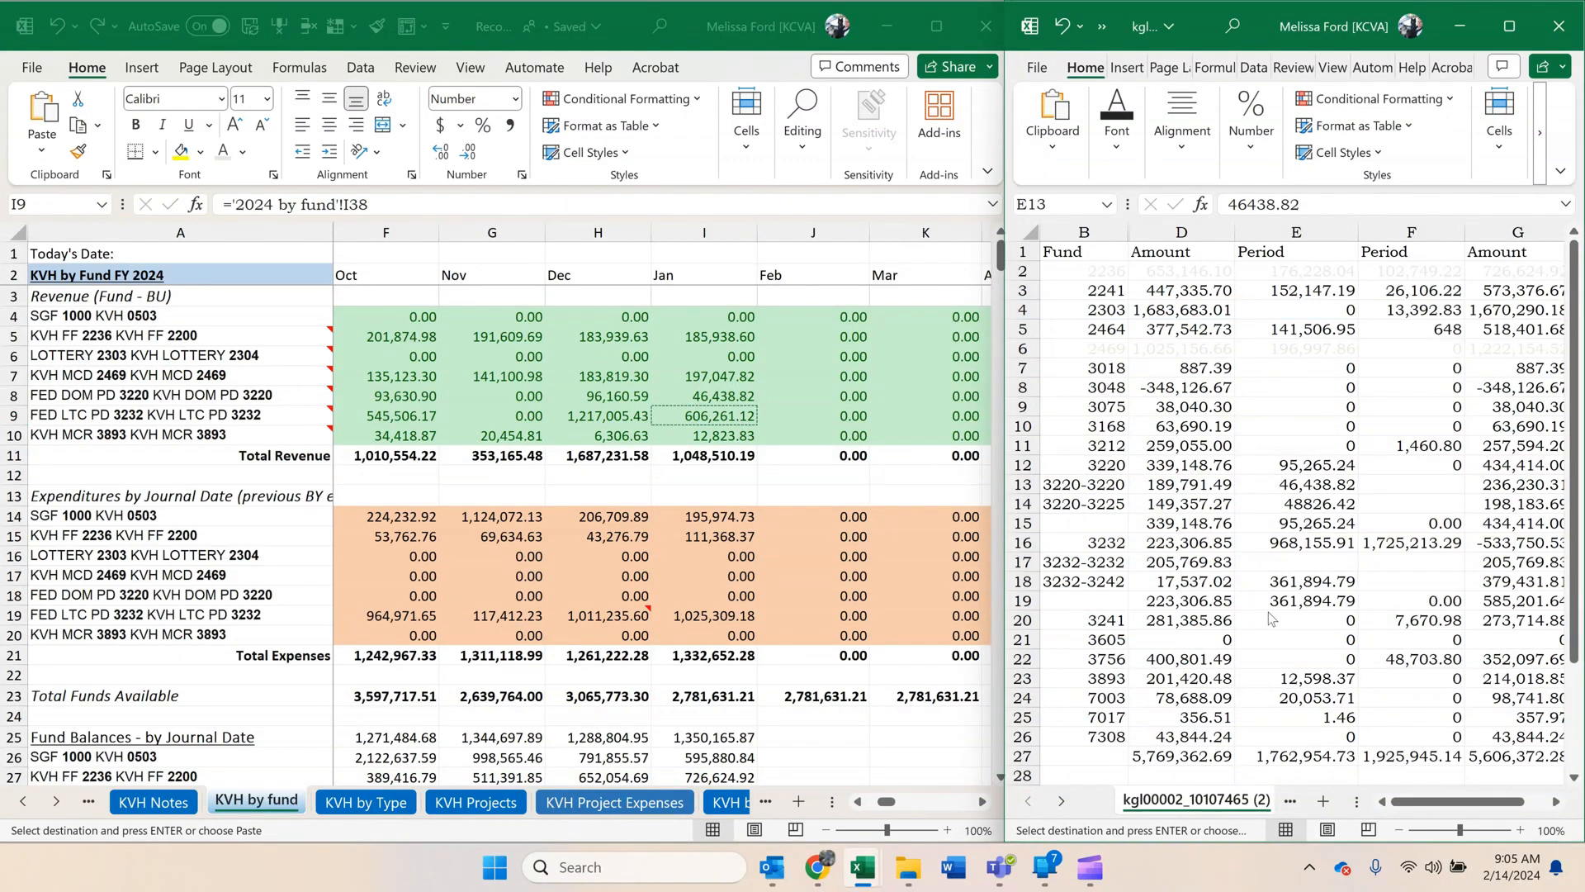
{"action": "left_click", "coordinate": [1278, 562]}
{"action": "right_click", "coordinate": [1278, 562]}
{"action": "left_click", "coordinate": [1366, 360]}
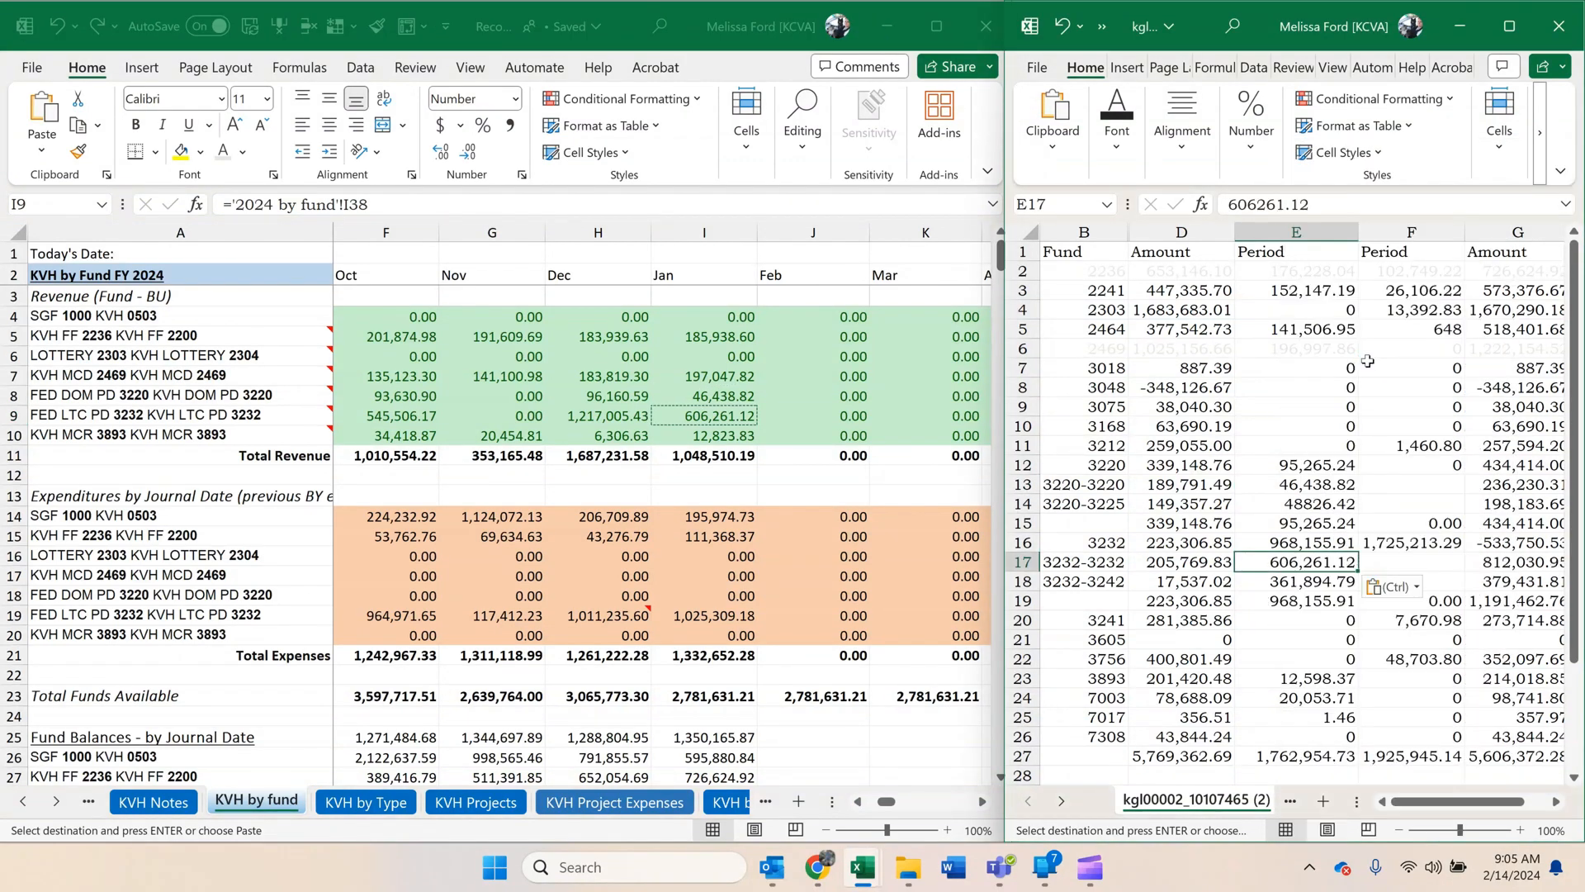
Check the 3232 balance formulas in G18 and G19 and the 3220 total in F15, and save the cash control workbook.
{"action": "left_click", "coordinate": [1369, 501]}
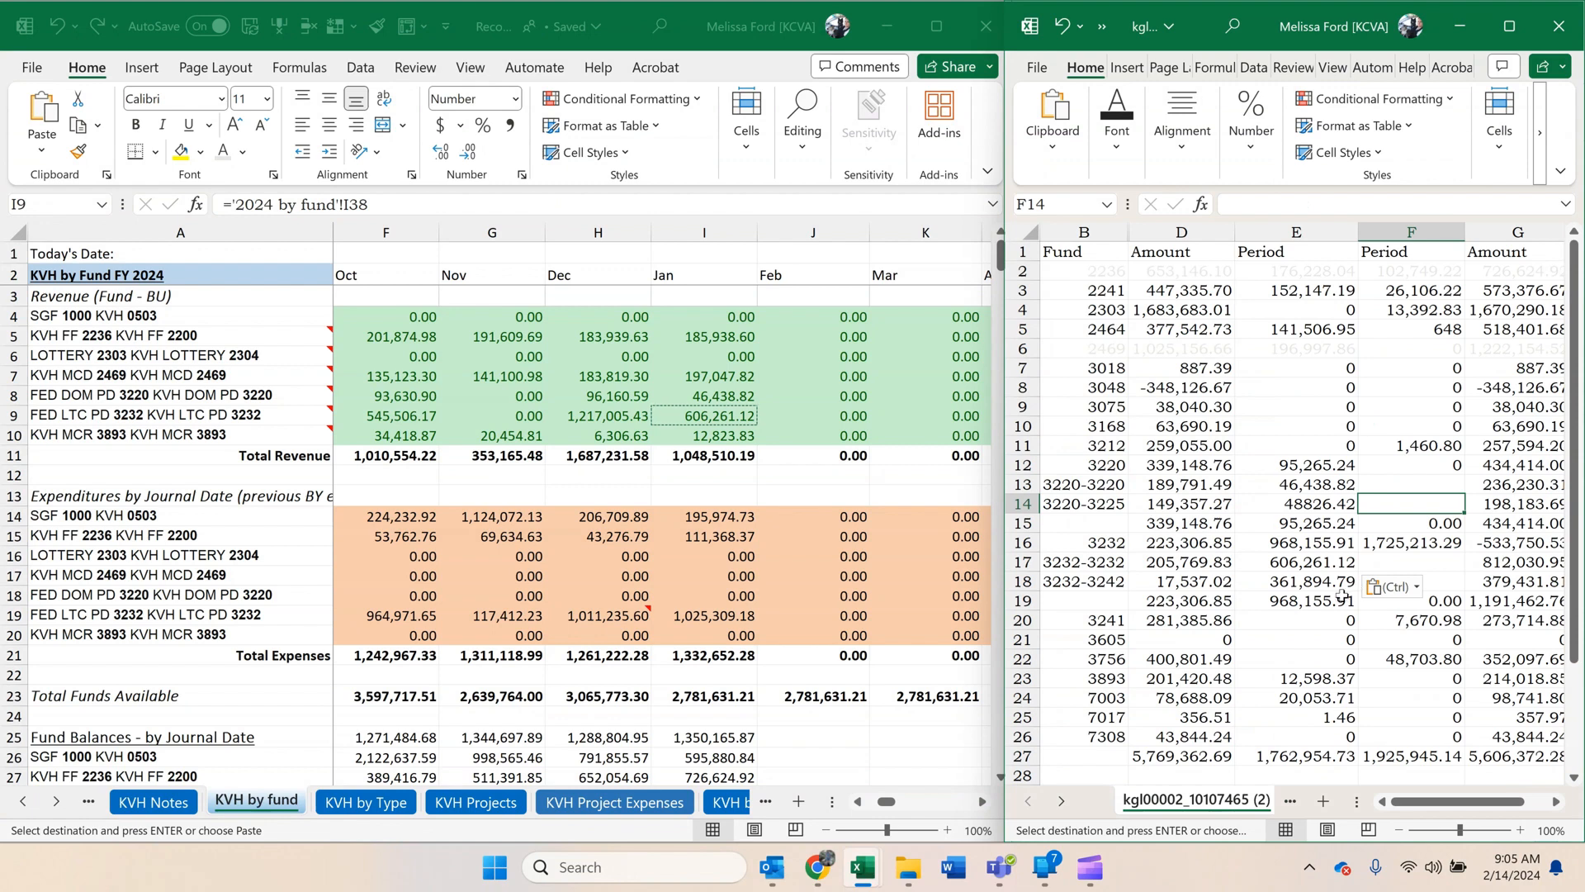
{"action": "left_click", "coordinate": [1534, 582]}
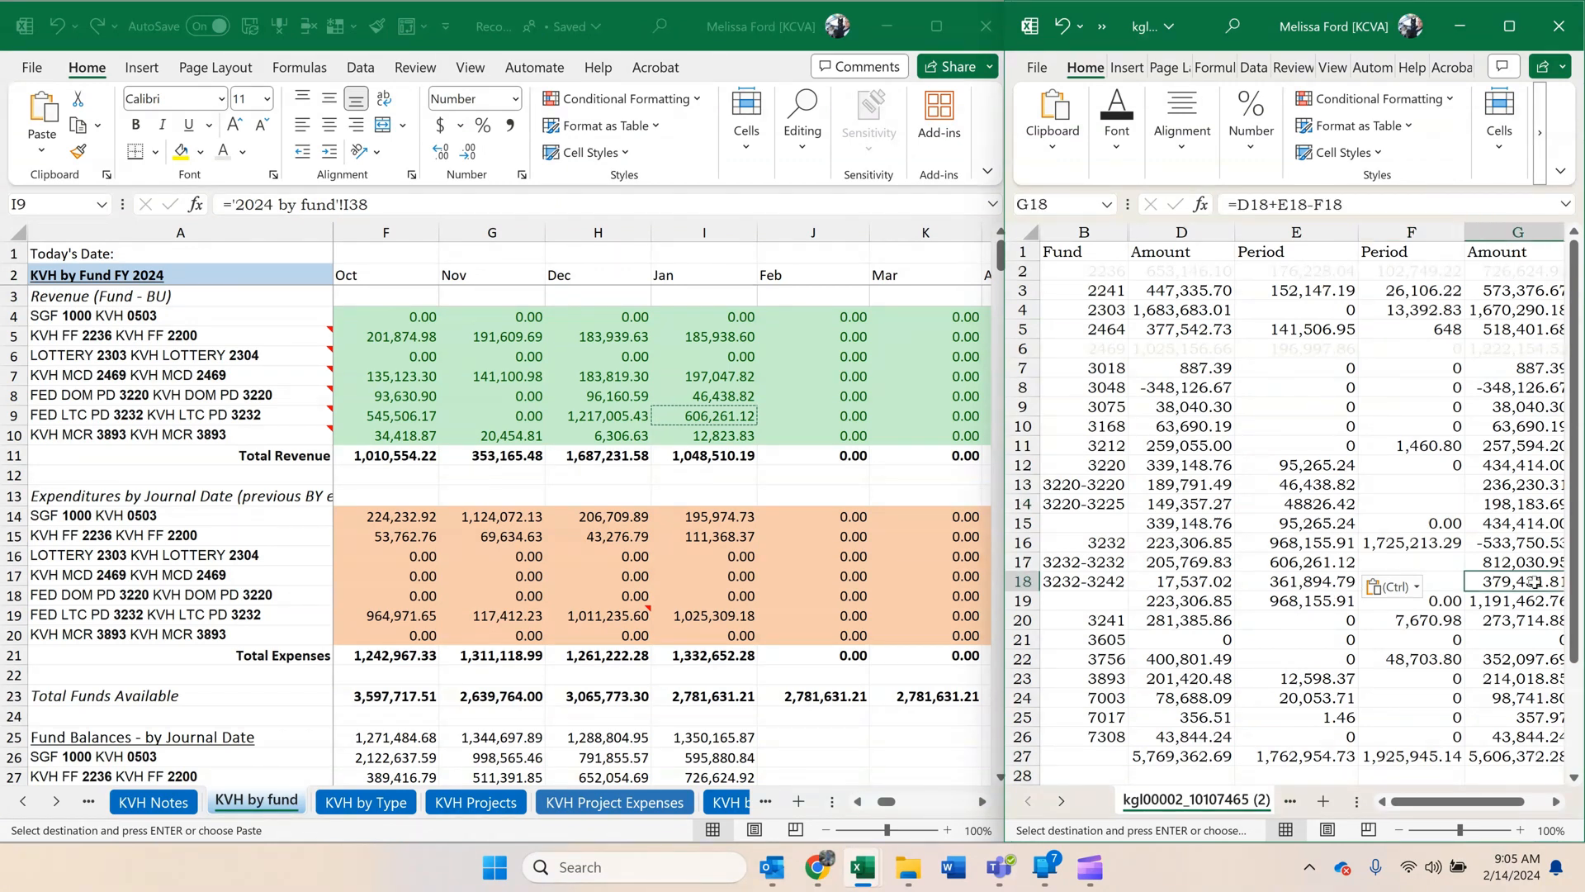
{"action": "left_click", "coordinate": [1503, 601]}
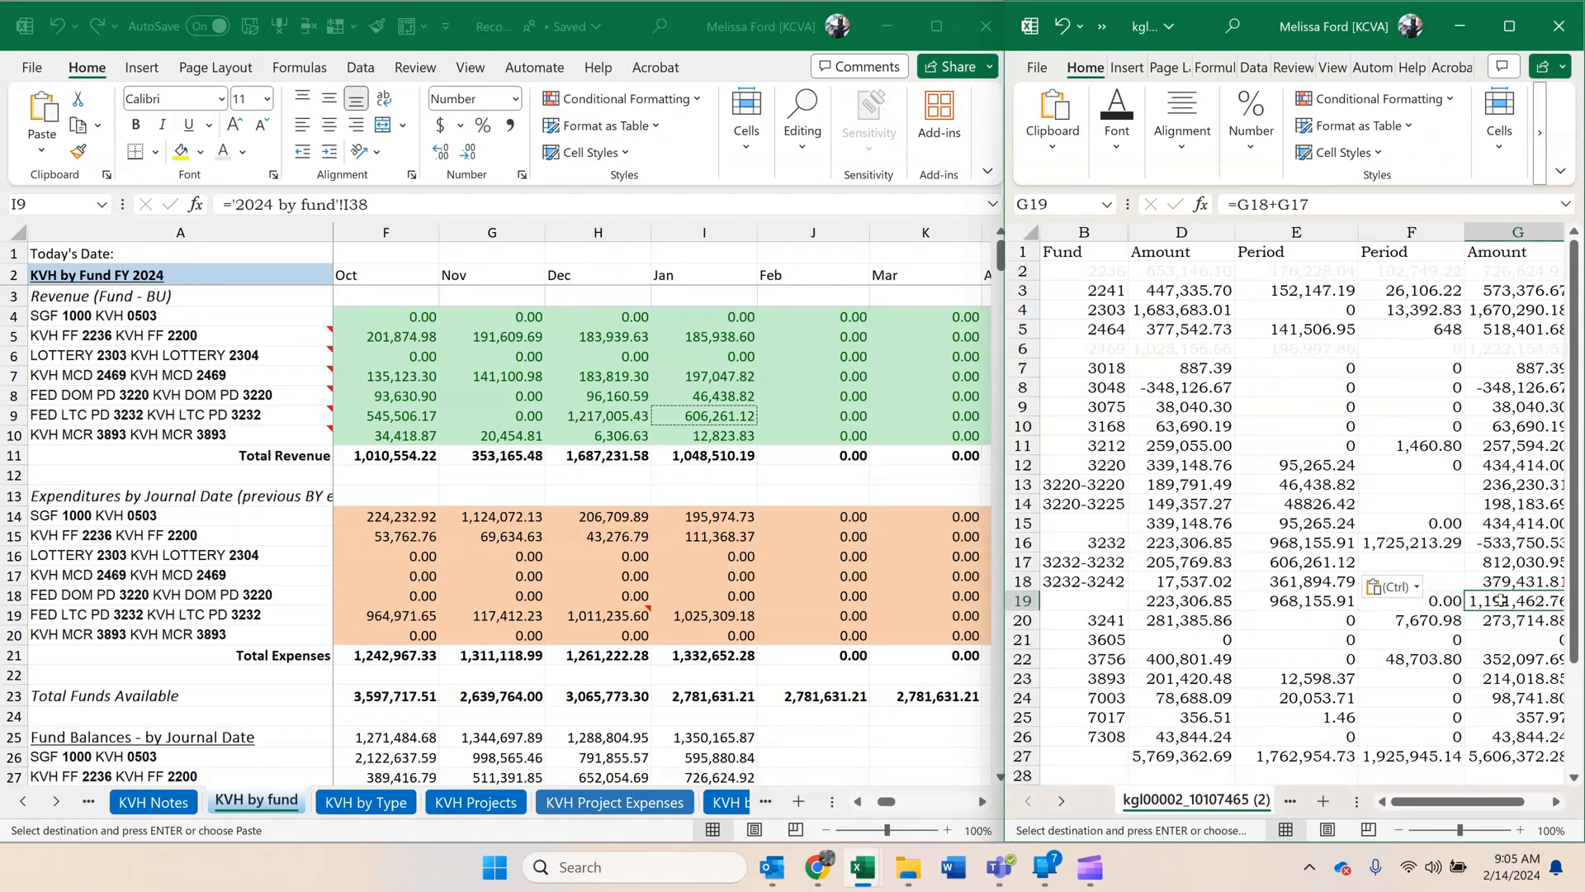
{"action": "left_click", "coordinate": [1427, 524]}
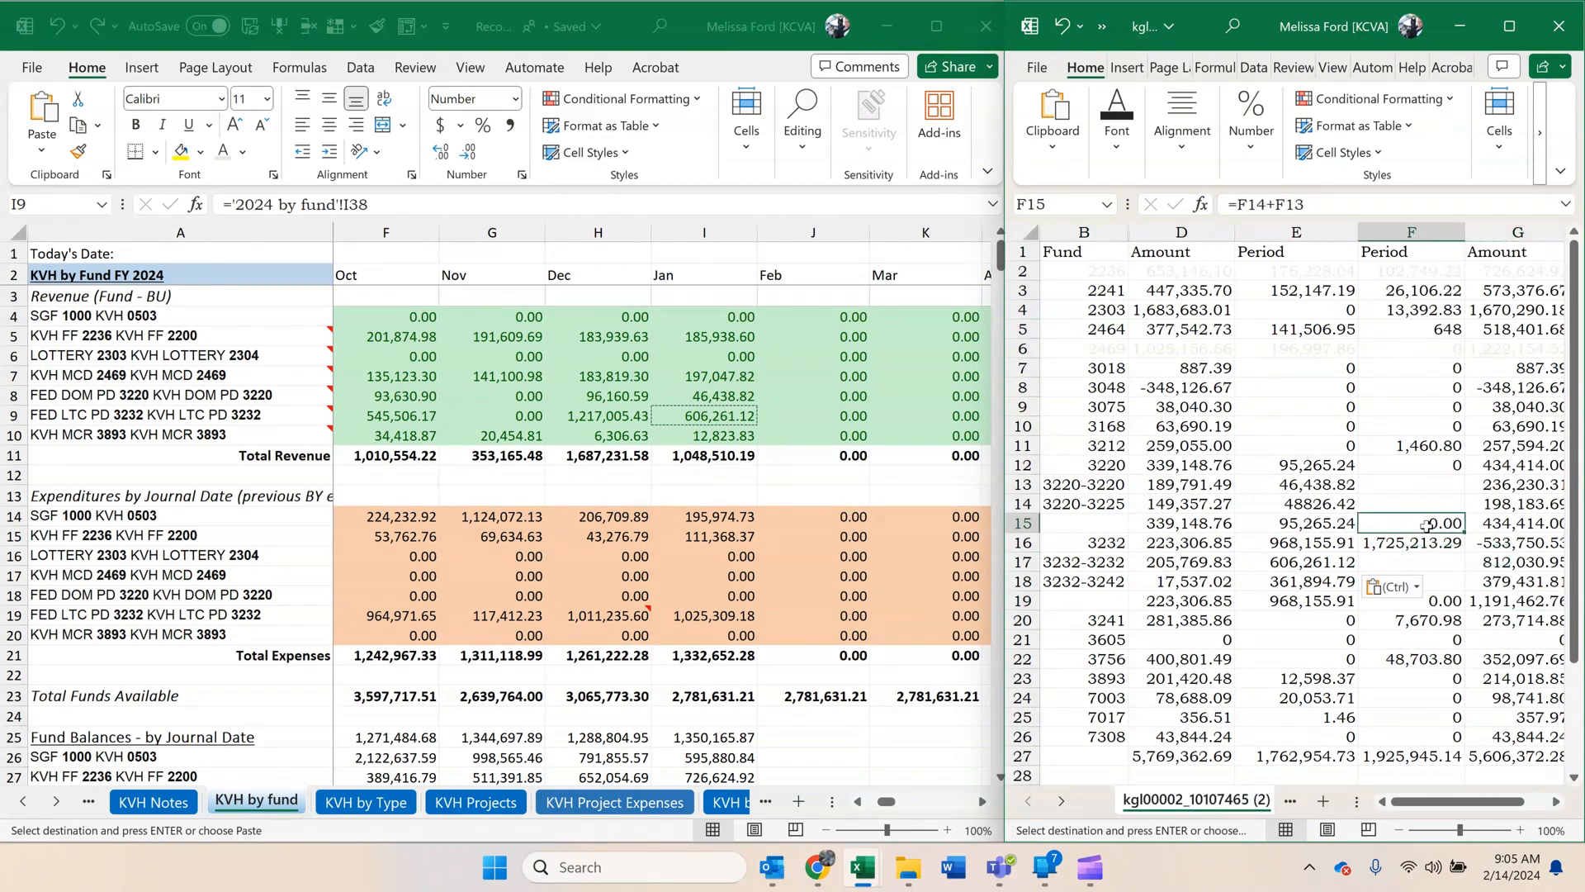
{"action": "key", "text": "ctrl+s"}
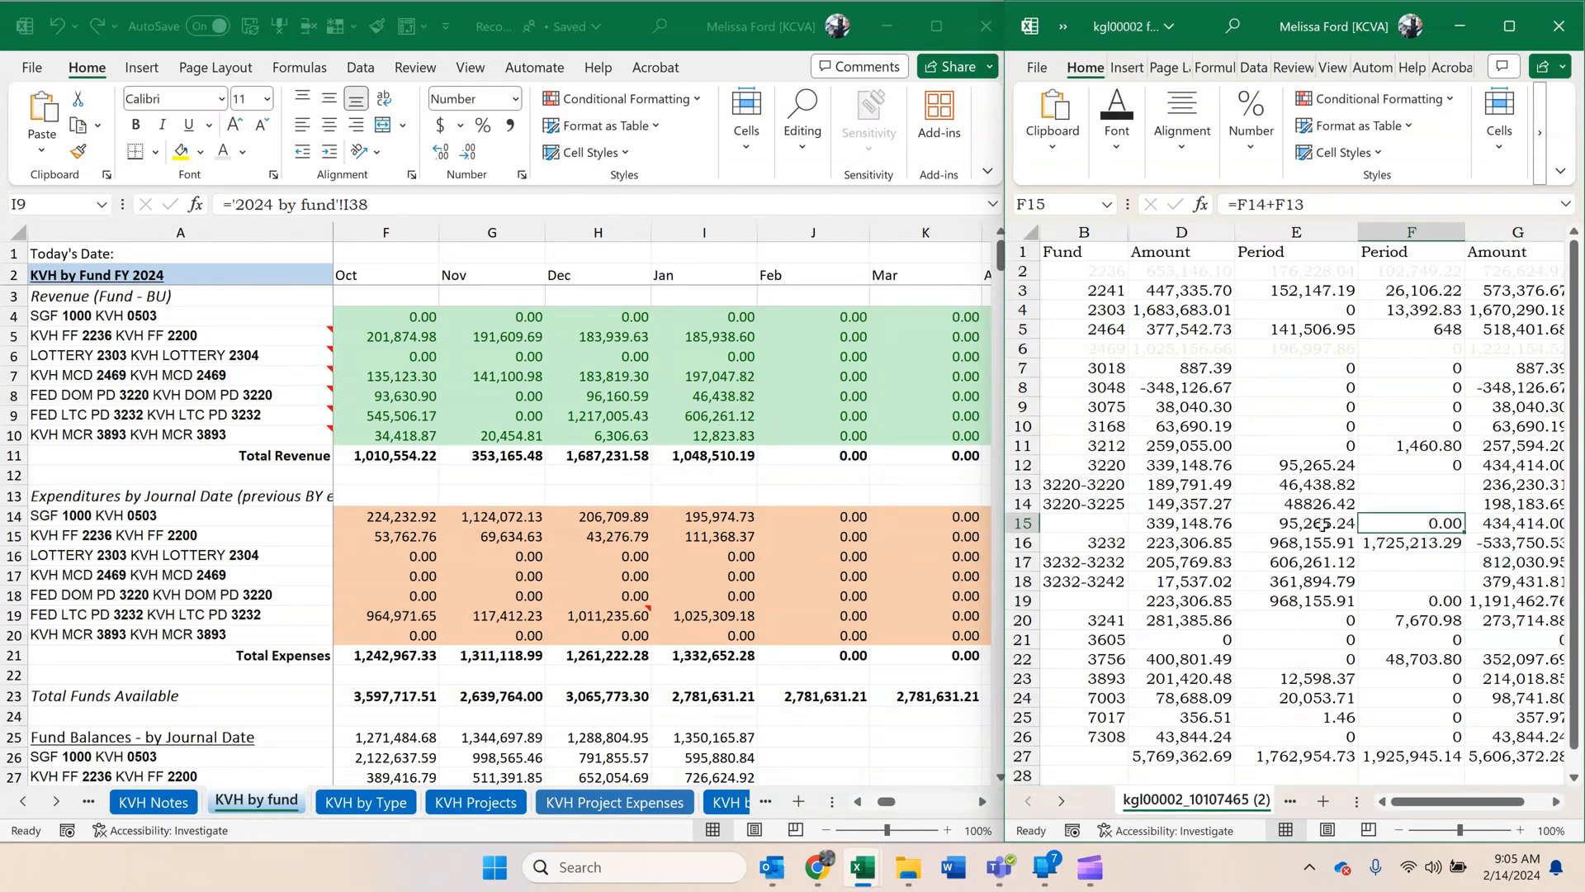
{"action": "left_click", "coordinate": [276, 488]}
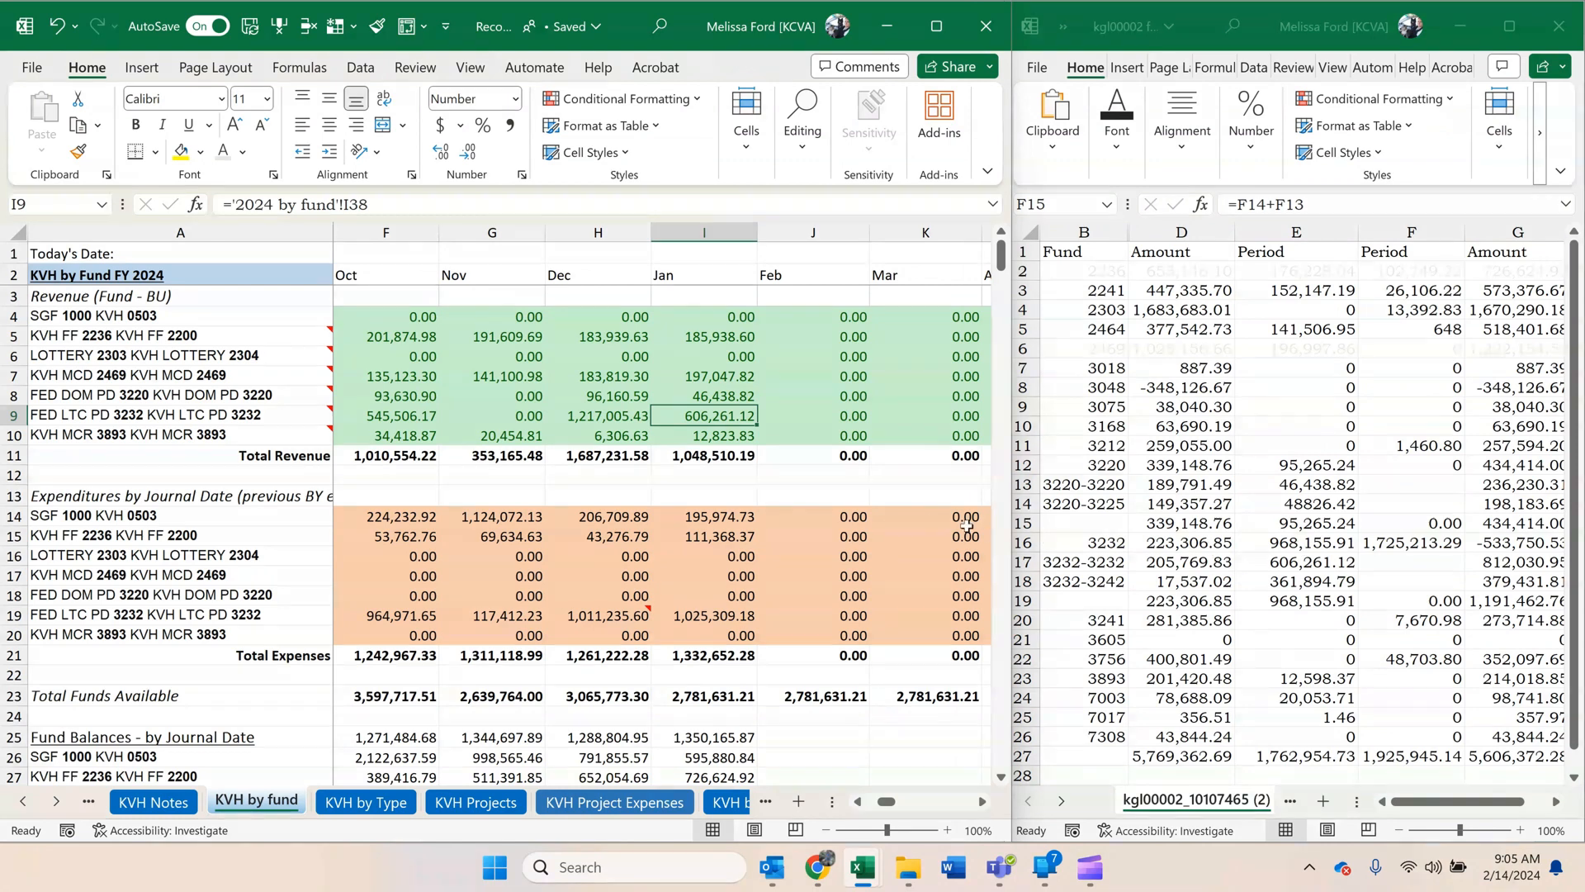
Copy the January KVH 3232 expenditure, 1,025,309.18, and paste it as a value in F17 of the cash control report.
{"action": "left_click", "coordinate": [776, 518]}
{"action": "scroll", "coordinate": [757, 516], "scroll_direction": "down", "scroll_amount": 2}
{"action": "scroll", "coordinate": [757, 516], "scroll_direction": "down", "scroll_amount": 1}
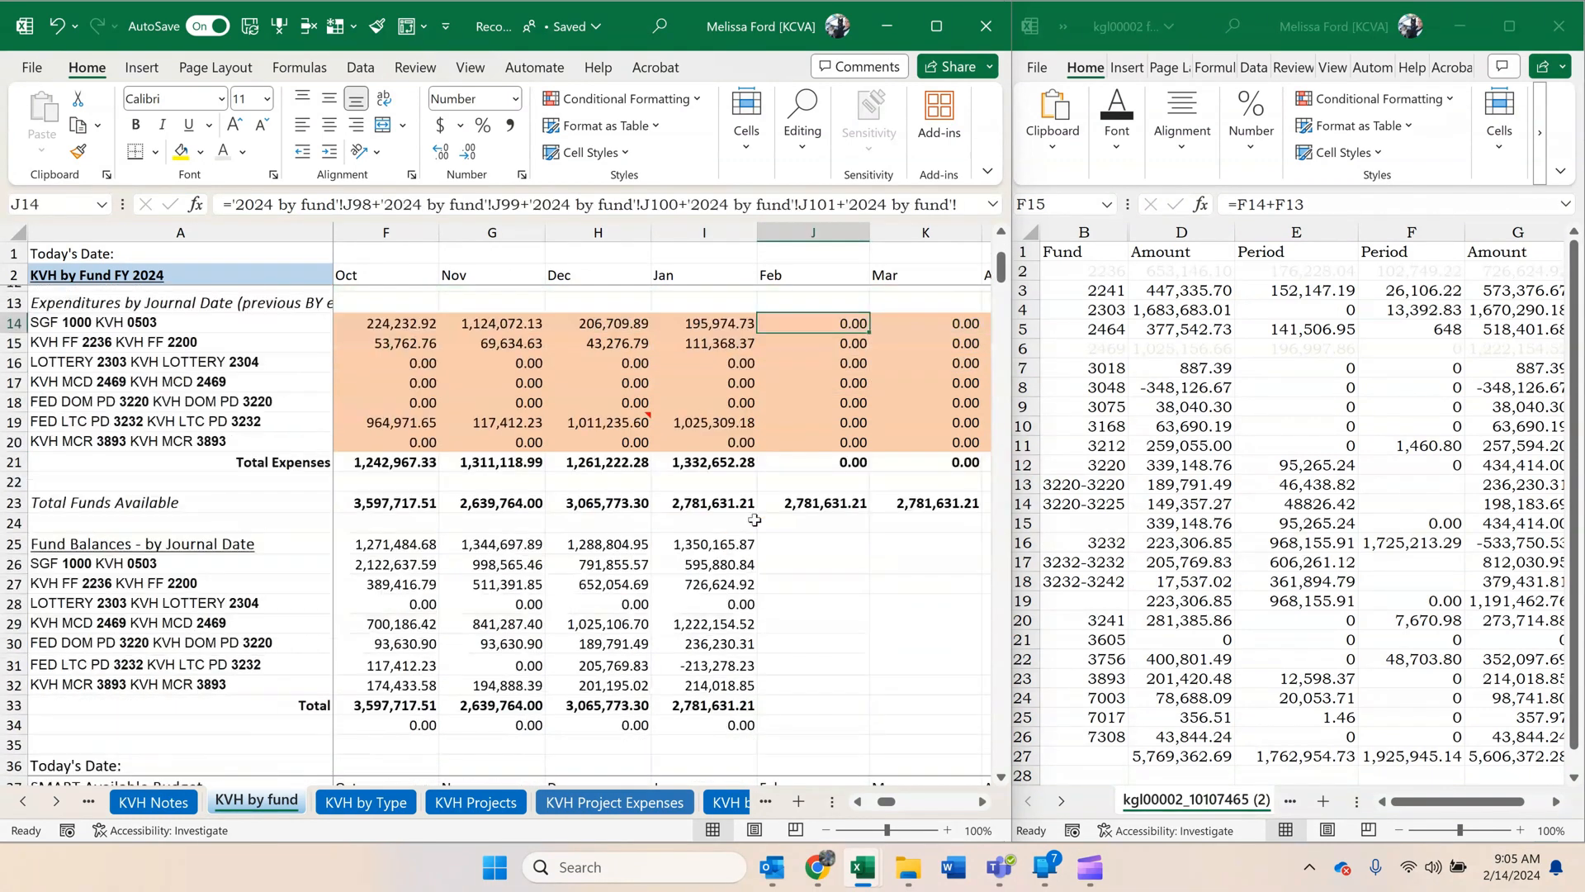
{"action": "scroll", "coordinate": [755, 519], "scroll_direction": "up", "scroll_amount": 1}
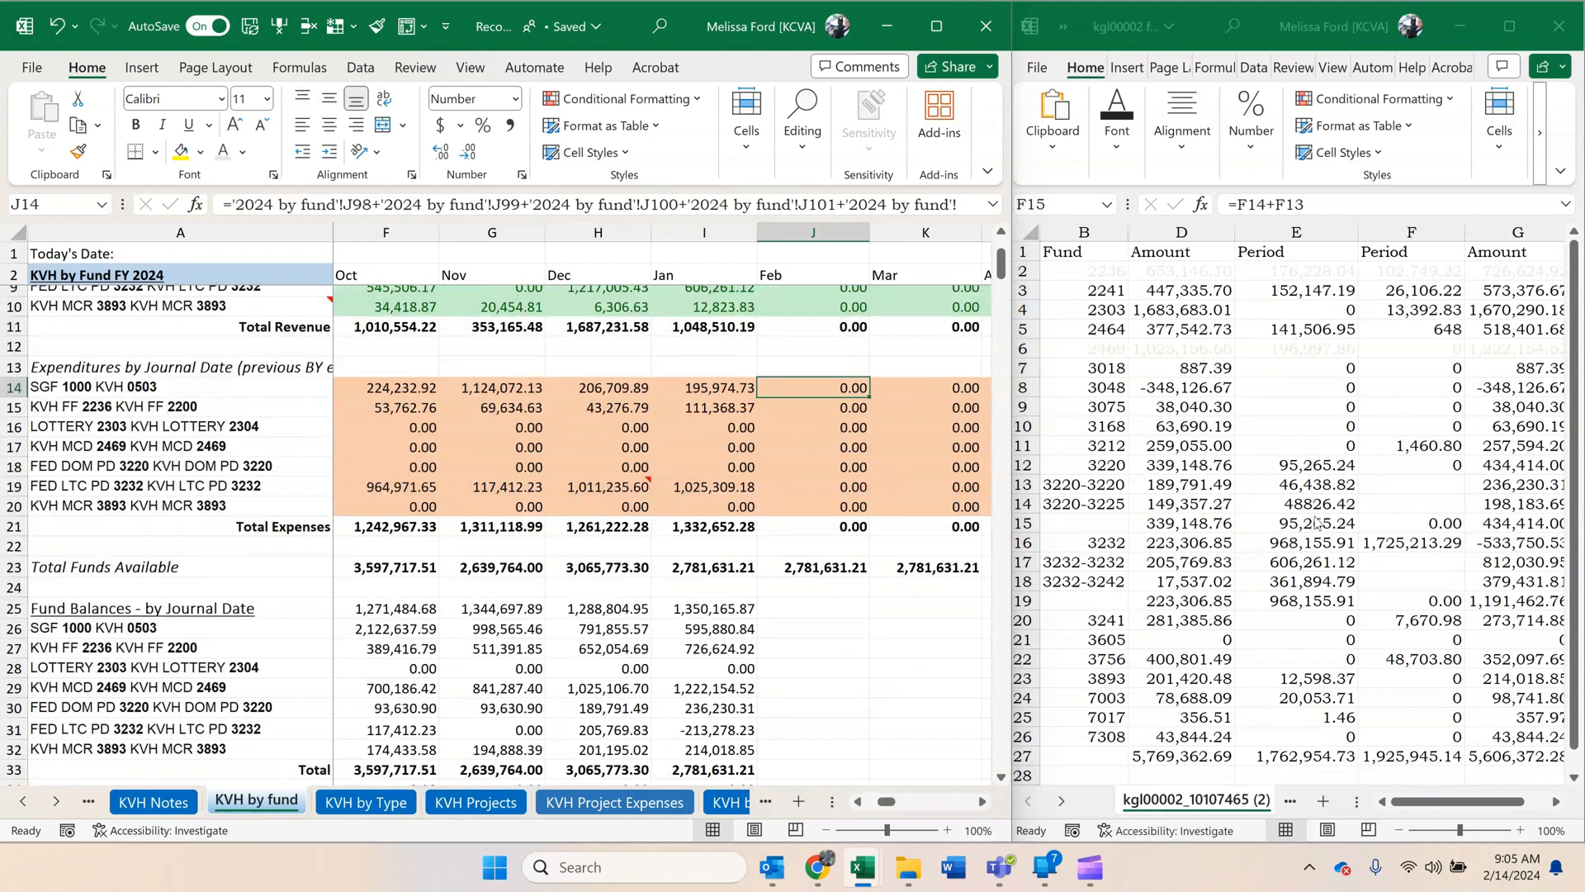
{"action": "left_click", "coordinate": [706, 482]}
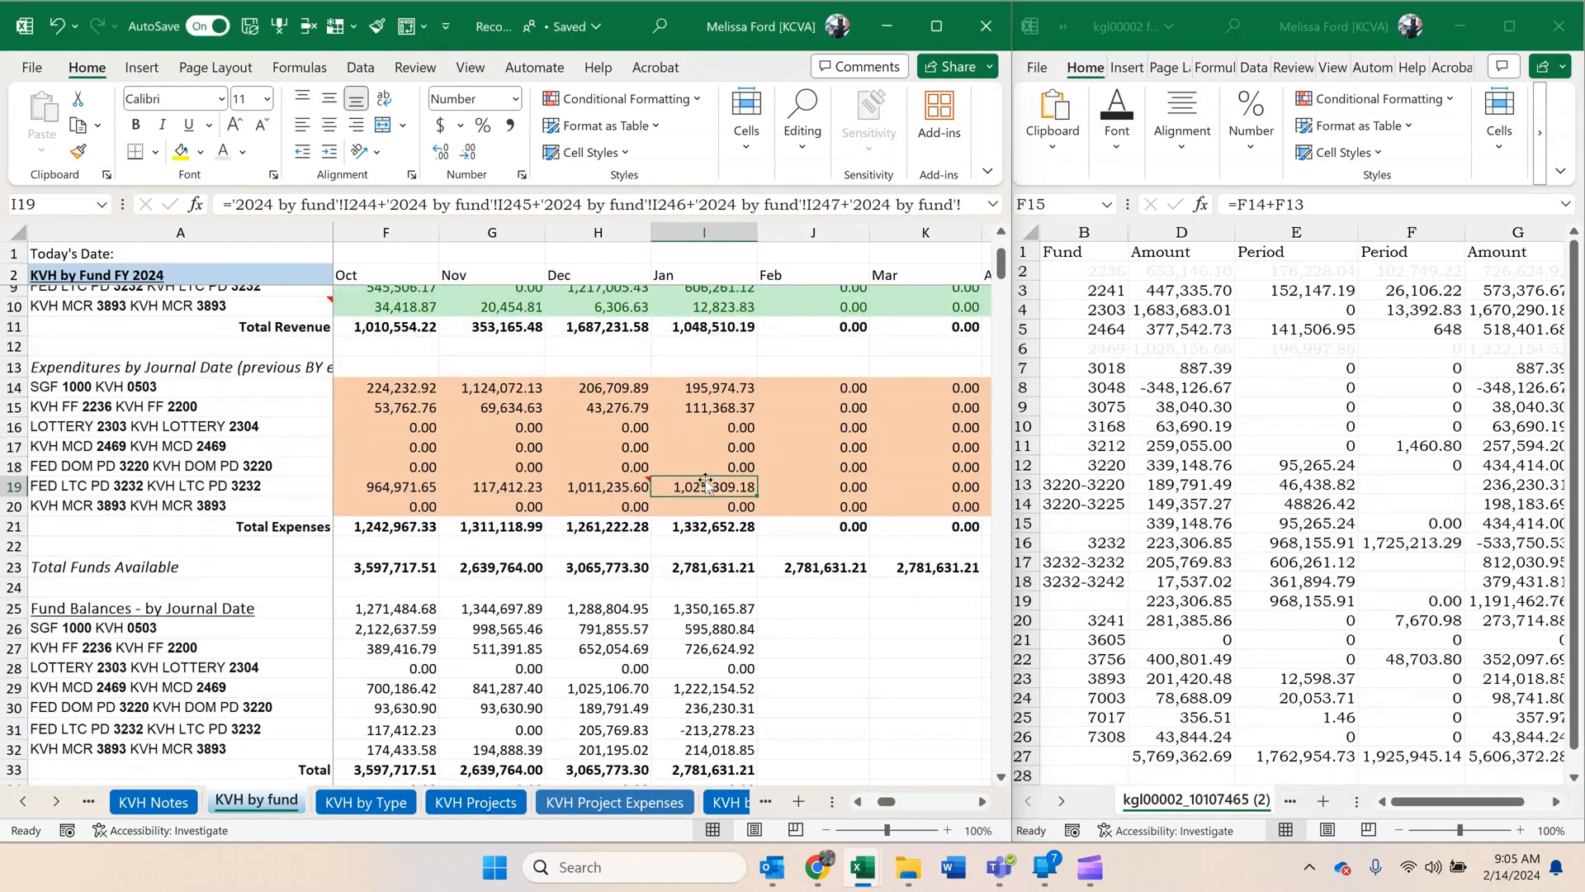
{"action": "key", "text": "ctrl+c"}
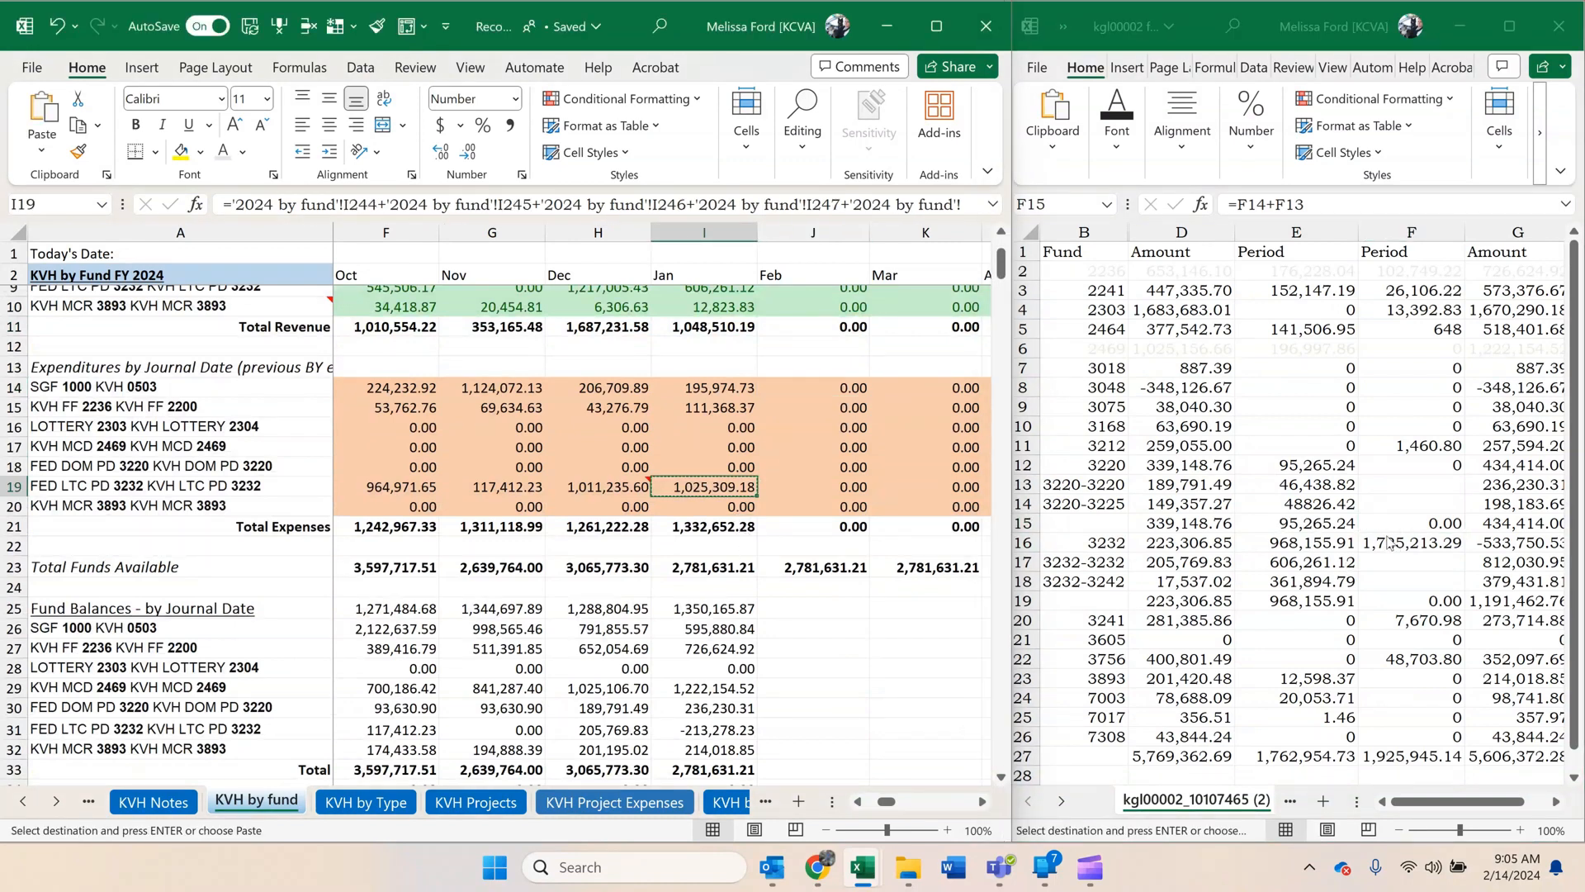
{"action": "left_click", "coordinate": [1399, 562]}
{"action": "right_click", "coordinate": [1397, 561]}
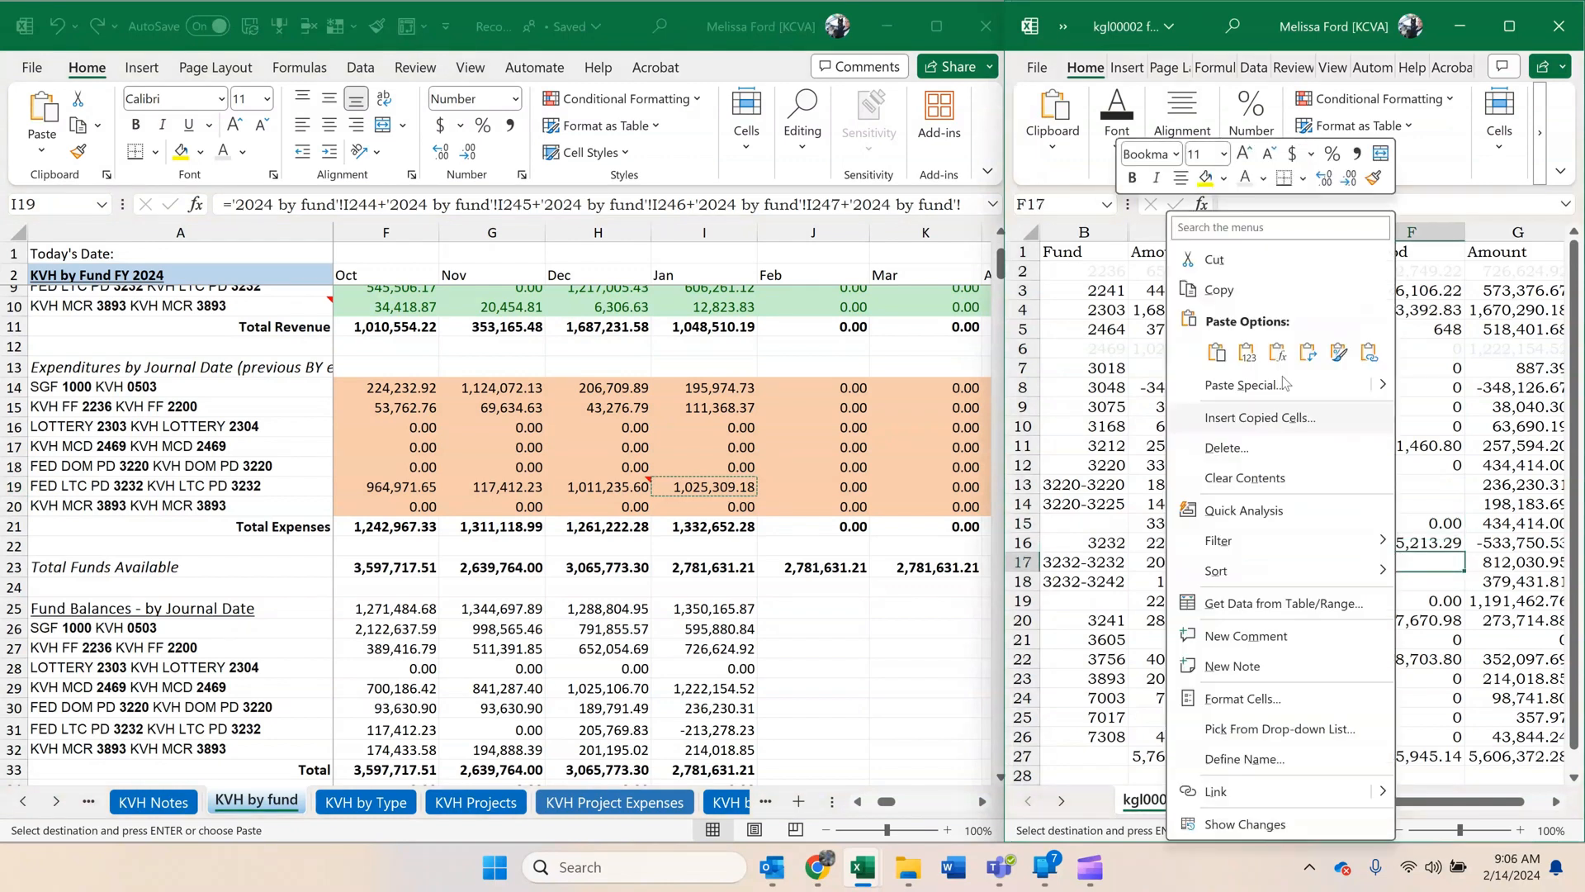
{"action": "left_click", "coordinate": [1247, 353]}
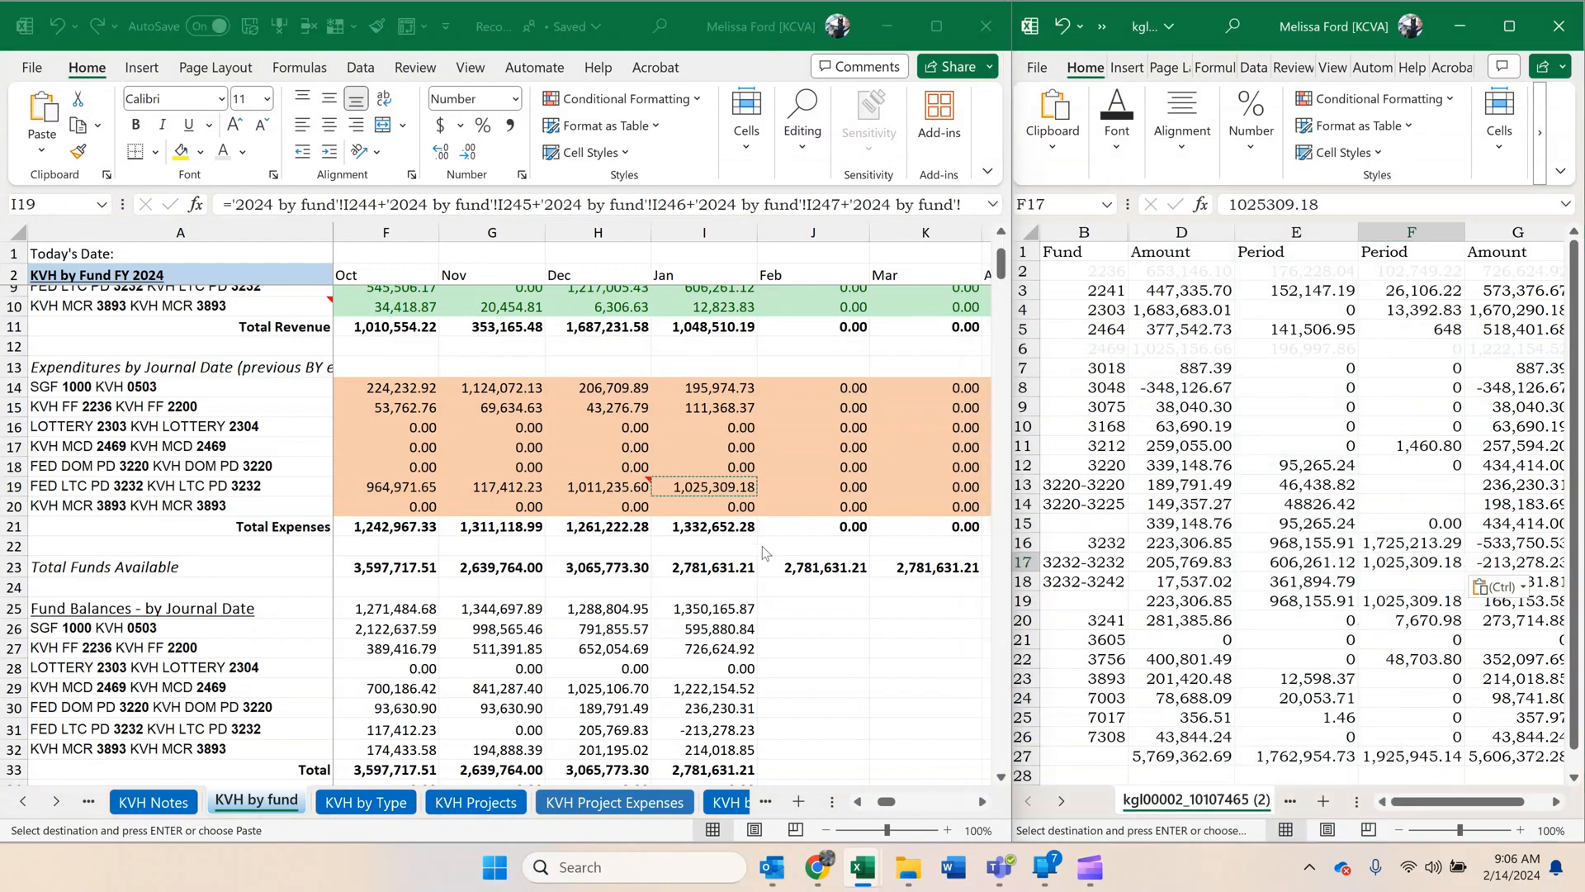
From the KSH by Fund sheet, copy the January KSH 3232-3242 expenditure, 699,904.11, and paste it as a value in F18 of the cash control report.
{"action": "scroll", "coordinate": [15, 805], "scroll_direction": "down", "scroll_amount": 10}
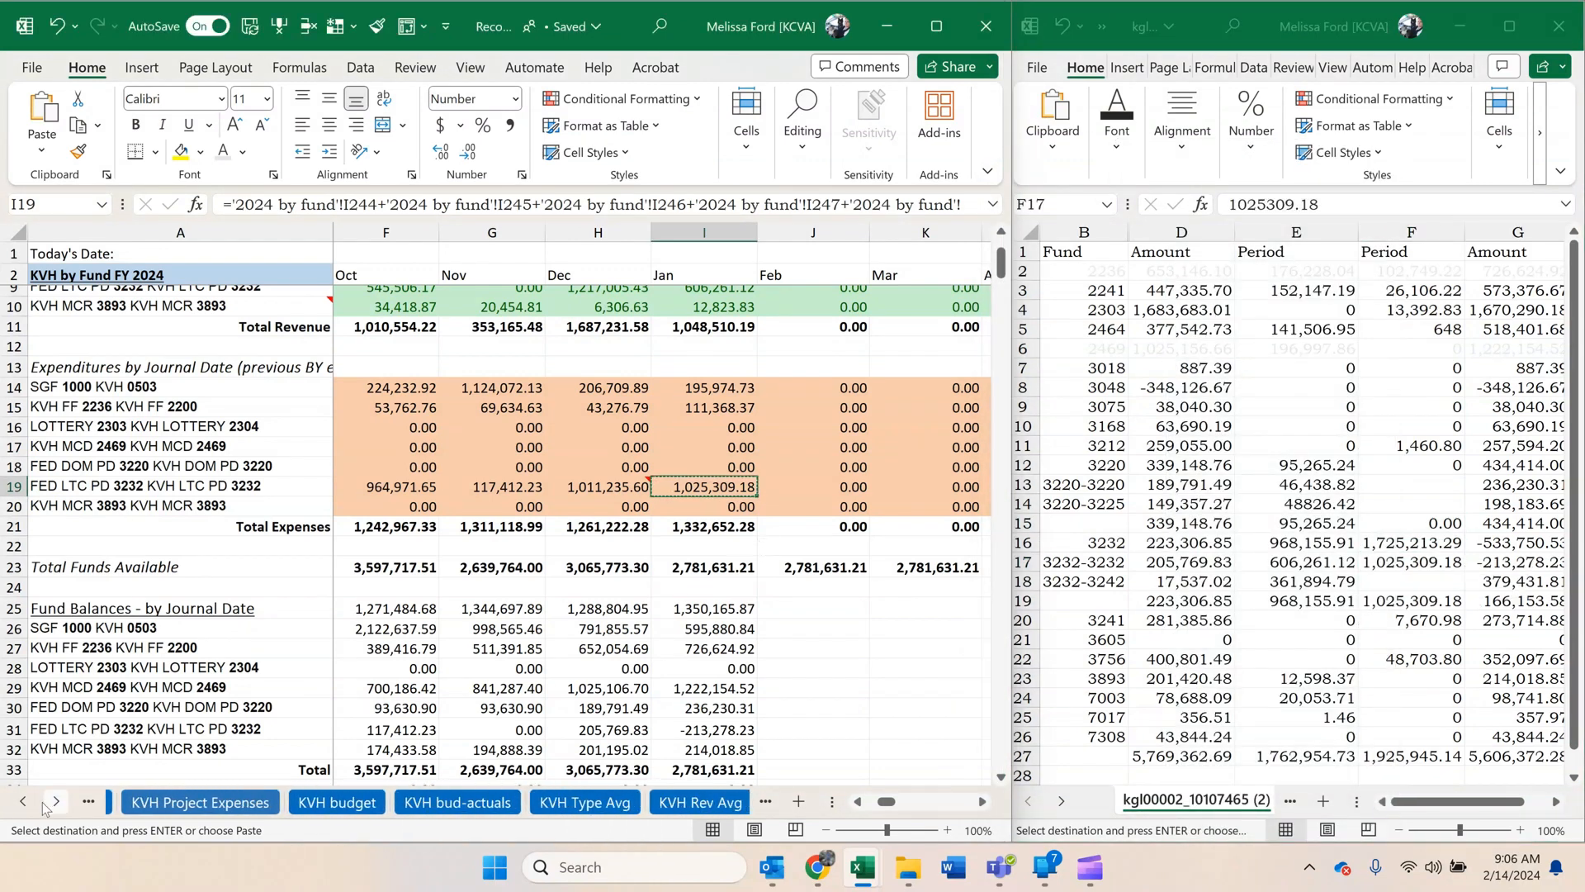
{"action": "scroll", "coordinate": [41, 812], "scroll_direction": "down", "scroll_amount": 6}
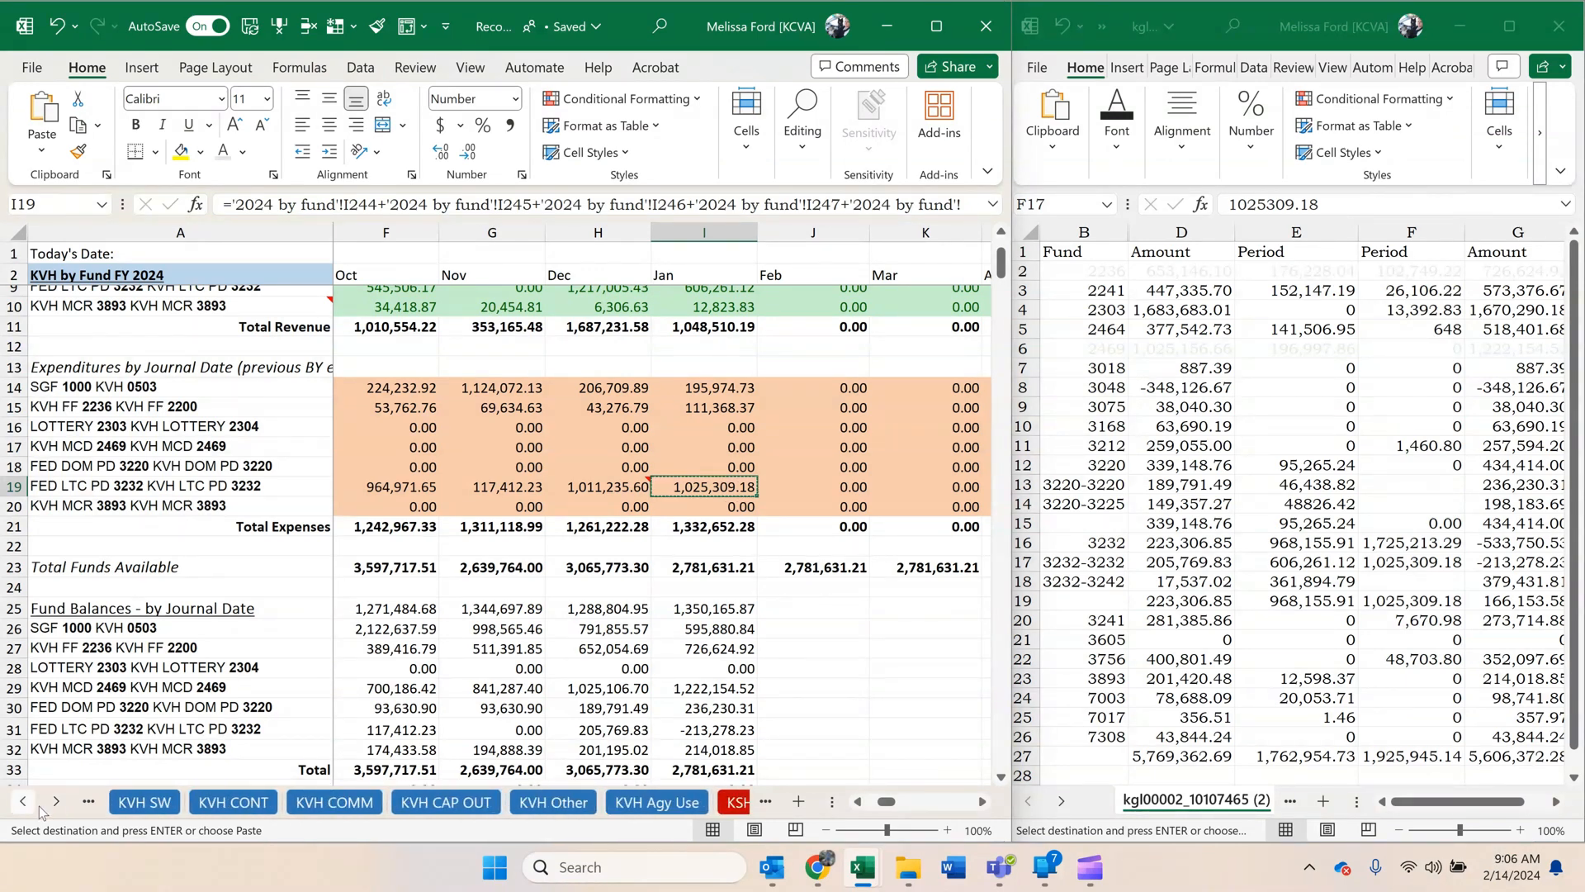
{"action": "scroll", "coordinate": [49, 807], "scroll_direction": "down", "scroll_amount": 8}
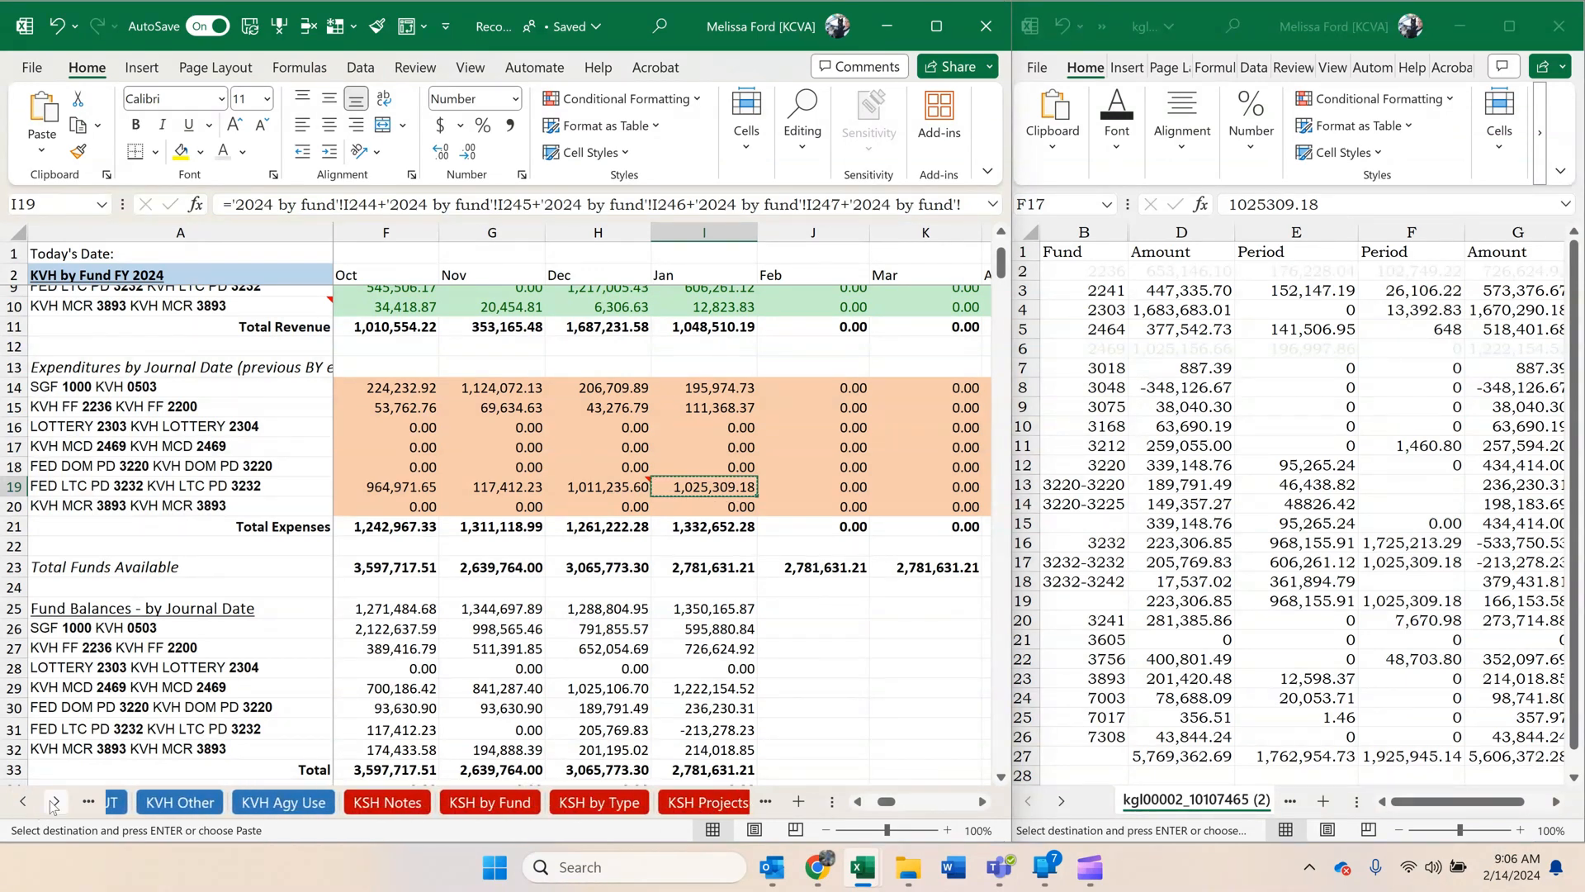
{"action": "left_click", "coordinate": [379, 805]}
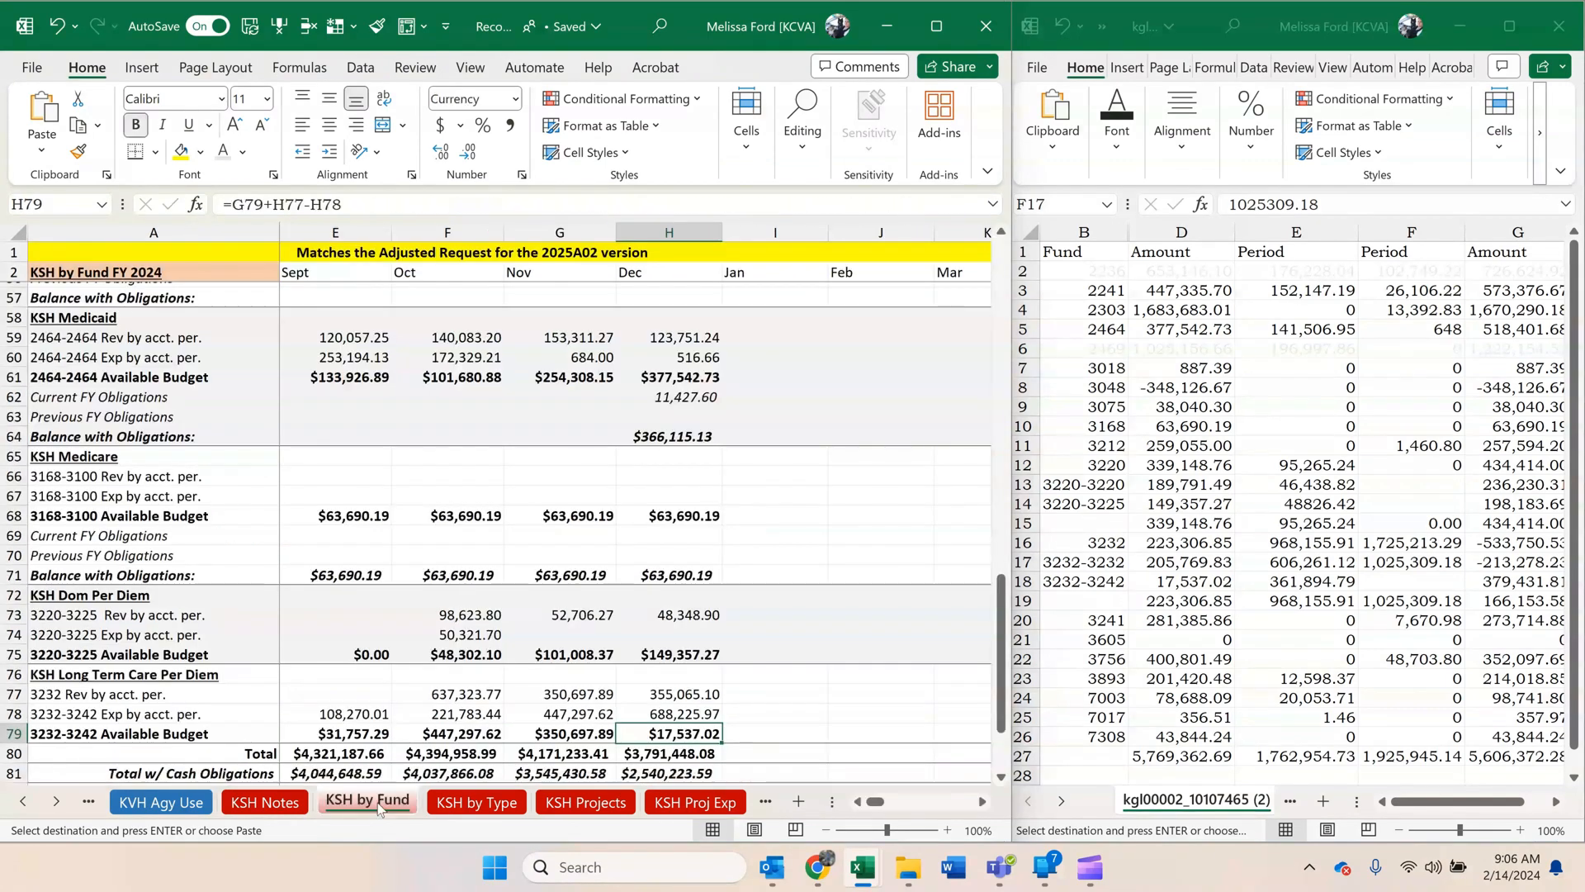
{"action": "scroll", "coordinate": [838, 509], "scroll_direction": "up", "scroll_amount": 15}
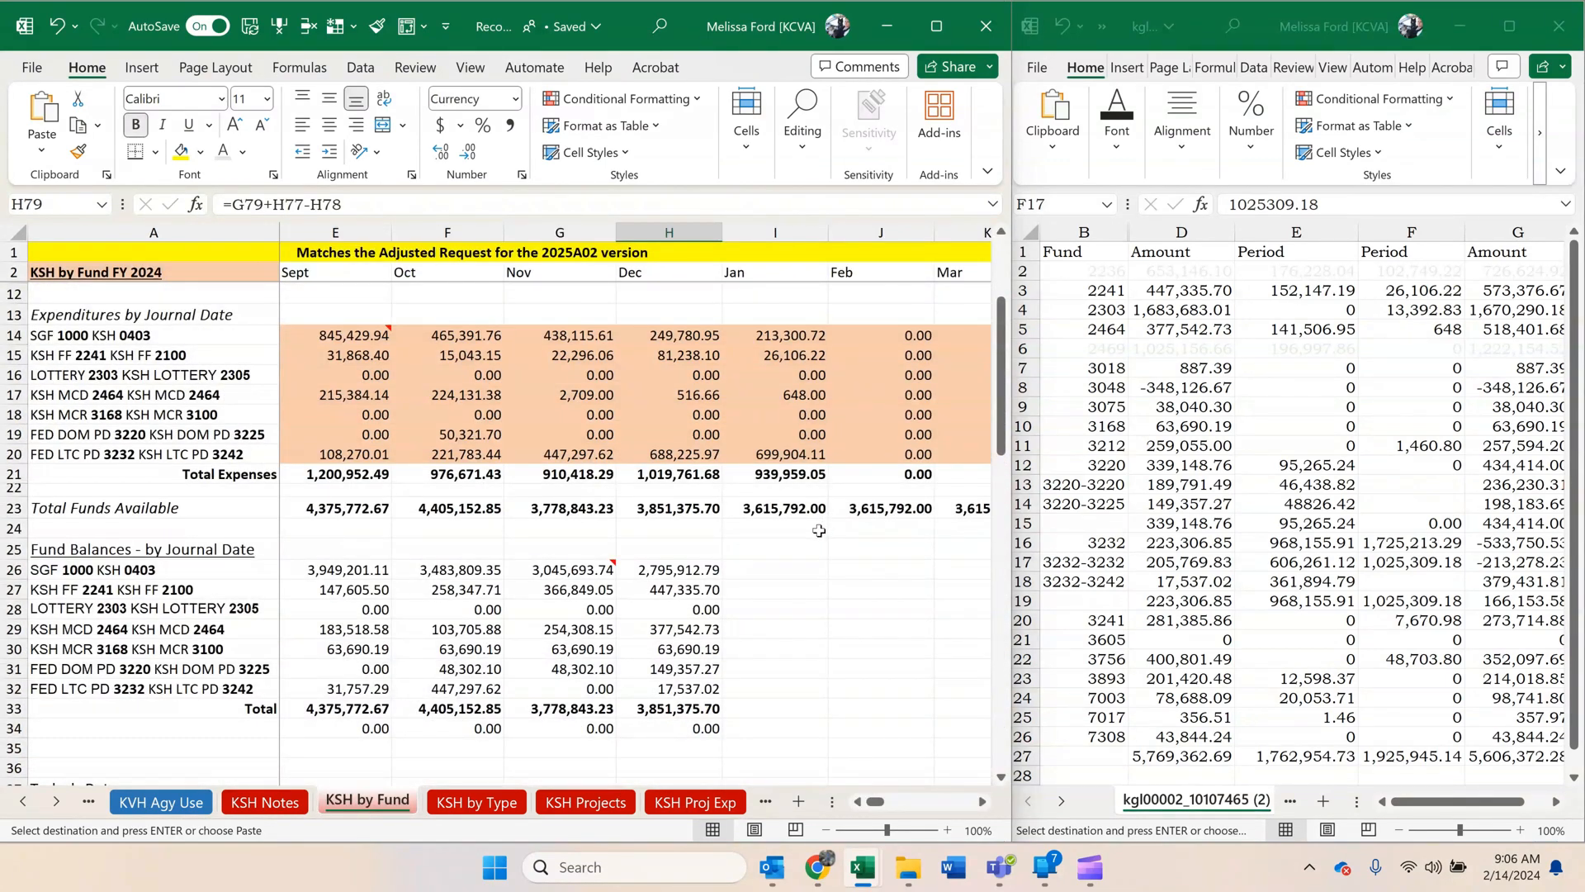
{"action": "left_click", "coordinate": [771, 455]}
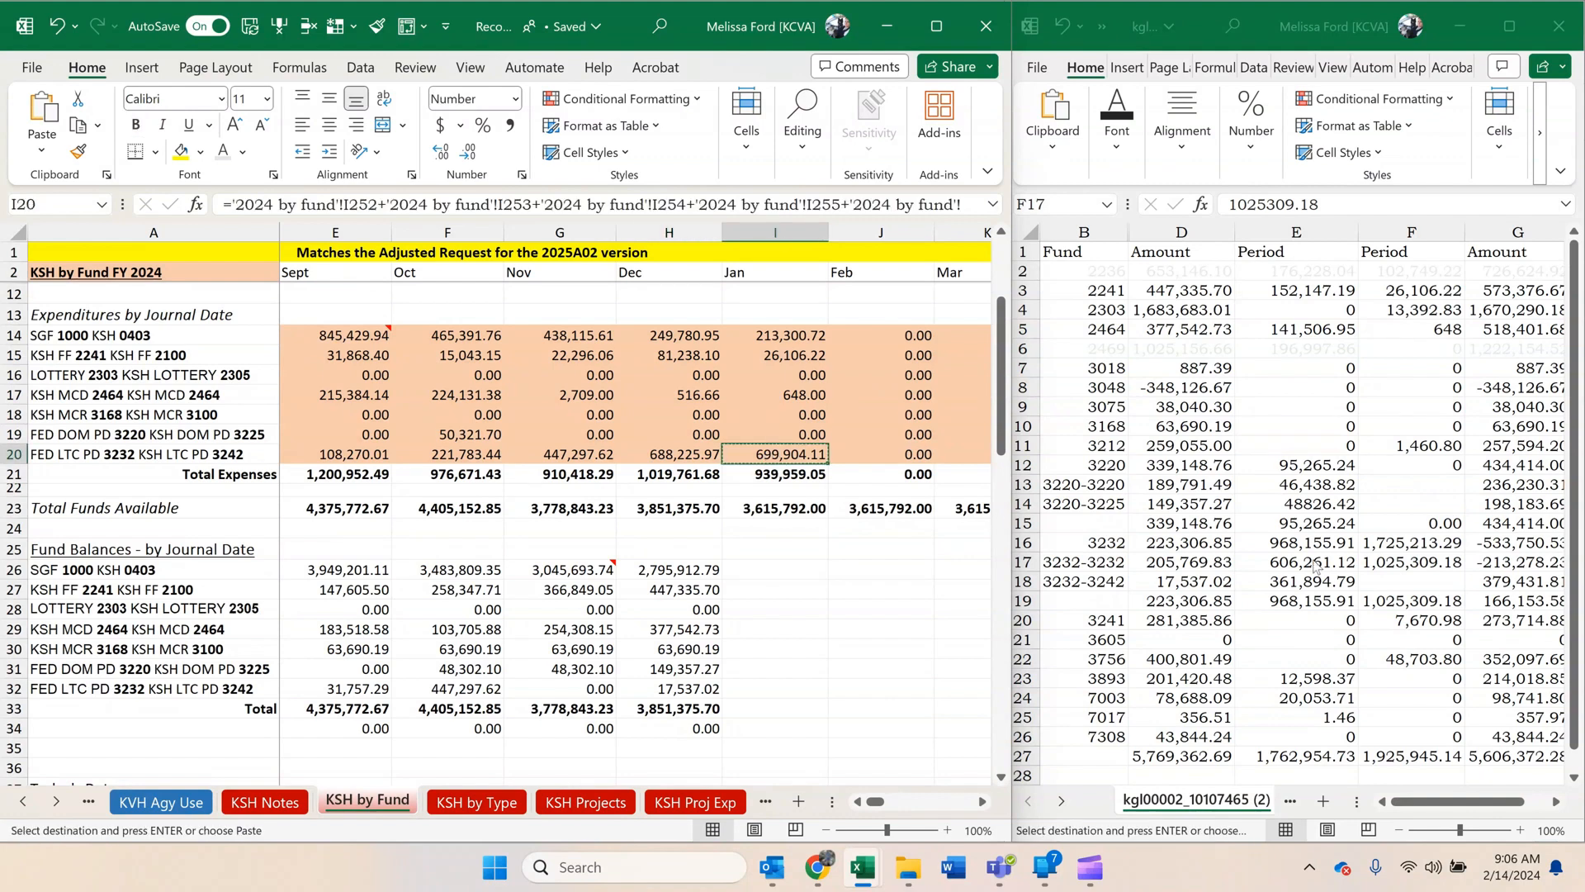
{"action": "left_click", "coordinate": [1409, 584]}
{"action": "right_click", "coordinate": [1409, 584]}
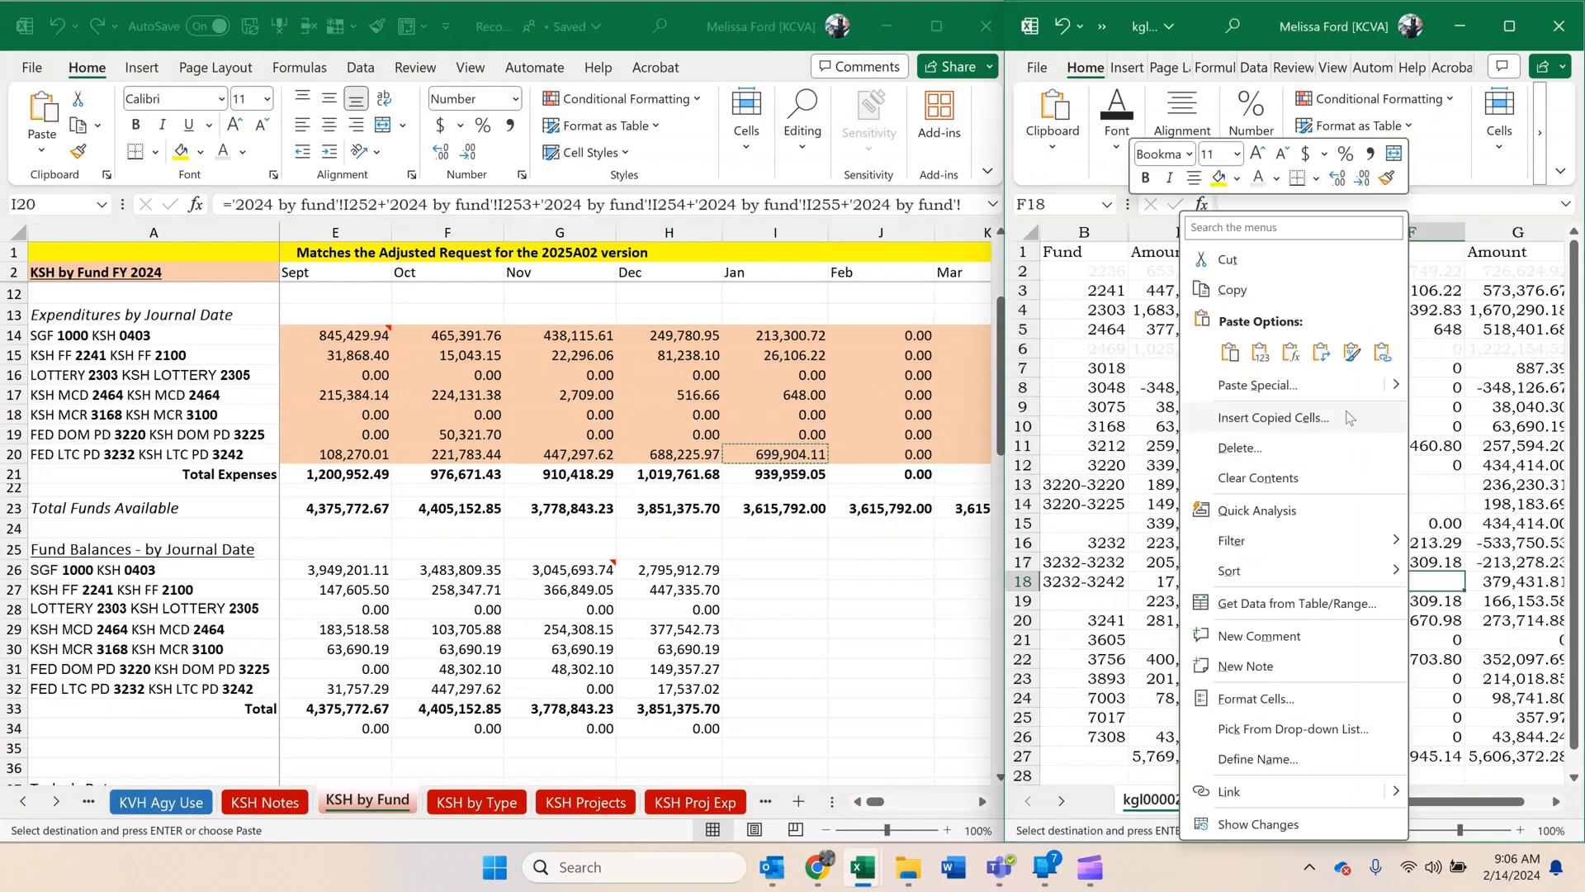
{"action": "left_click", "coordinate": [1264, 354]}
{"action": "left_click", "coordinate": [1247, 522]}
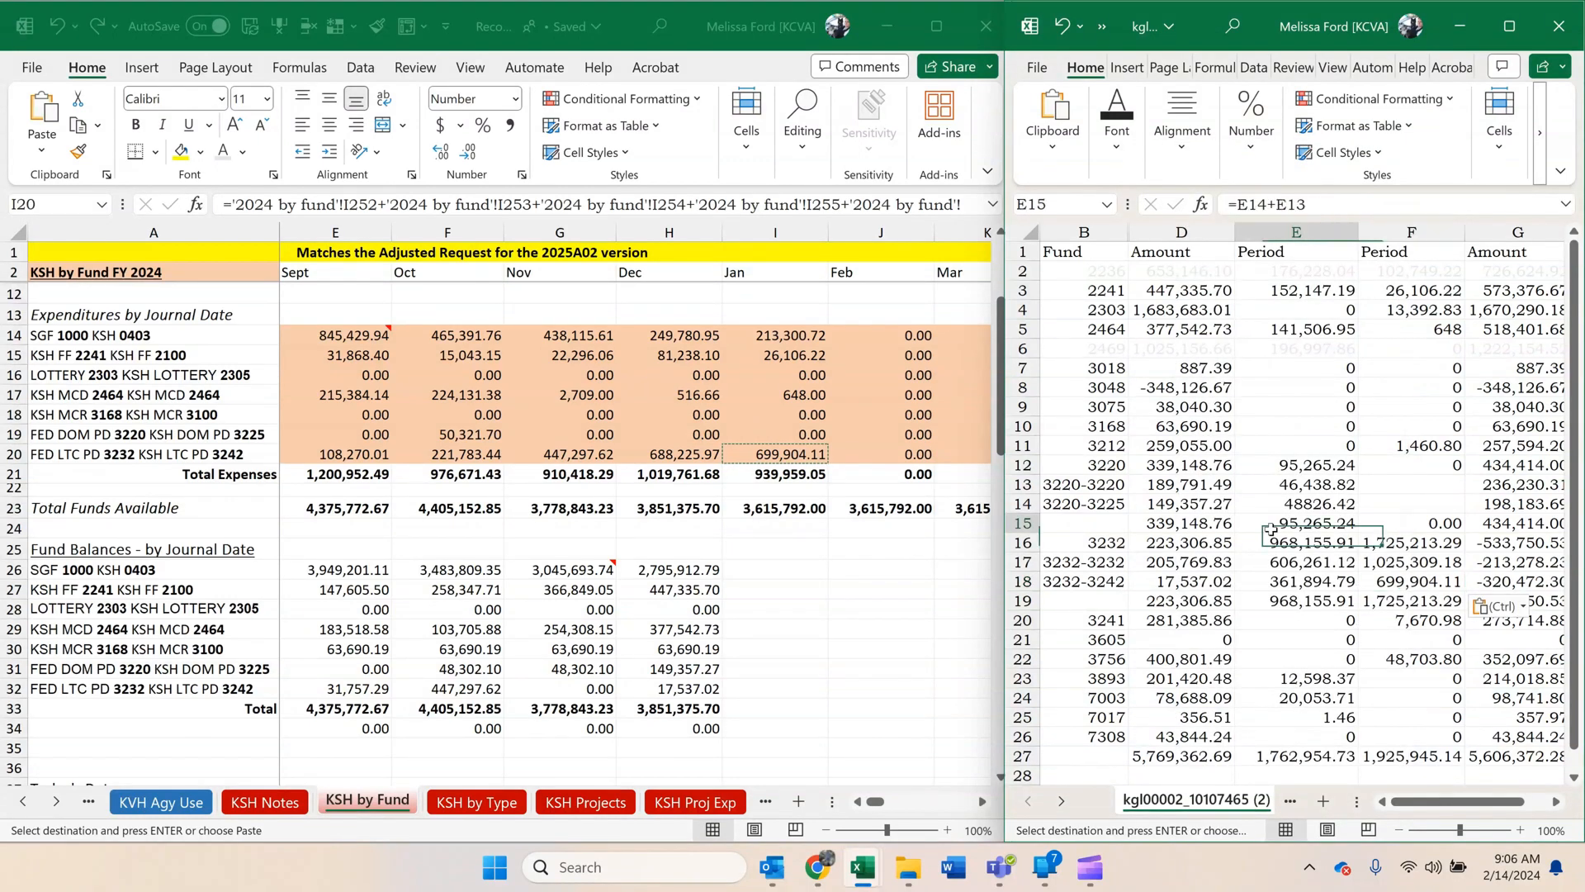
Make the fund 3220 row and its subfund total row, rows 12 and 15, bold in the cash control report.
{"action": "left_click_drag", "start_coordinate": [1443, 801], "coordinate": [1458, 802]}
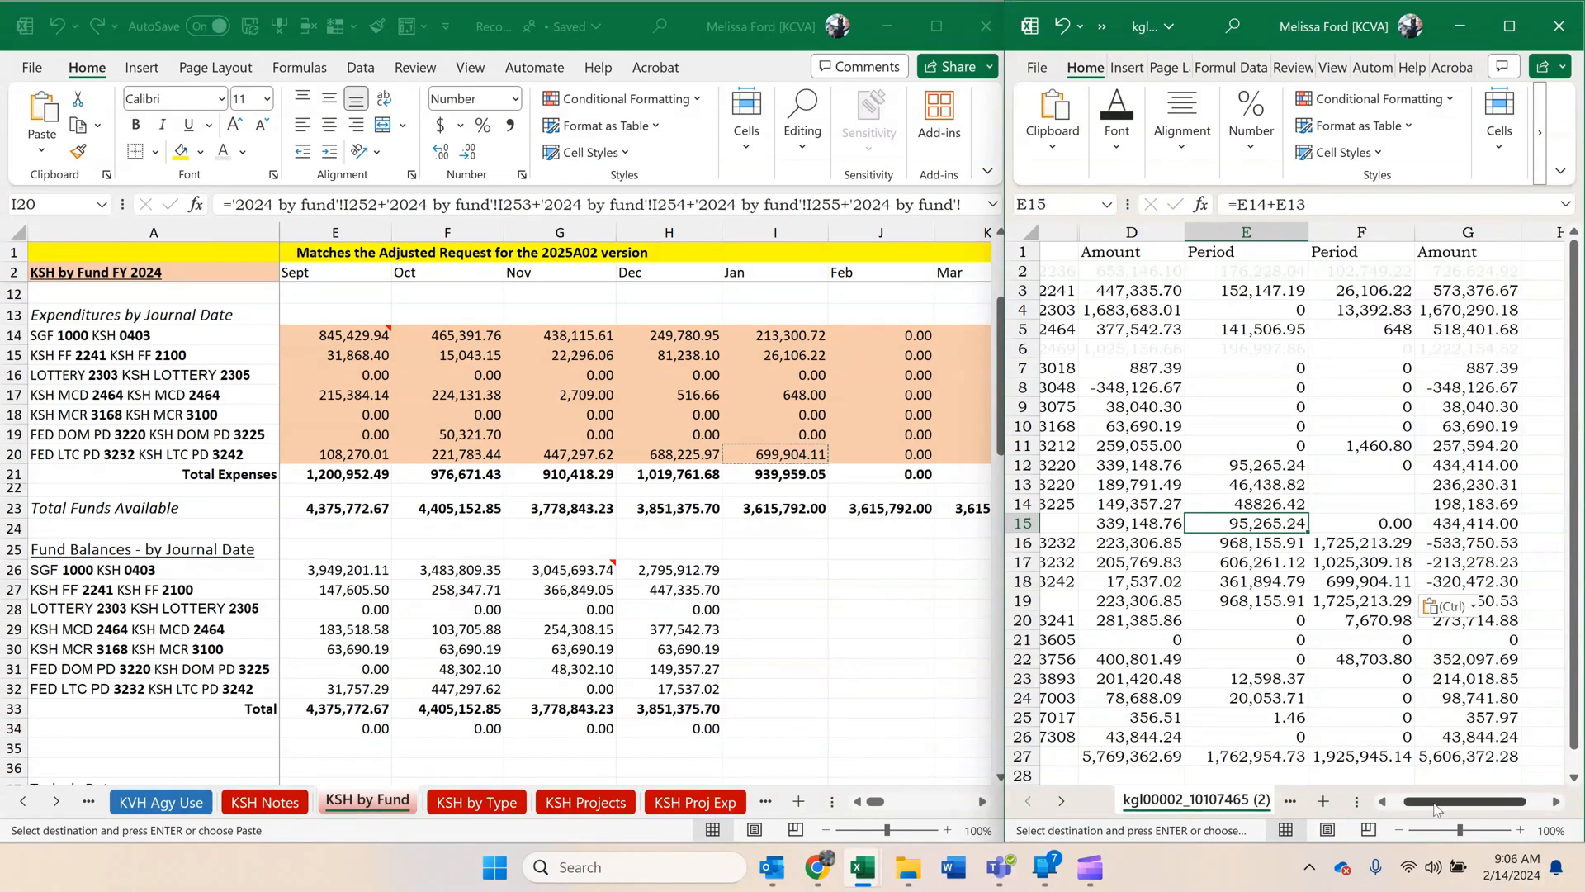
{"action": "left_click_drag", "start_coordinate": [1433, 802], "coordinate": [1420, 806]}
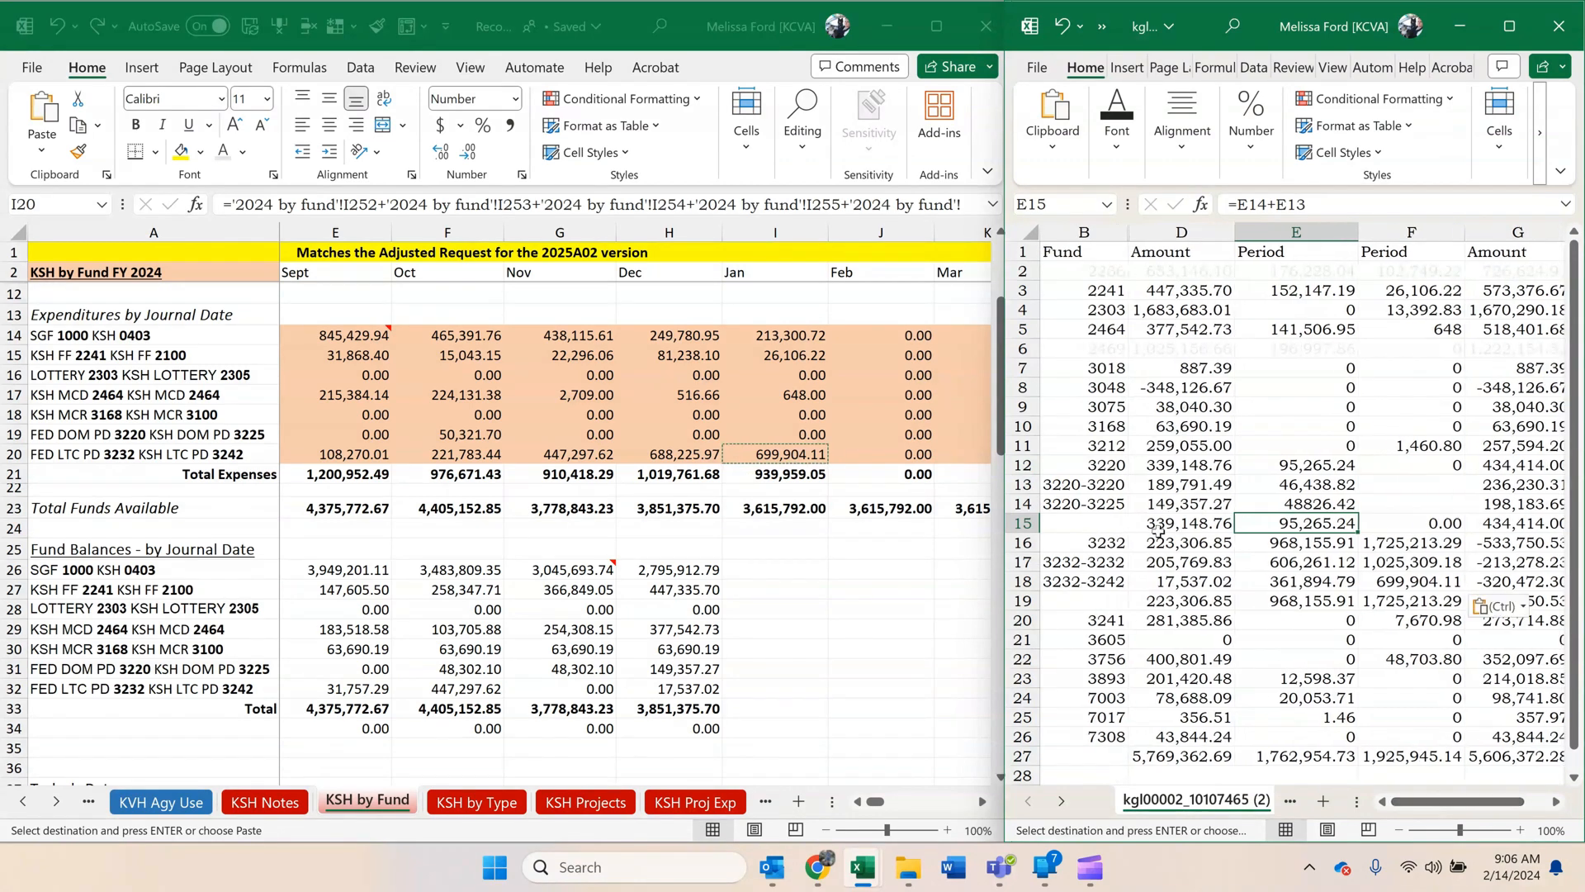
{"action": "left_click", "coordinate": [1022, 465]}
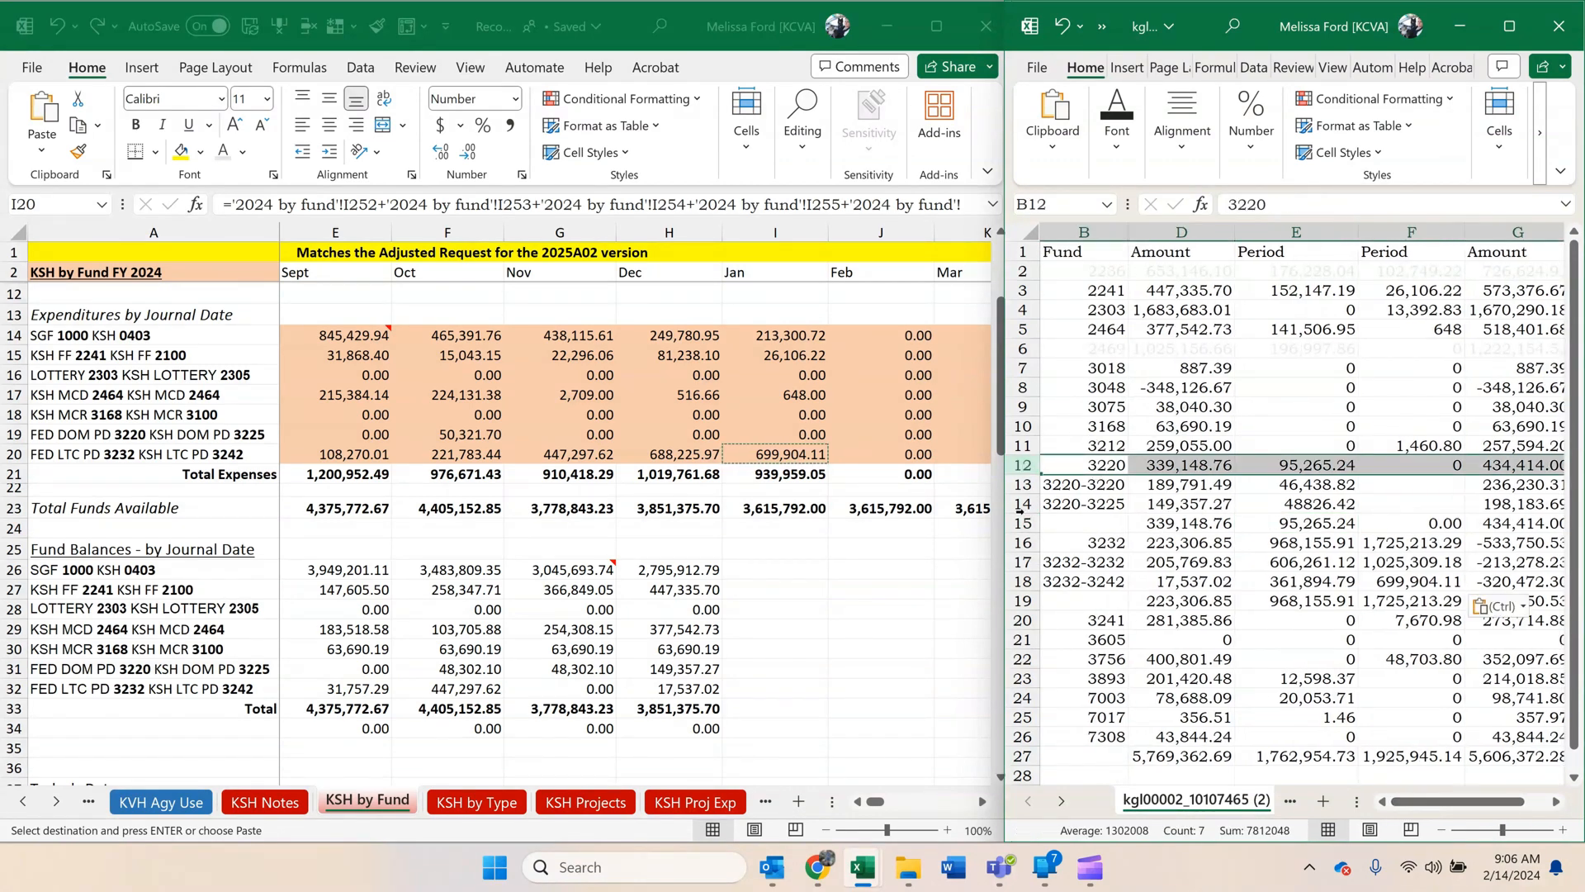
{"action": "left_click", "coordinate": [1022, 522], "text": "ctrl"}
{"action": "left_click", "coordinate": [1117, 124]}
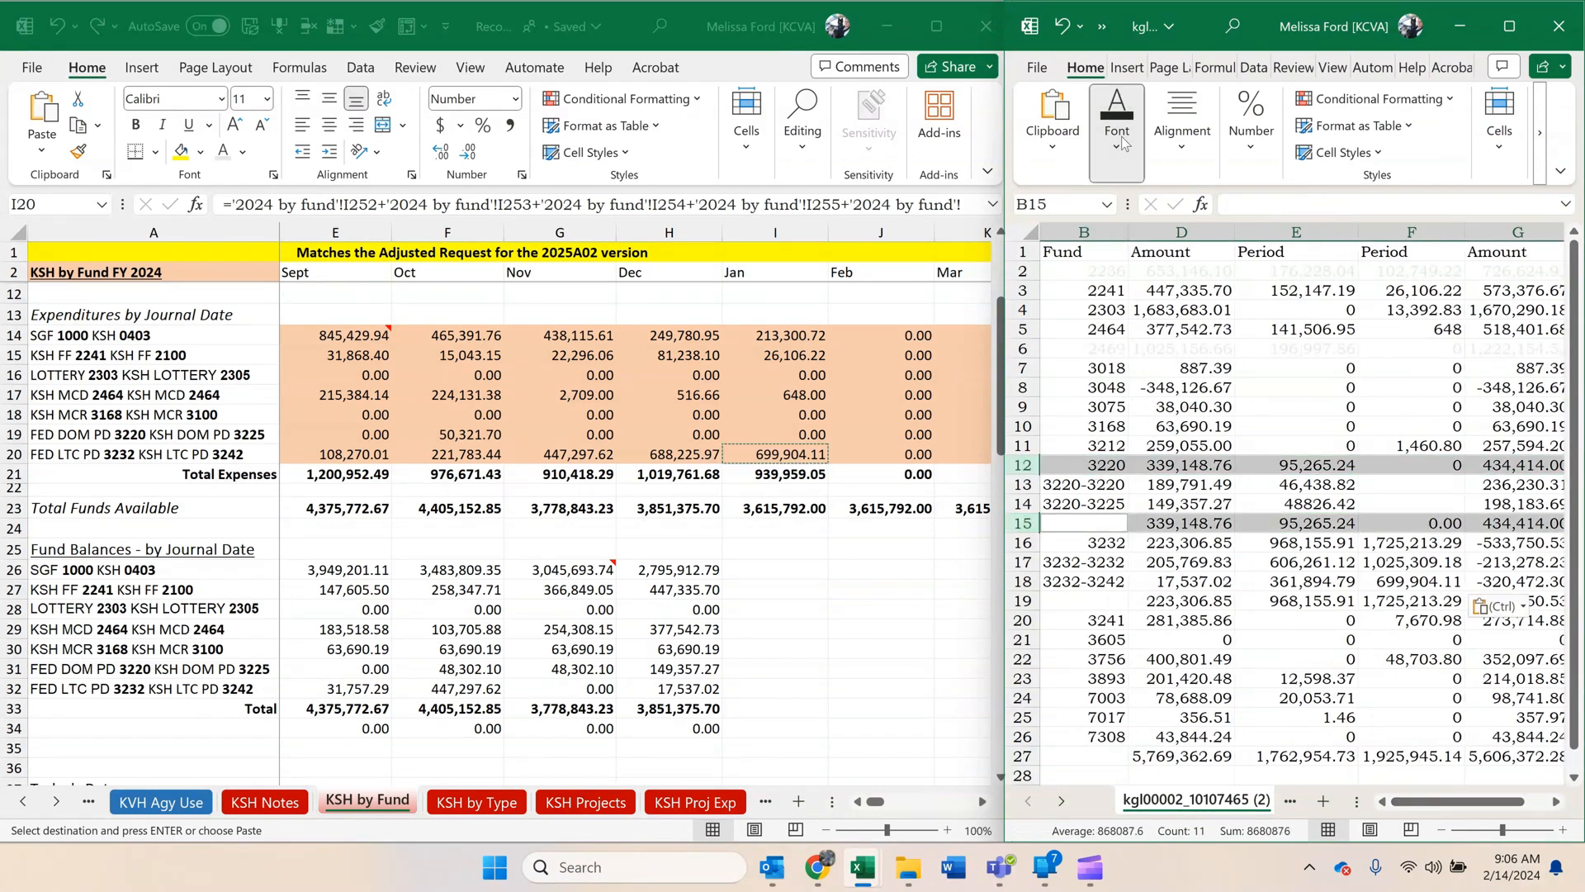
{"action": "left_click", "coordinate": [1108, 239]}
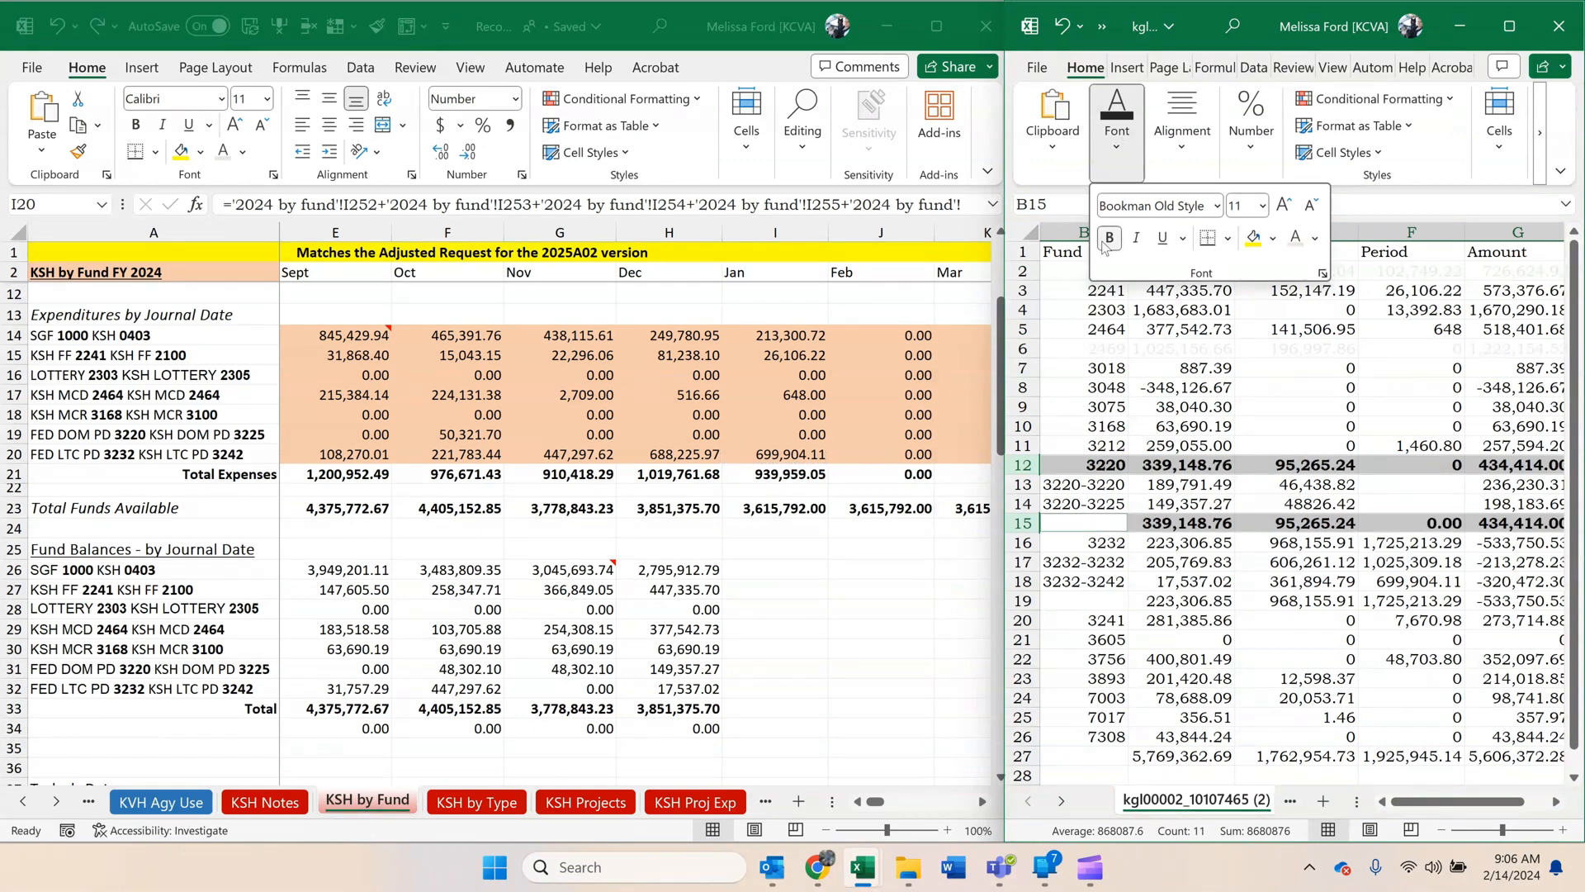
{"action": "left_click", "coordinate": [1108, 525]}
Make the fund 3232 row and its subfund total row, rows 16 and 19, bold and autofit column F.
{"action": "left_click", "coordinate": [1022, 543]}
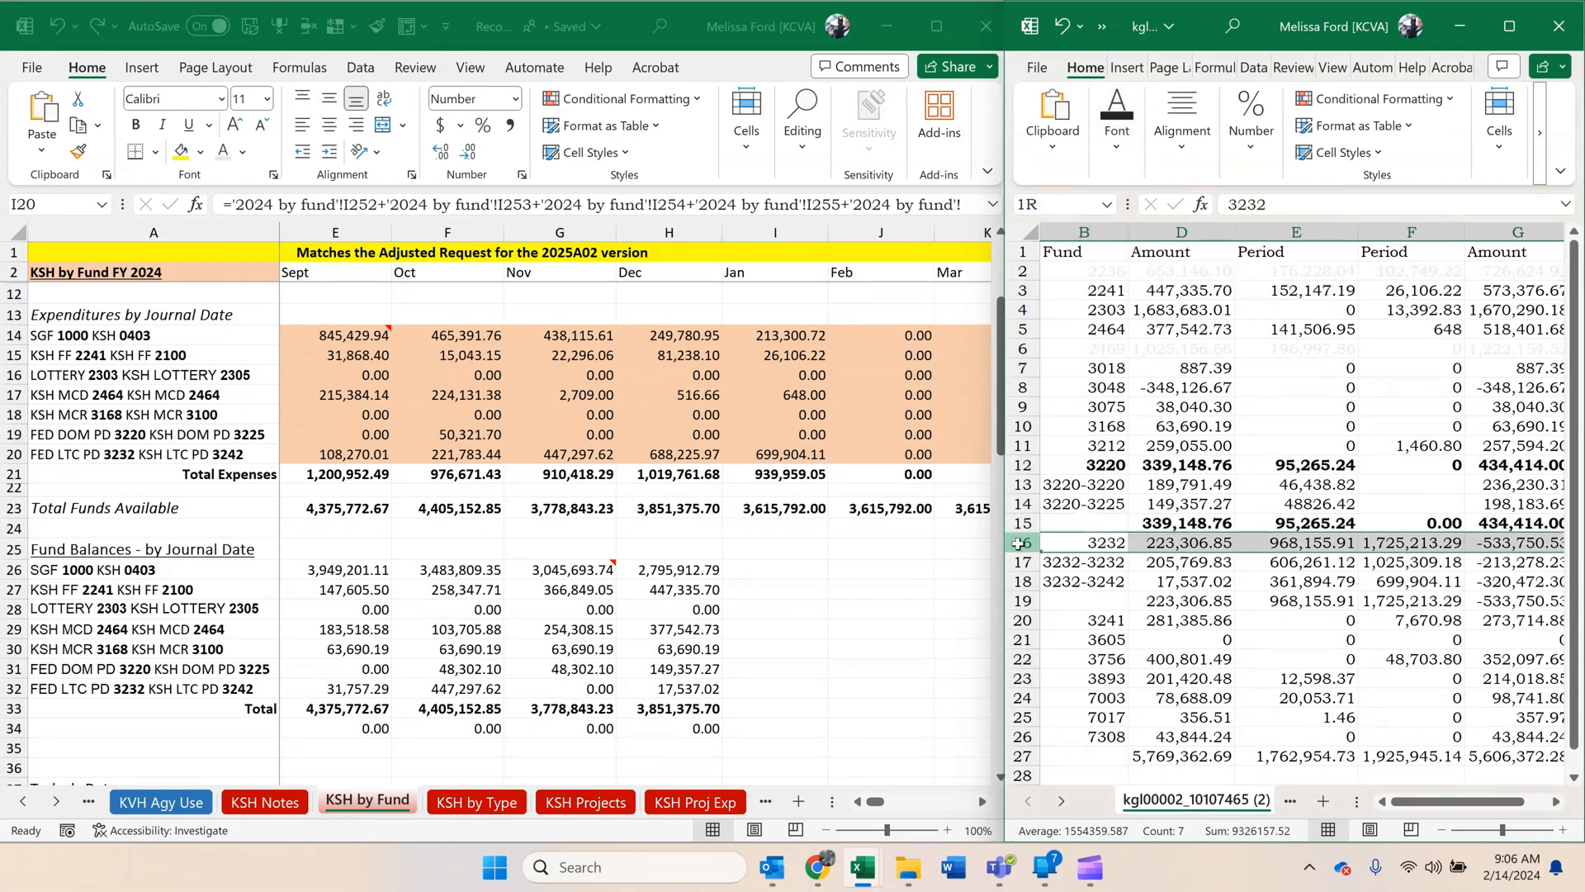
{"action": "left_click", "coordinate": [1022, 601], "text": "ctrl"}
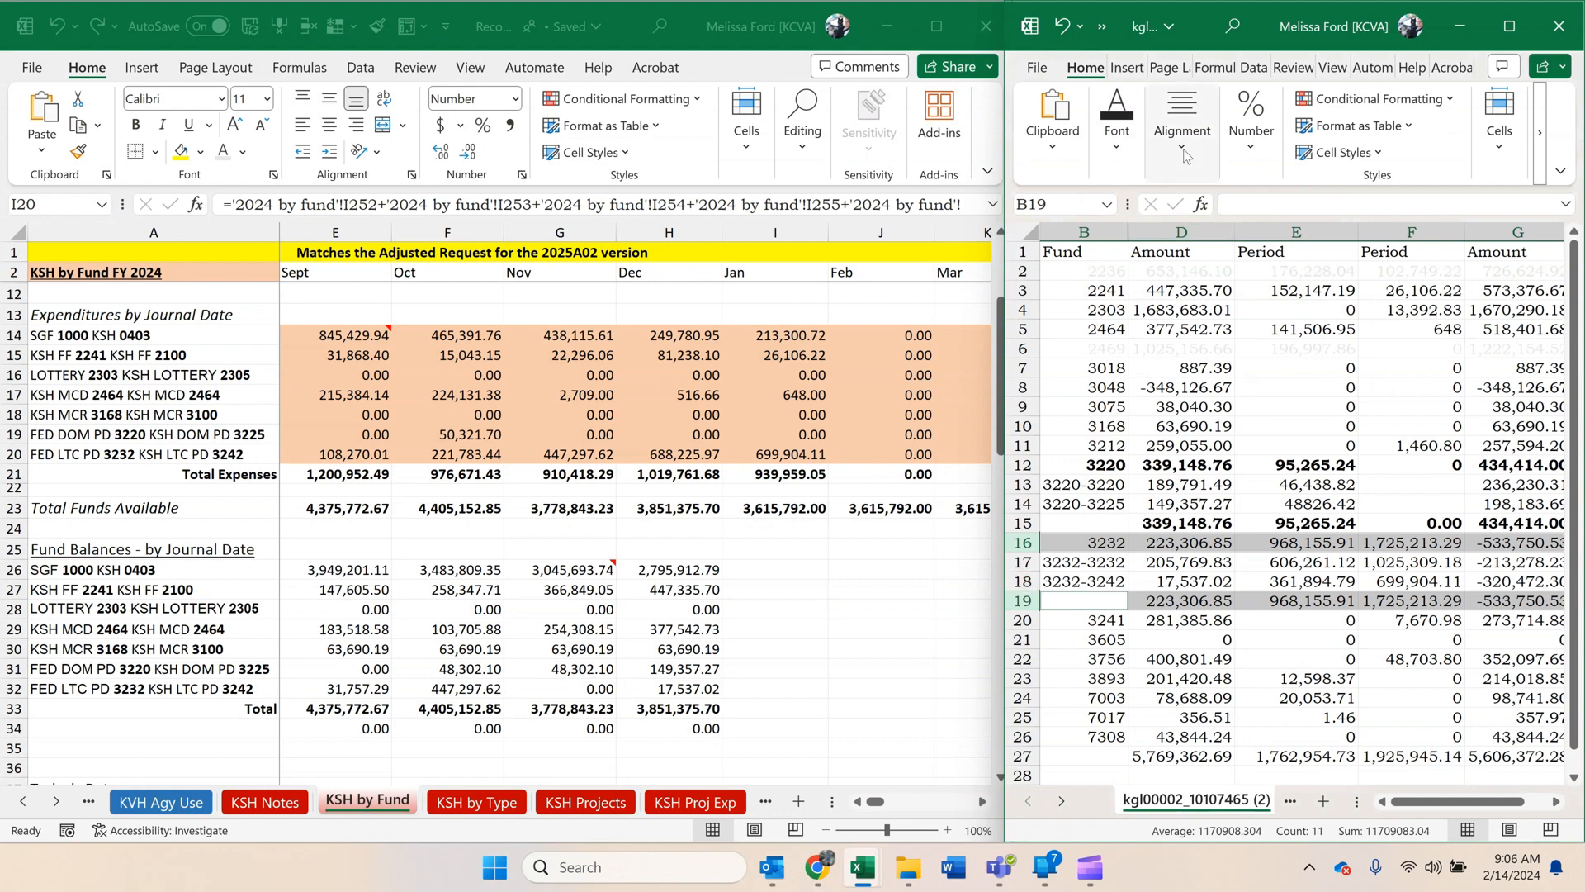
{"action": "left_click", "coordinate": [1129, 155]}
{"action": "left_click", "coordinate": [1108, 238]}
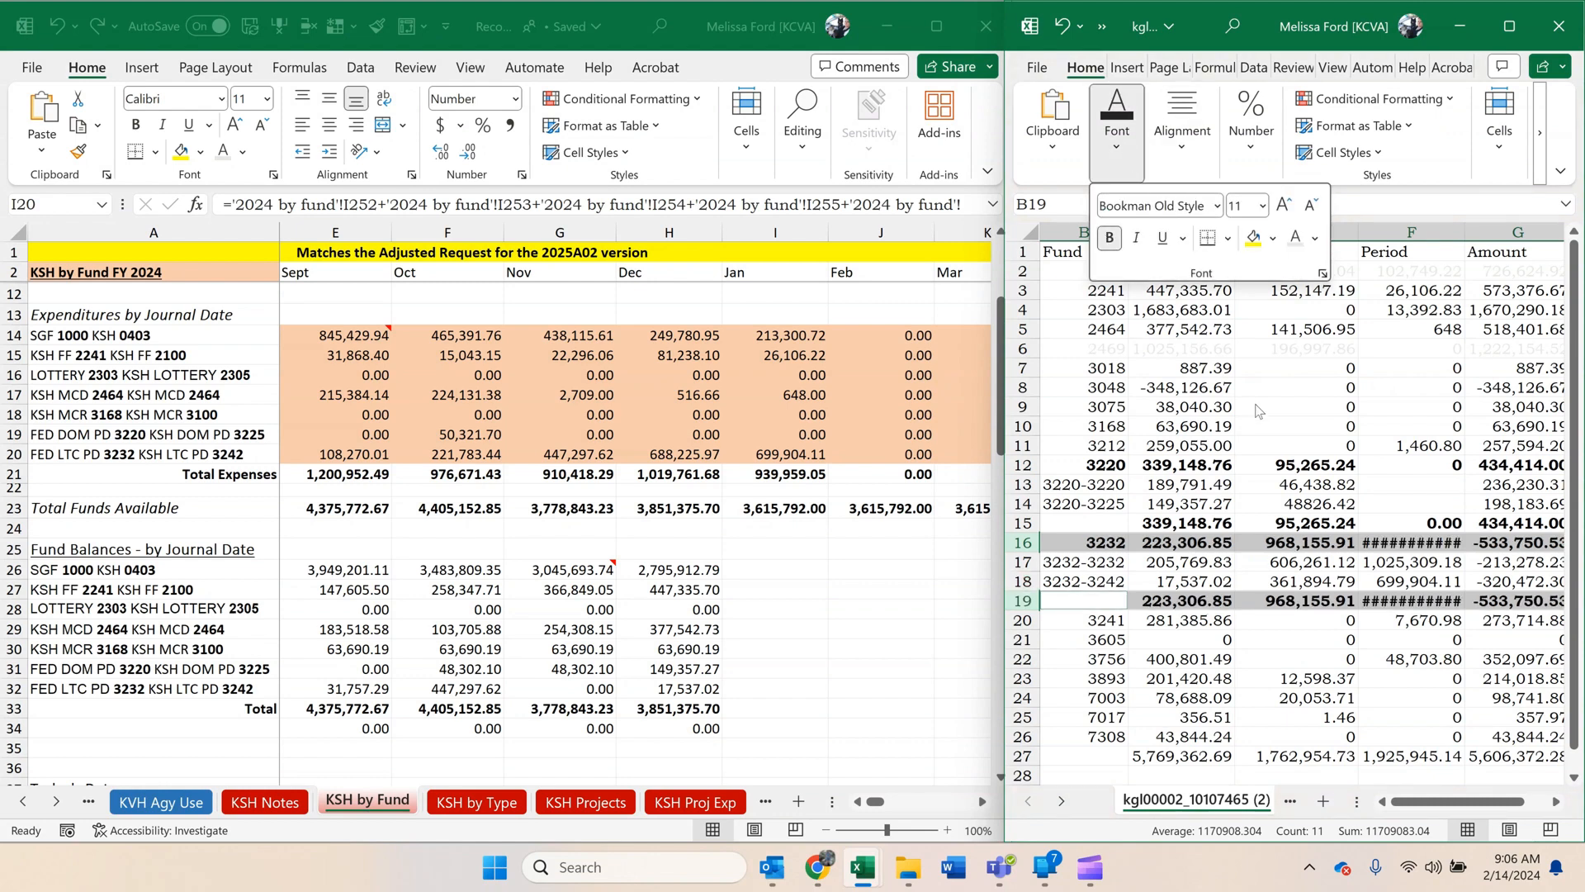
{"action": "double_click", "coordinate": [1466, 232]}
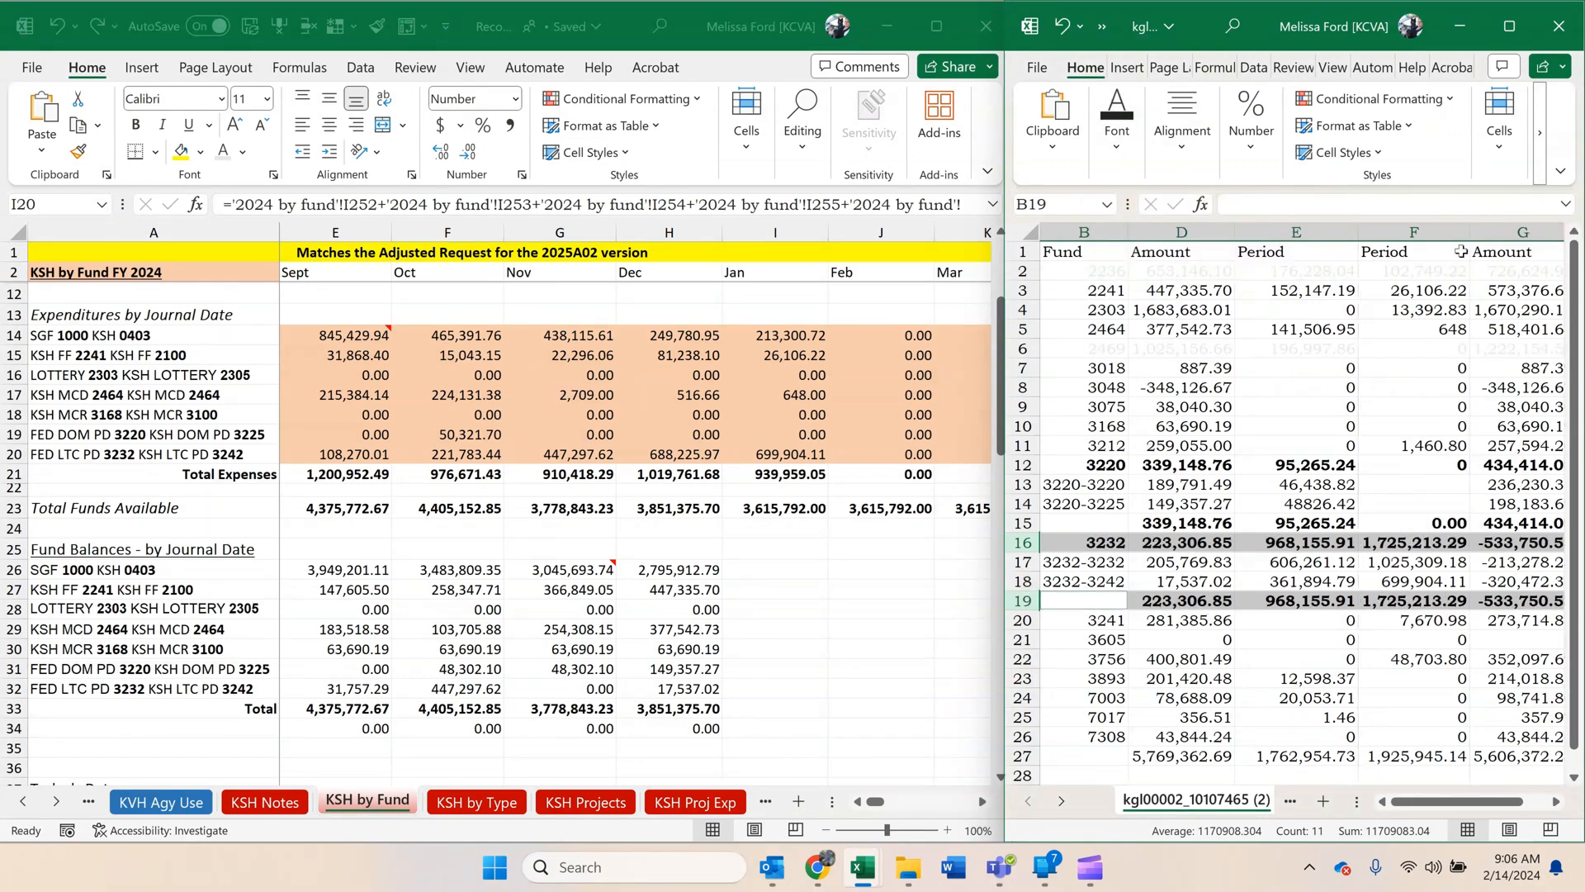
Compare the 3232 subfund balance total in G19 with the fund balance in G16.
{"action": "left_click", "coordinate": [1413, 484]}
{"action": "left_click", "coordinate": [1498, 601]}
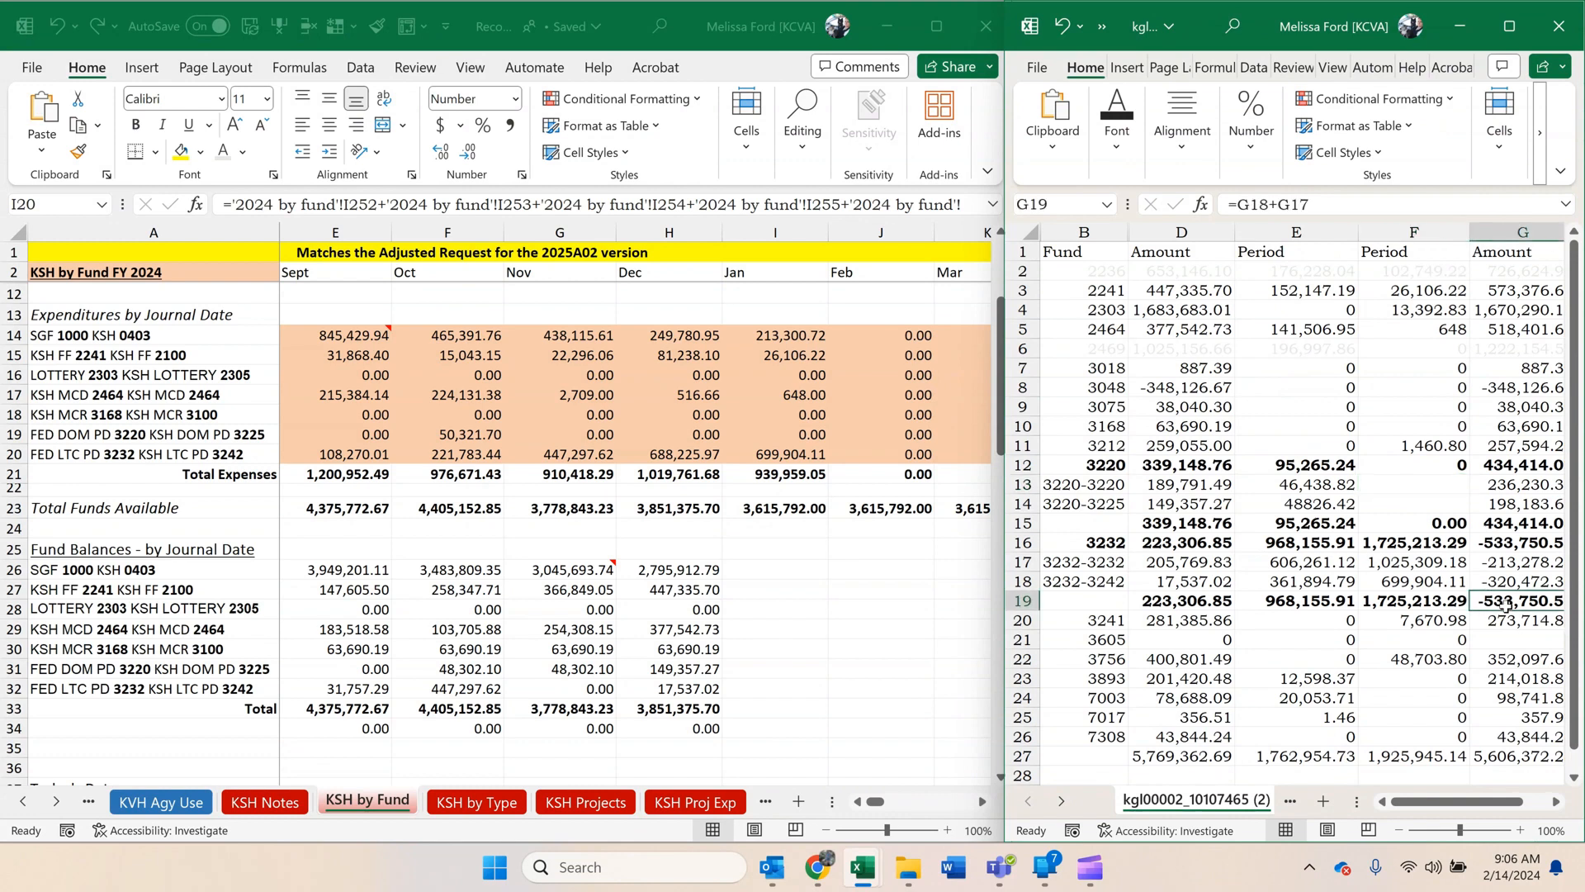
{"action": "left_click", "coordinate": [1519, 544]}
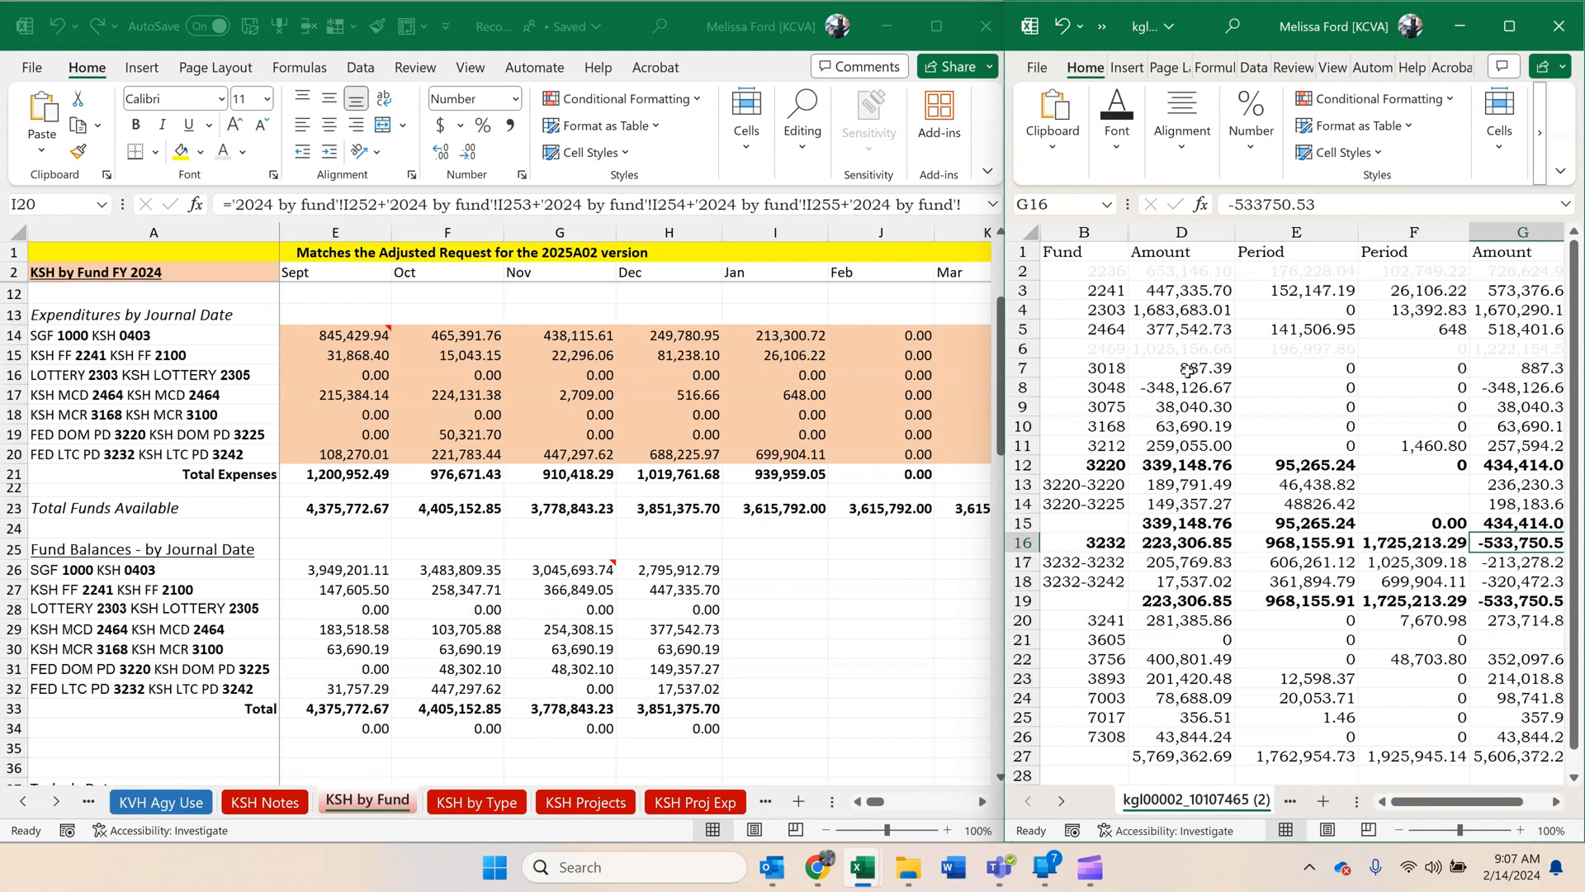
{"action": "left_click", "coordinate": [1520, 599]}
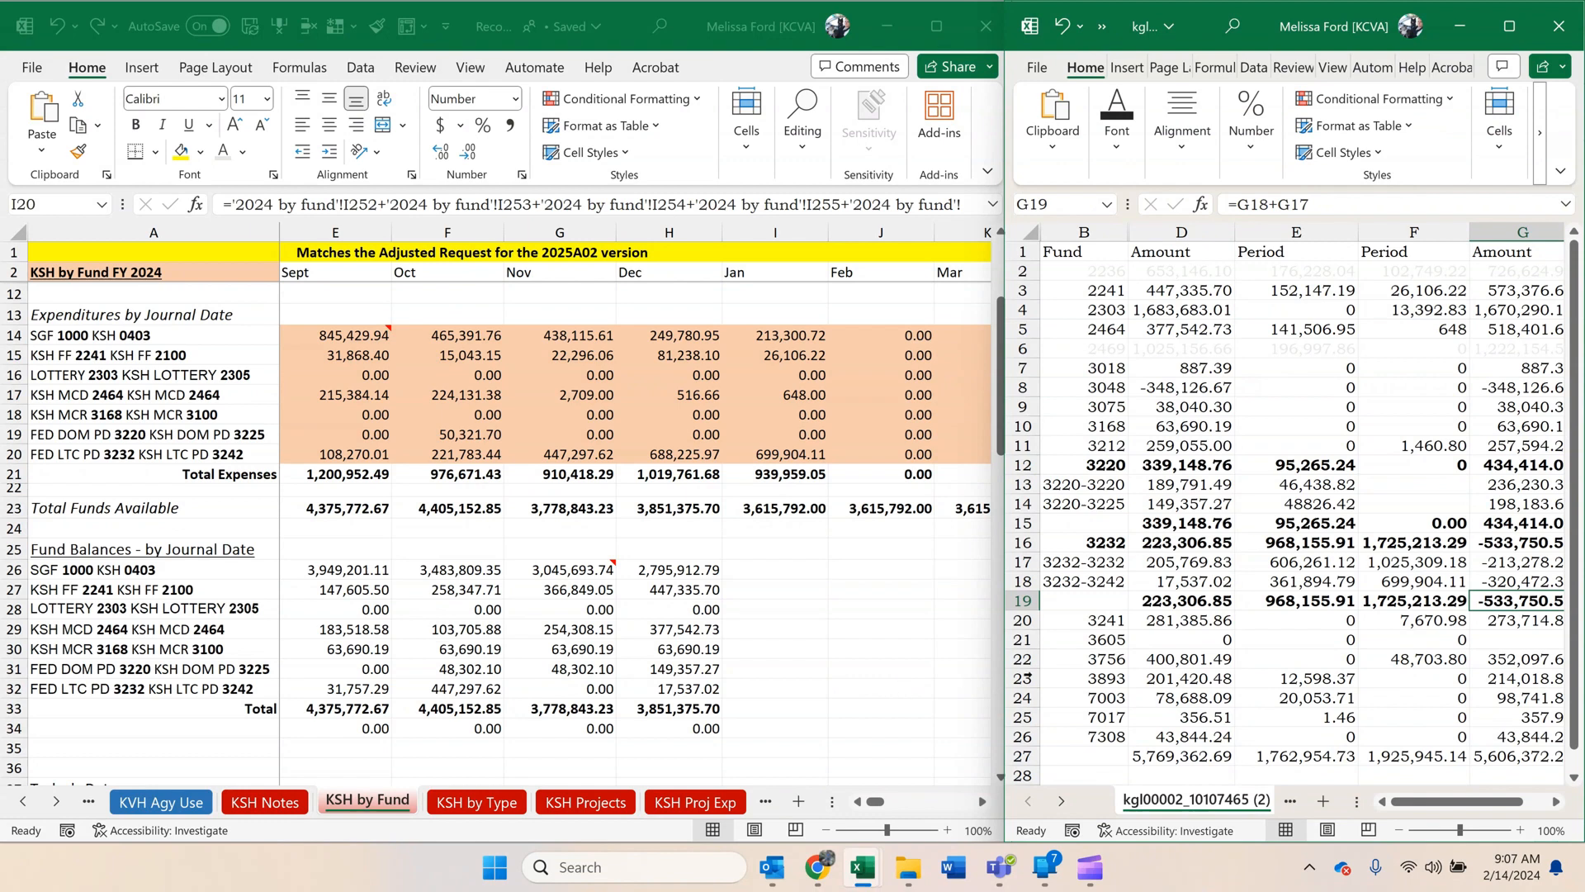
Return to the KVH by fund sheet in the reconciliation workbook and find the available budget section for the per diem funds.
{"action": "scroll", "coordinate": [1205, 663], "scroll_direction": "down", "scroll_amount": 1}
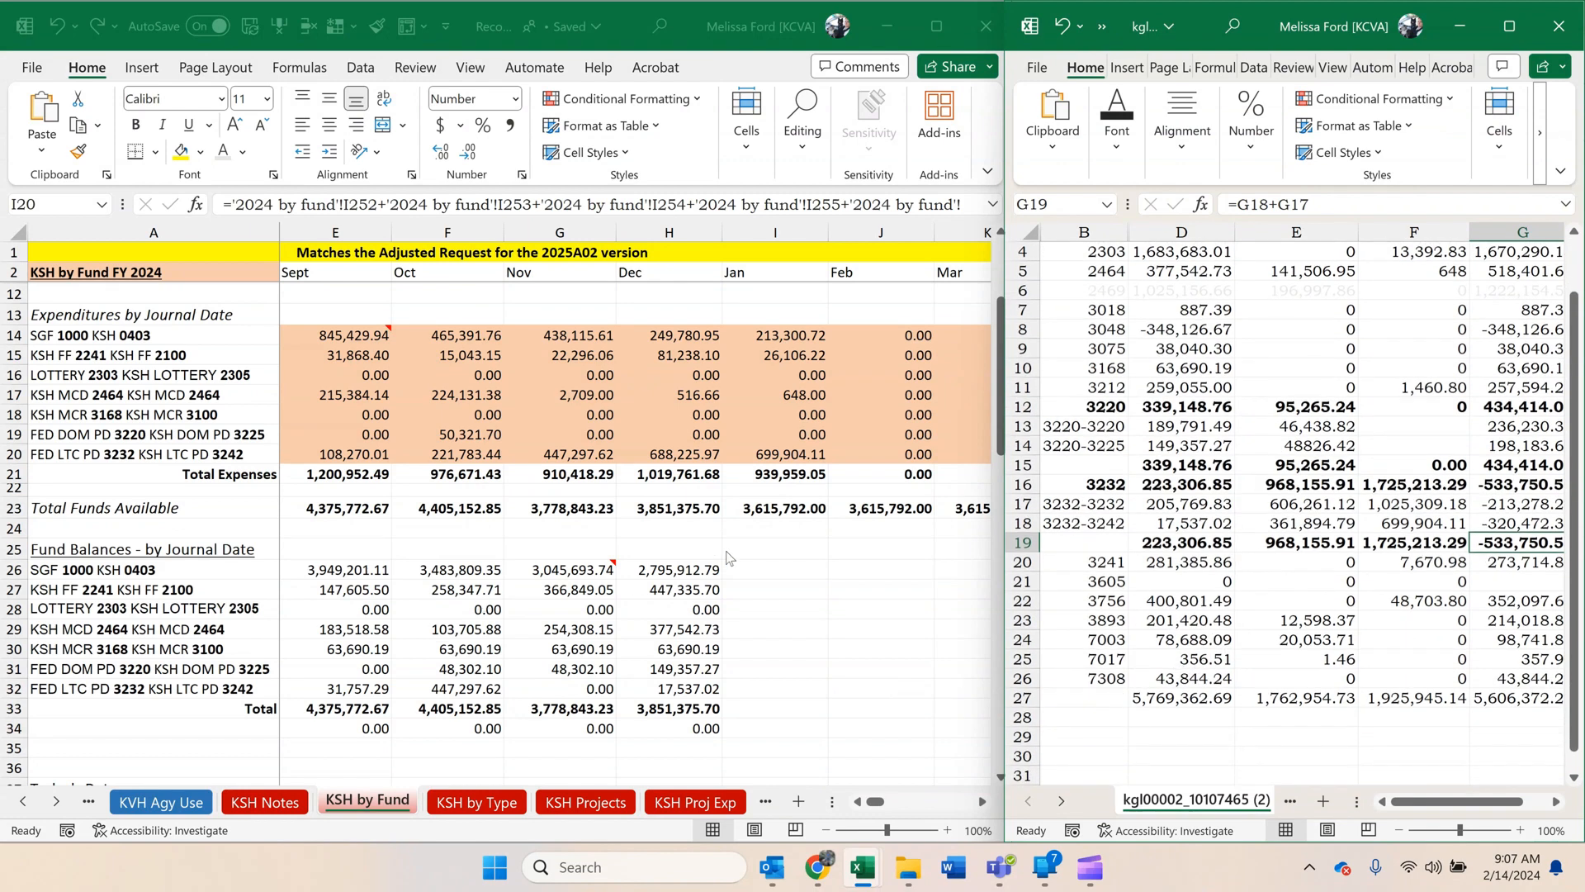
{"action": "left_click", "coordinate": [722, 659]}
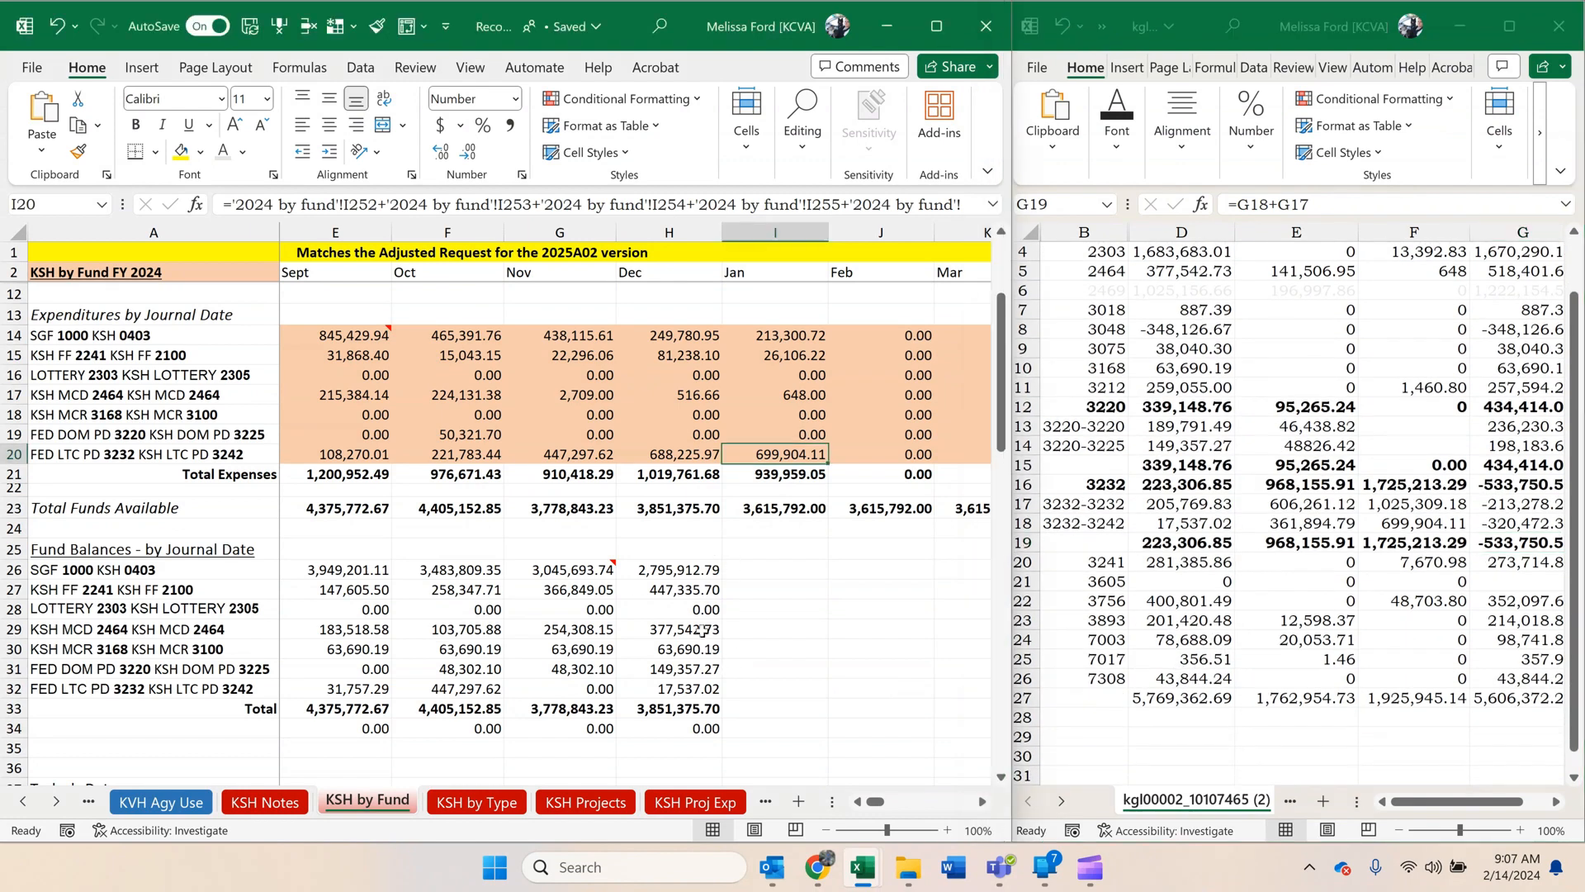
{"action": "left_click", "coordinate": [24, 801]}
{"action": "left_click", "coordinate": [23, 801]}
{"action": "left_click", "coordinate": [23, 801]}
{"action": "left_click", "coordinate": [23, 801]}
{"action": "left_click", "coordinate": [23, 801]}
{"action": "left_click", "coordinate": [23, 801]}
{"action": "left_click", "coordinate": [23, 800]}
{"action": "left_click", "coordinate": [24, 801]}
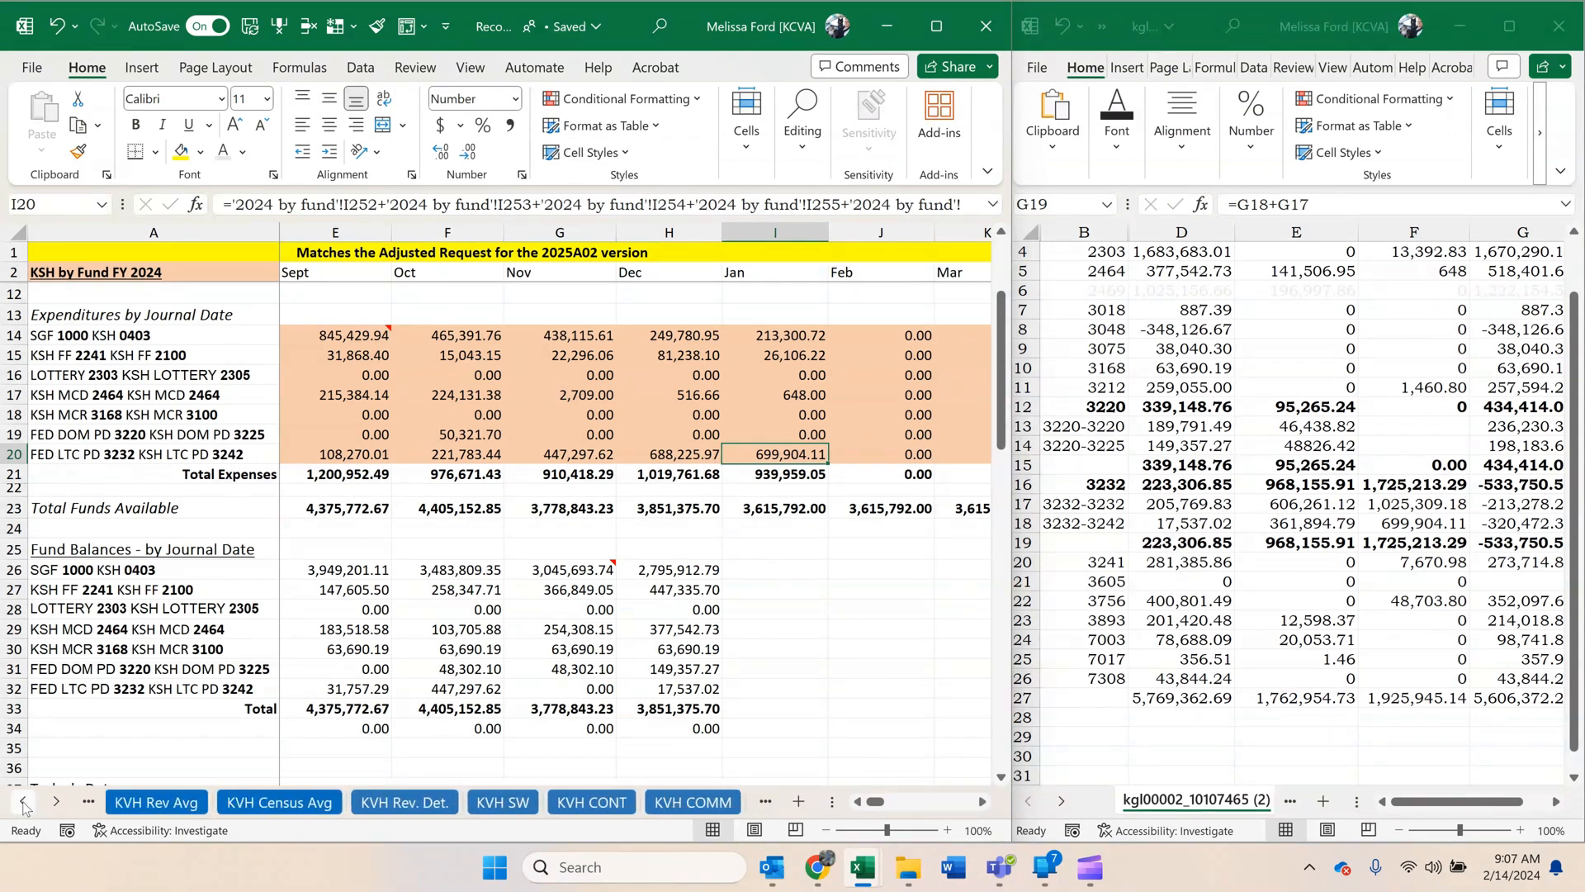
{"action": "left_click", "coordinate": [23, 801]}
{"action": "left_click", "coordinate": [23, 801]}
{"action": "left_click", "coordinate": [23, 801]}
{"action": "left_click", "coordinate": [23, 801]}
{"action": "left_click", "coordinate": [23, 800]}
{"action": "left_click", "coordinate": [23, 800]}
{"action": "left_click", "coordinate": [23, 801]}
{"action": "left_click", "coordinate": [23, 801]}
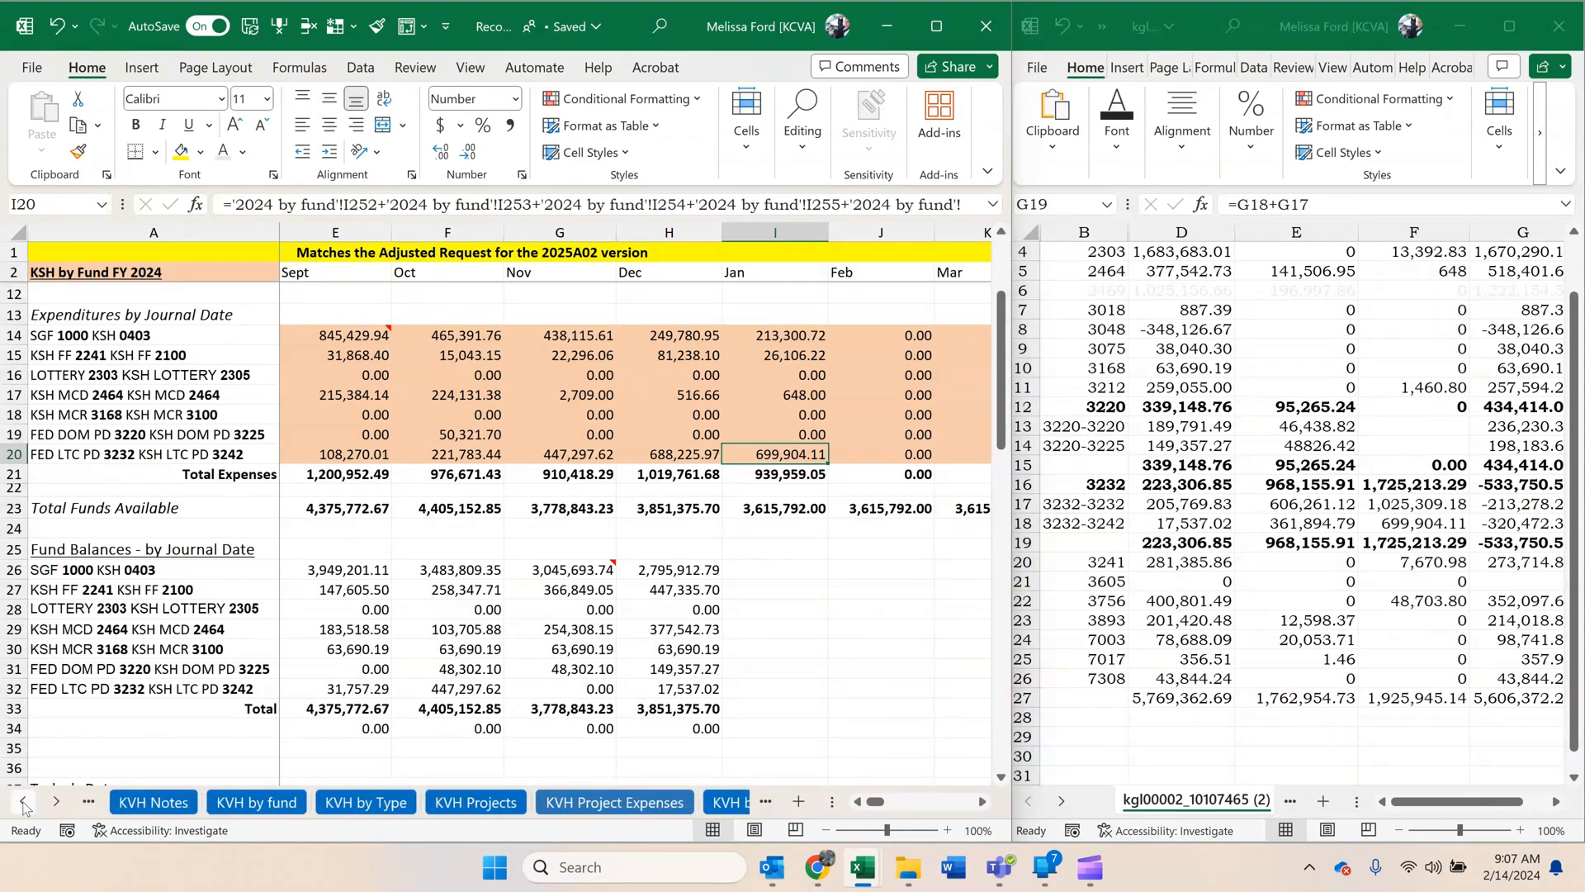
{"action": "left_click", "coordinate": [252, 802]}
{"action": "scroll", "coordinate": [780, 592], "scroll_direction": "down", "scroll_amount": 14}
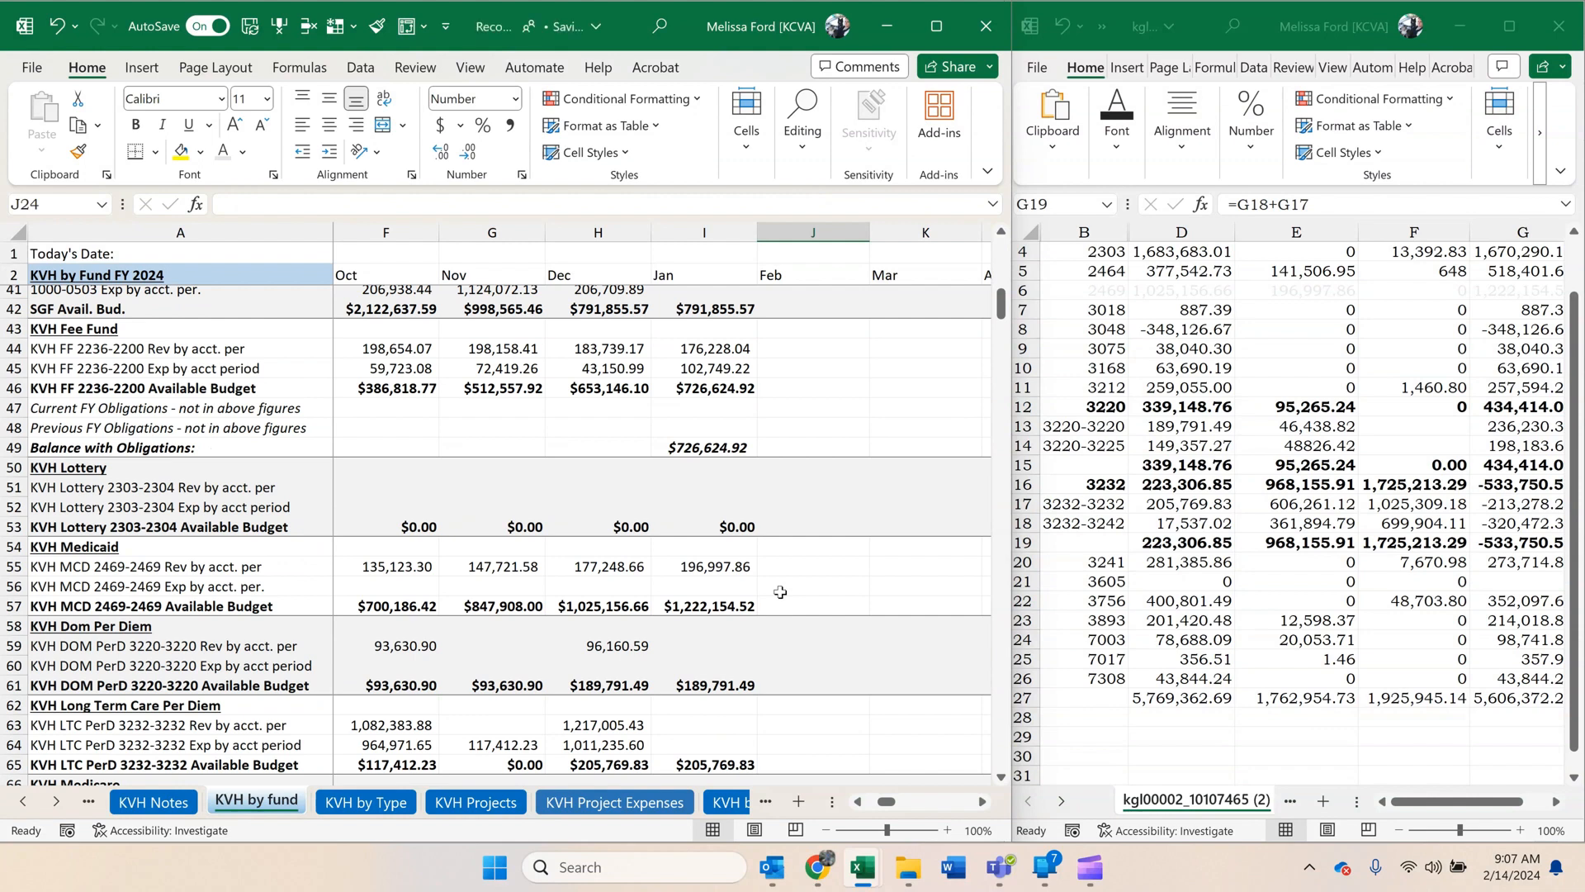
Copy the 3220-3220 revenue, 46,438.82, from E13 of the cash control report and paste it as a value in I59, January KVH revenue by accounting period.
{"action": "left_click", "coordinate": [1252, 473]}
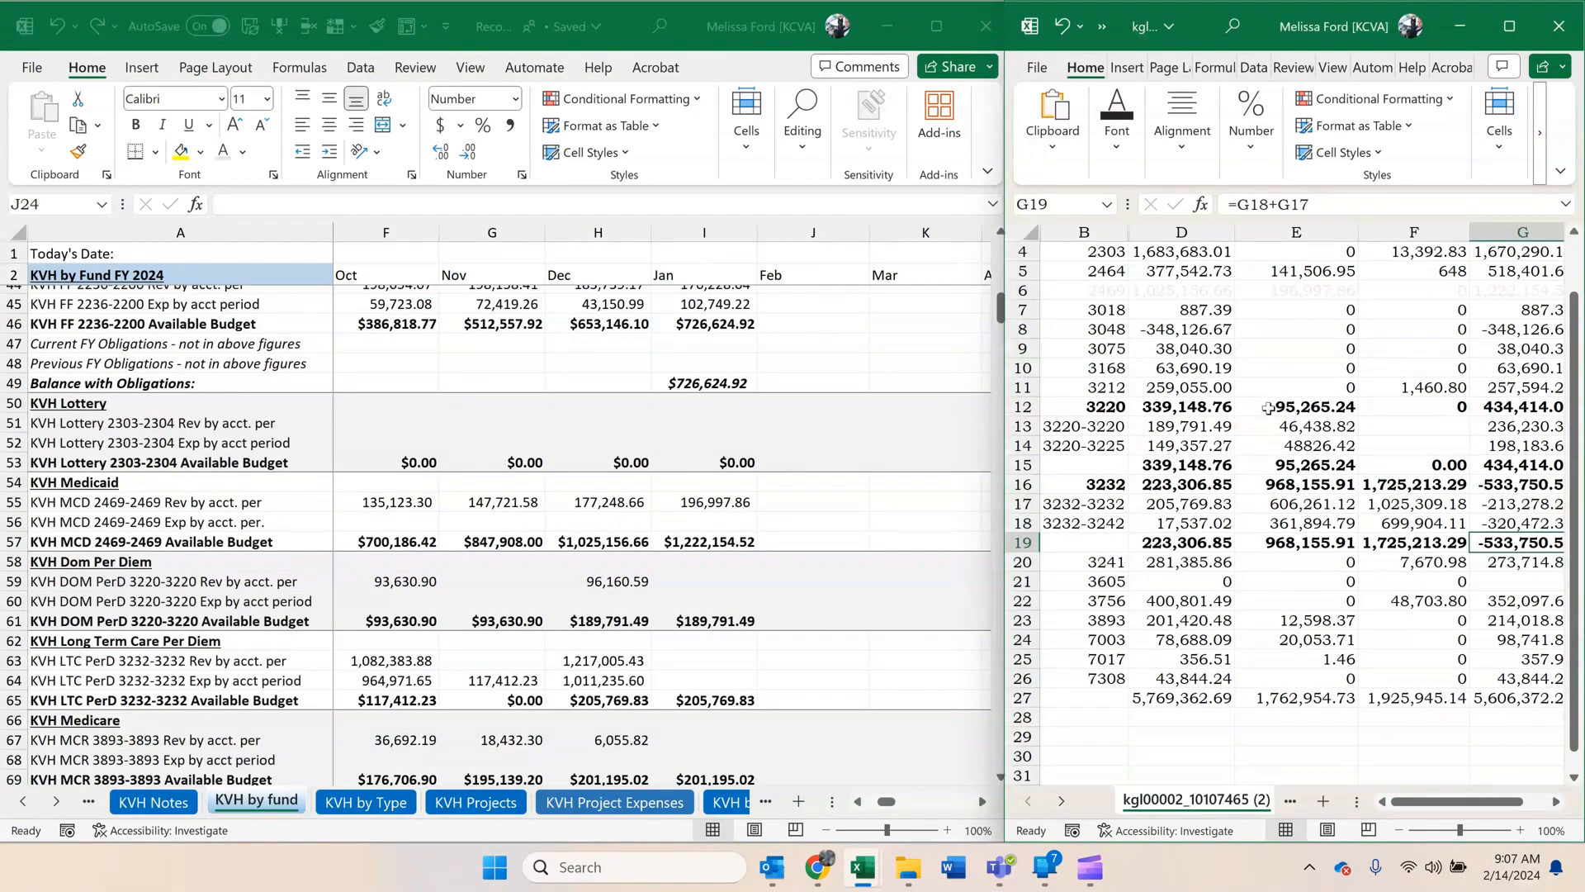
{"action": "left_click", "coordinate": [1204, 427]}
{"action": "left_click", "coordinate": [1290, 426]}
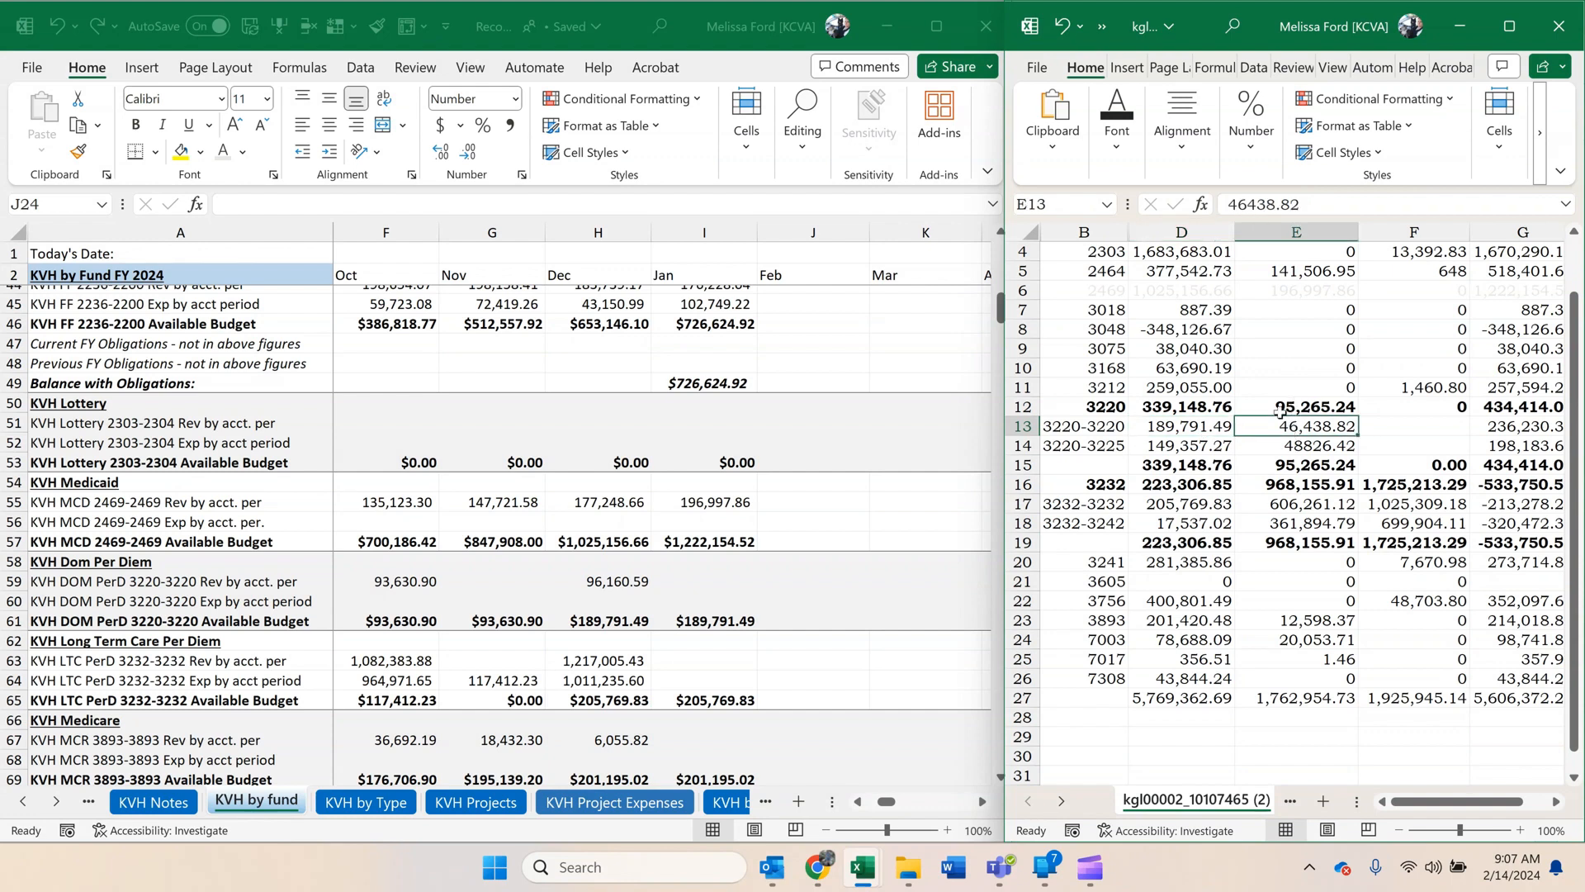
{"action": "key", "text": "ctrl+c"}
{"action": "right_click", "coordinate": [724, 581]}
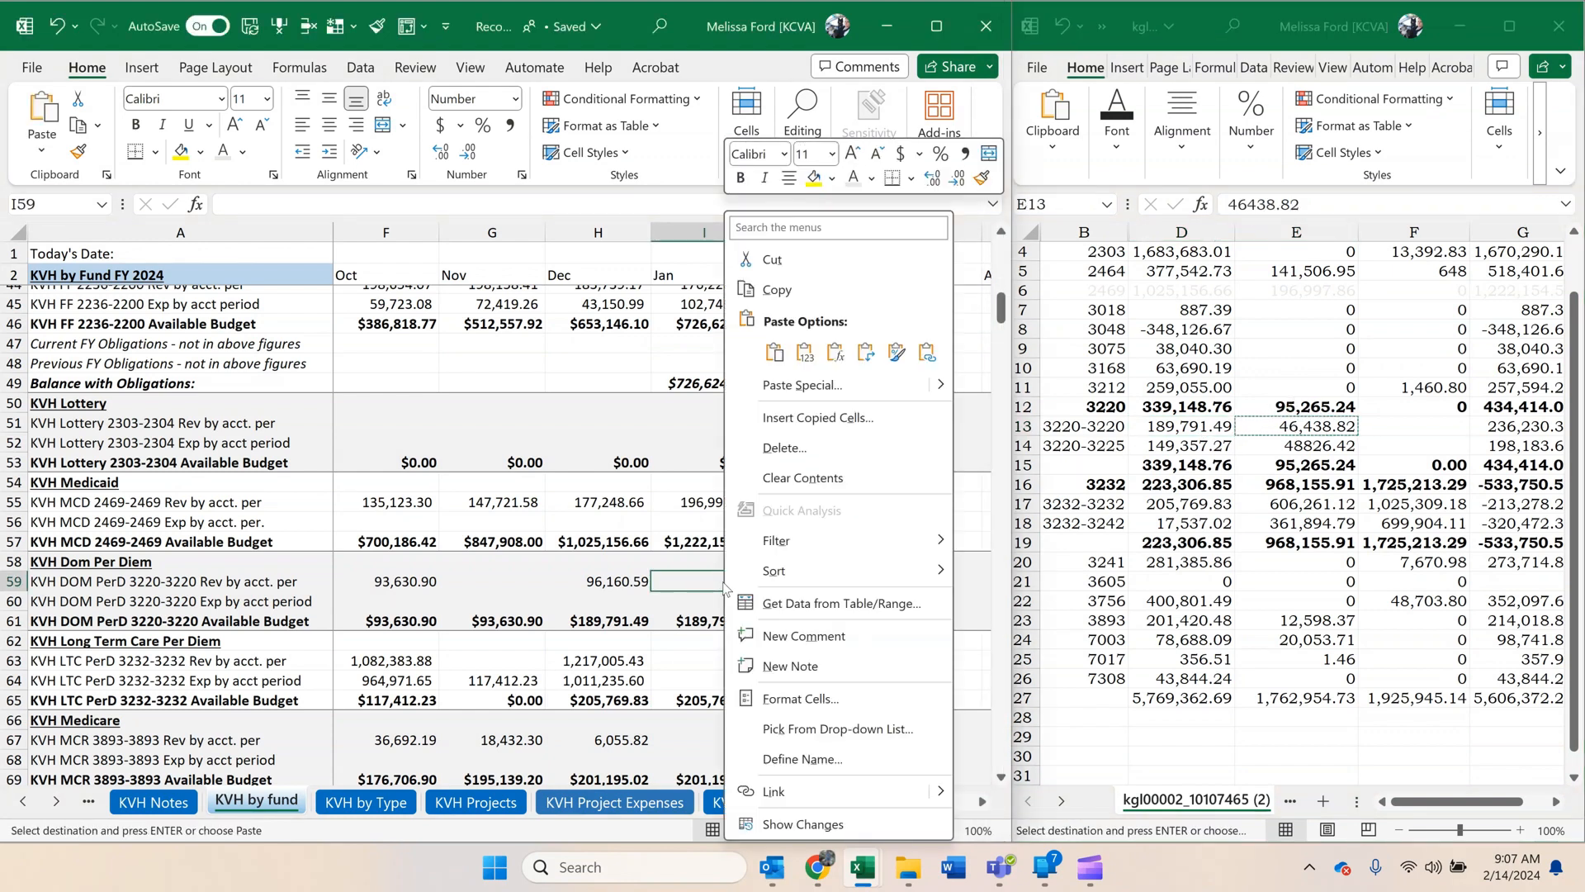
{"action": "left_click", "coordinate": [805, 359]}
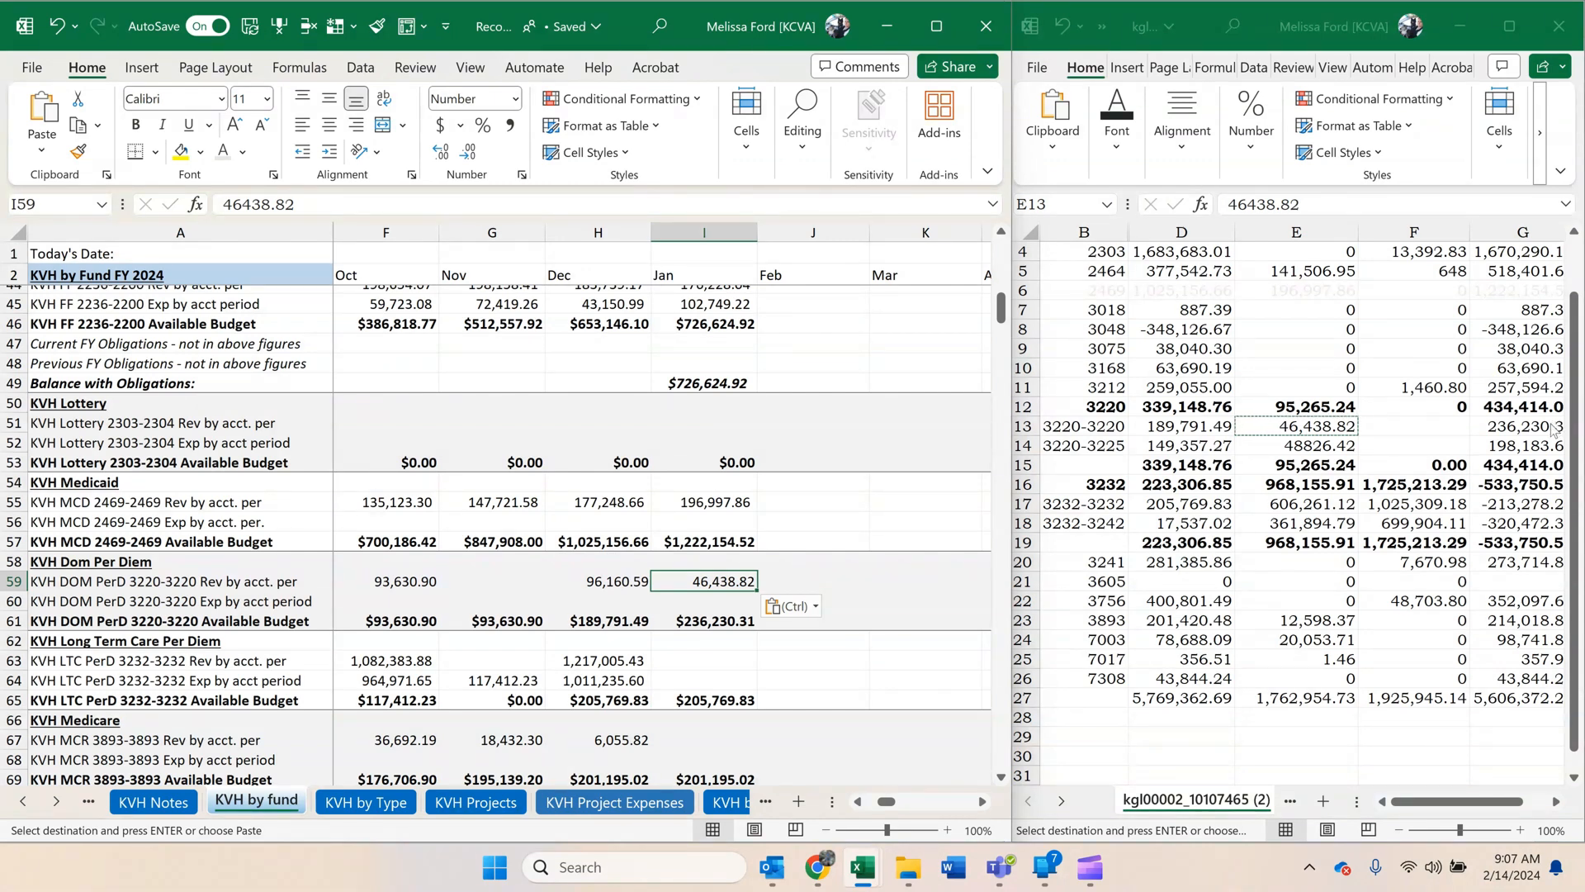
Apply the light font color to the 3220-3220 subfund row, row 13, of the cash control report.
{"action": "left_click", "coordinate": [1022, 426]}
{"action": "left_click", "coordinate": [1116, 124]}
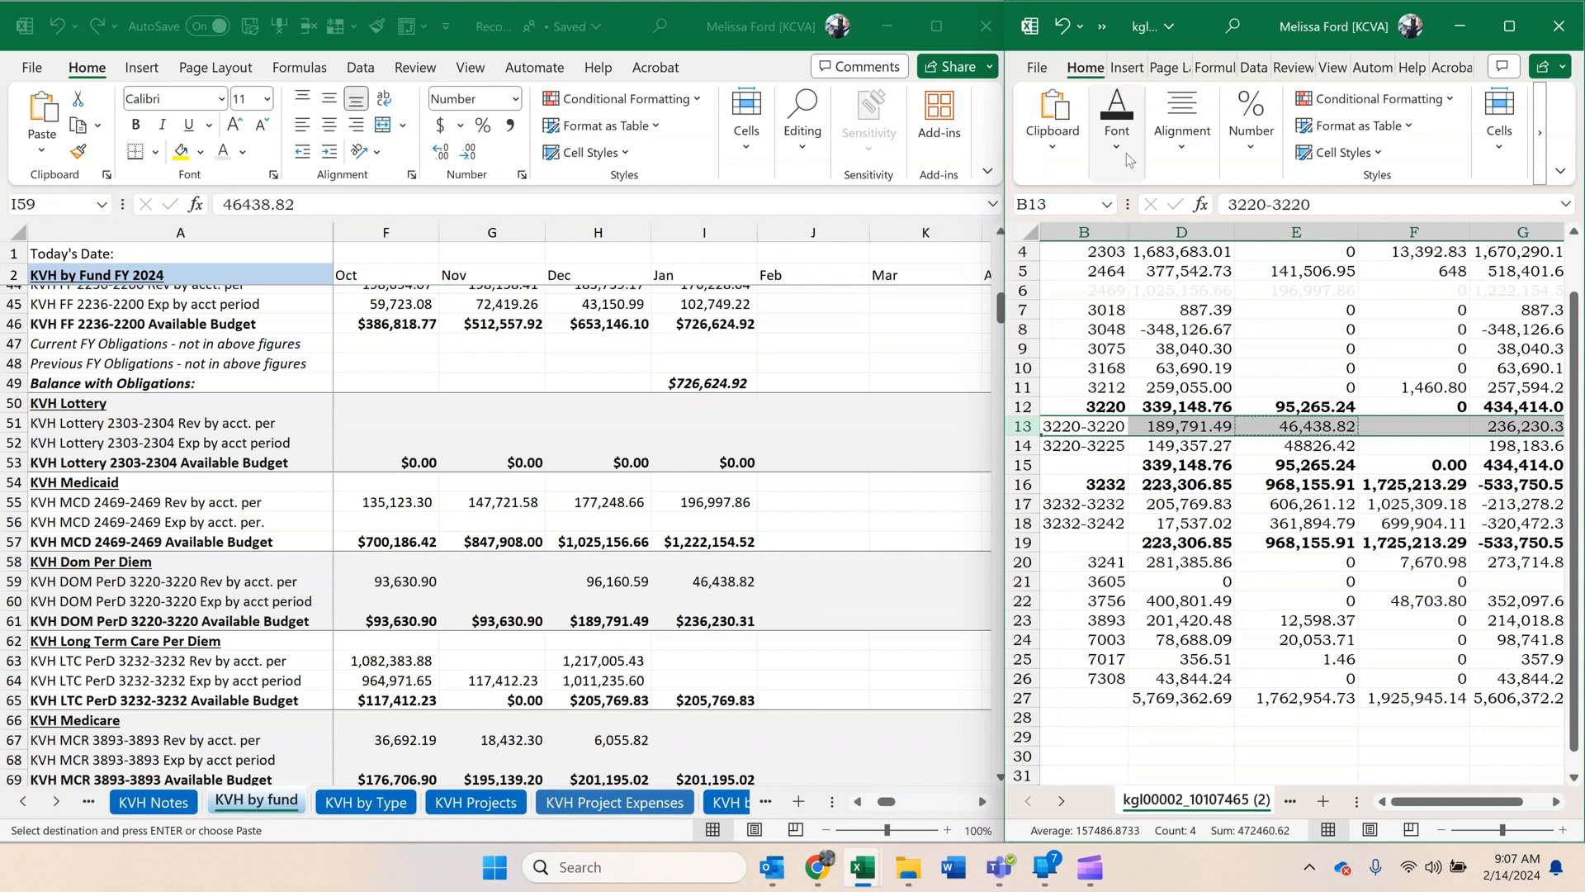
{"action": "left_click", "coordinate": [1301, 242]}
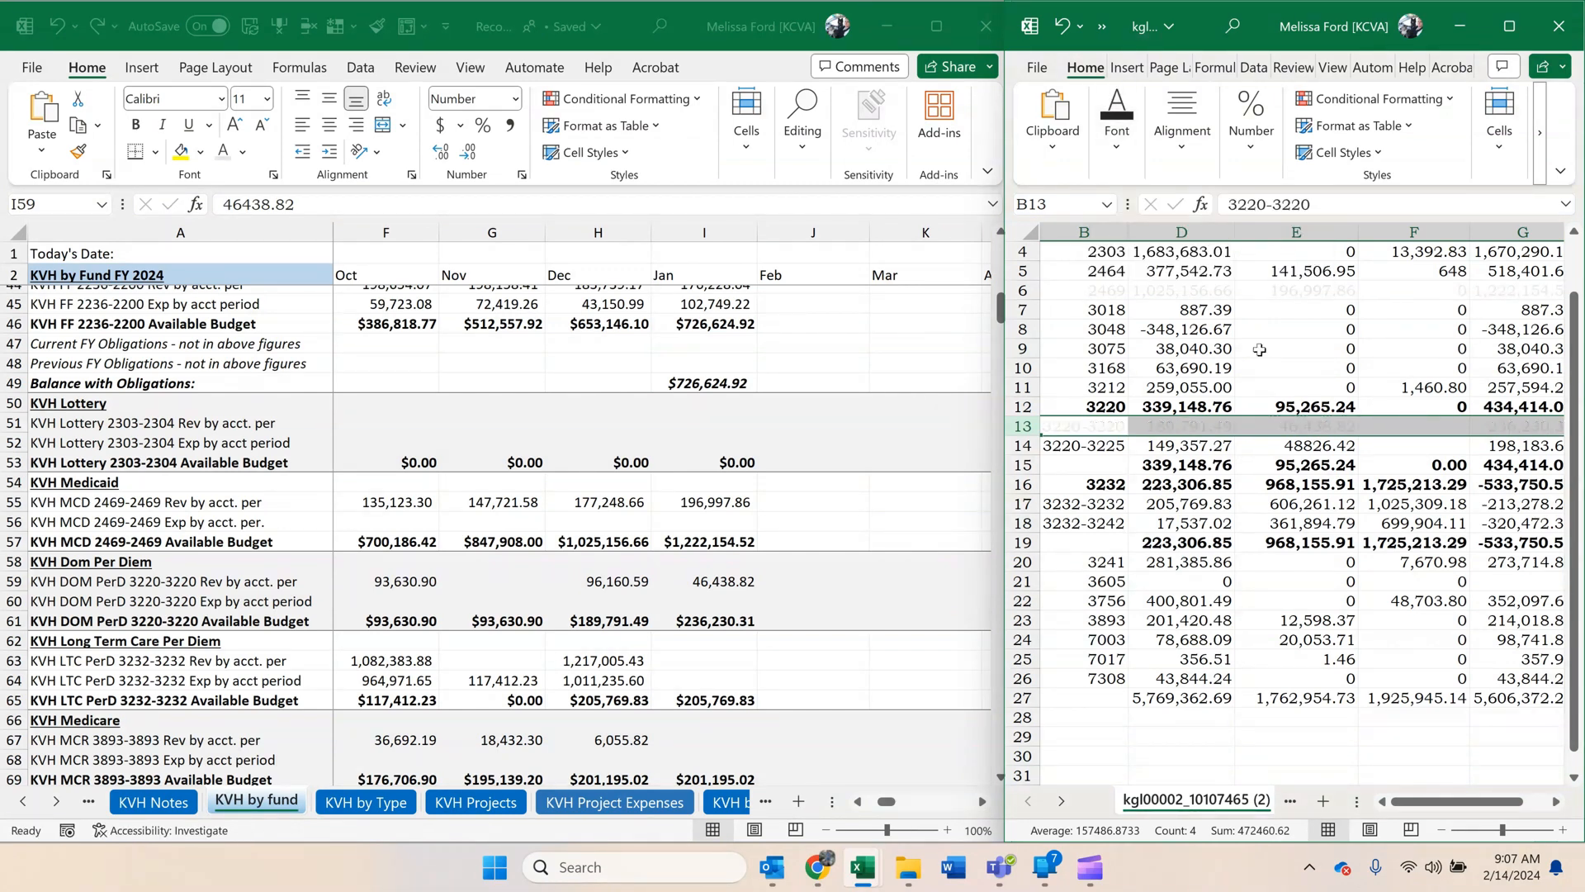
{"action": "left_click", "coordinate": [1201, 521]}
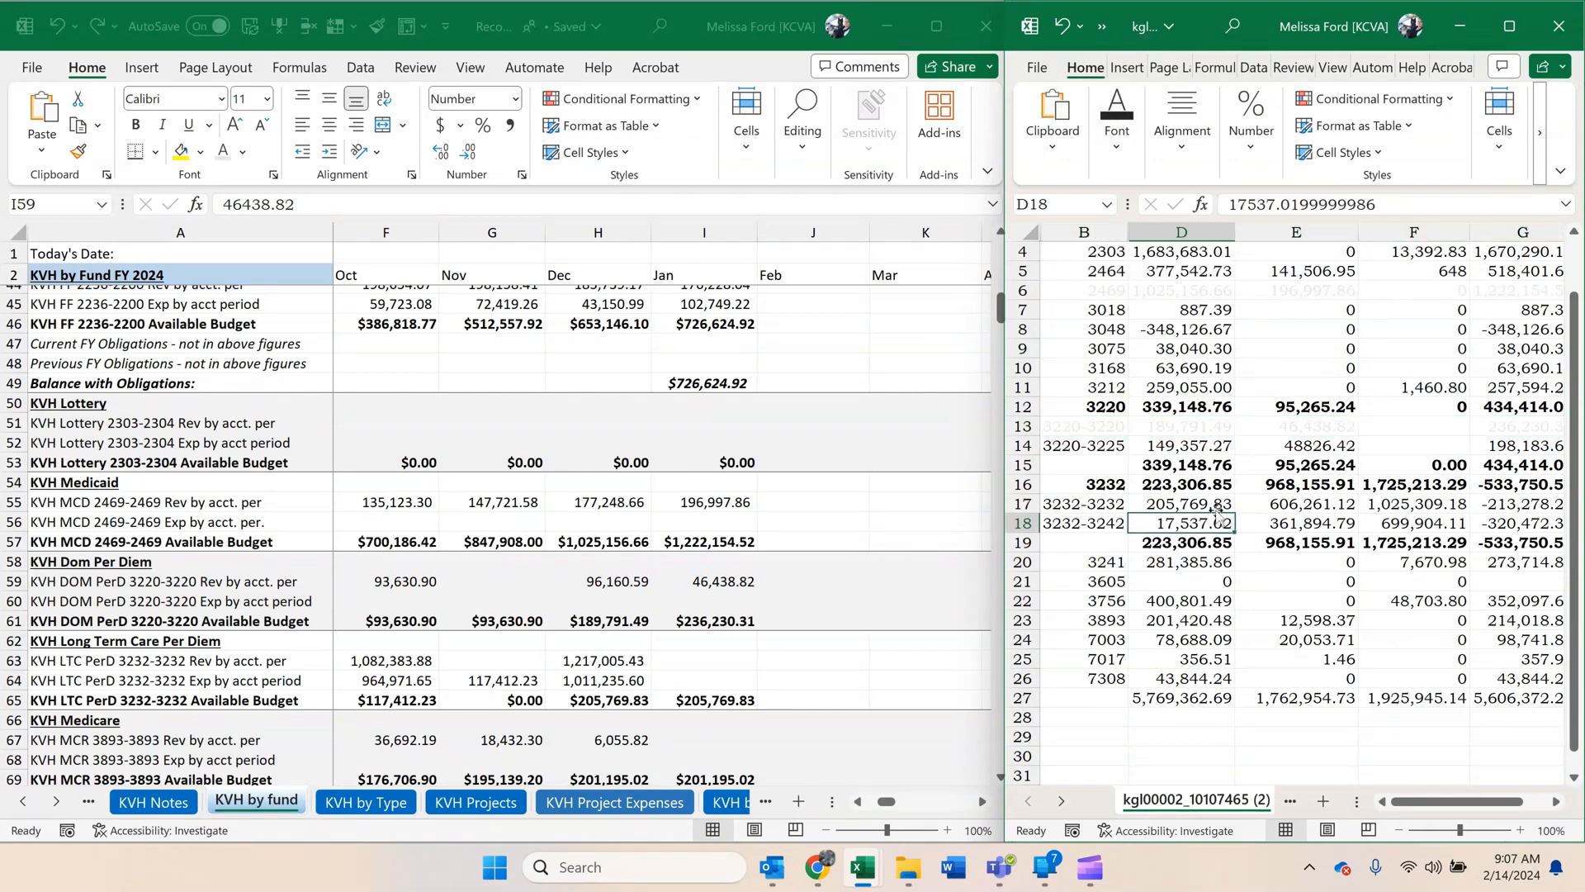
Copy the 3232-3232 revenue, 606,261.12, from E17 and paste it as a value in I63, January KVH long term care revenue.
{"action": "left_click", "coordinate": [1219, 505]}
{"action": "left_click", "coordinate": [1292, 505]}
{"action": "key", "text": "ctrl+c"}
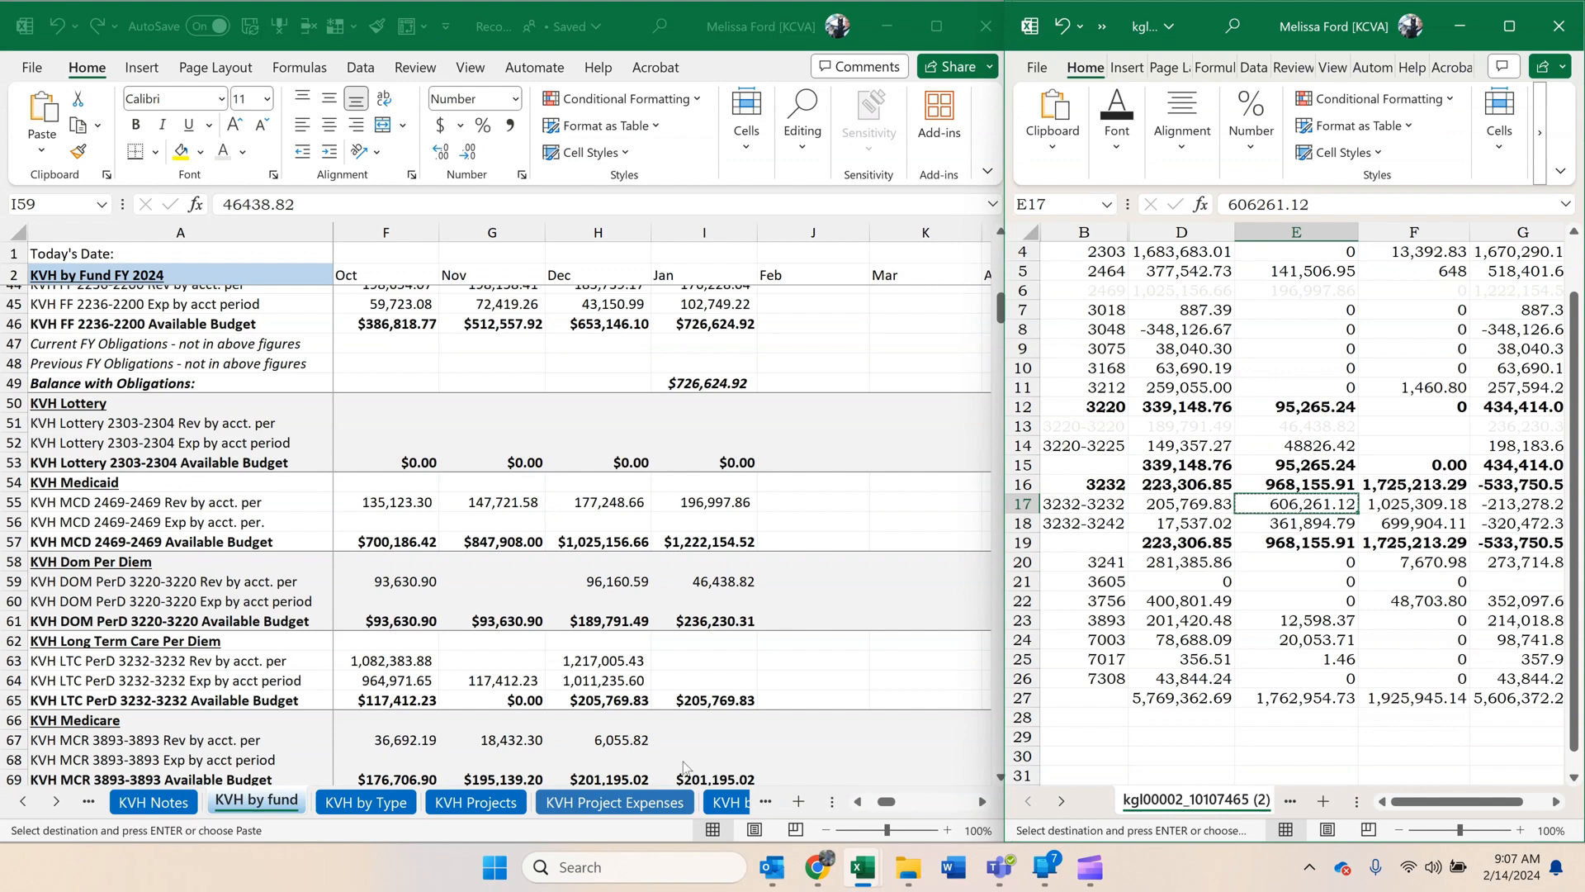
{"action": "left_click", "coordinate": [701, 660]}
{"action": "right_click", "coordinate": [693, 662]}
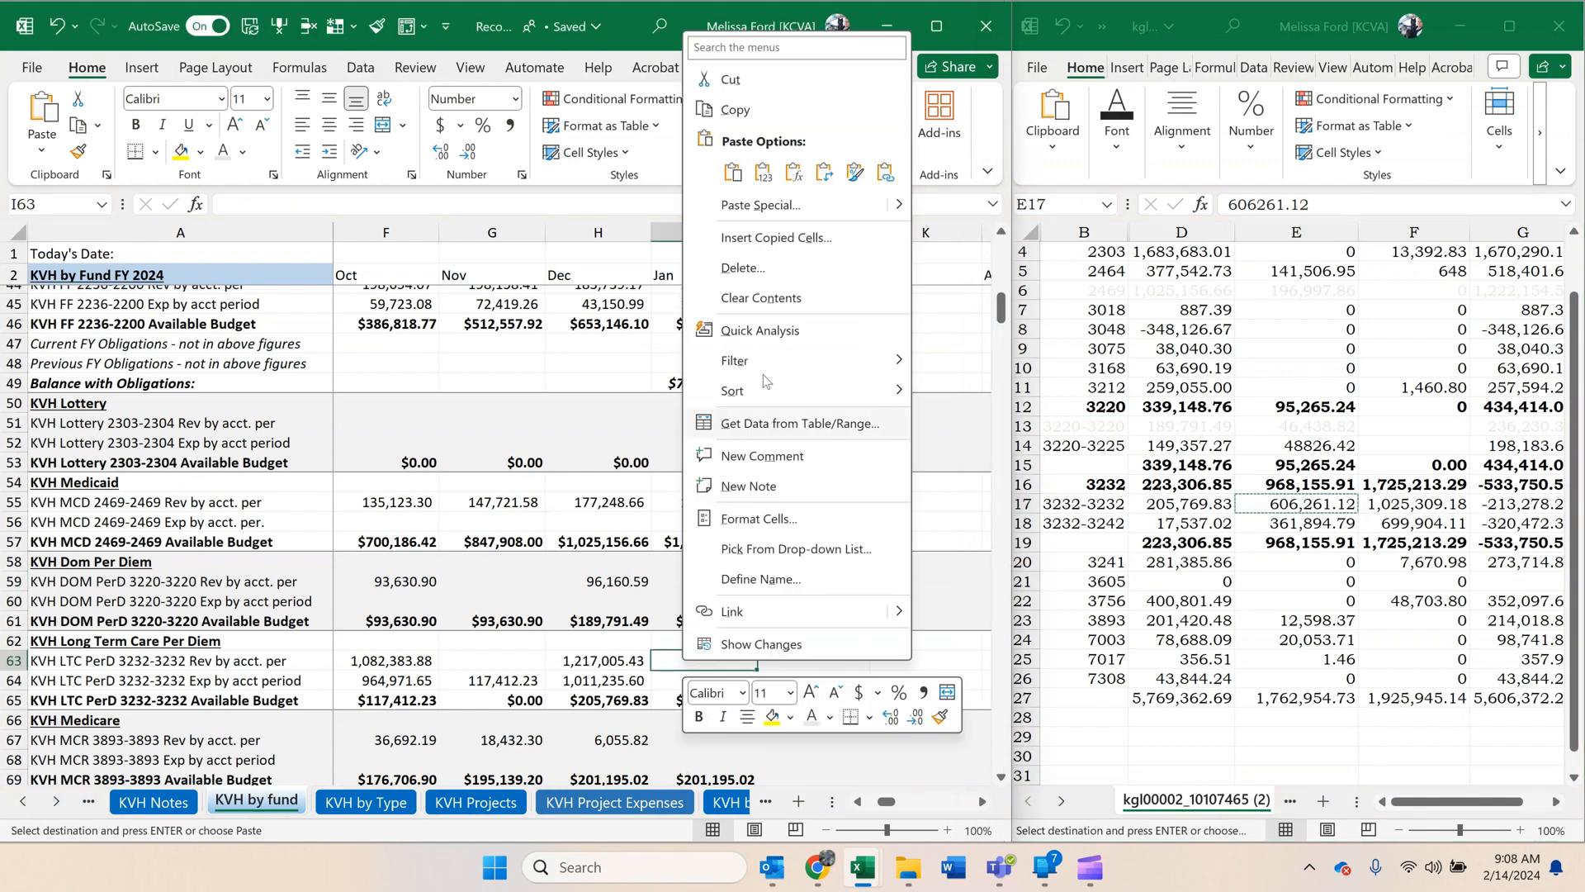
{"action": "left_click", "coordinate": [762, 174]}
Copy the 3232-3232 expenses, 1,025,309.18, from F17 and paste them as a value in I64, January KVH long term care expenses.
{"action": "left_click", "coordinate": [1414, 502]}
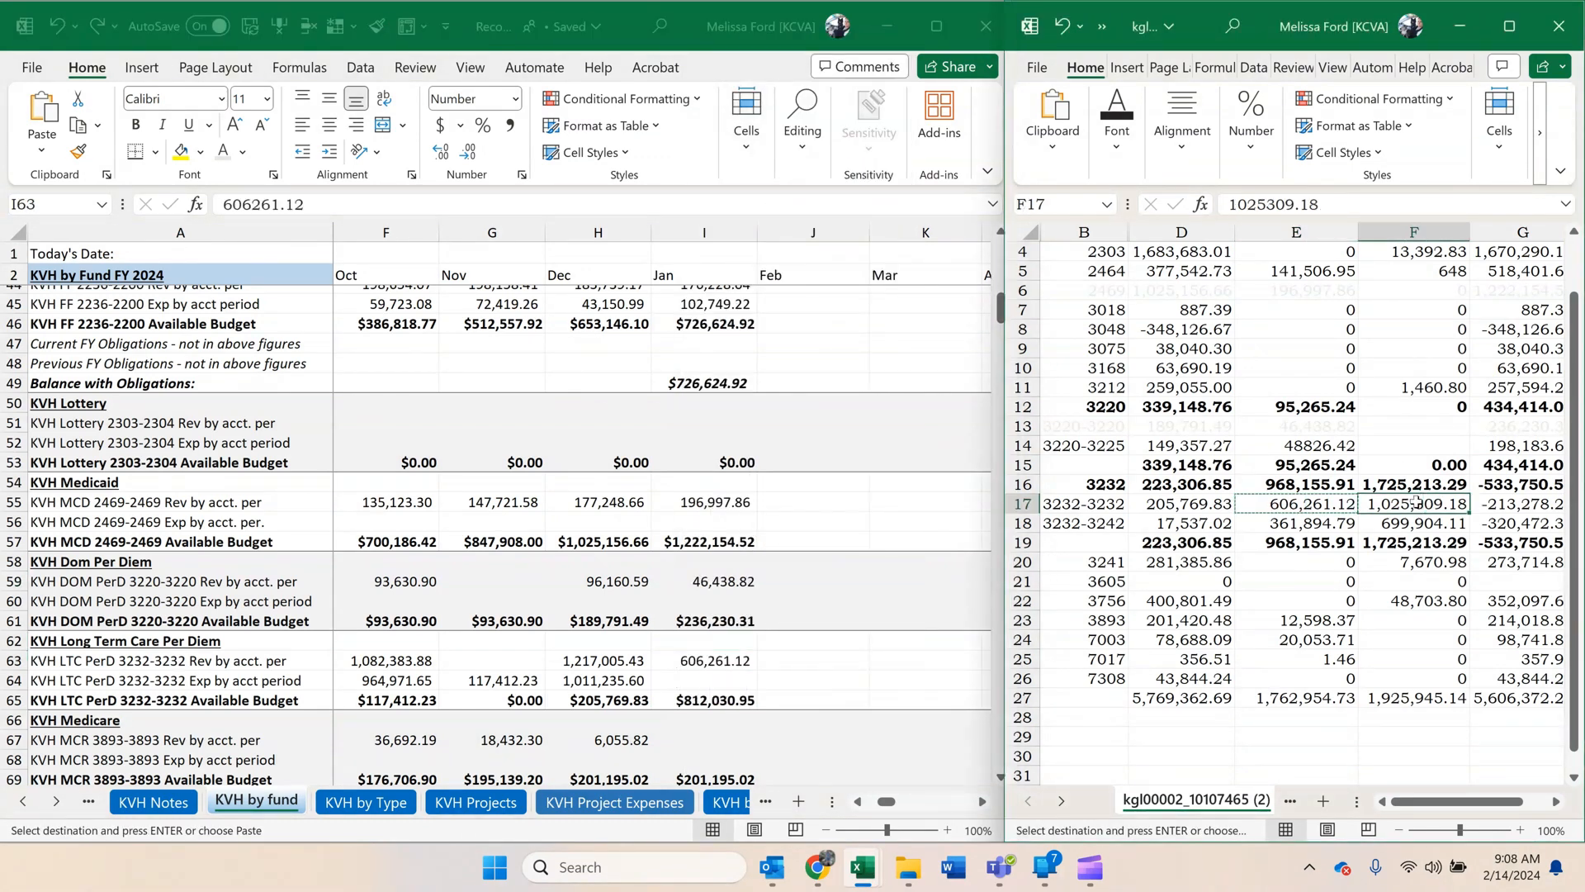
{"action": "key", "text": "ctrl+c"}
{"action": "left_click", "coordinate": [699, 683]}
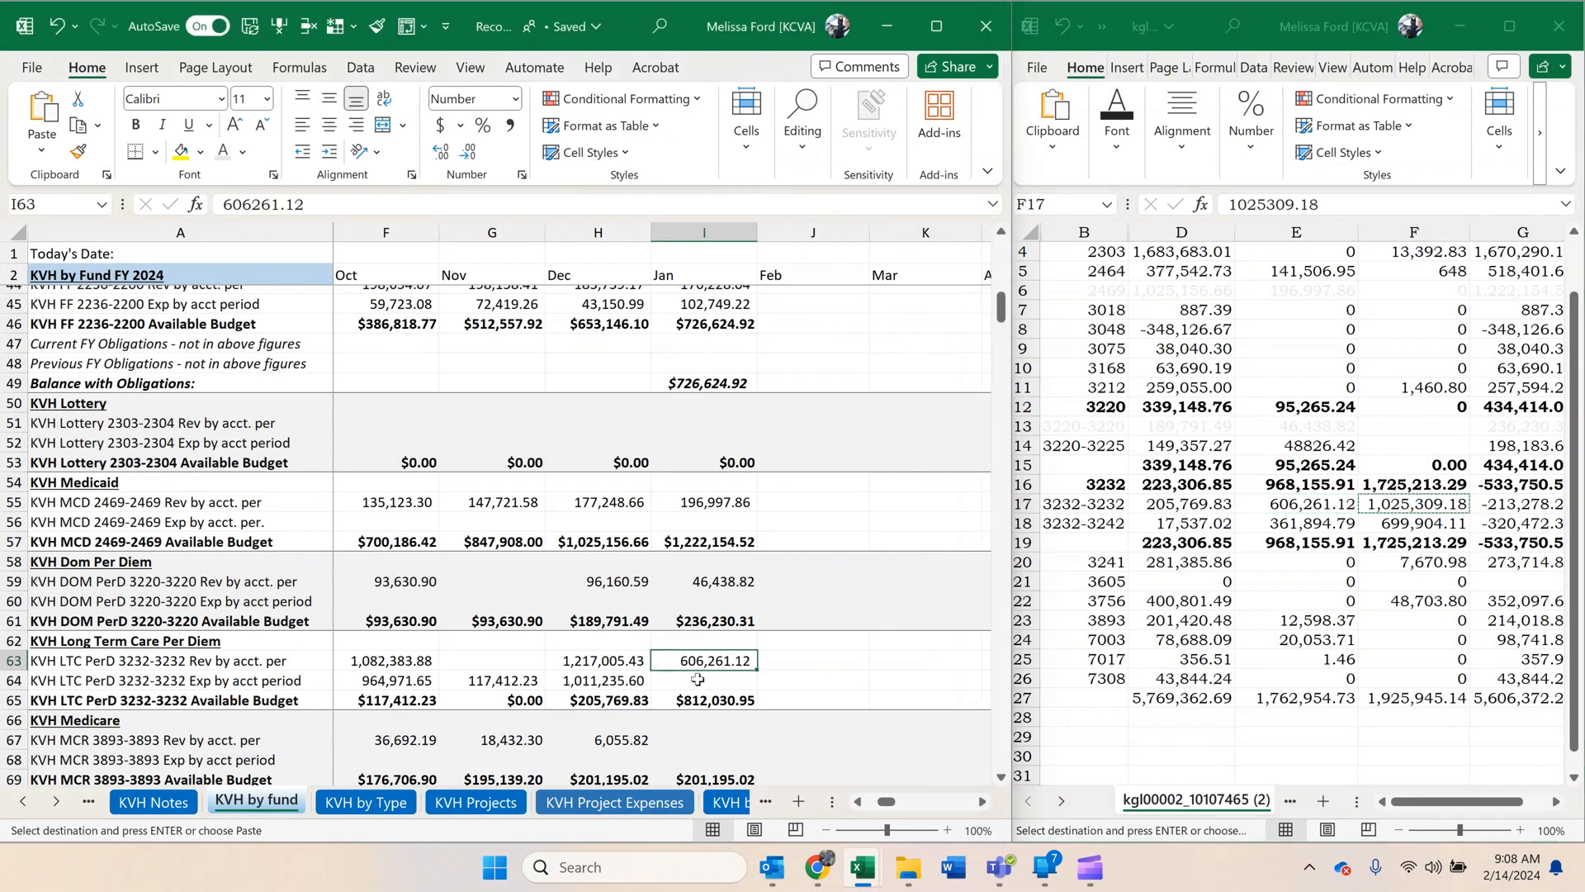
{"action": "right_click", "coordinate": [700, 684]}
{"action": "left_click", "coordinate": [783, 197]}
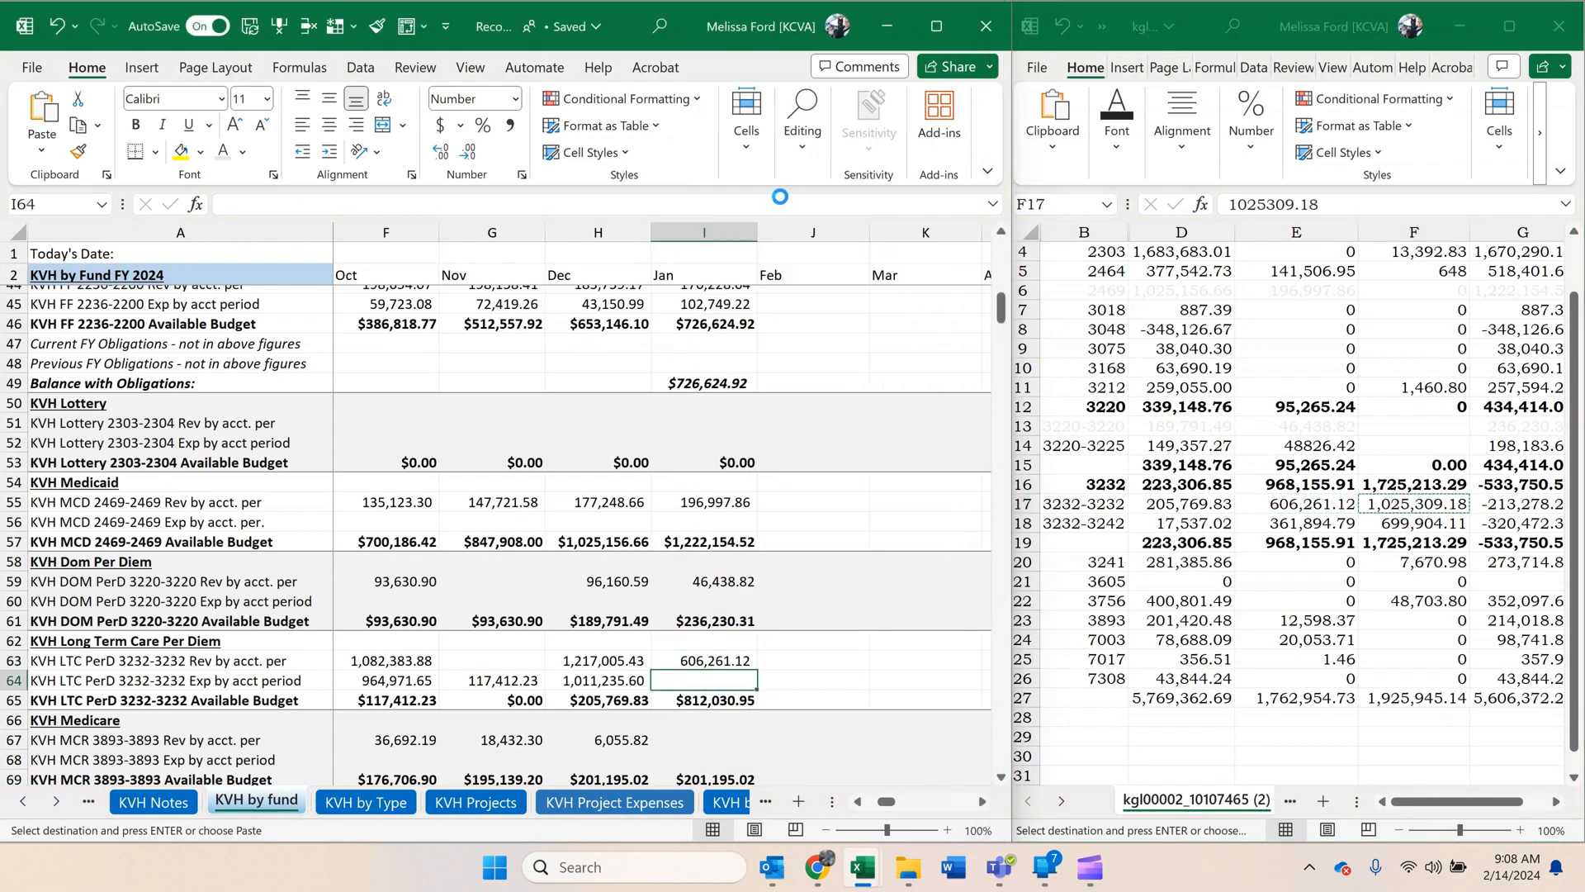
Apply the light font color to the 3232-3232 subfund row, row 17, of the cash control report.
{"action": "left_click", "coordinate": [1022, 503]}
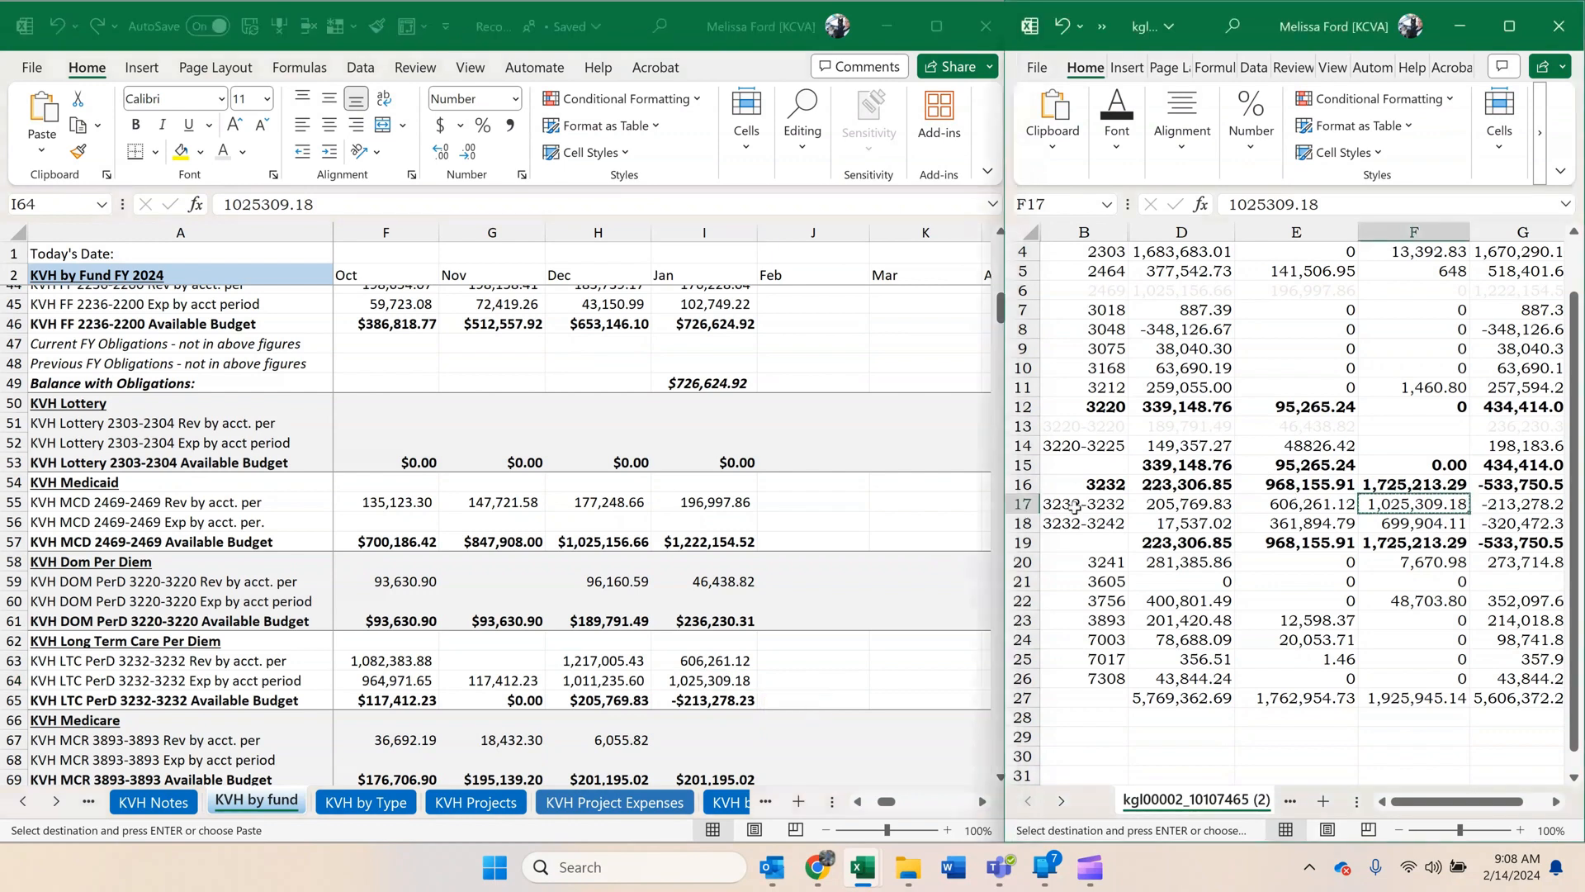
{"action": "left_click", "coordinate": [1120, 167]}
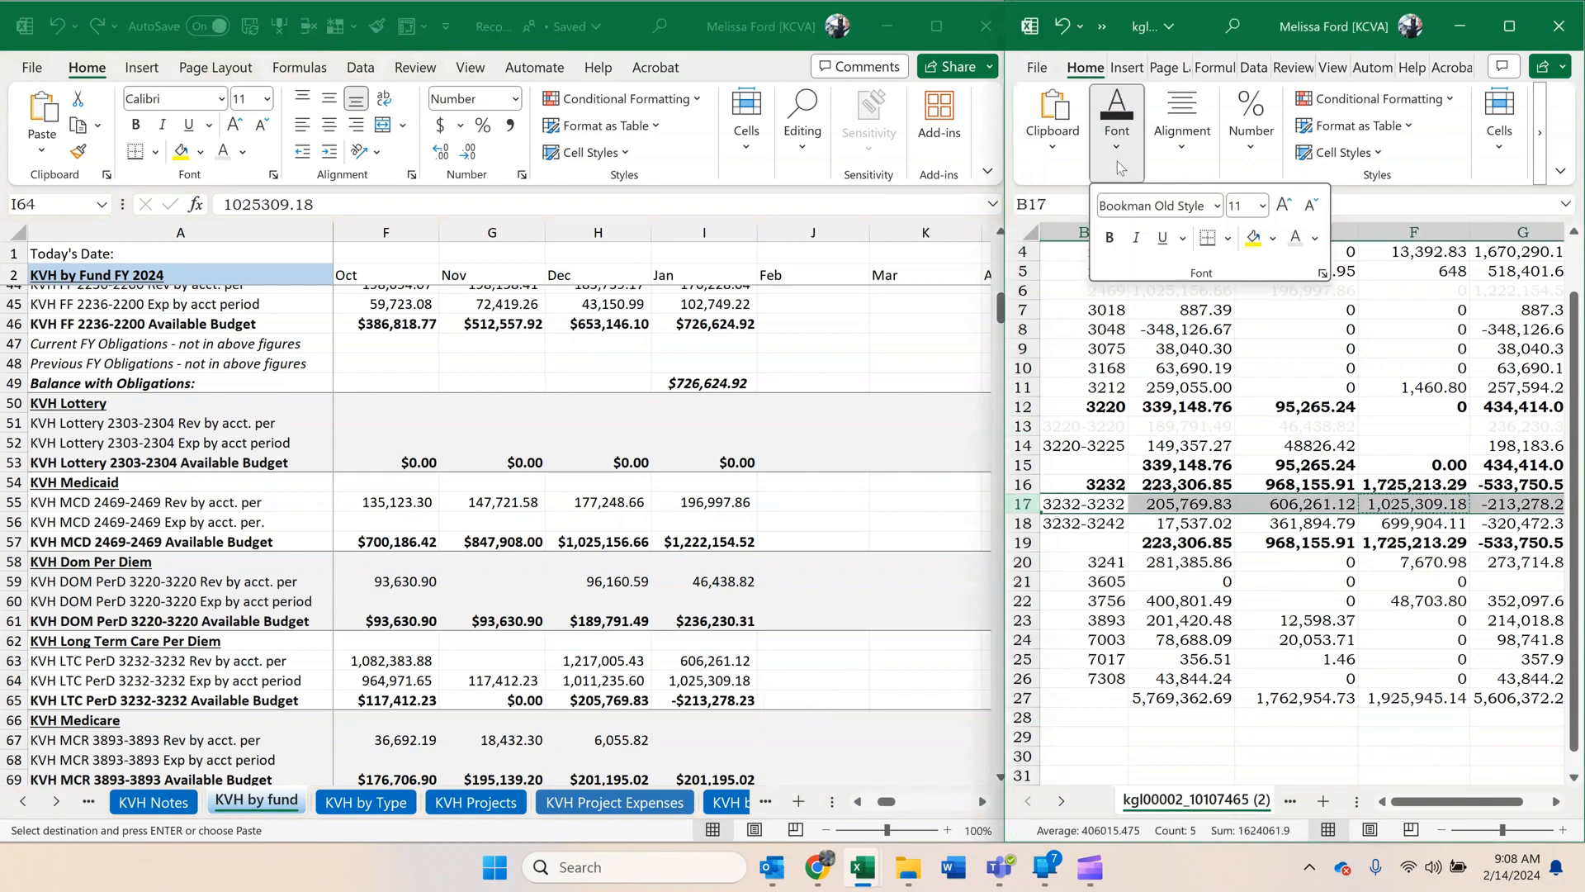
{"action": "left_click", "coordinate": [1294, 238]}
{"action": "left_click", "coordinate": [1247, 425]}
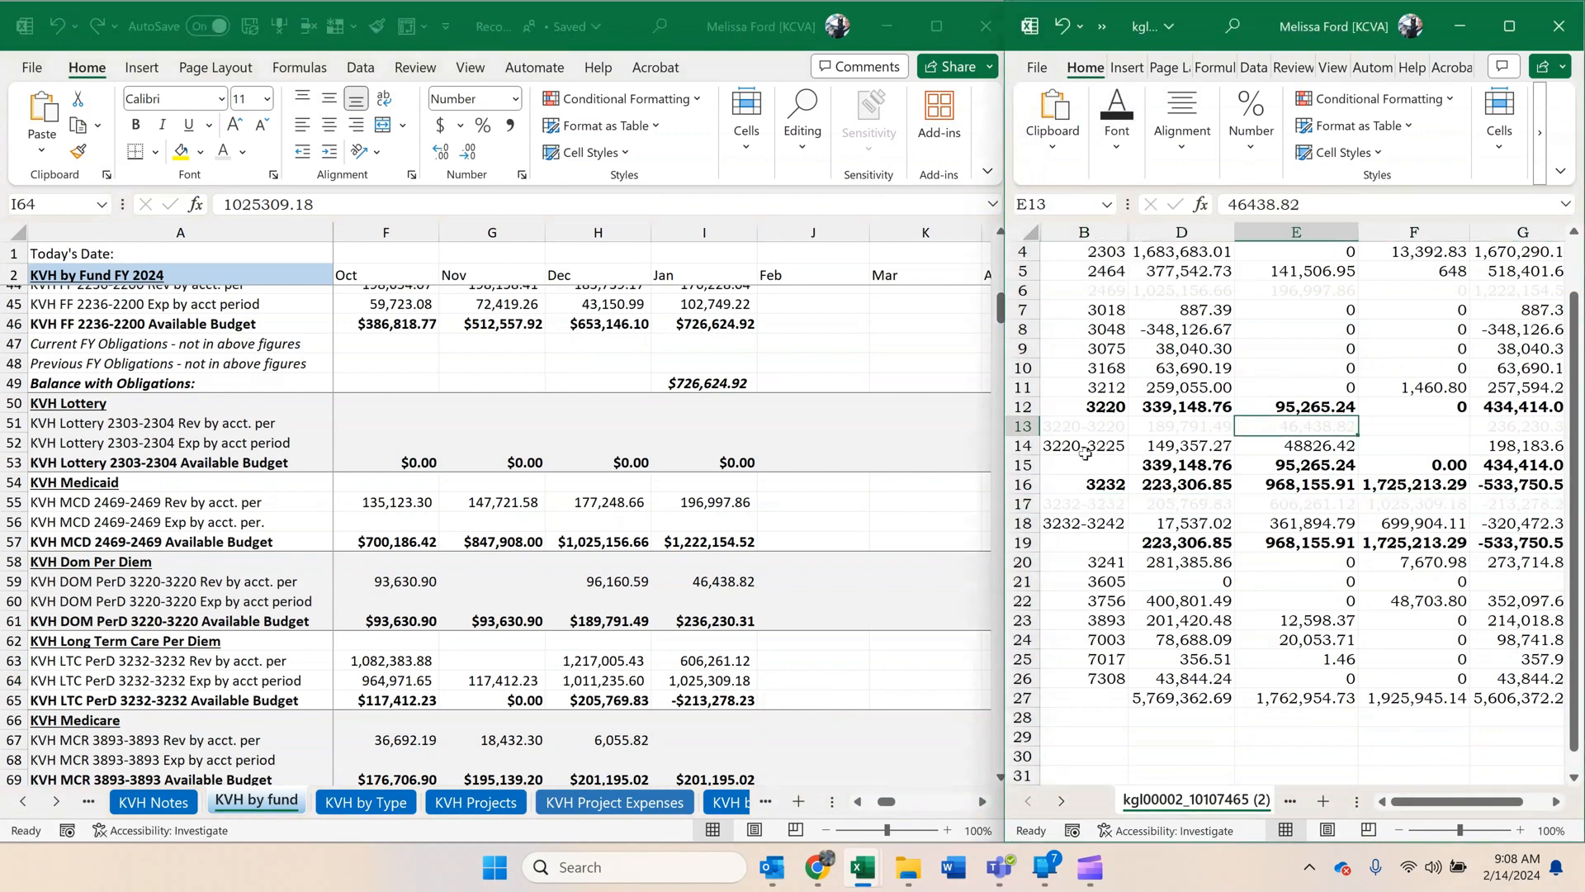
Compare the fund 3893 beginning balance in D23 with the December KVH Medicare available budget in H69.
{"action": "left_click", "coordinate": [658, 514]}
{"action": "scroll", "coordinate": [658, 513], "scroll_direction": "down", "scroll_amount": 2}
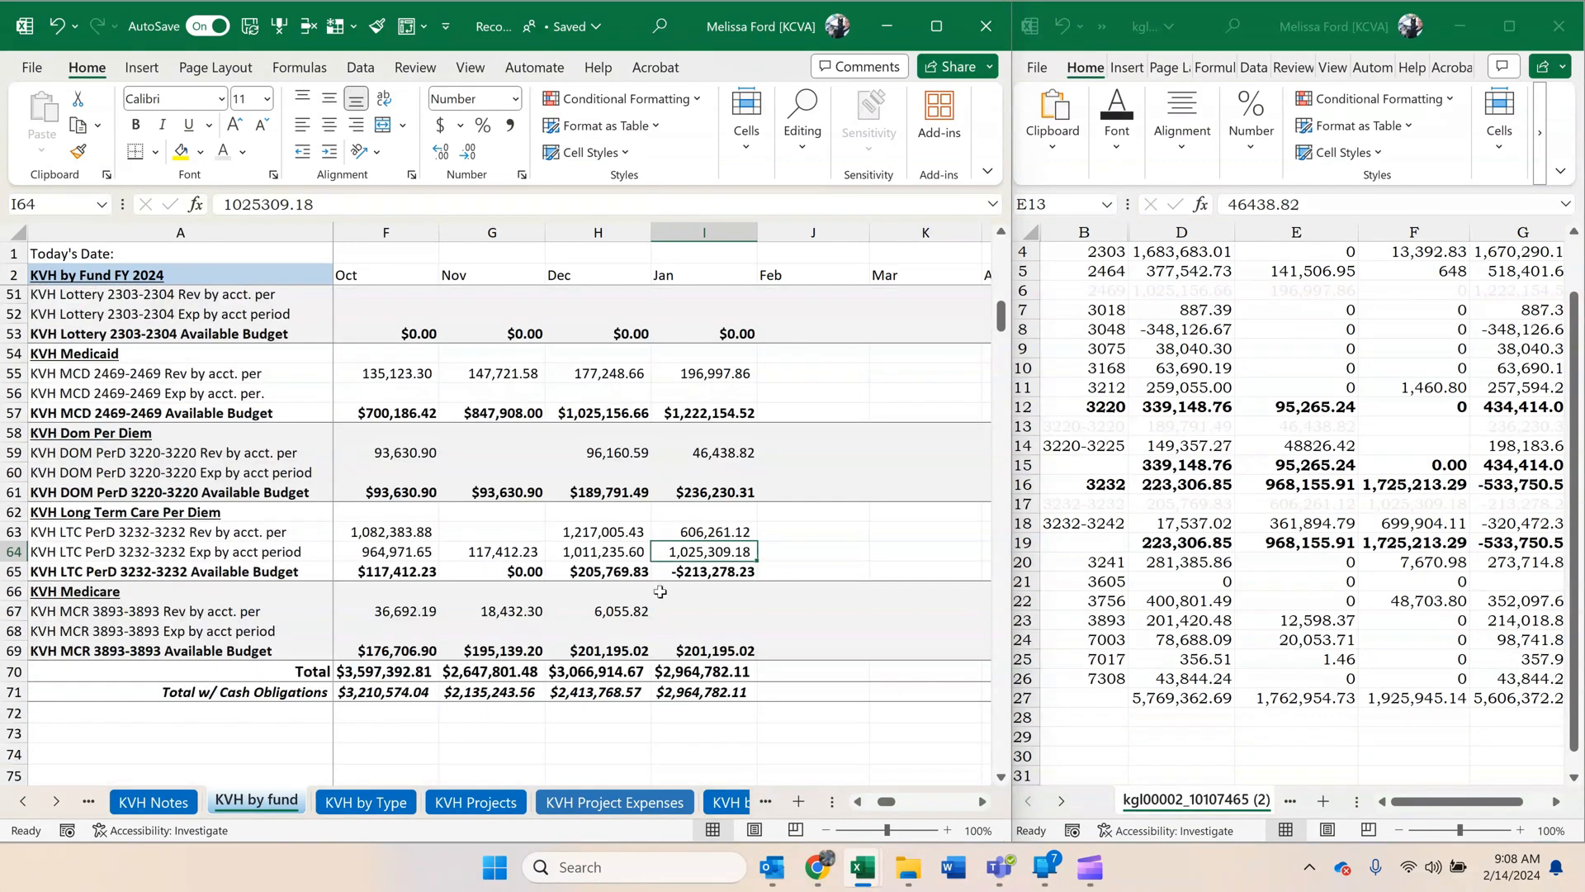
{"action": "left_click", "coordinate": [1151, 540]}
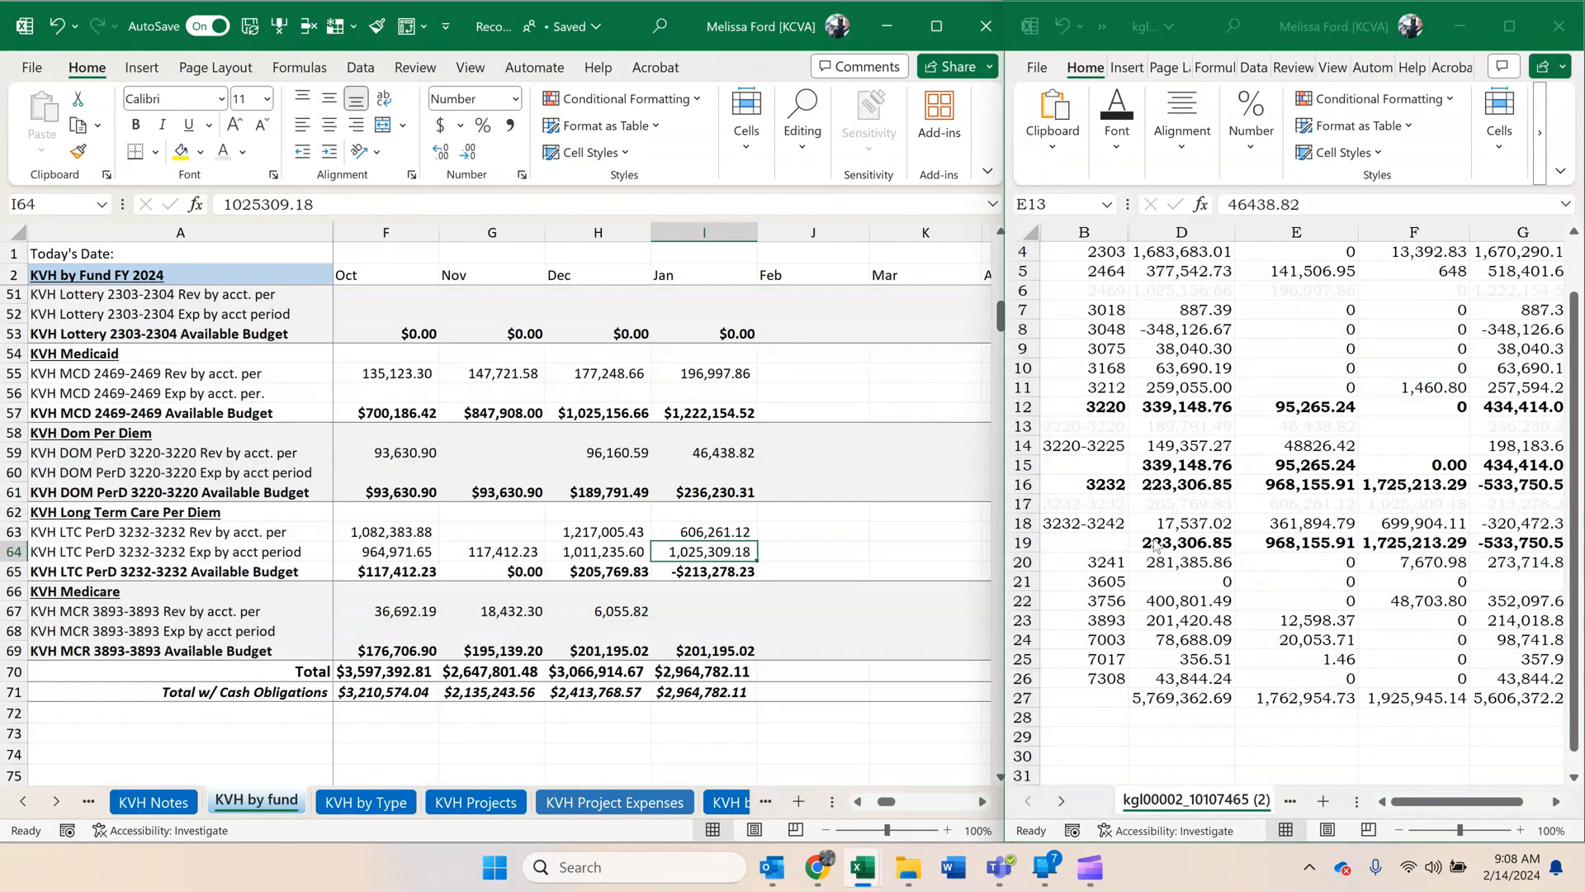
{"action": "left_click", "coordinate": [1154, 622]}
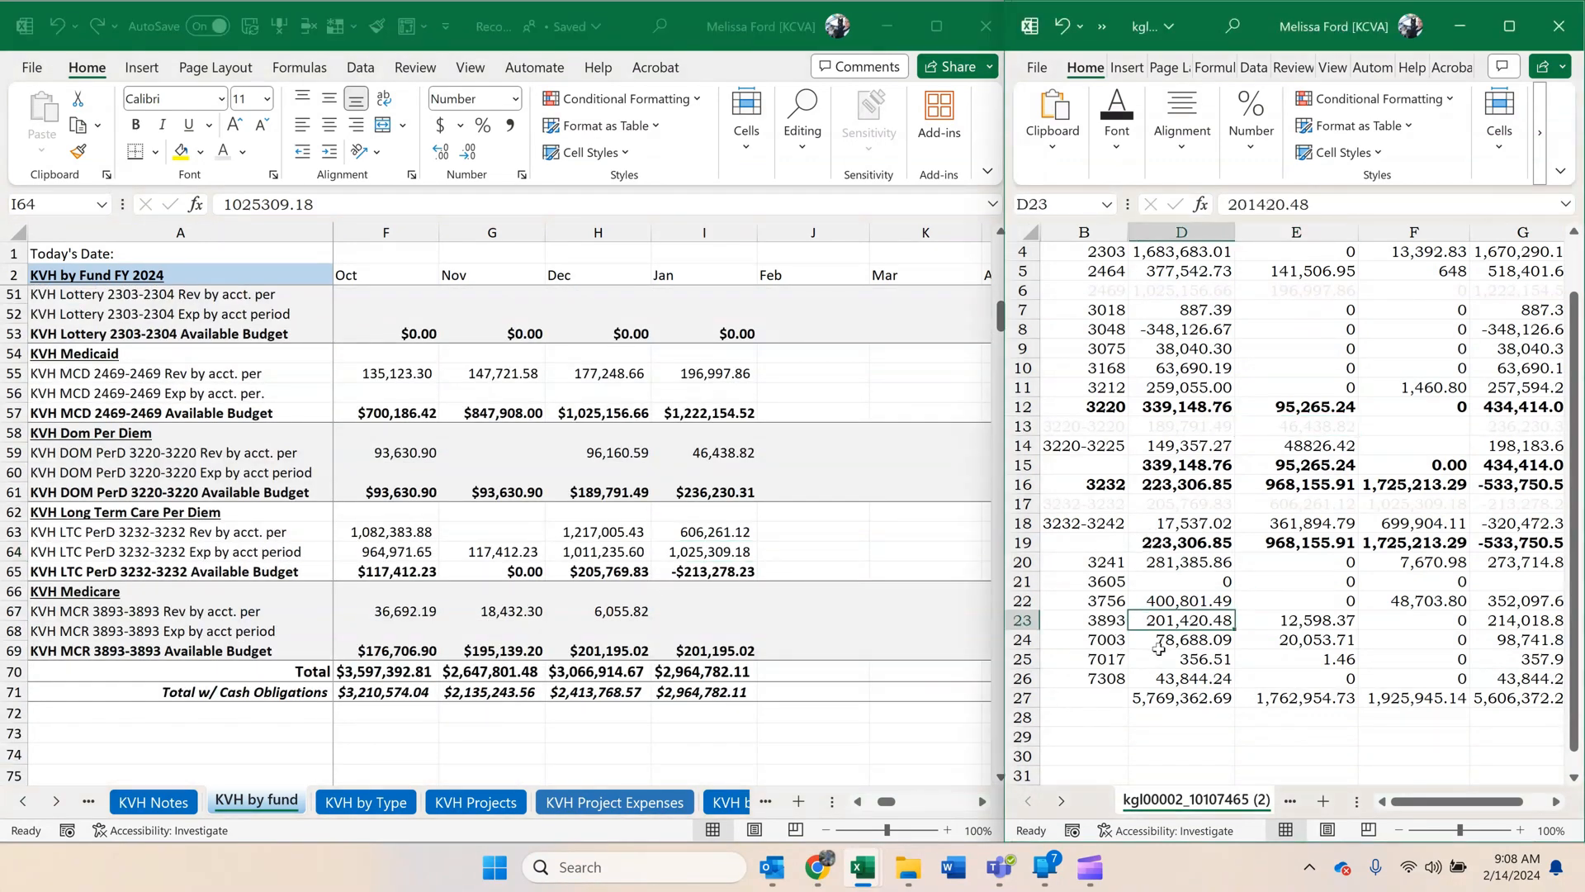
Switch to SMART in Chrome, close the fund 2469 ledger and return to the budget inquiry criteria.
{"action": "mouse_move", "coordinate": [832, 882]}
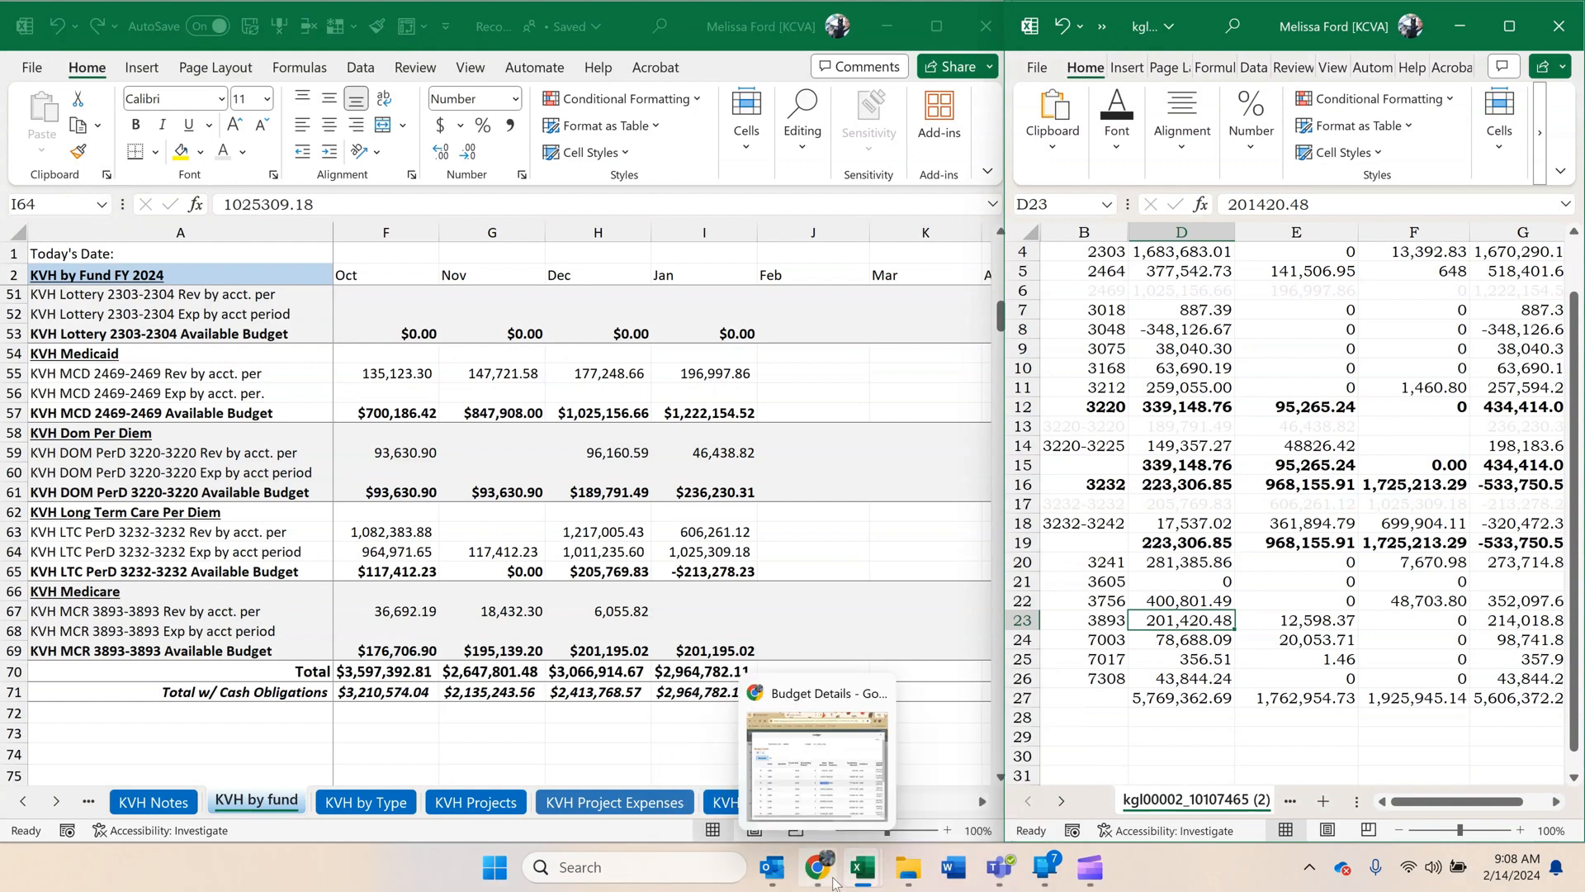
{"action": "left_click", "coordinate": [839, 789]}
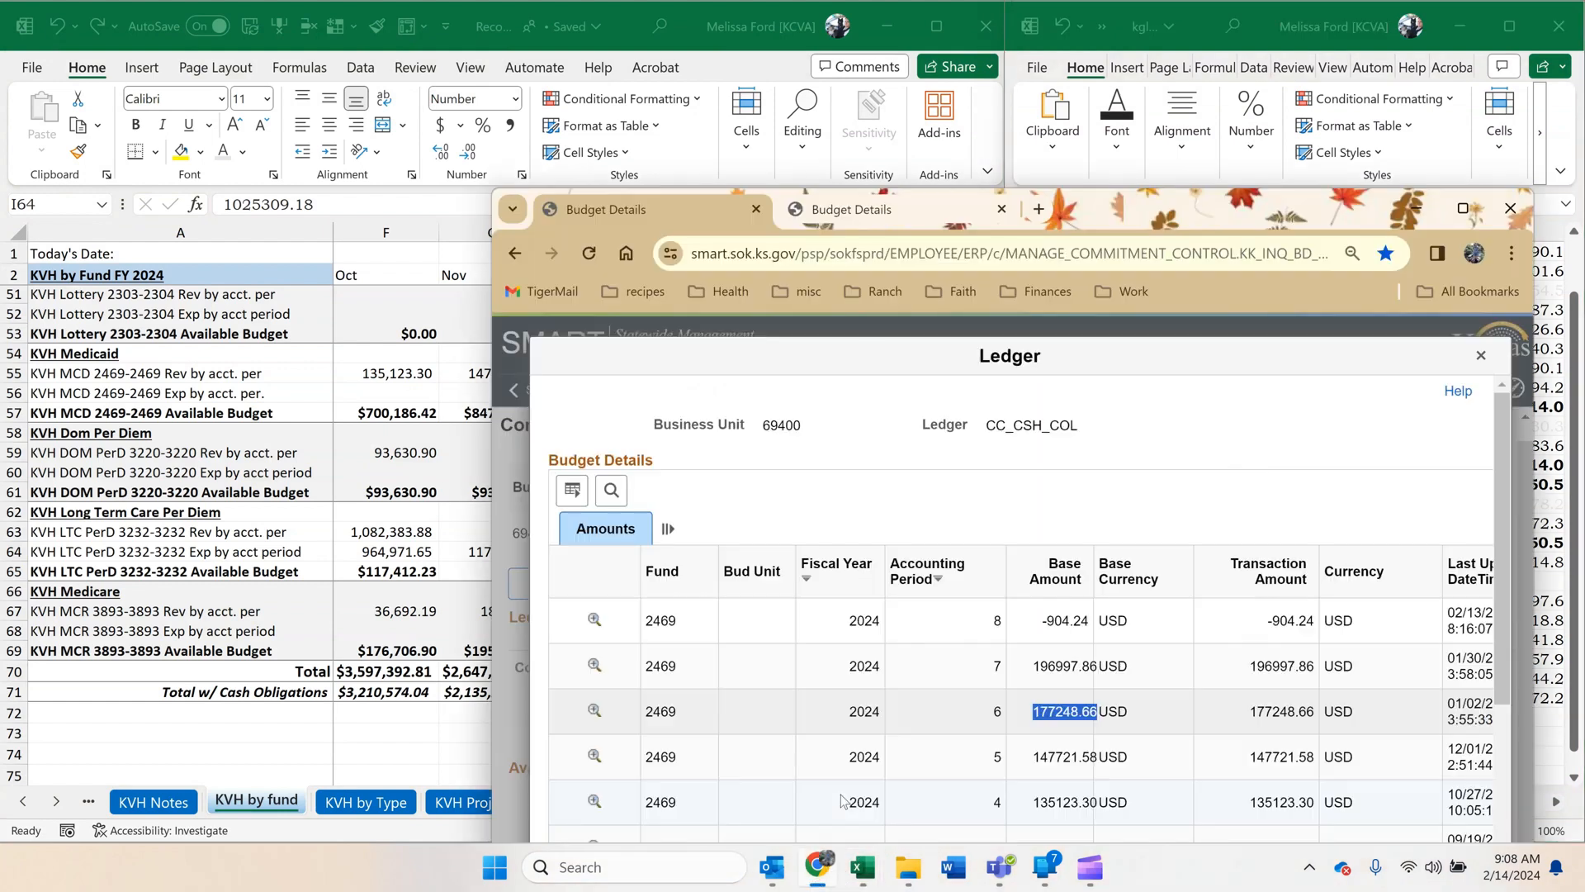
{"action": "left_click", "coordinate": [1480, 356]}
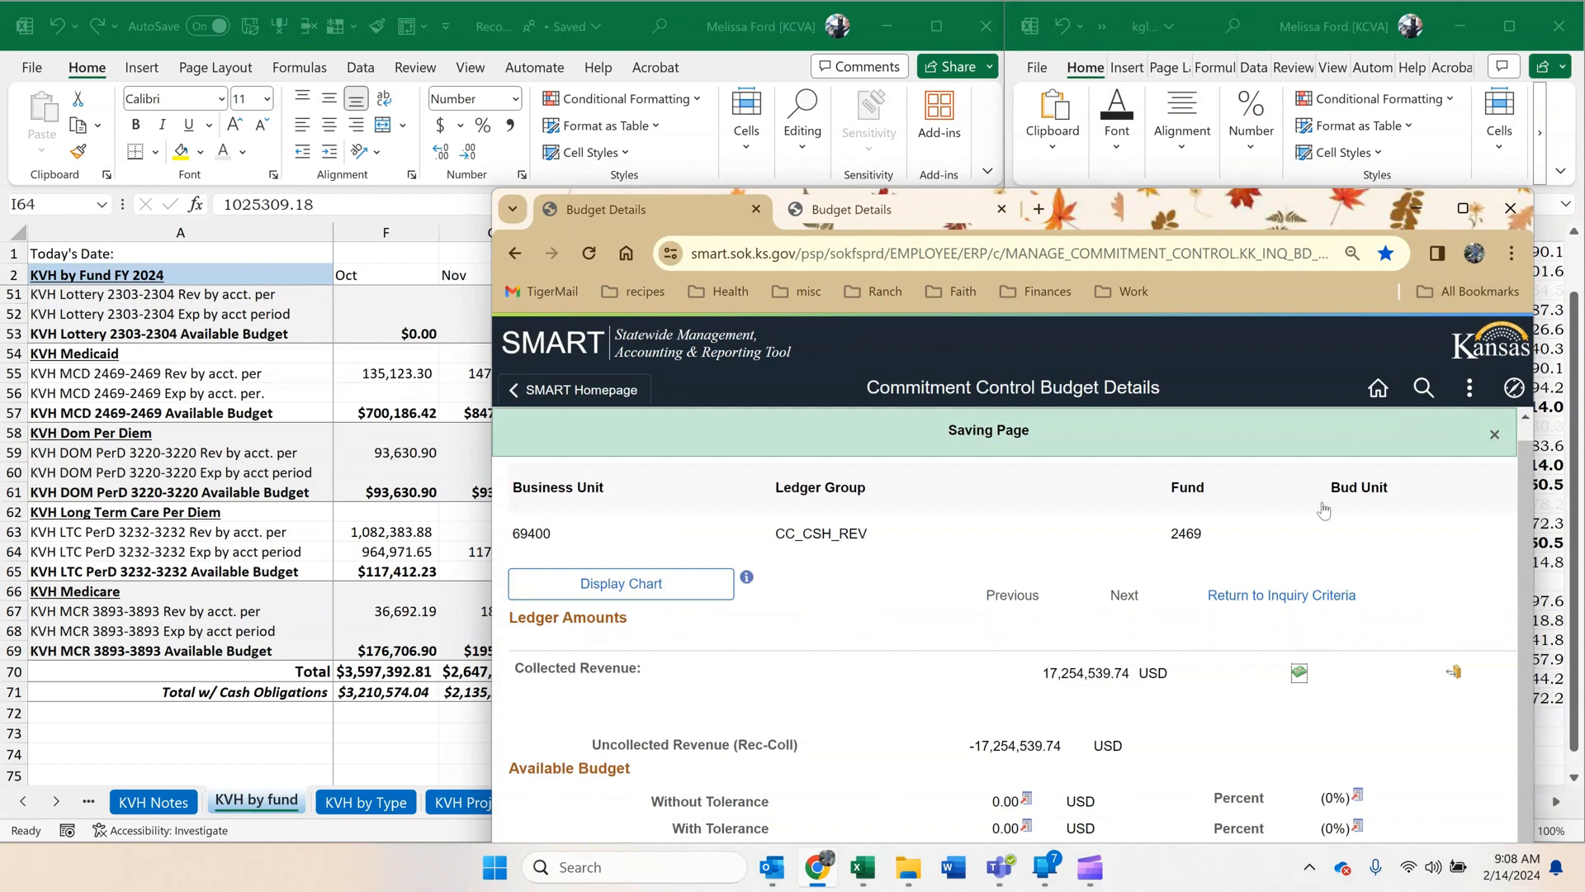
{"action": "left_click", "coordinate": [1294, 596]}
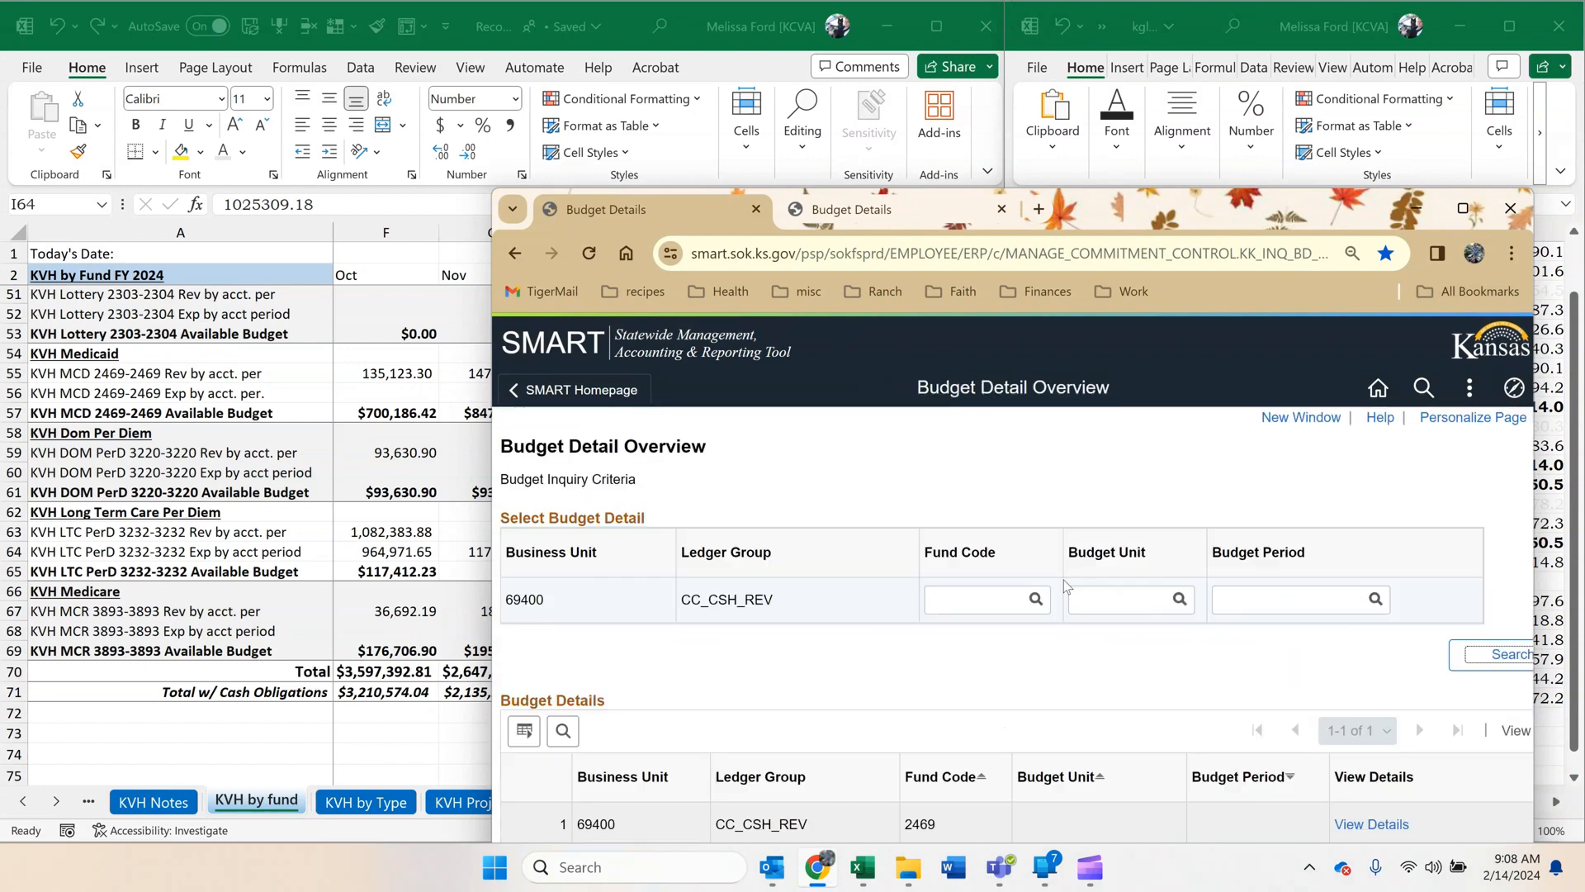
Search the budget details for fund code 3893 and open its collected revenue ledger.
{"action": "left_click", "coordinate": [957, 610]}
{"action": "type", "text": "3893"}
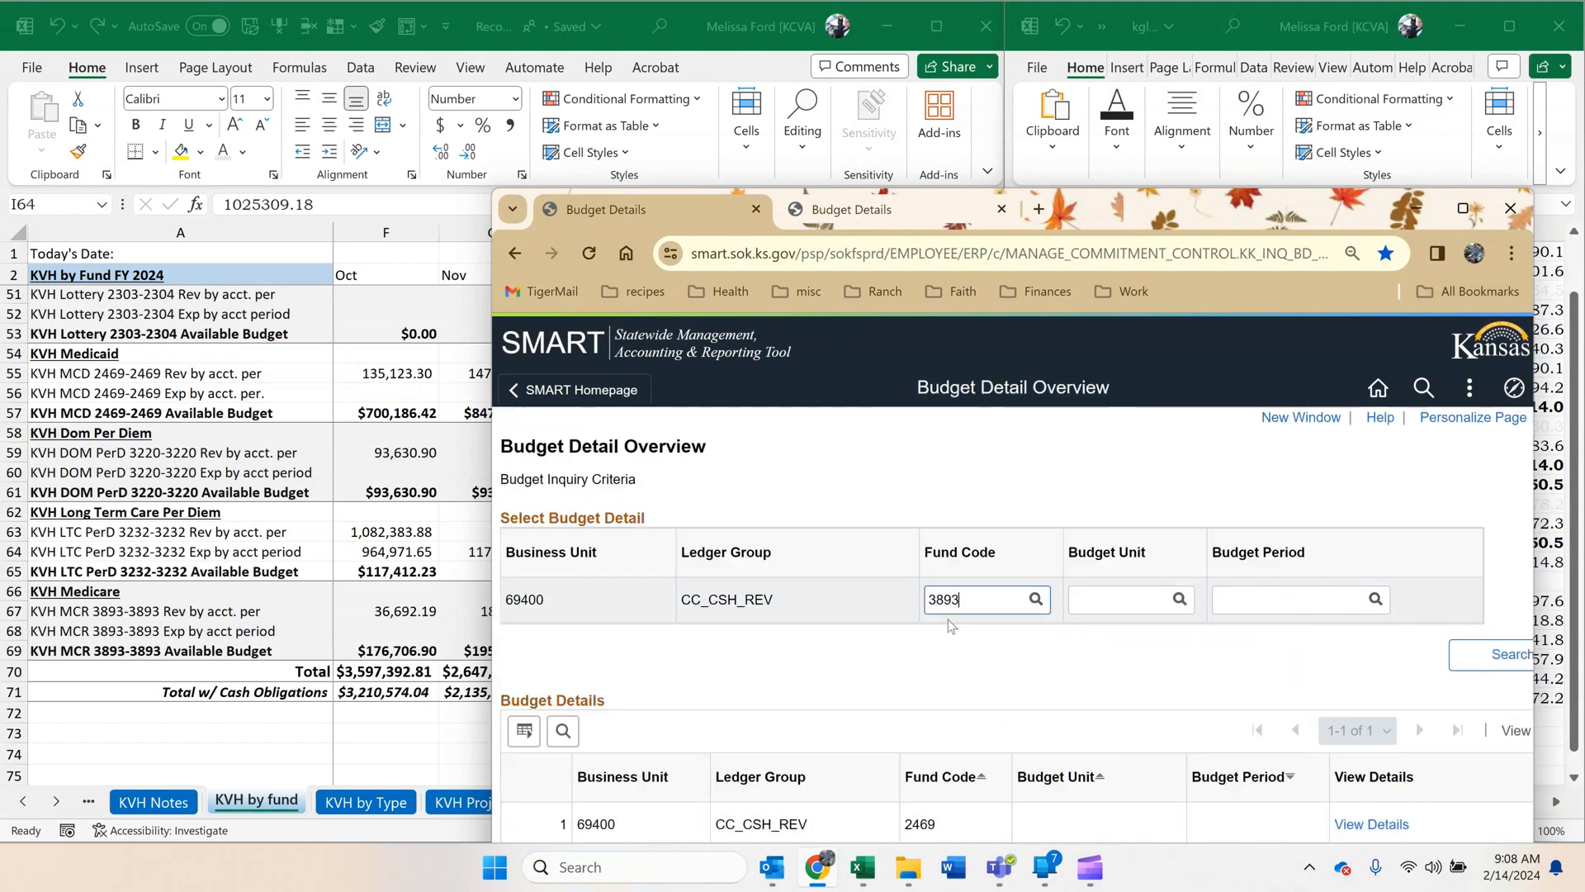
{"action": "left_click", "coordinate": [1459, 661]}
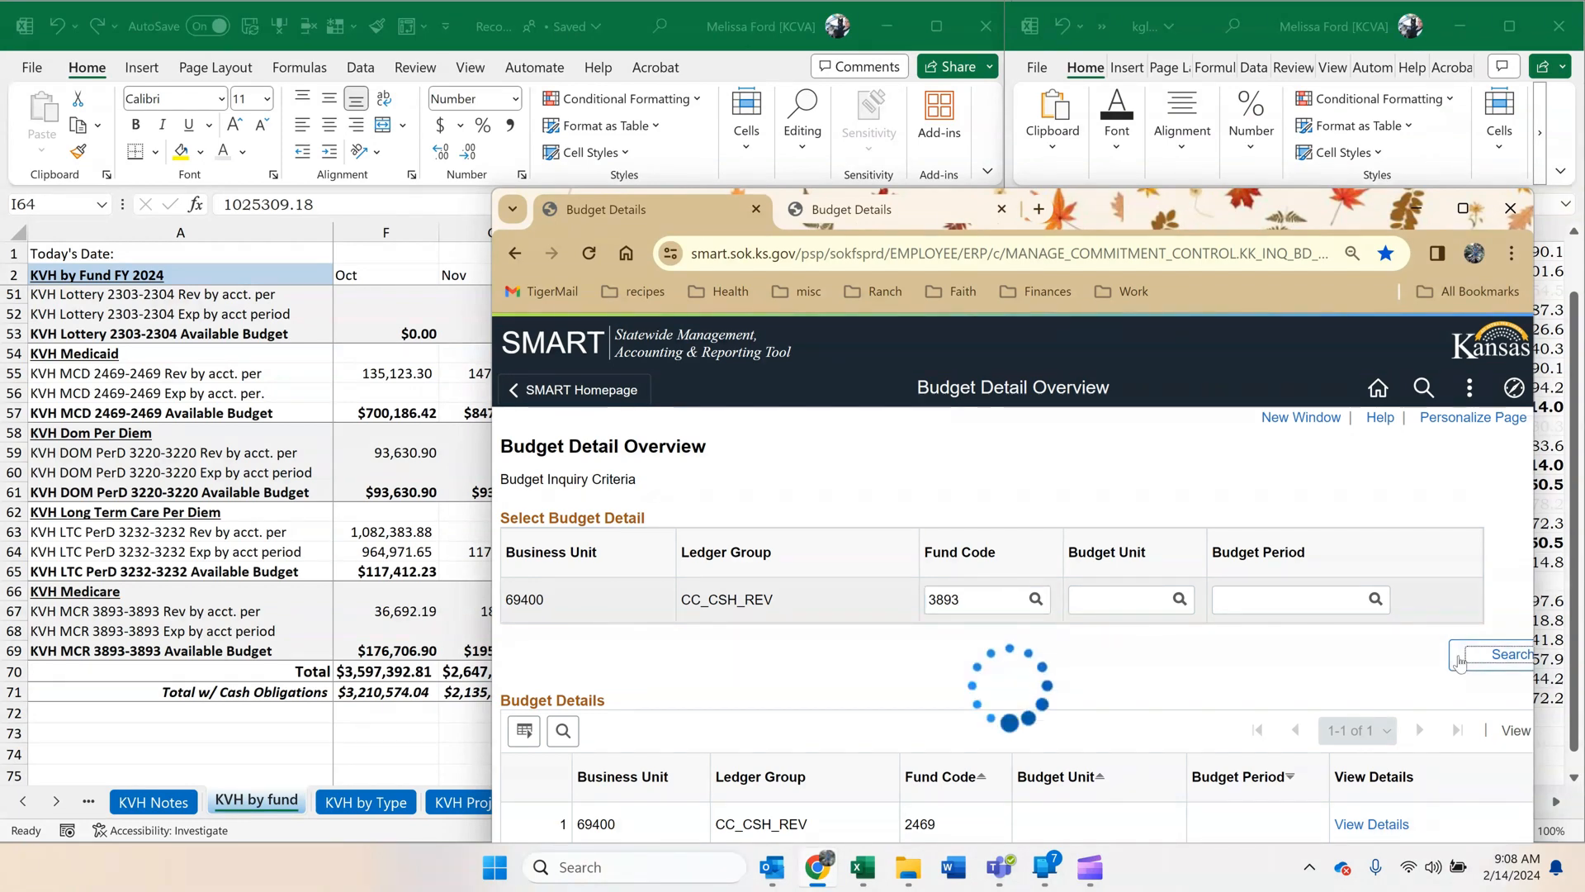
{"action": "left_click_drag", "start_coordinate": [1269, 209], "coordinate": [1239, 93]}
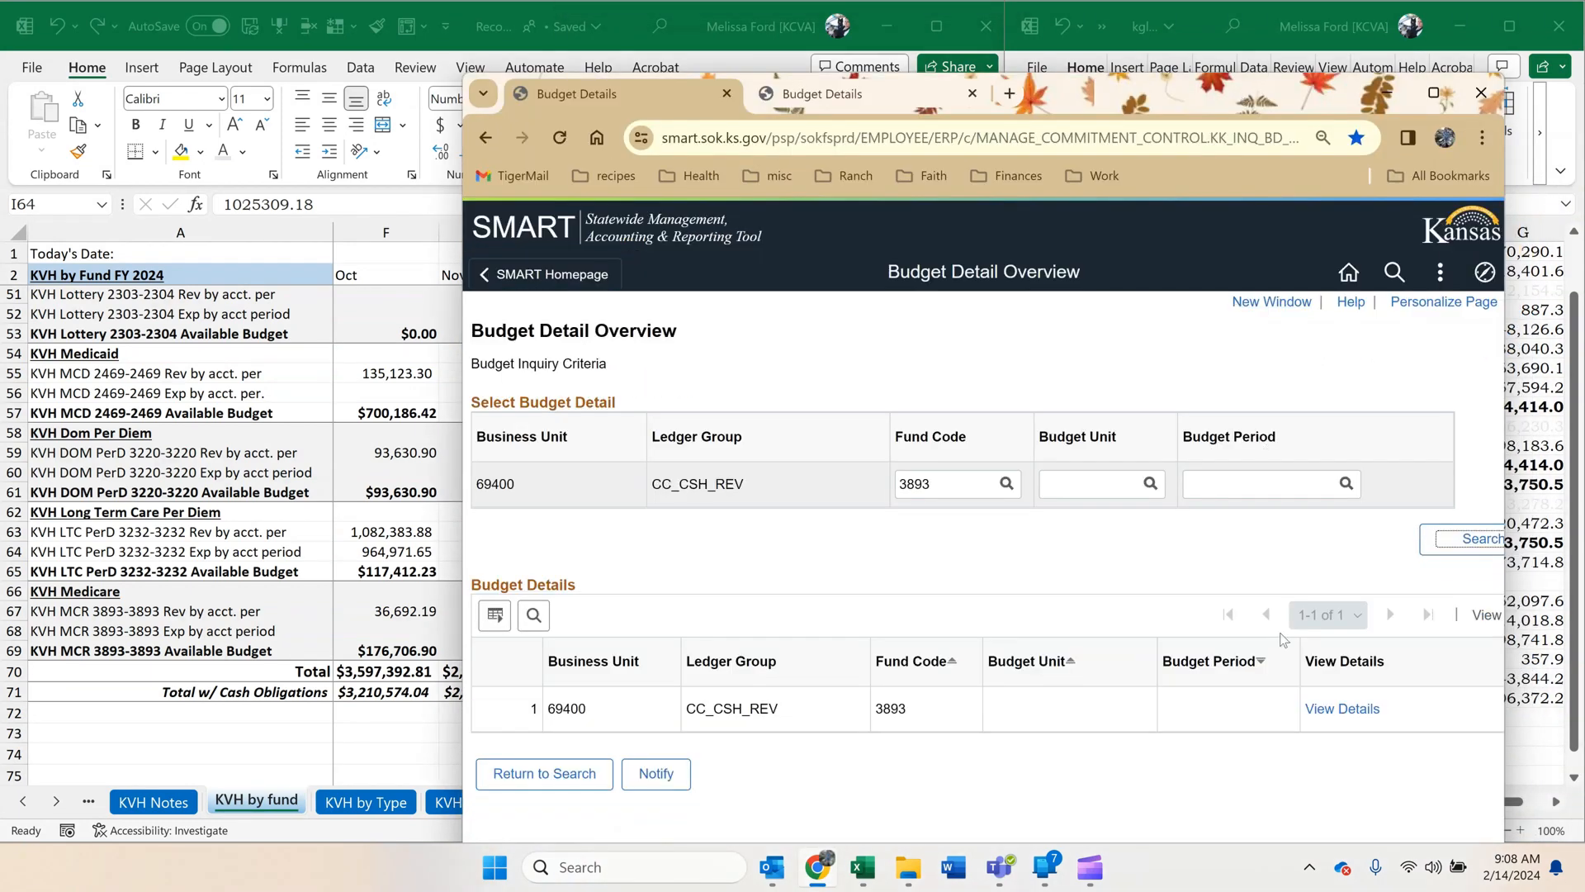
{"action": "left_click", "coordinate": [1333, 710]}
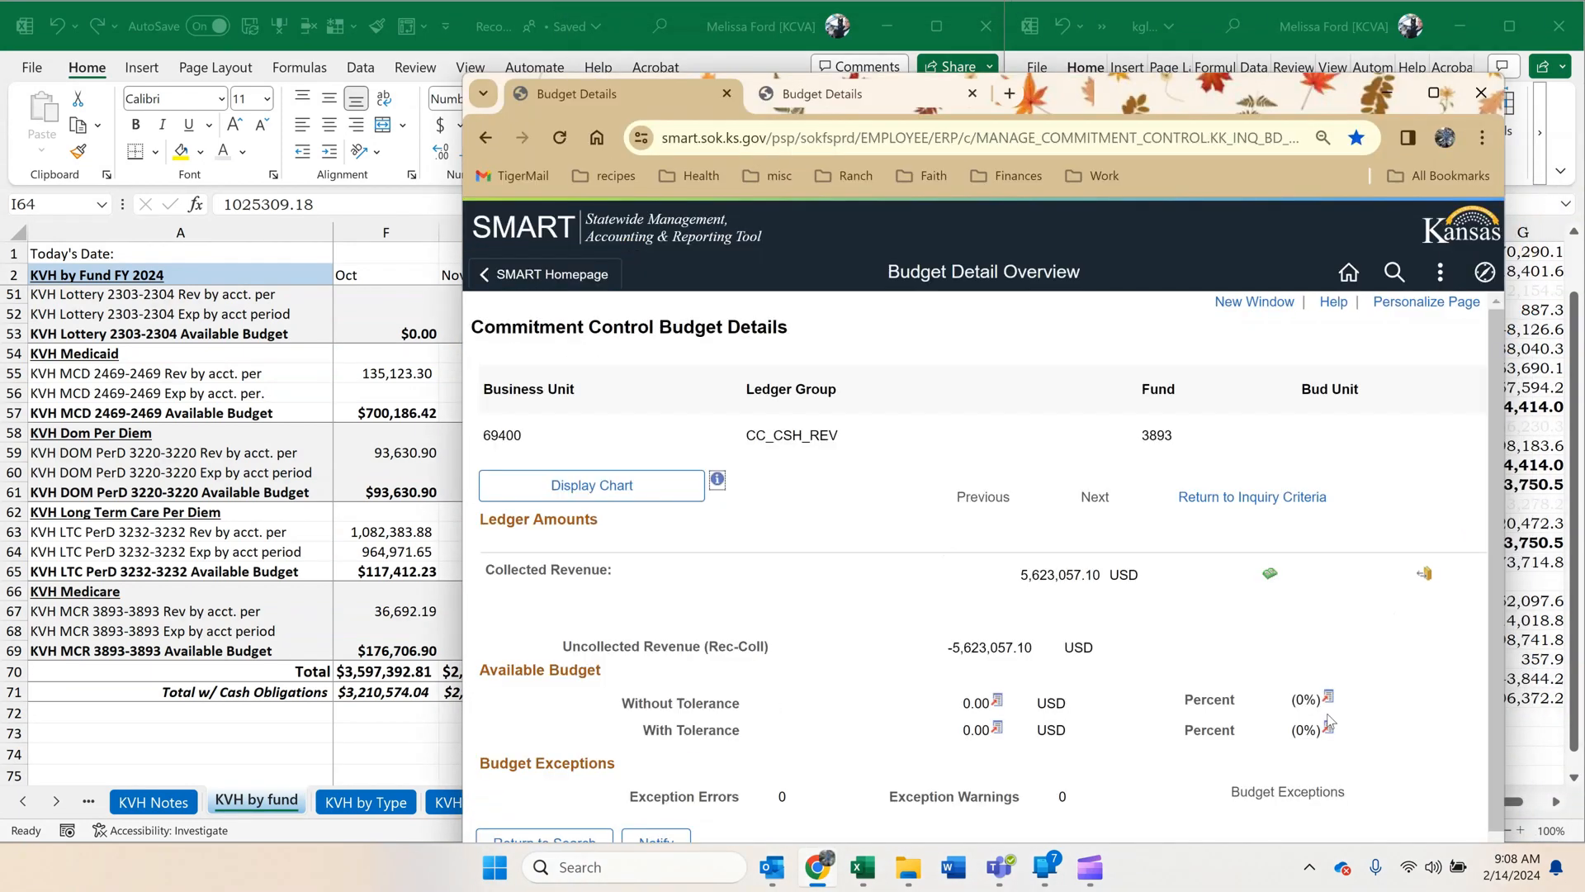
{"action": "left_click", "coordinate": [1270, 574]}
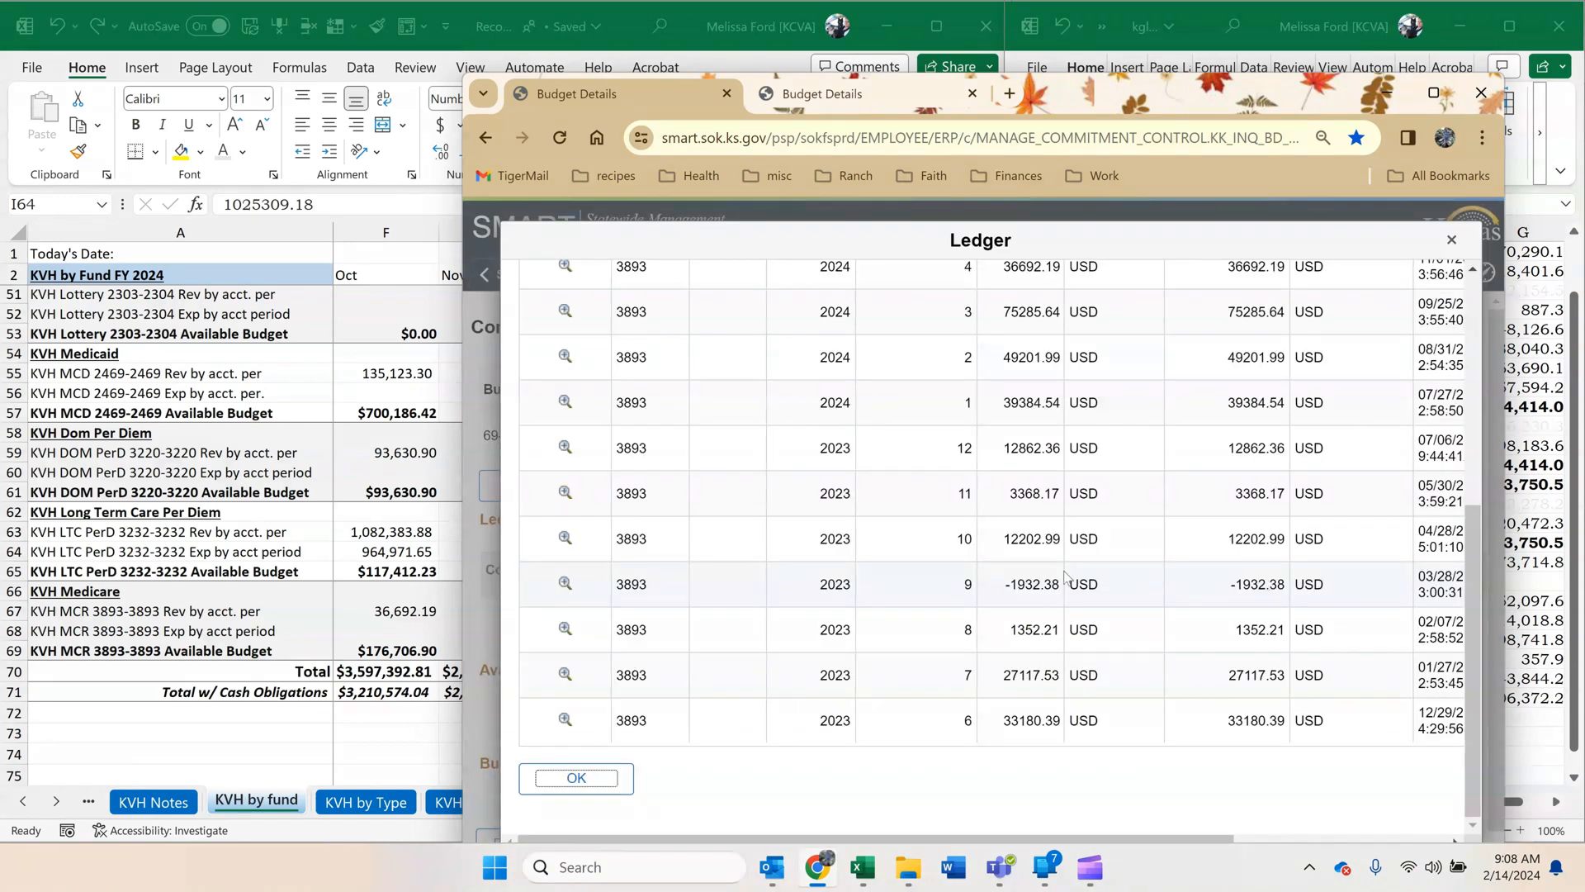
Copy the 3893 revenue for 2024 accounting period 6, 6281.28, into H67, December KVH Medicare revenue, keeping the destination formatting, and minimize Chrome.
{"action": "scroll", "coordinate": [1065, 578], "scroll_direction": "up", "scroll_amount": 5}
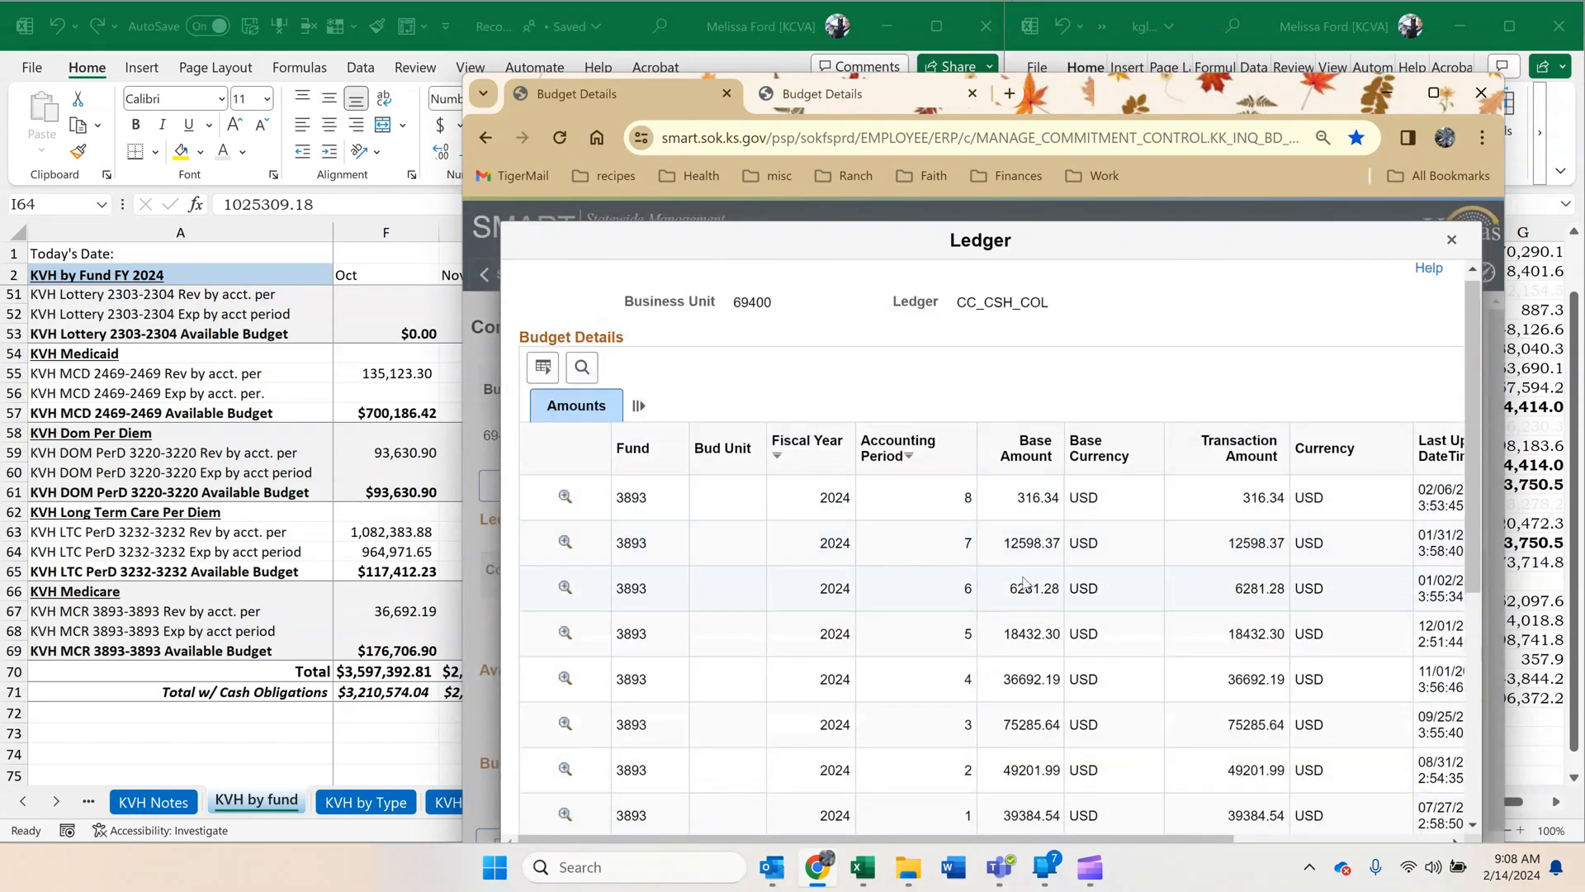
{"action": "double_click", "coordinate": [1029, 586]}
{"action": "key", "text": "ctrl+c"}
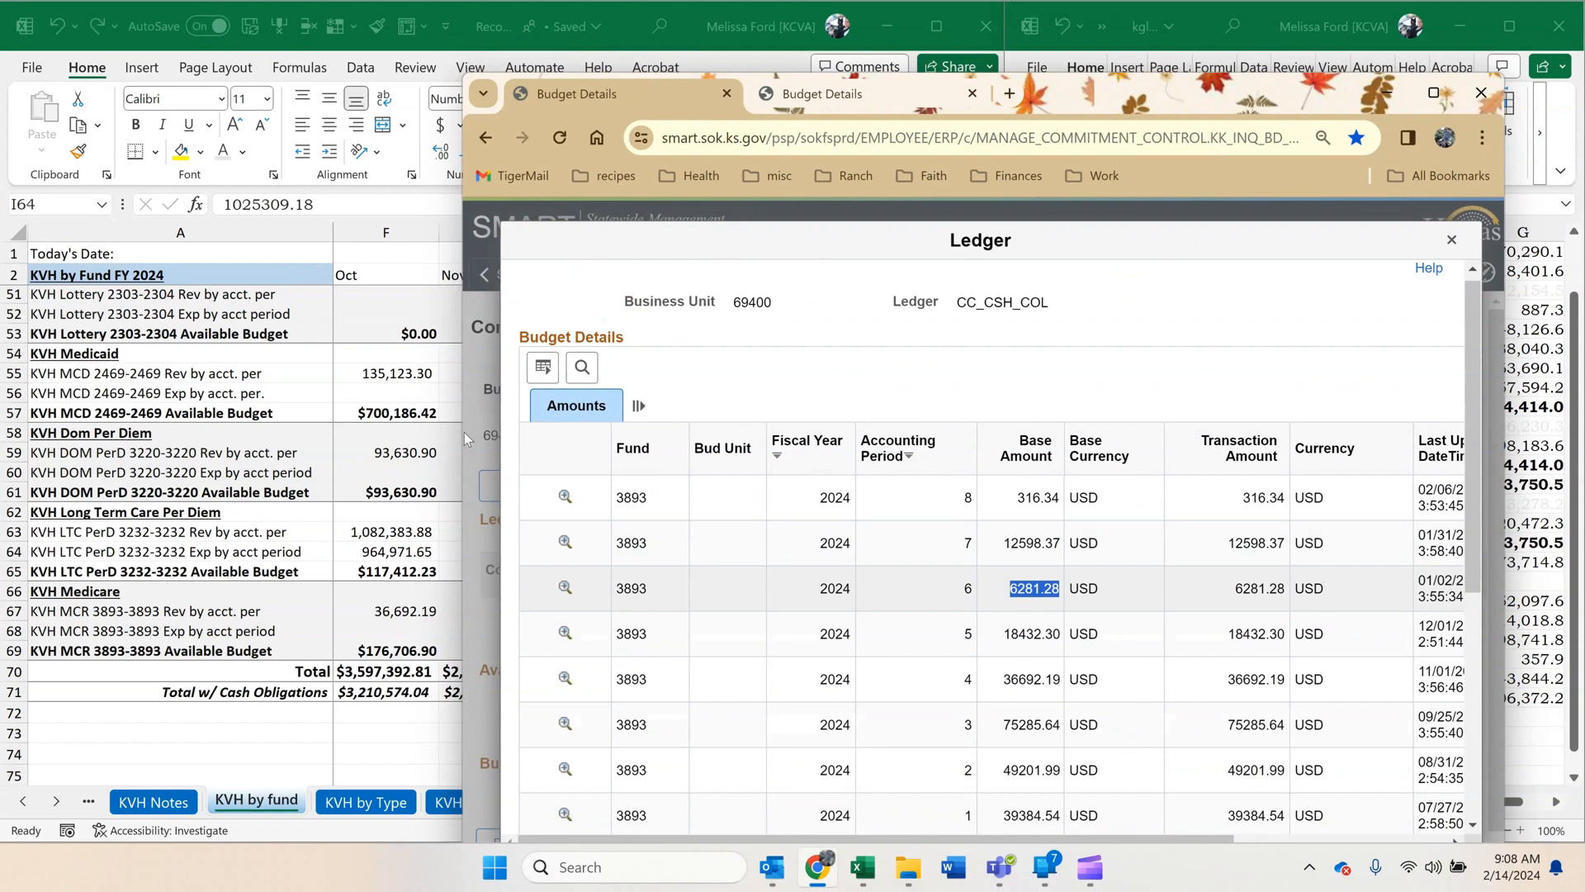
{"action": "left_click", "coordinate": [442, 494]}
{"action": "left_click", "coordinate": [615, 609]}
{"action": "right_click", "coordinate": [621, 611]}
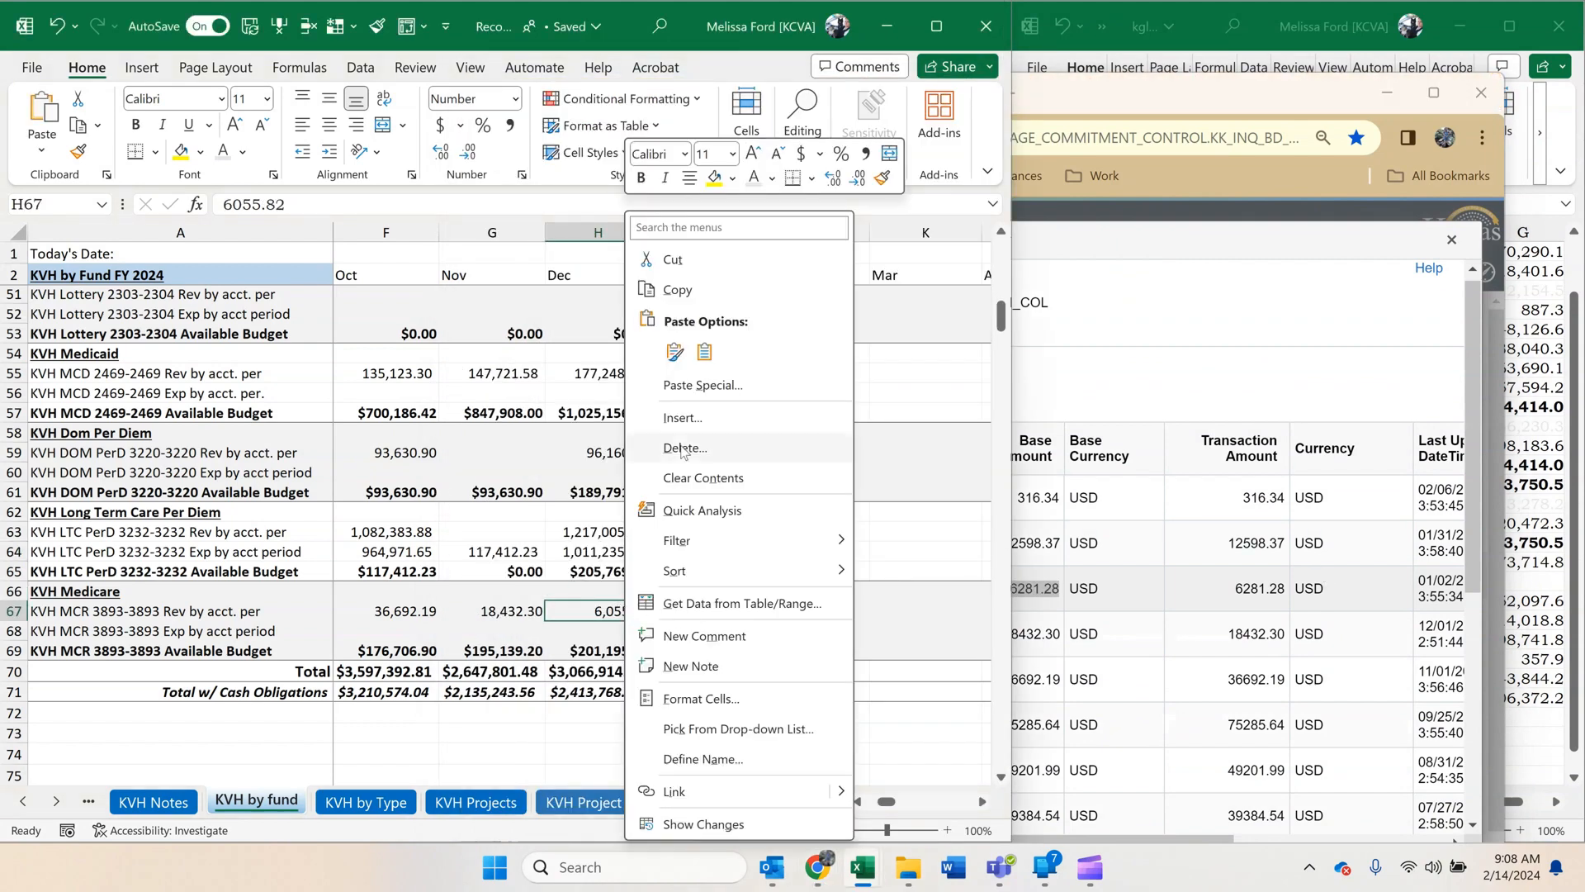
{"action": "left_click", "coordinate": [705, 351]}
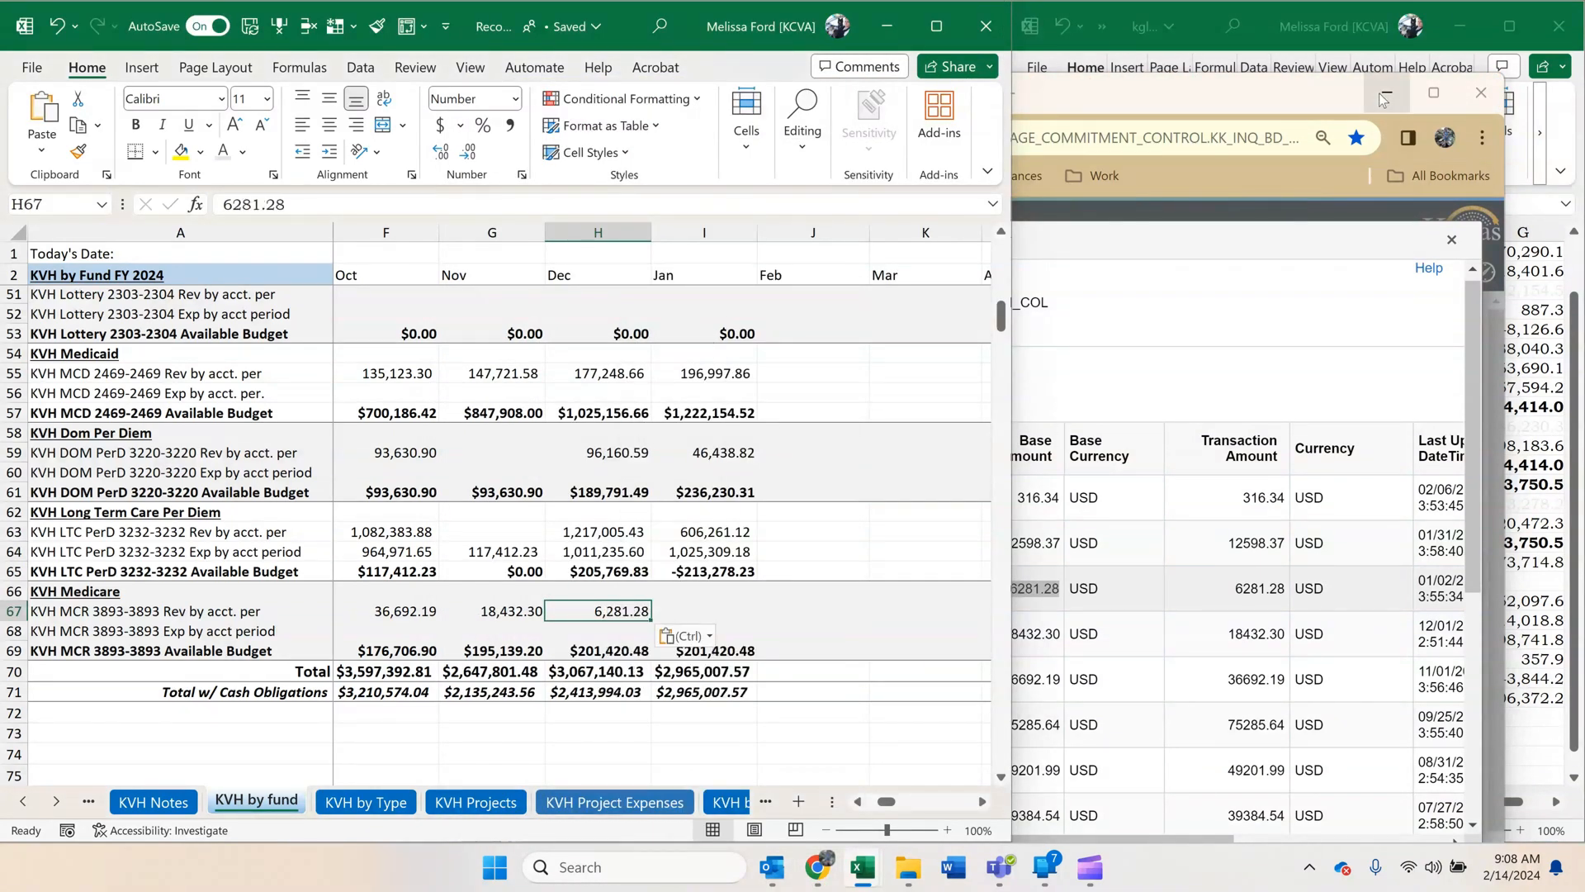
{"action": "left_click", "coordinate": [1383, 98]}
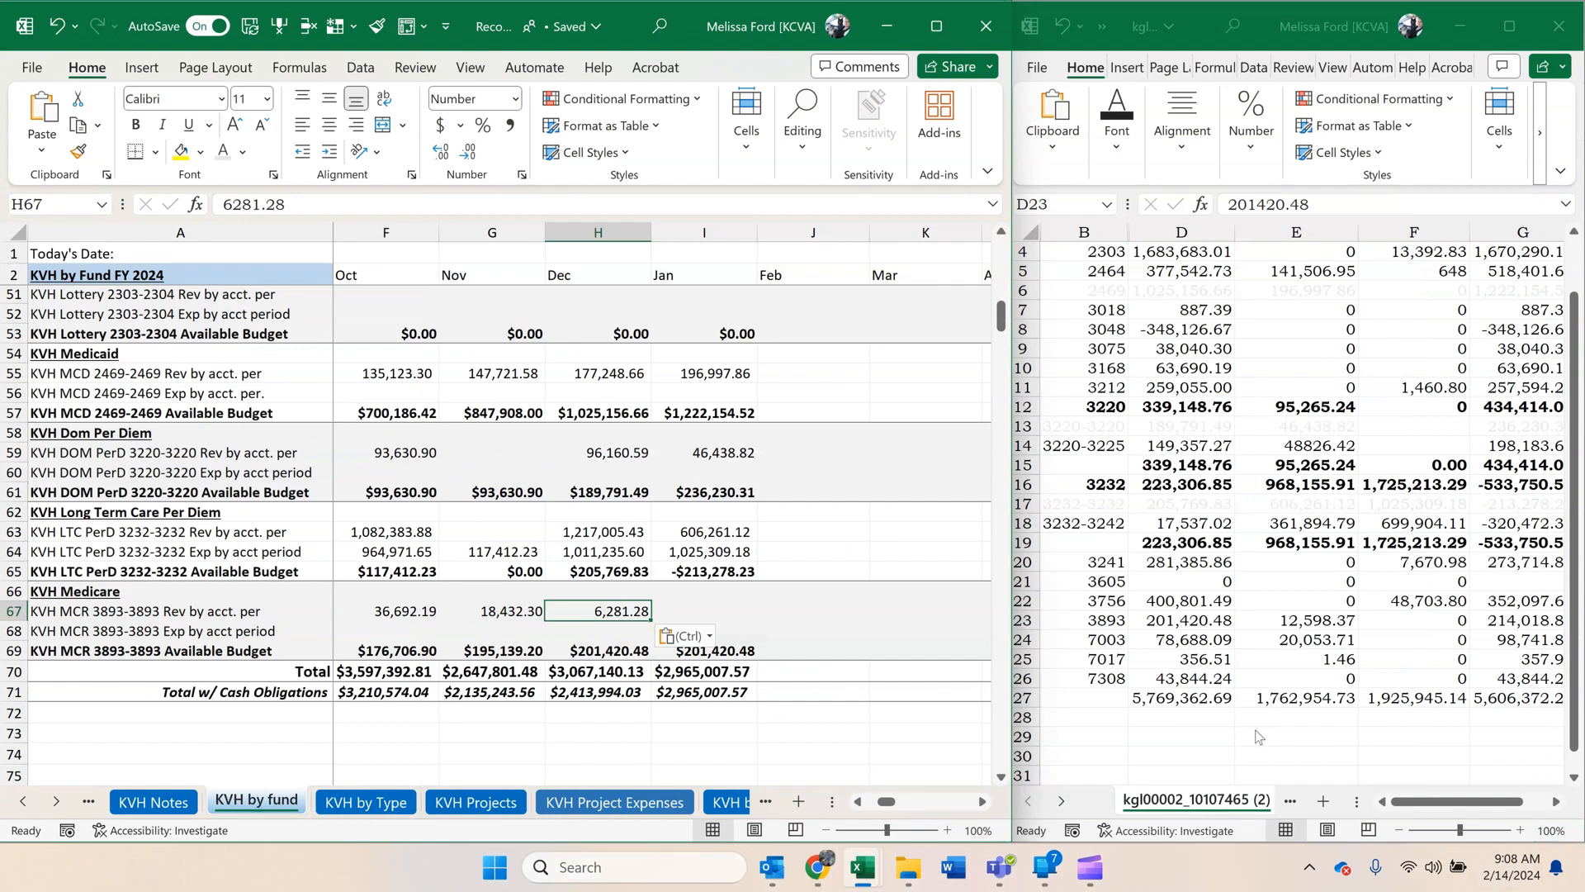
Copy the 3893 revenue, 12,598.37, from E23 of the cash control report and paste it as a value in I67, January KVH Medicare revenue.
{"action": "left_click", "coordinate": [1161, 626]}
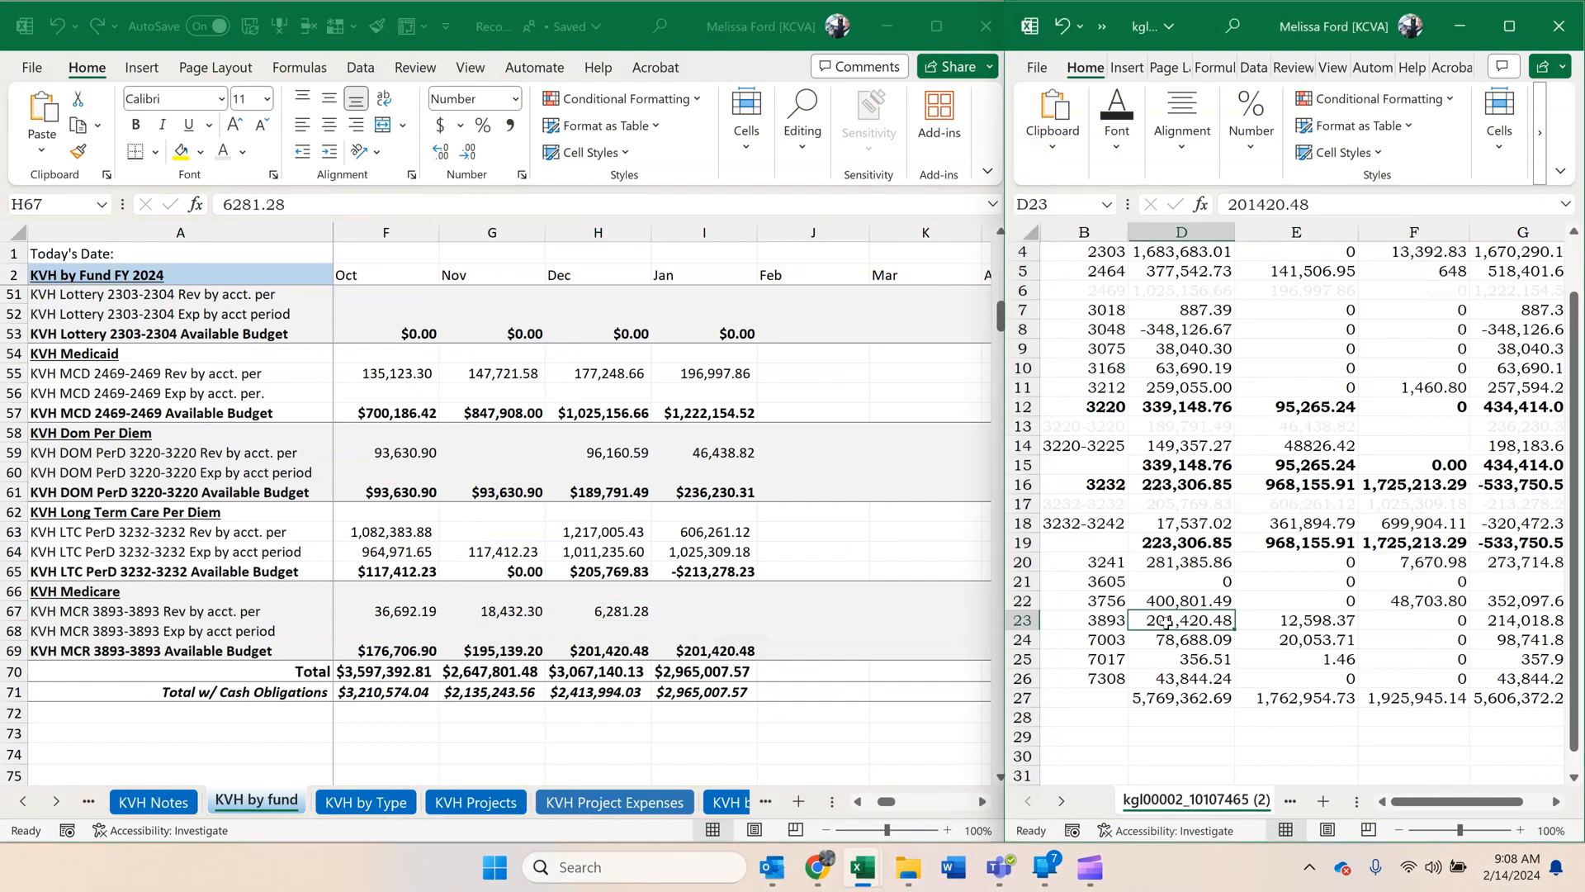
{"action": "left_click", "coordinate": [1325, 620]}
{"action": "key", "text": "ctrl+c"}
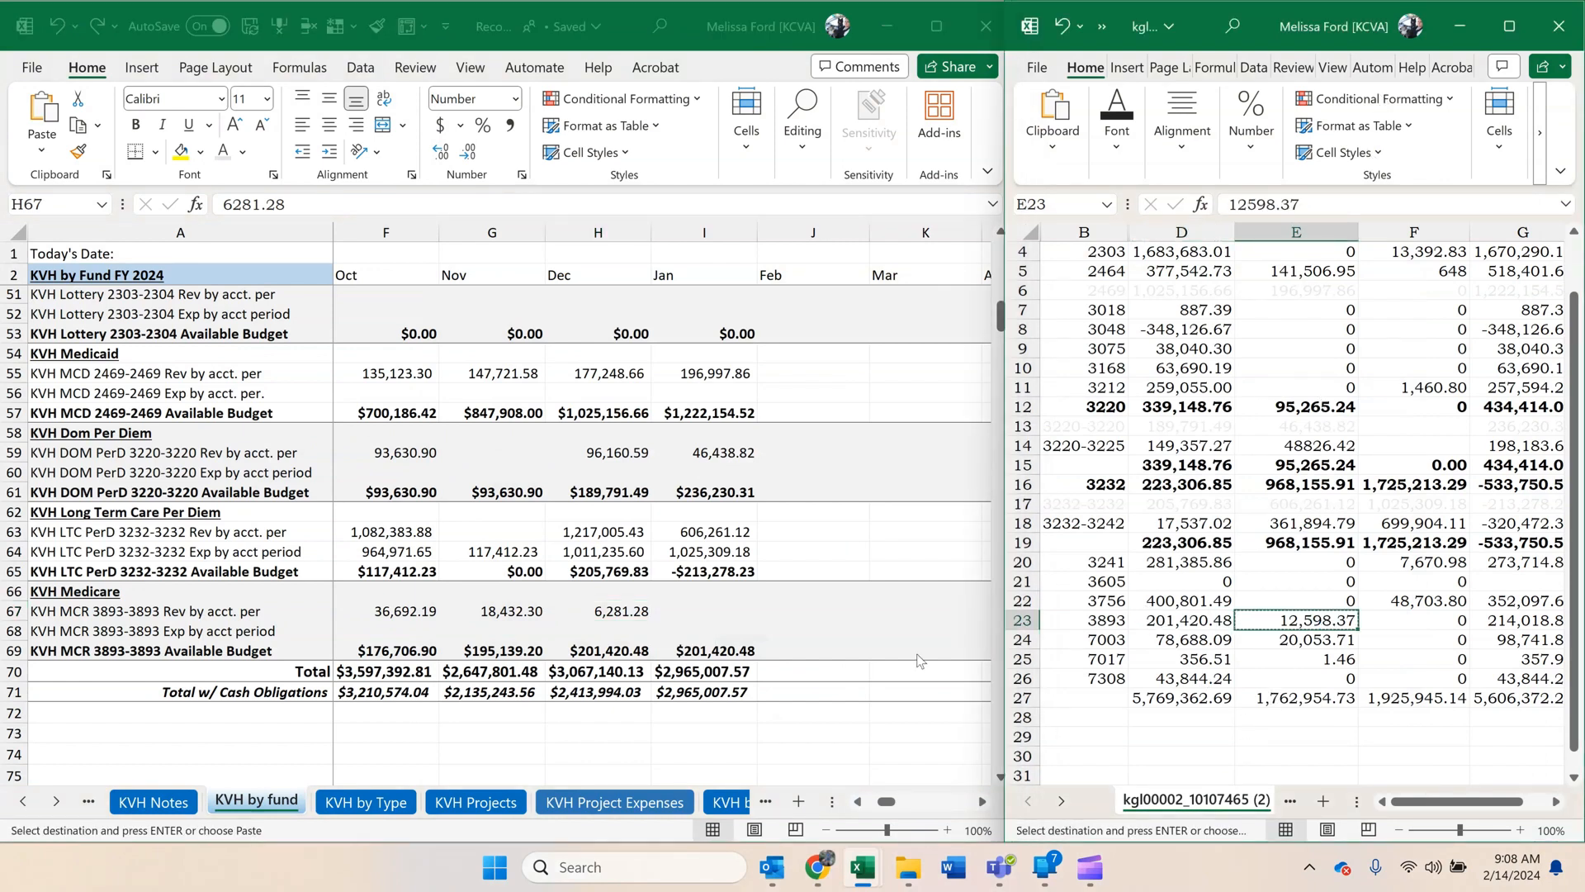
{"action": "left_click", "coordinate": [667, 607]}
{"action": "right_click", "coordinate": [672, 611]}
{"action": "left_click", "coordinate": [757, 340]}
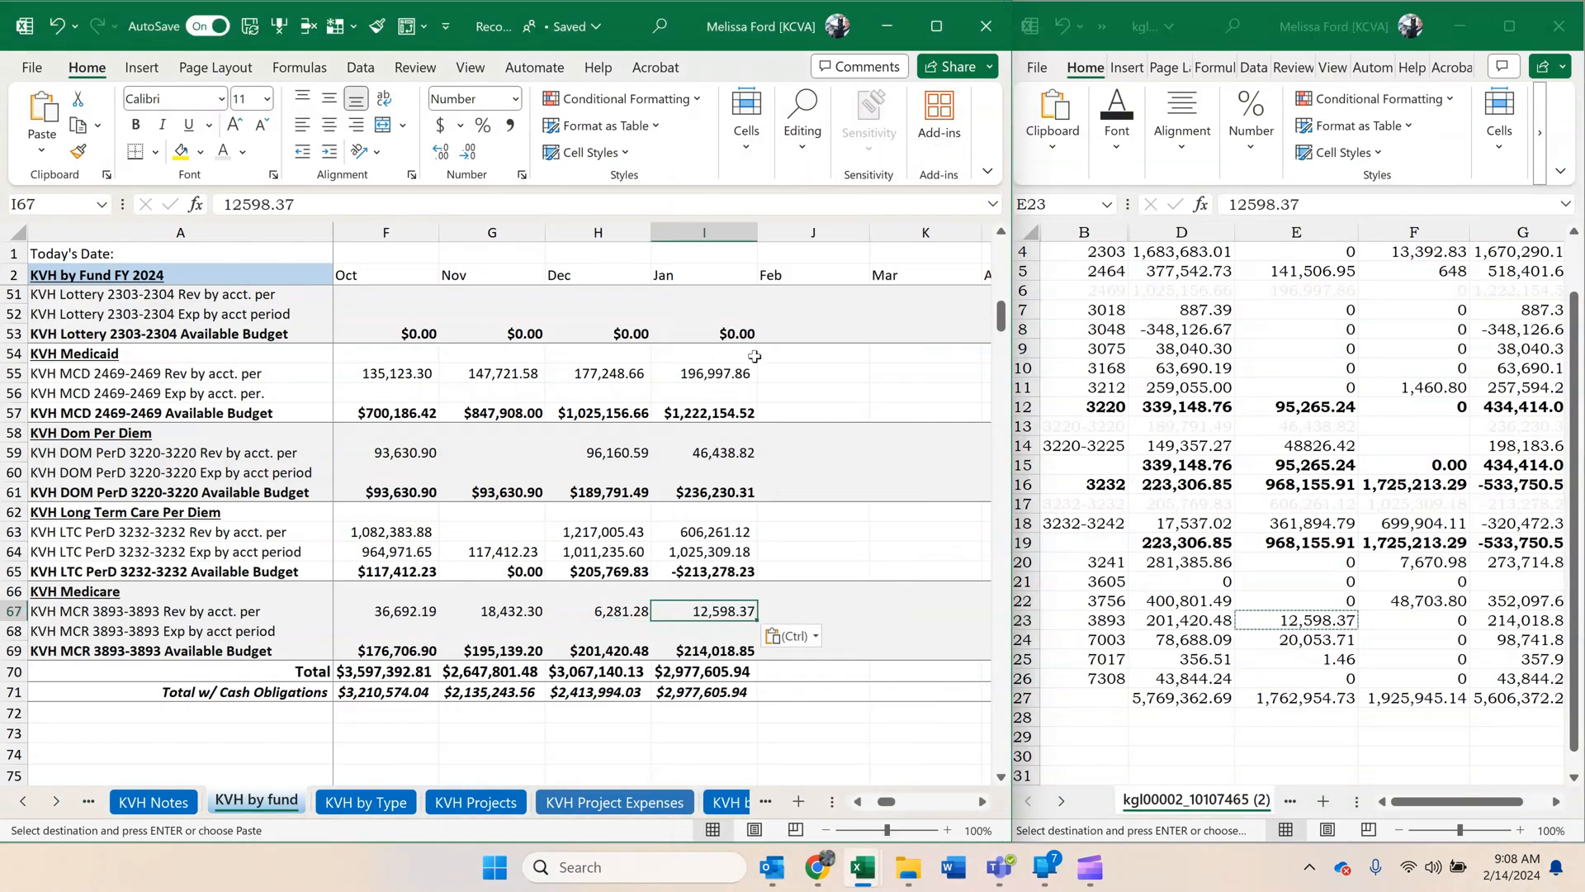
Clear the copy selection and check the formula behind the January KVH total available budget in I70.
{"action": "left_click", "coordinate": [717, 673]}
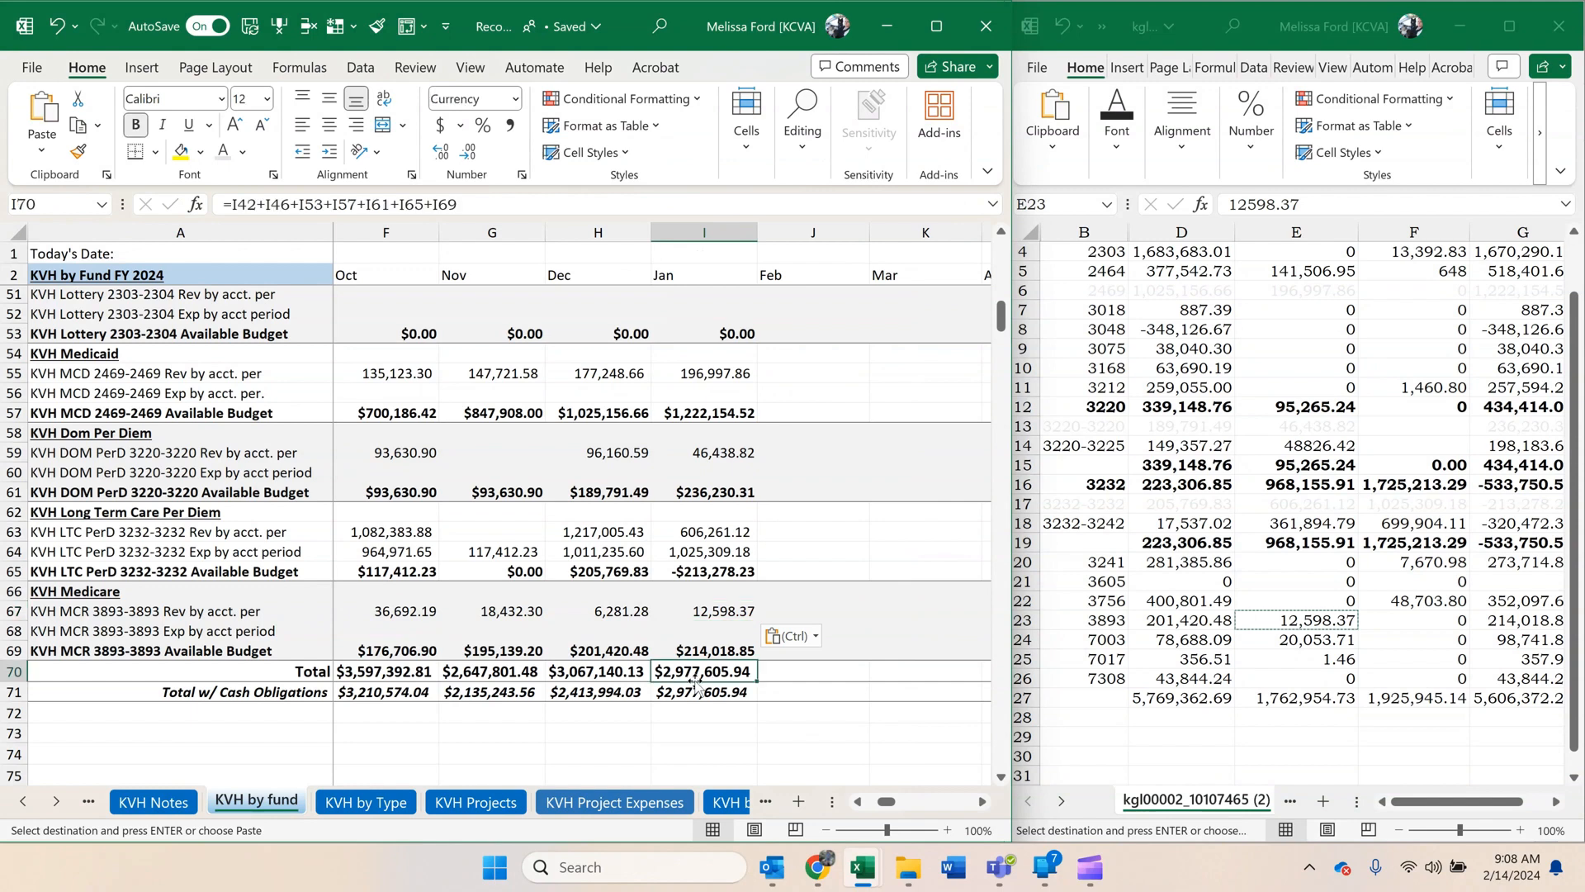
{"action": "key", "text": "Escape"}
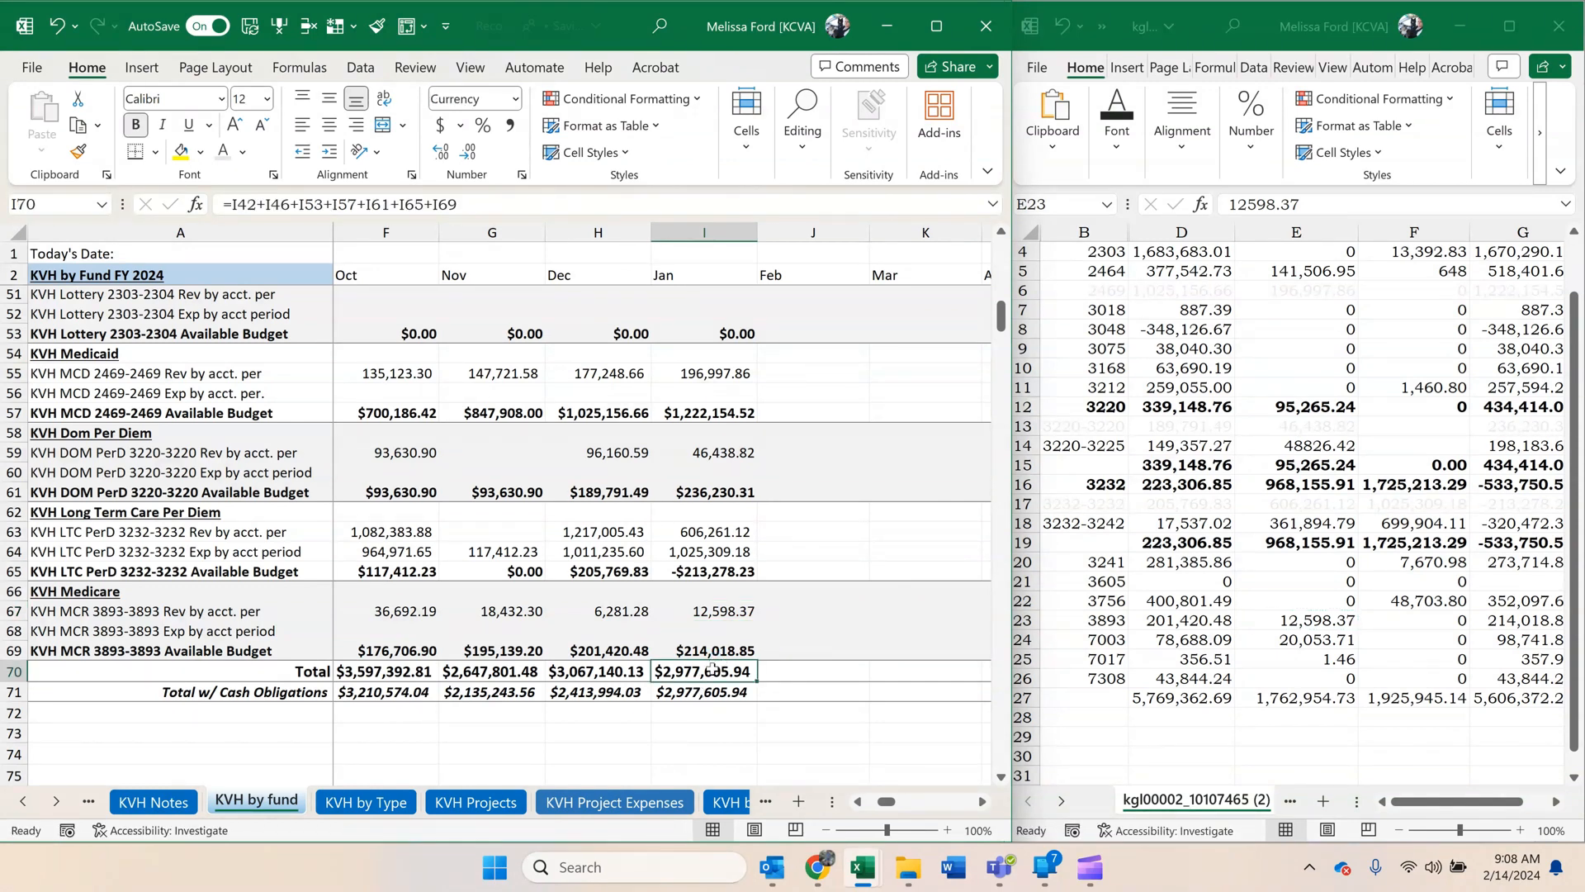
{"action": "scroll", "coordinate": [710, 671], "scroll_direction": "up", "scroll_amount": 5}
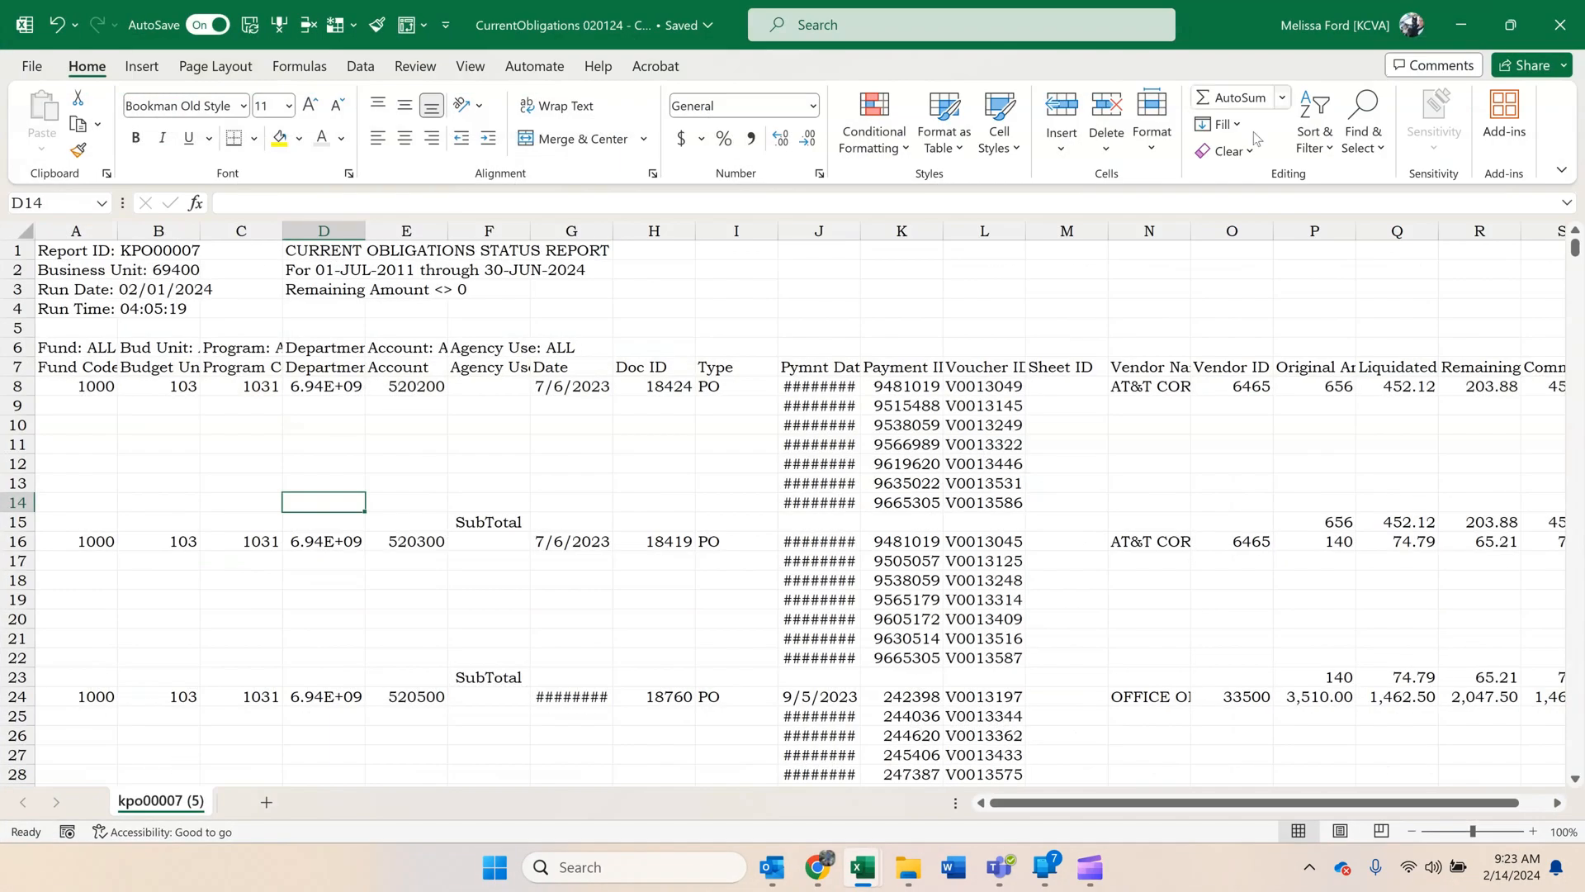
Create a PivotTable on a new worksheet from the obligations report data, with Fund Code and Budget Unit as rows.
{"action": "left_click", "coordinate": [903, 406]}
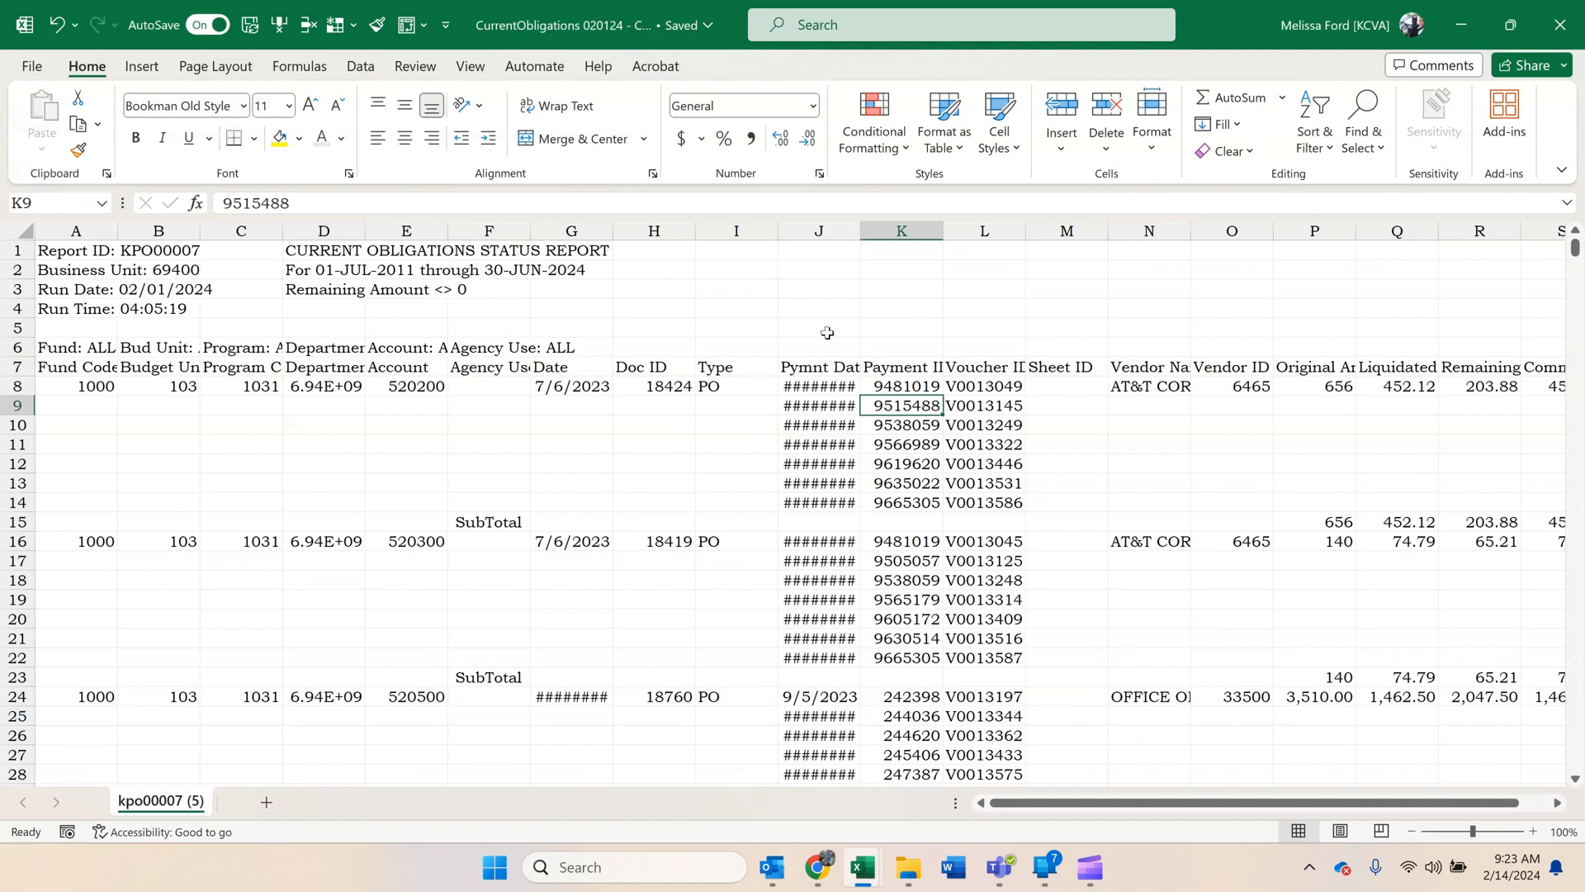
{"action": "left_click", "coordinate": [406, 28]}
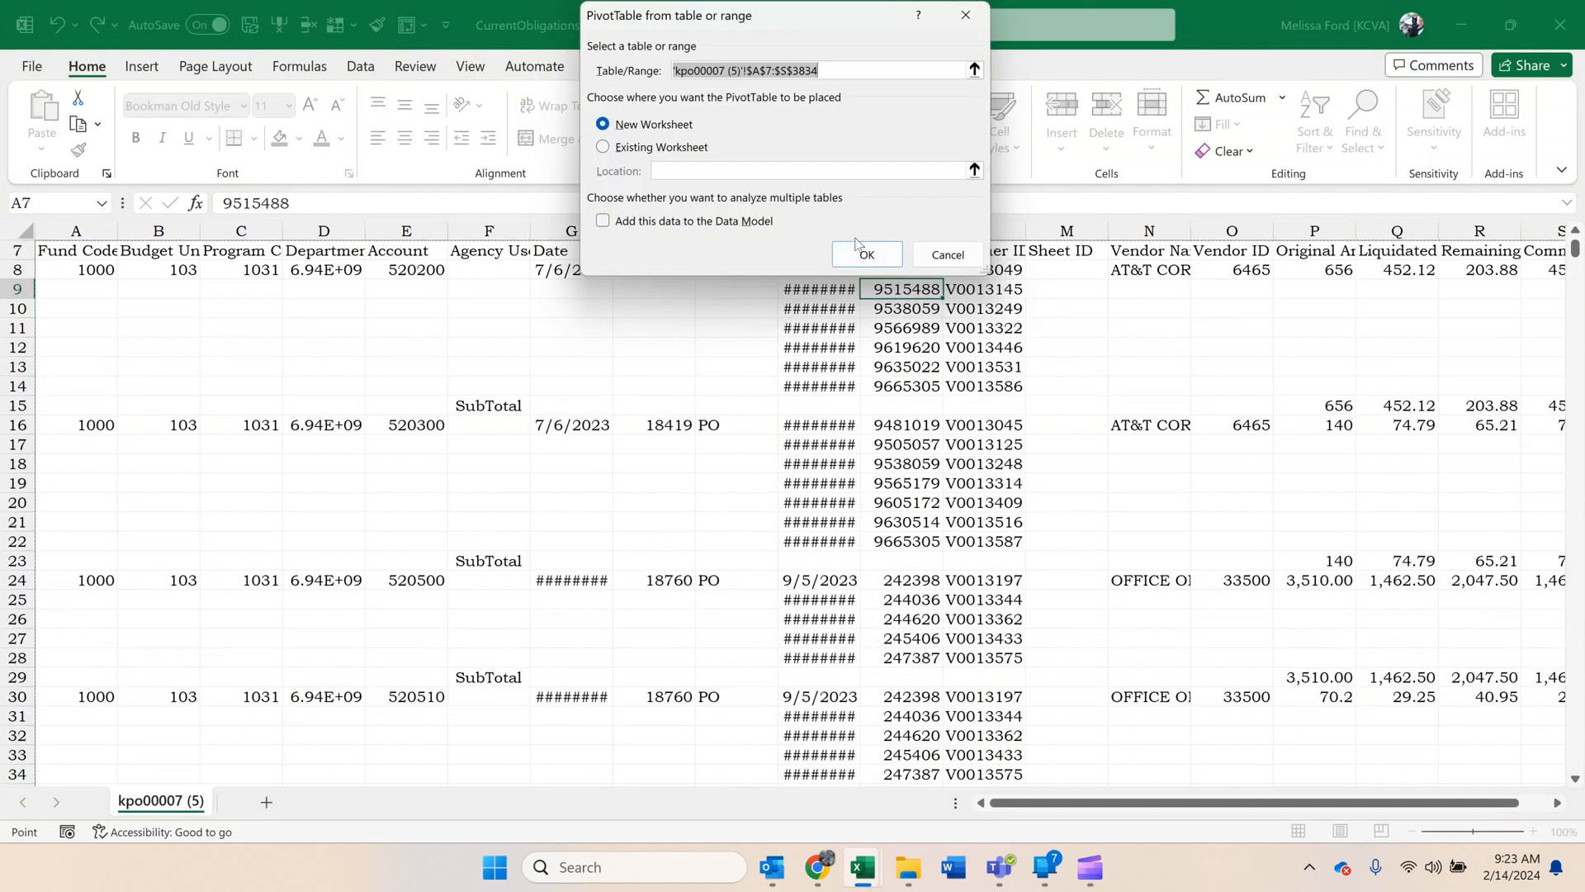
{"action": "left_click", "coordinate": [863, 252]}
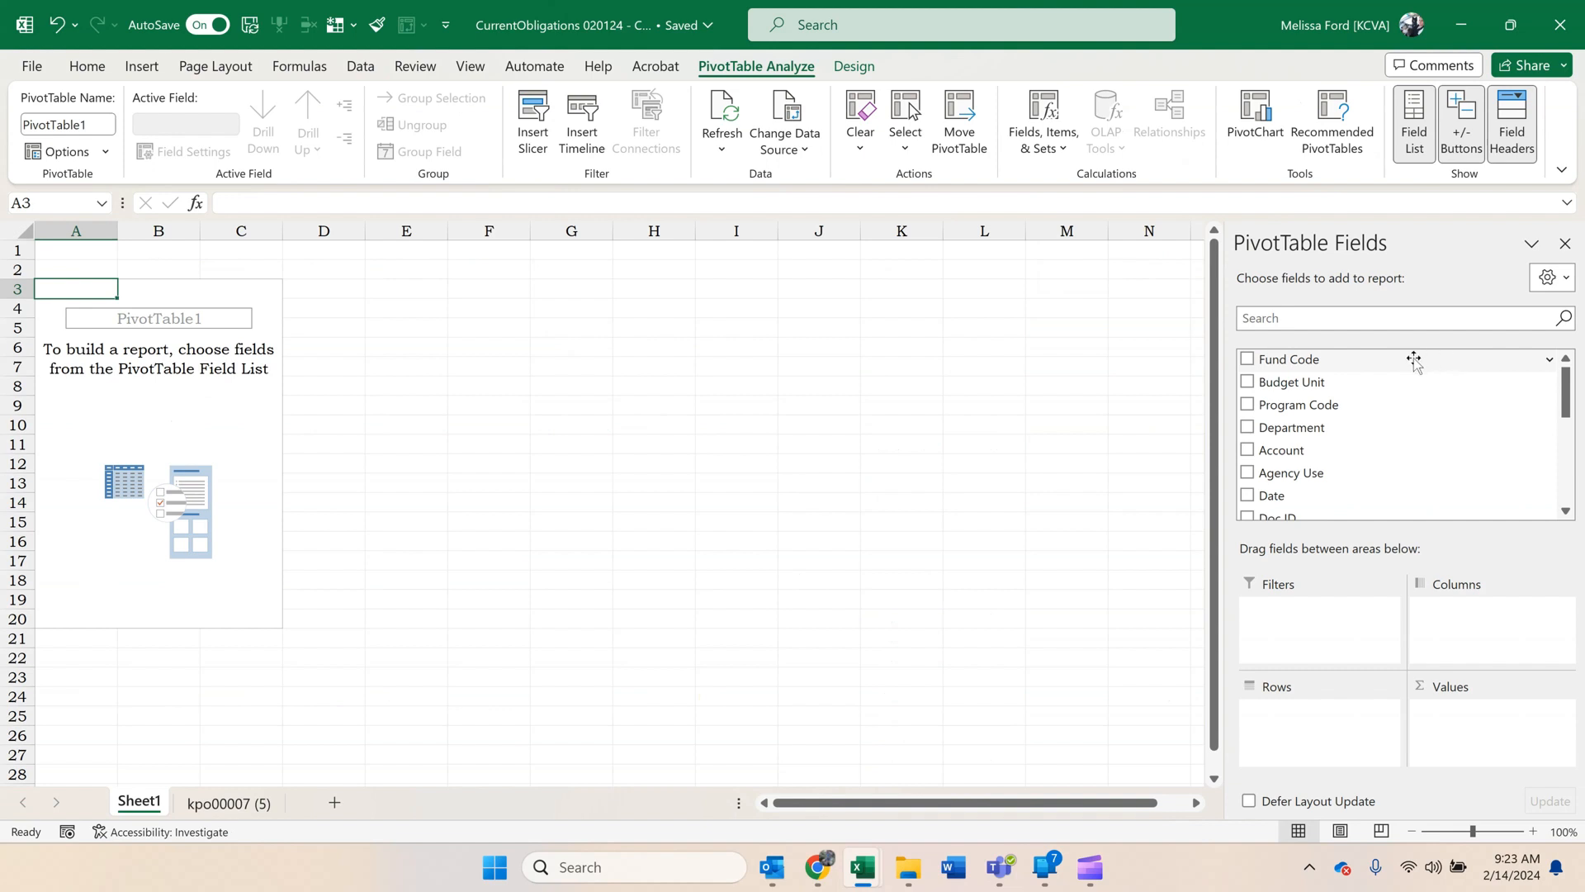
{"action": "left_click_drag", "start_coordinate": [1414, 361], "coordinate": [1309, 732]}
{"action": "left_click_drag", "start_coordinate": [1305, 382], "coordinate": [1284, 745]}
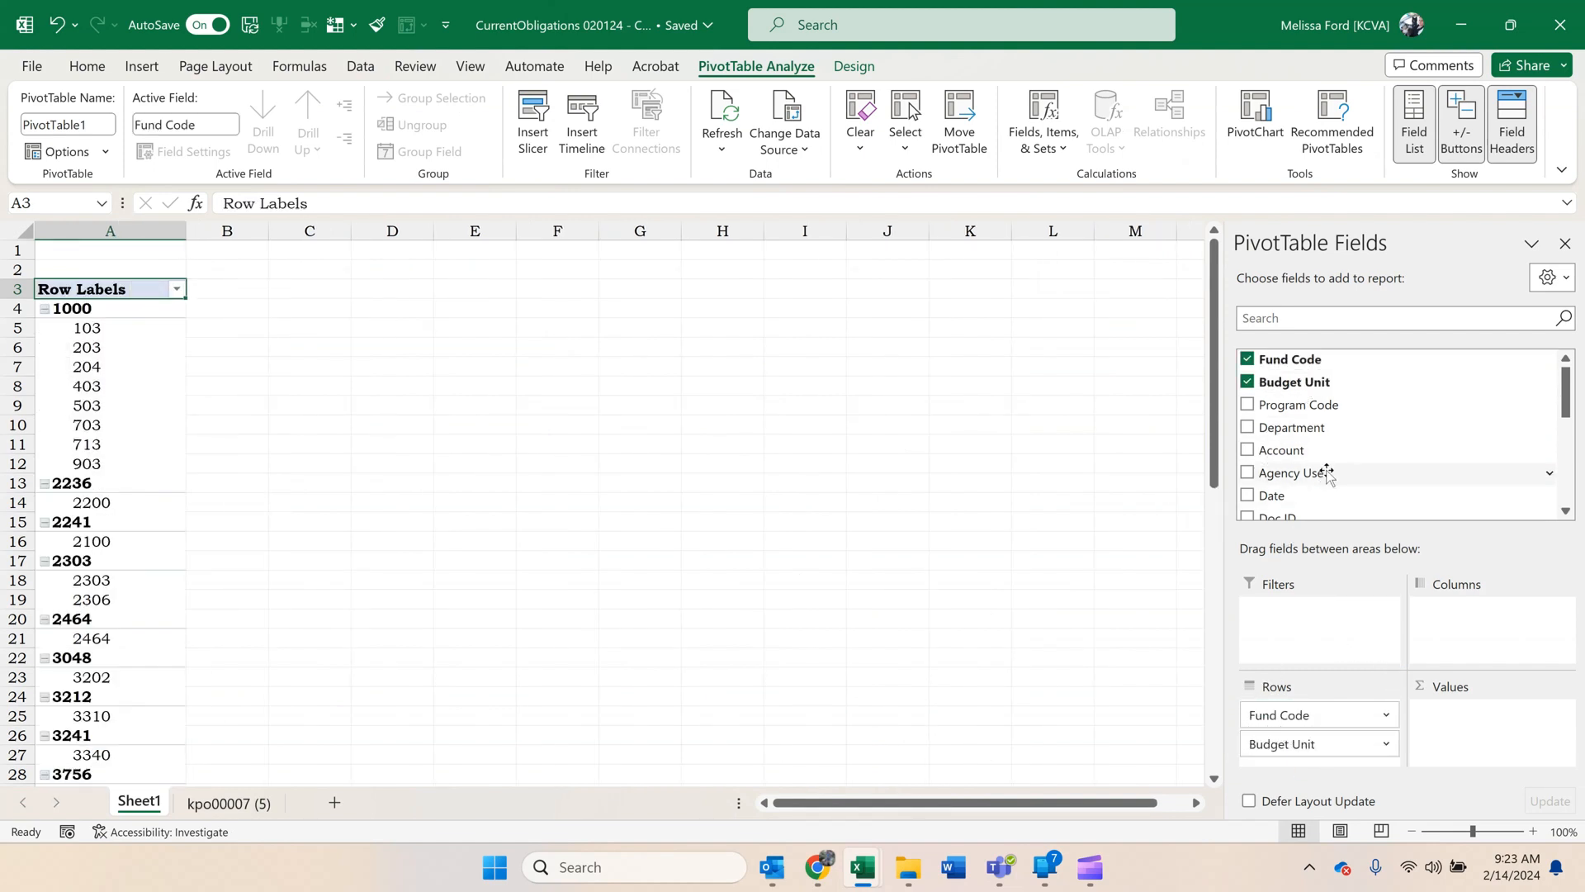
Add the Date field to the PivotTable columns and ungroup its automatic year and quarter grouping.
{"action": "scroll", "coordinate": [1348, 361], "scroll_direction": "down", "scroll_amount": 1}
{"action": "left_click_drag", "start_coordinate": [1329, 445], "coordinate": [1457, 593]}
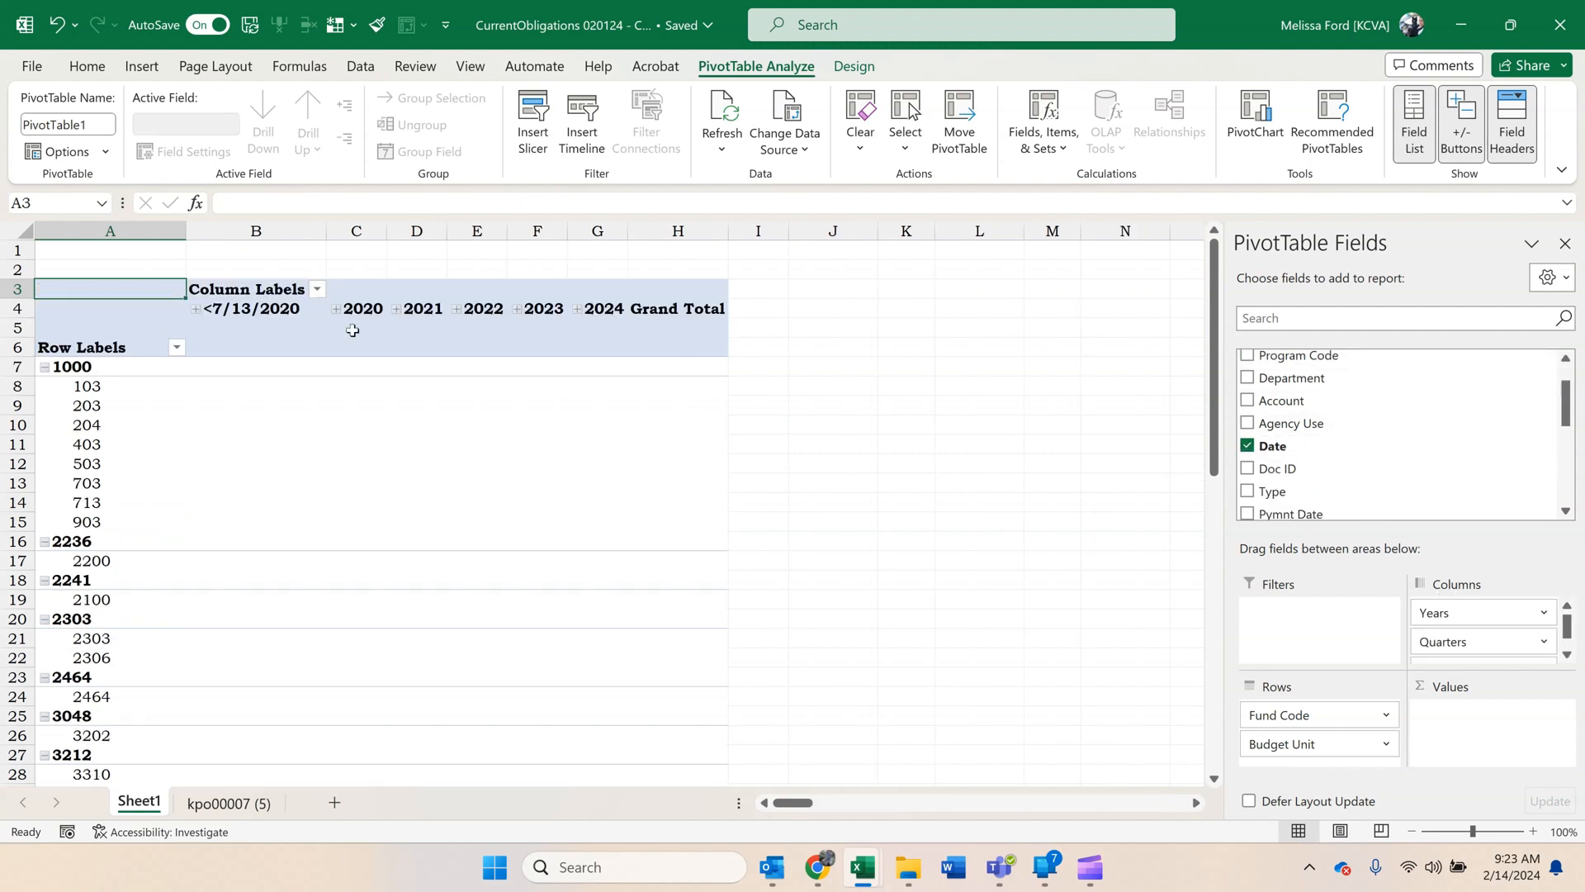
{"action": "left_click", "coordinate": [268, 312]}
{"action": "right_click", "coordinate": [266, 310]}
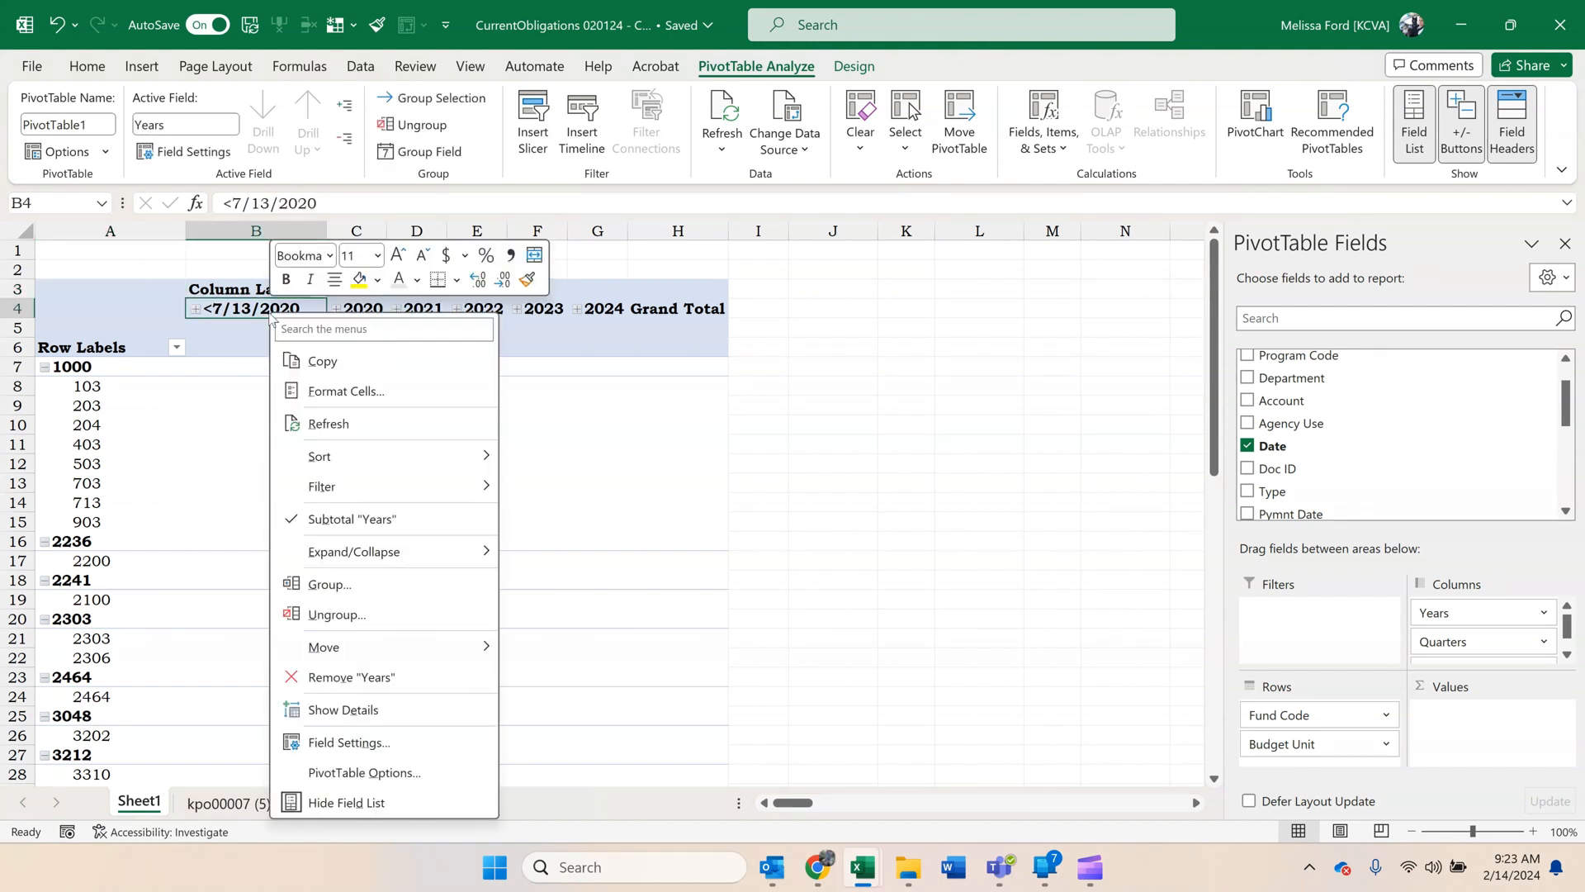
{"action": "left_click", "coordinate": [342, 615]}
Try grouping the PivotTable's date columns by months and years, and ungroup them again.
{"action": "right_click", "coordinate": [288, 311]}
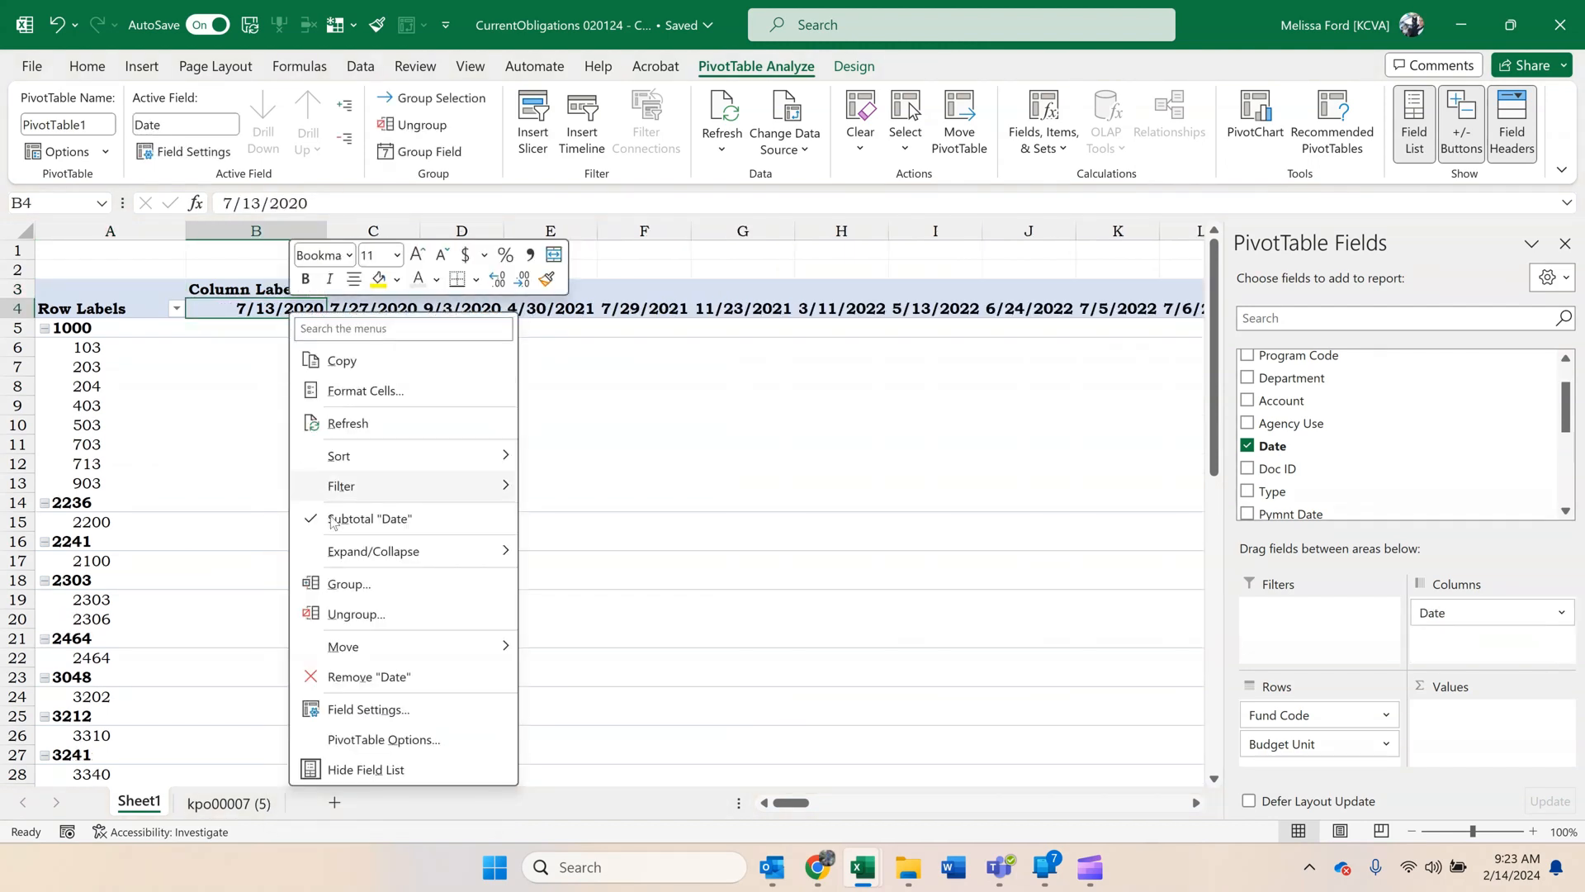
{"action": "left_click", "coordinate": [354, 591]}
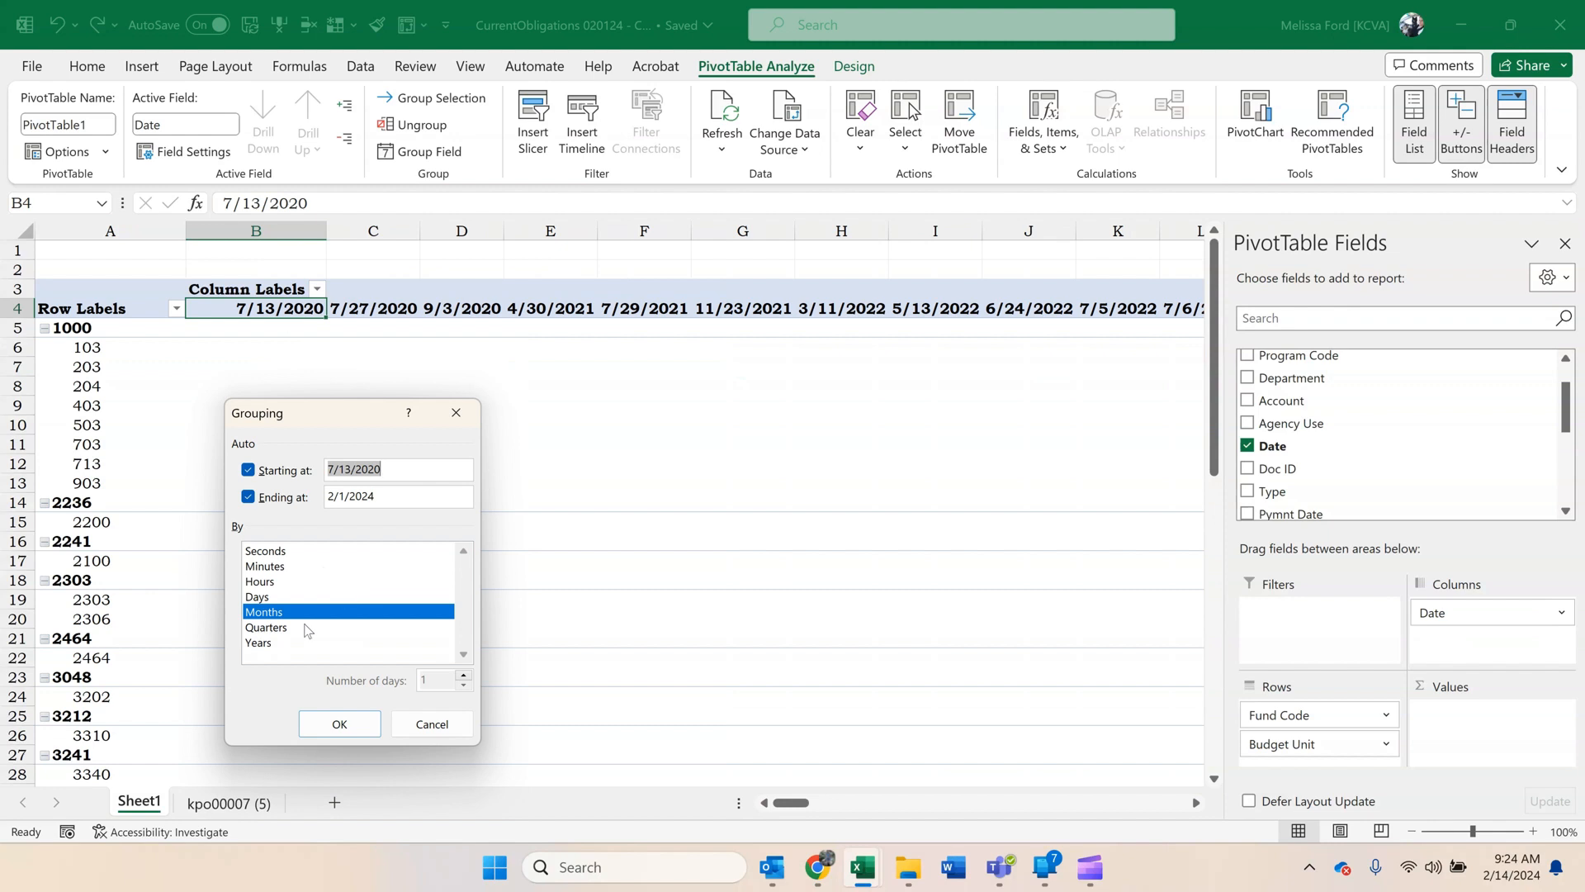
{"action": "left_click", "coordinate": [300, 644]}
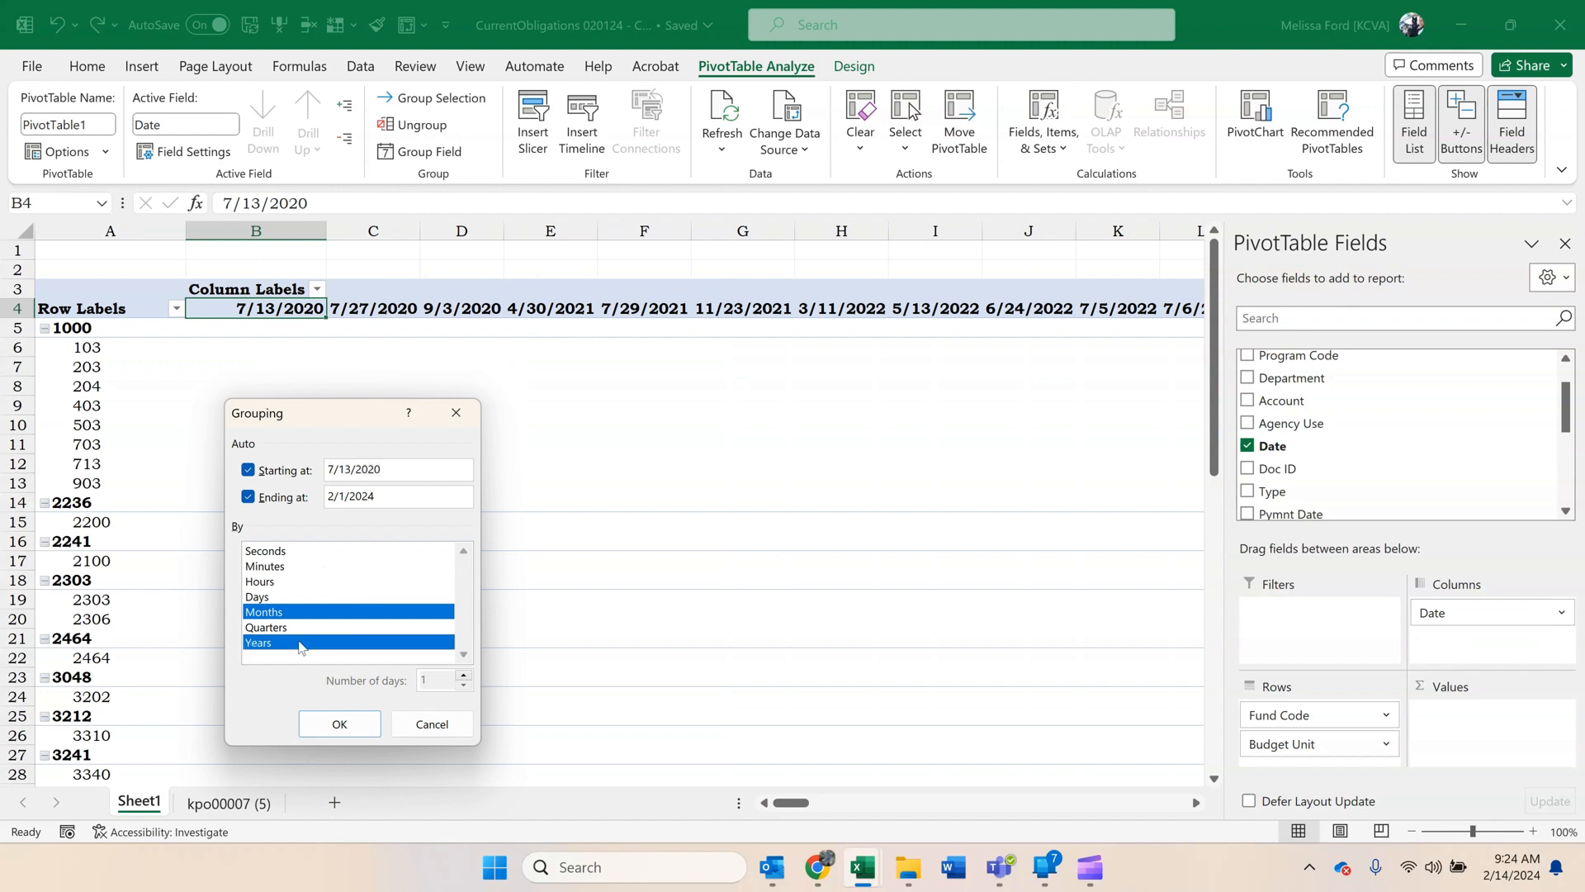
{"action": "left_click", "coordinate": [349, 728]}
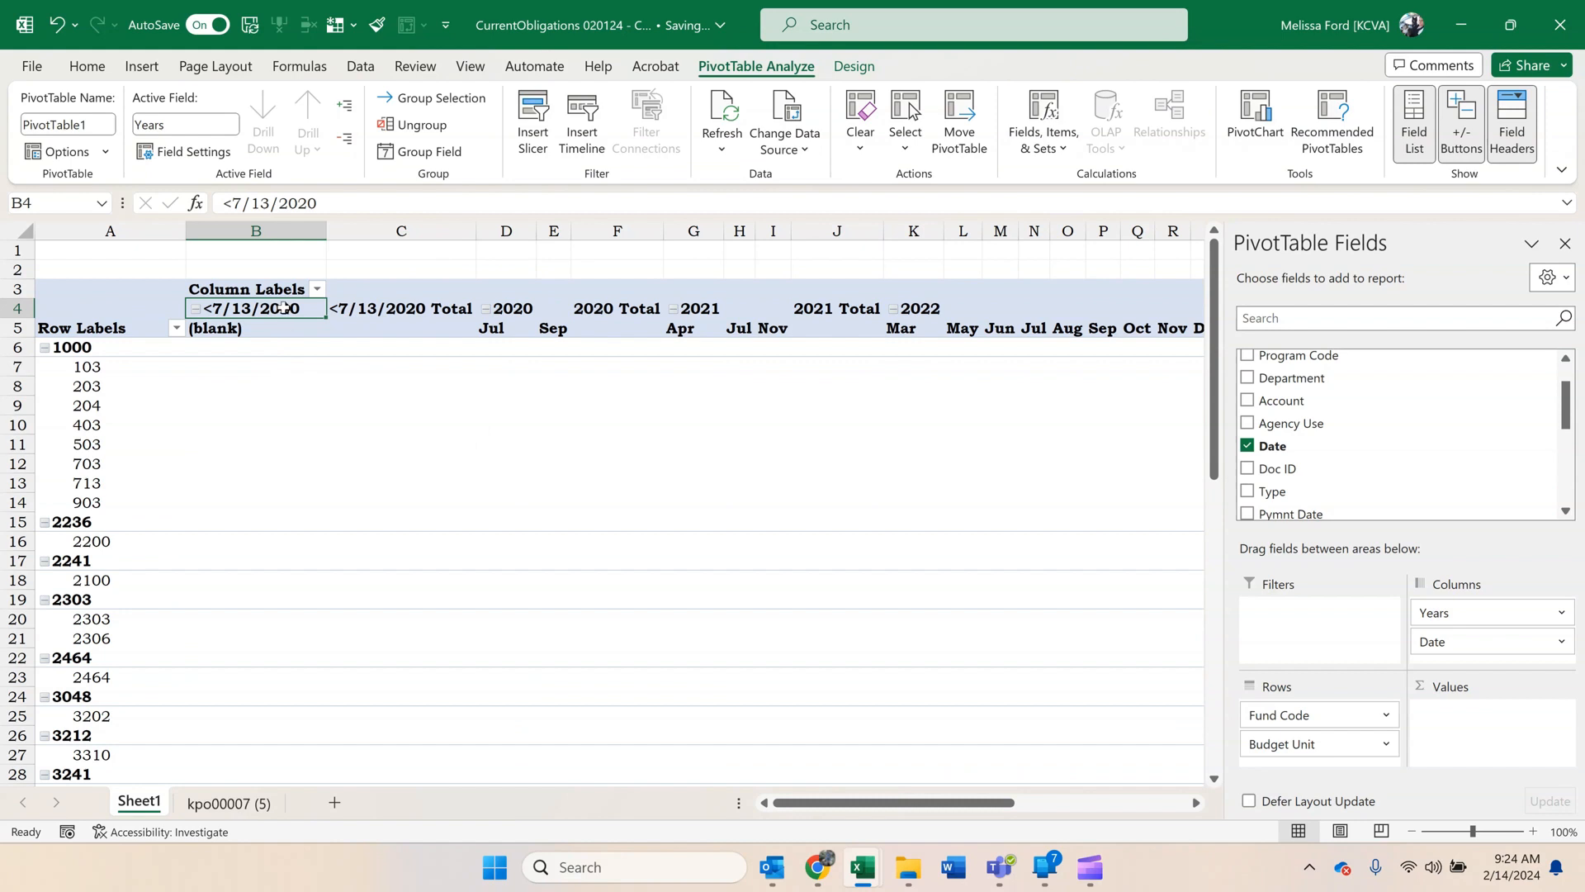
{"action": "right_click", "coordinate": [284, 309]}
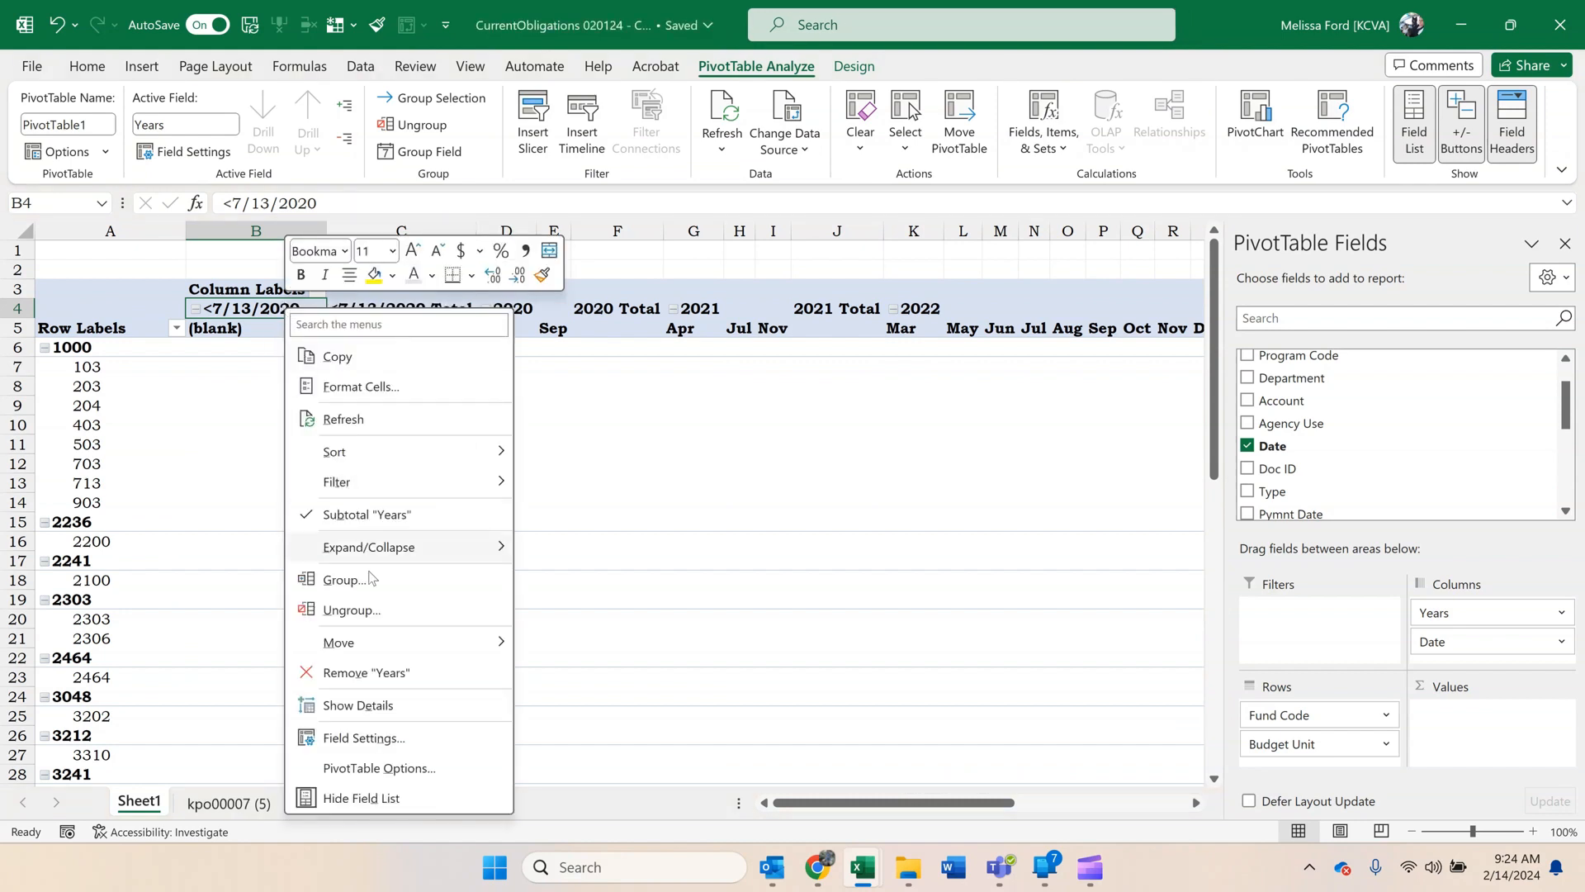
{"action": "left_click", "coordinate": [372, 610]}
{"action": "left_click", "coordinate": [372, 405]}
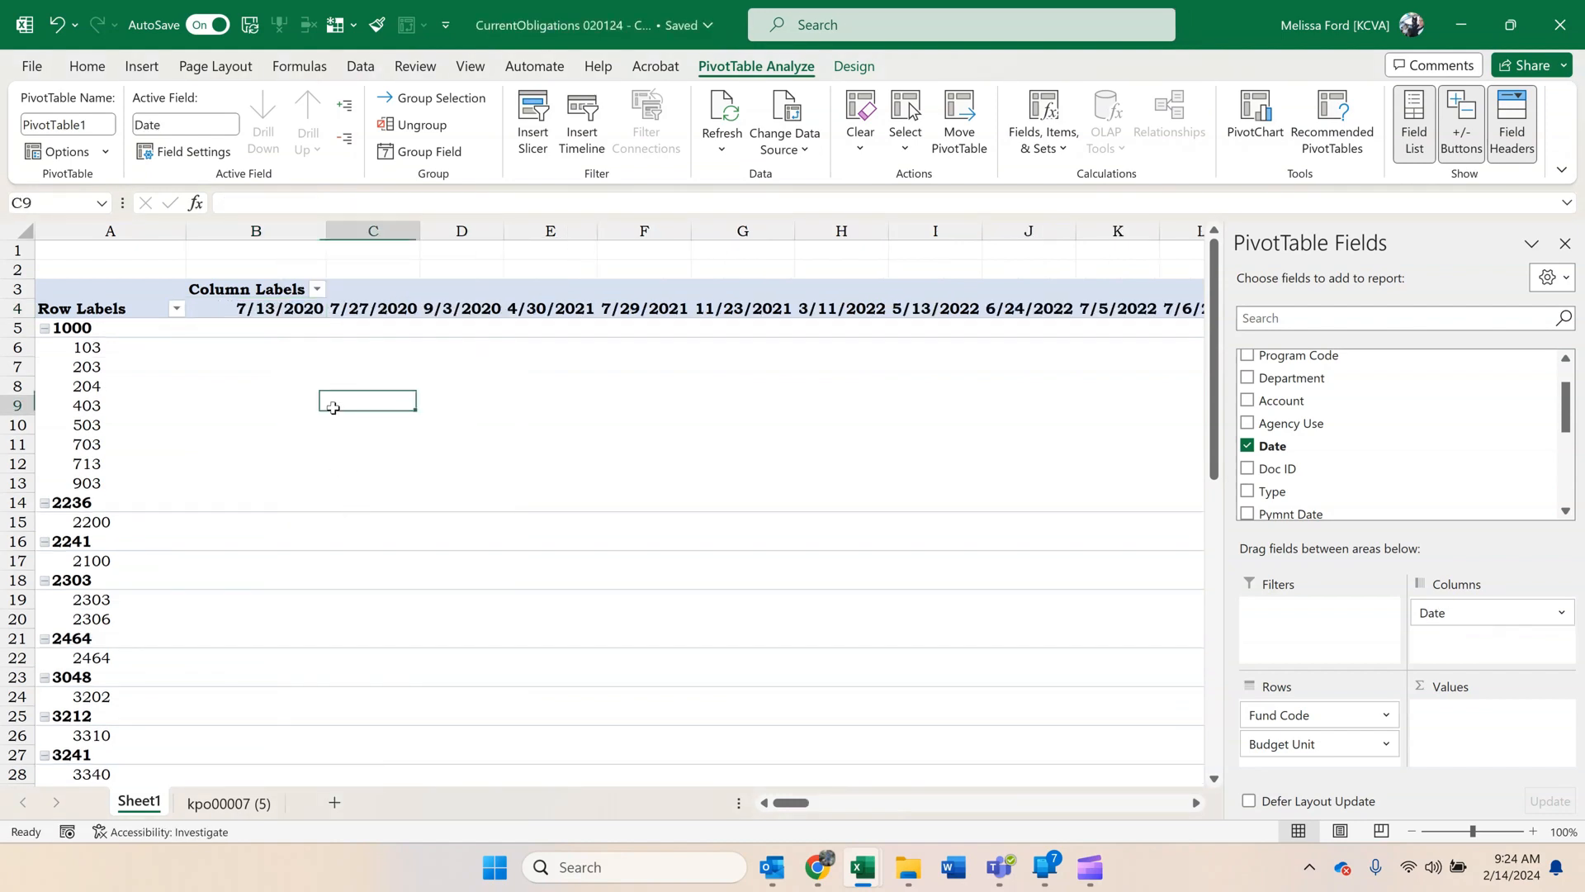
Group the PivotTable's date columns from 7/13/2020 through 6/27/2023.
{"action": "left_click_drag", "start_coordinate": [281, 309], "coordinate": [364, 257]}
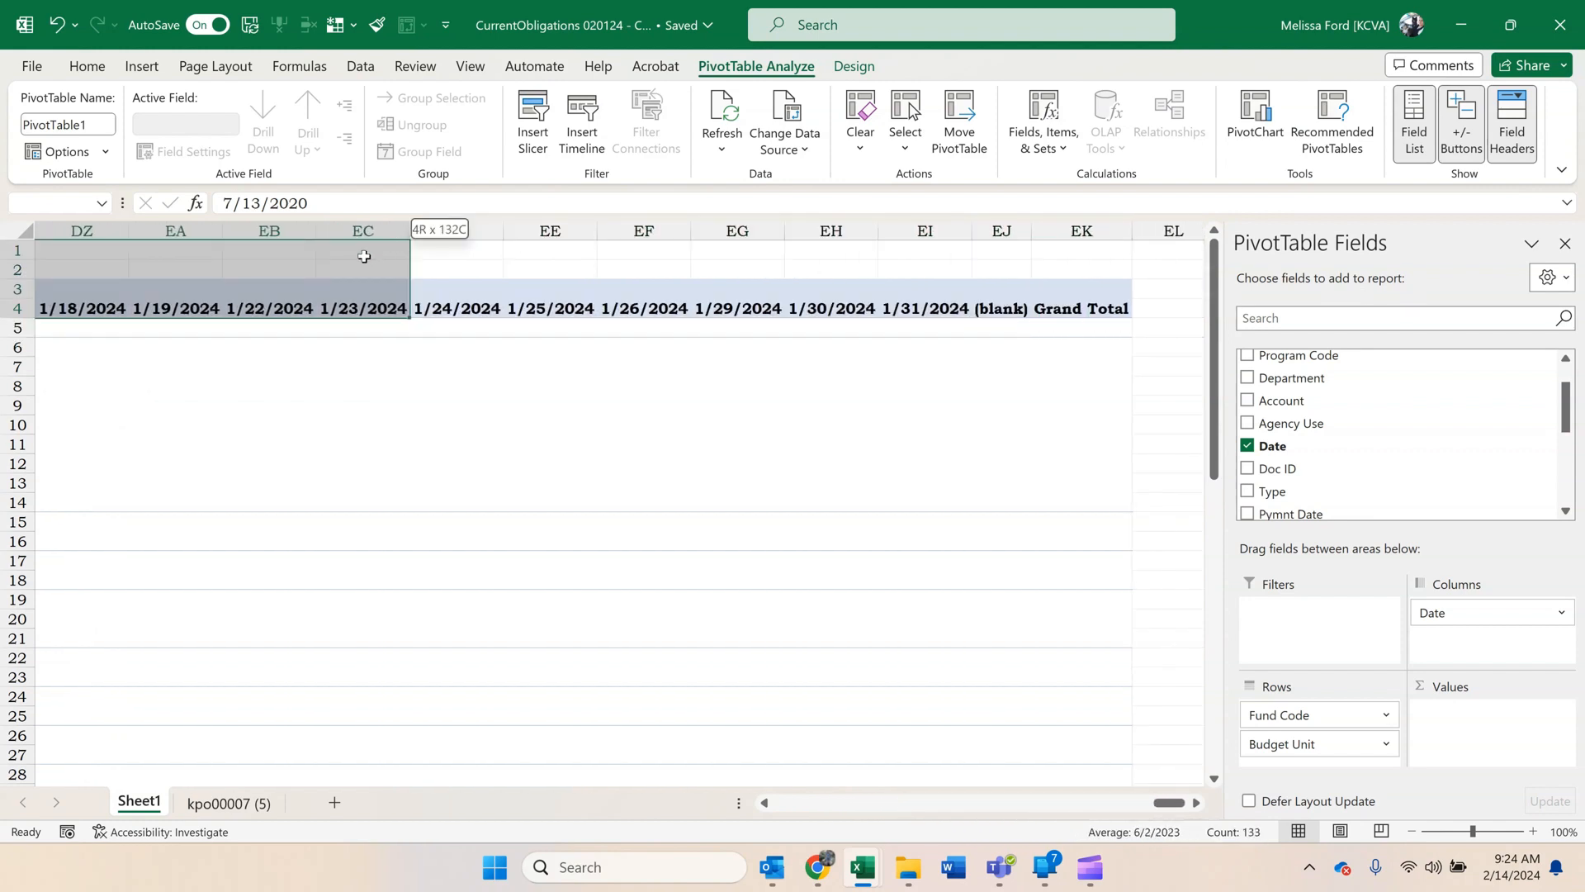
{"action": "left_click_drag", "start_coordinate": [105, 306], "coordinate": [23, 308]}
{"action": "left_click_drag", "start_coordinate": [303, 314], "coordinate": [245, 288]}
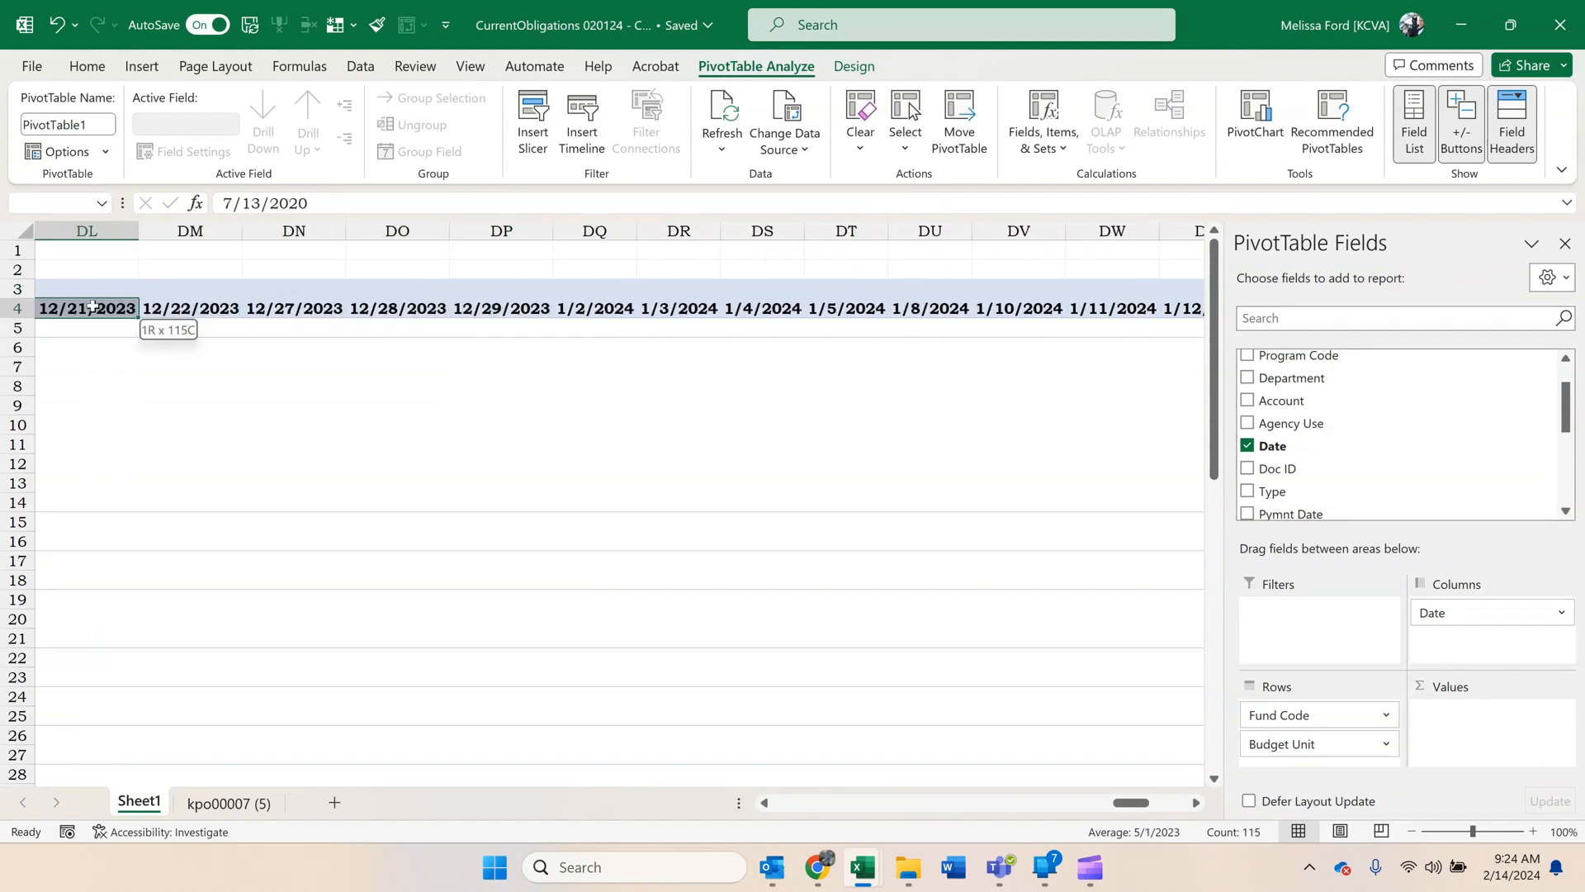
{"action": "left_click_drag", "start_coordinate": [39, 307], "coordinate": [172, 312]}
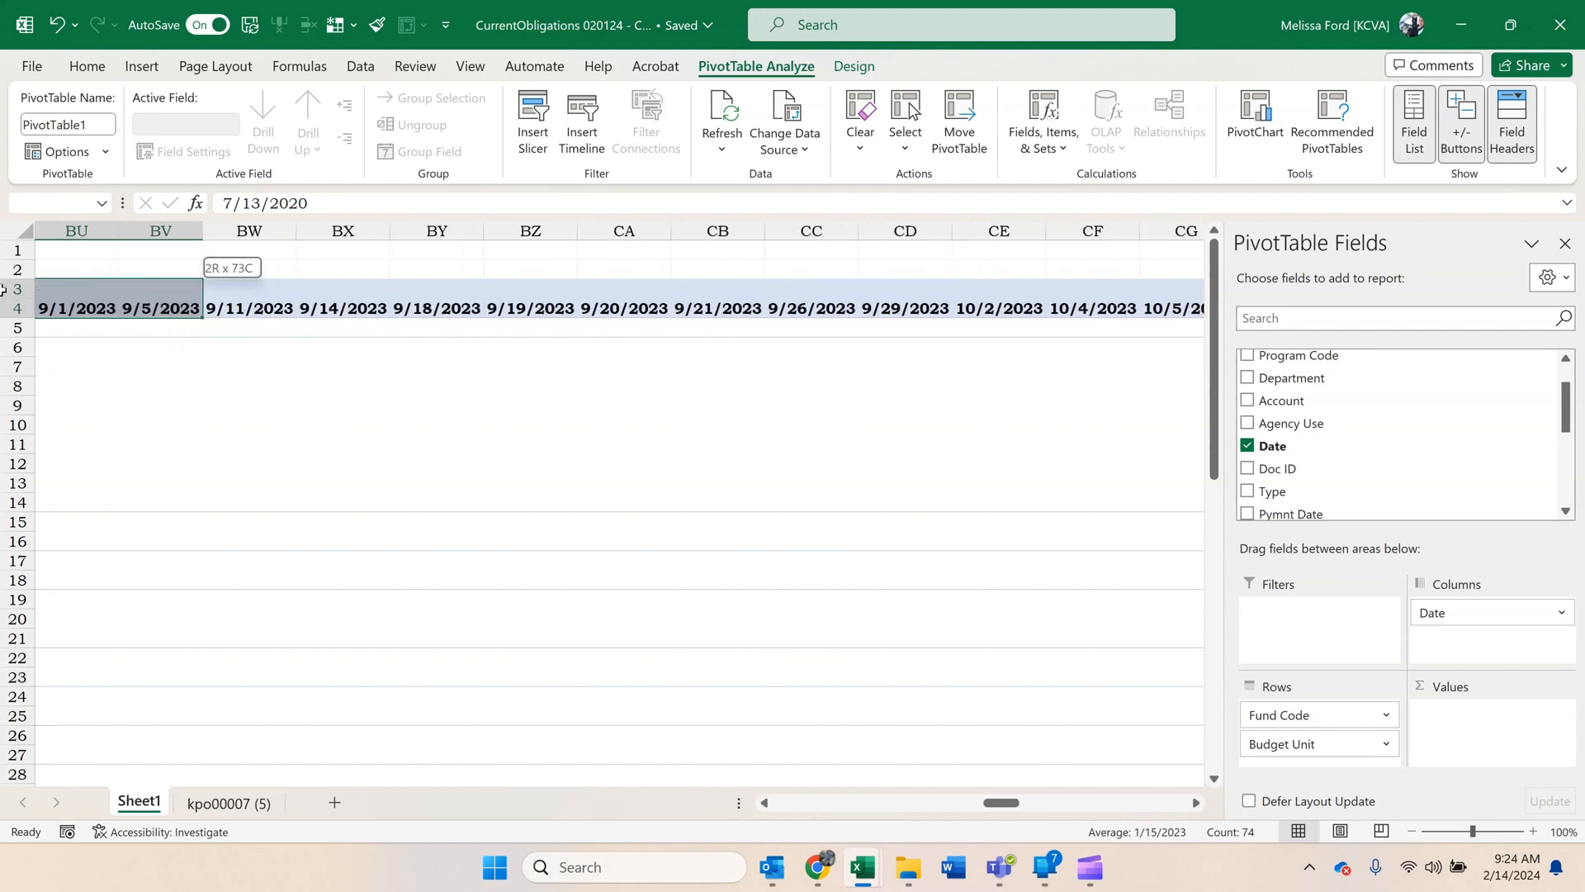
{"action": "left_click_drag", "start_coordinate": [4, 289], "coordinate": [899, 314]}
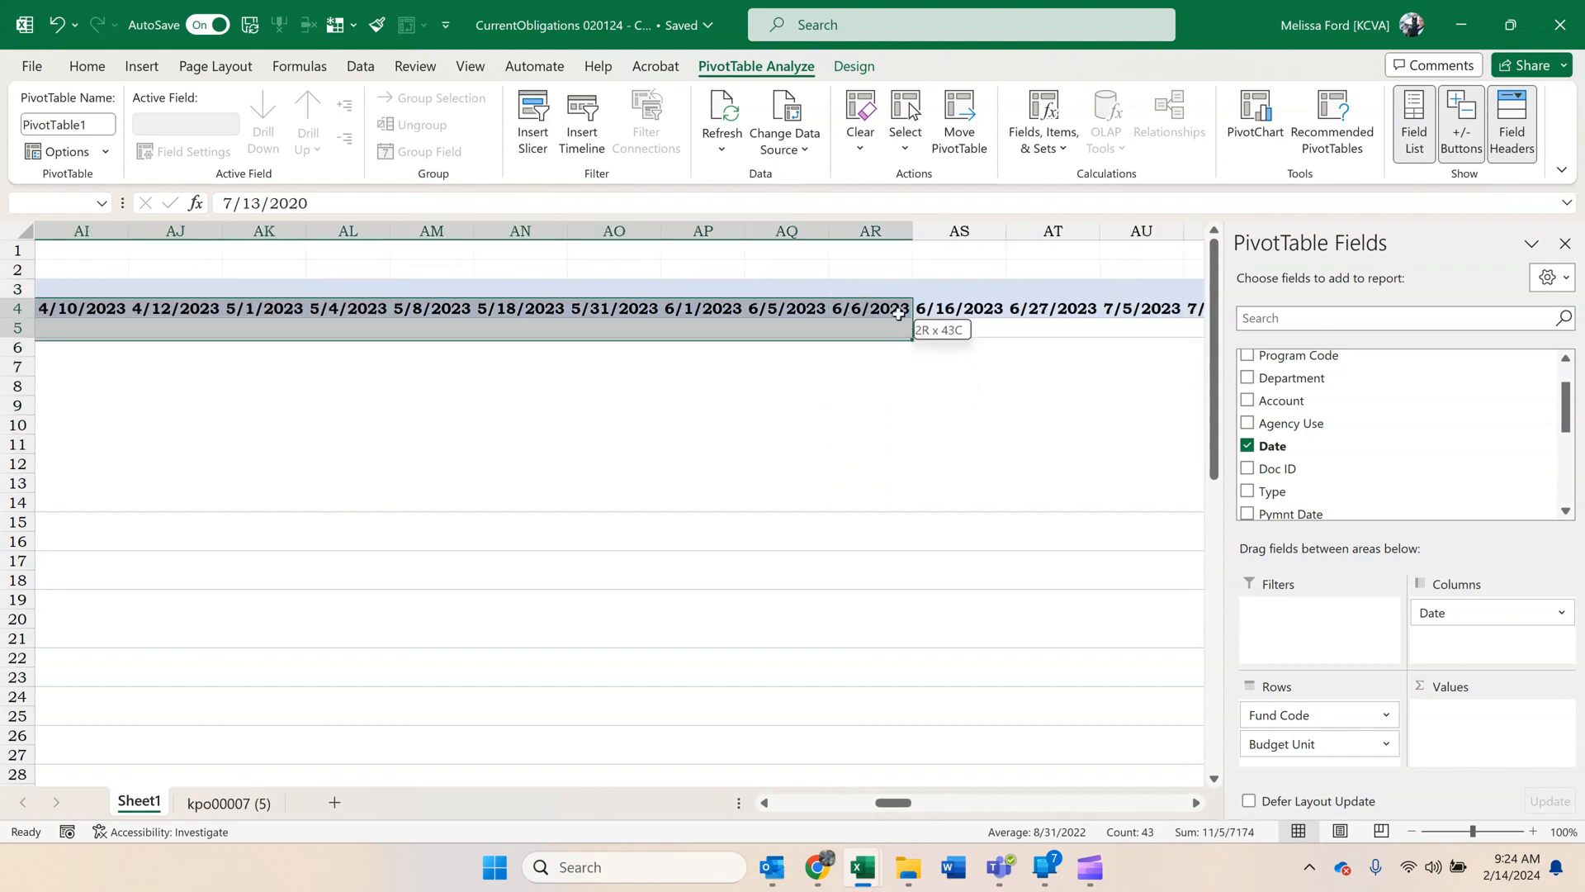
{"action": "left_click_drag", "start_coordinate": [1065, 315], "coordinate": [1067, 318]}
{"action": "right_click", "coordinate": [1066, 310]}
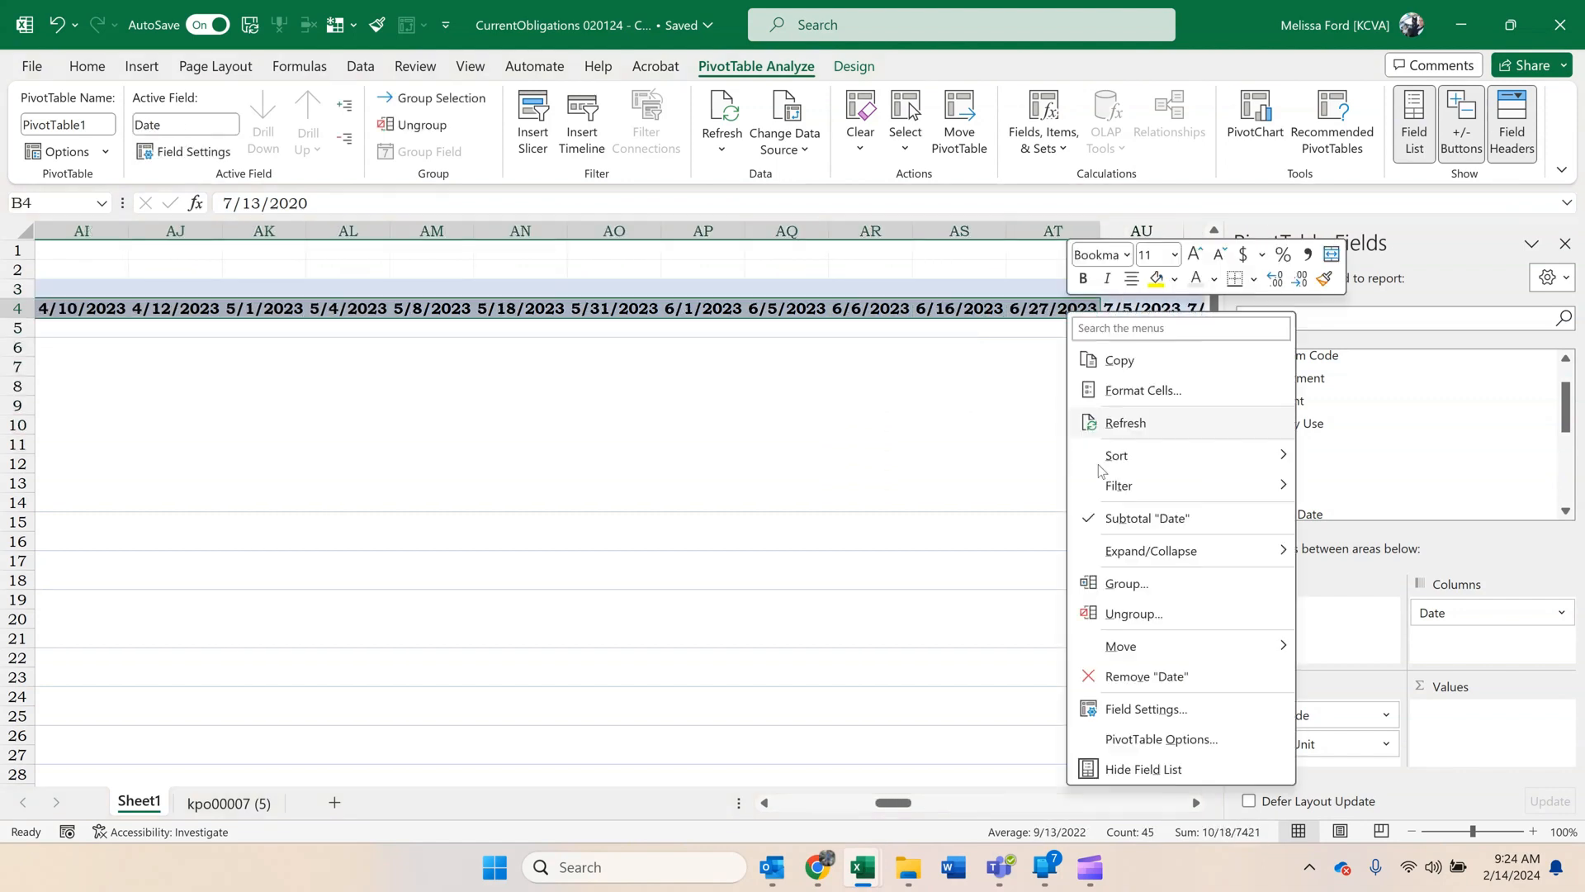
{"action": "left_click", "coordinate": [1126, 577]}
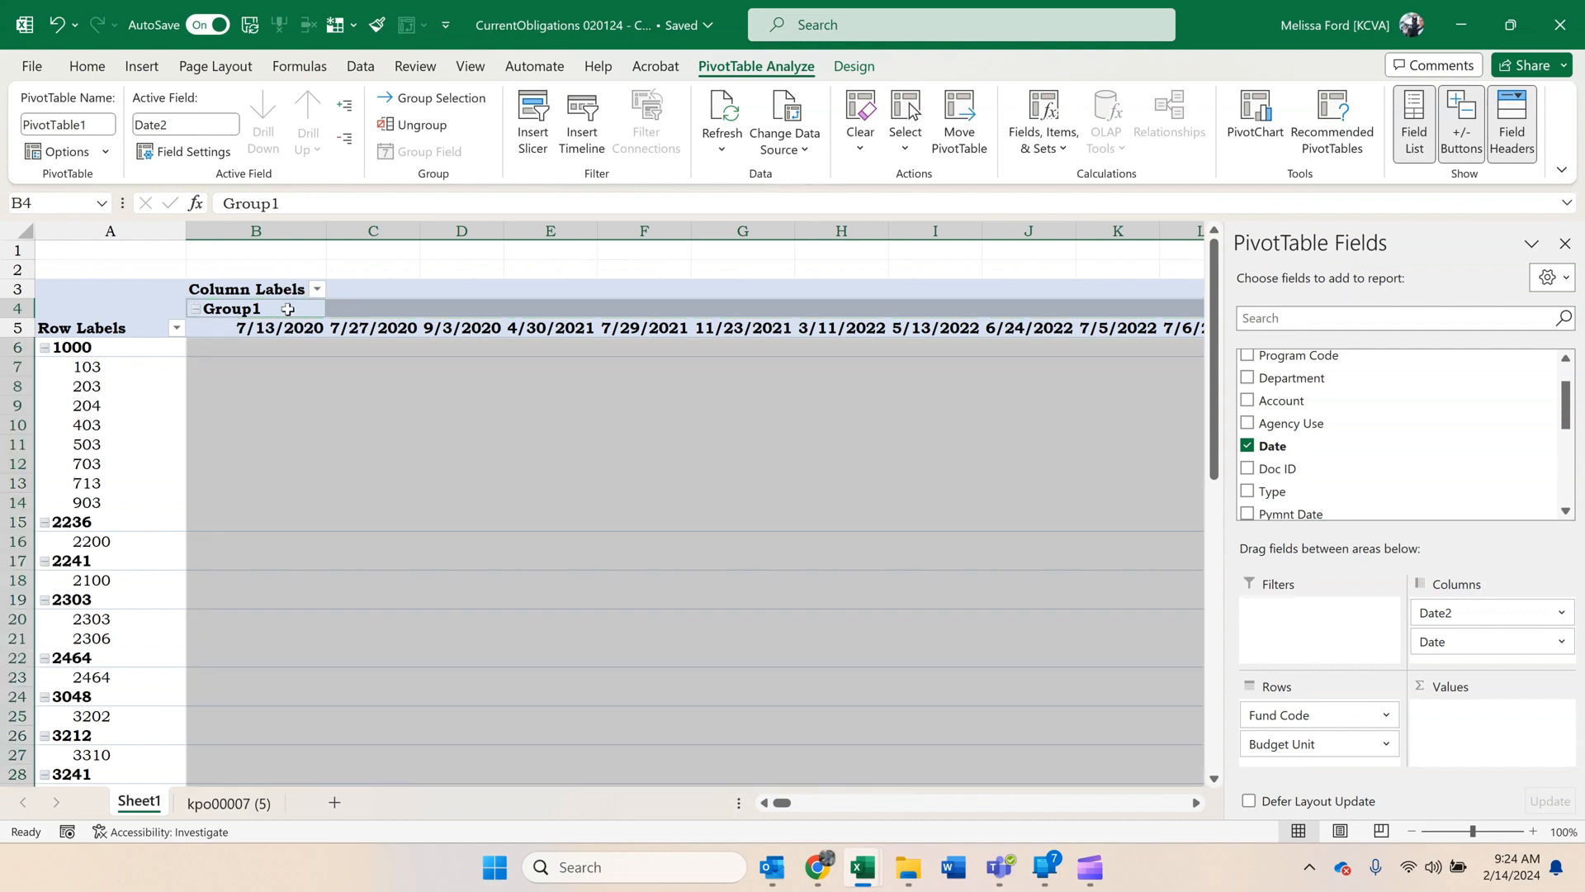
Rename the new group of dates before July 2023 to PBY and collapse it.
{"action": "type", "text": "PB"}
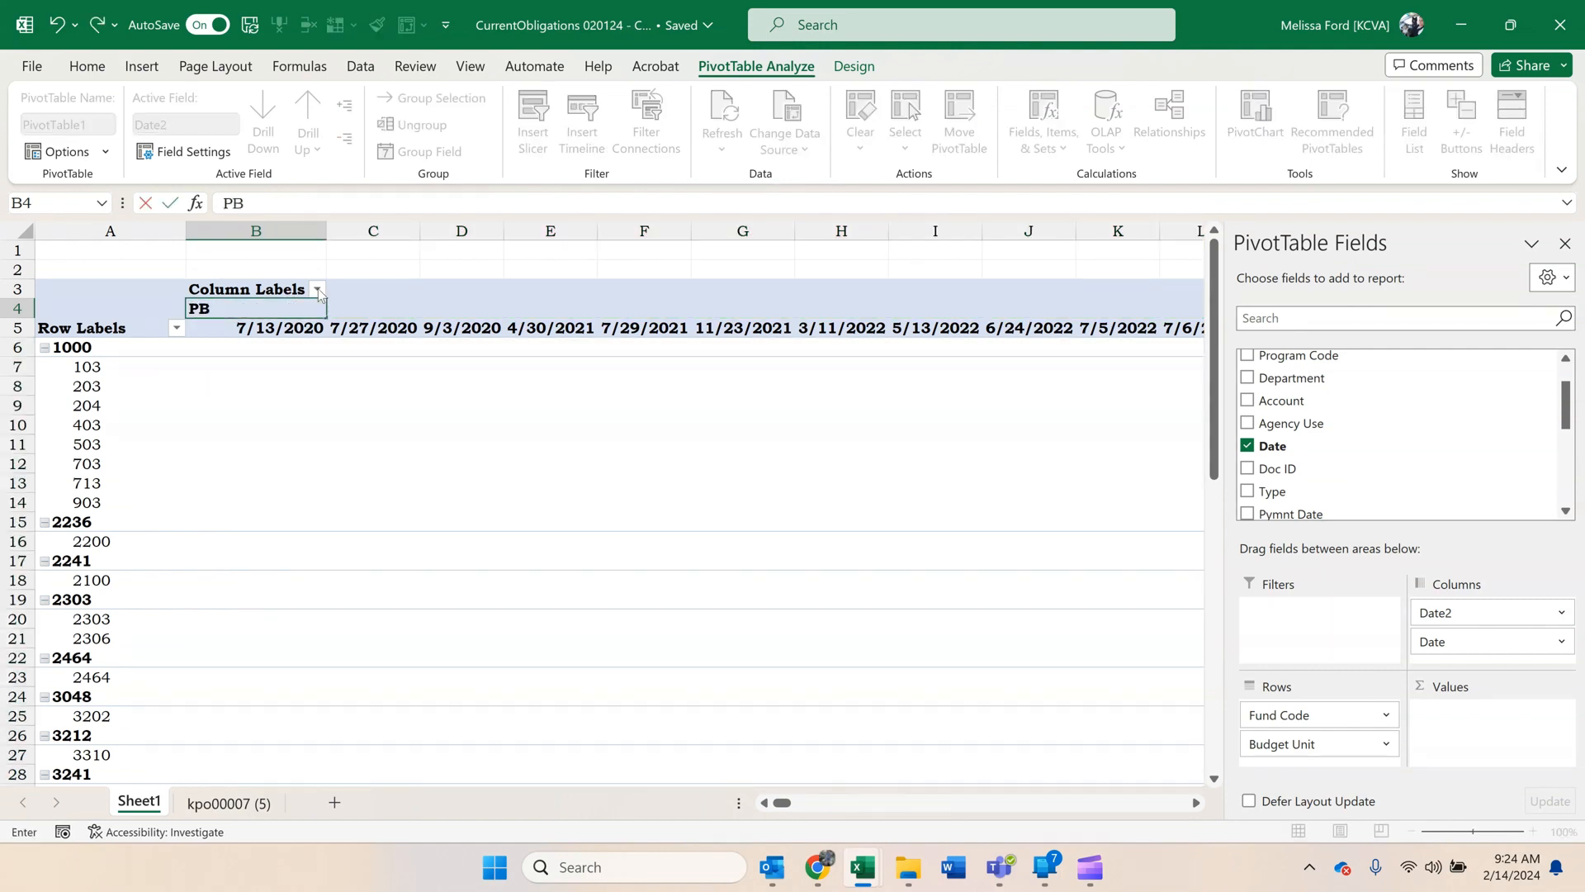
{"action": "type", "text": "Y"}
{"action": "key", "text": "Return"}
{"action": "left_click", "coordinate": [196, 309]}
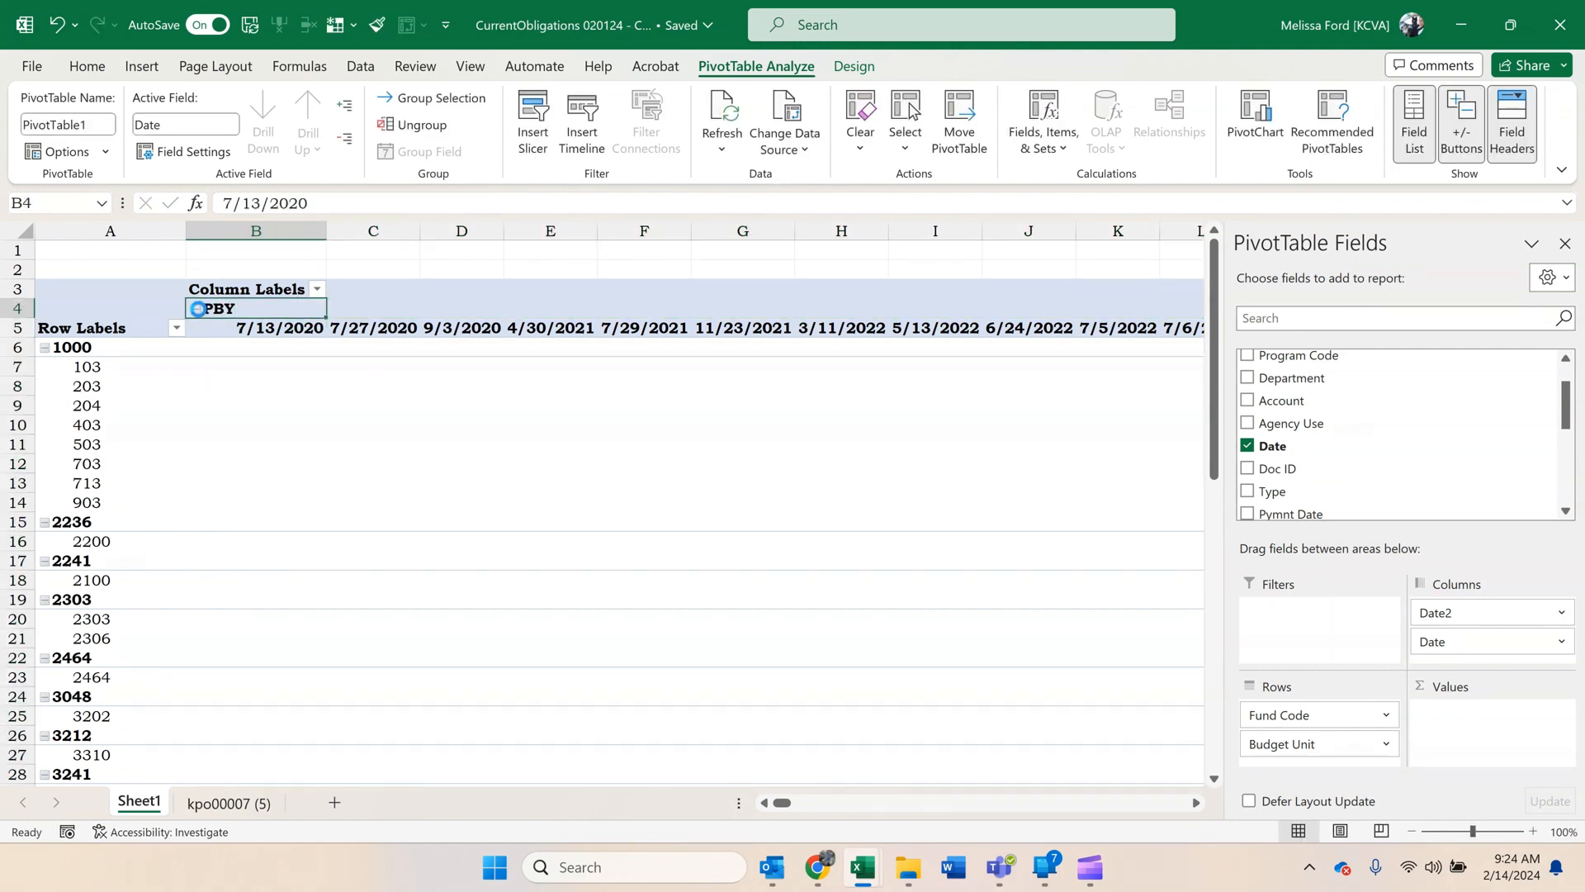
Group the date columns from 7/5/2023 through 1/31/2024, rename the group CBY and collapse it.
{"action": "left_click_drag", "start_coordinate": [388, 313], "coordinate": [740, 324]}
{"action": "right_click", "coordinate": [742, 326]}
{"action": "left_click", "coordinate": [793, 601]}
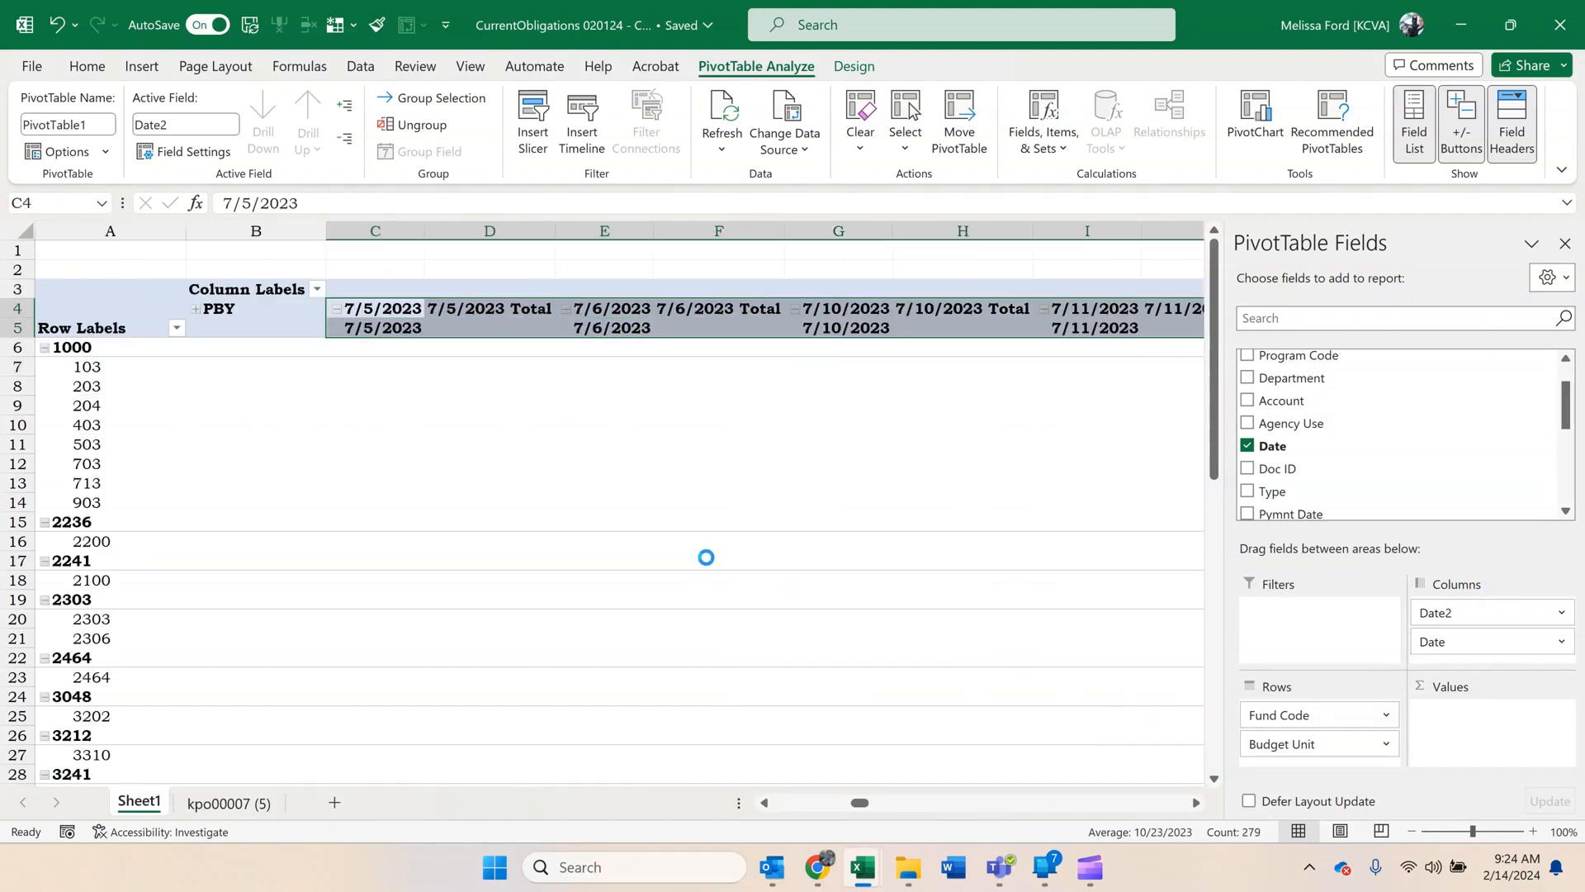
{"action": "type", "text": "C"}
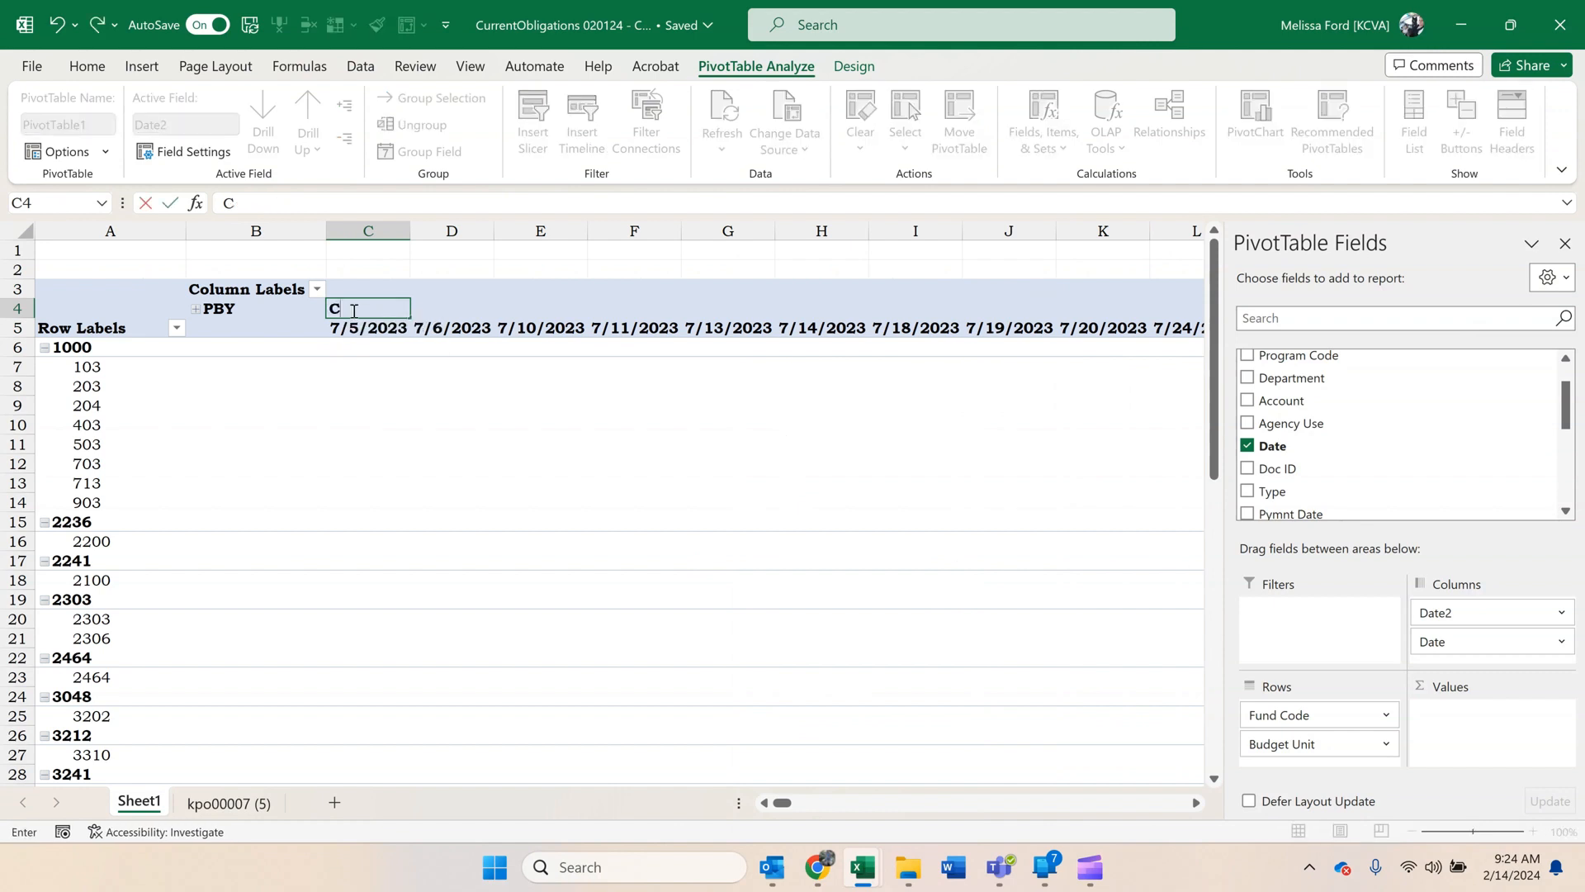
{"action": "type", "text": "BY"}
{"action": "key", "text": "Return"}
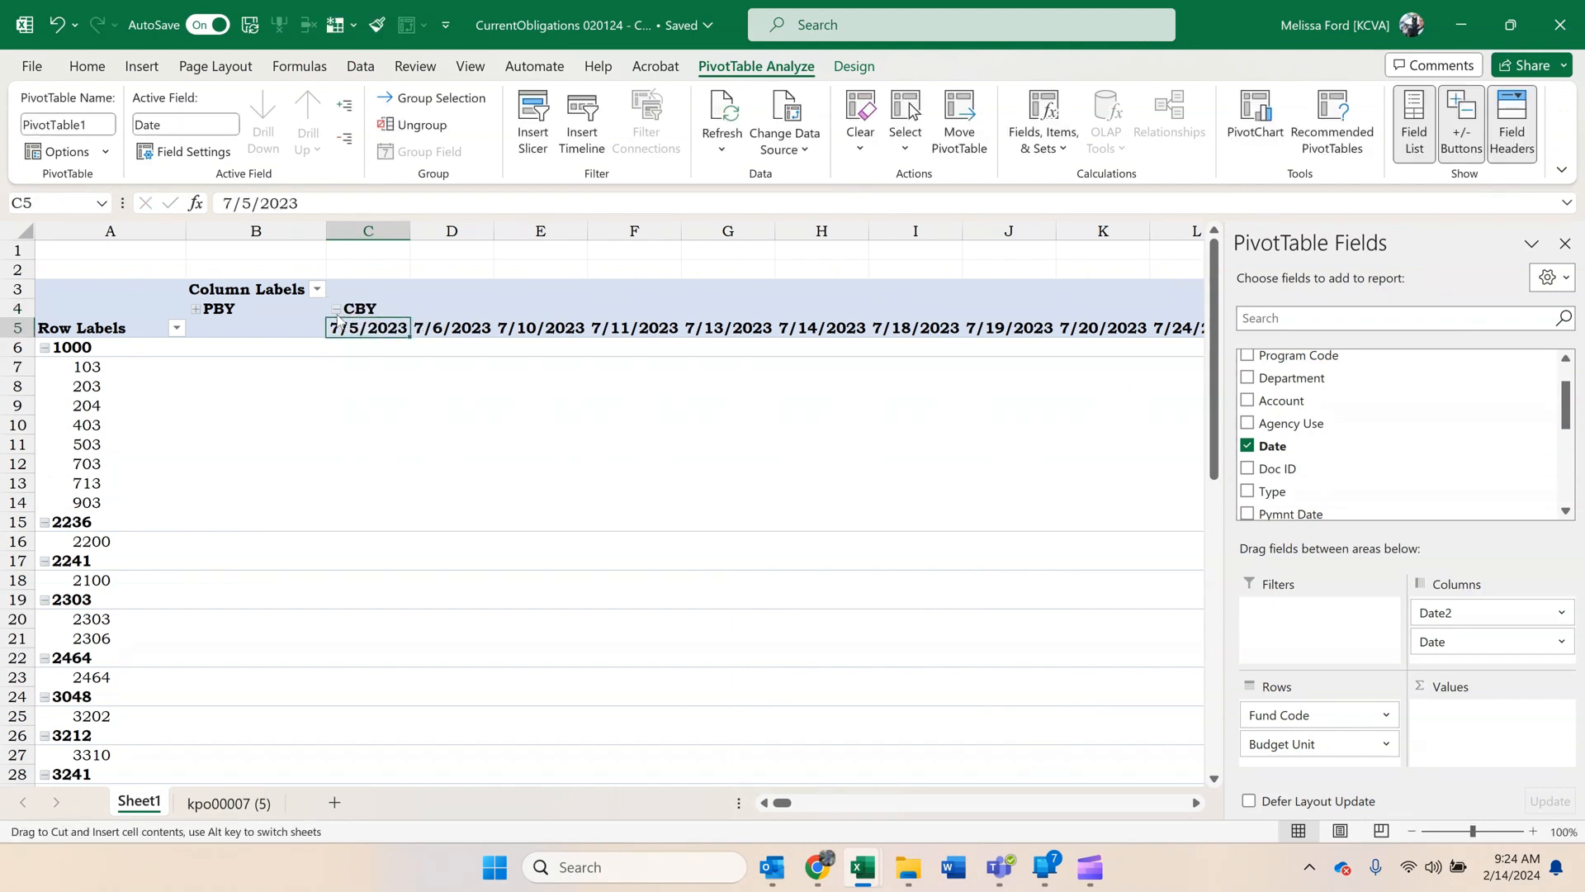
{"action": "left_click", "coordinate": [336, 308]}
Sort the Date2 column groups A to Z and filter out the (blank) group.
{"action": "right_click", "coordinate": [362, 314]}
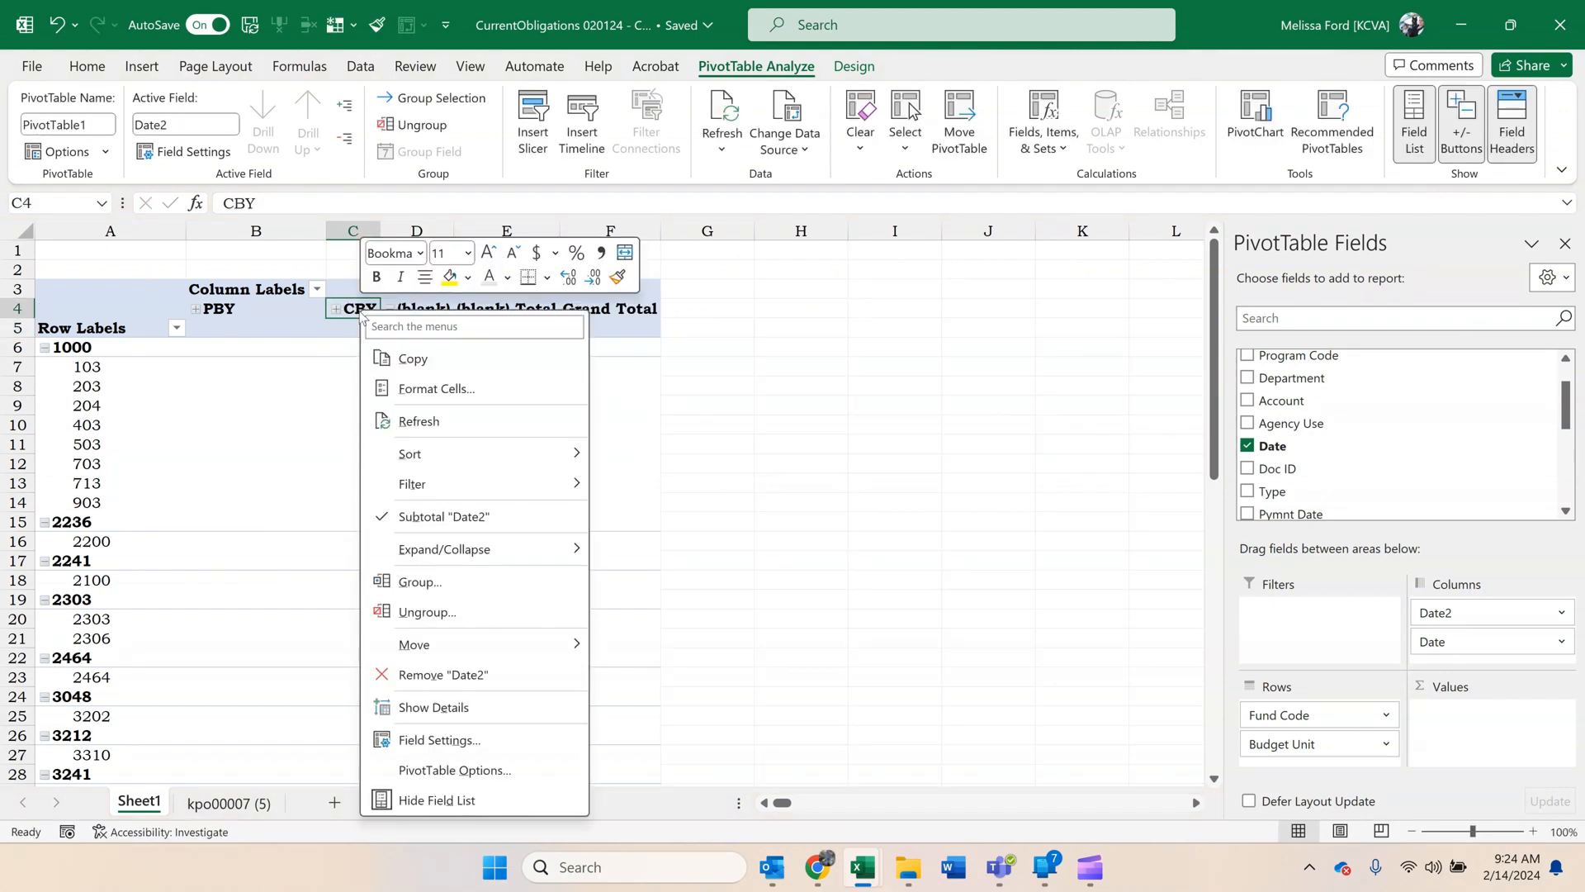
{"action": "mouse_move", "coordinate": [522, 559]}
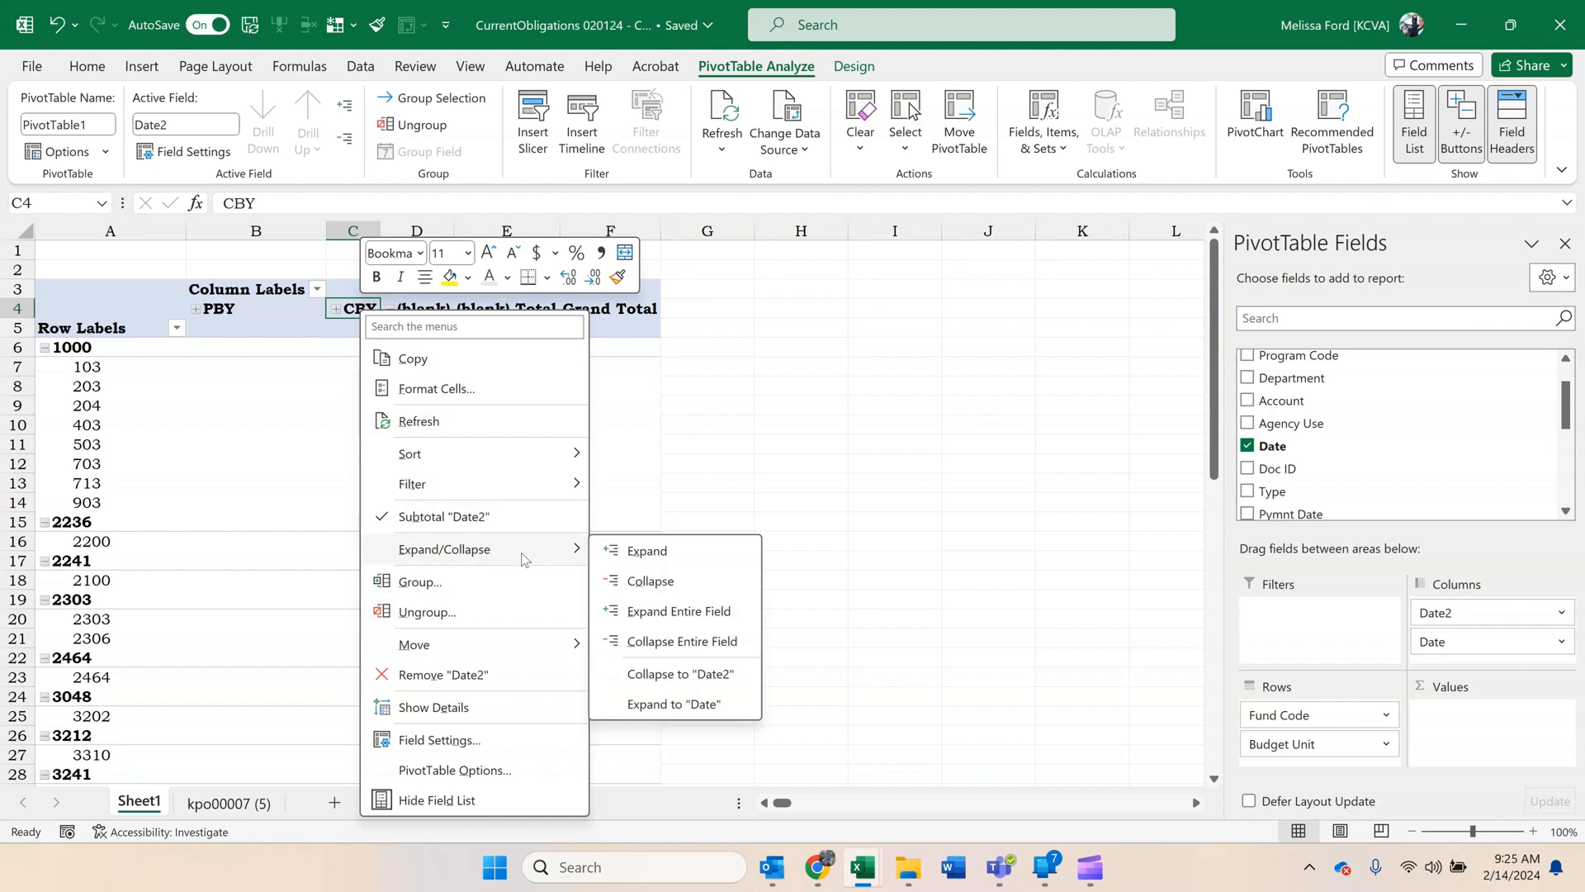
{"action": "mouse_move", "coordinate": [584, 453]}
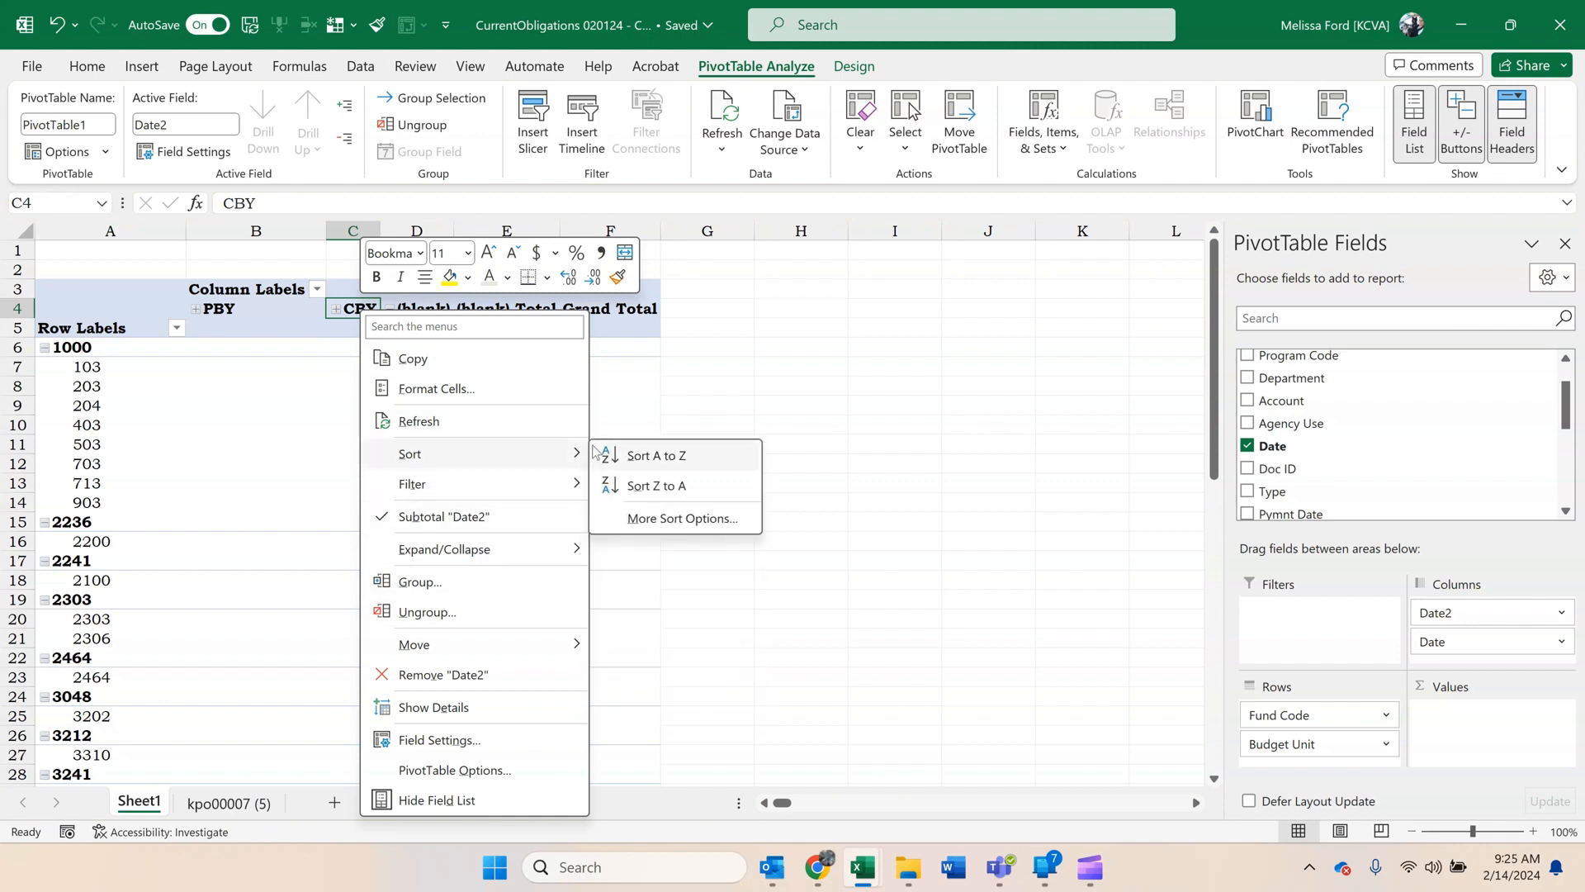
{"action": "left_click", "coordinate": [691, 458]}
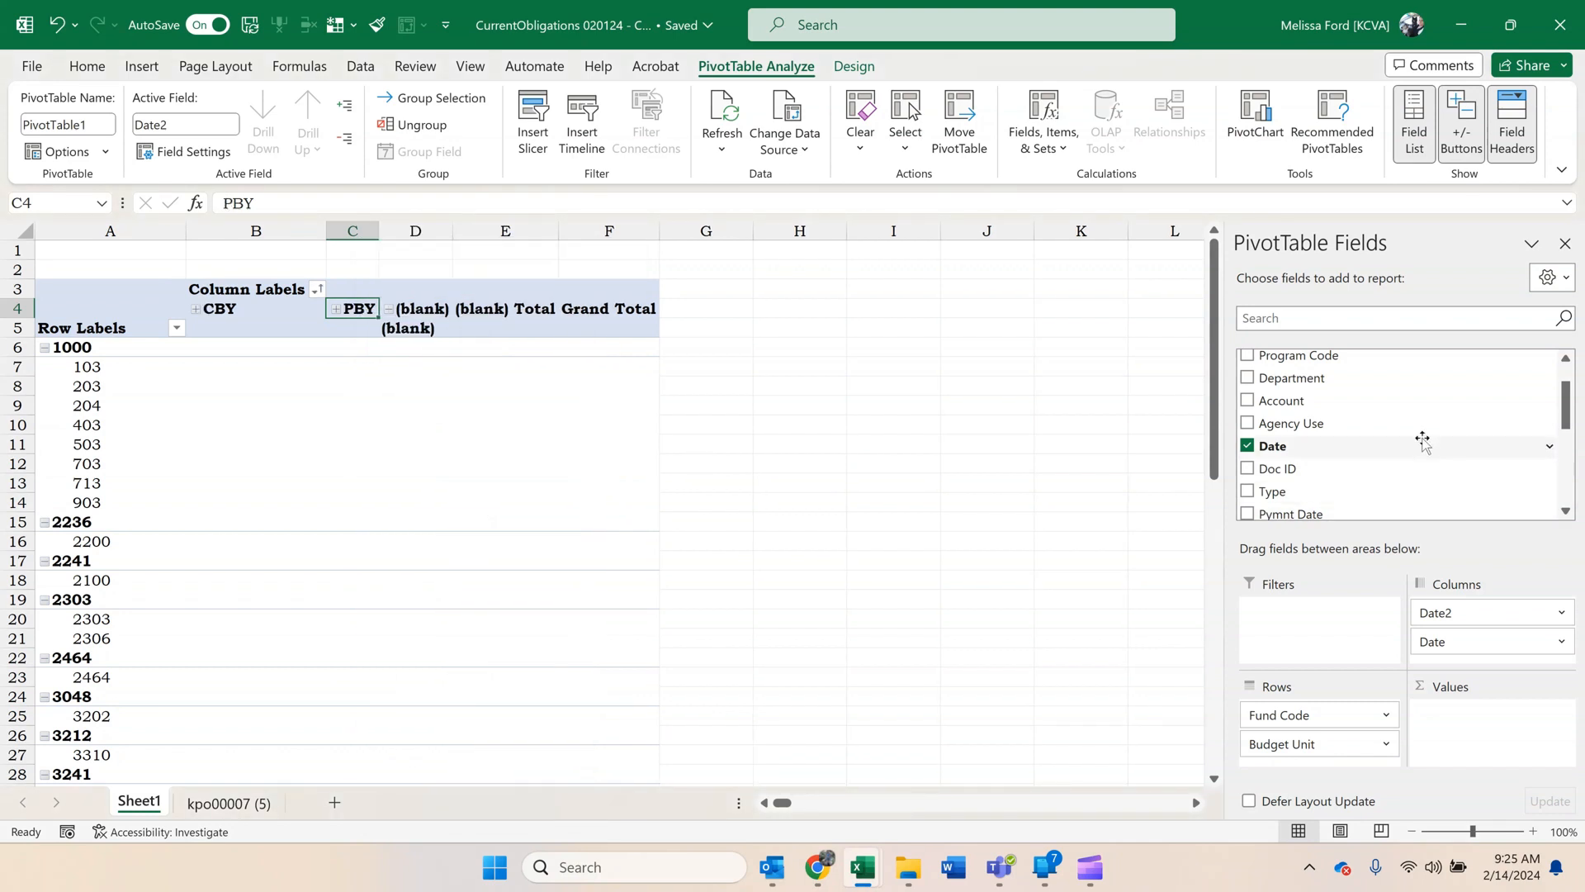
{"action": "scroll", "coordinate": [1419, 439], "scroll_direction": "down", "scroll_amount": 2}
{"action": "left_click", "coordinate": [317, 290]}
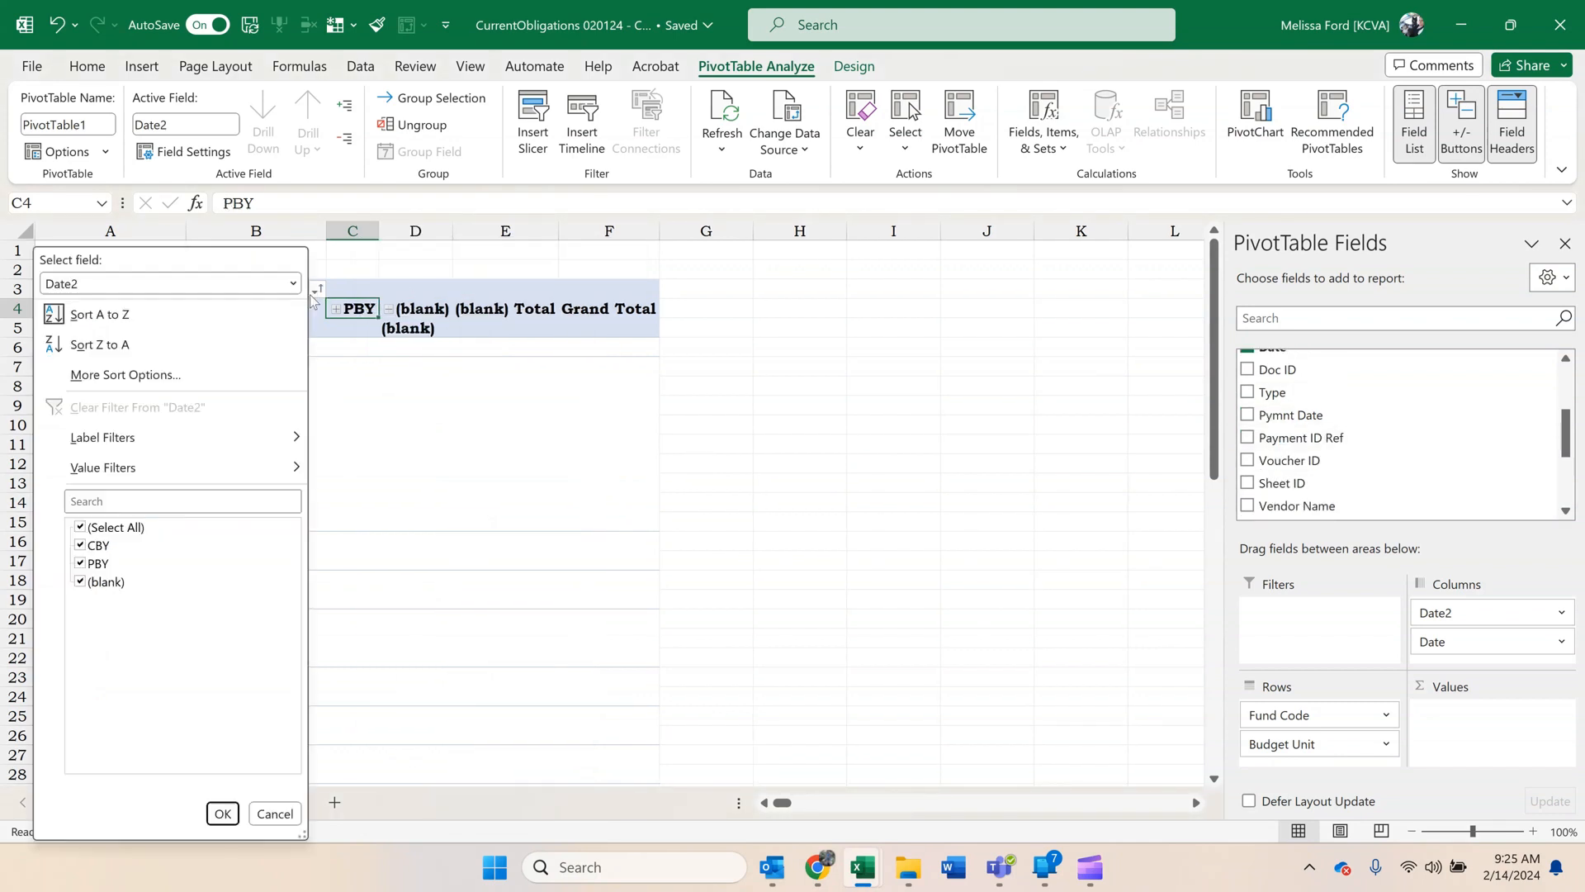
{"action": "left_click", "coordinate": [80, 582]}
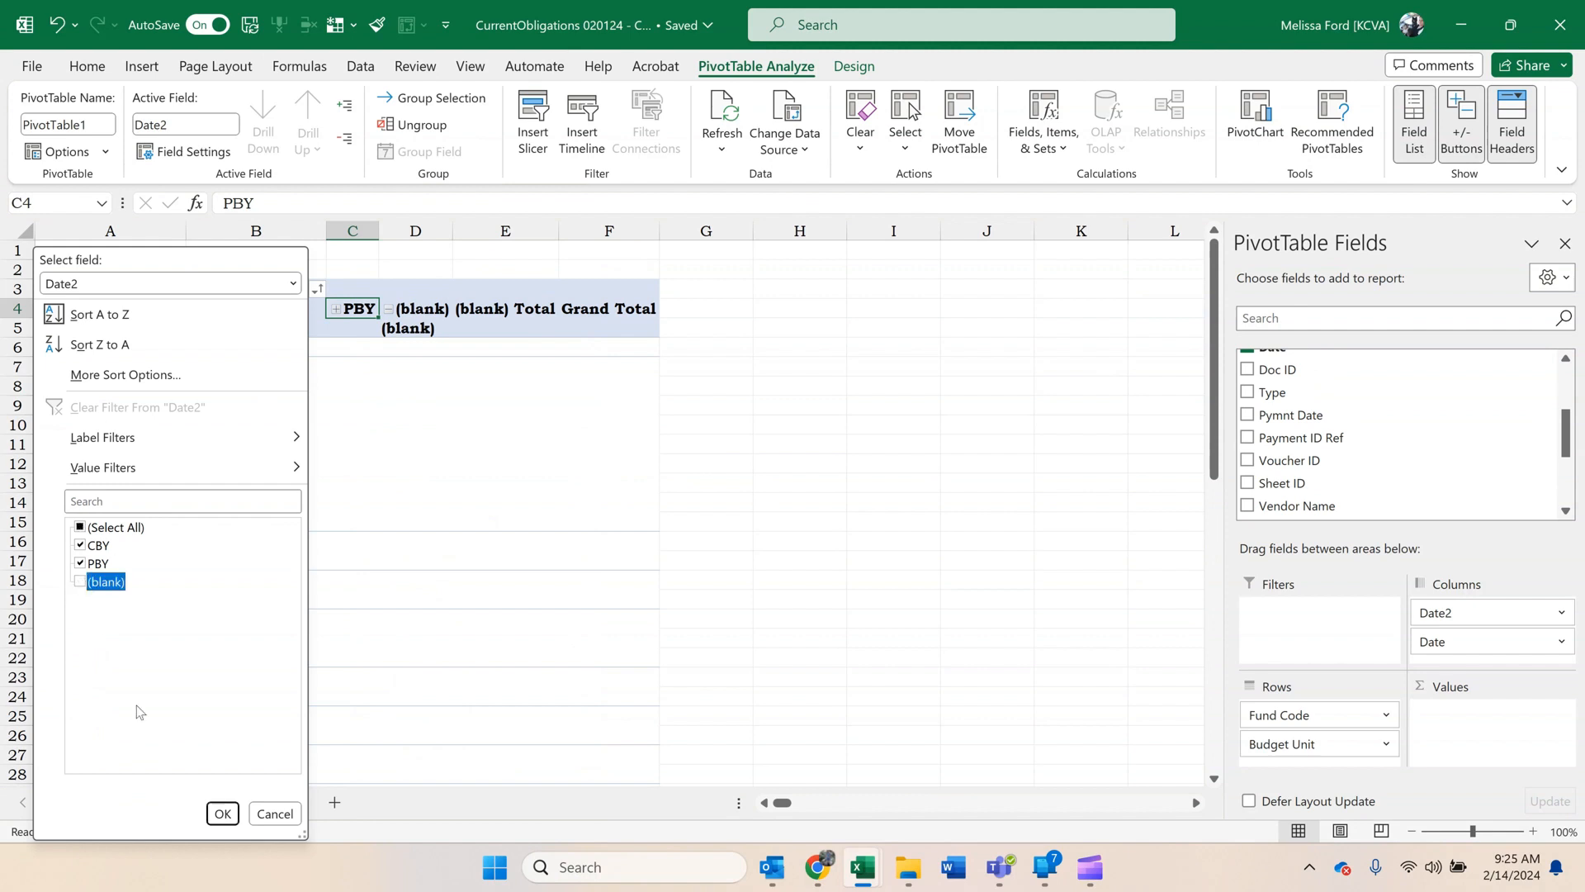
{"action": "left_click", "coordinate": [222, 814]}
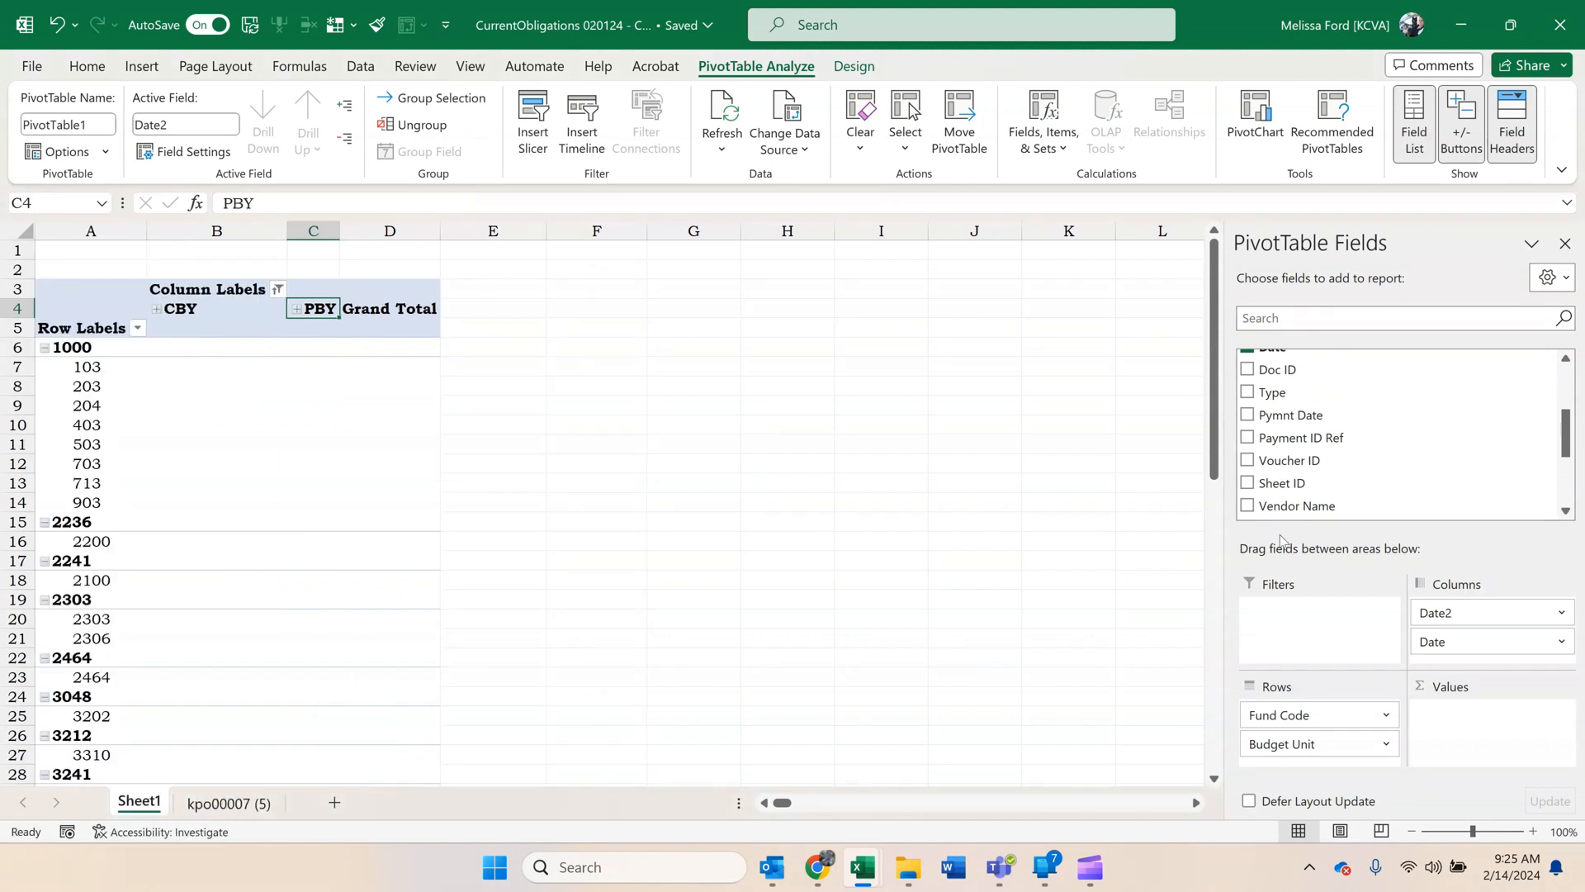
Add Remaining Amount to the PivotTable values as a sum.
{"action": "scroll", "coordinate": [1381, 401], "scroll_direction": "up", "scroll_amount": 3}
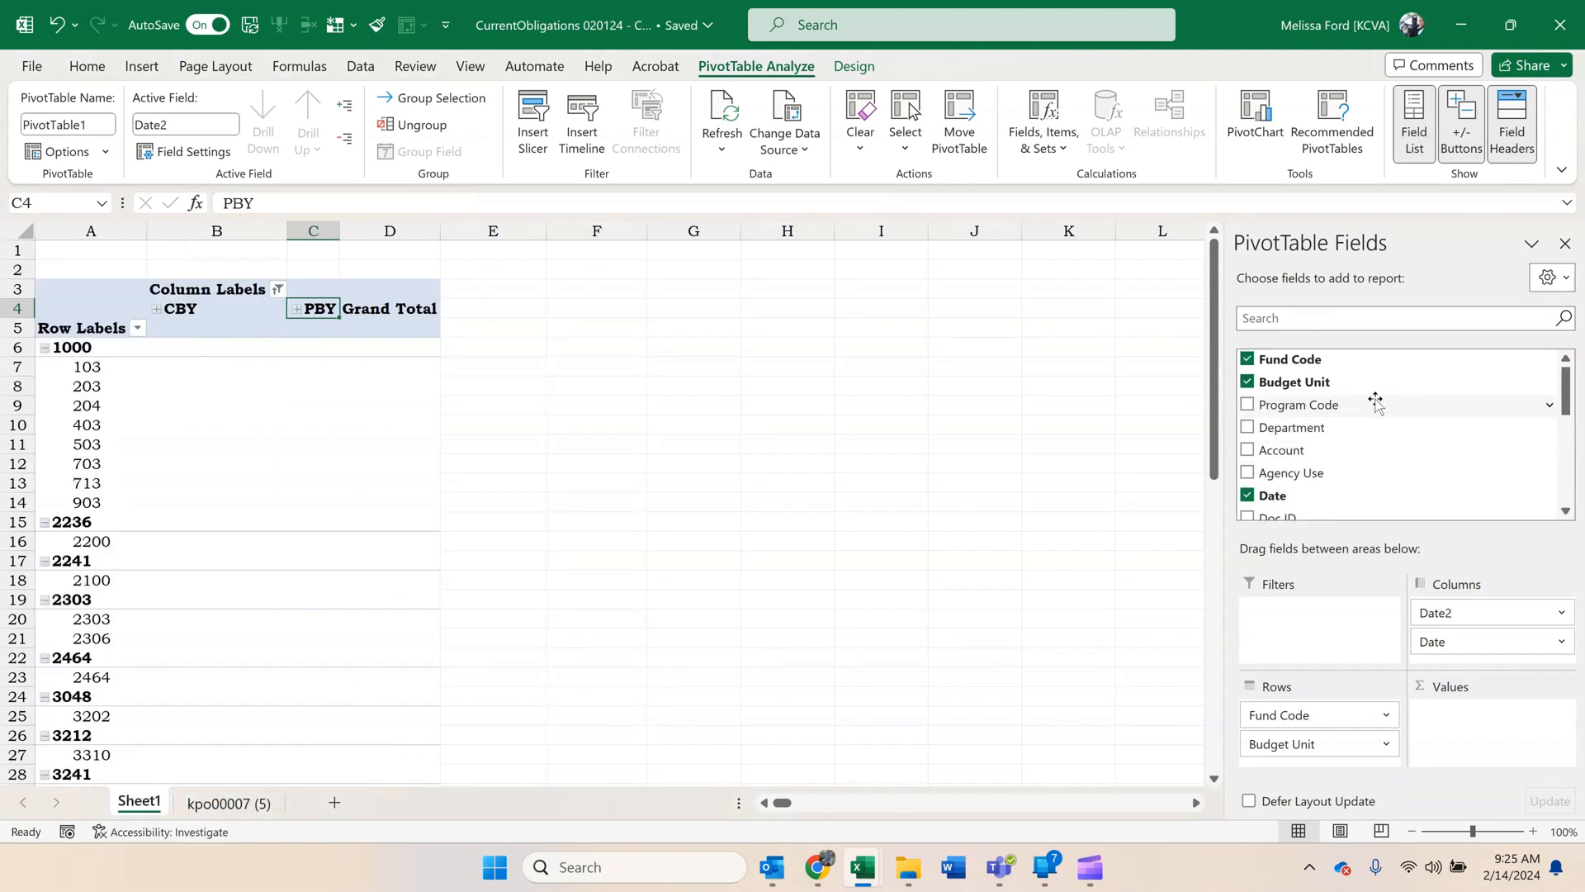
{"action": "scroll", "coordinate": [1378, 404], "scroll_direction": "down", "scroll_amount": 4}
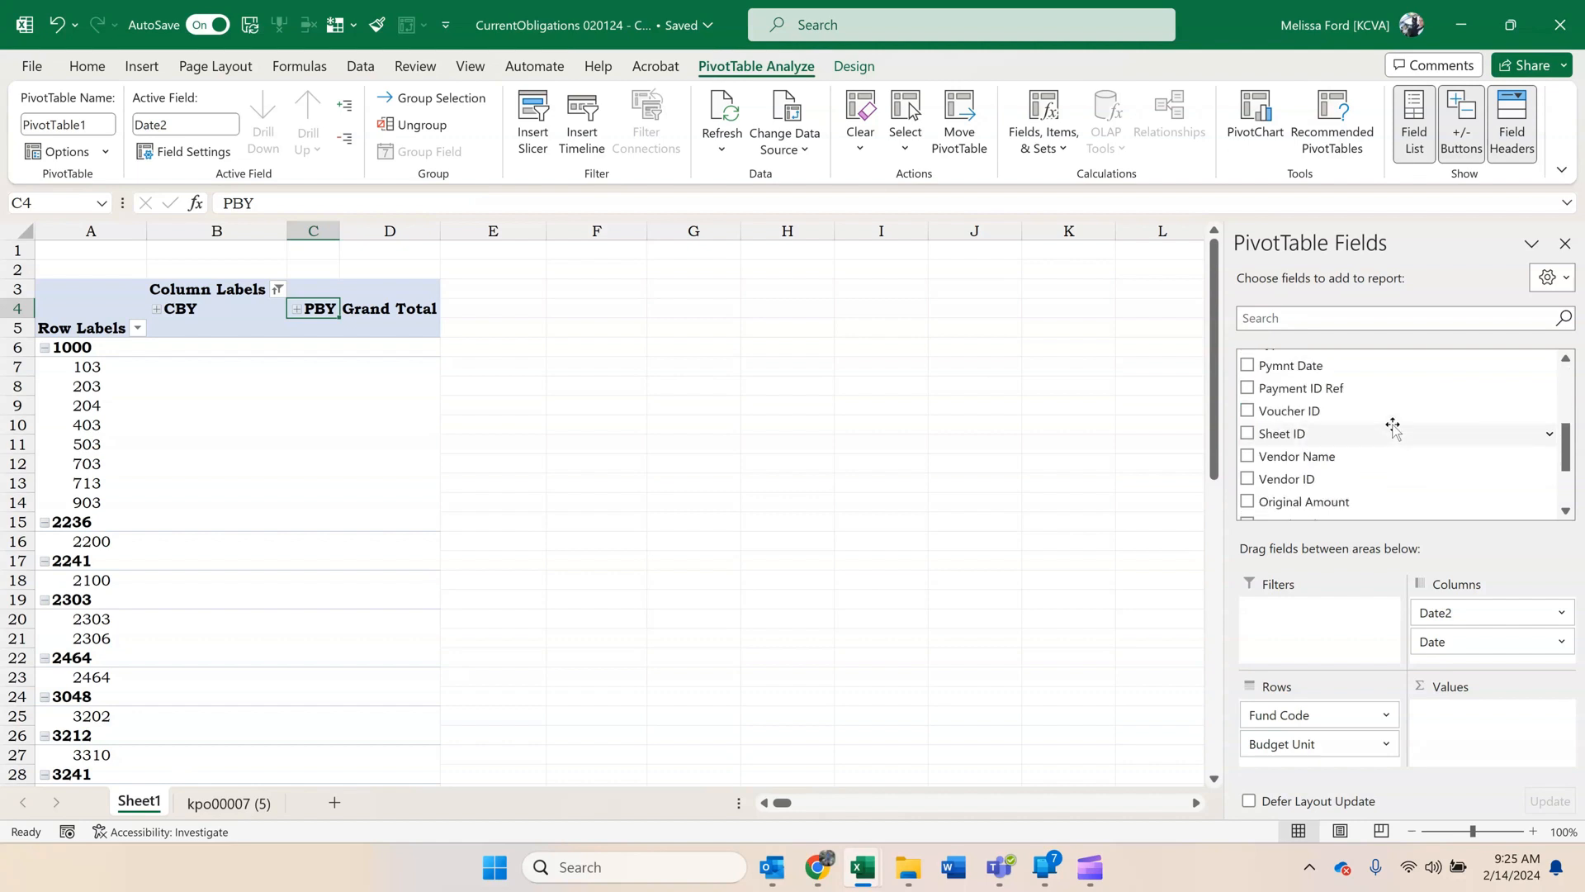
{"action": "scroll", "coordinate": [1393, 427], "scroll_direction": "down", "scroll_amount": 2}
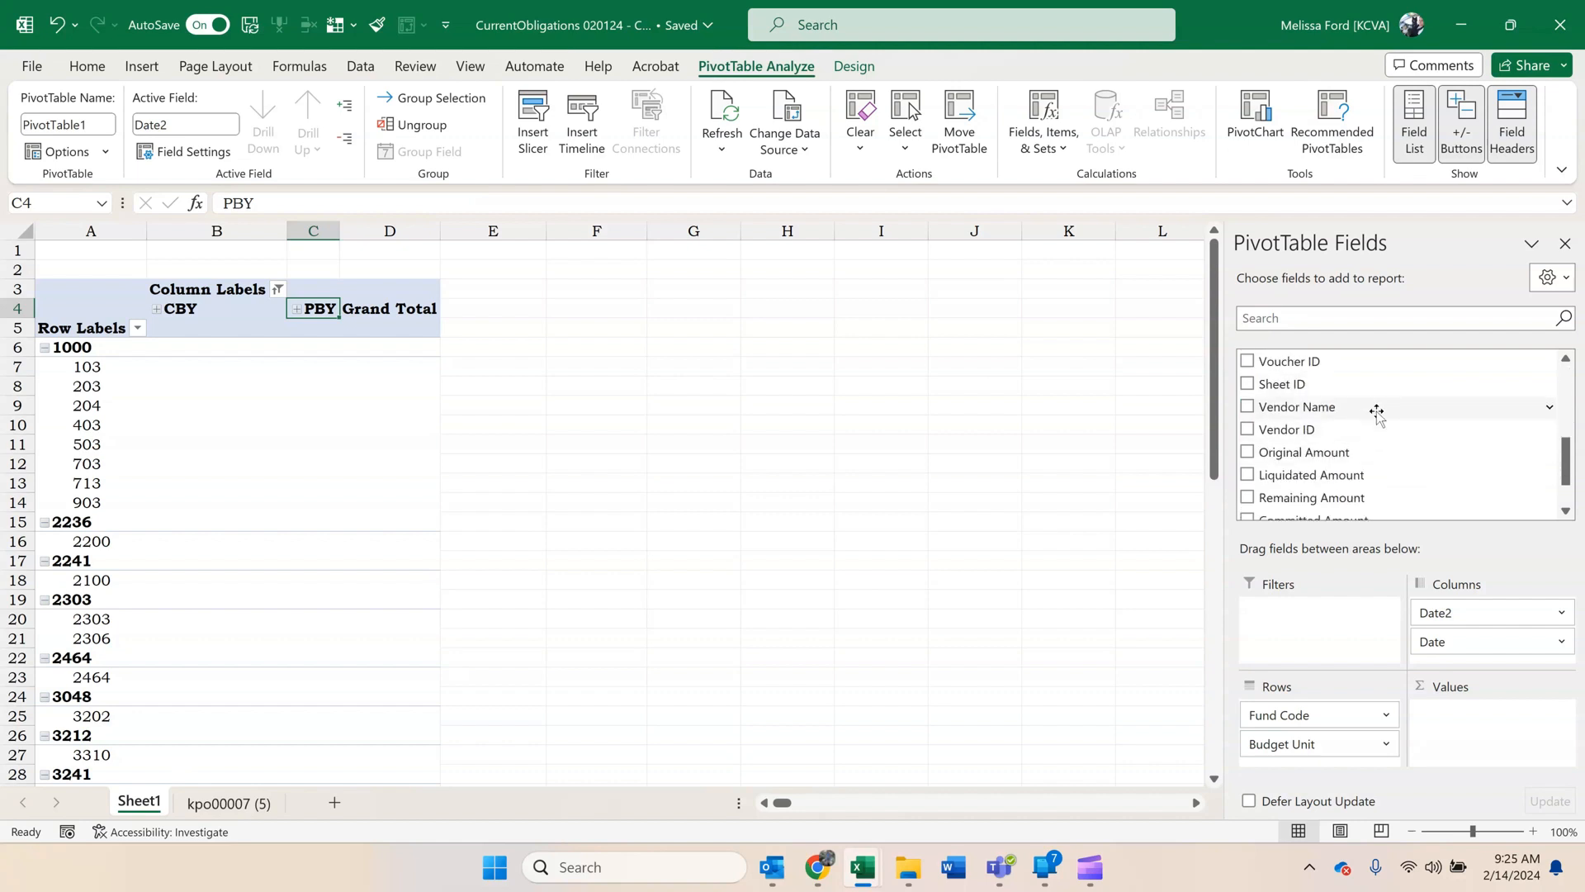
{"action": "scroll", "coordinate": [1374, 413], "scroll_direction": "down", "scroll_amount": 2}
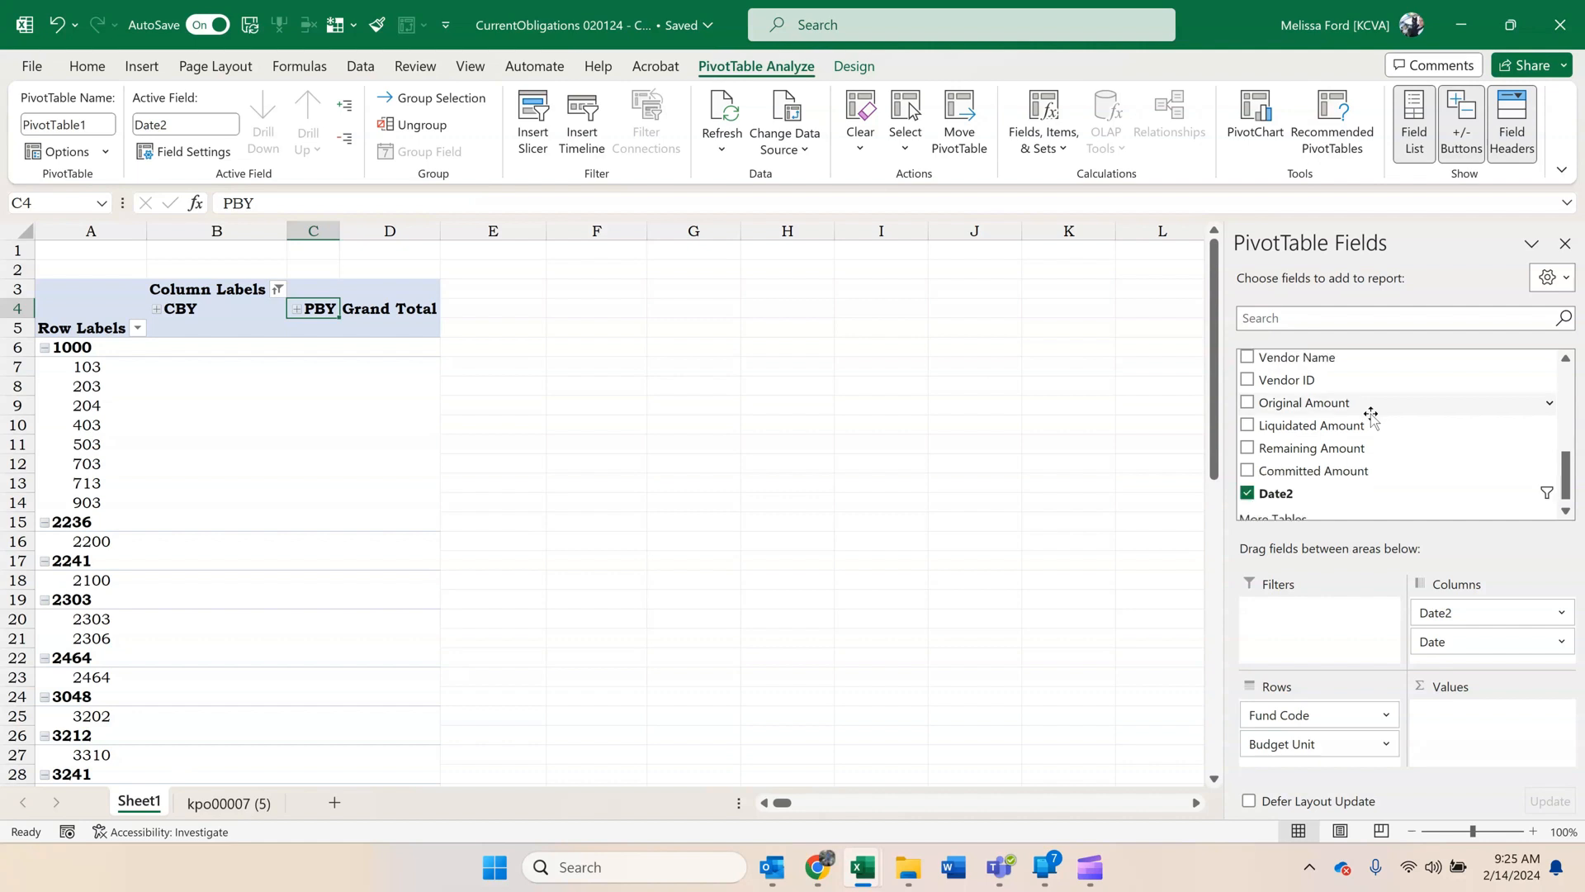
{"action": "scroll", "coordinate": [1370, 412], "scroll_direction": "up", "scroll_amount": 2}
{"action": "scroll", "coordinate": [1371, 413], "scroll_direction": "down", "scroll_amount": 2}
{"action": "left_click_drag", "start_coordinate": [1337, 446], "coordinate": [1493, 756]}
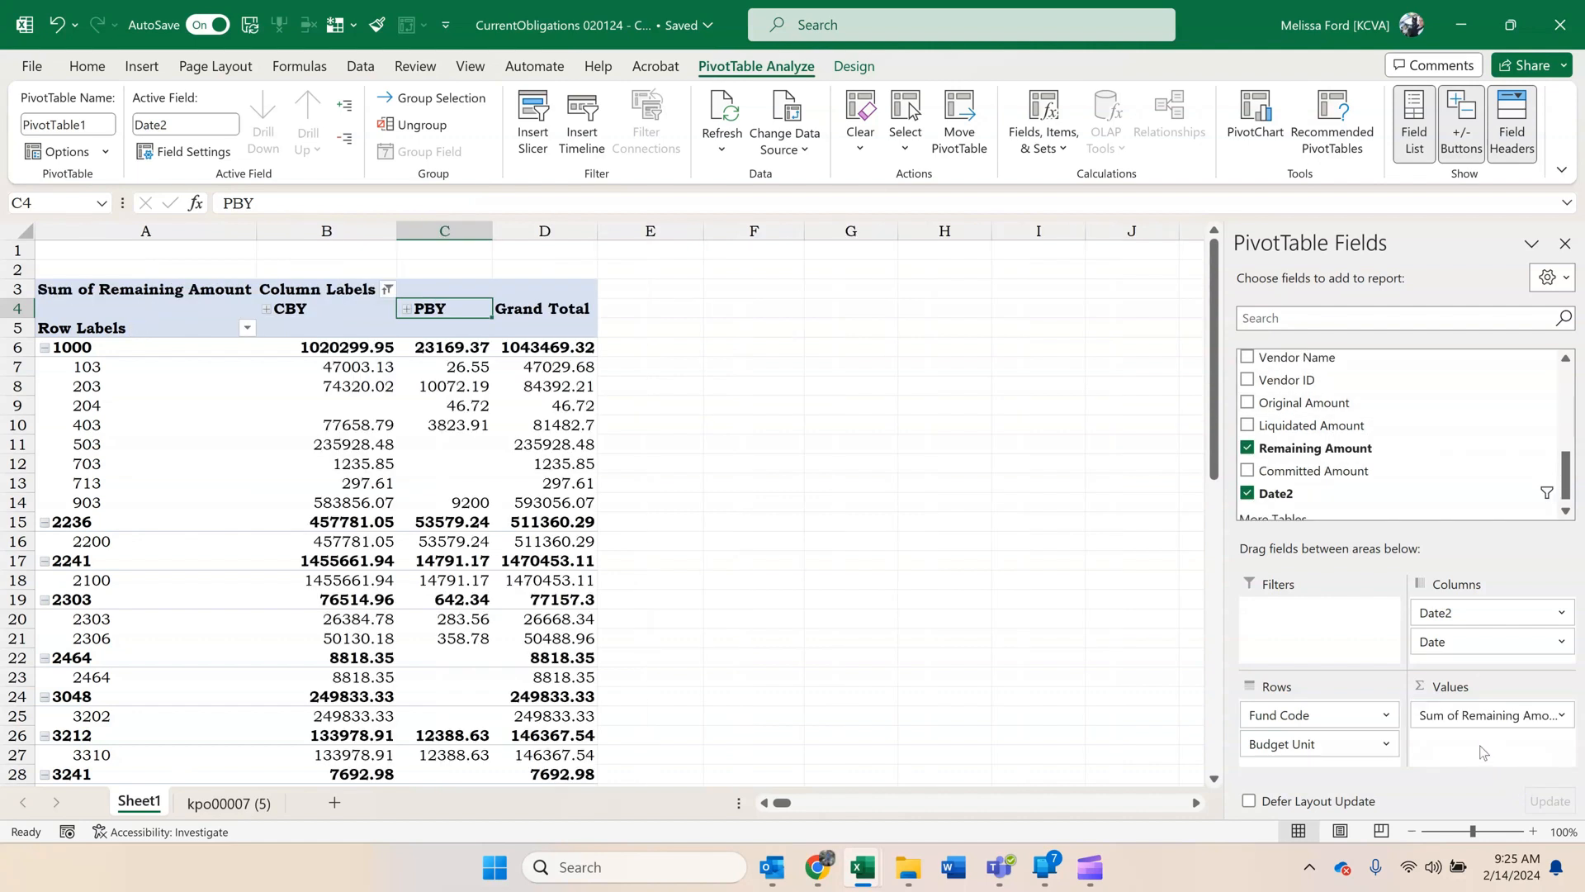
Place the CurrentObligations PivotTable window beside the Reconcile Doc workbook's KVH by fund sheet, resizing it and narrowing column A.
{"action": "double_click", "coordinate": [1227, 25]}
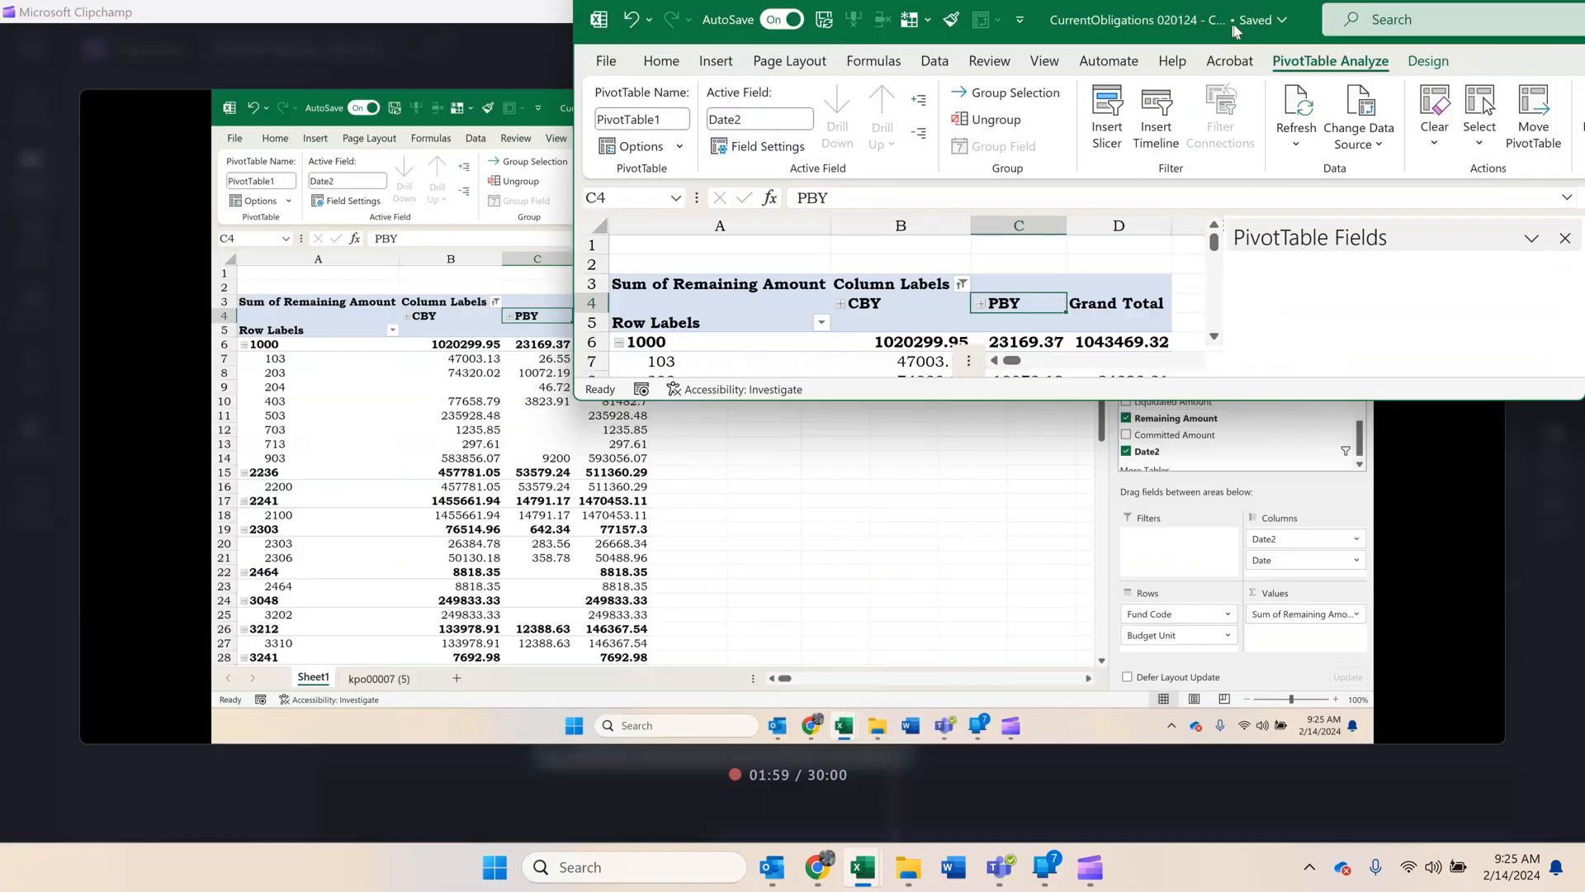
{"action": "mouse_move", "coordinate": [871, 855]}
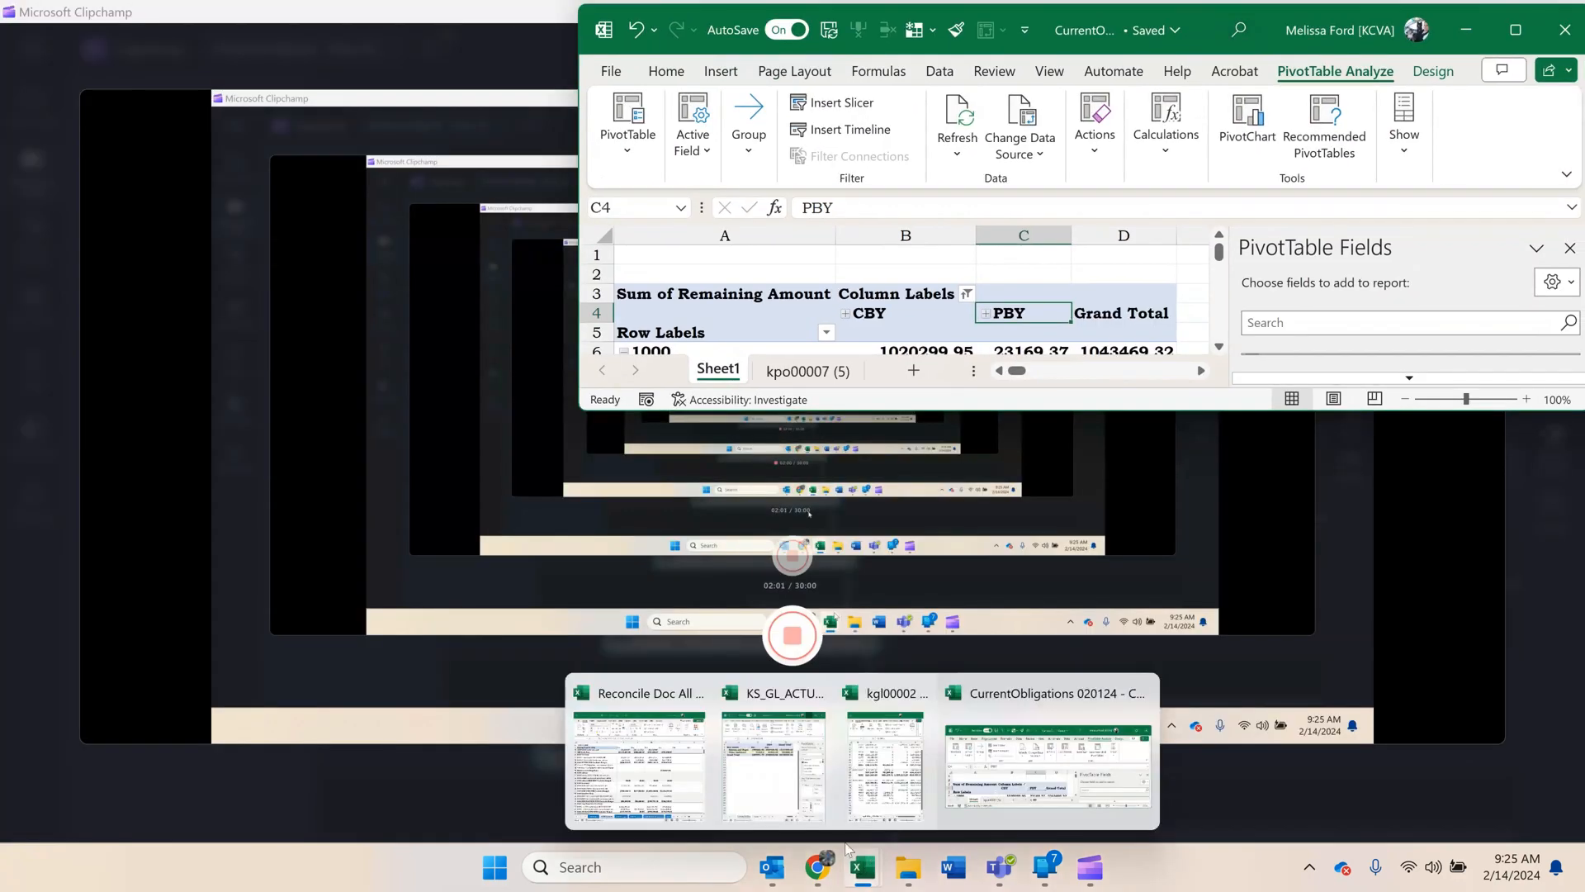
{"action": "left_click", "coordinate": [653, 739]}
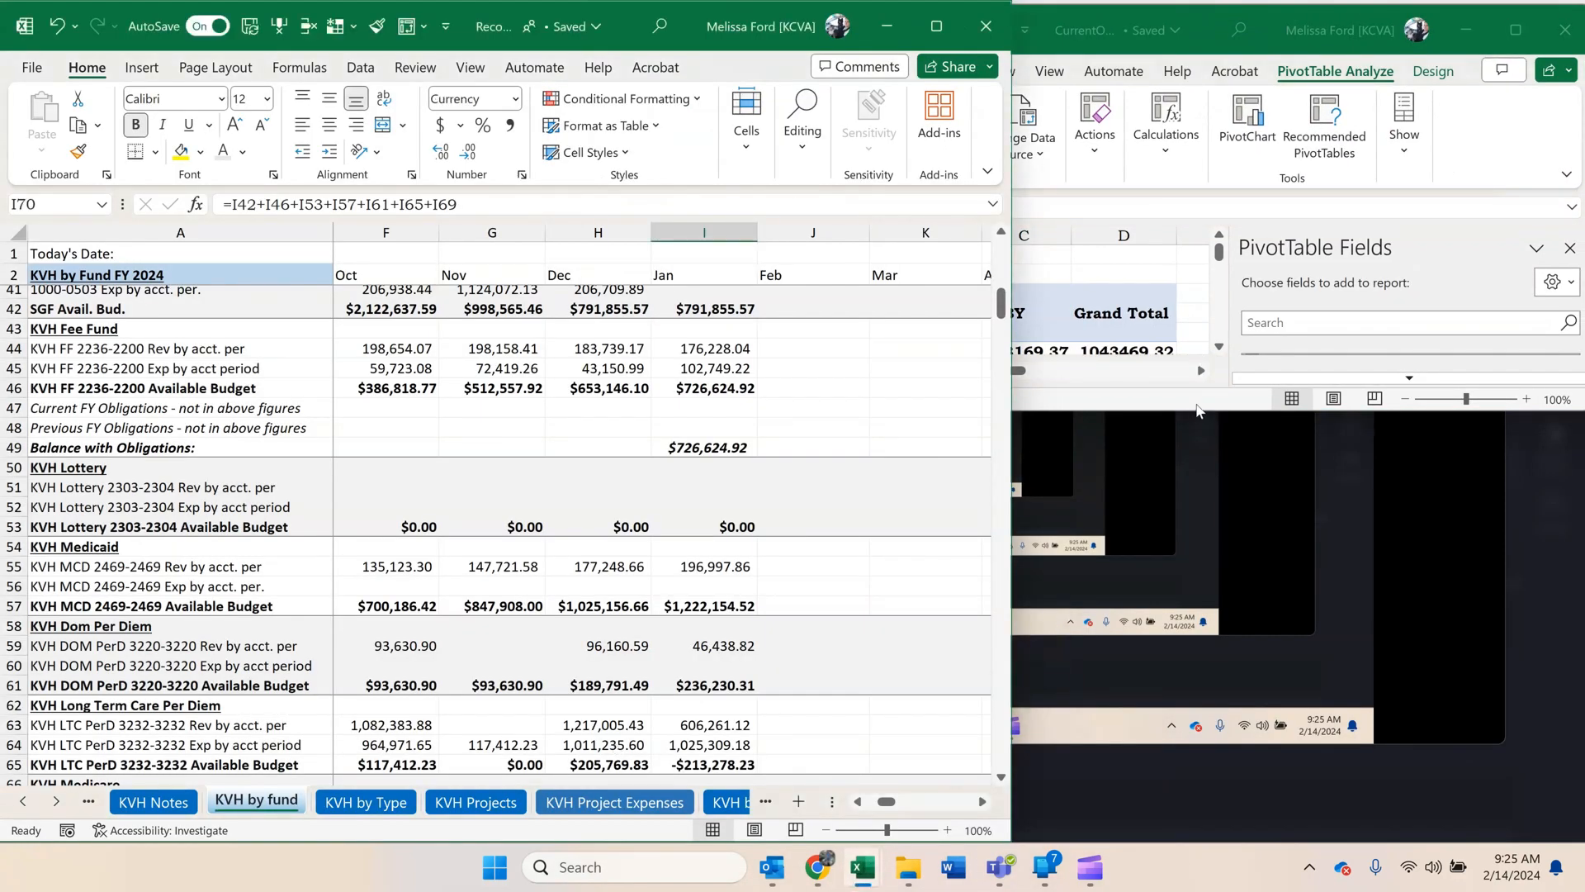
{"action": "left_click_drag", "start_coordinate": [1196, 411], "coordinate": [1182, 840]}
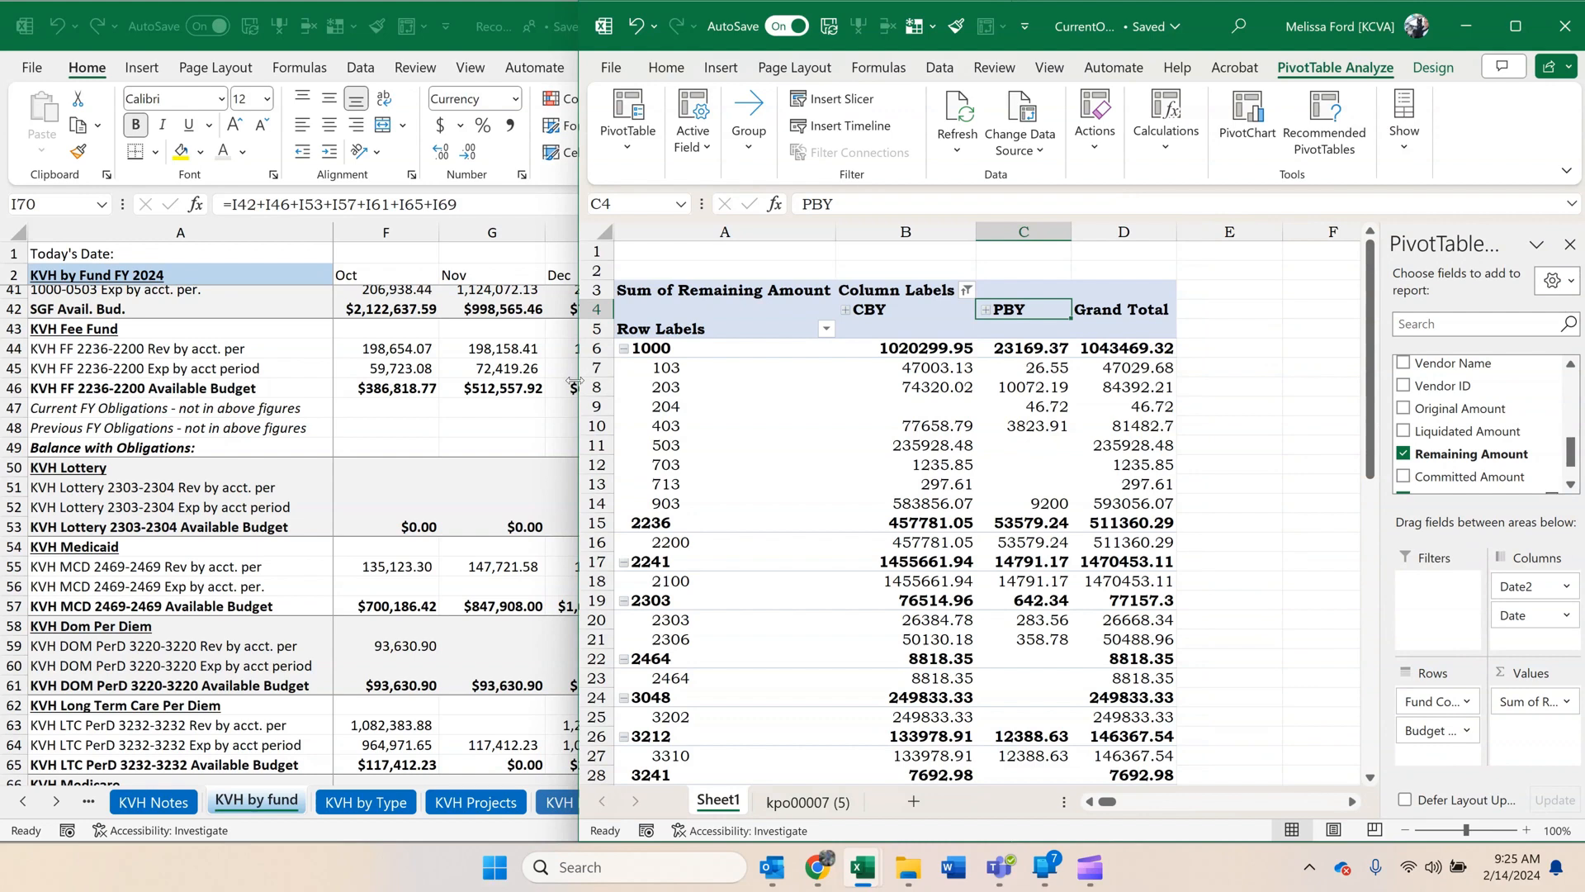
{"action": "left_click_drag", "start_coordinate": [575, 380], "coordinate": [761, 402]}
{"action": "left_click_drag", "start_coordinate": [1024, 230], "coordinate": [894, 228]}
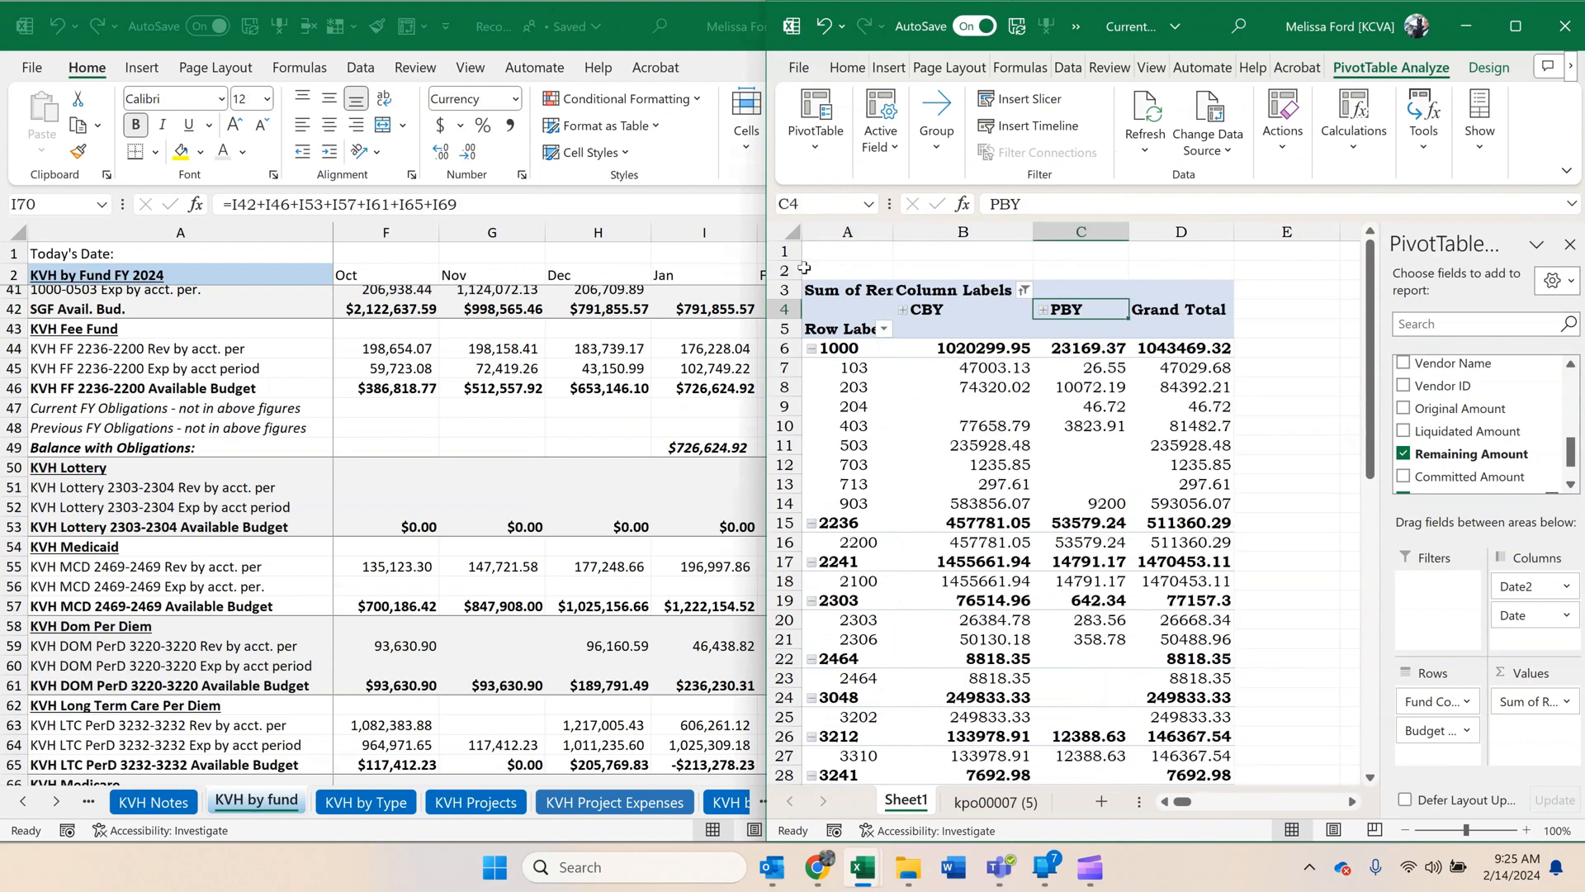
{"action": "left_click_drag", "start_coordinate": [766, 261], "coordinate": [1011, 261]}
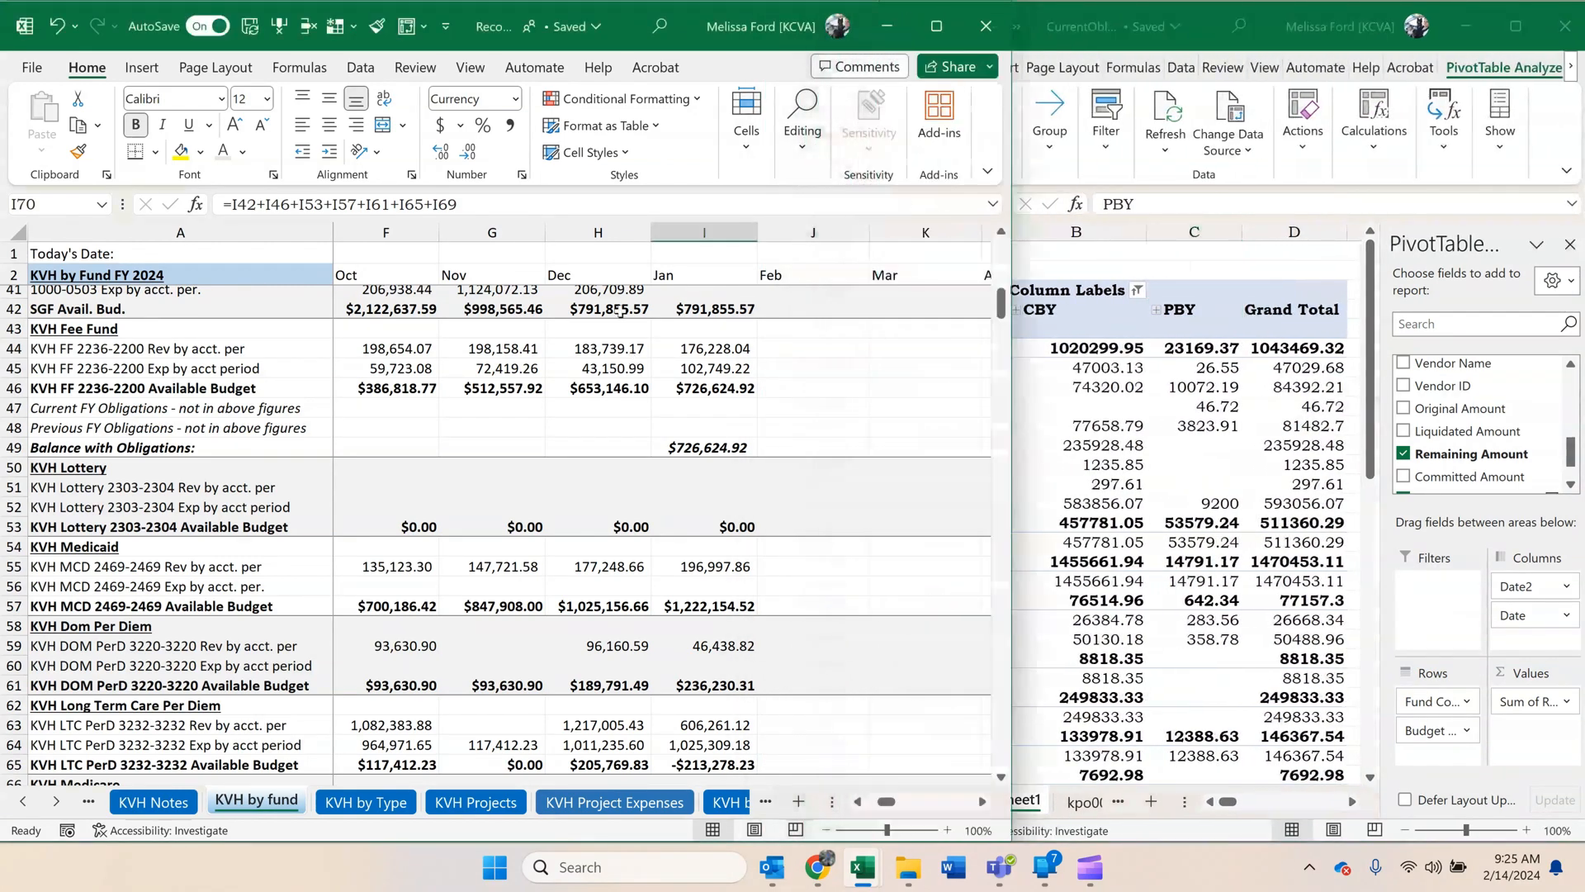
Examine the KVH State General Fund rows against the CBY and PBY amounts listed under fund 1000 in the PivotTable.
{"action": "scroll", "coordinate": [754, 479], "scroll_direction": "up", "scroll_amount": 2}
{"action": "scroll", "coordinate": [754, 479], "scroll_direction": "up", "scroll_amount": 1}
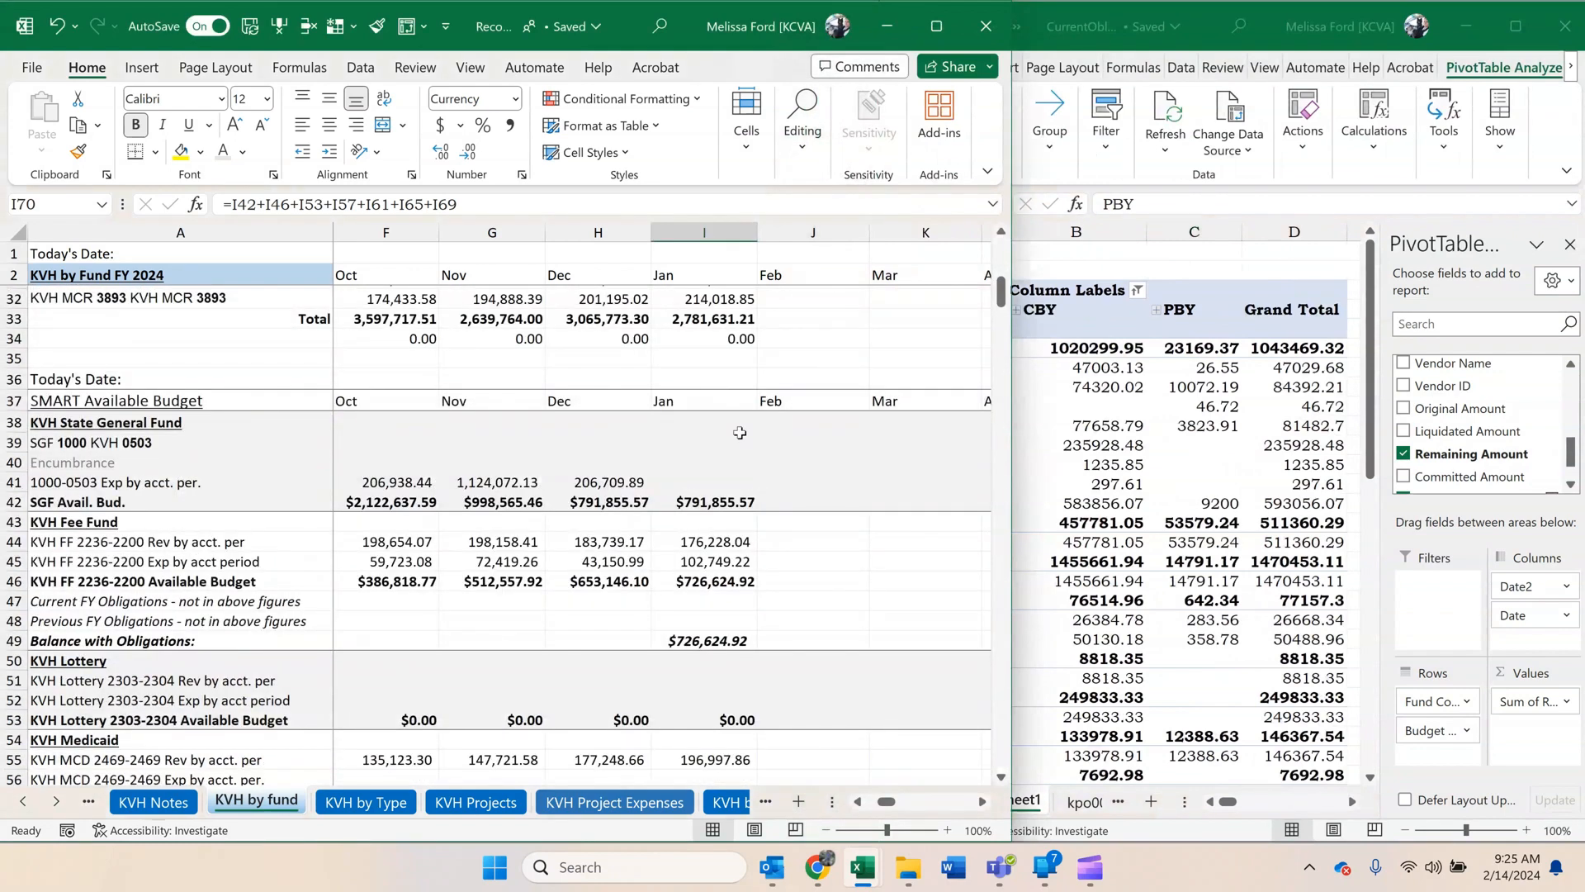
{"action": "scroll", "coordinate": [723, 461], "scroll_direction": "up", "scroll_amount": 1}
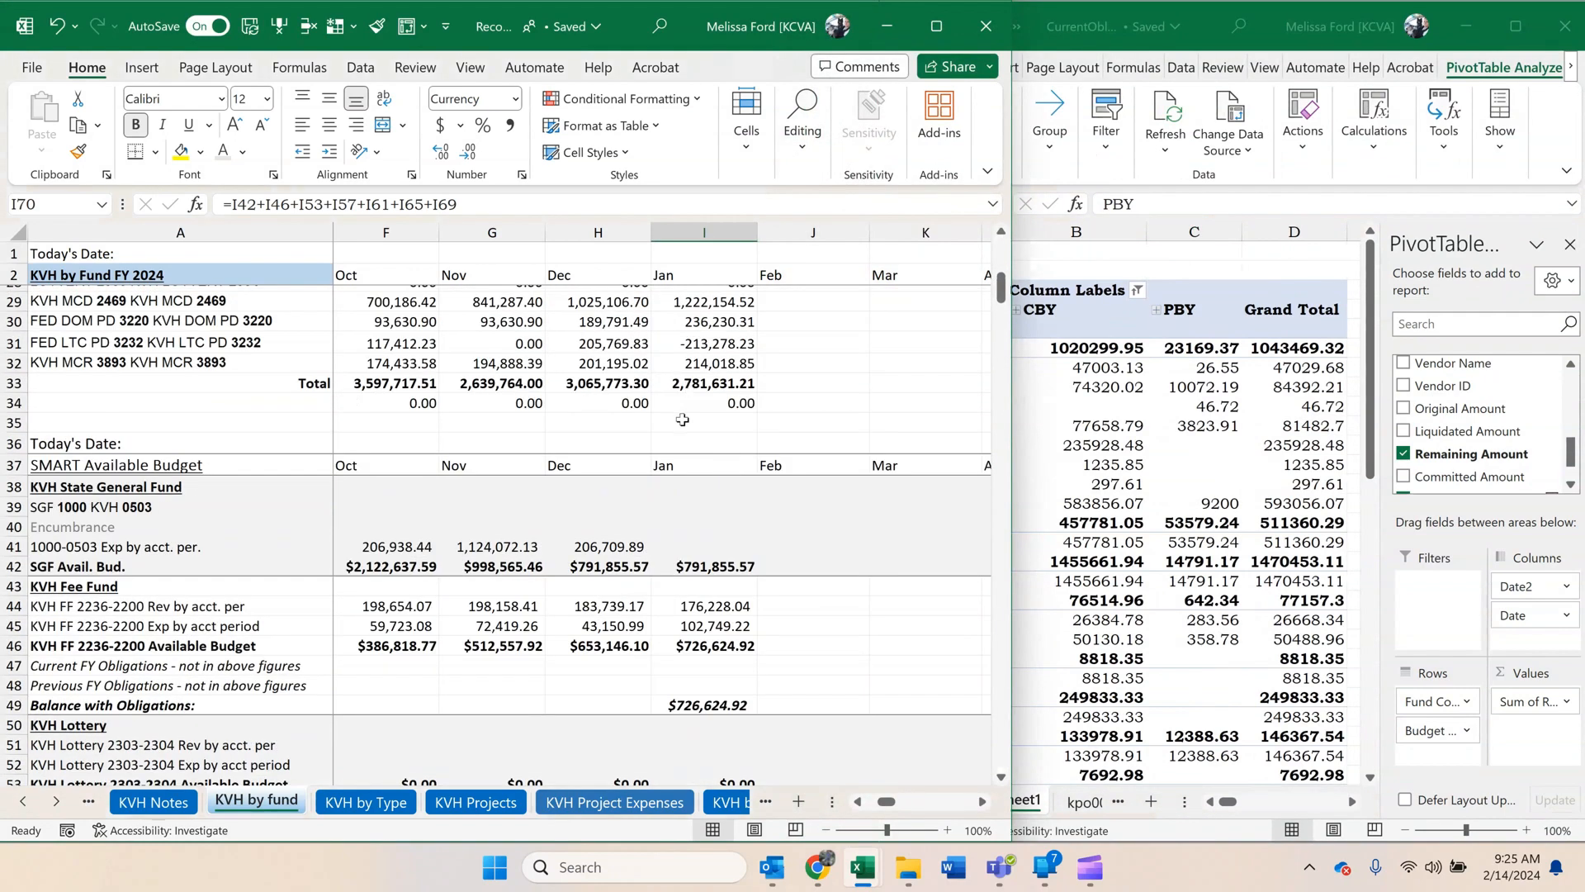
{"action": "scroll", "coordinate": [713, 438], "scroll_direction": "down", "scroll_amount": 1}
{"action": "left_click", "coordinate": [1196, 425]}
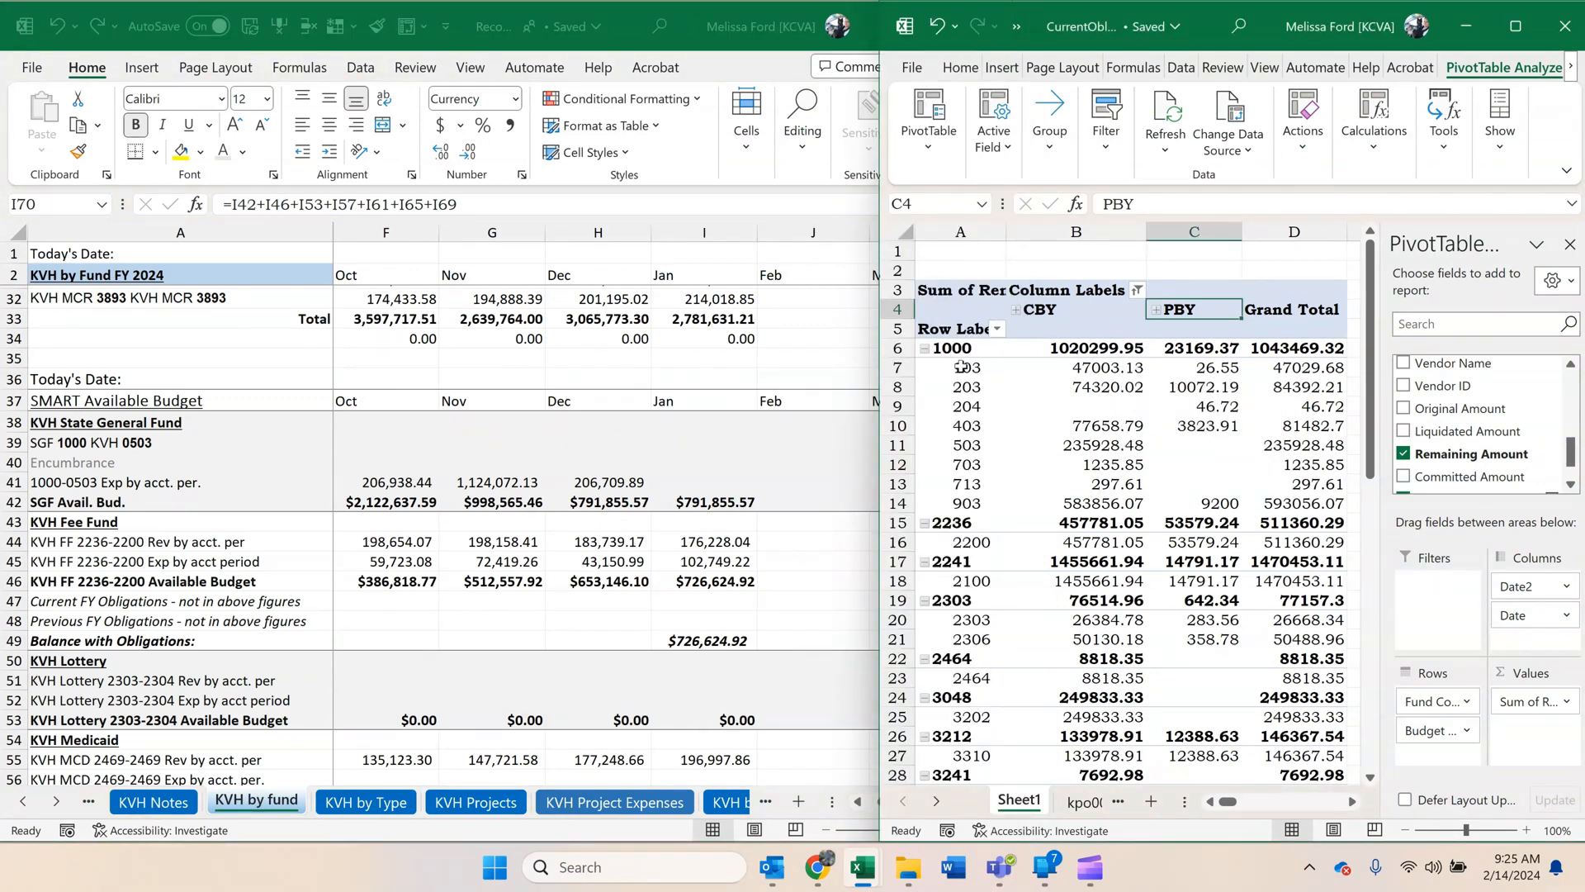
{"action": "left_click_drag", "start_coordinate": [967, 367], "coordinate": [1152, 446]}
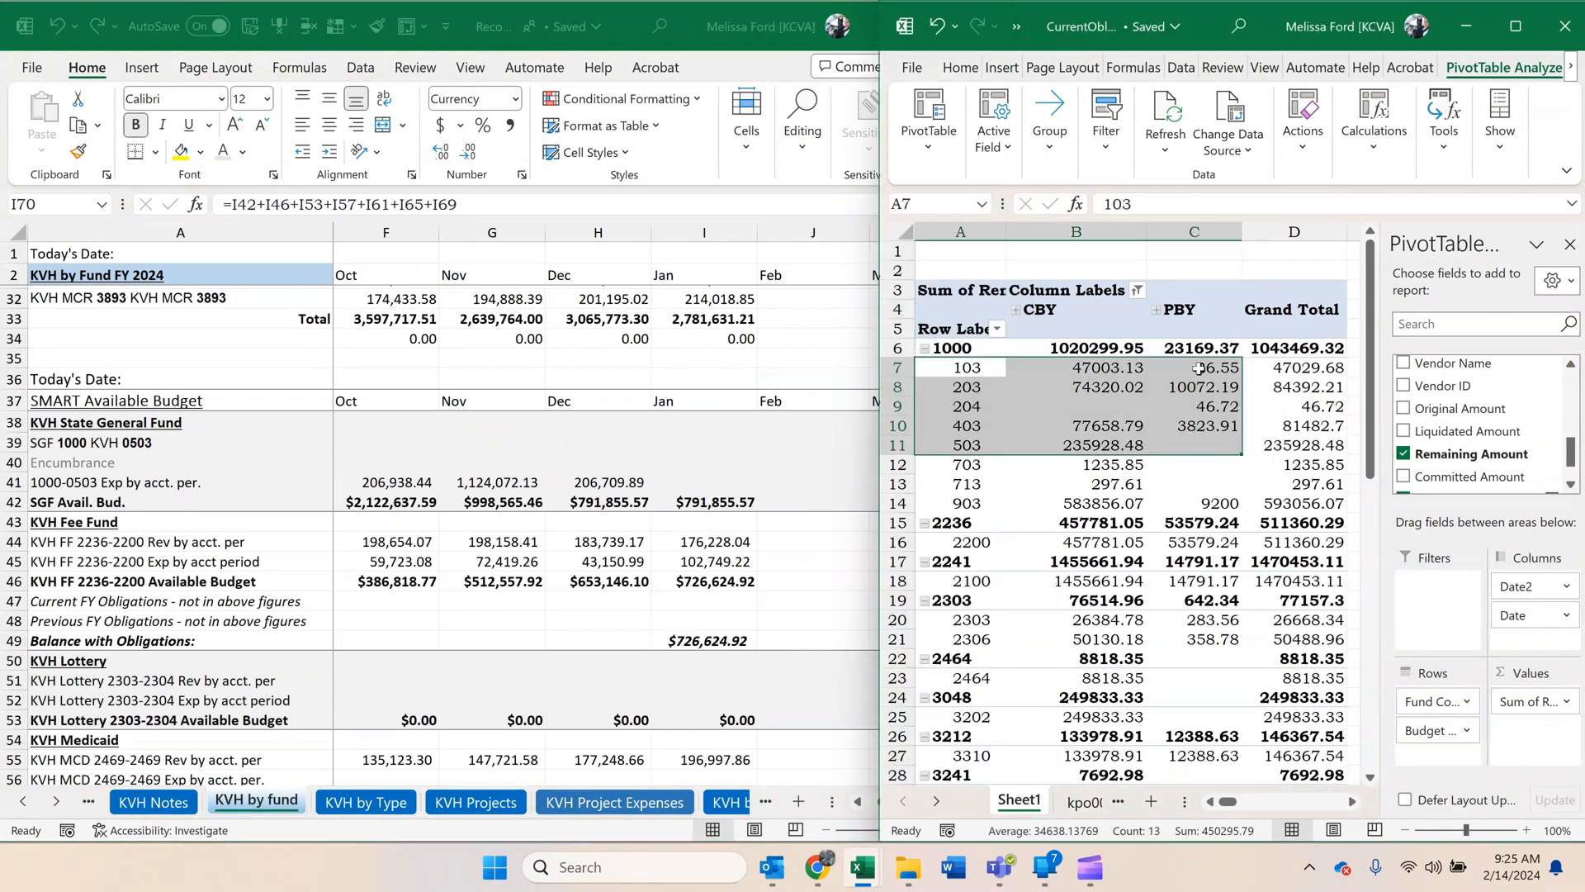
{"action": "mouse_move", "coordinate": [1199, 368]}
{"action": "left_mouse_down"}
{"action": "mouse_move", "coordinate": [1199, 464]}
{"action": "mouse_move", "coordinate": [1184, 368]}
{"action": "left_mouse_up"}
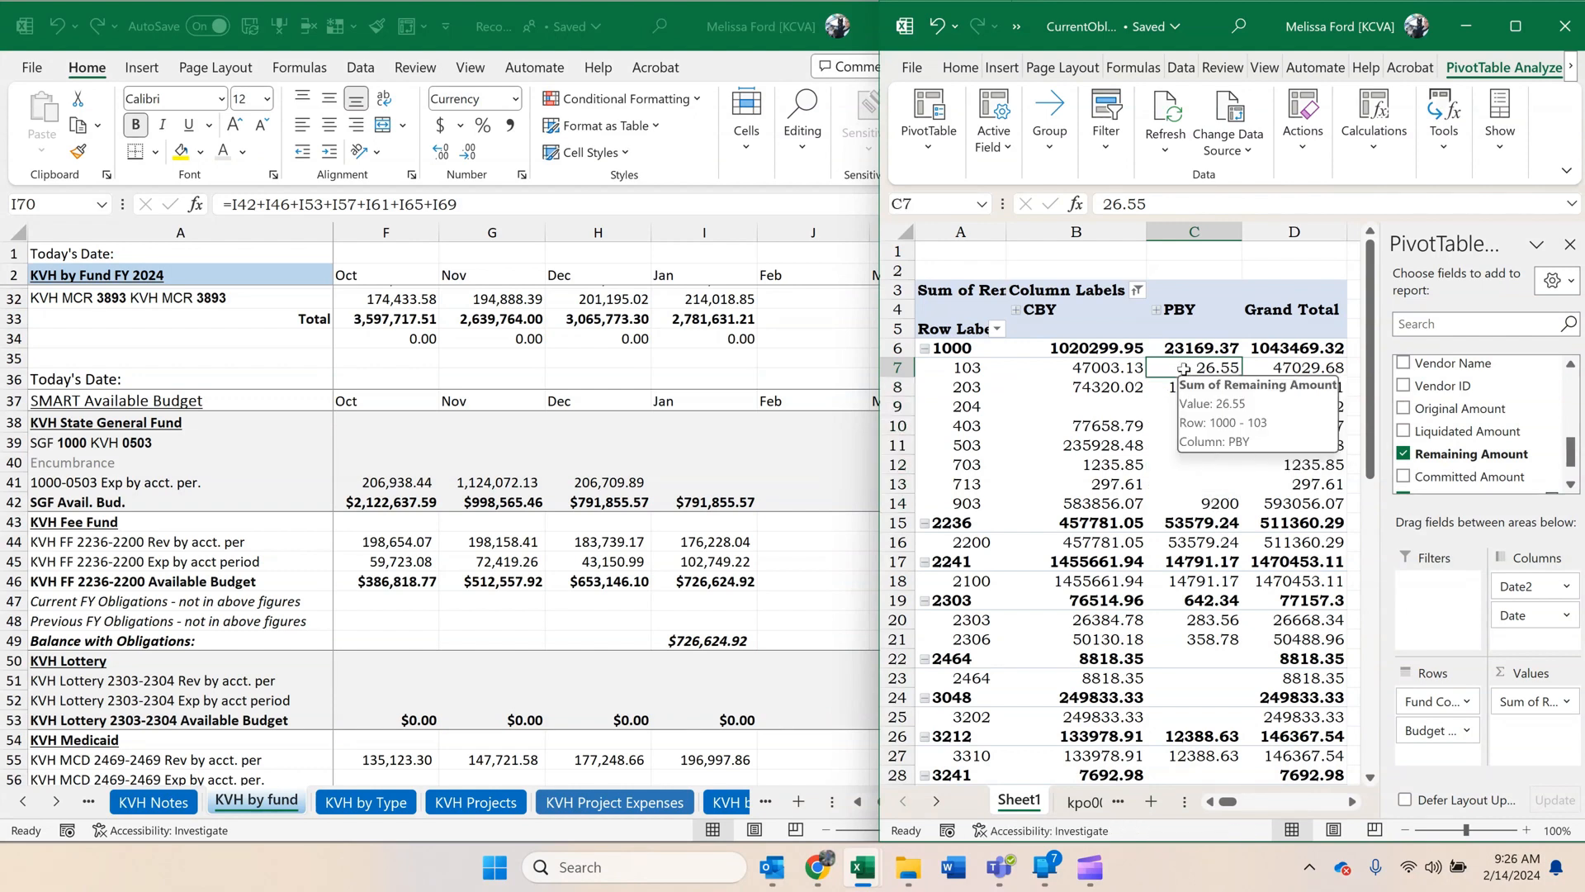
{"action": "left_click", "coordinate": [1111, 368]}
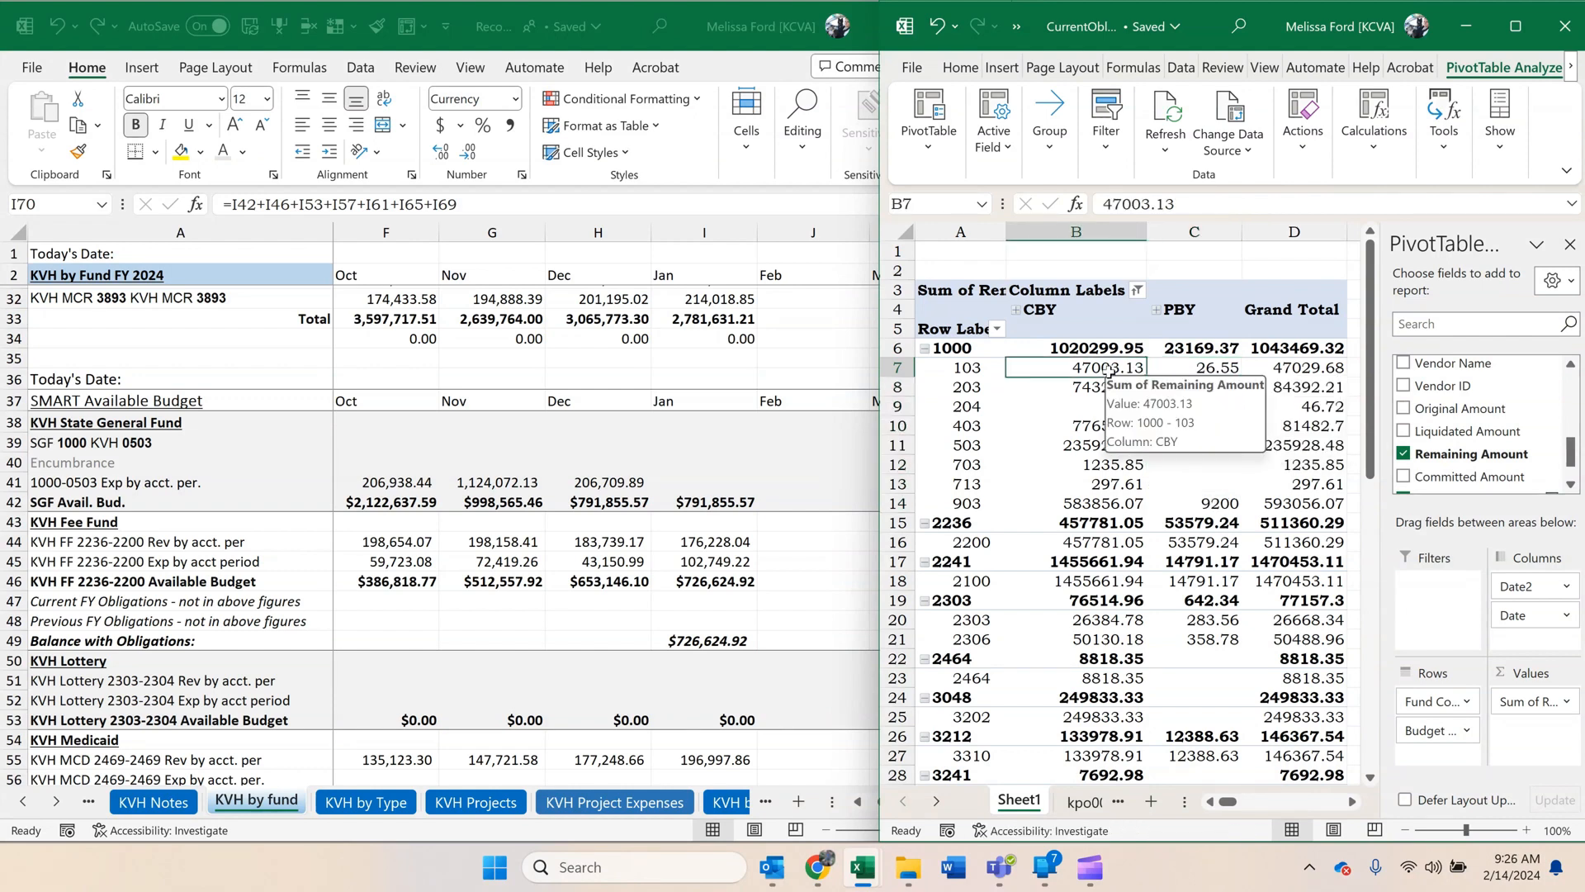
Copy the CBY remaining amount for fund 1000 budget unit 503 into the January Encumbrance cell I40 of KVH by fund.
{"action": "left_click", "coordinate": [1095, 444]}
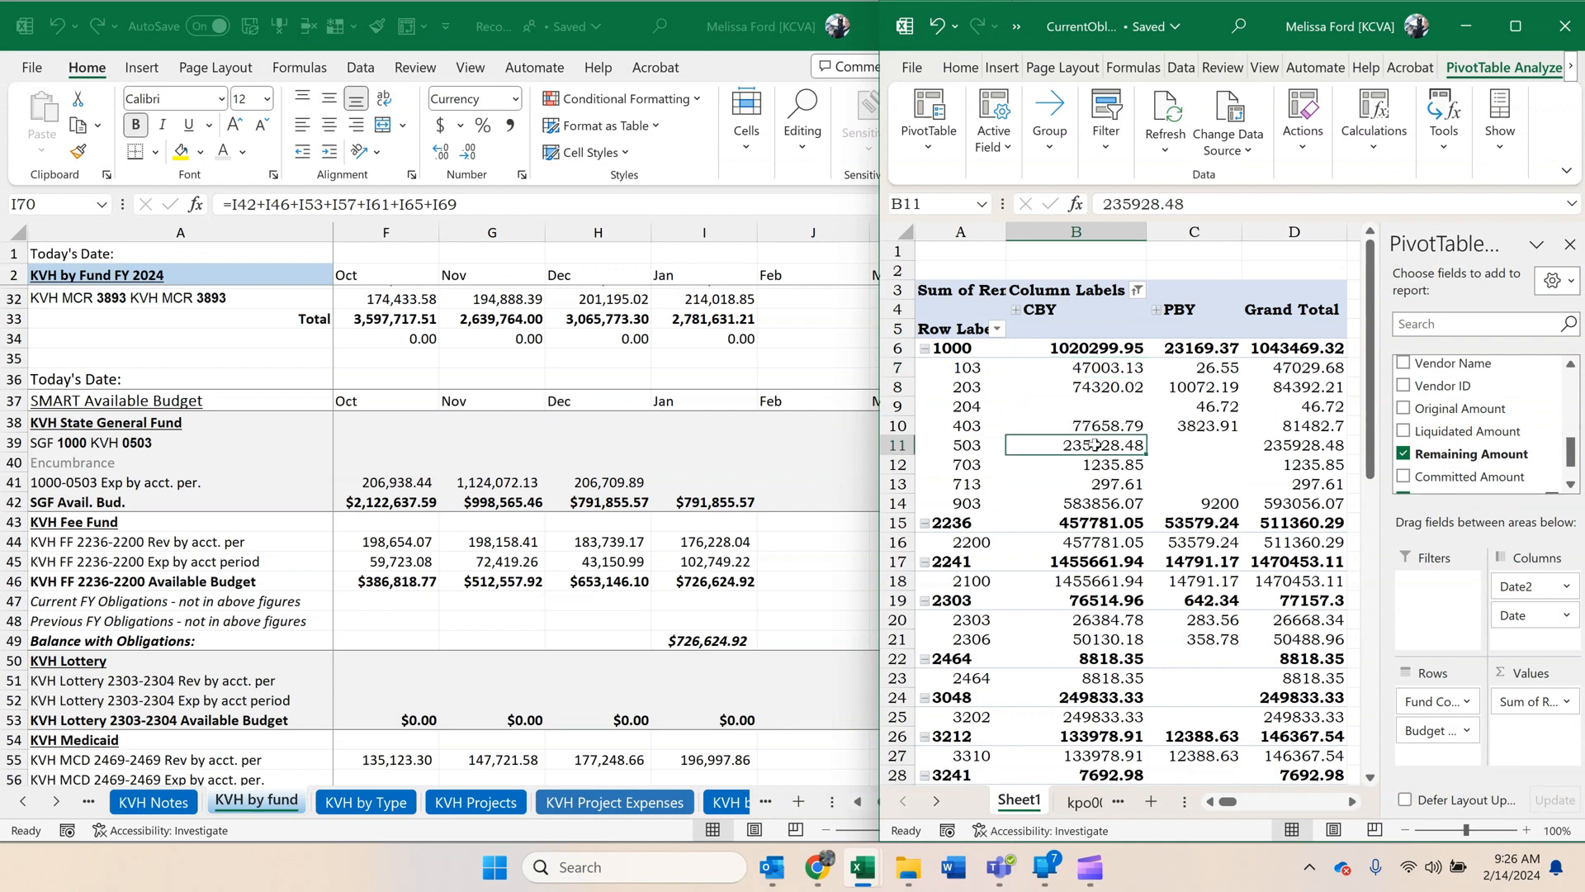
{"action": "left_click", "coordinate": [1187, 206]}
{"action": "left_click", "coordinate": [798, 487]}
{"action": "key", "text": "ctrl+c"}
{"action": "left_click", "coordinate": [641, 459]}
{"action": "left_click", "coordinate": [711, 461]}
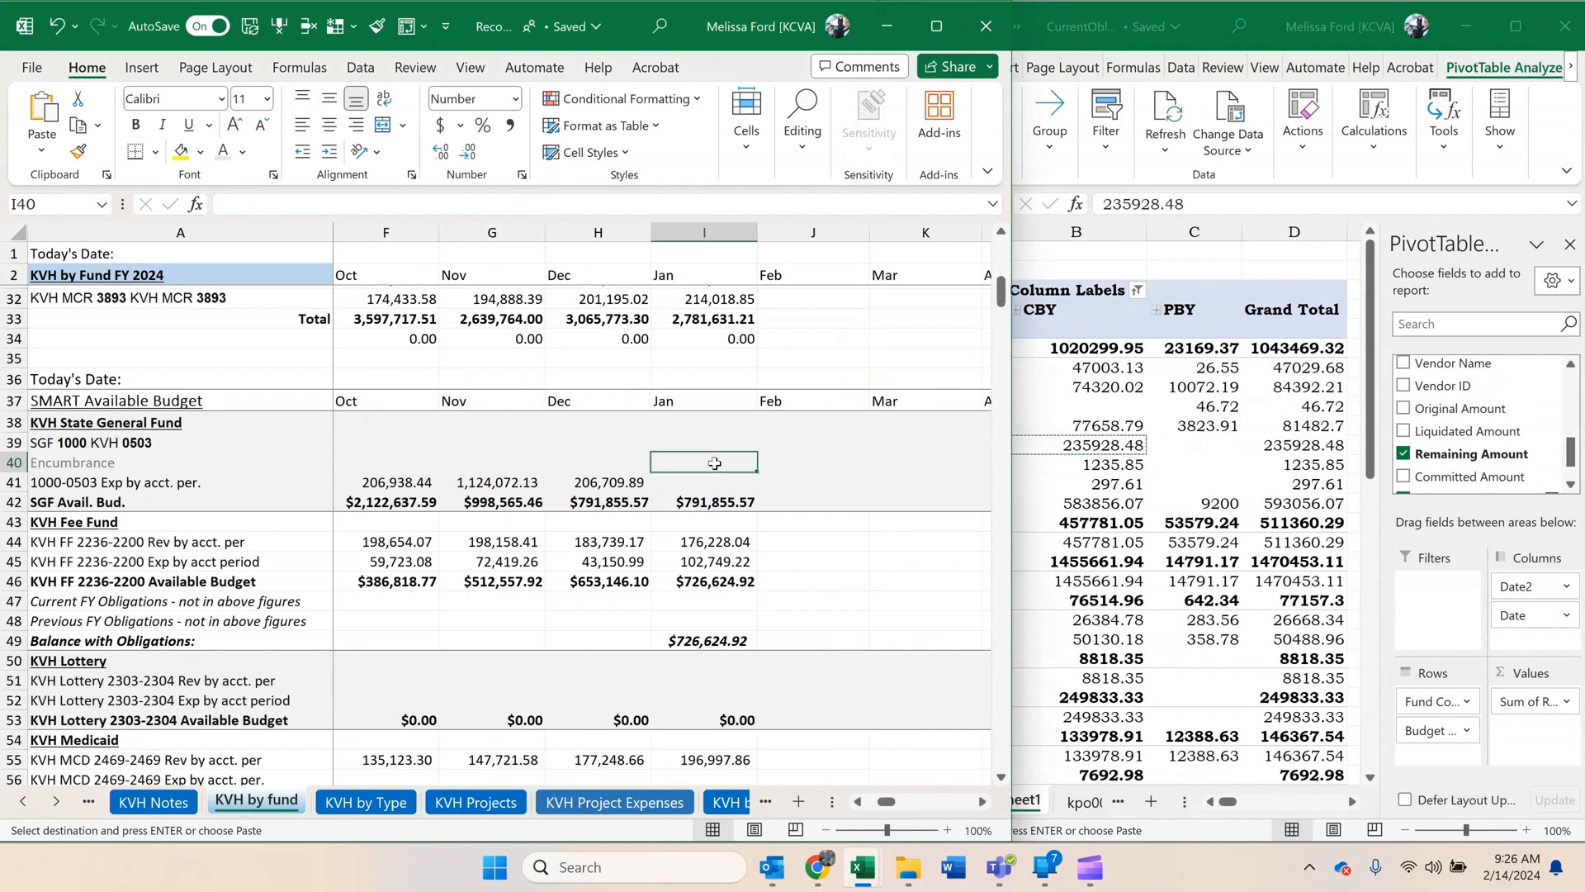
{"action": "right_click", "coordinate": [711, 461]}
{"action": "left_click", "coordinate": [796, 355]}
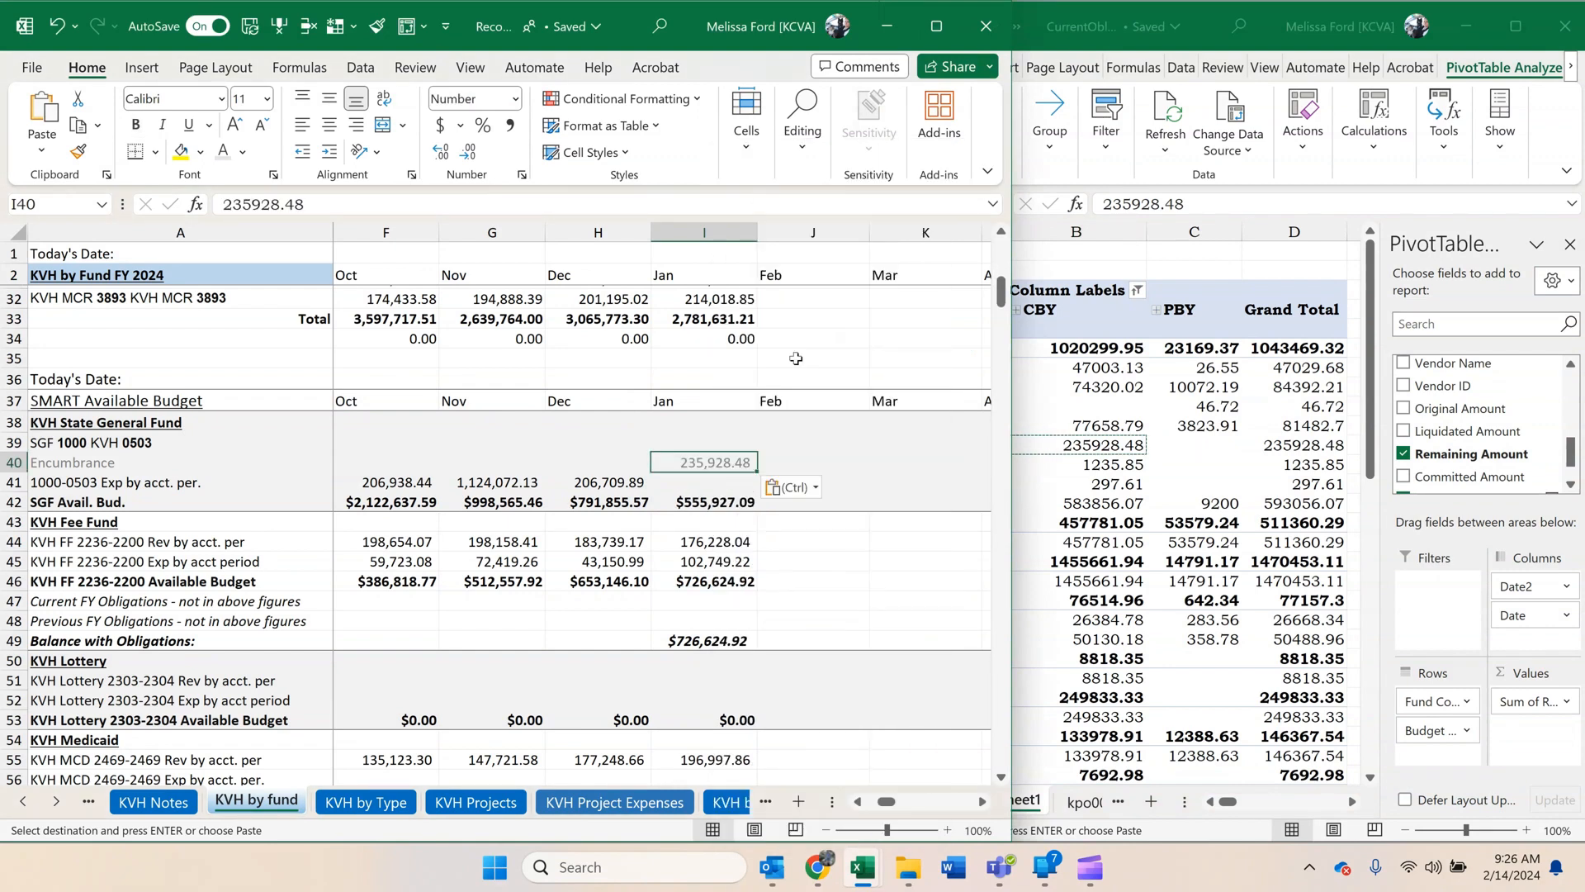
Change the font color of the PivotTable's budget unit 503 row to light gray to mark it as entered.
{"action": "left_click", "coordinate": [1119, 467]}
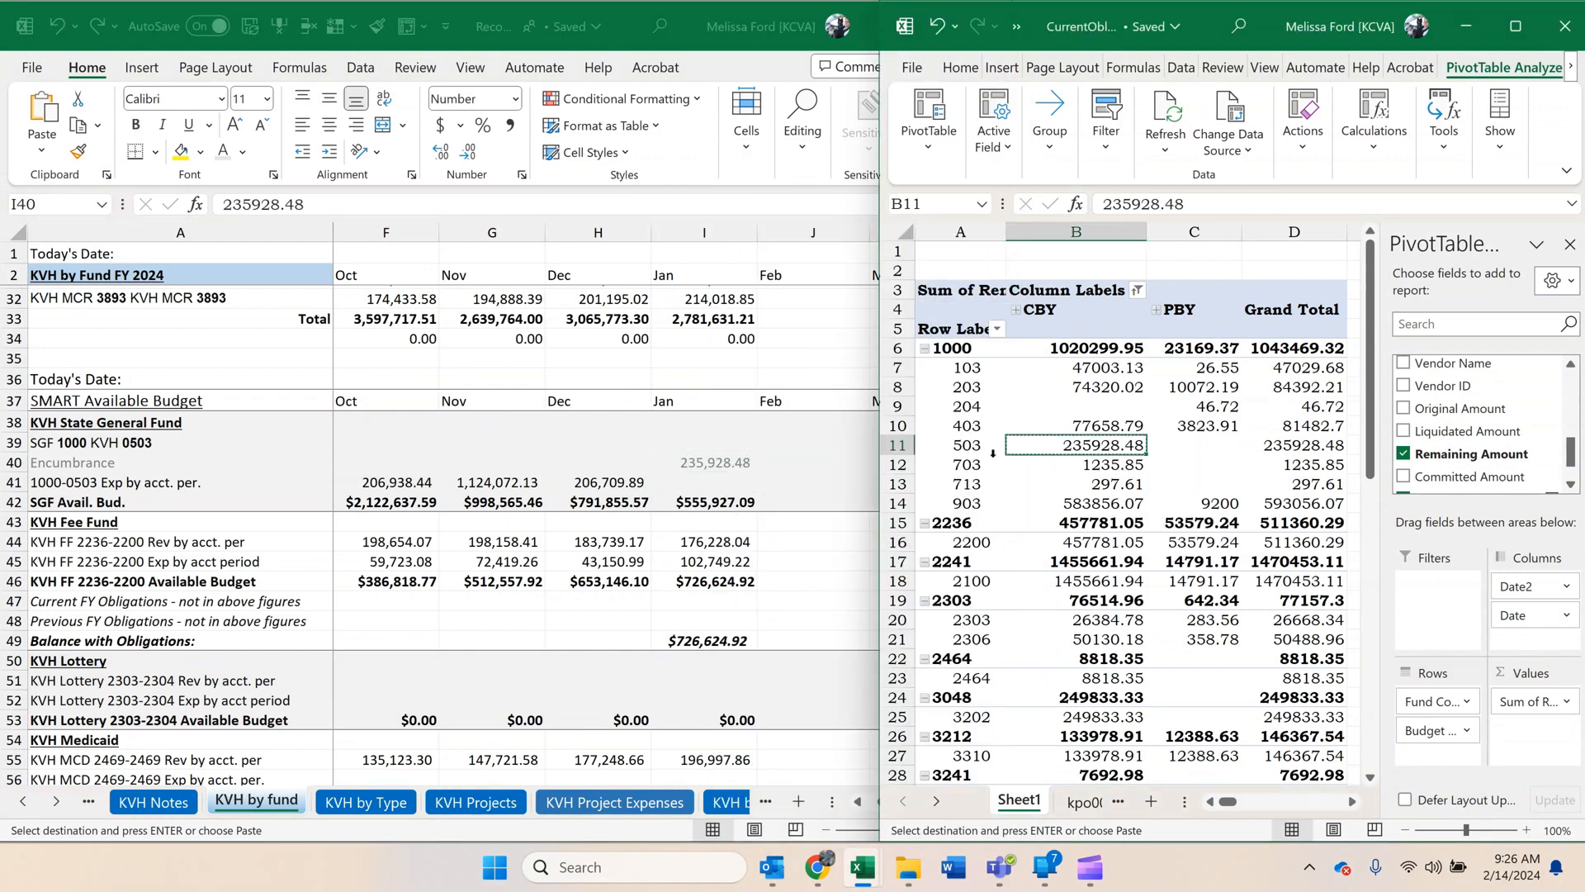
{"action": "left_click", "coordinate": [897, 450]}
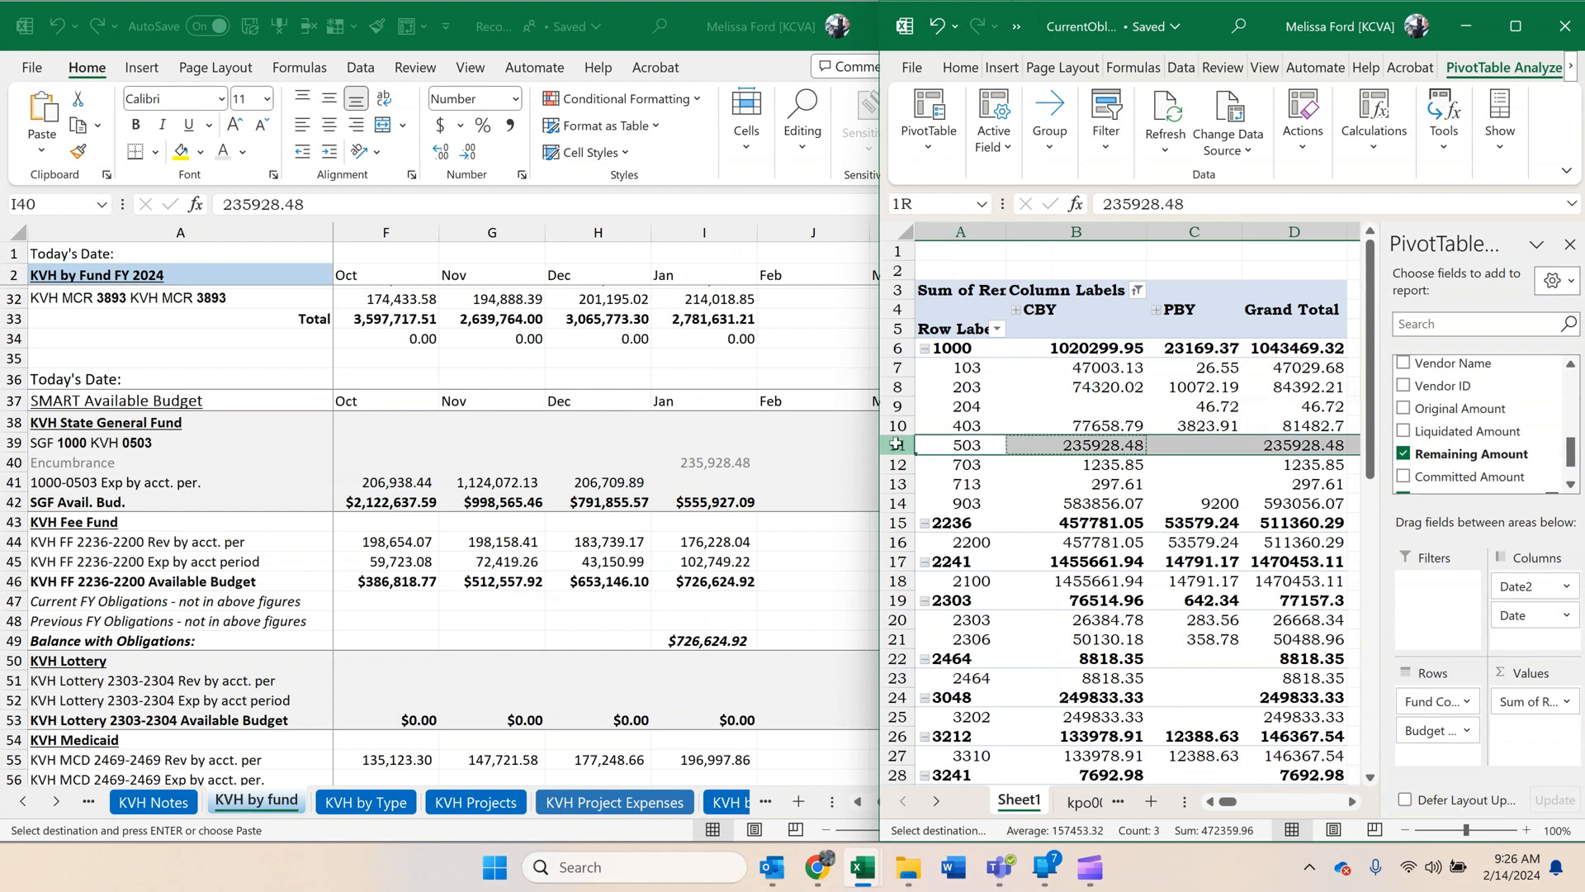
{"action": "left_click", "coordinate": [960, 70]}
{"action": "left_click", "coordinate": [988, 146]}
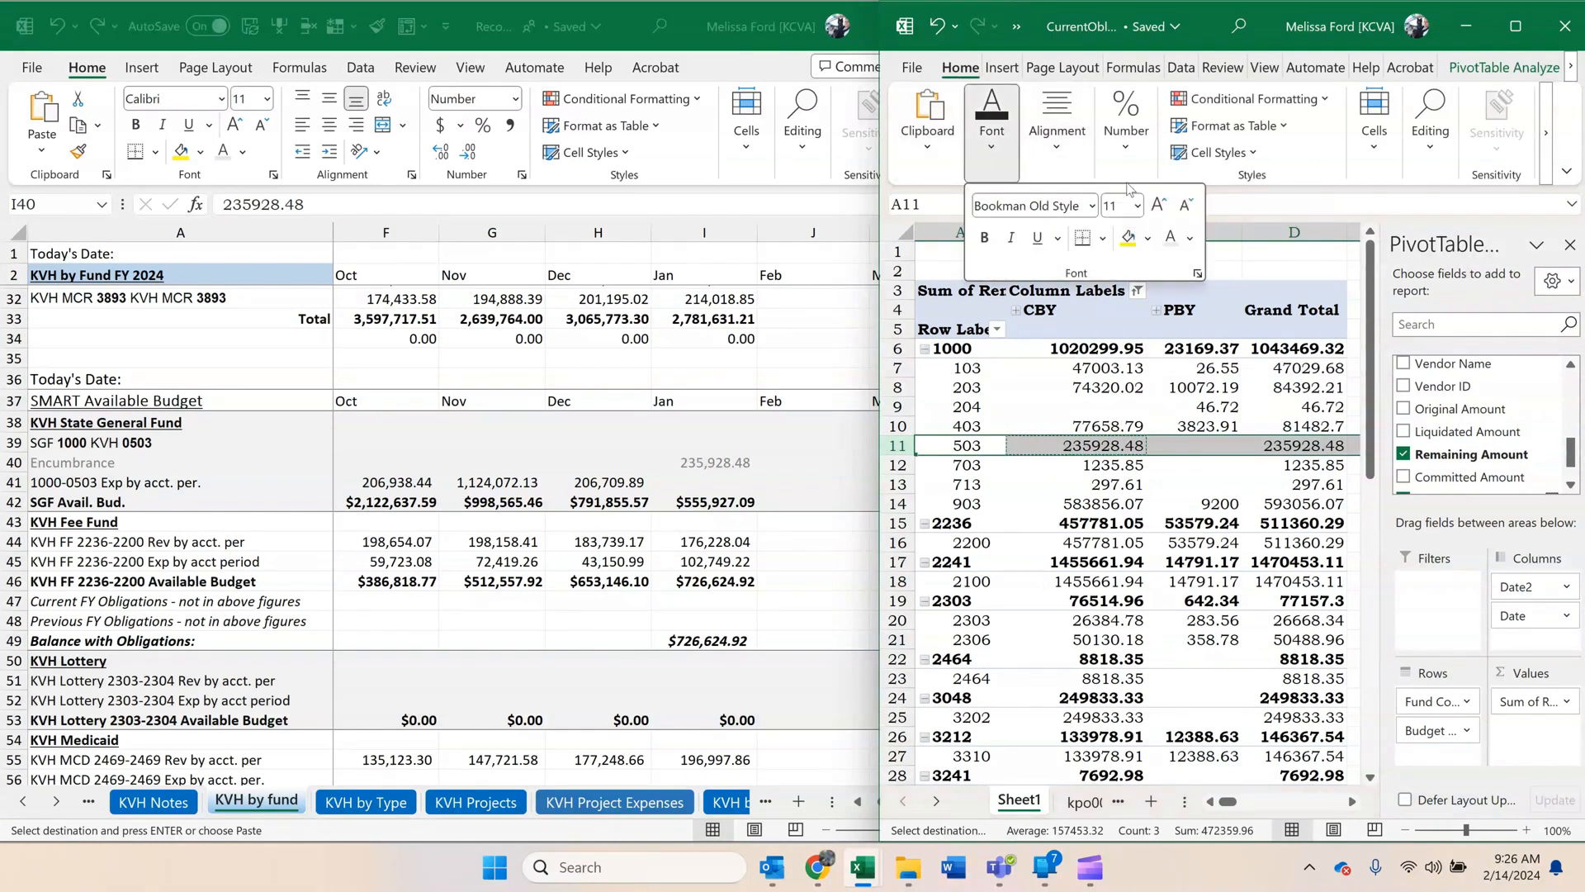
{"action": "left_click", "coordinate": [1169, 239]}
{"action": "left_click", "coordinate": [1112, 487]}
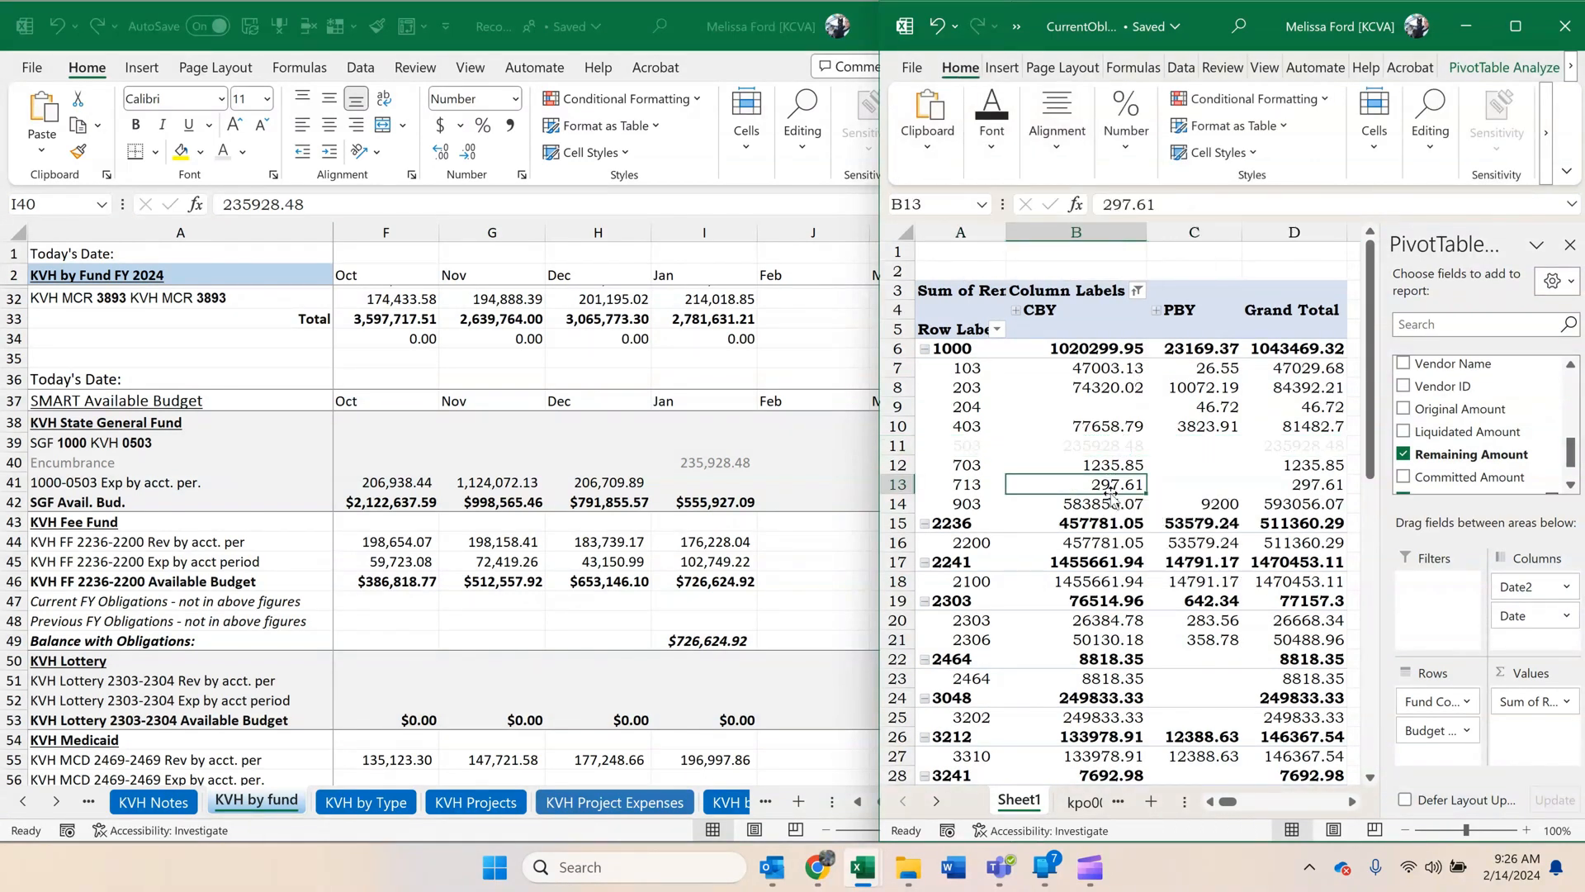
Copy the fund 2236 unit 2200 CBY and PBY amounts and paste them transposed into I47:I48, the January KVH Fee Fund obligations.
{"action": "left_click", "coordinate": [707, 462]}
{"action": "scroll", "coordinate": [708, 452], "scroll_direction": "down", "scroll_amount": 2}
{"action": "left_click", "coordinate": [1229, 445]}
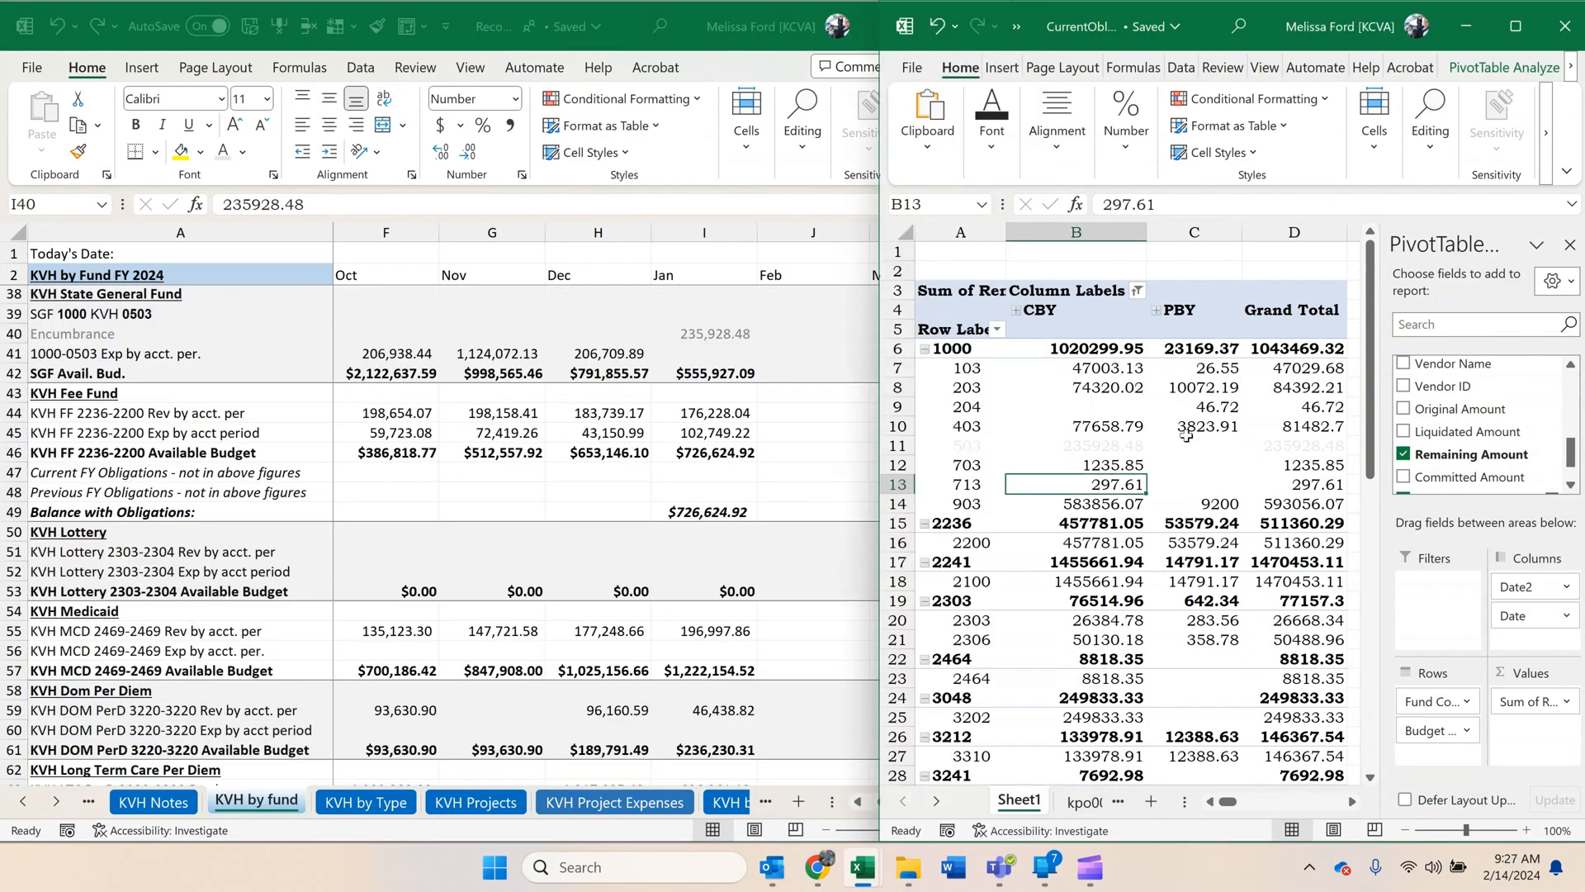
{"action": "scroll", "coordinate": [1186, 435], "scroll_direction": "down", "scroll_amount": 1}
{"action": "left_click_drag", "start_coordinate": [1124, 484], "coordinate": [1193, 485]}
{"action": "key", "text": "ctrl+c"}
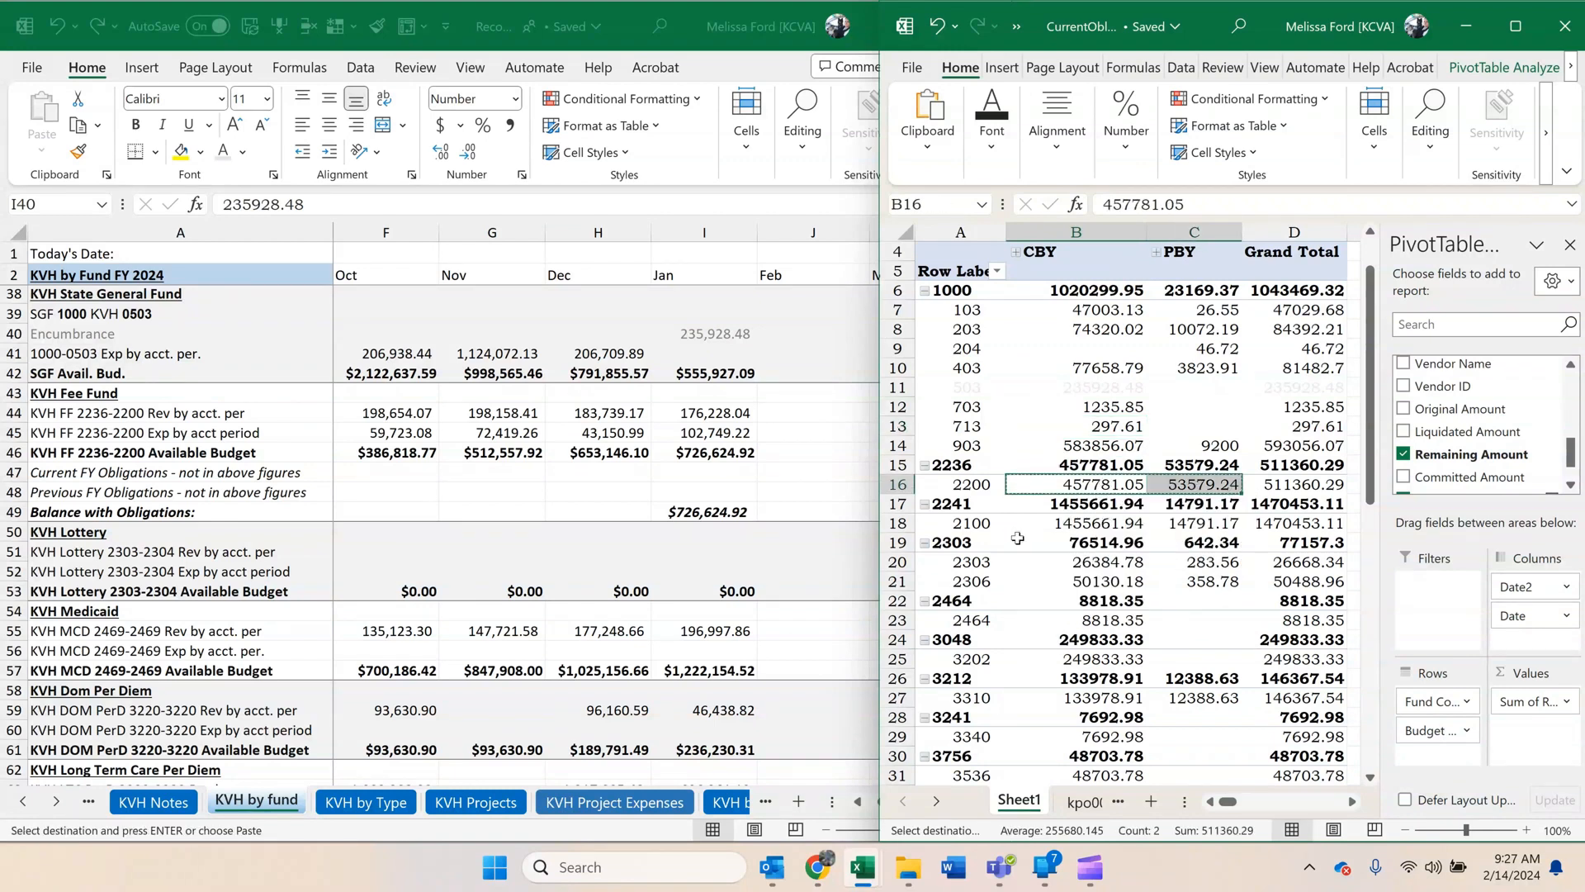
{"action": "left_click", "coordinate": [756, 500]}
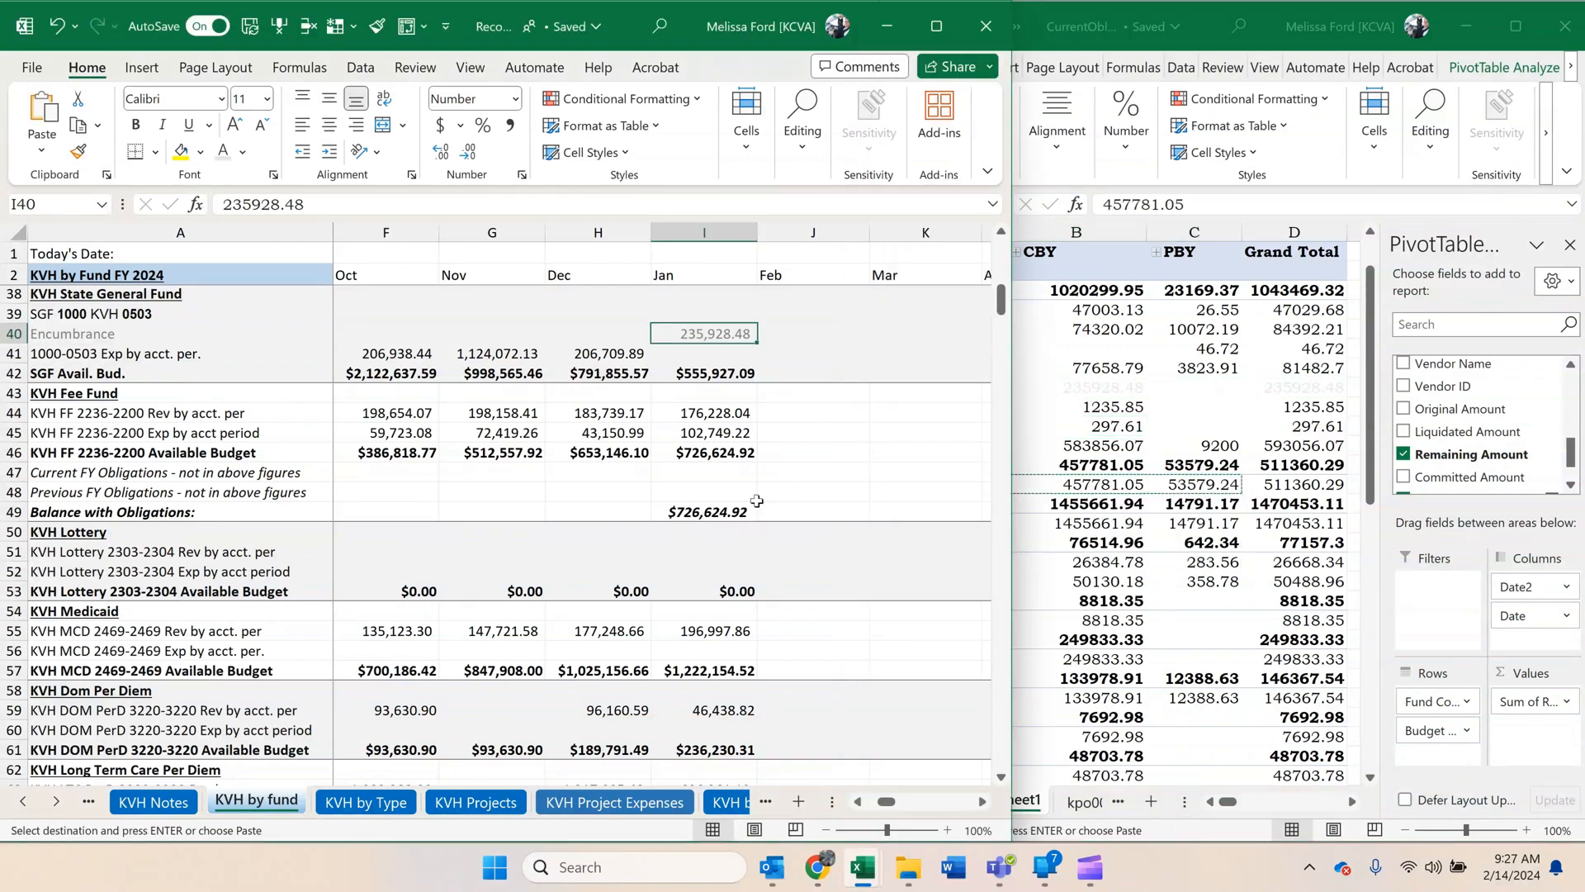
{"action": "right_click", "coordinate": [724, 468]}
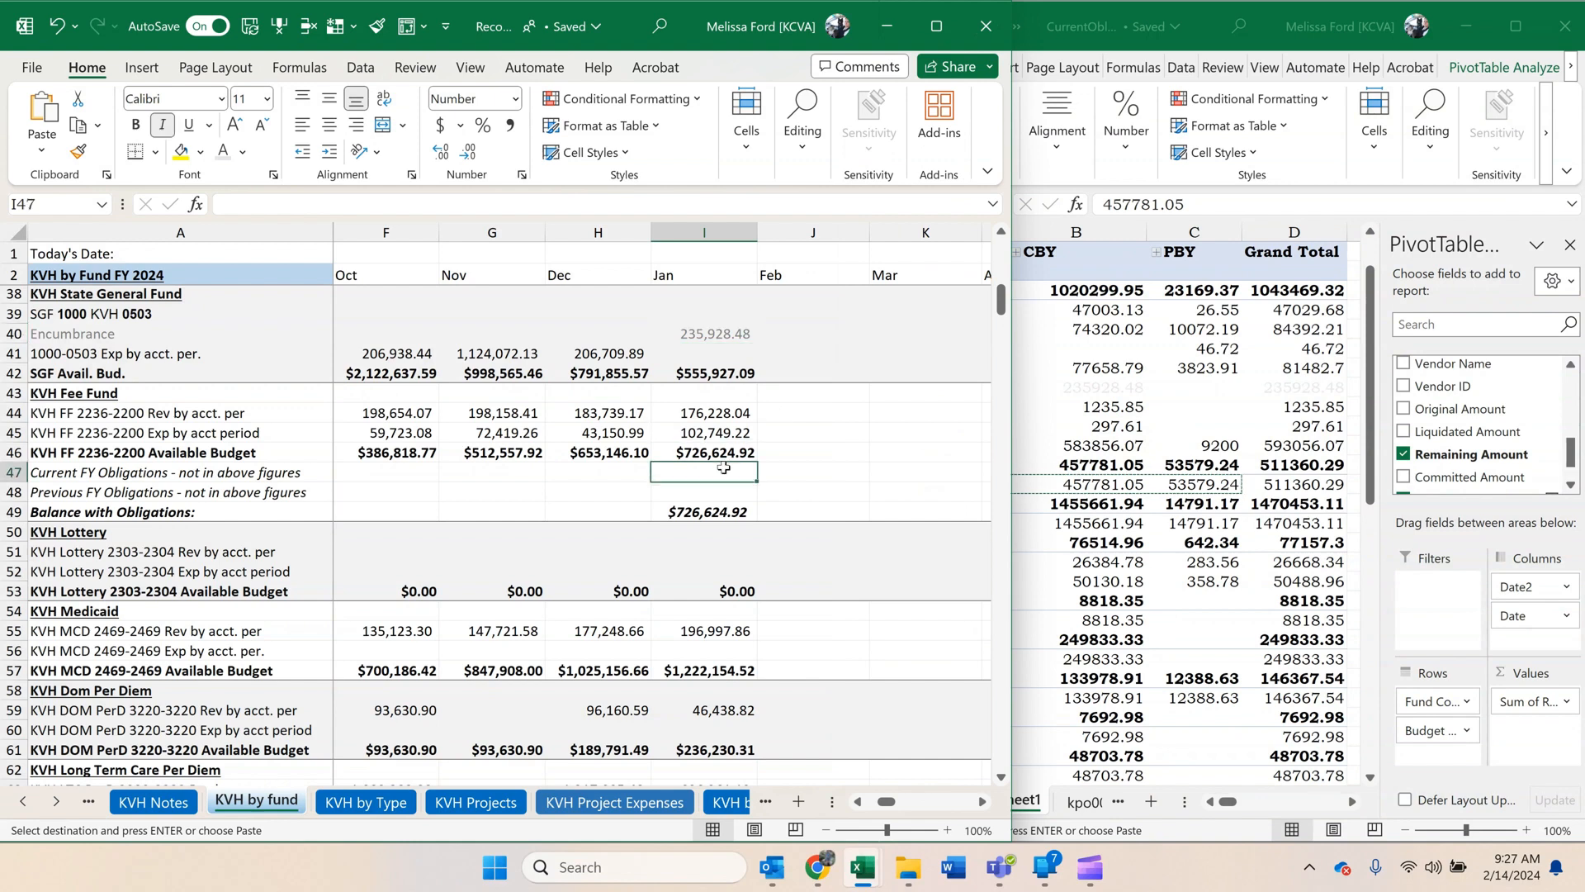
{"action": "left_click", "coordinate": [864, 361]}
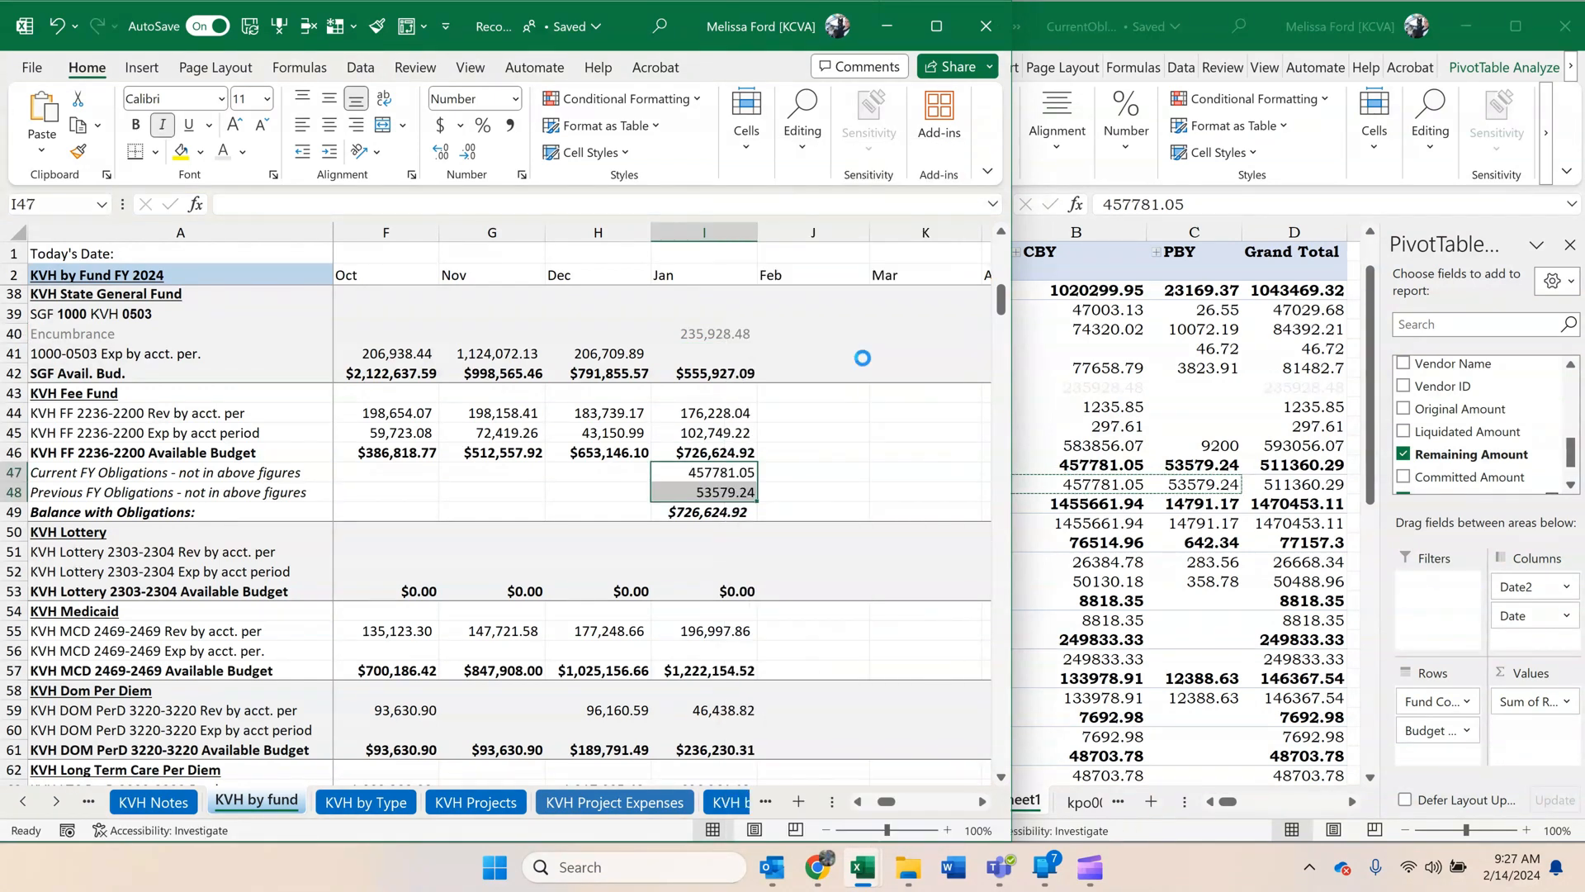
{"action": "left_click", "coordinate": [806, 436]}
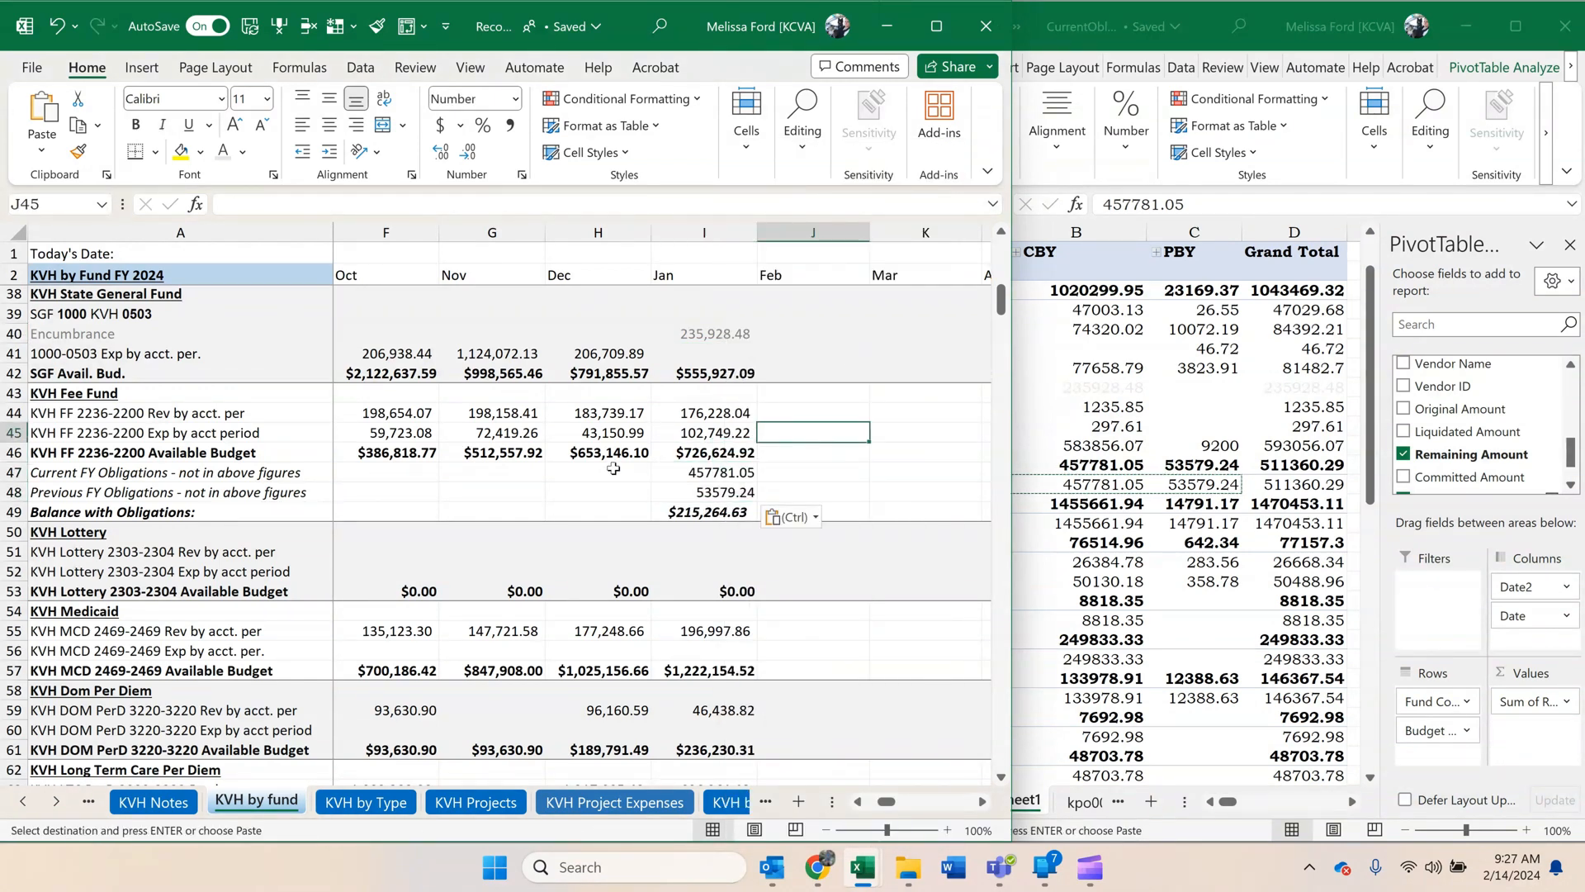
Copy the number format of December cells H47:H48 onto the January obligation amounts in I47:I48.
{"action": "left_click_drag", "start_coordinate": [613, 468], "coordinate": [613, 493]}
{"action": "left_click", "coordinate": [79, 152]}
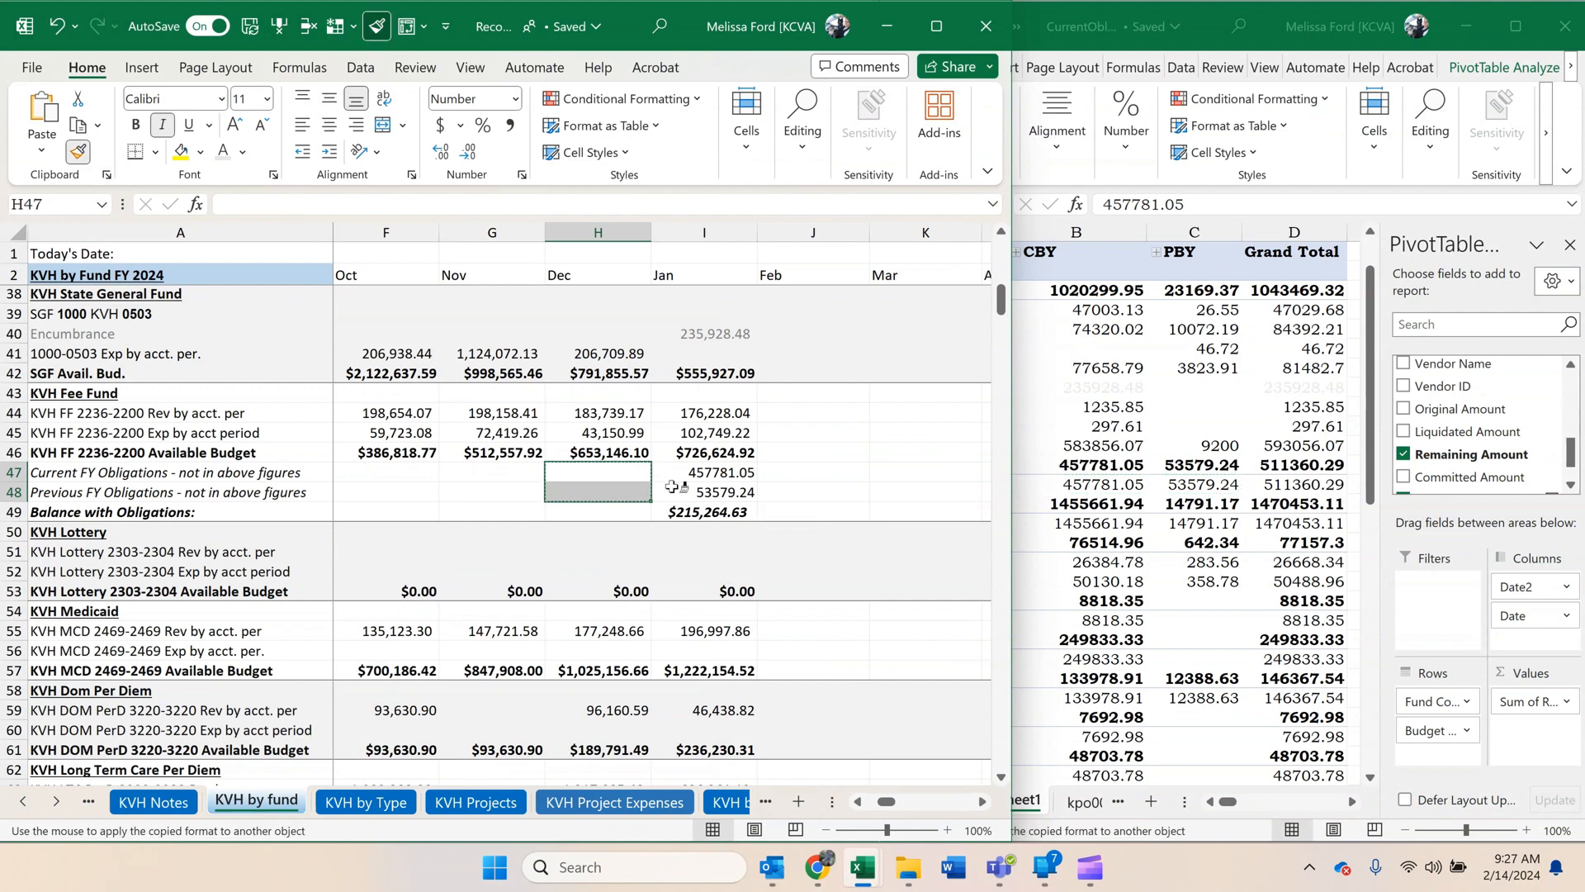
{"action": "left_click", "coordinate": [702, 474]}
{"action": "left_click", "coordinate": [581, 475]}
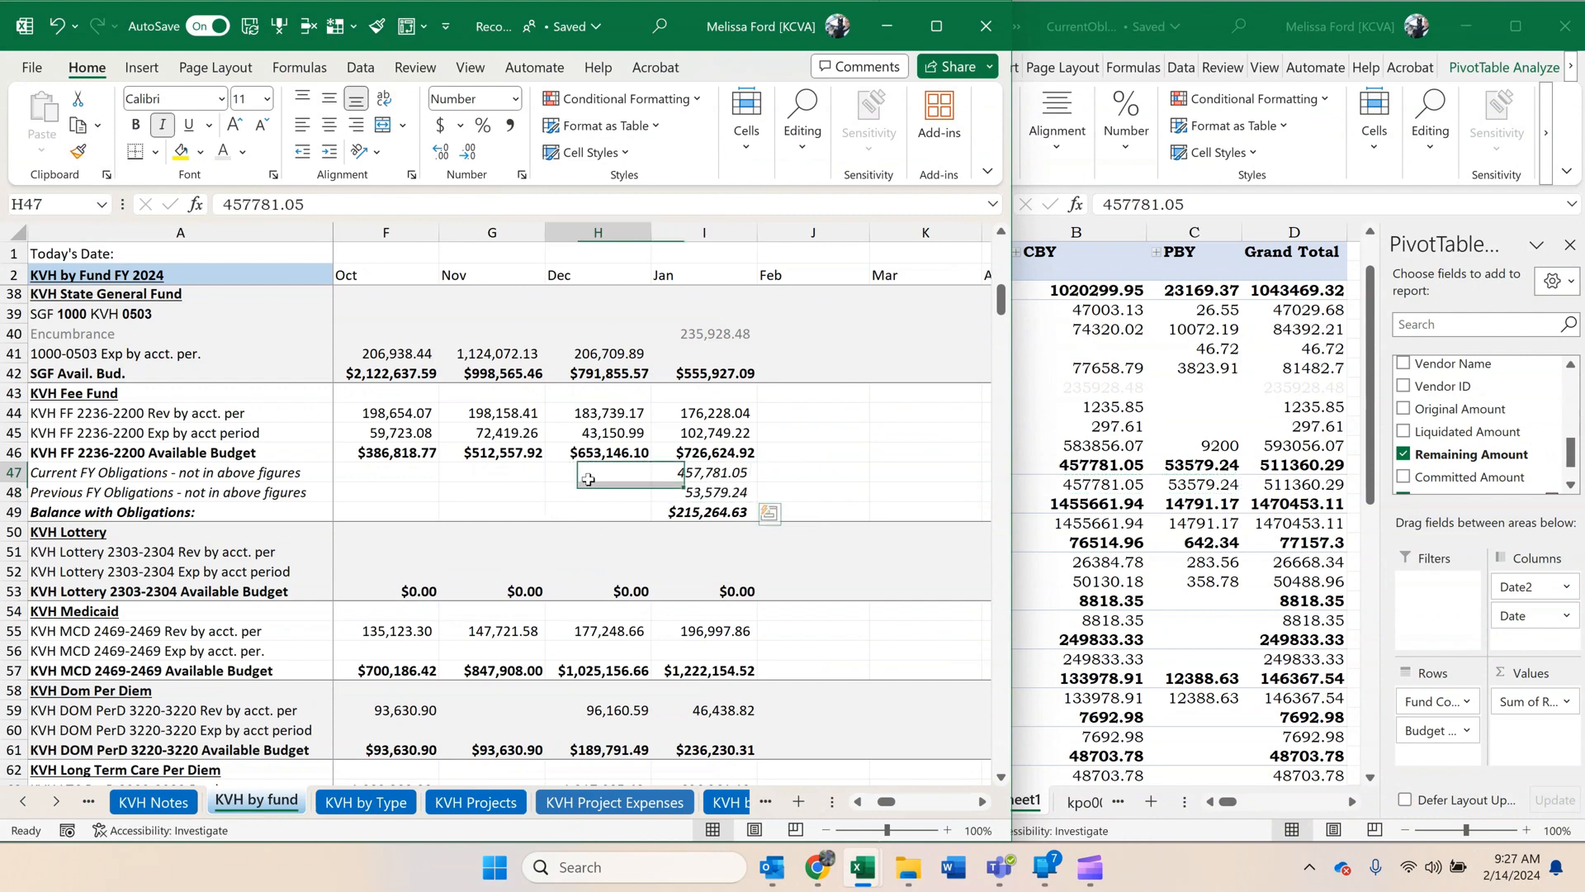
{"action": "left_click", "coordinate": [731, 469]}
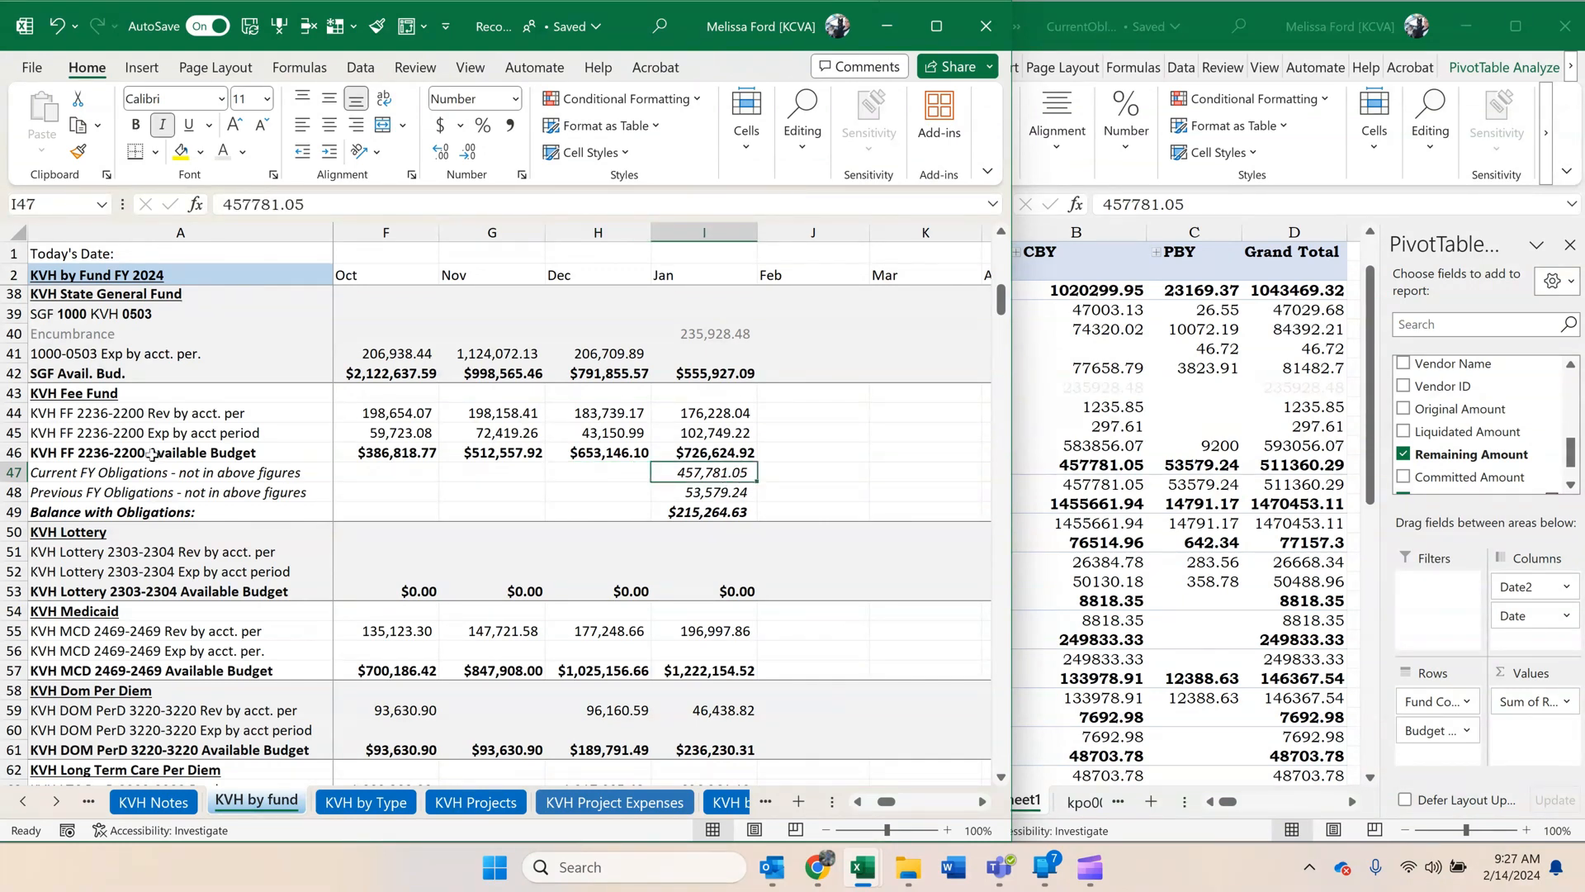
{"action": "left_click", "coordinate": [702, 496]}
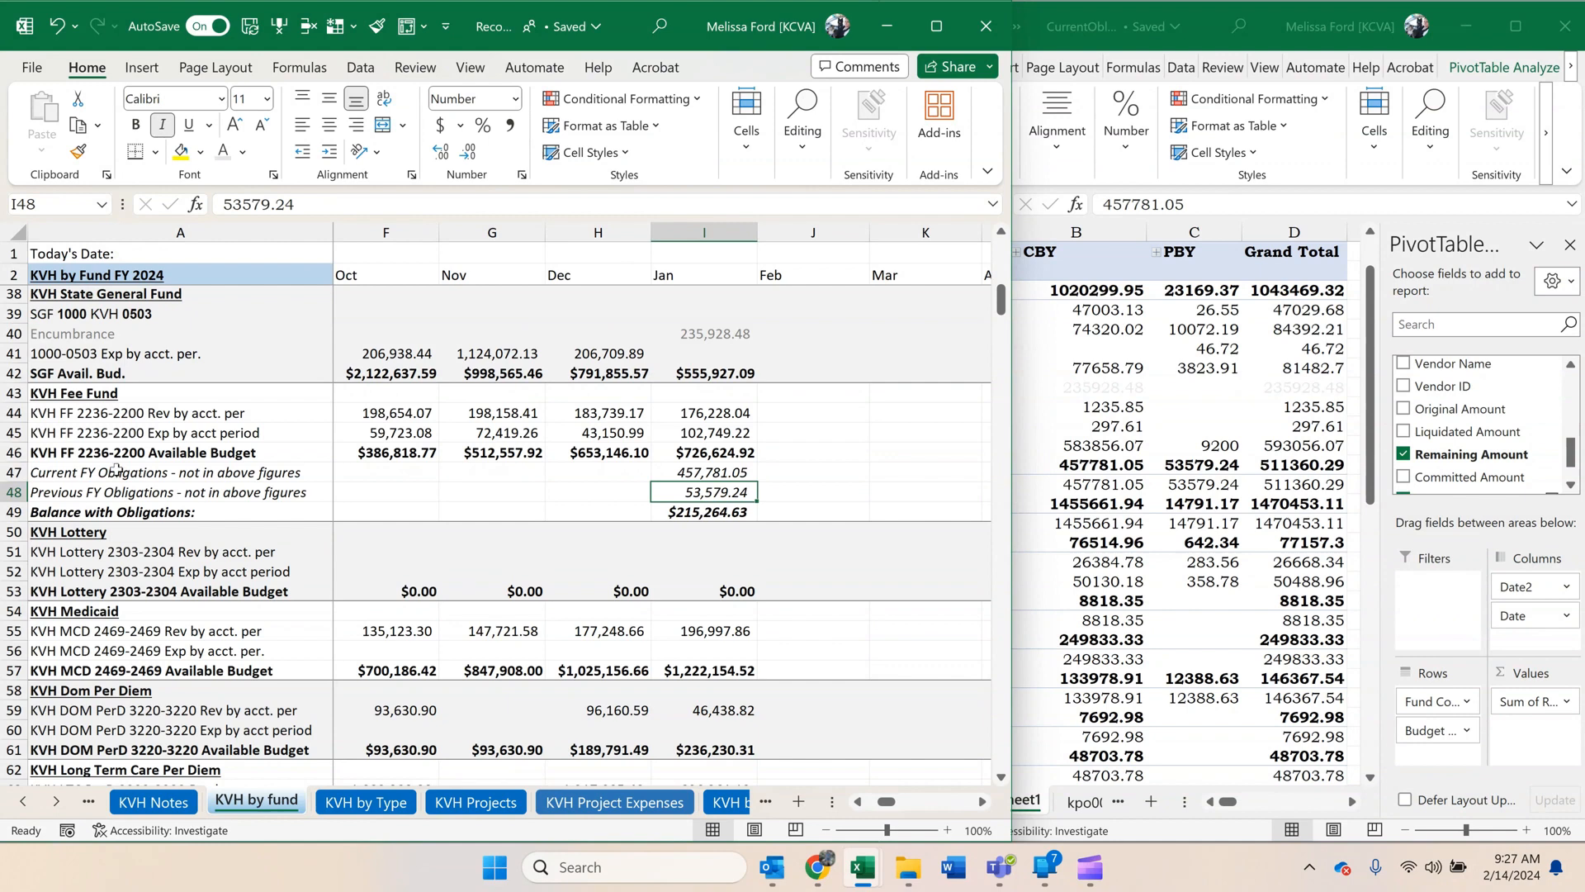
Change the font color of the PivotTable's fund 2236 and budget unit 2200 rows to light gray.
{"action": "scroll", "coordinate": [700, 510], "scroll_direction": "down", "scroll_amount": 2}
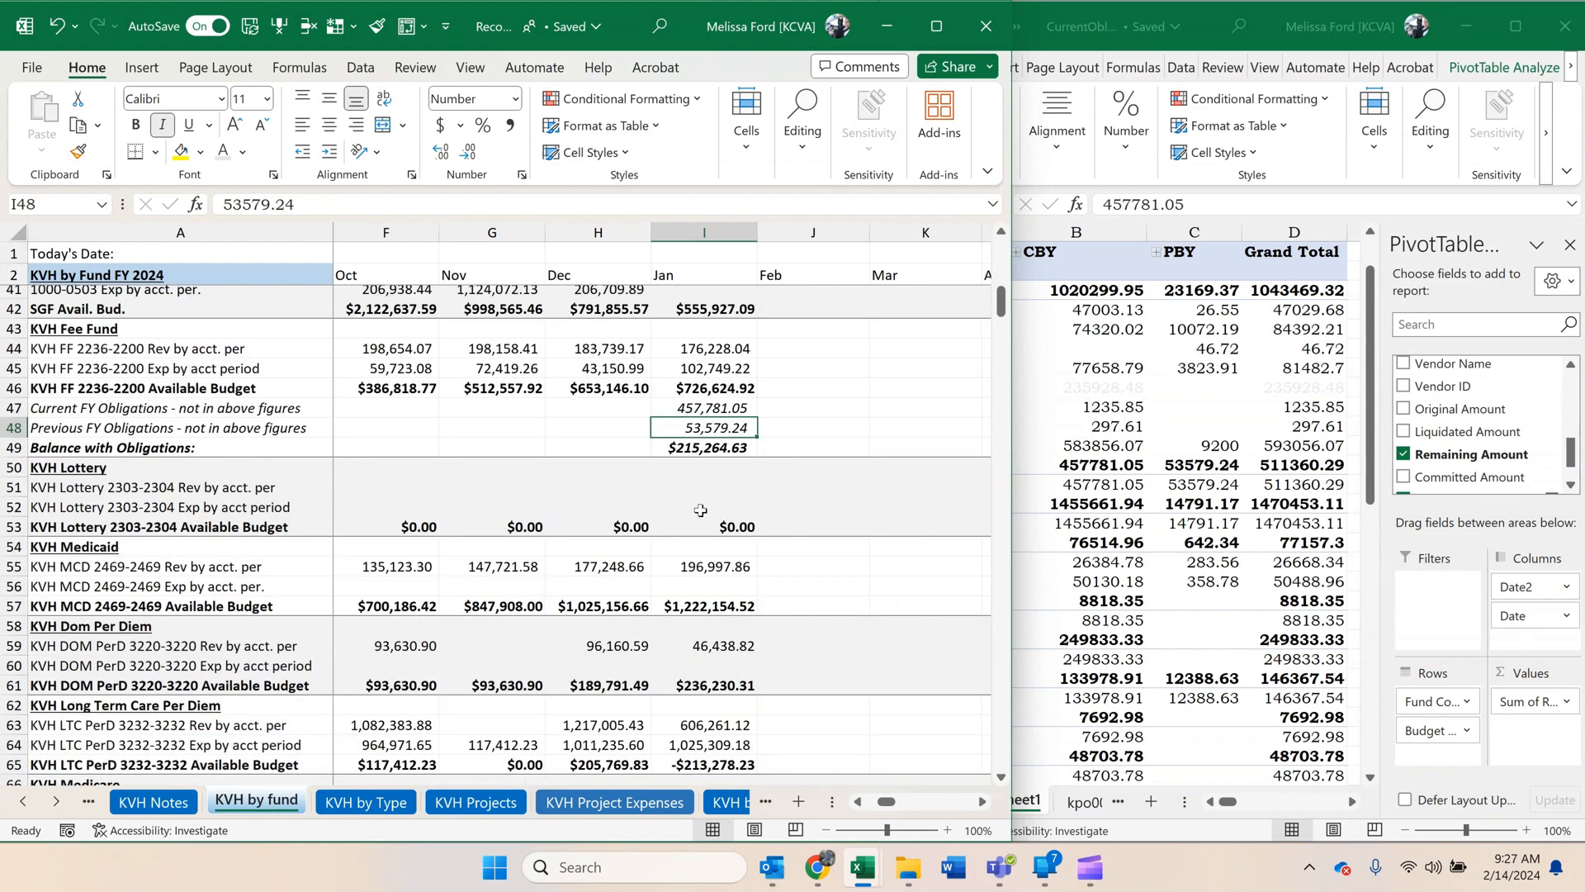
{"action": "scroll", "coordinate": [700, 510], "scroll_direction": "down", "scroll_amount": 1}
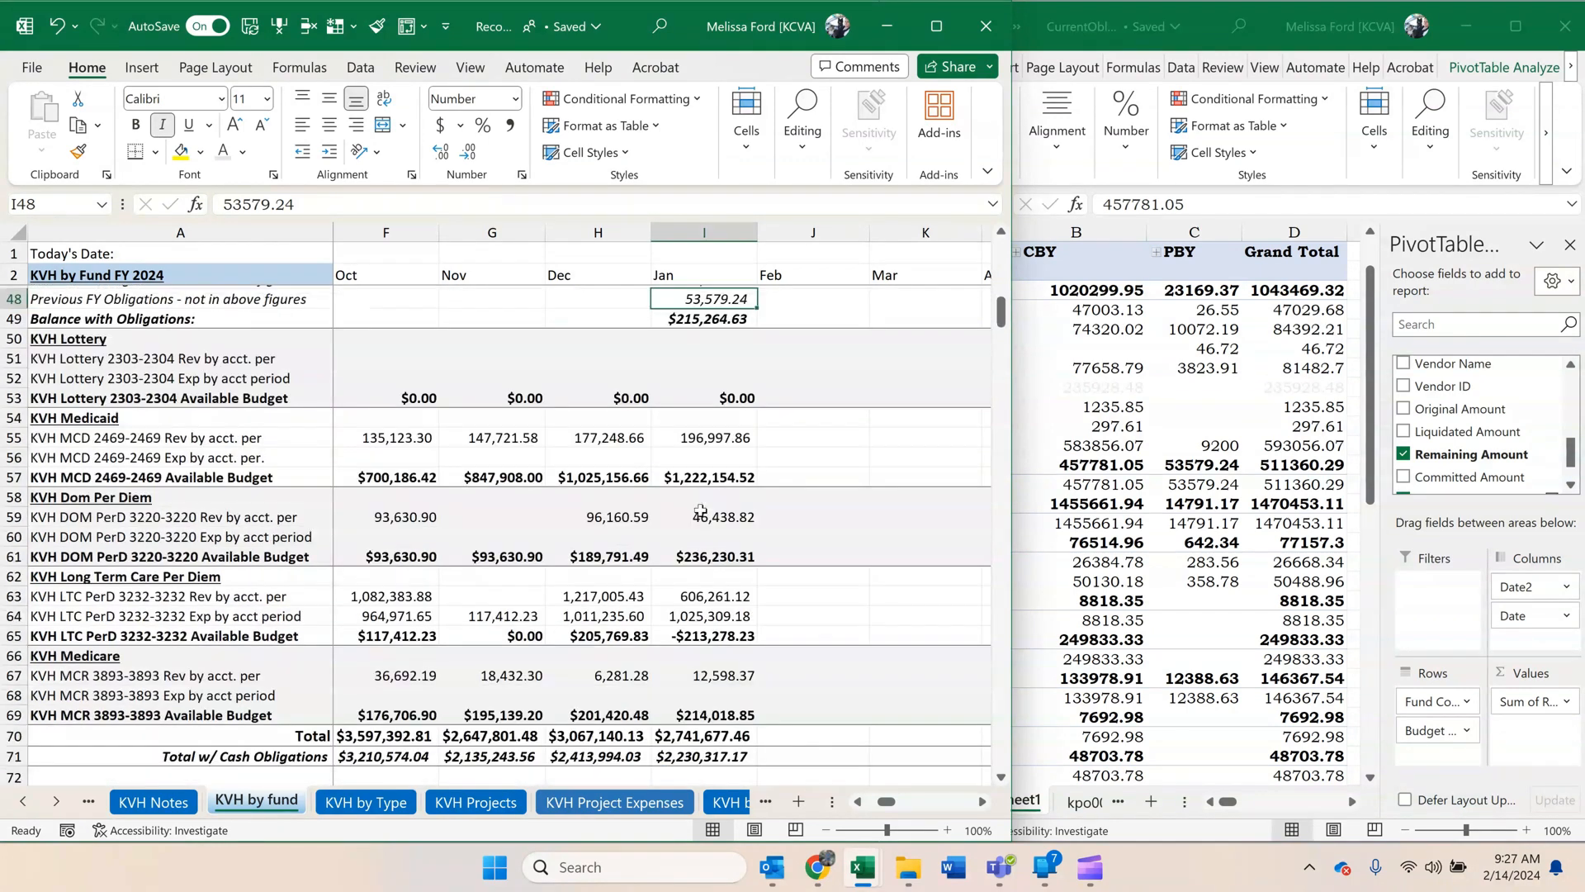
{"action": "left_click", "coordinate": [1084, 450]}
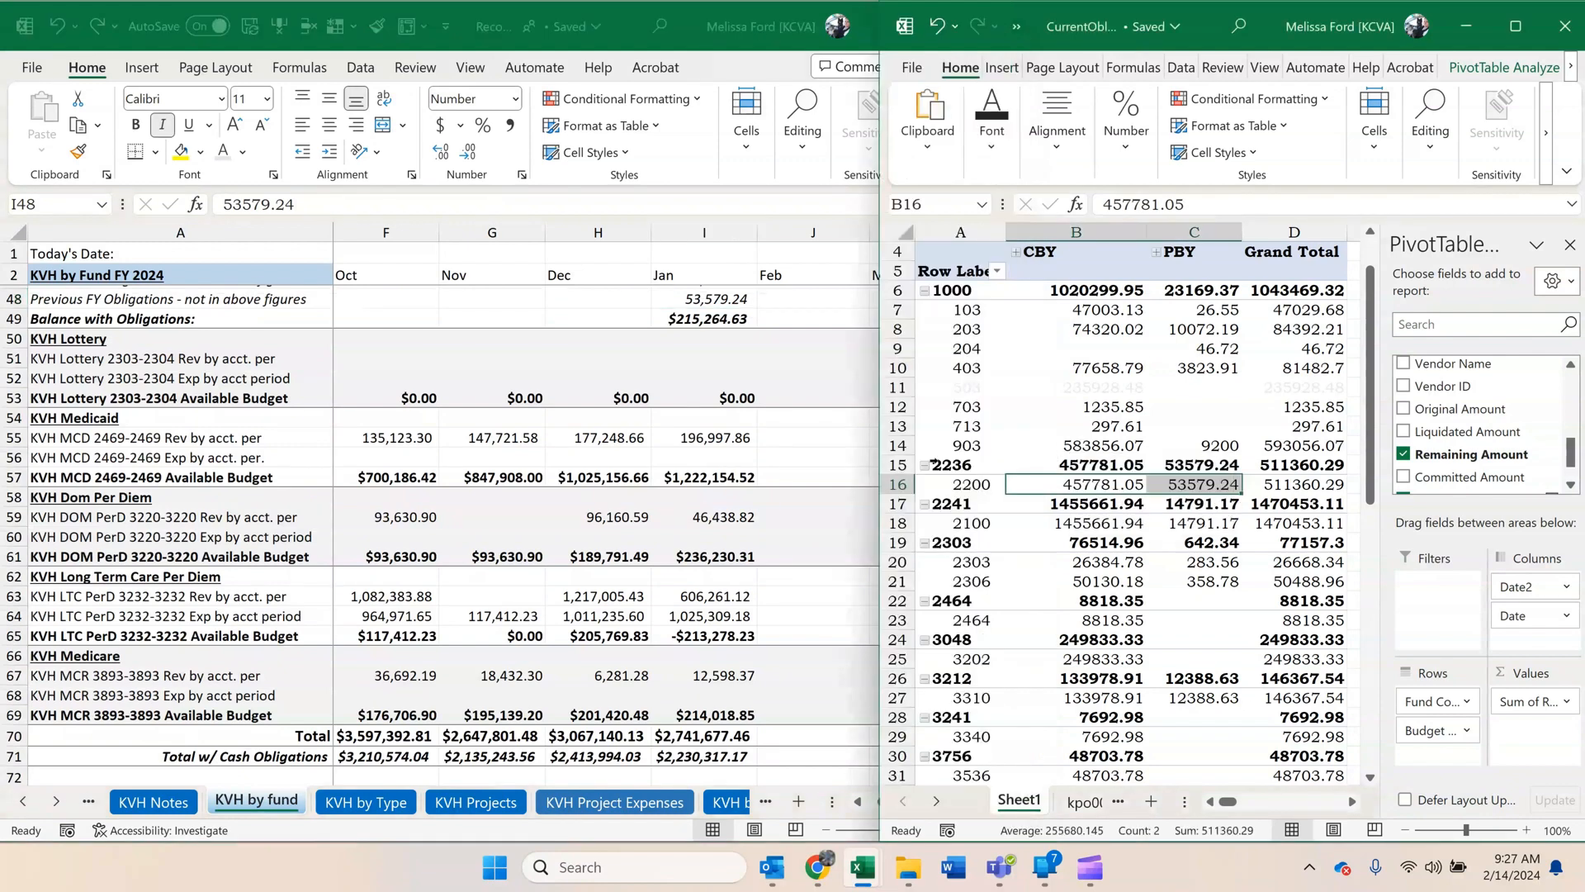
{"action": "left_click", "coordinate": [898, 465]}
{"action": "left_click_drag", "start_coordinate": [900, 483], "coordinate": [900, 486]}
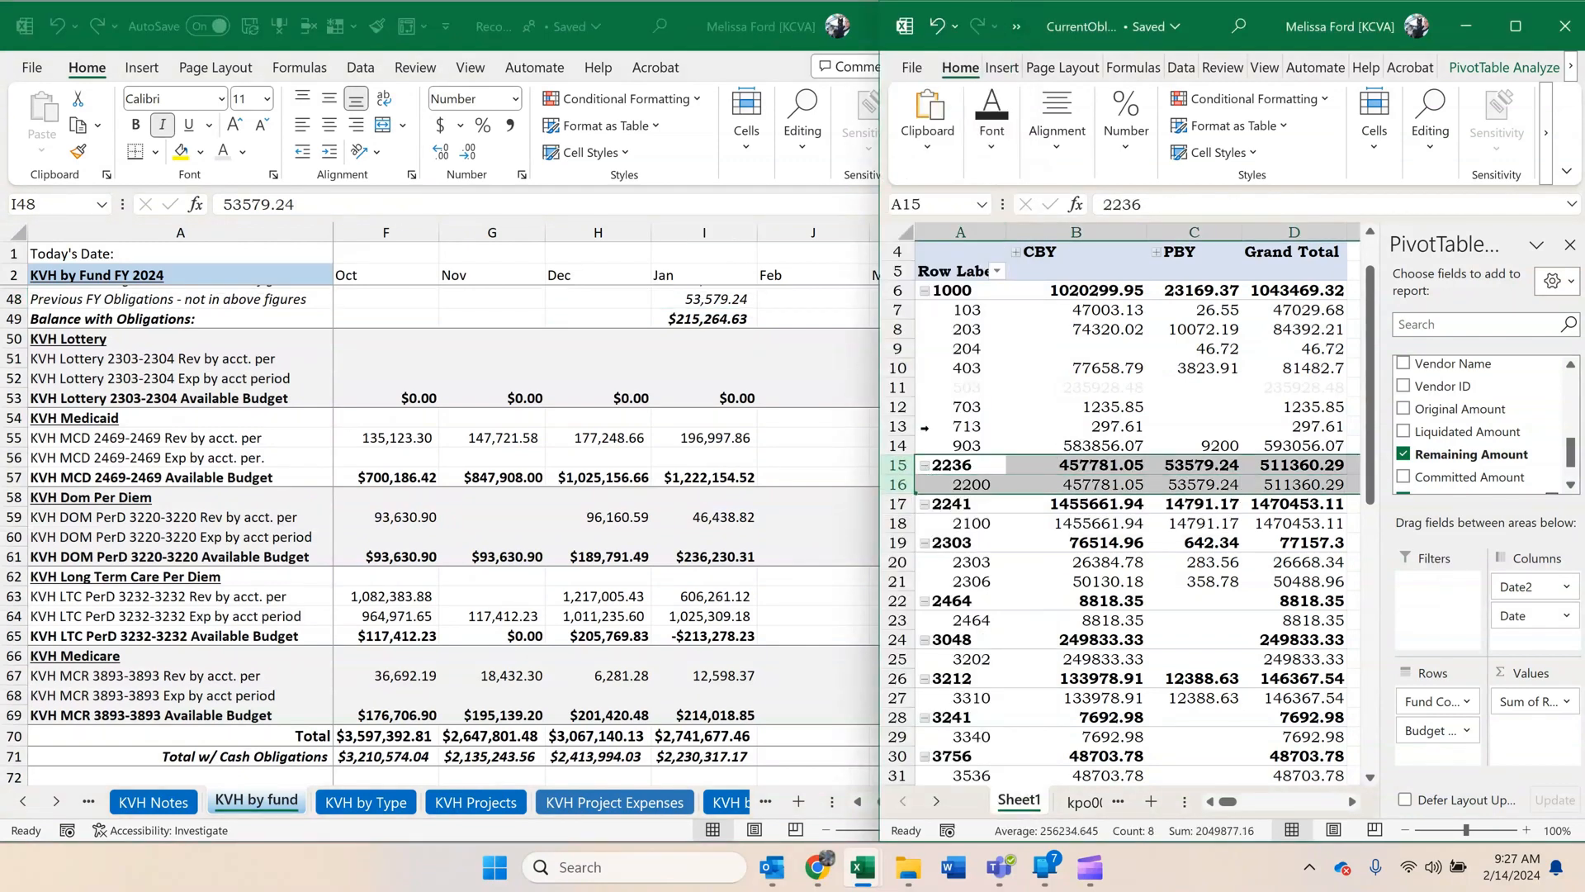
{"action": "left_click", "coordinate": [984, 151]}
{"action": "left_click", "coordinate": [1161, 240]}
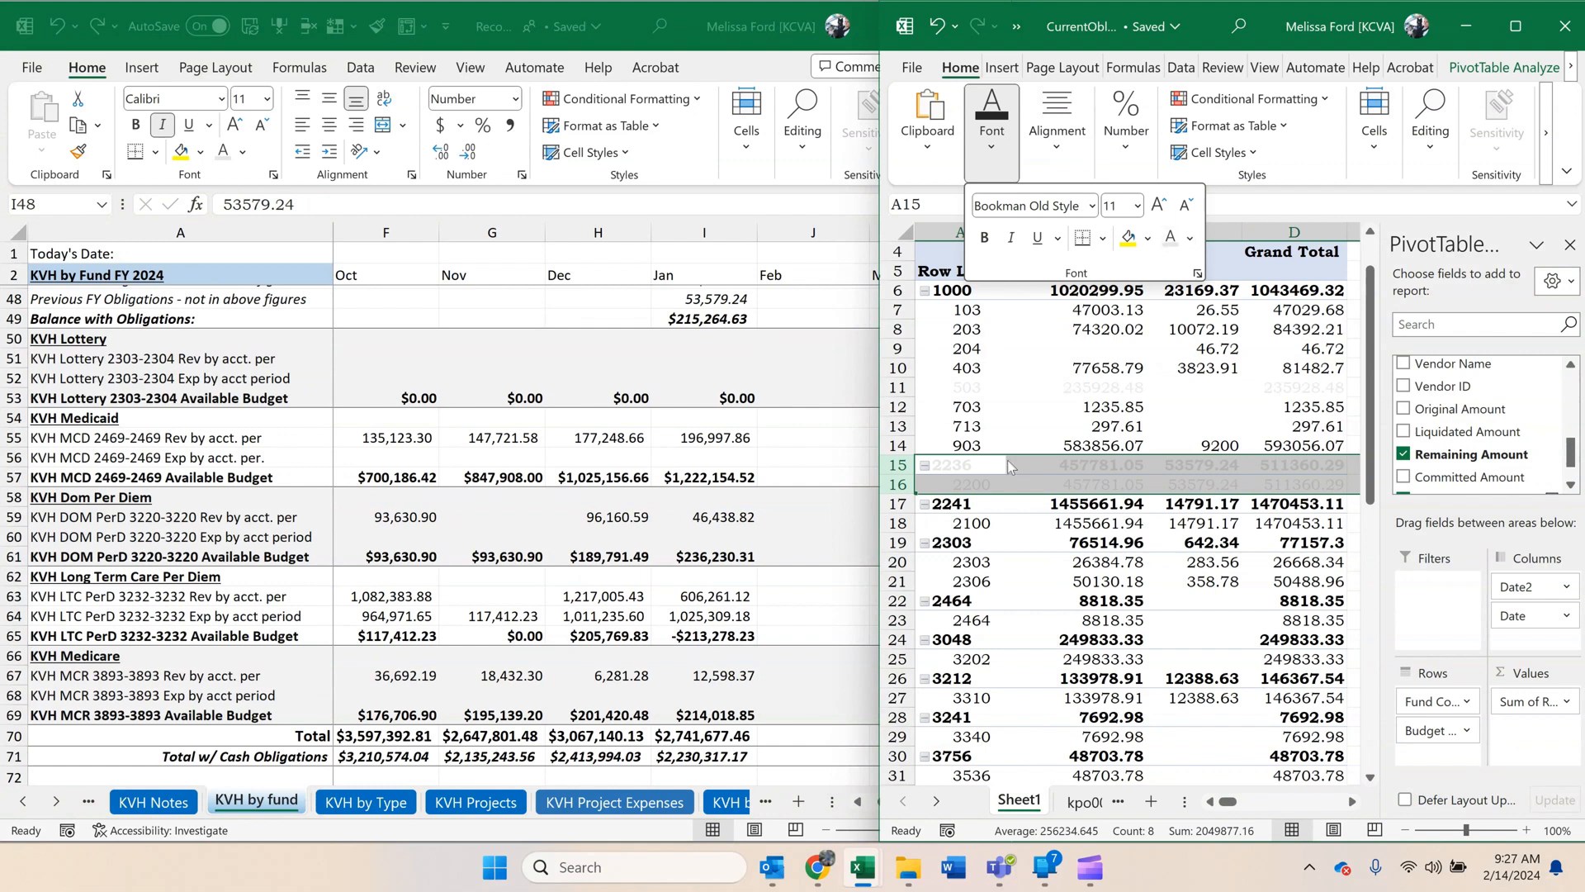
{"action": "left_click", "coordinate": [987, 520]}
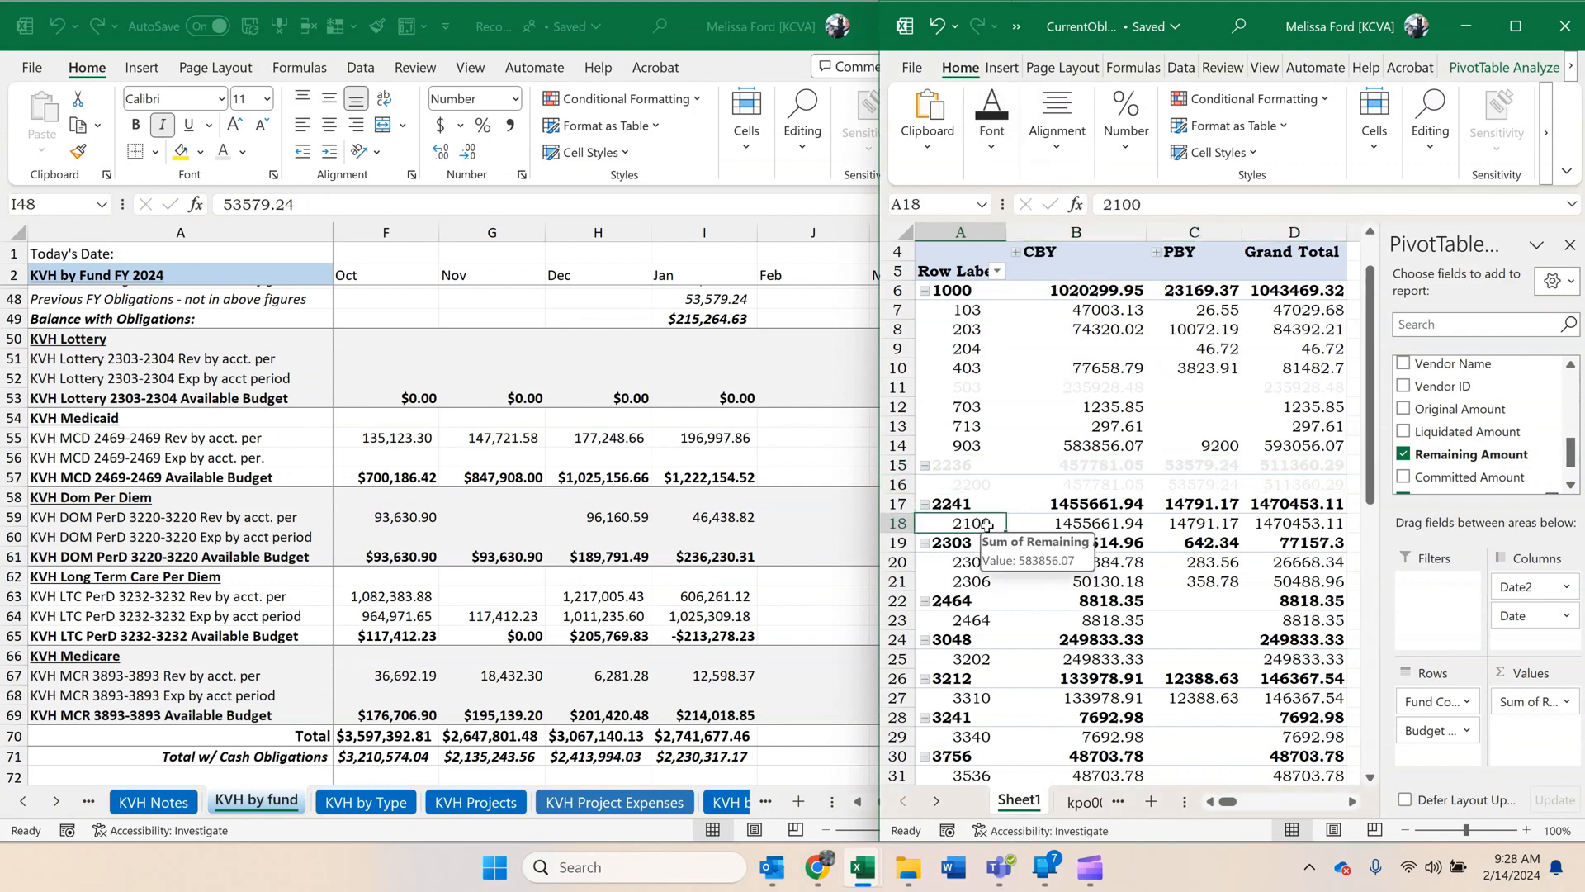
Examine the remaining fund rows in the PivotTable and the State General Fund section of the KVH by fund sheet.
{"action": "scroll", "coordinate": [987, 525], "scroll_direction": "down", "scroll_amount": 2}
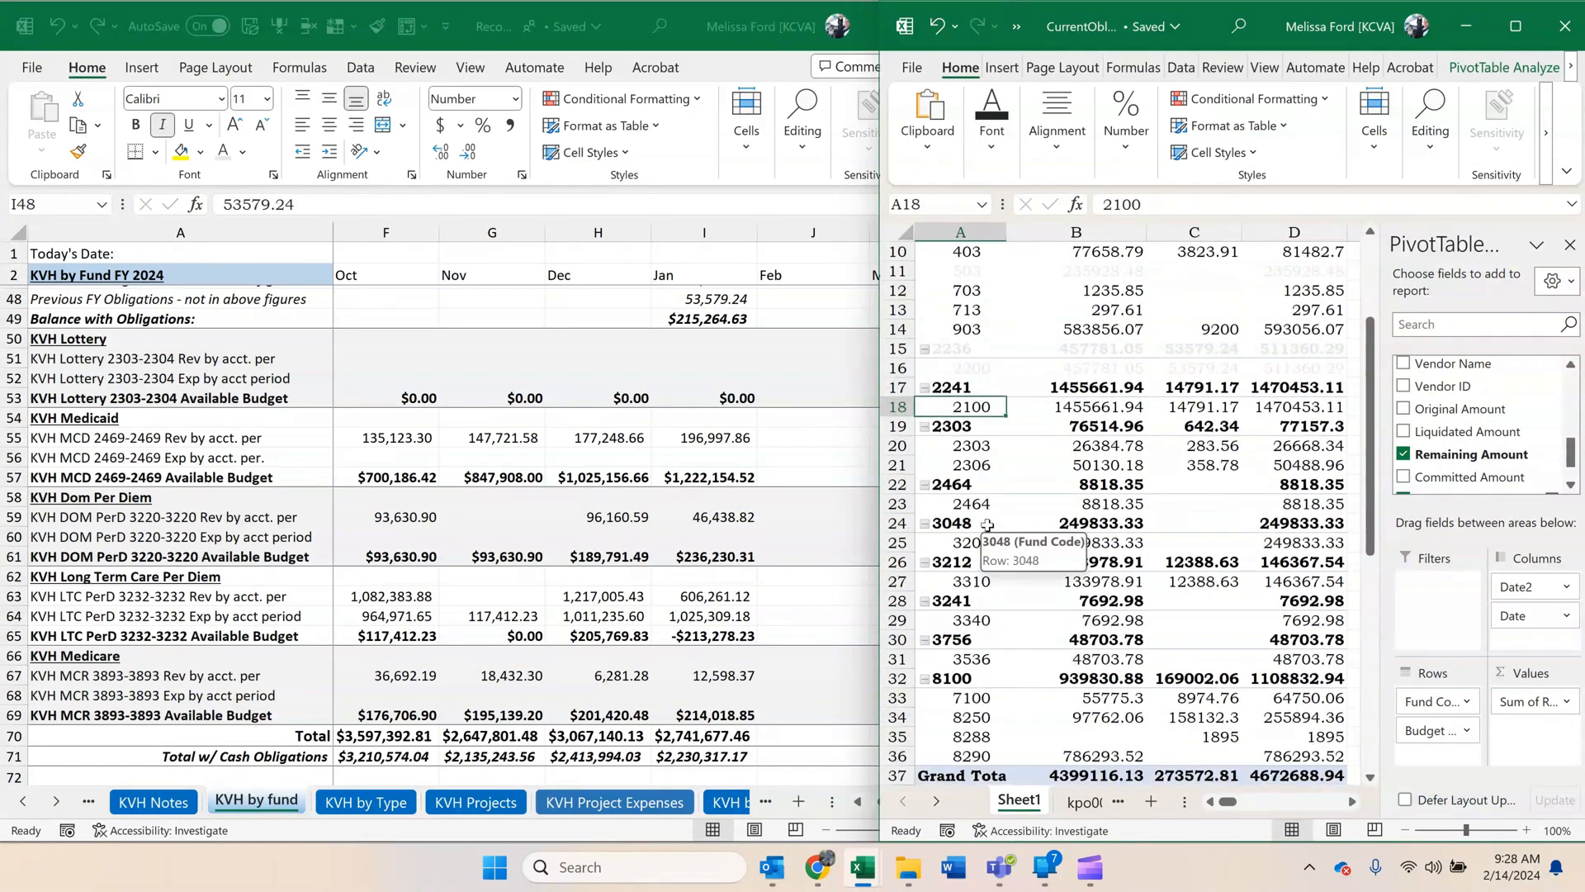
{"action": "scroll", "coordinate": [987, 525], "scroll_direction": "down", "scroll_amount": 1}
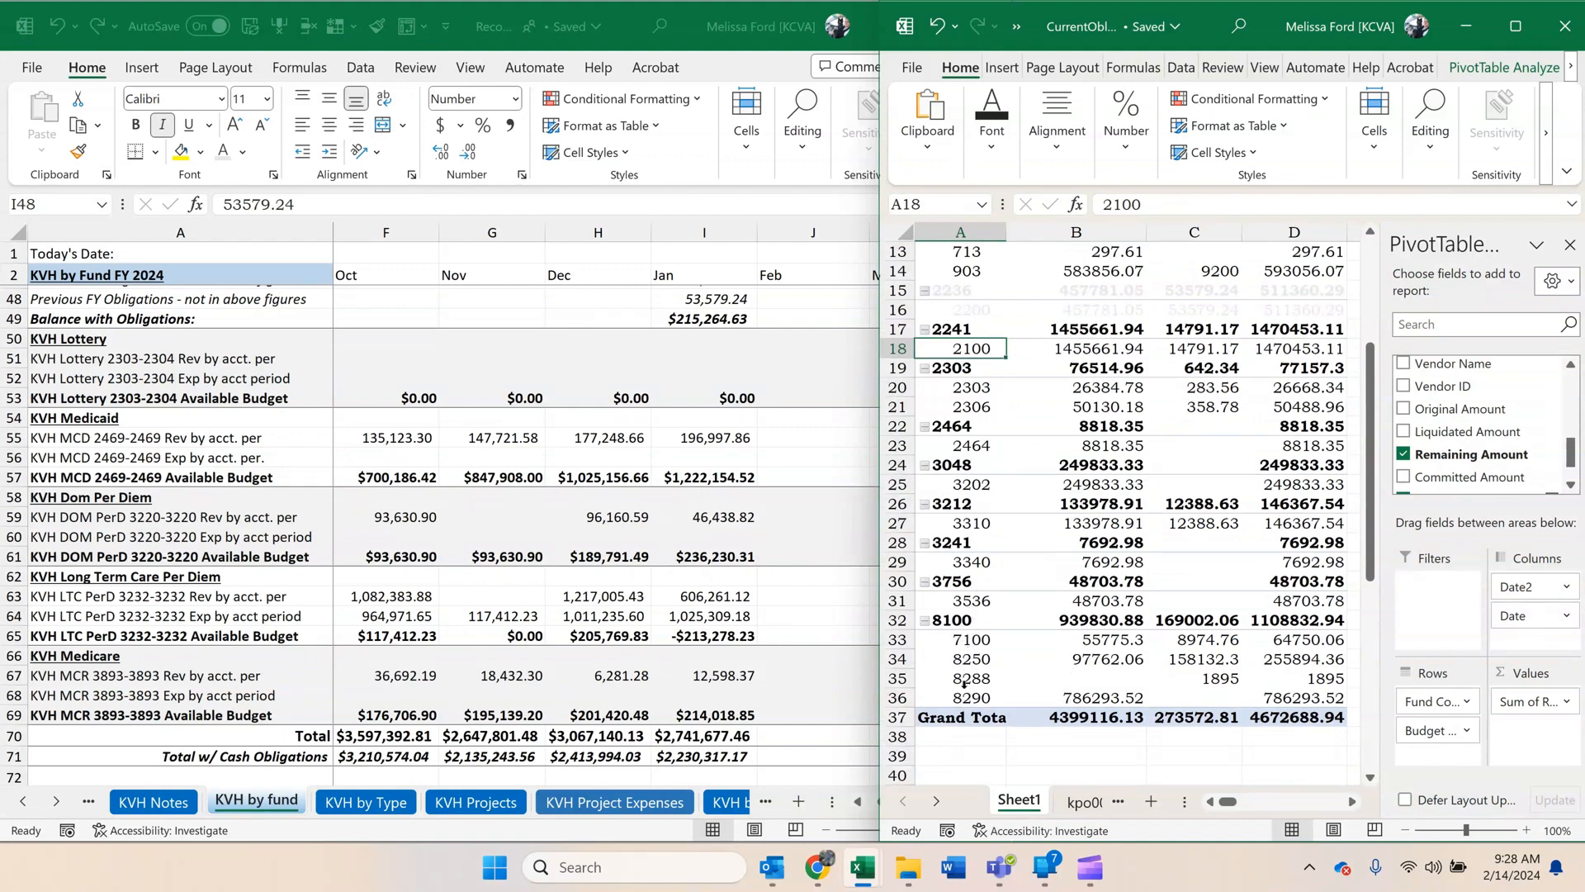
{"action": "scroll", "coordinate": [1047, 659], "scroll_direction": "up", "scroll_amount": 2}
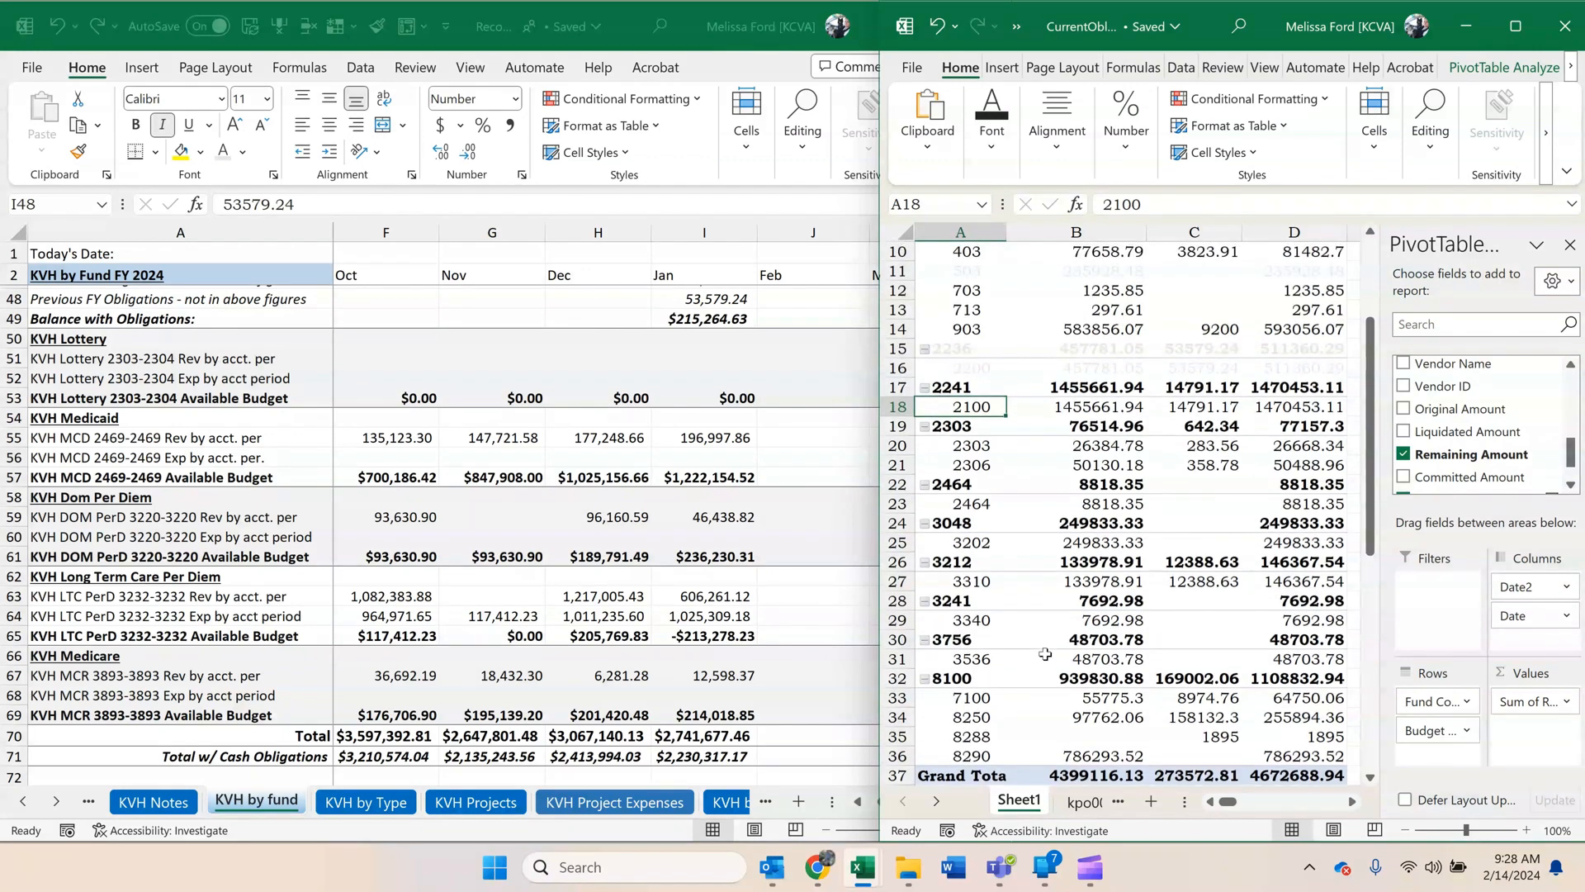
{"action": "scroll", "coordinate": [1045, 653], "scroll_direction": "up", "scroll_amount": 1}
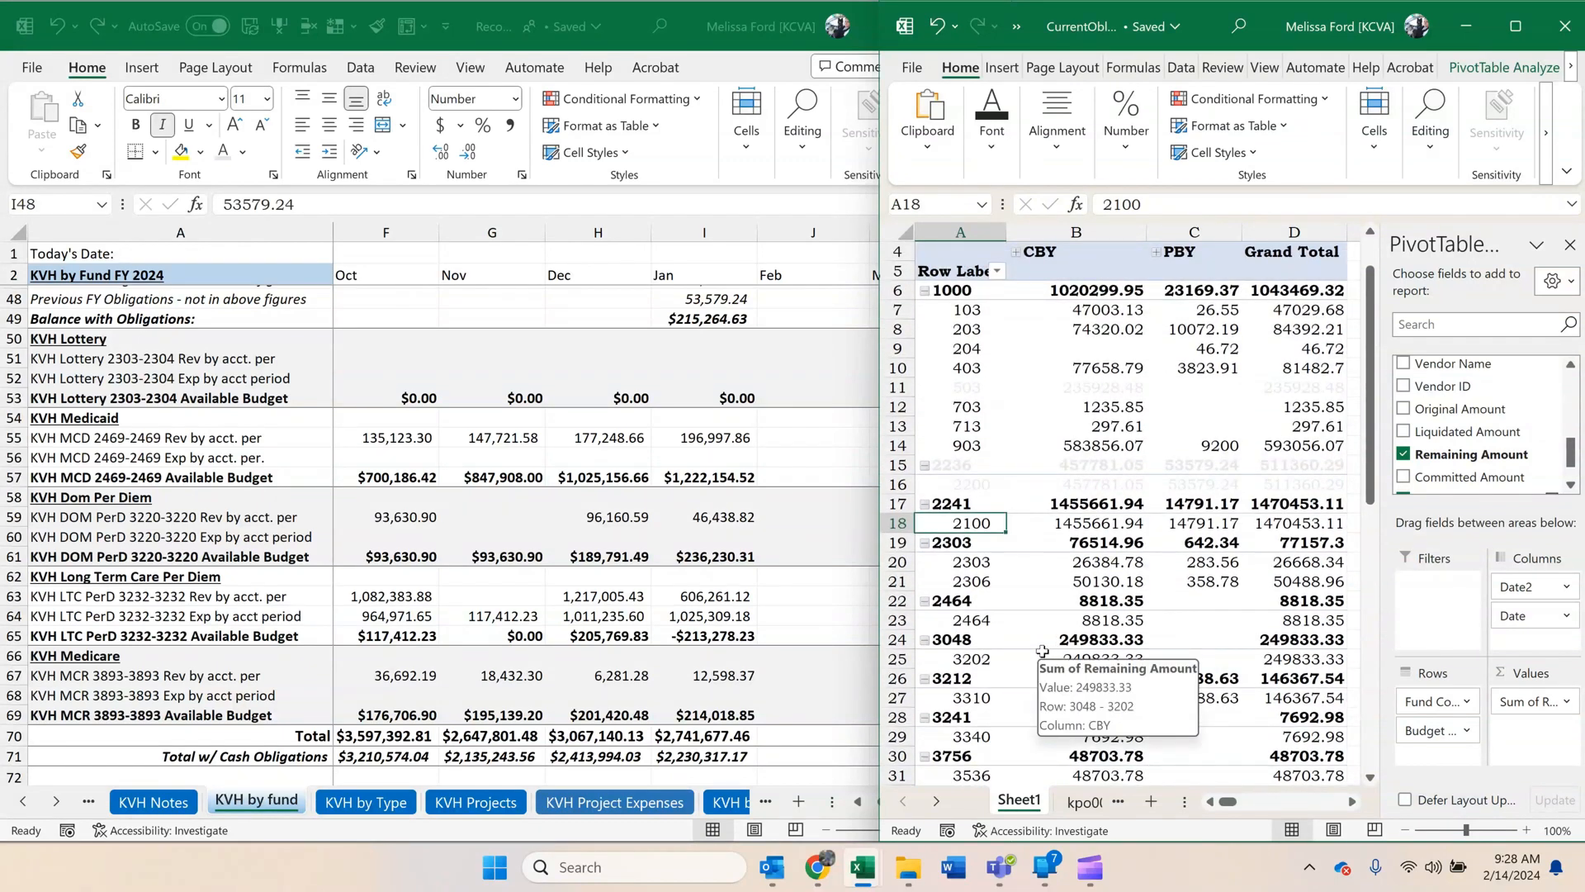
{"action": "scroll", "coordinate": [1043, 651], "scroll_direction": "up", "scroll_amount": 1}
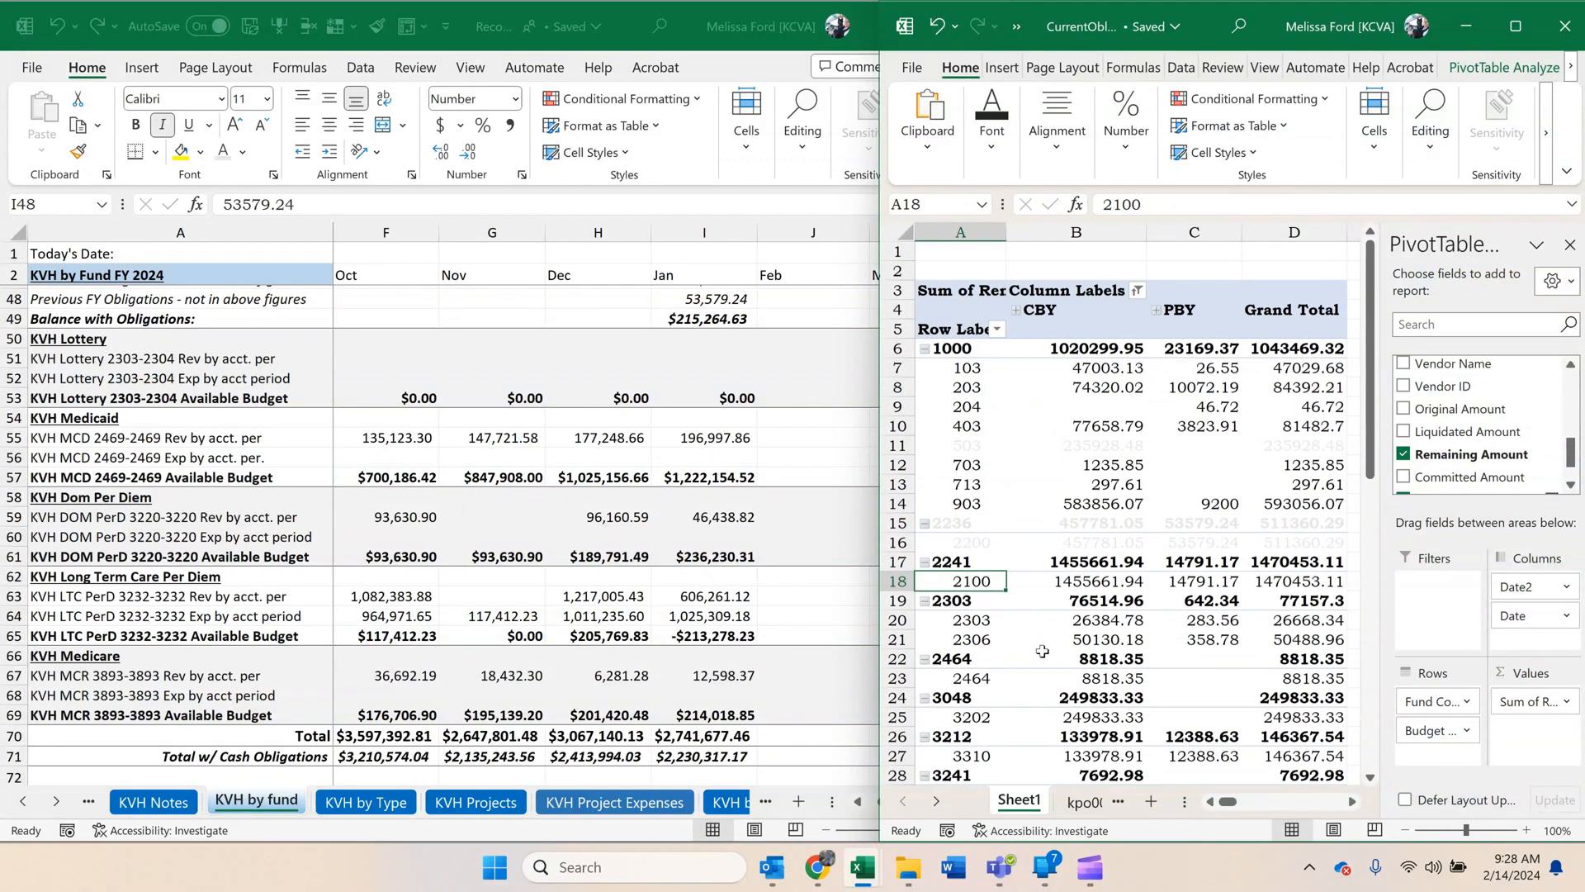
{"action": "left_click", "coordinate": [608, 479]}
{"action": "scroll", "coordinate": [722, 559], "scroll_direction": "up", "scroll_amount": 5}
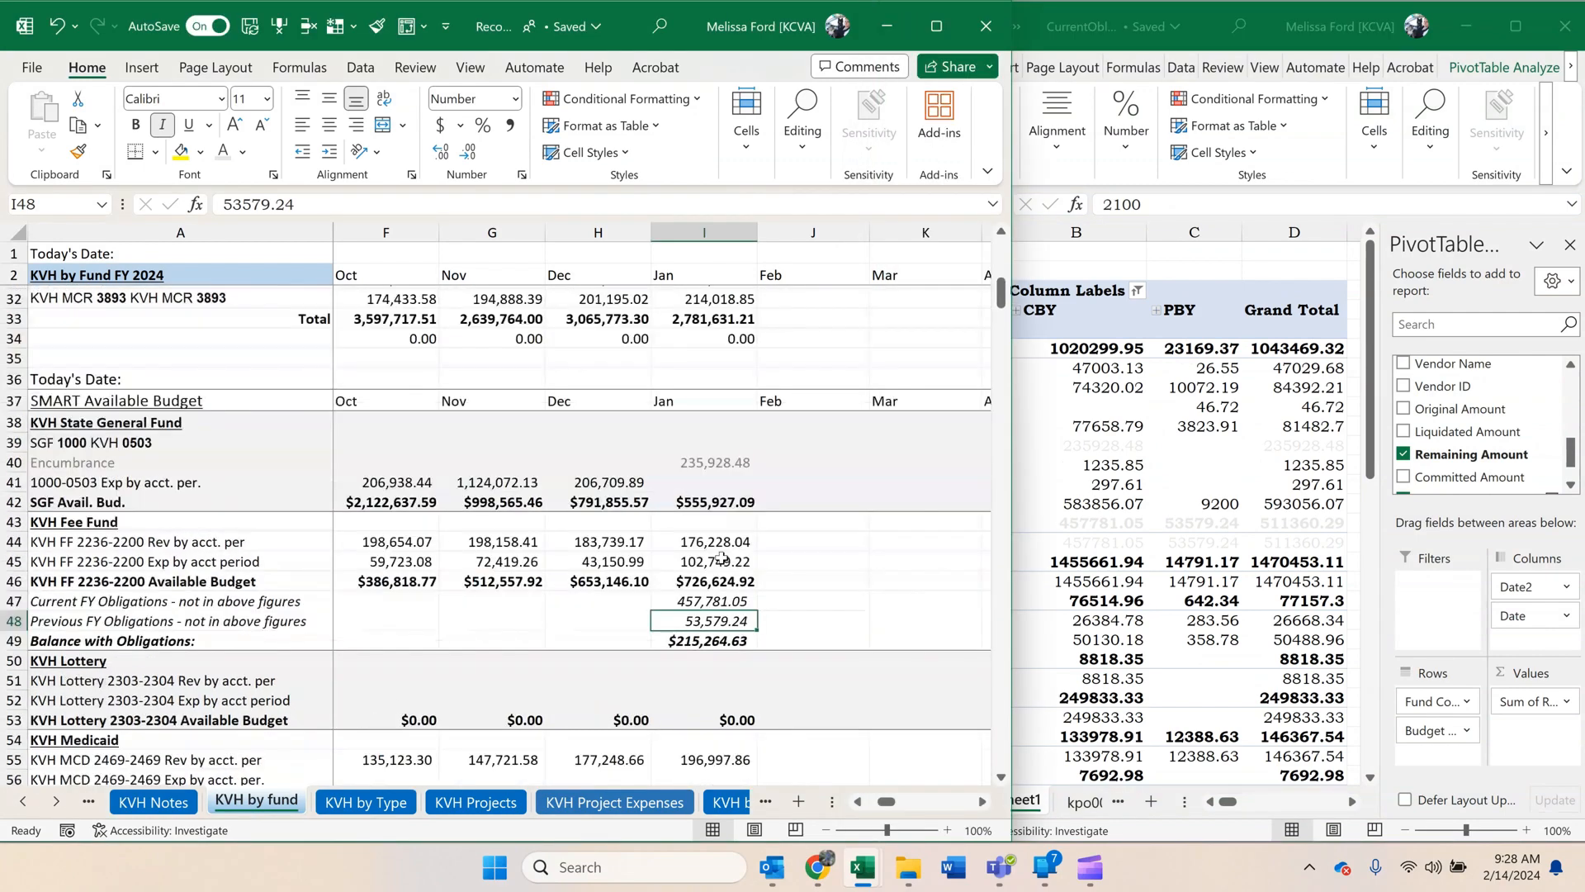
{"action": "scroll", "coordinate": [722, 559], "scroll_direction": "up", "scroll_amount": 5}
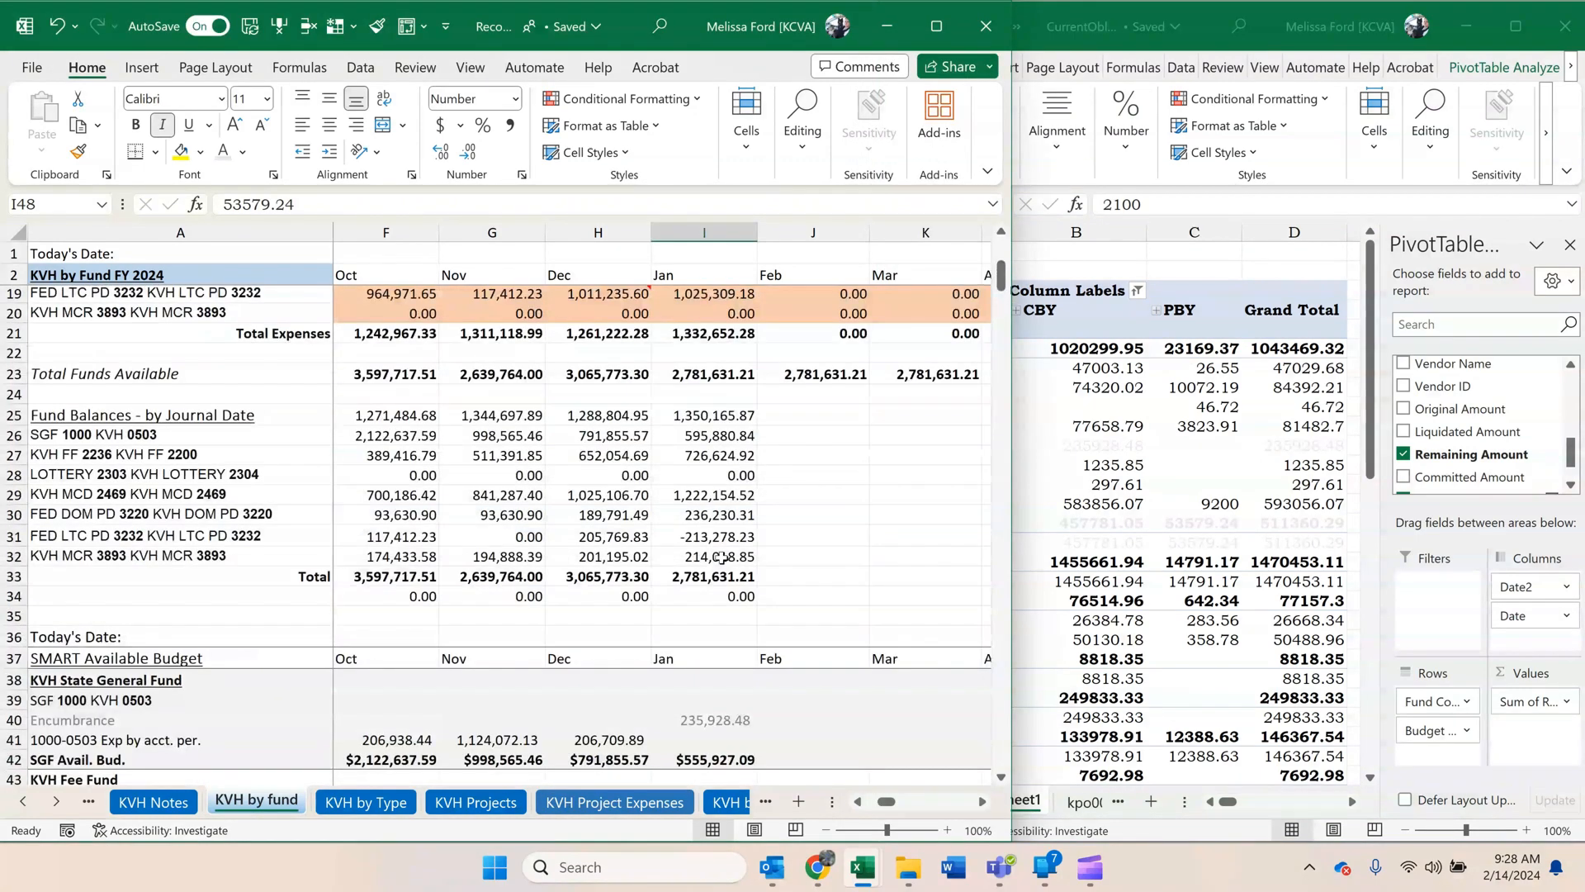
{"action": "scroll", "coordinate": [722, 559], "scroll_direction": "down", "scroll_amount": 1}
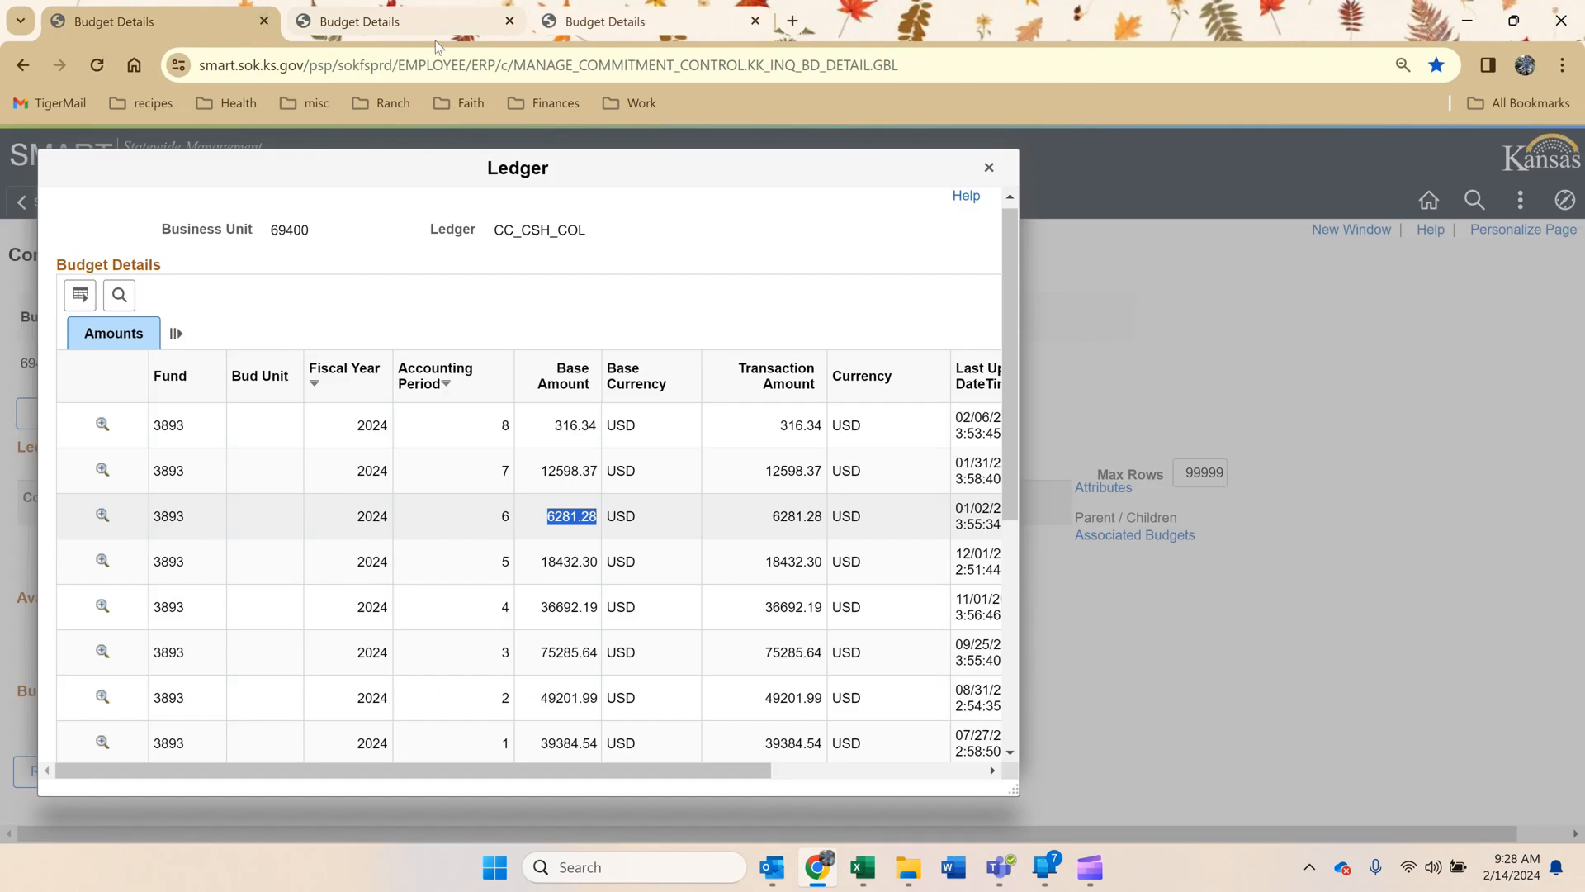
Switch to the SMART Budget Details page in Chrome and look up business unit 69400 with ledger group CC_APPROP.
{"action": "left_click", "coordinate": [432, 38]}
{"action": "left_click", "coordinate": [614, 30]}
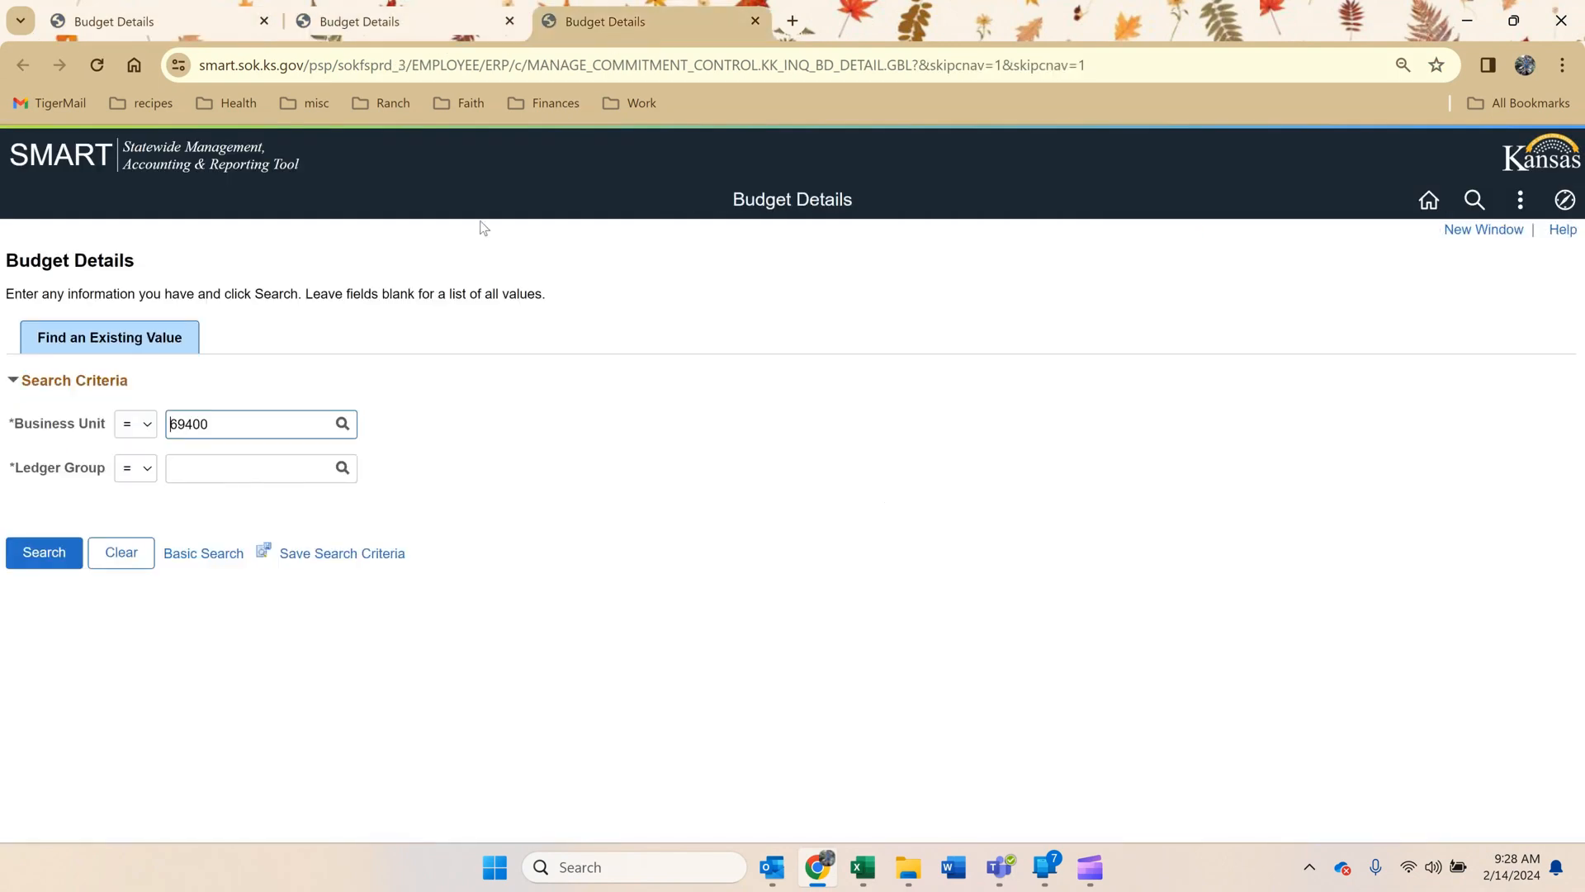
{"action": "left_click", "coordinate": [342, 468]}
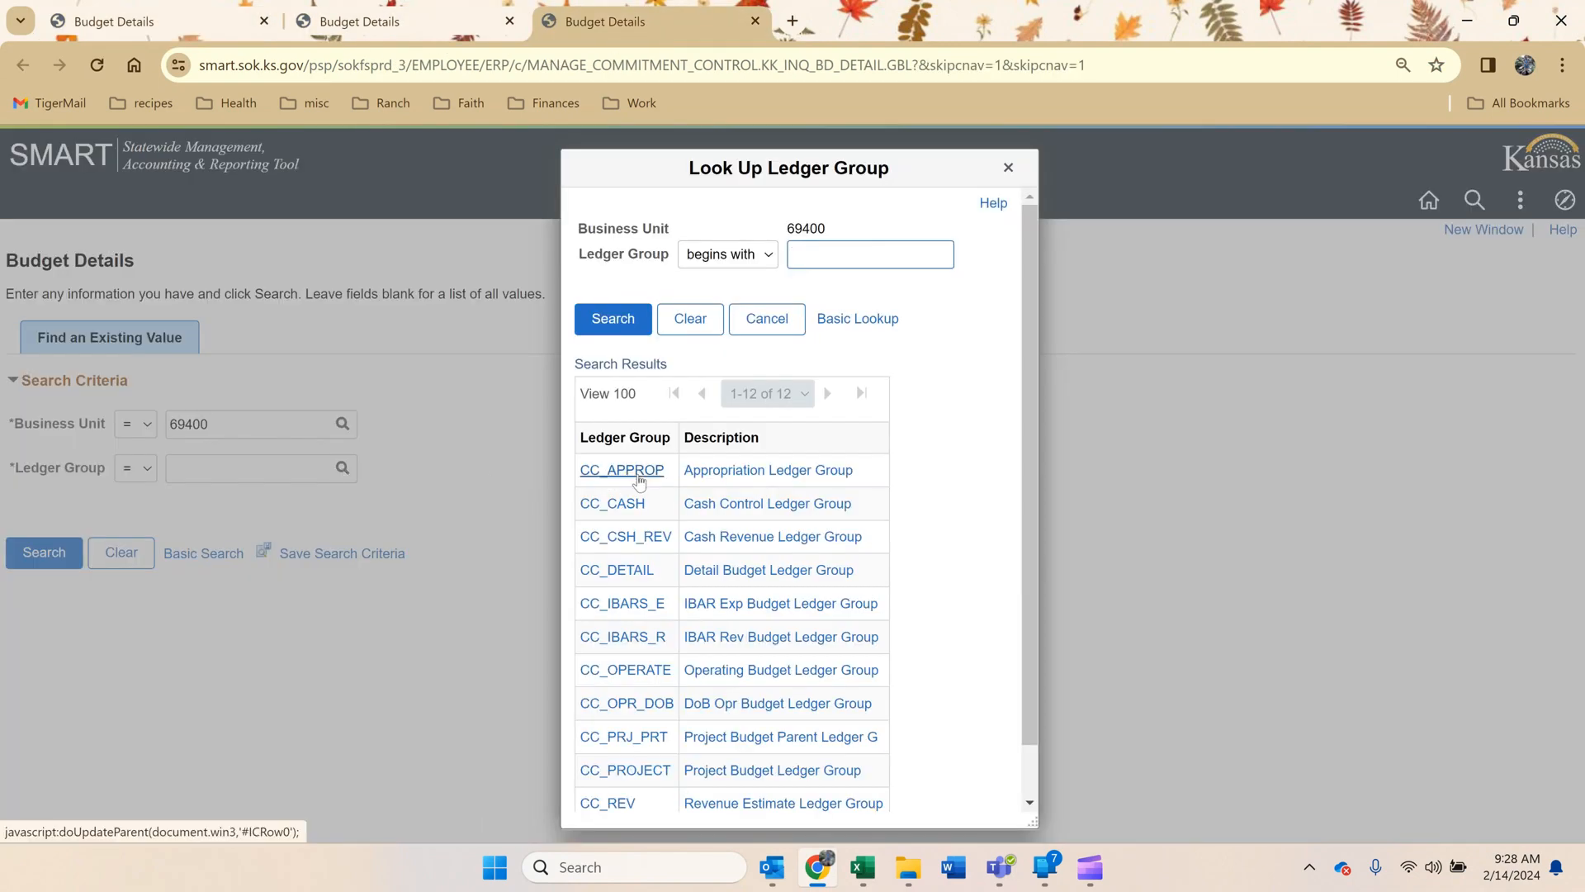
{"action": "left_click", "coordinate": [639, 475]}
{"action": "left_click", "coordinate": [41, 553]}
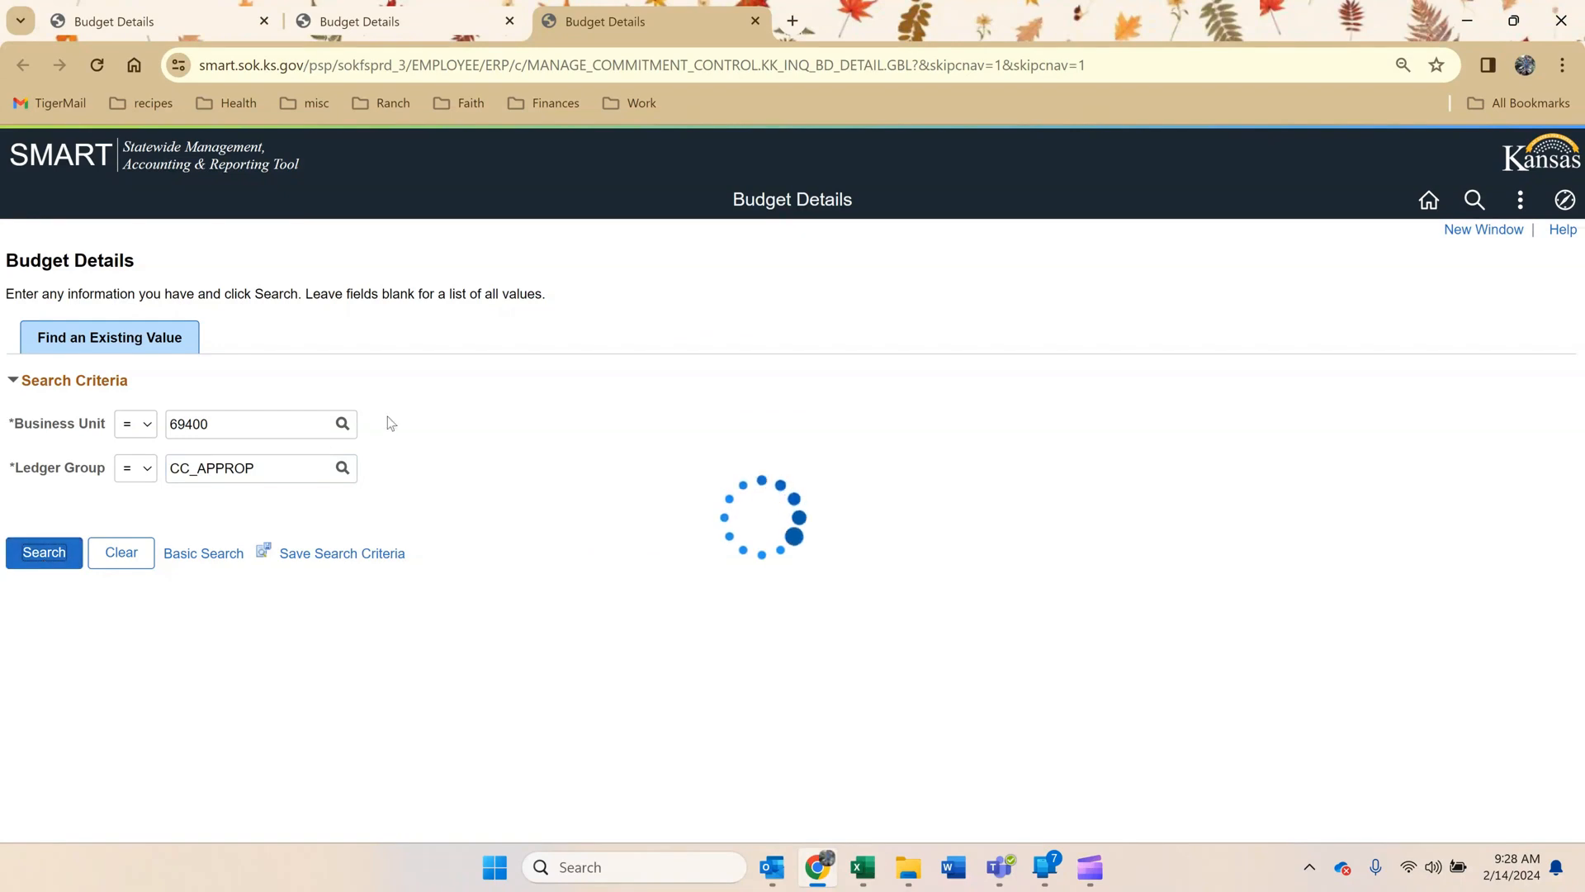
Search the budget details for fund code 1000 in budget period 2024.
{"action": "left_click", "coordinate": [499, 415]}
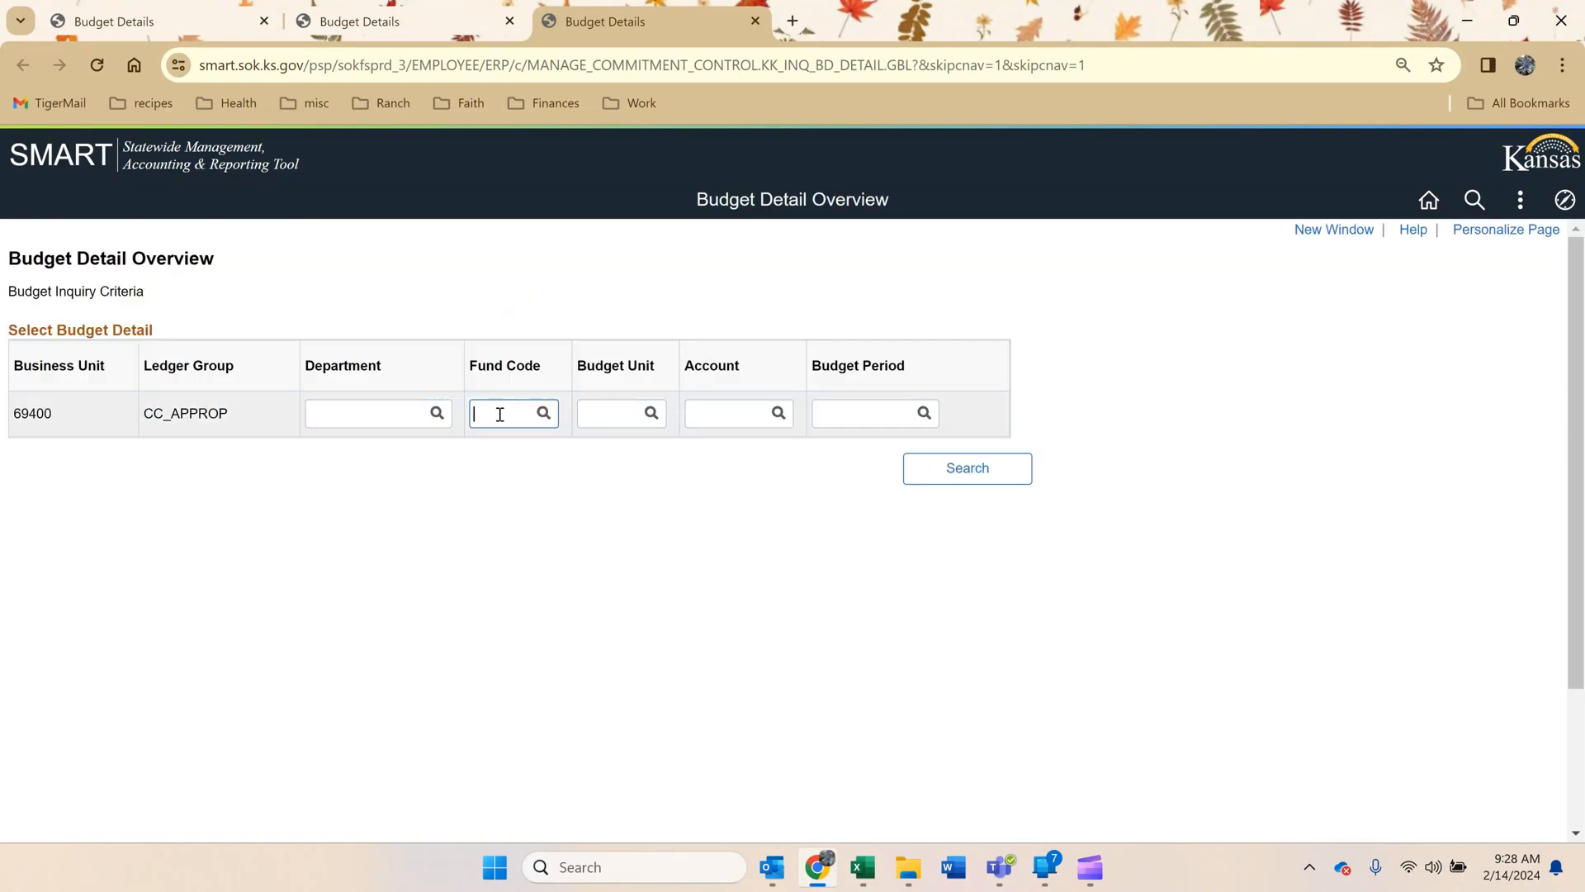
{"action": "type", "text": "1000"}
{"action": "left_click", "coordinate": [836, 418]}
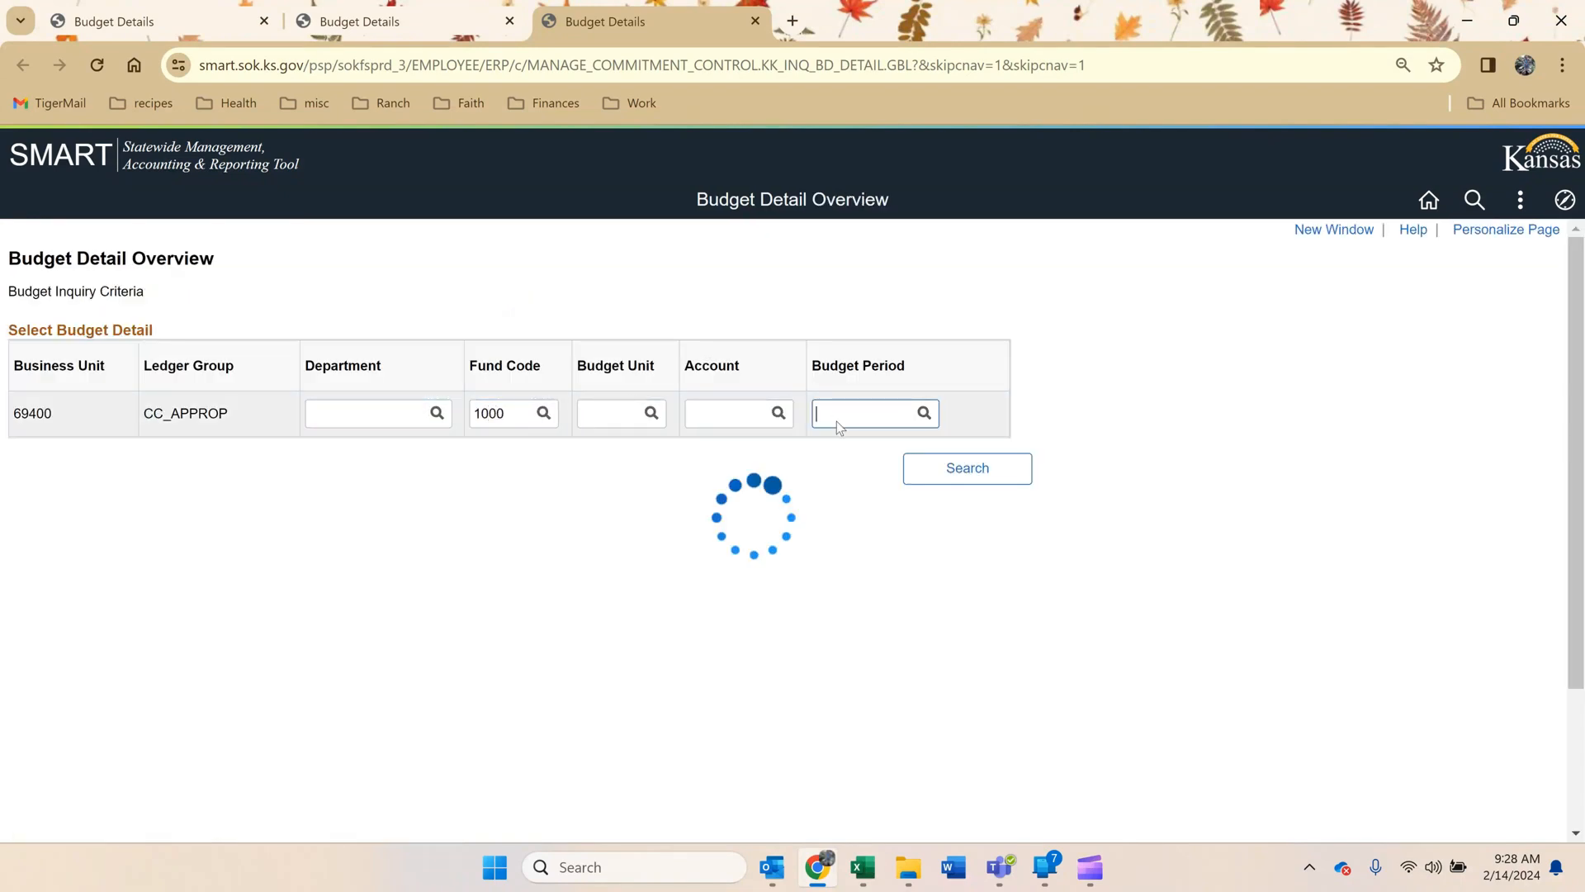
{"action": "type", "text": "2024"}
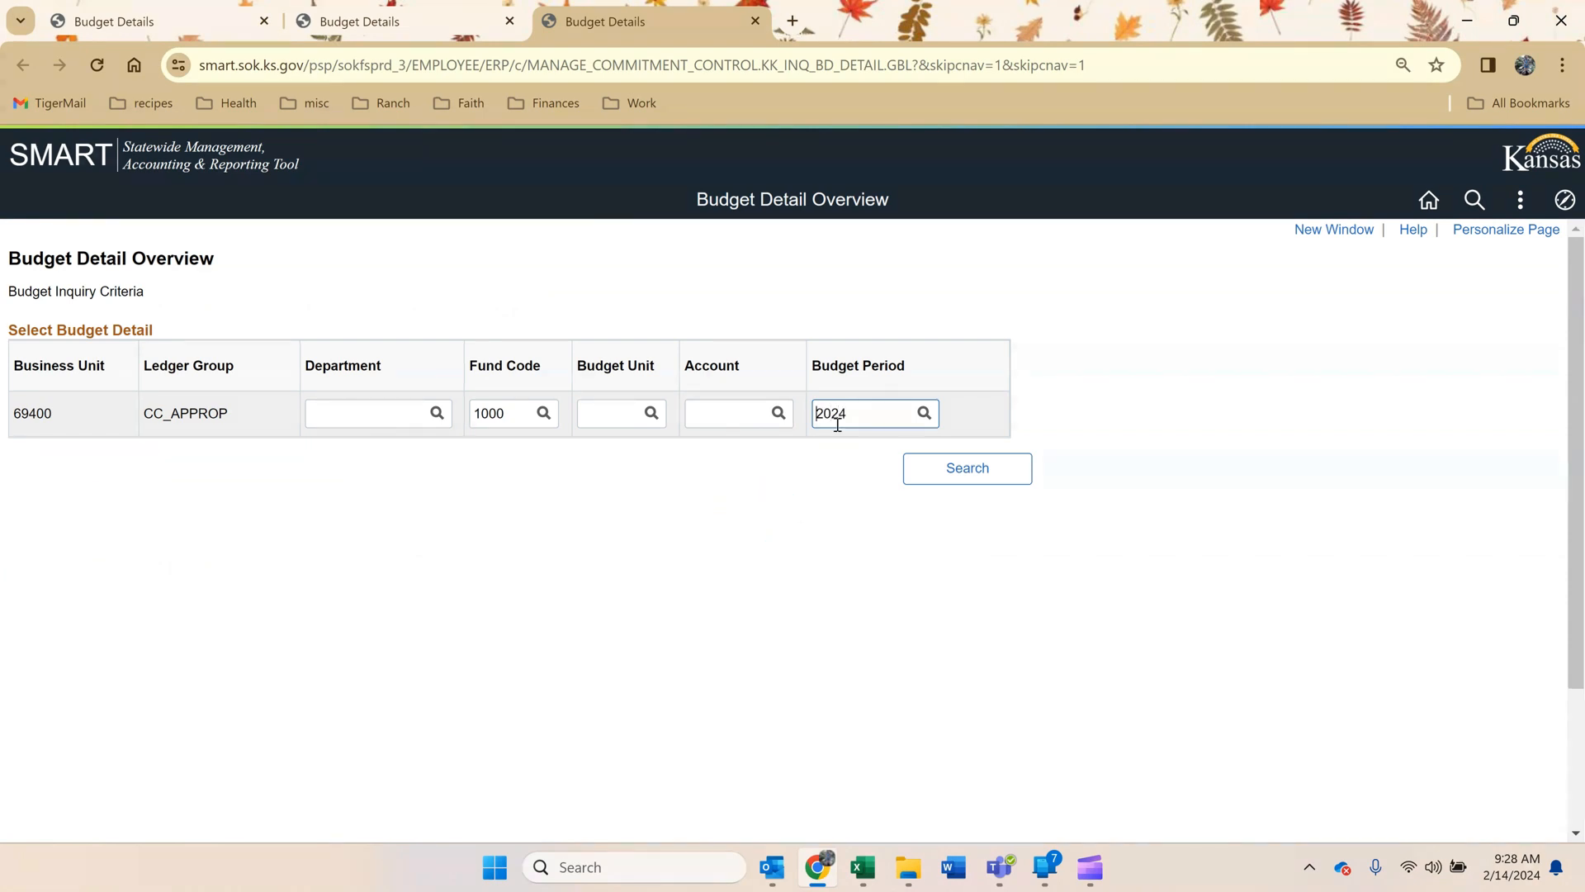
{"action": "left_click", "coordinate": [915, 464]}
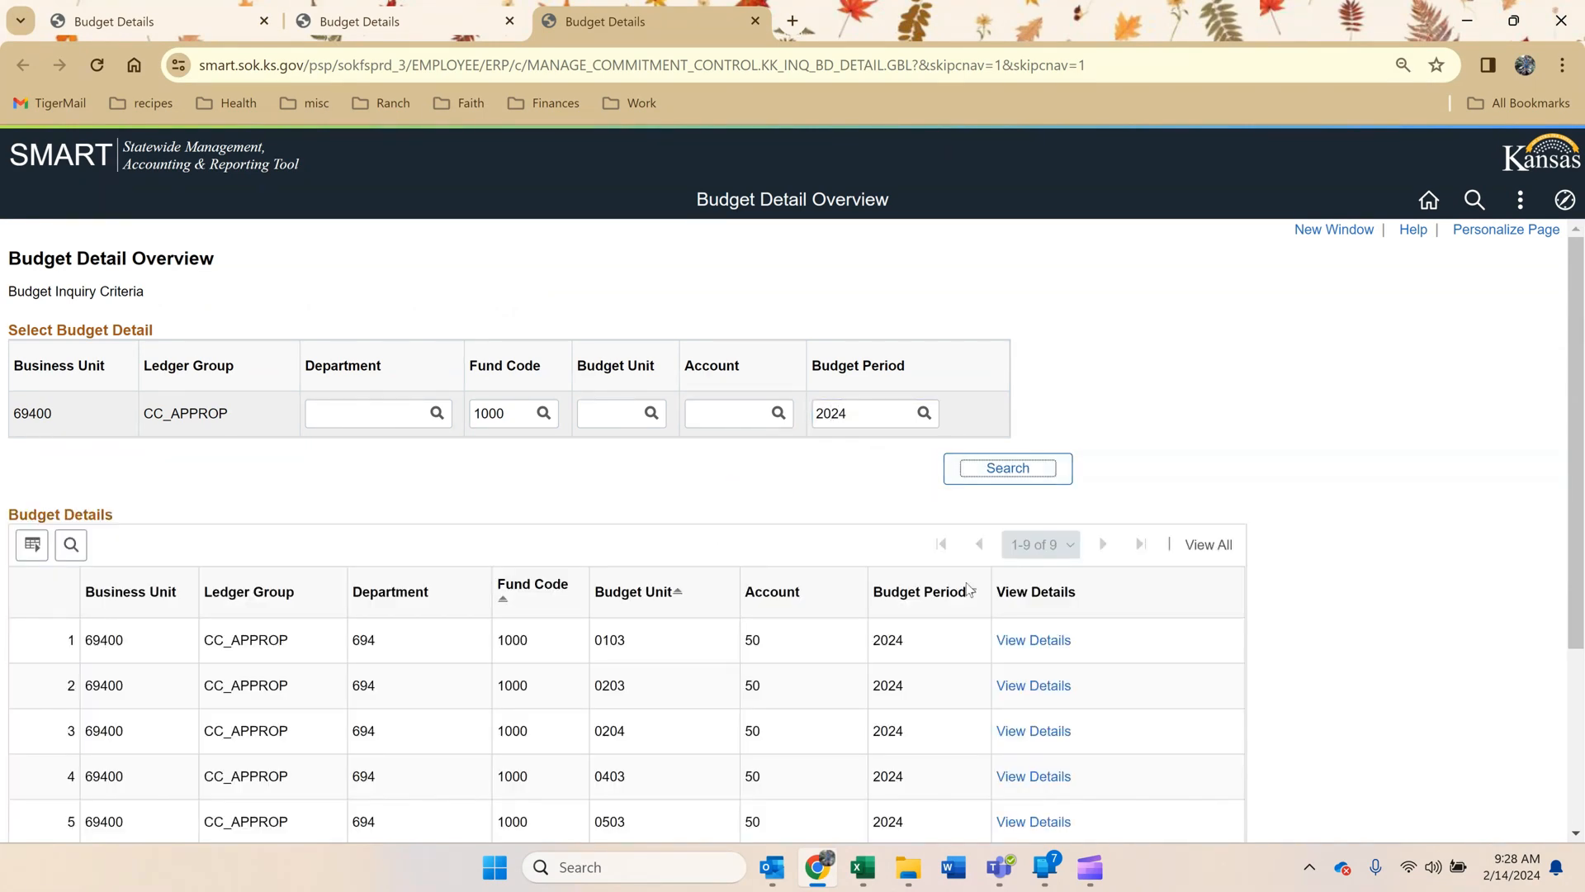
Open the details of budget unit 0503 and drill into its expense ledger.
{"action": "scroll", "coordinate": [974, 627], "scroll_direction": "down", "scroll_amount": 1}
{"action": "left_click", "coordinate": [1022, 720]}
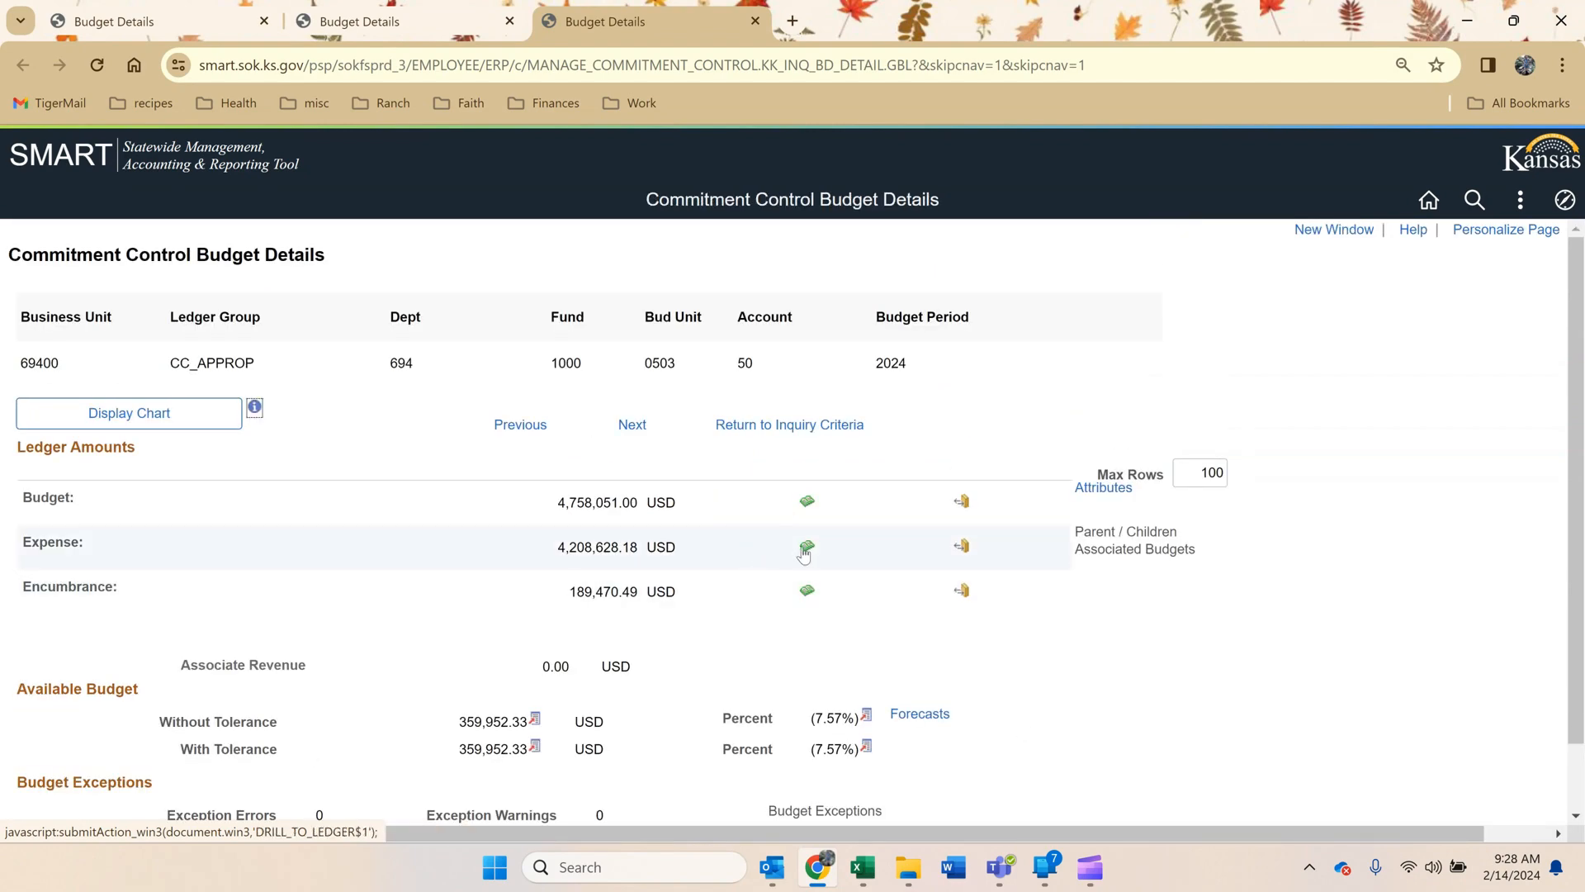
{"action": "left_click", "coordinate": [807, 549]}
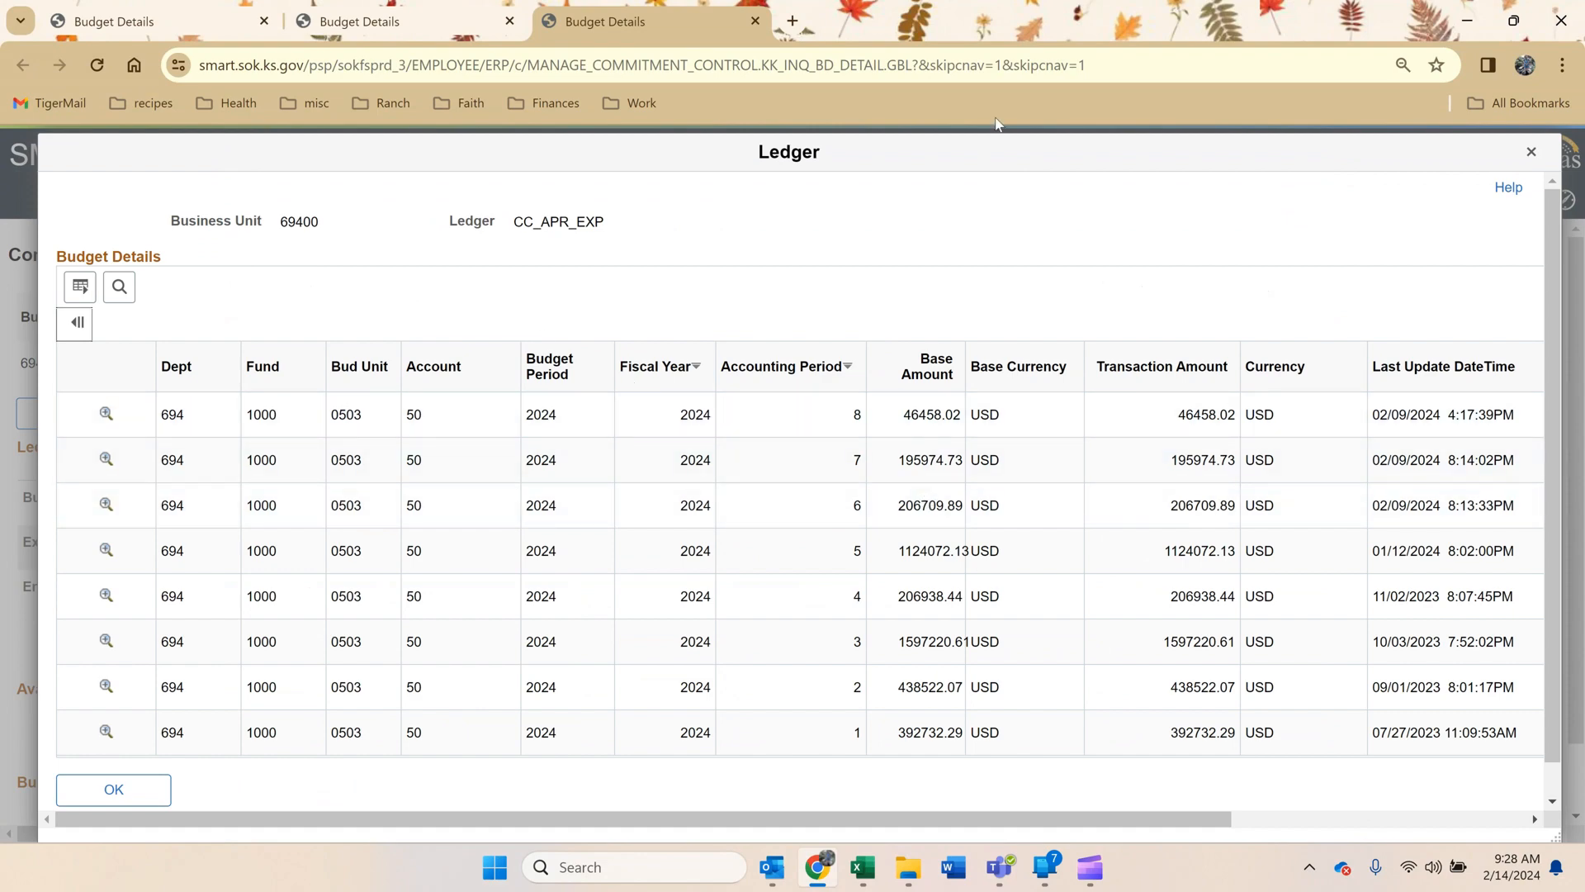
Arrange the reconciliation workbook beside the SMART ledger window so that the January column and the ledger's base amounts are both in view.
{"action": "left_click_drag", "start_coordinate": [1019, 26], "coordinate": [1202, 46]}
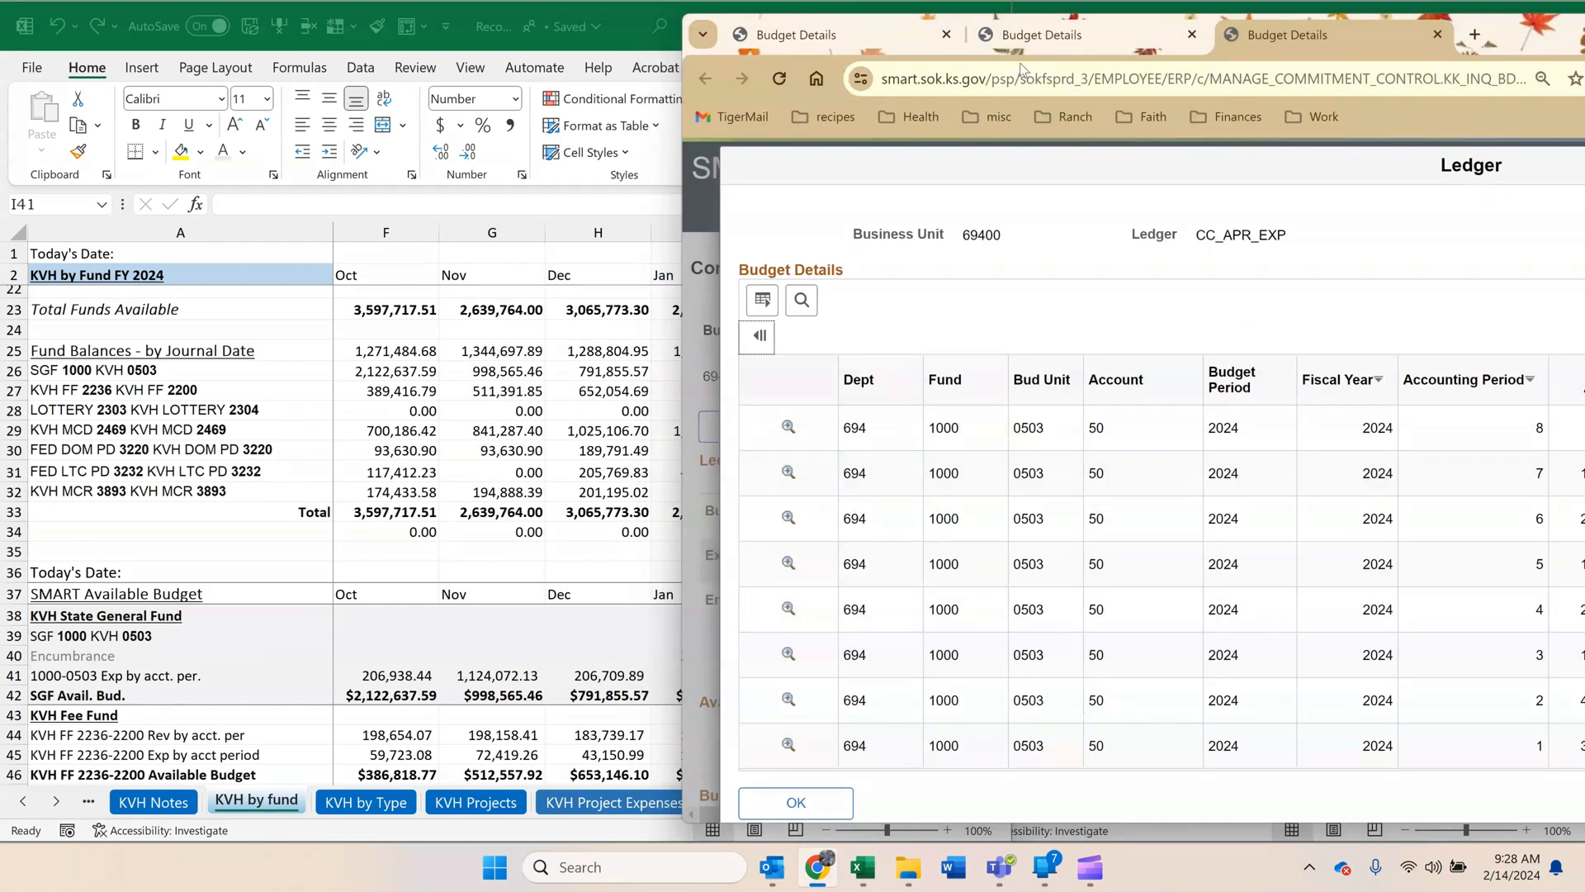
{"action": "left_click_drag", "start_coordinate": [1495, 39], "coordinate": [1373, 41]}
{"action": "left_click", "coordinate": [528, 236]}
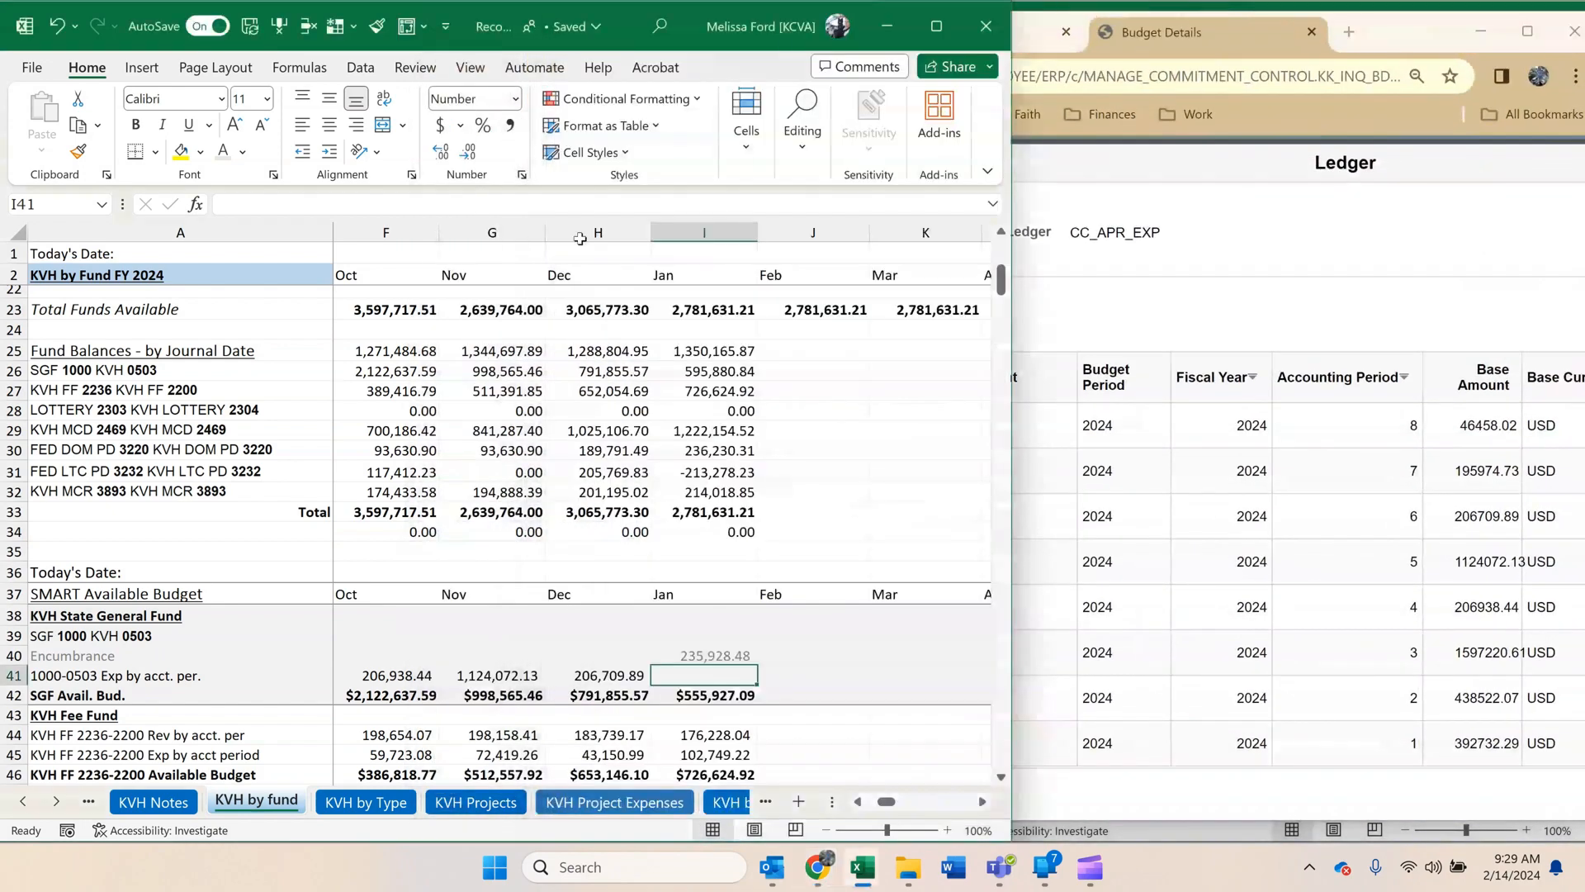
{"action": "left_click_drag", "start_coordinate": [1011, 299], "coordinate": [723, 302]}
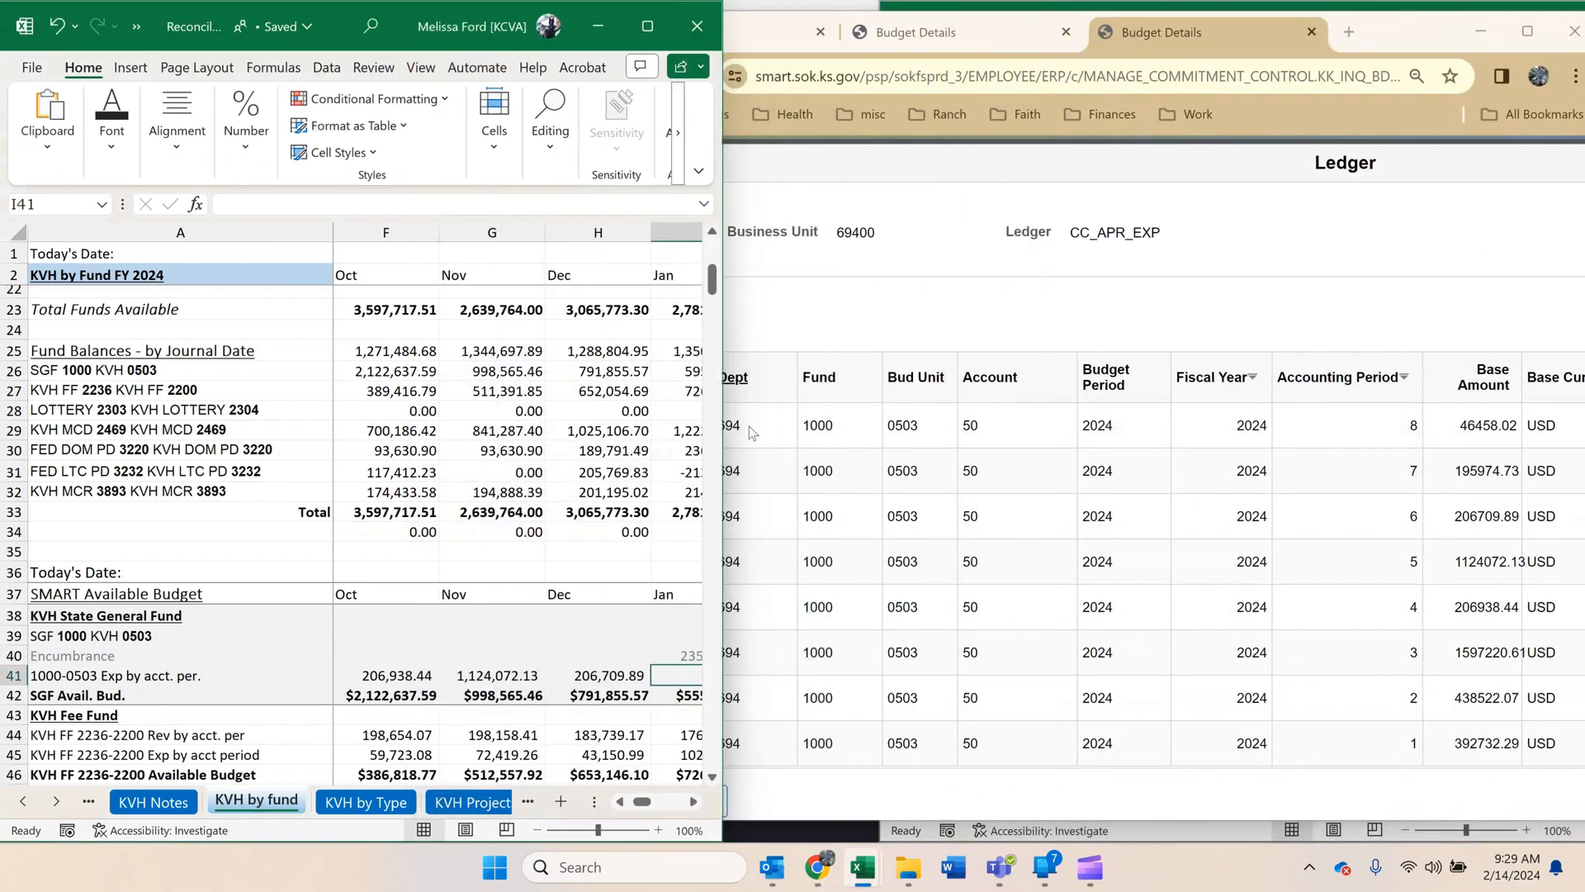
{"action": "left_click", "coordinate": [695, 803]}
{"action": "left_click", "coordinate": [695, 802]}
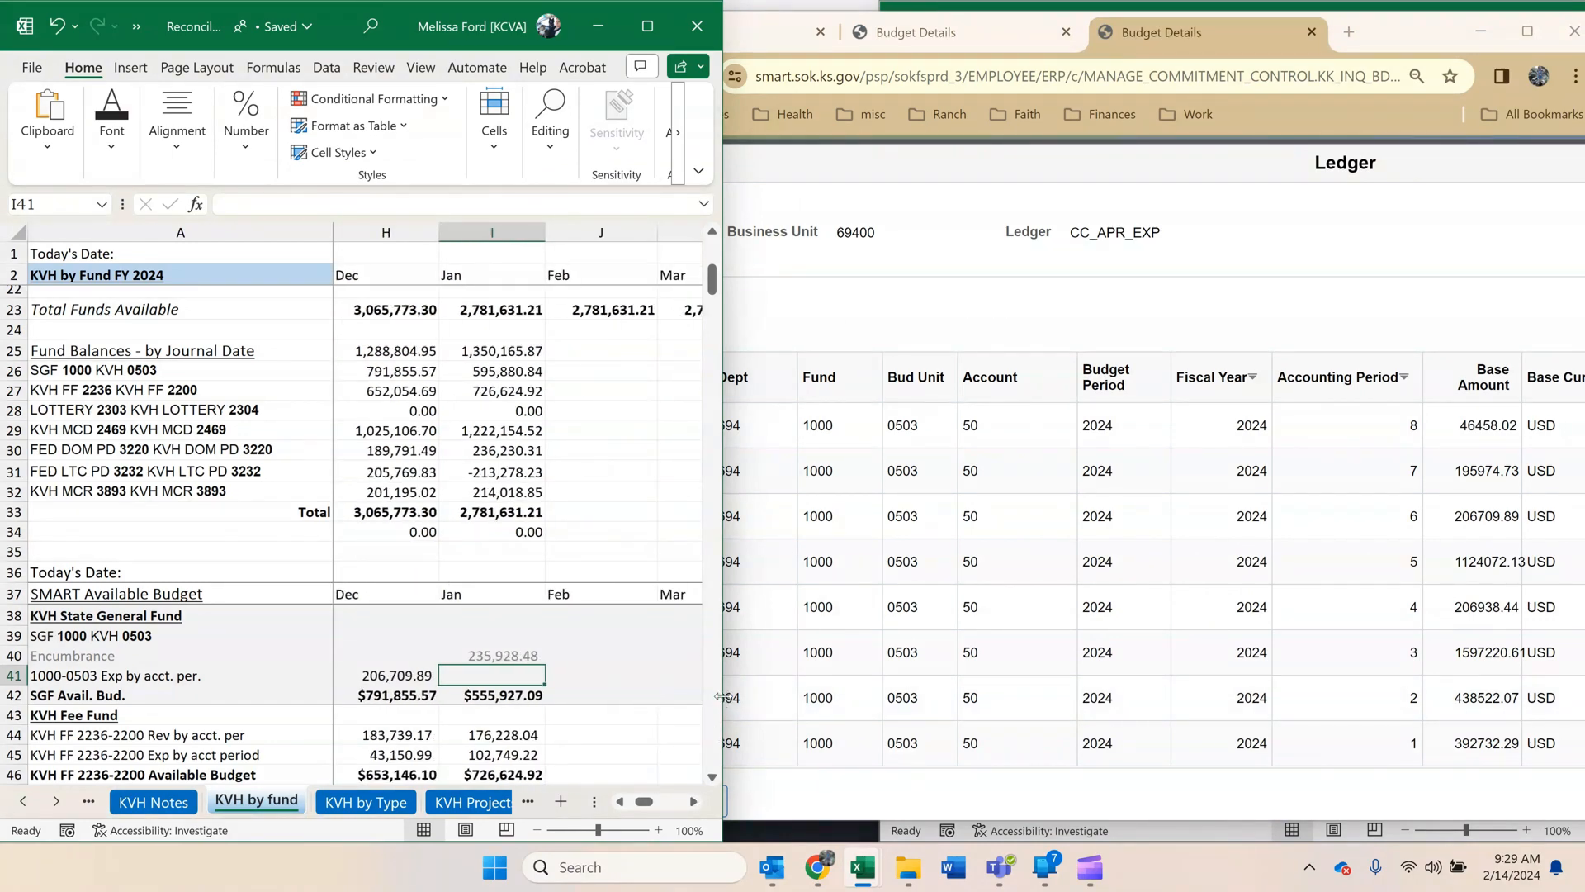
{"action": "left_click_drag", "start_coordinate": [723, 698], "coordinate": [583, 738]}
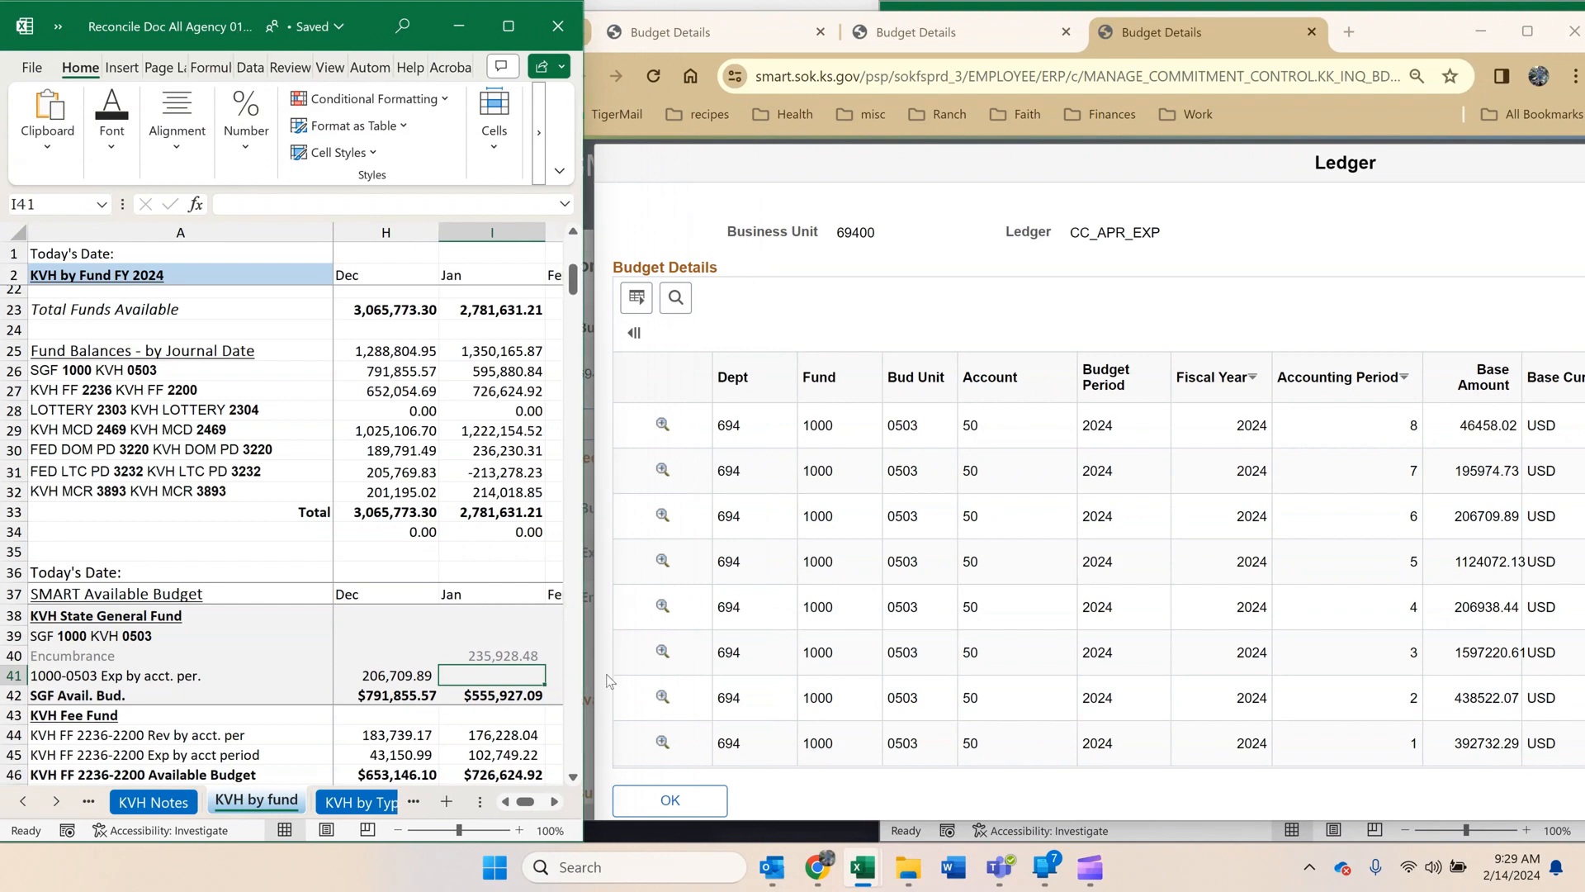
Copy the accounting period 7 base amount 195974.73 and paste it with destination formatting into I41, the January 1000-0503 expense.
{"action": "left_click", "coordinate": [454, 472]}
{"action": "scroll", "coordinate": [454, 471], "scroll_direction": "down", "scroll_amount": 1}
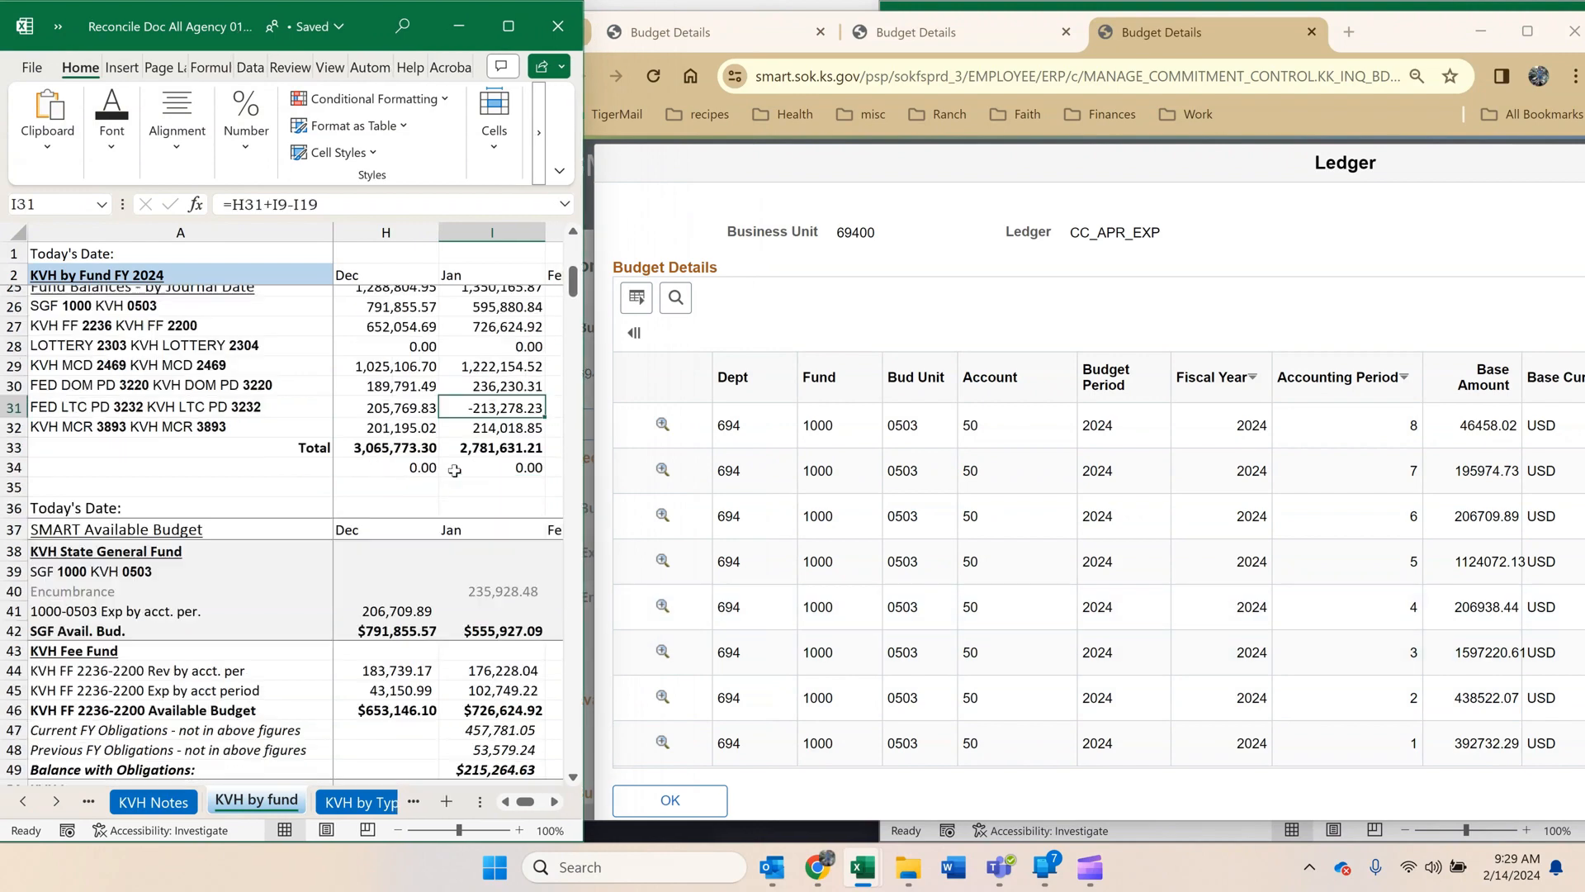
{"action": "double_click", "coordinate": [1485, 470]}
{"action": "key", "text": "ctrl+c"}
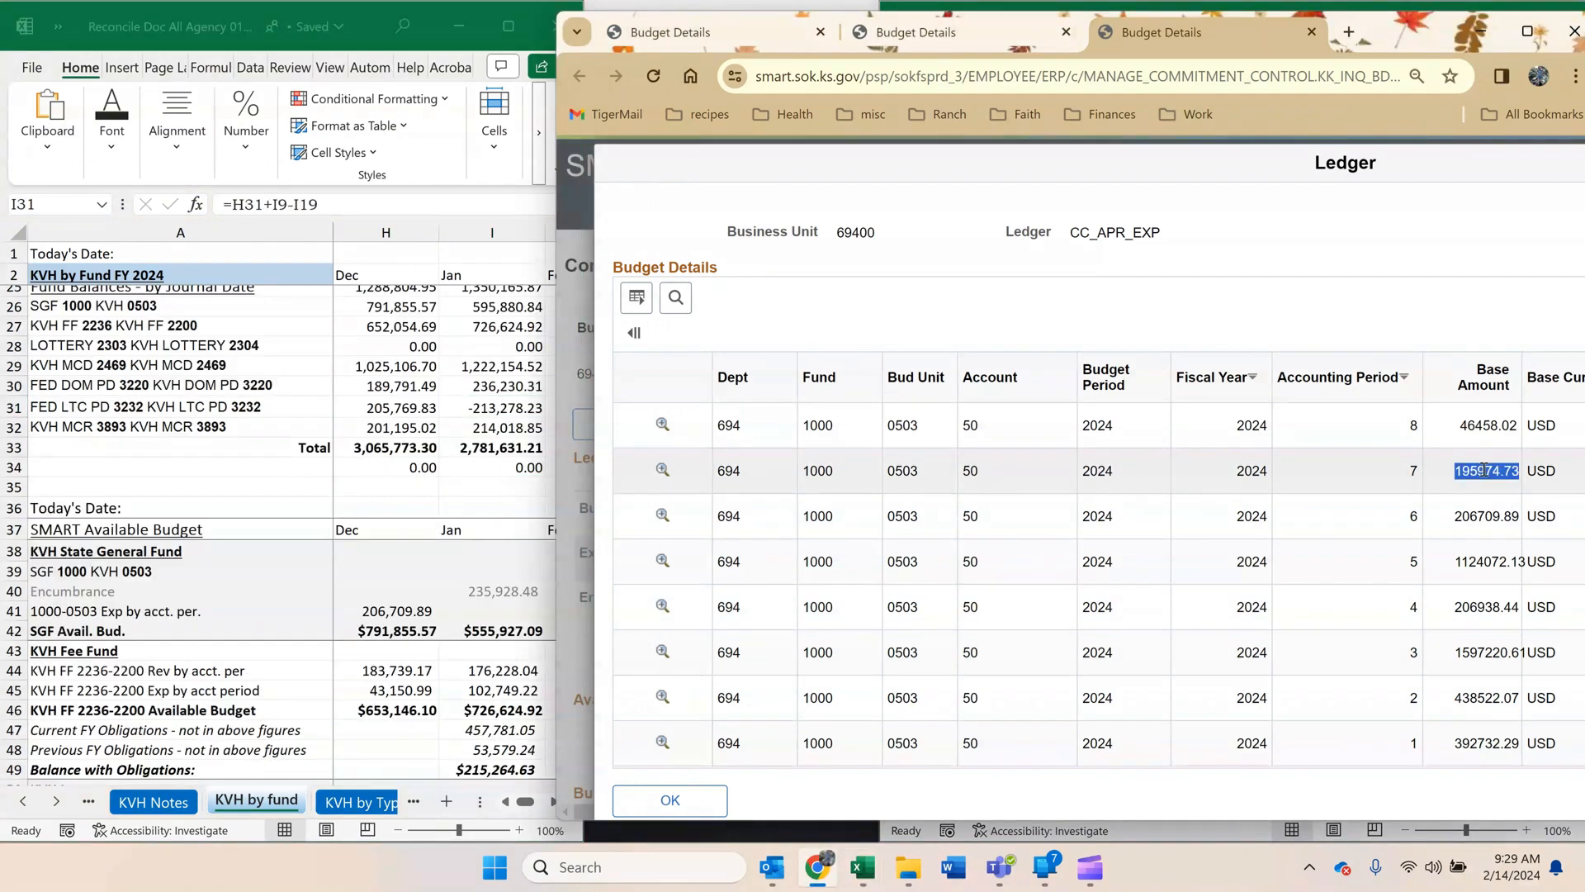
{"action": "left_click", "coordinate": [555, 601]}
{"action": "left_click", "coordinate": [496, 611]}
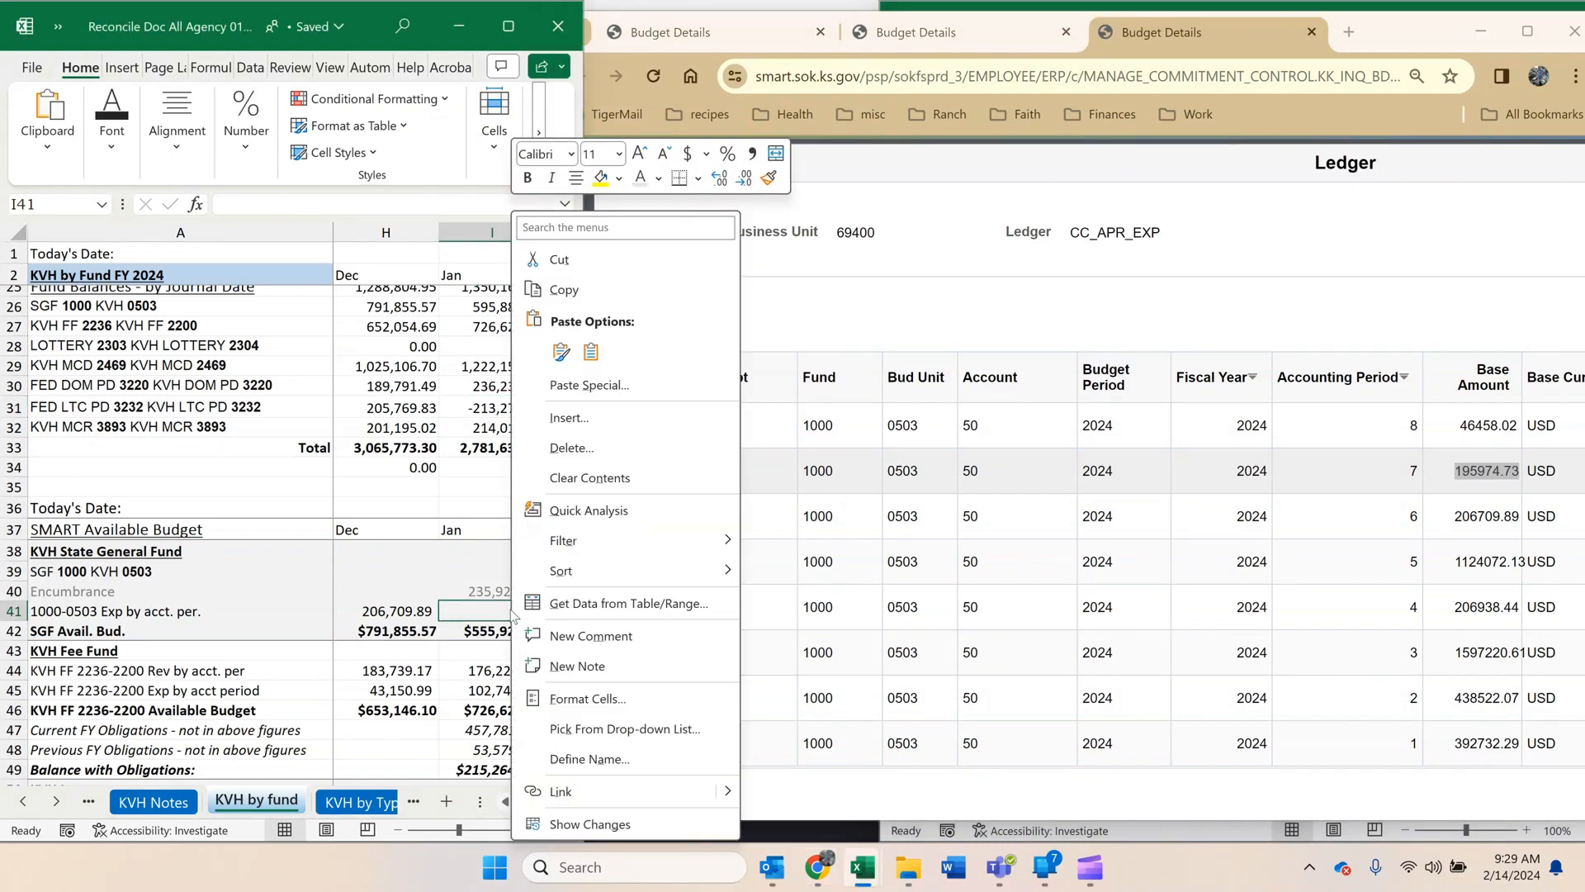
{"action": "right_click", "coordinate": [508, 611]}
{"action": "left_click", "coordinate": [594, 352]}
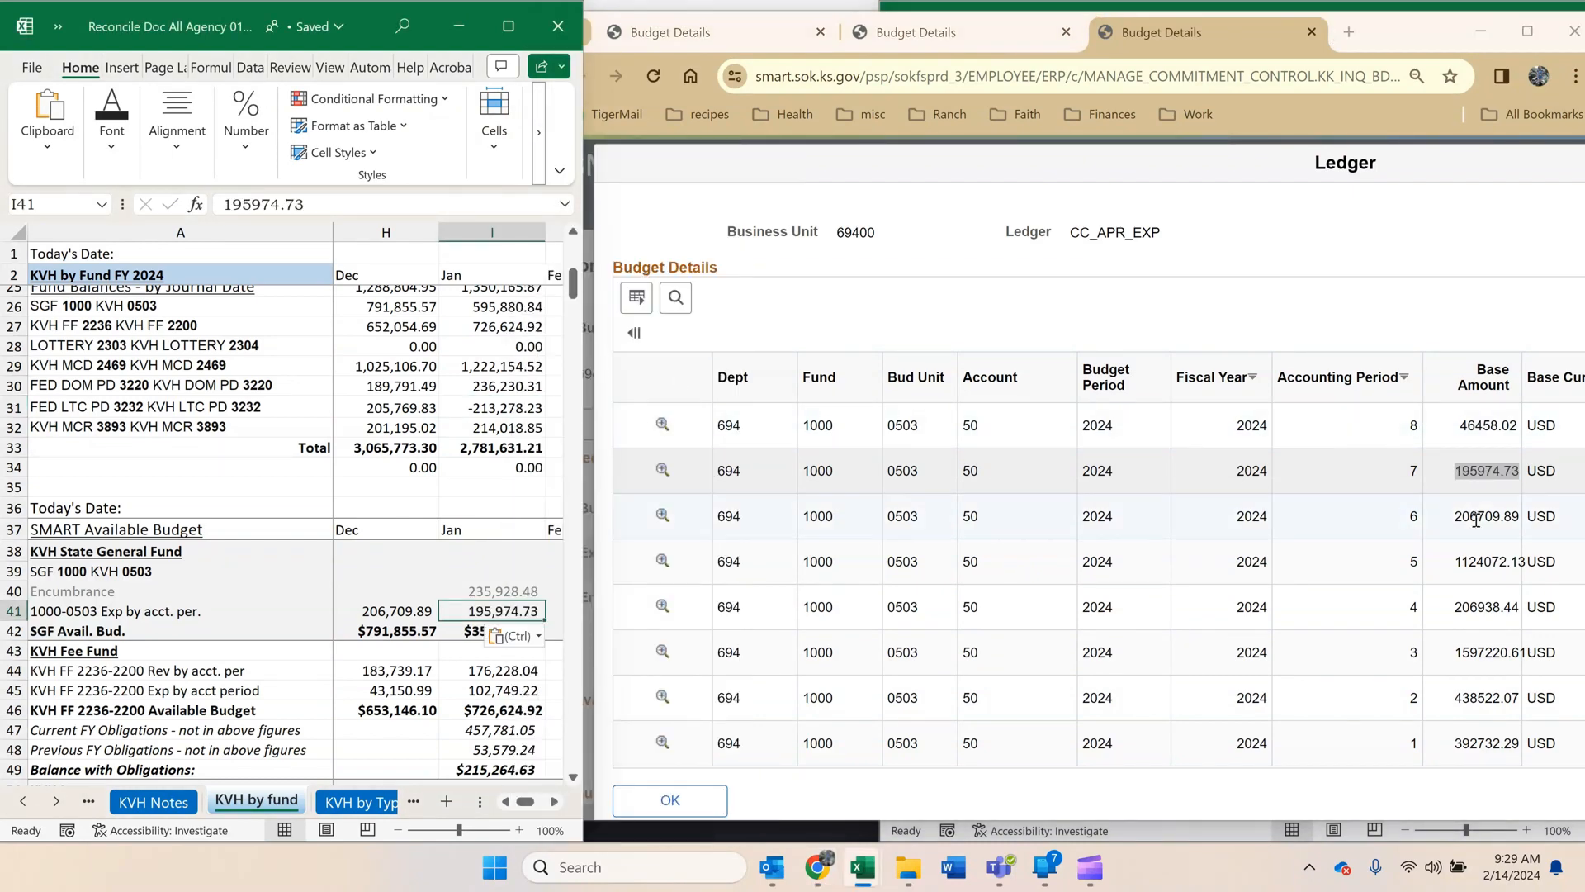
Select the January SGF available budget in I42, then open the BudOverview workbook and locate budget unit 503 to compare.
{"action": "left_click", "coordinate": [459, 568]}
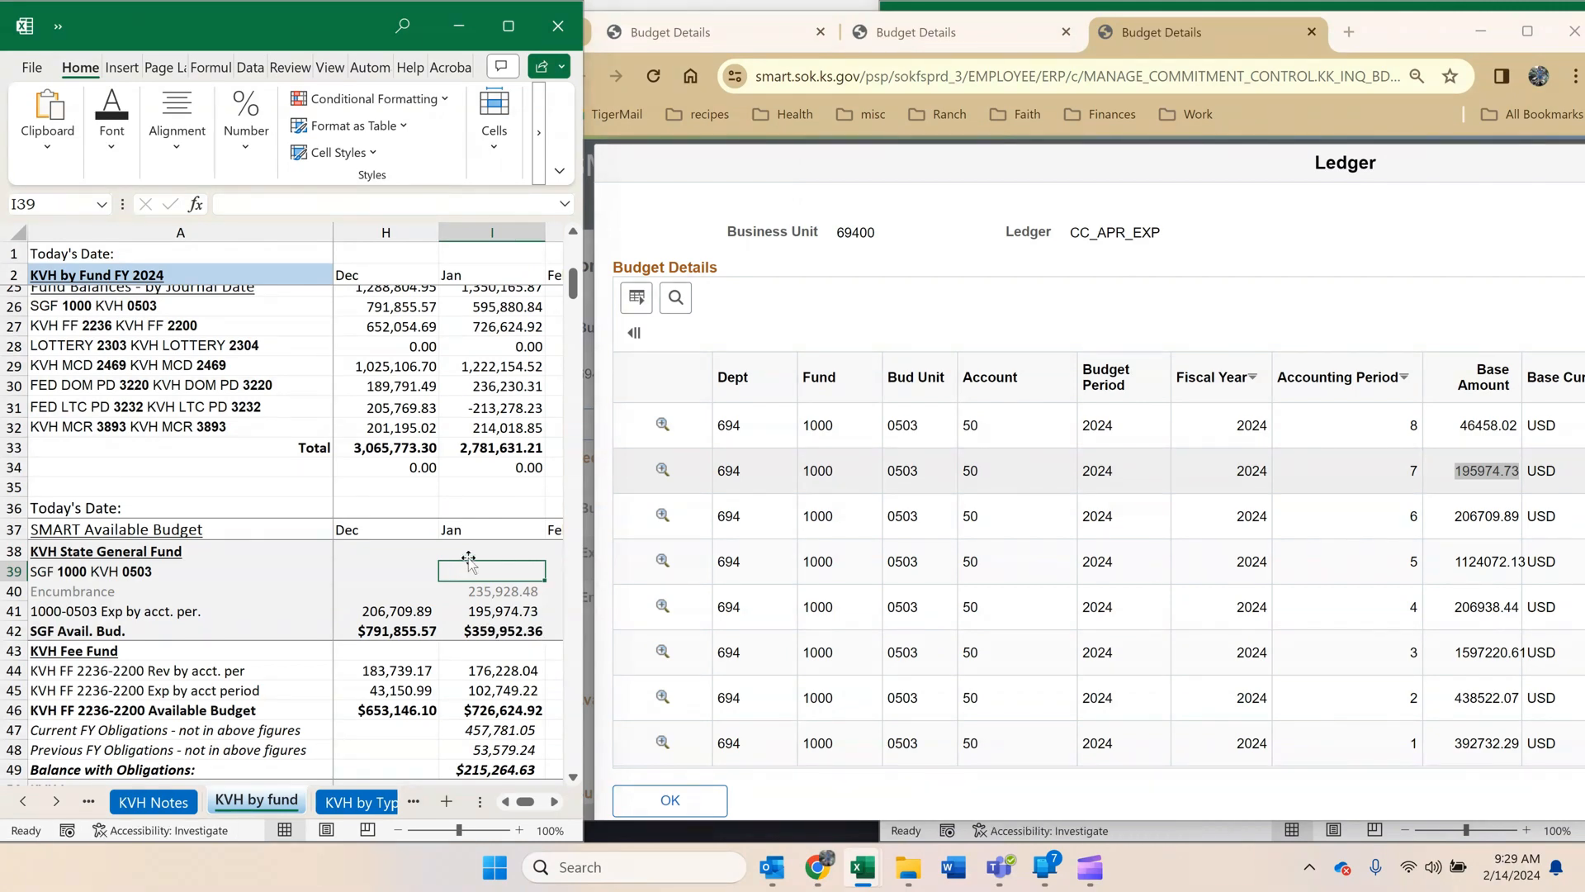
{"action": "scroll", "coordinate": [477, 550], "scroll_direction": "down", "scroll_amount": 1}
{"action": "left_click", "coordinate": [483, 564]}
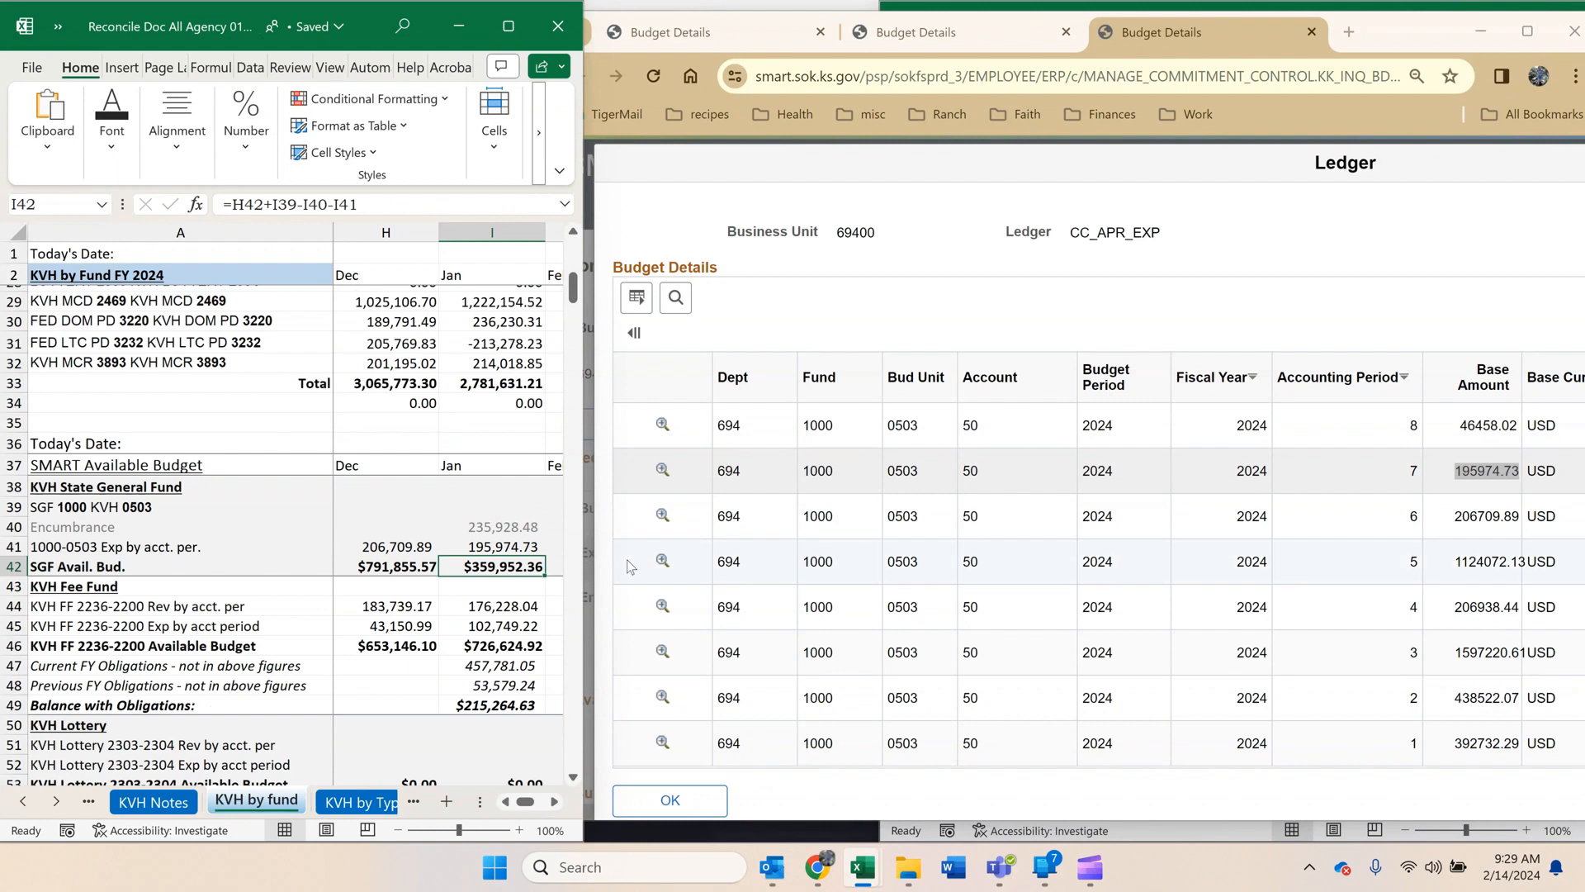
{"action": "left_click", "coordinate": [911, 878]}
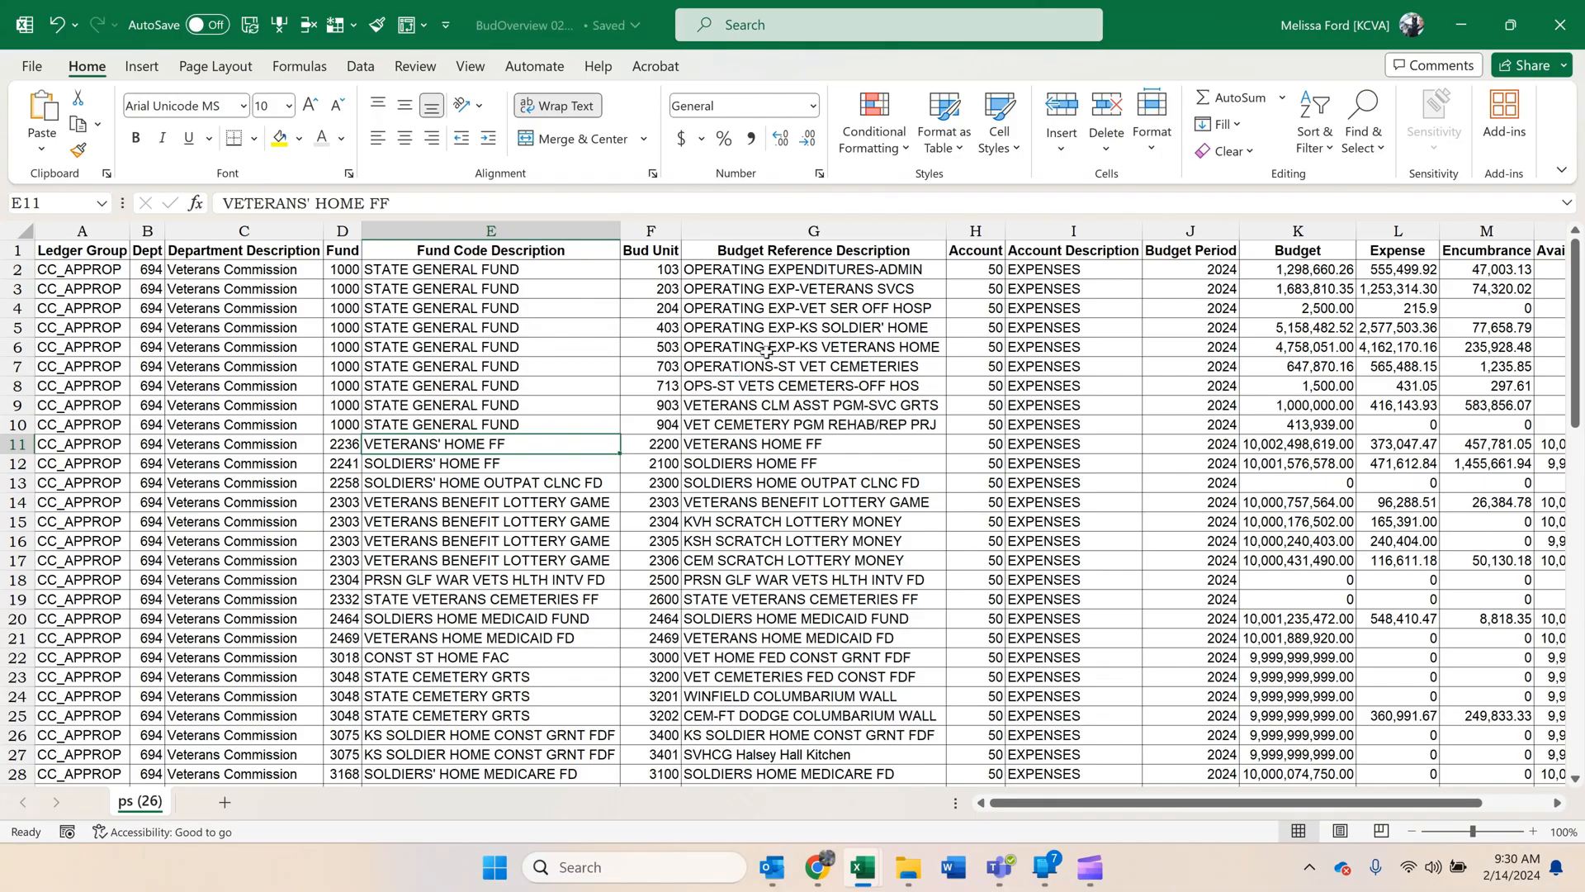
{"action": "left_click", "coordinate": [766, 351]}
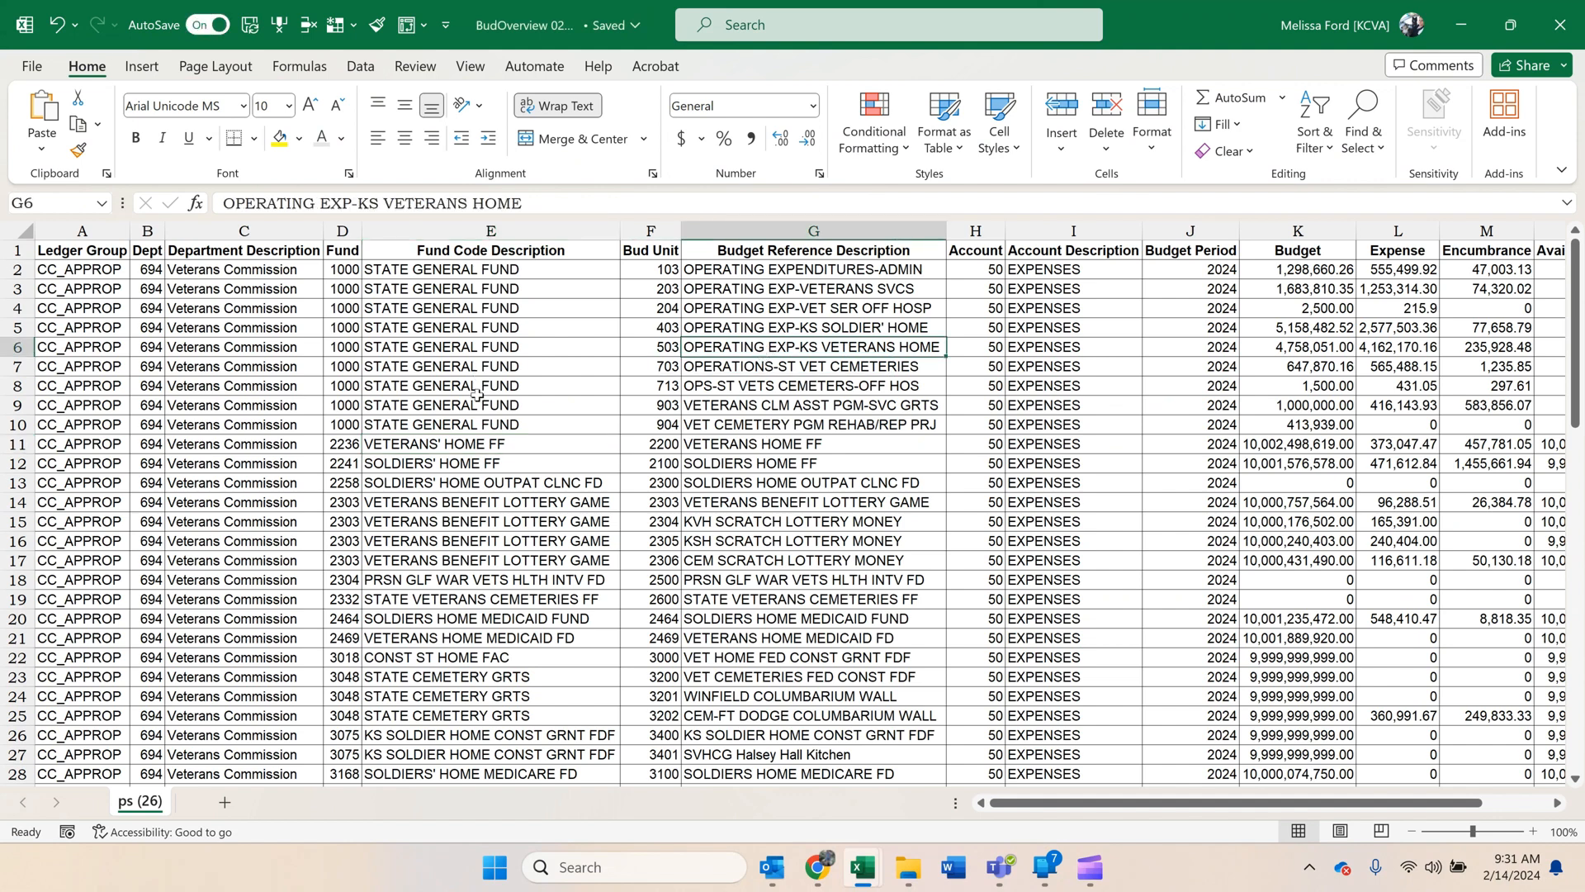
Hide the Ledger Group, Dept and Department Description columns (A to C) in the BudOverview sheet.
{"action": "left_click", "coordinate": [89, 232]}
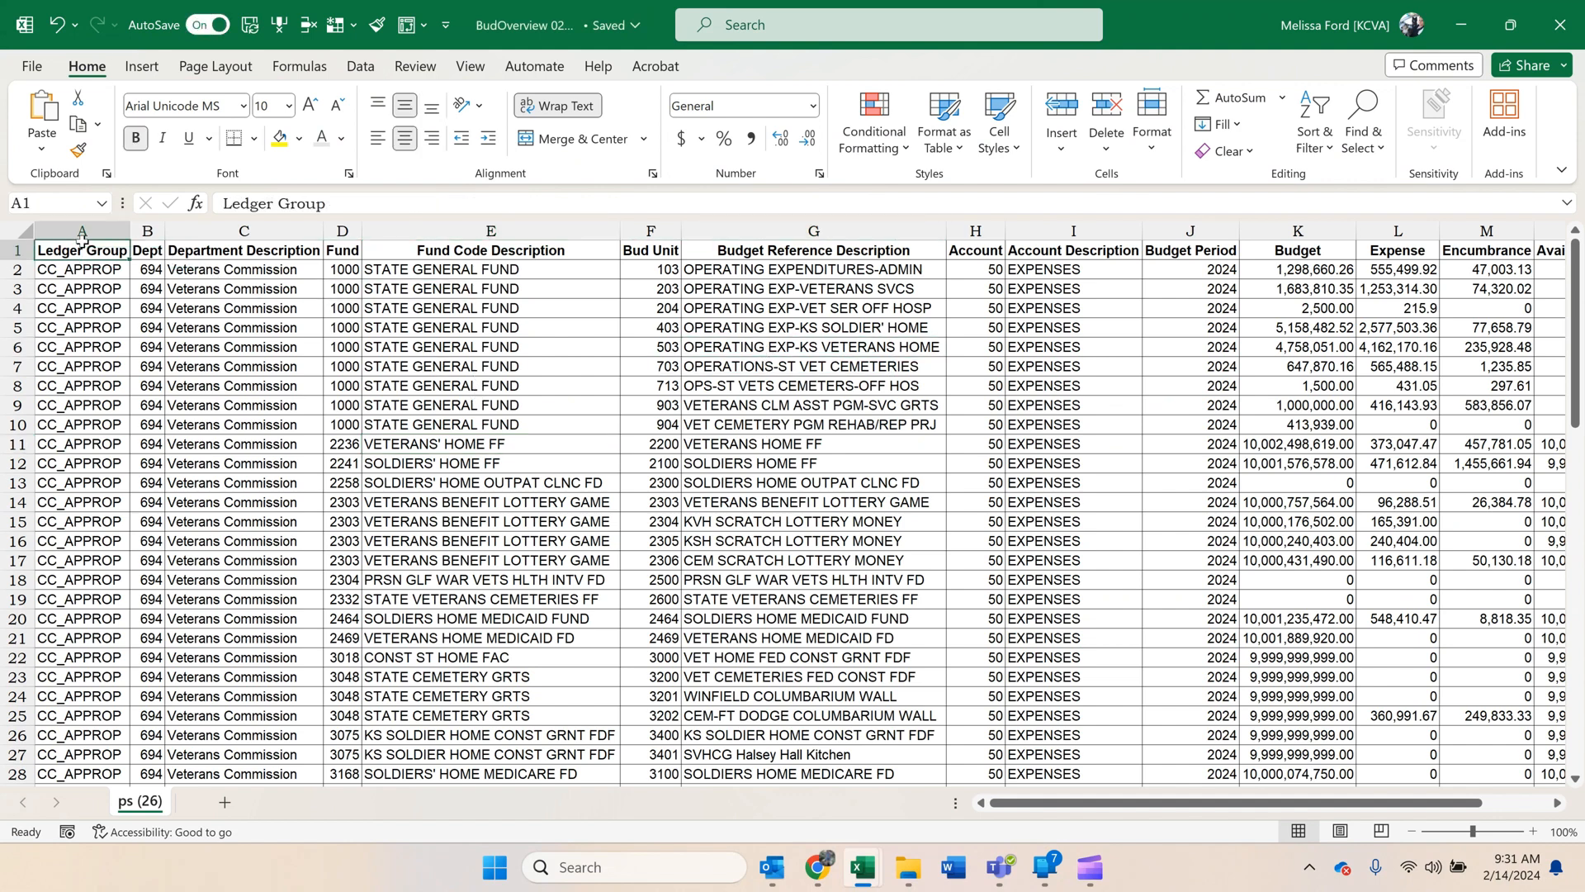
{"action": "right_click", "coordinate": [91, 235]}
{"action": "key", "text": "Escape"}
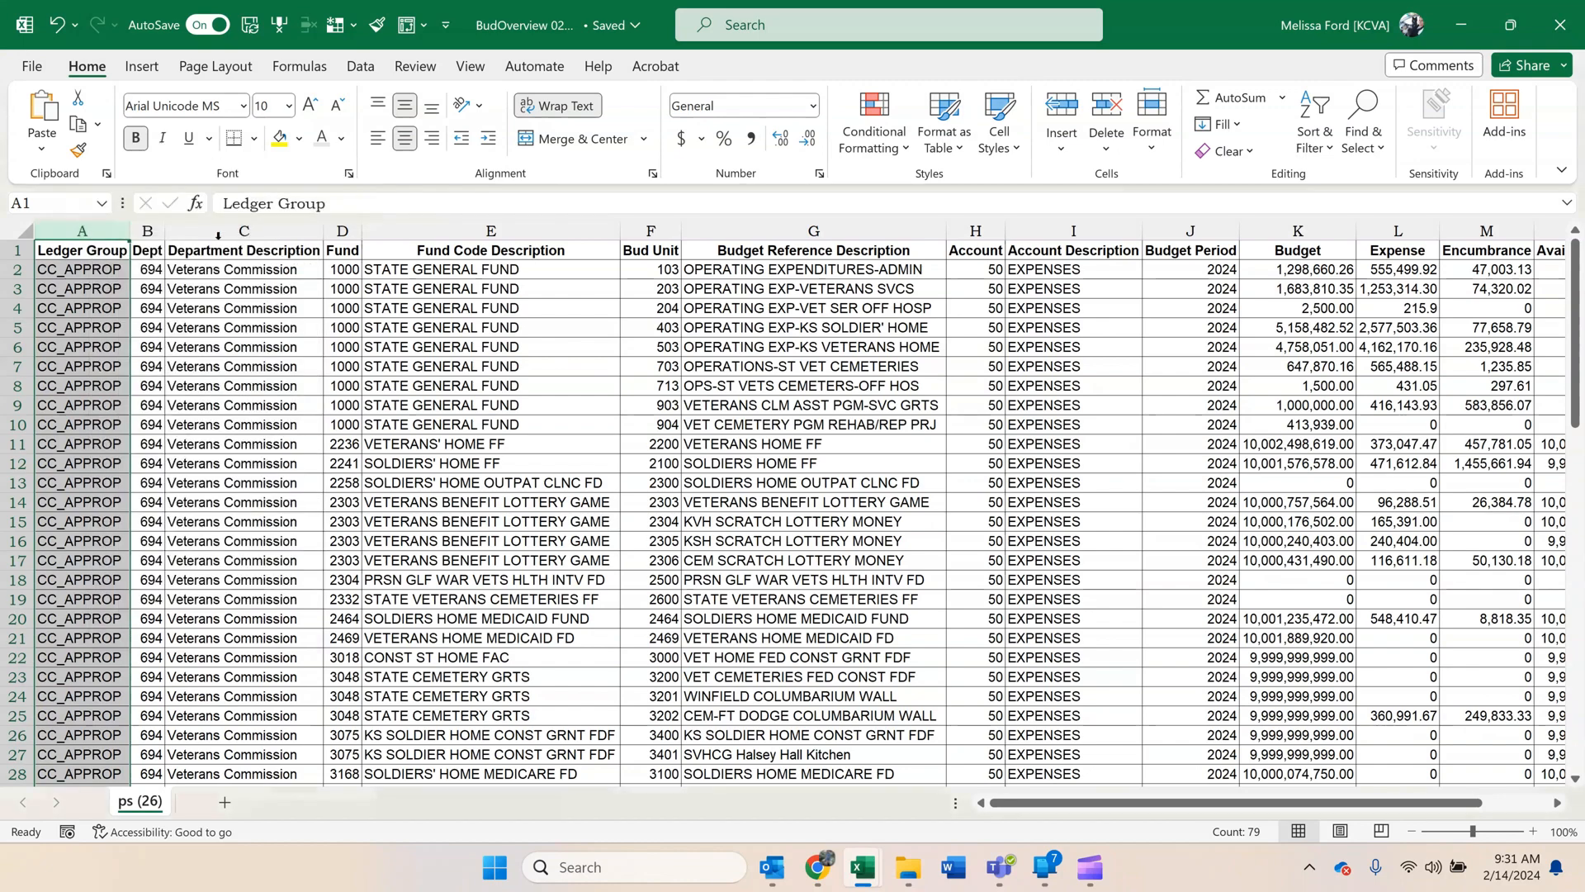
{"action": "left_click_drag", "start_coordinate": [225, 232], "coordinate": [82, 232]}
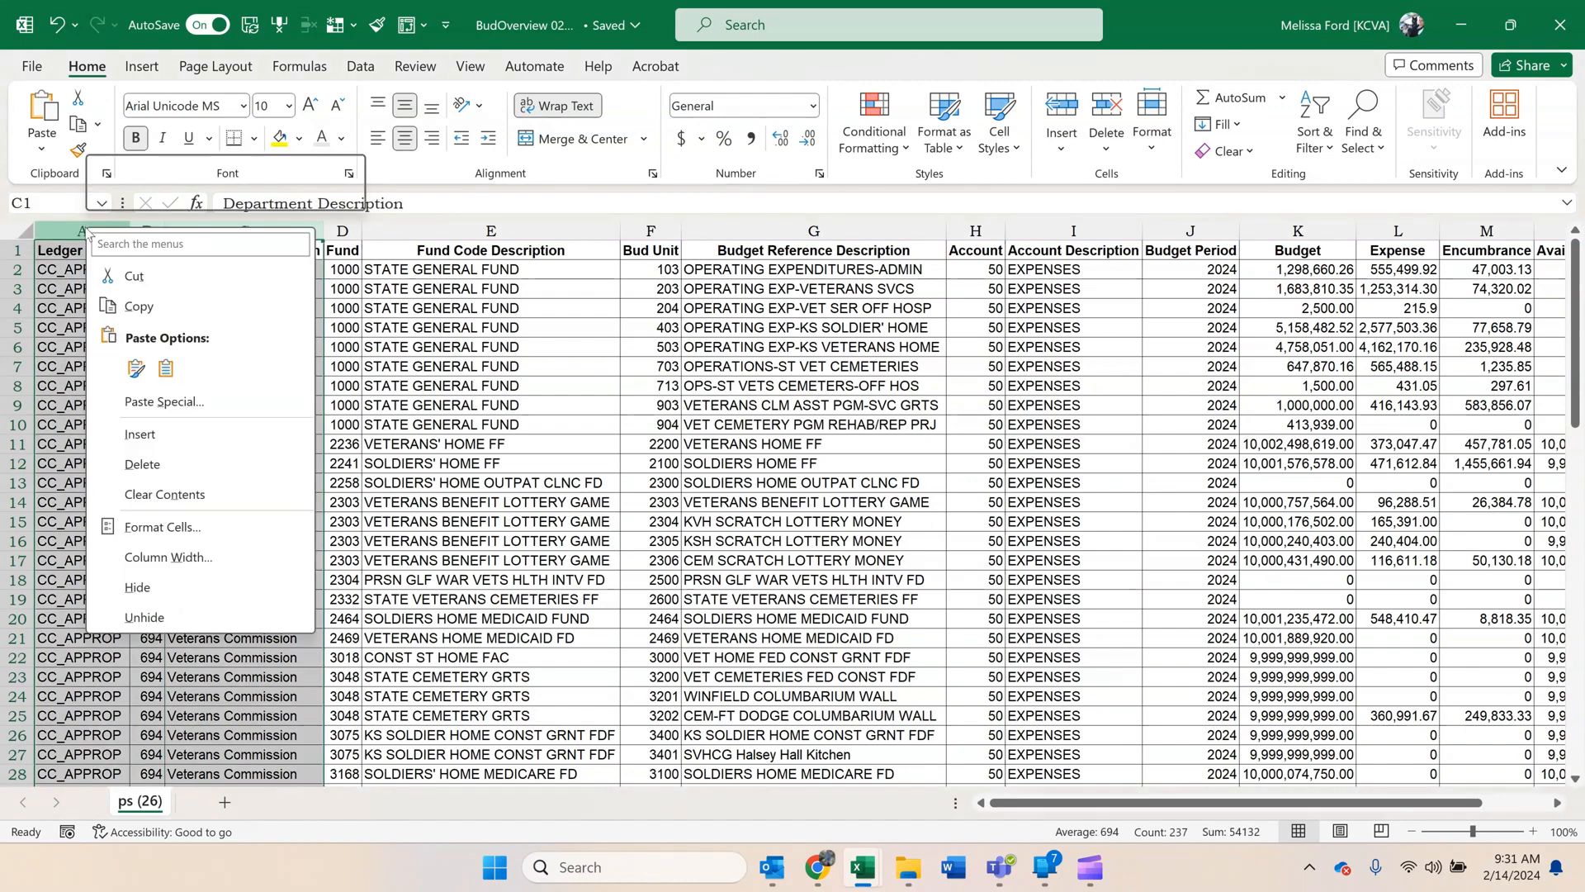
{"action": "right_click", "coordinate": [87, 233]}
{"action": "left_click", "coordinate": [162, 588]}
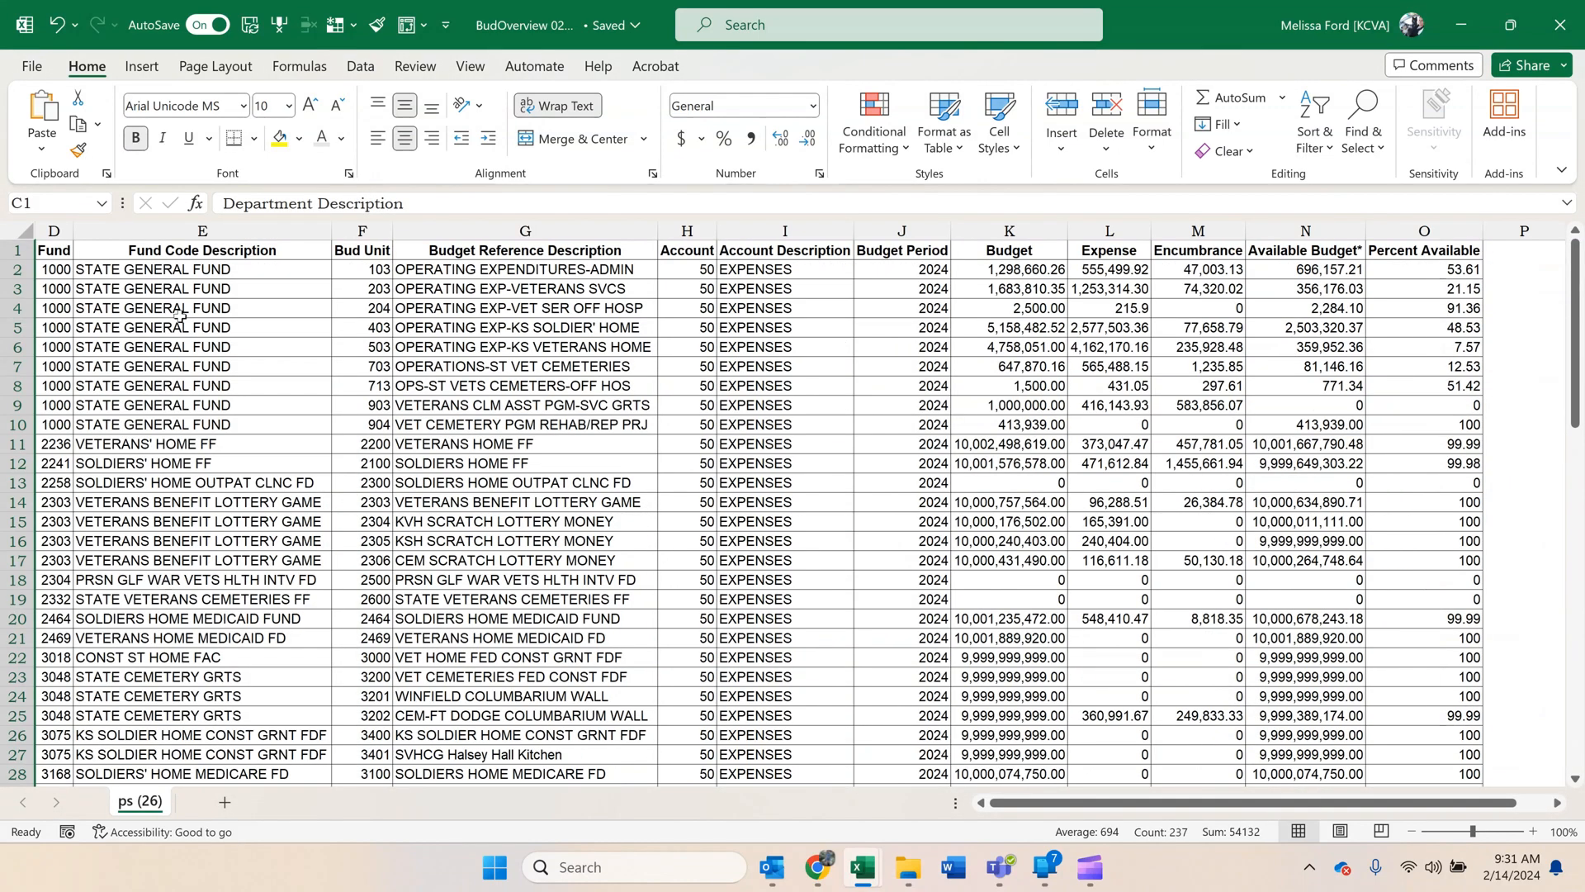
Hide the Fund Code Description column E in the BudOverview sheet.
{"action": "left_click", "coordinate": [208, 233]}
{"action": "right_click", "coordinate": [223, 233]}
{"action": "left_click", "coordinate": [306, 592]}
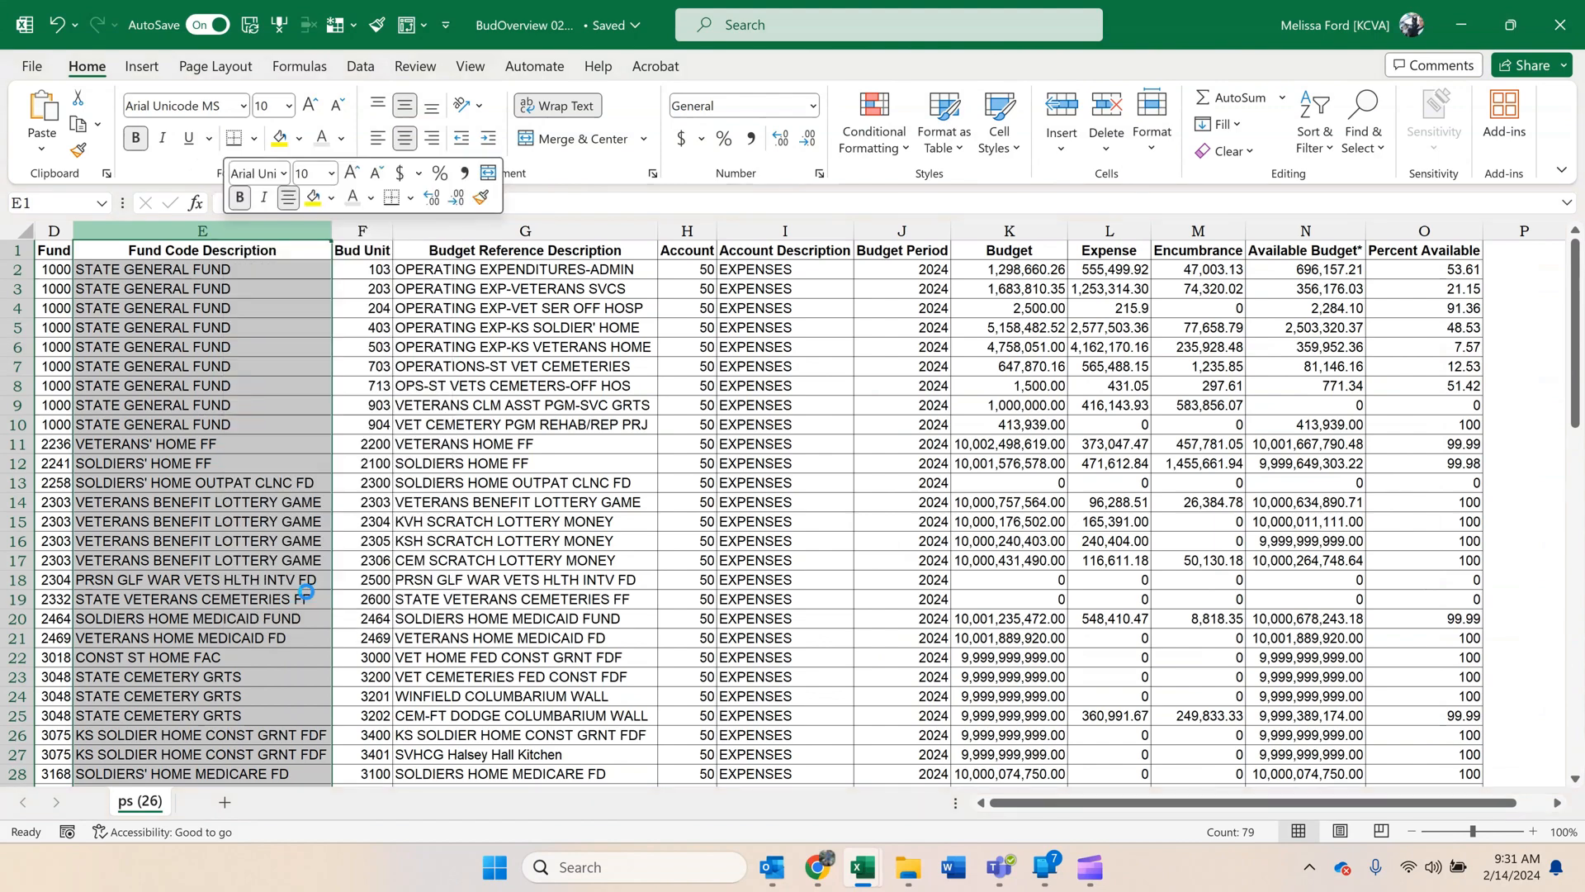
Hide the Budget Reference Description through Budget Period columns (G to J) in the BudOverview sheet.
{"action": "left_click_drag", "start_coordinate": [267, 232], "coordinate": [652, 237]}
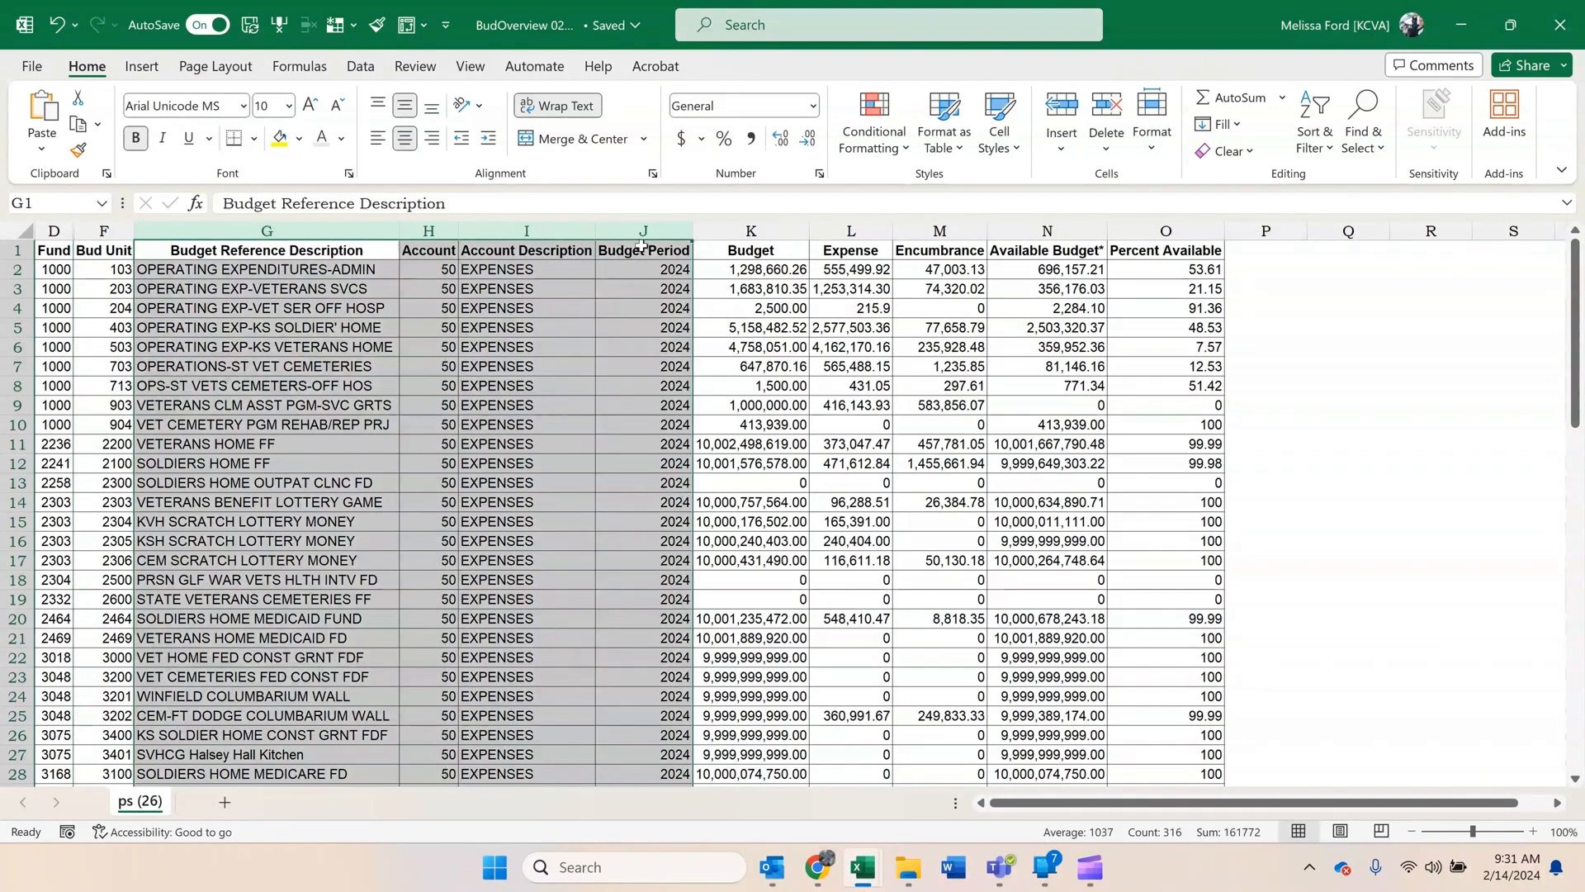
{"action": "right_click", "coordinate": [652, 238]}
{"action": "left_click", "coordinate": [702, 594]}
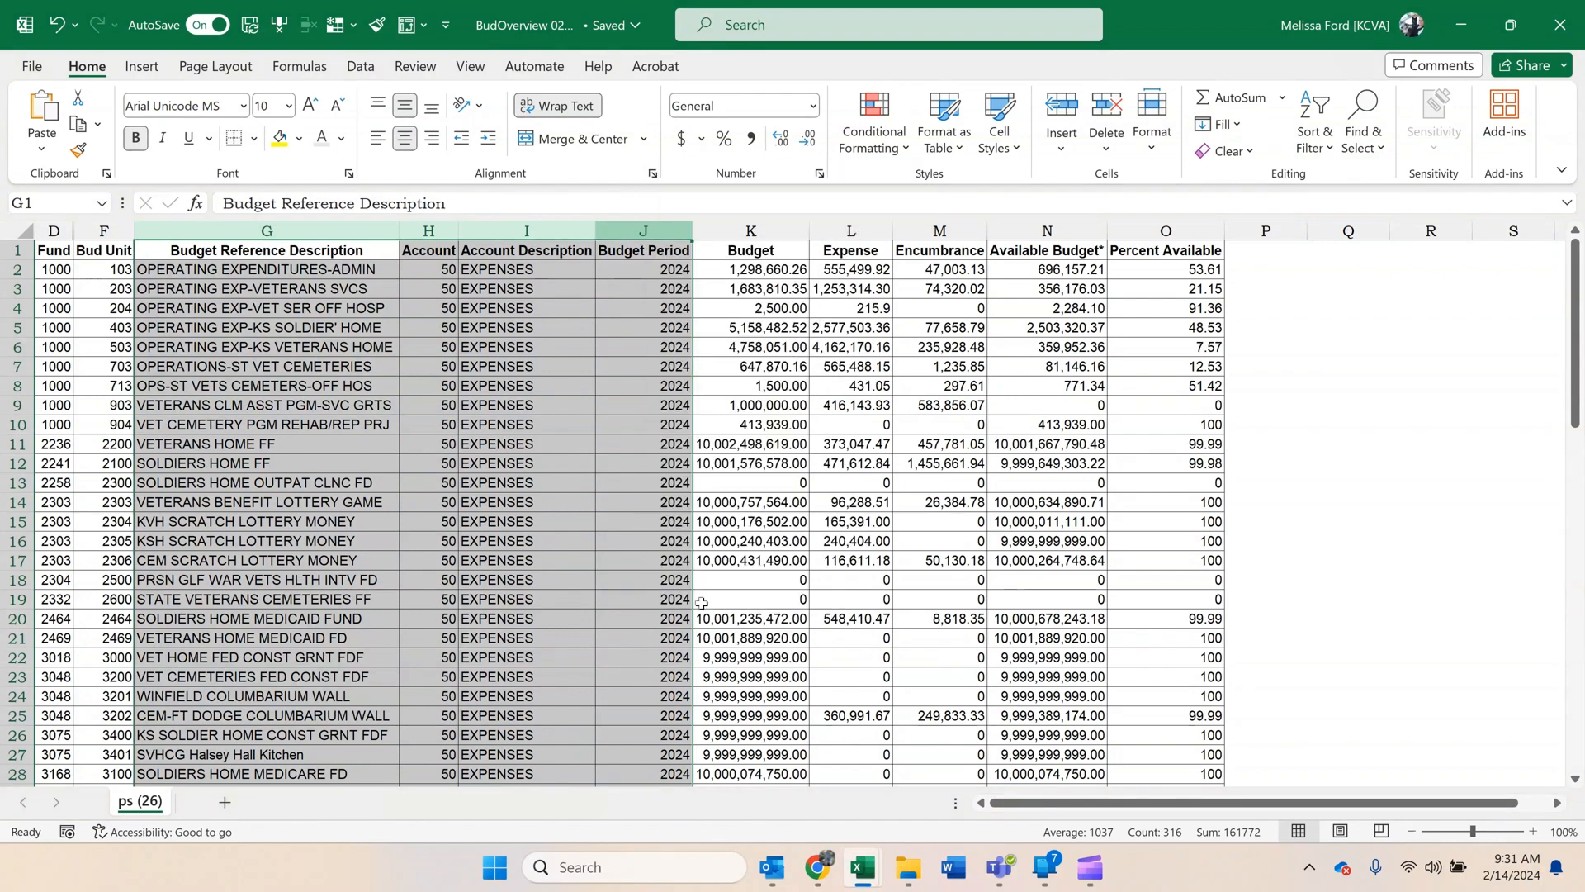
{"action": "left_click", "coordinate": [592, 429]}
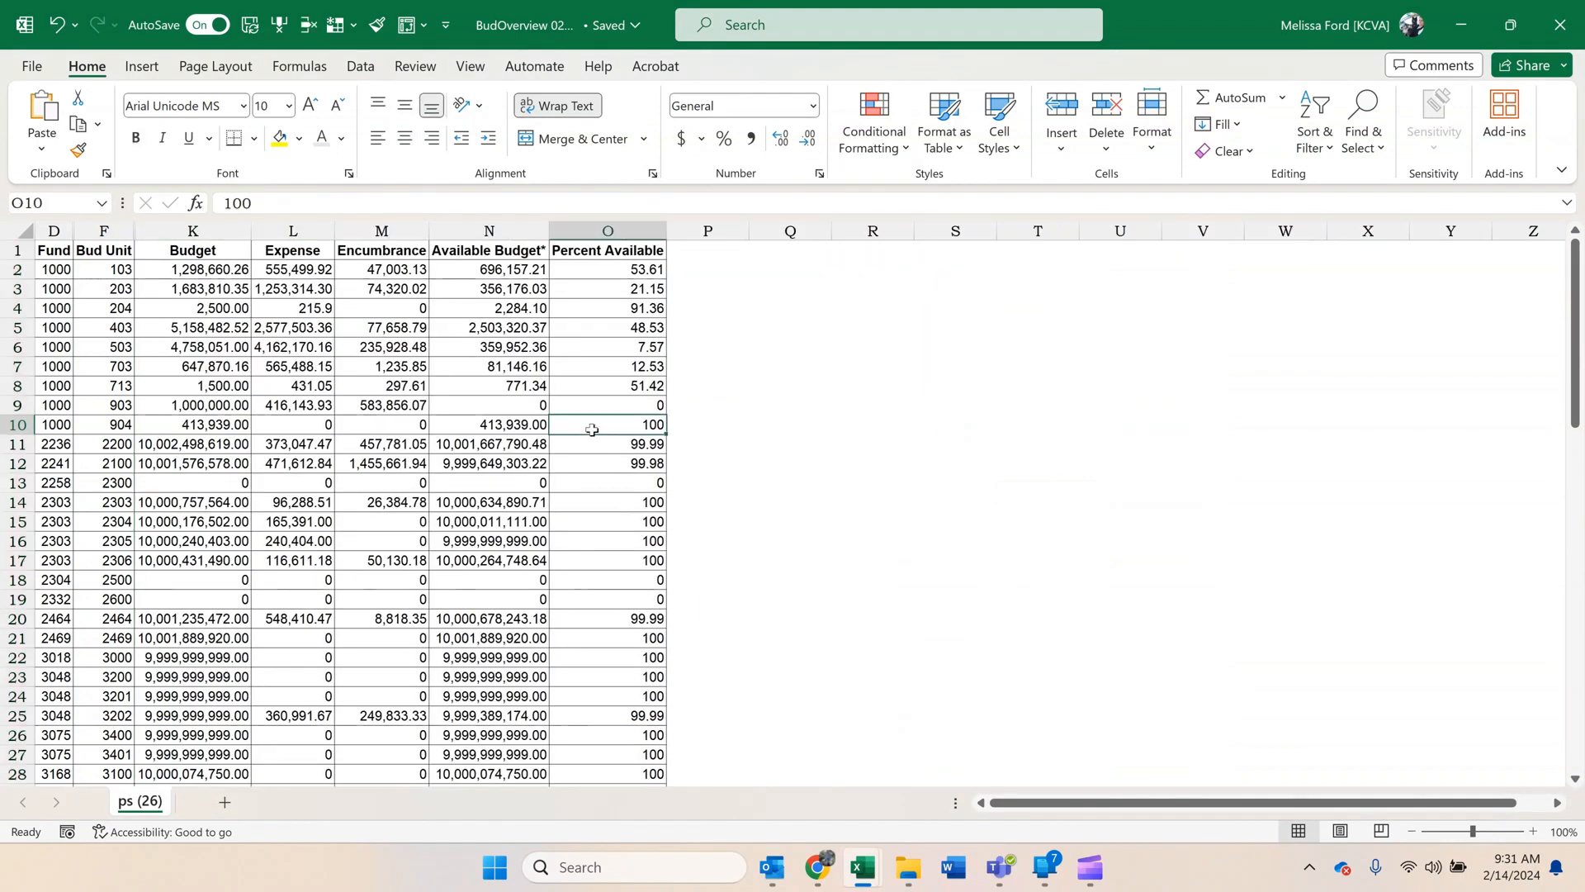
Add filters to the BudOverview header row and filter the Fund column to funds 1000 and 8100.
{"action": "left_click", "coordinate": [1314, 141]}
{"action": "left_click", "coordinate": [1359, 272]}
{"action": "left_click", "coordinate": [194, 327]}
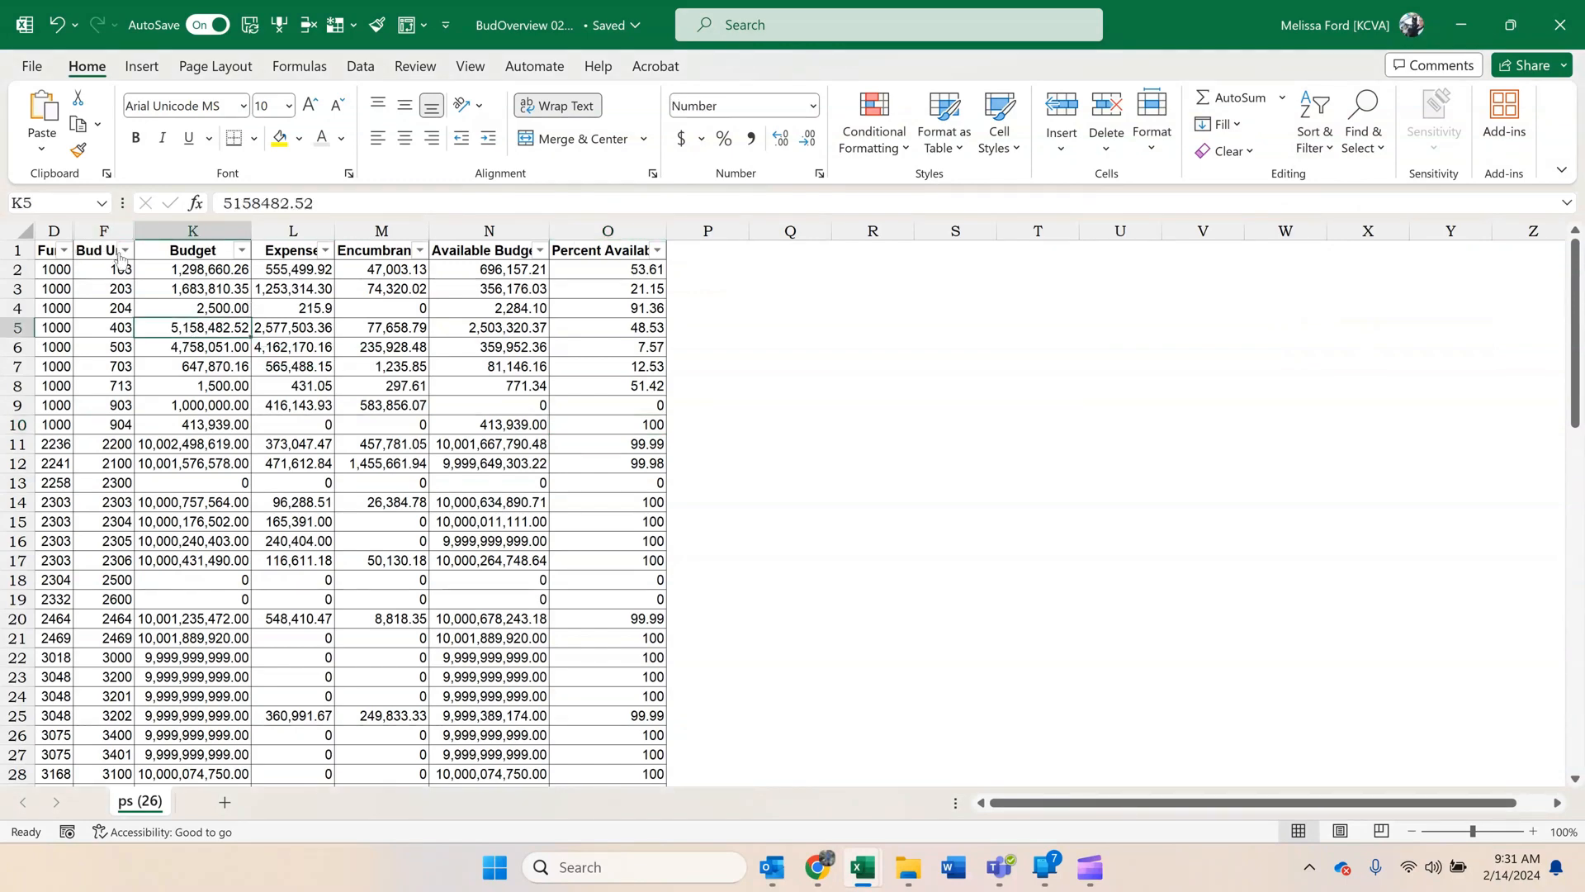
{"action": "left_click", "coordinate": [64, 249]}
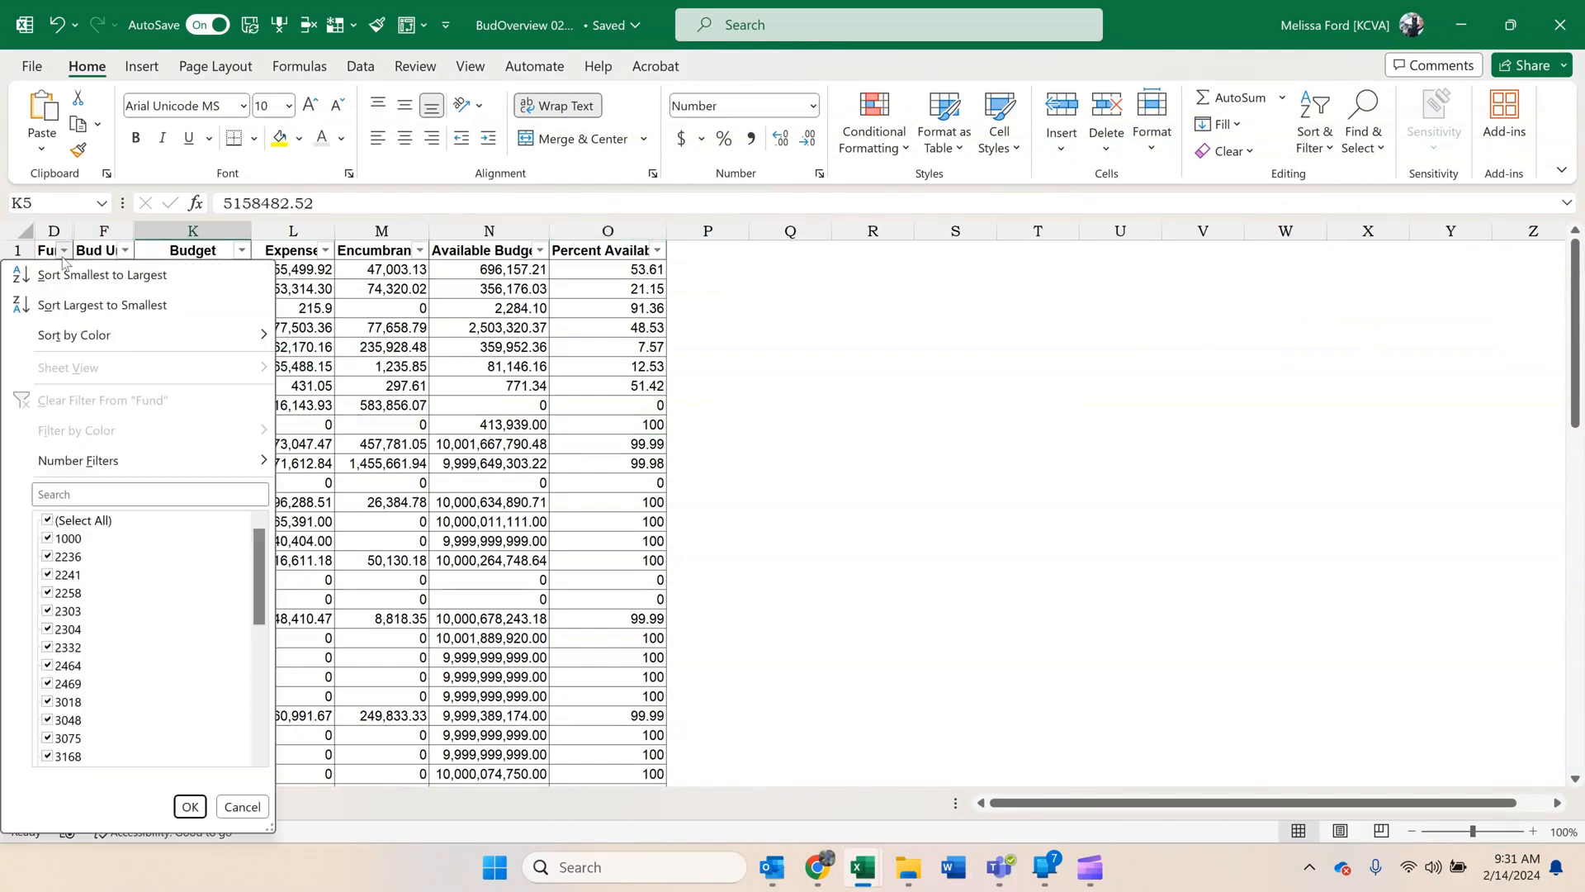
{"action": "left_click", "coordinate": [45, 518]}
{"action": "scroll", "coordinate": [43, 663], "scroll_direction": "down", "scroll_amount": 5}
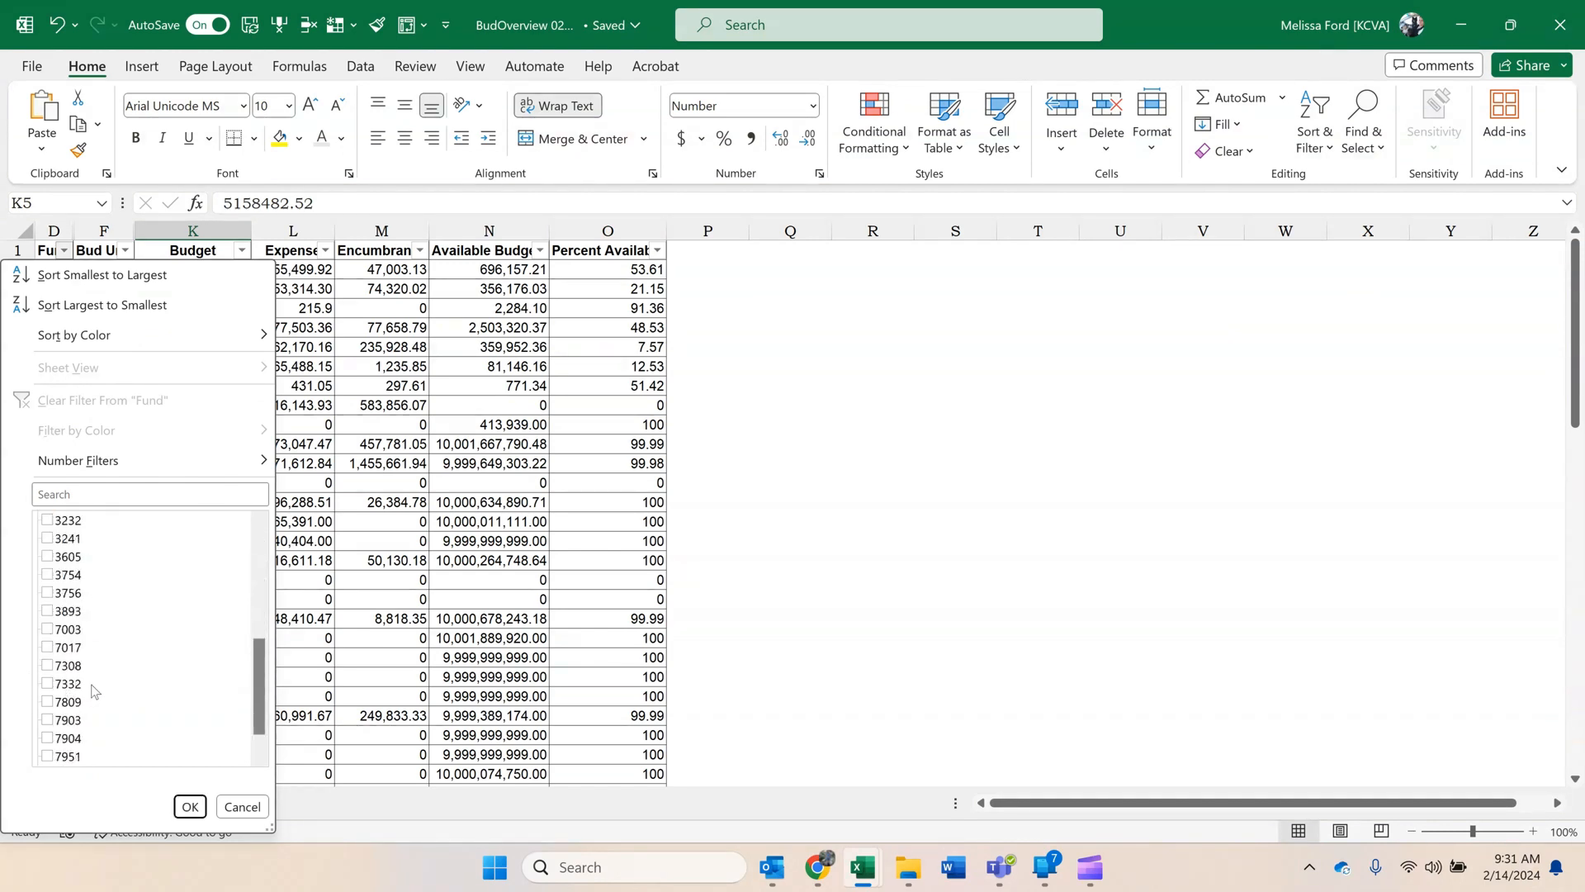
{"action": "scroll", "coordinate": [93, 692], "scroll_direction": "down", "scroll_amount": 1}
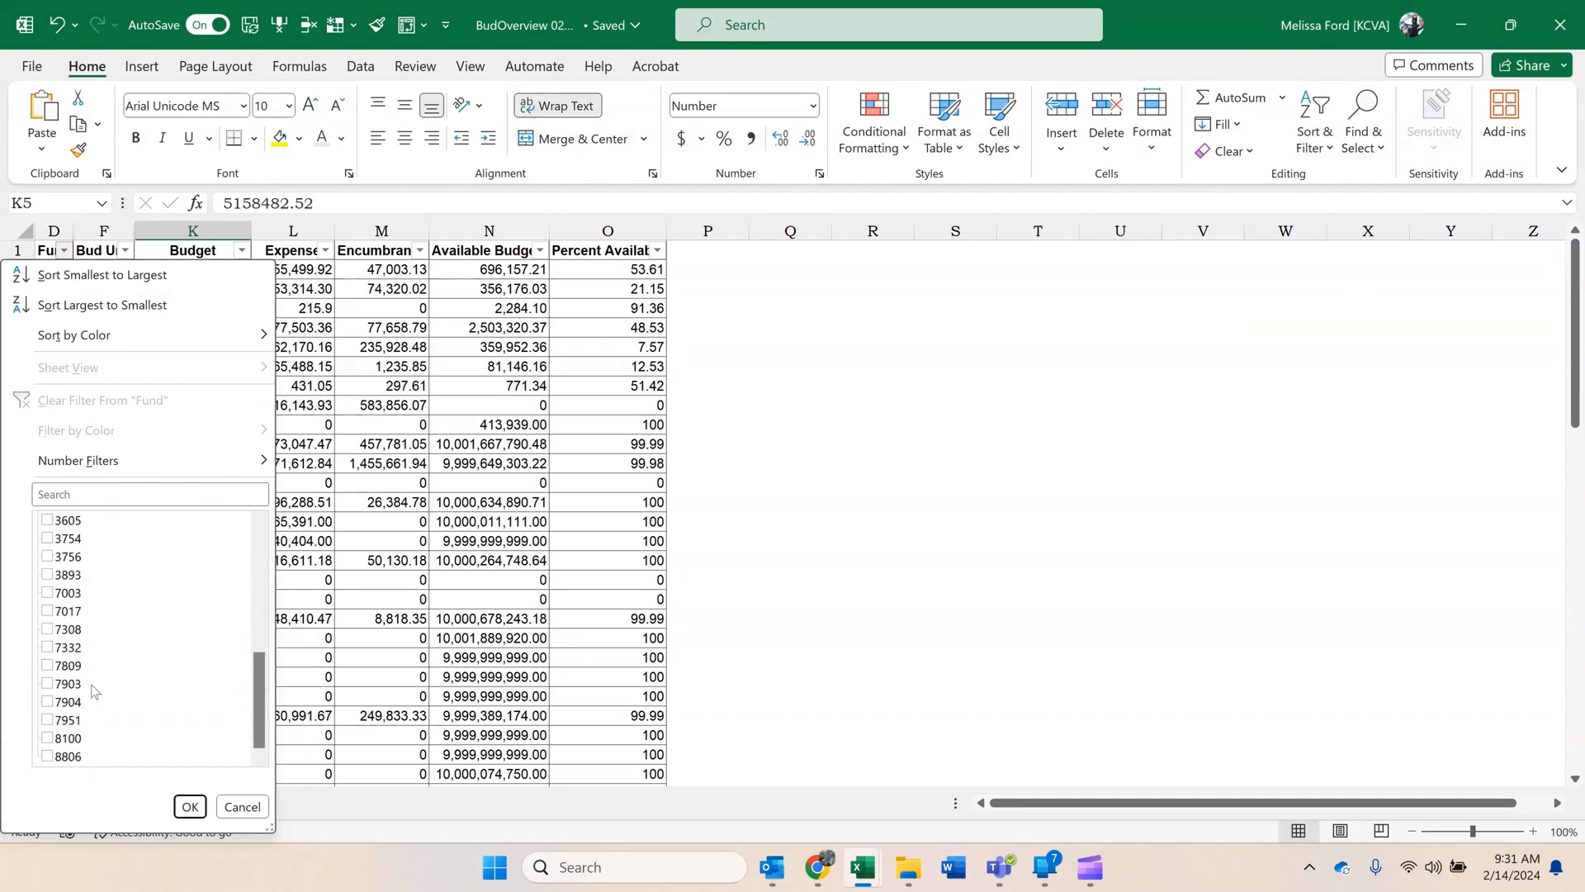
{"action": "left_click", "coordinate": [47, 737]}
{"action": "left_click", "coordinate": [190, 807]}
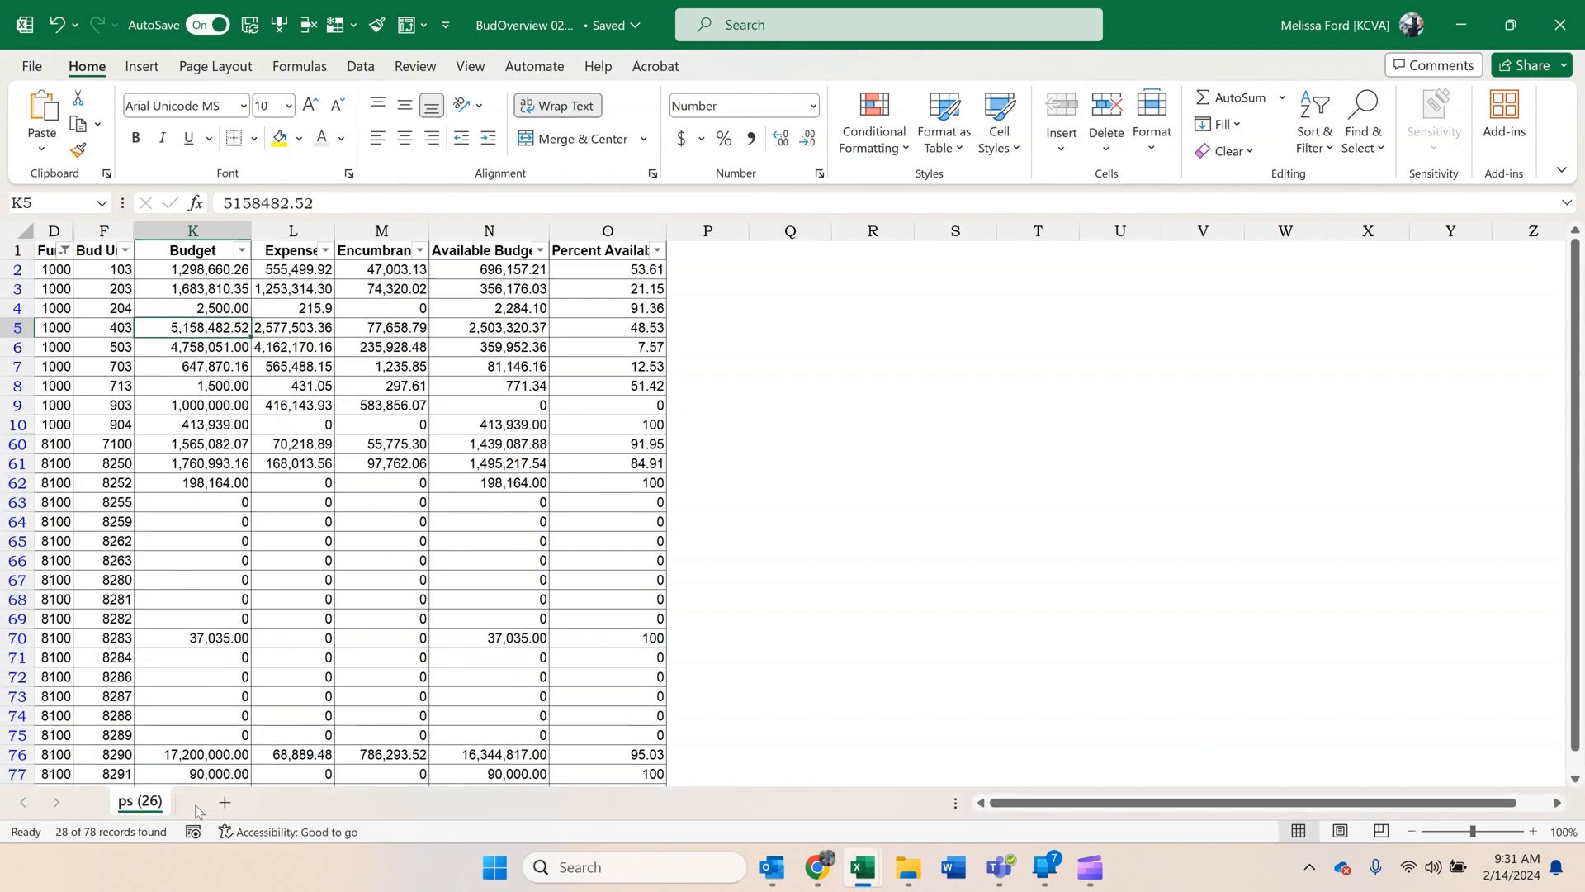
Arrange the reconciliation workbook and the BudOverview workbook side by side, resizing both windows to fill the screen.
{"action": "left_click", "coordinate": [356, 579]}
{"action": "left_click_drag", "start_coordinate": [1196, 28], "coordinate": [1282, 40]}
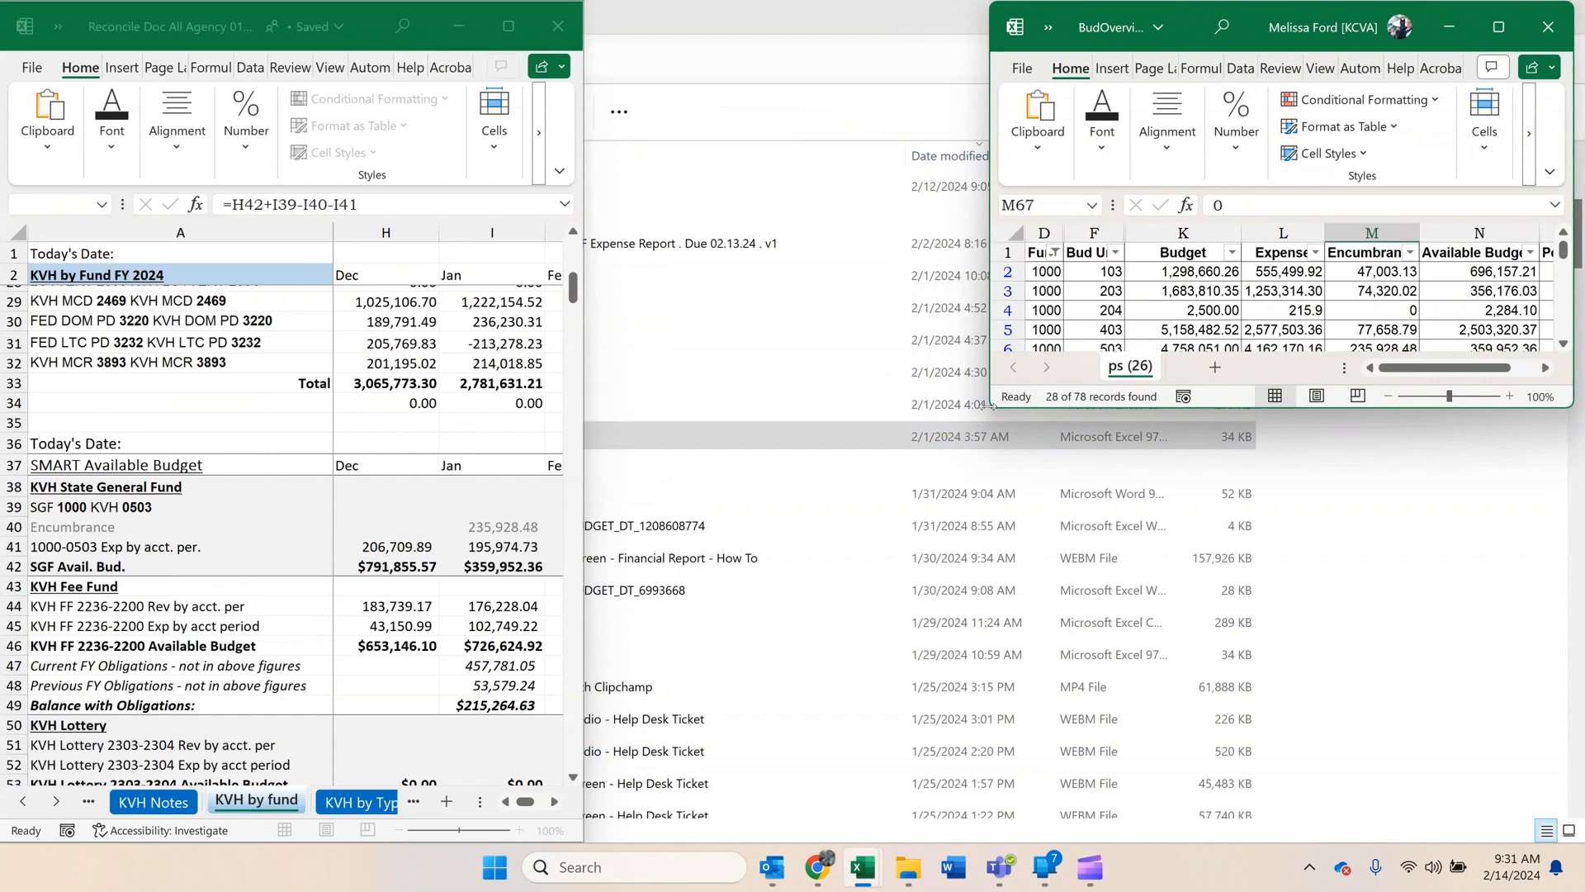
{"action": "left_click_drag", "start_coordinate": [990, 430], "coordinate": [912, 843]}
{"action": "left_click_drag", "start_coordinate": [583, 350], "coordinate": [889, 350]}
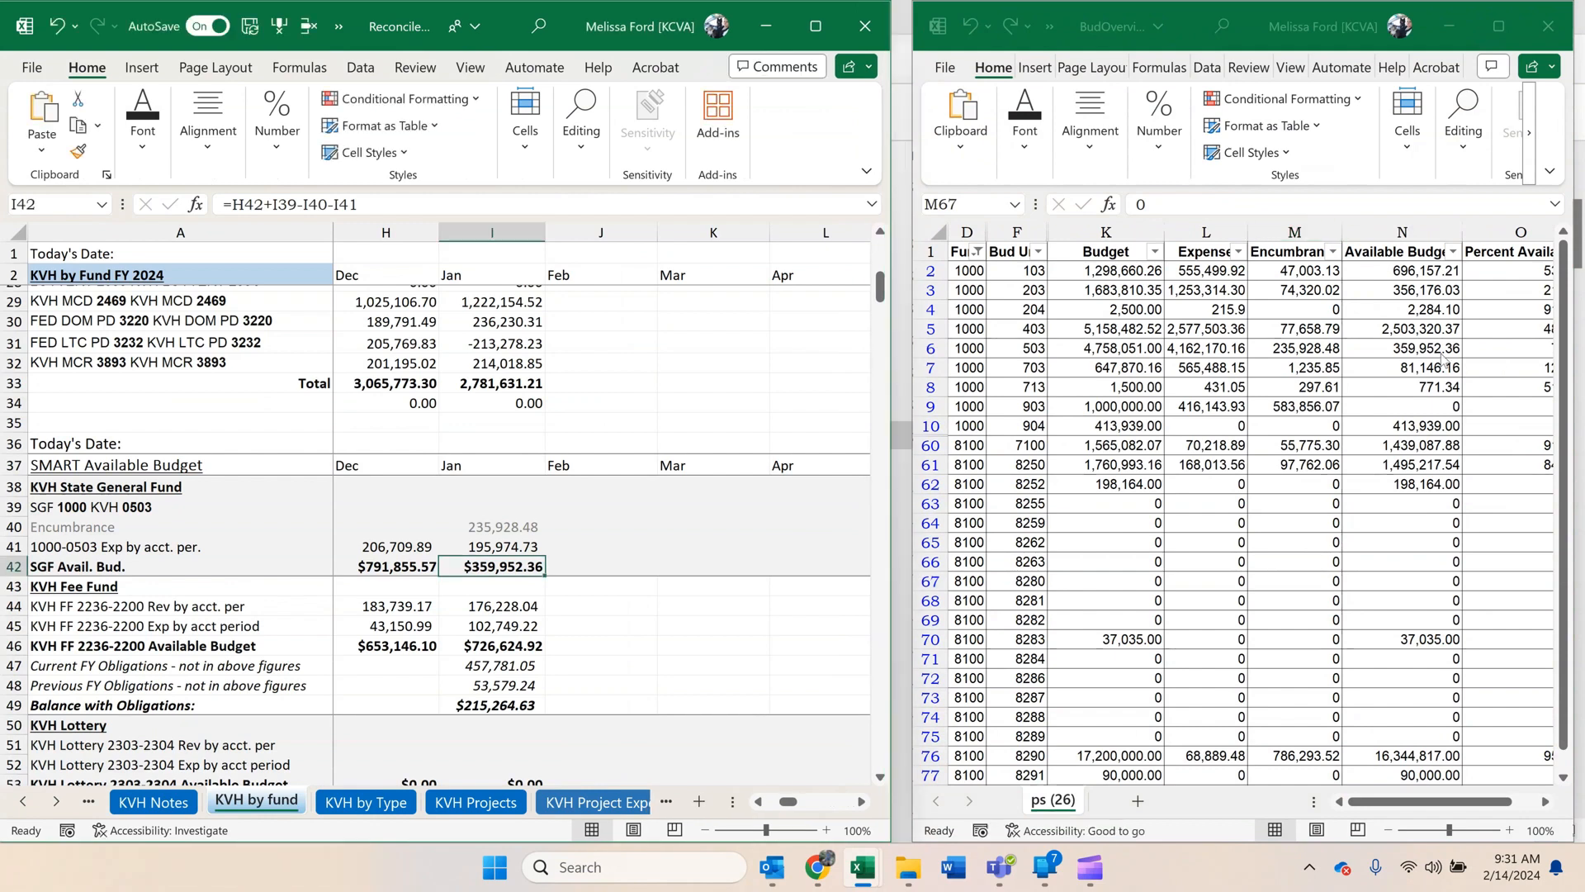
Check the fund 1000 unit 503 available budget in N6, and apply the light font color to row 6 to mark it reconciled.
{"action": "left_click", "coordinate": [1441, 354]}
{"action": "left_click", "coordinate": [1441, 351]}
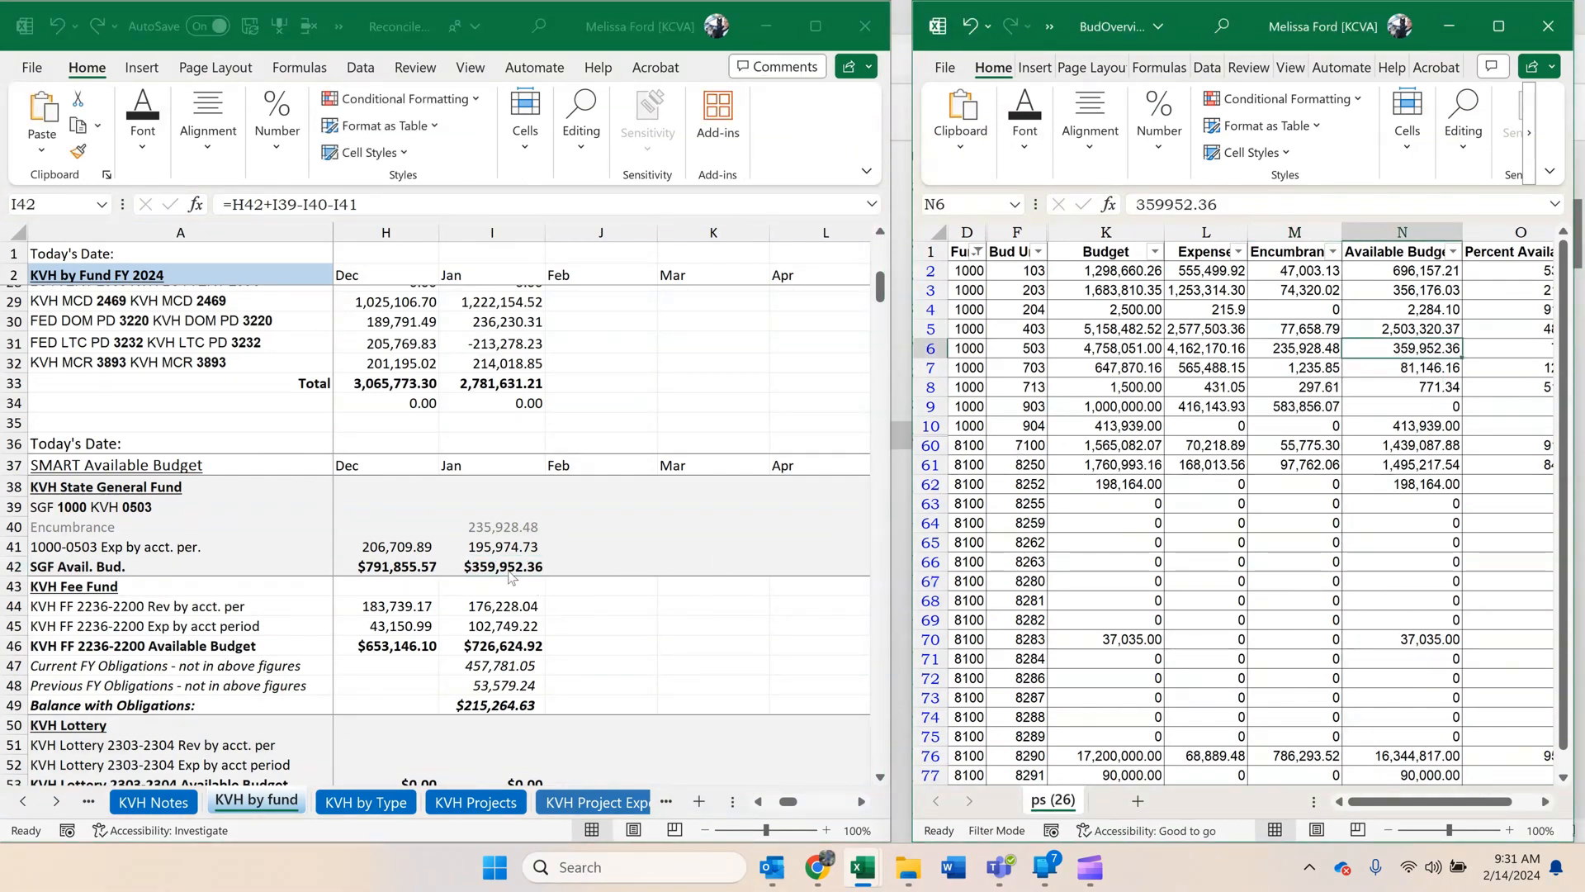
{"action": "left_click", "coordinate": [930, 348]}
{"action": "left_click", "coordinate": [1024, 132]}
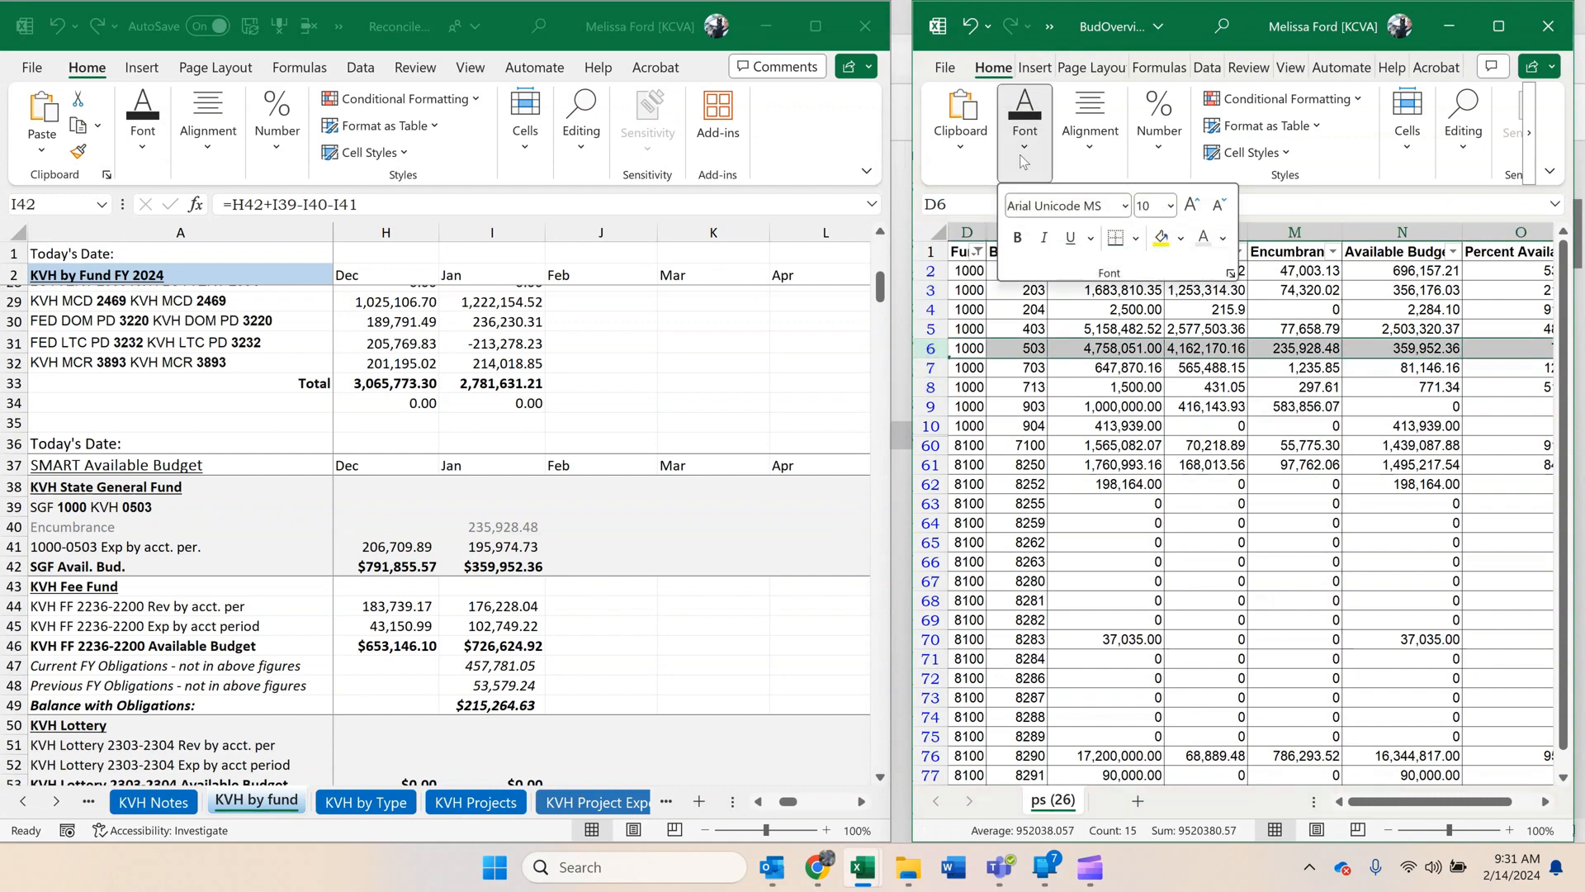
{"action": "left_click", "coordinate": [1204, 237]}
{"action": "left_click", "coordinate": [737, 548]}
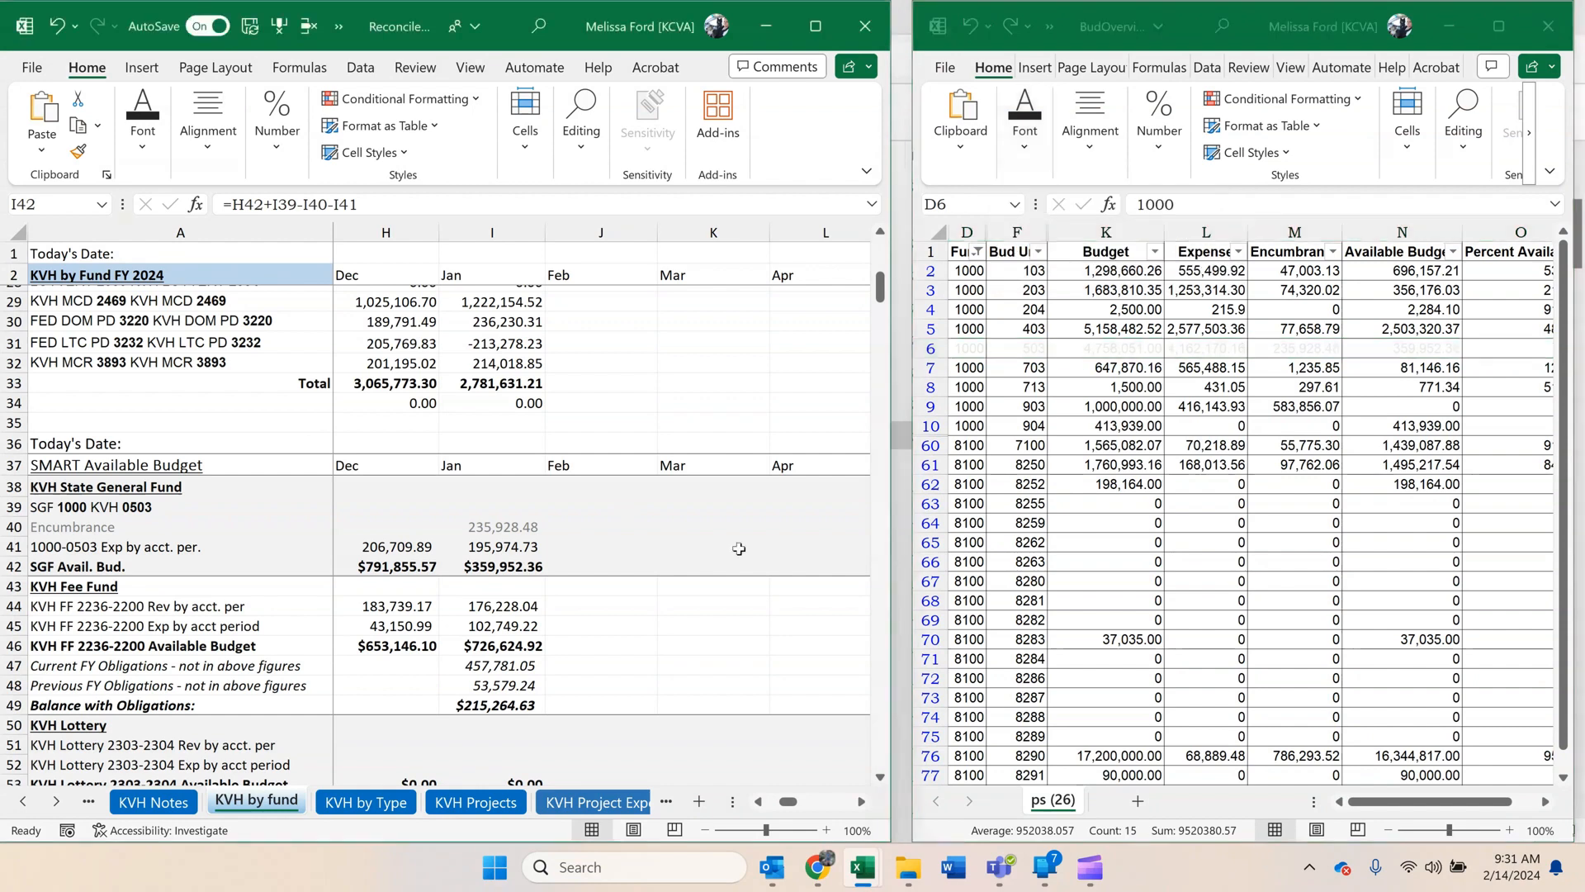
{"action": "left_click", "coordinate": [1145, 426]}
{"action": "left_click", "coordinate": [1281, 408]}
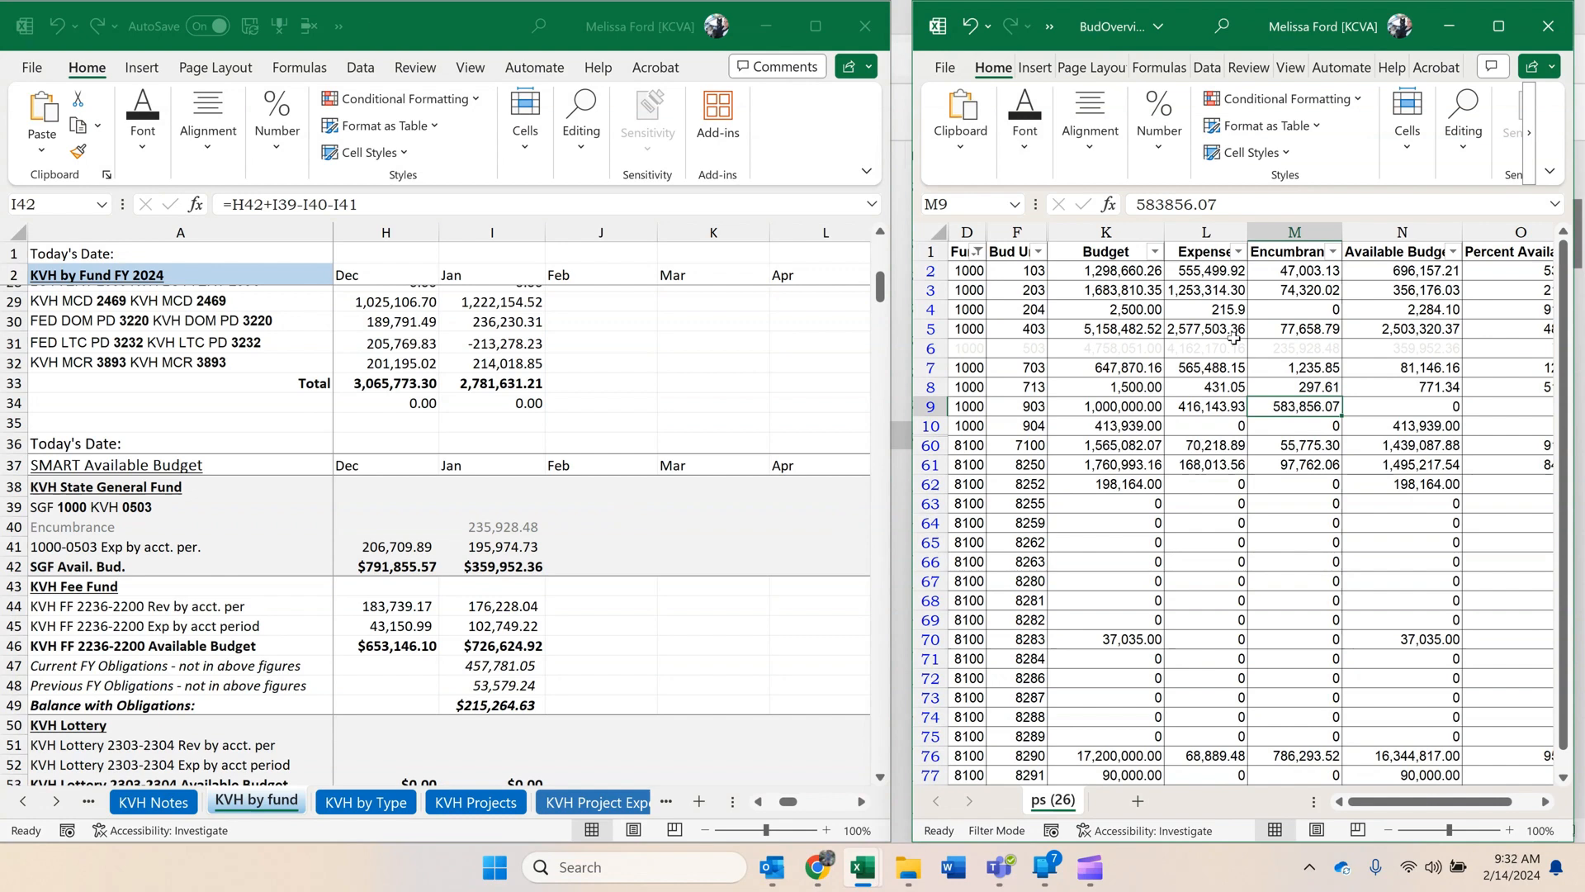
In the KVH by fund sheet, review the January fund balance formula in I25 against the SGF available budget in I42.
{"action": "left_click", "coordinate": [646, 329]}
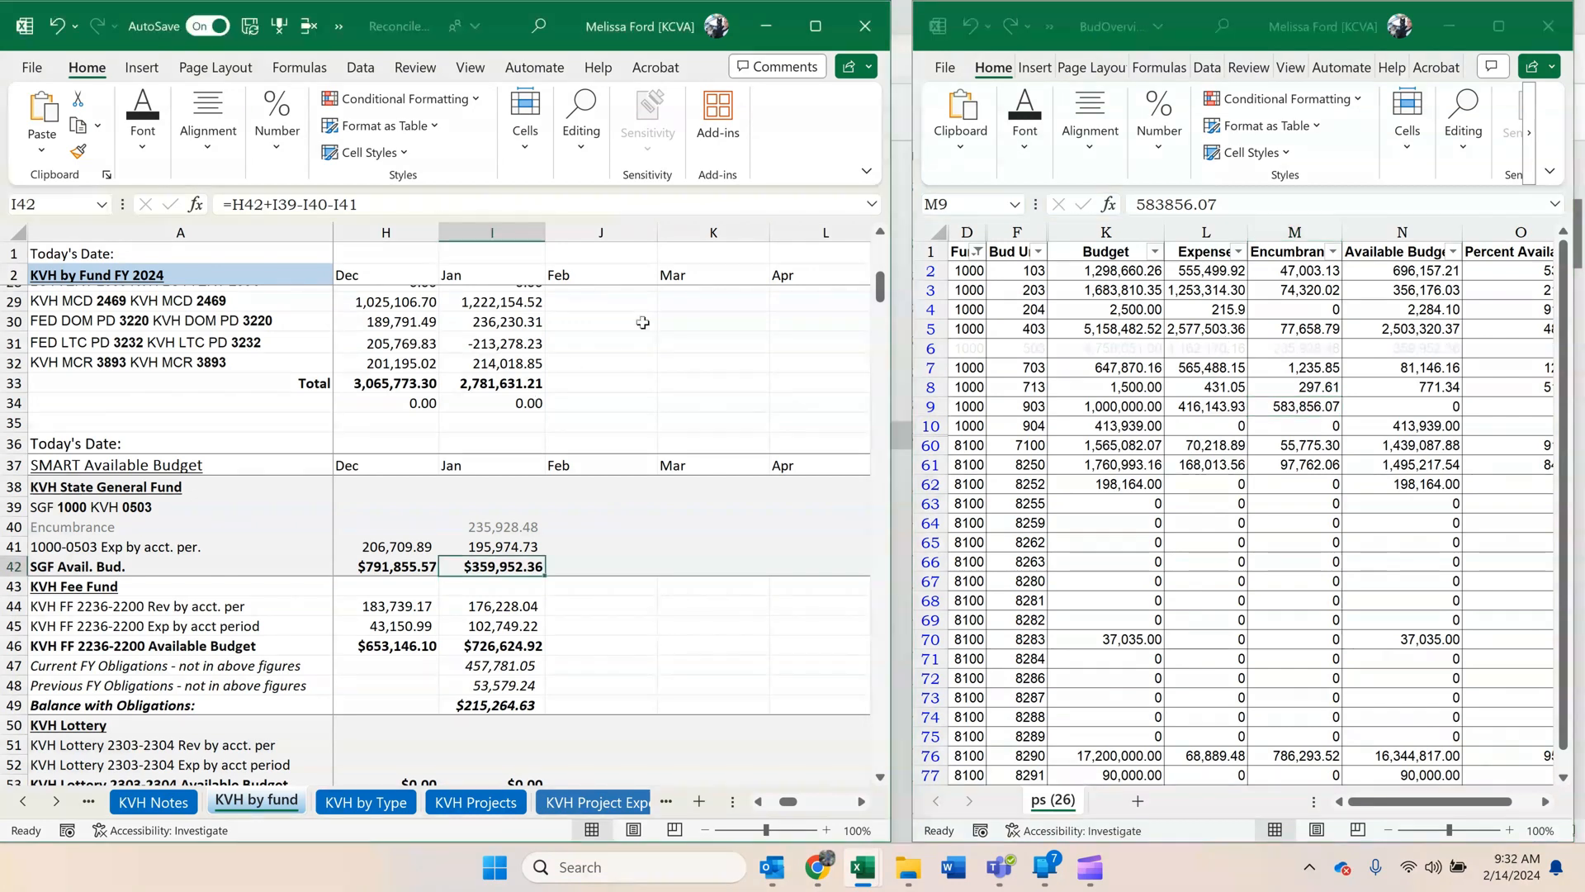
{"action": "scroll", "coordinate": [642, 330], "scroll_direction": "down", "scroll_amount": 4}
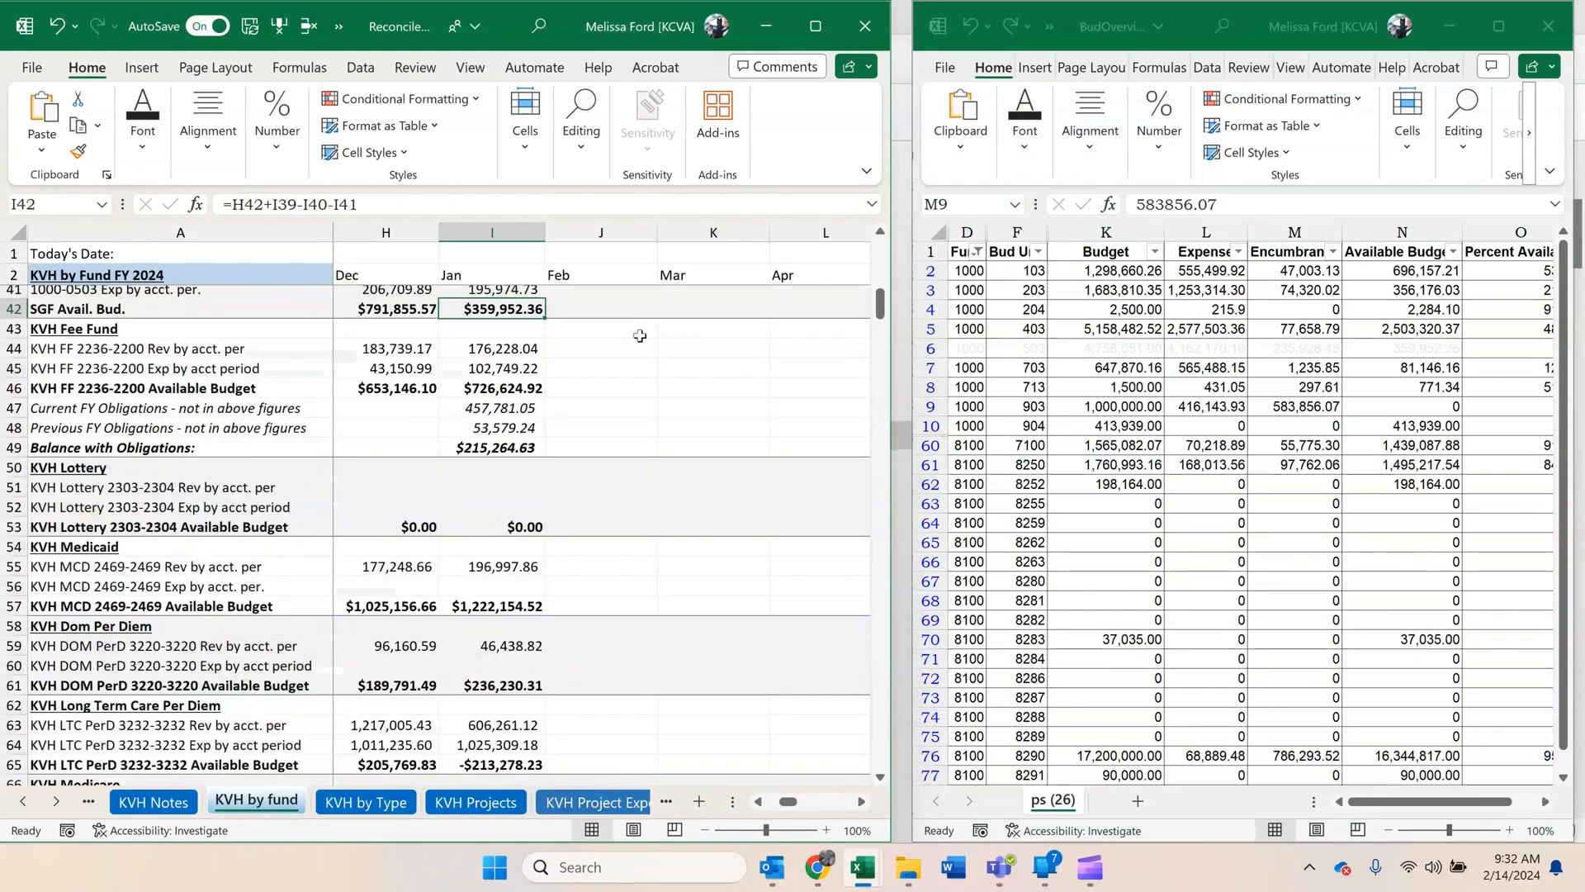
{"action": "scroll", "coordinate": [640, 333], "scroll_direction": "down", "scroll_amount": 3}
{"action": "scroll", "coordinate": [640, 335], "scroll_direction": "up", "scroll_amount": 3}
{"action": "scroll", "coordinate": [640, 335], "scroll_direction": "up", "scroll_amount": 6}
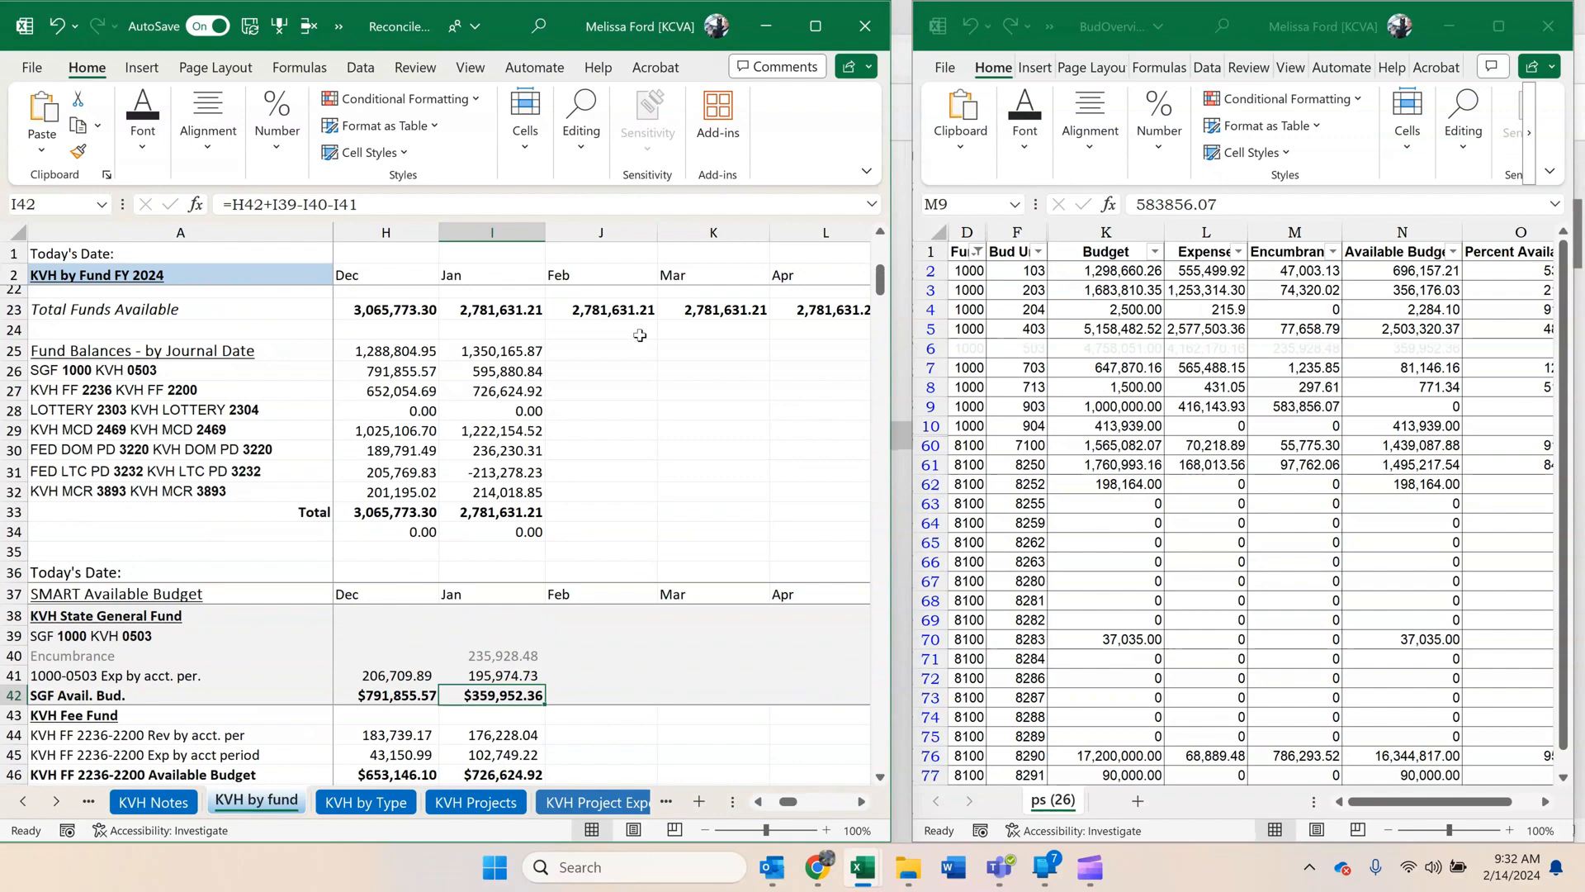
{"action": "left_click", "coordinate": [480, 349]}
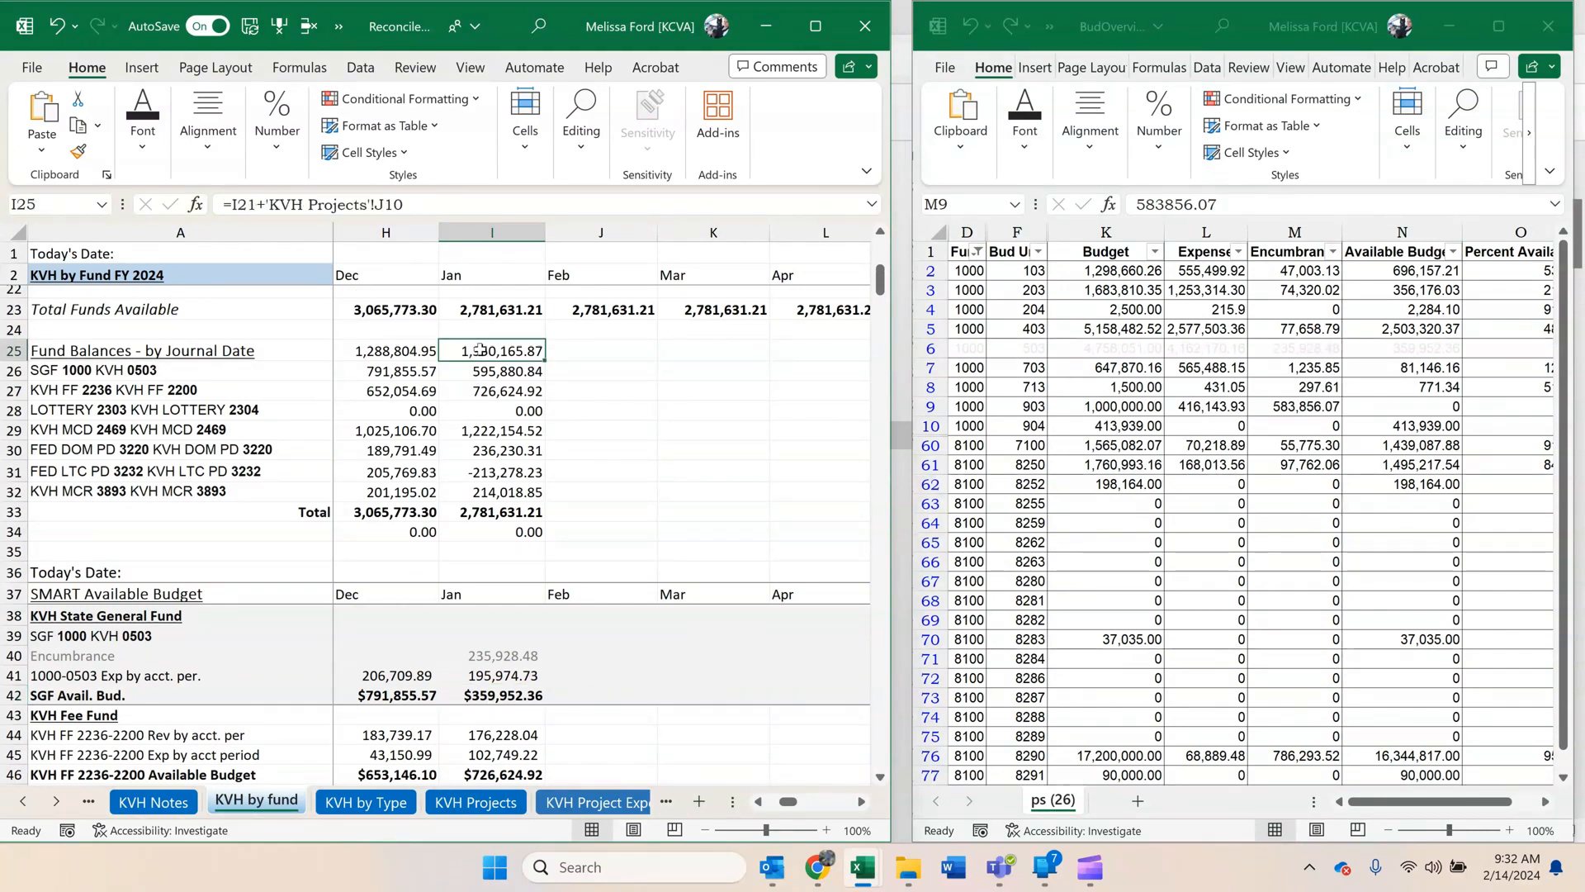
{"action": "left_click", "coordinate": [500, 694]}
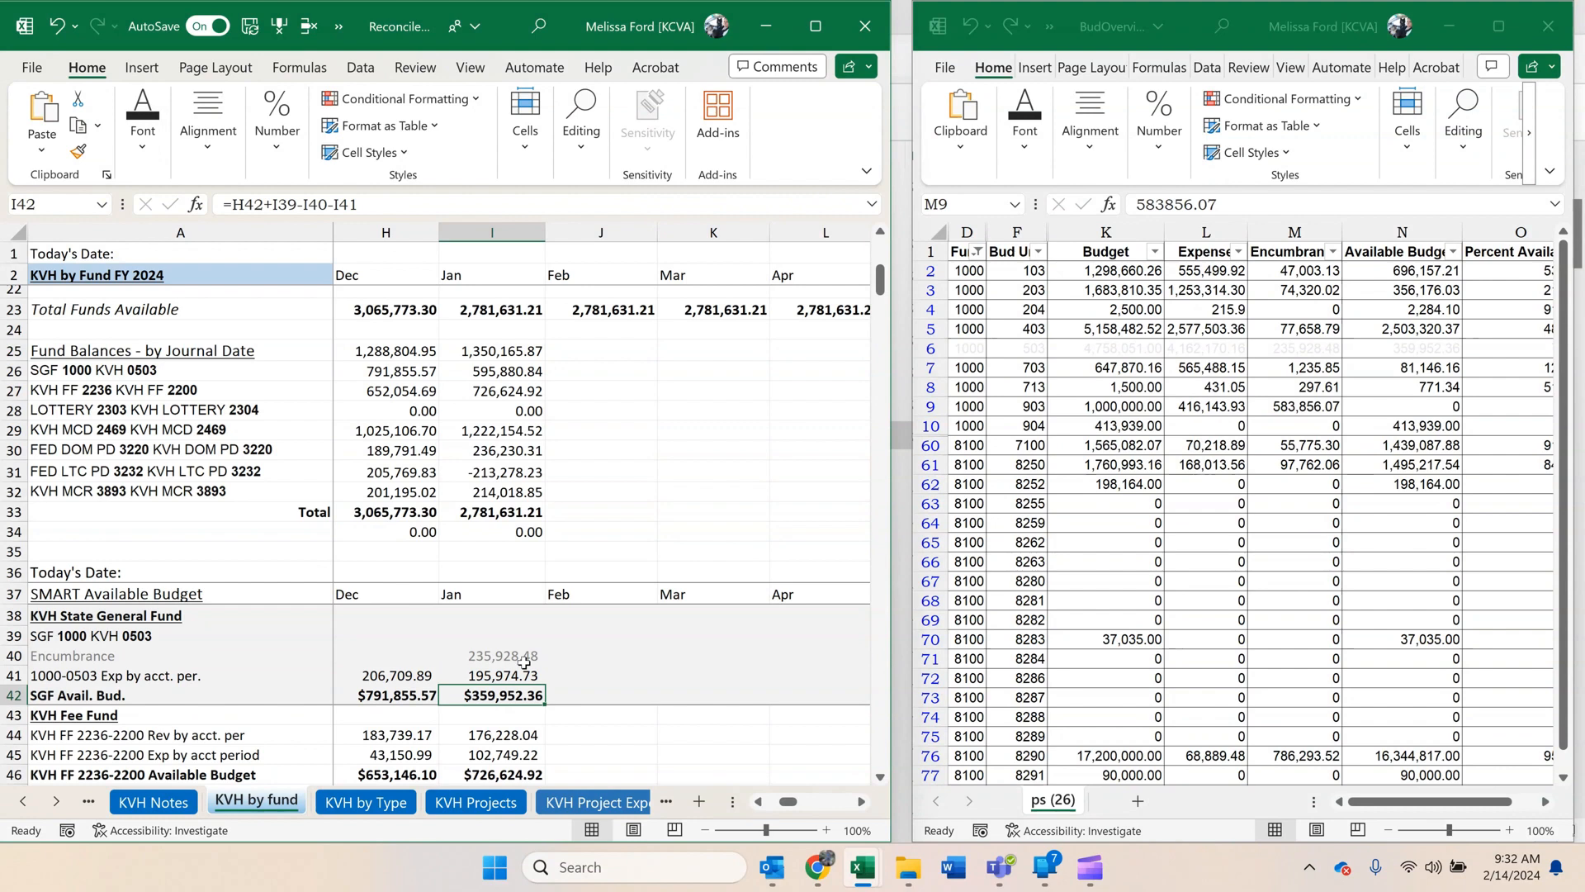
{"action": "double_click", "coordinate": [455, 351]}
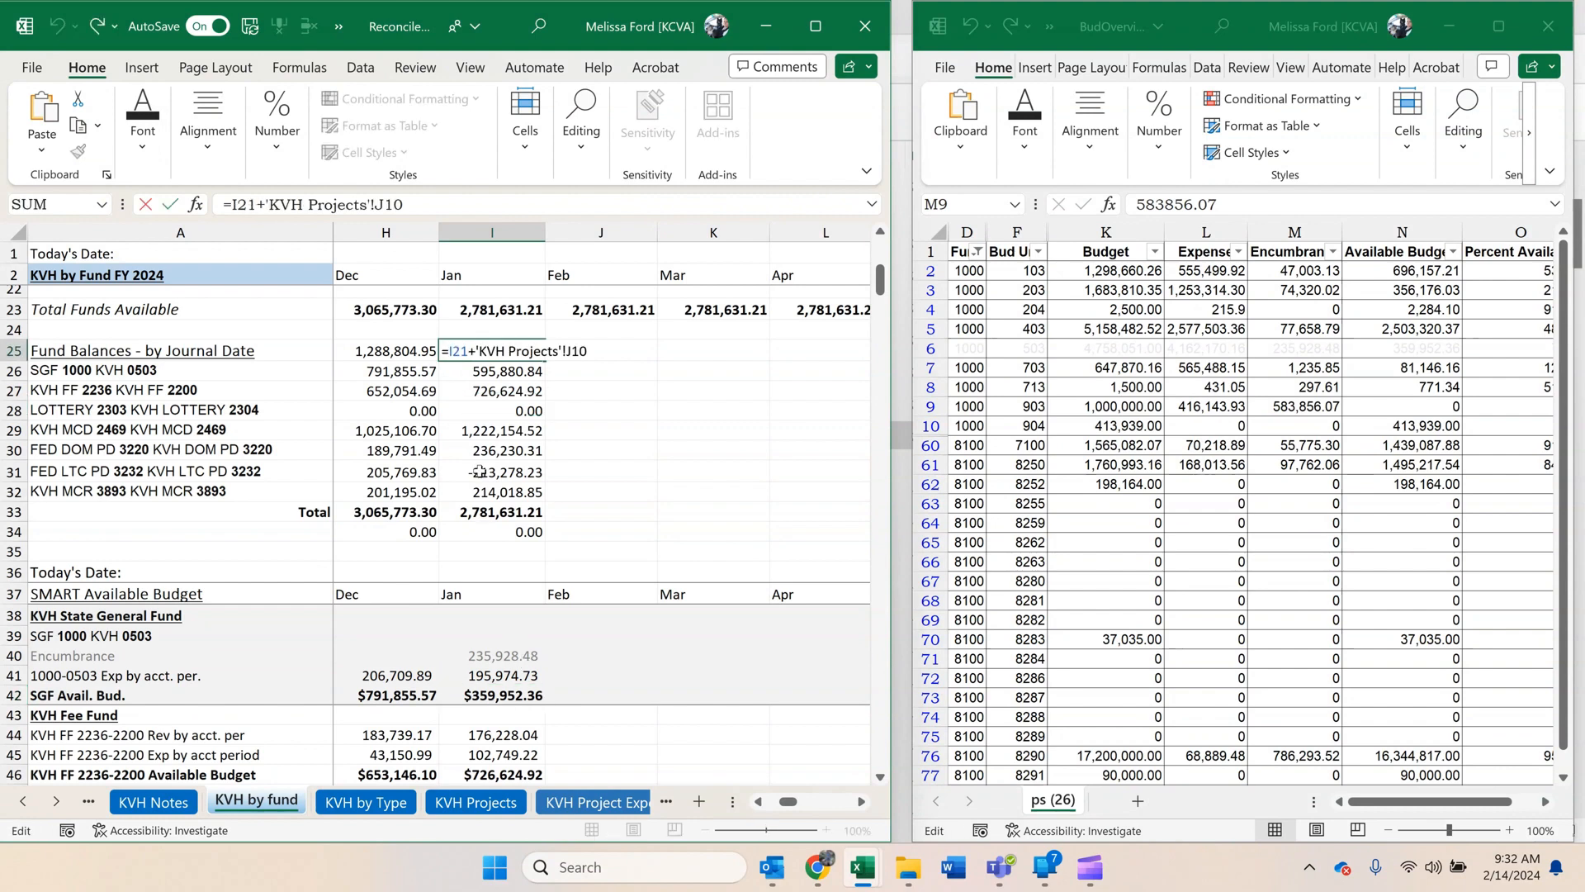
{"action": "key", "text": "Return"}
Clear the Fund Balances - by Journal Date heading row totals for July through January, cells C25 to I25.
{"action": "left_click_drag", "start_coordinate": [533, 353], "coordinate": [401, 351]}
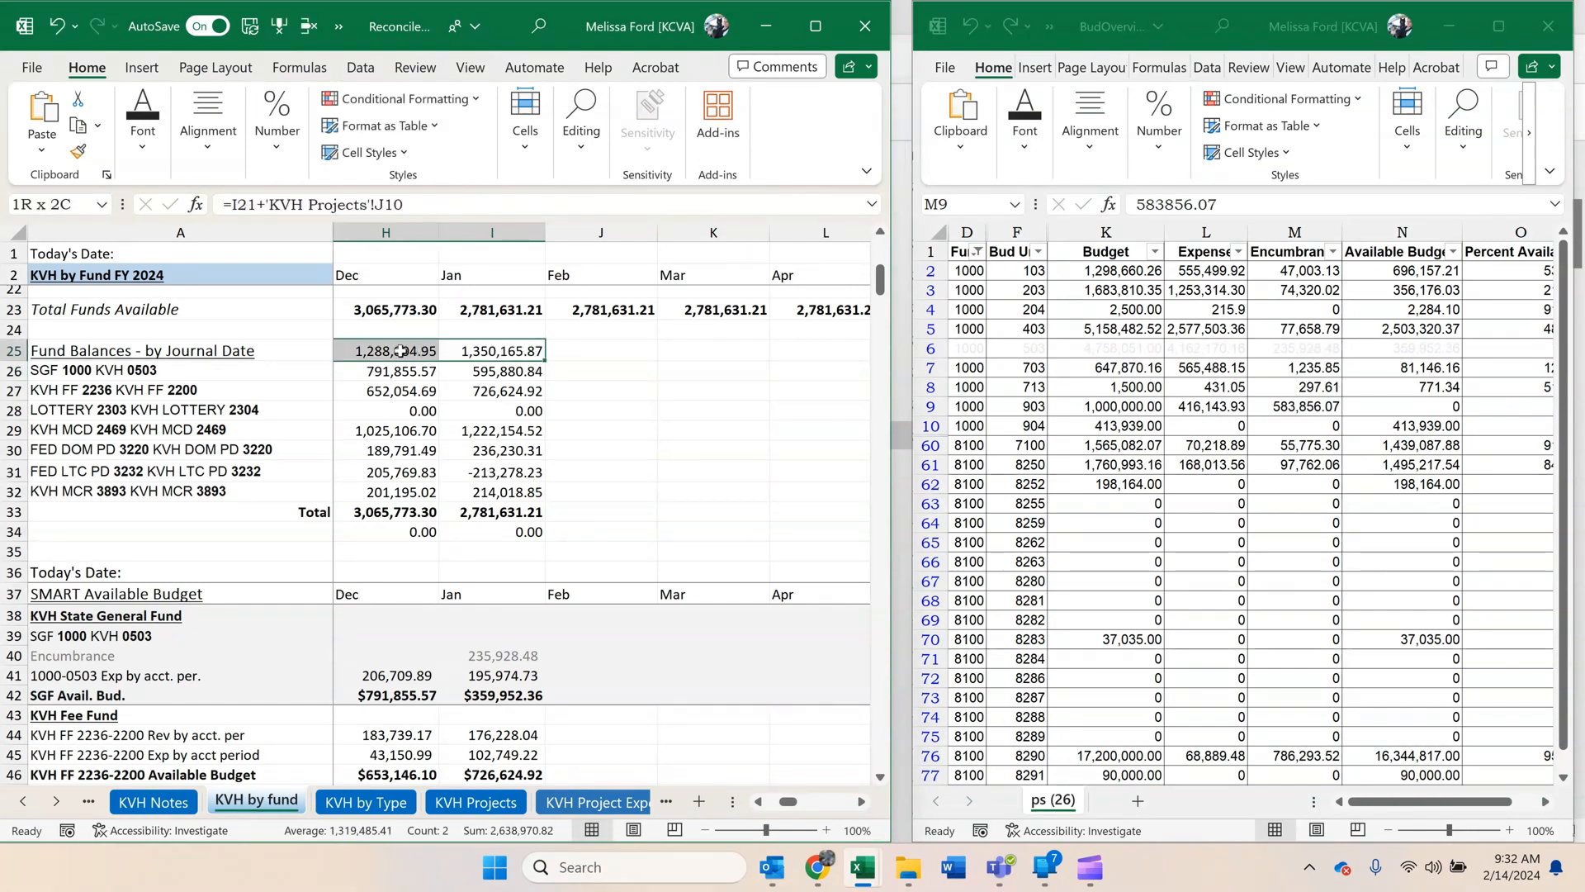
{"action": "key", "text": "Delete"}
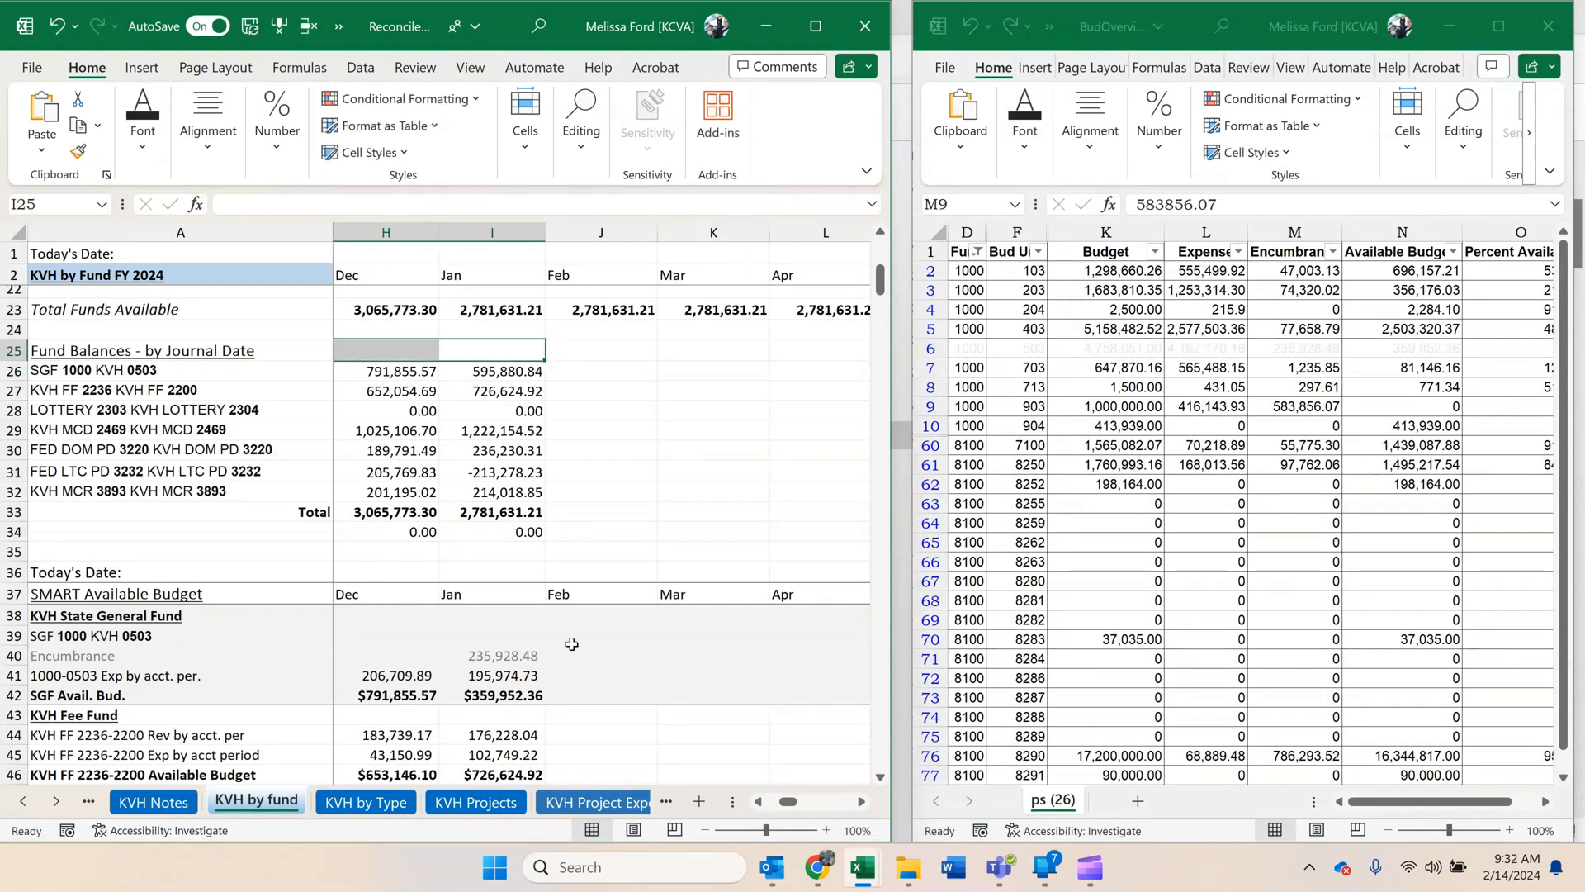
{"action": "left_click", "coordinate": [757, 802]}
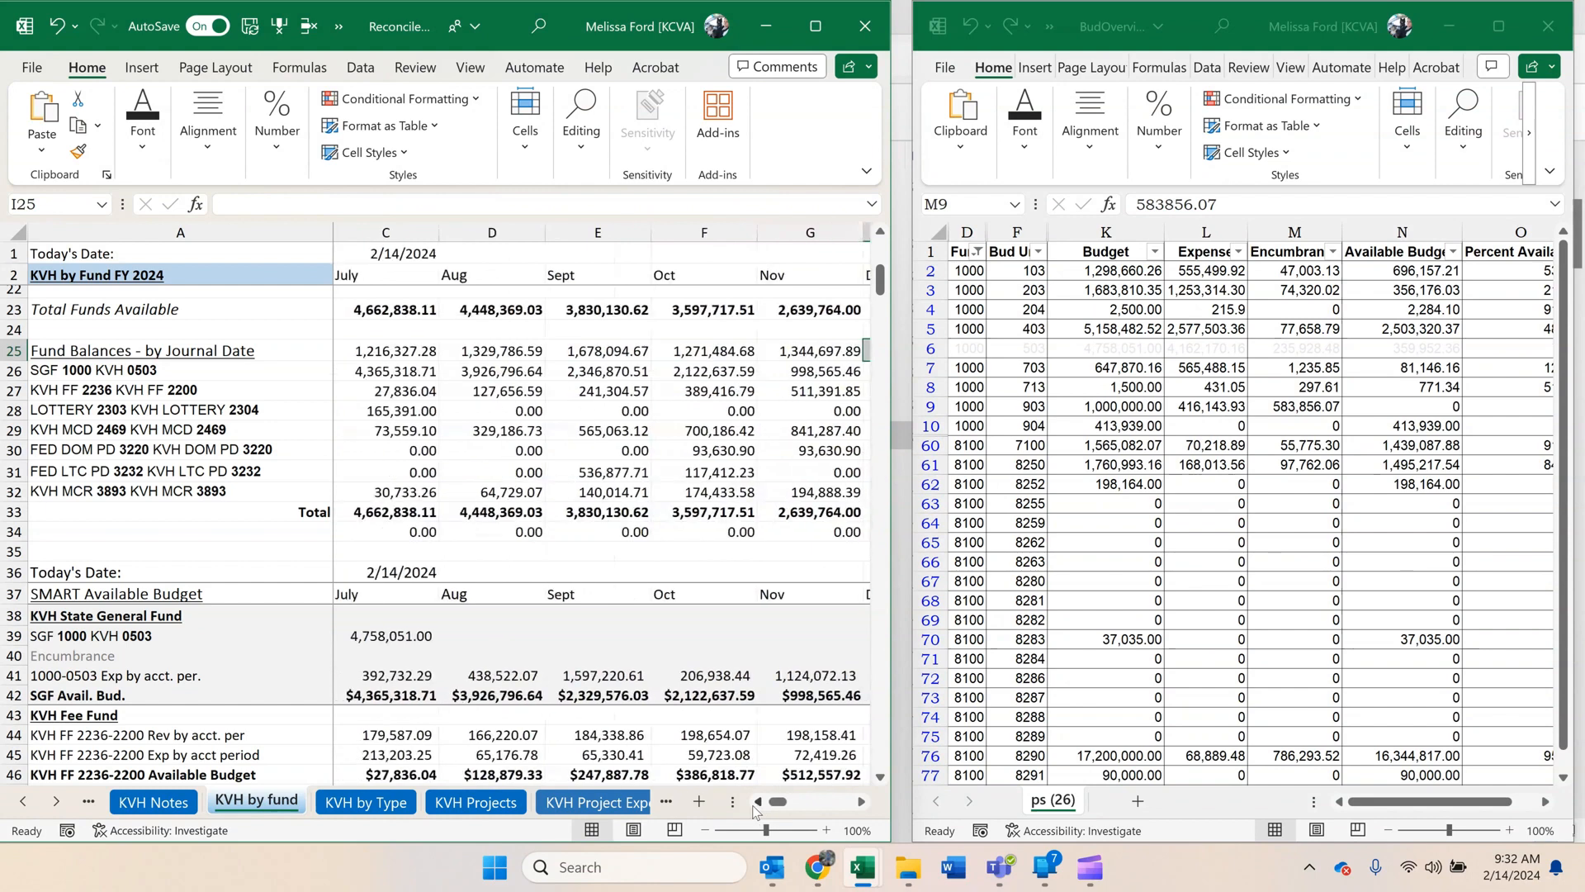
{"action": "left_click", "coordinate": [383, 371]}
{"action": "key", "text": "ctrl+Down"}
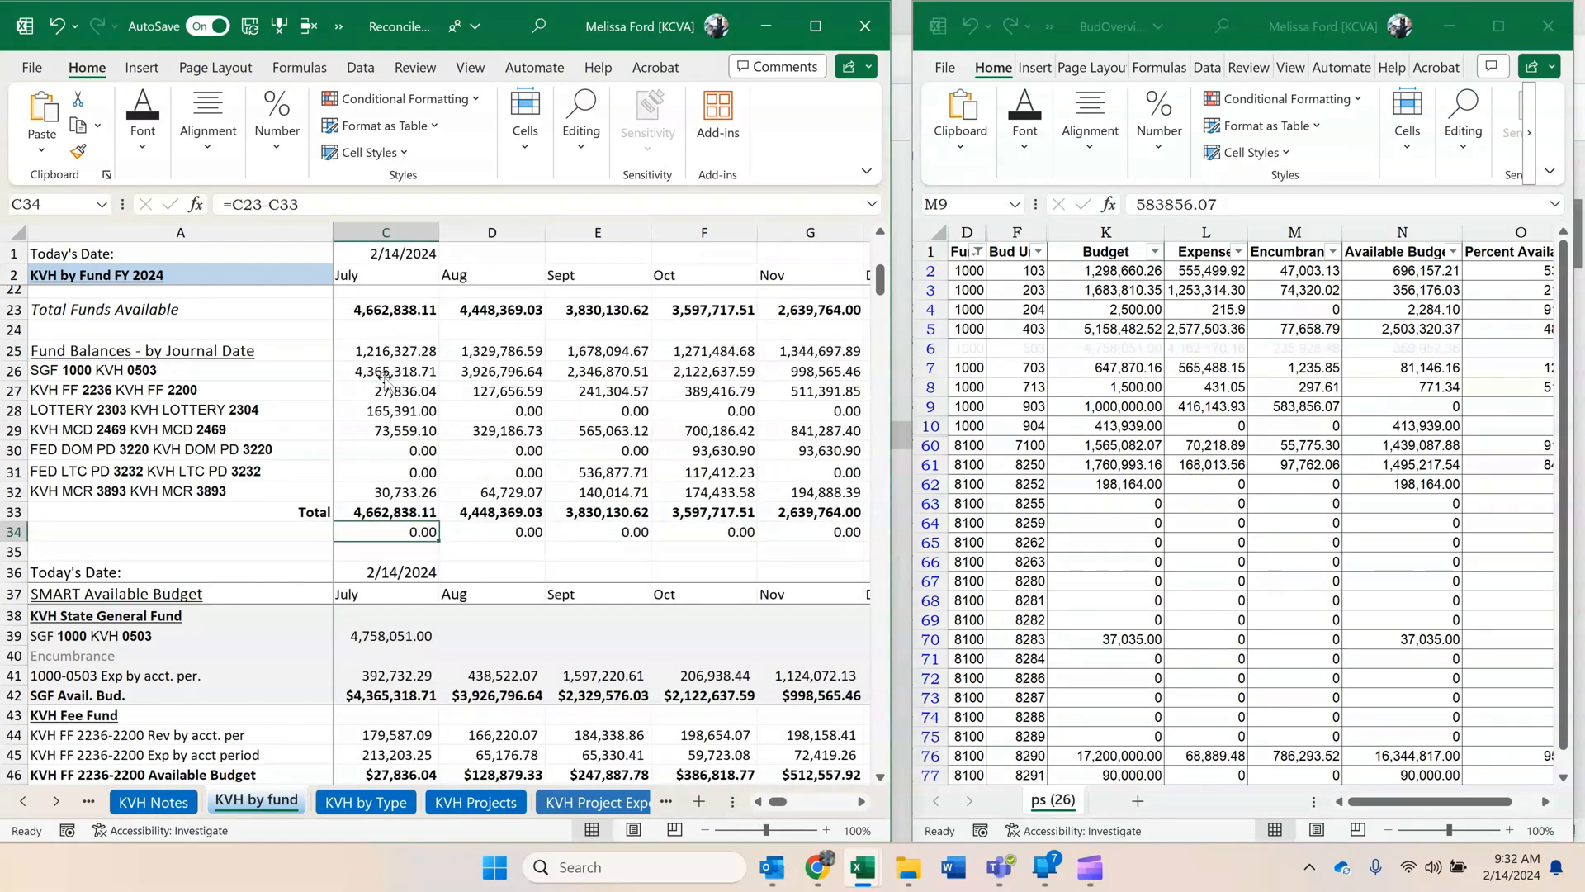
{"action": "left_click_drag", "start_coordinate": [402, 355], "coordinate": [824, 356]}
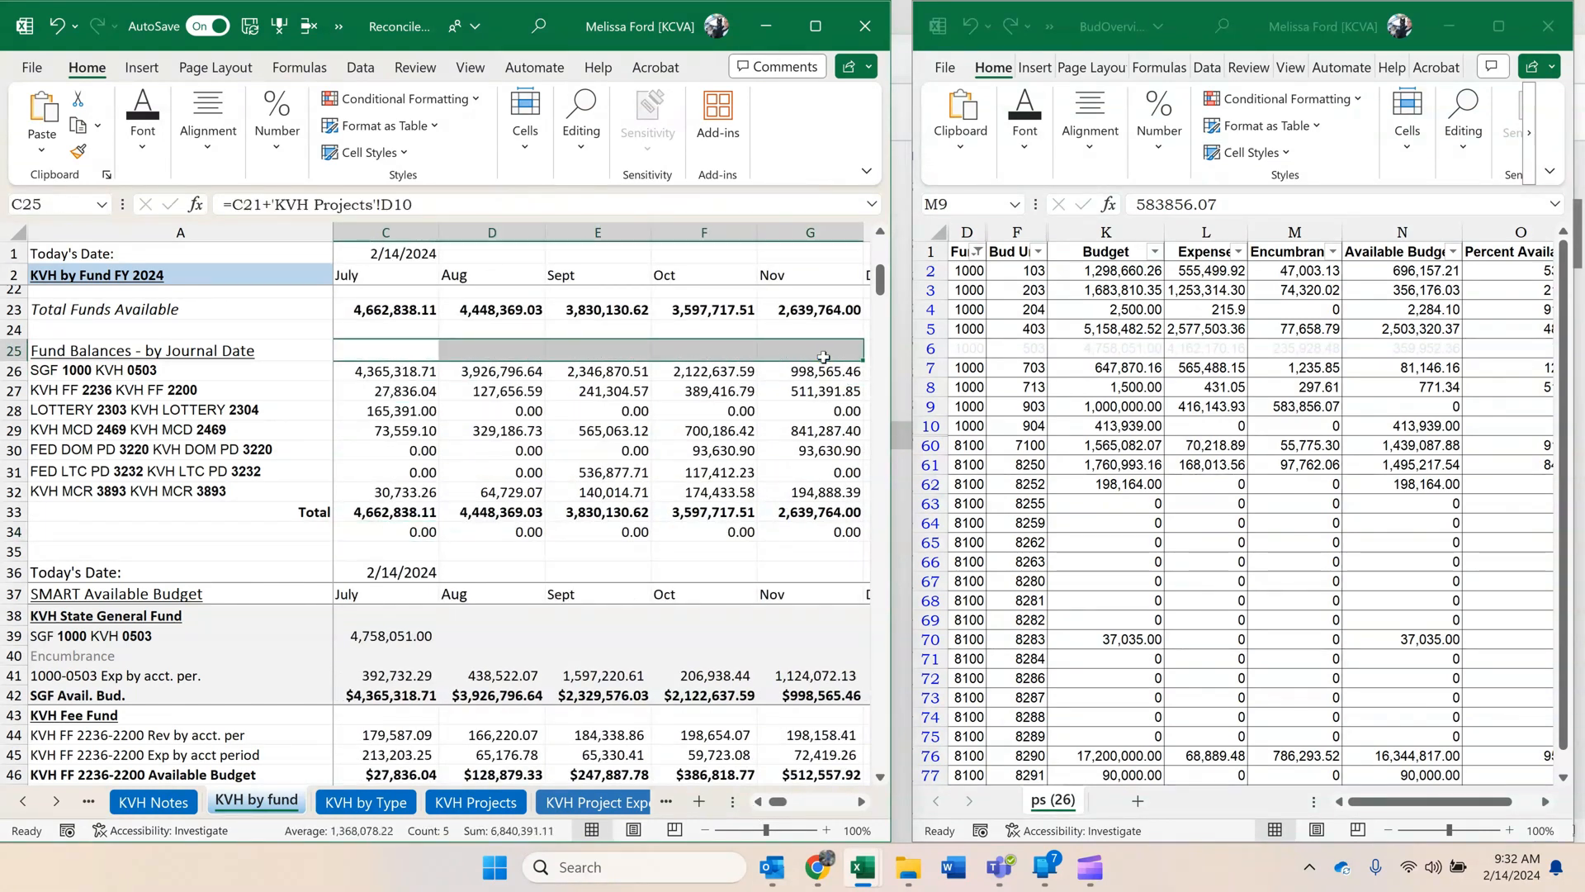
{"action": "key", "text": "Delete"}
Select the January encumbrance I40 together with the SGF available budget I42 to compare their sum with the SGF 1000 balance in I26.
{"action": "left_click", "coordinate": [861, 801]}
{"action": "left_click", "coordinate": [861, 801]}
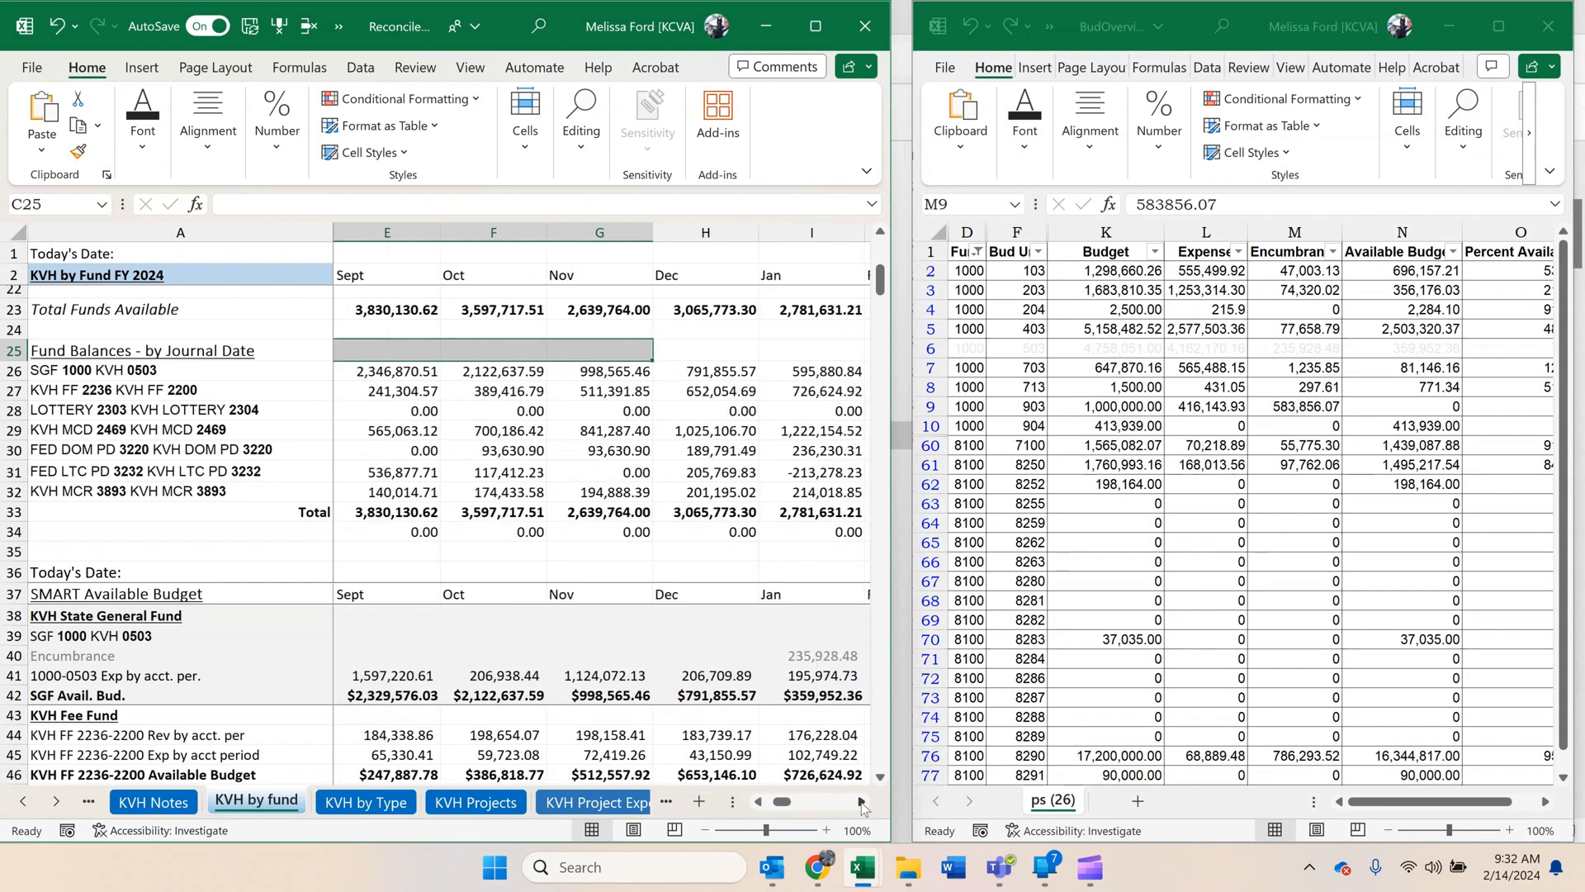
{"action": "left_click", "coordinate": [861, 801]}
{"action": "left_click", "coordinate": [758, 800]}
{"action": "left_click", "coordinate": [758, 801]}
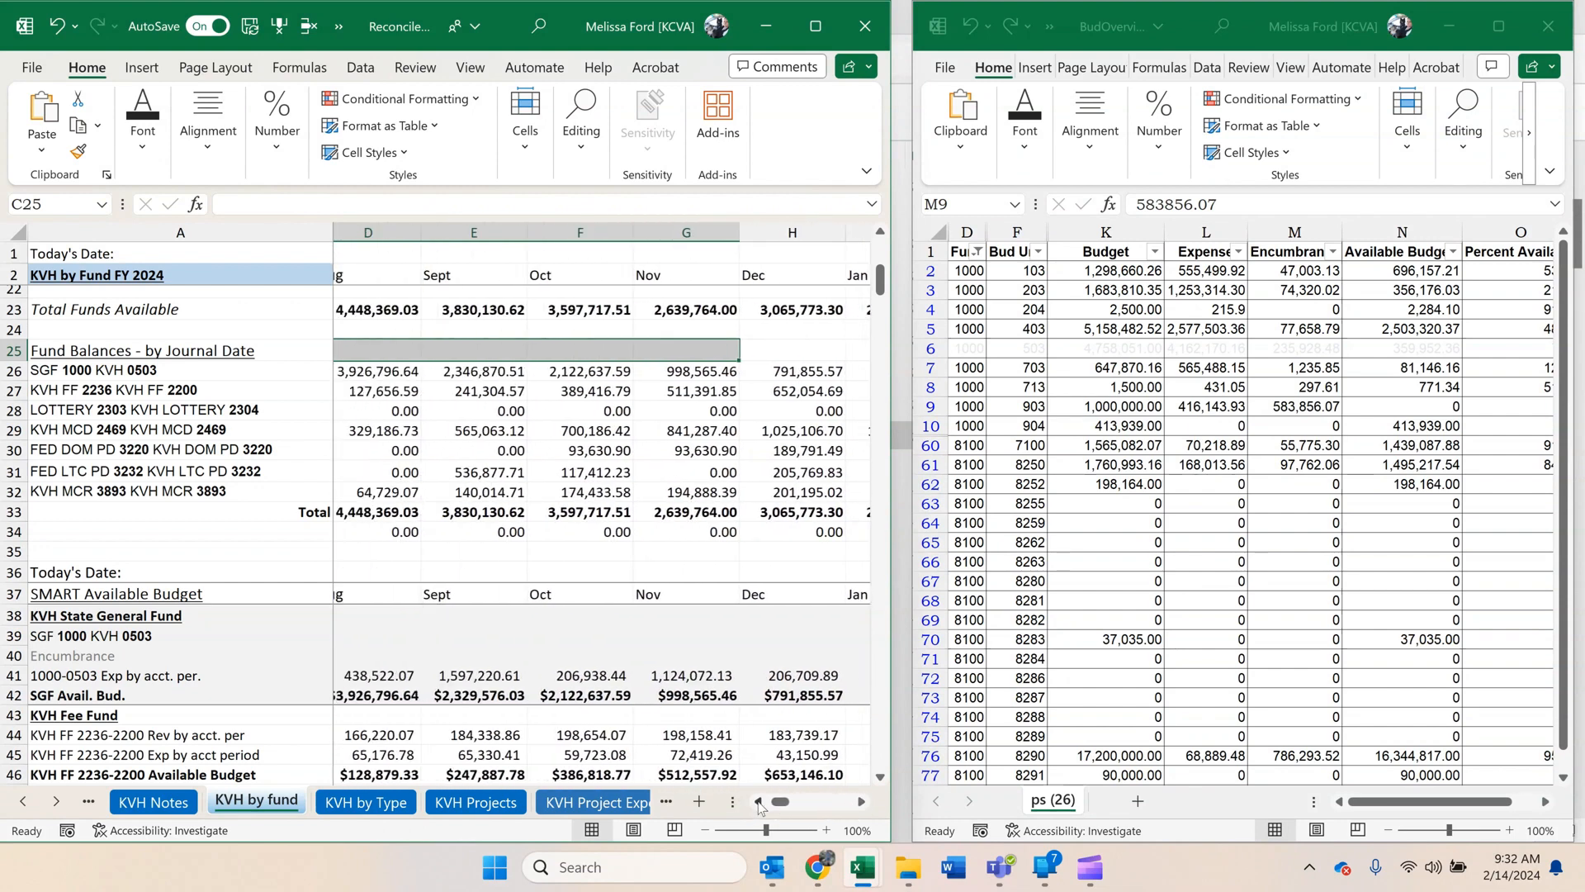
{"action": "left_click", "coordinate": [758, 801]}
{"action": "left_click", "coordinate": [757, 801]}
{"action": "left_click", "coordinate": [861, 800]}
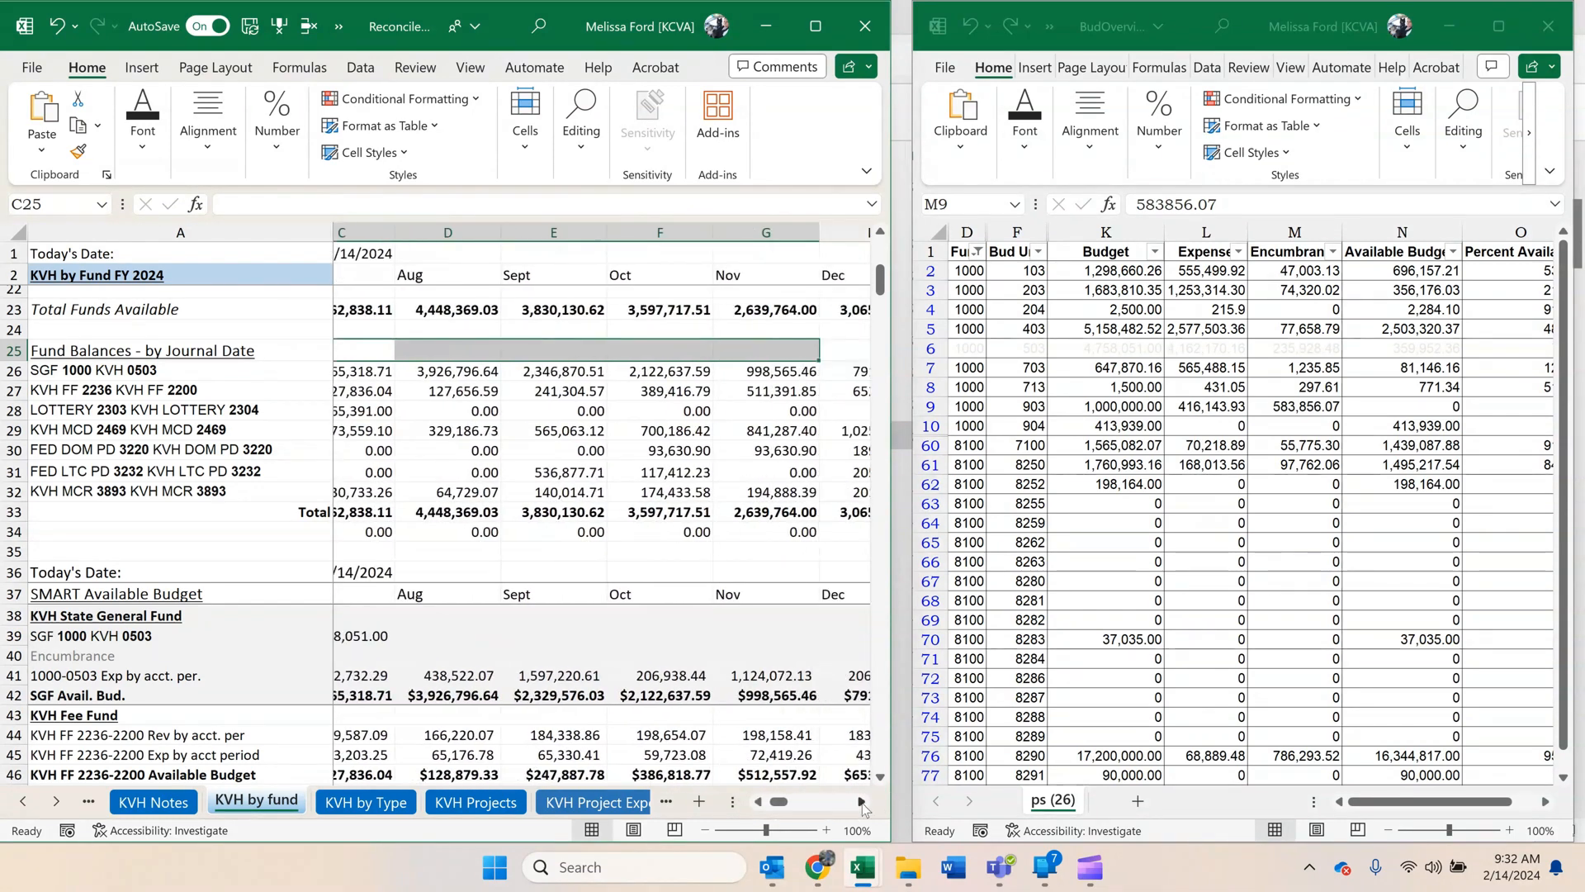
{"action": "left_click", "coordinate": [861, 801]}
{"action": "left_click", "coordinate": [861, 800]}
{"action": "left_click", "coordinate": [861, 801]}
{"action": "left_click", "coordinate": [861, 801]}
{"action": "left_click", "coordinate": [861, 800]}
{"action": "left_click", "coordinate": [703, 431]}
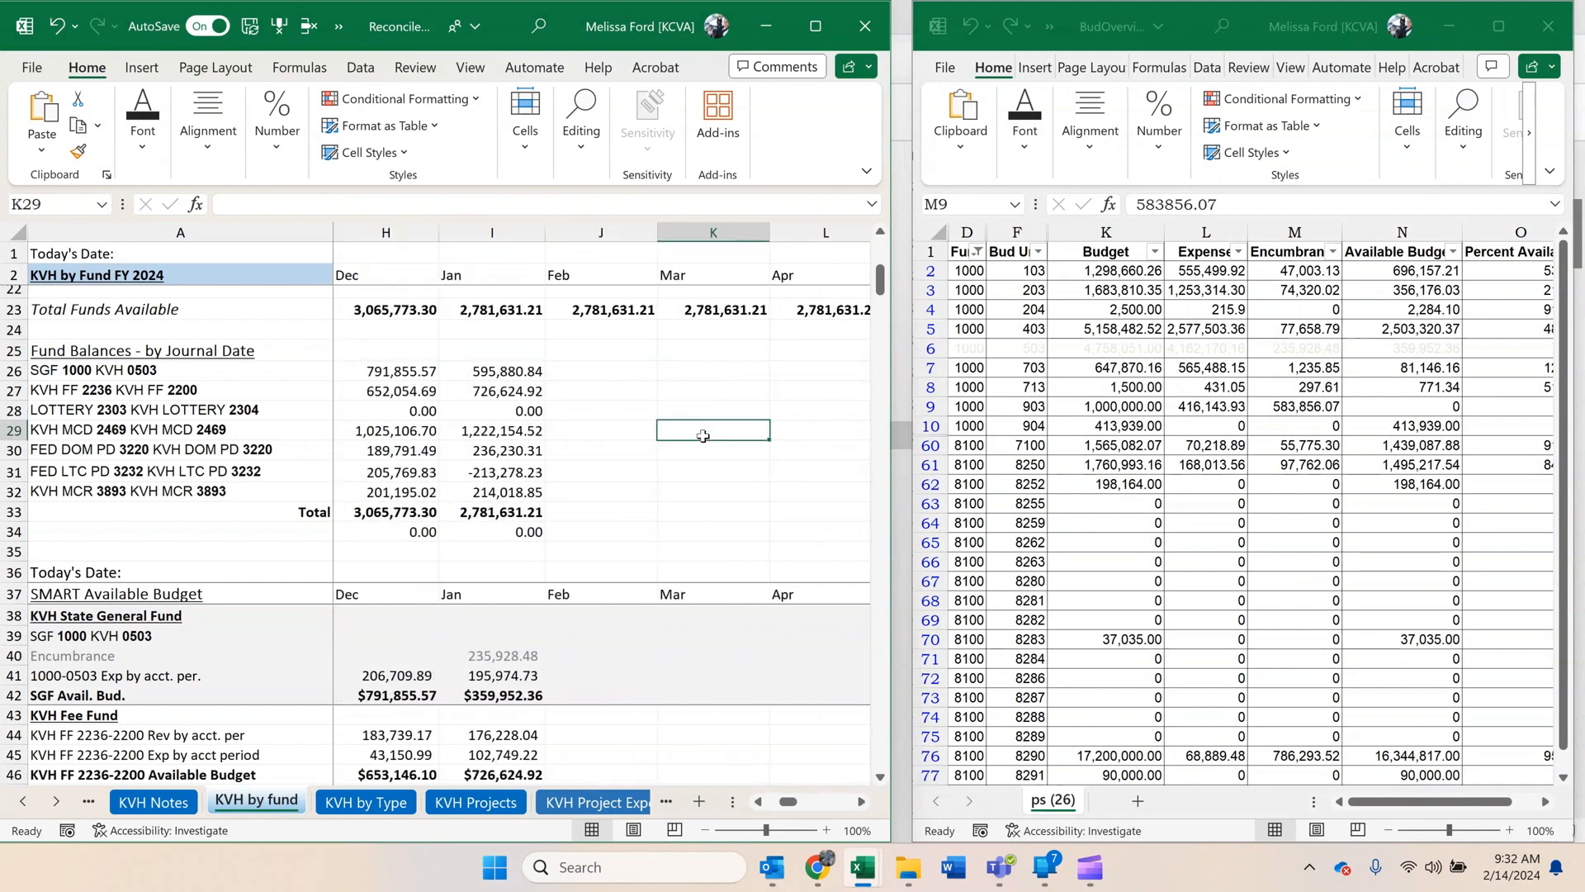
{"action": "scroll", "coordinate": [701, 436], "scroll_direction": "down", "scroll_amount": 2}
{"action": "scroll", "coordinate": [701, 435], "scroll_direction": "up", "scroll_amount": 1}
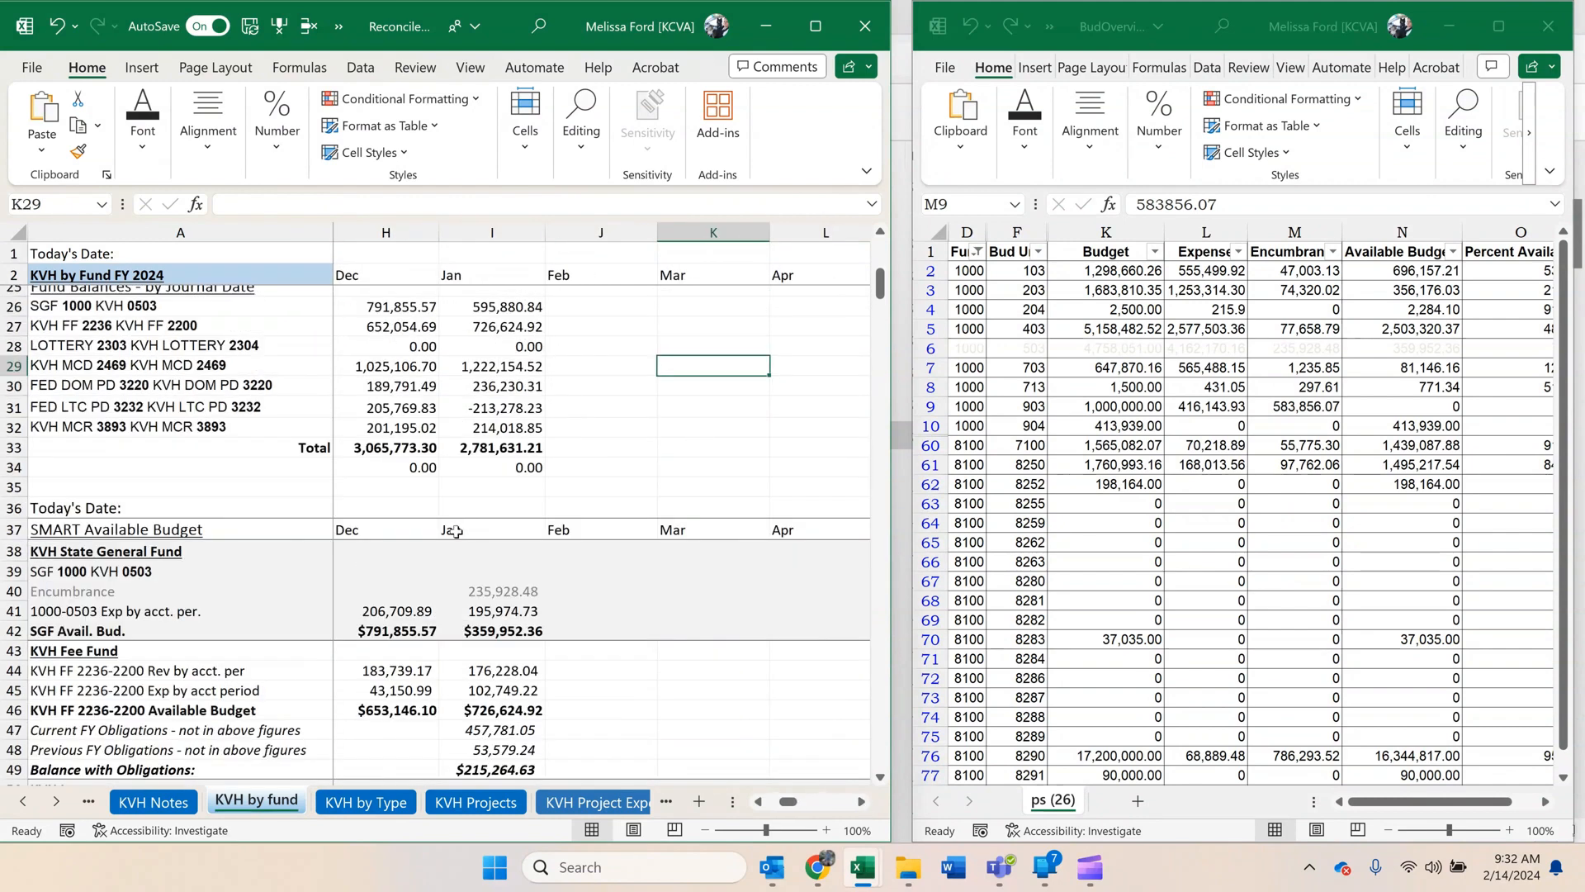
{"action": "scroll", "coordinate": [455, 531], "scroll_direction": "down", "scroll_amount": 2}
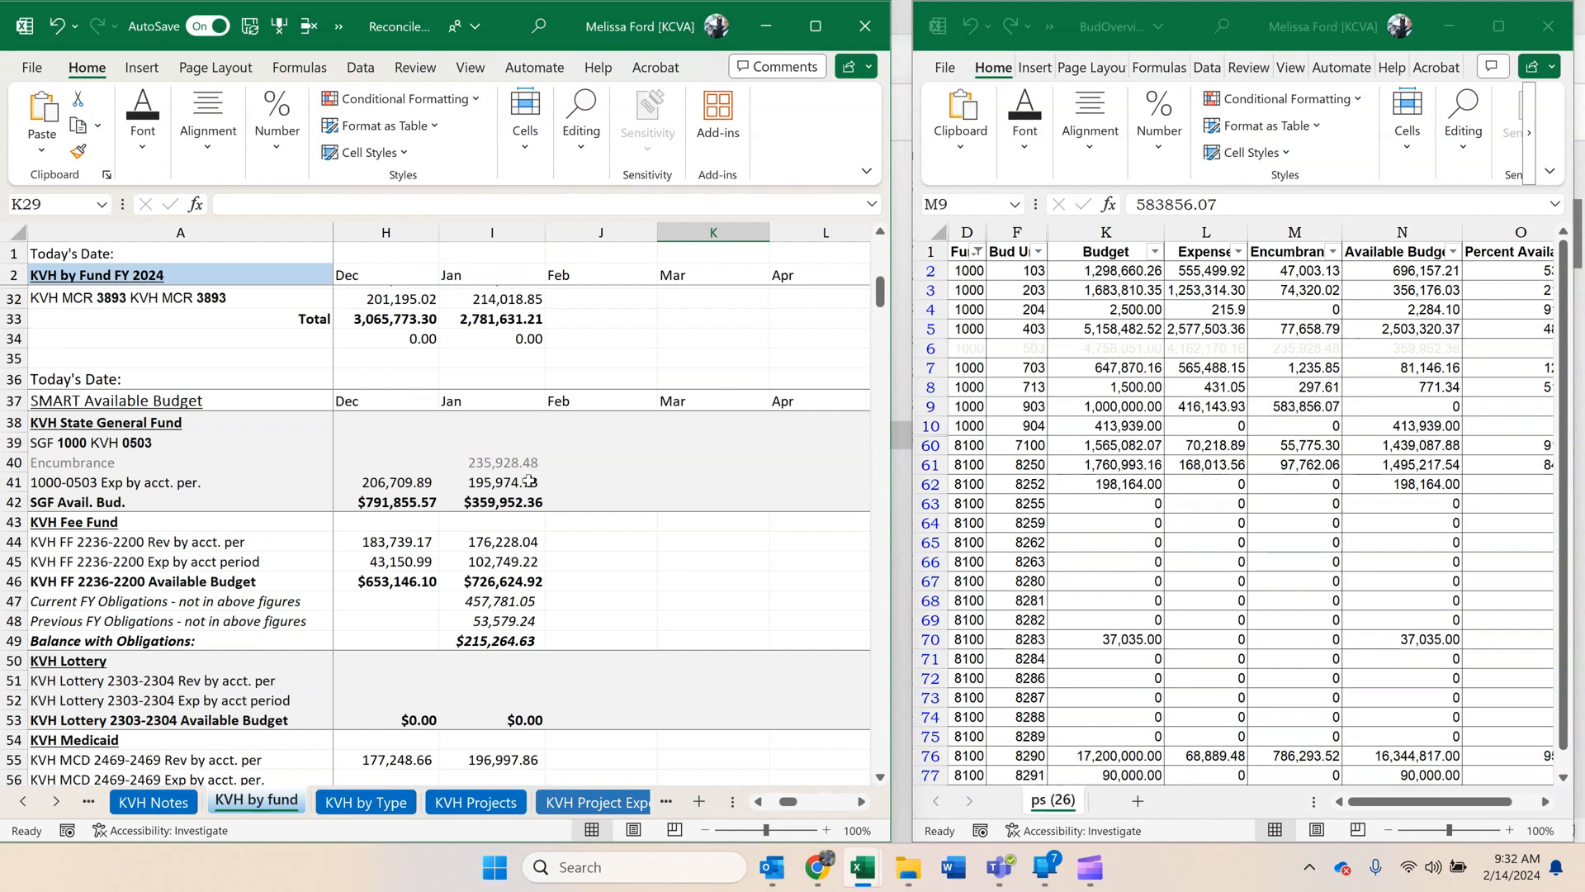
{"action": "left_click", "coordinate": [518, 482]}
{"action": "scroll", "coordinate": [522, 513], "scroll_direction": "up", "scroll_amount": 2}
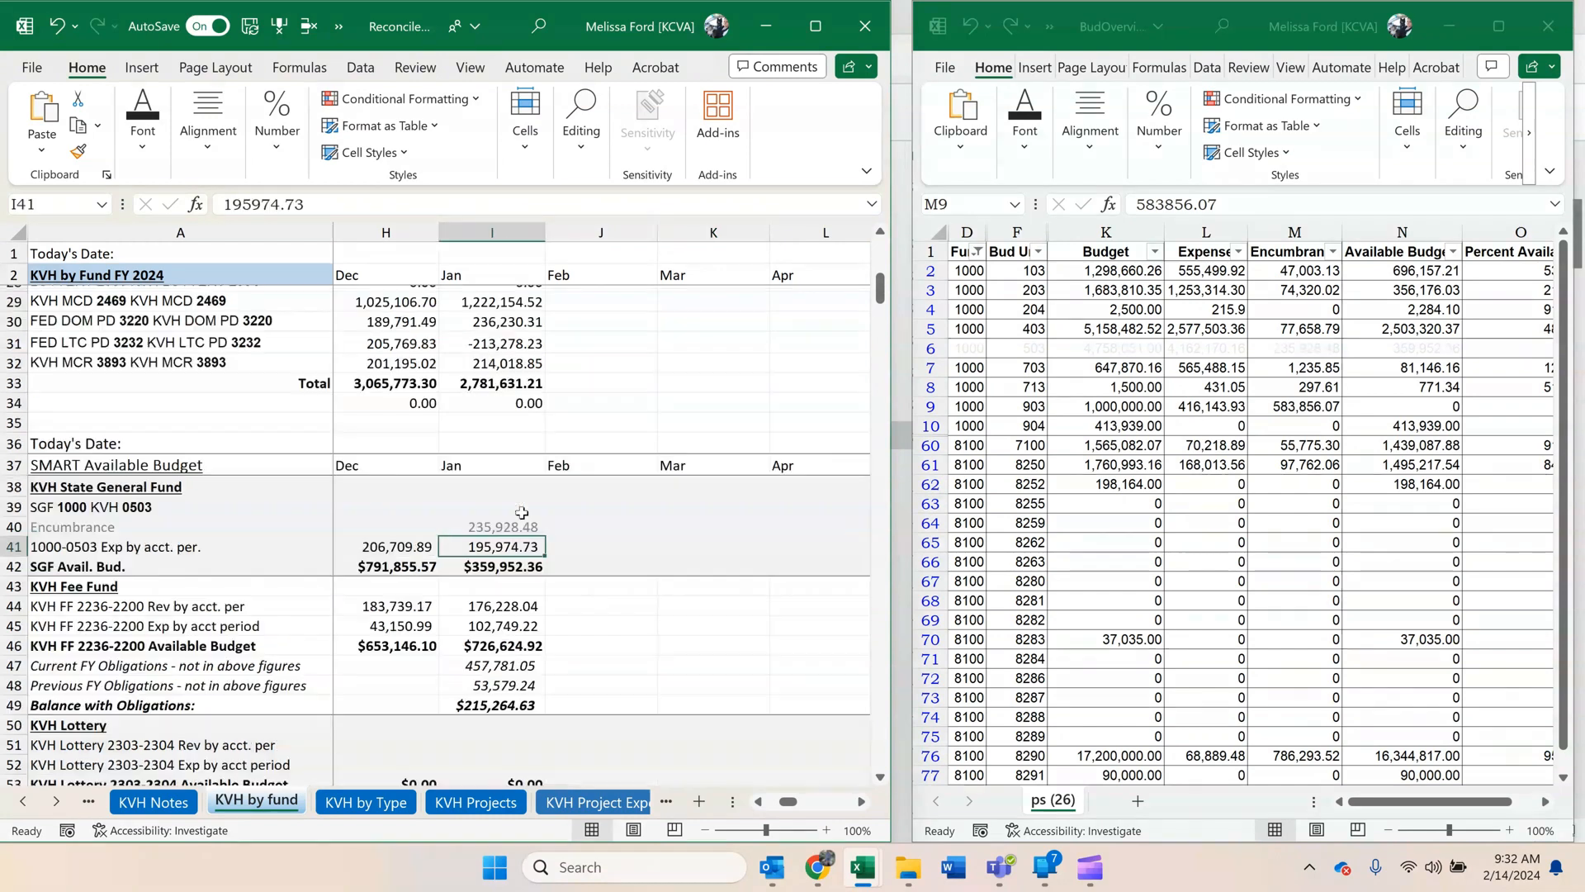
{"action": "left_click", "coordinate": [514, 592]}
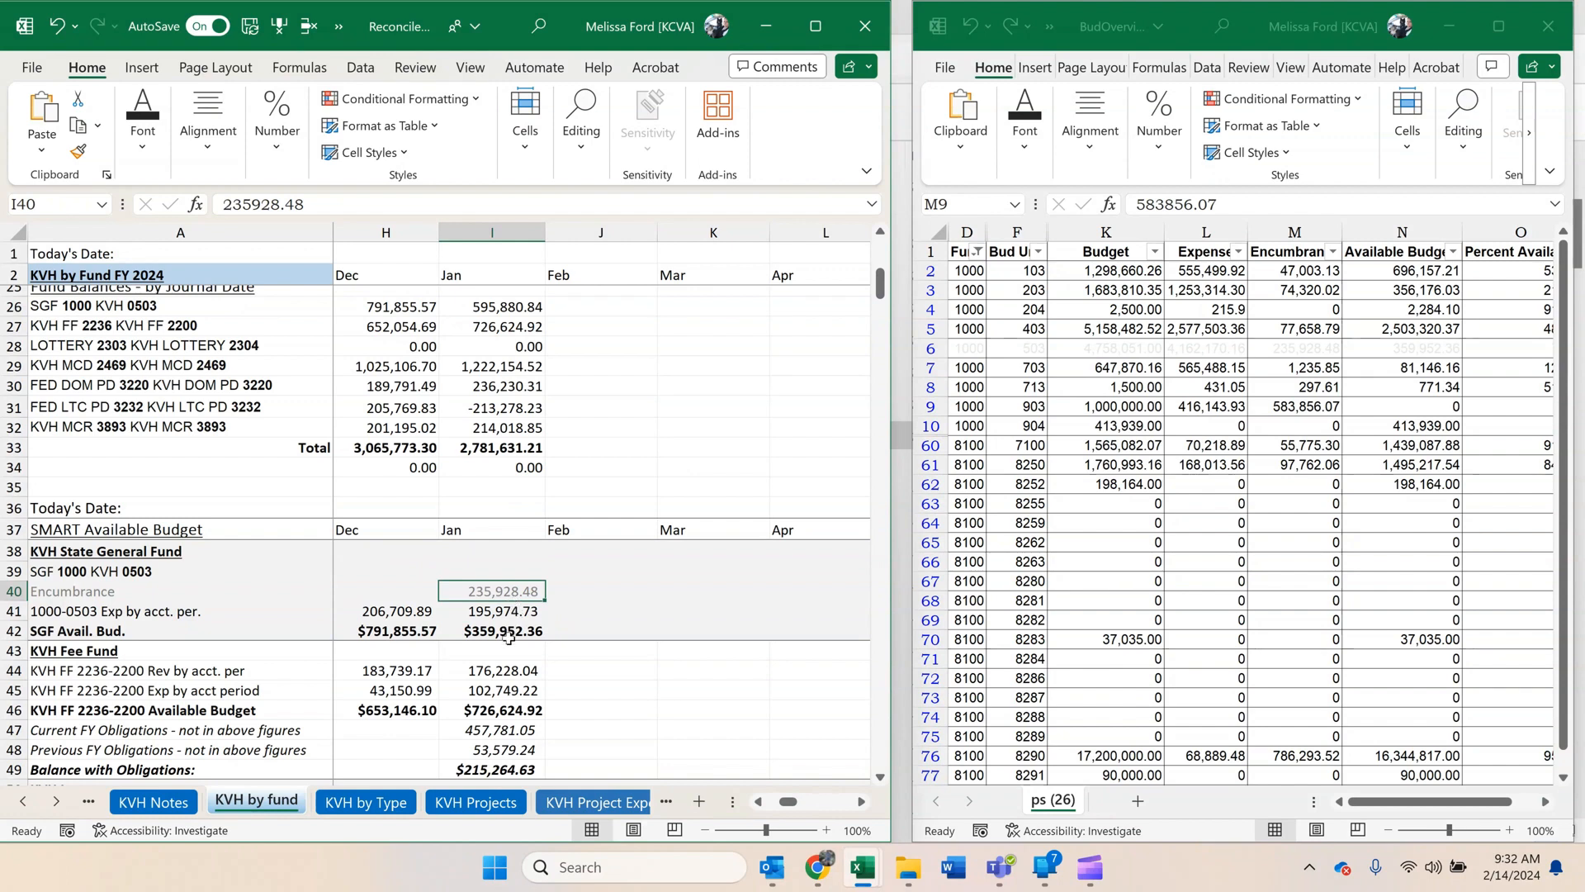
{"action": "left_click", "coordinate": [508, 631], "text": "ctrl"}
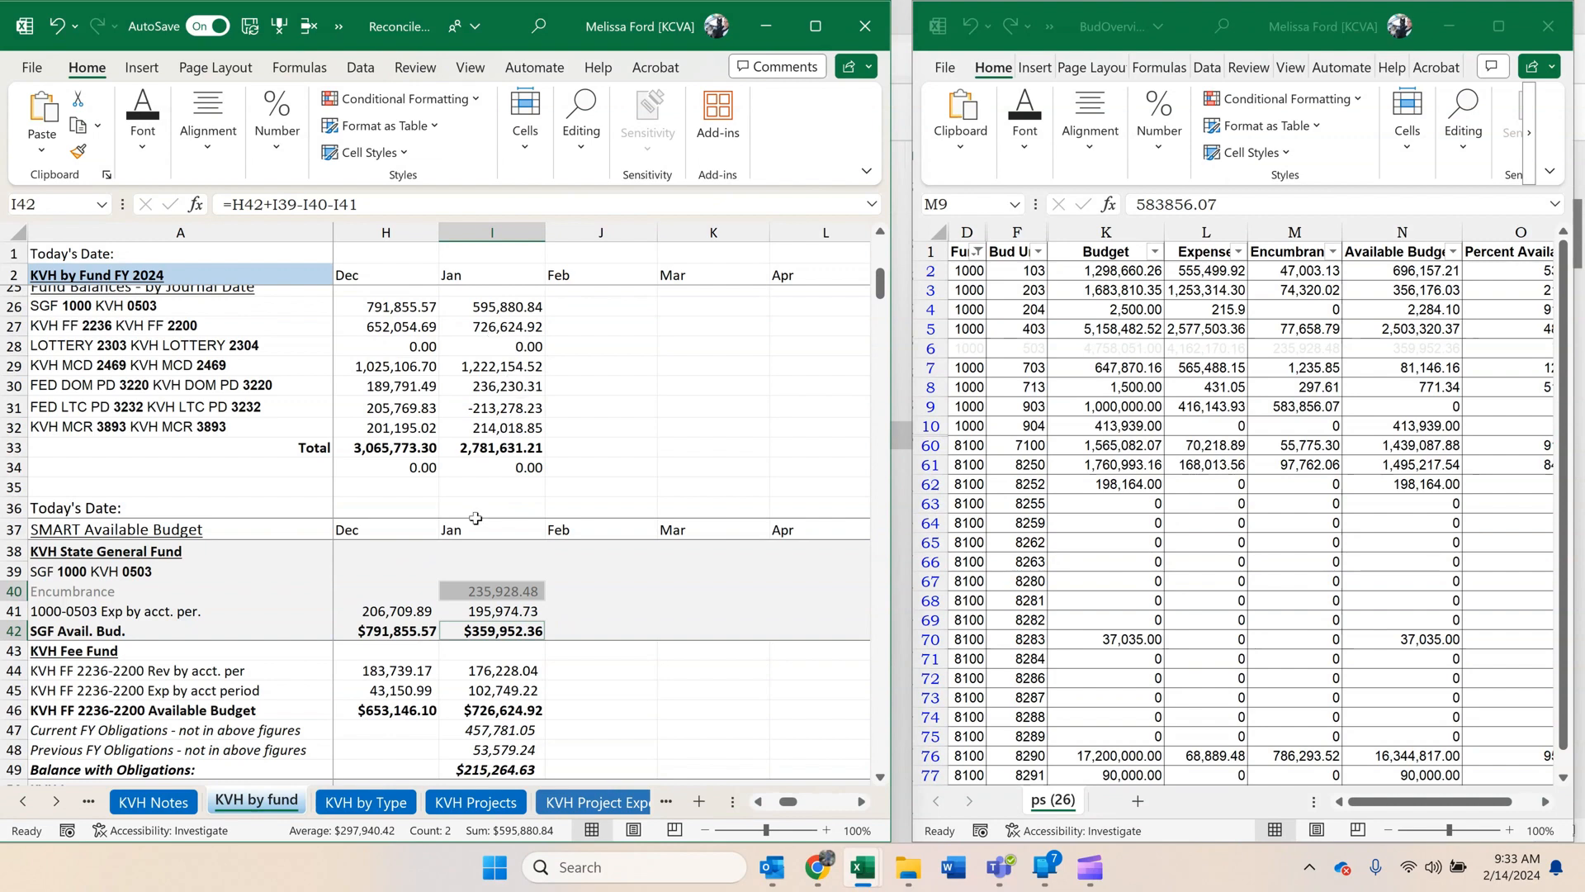
Compare the January journal-date fund balances with the SMART available budget amounts on the KVH by fund sheet.
{"action": "left_click", "coordinate": [491, 672]}
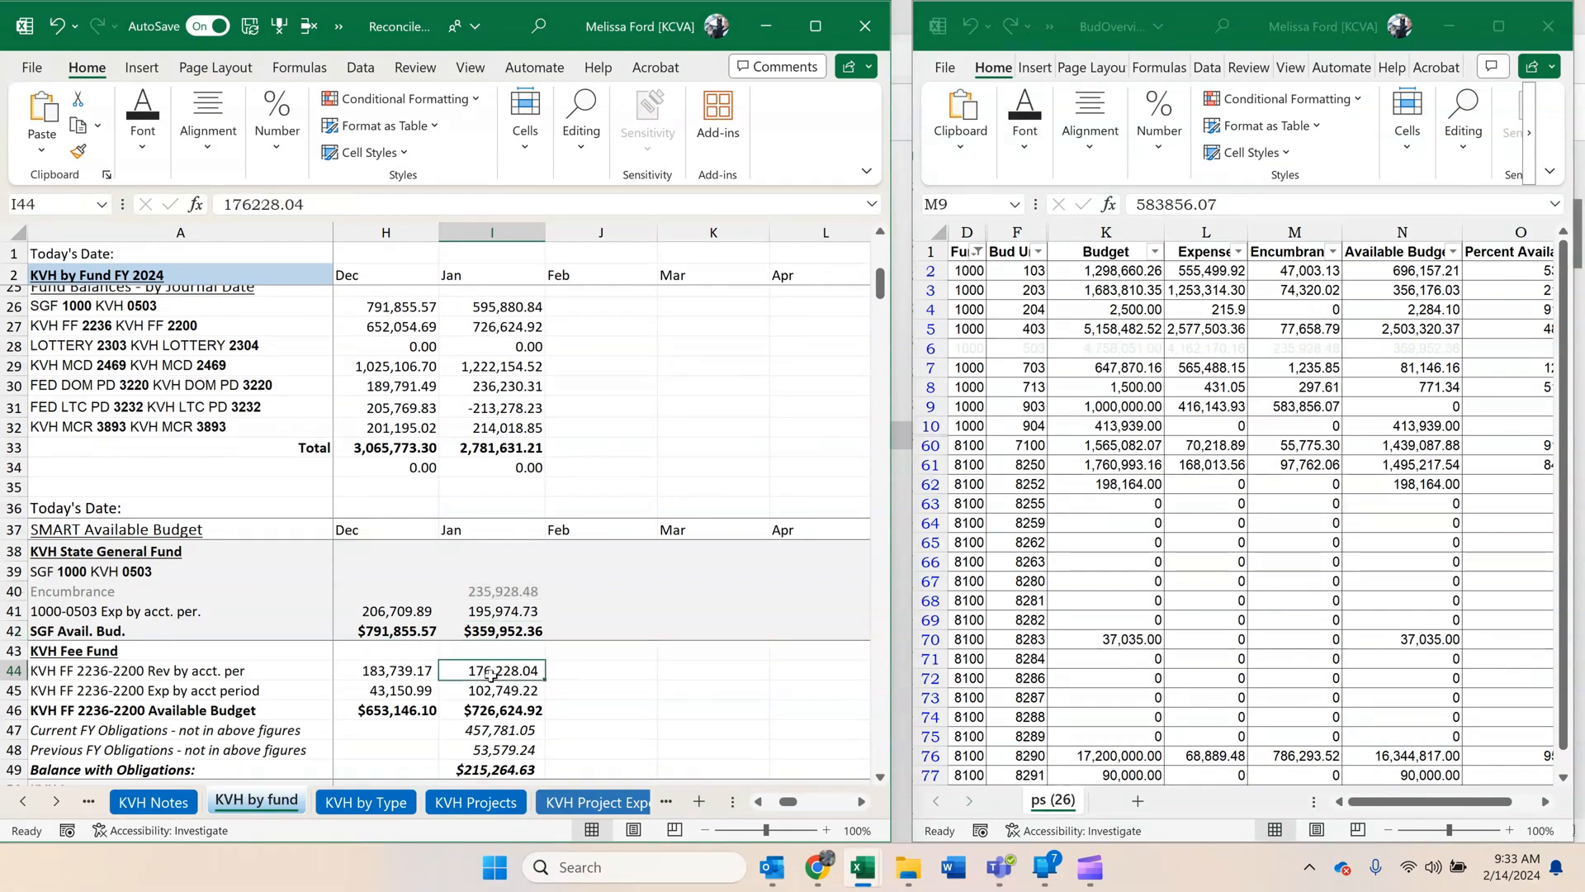
{"action": "scroll", "coordinate": [493, 619], "scroll_direction": "up", "scroll_amount": 1}
{"action": "left_click", "coordinate": [488, 456]}
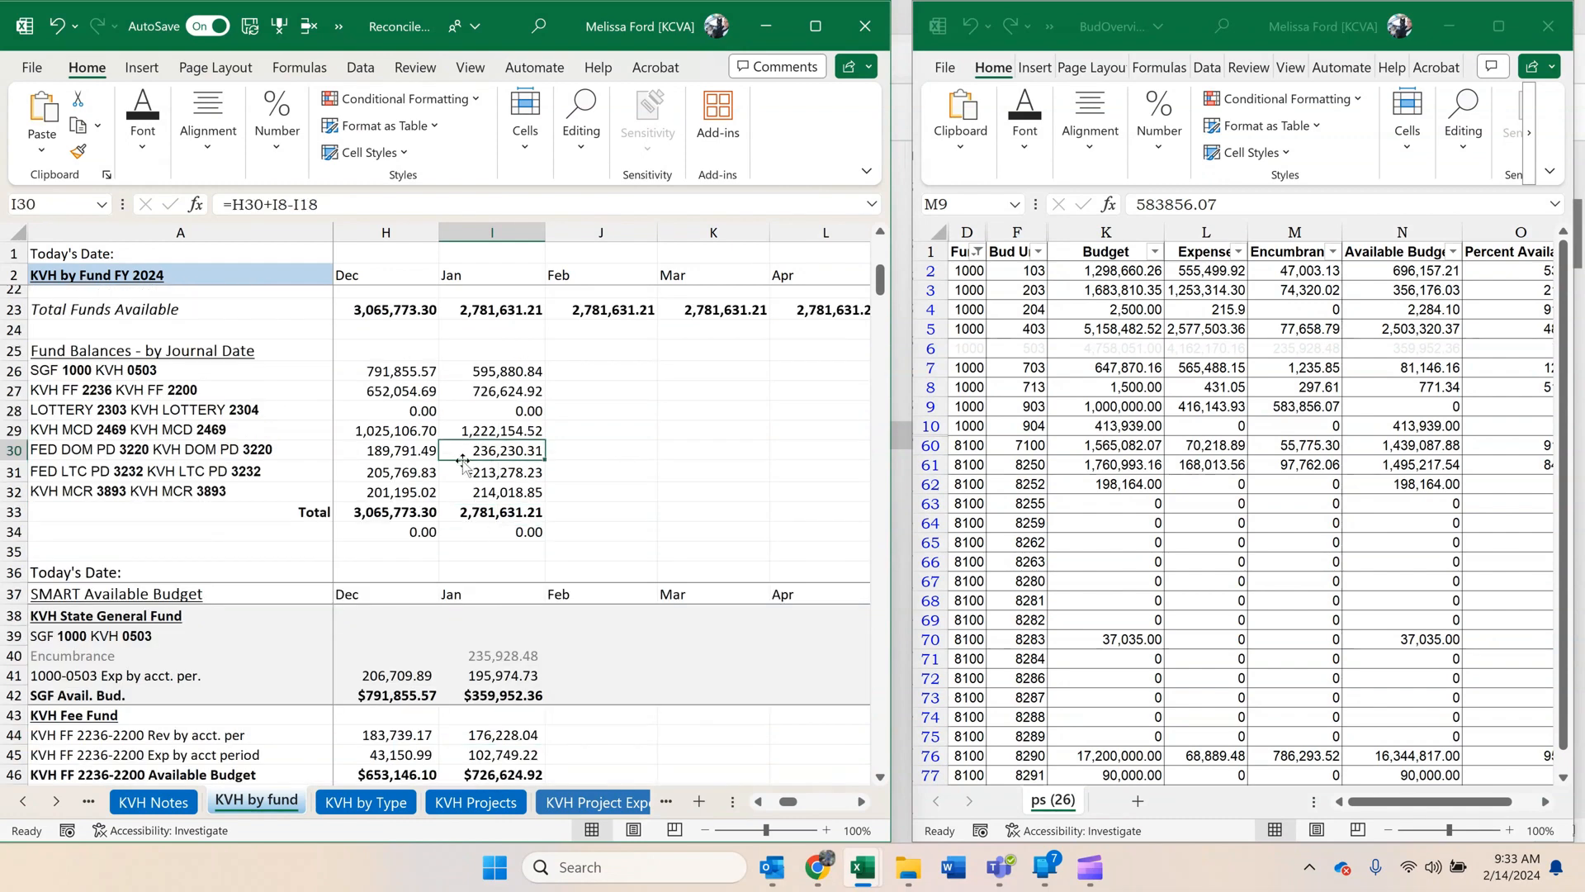
{"action": "left_click", "coordinate": [522, 386]}
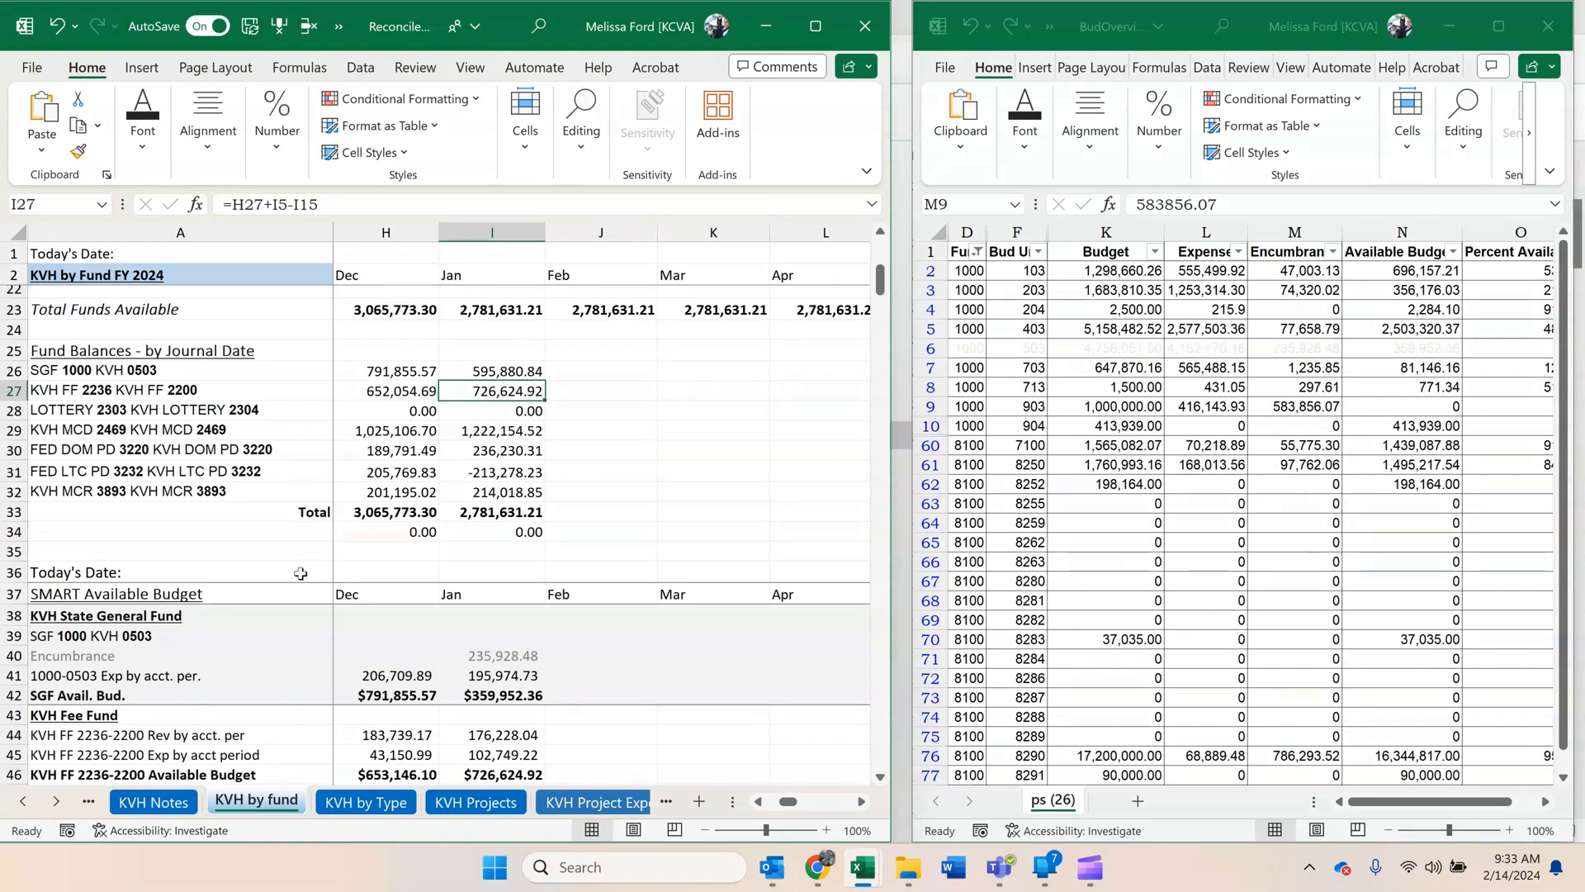
{"action": "left_click", "coordinate": [507, 676]}
{"action": "left_click", "coordinate": [496, 424]}
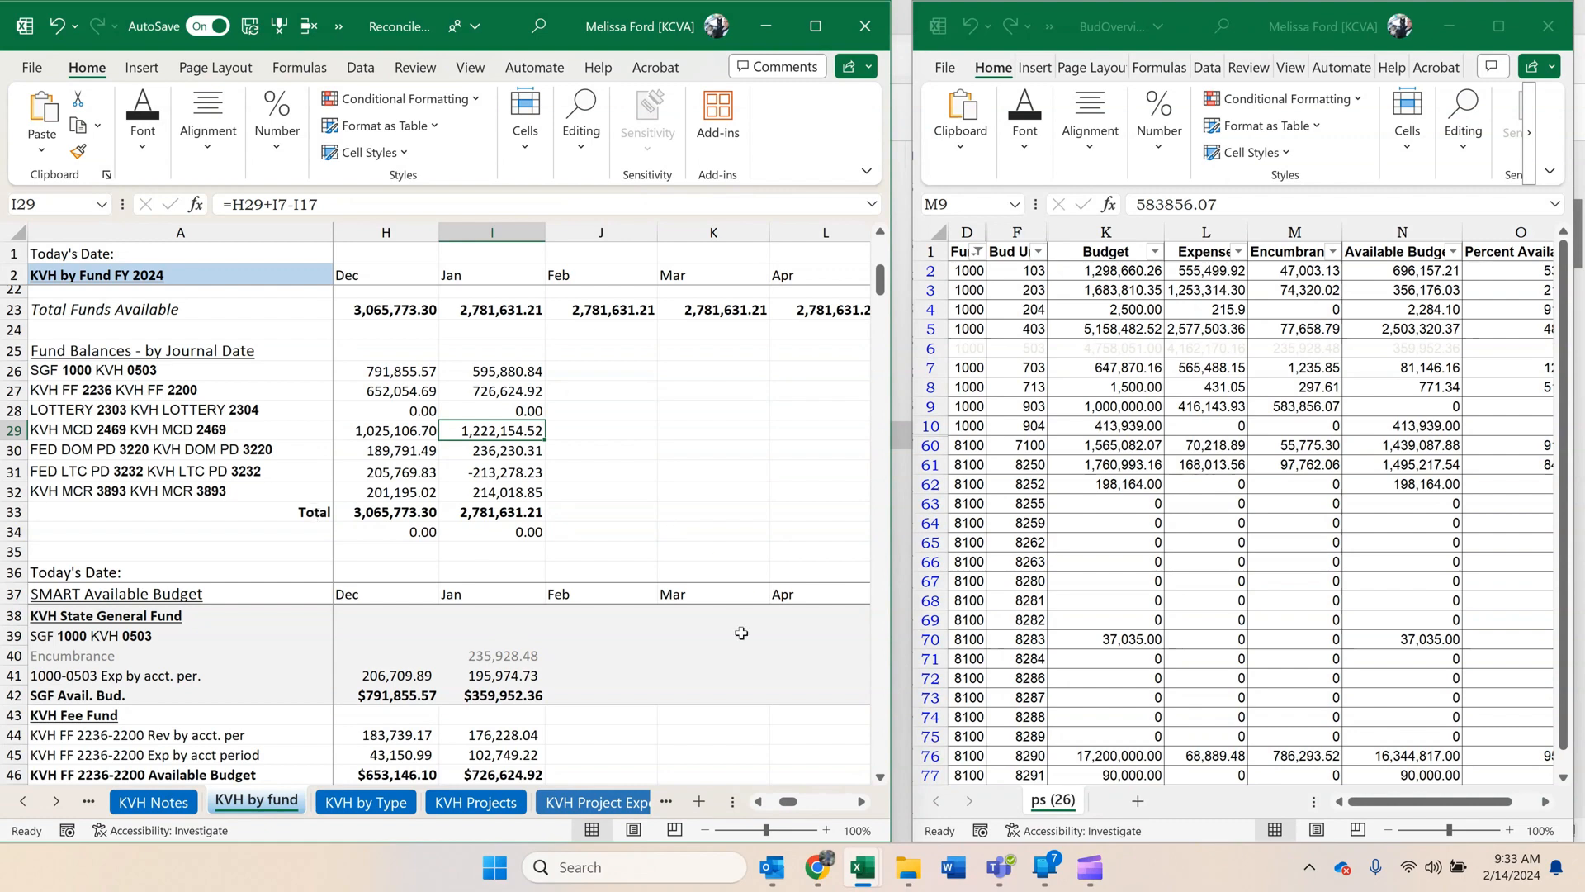
{"action": "left_click", "coordinate": [505, 671]}
{"action": "left_click", "coordinate": [490, 510]}
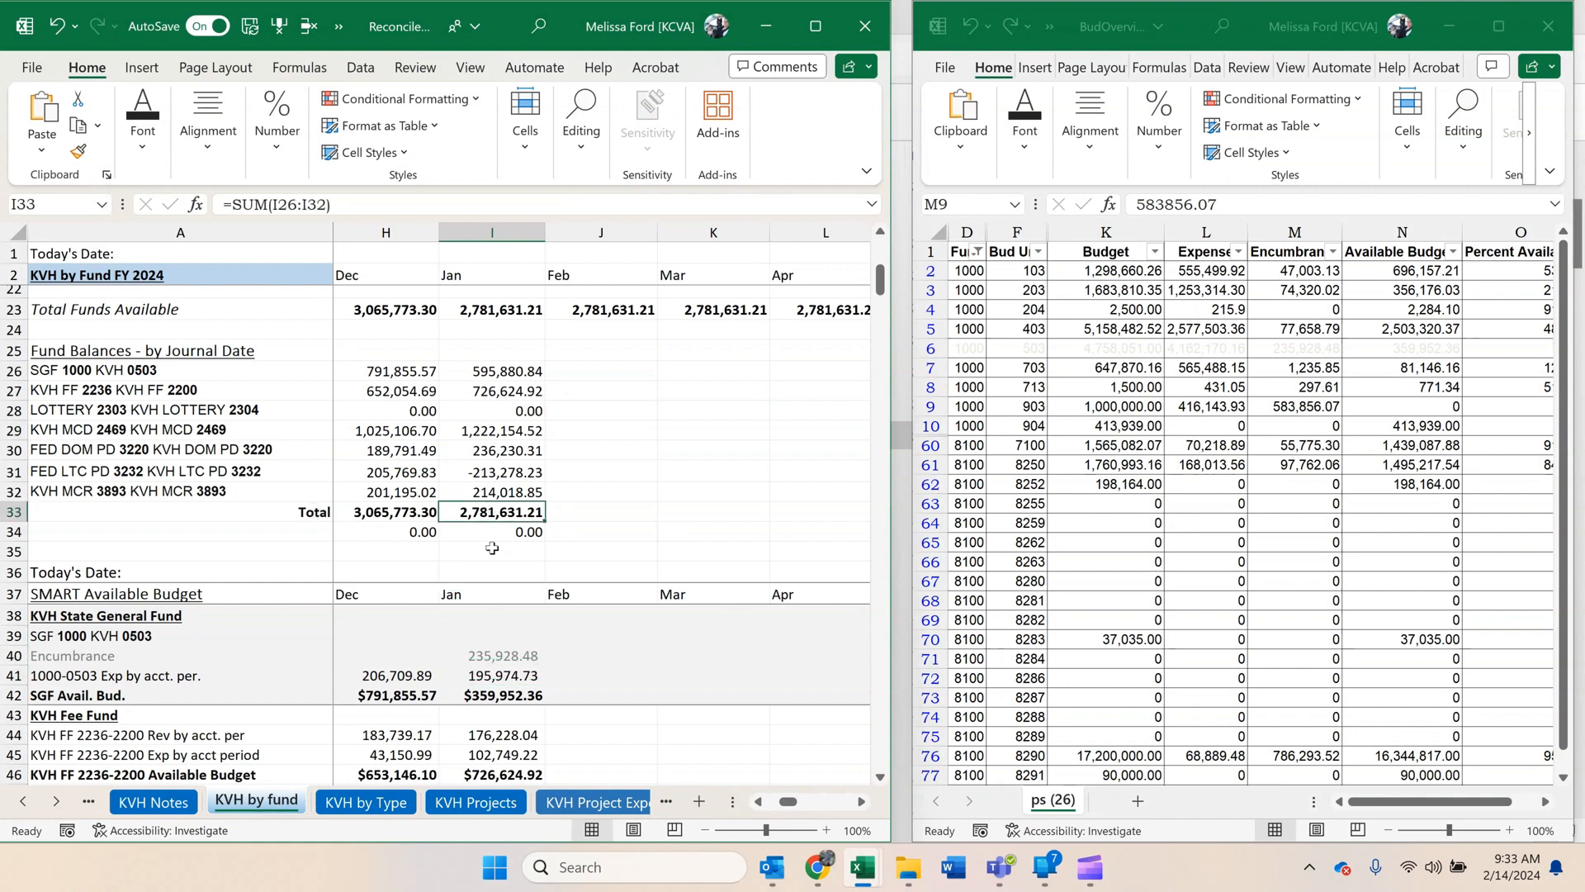
Check the January SMART available budget total against the fund balance total, including the State General Fund encumbrance and Fee Fund obligations.
{"action": "scroll", "coordinate": [492, 554], "scroll_direction": "down", "scroll_amount": 2}
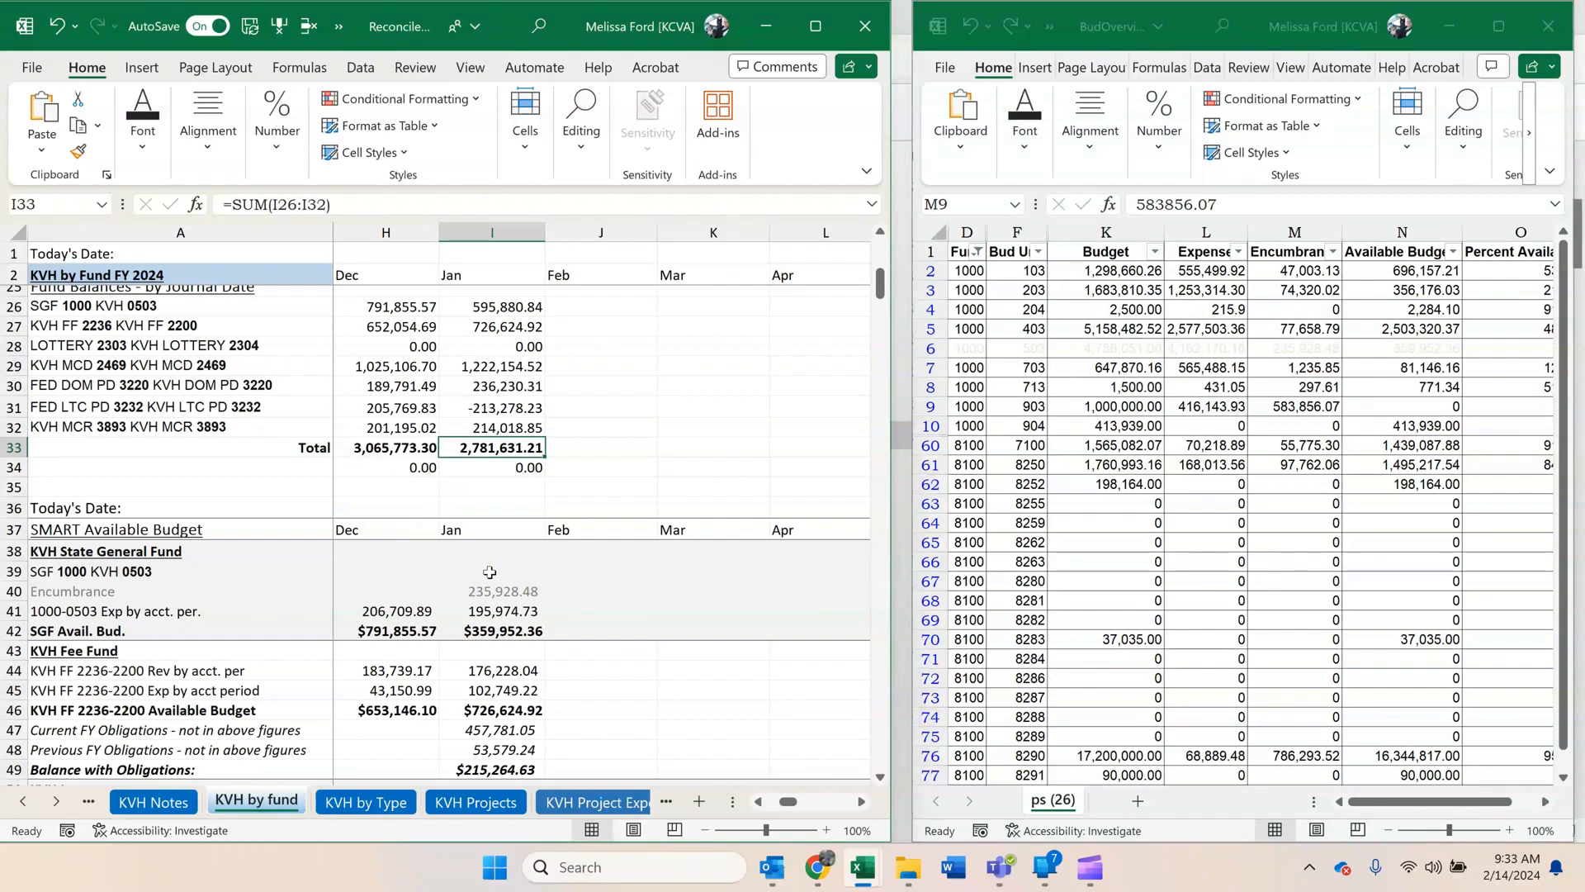
{"action": "scroll", "coordinate": [491, 570], "scroll_direction": "down", "scroll_amount": 1}
{"action": "scroll", "coordinate": [530, 694], "scroll_direction": "down", "scroll_amount": 9}
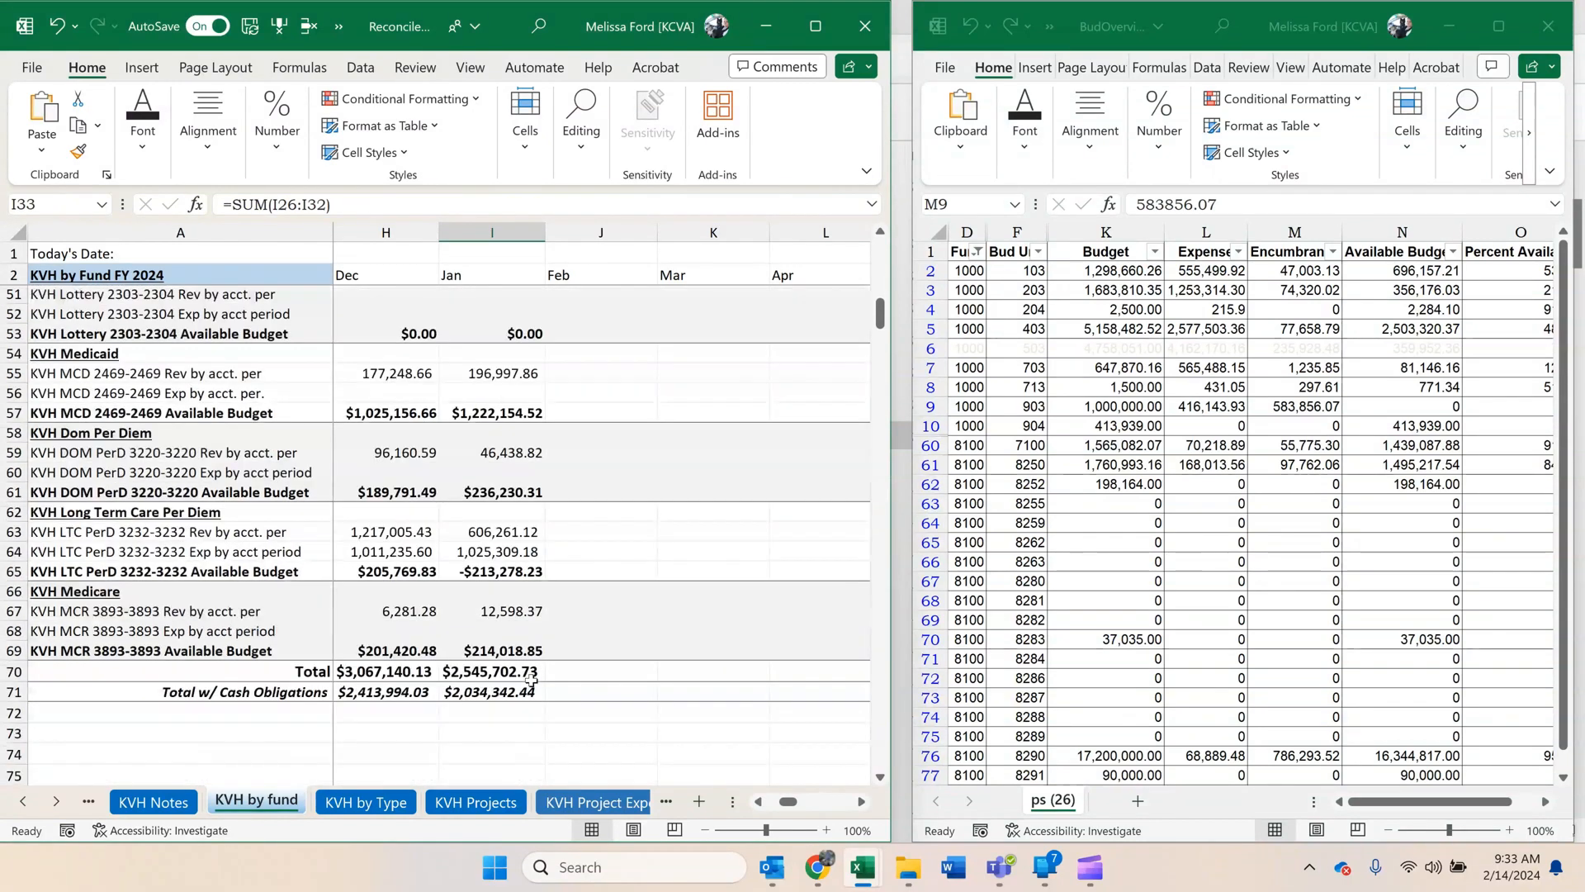
{"action": "left_click", "coordinate": [505, 538]}
{"action": "scroll", "coordinate": [611, 562], "scroll_direction": "up", "scroll_amount": 2}
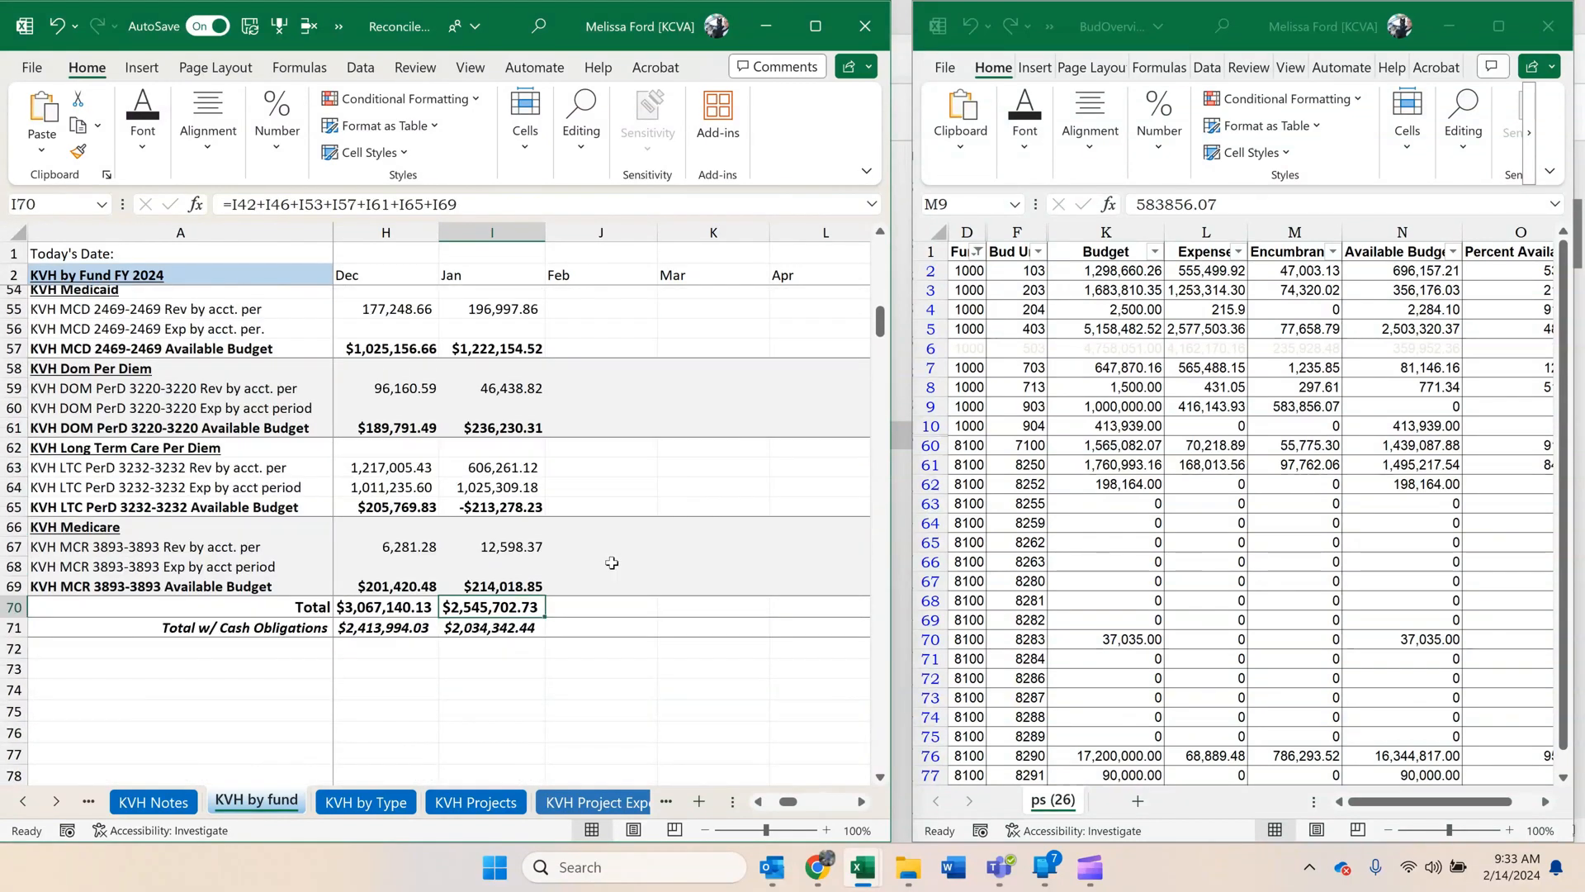
{"action": "scroll", "coordinate": [612, 562], "scroll_direction": "up", "scroll_amount": 4}
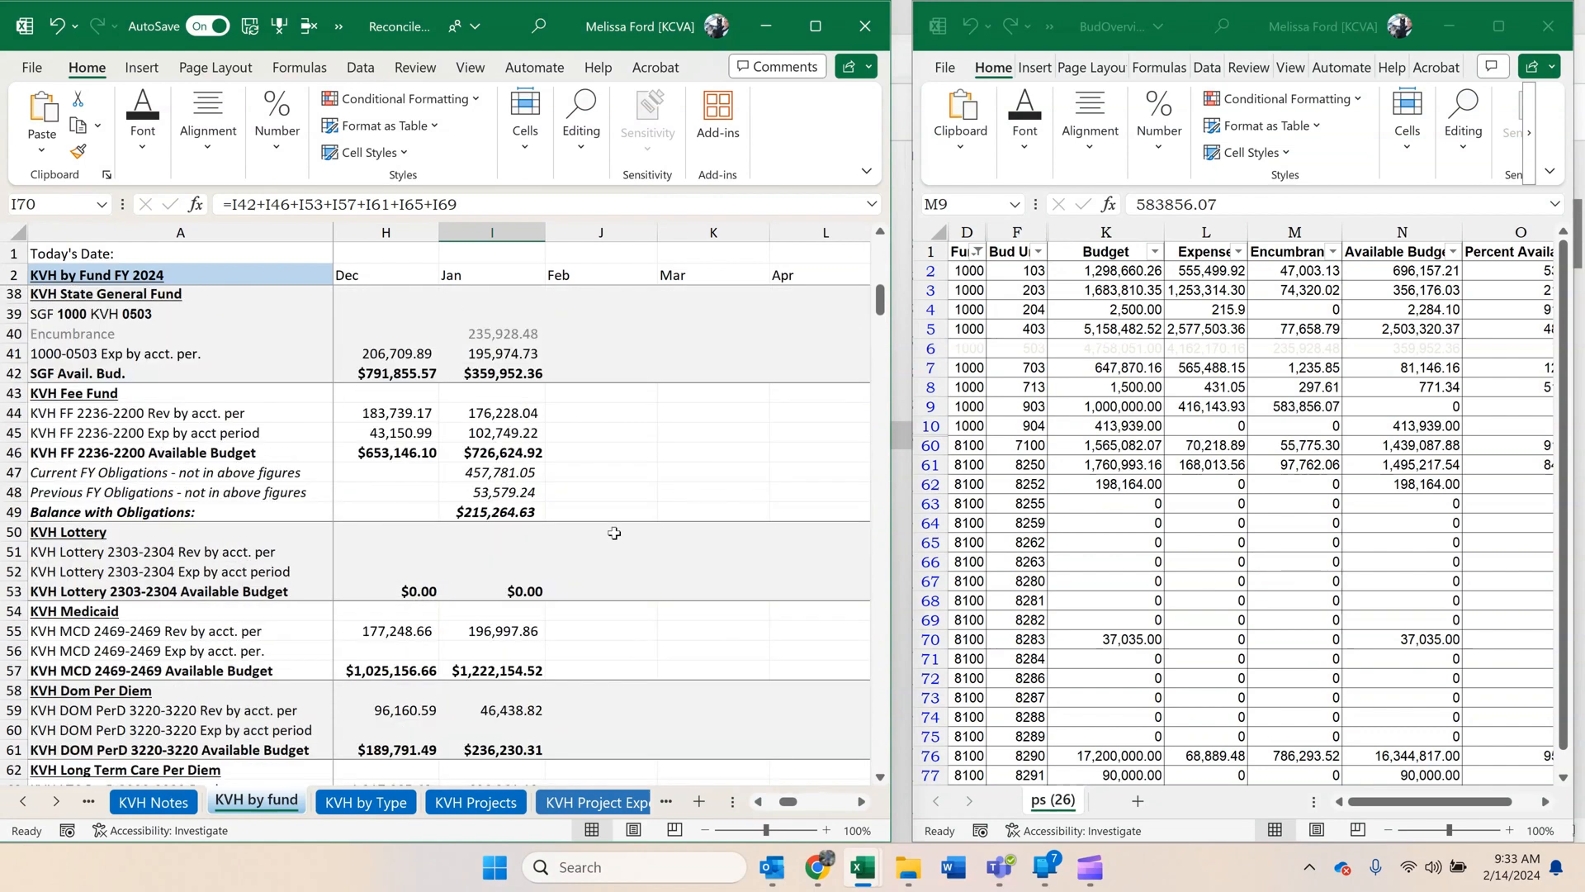
{"action": "left_click", "coordinate": [508, 334], "text": "ctrl"}
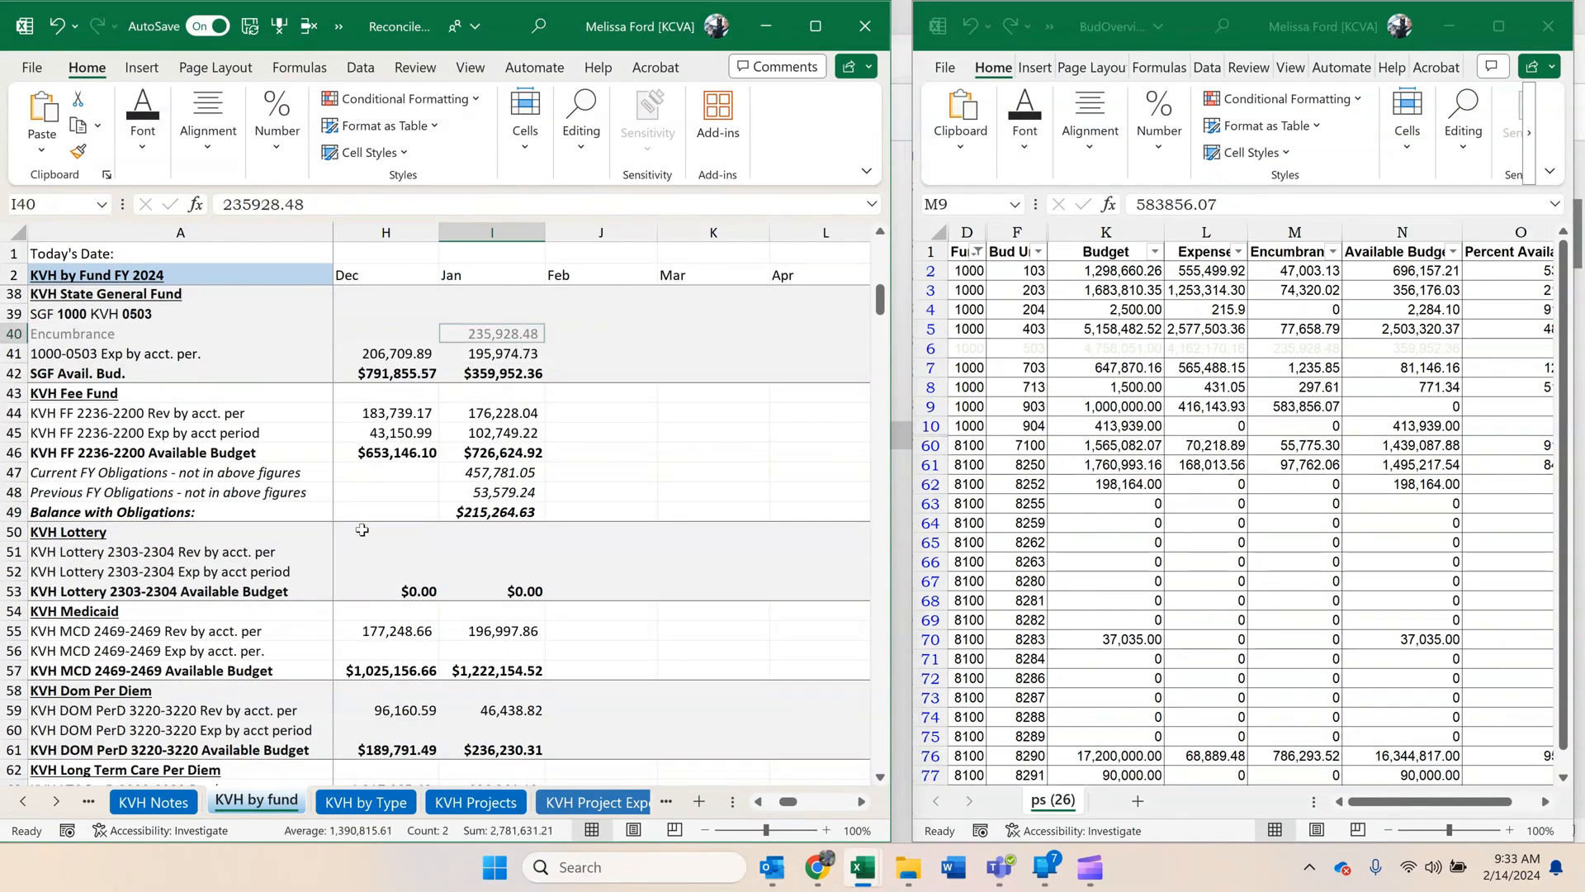
{"action": "scroll", "coordinate": [417, 591], "scroll_direction": "up", "scroll_amount": 3}
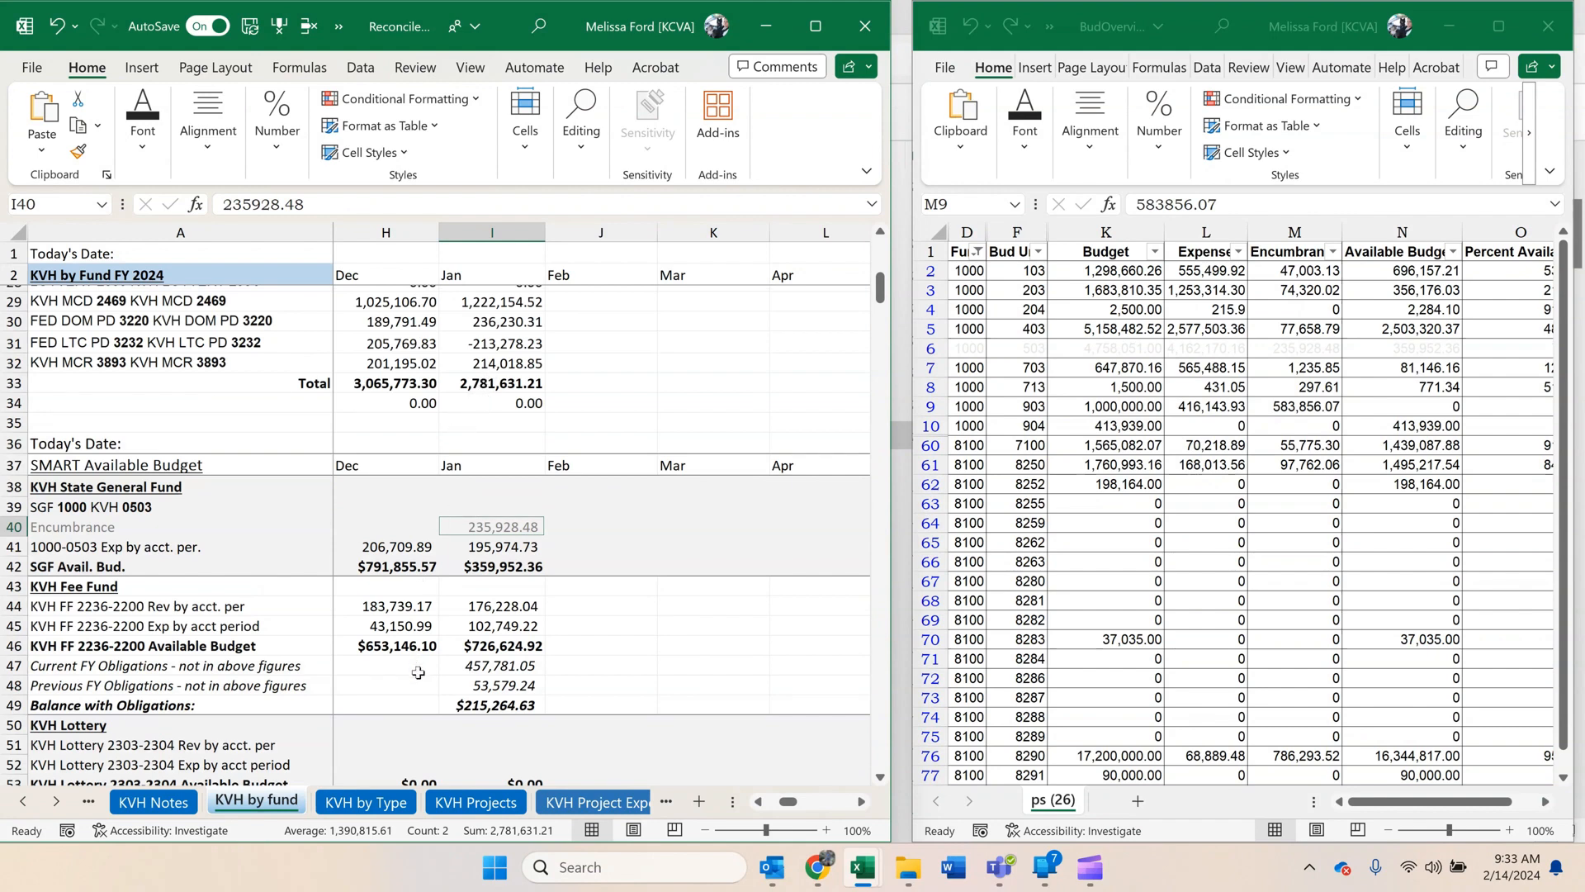
{"action": "left_click", "coordinate": [482, 682]}
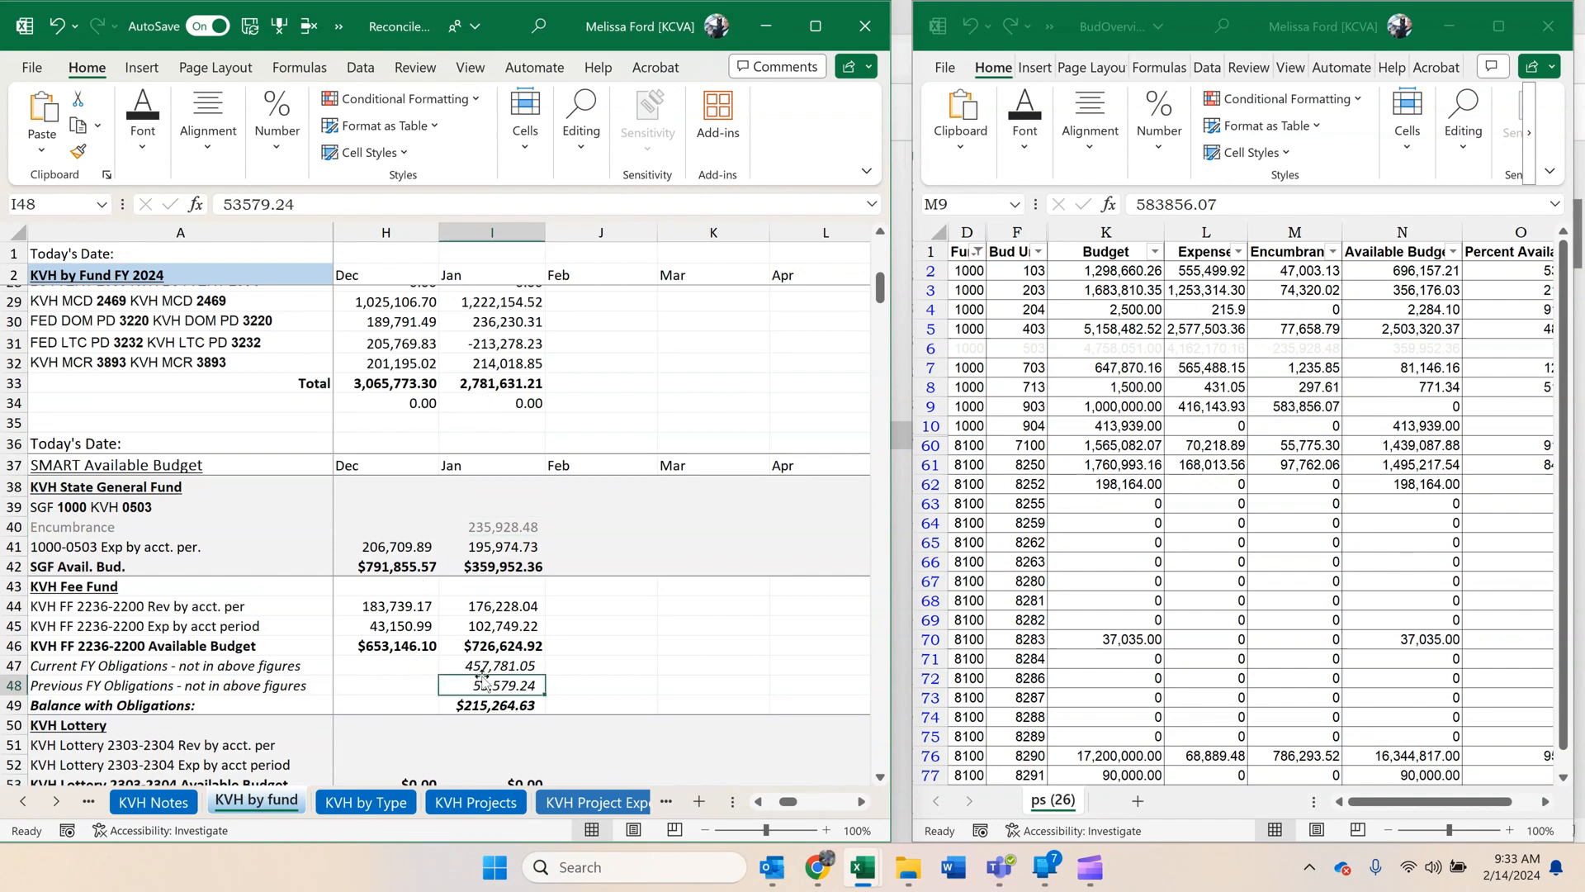
Check the January Type to Fund comparison on the KVH by Type sheet.
{"action": "left_click", "coordinate": [368, 804]}
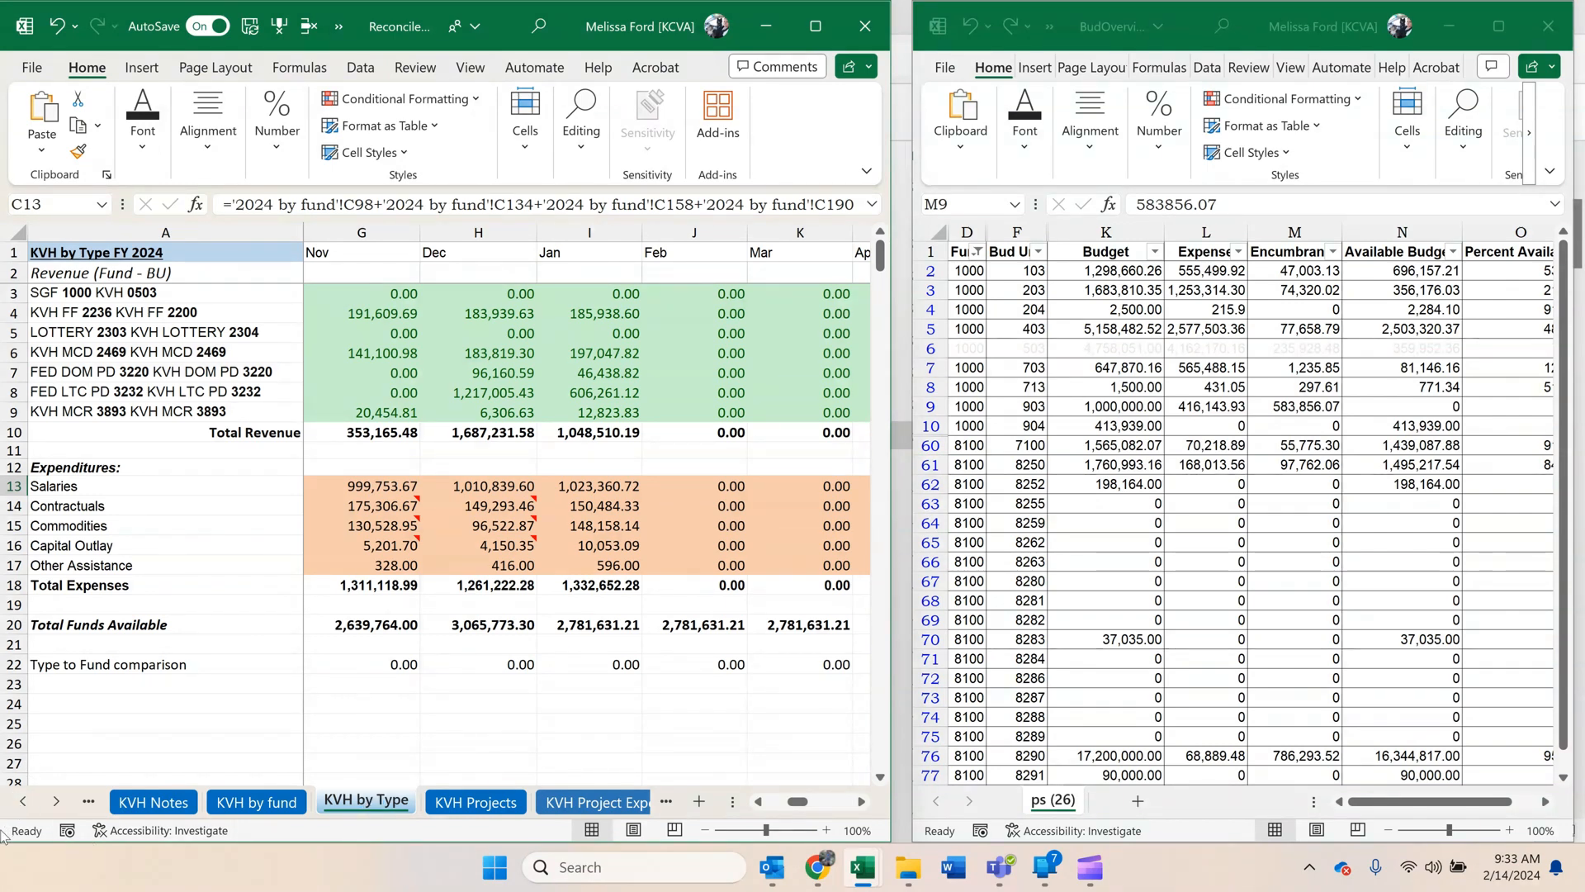
{"action": "left_click", "coordinate": [565, 663]}
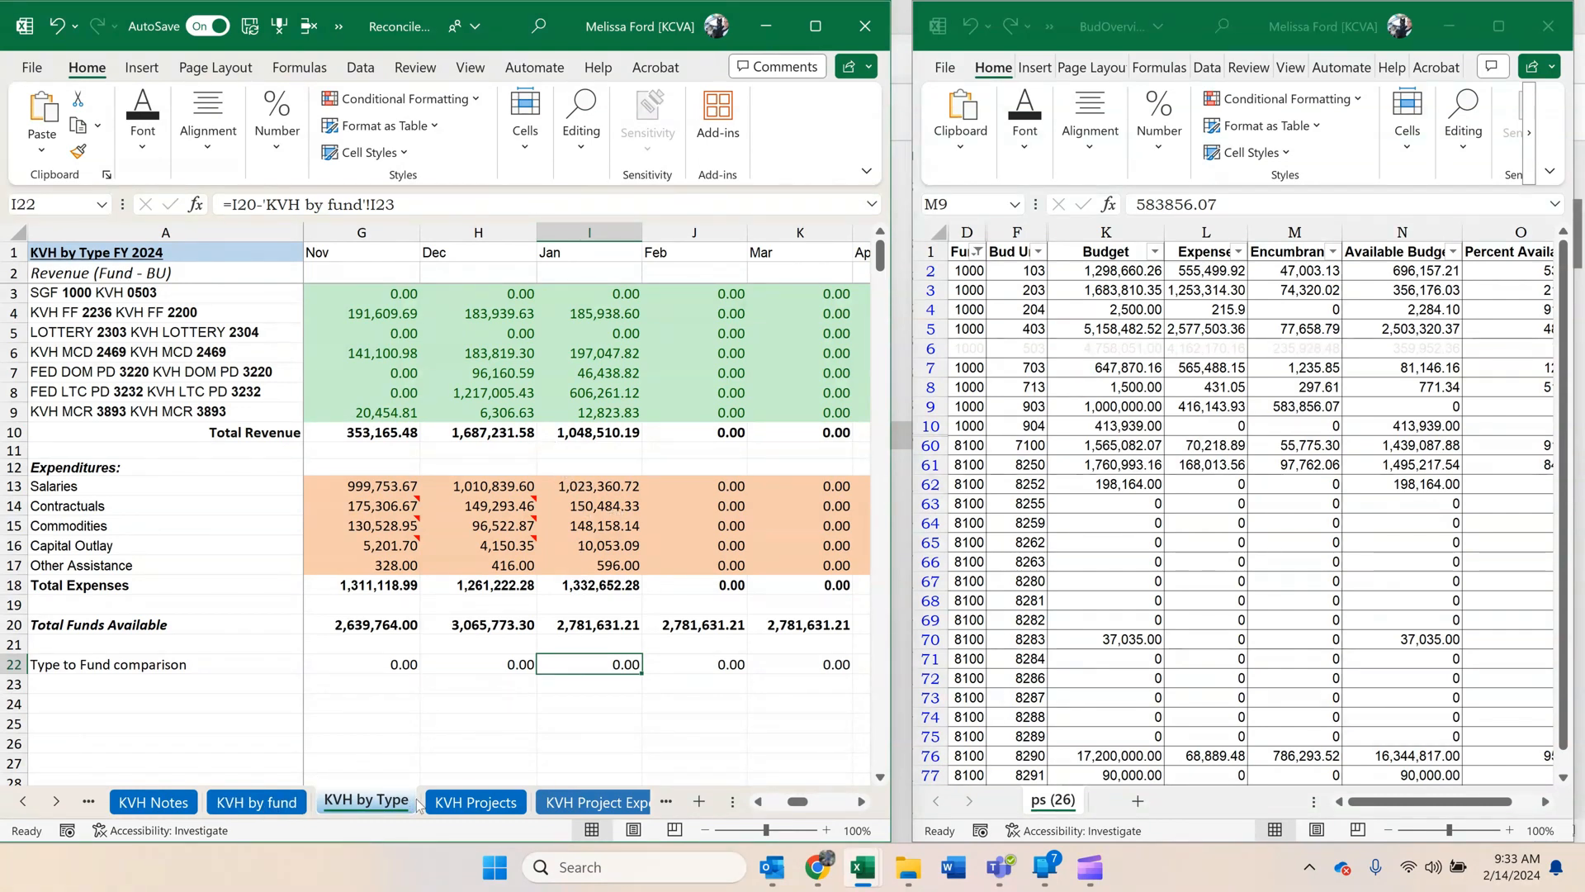
On the KVH Projects sheet, copy December's 887.39 for fund 3018-3000 in the SMART Available Budget section into January.
{"action": "left_click", "coordinate": [475, 801]}
{"action": "left_click", "coordinate": [638, 634]}
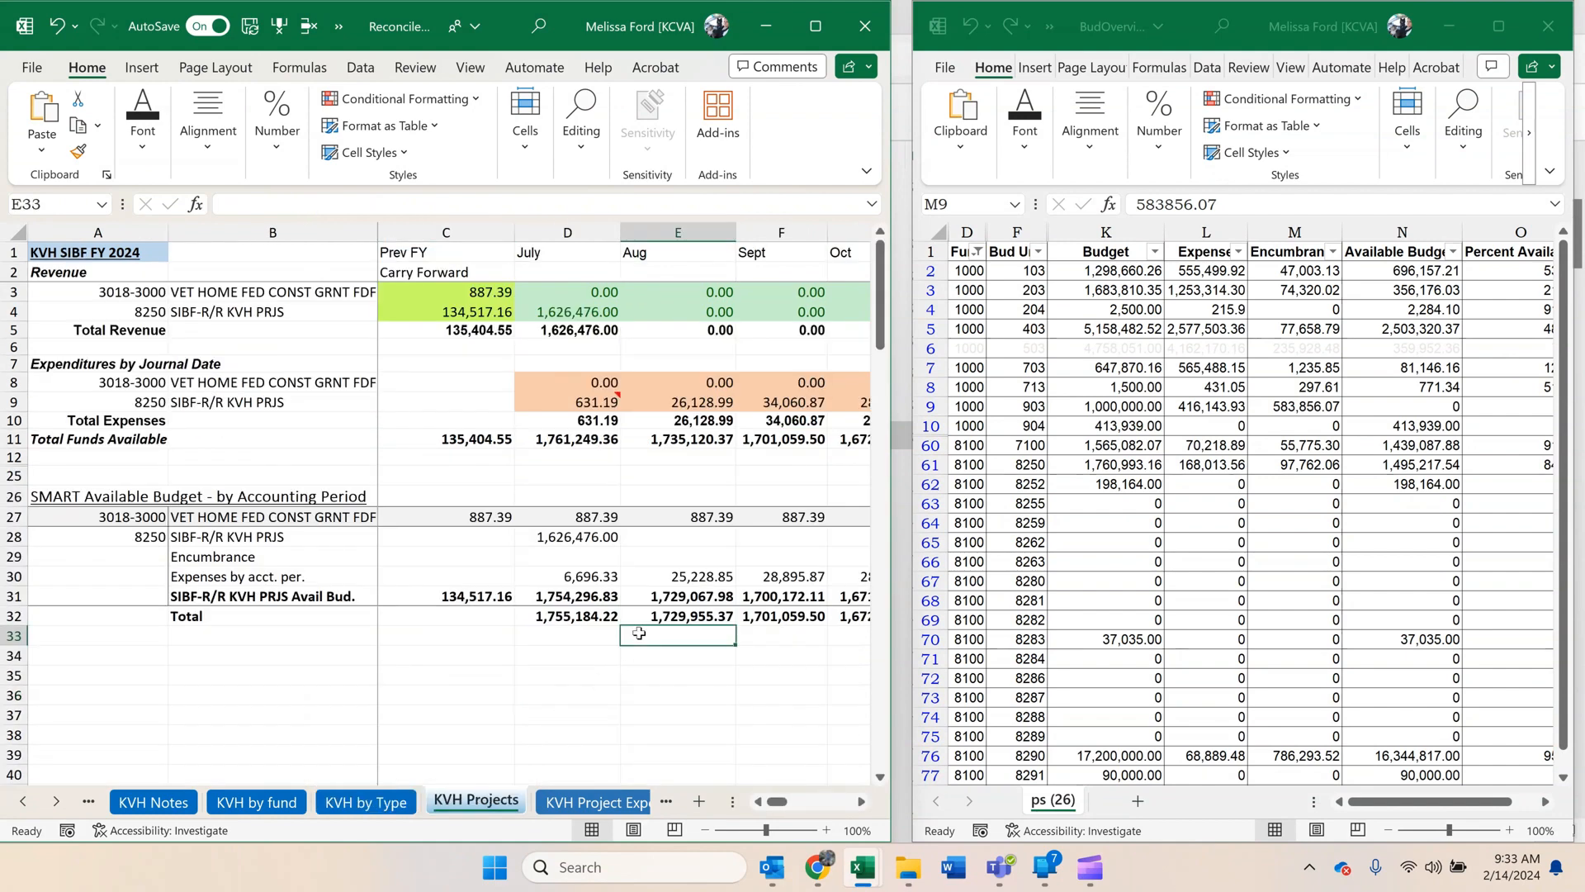
{"action": "left_click", "coordinate": [861, 801]}
{"action": "left_click", "coordinate": [861, 802]}
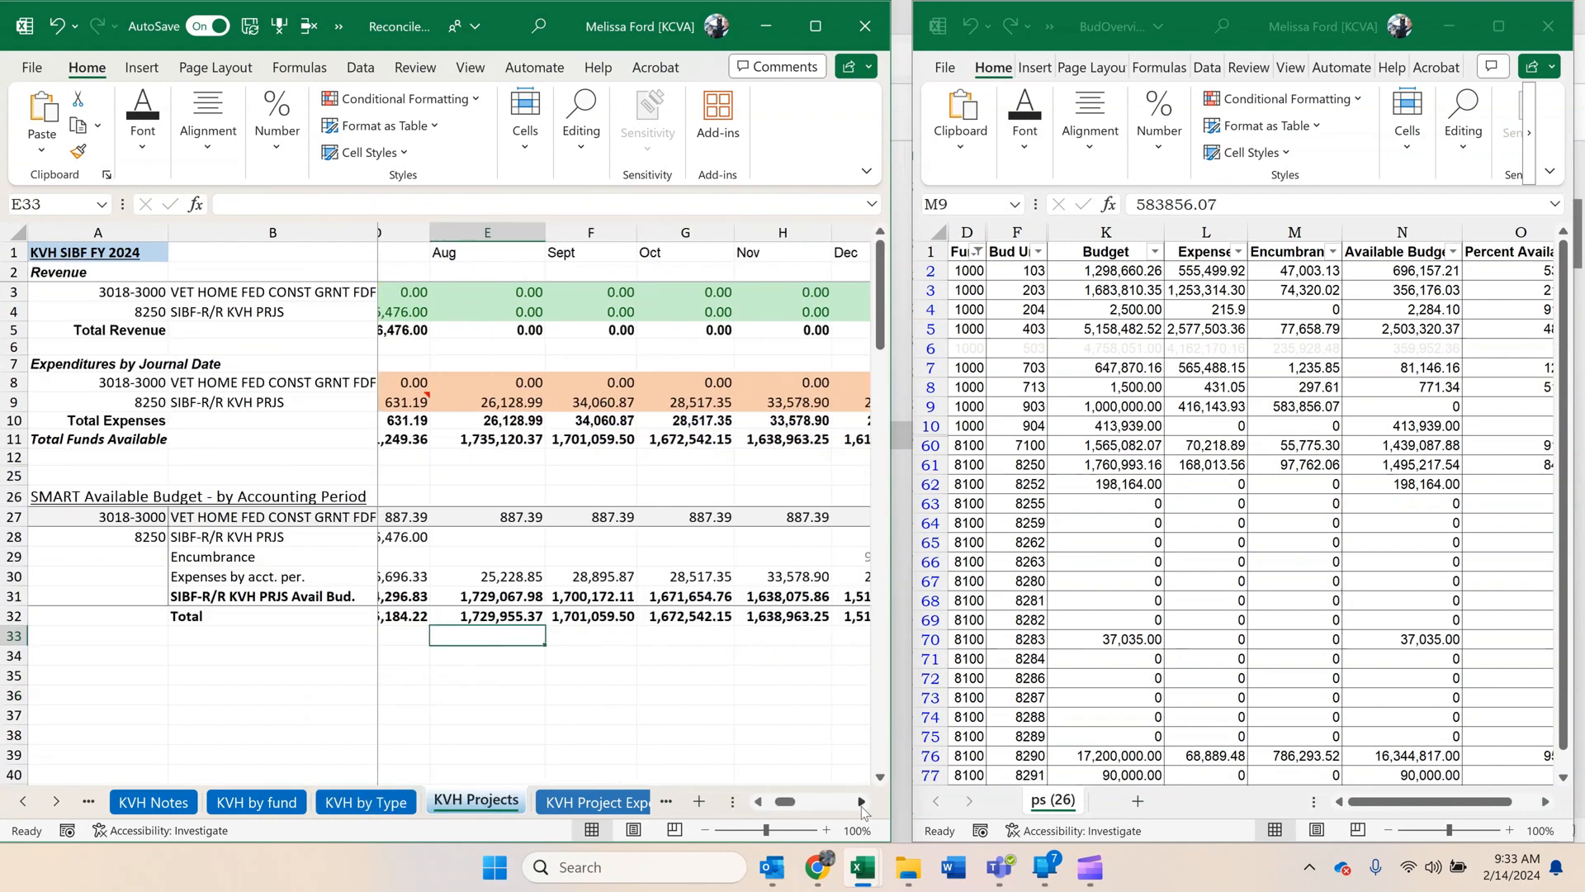
{"action": "left_click", "coordinate": [861, 802]}
{"action": "left_click", "coordinate": [861, 801]}
{"action": "left_click", "coordinate": [861, 801]}
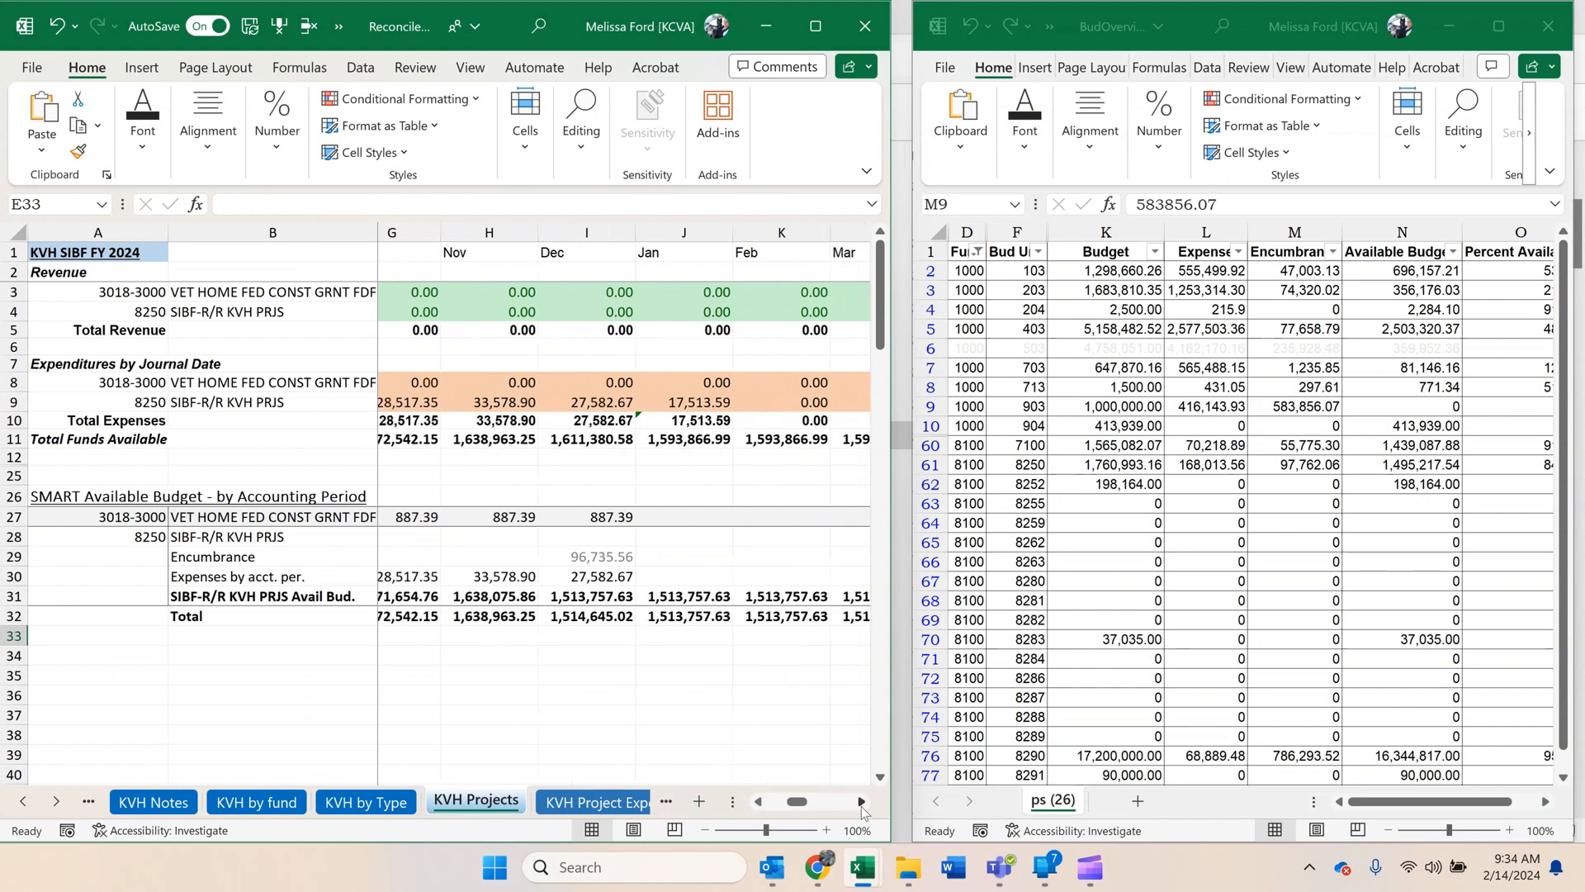
{"action": "left_click", "coordinate": [861, 802]}
{"action": "left_click", "coordinate": [523, 515]}
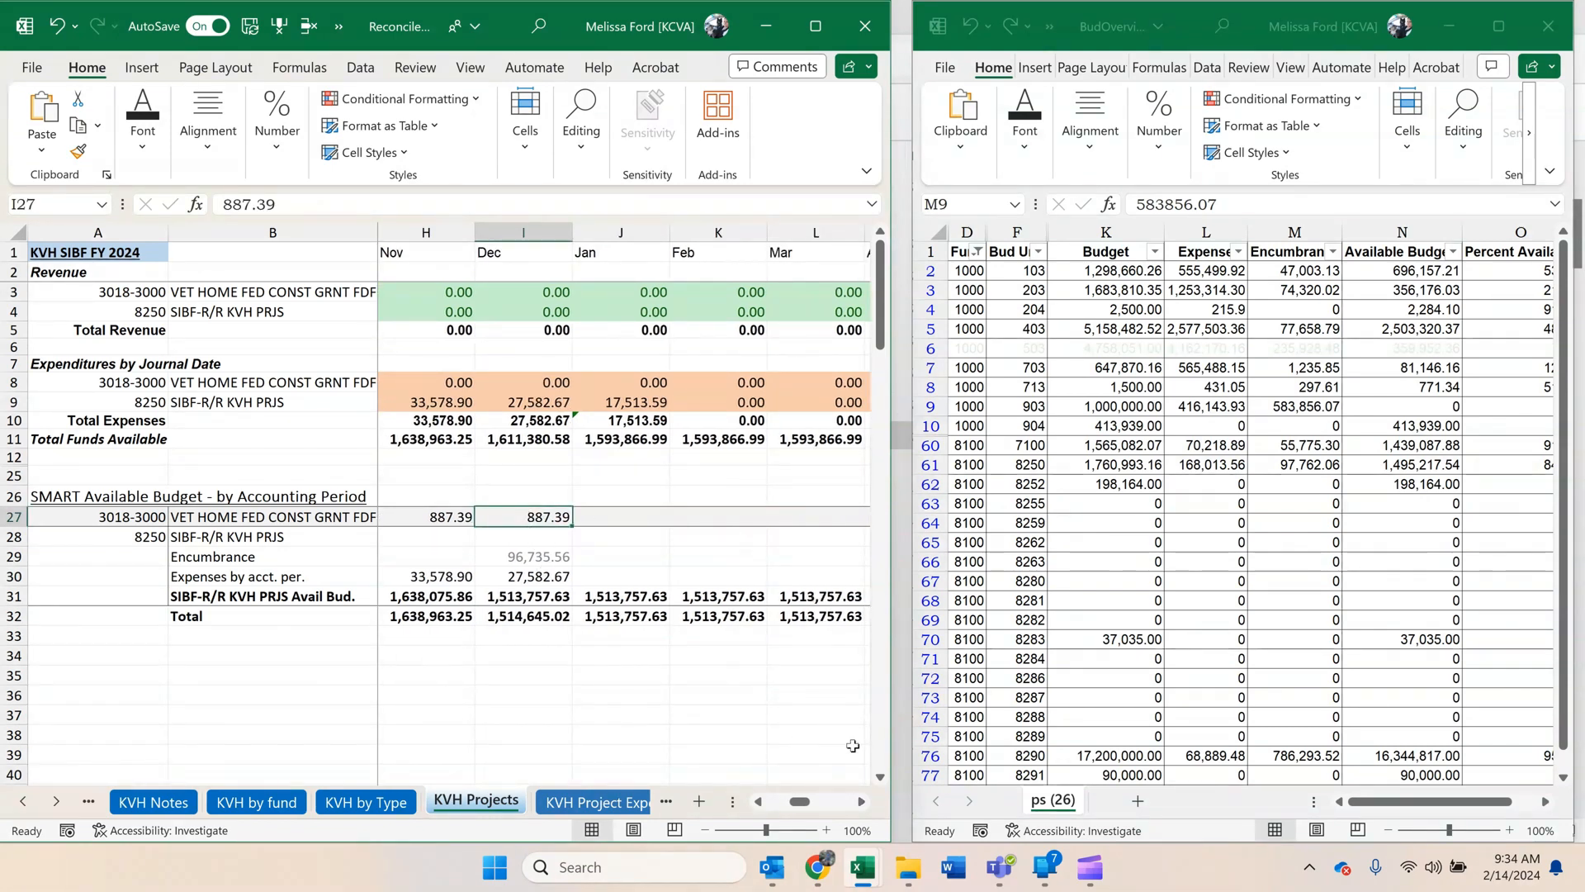
{"action": "left_click", "coordinate": [596, 518]}
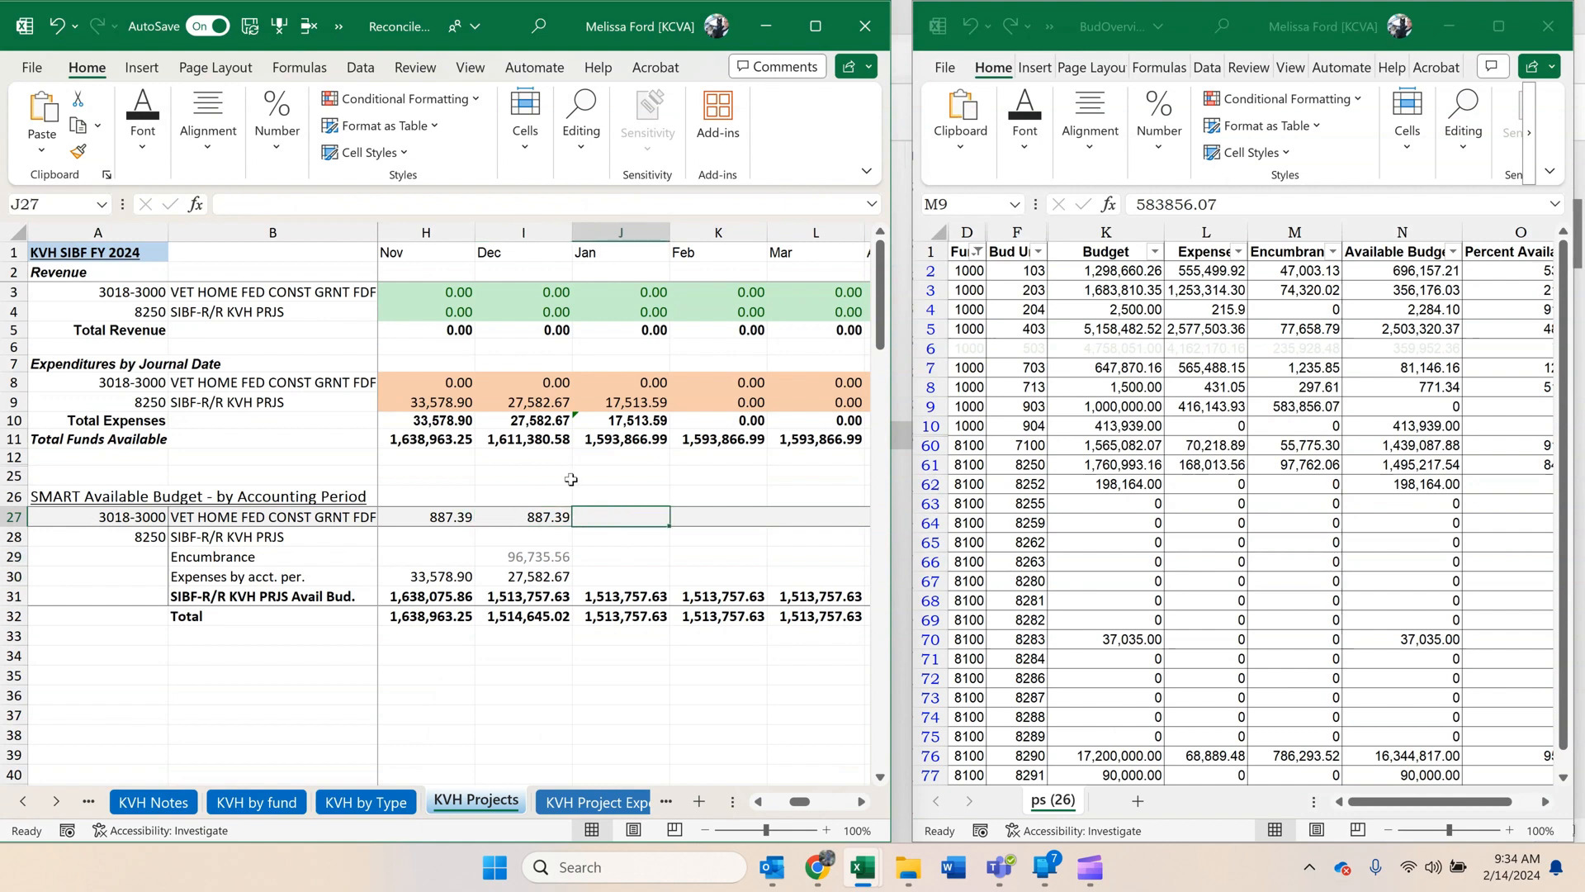
{"action": "left_click", "coordinate": [538, 518]}
{"action": "left_click_drag", "start_coordinate": [594, 525], "coordinate": [664, 520]}
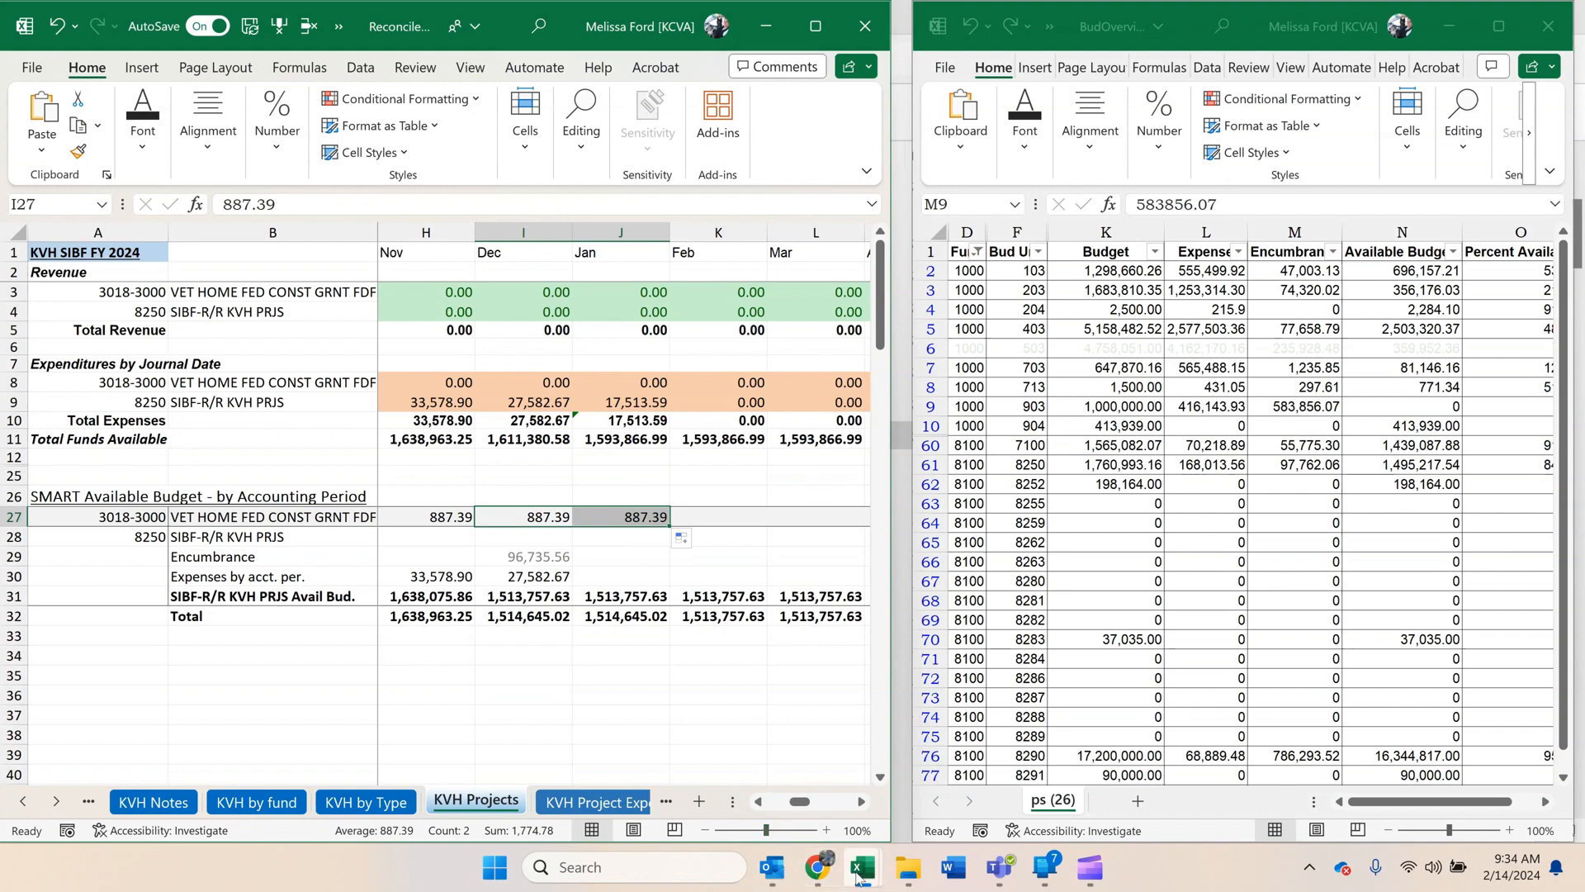
In the kgl00002 workbook, change the fund 3018 row's font colour to light grey, and minimize that workbook.
{"action": "mouse_move", "coordinate": [861, 875]}
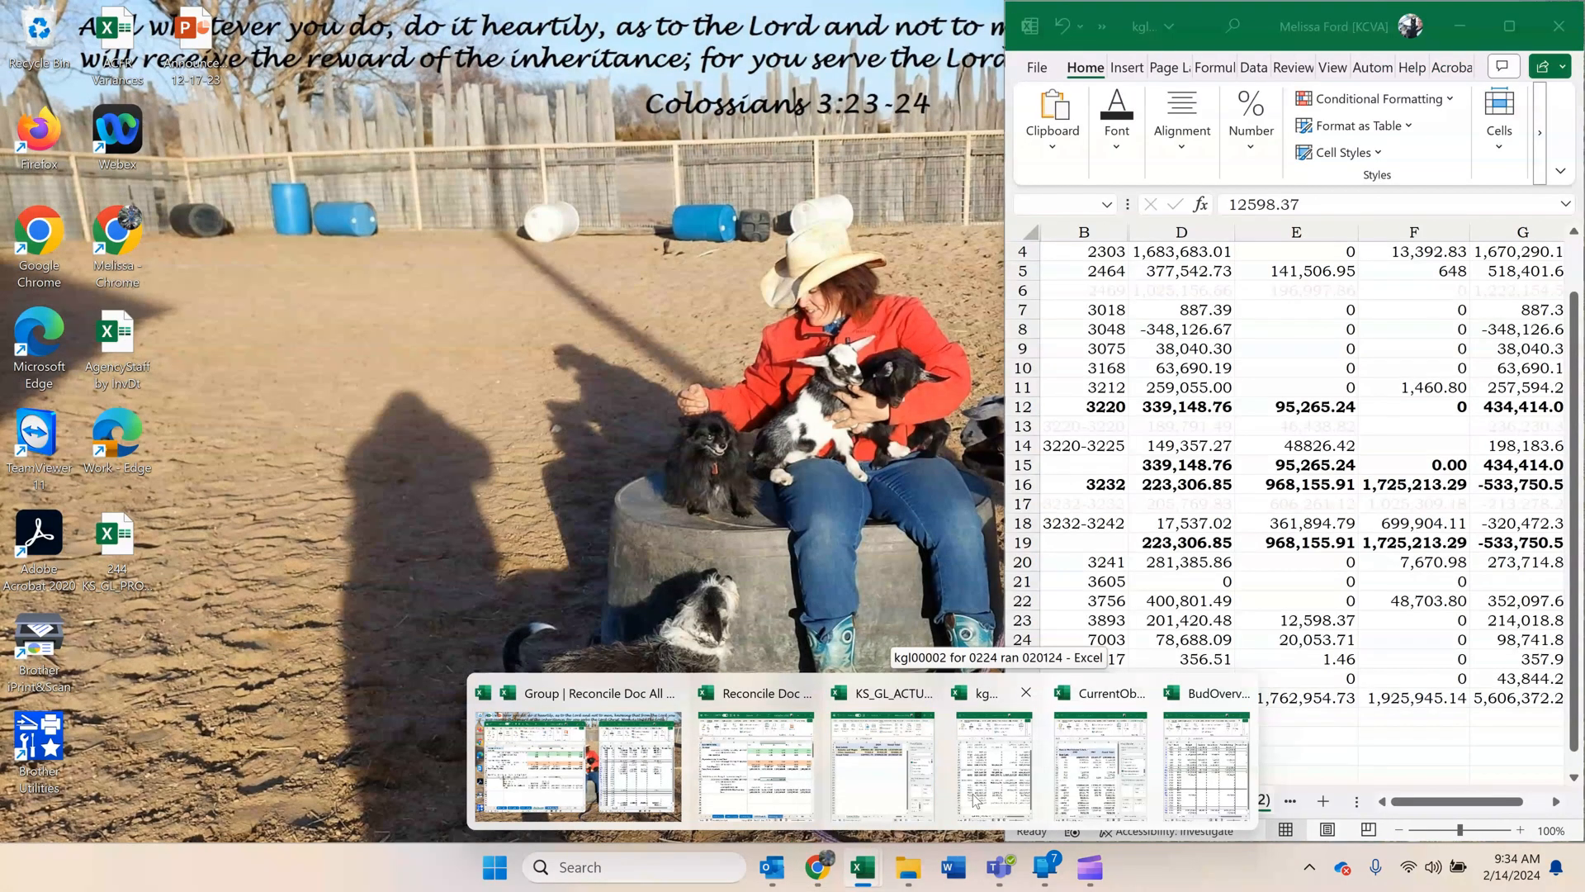
{"action": "left_click", "coordinate": [977, 799]}
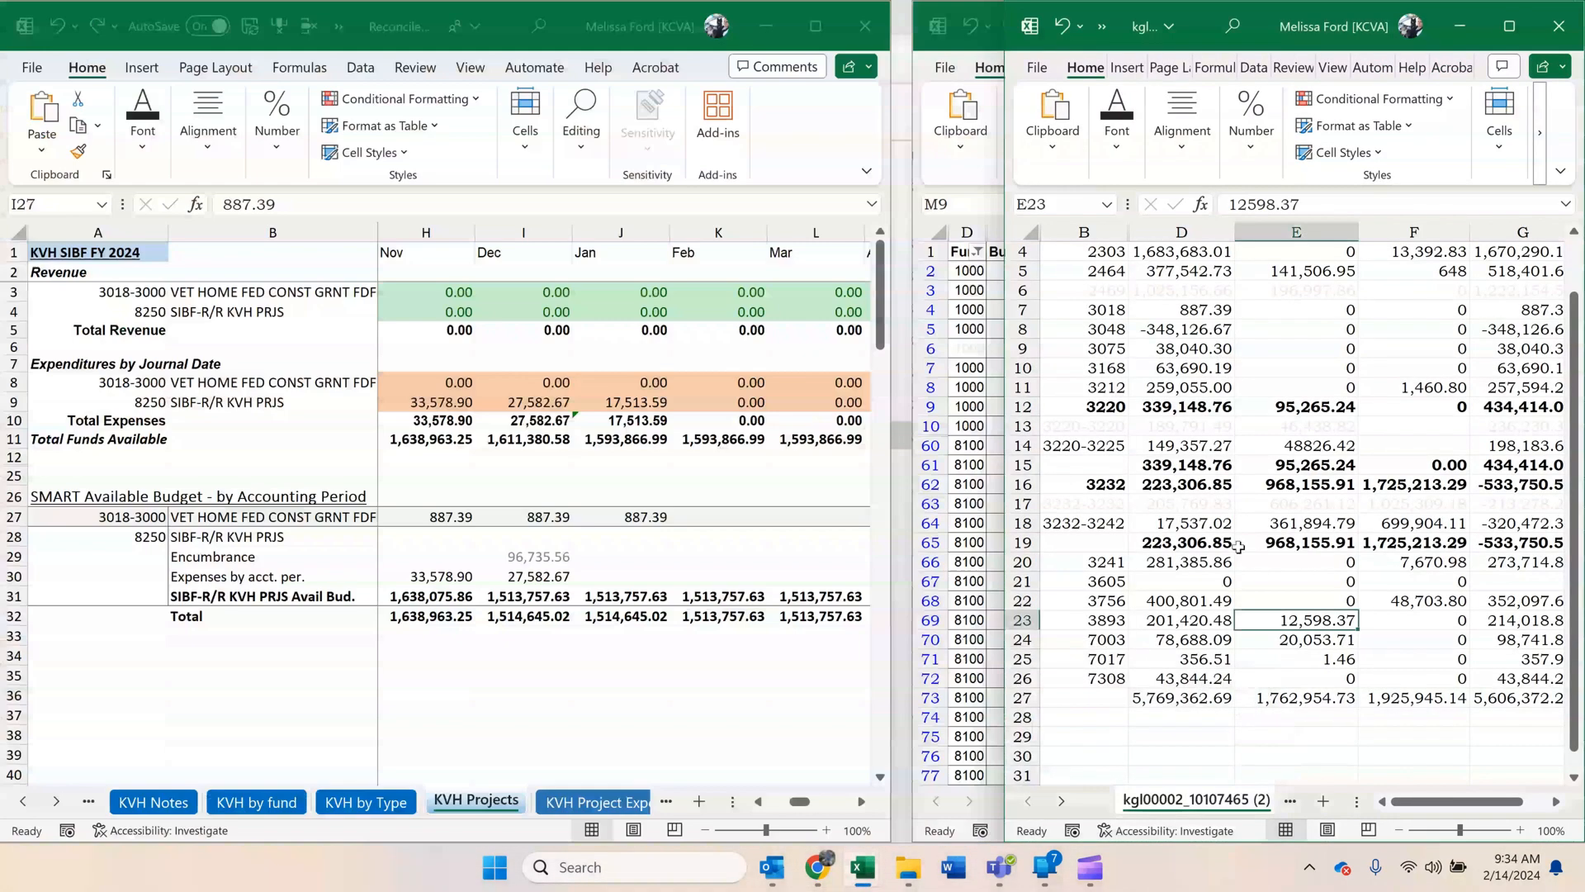
{"action": "left_click", "coordinate": [1296, 542]}
{"action": "scroll", "coordinate": [1178, 466], "scroll_direction": "up", "scroll_amount": 1}
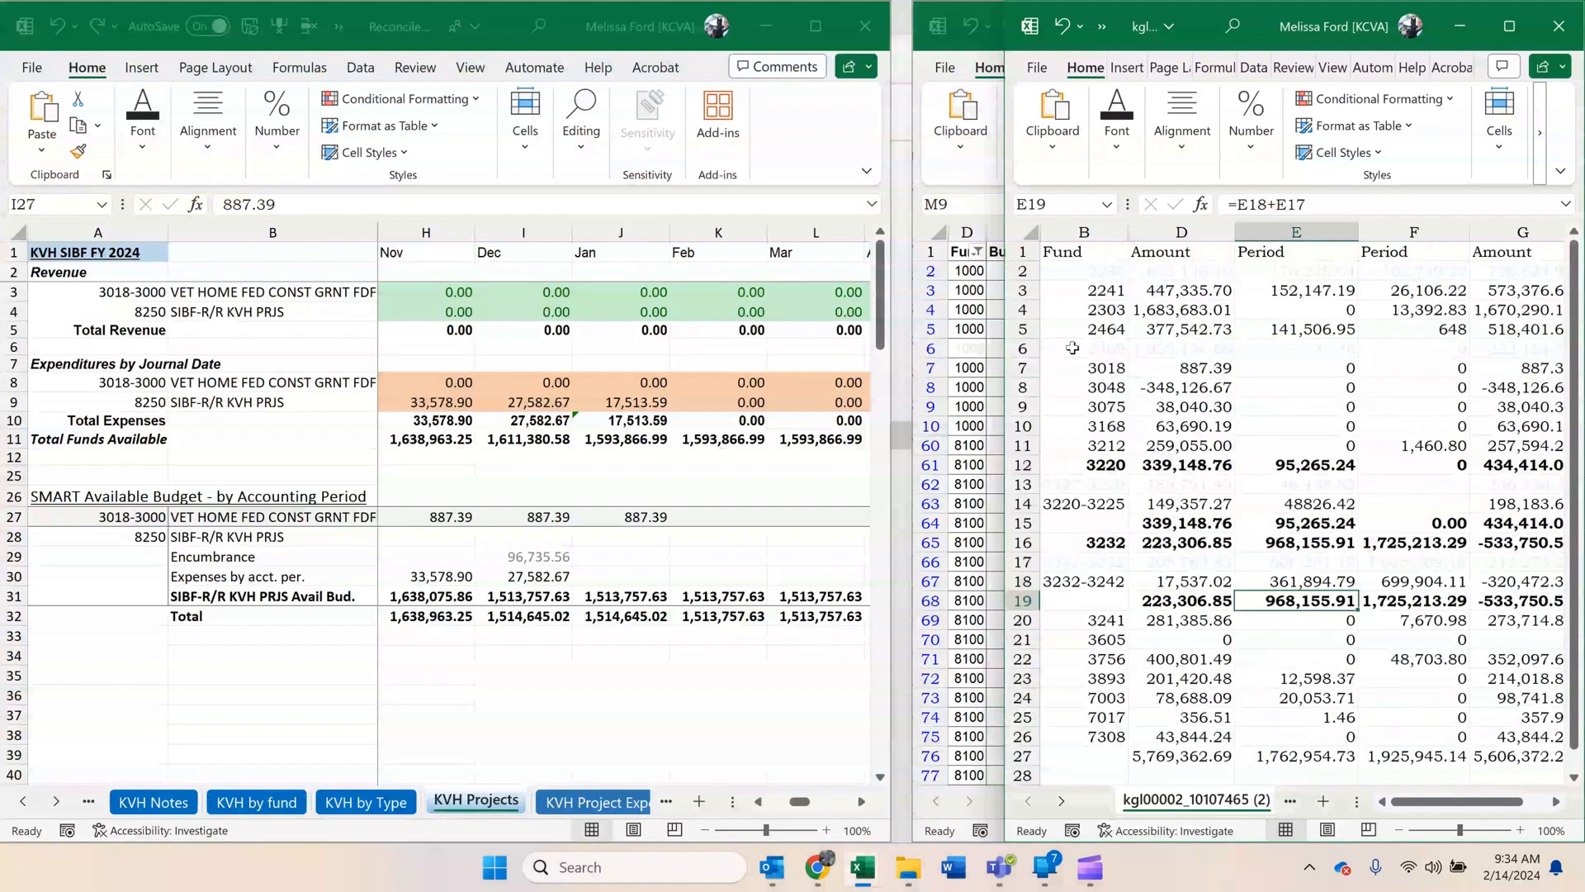
{"action": "left_click", "coordinate": [1022, 367]}
{"action": "left_click", "coordinate": [1119, 161]}
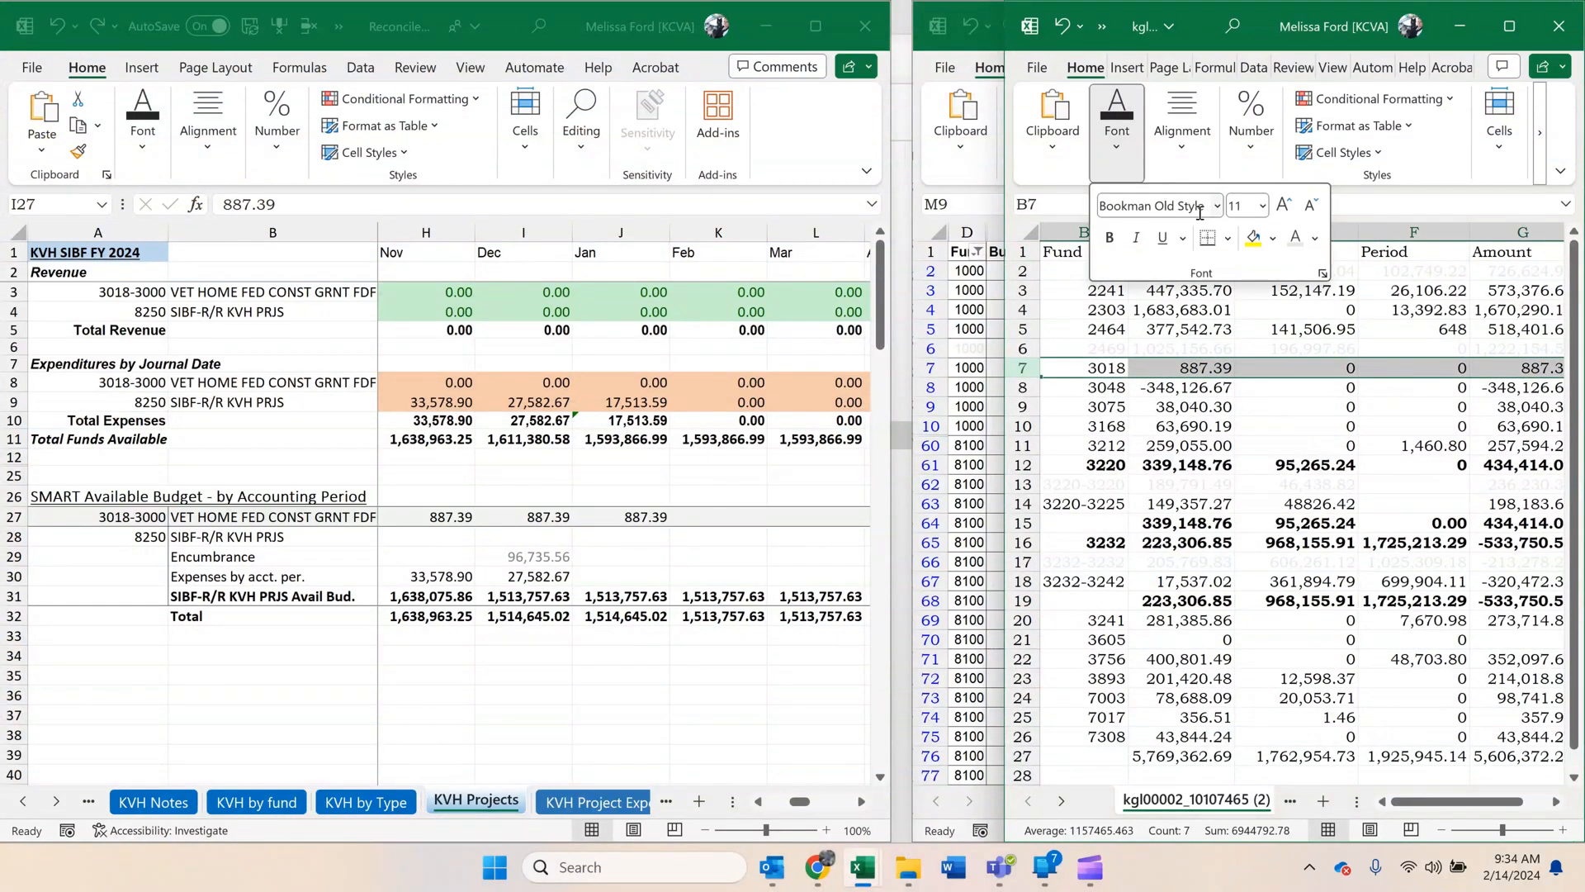
{"action": "left_click", "coordinate": [1295, 240]}
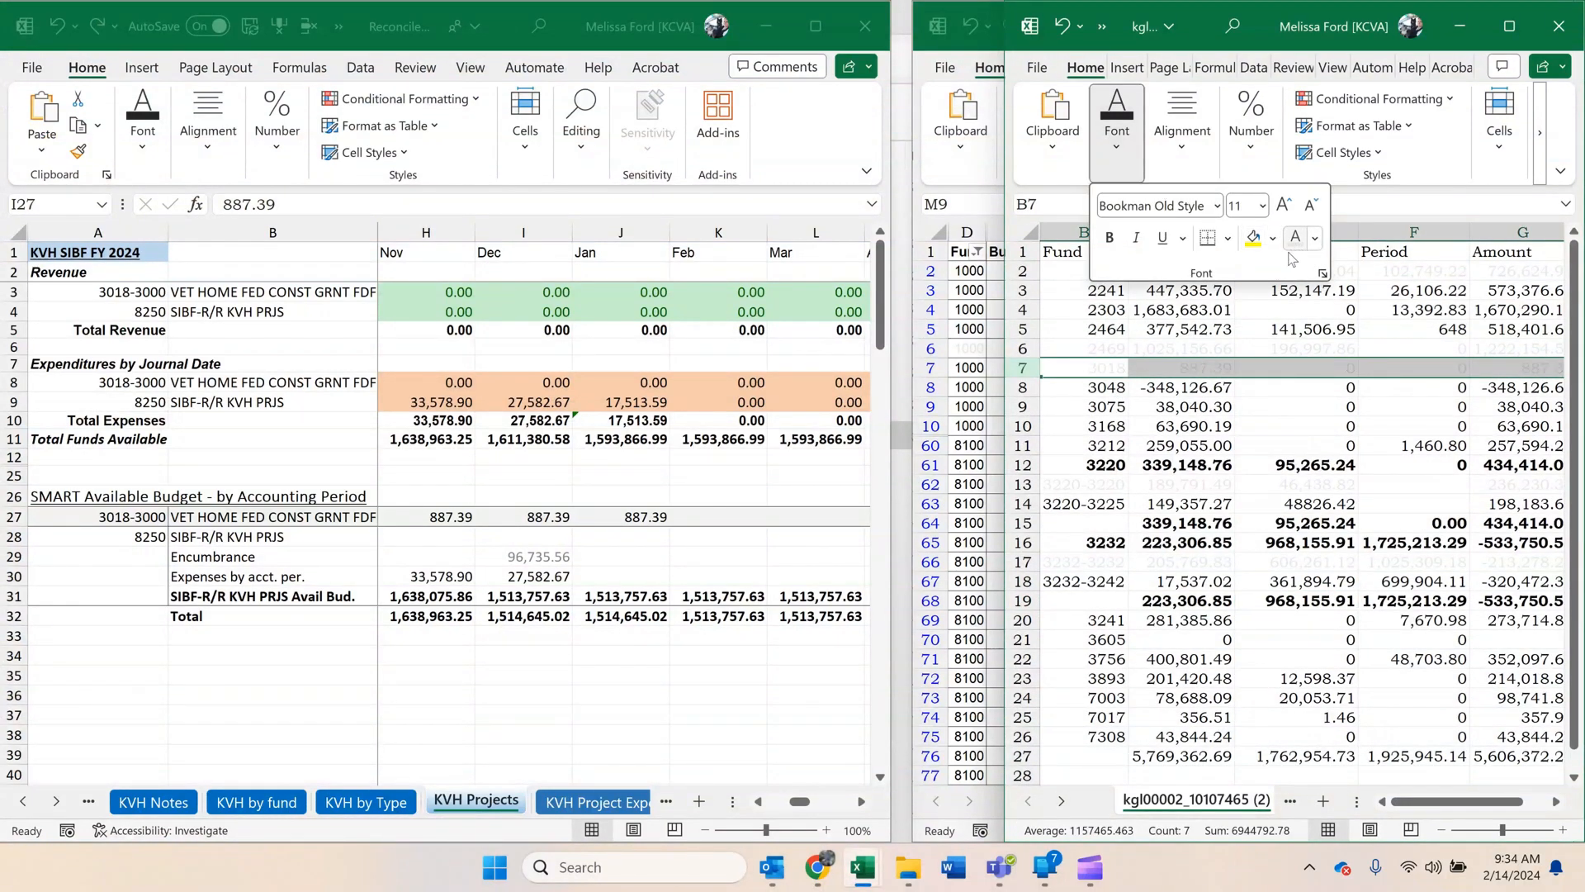
{"action": "left_click", "coordinate": [1249, 453]}
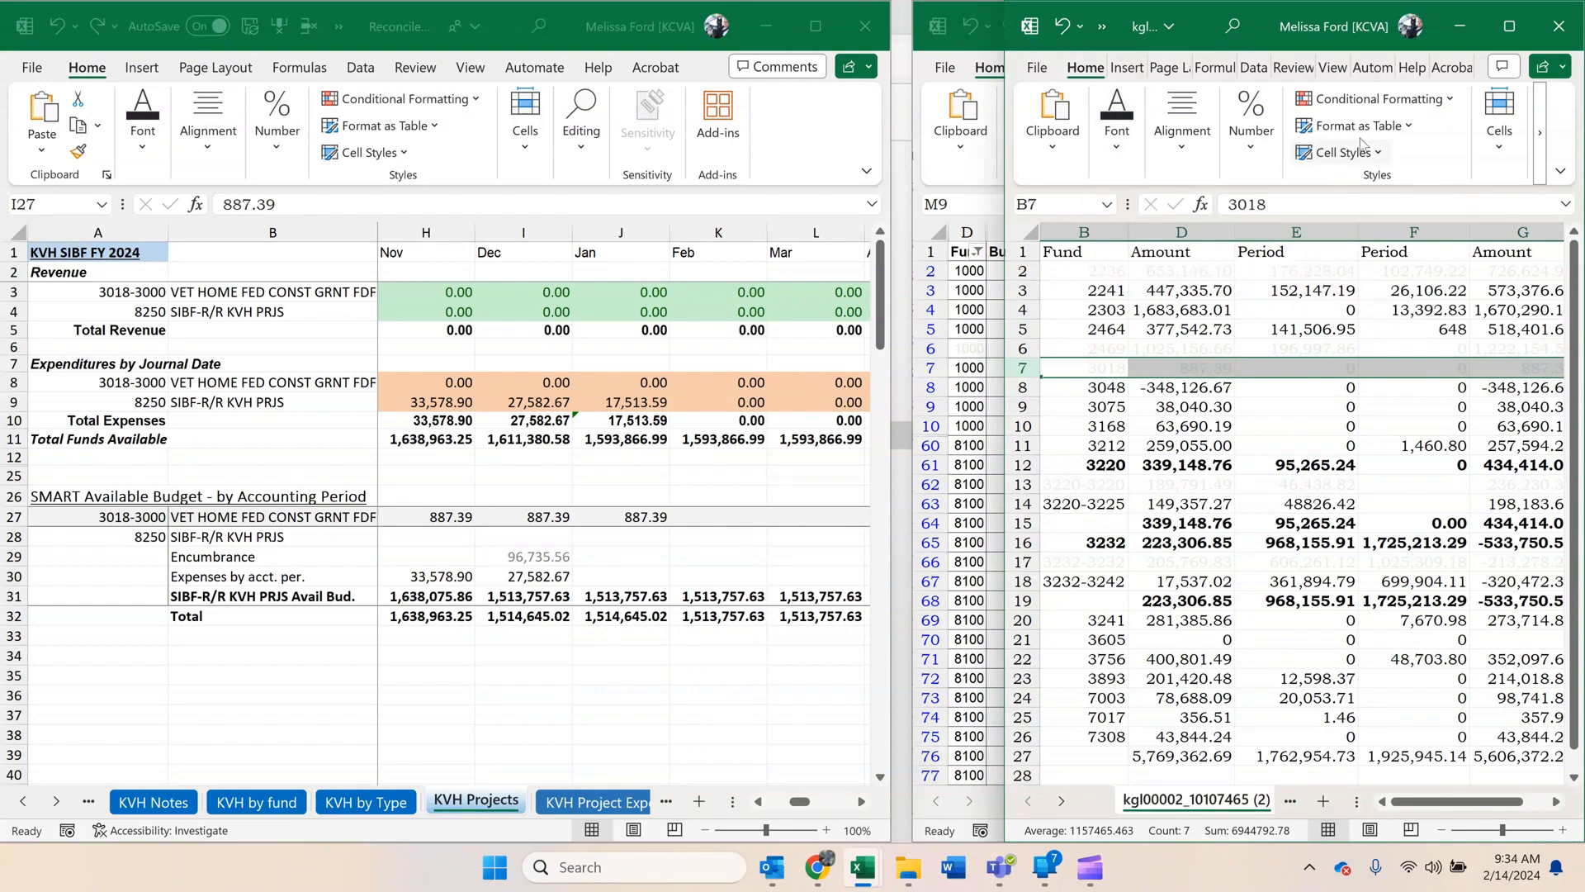
{"action": "left_click", "coordinate": [1455, 28]}
Clear the December SIBF-R/R encumbrance on KVH Projects and copy budget unit 8250's encumbrance of 97762.06 from the BudOverview workbook into January.
{"action": "left_click", "coordinate": [507, 557]}
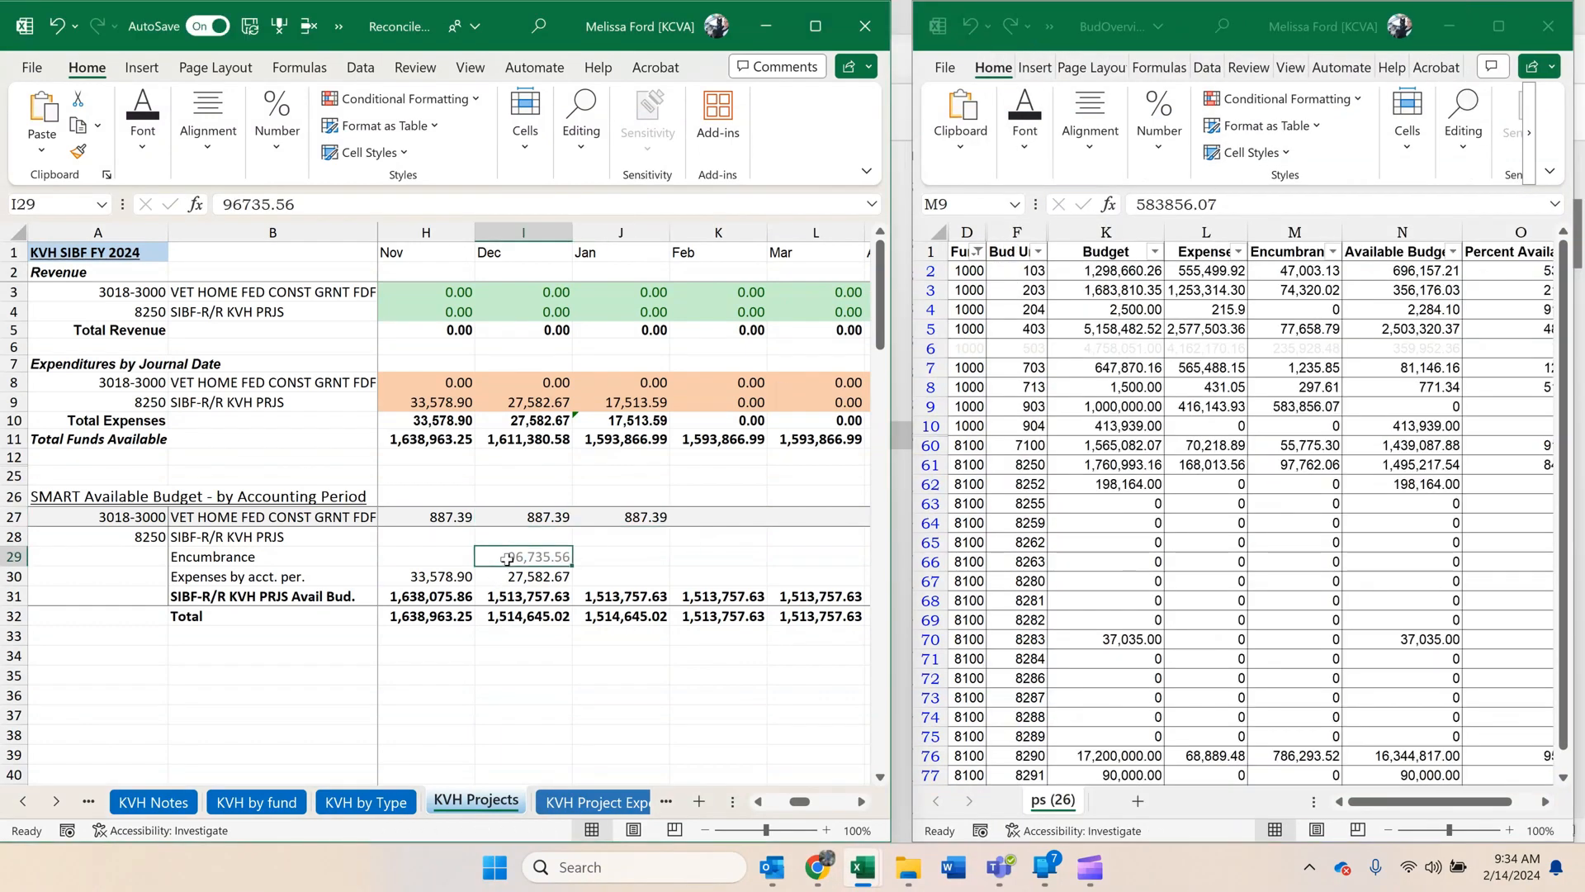
{"action": "key", "text": "Delete"}
{"action": "left_click", "coordinate": [1115, 437]}
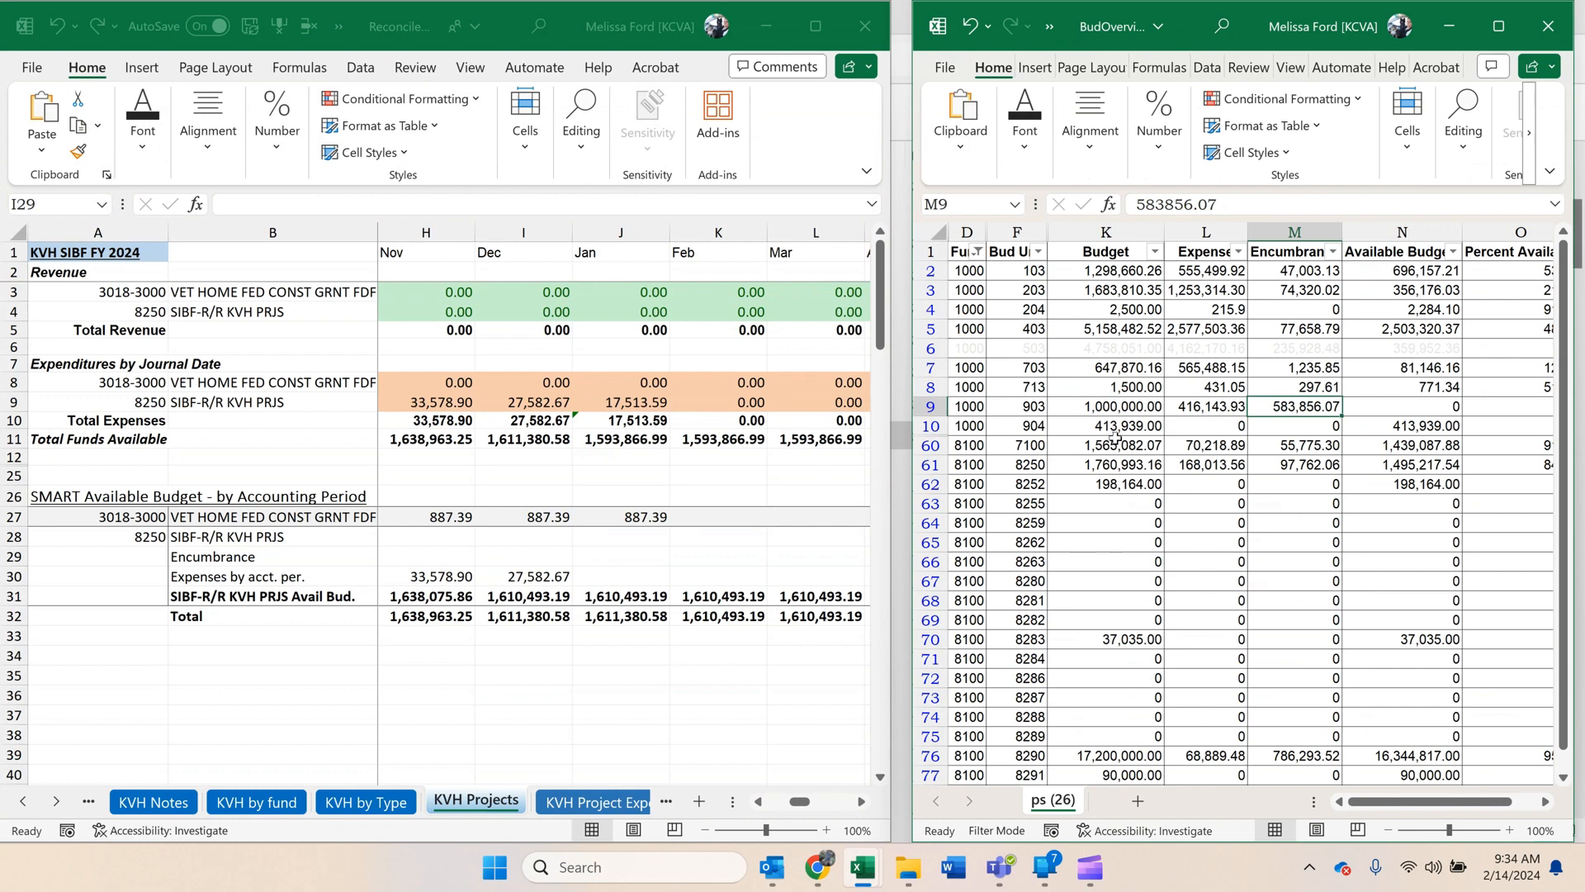
{"action": "left_click", "coordinate": [1138, 463]}
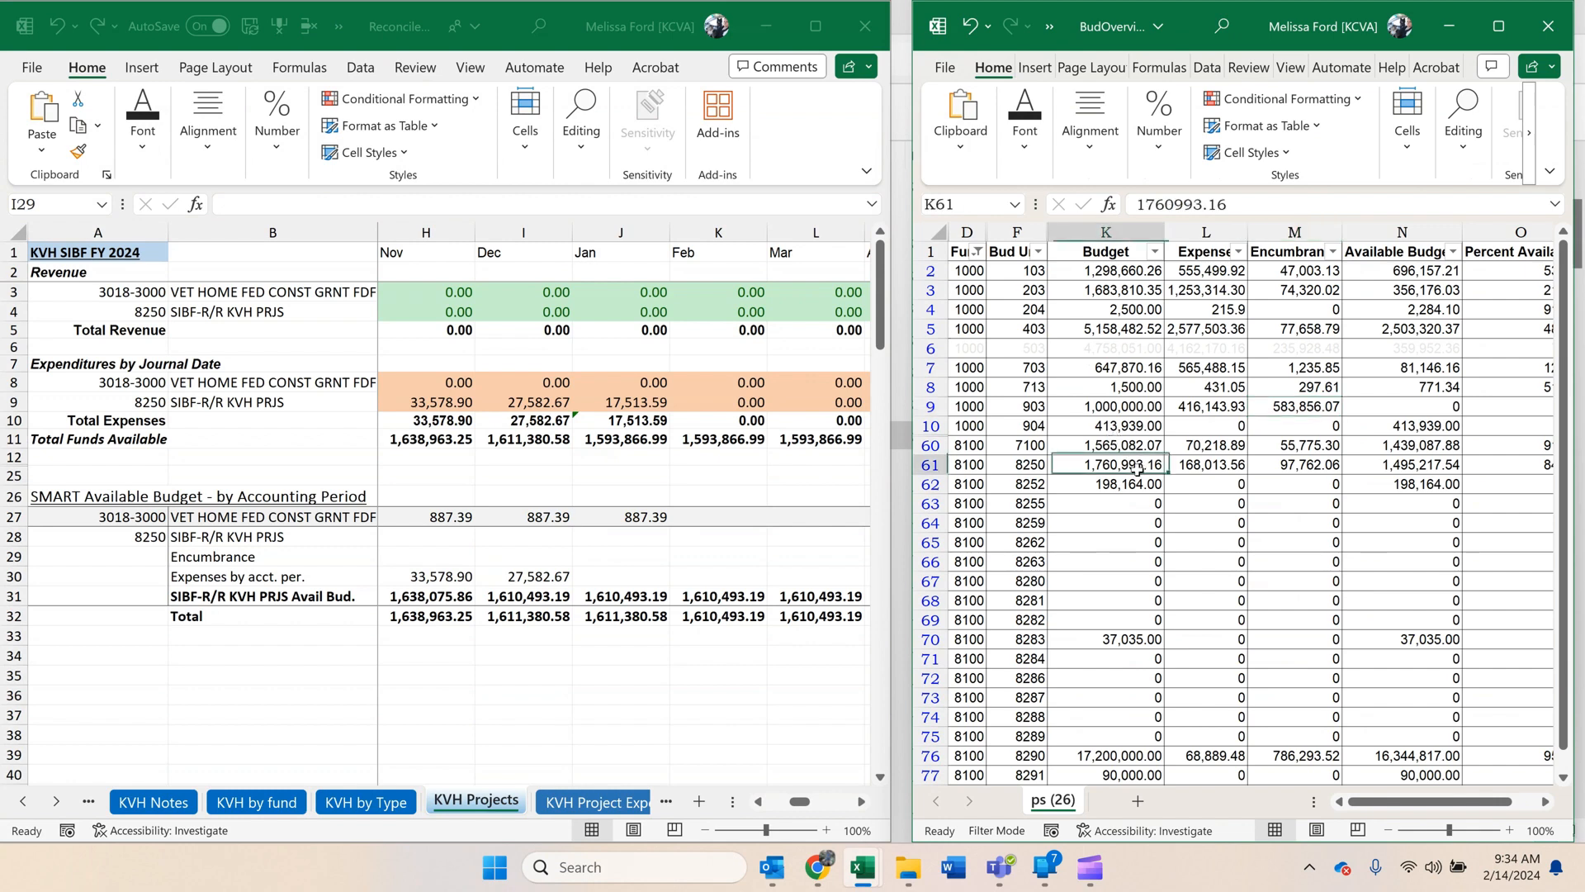
{"action": "left_click", "coordinate": [1275, 461]}
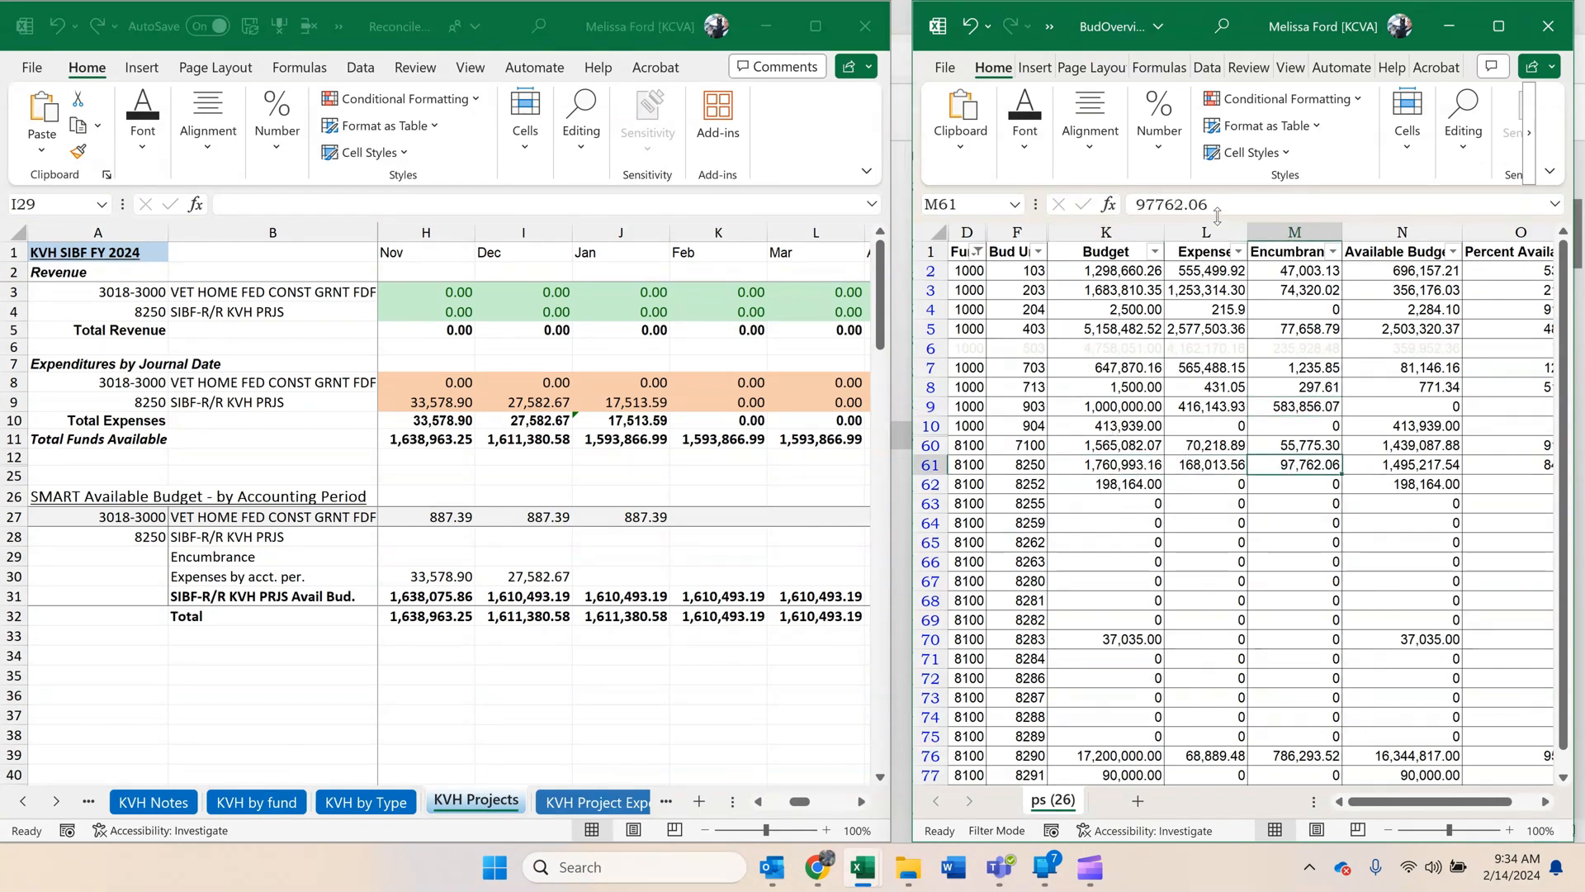
{"action": "left_click_drag", "start_coordinate": [1218, 204], "coordinate": [1134, 204]}
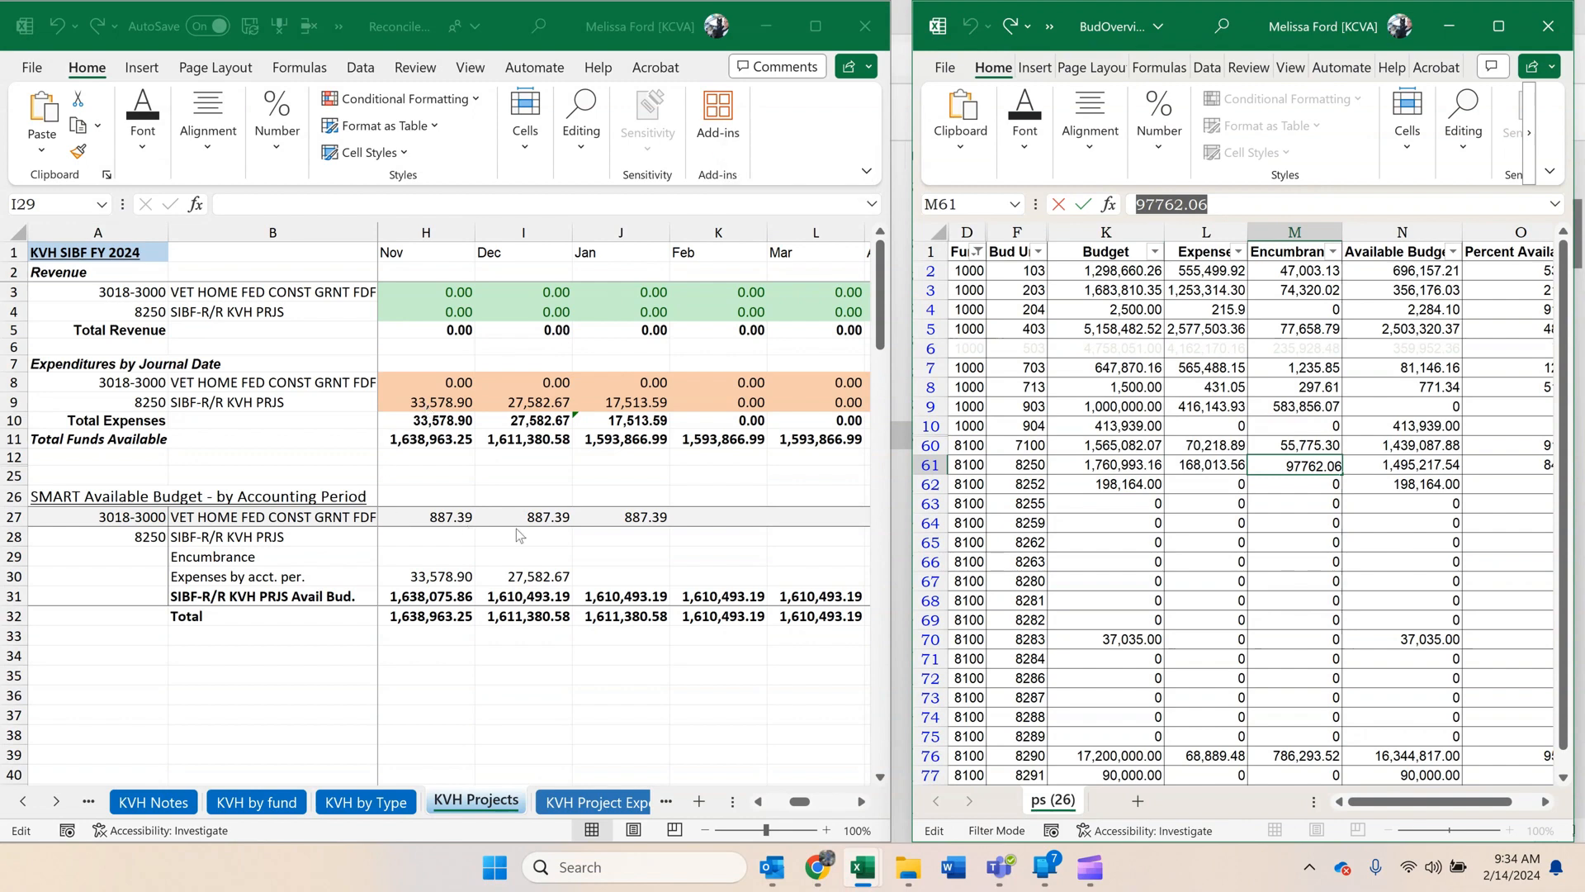
{"action": "left_click", "coordinate": [592, 545]}
{"action": "right_click", "coordinate": [616, 557]}
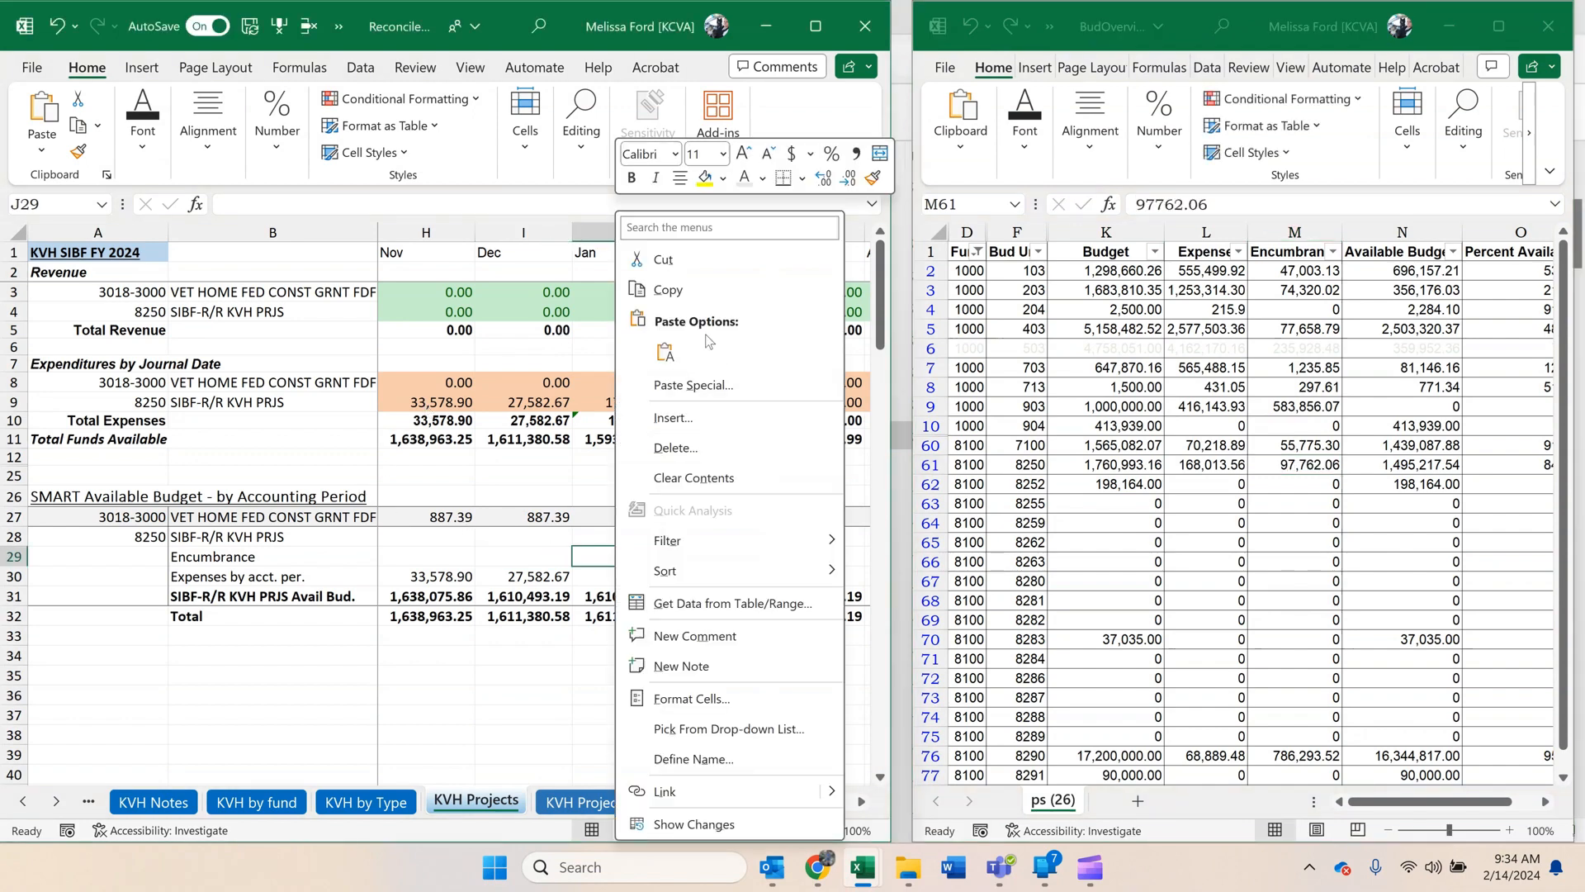
{"action": "left_click", "coordinate": [666, 352]}
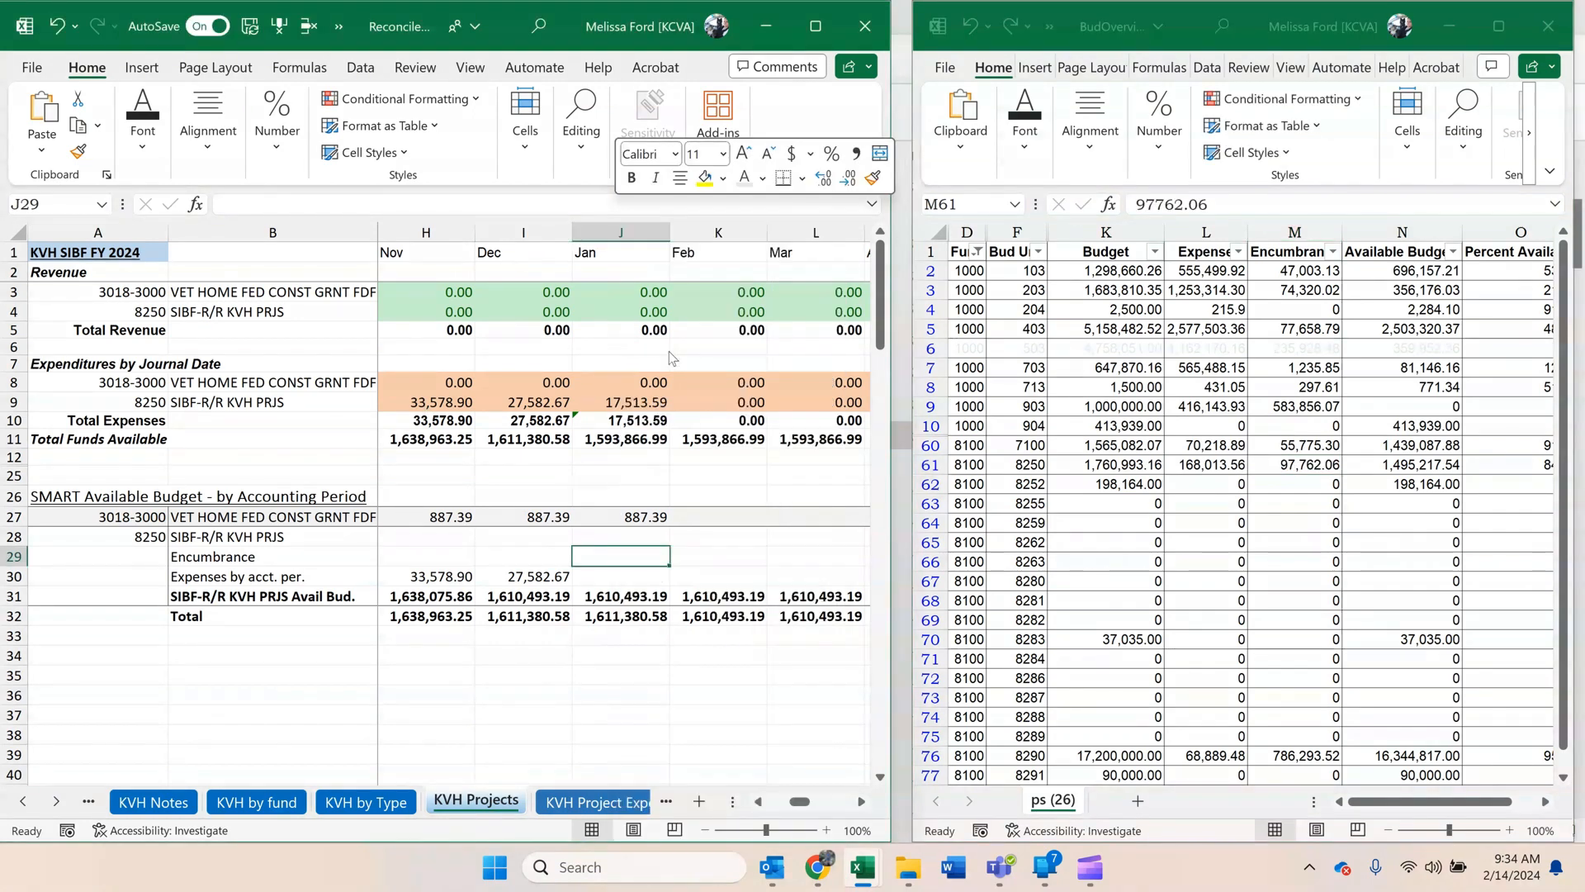
{"action": "left_click", "coordinate": [607, 615]}
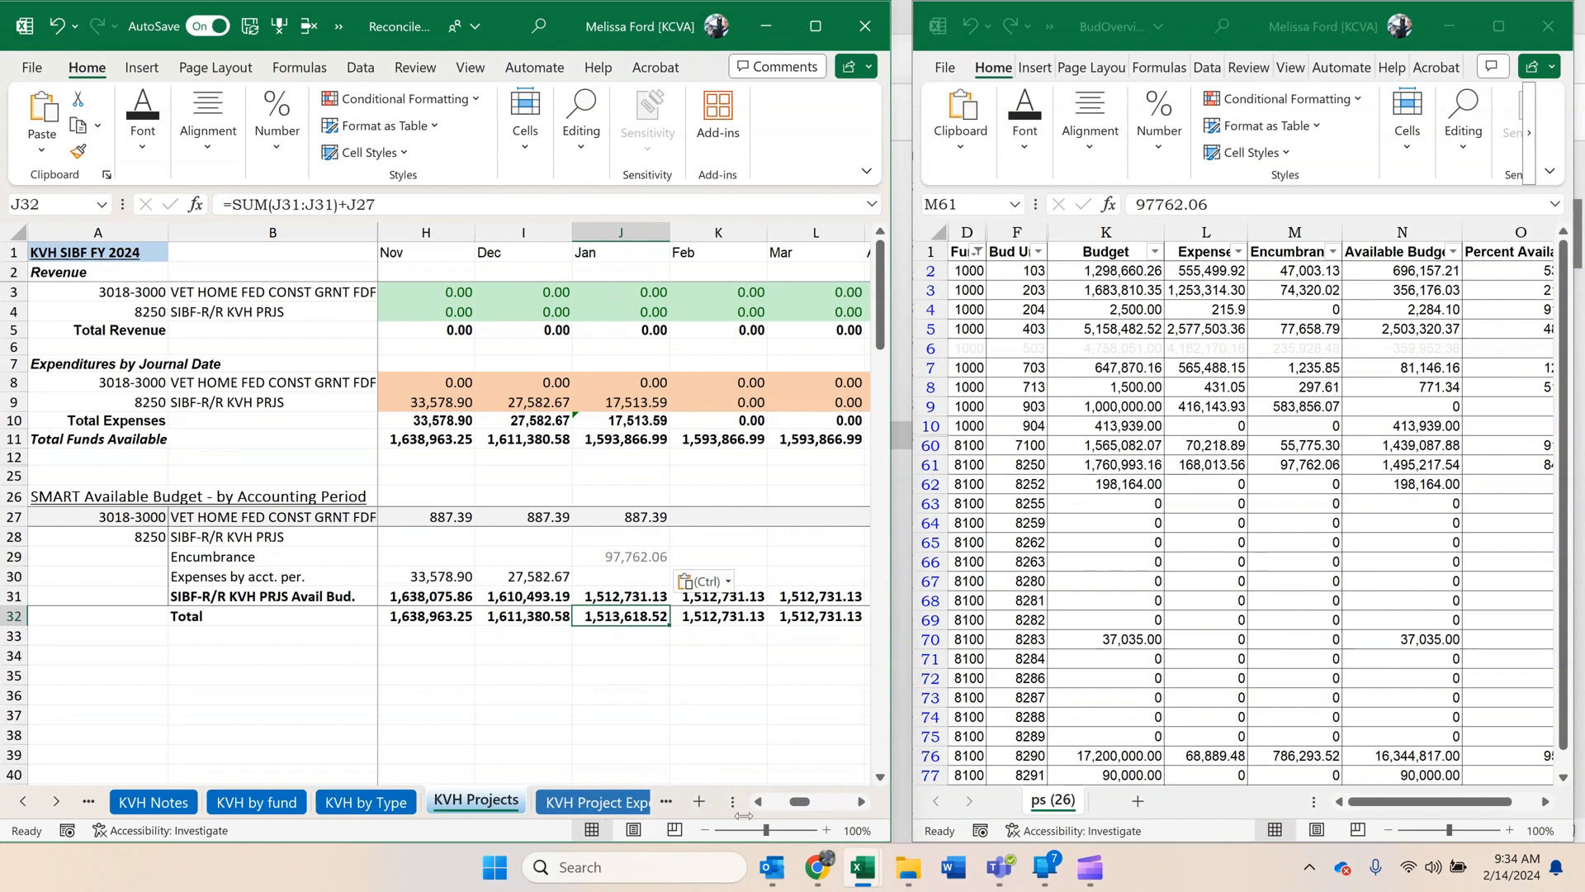
Switch to the SMART Commitment Control Budget Details in Chrome and close the Ledger details for fund 1000, budget unit 0503.
{"action": "mouse_move", "coordinate": [830, 878]}
{"action": "left_click", "coordinate": [824, 779]}
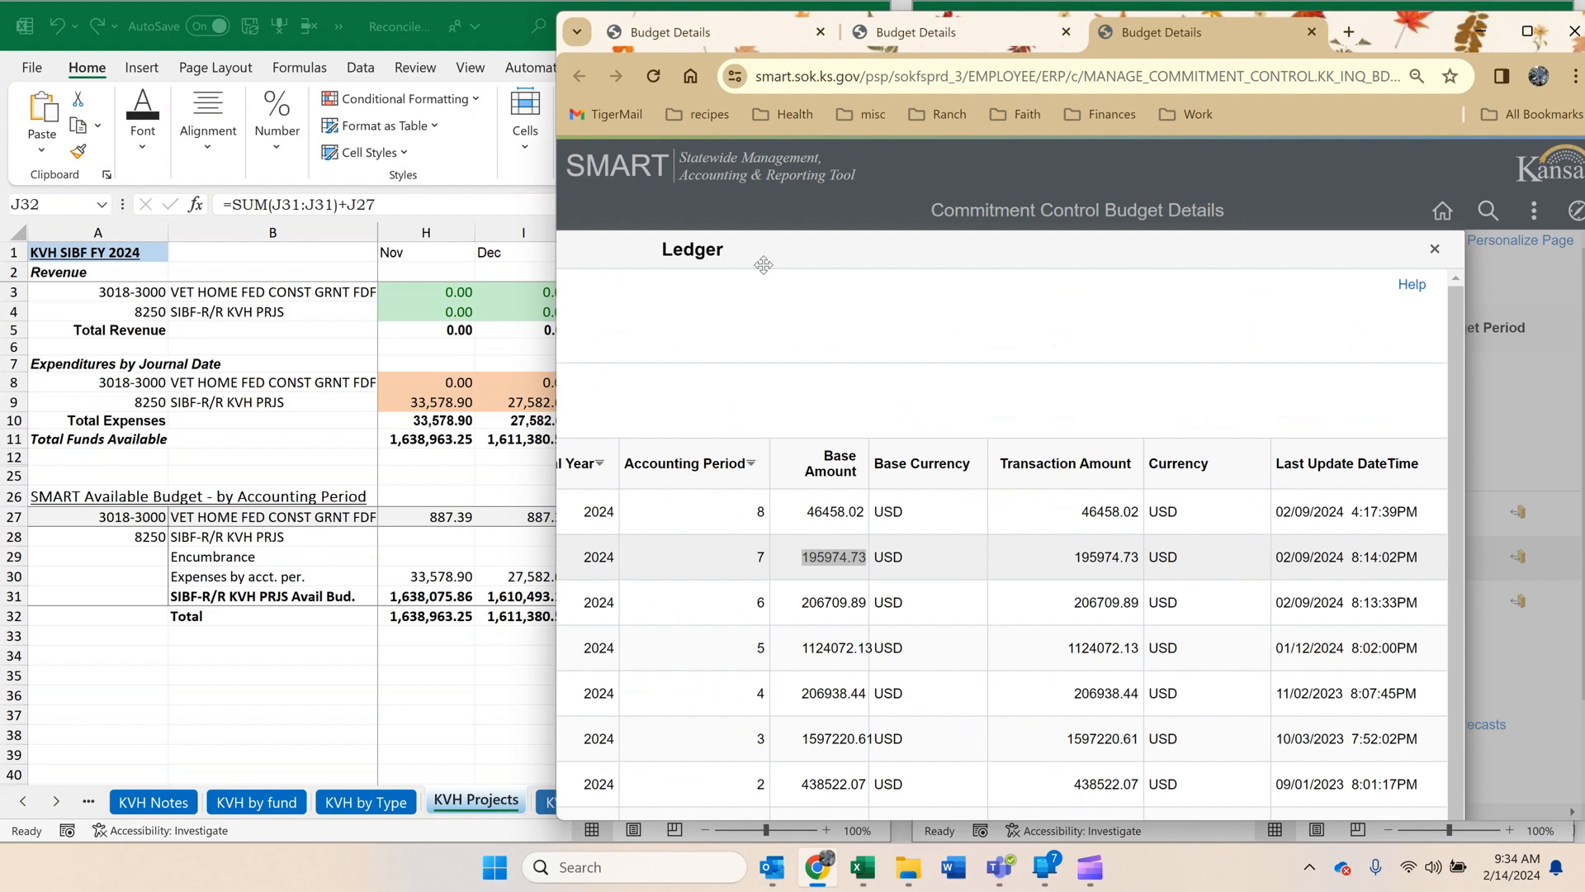
{"action": "left_click", "coordinate": [1434, 248]}
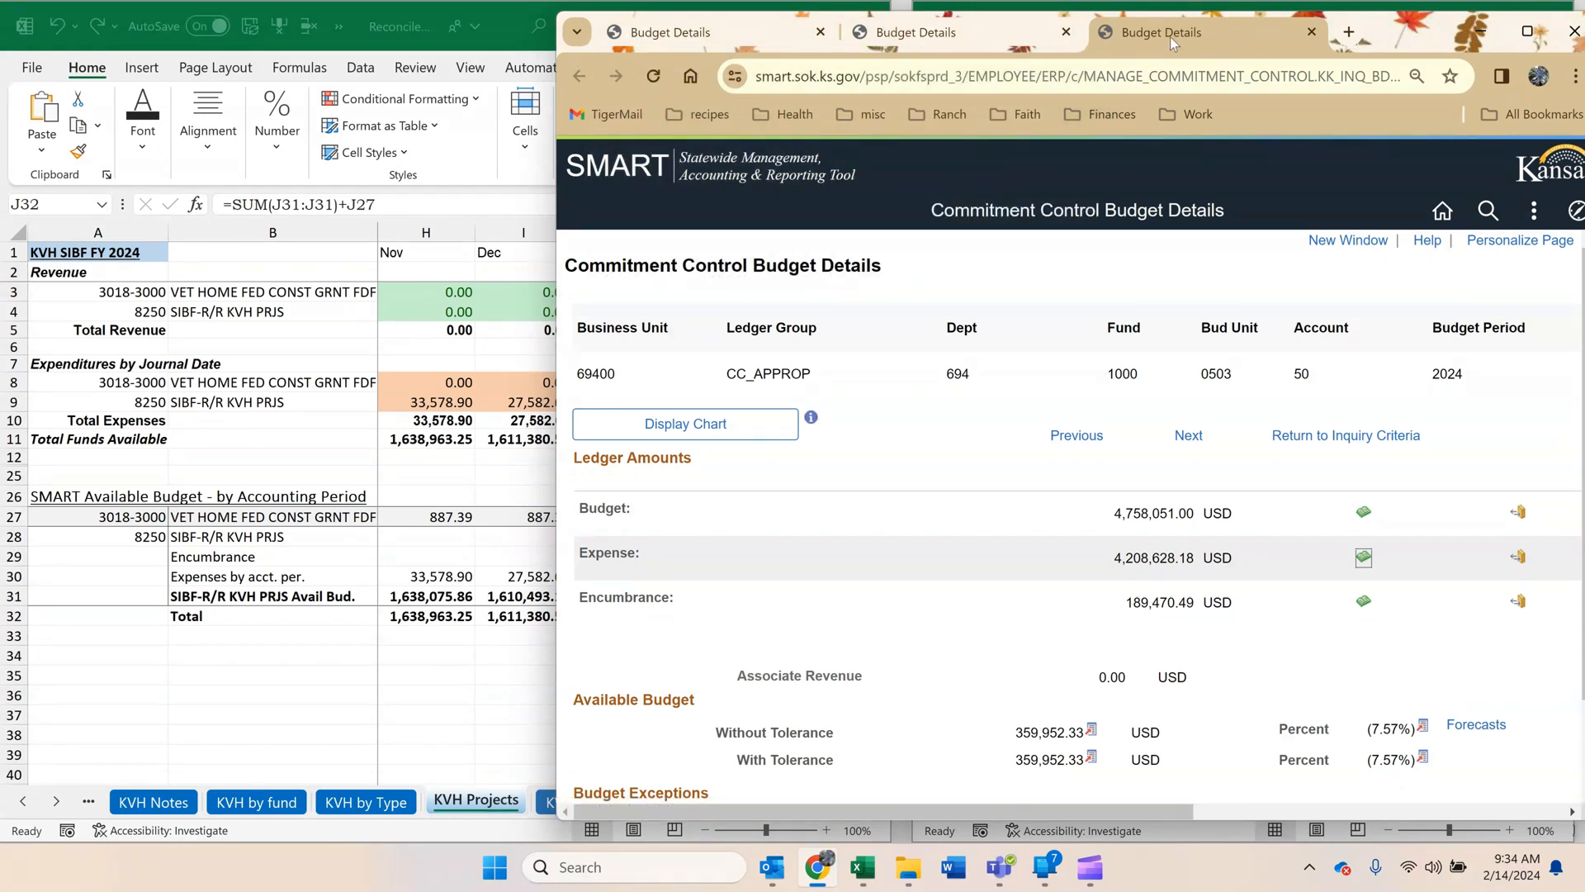
Open a new Budget Details inquiry window and look up business unit 69400 with ledger group CC_APPROP.
{"action": "left_click", "coordinate": [1317, 246]}
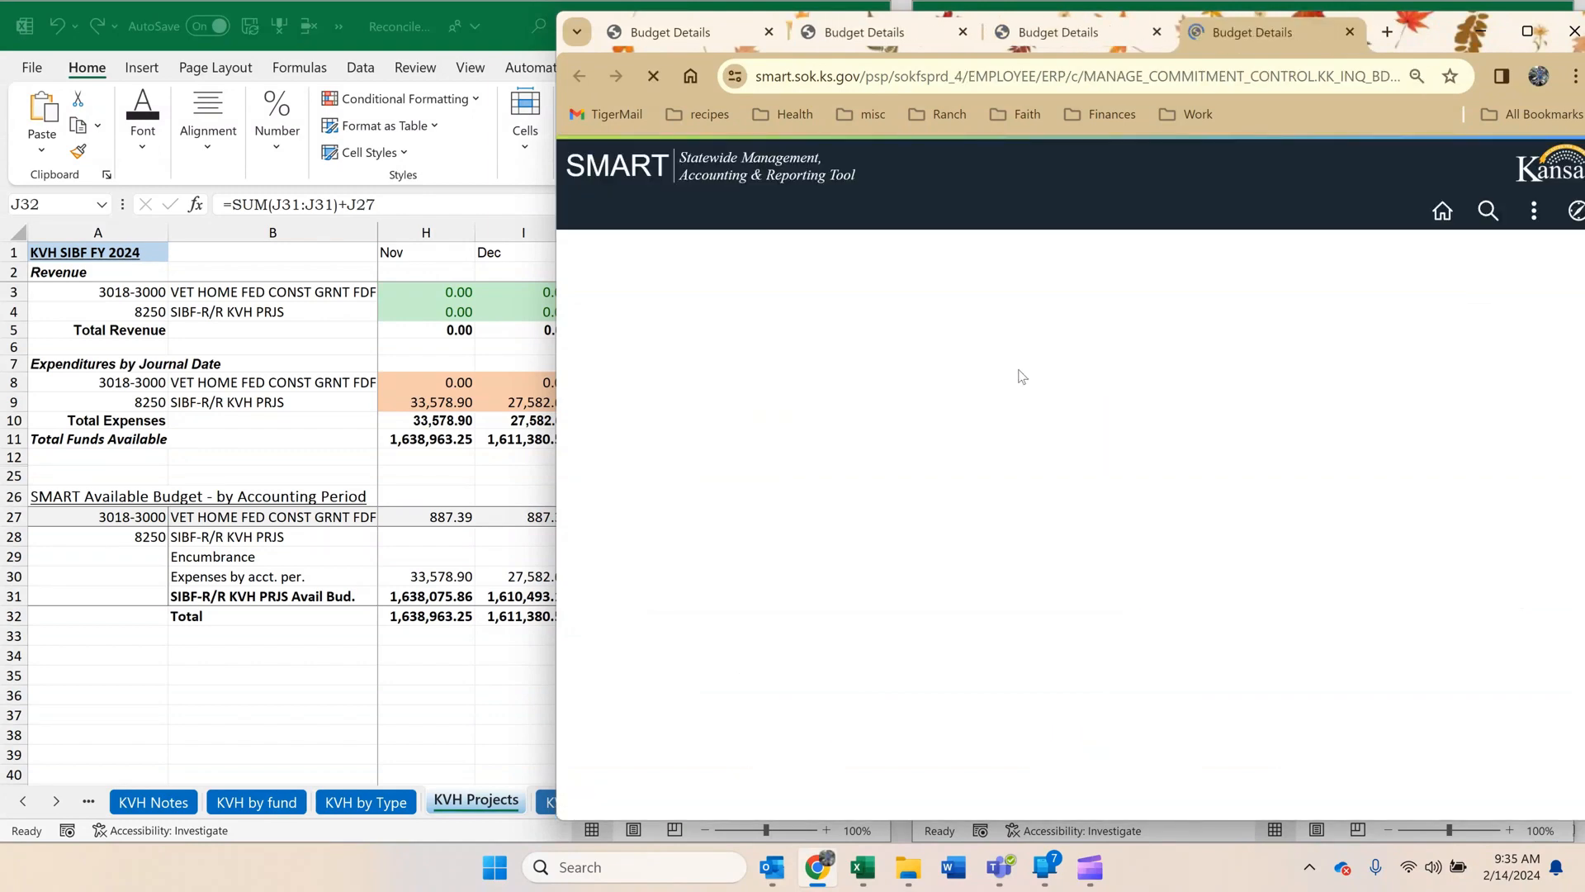
{"action": "left_click", "coordinate": [897, 482]}
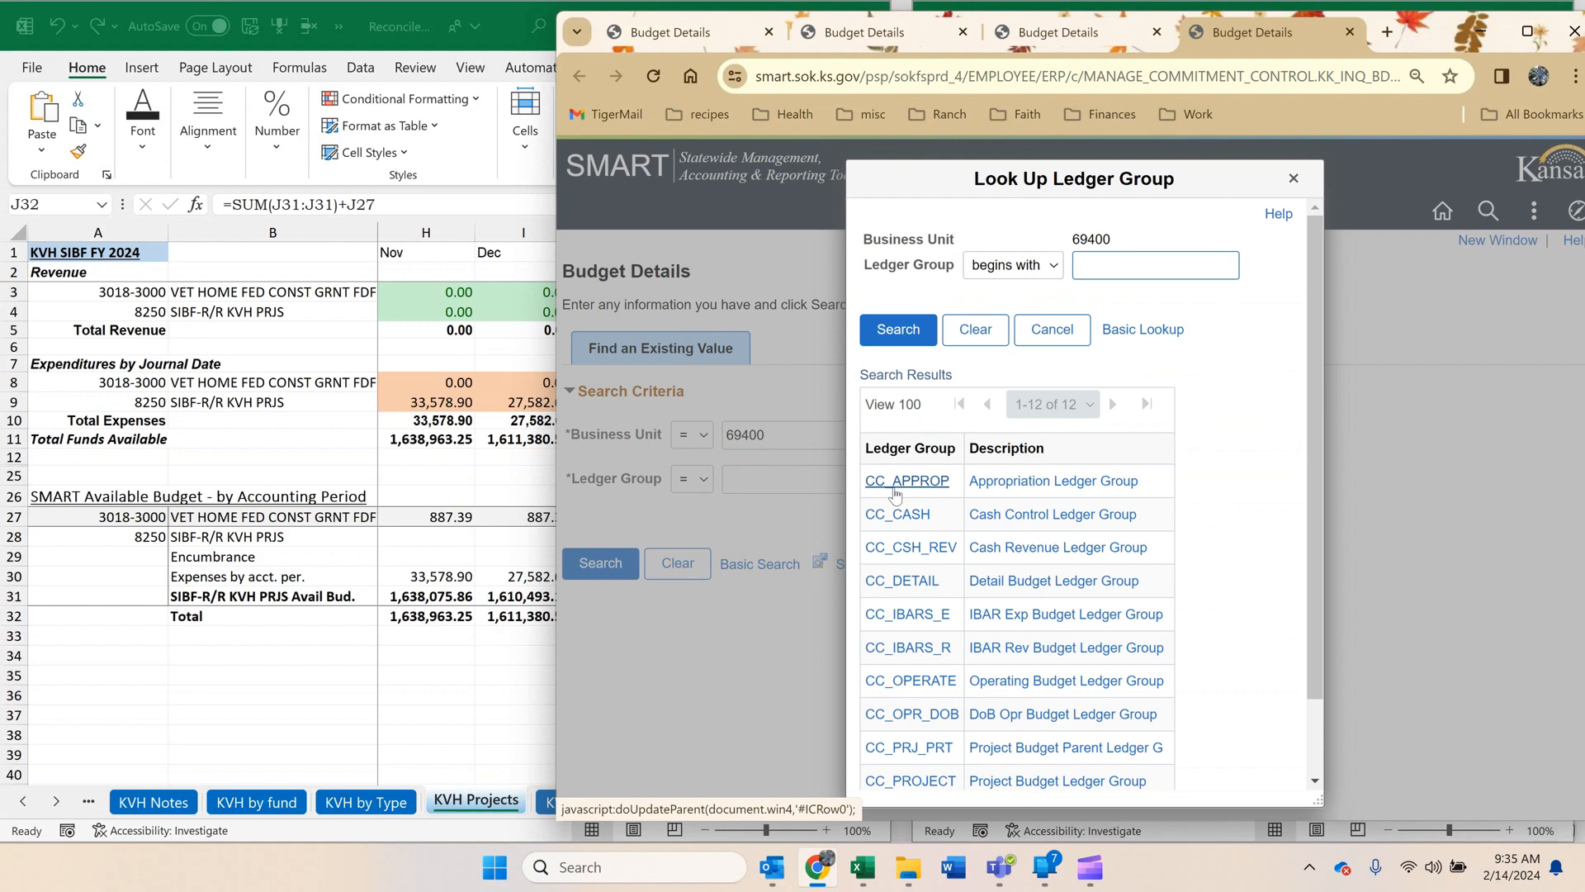
{"action": "left_click", "coordinate": [900, 482]}
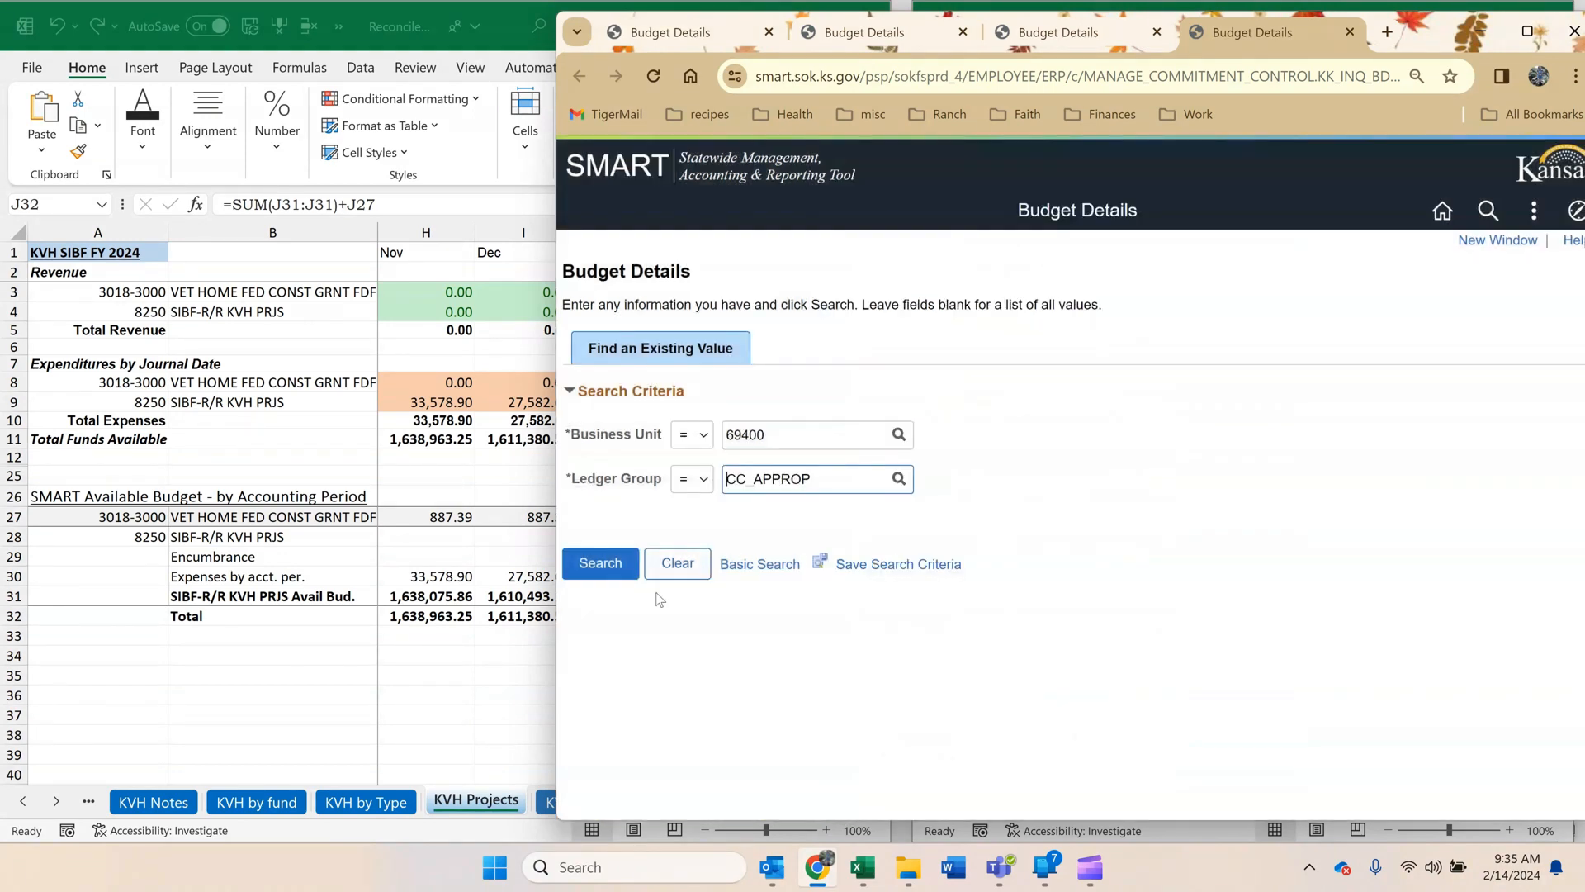
{"action": "left_click", "coordinate": [601, 566]}
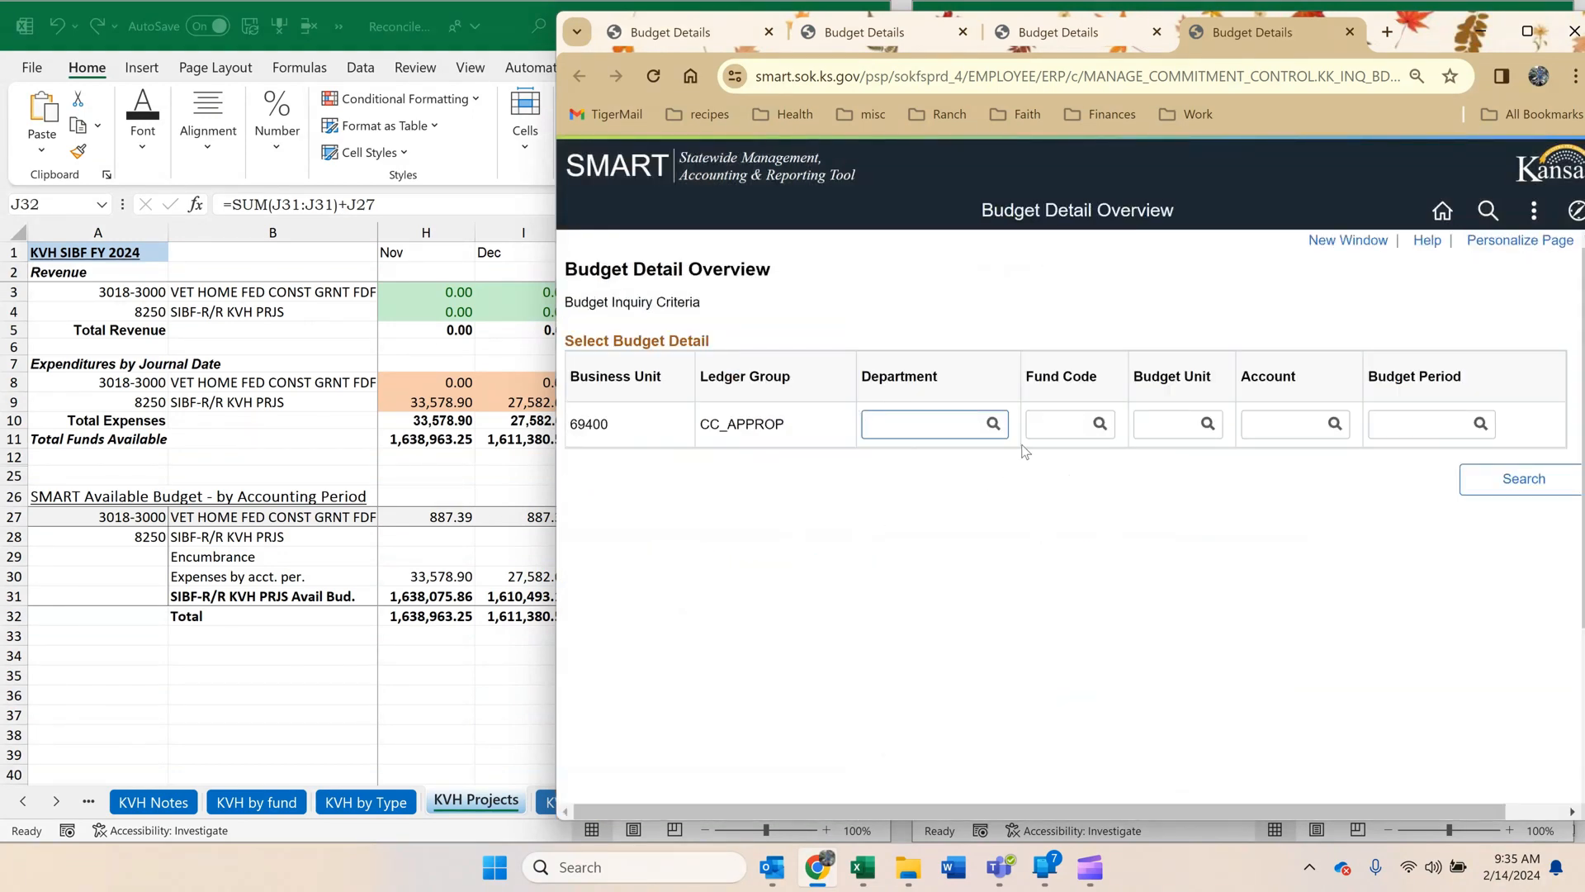
Search the CC_APPROP budget details for fund code 8100 and budget period 2024.
{"action": "left_click", "coordinate": [1032, 427]}
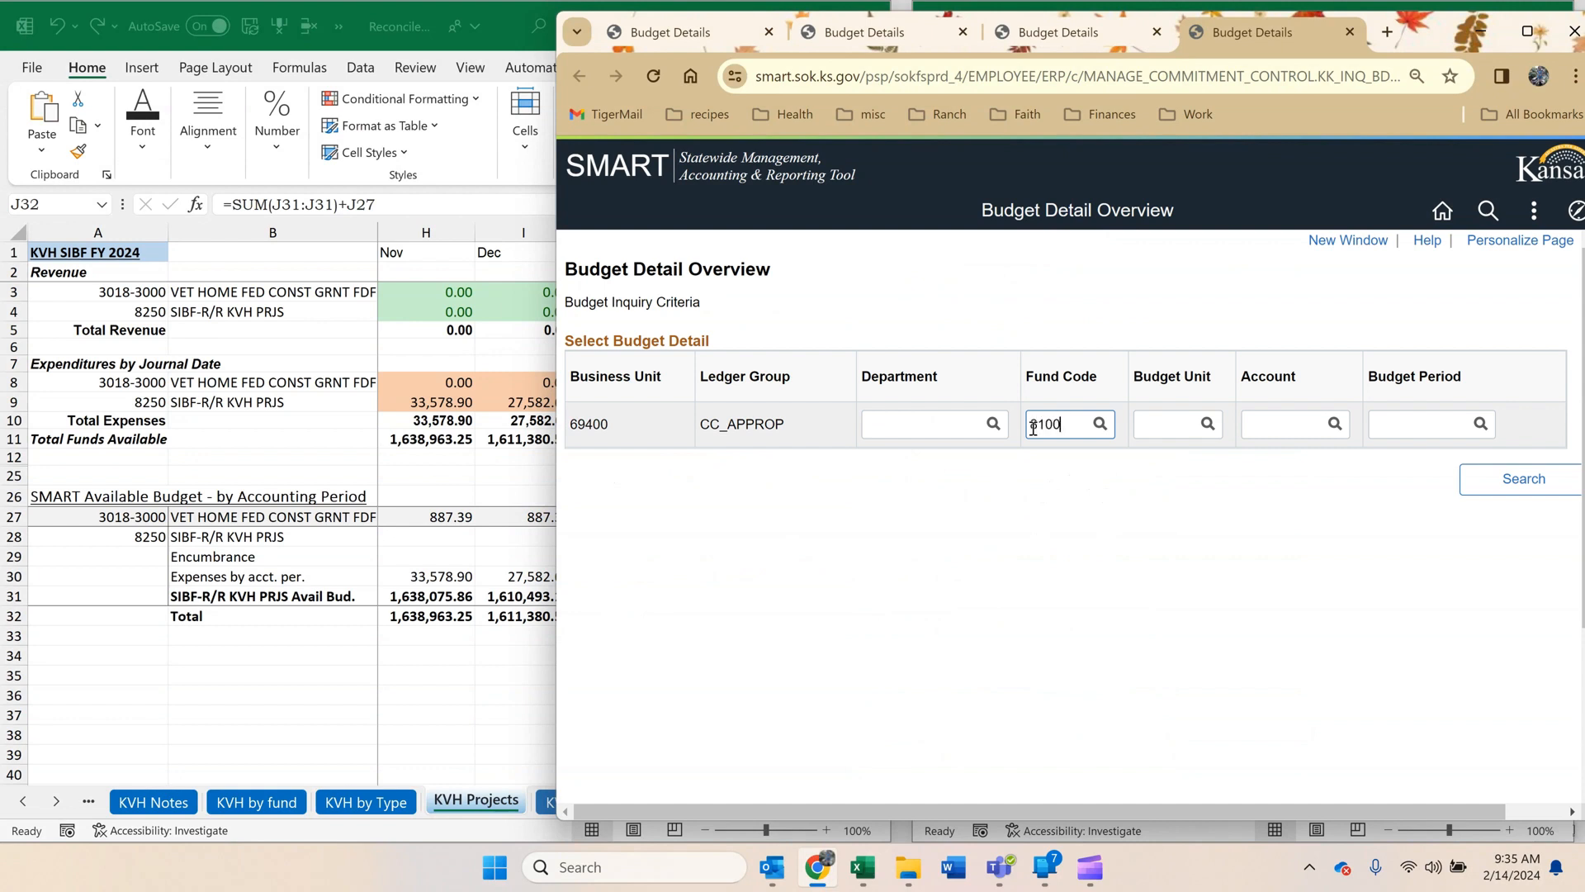
{"action": "key", "text": "Tab"}
{"action": "key", "text": "Tab"}
{"action": "key", "text": "Tab"}
{"action": "left_click", "coordinate": [1540, 487]}
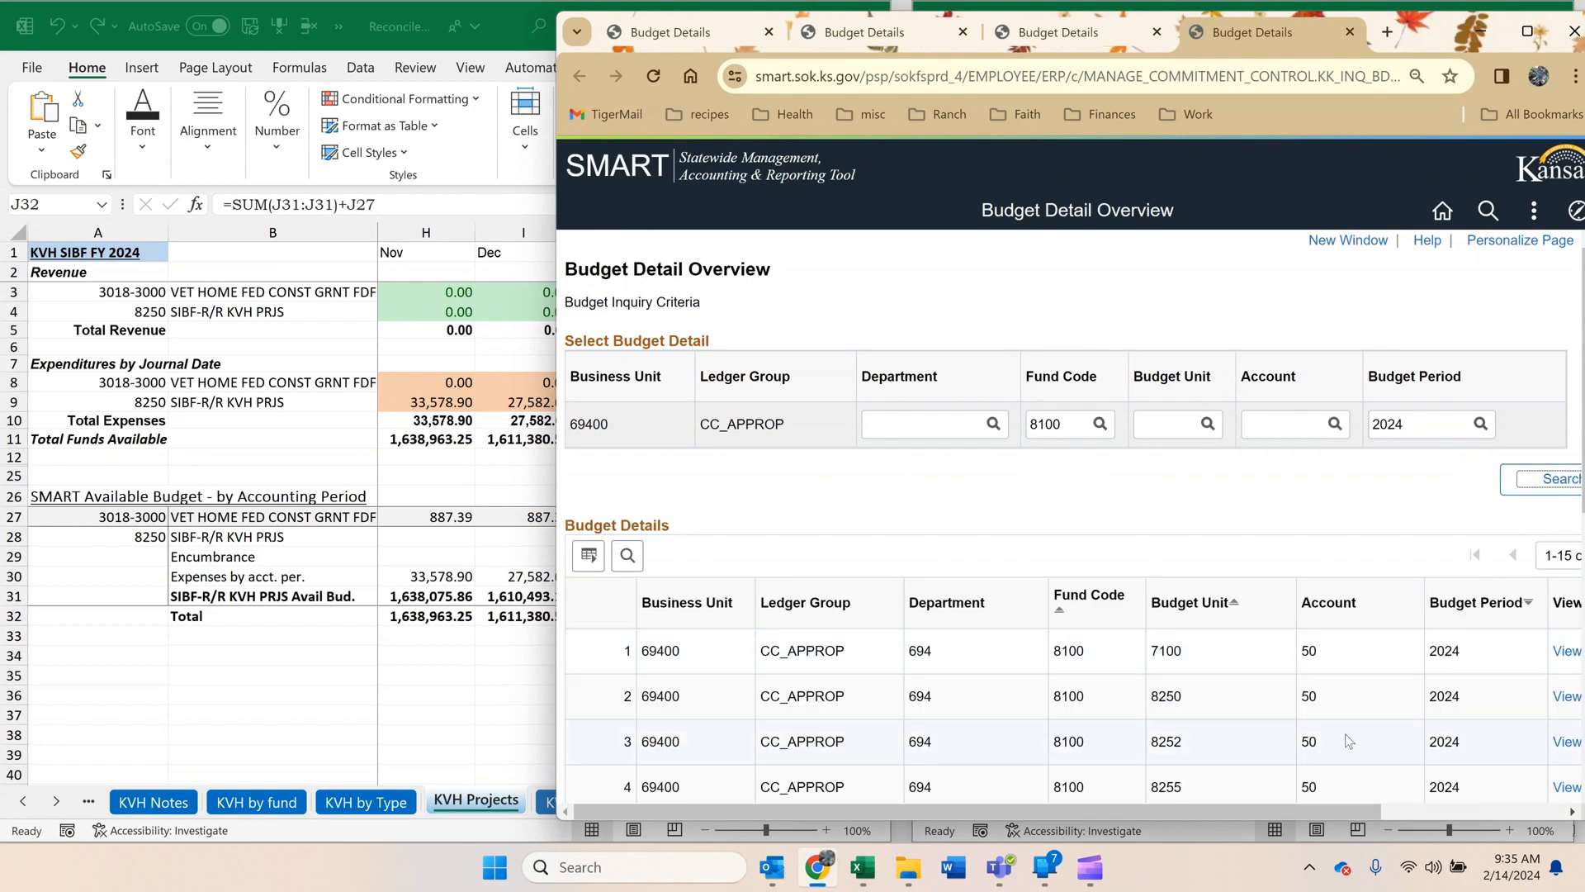
Open the details of fund 8100, budget unit 8250, and display its expense ledger with all columns expanded.
{"action": "left_click_drag", "start_coordinate": [1279, 809], "coordinate": [1391, 807]}
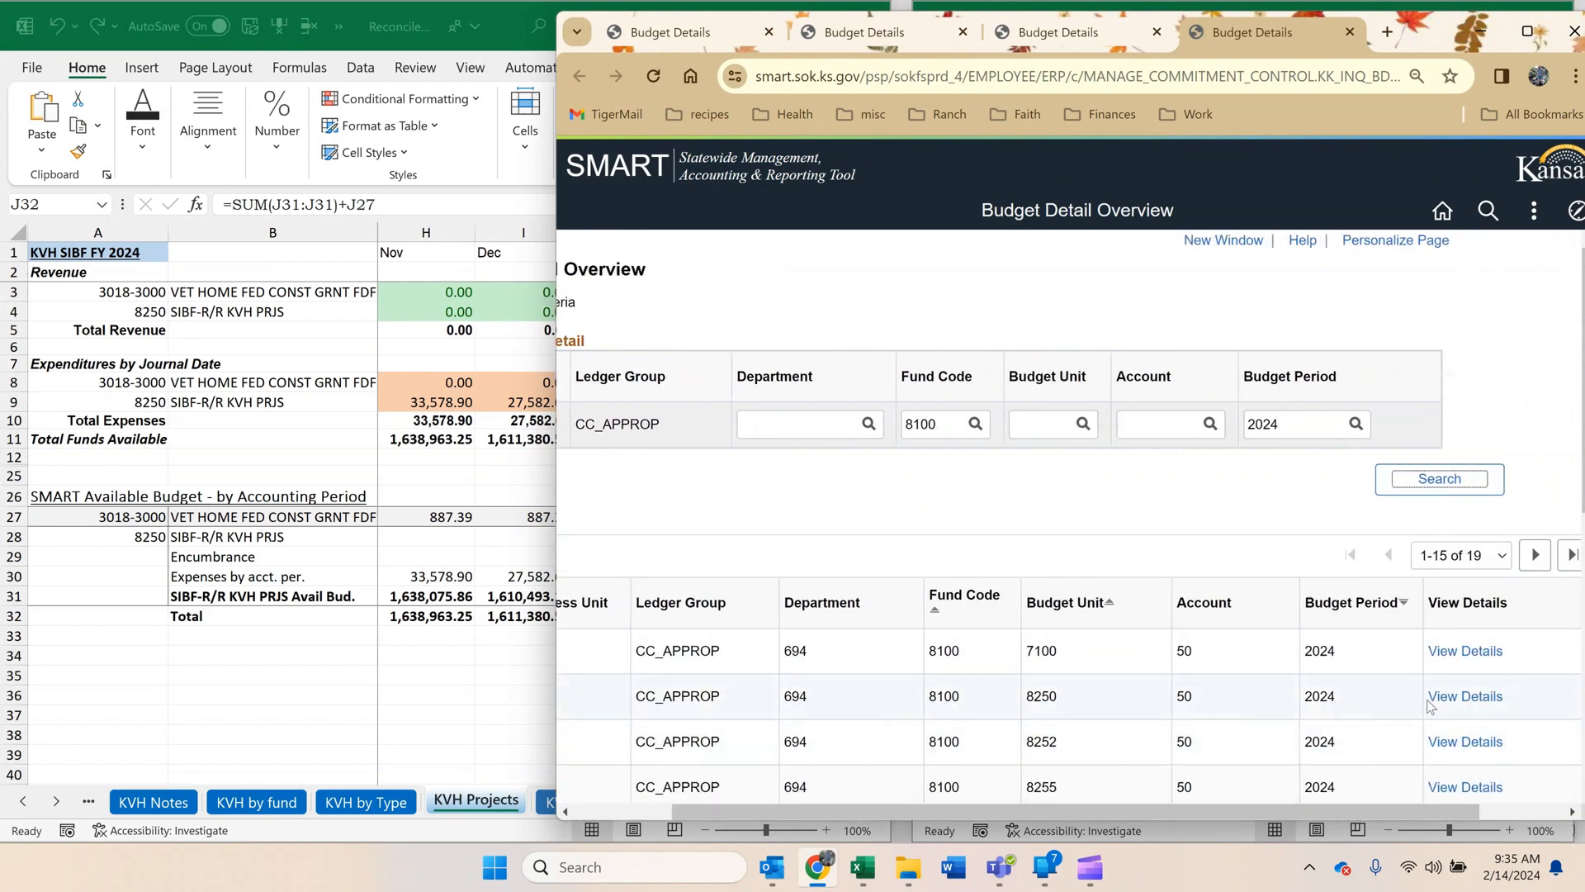
{"action": "left_click", "coordinate": [1463, 696]}
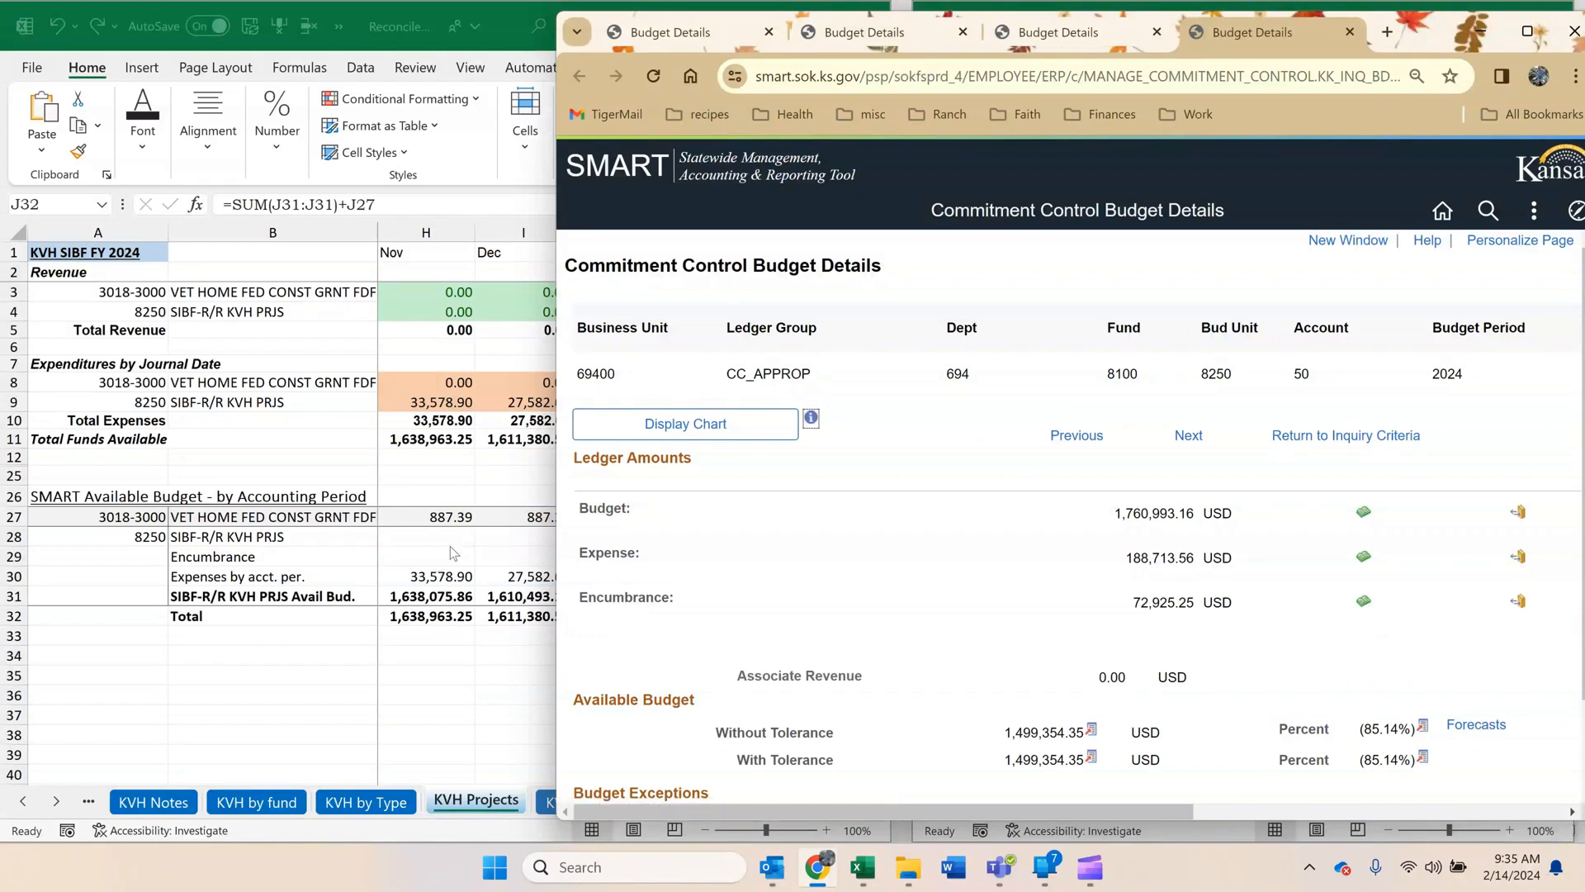
{"action": "left_click", "coordinate": [1363, 558]}
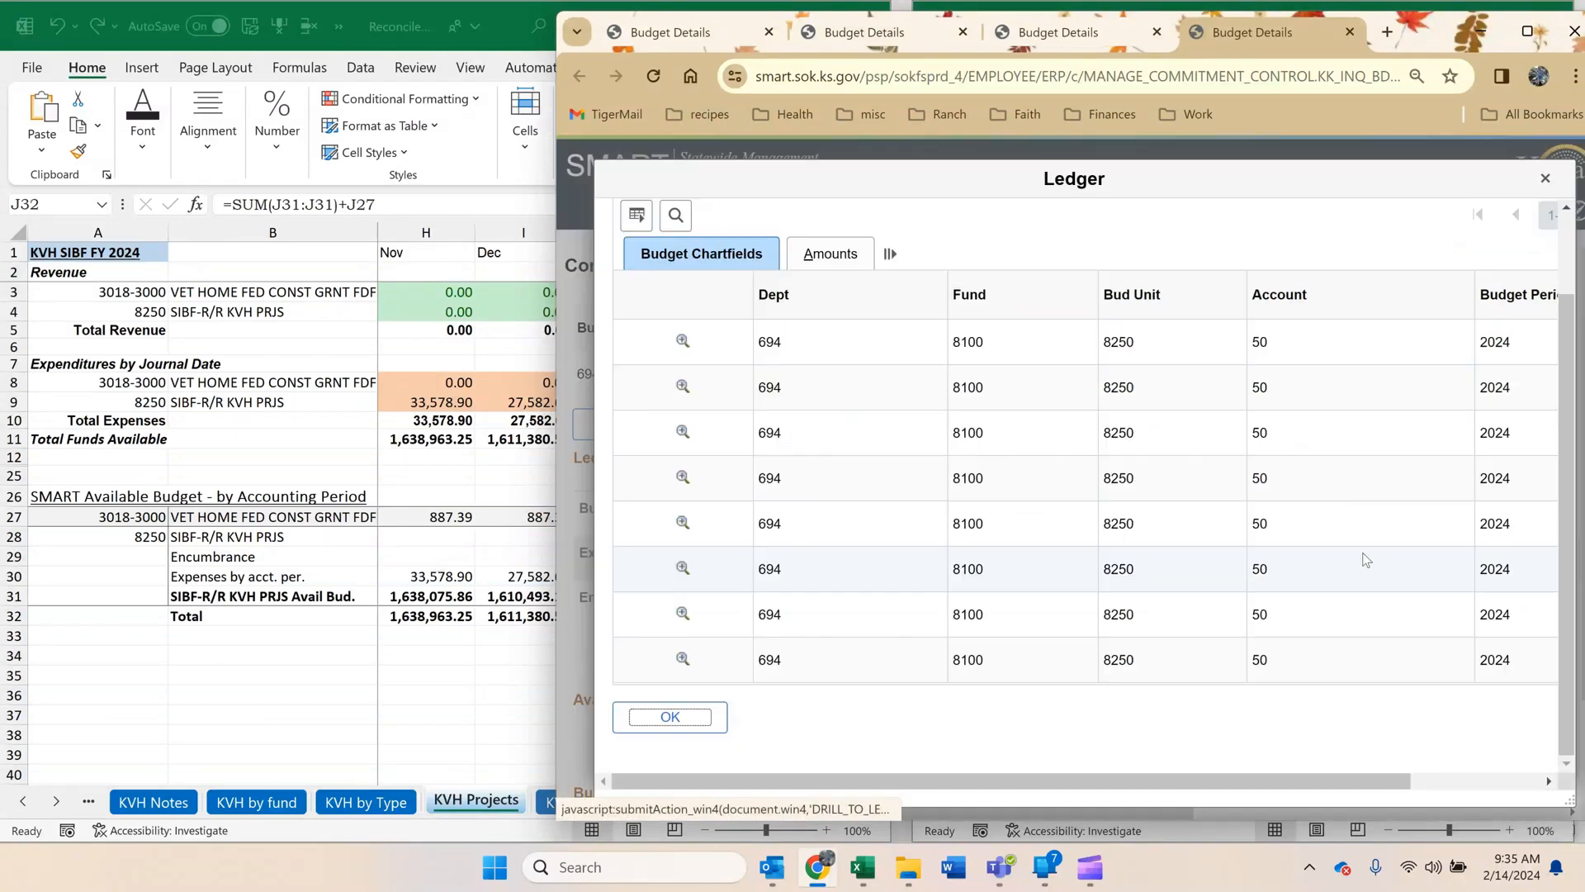
{"action": "left_click", "coordinate": [892, 256]}
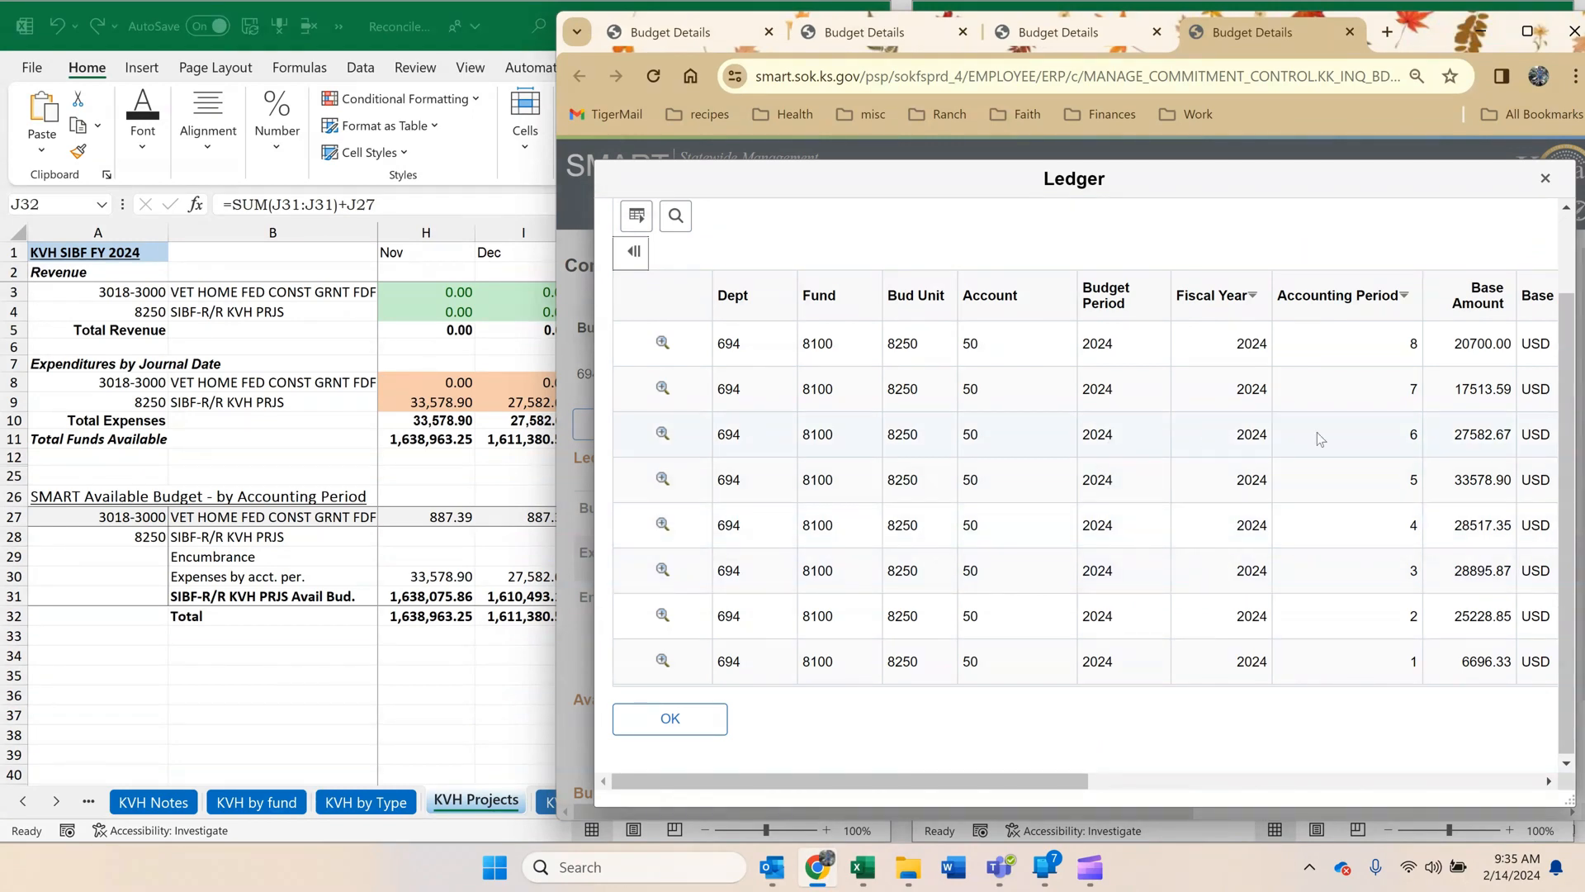
Copy the accounting period 7 amount of 17513.59 from the SMART ledger into January's Expenses by acct. per. on KVH Projects.
{"action": "double_click", "coordinate": [1471, 393]}
{"action": "key", "text": "ctrl+c"}
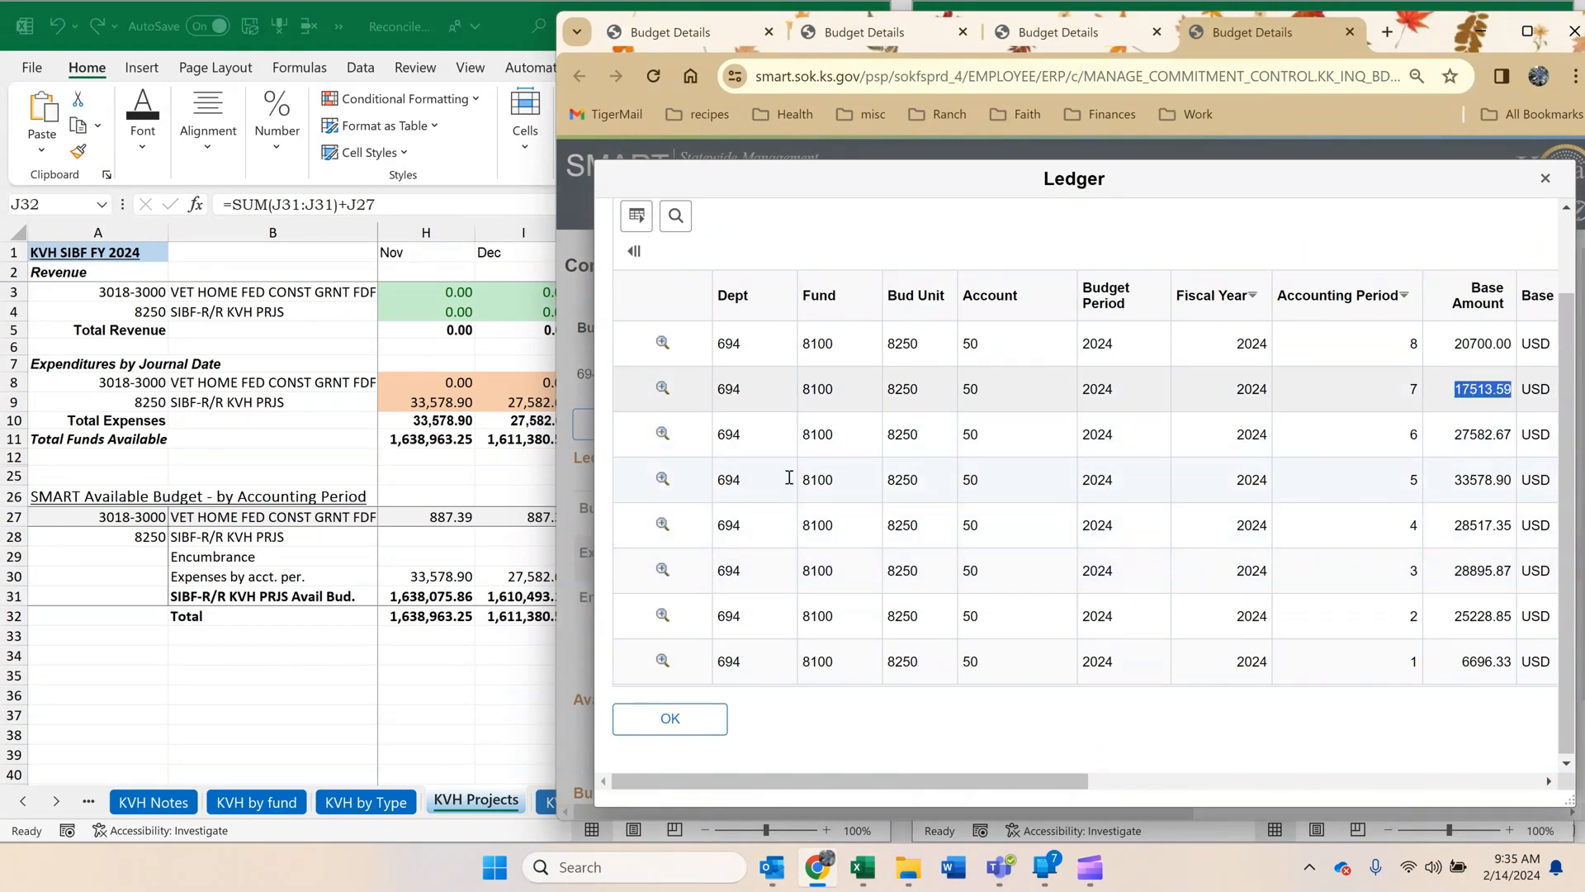
{"action": "key", "text": "alt+Tab"}
{"action": "left_click", "coordinate": [718, 574]}
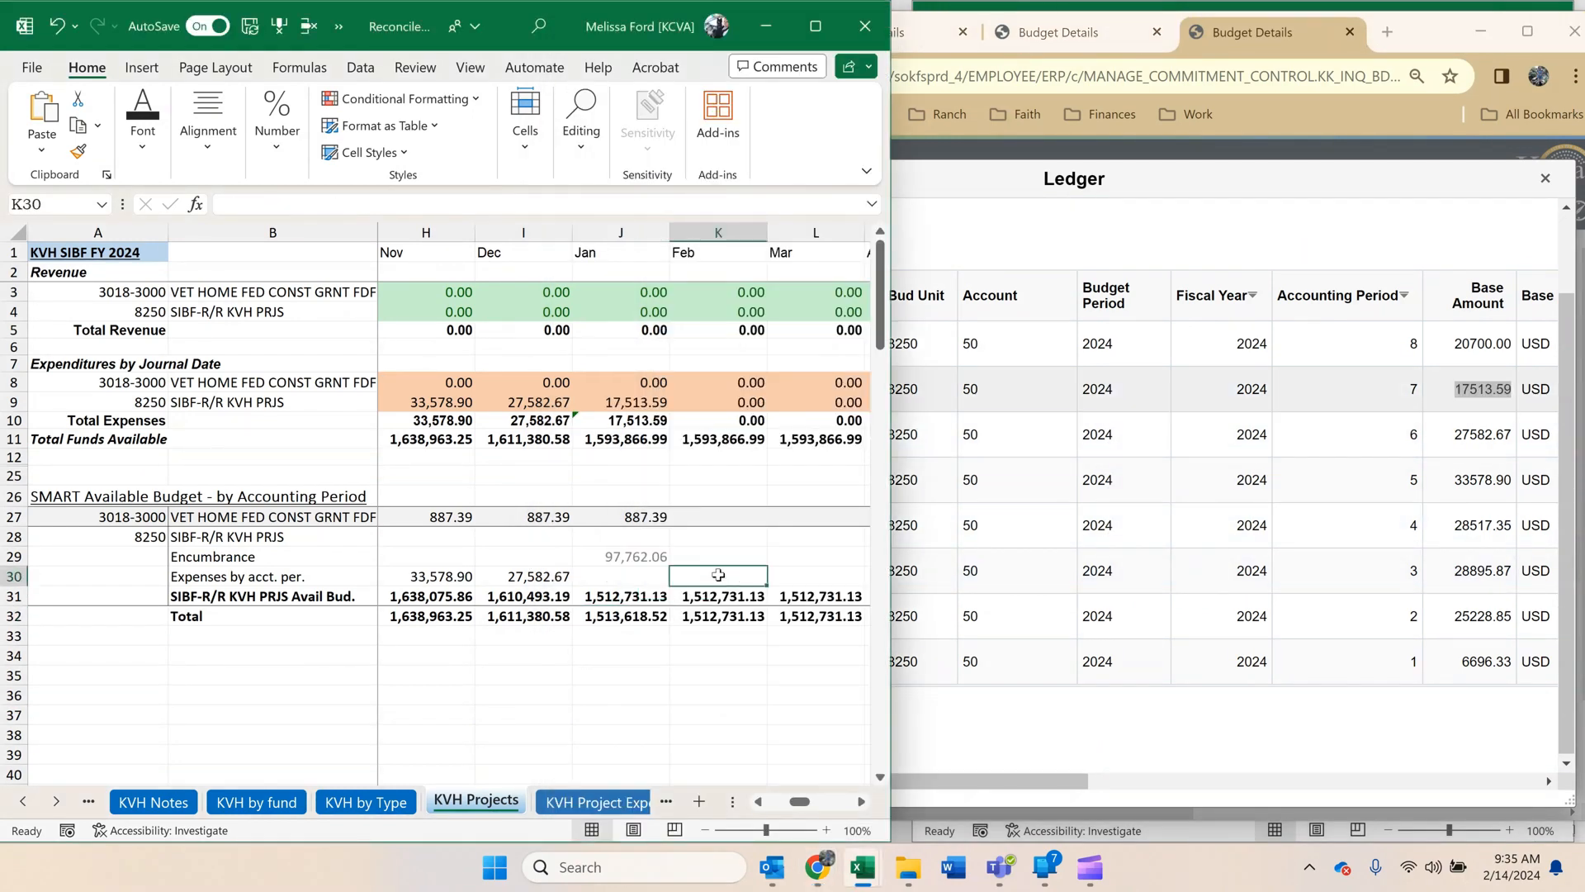
{"action": "right_click", "coordinate": [649, 575]}
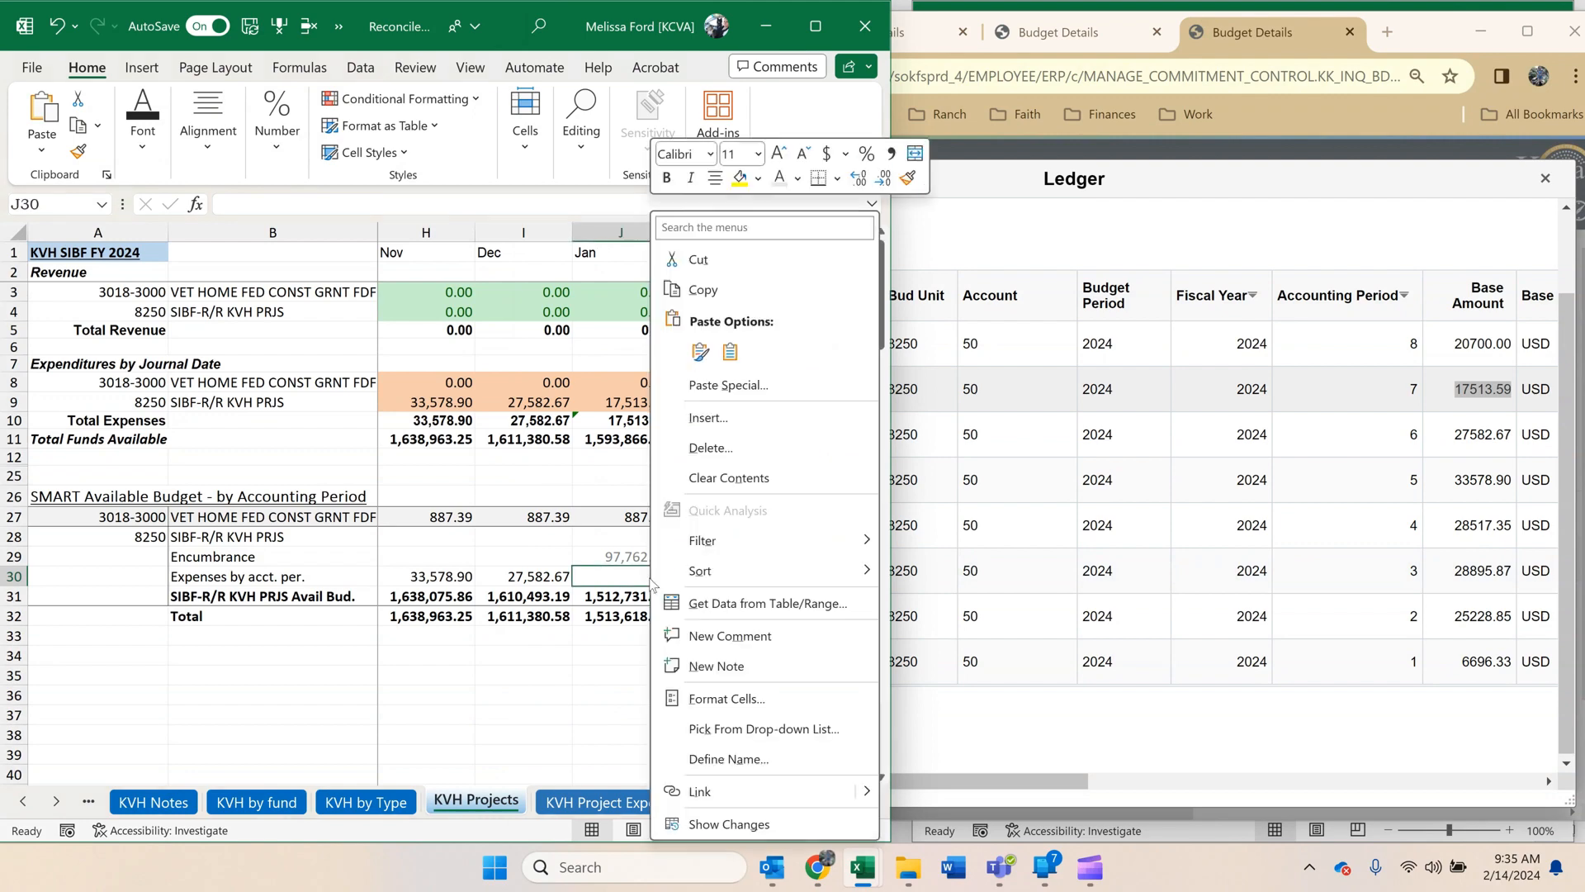
{"action": "left_click", "coordinate": [731, 352]}
{"action": "left_click", "coordinate": [731, 353]}
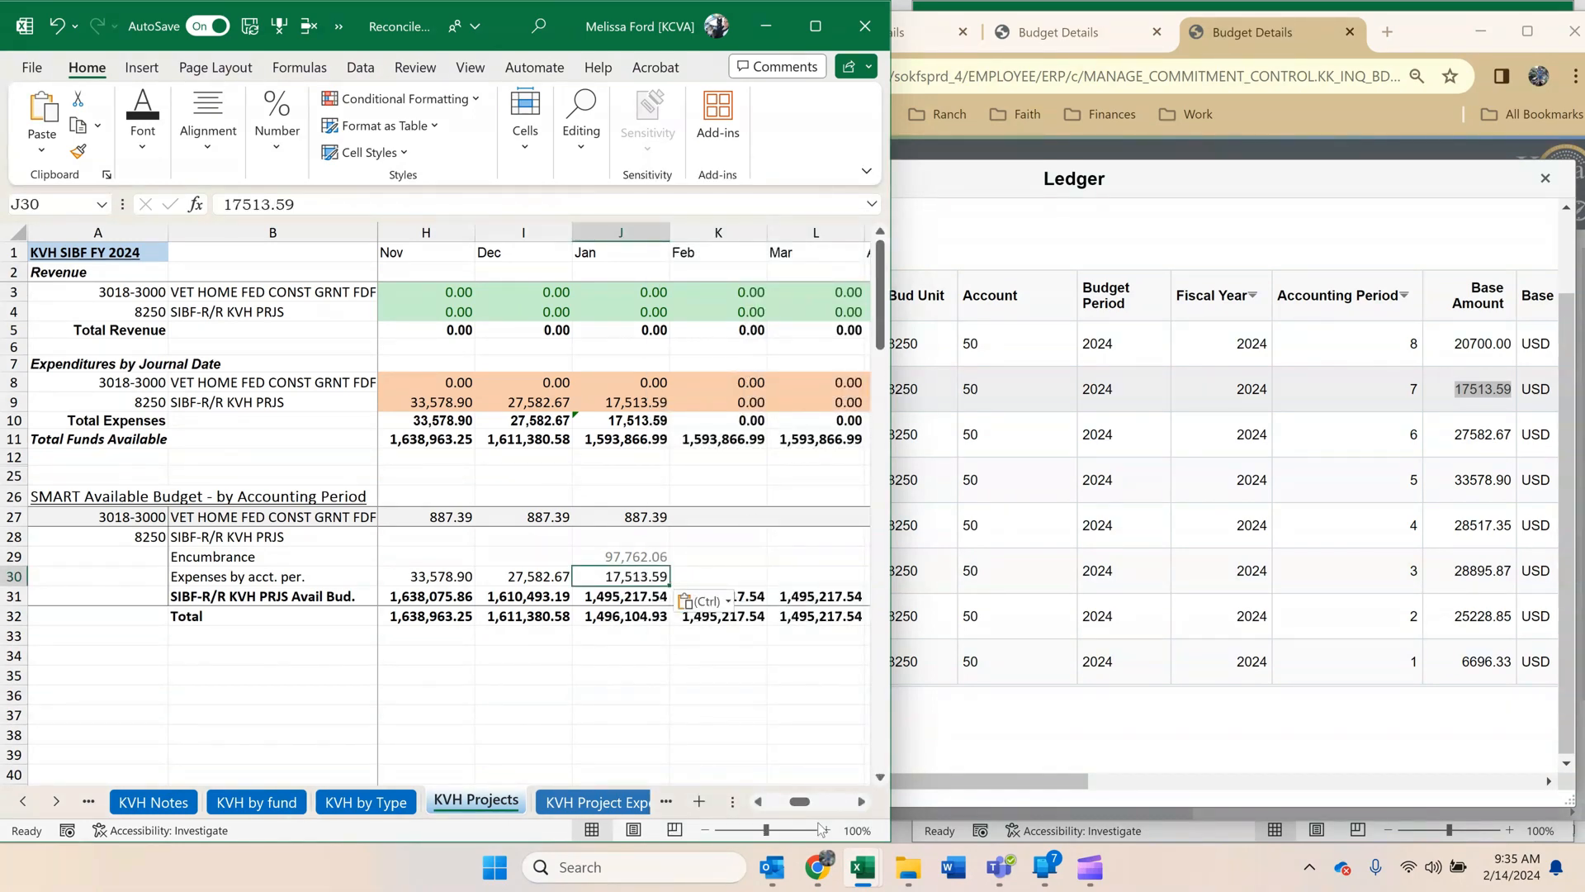
In the BudOverview workbook, check budget unit 8250's available budget and change that row's font colour to light grey.
{"action": "mouse_move", "coordinate": [854, 871]}
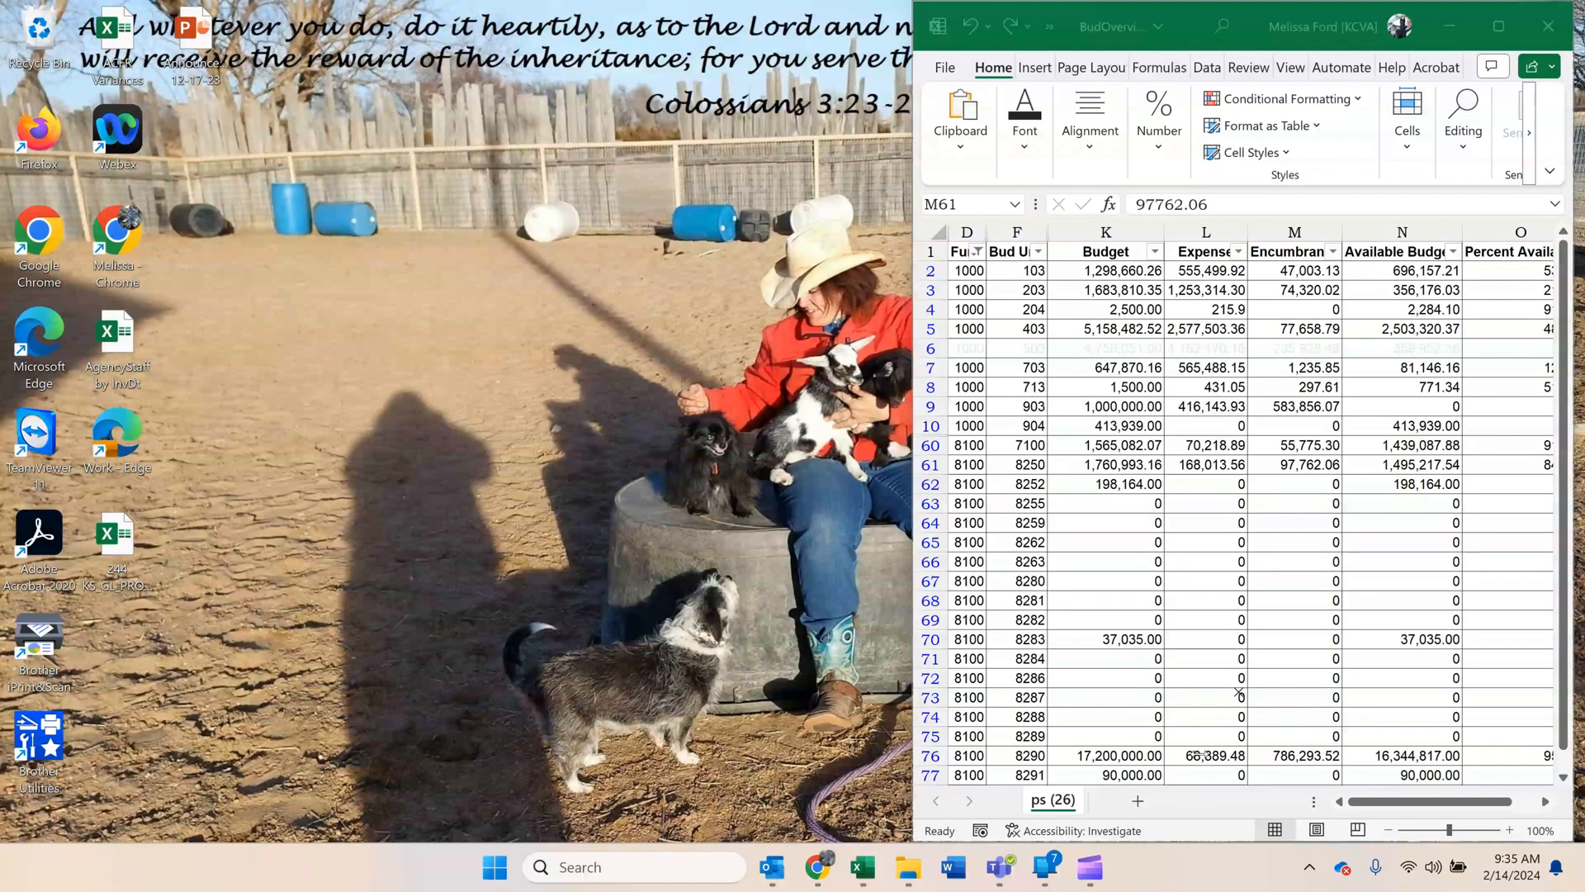
{"action": "left_click", "coordinate": [1206, 753]}
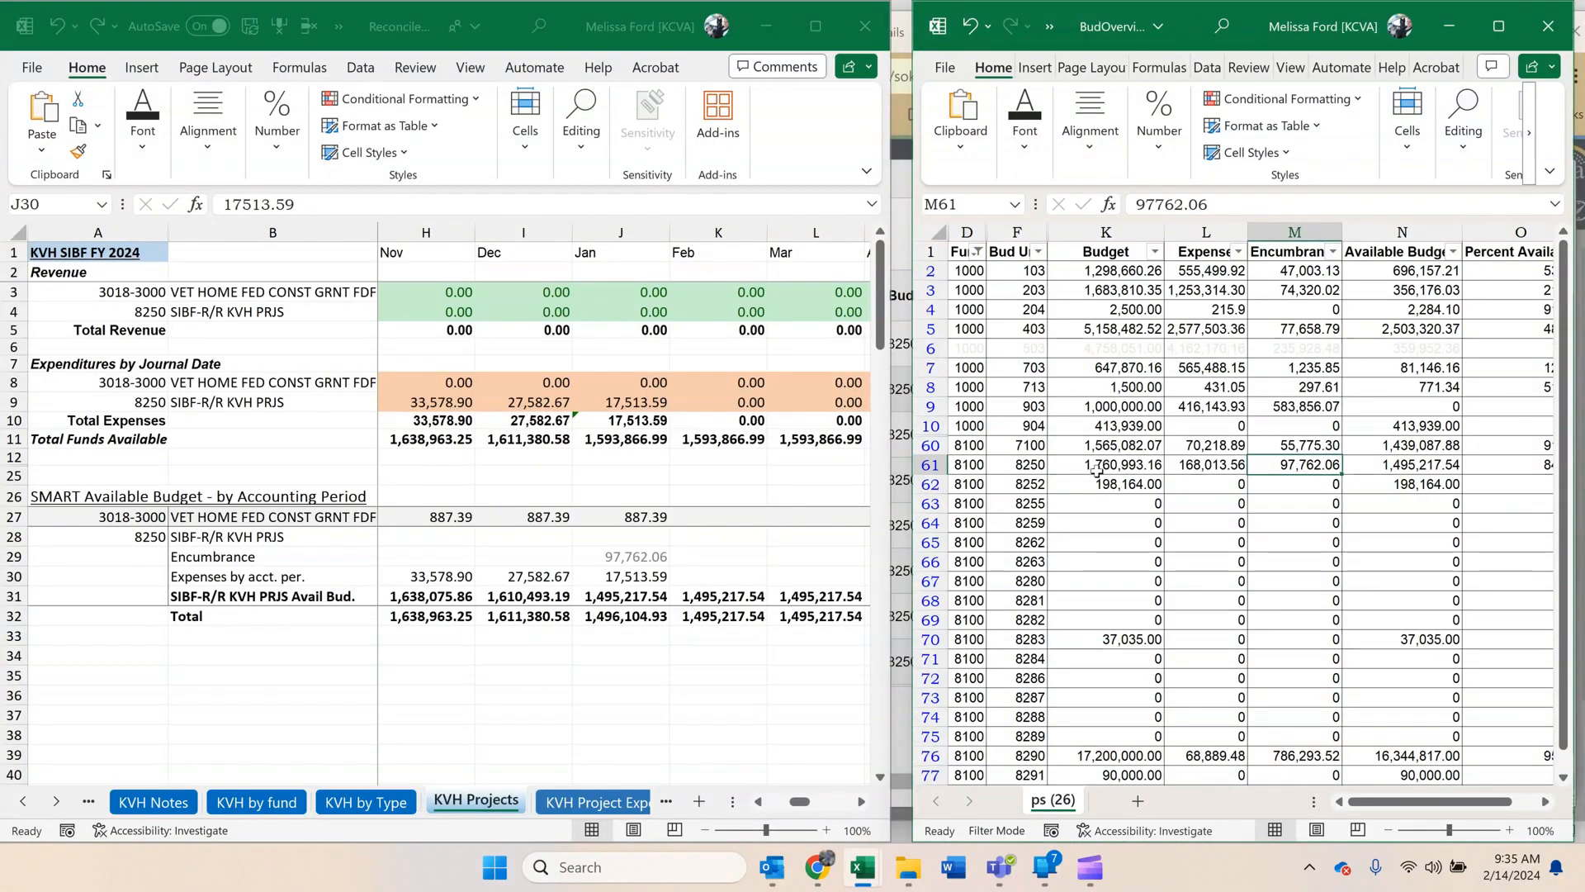
{"action": "left_click", "coordinate": [1413, 467]}
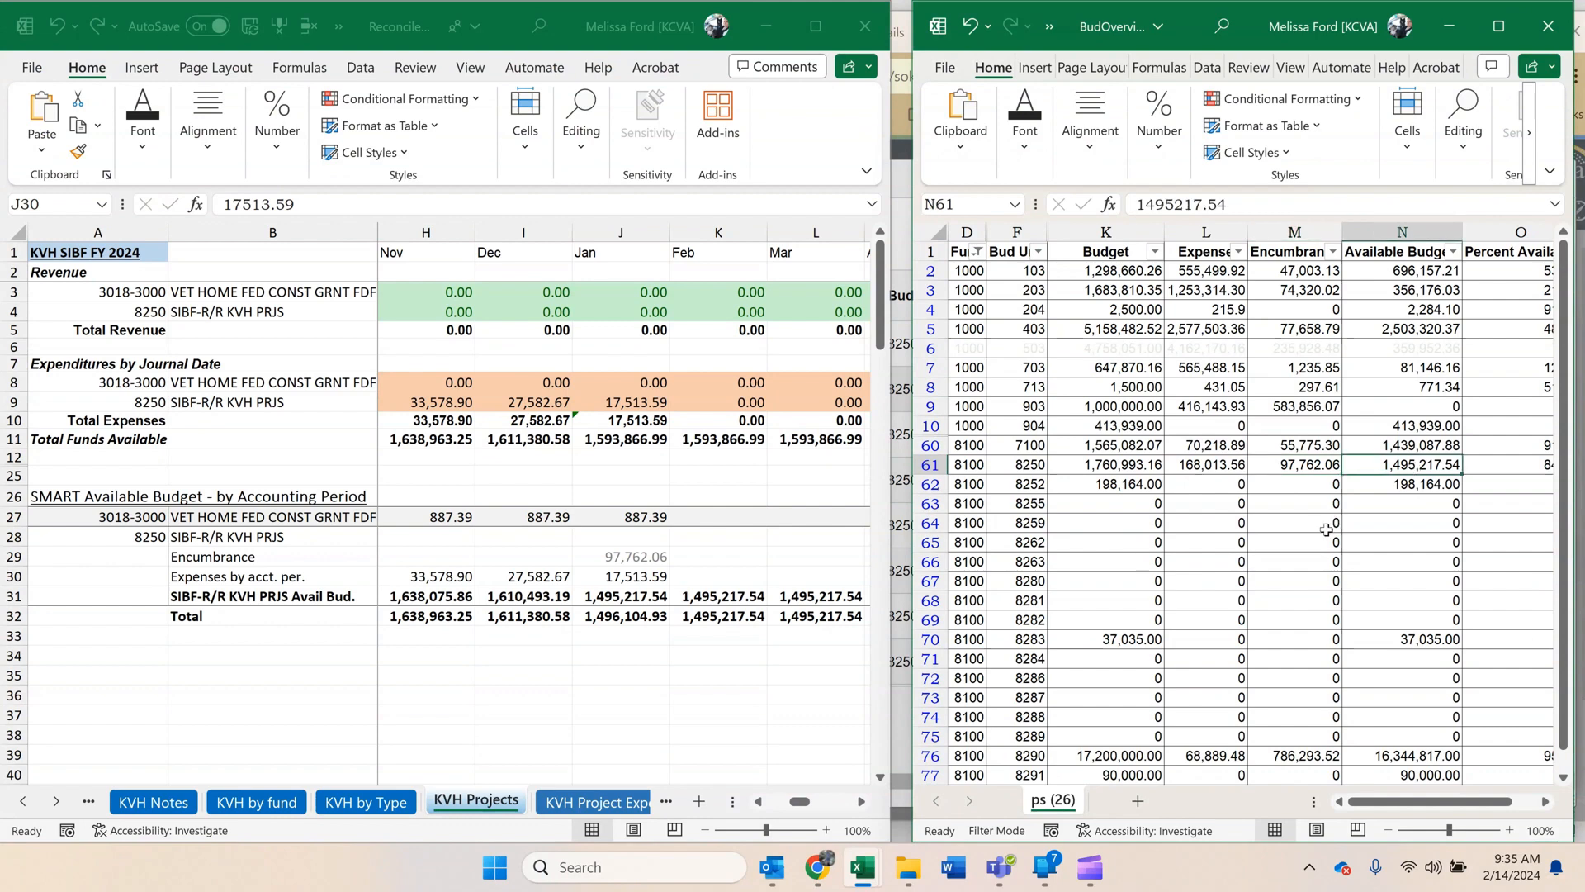
{"action": "left_click", "coordinate": [929, 465]}
{"action": "left_click", "coordinate": [1027, 157]}
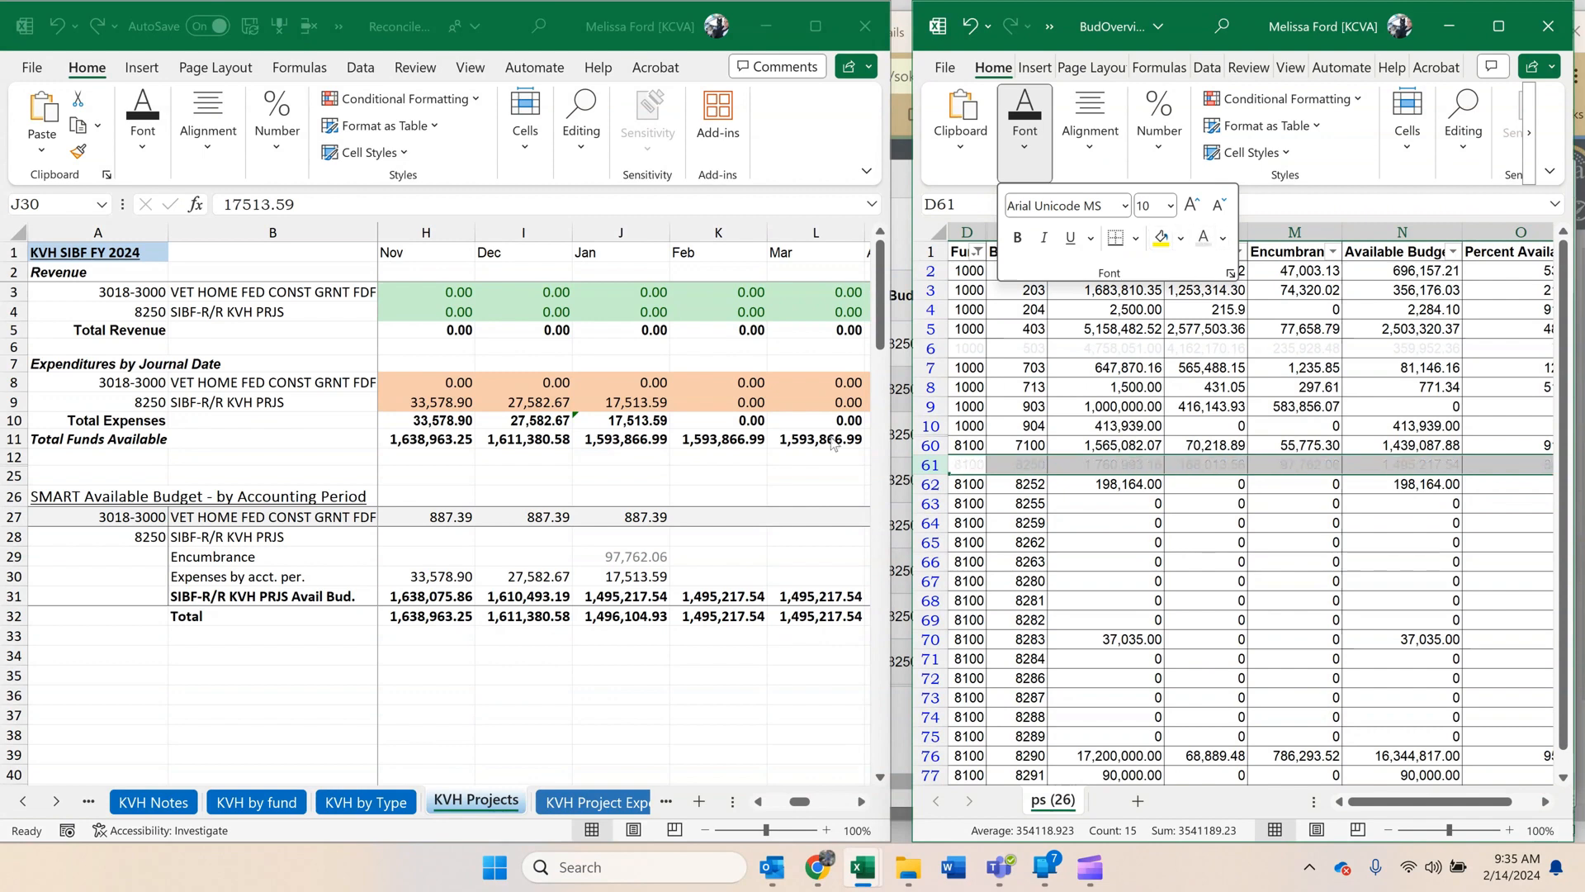
Review the January Total and SIBF-R/R KVH PRJS Avail Bud. formulas on KVH Projects.
{"action": "left_click", "coordinate": [525, 596]}
{"action": "left_click", "coordinate": [550, 641]}
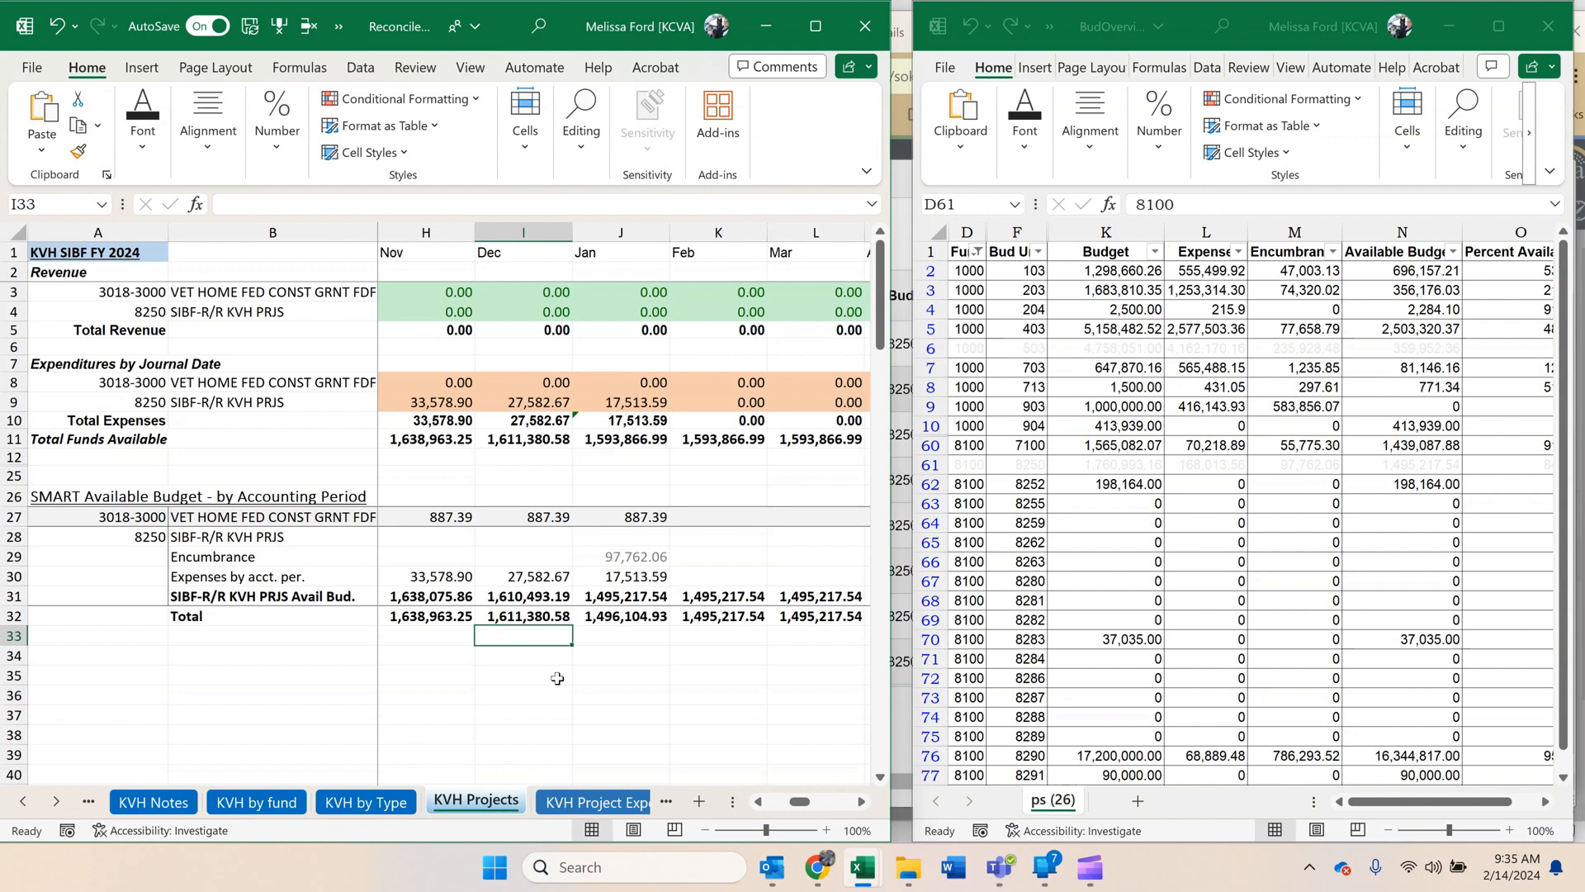
{"action": "left_click", "coordinate": [656, 611]}
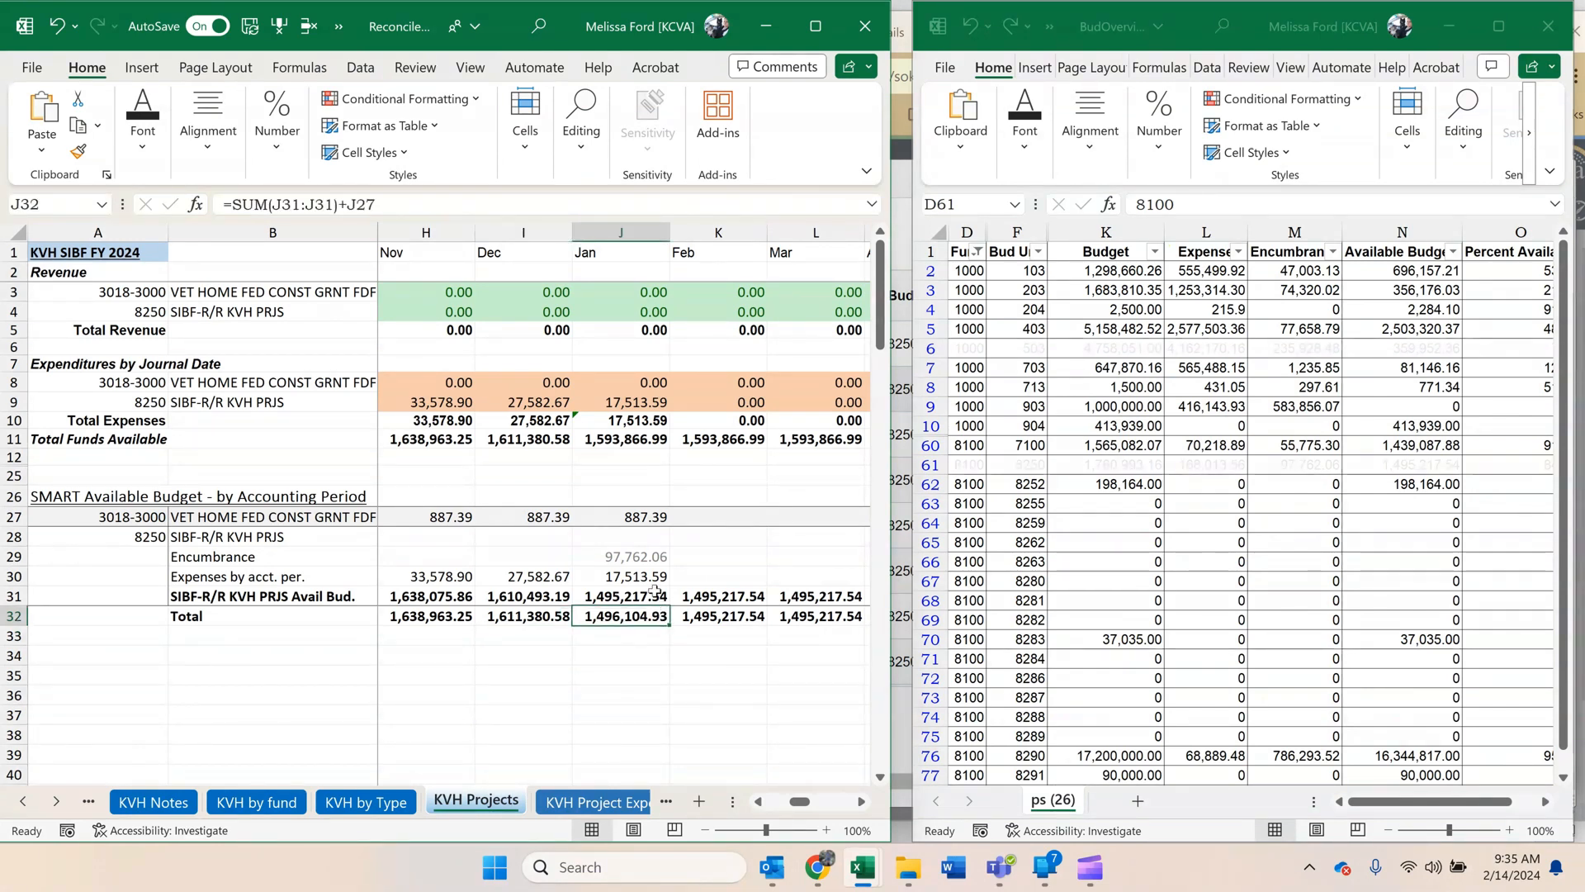
{"action": "left_click", "coordinate": [655, 591]}
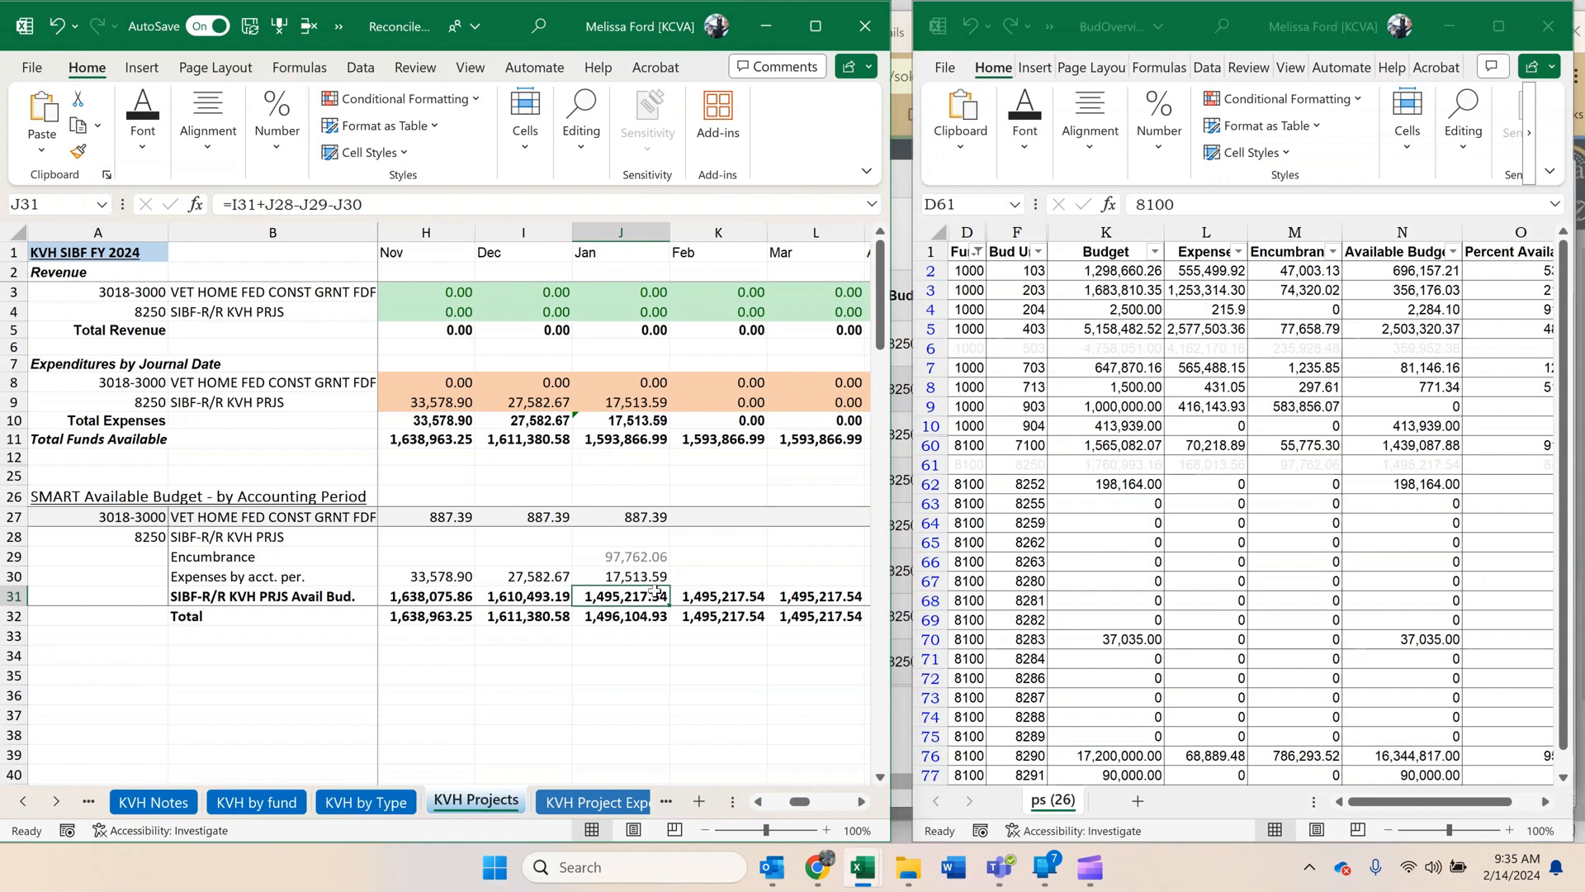
Open the KVH bud-actuals sheet in the reconciliation workbook and maximize its window.
{"action": "left_click", "coordinate": [56, 801]}
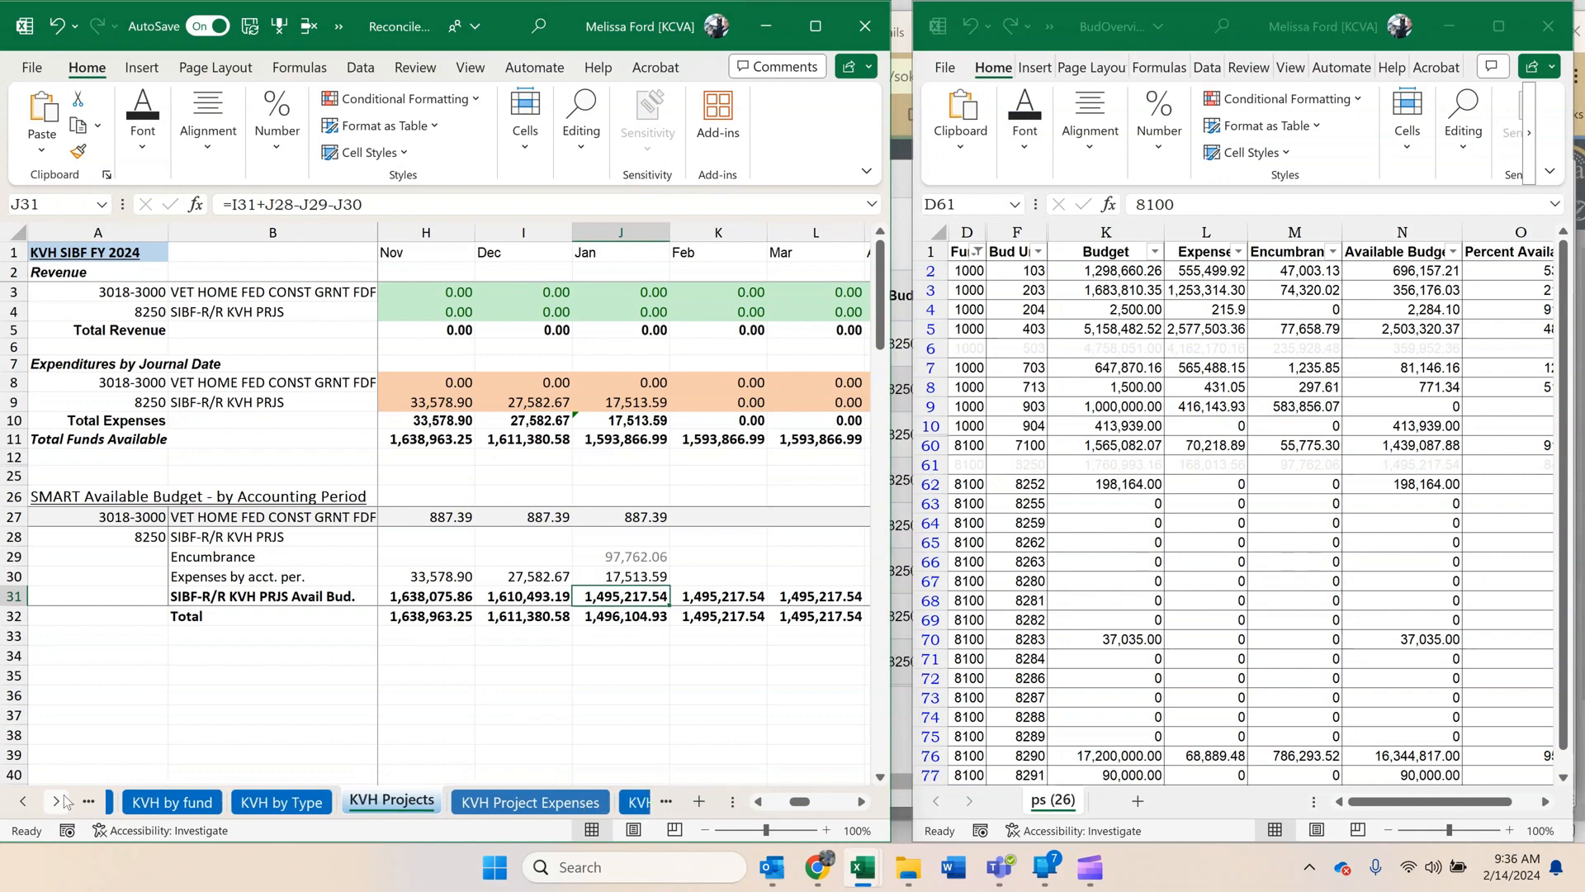
{"action": "left_click", "coordinate": [56, 801]}
{"action": "left_click", "coordinate": [62, 799]}
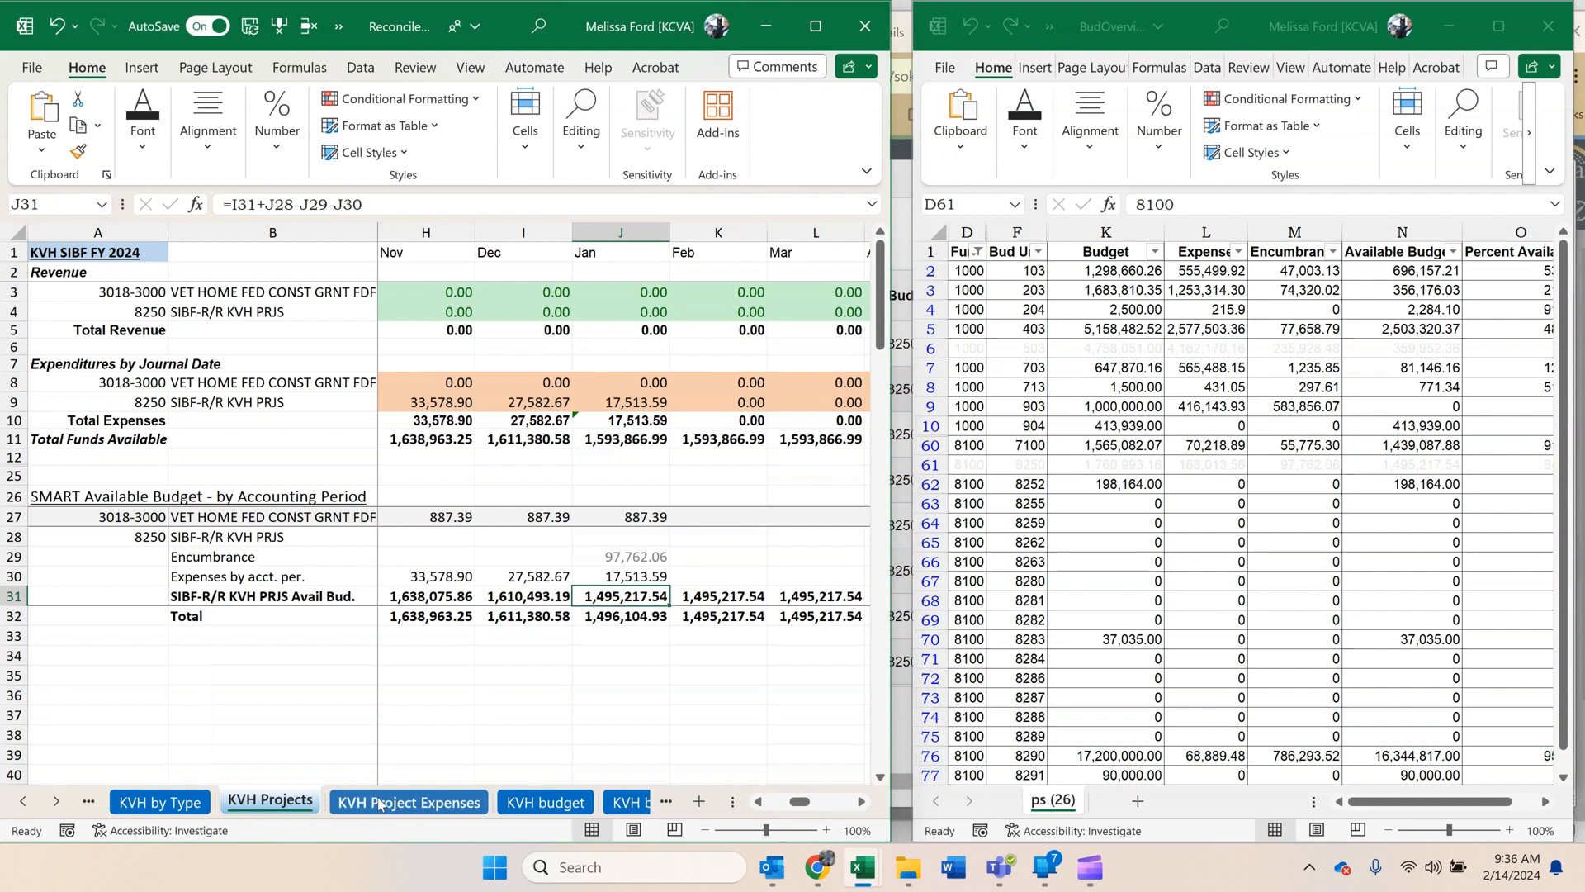
{"action": "left_click", "coordinate": [57, 800]}
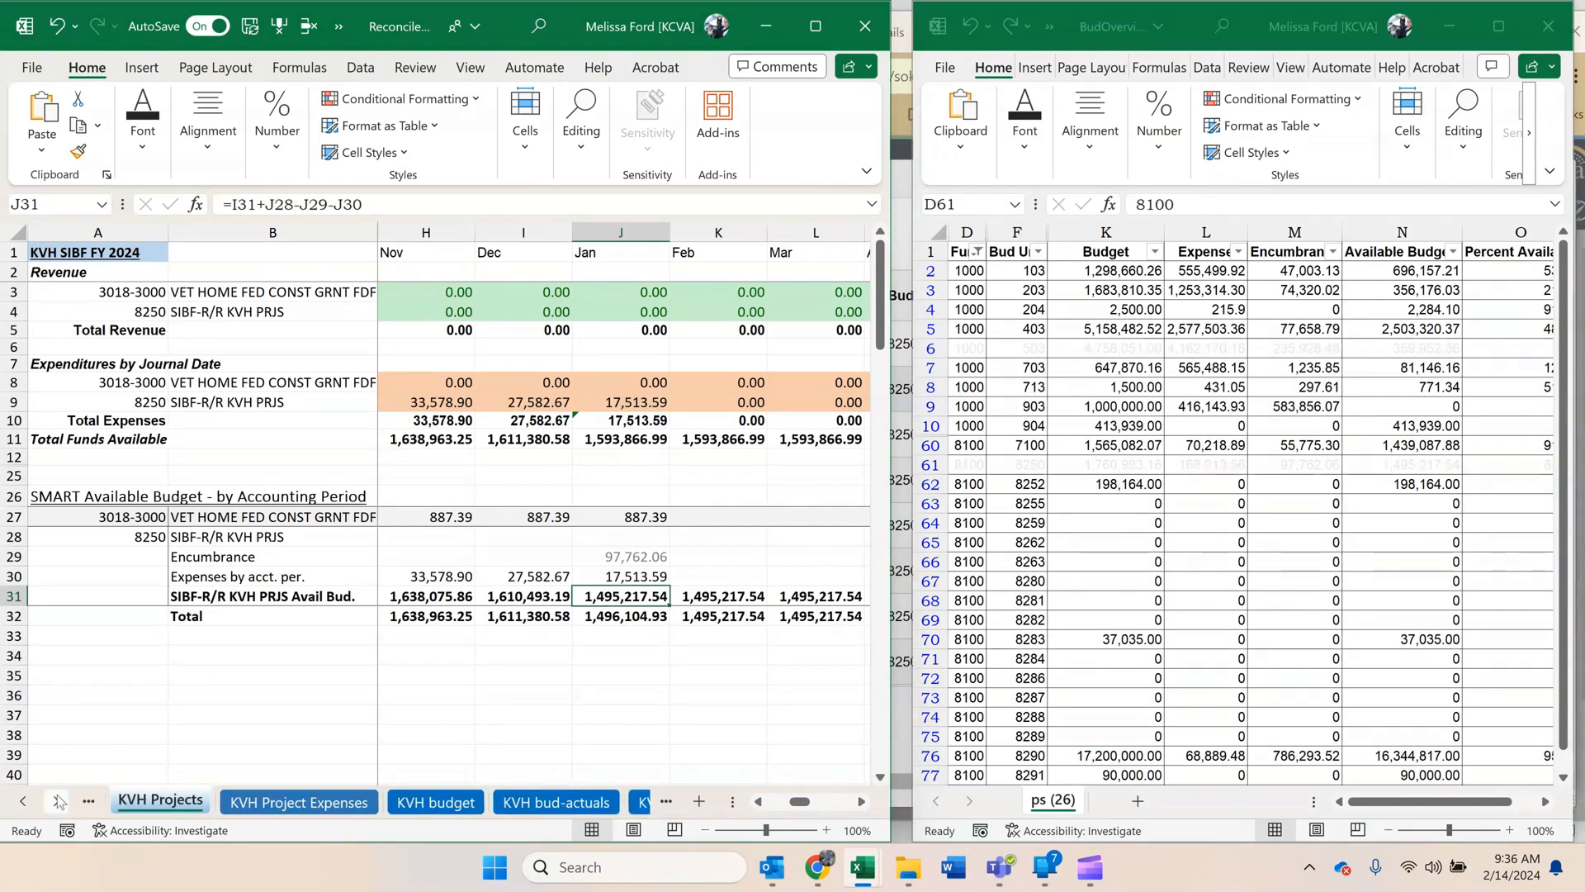
{"action": "left_click", "coordinate": [59, 800]}
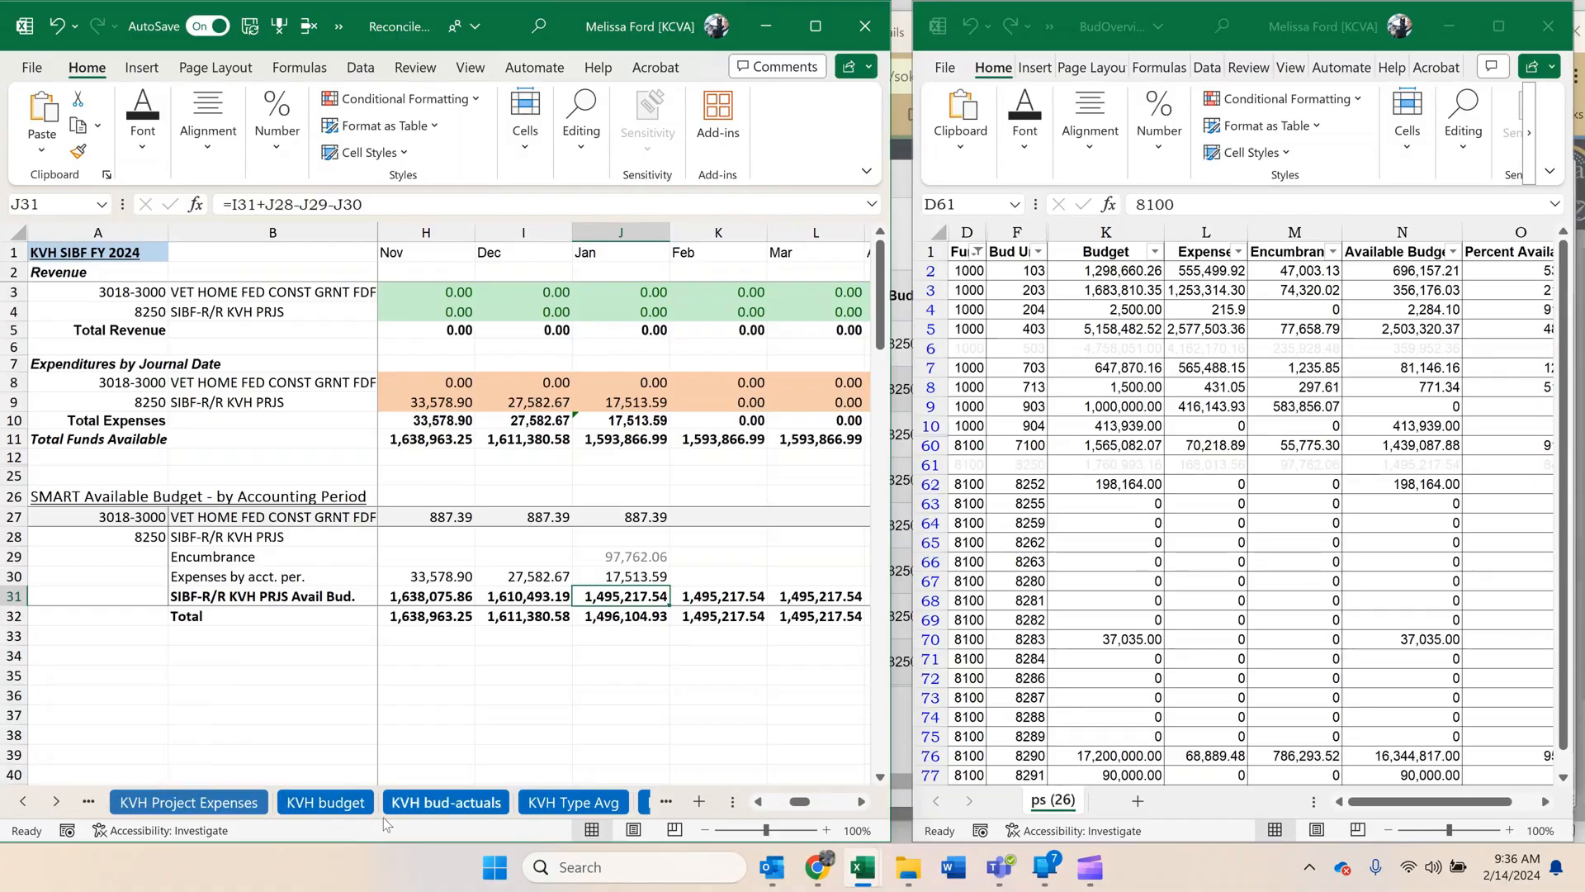
{"action": "left_click", "coordinate": [443, 808]}
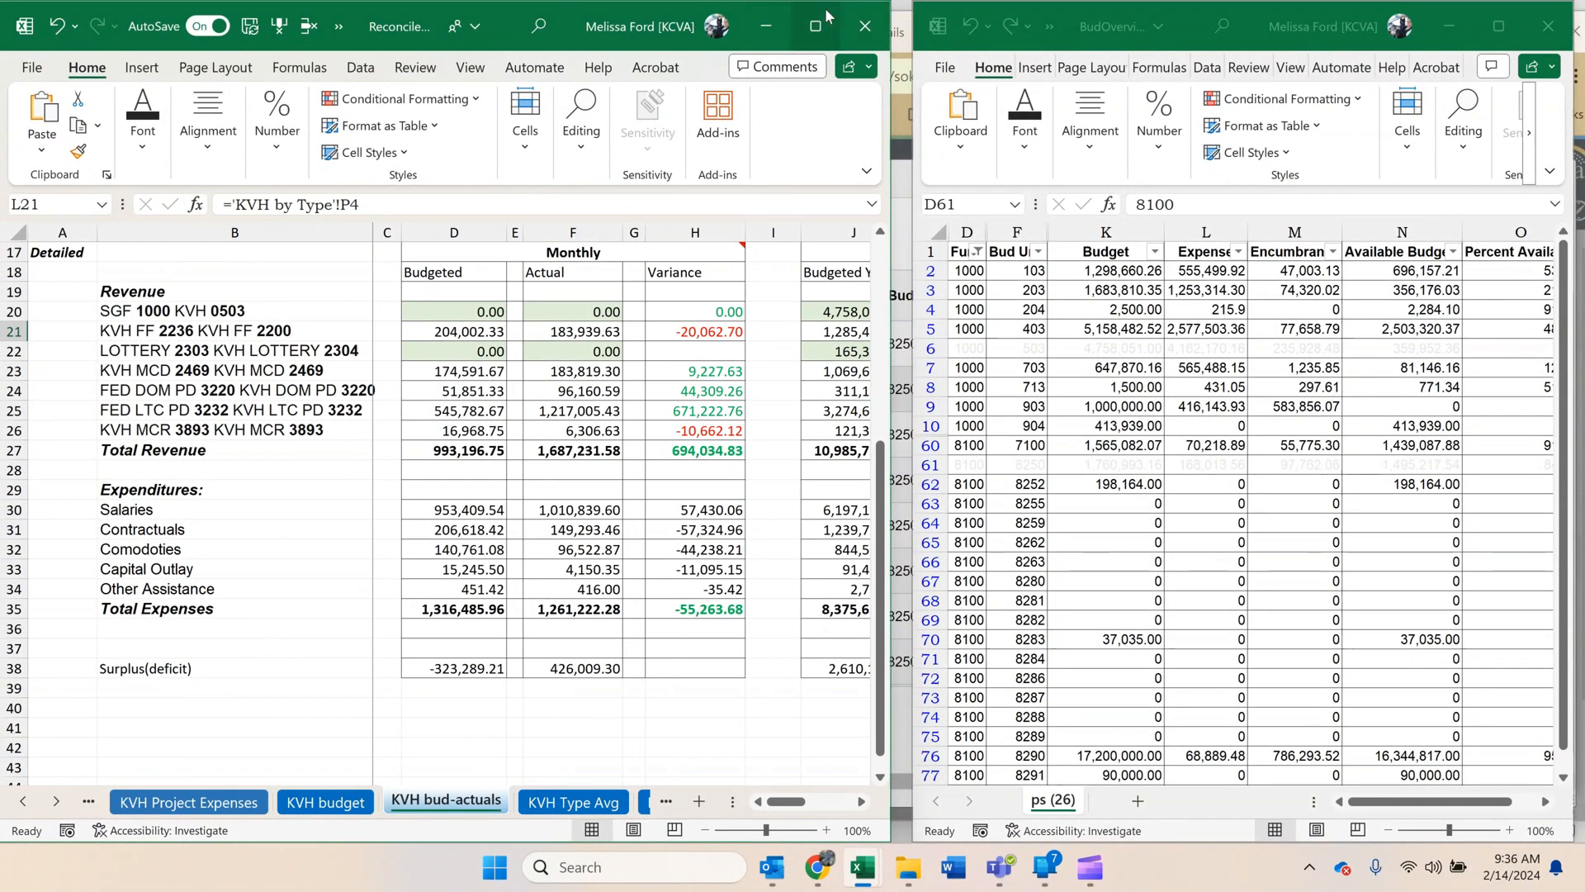
{"action": "left_click", "coordinate": [826, 15]}
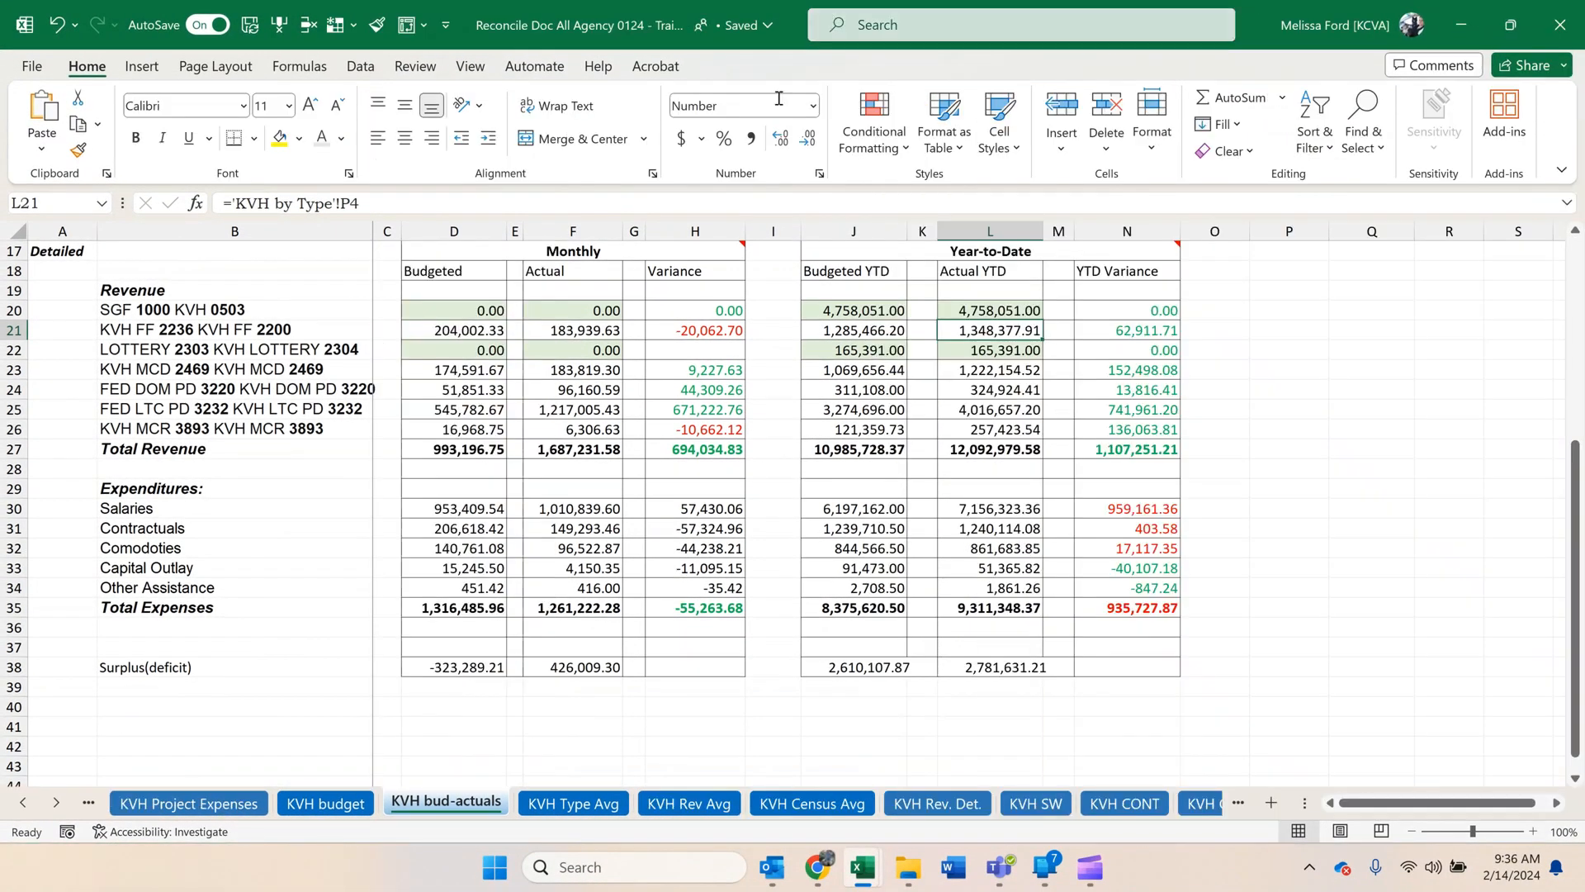
Examine the monthly Budgeted and Actual source formulas on KVH bud-actuals and locate the January column on the KVH budget sheet.
{"action": "left_click", "coordinate": [590, 449]}
{"action": "left_click", "coordinate": [573, 388]}
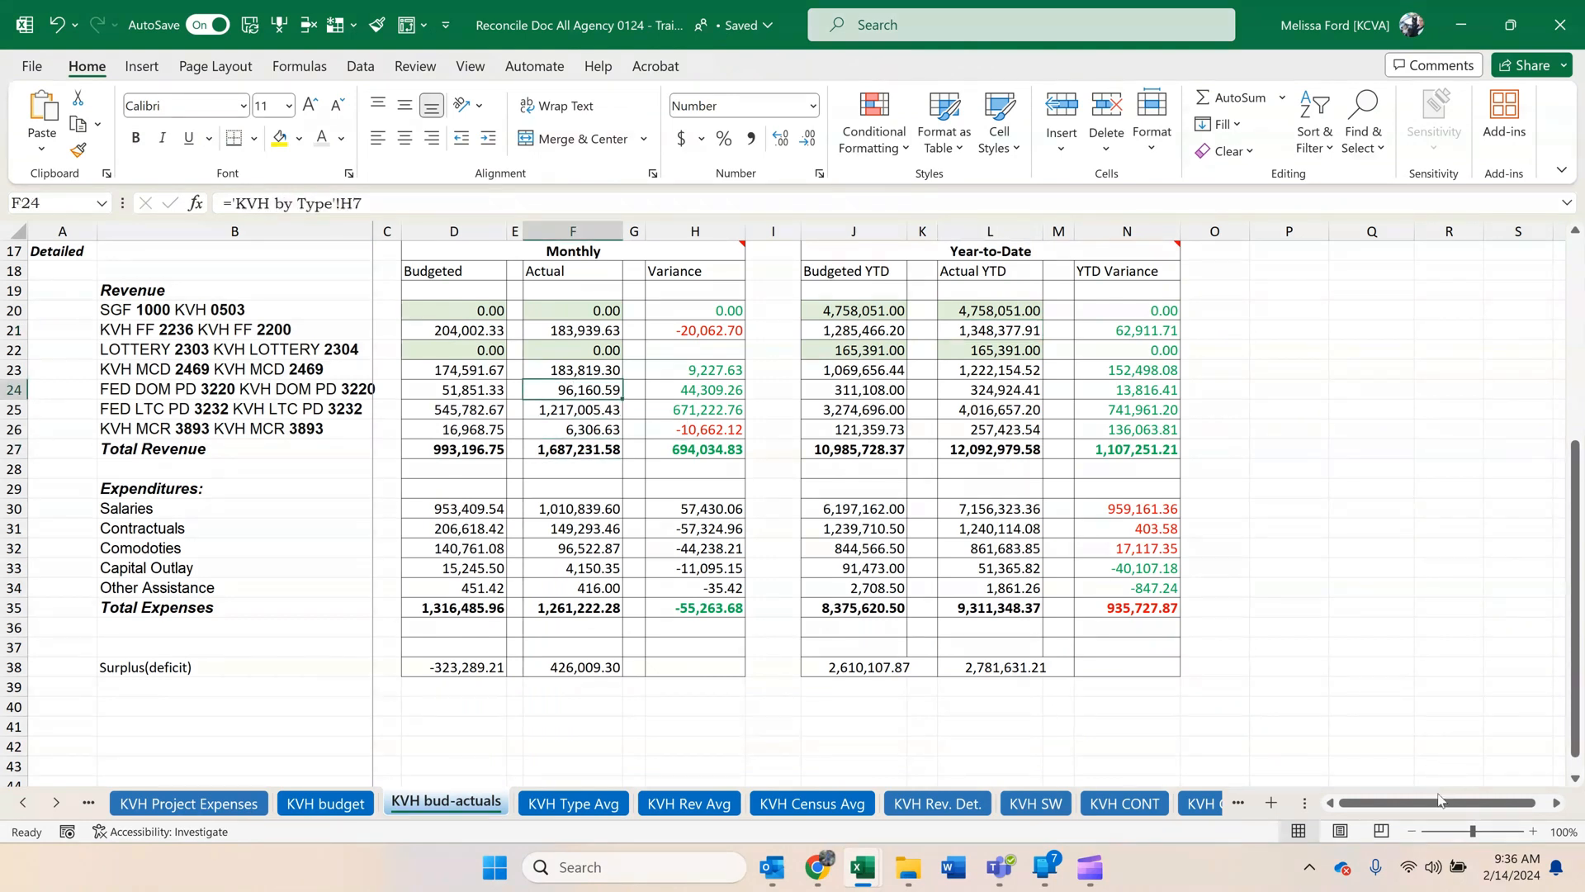
{"action": "left_click", "coordinate": [476, 313]}
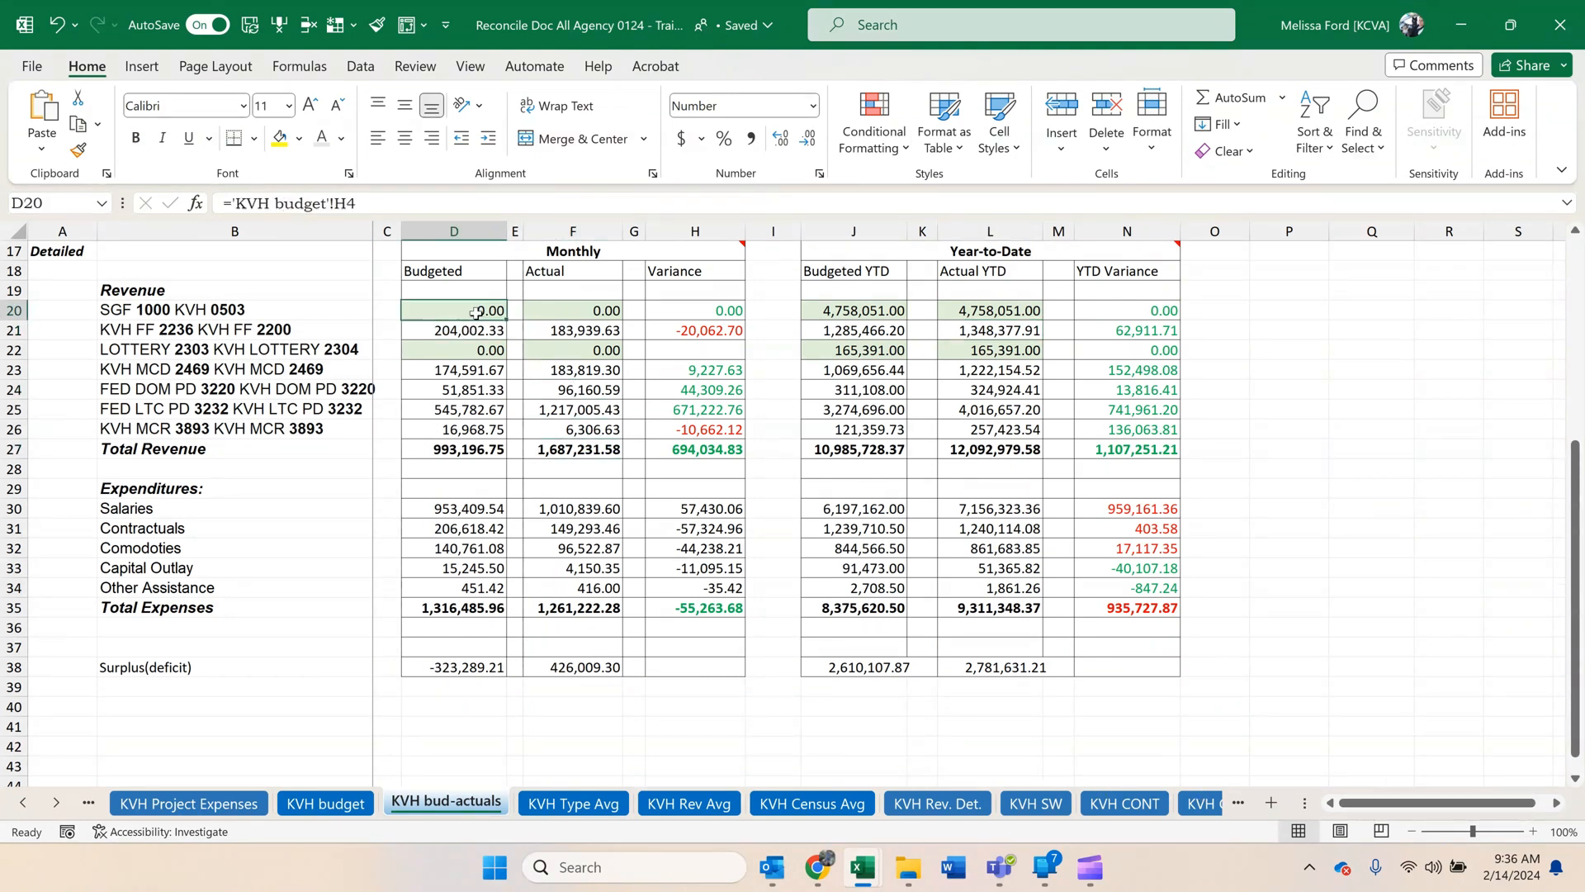
{"action": "left_click", "coordinate": [23, 803]}
{"action": "left_click", "coordinate": [22, 803]}
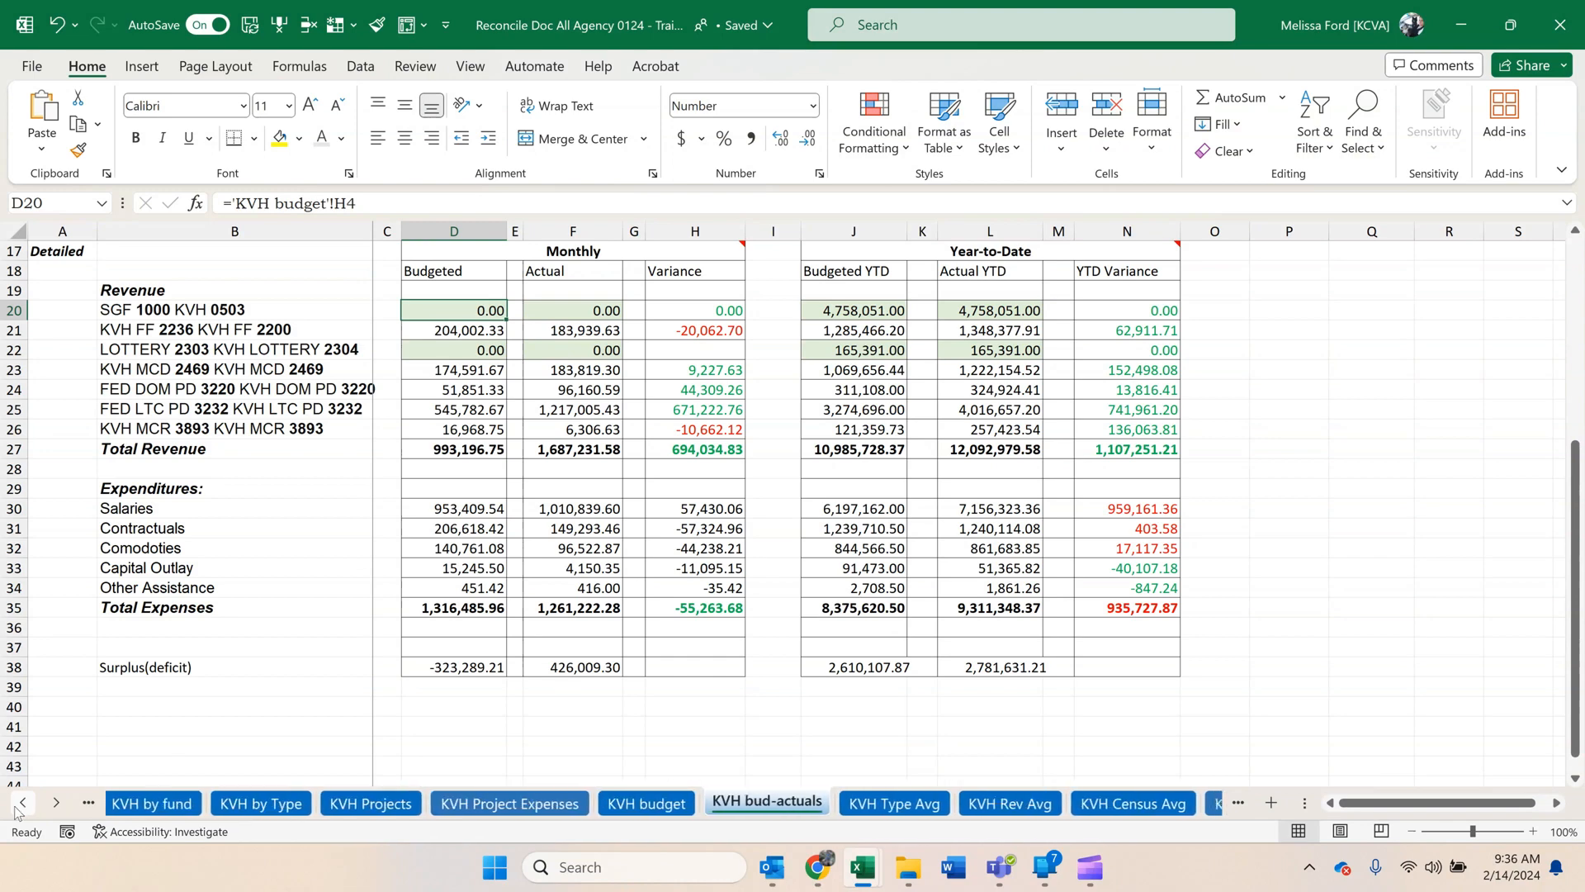
{"action": "left_click", "coordinate": [22, 802]}
{"action": "left_click", "coordinate": [672, 799]}
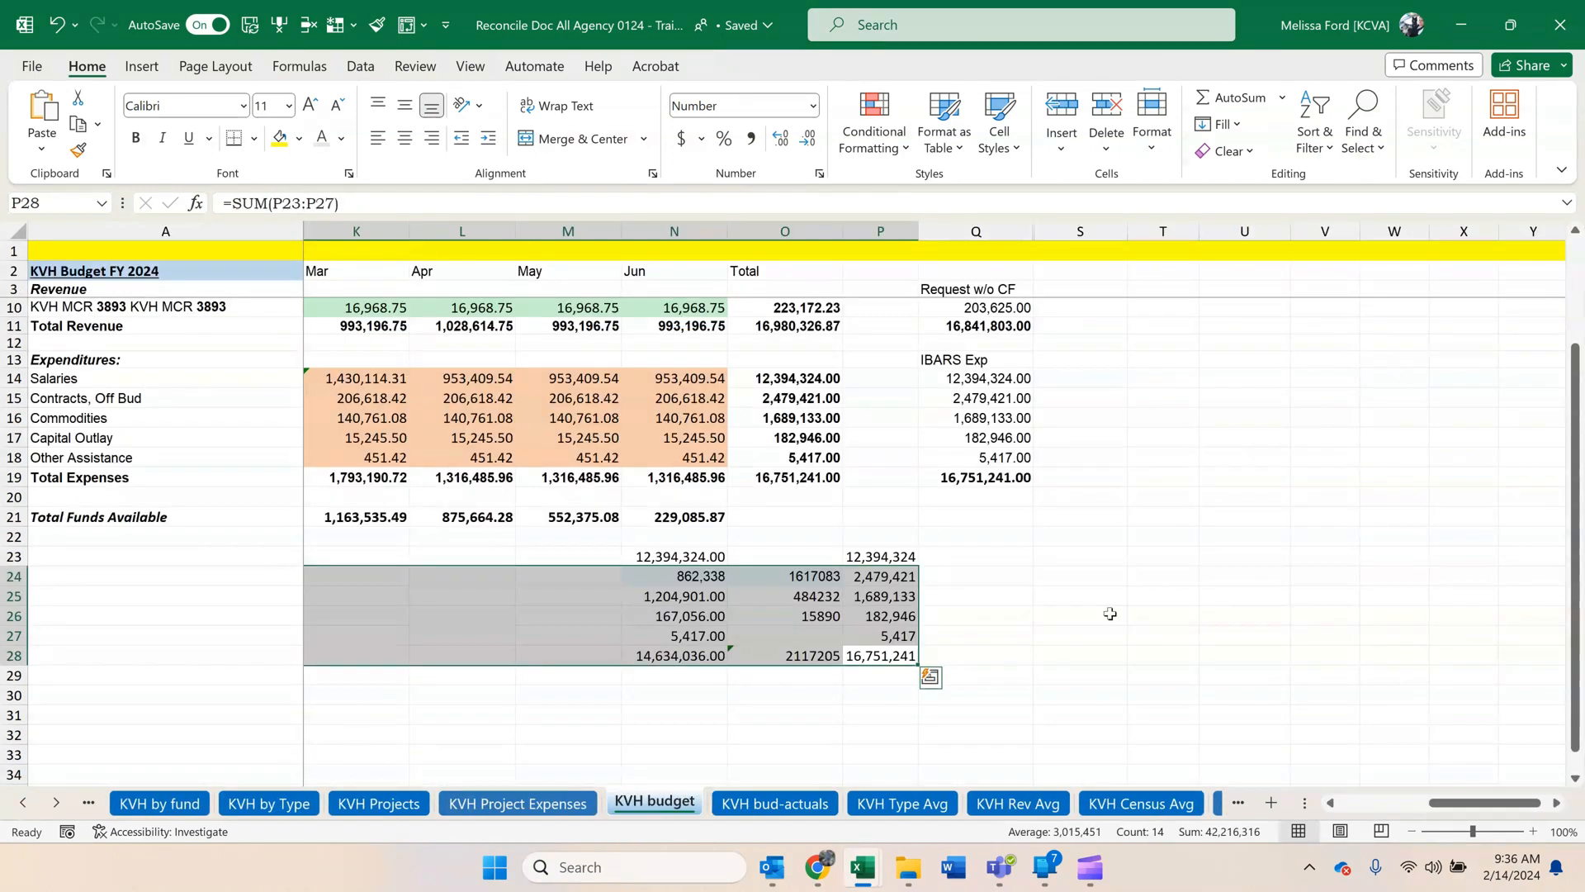
{"action": "left_click", "coordinate": [1331, 804]}
{"action": "left_click", "coordinate": [1332, 804]}
{"action": "left_click", "coordinate": [1332, 803]}
{"action": "left_click", "coordinate": [1332, 804]}
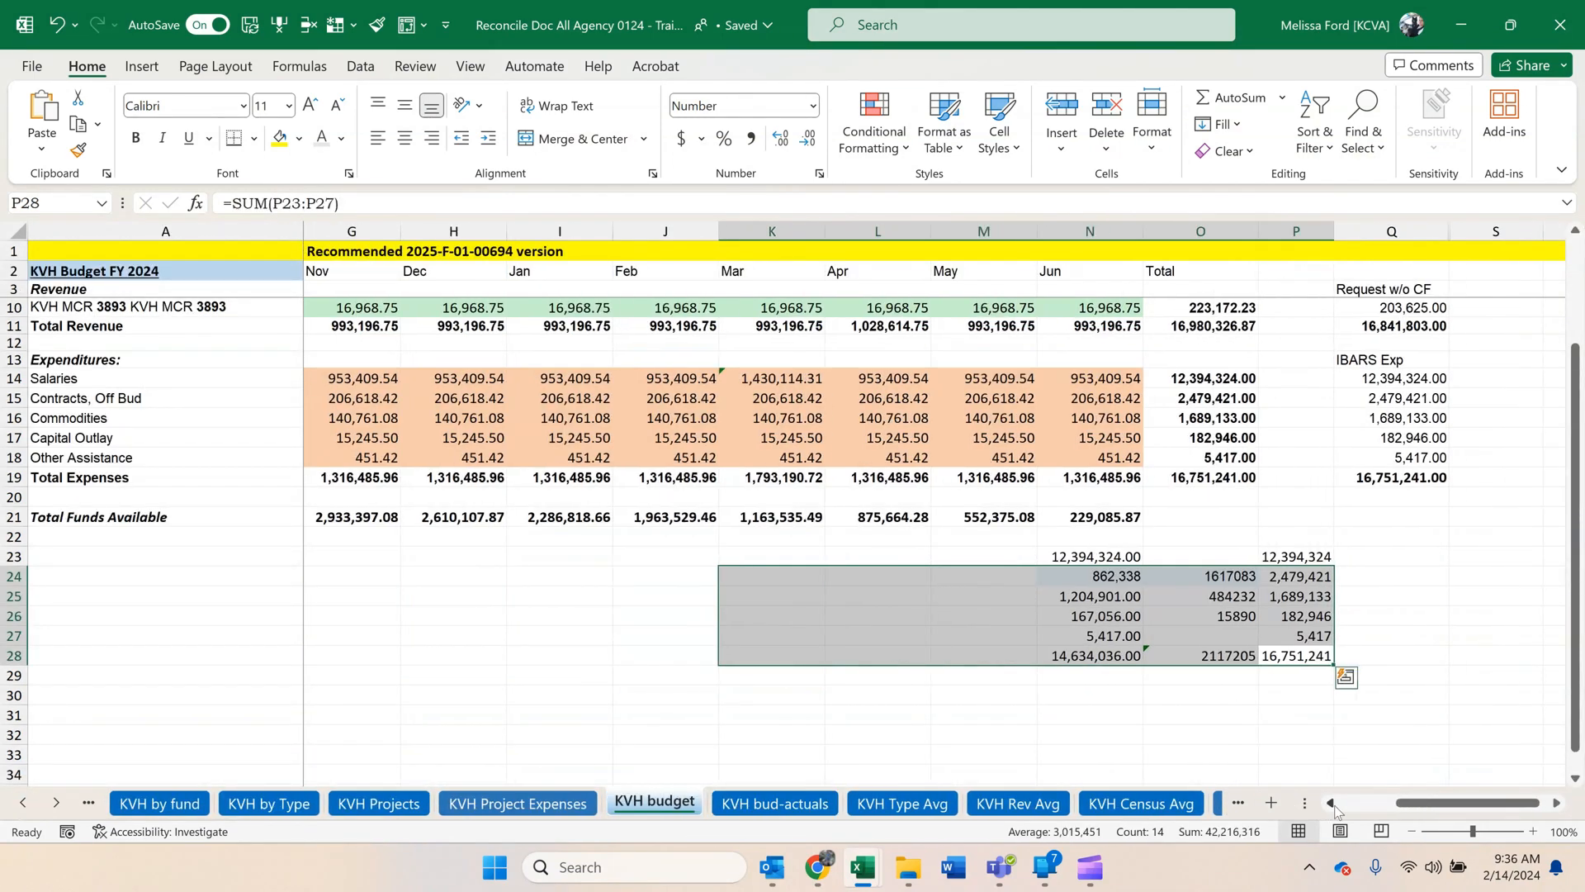
{"action": "left_click", "coordinate": [1332, 803]}
{"action": "left_click", "coordinate": [1332, 804]}
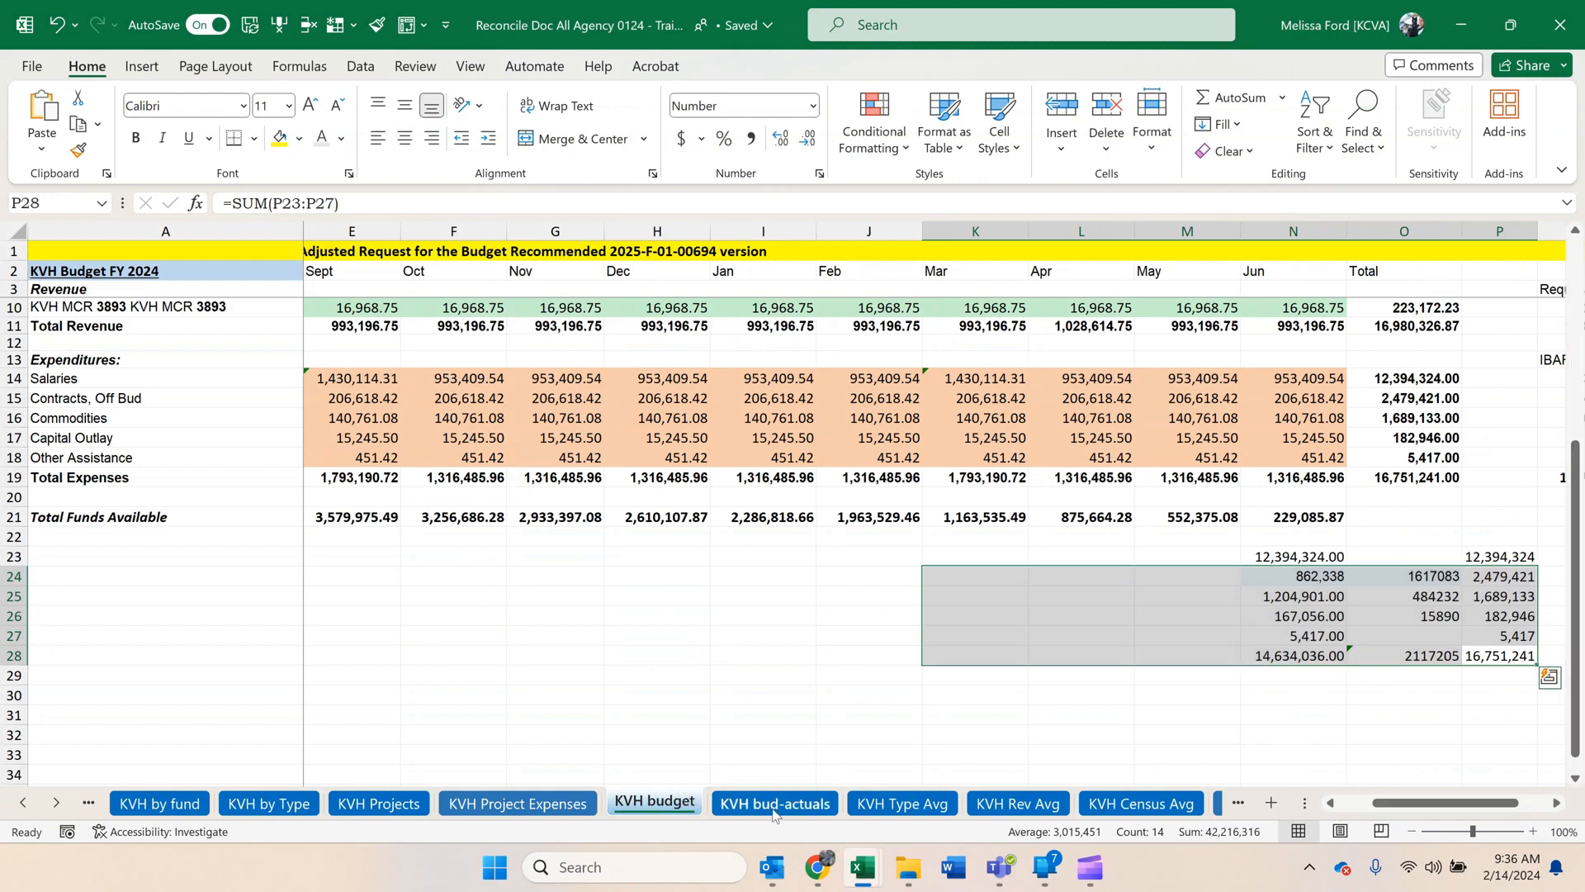
On KVH bud-actuals, point SGF 1000's monthly Budgeted formula to 'KVH budget'!I4 and its Actual formula to column I of KVH by Type.
{"action": "left_click", "coordinate": [775, 801]}
{"action": "left_click", "coordinate": [340, 206]}
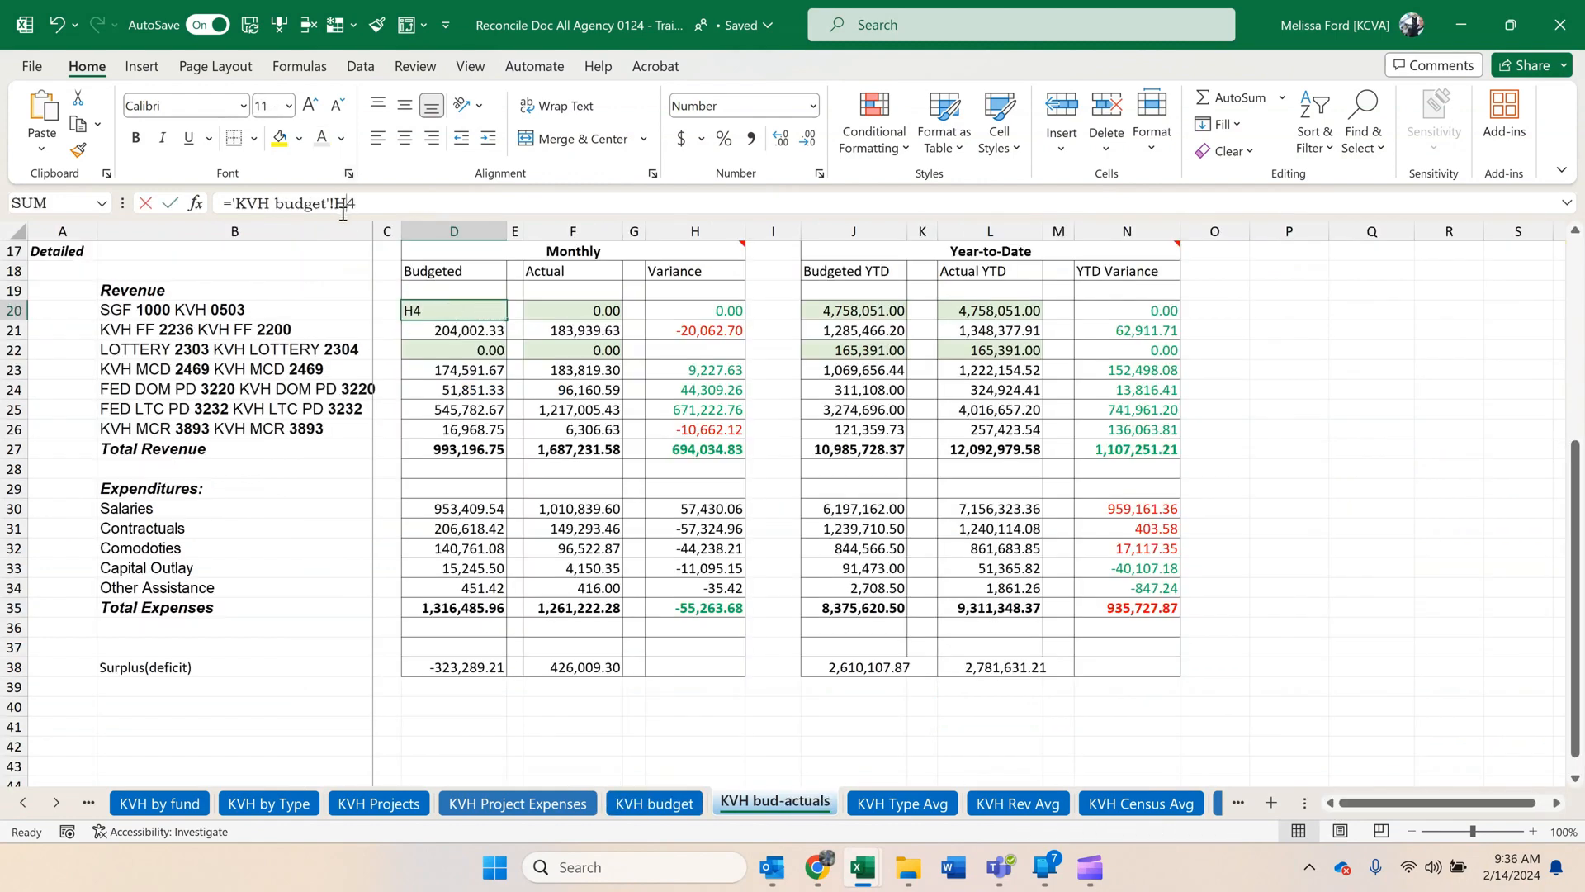
{"action": "left_click_drag", "start_coordinate": [333, 207], "coordinate": [341, 207]}
{"action": "type", "text": "i"}
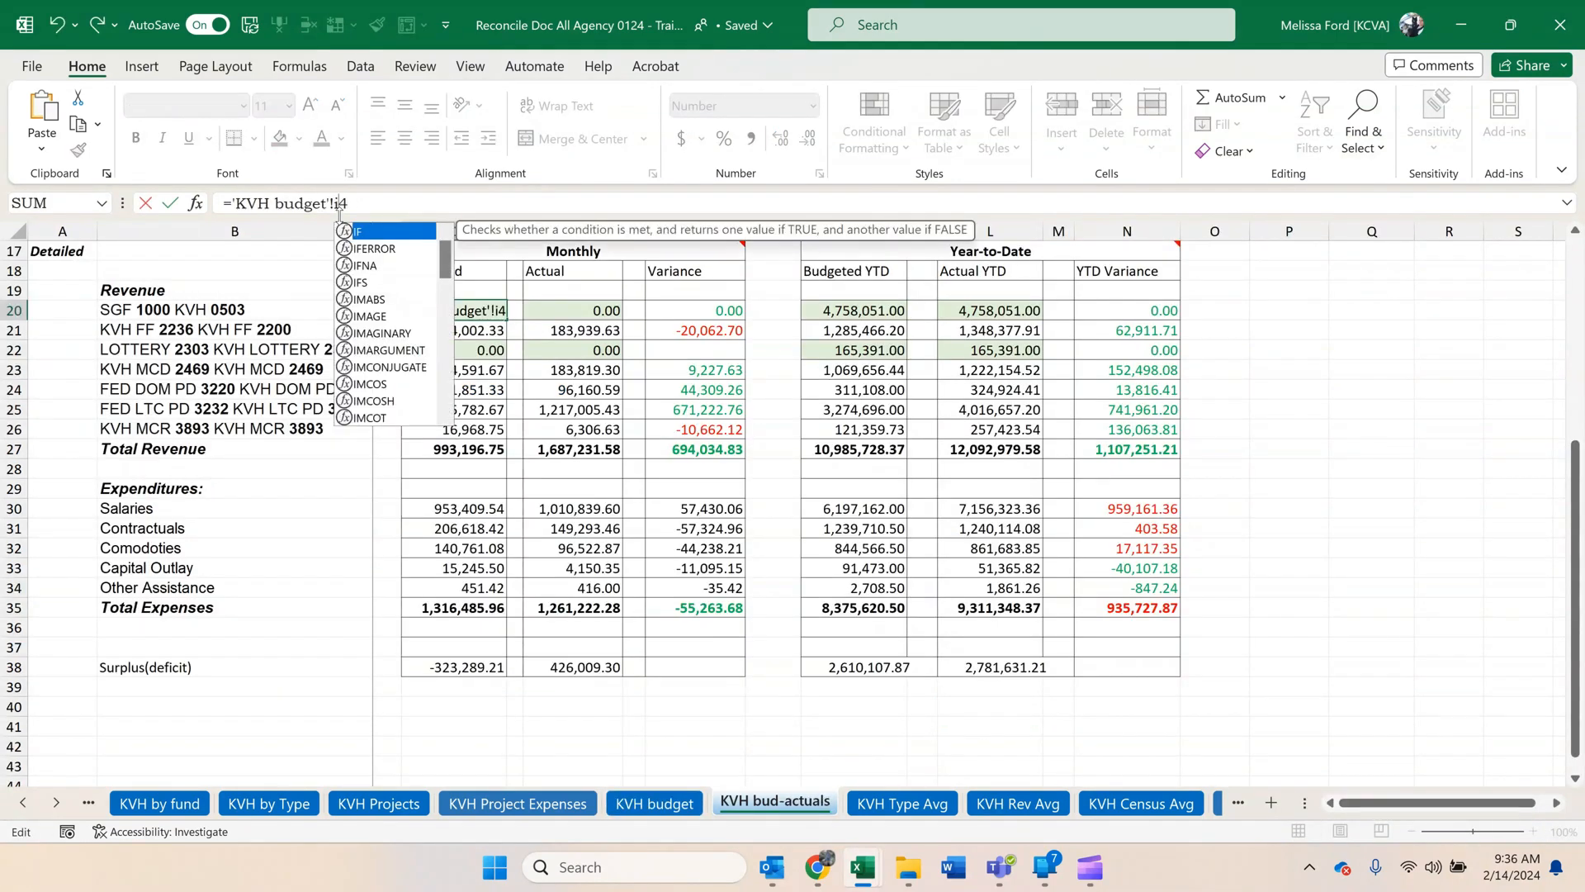
{"action": "key", "text": "Escape"}
{"action": "key", "text": "Right"}
{"action": "key", "text": "Right"}
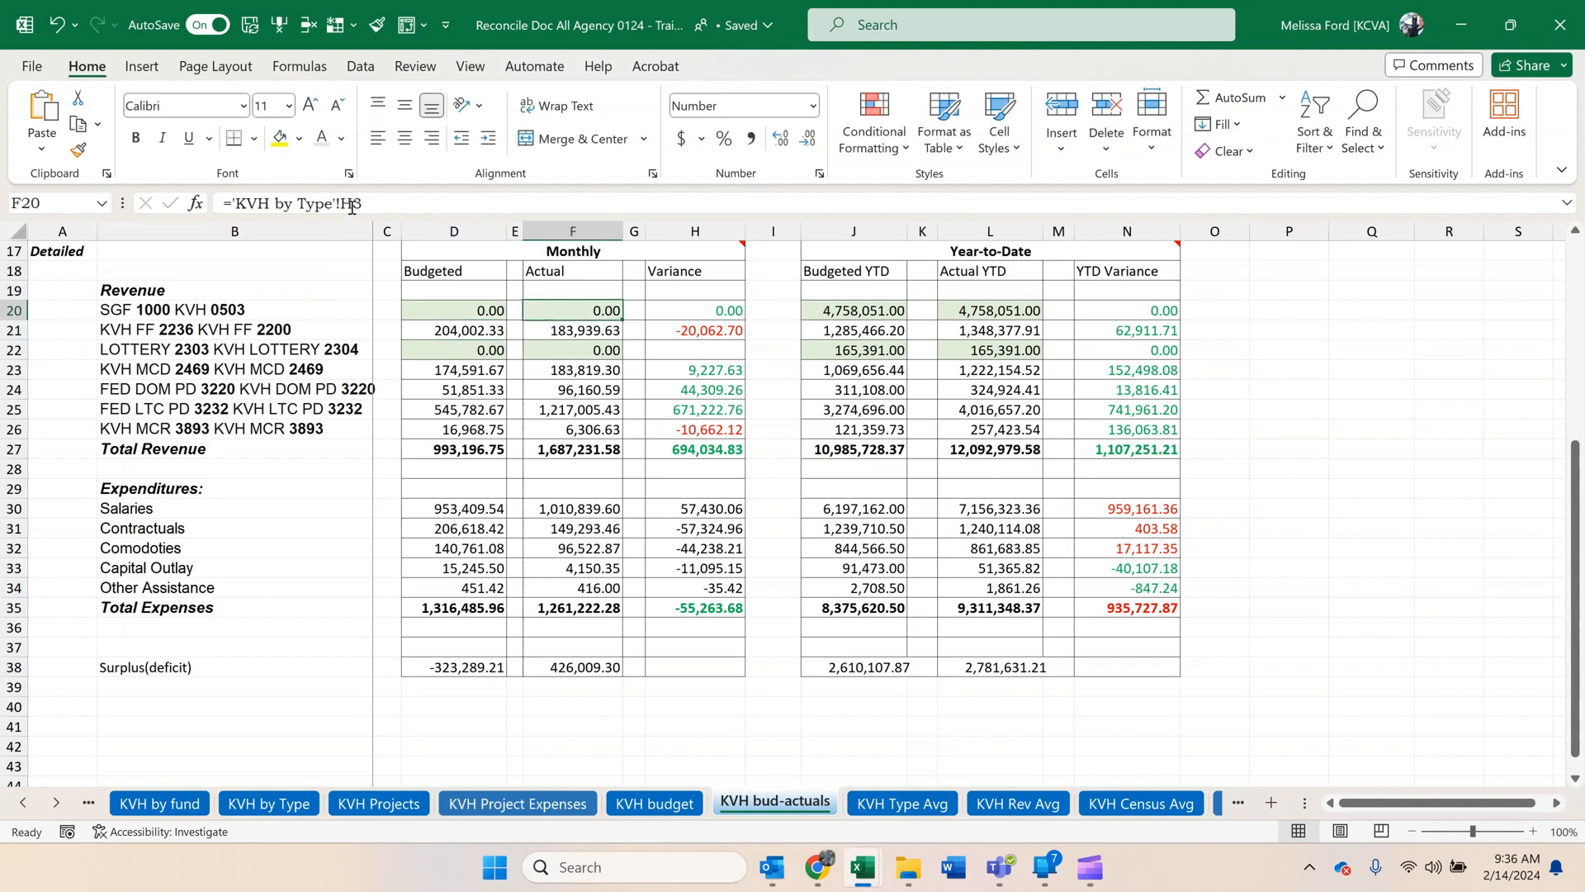
{"action": "left_click_drag", "start_coordinate": [351, 208], "coordinate": [341, 207]}
{"action": "type", "text": "i"}
{"action": "key", "text": "Return"}
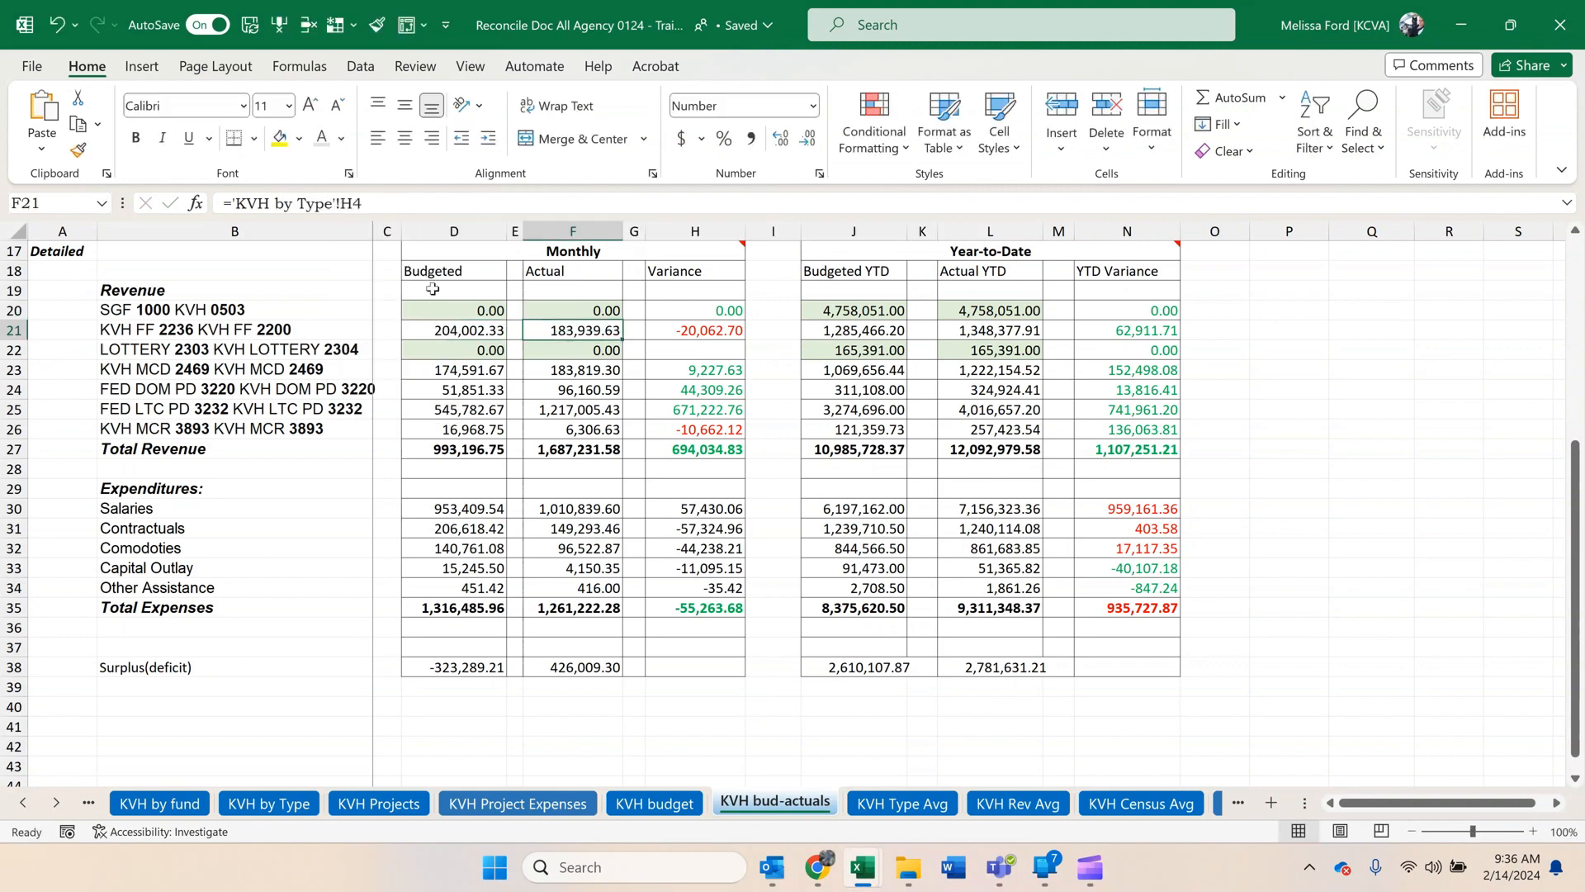
Copy the SGF 1000 monthly Budgeted and Actual formulas to the LOTTERY 2303 row.
{"action": "left_click_drag", "start_coordinate": [446, 310], "coordinate": [498, 353]}
{"action": "left_click", "coordinate": [856, 498]}
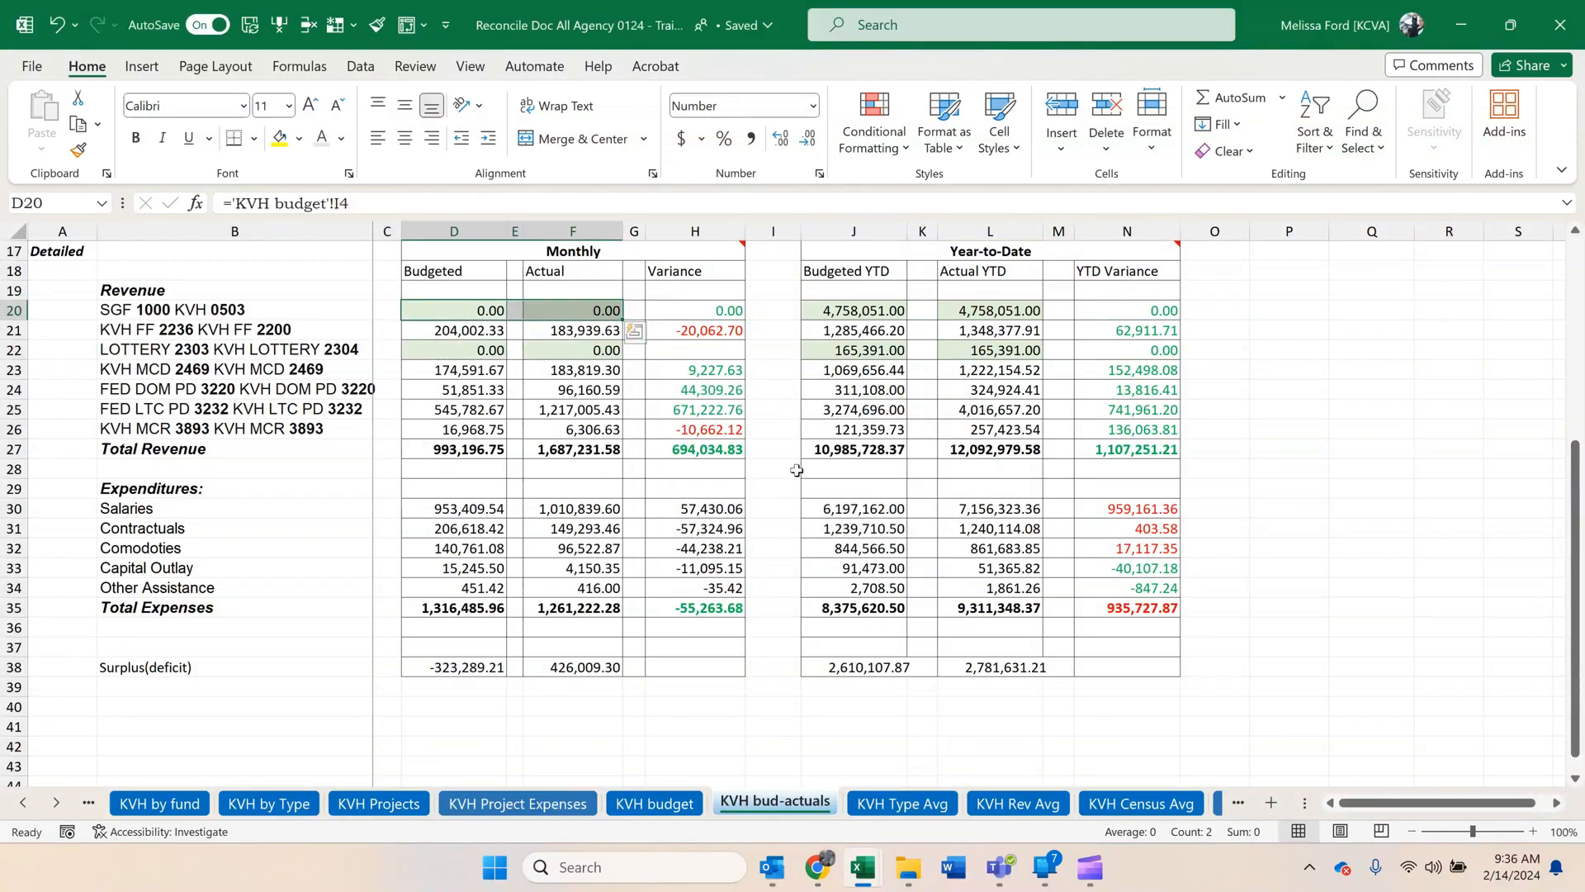
{"action": "key", "text": "ctrl+c"}
{"action": "left_click", "coordinate": [482, 351]}
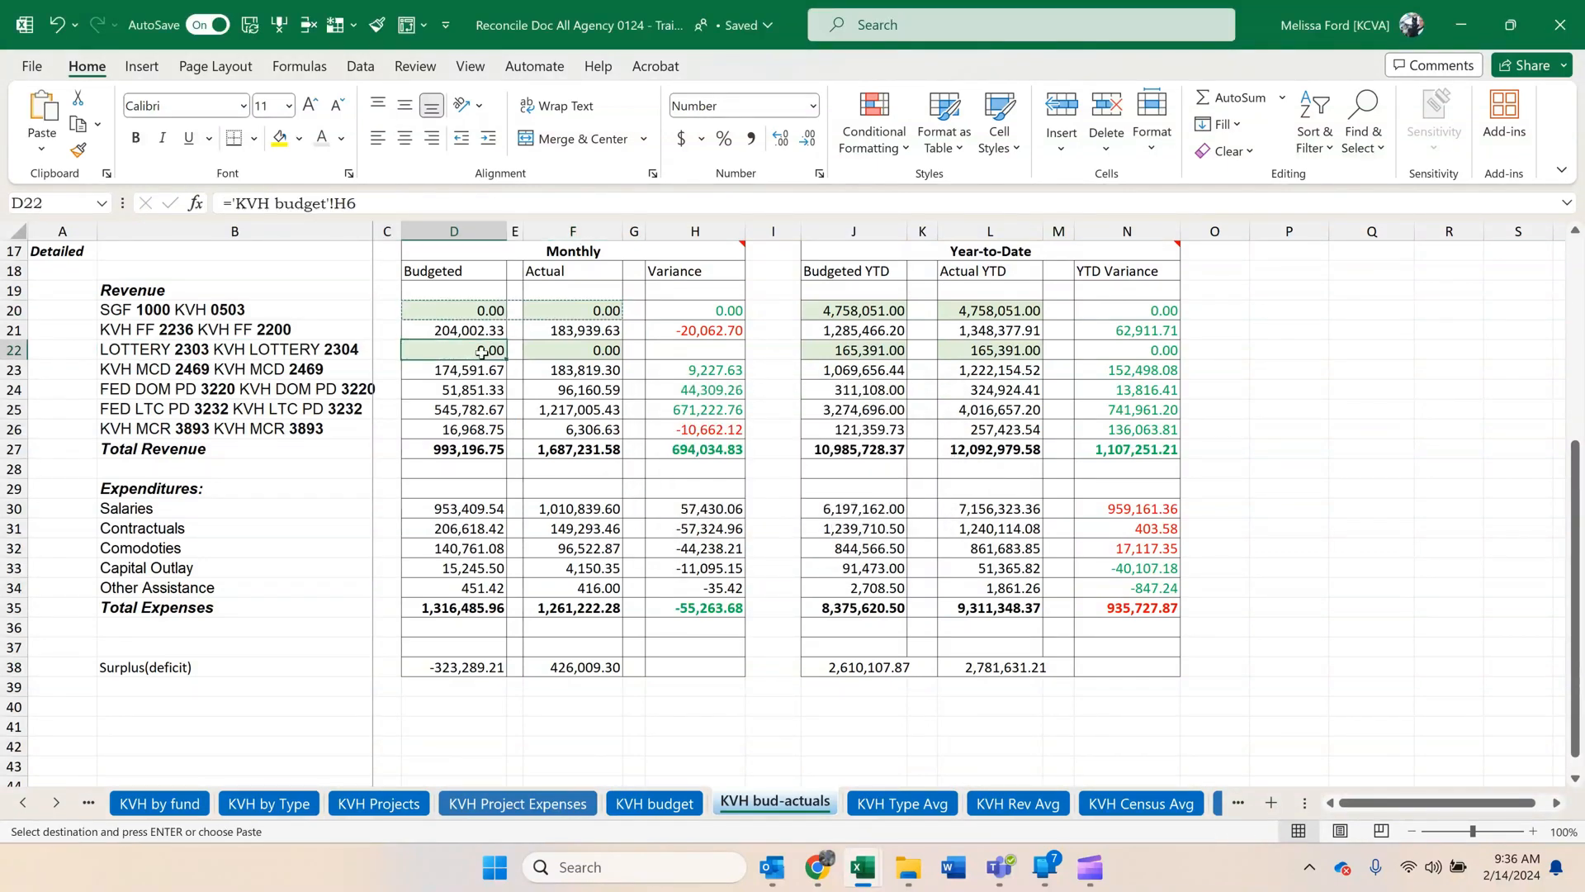
{"action": "key", "text": "ctrl+v"}
{"action": "left_click", "coordinate": [551, 355]}
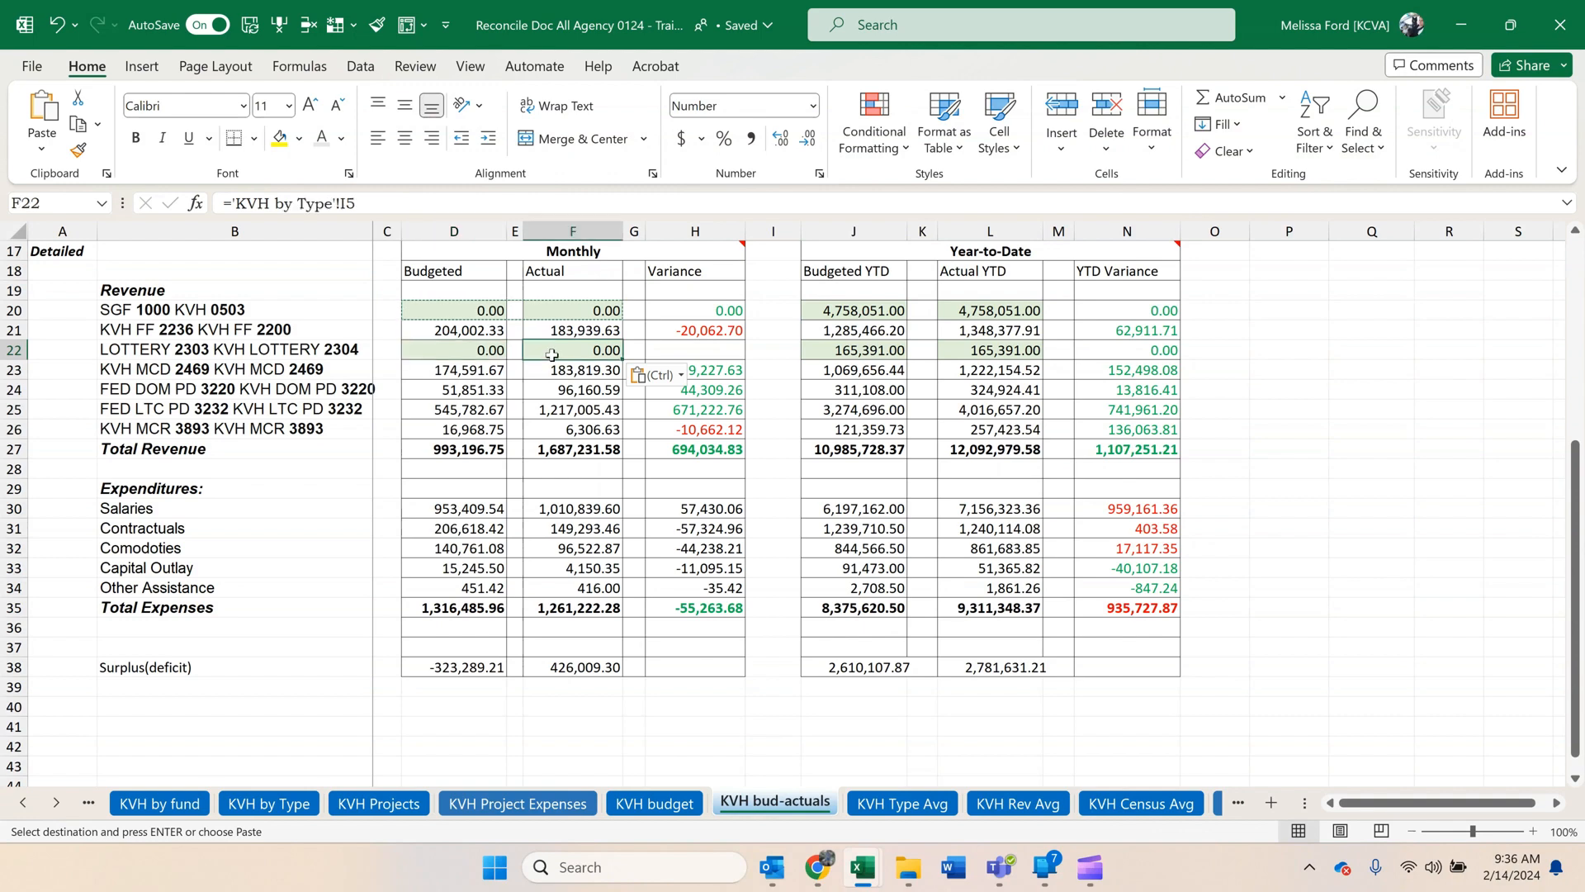
Change the KVH FF 2236 monthly formulas to 'KVH budget'!I5 for Budgeted and 'KVH by Type'!I4 for Actual.
{"action": "left_click", "coordinate": [459, 327]}
{"action": "left_click", "coordinate": [340, 203]}
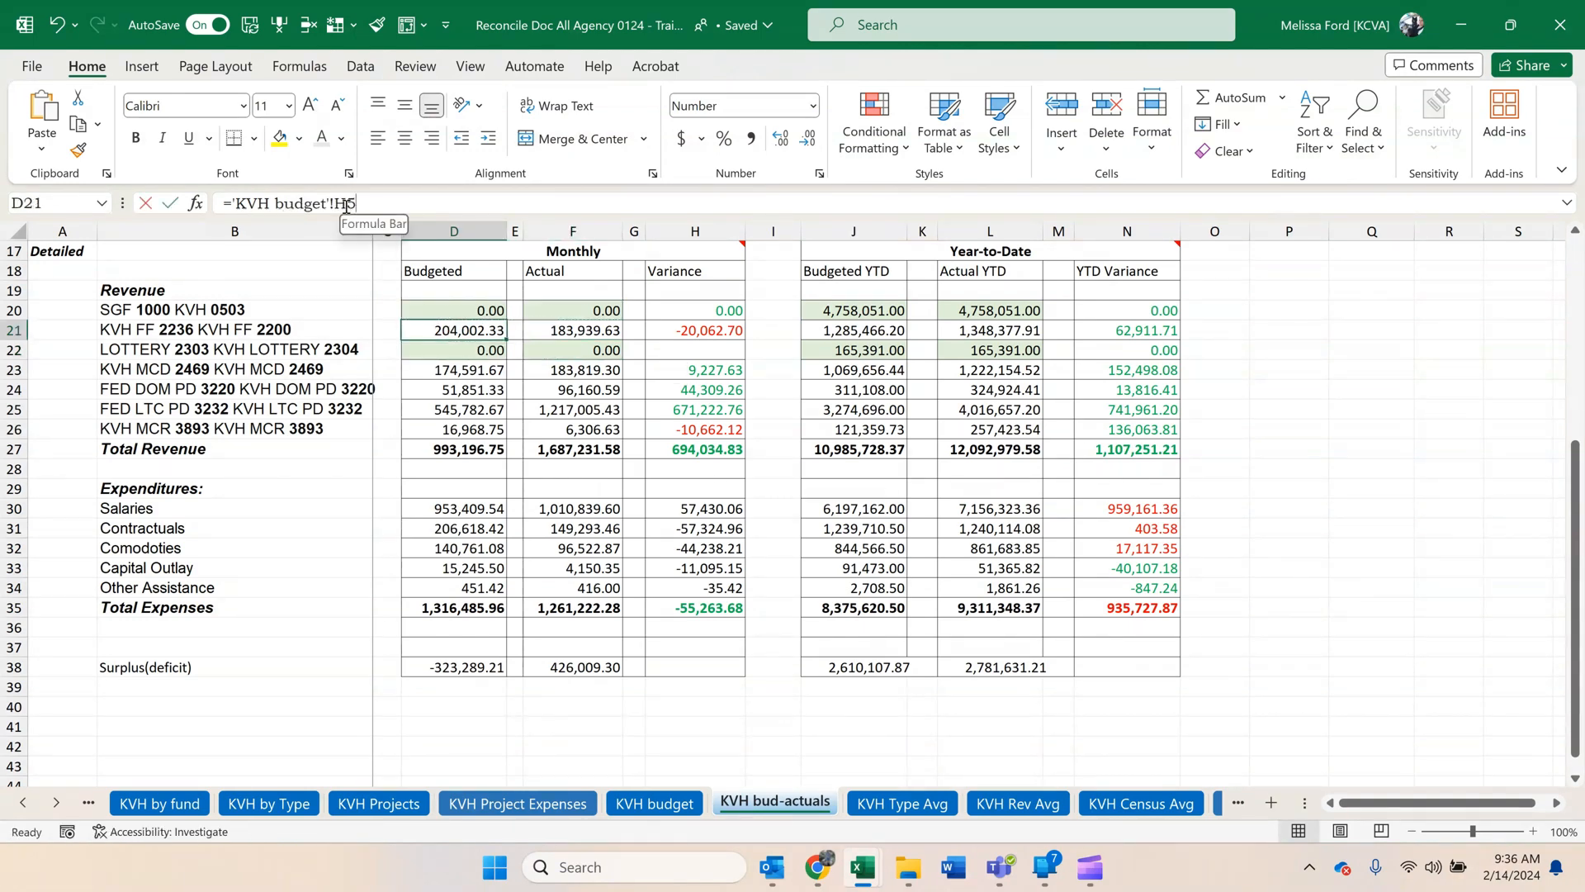
{"action": "key", "text": "BackSpace"}
{"action": "type", "text": "I"}
{"action": "key", "text": "Return"}
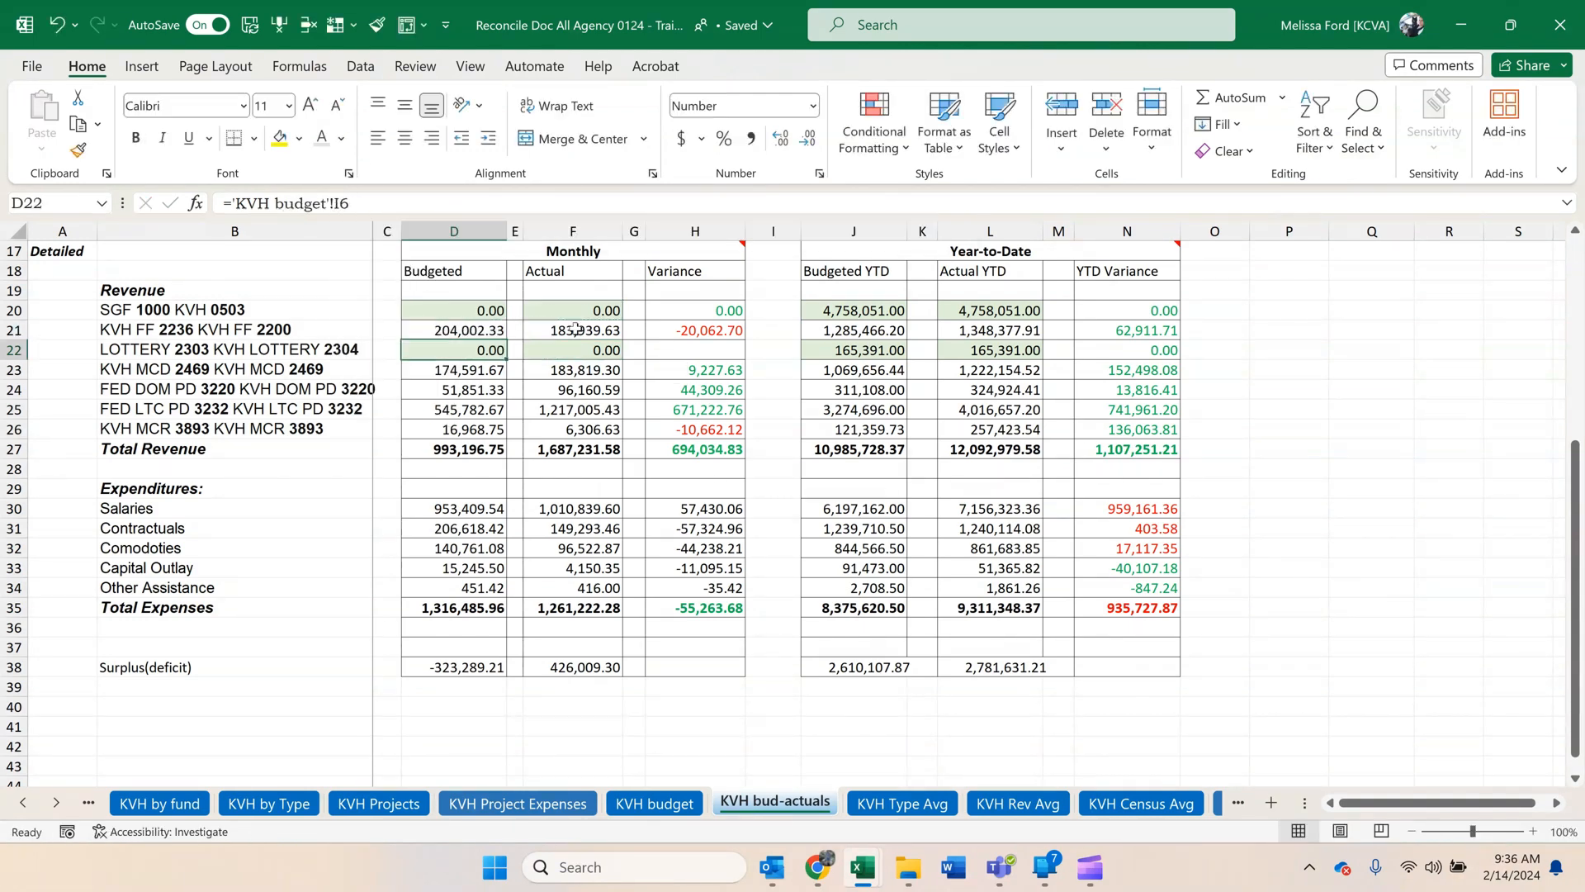
{"action": "left_click", "coordinate": [596, 334]}
{"action": "left_click", "coordinate": [350, 203]}
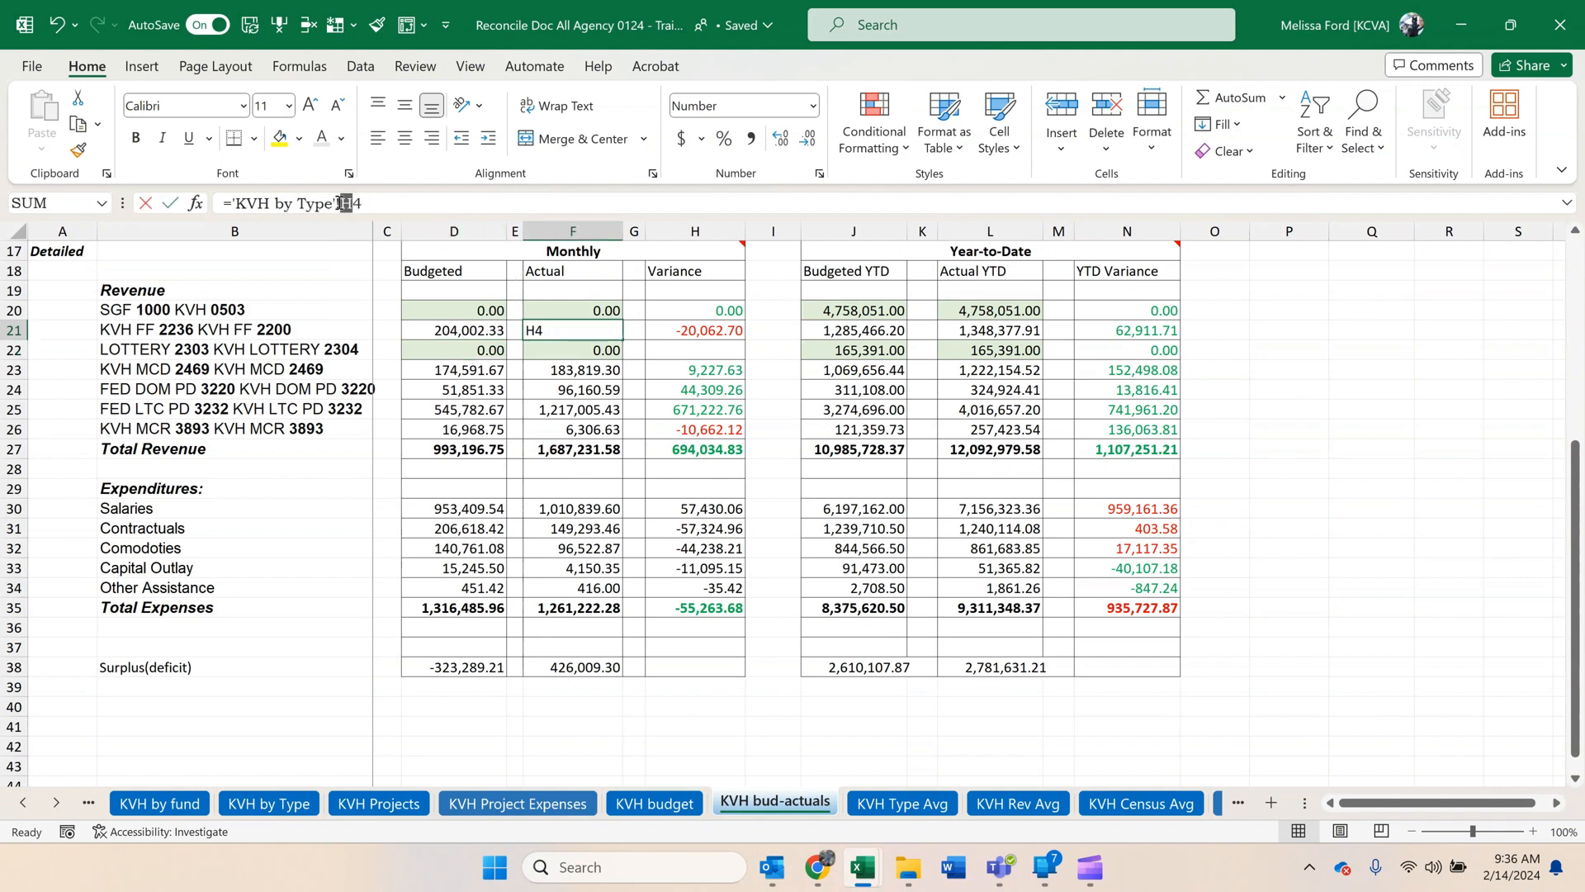
{"action": "key", "text": "BackSpace"}
{"action": "type", "text": "I"}
{"action": "key", "text": "Return"}
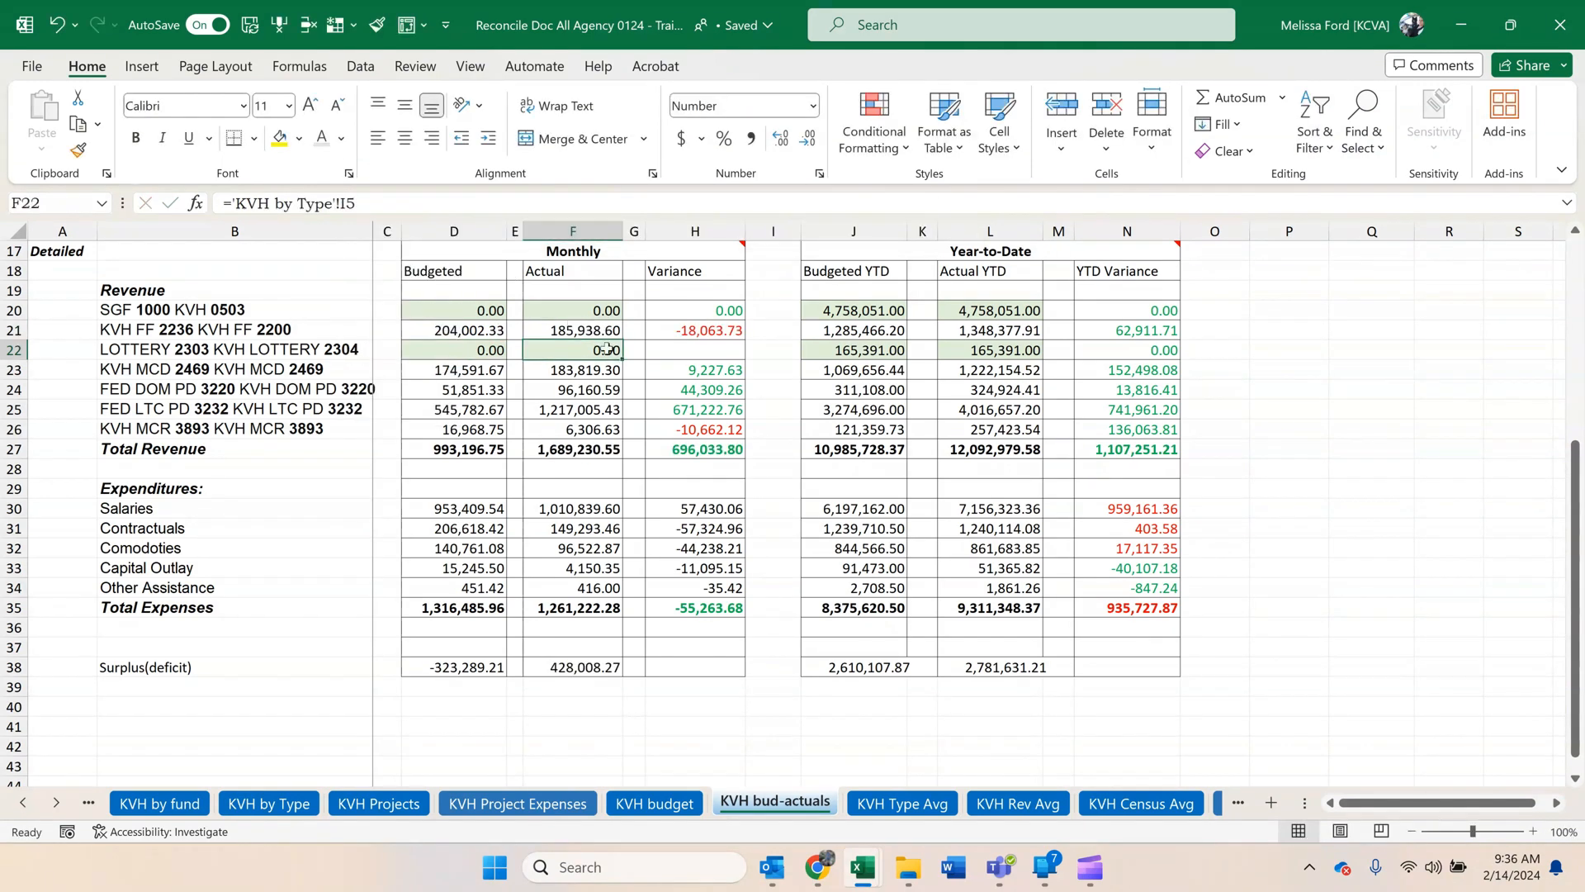
Copy the KVH FF 2236 monthly Budgeted and Actual formulas to the KVH MCD 2469 through KVH MCR 3893 rows.
{"action": "left_click_drag", "start_coordinate": [596, 334], "coordinate": [578, 429]}
{"action": "key", "text": "ctrl+c"}
{"action": "key", "text": "ctrl+v"}
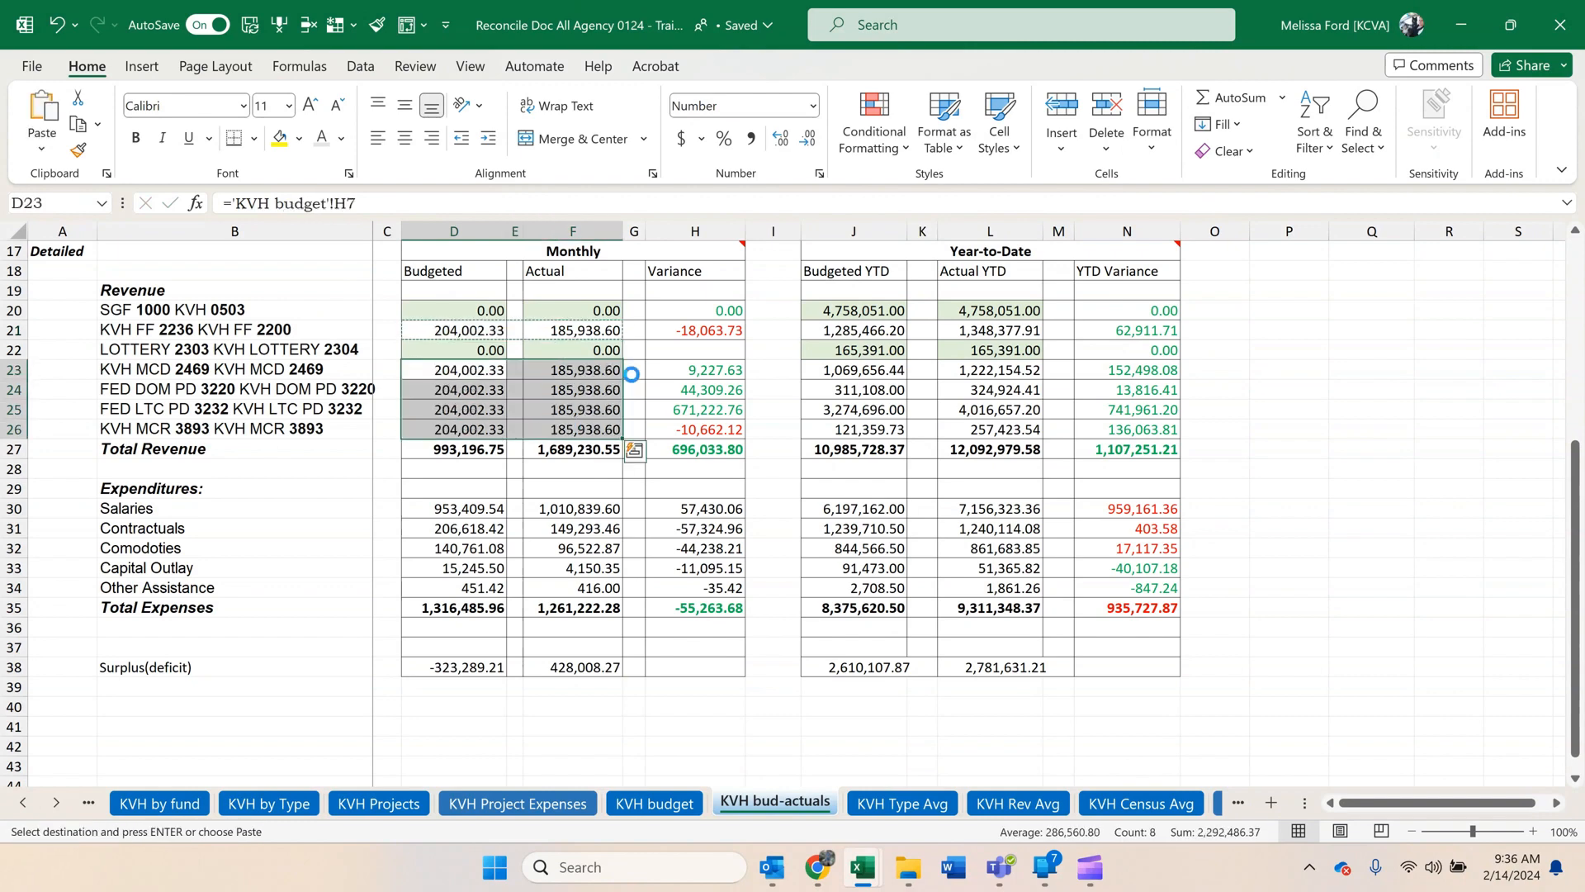
{"action": "left_click", "coordinate": [560, 409]}
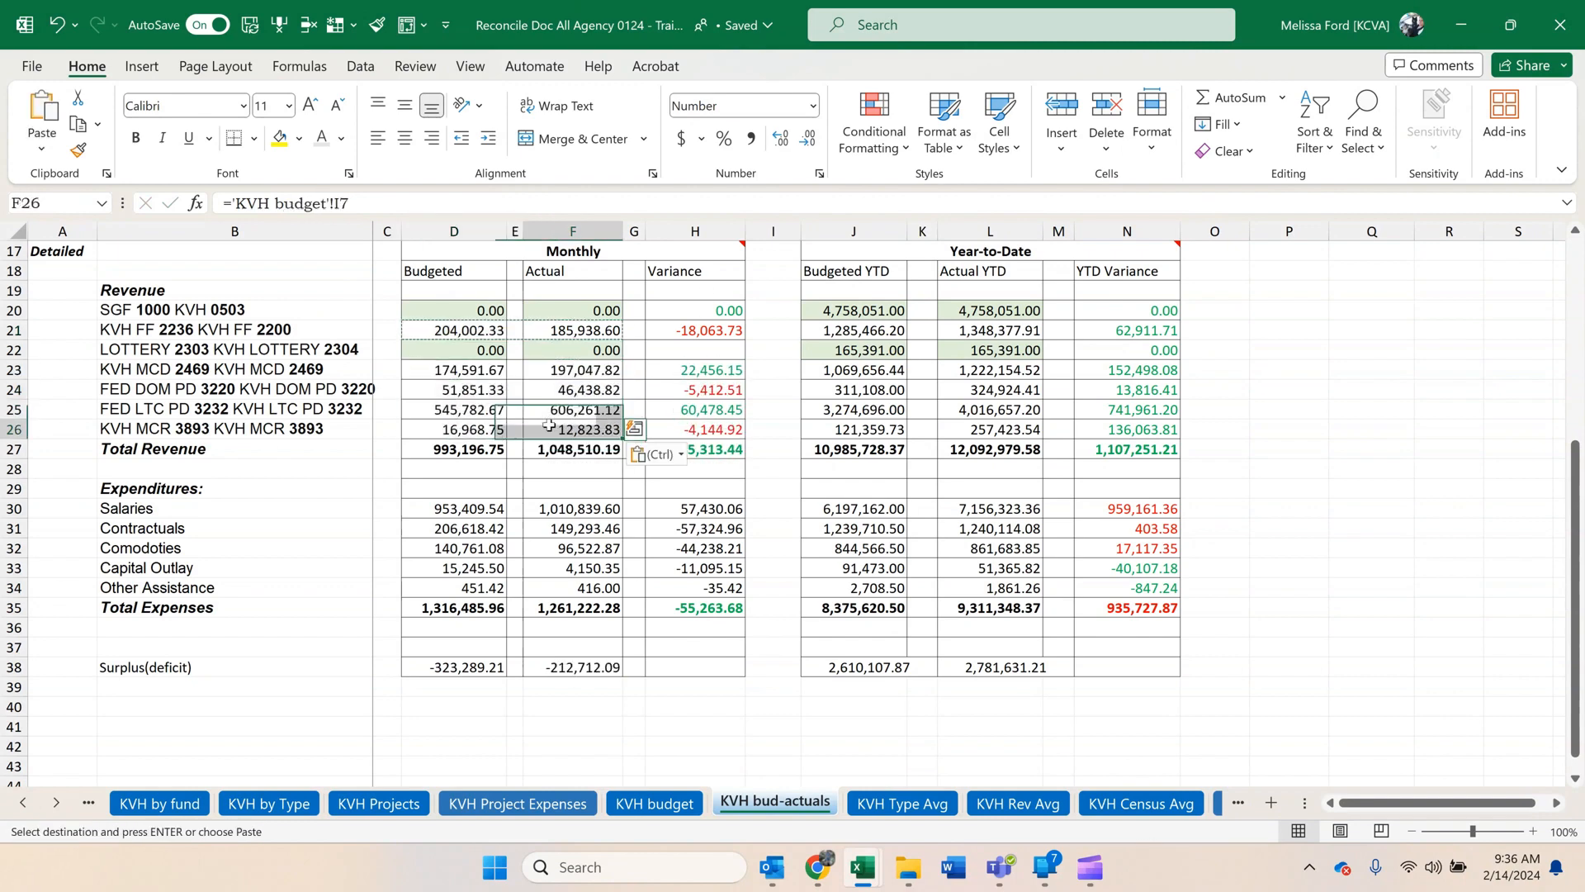
{"action": "left_click", "coordinate": [484, 430]}
Point the Salaries monthly formulas to 'KVH budget'!I14 and 'KVH by Type'!I13, and fill them down through Other Assistance.
{"action": "left_click", "coordinate": [477, 511]}
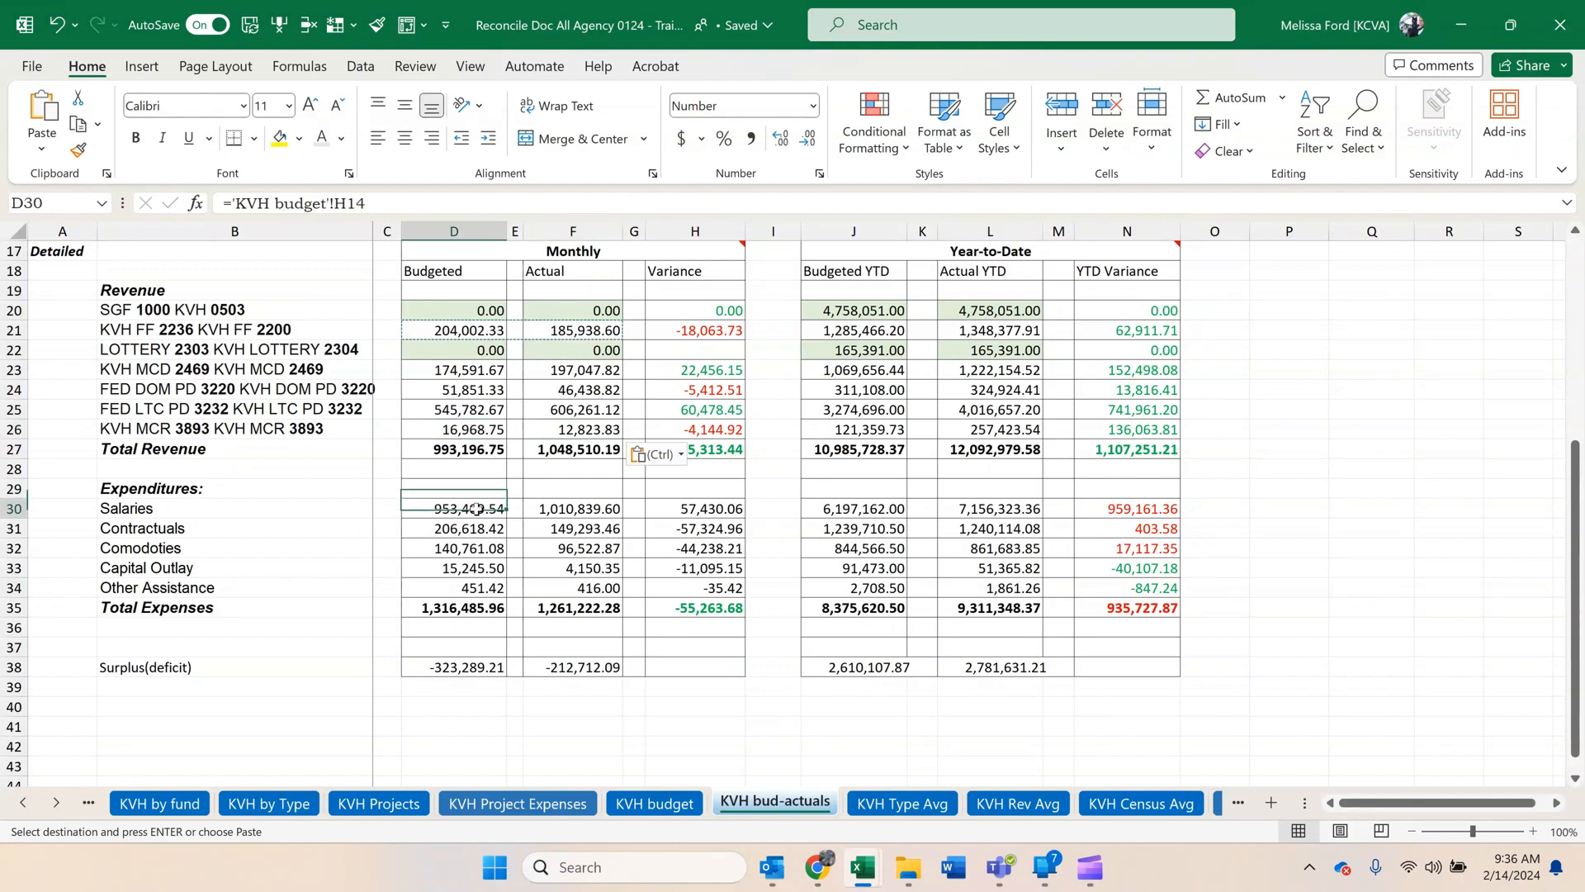
{"action": "left_click_drag", "start_coordinate": [347, 206], "coordinate": [335, 205]}
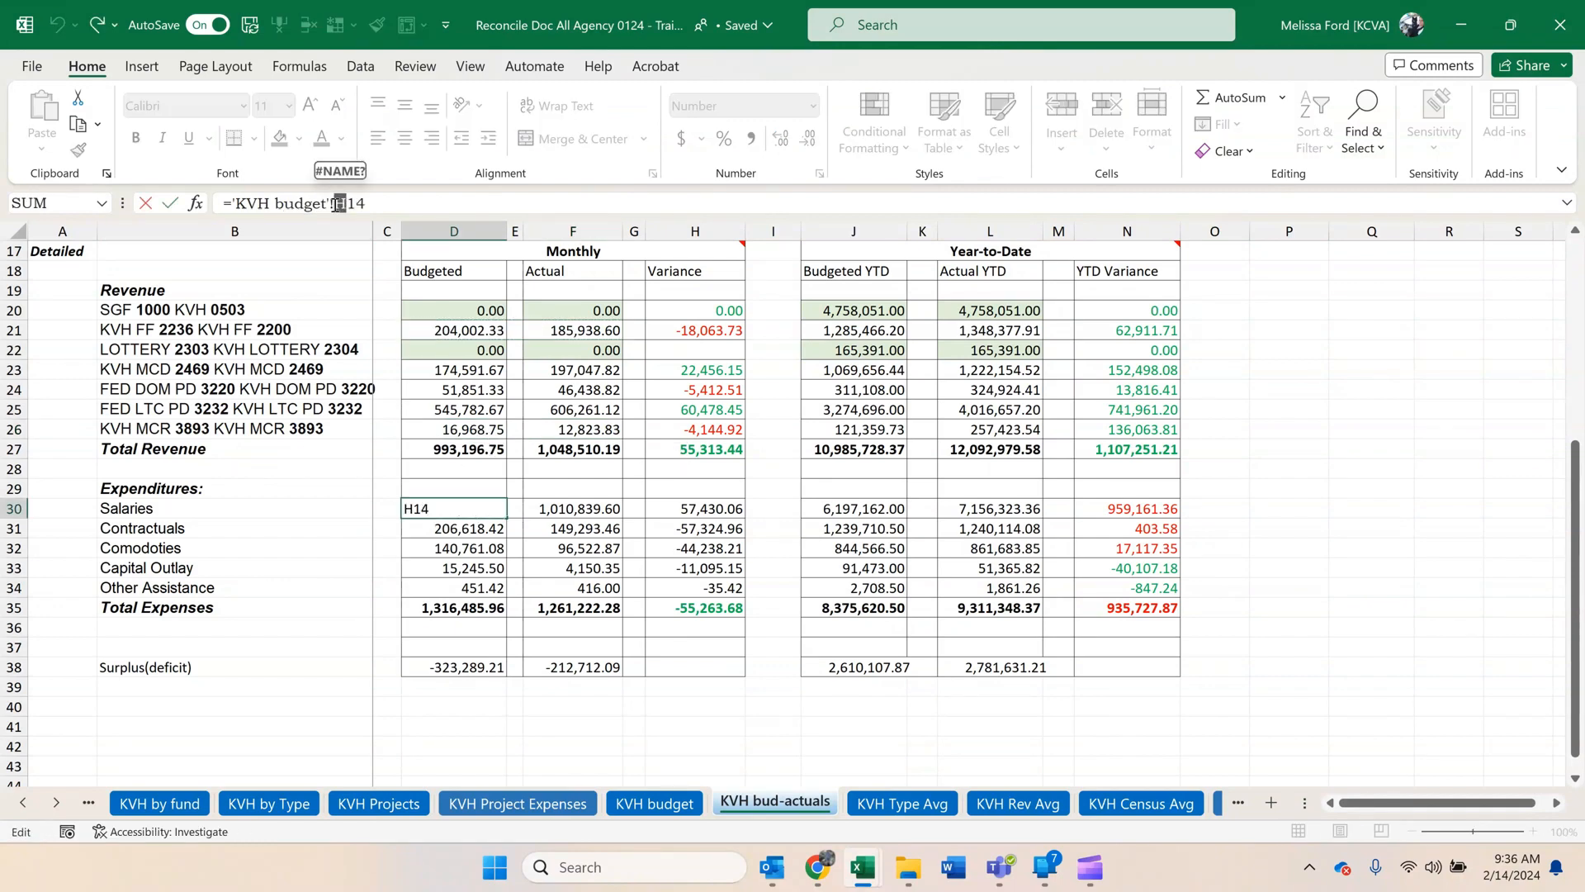
{"action": "type", "text": "I"}
{"action": "key", "text": "Return"}
{"action": "left_click", "coordinate": [569, 510]}
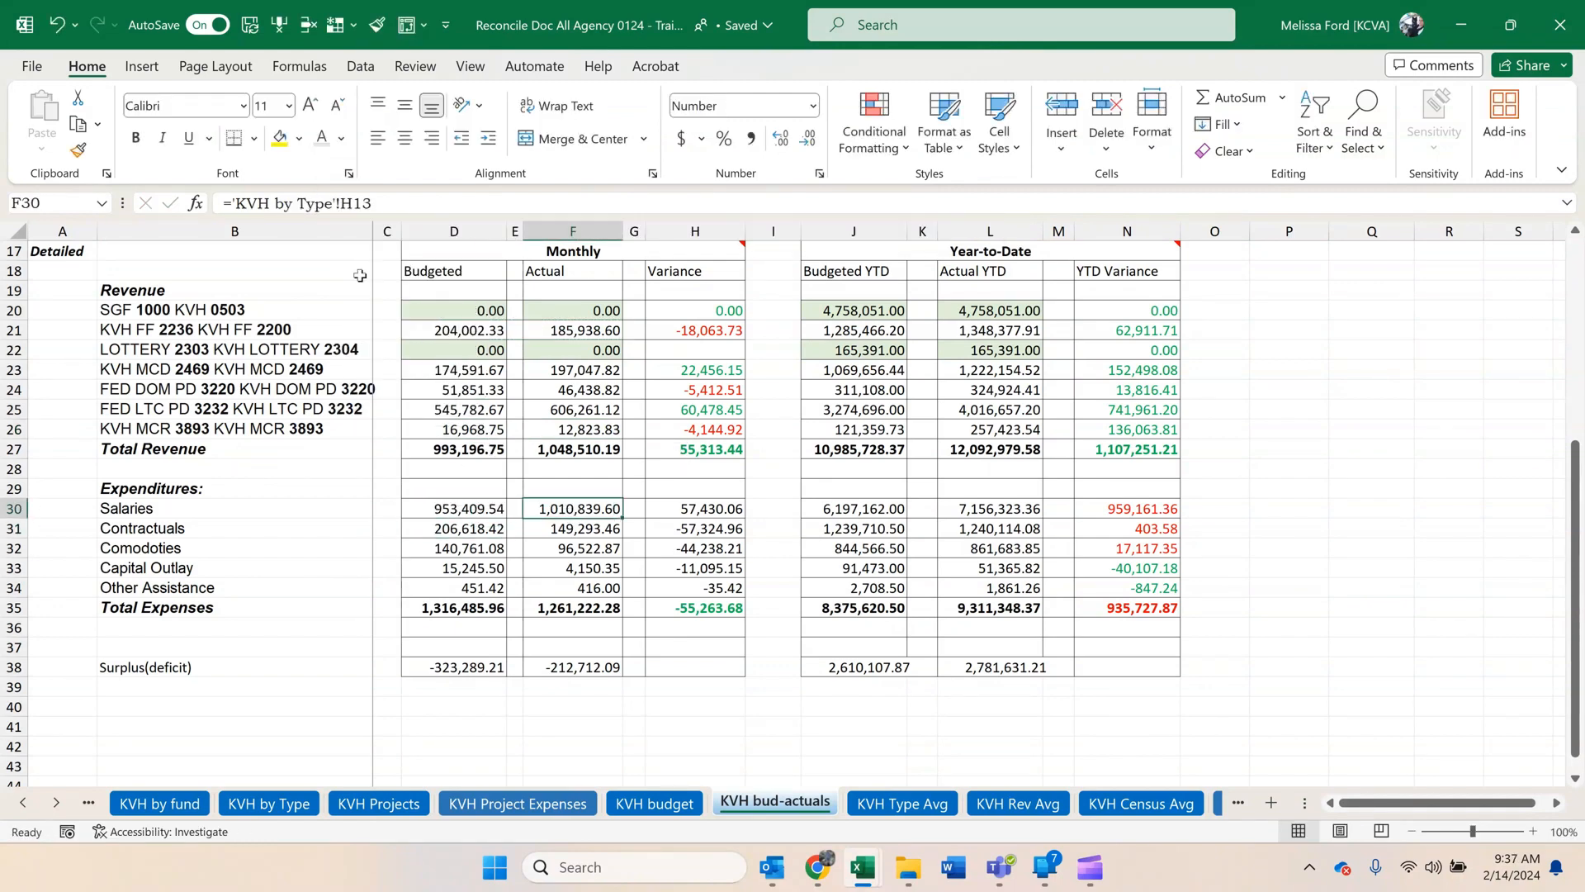
{"action": "left_click_drag", "start_coordinate": [332, 206], "coordinate": [345, 206]}
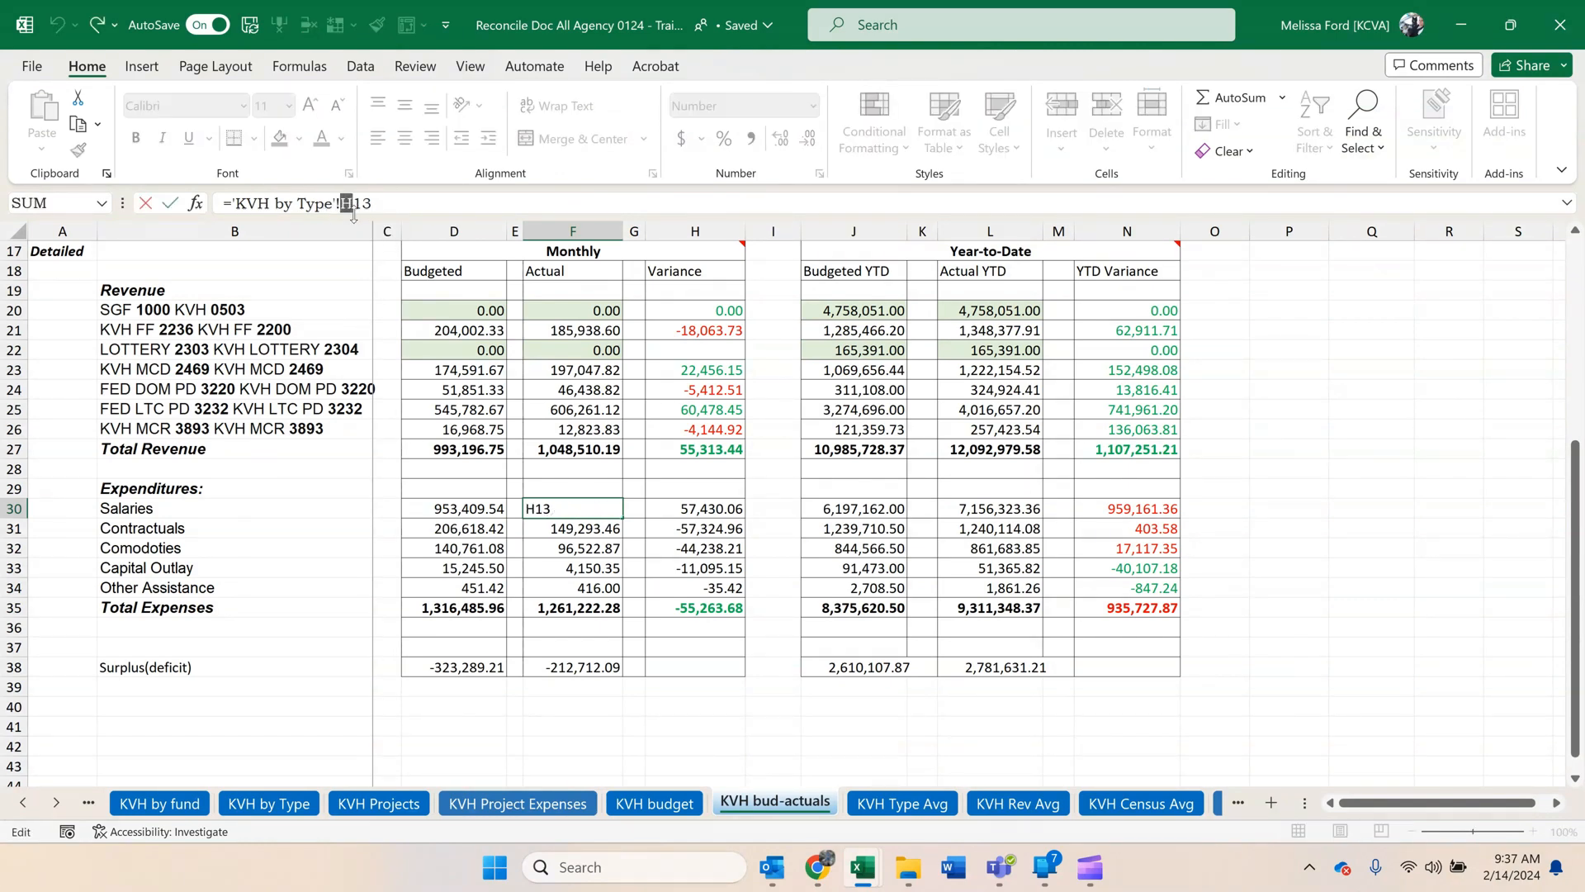
{"action": "type", "text": "i"}
{"action": "key", "text": "Return"}
{"action": "left_click_drag", "start_coordinate": [578, 509], "coordinate": [462, 508]}
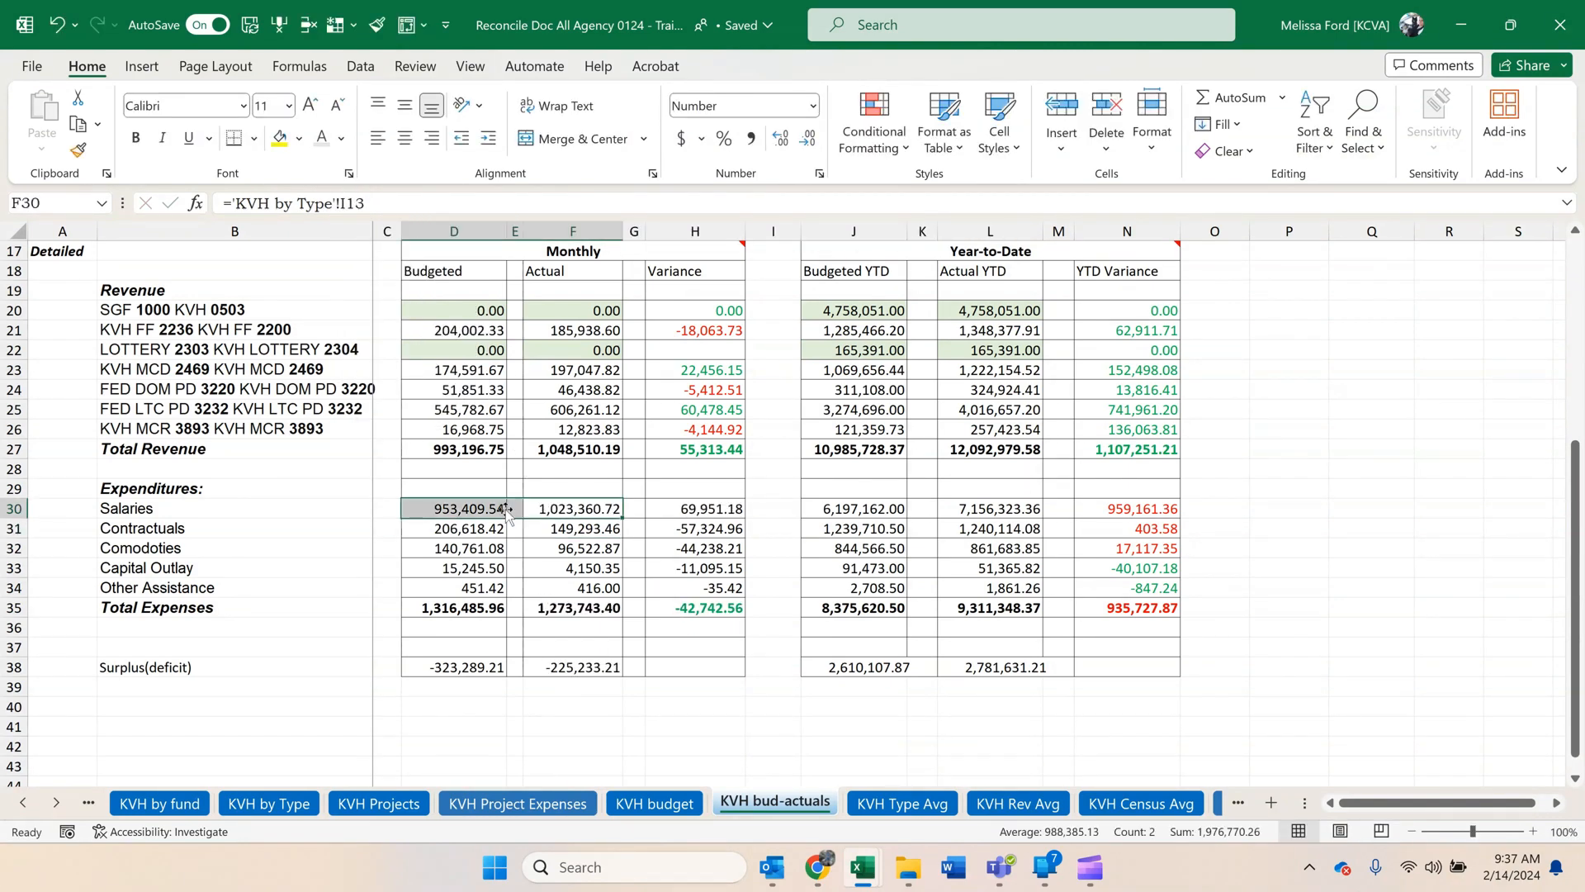
{"action": "left_click_drag", "start_coordinate": [624, 518], "coordinate": [624, 592]}
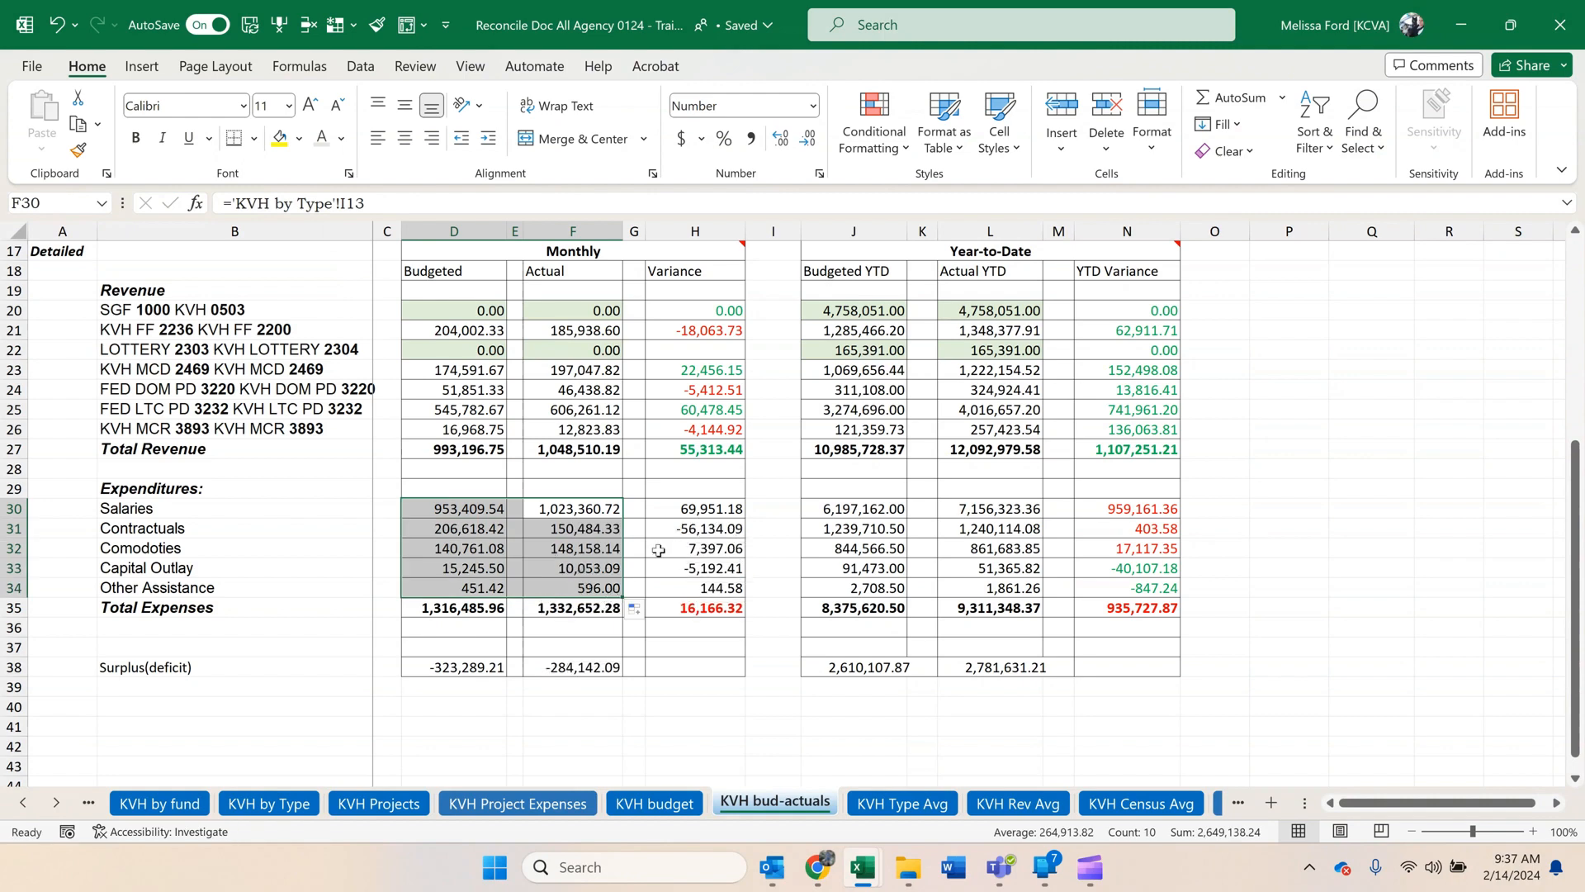
Check the Actual YTD formulas, and extend the SGF 1000 and LOTTERY 2303 Budgeted YTD sums through column I of KVH budget.
{"action": "left_click", "coordinate": [1033, 392]}
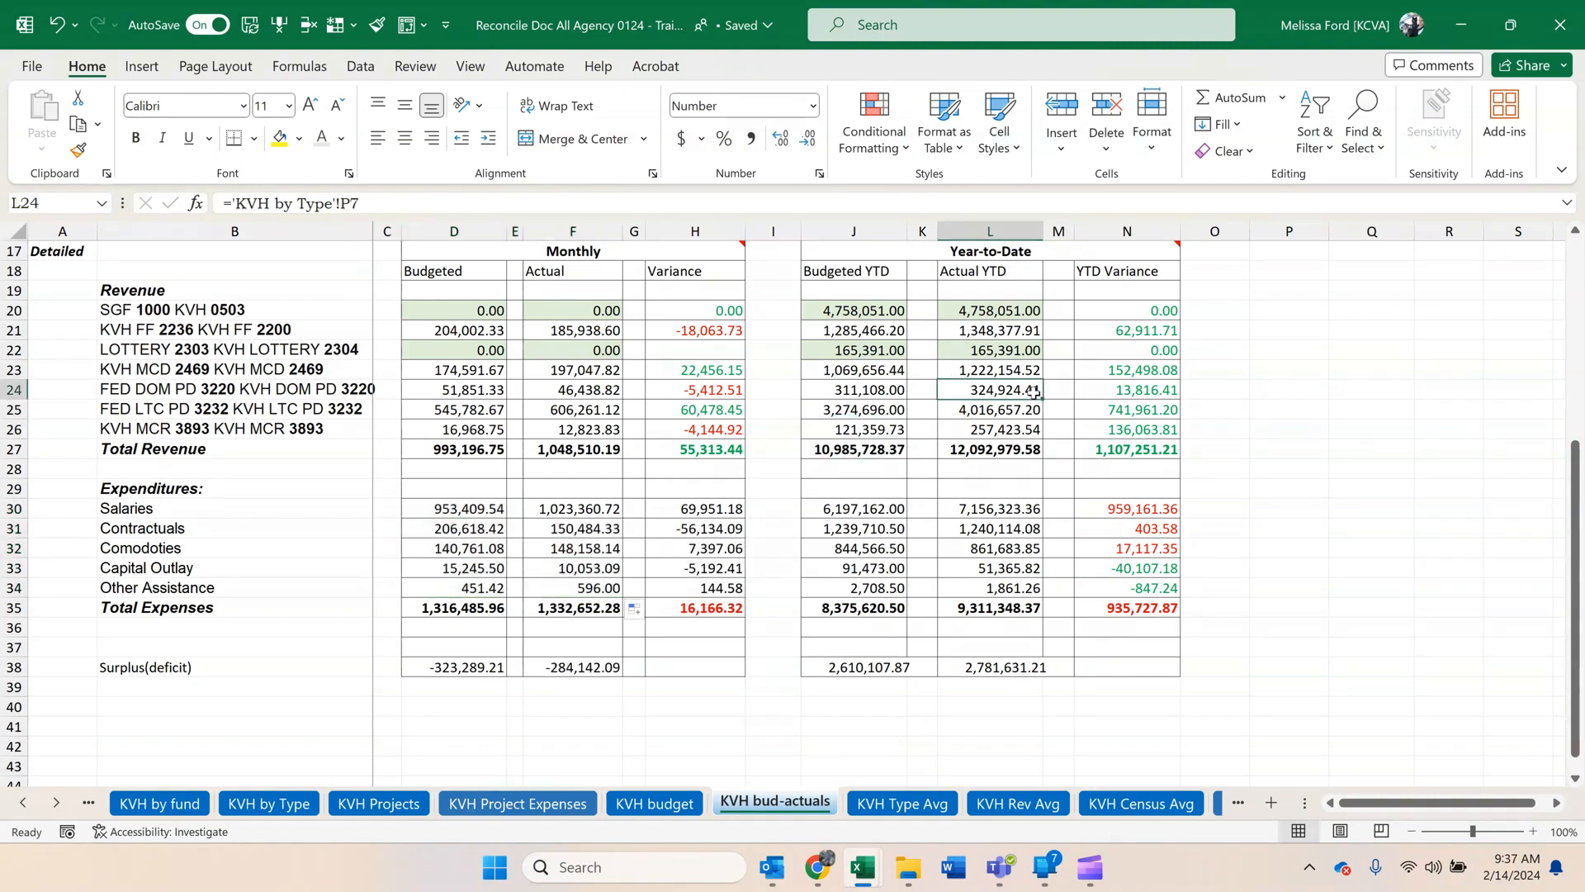
{"action": "left_click", "coordinate": [1030, 312]}
{"action": "left_click", "coordinate": [1017, 407]}
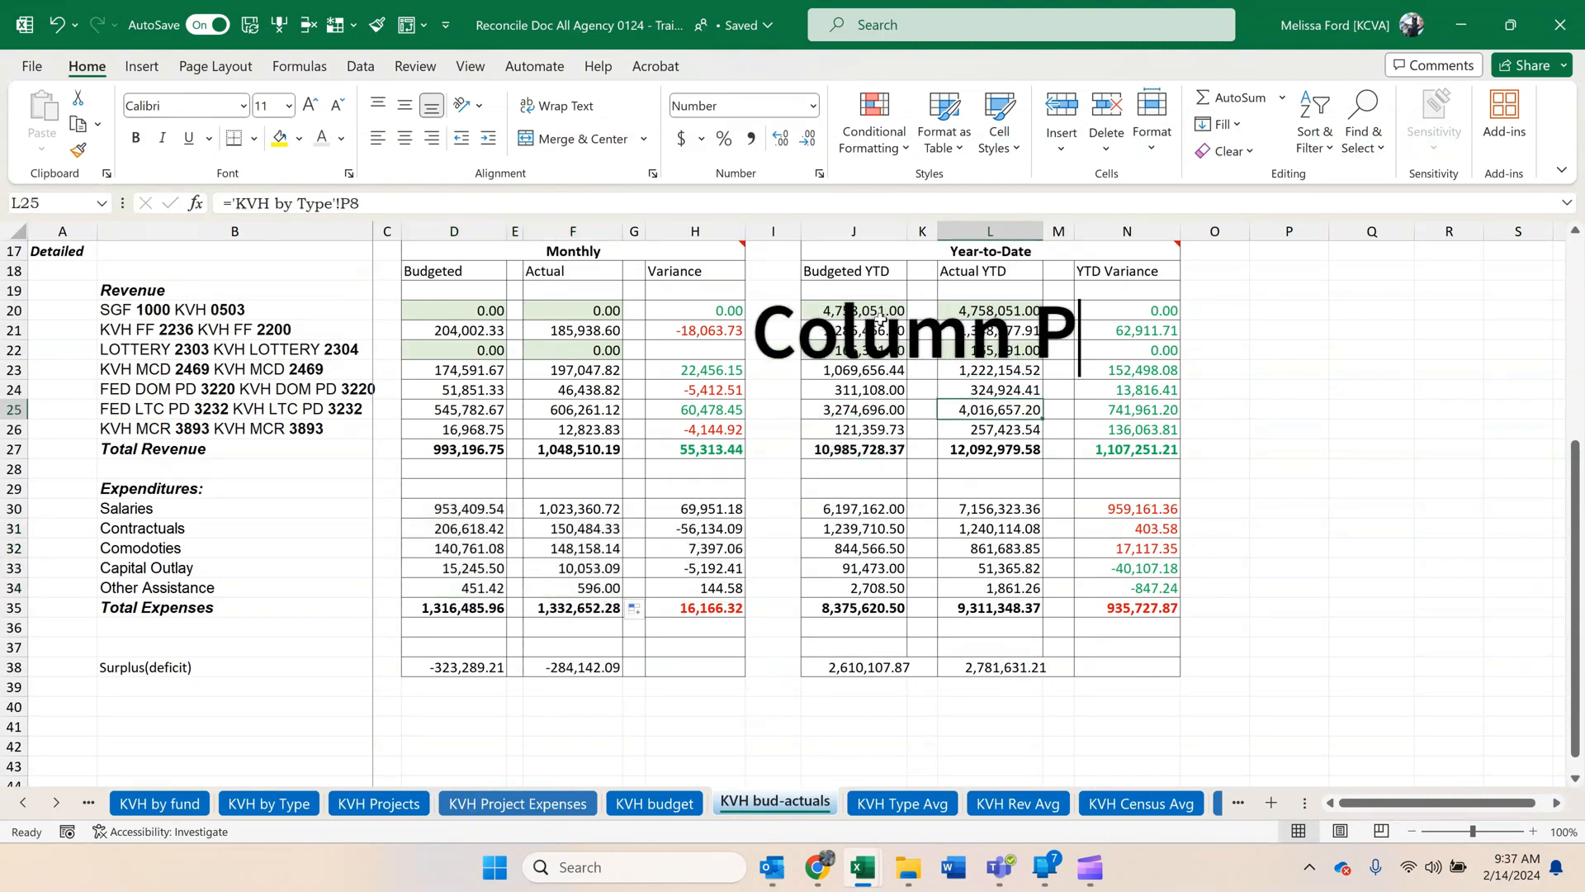
{"action": "left_click", "coordinate": [859, 311]}
{"action": "left_click", "coordinate": [402, 204]}
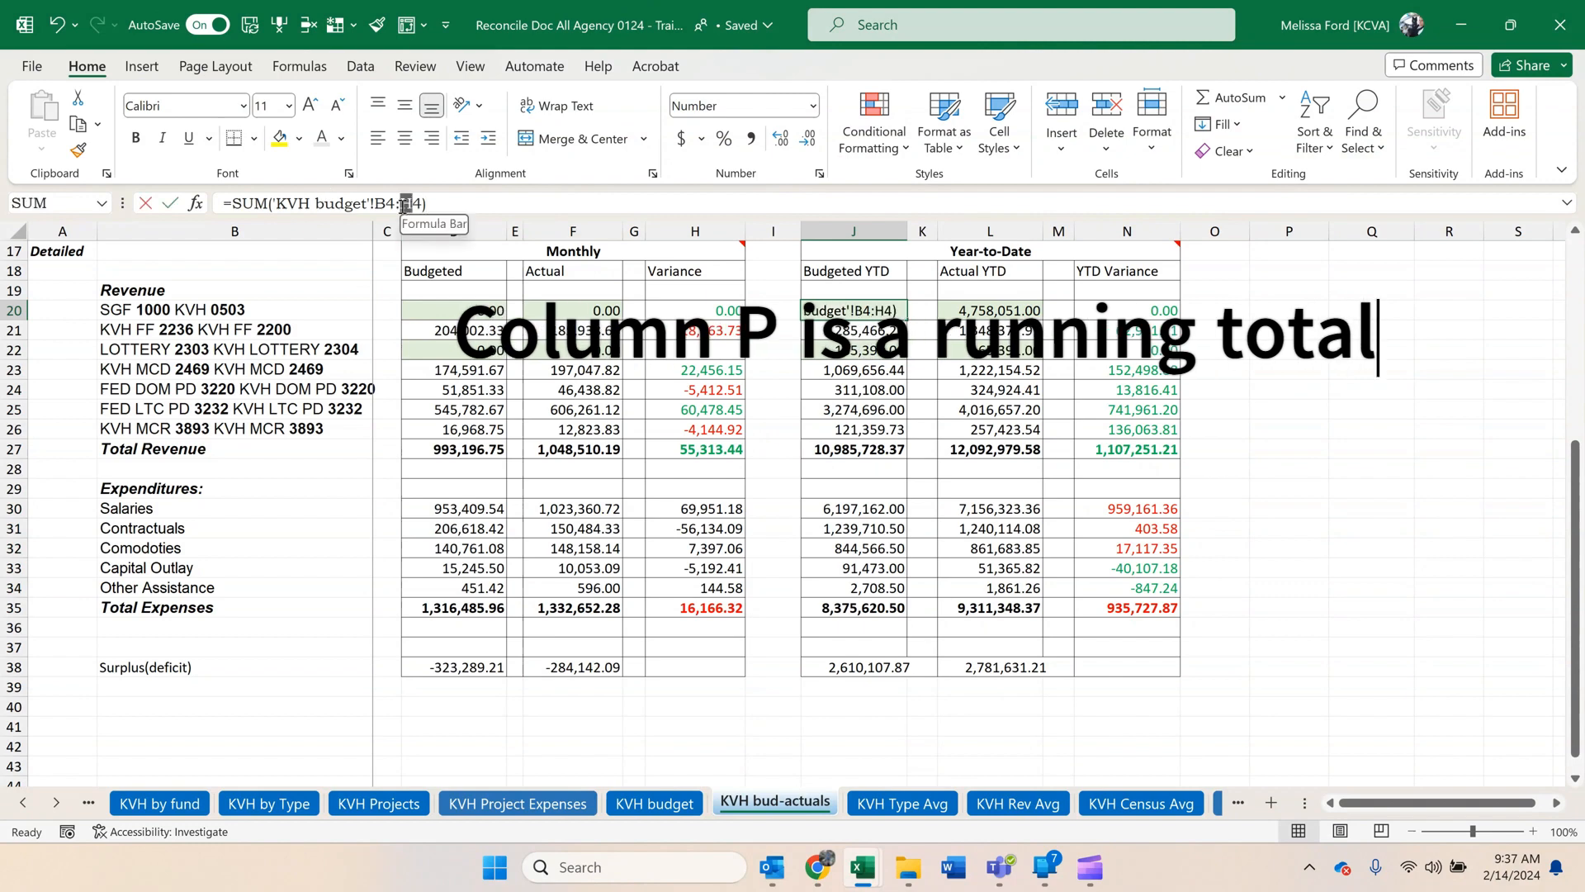
{"action": "key", "text": "Return"}
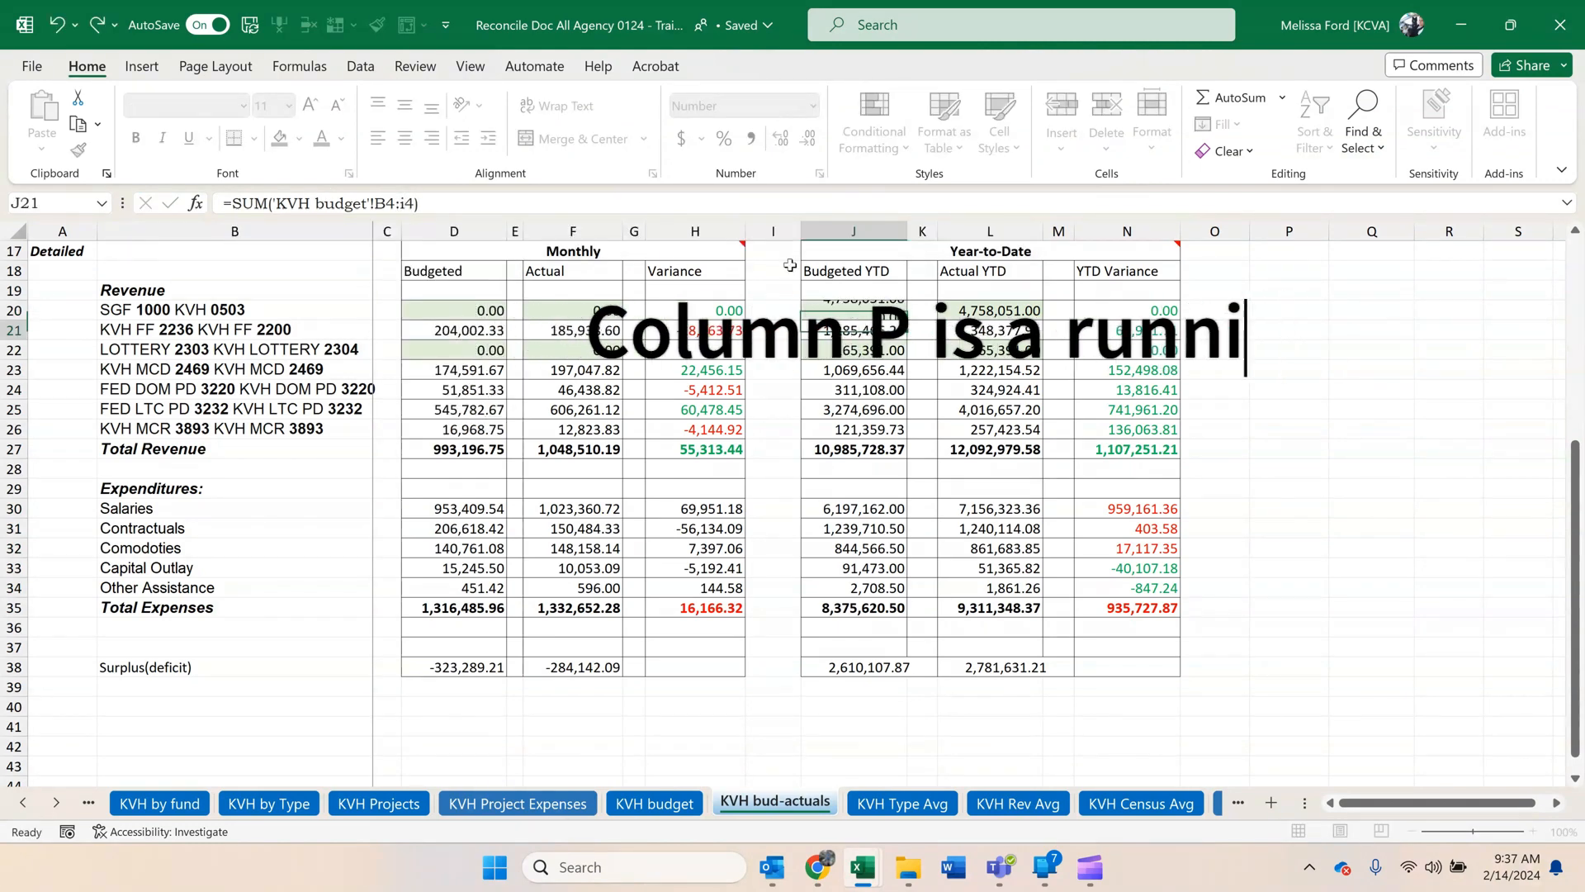
{"action": "key", "text": "Down"}
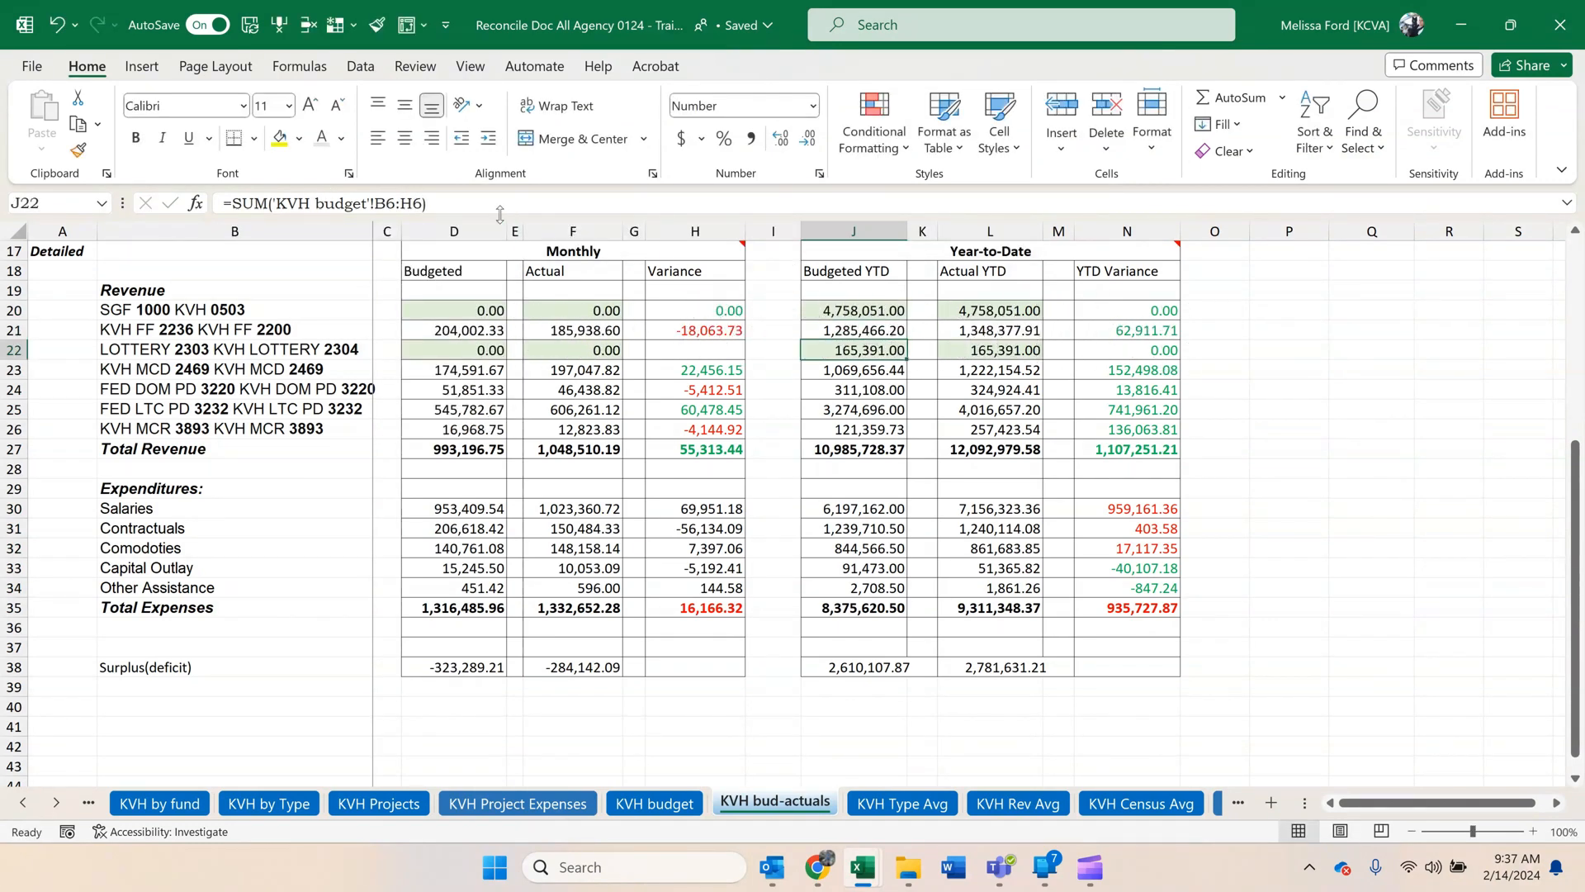
{"action": "left_click", "coordinate": [413, 206]}
{"action": "key", "text": "Return"}
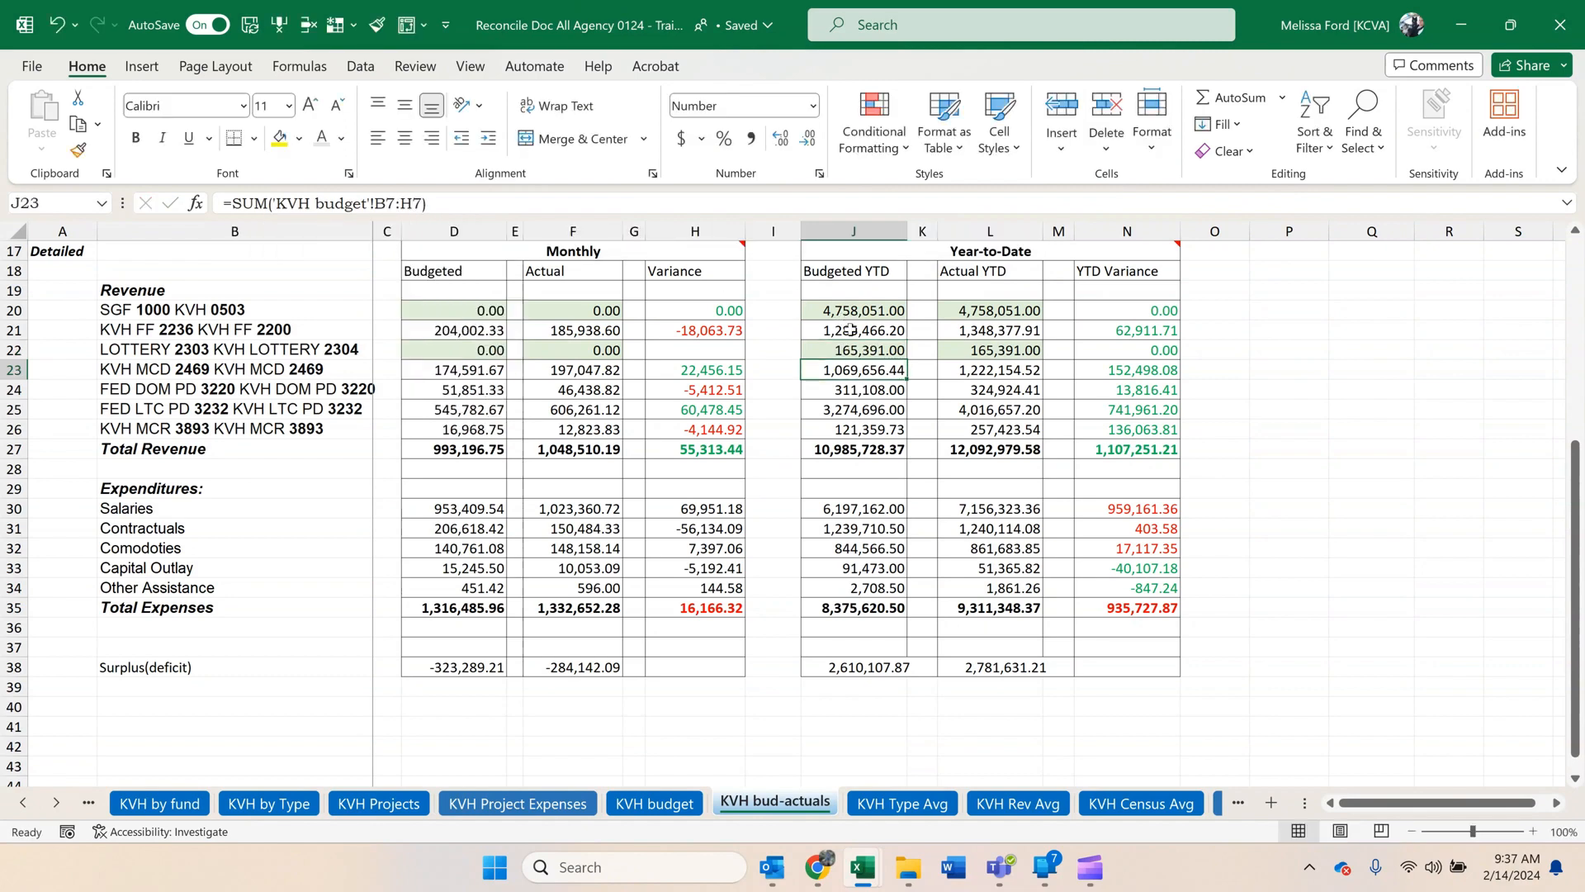
Change KVH FF 2236's Budgeted YTD formula to =SUM('KVH budget'!B5:I5) and copy it to the KVH MCR 3893 row.
{"action": "left_click", "coordinate": [850, 330]}
{"action": "left_click_drag", "start_coordinate": [411, 208], "coordinate": [402, 208]}
{"action": "type", "text": "i"}
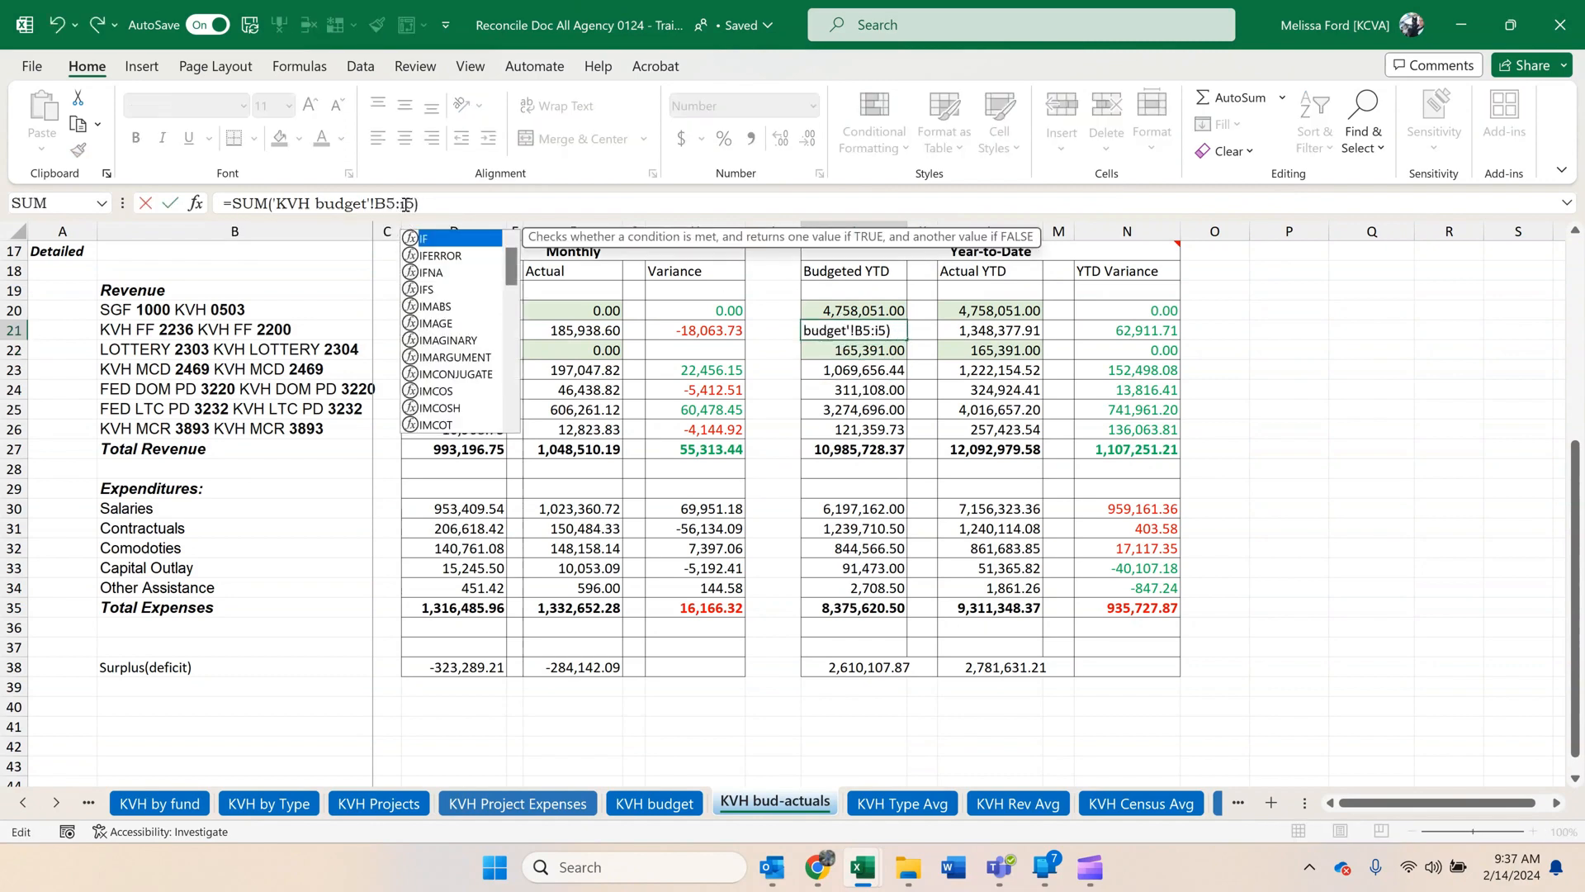
{"action": "key", "text": "Return"}
{"action": "left_click", "coordinate": [855, 333]}
{"action": "key", "text": "ctrl+c"}
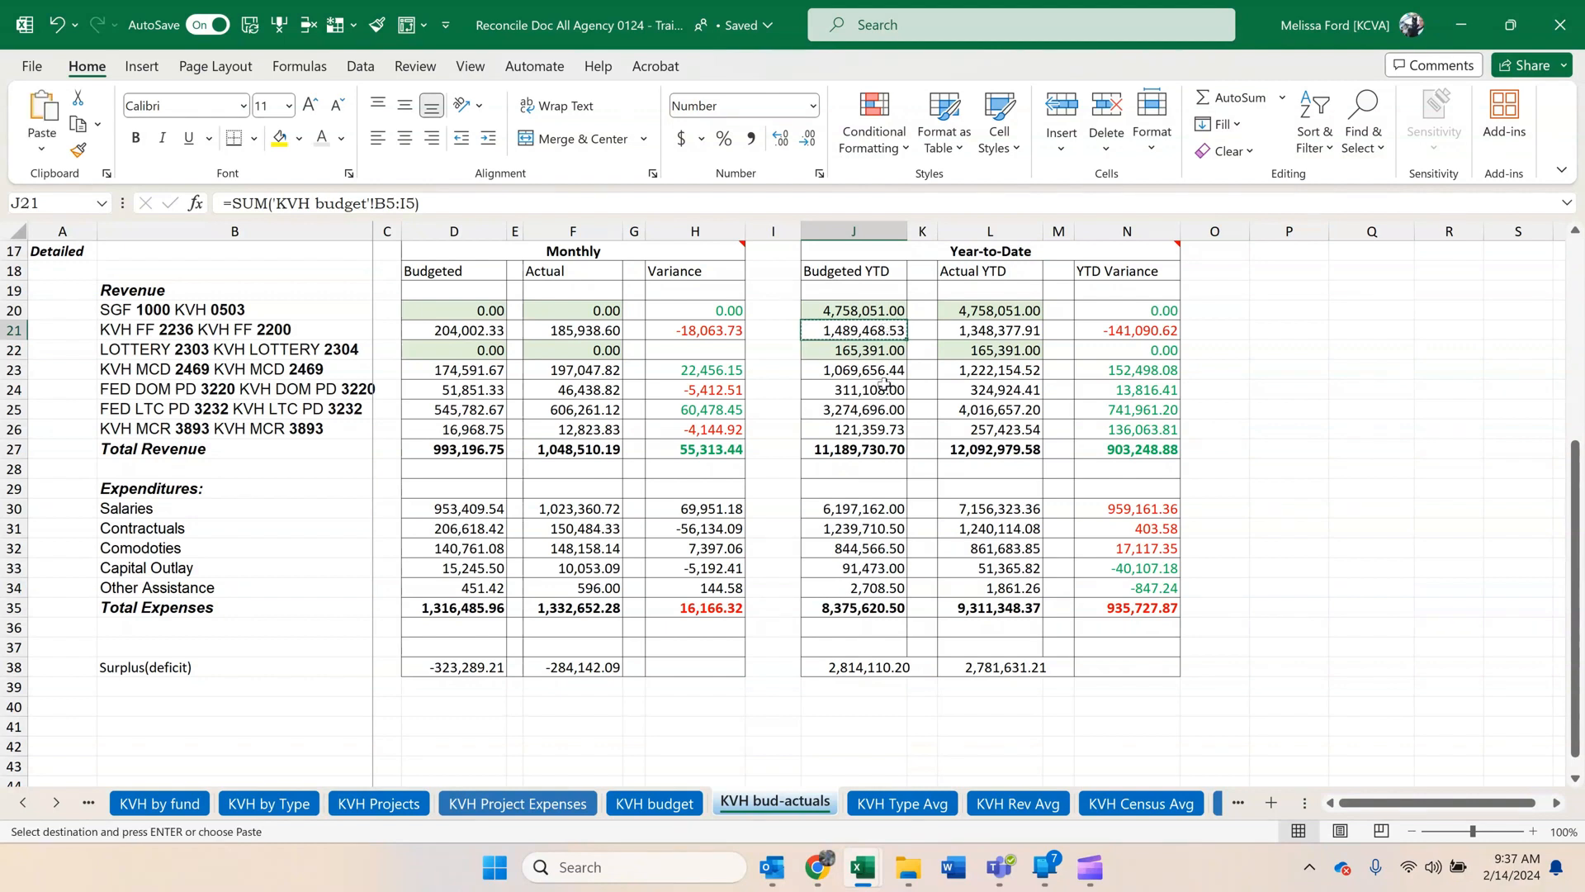
{"action": "left_click_drag", "start_coordinate": [879, 373], "coordinate": [869, 406]}
{"action": "left_click", "coordinate": [878, 424]}
{"action": "key", "text": "ctrl+v"}
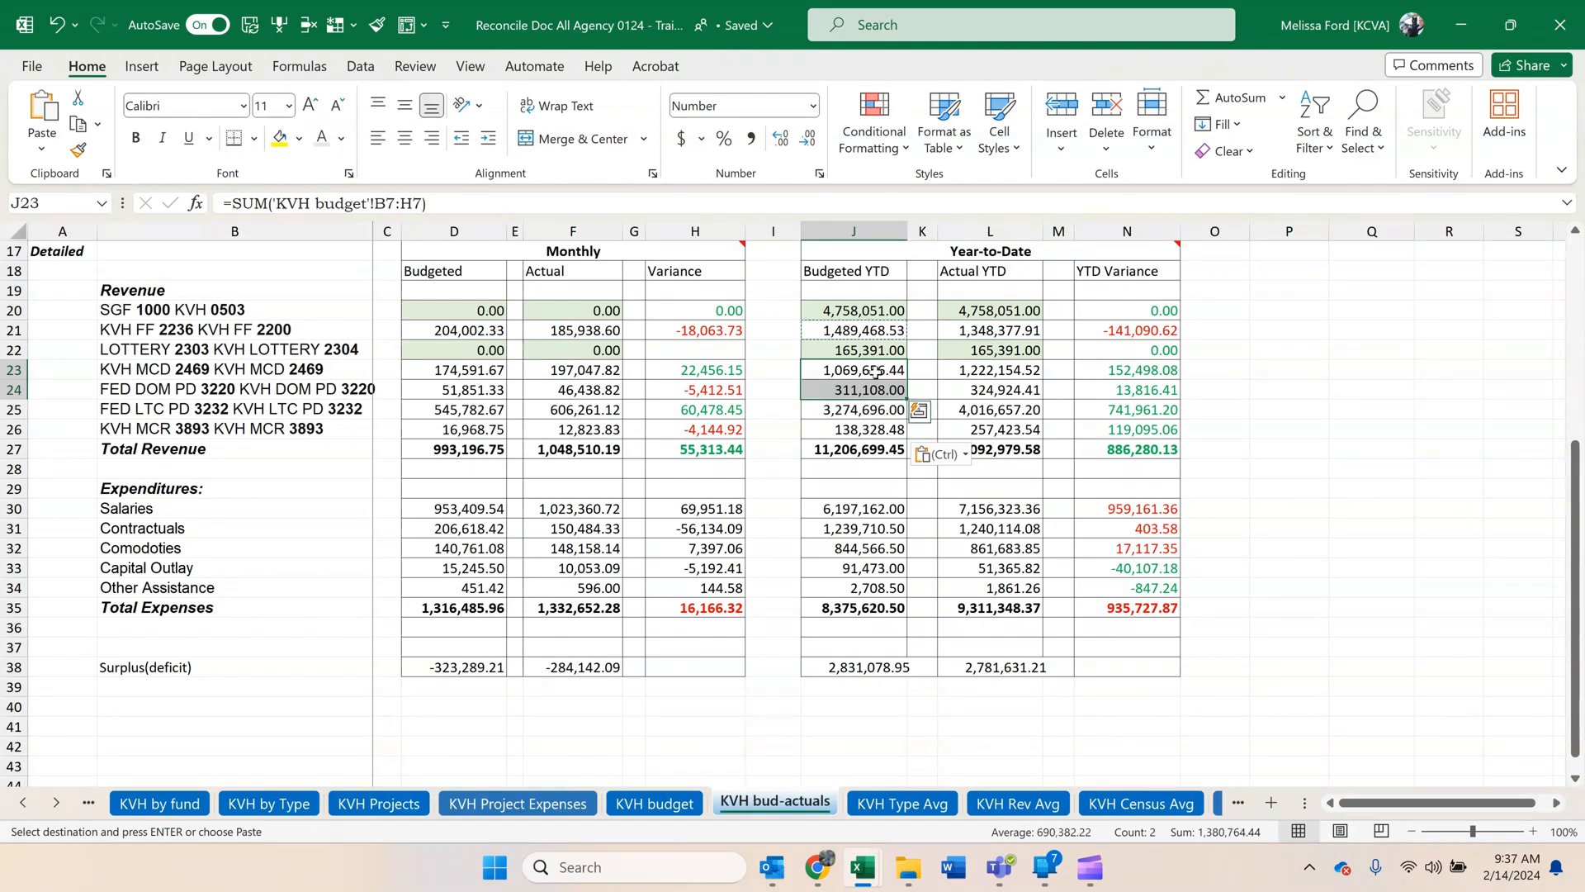
Copy the KVH FF 2236 Budgeted YTD formula to the KVH MCD 2469, FED DOM PD 3220 and FED LTC PD 3232 rows.
{"action": "left_click", "coordinate": [876, 372]}
{"action": "left_click", "coordinate": [875, 334]}
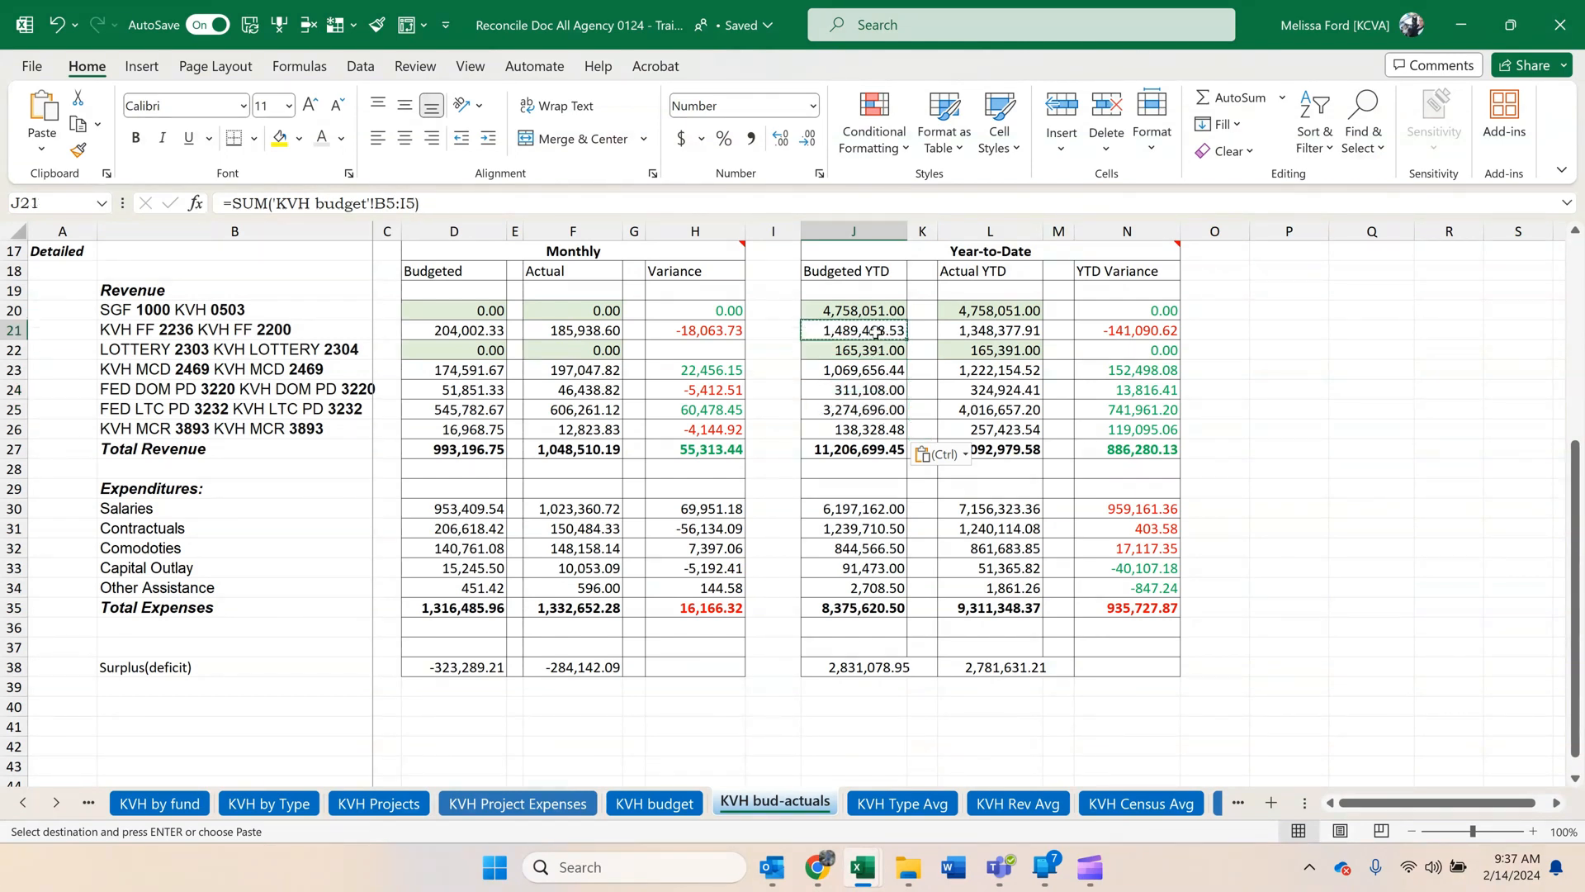
{"action": "key", "text": "ctrl+c"}
{"action": "left_click", "coordinate": [872, 370]}
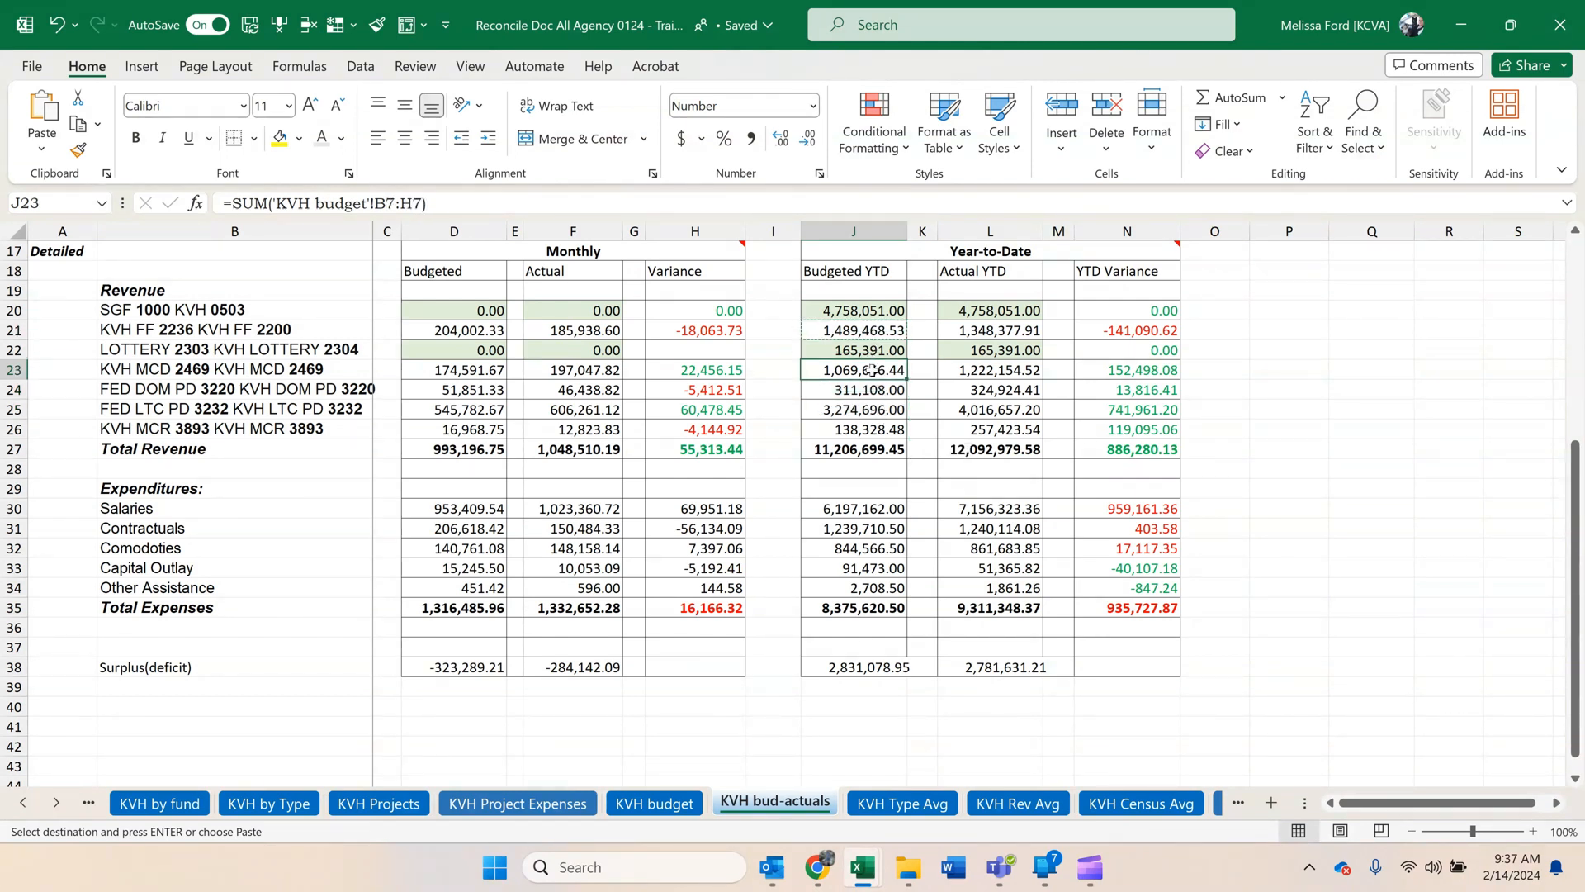
{"action": "key", "text": "ctrl+v"}
{"action": "left_click", "coordinate": [867, 390]}
{"action": "key", "text": "ctrl+v"}
{"action": "left_click", "coordinate": [866, 406]}
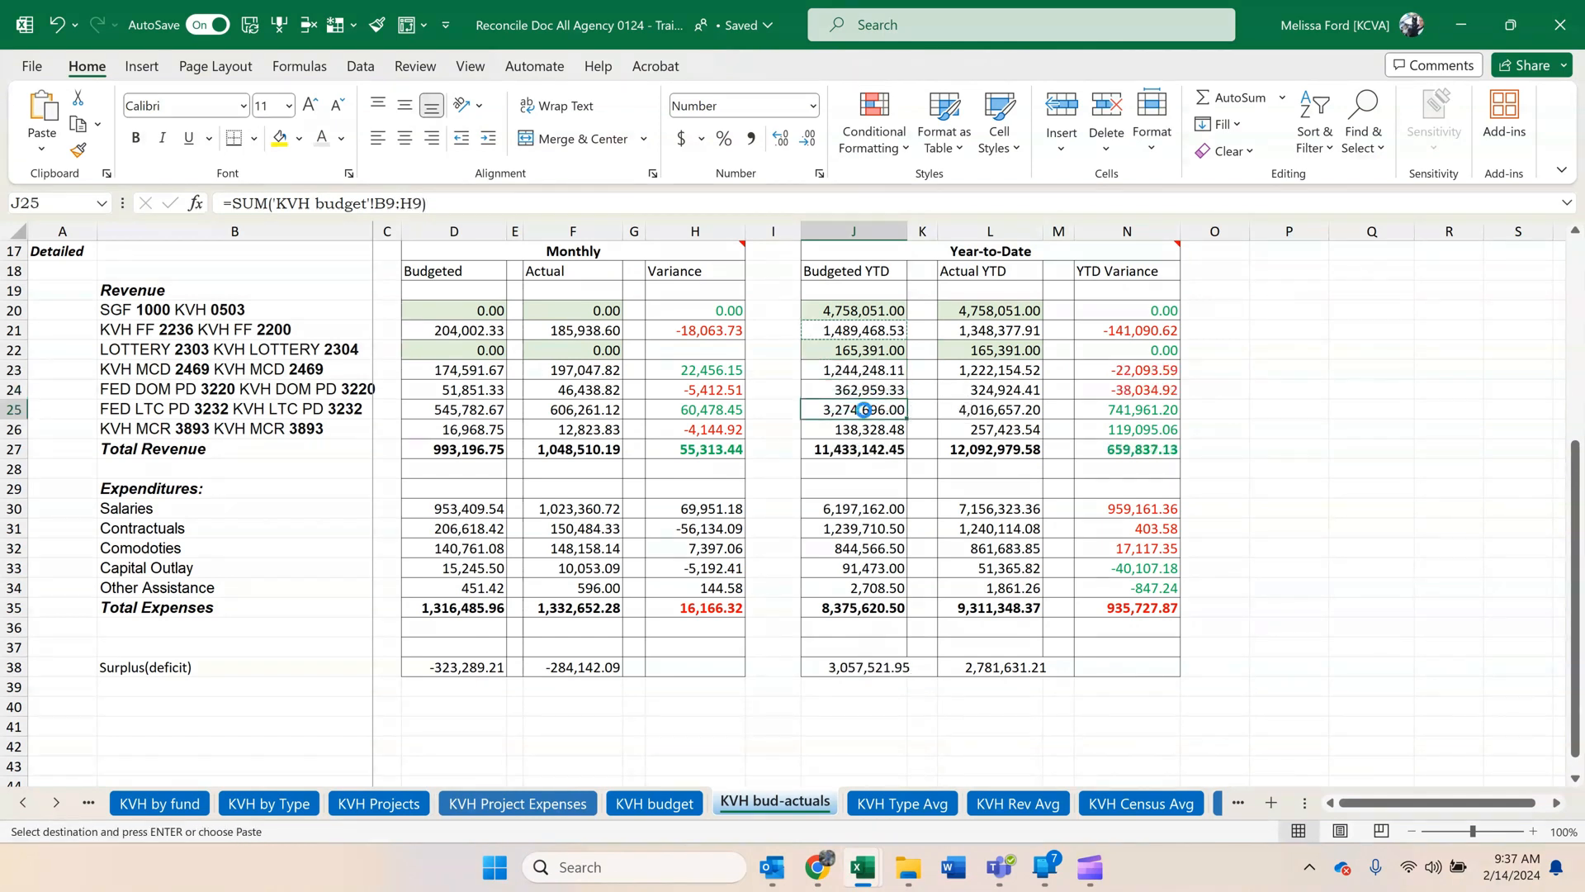
{"action": "key", "text": "ctrl+v"}
Change the Salaries Budgeted YTD formula to =SUM('KVH budget'!C14:I14) and fill it down through Other Assistance.
{"action": "left_click", "coordinate": [845, 513]}
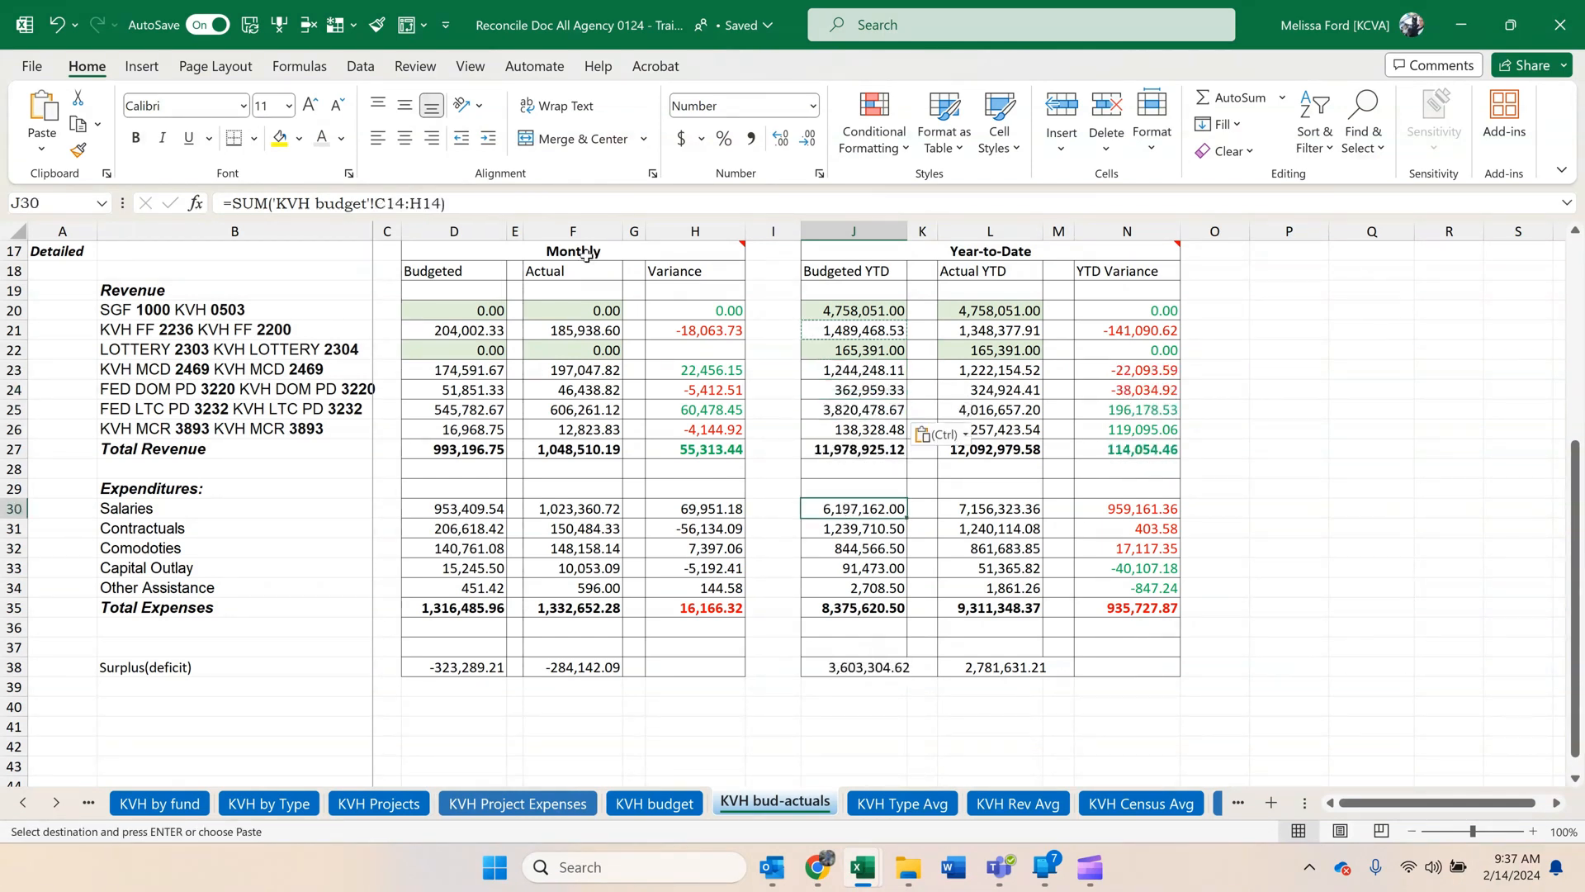
{"action": "left_click_drag", "start_coordinate": [421, 202], "coordinate": [413, 203]}
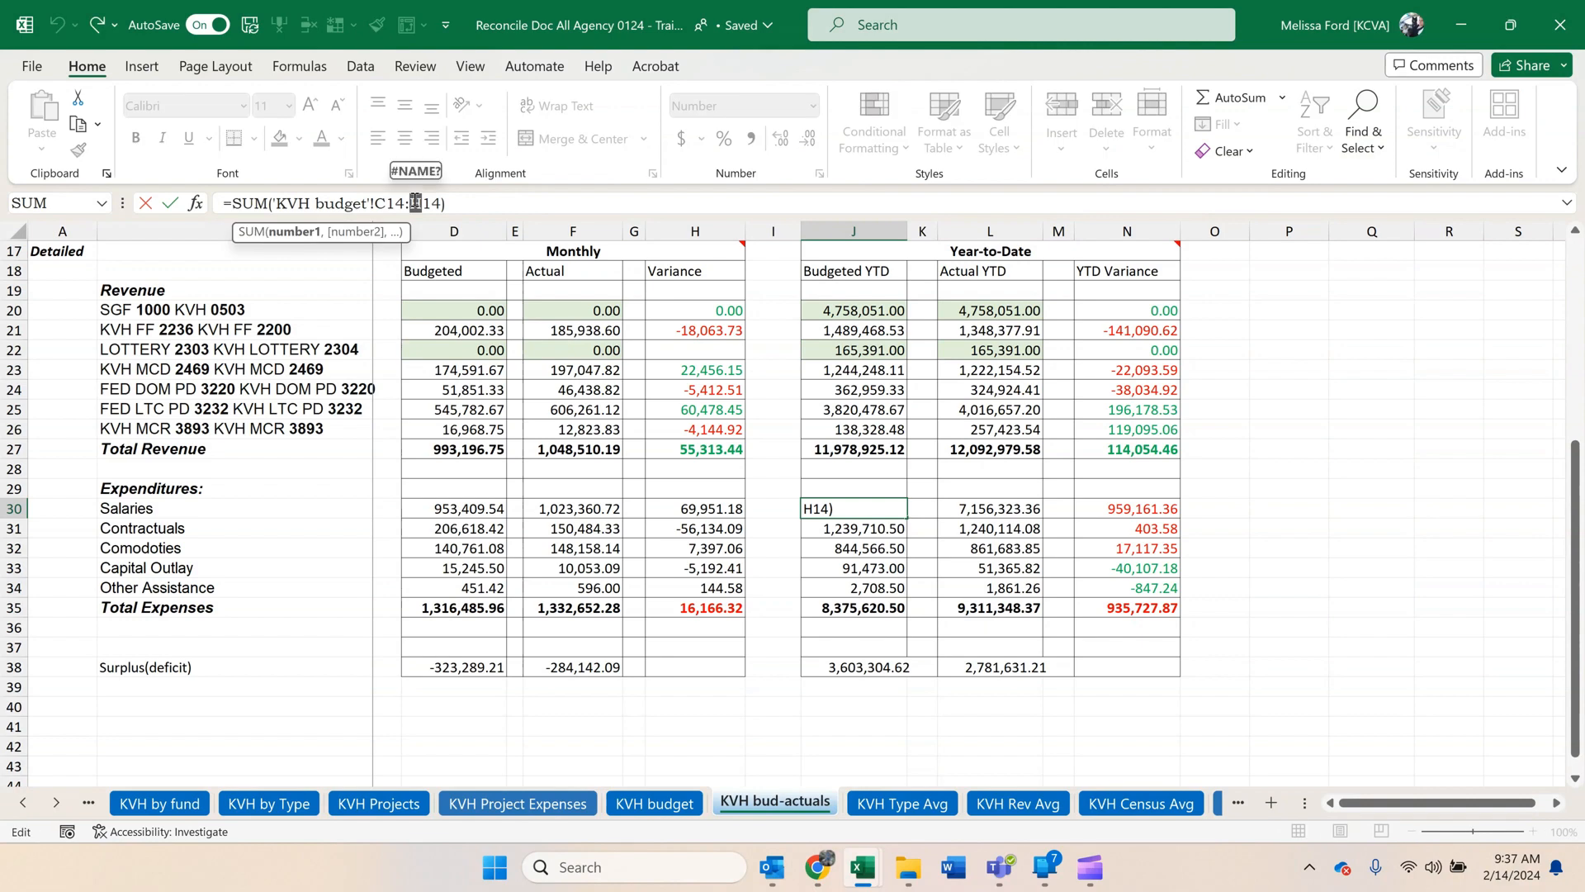
{"action": "type", "text": "i"}
{"action": "key", "text": "Return"}
{"action": "left_click", "coordinate": [887, 511]}
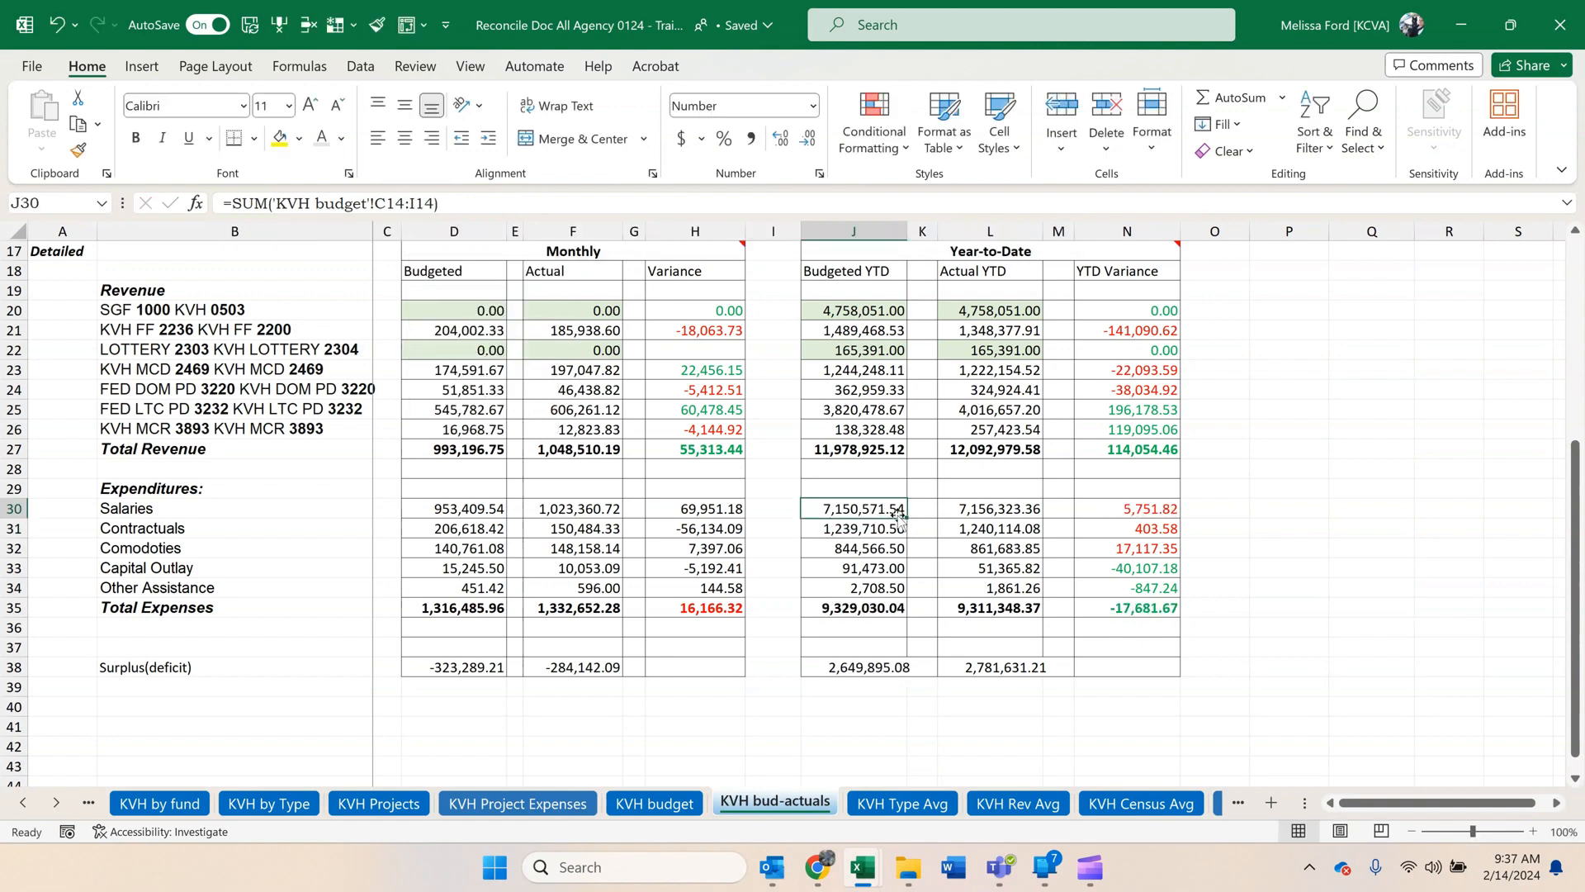
{"action": "left_click_drag", "start_coordinate": [907, 518], "coordinate": [907, 594]}
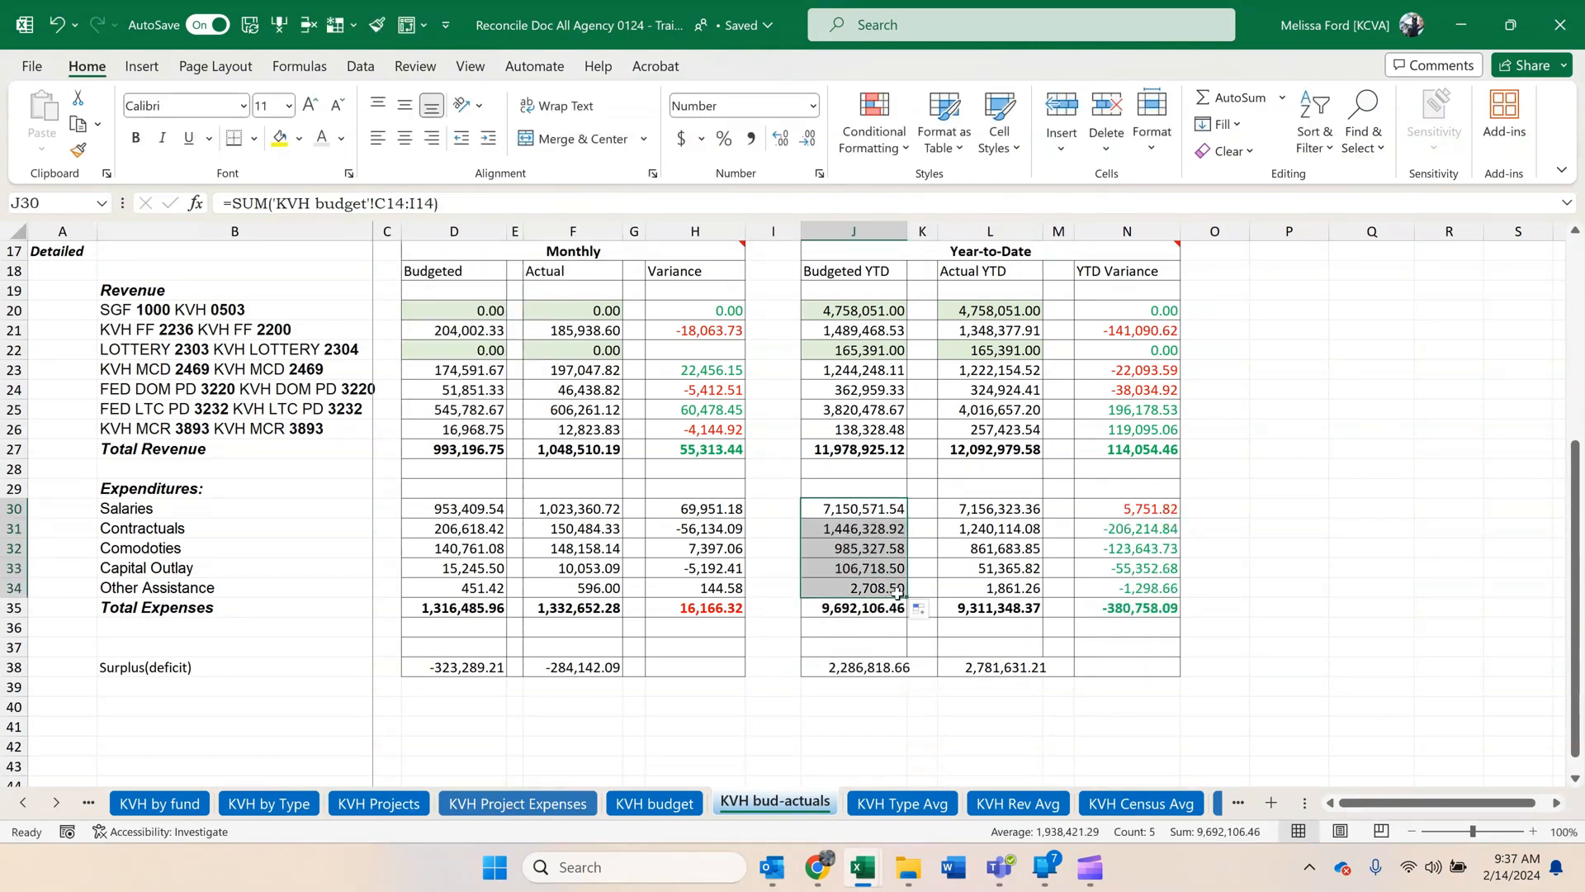
Check the monthly budgeted and actual totals against January on the KVH budget and KVH by Type sheets.
{"action": "scroll", "coordinate": [381, 602], "scroll_direction": "up", "scroll_amount": 1}
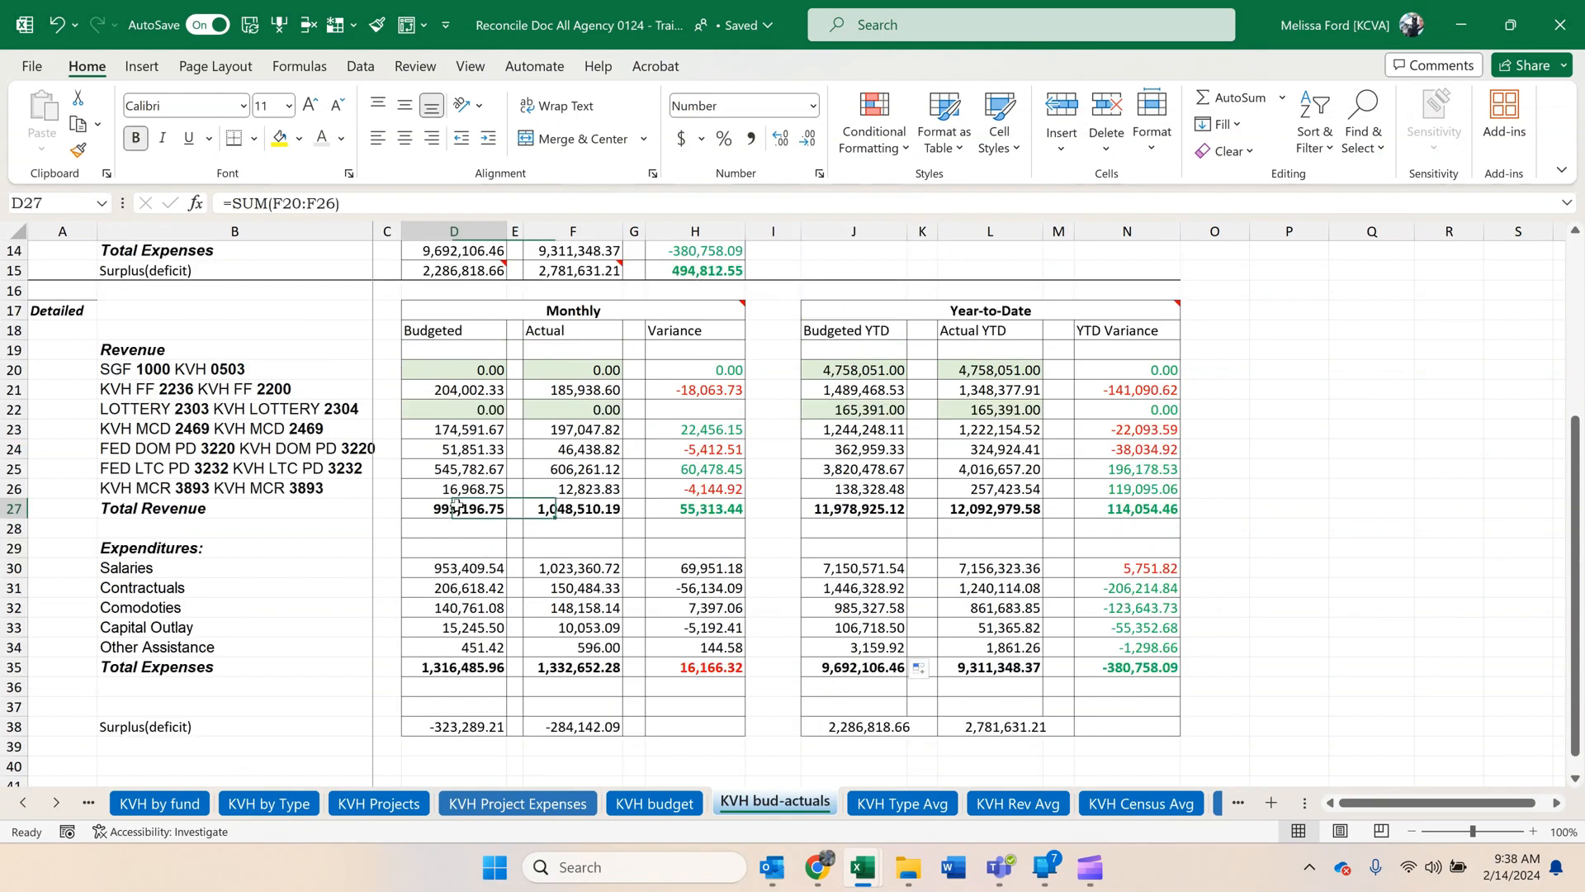
{"action": "left_click", "coordinate": [454, 509]}
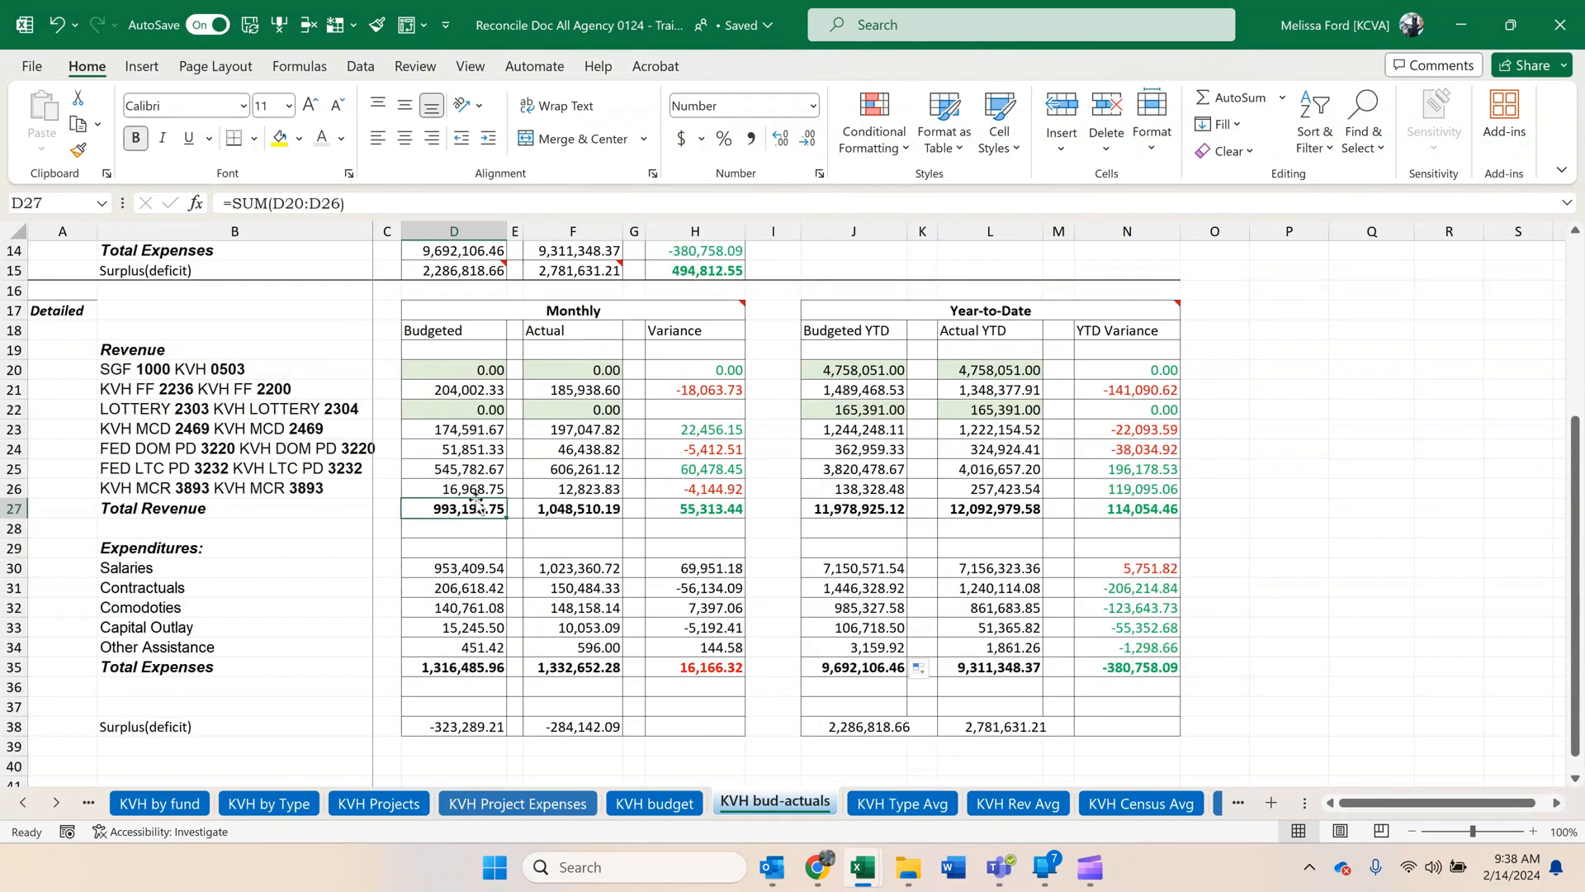
{"action": "left_click", "coordinate": [677, 804]}
{"action": "left_click", "coordinate": [1050, 444]}
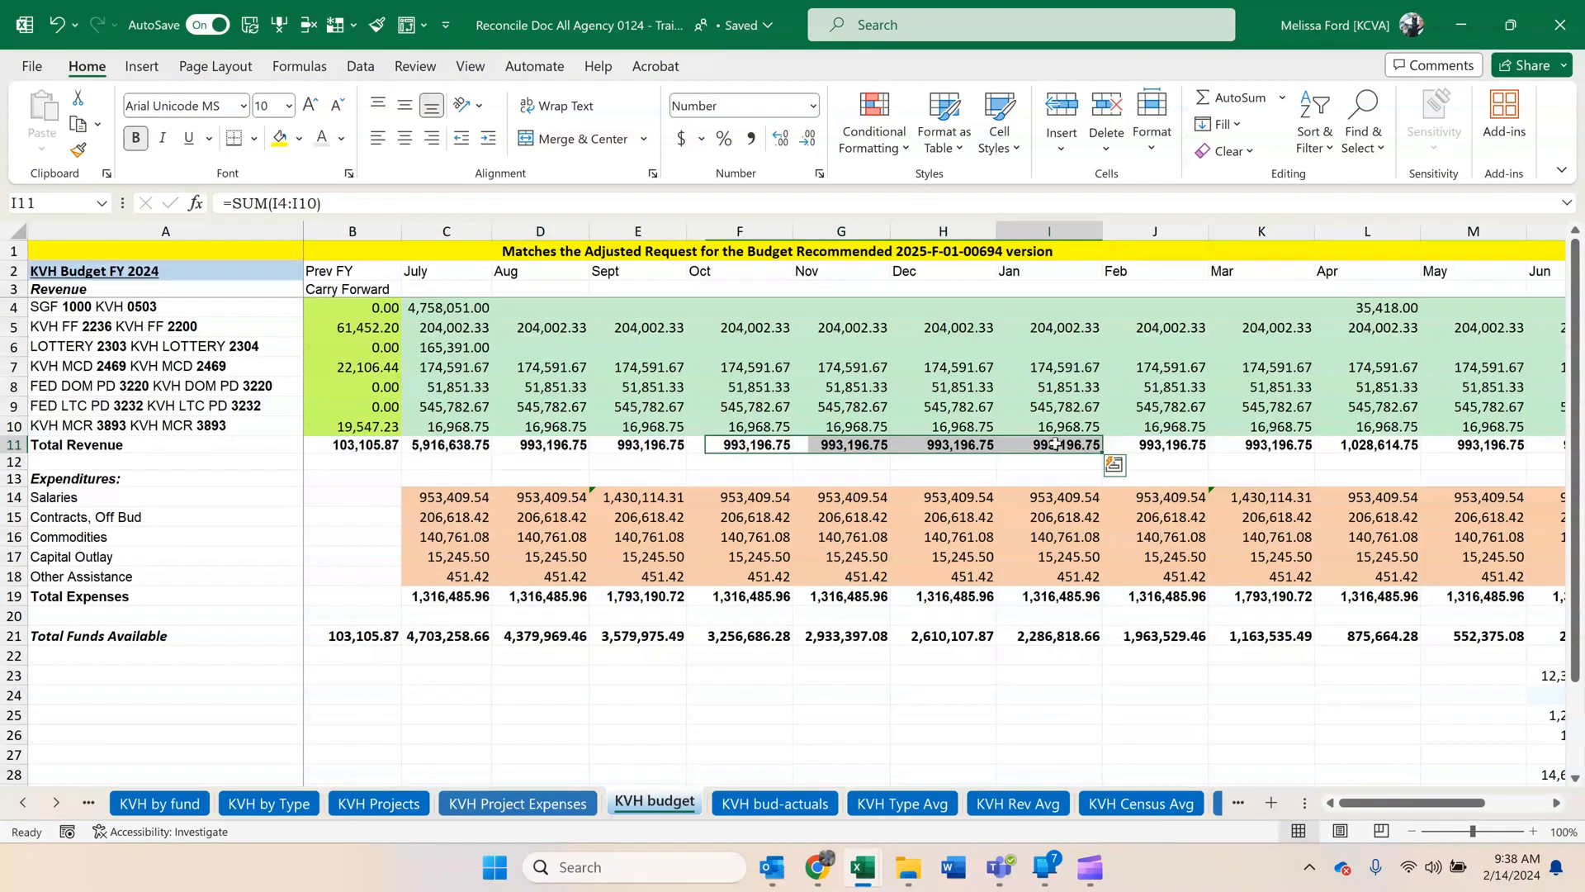
{"action": "left_click", "coordinate": [1063, 594]}
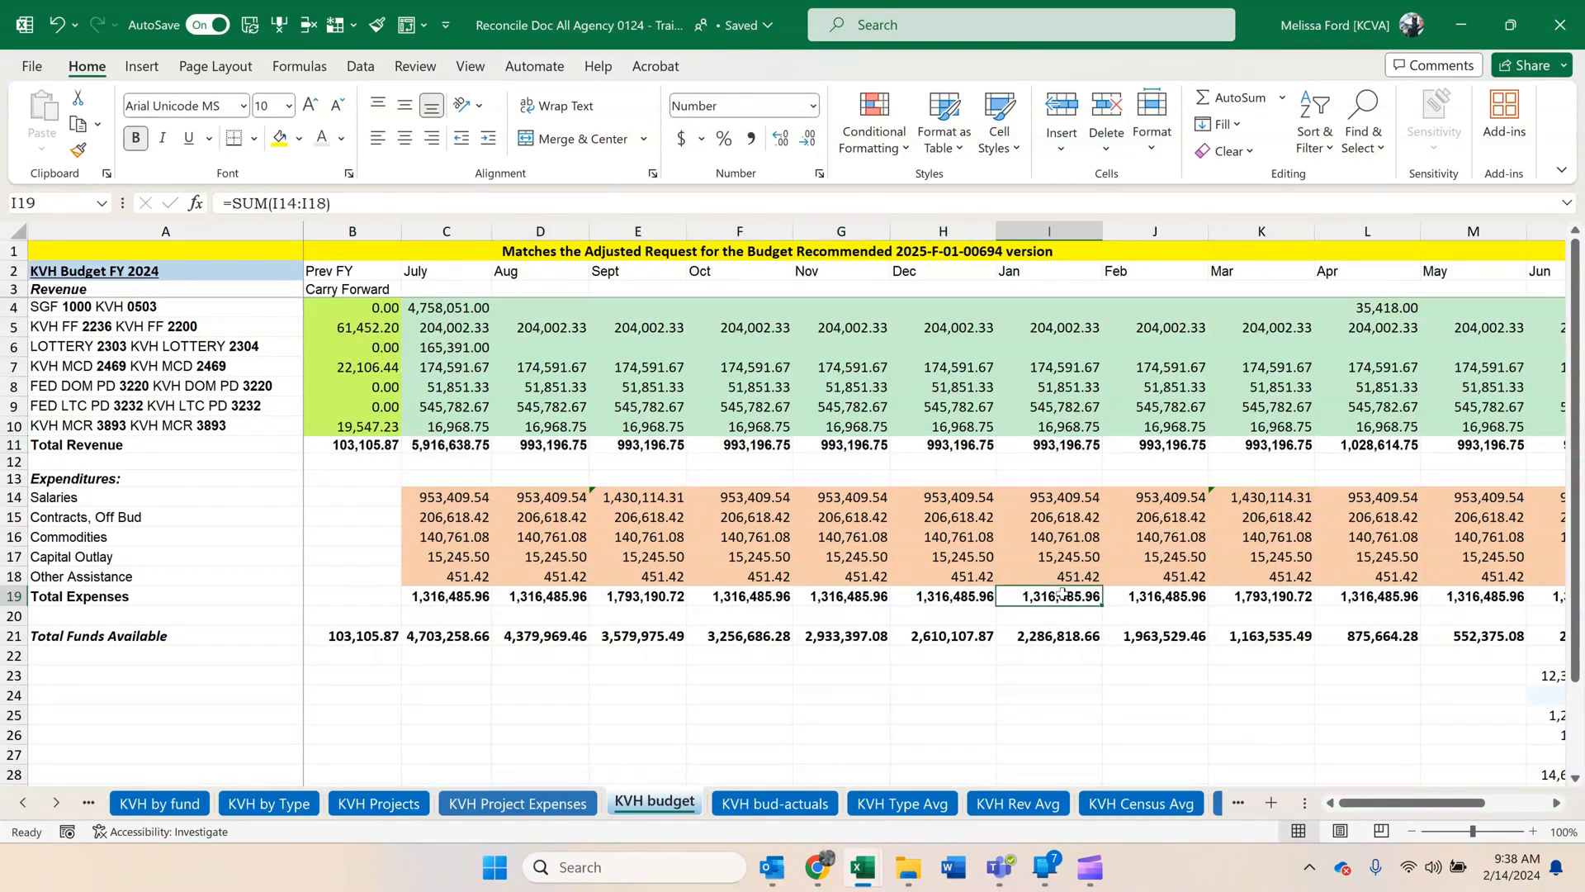
{"action": "left_click", "coordinate": [758, 805]}
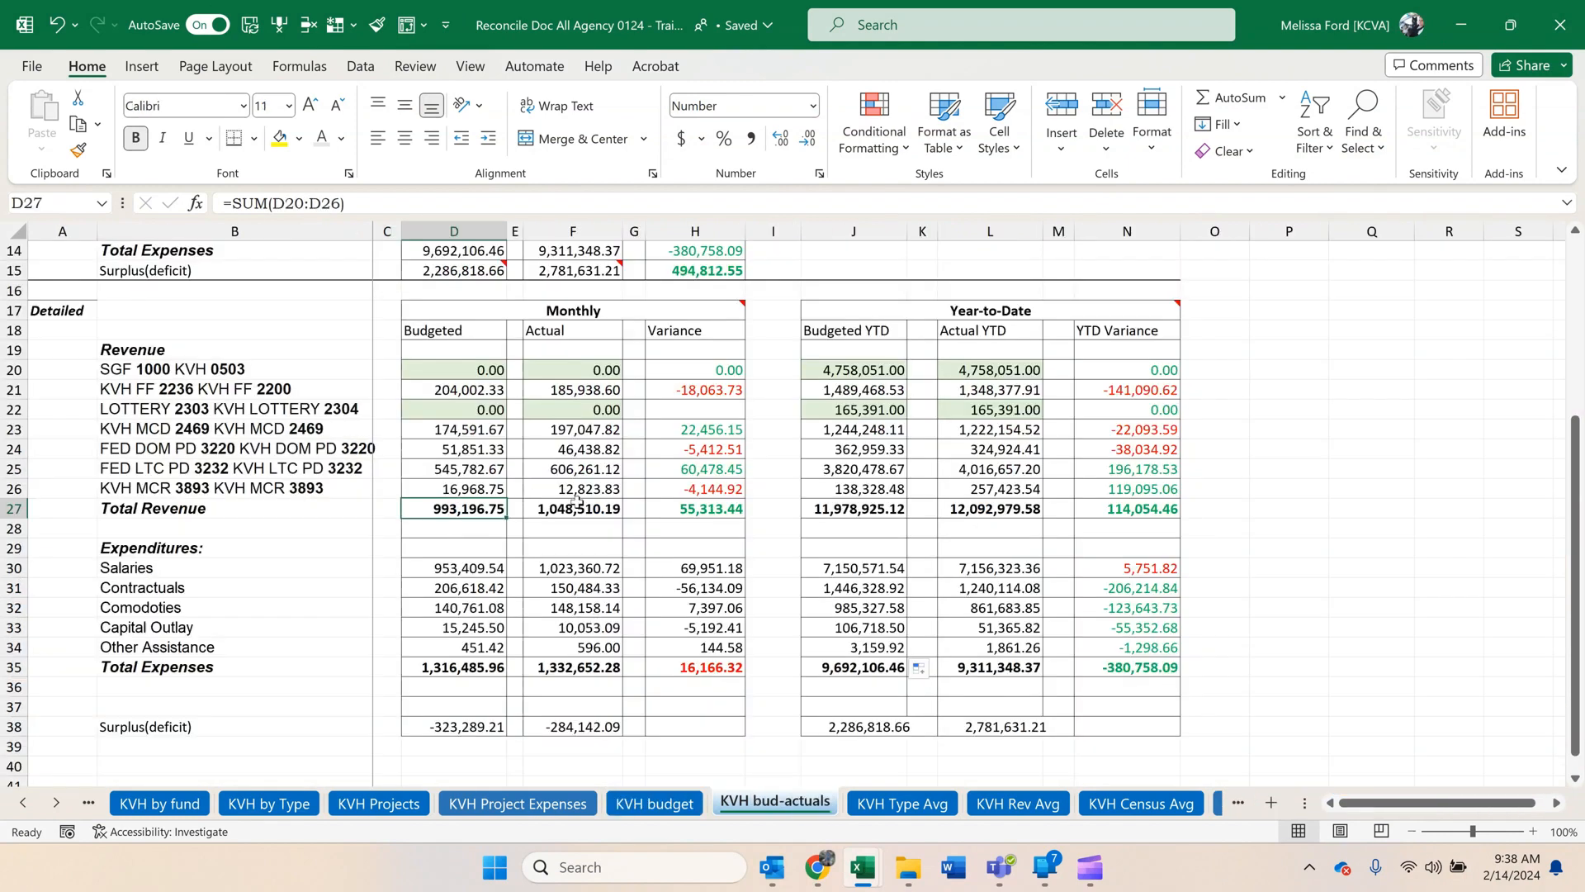
{"action": "left_click", "coordinate": [247, 805]}
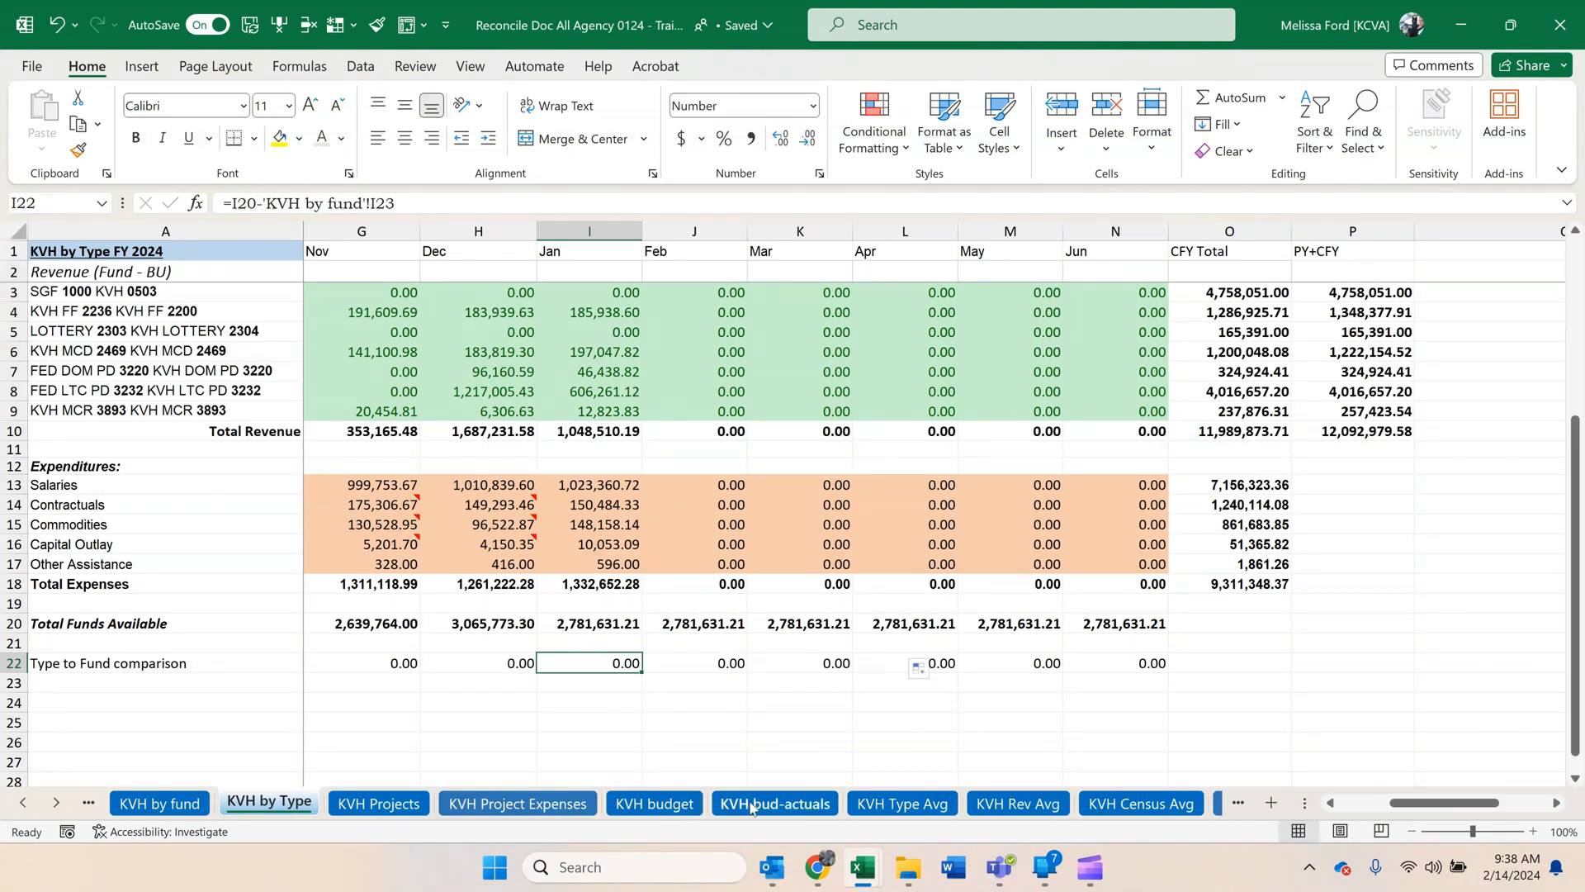
Check the Budgeted YTD totals by summing Total Revenue B11:I11 and Total Expenses C19:I19 on KVH budget.
{"action": "left_click", "coordinate": [729, 805]}
{"action": "left_click", "coordinate": [853, 509]}
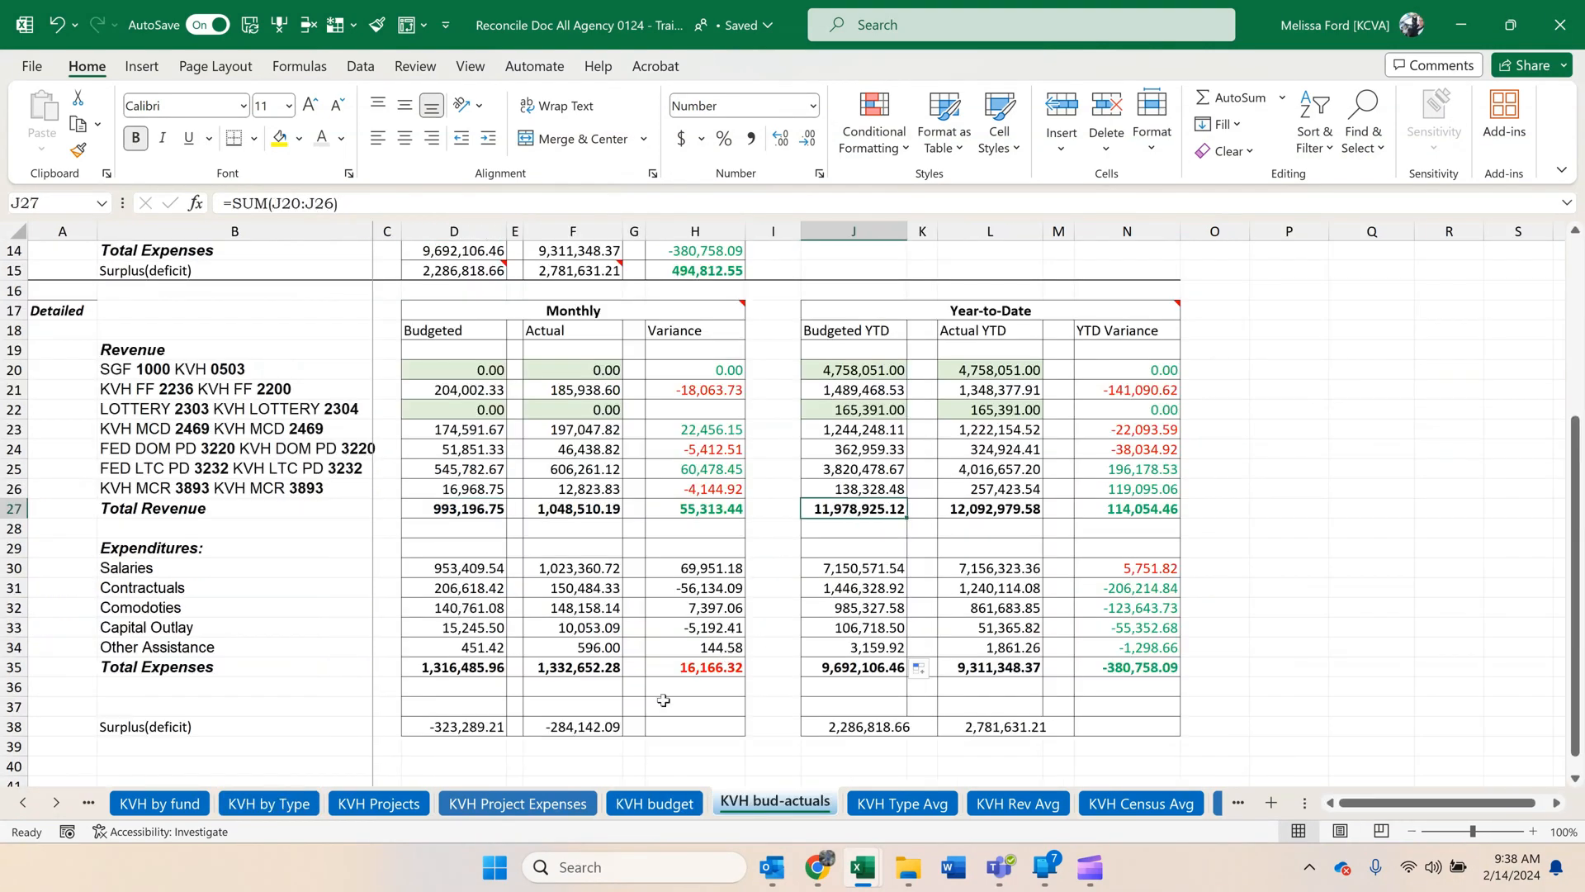
{"action": "left_click", "coordinate": [631, 812]}
{"action": "left_click_drag", "start_coordinate": [367, 444], "coordinate": [1047, 445]}
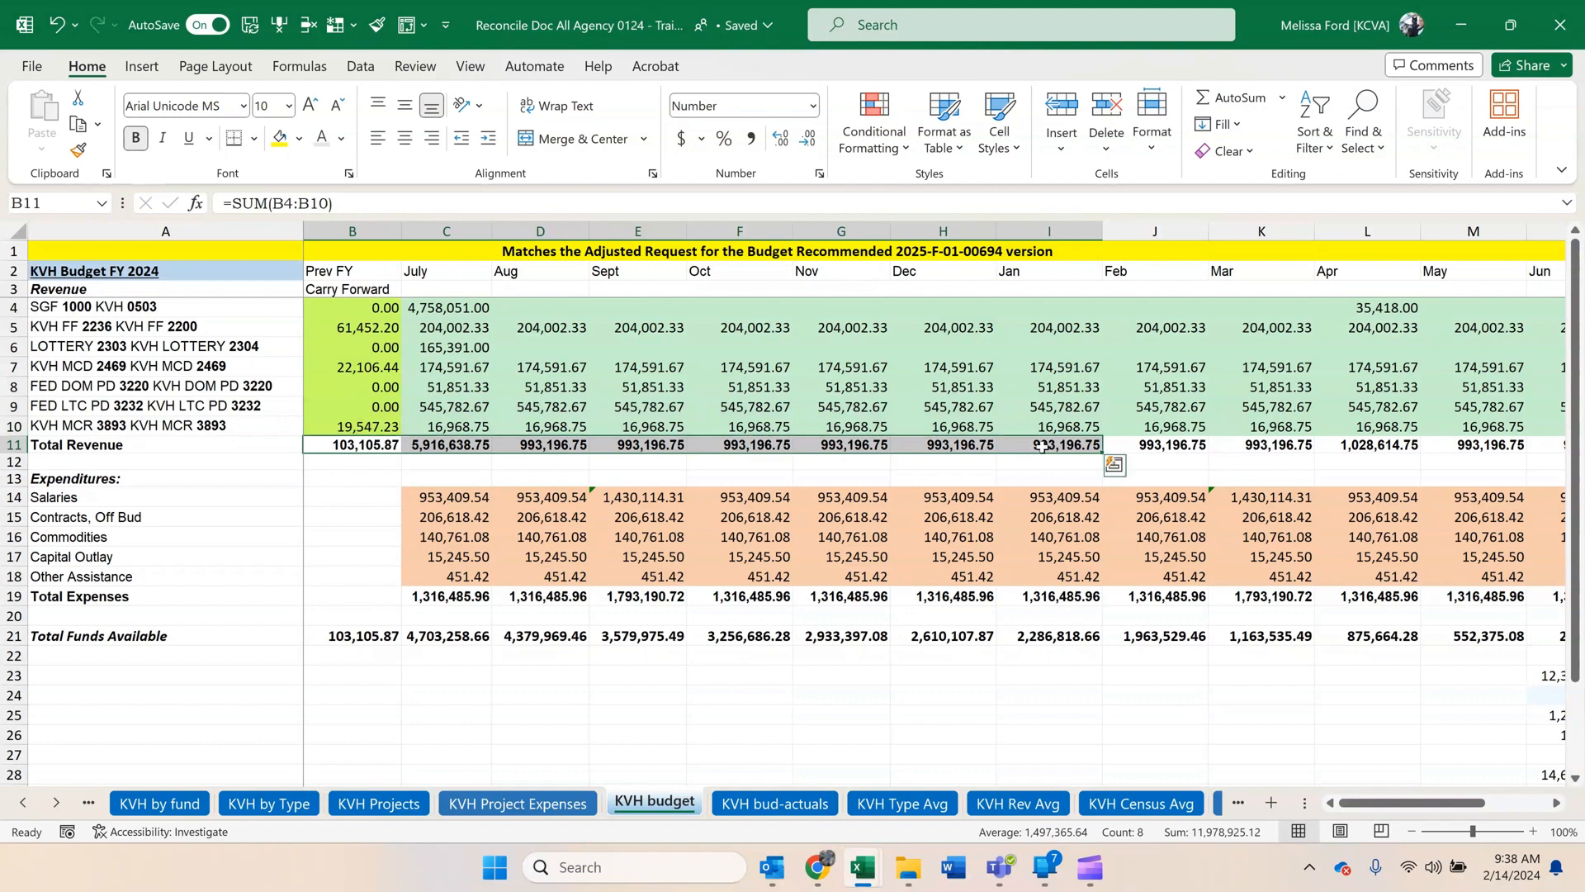
{"action": "left_click_drag", "start_coordinate": [466, 596], "coordinate": [1013, 594]}
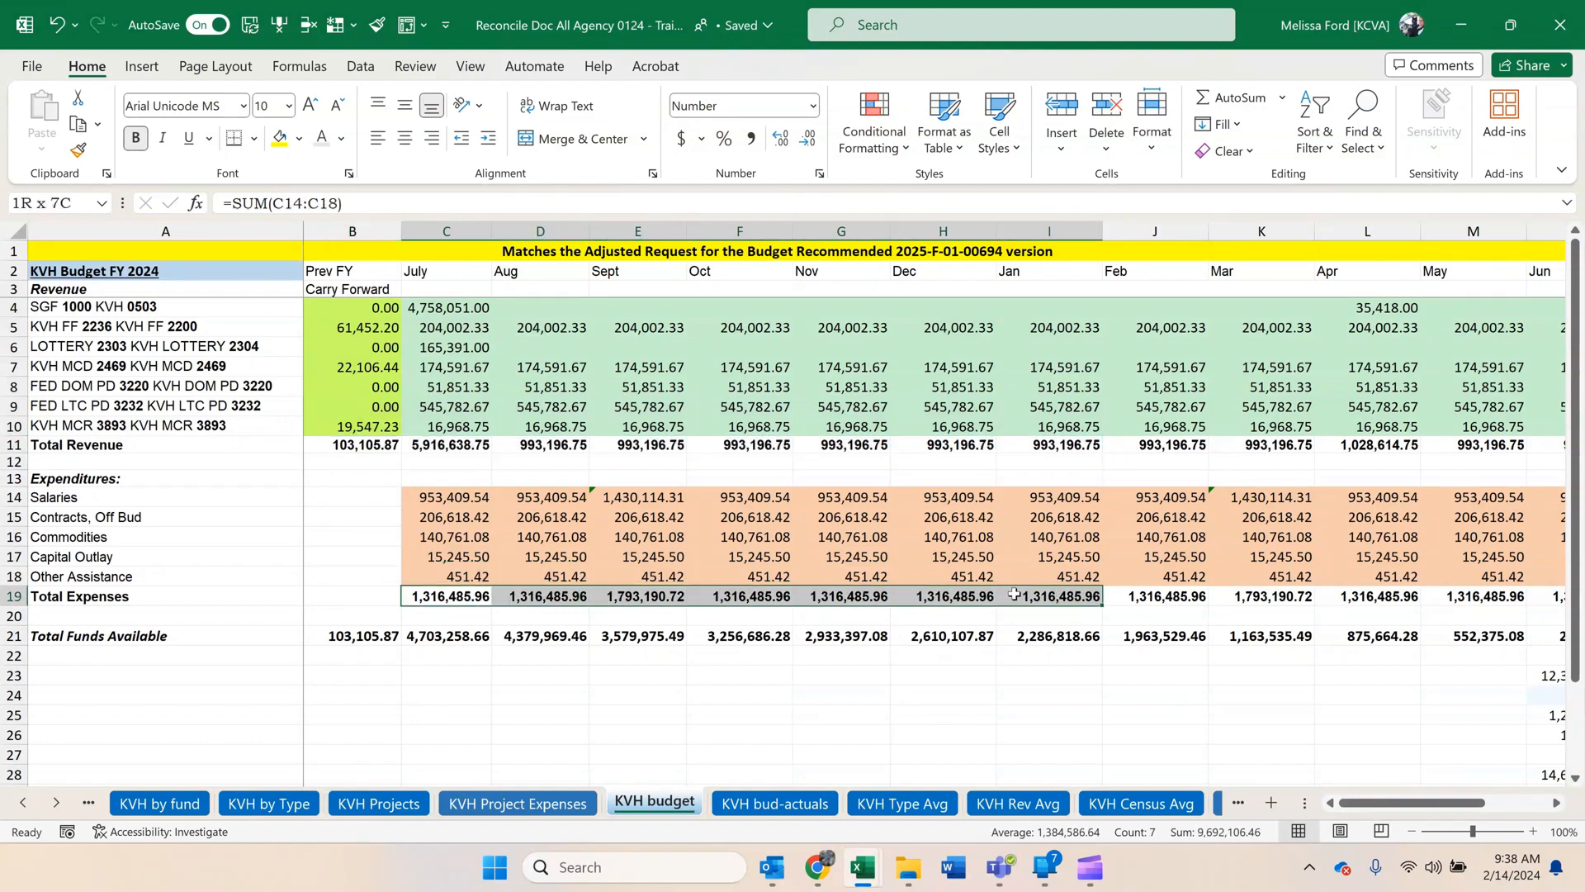
{"action": "left_click", "coordinate": [772, 805]}
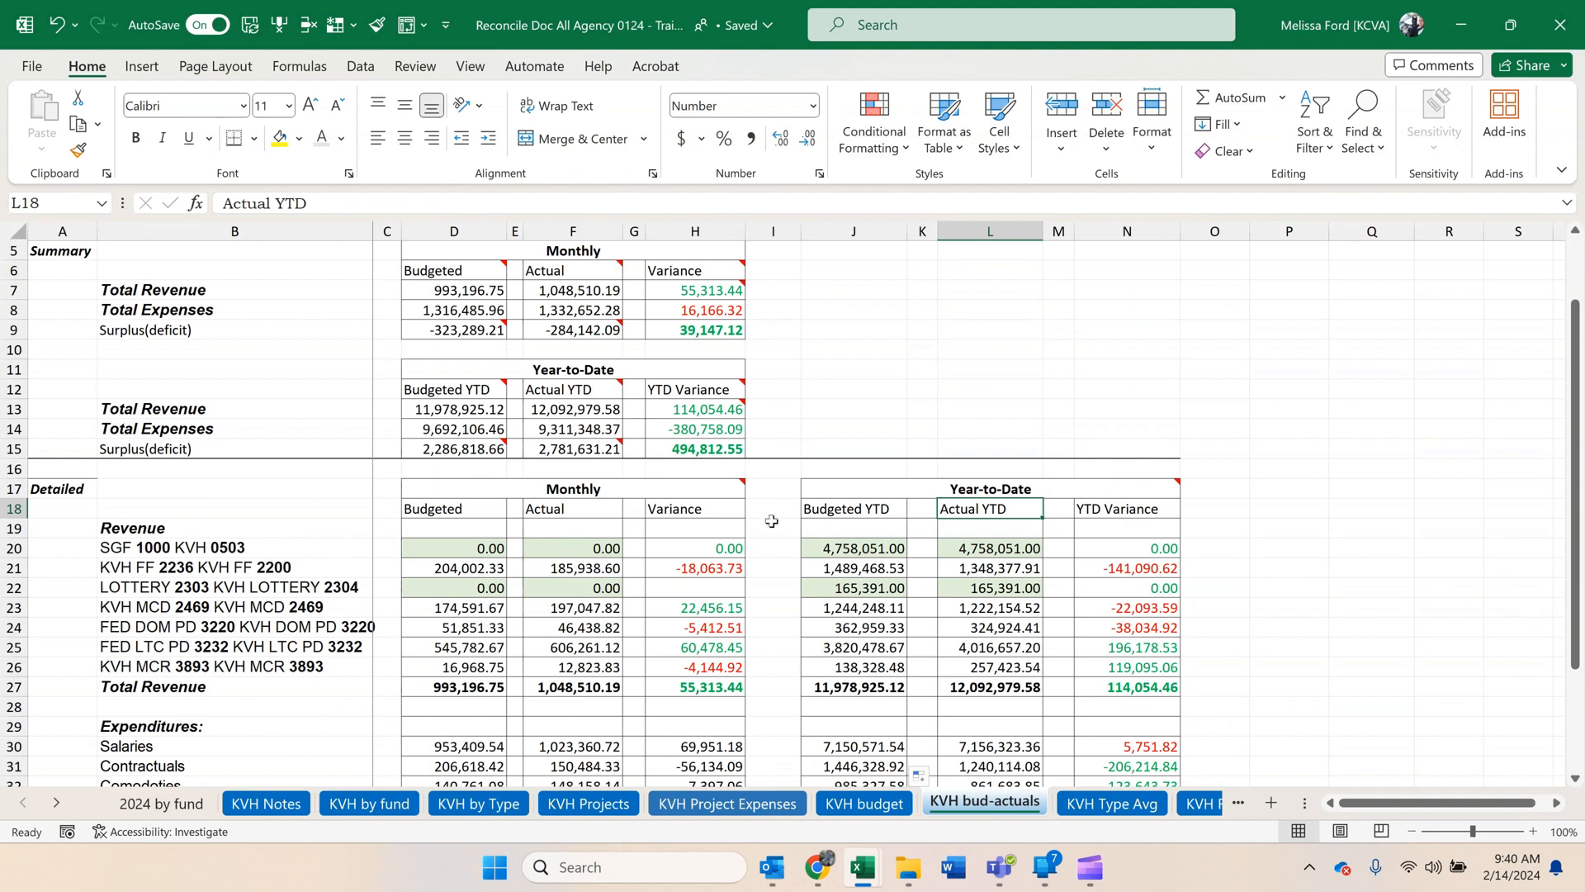
Look through the workbook's remaining KVH worksheets, from KVH Project Expenses up to the first KSH sheets.
{"action": "left_click", "coordinate": [666, 486]}
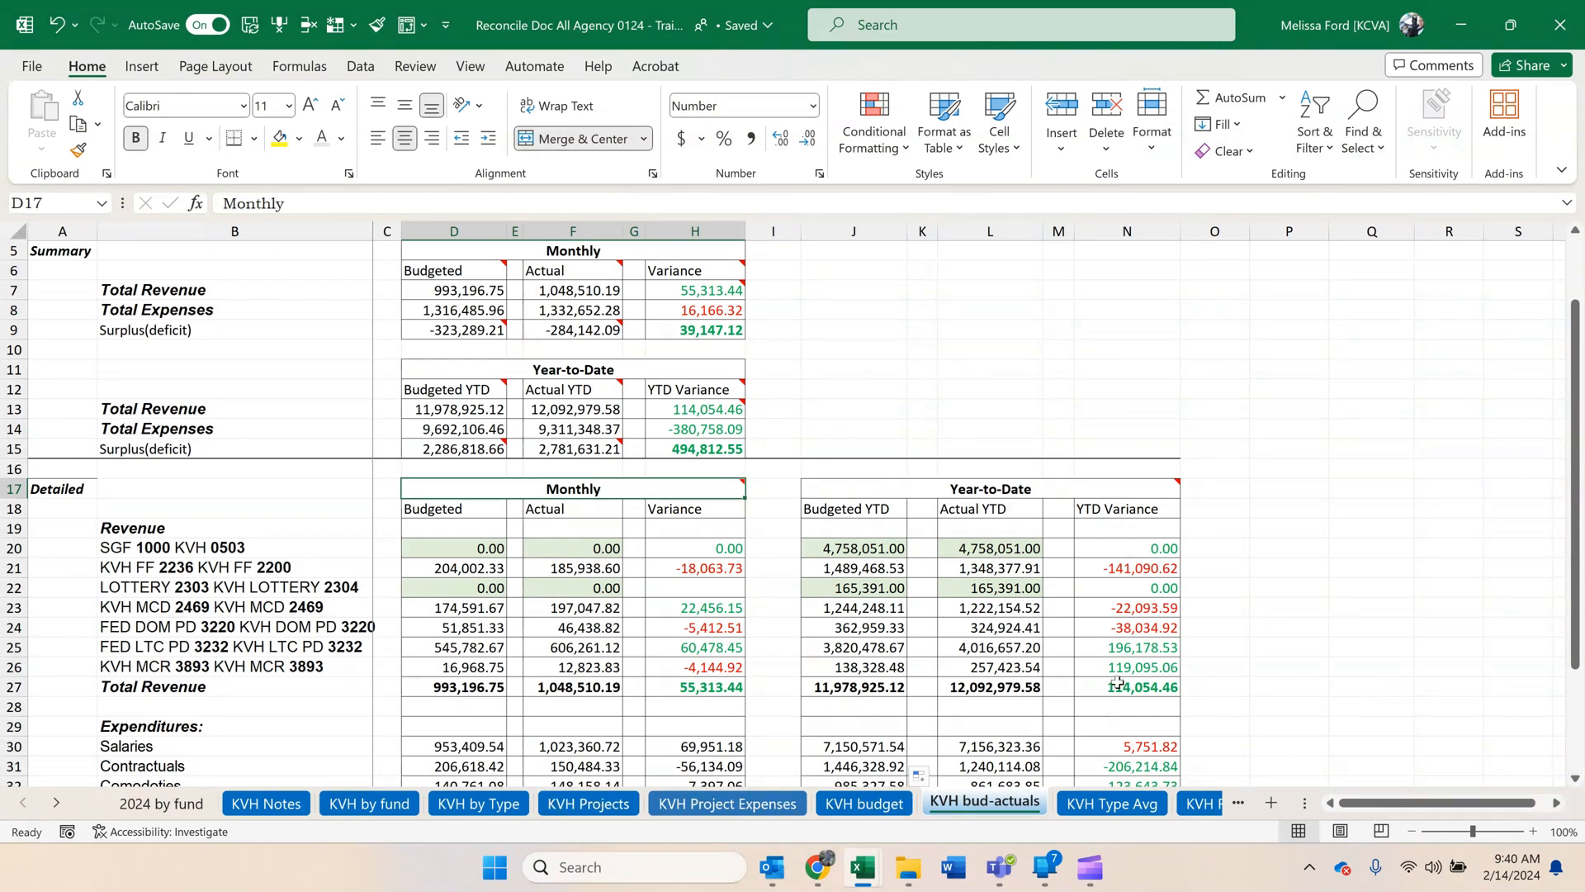
{"action": "left_click", "coordinate": [307, 529]}
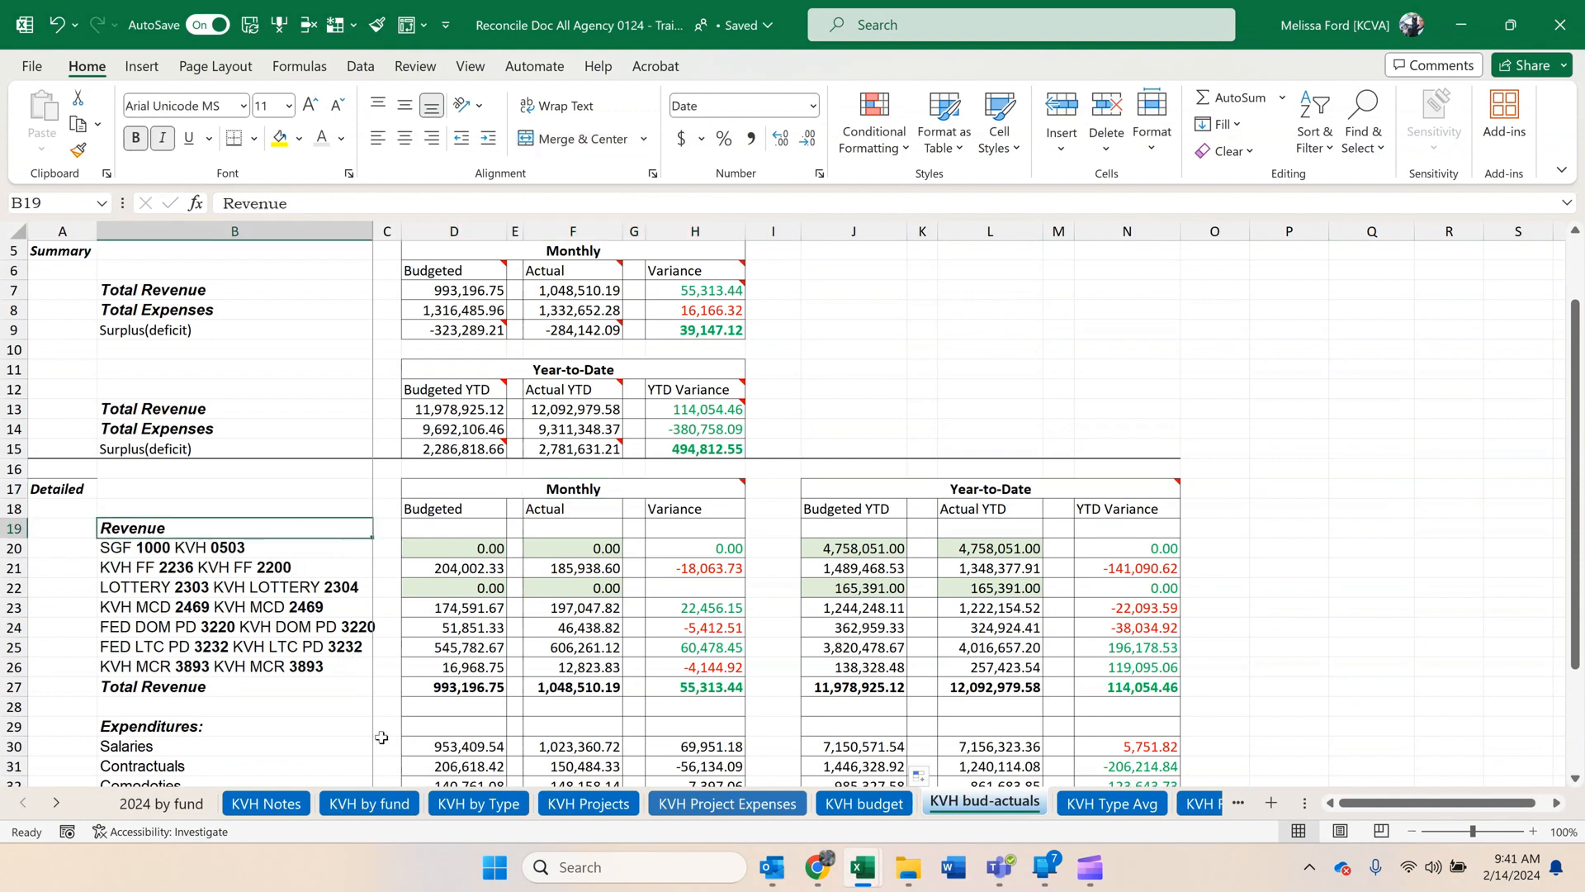
{"action": "left_click", "coordinate": [667, 805]}
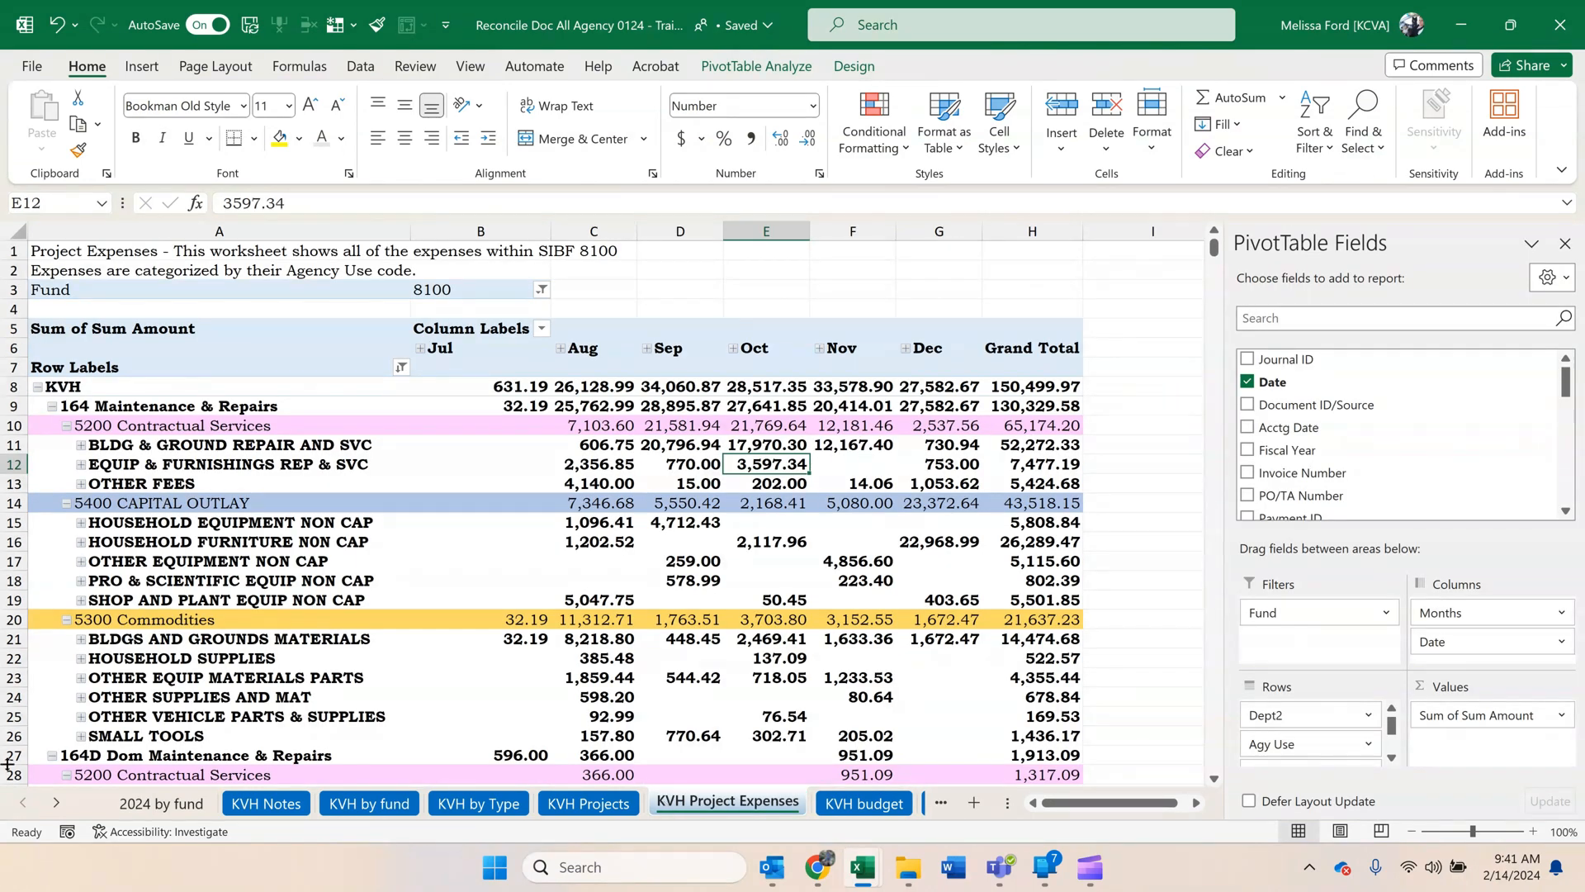
{"action": "left_click", "coordinate": [57, 803]}
{"action": "left_click", "coordinate": [56, 804]}
{"action": "left_click", "coordinate": [56, 804]}
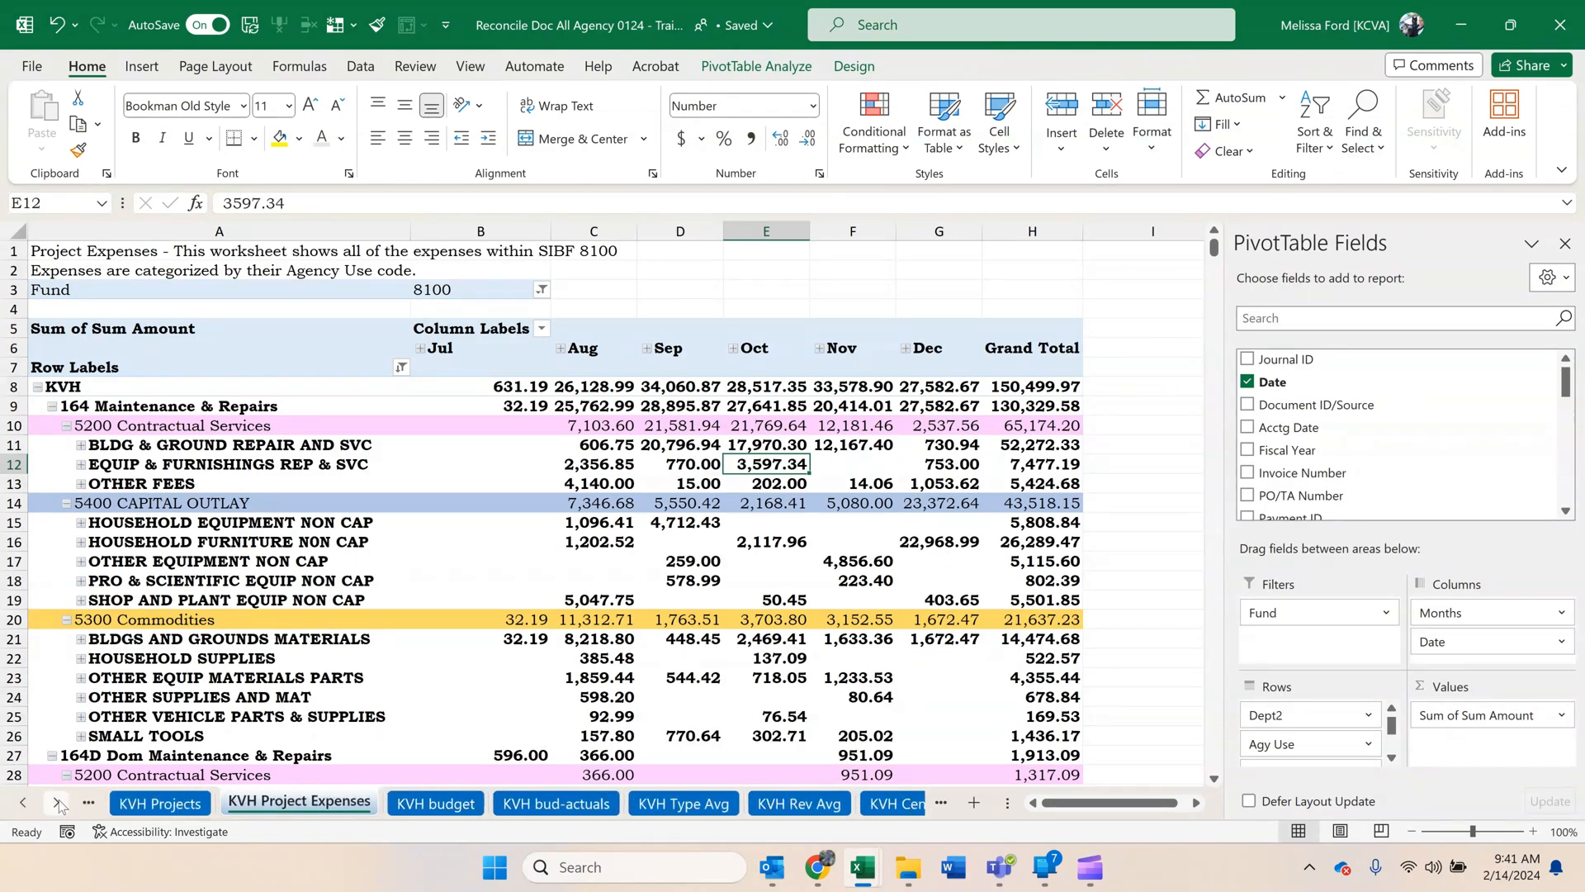
{"action": "left_click", "coordinate": [56, 803]}
{"action": "left_click", "coordinate": [56, 803]}
{"action": "left_click", "coordinate": [56, 803]}
{"action": "left_click", "coordinate": [56, 804]}
{"action": "left_click", "coordinate": [56, 803]}
{"action": "left_click", "coordinate": [57, 804]}
{"action": "left_click", "coordinate": [56, 803]}
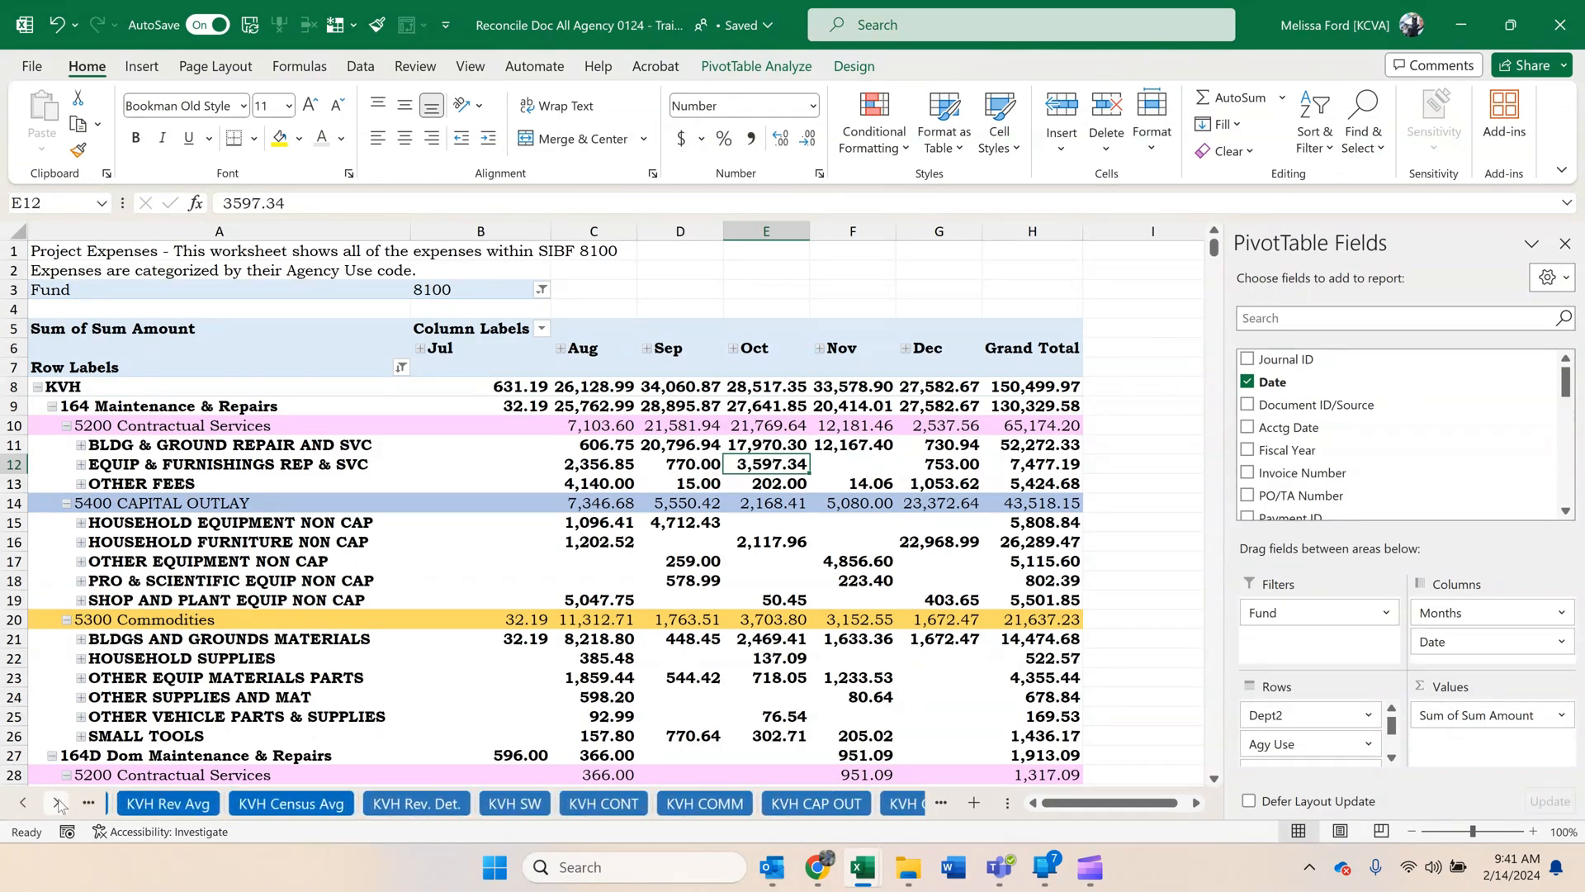
{"action": "left_click", "coordinate": [56, 804]}
{"action": "left_click", "coordinate": [56, 803]}
{"action": "left_click", "coordinate": [56, 803]}
{"action": "left_click", "coordinate": [56, 803]}
{"action": "left_click", "coordinate": [18, 803]}
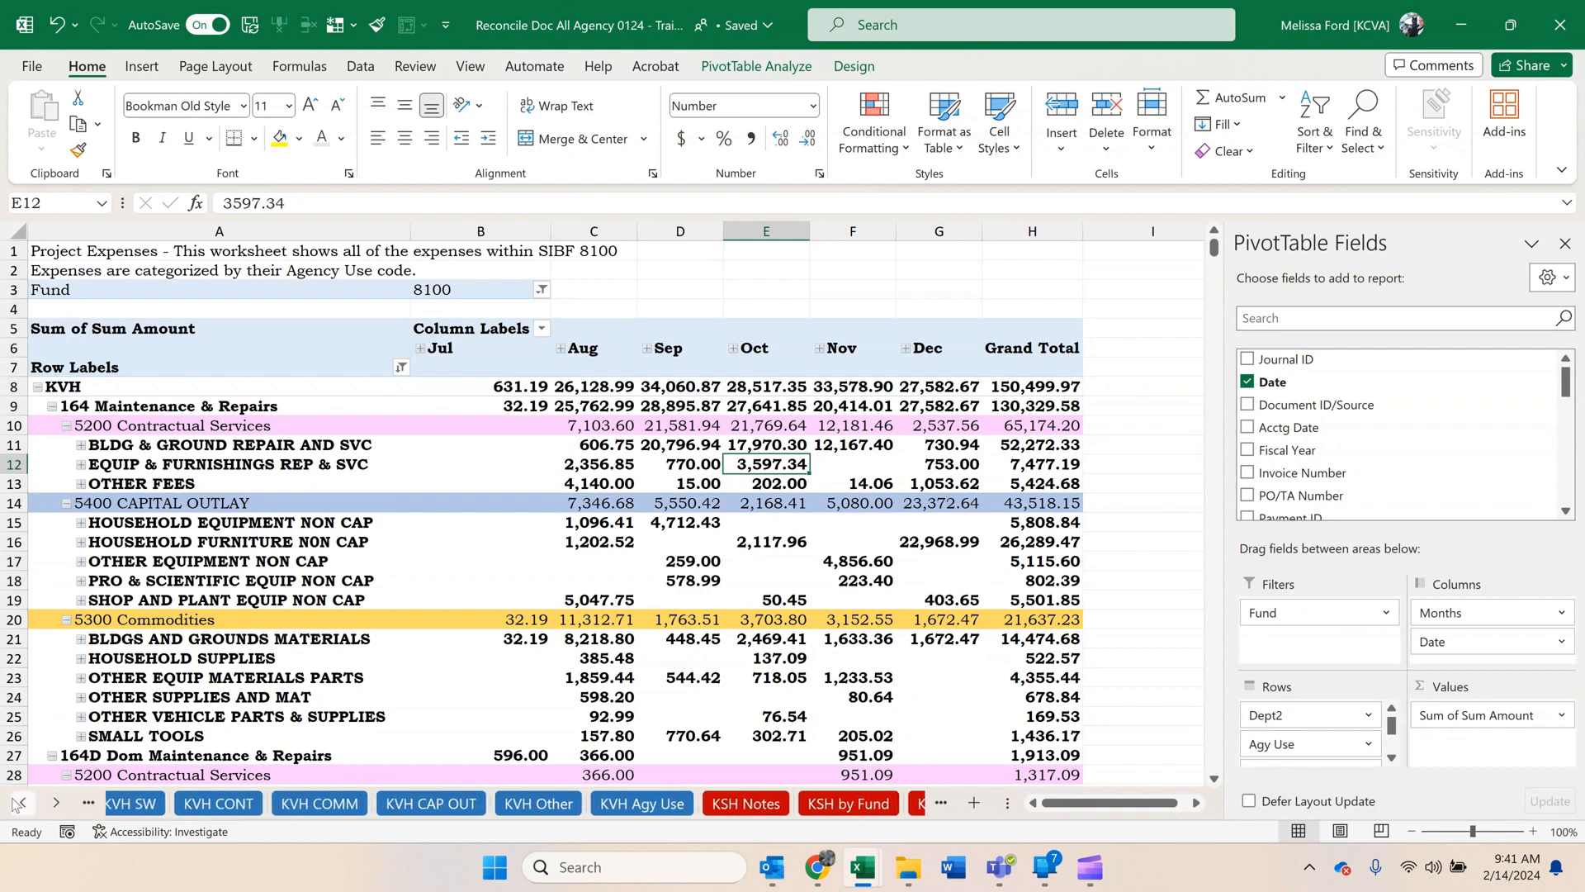
{"action": "left_click", "coordinate": [18, 803]}
{"action": "left_click", "coordinate": [18, 804]}
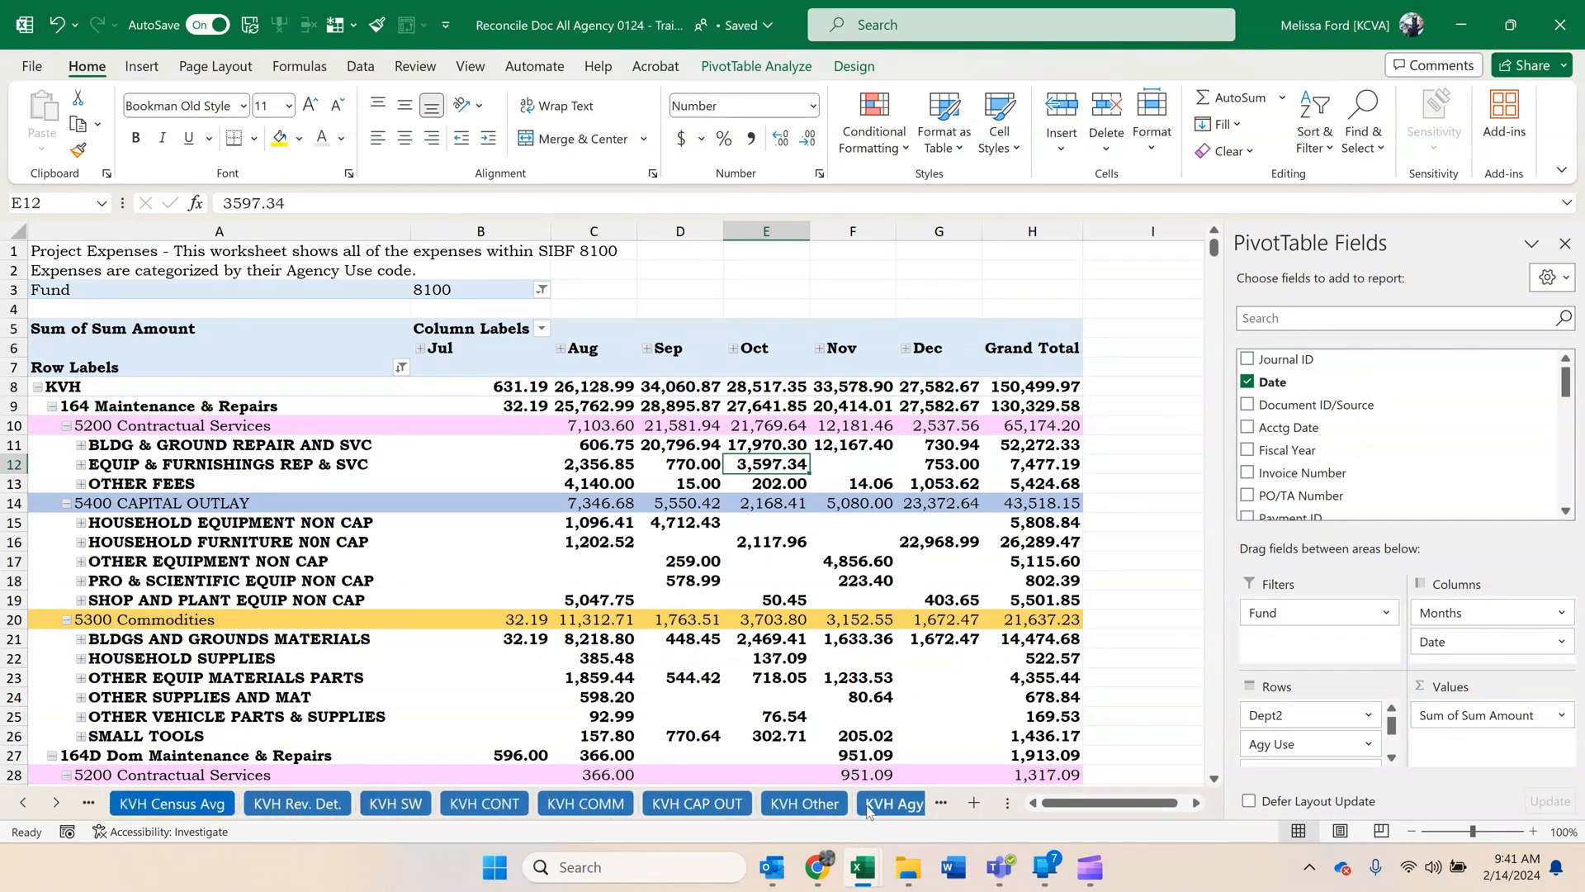
{"action": "left_click", "coordinate": [23, 803]}
{"action": "left_click", "coordinate": [23, 803]}
{"action": "left_click", "coordinate": [23, 803]}
{"action": "left_click", "coordinate": [23, 803]}
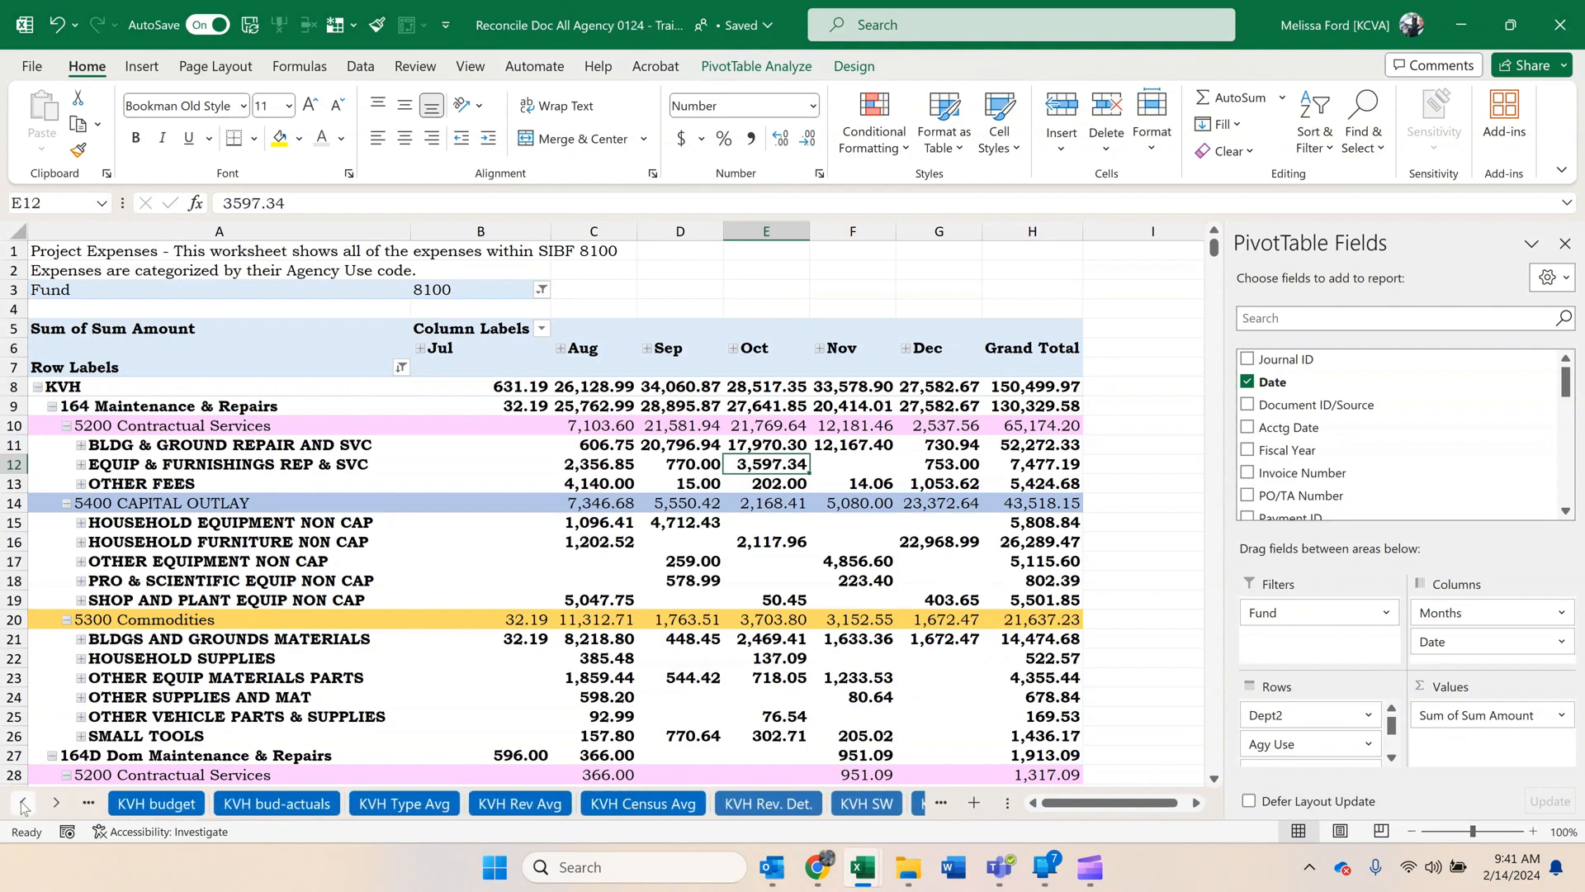
{"action": "left_click", "coordinate": [23, 803]}
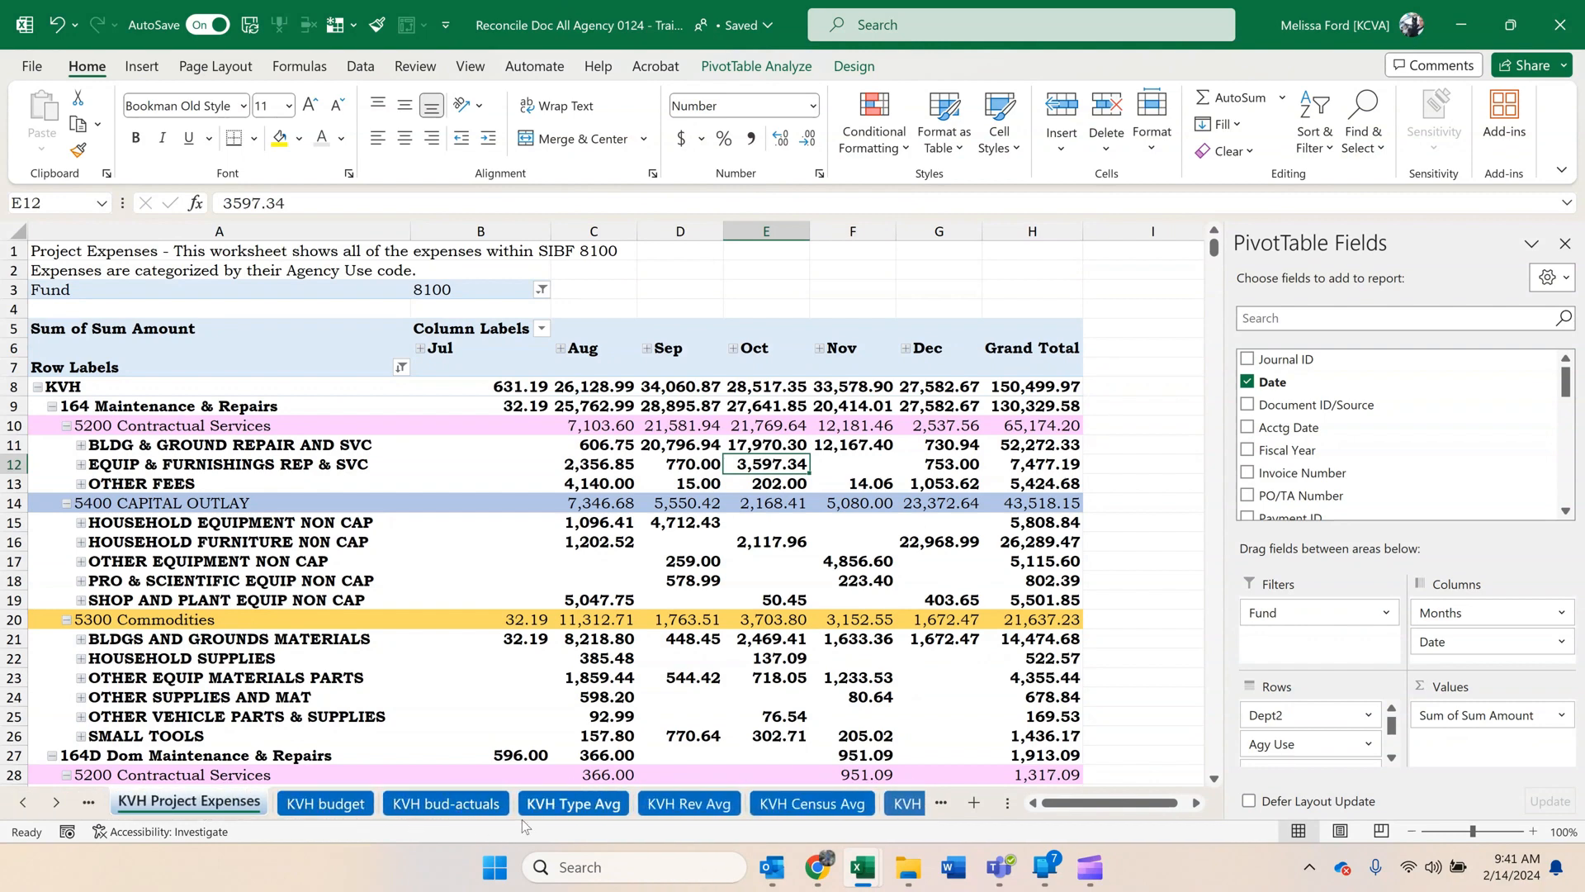
Examine January on KVH Type Avg: the FY2024 expenditures, the By Fund comparison, and the FY2024 and FY2023 Commodities amounts.
{"action": "left_click", "coordinate": [573, 804]}
{"action": "left_click", "coordinate": [824, 494]}
{"action": "scroll", "coordinate": [824, 494], "scroll_direction": "down", "scroll_amount": 6}
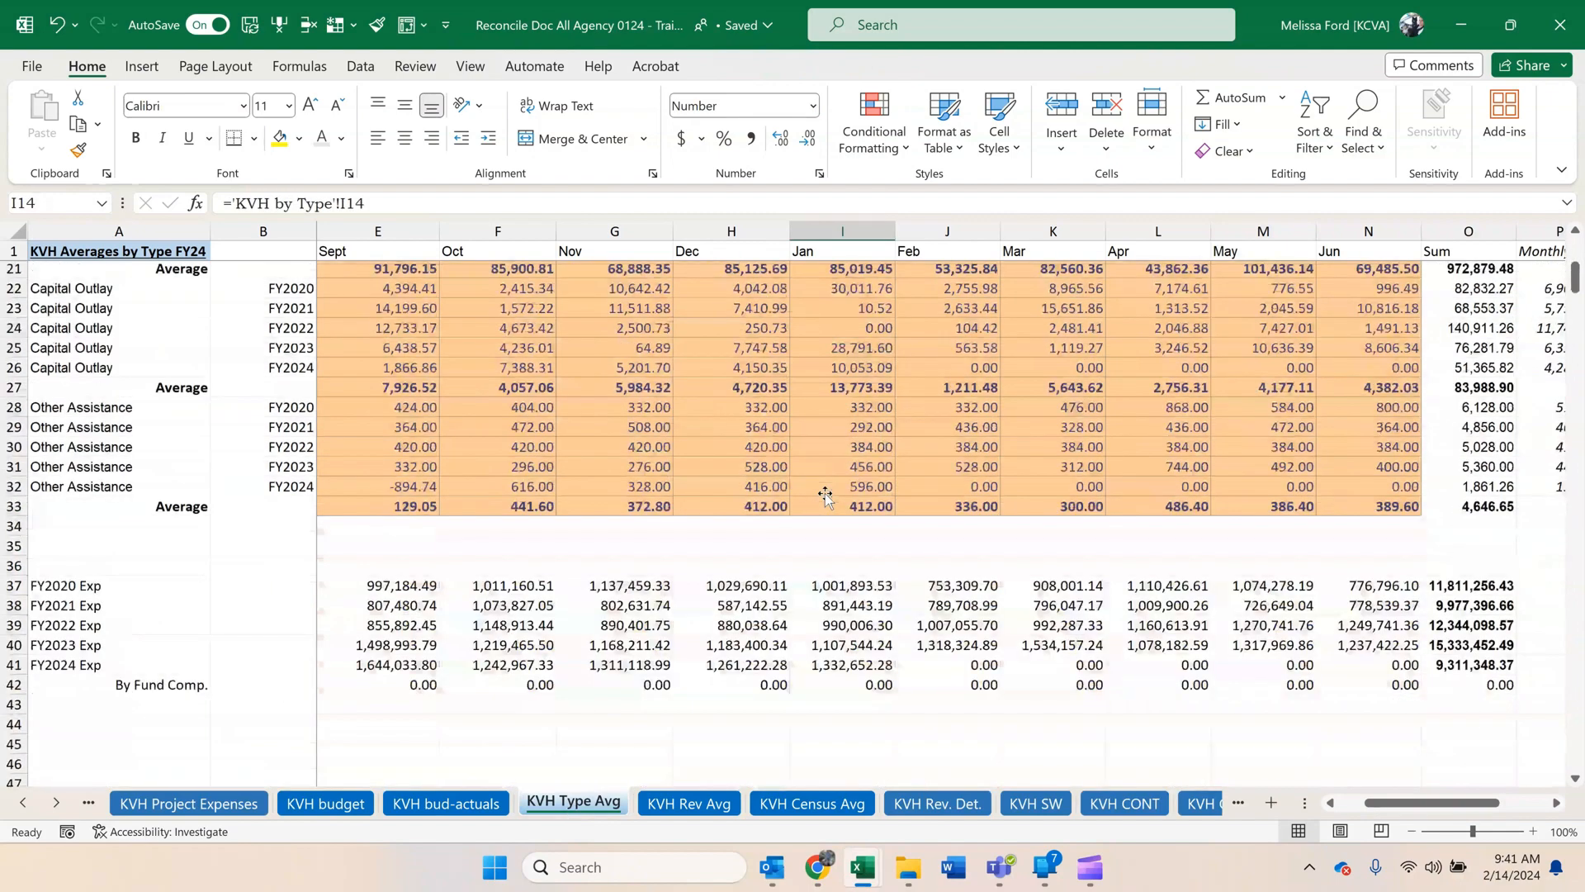
{"action": "left_click", "coordinate": [846, 664]}
{"action": "left_click", "coordinate": [867, 685]}
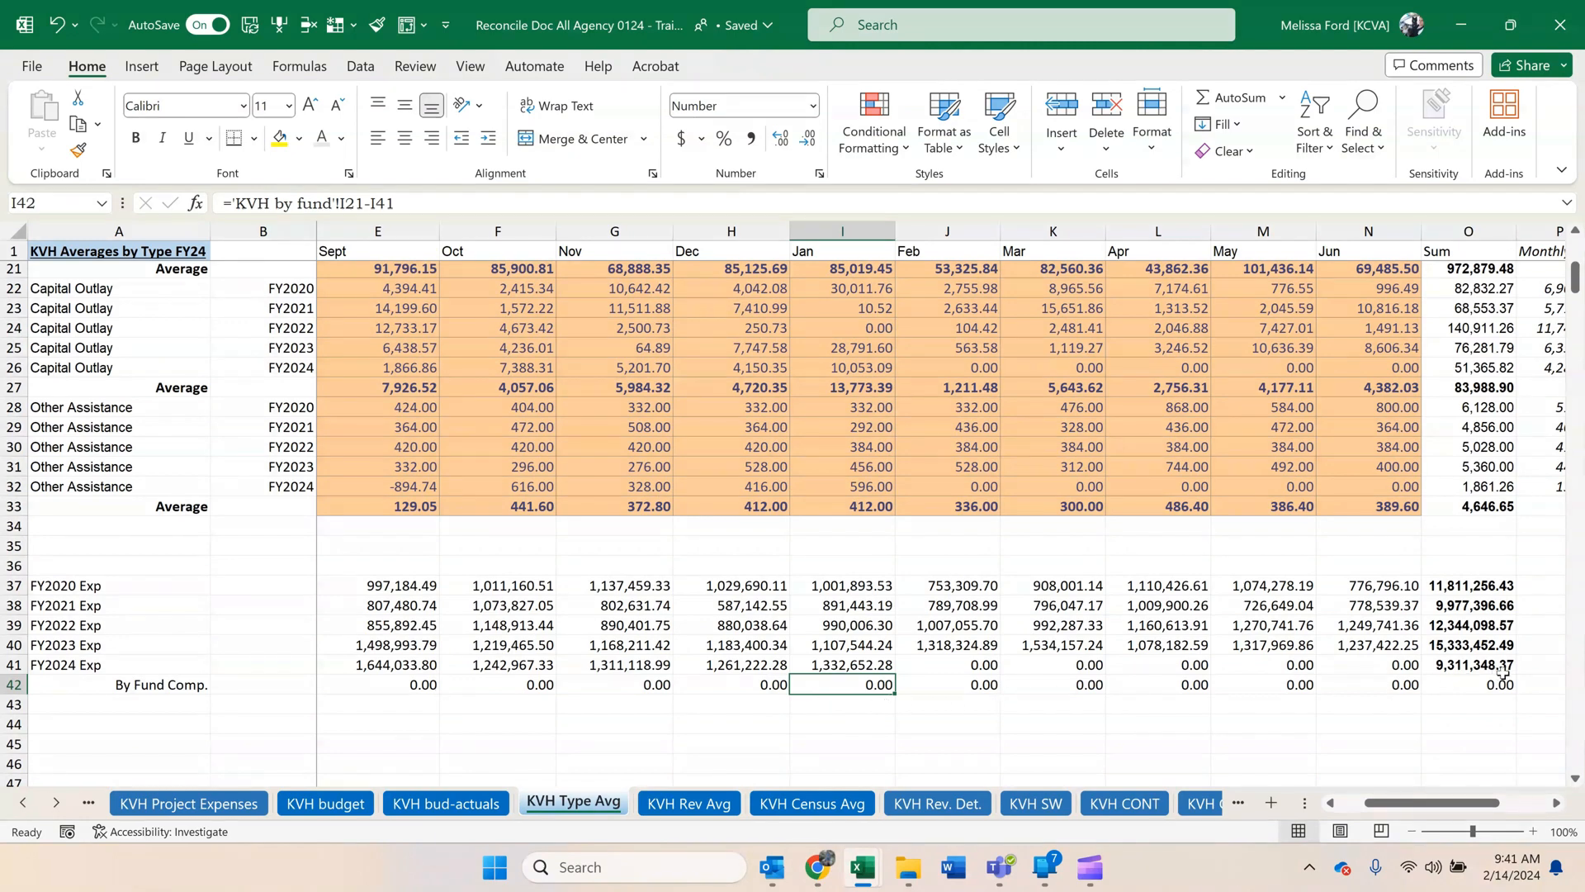
{"action": "scroll", "coordinate": [1086, 672], "scroll_direction": "up", "scroll_amount": 4}
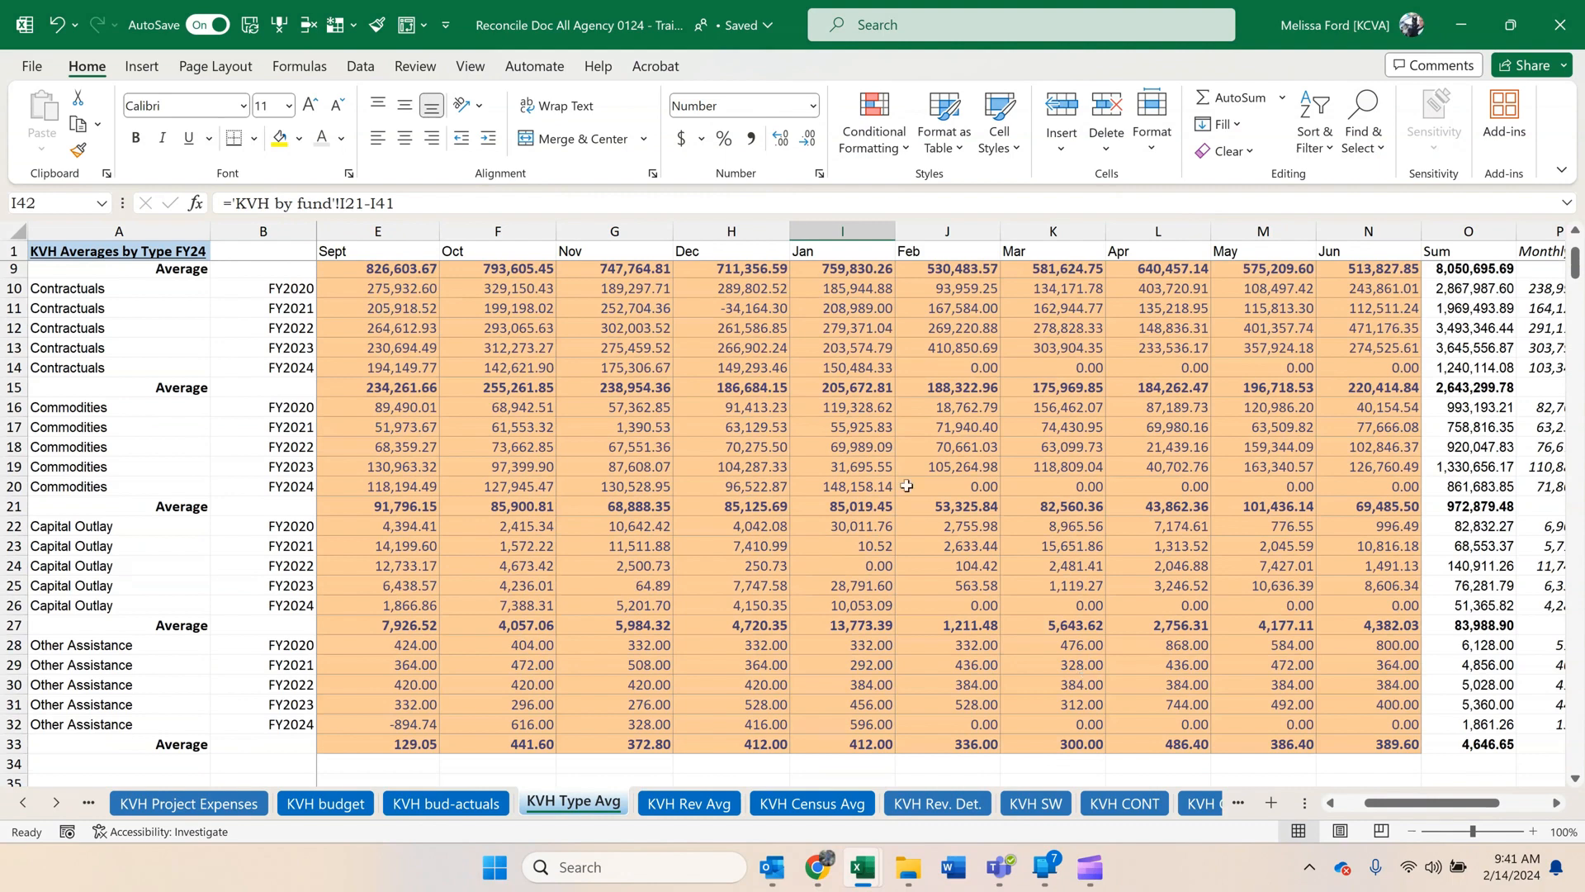
{"action": "left_click", "coordinate": [880, 484]}
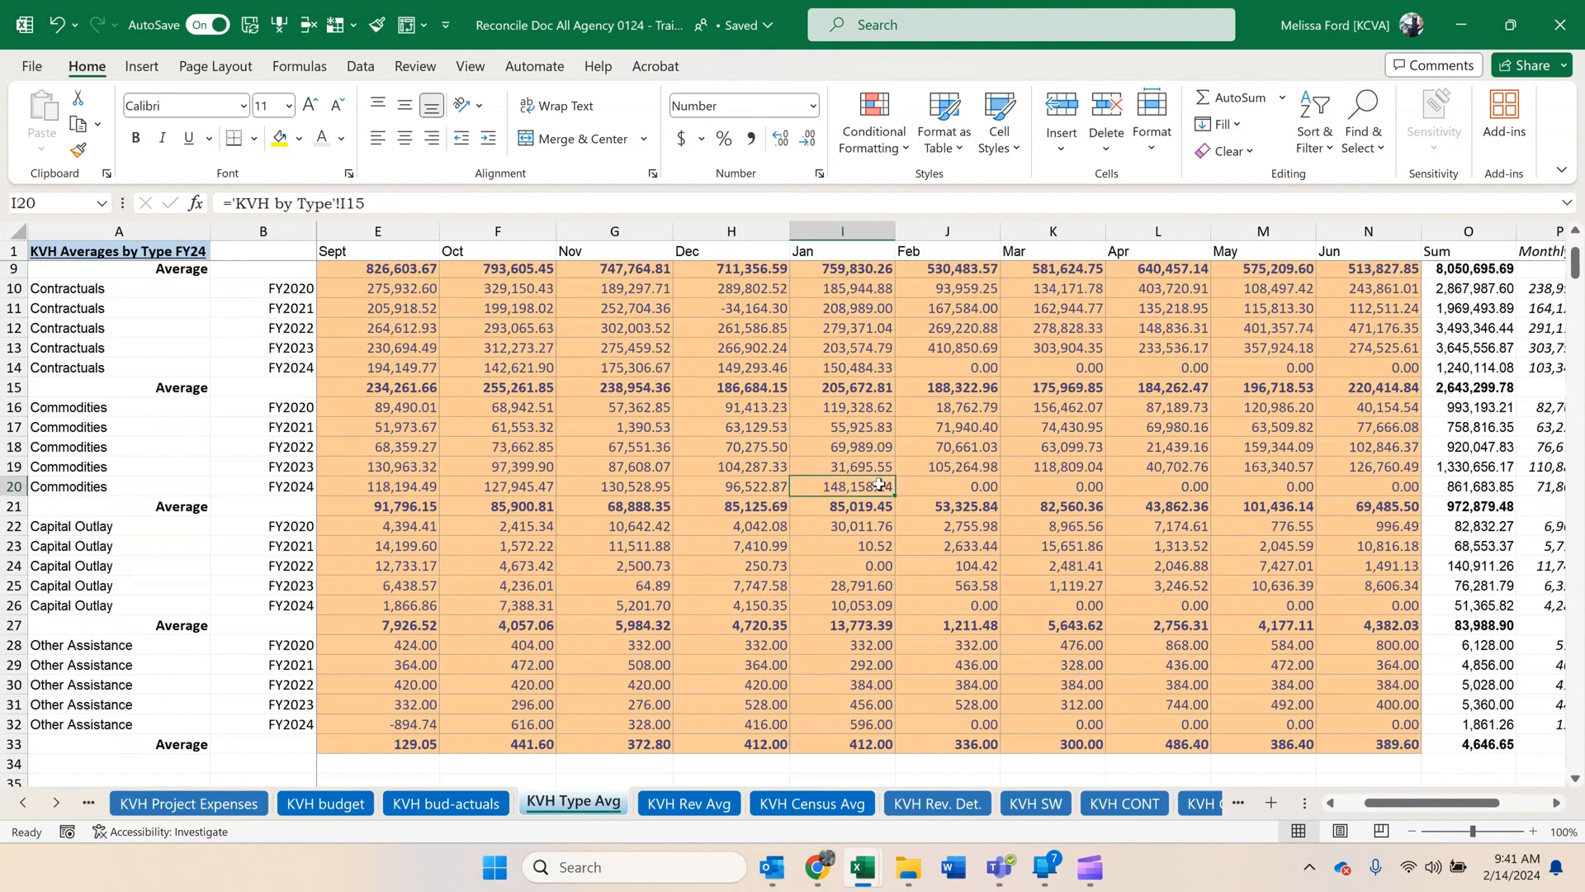
{"action": "left_click", "coordinate": [871, 468]}
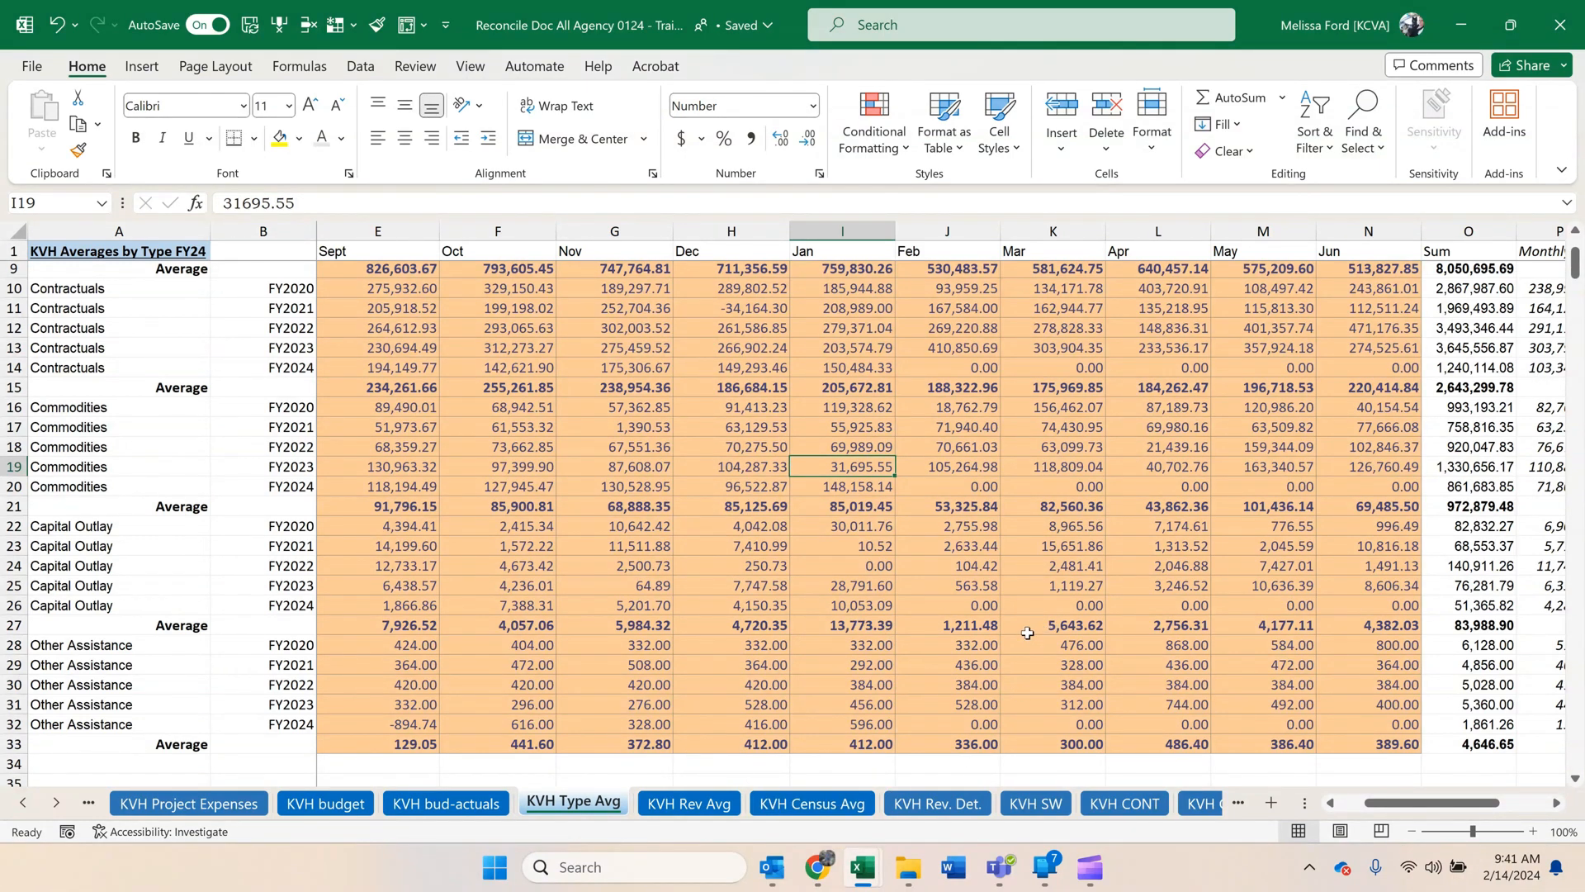
Examine the January FY2024 entries on KVH Census Avg, including the Dom Non-Veterans and MCD Residents rows.
{"action": "left_click", "coordinate": [820, 805]}
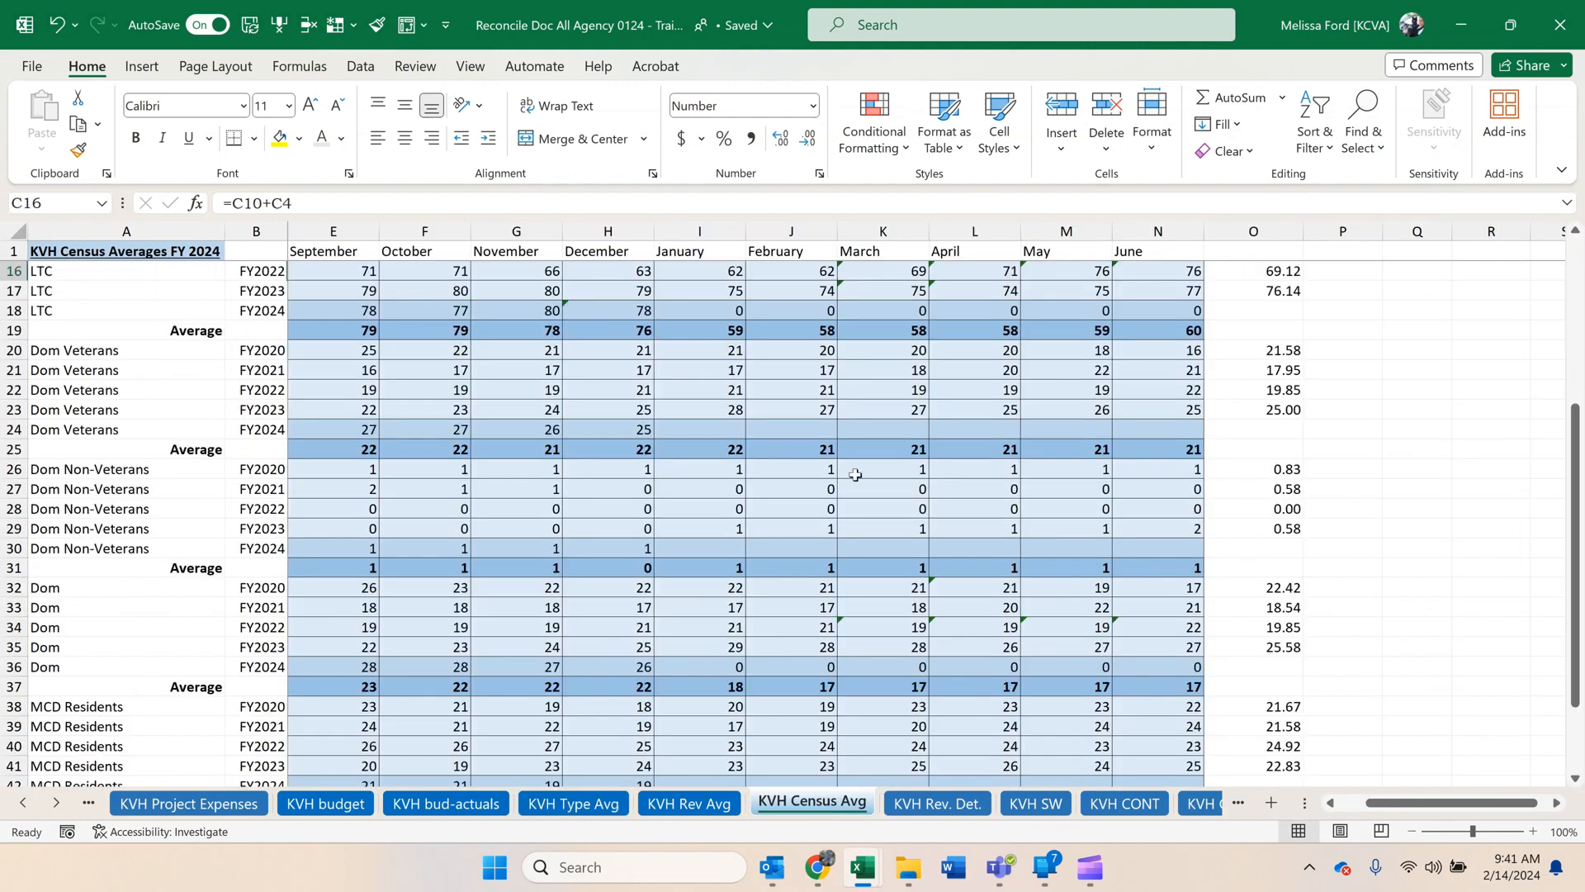
{"action": "scroll", "coordinate": [855, 475], "scroll_direction": "down", "scroll_amount": 3}
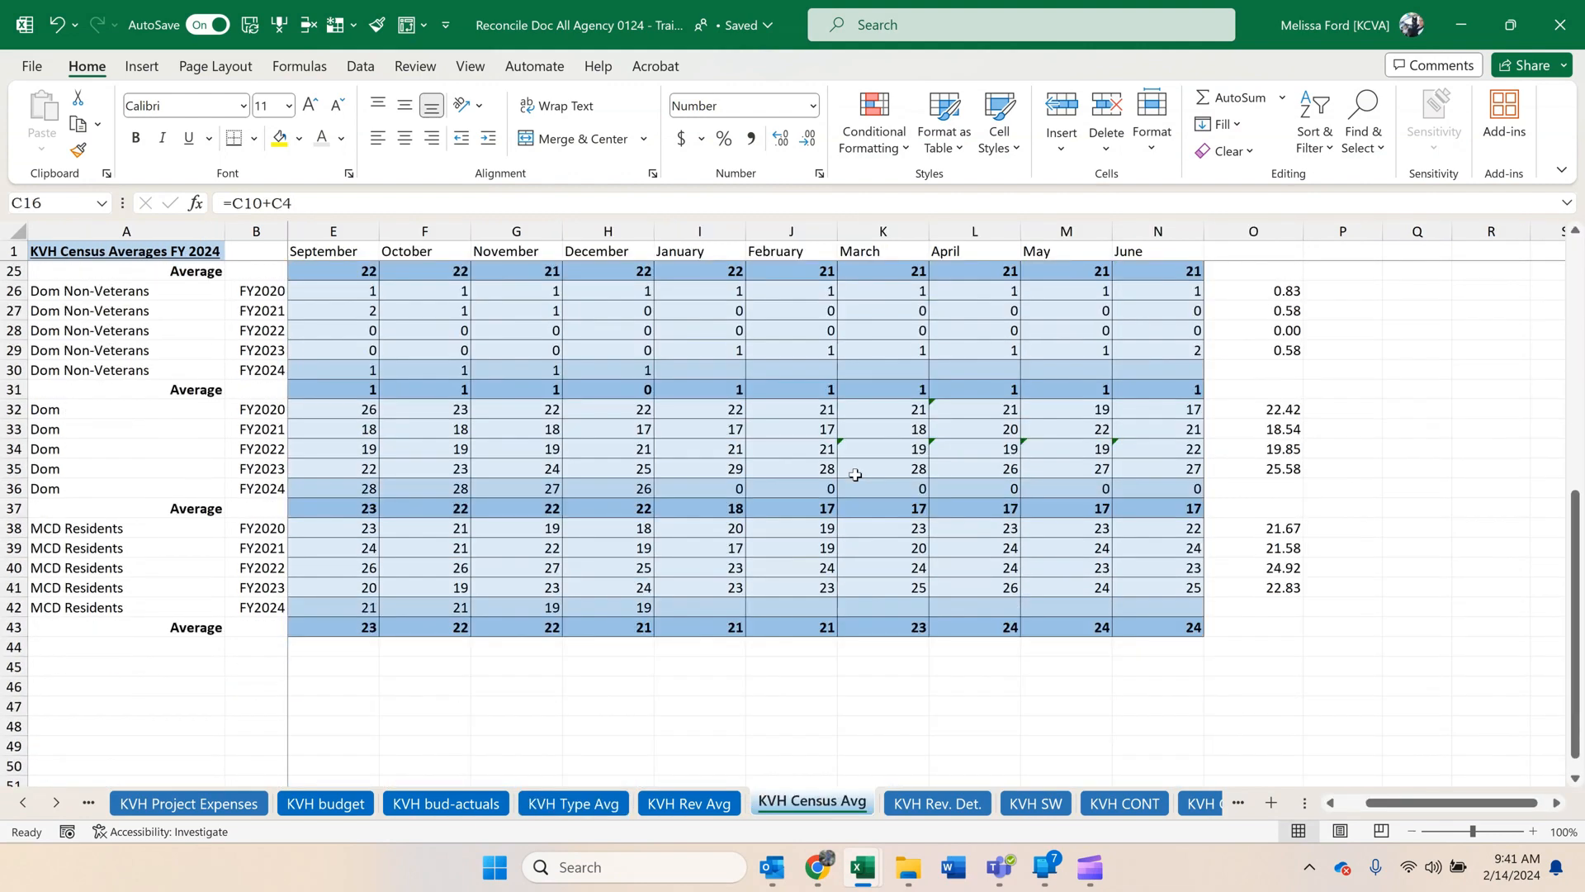
{"action": "left_click", "coordinate": [740, 372]}
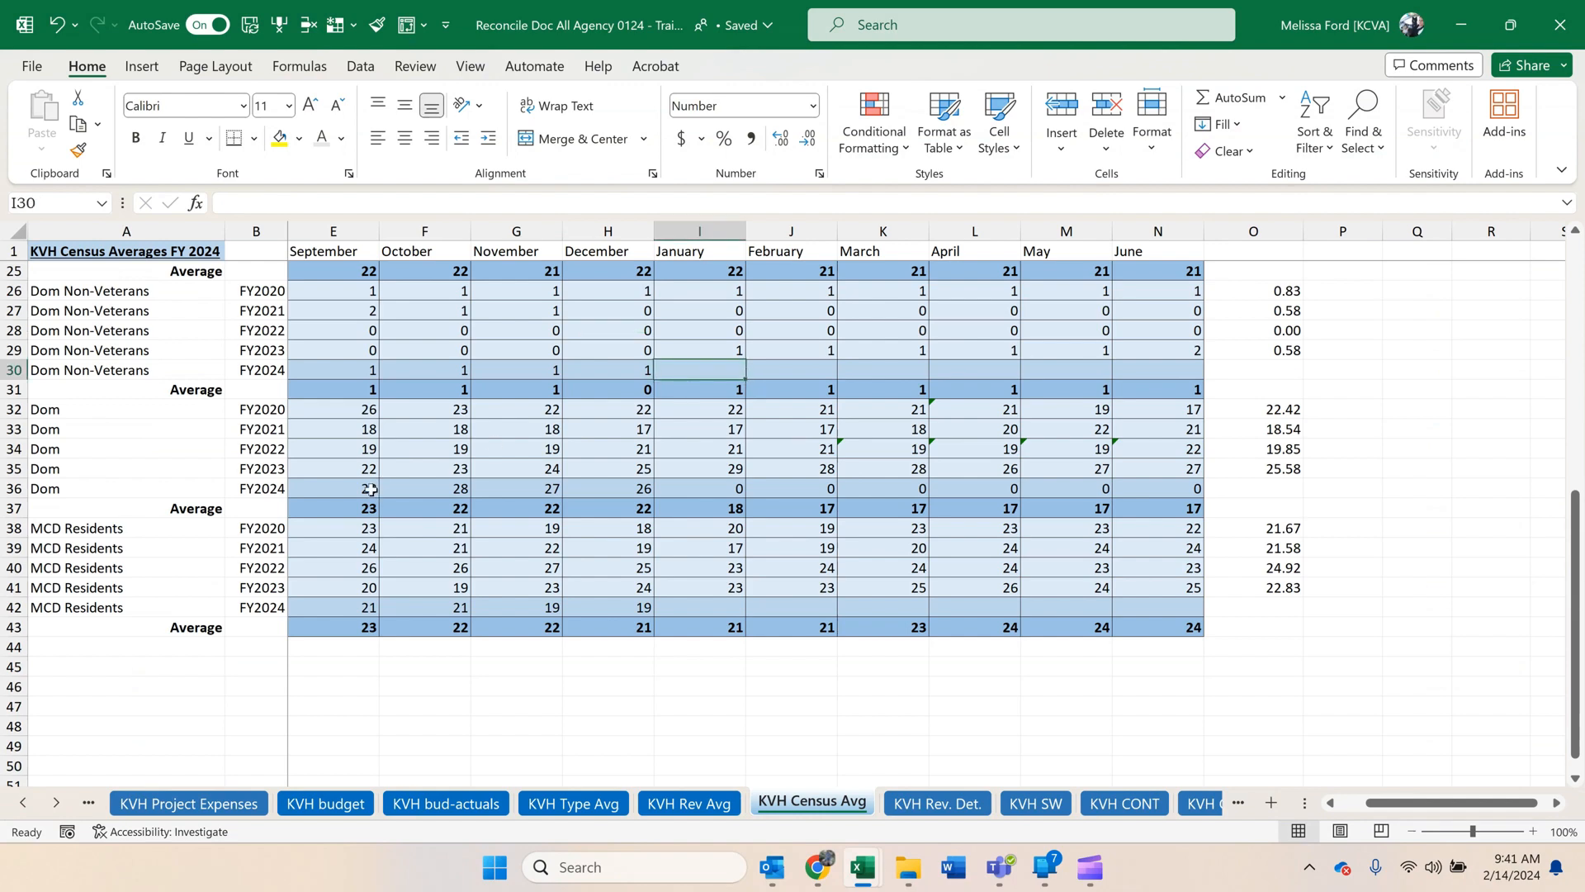
{"action": "left_click", "coordinate": [660, 621]}
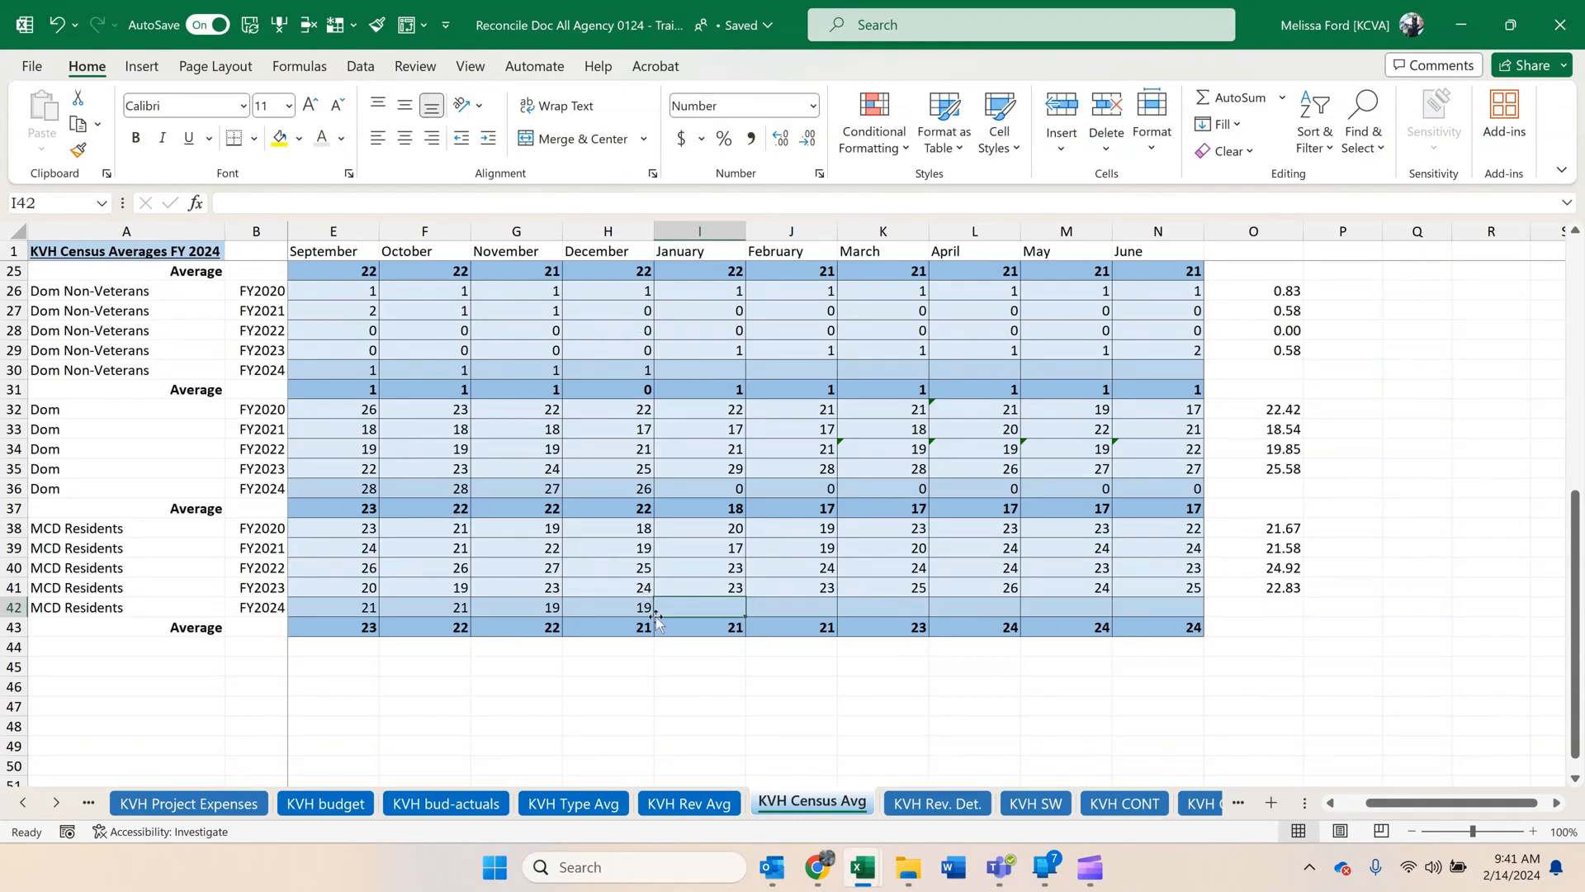
{"action": "scroll", "coordinate": [699, 583], "scroll_direction": "up", "scroll_amount": 1}
{"action": "scroll", "coordinate": [700, 583], "scroll_direction": "up", "scroll_amount": 7}
{"action": "scroll", "coordinate": [726, 603], "scroll_direction": "down", "scroll_amount": 6}
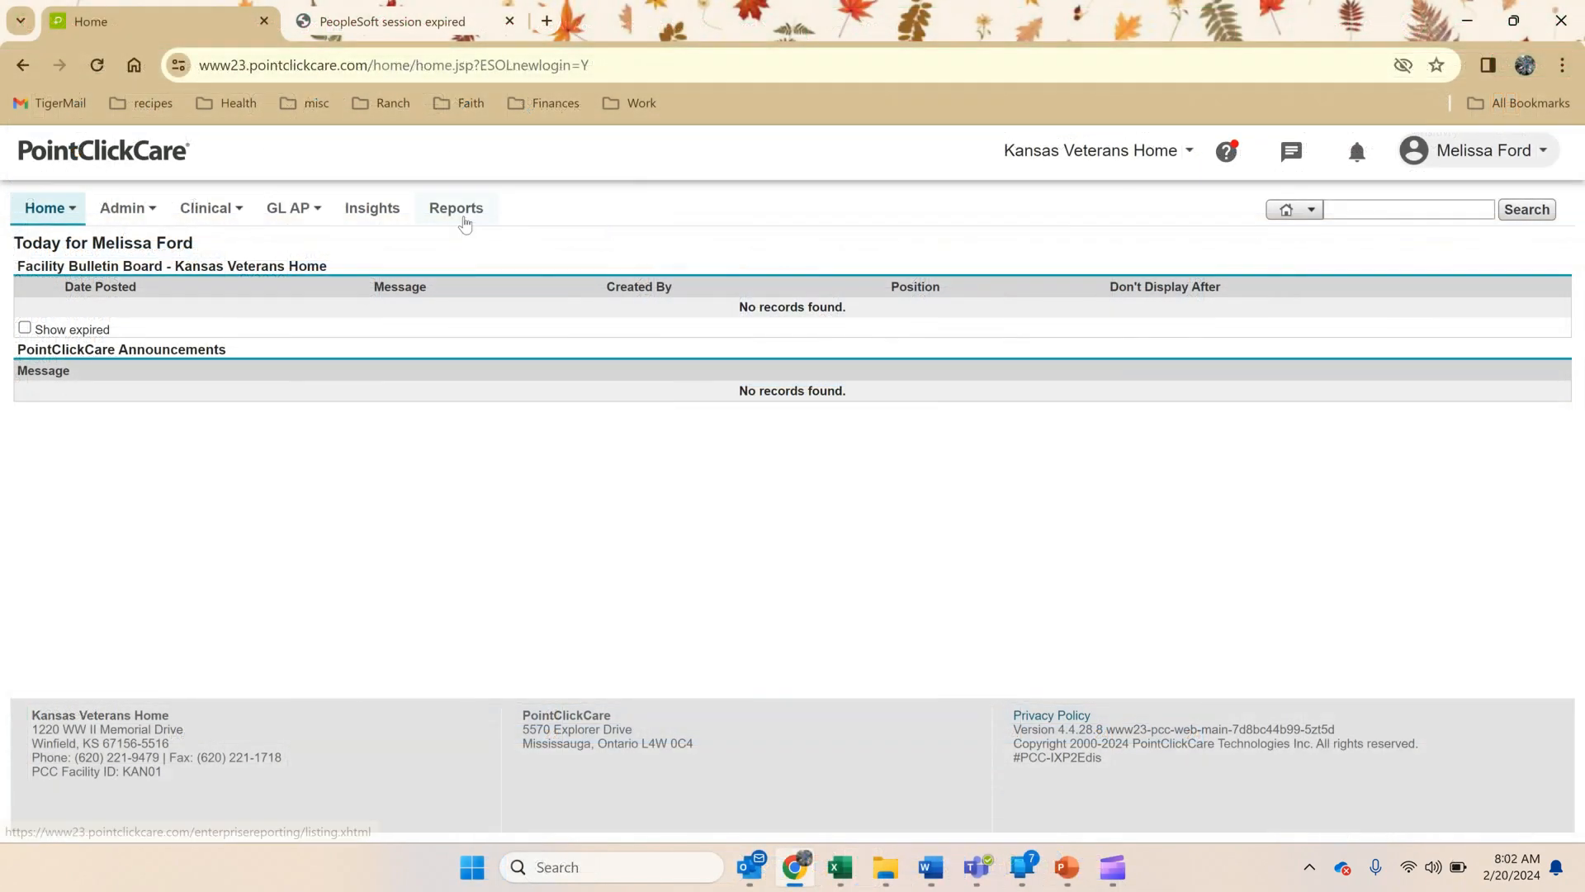
In PointClickCare, run the Payroll Based Journal Report for the month being reconciled, setting both the start and end months.
{"action": "left_click", "coordinate": [456, 208]}
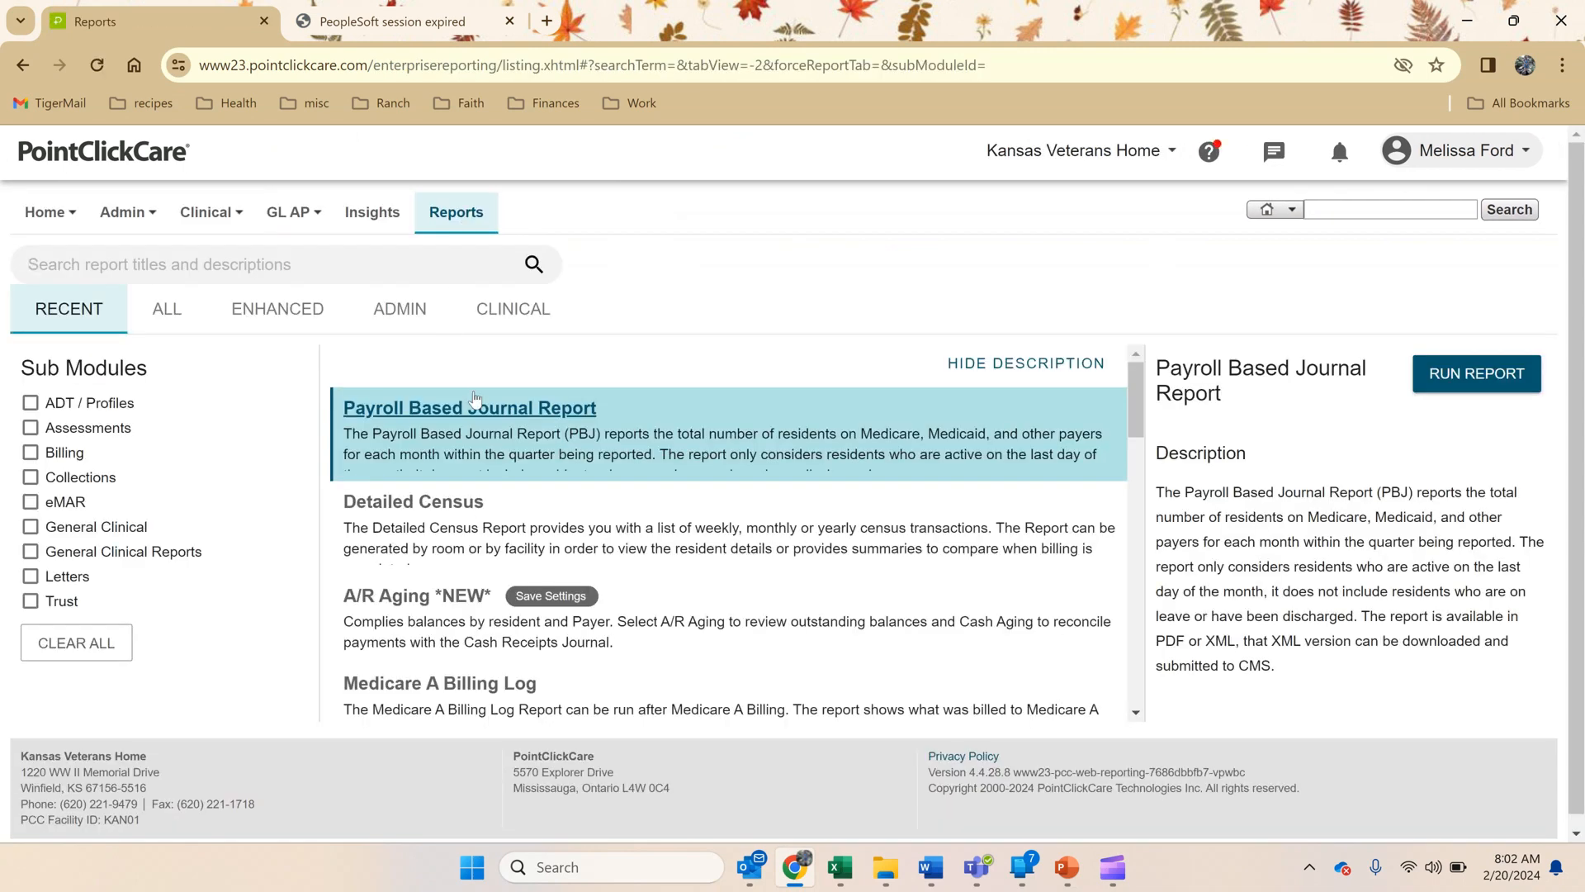
{"action": "left_click", "coordinate": [473, 409]}
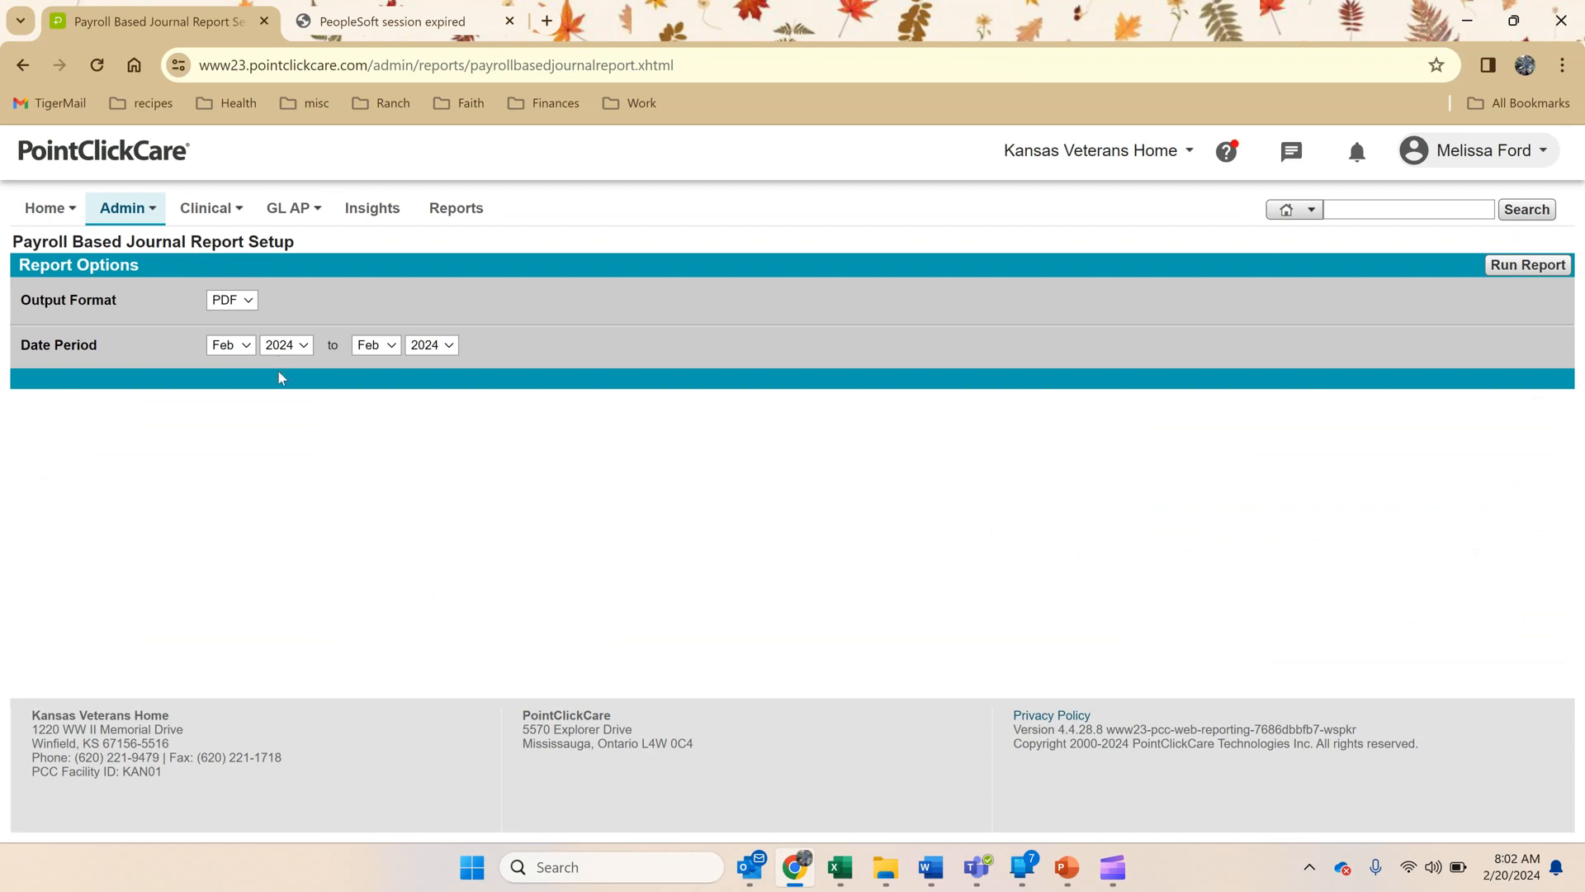
{"action": "left_click", "coordinate": [242, 347]}
{"action": "left_click", "coordinate": [223, 363]}
{"action": "left_click", "coordinate": [375, 345]}
{"action": "left_click", "coordinate": [369, 363]}
{"action": "left_click", "coordinate": [1541, 265]}
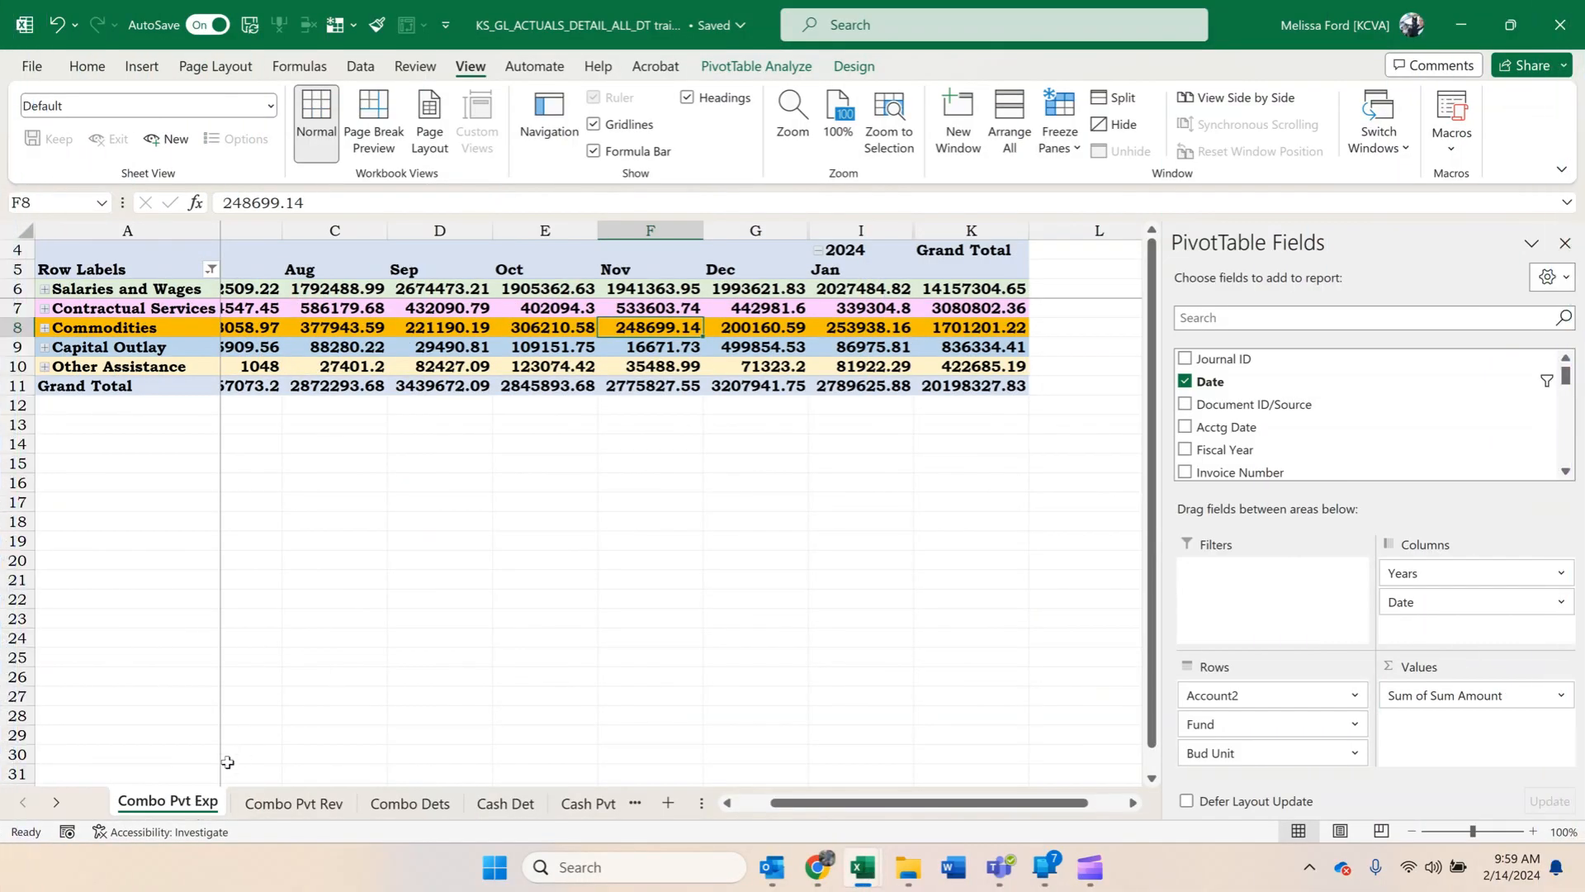
Switch to the KS_GL_ACTUALS_DETAIL_ALL_DT training workbook in Excel and create a copy of the Combo Pvt Exp sheet before the original.
{"action": "right_click", "coordinate": [184, 811]}
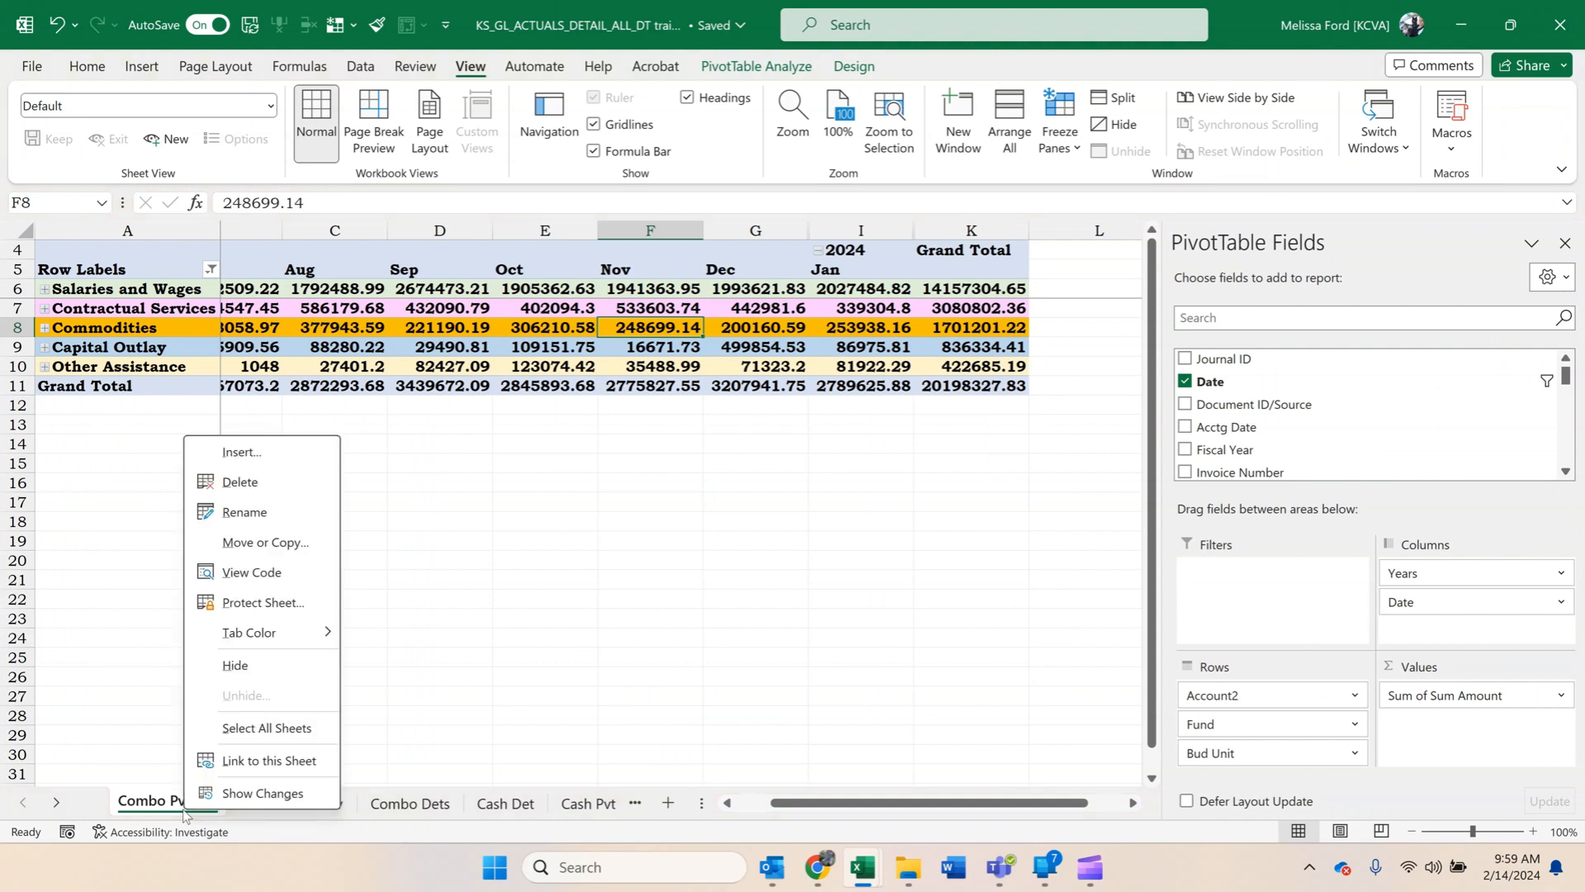
{"action": "left_click", "coordinate": [262, 542]}
{"action": "left_click", "coordinate": [132, 667]}
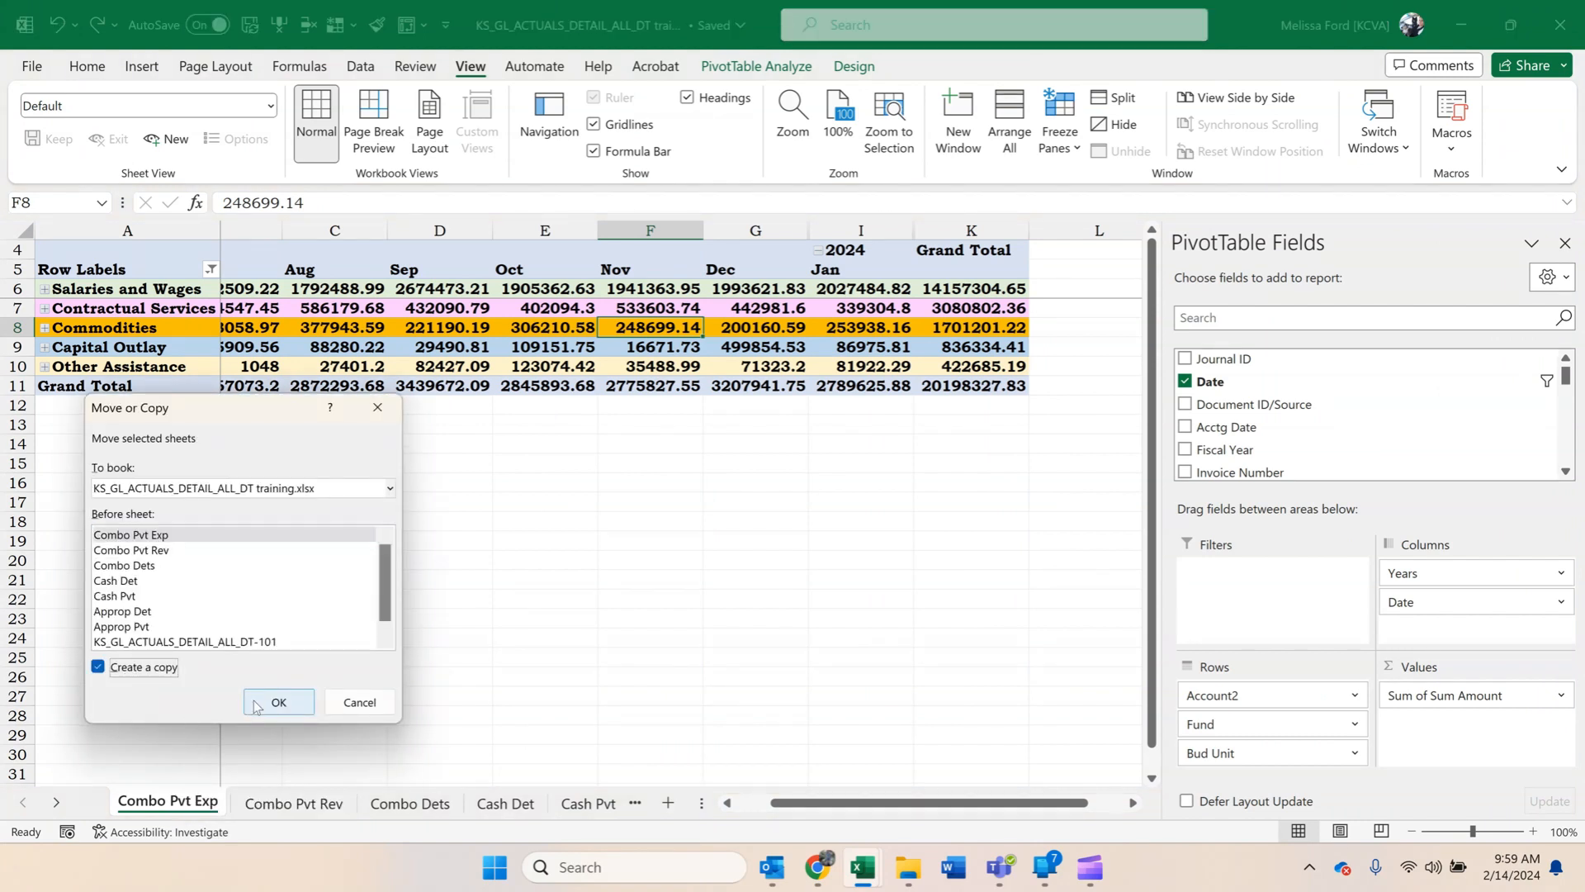
{"action": "left_click", "coordinate": [279, 702]}
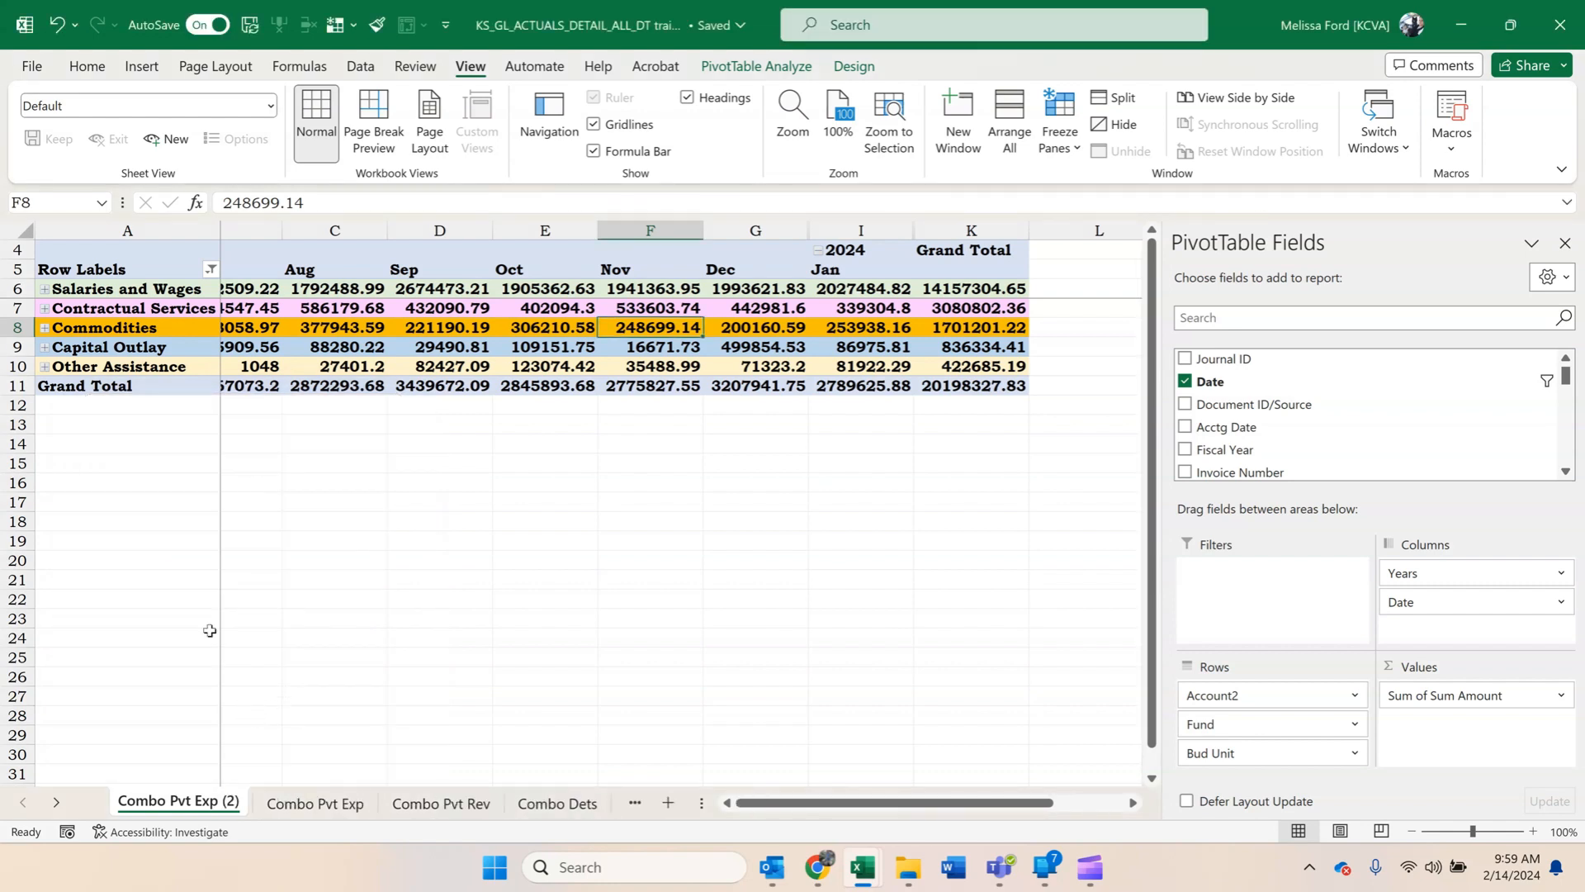
Add the Dept field as the outermost row field of the expense pivot and collapse every department to a single row.
{"action": "left_click", "coordinate": [270, 363]}
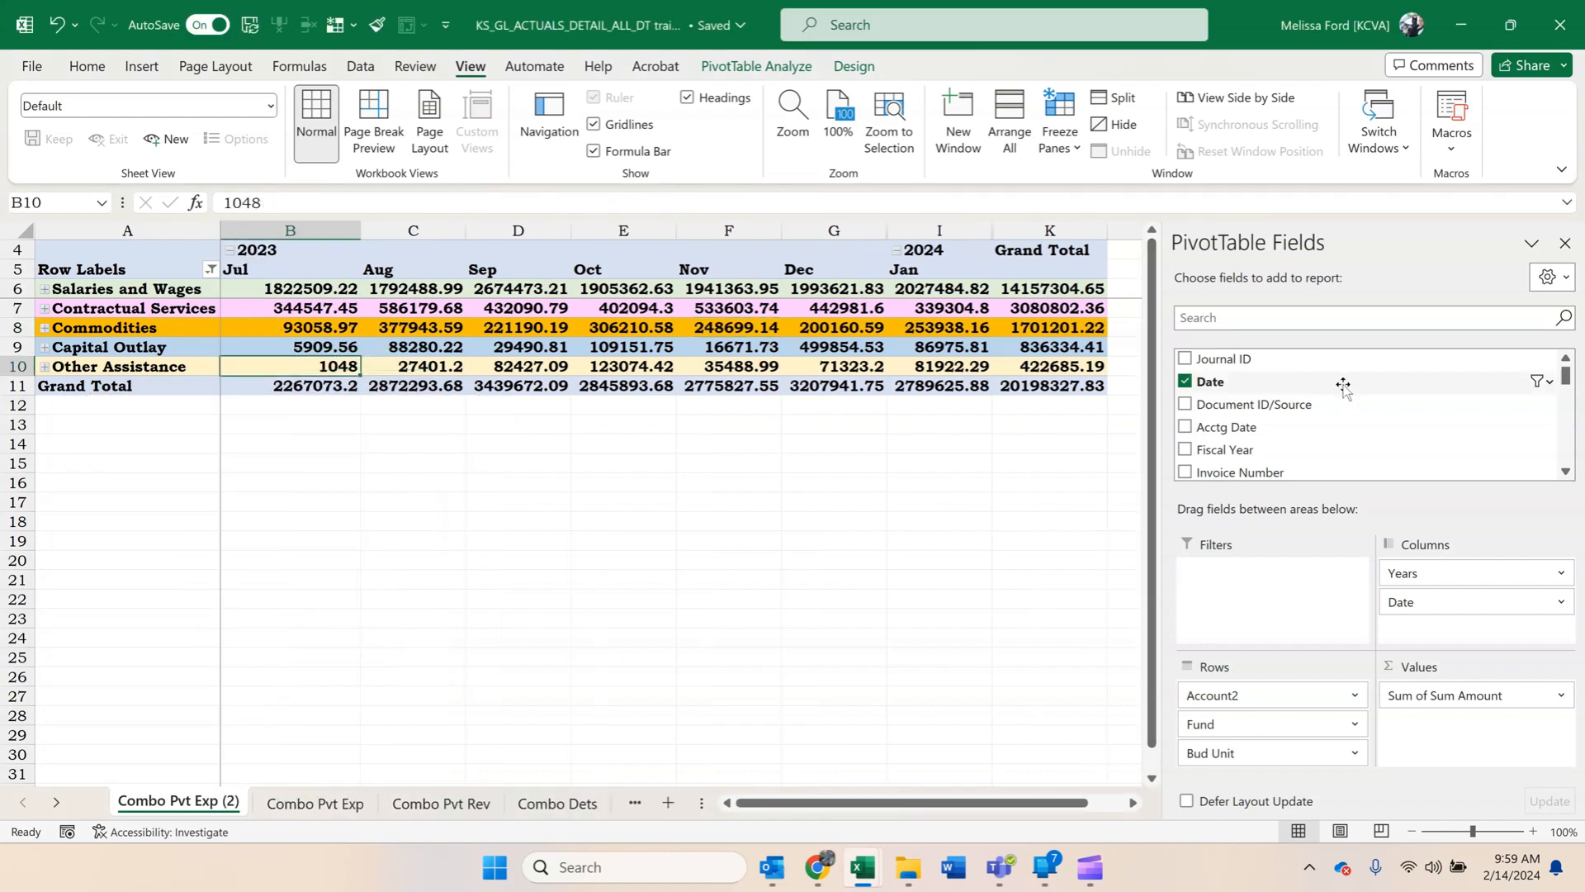
{"action": "scroll", "coordinate": [1343, 385], "scroll_direction": "down", "scroll_amount": 5}
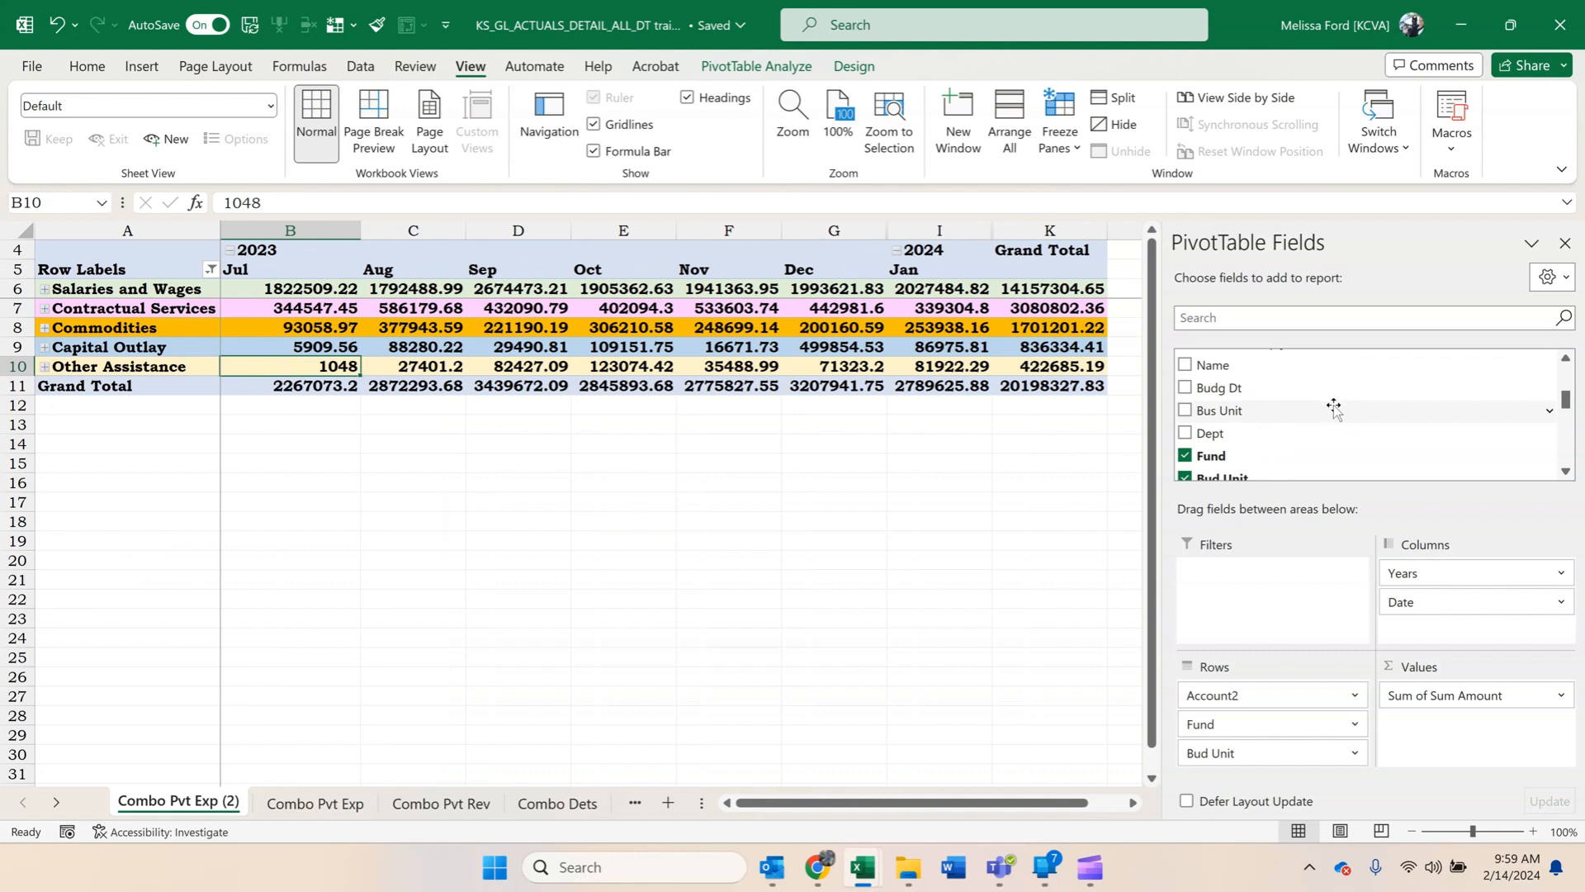
{"action": "left_click_drag", "start_coordinate": [1266, 435], "coordinate": [1219, 706]}
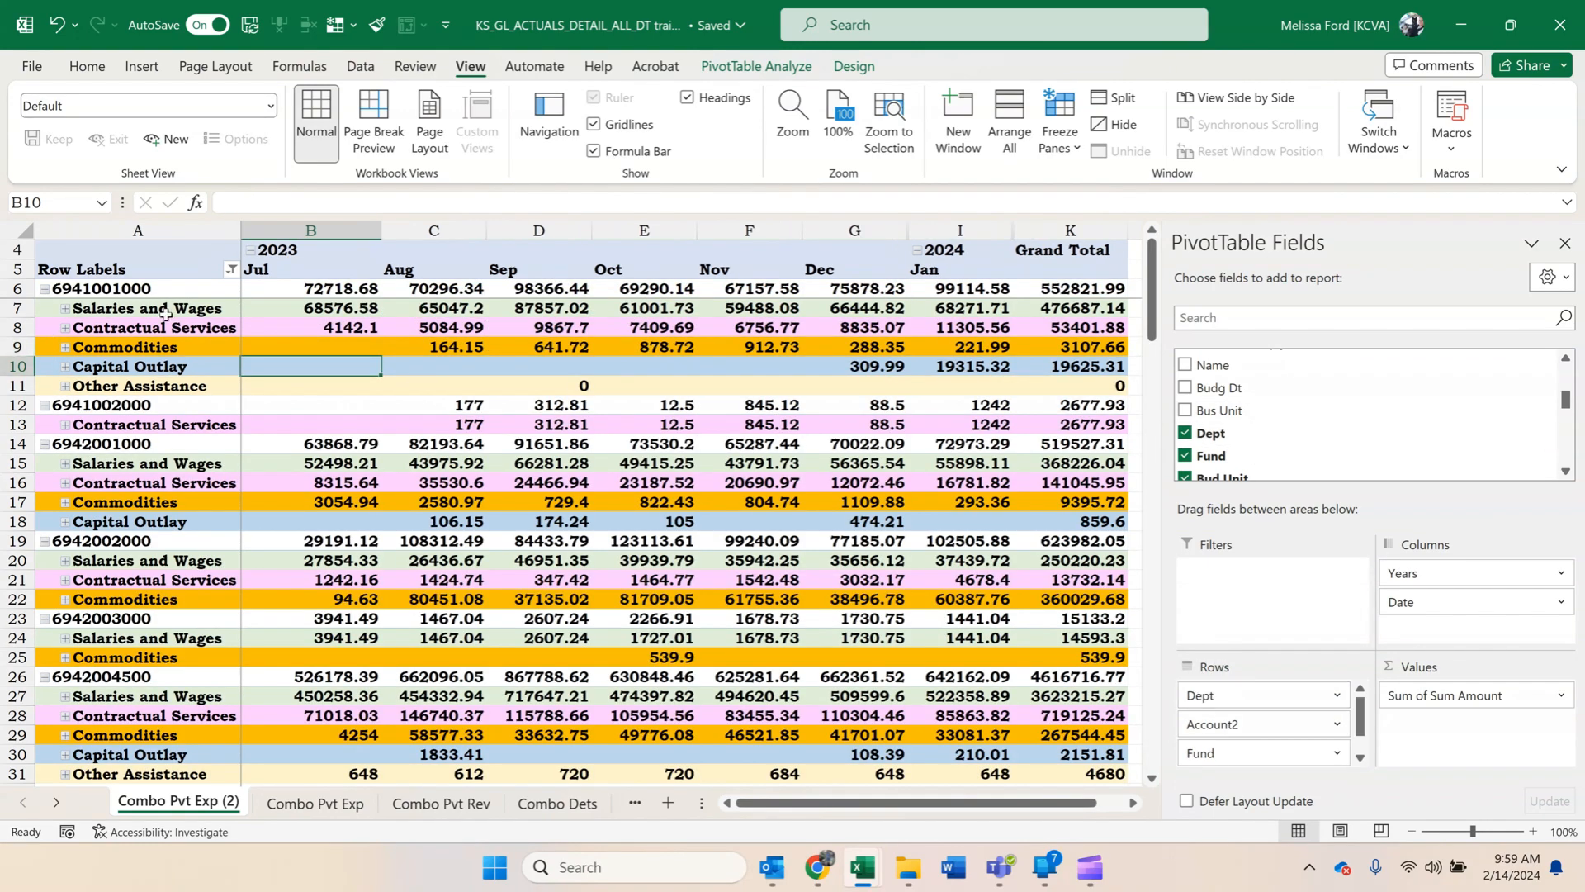
{"action": "left_click", "coordinate": [172, 283]}
{"action": "right_click", "coordinate": [172, 288]}
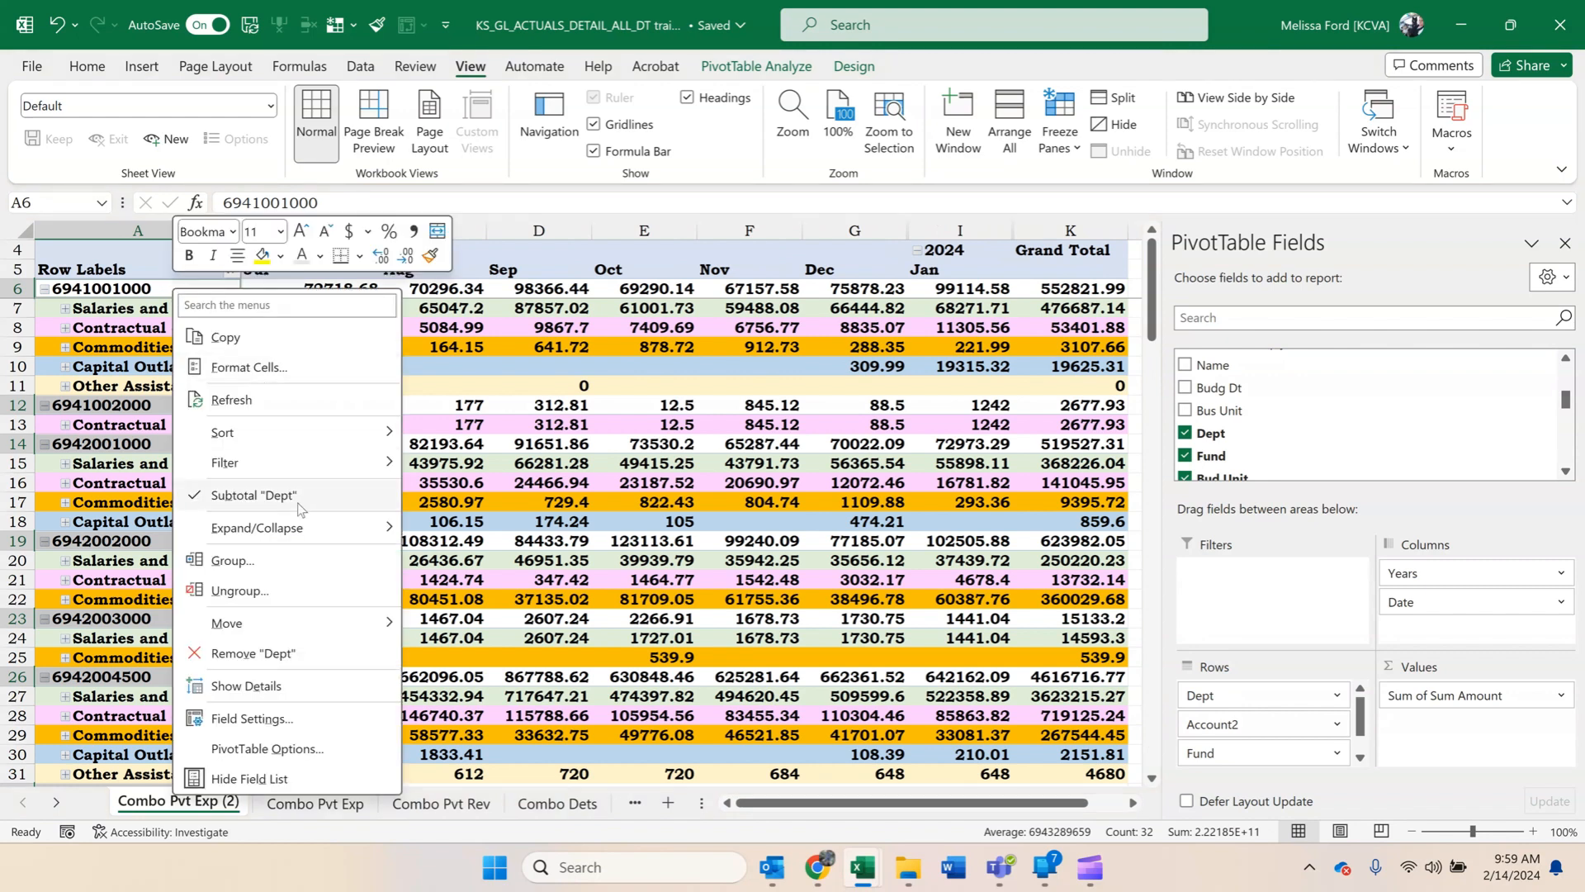
{"action": "mouse_move", "coordinate": [310, 530]}
{"action": "left_click", "coordinate": [483, 620]}
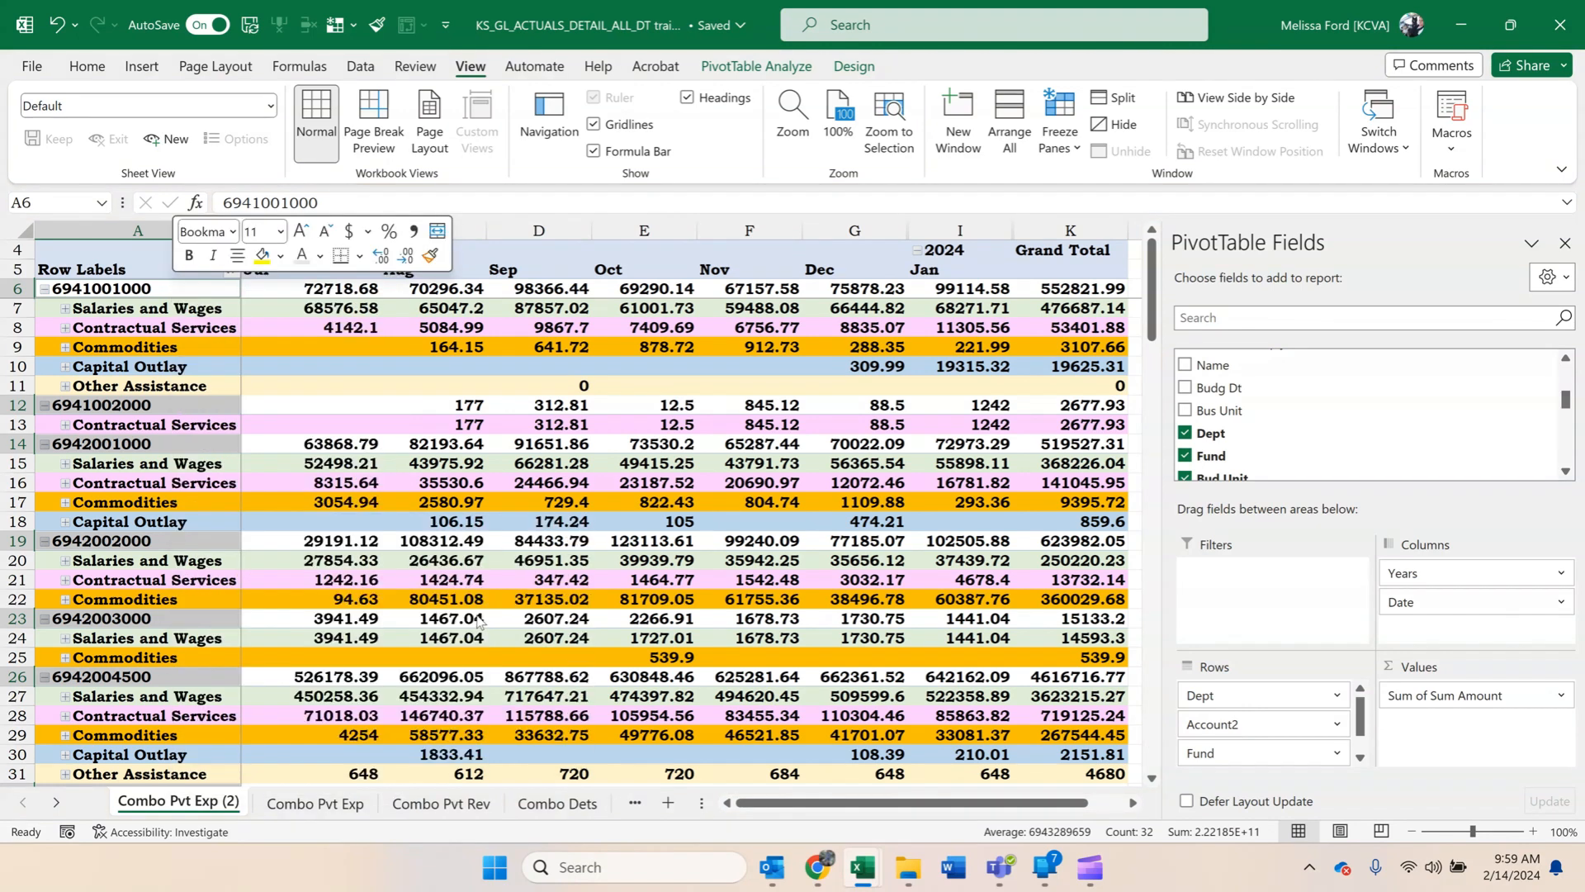
{"action": "left_click_drag", "start_coordinate": [143, 291], "coordinate": [151, 310]}
{"action": "right_click", "coordinate": [151, 312]}
{"action": "left_click", "coordinate": [240, 582]}
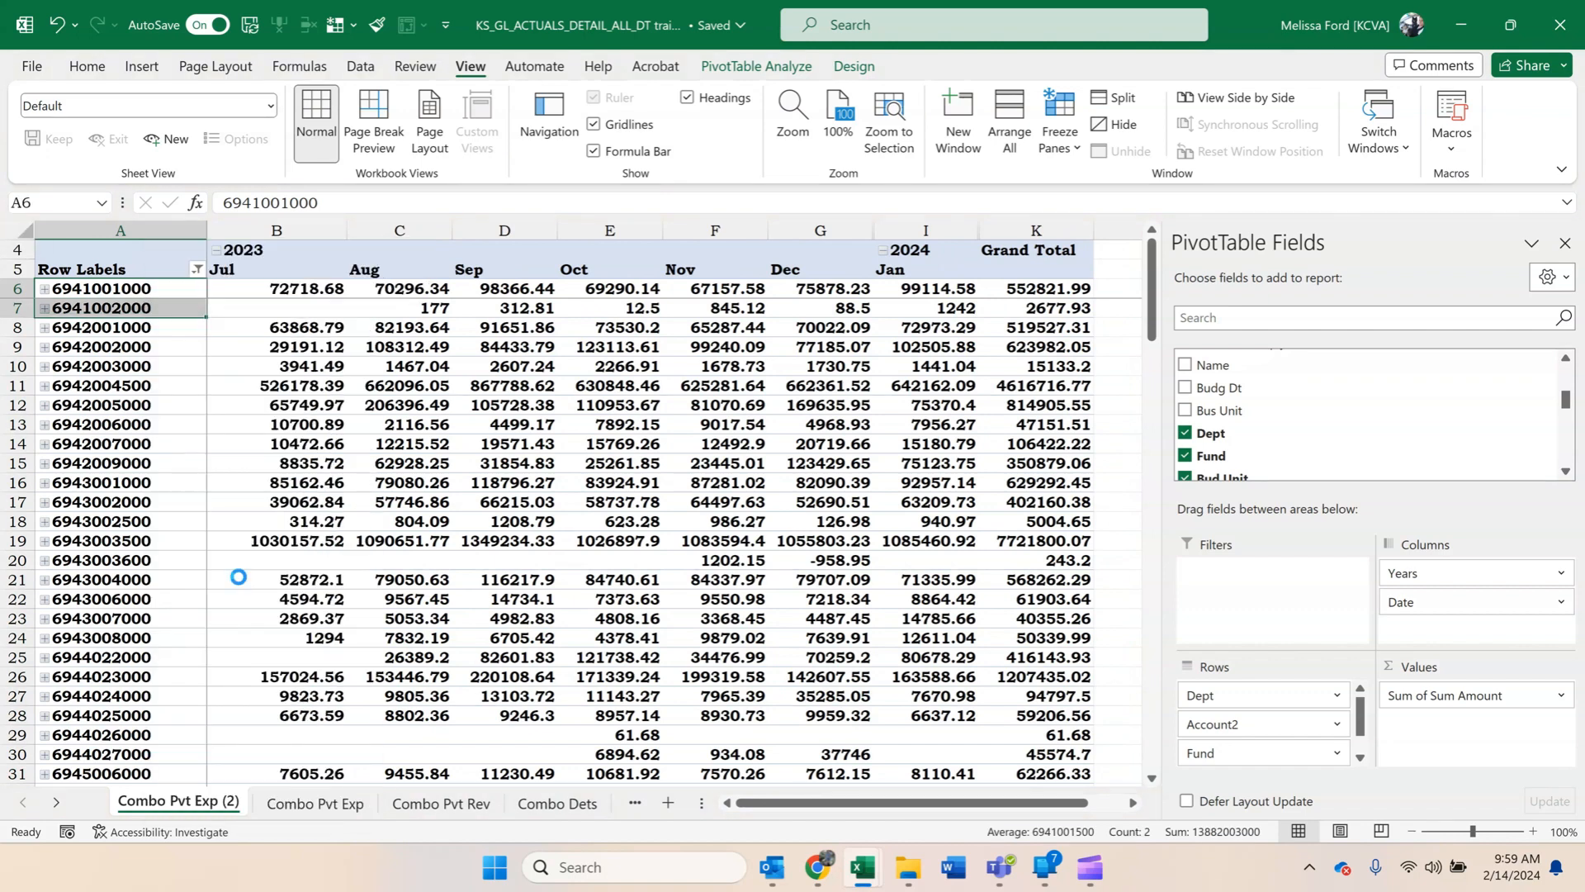
{"action": "left_click", "coordinate": [173, 292]}
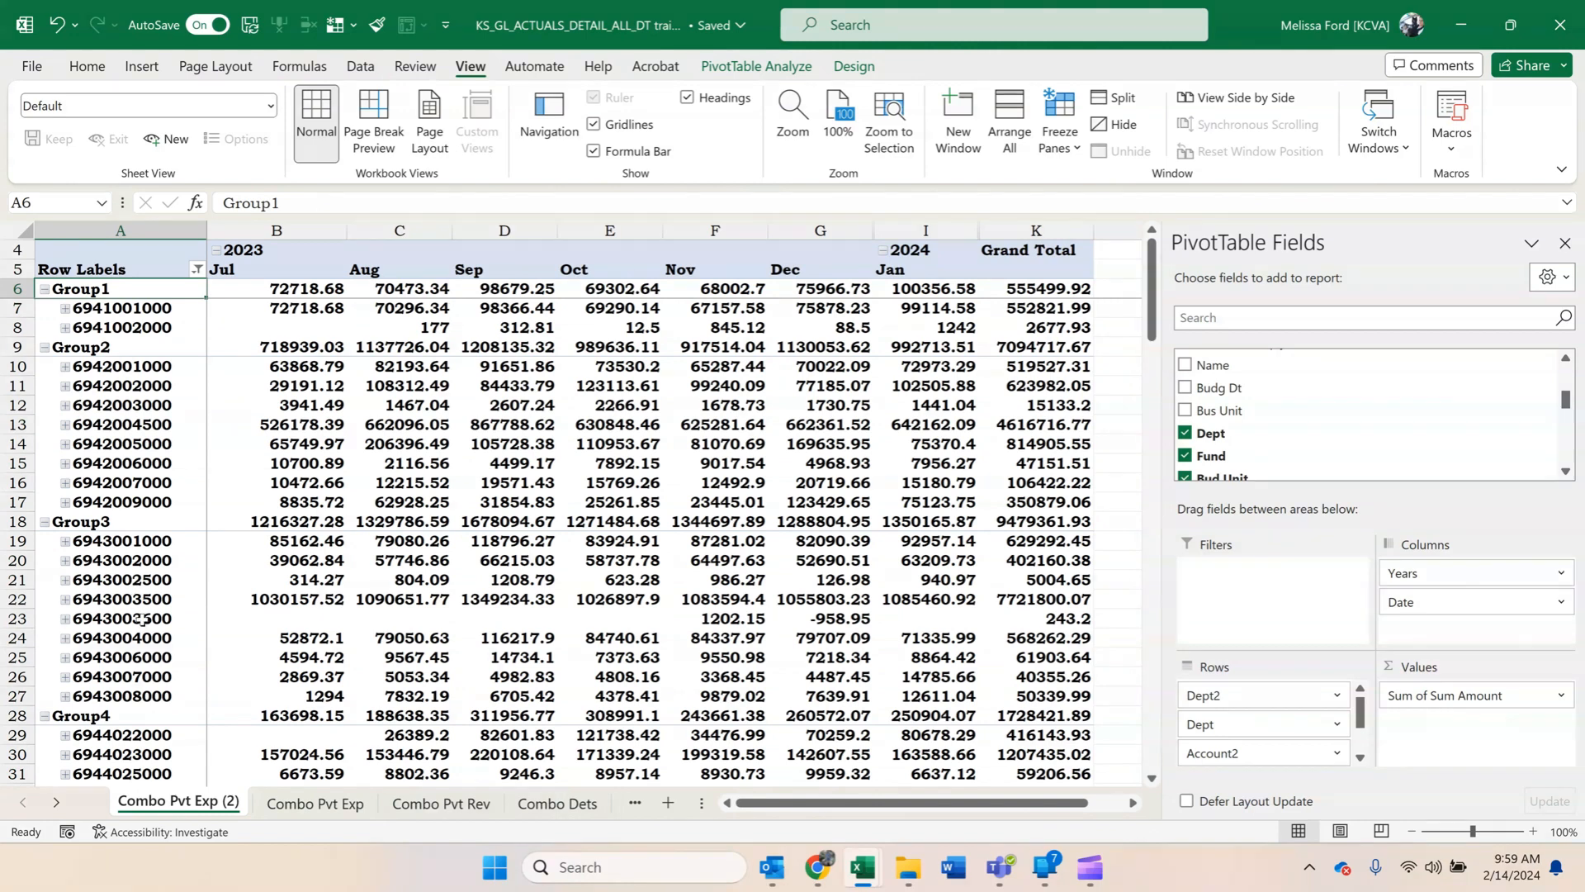
{"action": "scroll", "coordinate": [276, 561], "scroll_direction": "down", "scroll_amount": 7}
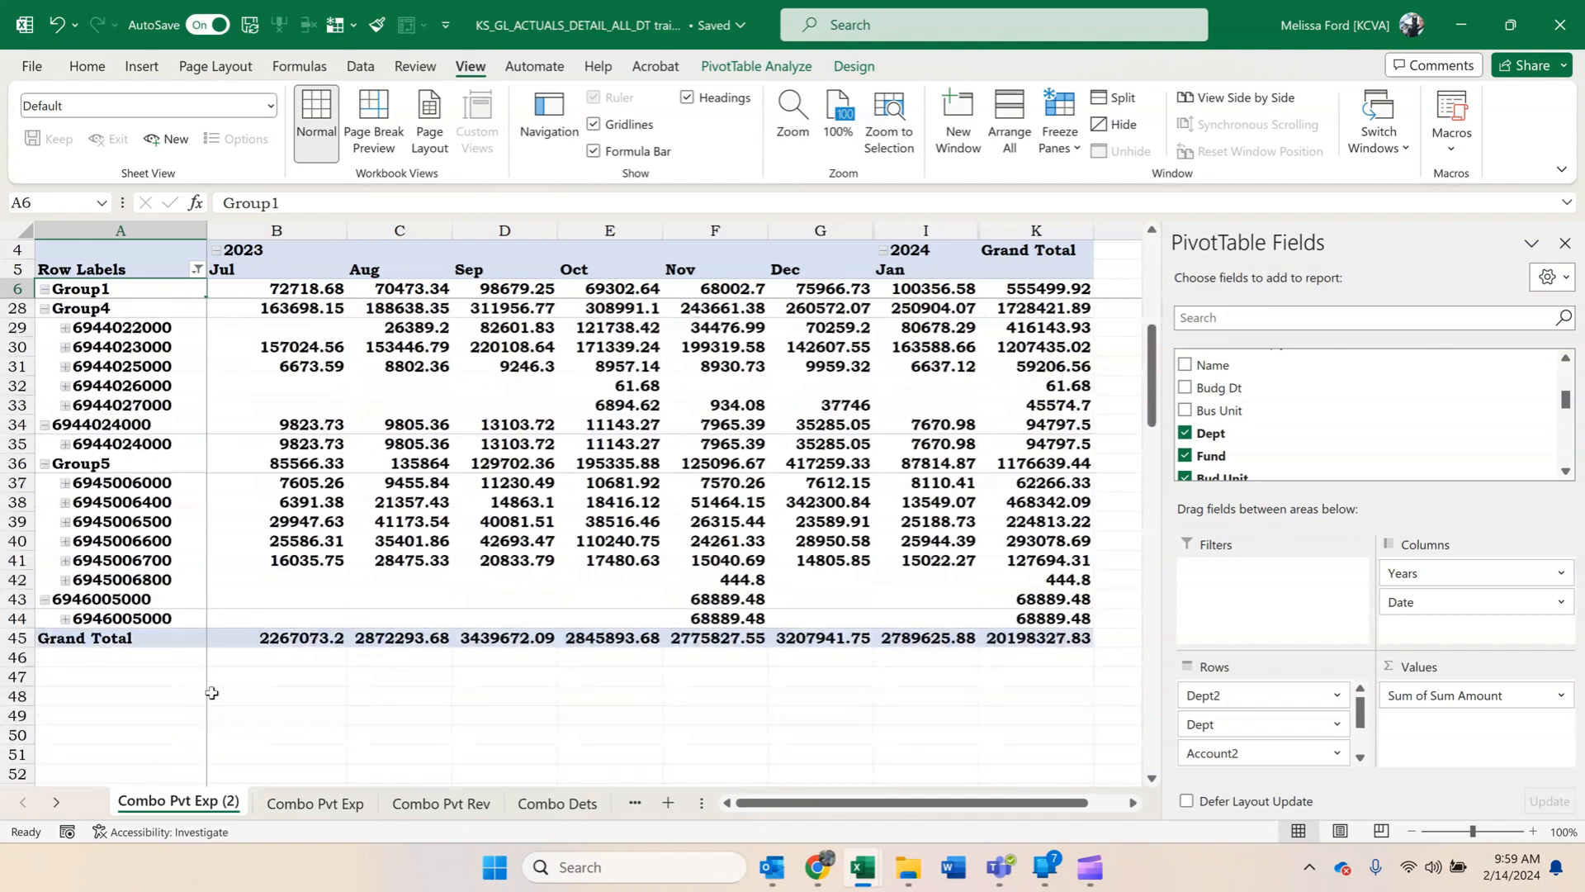
{"action": "scroll", "coordinate": [185, 496], "scroll_direction": "up", "scroll_amount": 7}
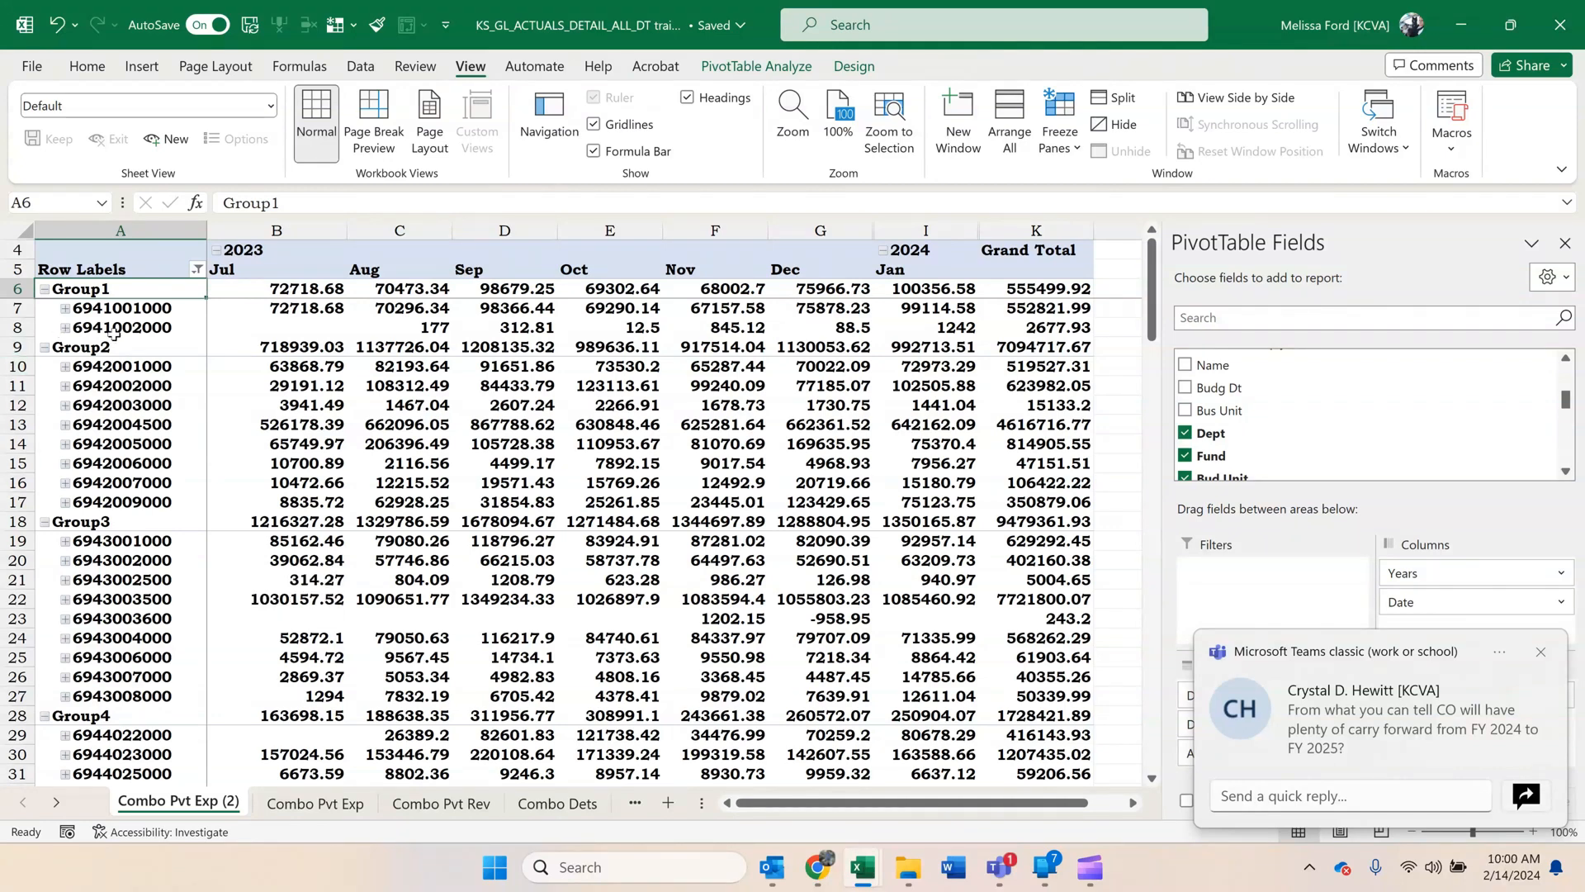
Rename Group1 as Admin and Group2 as KSH, and collapse both groups.
{"action": "type", "text": "A"}
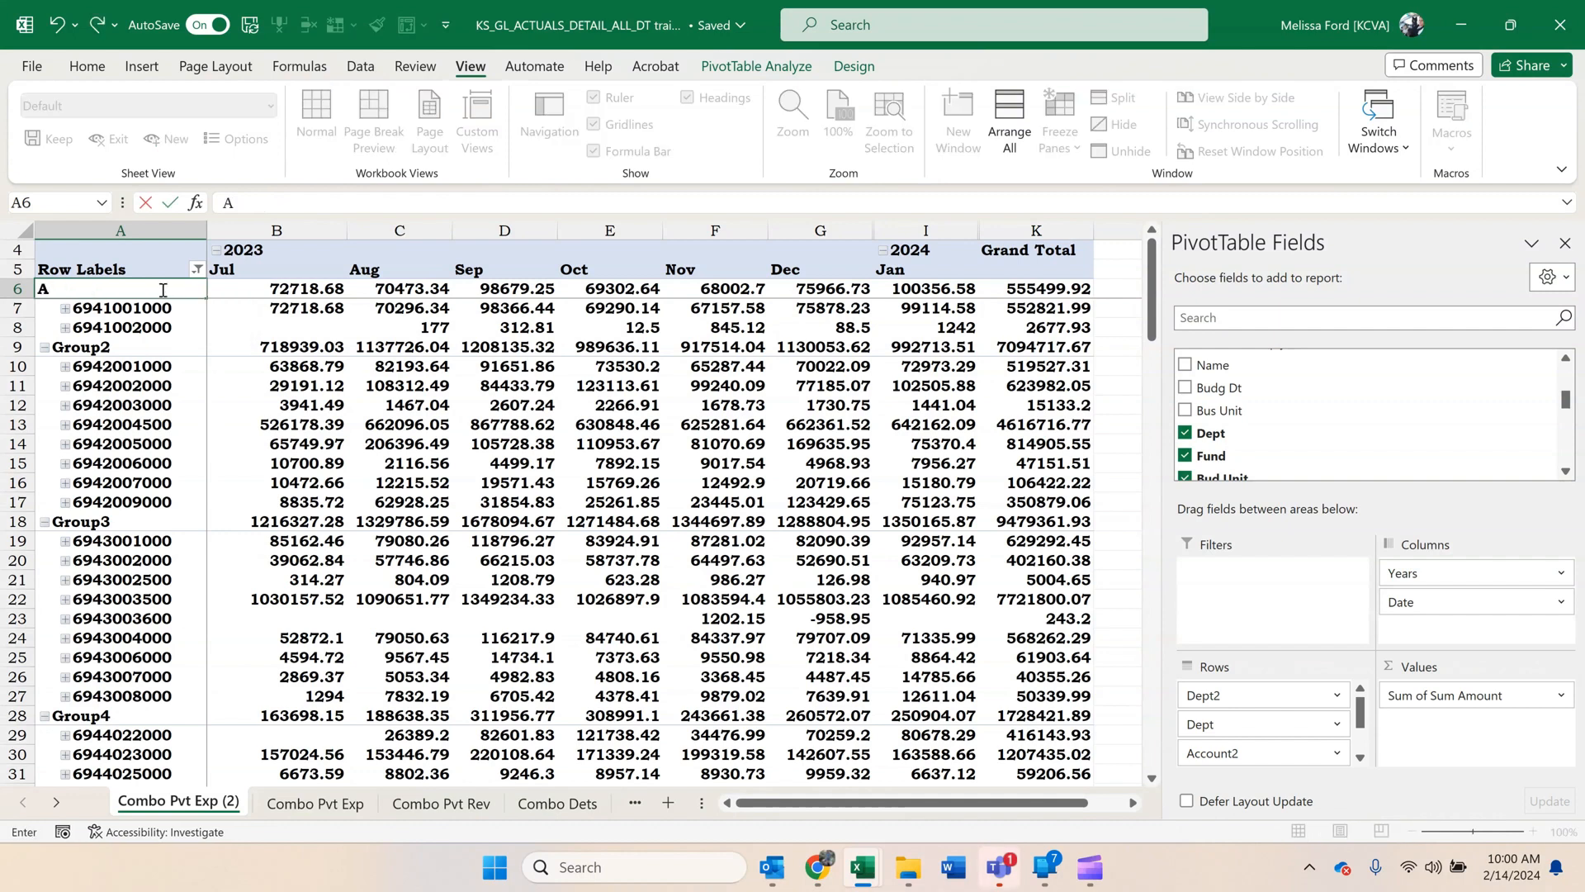
{"action": "type", "text": "dmin"}
{"action": "key", "text": "Return"}
{"action": "key", "text": "Return"}
{"action": "key", "text": "Return"}
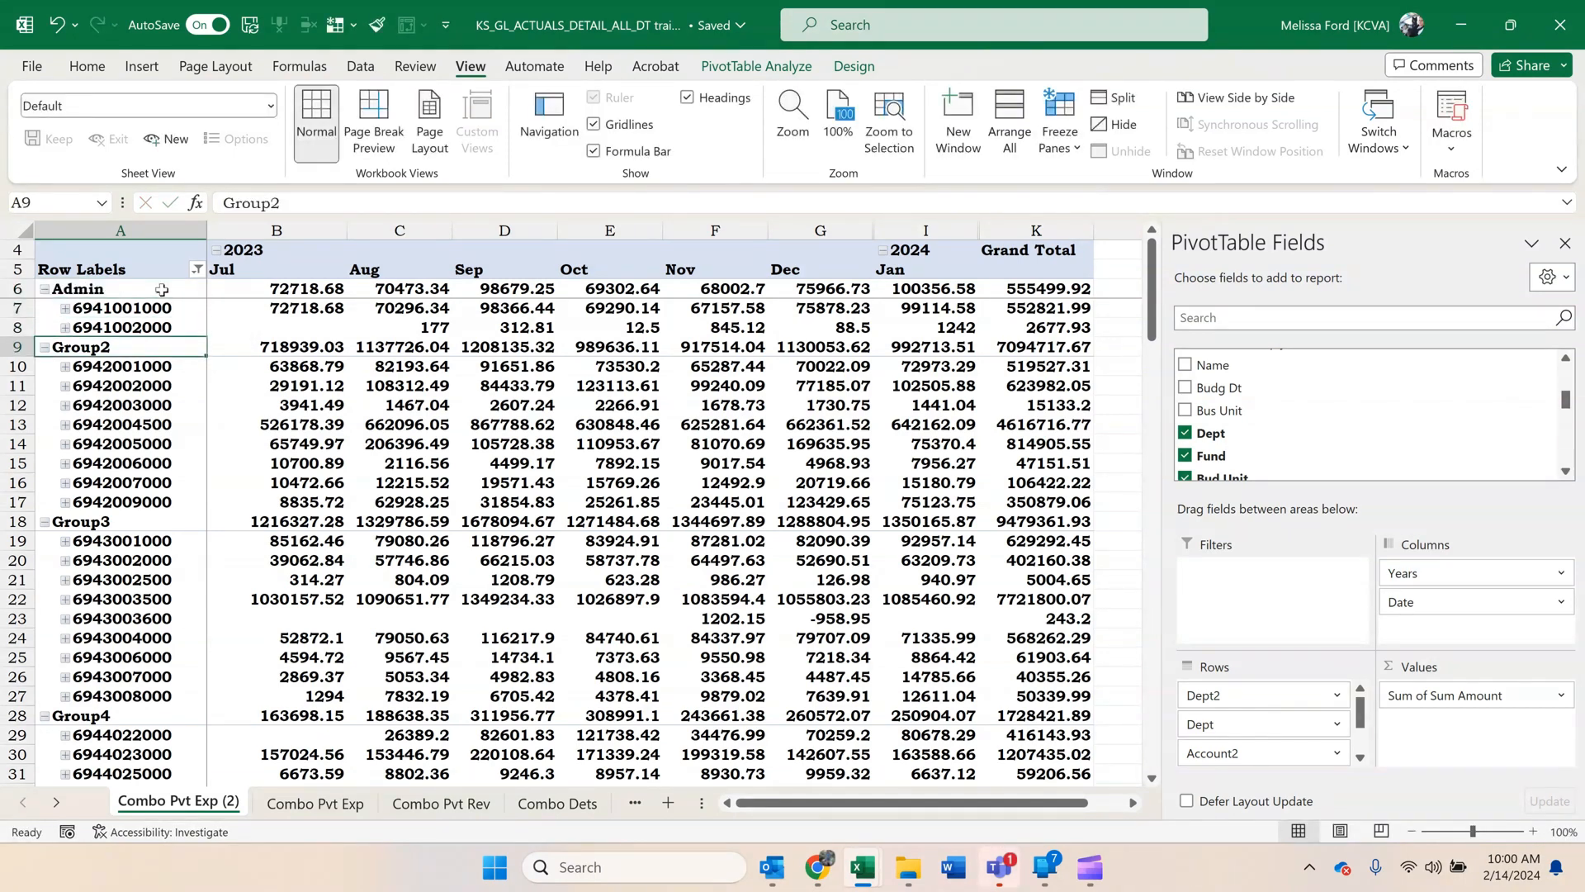
{"action": "type", "text": "KSH"}
{"action": "key", "text": "Return"}
{"action": "key", "text": "Return"}
{"action": "key", "text": "Return"}
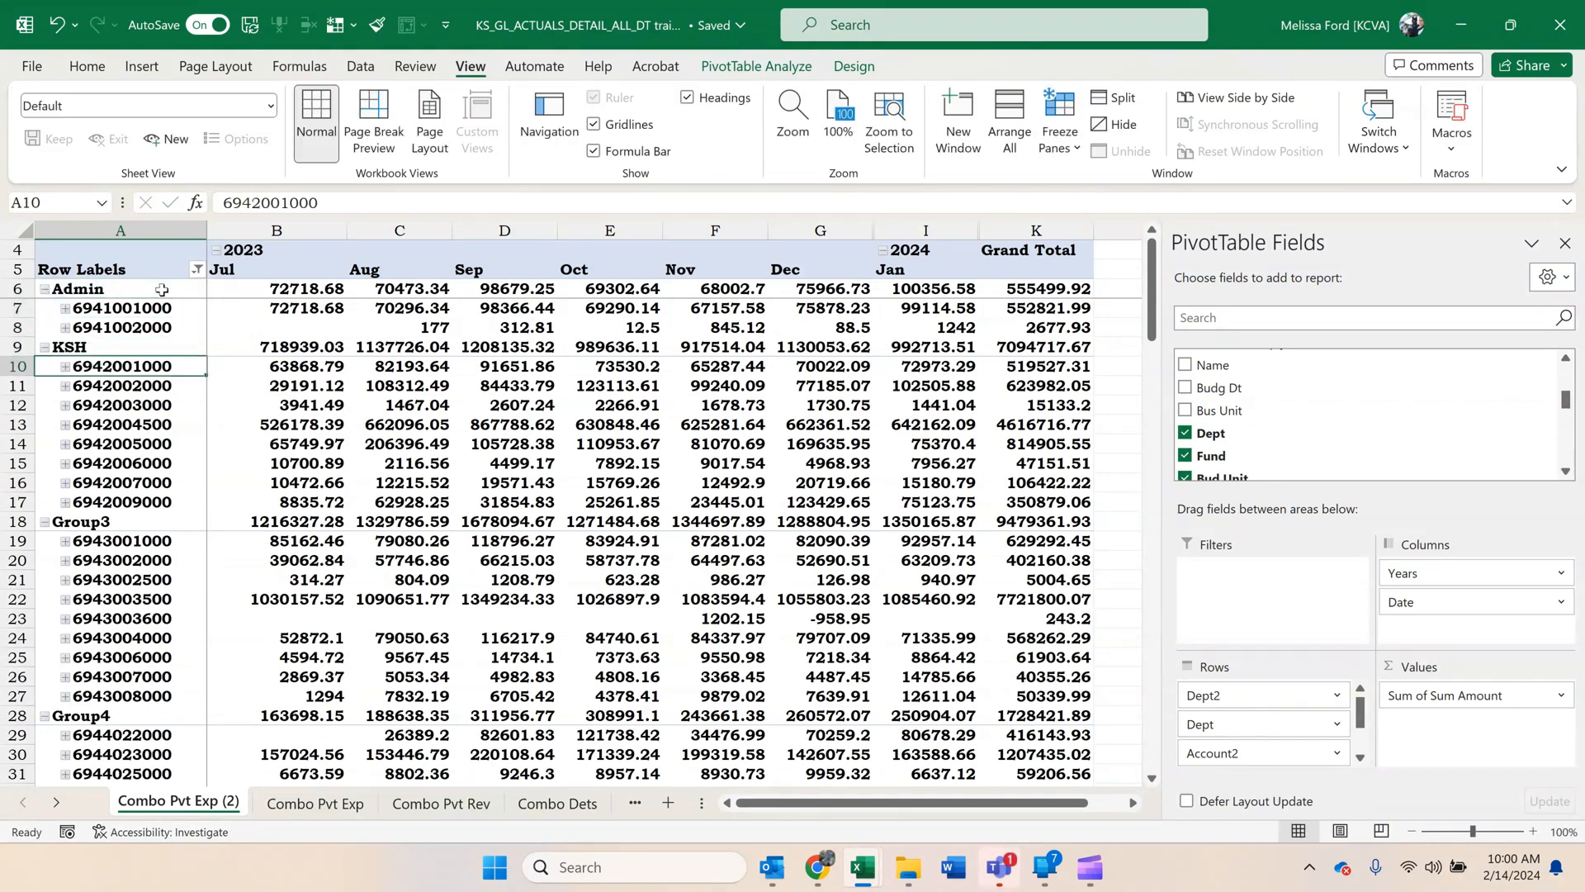
{"action": "left_click", "coordinate": [45, 289]}
{"action": "left_click", "coordinate": [44, 307]}
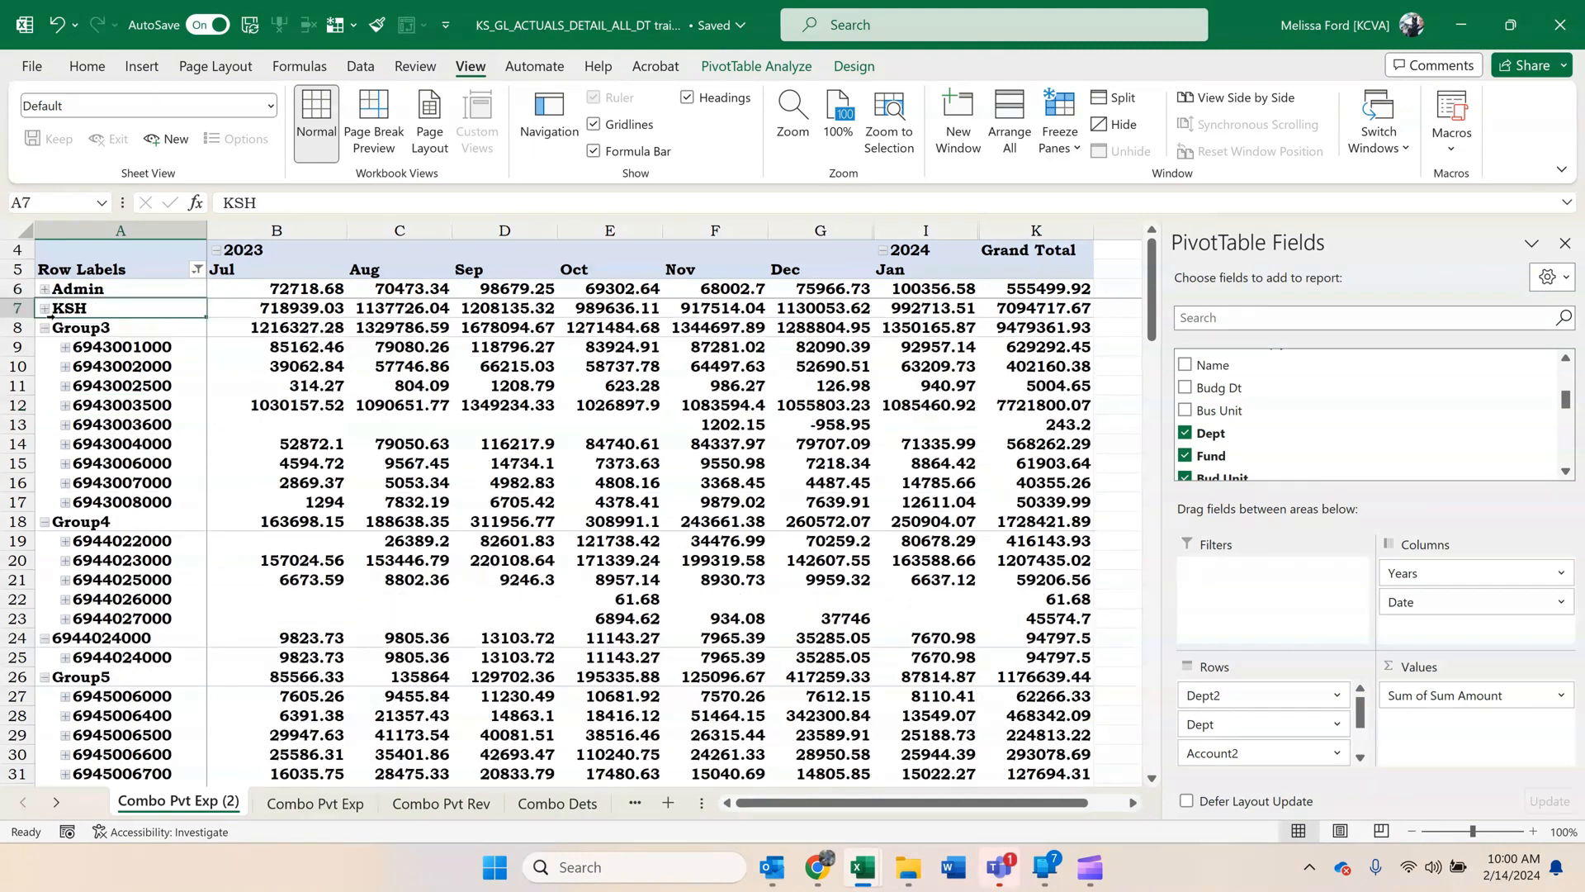
Rename Group3, which holds the 6943 departments, as KVH.
{"action": "left_click", "coordinate": [130, 330]}
{"action": "right_click", "coordinate": [130, 330]}
{"action": "key", "text": "Escape"}
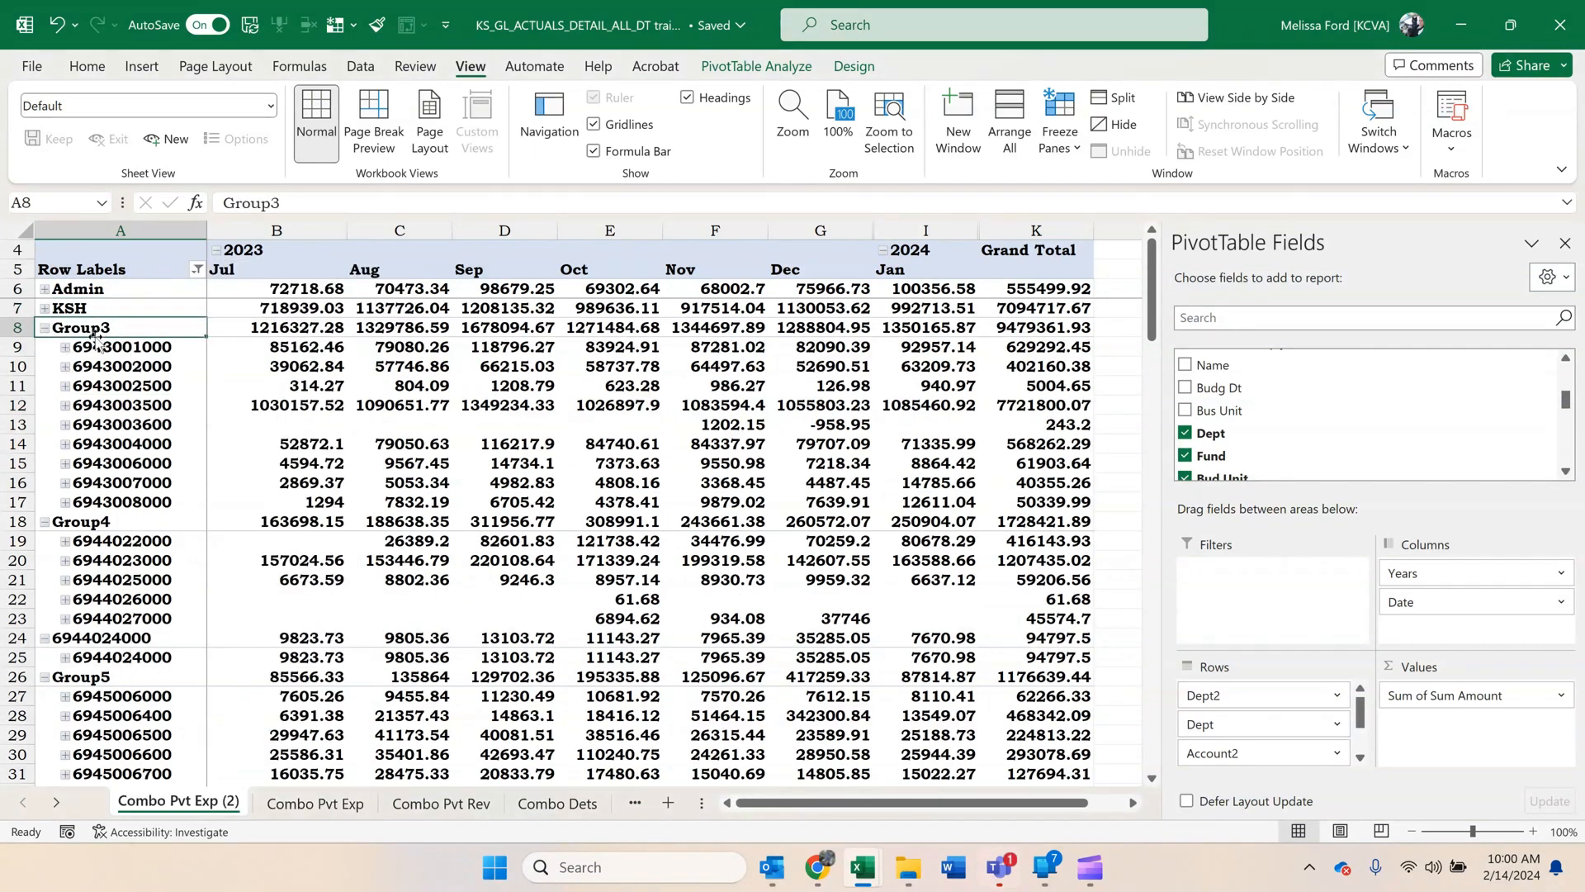
{"action": "type", "text": "KVH"}
{"action": "key", "text": "Return"}
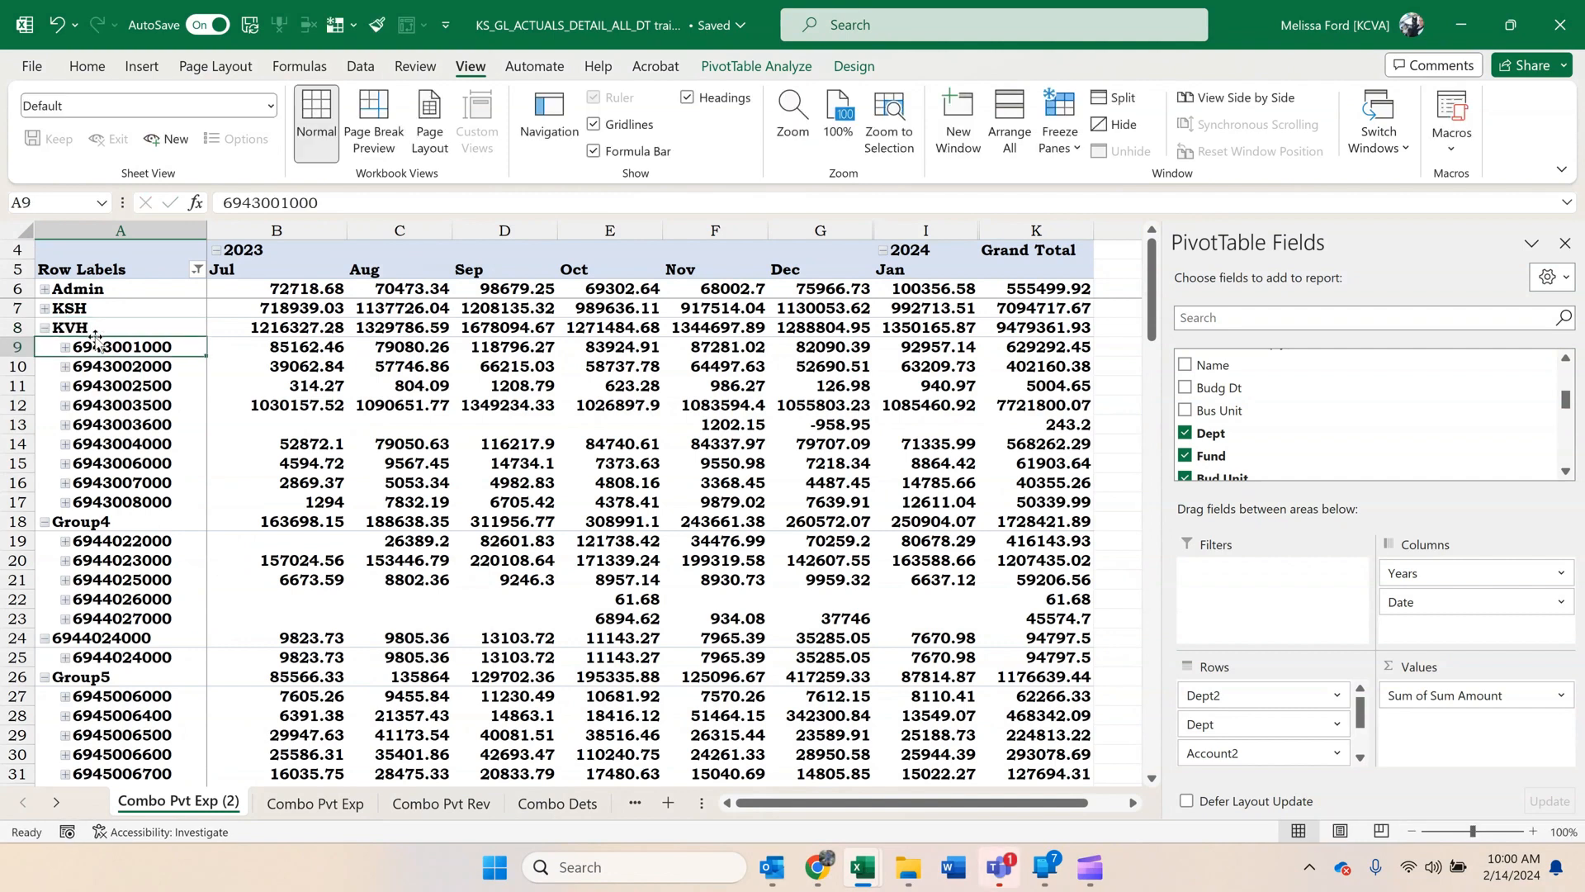
{"action": "left_click", "coordinate": [118, 532]}
{"action": "left_click", "coordinate": [117, 524]}
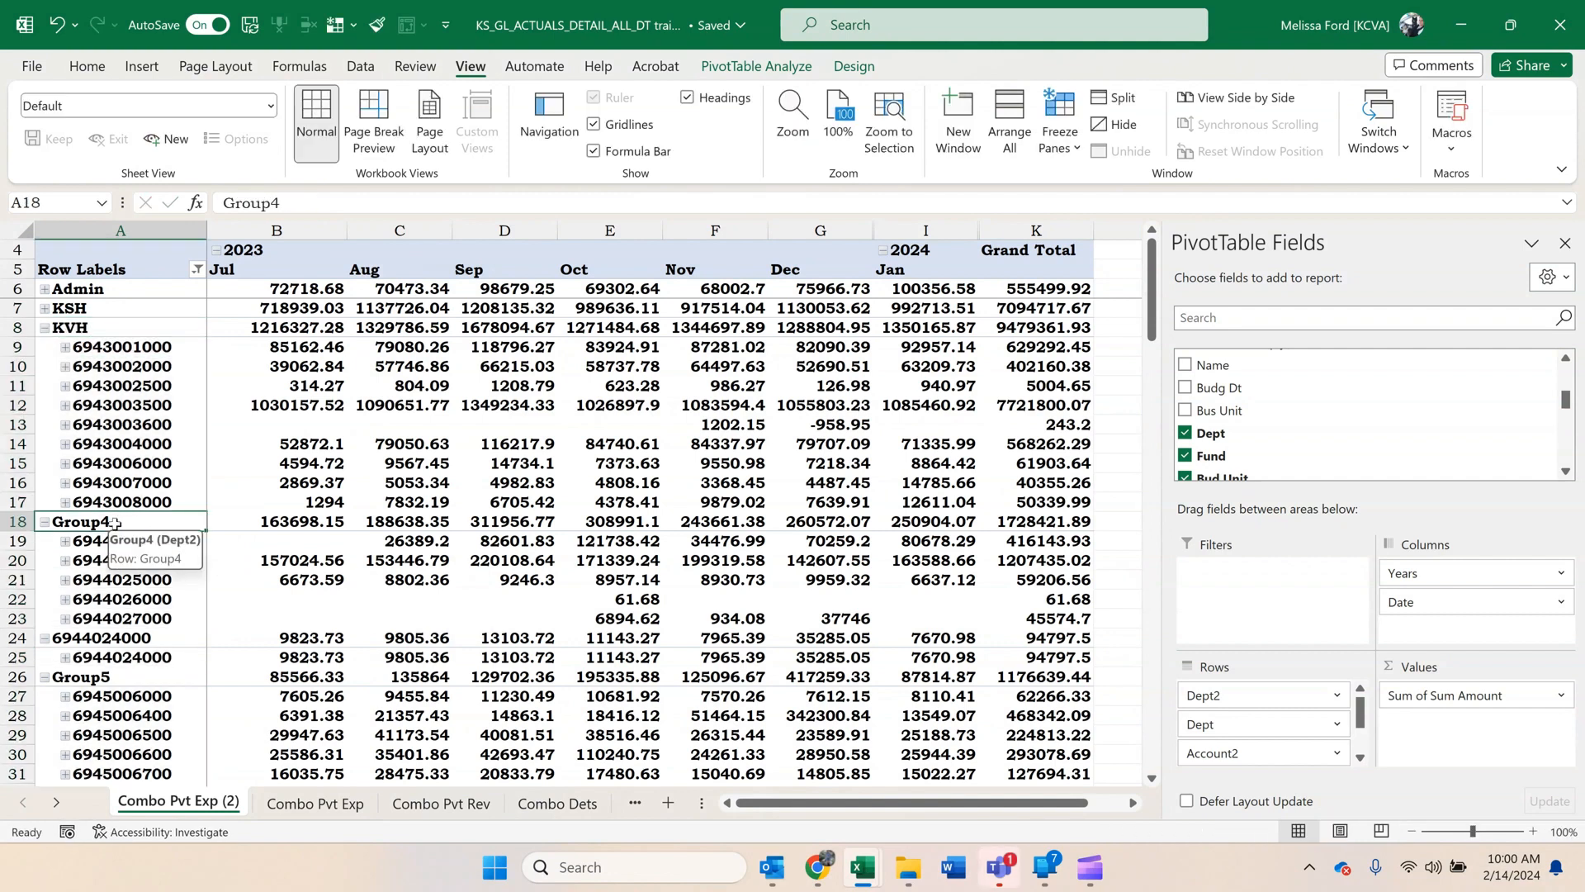
{"action": "type", "text": "VS"}
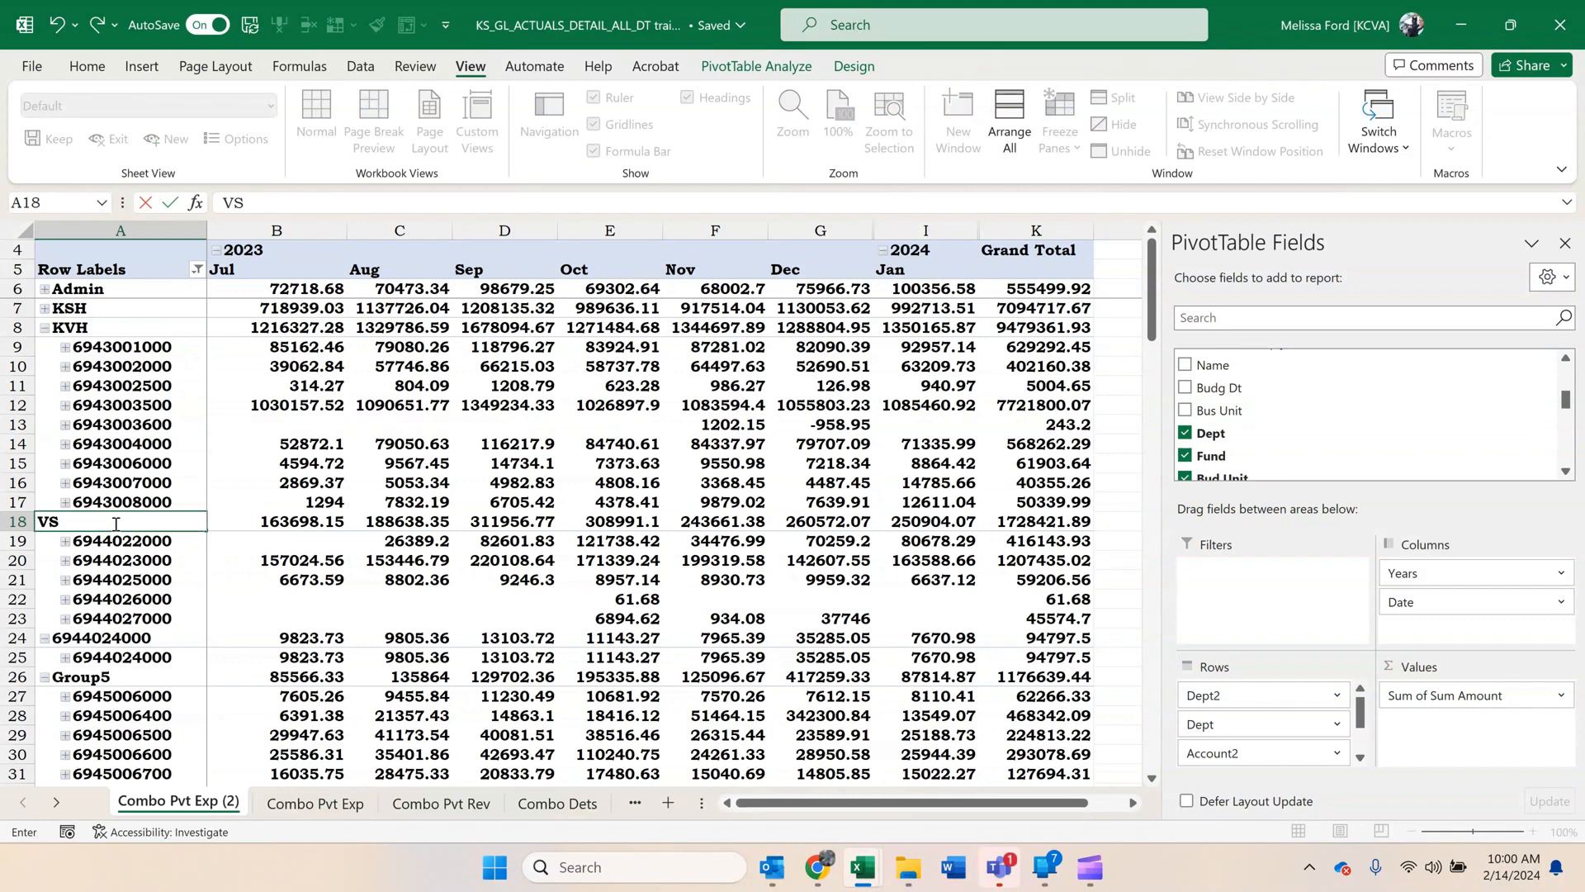
{"action": "left_click", "coordinate": [157, 639]}
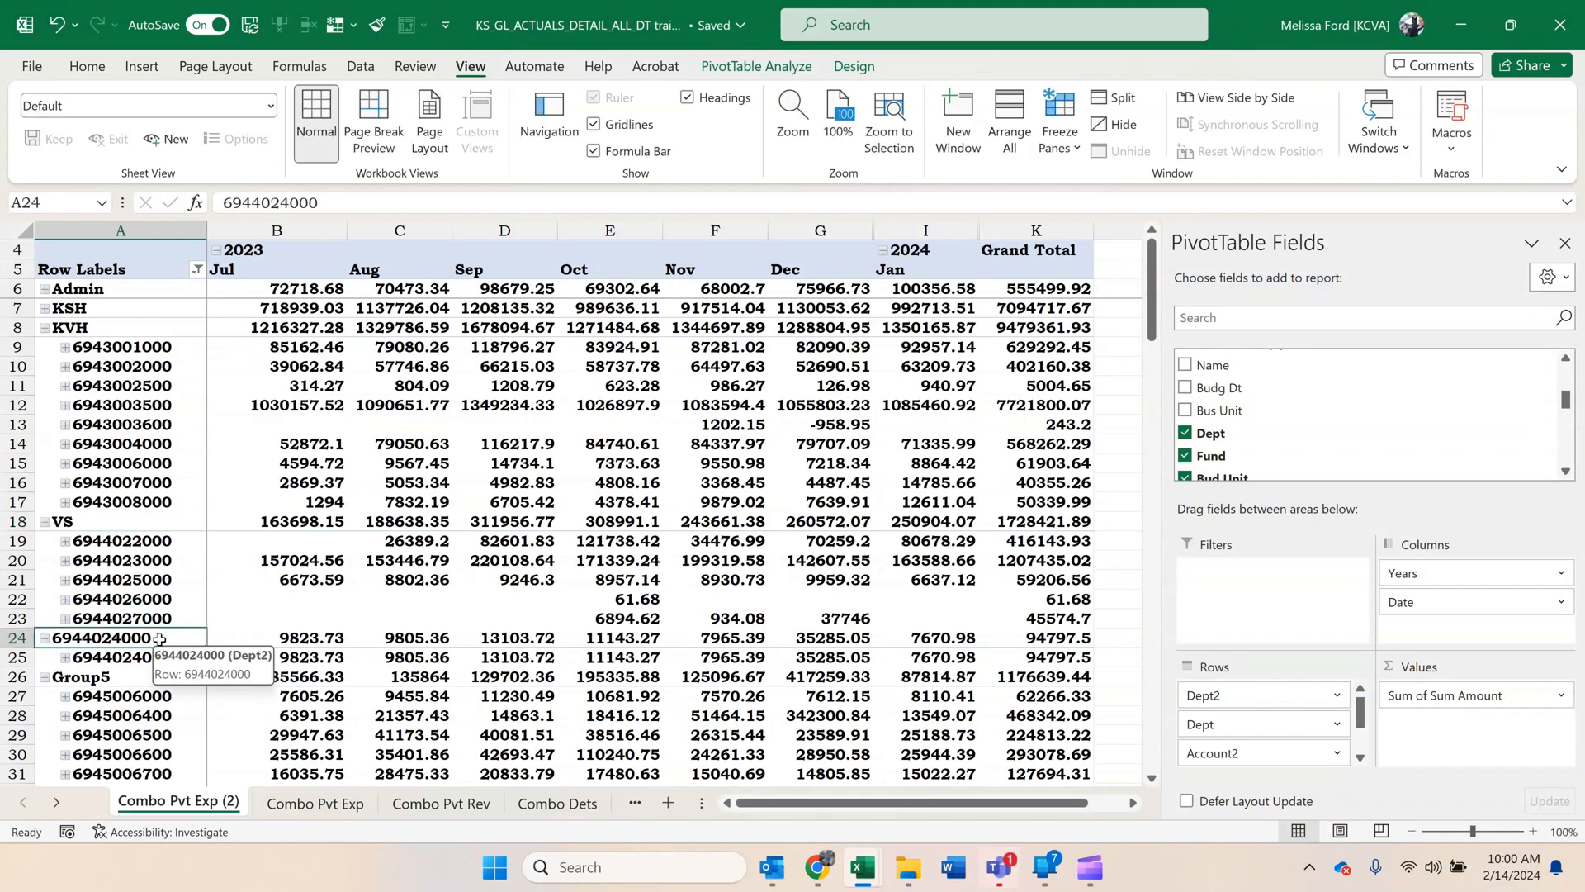
{"action": "type", "text": "SAA"}
{"action": "key", "text": "Return"}
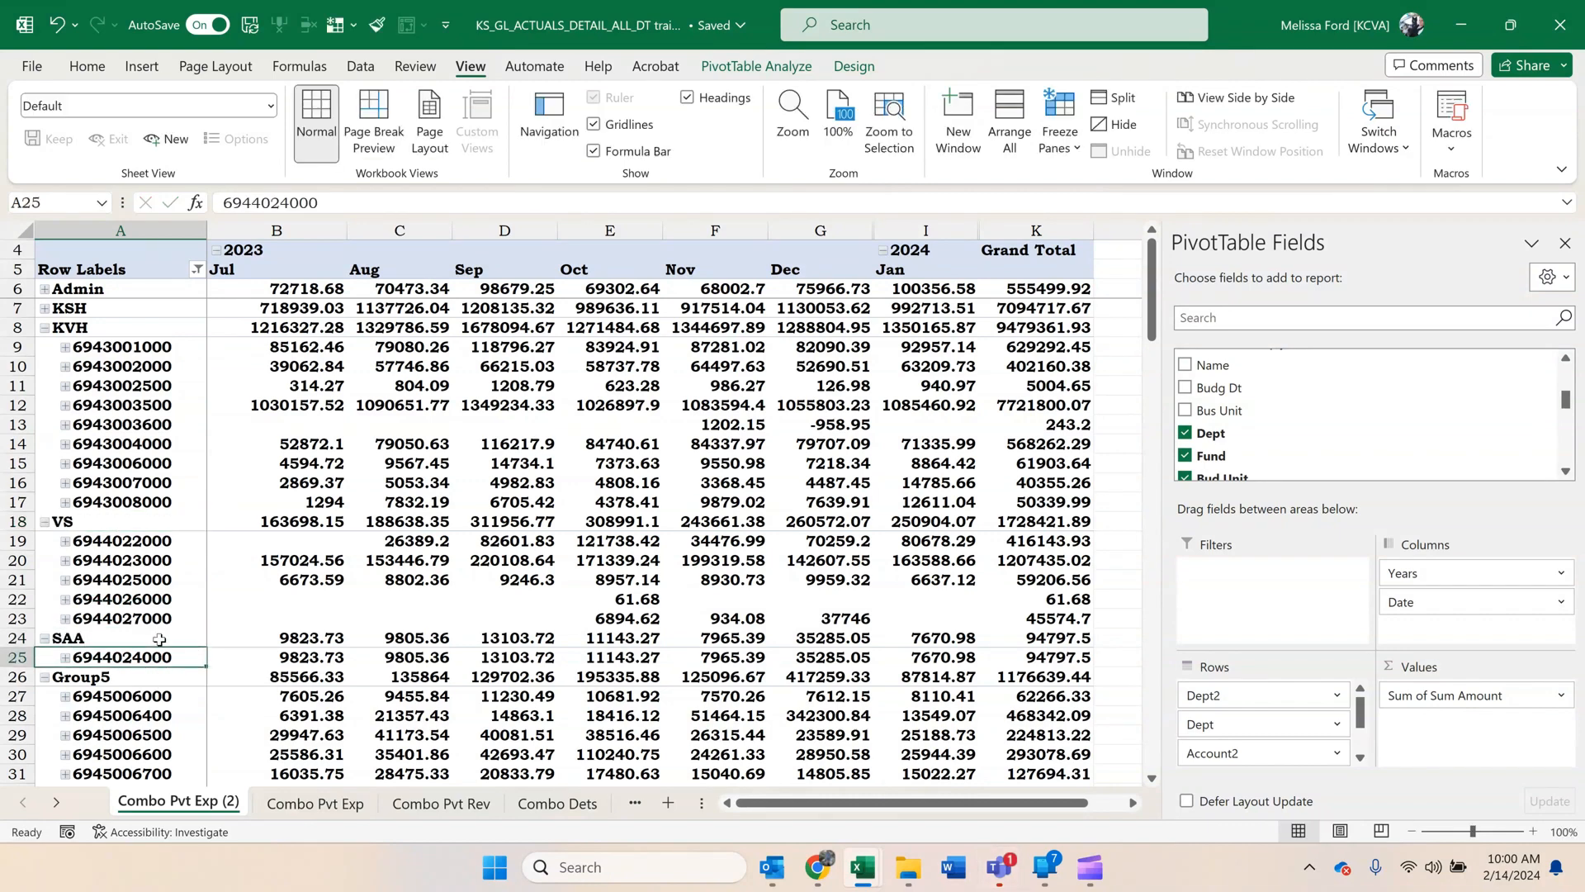
{"action": "left_click", "coordinate": [43, 522]}
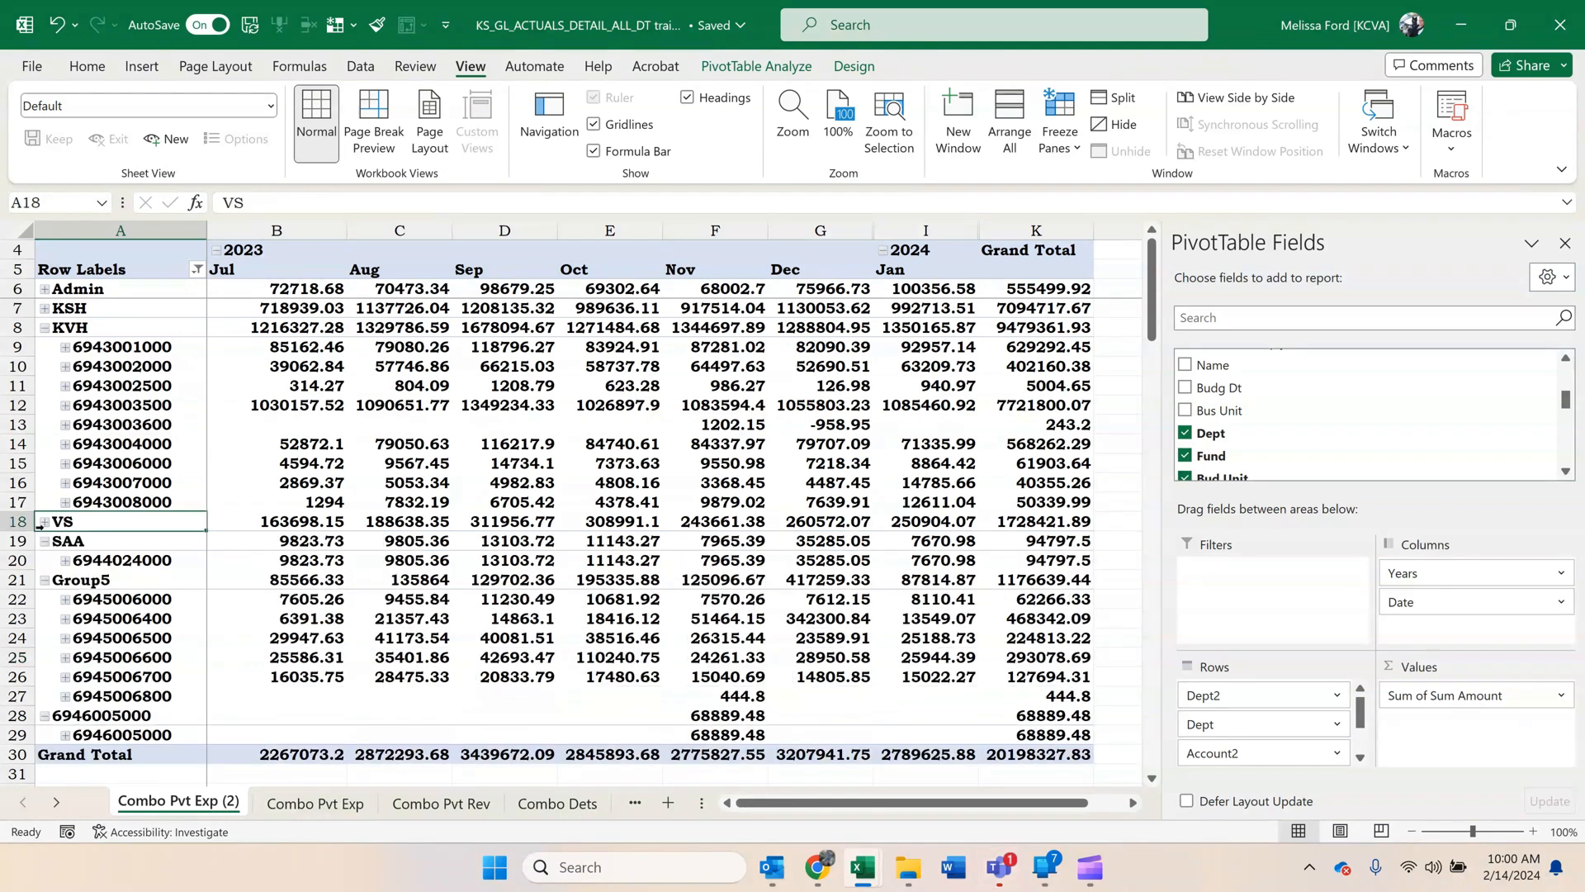
{"action": "left_click", "coordinate": [46, 545]}
{"action": "left_click", "coordinate": [45, 543]}
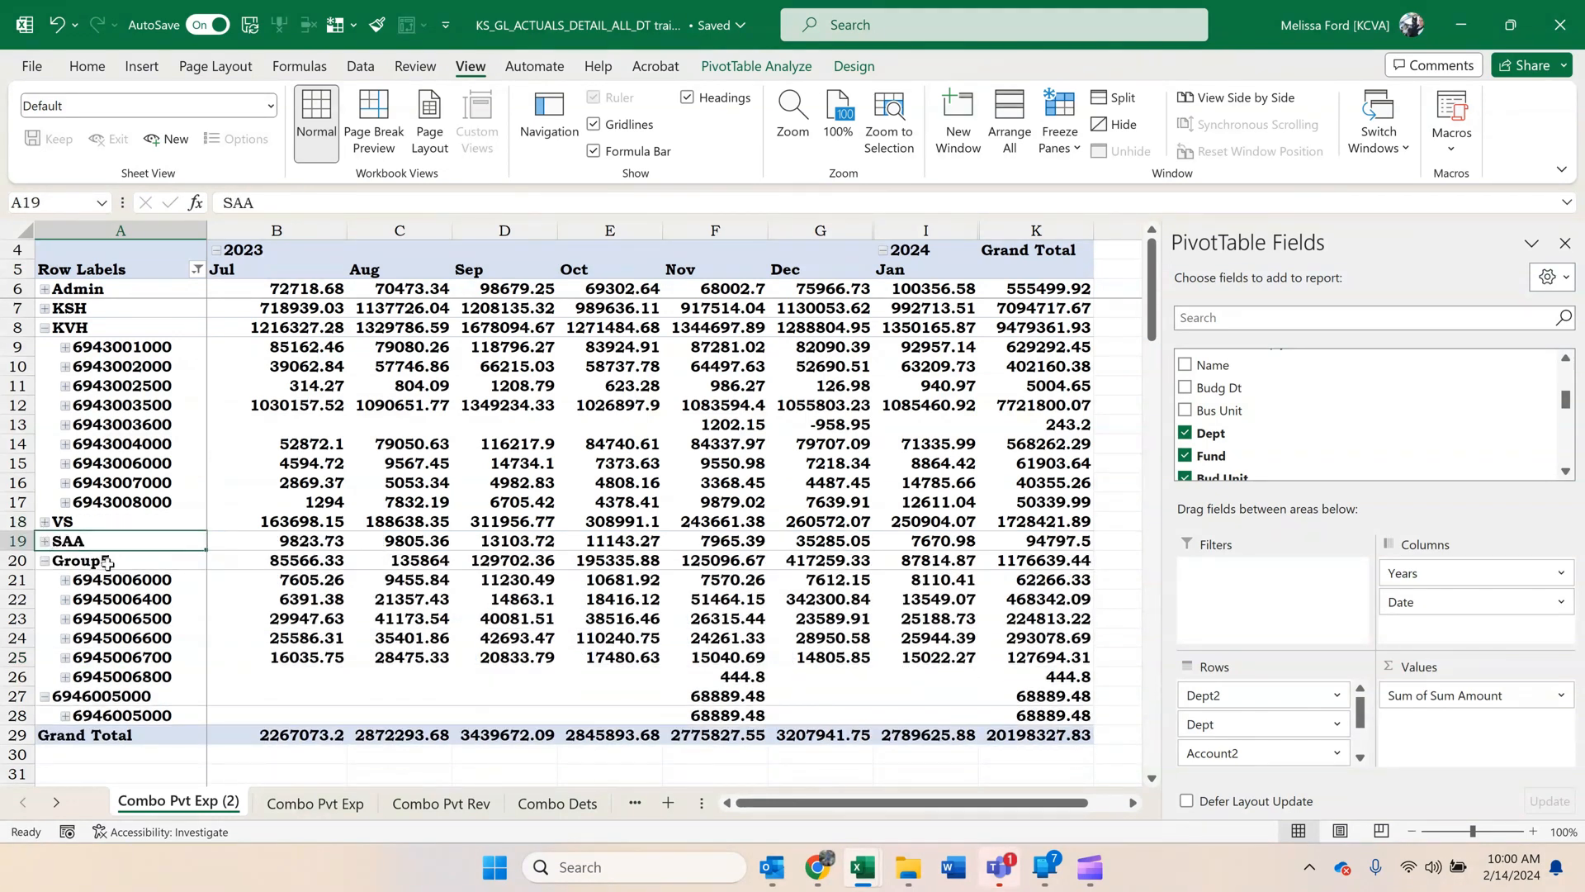
{"action": "left_click", "coordinate": [108, 562]}
{"action": "type", "text": "Cem"}
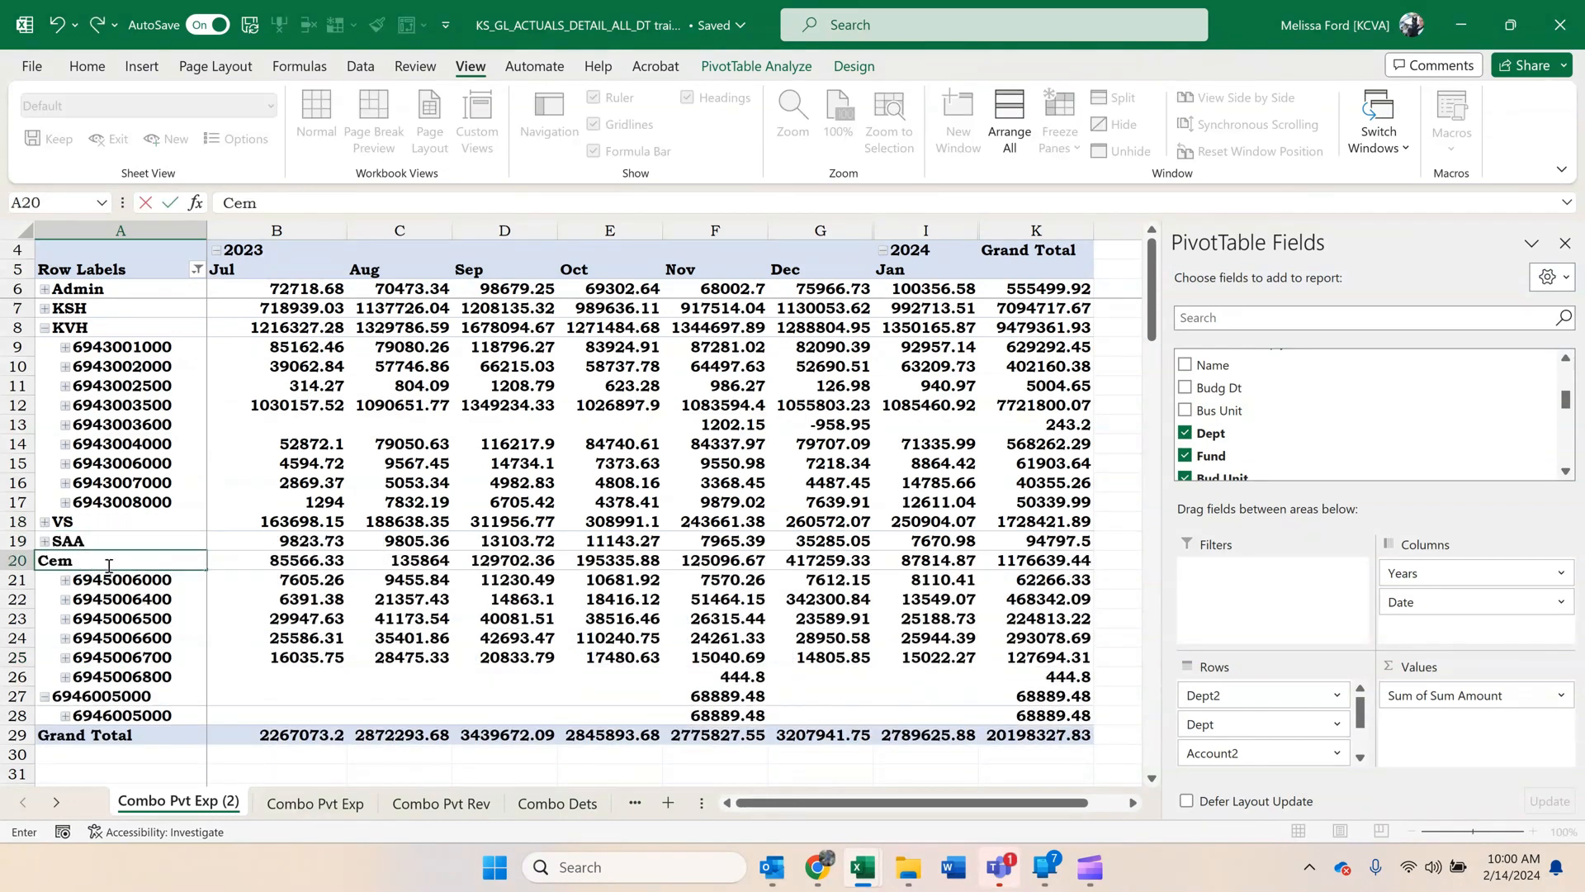
{"action": "left_click", "coordinate": [151, 702]}
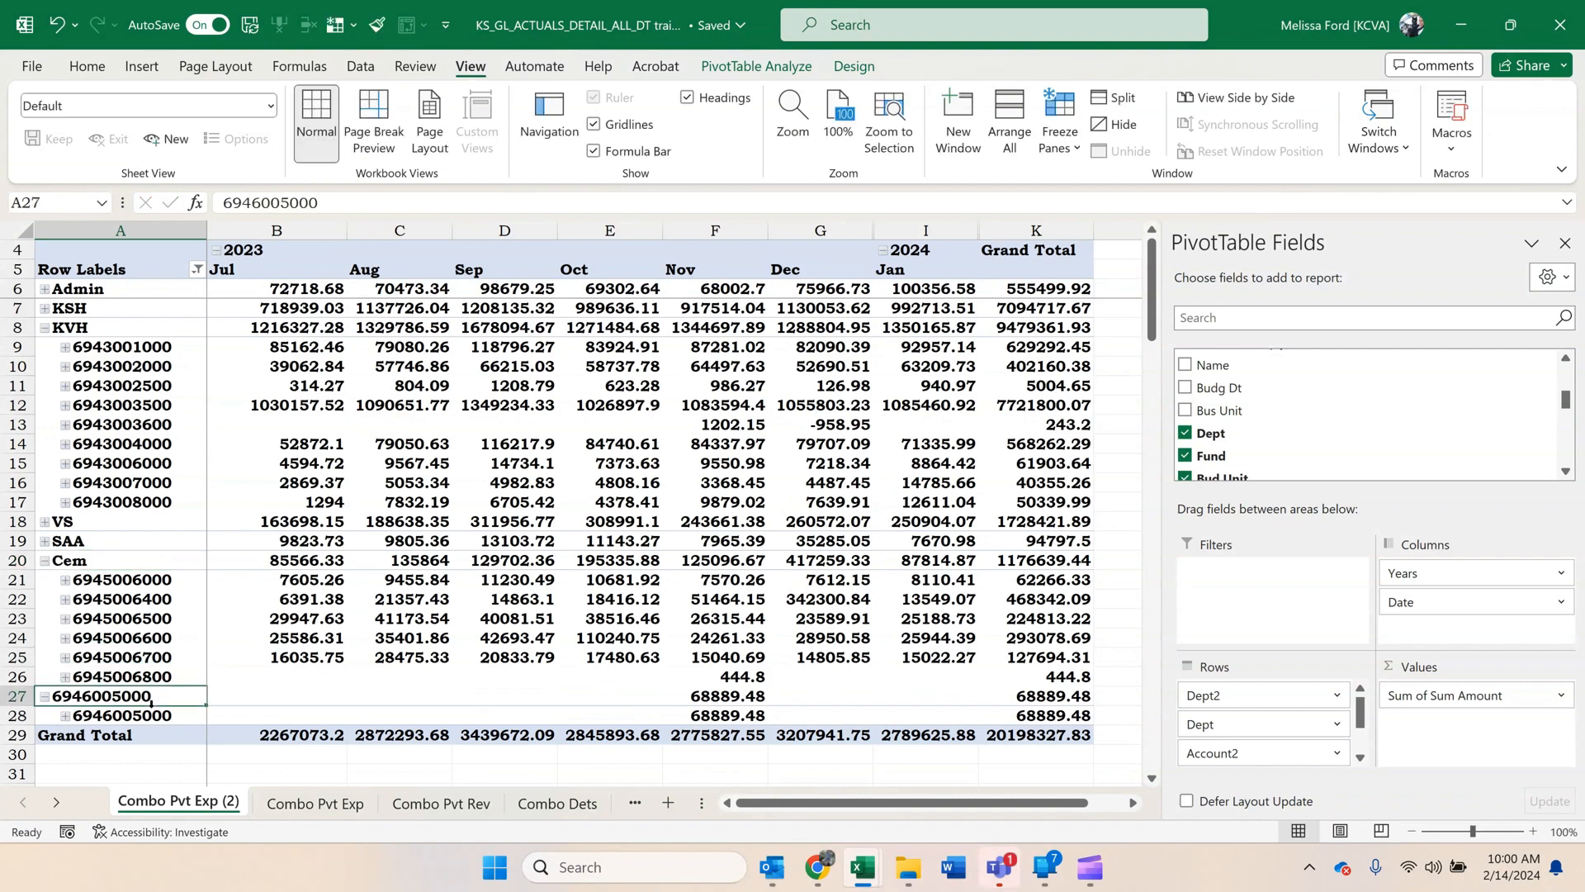
{"action": "type", "text": "NEV"}
{"action": "key", "text": "Return"}
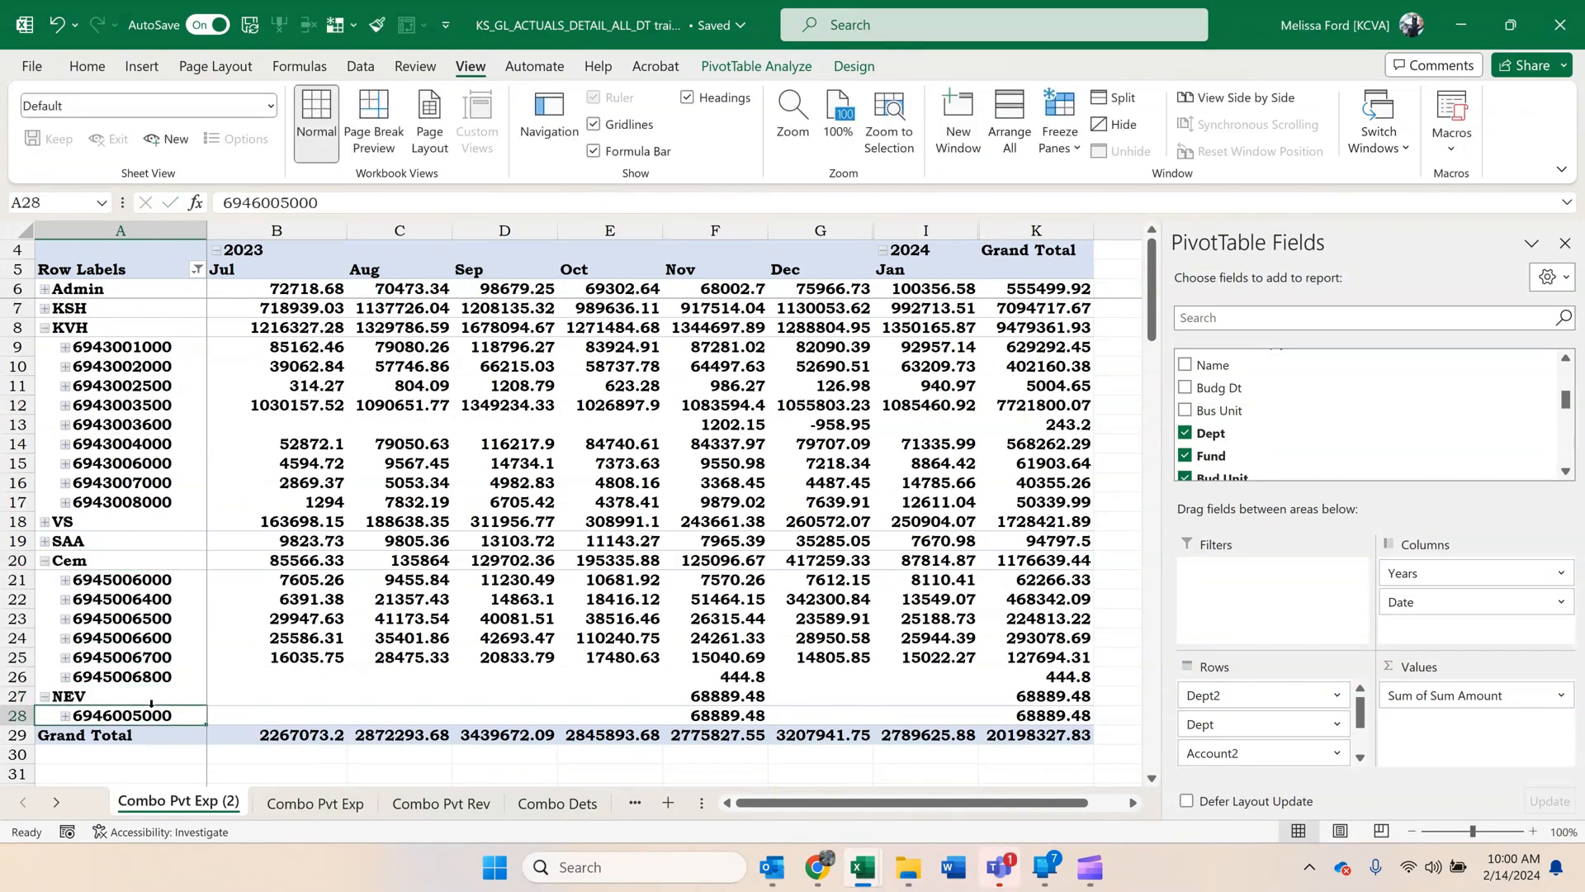
{"action": "left_click_drag", "start_coordinate": [1224, 733], "coordinate": [485, 476]}
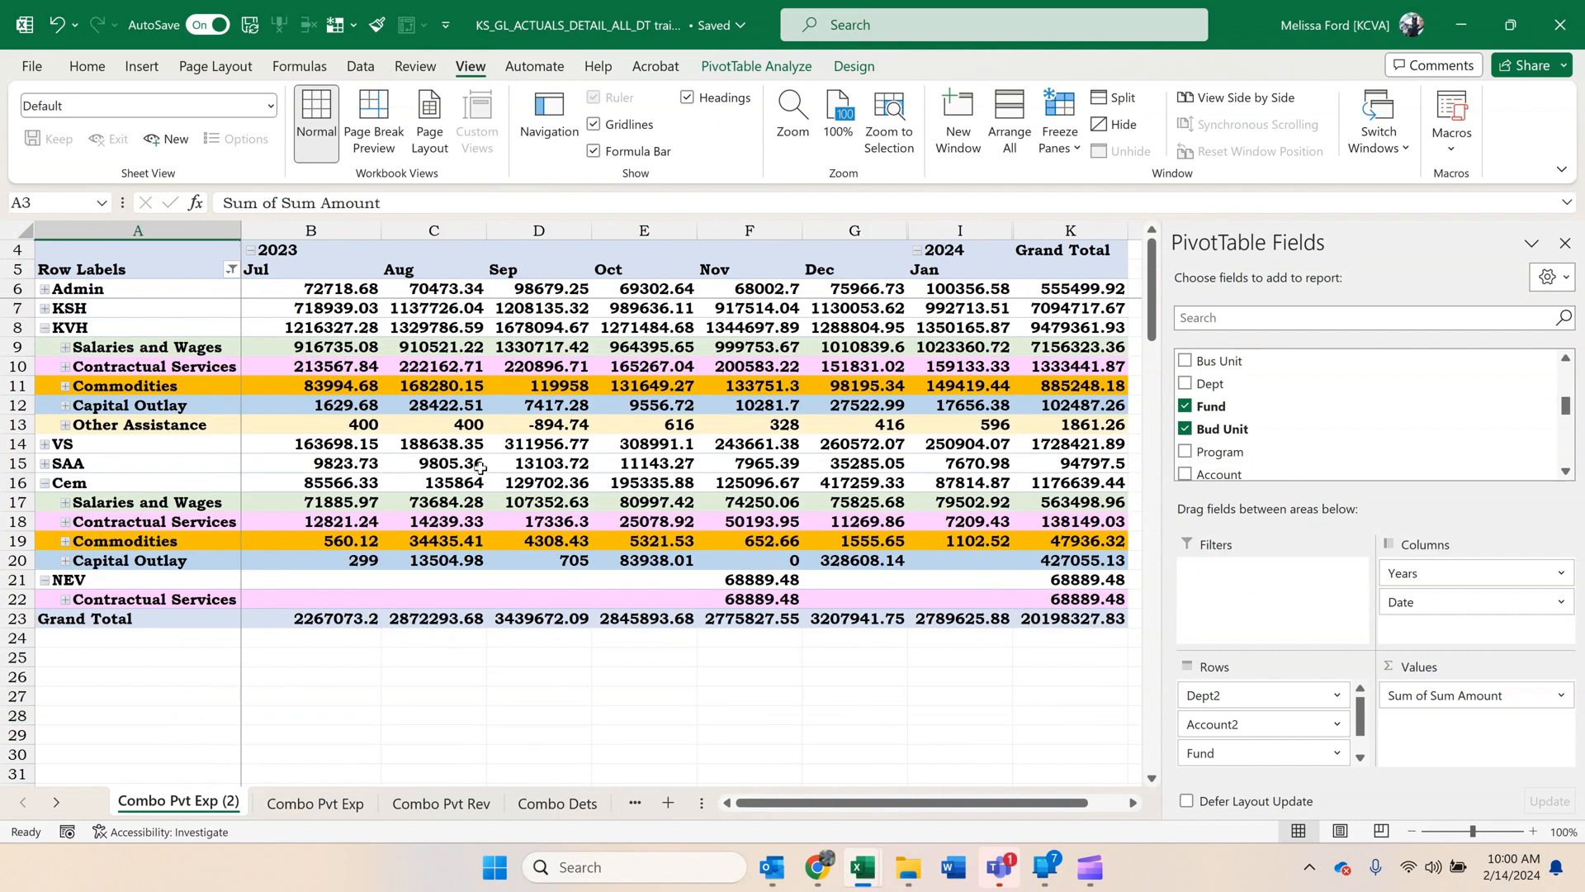
Create a copy of the Combo Pvt Exp (2) sheet in front of it.
{"action": "right_click", "coordinate": [197, 819]}
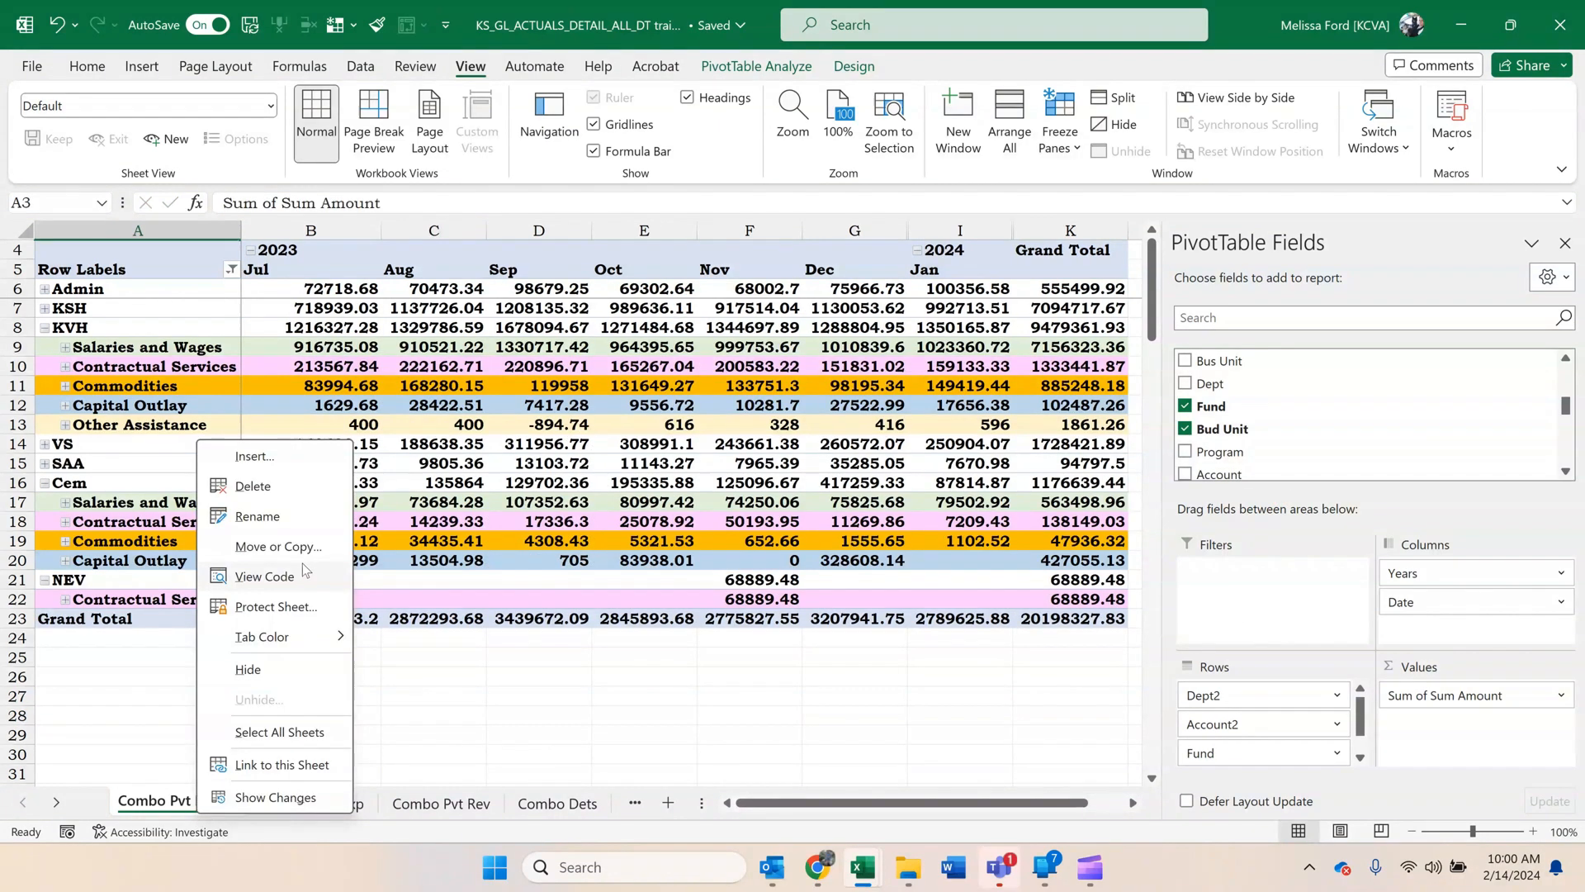
{"action": "left_click", "coordinate": [203, 548]}
{"action": "left_click", "coordinate": [199, 684]}
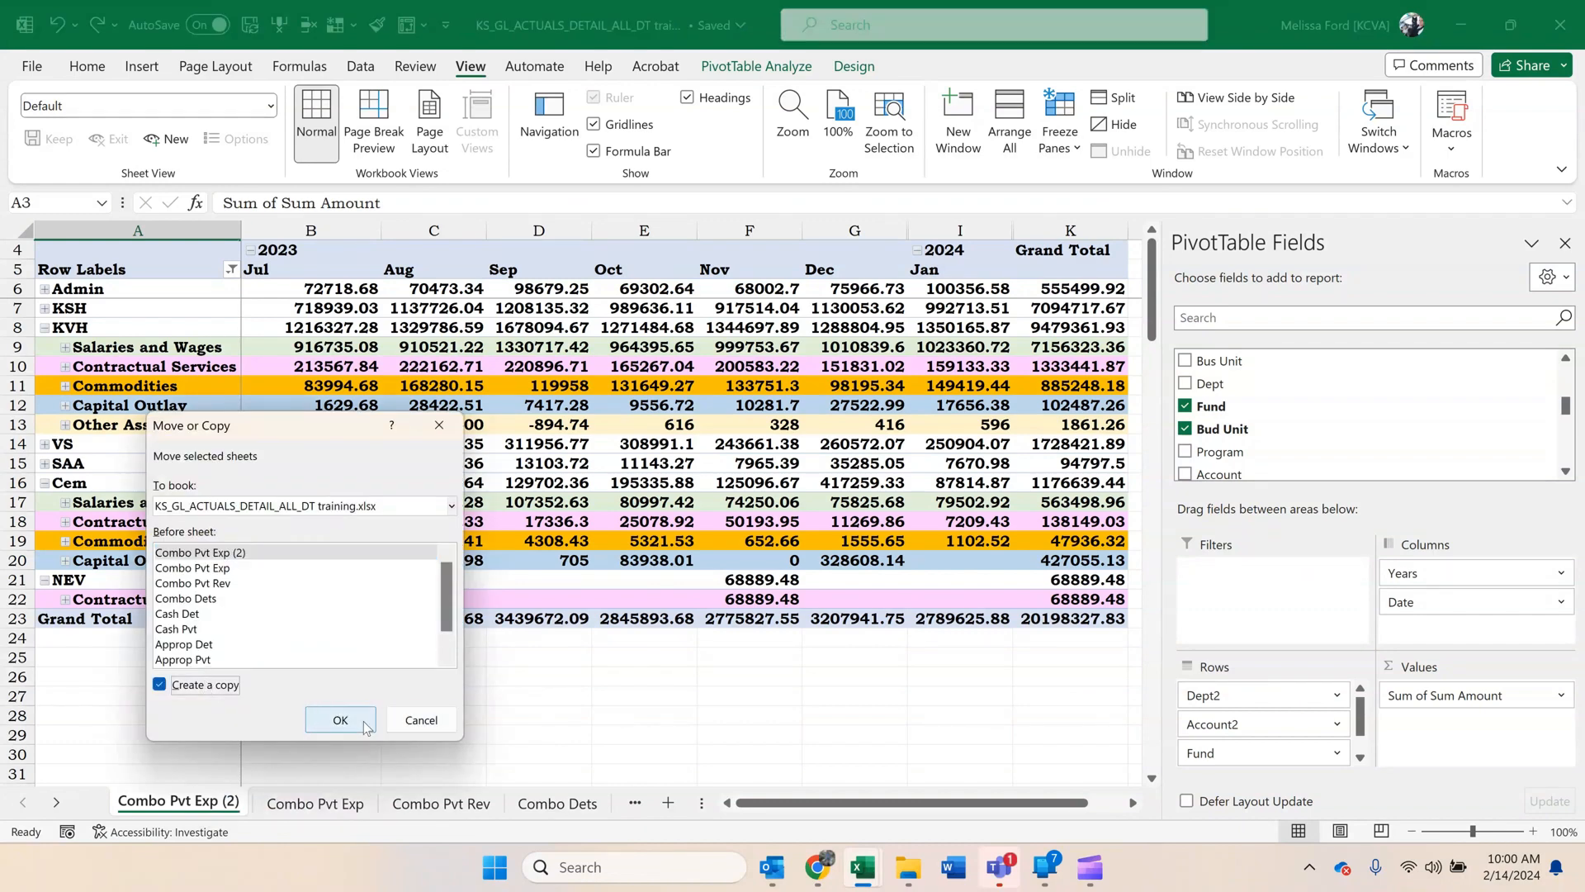
{"action": "left_click", "coordinate": [340, 720]}
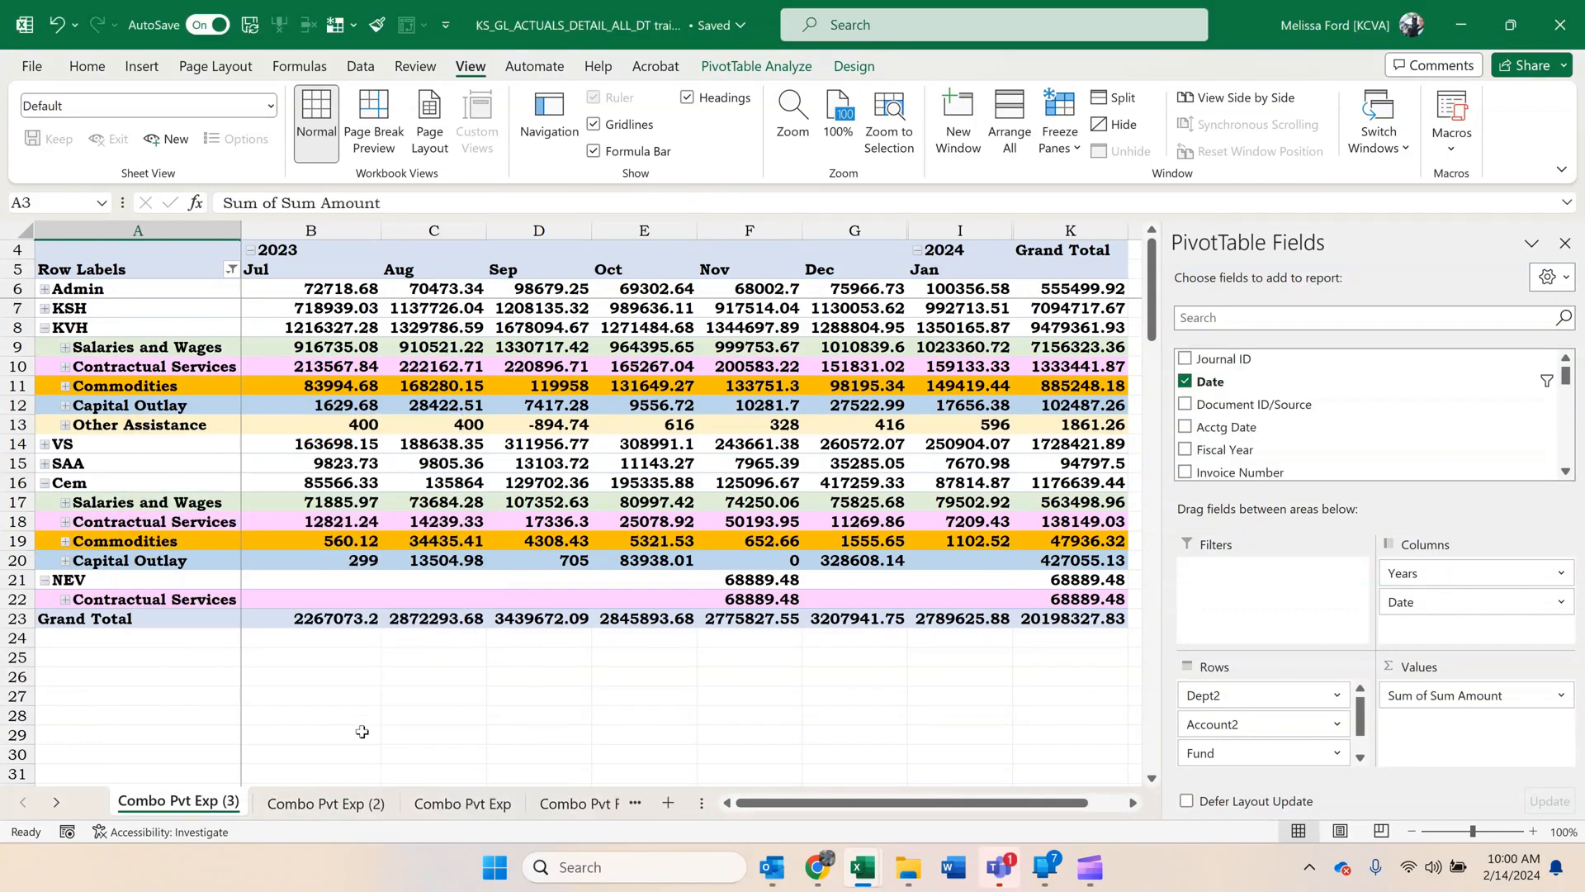
Rename the Combo Pvt Exp (2) sheet as KVH Proj Det.
{"action": "right_click", "coordinate": [339, 805]}
{"action": "left_click", "coordinate": [435, 521]}
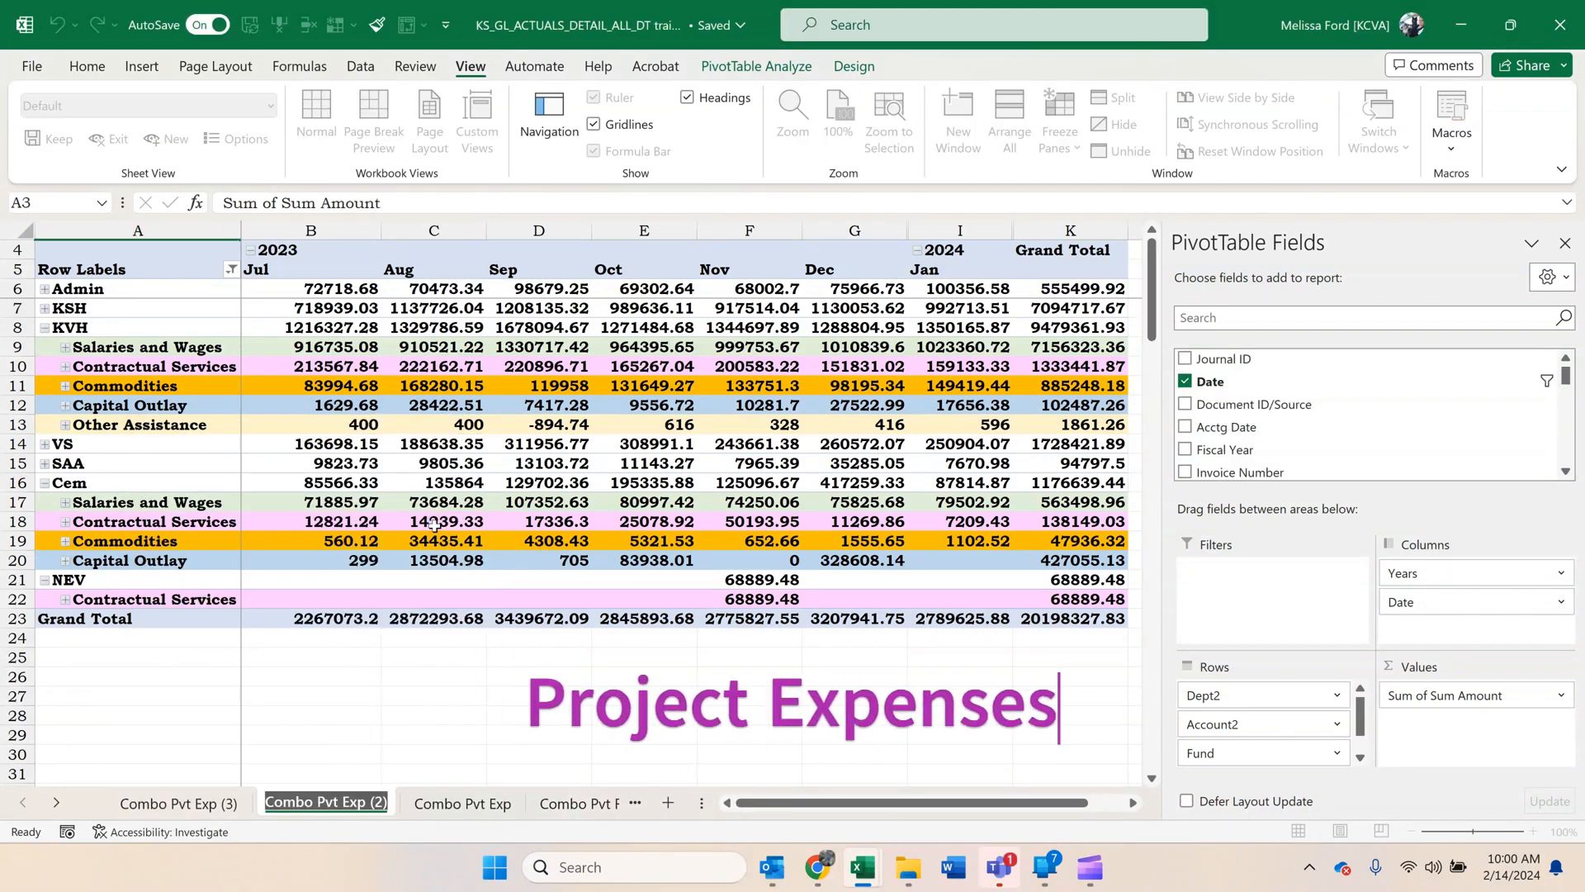
{"action": "type", "text": "KVH Proj Det"}
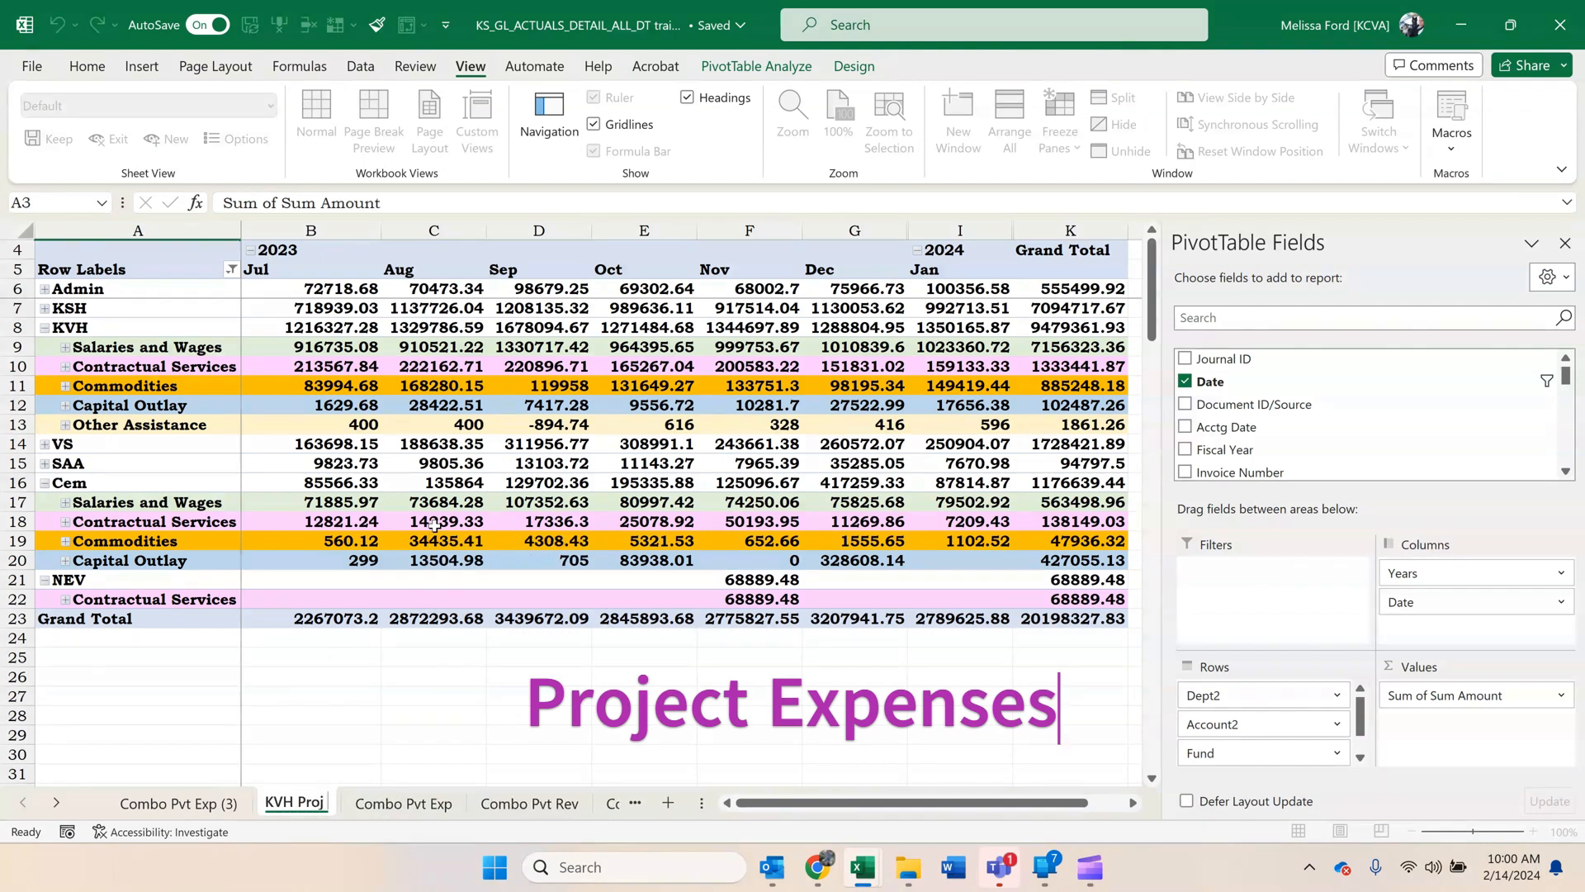
{"action": "key", "text": "Return"}
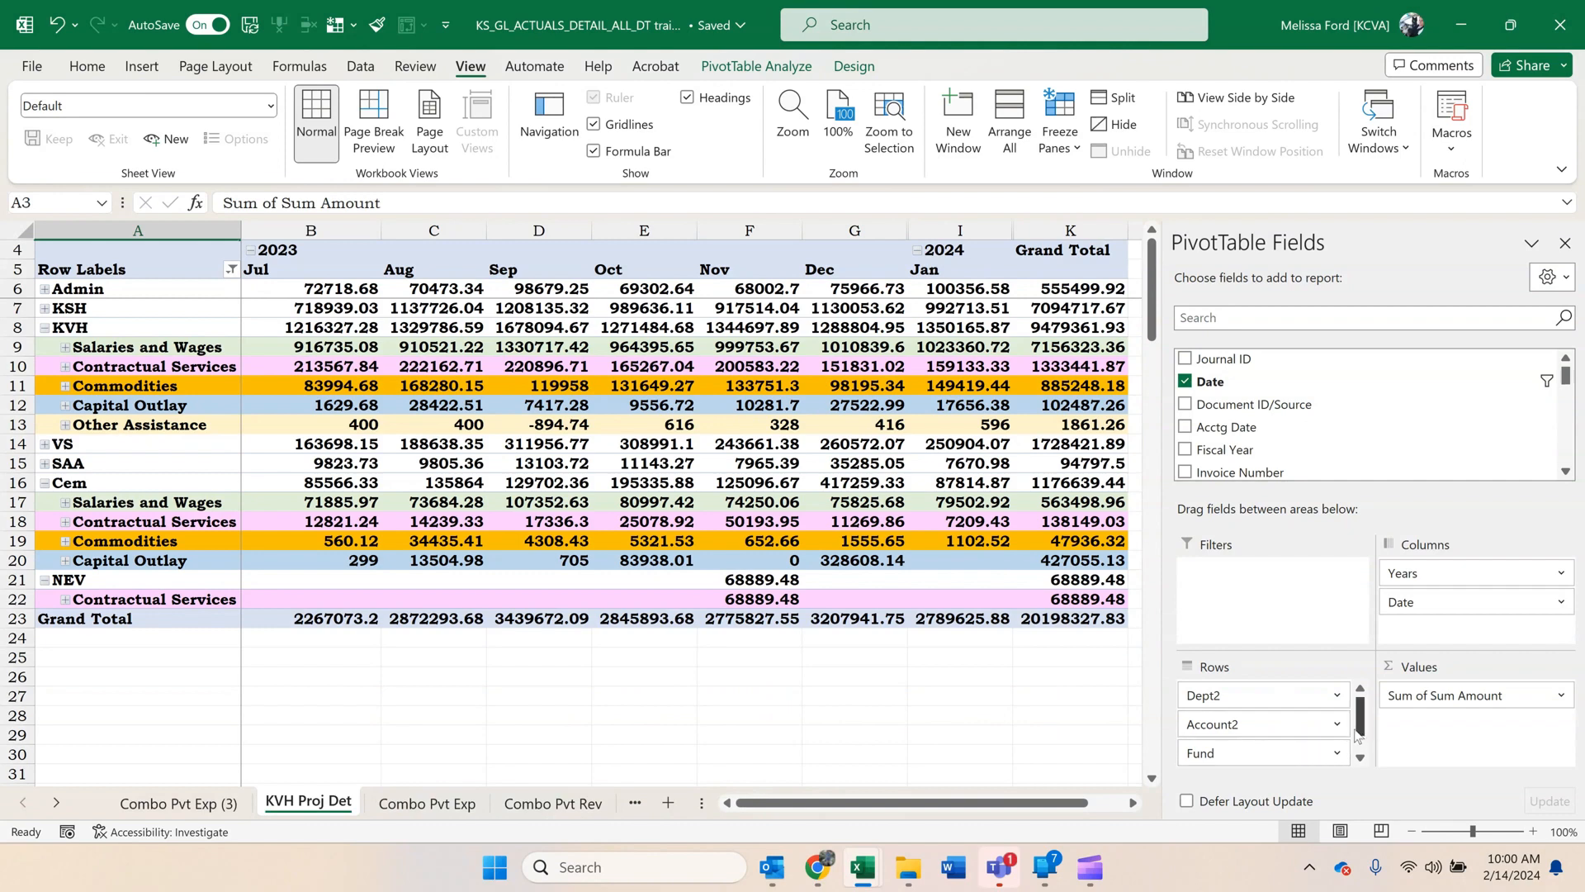
Remove Bud Unit from the pivot rows and make Fund a report filter.
{"action": "left_click_drag", "start_coordinate": [1359, 731], "coordinate": [1354, 438]}
{"action": "left_click_drag", "start_coordinate": [1256, 747], "coordinate": [1279, 574]}
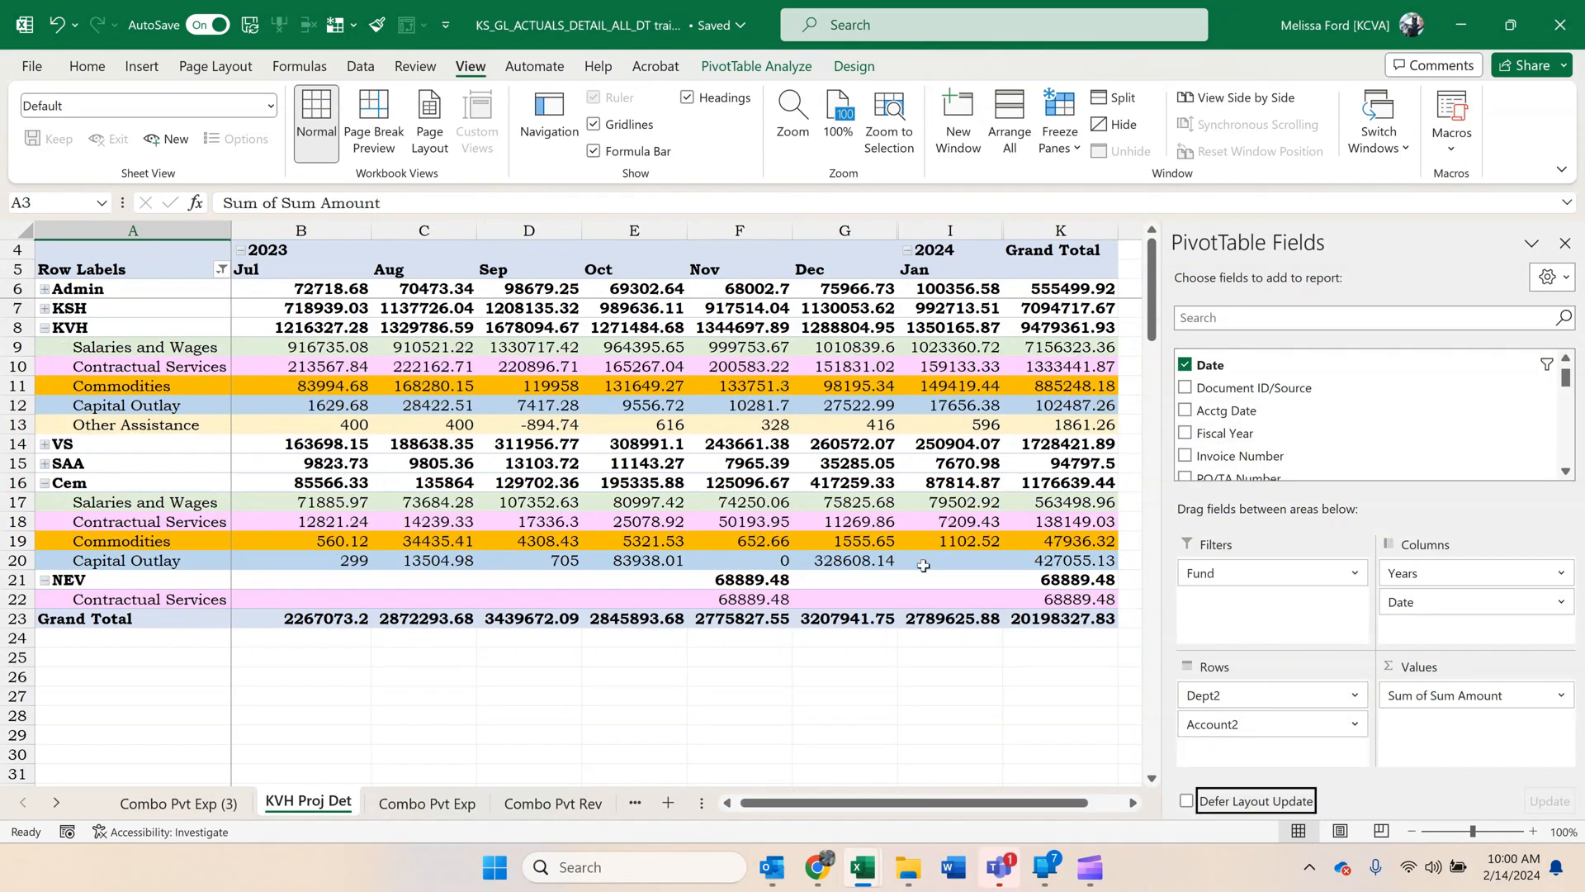
Unfreeze the panes on the KVH Proj Det sheet.
{"action": "left_click", "coordinate": [340, 25]}
{"action": "left_click", "coordinate": [451, 93]}
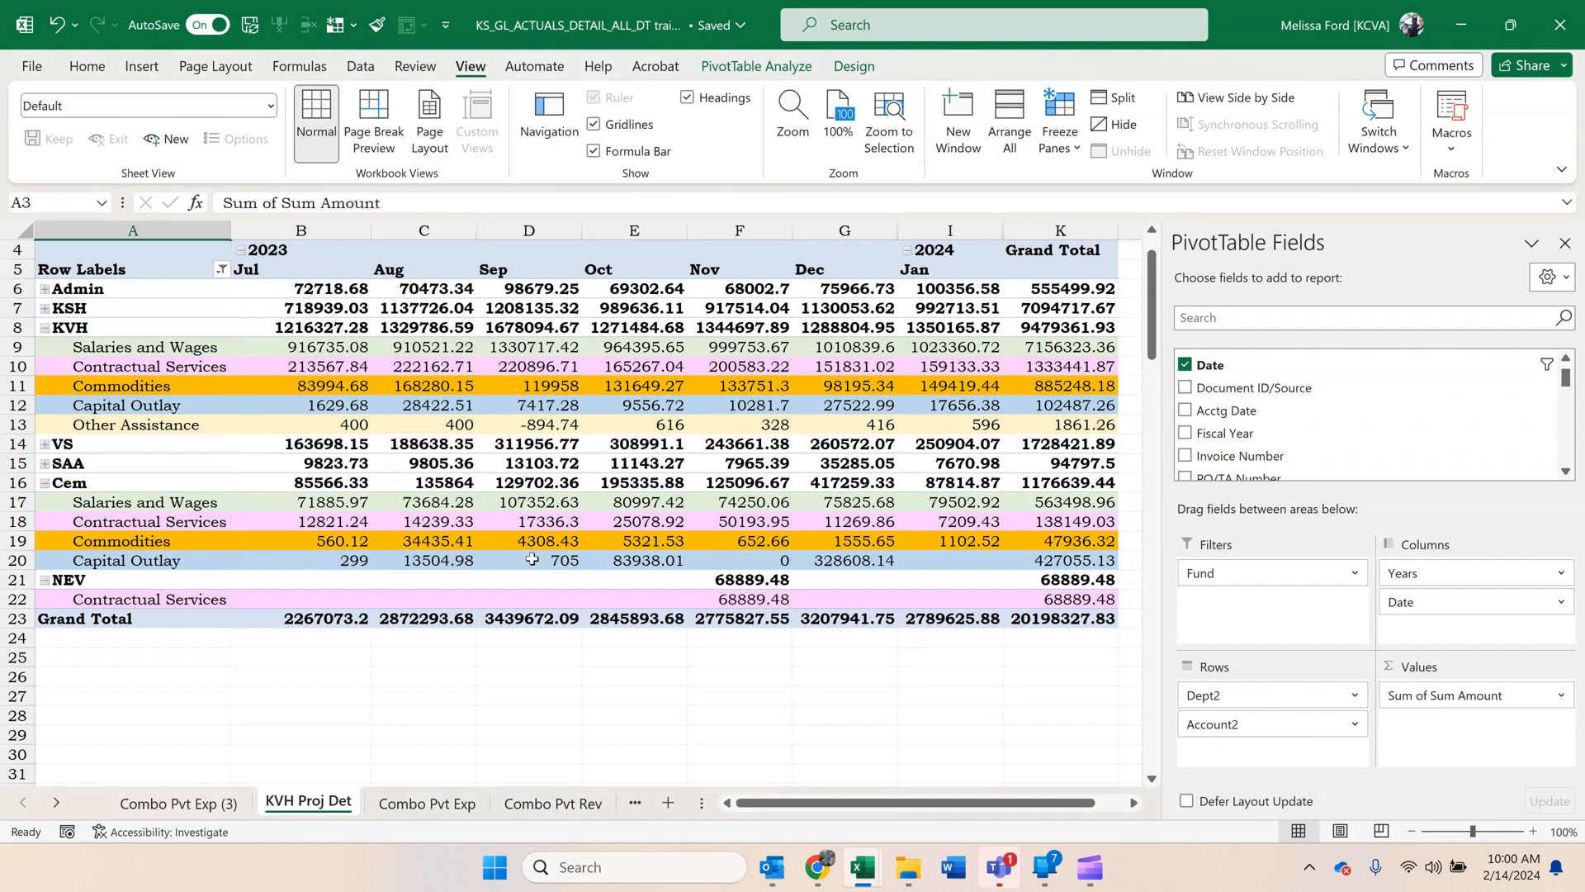
{"action": "scroll", "coordinate": [559, 530], "scroll_direction": "up", "scroll_amount": 1}
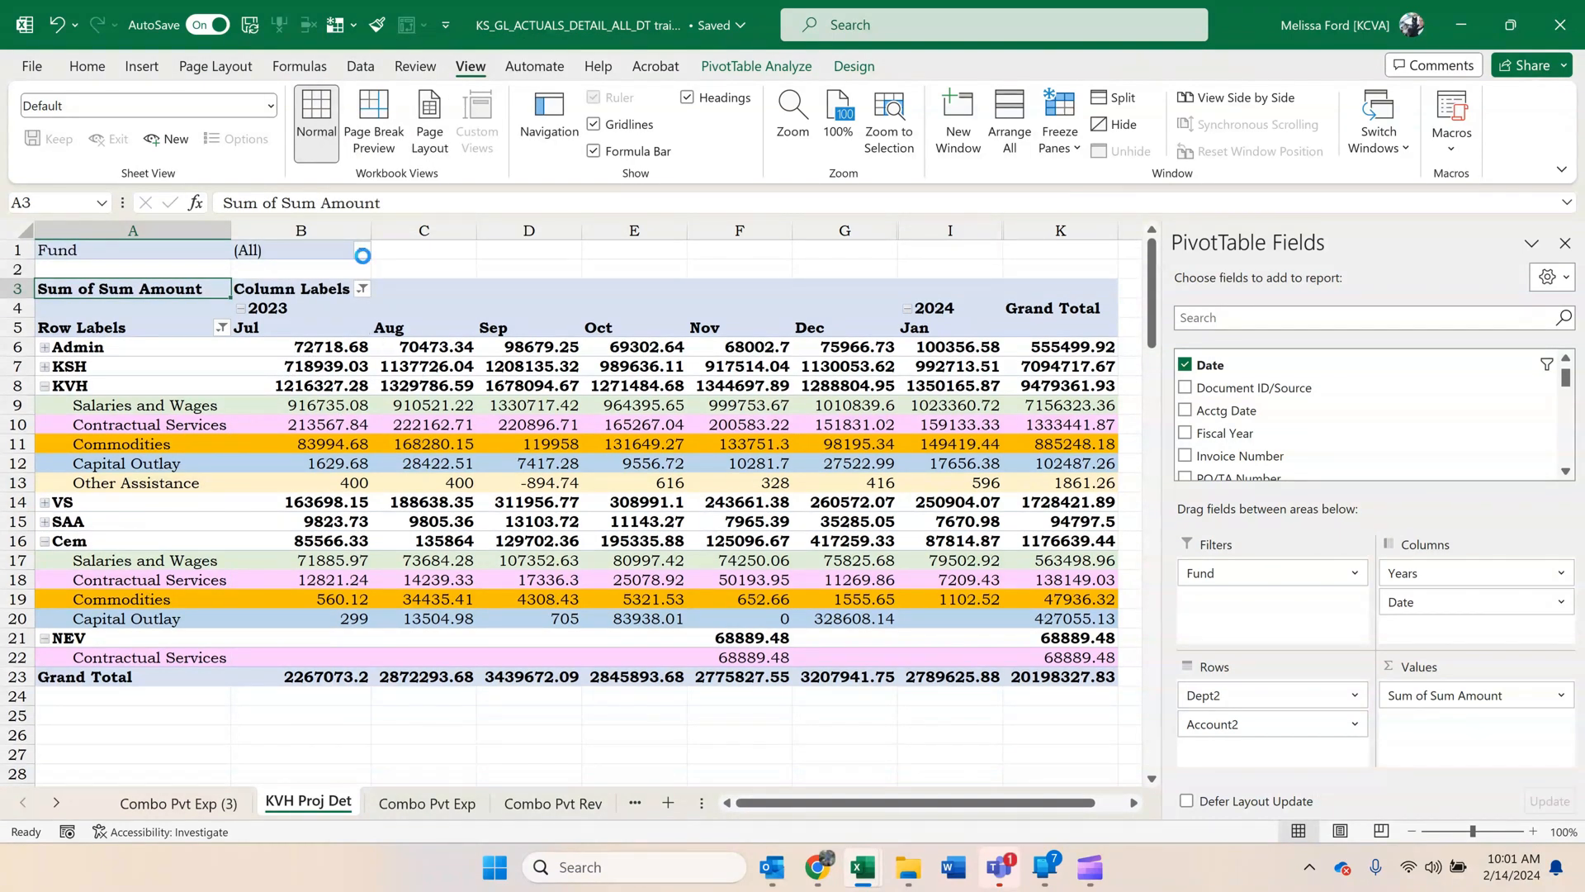
Filter the pivot's Fund report filter to only funds 3048, 3756 and 8100.
{"action": "left_click", "coordinate": [363, 251]}
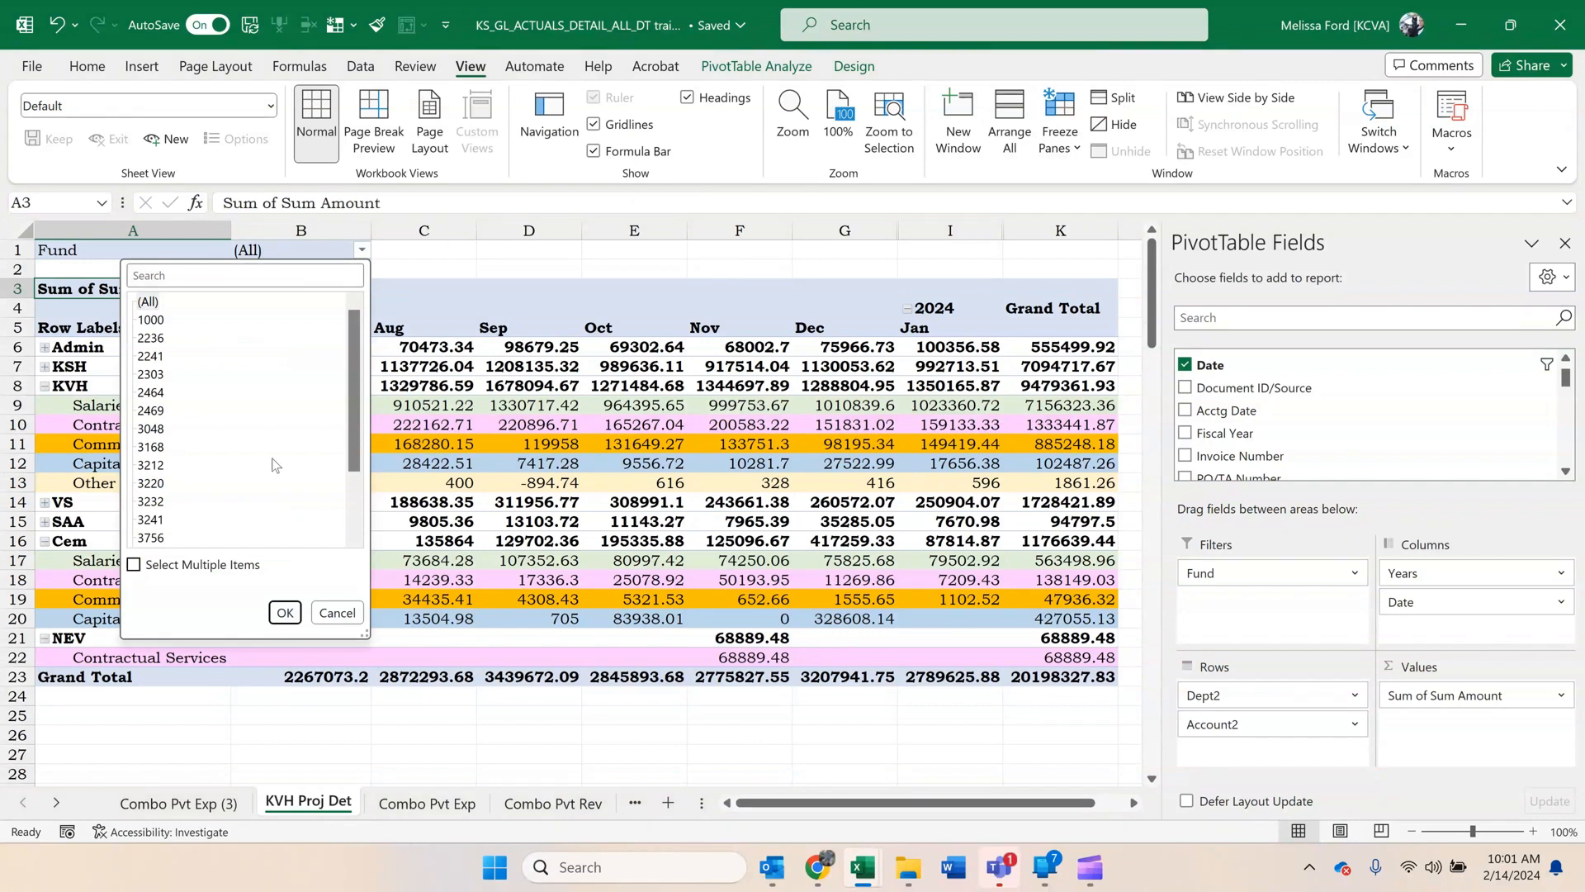
{"action": "left_click", "coordinate": [239, 565]}
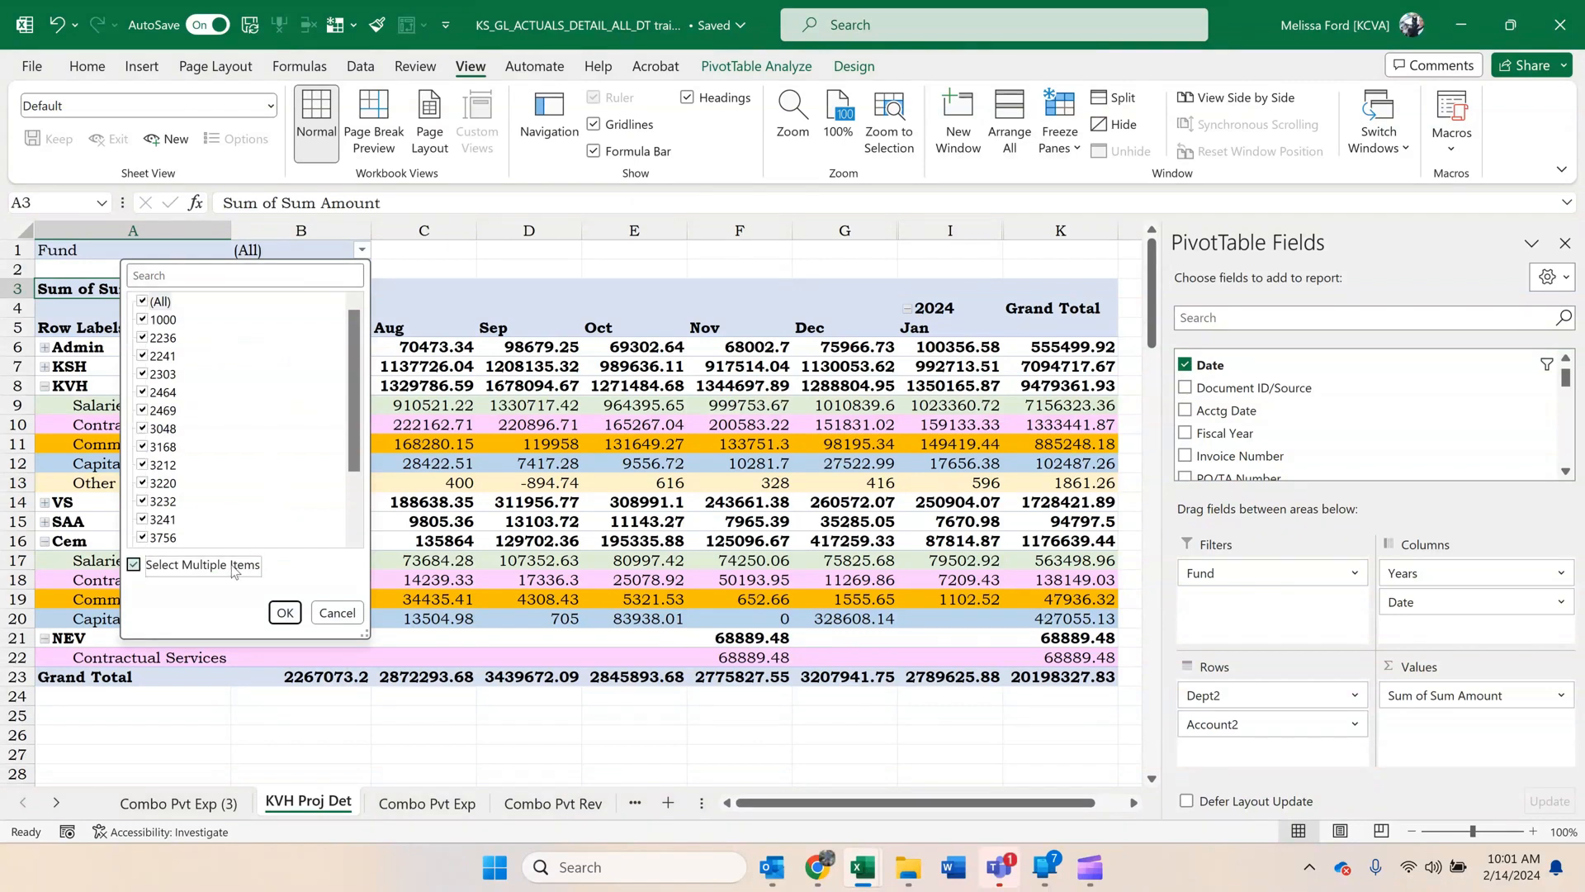
{"action": "left_click", "coordinate": [142, 302]}
{"action": "double_click", "coordinate": [143, 320]}
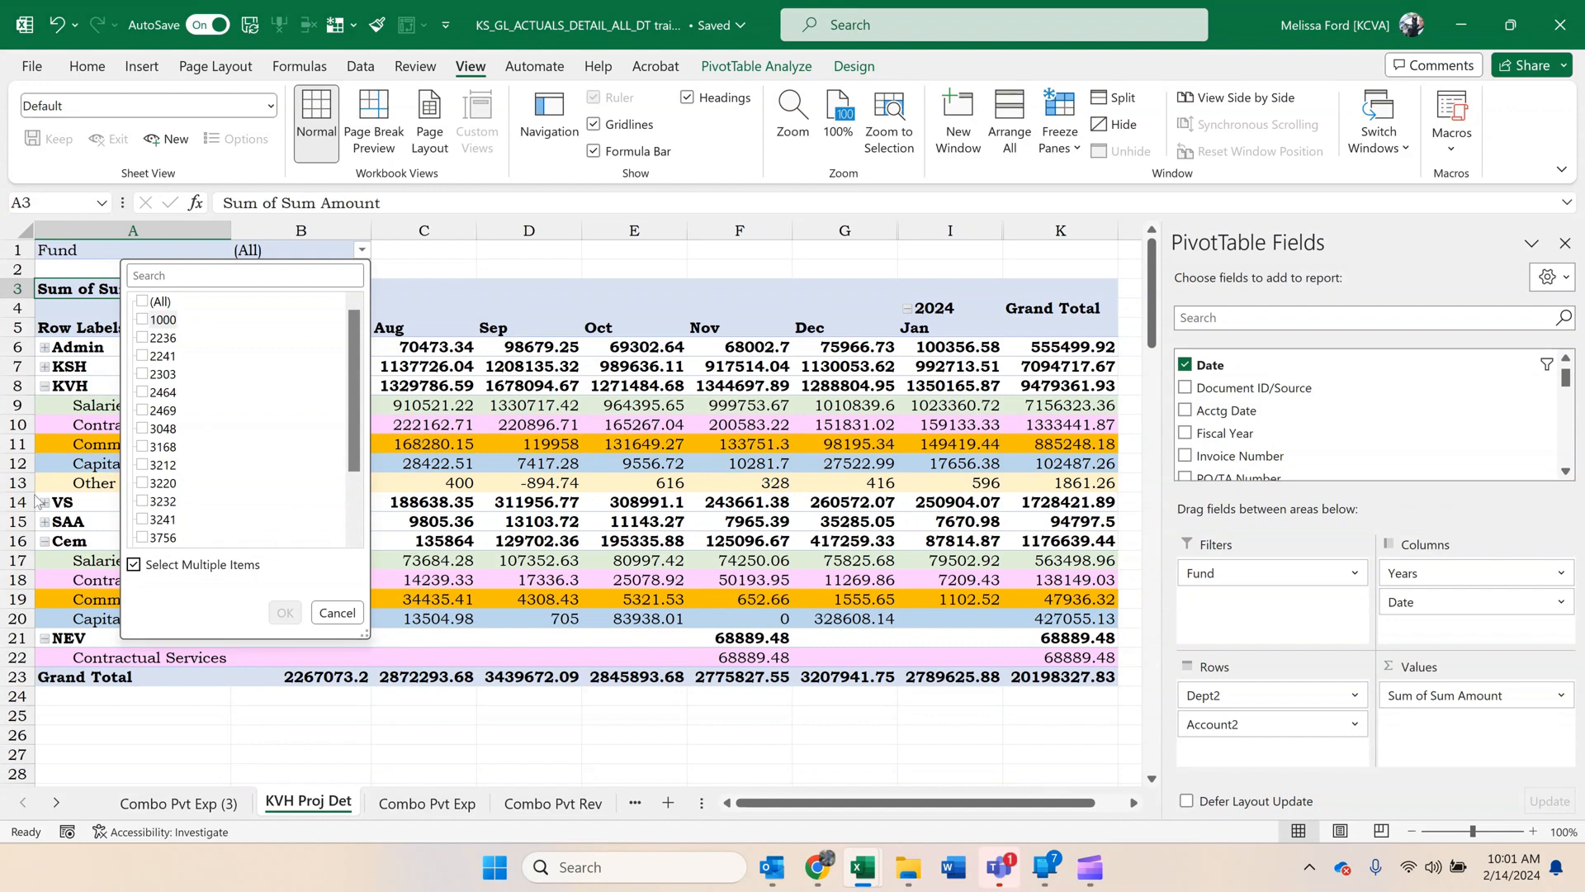
{"action": "left_click", "coordinate": [143, 538]}
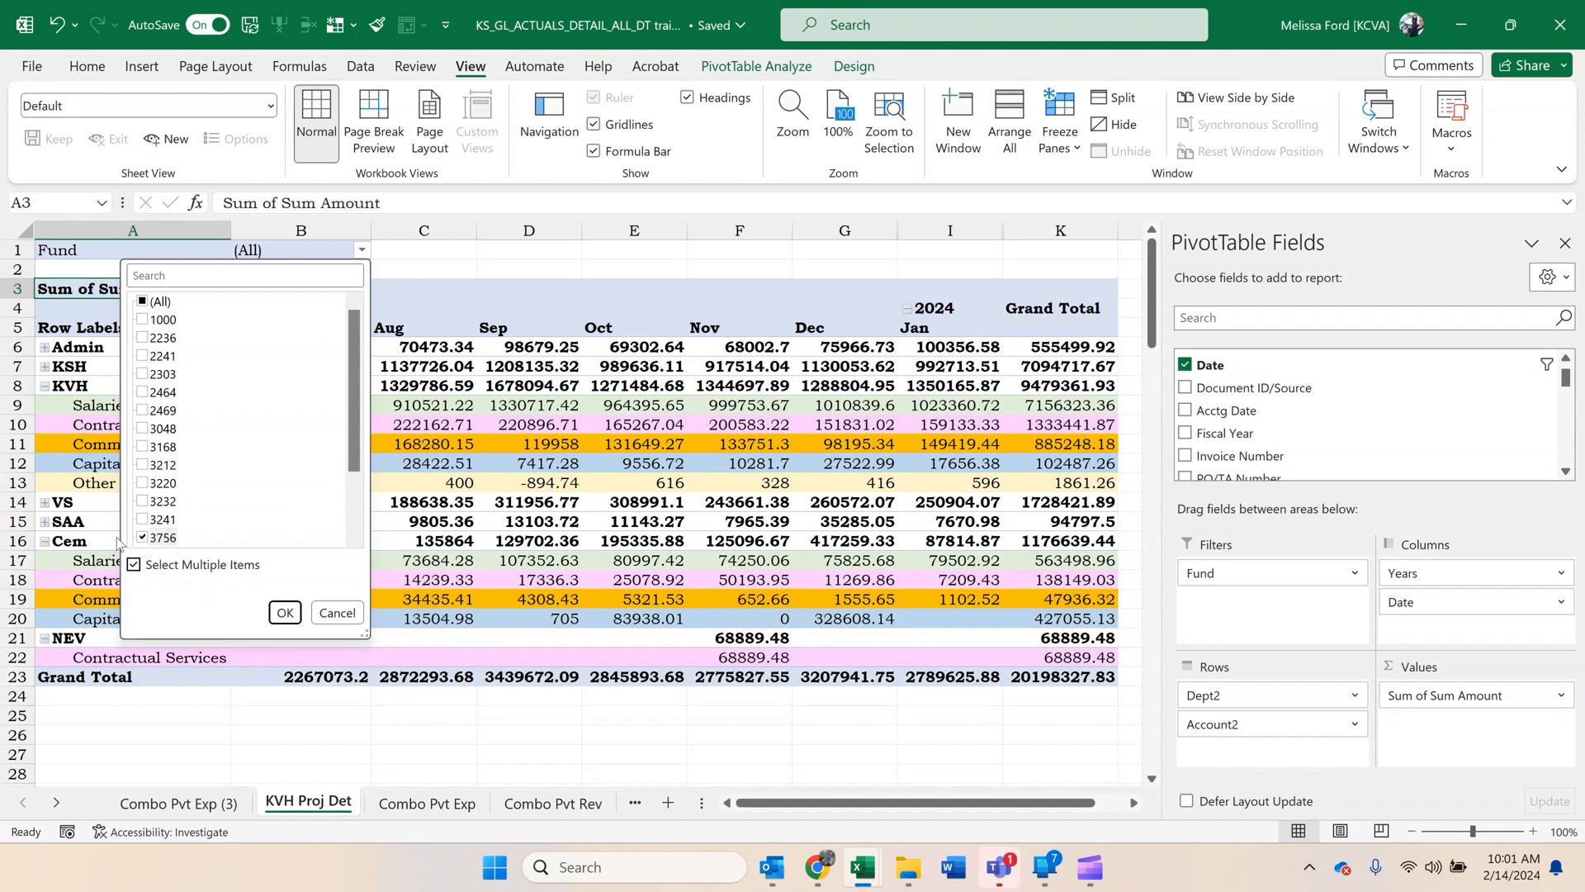
{"action": "left_click", "coordinate": [143, 428]}
{"action": "scroll", "coordinate": [163, 482], "scroll_direction": "down", "scroll_amount": 2}
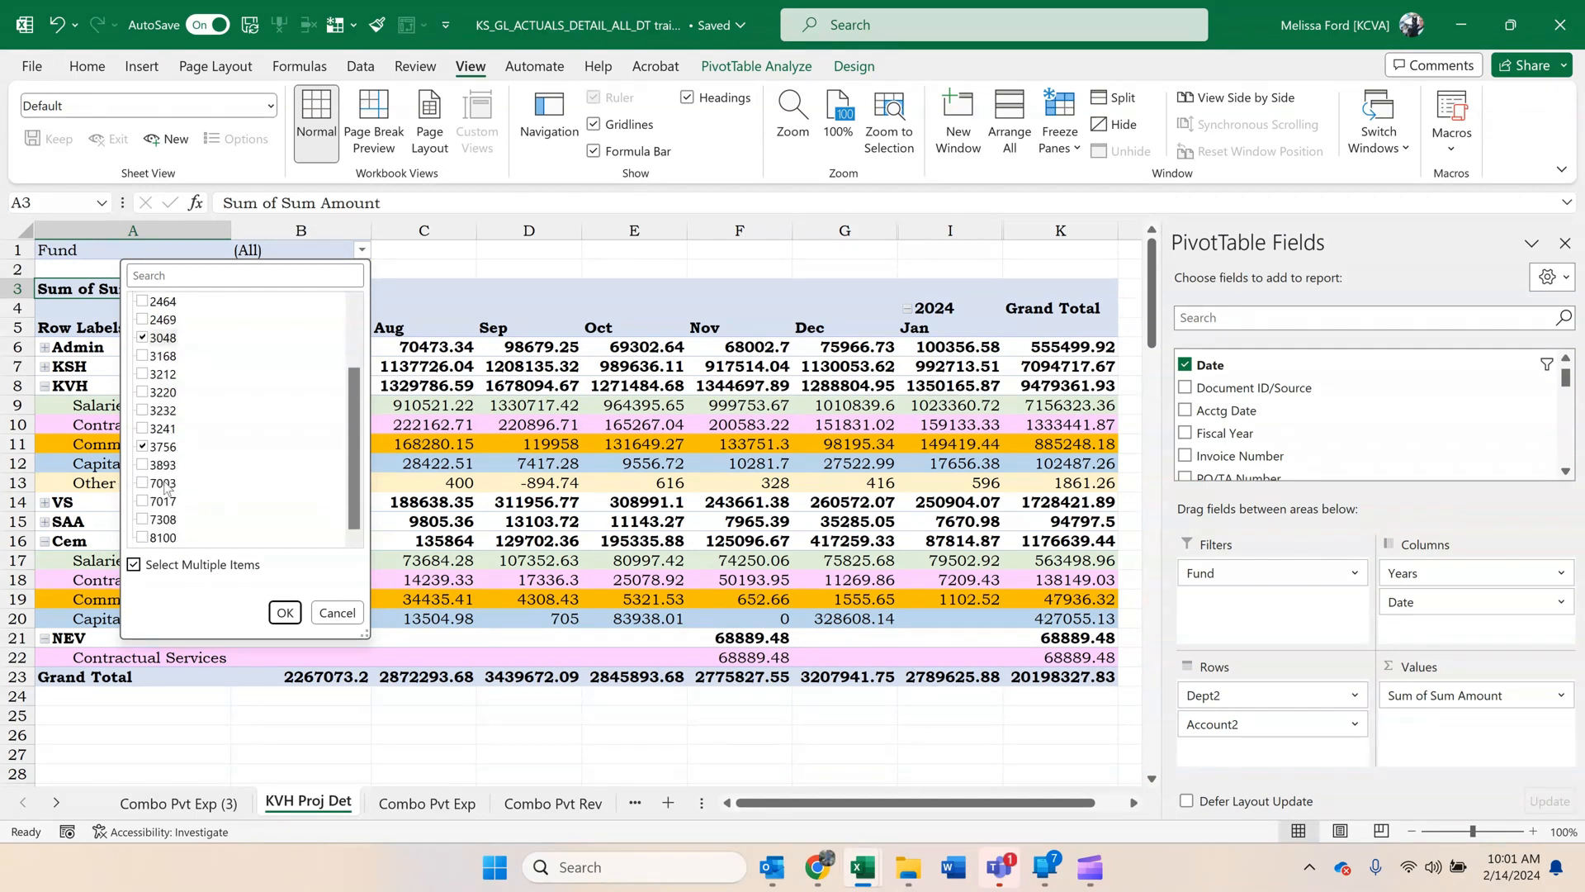
{"action": "left_click", "coordinate": [143, 537]}
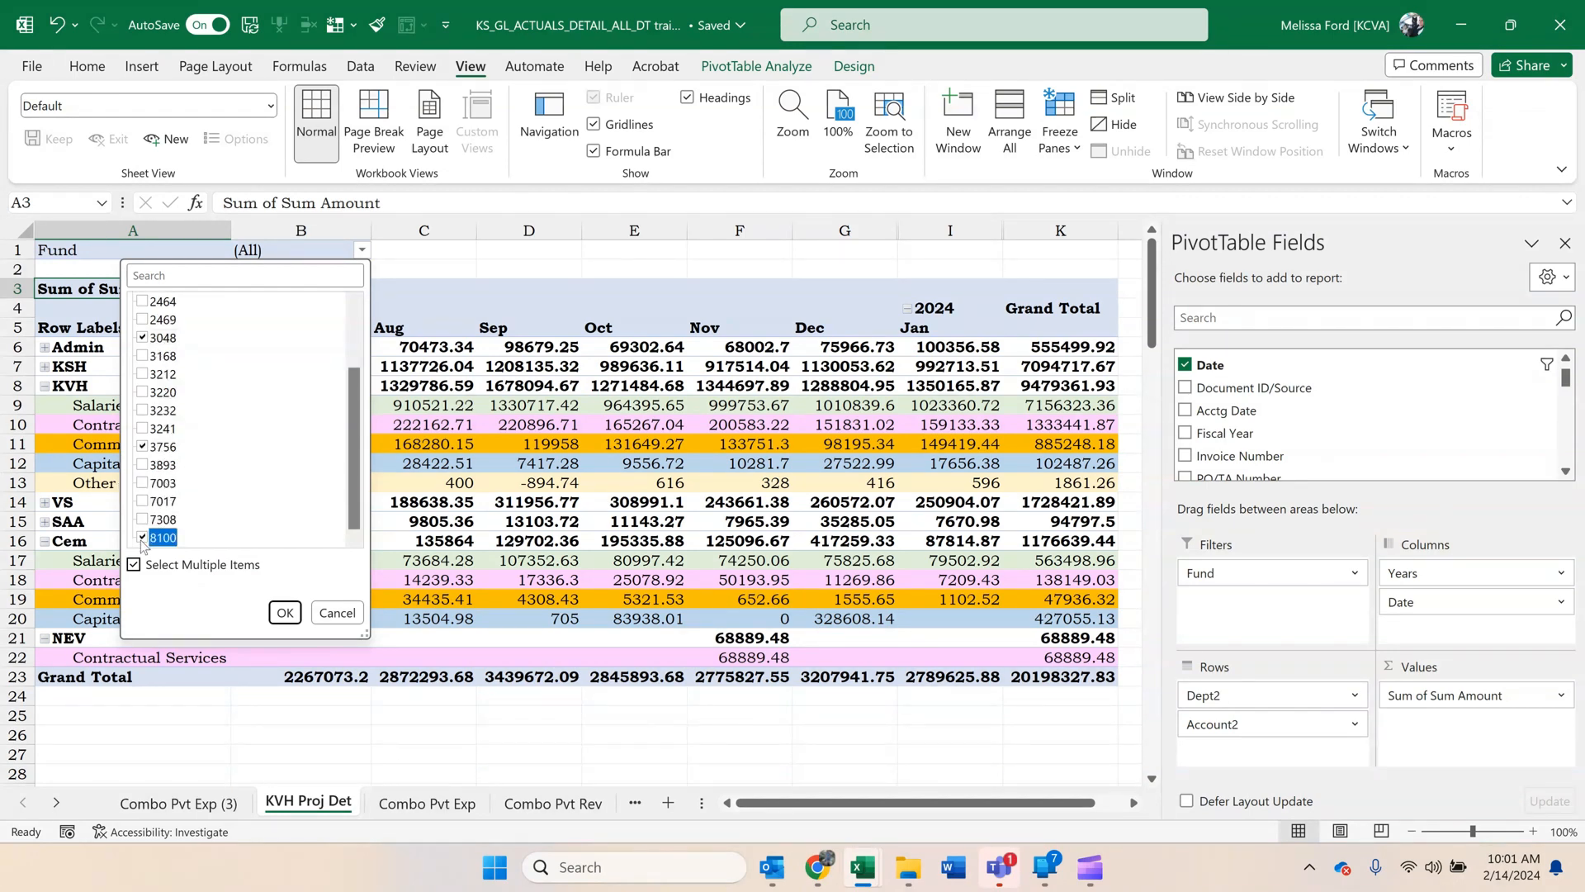
{"action": "left_click", "coordinate": [285, 615]}
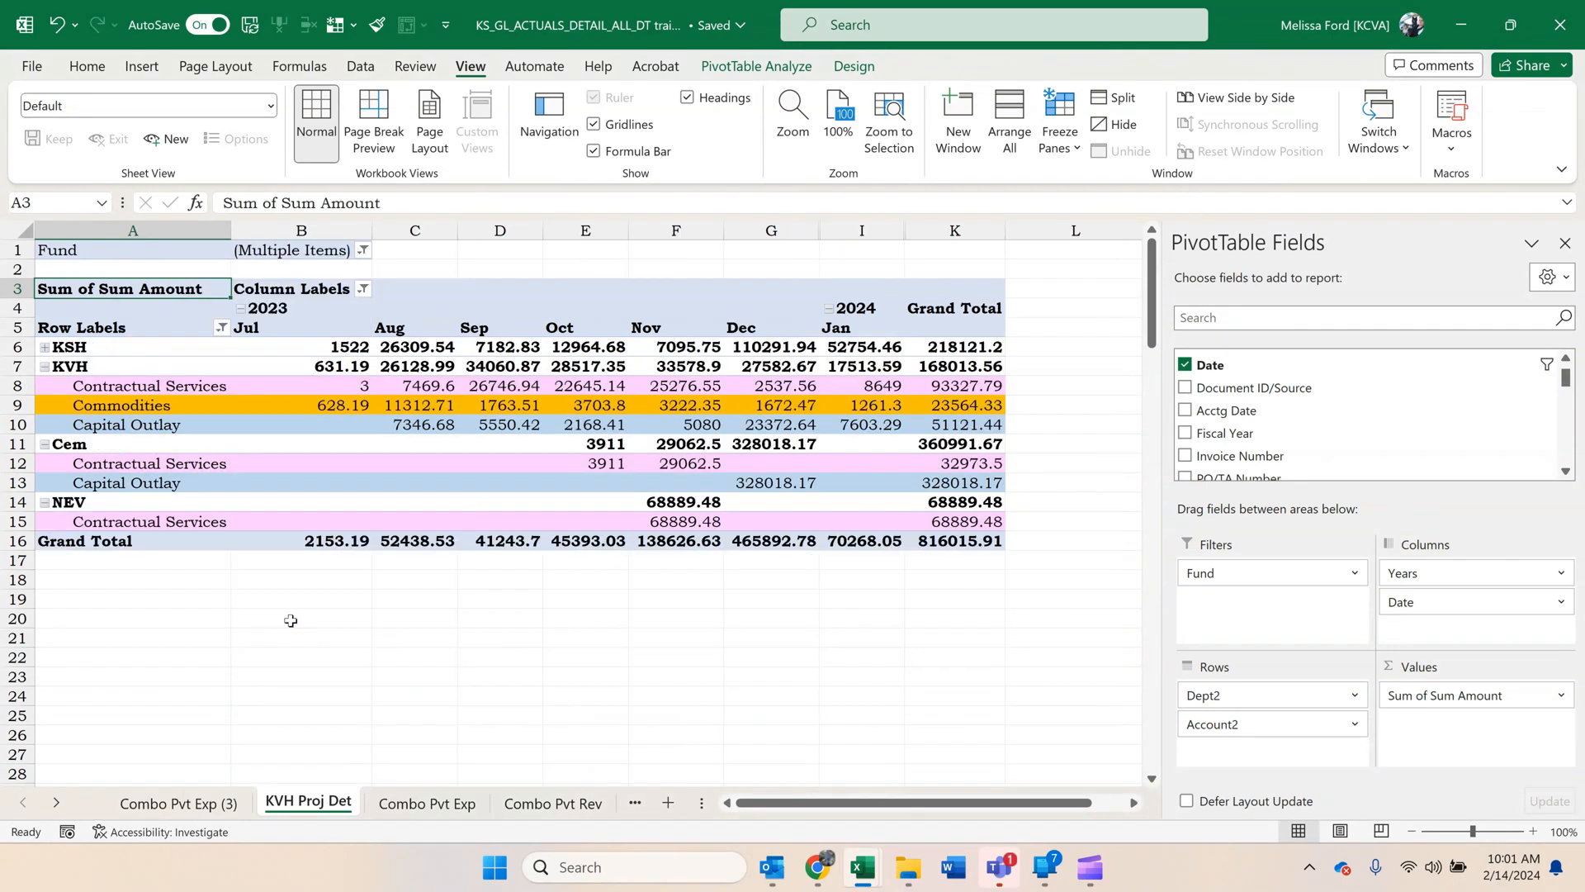
Filter the Dept2 row labels so that only the KVH division is included.
{"action": "left_click", "coordinate": [222, 346]}
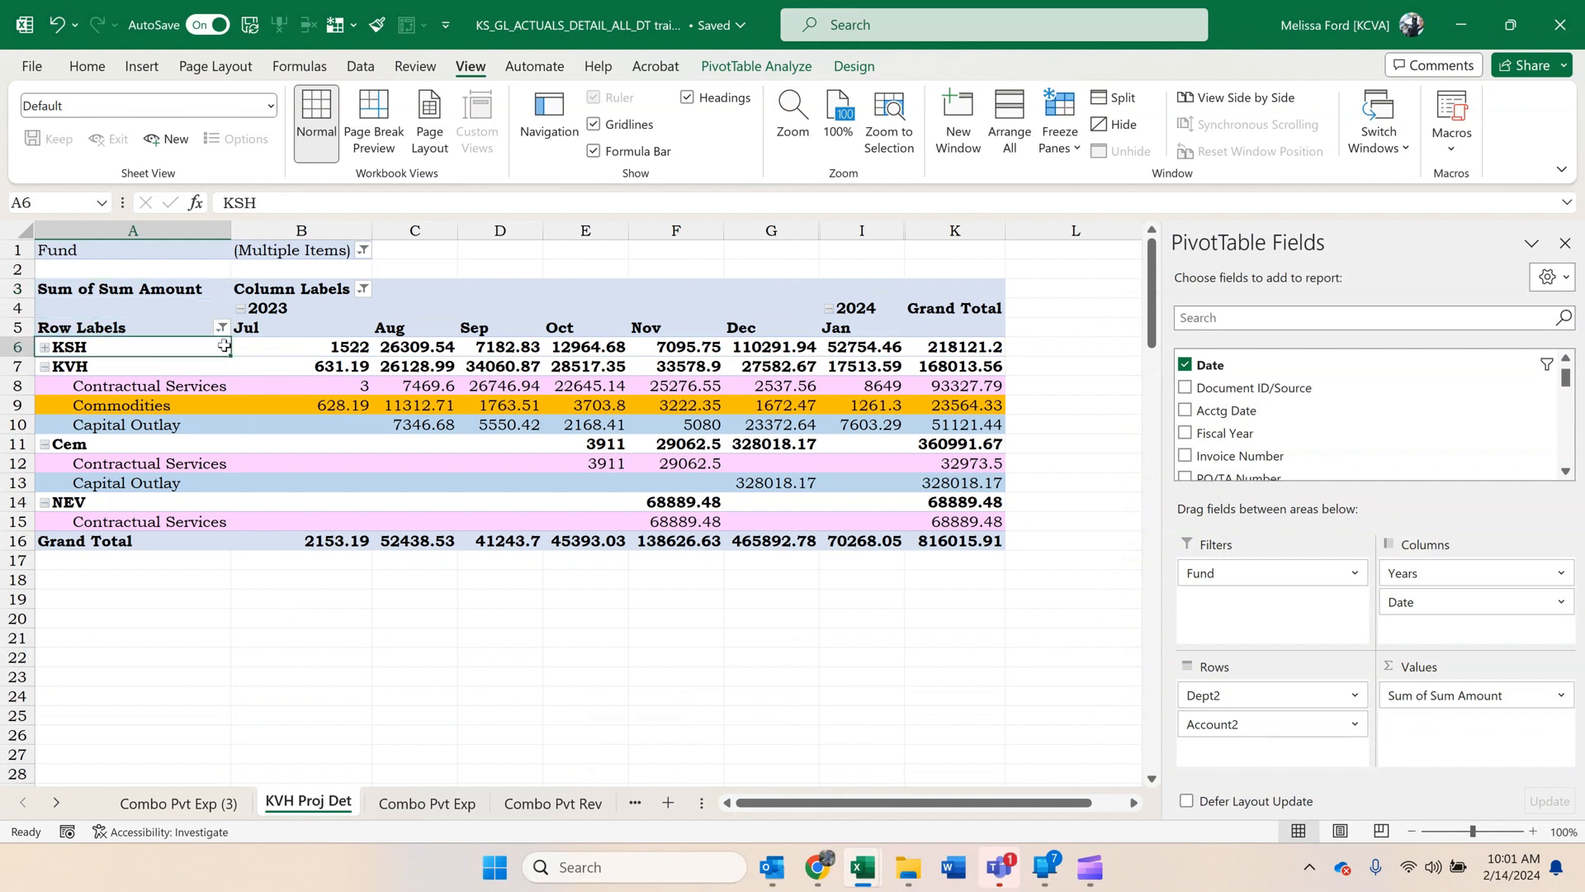
{"action": "left_click", "coordinate": [221, 328]}
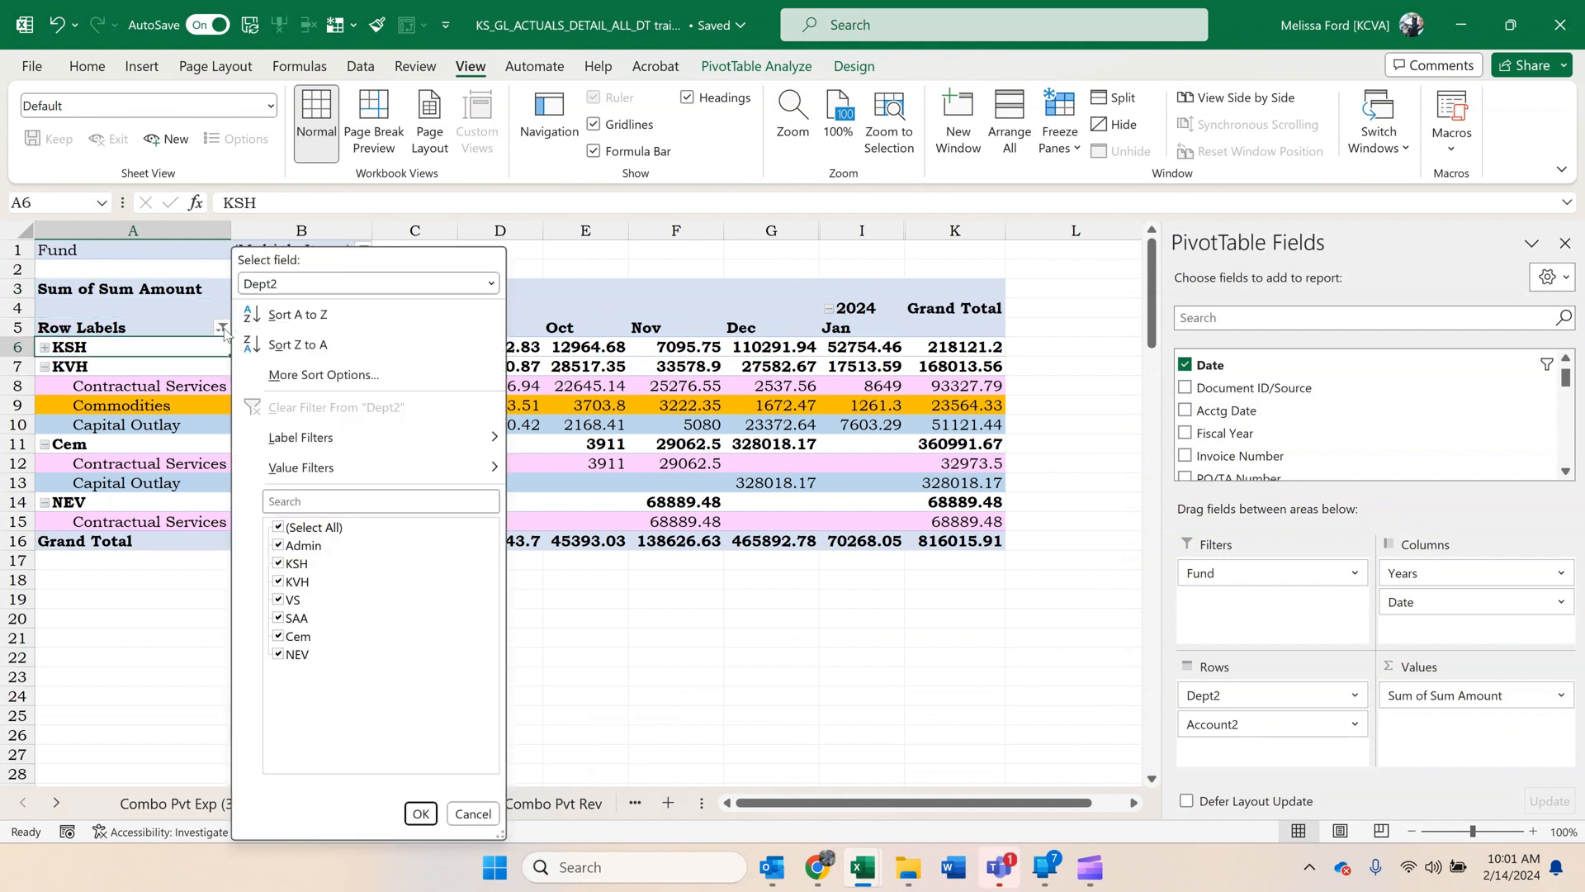
{"action": "left_click", "coordinate": [278, 528]}
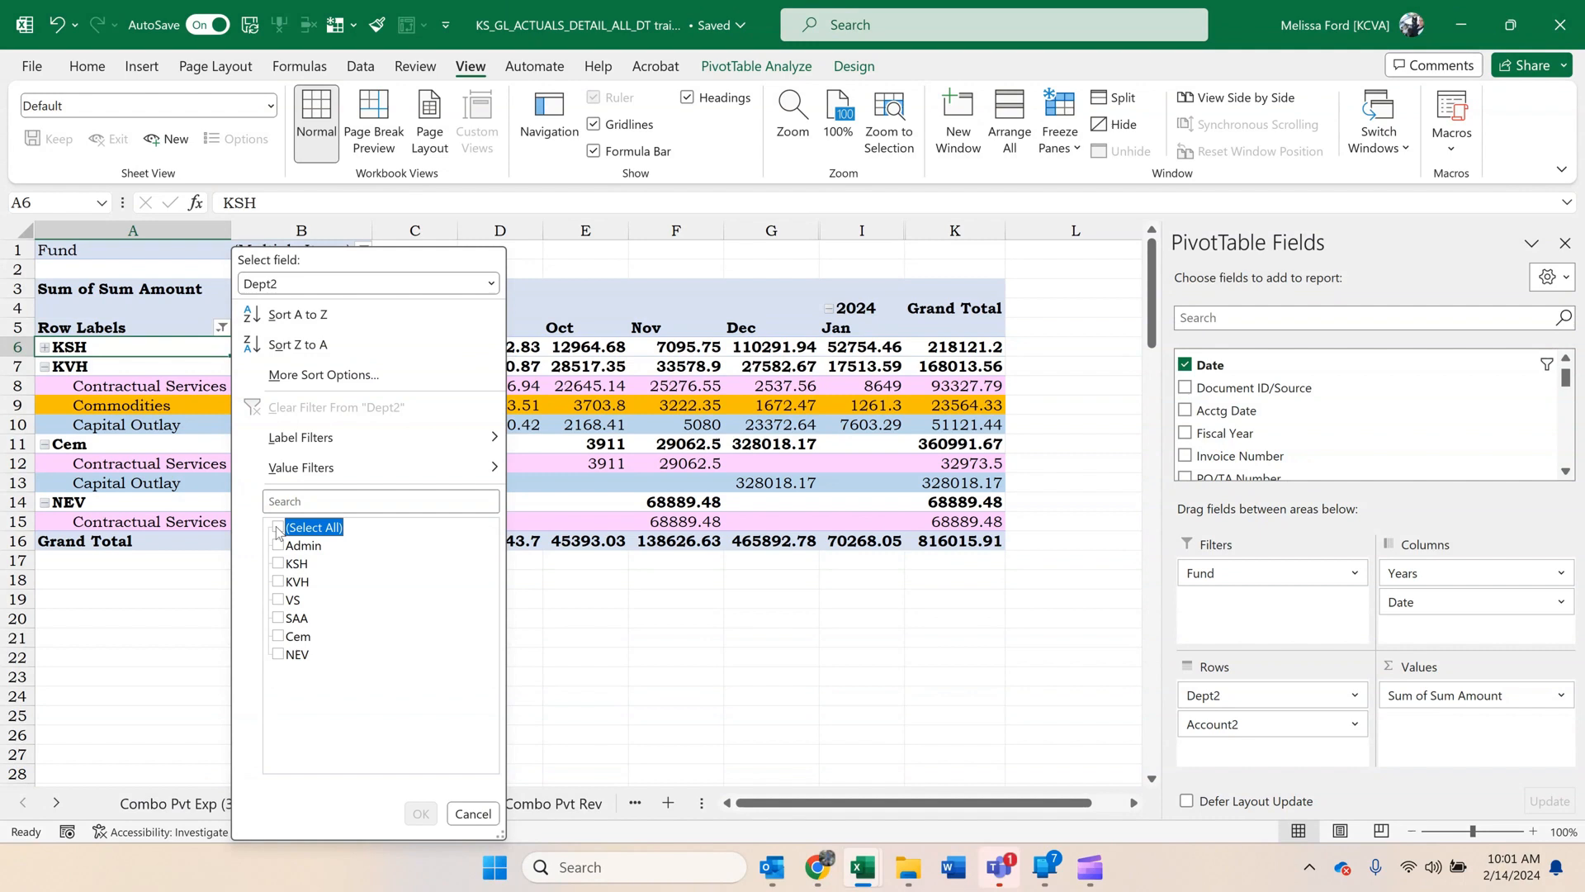
{"action": "left_click", "coordinate": [278, 582]}
{"action": "left_click", "coordinate": [421, 814]}
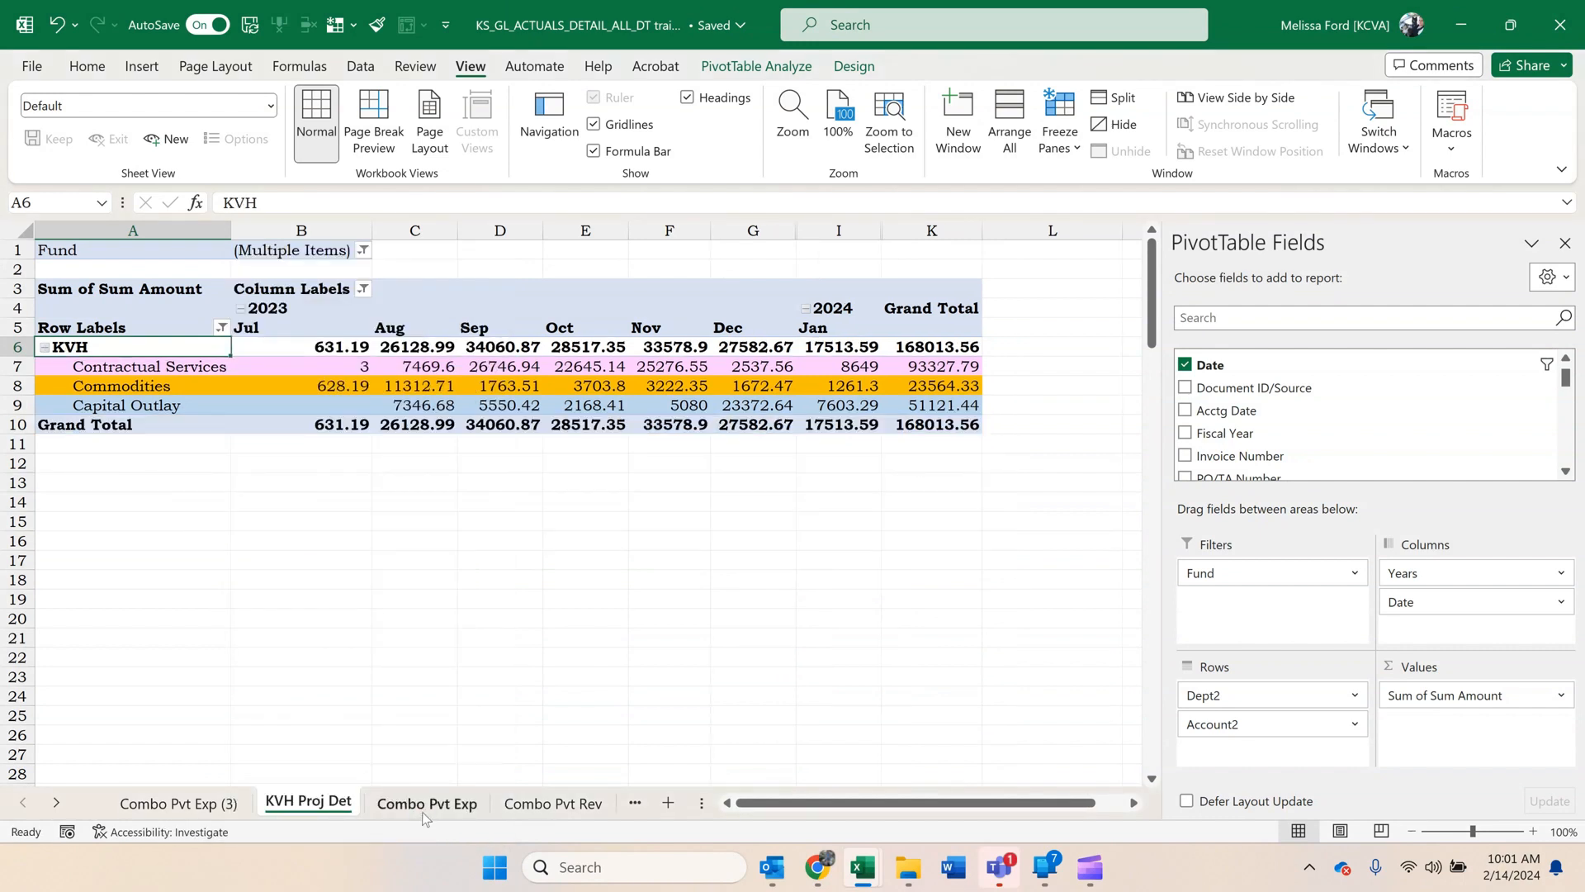
{"action": "left_click", "coordinate": [696, 380]}
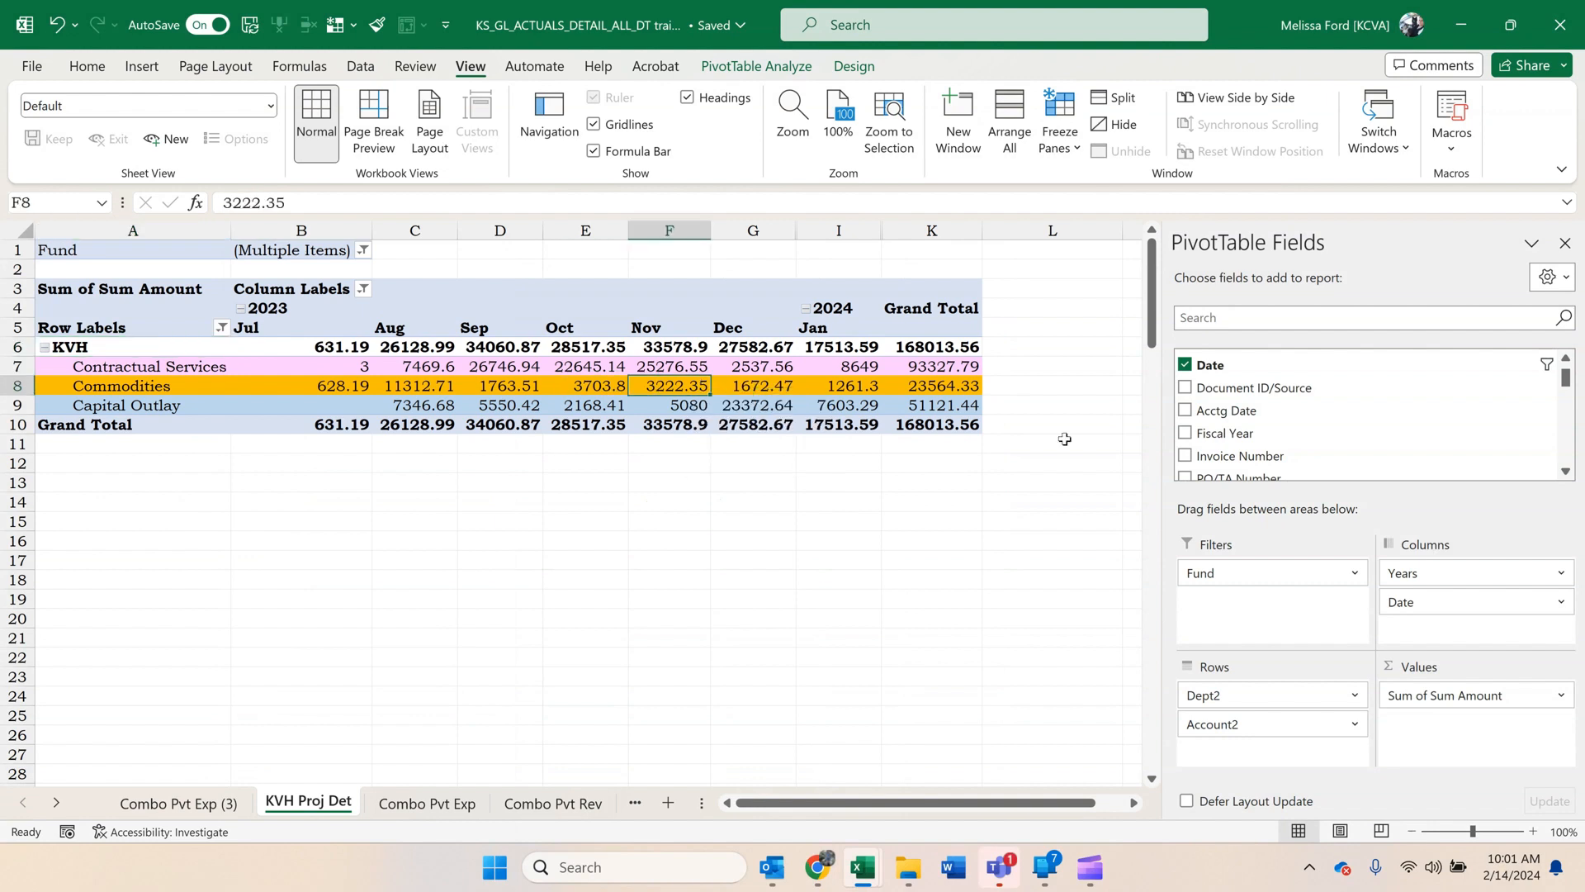
Add the Agy Use field to the pivot rows between Dept2 and Account2.
{"action": "scroll", "coordinate": [1305, 425], "scroll_direction": "down", "scroll_amount": 2}
{"action": "scroll", "coordinate": [1309, 425], "scroll_direction": "down", "scroll_amount": 1}
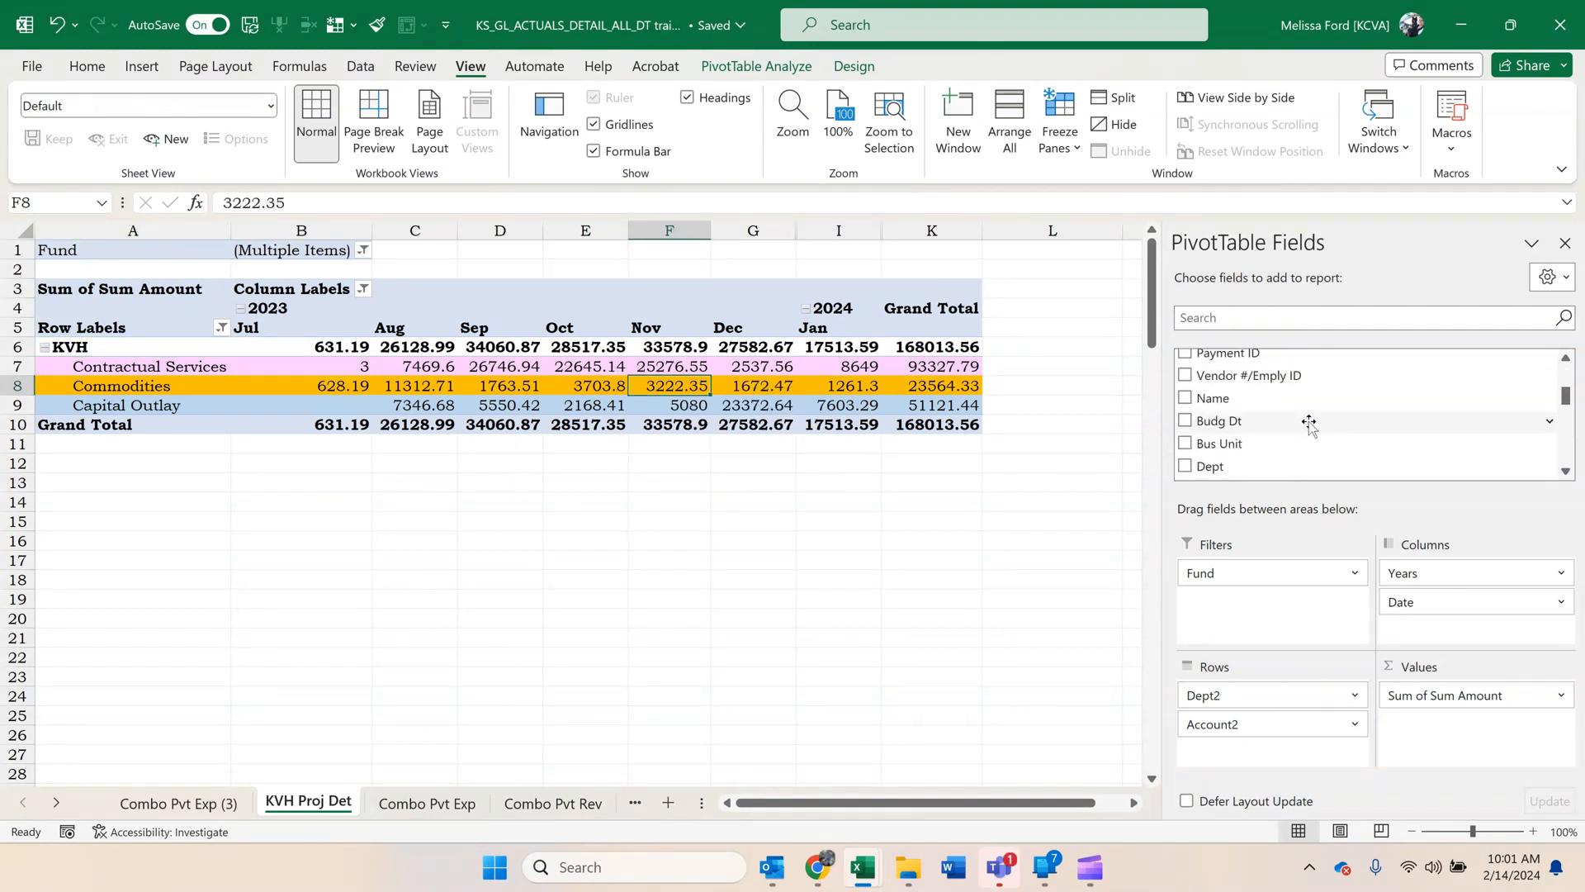
{"action": "scroll", "coordinate": [1310, 423], "scroll_direction": "down", "scroll_amount": 3}
{"action": "scroll", "coordinate": [1306, 421], "scroll_direction": "down", "scroll_amount": 2}
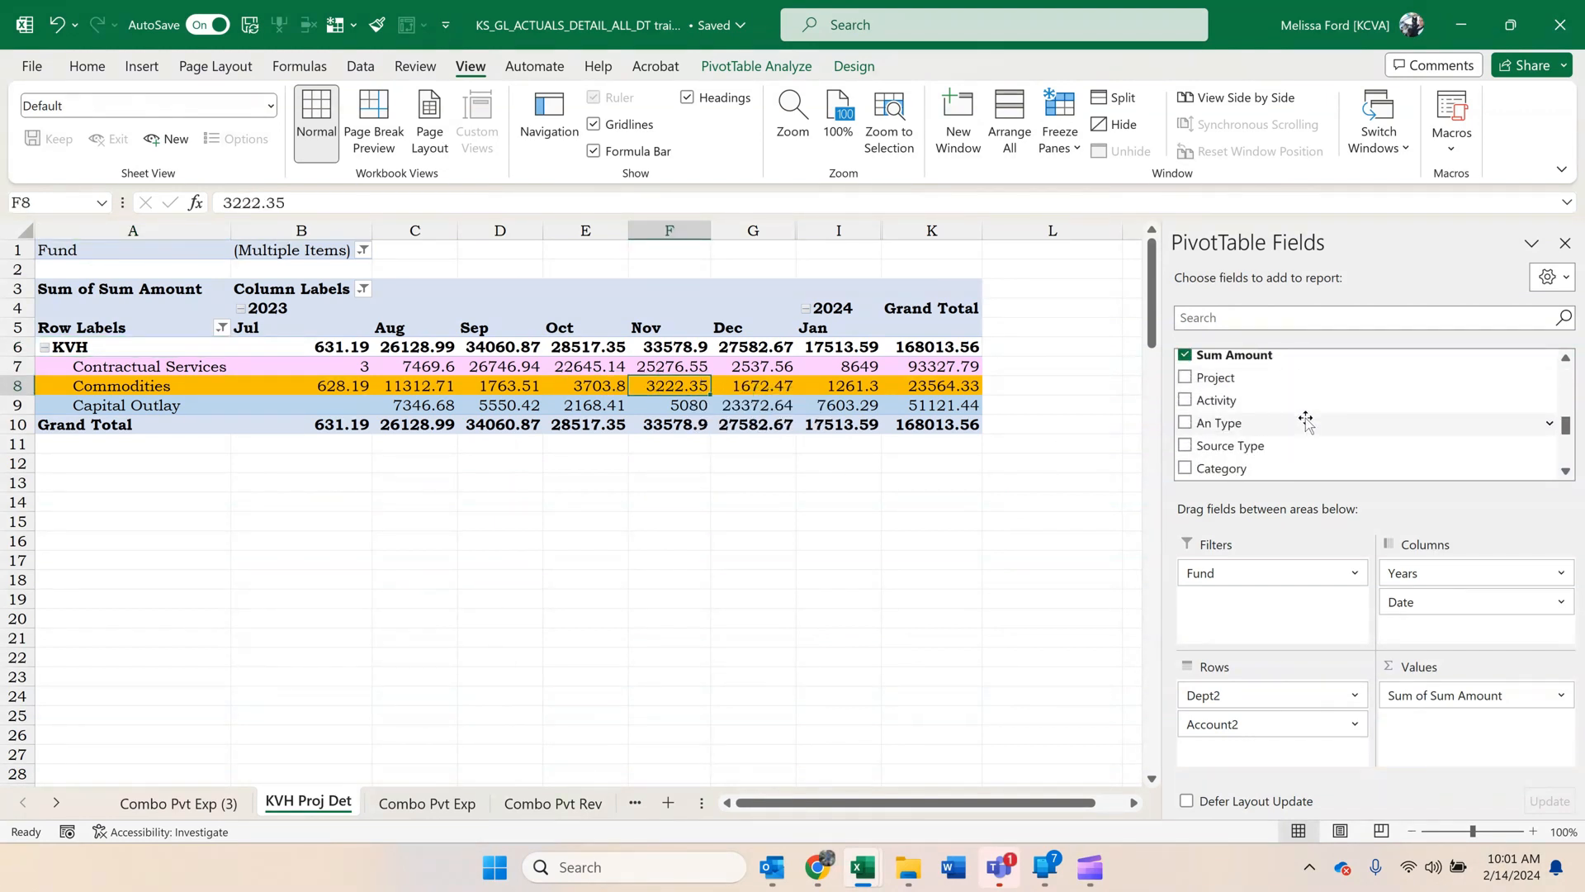
{"action": "scroll", "coordinate": [1306, 421], "scroll_direction": "down", "scroll_amount": 1}
{"action": "left_click_drag", "start_coordinate": [1238, 463], "coordinate": [1268, 717]}
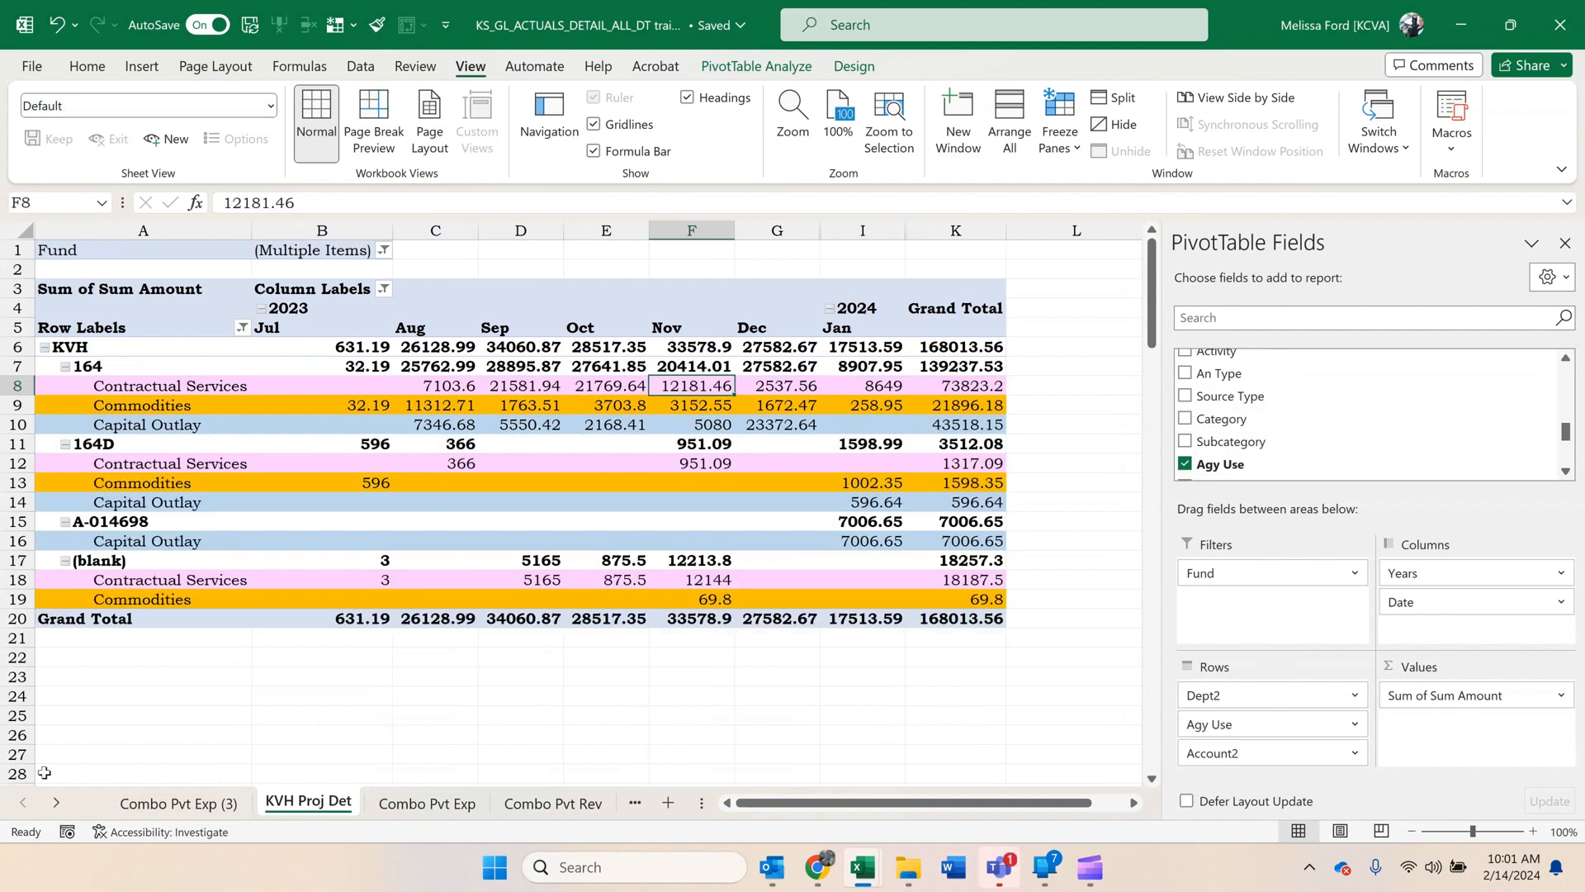
Add the Descr field to the pivot rows beneath Account2.
{"action": "left_click", "coordinate": [171, 528]}
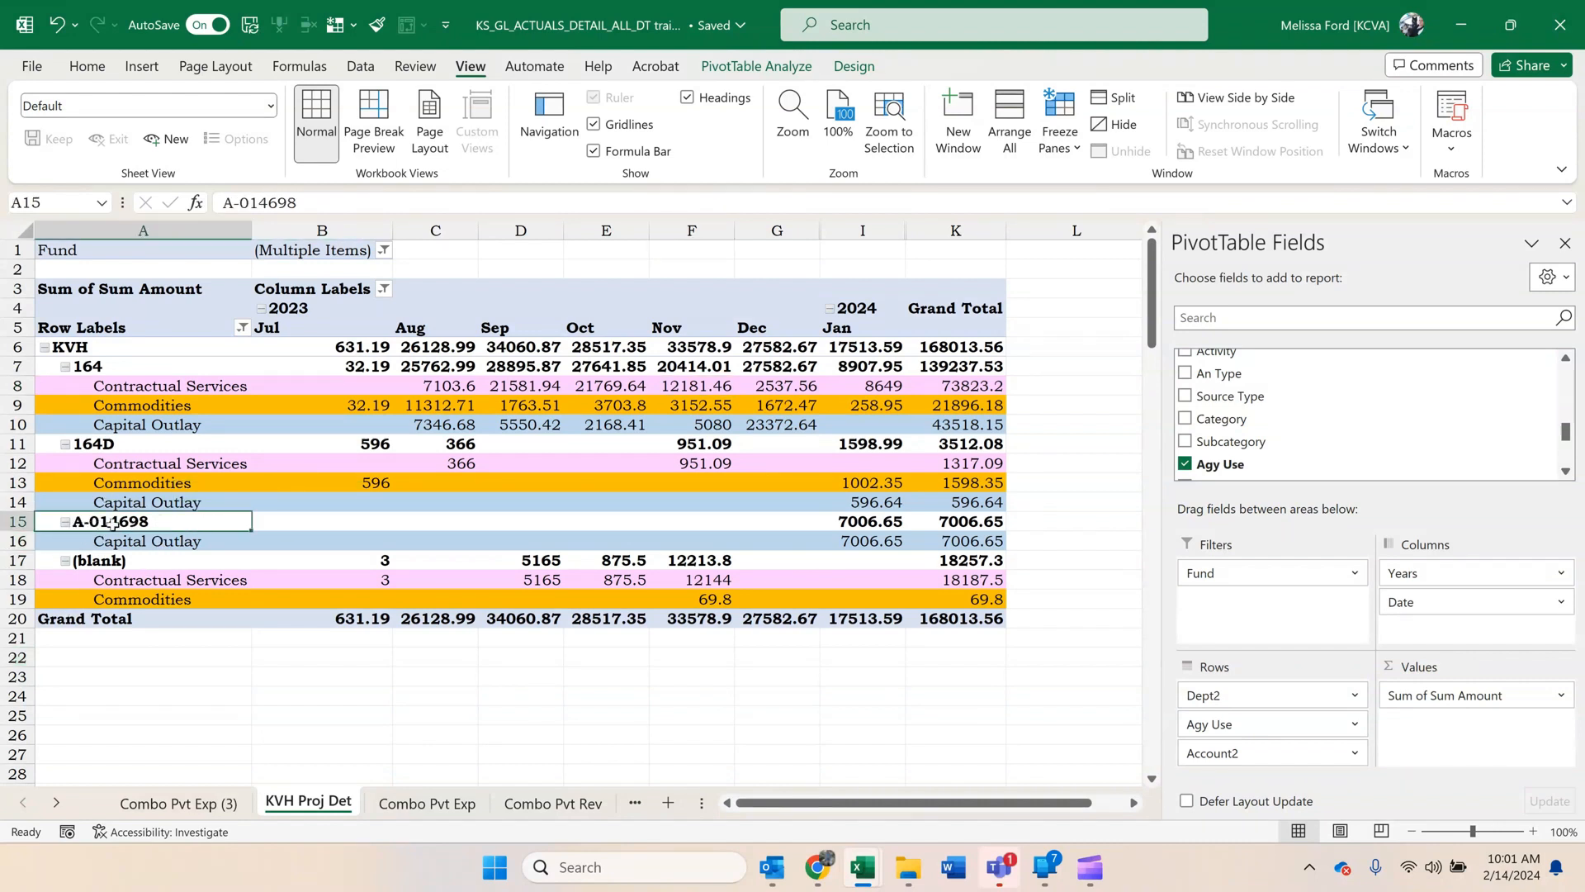
{"action": "scroll", "coordinate": [1317, 374], "scroll_direction": "down", "scroll_amount": 1}
{"action": "scroll", "coordinate": [1316, 377], "scroll_direction": "up", "scroll_amount": 2}
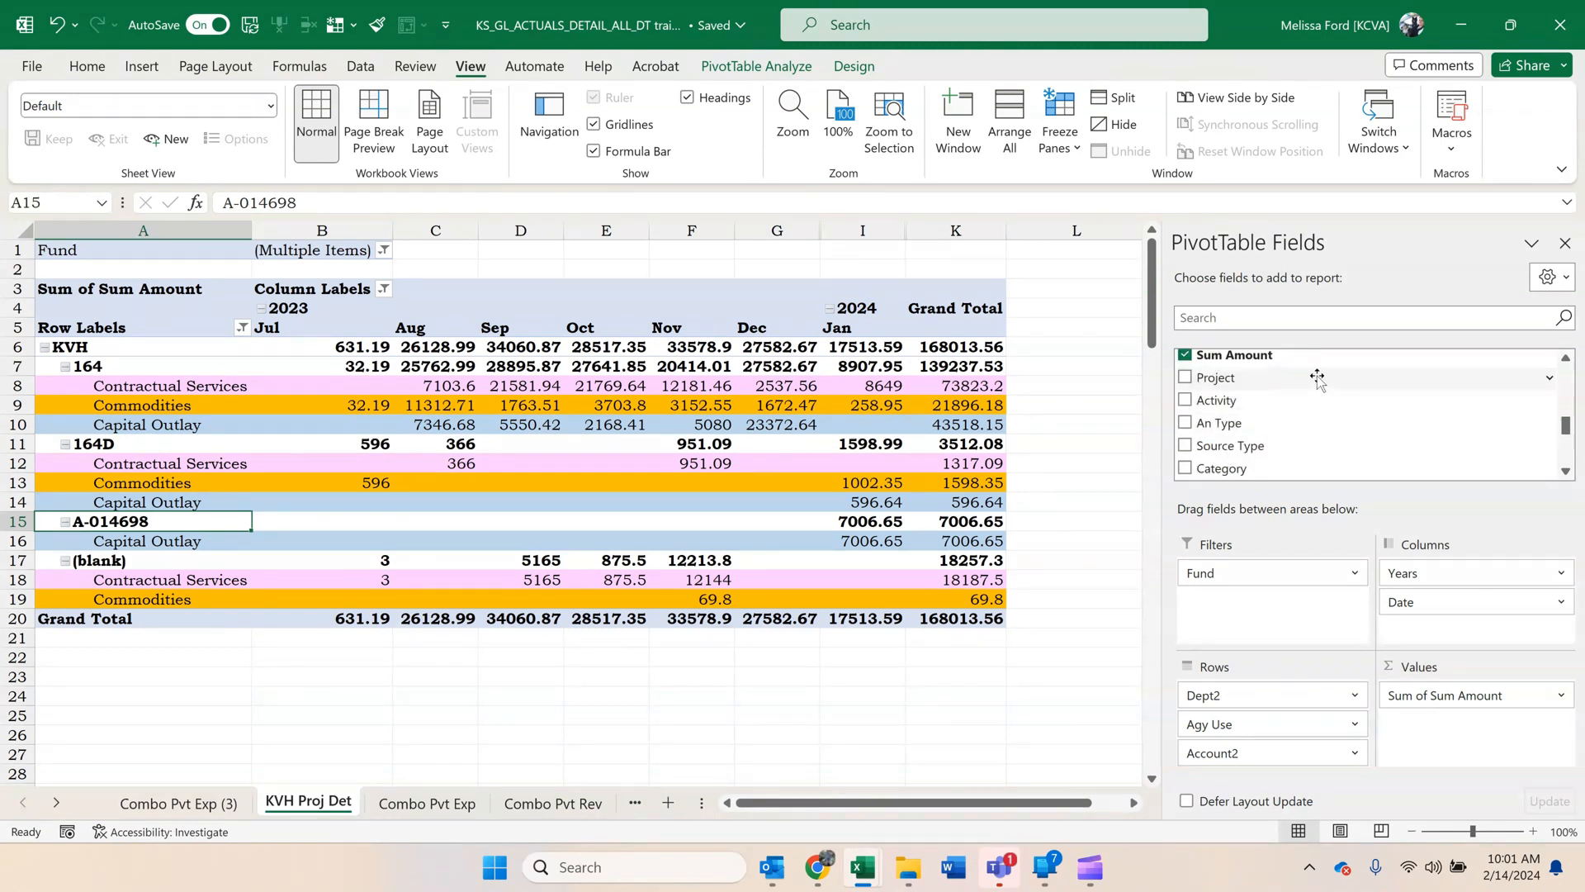
{"action": "scroll", "coordinate": [1319, 379], "scroll_direction": "up", "scroll_amount": 1}
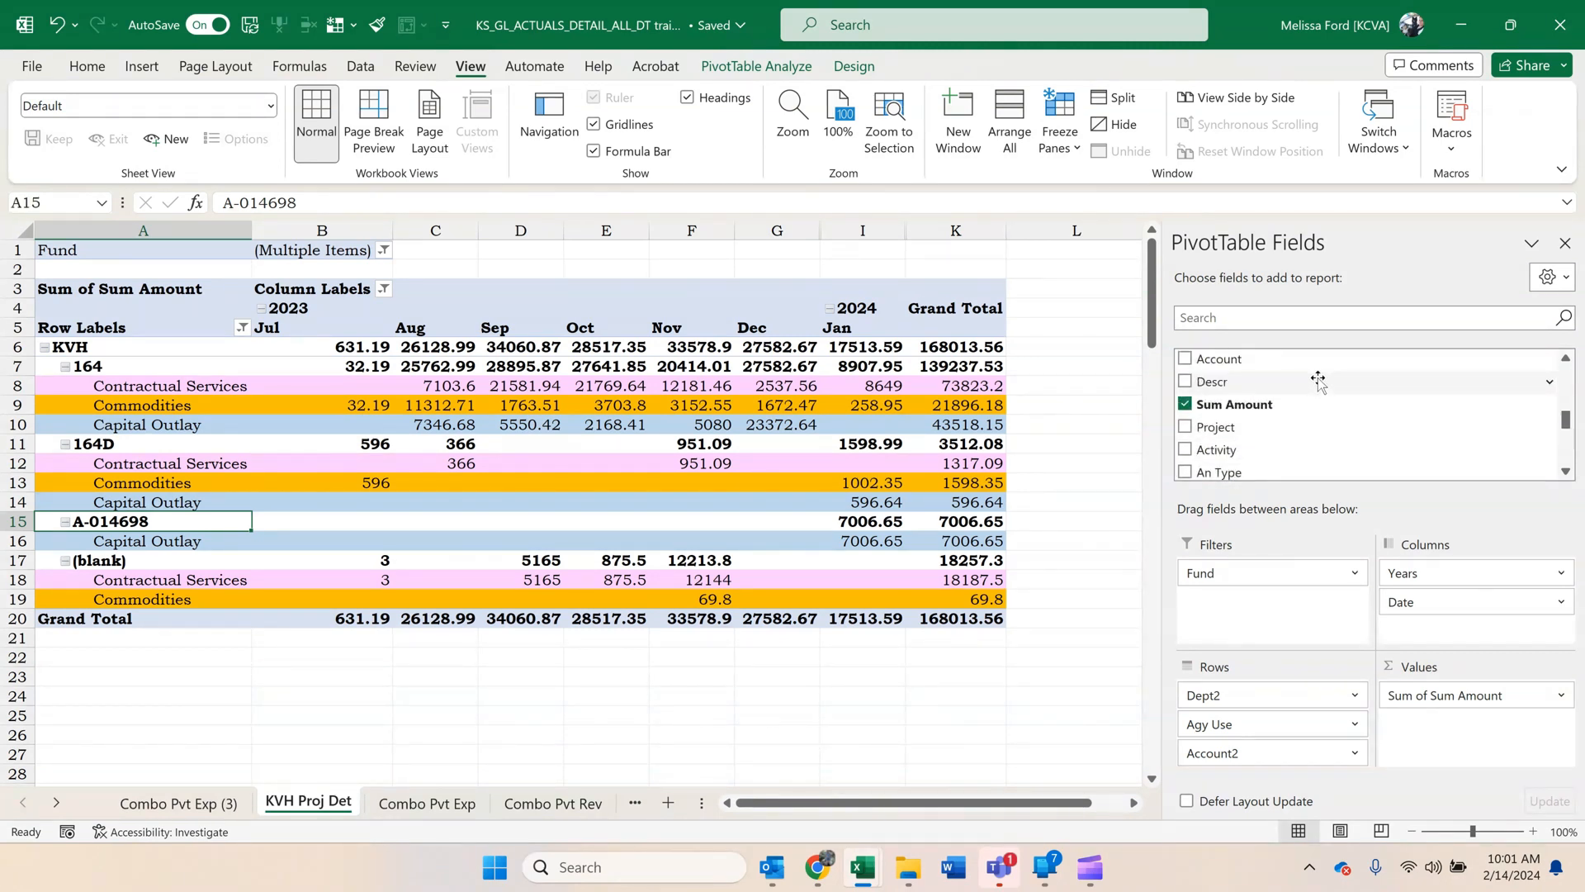
{"action": "left_click_drag", "start_coordinate": [1319, 381], "coordinate": [1301, 766]}
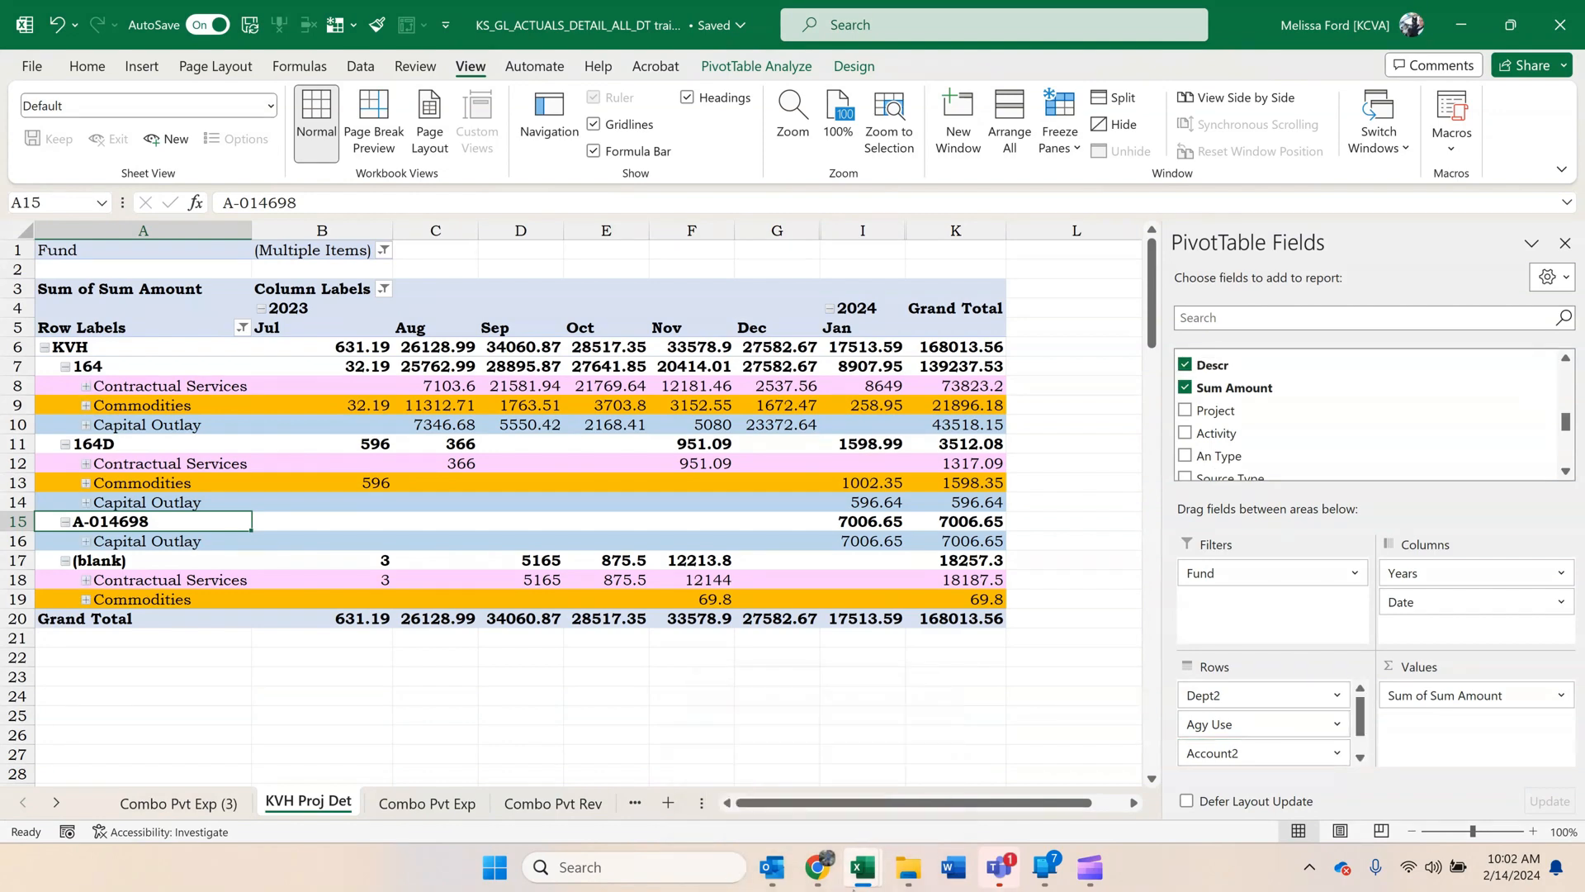
Check the row fields of the KVH Project Expenses pivot in the Reconcile Doc All Agency workbook, and return to the KS_GL_ACTUALS_DETAIL workbook.
{"action": "mouse_move", "coordinate": [861, 867]}
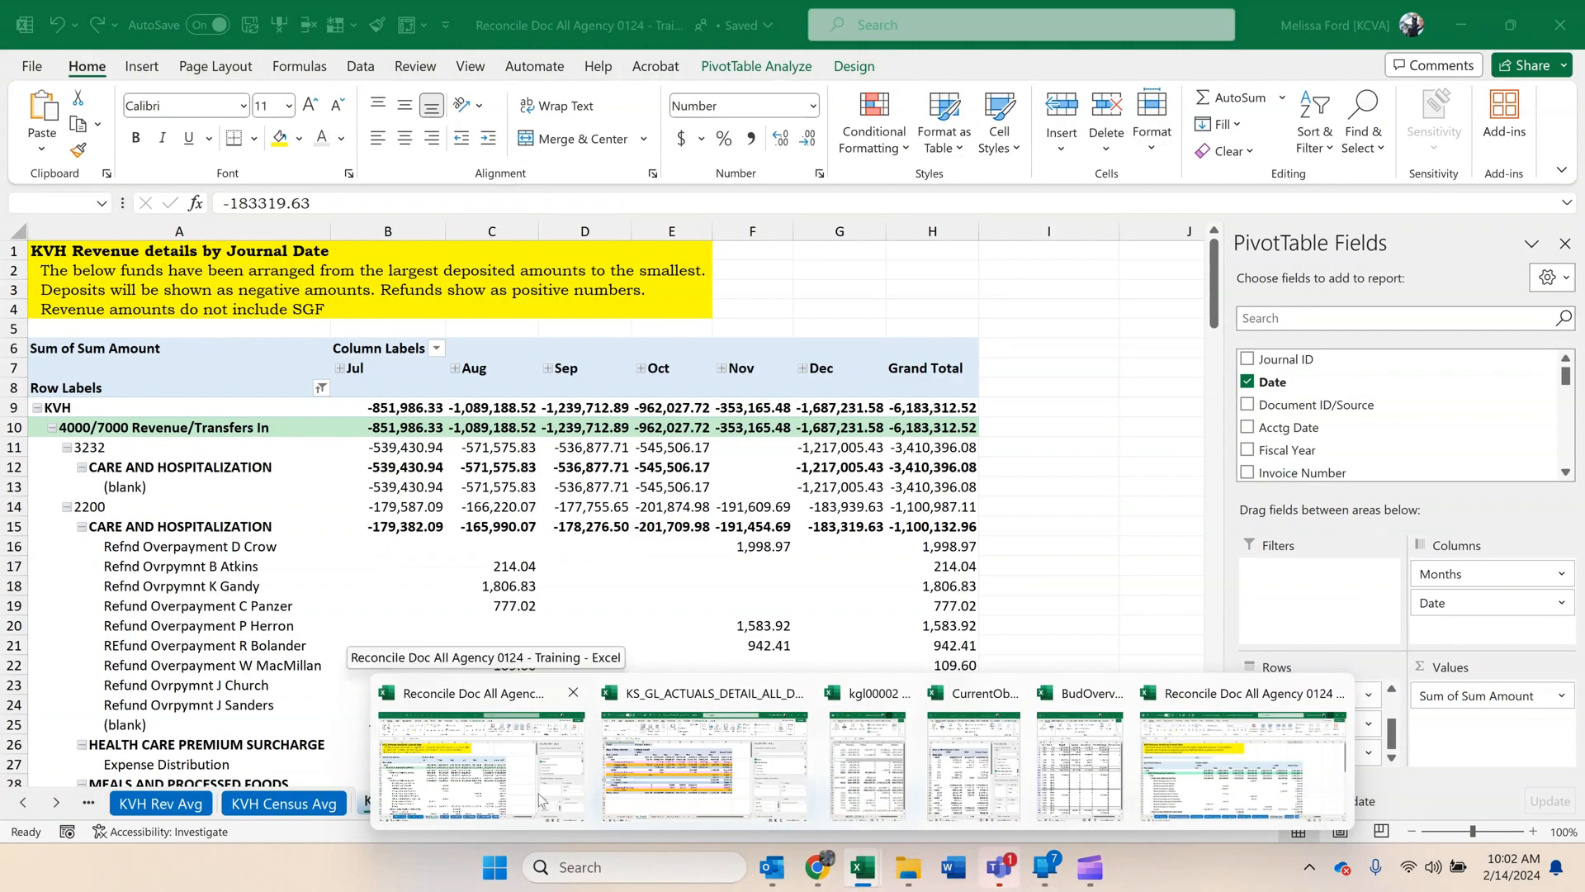
{"action": "left_click", "coordinate": [551, 803]}
{"action": "left_click", "coordinate": [23, 805]}
{"action": "left_click", "coordinate": [23, 805]}
{"action": "left_click", "coordinate": [24, 805]}
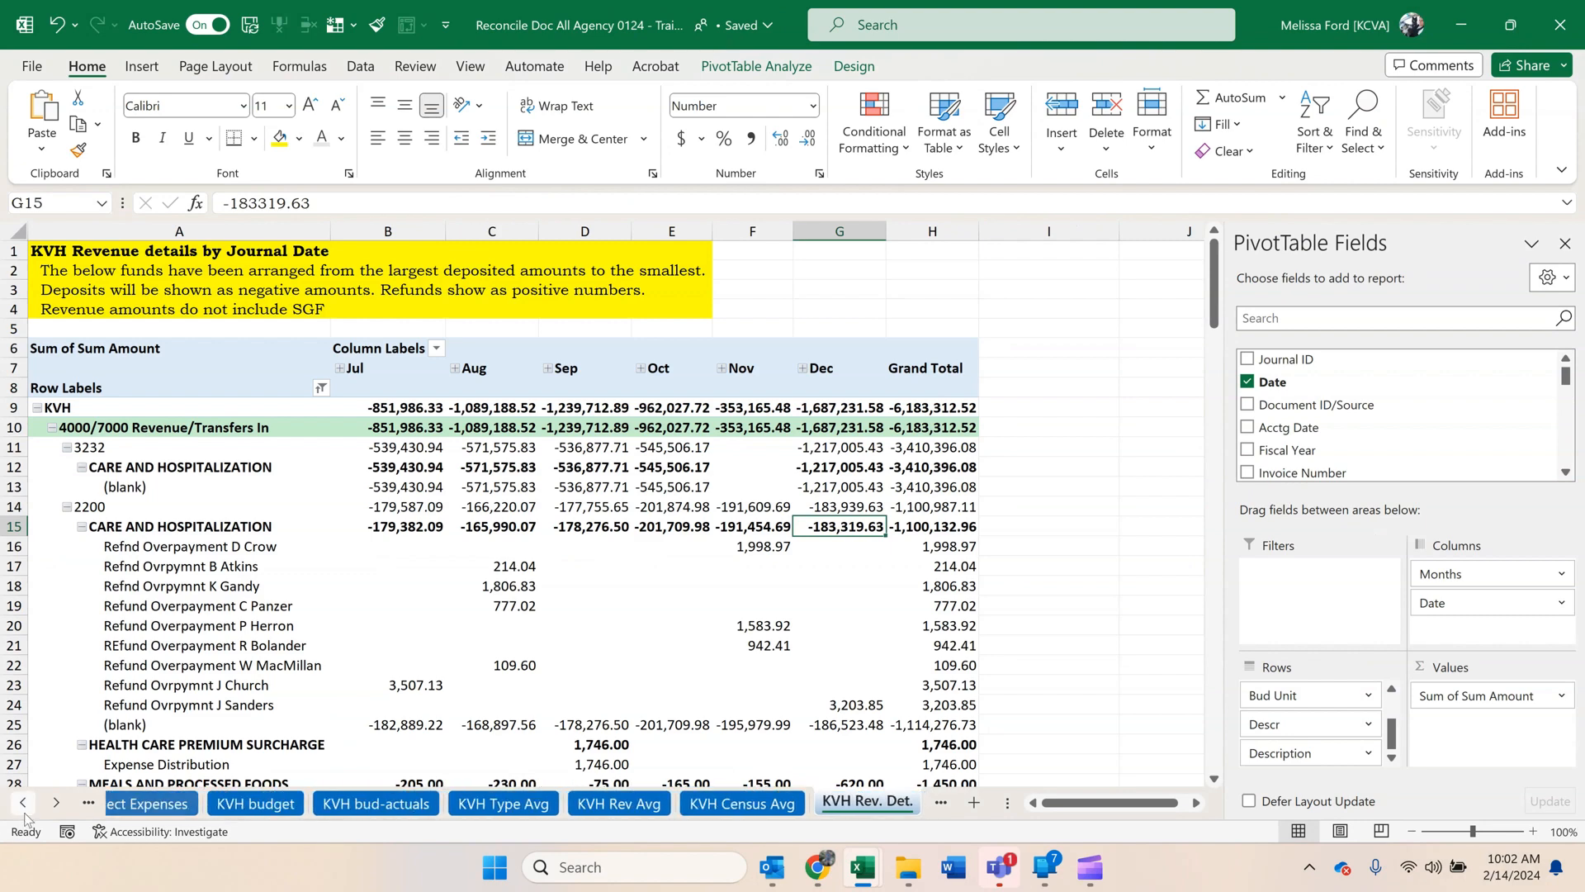
{"action": "left_click", "coordinate": [23, 805]}
{"action": "left_click", "coordinate": [23, 805]}
{"action": "left_click", "coordinate": [23, 805]}
{"action": "left_click", "coordinate": [363, 803]}
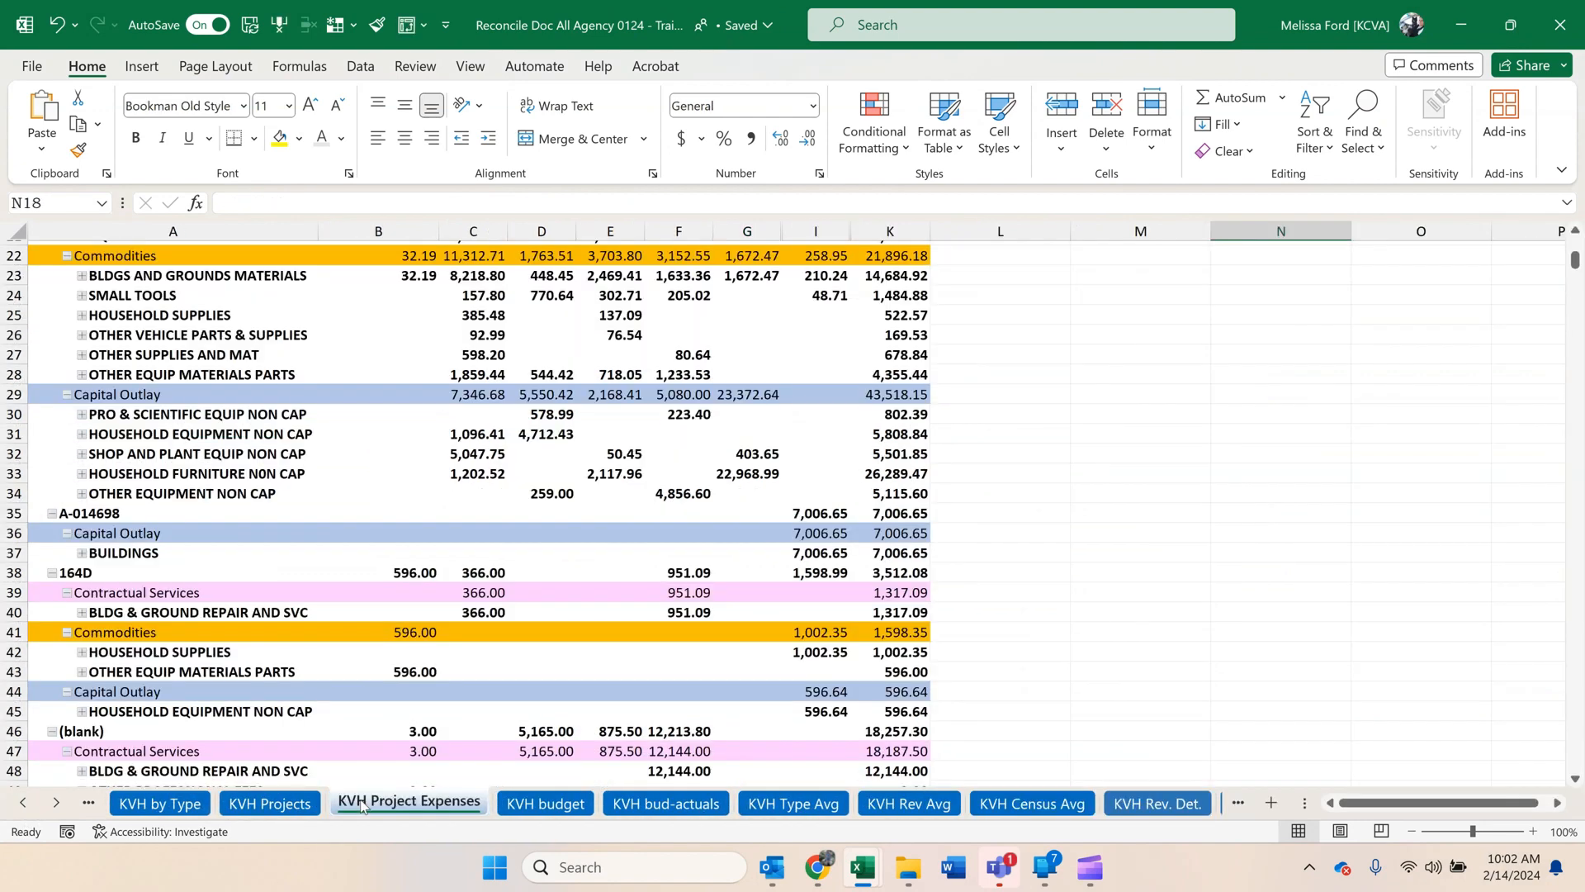
{"action": "left_click", "coordinate": [264, 494]}
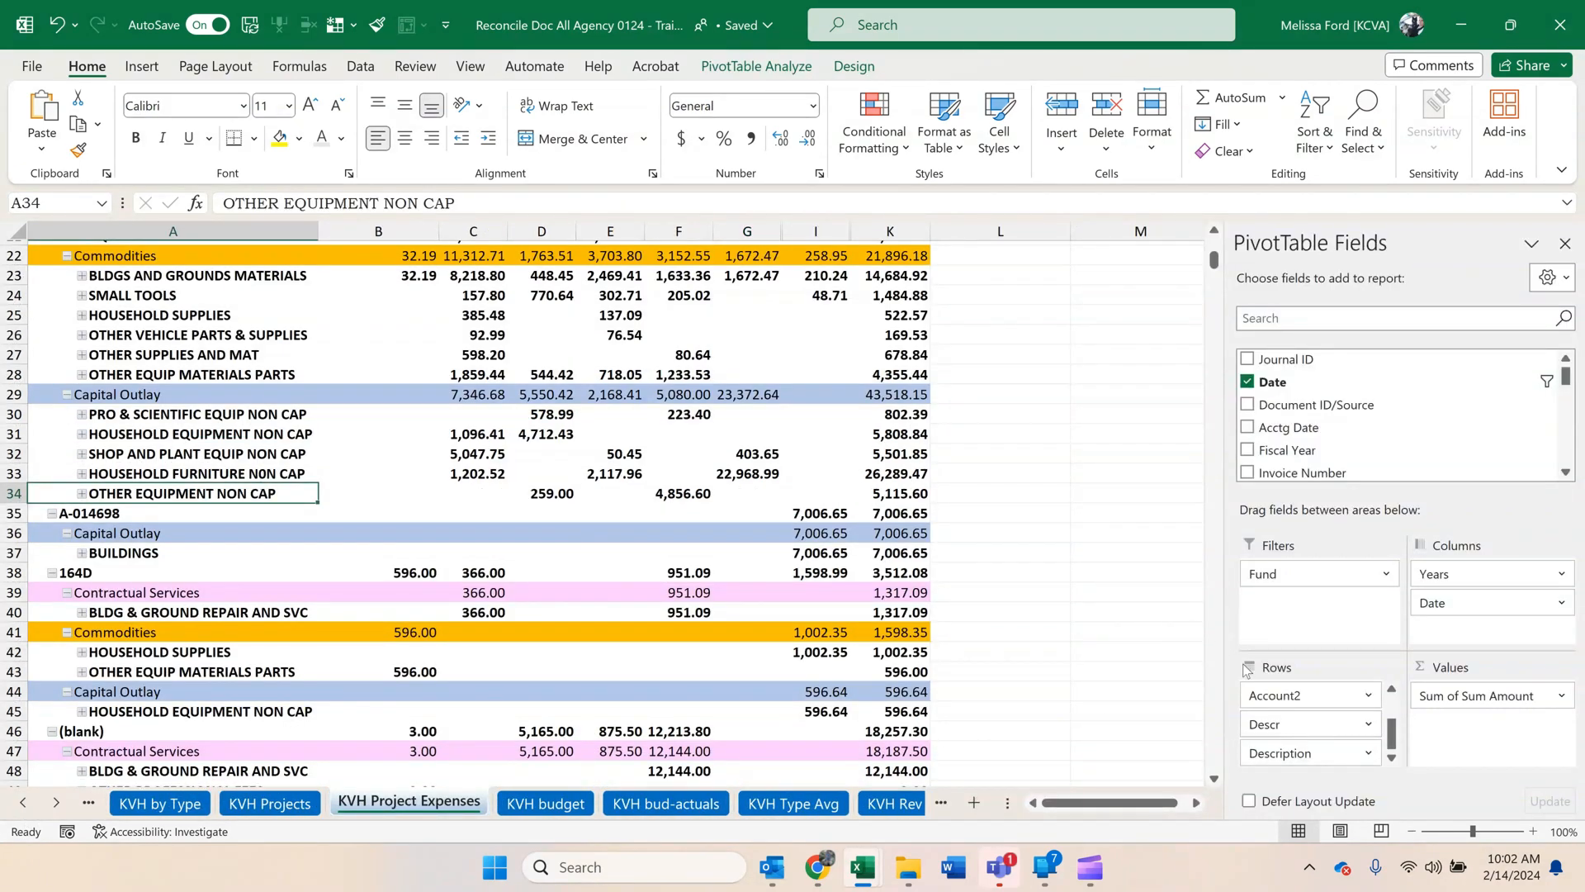
{"action": "left_click_drag", "start_coordinate": [1394, 743], "coordinate": [1395, 754]}
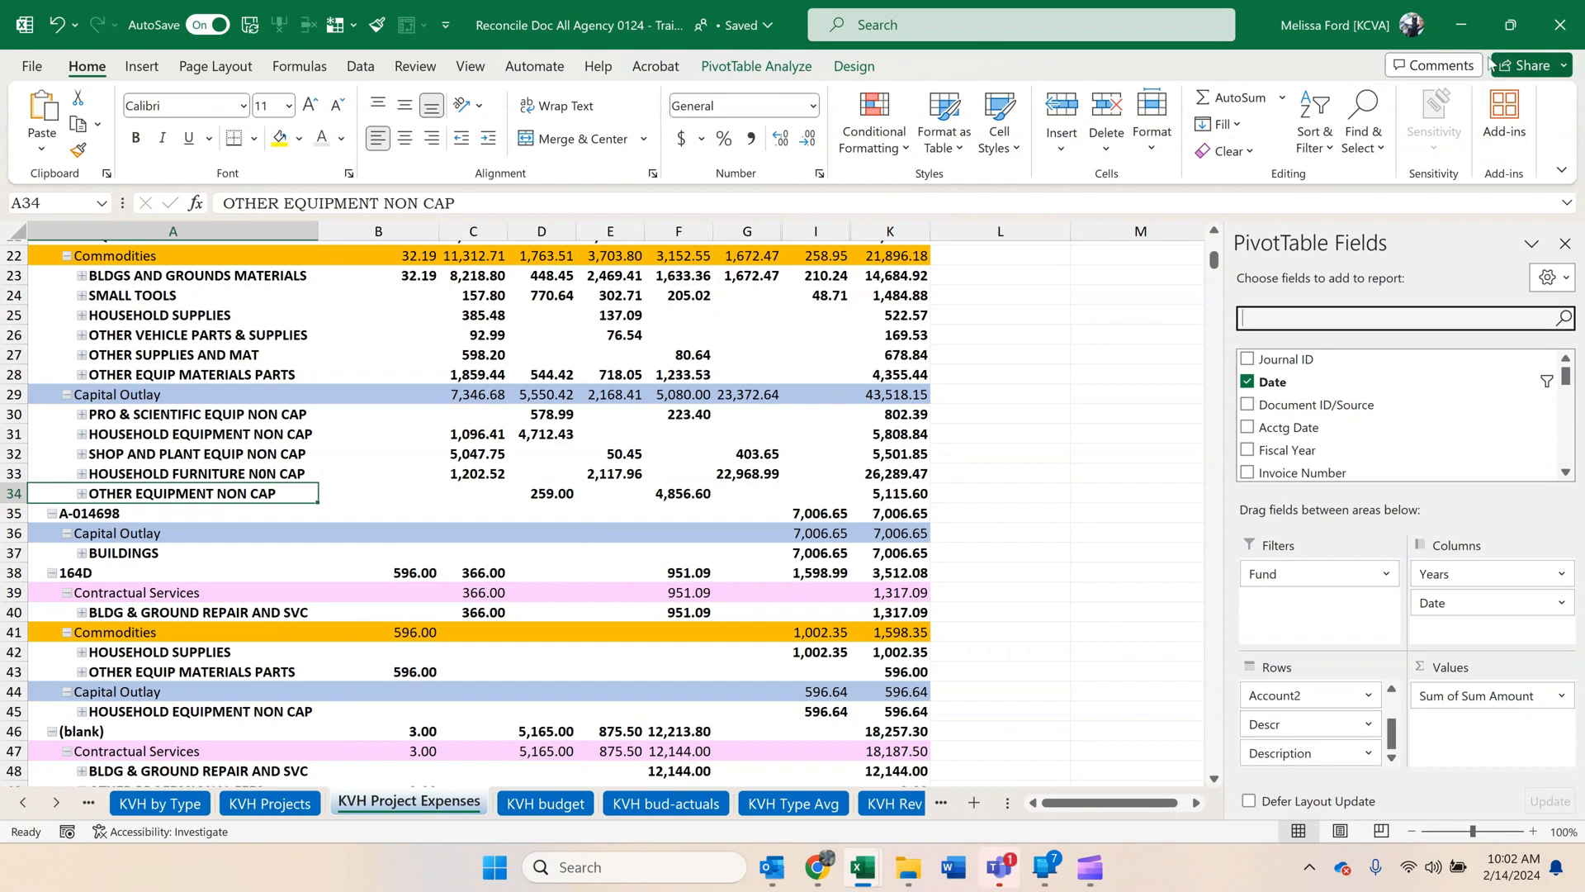
{"action": "left_click", "coordinate": [1467, 33]}
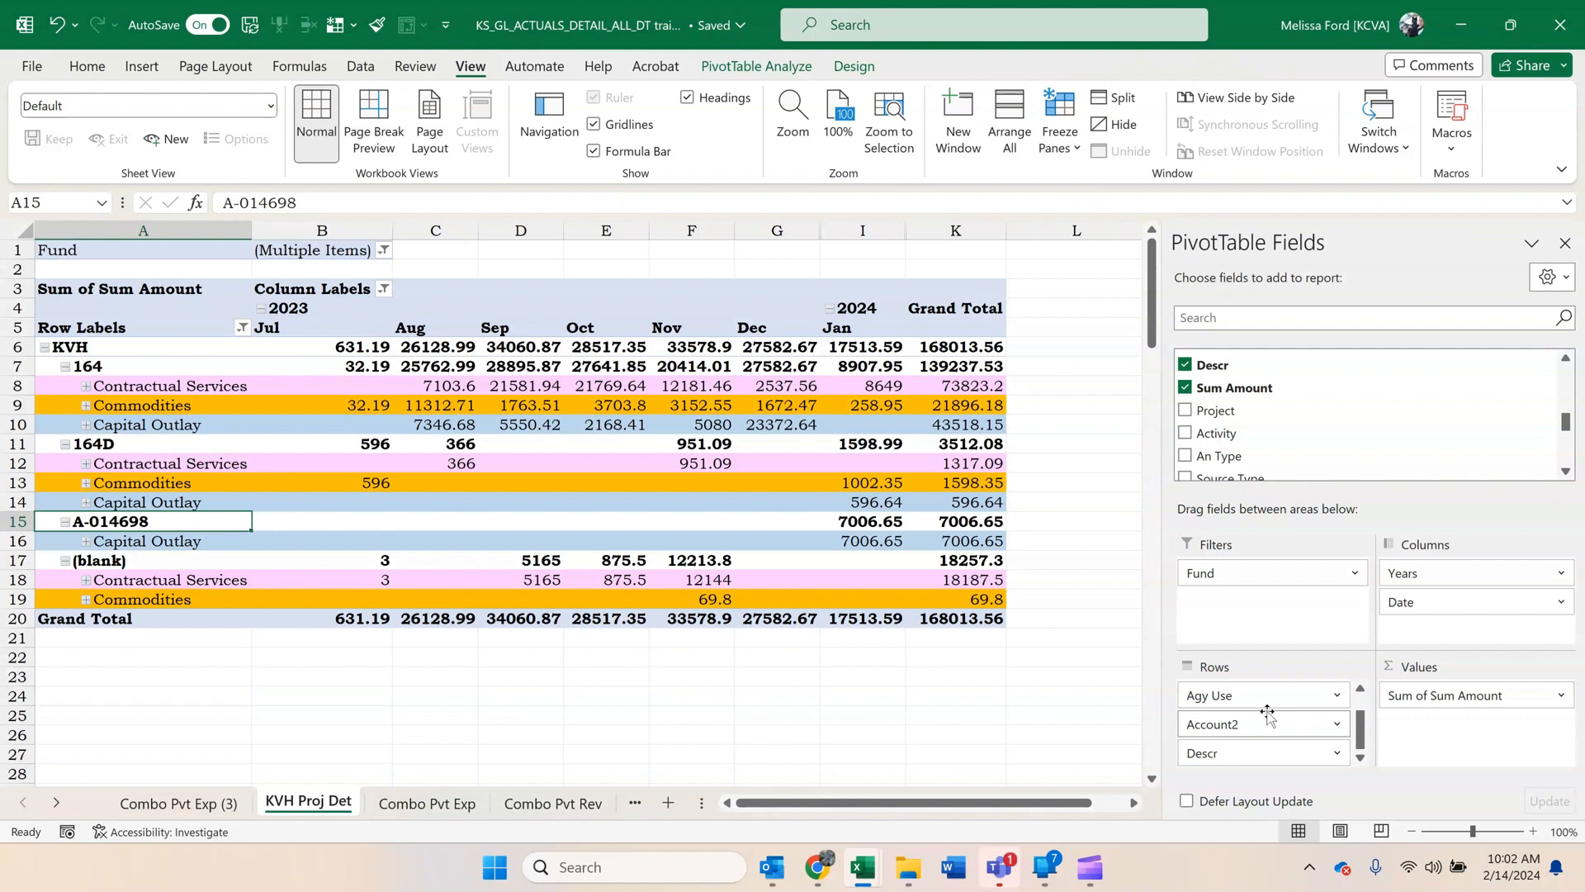
Add the Description field to the pivot rows beneath Descr and expand the entire Account2 field.
{"action": "scroll", "coordinate": [1329, 423], "scroll_direction": "down", "scroll_amount": 5}
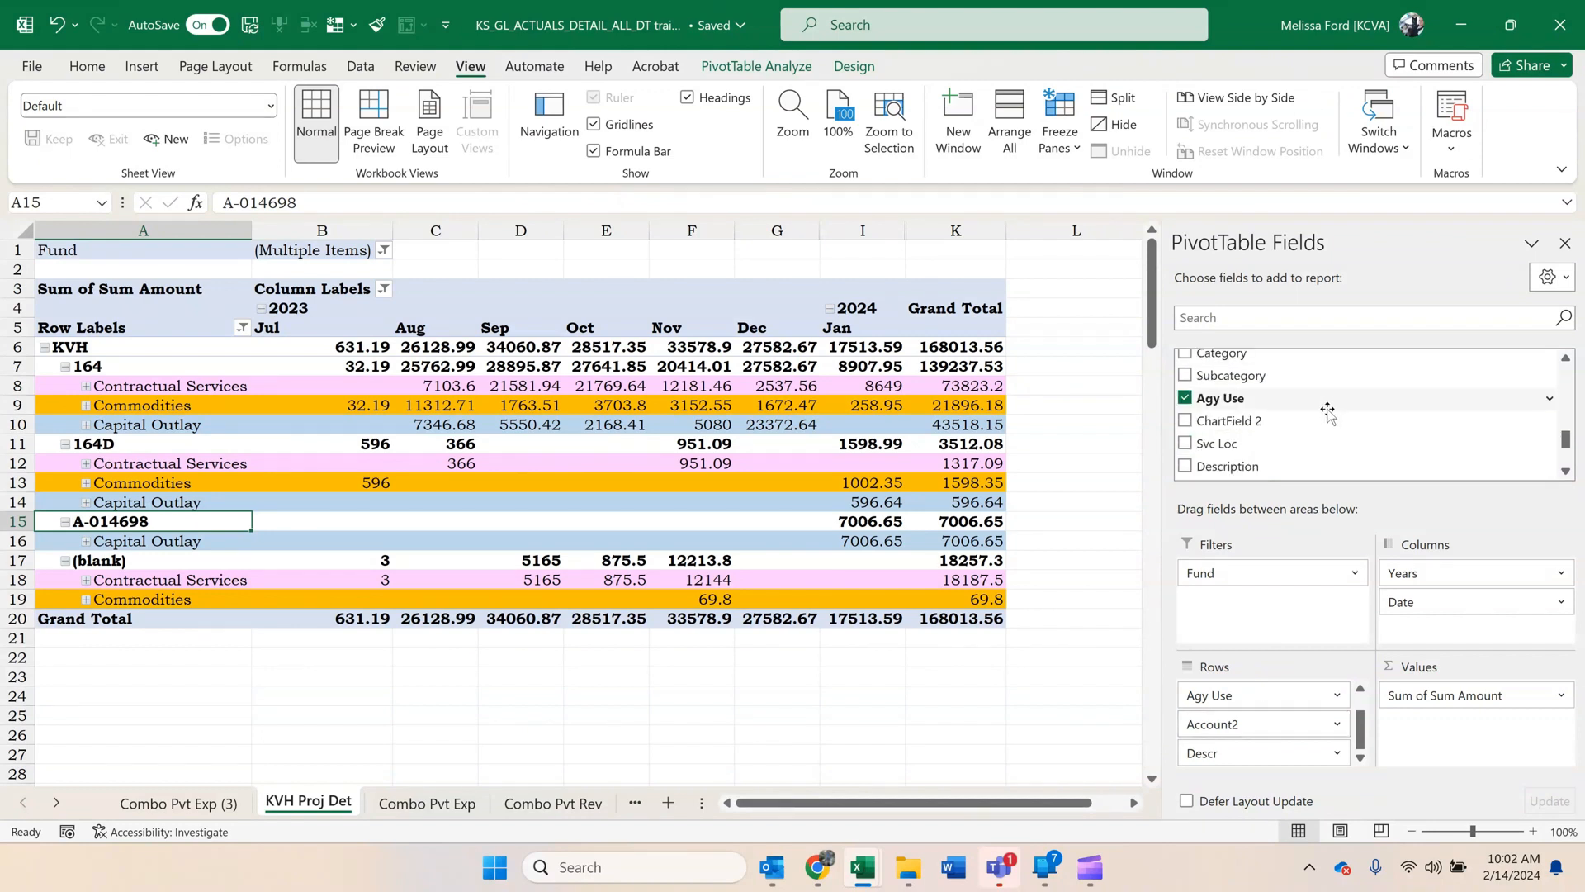
{"action": "left_click_drag", "start_coordinate": [1259, 369], "coordinate": [1272, 776]}
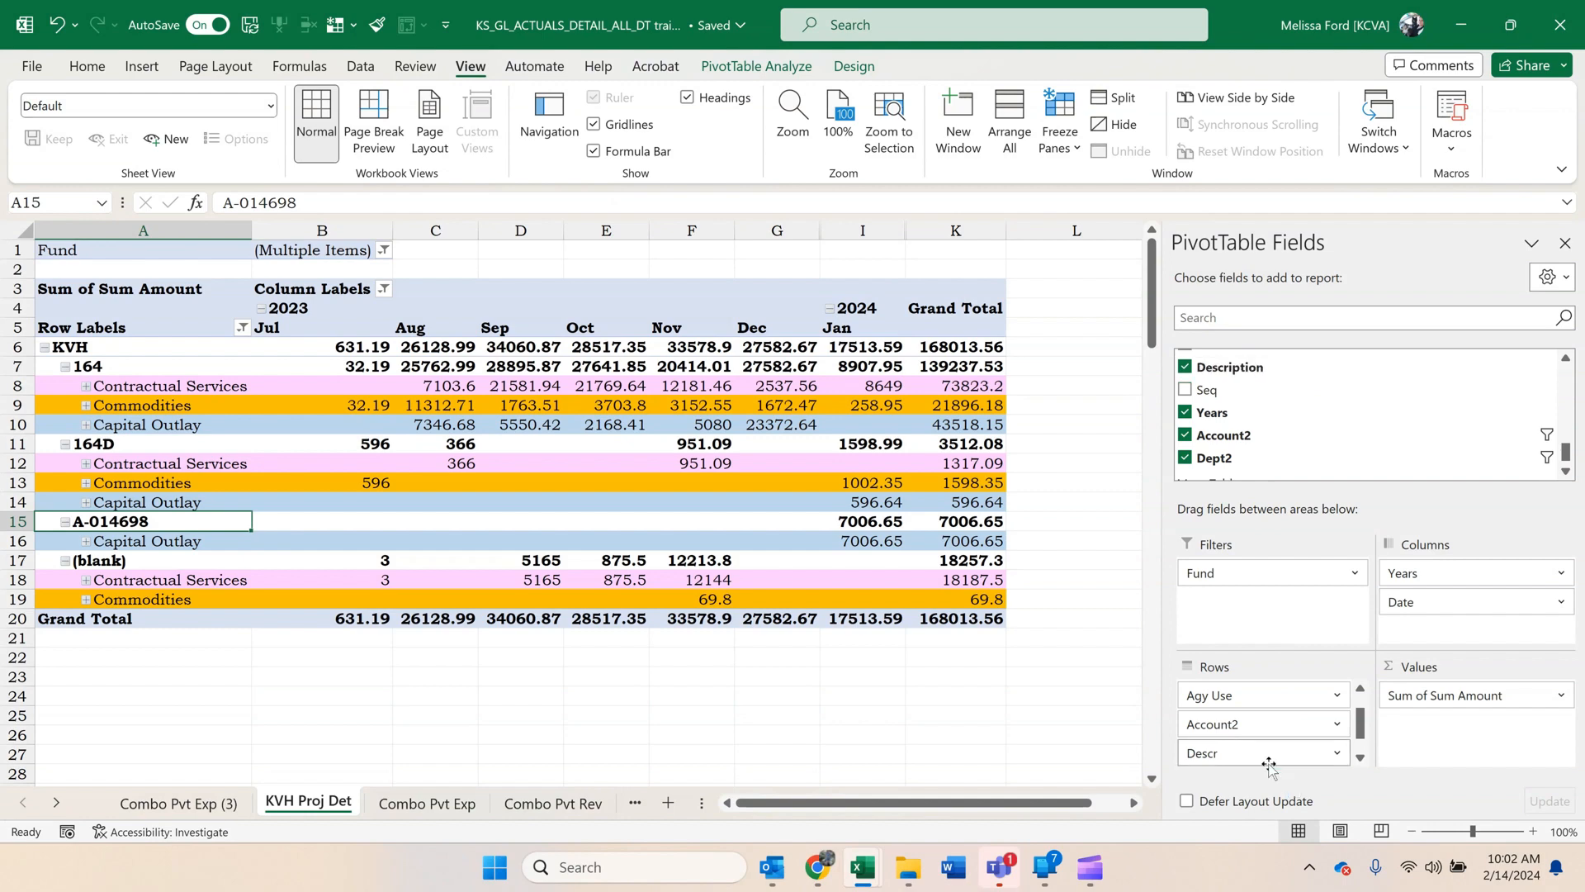
{"action": "right_click", "coordinate": [142, 384]}
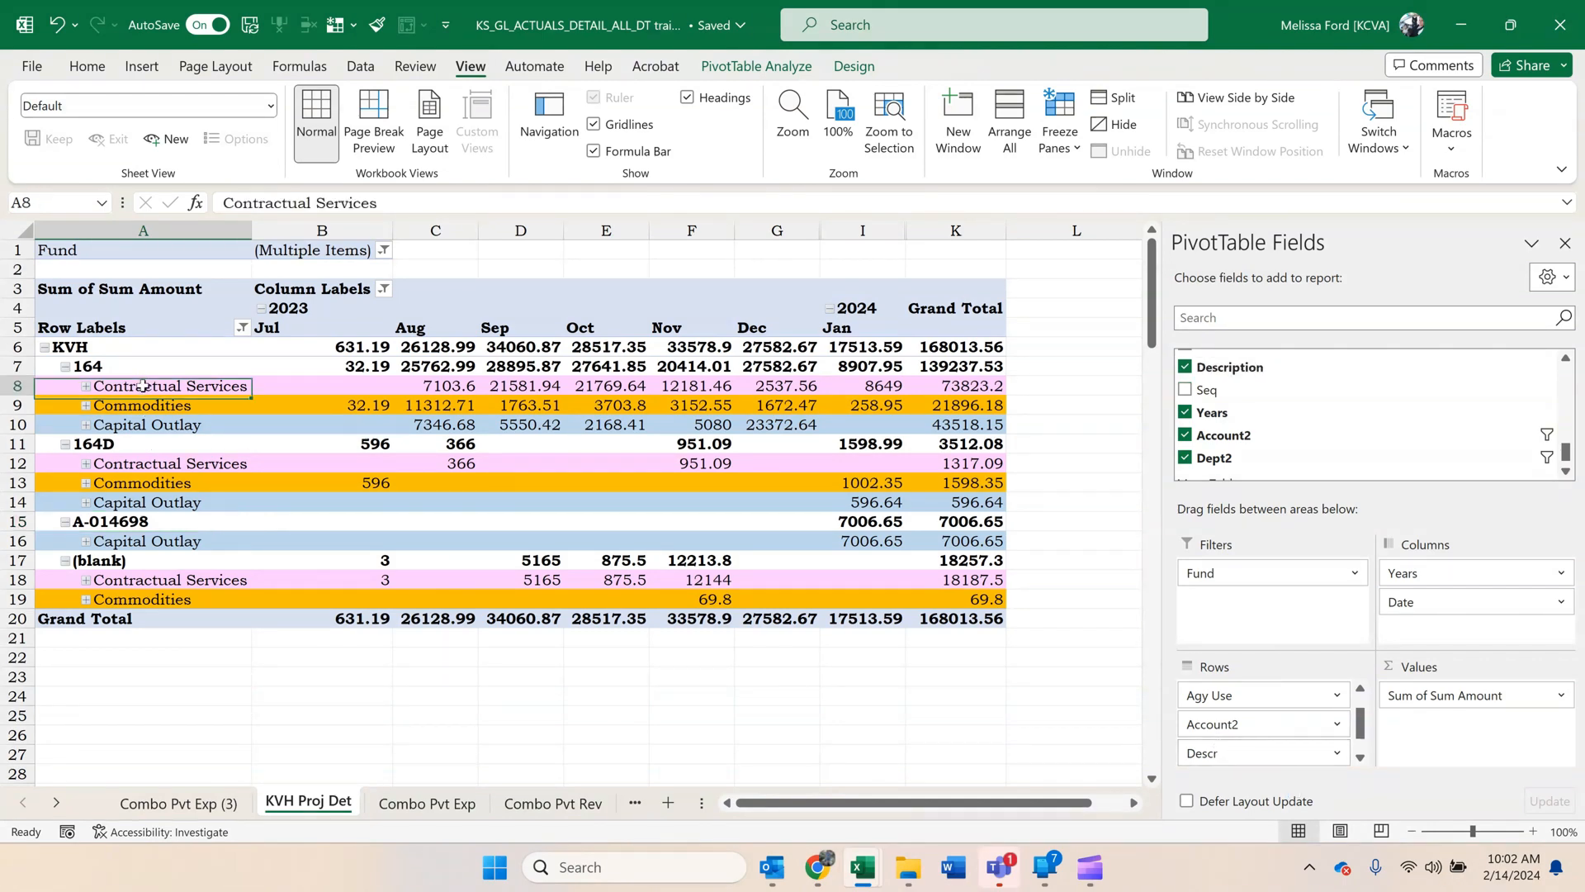
{"action": "mouse_move", "coordinate": [259, 576]}
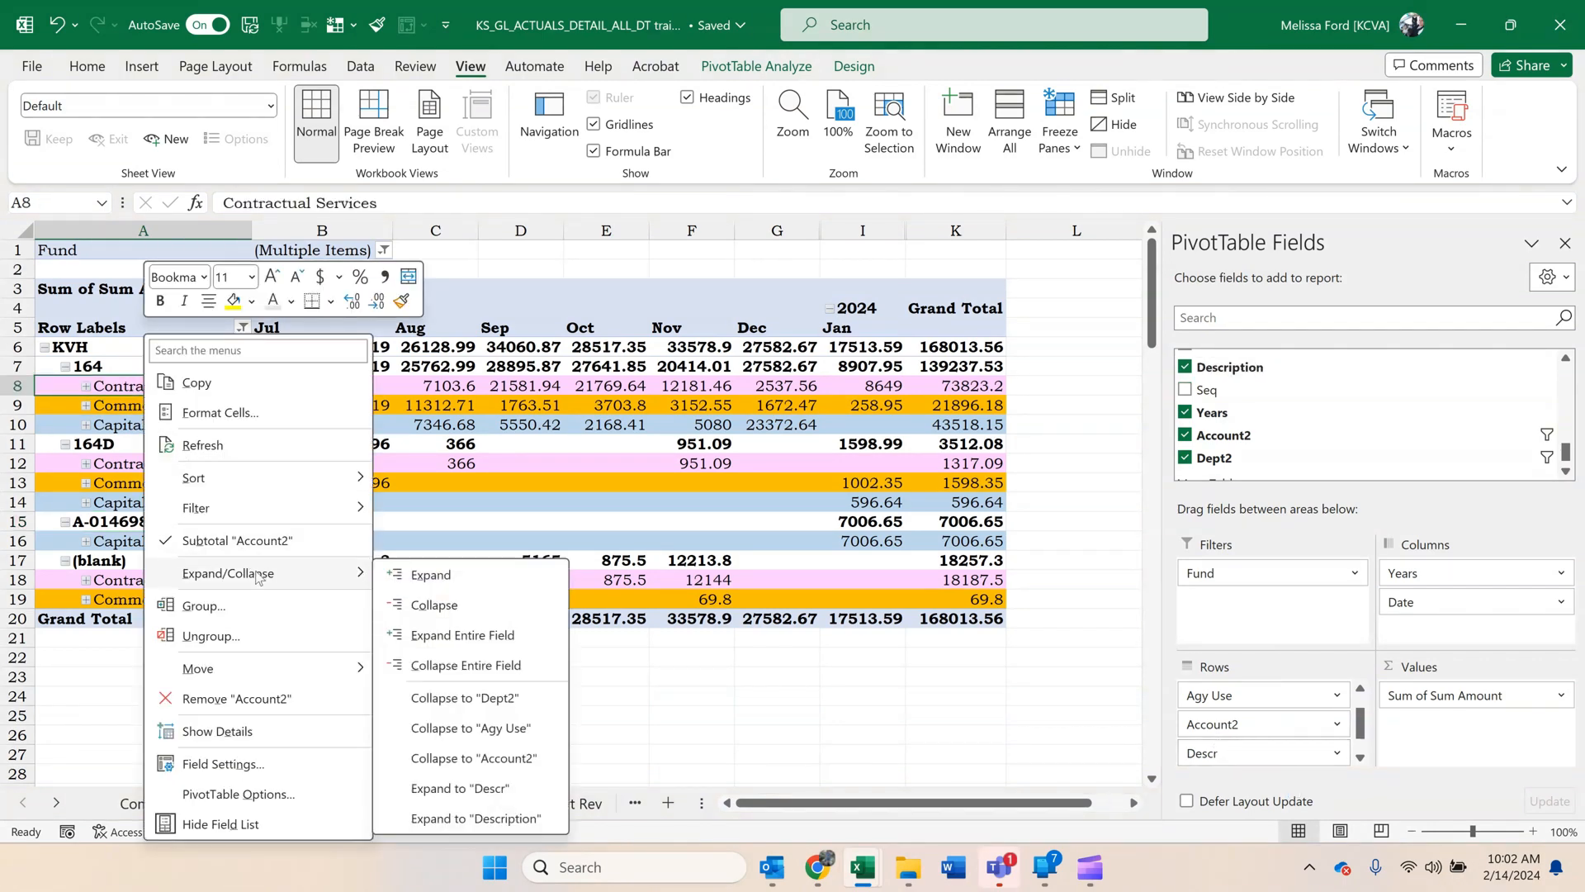
{"action": "left_click", "coordinate": [479, 633]}
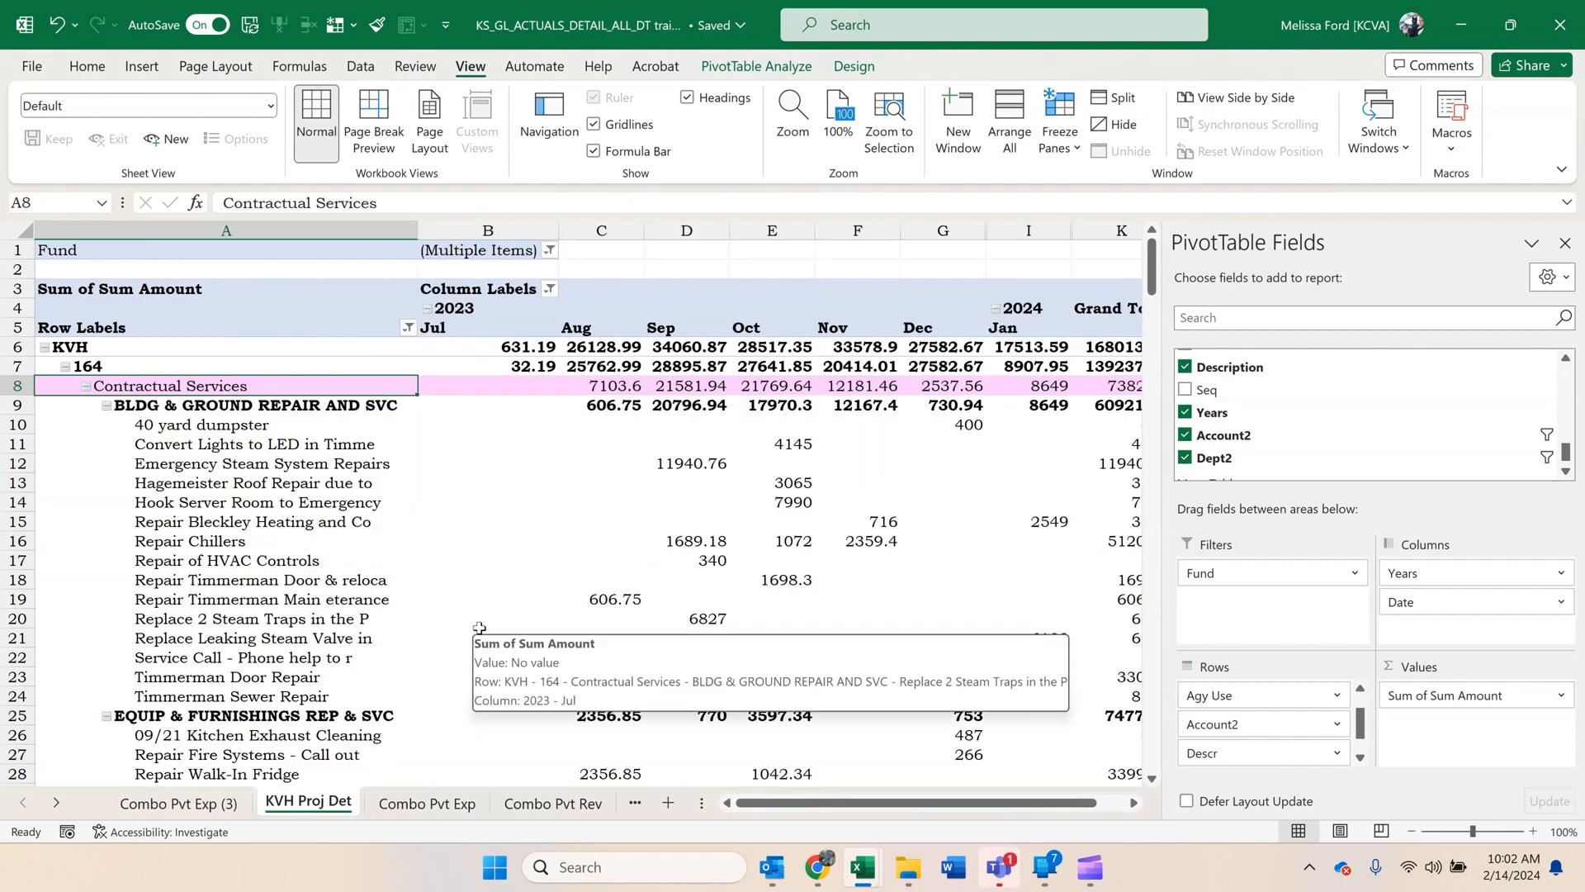
Collapse the entire Descr field so the individual descriptions are hidden, and review the rows down to the grand total.
{"action": "right_click", "coordinate": [142, 405]}
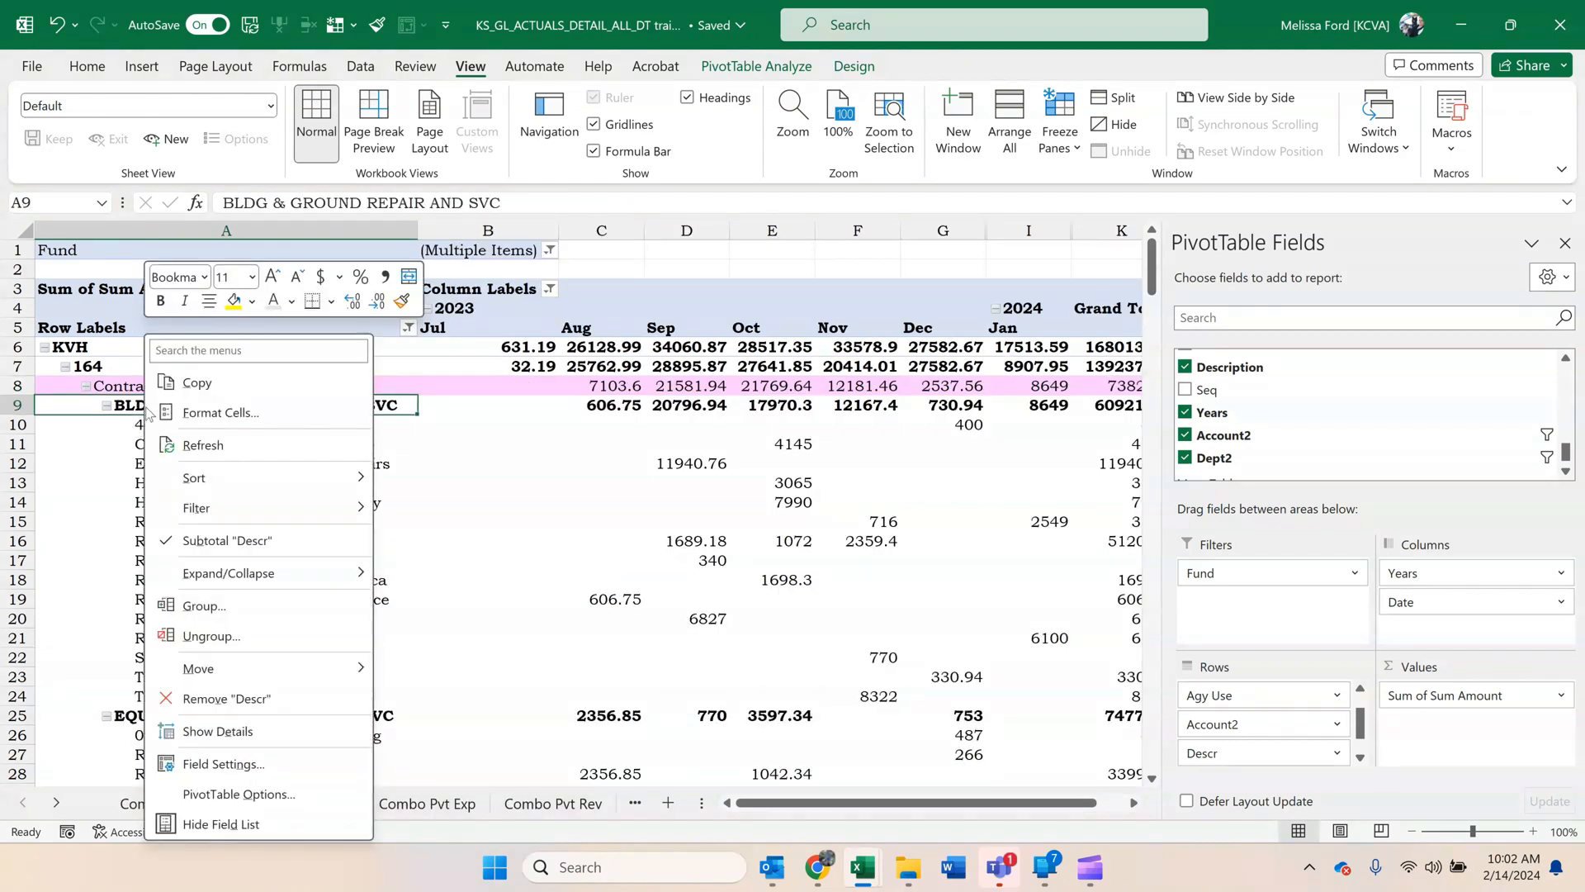
{"action": "mouse_move", "coordinate": [276, 580]}
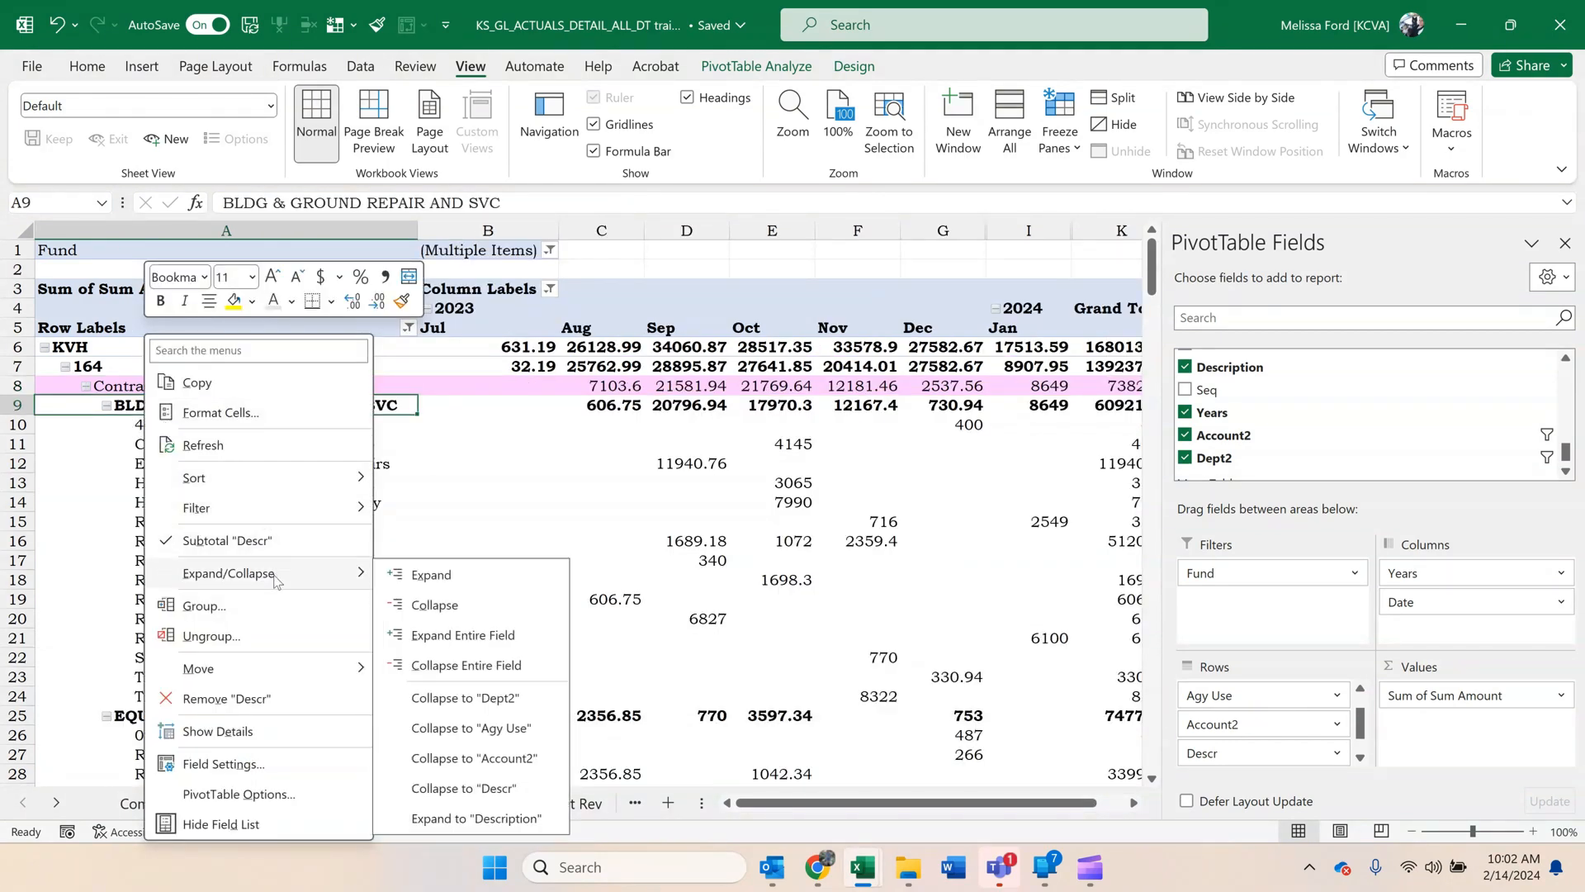
{"action": "left_click", "coordinate": [529, 678]}
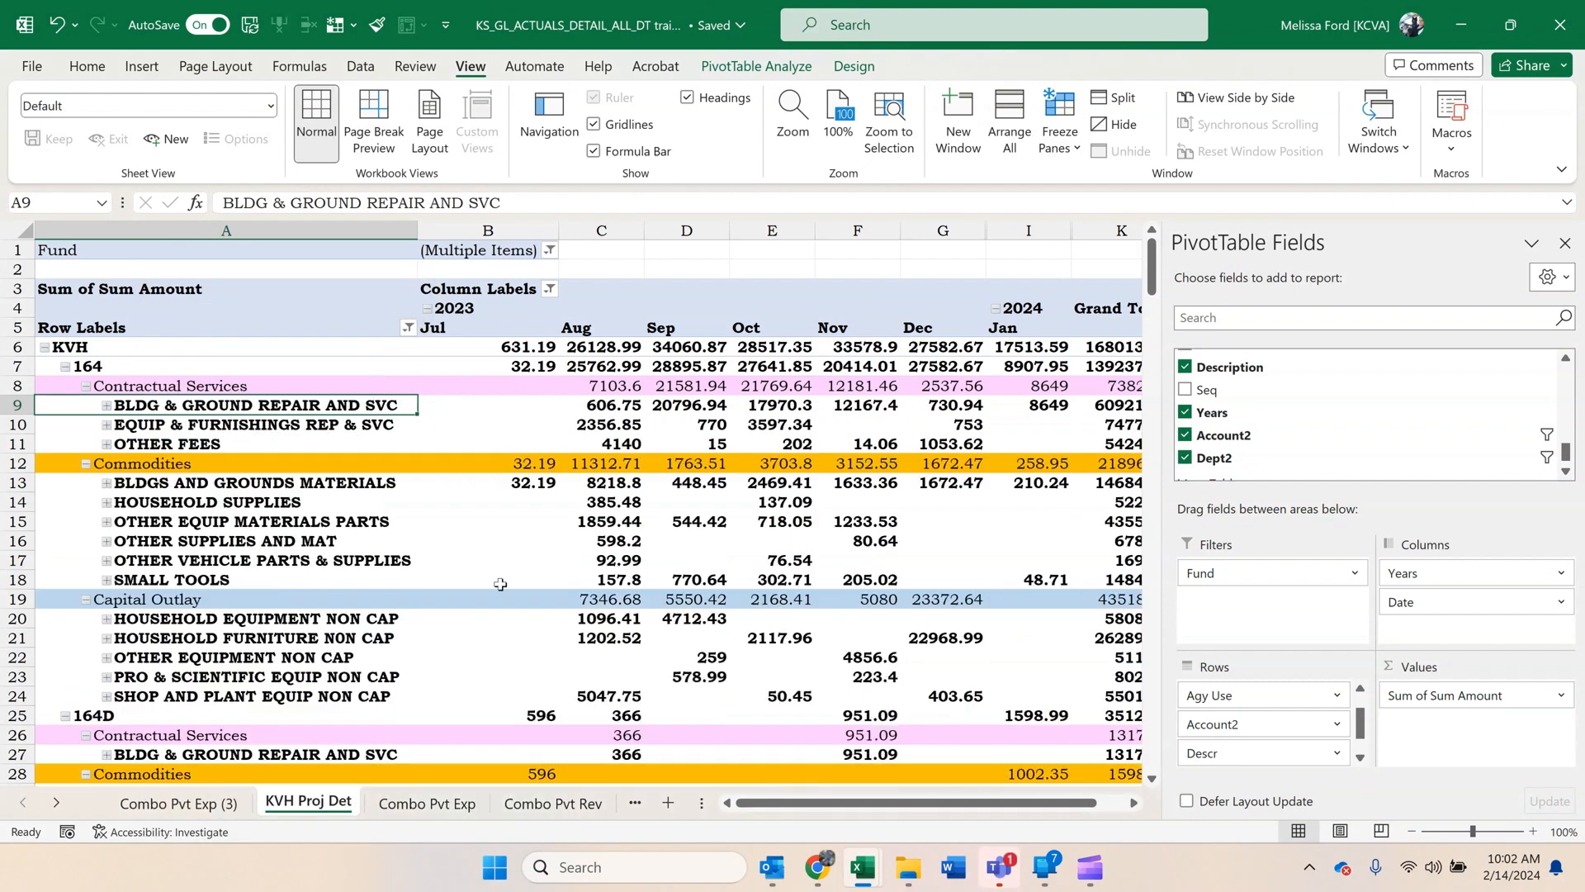
{"action": "left_click", "coordinate": [492, 538]}
{"action": "scroll", "coordinate": [487, 535], "scroll_direction": "down", "scroll_amount": 9}
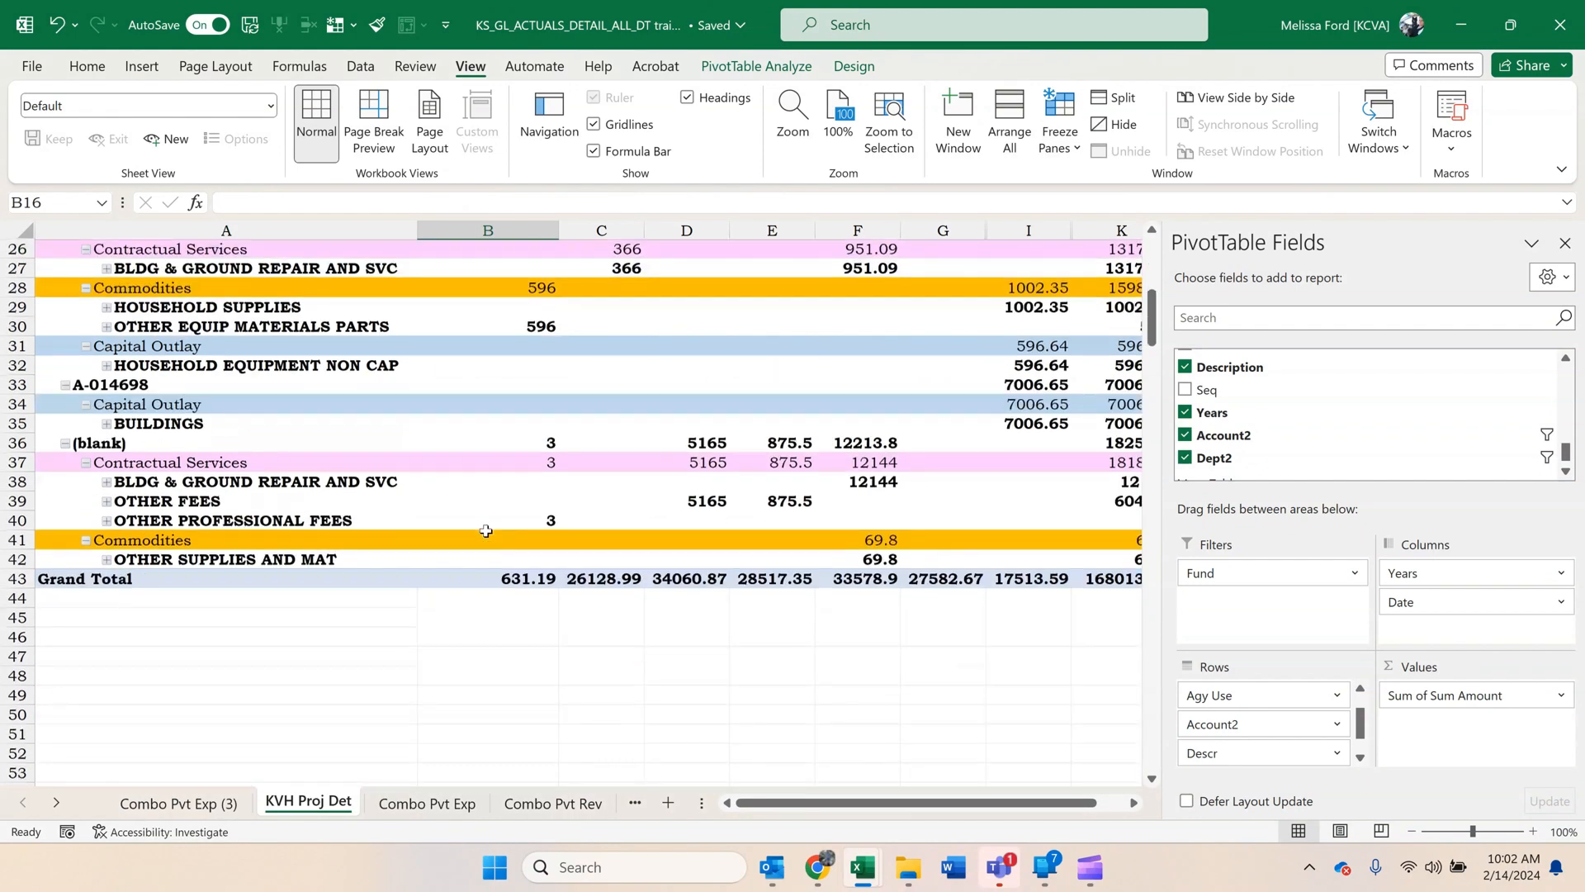
Sort the Agy Use project codes in the KVH pivot by their January 2024 amounts, largest to smallest.
{"action": "scroll", "coordinate": [483, 540], "scroll_direction": "up", "scroll_amount": 3}
{"action": "scroll", "coordinate": [483, 540], "scroll_direction": "up", "scroll_amount": 6}
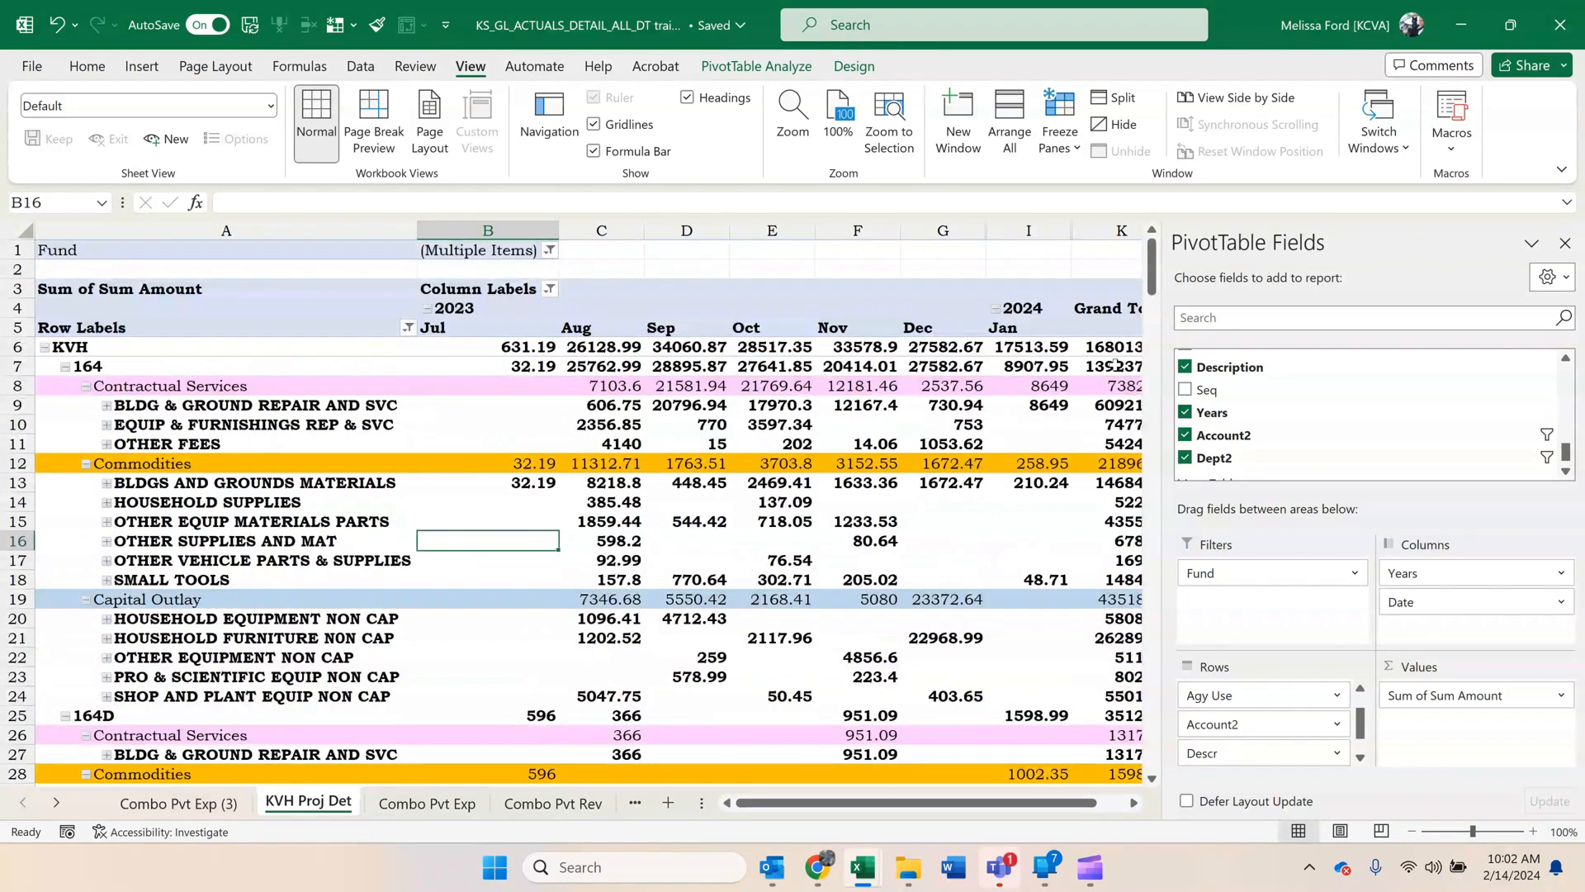
{"action": "left_click", "coordinate": [1040, 364]}
{"action": "right_click", "coordinate": [1040, 364]}
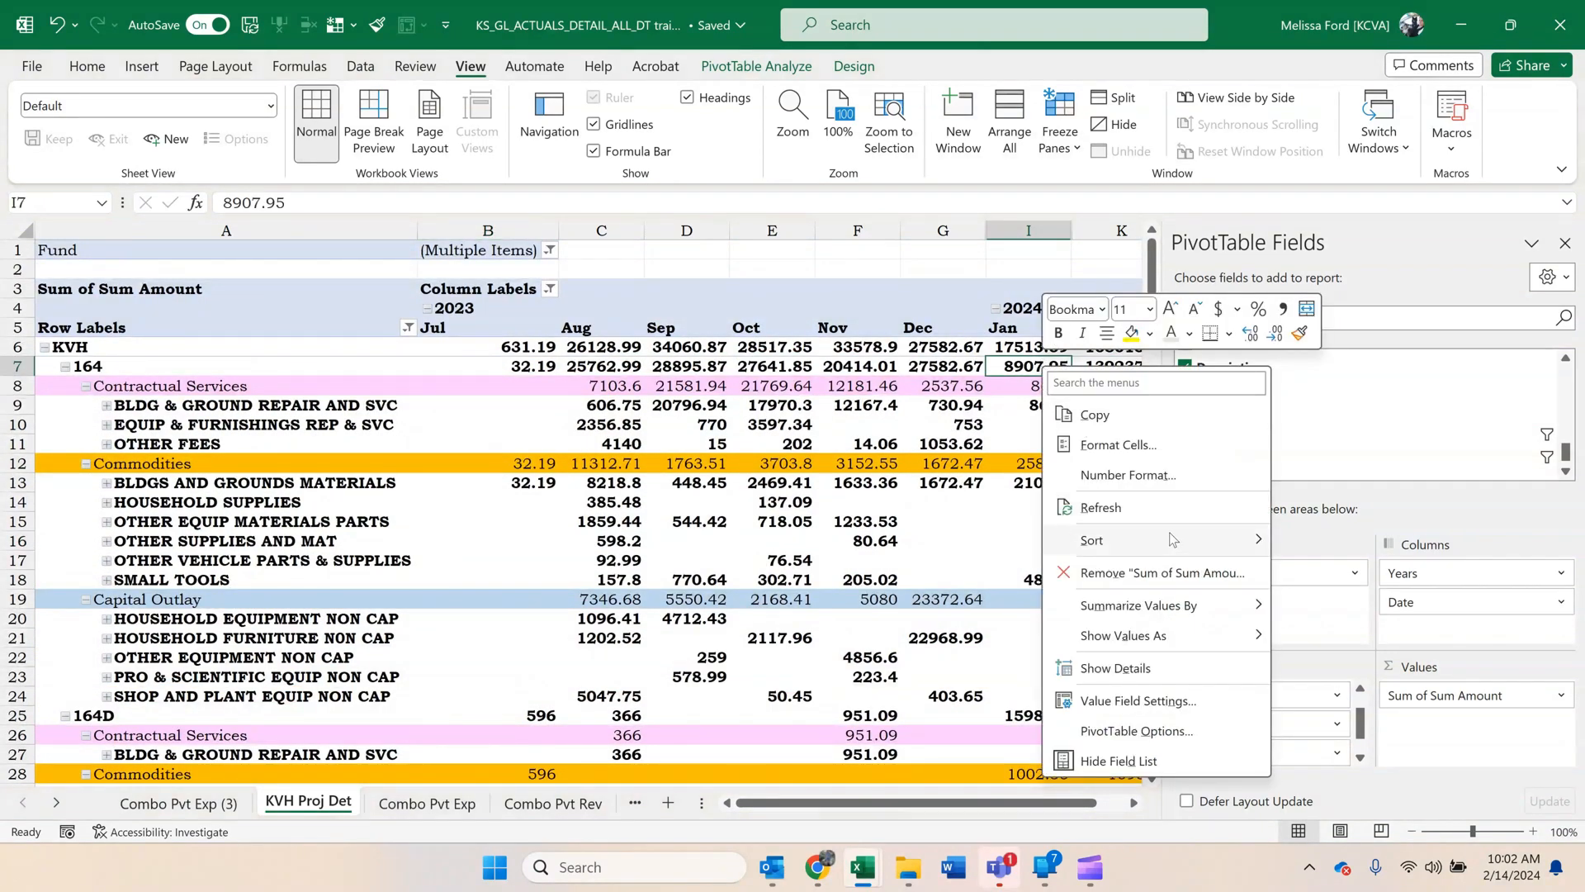
{"action": "mouse_move", "coordinate": [1174, 539]}
{"action": "left_click", "coordinate": [1373, 572]}
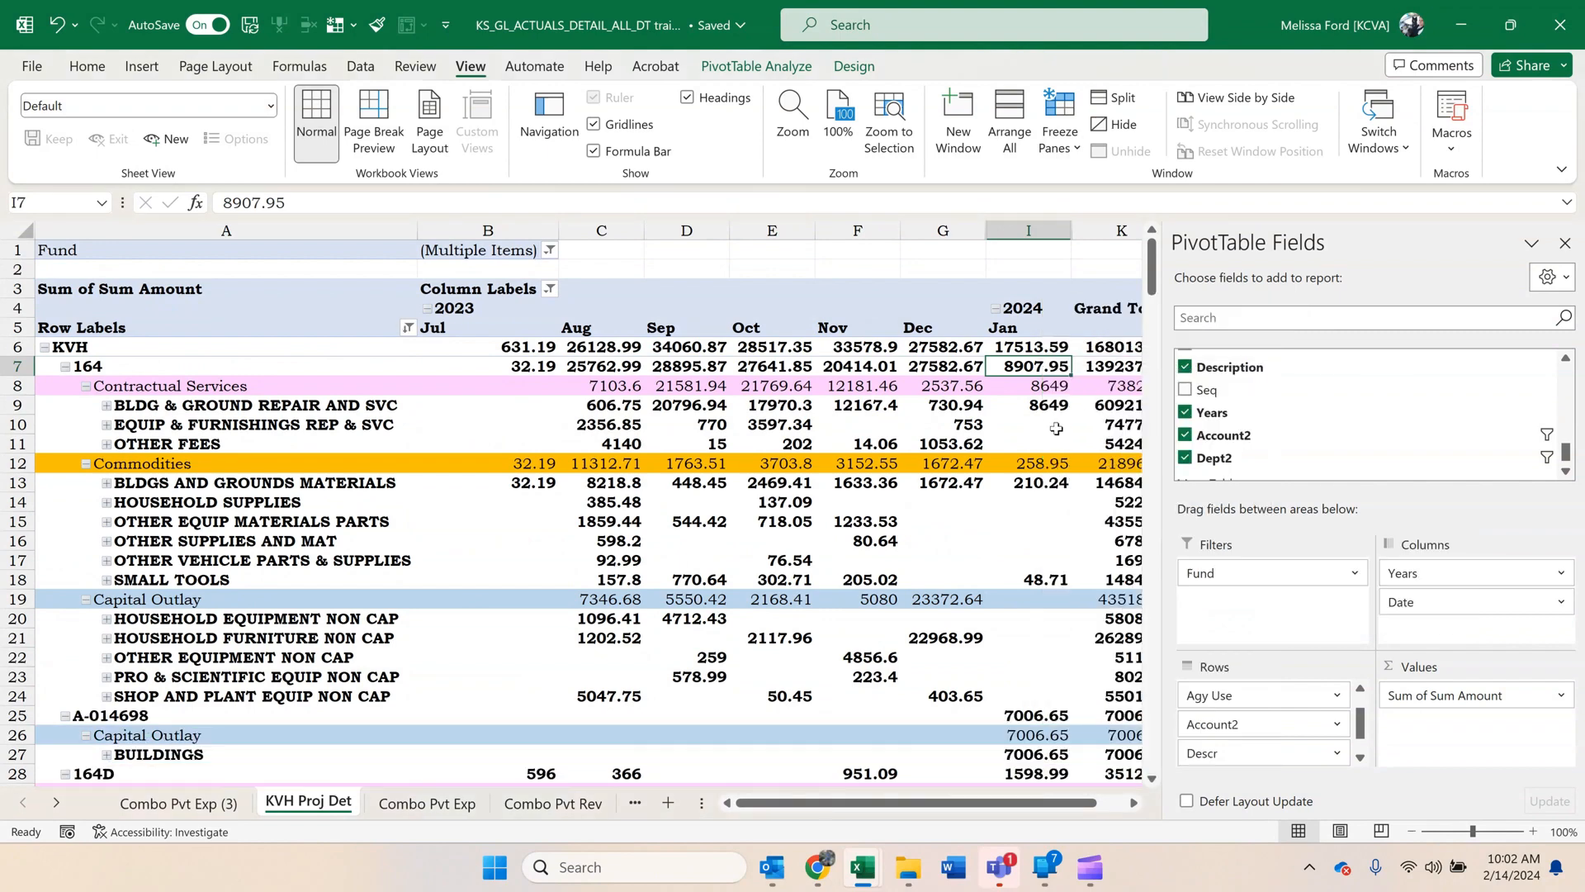
Sort the Descr rows within each account category by January 2024 amounts, largest to smallest.
{"action": "left_click", "coordinate": [1047, 405]}
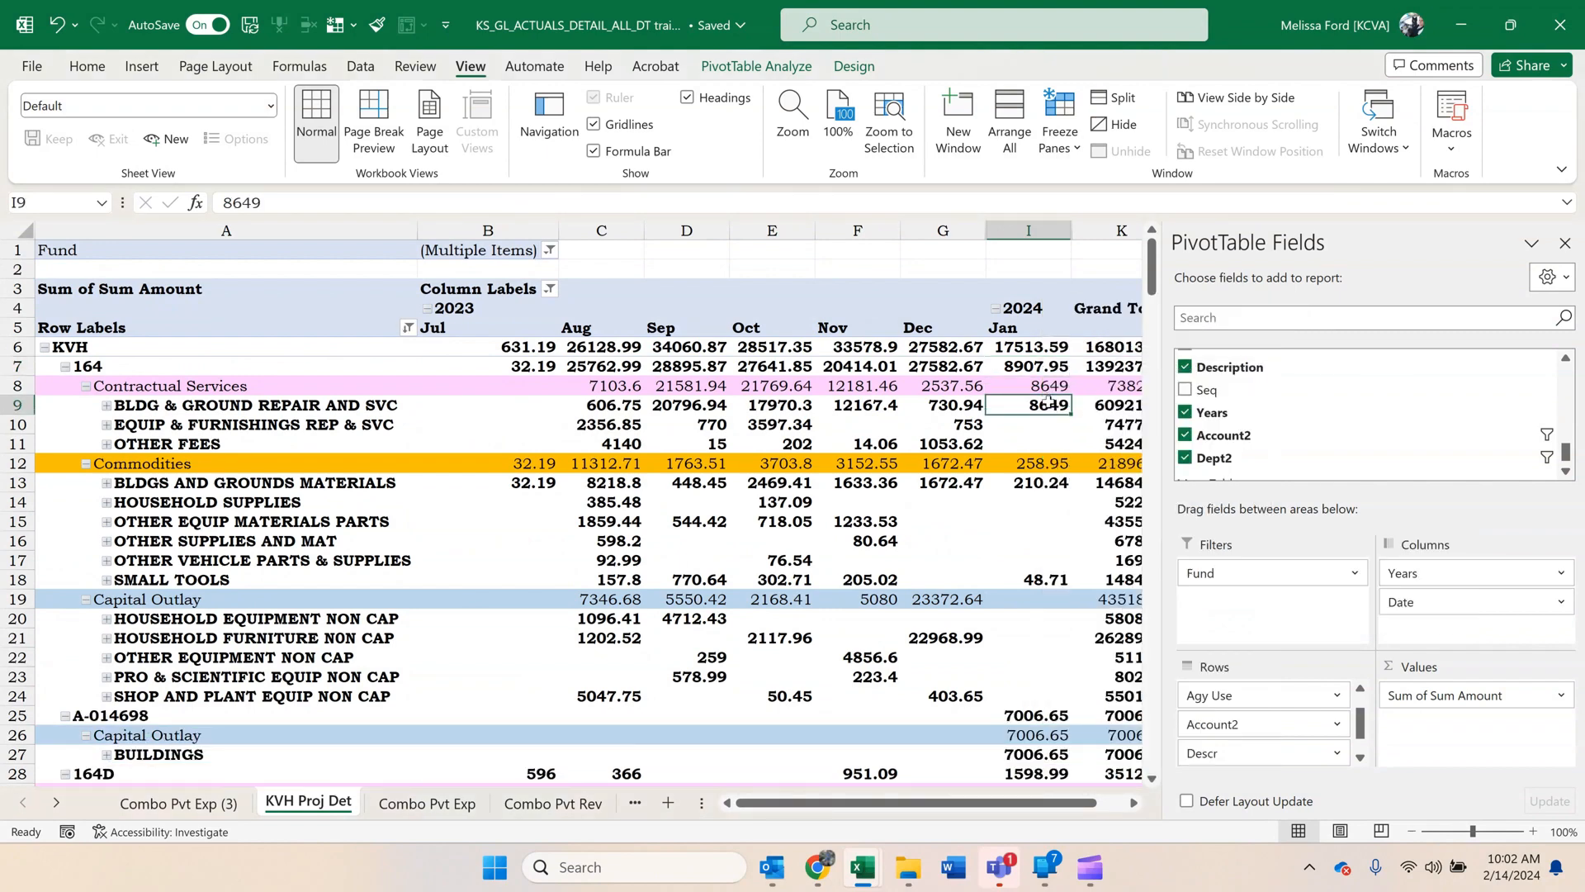
{"action": "right_click", "coordinate": [1050, 404]}
{"action": "mouse_move", "coordinate": [1204, 591]}
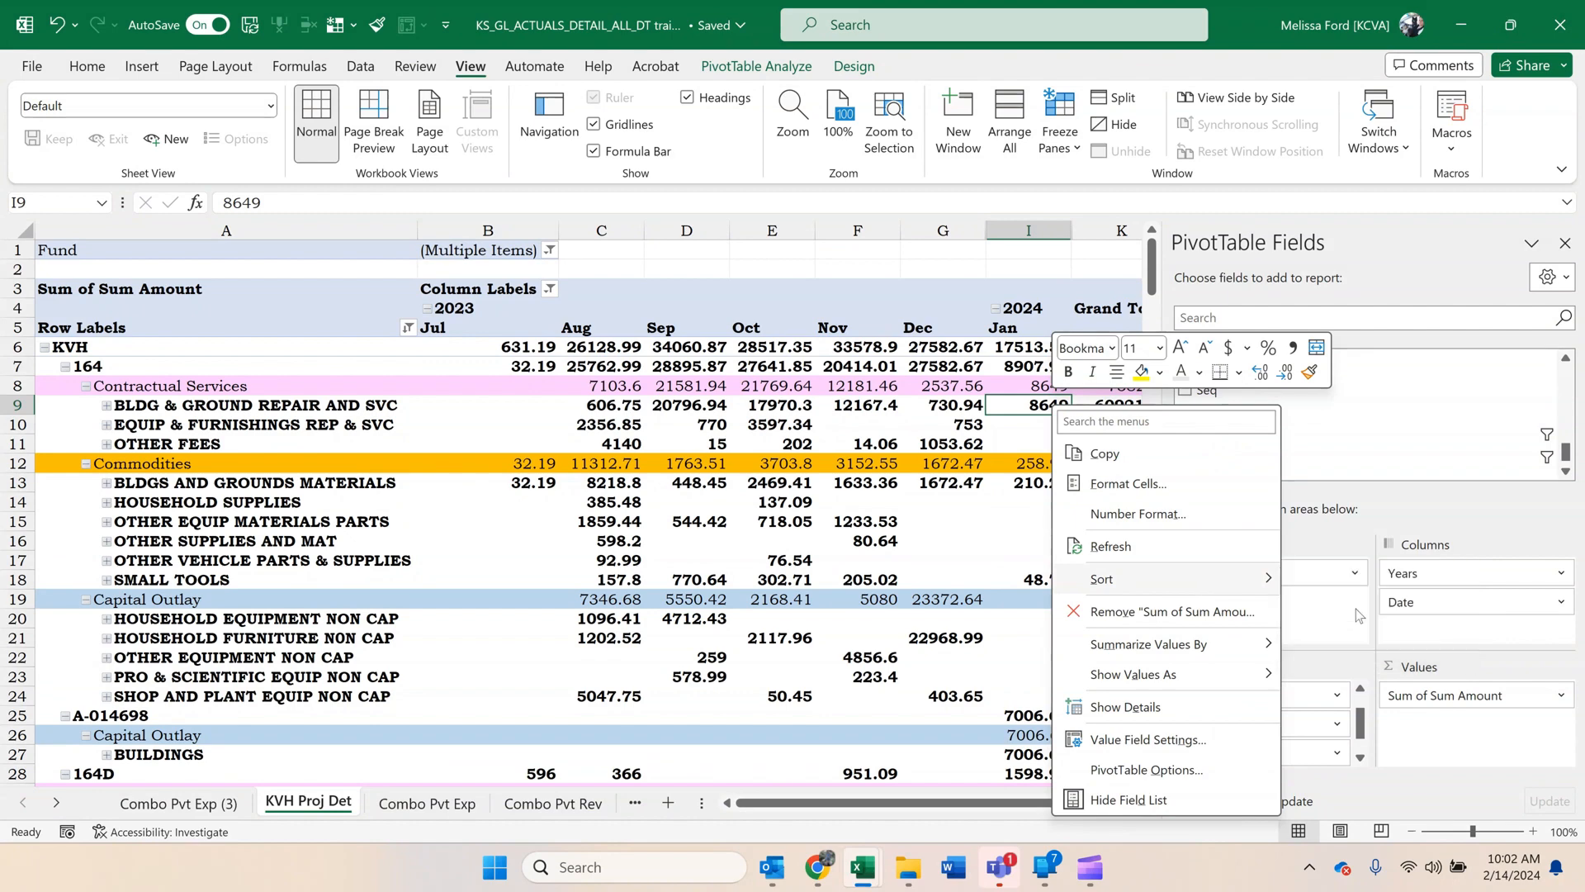
{"action": "left_click", "coordinate": [1387, 610]}
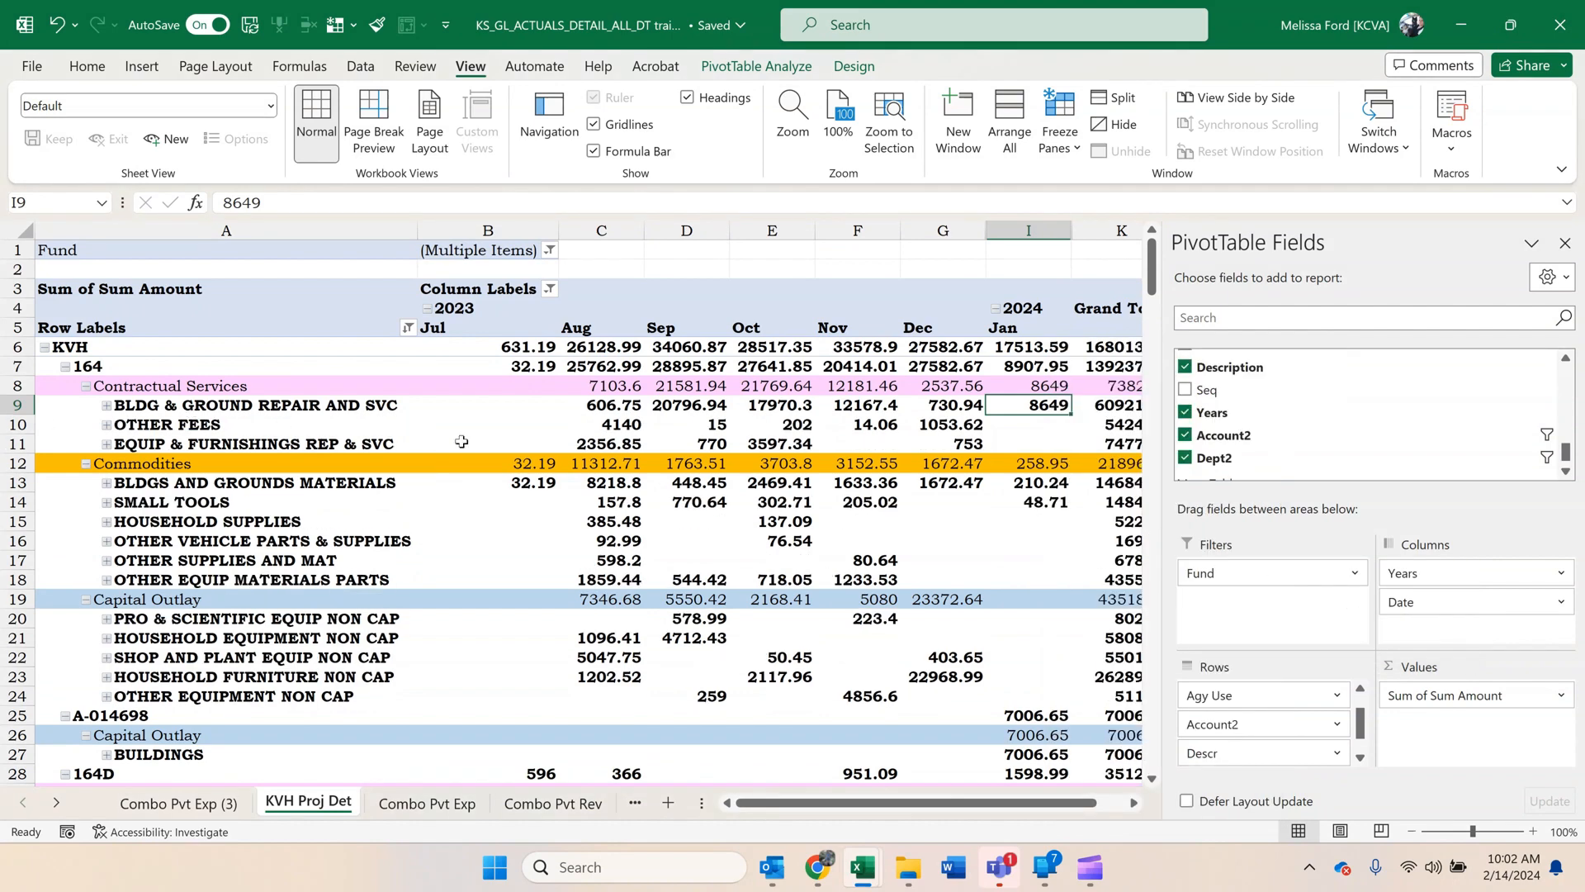
Copy the entire KVH Proj Det pivot and paste it at M11 on the KVH Project Expenses sheet of the Reconcile Doc All Agency workbook.
{"action": "left_click", "coordinate": [422, 444]}
{"action": "left_click_drag", "start_coordinate": [213, 246], "coordinate": [757, 506]}
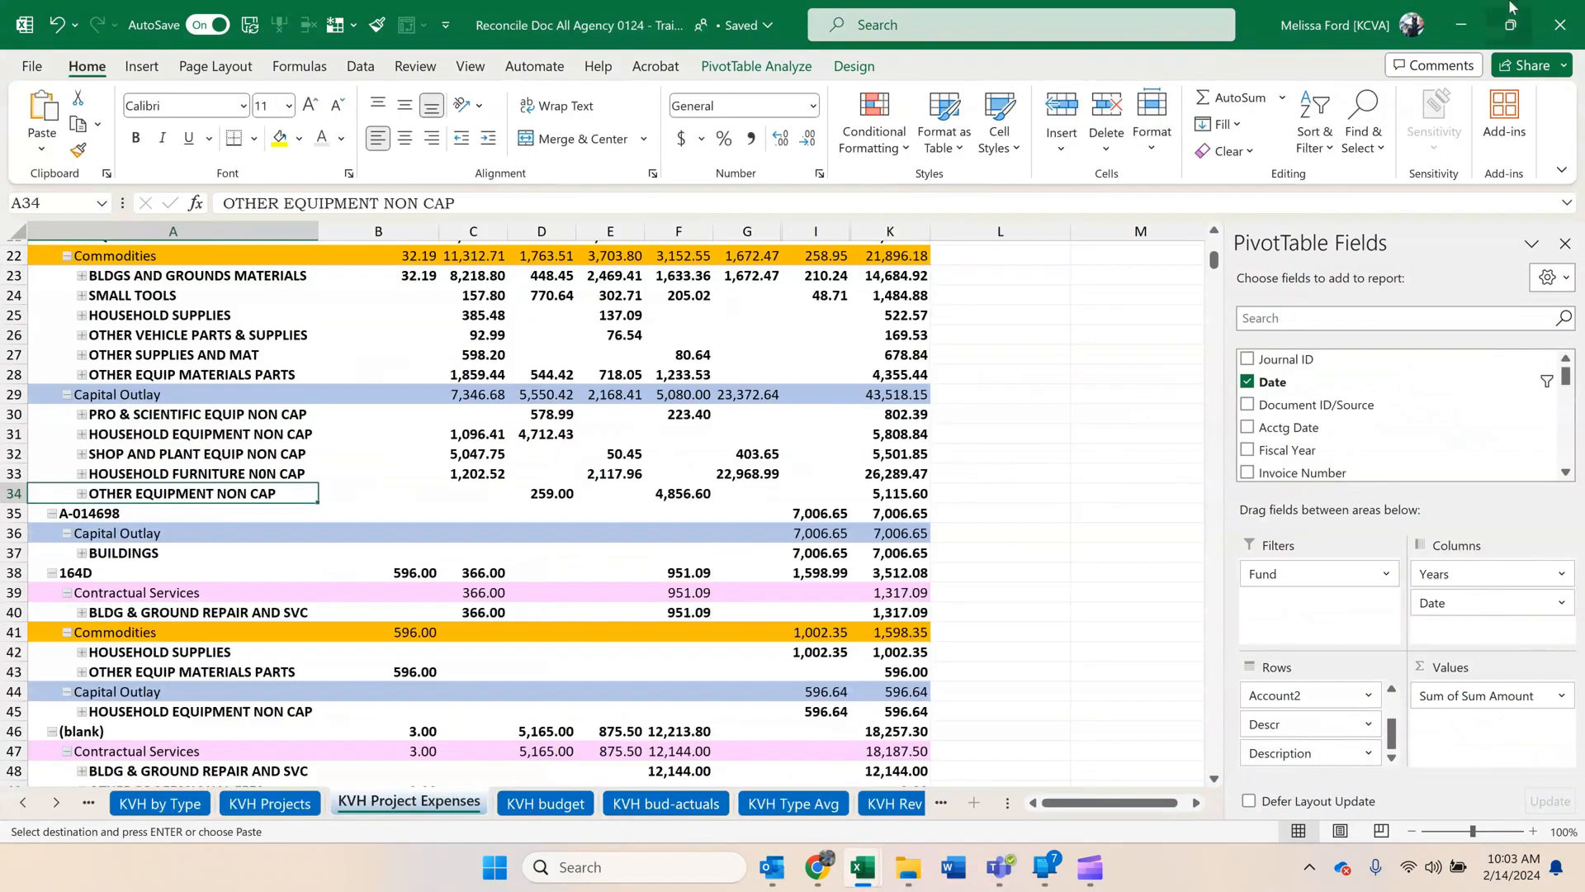
{"action": "left_click", "coordinate": [1113, 271]}
{"action": "scroll", "coordinate": [1006, 331], "scroll_direction": "up", "scroll_amount": 1}
{"action": "scroll", "coordinate": [1006, 332], "scroll_direction": "up", "scroll_amount": 4}
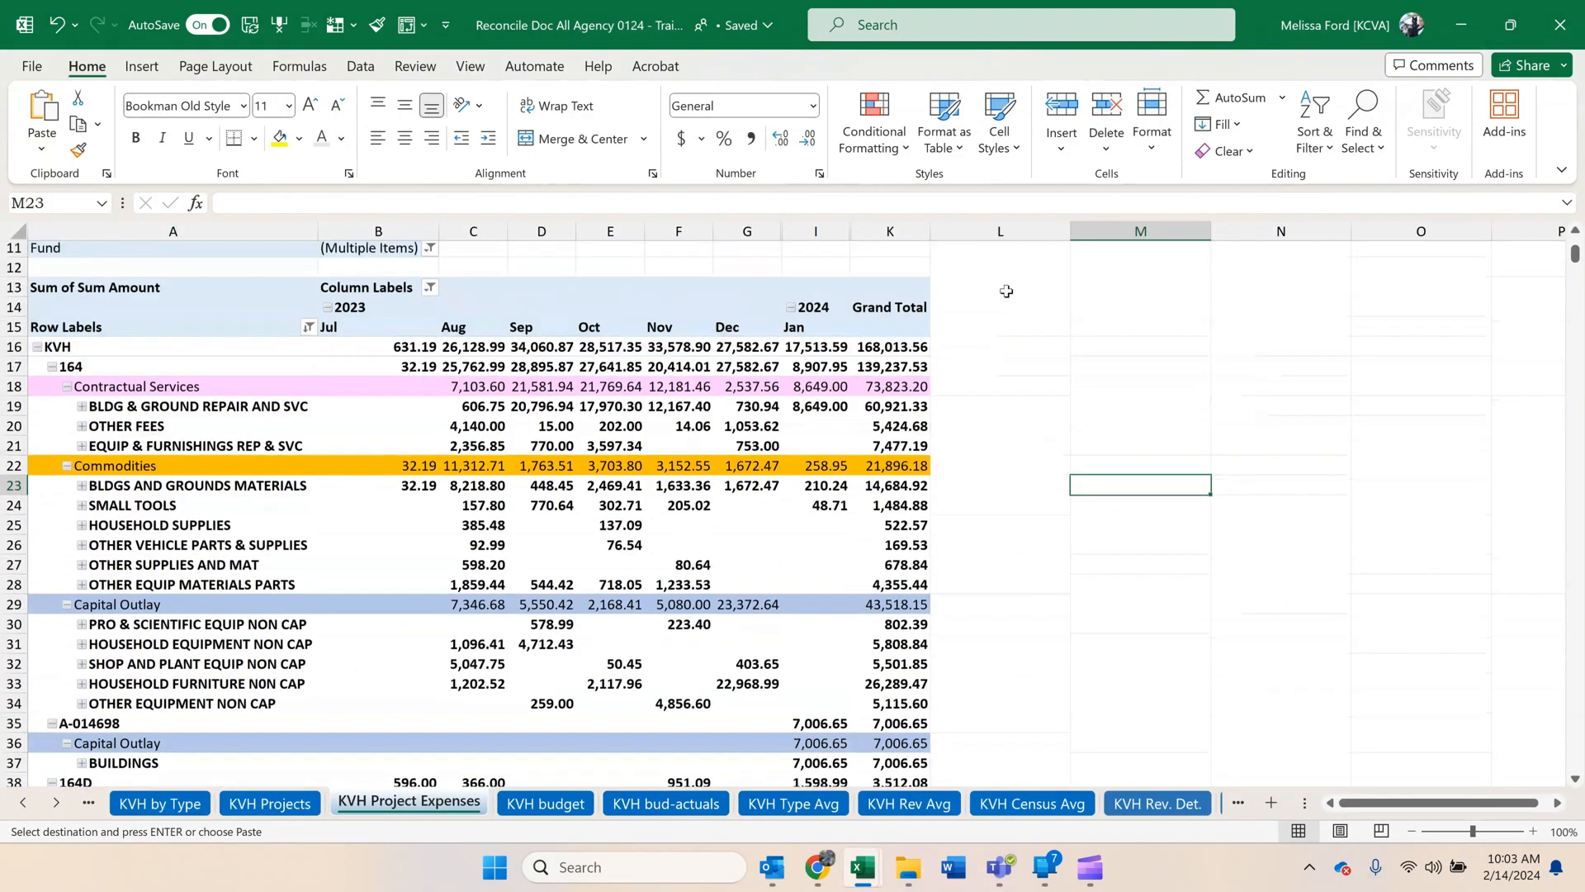
{"action": "left_click", "coordinate": [1138, 328]}
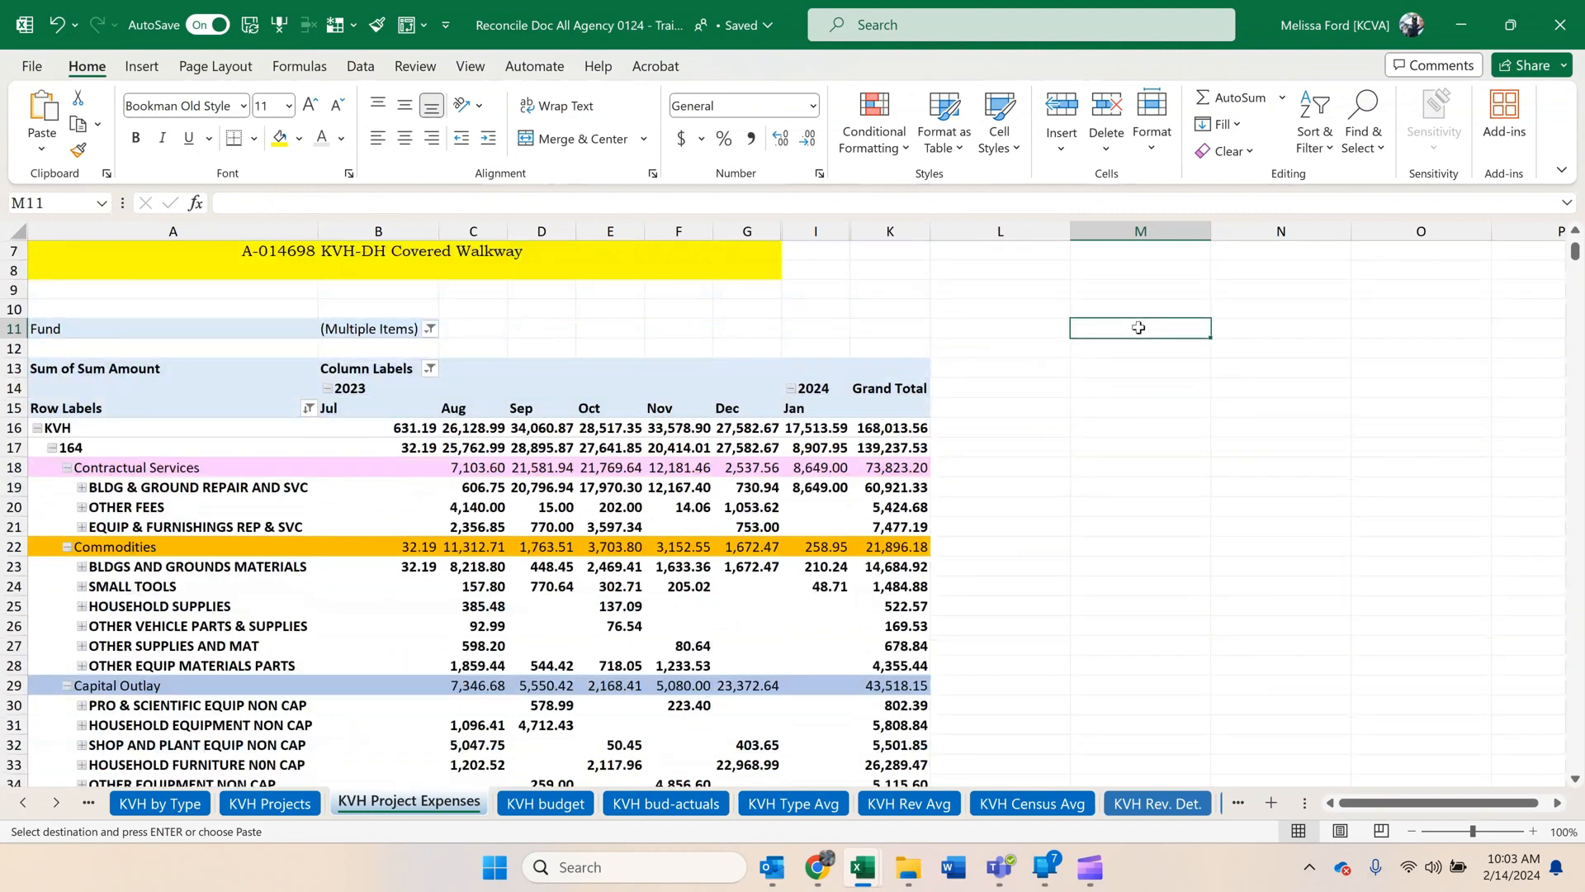
{"action": "key", "text": "ctrl+v"}
Delete the old pivot's cells in columns A to L from row 11 down, shifting the pasted pivot left into its place.
{"action": "left_click_drag", "start_coordinate": [978, 329], "coordinate": [136, 359]}
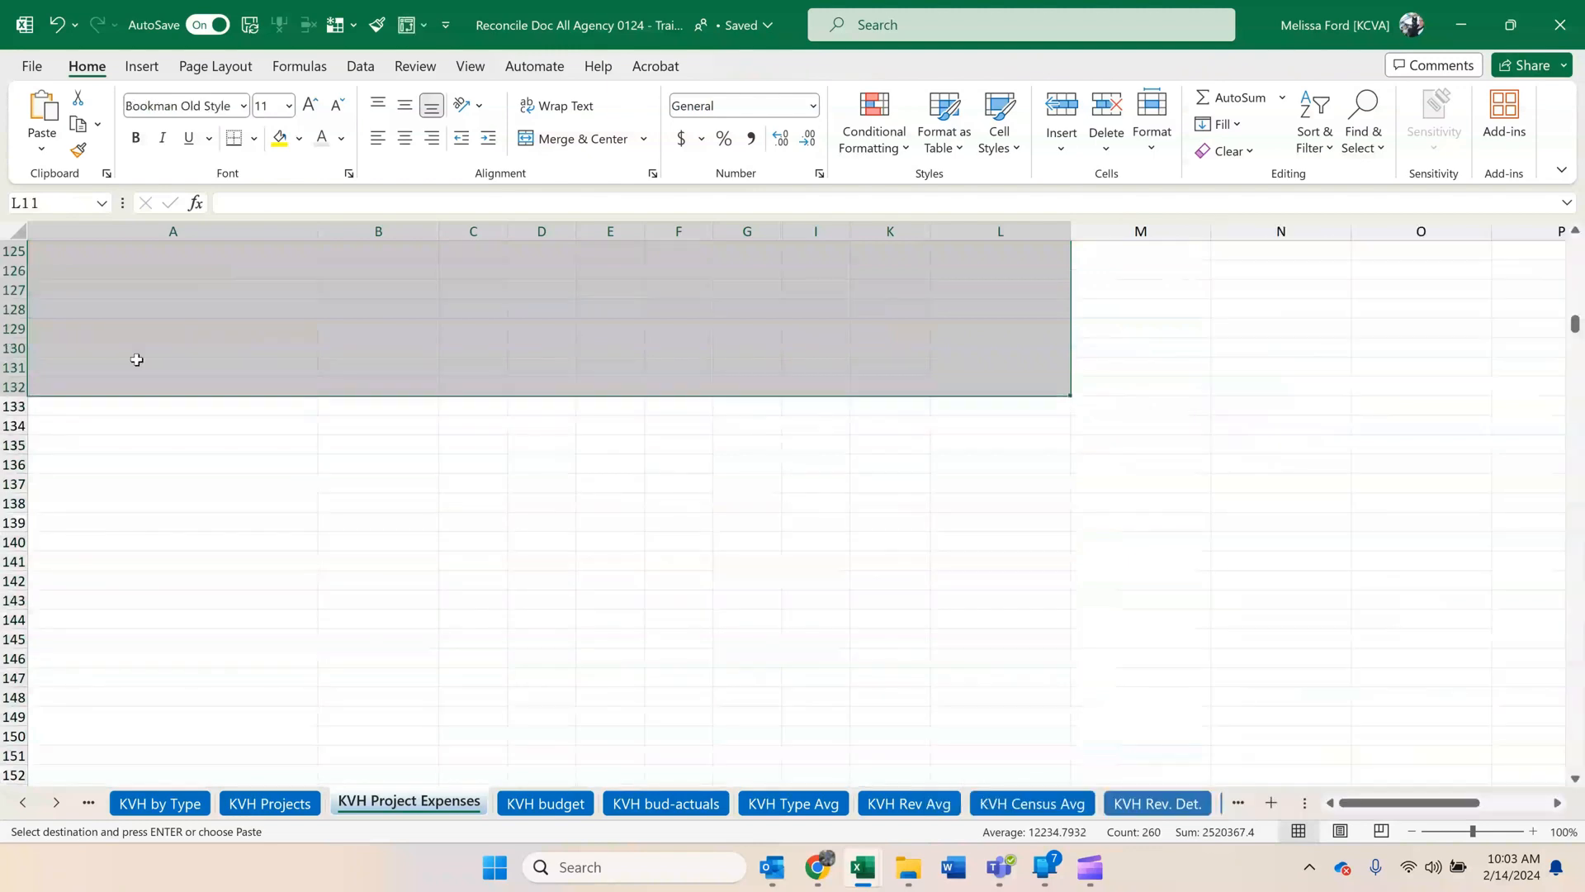
{"action": "right_click", "coordinate": [215, 321]}
{"action": "left_click", "coordinate": [320, 446]}
{"action": "left_click", "coordinate": [299, 539]}
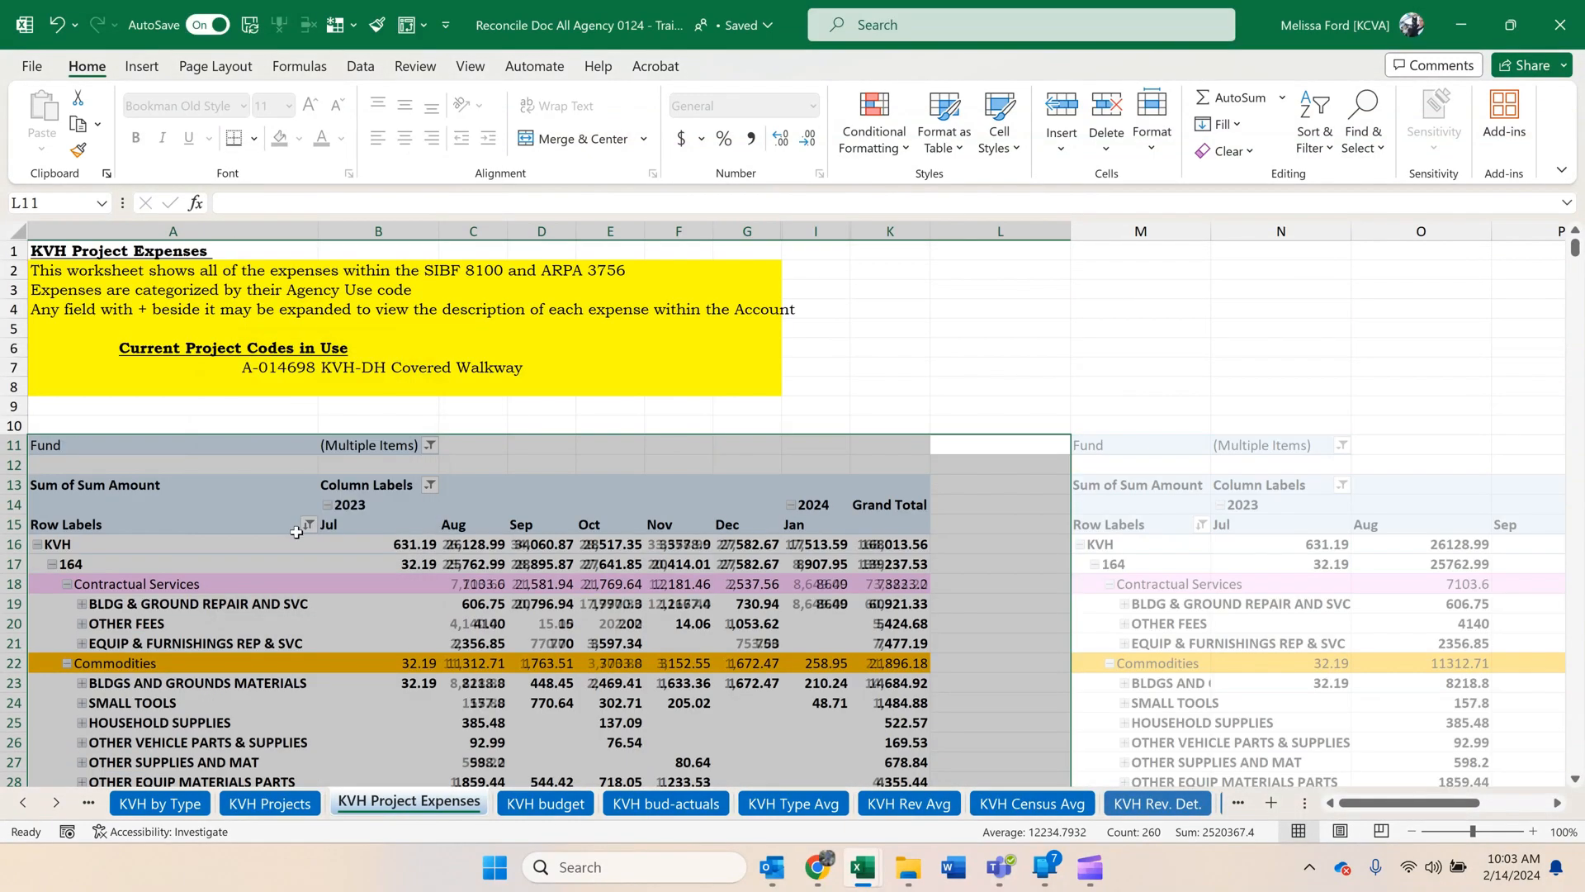
{"action": "left_click", "coordinate": [945, 403]}
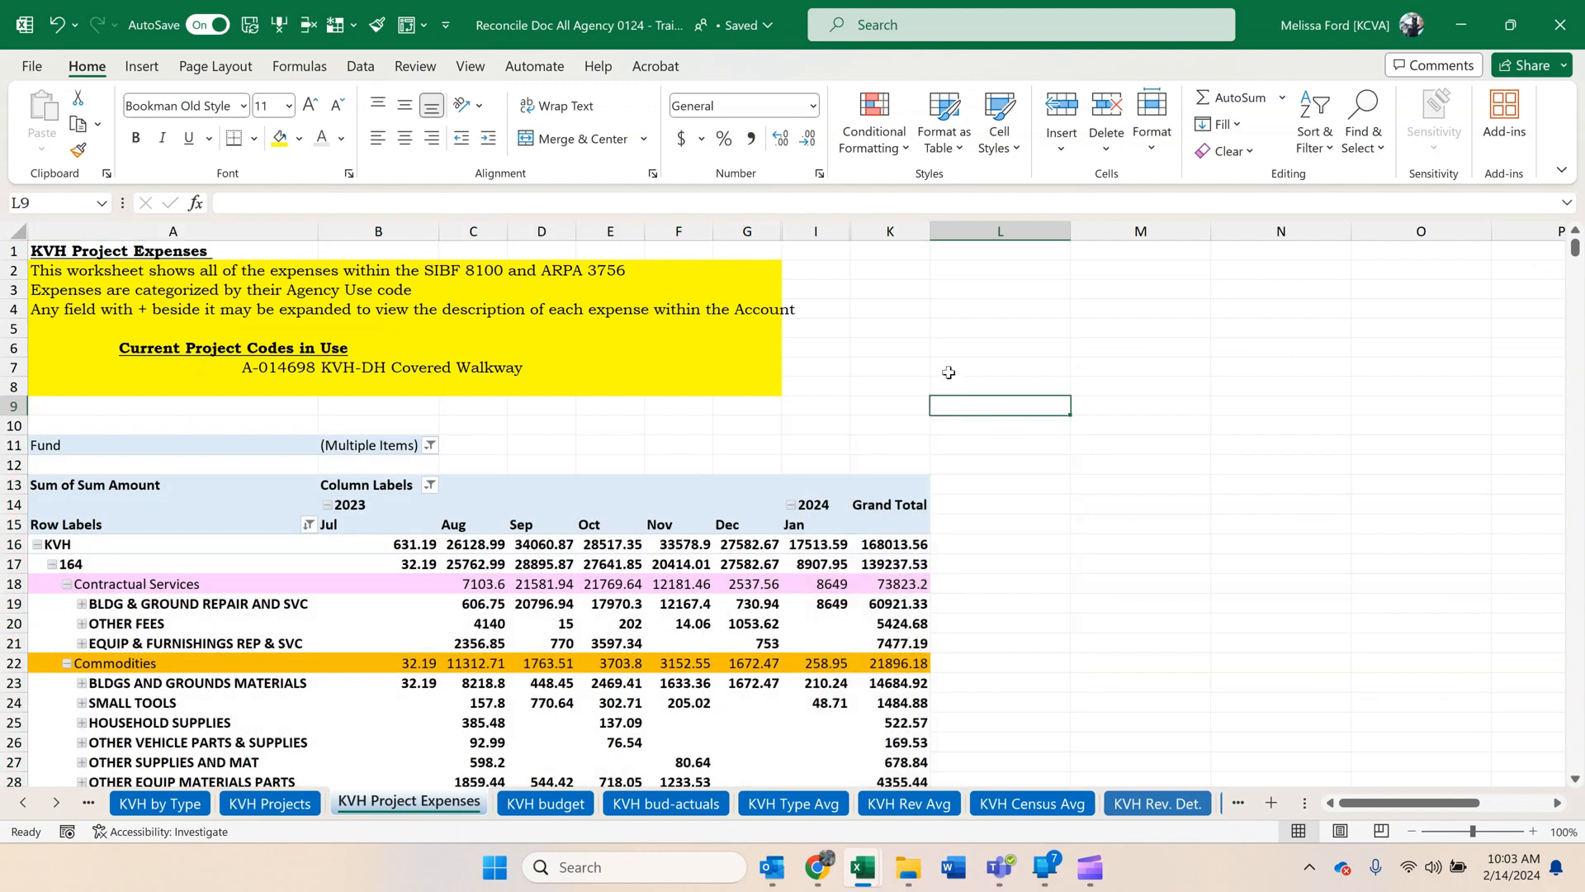
Check the listed project code A-014698 against the project codes in the replaced pivot's rows.
{"action": "left_click", "coordinate": [265, 368]}
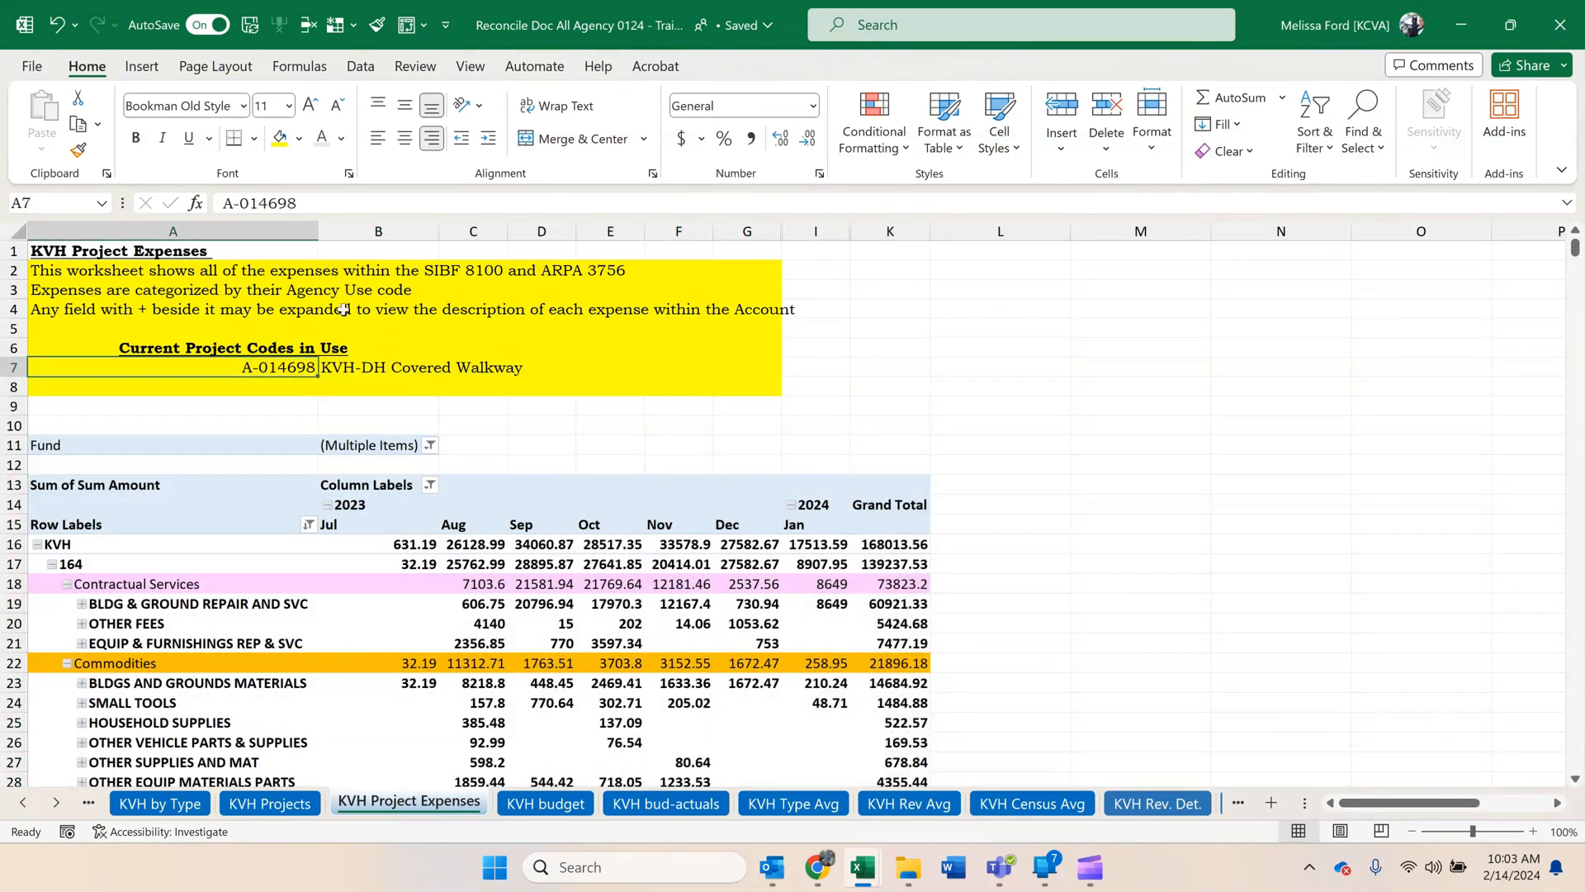
{"action": "scroll", "coordinate": [264, 367], "scroll_direction": "down", "scroll_amount": 3}
{"action": "scroll", "coordinate": [130, 675], "scroll_direction": "down", "scroll_amount": 1}
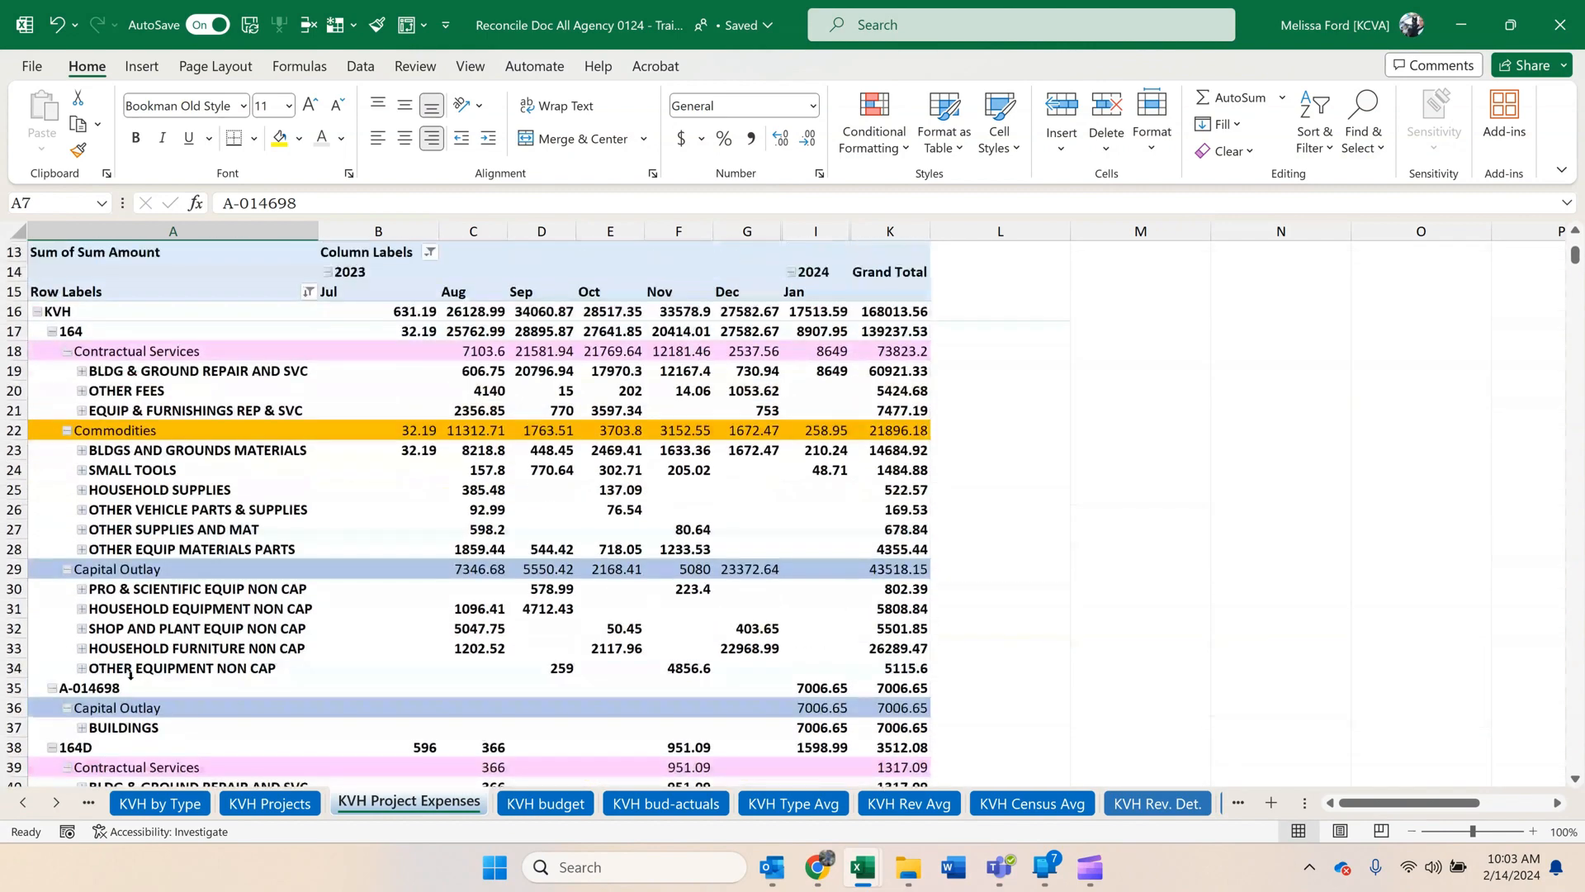
{"action": "scroll", "coordinate": [178, 646], "scroll_direction": "down", "scroll_amount": 3}
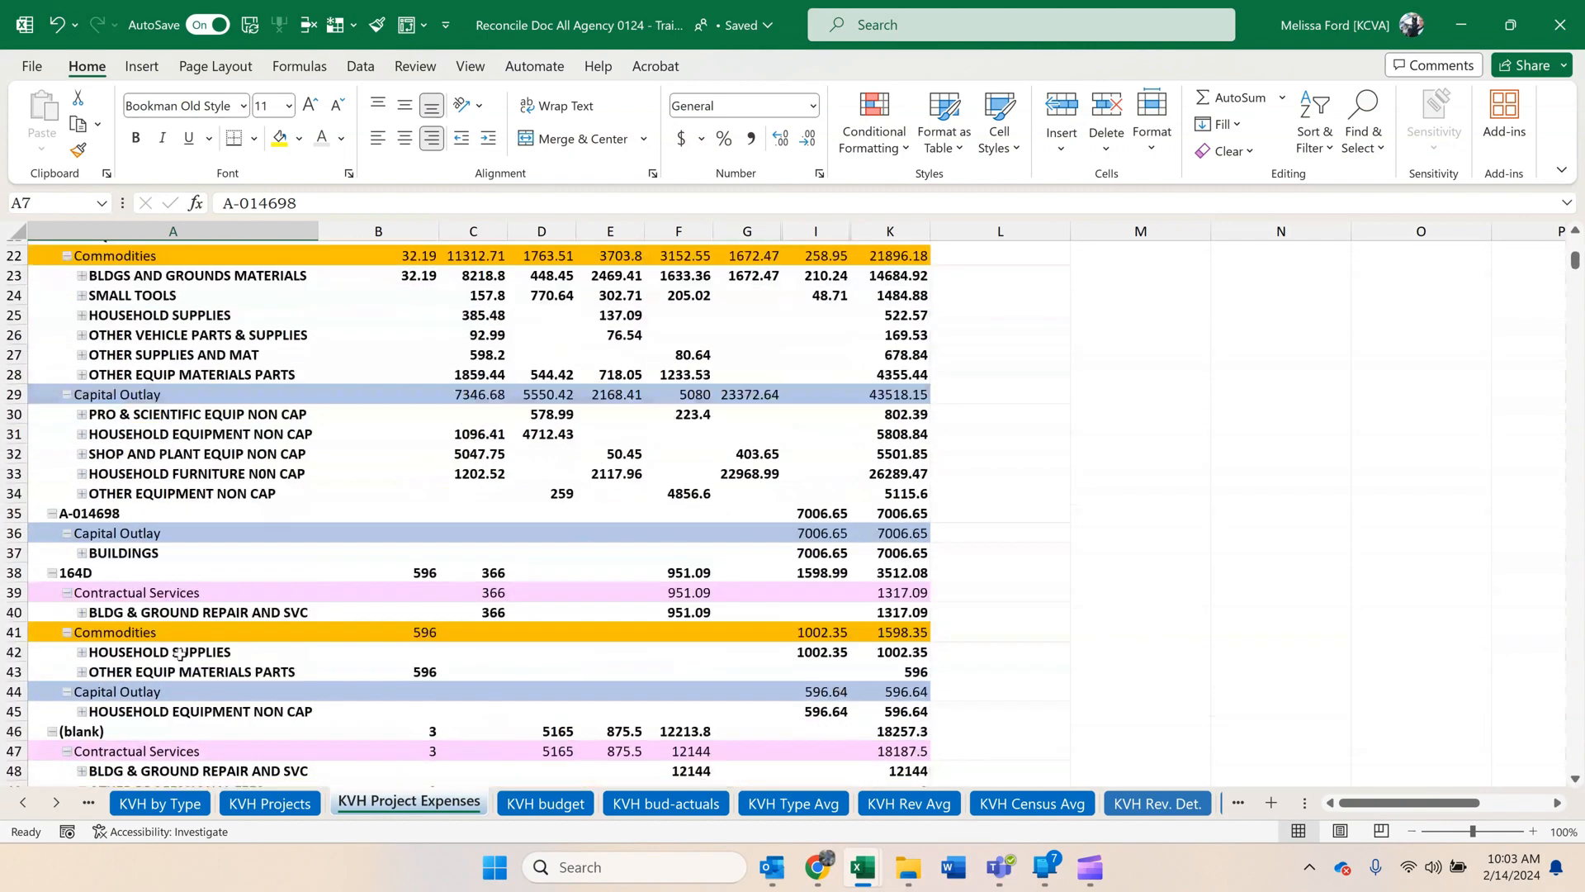
{"action": "scroll", "coordinate": [315, 696], "scroll_direction": "down", "scroll_amount": 3}
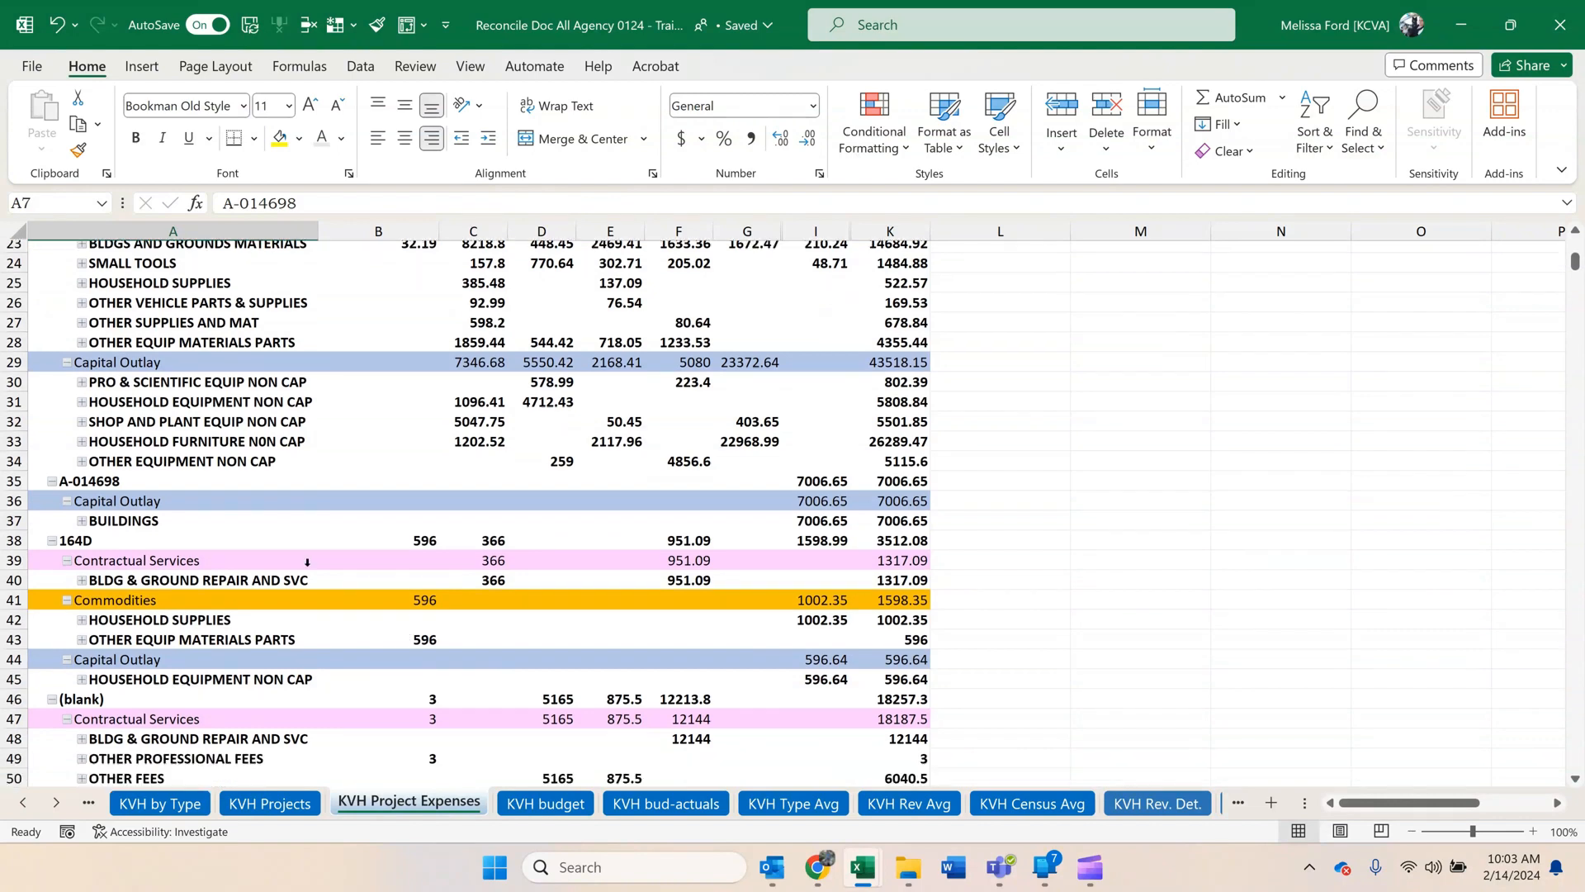
{"action": "scroll", "coordinate": [327, 530], "scroll_direction": "up", "scroll_amount": 5}
{"action": "scroll", "coordinate": [328, 530], "scroll_direction": "up", "scroll_amount": 5}
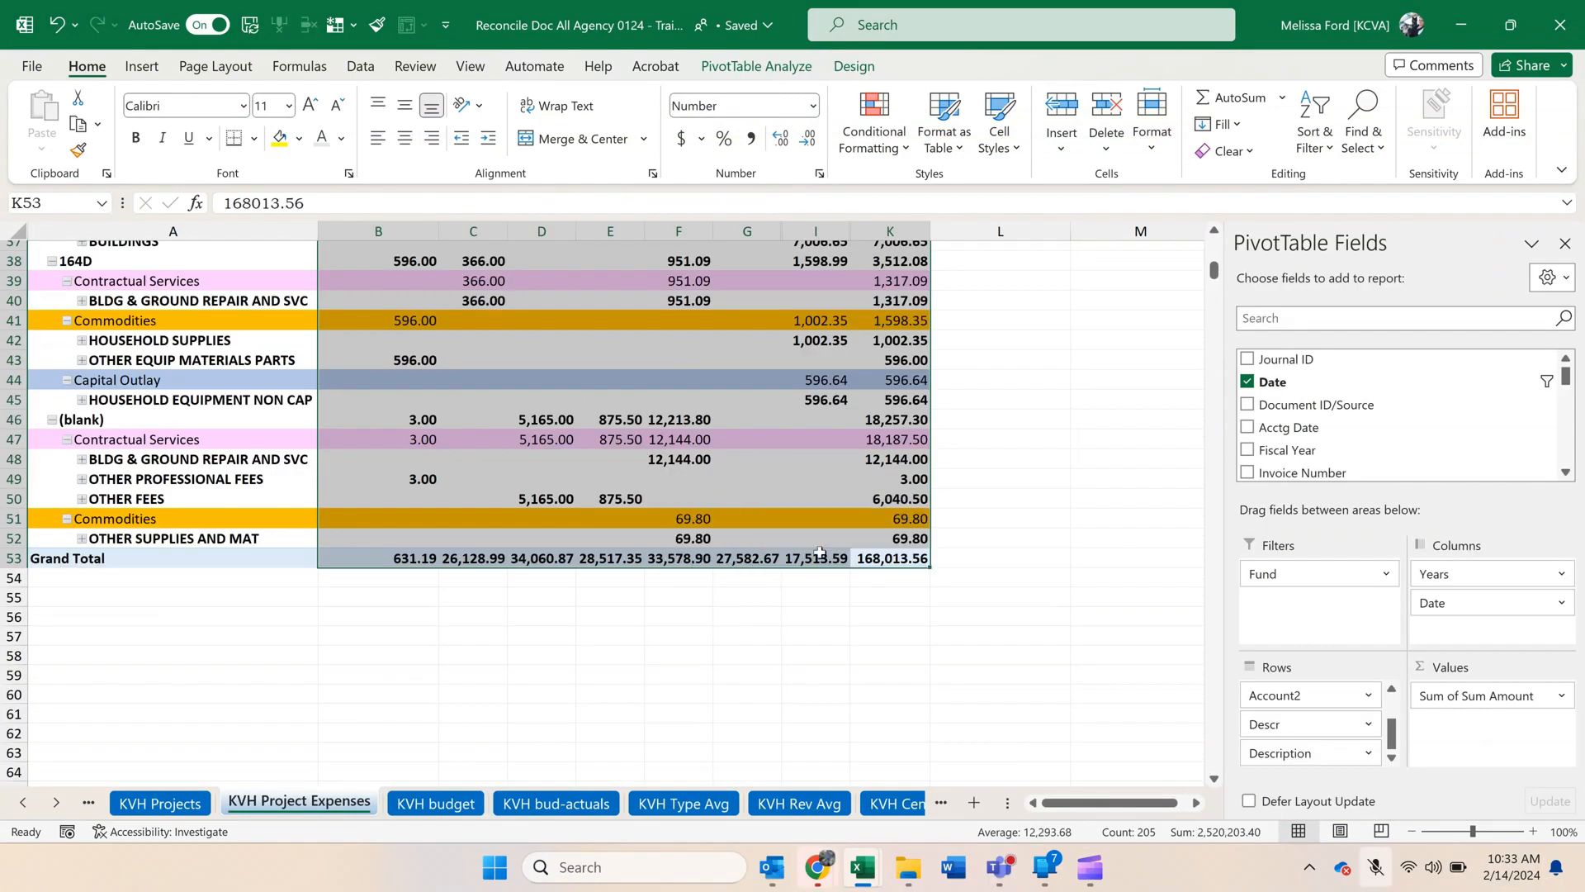
Compare the project expenses pivot's grand total with the Total Expenses figure on the KVH Projects sheet.
{"action": "left_click", "coordinate": [834, 579]}
{"action": "left_click", "coordinate": [889, 557]}
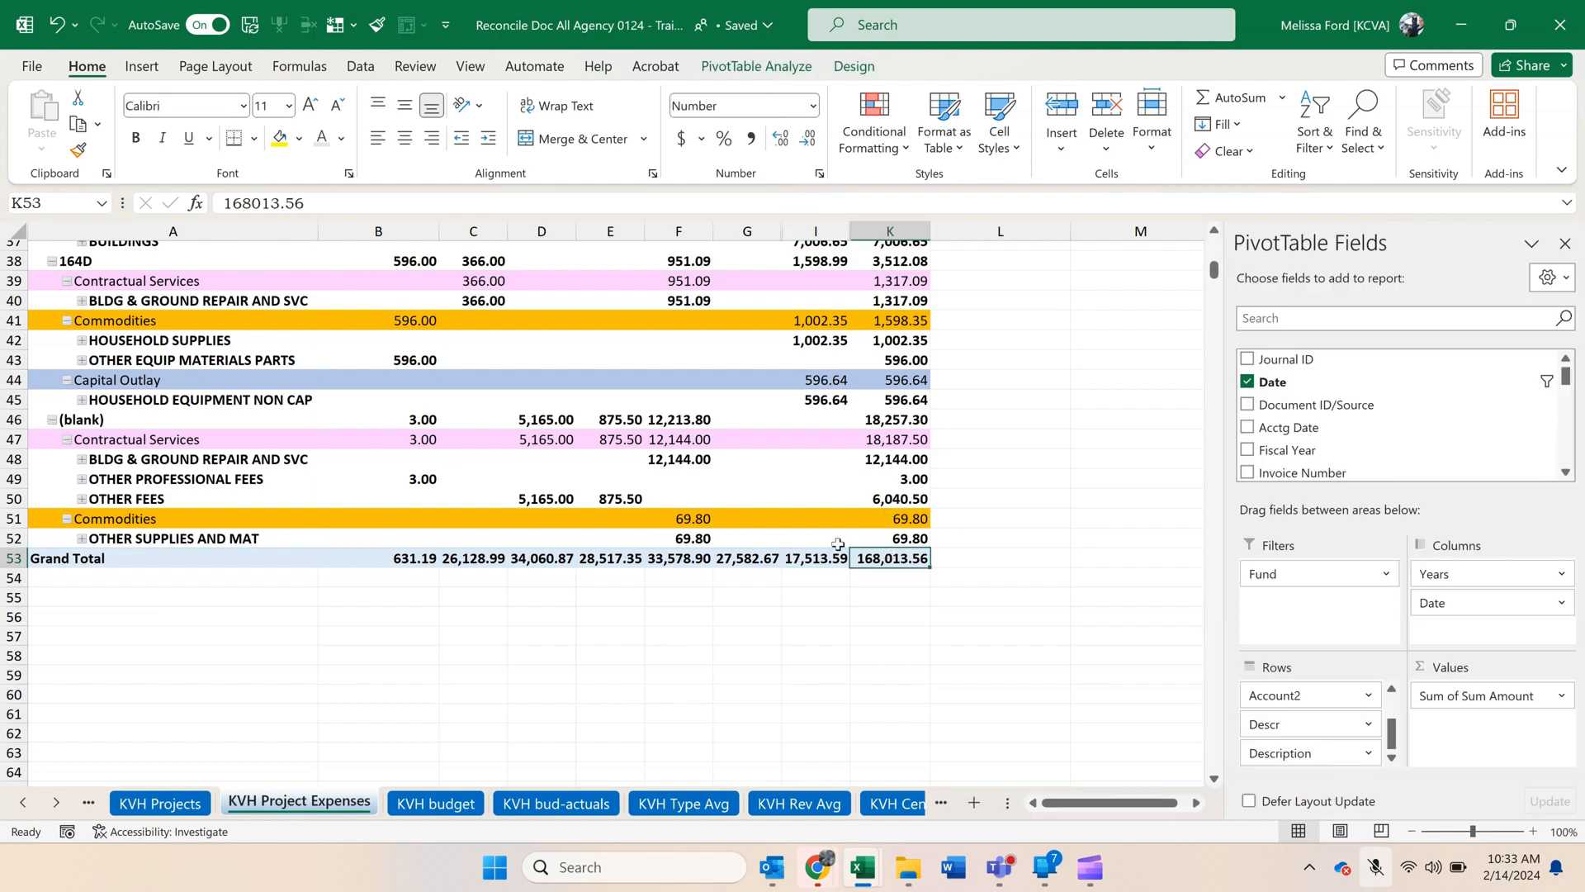
{"action": "left_click", "coordinate": [157, 803]}
{"action": "left_click", "coordinate": [1209, 418]}
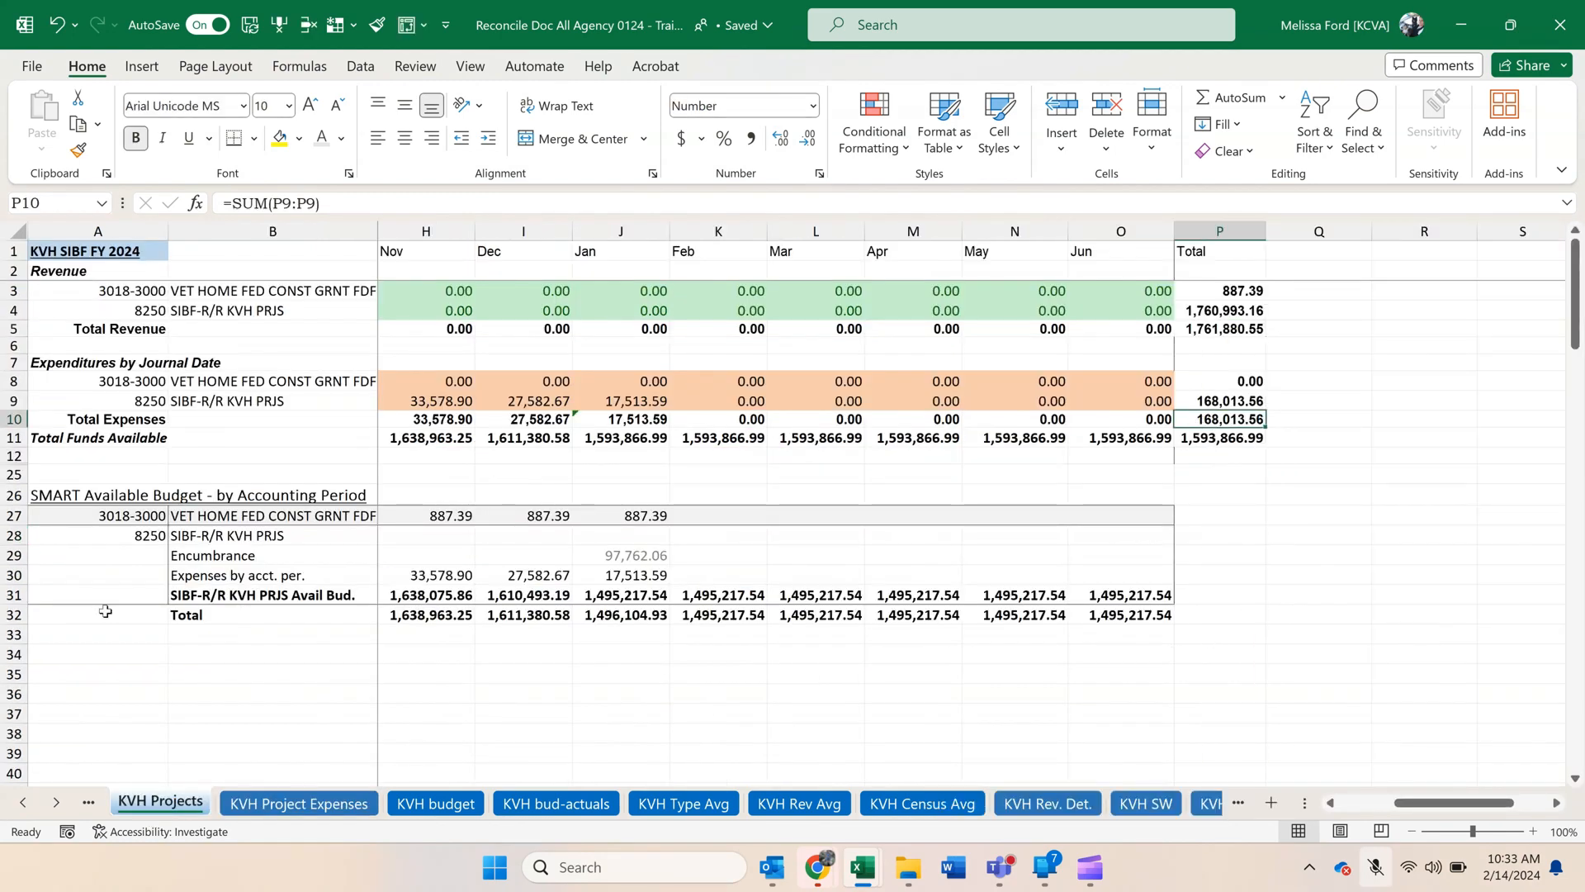
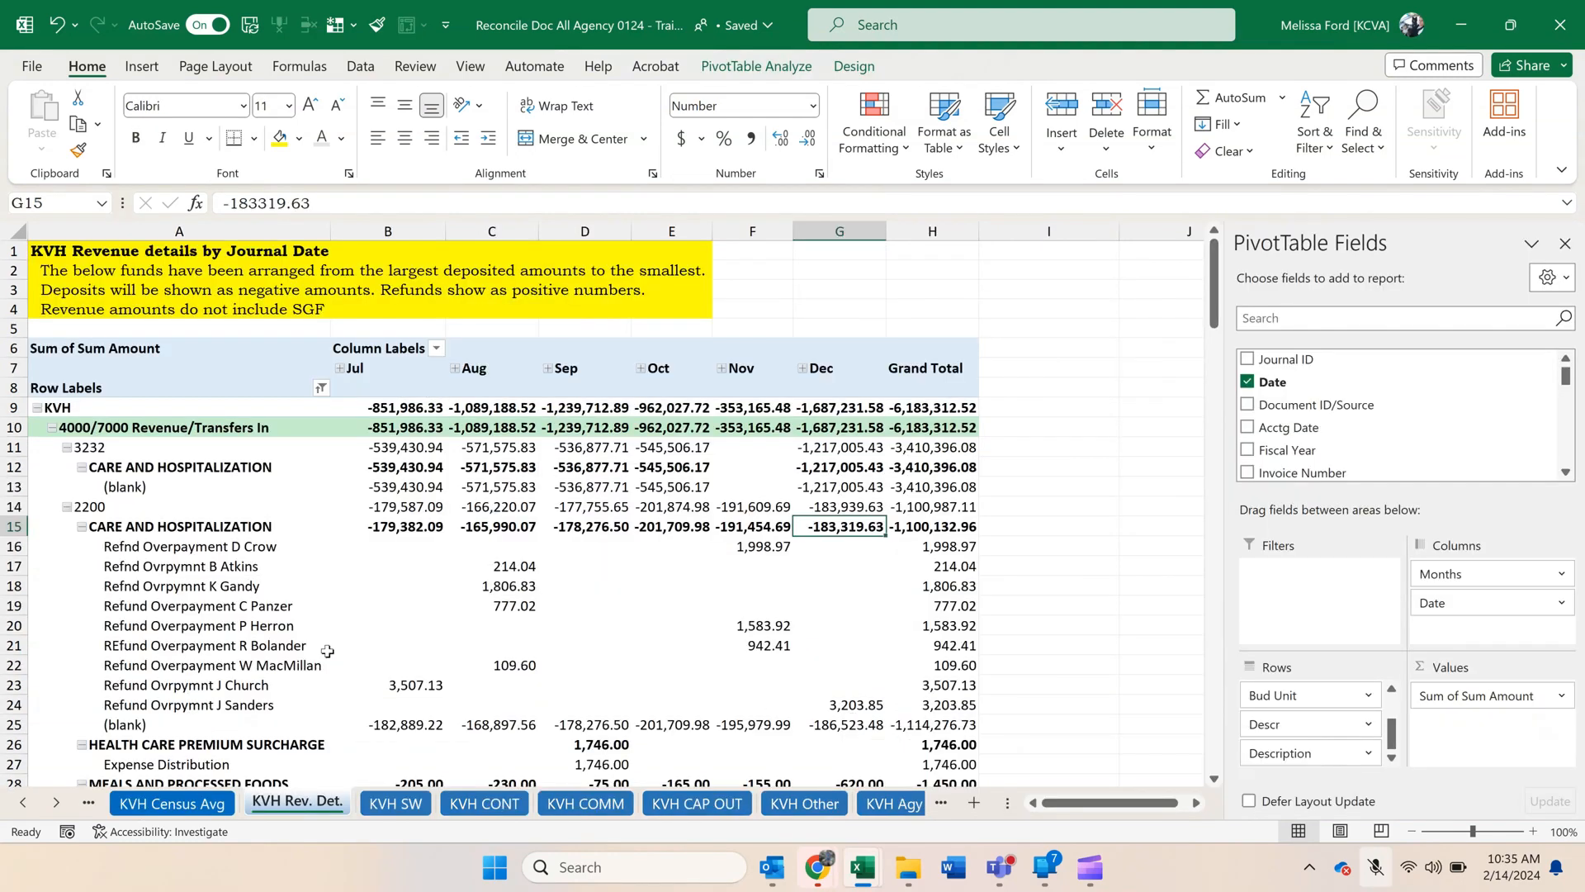
Switch to the KS_GL_ACTUALS_DETAIL workbook and rename the copied expense pivot sheet as KVH Rev Det.
{"action": "left_click", "coordinate": [467, 627]}
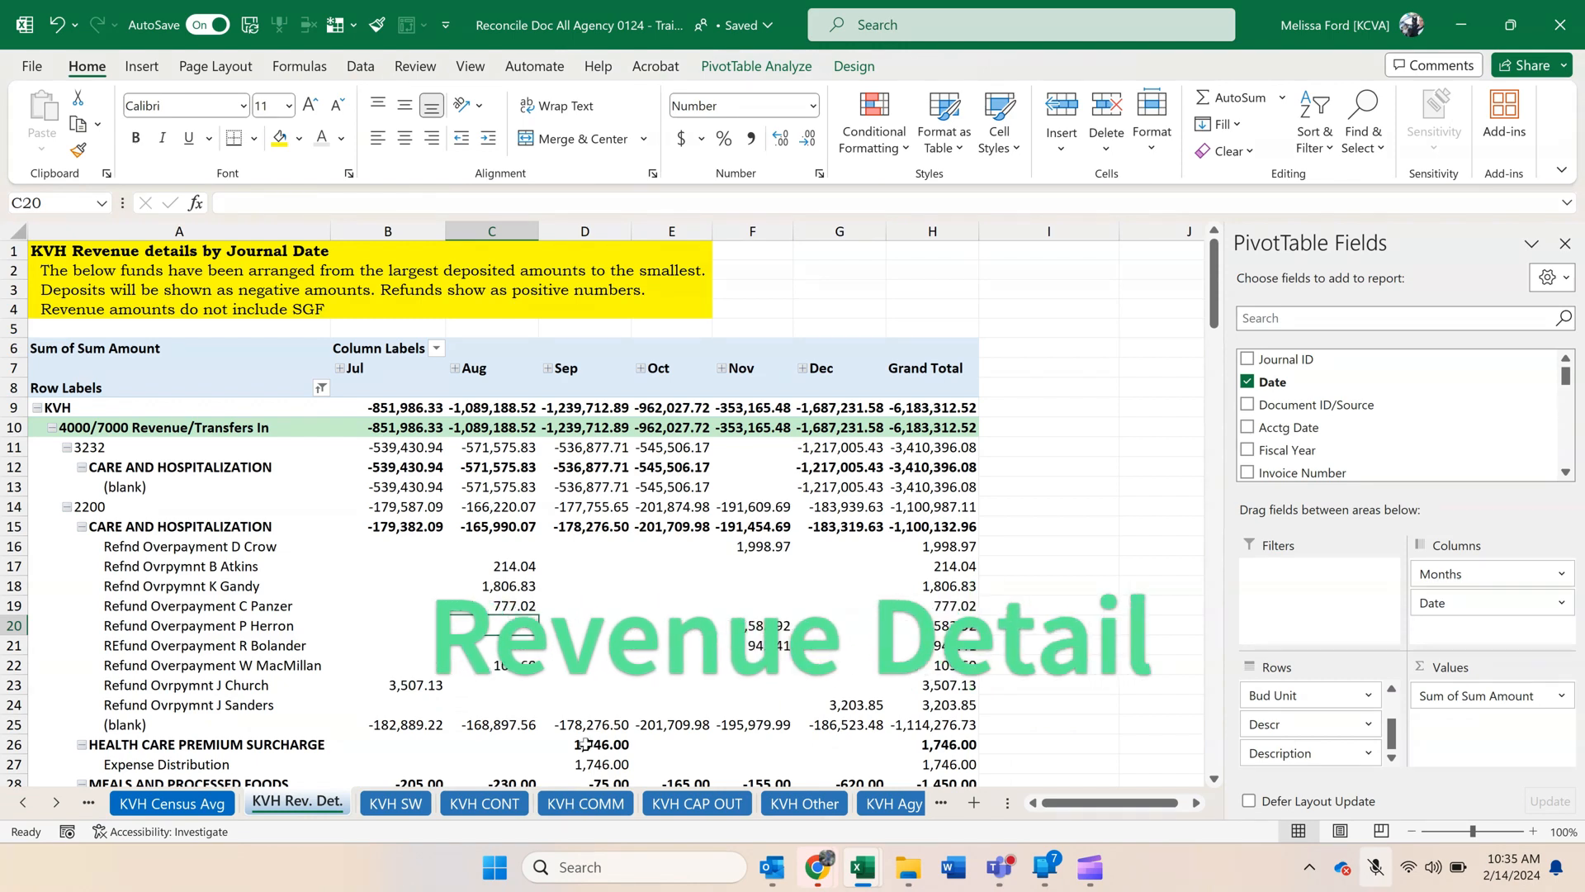
{"action": "mouse_move", "coordinate": [861, 877]}
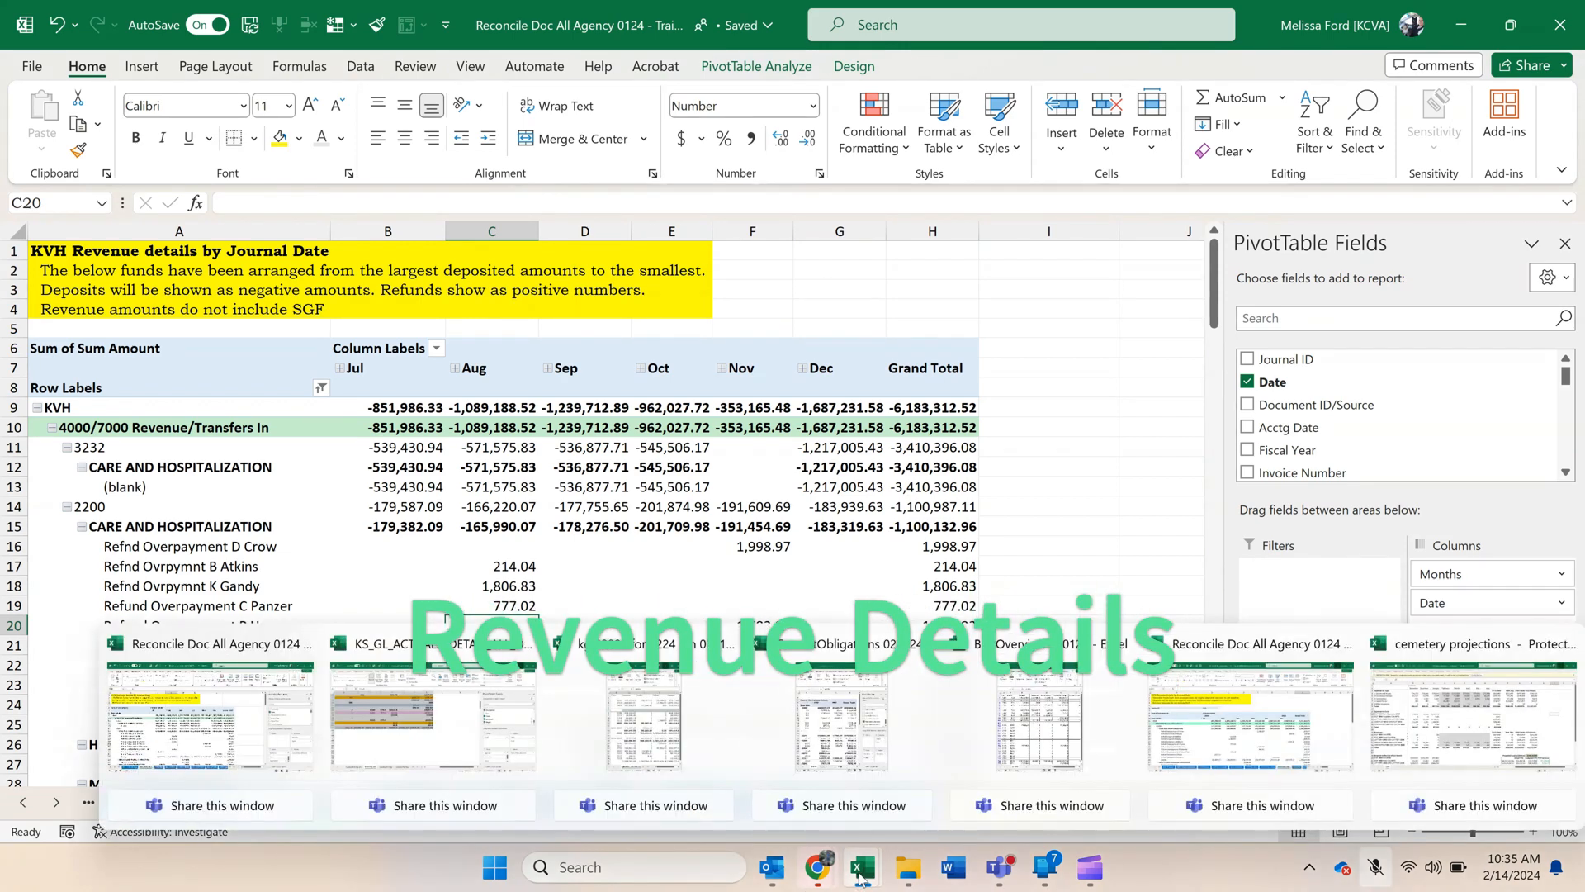
{"action": "left_click", "coordinate": [433, 714]}
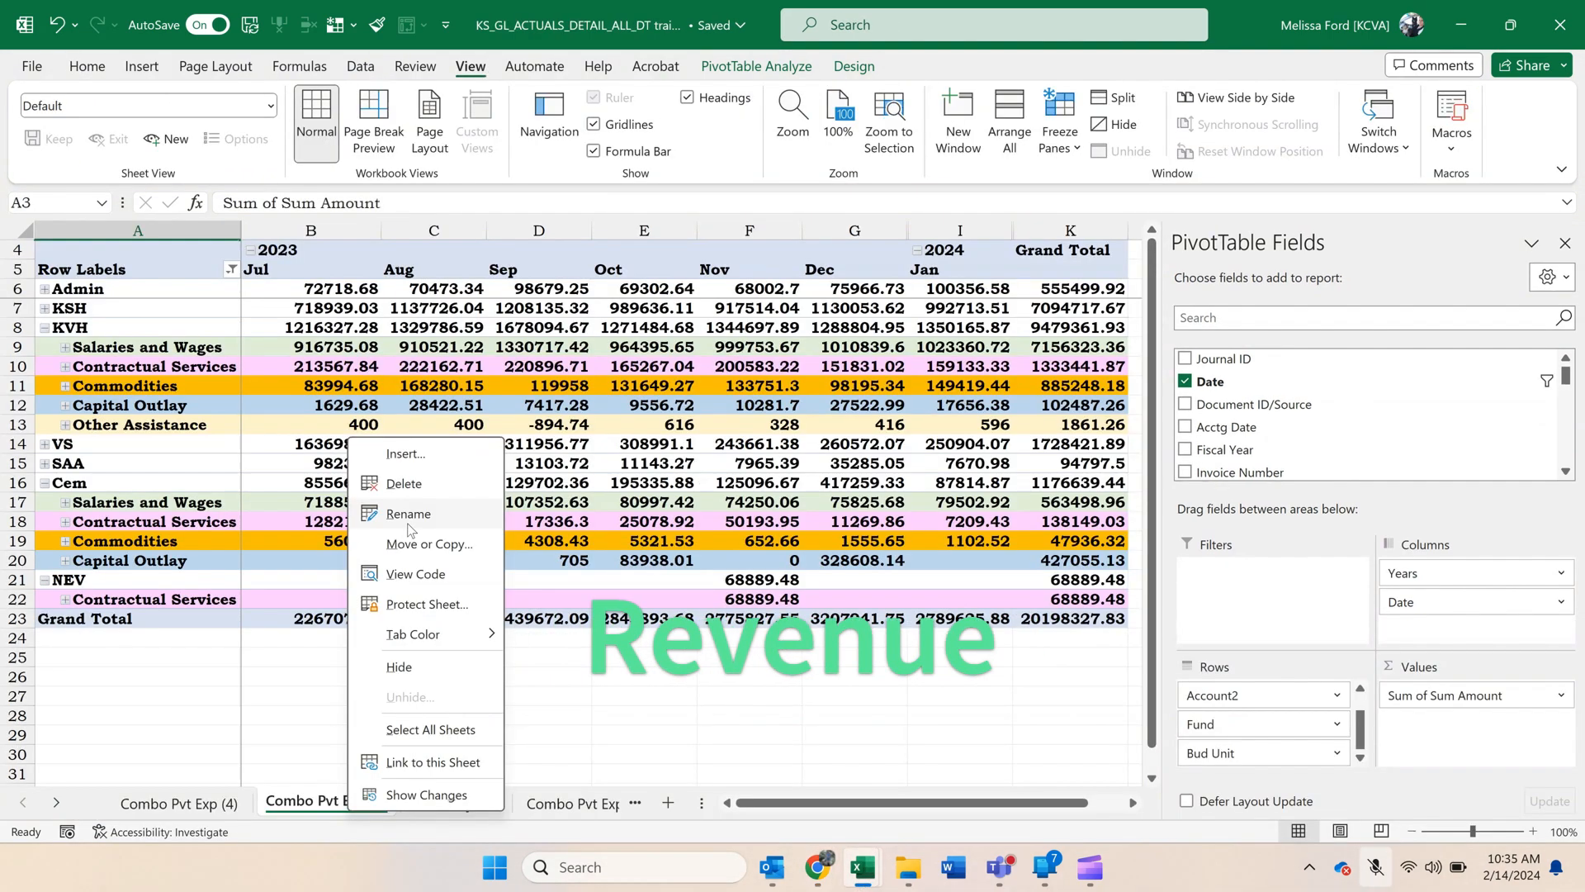
{"action": "type", "text": "KVH"}
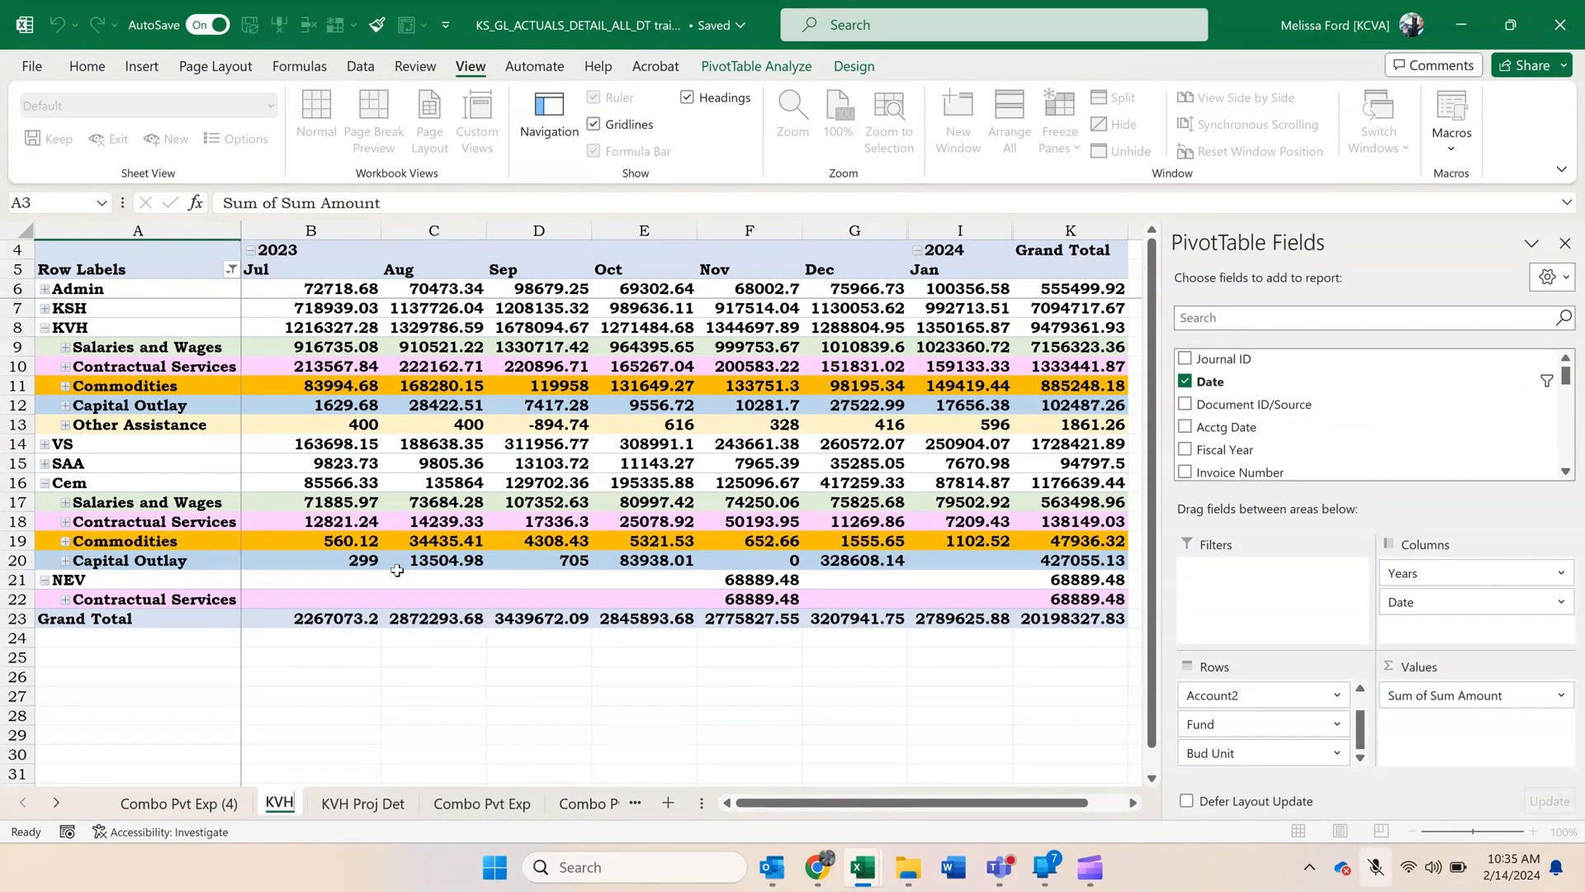
{"action": "type", "text": " Rev Det"}
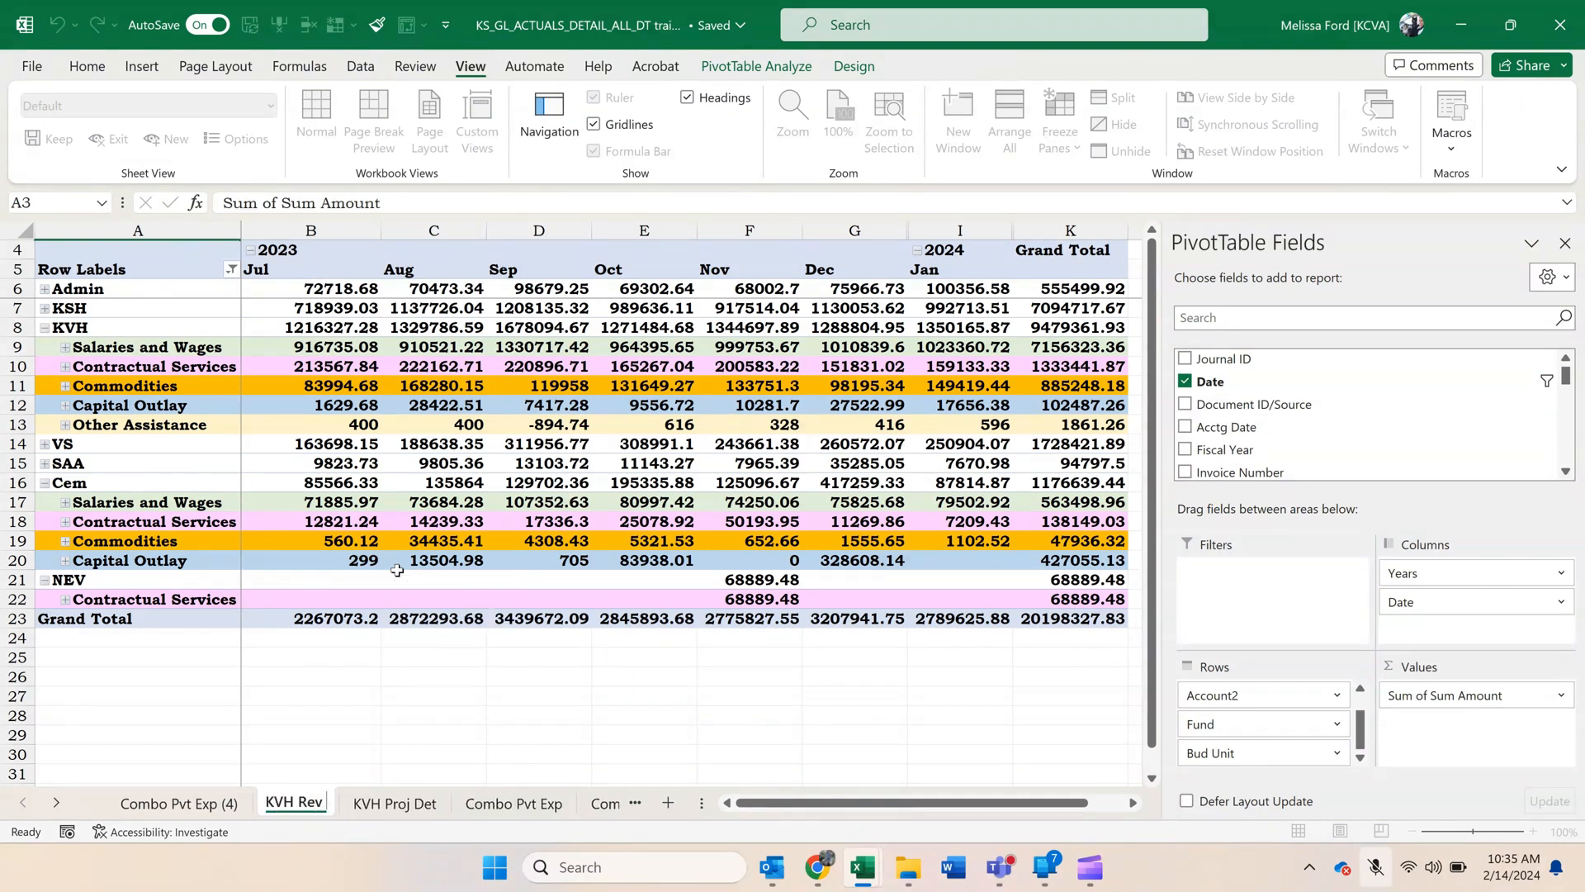
{"action": "key", "text": "Return"}
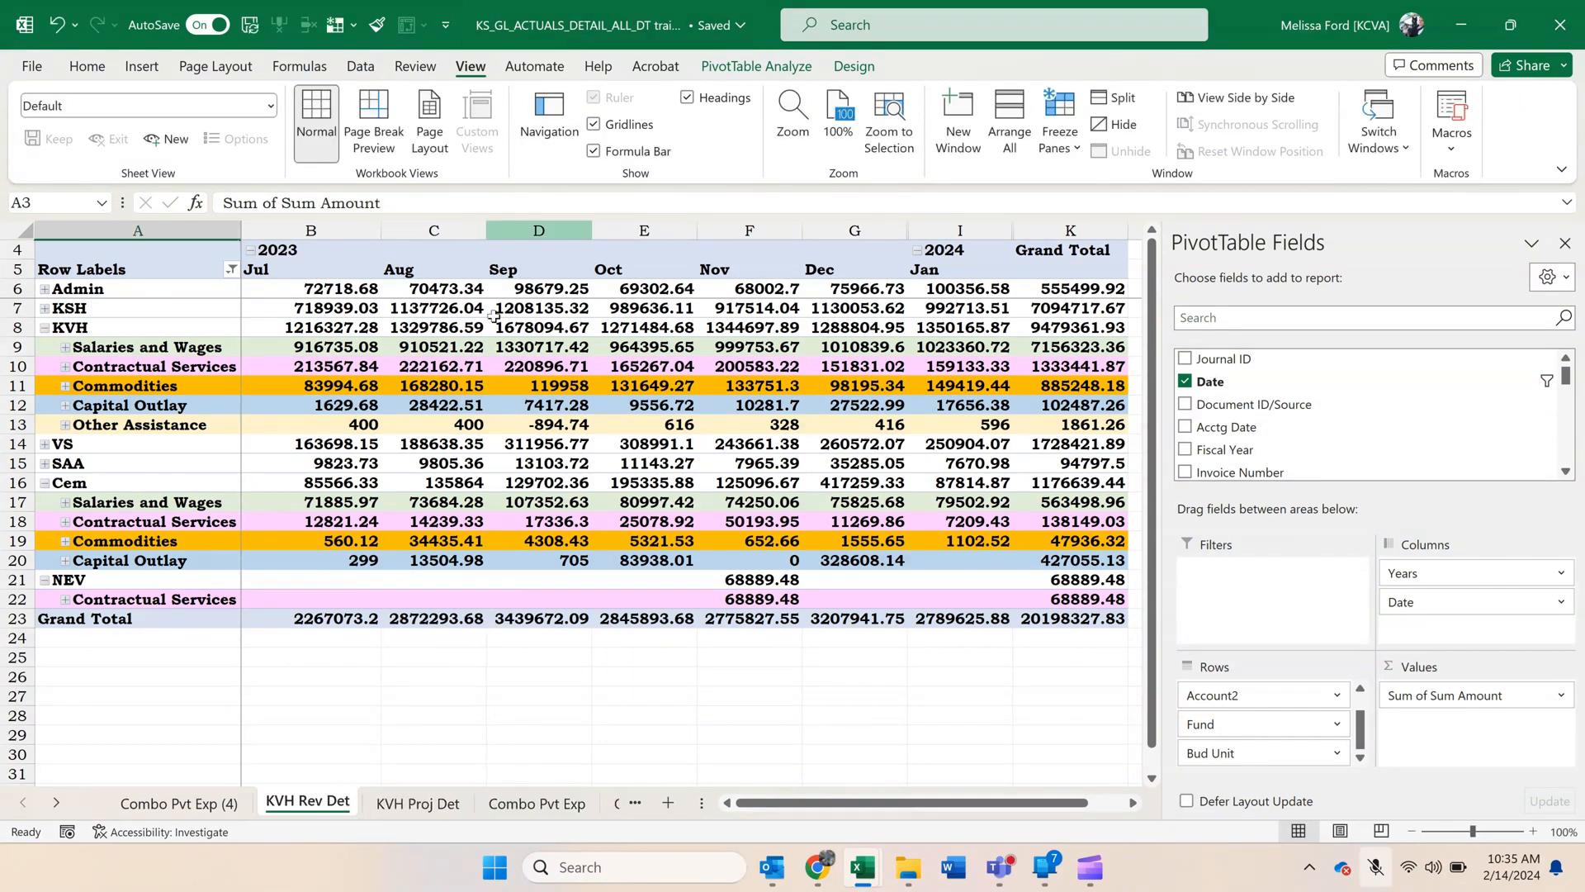
Filter the KVH Rev Det pivot's Dept2 field to show only KVH.
{"action": "left_click", "coordinate": [450, 364]}
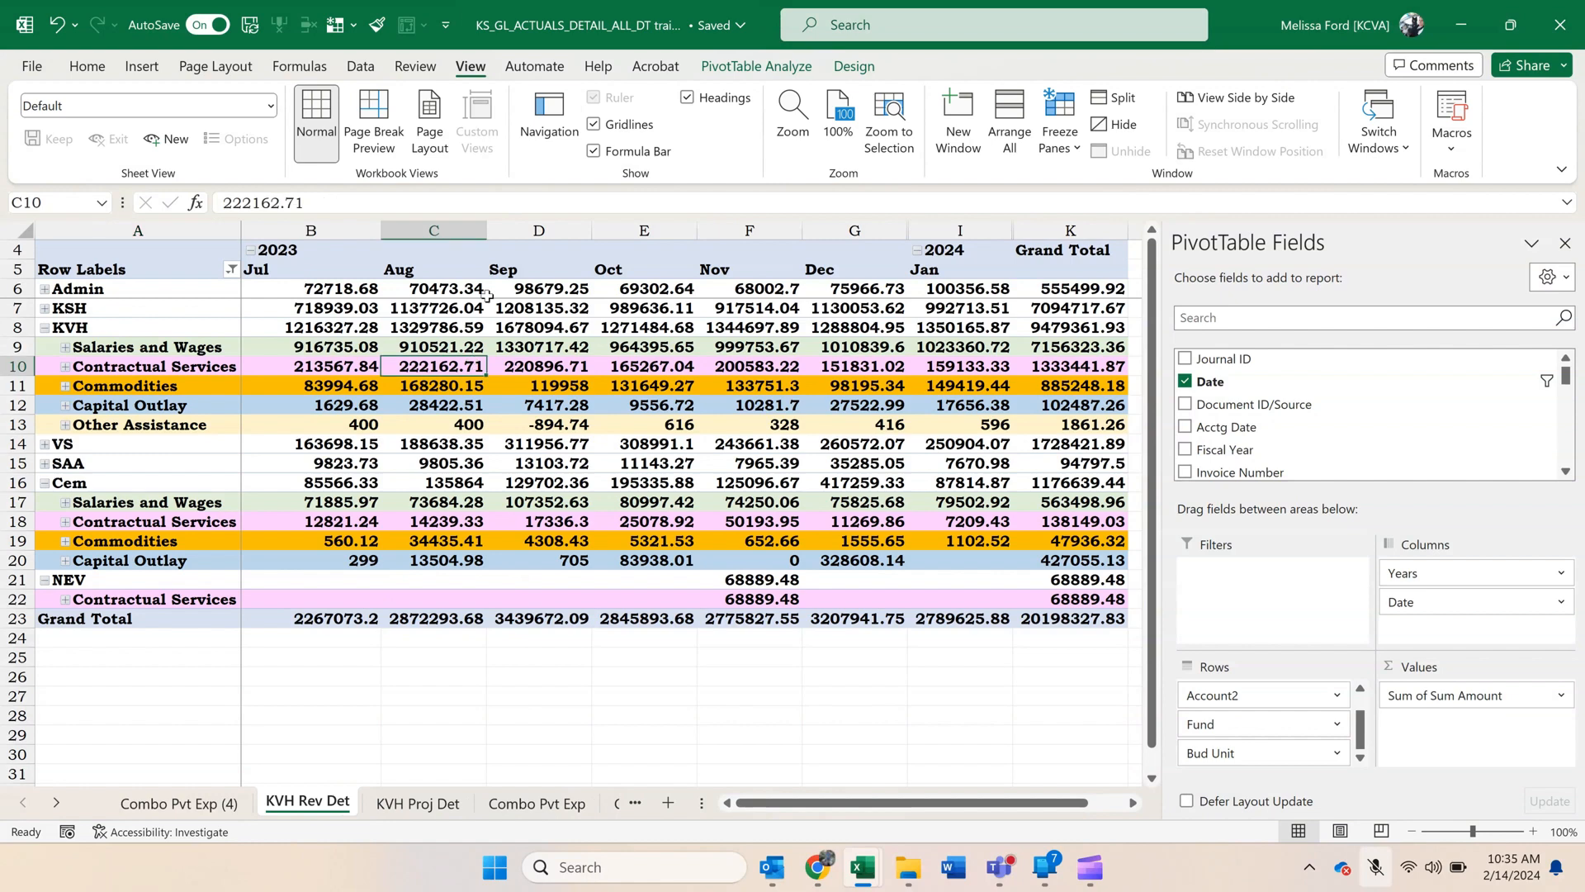
{"action": "left_click", "coordinate": [231, 270]}
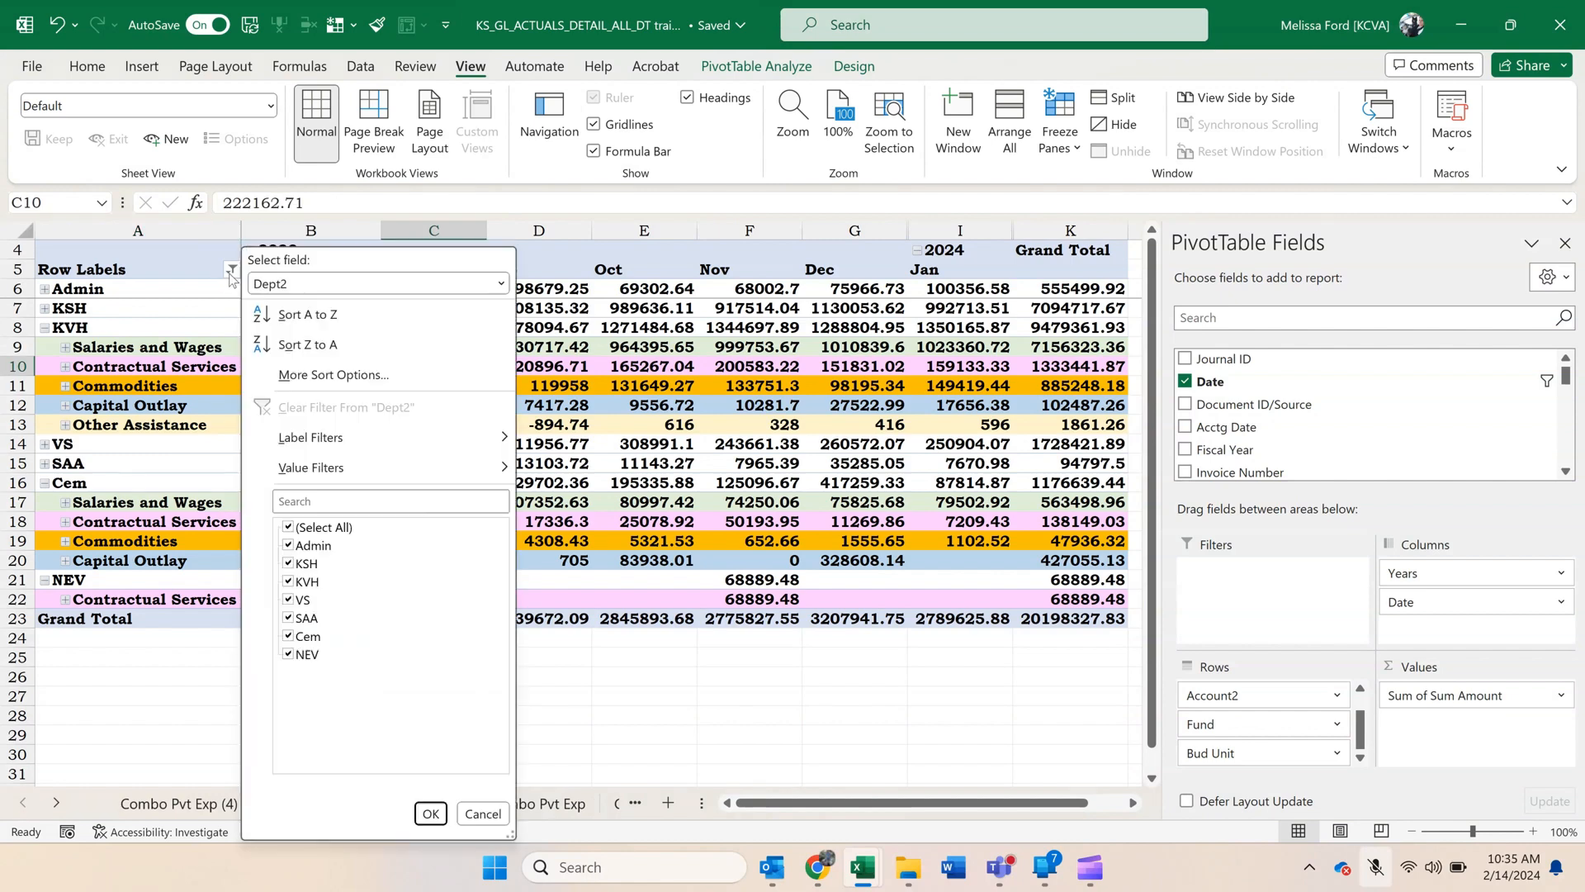
{"action": "left_click", "coordinate": [288, 527]}
{"action": "left_click", "coordinate": [288, 582]}
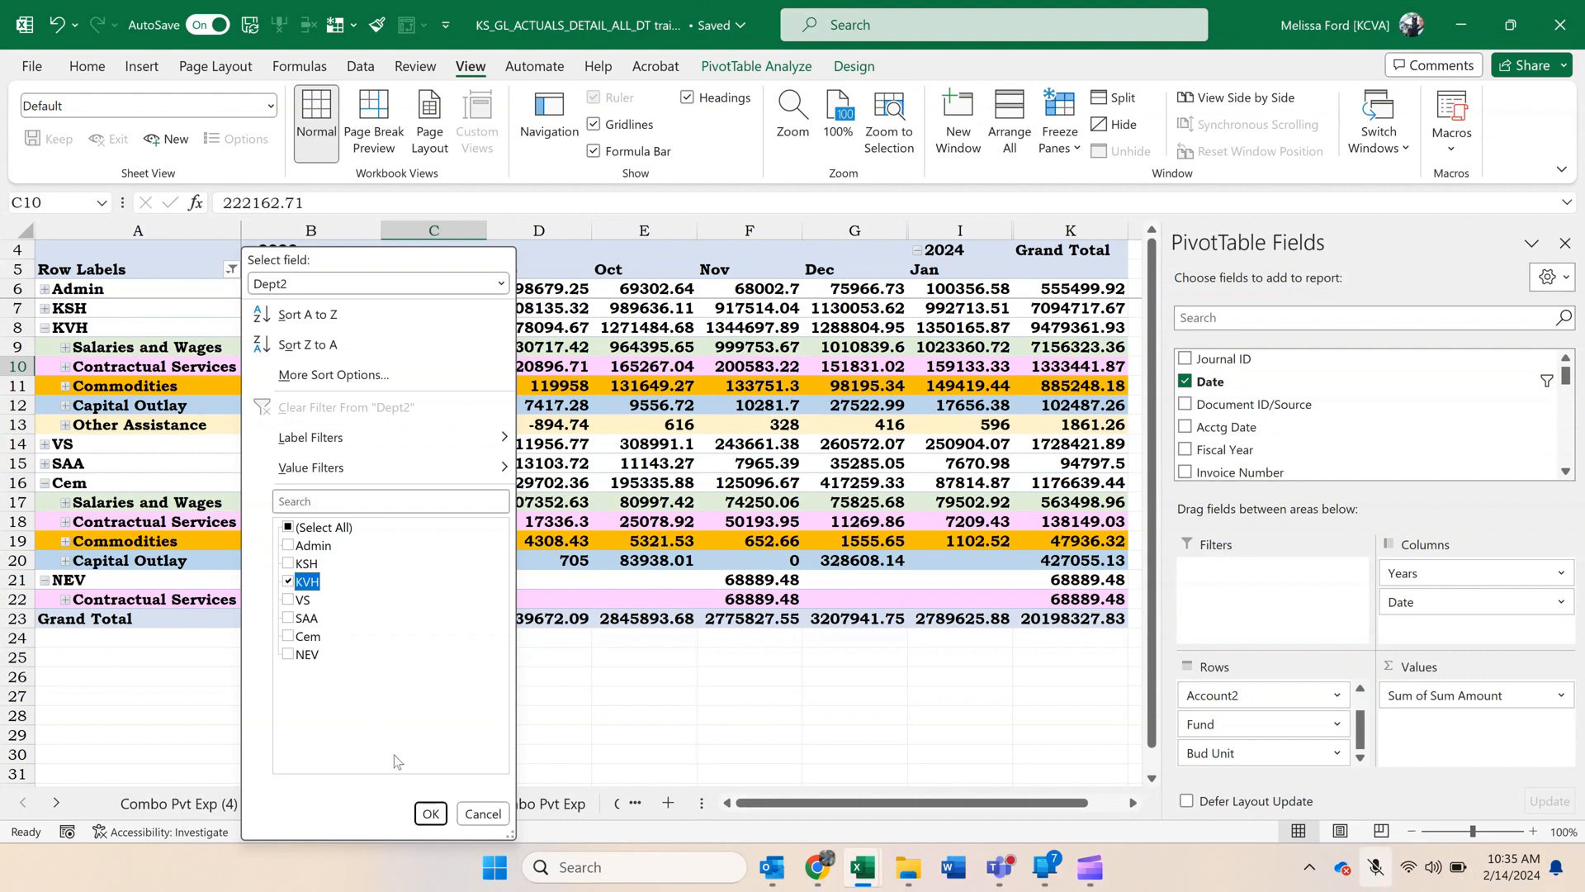
{"action": "left_click", "coordinate": [430, 813]}
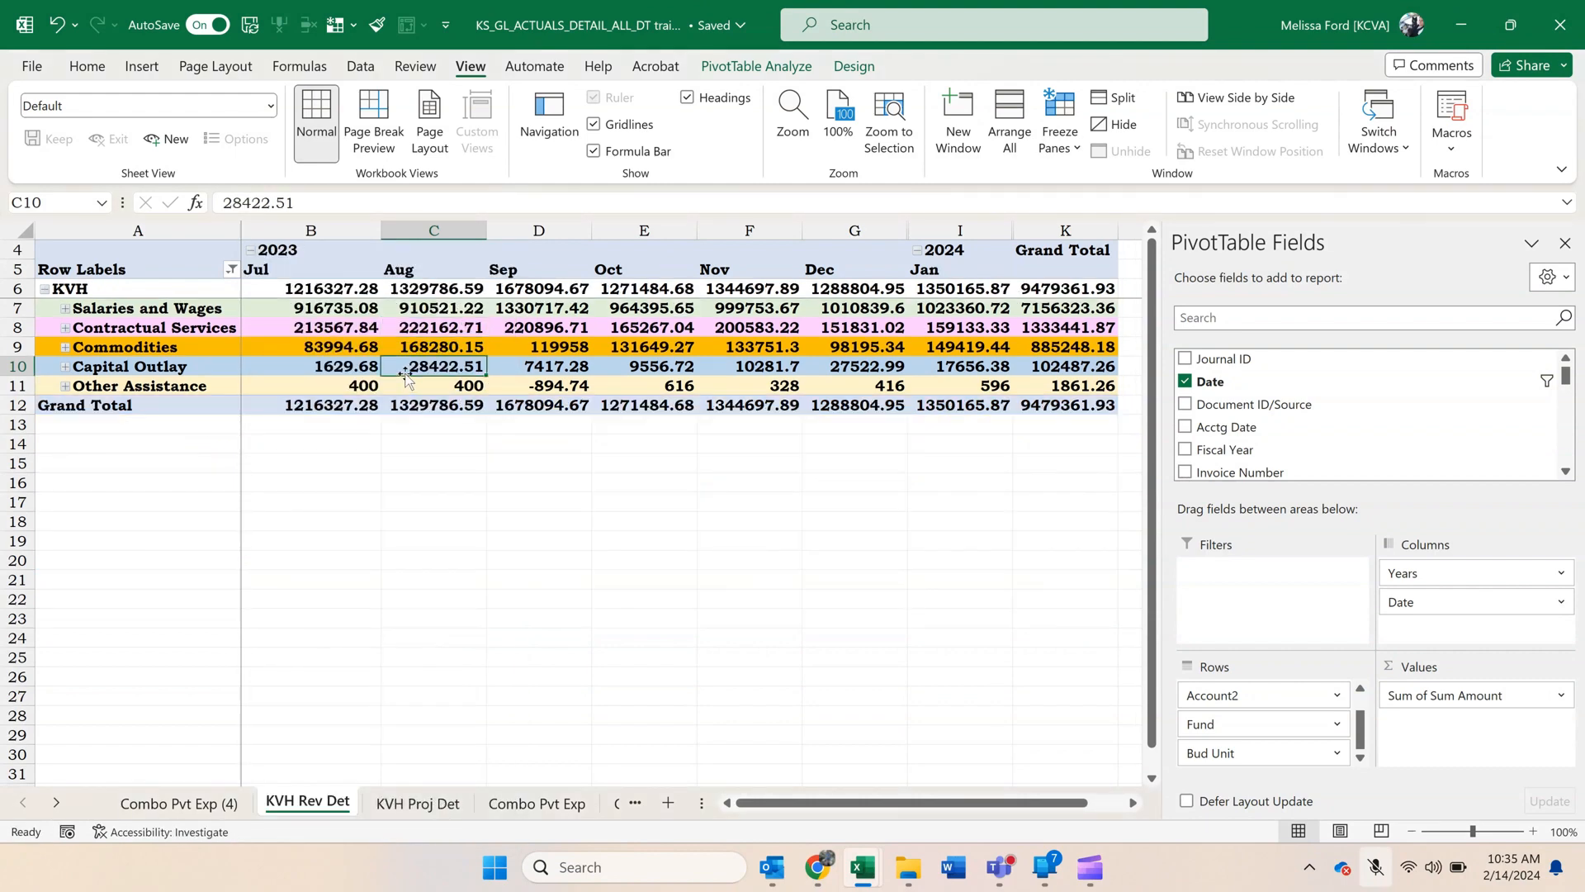
Filter the pivot's Account2 field to only 4000/7000 Revenue/Transfers In and expand that row's details.
{"action": "left_click", "coordinate": [397, 345]}
{"action": "left_click", "coordinate": [231, 269]}
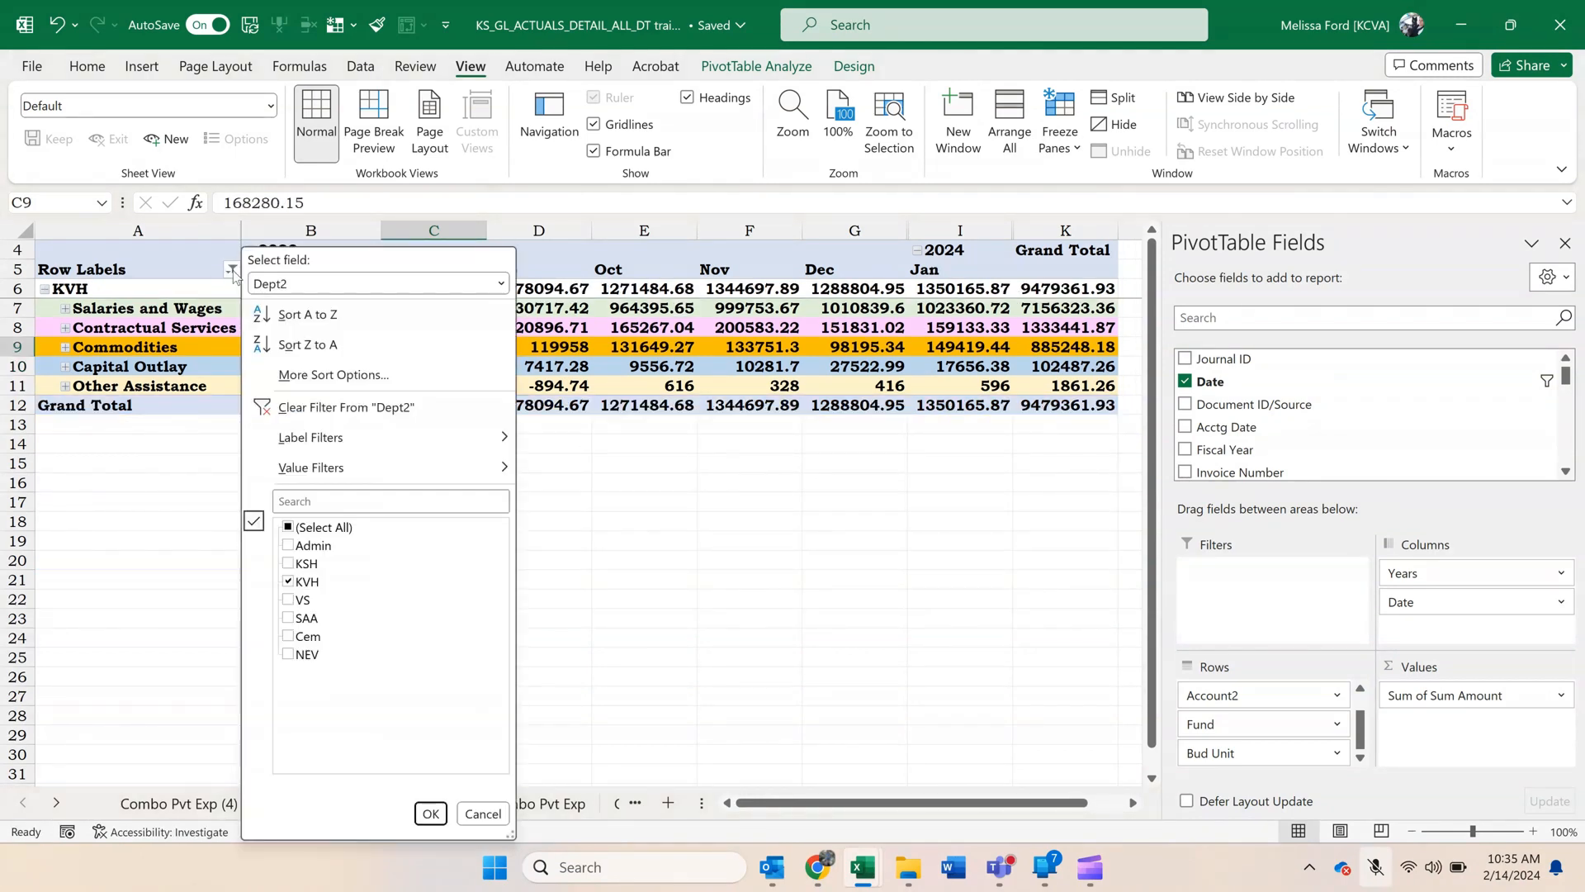
{"action": "left_click", "coordinate": [289, 284]}
{"action": "left_click", "coordinate": [295, 327]}
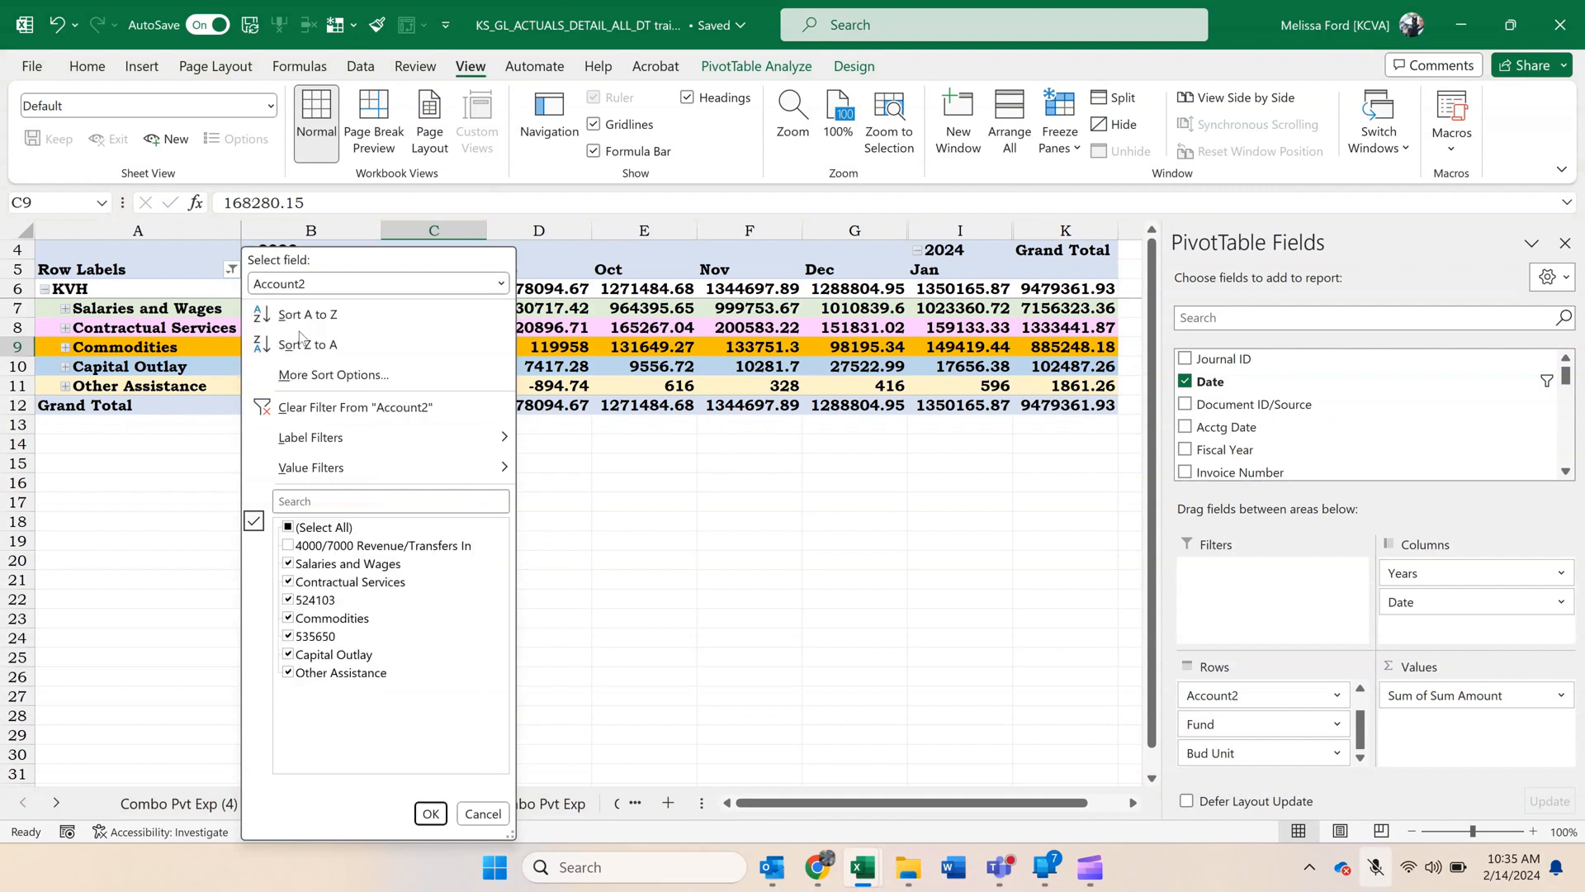
{"action": "left_click", "coordinate": [288, 526]}
{"action": "left_click", "coordinate": [288, 545]}
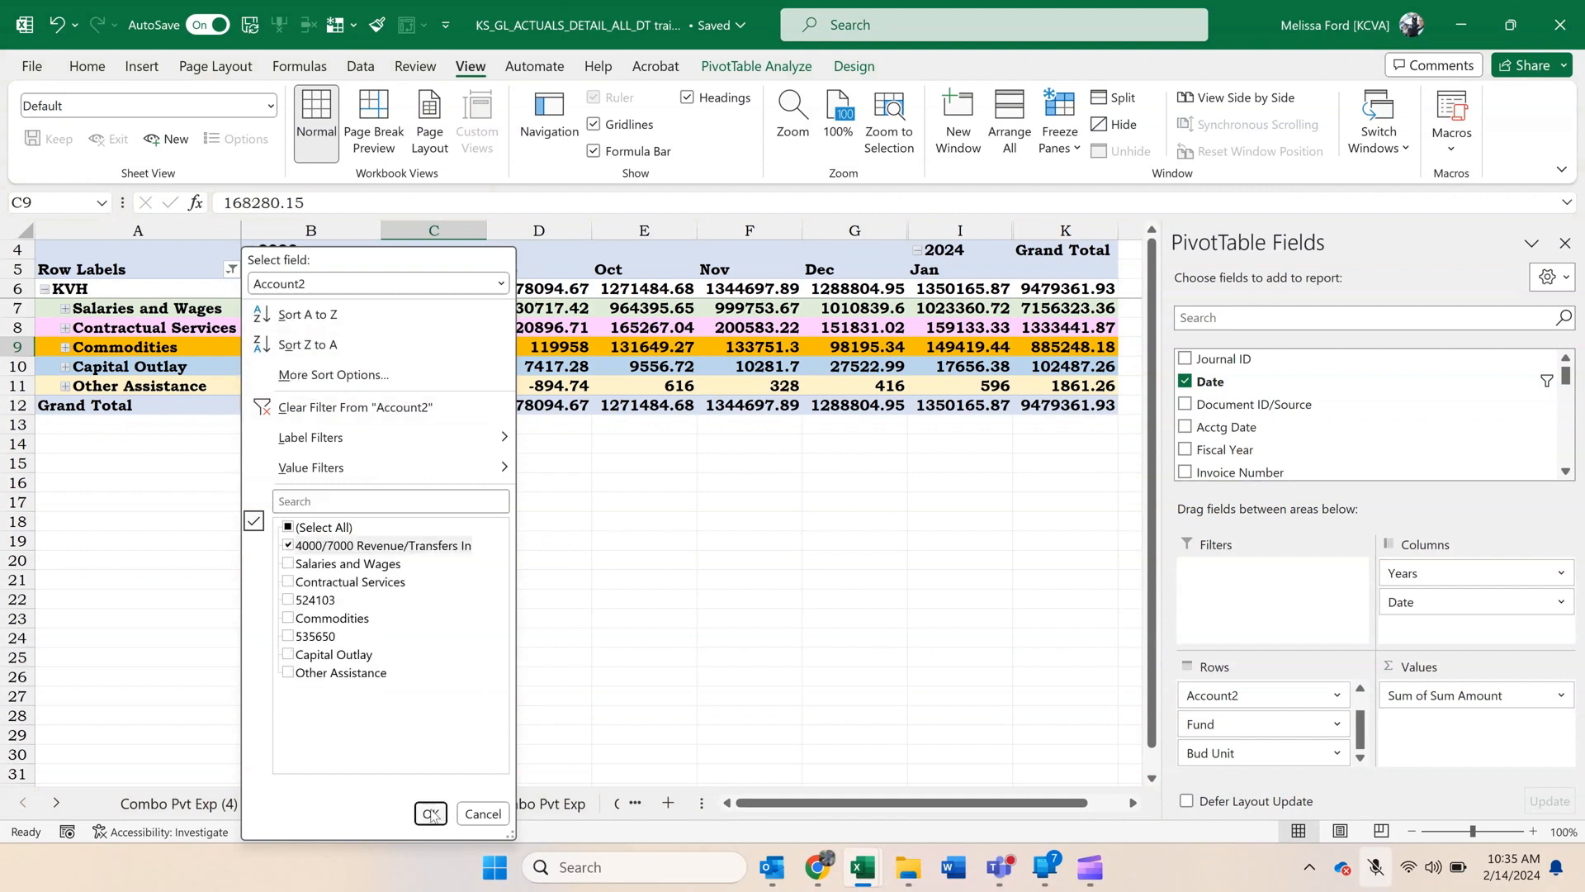
{"action": "left_click", "coordinate": [430, 814]}
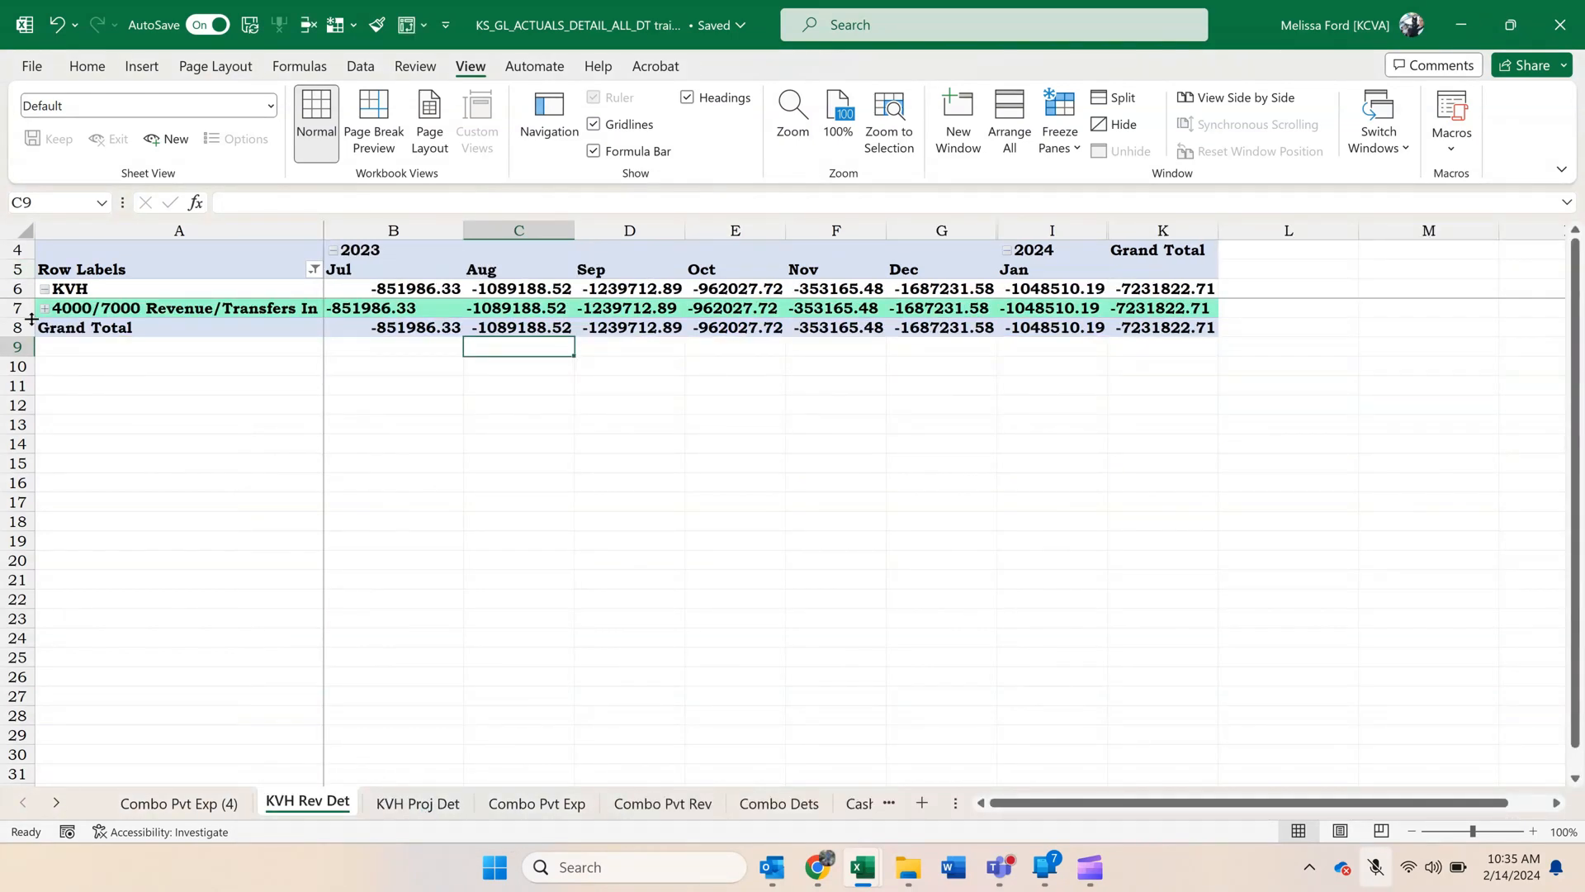
{"action": "left_click", "coordinate": [44, 309]}
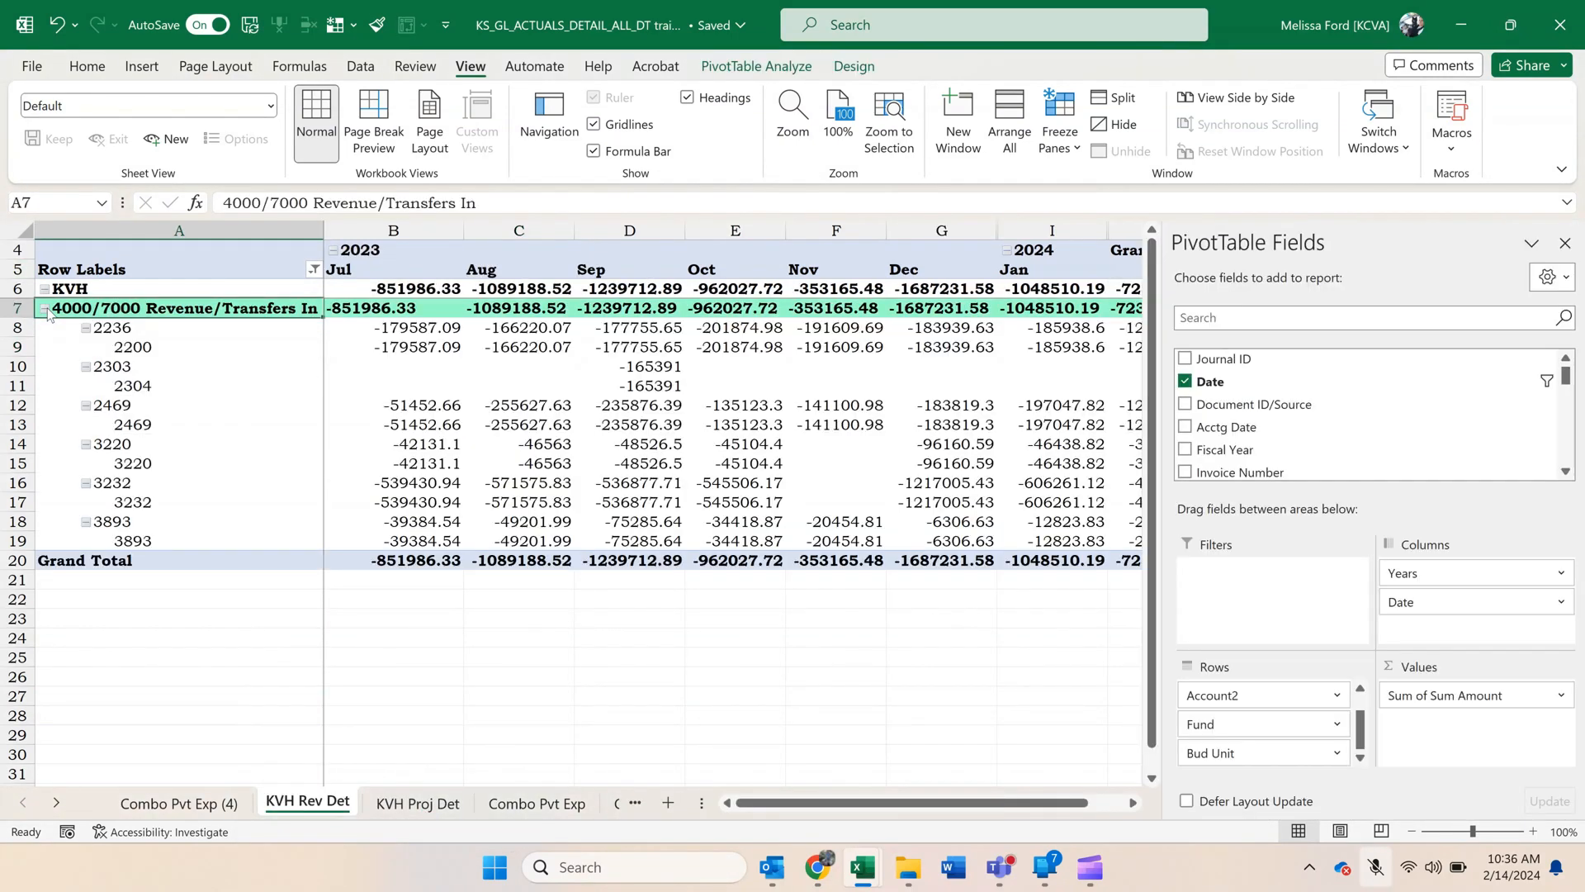
Add the Descr field to the KVH Rev Det pivot's rows beneath Bud Unit.
{"action": "left_click_drag", "start_coordinate": [1237, 18], "coordinate": [1315, 53]}
{"action": "scroll", "coordinate": [1379, 401], "scroll_direction": "down", "scroll_amount": 3}
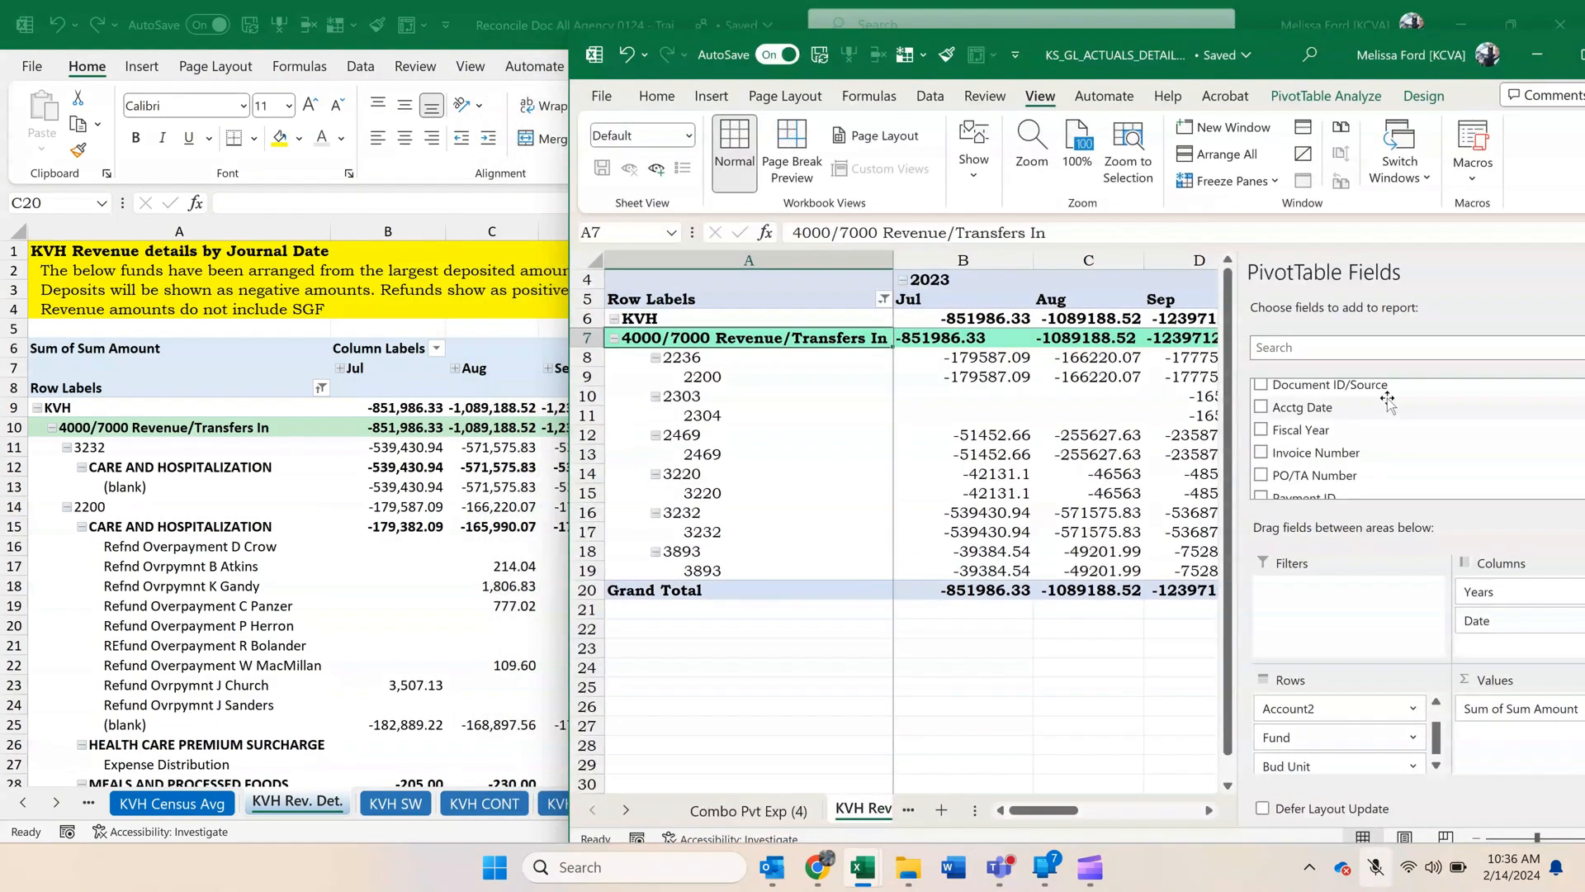
{"action": "scroll", "coordinate": [1382, 403], "scroll_direction": "up", "scroll_amount": 5}
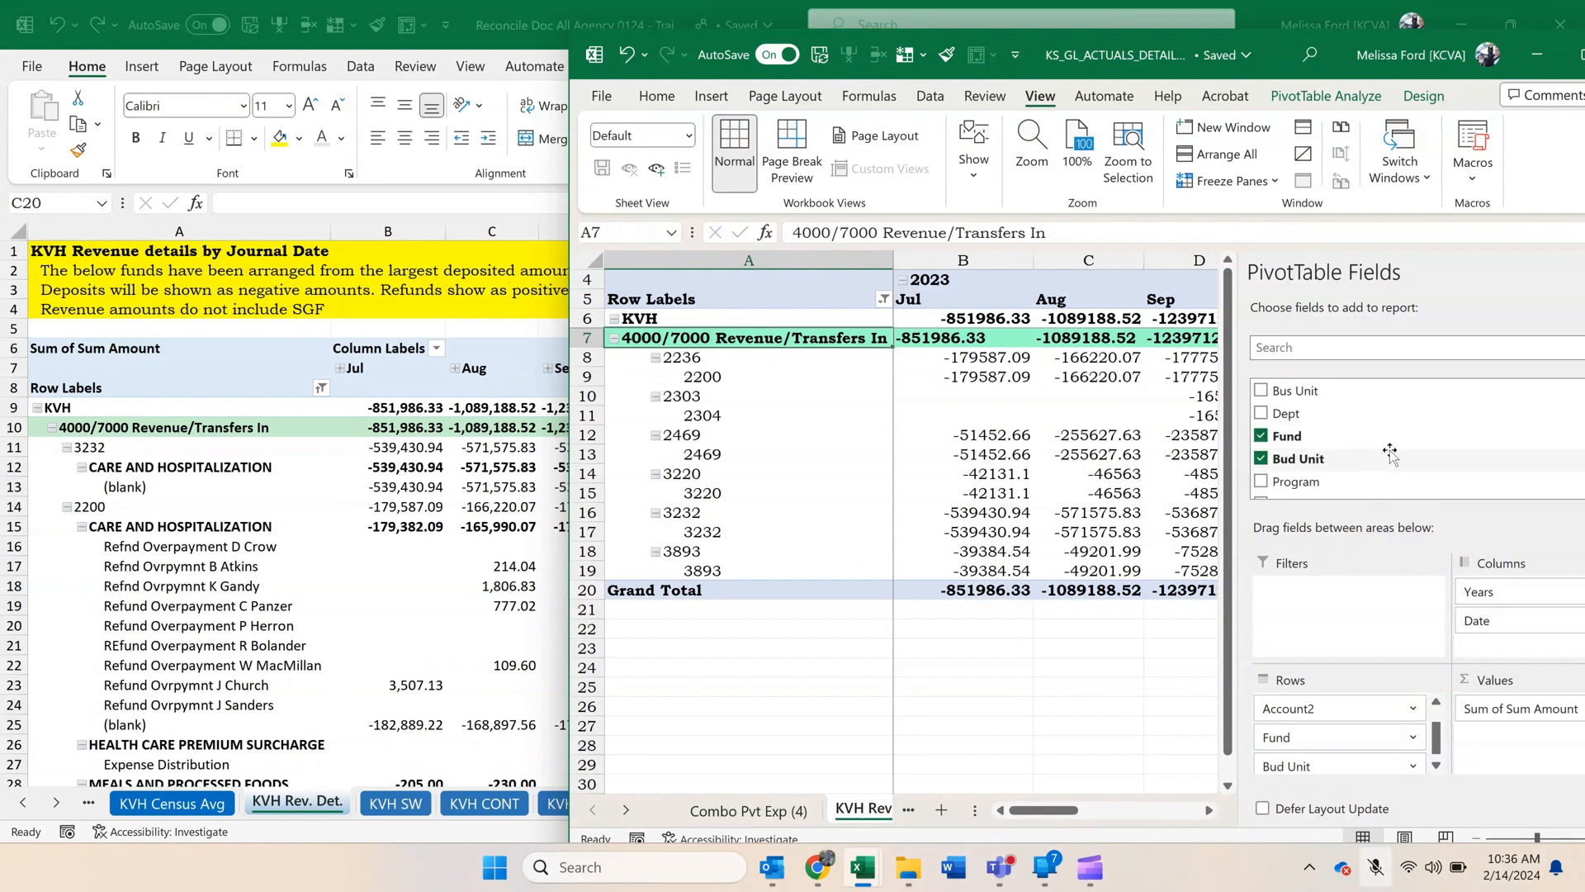
{"action": "scroll", "coordinate": [1391, 450], "scroll_direction": "down", "scroll_amount": 1}
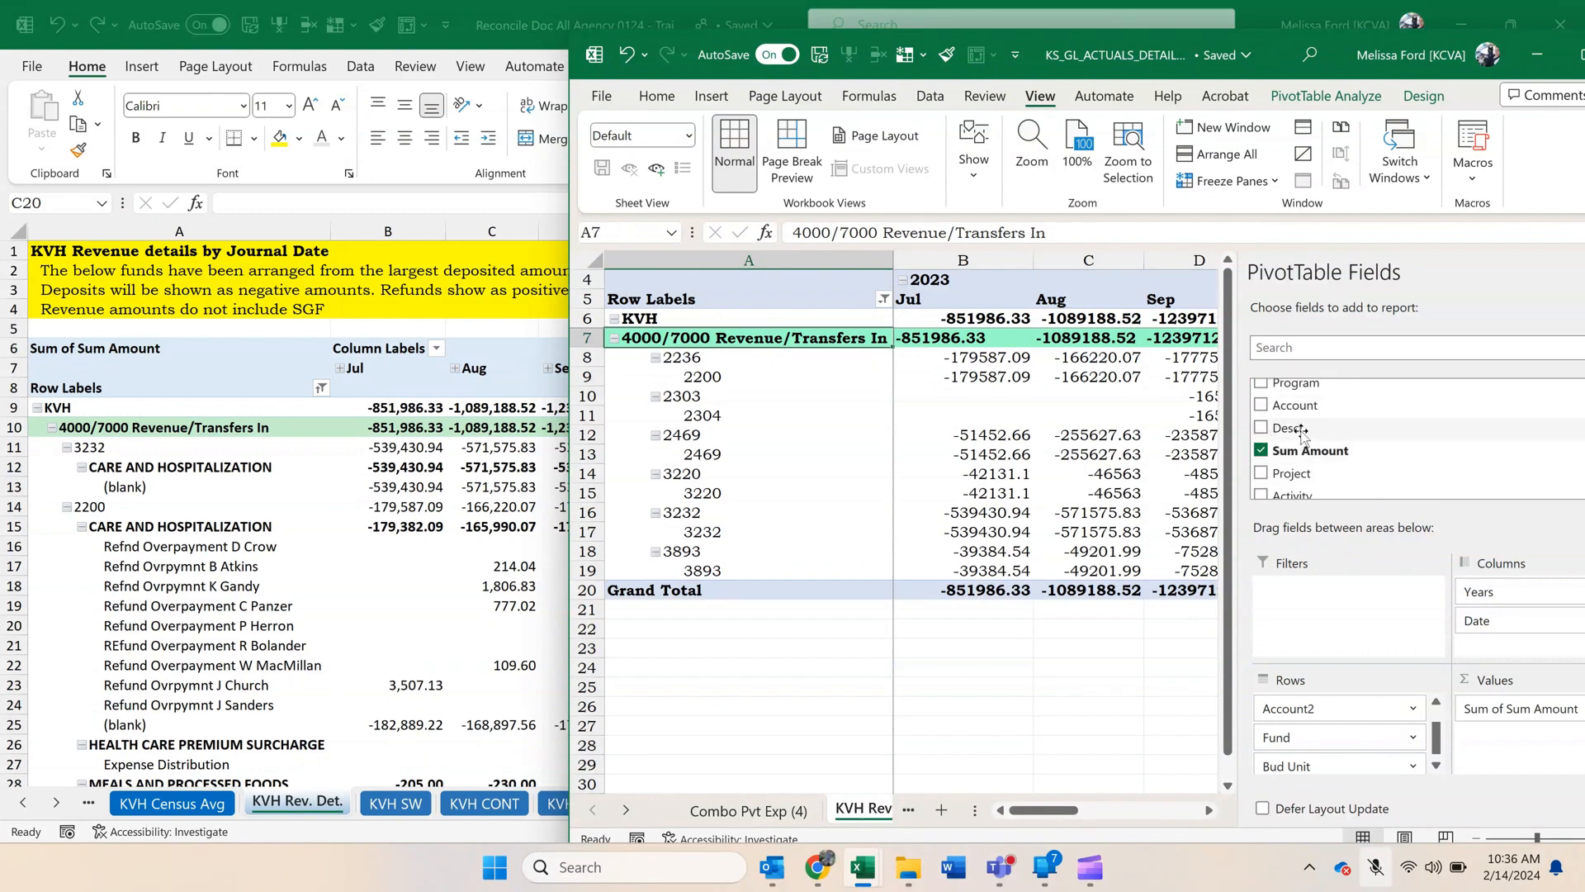
{"action": "left_click_drag", "start_coordinate": [1302, 430], "coordinate": [1342, 781]}
{"action": "scroll", "coordinate": [1410, 448], "scroll_direction": "down", "scroll_amount": 1}
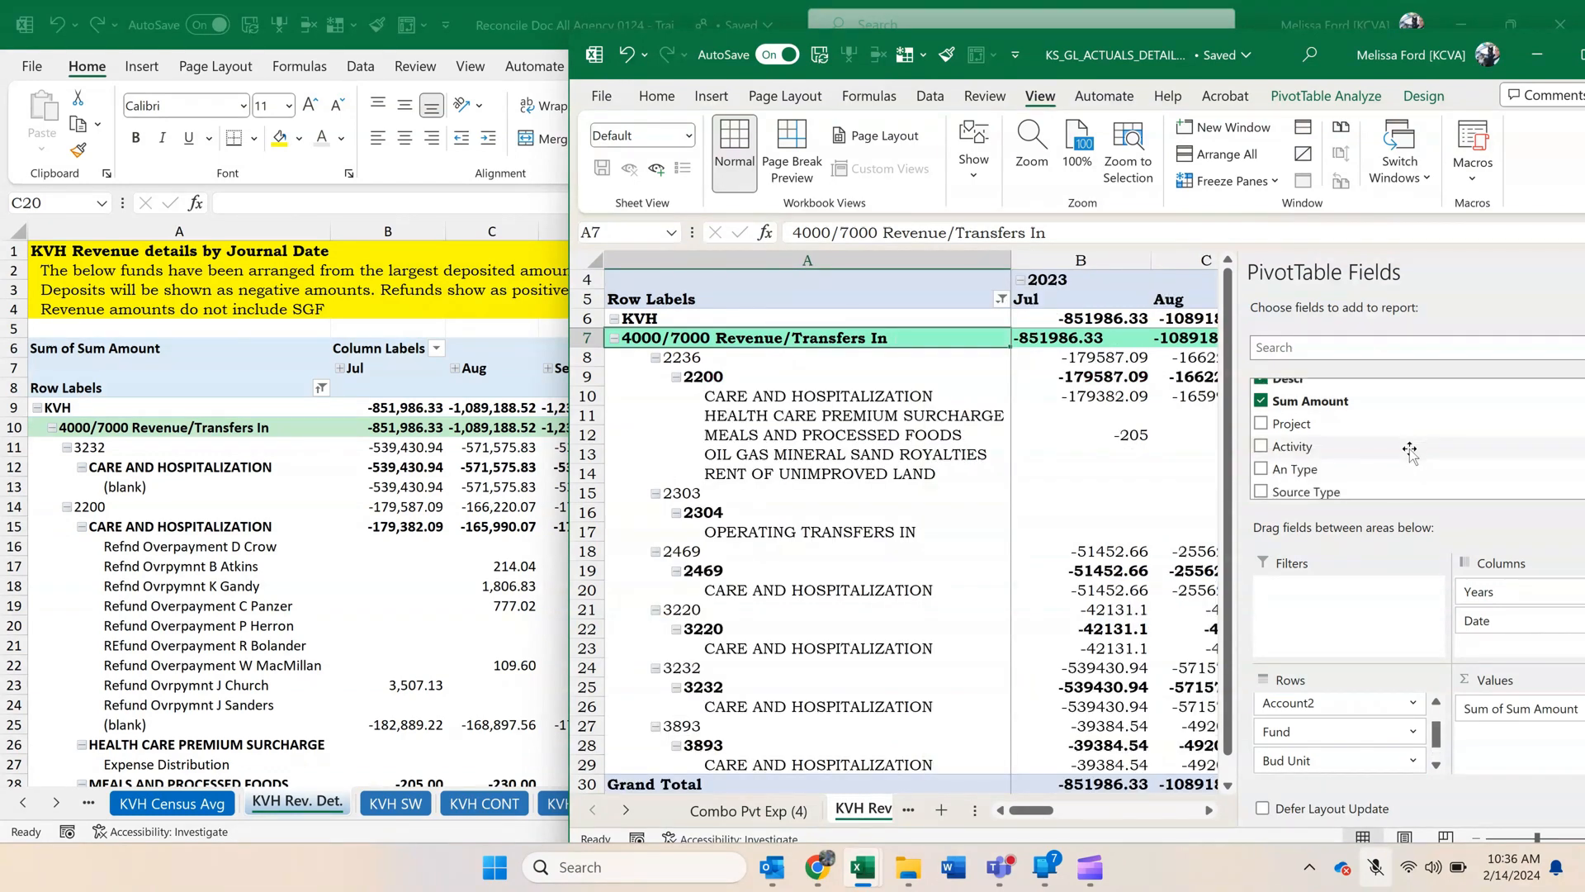
{"action": "scroll", "coordinate": [1411, 450], "scroll_direction": "down", "scroll_amount": 5}
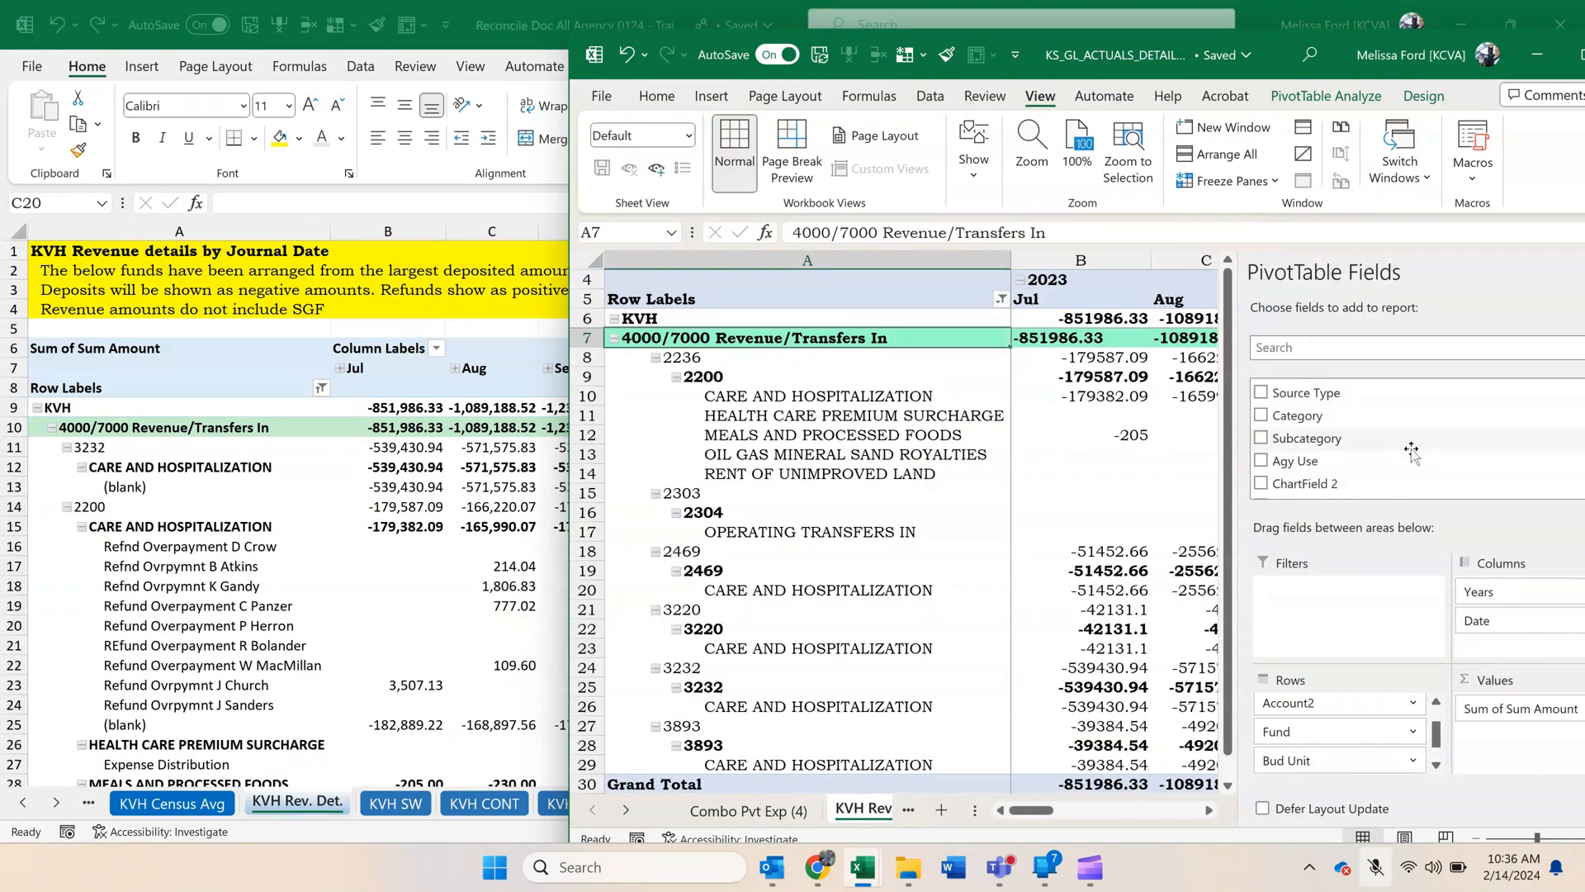
Arrange the Reconcile Doc All Agency and KS_GL_ACTUALS_DETAIL windows side by side, each filling half the screen.
{"action": "double_click", "coordinate": [524, 24]}
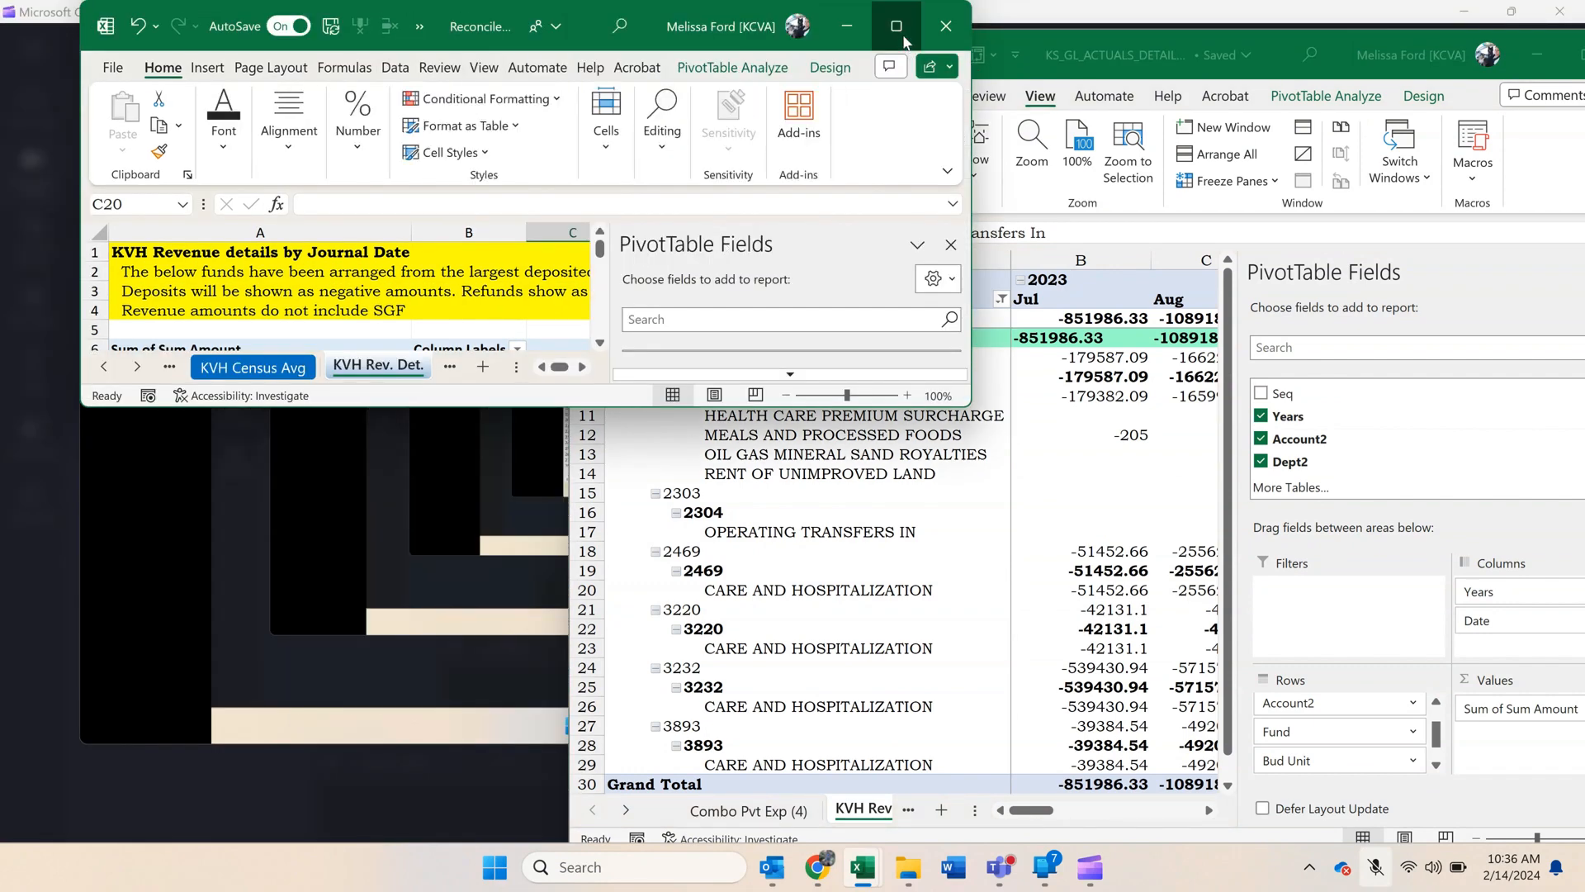
{"action": "left_click", "coordinate": [903, 40]}
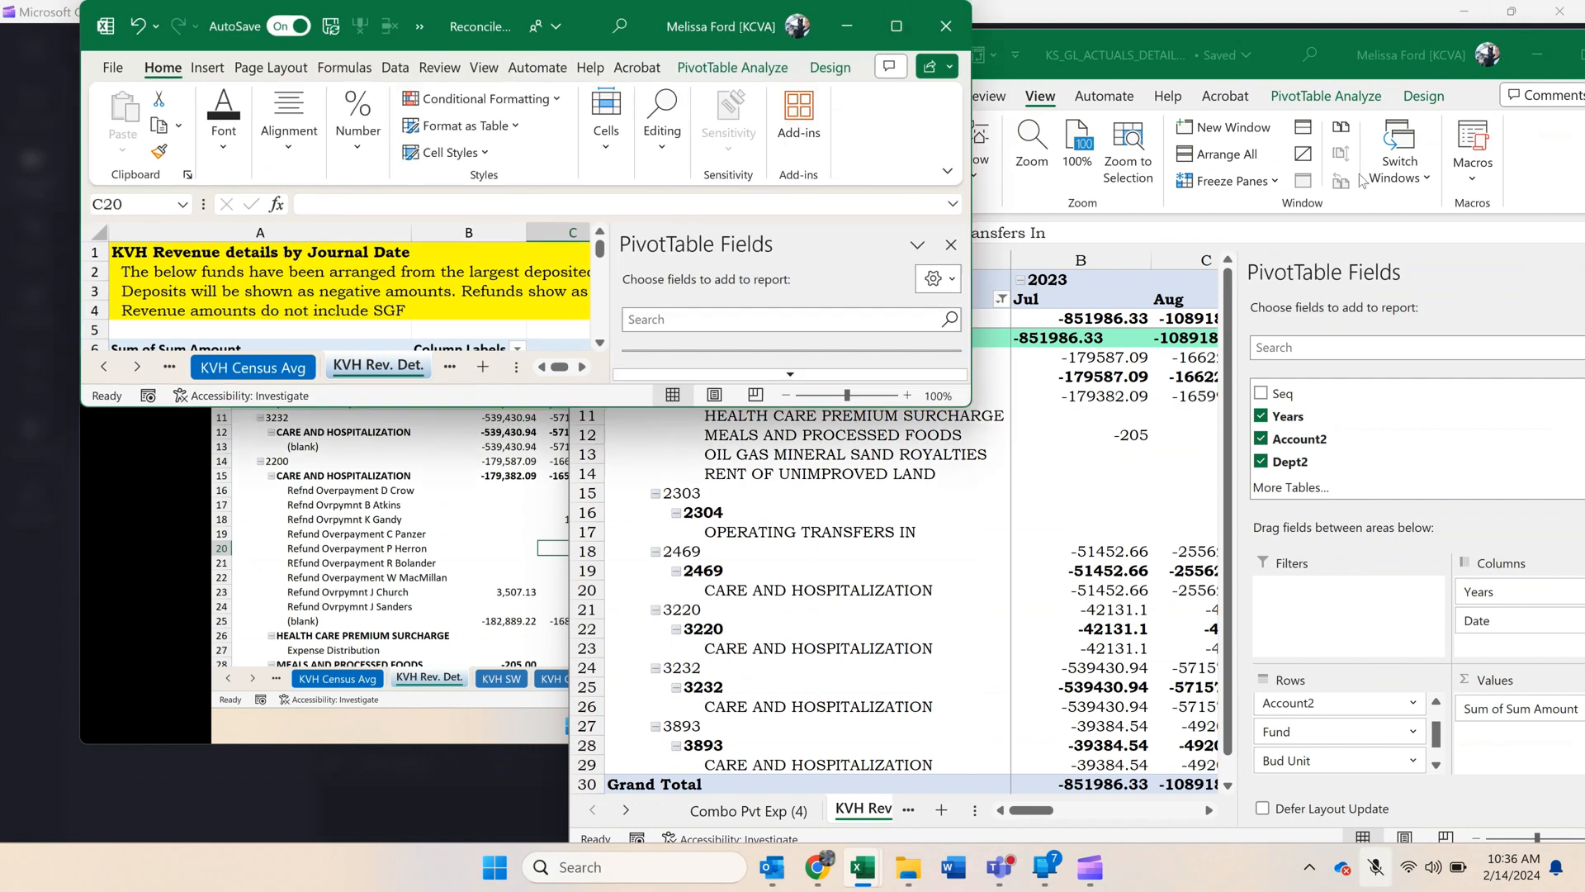
{"action": "left_click", "coordinate": [1511, 25]}
{"action": "left_click_drag", "start_coordinate": [726, 32], "coordinate": [646, 28]}
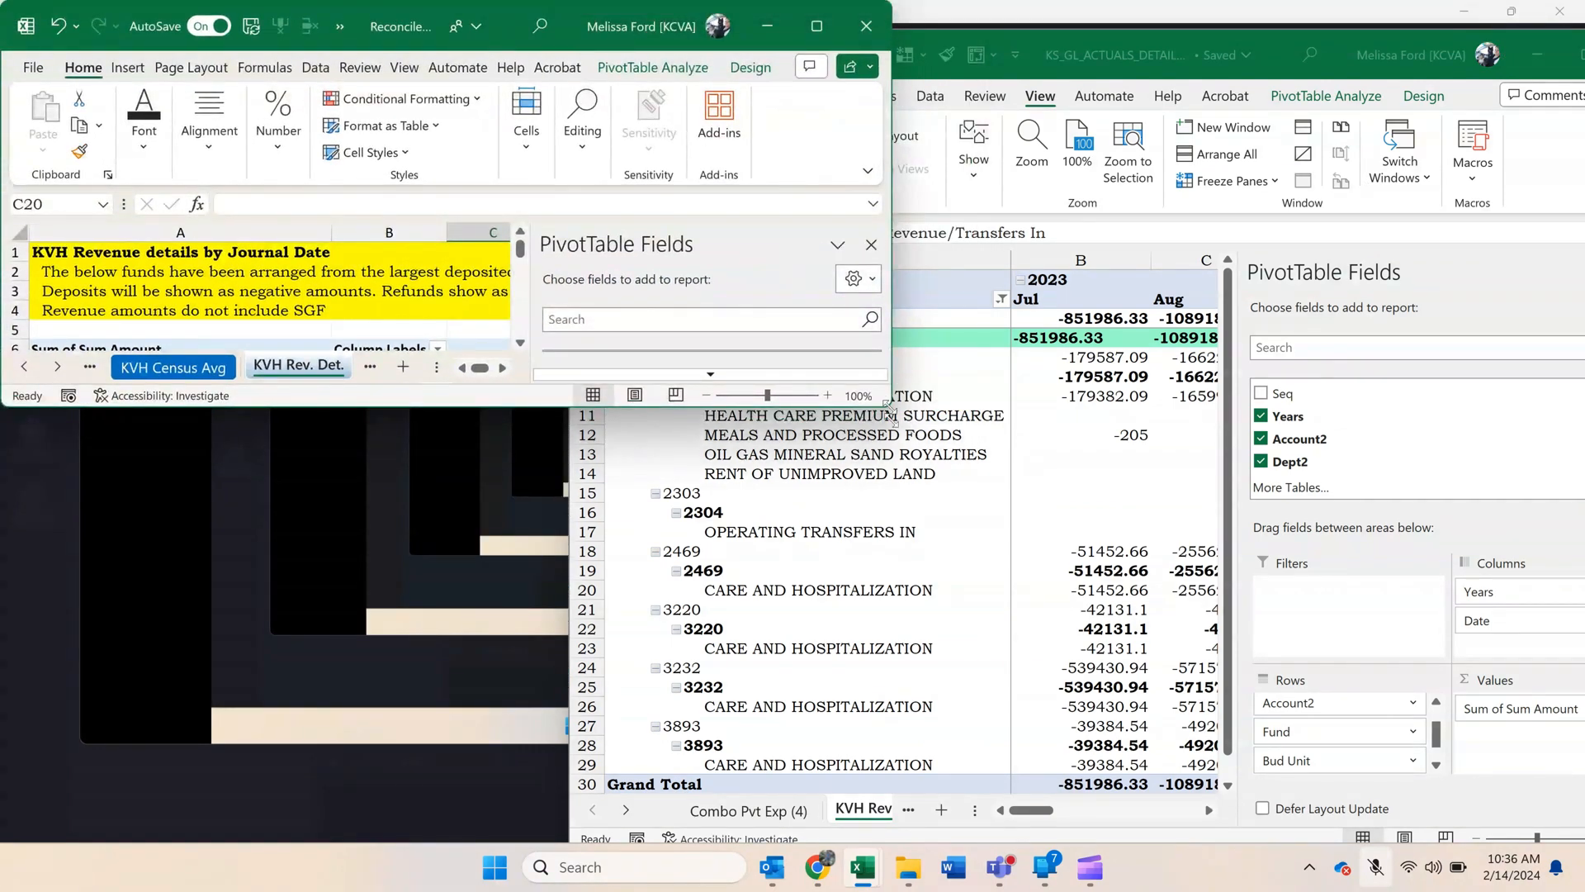
{"action": "left_click_drag", "start_coordinate": [889, 407], "coordinate": [809, 843]}
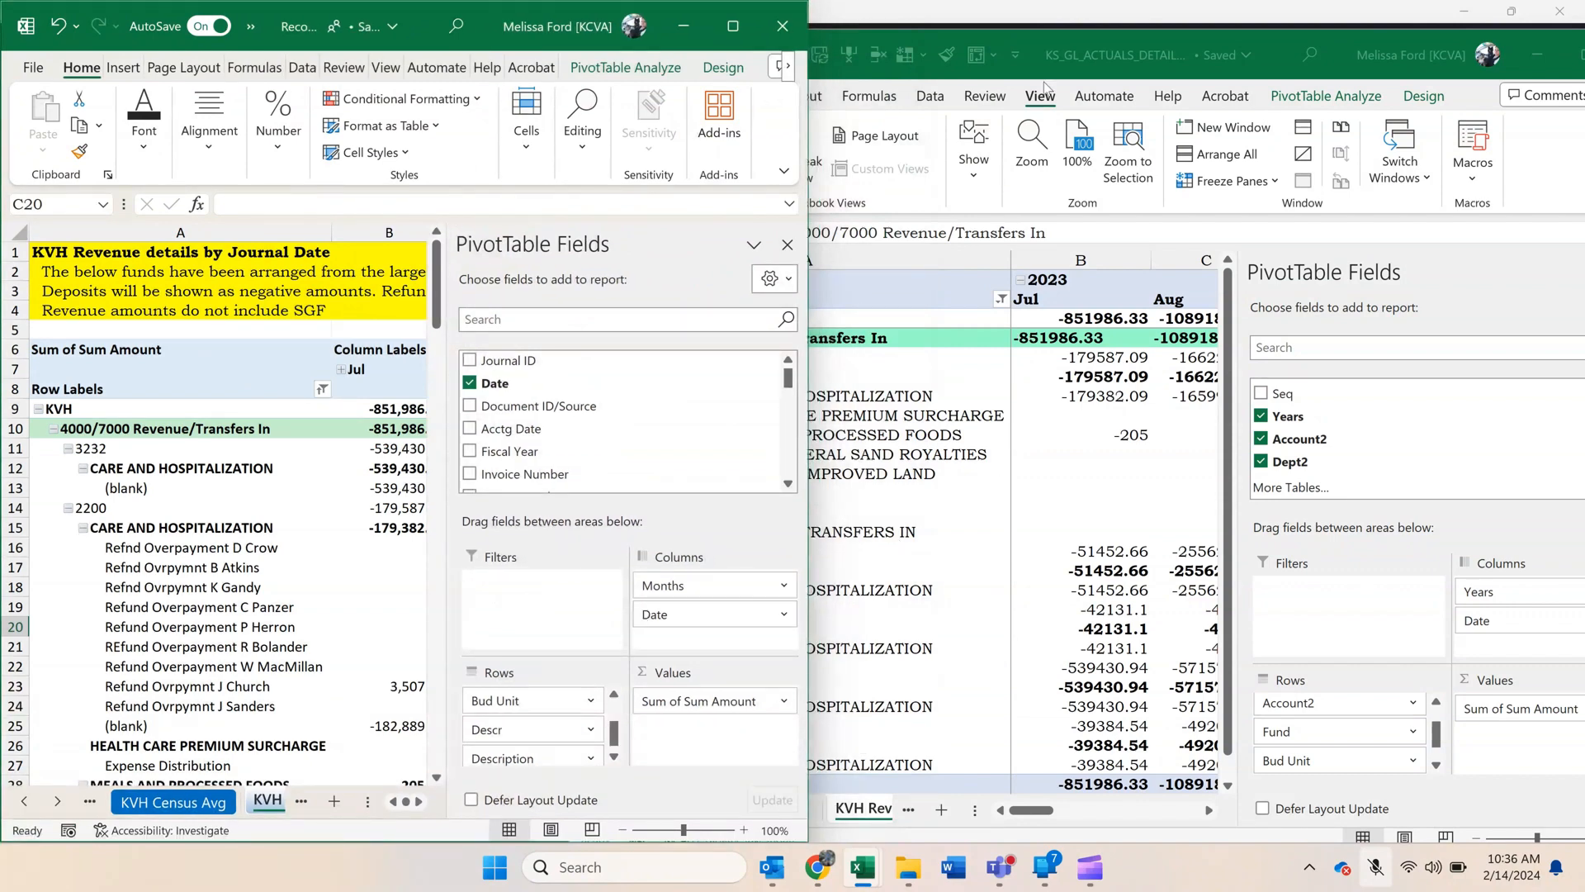
{"action": "left_click_drag", "start_coordinate": [1267, 52], "coordinate": [1195, 24]}
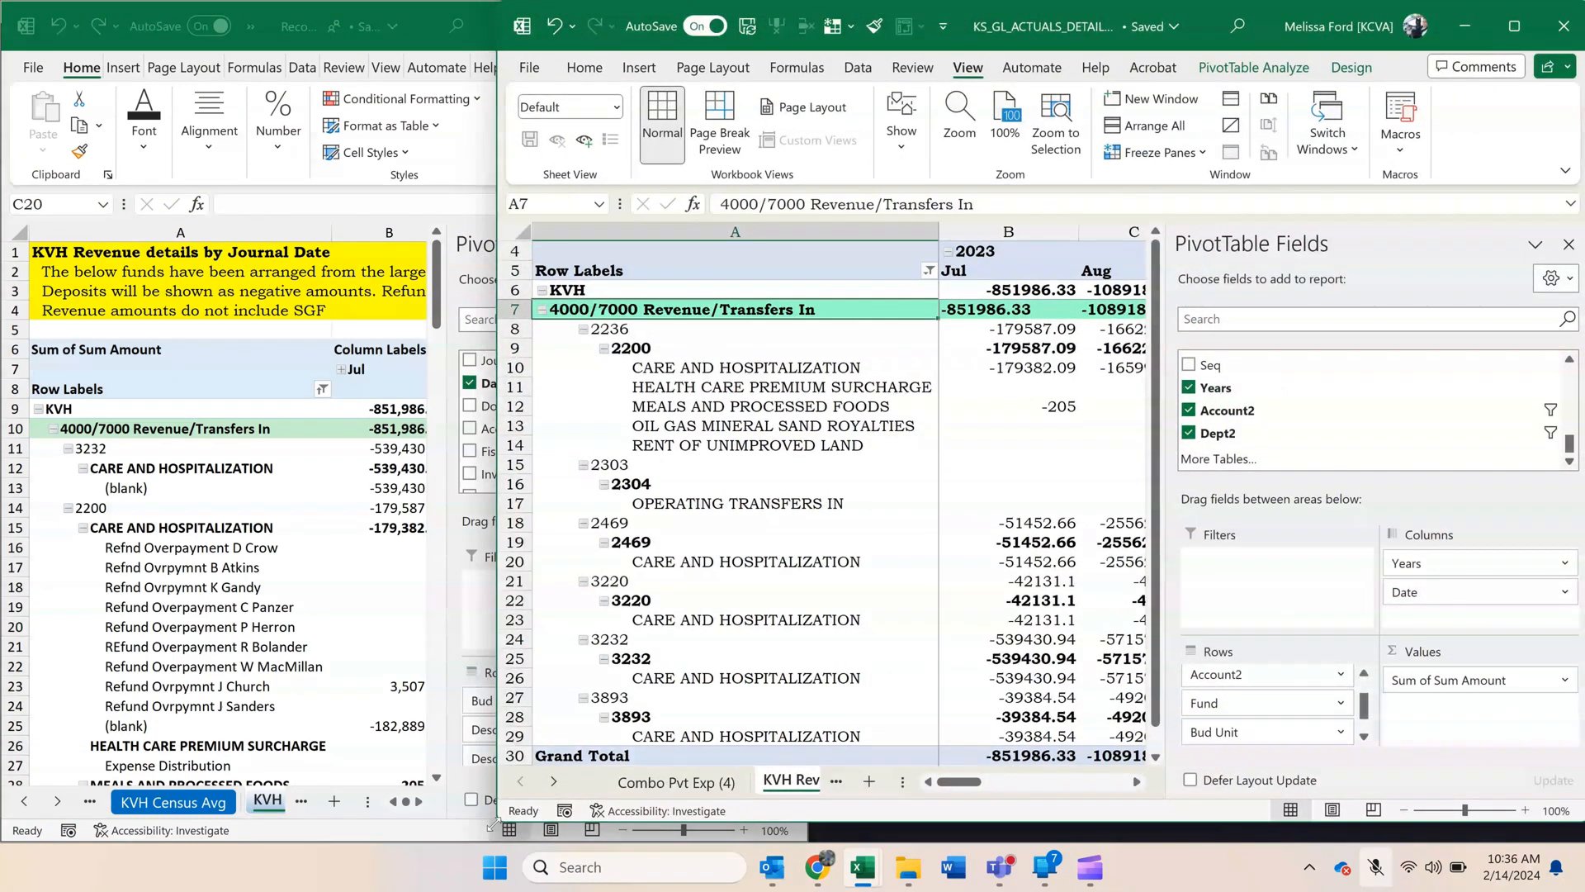
{"action": "left_click_drag", "start_coordinate": [499, 822], "coordinate": [807, 842]}
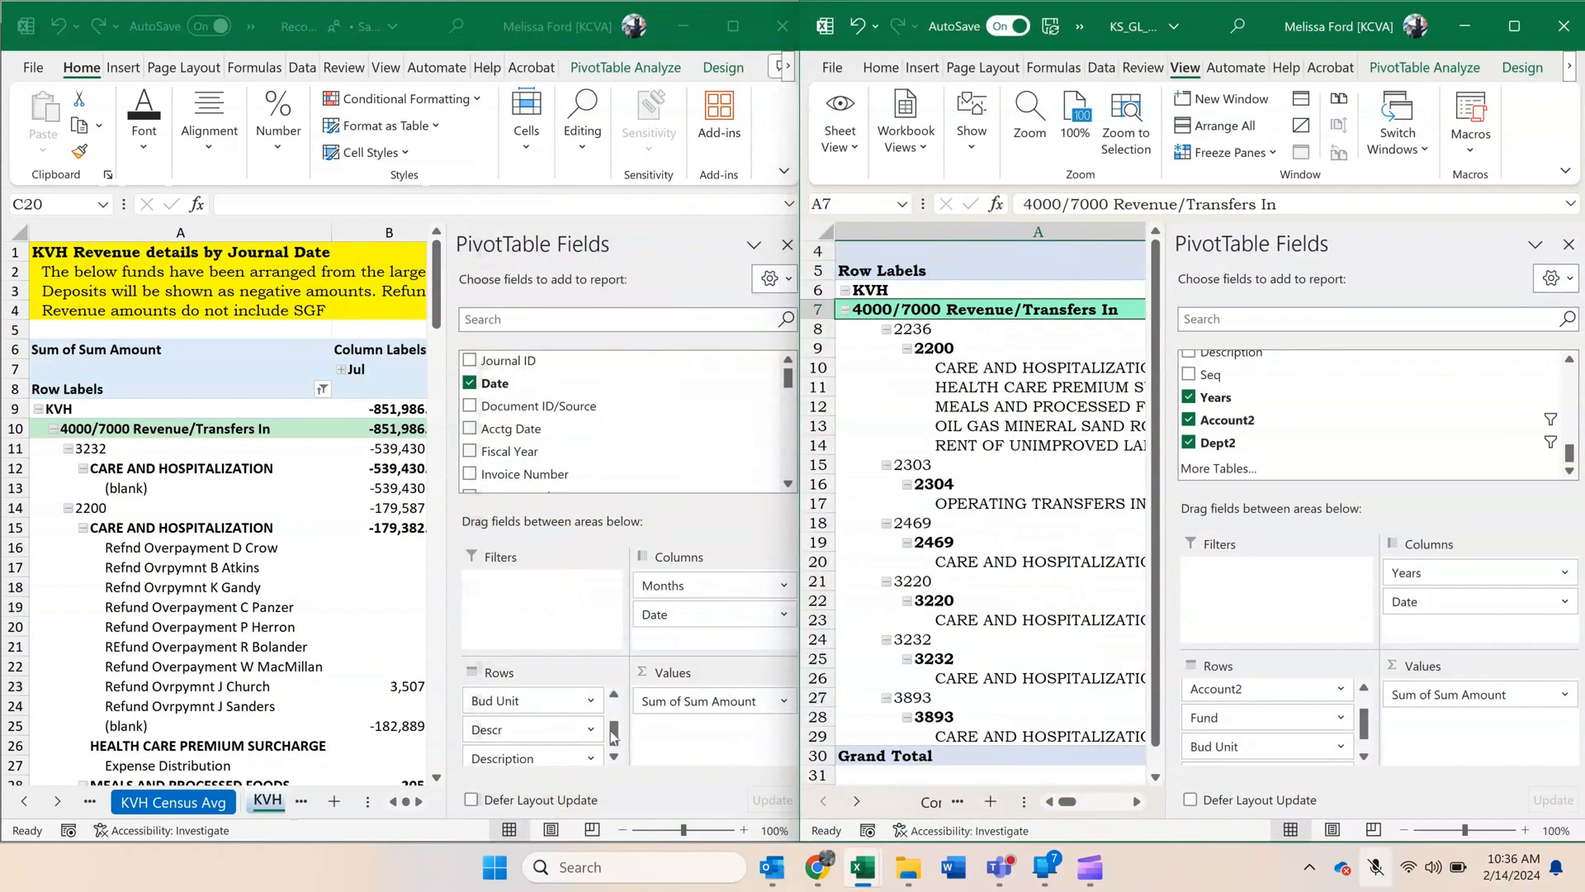
Compare the row fields of both revenue pivots and remove Fund from the KVH Rev Det pivot's rows.
{"action": "left_click_drag", "start_coordinate": [613, 724], "coordinate": [613, 703]}
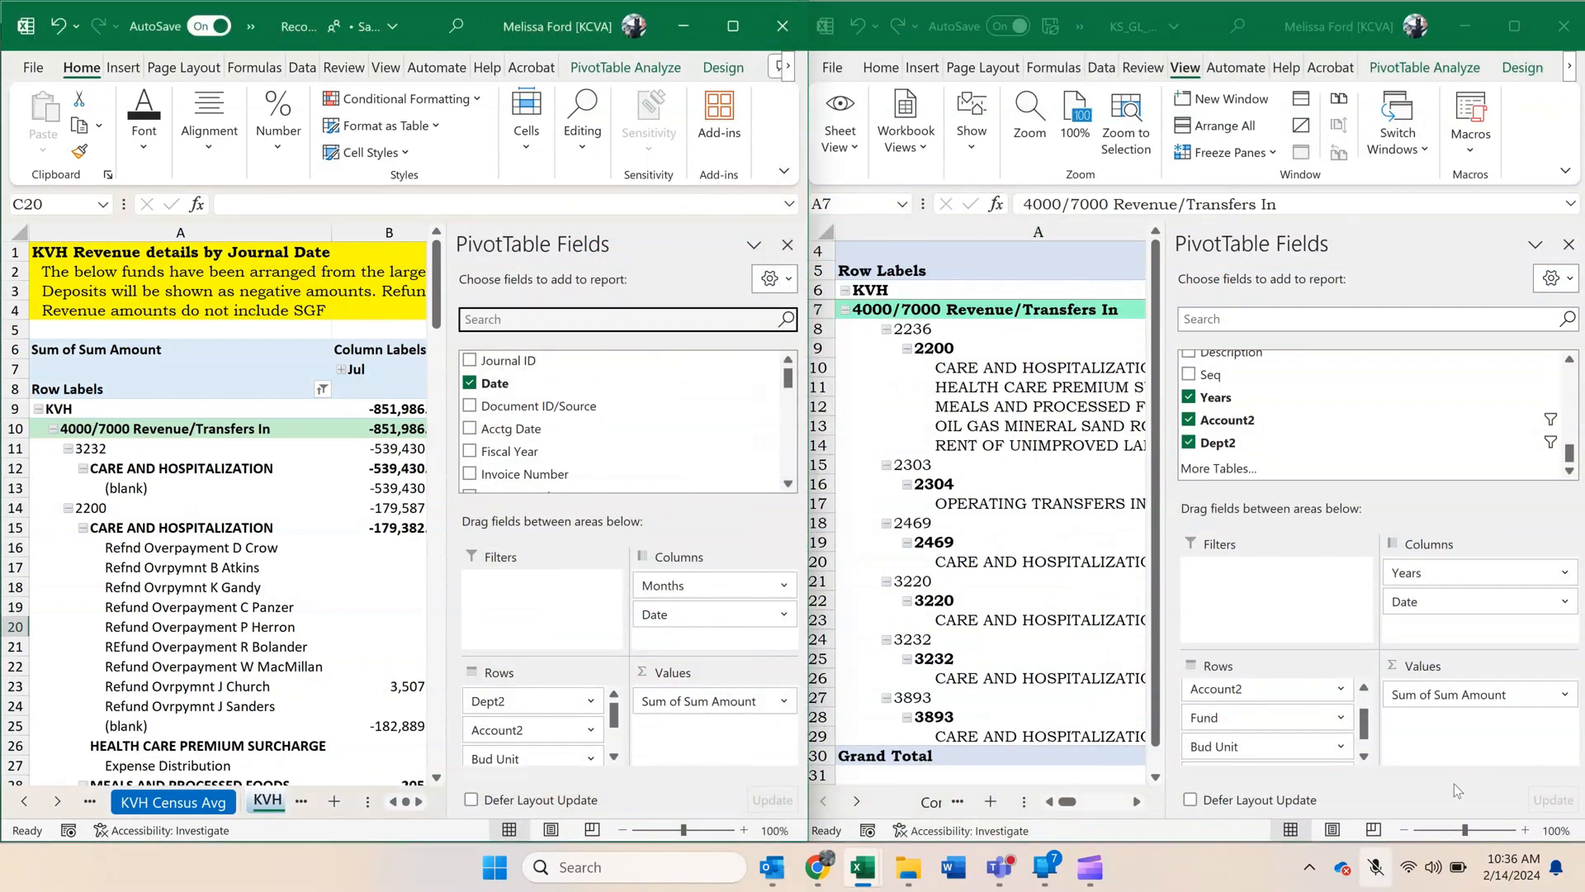
{"action": "left_click_drag", "start_coordinate": [1367, 729], "coordinate": [1366, 687]}
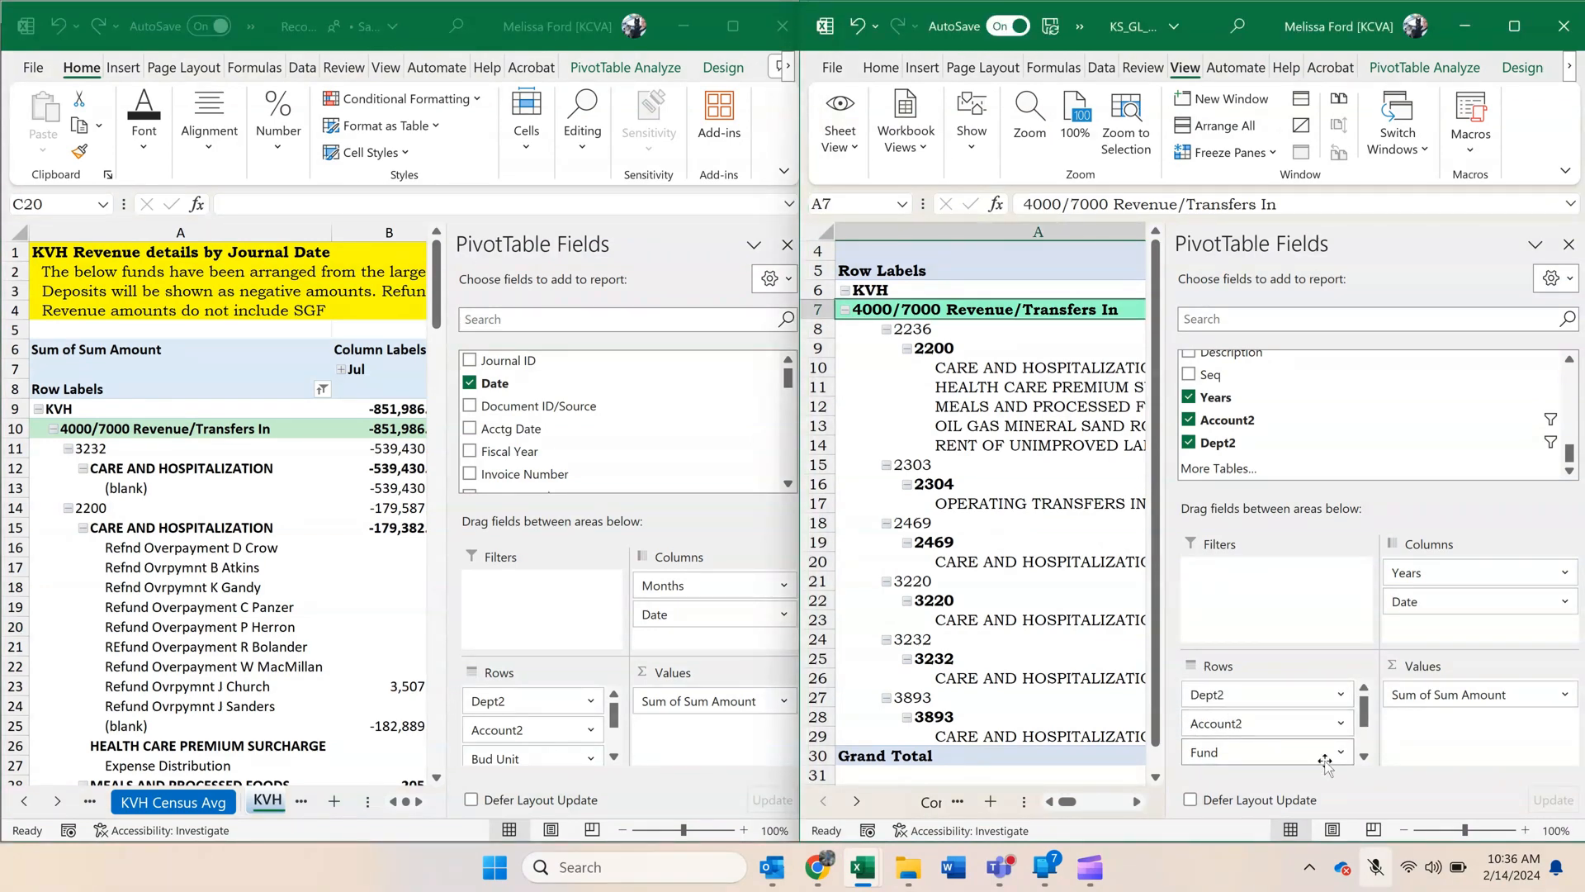
{"action": "left_click", "coordinate": [1367, 762]}
{"action": "left_click", "coordinate": [1367, 761]}
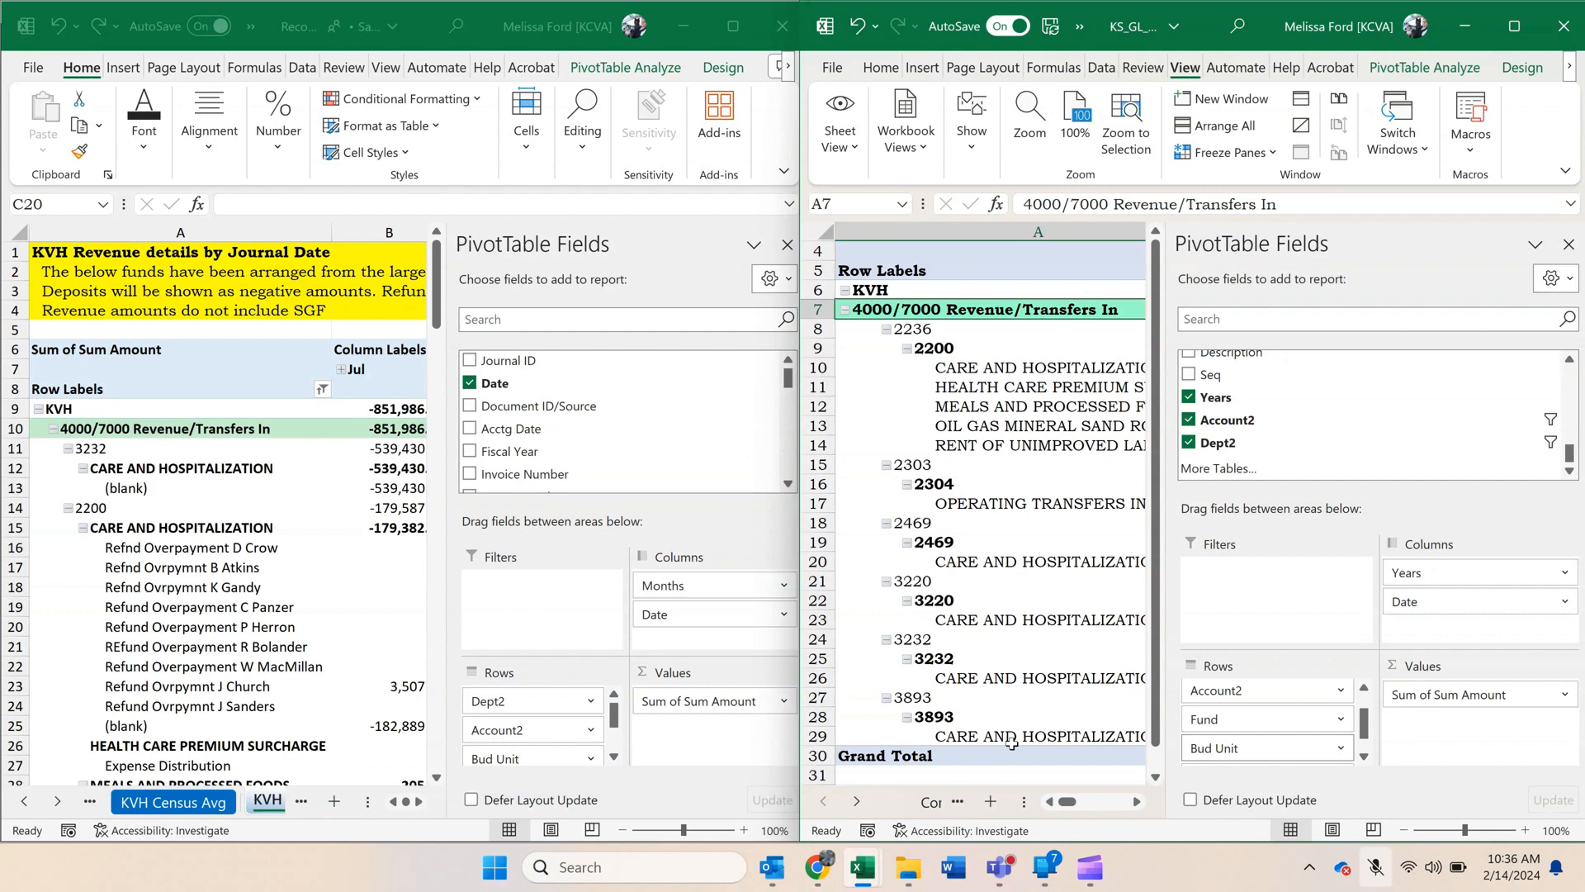
{"action": "left_click", "coordinate": [613, 757]}
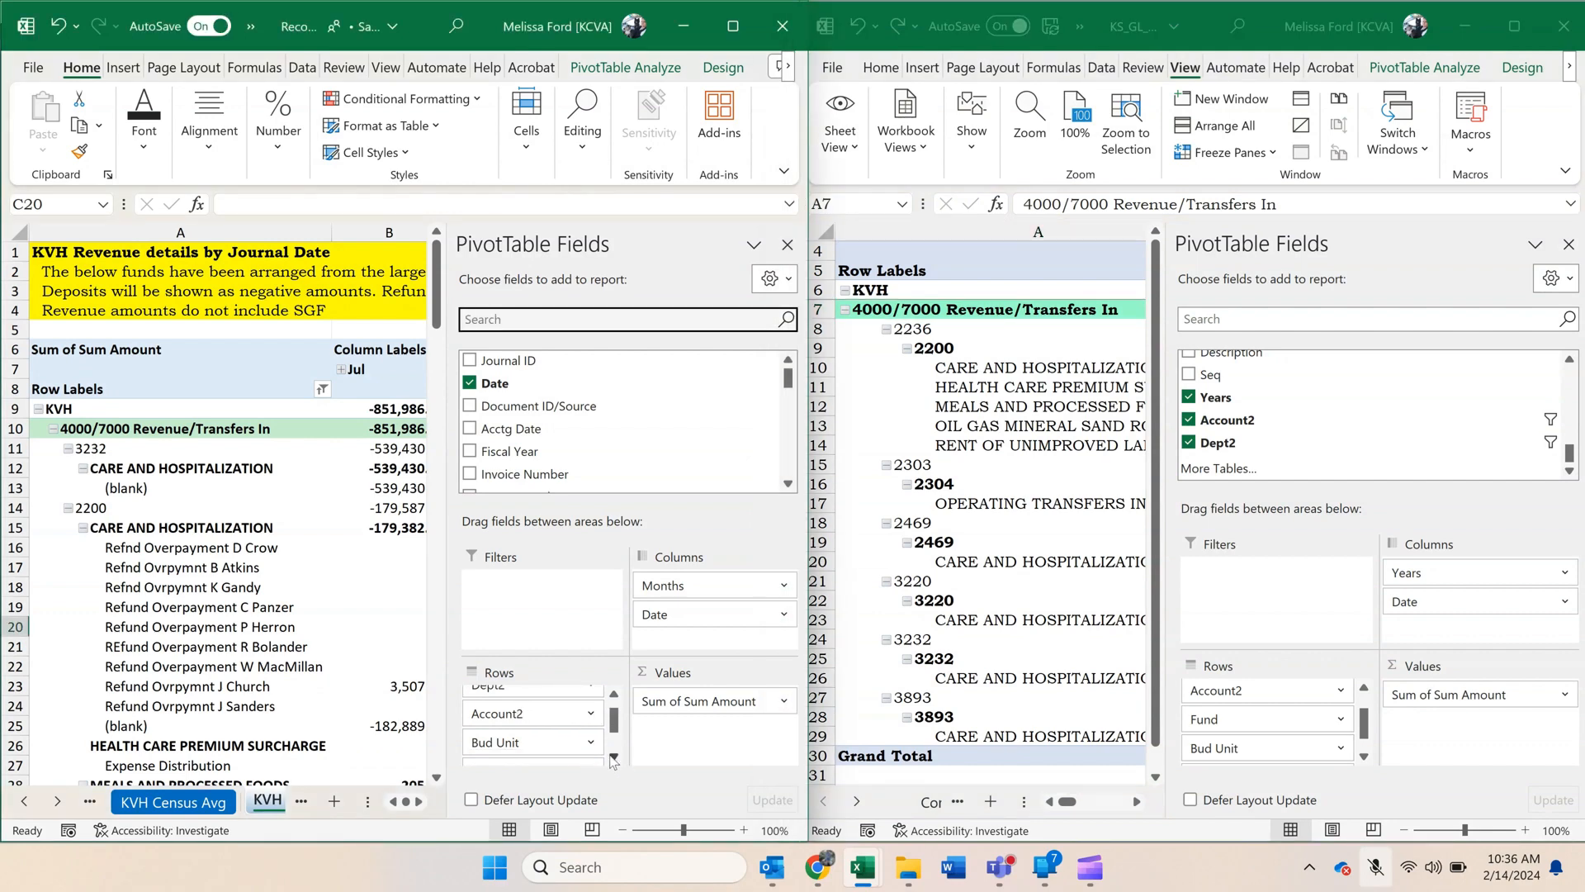
{"action": "left_click", "coordinate": [1238, 747]}
{"action": "left_click_drag", "start_coordinate": [1263, 722], "coordinate": [1294, 449]}
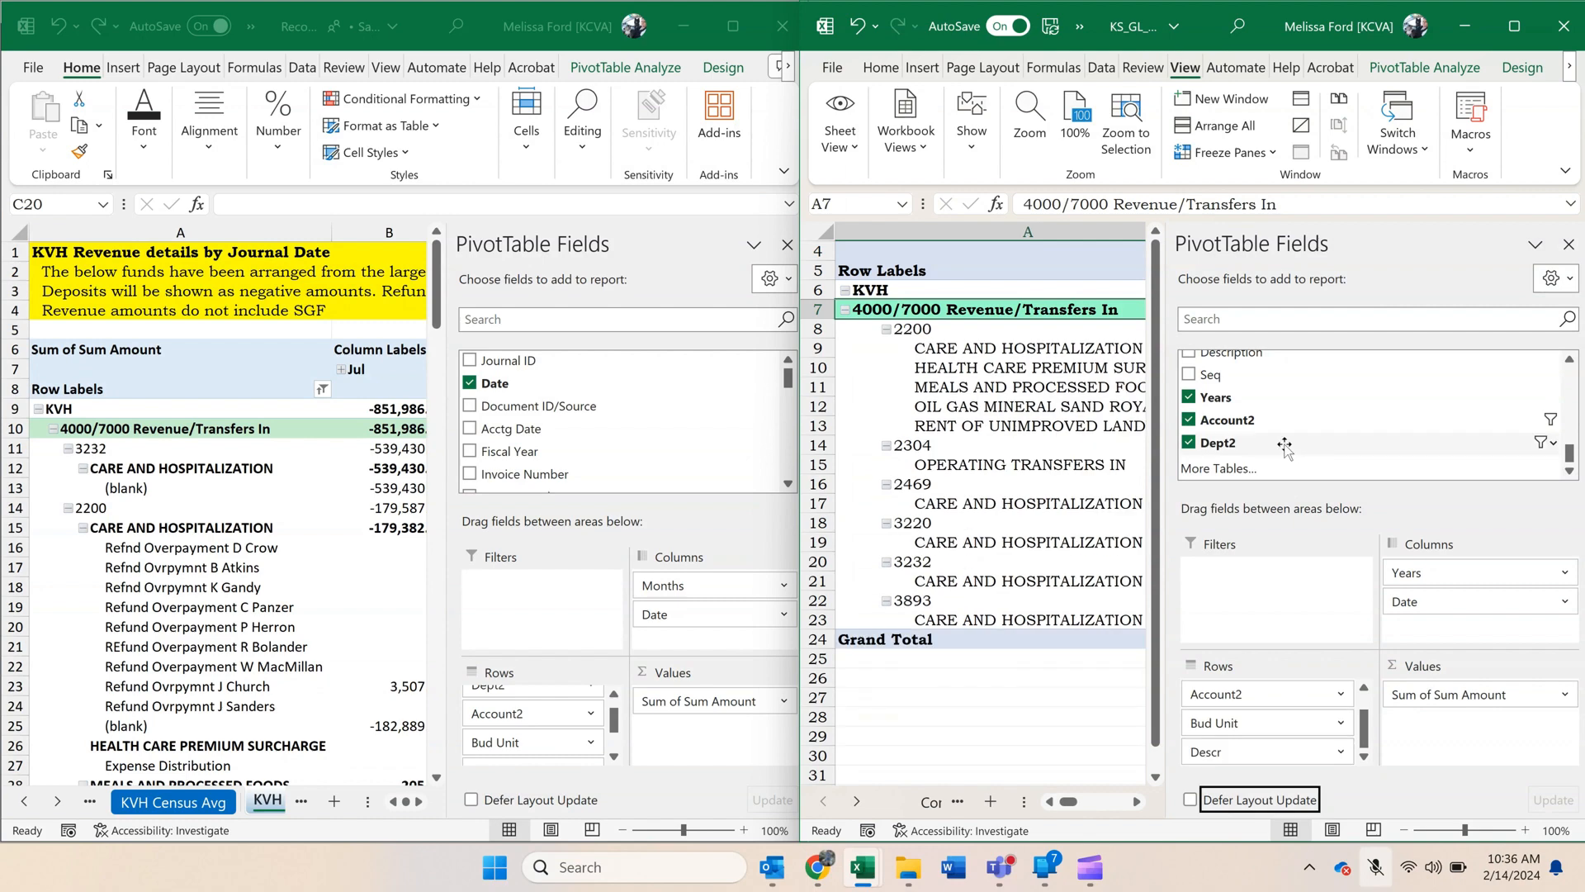
Add the Description field beneath Descr in the KVH Rev Det pivot's rows, following the Reconcile Doc pivot's row fields.
{"action": "left_click", "coordinate": [611, 766]}
{"action": "left_click", "coordinate": [613, 758]}
{"action": "left_click", "coordinate": [613, 758]}
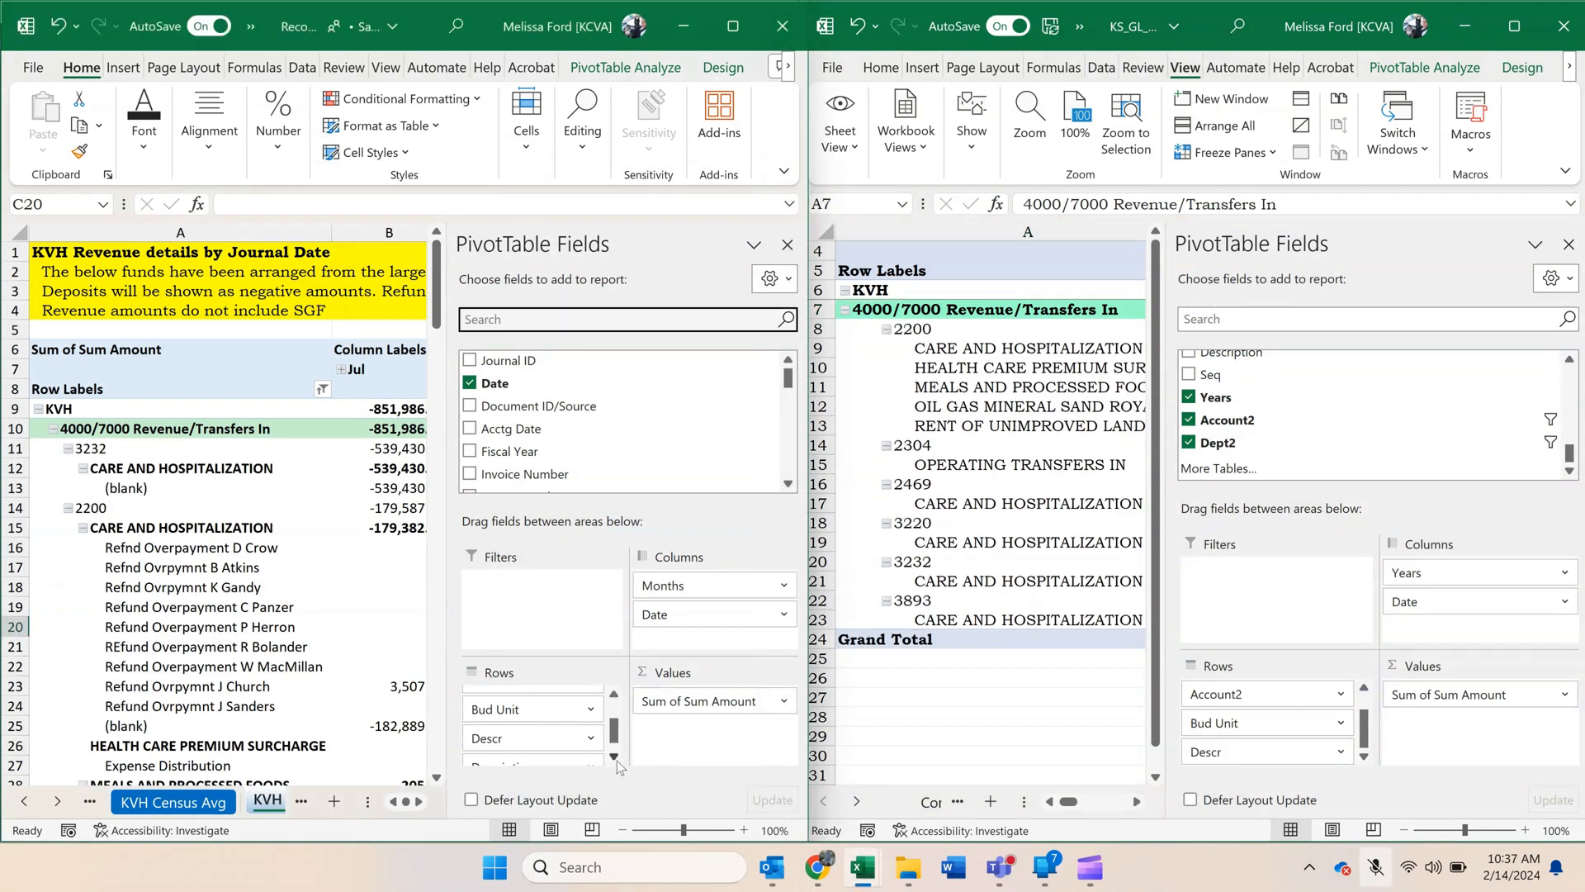
{"action": "left_click", "coordinate": [613, 757]}
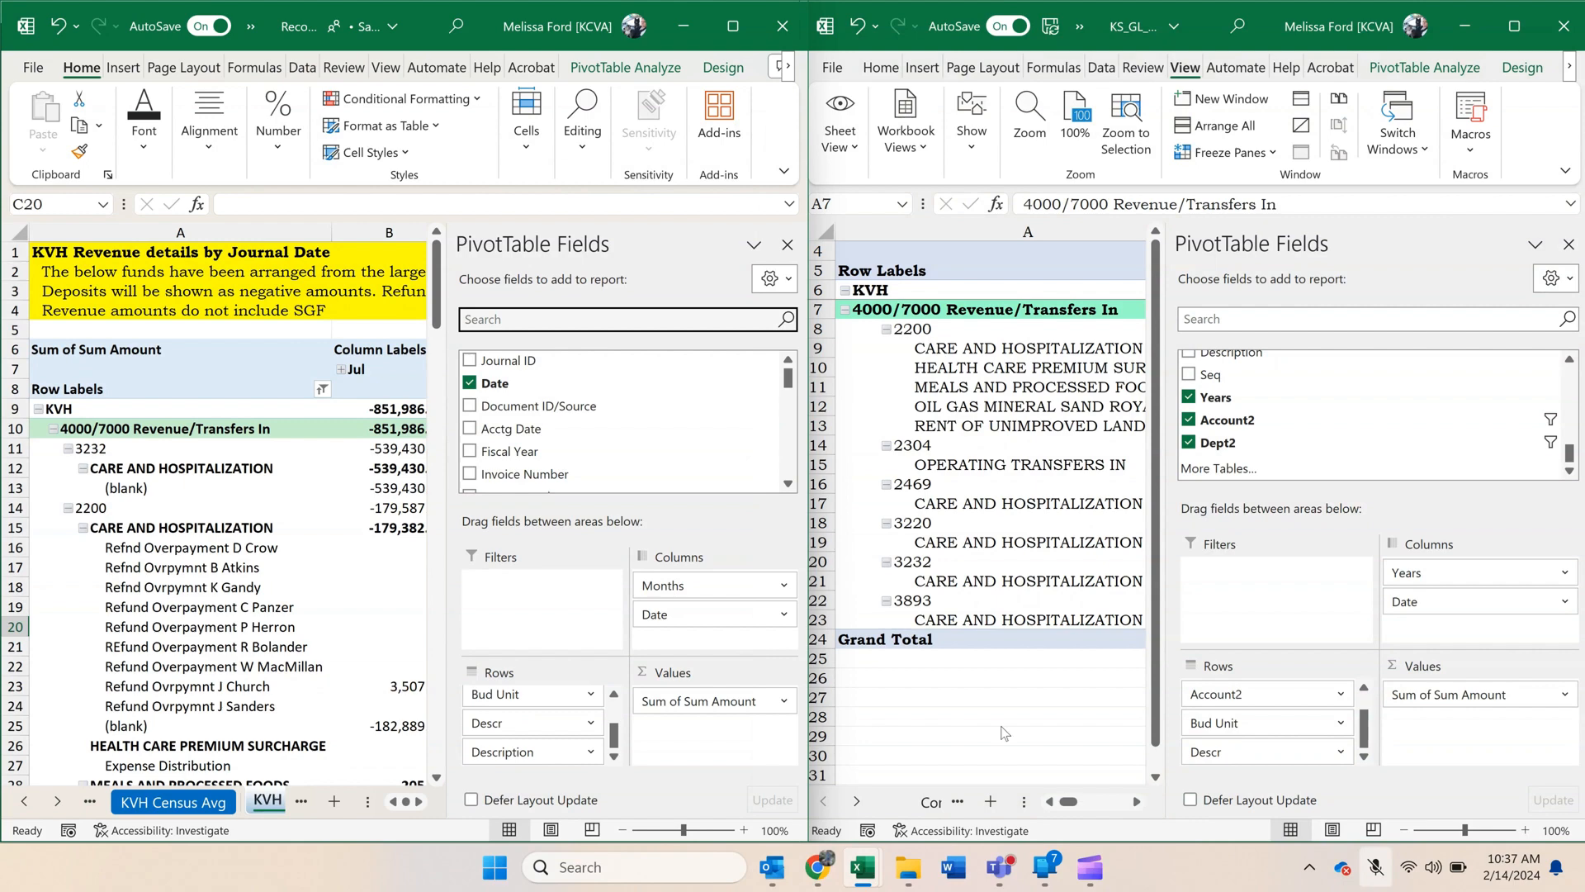
{"action": "left_click", "coordinate": [1366, 758]}
{"action": "scroll", "coordinate": [1340, 421], "scroll_direction": "up", "scroll_amount": 2}
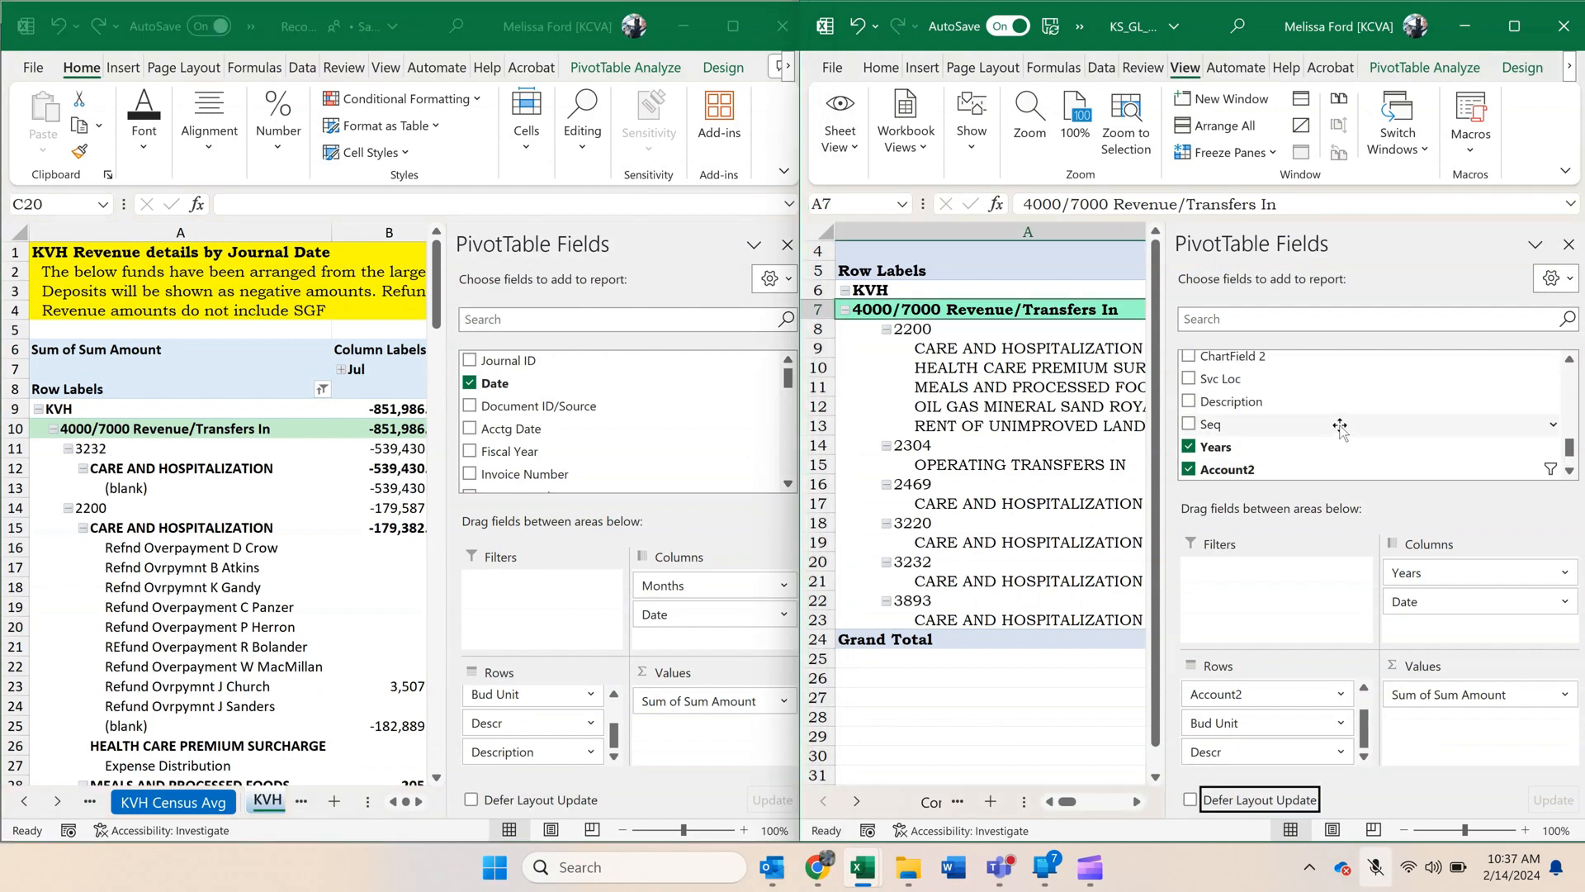
{"action": "left_click_drag", "start_coordinate": [1294, 412], "coordinate": [1294, 773]}
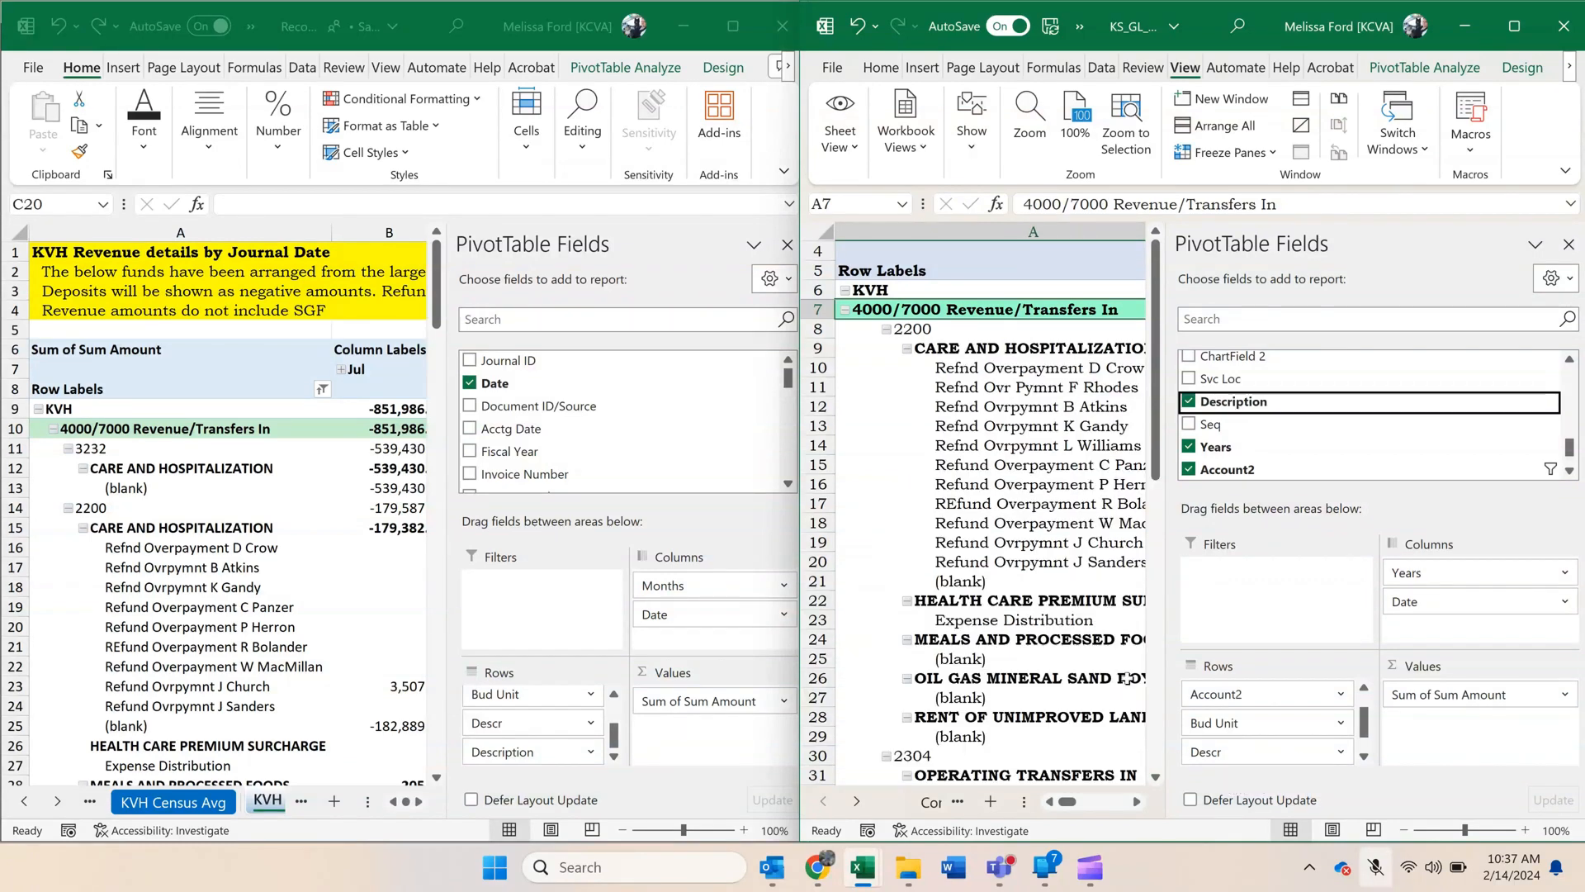
{"action": "left_click", "coordinate": [973, 448]}
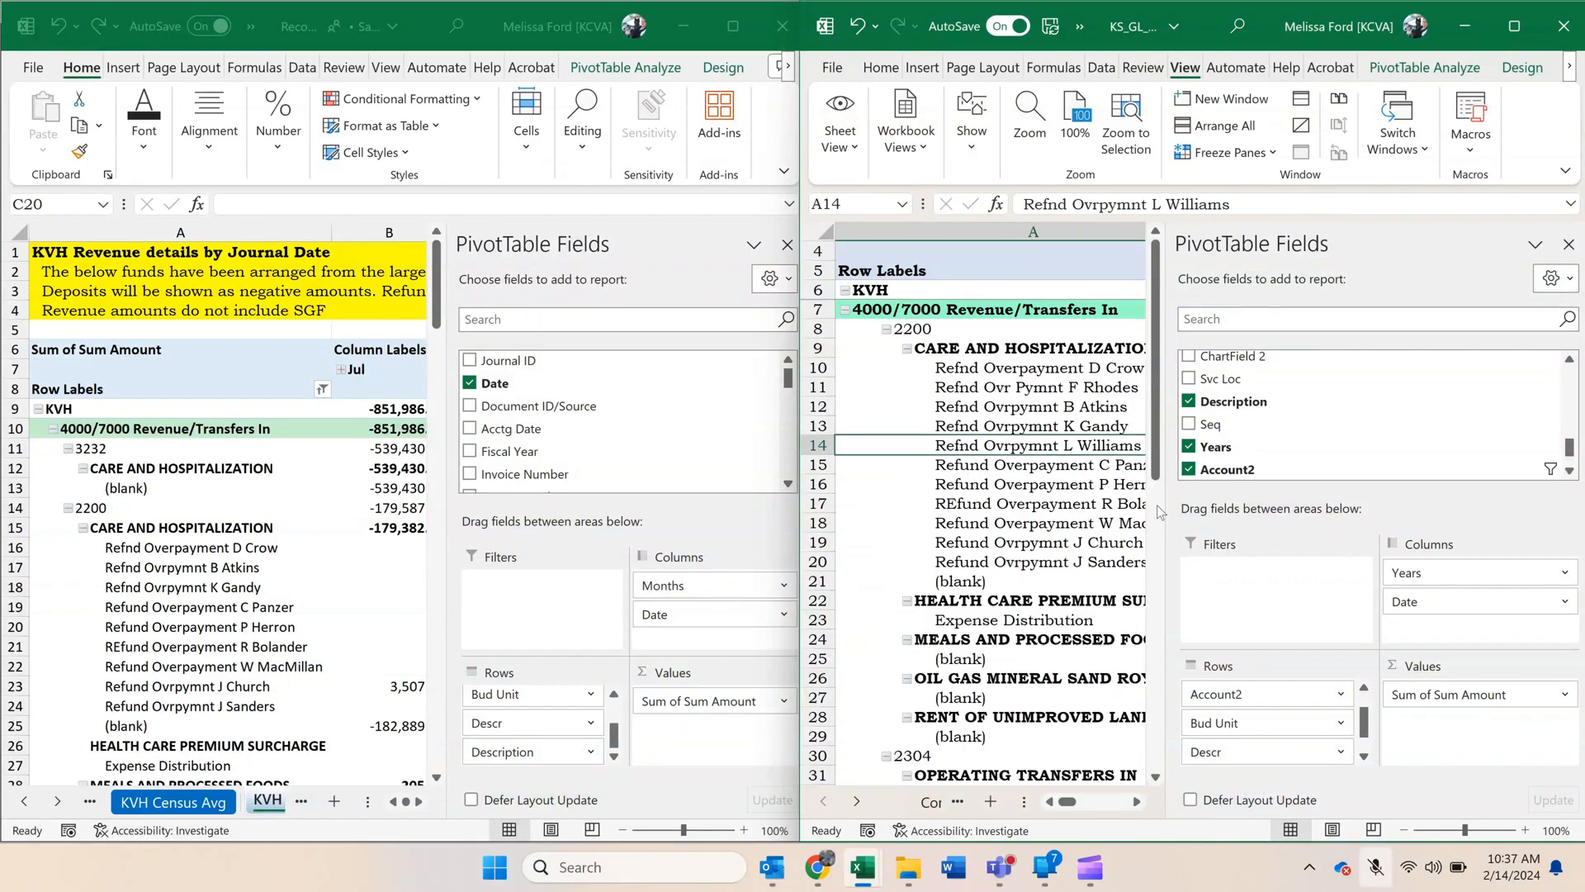
Narrow the field panes in both workbooks and compare the monthly columns of the two KVH revenue pivots.
{"action": "left_click_drag", "start_coordinate": [1164, 510], "coordinate": [1395, 537]}
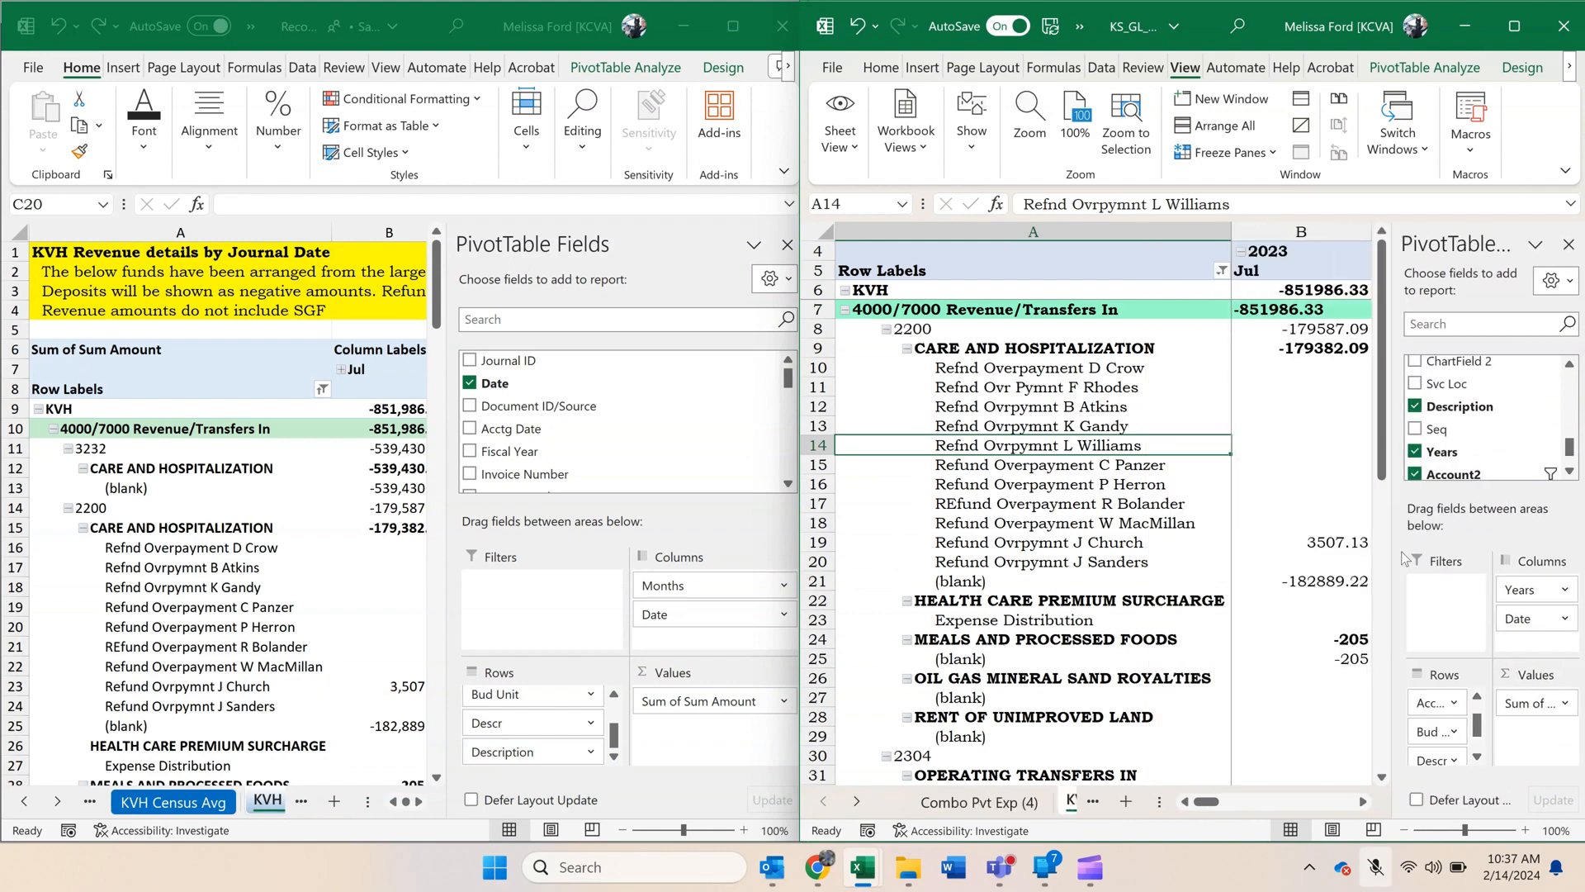
{"action": "left_click", "coordinate": [1363, 801]}
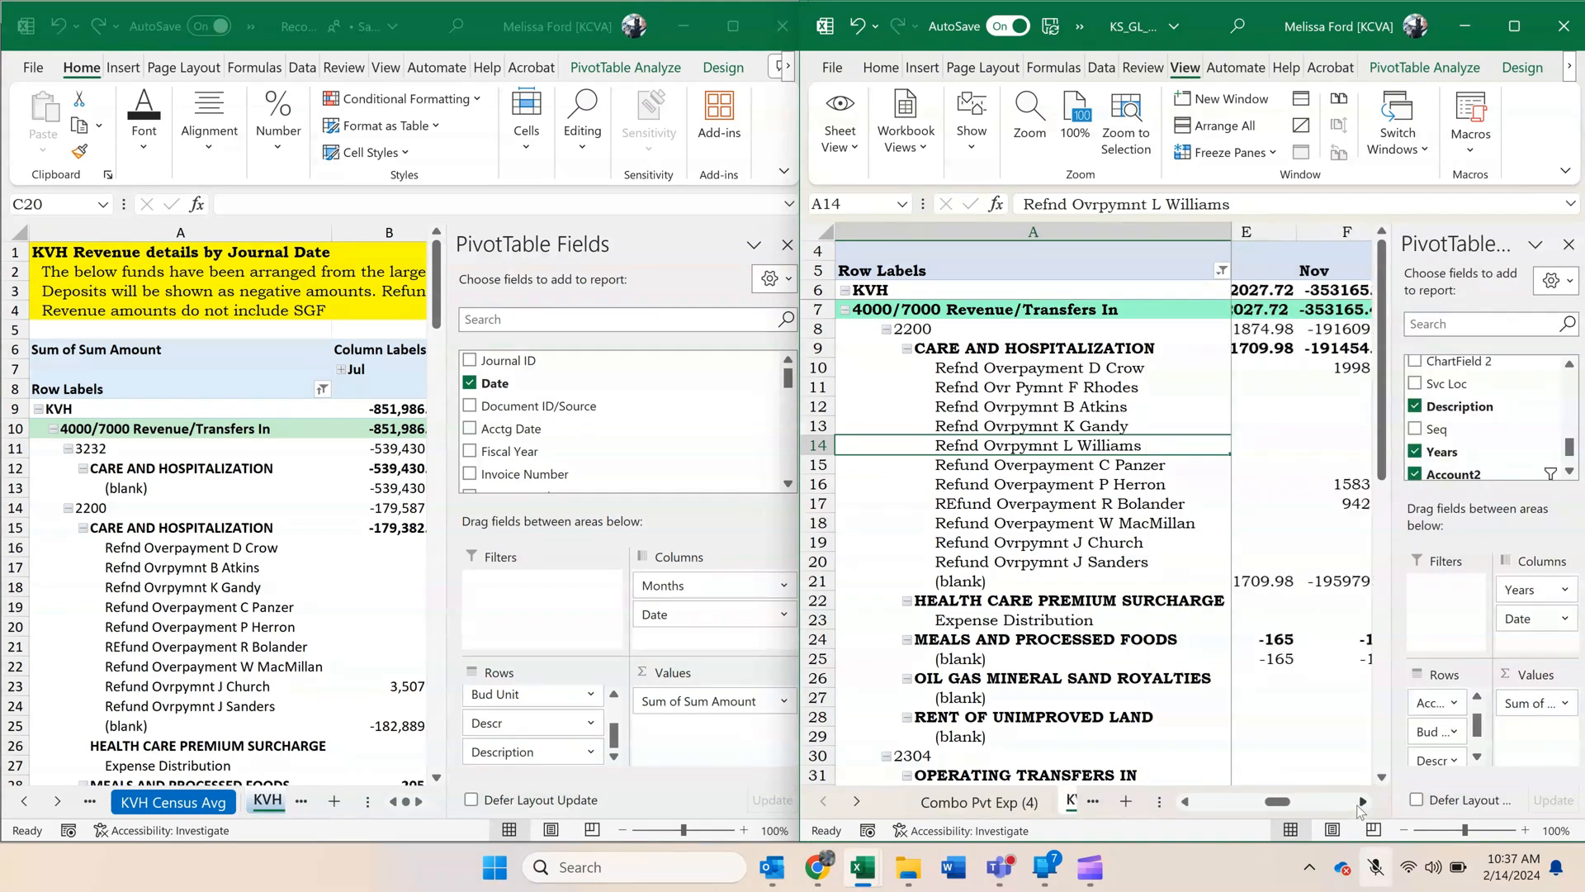
{"action": "left_click", "coordinate": [16, 557]}
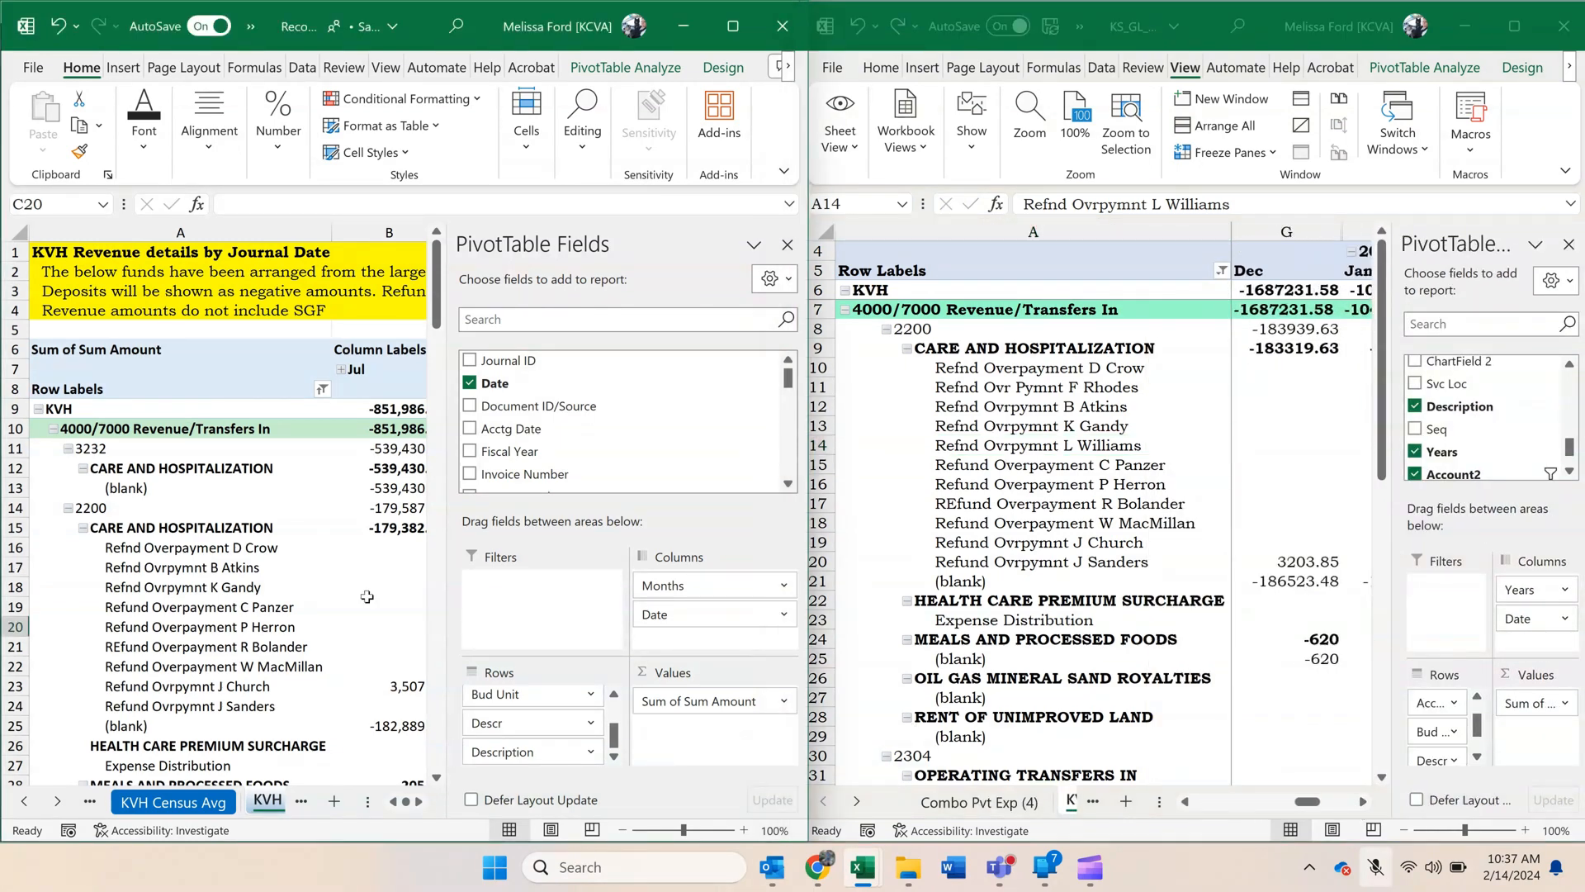
{"action": "left_click_drag", "start_coordinate": [448, 748], "coordinate": [611, 748]}
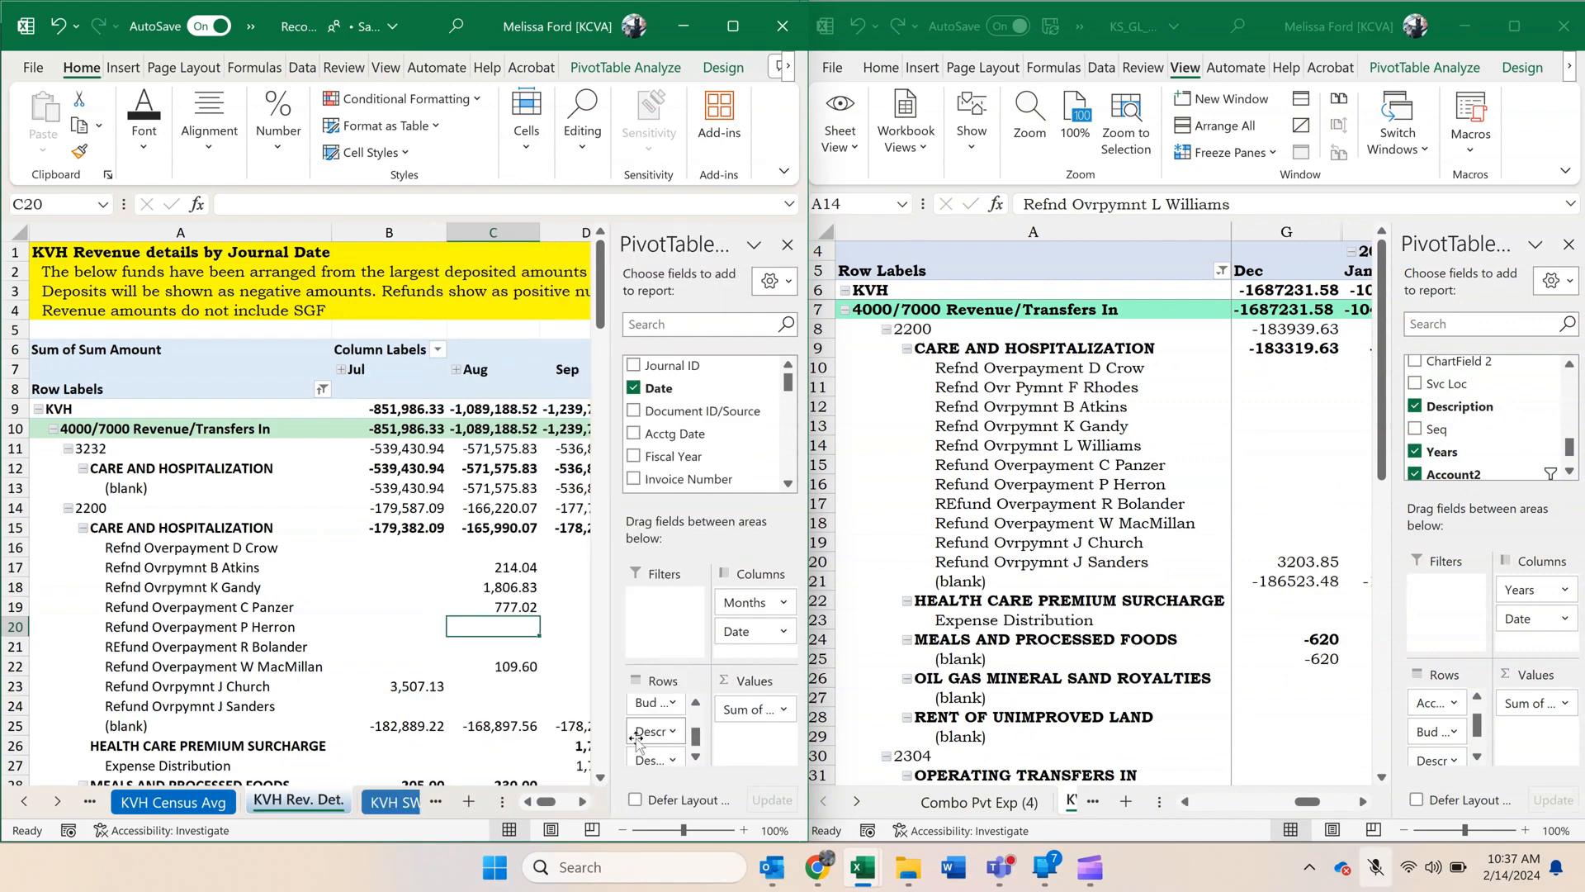
{"action": "left_click", "coordinate": [583, 801]}
{"action": "left_click", "coordinate": [583, 801]}
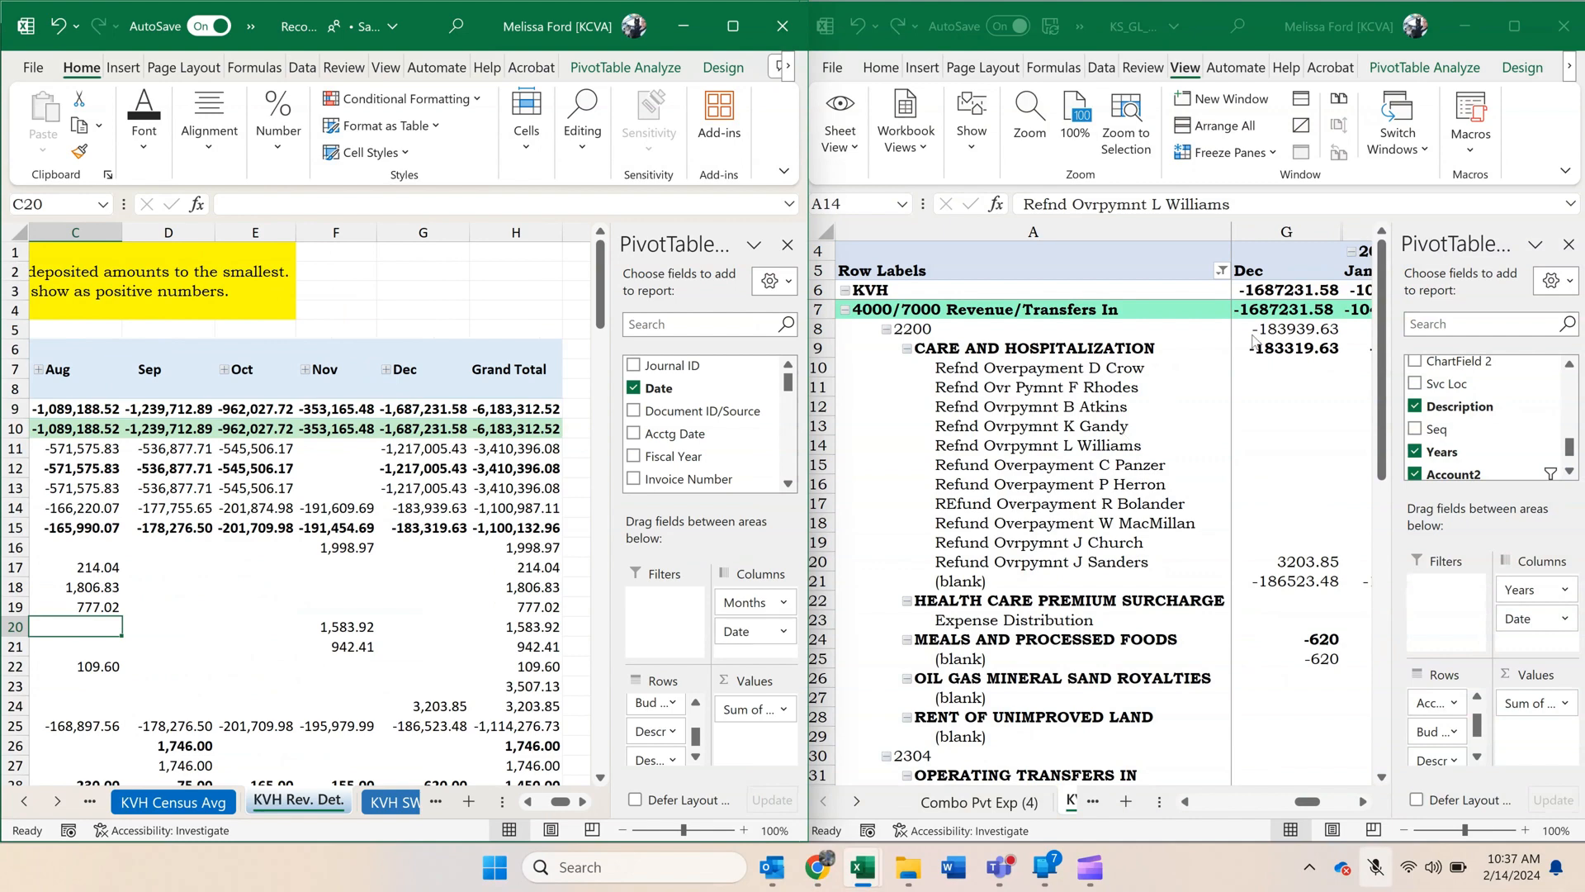
Maximize the KS_GL_ACTUALS_DETAIL window and format the KVH Rev Det pivot amounts, B6:K61, as Currency with 2 decimals and no symbol.
{"action": "left_click", "coordinate": [1512, 7]}
{"action": "left_click", "coordinate": [1514, 23]}
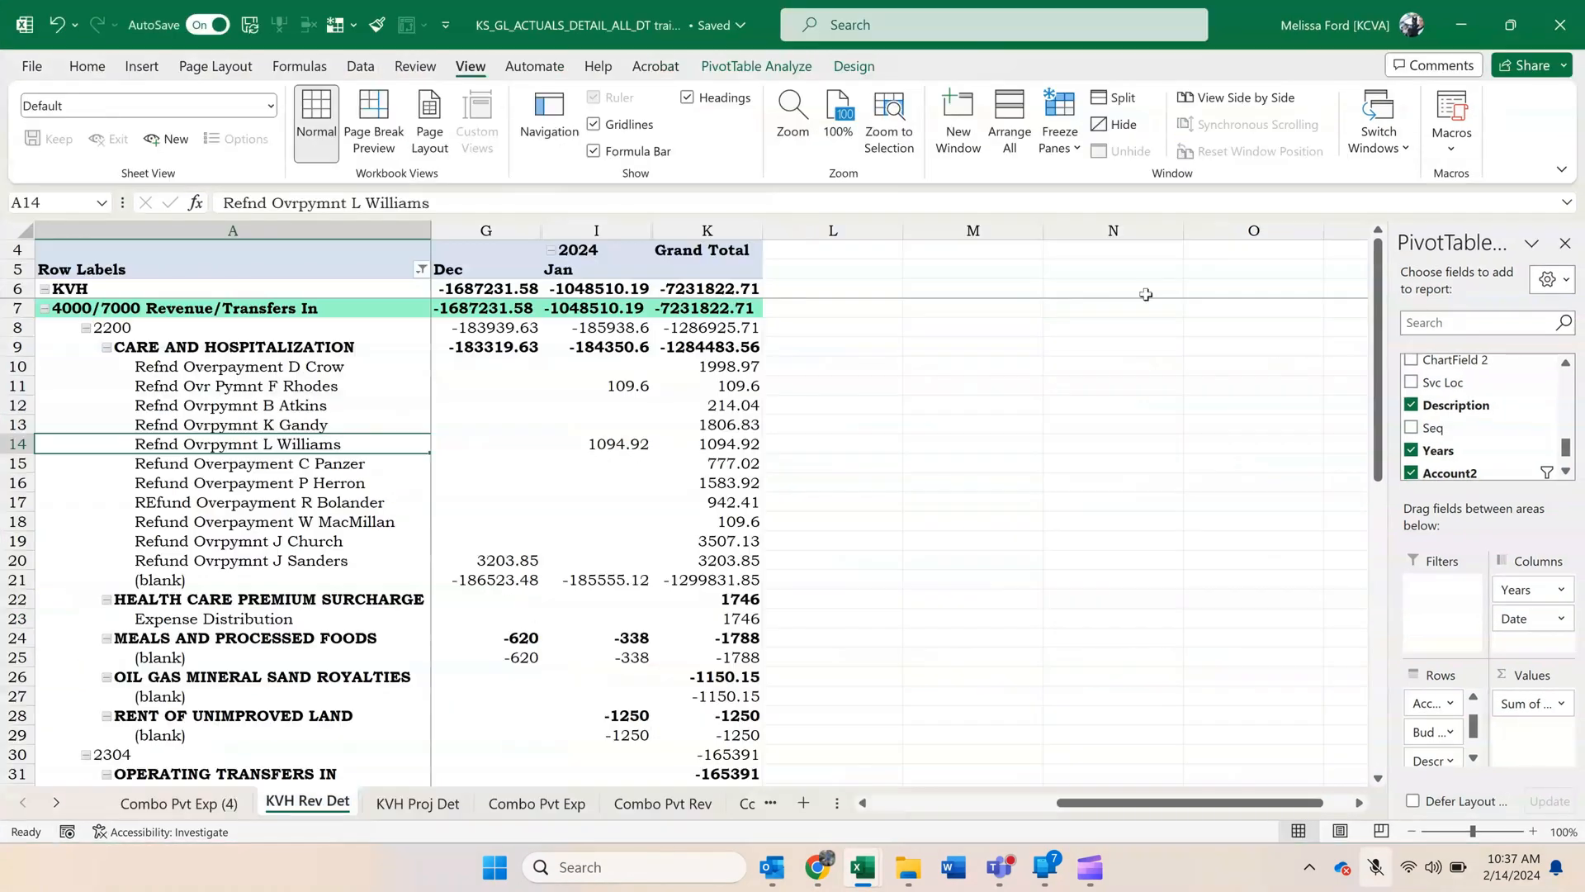
{"action": "left_click_drag", "start_coordinate": [729, 295], "coordinate": [528, 756]}
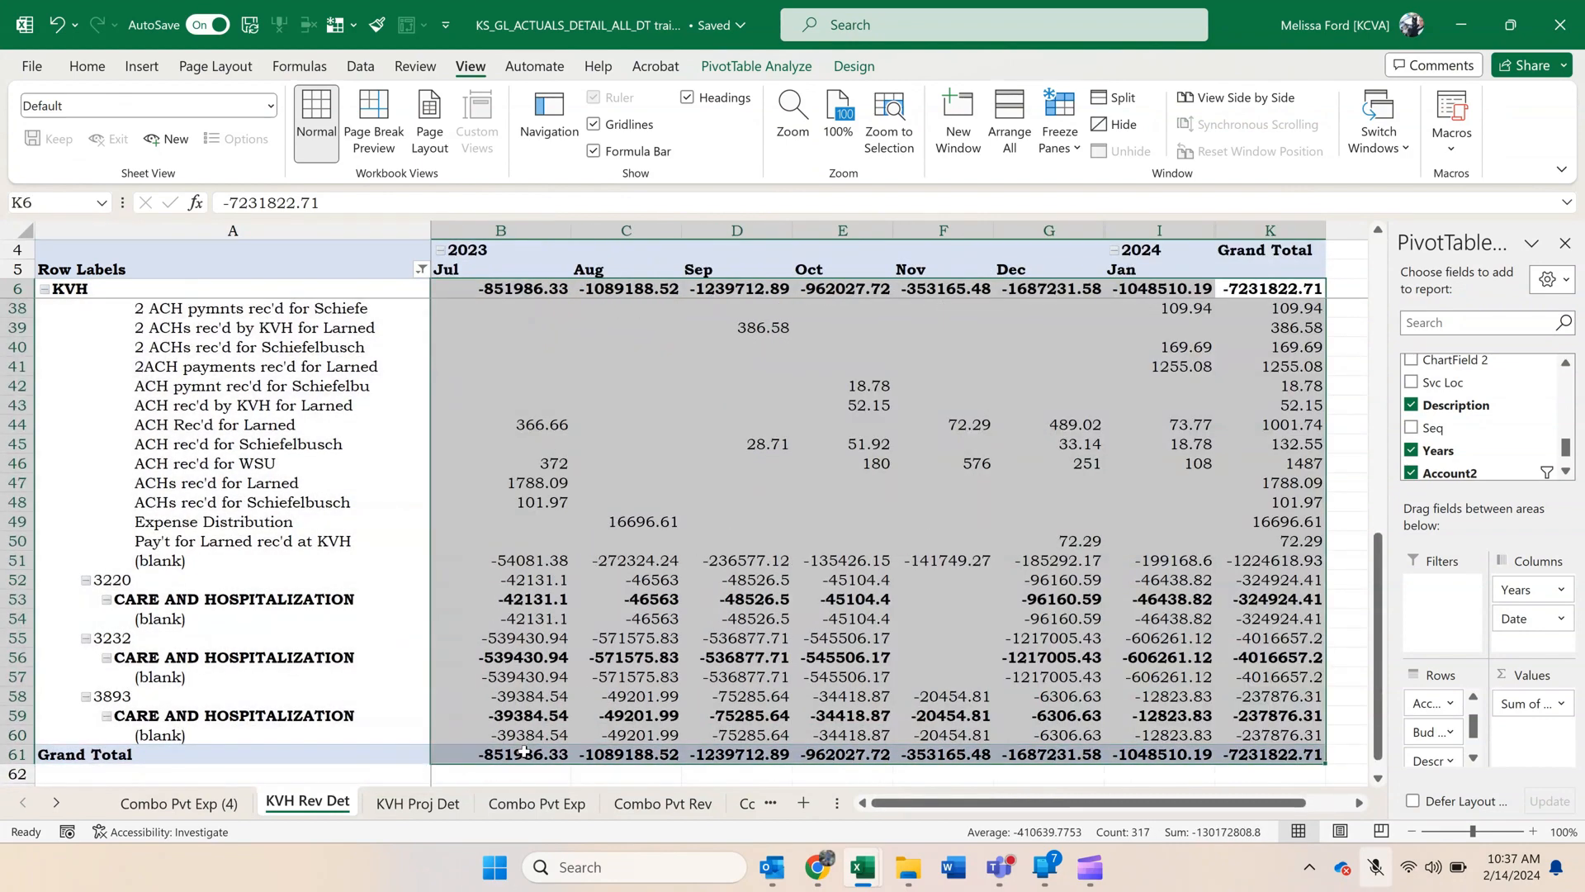
{"action": "right_click", "coordinate": [528, 756]}
{"action": "left_click", "coordinate": [601, 418]}
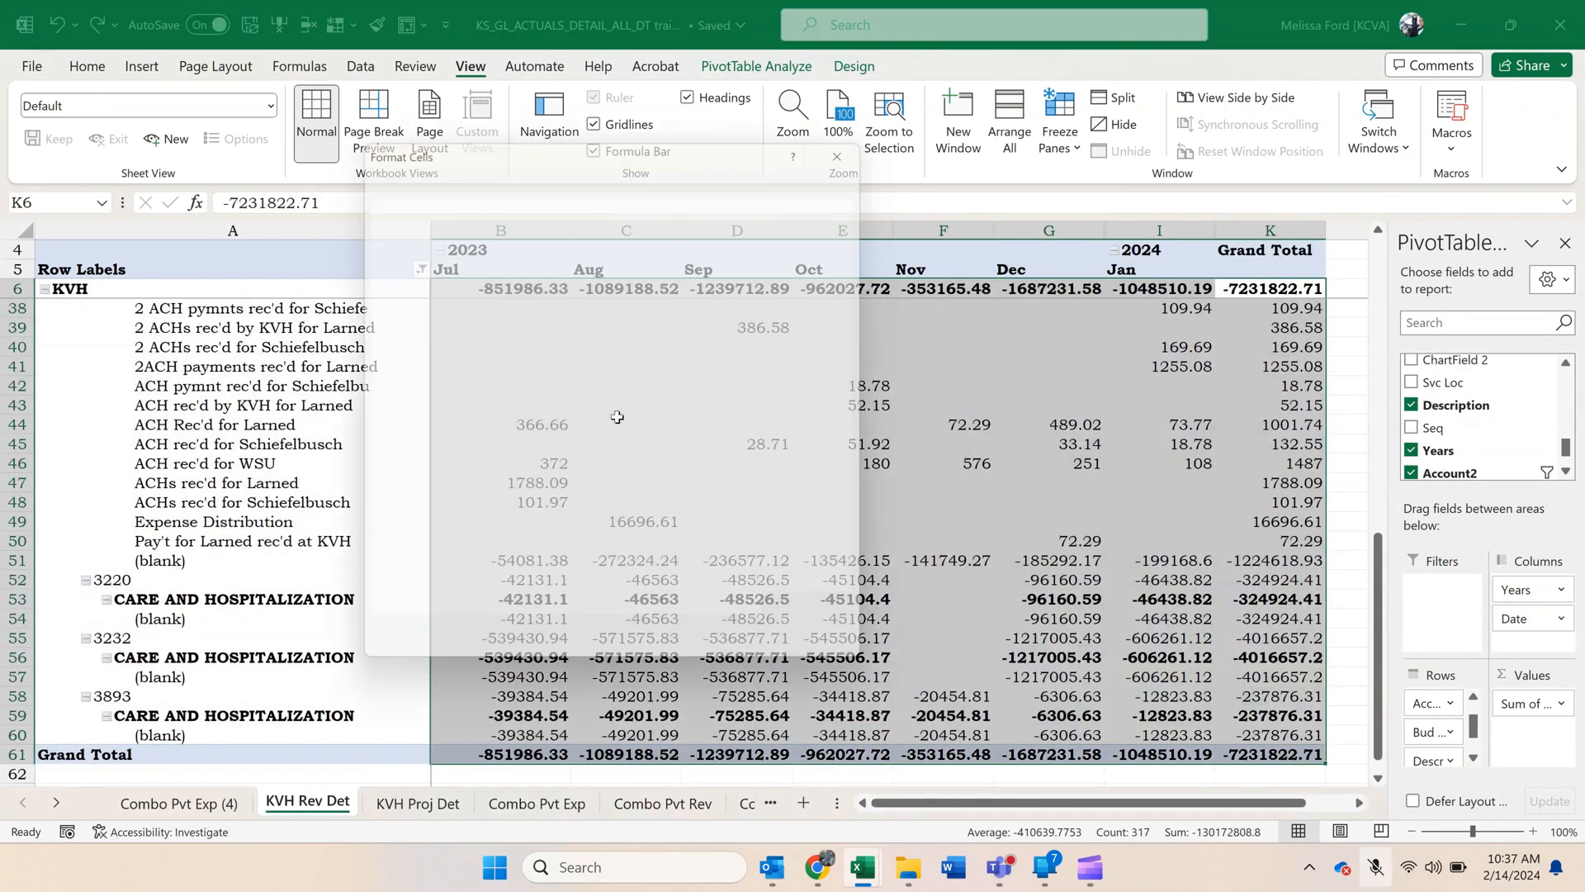
{"action": "left_click", "coordinate": [421, 258]}
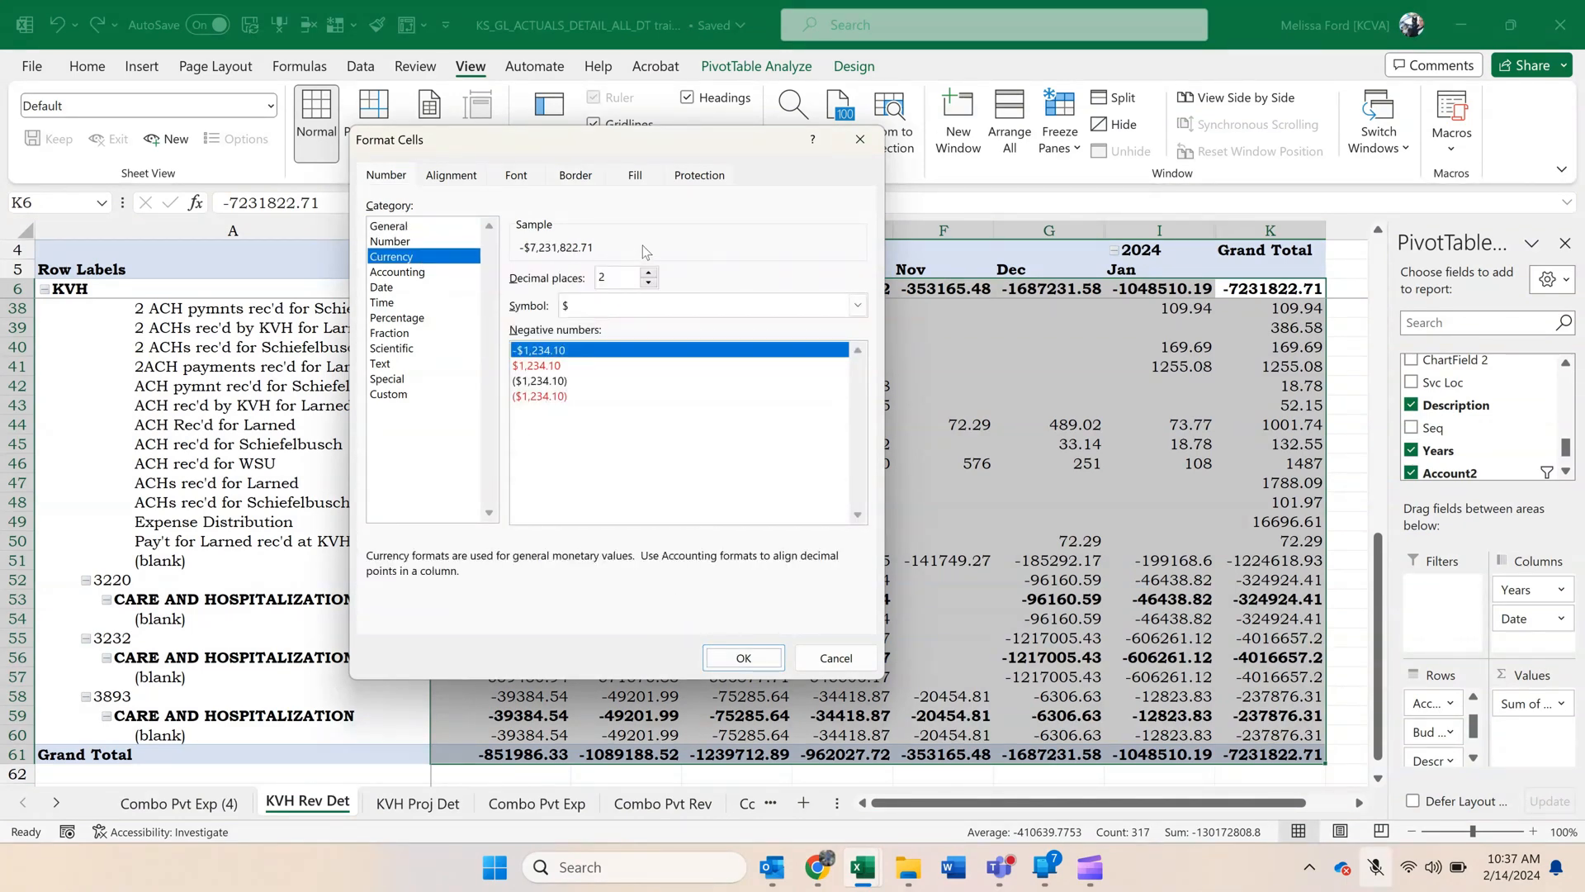
{"action": "left_click", "coordinate": [680, 305]}
{"action": "left_click", "coordinate": [682, 326]}
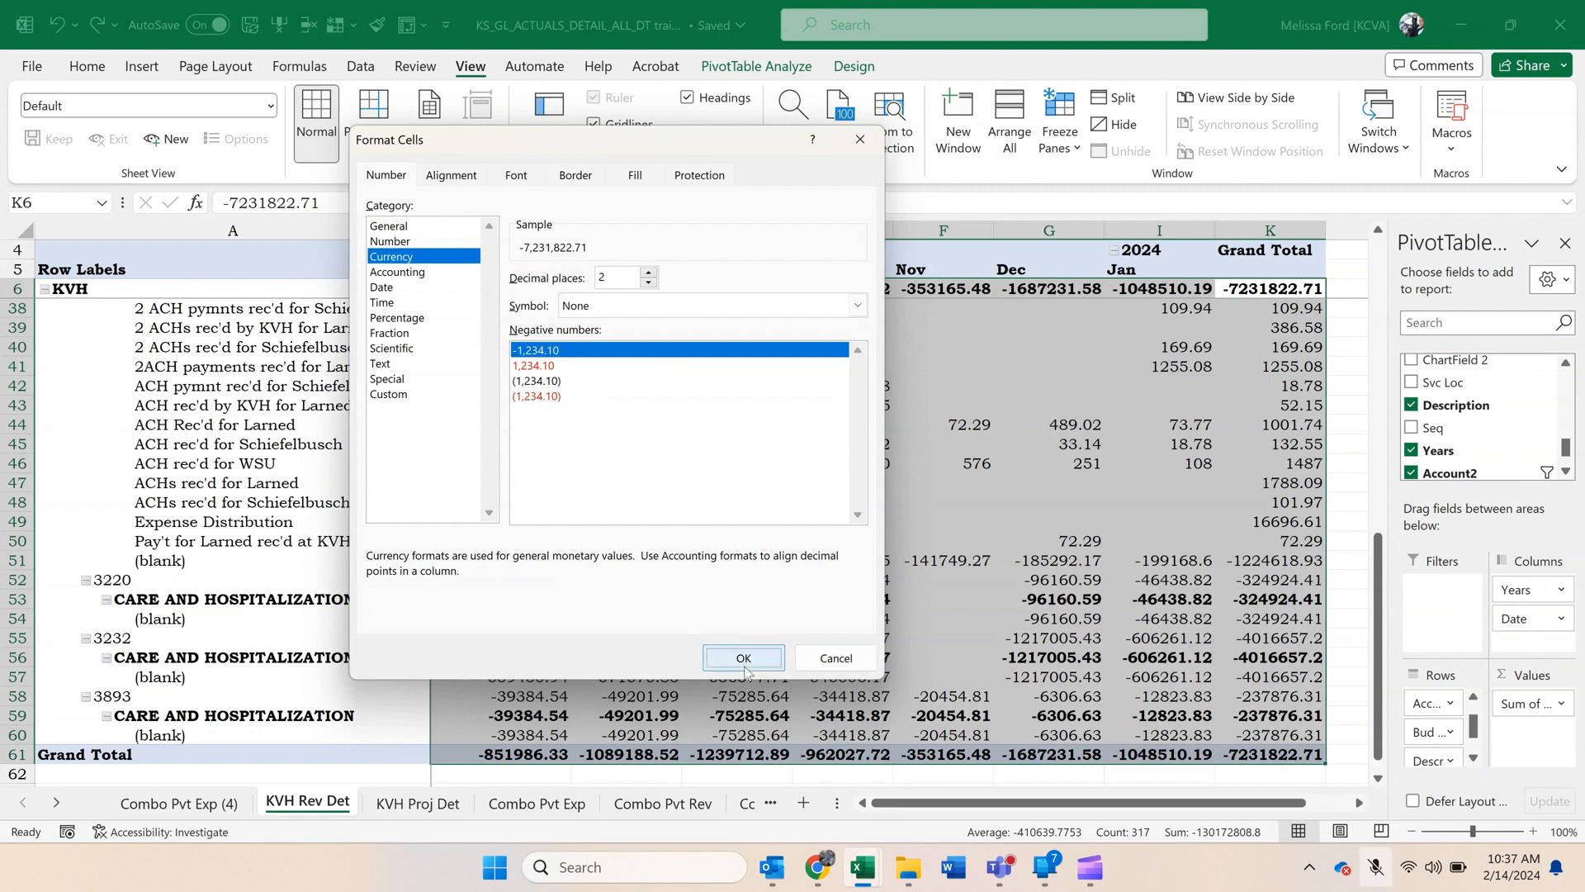
{"action": "left_click", "coordinate": [743, 658]}
{"action": "left_click", "coordinate": [743, 668]}
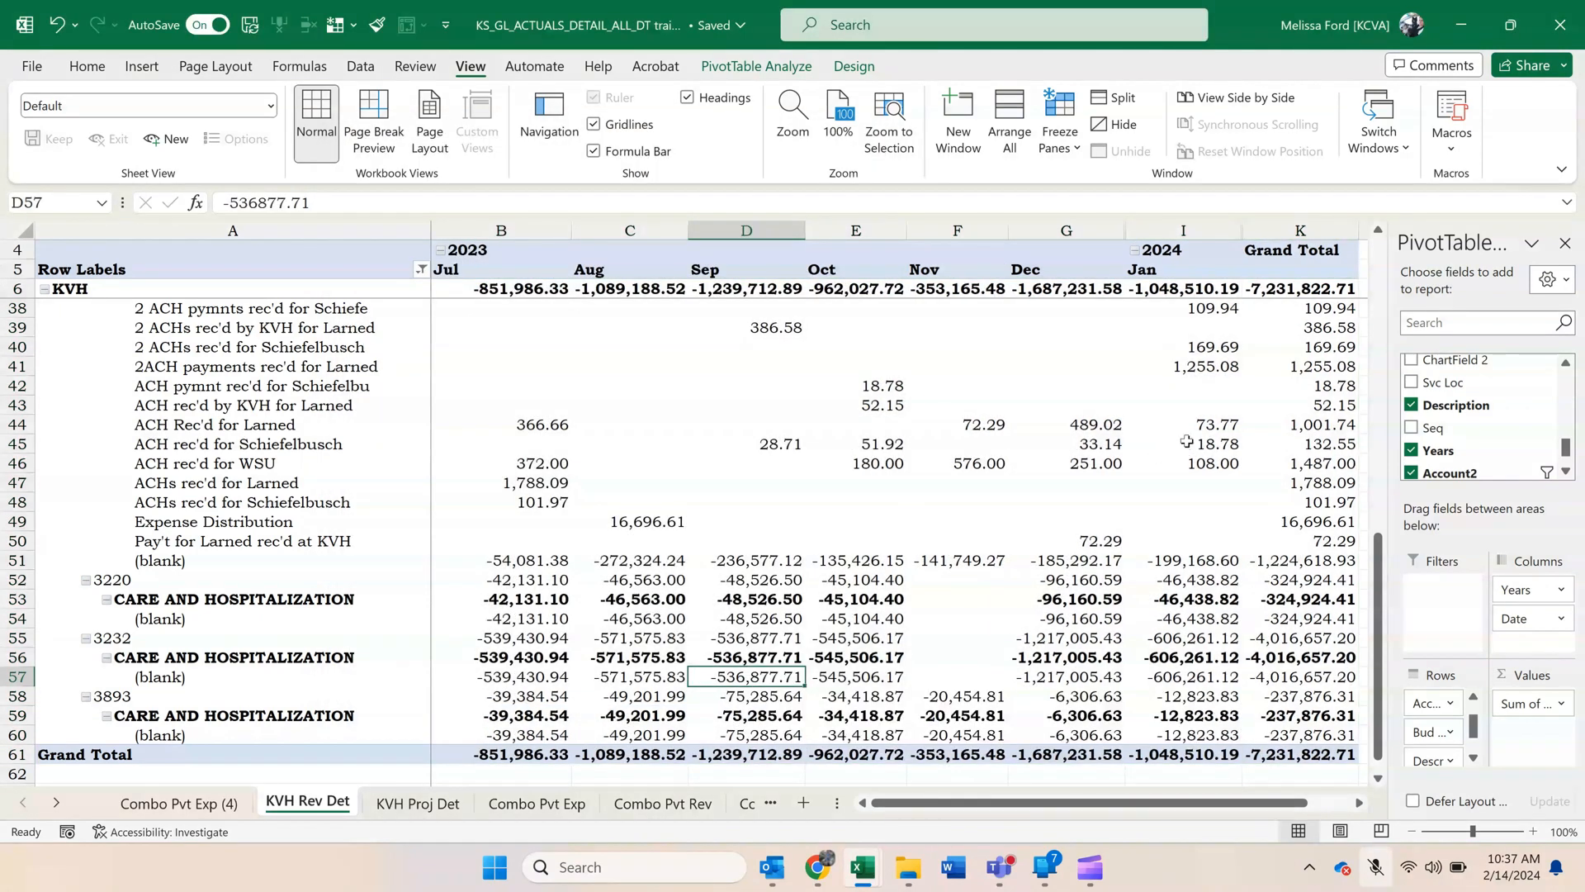
Try sorting the pivot's Bud Unit groups by January 2024 amount from largest to smallest.
{"action": "scroll", "coordinate": [1184, 440], "scroll_direction": "up", "scroll_amount": 5}
{"action": "scroll", "coordinate": [1184, 440], "scroll_direction": "up", "scroll_amount": 4}
{"action": "scroll", "coordinate": [1177, 438], "scroll_direction": "up", "scroll_amount": 2}
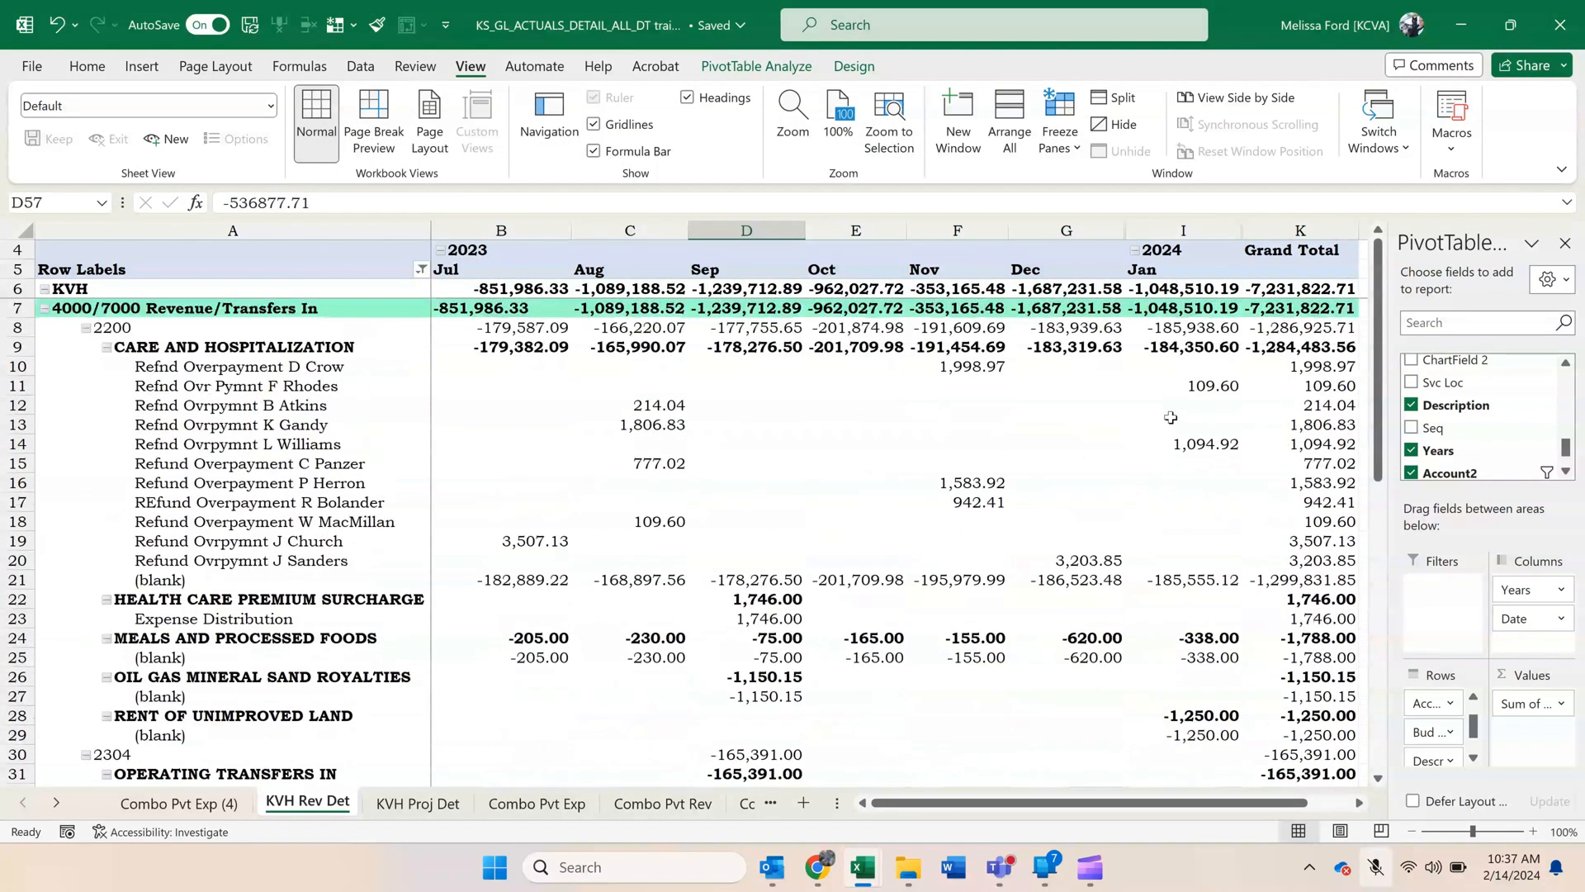
{"action": "left_click", "coordinate": [1190, 327]}
{"action": "right_click", "coordinate": [1190, 328]}
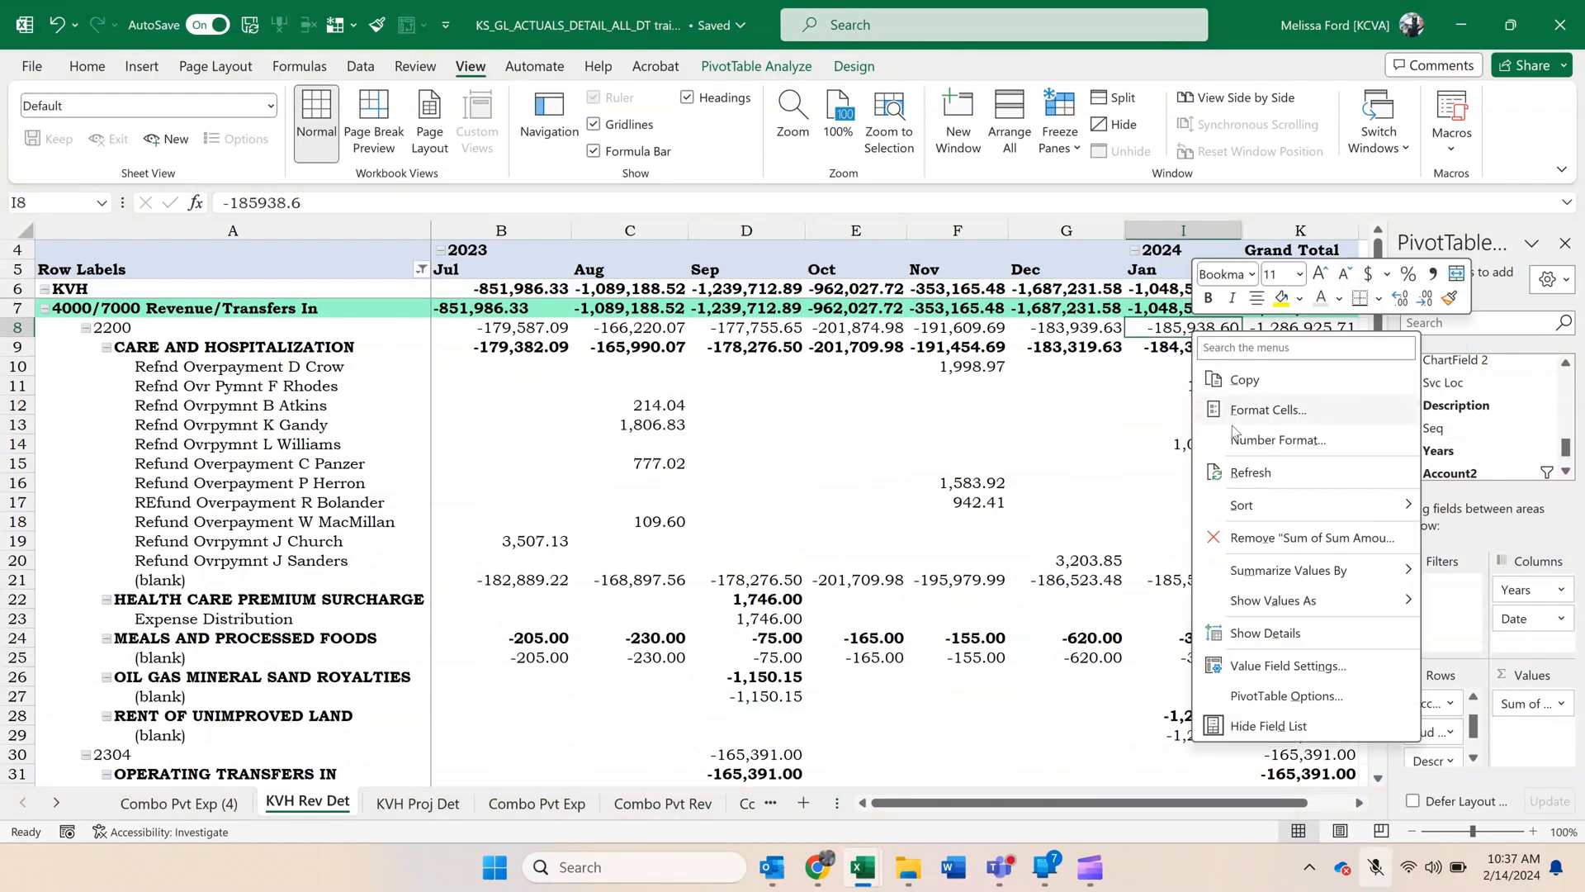
{"action": "mouse_move", "coordinate": [1236, 516]}
{"action": "left_click", "coordinate": [1167, 535]}
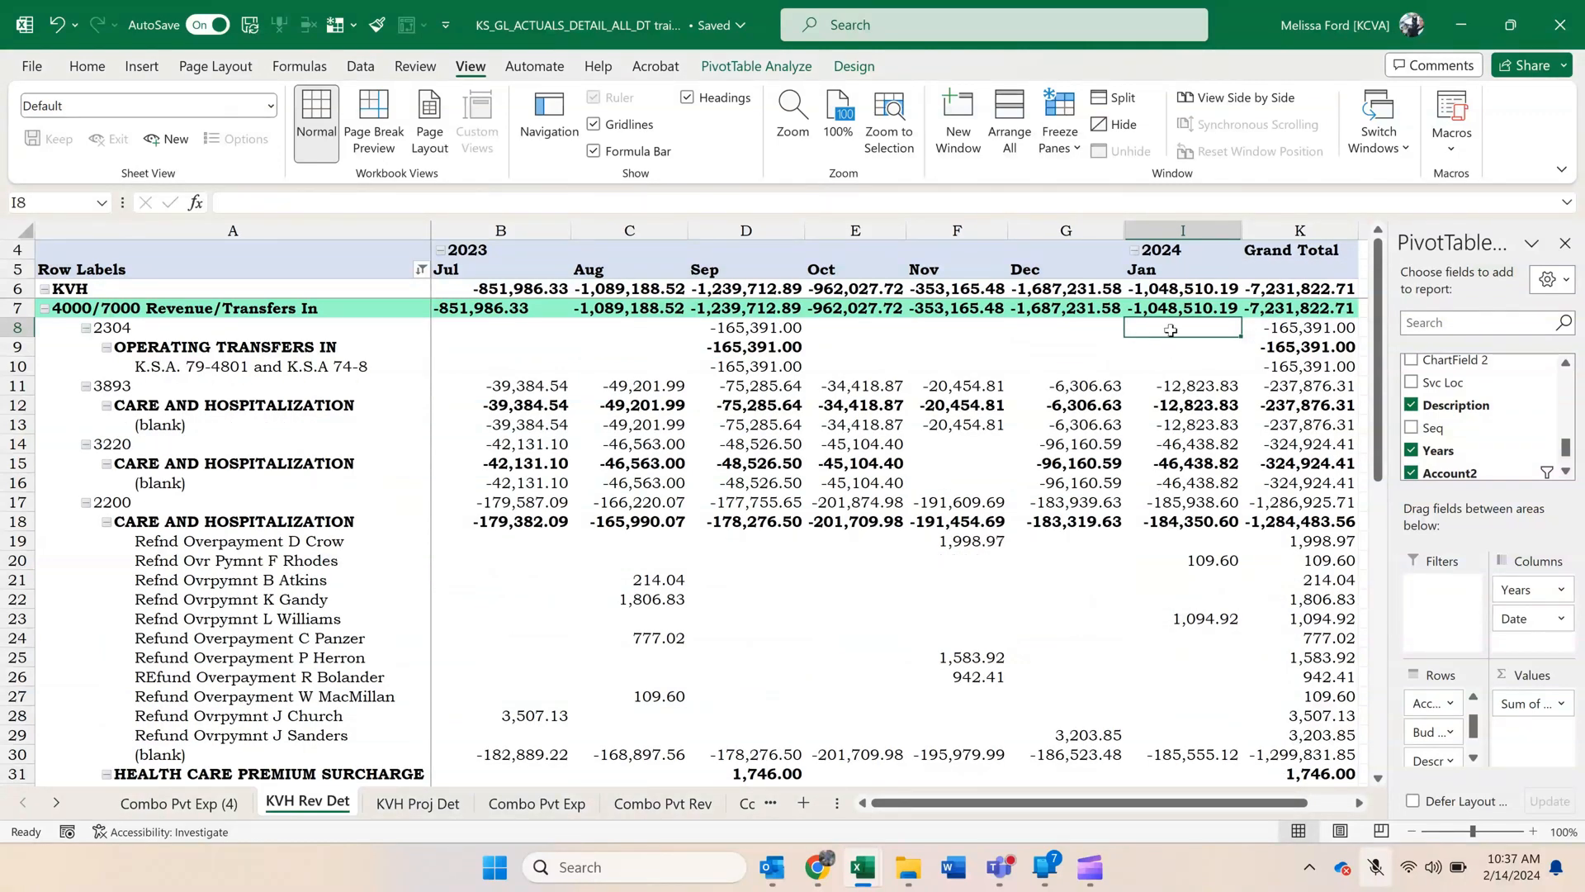
Sort the Bud Unit groups in the KVH Rev Det pivot by January 2024 amount from smallest to largest.
{"action": "right_click", "coordinate": [1171, 330]}
{"action": "mouse_move", "coordinate": [1221, 505]}
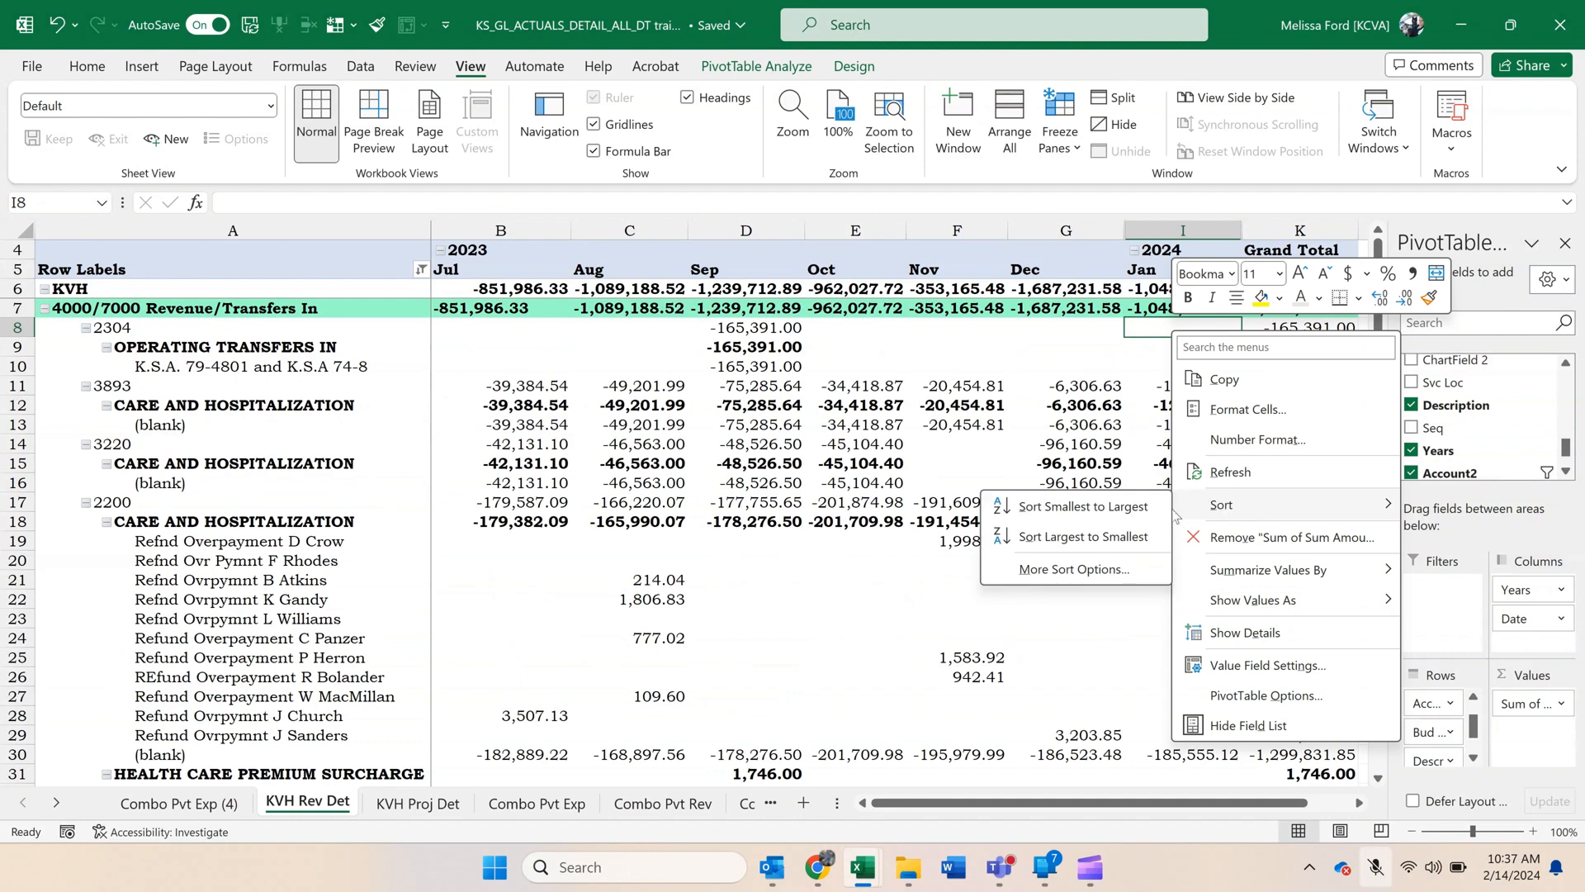
{"action": "left_click", "coordinate": [1154, 506]}
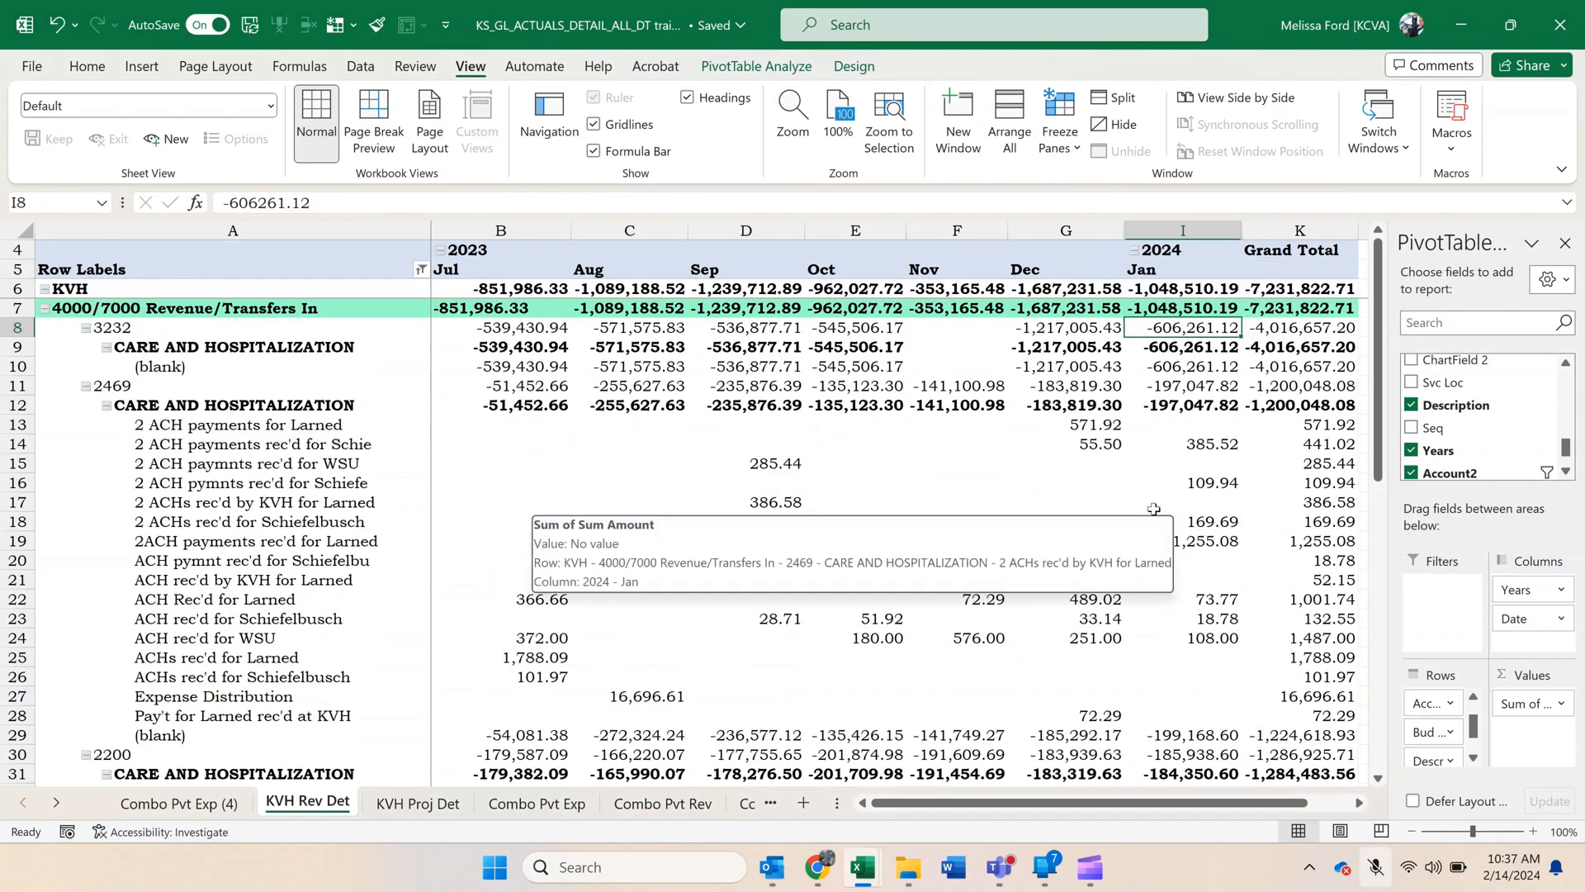
Sort the Description items within the KVH Rev Det pivot by January 2024 amount from smallest to largest.
{"action": "left_click", "coordinate": [1159, 374]}
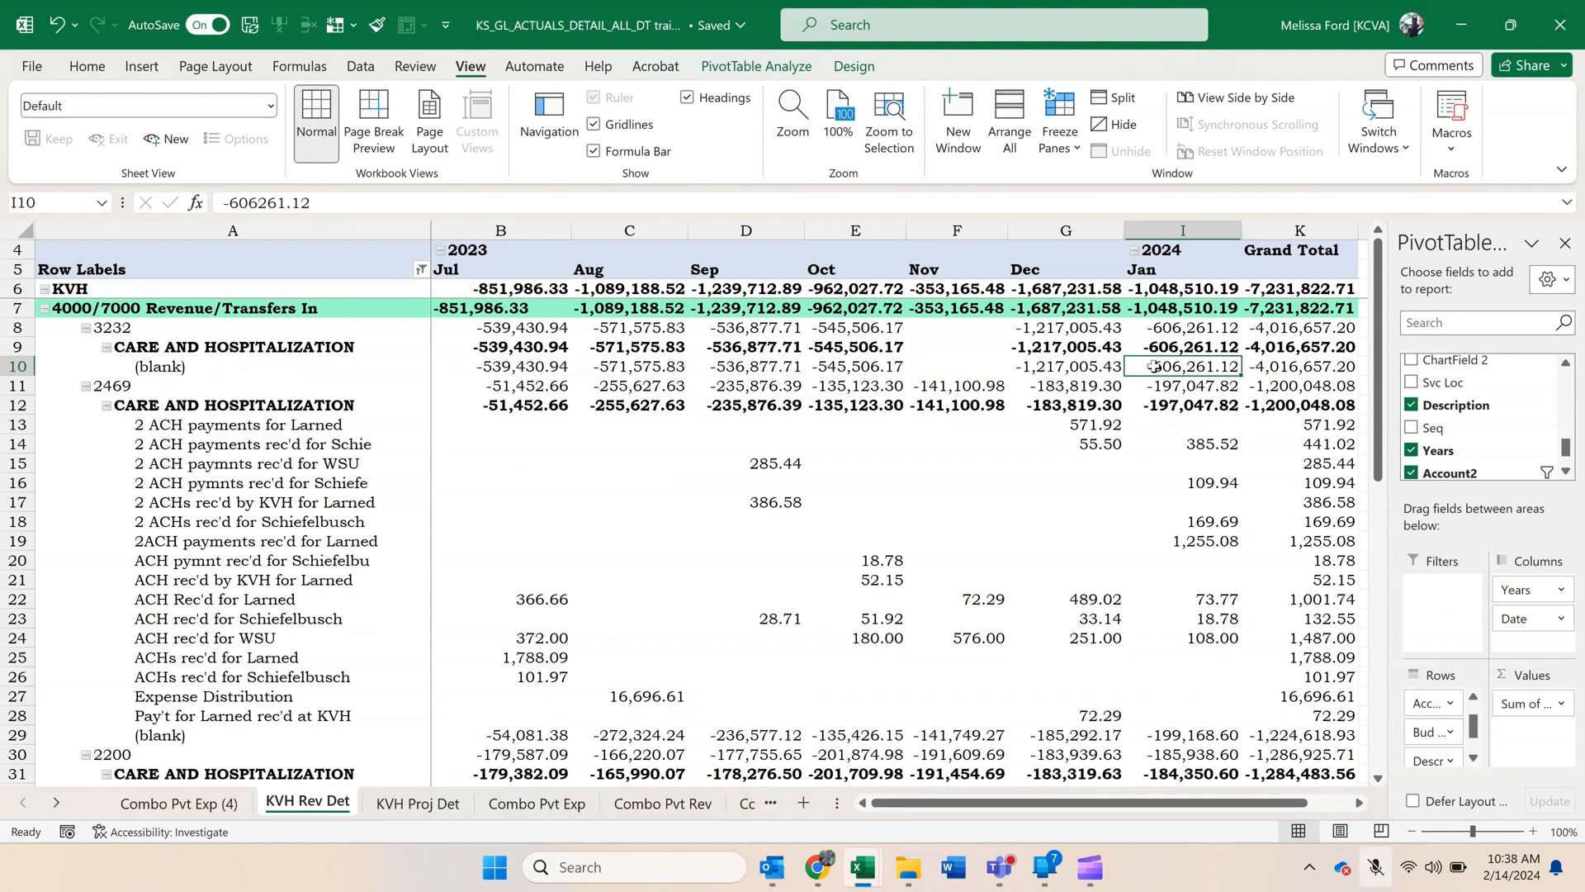
{"action": "right_click", "coordinate": [1154, 367]}
{"action": "mouse_move", "coordinate": [1222, 540]}
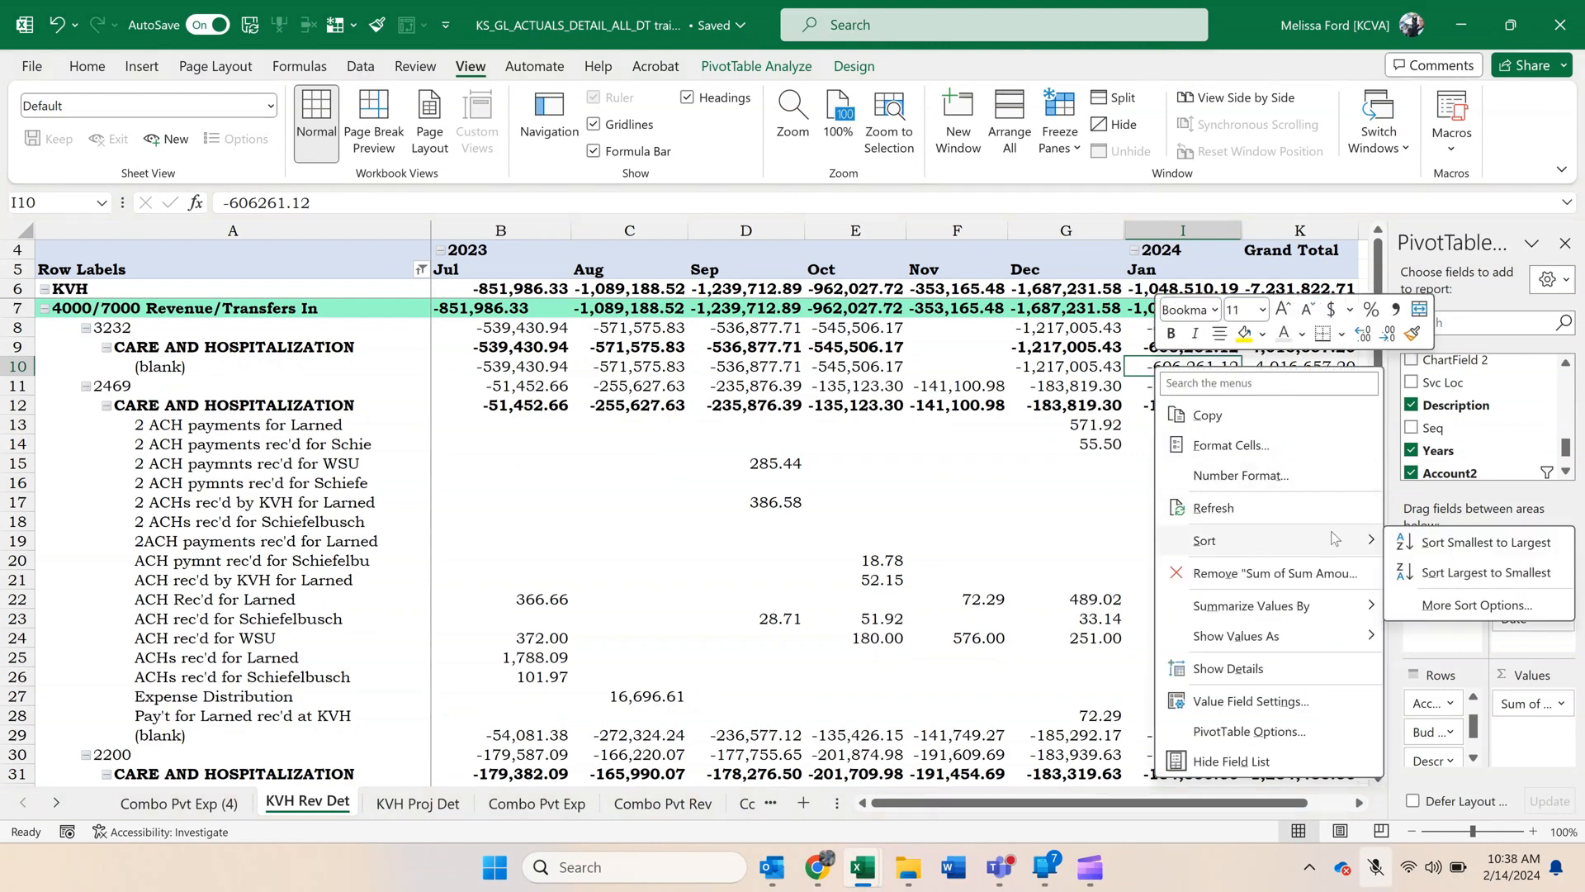
{"action": "left_click", "coordinate": [1417, 545]}
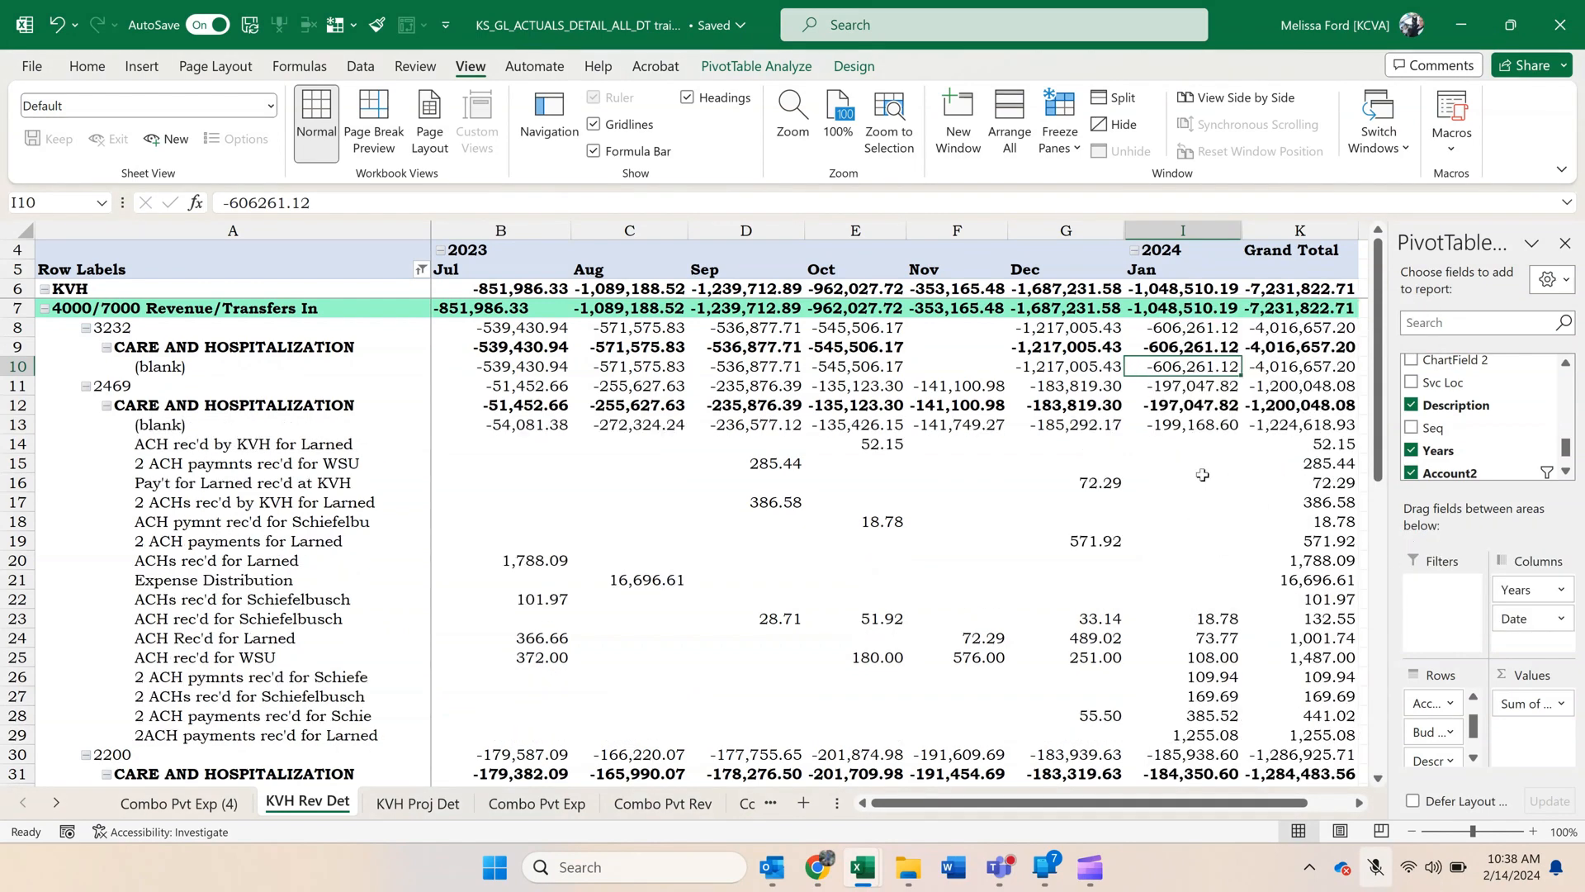
{"action": "mouse_move", "coordinate": [1202, 475]}
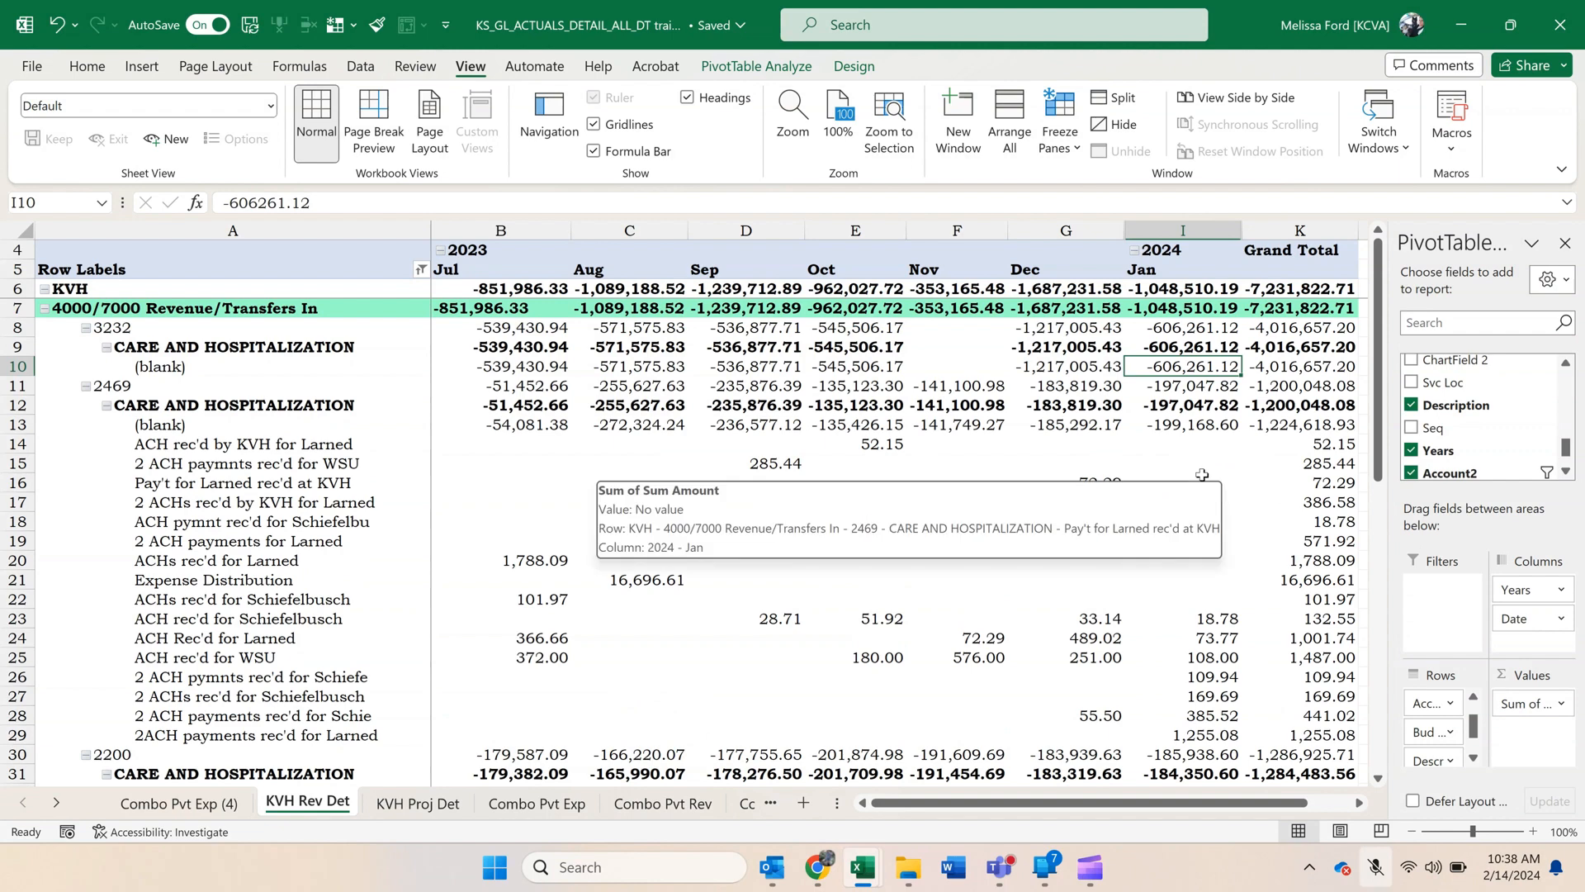
{"action": "left_click", "coordinate": [1202, 477]}
{"action": "scroll", "coordinate": [1203, 476], "scroll_direction": "down", "scroll_amount": 1}
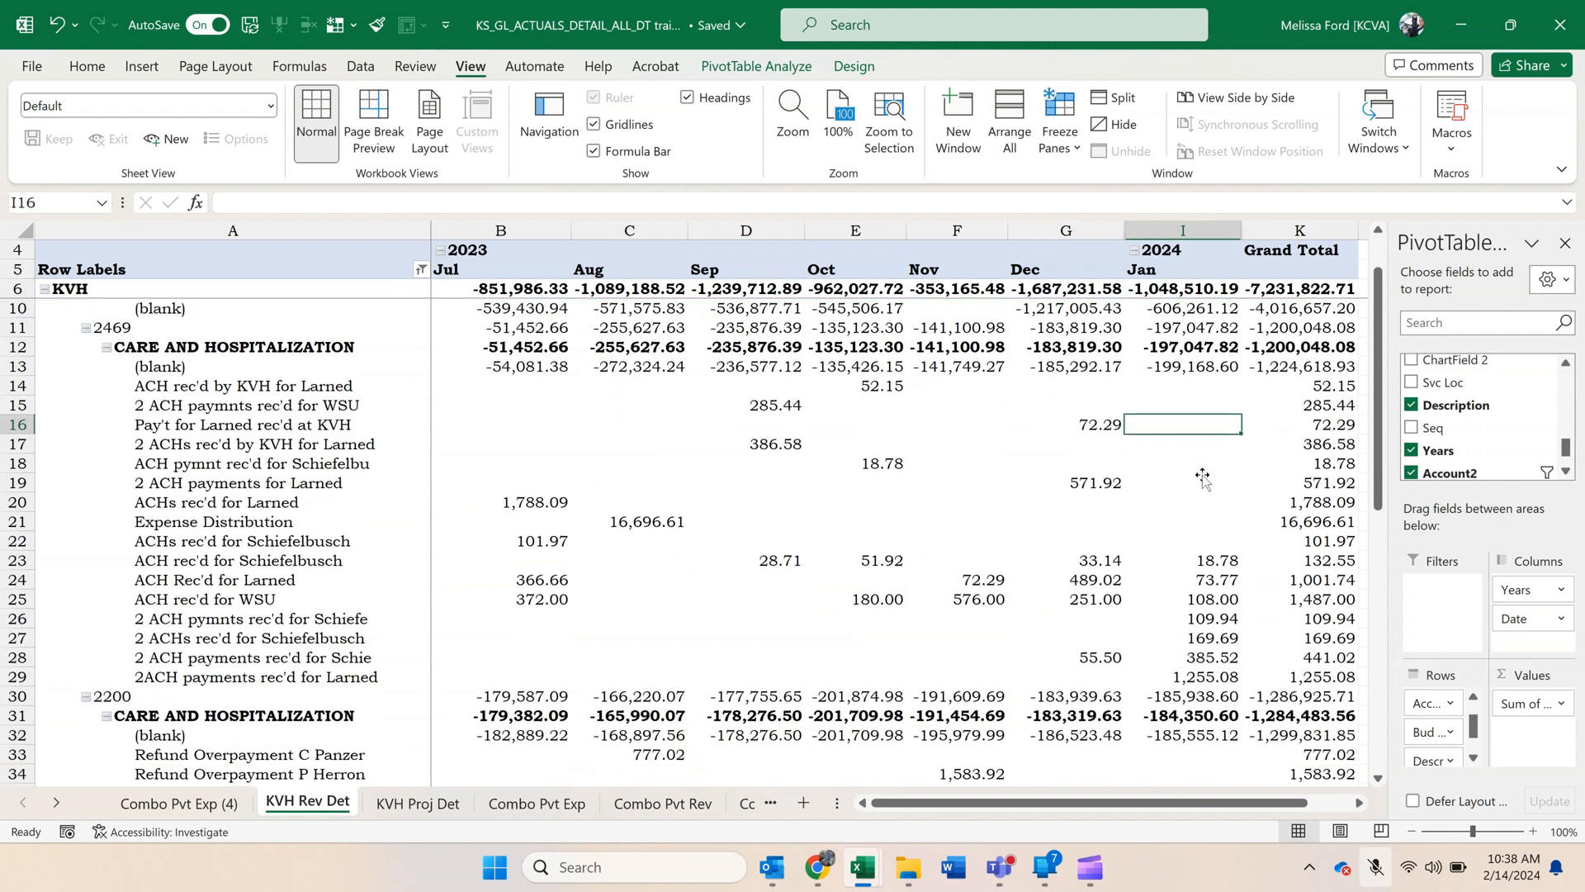
{"action": "scroll", "coordinate": [1203, 475], "scroll_direction": "up", "scroll_amount": 1}
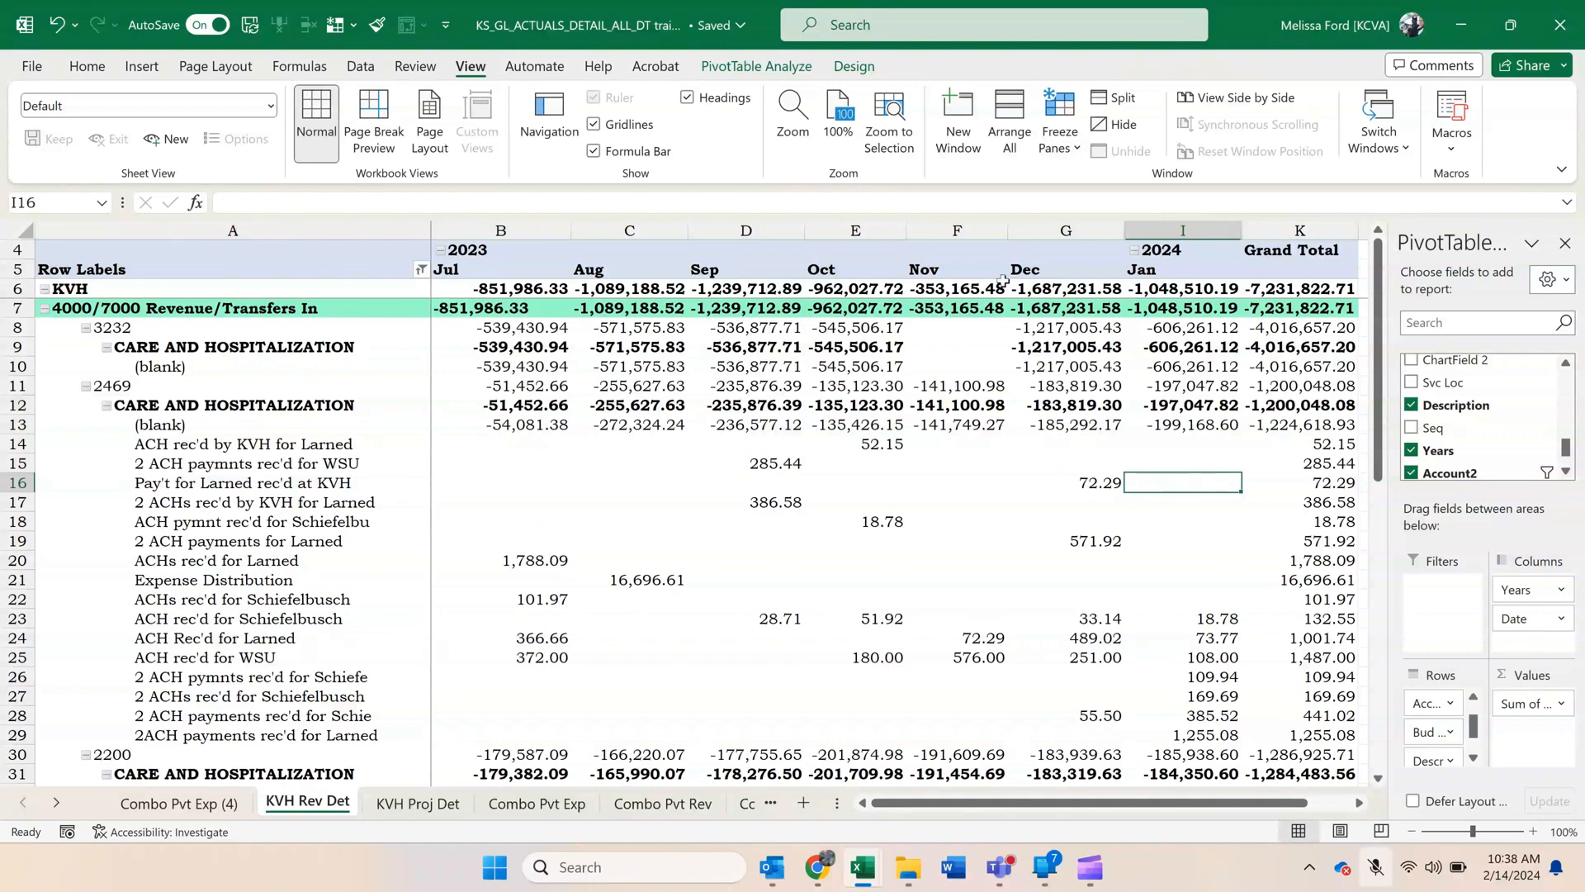
Copy the whole KVH Rev Det pivot, A4:K61, from its header rows through Grand Total.
{"action": "left_click", "coordinate": [167, 243]}
{"action": "left_click", "coordinate": [317, 408]}
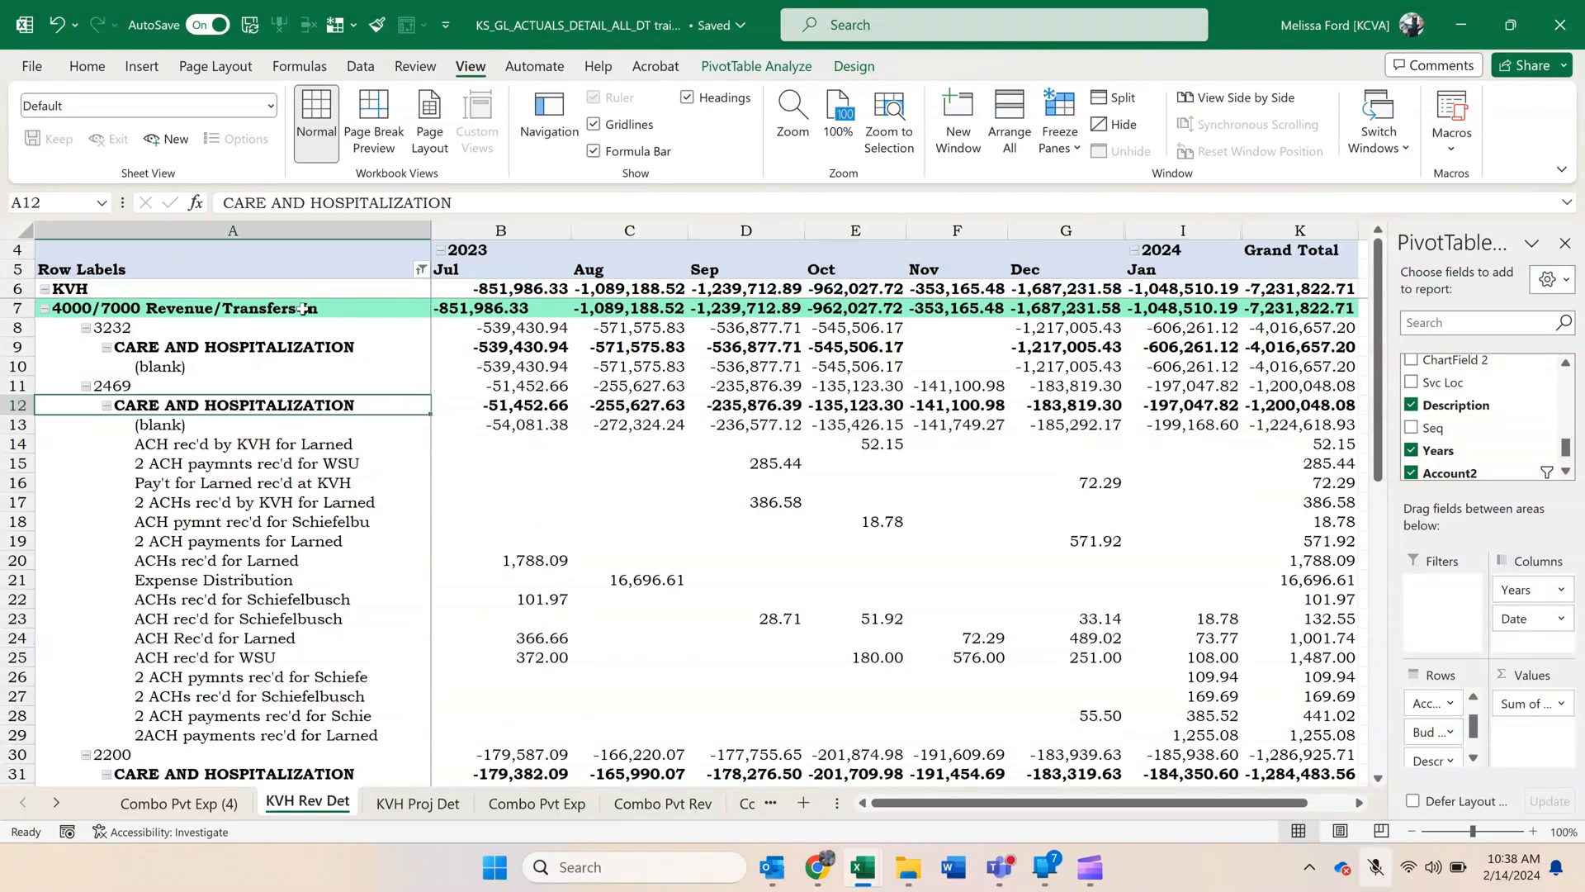
{"action": "left_click_drag", "start_coordinate": [303, 252], "coordinate": [1255, 753]}
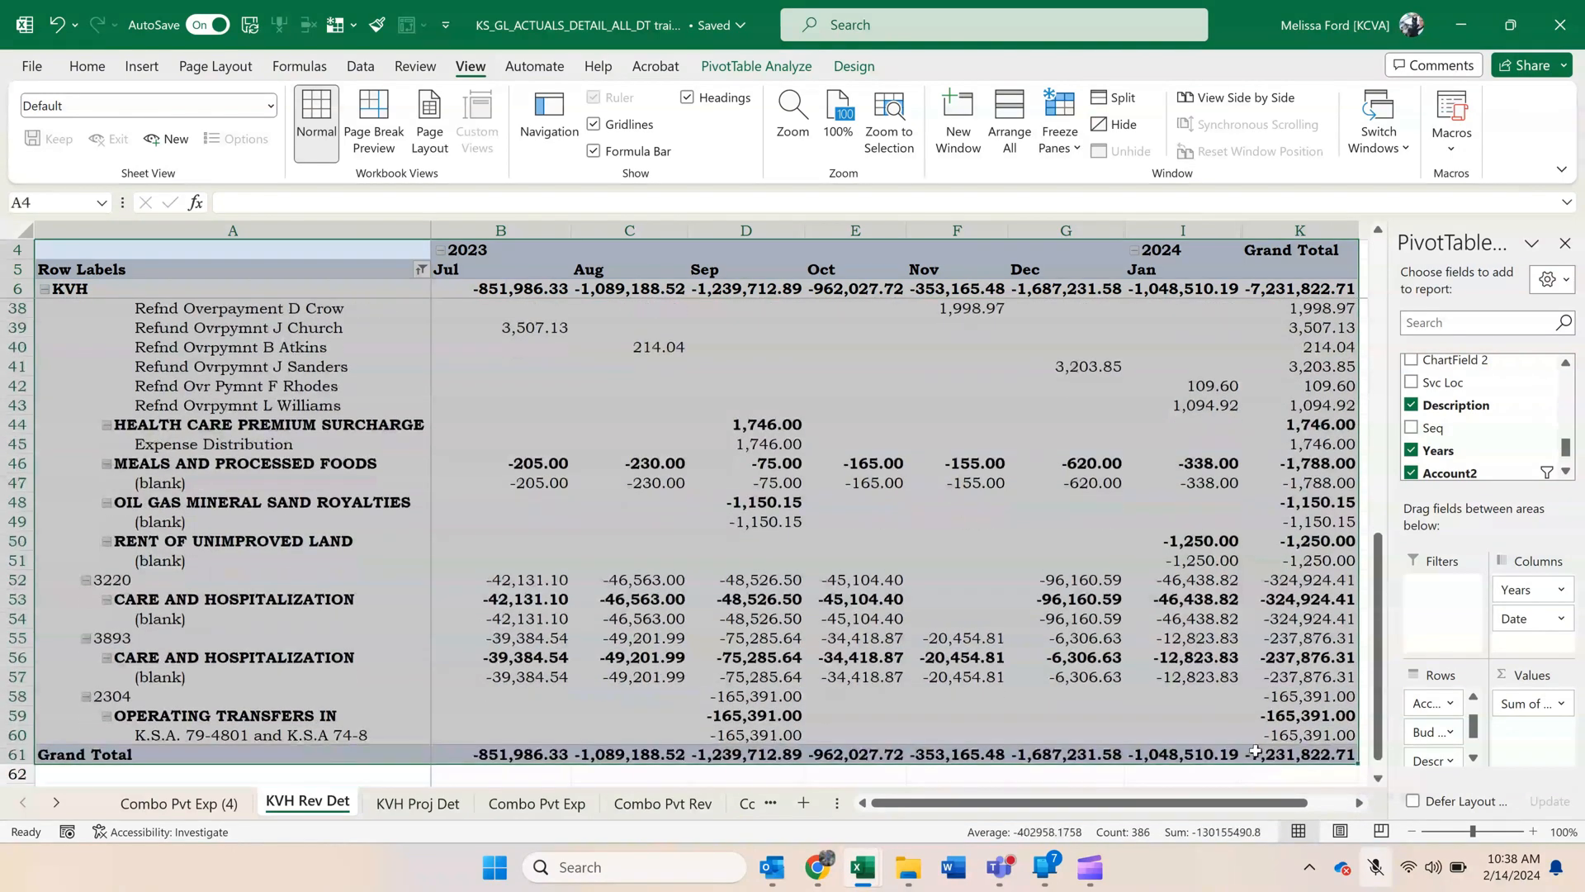
{"action": "key", "text": "ctrl+c"}
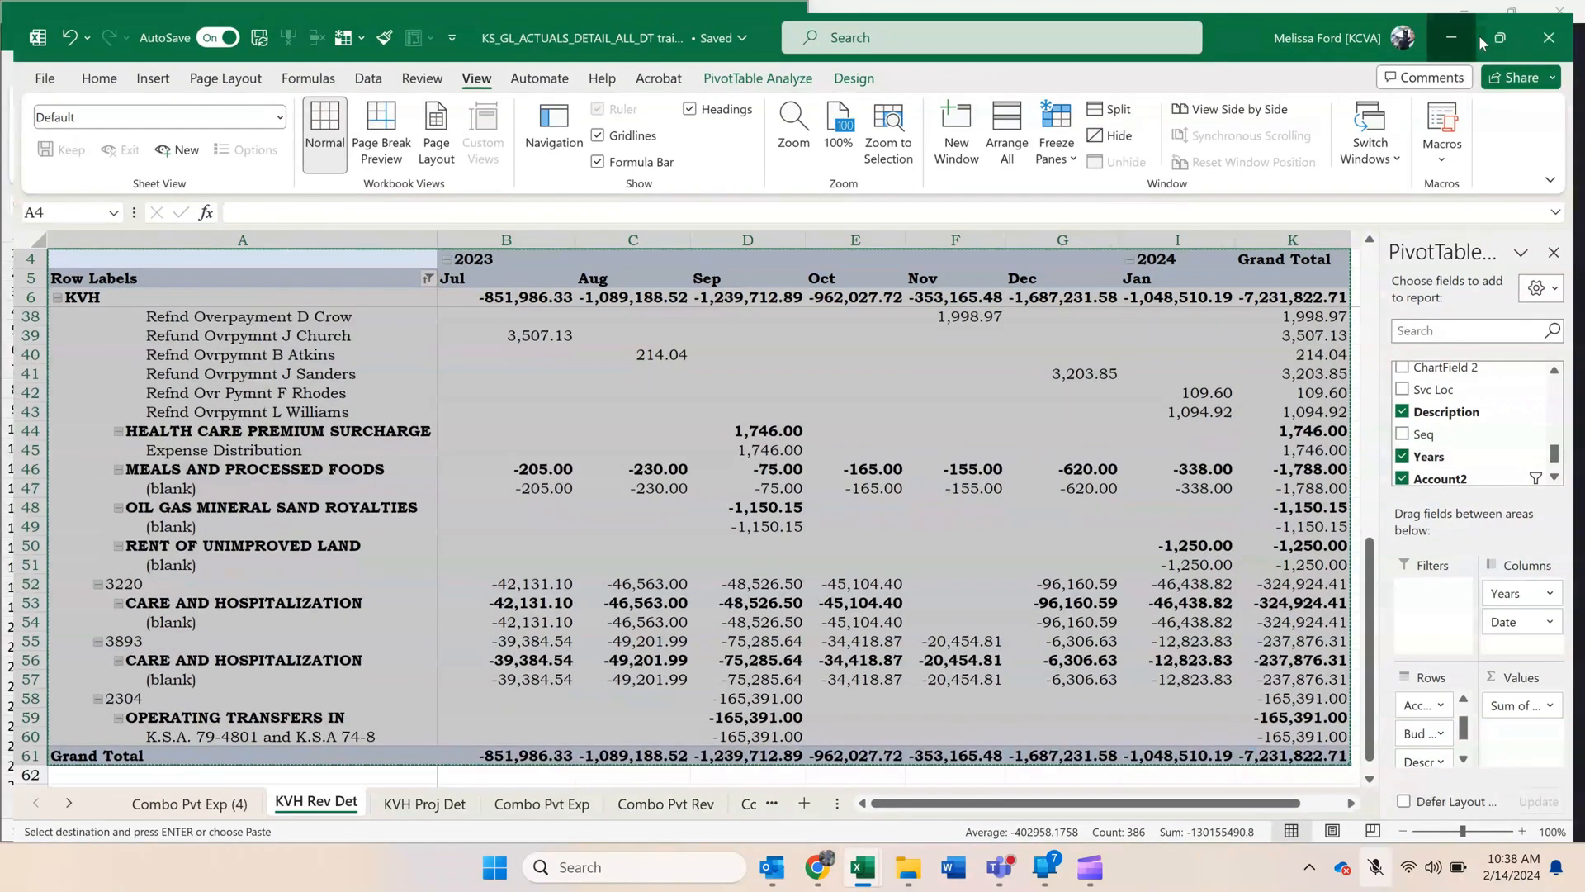
Switch to Reconcile Doc All Agency and paste the copied pivot at J6 on the KVH Rev. Det. sheet.
{"action": "left_click", "coordinate": [1479, 35]}
{"action": "left_click", "coordinate": [746, 27]}
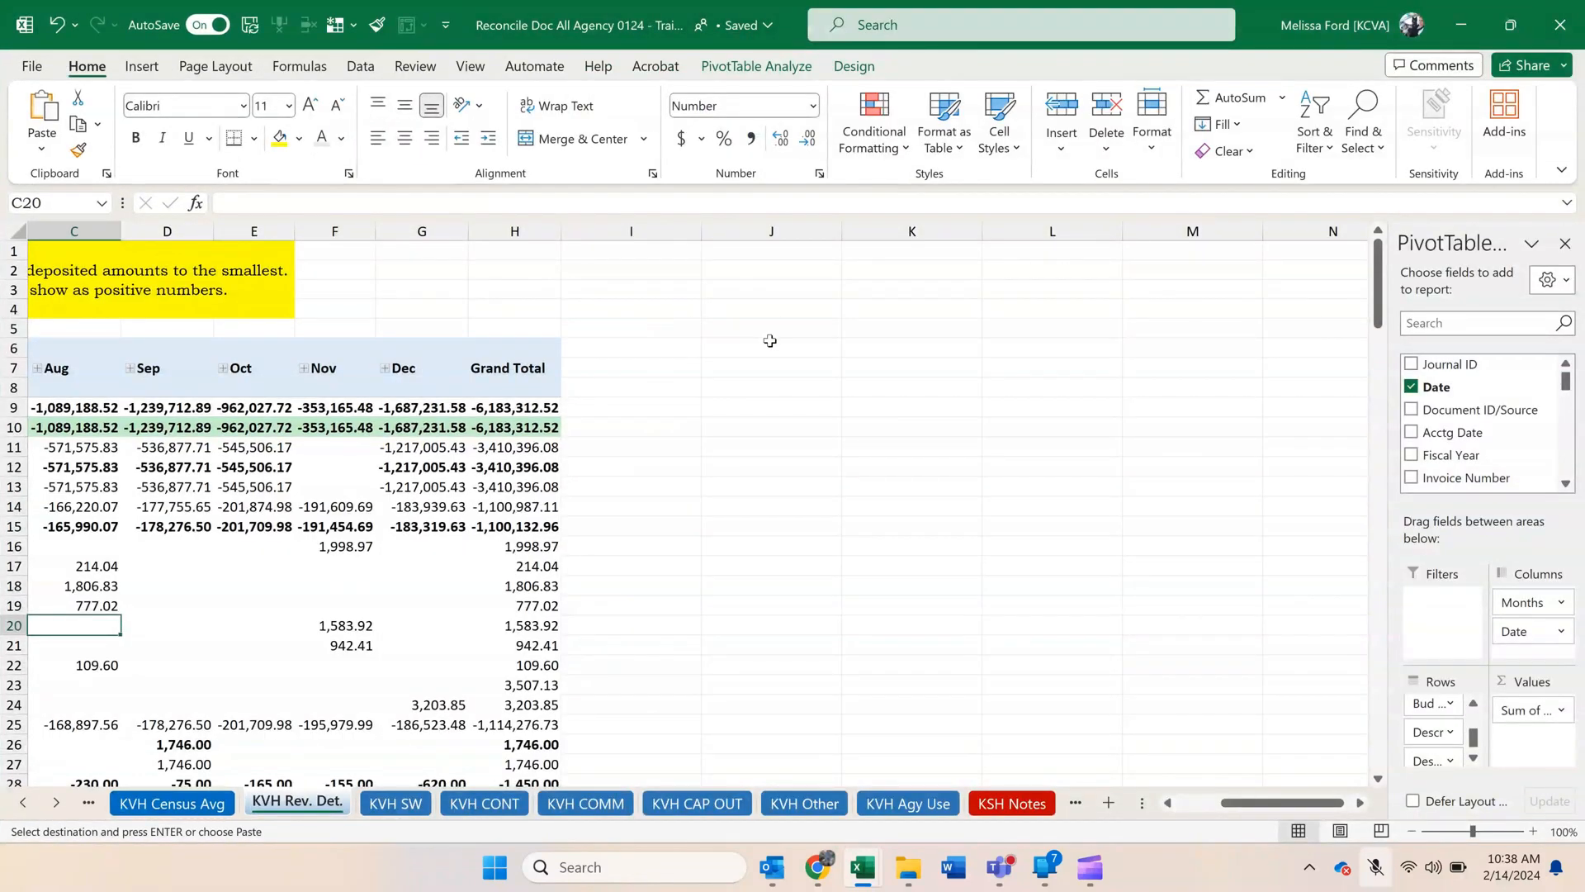
{"action": "left_click", "coordinate": [769, 342]}
{"action": "key", "text": "ctrl+v"}
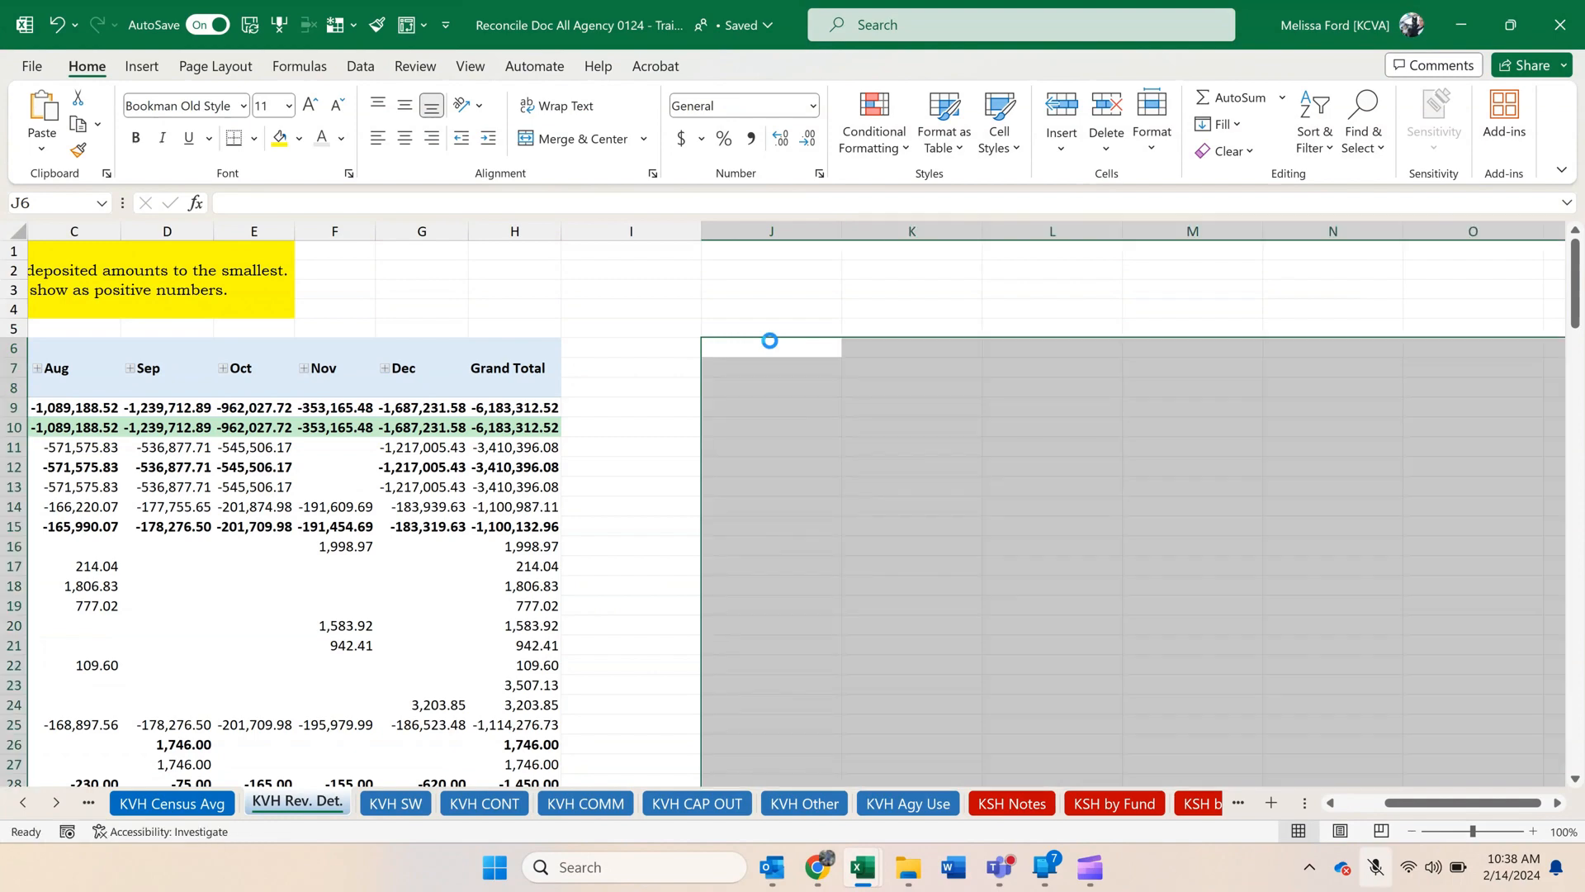
{"action": "left_click", "coordinate": [670, 435]}
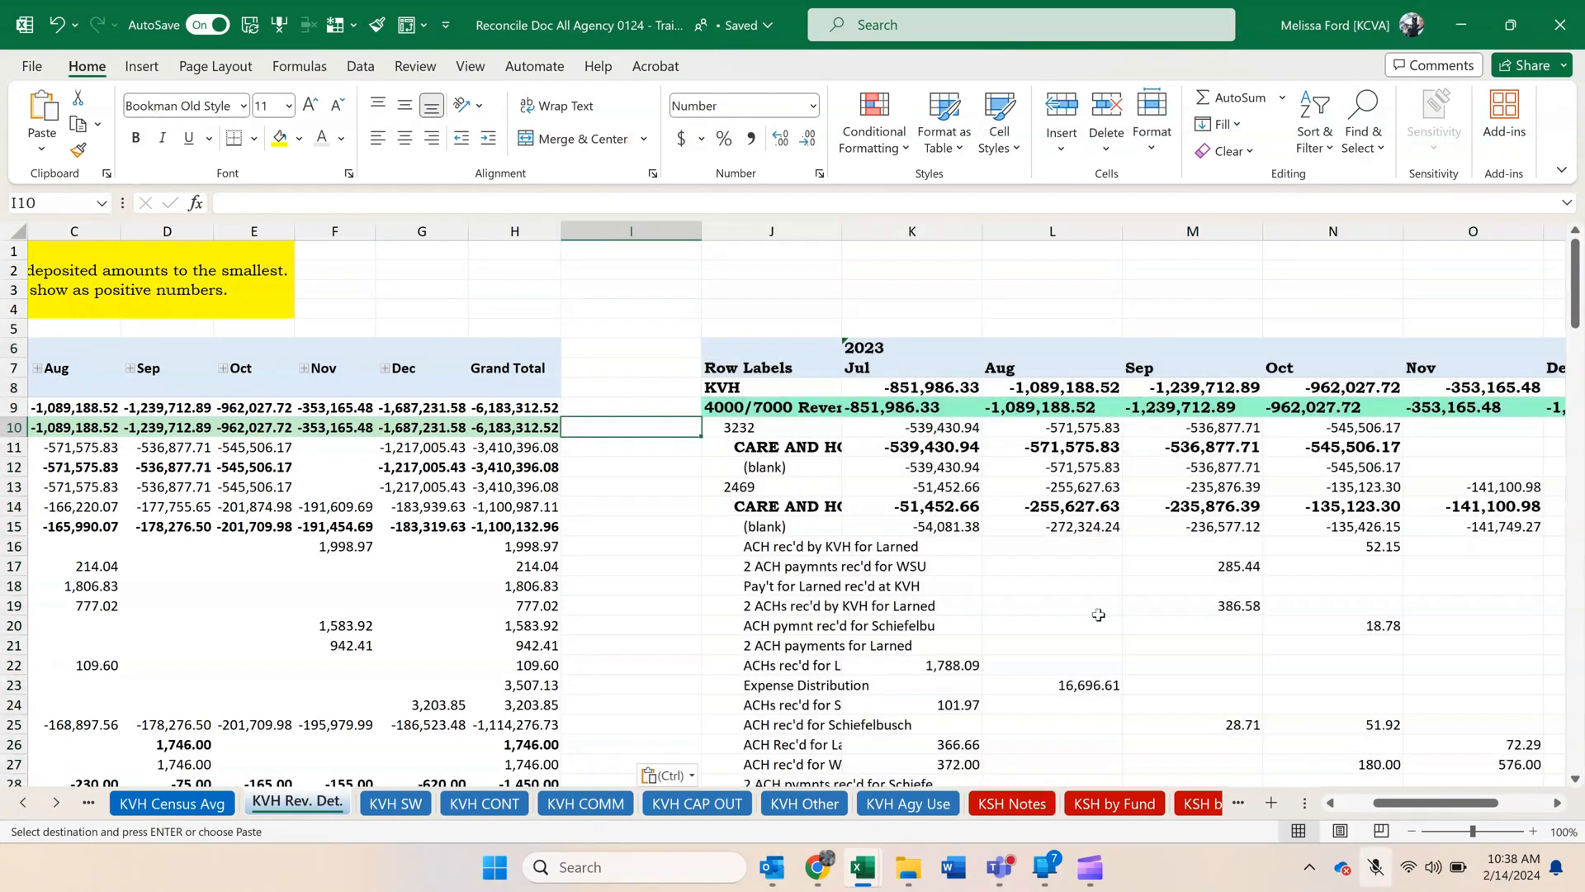
Delete cells A6:I63 containing the old revenue pivot on the KVH Rev. Det. sheet, shifting the remaining cells left.
{"action": "left_click_drag", "start_coordinate": [1383, 796], "coordinate": [1348, 797]}
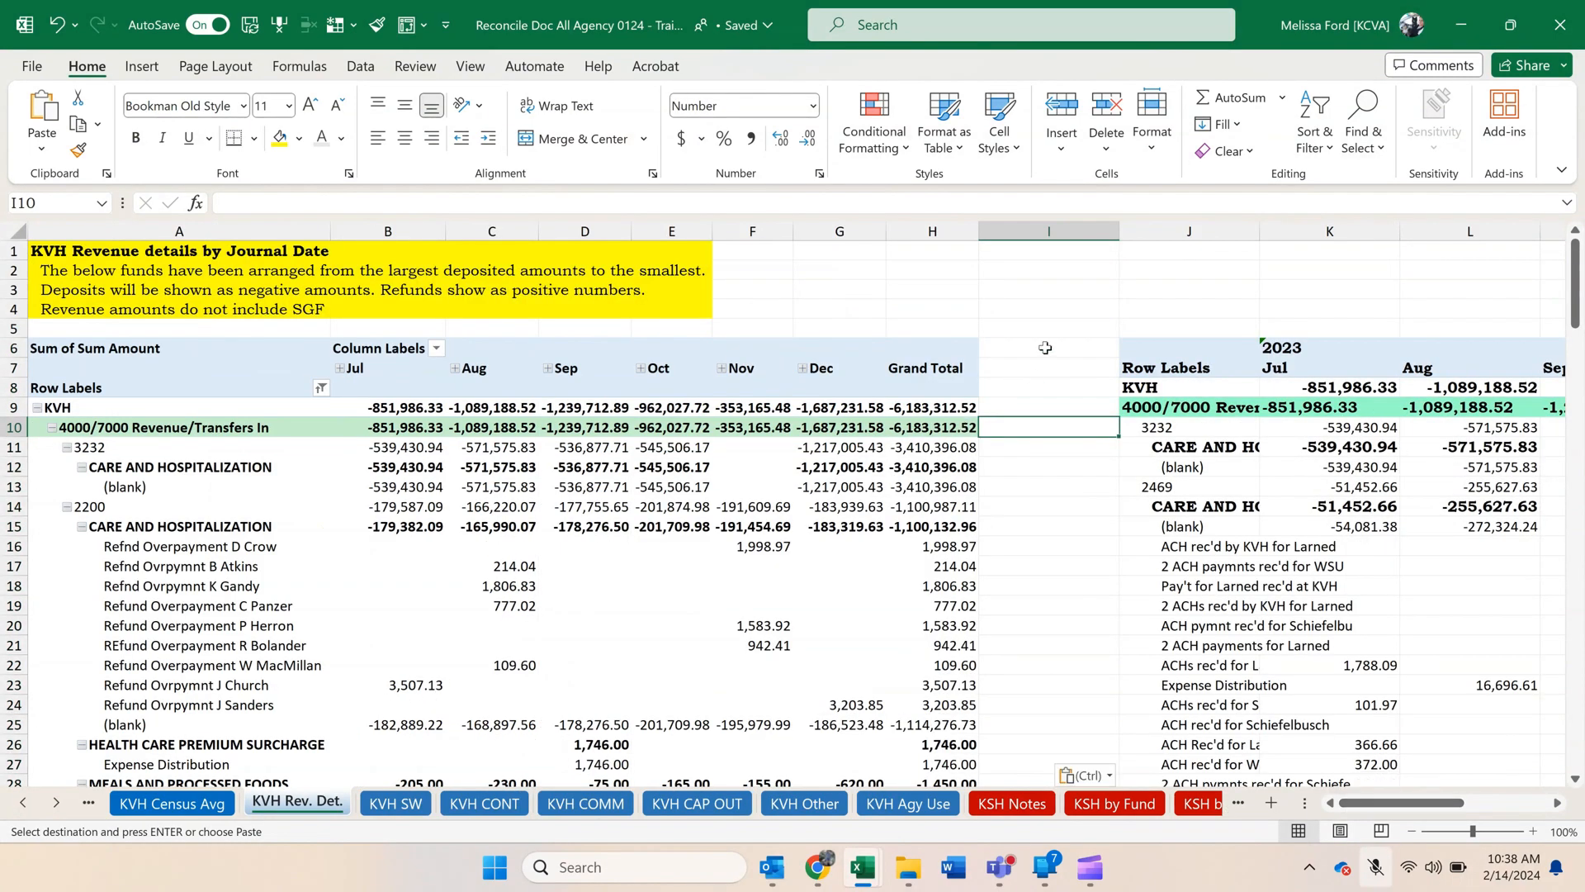
{"action": "left_click_drag", "start_coordinate": [1045, 347], "coordinate": [99, 747]}
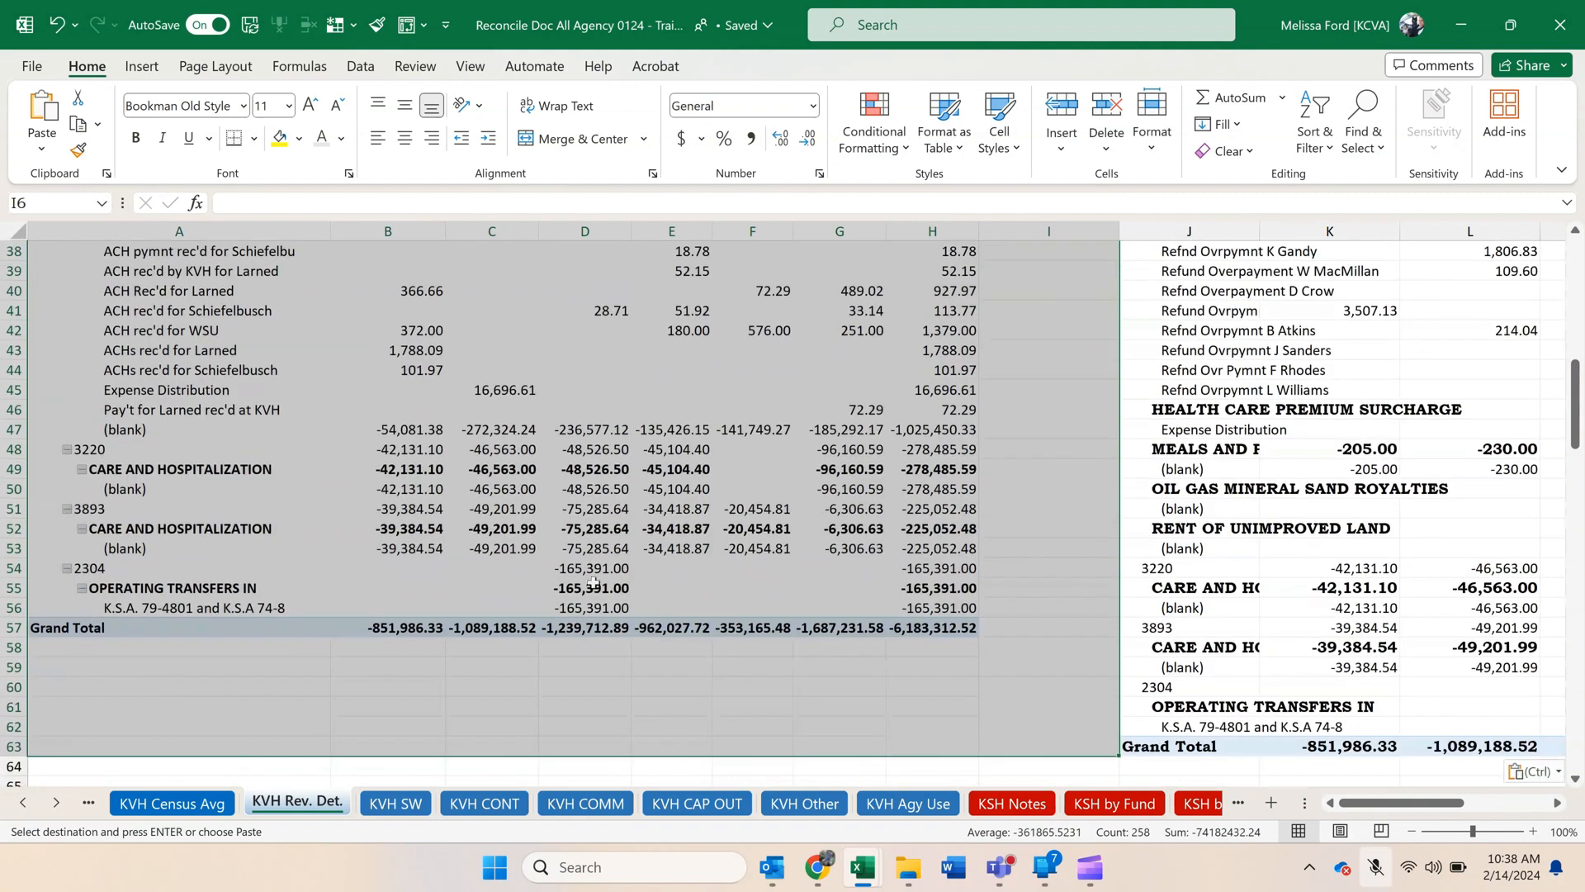
{"action": "left_click", "coordinate": [581, 492]}
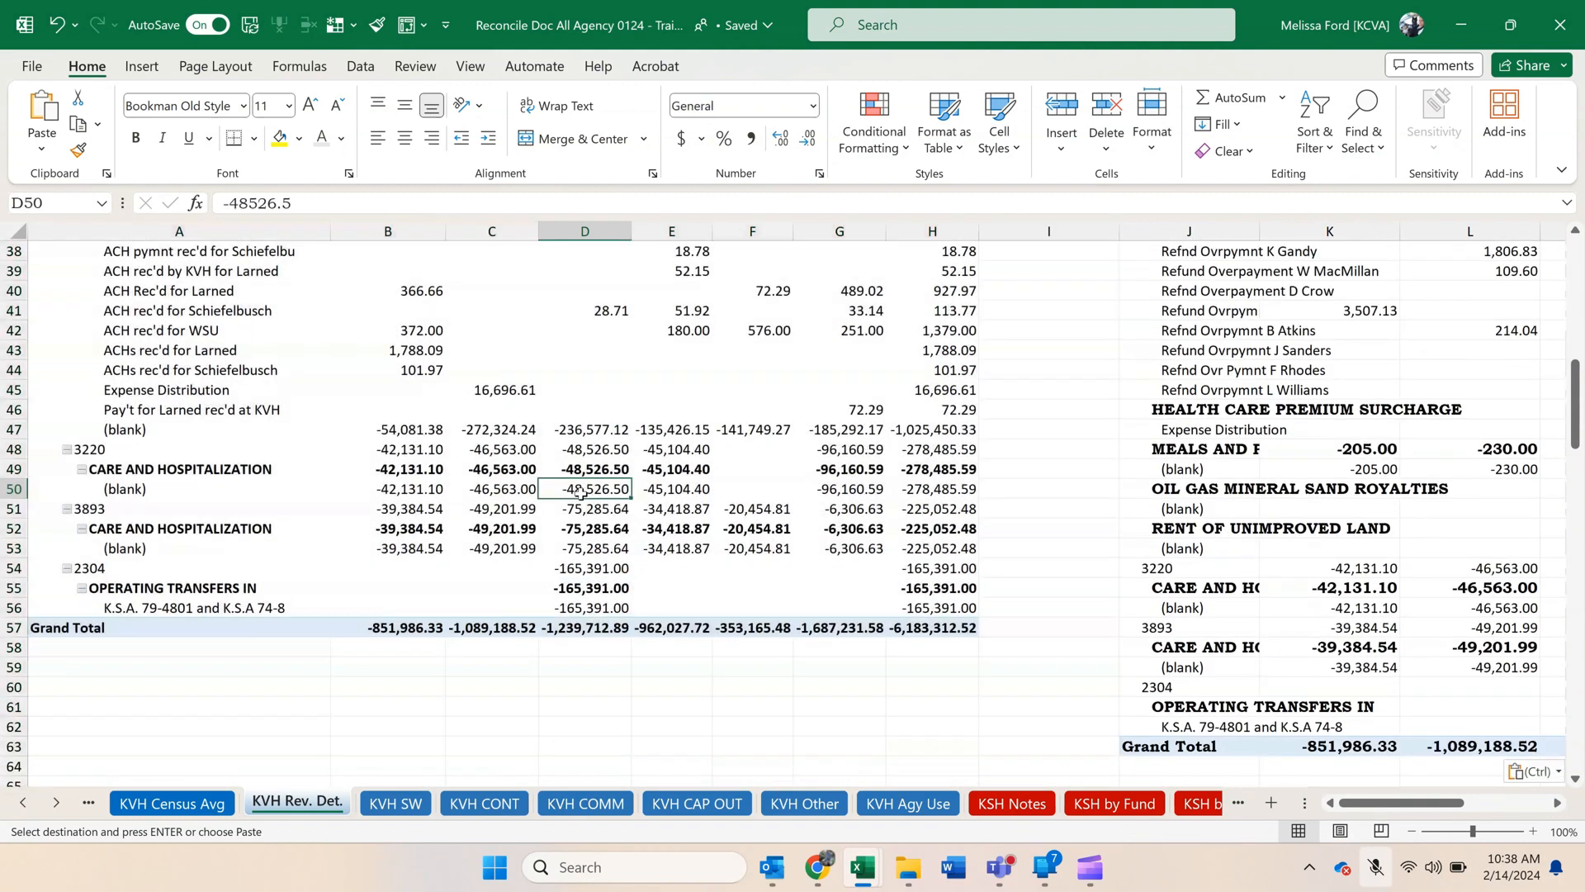
{"action": "scroll", "coordinate": [590, 500], "scroll_direction": "up", "scroll_amount": 3}
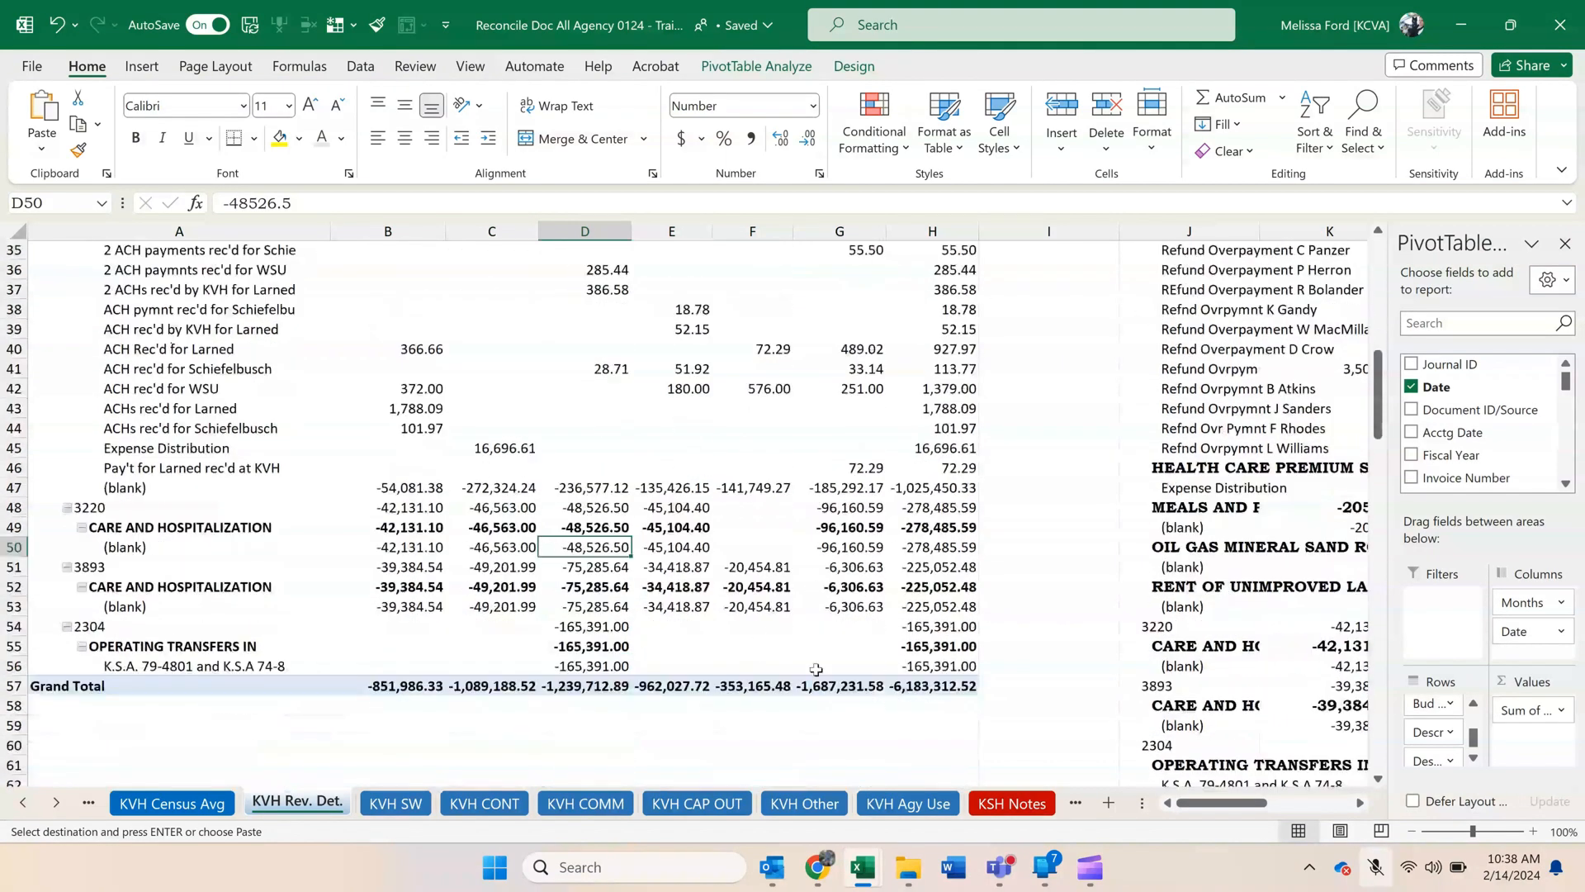
{"action": "scroll", "coordinate": [1090, 677], "scroll_direction": "down", "scroll_amount": 4}
{"action": "left_click", "coordinate": [1078, 685]}
{"action": "mouse_move", "coordinate": [1071, 660]}
{"action": "left_mouse_down"}
{"action": "mouse_move", "coordinate": [809, 248]}
{"action": "mouse_move", "coordinate": [330, 165]}
{"action": "mouse_move", "coordinate": [50, 82]}
{"action": "mouse_move", "coordinate": [3, 42]}
{"action": "mouse_move", "coordinate": [27, 341]}
{"action": "left_mouse_up"}
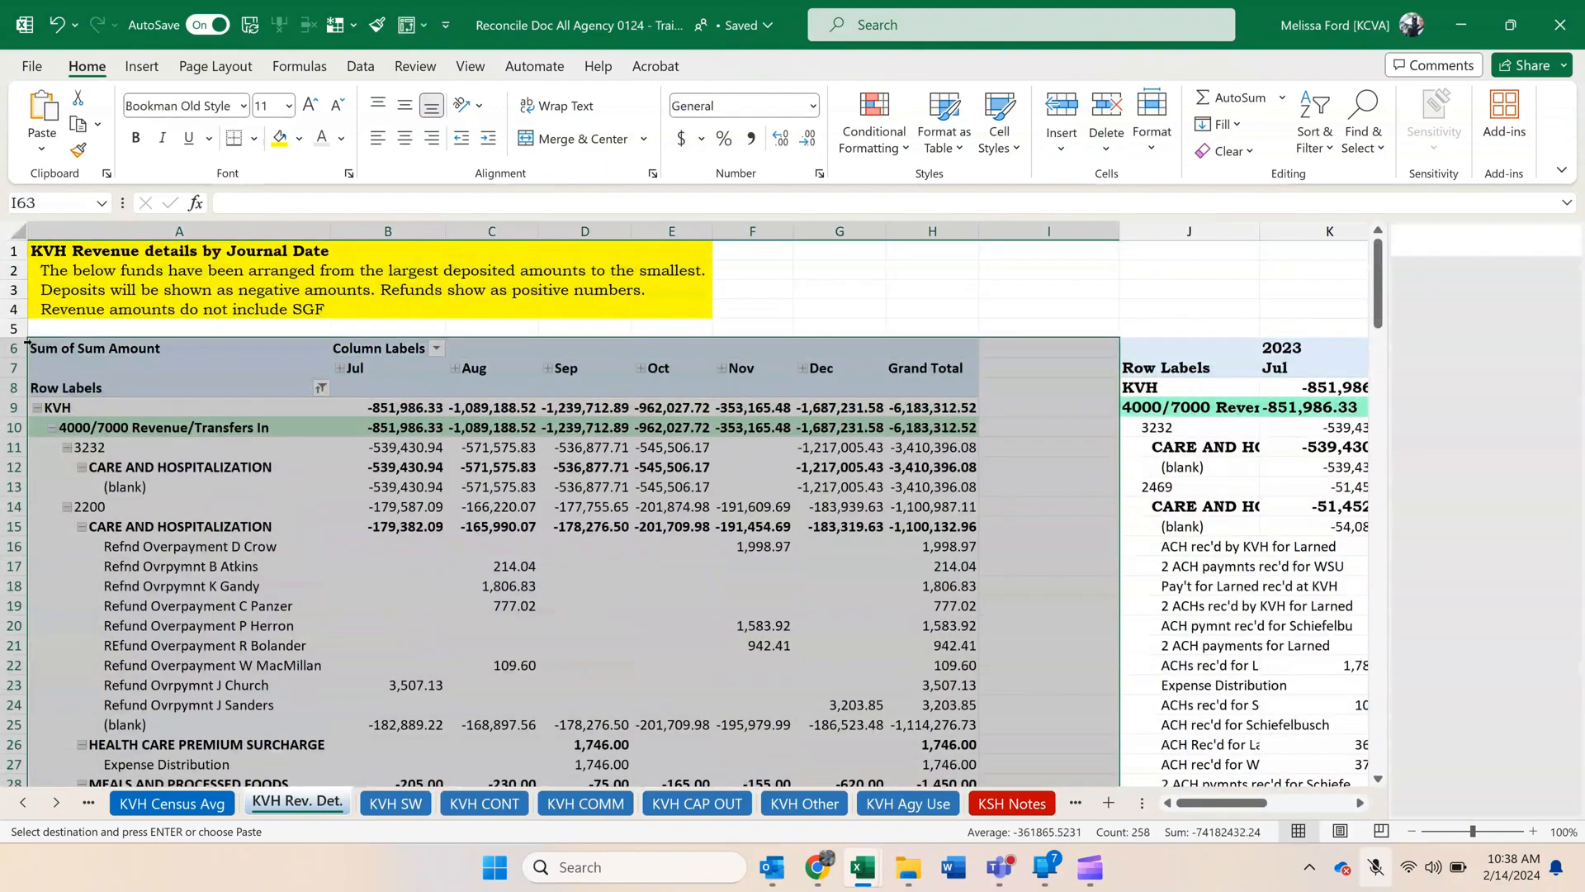
{"action": "right_click", "coordinate": [102, 355]}
{"action": "left_click", "coordinate": [180, 425]}
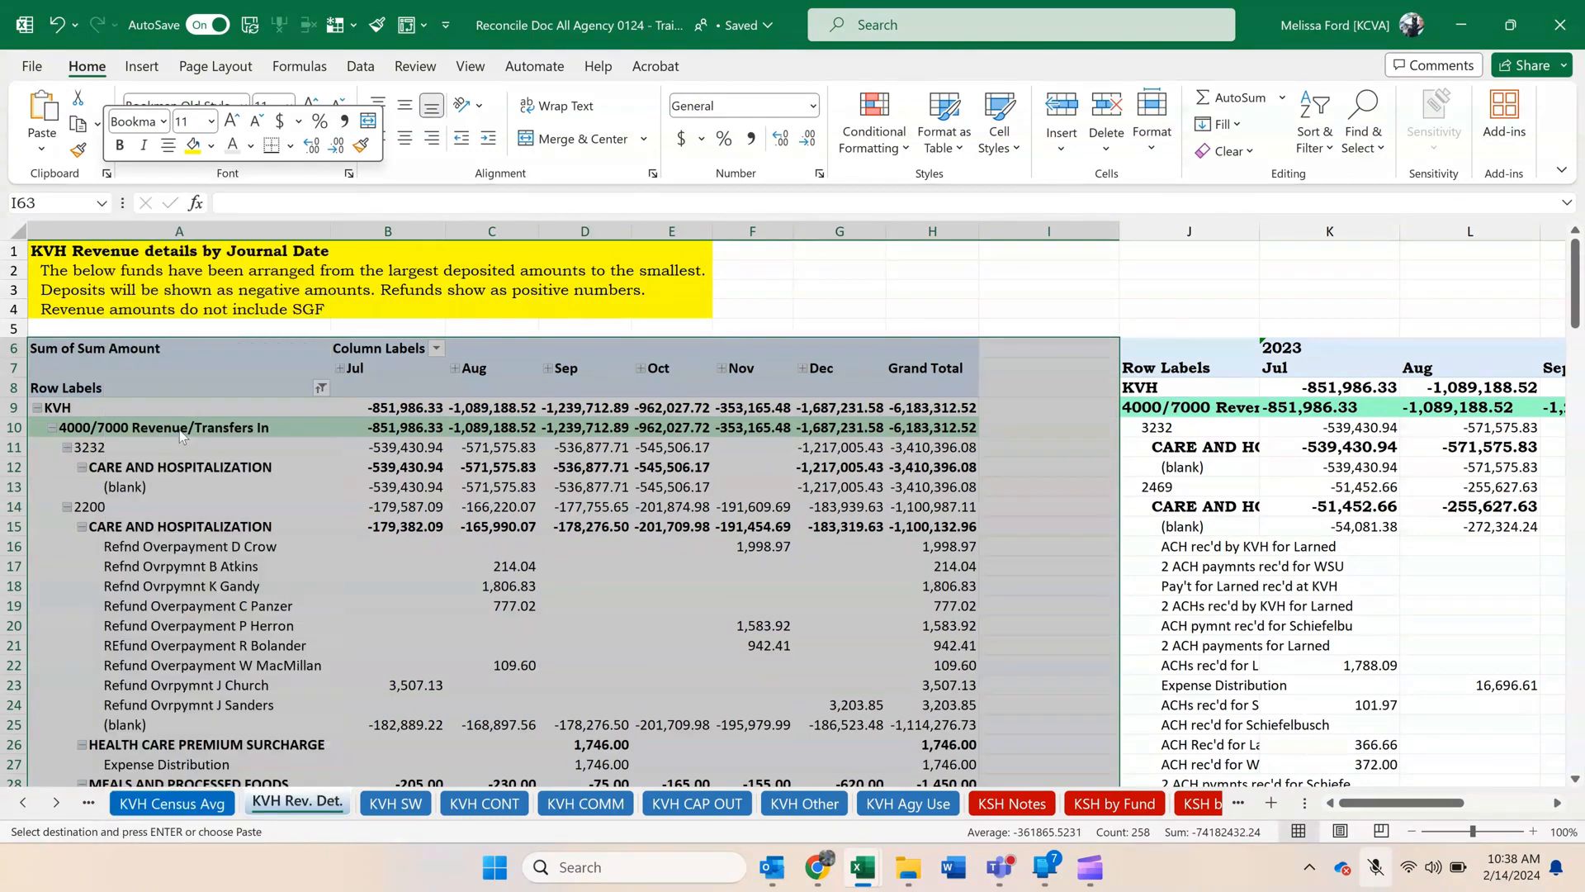
{"action": "left_click", "coordinate": [142, 525]}
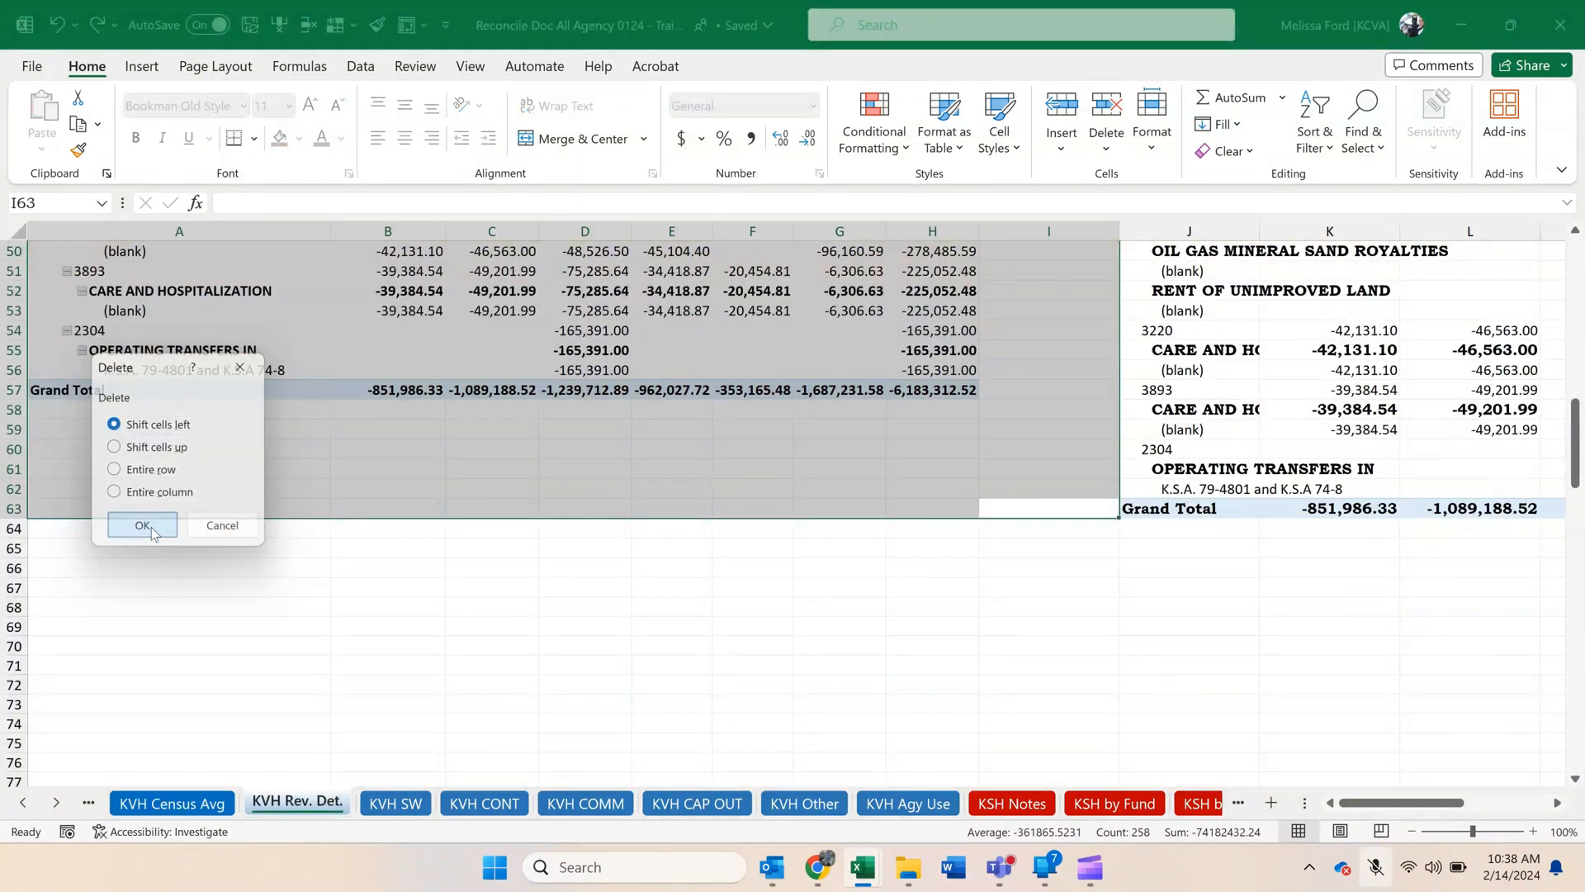
Auto-fit all column widths on the KVH Rev. Det. sheet, then narrow column A to fit its row labels.
{"action": "left_click", "coordinate": [604, 385]}
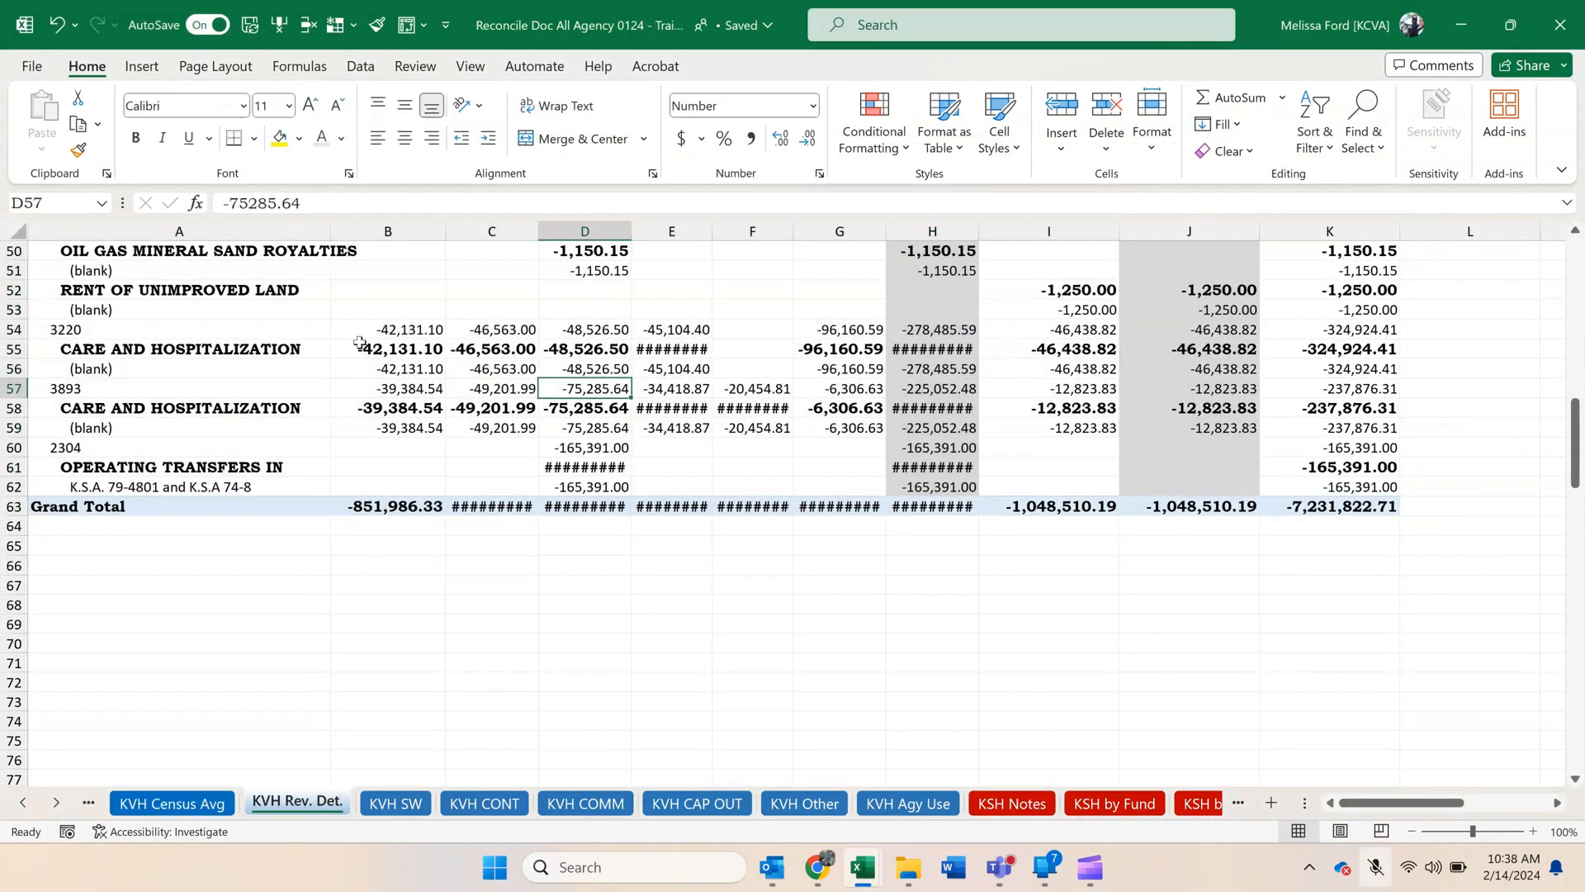
{"action": "left_click", "coordinate": [13, 231]}
{"action": "double_click", "coordinate": [330, 231]}
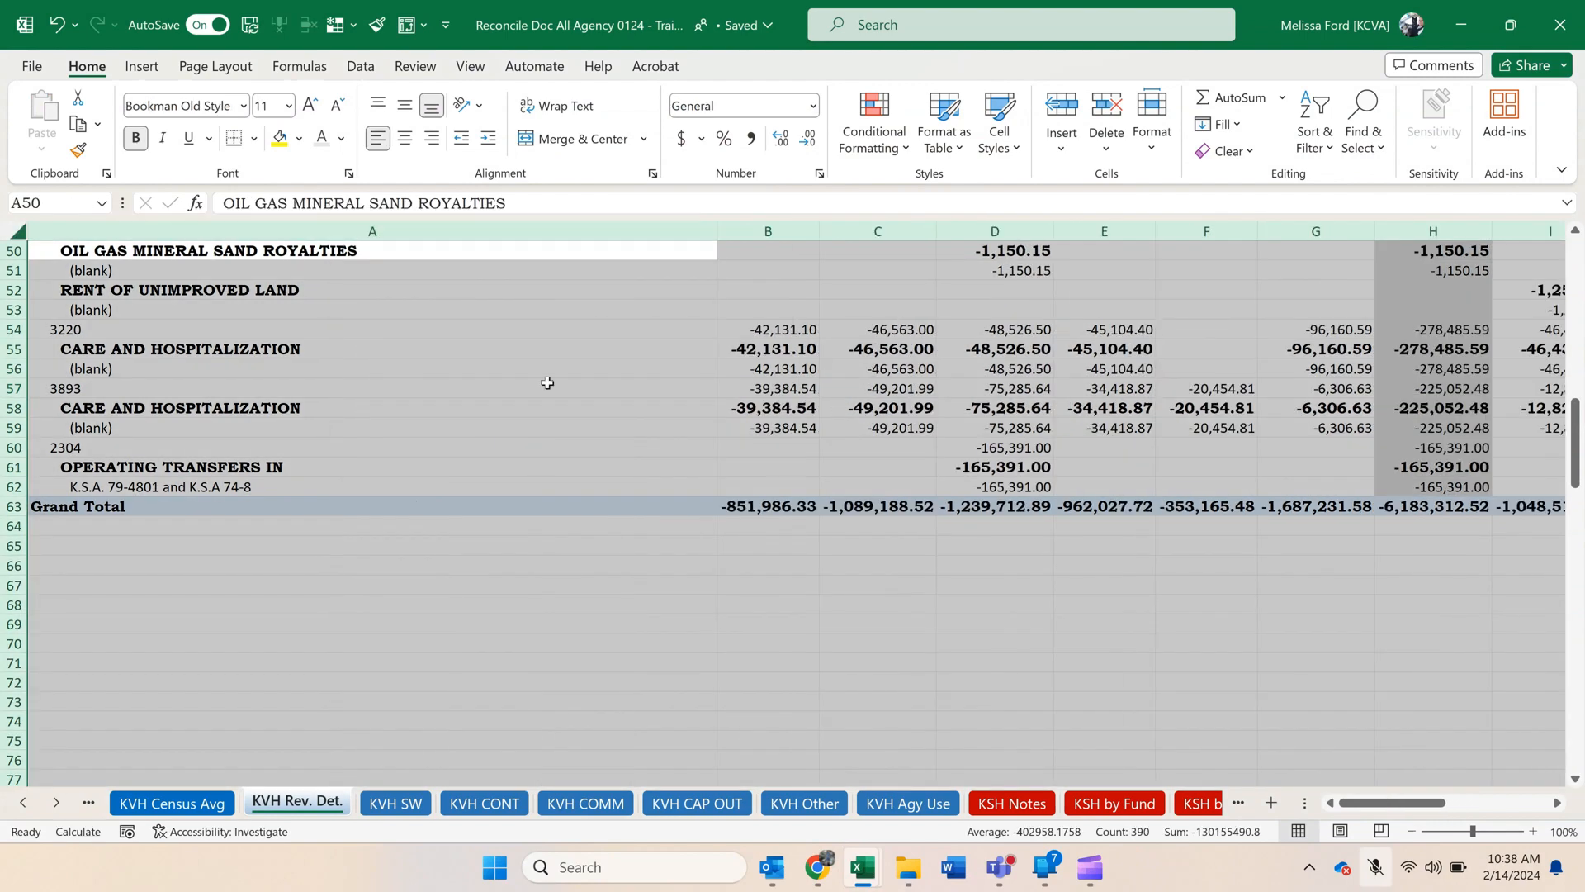
{"action": "left_click", "coordinate": [726, 410]}
{"action": "scroll", "coordinate": [703, 397], "scroll_direction": "up", "scroll_amount": 10}
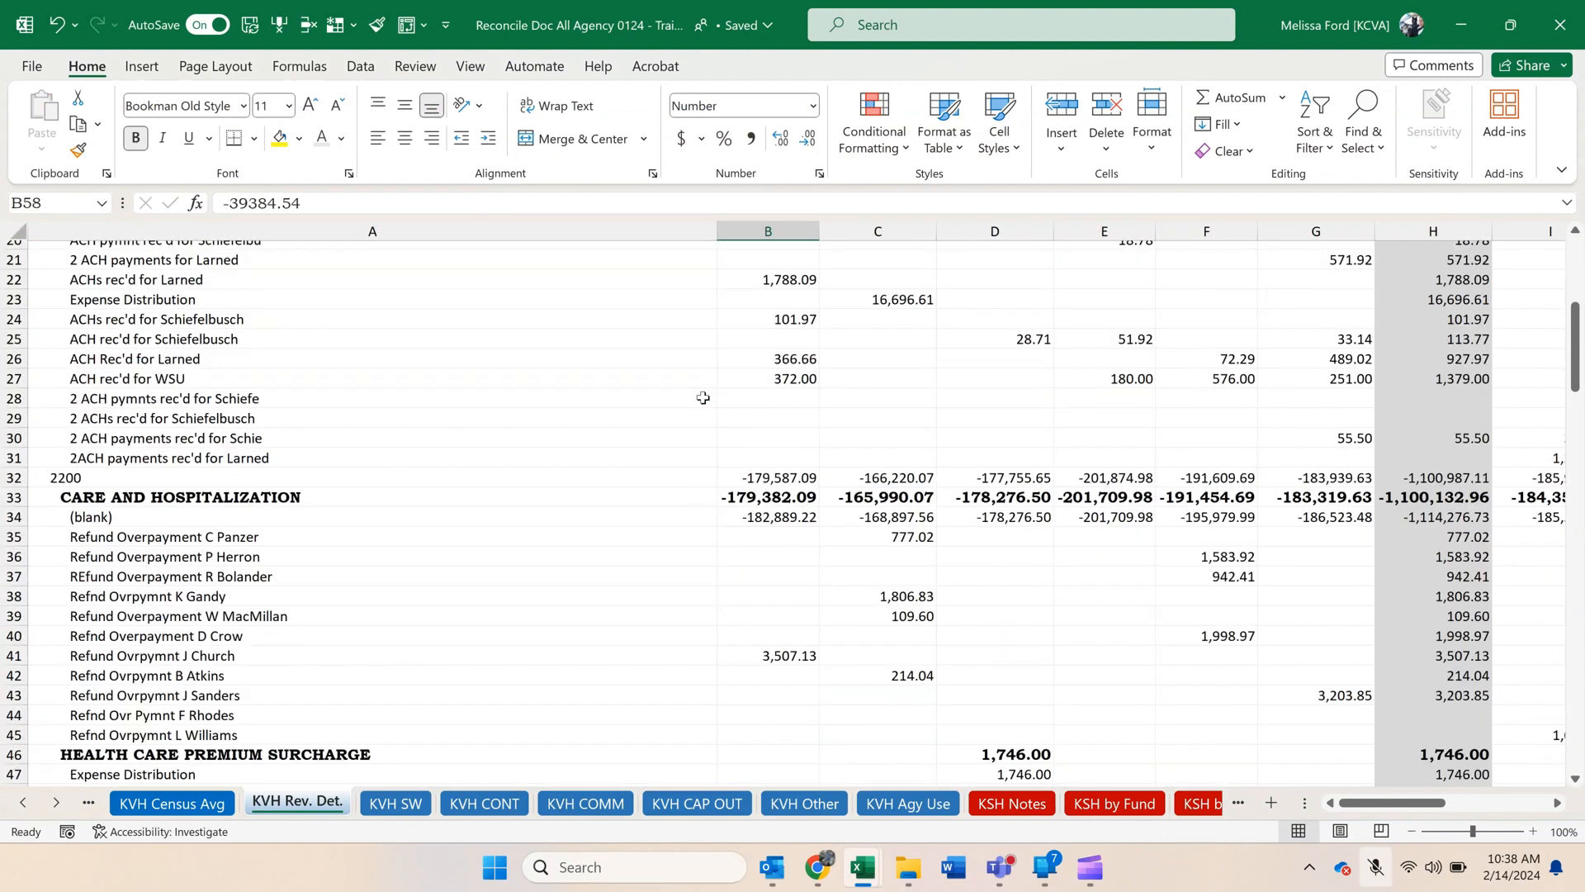
{"action": "scroll", "coordinate": [703, 397], "scroll_direction": "up", "scroll_amount": 7}
{"action": "left_click_drag", "start_coordinate": [716, 231], "coordinate": [327, 229]}
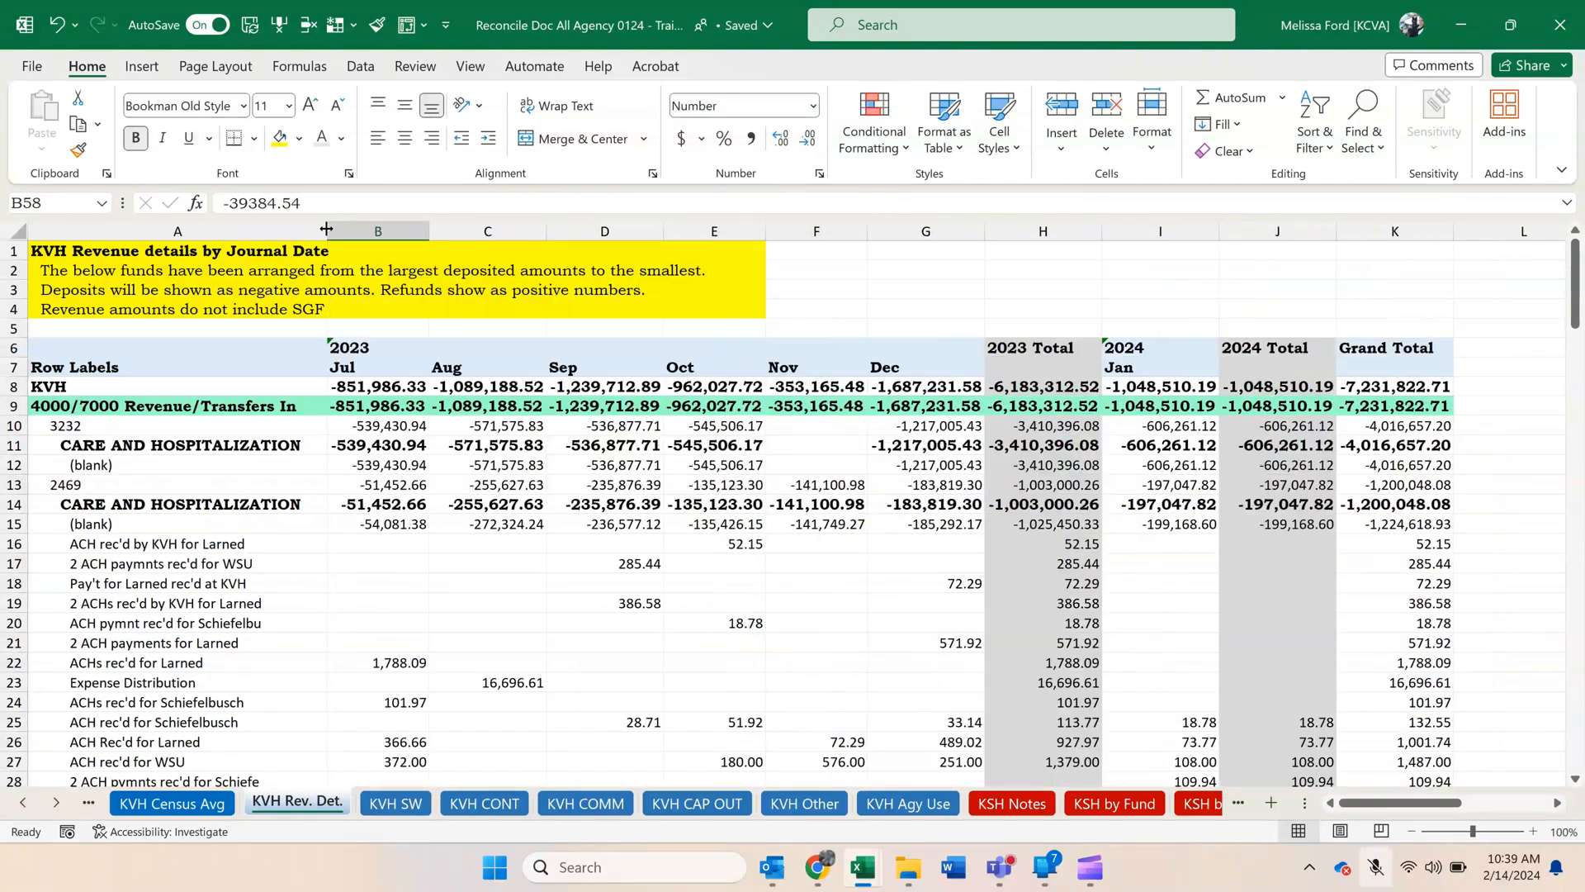
Hide the 2023 Total and 2024 Total columns, H and J, on the KVH Rev. Det. sheet.
{"action": "left_click", "coordinate": [974, 490]}
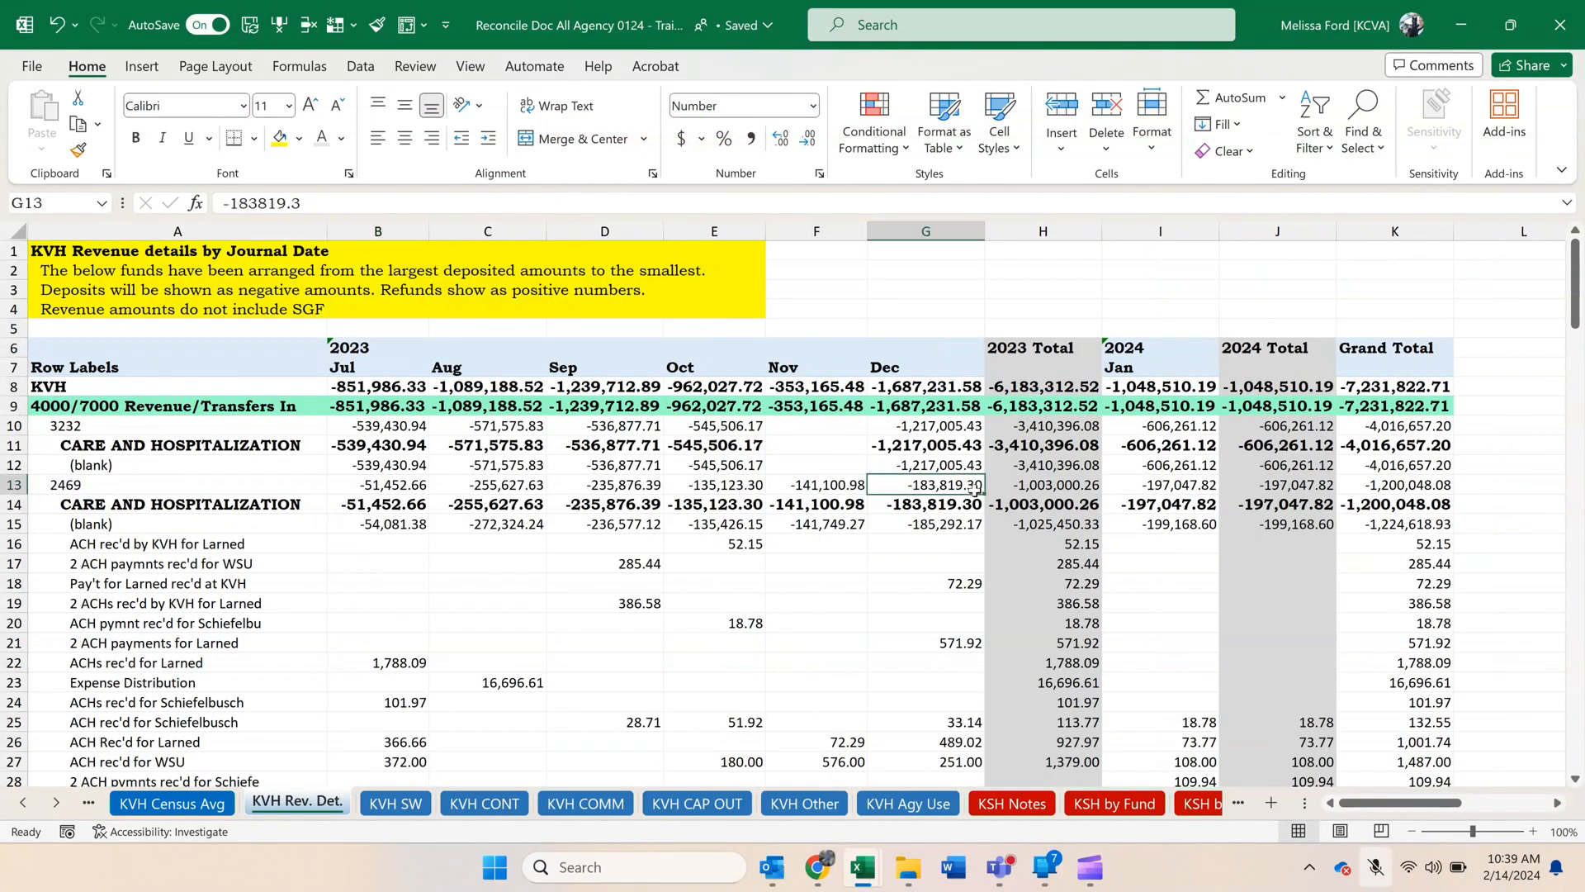
{"action": "left_click", "coordinate": [1064, 224]}
{"action": "right_click", "coordinate": [1064, 224]}
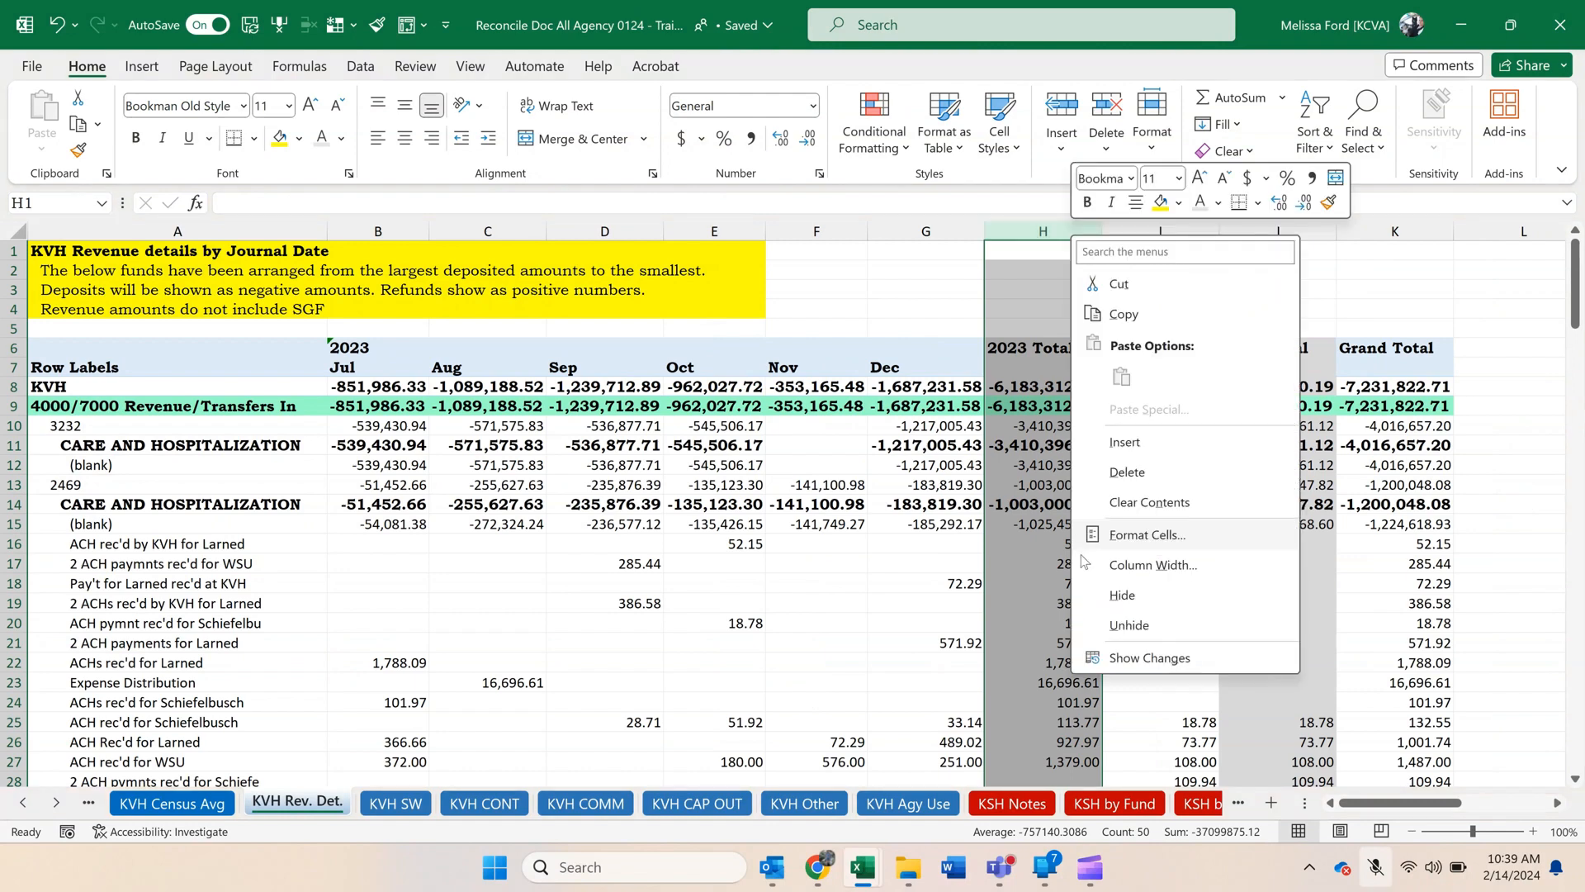
{"action": "left_click", "coordinate": [1115, 596]}
{"action": "left_click", "coordinate": [1162, 230]}
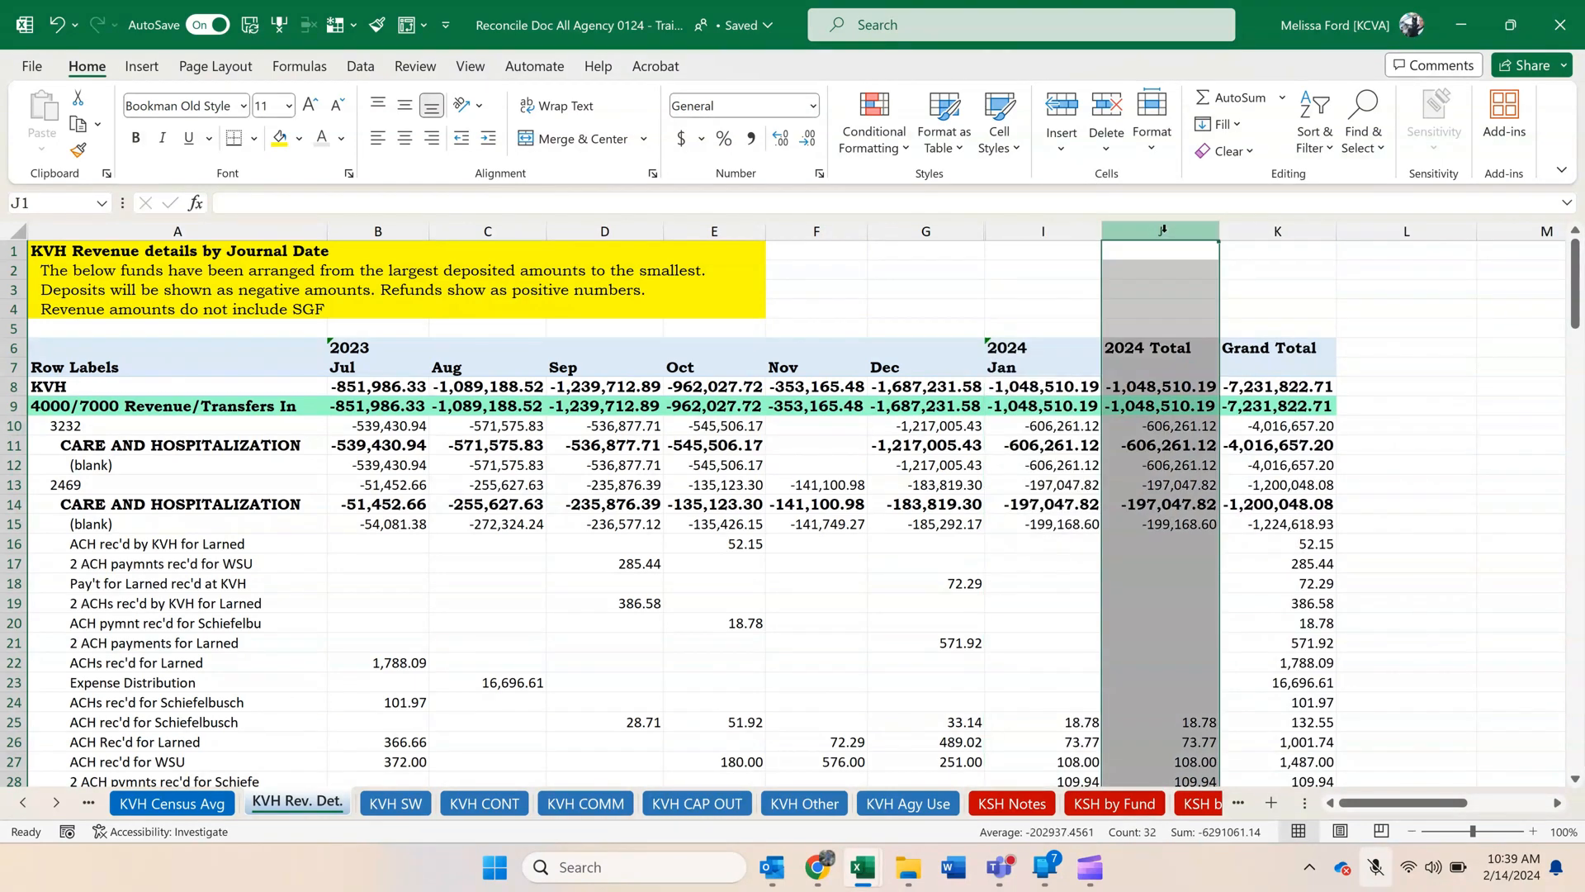
{"action": "right_click", "coordinate": [1163, 229]}
{"action": "left_click", "coordinate": [1212, 602]}
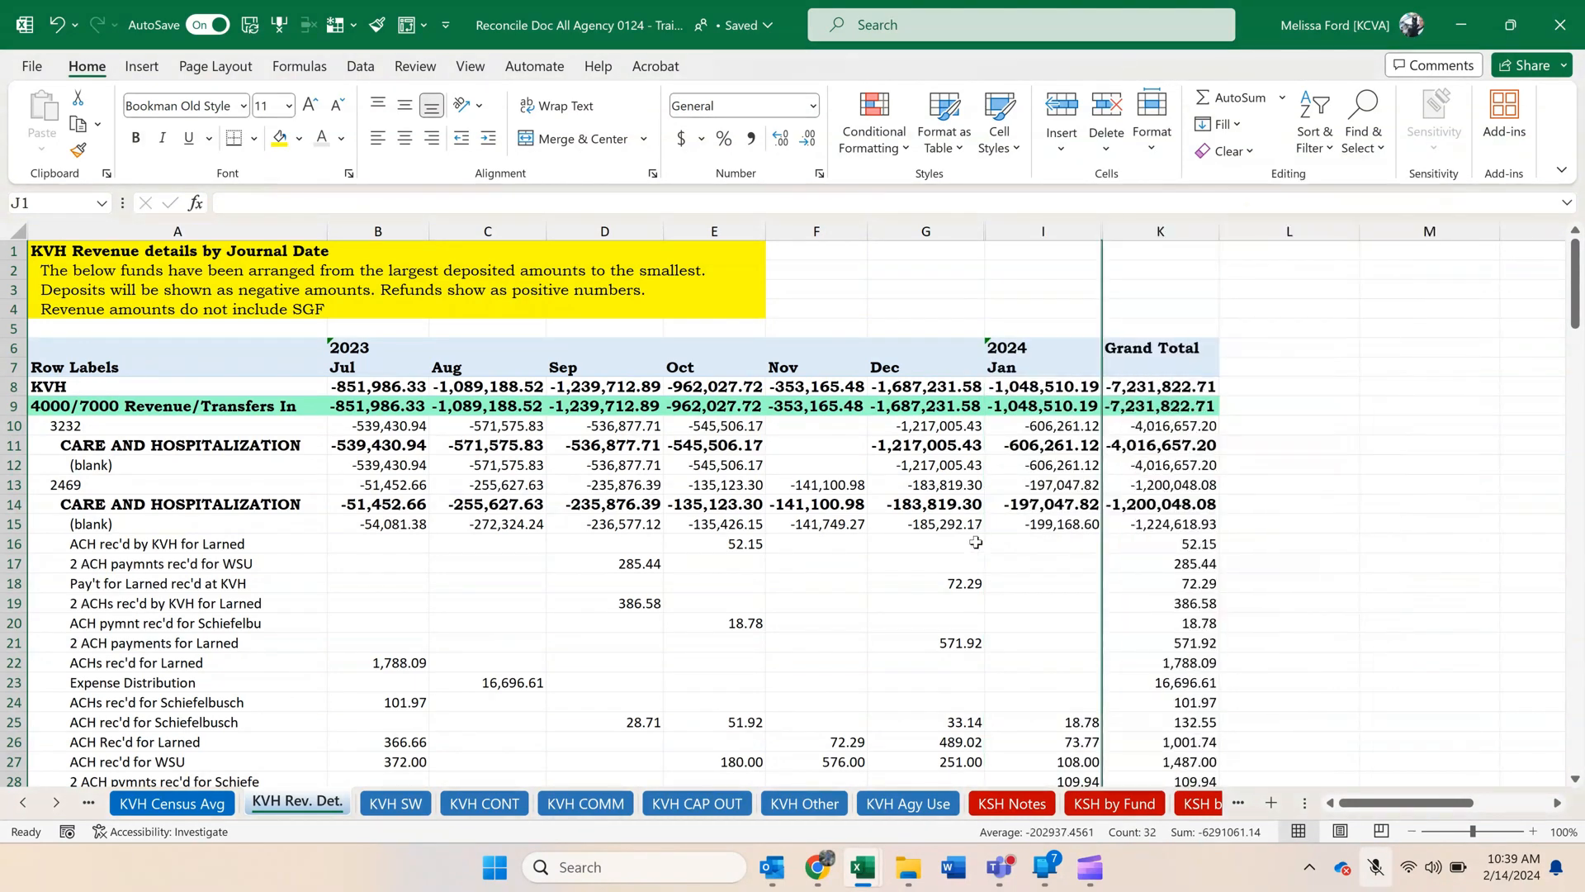
{"action": "left_click", "coordinate": [919, 483]}
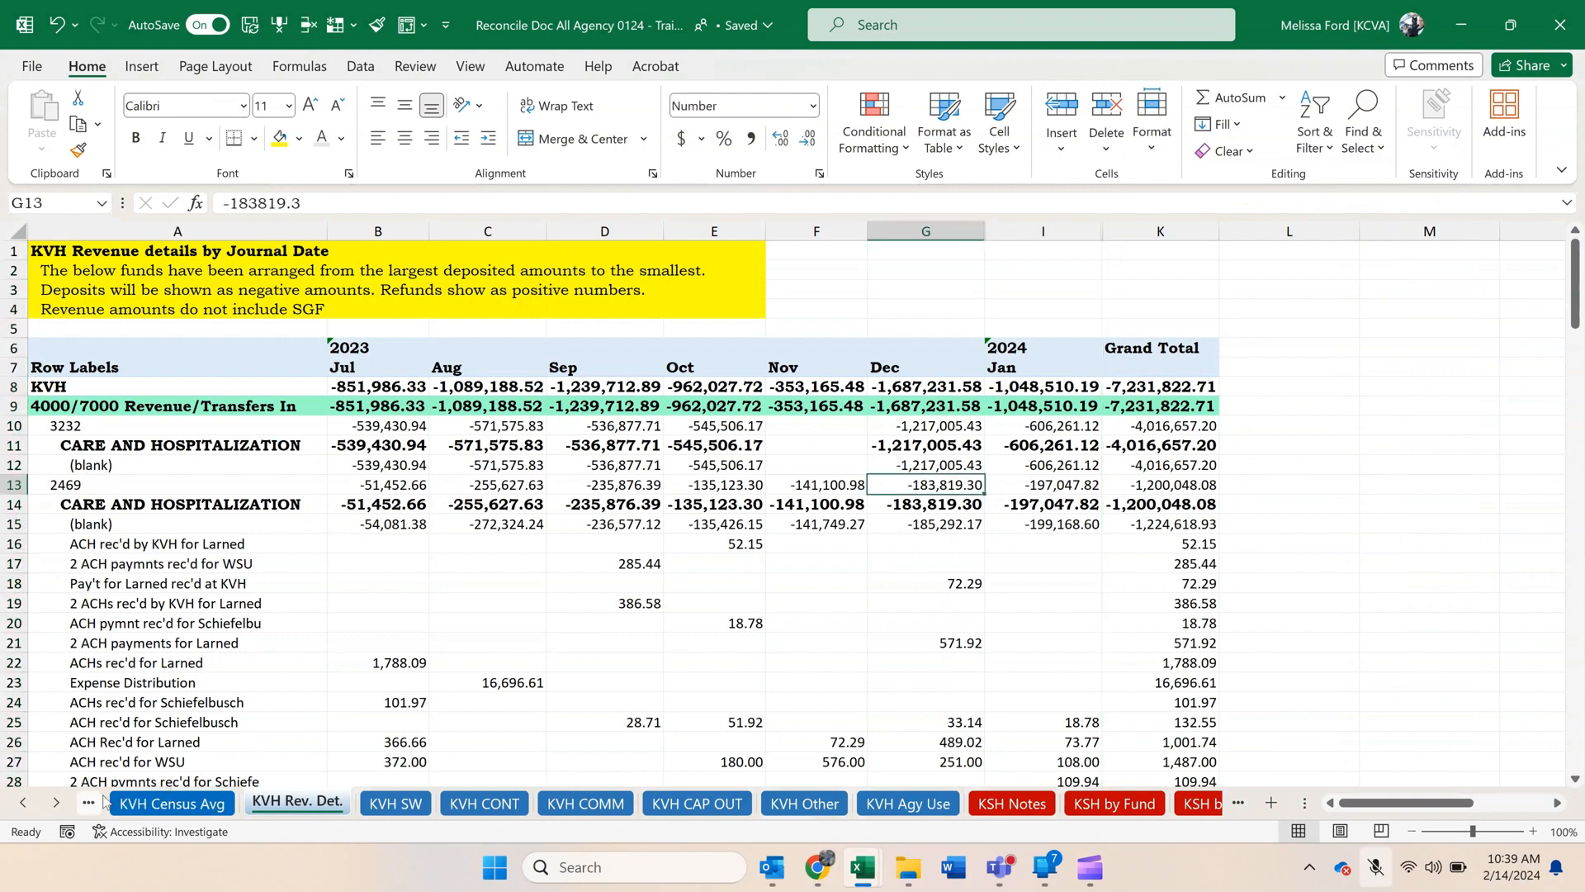
Compare the Grand Total on KVH Rev. Det. with the July to January non-SGF fund revenues on the KVH by fund sheet.
{"action": "left_click", "coordinate": [1145, 387]}
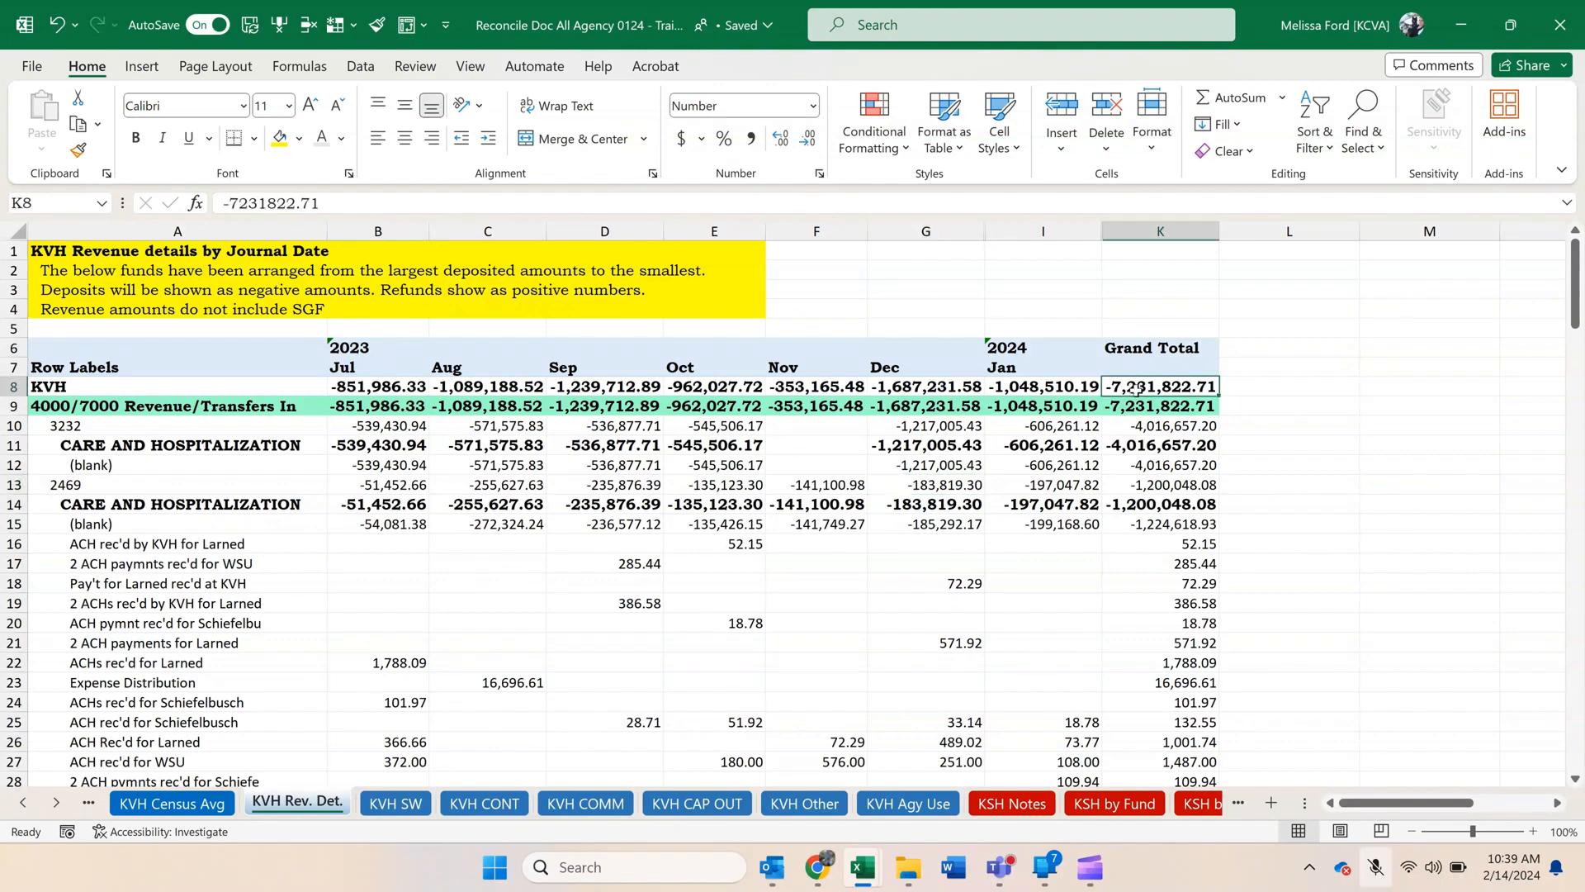
{"action": "left_click", "coordinate": [23, 802]}
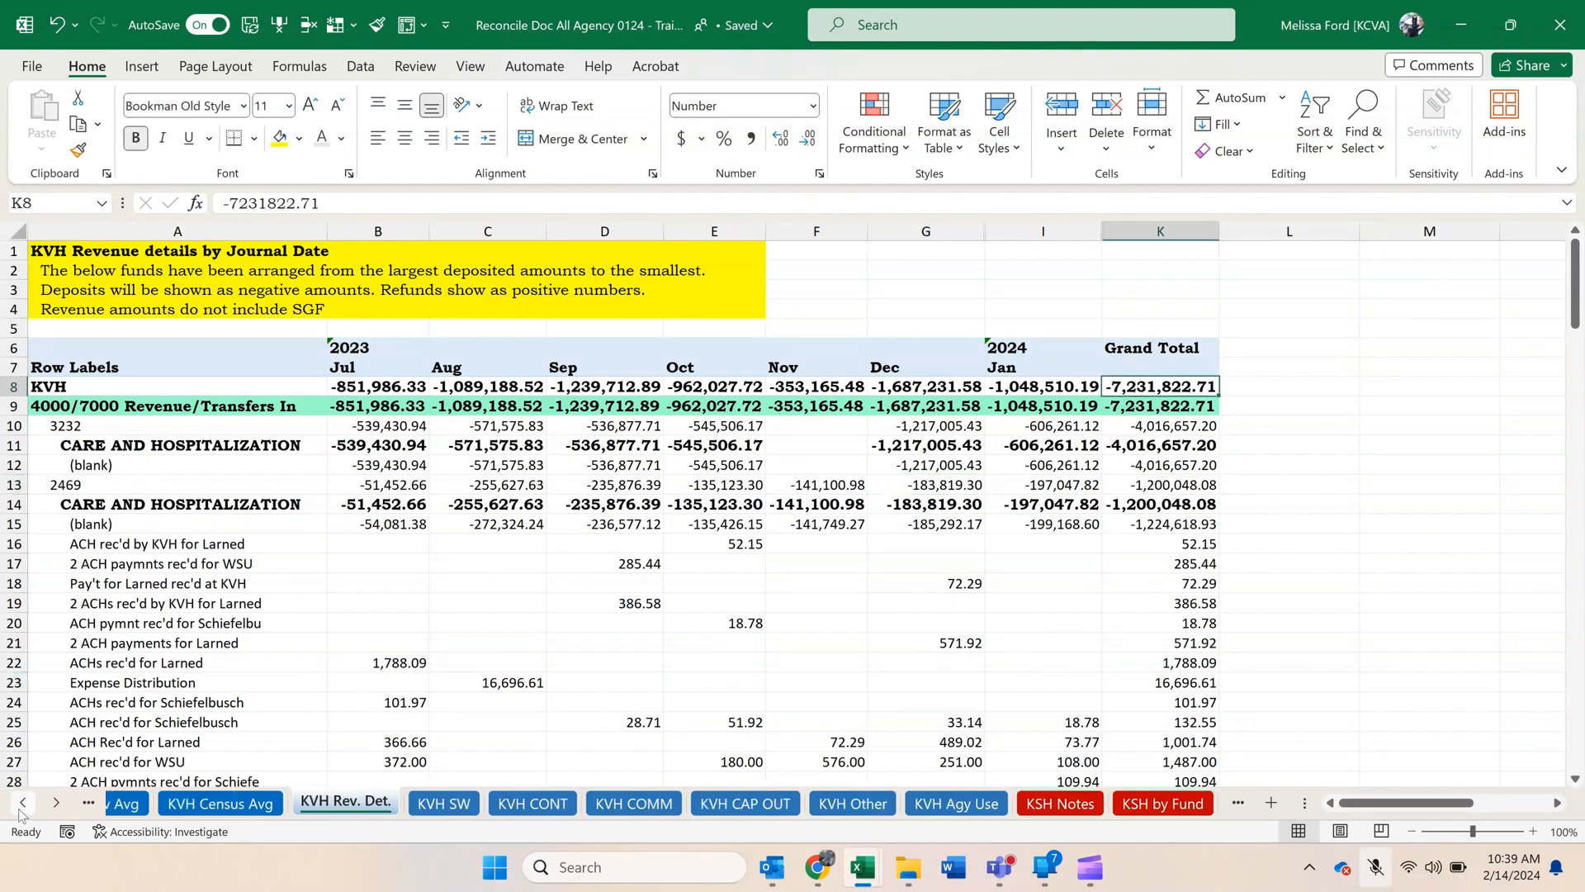
{"action": "left_click", "coordinate": [23, 803]}
{"action": "left_click", "coordinate": [23, 802]}
{"action": "left_click", "coordinate": [23, 803]}
{"action": "left_click", "coordinate": [23, 803]}
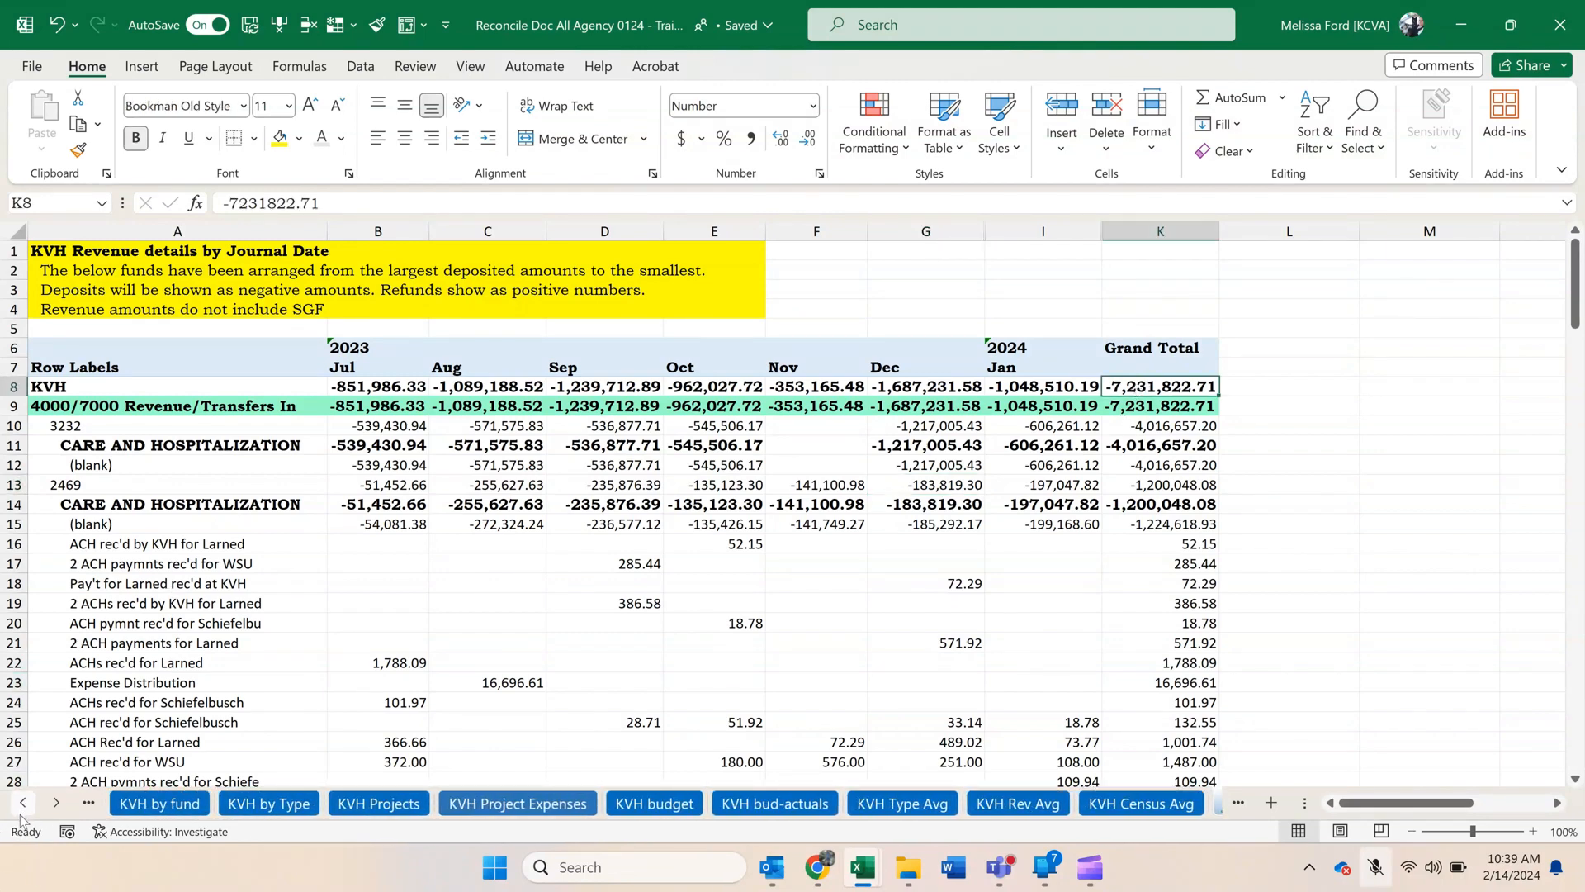
{"action": "left_click", "coordinate": [160, 805]}
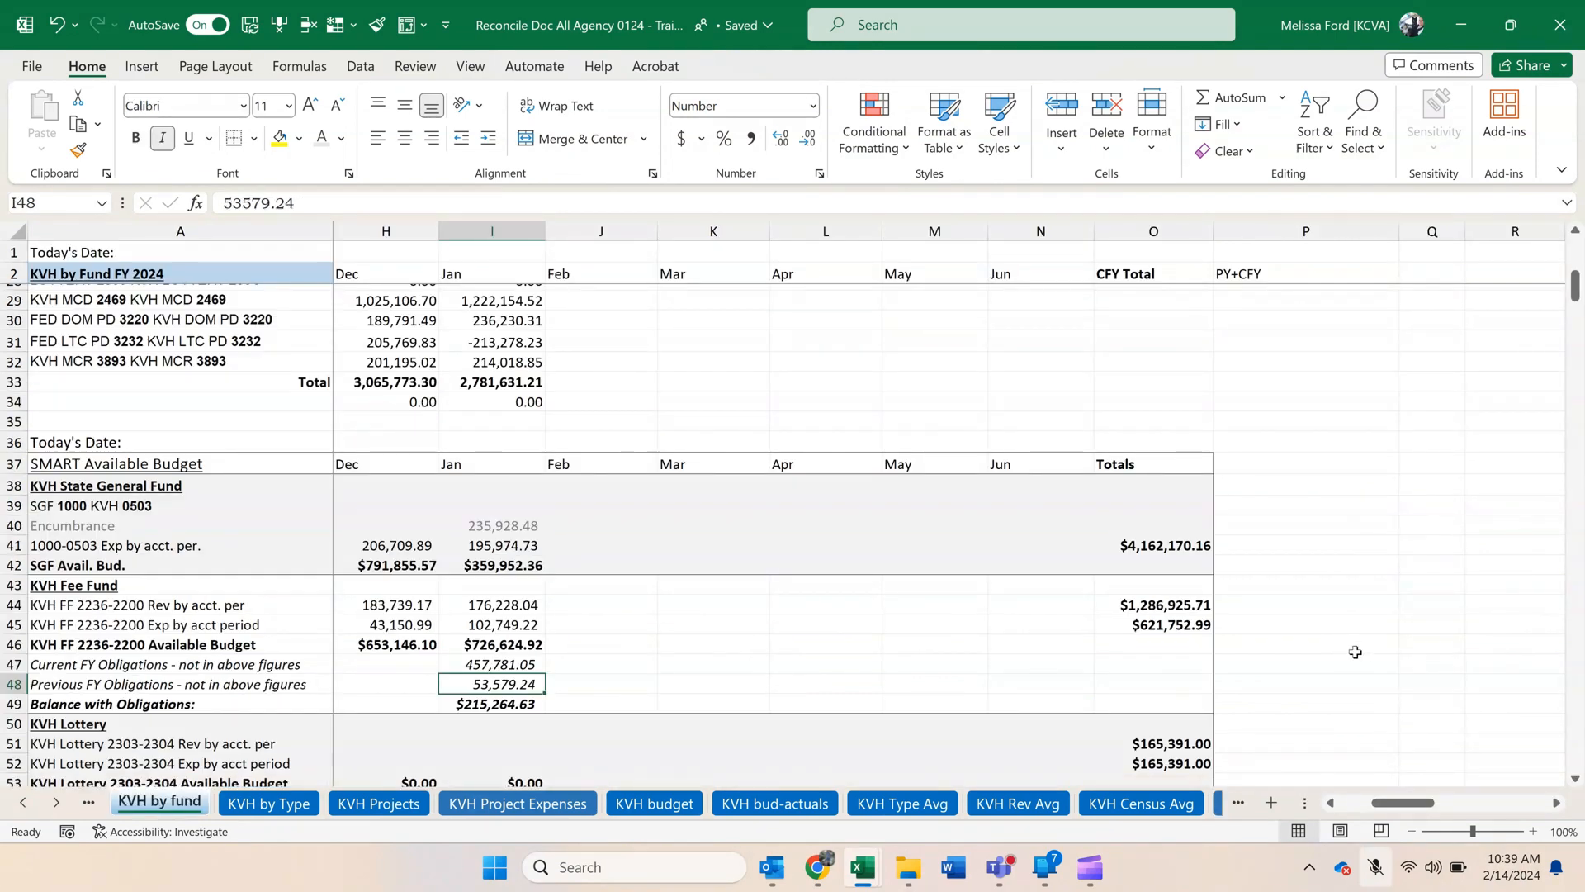
{"action": "left_click_drag", "start_coordinate": [1403, 802], "coordinate": [1371, 802]}
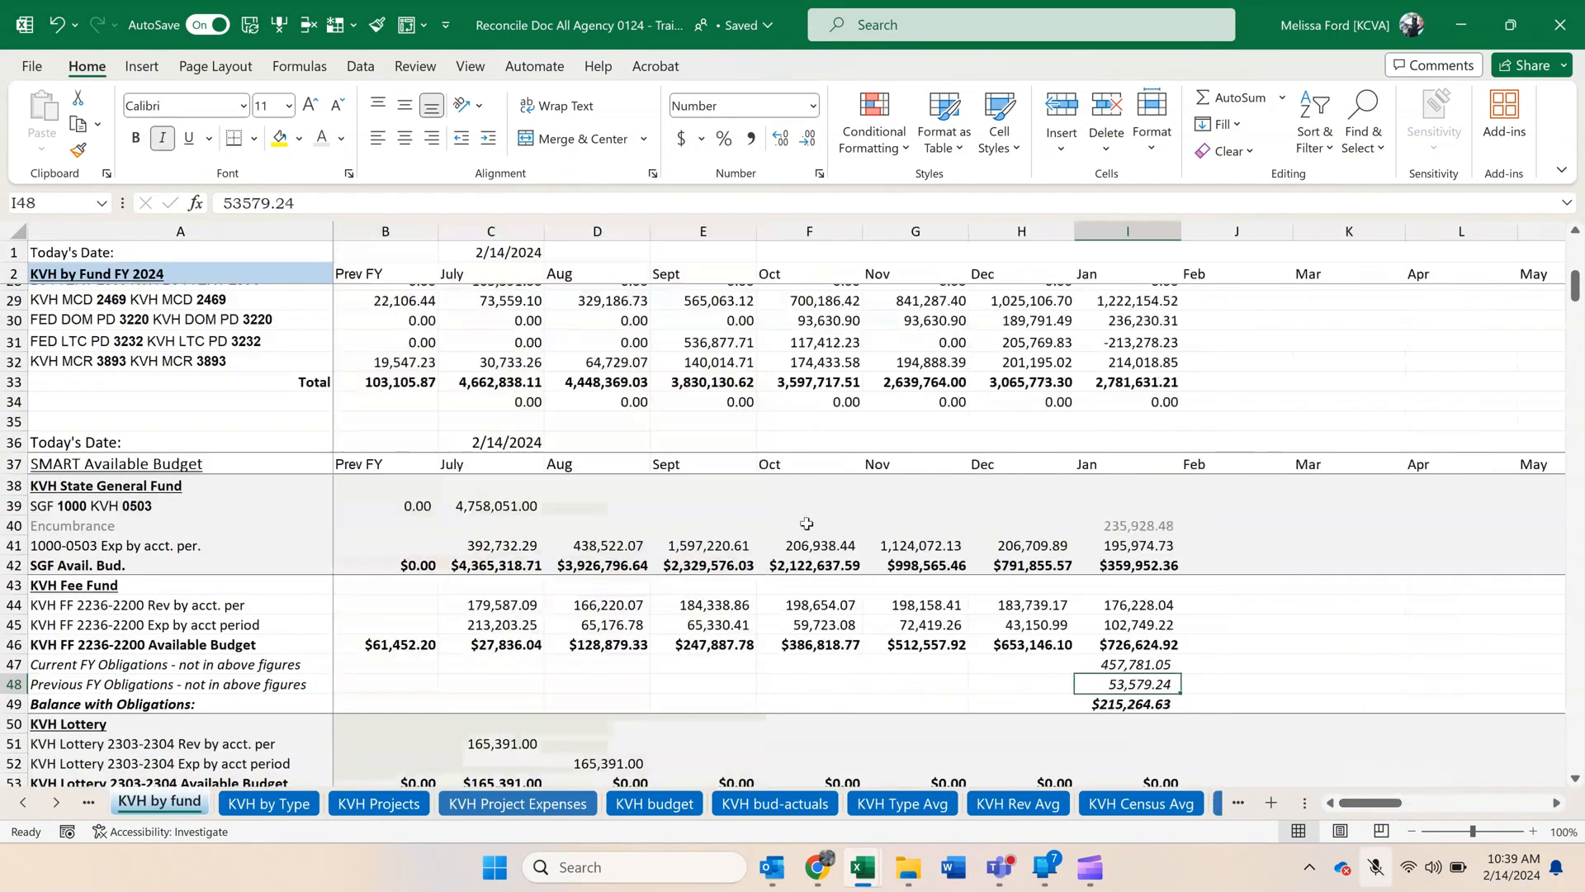
{"action": "scroll", "coordinate": [807, 523], "scroll_direction": "up", "scroll_amount": 9}
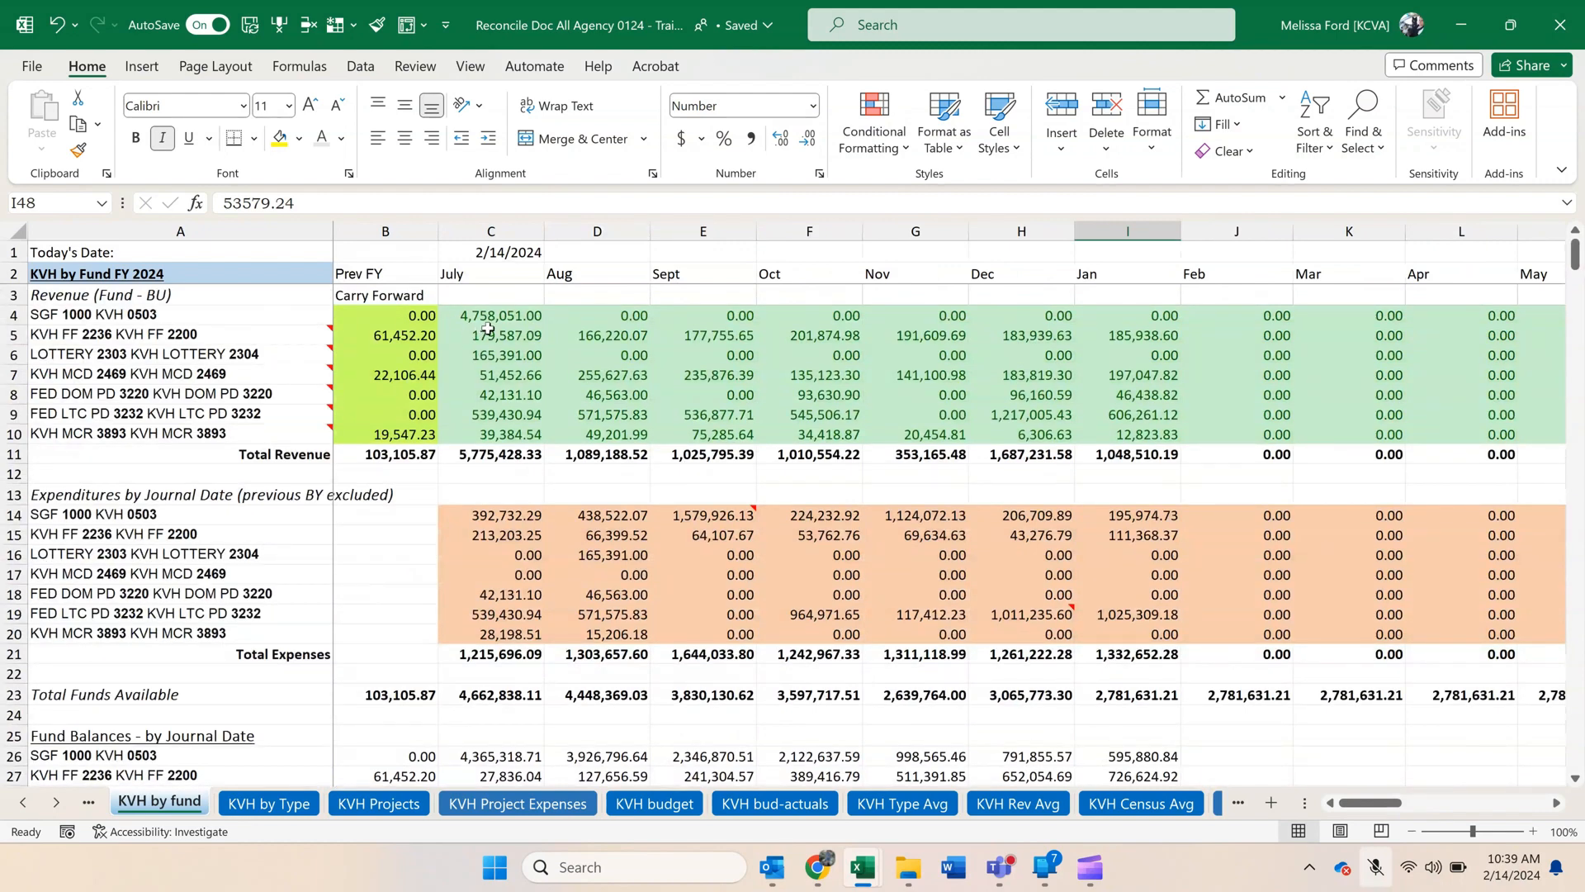
{"action": "left_click_drag", "start_coordinate": [488, 329], "coordinate": [1138, 442]}
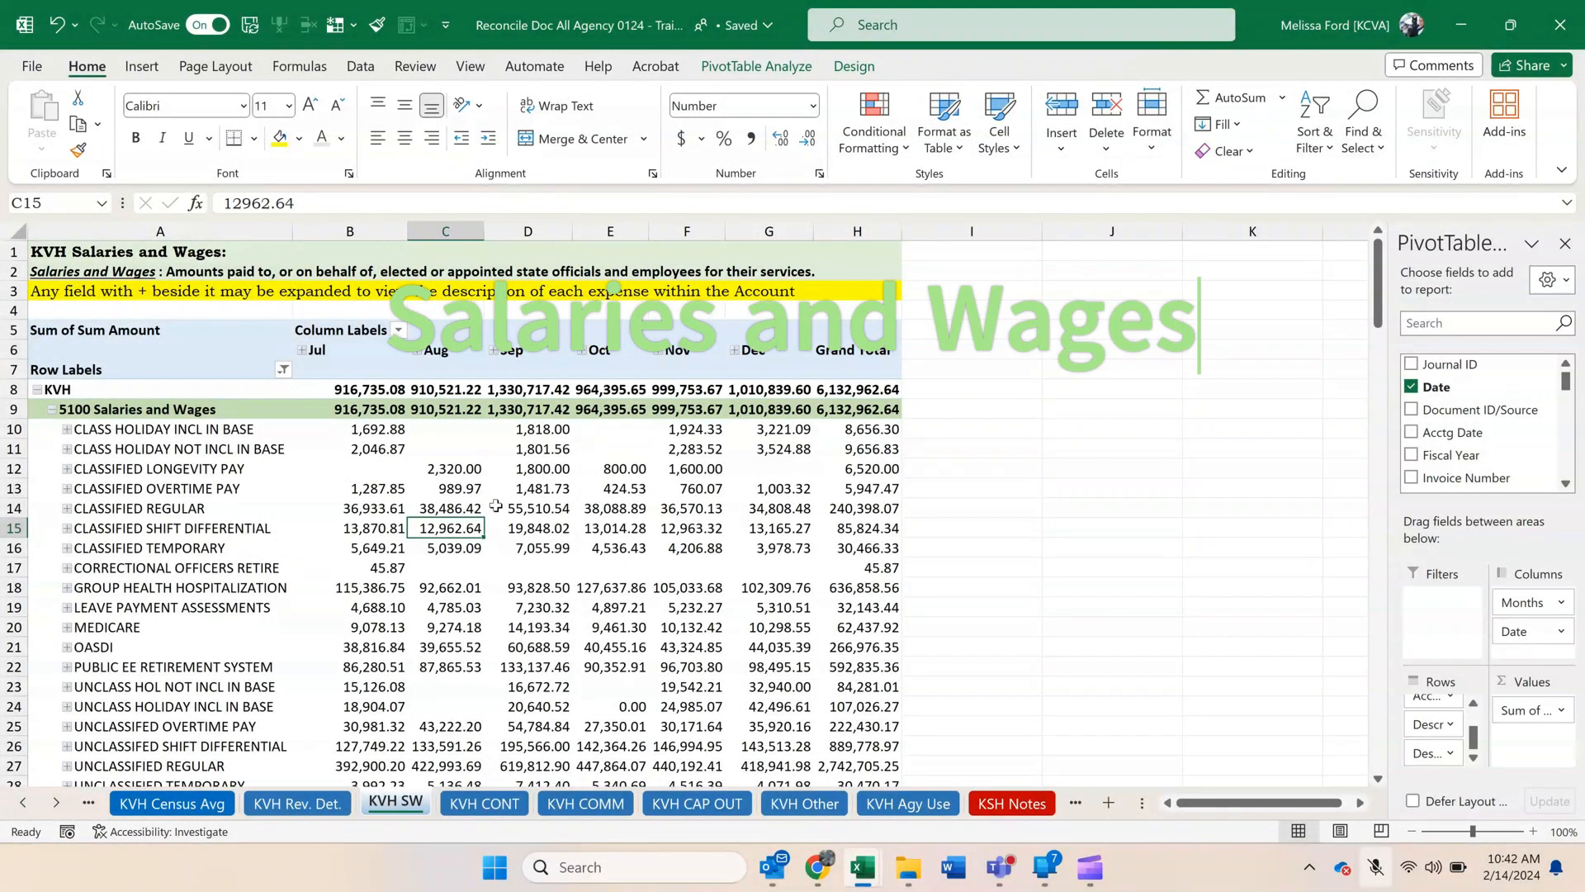
Restore the Reconcile Doc All Agency window to a smaller, taller size, and switch to the KS_GL_ACTUALS_DETAIL_ALL_DT training workbook.
{"action": "double_click", "coordinate": [1251, 43]}
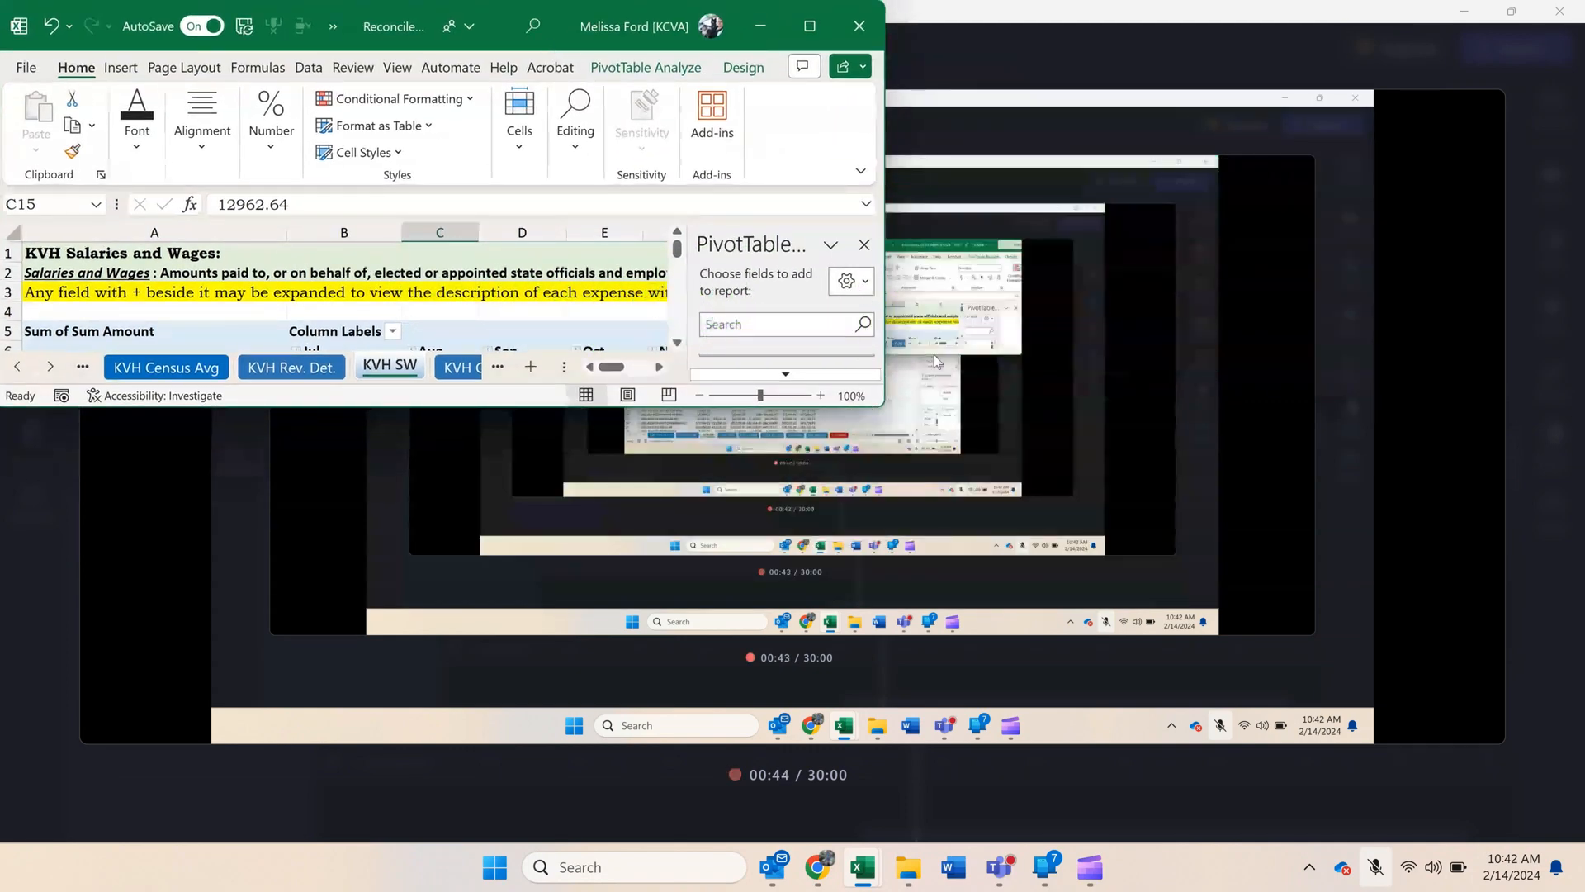
{"action": "left_click_drag", "start_coordinate": [883, 407], "coordinate": [814, 817]}
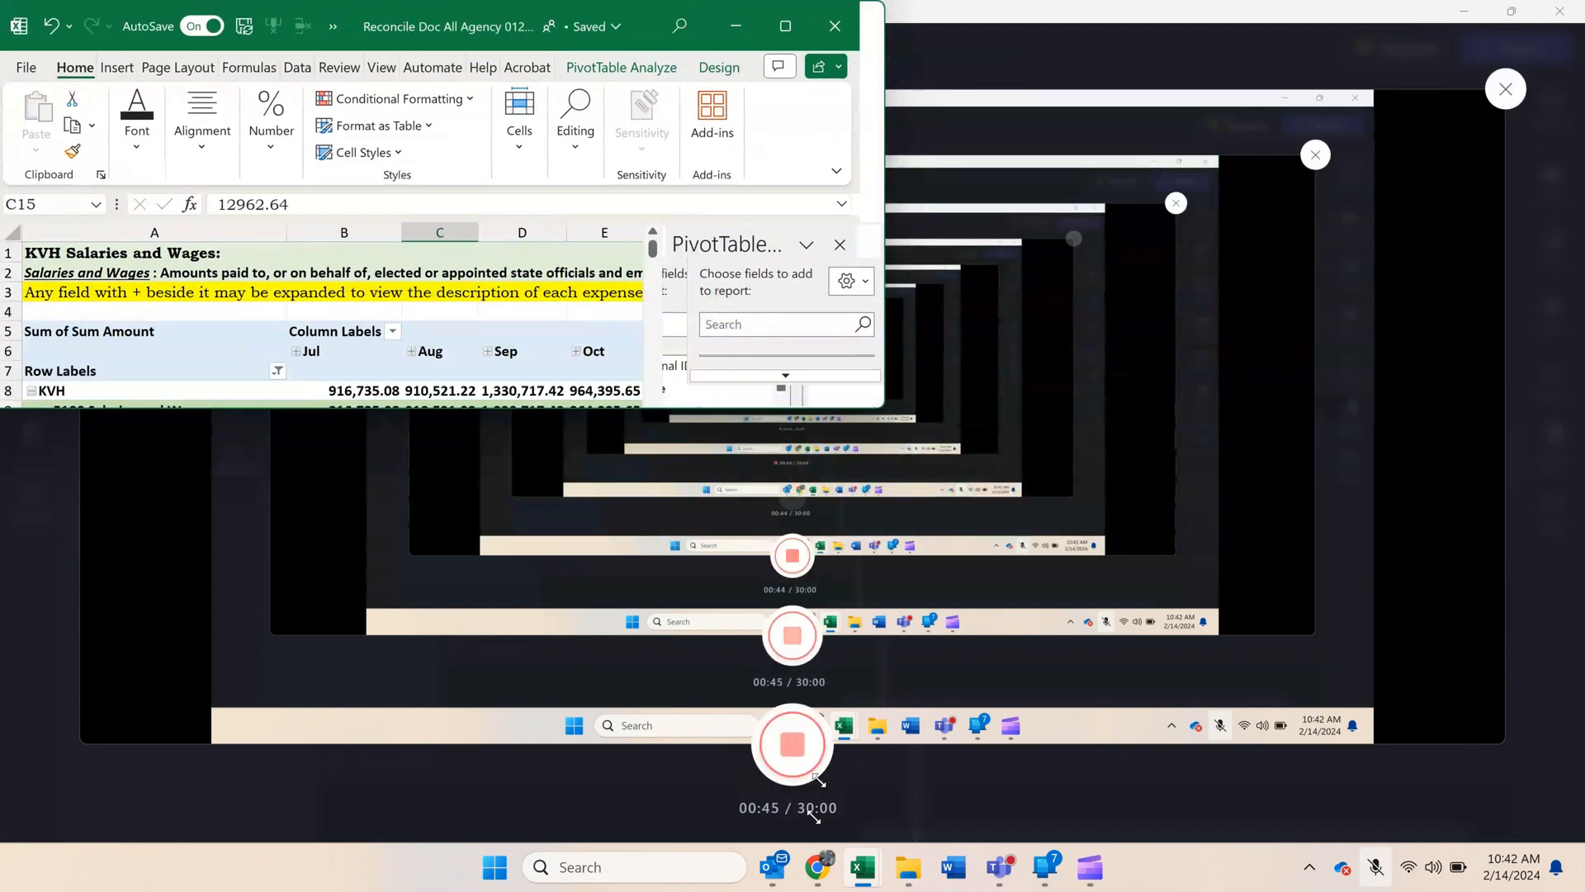
{"action": "mouse_move", "coordinate": [853, 884]}
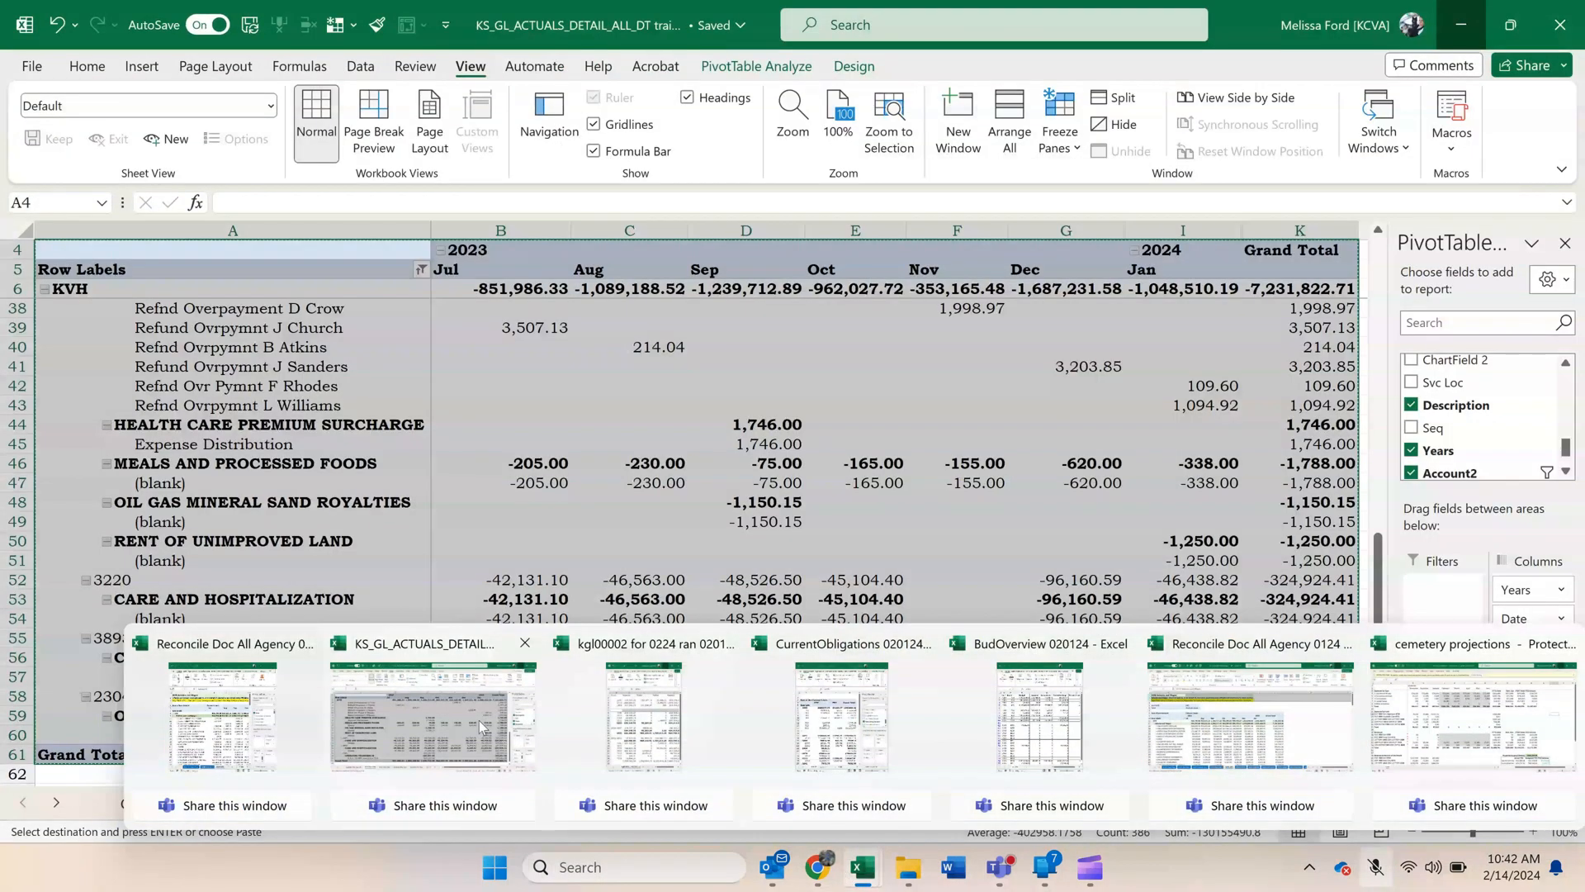
{"action": "left_click", "coordinate": [483, 726]}
Create a copy of the Combo Pvt Exp (4) sheet in the same workbook, placed before the original.
{"action": "left_click", "coordinate": [144, 813]}
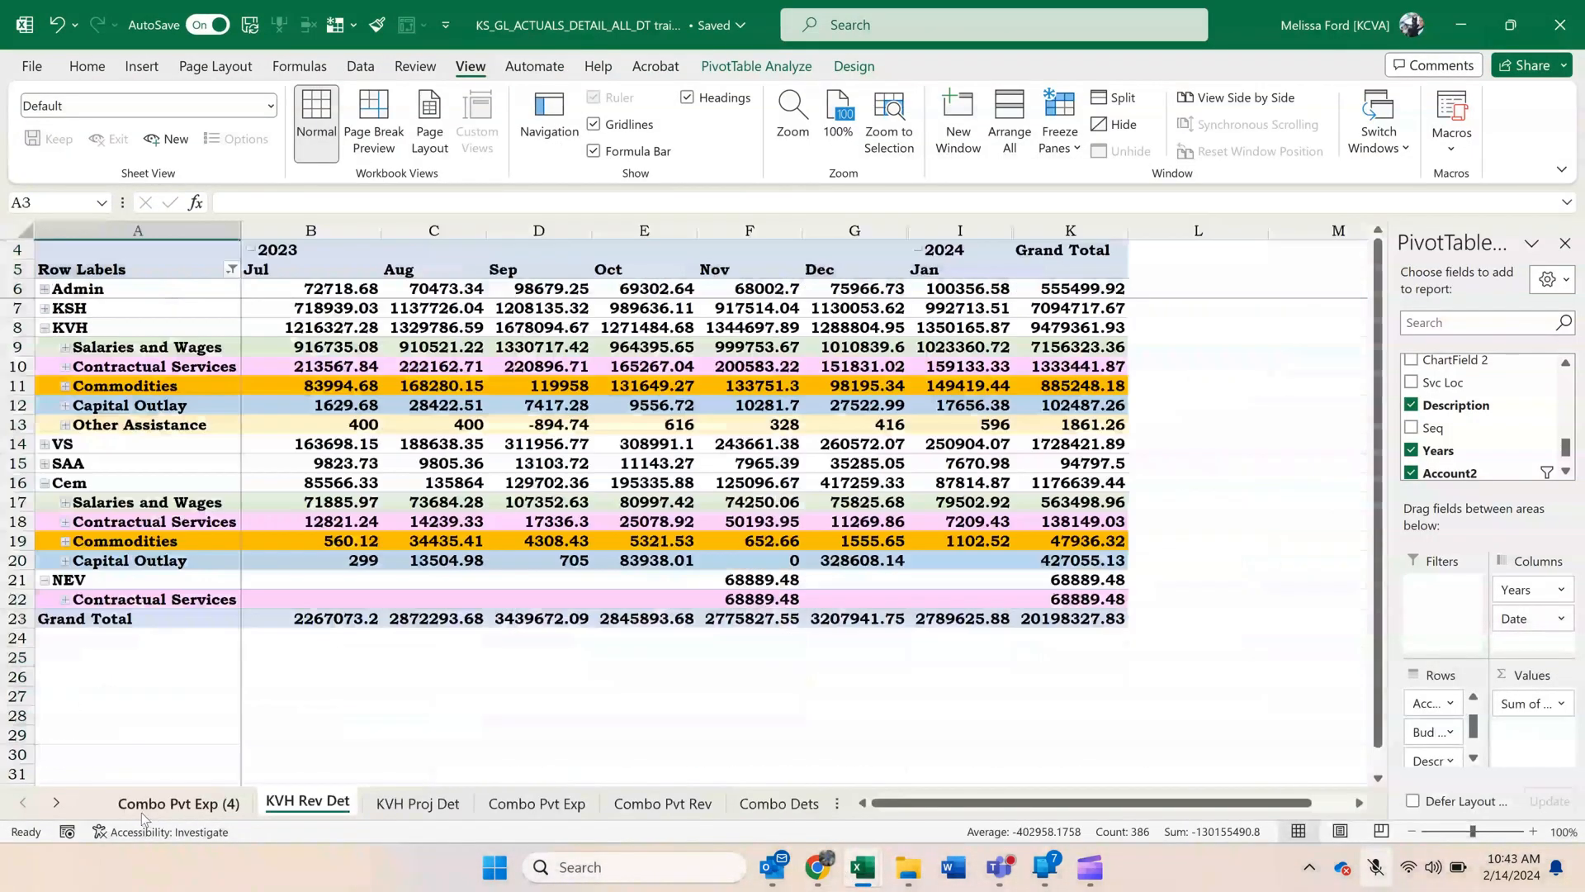
{"action": "right_click", "coordinate": [145, 814]}
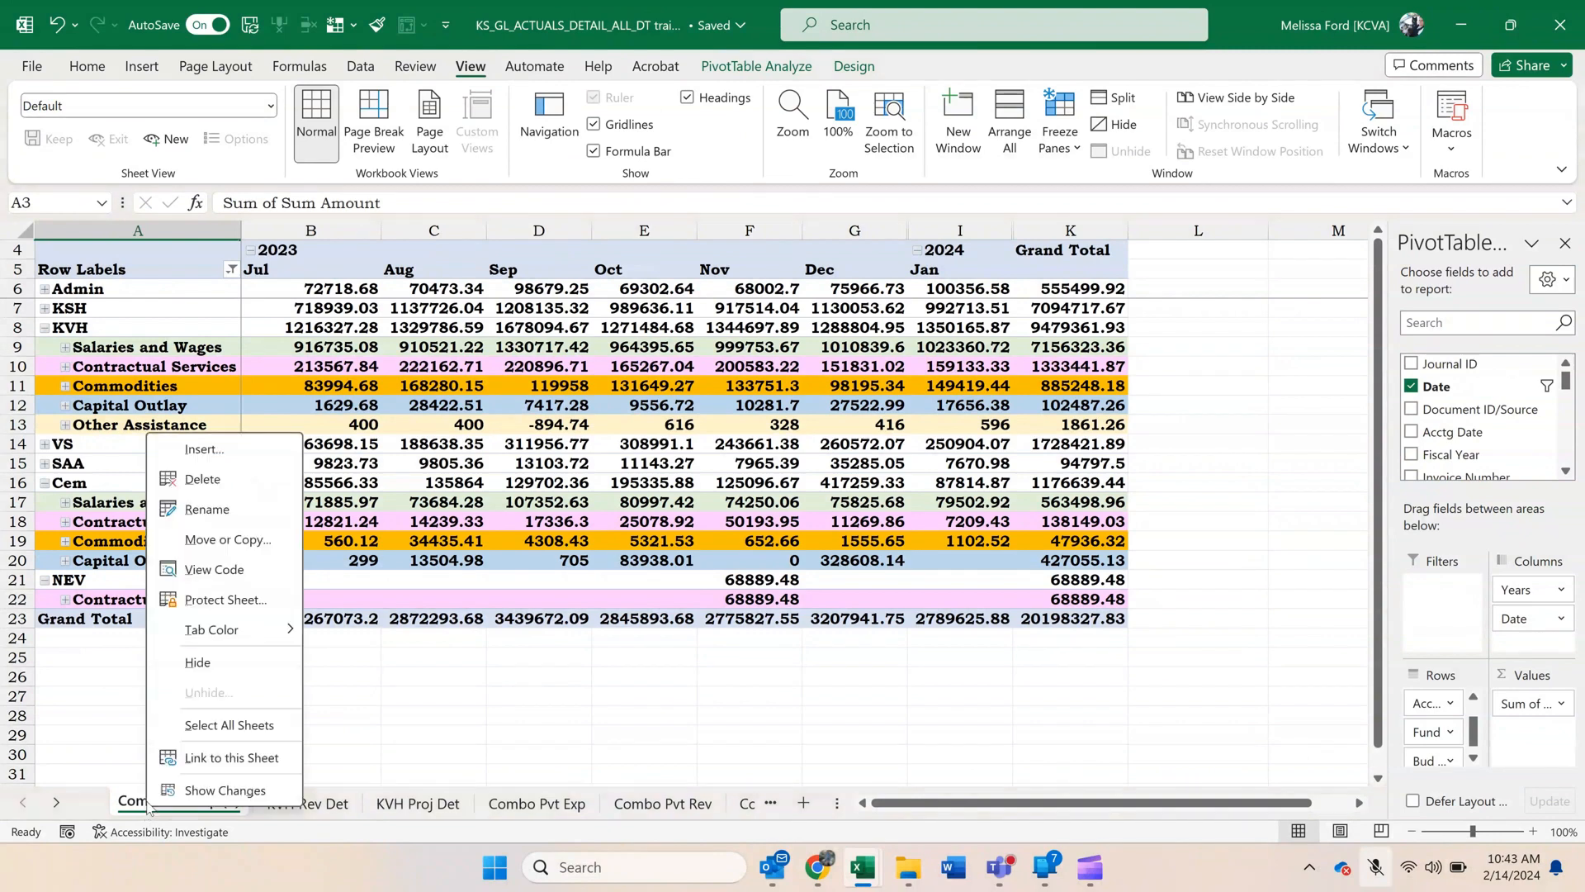
{"action": "left_click", "coordinate": [219, 539]}
{"action": "left_click", "coordinate": [84, 660]}
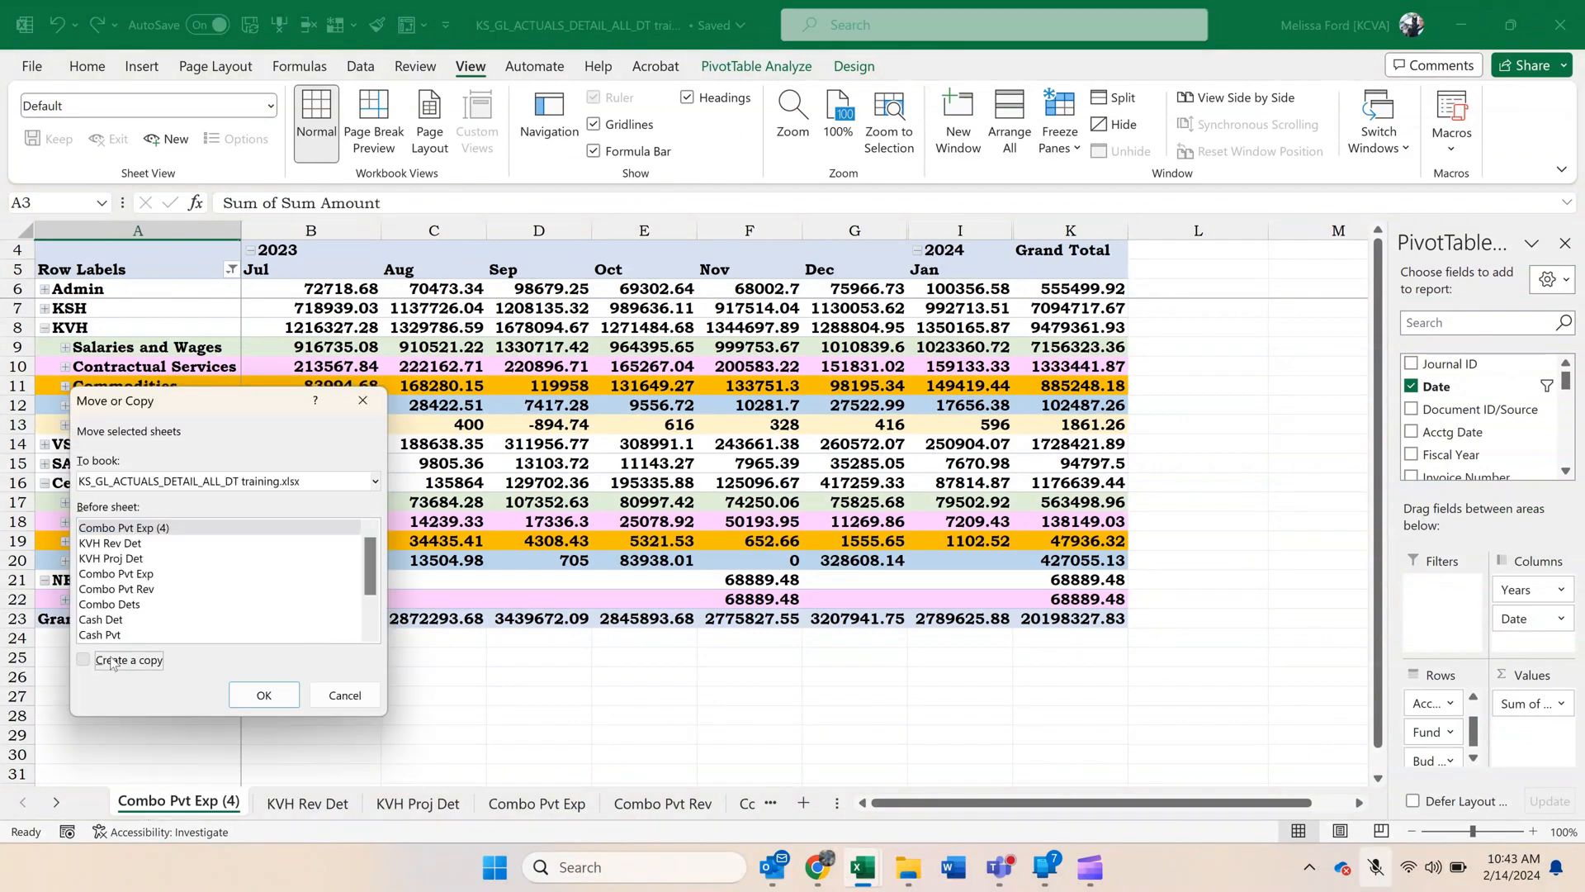
{"action": "left_click", "coordinate": [264, 695]}
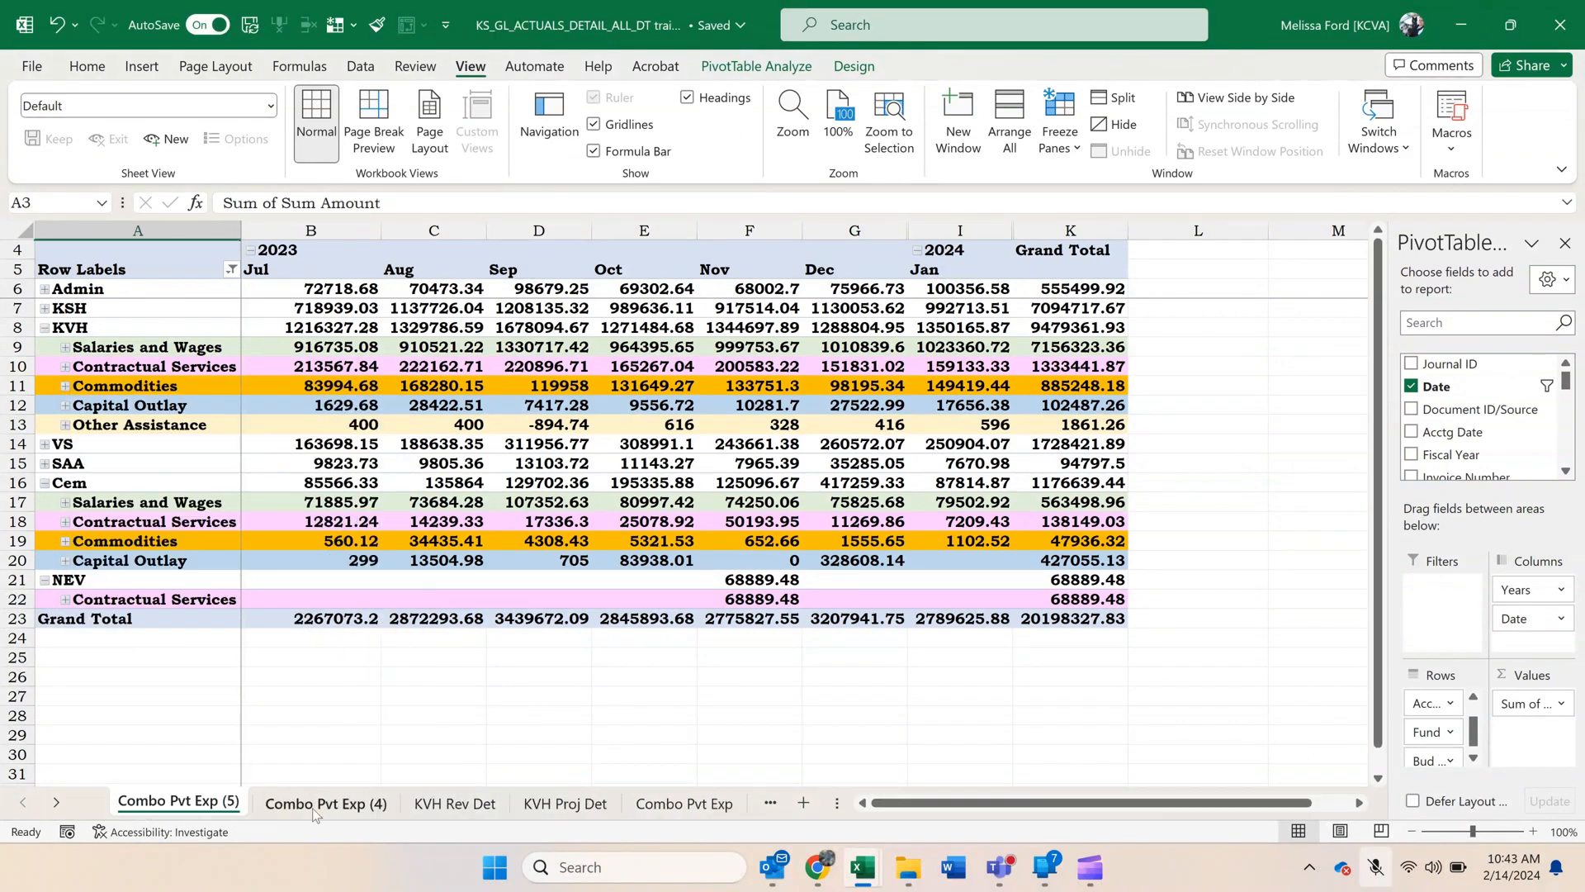
Rename the Combo Pvt Exp (4) sheet as KVH SW.
{"action": "right_click", "coordinate": [313, 810]}
{"action": "left_click", "coordinate": [403, 520]}
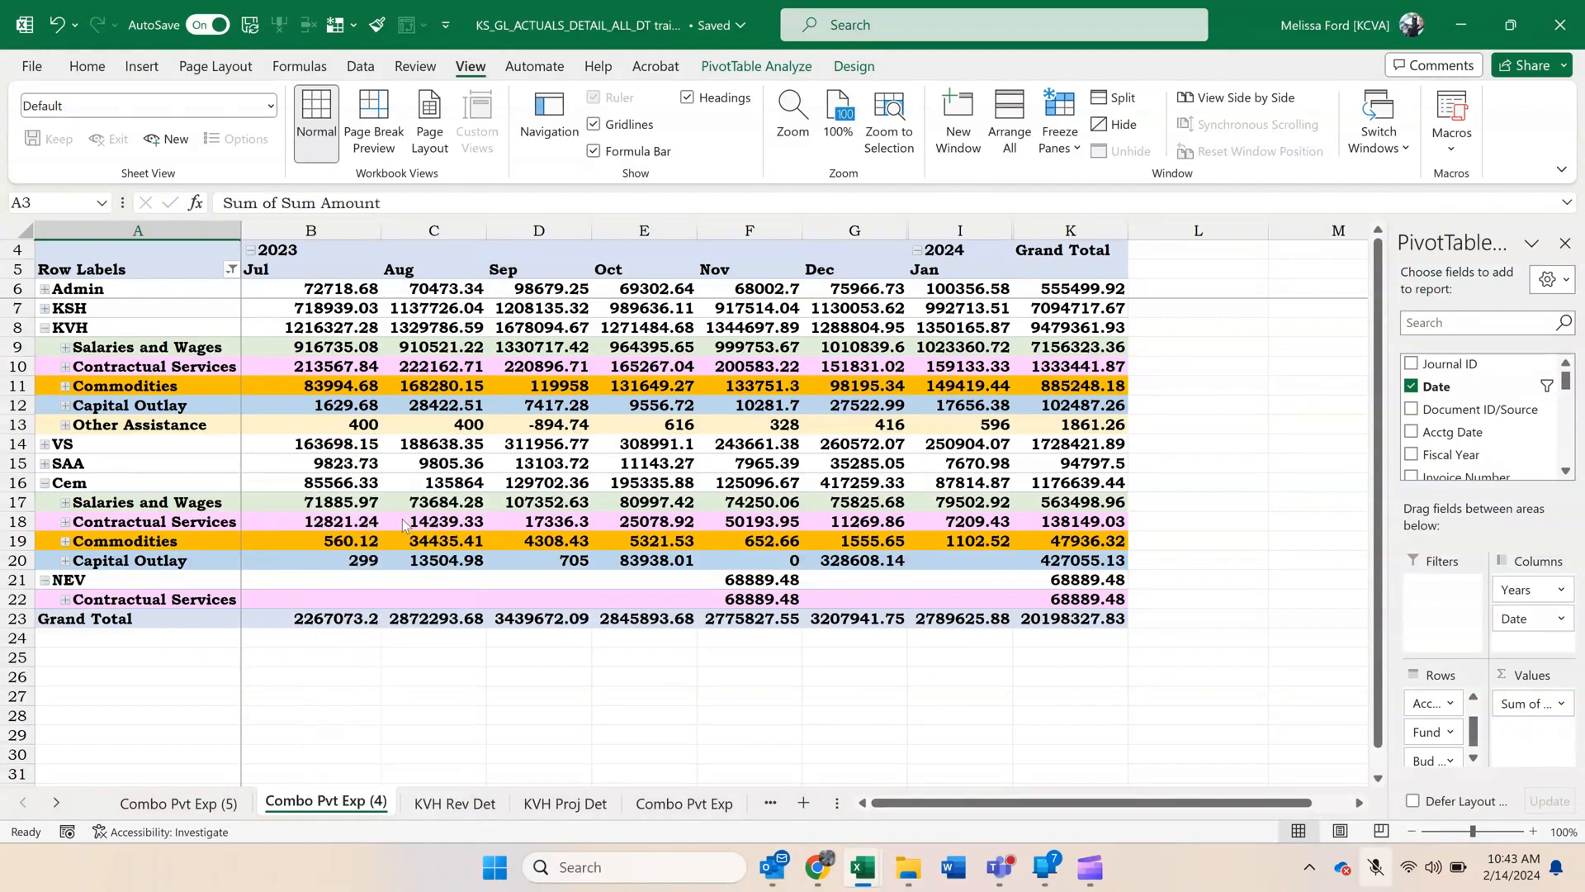
{"action": "type", "text": "KVH"}
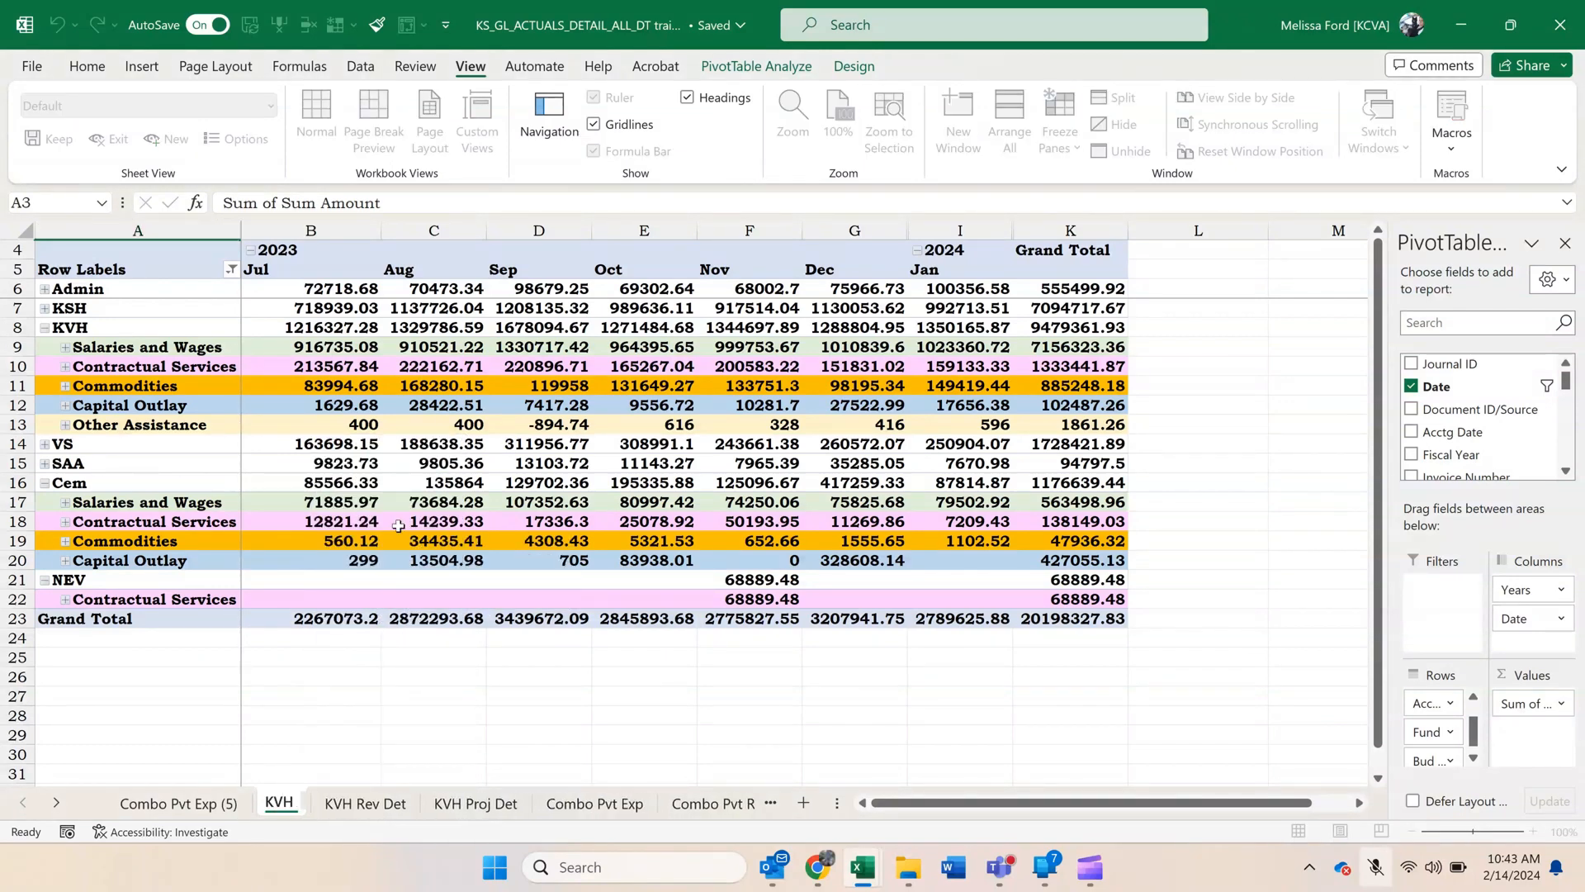
{"action": "type", "text": " SW"}
{"action": "key", "text": "Return"}
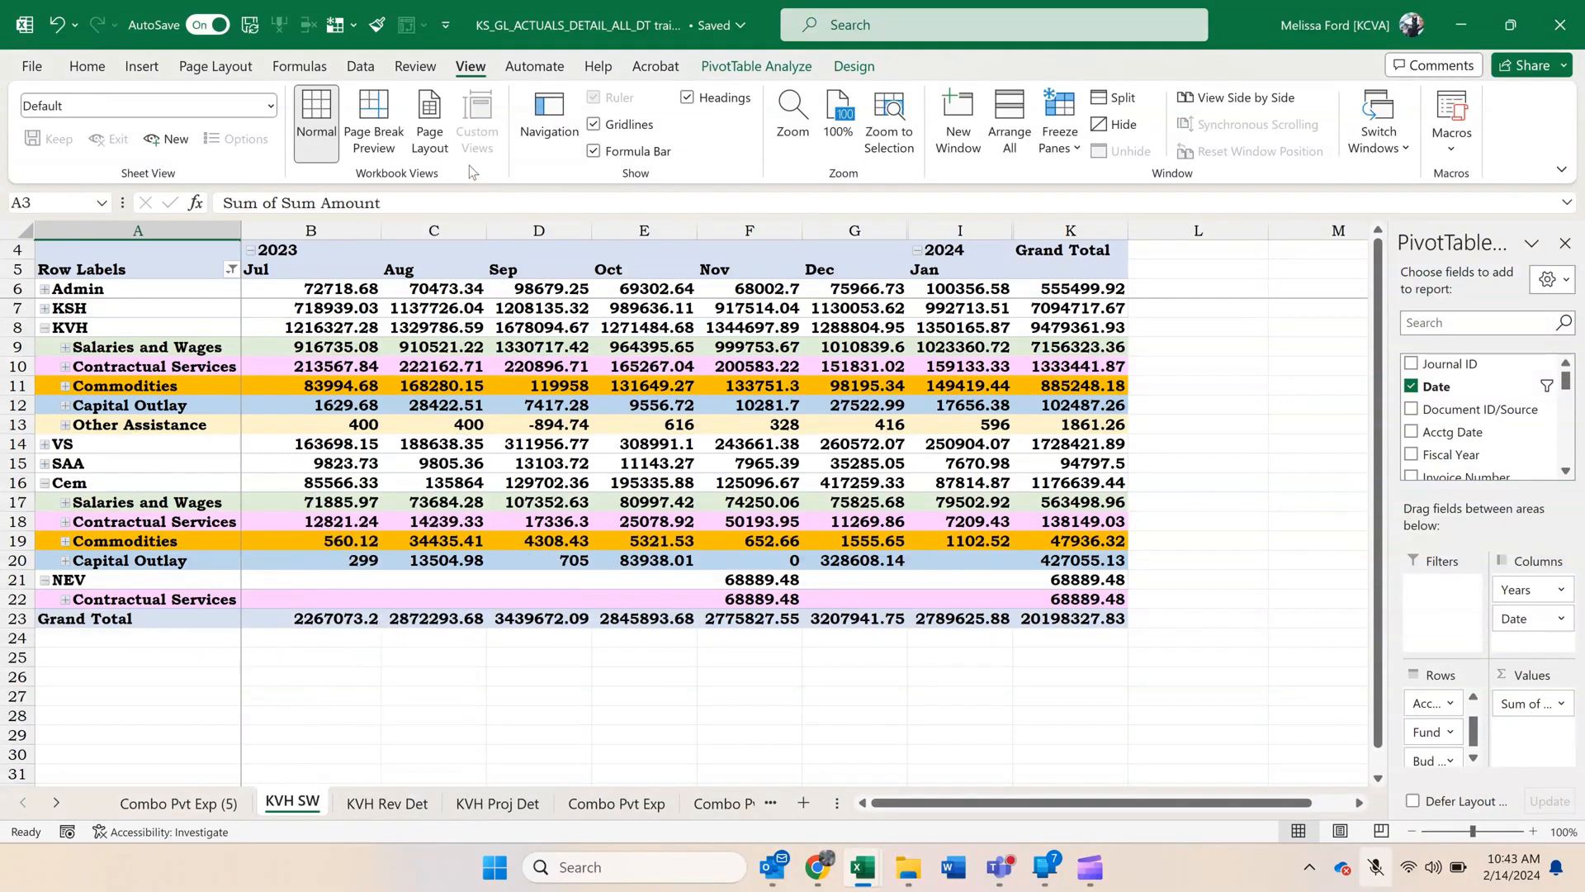
Filter the KVH SW pivot's Dept2 row field to show only KVH.
{"action": "scroll", "coordinate": [469, 172], "scroll_direction": "up", "scroll_amount": 1}
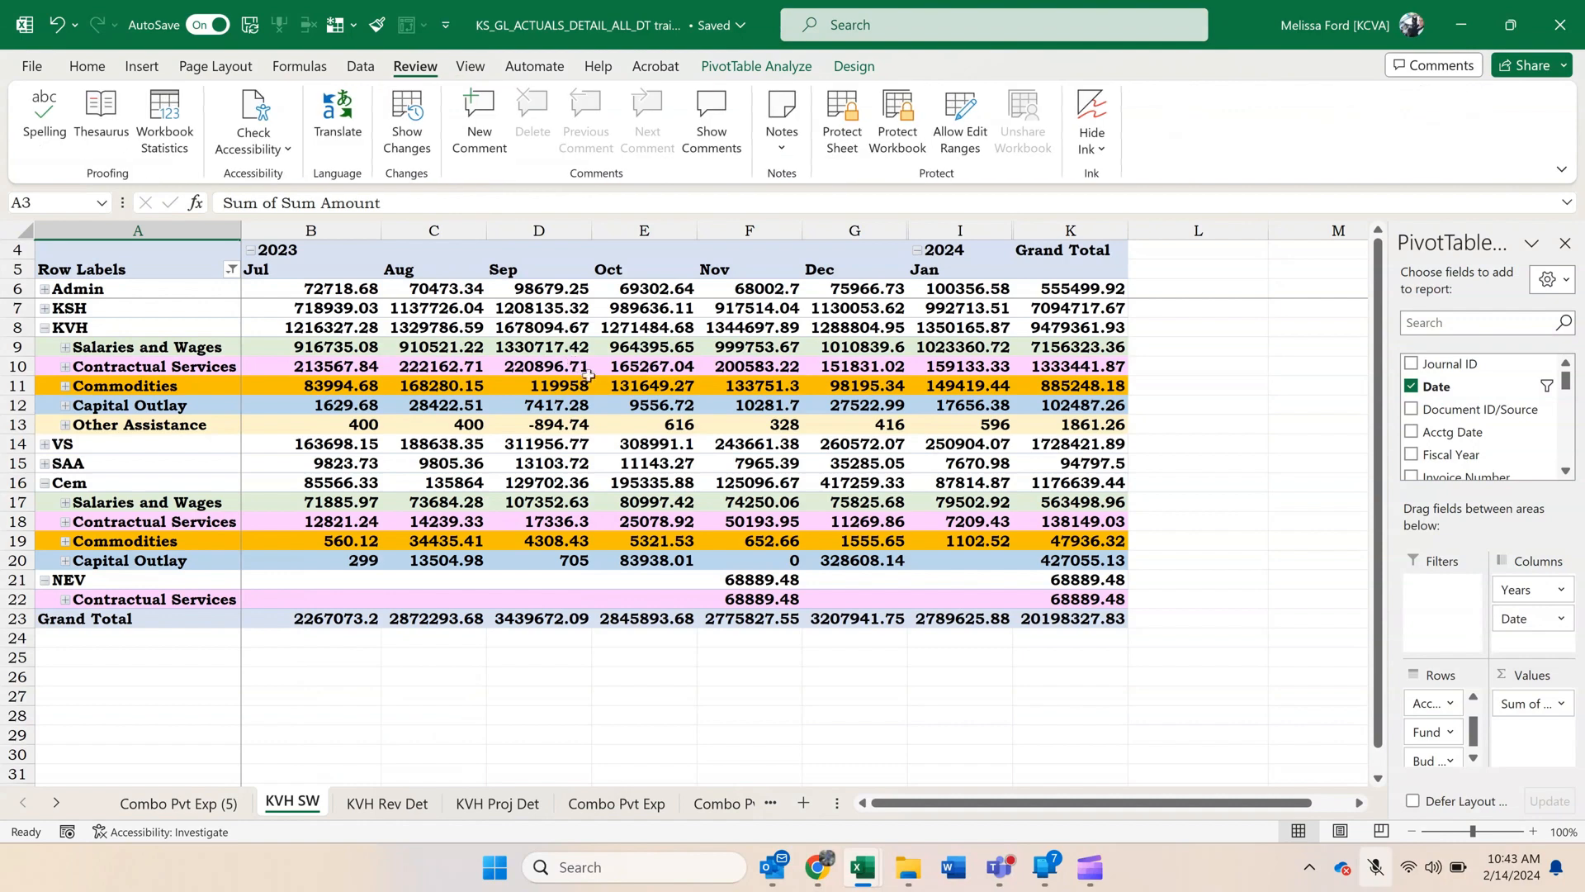
{"action": "left_click", "coordinate": [231, 269]}
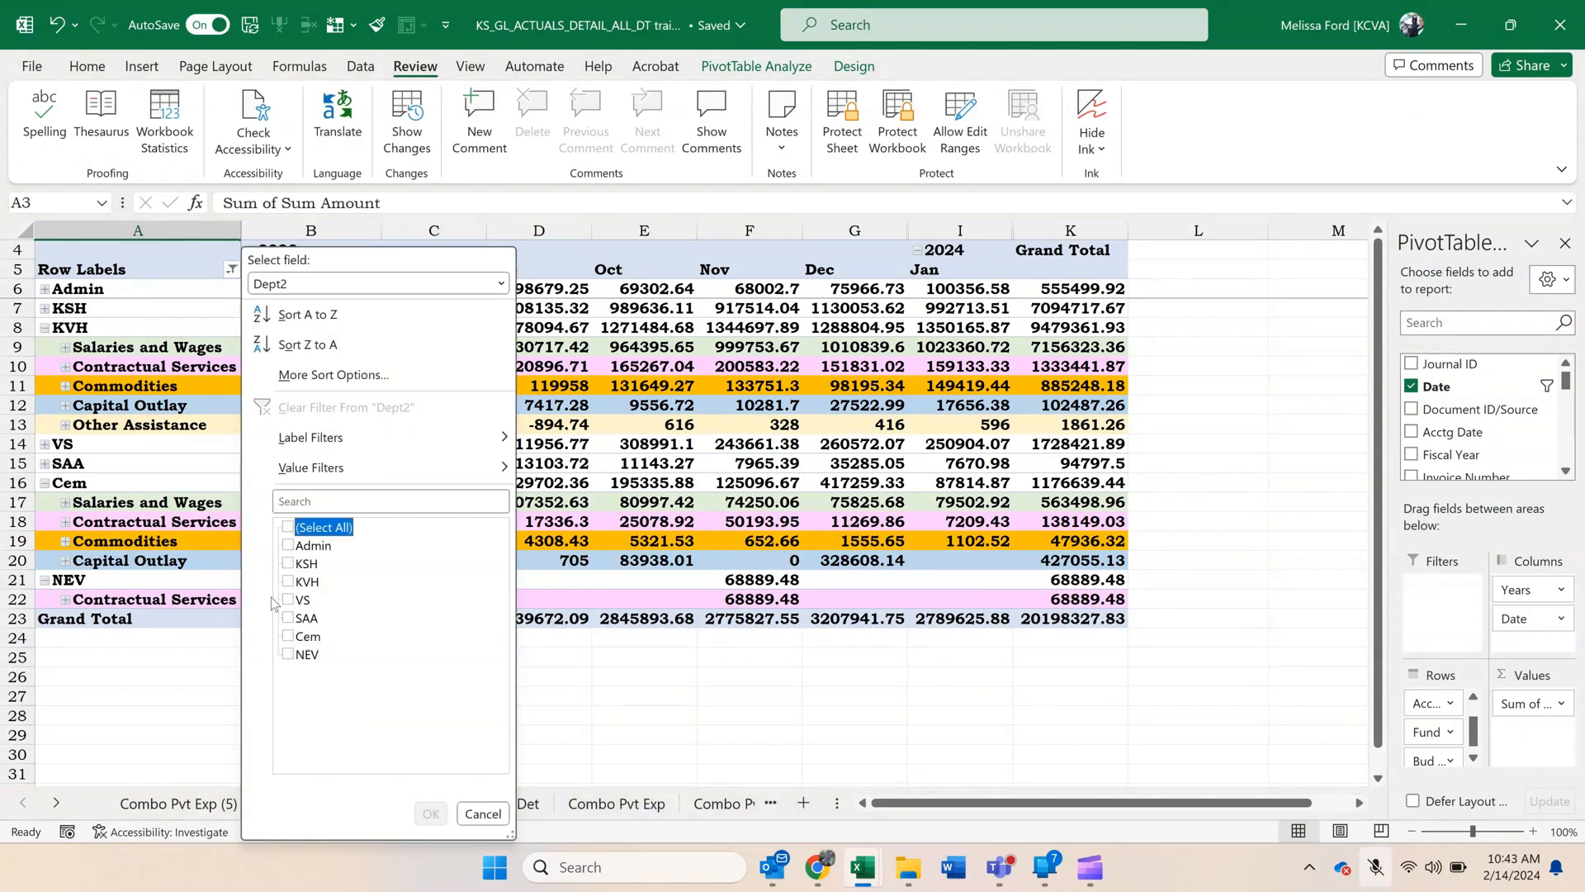
{"action": "left_click", "coordinate": [288, 582]}
{"action": "left_click", "coordinate": [430, 814]}
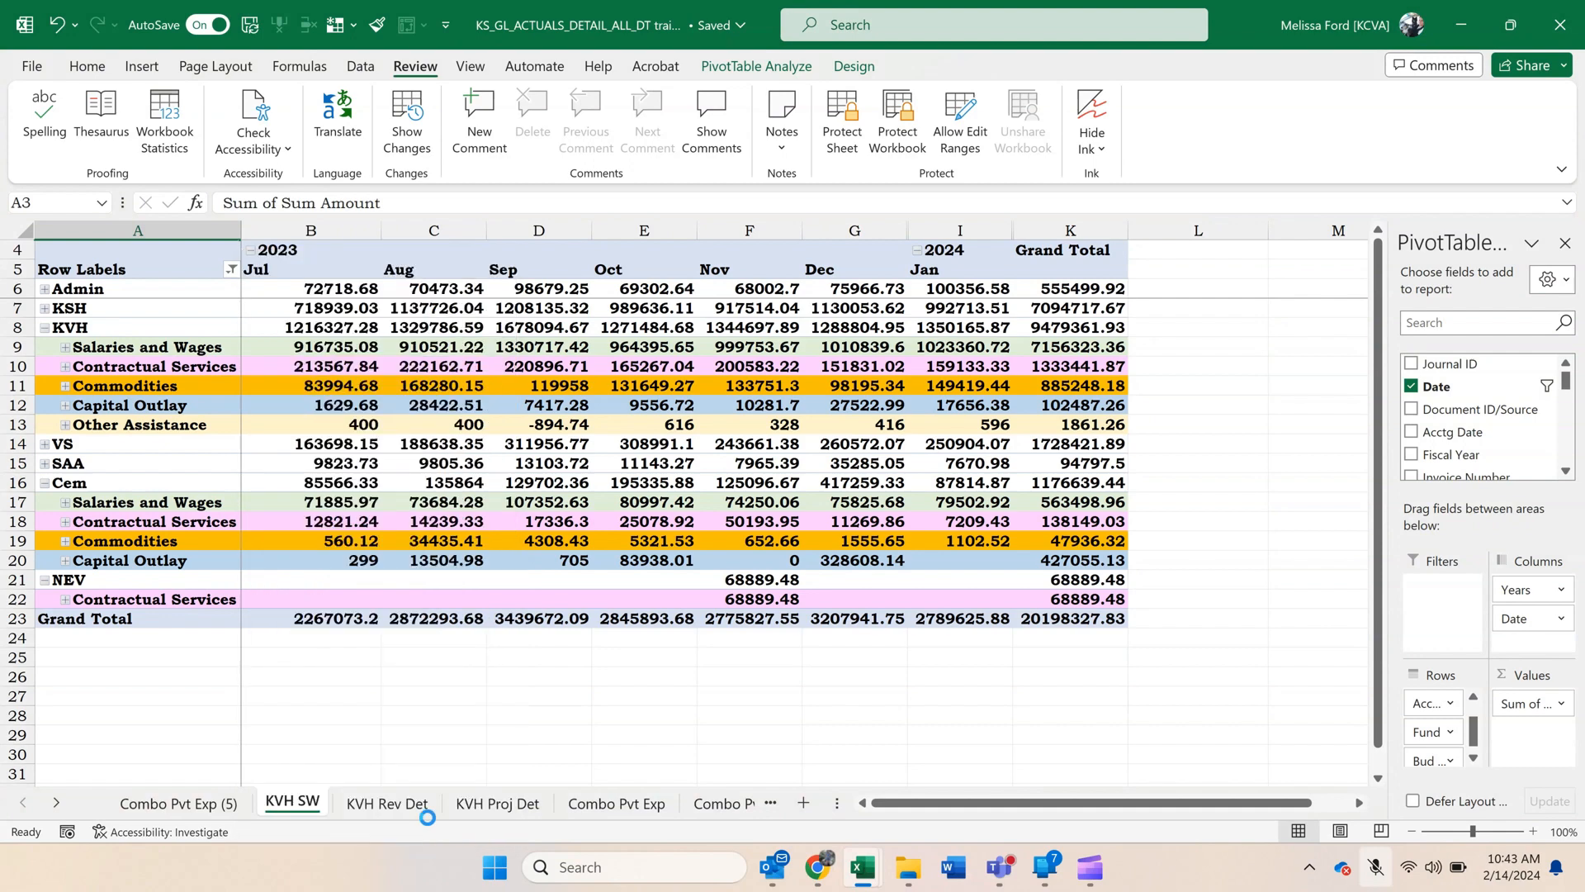
Filter the KVH SW pivot's Account2 row field to show only Salaries and Wages.
{"action": "left_click", "coordinate": [232, 266]}
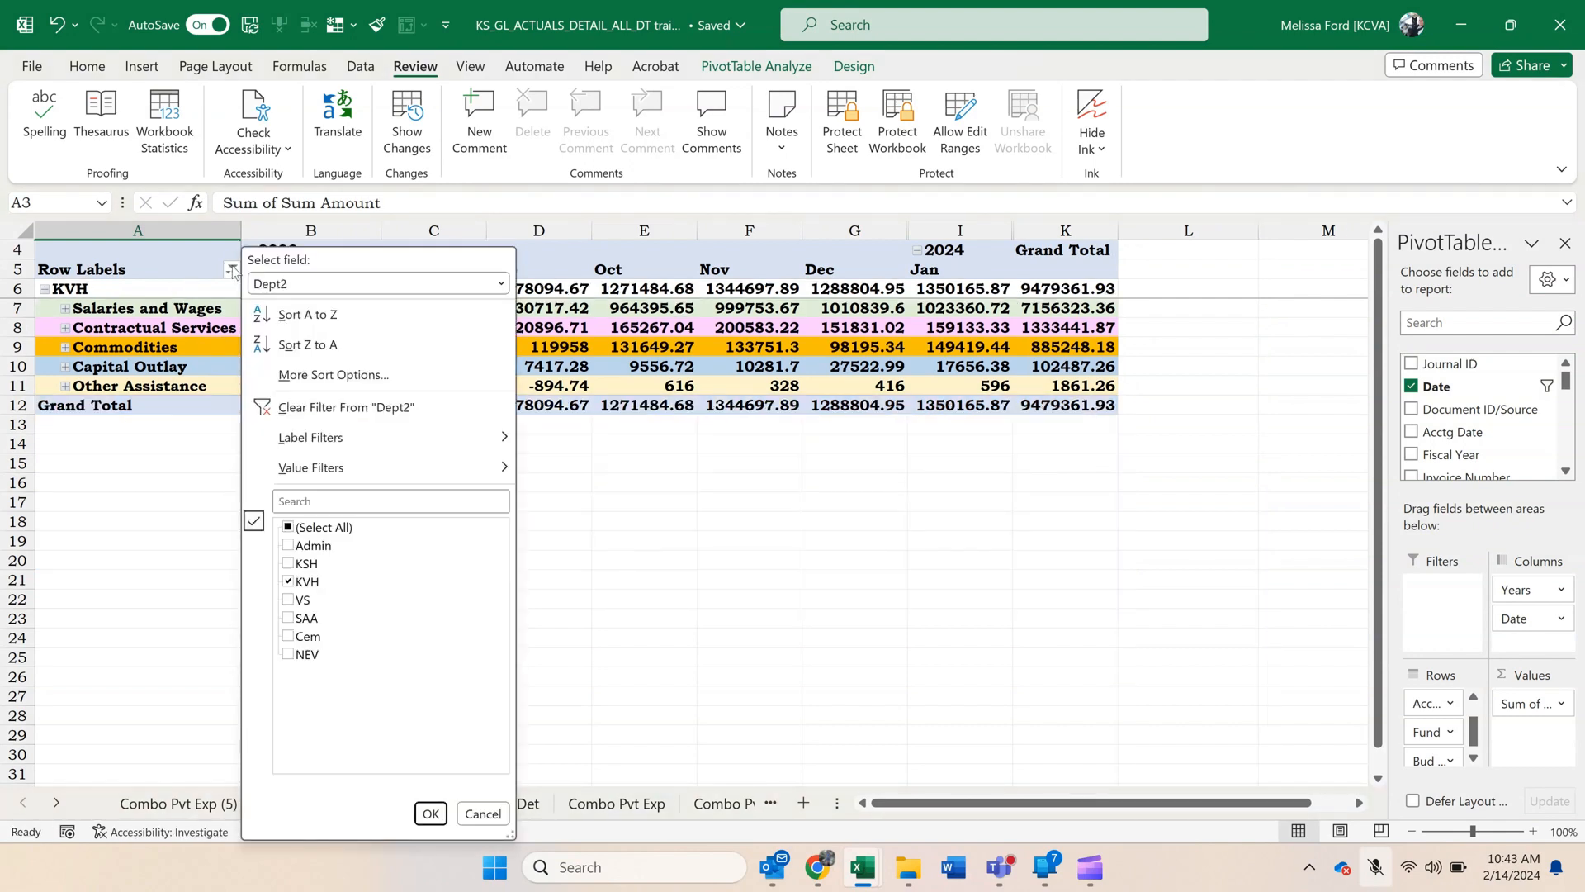
{"action": "left_click", "coordinate": [352, 293]}
{"action": "left_click", "coordinate": [343, 327]}
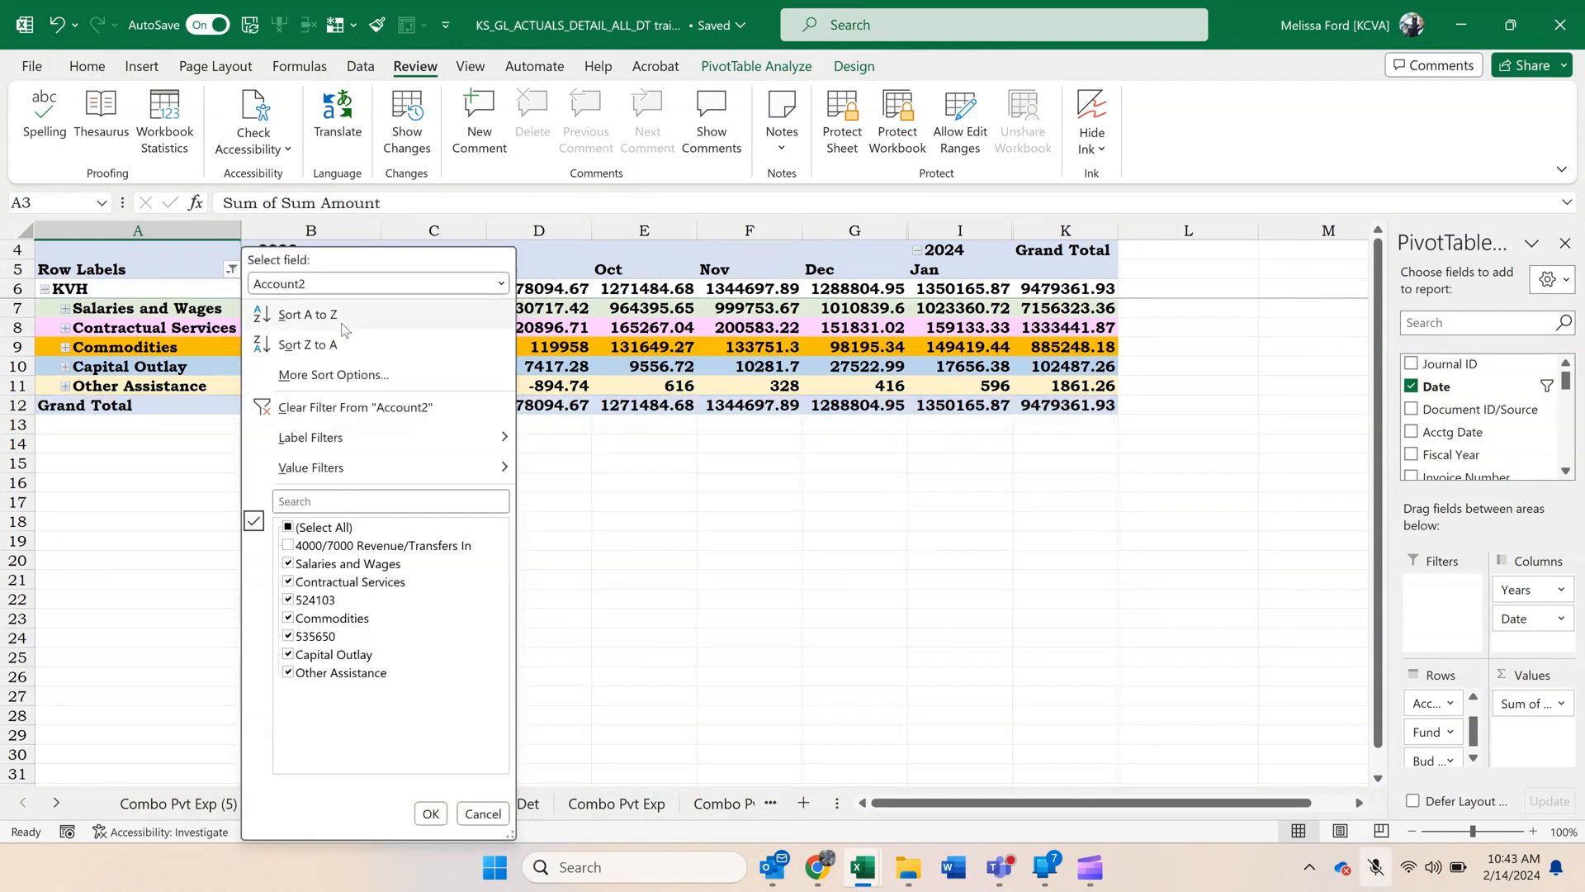
{"action": "left_click", "coordinate": [287, 528]}
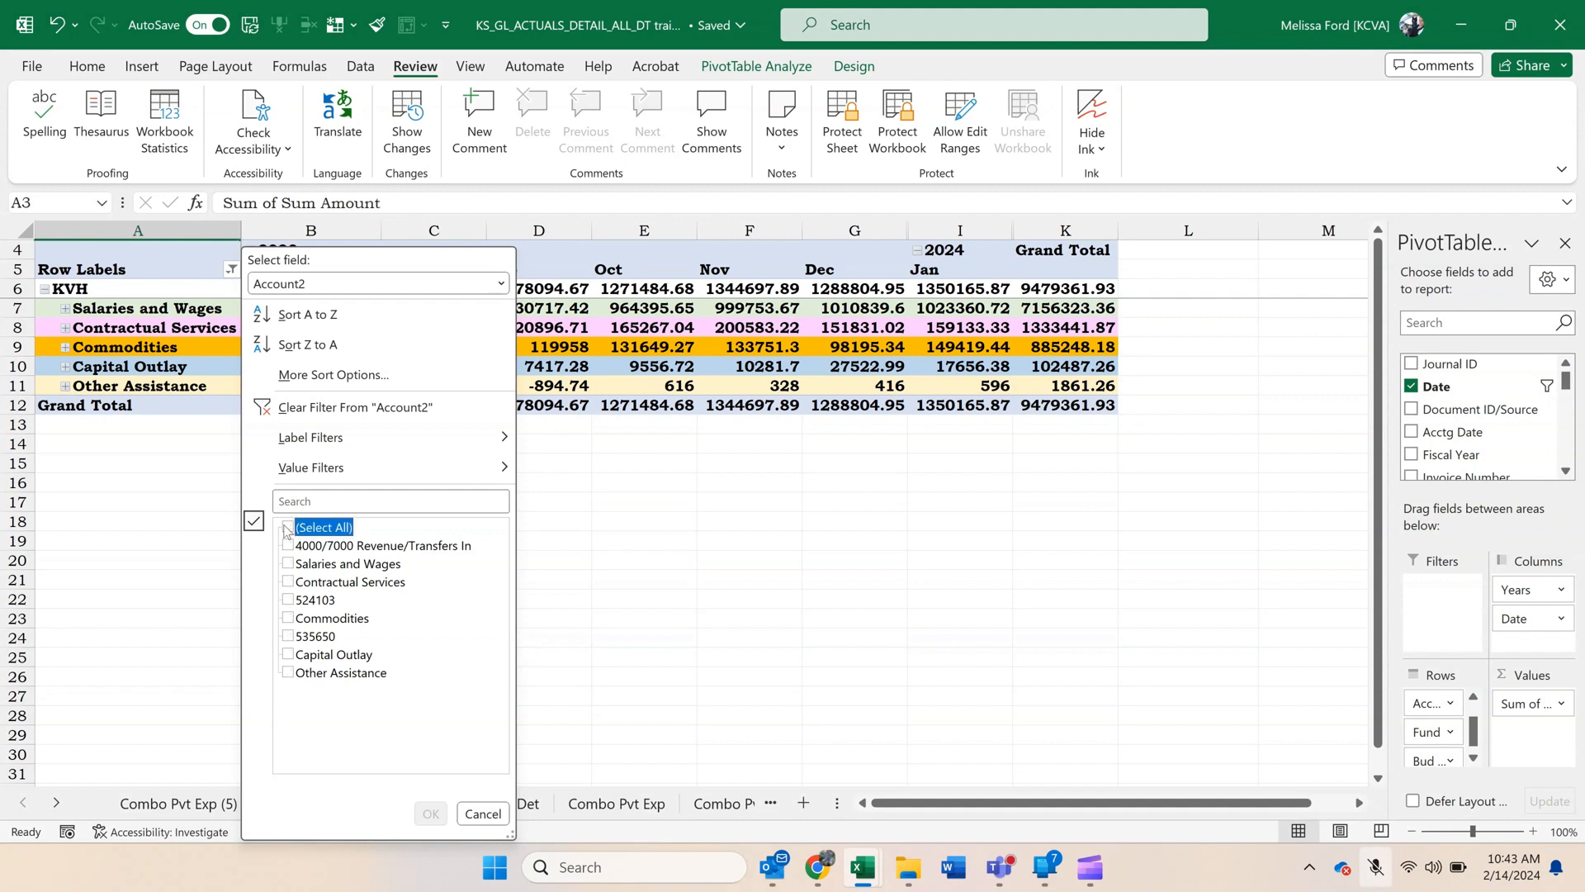
{"action": "left_click", "coordinate": [288, 564]}
{"action": "left_click", "coordinate": [426, 812]}
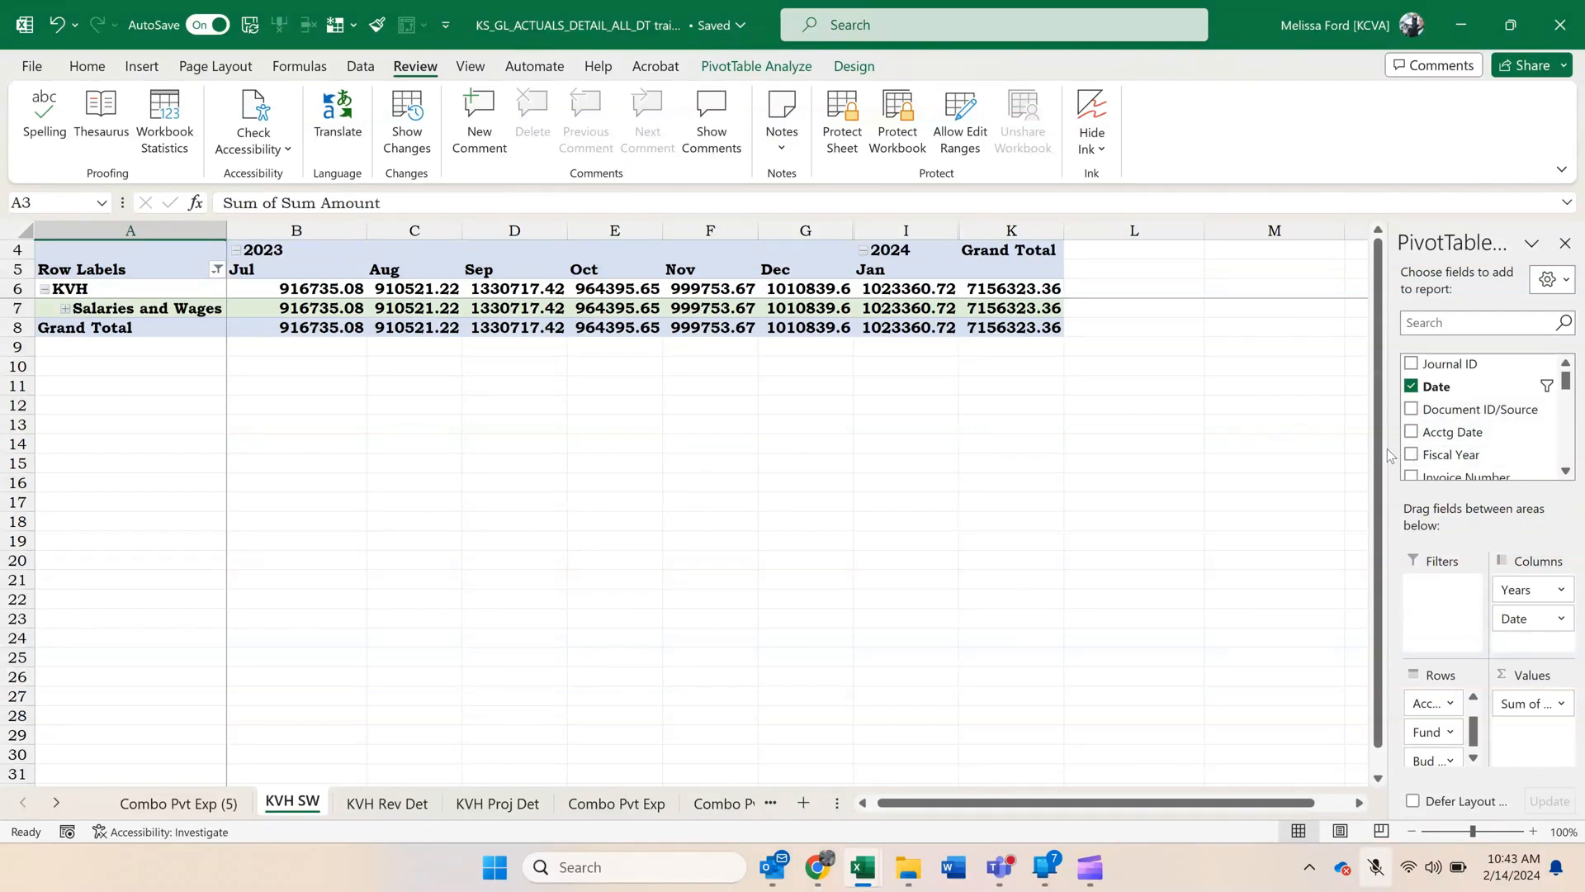
Show both workbooks side by side and add Descr to the KVH SW pivot's row fields below Account2.
{"action": "left_click", "coordinate": [1510, 25]}
{"action": "scroll", "coordinate": [1491, 391], "scroll_direction": "down", "scroll_amount": 3}
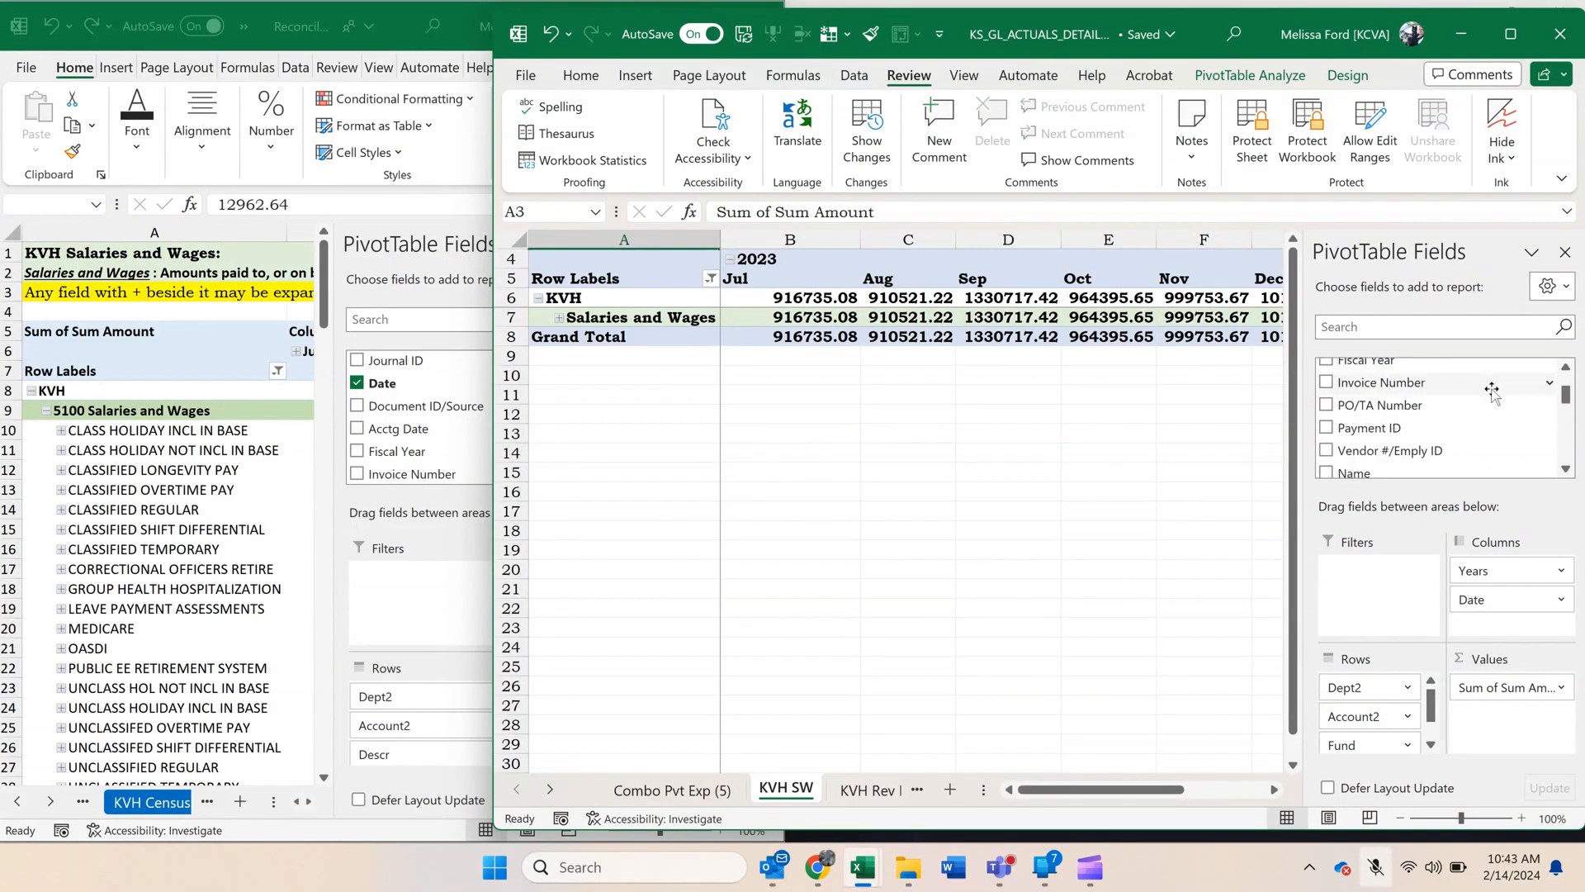
{"action": "scroll", "coordinate": [1491, 391], "scroll_direction": "down", "scroll_amount": 2}
{"action": "scroll", "coordinate": [1478, 397], "scroll_direction": "up", "scroll_amount": 4}
{"action": "scroll", "coordinate": [1472, 402], "scroll_direction": "up", "scroll_amount": 1}
{"action": "scroll", "coordinate": [1471, 404], "scroll_direction": "down", "scroll_amount": 4}
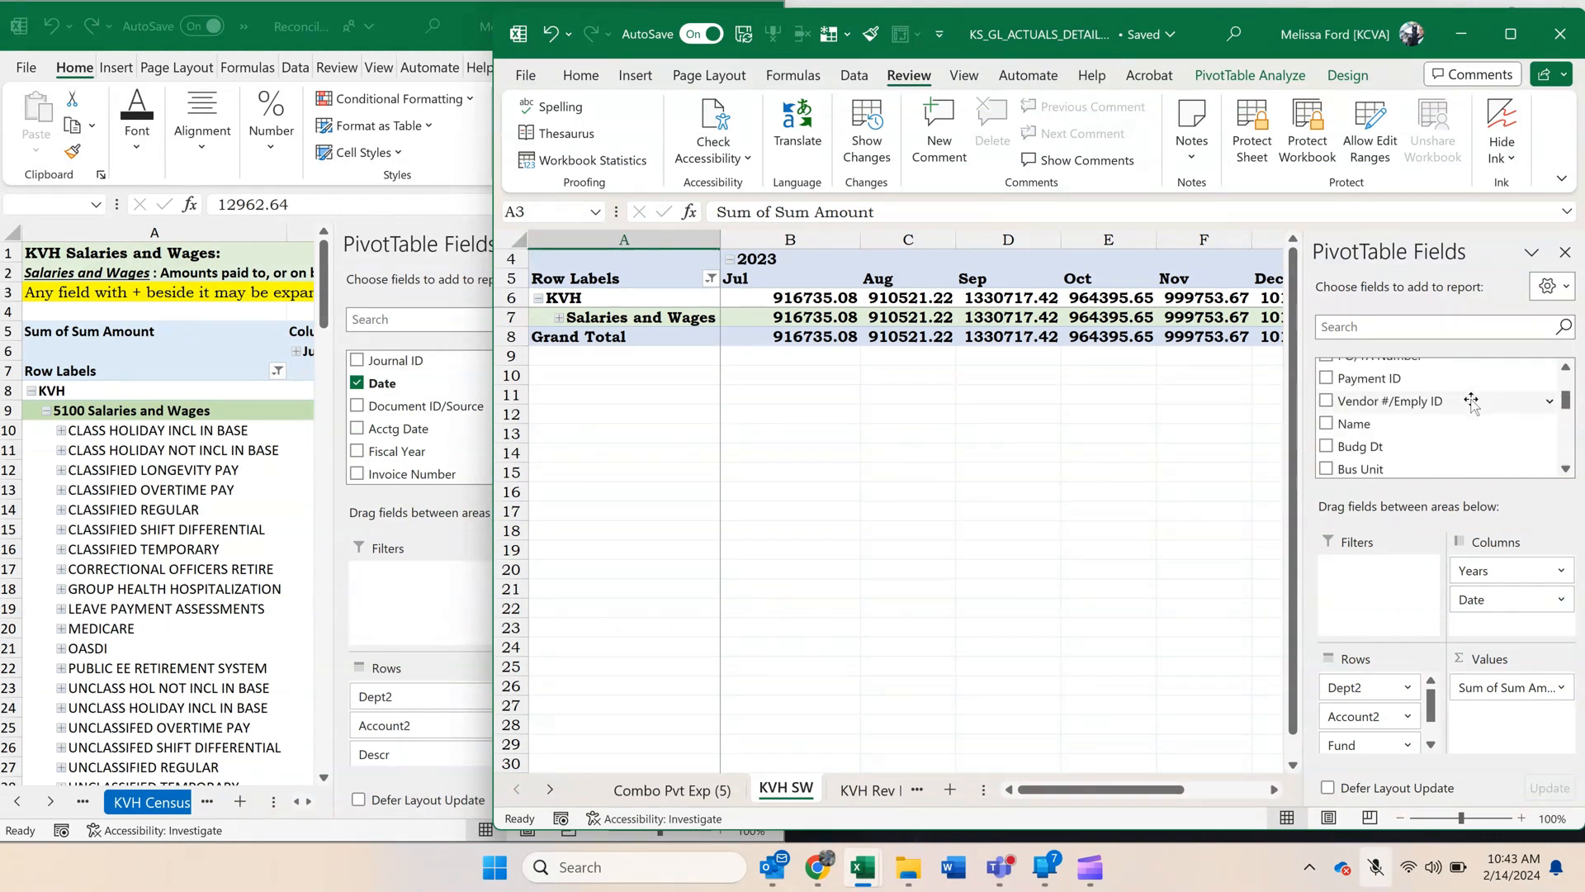
{"action": "scroll", "coordinate": [1469, 404], "scroll_direction": "down", "scroll_amount": 1}
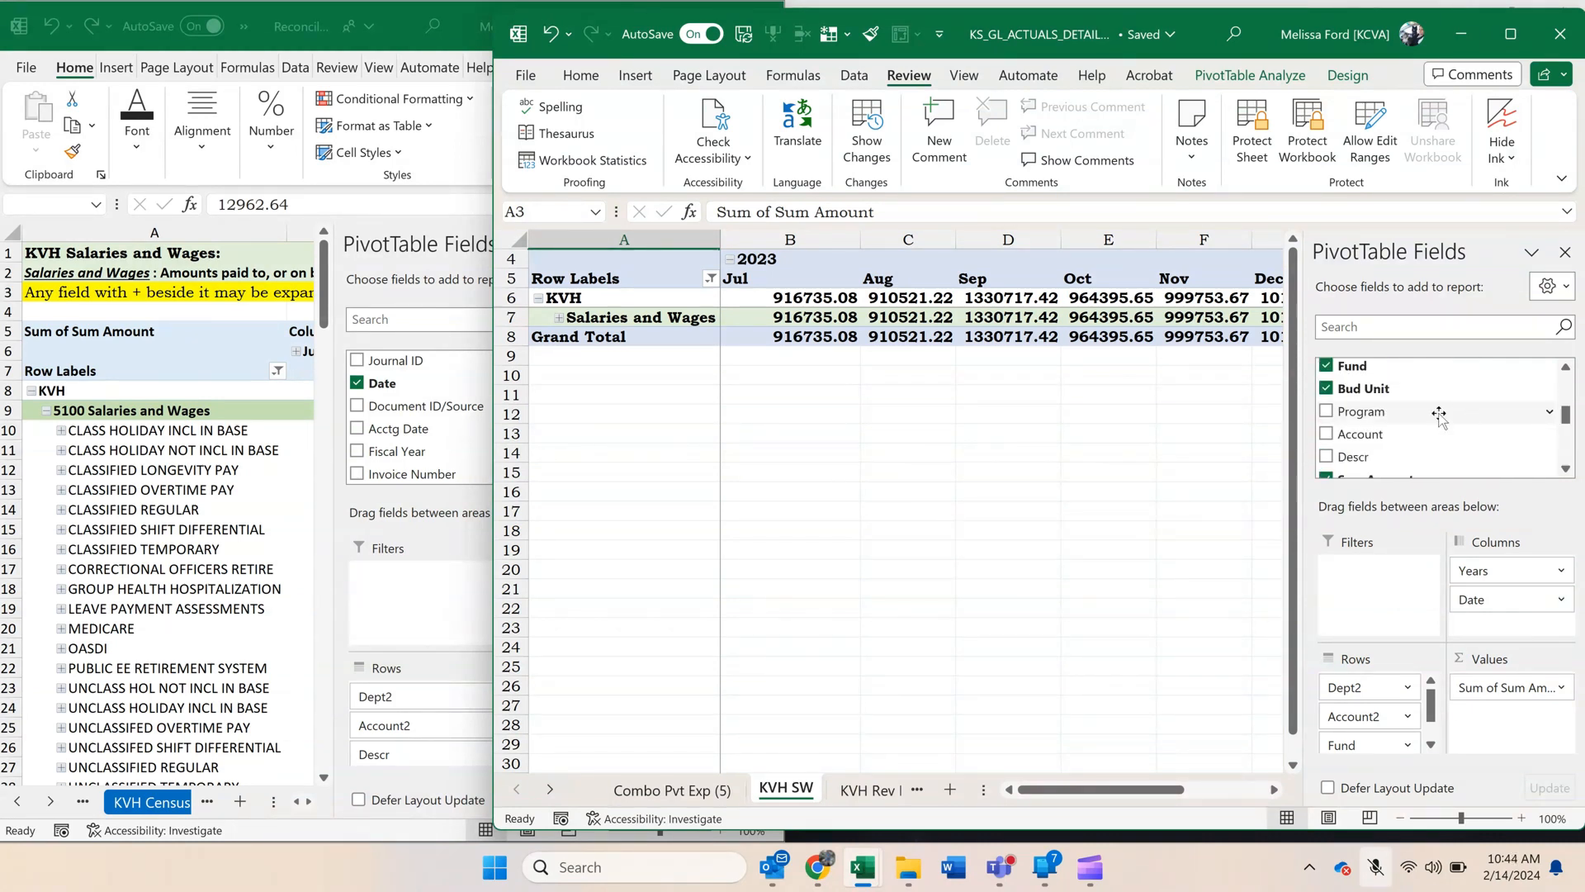
{"action": "left_click_drag", "start_coordinate": [1387, 456], "coordinate": [1372, 721]}
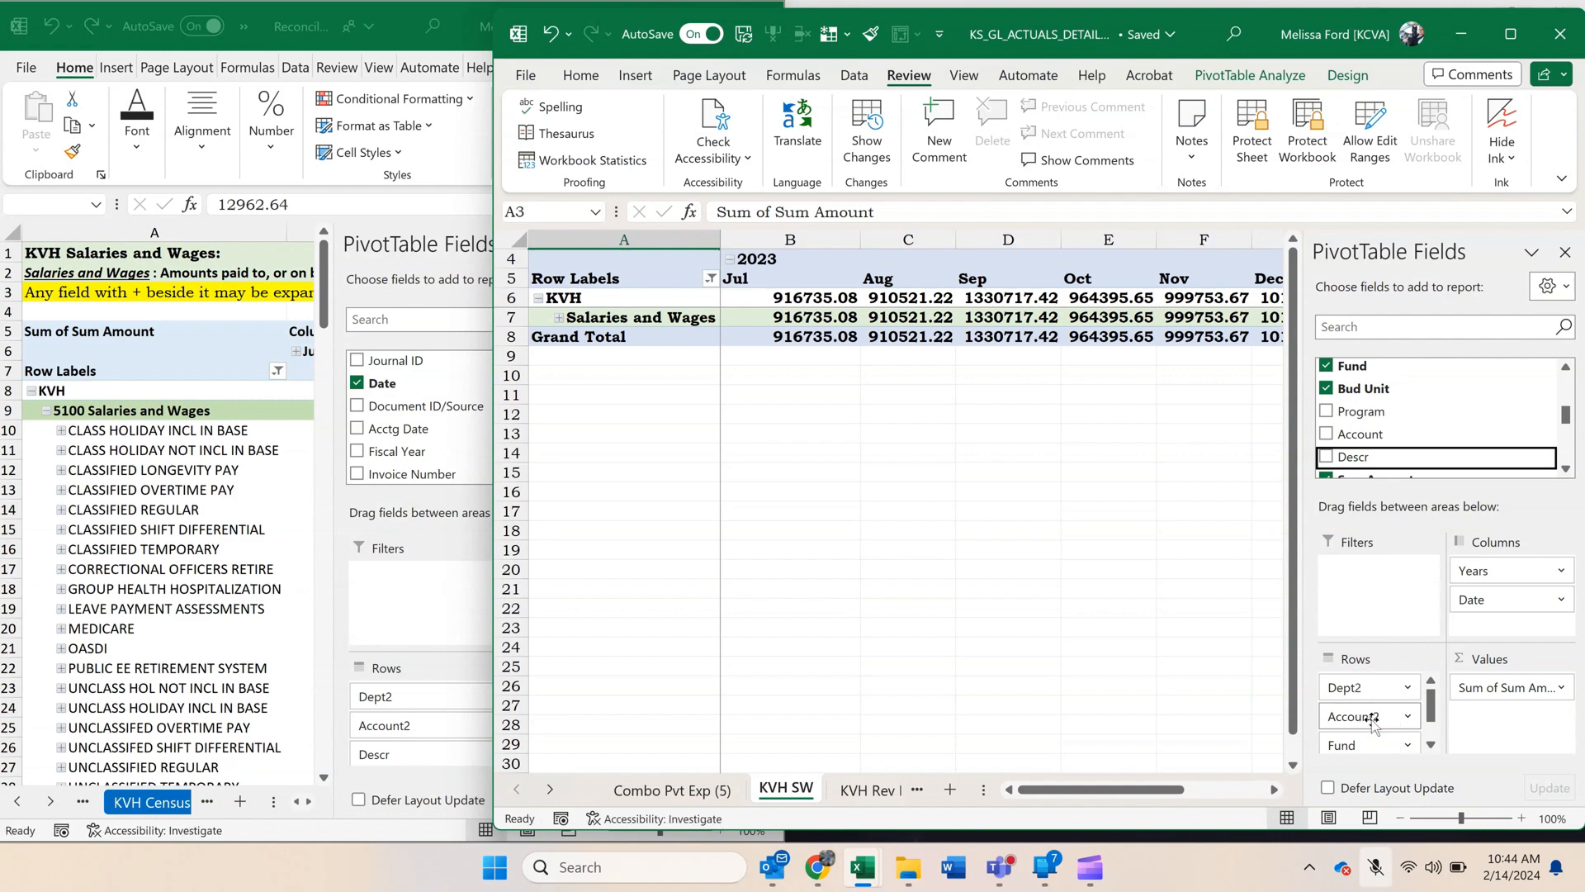
Match the reconciliation pivot's row fields by adding Description below Descr and removing Fund and Bud Unit from the KVH SW pivot.
{"action": "left_click", "coordinate": [405, 611]}
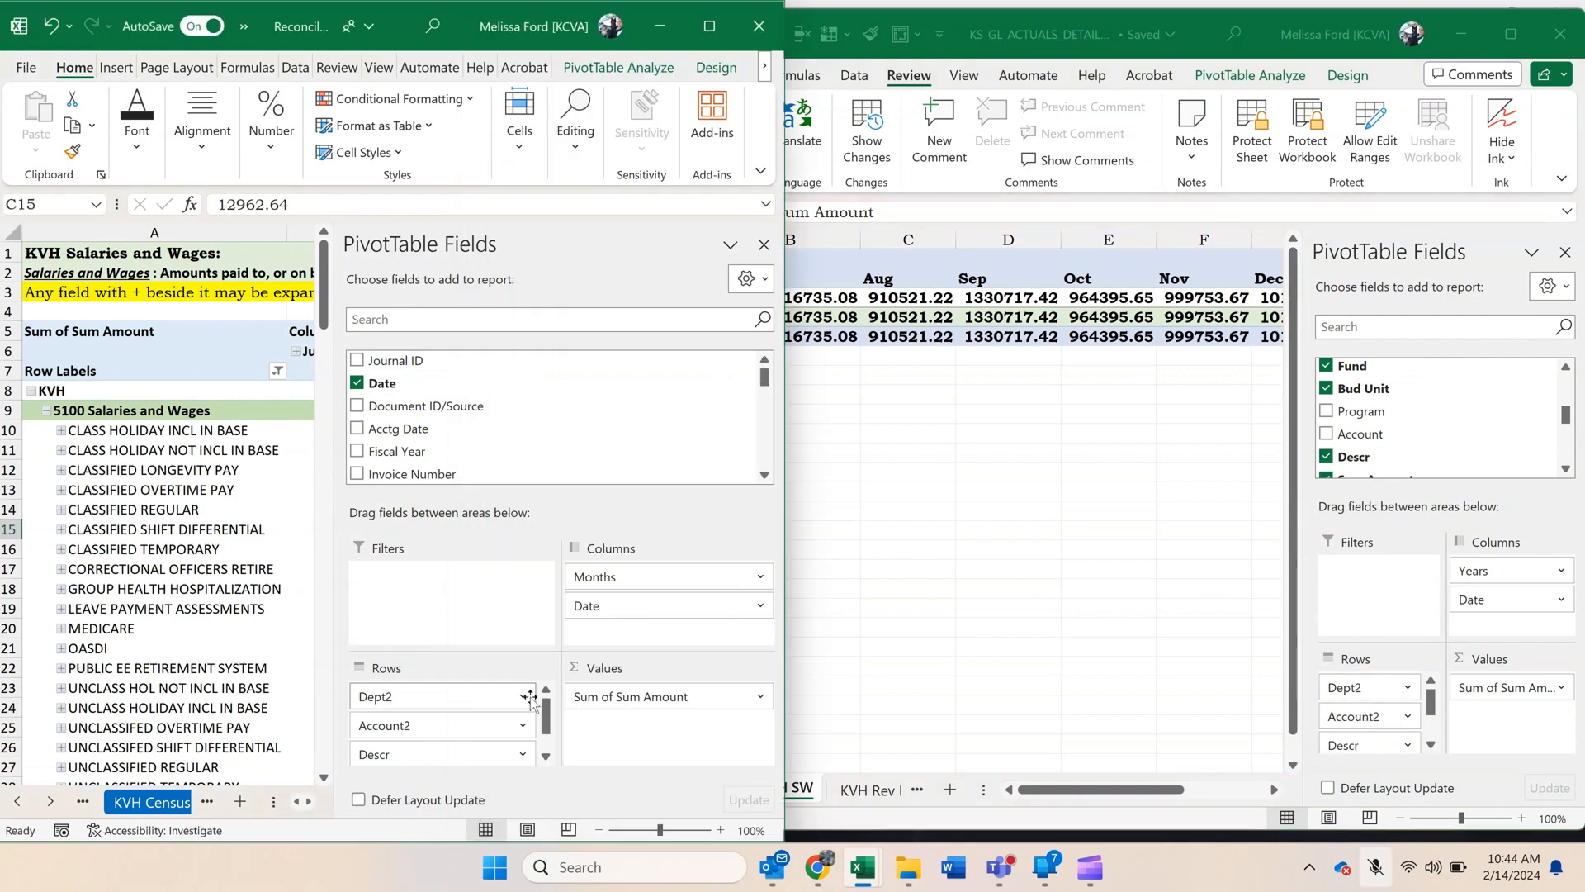
{"action": "left_click", "coordinate": [547, 753]}
{"action": "left_click", "coordinate": [1445, 399]}
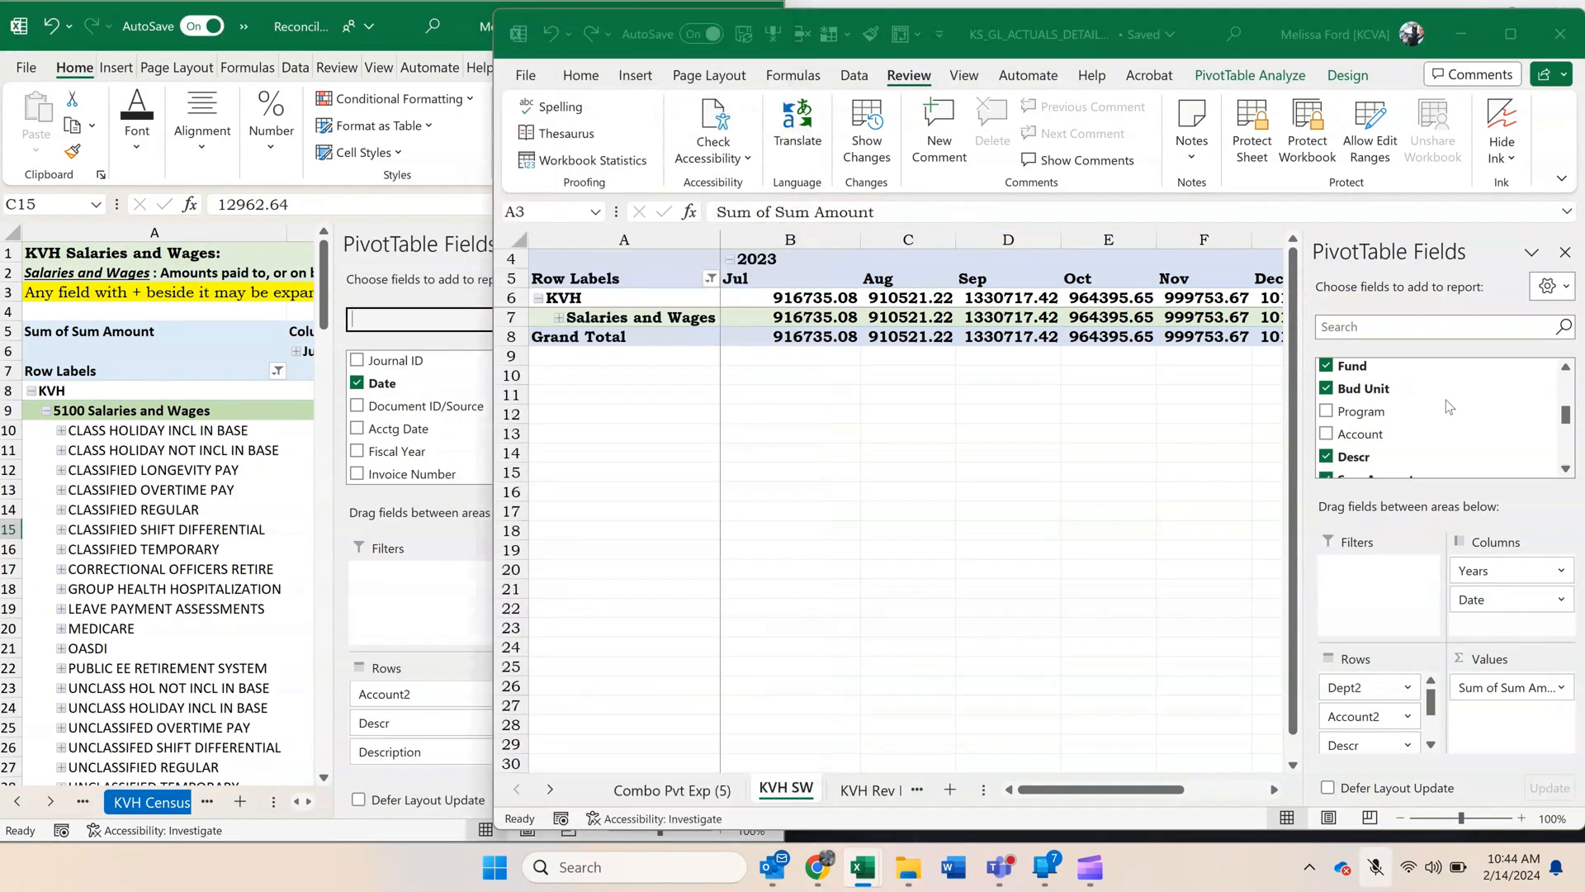
{"action": "scroll", "coordinate": [1420, 450], "scroll_direction": "down", "scroll_amount": 1}
{"action": "scroll", "coordinate": [1420, 450], "scroll_direction": "down", "scroll_amount": 1}
{"action": "scroll", "coordinate": [1420, 450], "scroll_direction": "up", "scroll_amount": 2}
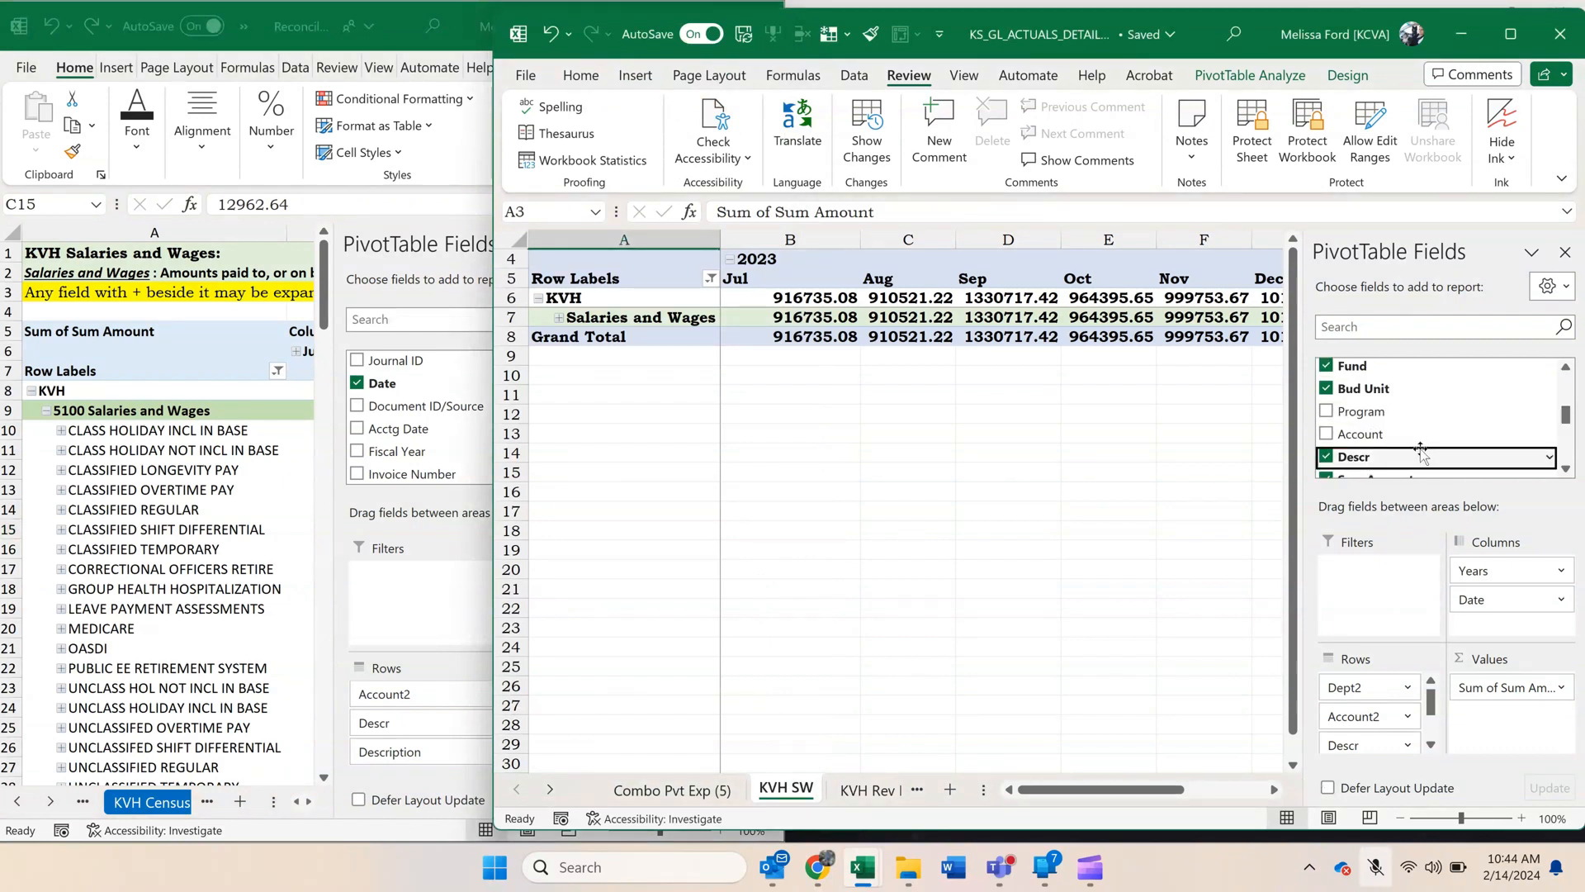
{"action": "scroll", "coordinate": [1420, 450], "scroll_direction": "down", "scroll_amount": 3}
{"action": "scroll", "coordinate": [1420, 450], "scroll_direction": "down", "scroll_amount": 2}
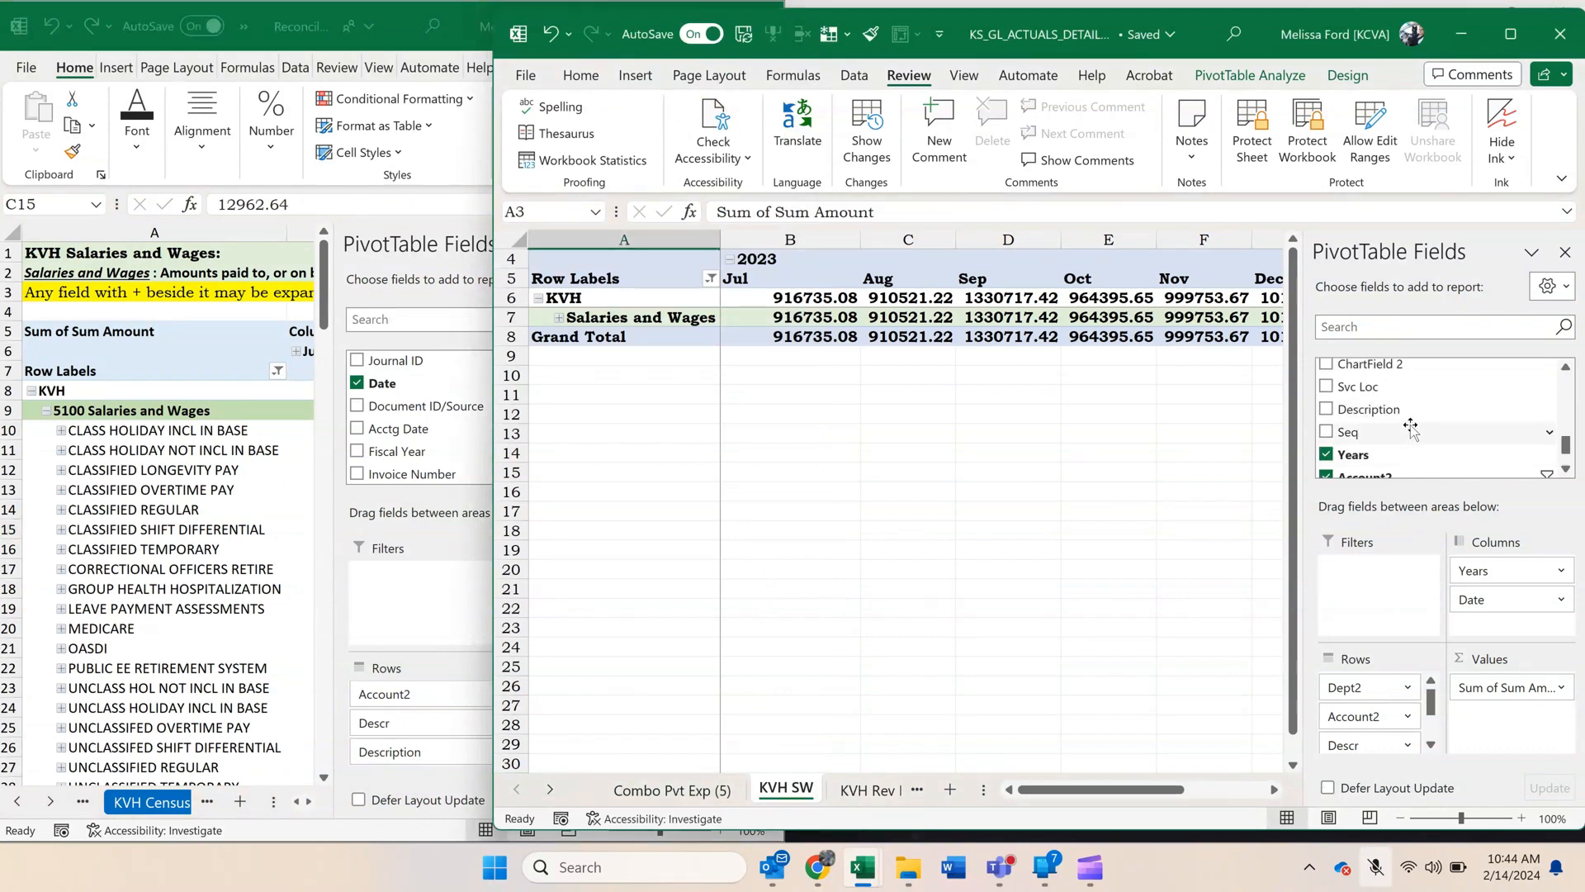
{"action": "left_click_drag", "start_coordinate": [1371, 409], "coordinate": [1398, 507]}
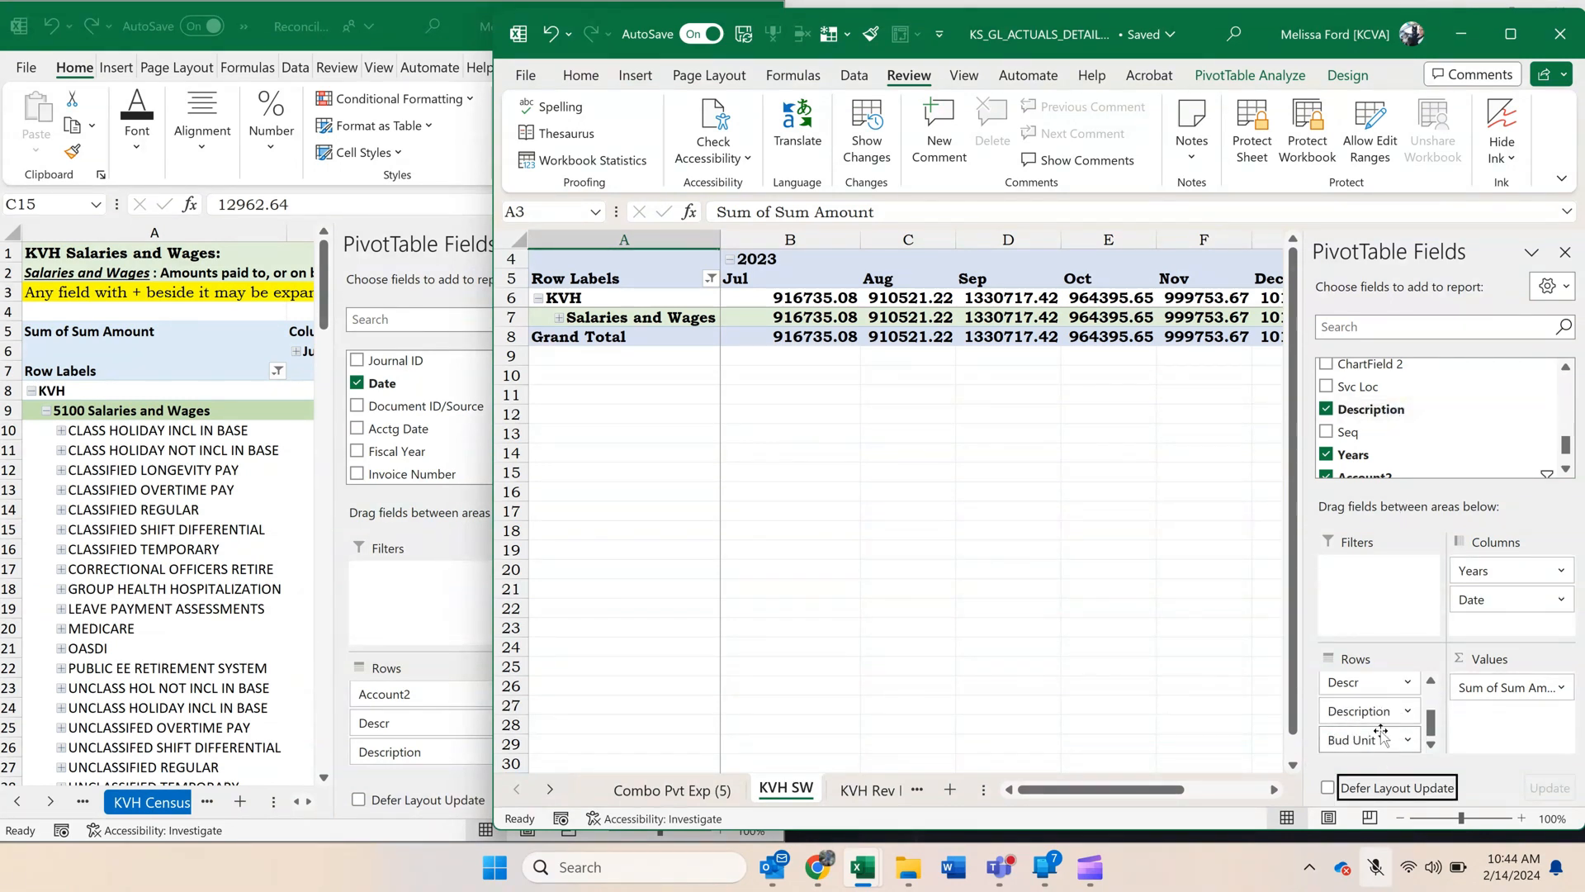
{"action": "left_click_drag", "start_coordinate": [1354, 745], "coordinate": [1434, 435]}
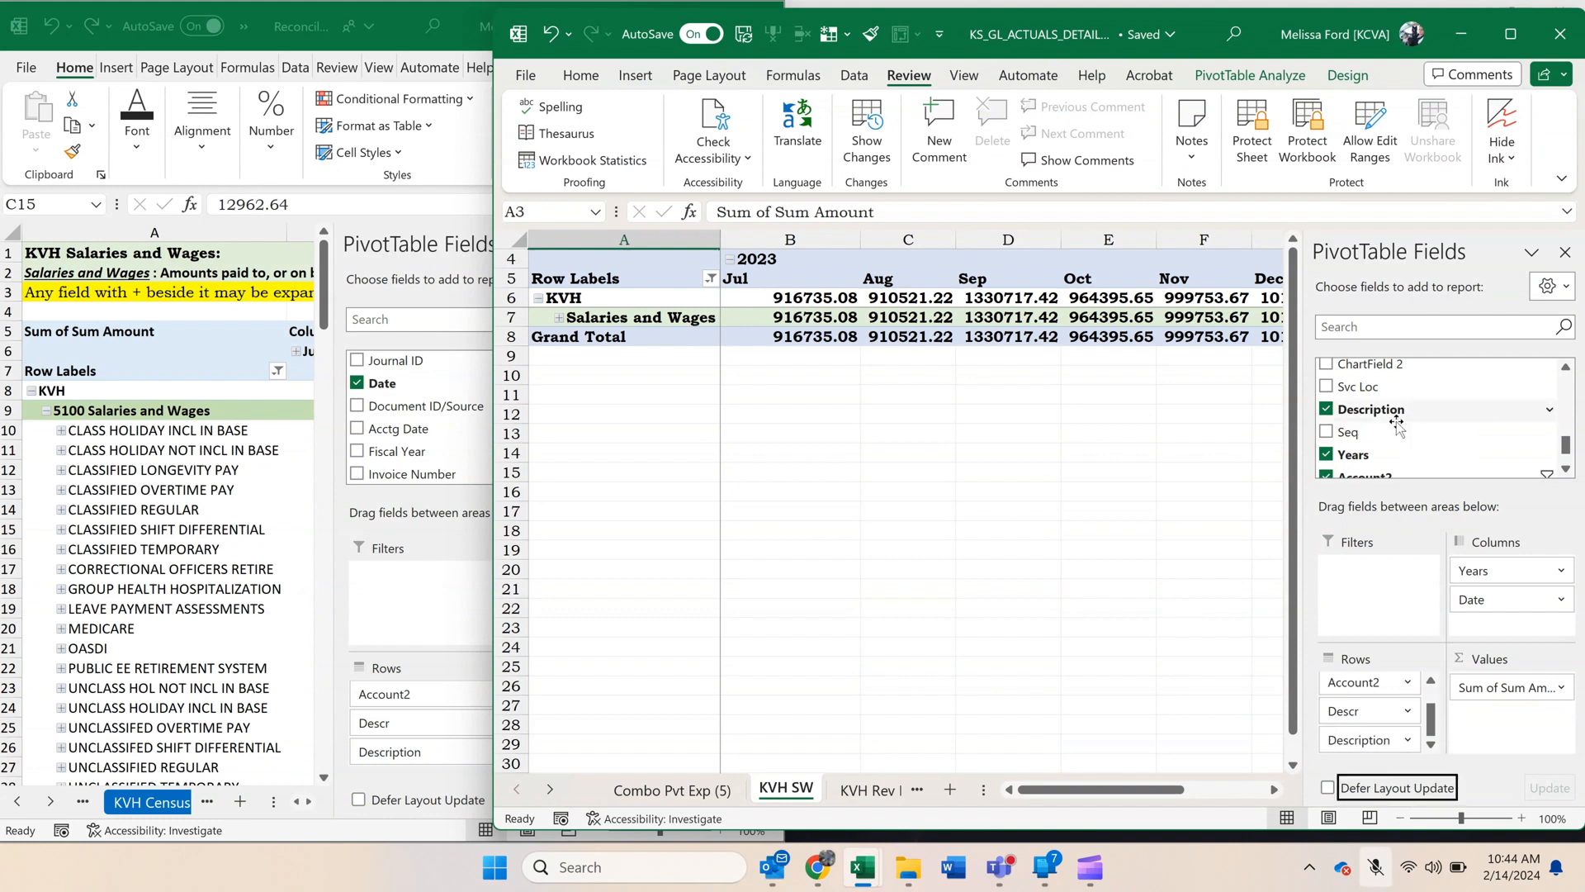
Expand Salaries and Wages in the KVH SW pivot and collapse the entire Descr field.
{"action": "left_click", "coordinate": [560, 320]}
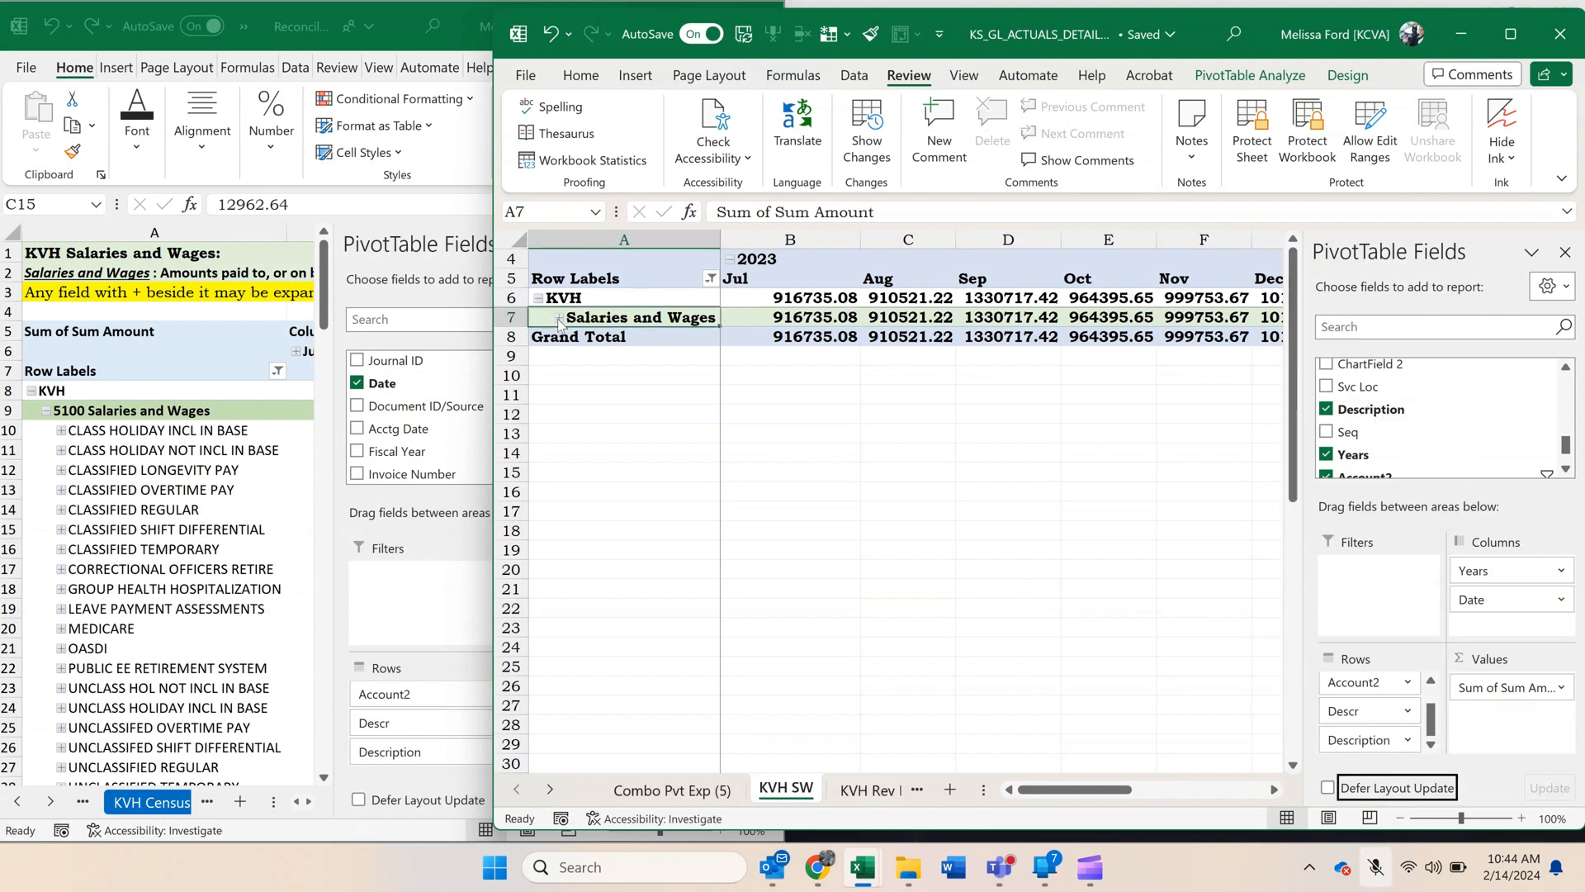
{"action": "left_click", "coordinate": [701, 379]}
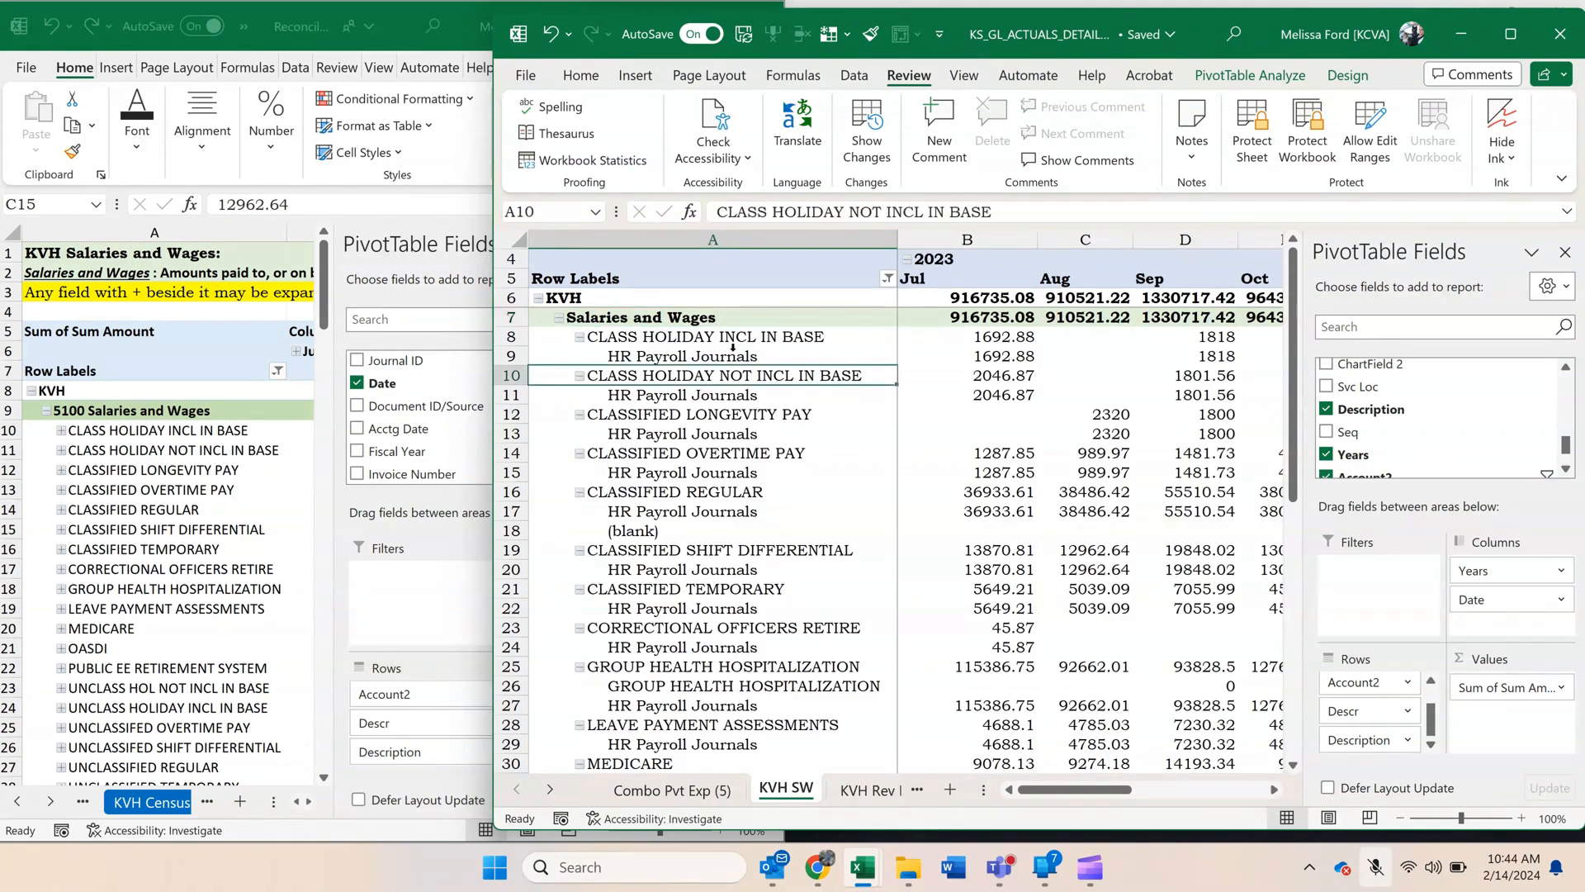
{"action": "left_click", "coordinate": [740, 341]}
{"action": "right_click", "coordinate": [741, 343]}
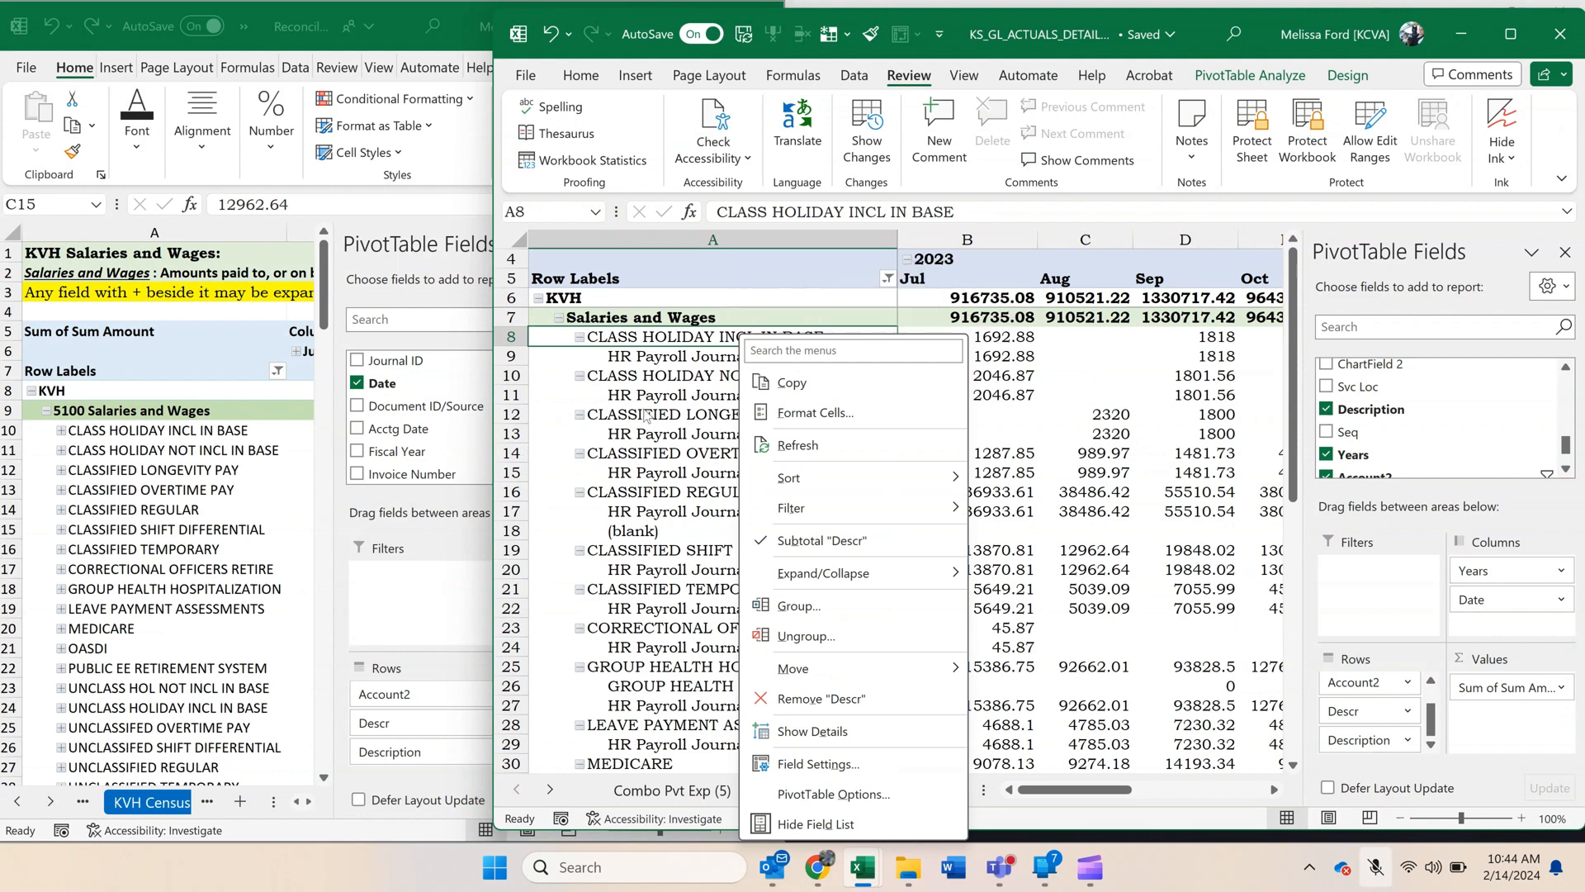
{"action": "key", "text": "Escape"}
{"action": "left_click", "coordinate": [750, 476]}
{"action": "left_click", "coordinate": [714, 609]}
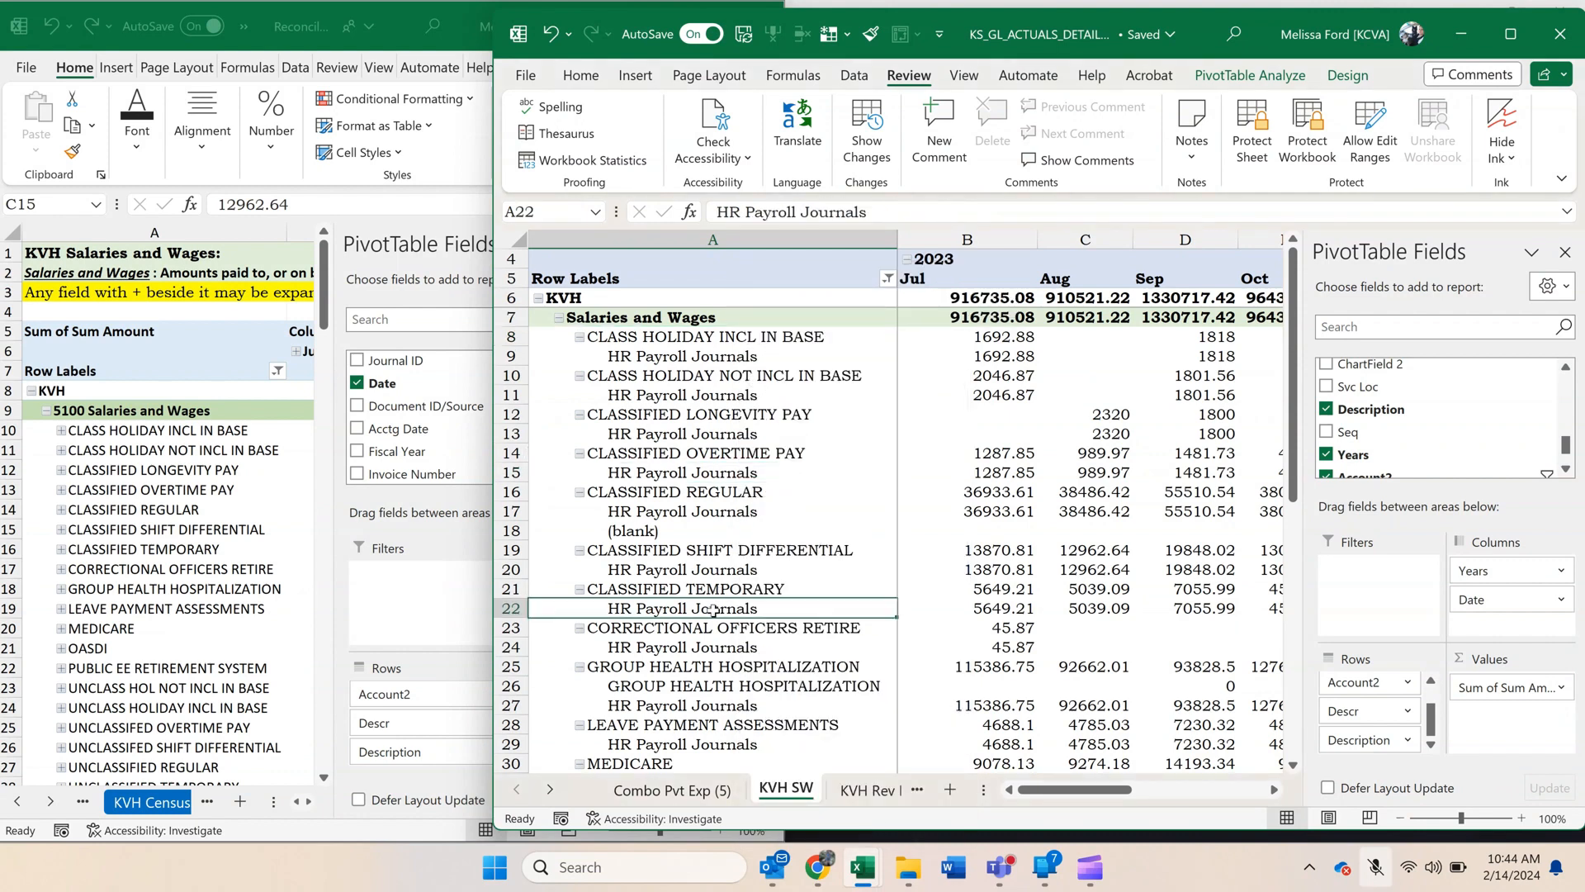
{"action": "left_click", "coordinate": [716, 419]}
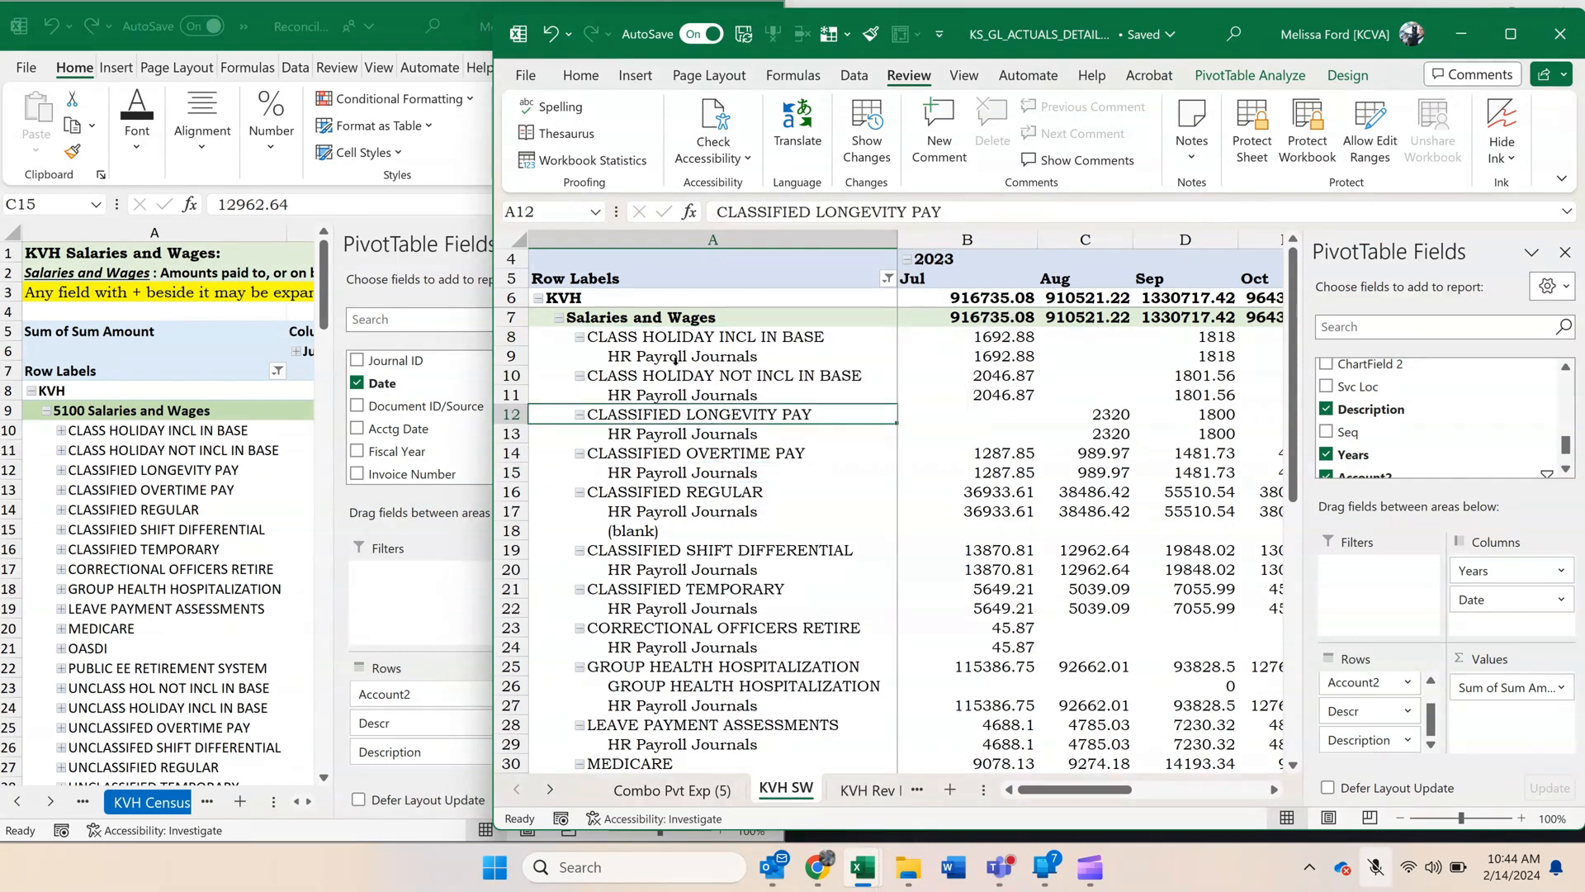
{"action": "right_click", "coordinate": [684, 338]}
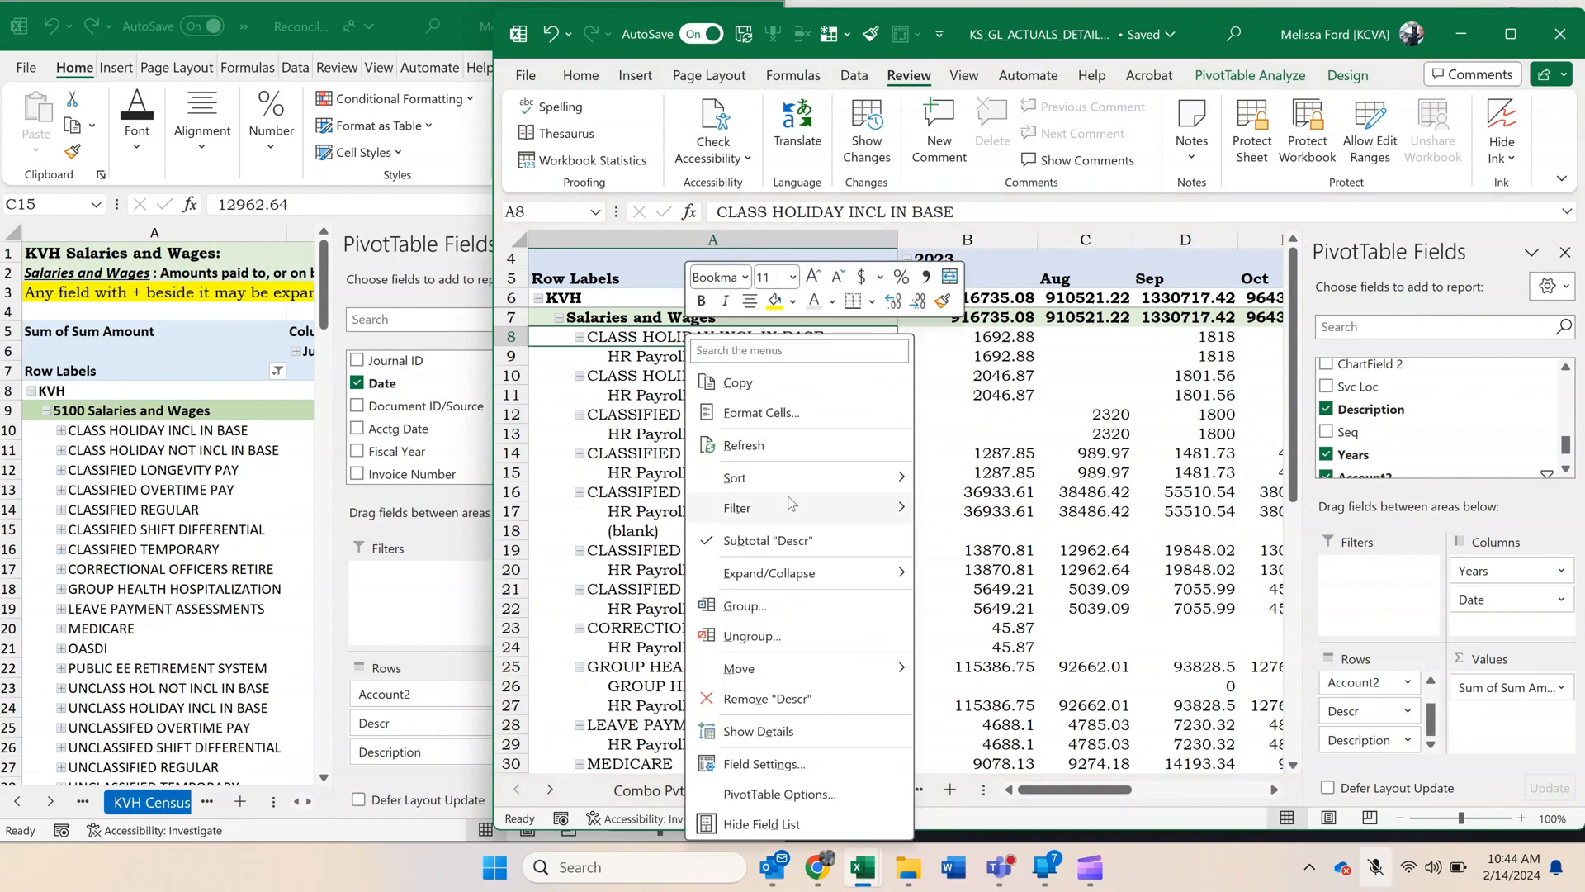
{"action": "mouse_move", "coordinate": [793, 569]}
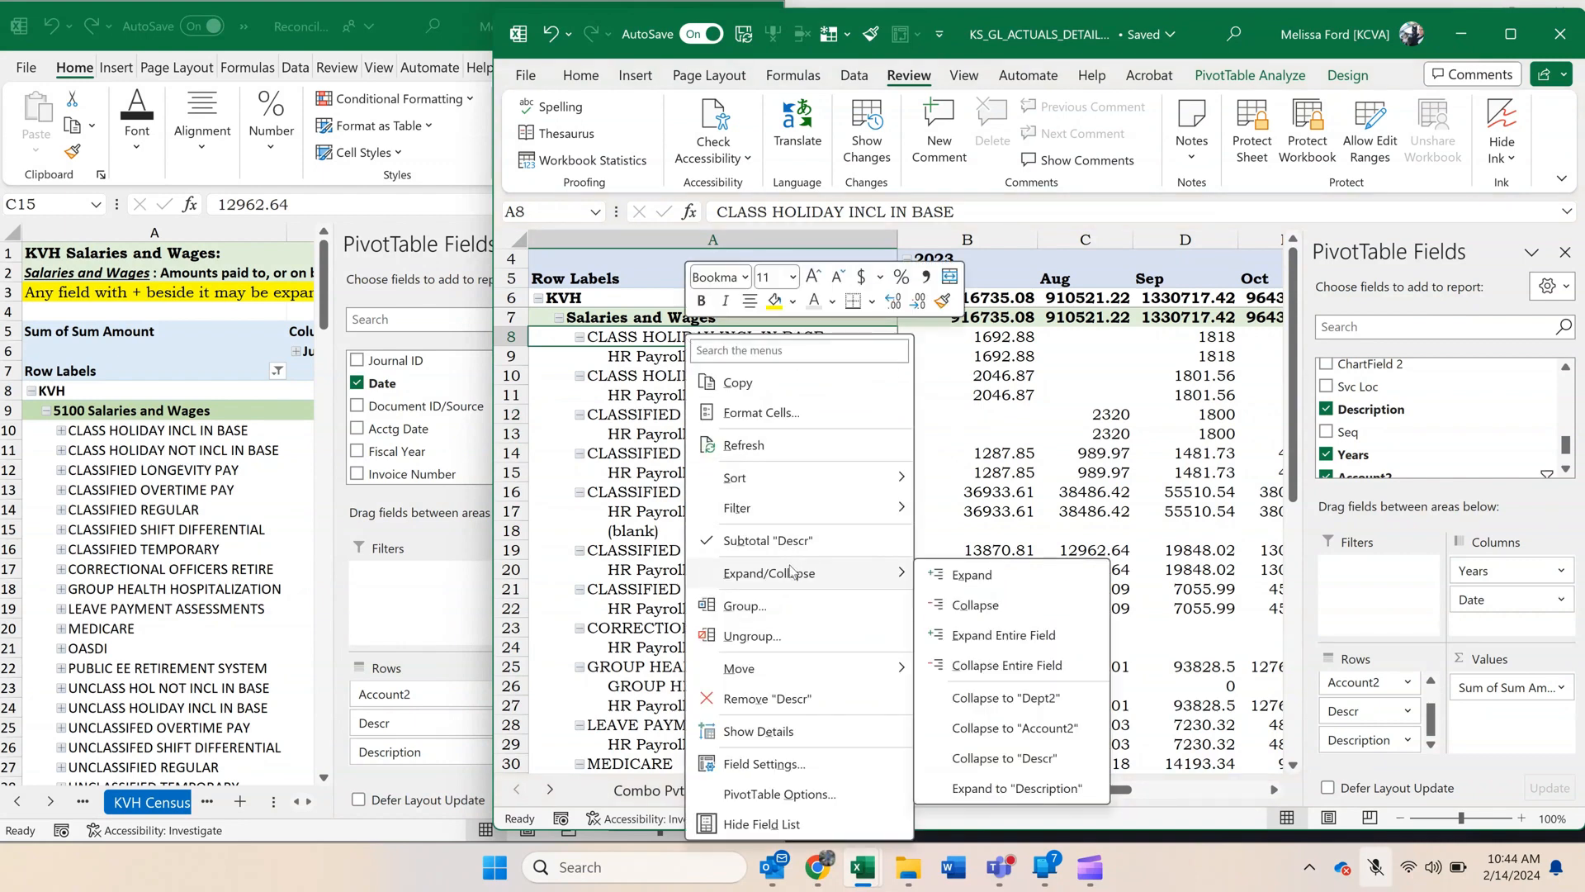
{"action": "left_click", "coordinate": [1022, 671]}
{"action": "left_click", "coordinate": [1056, 608]}
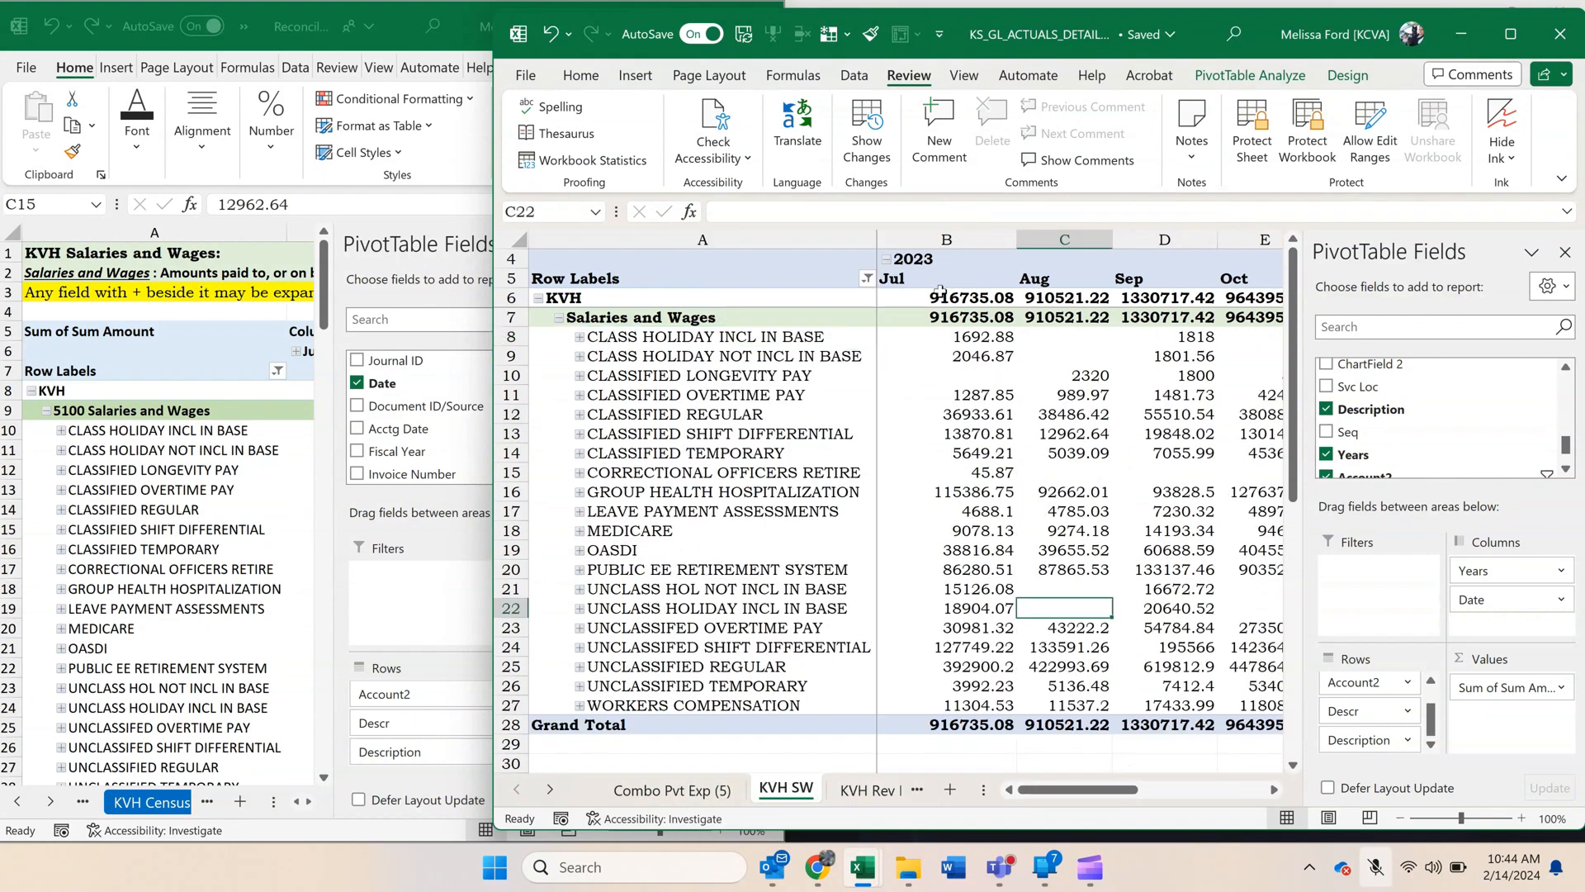
Format the pivot values from B6 through the grand total as Number with two decimal places and a 1000 separator.
{"action": "left_click_drag", "start_coordinate": [939, 290], "coordinate": [1003, 731]}
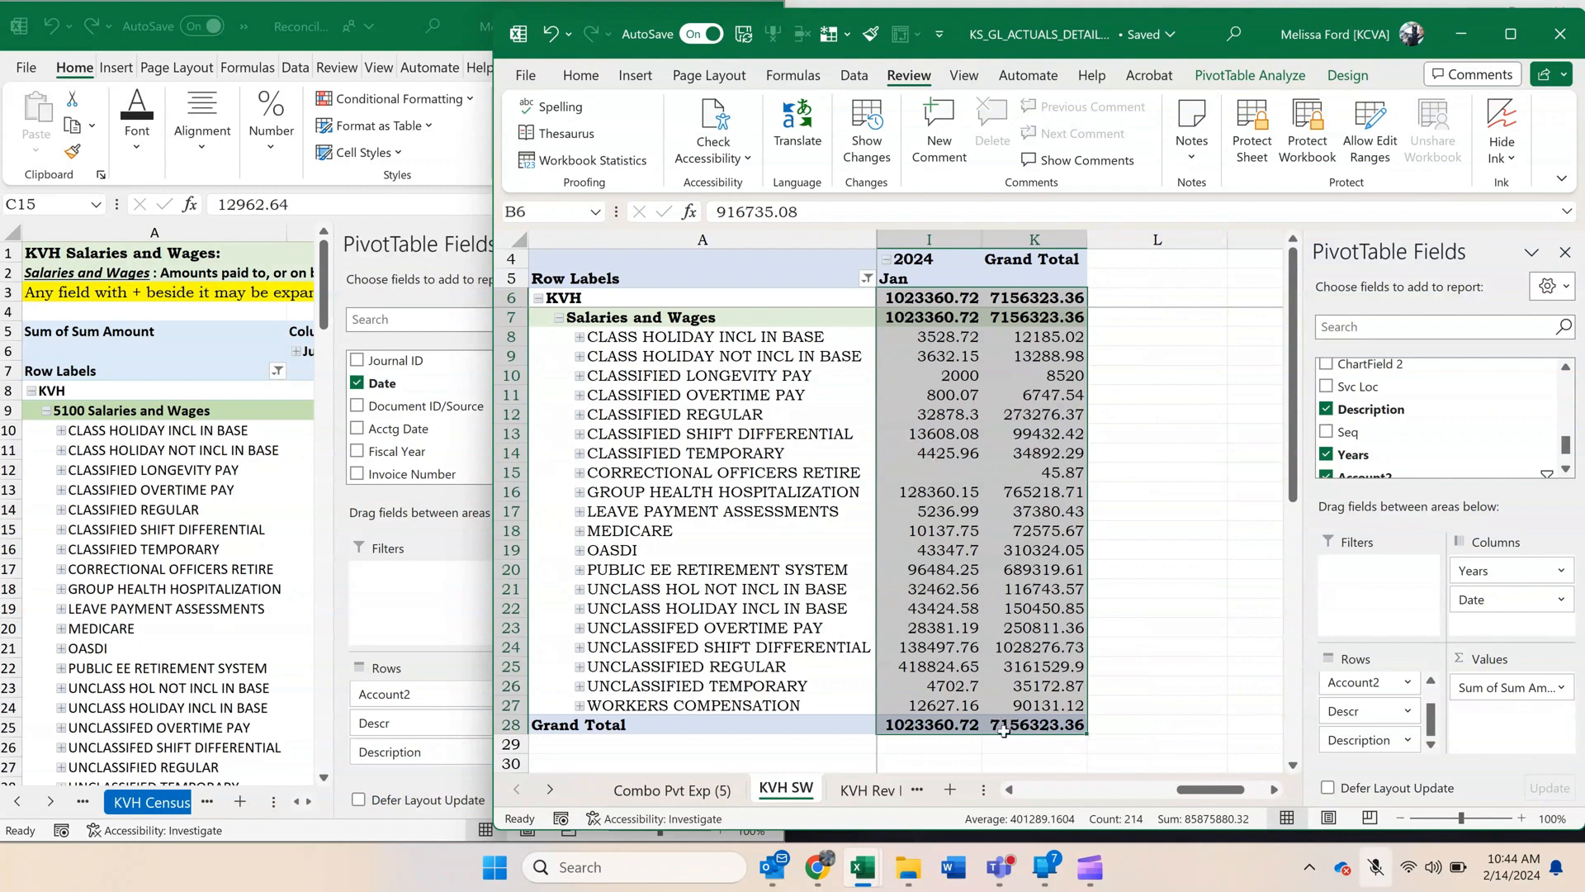
{"action": "right_click", "coordinate": [1003, 731]}
{"action": "left_click", "coordinate": [1104, 406]}
{"action": "left_click", "coordinate": [908, 231]}
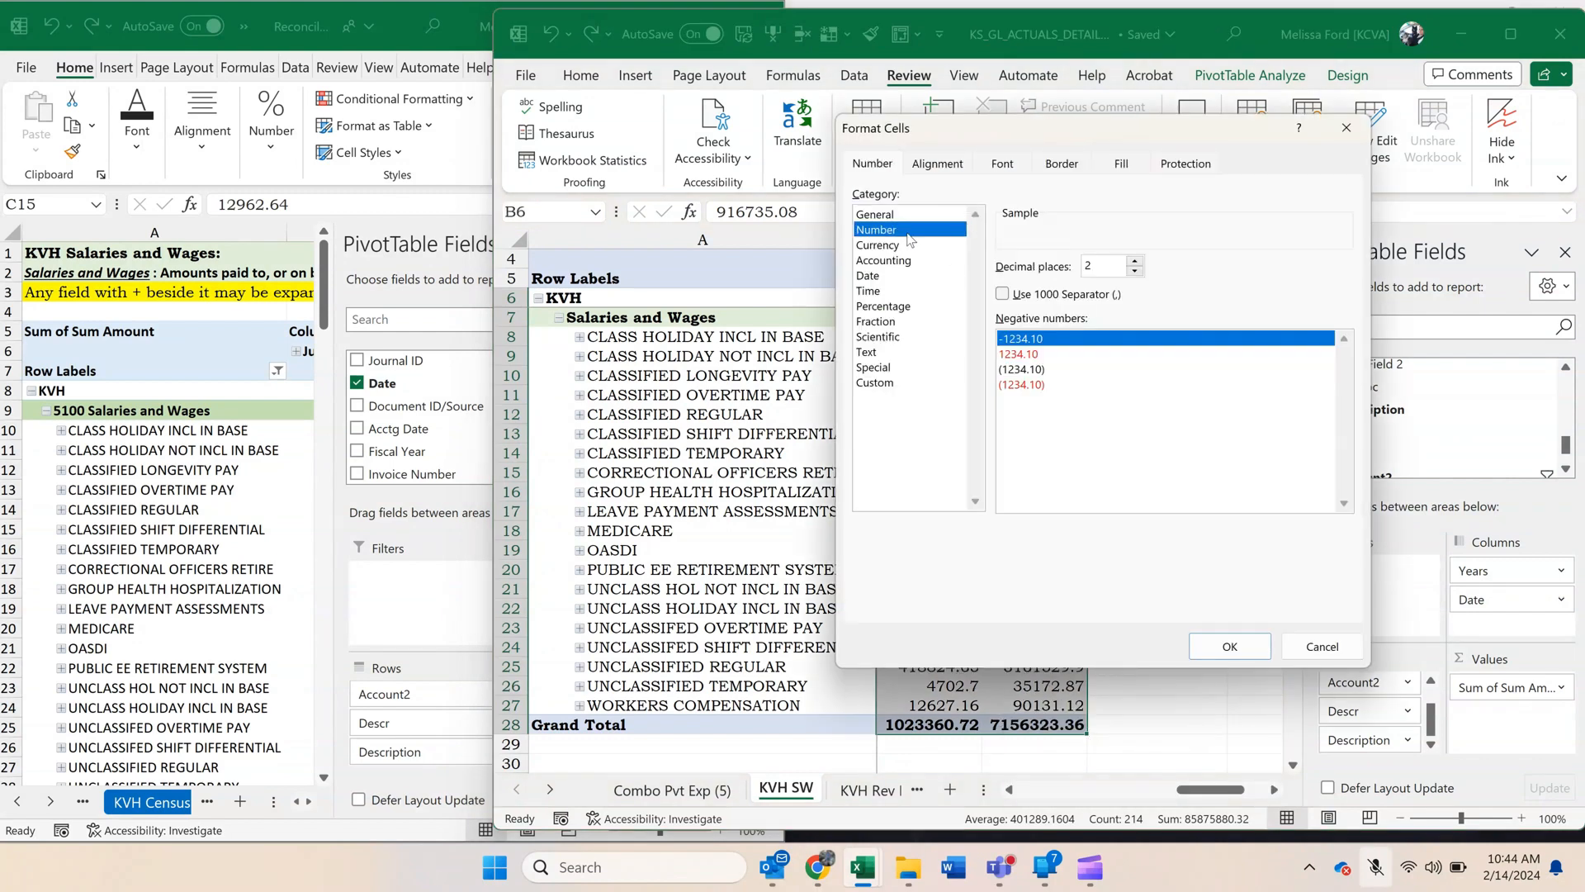
{"action": "left_click", "coordinate": [1076, 297]}
{"action": "left_click", "coordinate": [1230, 648]}
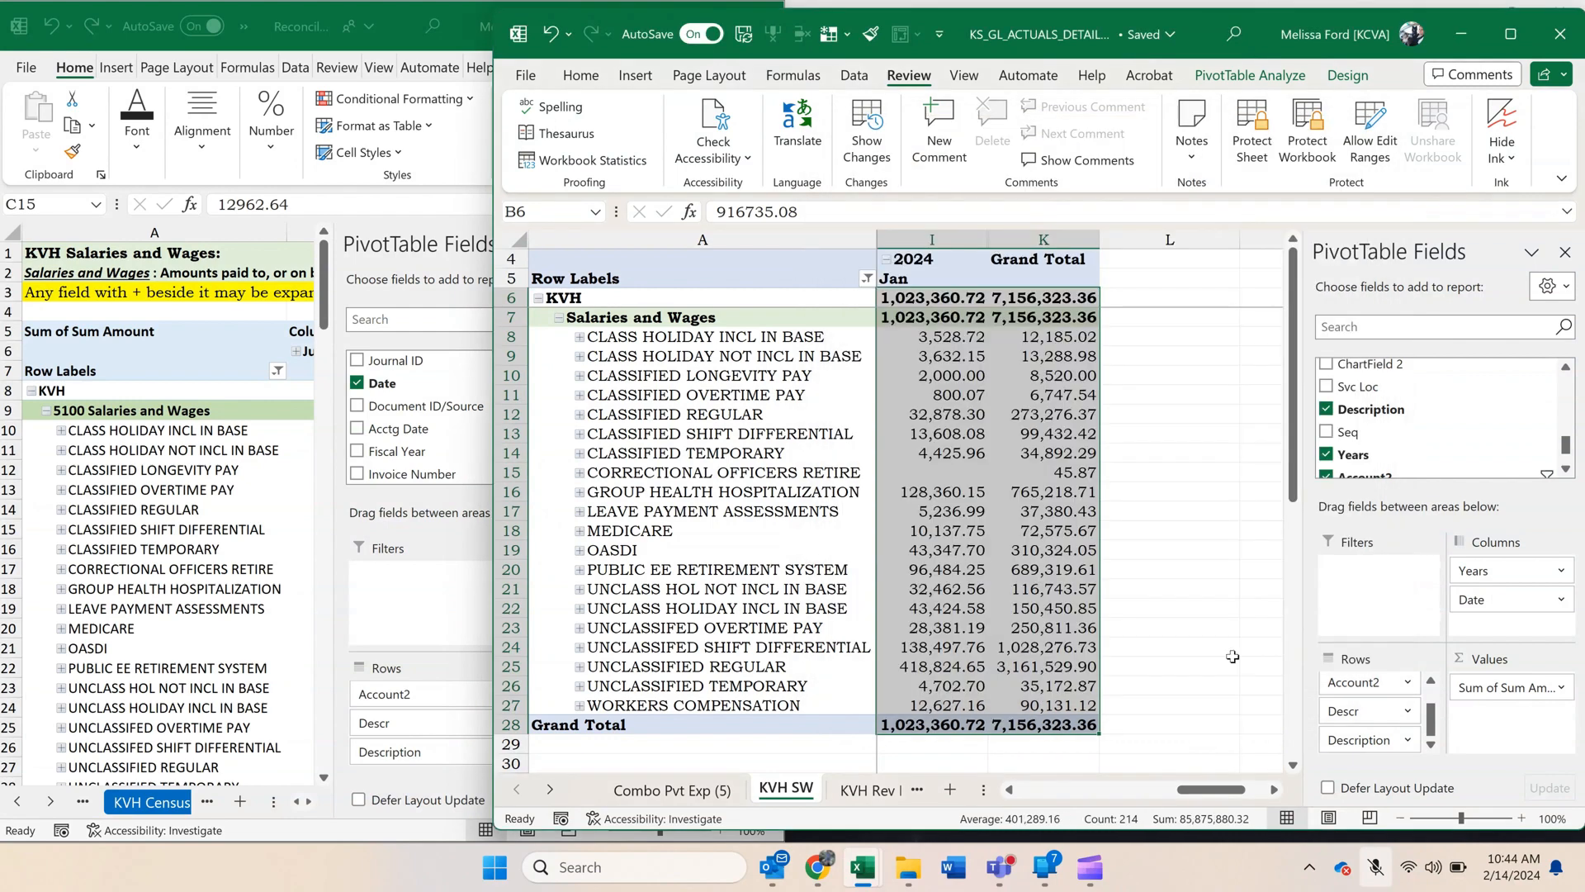
Compare the monthly and grand totals of the reconciliation workbook's salaries pivot with those of the KVH SW pivot.
{"action": "left_click", "coordinate": [239, 534]}
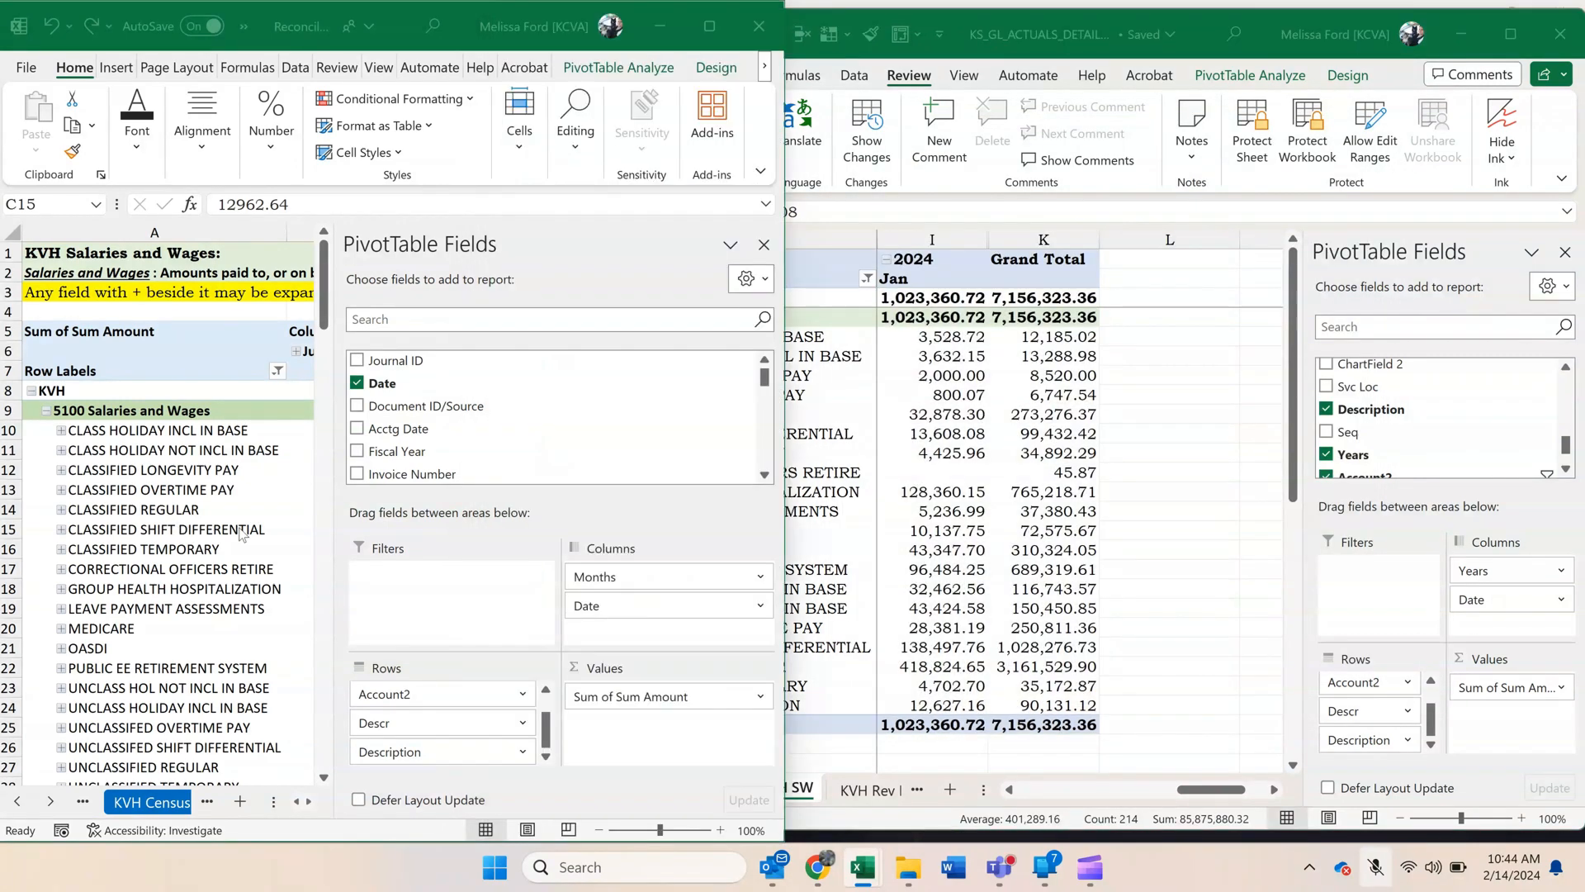
{"action": "left_click", "coordinate": [308, 803]}
{"action": "left_click", "coordinate": [308, 803]}
{"action": "left_click", "coordinate": [308, 803]}
{"action": "left_click", "coordinate": [308, 802]}
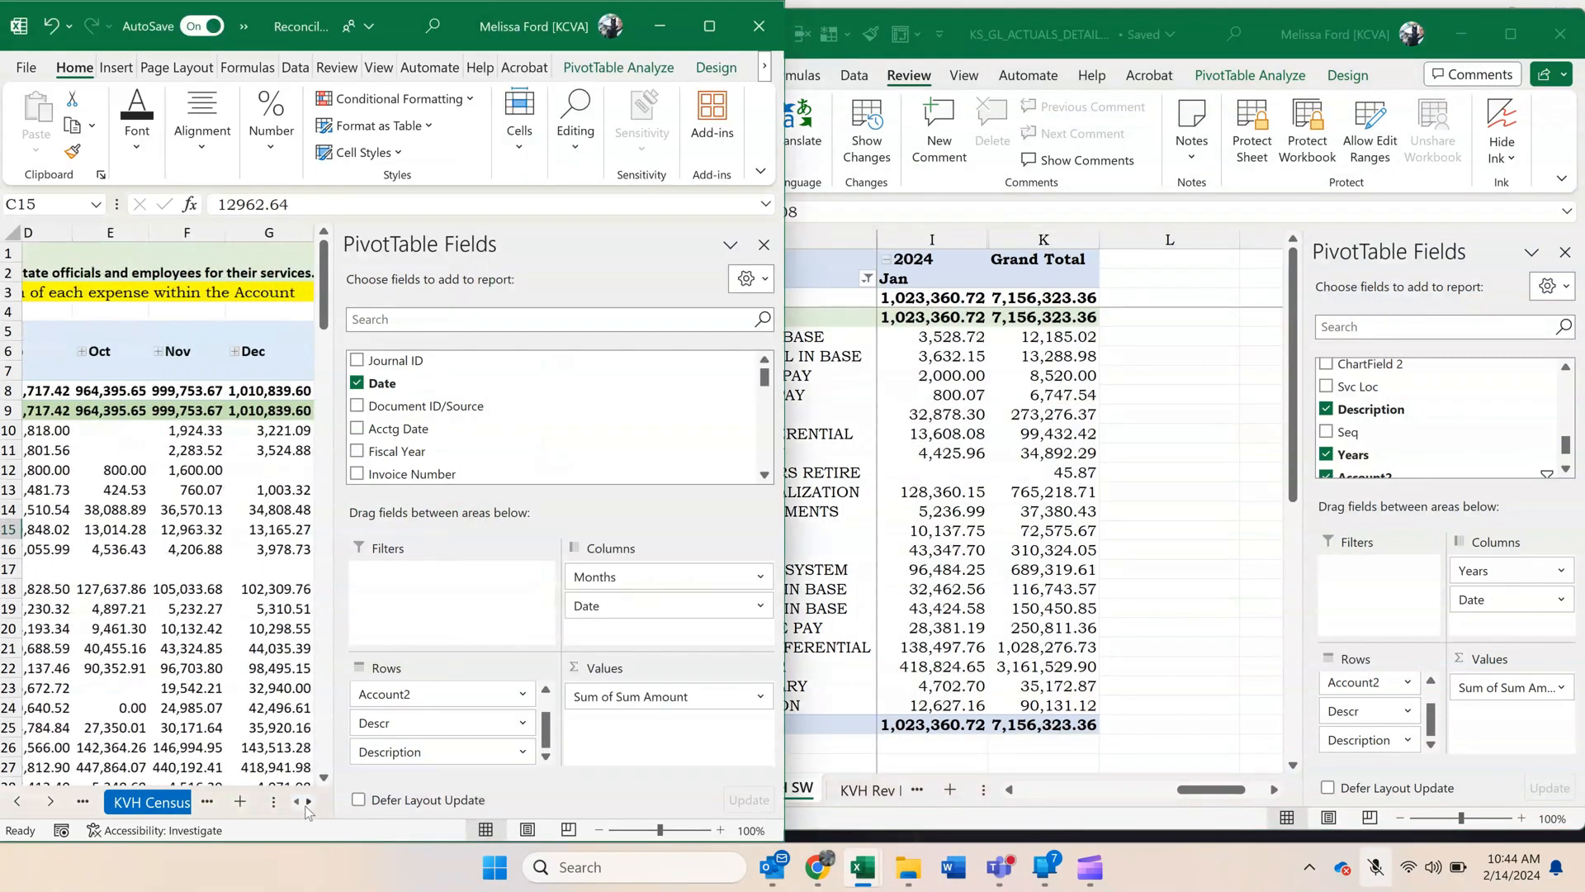
{"action": "left_click", "coordinate": [308, 802]}
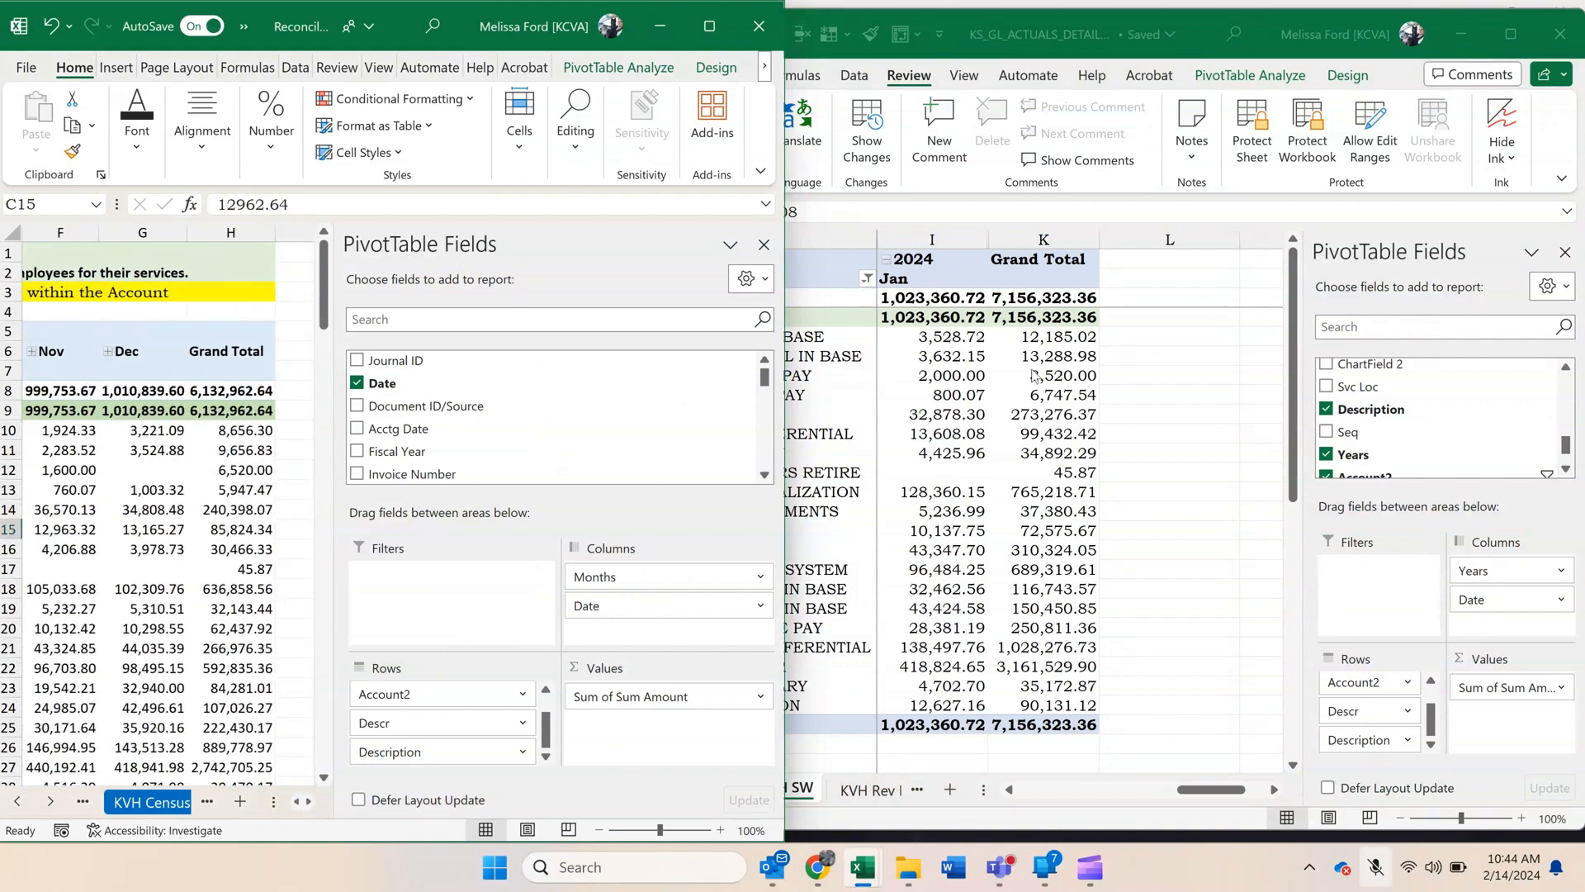
{"action": "left_click", "coordinate": [1008, 789]}
{"action": "left_click", "coordinate": [1008, 790]}
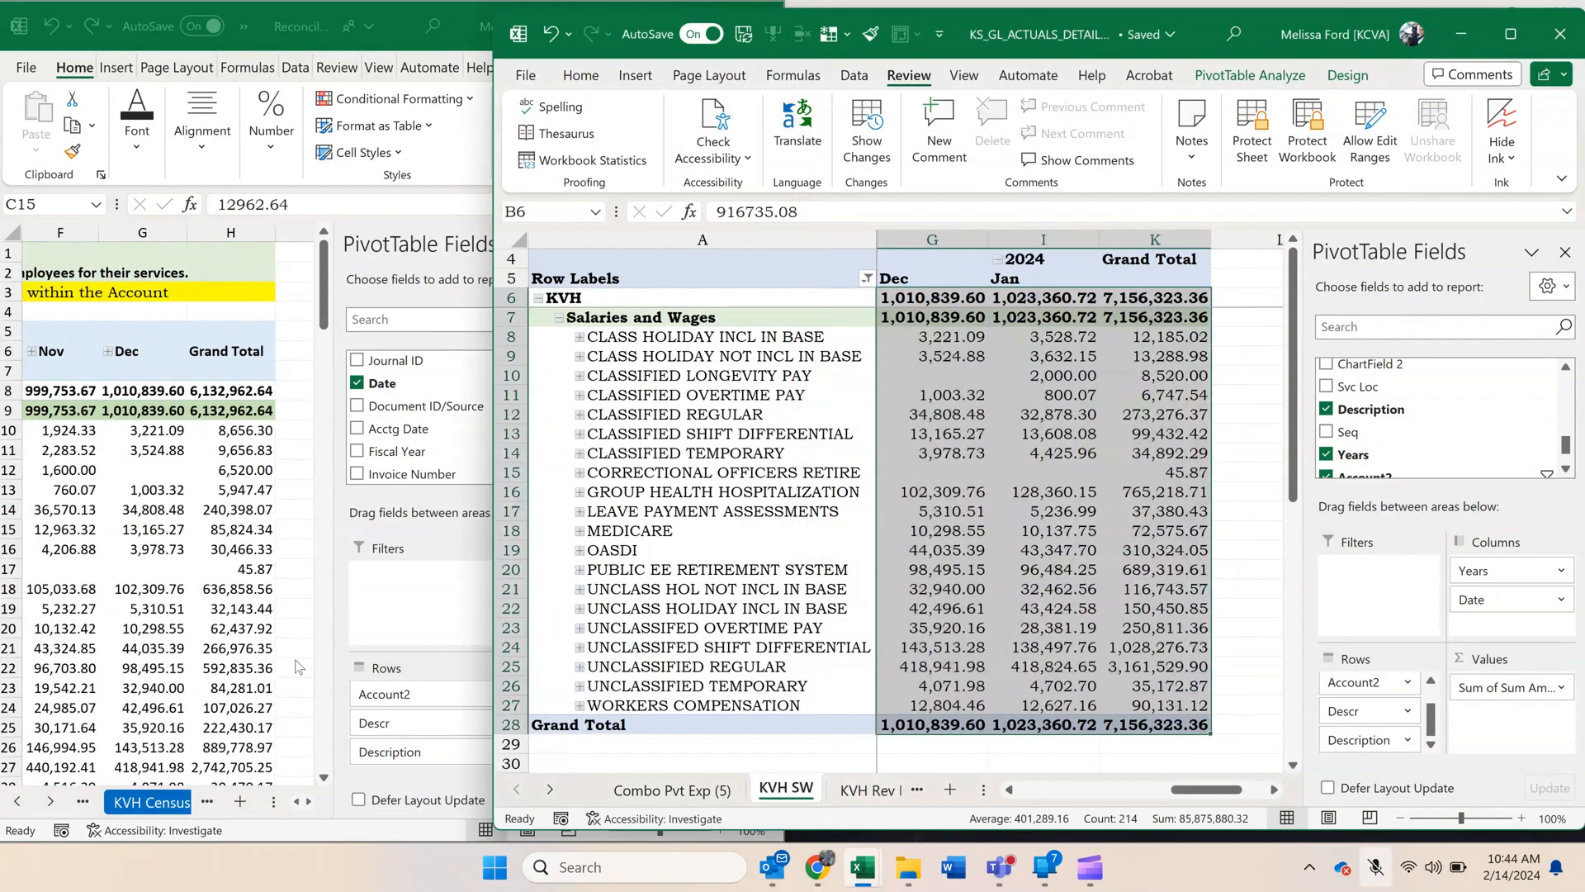
{"action": "left_click", "coordinate": [1140, 724]}
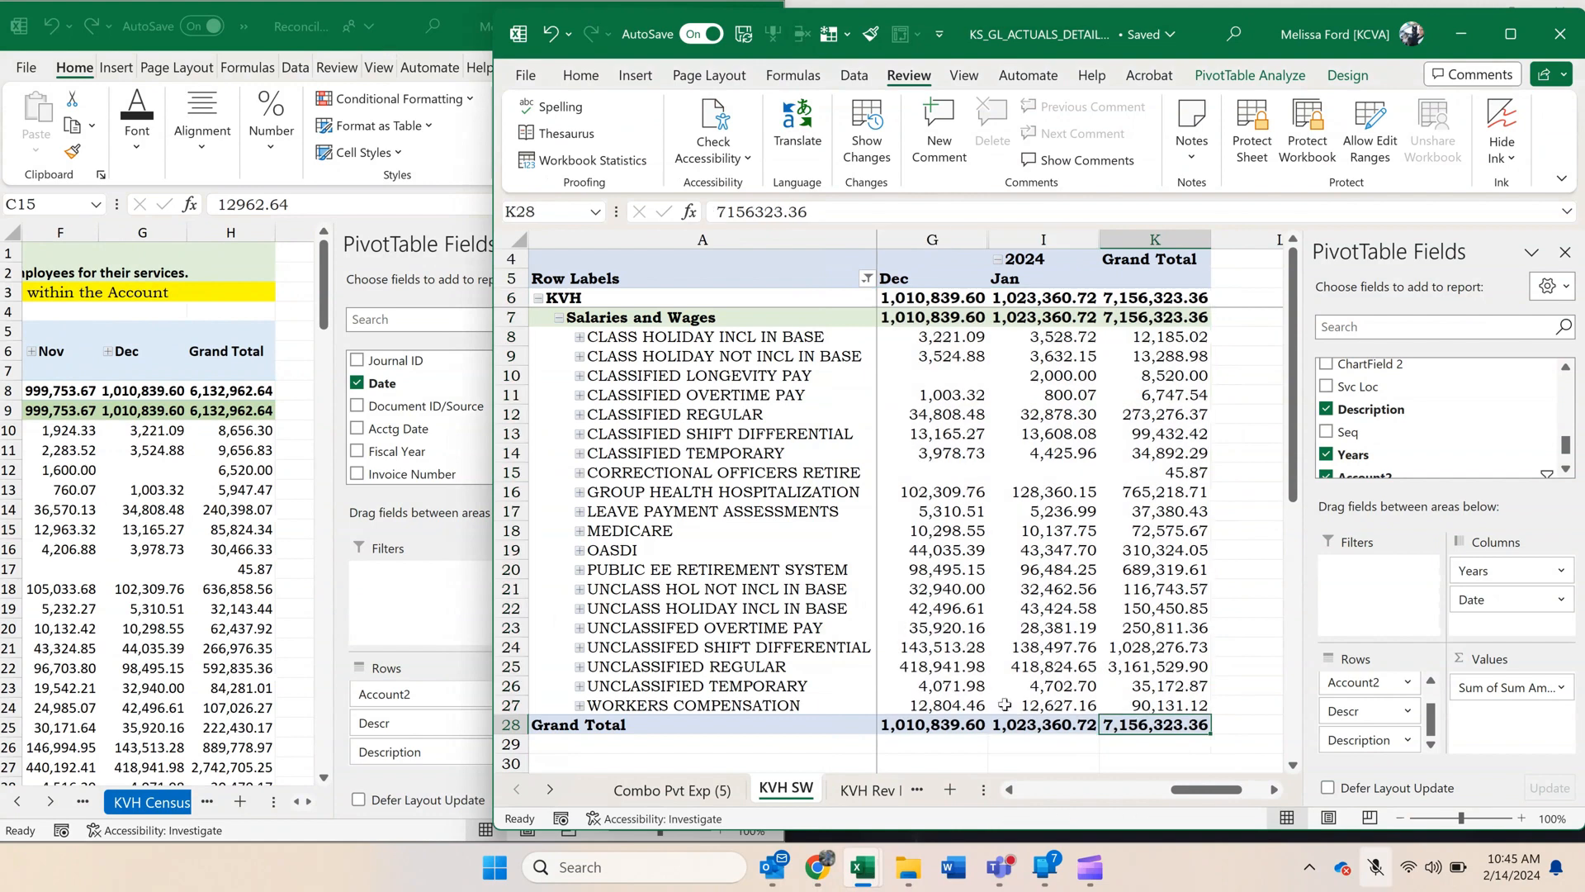
Check the Salaries CFY Total on the KVH by Type sheet against the KVH SW pivot's grand total.
{"action": "left_click", "coordinate": [174, 730]}
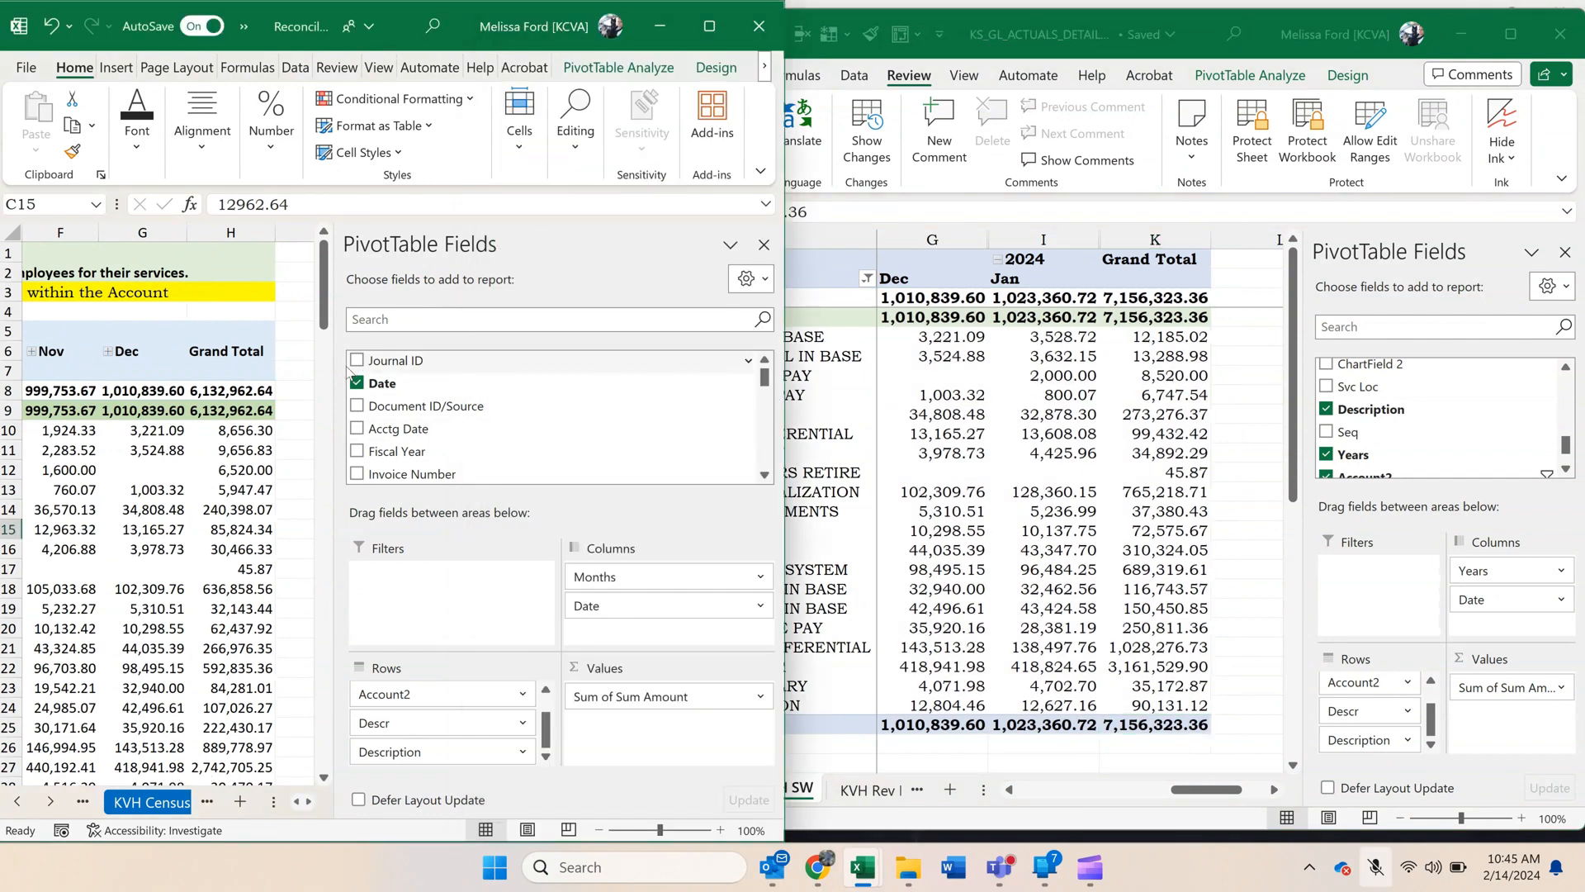
{"action": "left_click_drag", "start_coordinate": [334, 373], "coordinate": [588, 373]}
{"action": "left_click", "coordinate": [231, 608]}
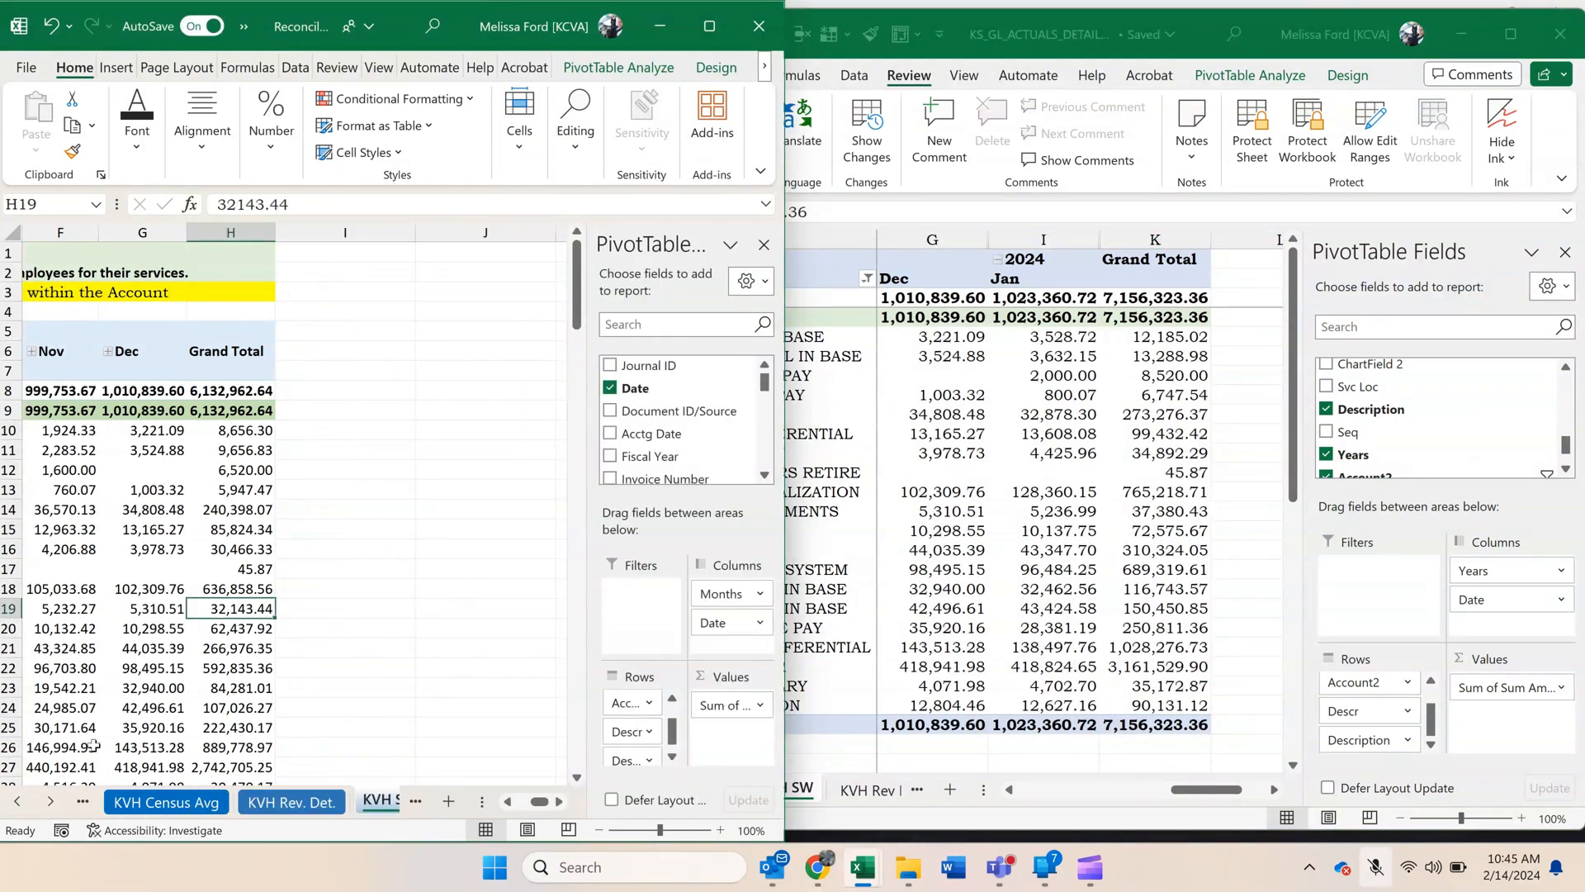
{"action": "left_click", "coordinate": [17, 802]}
{"action": "left_click", "coordinate": [17, 802]}
{"action": "left_click", "coordinate": [17, 802]}
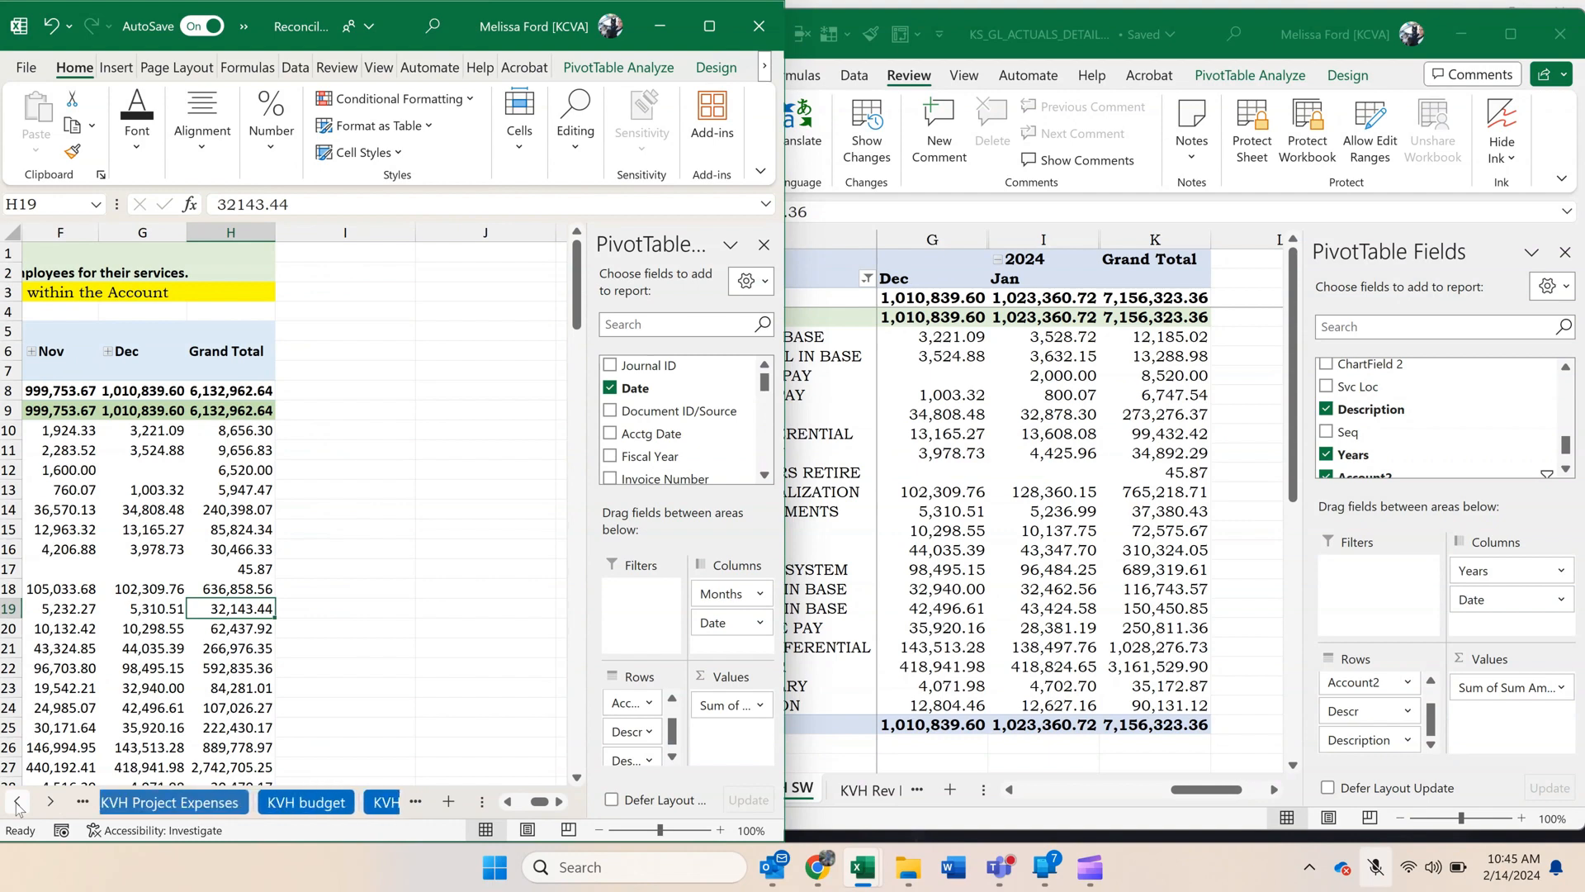
{"action": "left_click", "coordinate": [18, 803]}
{"action": "left_click", "coordinate": [17, 802]}
{"action": "left_click", "coordinate": [17, 802]}
{"action": "left_click", "coordinate": [263, 799]}
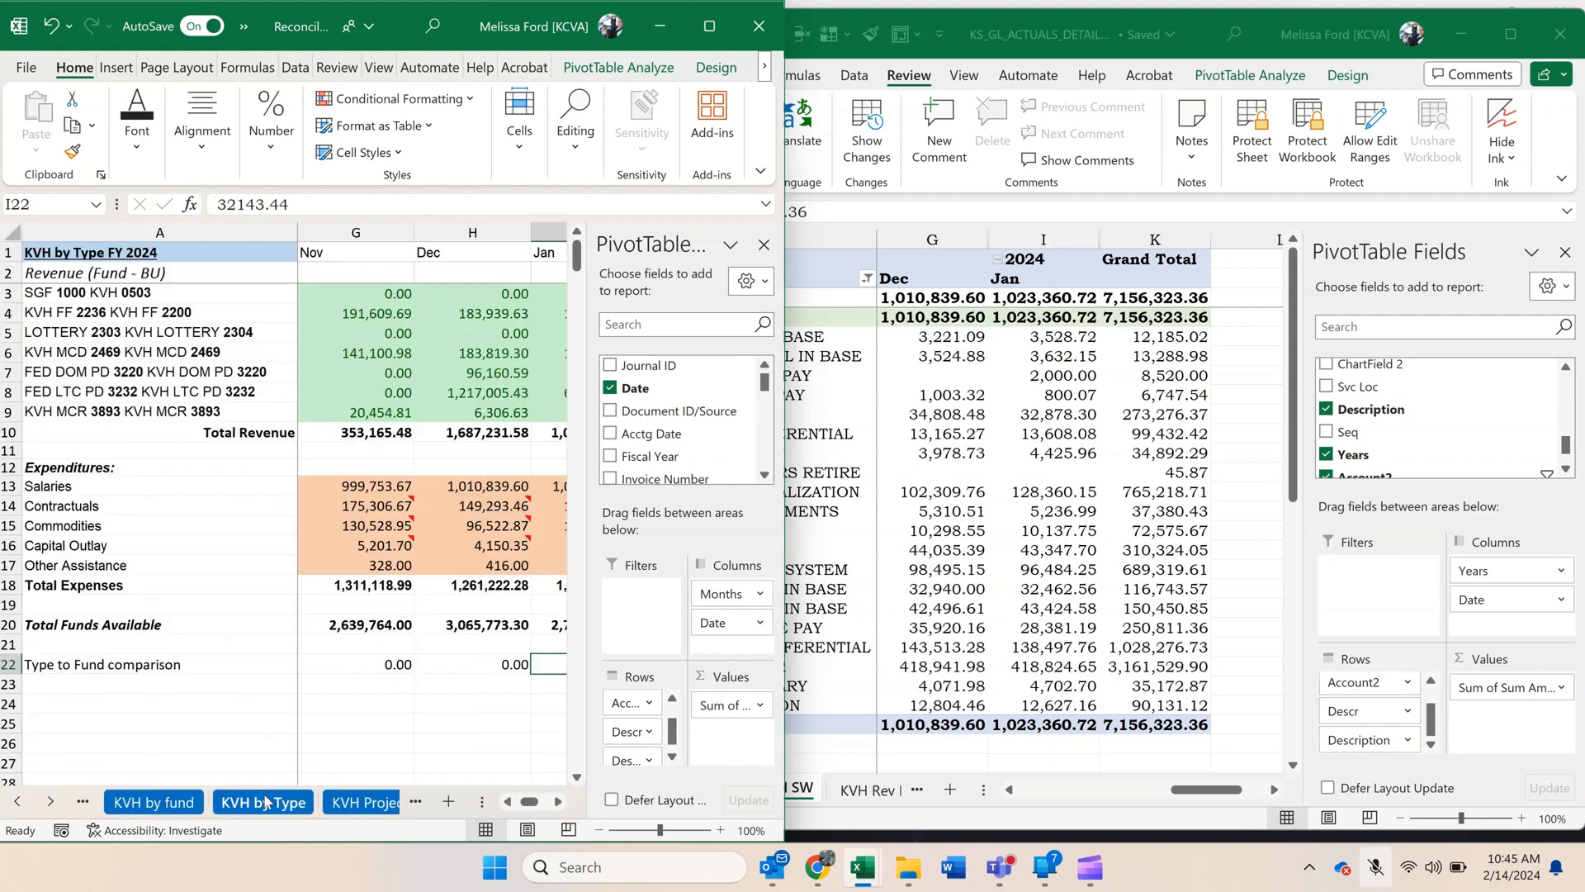
{"action": "left_click", "coordinate": [459, 487]}
{"action": "left_click", "coordinate": [754, 802]}
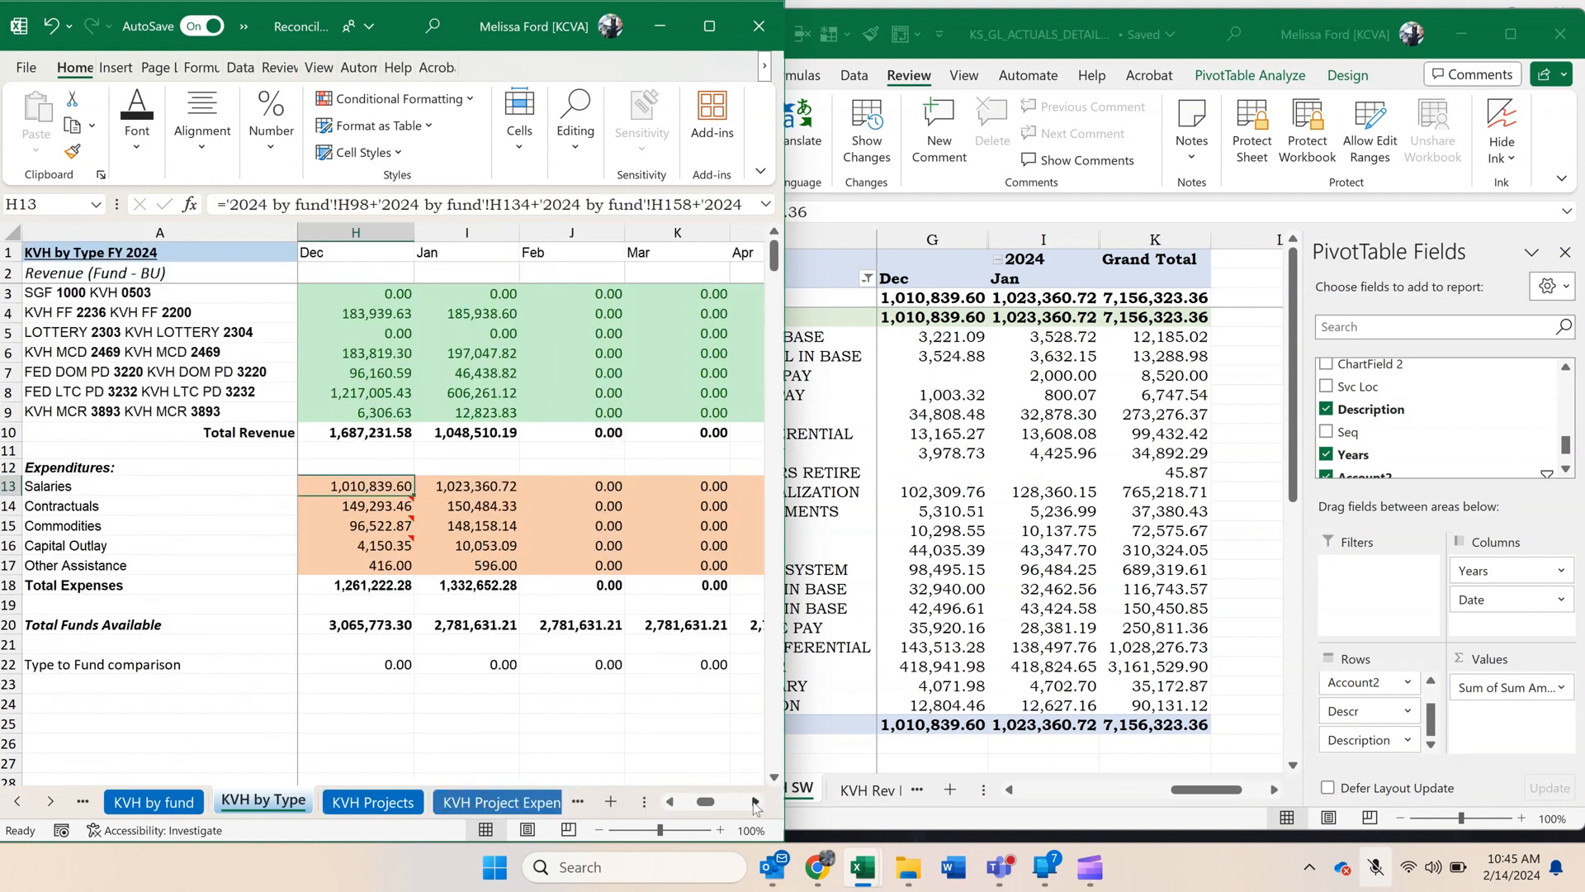
{"action": "left_click", "coordinate": [754, 802]}
{"action": "left_click", "coordinate": [753, 802]}
{"action": "left_click", "coordinate": [754, 802]}
{"action": "left_click", "coordinate": [753, 802]}
{"action": "left_click", "coordinate": [676, 486]}
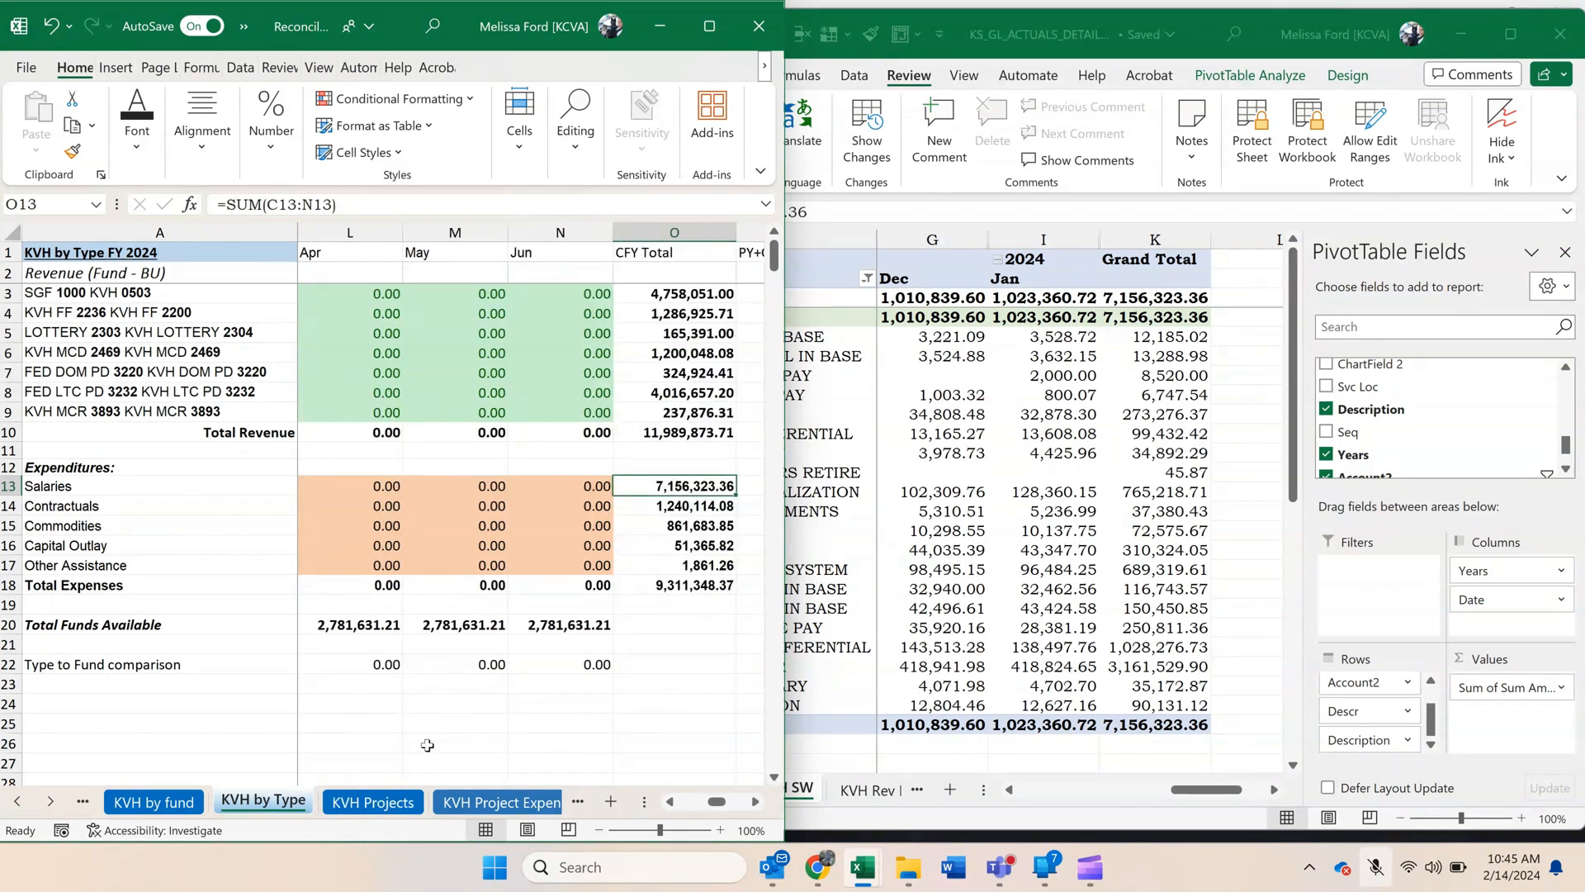
{"action": "left_click", "coordinate": [1087, 708]}
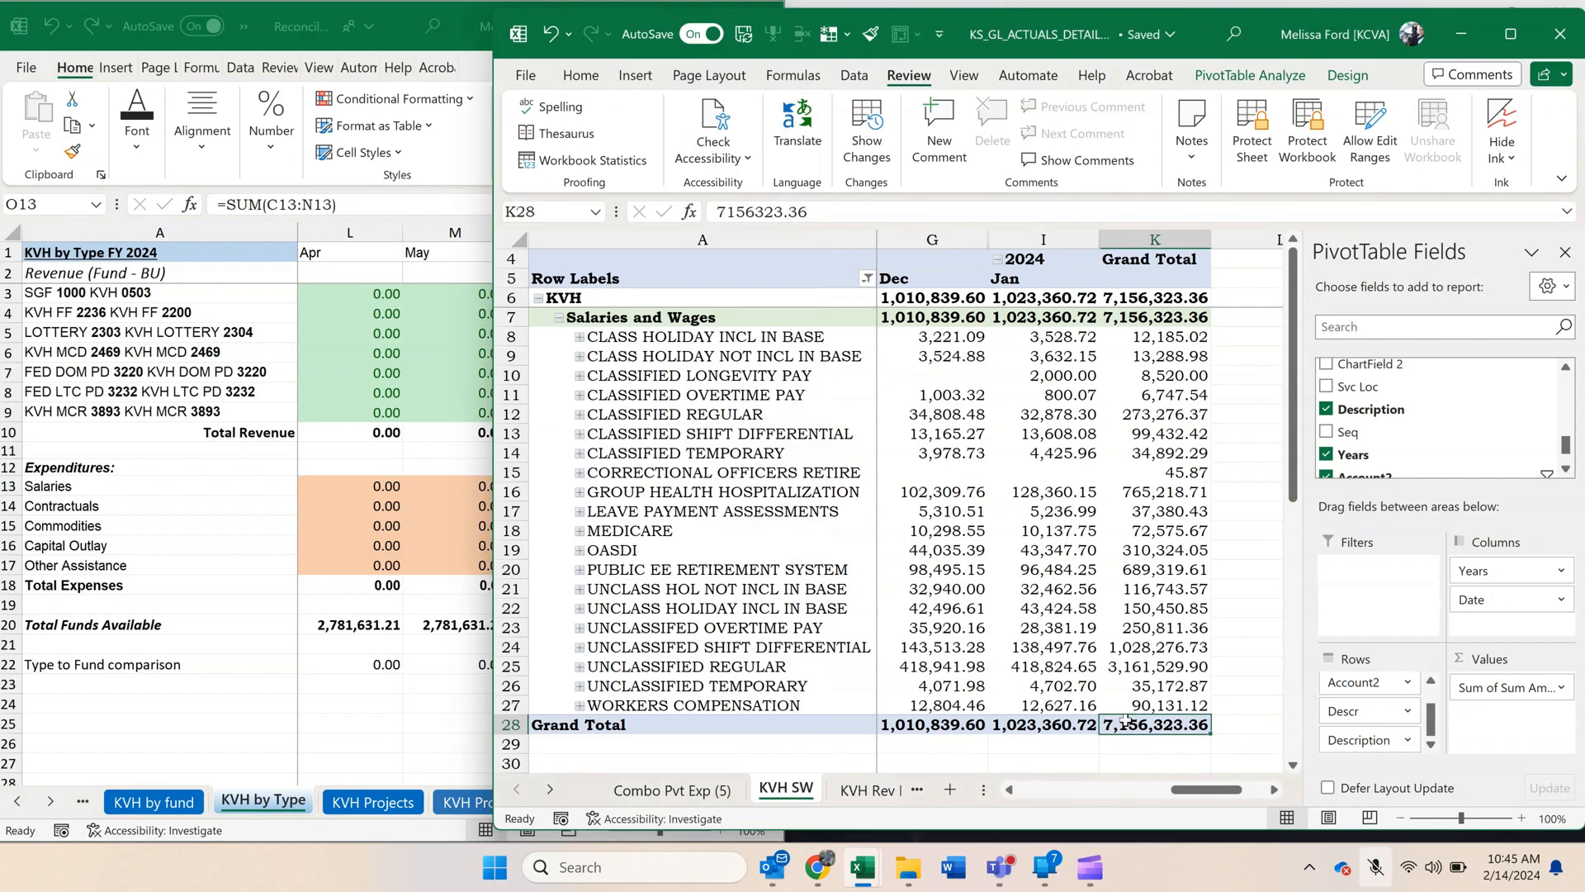
Copy the entire KVH SW pivot and paste it at J5 on the KVH SW sheet of the reconciliation workbook.
{"action": "left_click_drag", "start_coordinate": [1185, 737], "coordinate": [27, 85]}
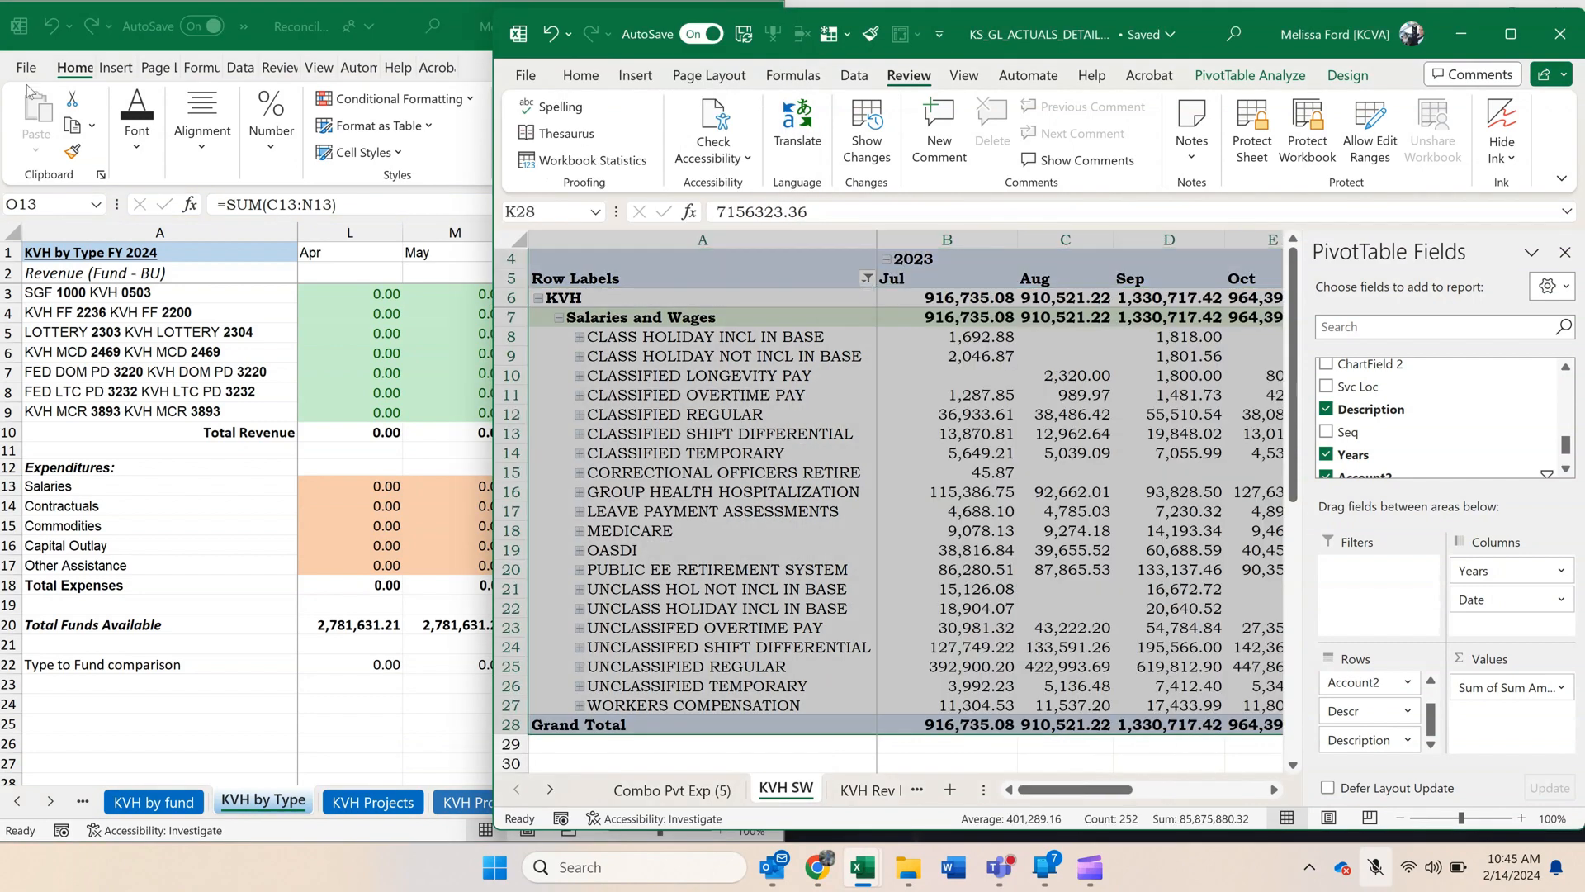
{"action": "key", "text": "ctrl+c"}
{"action": "left_click", "coordinate": [265, 552]}
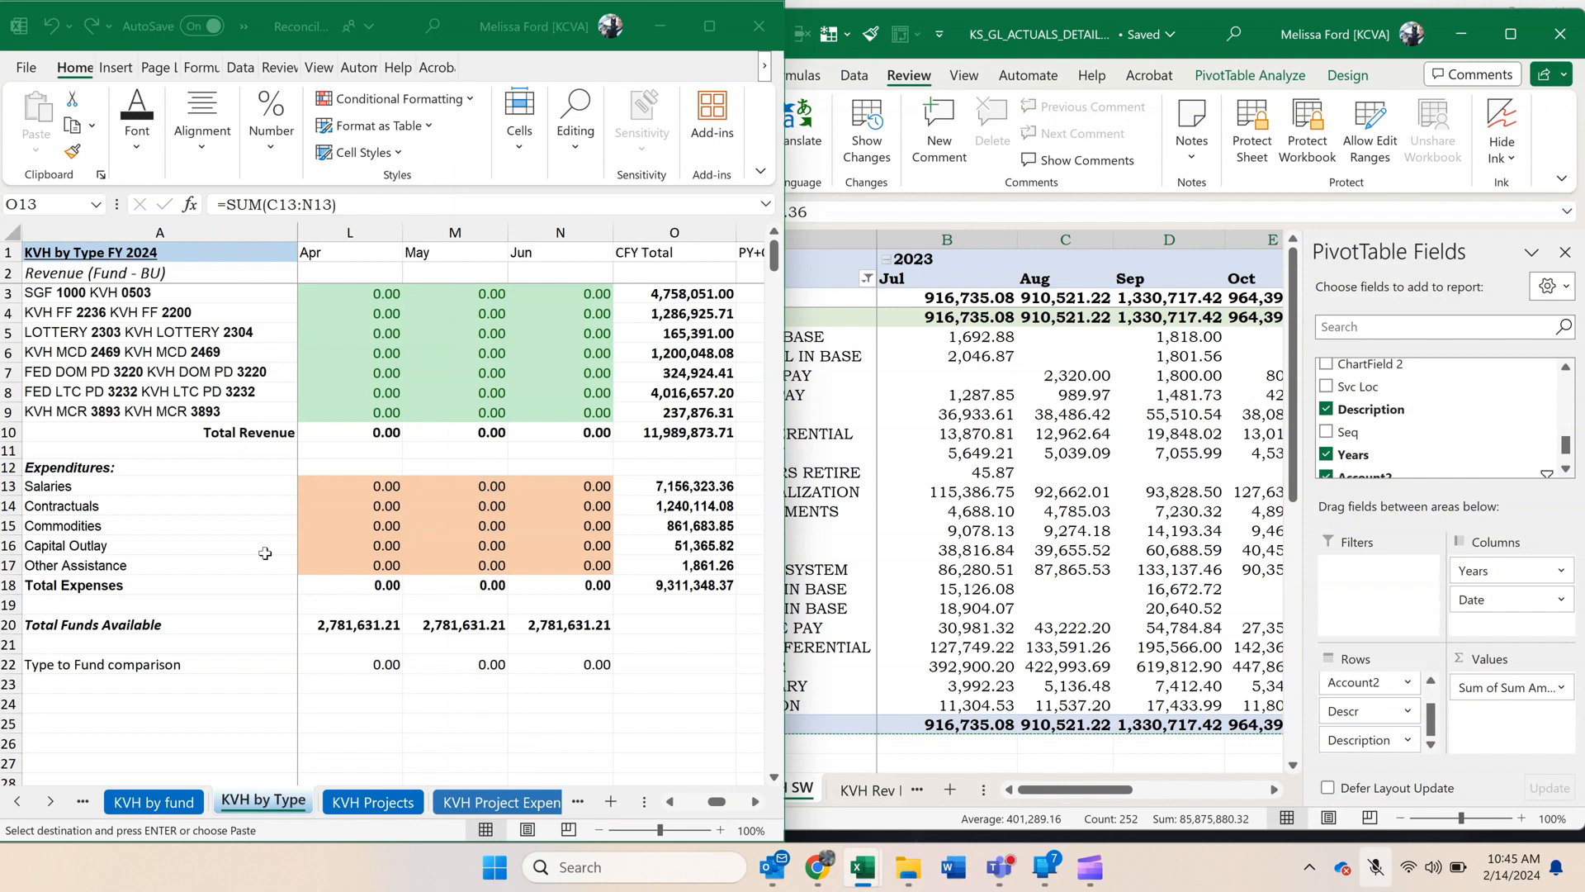
{"action": "left_click", "coordinate": [50, 801]}
{"action": "left_click", "coordinate": [51, 802]}
{"action": "left_click", "coordinate": [50, 801]}
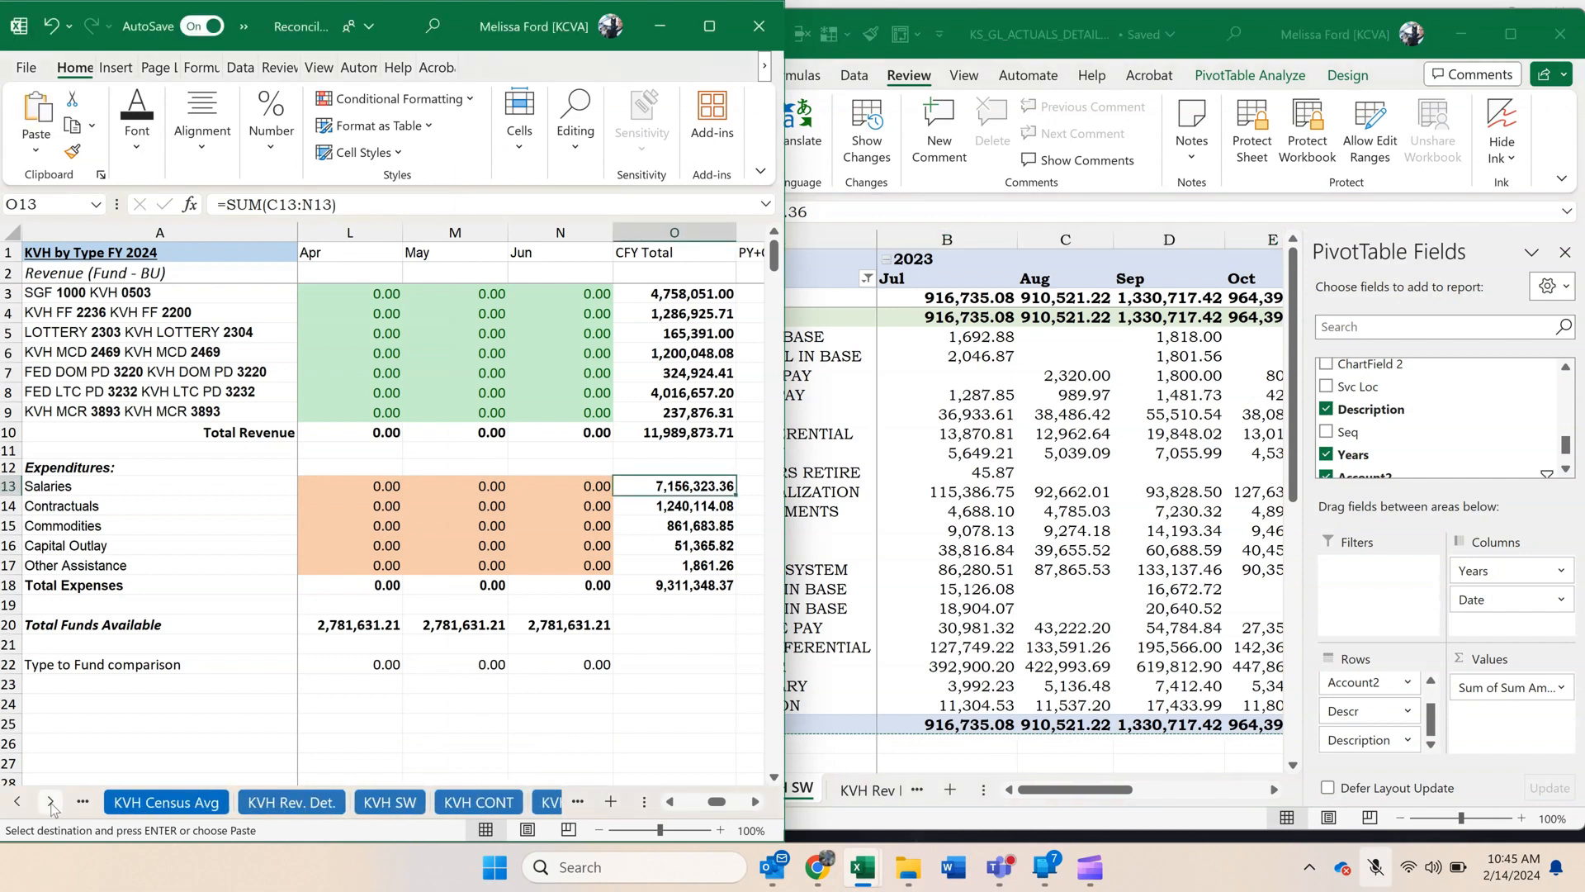
{"action": "left_click", "coordinate": [398, 802]}
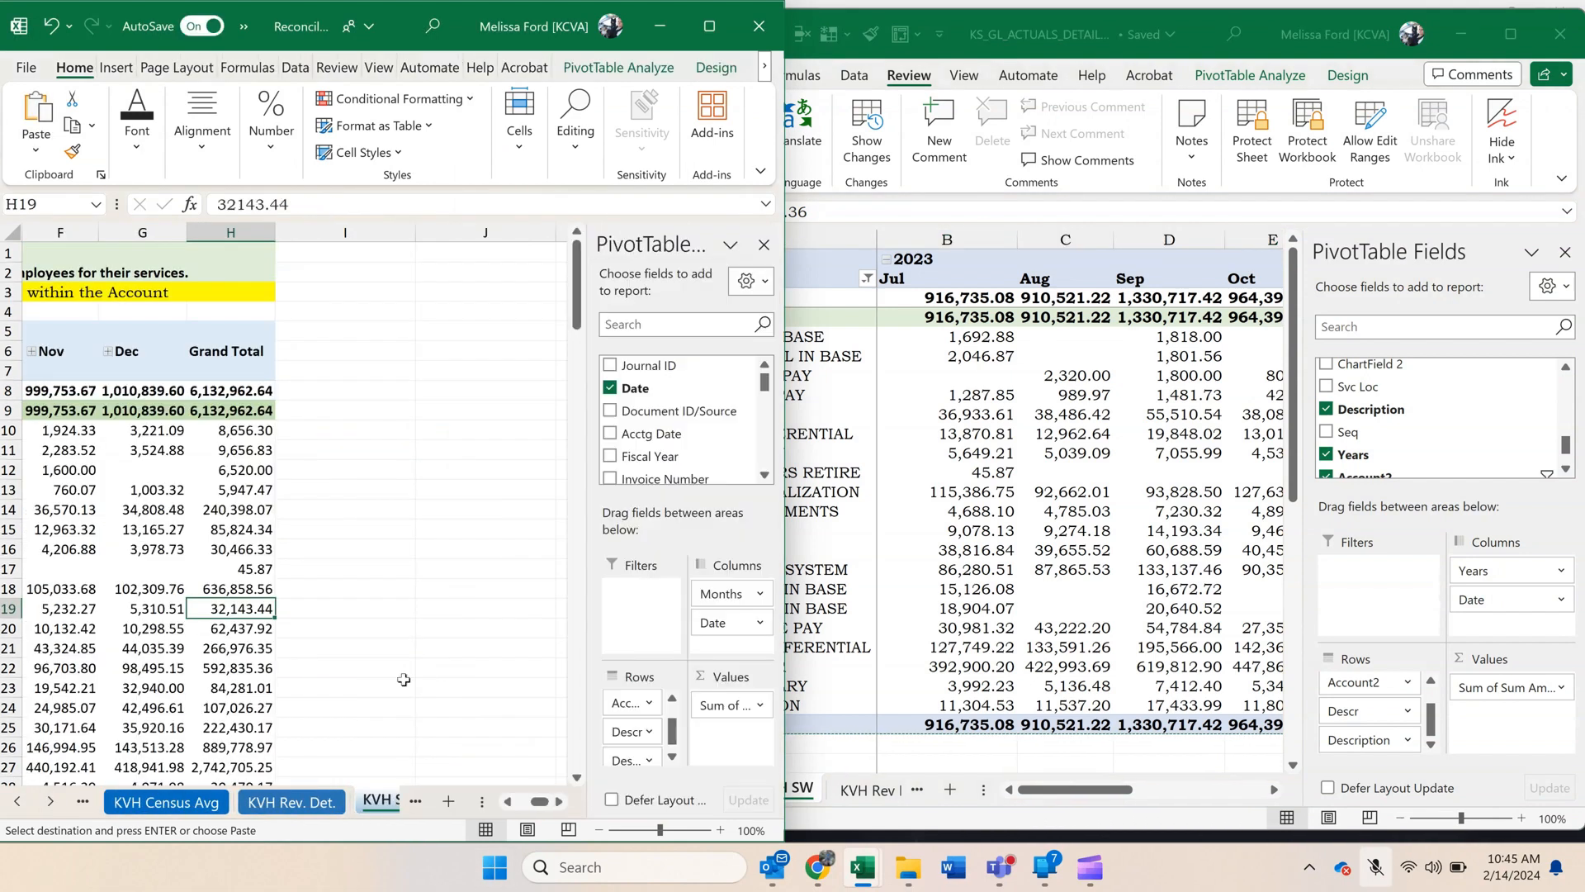
{"action": "left_click", "coordinate": [449, 329]}
{"action": "key", "text": "ctrl+v"}
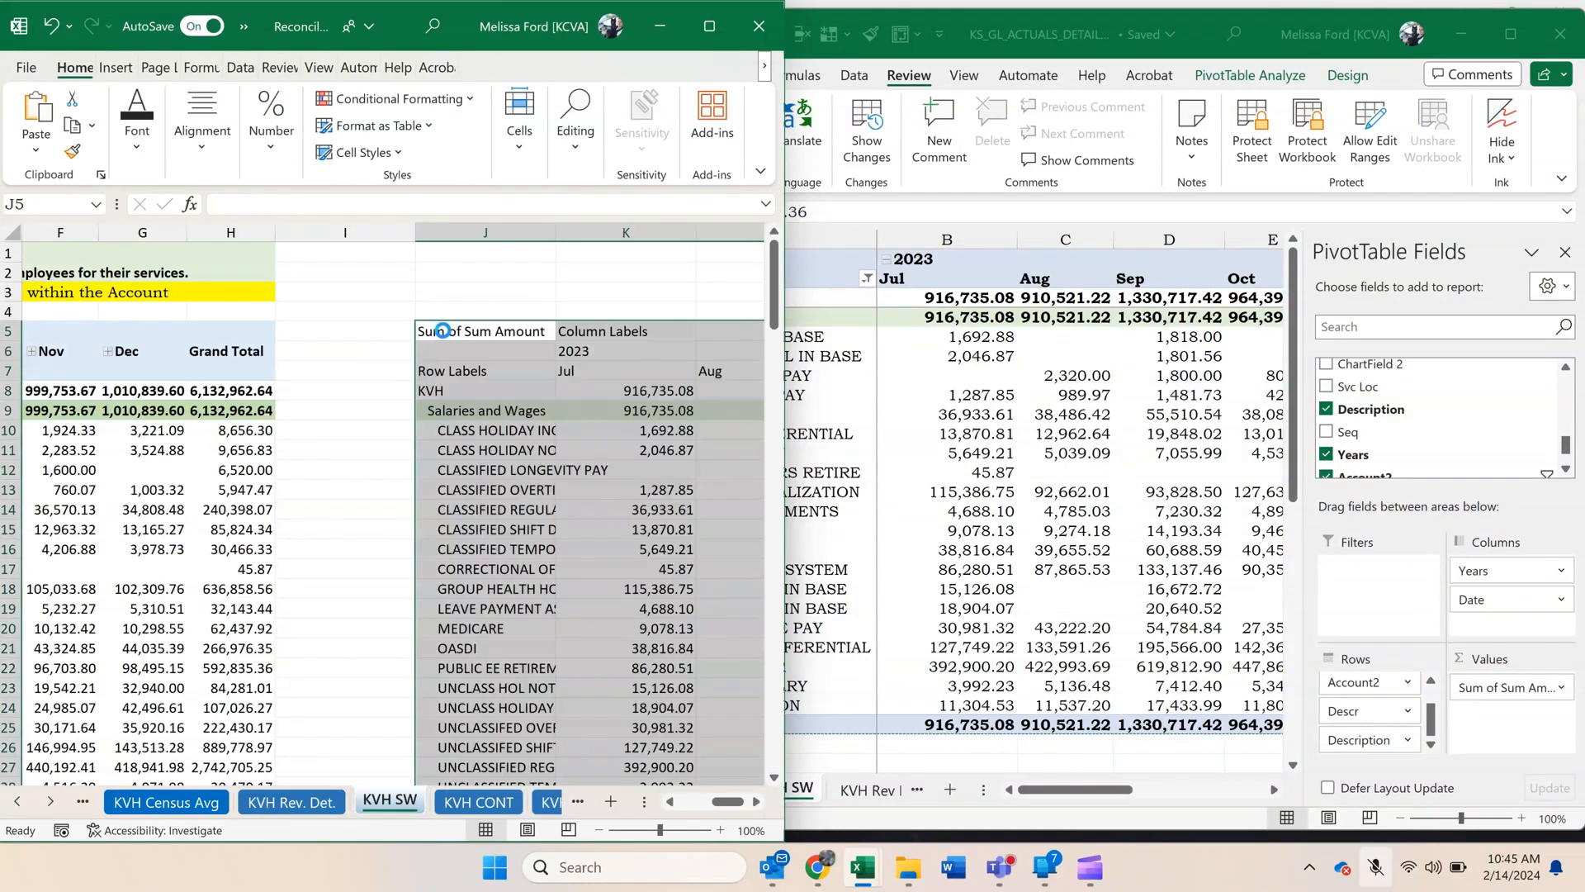
Delete the old salaries pivot range from row 5 down in columns A through I, shifting cells left.
{"action": "left_click_drag", "start_coordinate": [379, 330], "coordinate": [33, 748]}
{"action": "right_click", "coordinate": [130, 521]}
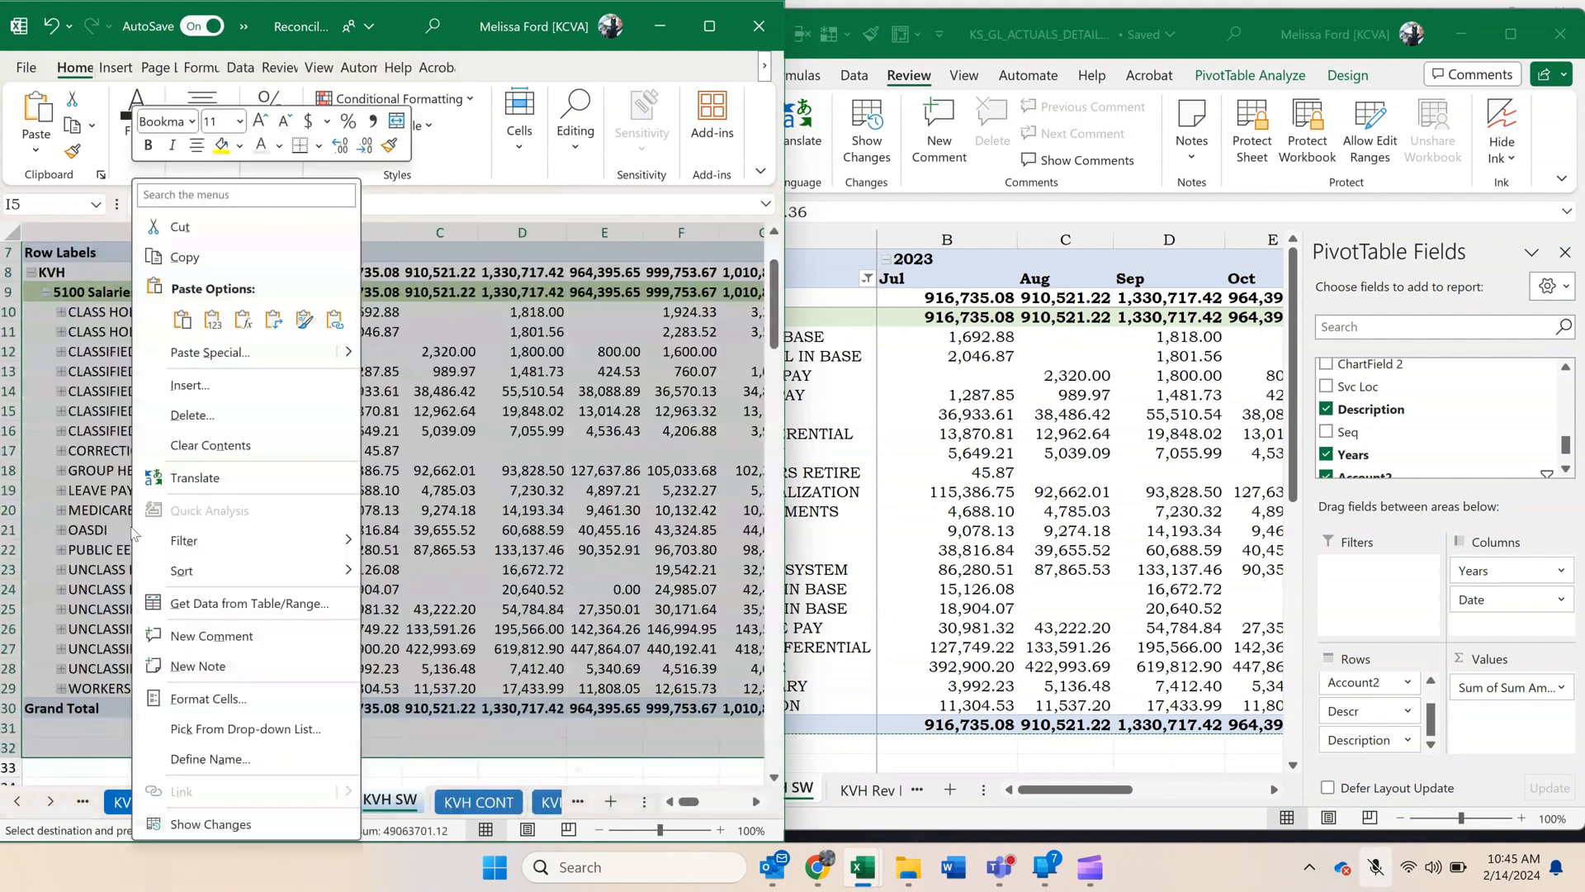
{"action": "left_click", "coordinate": [191, 417]}
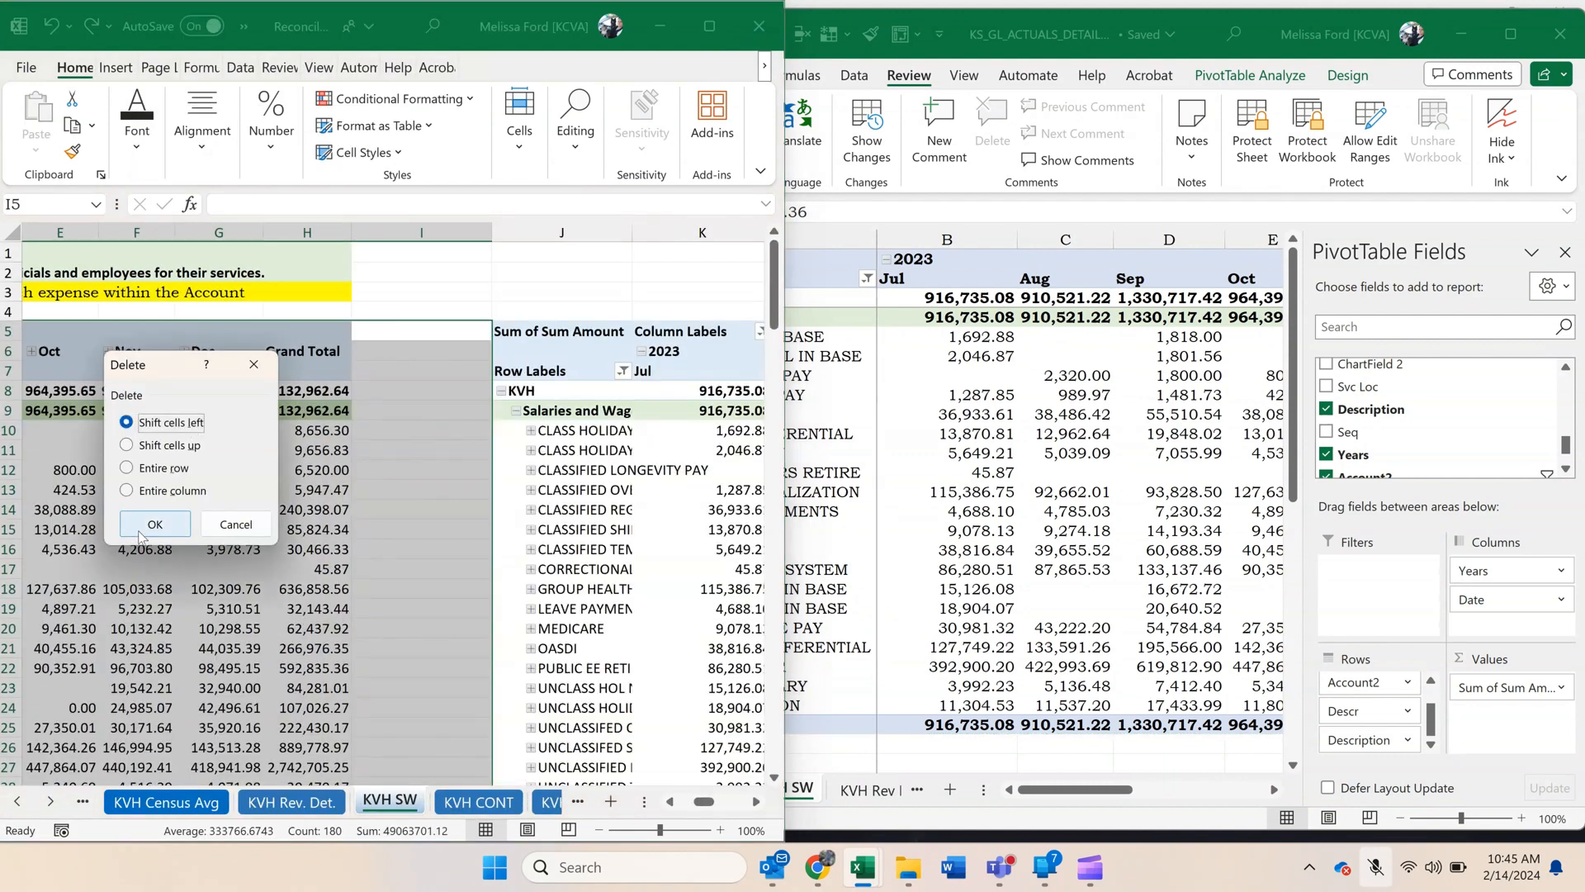
{"action": "left_click", "coordinate": [138, 527]}
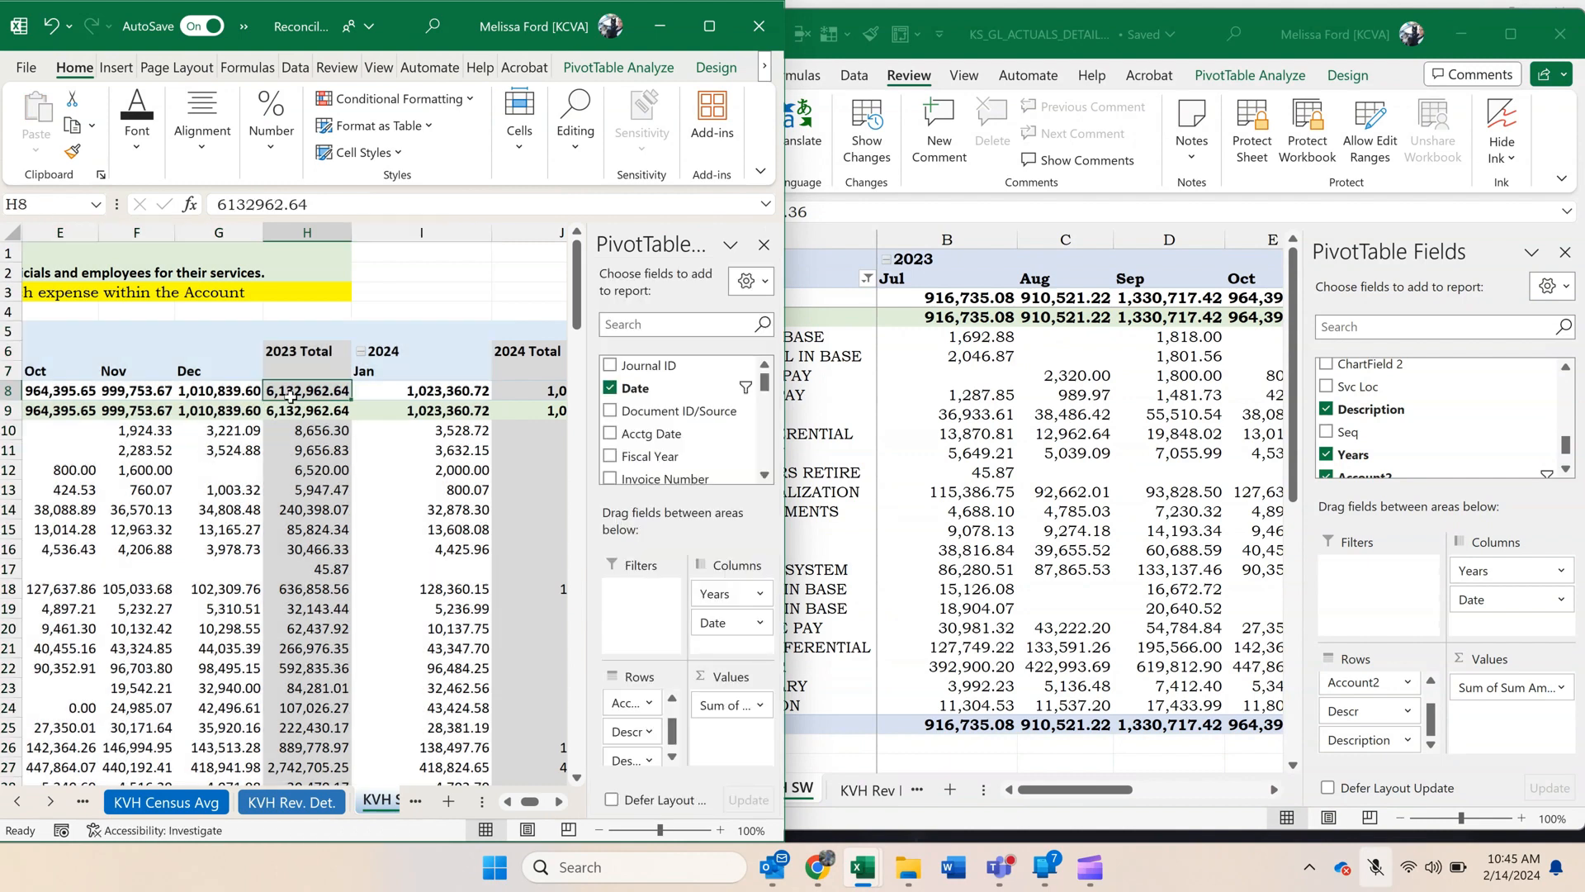
Maximize the reconciliation workbook and hide the 2023 Total and 2024 Total columns, H and J.
{"action": "left_click", "coordinate": [307, 232]}
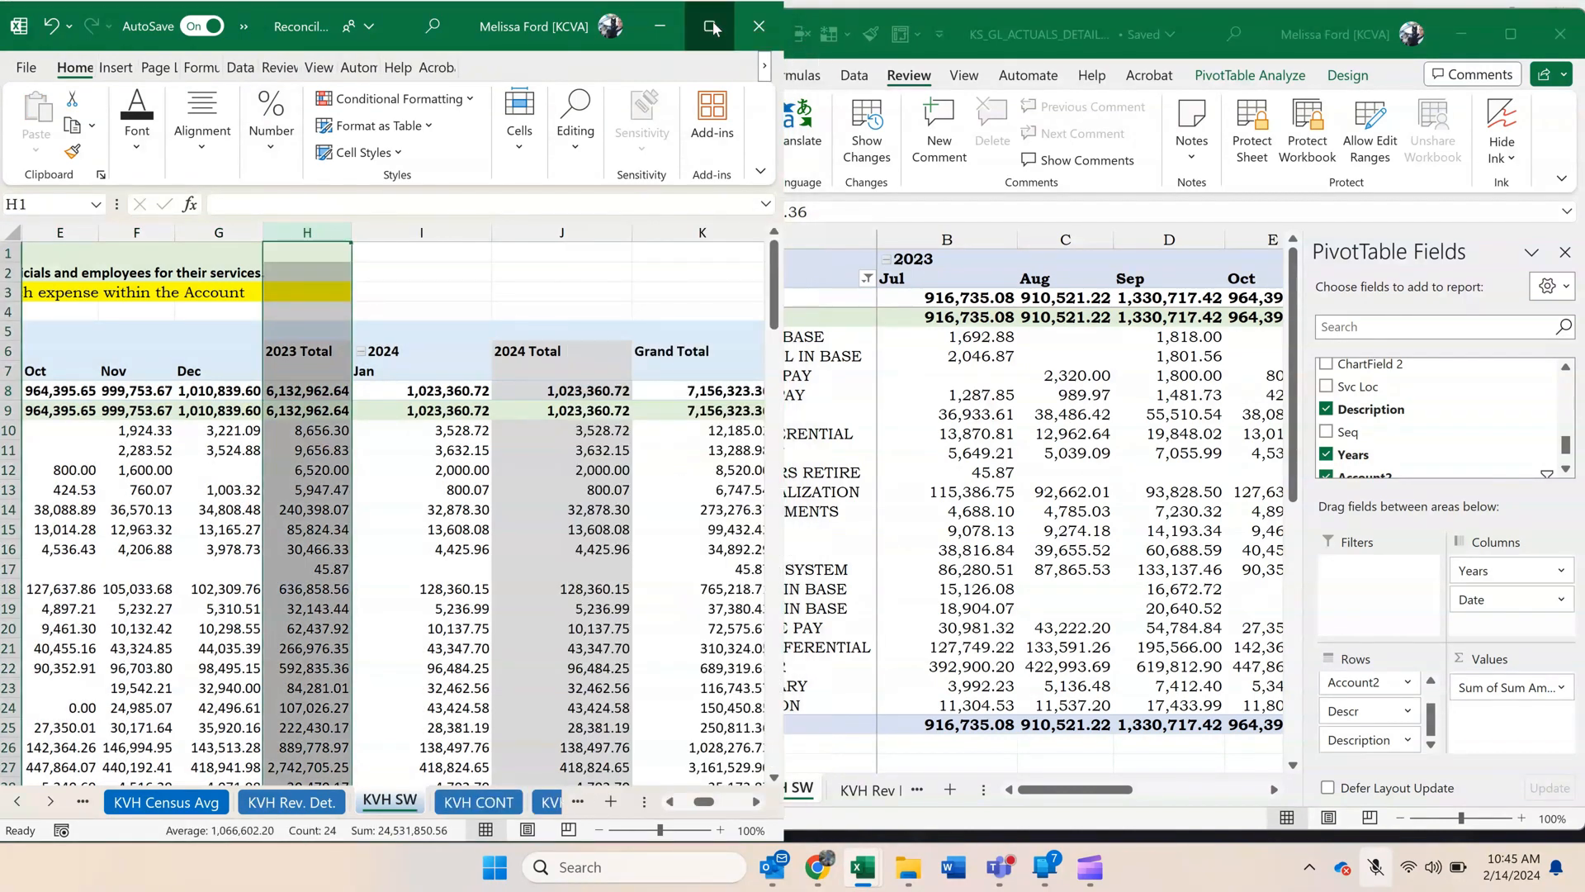
{"action": "left_click", "coordinate": [708, 25]}
{"action": "right_click", "coordinate": [327, 233]}
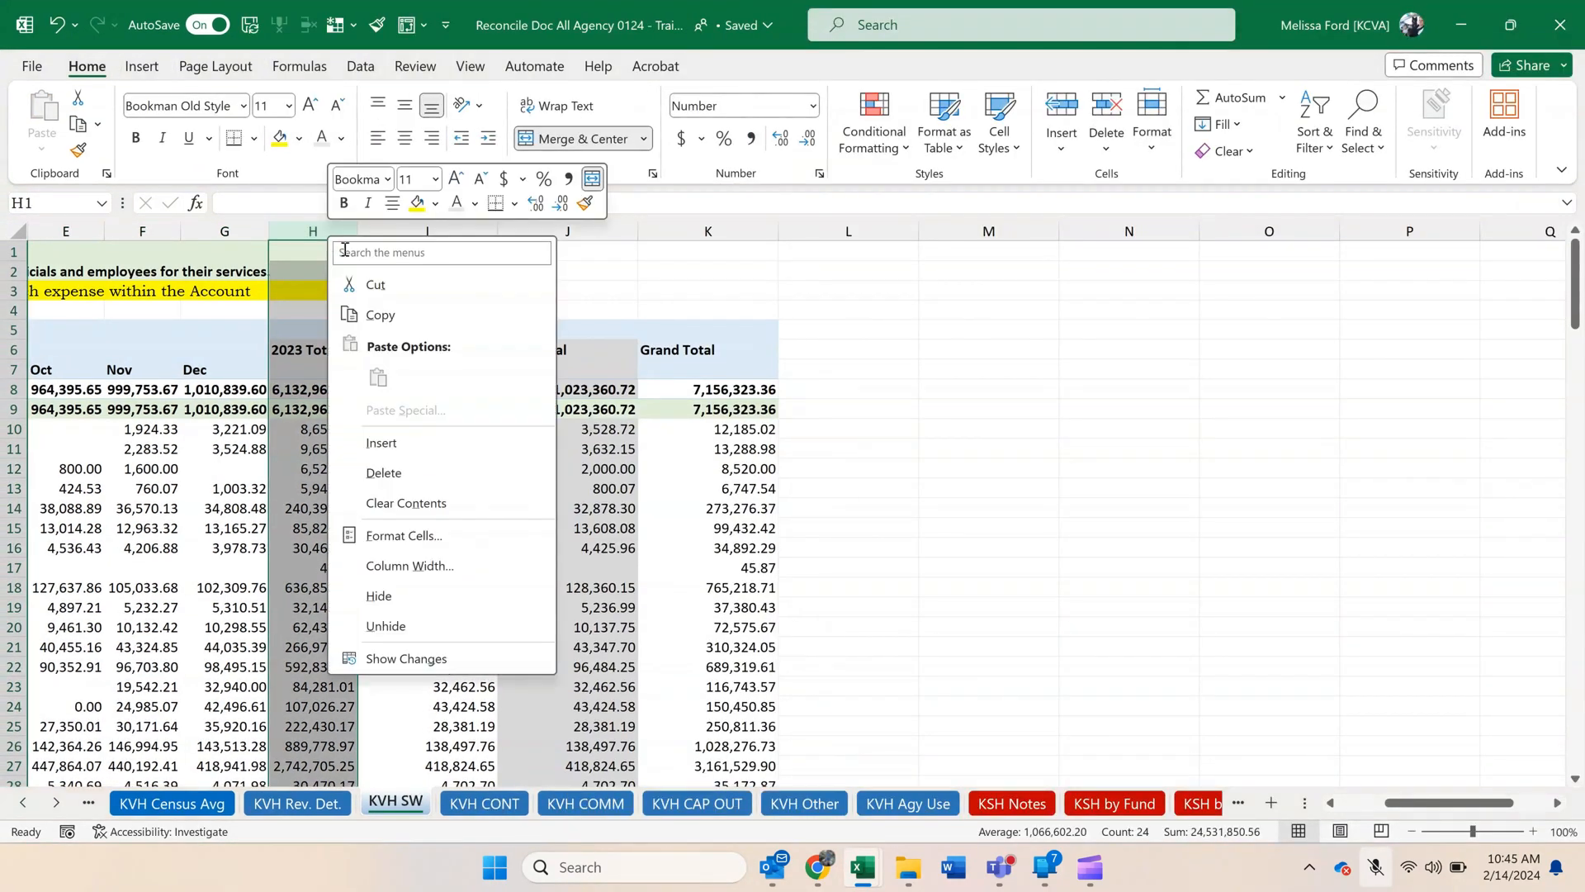
{"action": "left_click", "coordinate": [379, 597]}
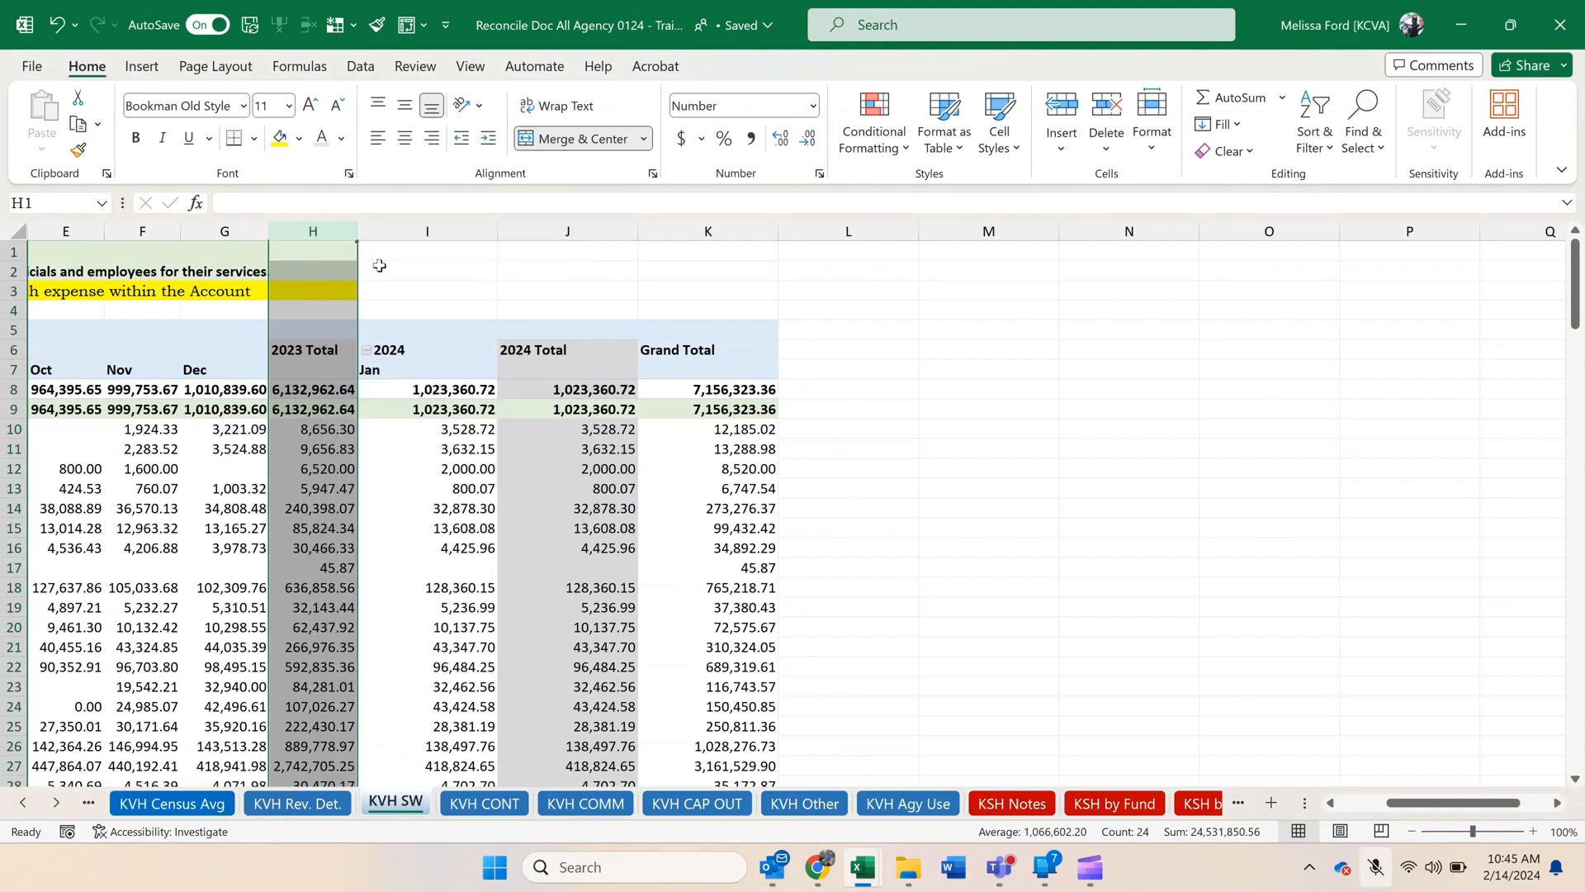
{"action": "left_click", "coordinate": [475, 232]}
{"action": "right_click", "coordinate": [455, 232]}
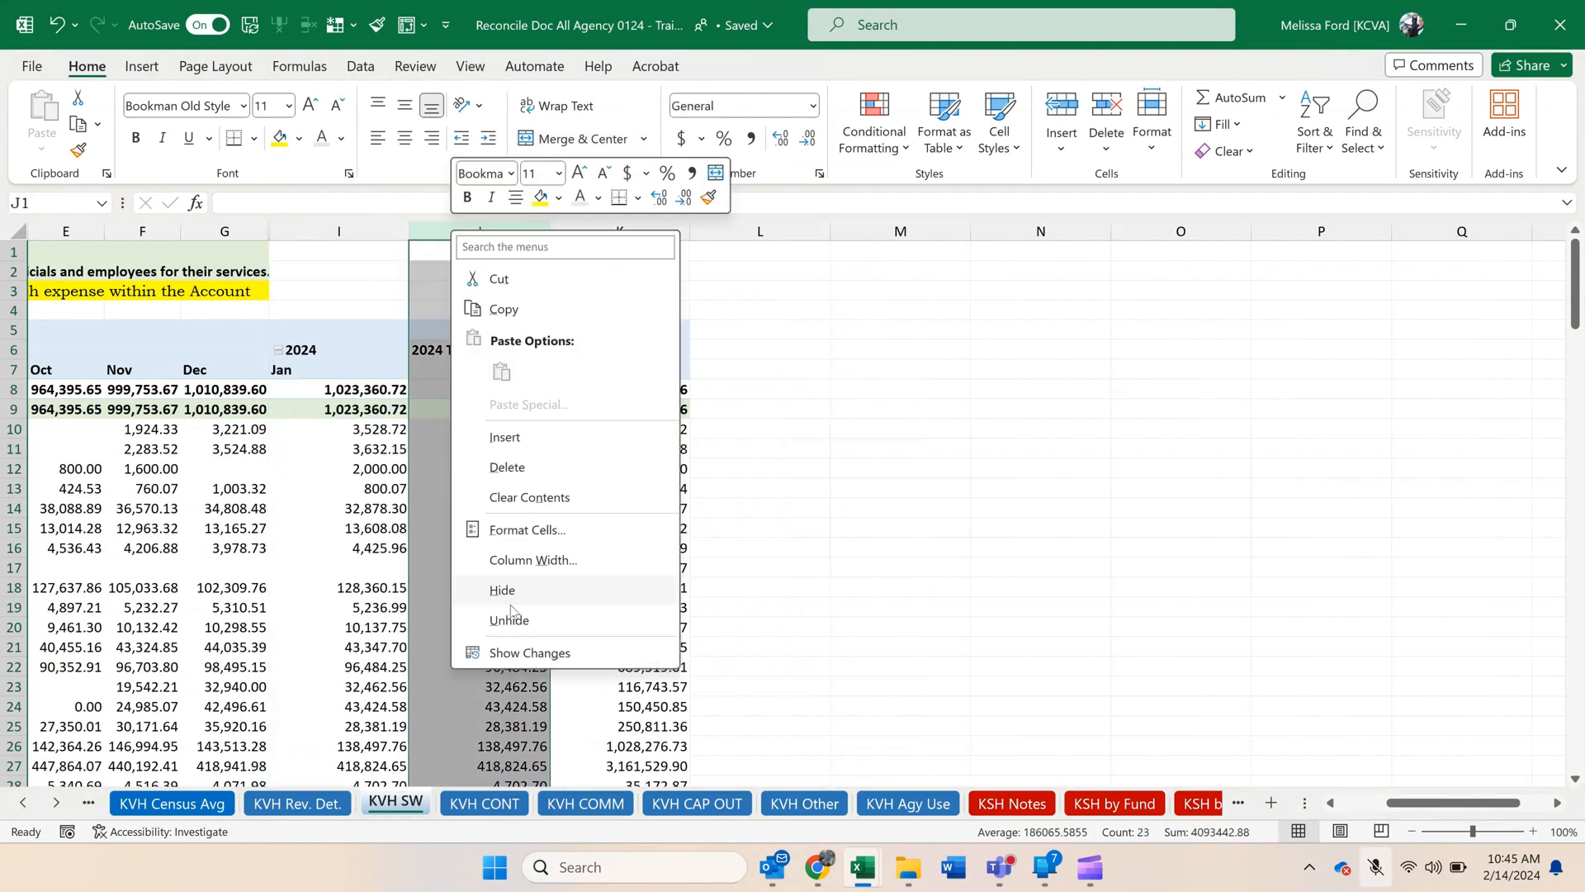
{"action": "left_click", "coordinate": [512, 610]}
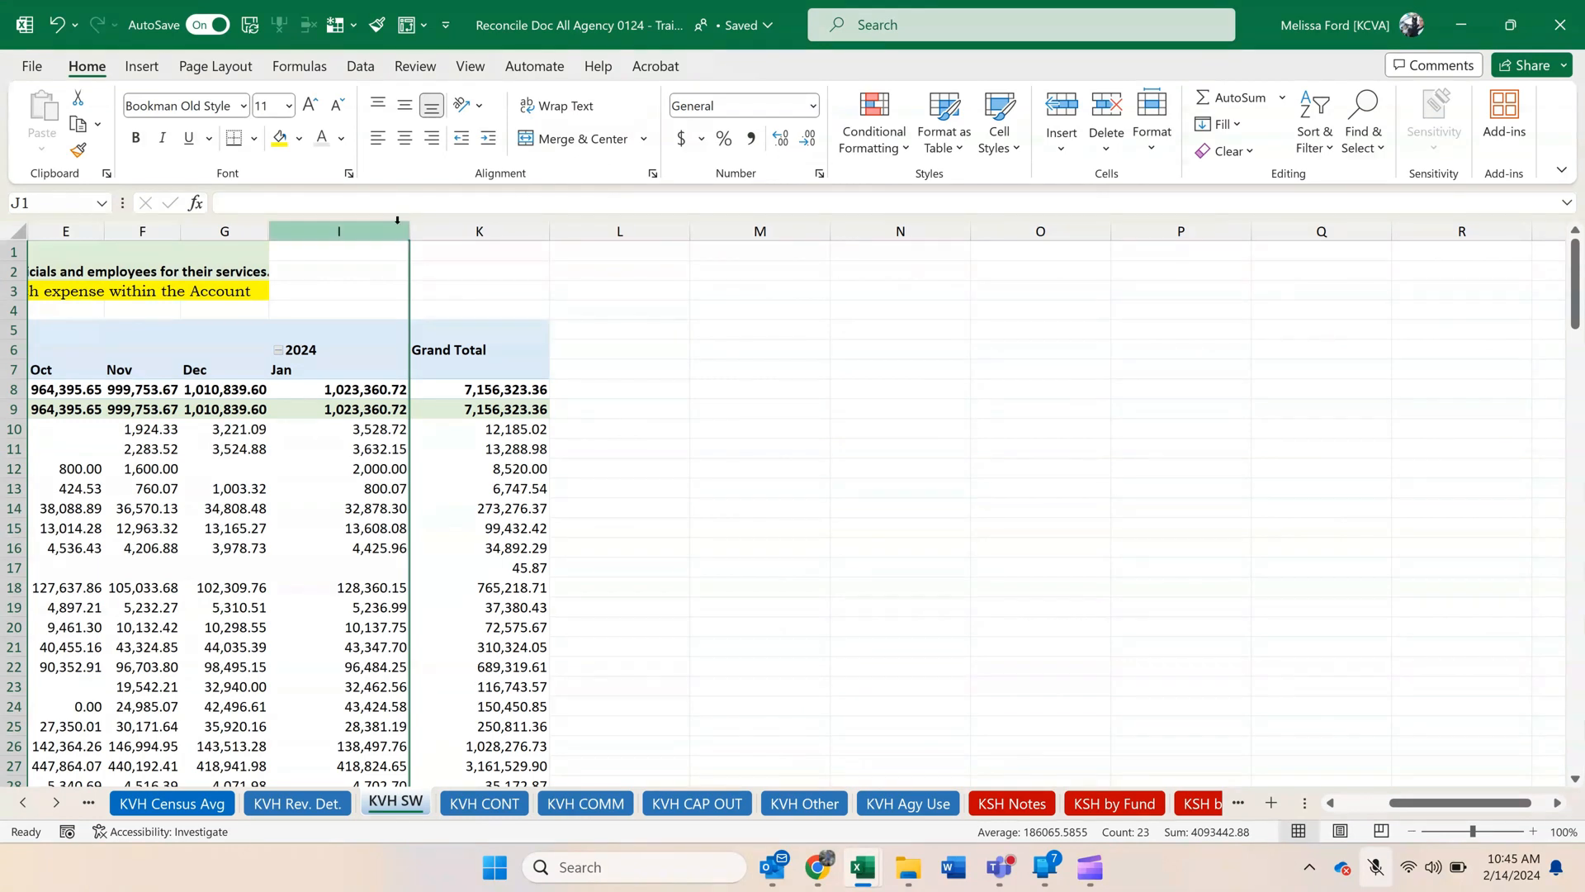
Narrow the January and Grand Total columns, I and K, to fit their contents.
{"action": "left_click_drag", "start_coordinate": [402, 230], "coordinate": [375, 233]}
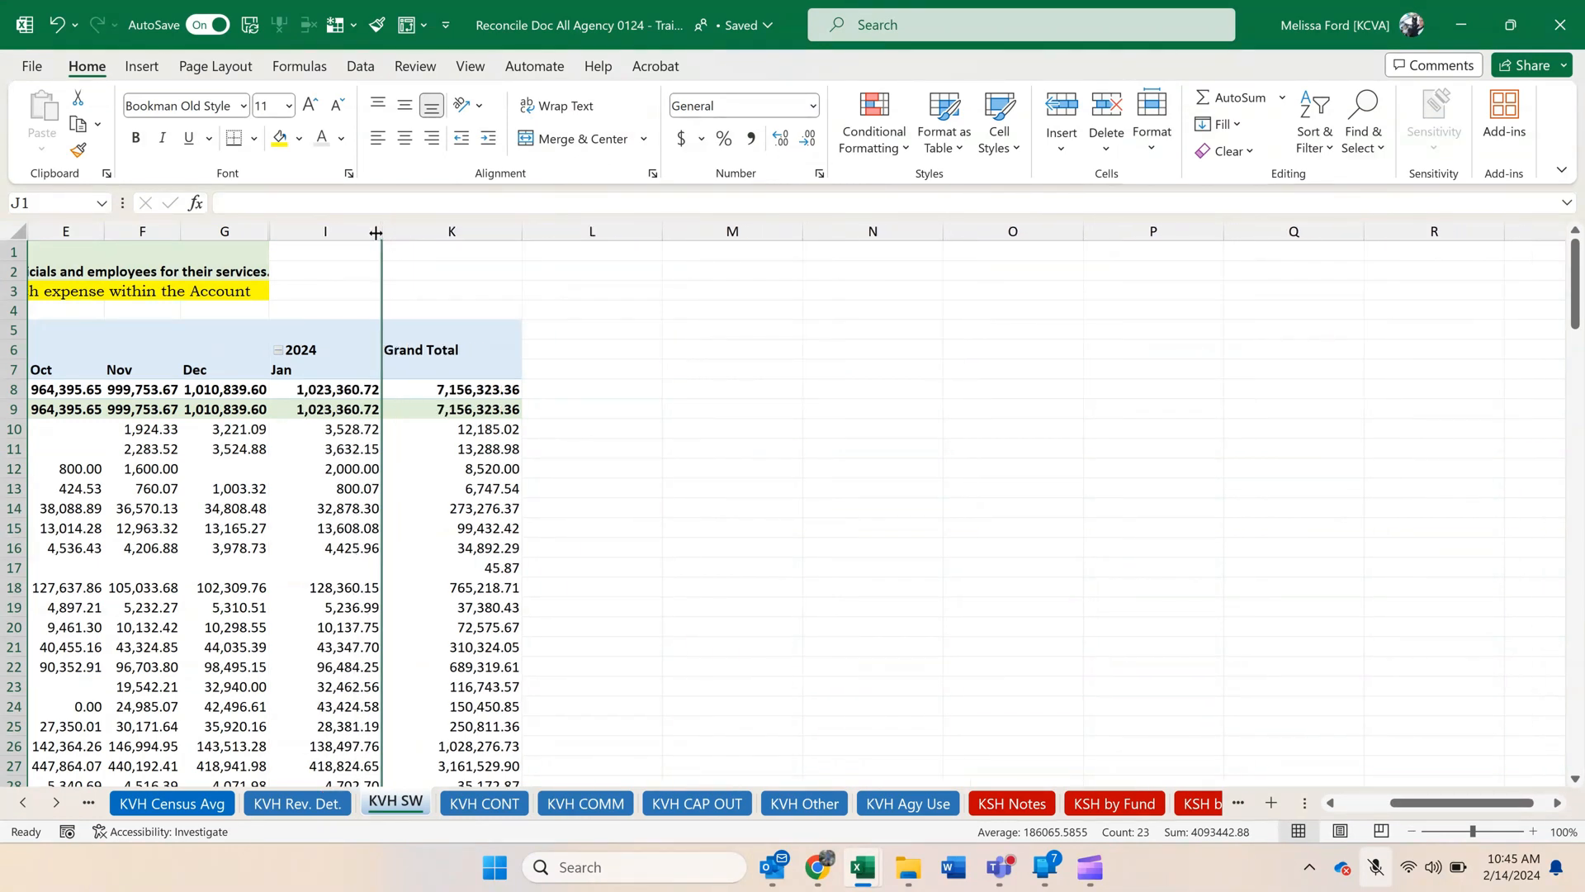
{"action": "double_click", "coordinate": [521, 231]}
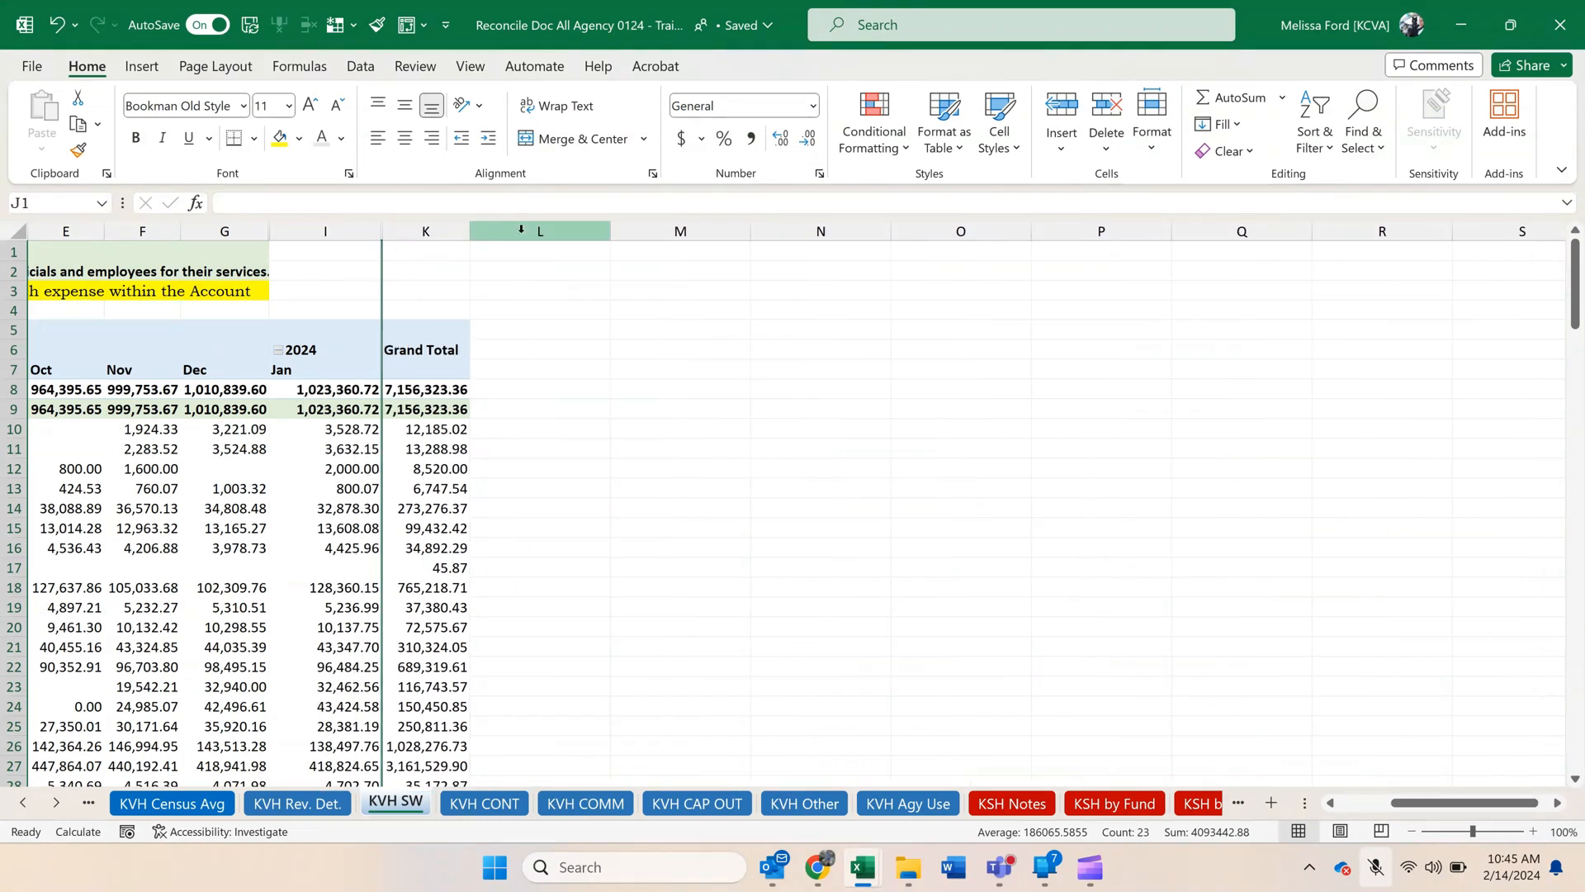
{"action": "double_click", "coordinate": [374, 229]}
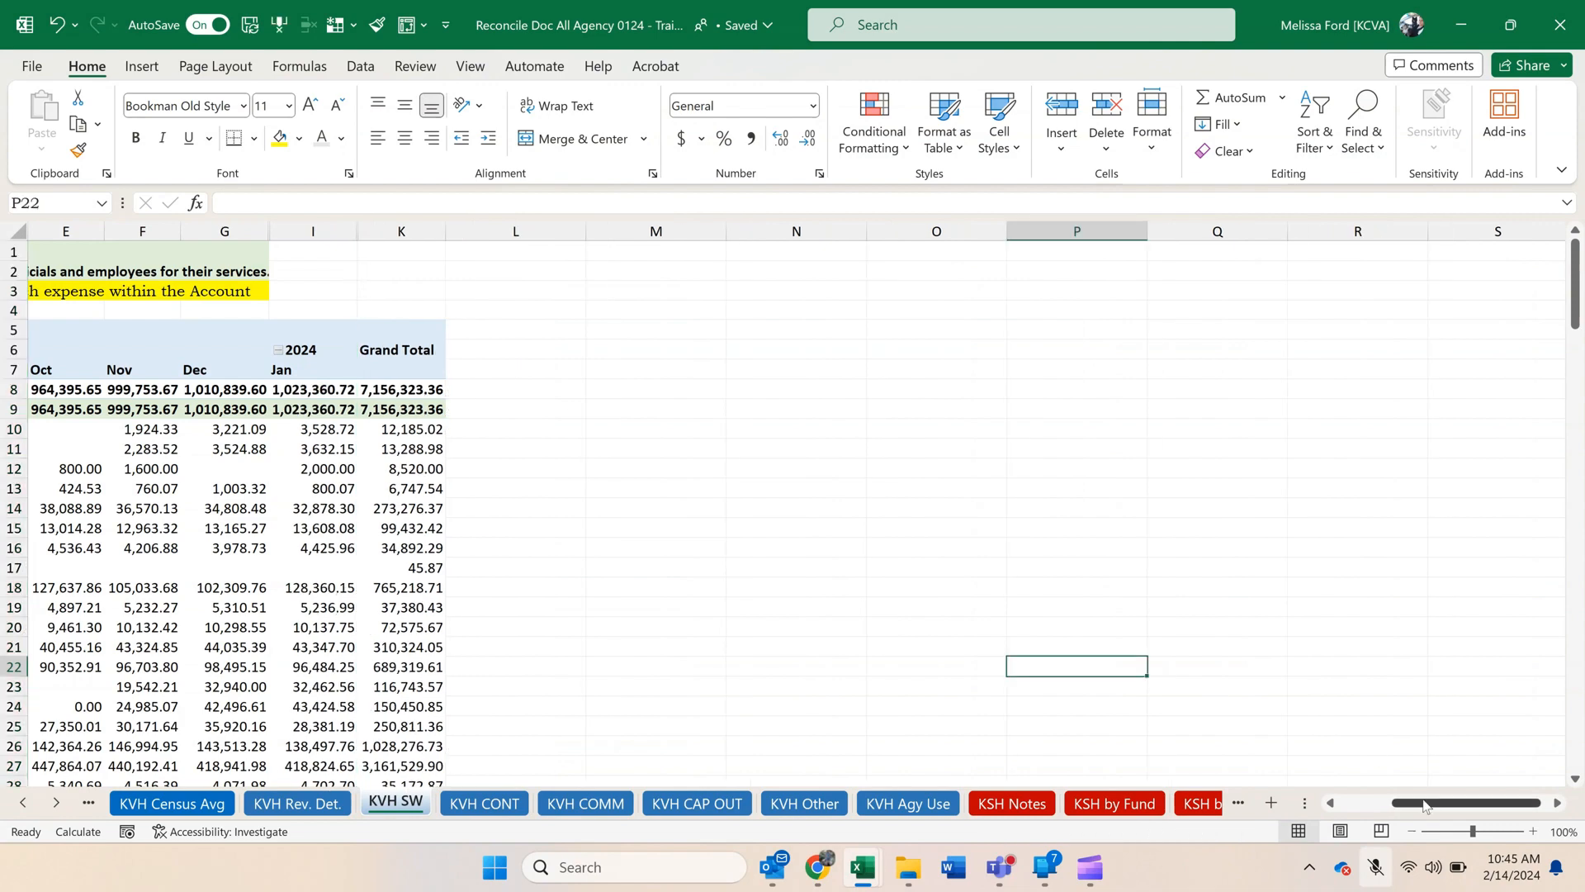
Sort the salary descriptions in the pivot from largest to smallest by their January 2024 amounts.
{"action": "left_click_drag", "start_coordinate": [1466, 803], "coordinate": [1414, 803]}
{"action": "left_click", "coordinate": [516, 542]}
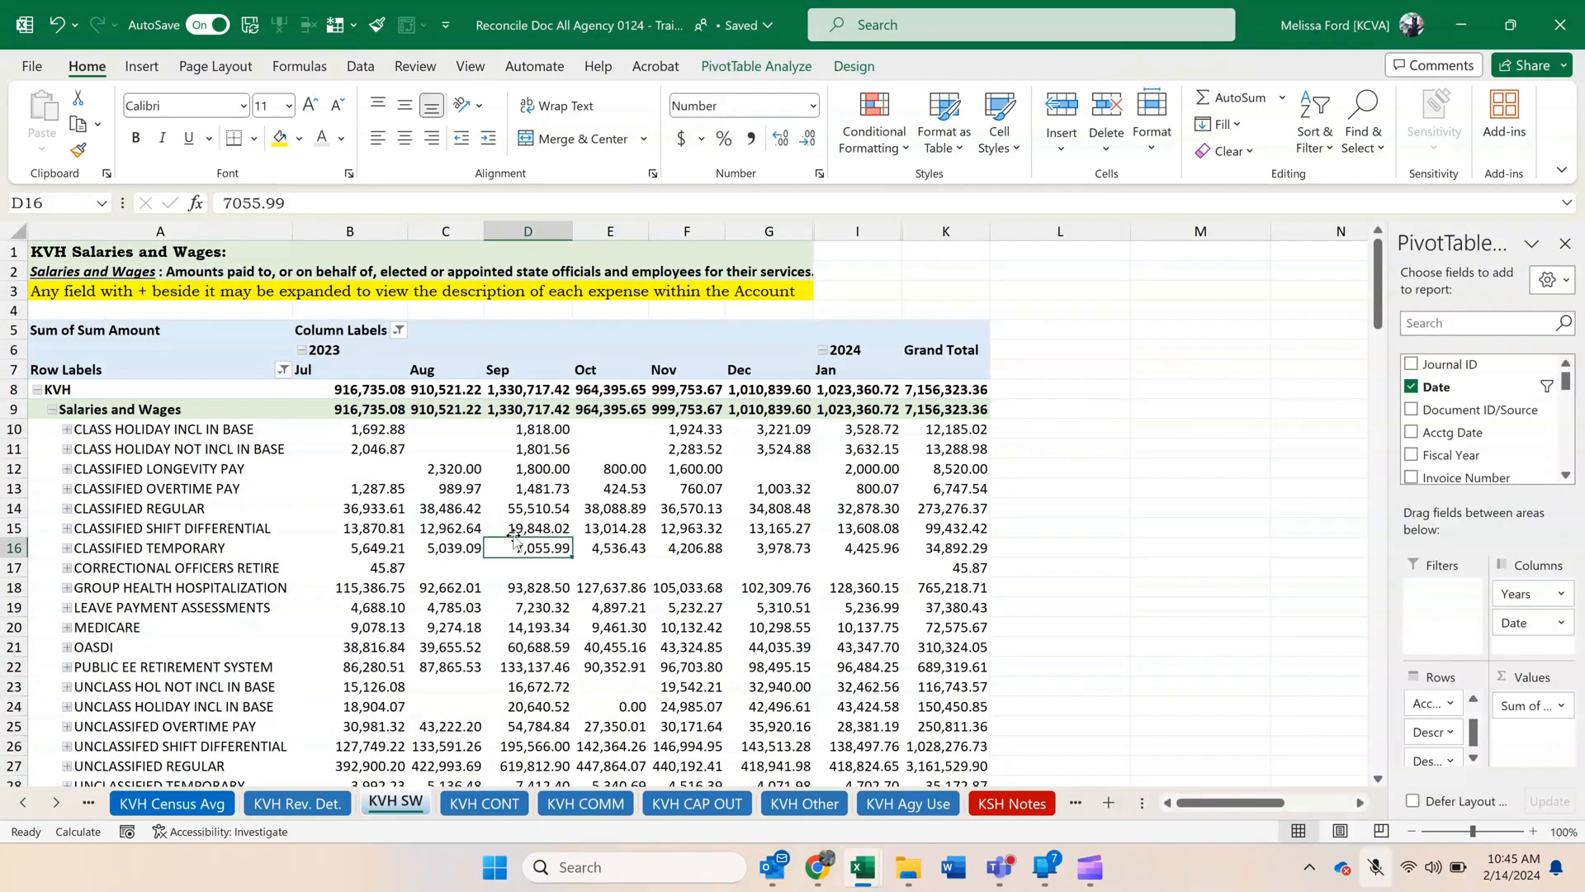
{"action": "left_click", "coordinate": [875, 428]}
{"action": "right_click", "coordinate": [875, 429]}
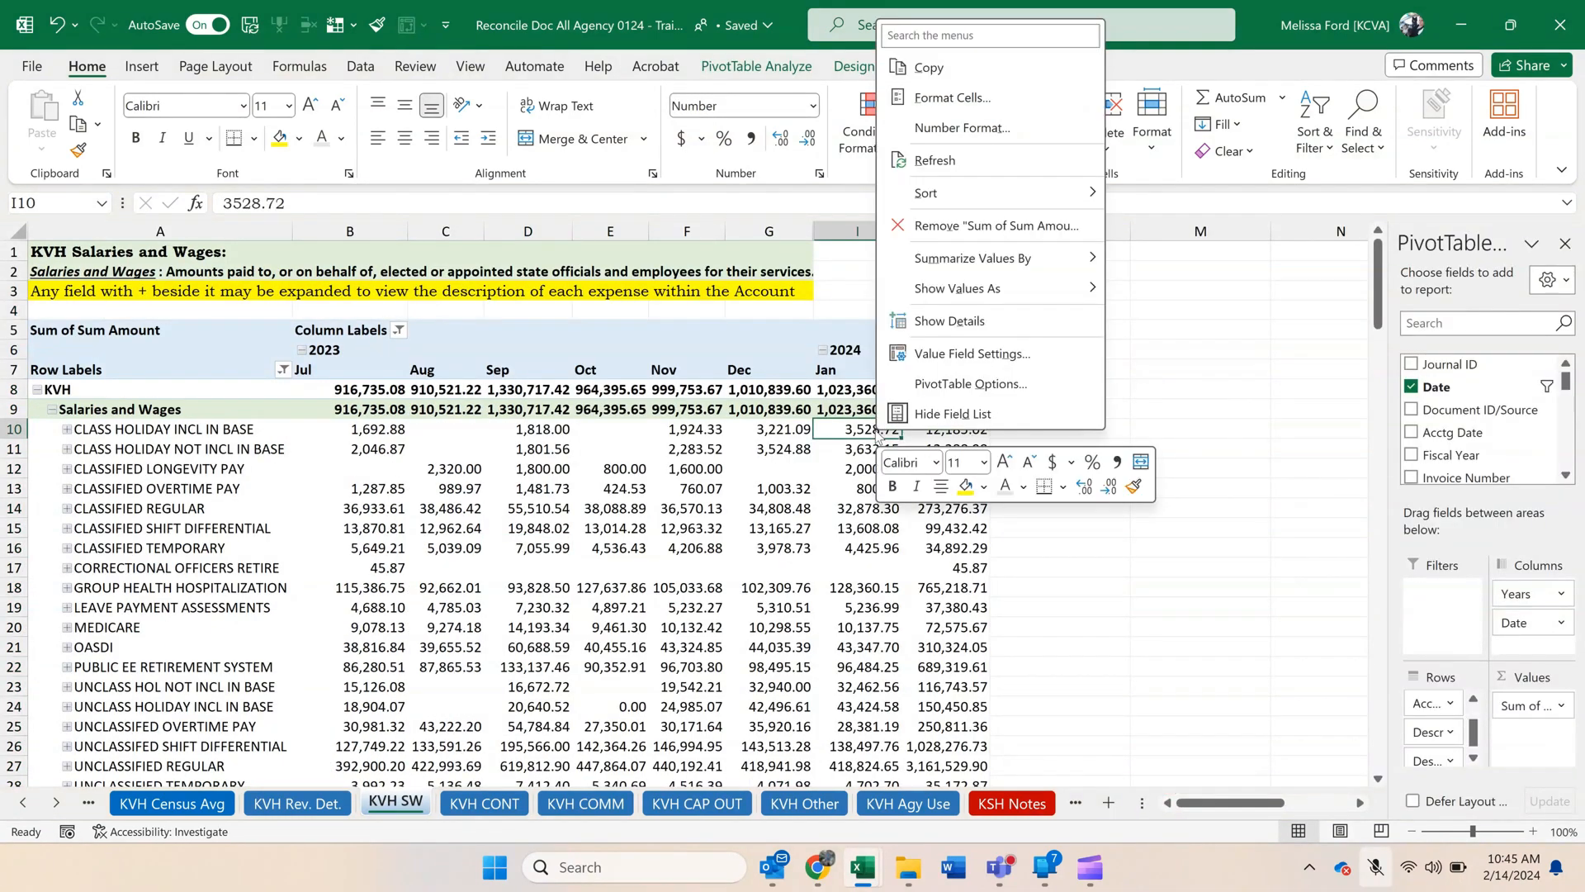
{"action": "mouse_move", "coordinate": [1004, 195]}
{"action": "left_click", "coordinate": [1201, 225]}
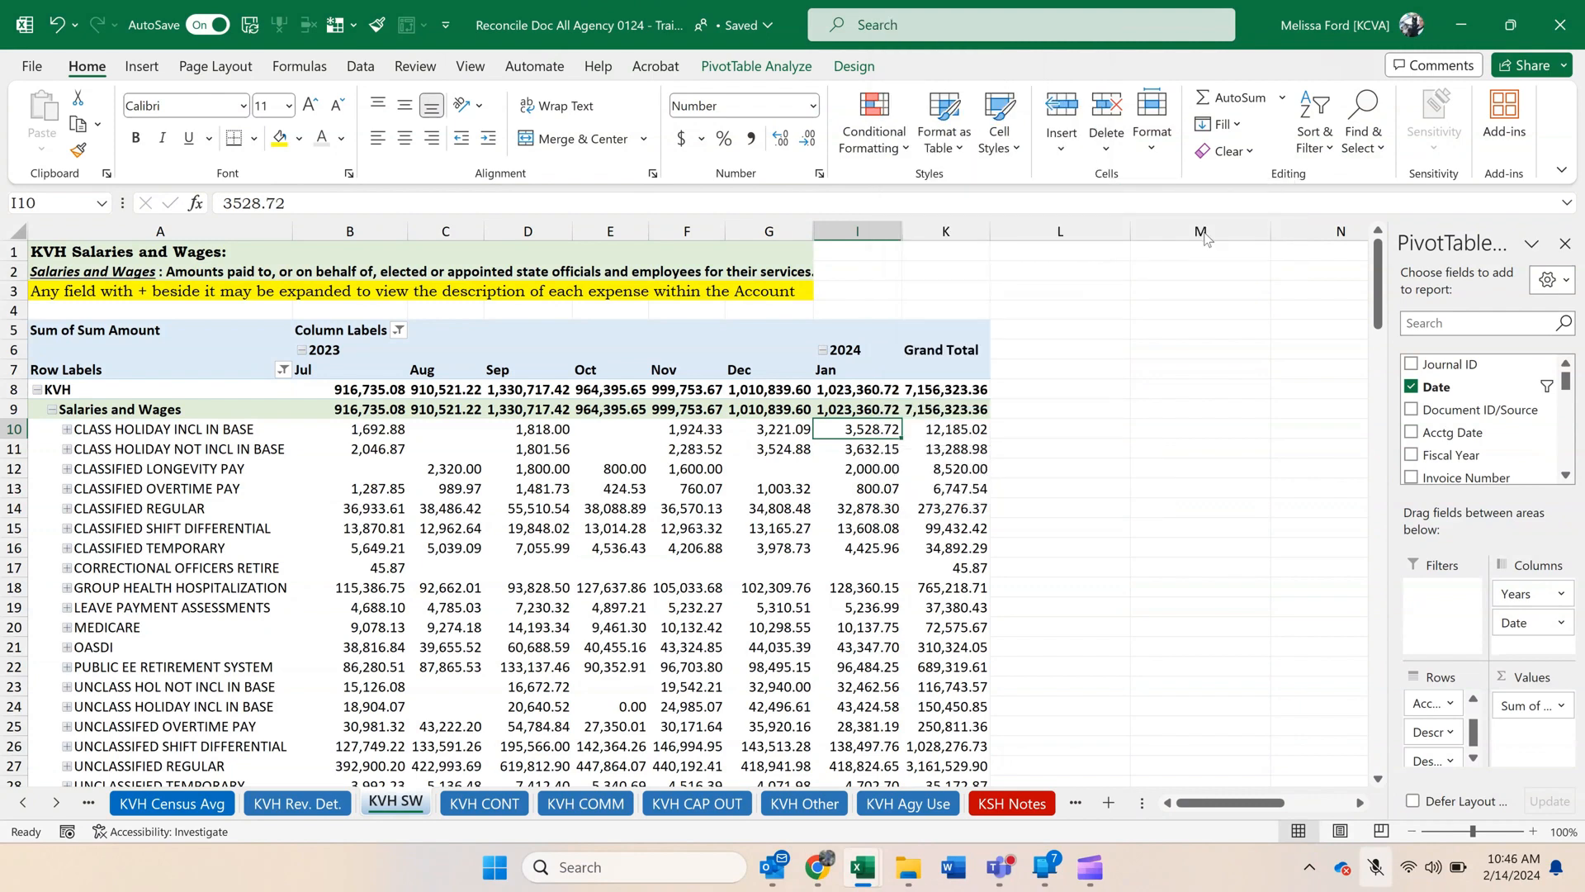
{"action": "left_click", "coordinate": [830, 527]}
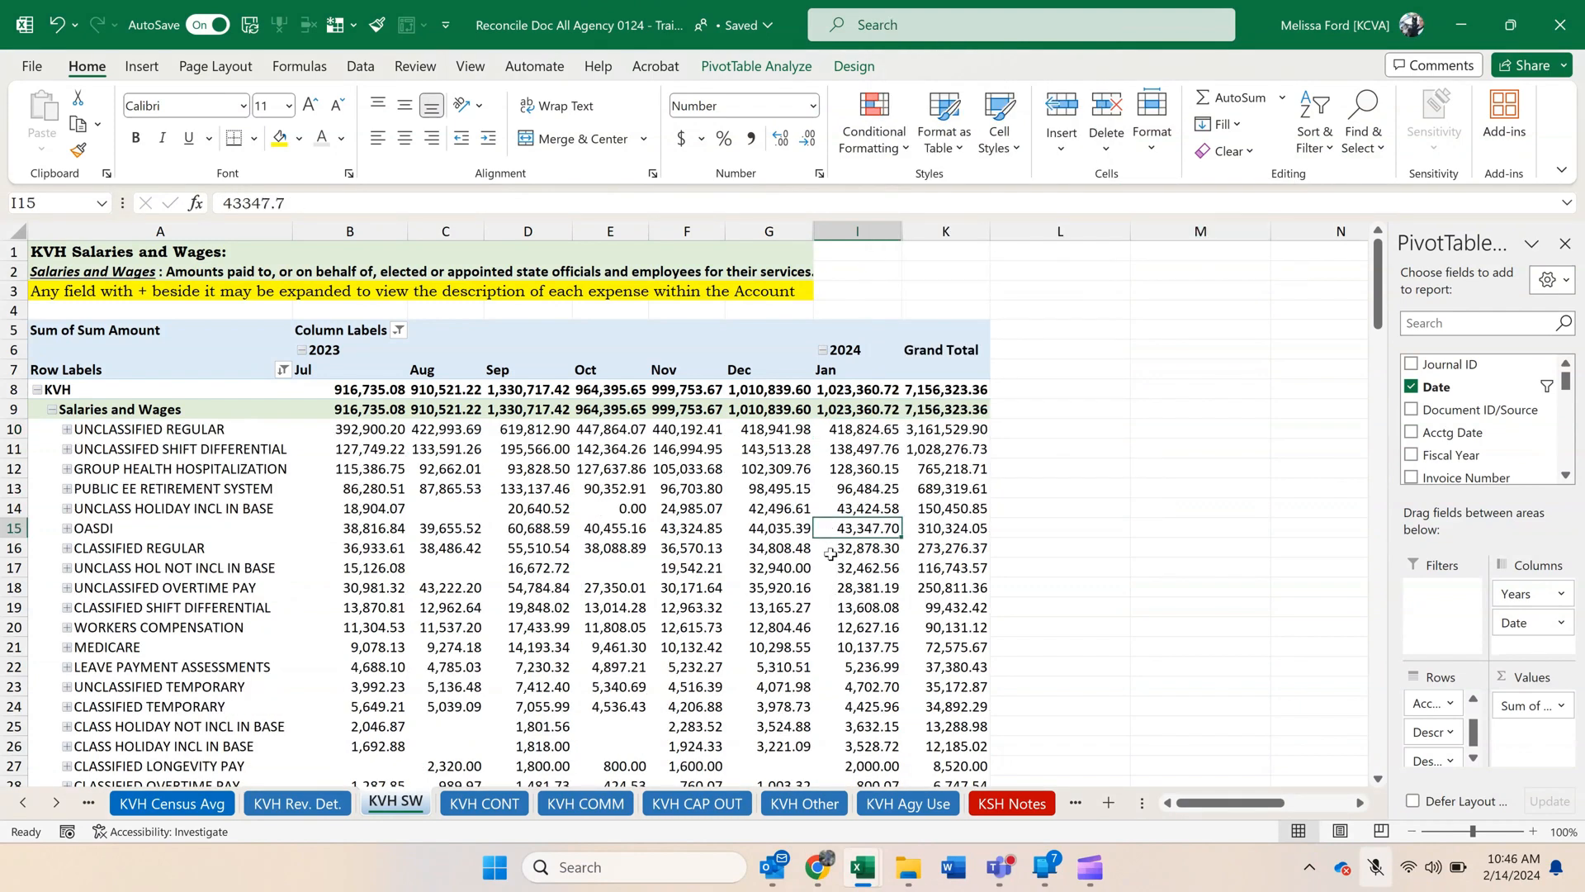
{"action": "scroll", "coordinate": [829, 554], "scroll_direction": "down", "scroll_amount": 2}
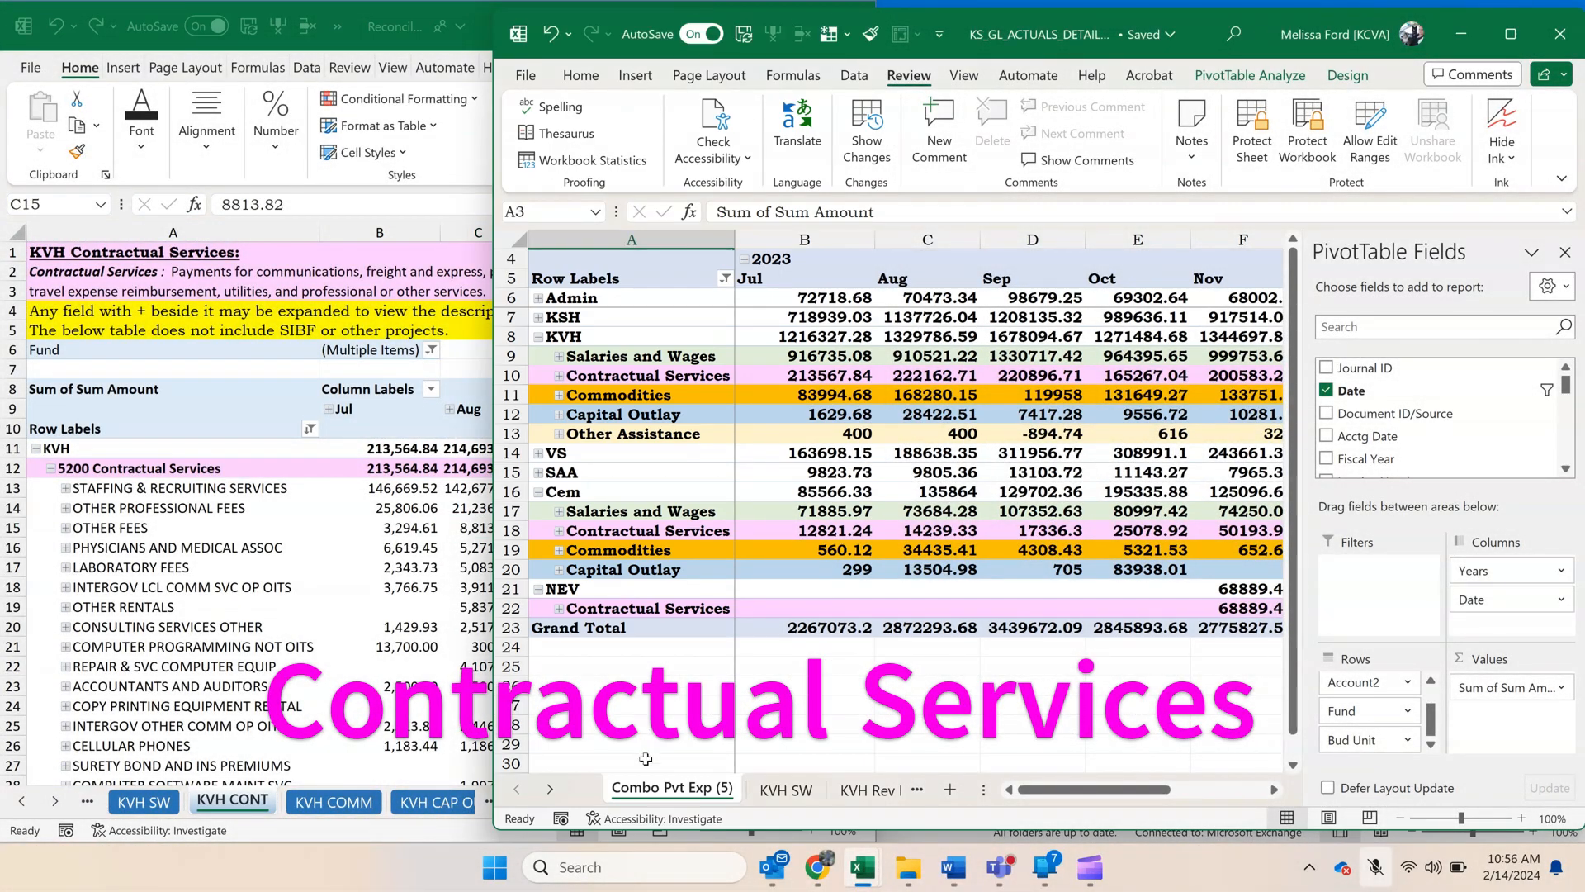
Create a copy of the Combo Pvt Exp (5) sheet in the GL actuals workbook.
{"action": "right_click", "coordinate": [662, 790]}
{"action": "left_click", "coordinate": [764, 528]}
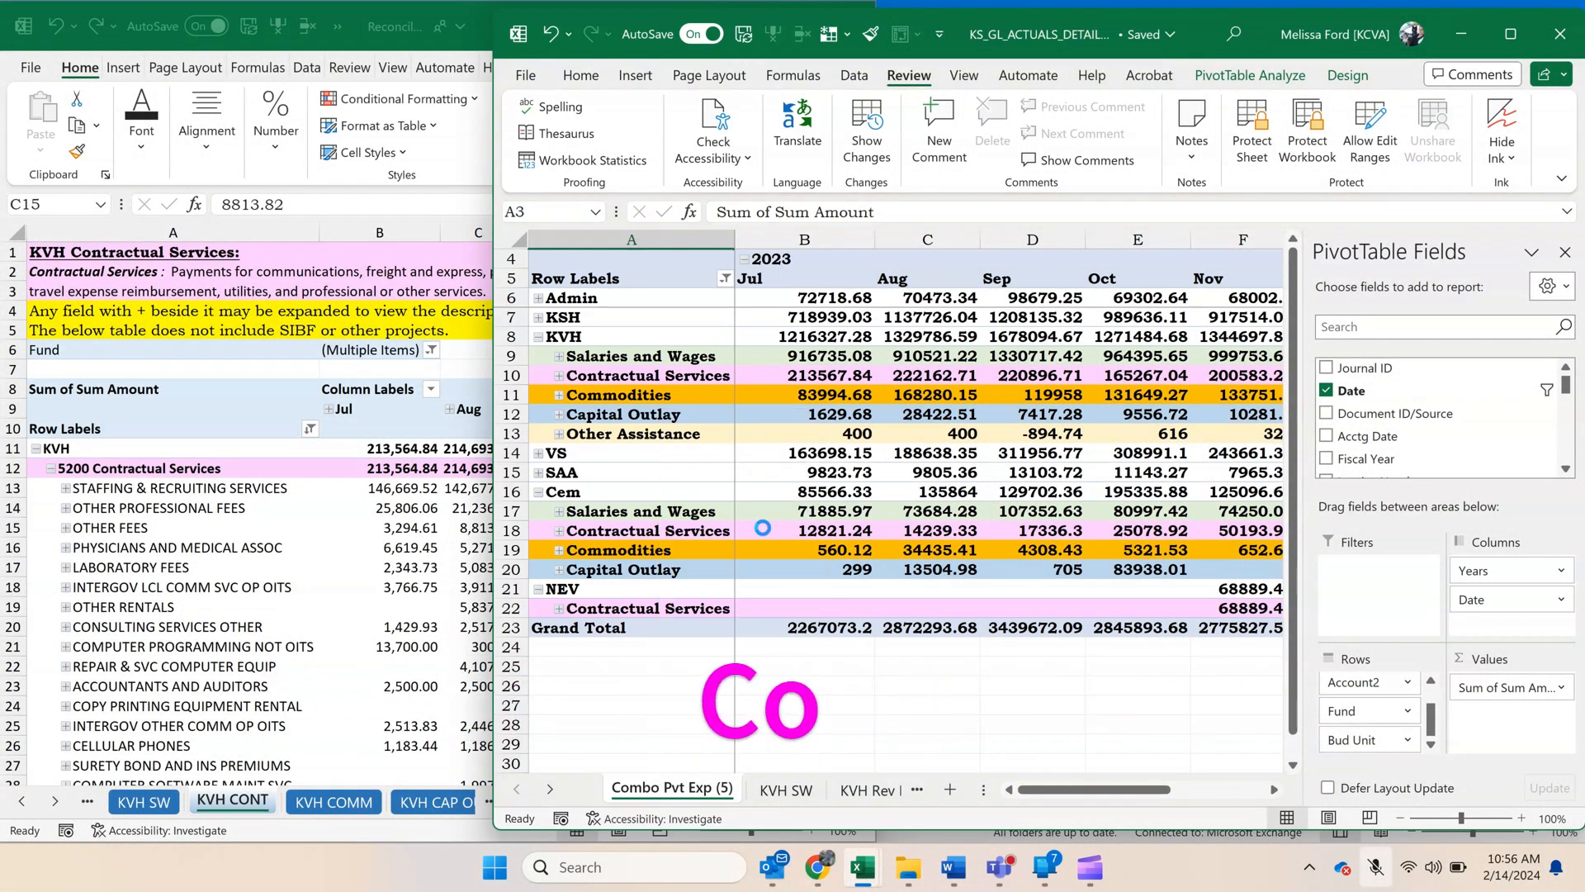
{"action": "left_click", "coordinate": [618, 662]}
{"action": "left_click", "coordinate": [785, 698]}
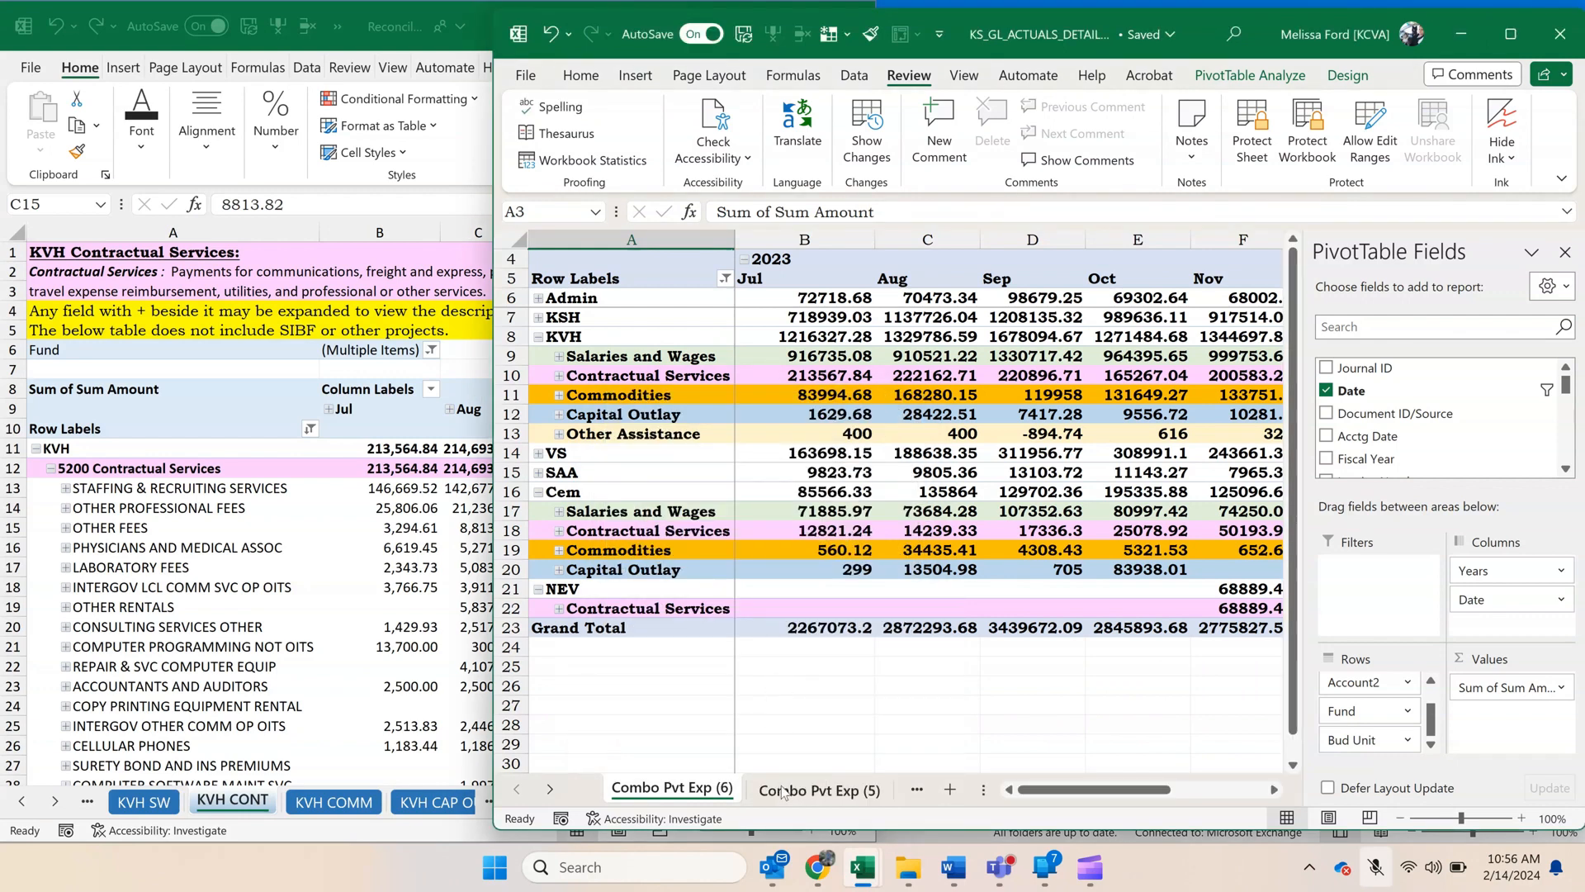
Rename the Combo Pvt Exp (5) sheet as KVH Cont.
{"action": "right_click", "coordinate": [781, 789]}
{"action": "left_click", "coordinate": [843, 488]}
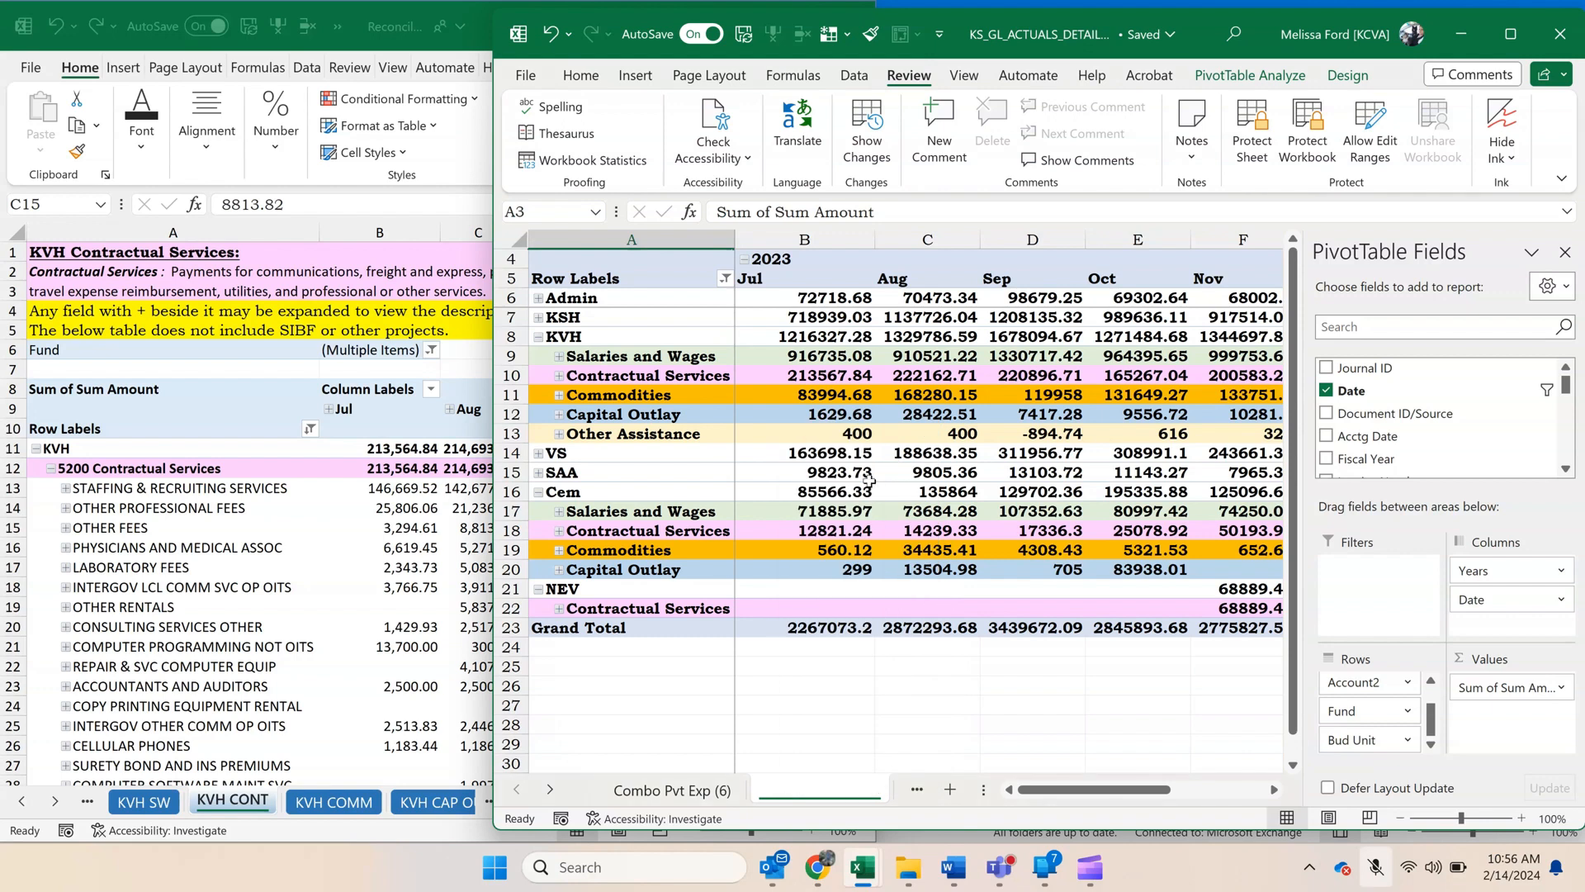
{"action": "type", "text": "KVH Cont"}
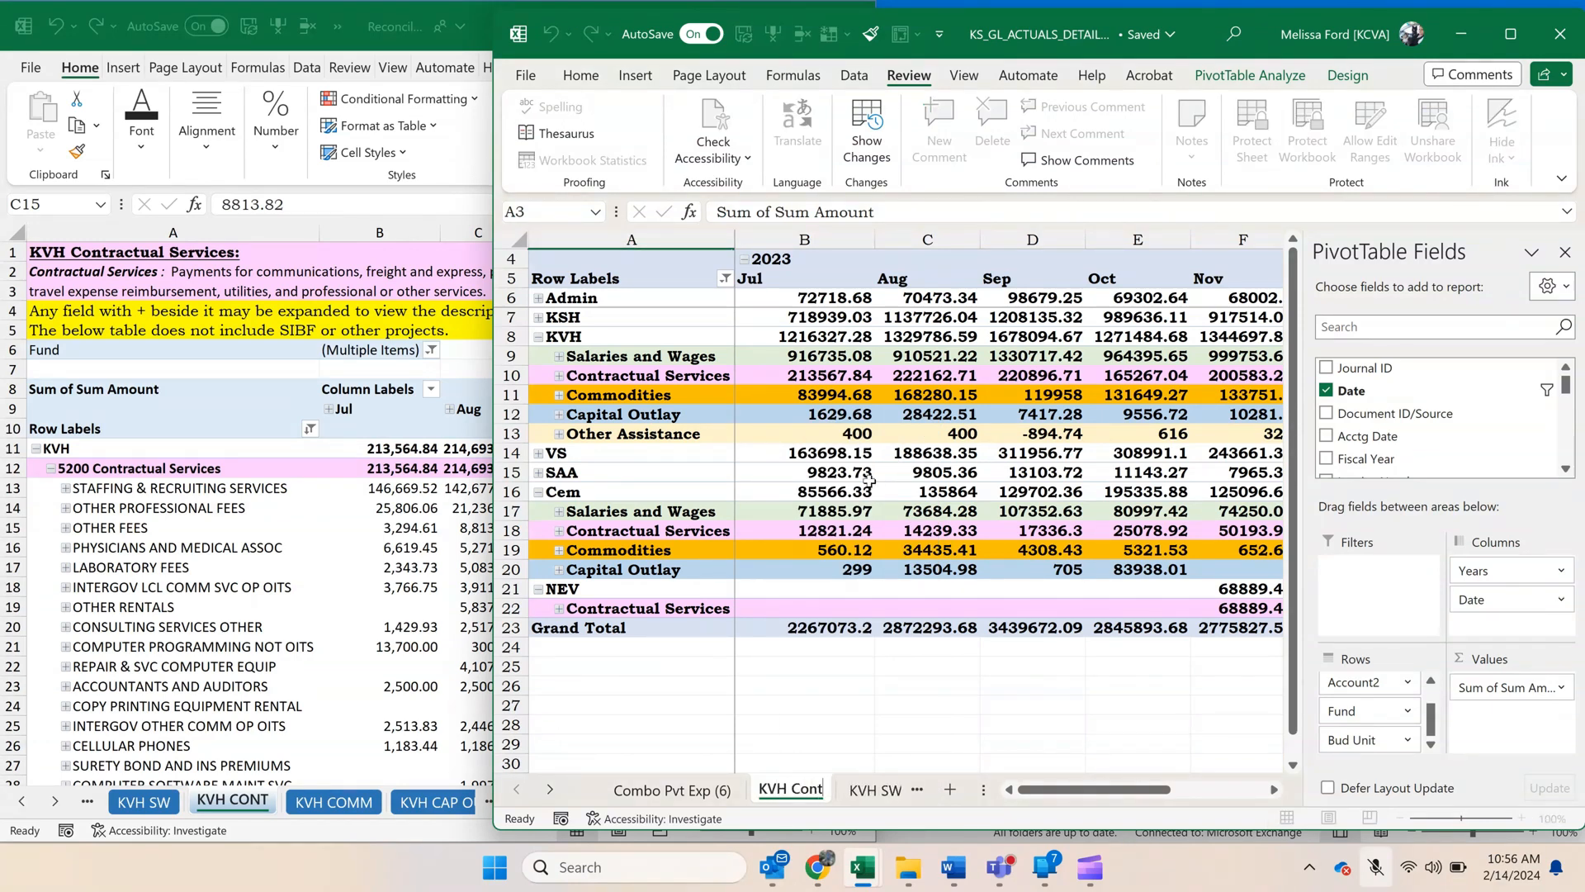
{"action": "left_click", "coordinate": [940, 398]}
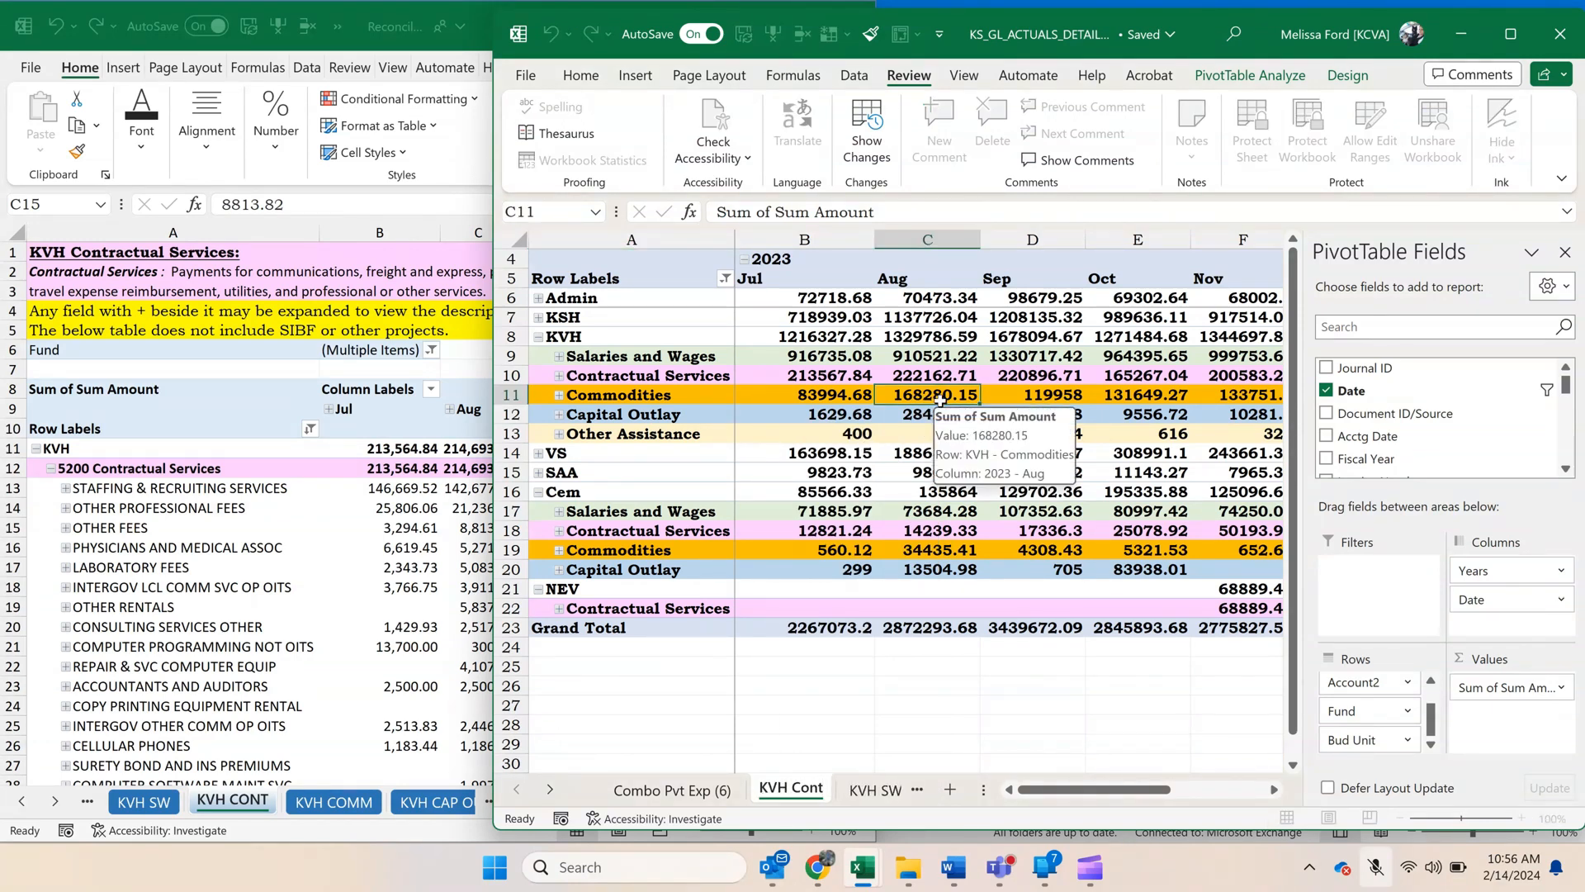
Filter the Dept2 field of the KVH Cont pivot to show only KVH.
{"action": "left_click", "coordinate": [725, 282]}
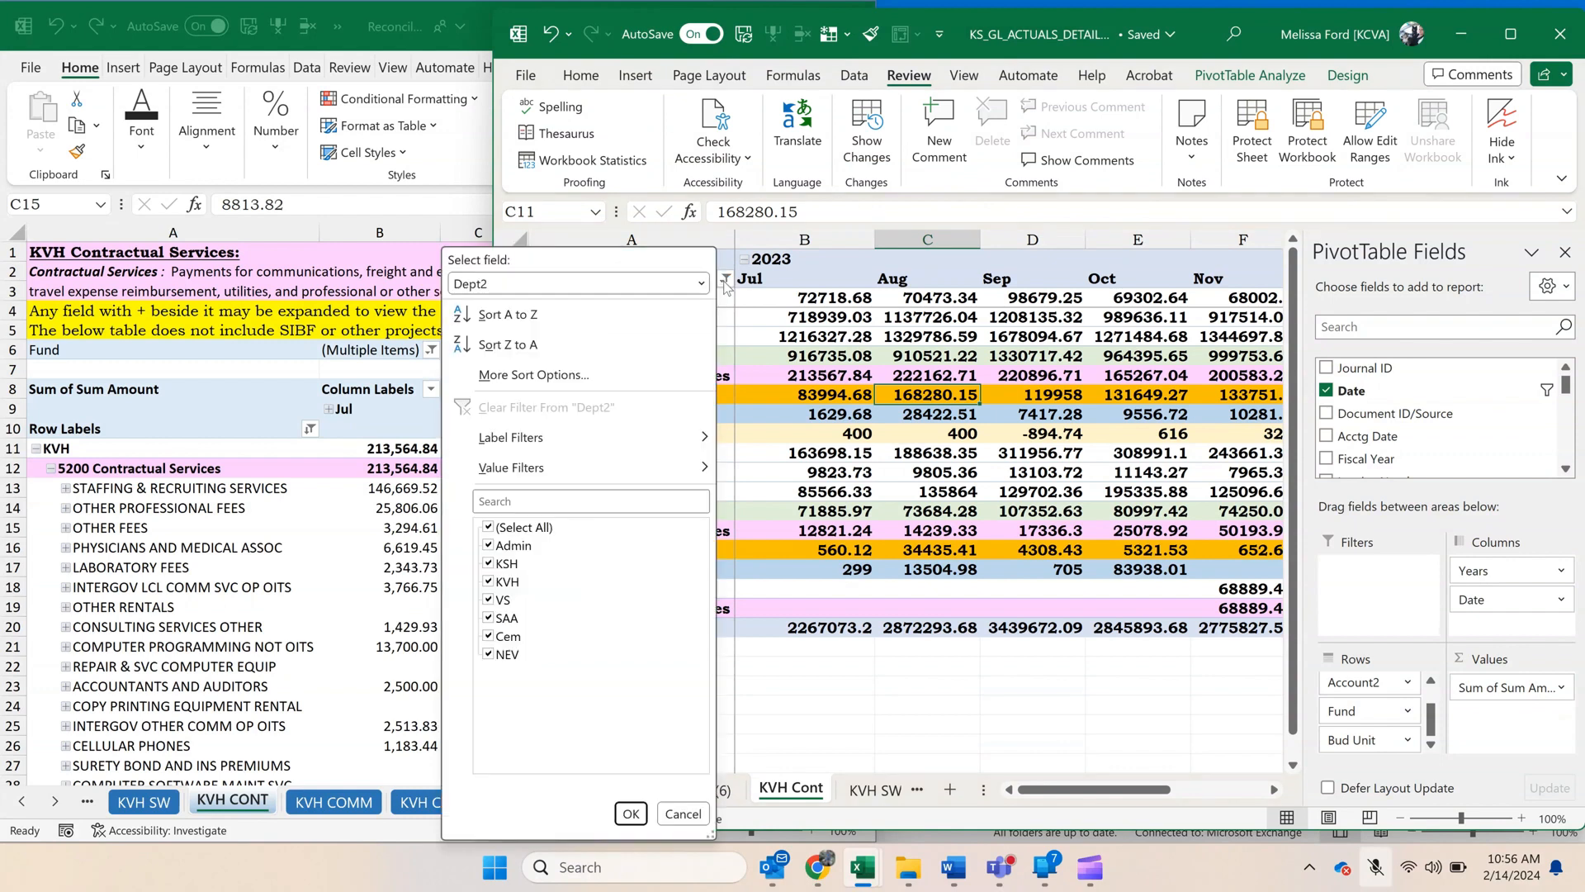
{"action": "left_click", "coordinate": [488, 527]}
{"action": "left_click", "coordinate": [488, 582]}
{"action": "left_click", "coordinate": [631, 813]}
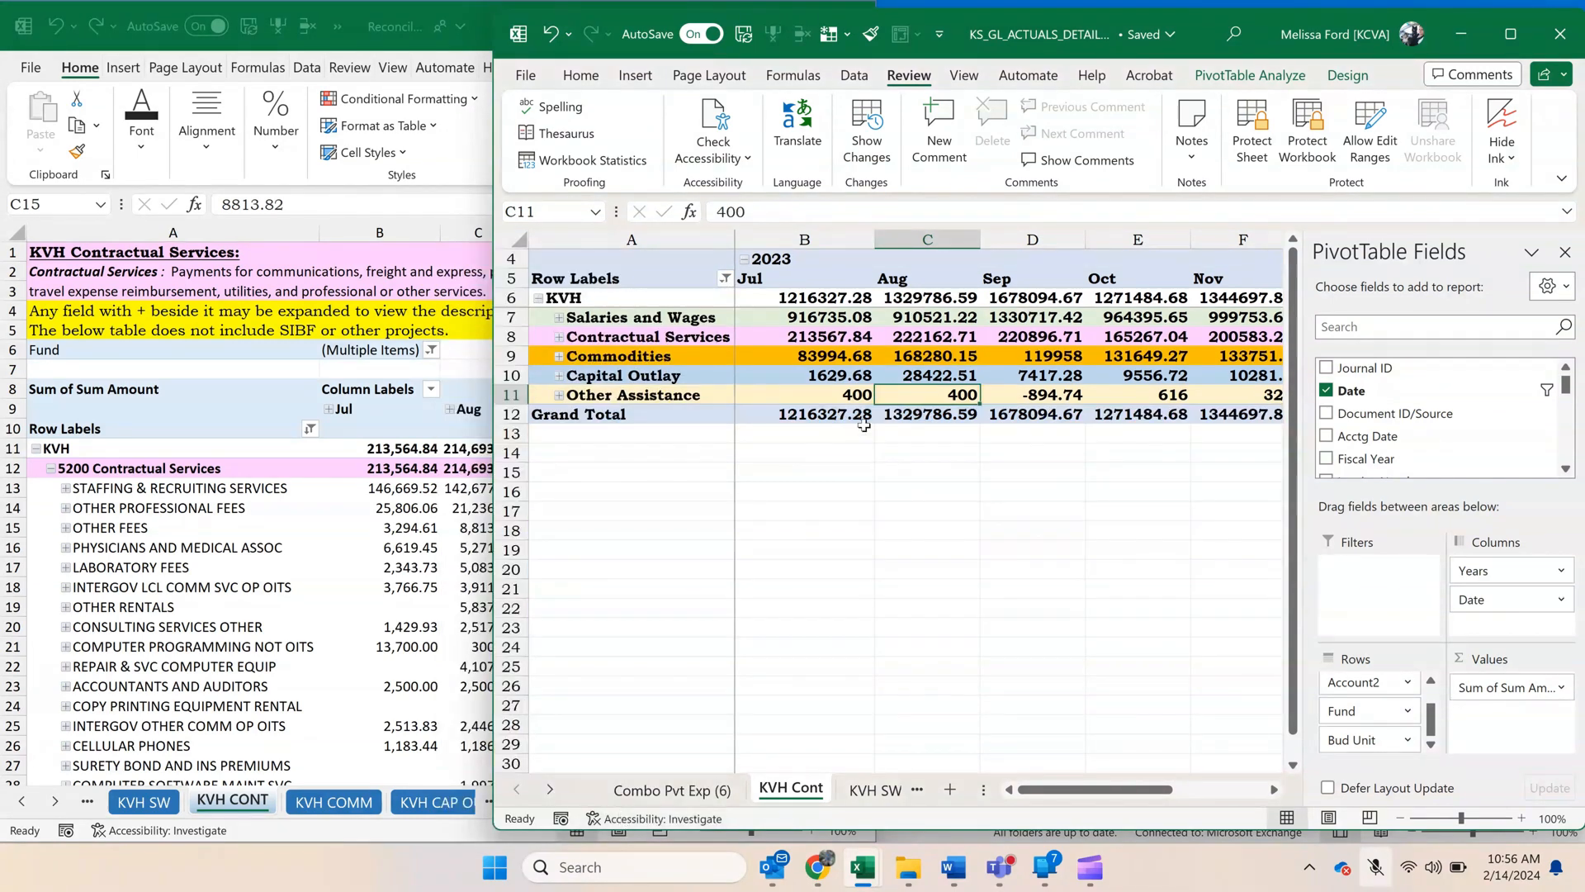
Filter the pivot's Account2 field to show only Contractual Services.
{"action": "left_click", "coordinate": [872, 353]}
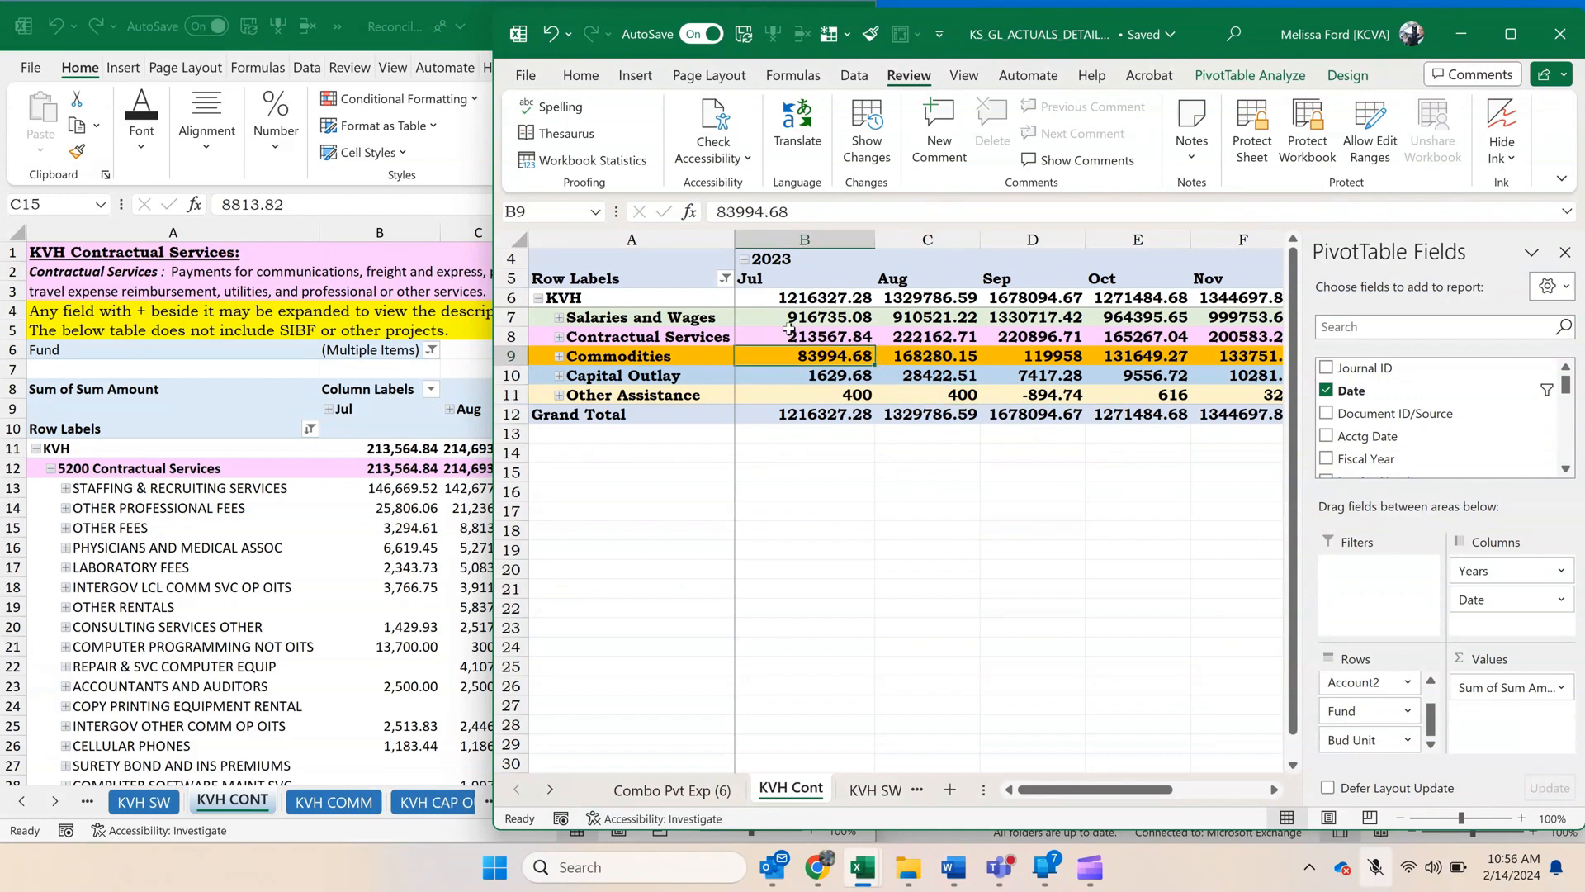
{"action": "left_click", "coordinate": [724, 282]}
{"action": "left_click", "coordinate": [578, 283]}
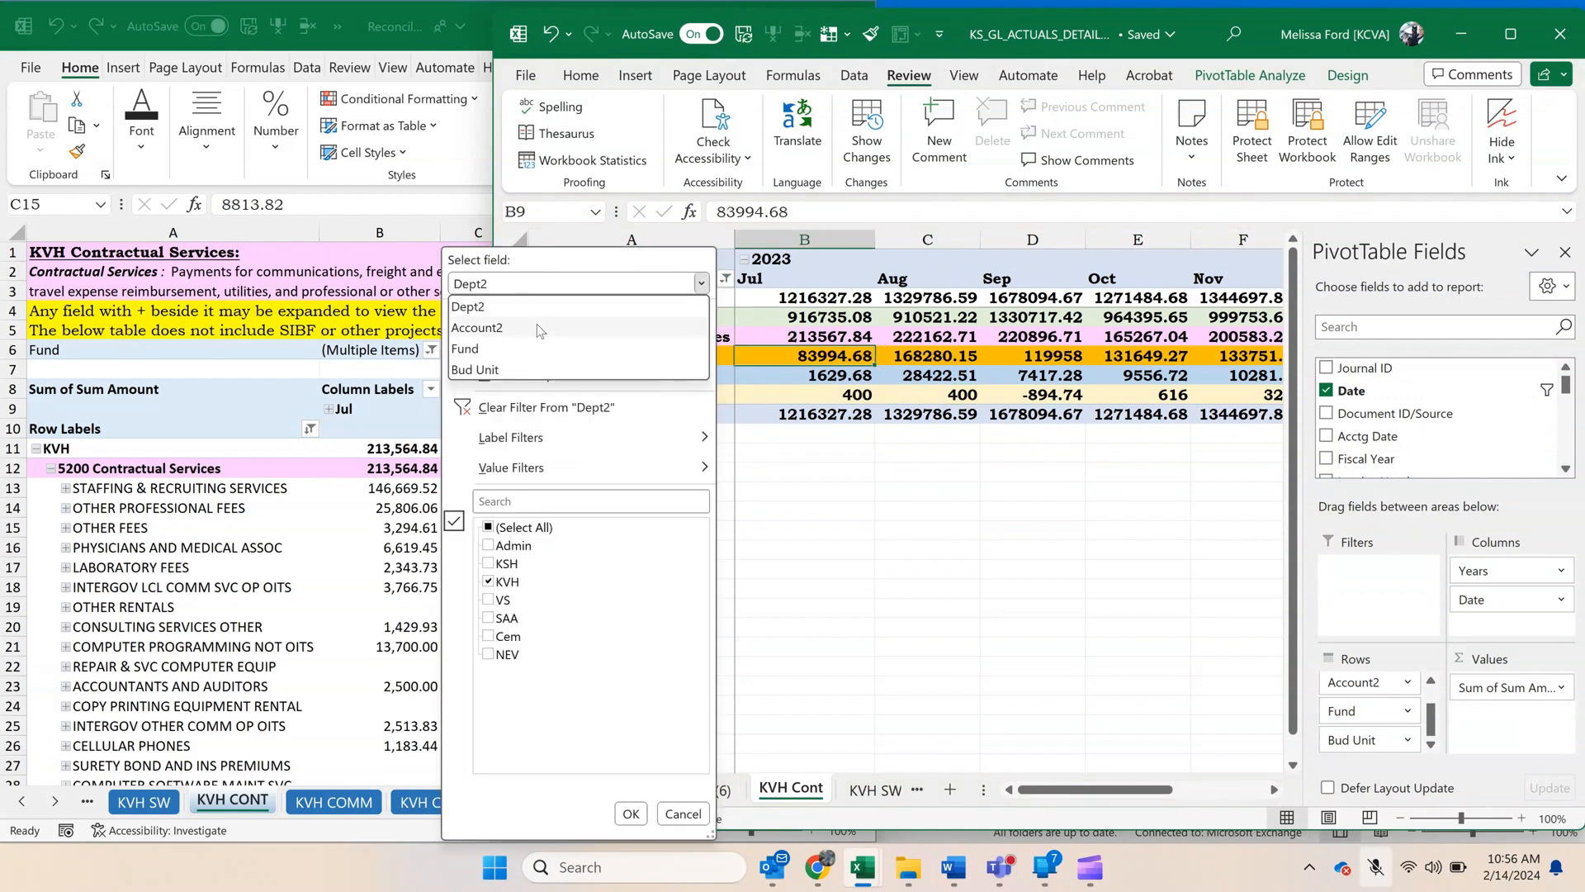
{"action": "left_click", "coordinate": [537, 323]}
{"action": "left_click", "coordinate": [488, 528]}
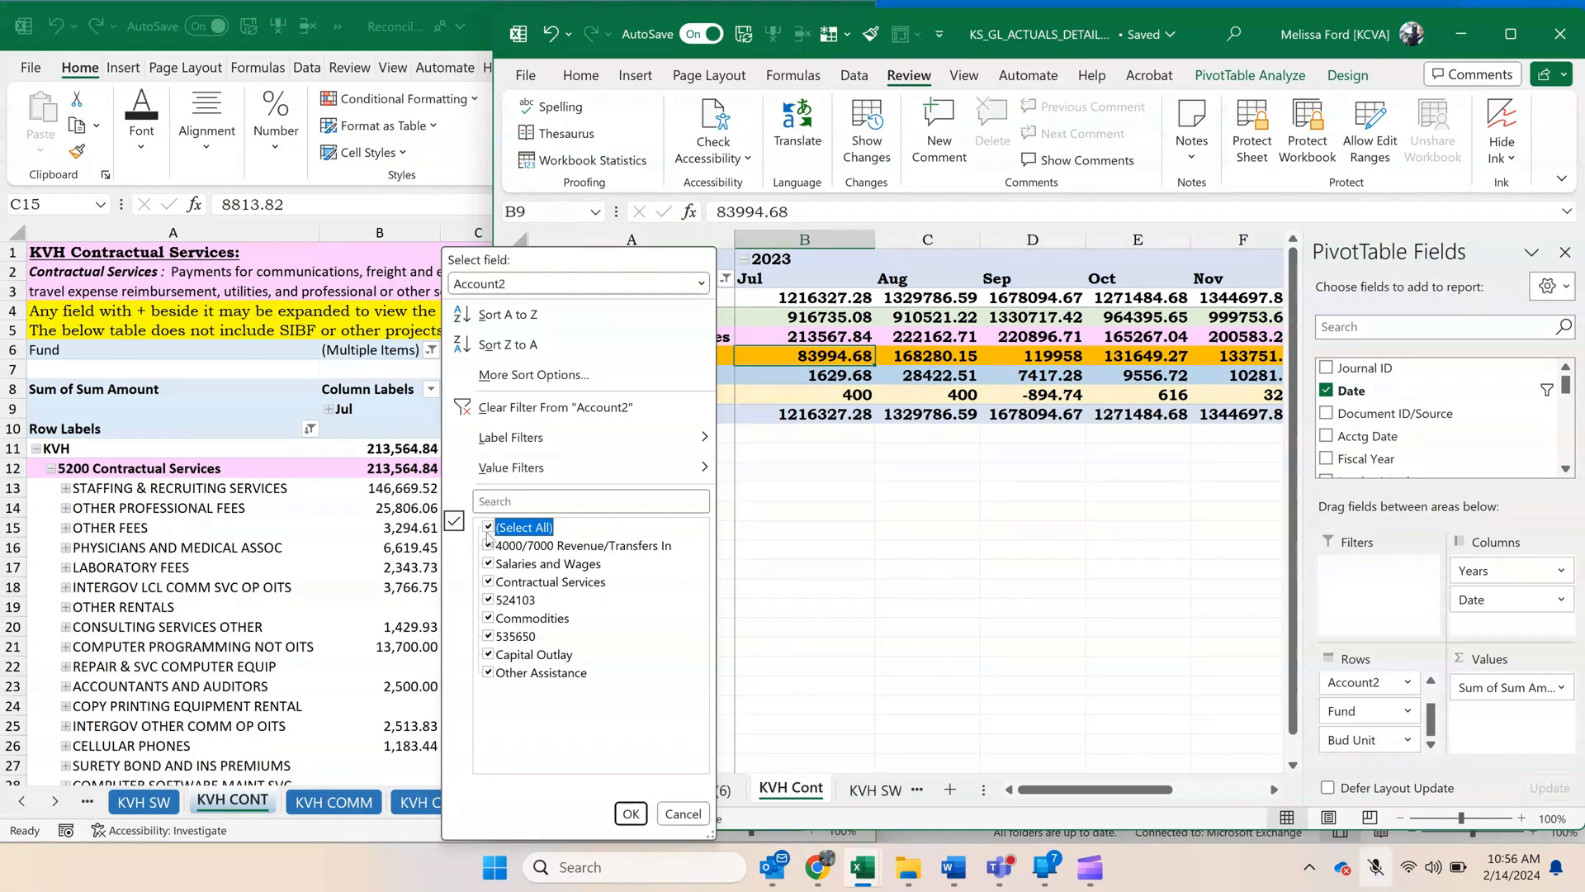
{"action": "left_click", "coordinate": [488, 542]}
{"action": "left_click", "coordinate": [488, 529]}
{"action": "left_click", "coordinate": [488, 529]}
{"action": "left_click", "coordinate": [487, 583]}
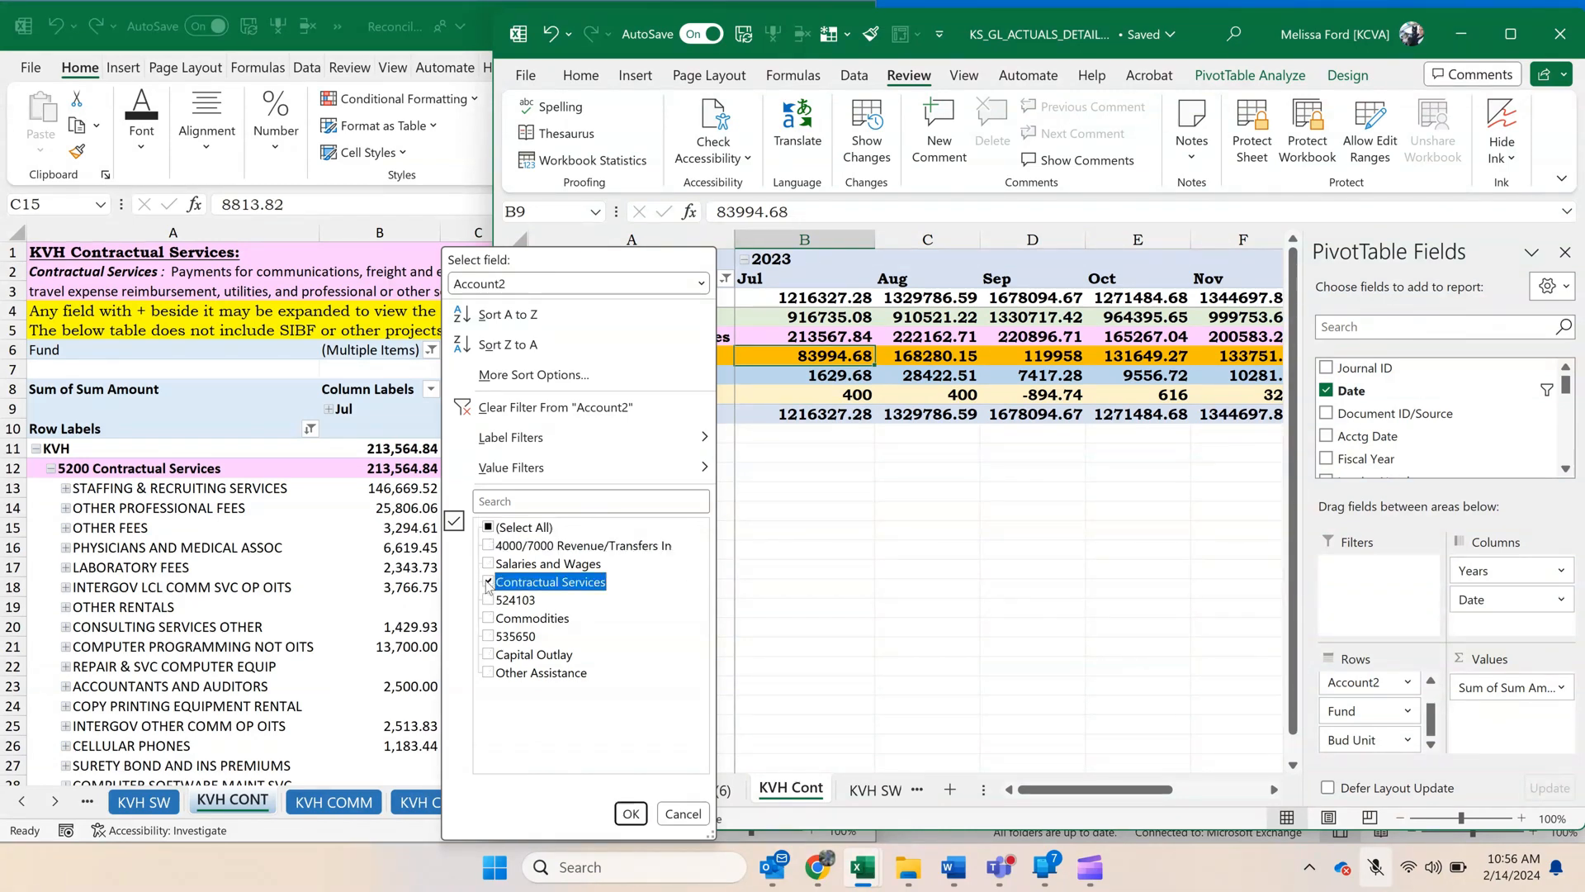
{"action": "left_click", "coordinate": [631, 813]}
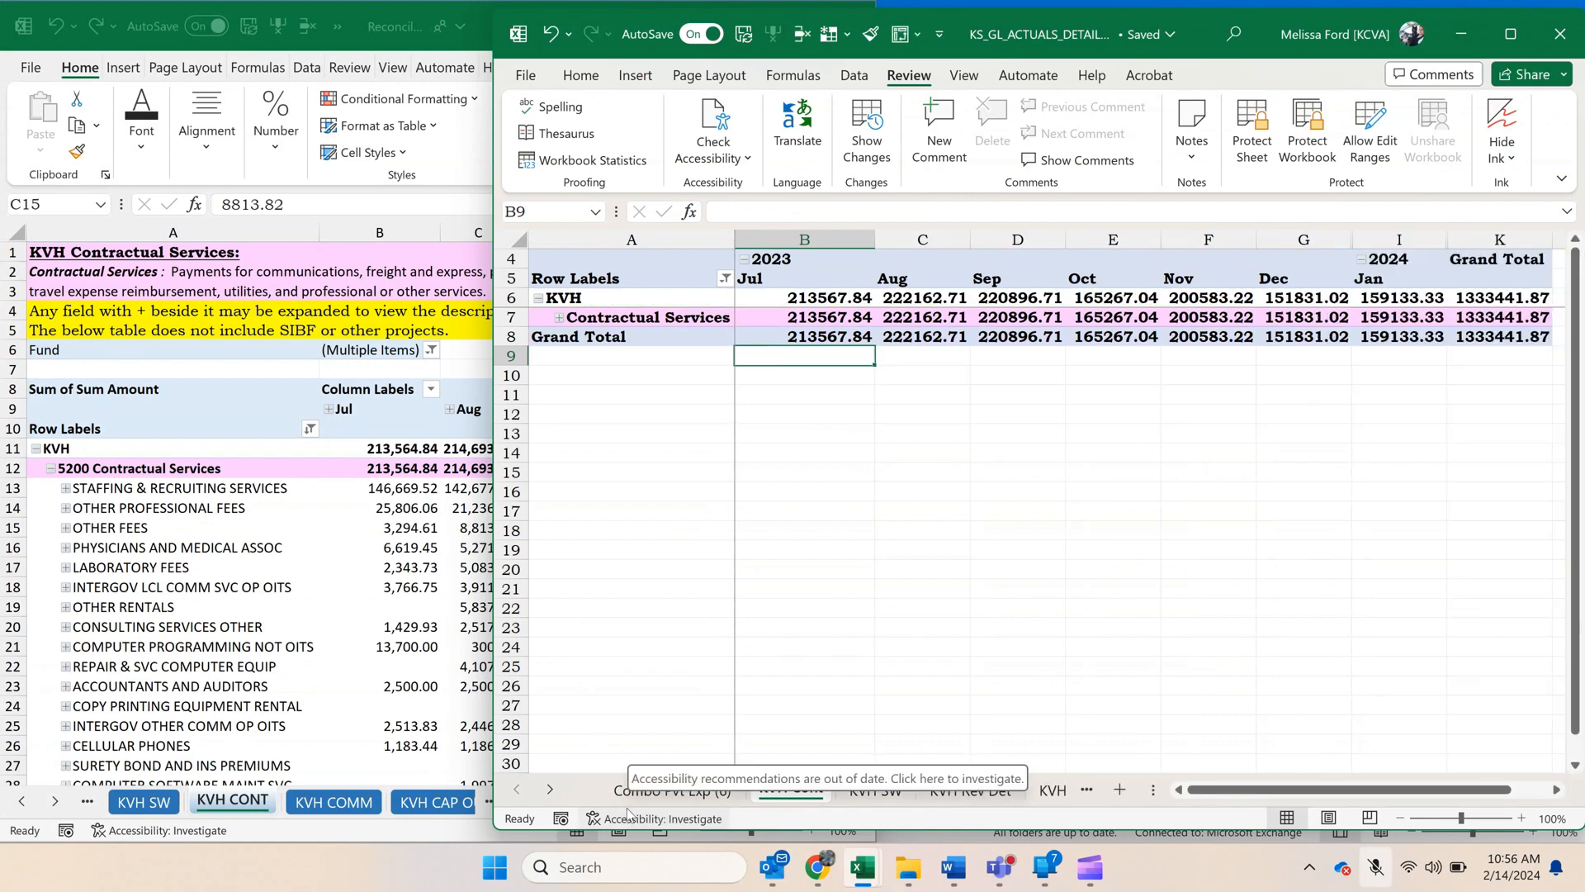
{"action": "left_click", "coordinate": [817, 318]}
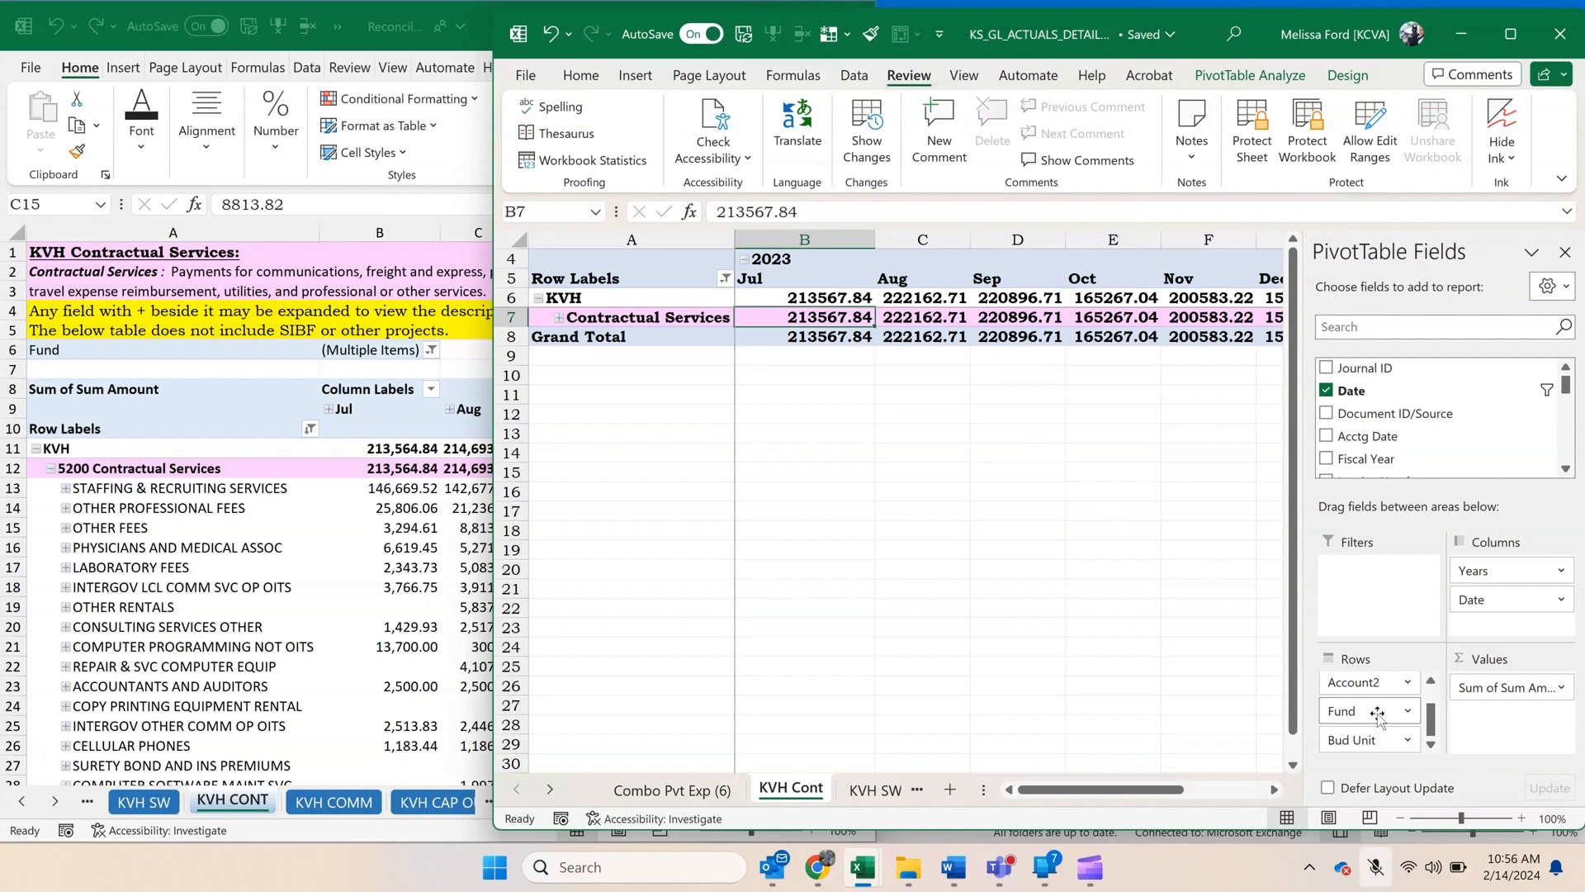
Remove the Fund and Bud Unit fields from the KVH Cont pivot's rows and add Fund as a report filter.
{"action": "left_click_drag", "start_coordinate": [1377, 714], "coordinate": [1398, 423]}
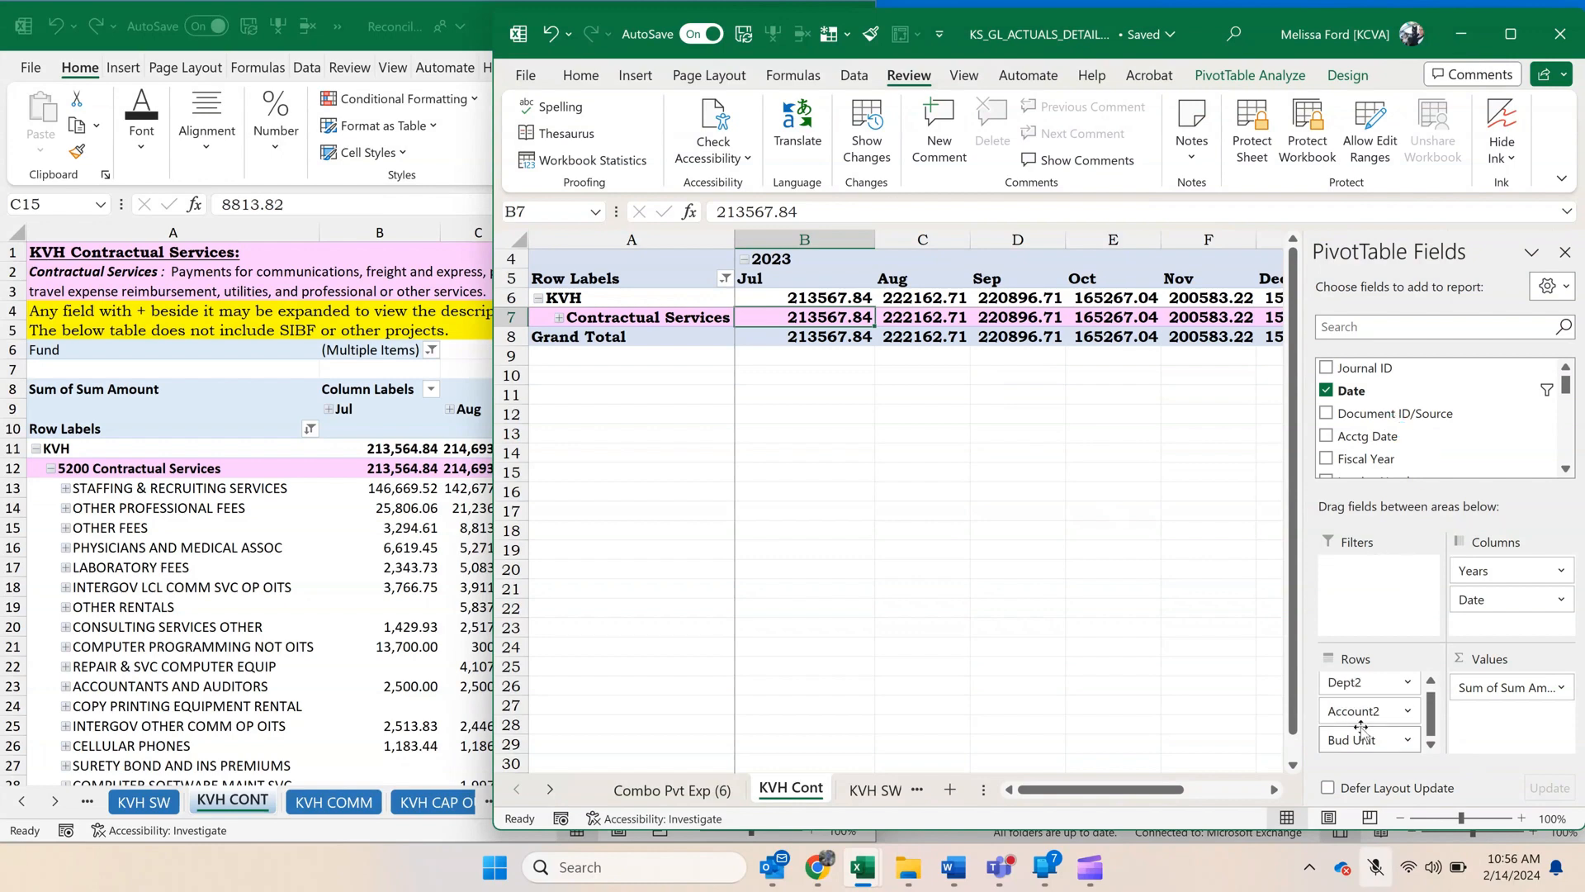
{"action": "left_click_drag", "start_coordinate": [1367, 740], "coordinate": [1400, 445]}
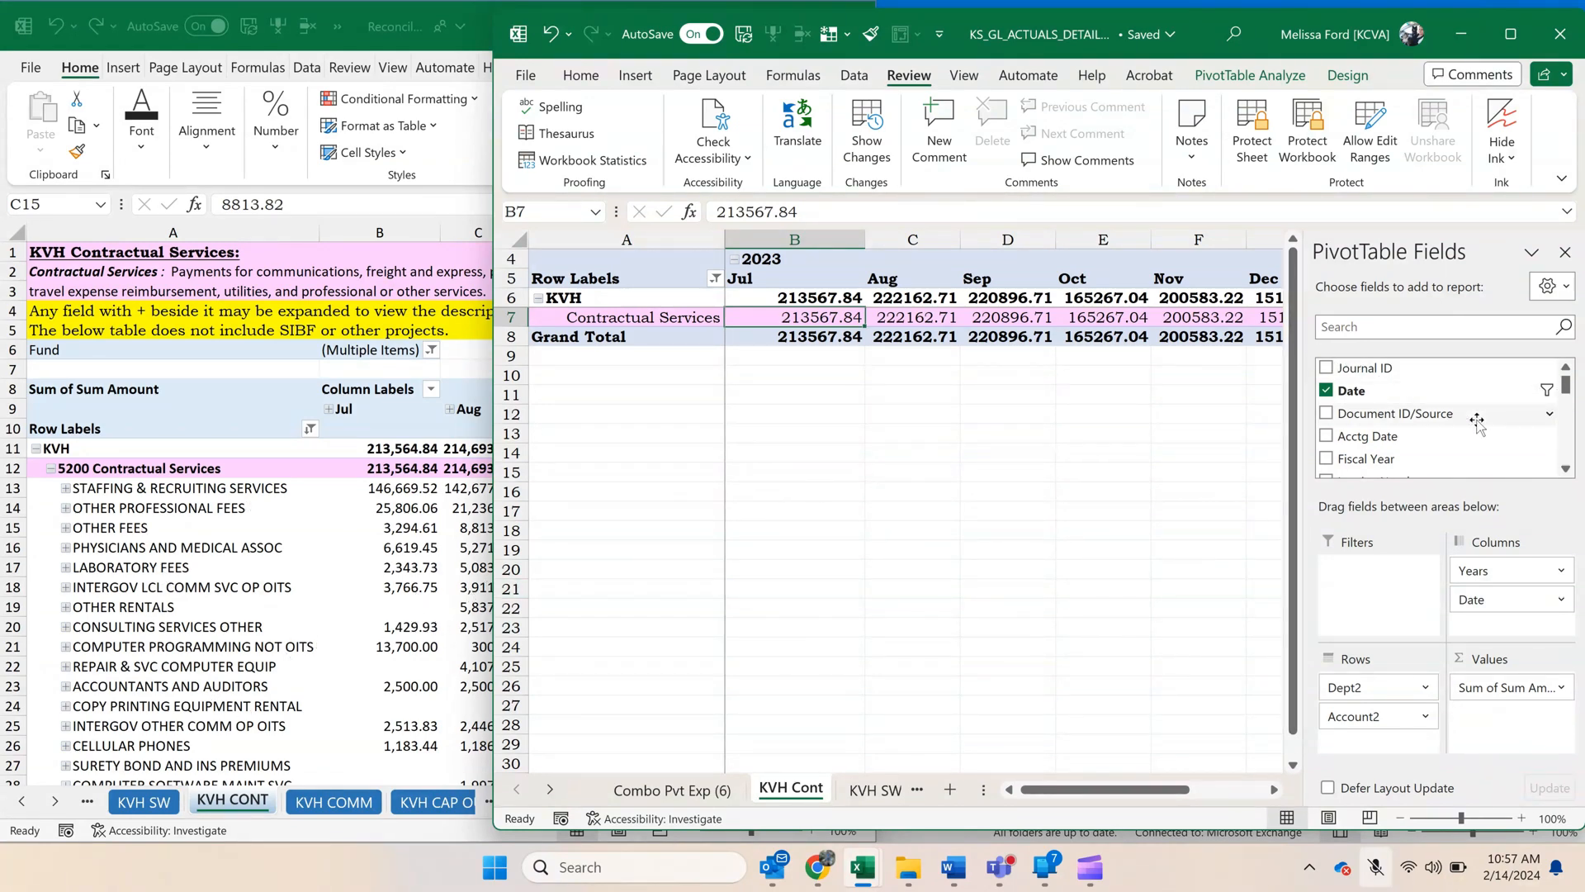
{"action": "scroll", "coordinate": [1474, 420], "scroll_direction": "down", "scroll_amount": 1}
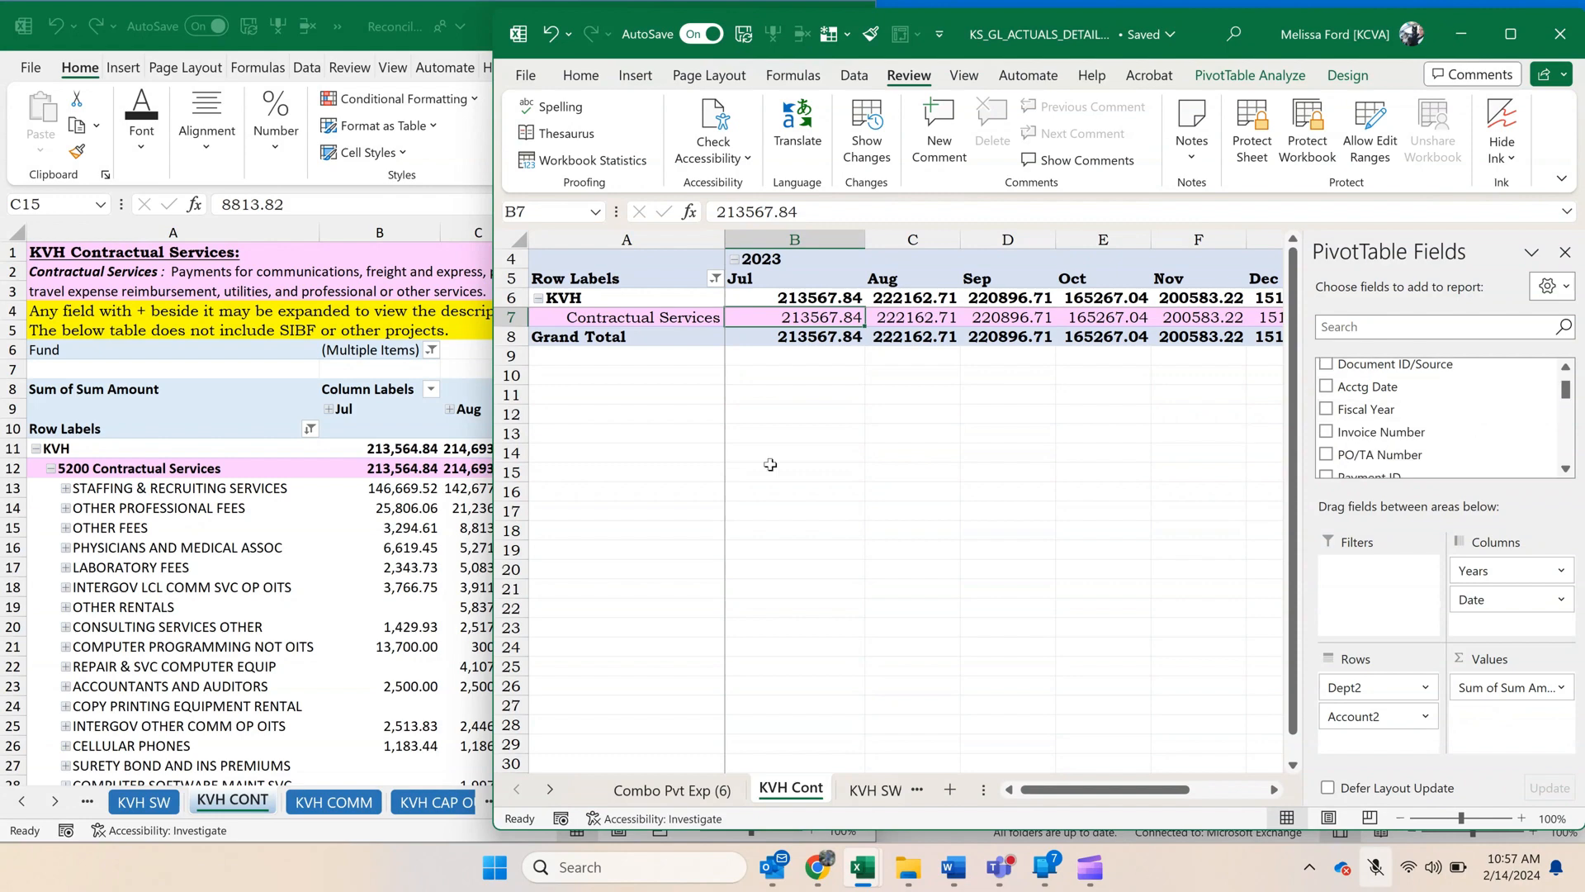
{"action": "left_click_drag", "start_coordinate": [496, 475], "coordinate": [894, 501]}
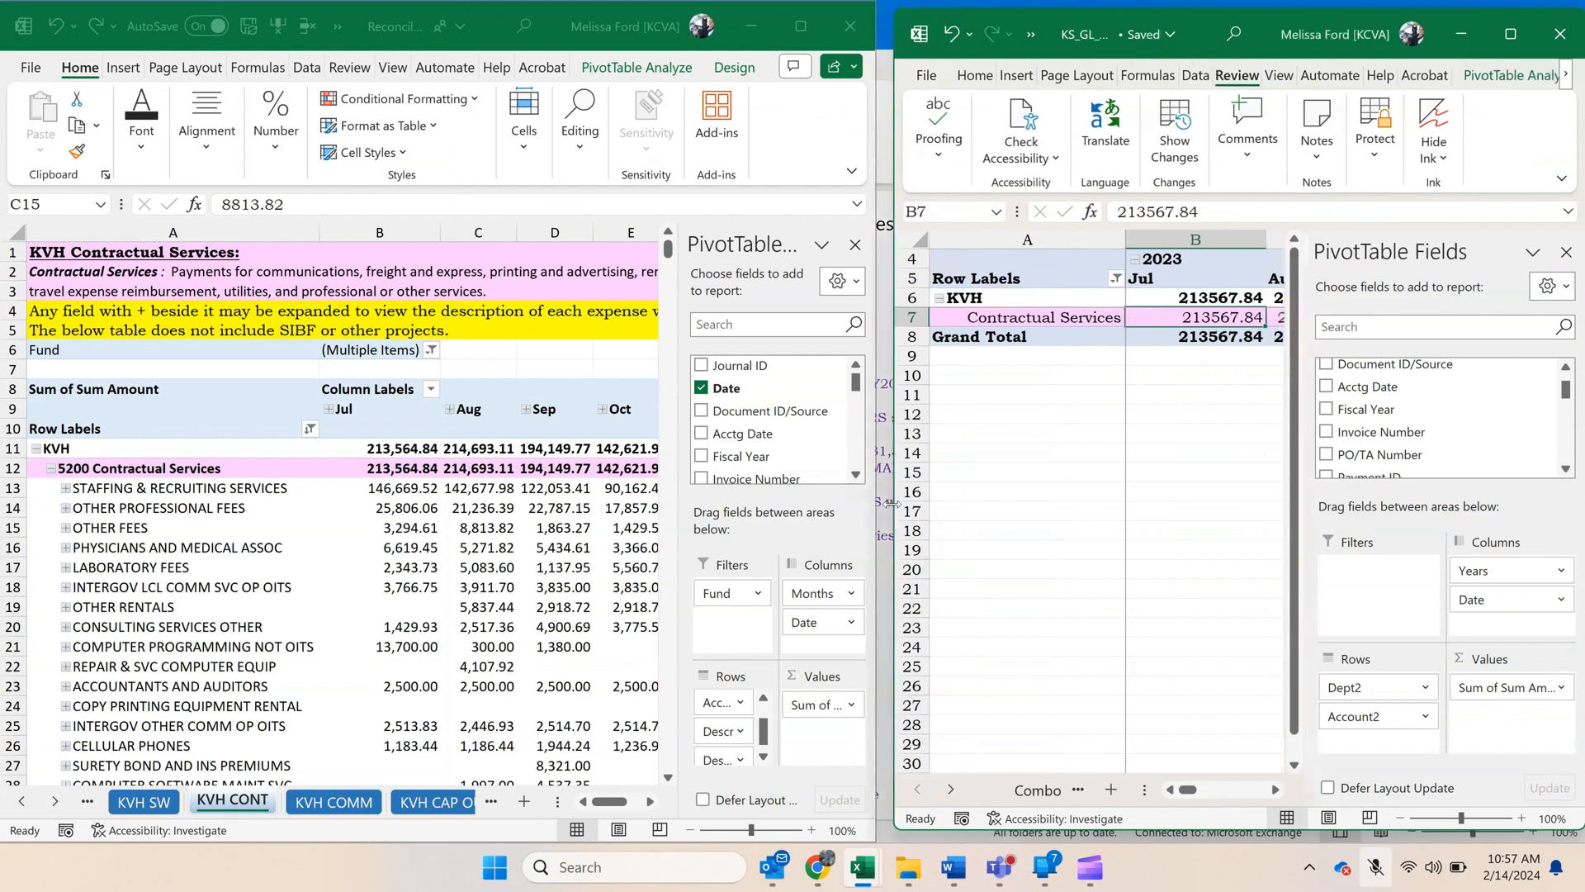
{"action": "scroll", "coordinate": [1422, 433], "scroll_direction": "down", "scroll_amount": 5}
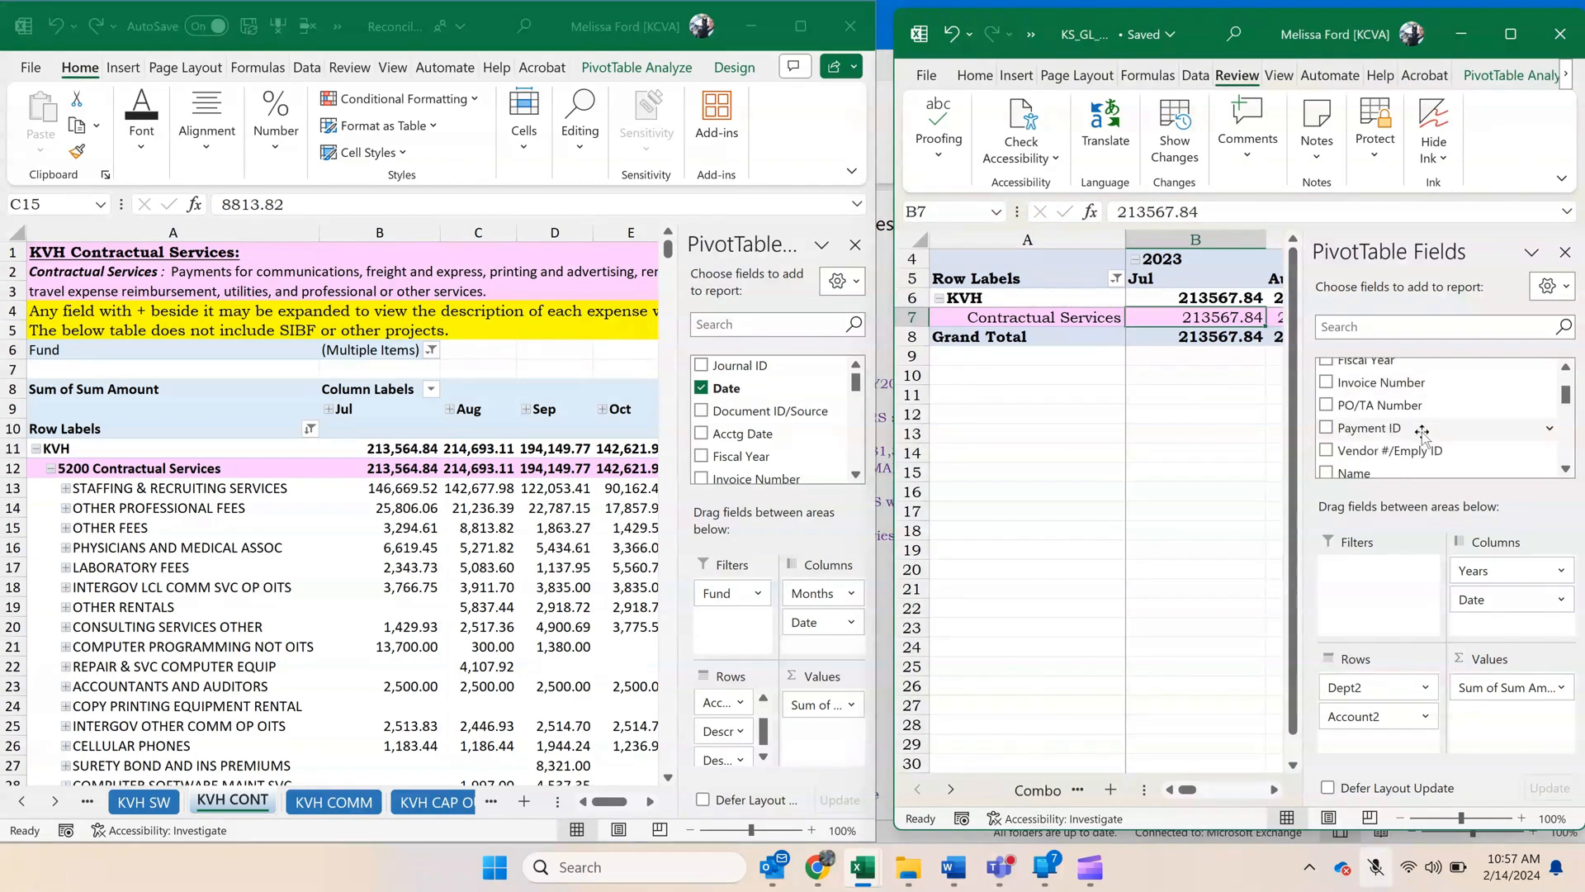
{"action": "left_click_drag", "start_coordinate": [1370, 464], "coordinate": [1375, 569]}
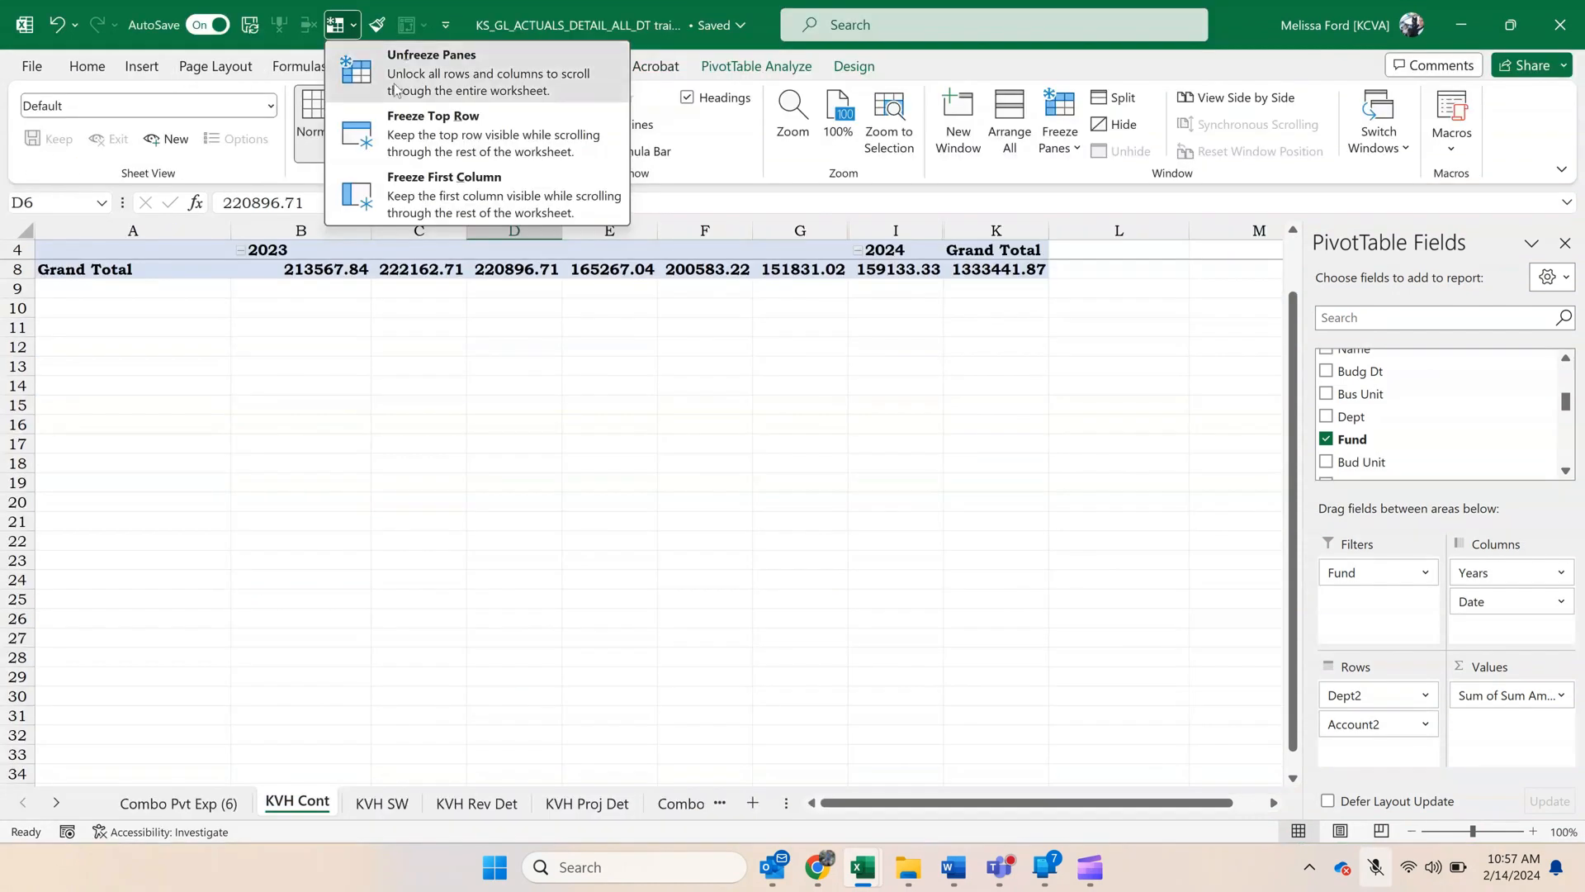
{"action": "left_click", "coordinate": [394, 88]}
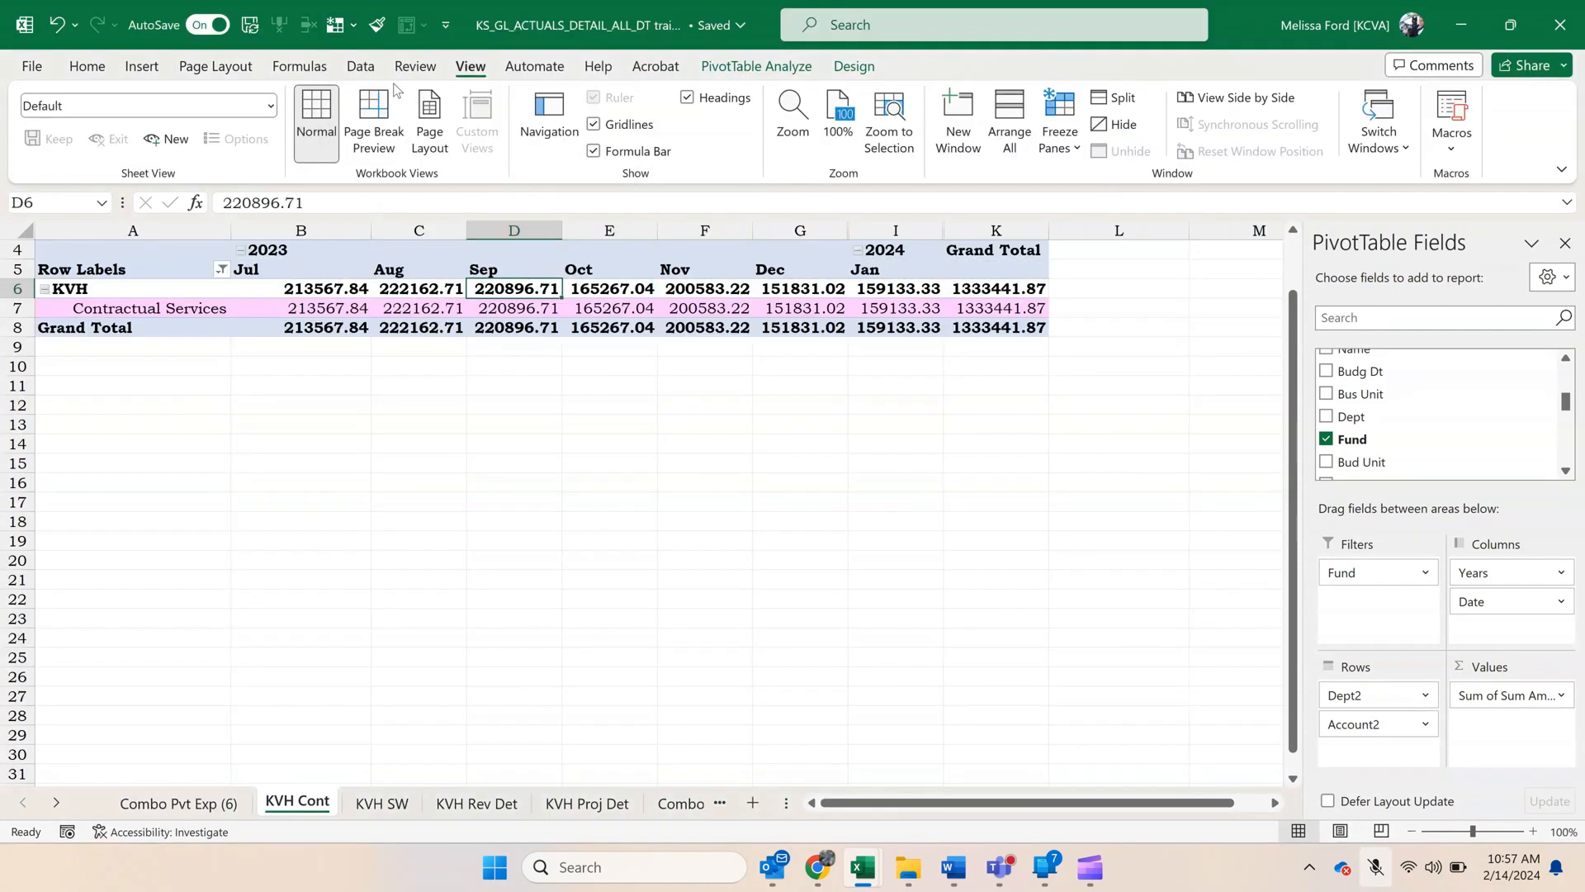
Filter the pivot's Fund field to multiple items, excluding funds 3756 and 8100.
{"action": "scroll", "coordinate": [359, 409], "scroll_direction": "up", "scroll_amount": 1}
{"action": "left_click", "coordinate": [246, 250]}
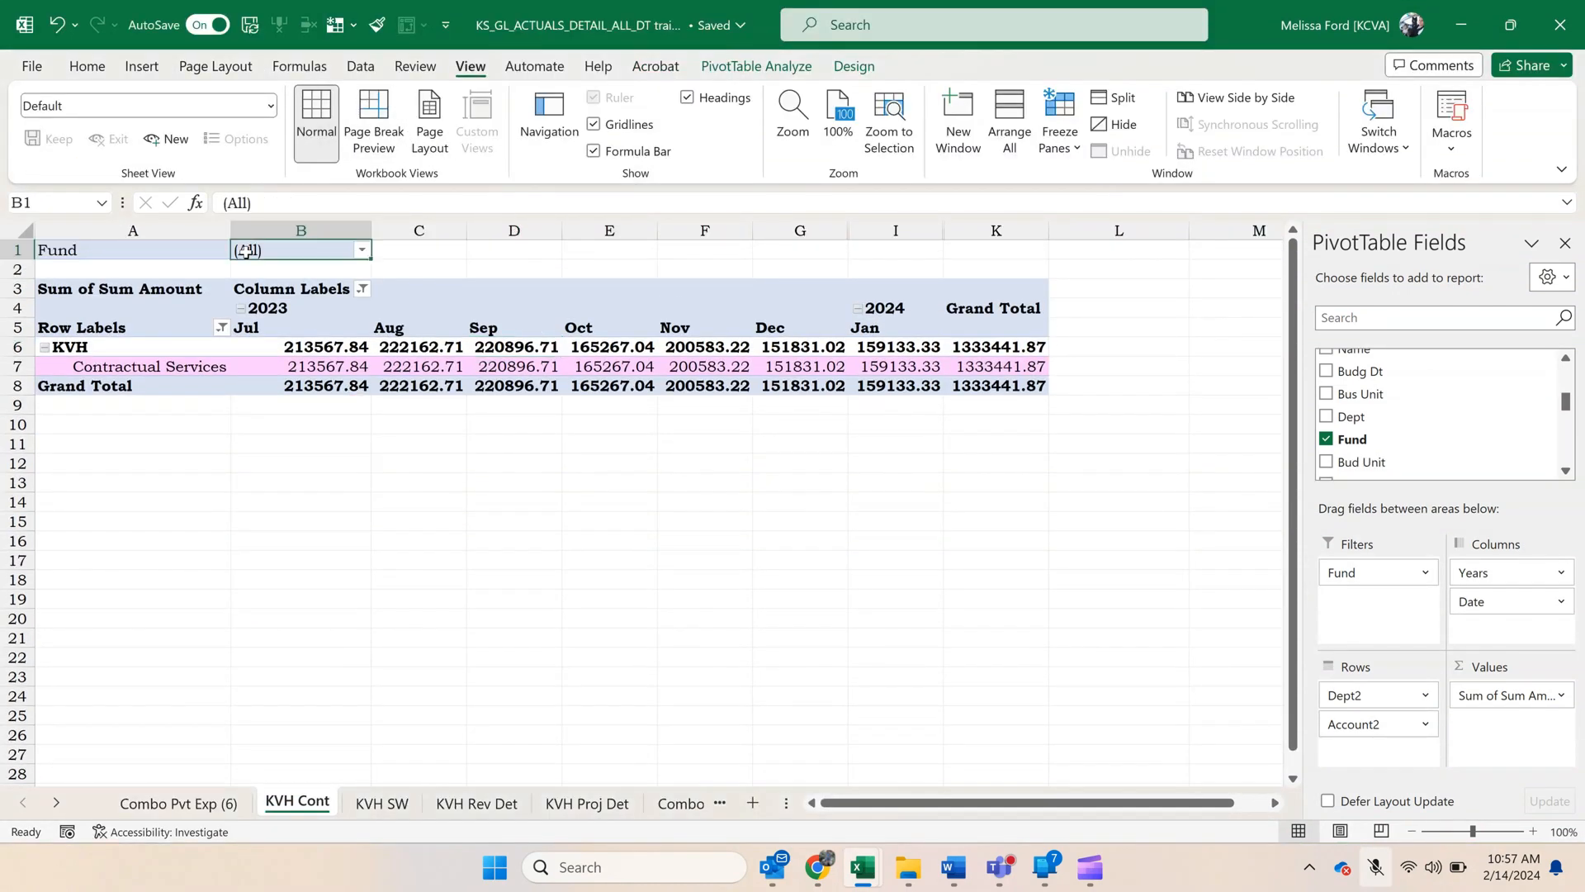
{"action": "left_click", "coordinate": [360, 250]}
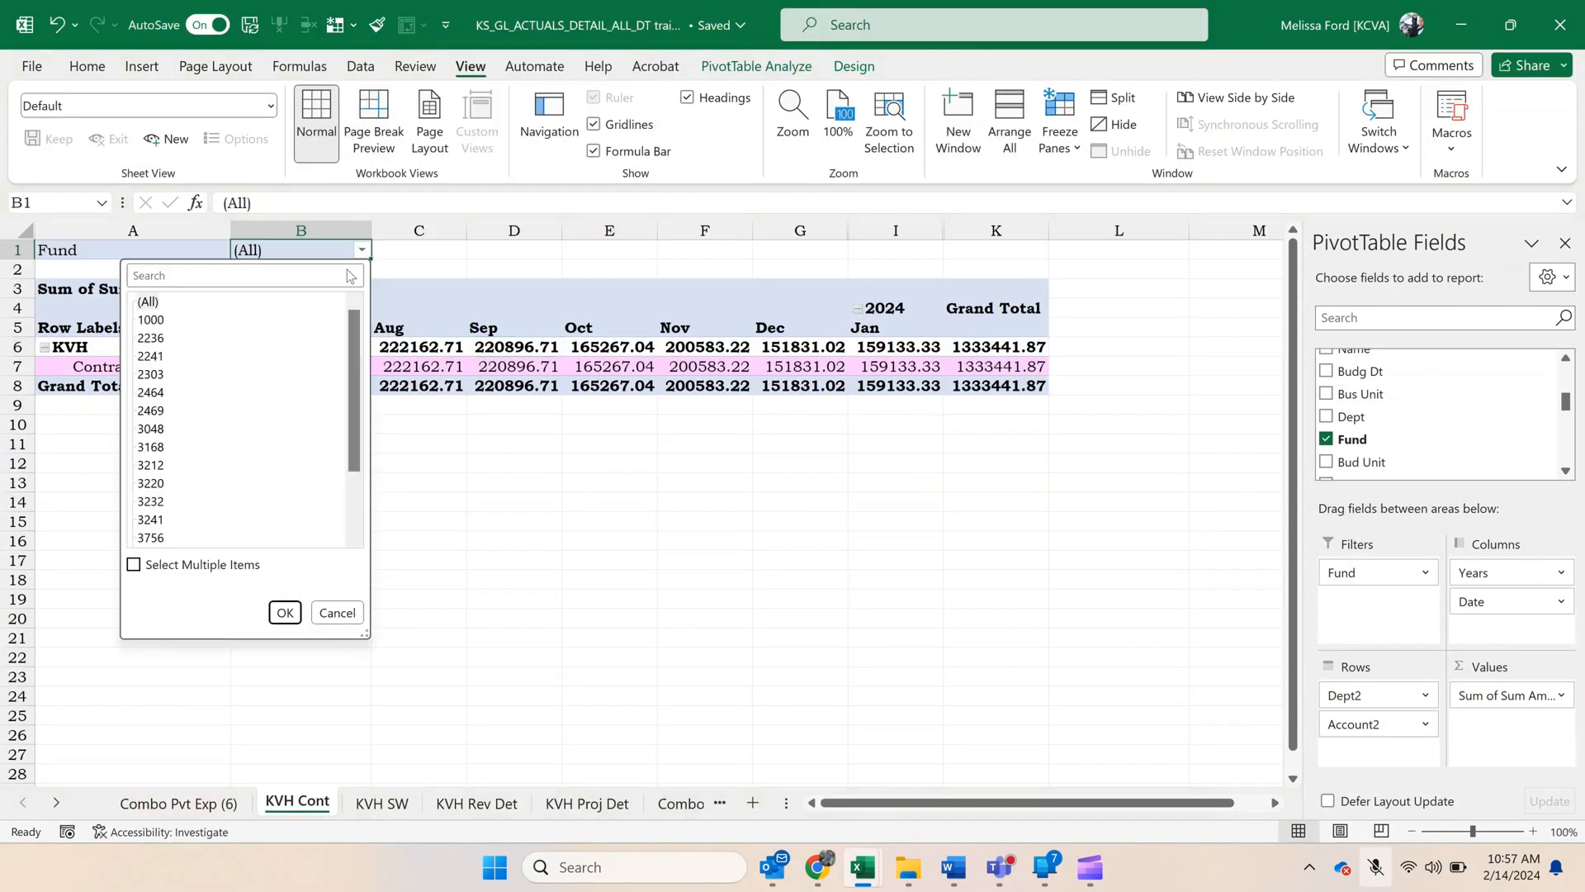
{"action": "left_click", "coordinate": [198, 564]}
{"action": "scroll", "coordinate": [159, 347], "scroll_direction": "down", "scroll_amount": 2}
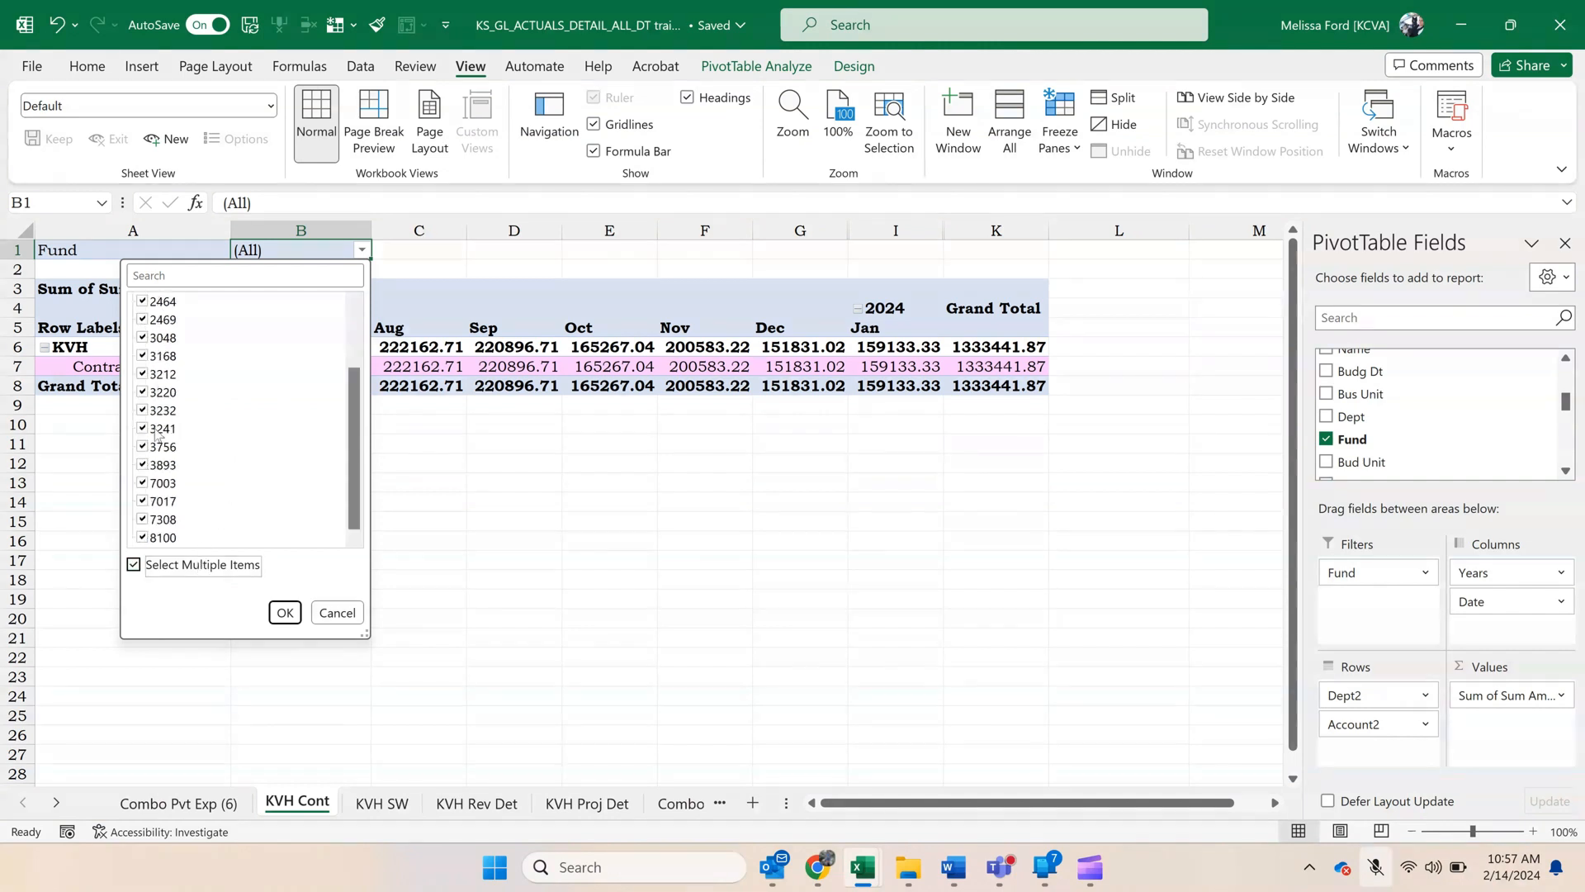
{"action": "left_click", "coordinate": [161, 538]}
{"action": "left_click", "coordinate": [142, 446]}
{"action": "left_click", "coordinate": [285, 614]}
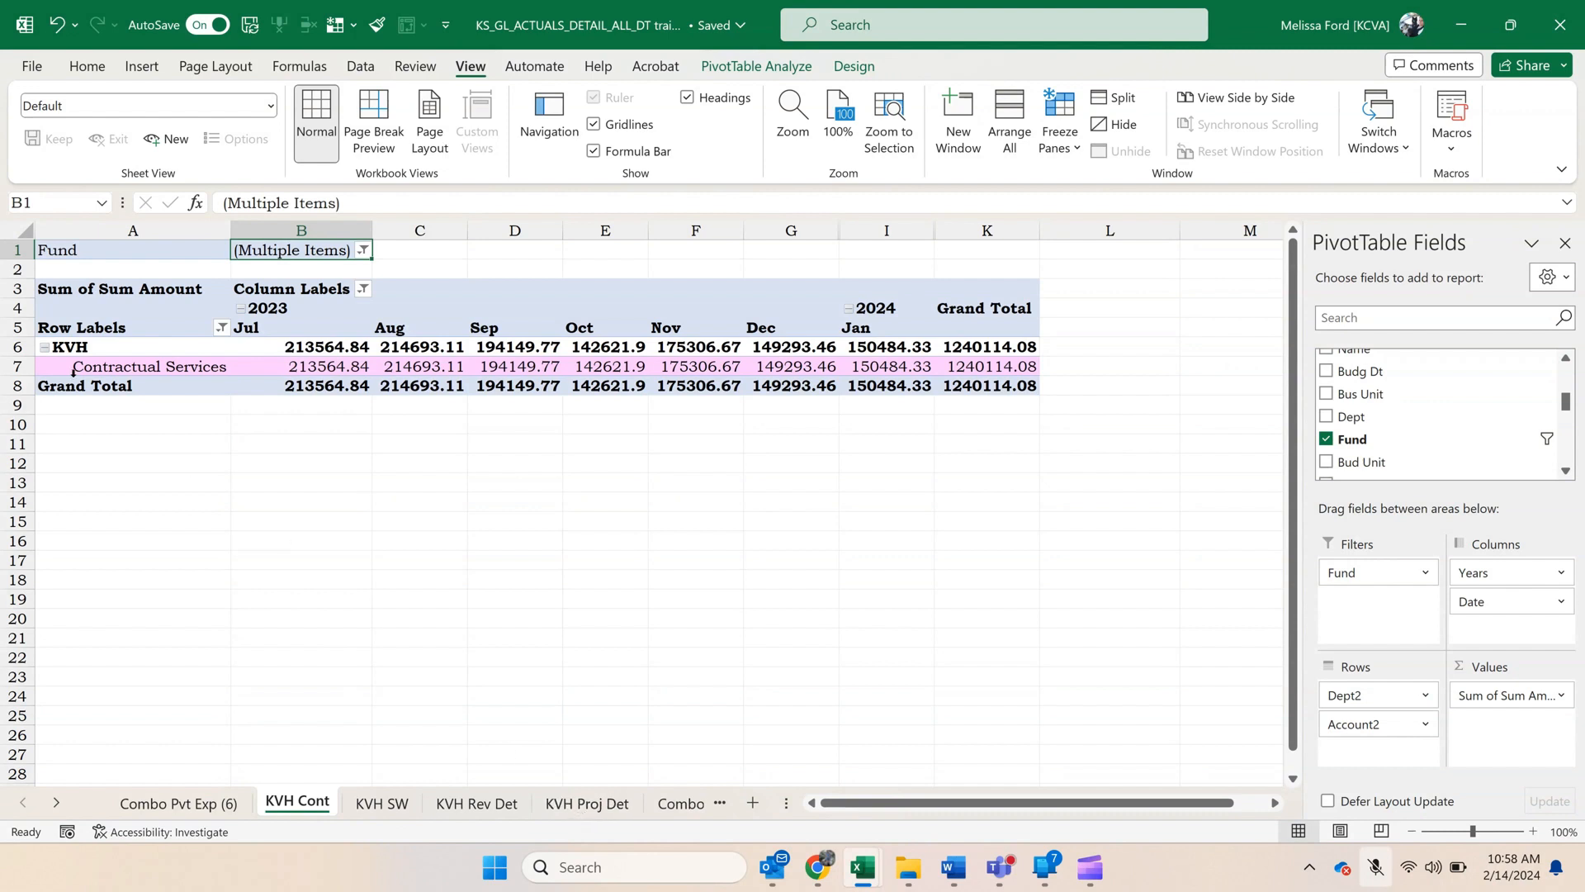
Add the Descr and Description fields to the pivot's rows below Account2 and expand Contractual Services.
{"action": "scroll", "coordinate": [1395, 394], "scroll_direction": "down", "scroll_amount": 2}
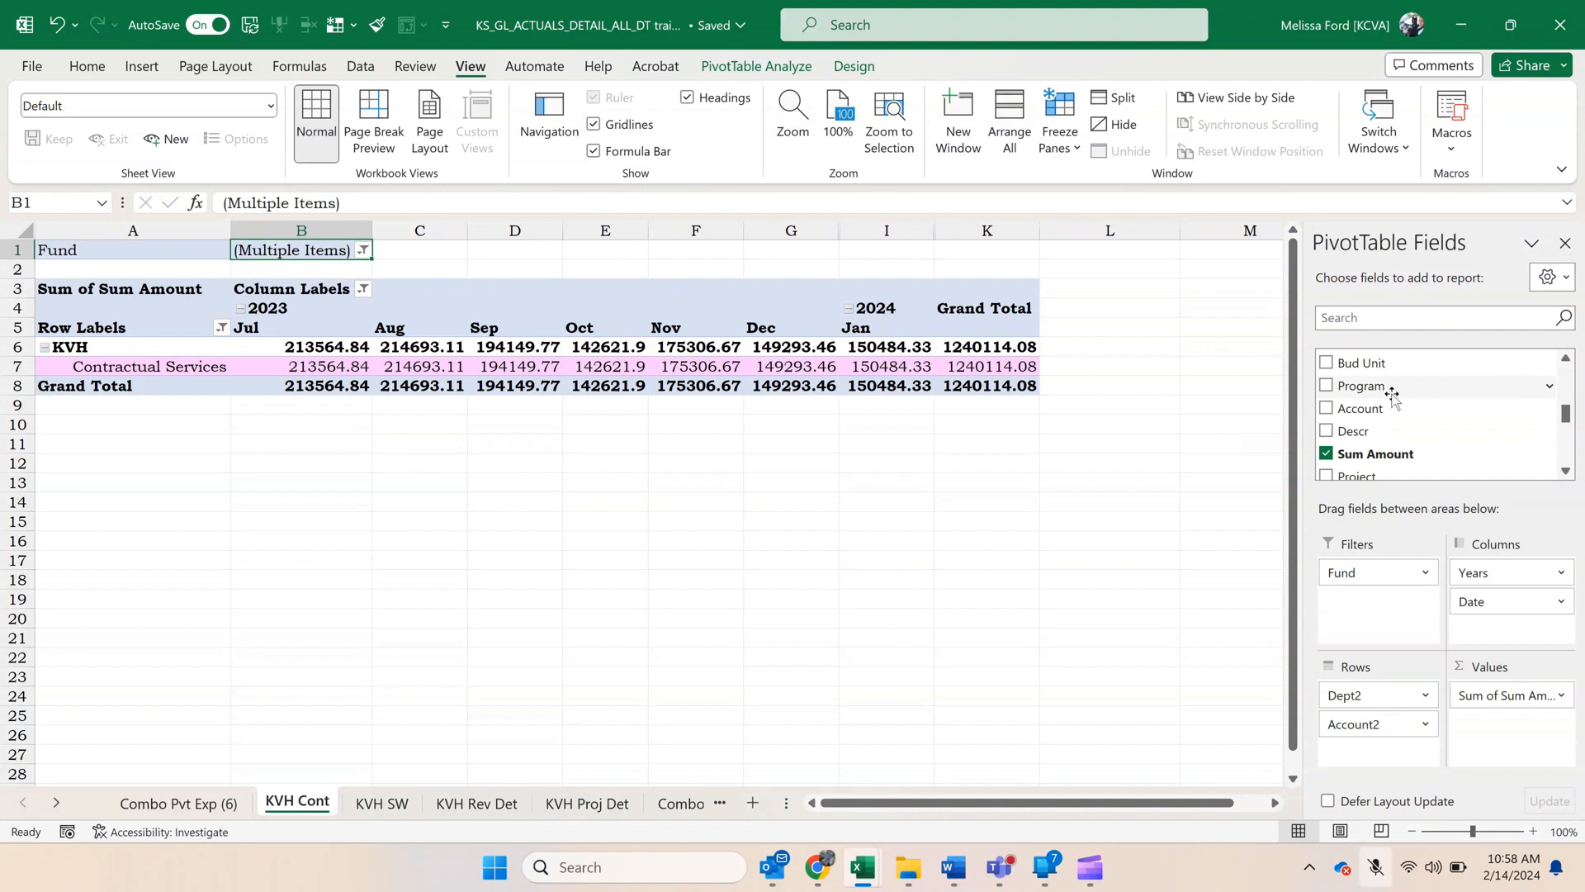
{"action": "left_click_drag", "start_coordinate": [1354, 431], "coordinate": [1428, 751]}
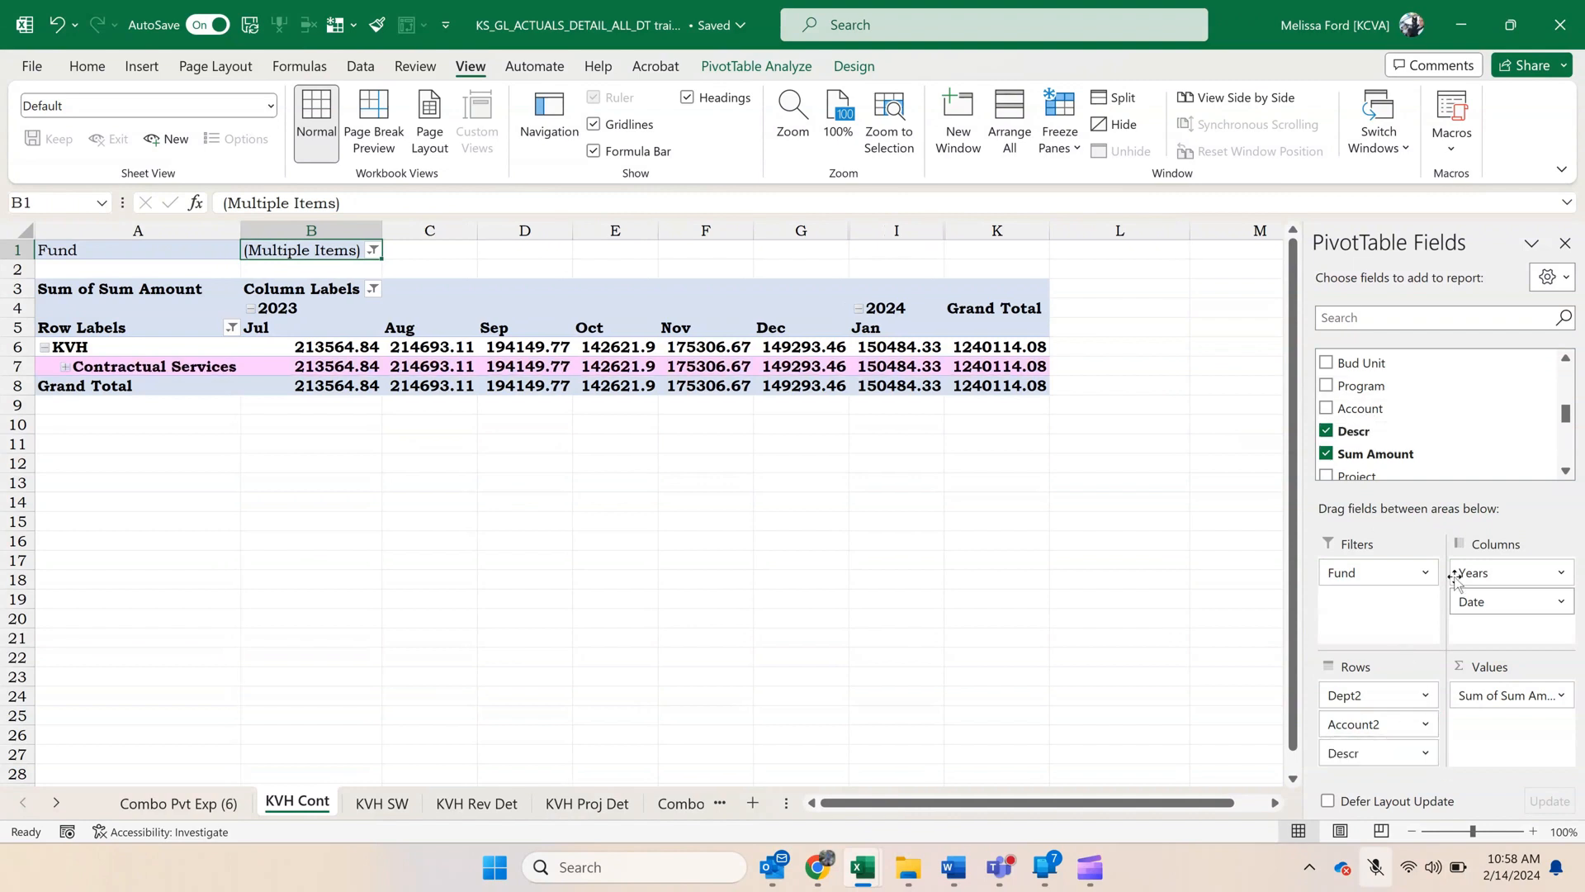
{"action": "scroll", "coordinate": [1441, 411], "scroll_direction": "down", "scroll_amount": 5}
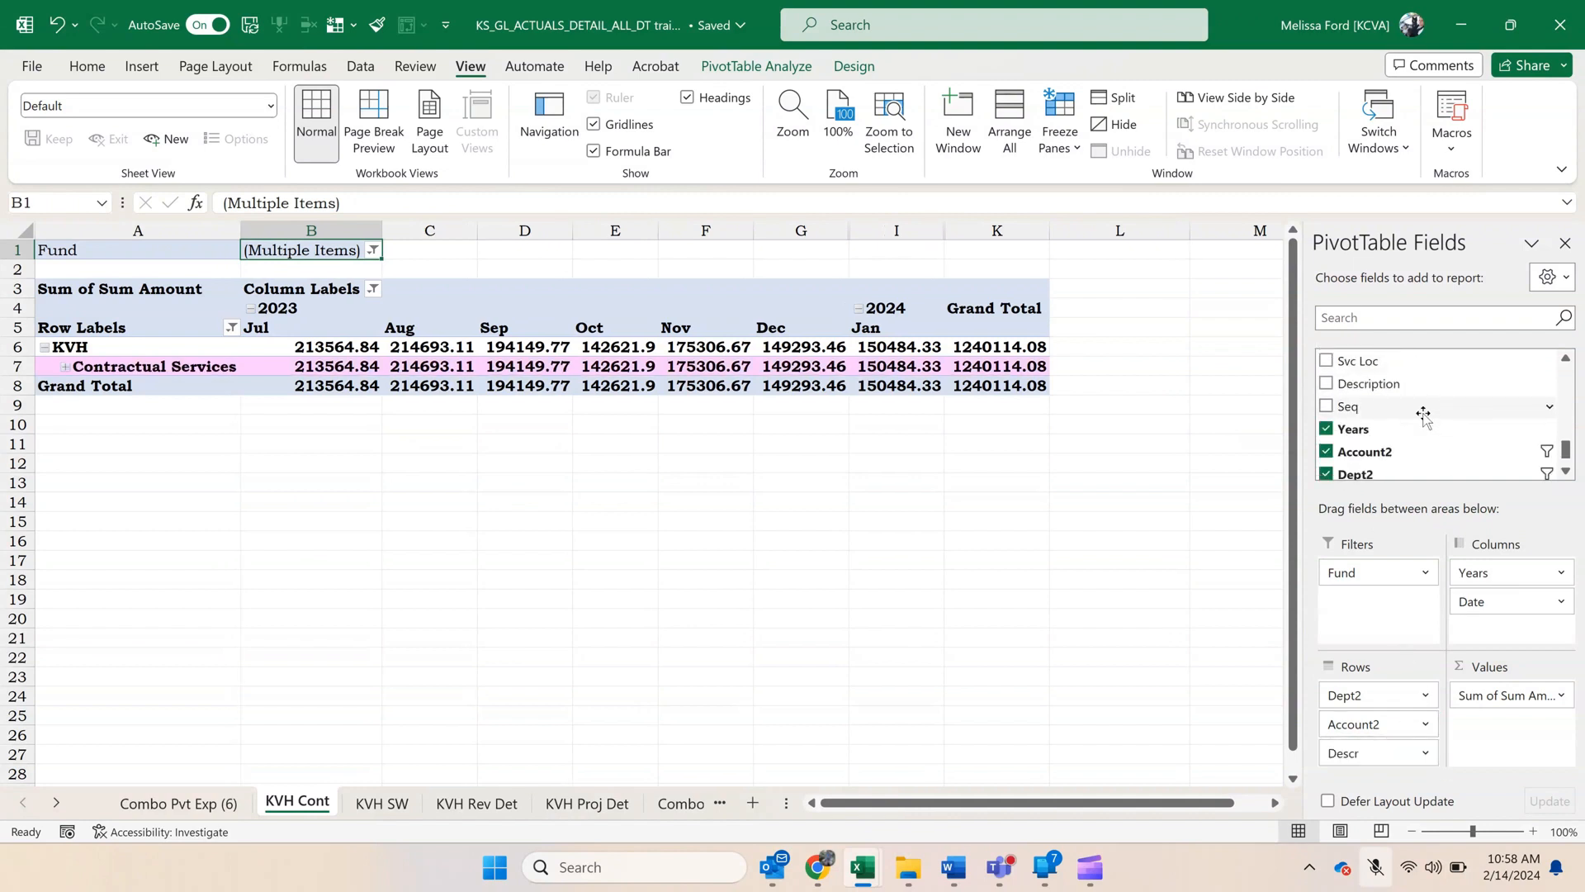
{"action": "left_click_drag", "start_coordinate": [1405, 386], "coordinate": [1403, 762]}
{"action": "left_click", "coordinate": [66, 367]}
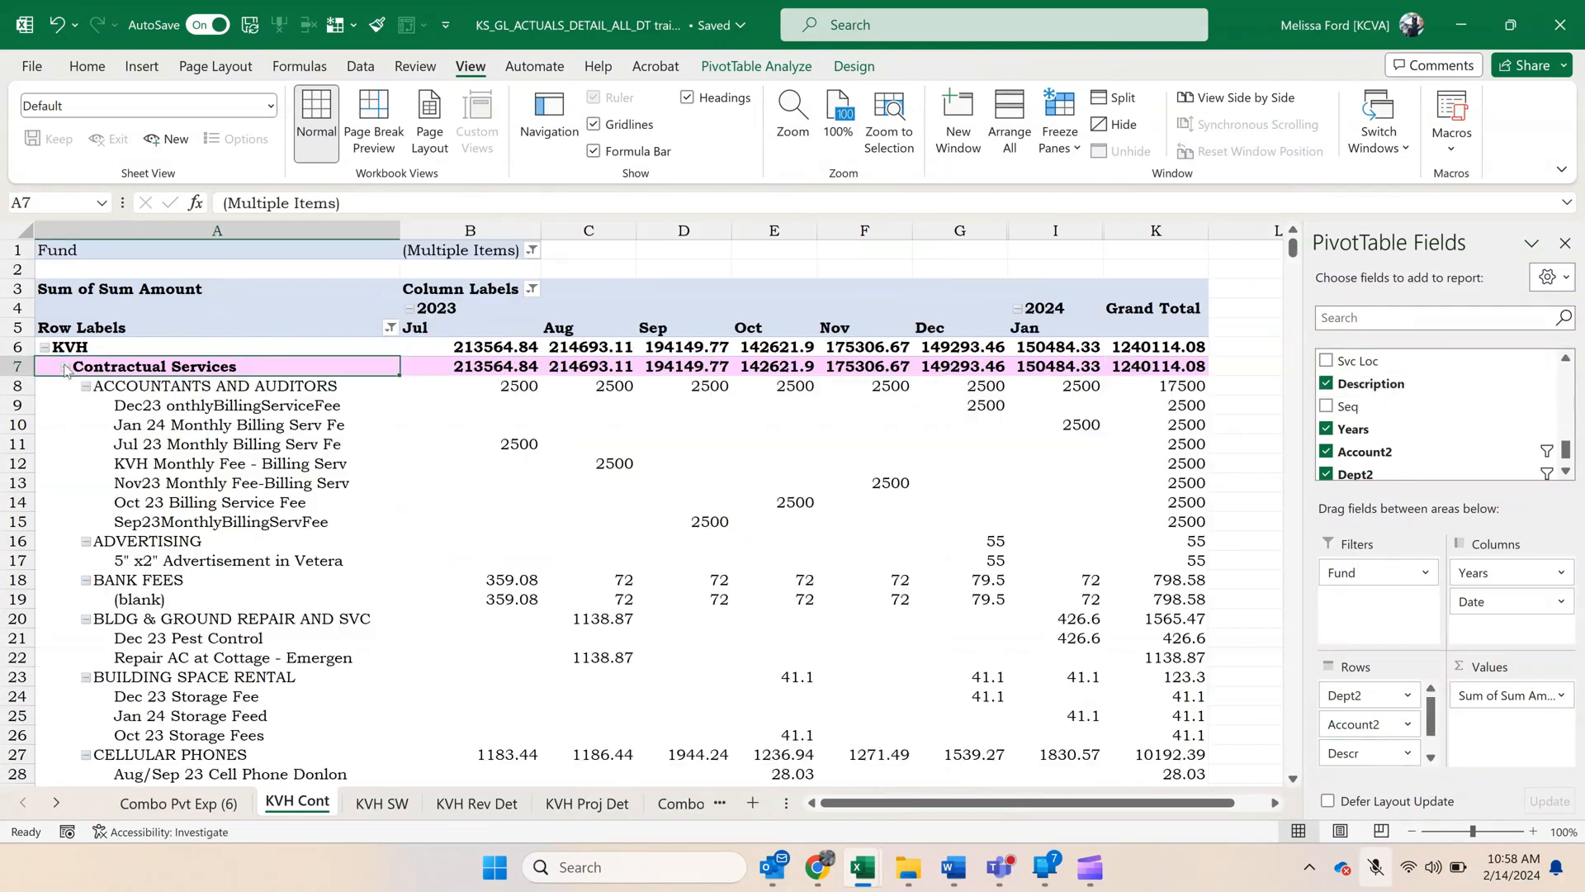
Collapse the entire Descr field so each expense account takes a single row.
{"action": "left_click", "coordinate": [171, 386]}
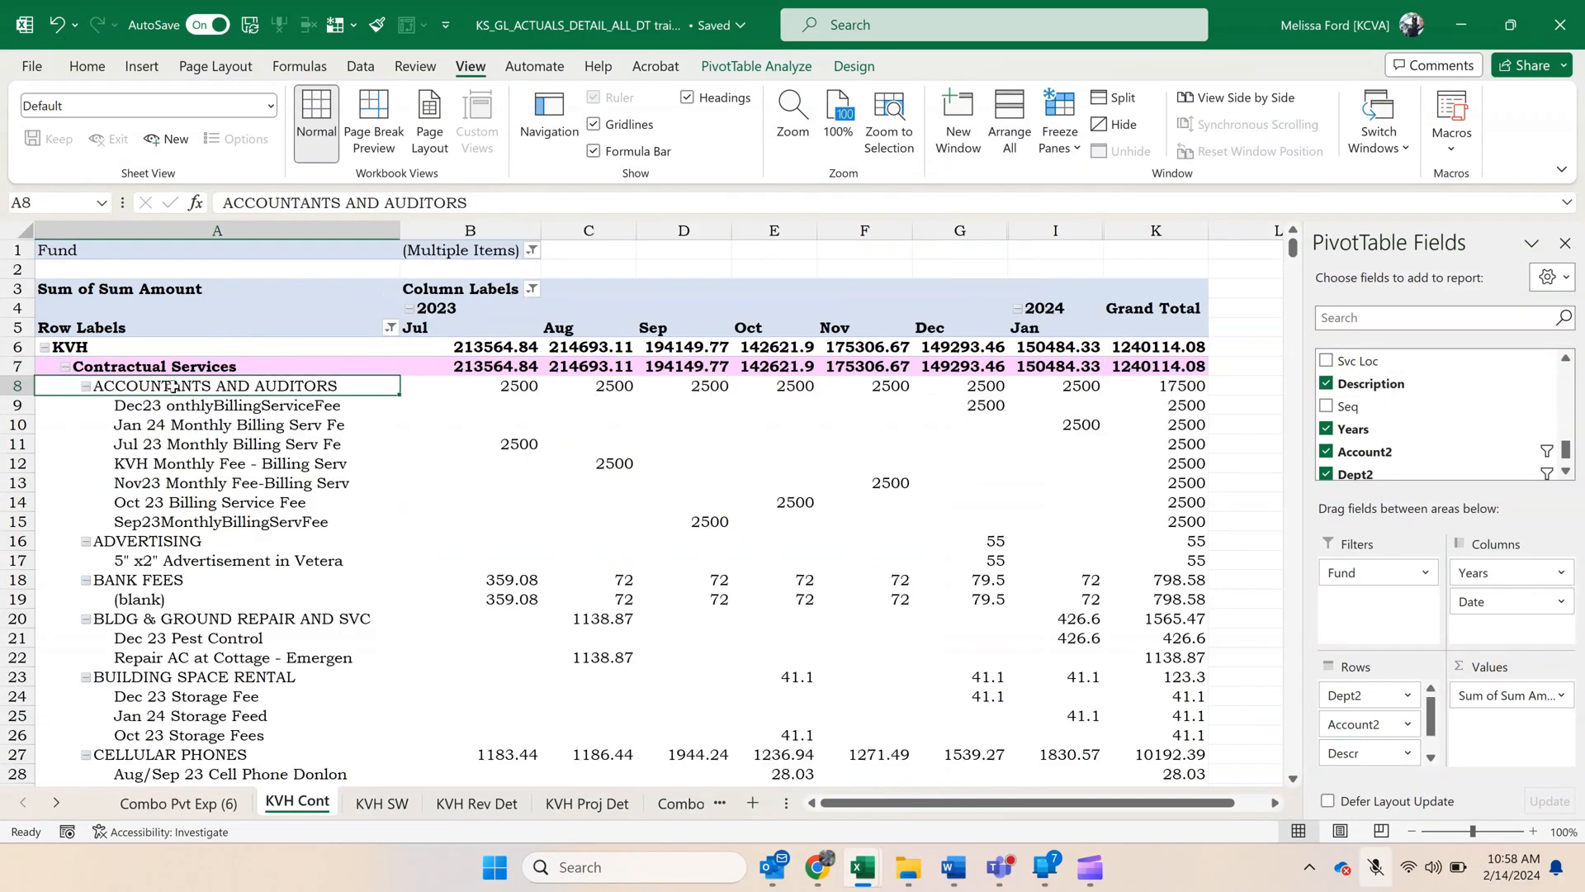
{"action": "right_click", "coordinate": [172, 386]}
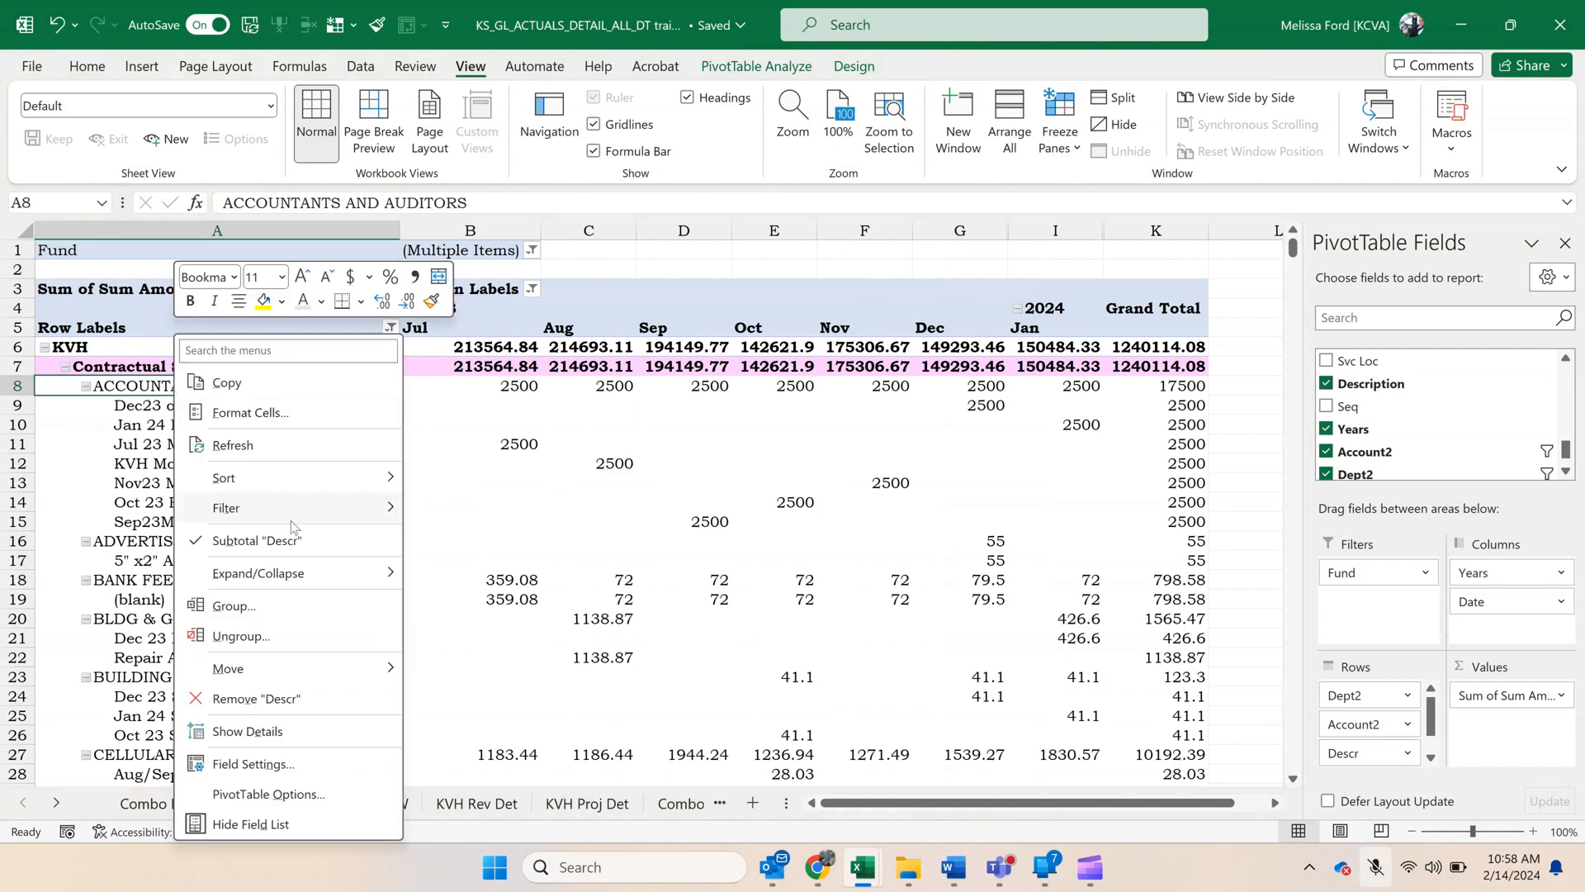
{"action": "mouse_move", "coordinate": [330, 590]}
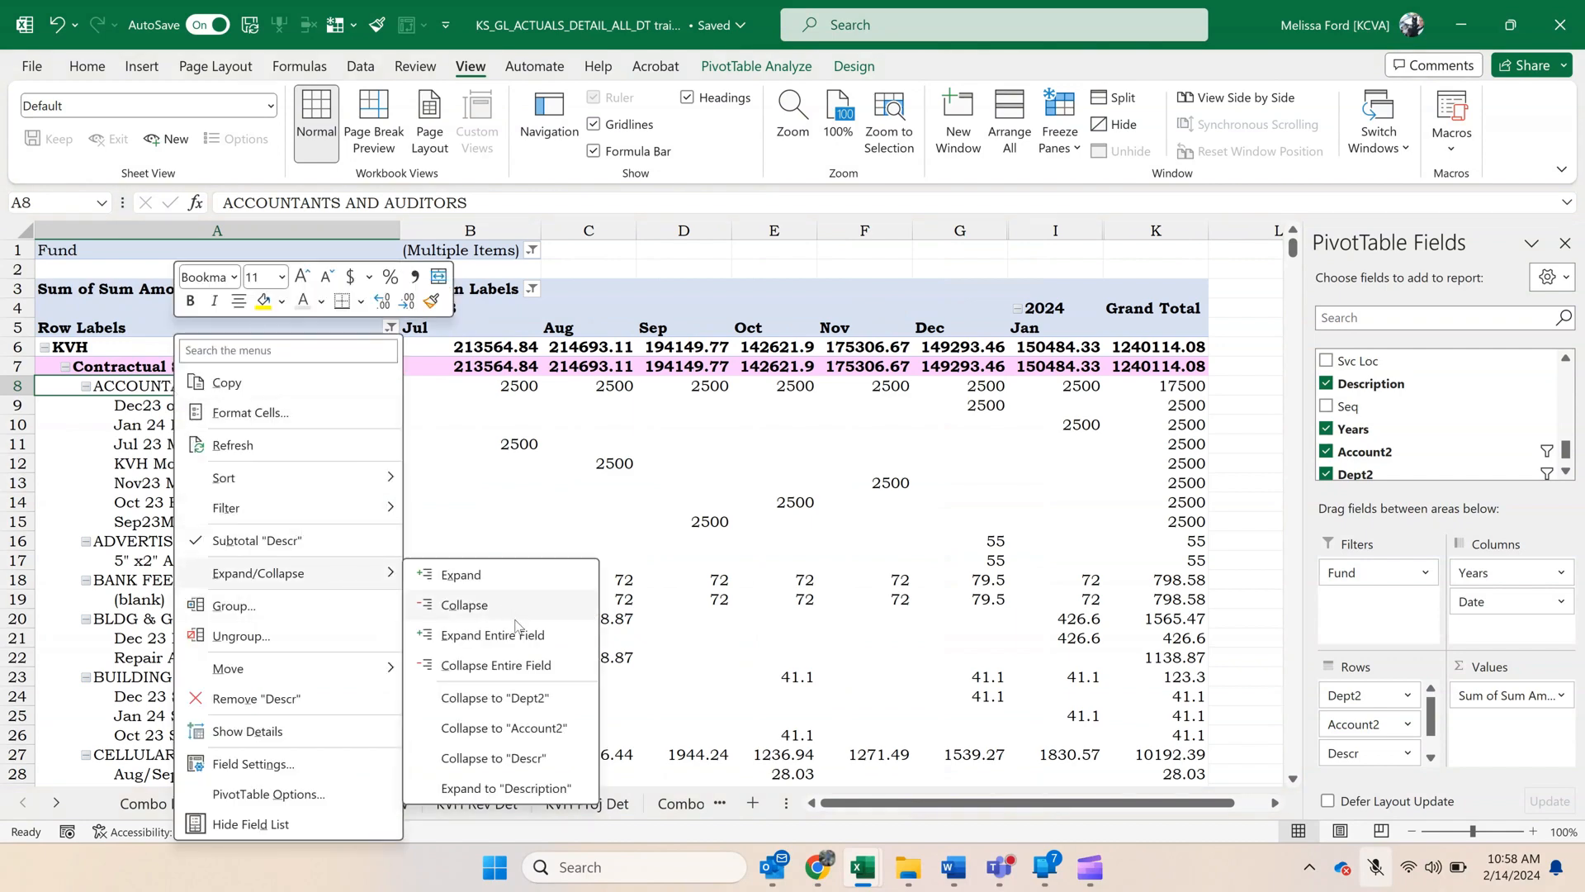
{"action": "left_click", "coordinate": [523, 665]}
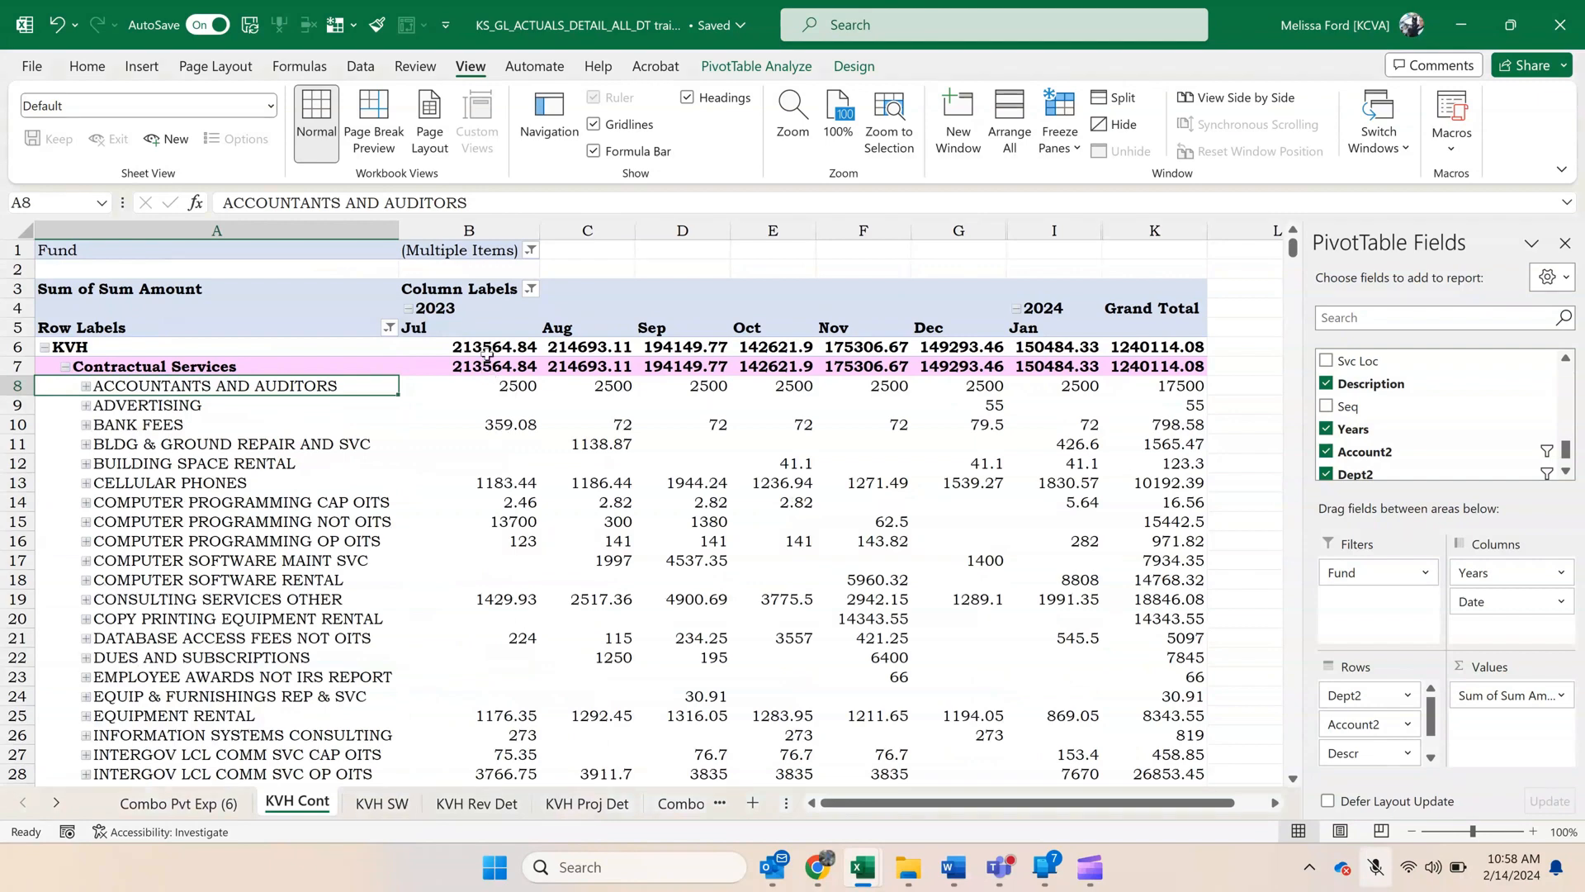
Format all the pivot's amounts, including grand totals, as Number with two decimals and a thousands separator.
{"action": "left_click_drag", "start_coordinate": [484, 350], "coordinate": [1143, 753]}
{"action": "right_click", "coordinate": [1144, 754]}
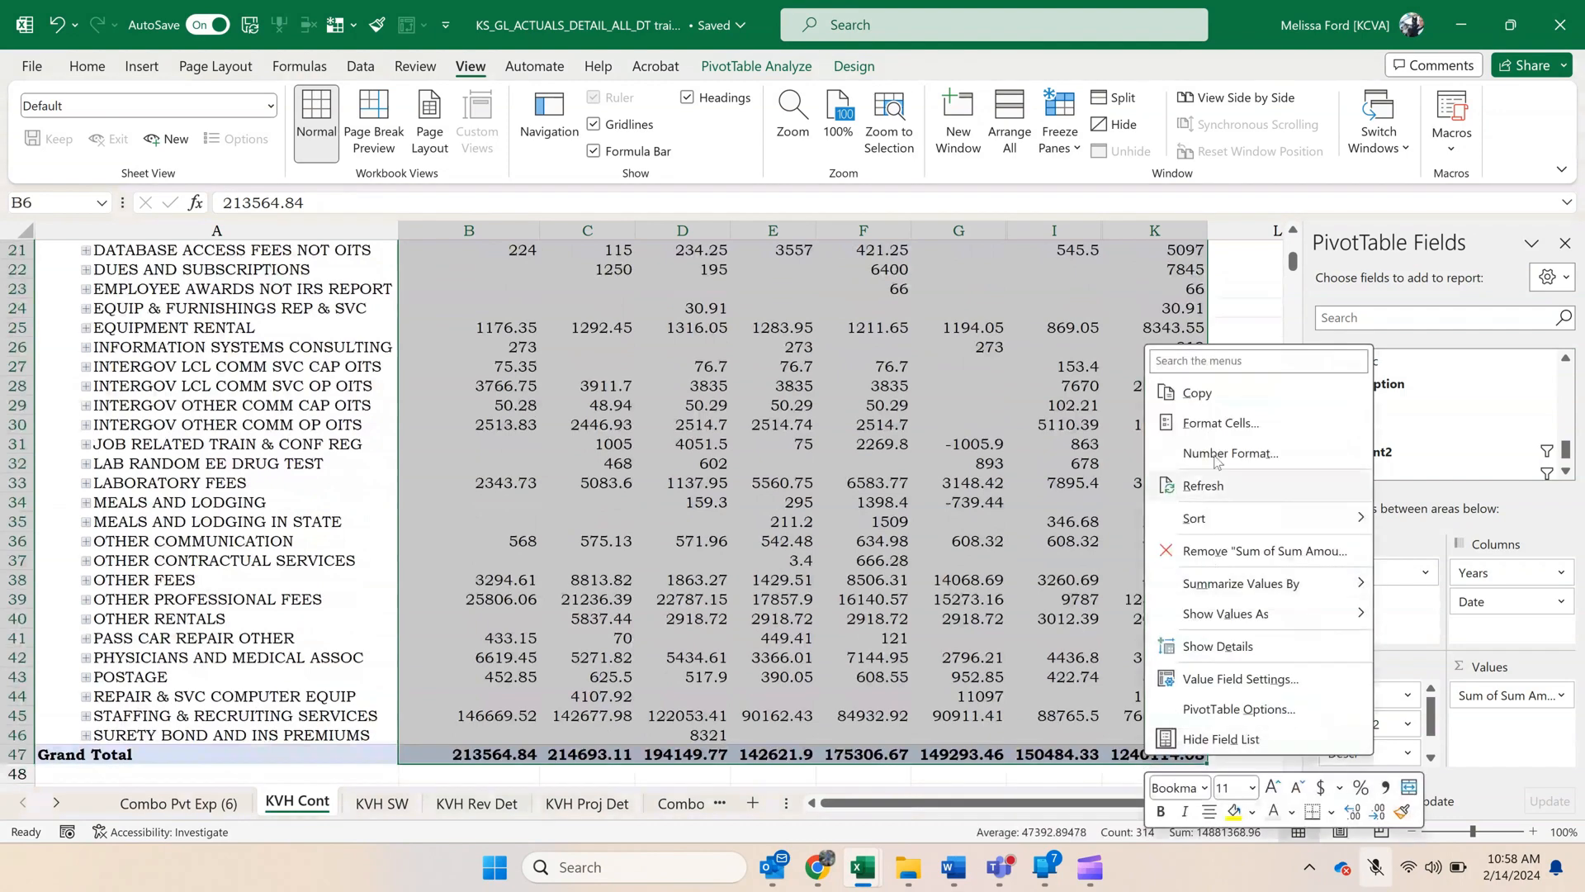
{"action": "left_click", "coordinate": [1222, 430]}
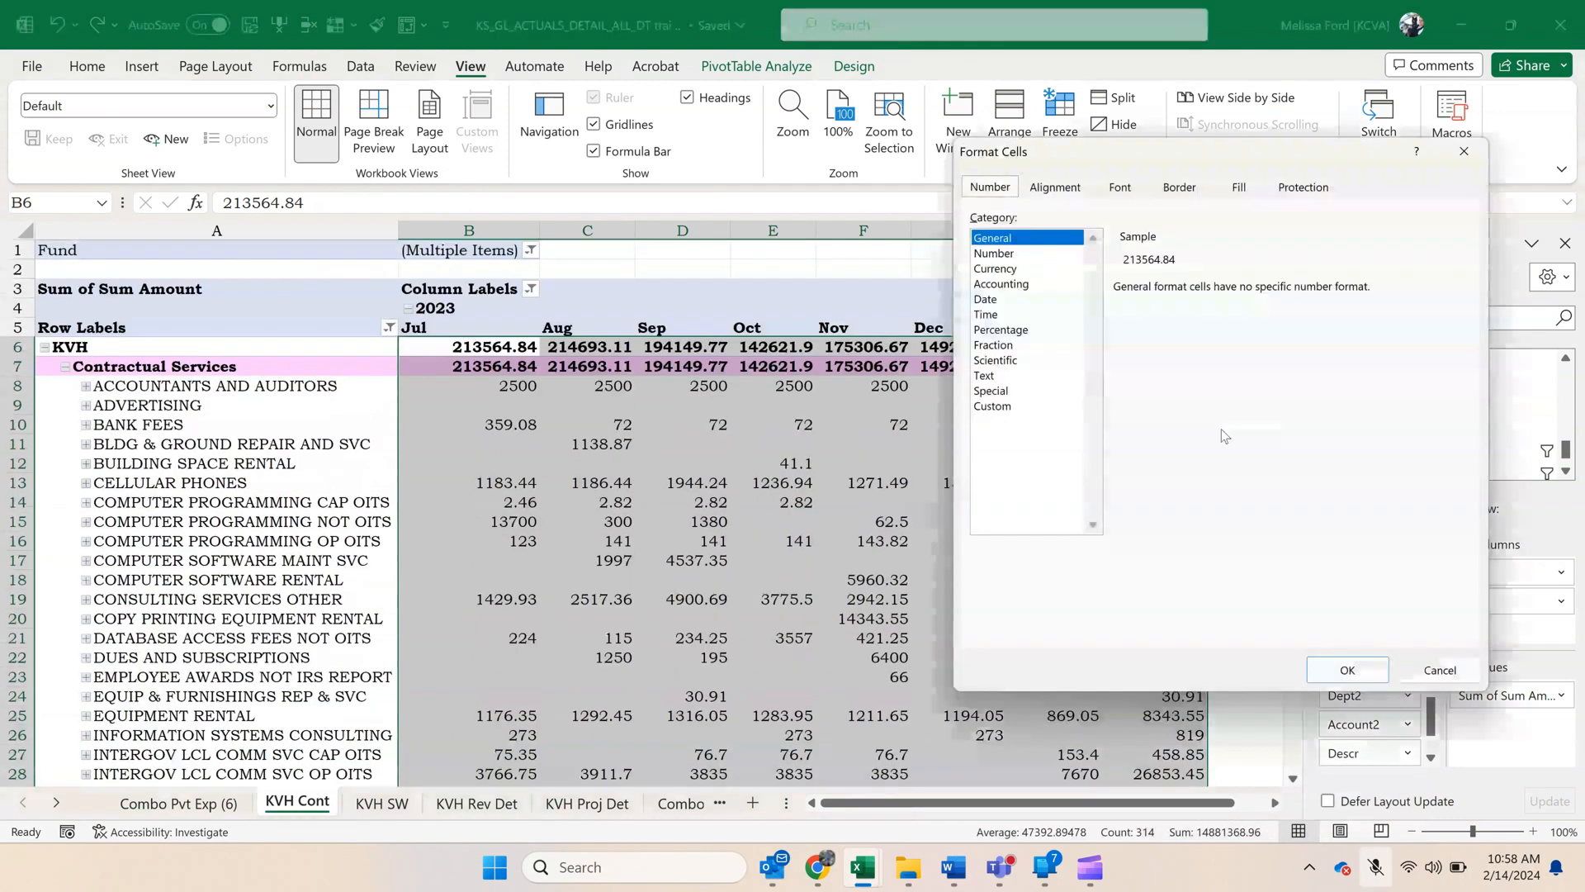
{"action": "left_click", "coordinate": [1009, 256]}
{"action": "left_click", "coordinate": [1185, 319]}
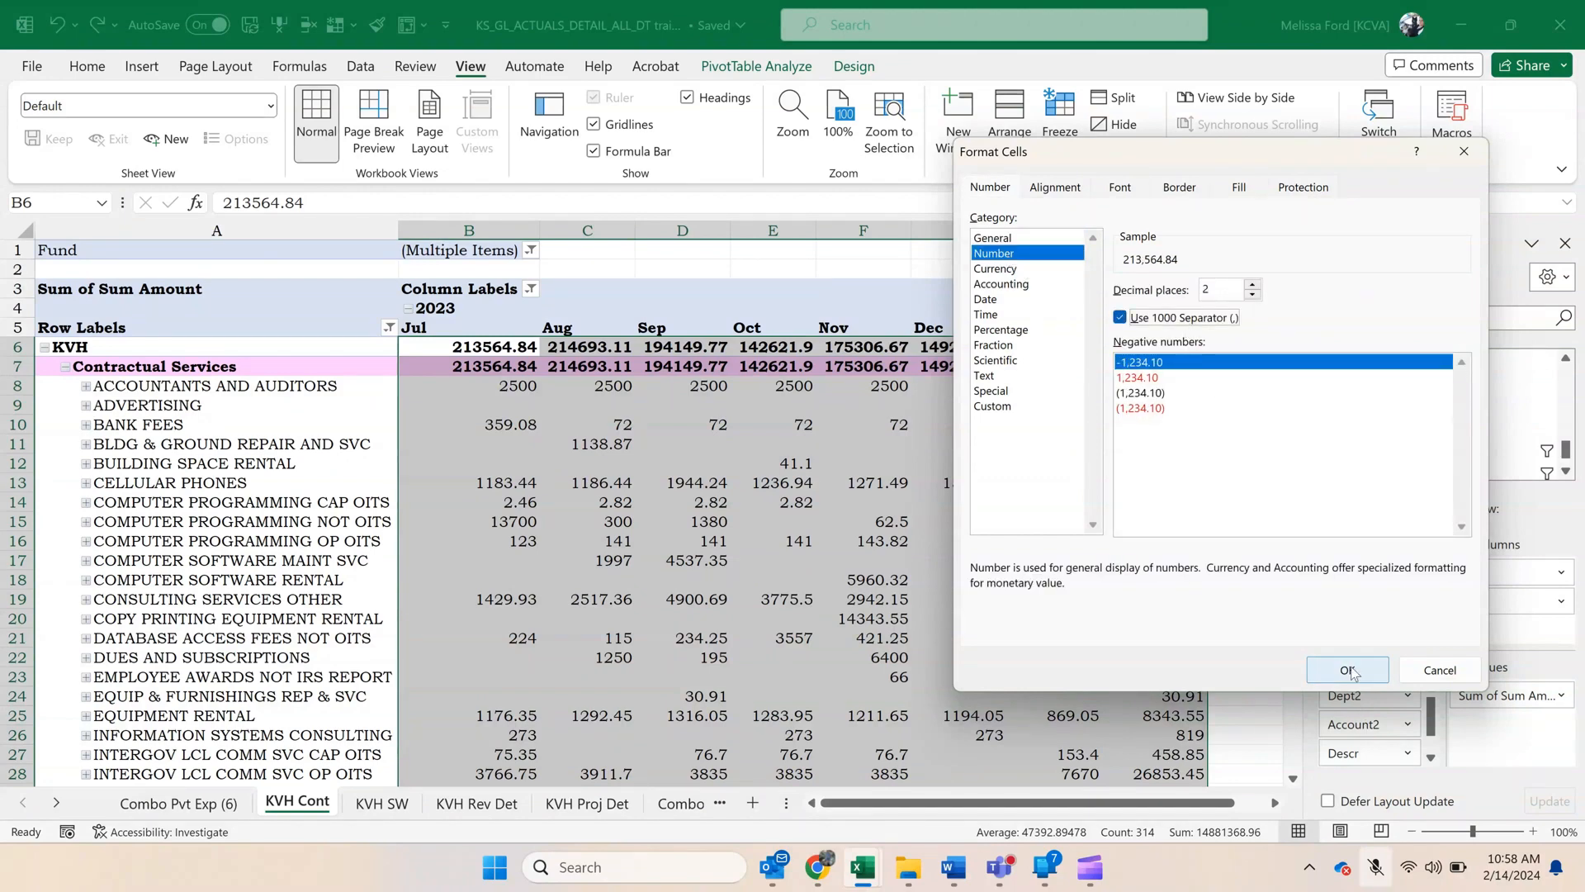
{"action": "left_click", "coordinate": [1347, 670]}
{"action": "left_click", "coordinate": [634, 505]}
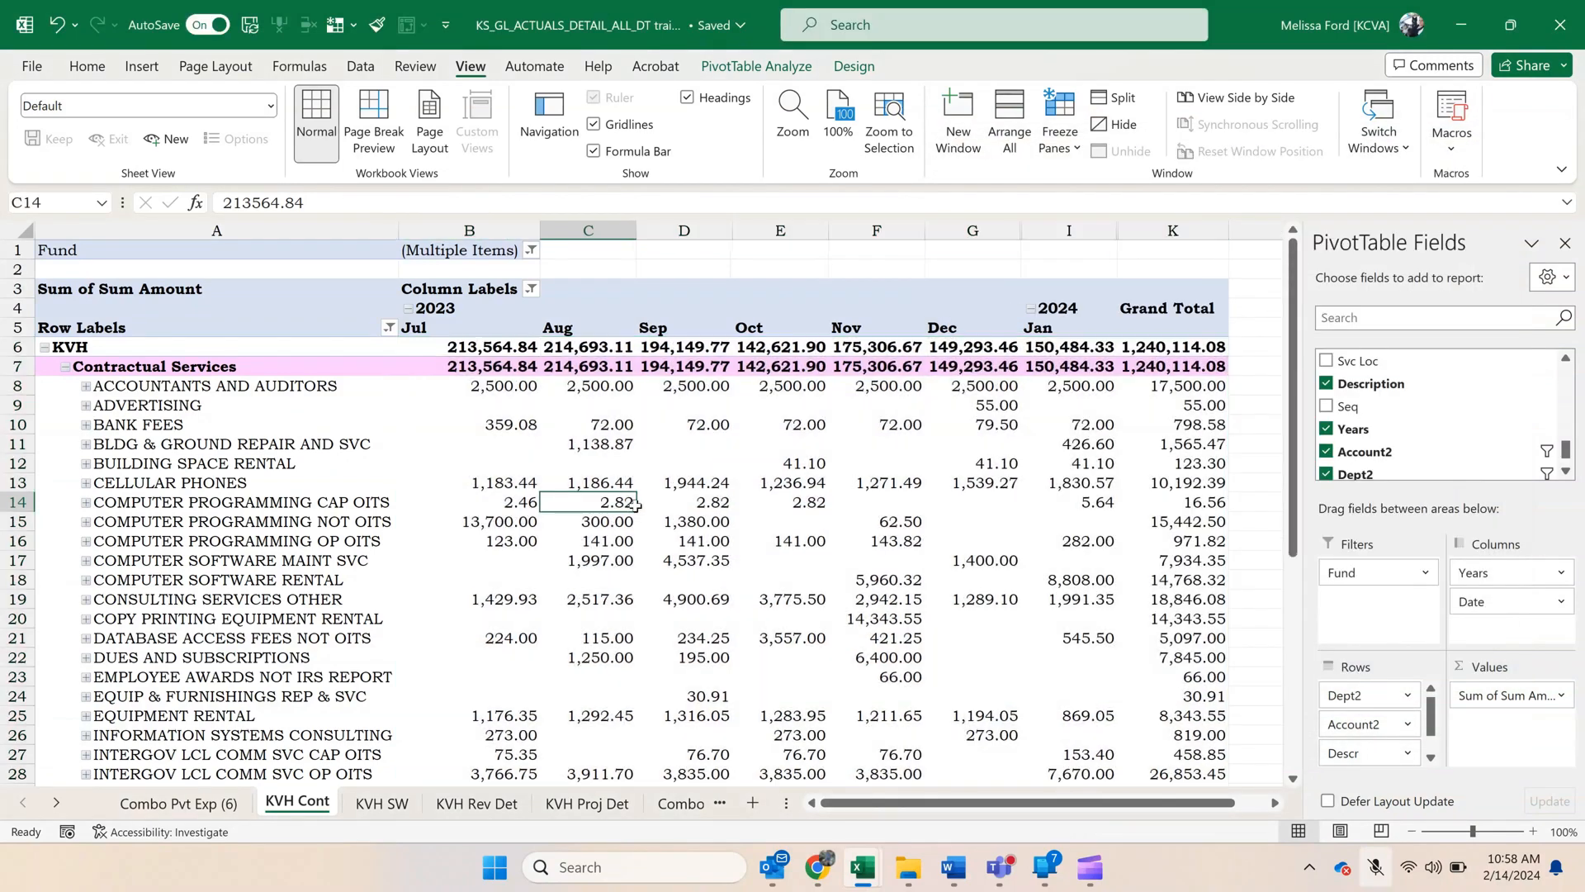
Sort the Contractual Services accounts by their January 2024 amounts from largest to smallest.
{"action": "left_click", "coordinate": [1053, 392]}
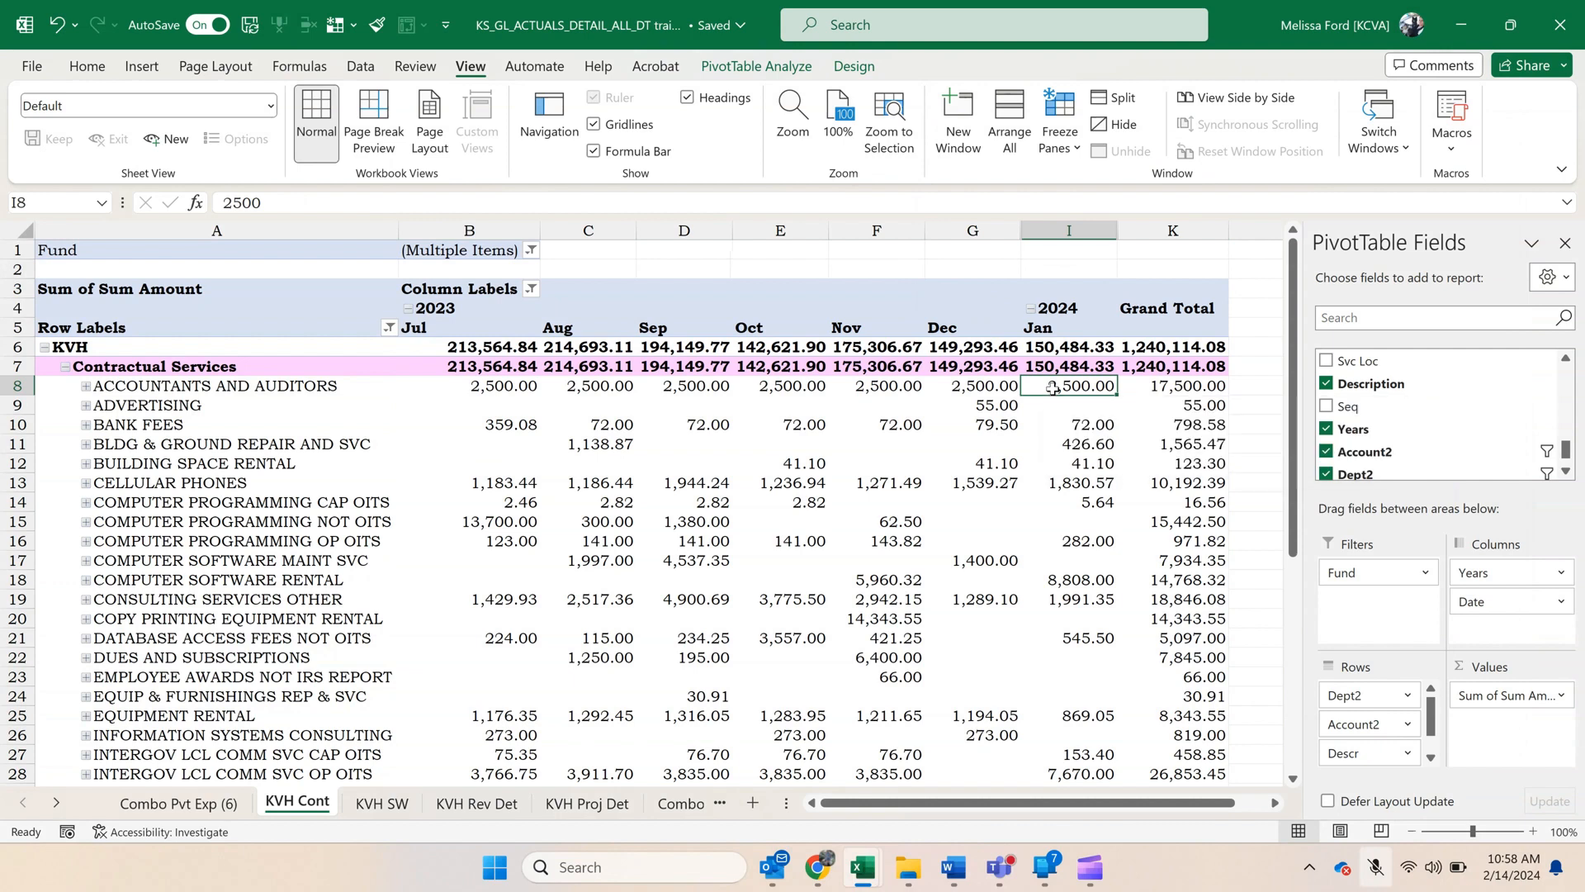
{"action": "right_click", "coordinate": [1055, 390]}
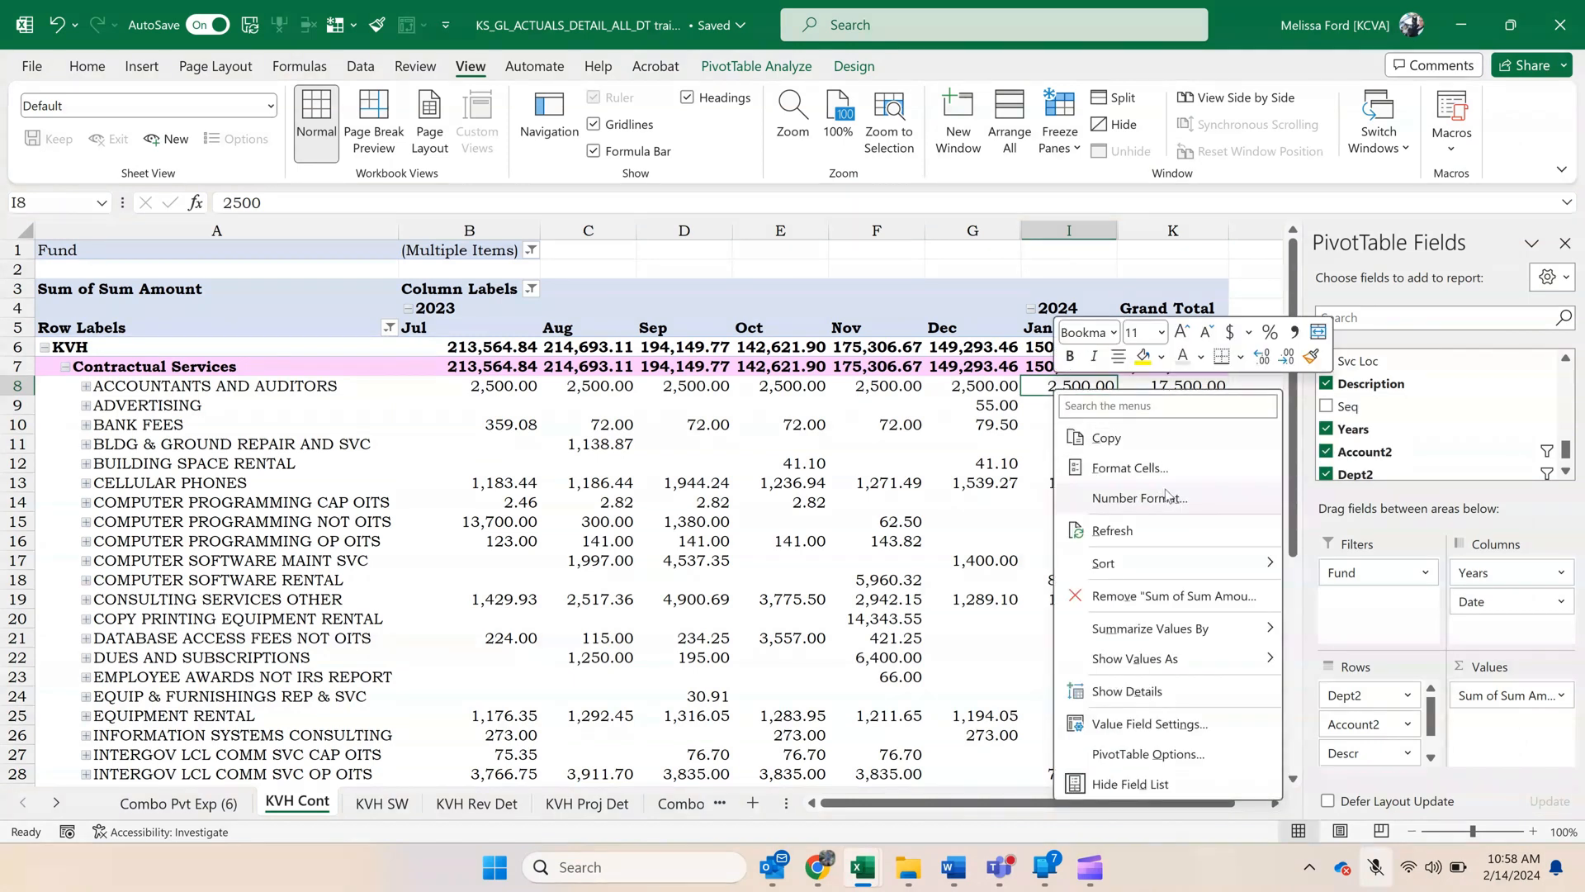
{"action": "mouse_move", "coordinate": [1222, 563]}
{"action": "left_click", "coordinate": [1387, 595]}
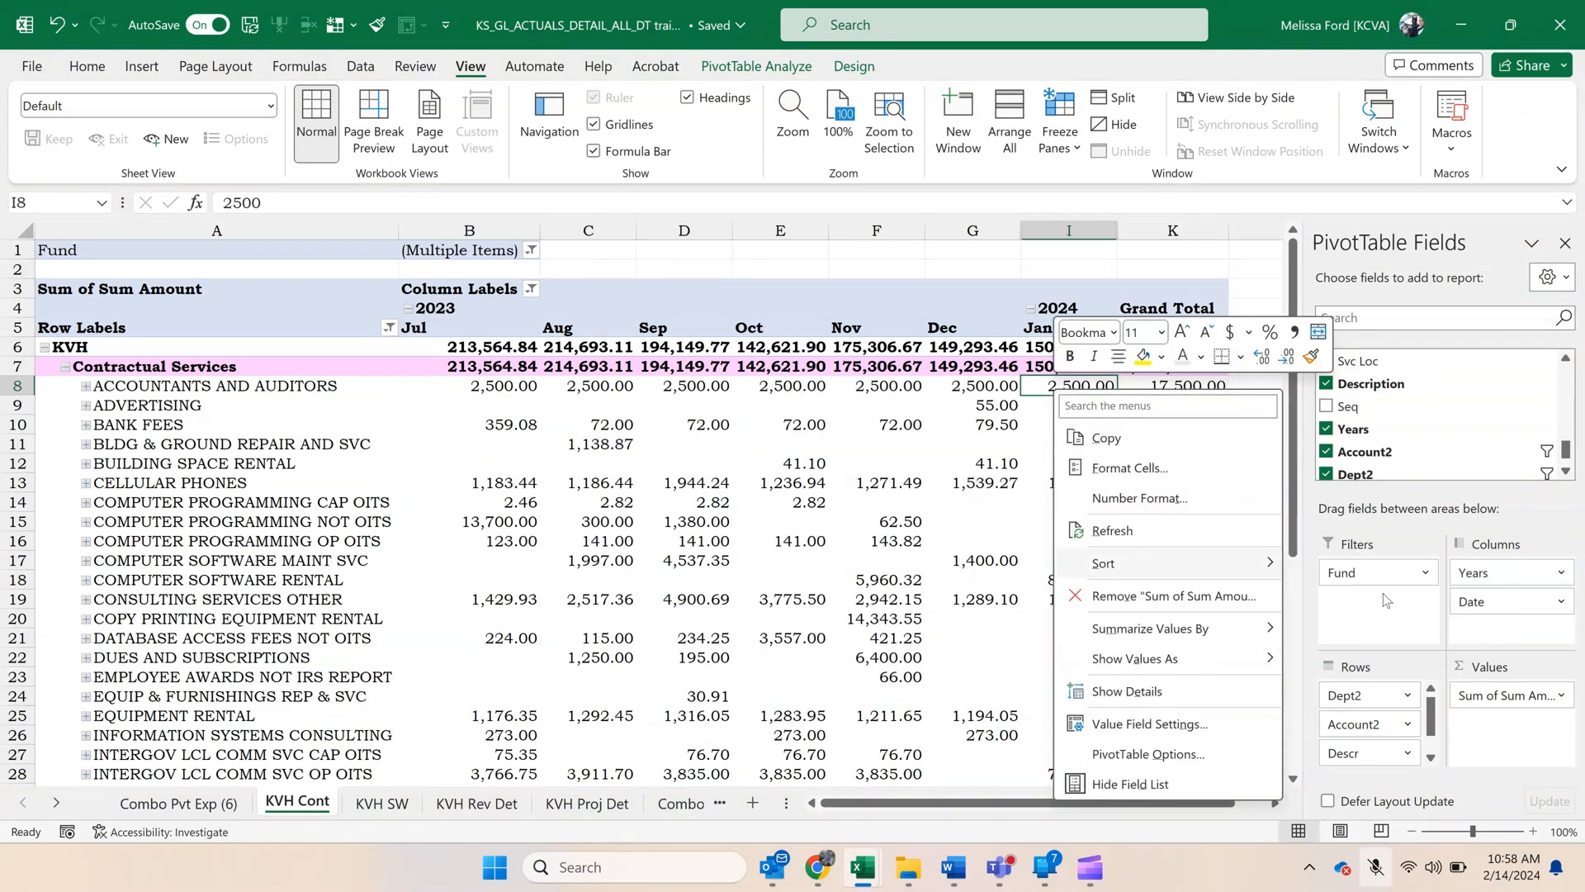
{"action": "left_click", "coordinate": [1062, 502]}
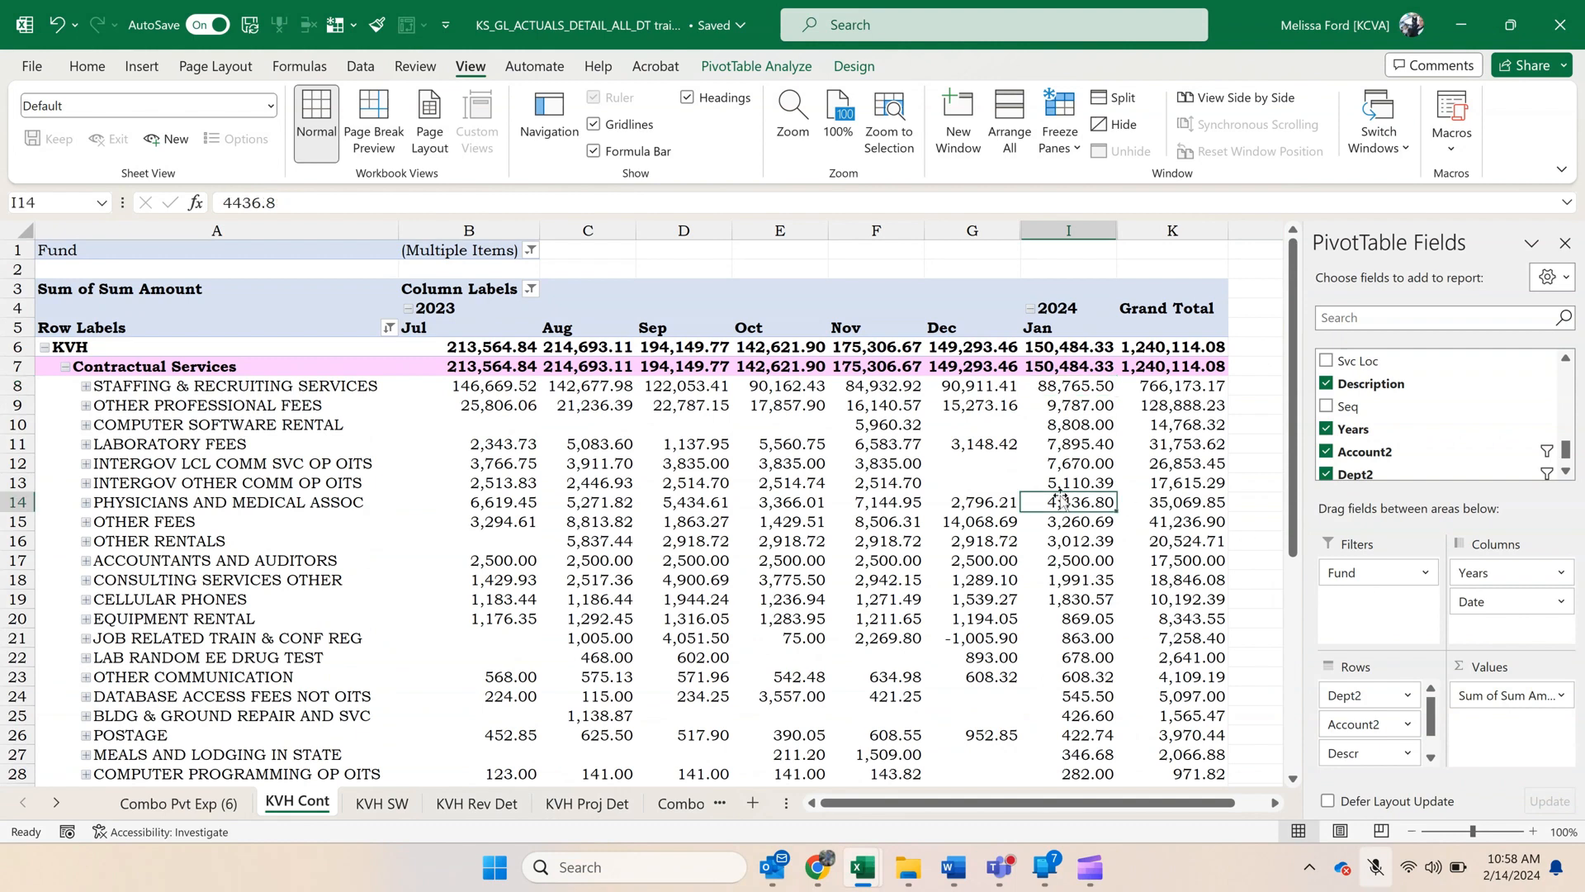
Check the overall grand total of the KVH Cont pivot, then restore the window beside the reconciliation workbook.
{"action": "scroll", "coordinate": [1116, 521], "scroll_direction": "down", "scroll_amount": 6}
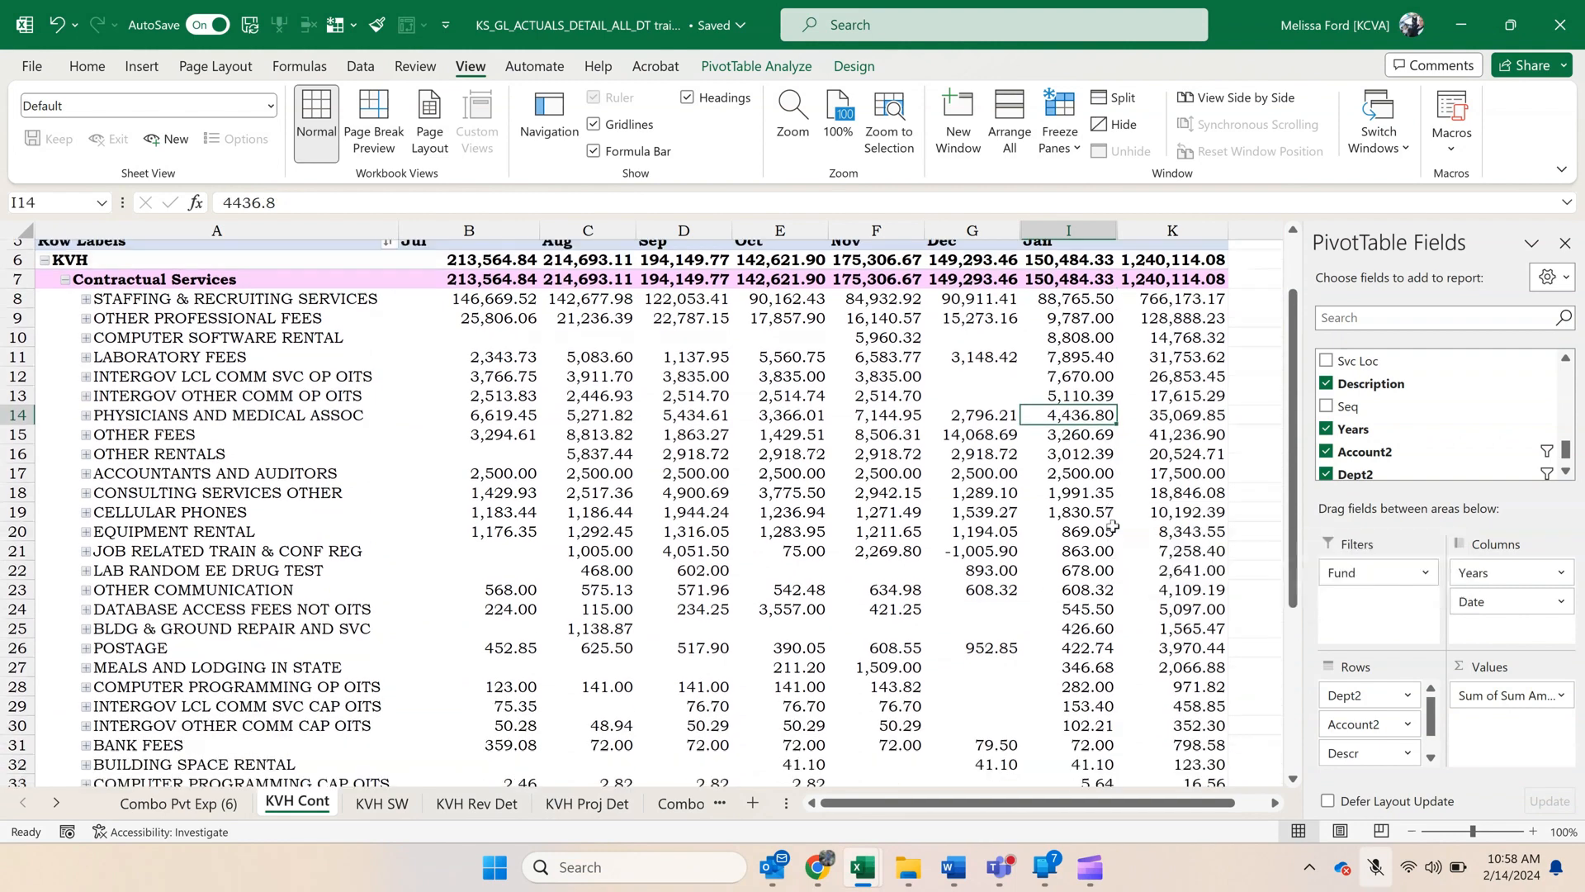
{"action": "scroll", "coordinate": [1110, 529], "scroll_direction": "down", "scroll_amount": 4}
{"action": "key", "text": "ctrl+End"}
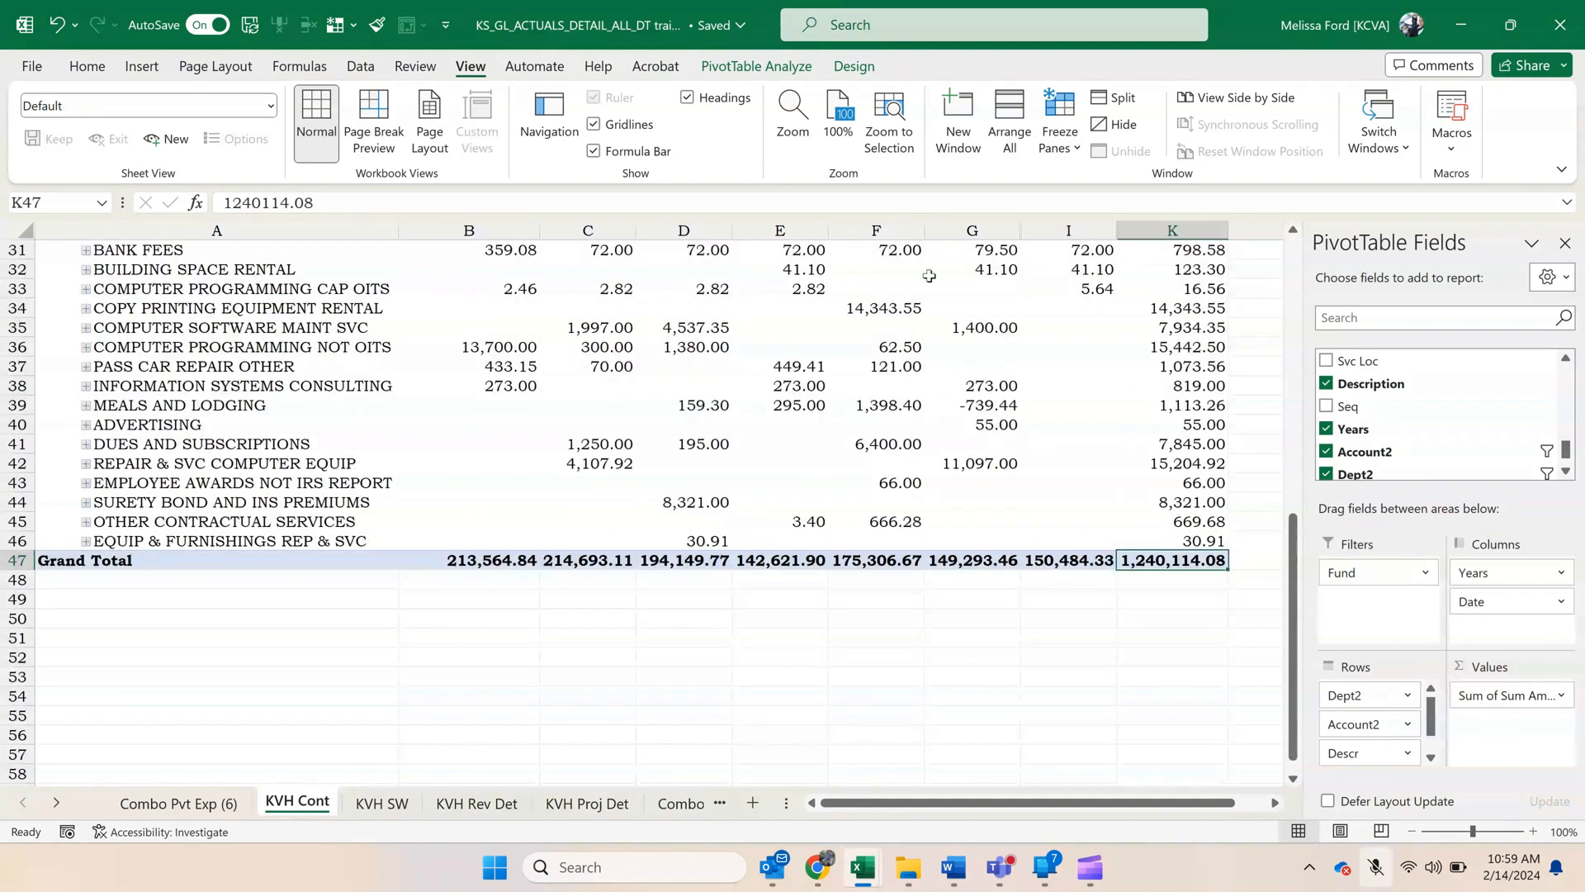
{"action": "double_click", "coordinate": [1259, 48]}
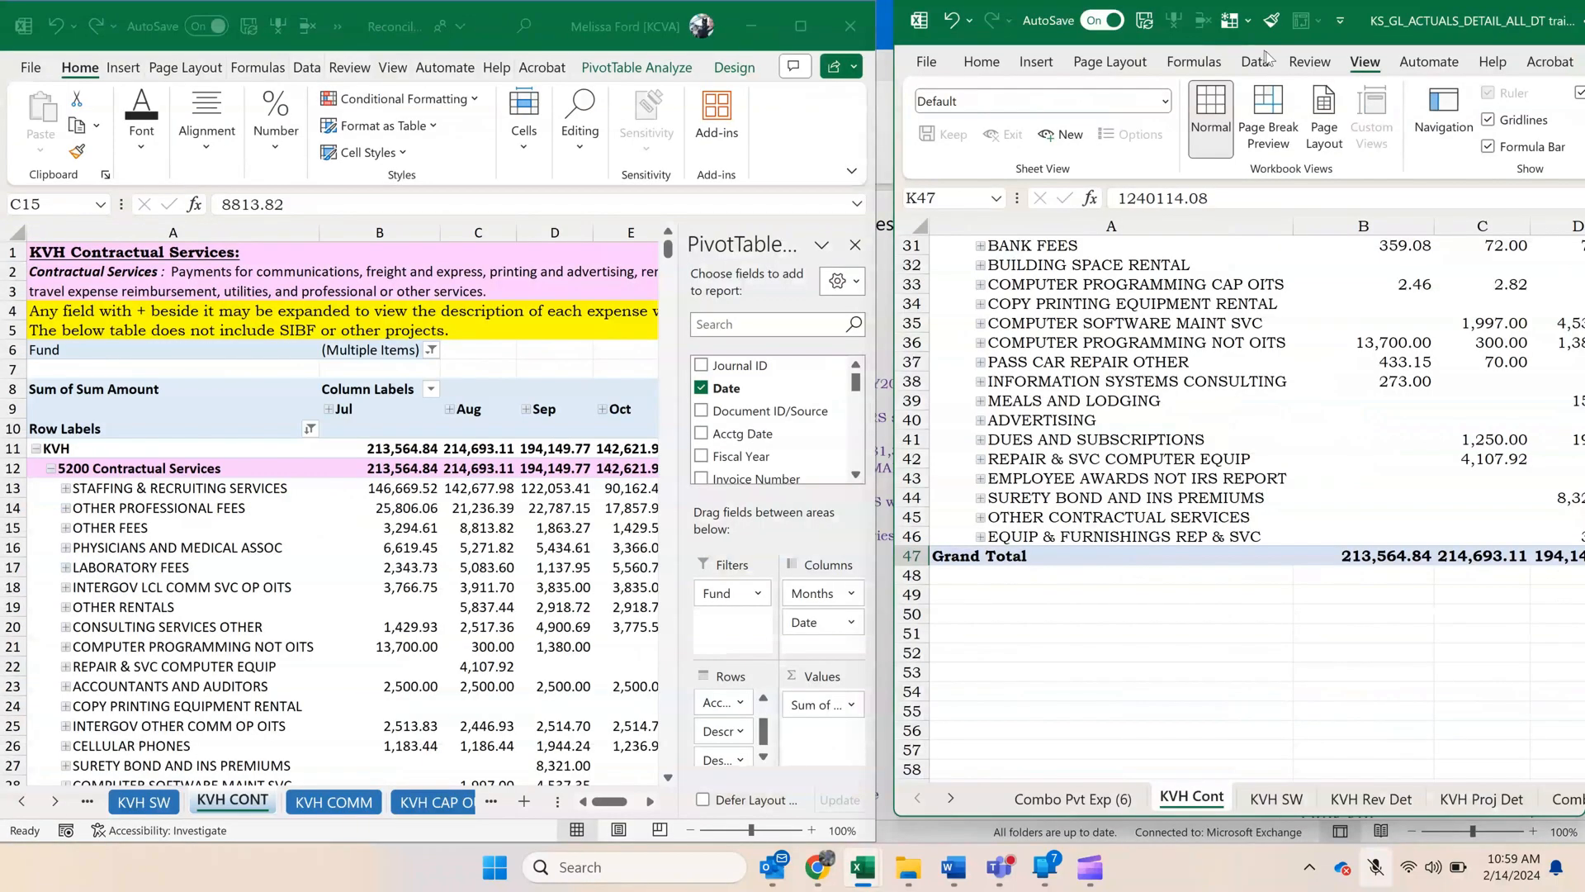
Open the KVH by Type sheet in the reconciliation workbook and compare the Contractuals CFY Total with the pivot's grand total.
{"action": "left_click", "coordinate": [23, 801]}
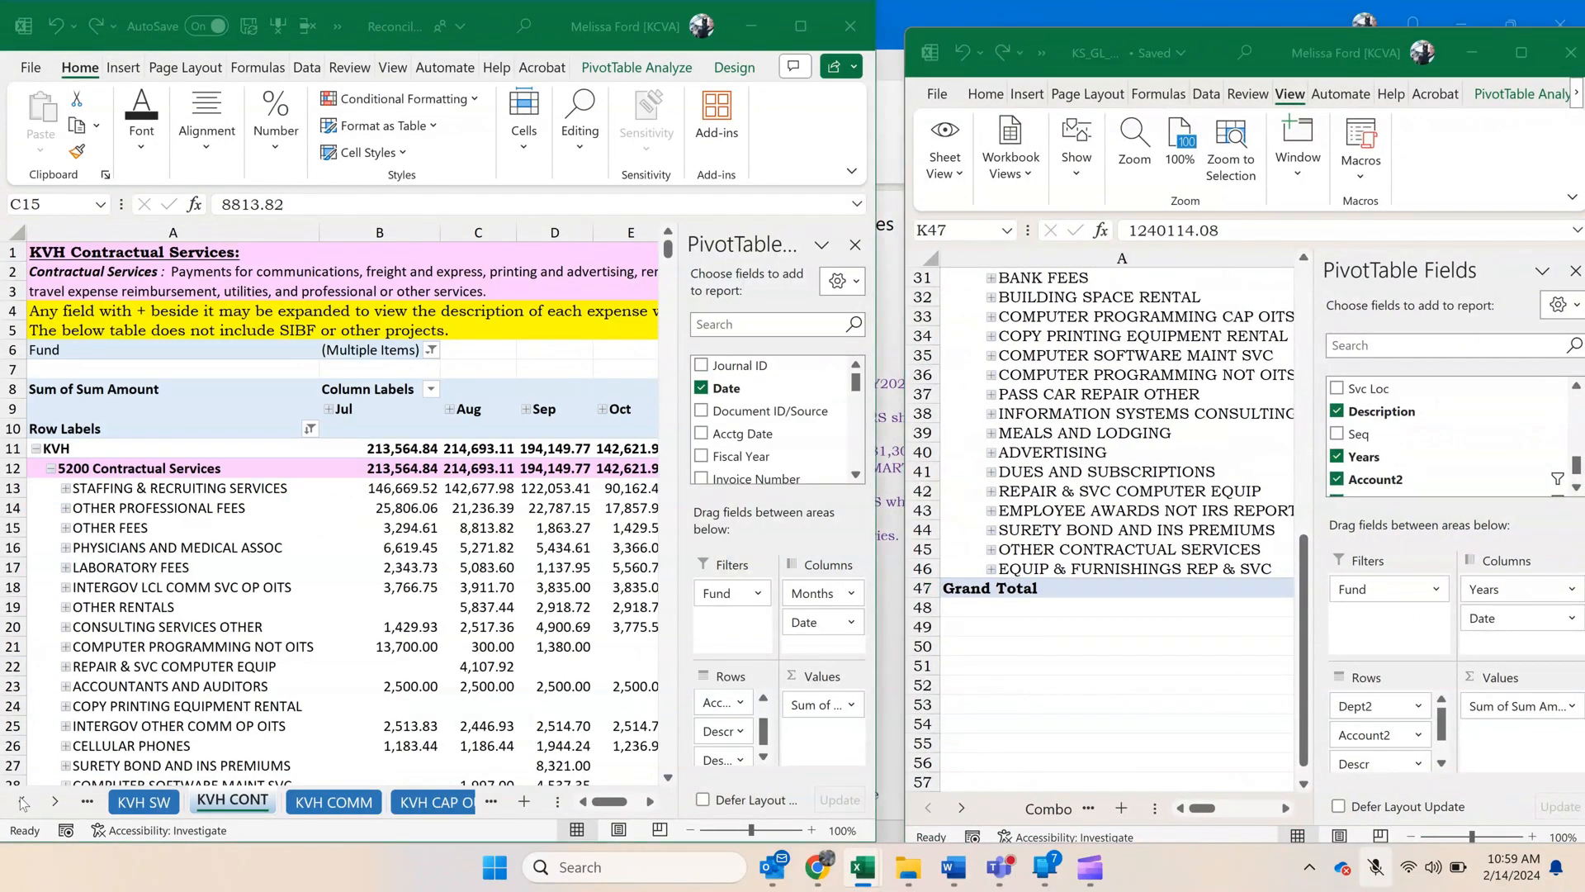
{"action": "left_click", "coordinate": [22, 801]}
{"action": "left_click", "coordinate": [22, 800]}
{"action": "left_click", "coordinate": [22, 801]}
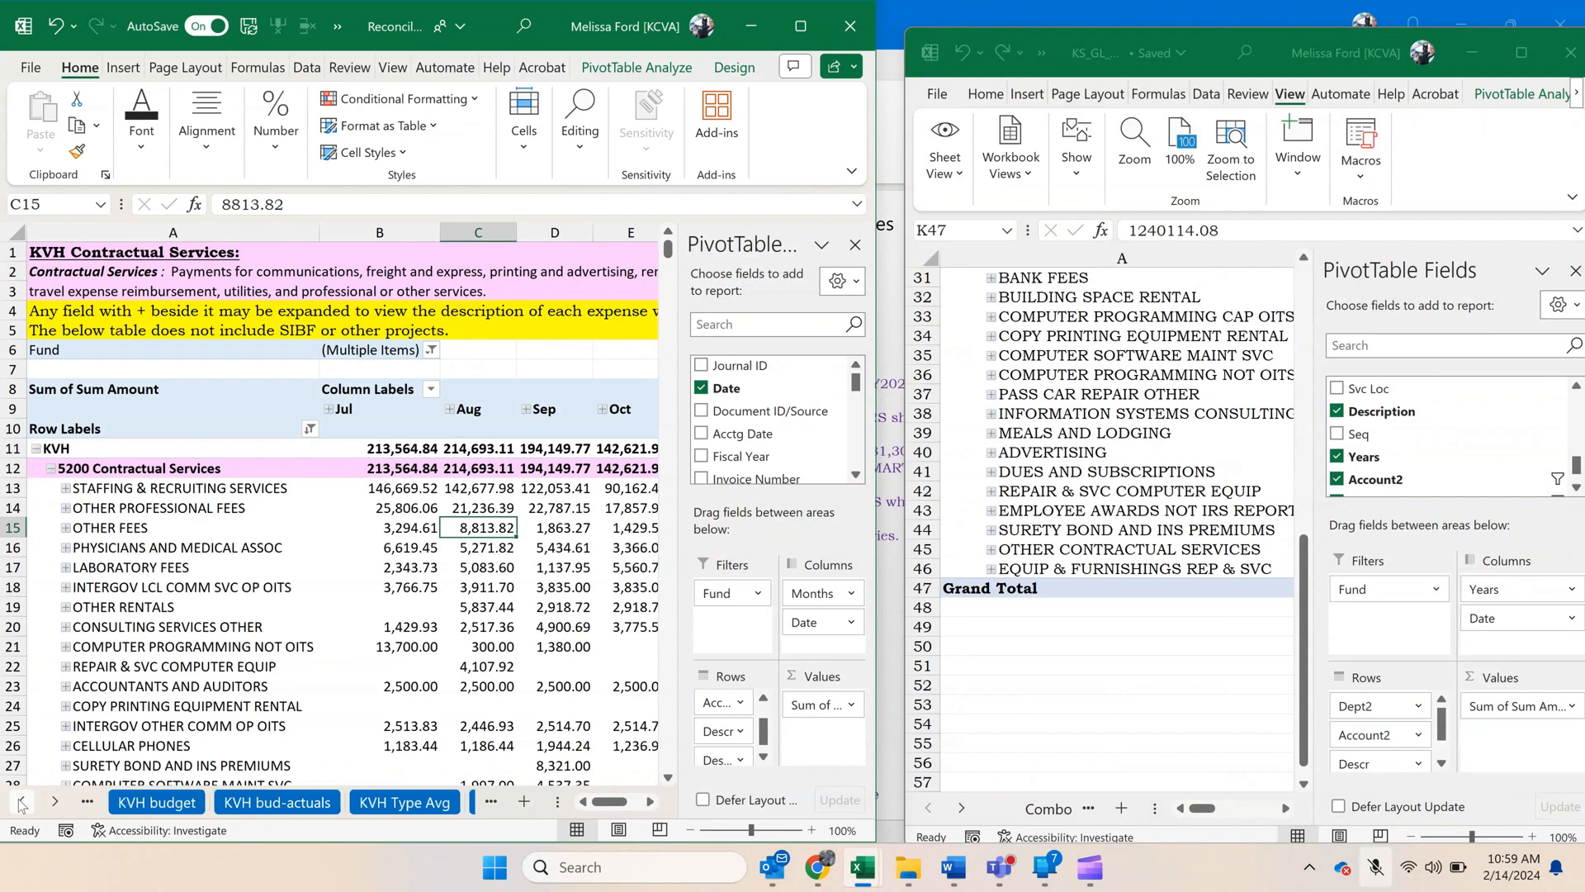
{"action": "left_click", "coordinate": [22, 800]}
{"action": "left_click", "coordinate": [22, 801]}
{"action": "left_click", "coordinate": [22, 801]}
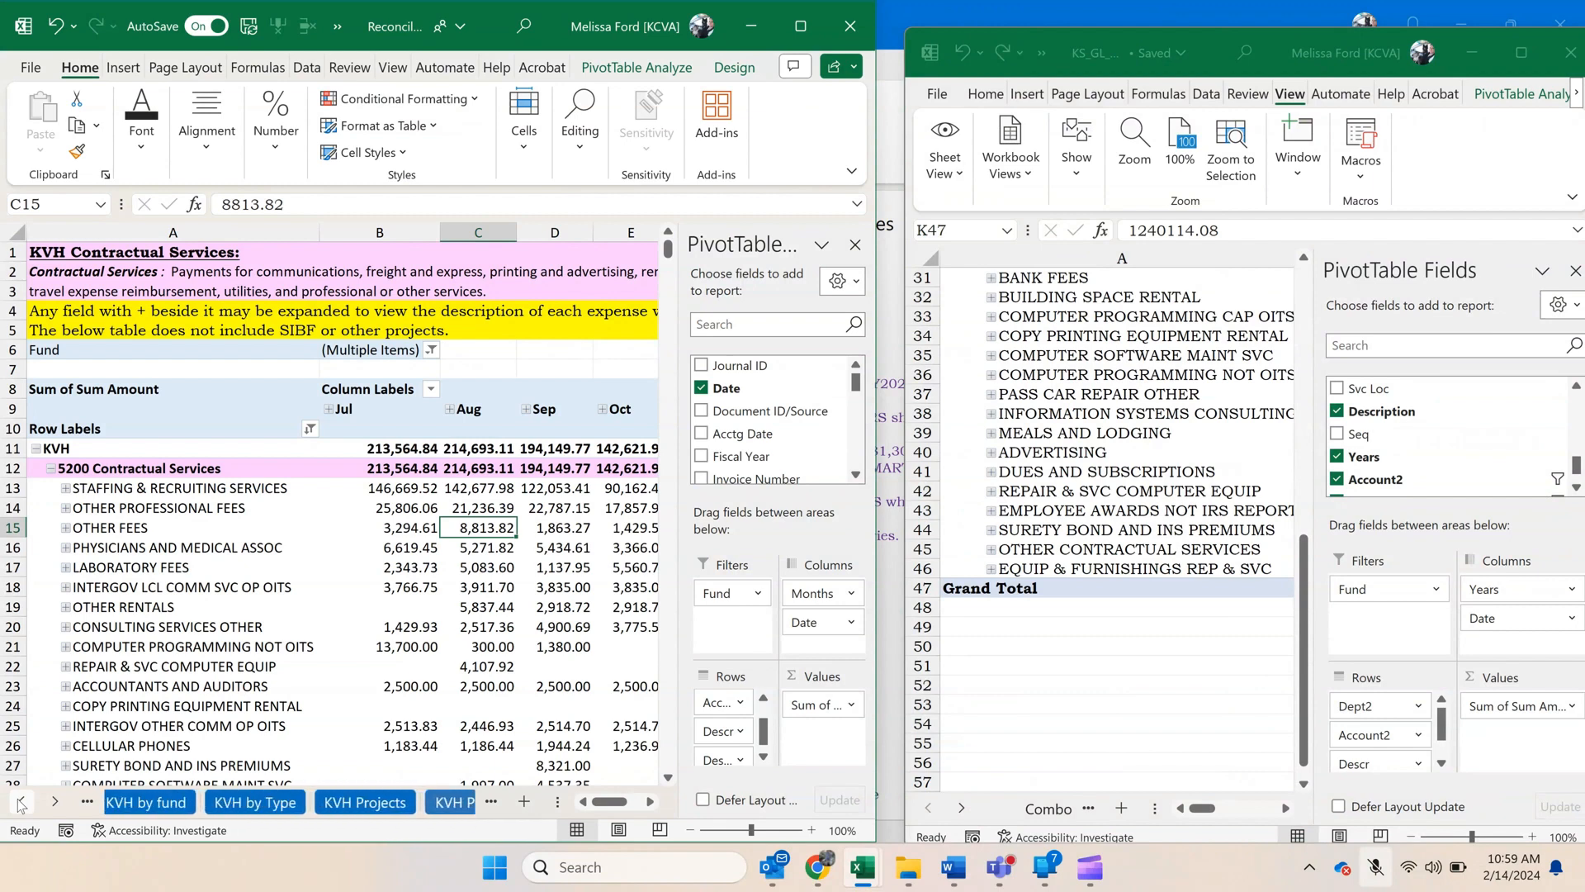
{"action": "left_click", "coordinate": [256, 801]}
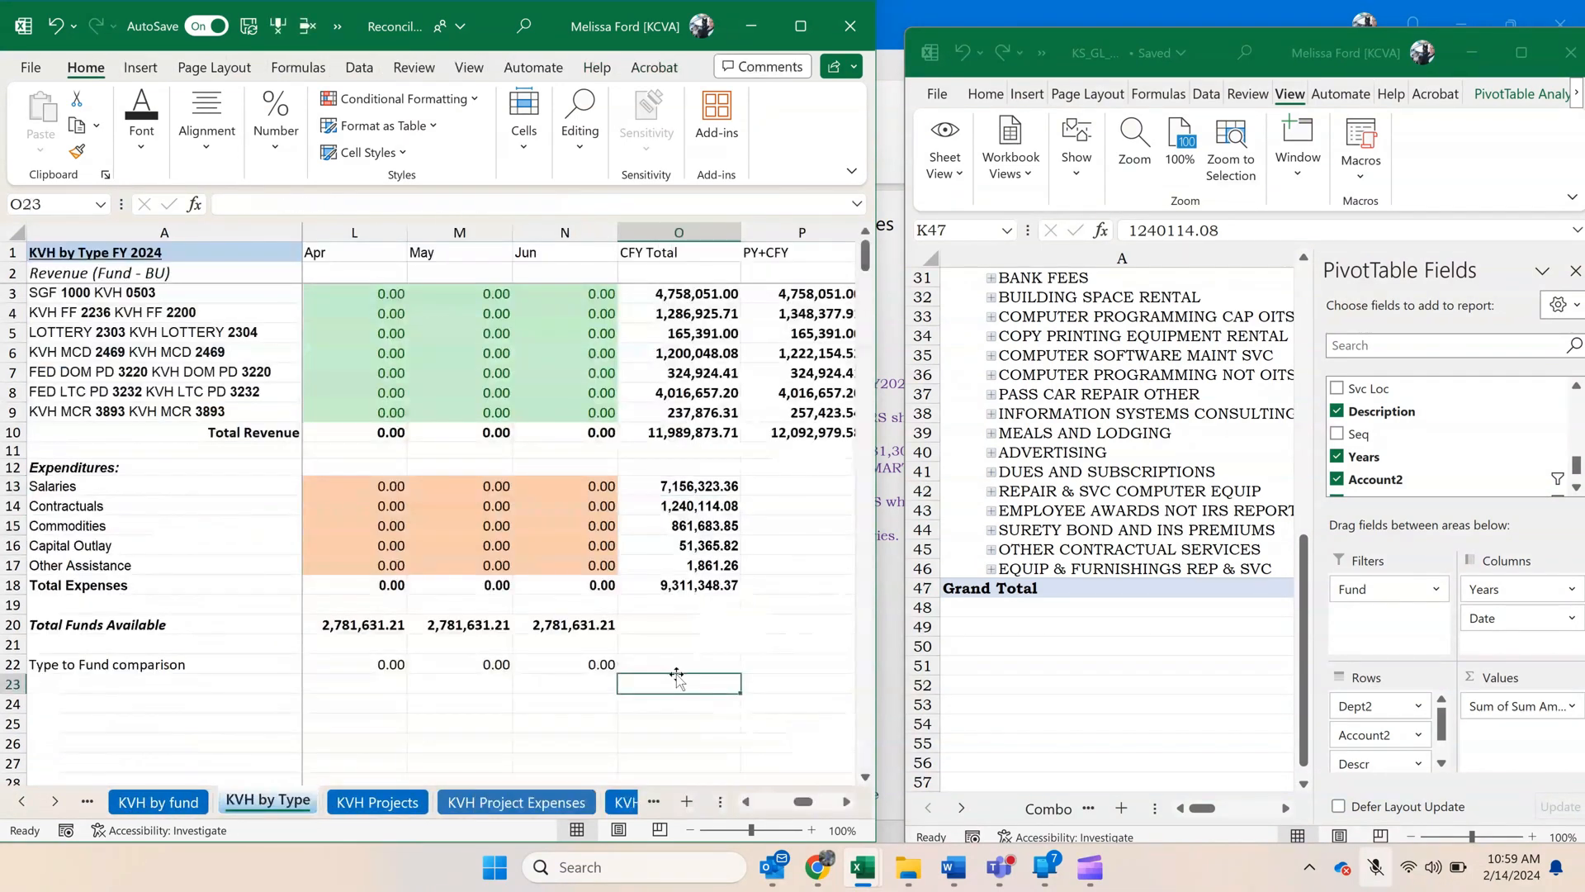
{"action": "left_click", "coordinate": [695, 507]}
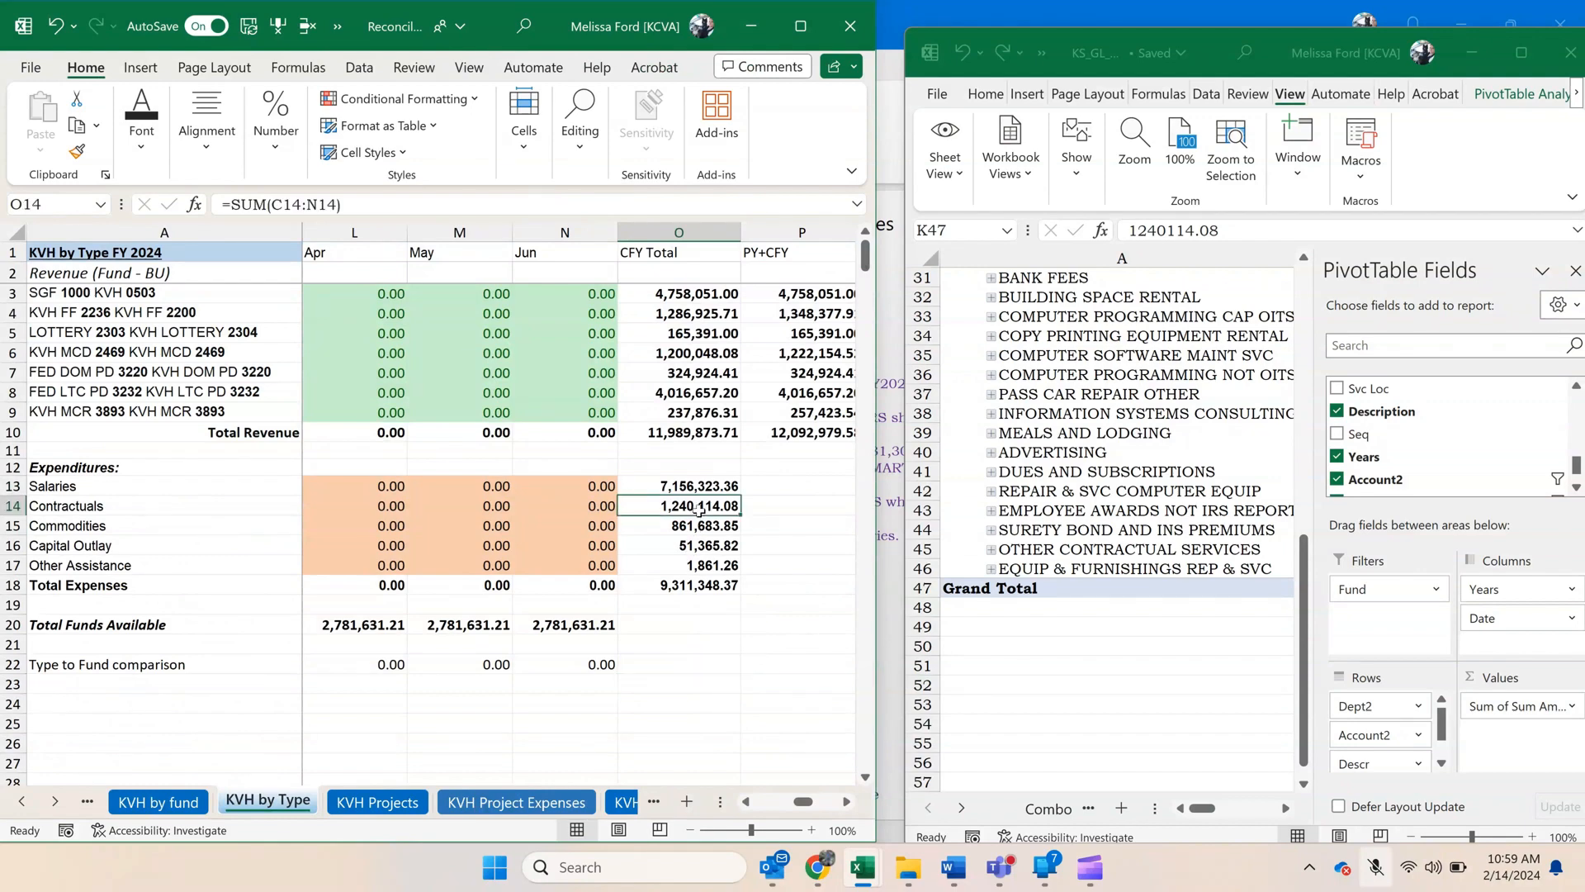
Open the KVH CONT sheet in the reconciliation workbook.
{"action": "left_click", "coordinate": [46, 811]}
{"action": "left_click", "coordinate": [45, 810]}
{"action": "left_click", "coordinate": [45, 811]}
{"action": "left_click", "coordinate": [46, 811]}
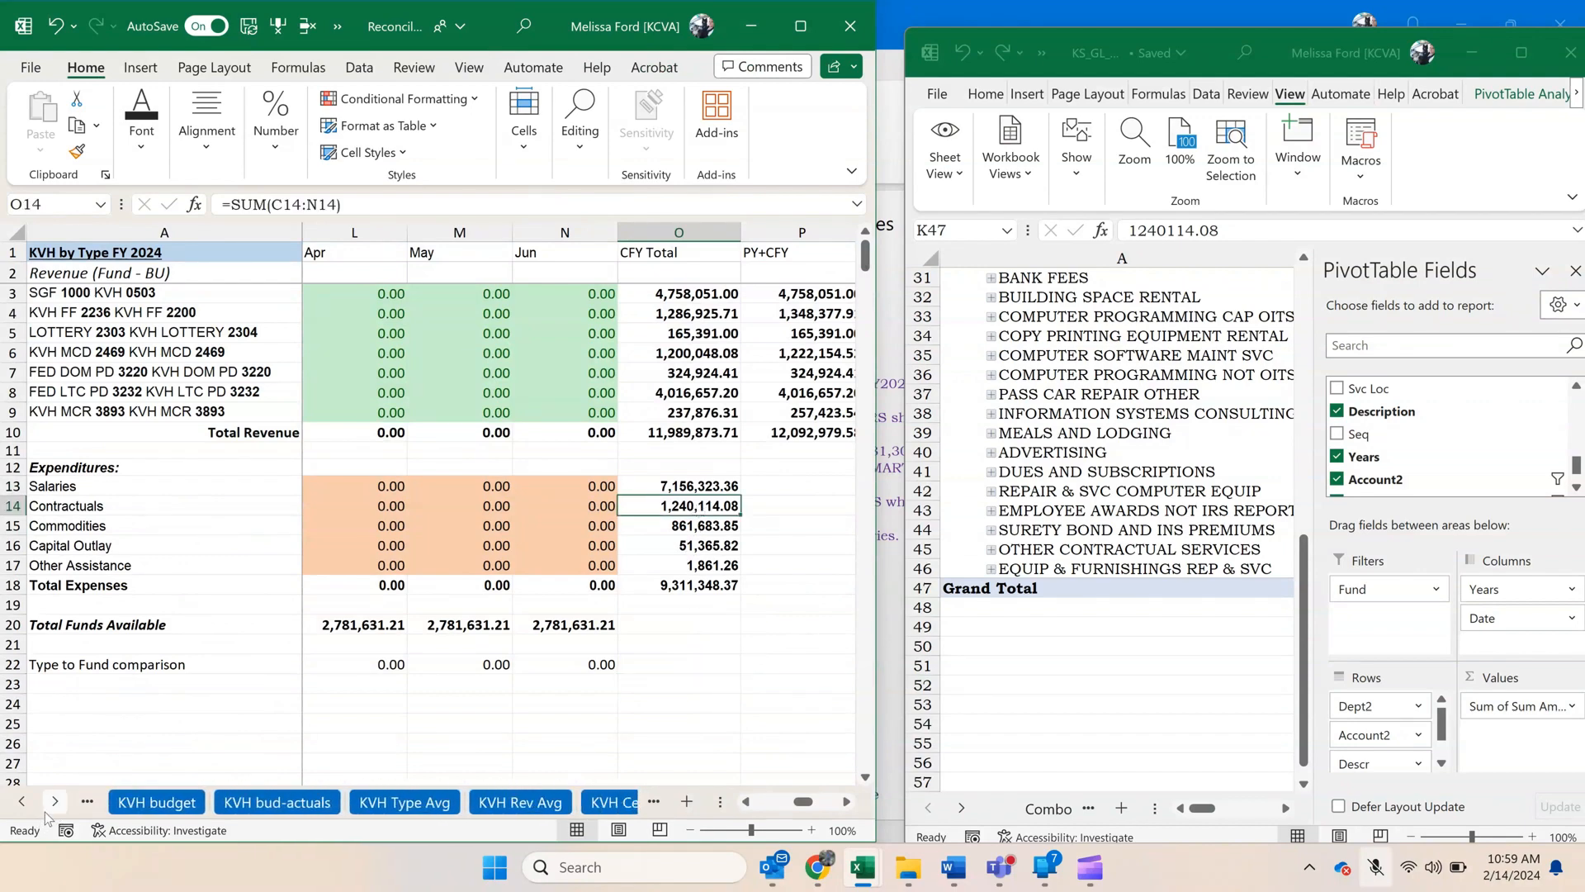
{"action": "left_click", "coordinate": [46, 810]}
{"action": "left_click", "coordinate": [45, 811]}
{"action": "left_click", "coordinate": [45, 811]}
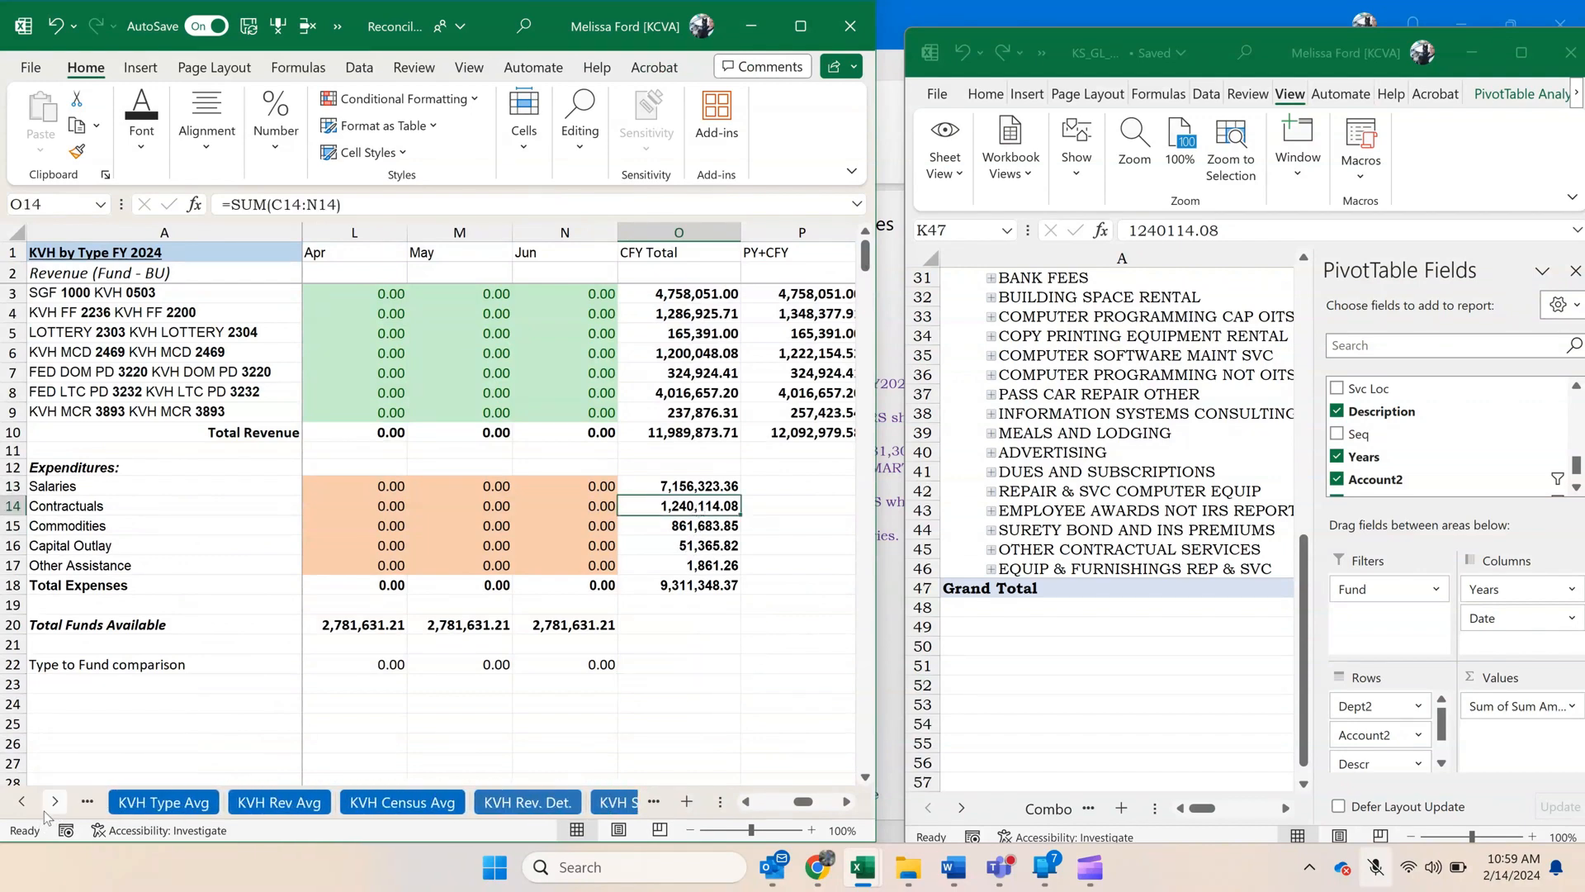
{"action": "left_click", "coordinate": [46, 810]}
{"action": "left_click", "coordinate": [483, 801]}
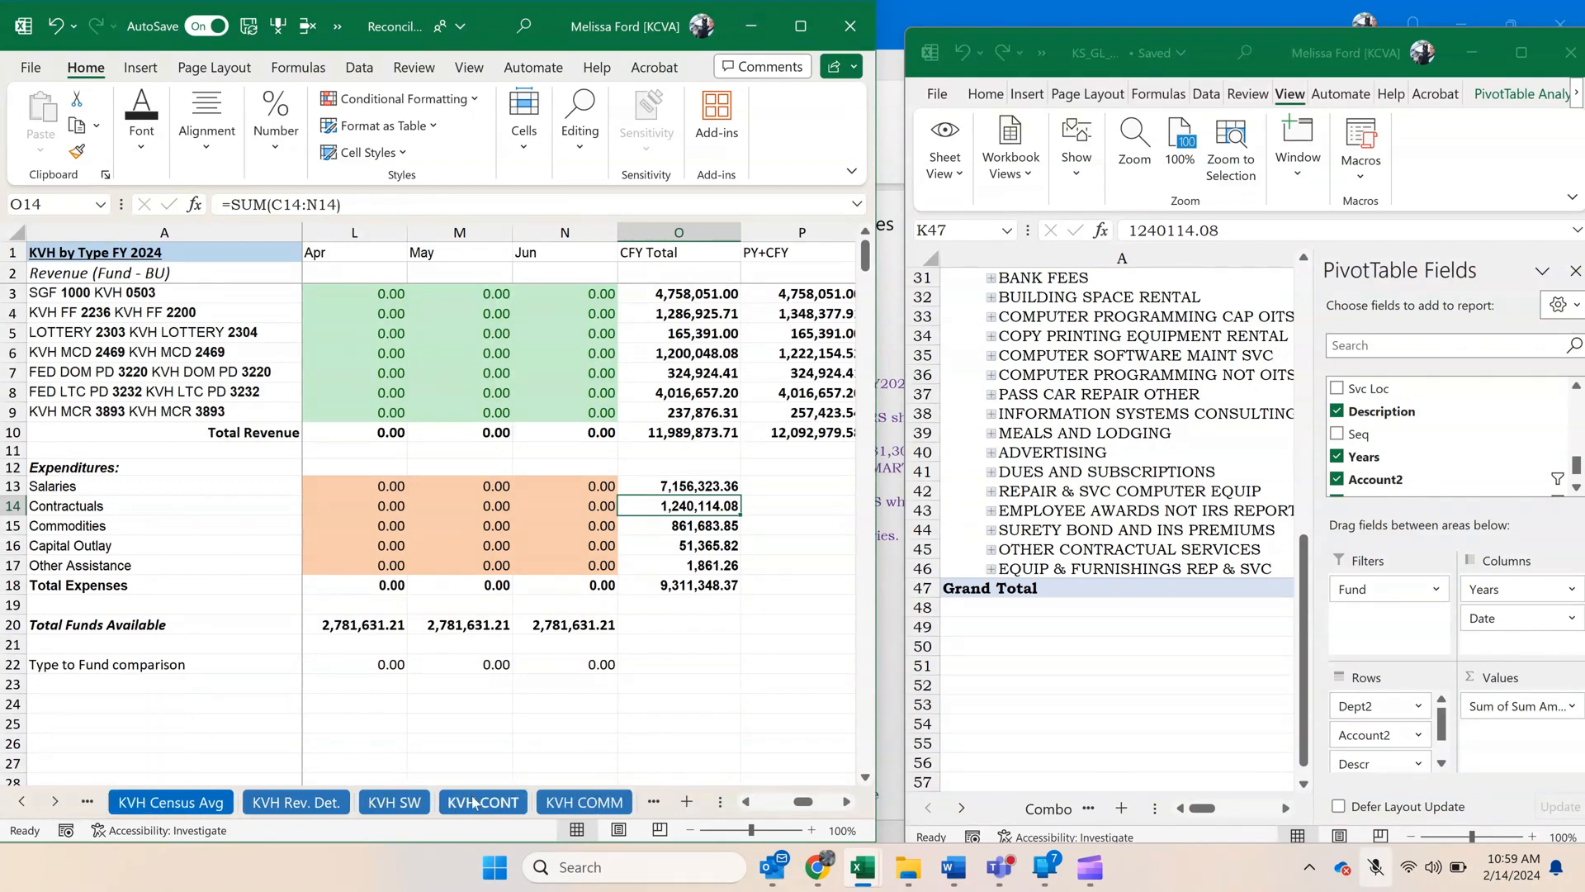
Copy the entire new Contractual Services pivot from the KS_GL workbook and paste it at J6 on the KVH CONT sheet.
{"action": "left_click", "coordinate": [1118, 555]}
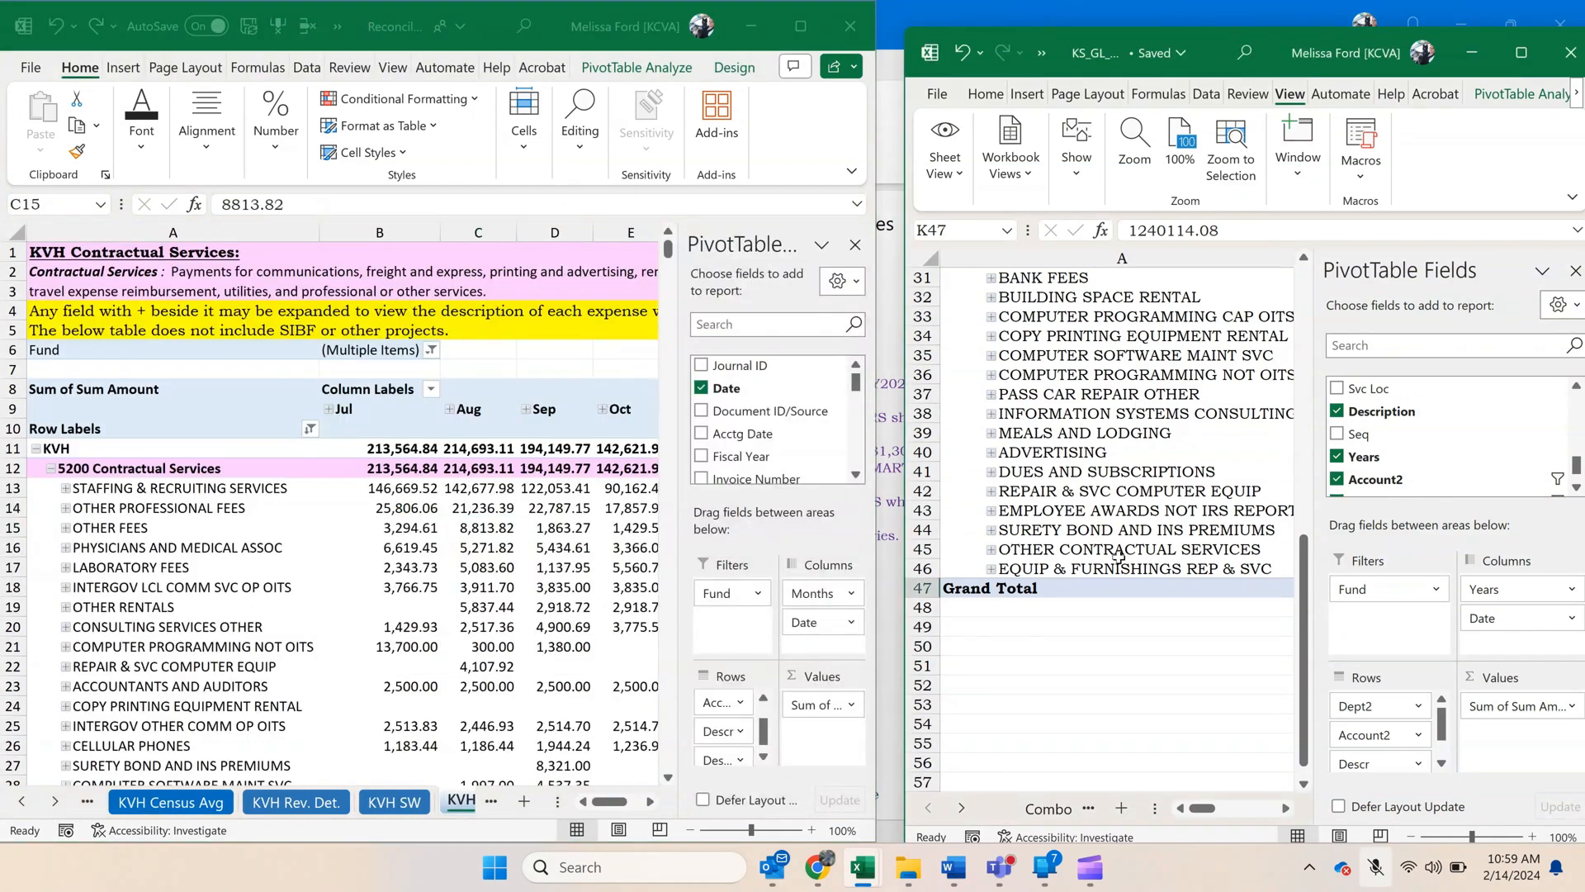
{"action": "left_click", "coordinate": [1066, 633]}
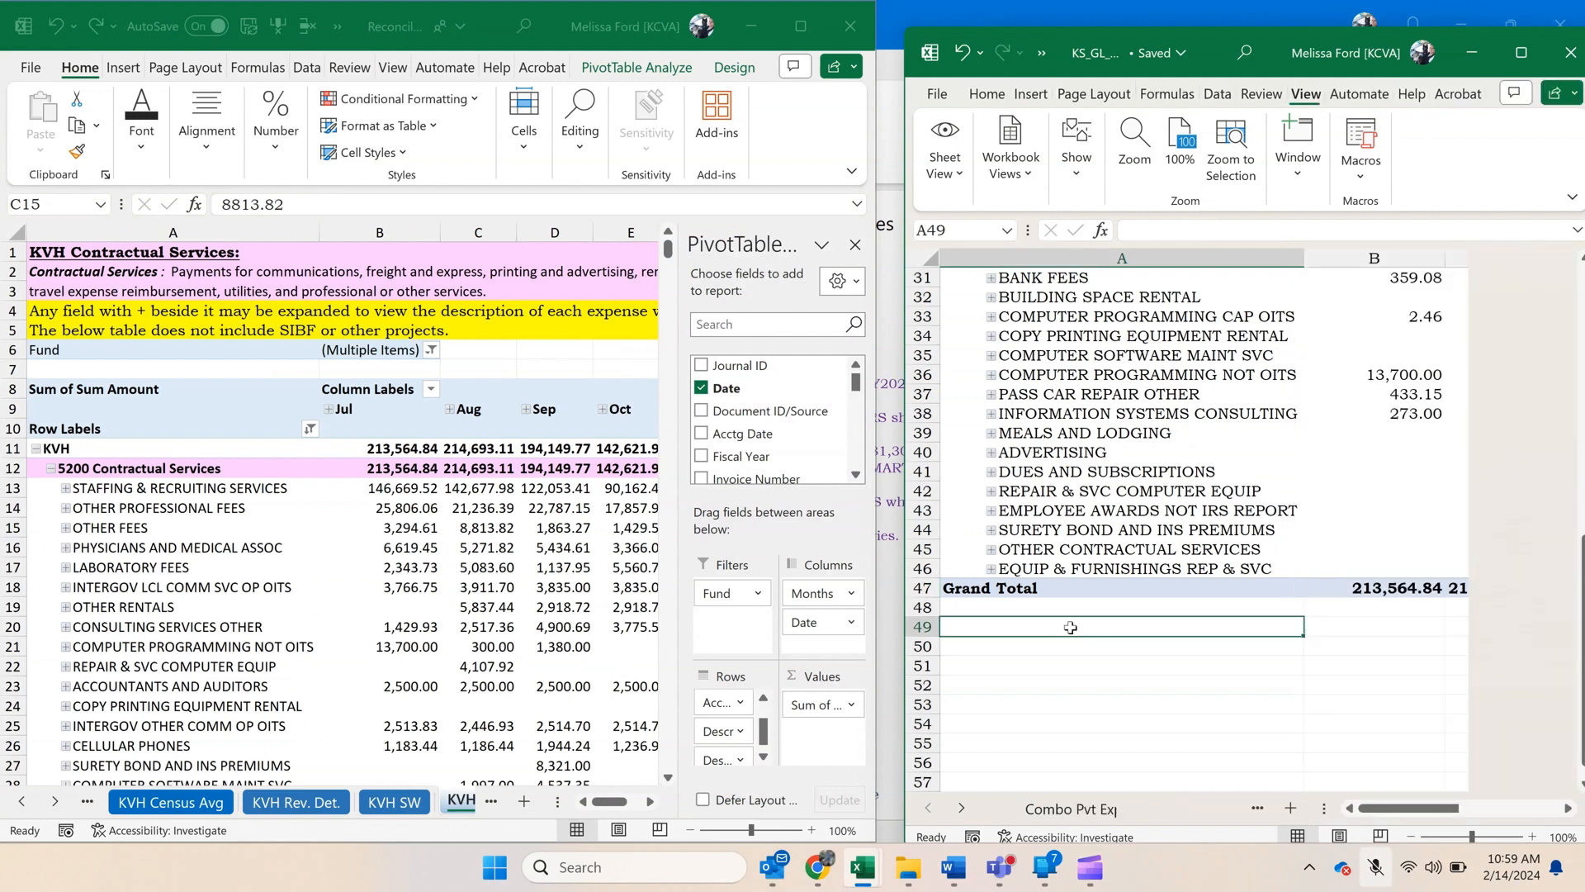
{"action": "left_click_drag", "start_coordinate": [1078, 588], "coordinate": [1580, 267]}
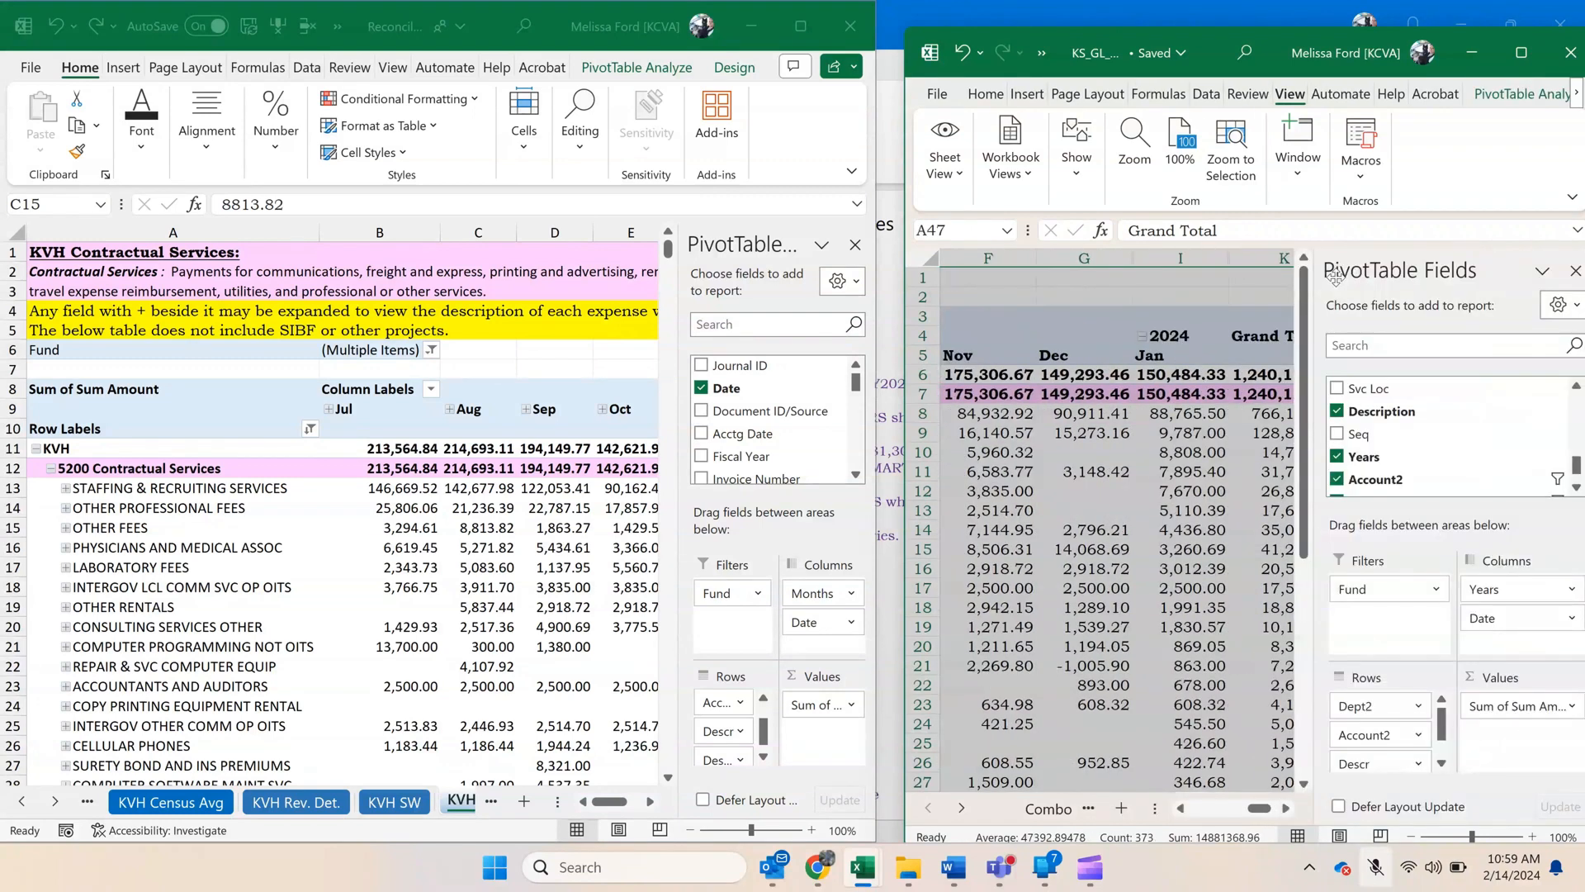
{"action": "key", "text": "ctrl+c"}
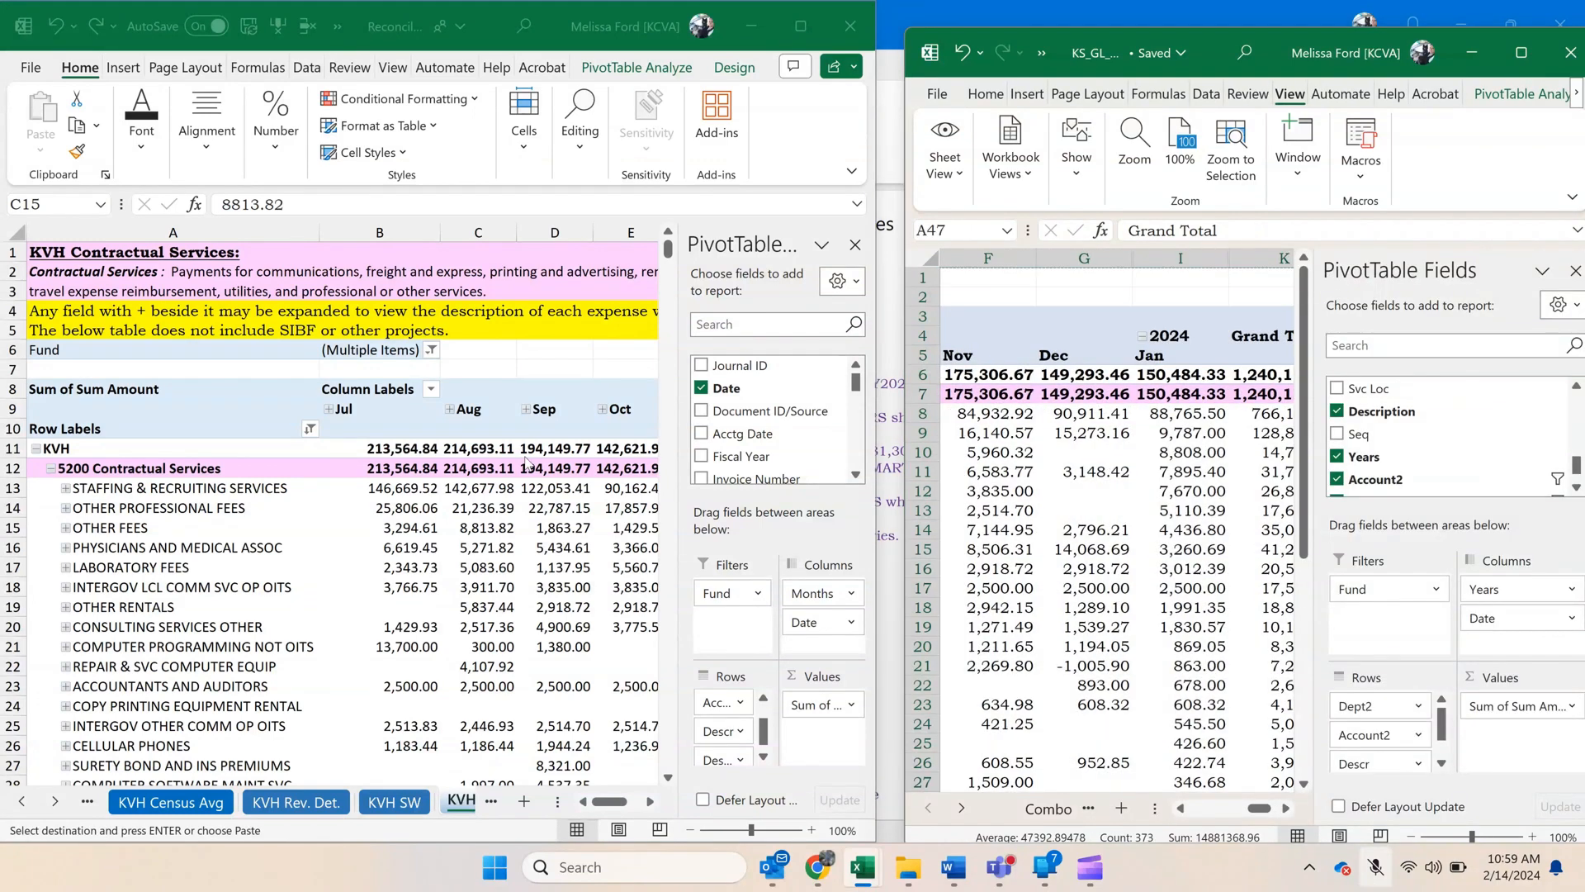
{"action": "left_click", "coordinate": [800, 25]}
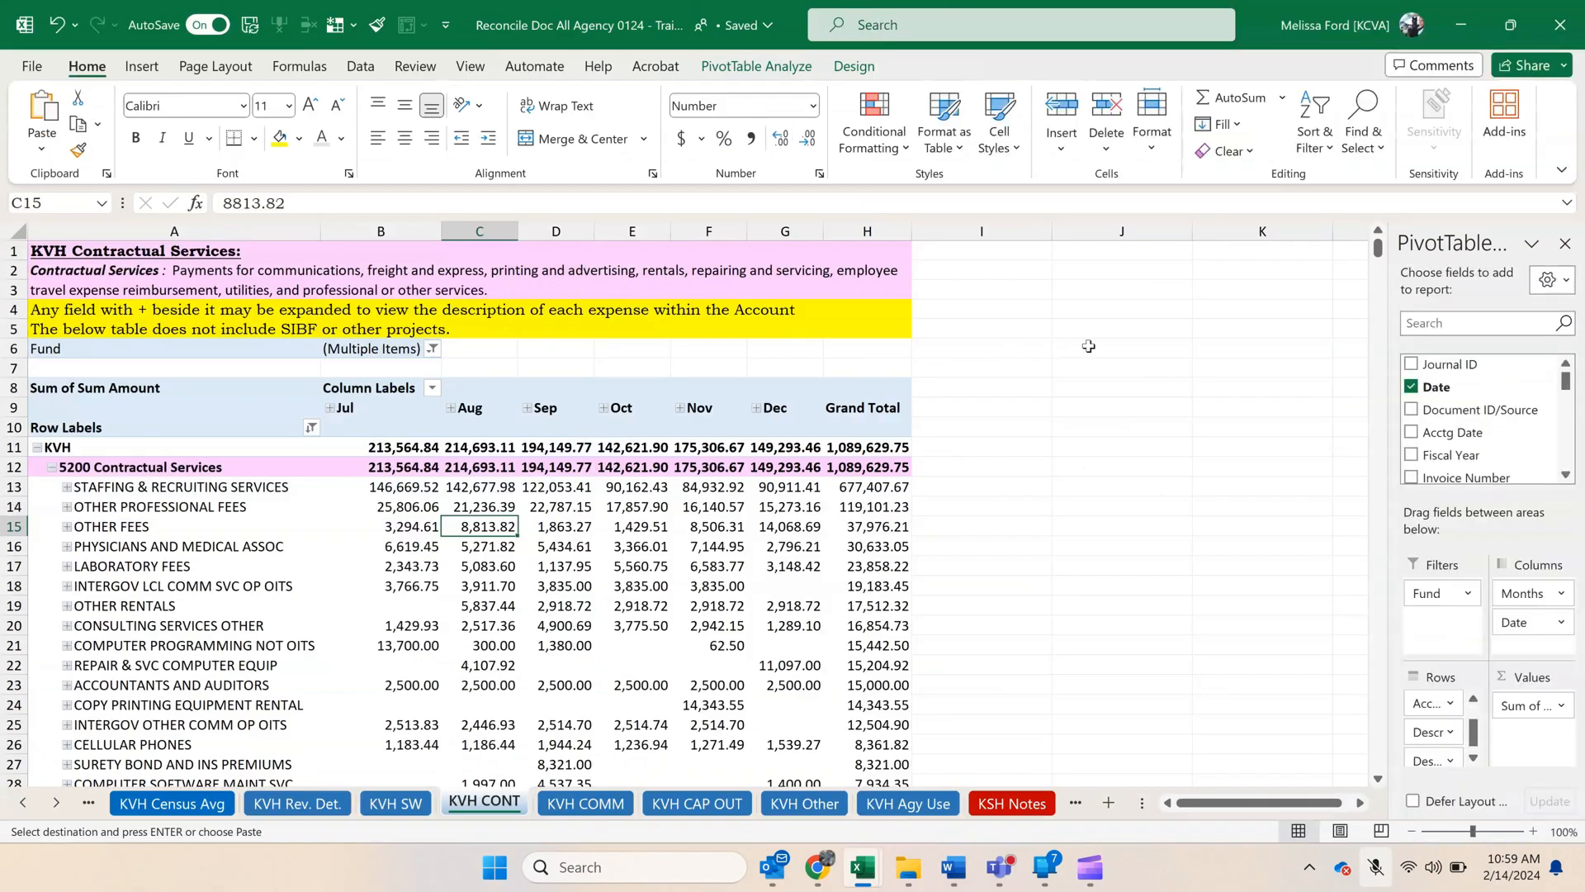
{"action": "left_click", "coordinate": [1089, 346]}
{"action": "key", "text": "ctrl+v"}
Delete the old pivot's cells in columns A to I from row 6 down, shifting the new pivot left into column A.
{"action": "left_click", "coordinate": [980, 346]}
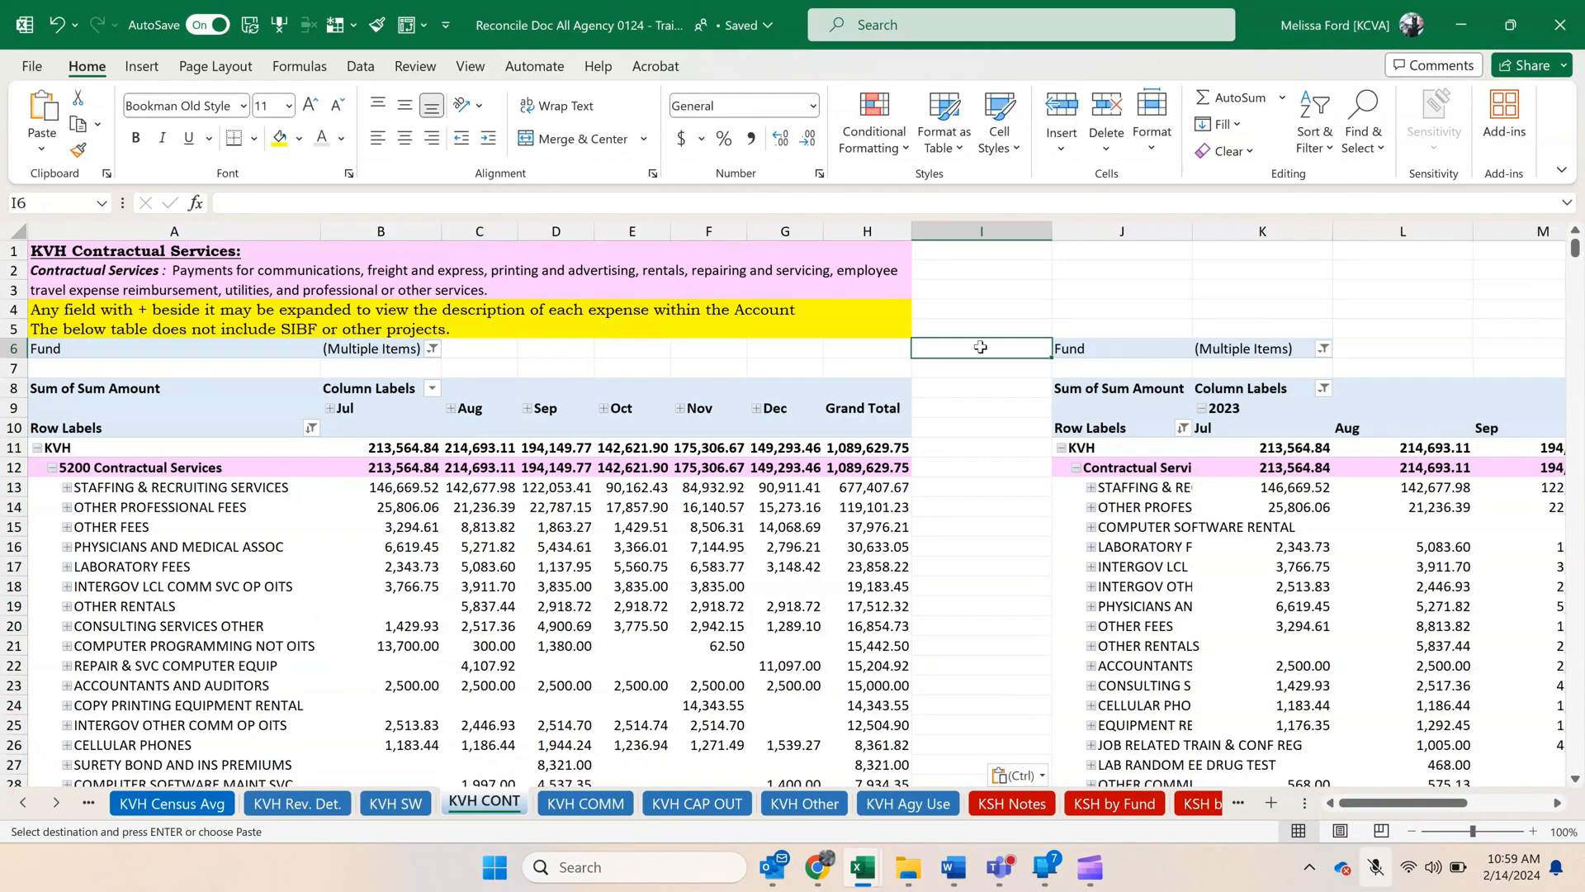
{"action": "left_click", "coordinate": [981, 443]}
{"action": "left_click_drag", "start_coordinate": [981, 348], "coordinate": [184, 446]}
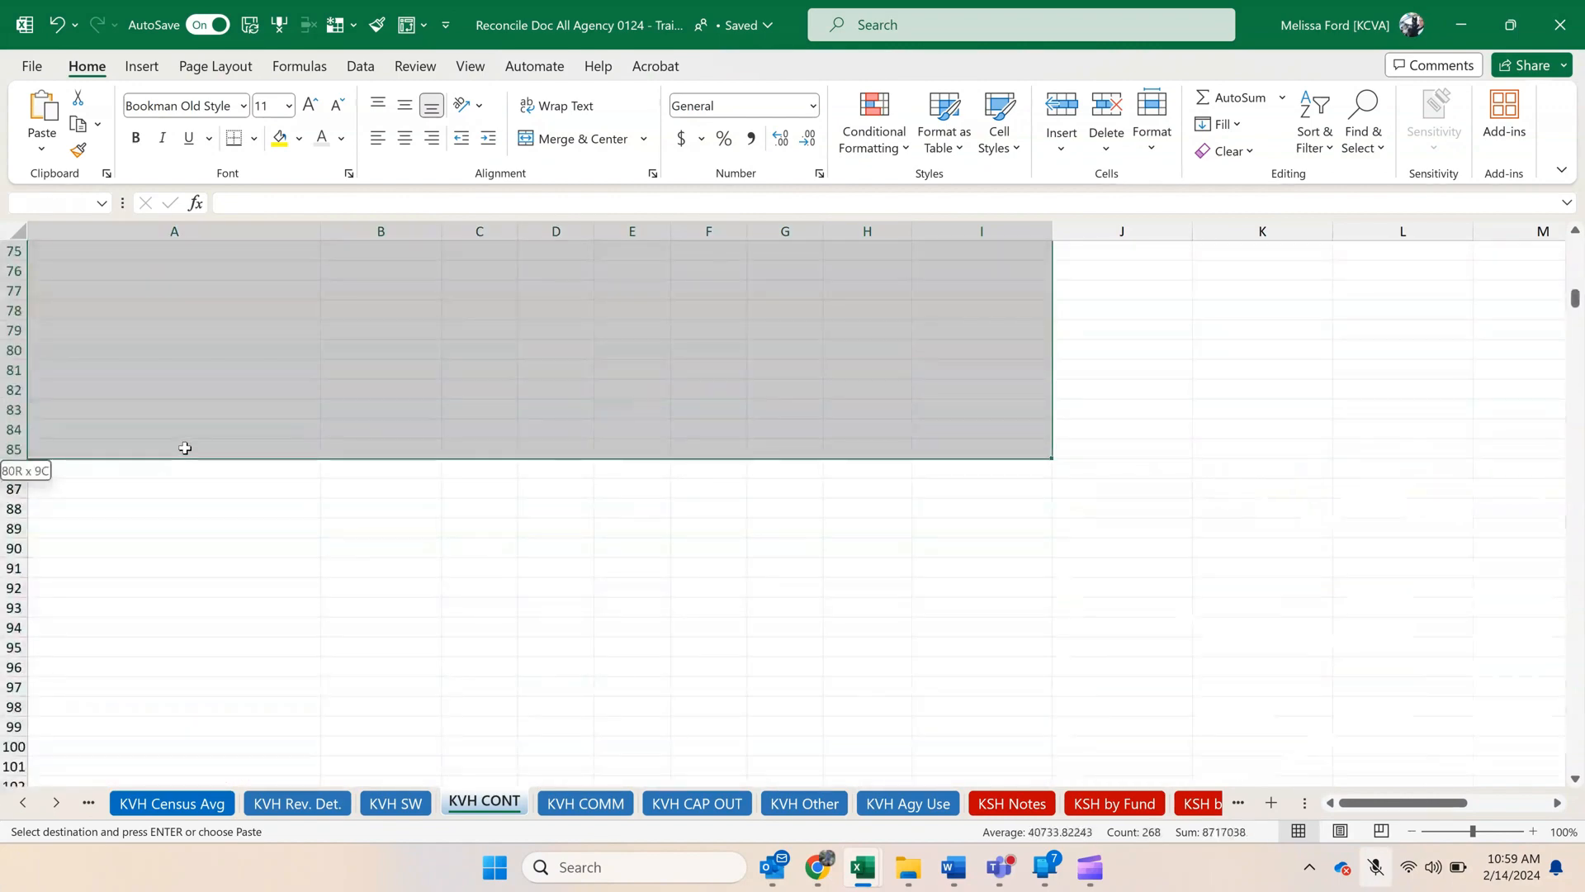
{"action": "right_click", "coordinate": [440, 404]}
{"action": "left_click", "coordinate": [496, 415]}
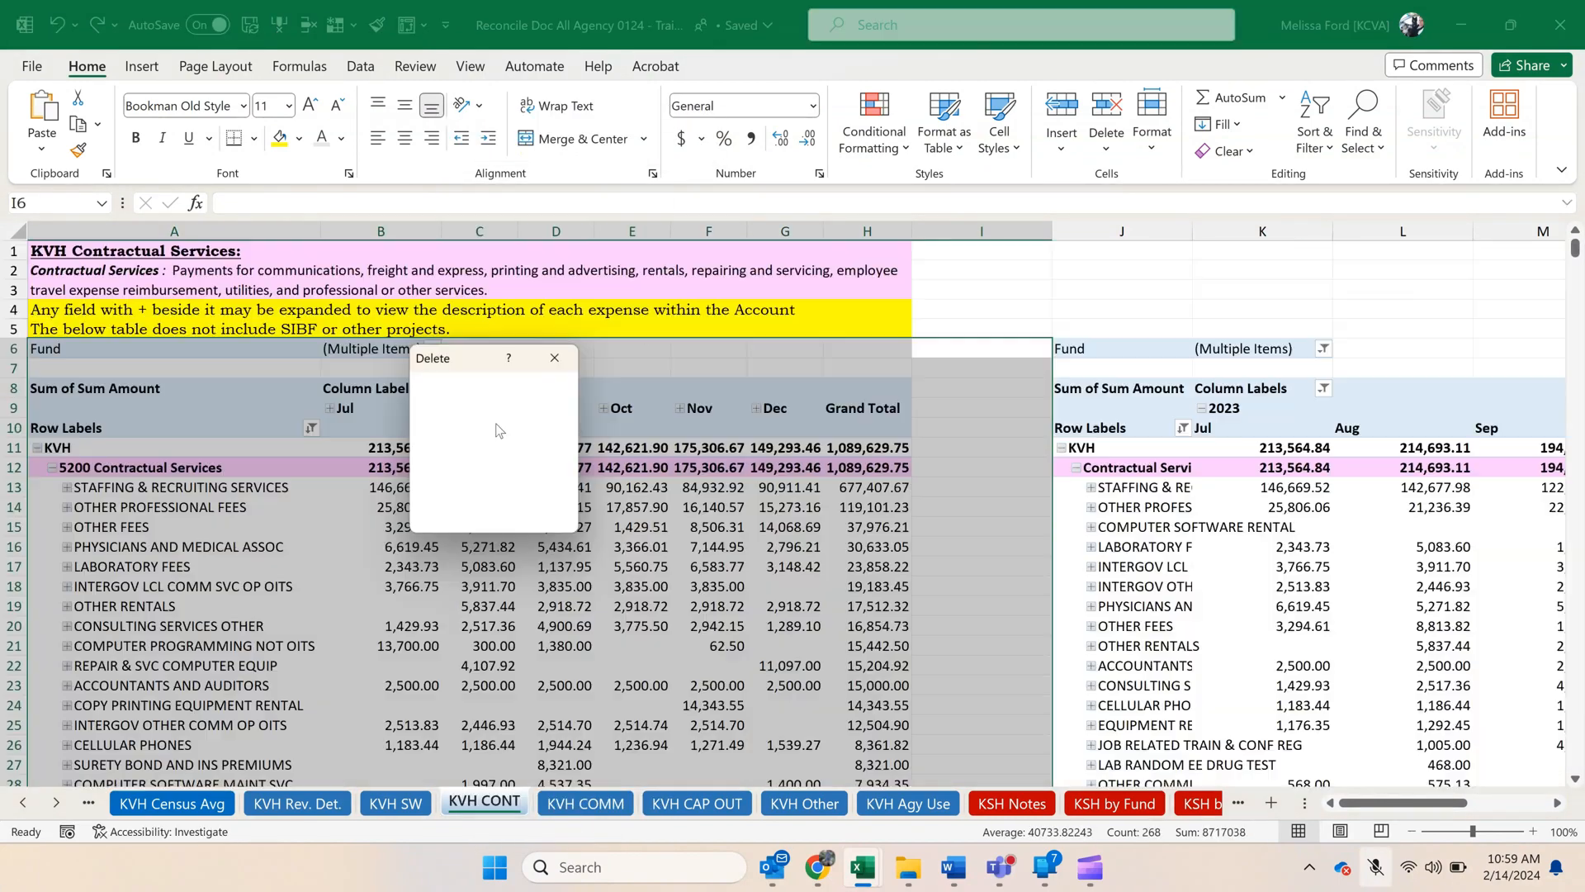
{"action": "left_click", "coordinate": [460, 509]}
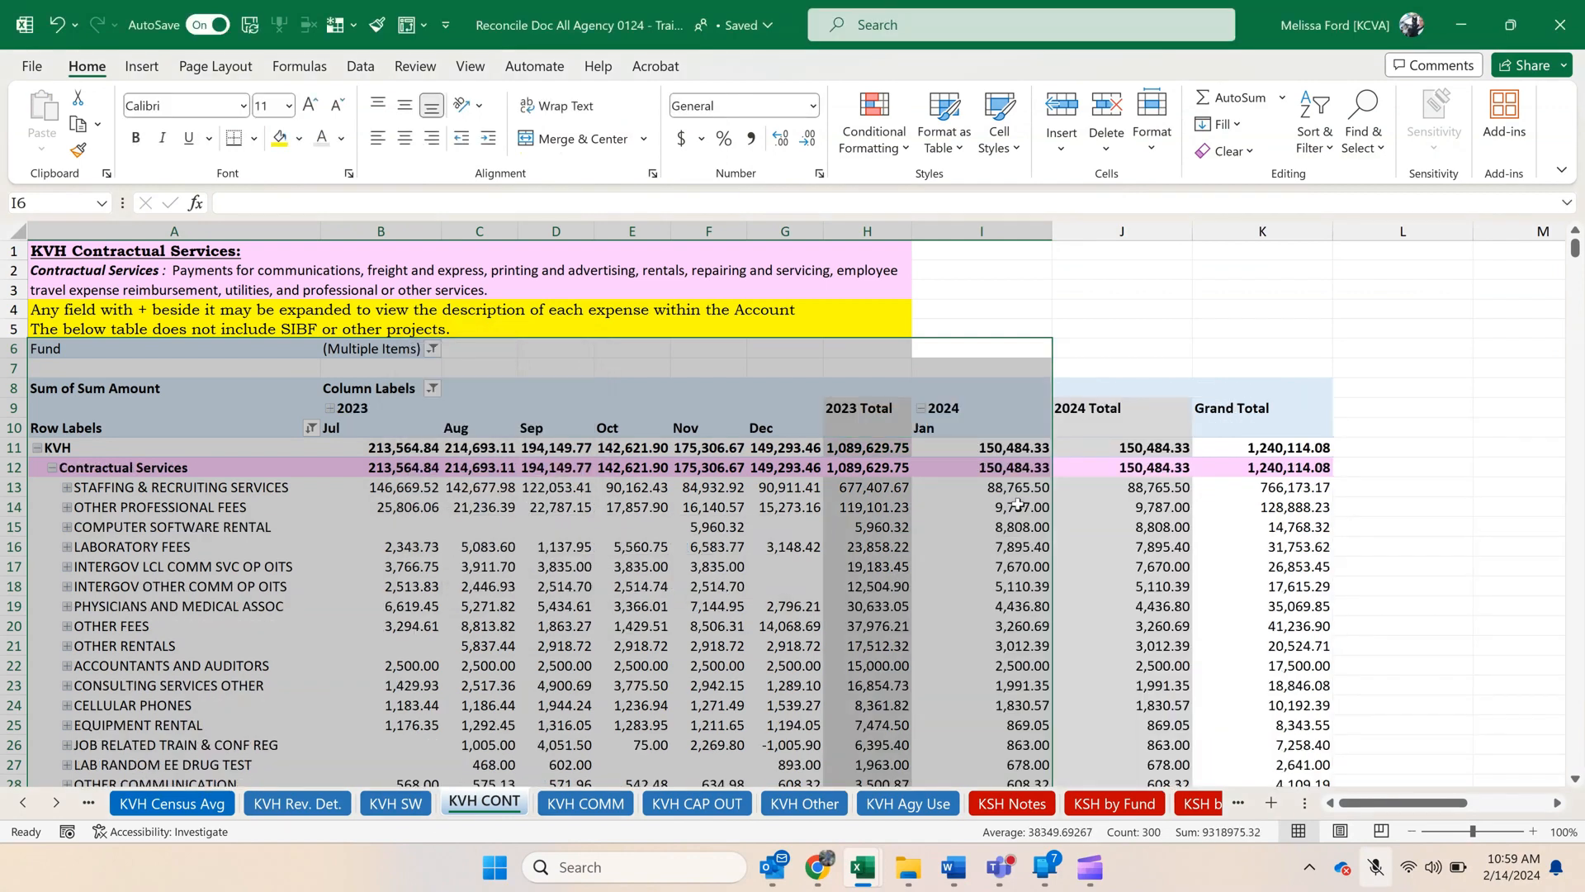
{"action": "left_click", "coordinate": [450, 509]}
Hide the 2023 Total and 2024 Total columns, H and J, on the KVH CONT sheet.
{"action": "left_click", "coordinate": [848, 222]}
{"action": "right_click", "coordinate": [848, 223]}
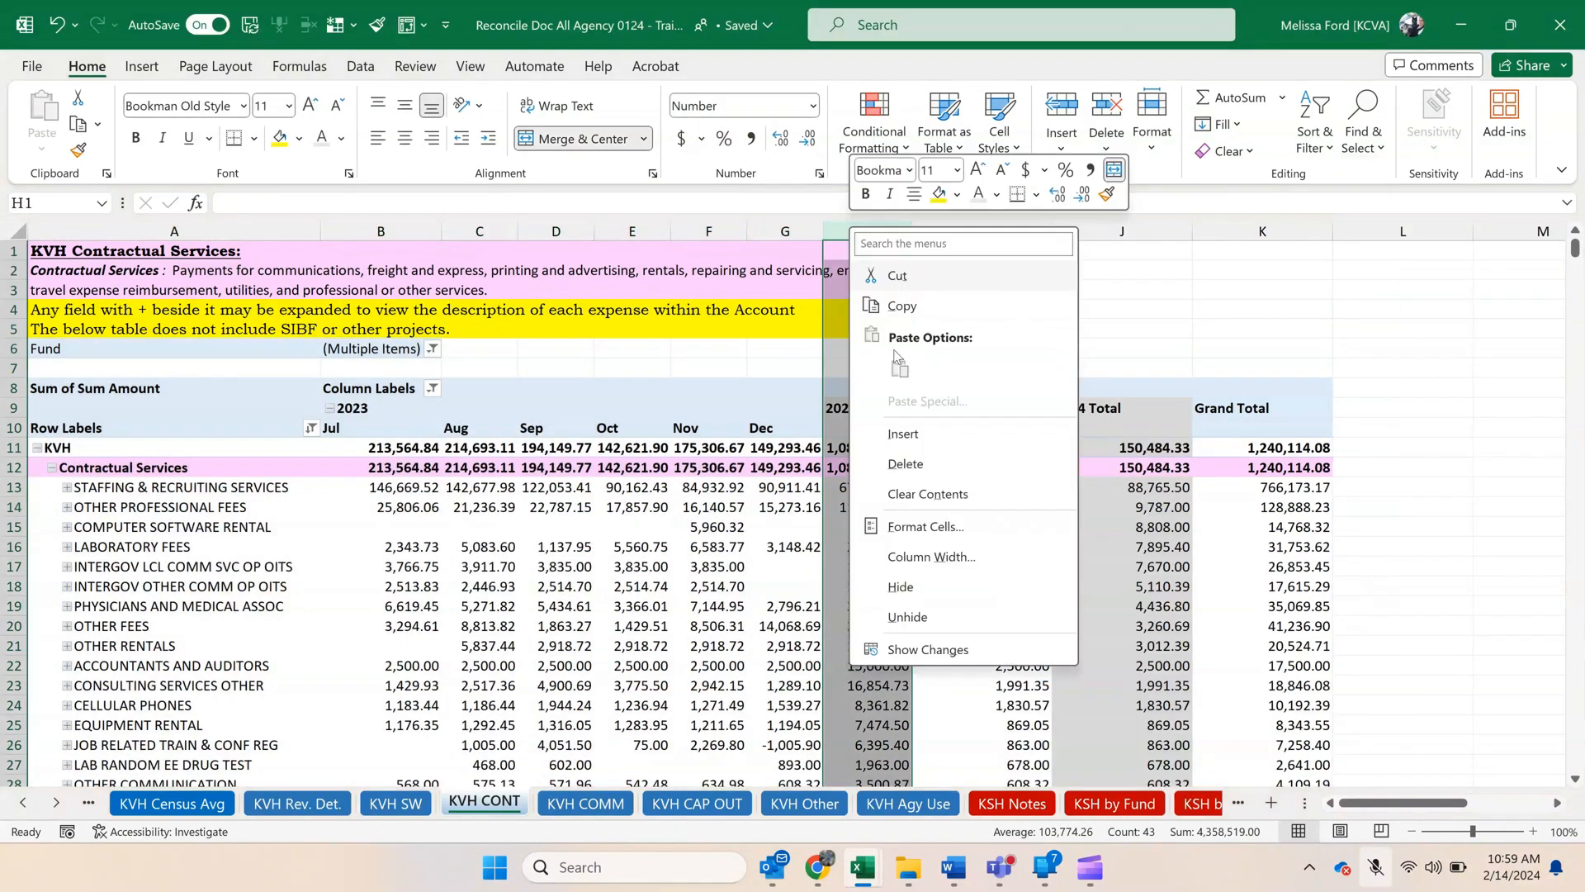
{"action": "left_click", "coordinate": [925, 585]}
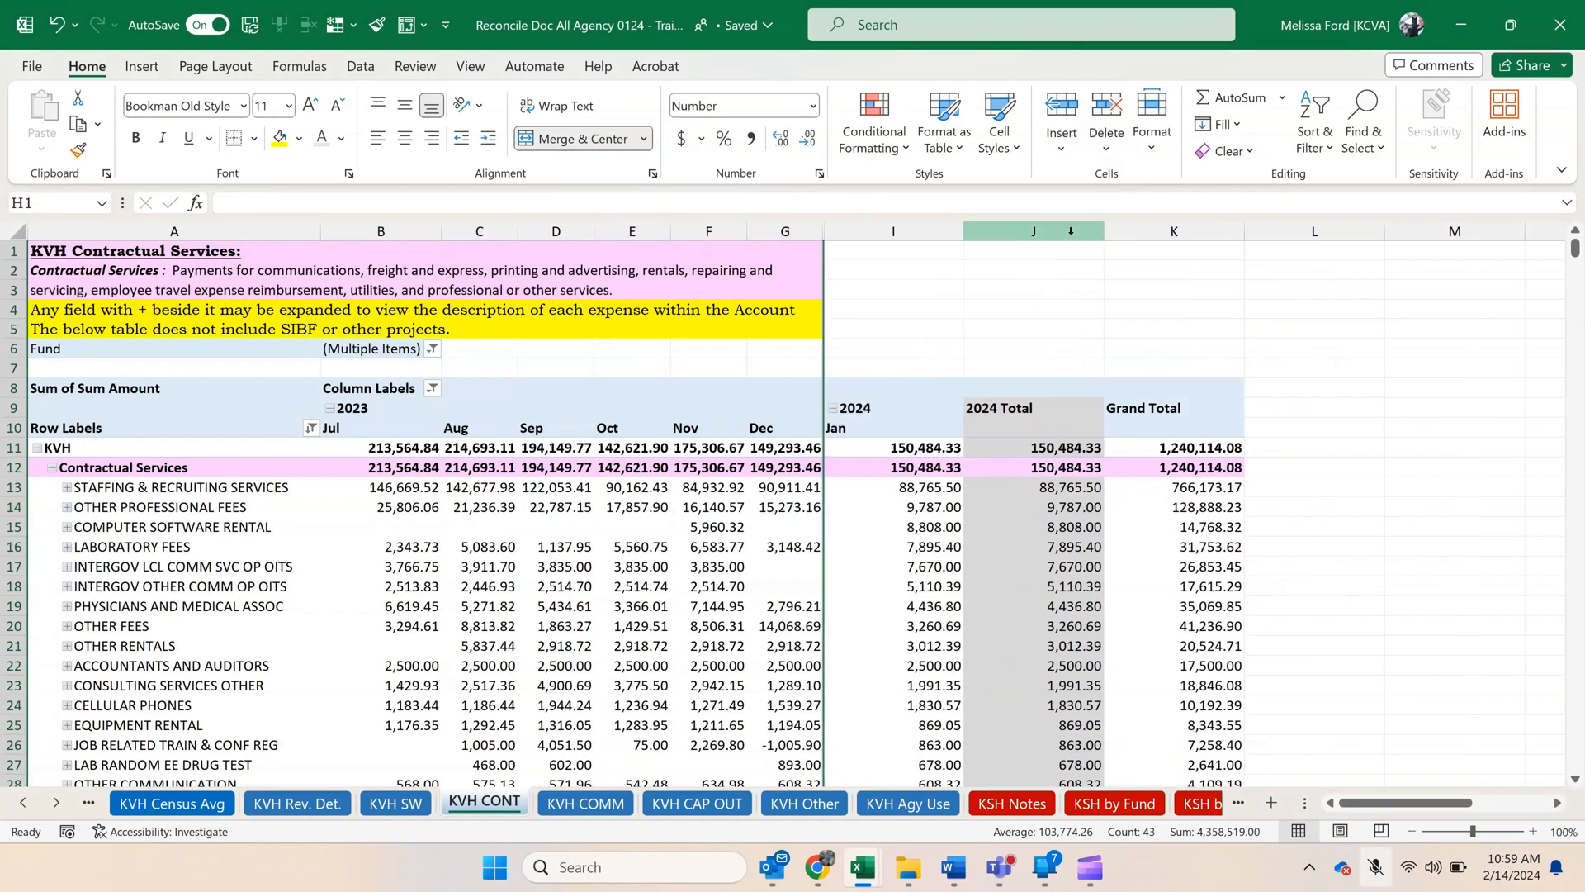
{"action": "left_click", "coordinate": [1071, 232]}
{"action": "right_click", "coordinate": [1073, 231]}
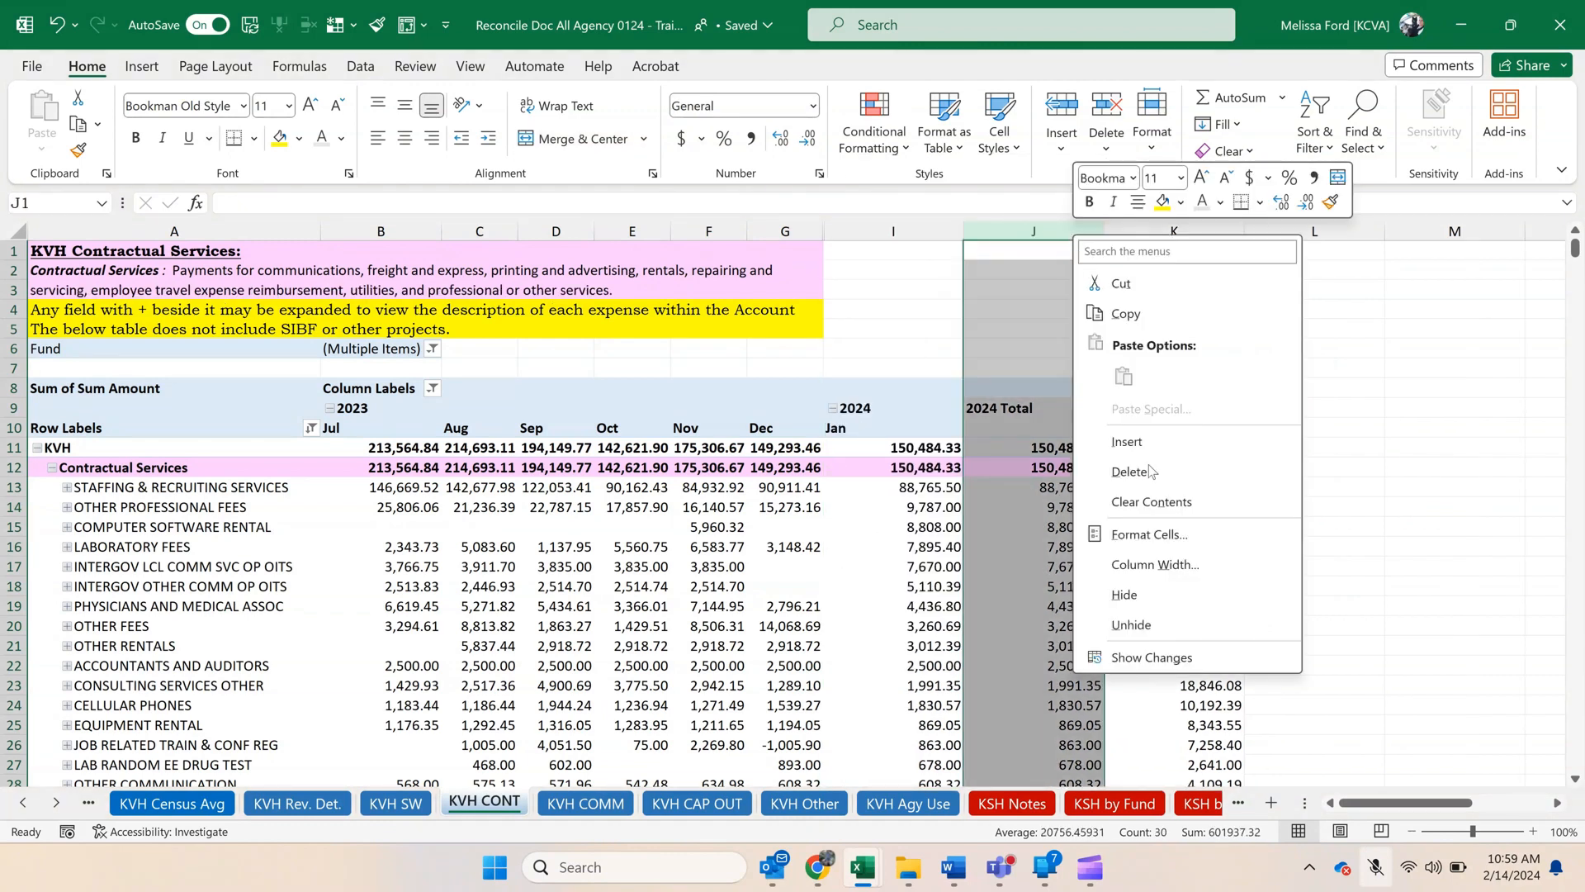
{"action": "left_click", "coordinate": [1161, 605]}
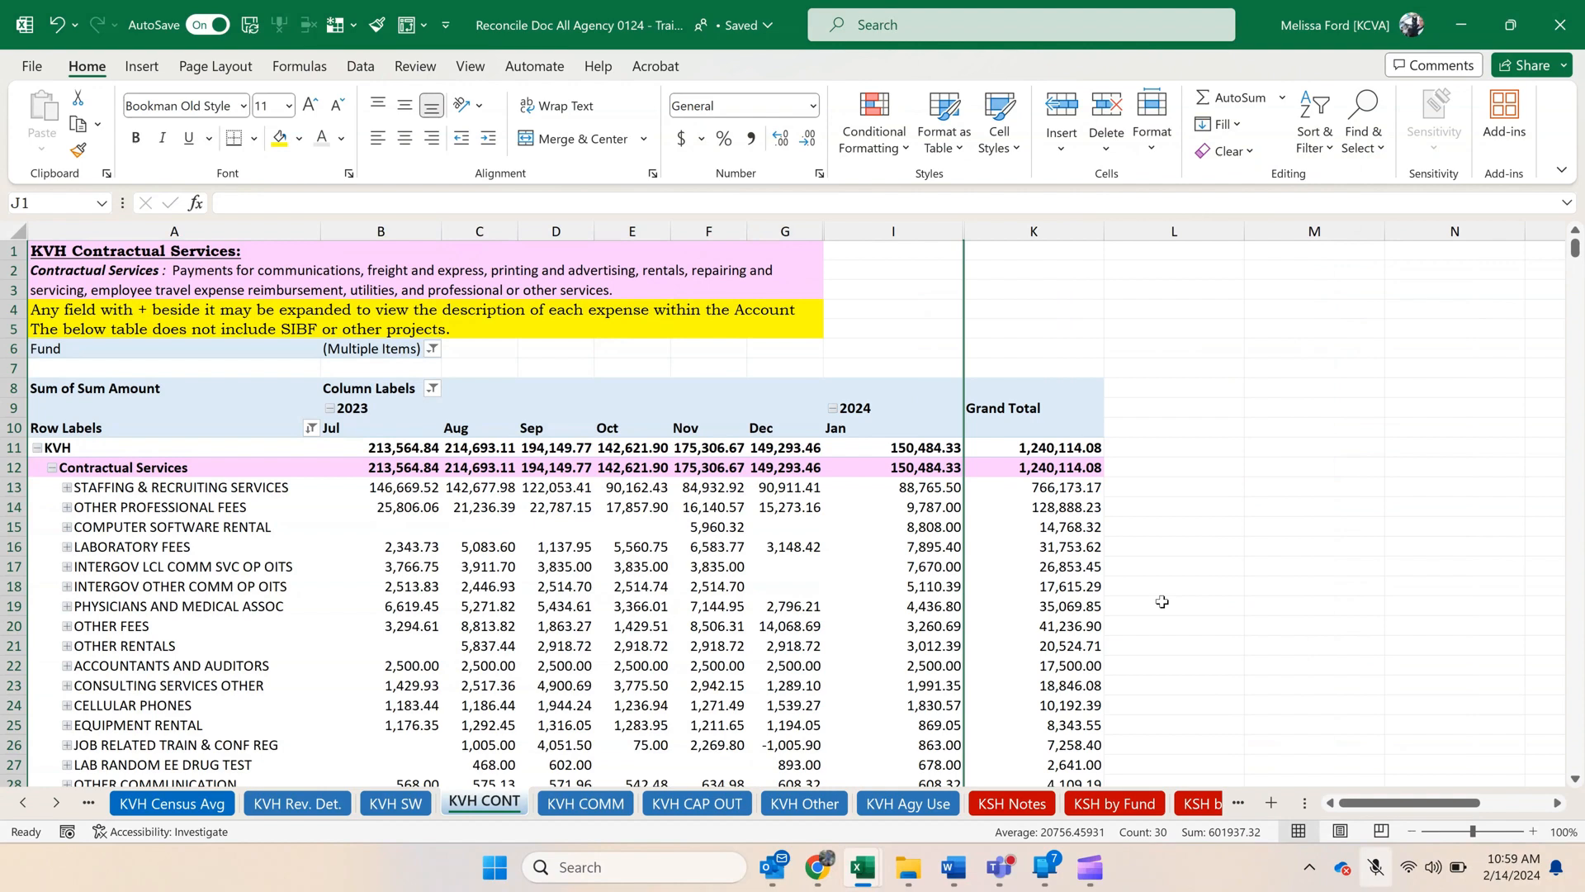
Autofit the January 2024 and Grand Total columns to their contents, then look over the account rows.
{"action": "left_click", "coordinate": [701, 587]}
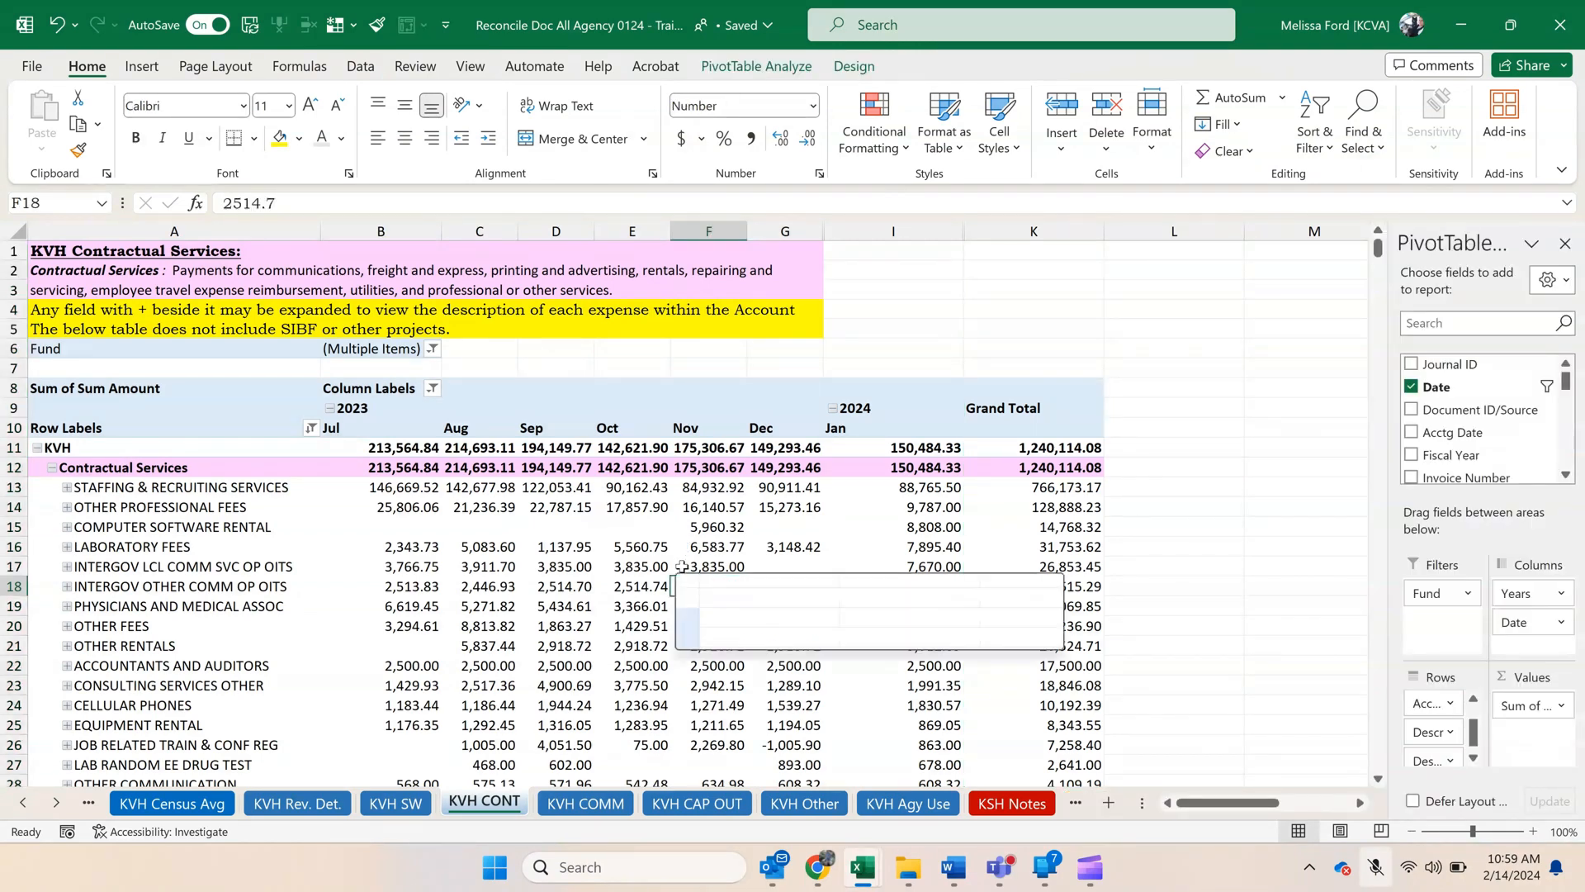
{"action": "double_click", "coordinate": [963, 231]}
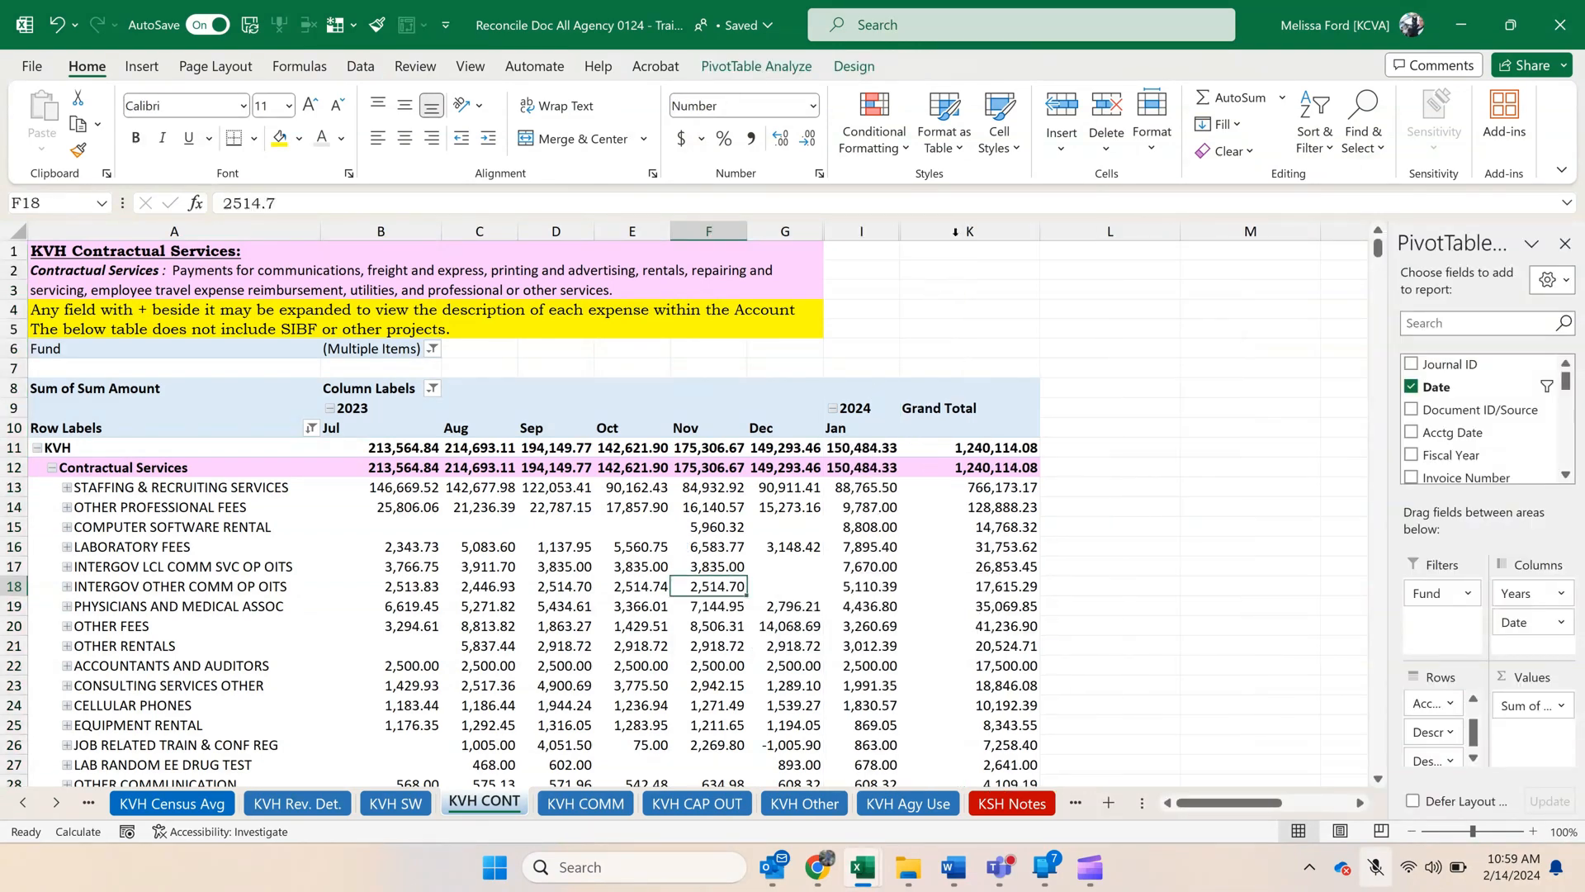
{"action": "double_click", "coordinate": [1040, 231]}
{"action": "left_click", "coordinate": [406, 649]}
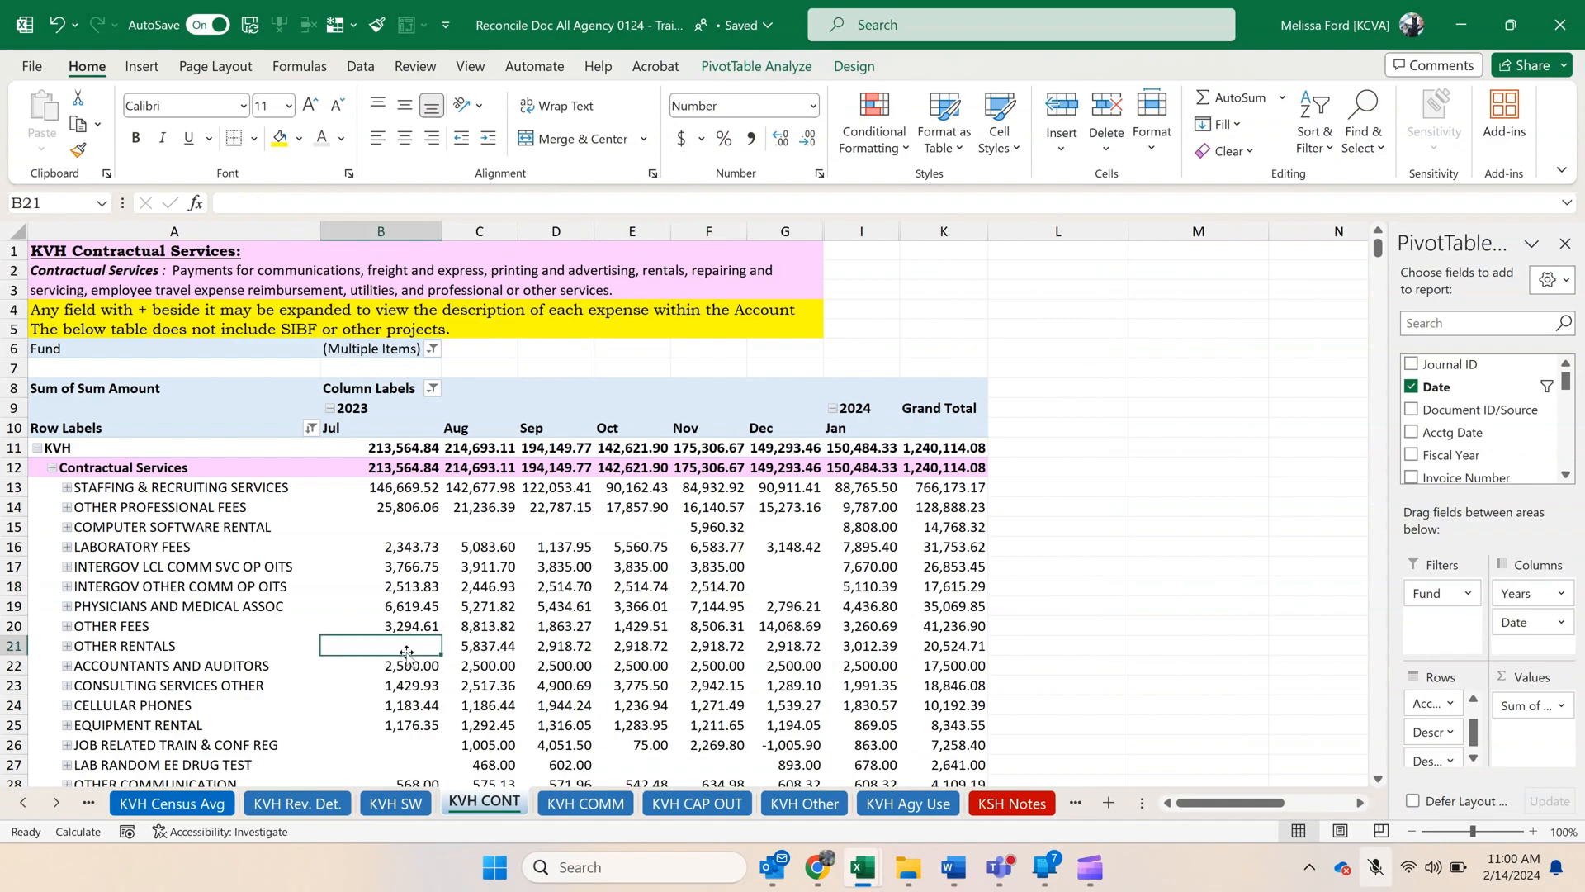
{"action": "scroll", "coordinate": [406, 648], "scroll_direction": "down", "scroll_amount": 3}
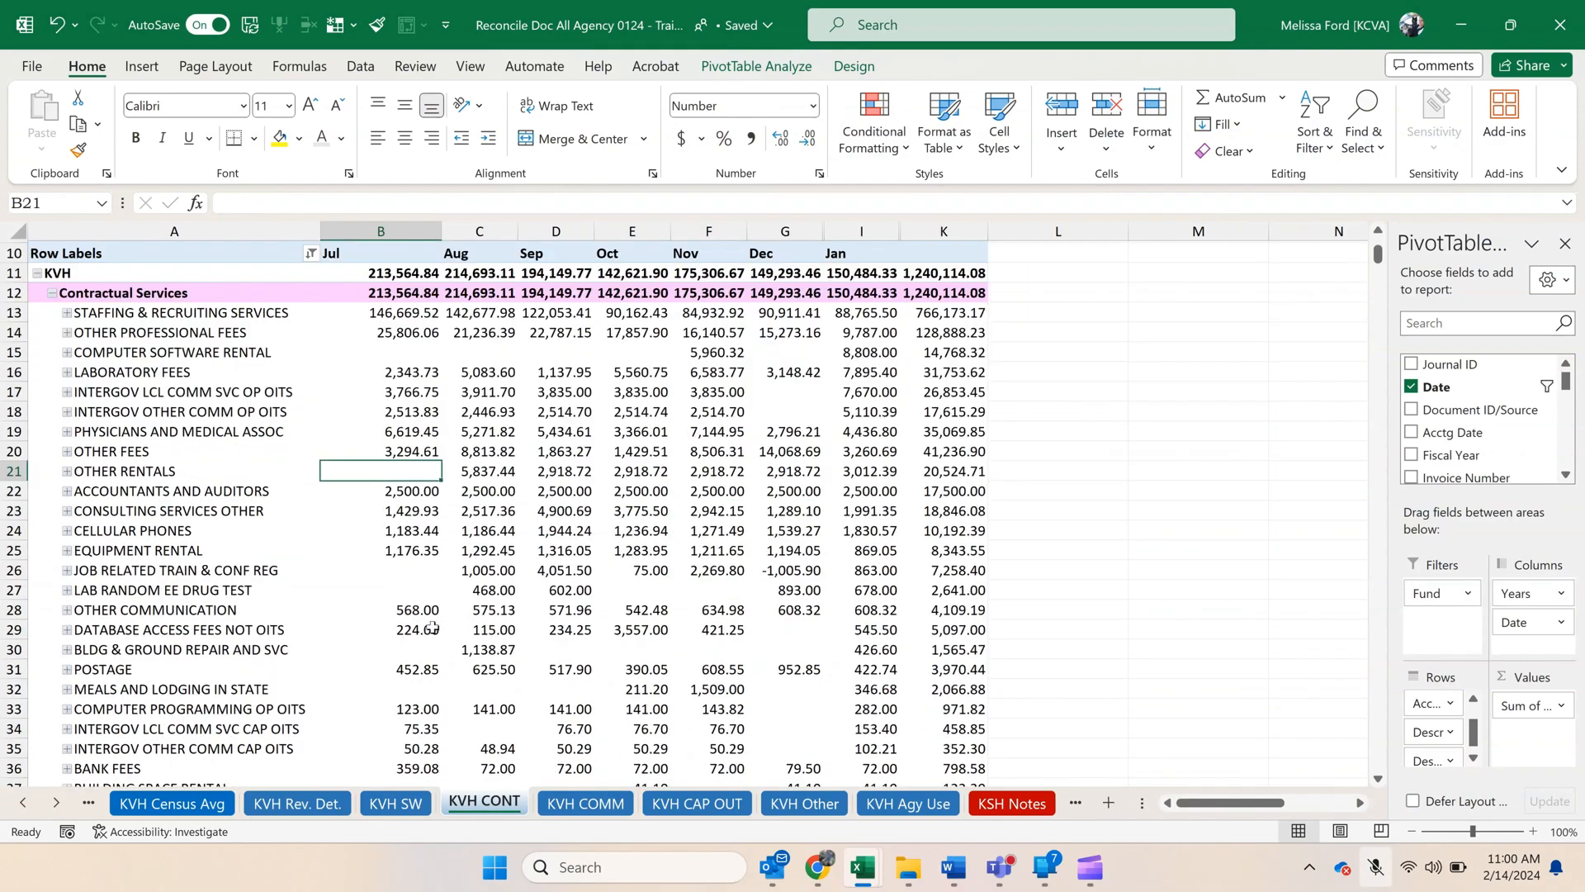
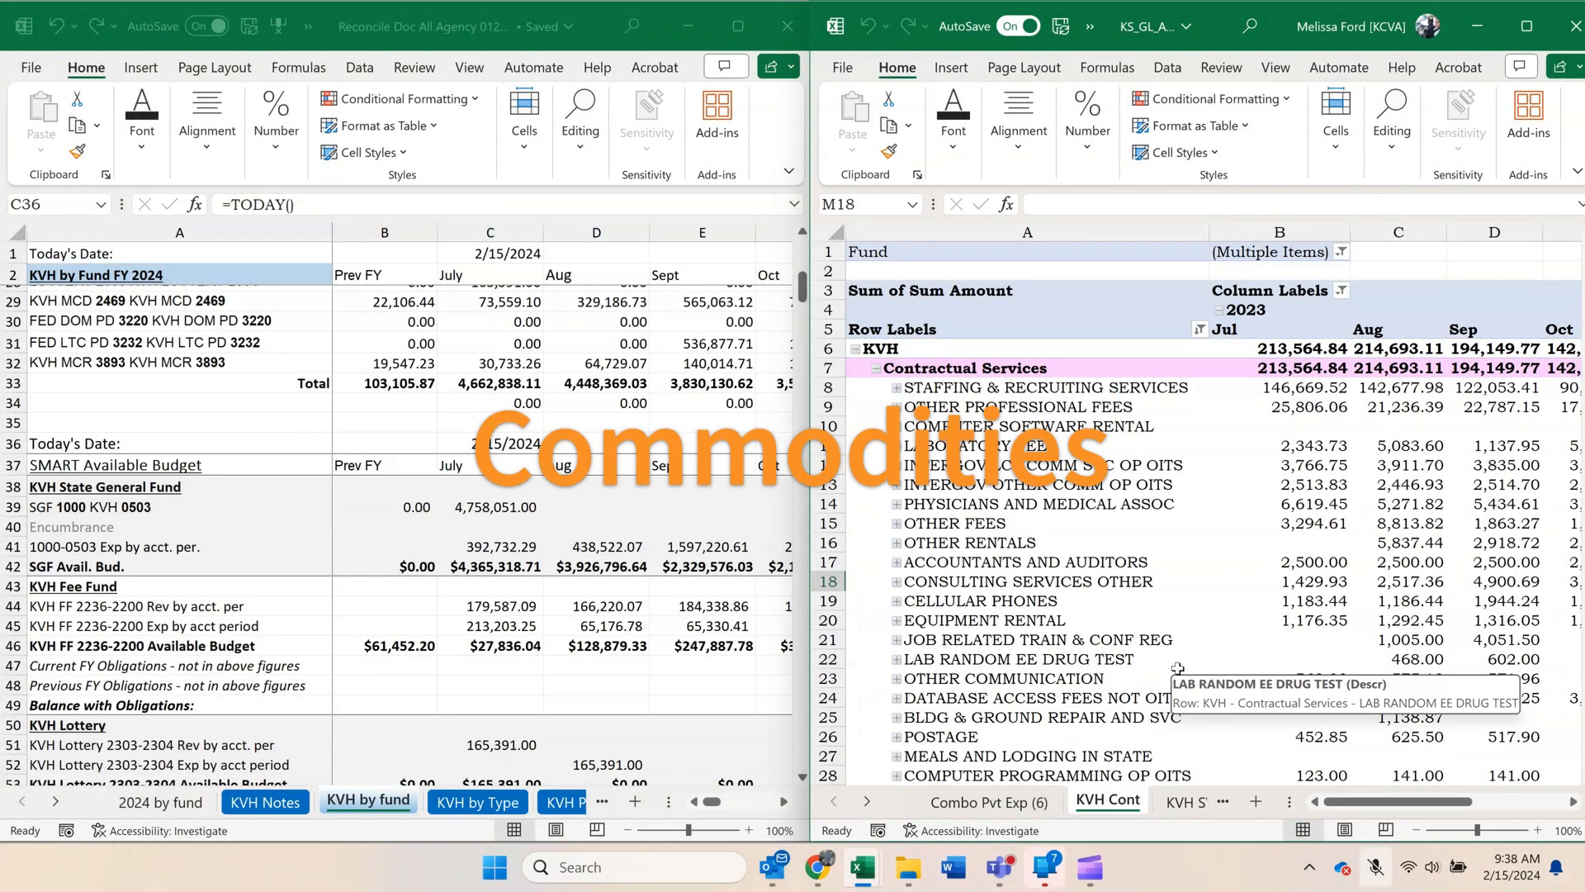
Create a copy of the KVH Cont sheet before Combo Pvt Exp (6) in the KS_GL workbook.
{"action": "right_click", "coordinate": [1107, 814]}
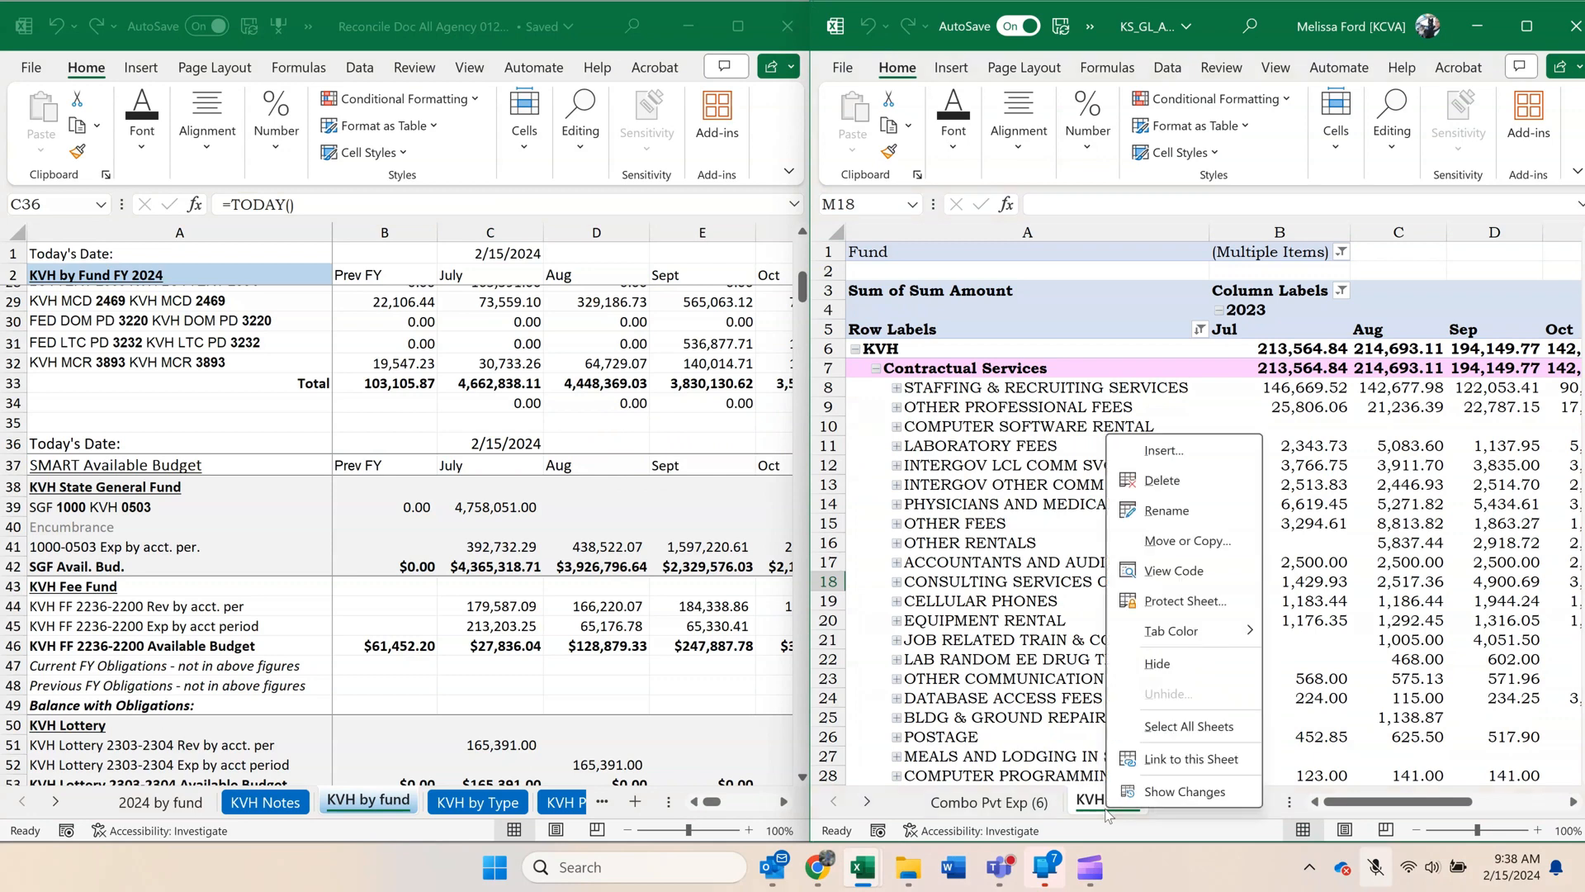
{"action": "left_click", "coordinate": [1152, 542]}
{"action": "left_click", "coordinate": [1050, 675]}
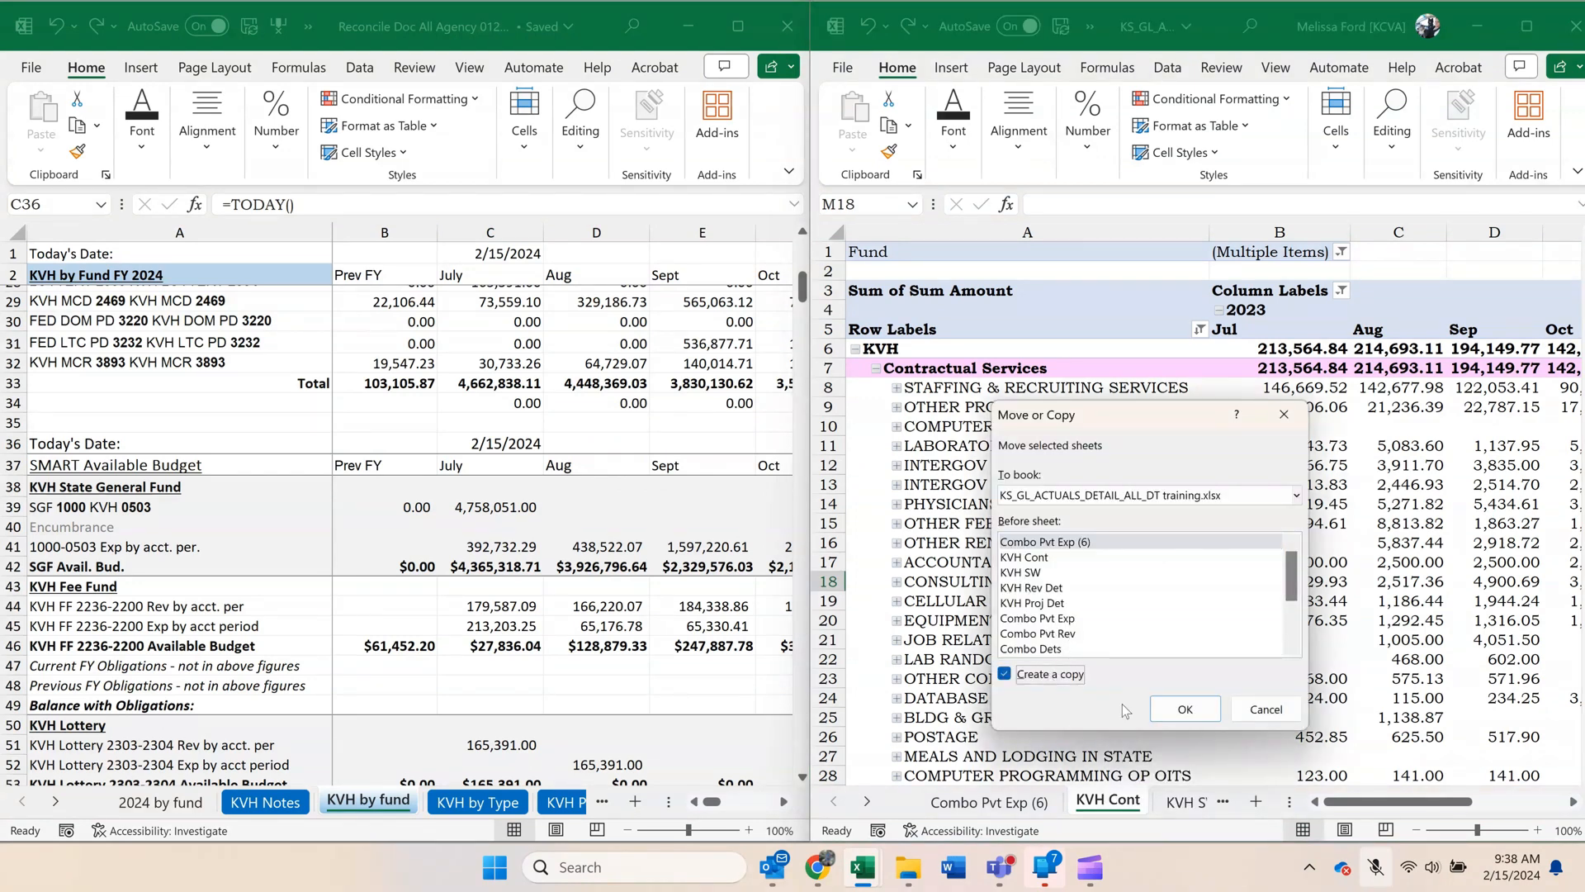
{"action": "left_click", "coordinate": [1185, 708]}
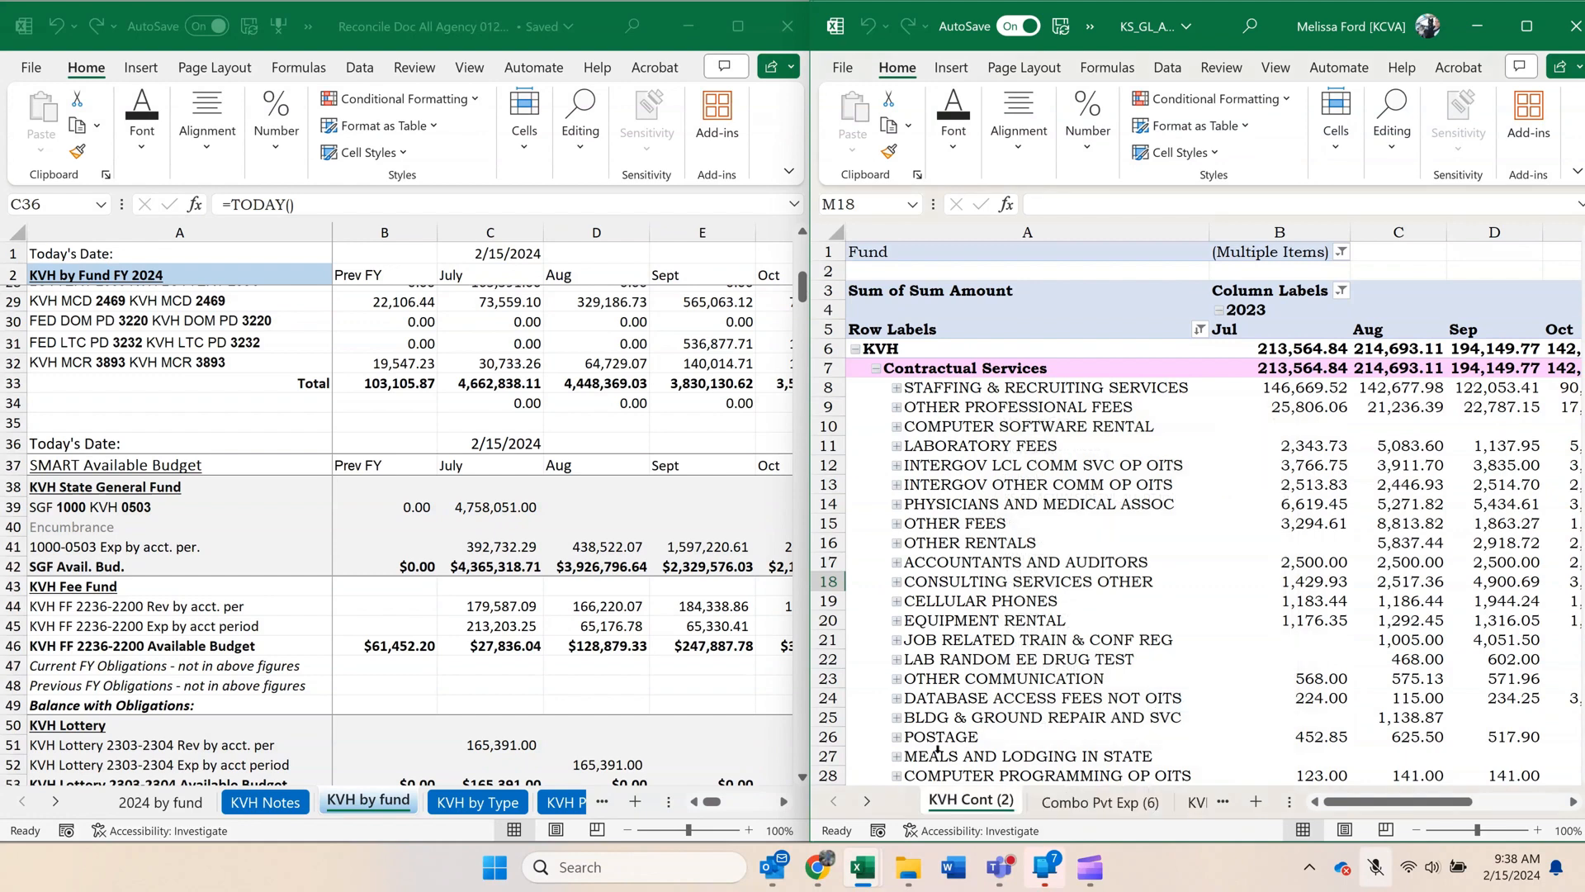
Filter the copied pivot's Account2 field to Commodities only instead of Contractual Services, and expand Commodities to its account rows.
{"action": "left_click", "coordinate": [1199, 330]}
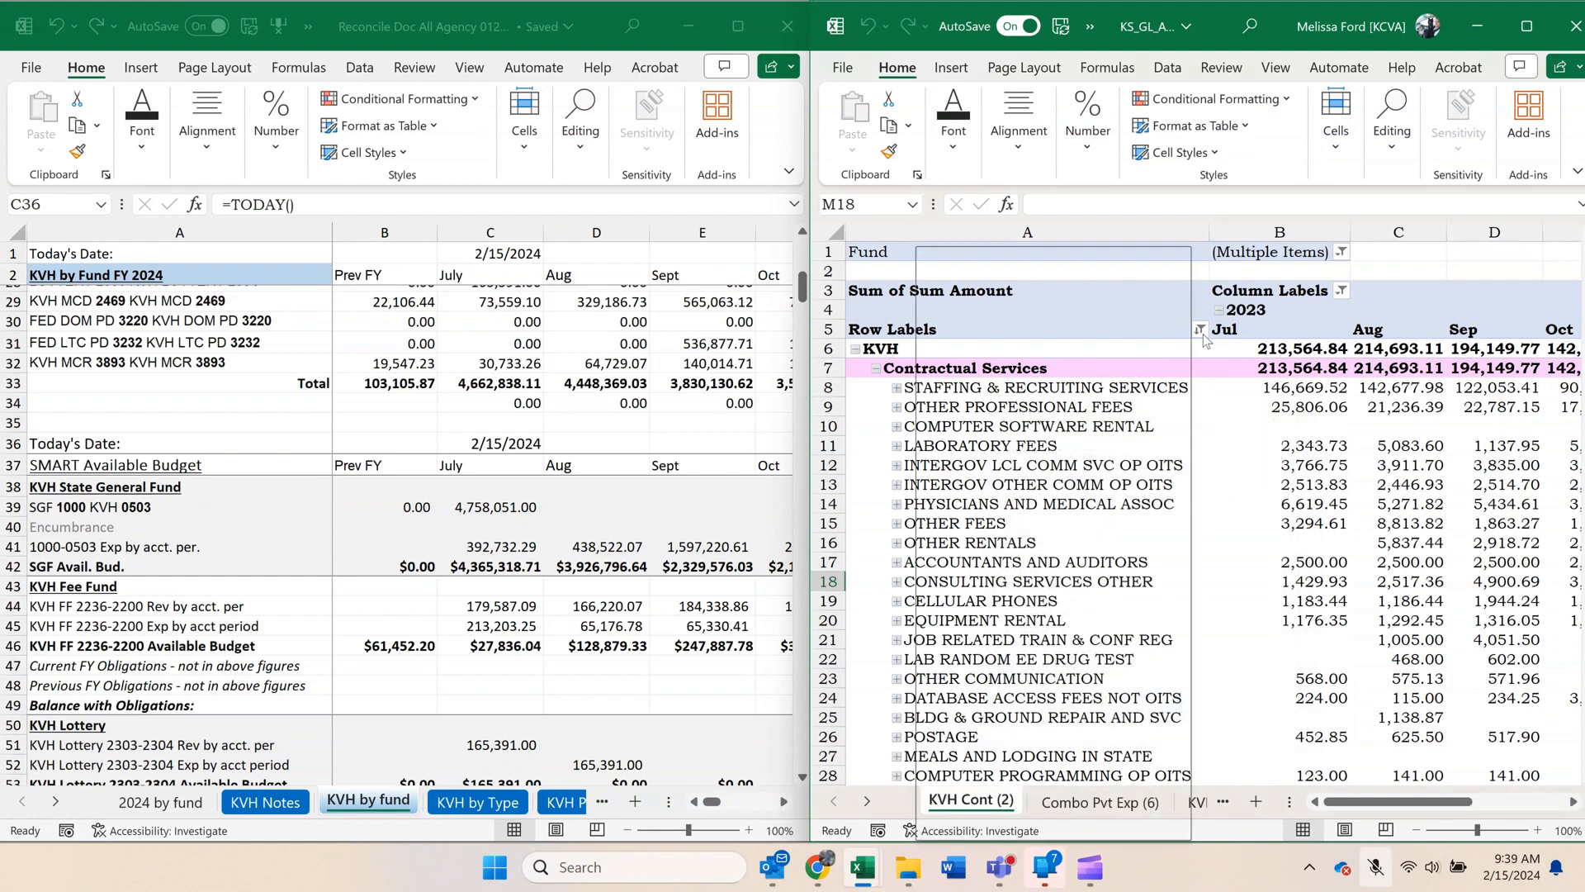
{"action": "left_click", "coordinate": [966, 280]}
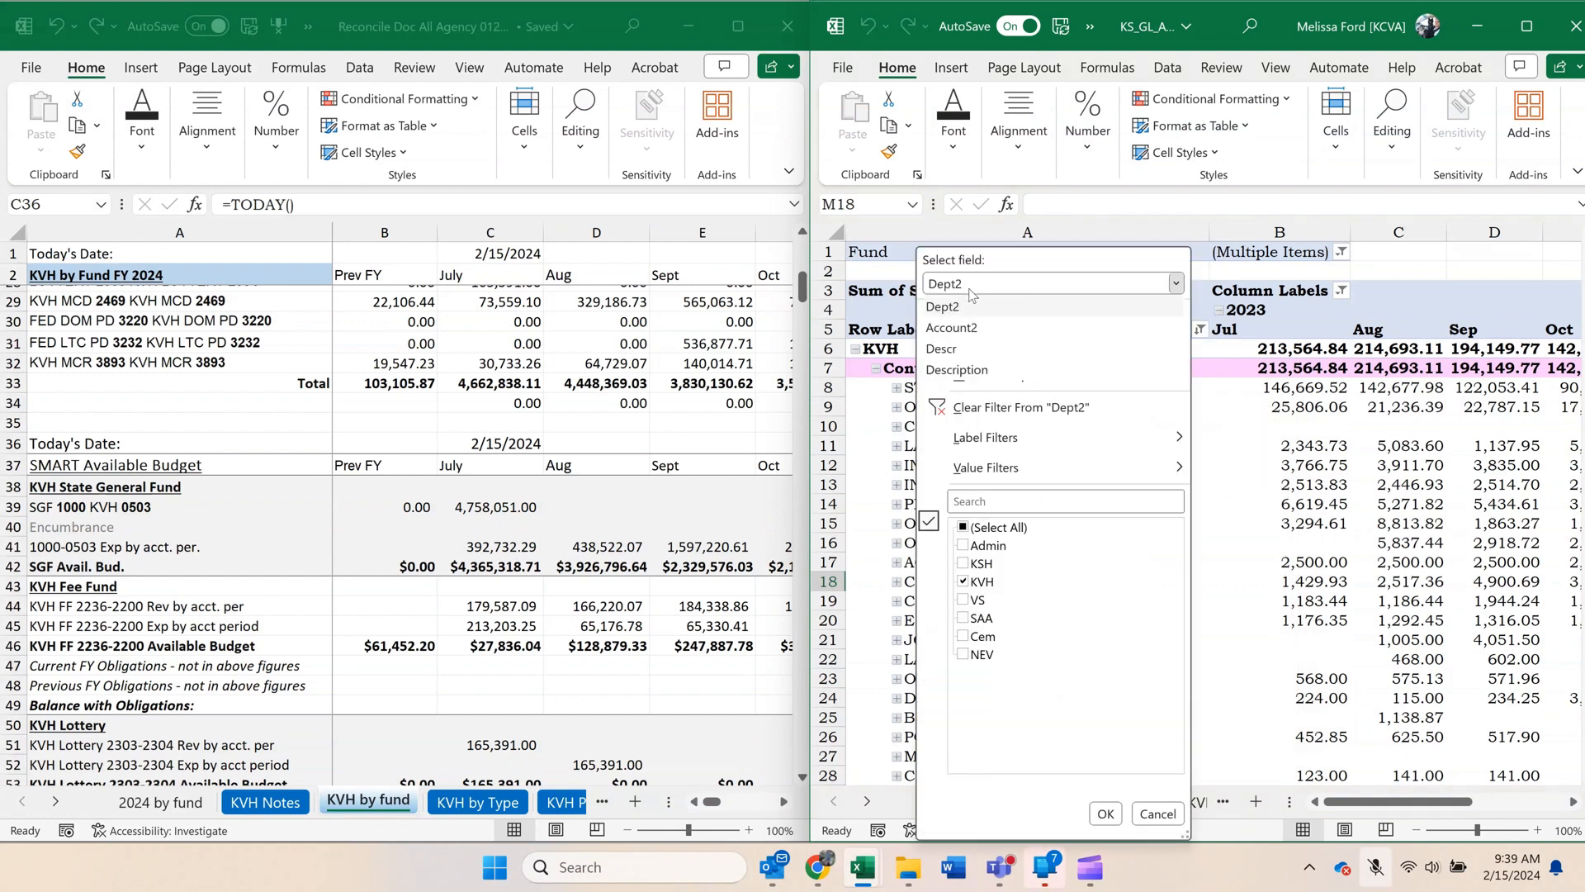
{"action": "left_click", "coordinate": [950, 330]}
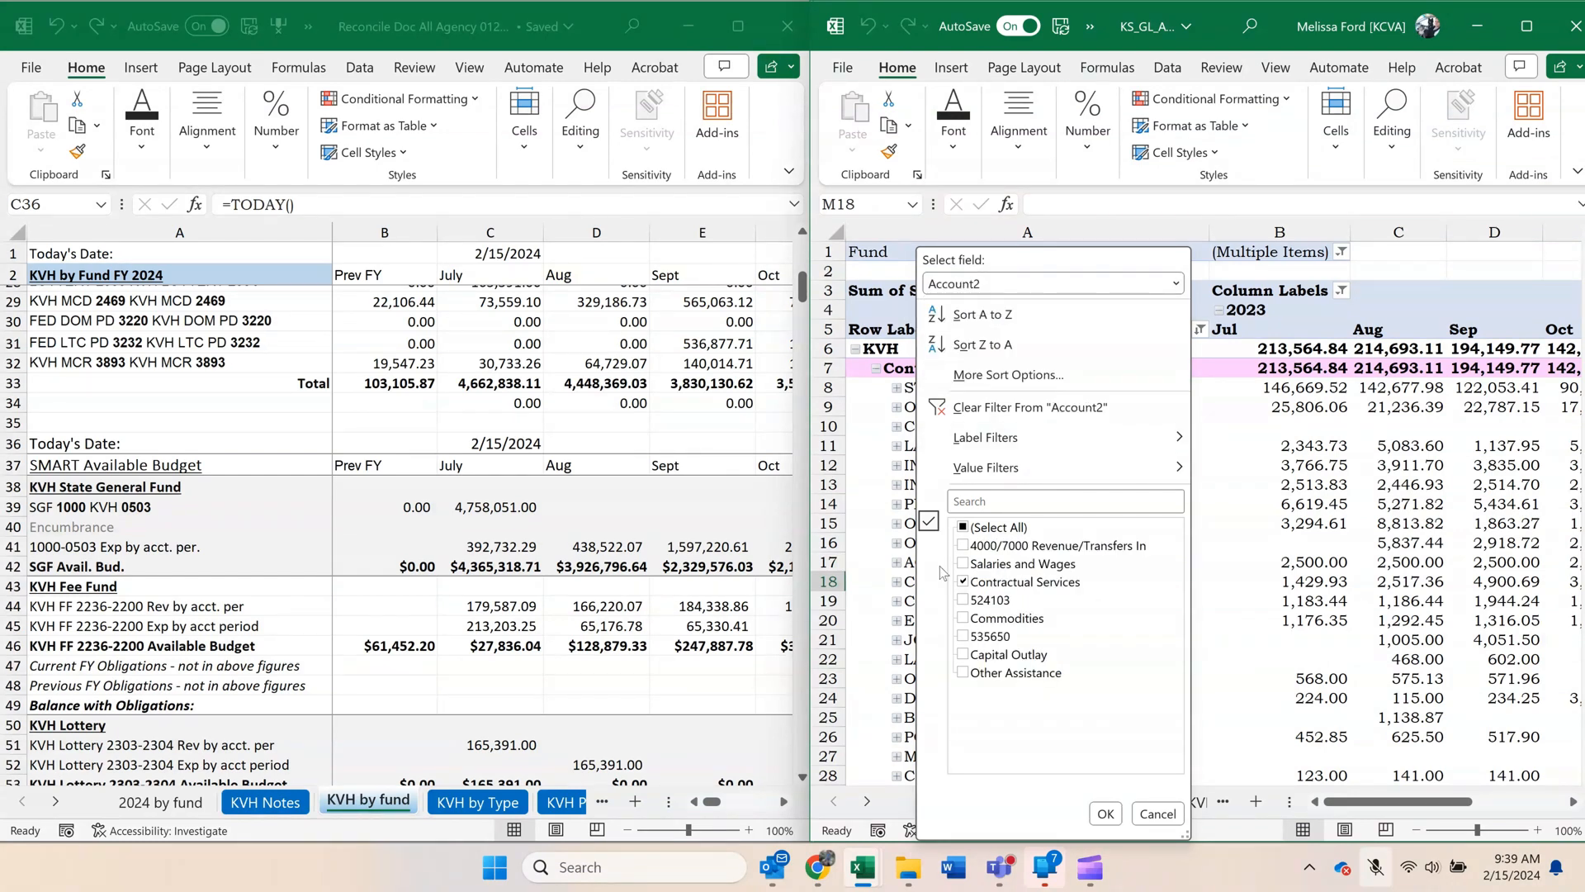
{"action": "left_click", "coordinate": [963, 582]}
{"action": "left_click", "coordinate": [962, 619]}
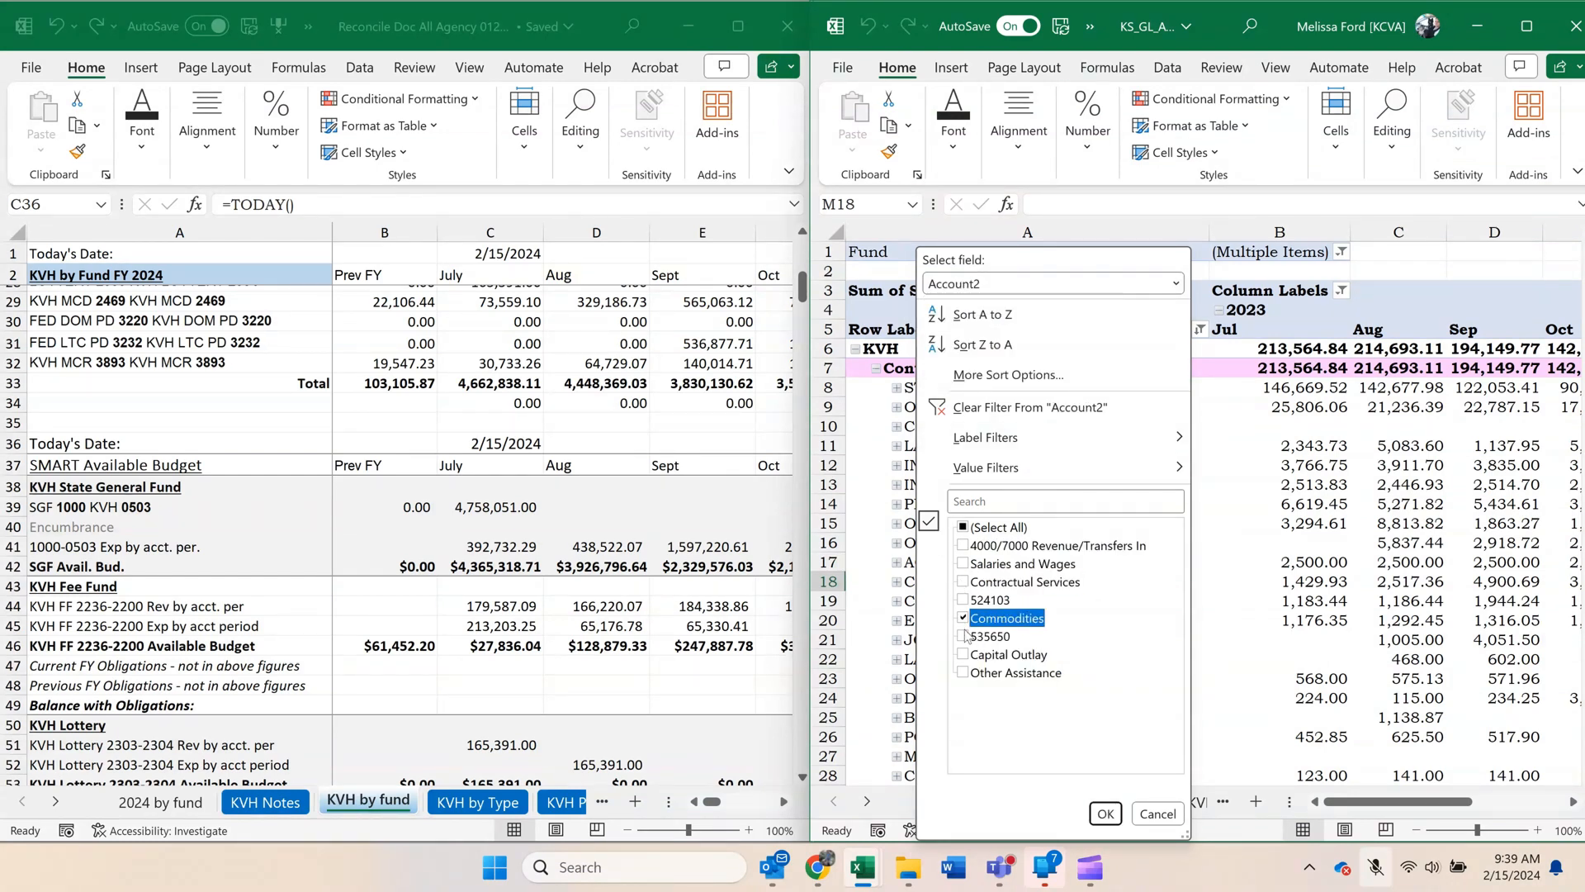
{"action": "left_click", "coordinate": [1107, 814]}
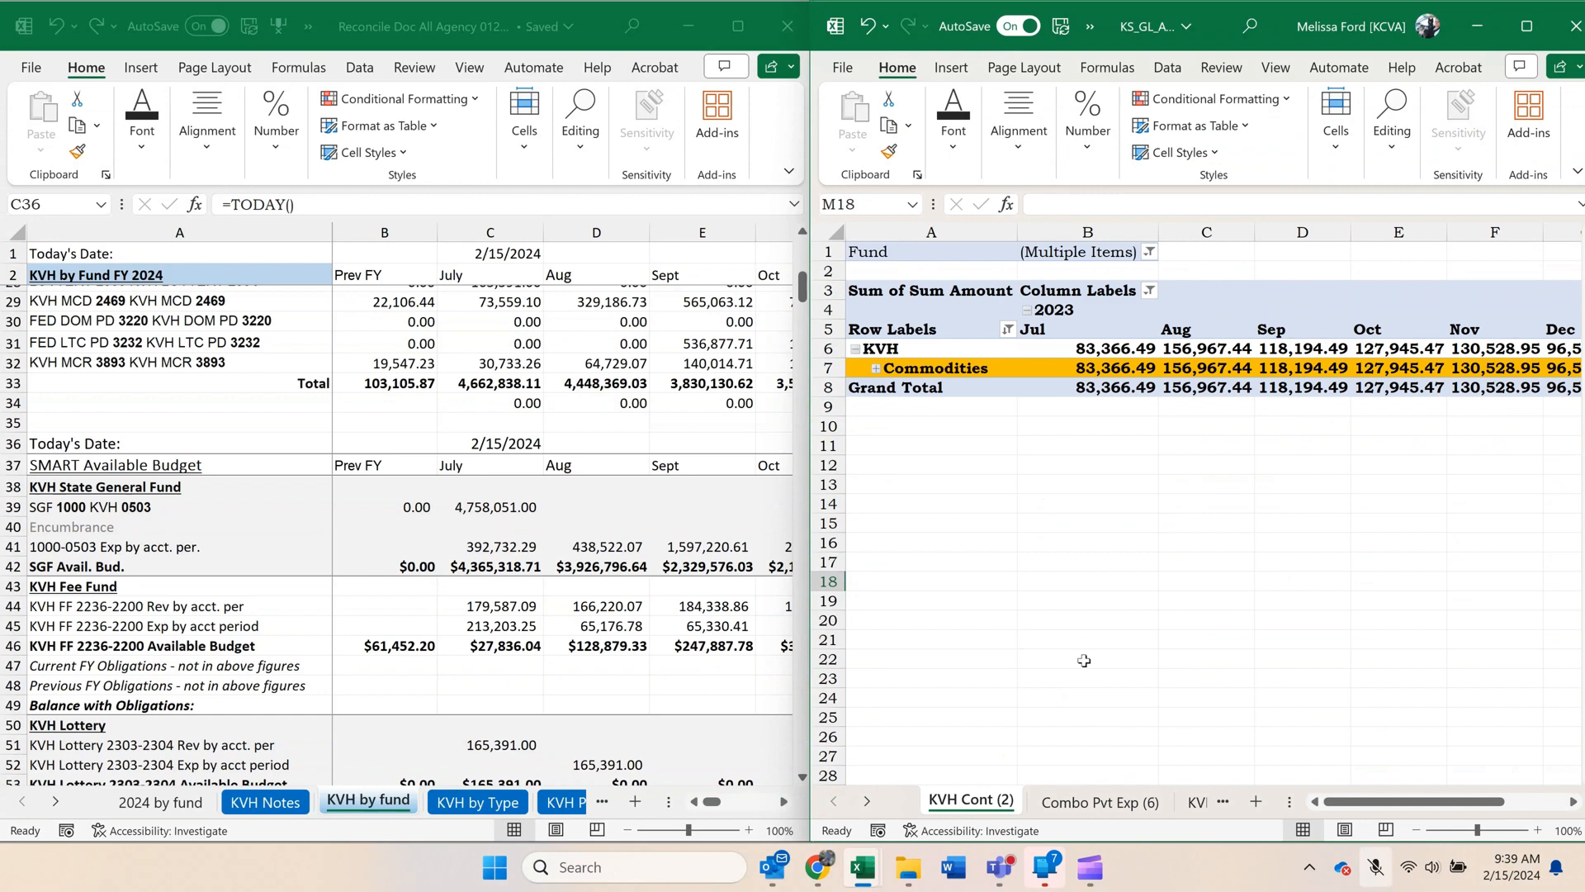
{"action": "left_click", "coordinate": [875, 368]}
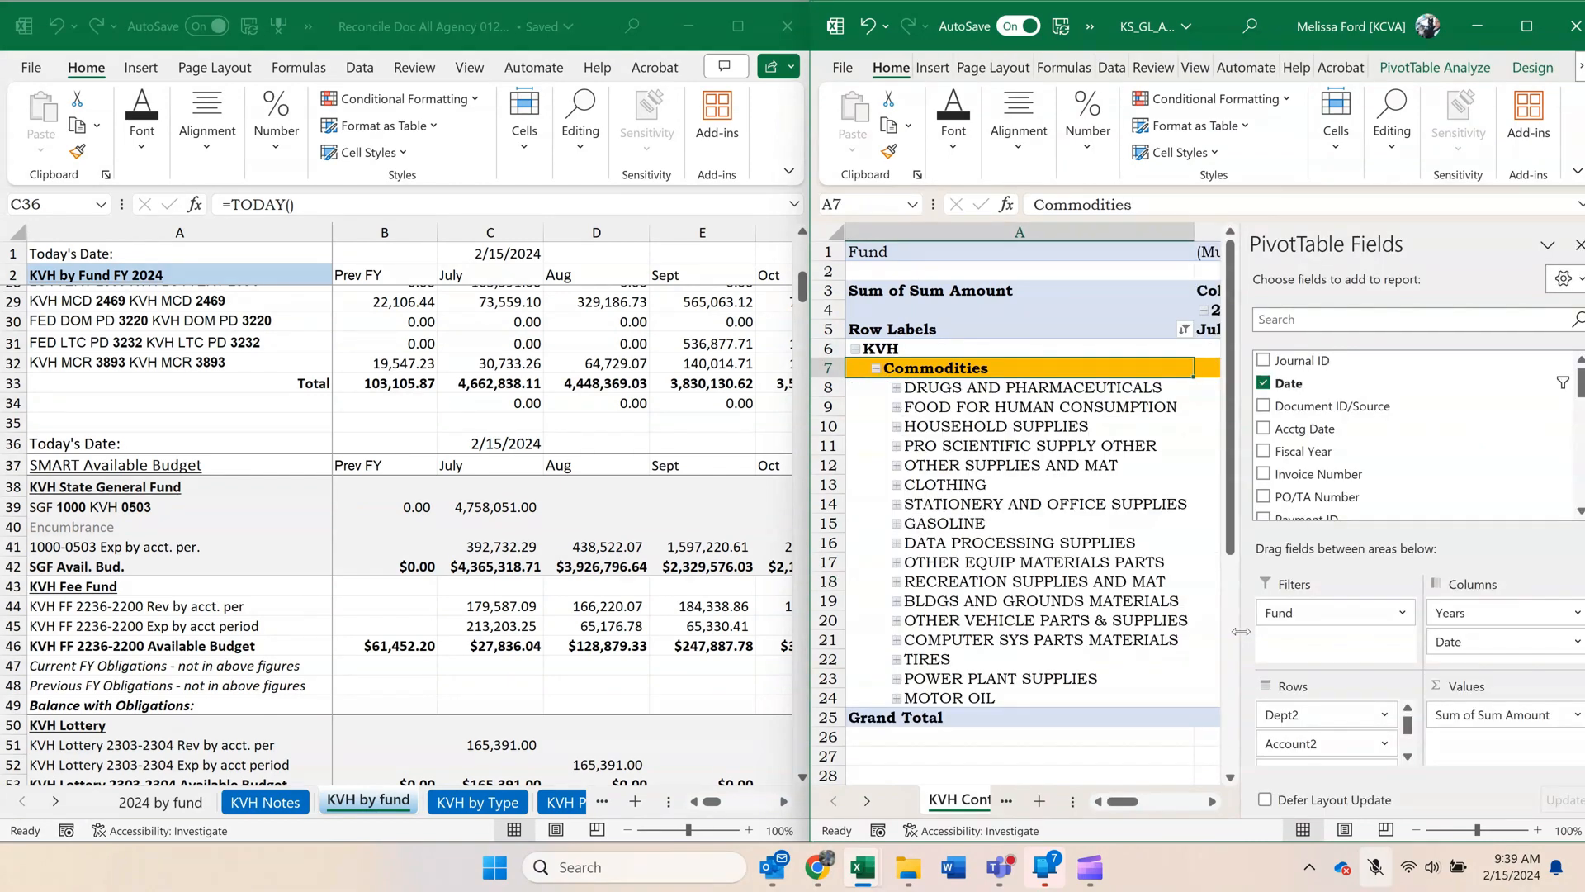
Compare the pivot's Commodities Grand Total with the Commodities CFY Total on the KVH by Type sheet.
{"action": "left_click_drag", "start_coordinate": [1241, 631], "coordinate": [1465, 638]}
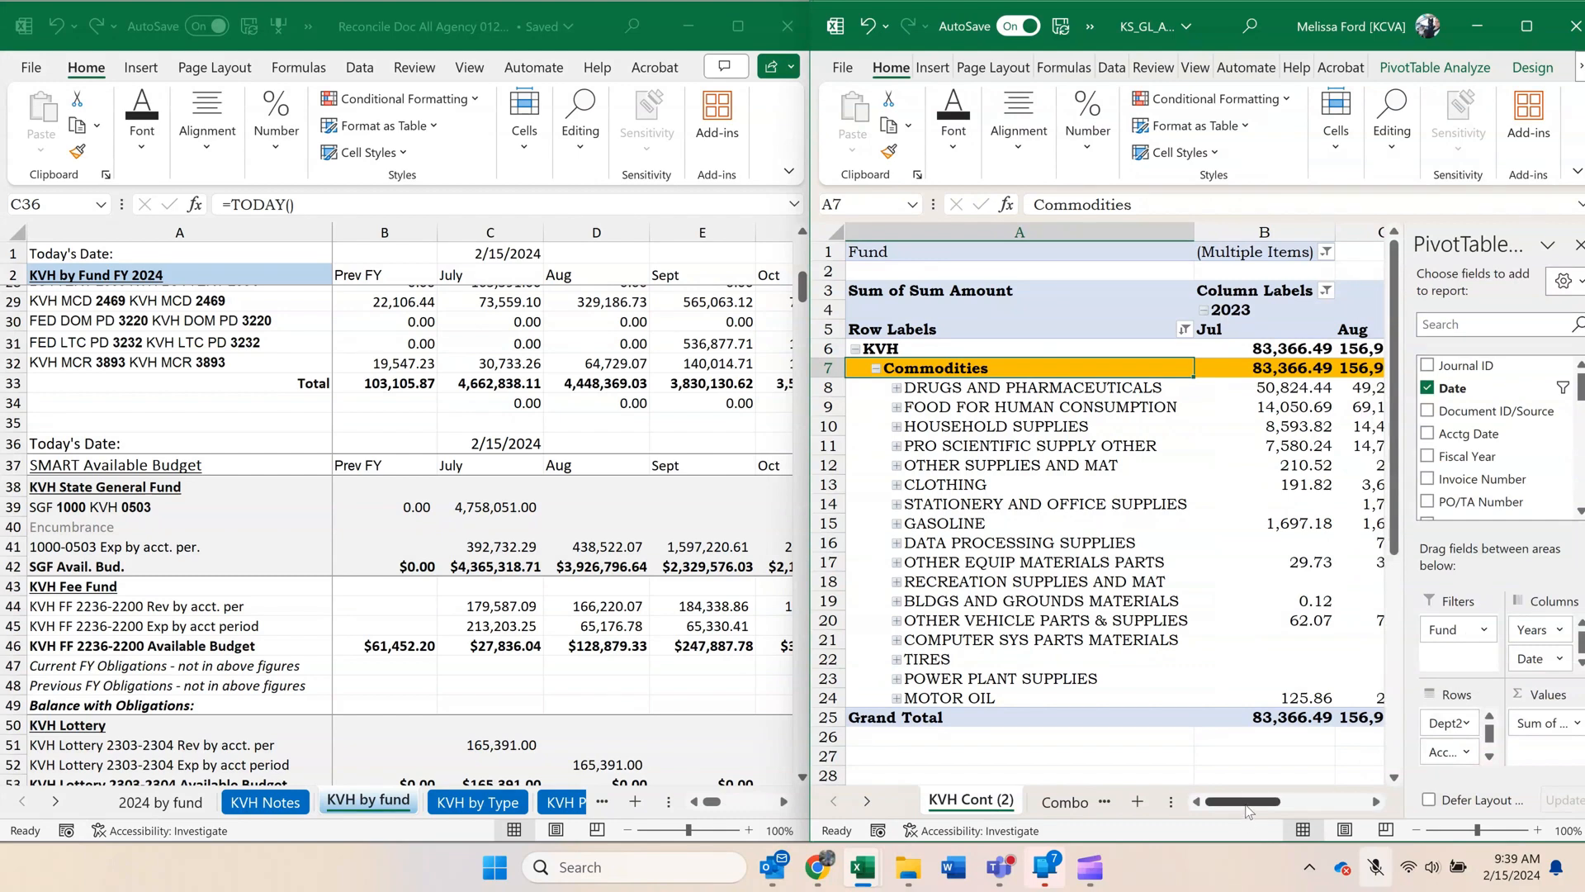
{"action": "left_click_drag", "start_coordinate": [1245, 801], "coordinate": [1341, 807]}
{"action": "left_click", "coordinate": [1237, 694]}
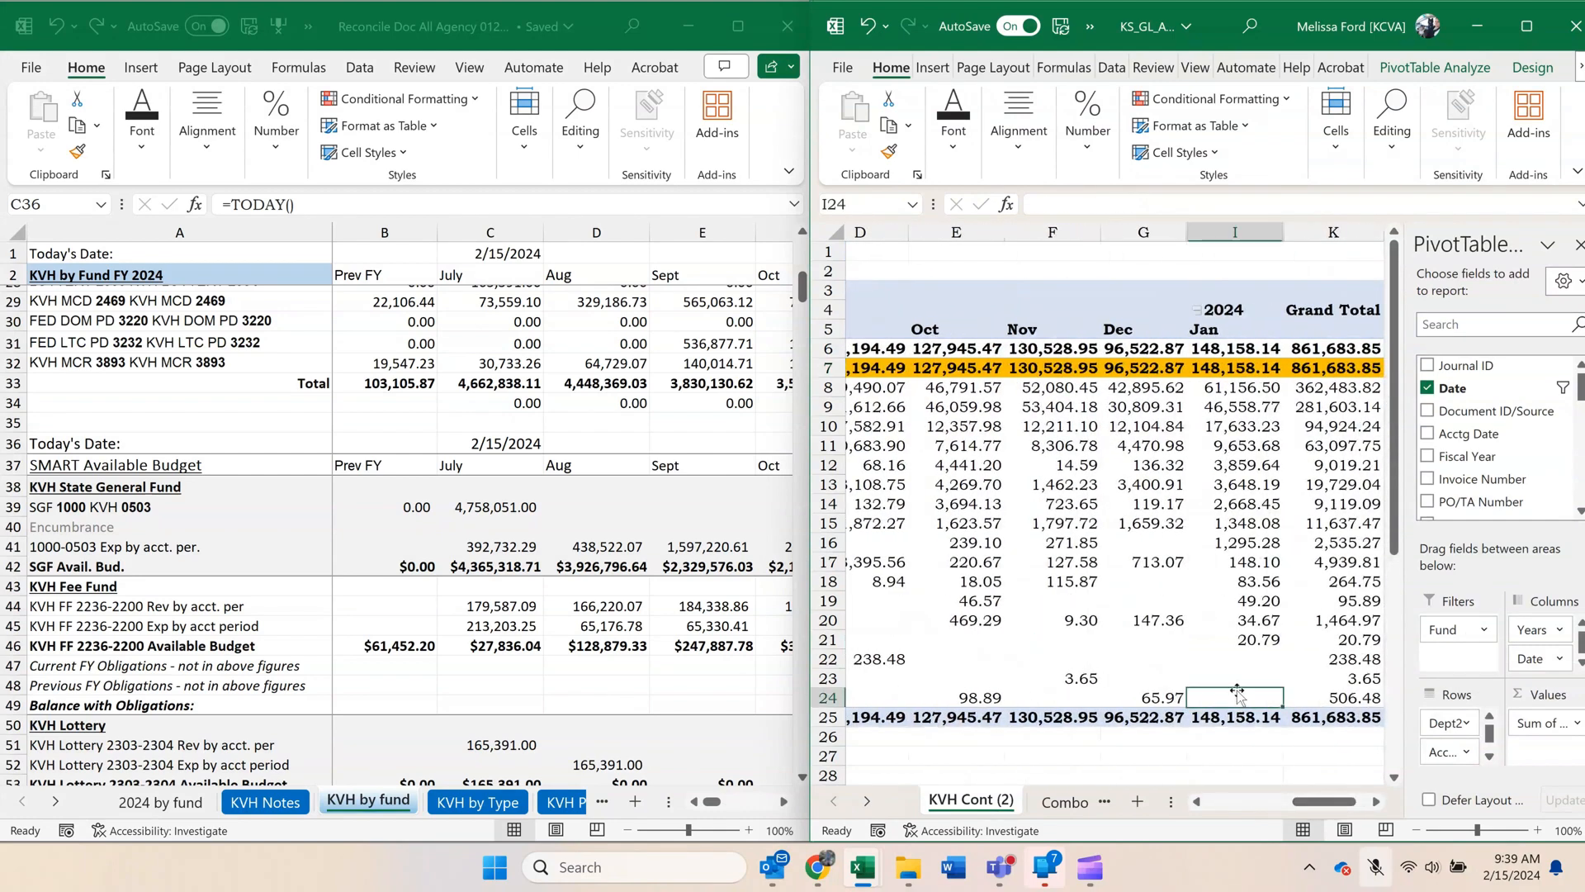
{"action": "left_click", "coordinate": [541, 480]}
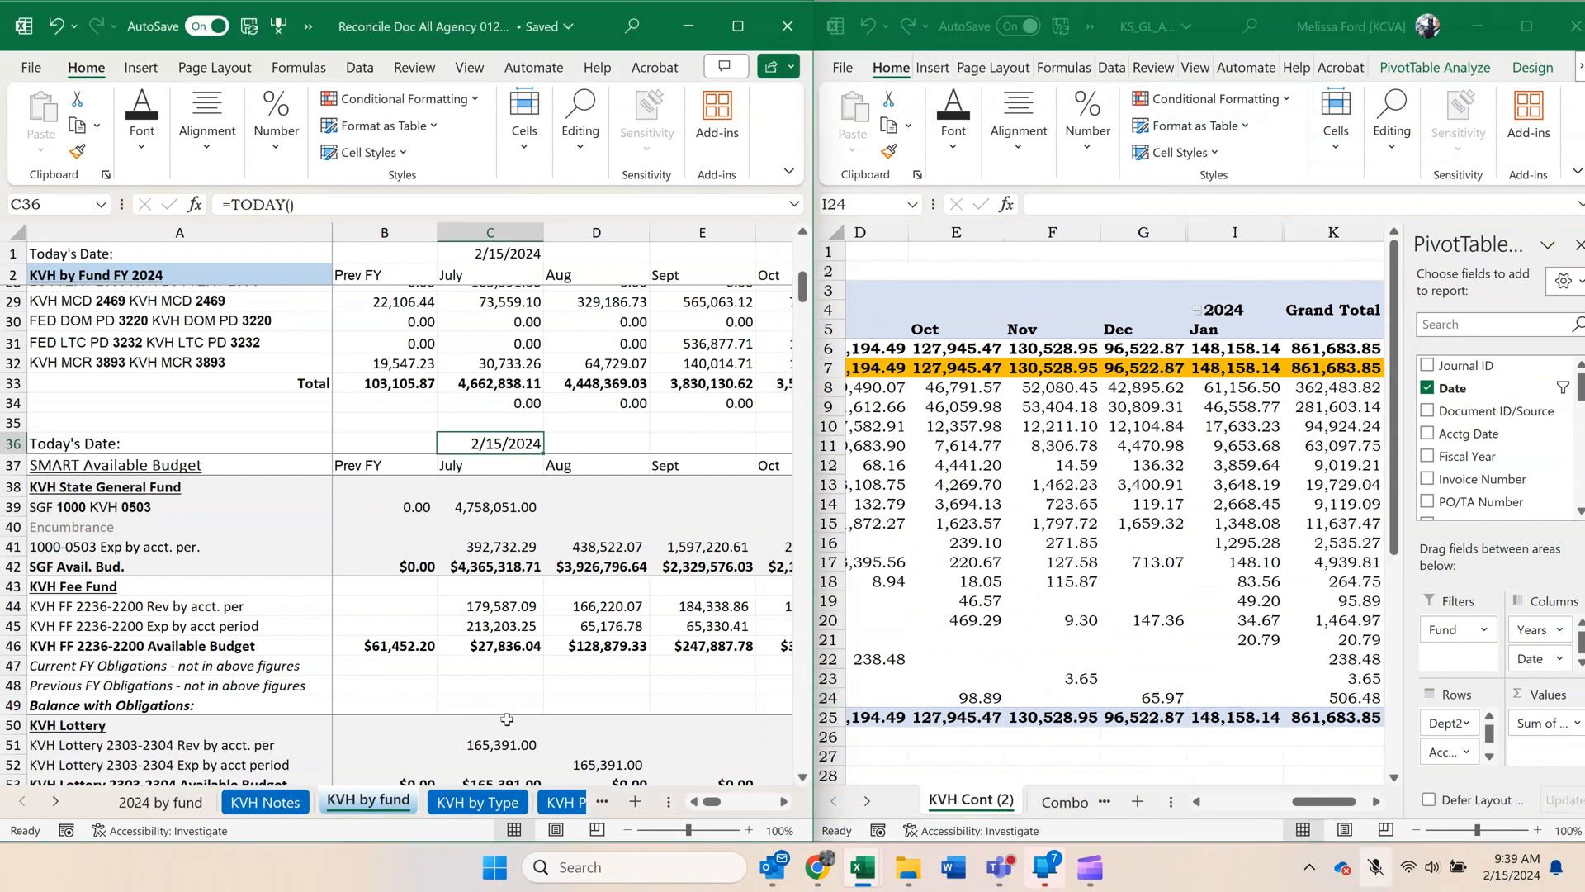
{"action": "key", "text": "ctrl+Page_Down"}
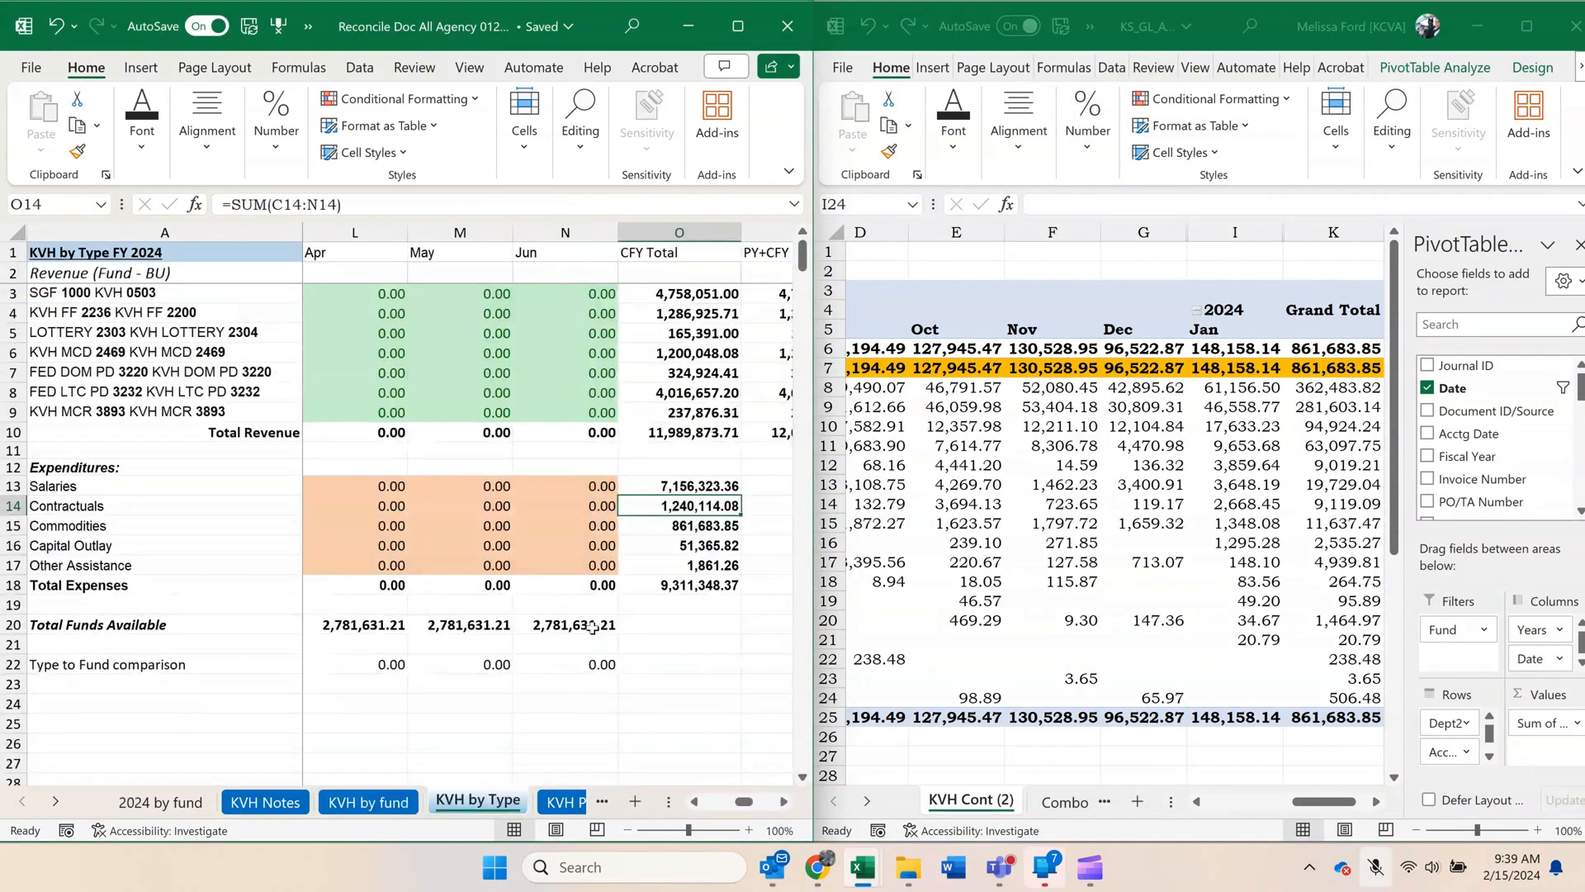
{"action": "left_click", "coordinate": [711, 525]}
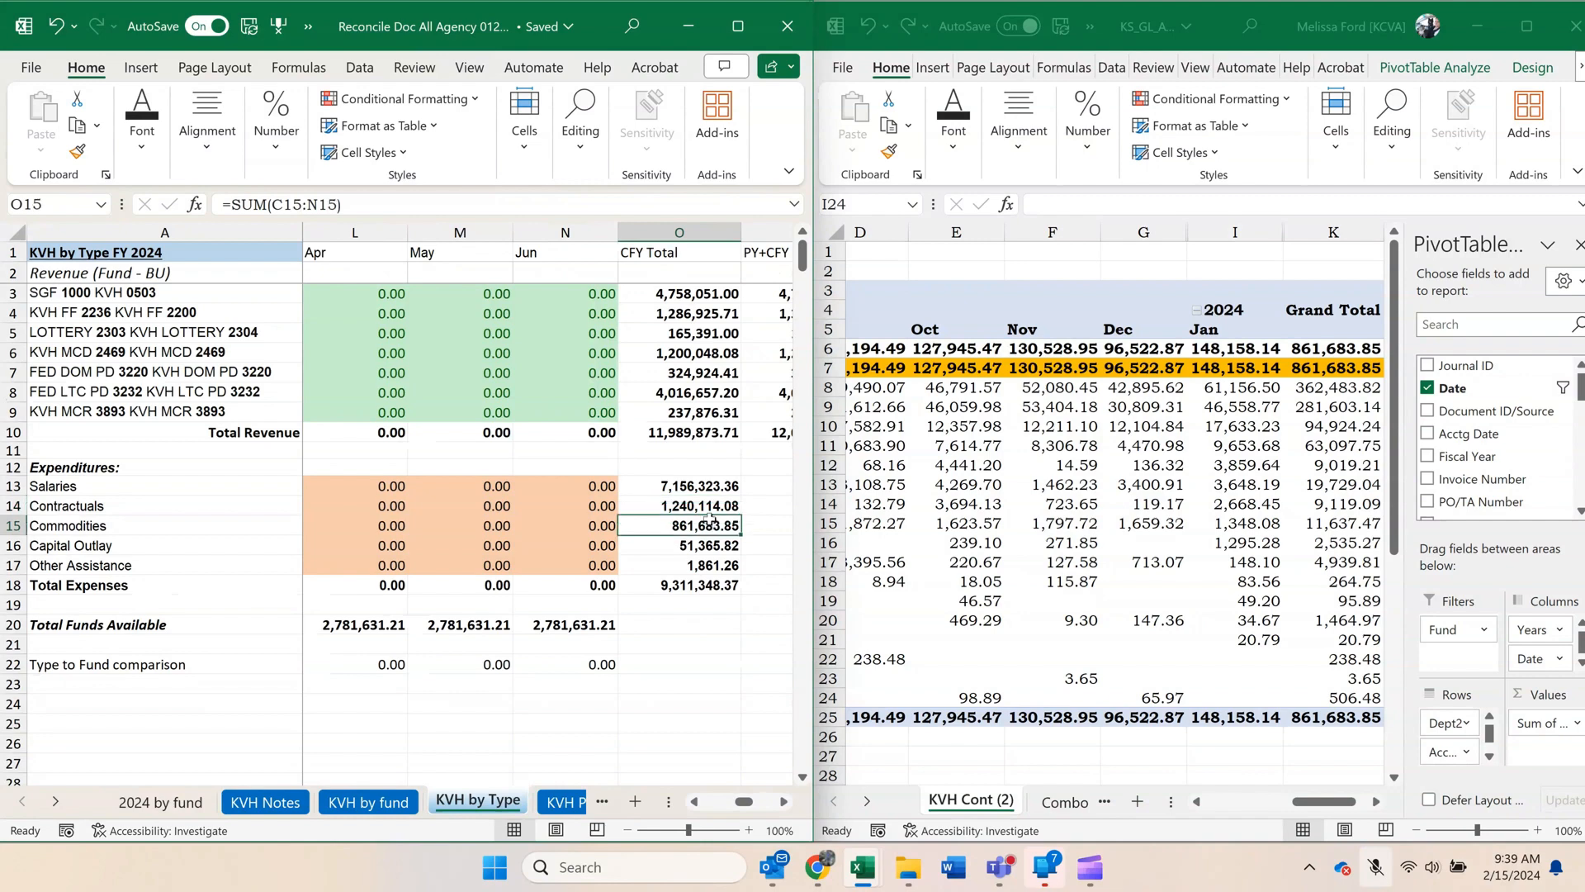
Copy the entire Commodities pivot, from the Fund filter through the Grand Total row, in the KS_GL workbook.
{"action": "left_click", "coordinate": [1055, 635]}
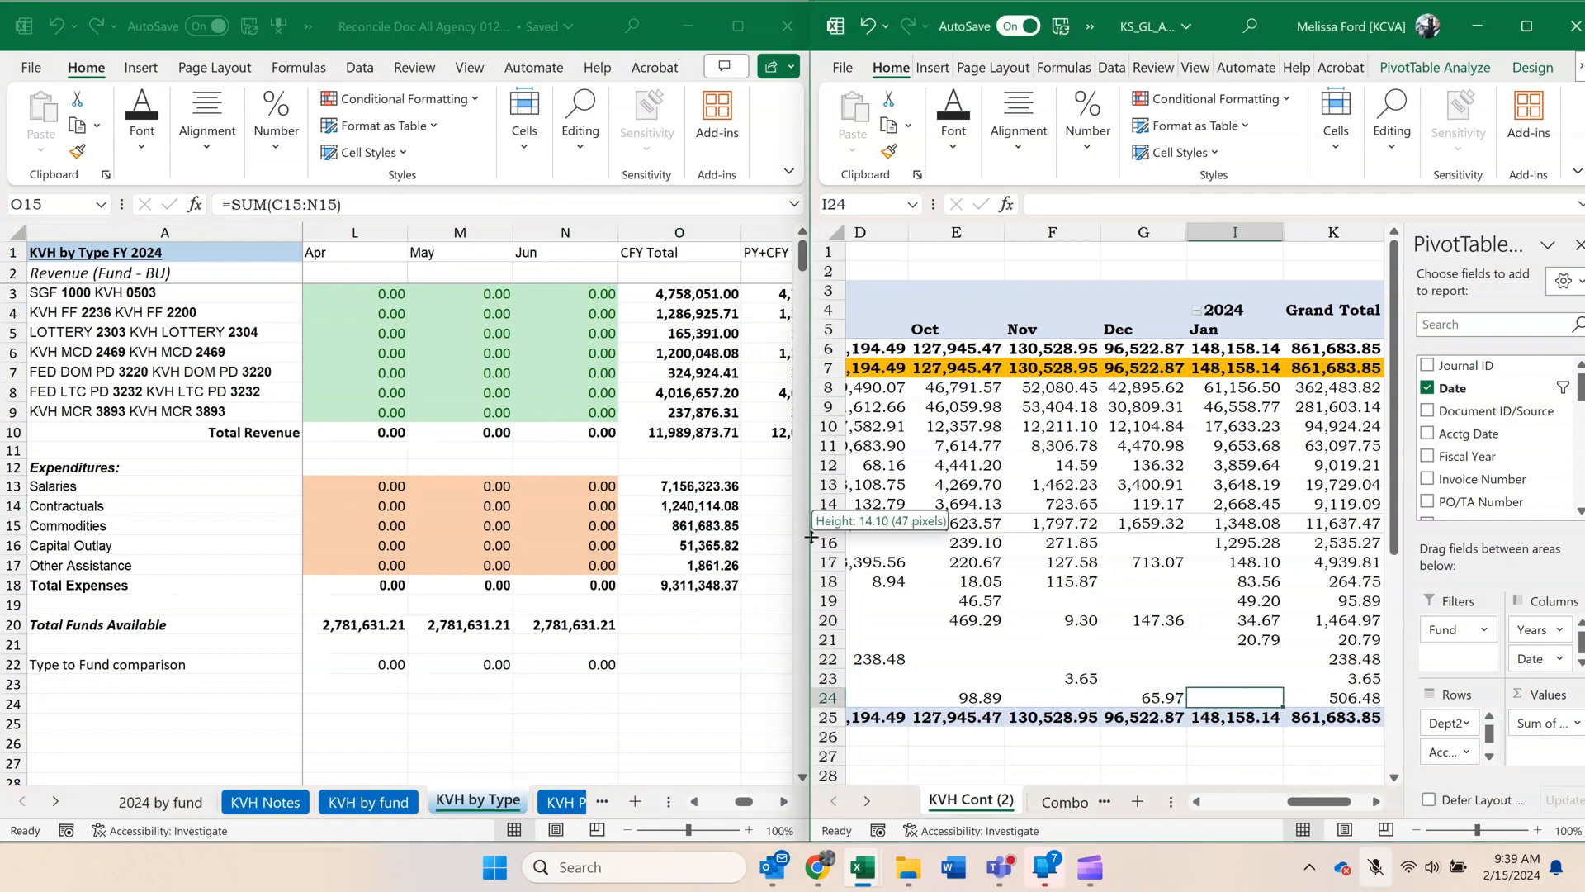
{"action": "left_click_drag", "start_coordinate": [809, 536], "coordinate": [692, 538]}
{"action": "left_click_drag", "start_coordinate": [1238, 724], "coordinate": [10, 122]}
{"action": "key", "text": "ctrl+c"}
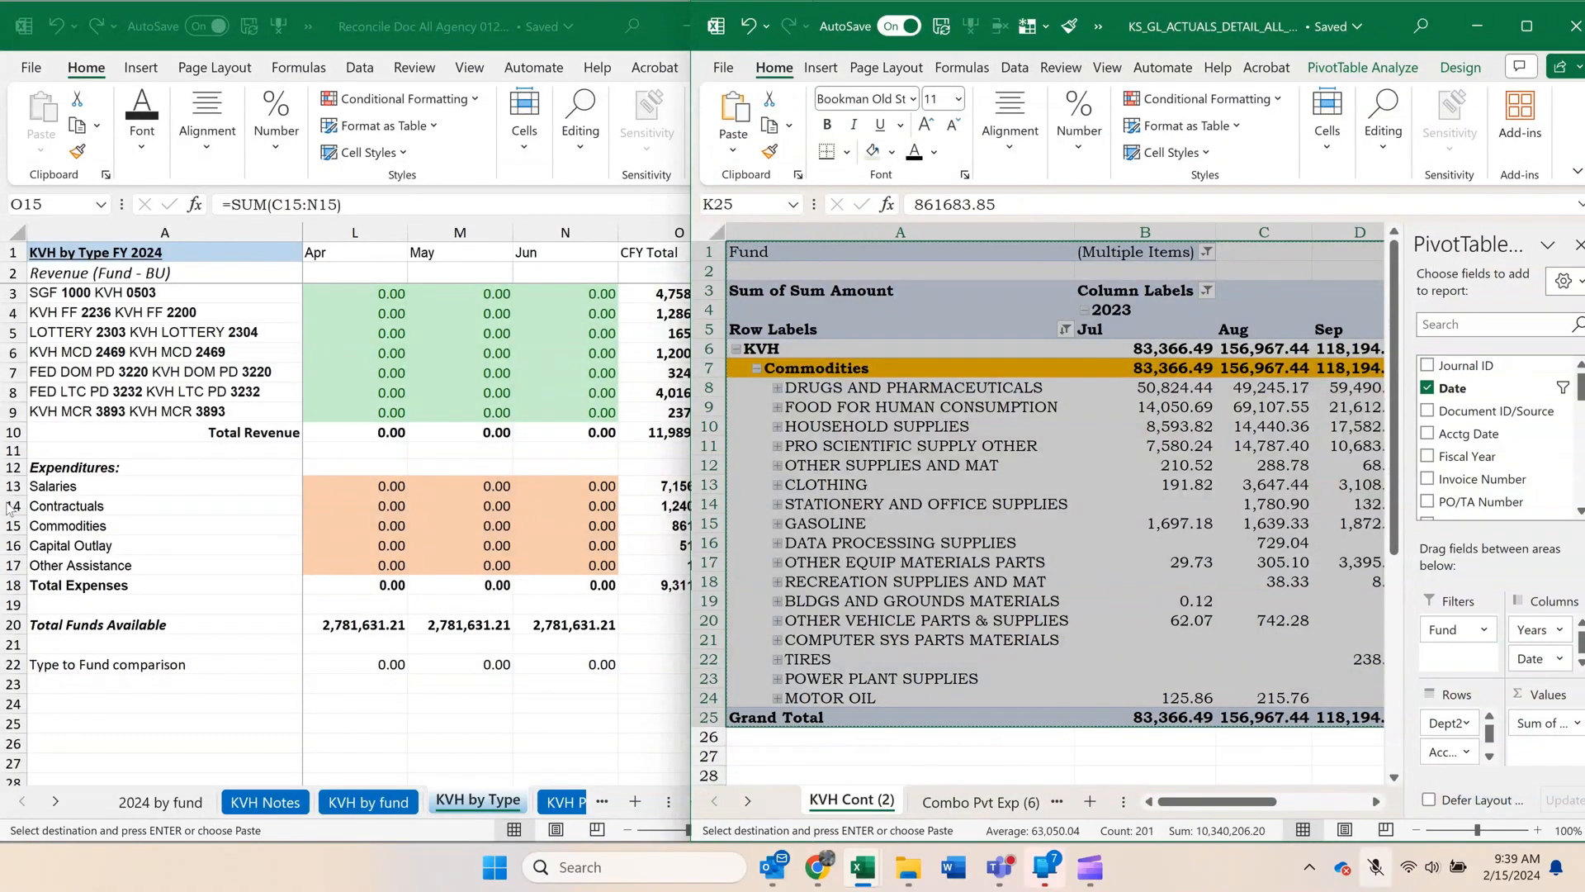
Switch to the reconciliation workbook and open its KVH COMM sheet.
{"action": "left_click", "coordinate": [179, 518]}
{"action": "left_click", "coordinate": [53, 798]}
{"action": "left_click", "coordinate": [53, 798]}
{"action": "left_click", "coordinate": [53, 797]}
{"action": "left_click", "coordinate": [53, 797]}
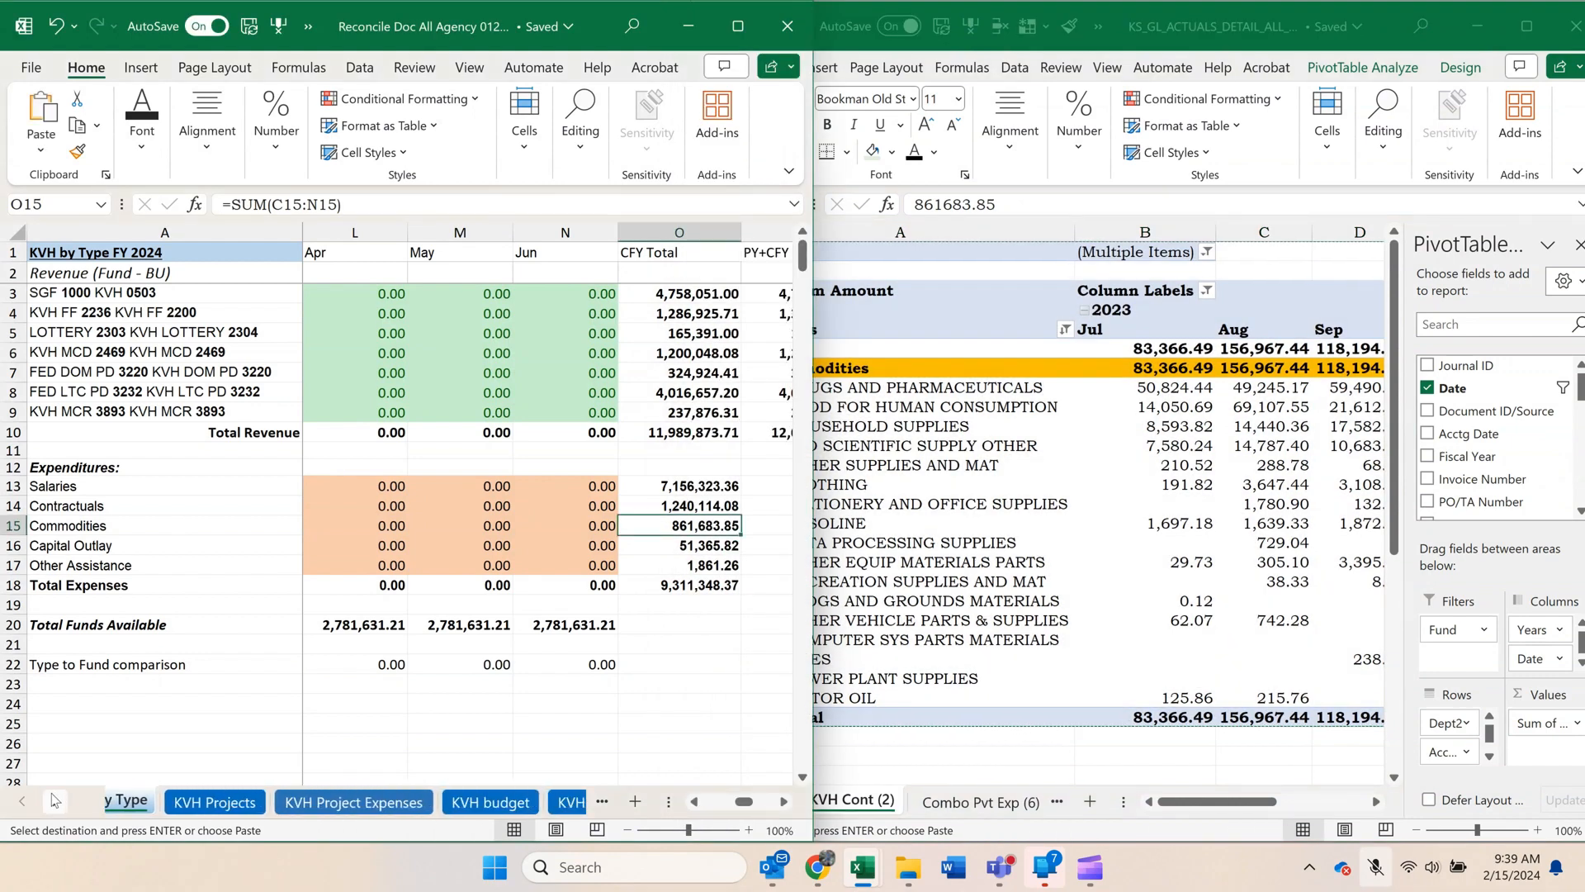
{"action": "left_click", "coordinate": [52, 799]}
{"action": "left_click", "coordinate": [52, 799]}
{"action": "left_click", "coordinate": [52, 799]}
{"action": "left_click", "coordinate": [53, 799]}
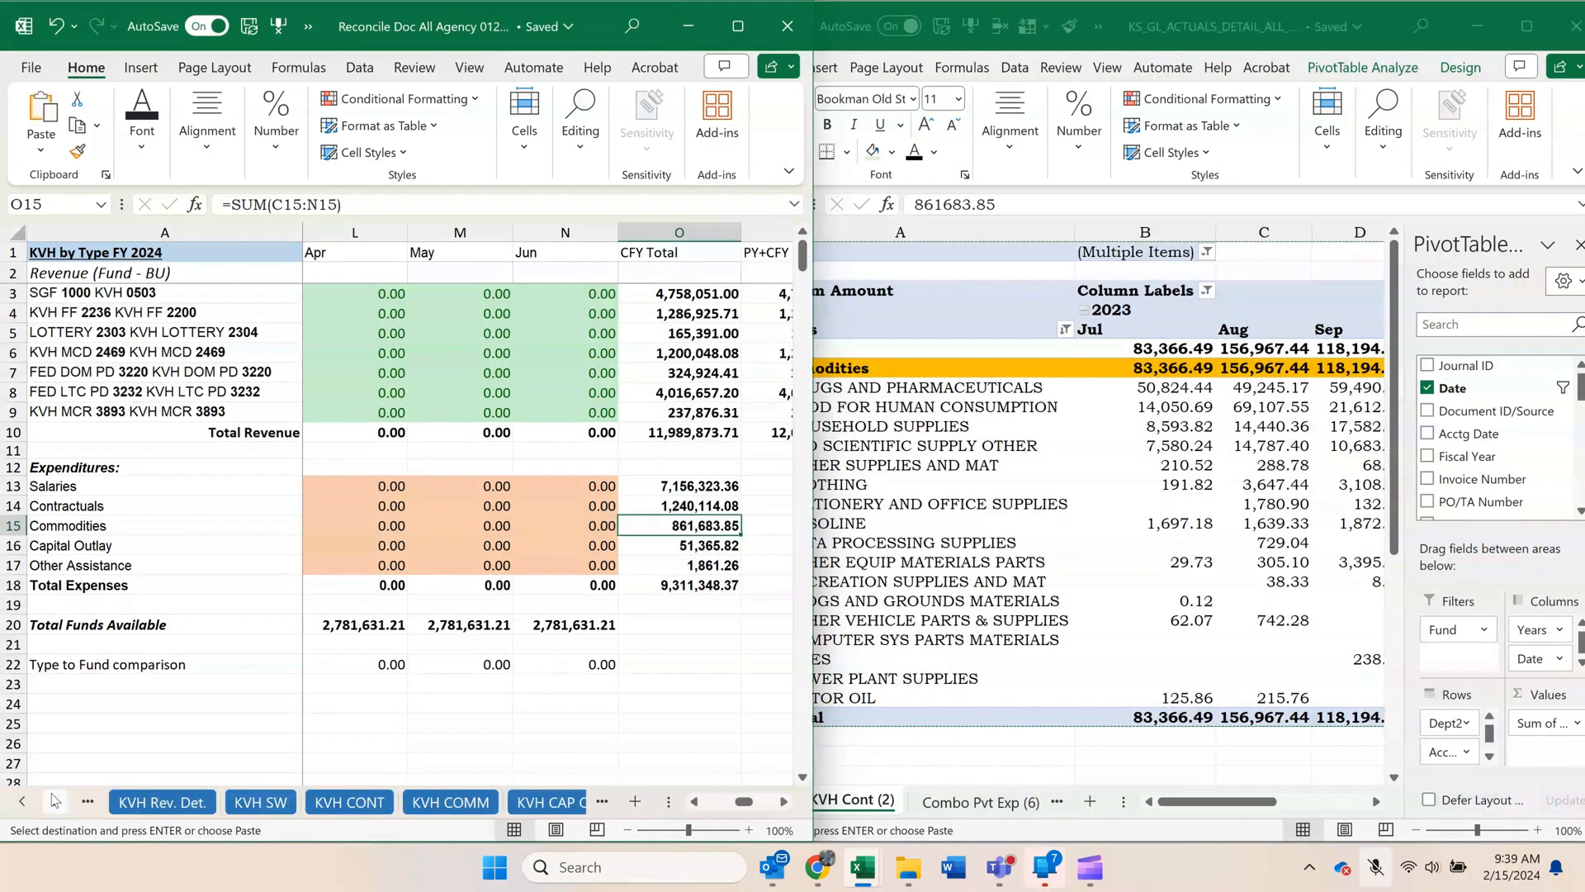
{"action": "left_click", "coordinate": [414, 799]}
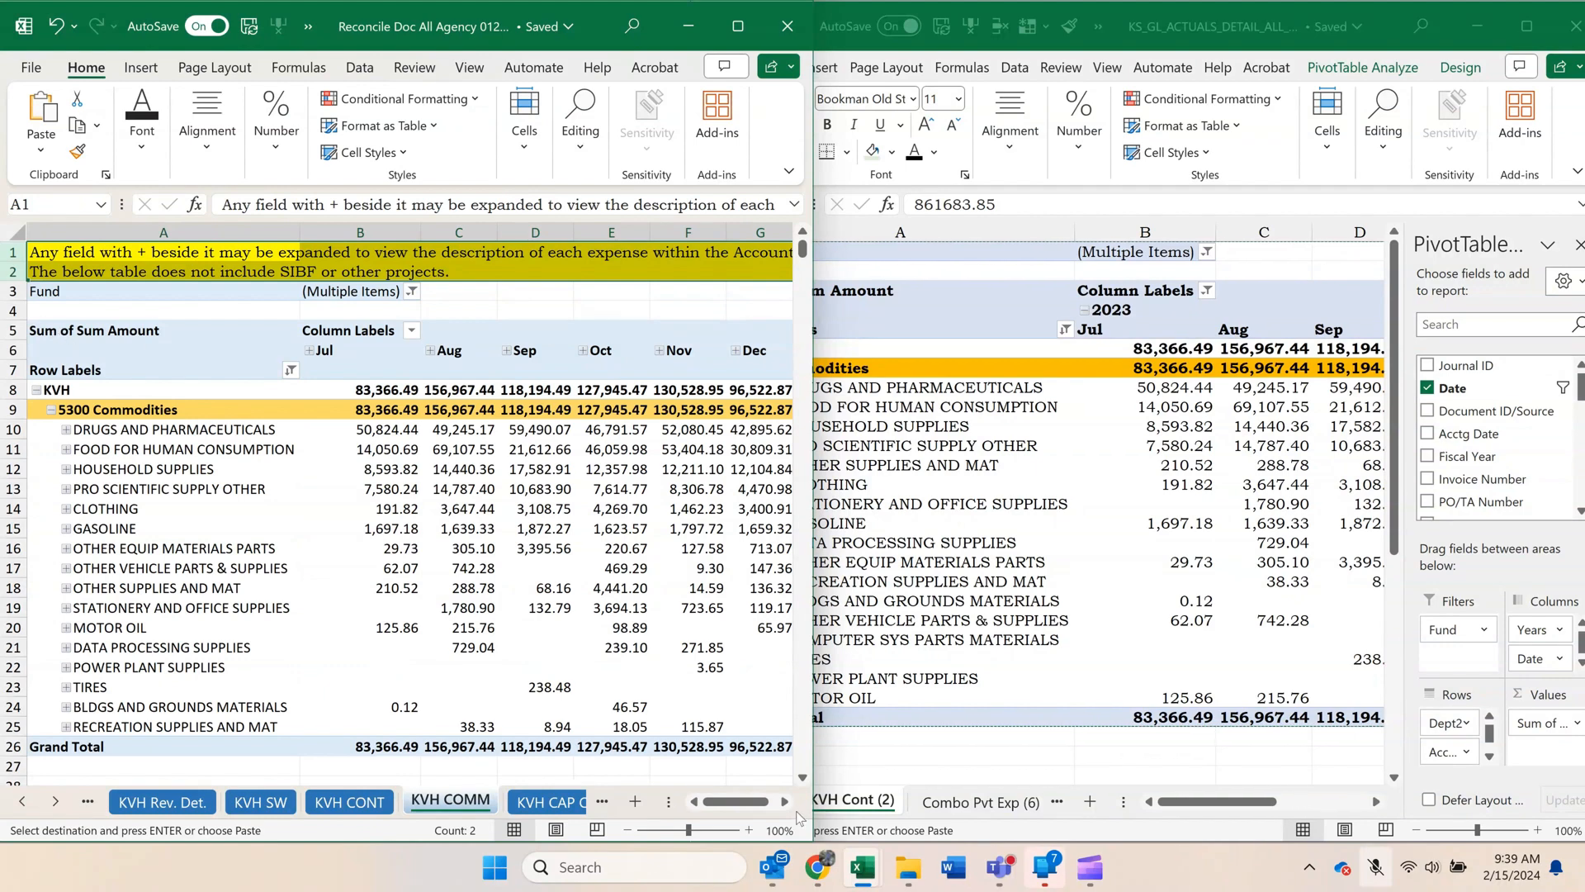
Paste the new Commodities pivot at J5 beside the old pivot on the KVH COMM sheet.
{"action": "left_click", "coordinate": [785, 801]}
{"action": "left_click", "coordinate": [785, 801]}
{"action": "left_click", "coordinate": [647, 335]}
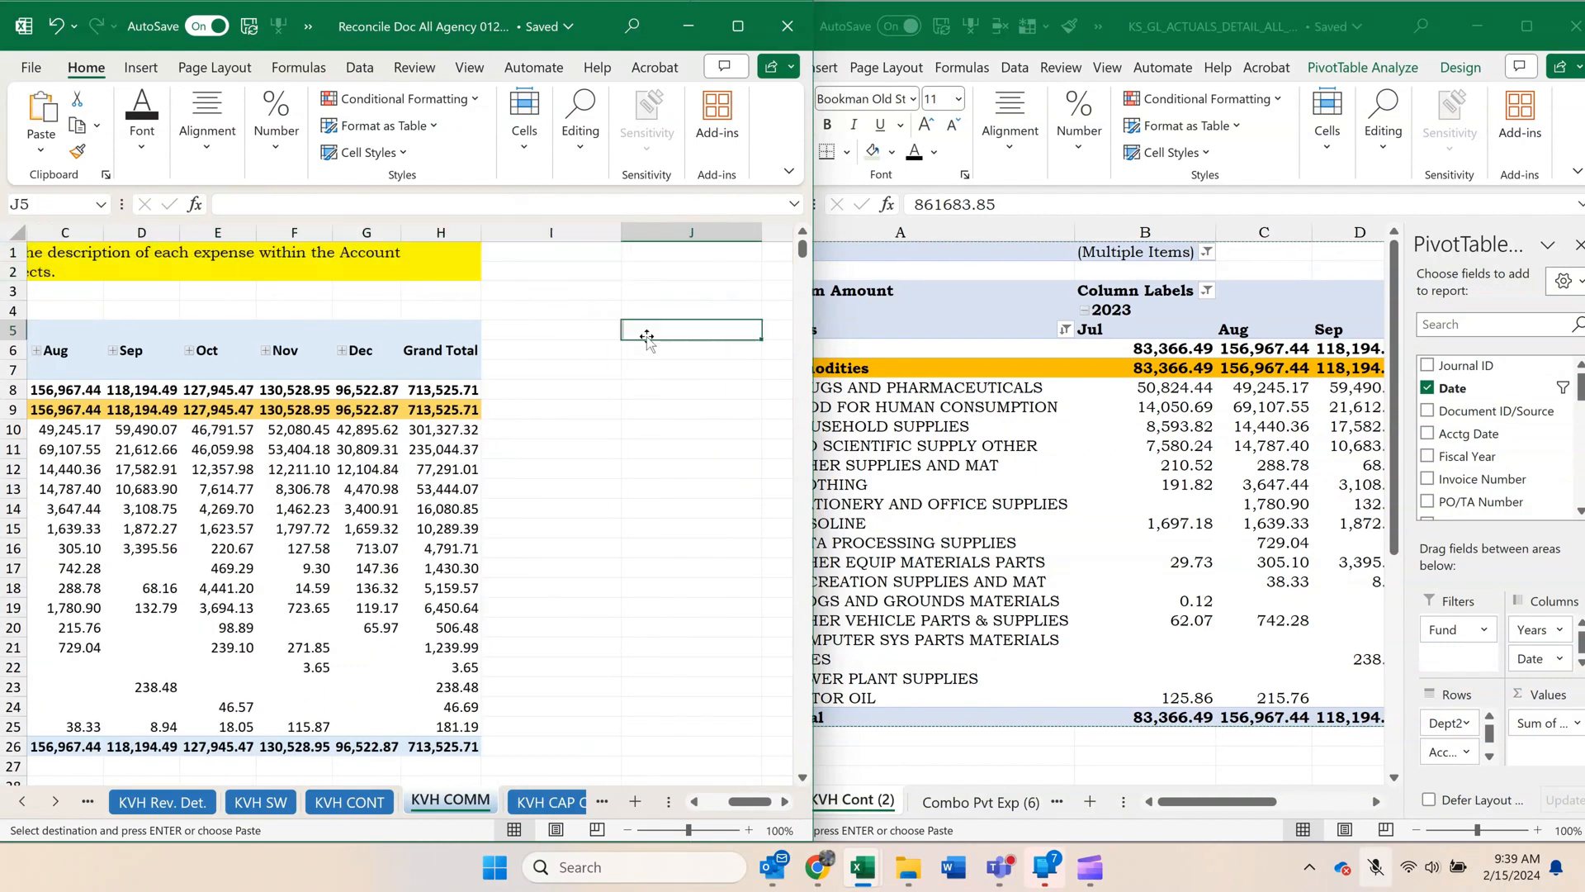
{"action": "key", "text": "ctrl+v"}
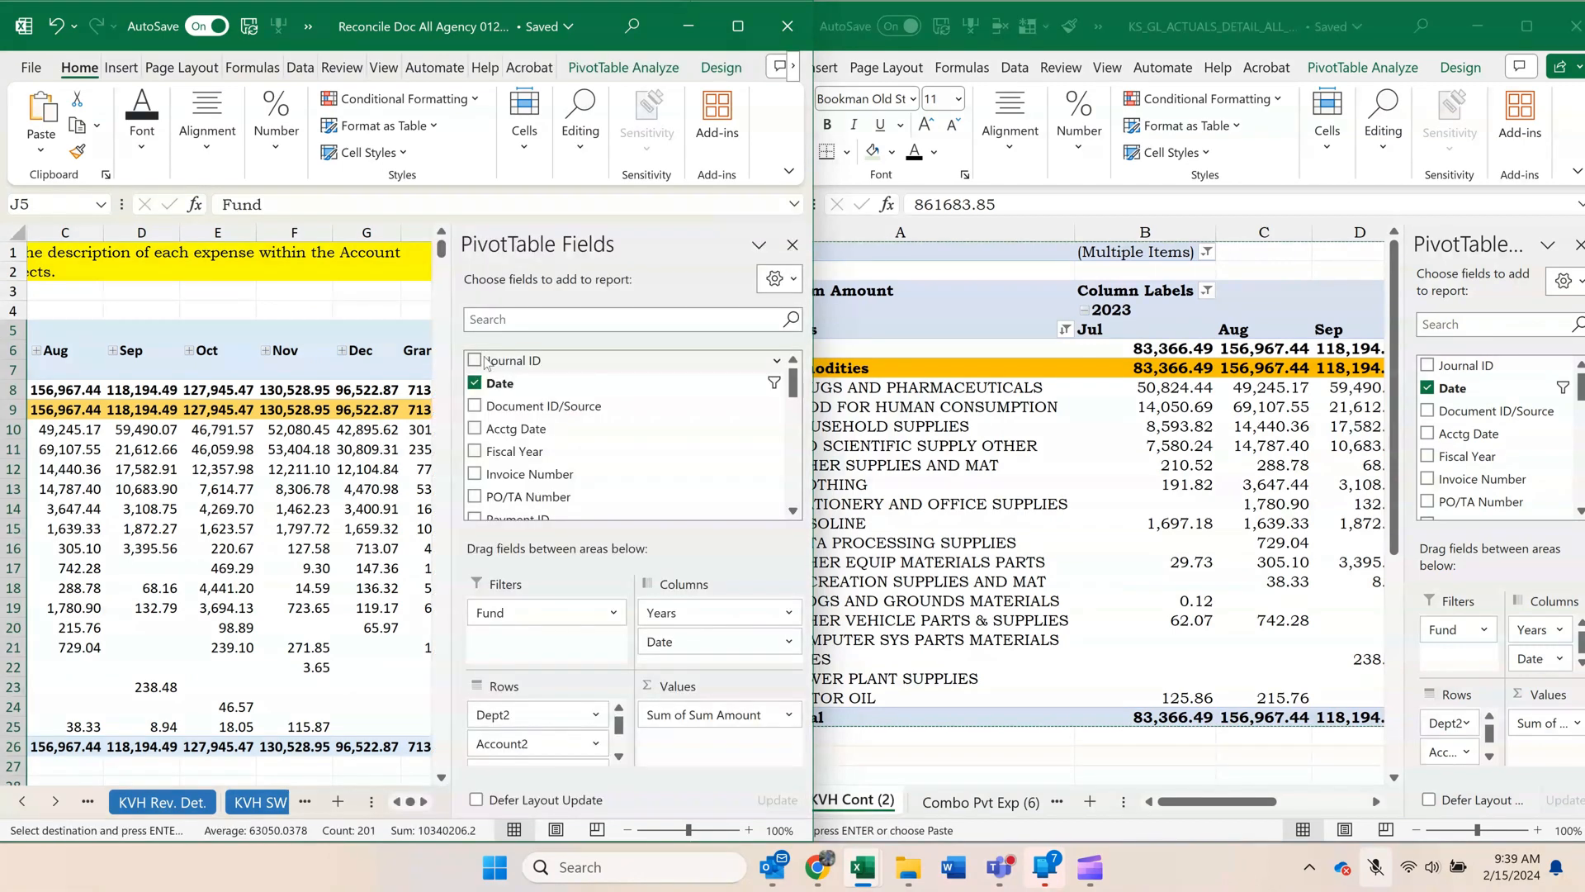
{"action": "left_click", "coordinate": [244, 294]}
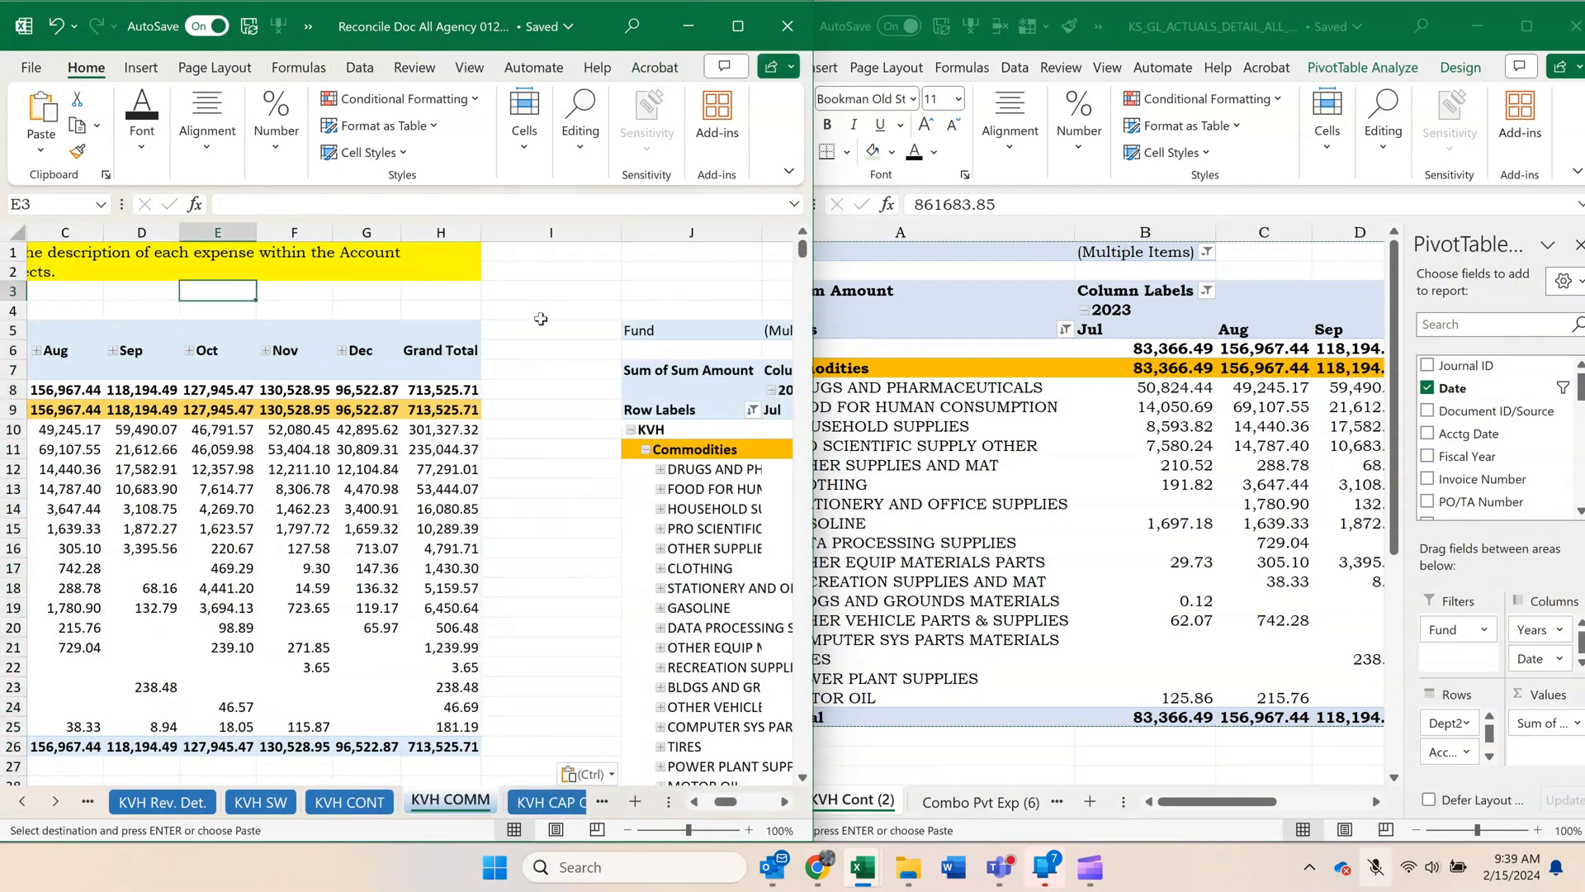
Try to delete the old pivot's cells in columns A to I, rows 4 to 31, on the KVH COMM sheet.
{"action": "left_click_drag", "start_coordinate": [540, 318], "coordinate": [5, 796]}
{"action": "right_click", "coordinate": [163, 470]}
{"action": "left_click", "coordinate": [222, 421]}
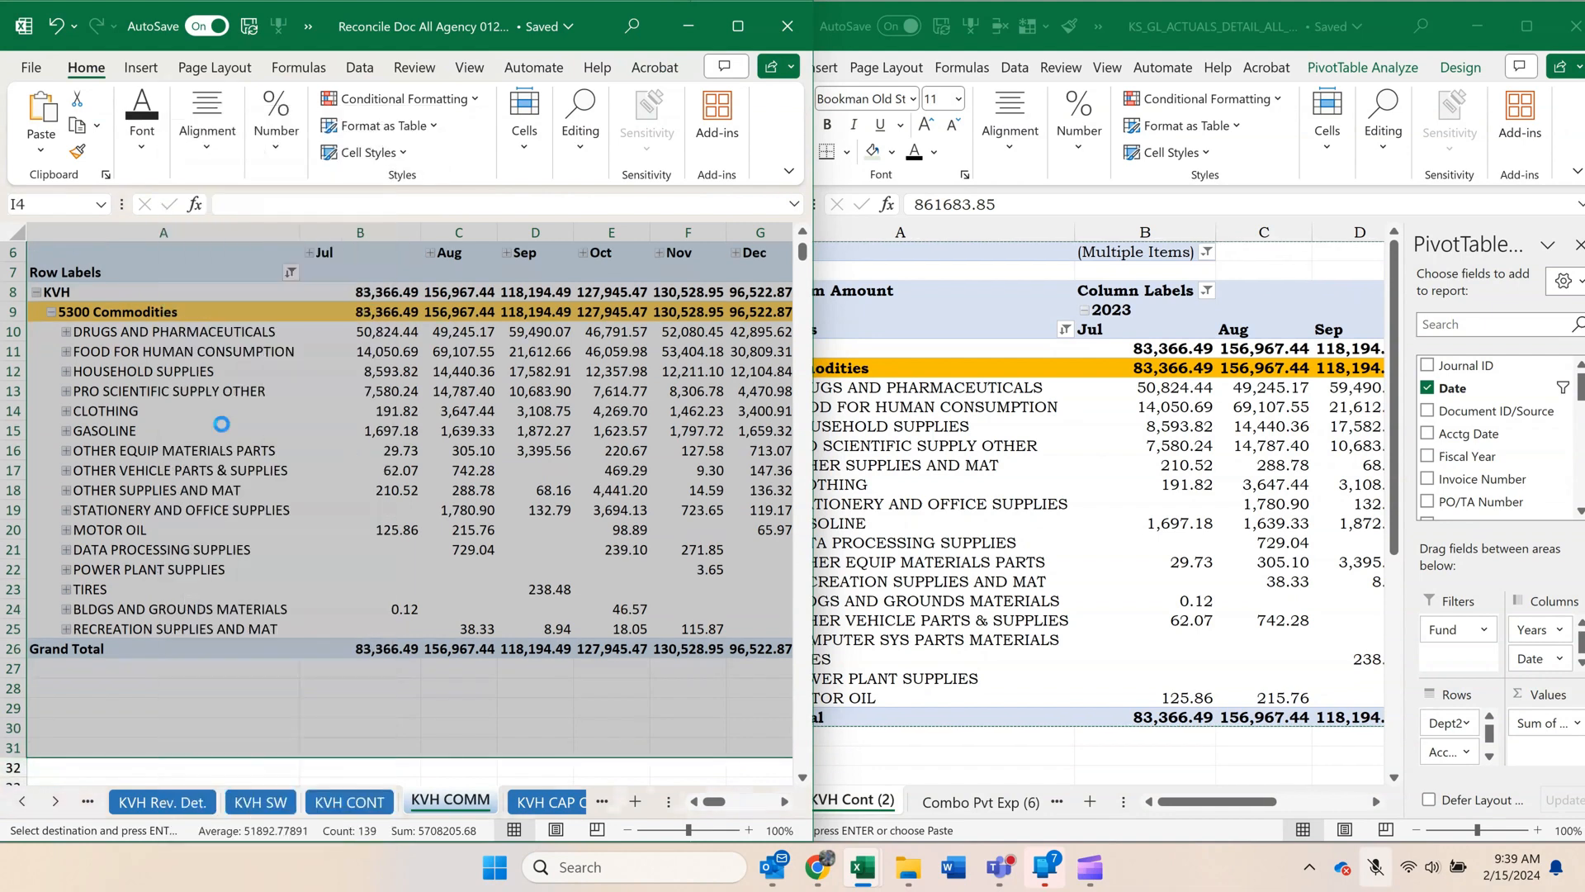
{"action": "left_click", "coordinate": [186, 526]}
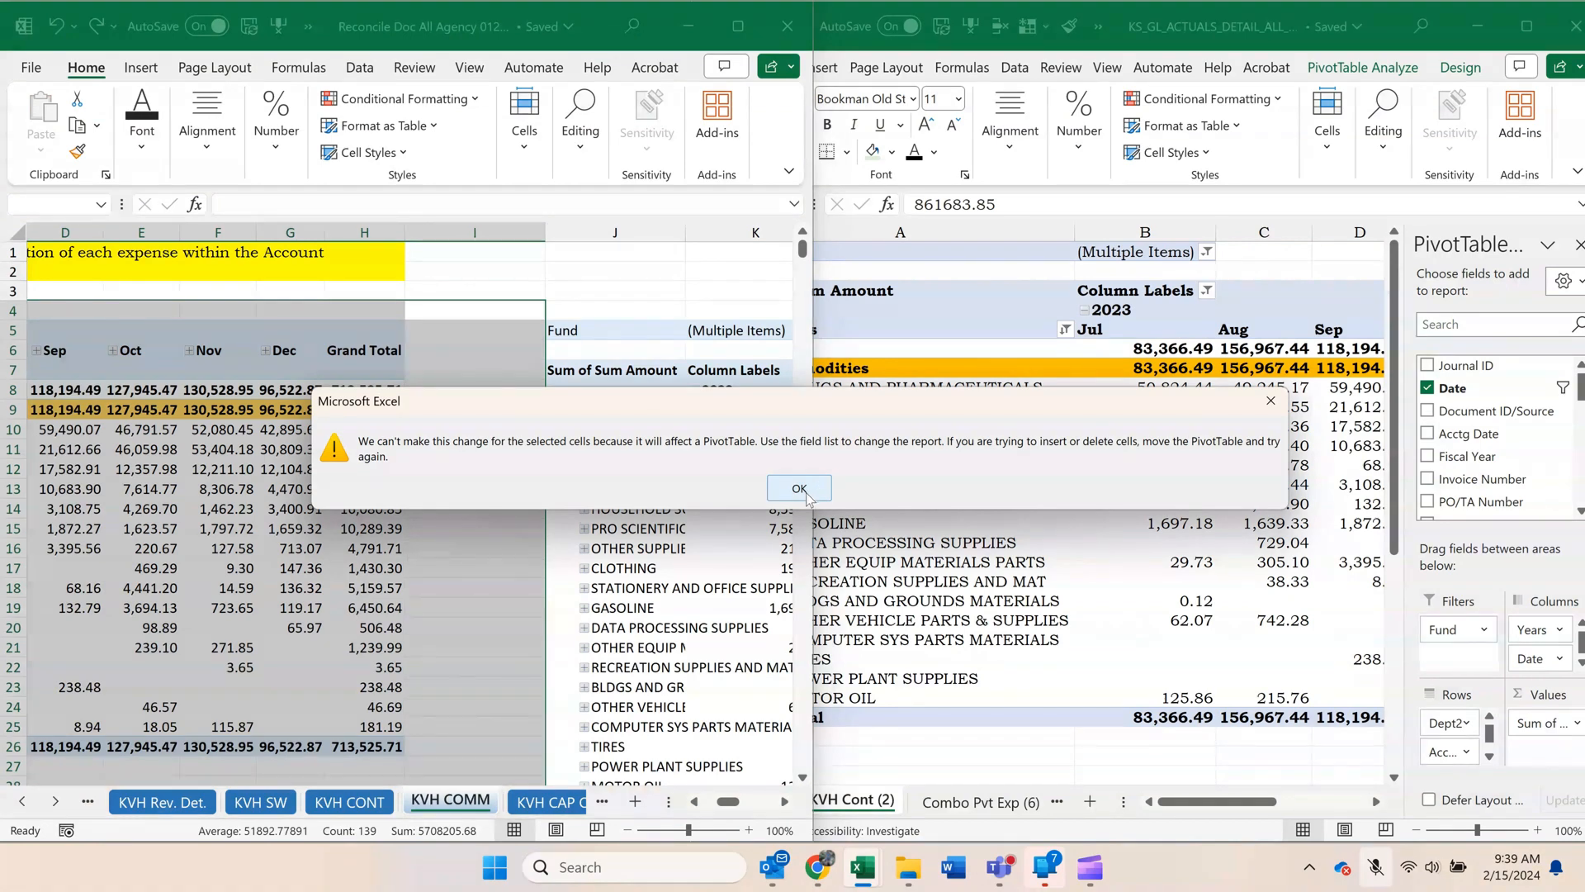
{"action": "left_click", "coordinate": [806, 496]}
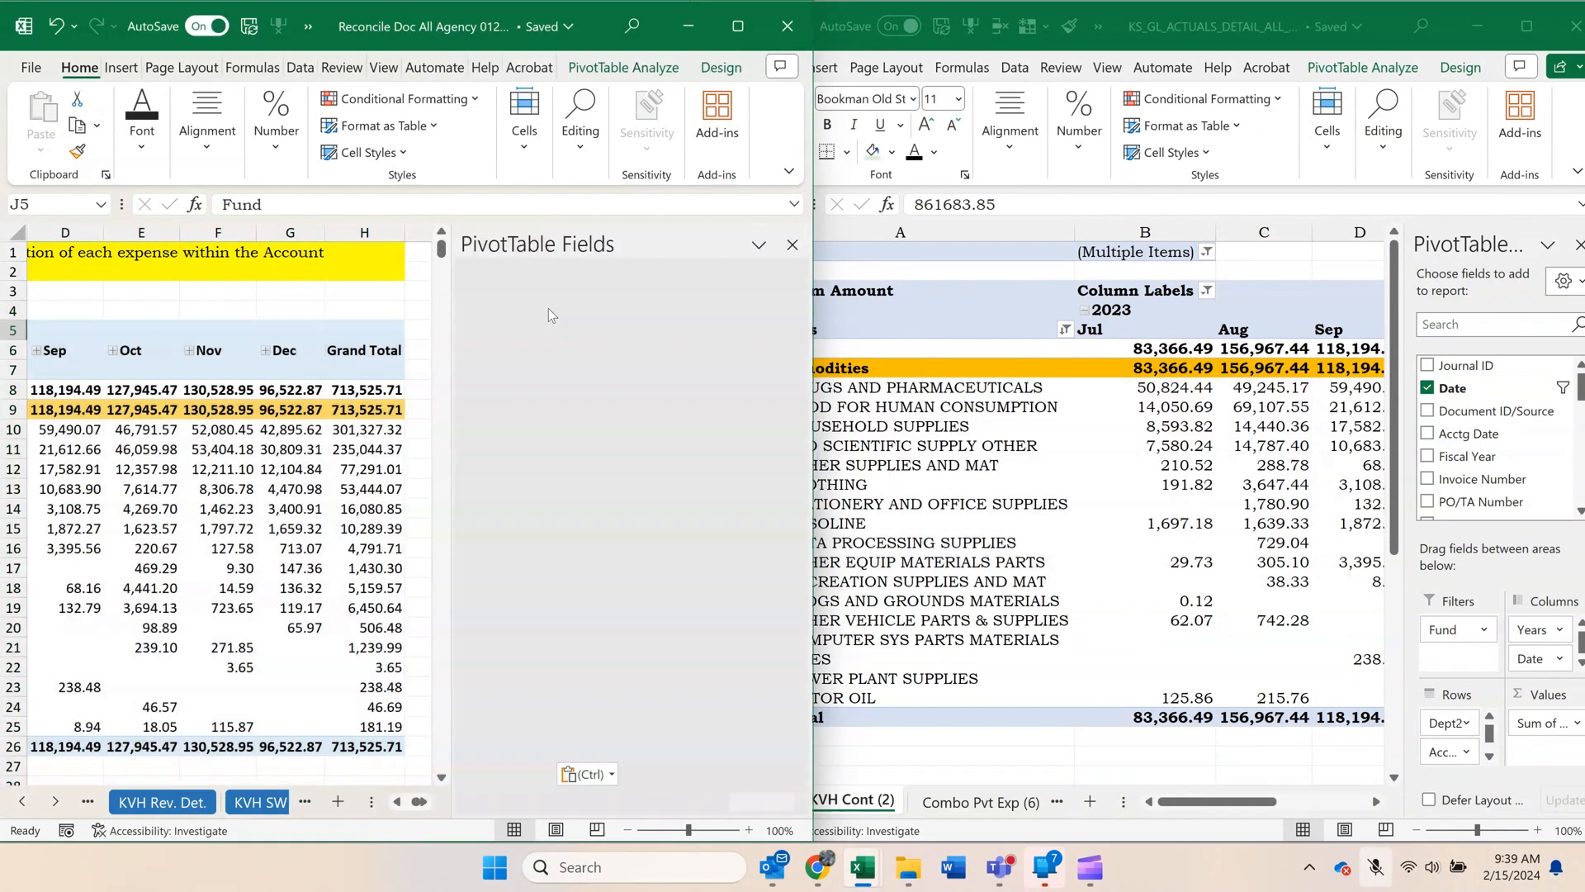
Delete the cells in columns A to I, rows 3 to 40, shifting the new pivot left into column A.
{"action": "left_click", "coordinate": [399, 293]}
{"action": "left_click_drag", "start_coordinate": [455, 293], "coordinate": [195, 650]}
{"action": "right_click", "coordinate": [196, 652]}
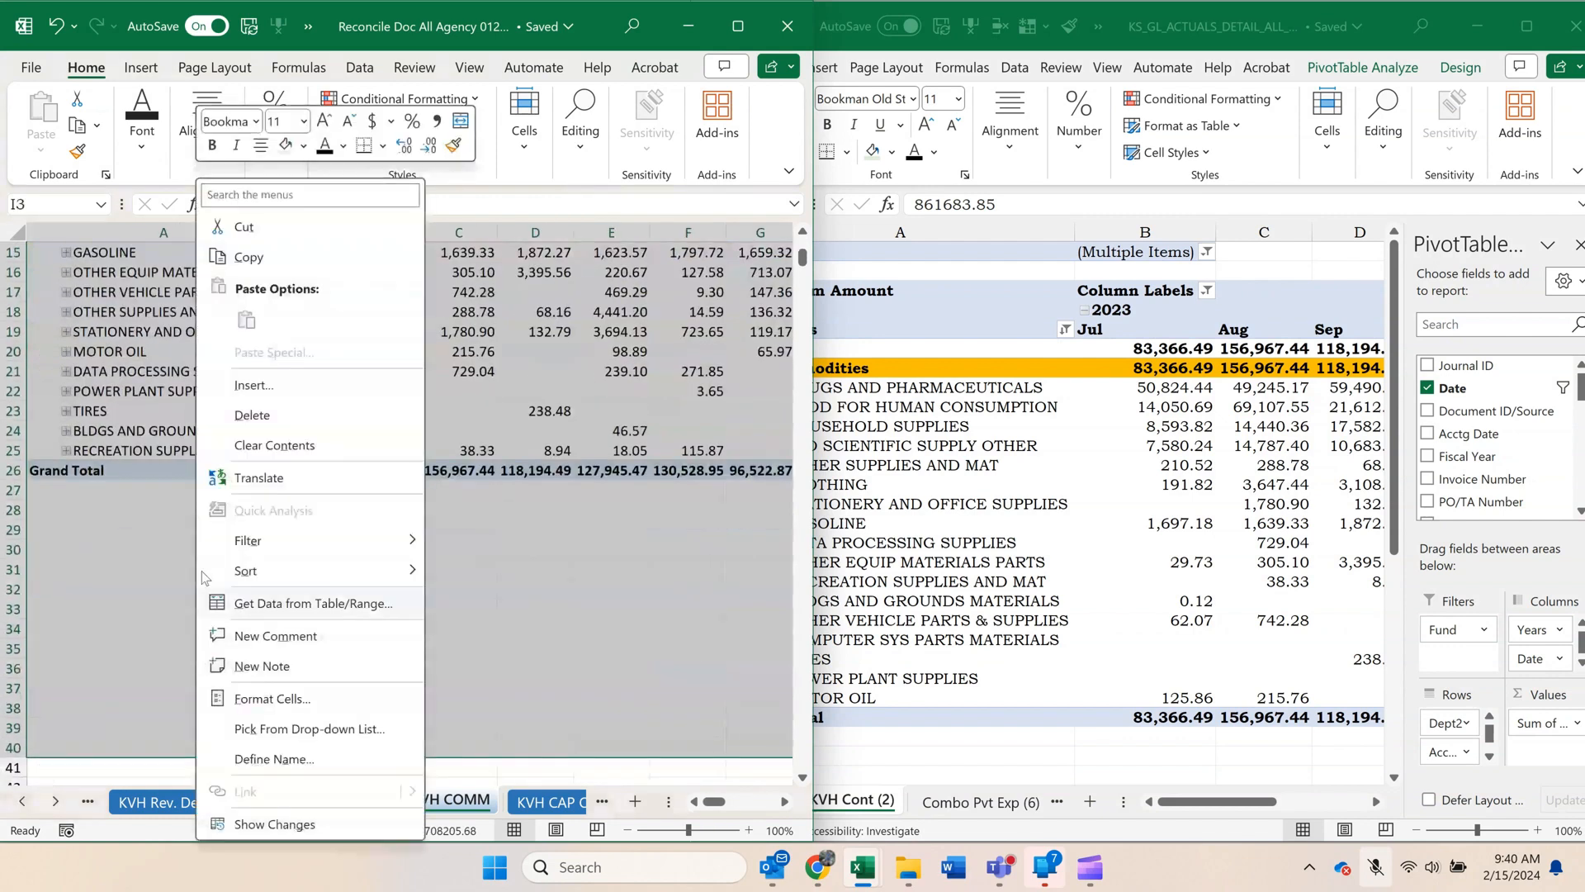
{"action": "left_click", "coordinate": [256, 416]}
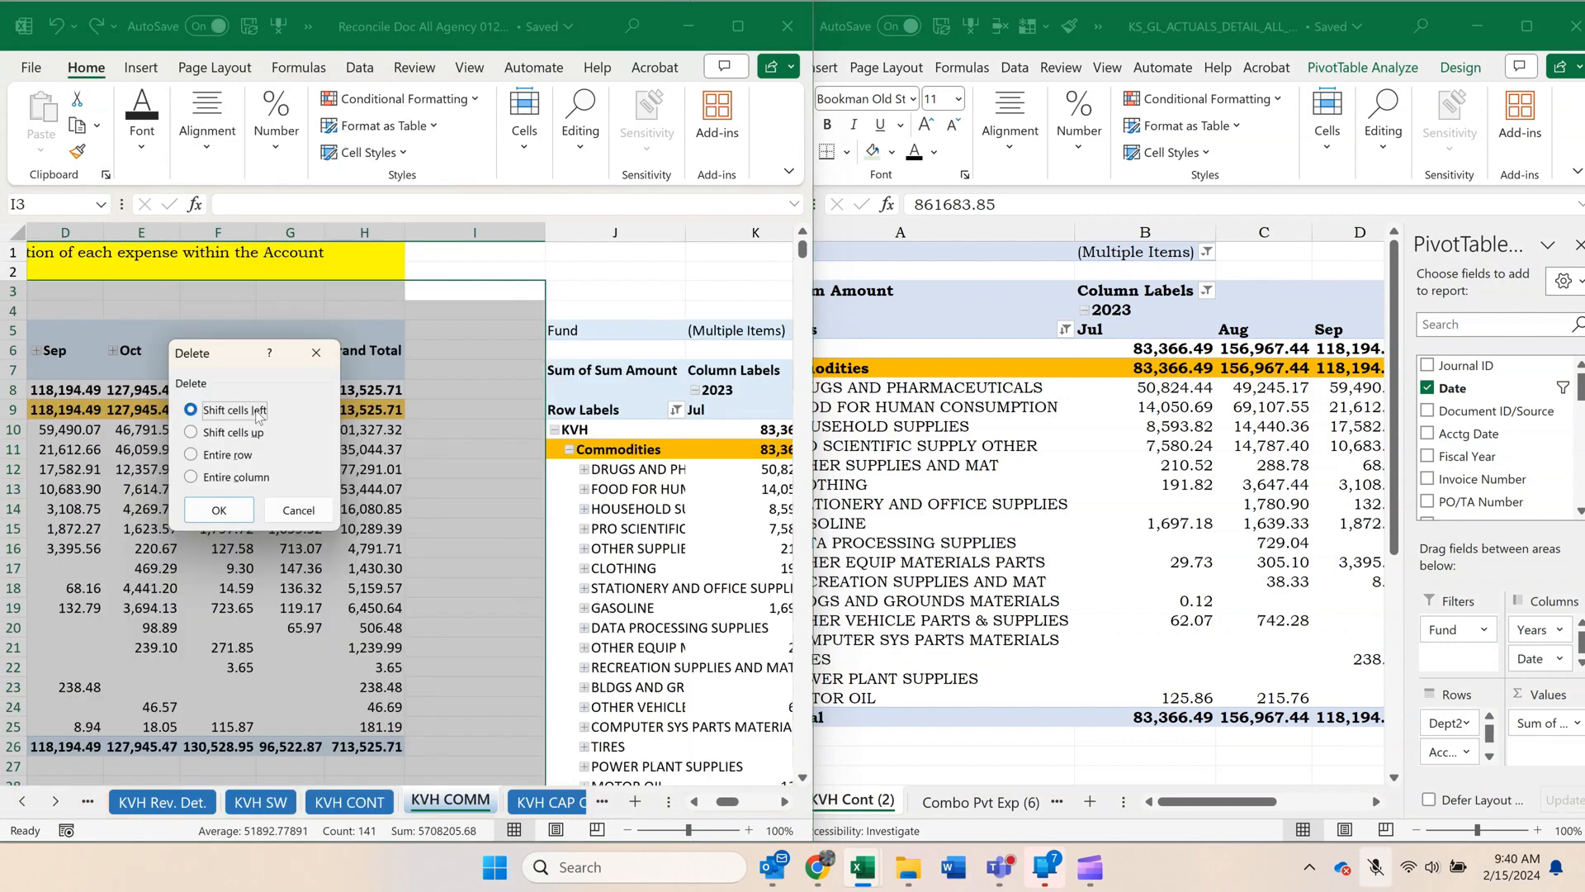
{"action": "left_click", "coordinate": [224, 507]}
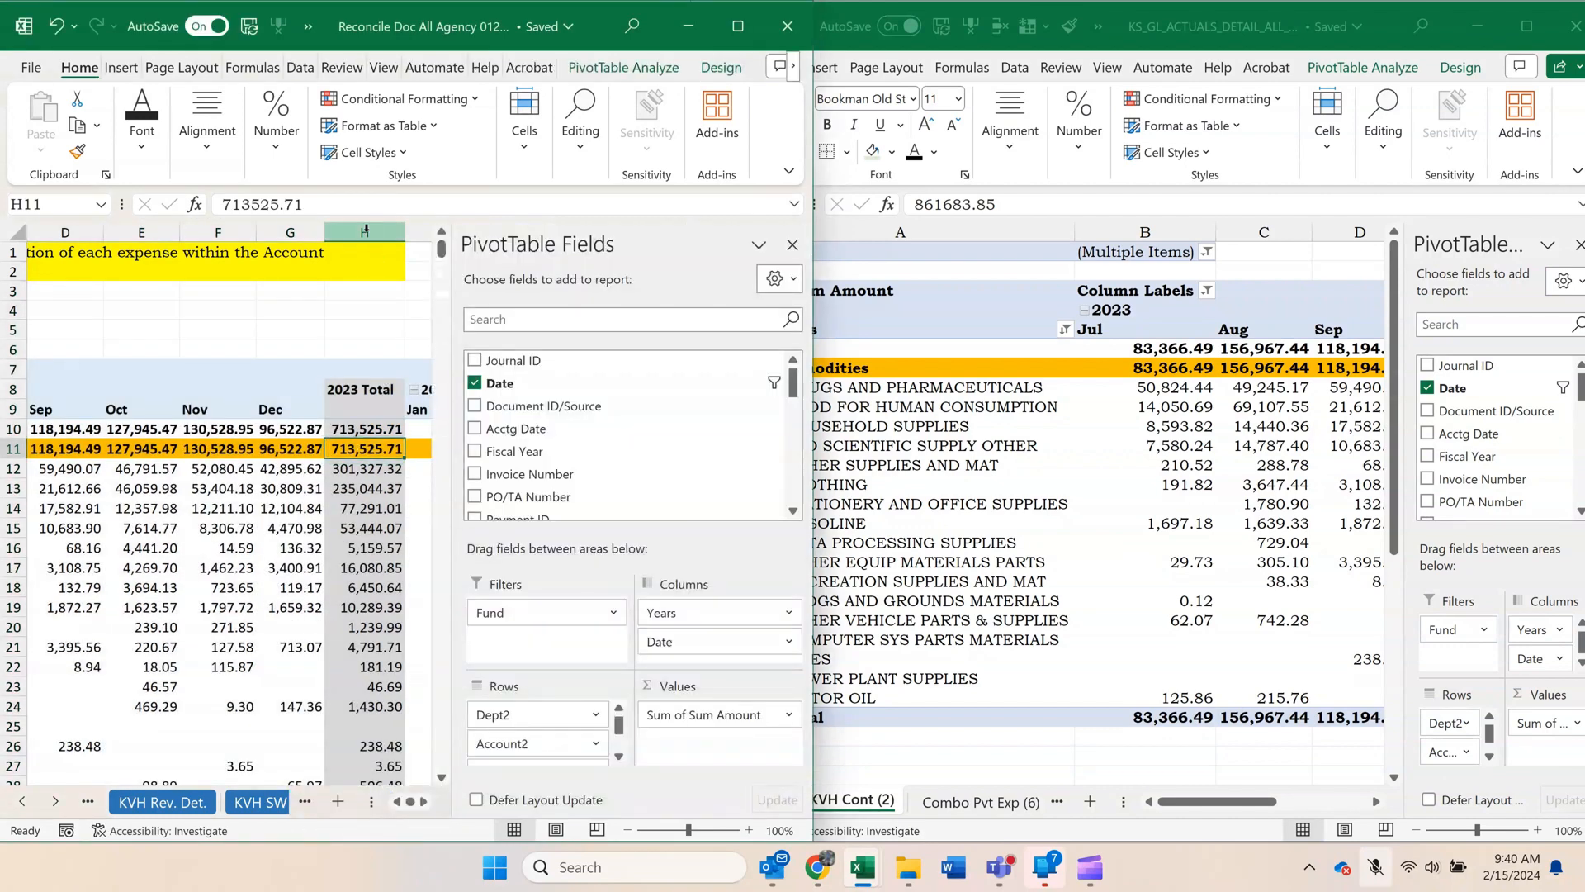
Hide the 2023 Total and 2024 Total columns, H and J, and autofit the January 2024 column on KVH COMM.
{"action": "left_click", "coordinate": [366, 231]}
{"action": "right_click", "coordinate": [366, 231]}
{"action": "left_click", "coordinate": [444, 587]}
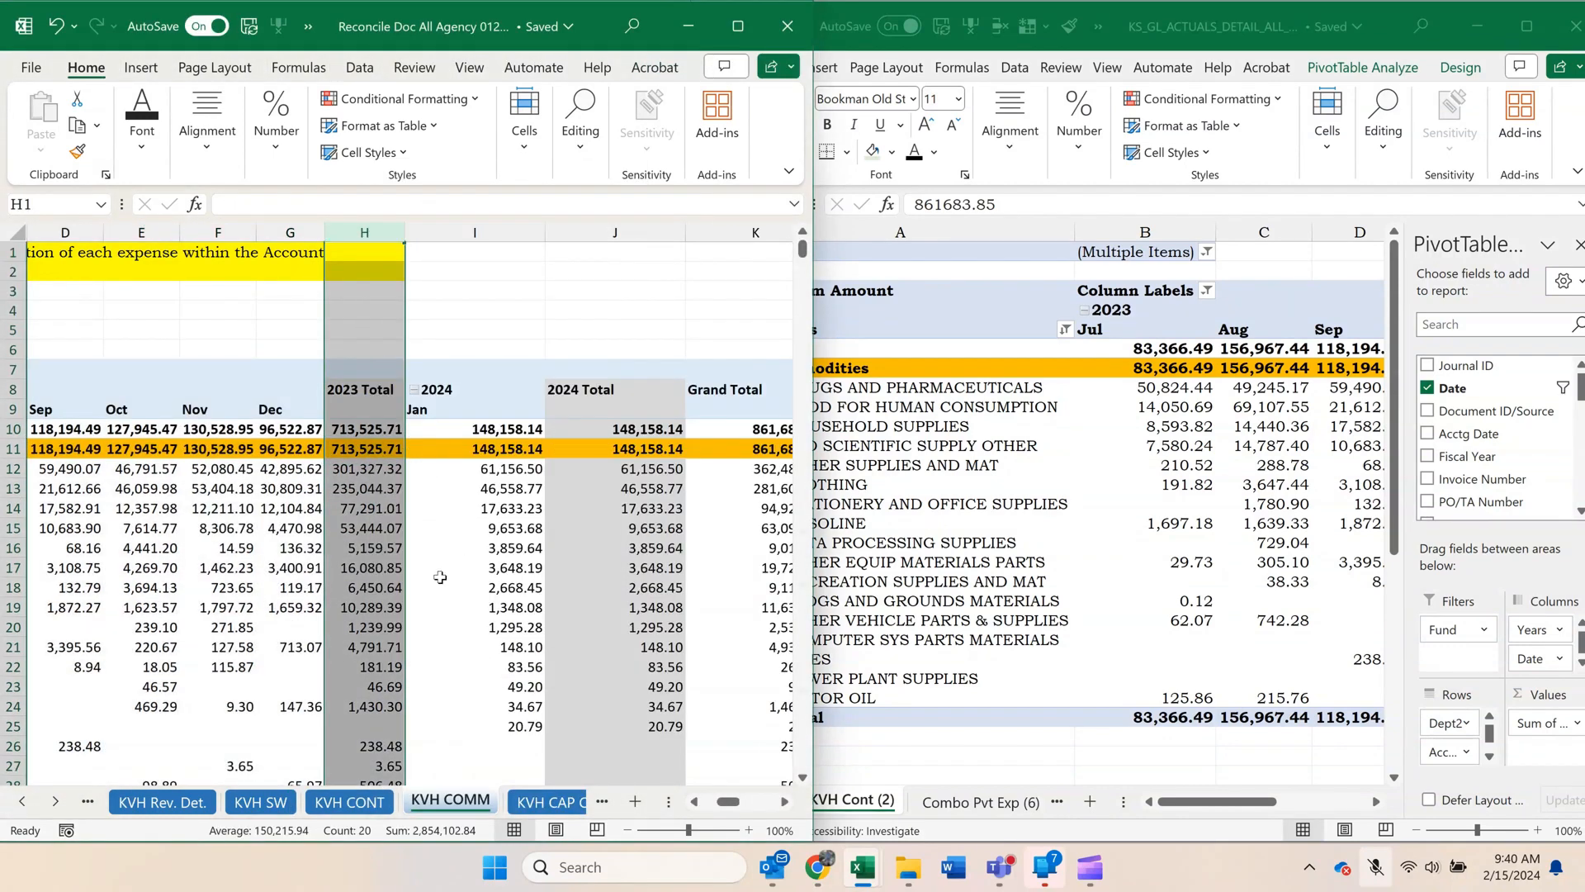
{"action": "left_click", "coordinate": [539, 232]}
{"action": "right_click", "coordinate": [538, 232]}
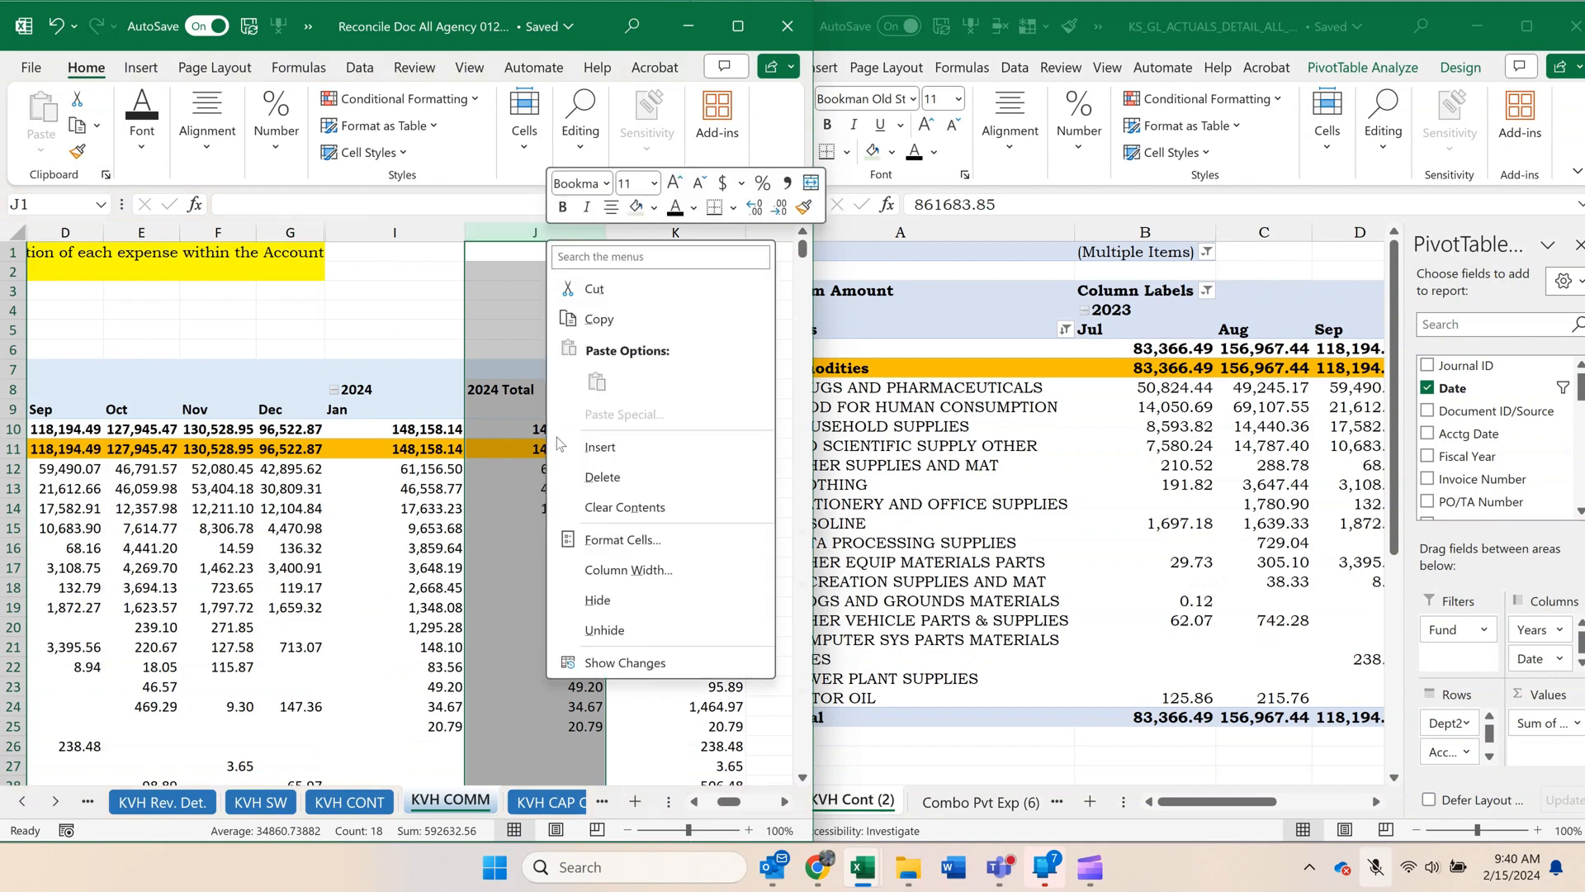
{"action": "left_click", "coordinate": [597, 600]}
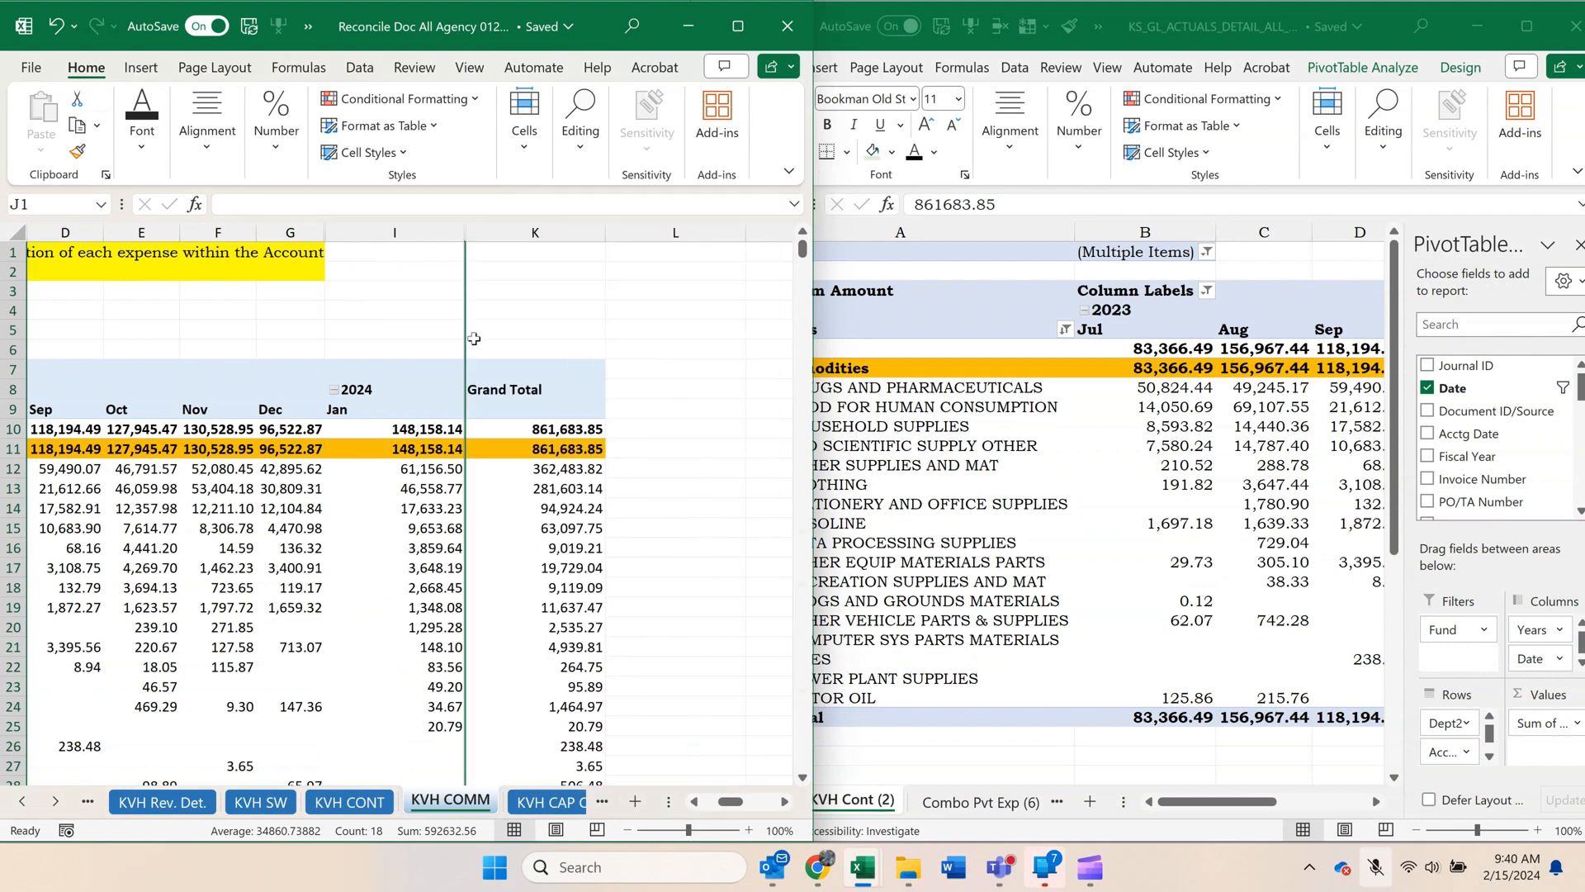
{"action": "double_click", "coordinate": [464, 232]}
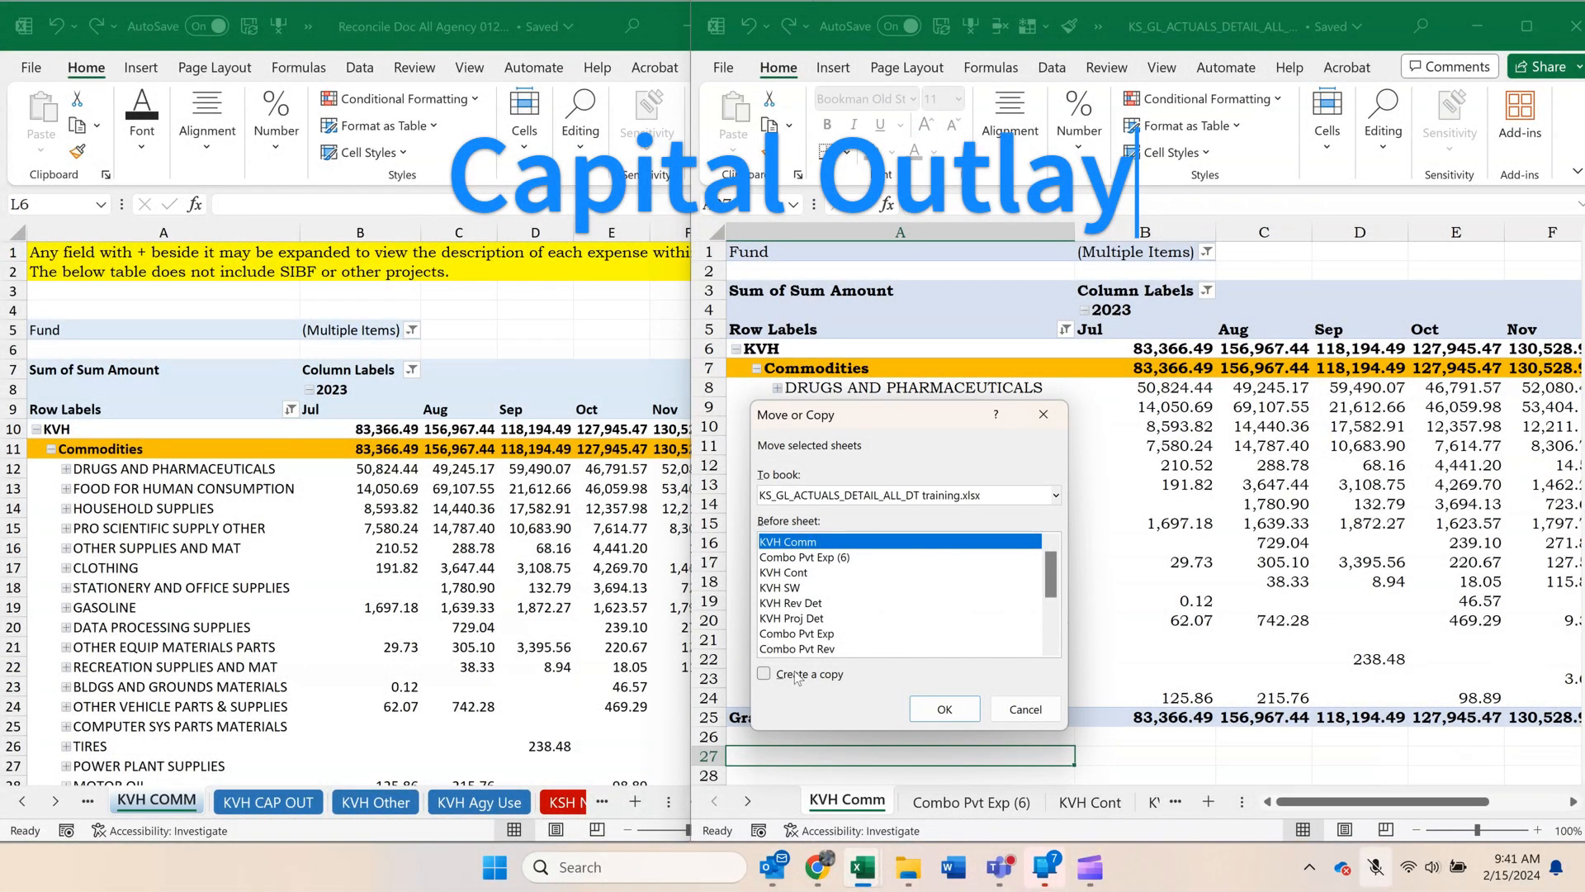
Create a copy of the KVH Comm sheet in front of the original in the KS_GL workbook, and reopen the original.
{"action": "left_click", "coordinate": [796, 675]}
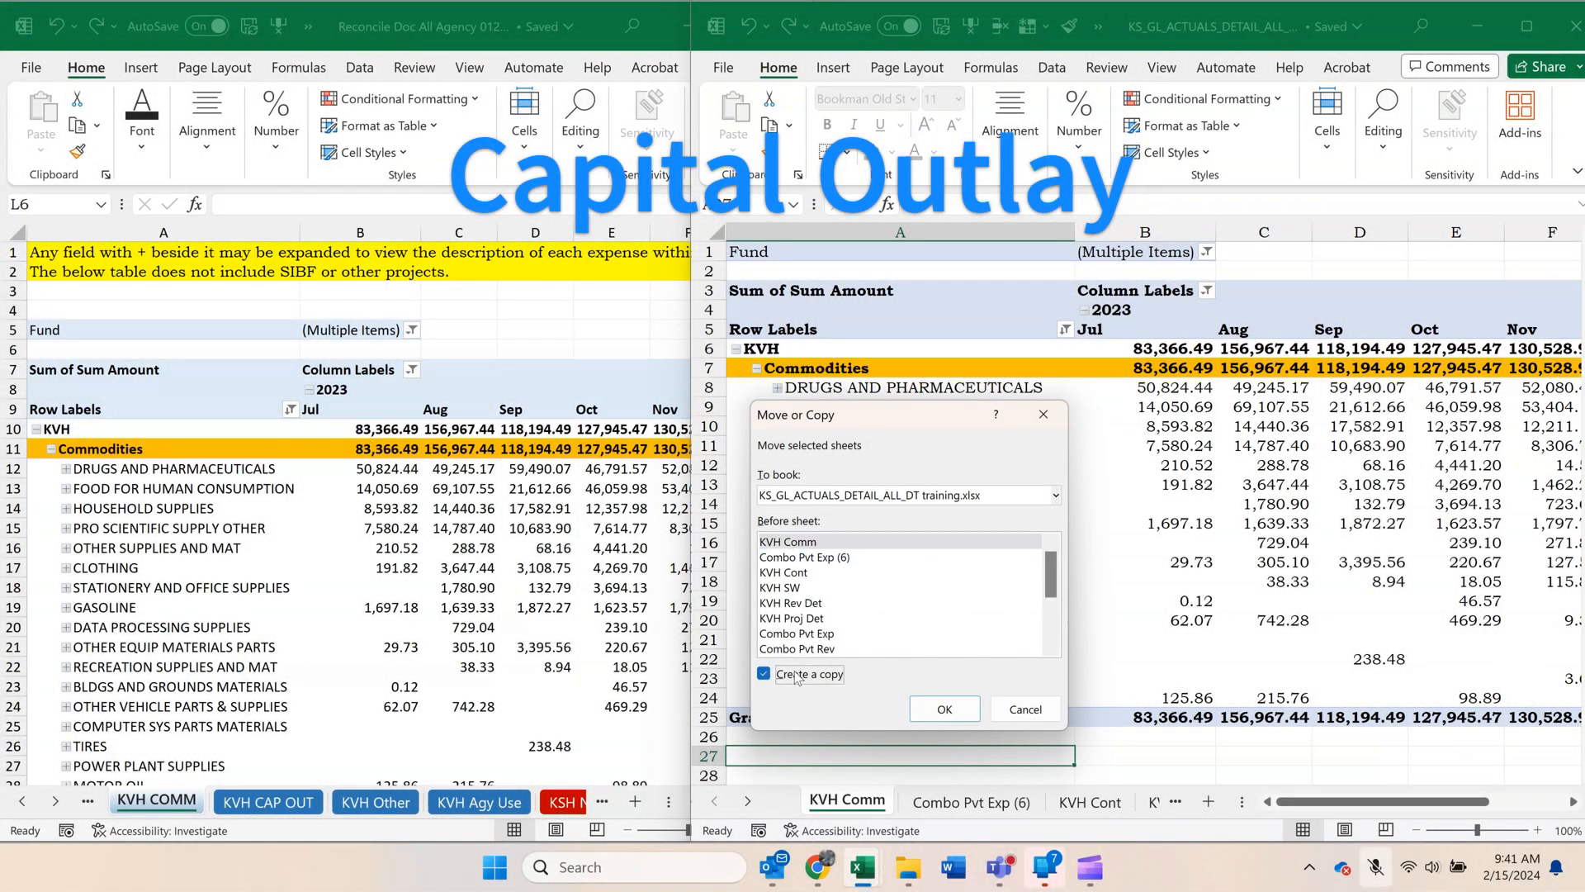
{"action": "left_click", "coordinate": [945, 708]}
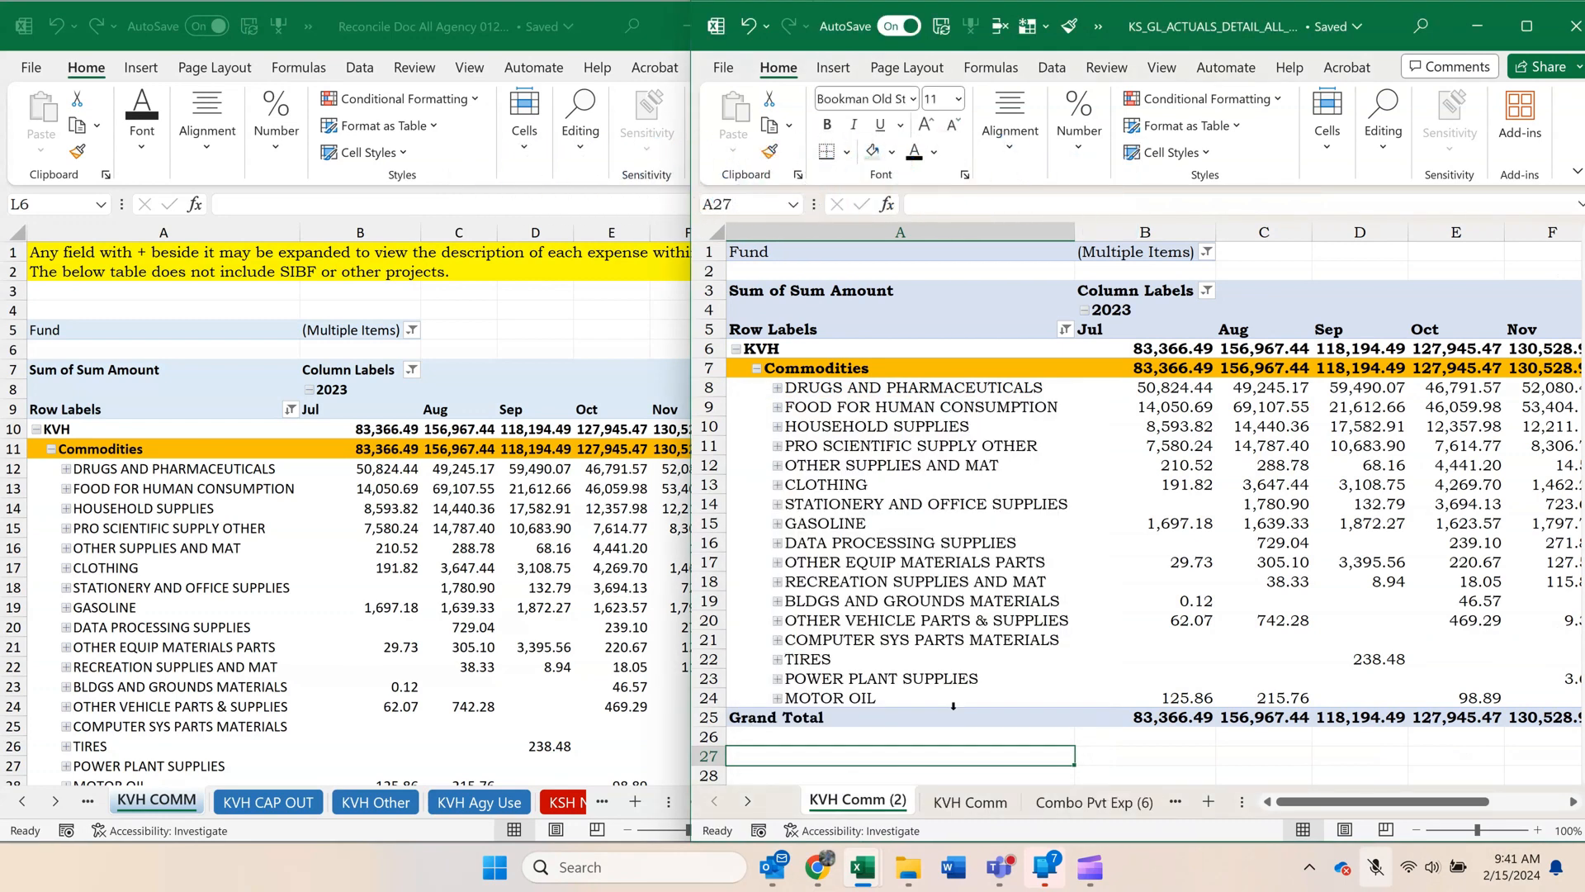
{"action": "left_click", "coordinate": [912, 503]}
{"action": "left_click", "coordinate": [954, 798]}
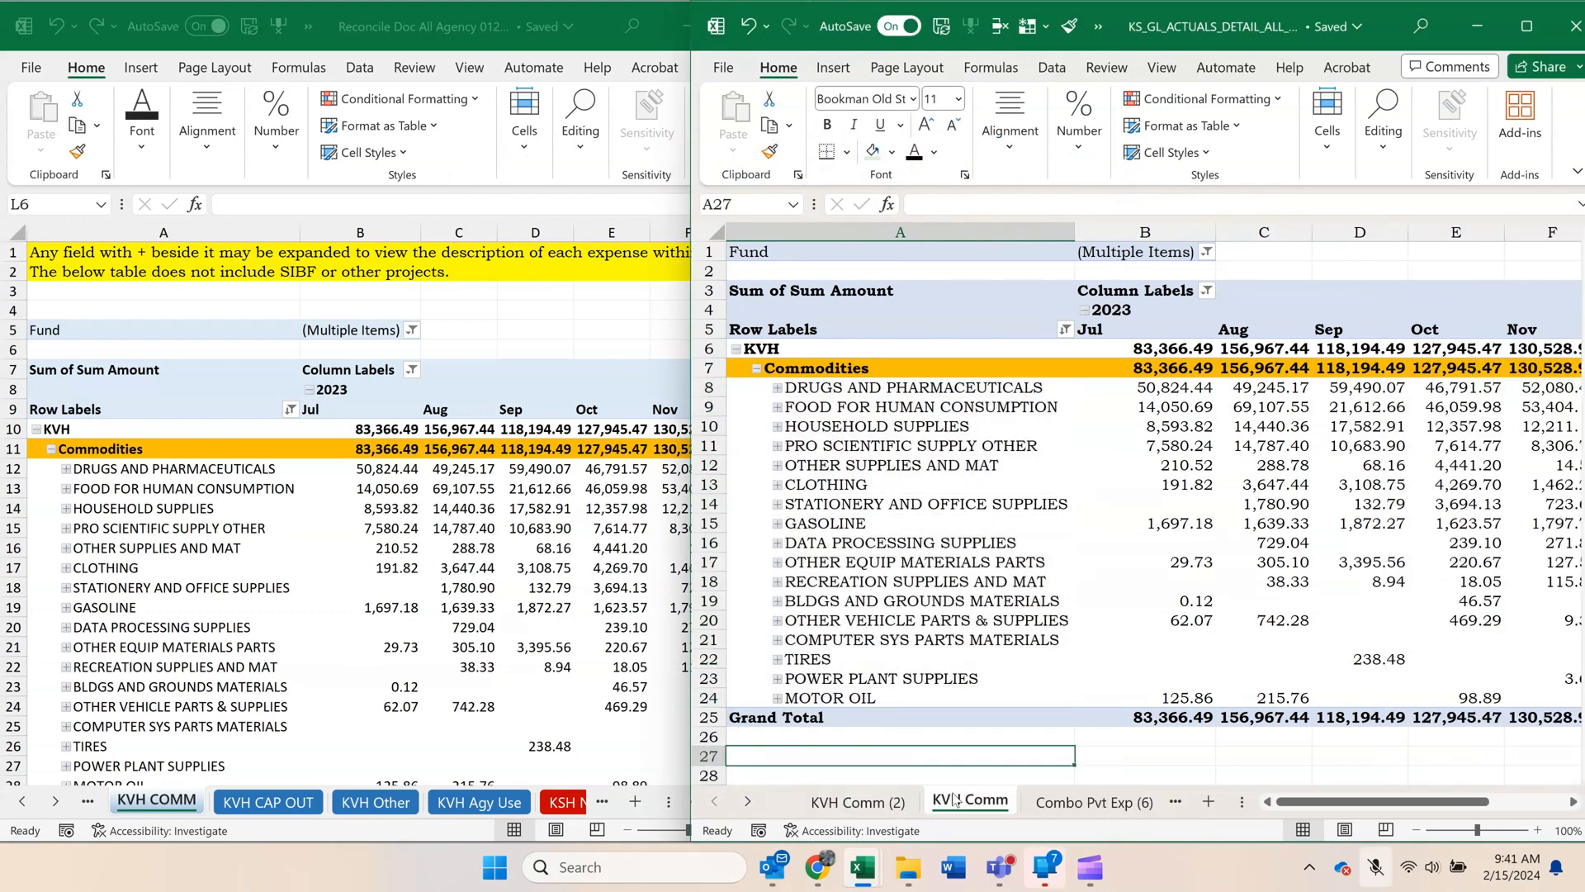
Filter the KVH Comm (2) pivot's Account2 row field to Capital Outlay instead of Commodities.
{"action": "left_click", "coordinate": [858, 799]}
{"action": "left_click", "coordinate": [990, 464]}
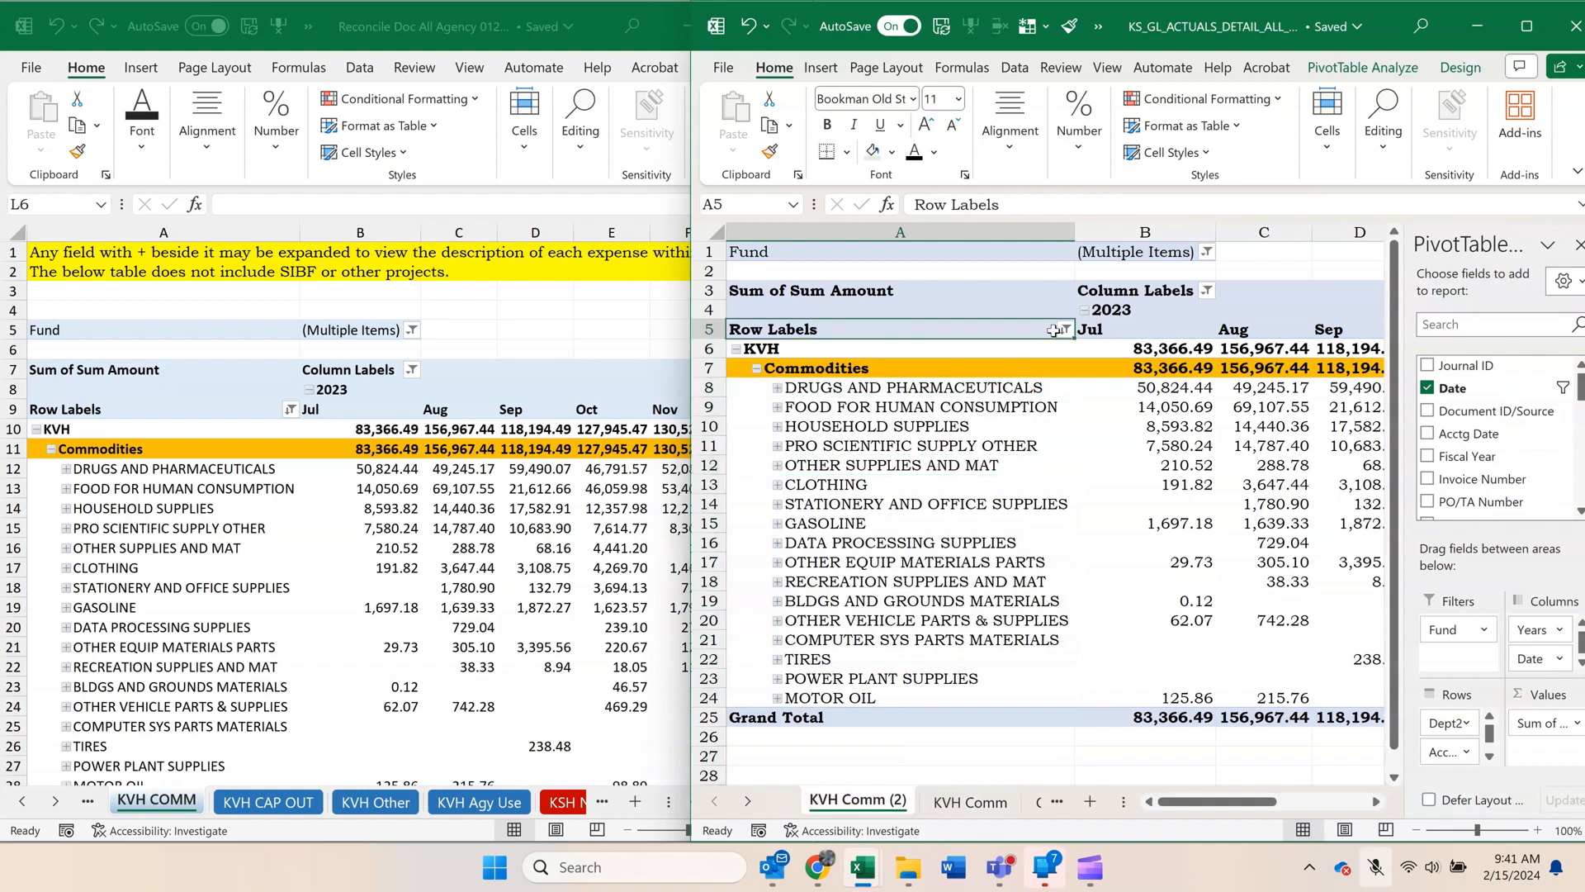
{"action": "left_click", "coordinate": [1065, 330]}
{"action": "left_click", "coordinate": [838, 287]}
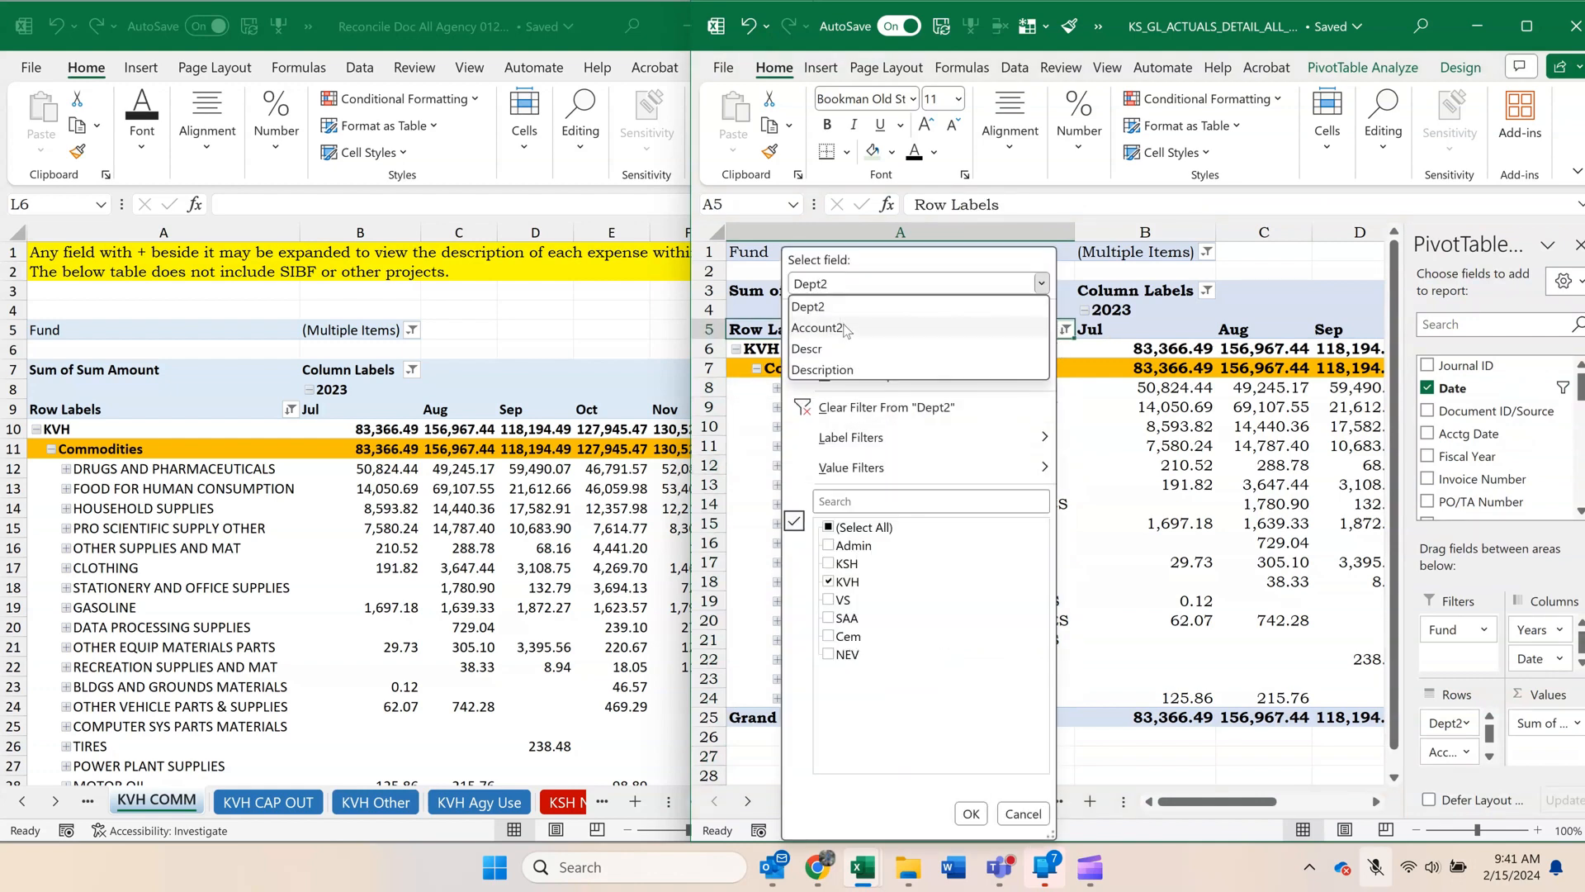
{"action": "left_click", "coordinate": [849, 324]}
{"action": "left_click", "coordinate": [830, 618]}
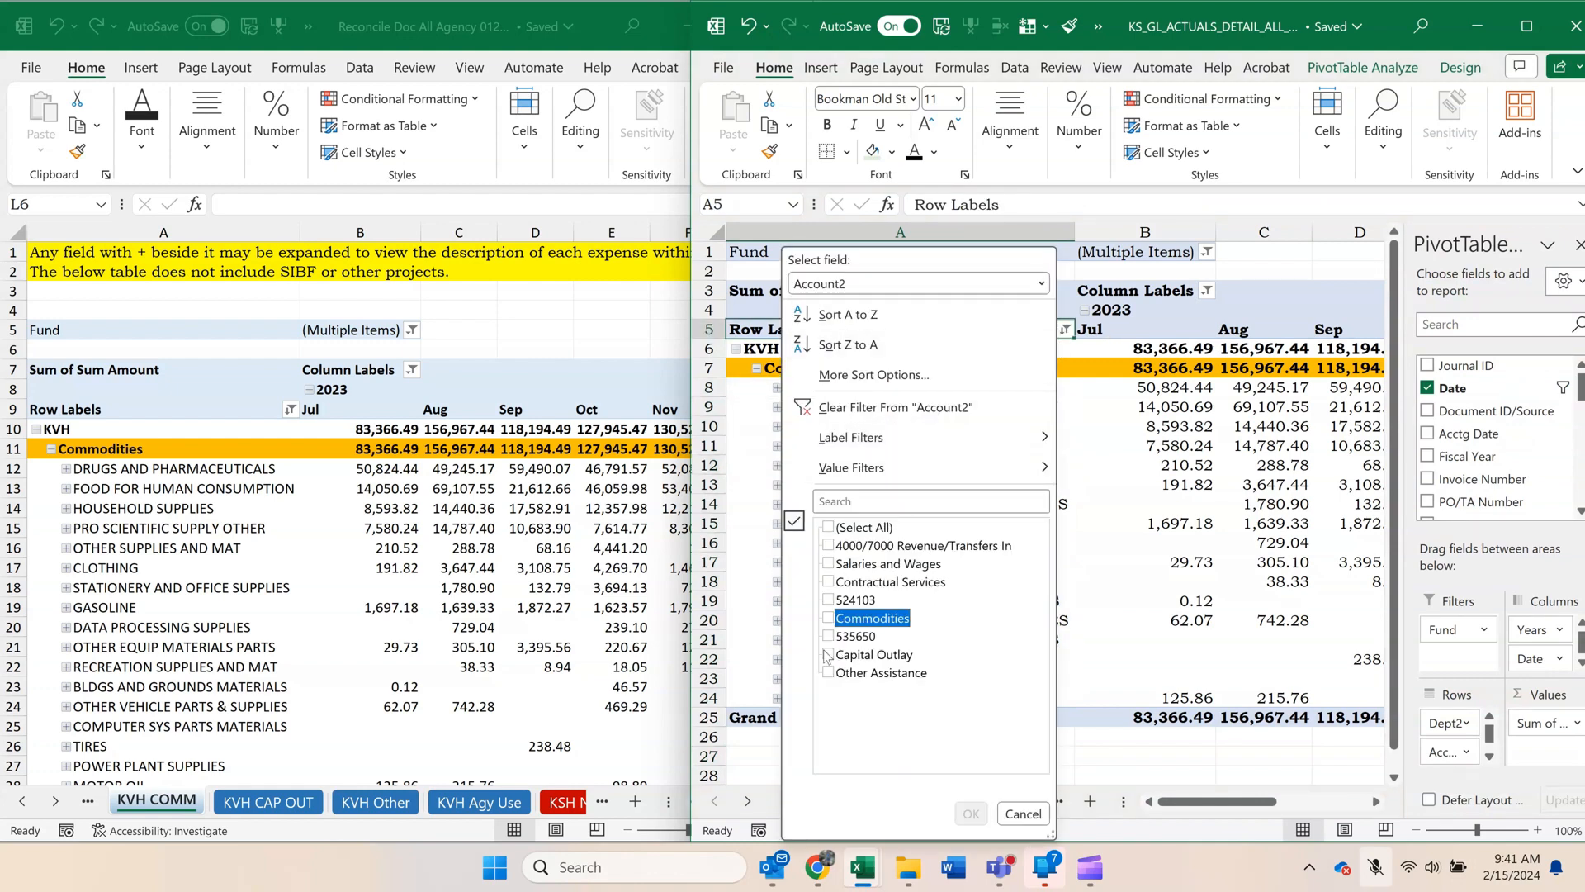
{"action": "left_click", "coordinate": [827, 654]}
{"action": "left_click", "coordinate": [980, 814]}
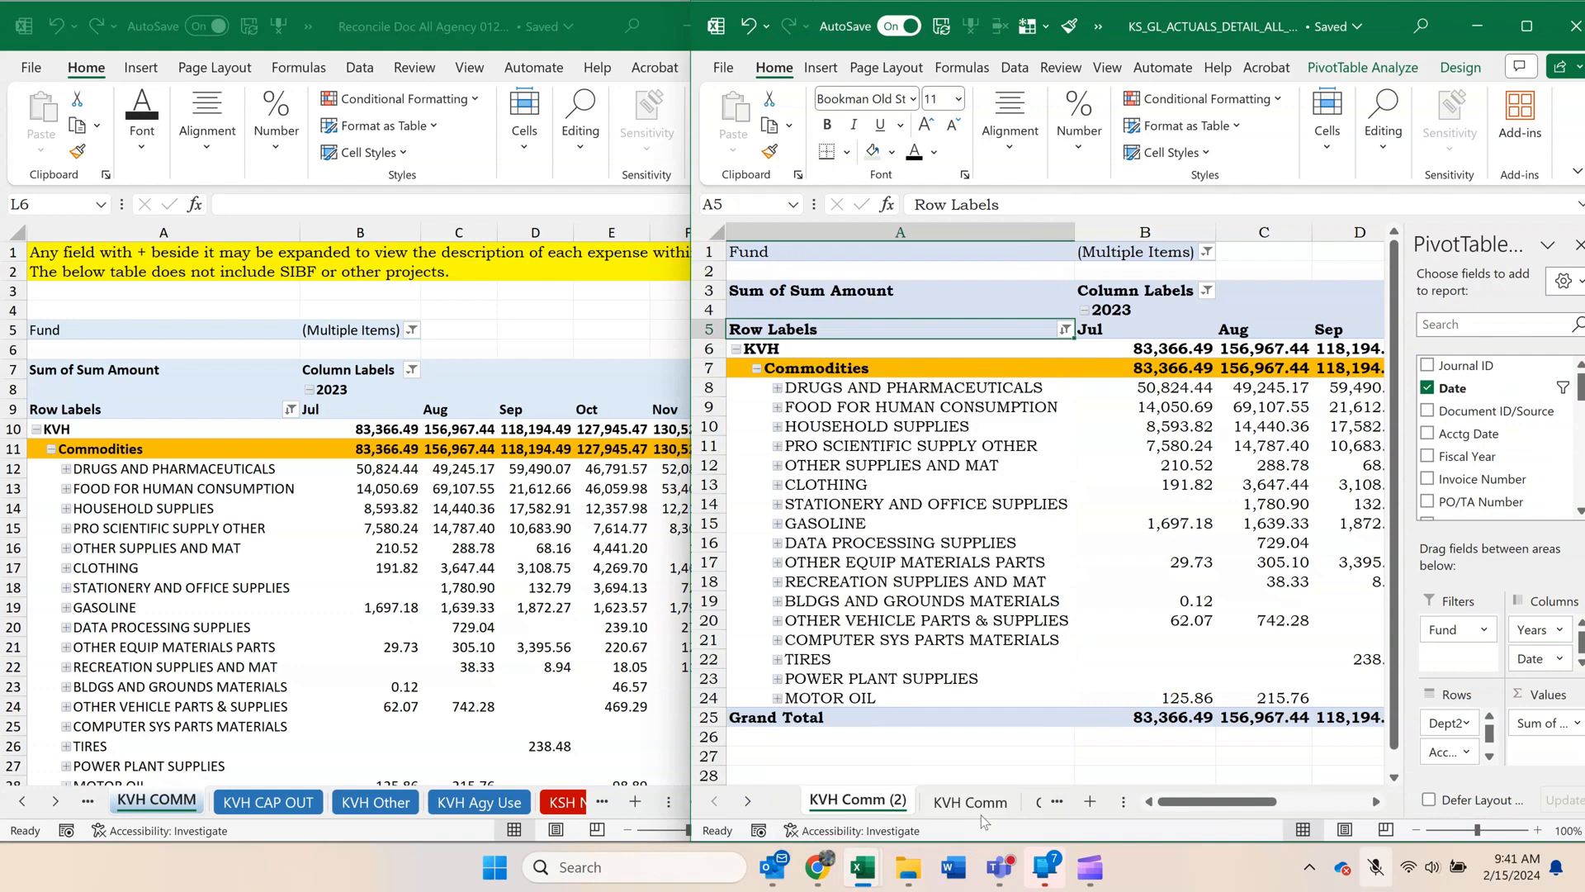
{"action": "left_click", "coordinate": [757, 369]}
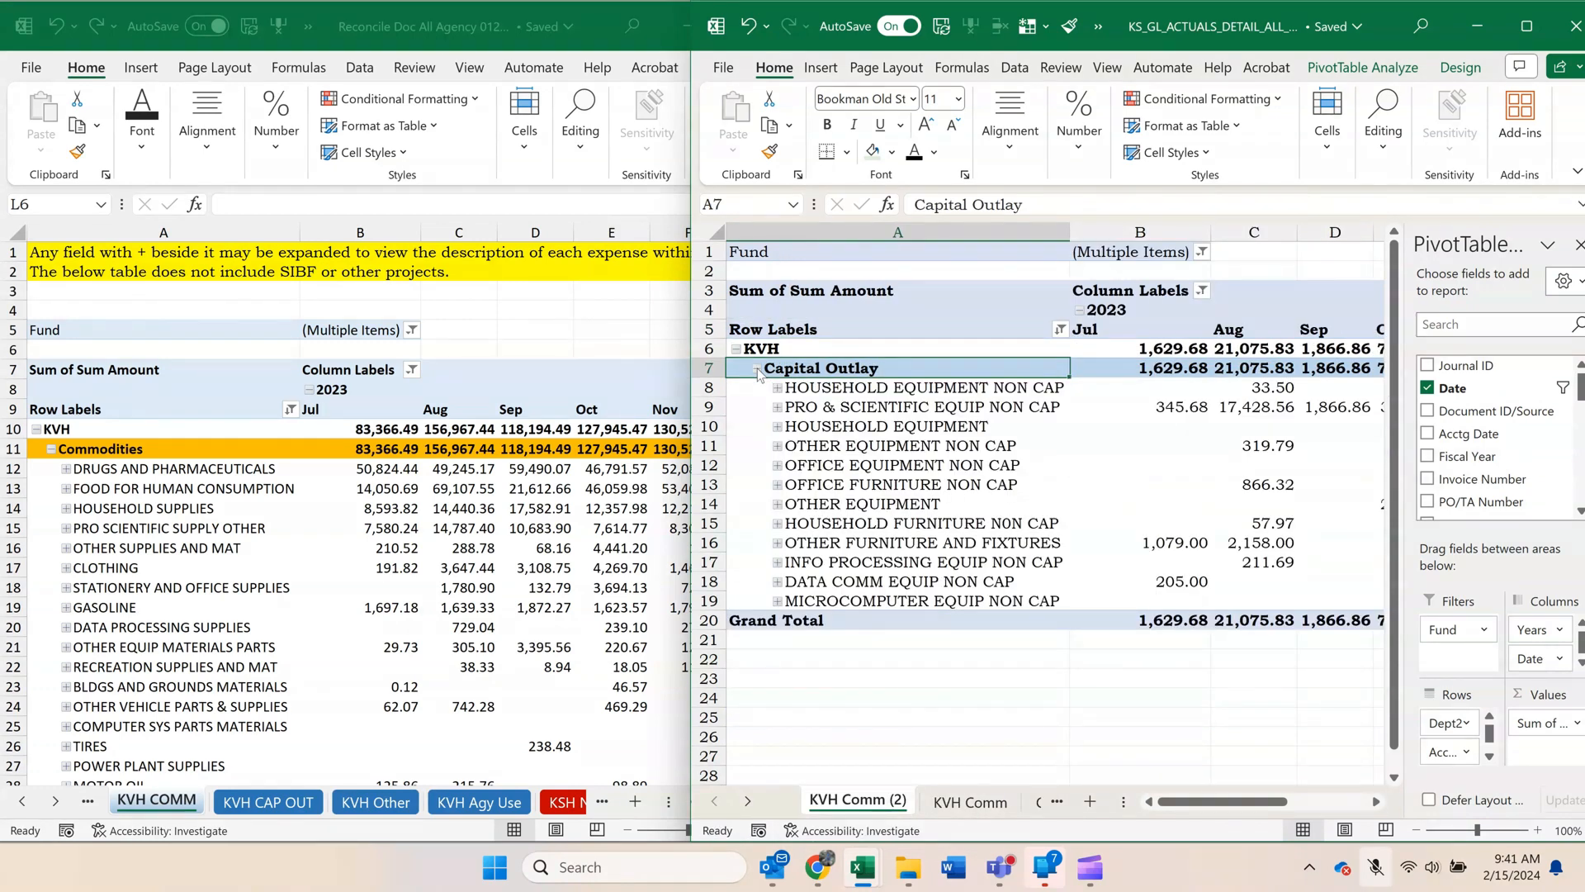
Sort the Capital Outlay pivot's accounts by Grand Total from largest to smallest.
{"action": "left_click_drag", "start_coordinate": [1194, 802], "coordinate": [1330, 826]}
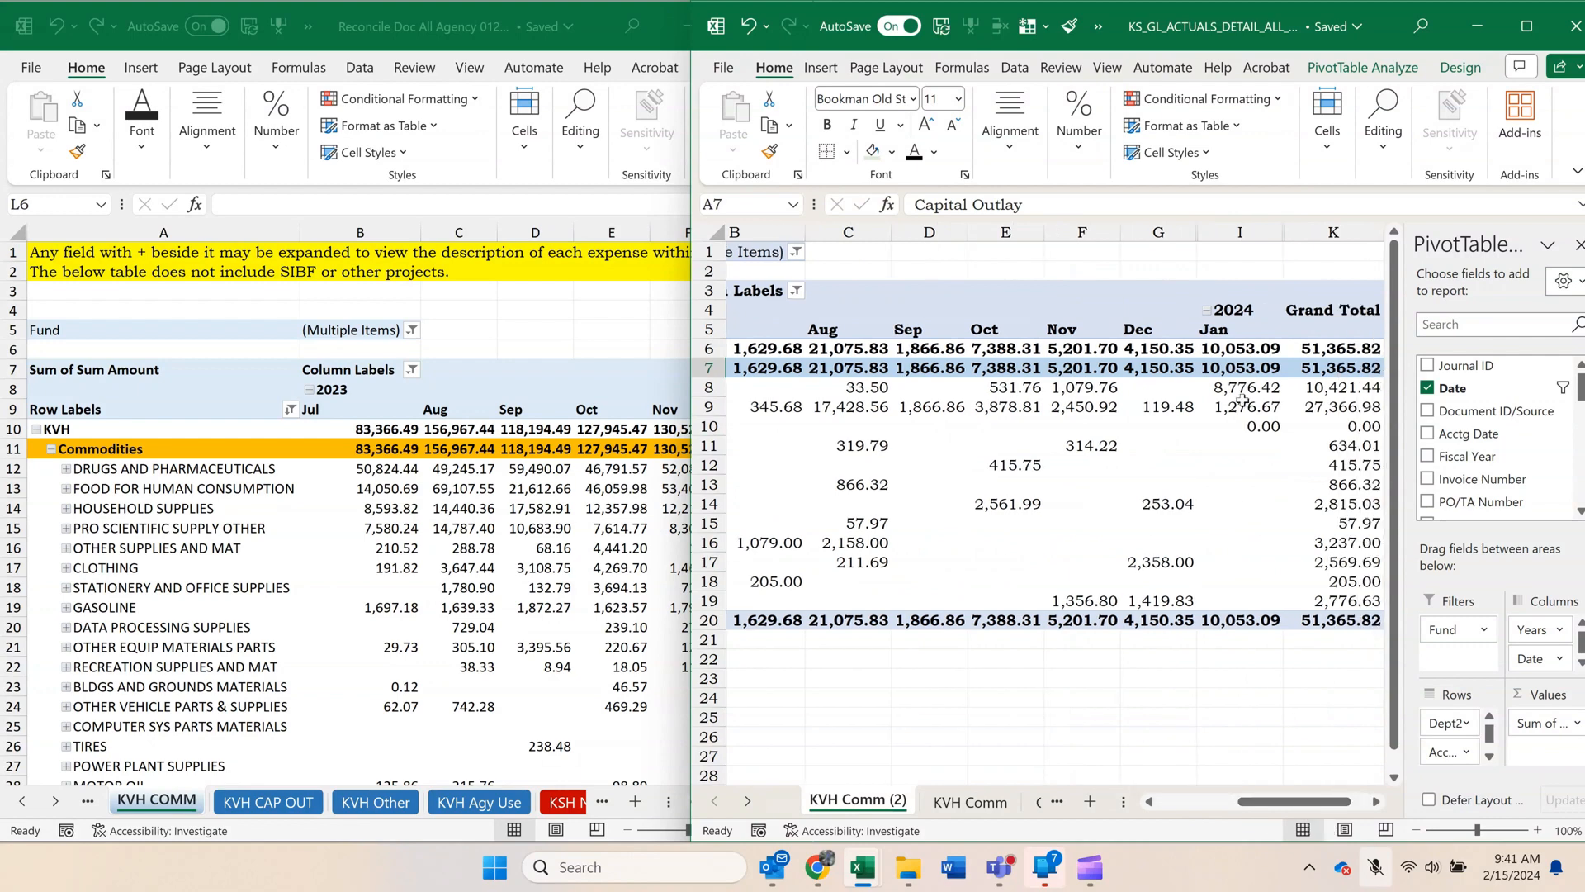
{"action": "left_click", "coordinate": [1333, 406]}
{"action": "right_click", "coordinate": [1333, 406]}
{"action": "mouse_move", "coordinate": [1403, 584]}
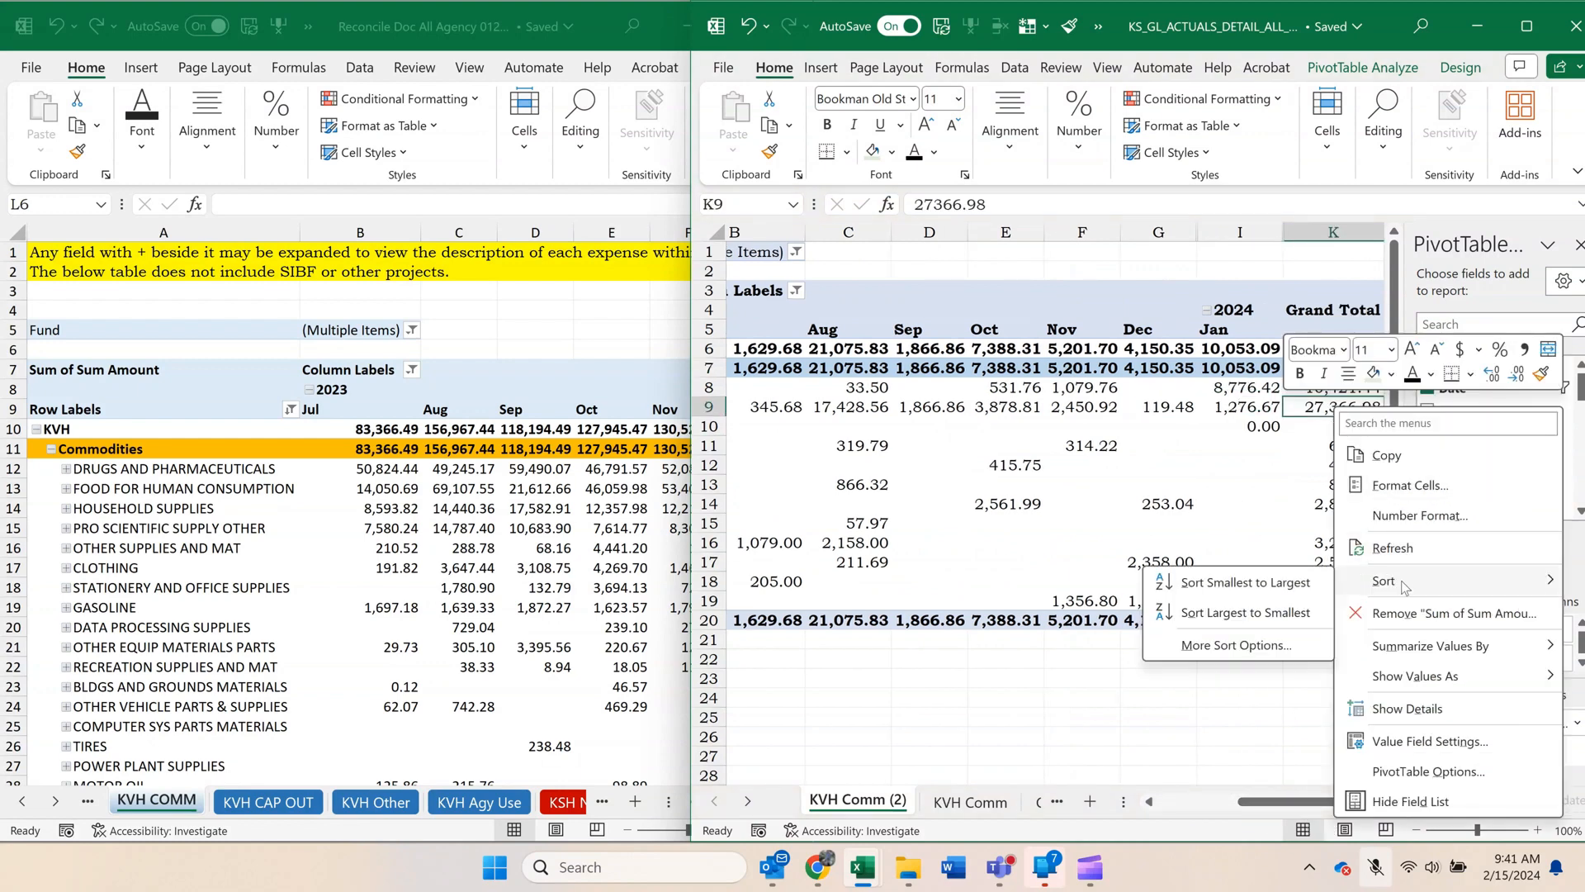
{"action": "left_click", "coordinate": [1243, 612]}
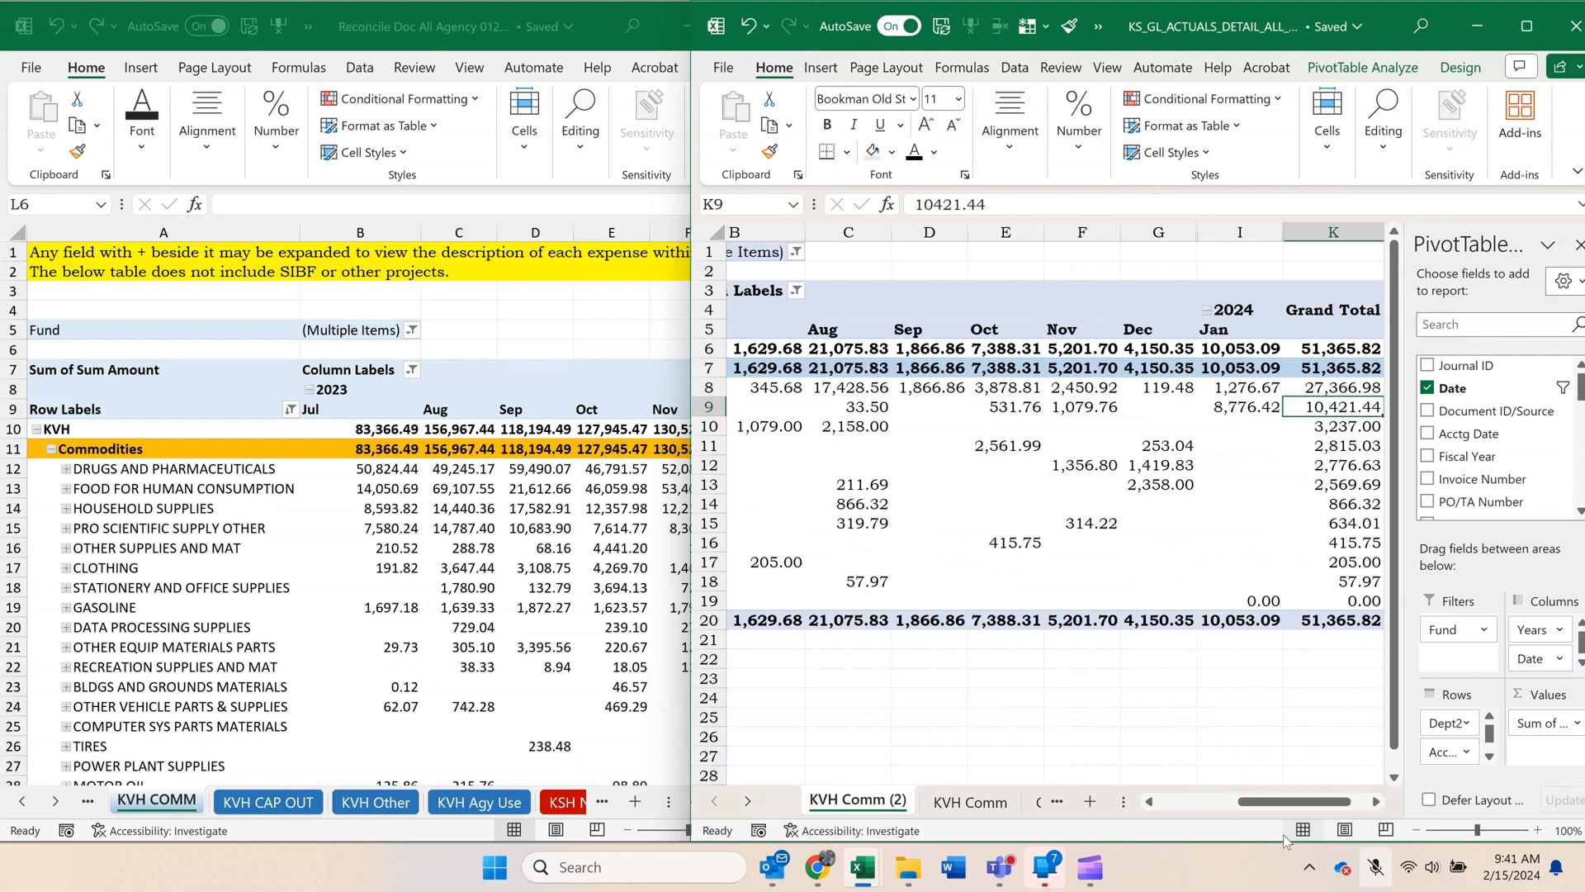
Compare the pivot's Grand Total with the Capital Outlay CFY Total on the reconciliation workbook's KVH by Type sheet.
{"action": "left_click_drag", "start_coordinate": [1299, 819], "coordinate": [1350, 809]}
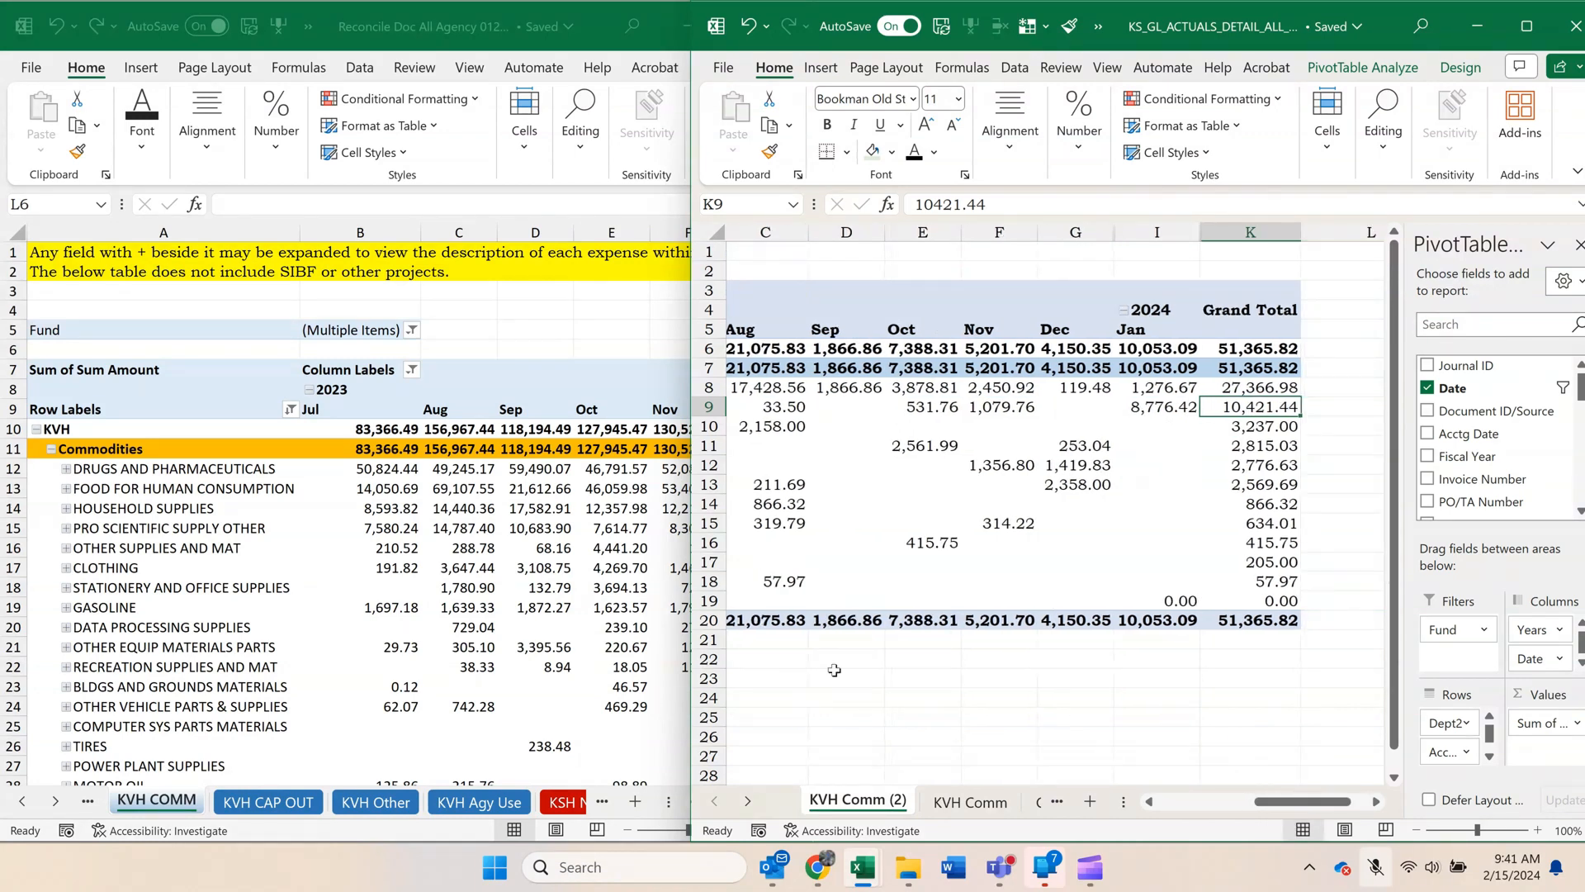
{"action": "left_click", "coordinate": [422, 598]}
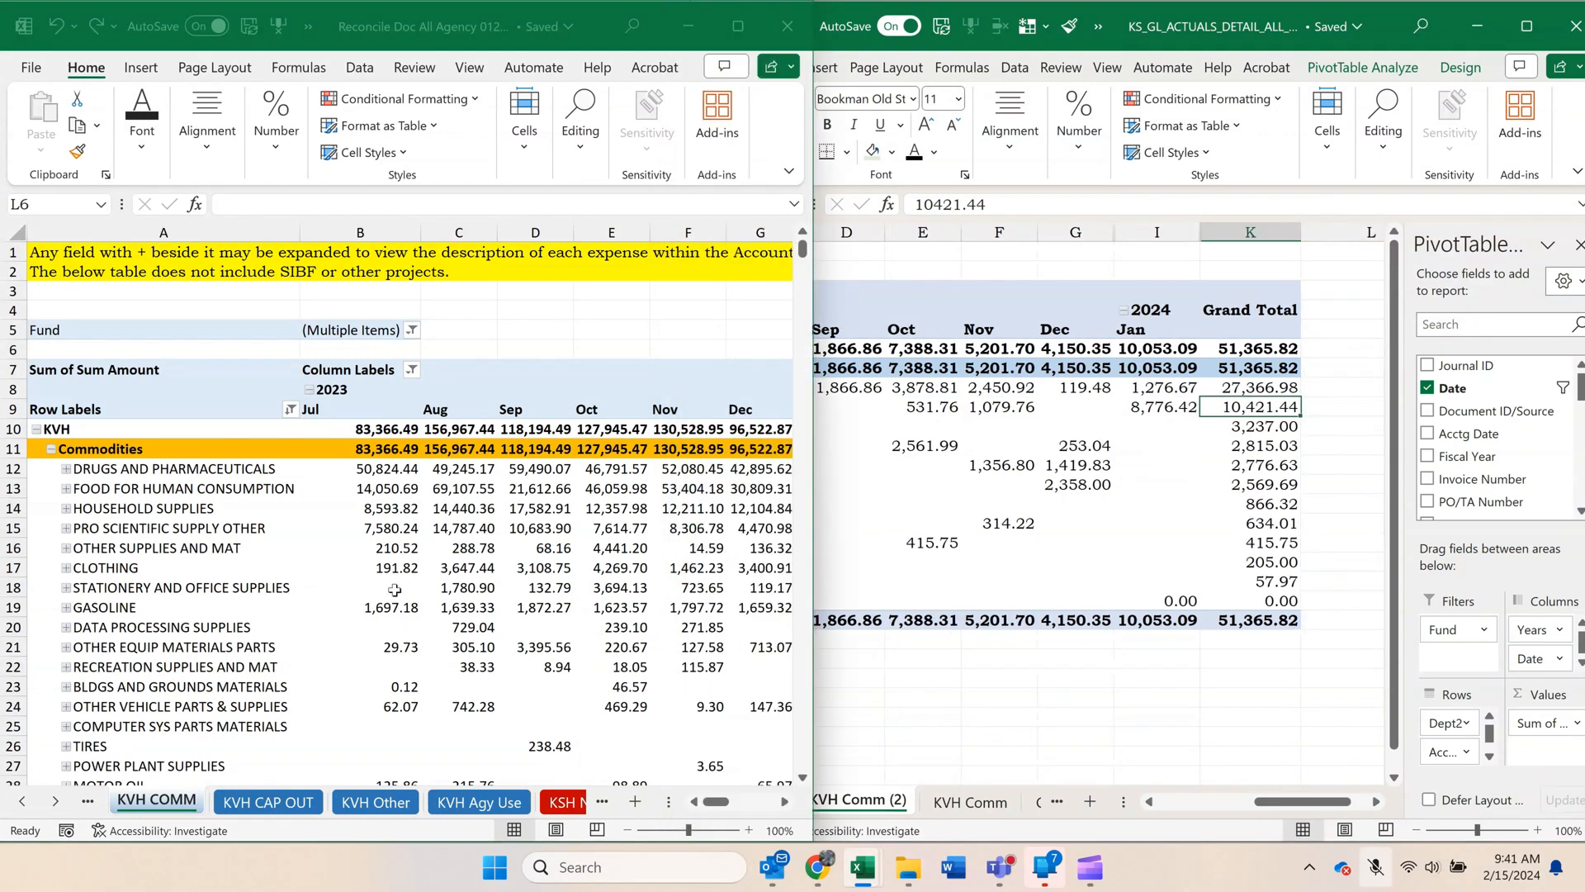
{"action": "left_click", "coordinate": [24, 801]}
{"action": "left_click", "coordinate": [25, 801]}
{"action": "left_click", "coordinate": [25, 801]}
{"action": "left_click", "coordinate": [24, 801]}
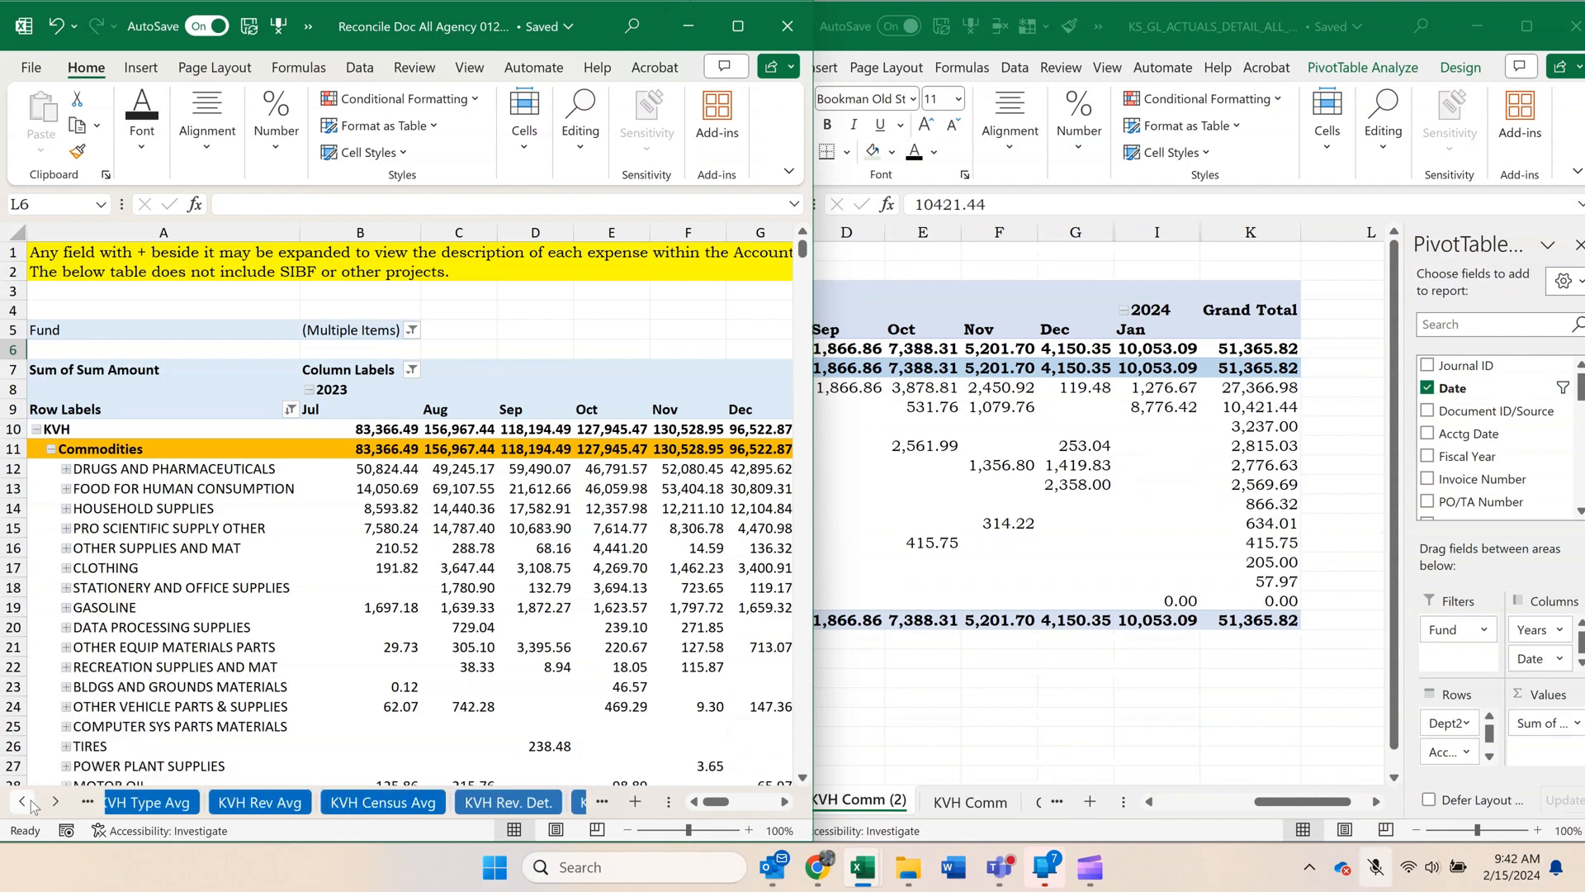
{"action": "left_click", "coordinate": [24, 801]}
{"action": "left_click", "coordinate": [25, 801]}
{"action": "left_click", "coordinate": [25, 801]}
{"action": "left_click", "coordinate": [25, 801]}
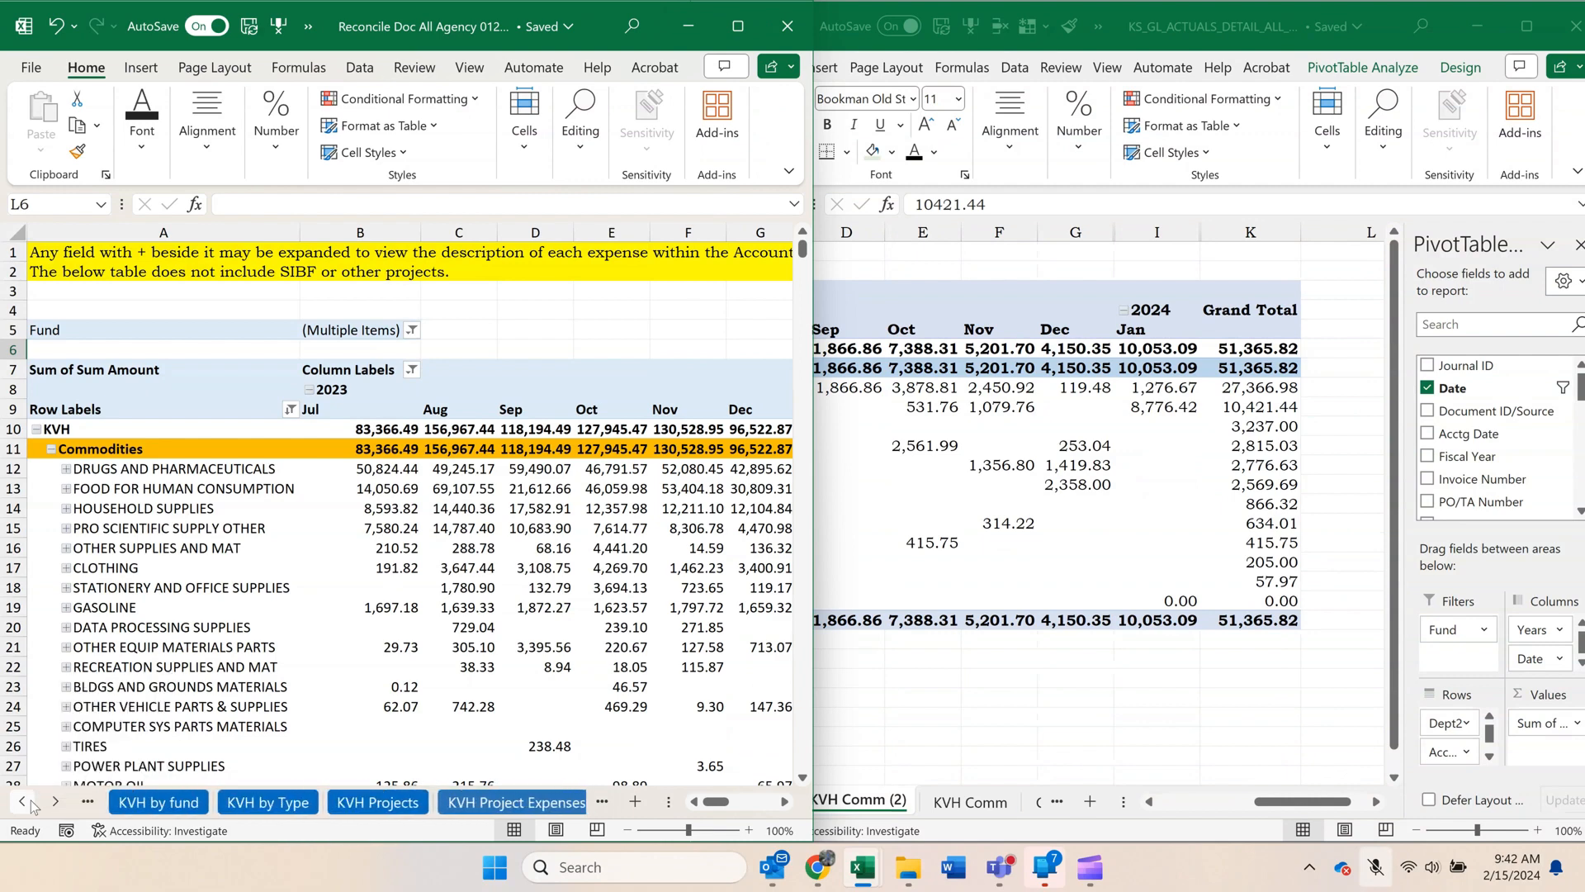
{"action": "left_click", "coordinate": [24, 801]}
{"action": "left_click", "coordinate": [269, 801]}
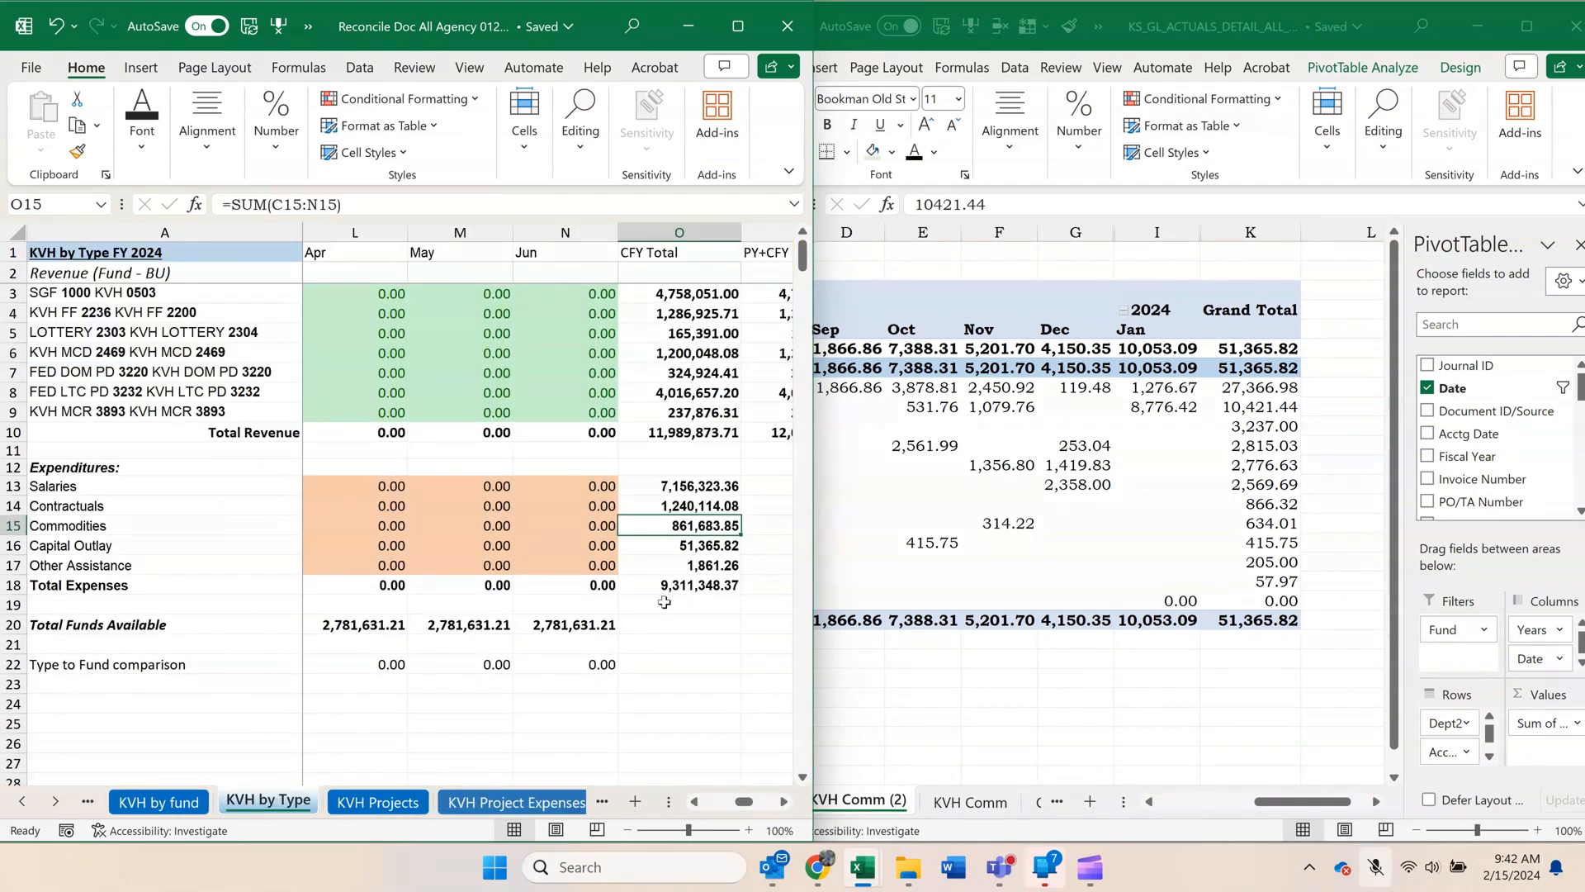
{"action": "left_click", "coordinate": [707, 547]}
{"action": "left_click", "coordinate": [1247, 571]}
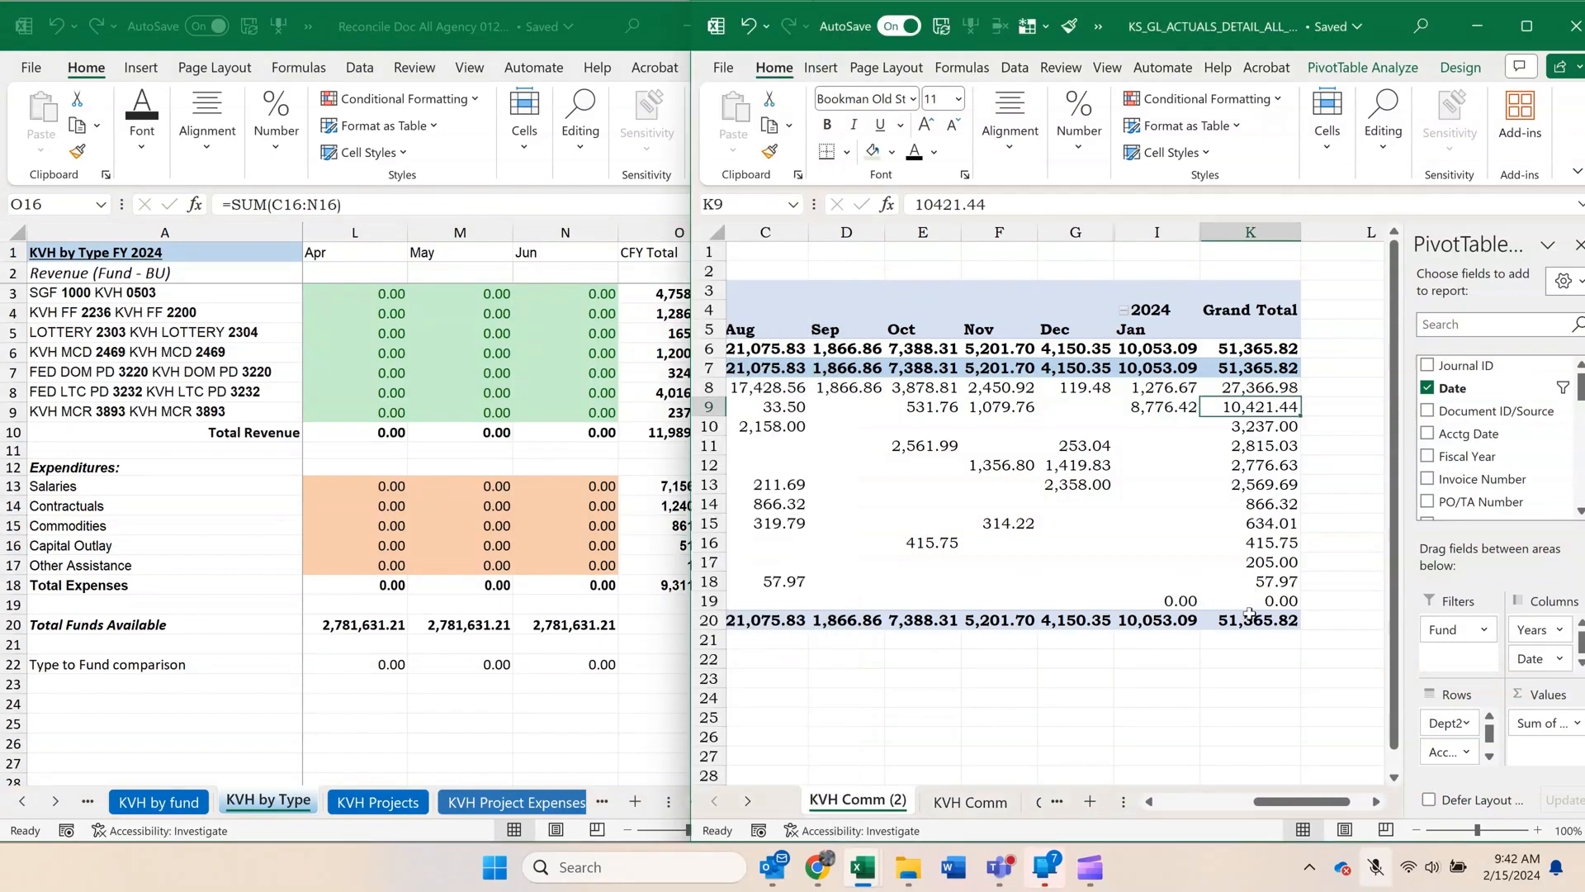
Copy the whole Capital Outlay pivot and paste it at cell J3 of the reconciliation workbook's KVH CAP OUT sheet.
{"action": "left_click_drag", "start_coordinate": [1248, 615], "coordinate": [693, 221]}
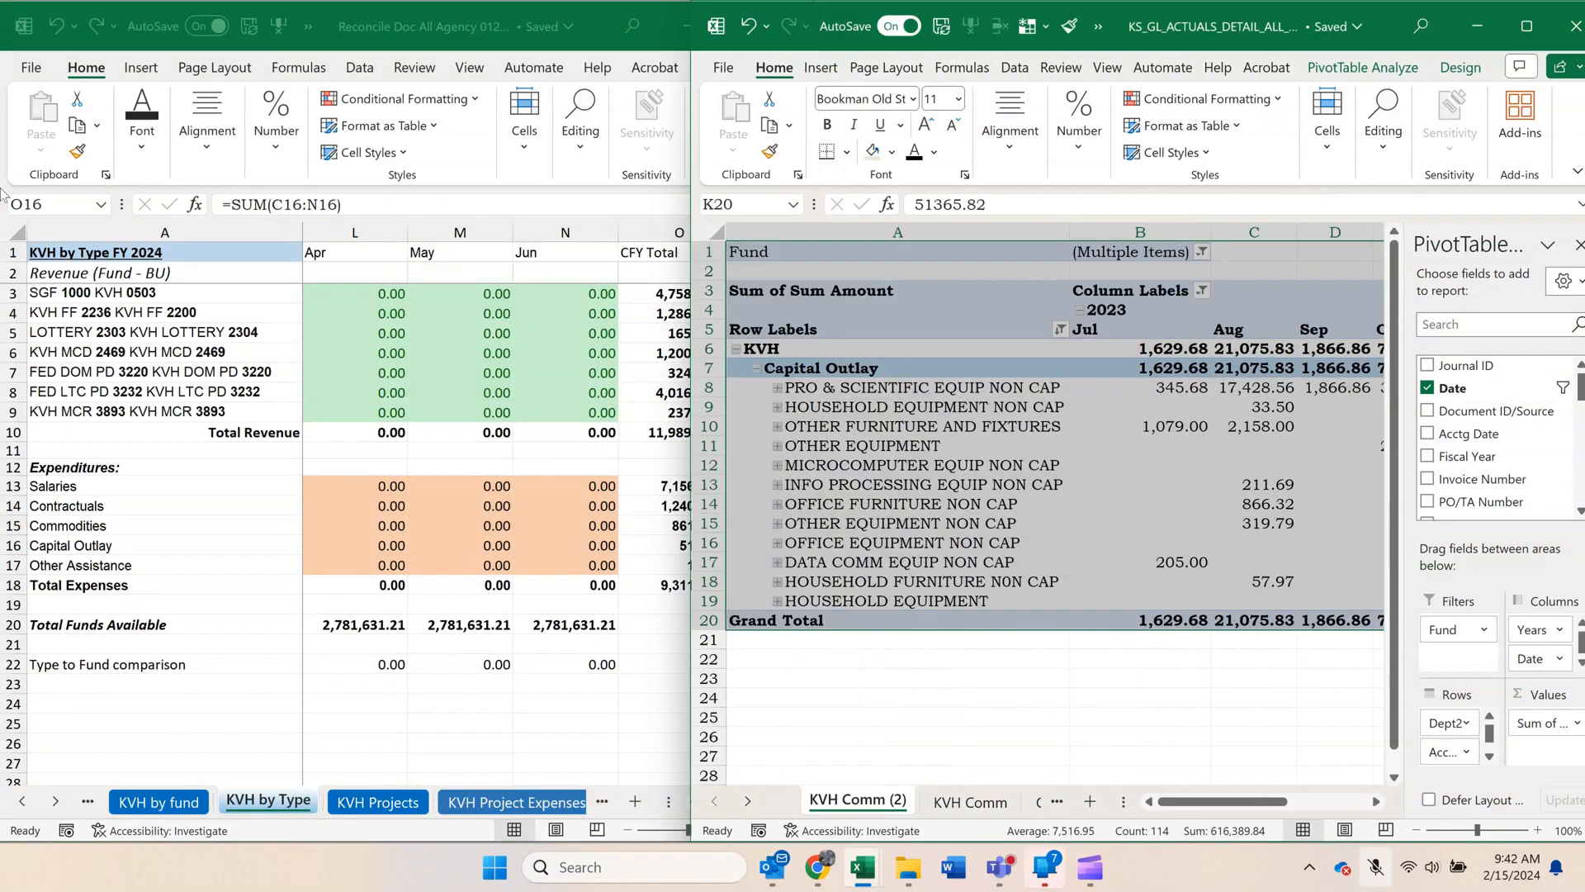
{"action": "key", "text": "ctrl+c"}
{"action": "left_click", "coordinate": [333, 657]}
{"action": "left_click", "coordinate": [64, 800]}
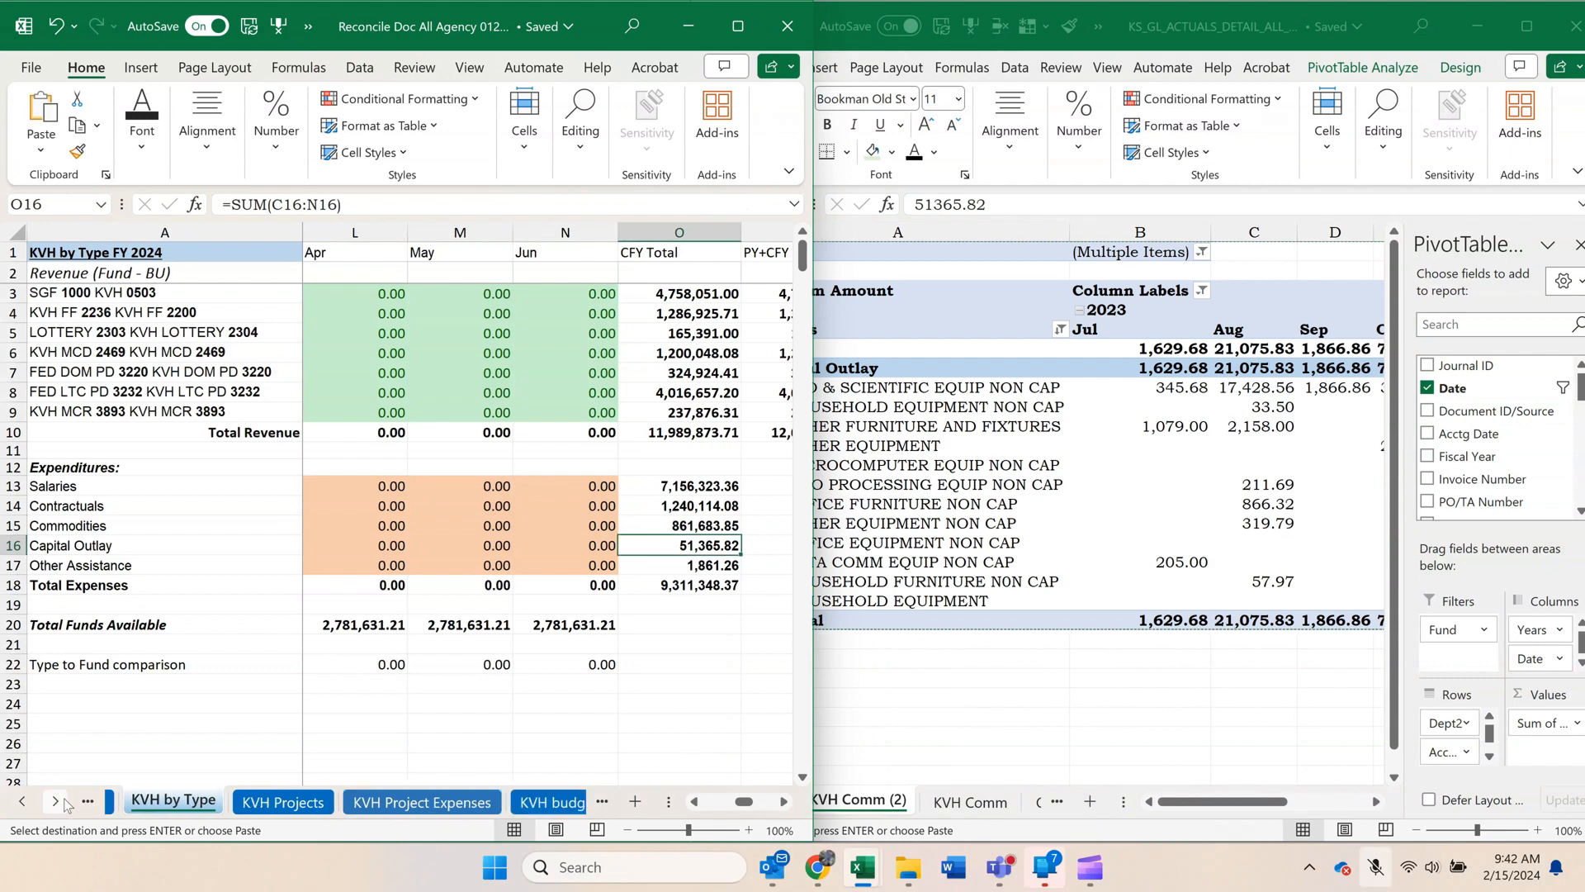
{"action": "left_click", "coordinate": [64, 800]}
{"action": "left_click", "coordinate": [64, 800]}
{"action": "left_click", "coordinate": [64, 800]}
{"action": "left_click", "coordinate": [63, 800]}
{"action": "left_click", "coordinate": [63, 800]}
{"action": "left_click", "coordinate": [55, 800]}
{"action": "left_click", "coordinate": [55, 800]}
{"action": "left_click", "coordinate": [55, 800]}
{"action": "left_click", "coordinate": [56, 800]}
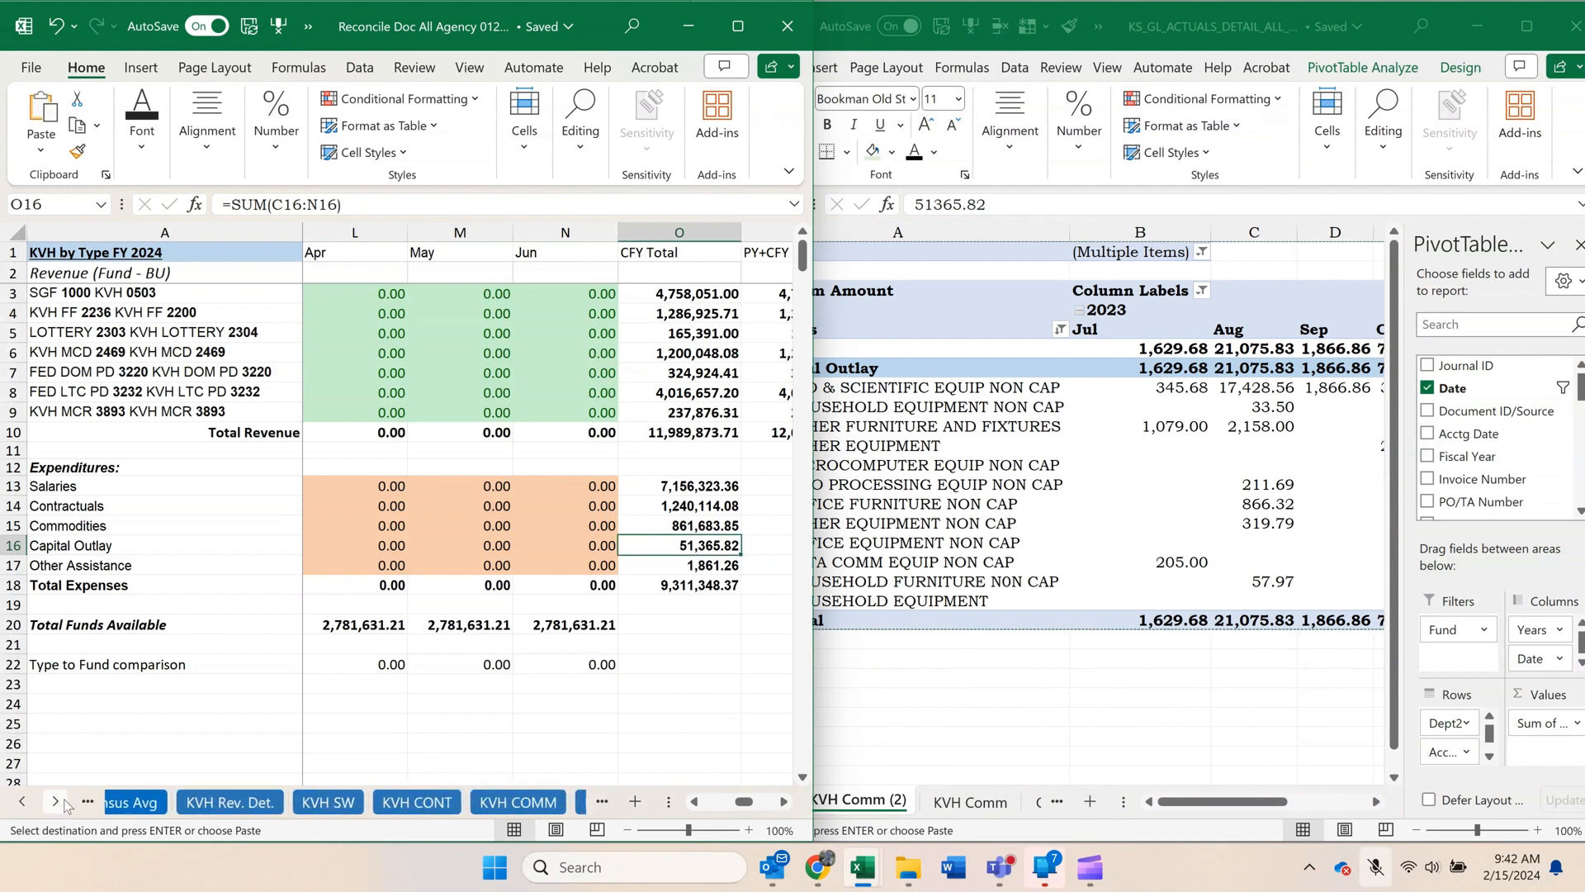
{"action": "left_click", "coordinate": [55, 800]}
{"action": "left_click", "coordinate": [55, 800]}
{"action": "left_click", "coordinate": [55, 800]}
{"action": "left_click", "coordinate": [366, 802]}
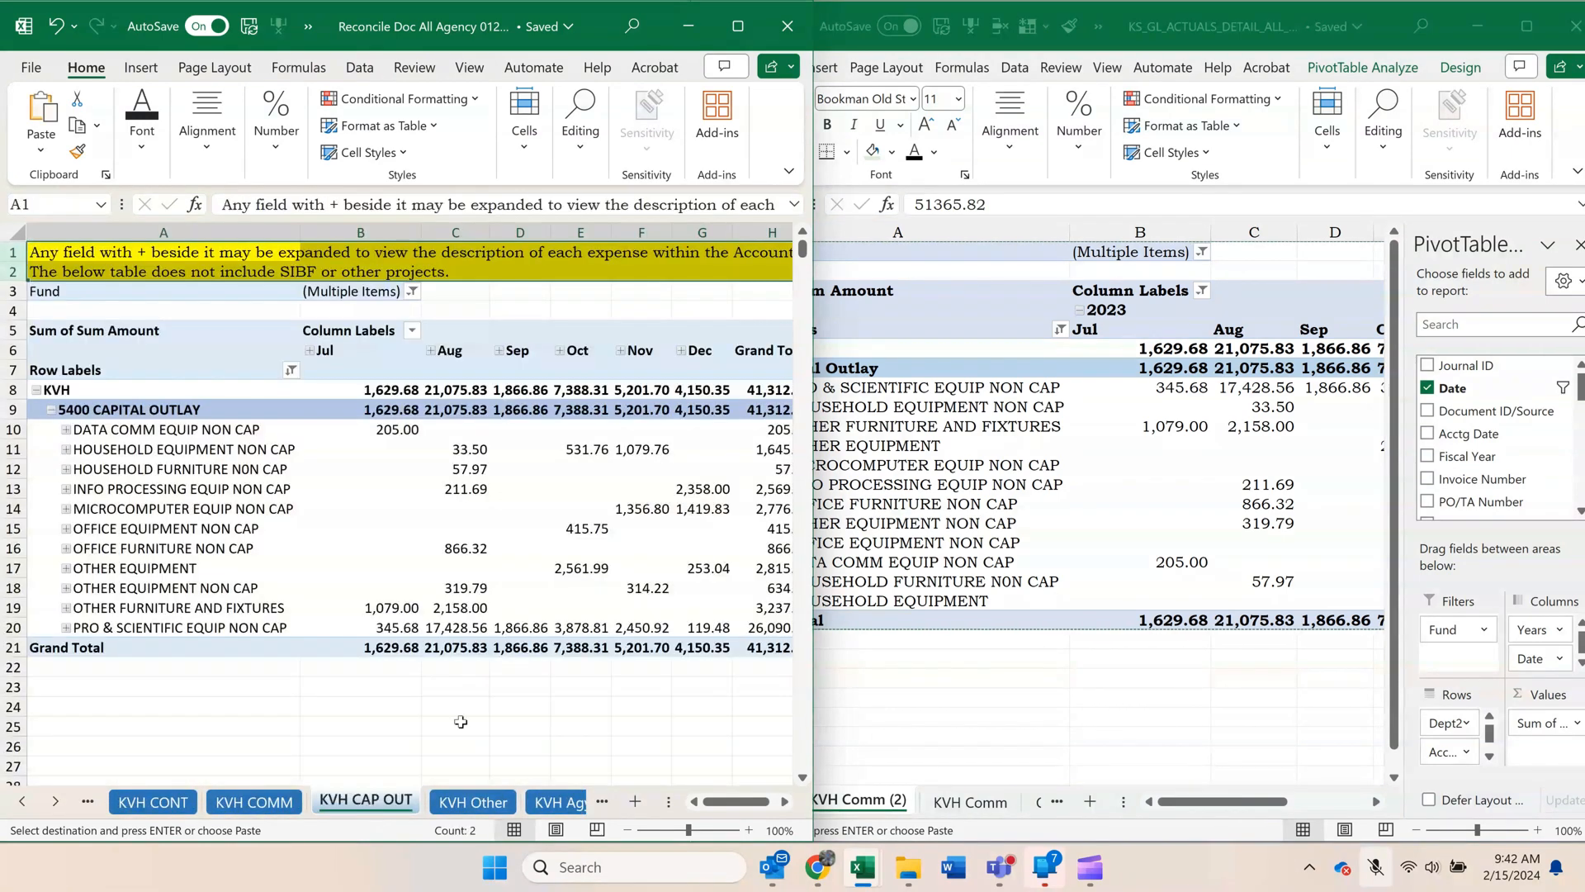
{"action": "left_click", "coordinate": [784, 801]}
{"action": "left_click", "coordinate": [784, 801]}
{"action": "left_click", "coordinate": [783, 801]}
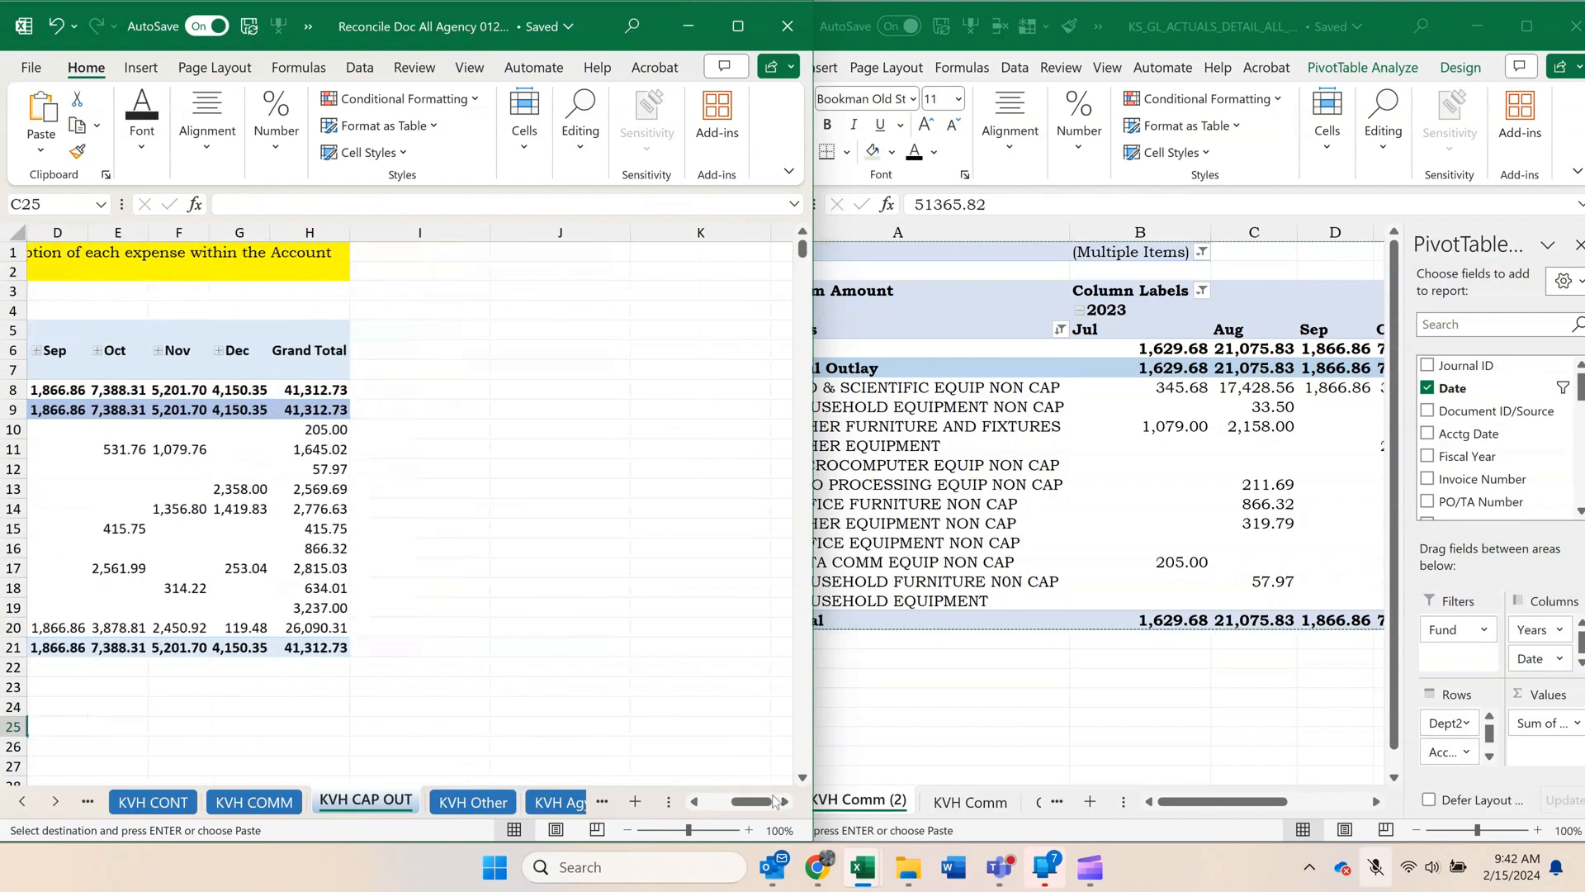
{"action": "left_click", "coordinate": [535, 289]}
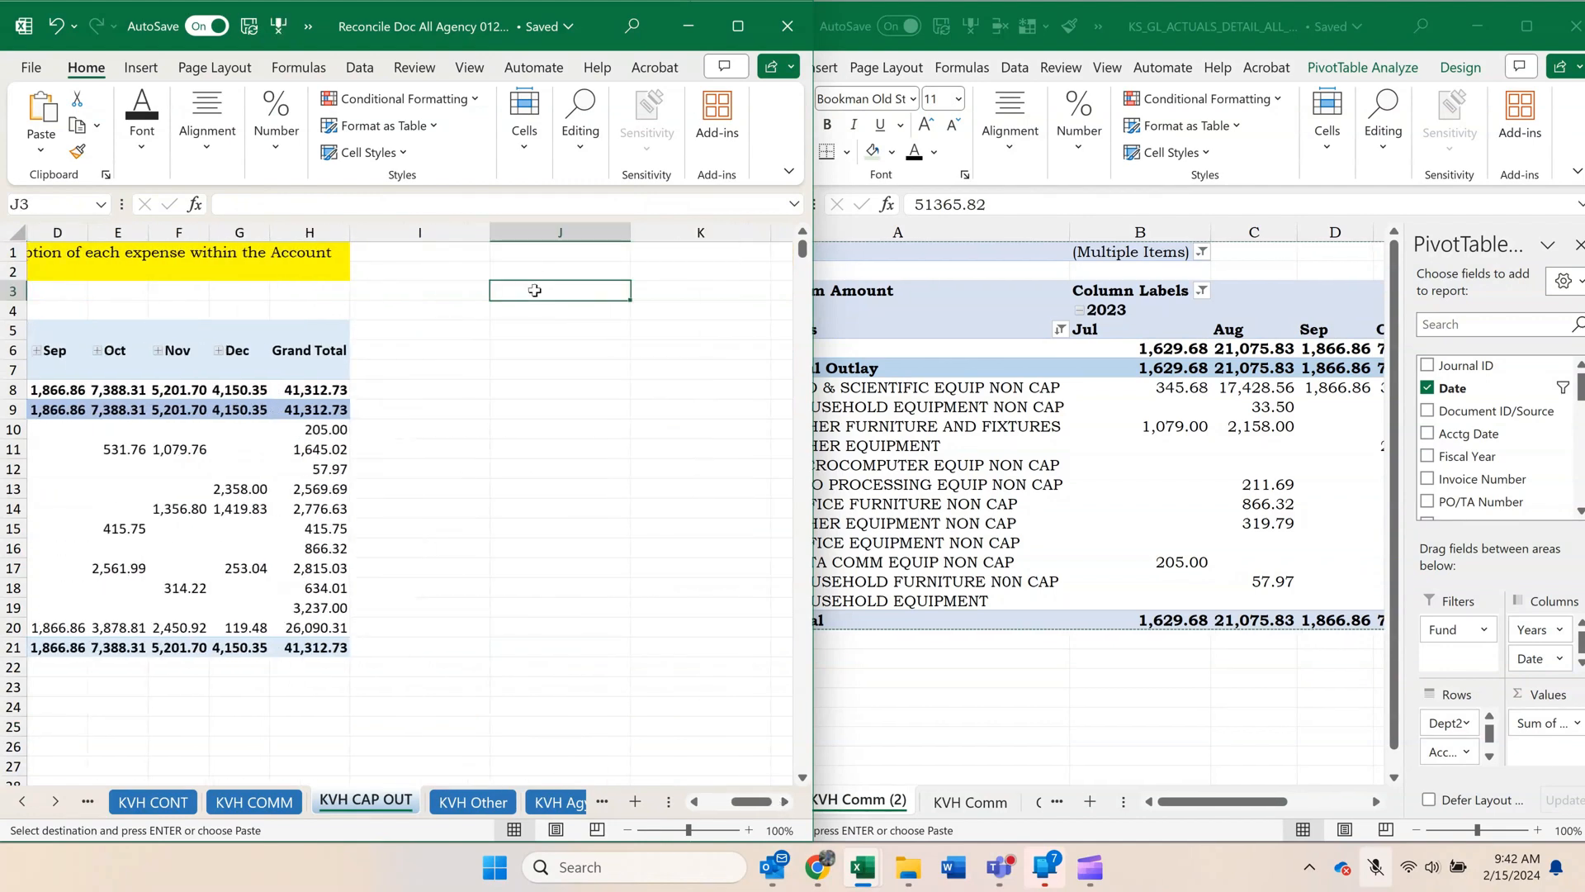
{"action": "key", "text": "ctrl+v"}
Delete the old pivot's cells in columns A to I, rows 3 to 105, shifting the new pivot left into column A.
{"action": "left_click", "coordinate": [369, 295]}
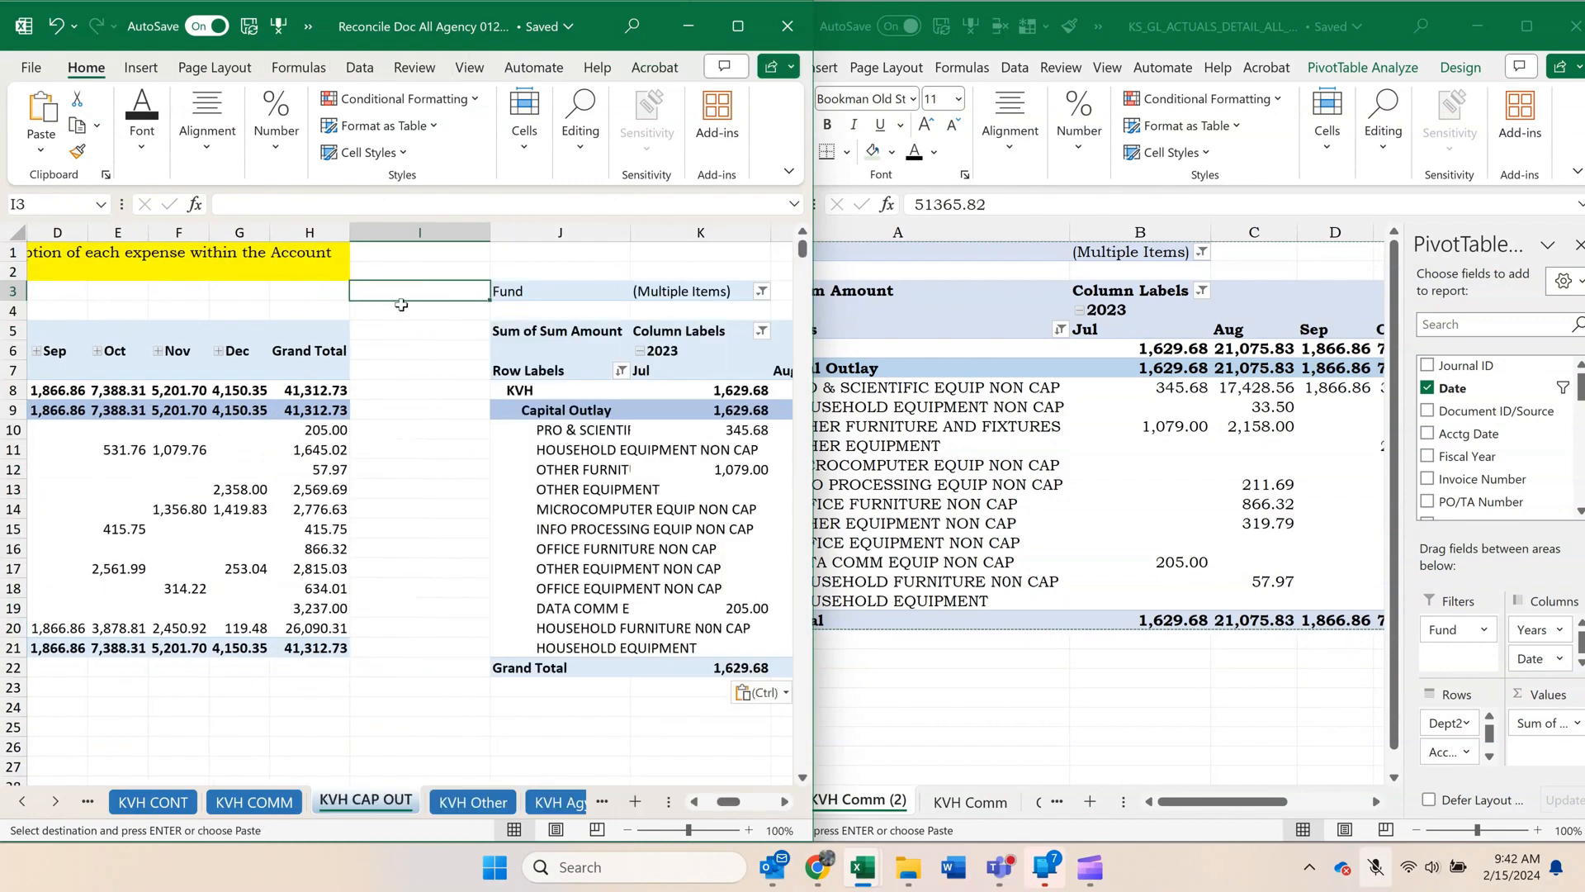
{"action": "left_click", "coordinate": [425, 527]}
{"action": "left_click_drag", "start_coordinate": [396, 296], "coordinate": [10, 758]}
{"action": "right_click", "coordinate": [299, 523]}
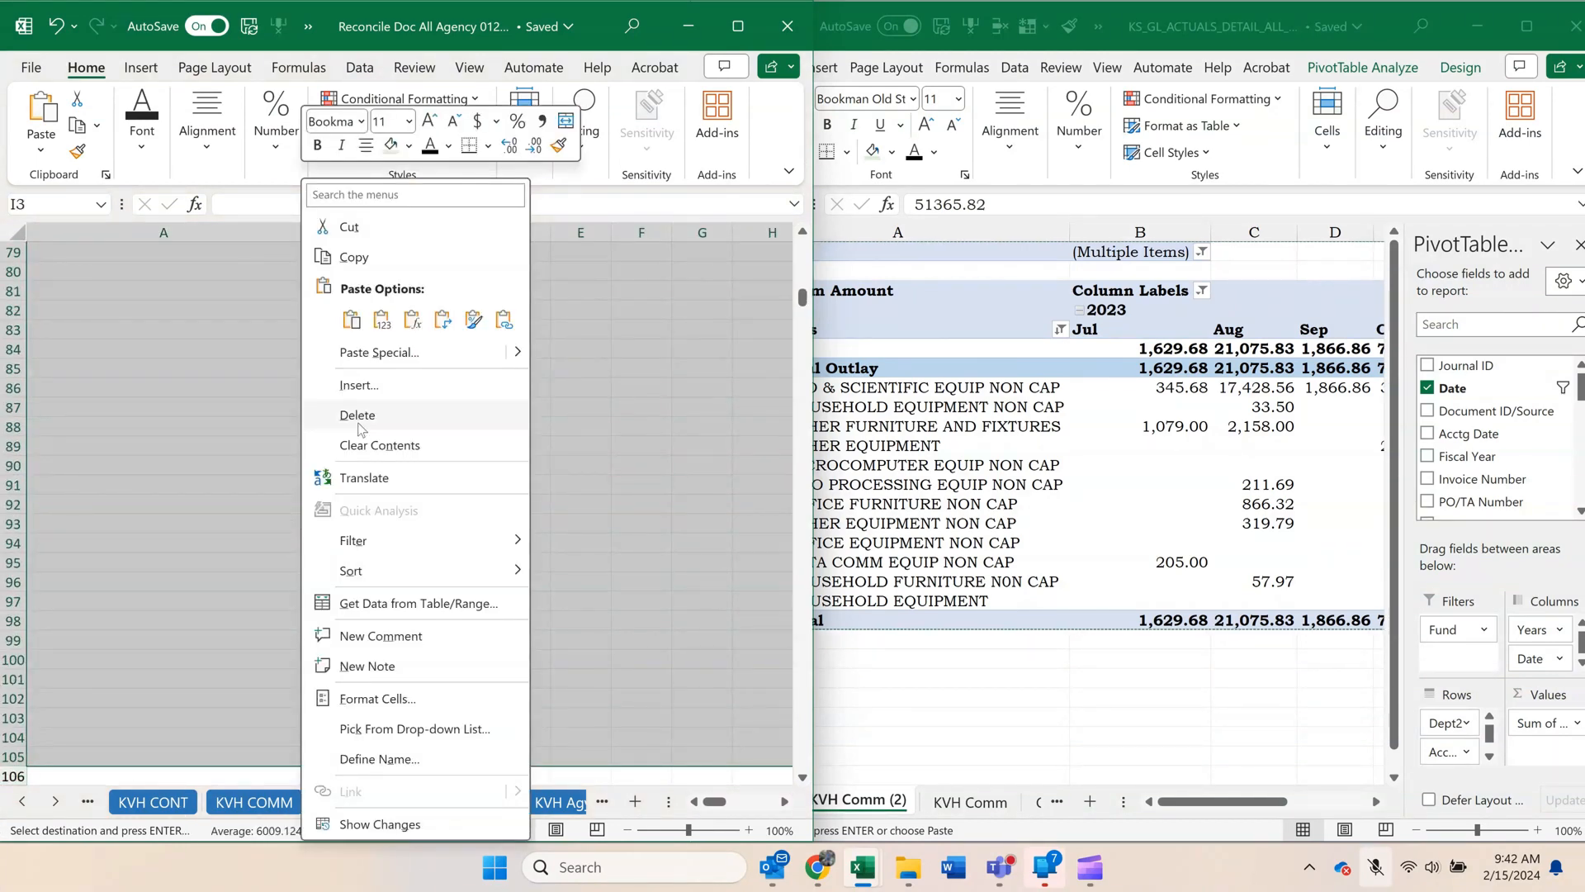
{"action": "left_click", "coordinate": [360, 418]}
{"action": "left_click", "coordinate": [322, 526]}
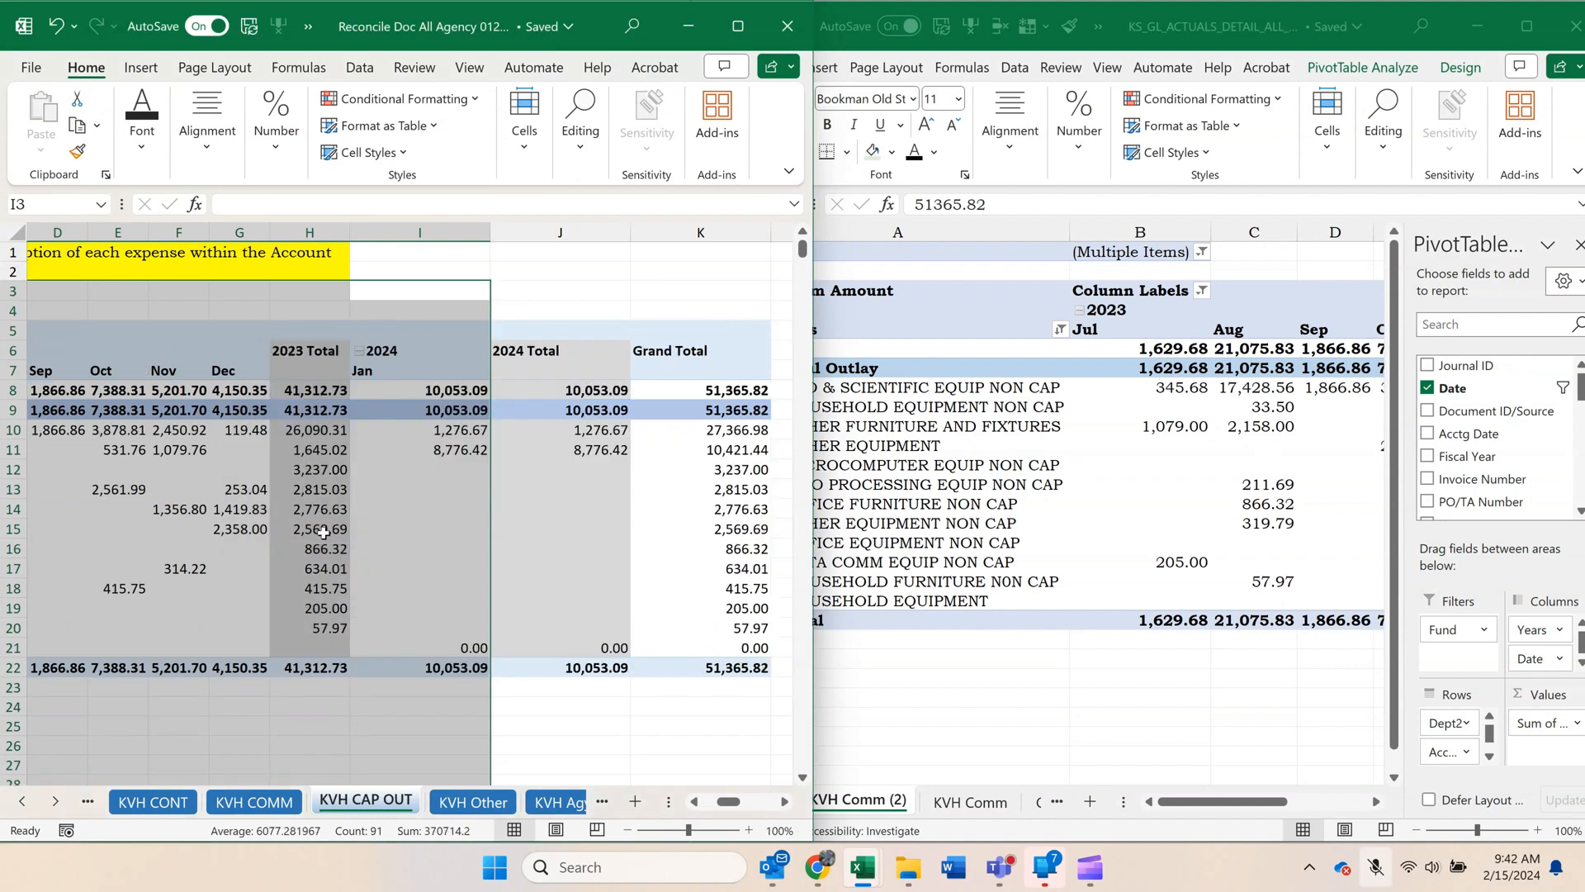
{"action": "left_click", "coordinate": [560, 313]}
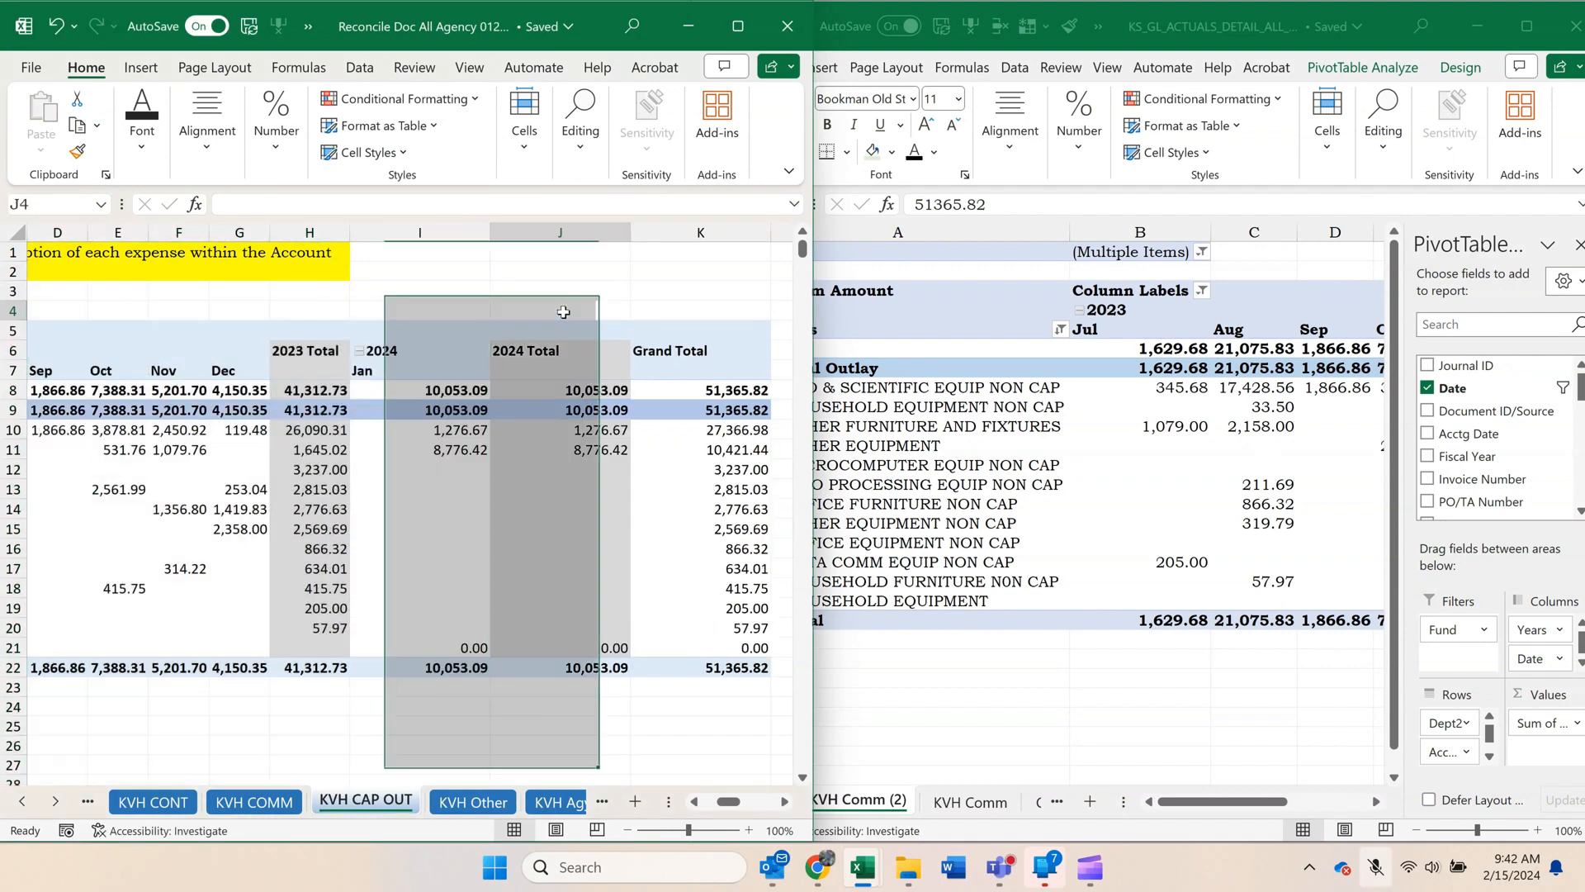
Hide the 2023 Total and 2024 Total columns, H and J, on the KVH CAP OUT sheet.
{"action": "left_click", "coordinate": [297, 231]}
{"action": "right_click", "coordinate": [298, 229]}
{"action": "left_click", "coordinate": [378, 582]}
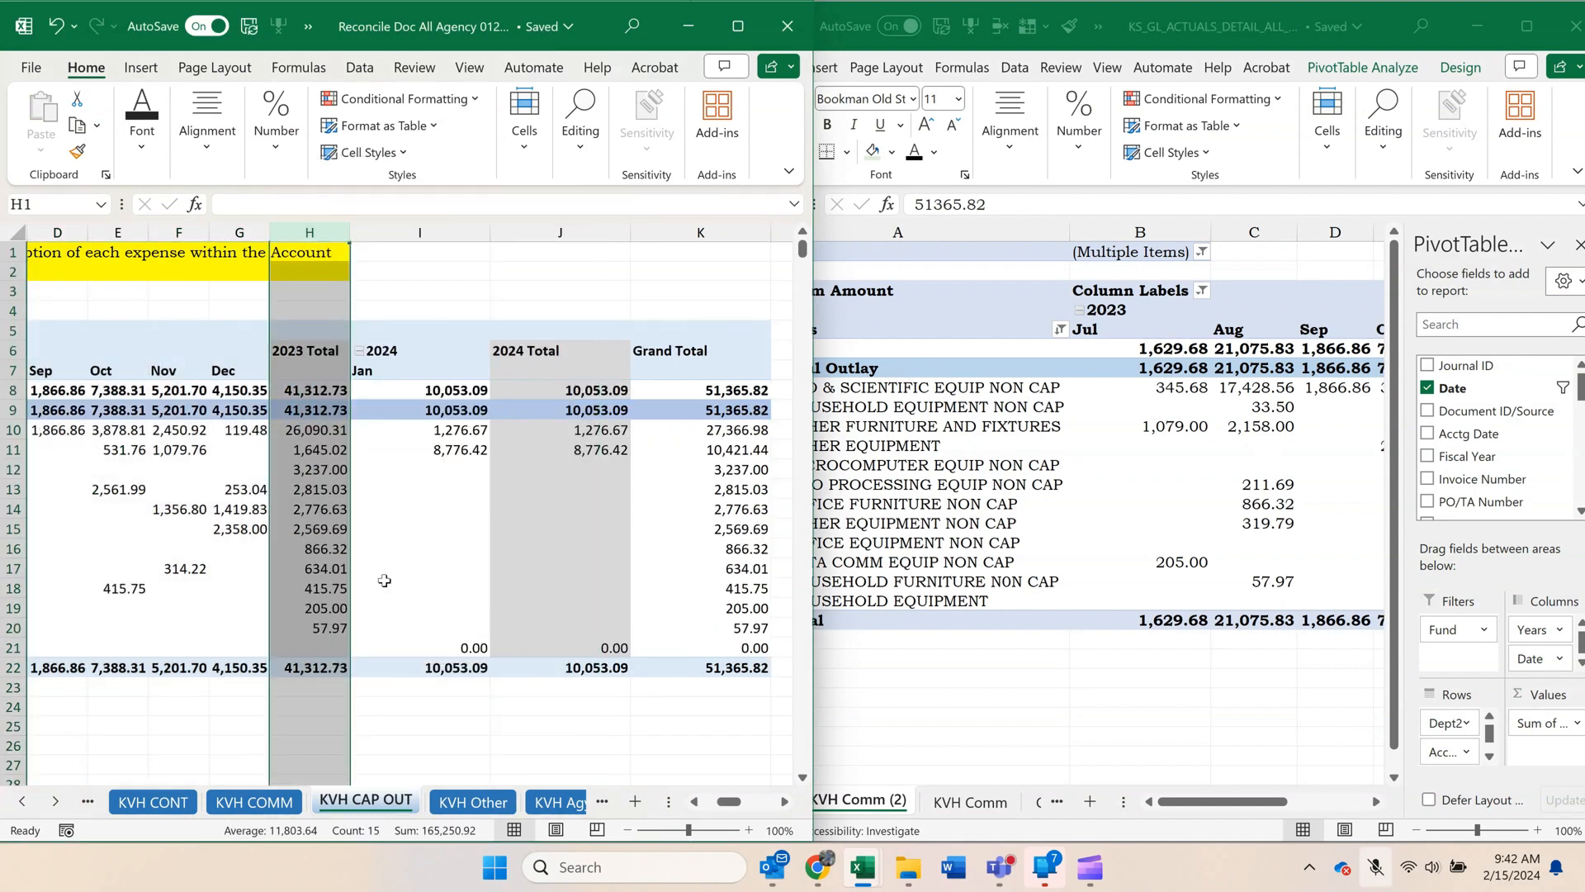
{"action": "right_click", "coordinate": [487, 232]}
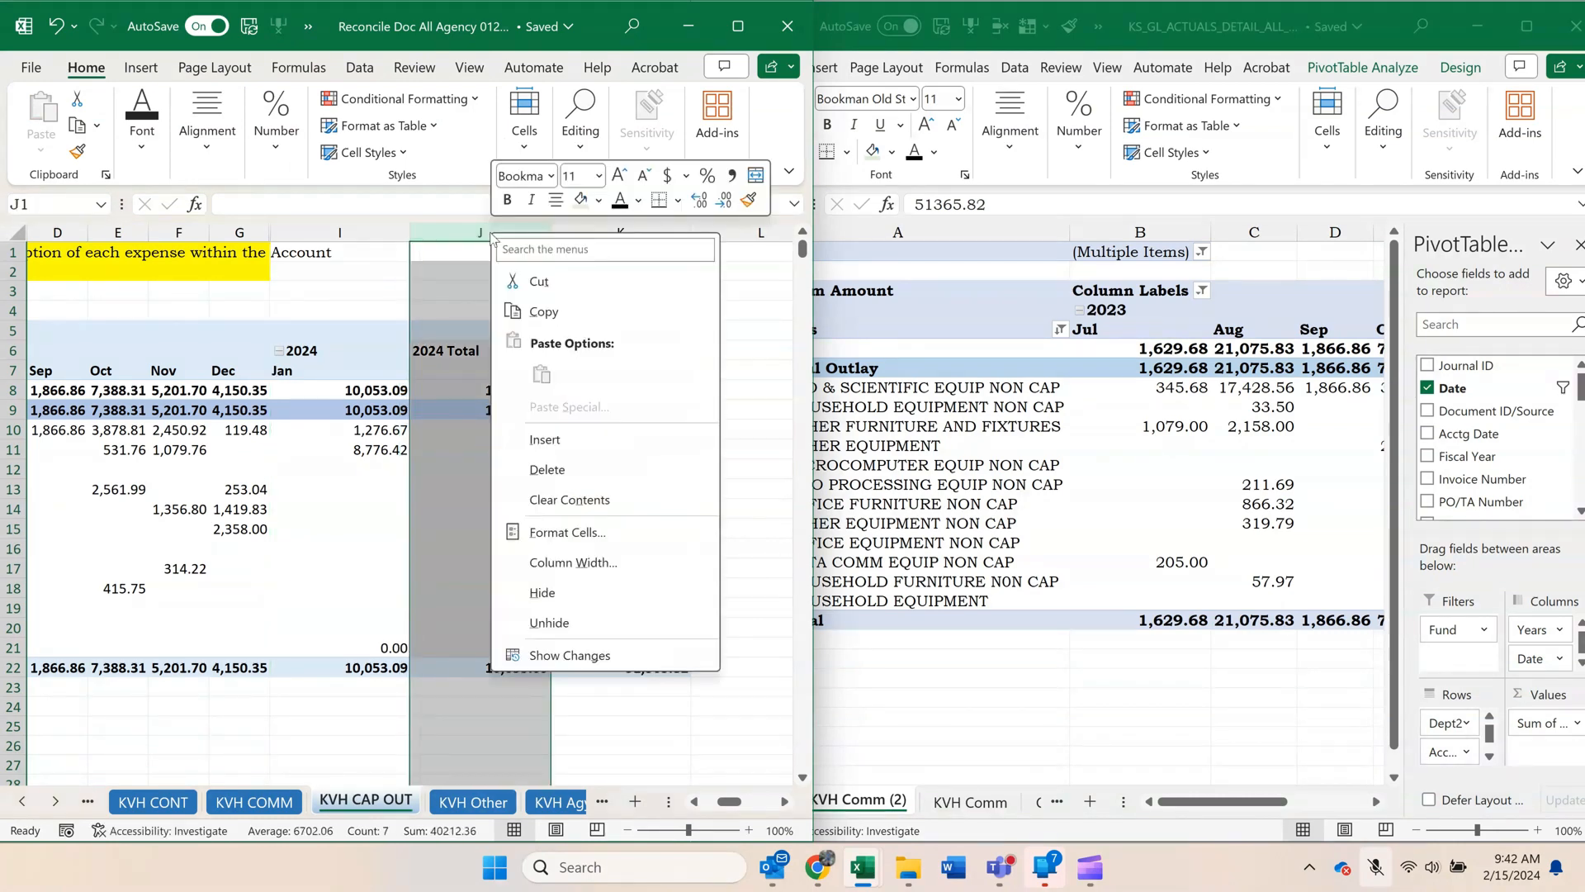
{"action": "left_click", "coordinate": [546, 586]}
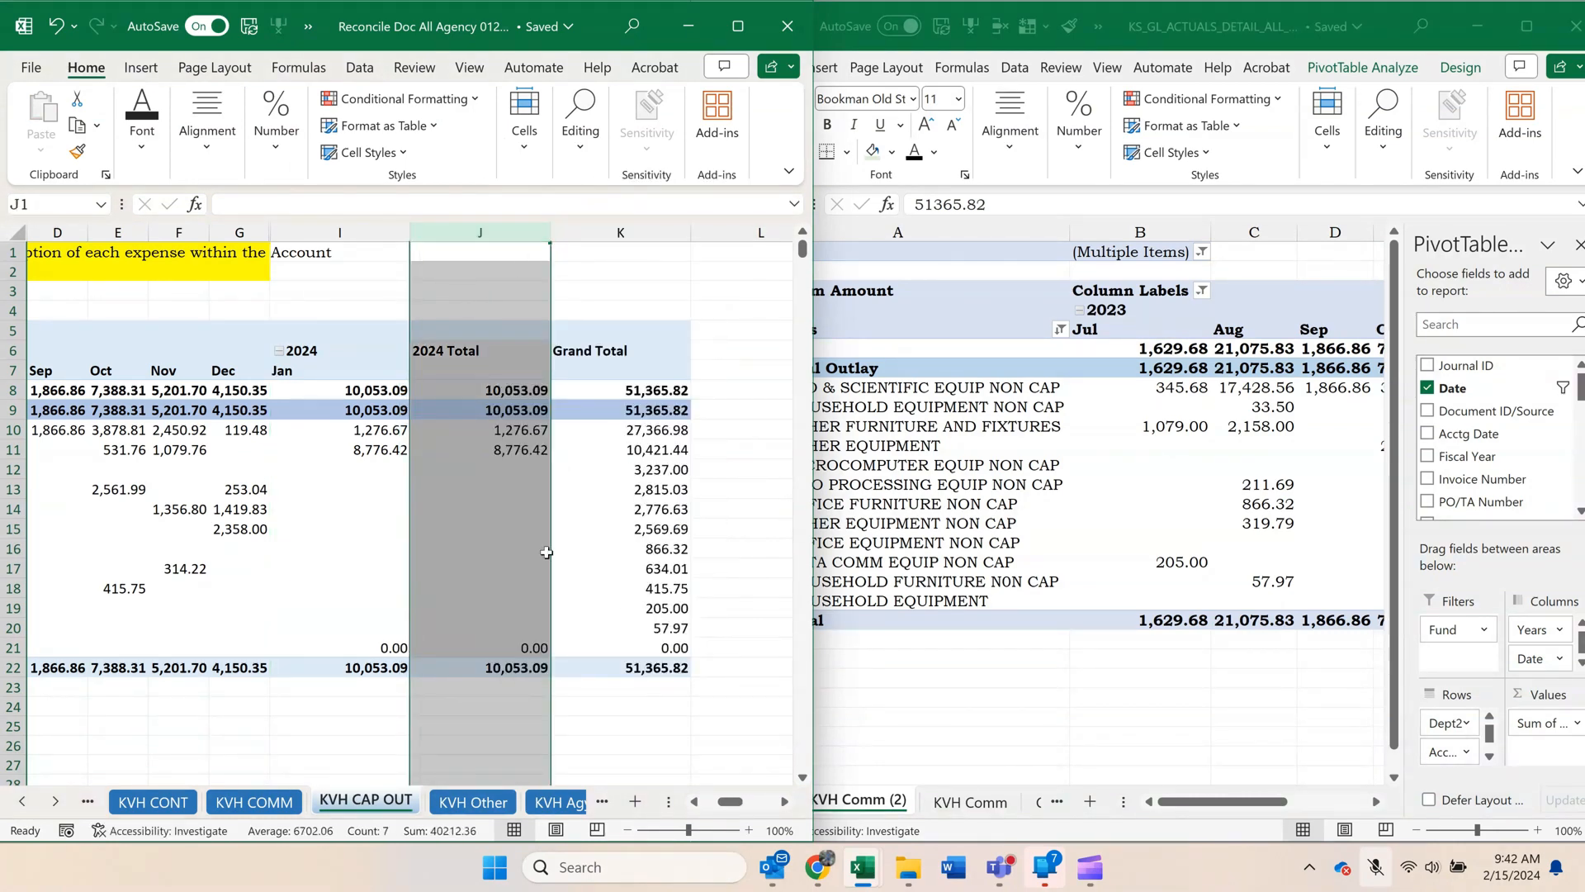
Autofit the January 2024 and Grand Total columns, I and K, on the KVH CAP OUT sheet.
{"action": "left_click", "coordinate": [388, 232]}
{"action": "double_click", "coordinate": [410, 231]}
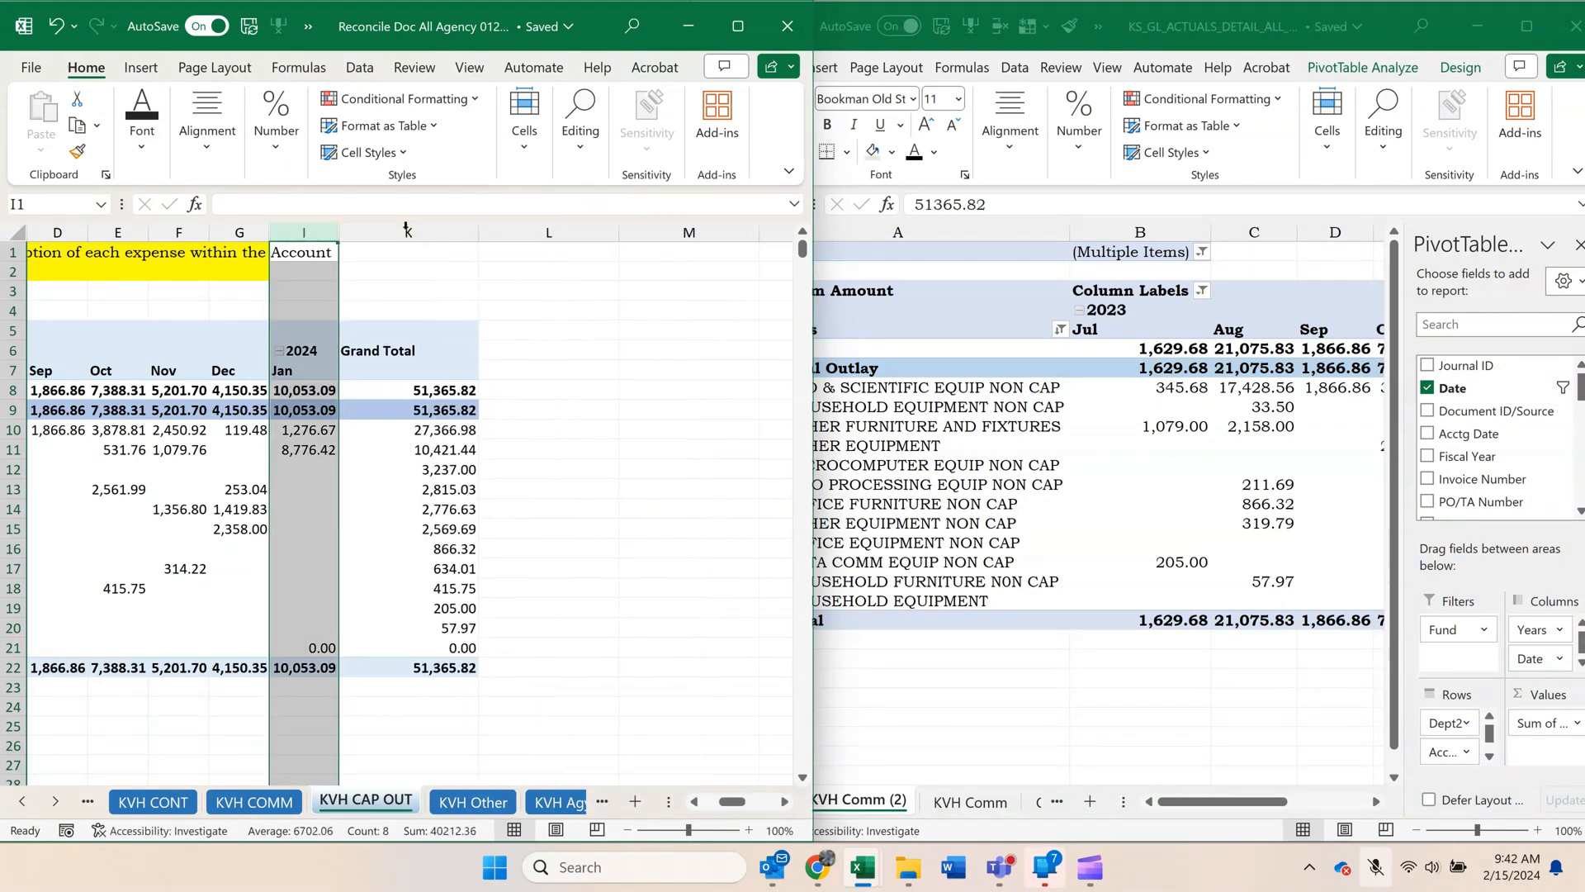
{"action": "double_click", "coordinate": [479, 232]}
{"action": "left_click", "coordinate": [627, 449]}
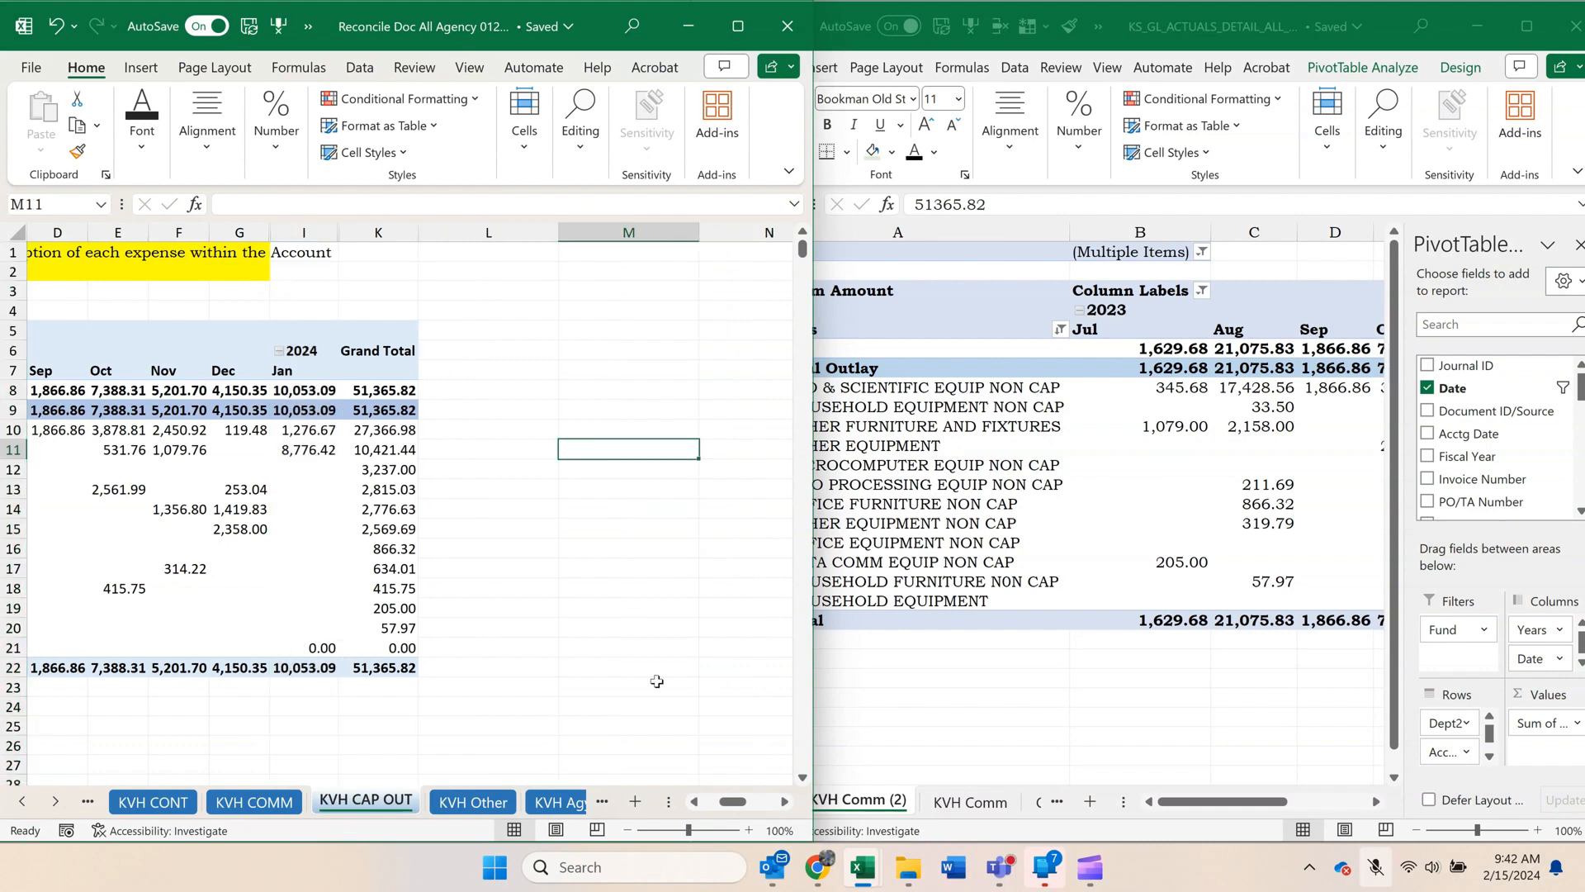
{"action": "left_click", "coordinate": [749, 807]}
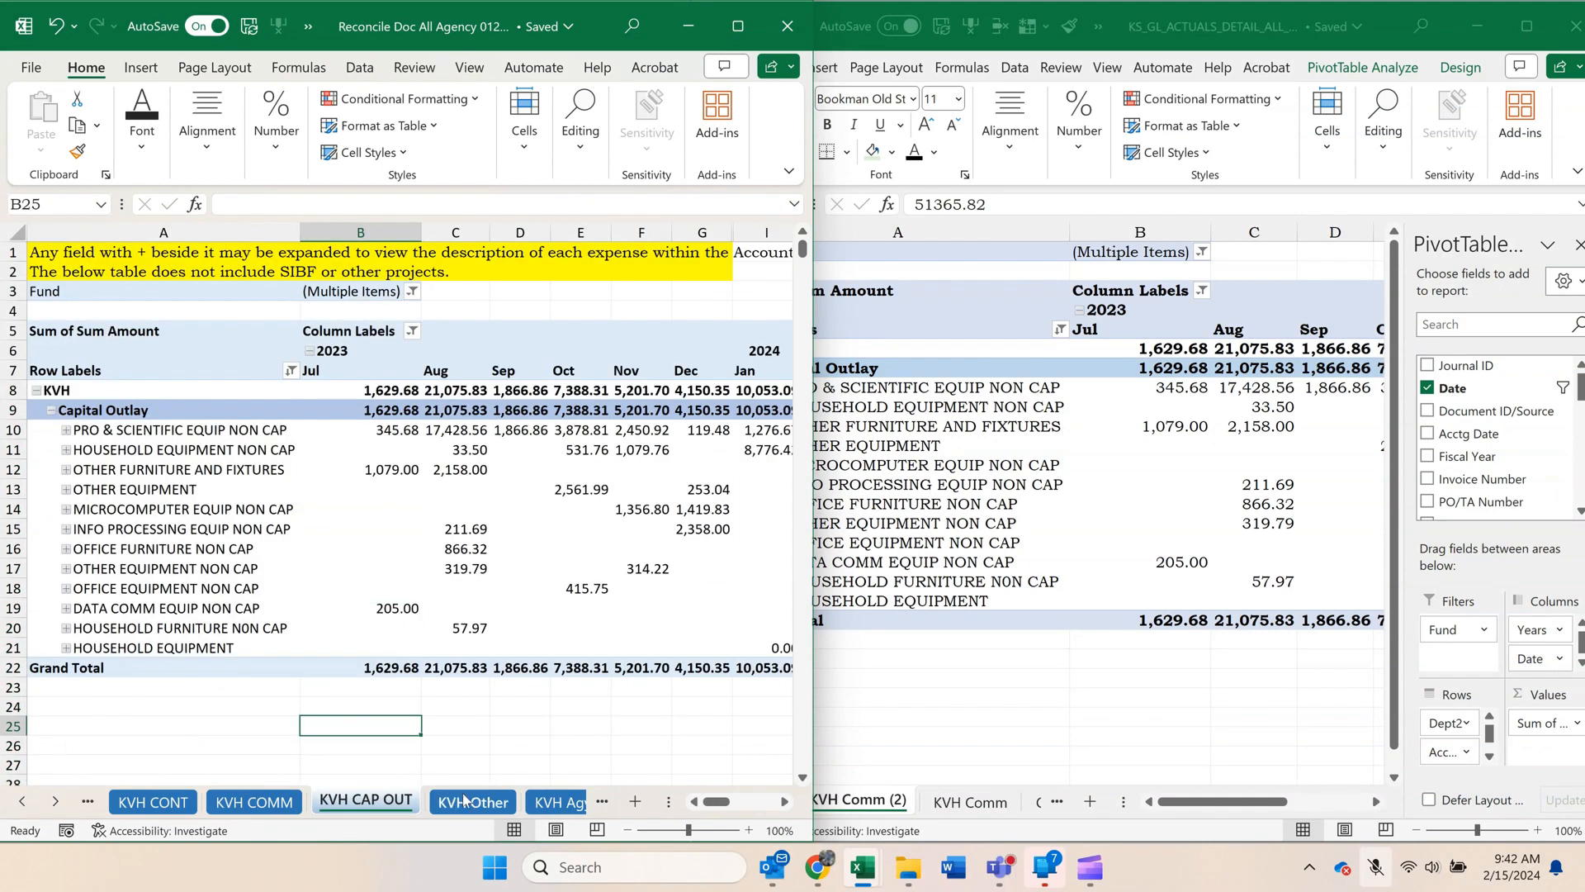
Open the reconciliation workbook's KVH Other sheet, and rename the KS_GL workbook's KVH Comm (2) sheet as KVH Cap Out.
{"action": "left_click", "coordinate": [465, 800]}
{"action": "left_click", "coordinate": [1171, 627]}
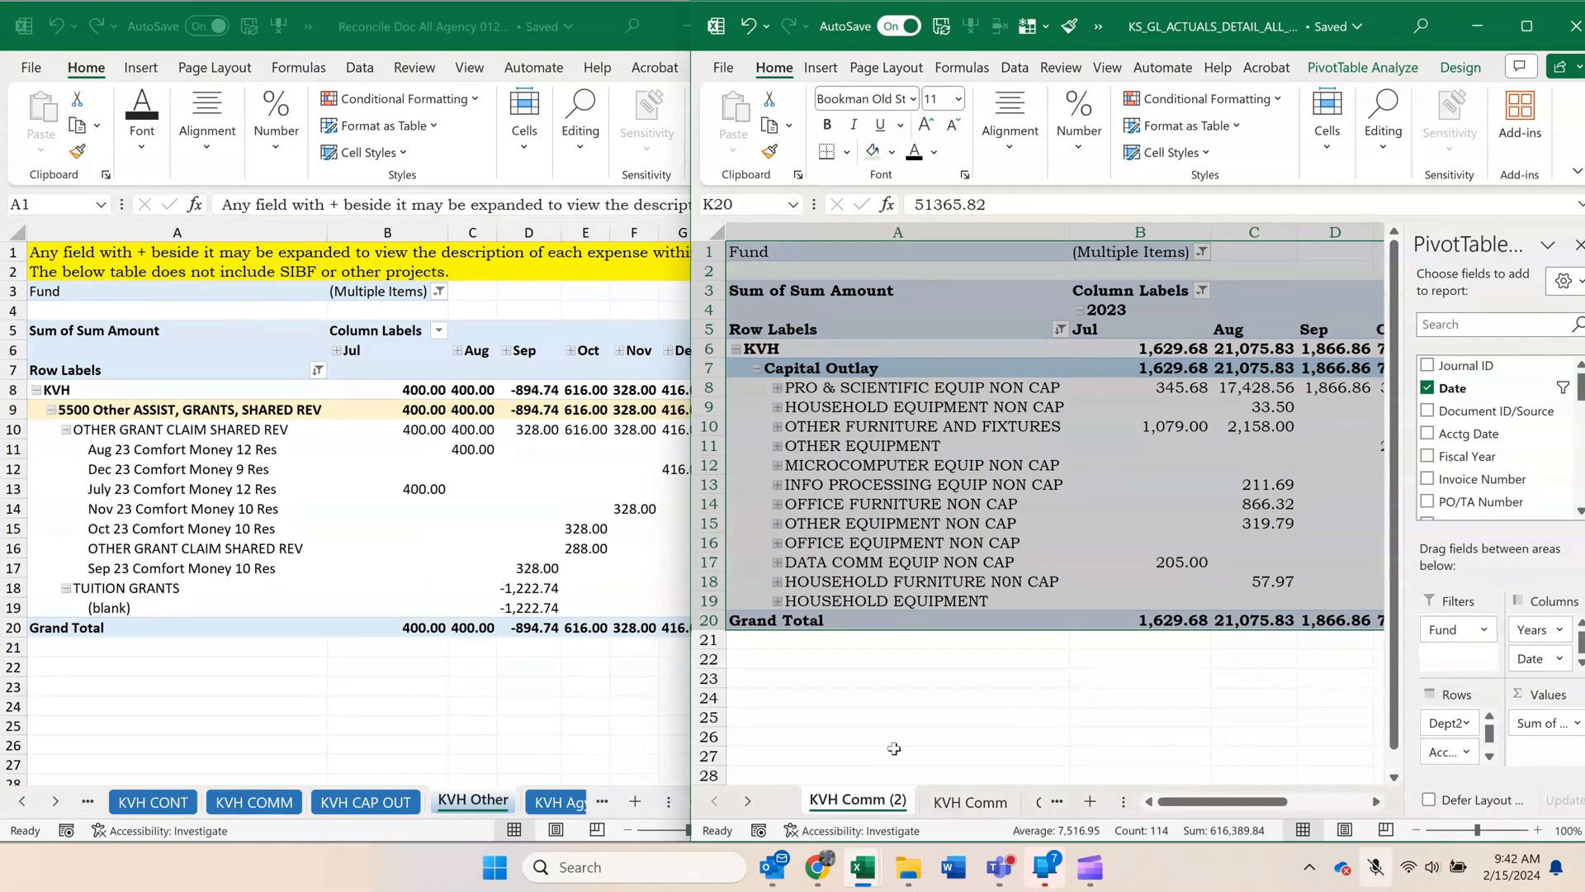
{"action": "right_click", "coordinate": [867, 807]}
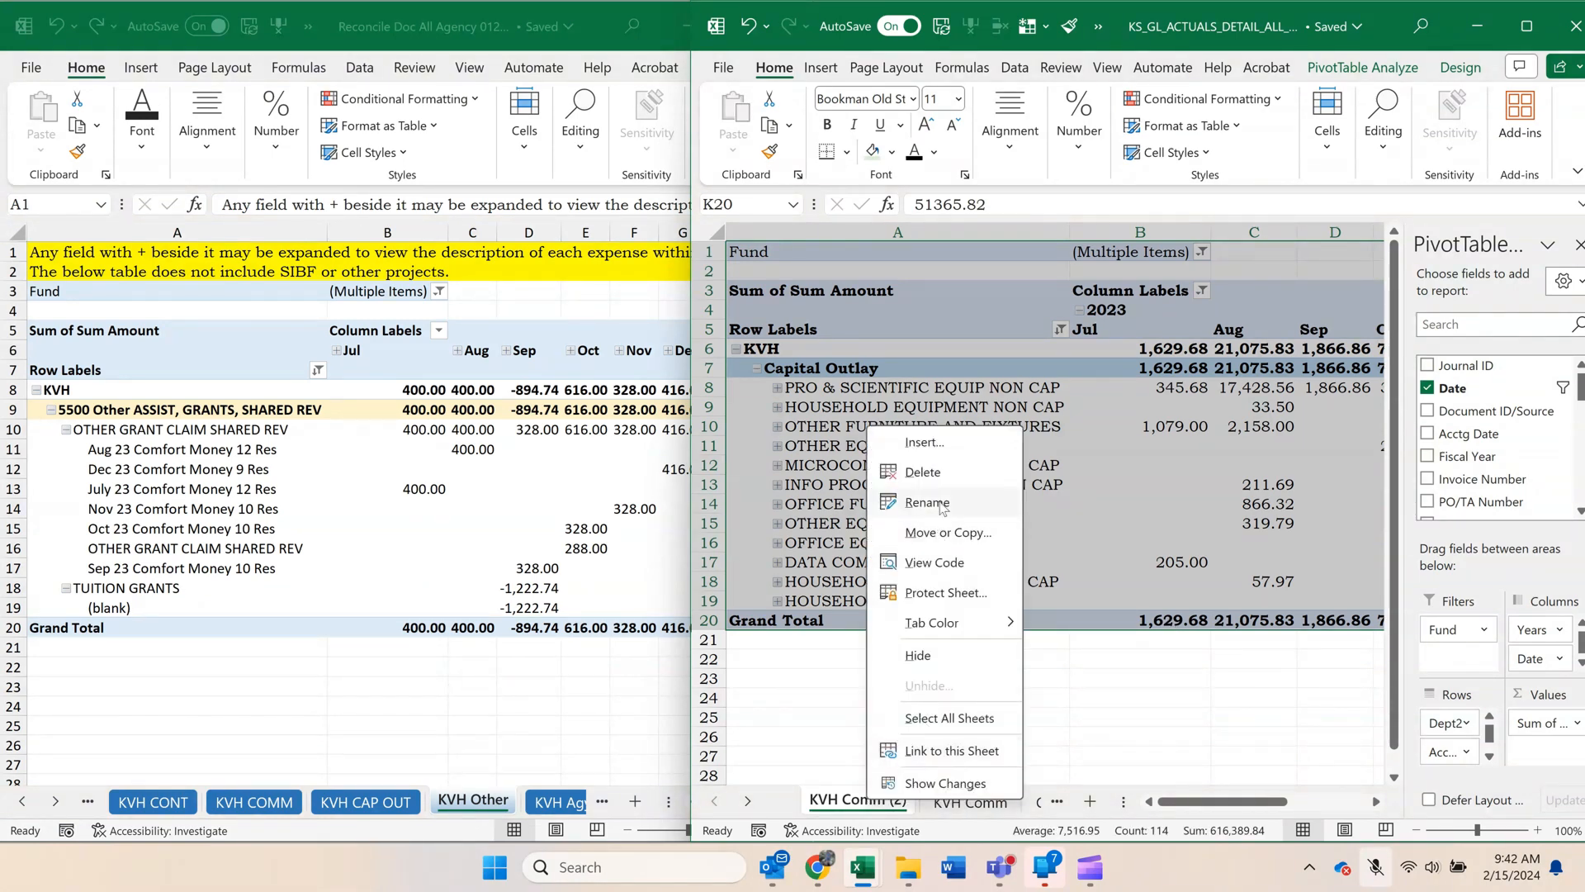
{"action": "left_click", "coordinate": [875, 528]}
{"action": "left_click_drag", "start_coordinate": [839, 801], "coordinate": [1032, 801]}
{"action": "key", "text": "BackSpace"}
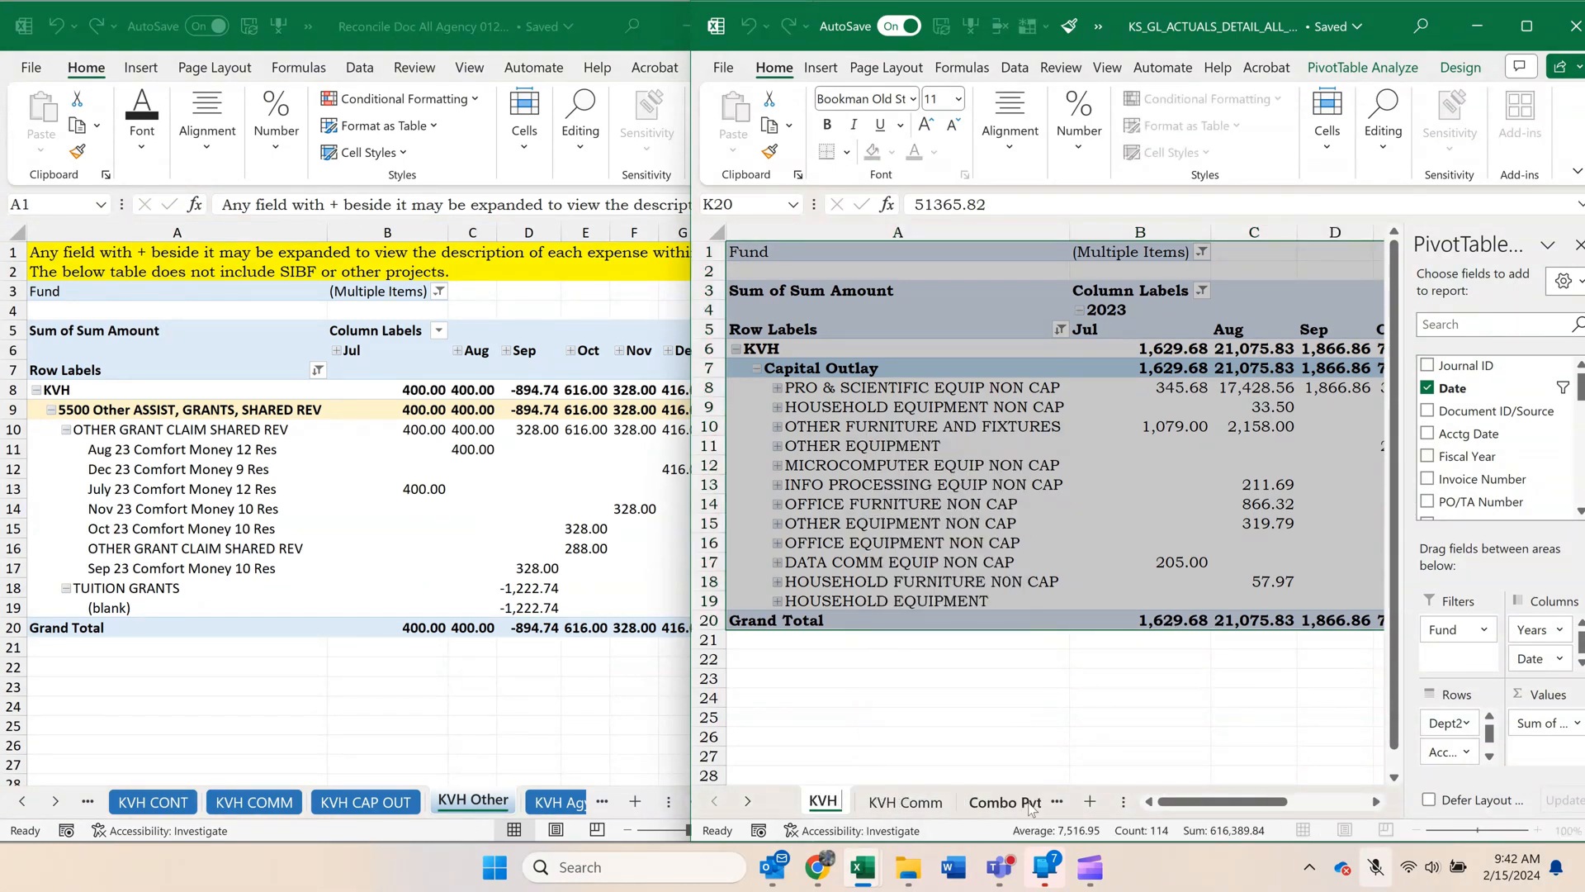
{"action": "type", "text": "Cap"}
{"action": "key", "text": "Return"}
{"action": "type", "text": "Out"}
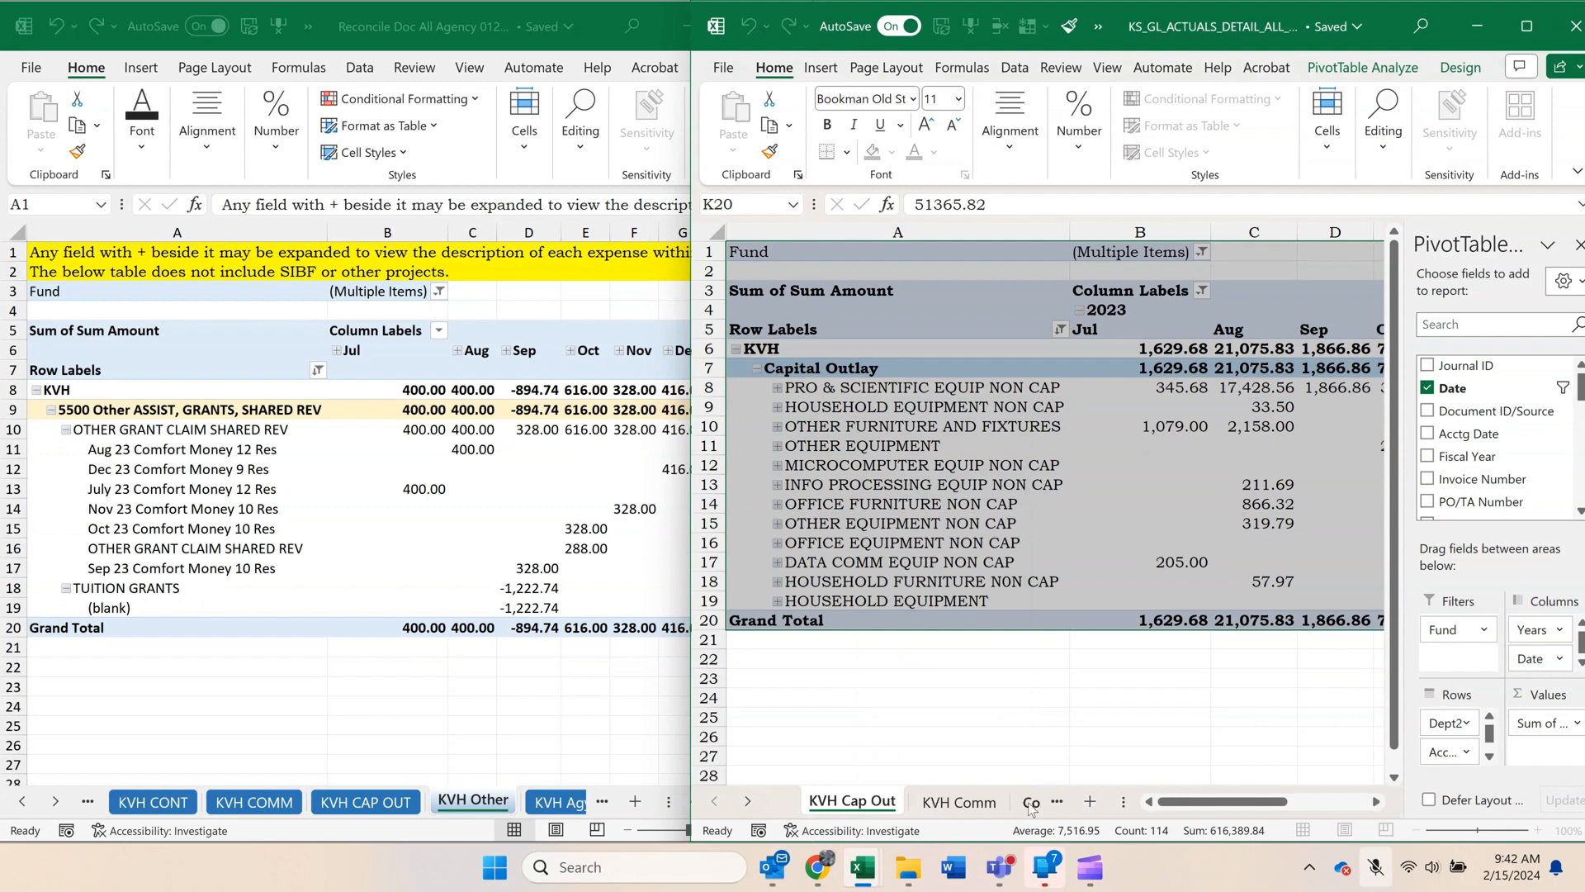
{"action": "key", "text": "Return"}
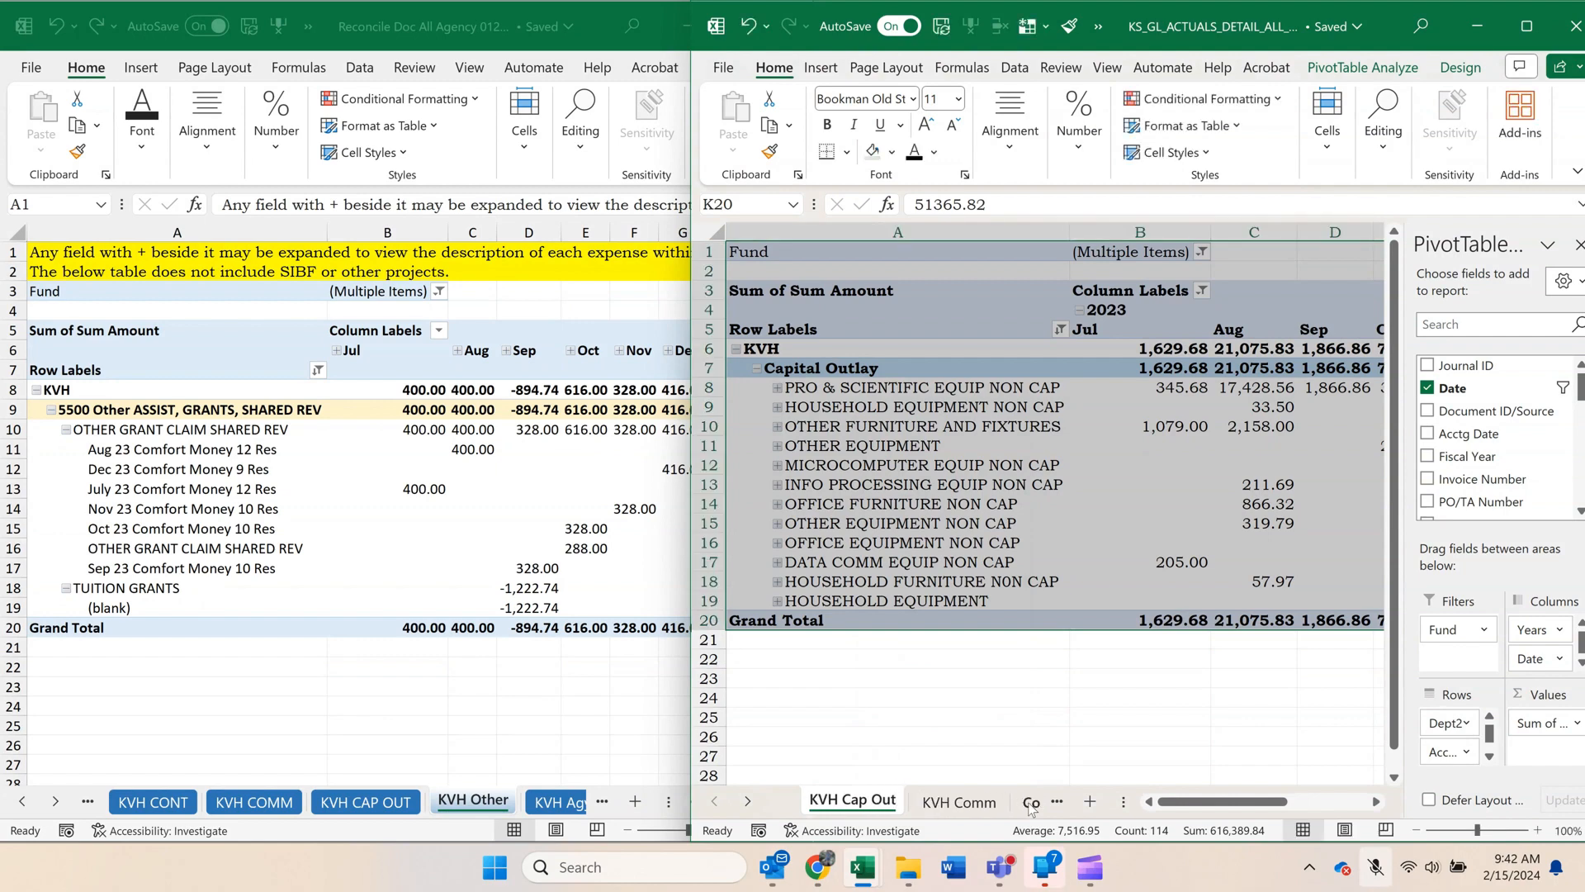
Duplicate the KS_GL workbook's KVH Cap Out sheet before itself, and rename the copy KVH Other.
{"action": "right_click", "coordinate": [877, 802]}
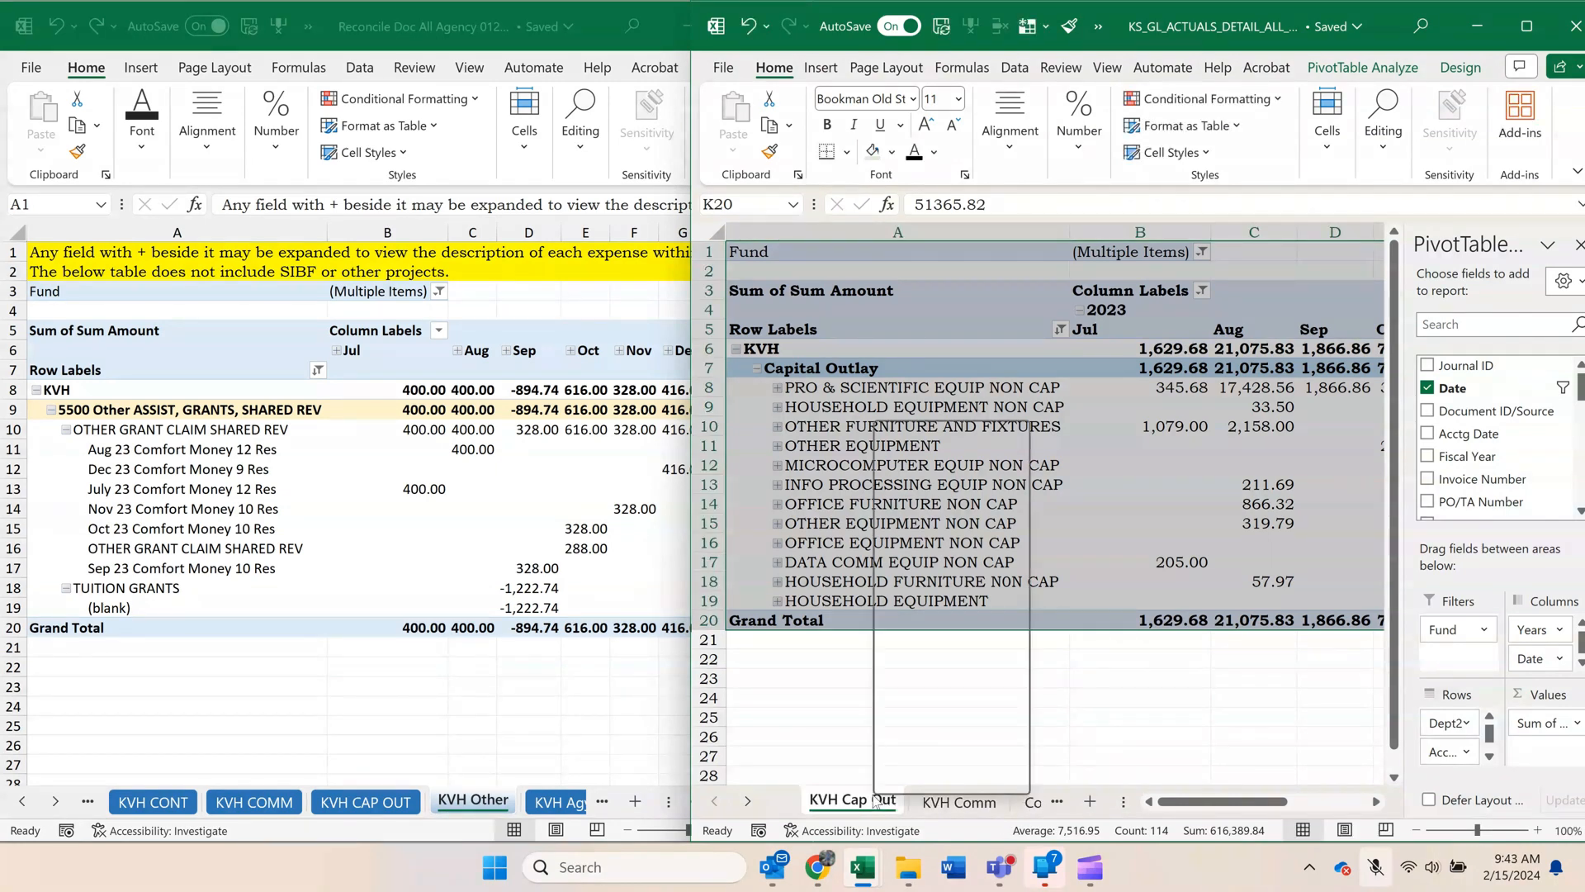
{"action": "left_click", "coordinate": [917, 526]}
{"action": "left_click", "coordinate": [802, 662]}
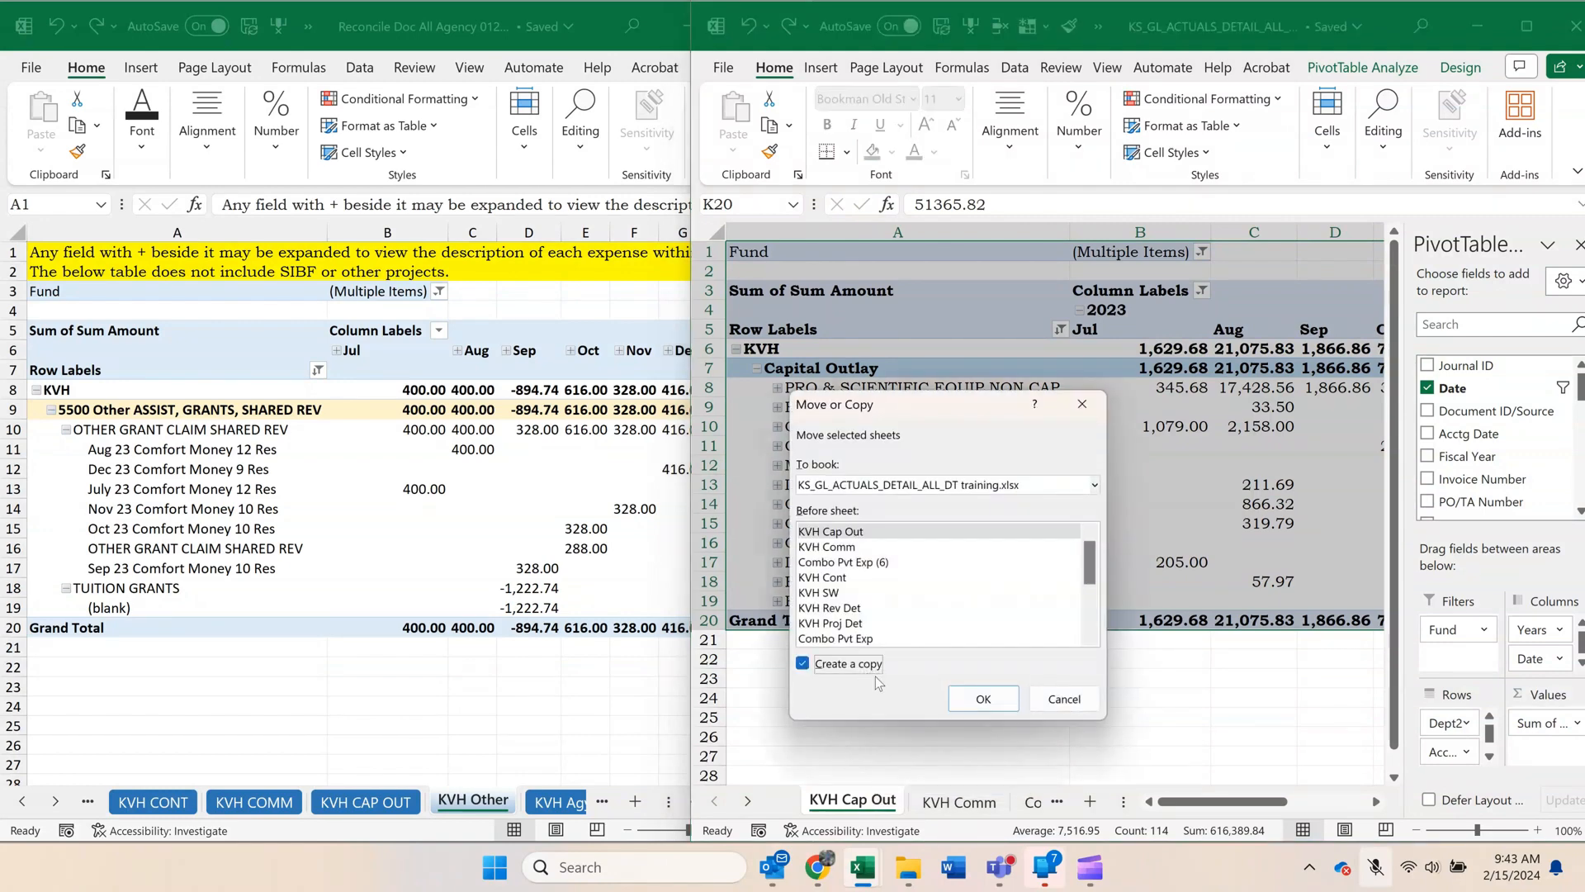
{"action": "left_click", "coordinate": [982, 698]}
{"action": "right_click", "coordinate": [899, 804]}
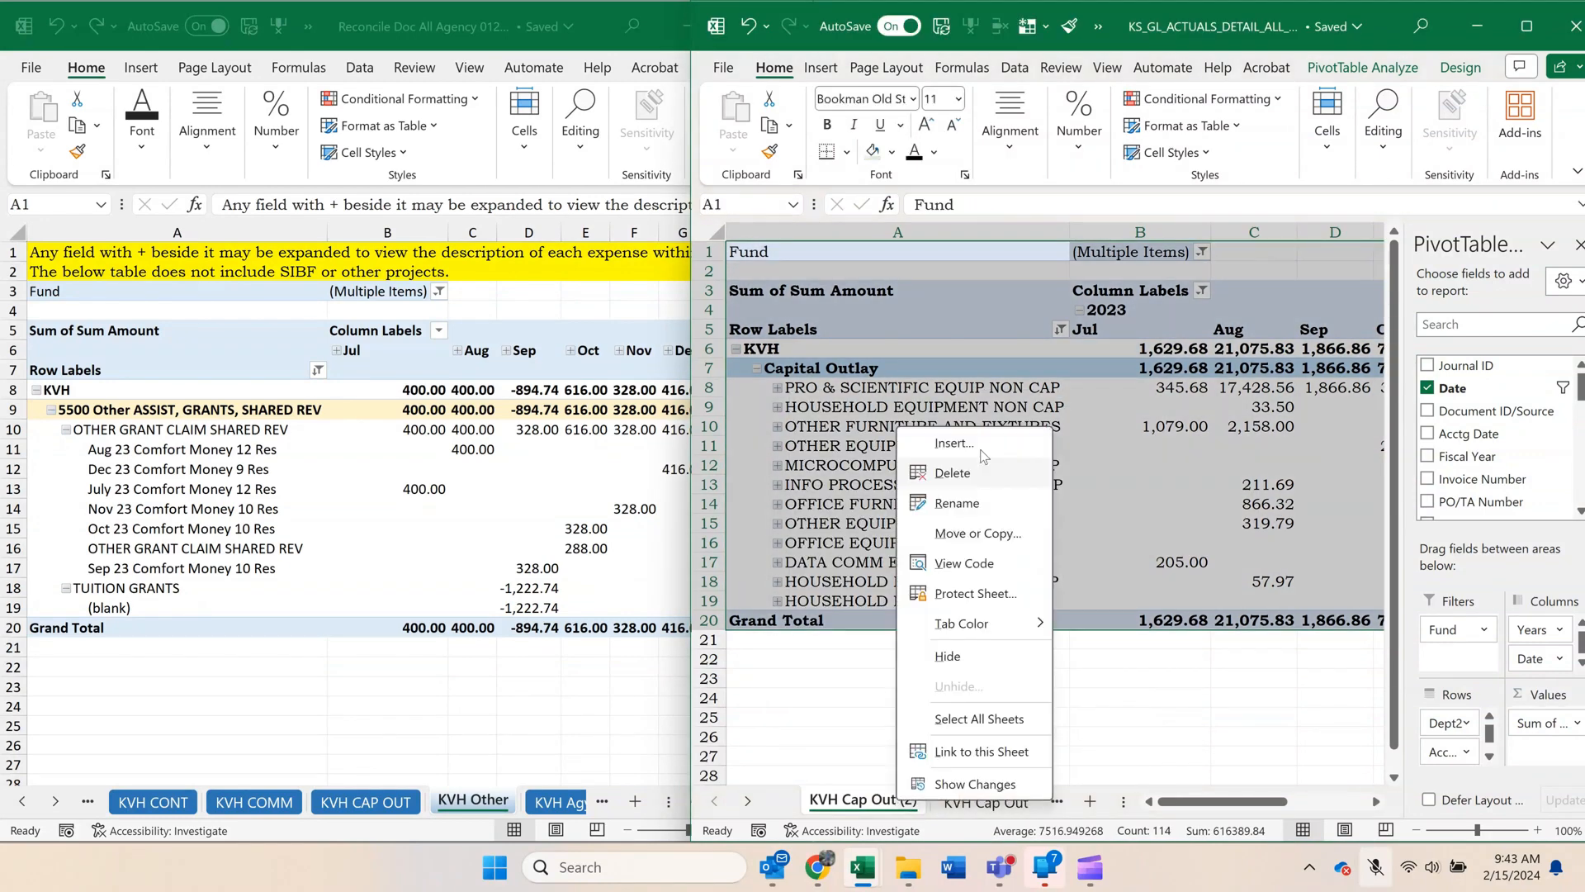
{"action": "left_click", "coordinate": [932, 500]}
{"action": "left_click_drag", "start_coordinate": [847, 800], "coordinate": [1184, 809]}
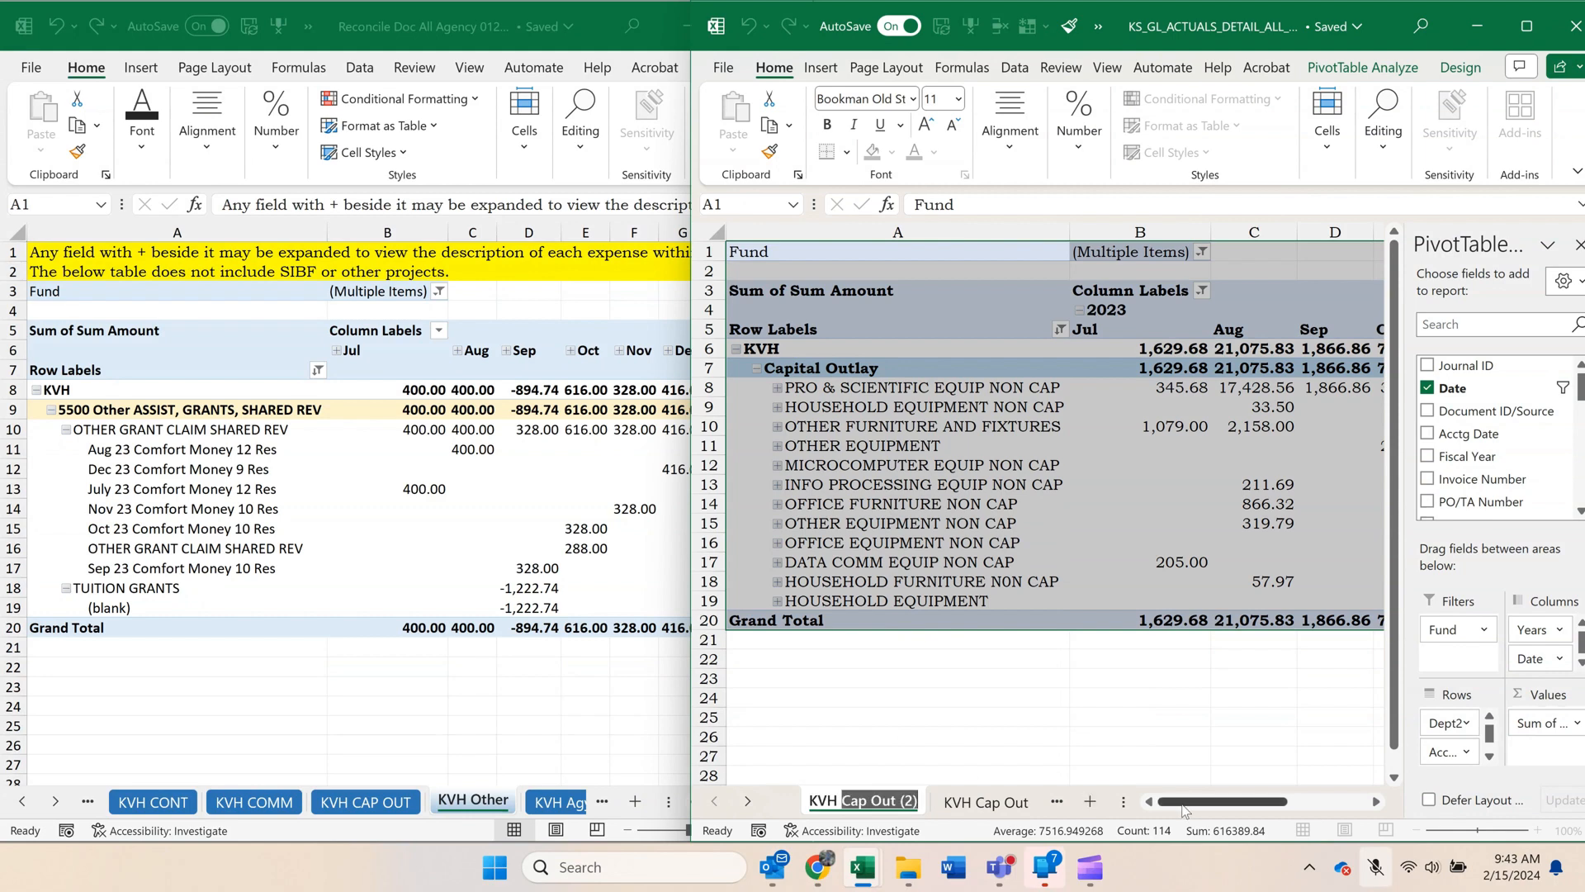
{"action": "type", "text": "Other"}
{"action": "key", "text": "Return"}
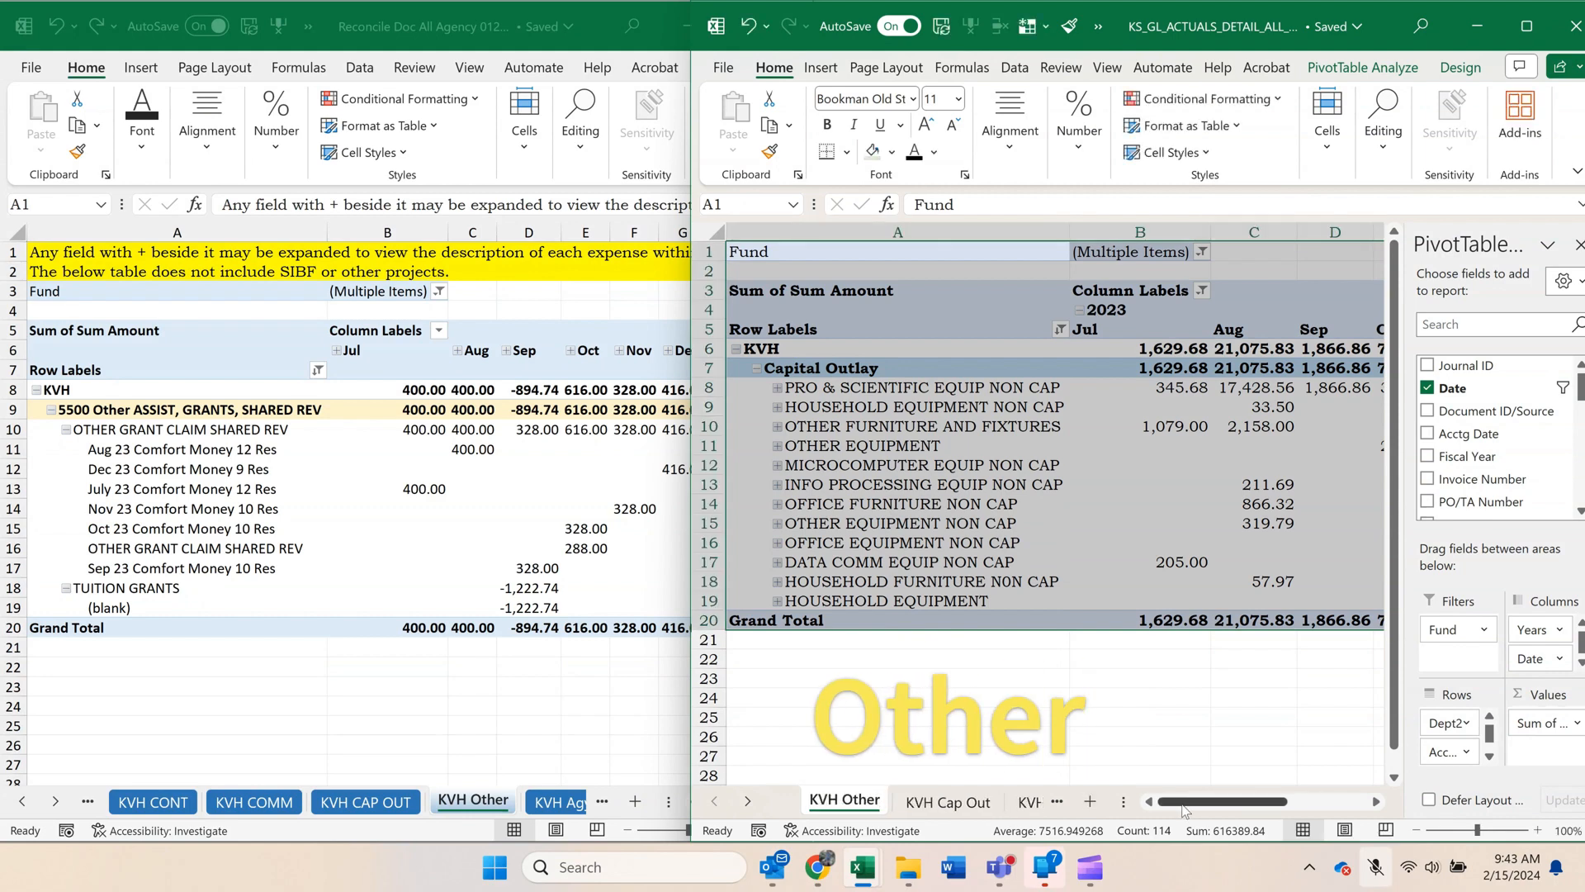
Filter the new KVH Other pivot's Account2 field to Other Assistance only, removing Capital Outlay.
{"action": "left_click", "coordinate": [992, 493]}
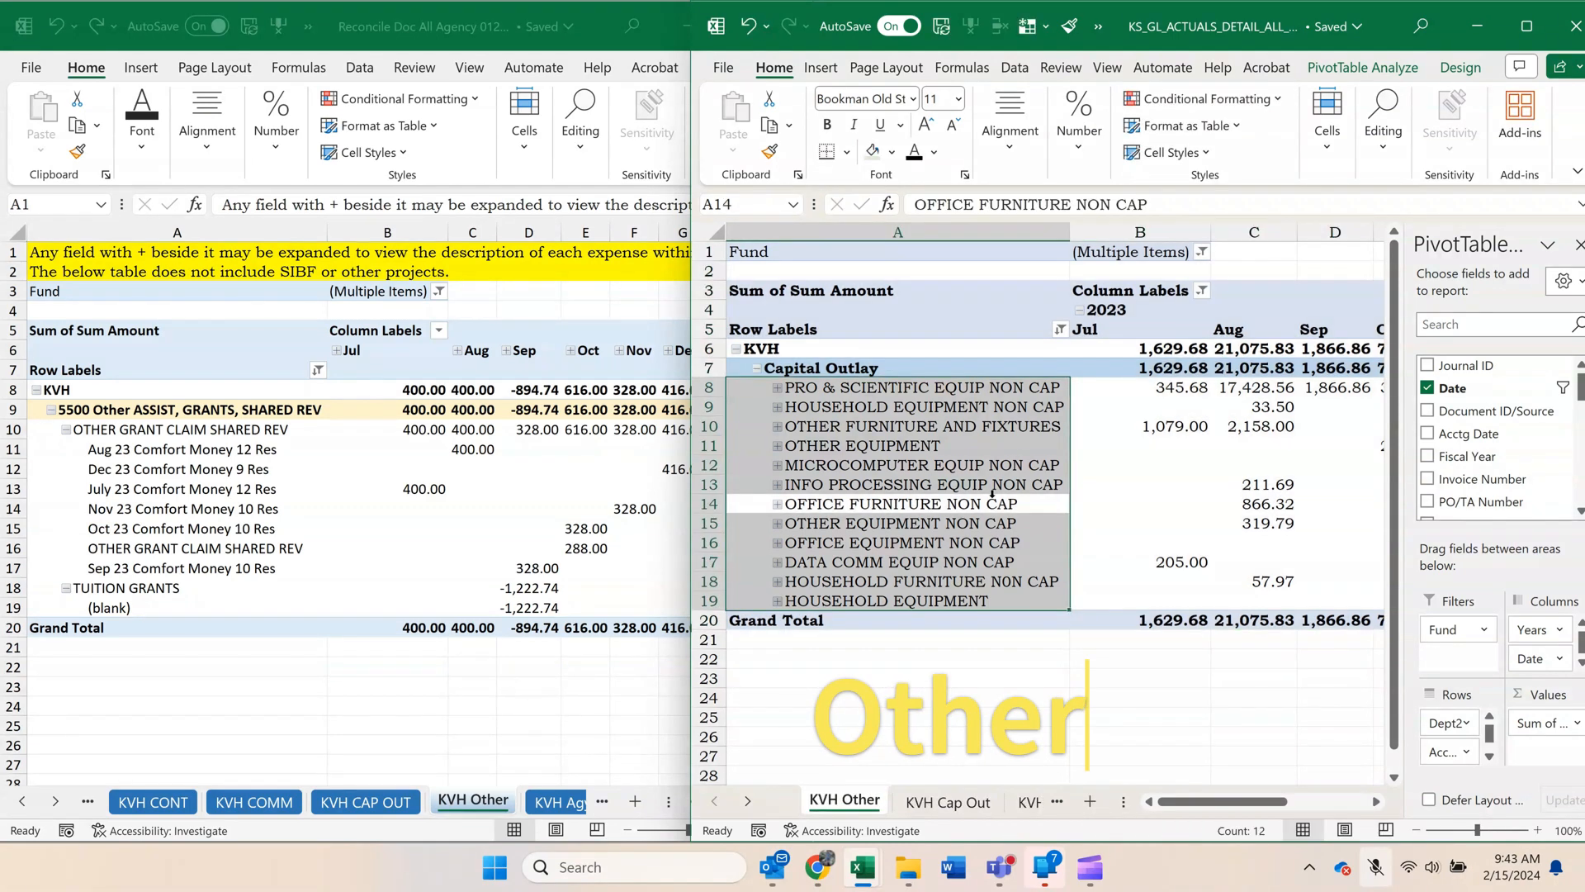
{"action": "left_click", "coordinate": [1059, 331]}
{"action": "left_click", "coordinate": [863, 283]}
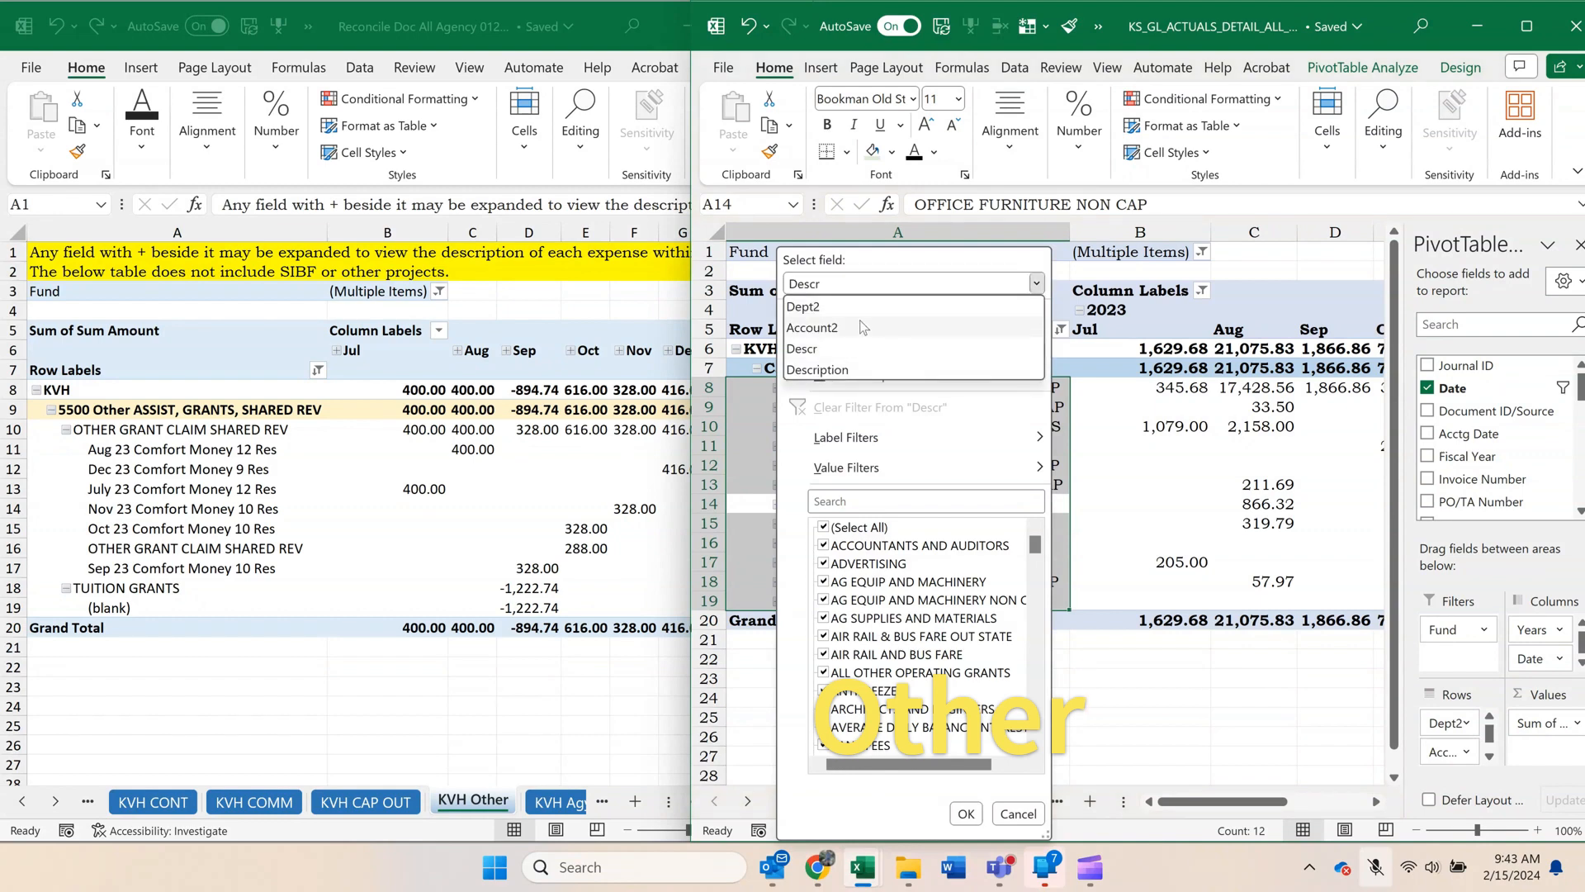
{"action": "left_click", "coordinate": [864, 327]}
{"action": "left_click", "coordinate": [823, 654]}
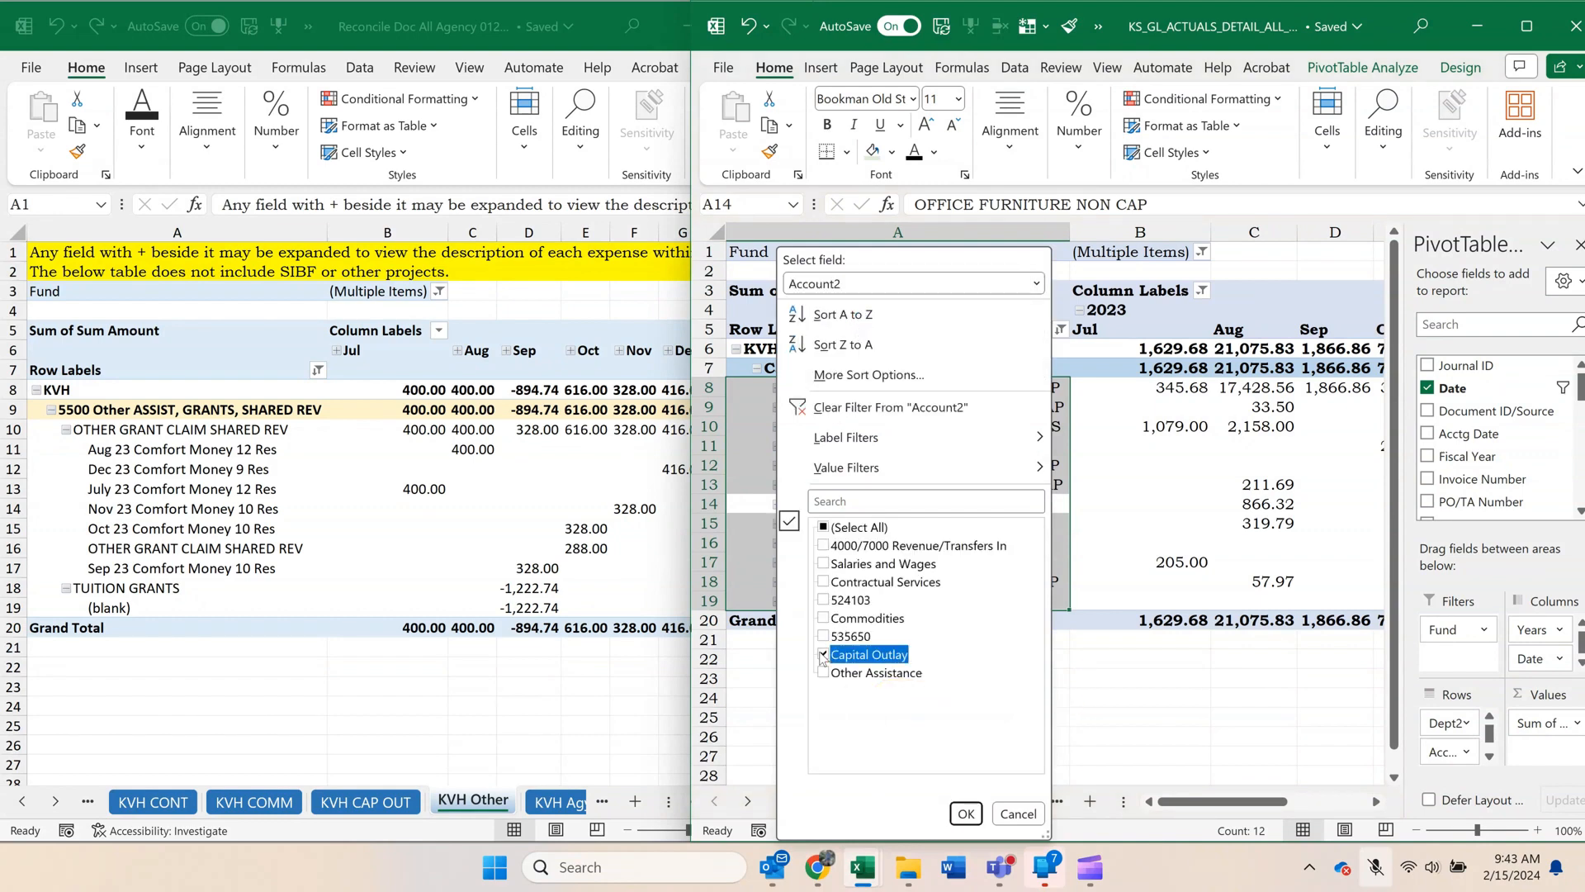
{"action": "left_click", "coordinate": [823, 673]}
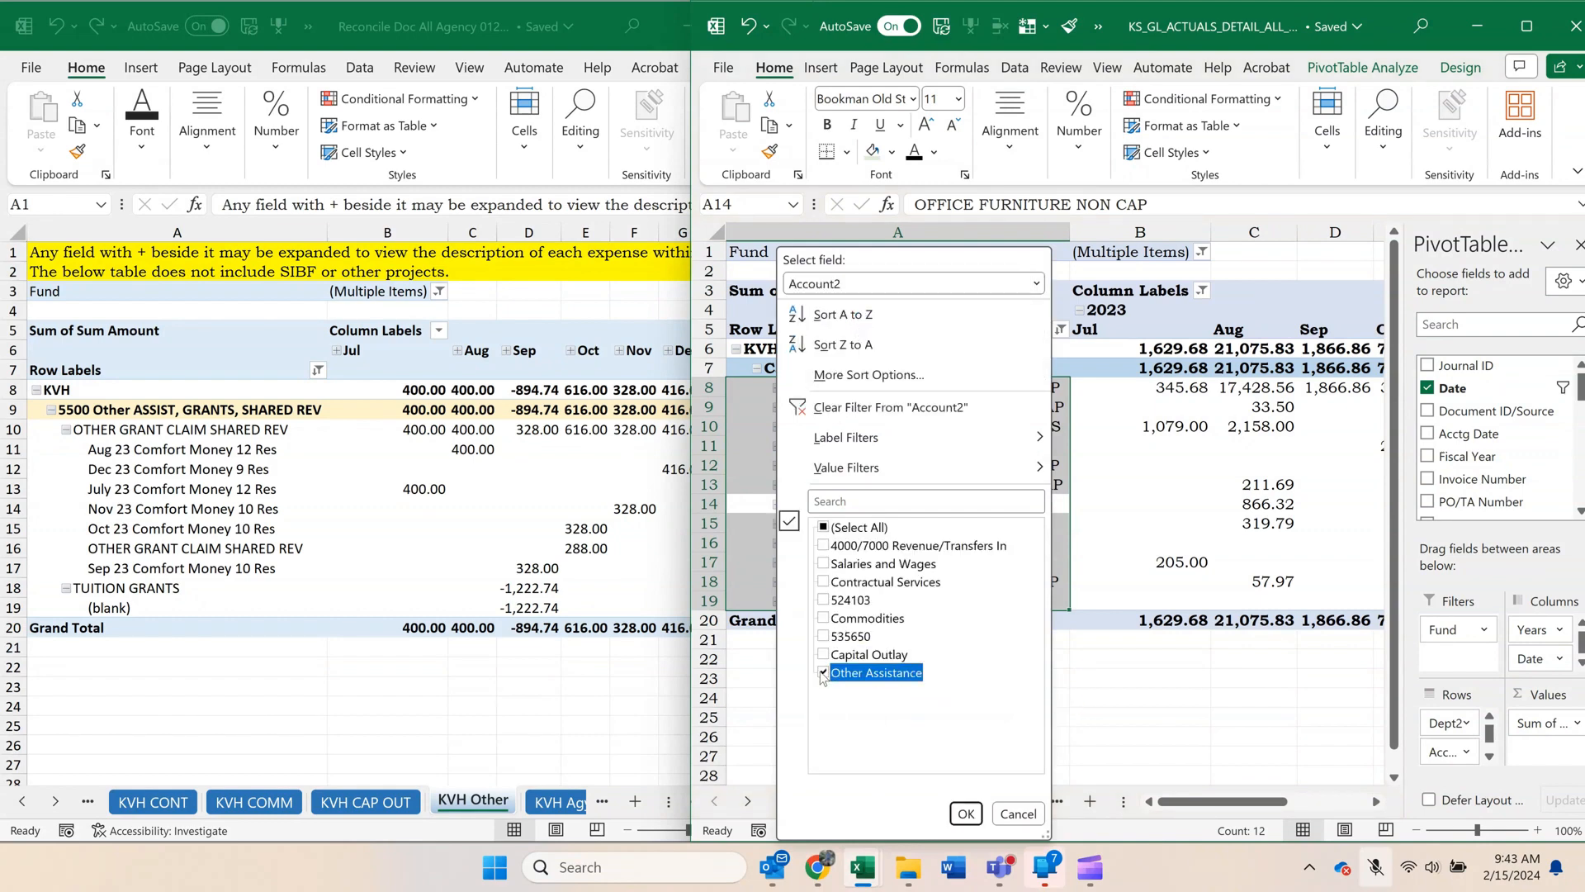
{"action": "left_click", "coordinate": [964, 814]}
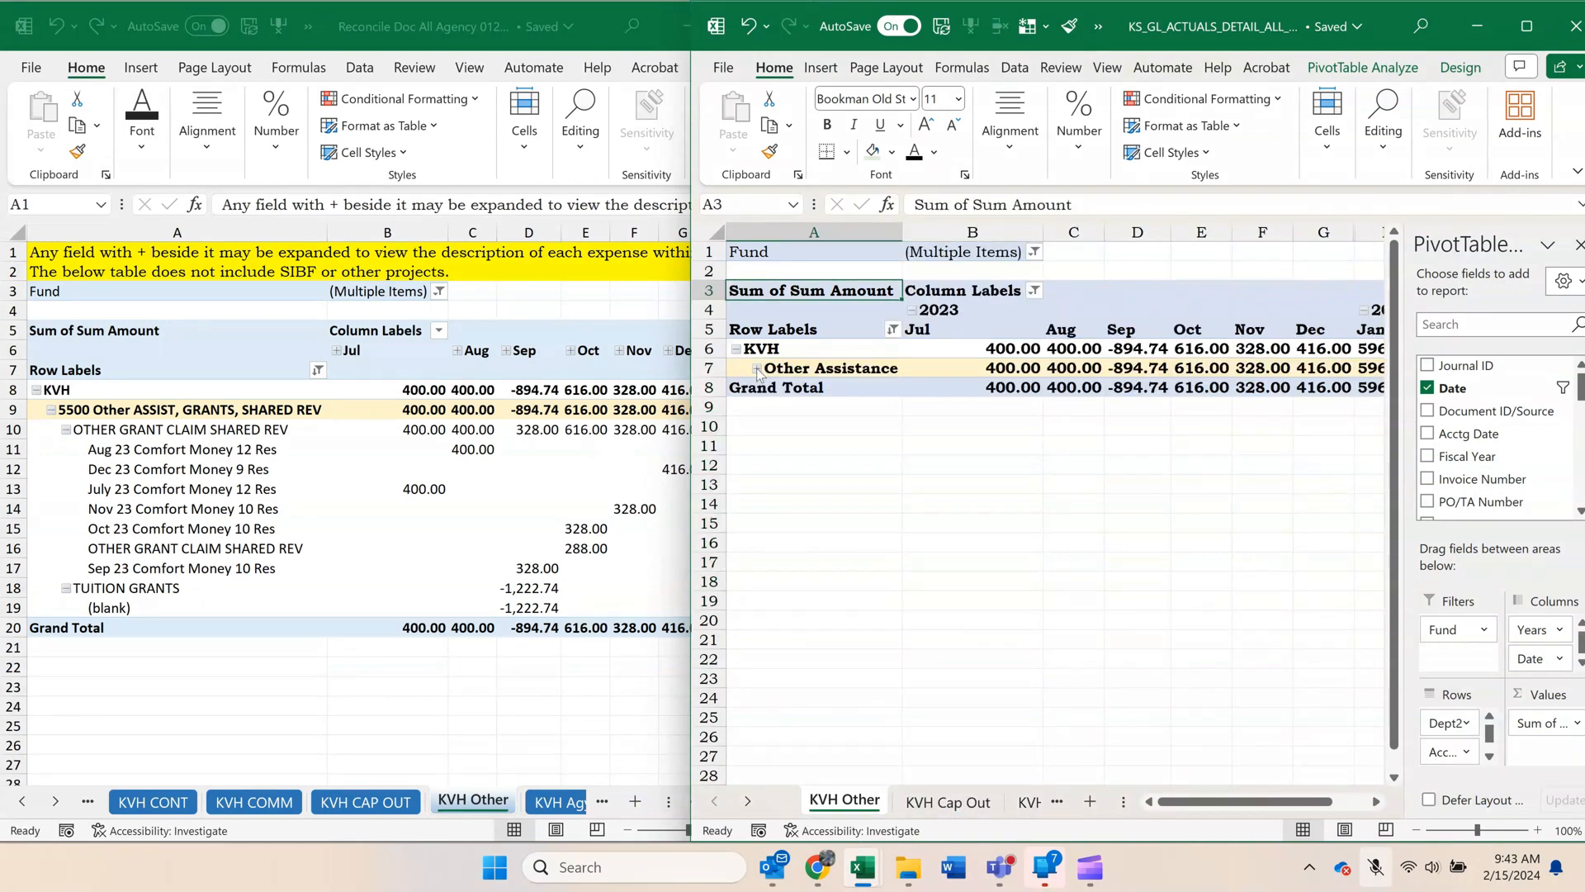
Expand Other Assistance, OTHER GRANT CLAIM SHARED REV and TUITION GRANTS to show their descriptions.
{"action": "left_click", "coordinate": [757, 369]}
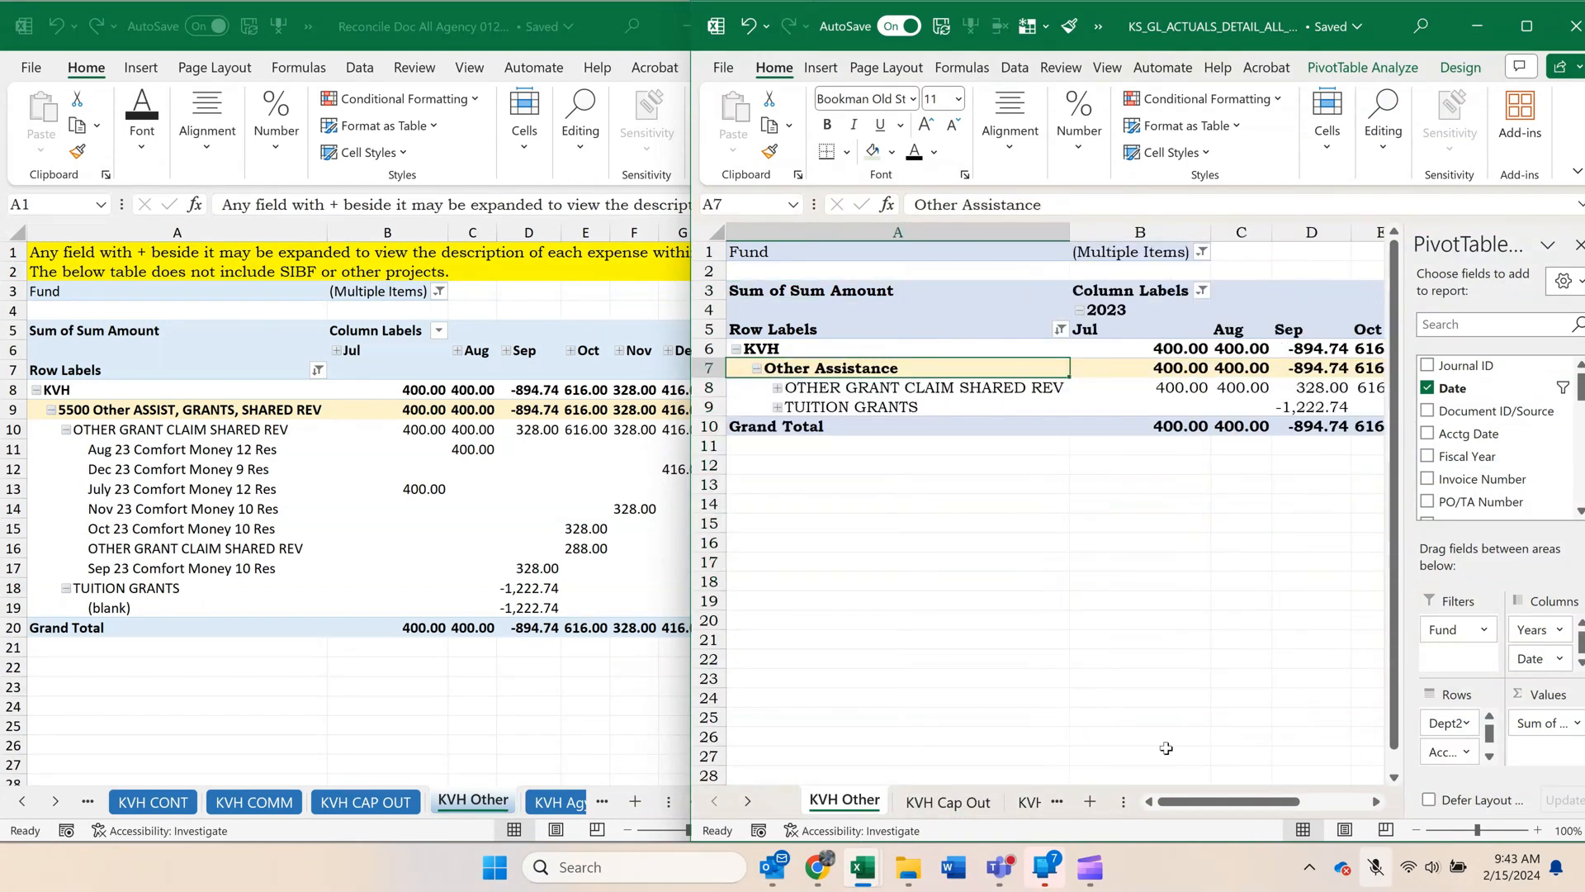
{"action": "left_click", "coordinate": [777, 388]}
{"action": "left_click", "coordinate": [777, 562]}
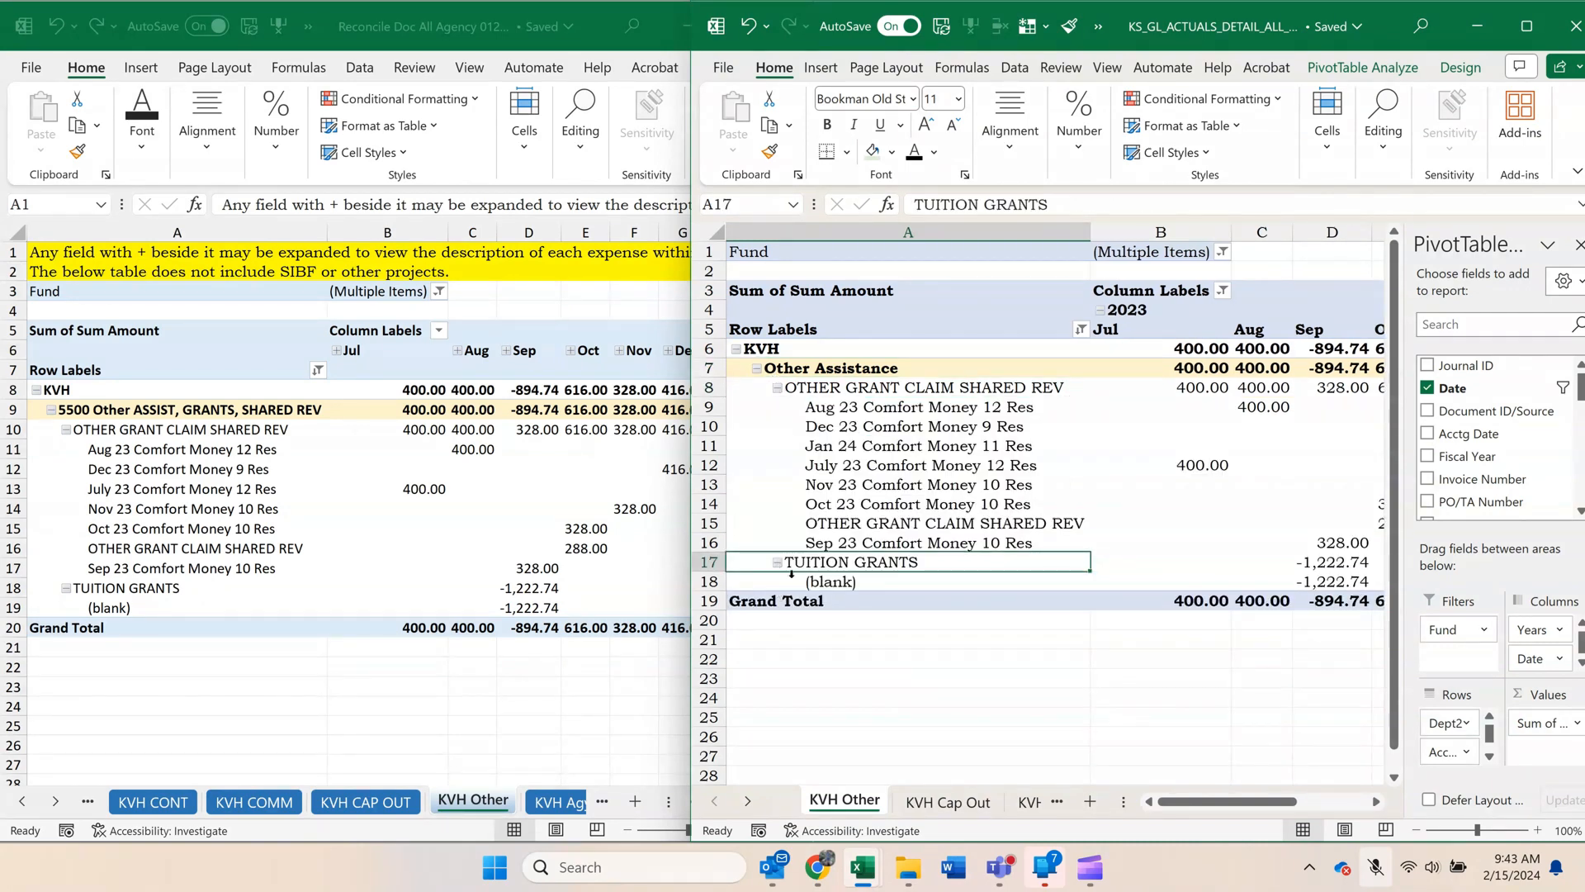
Copy the whole KVH Other pivot, A1:K19, and paste it at J3 on the reconciliation workbook's KVH Other sheet.
{"action": "left_click_drag", "start_coordinate": [1197, 803], "coordinate": [1234, 811]}
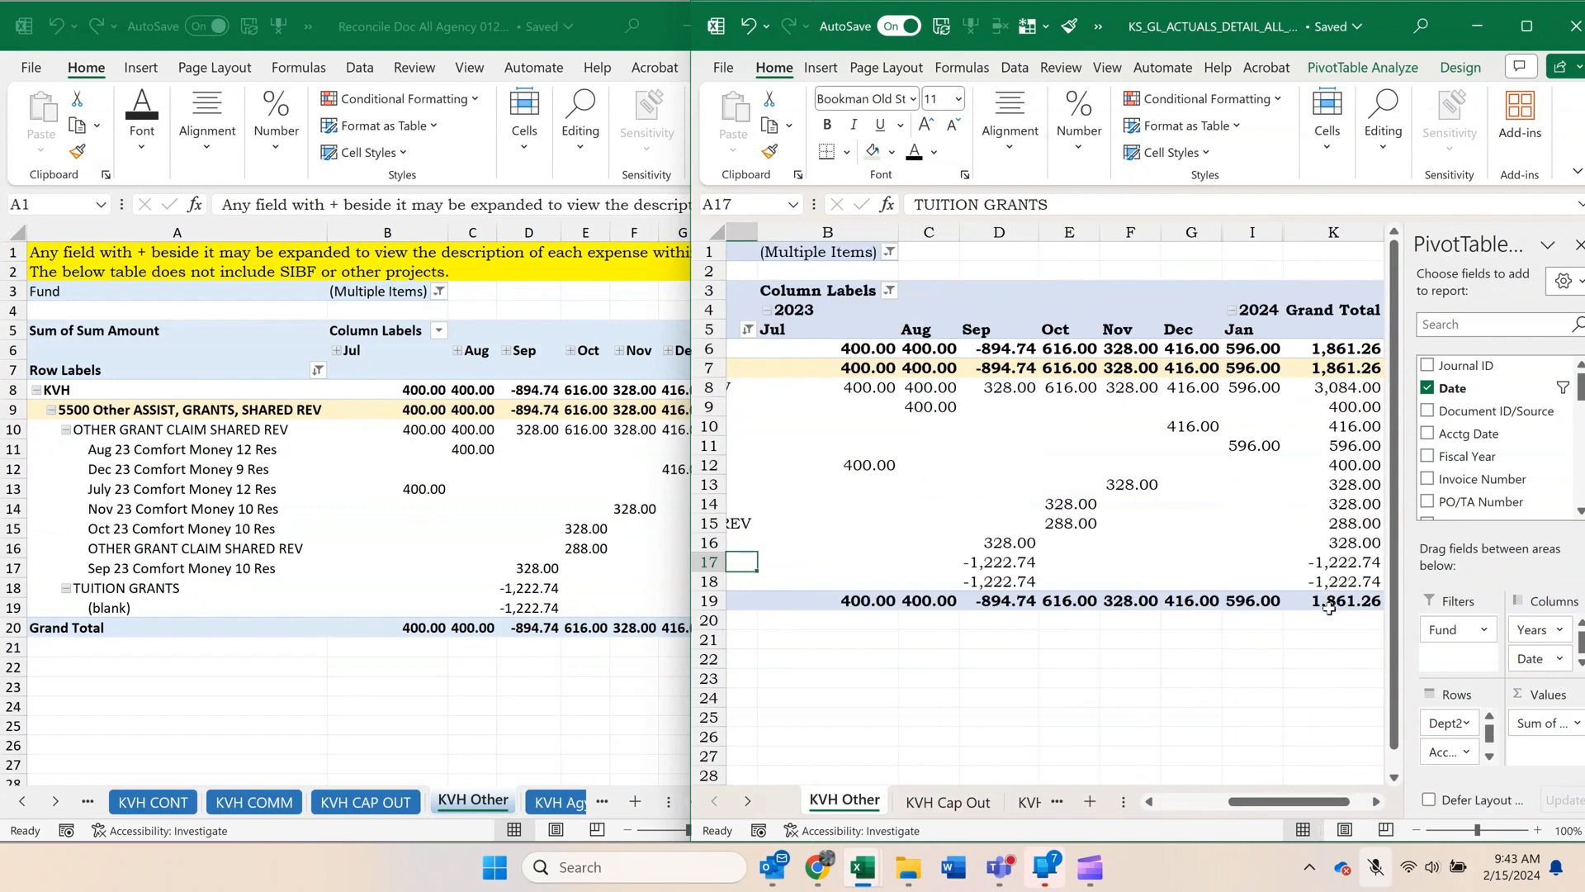
{"action": "left_click_drag", "start_coordinate": [1329, 608], "coordinate": [108, 217]}
{"action": "key", "text": "ctrl+c"}
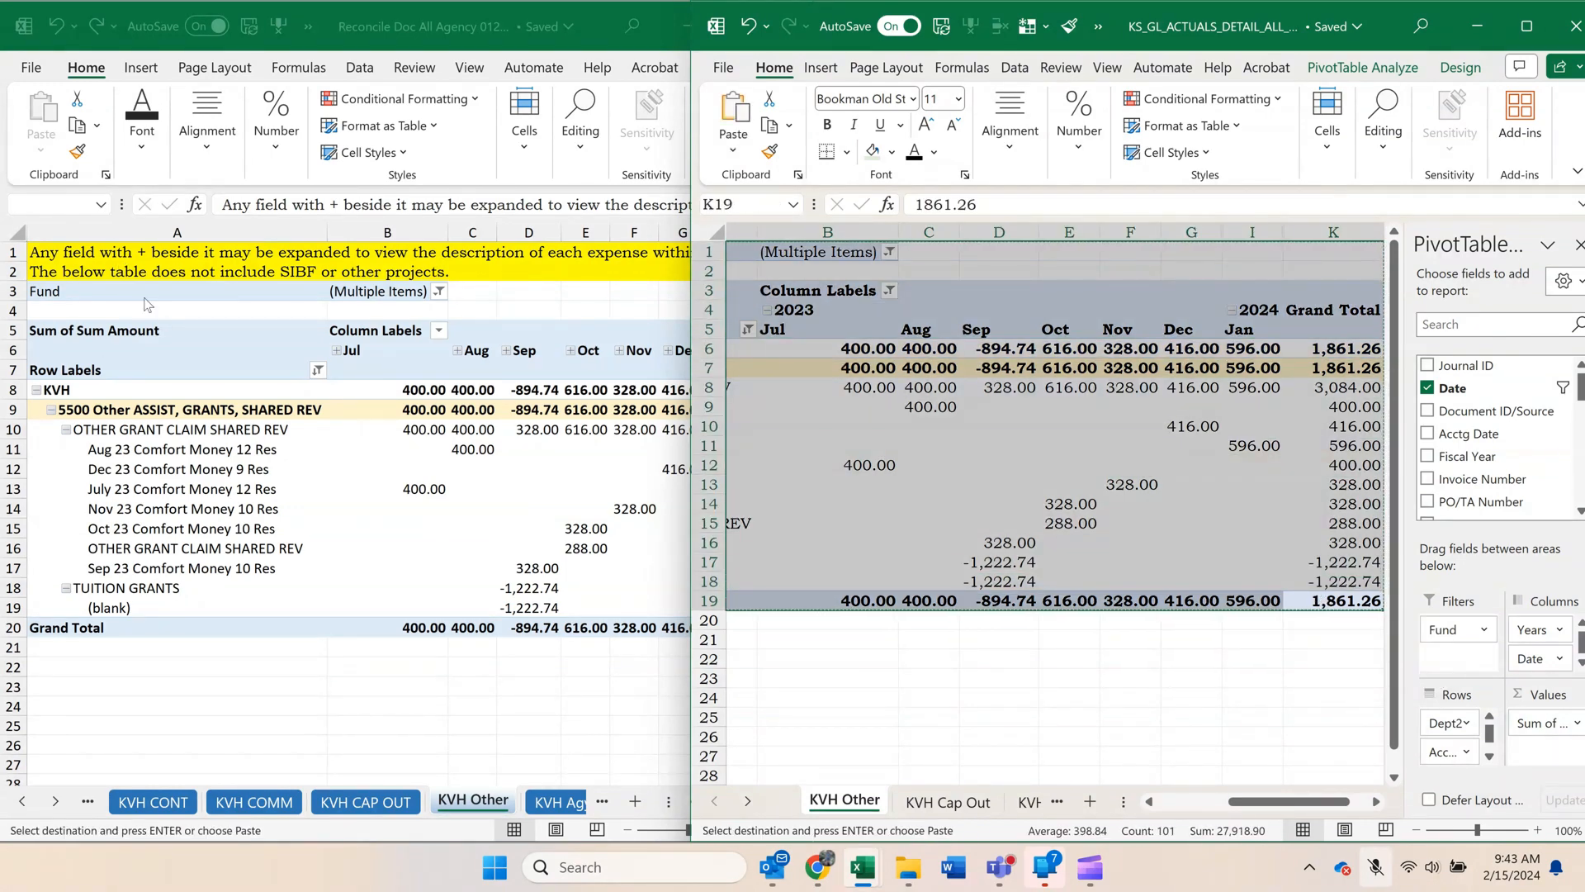
{"action": "left_click", "coordinate": [204, 297]}
{"action": "left_click", "coordinate": [784, 802]}
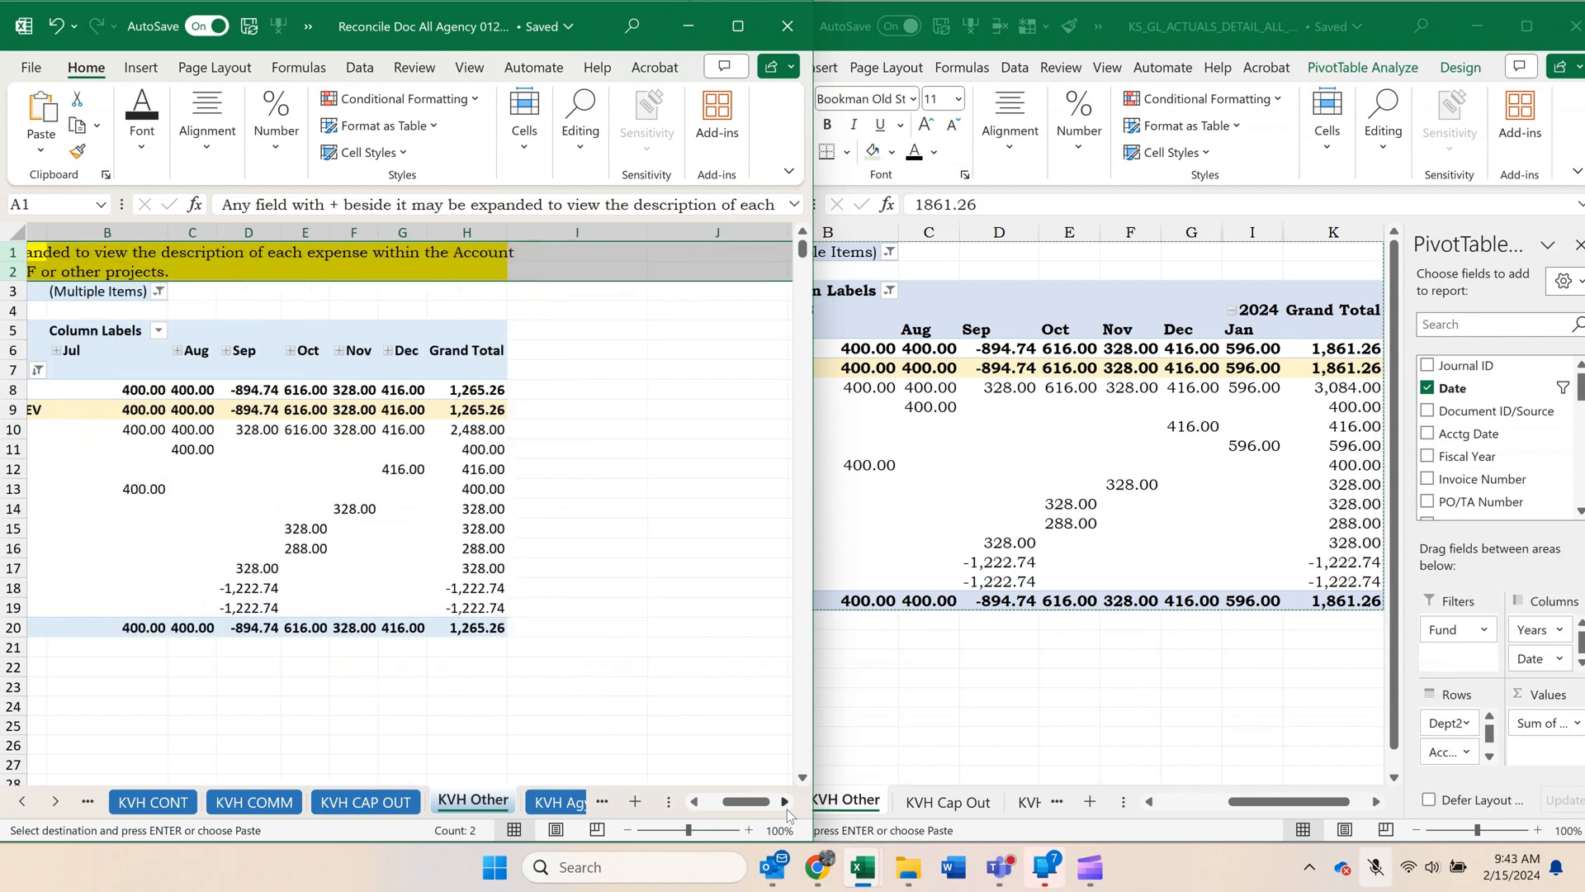
{"action": "left_click", "coordinate": [626, 300]}
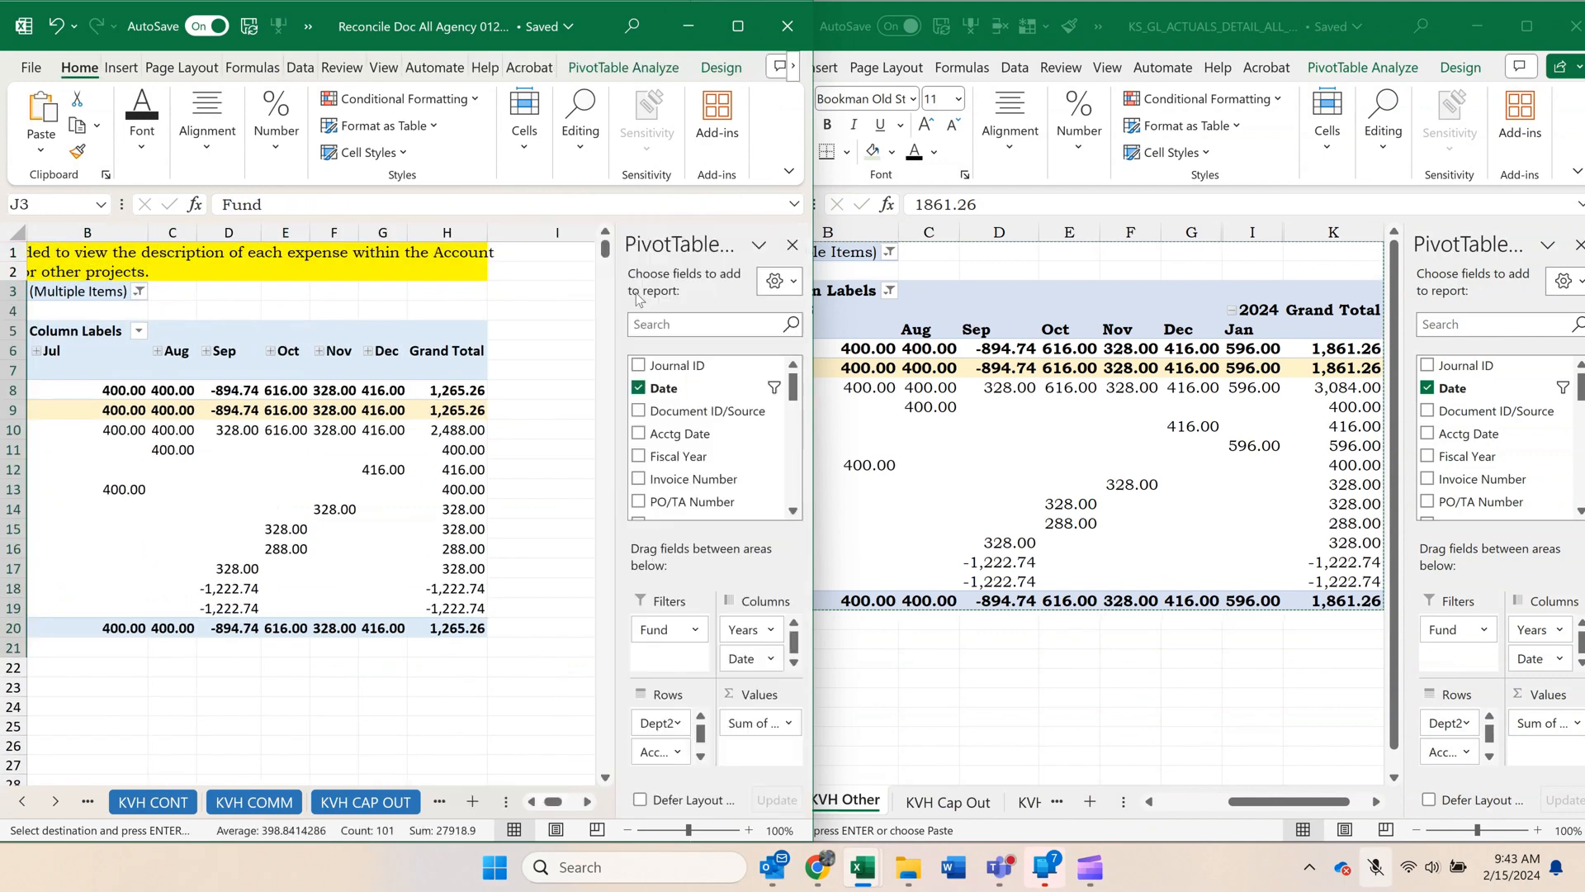
Delete the old pivot's cells in columns A to I, rows 3 to 24, shifting the pasted pivot left into column A.
{"action": "left_click", "coordinate": [466, 512]}
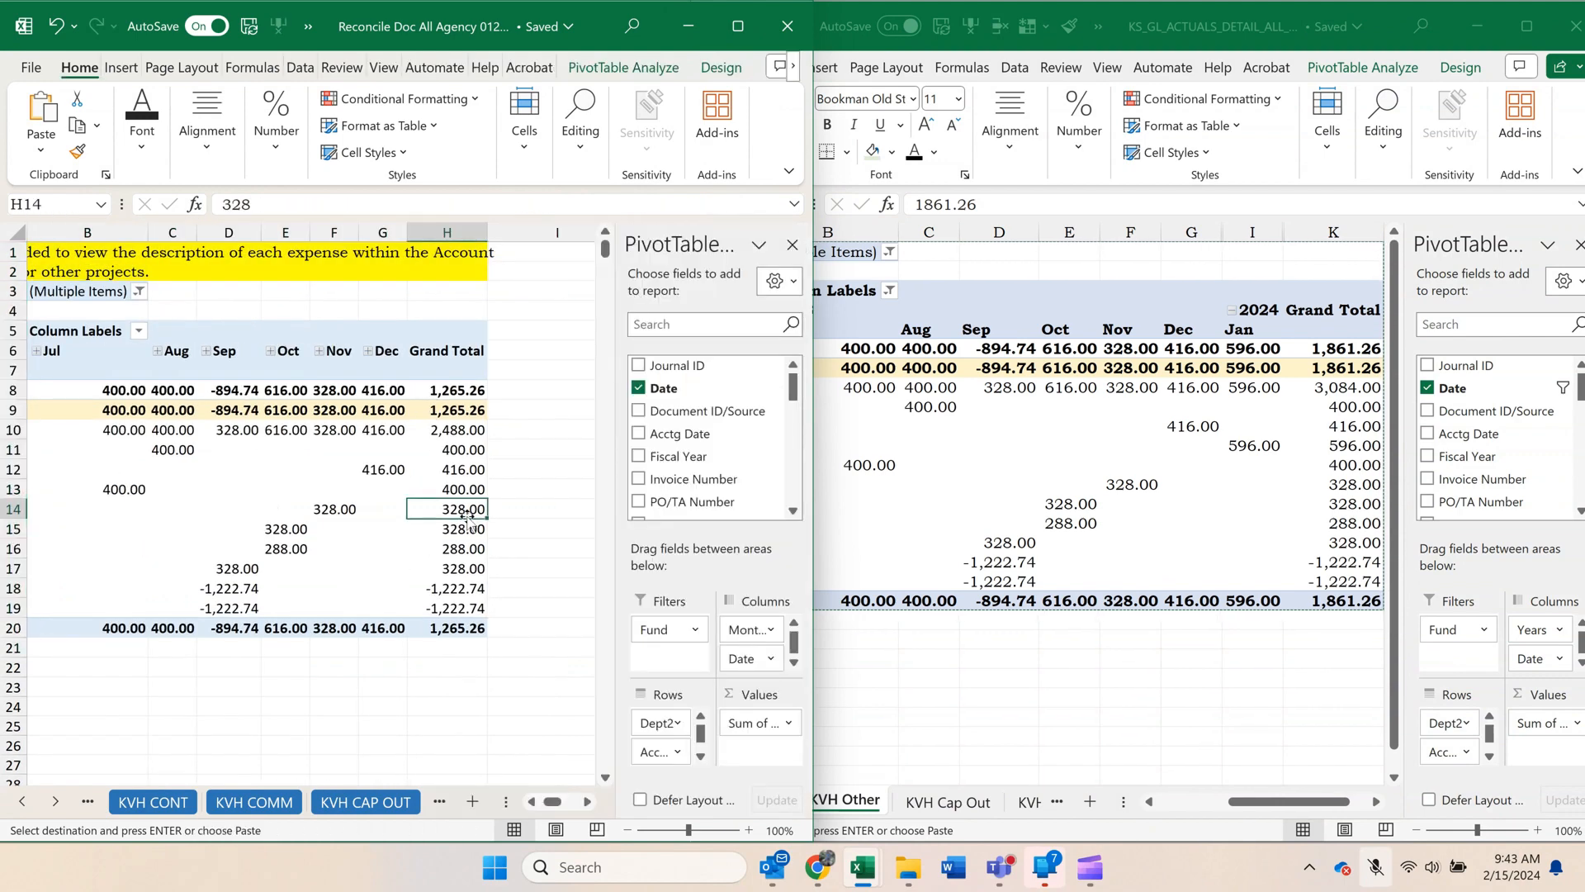
{"action": "left_click", "coordinate": [587, 802]}
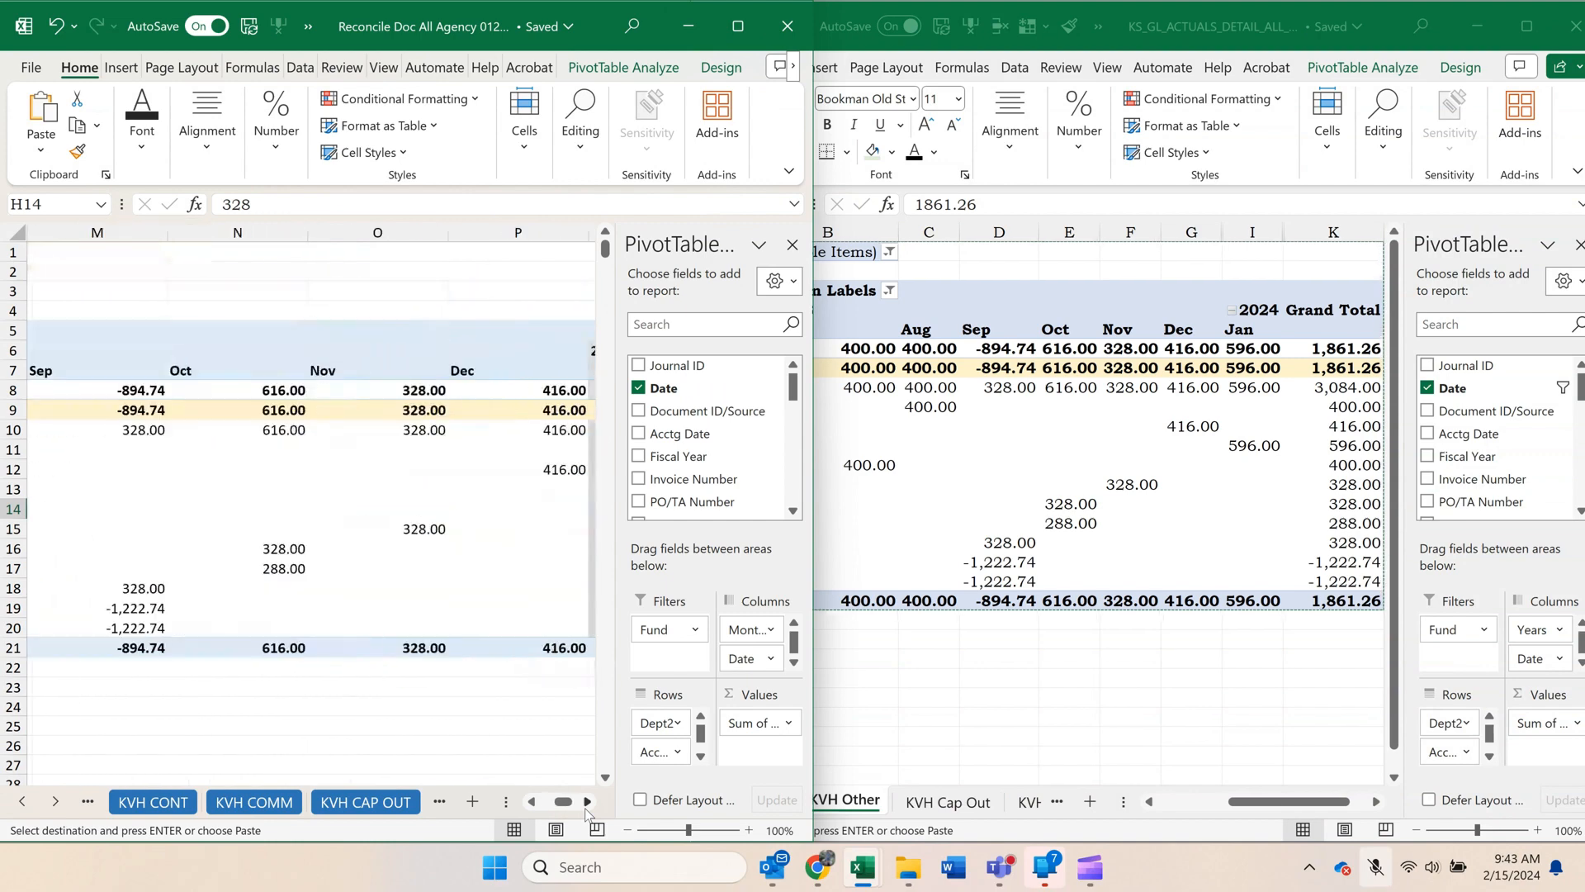
{"action": "left_click", "coordinate": [586, 805]}
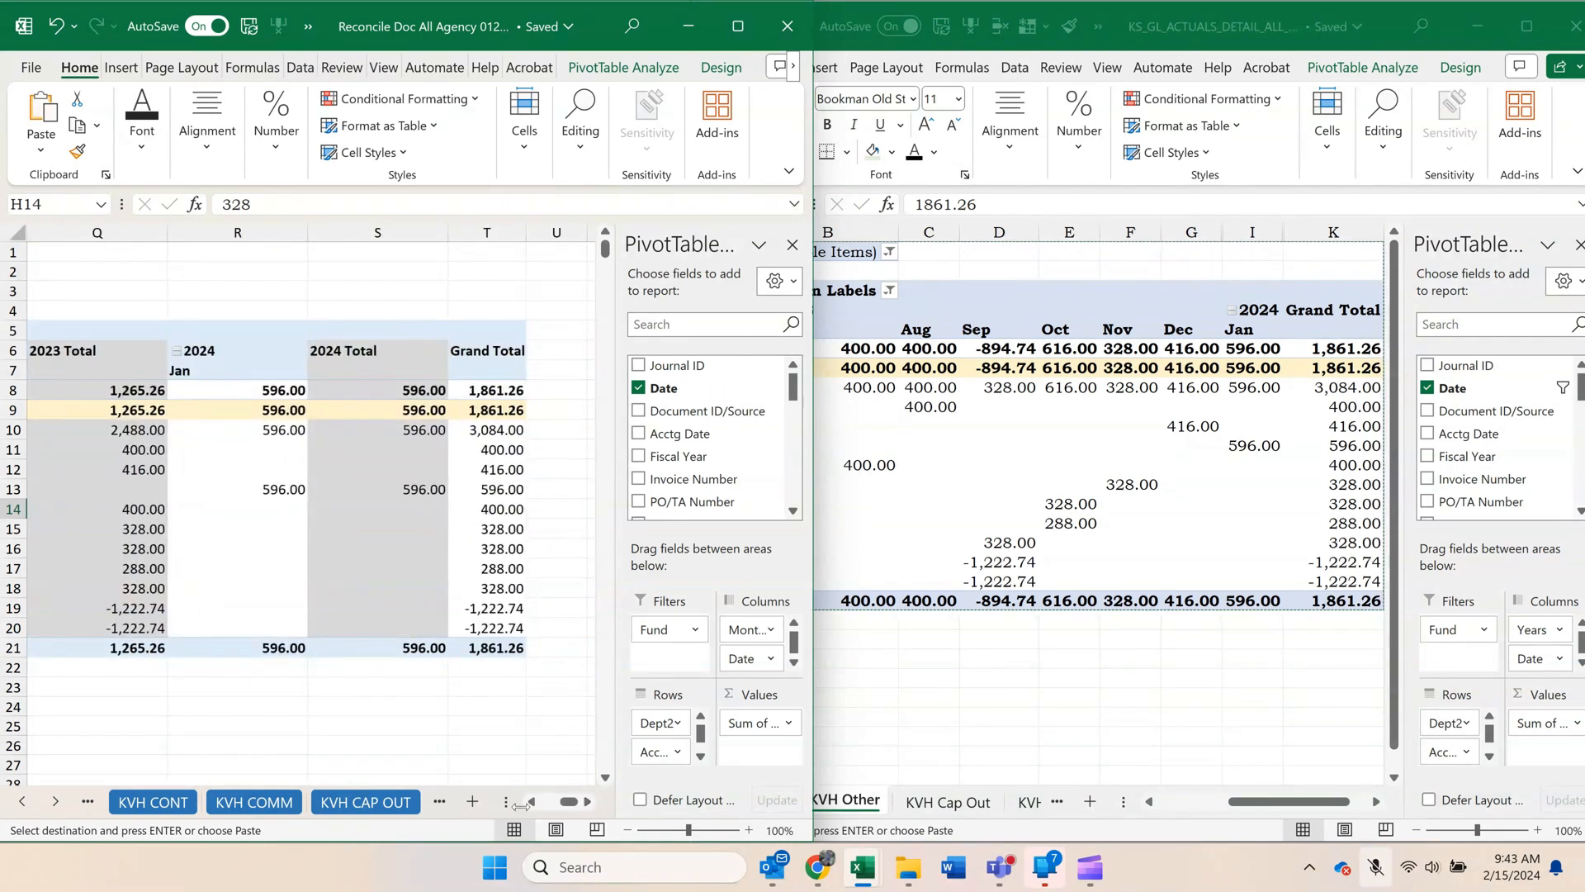
{"action": "left_click", "coordinate": [531, 801]}
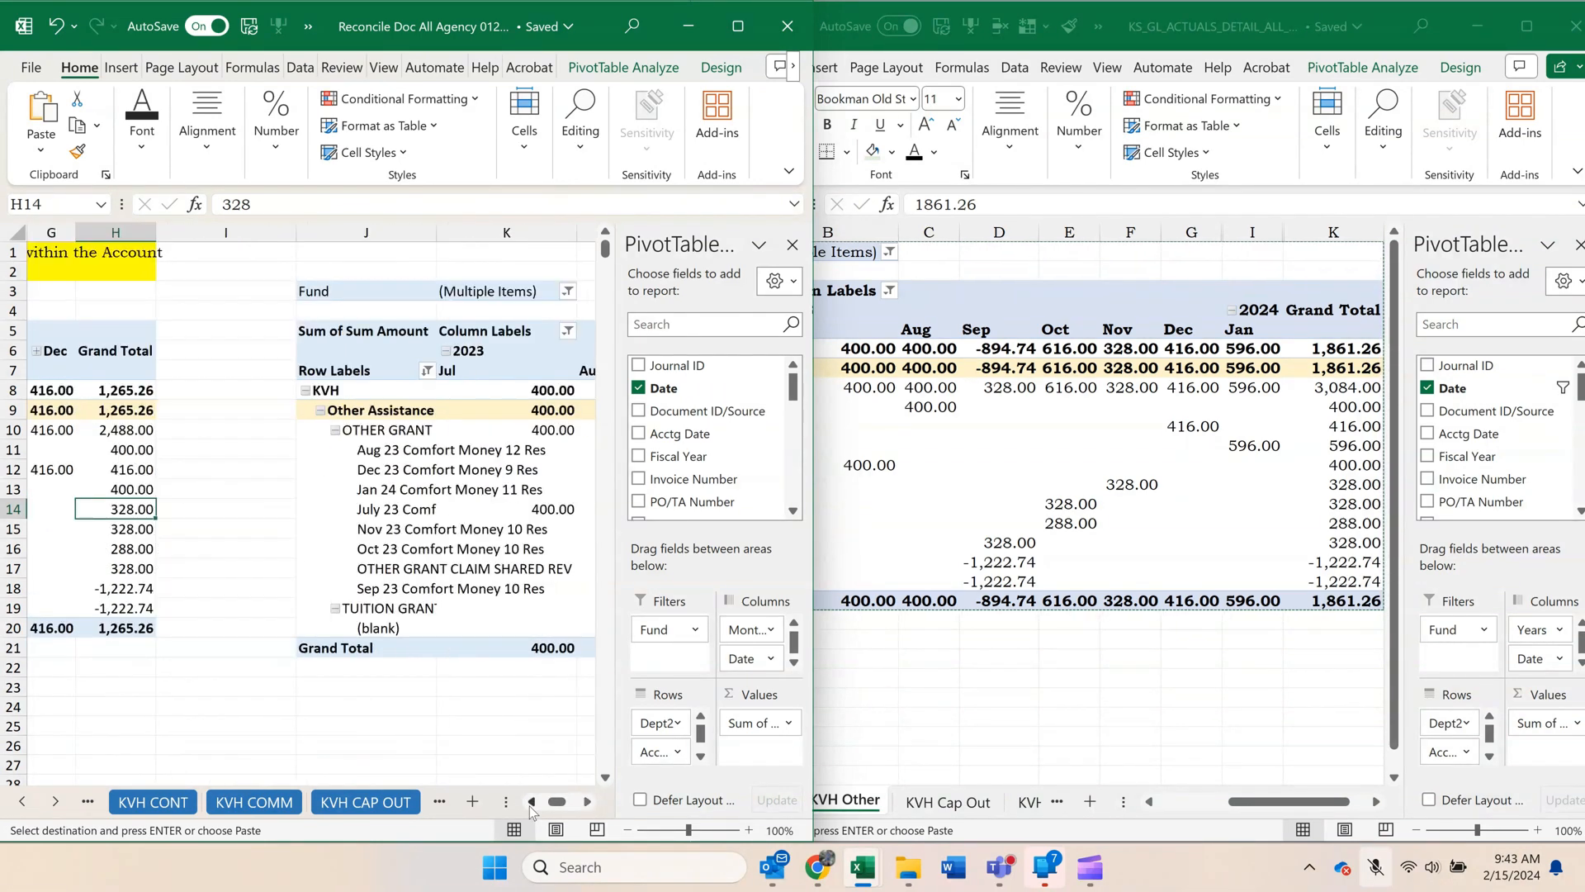
{"action": "left_click_drag", "start_coordinate": [318, 289], "coordinate": [33, 707]}
{"action": "right_click", "coordinate": [157, 491]}
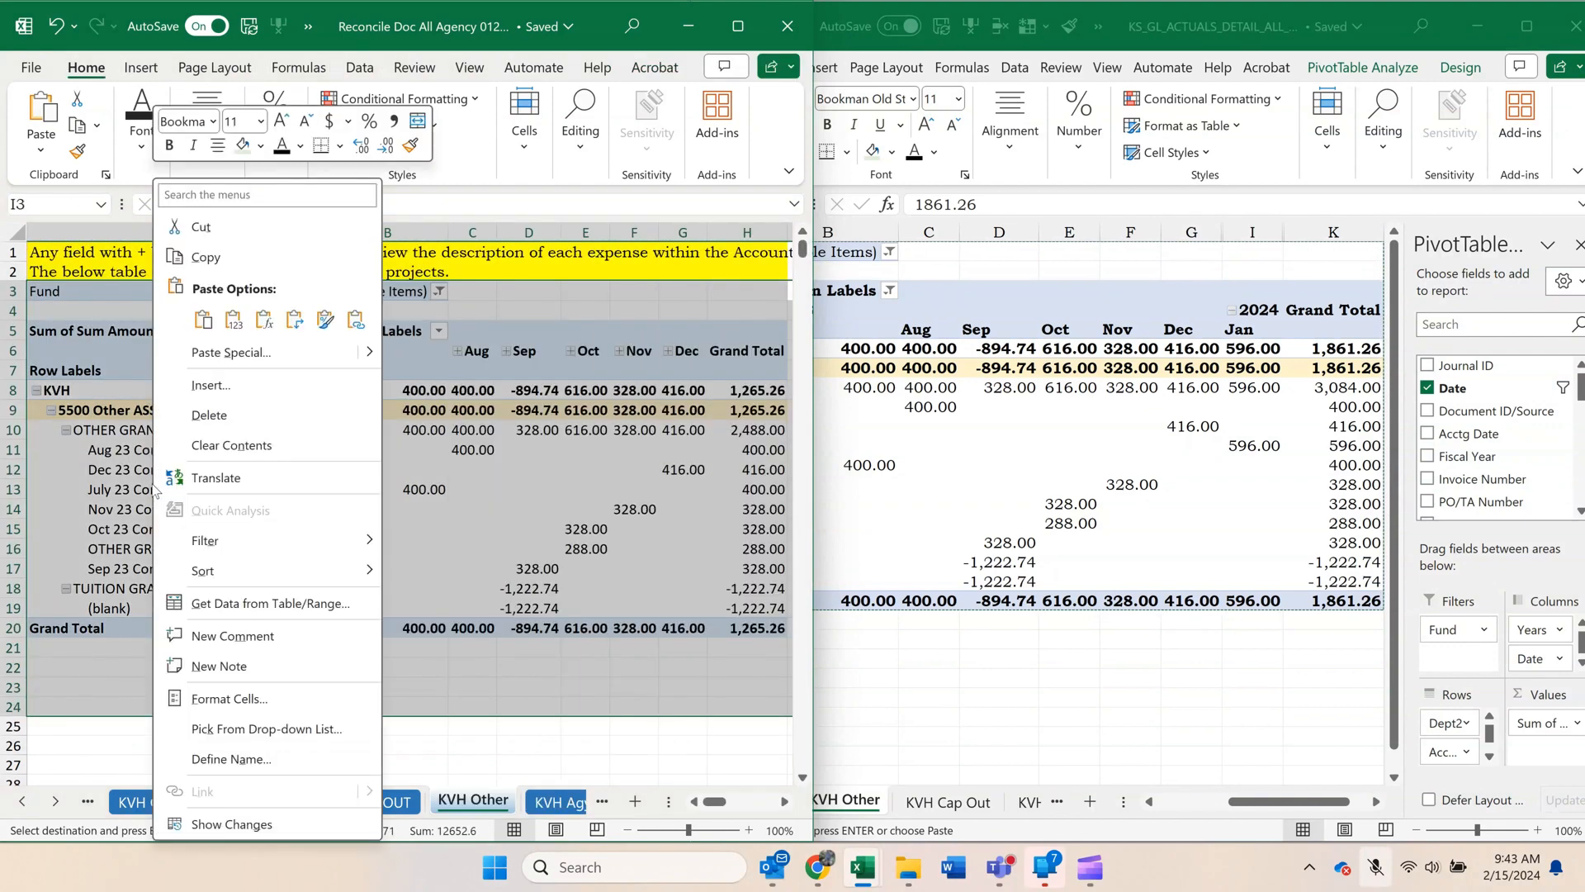
{"action": "left_click", "coordinate": [206, 417]}
{"action": "left_click", "coordinate": [170, 513]}
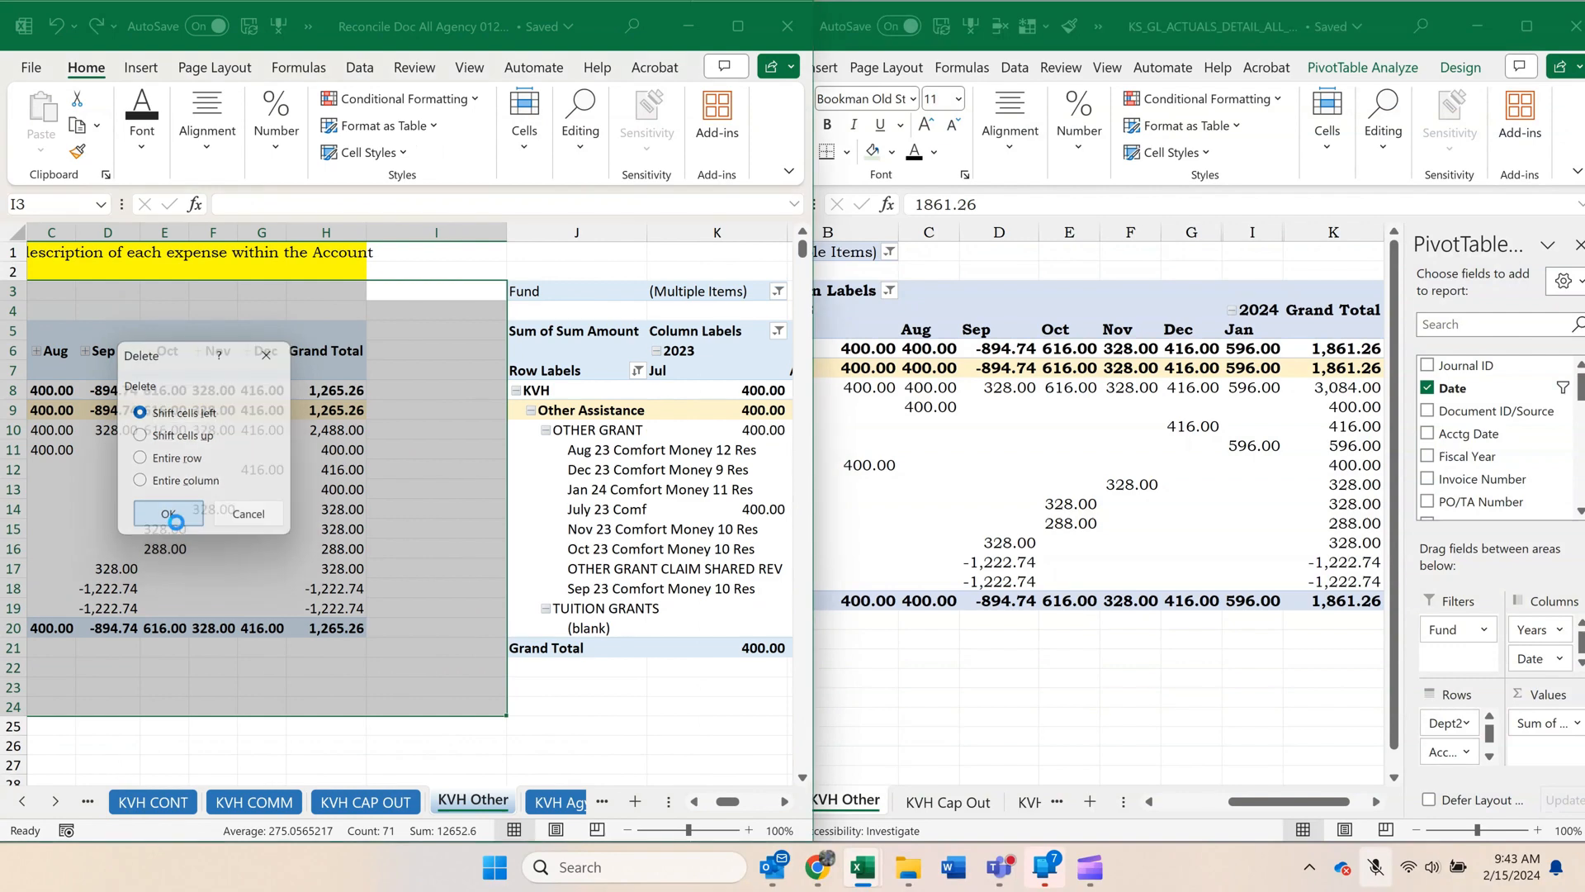
Hide the 2023 Total and 2024 Total columns, H and J, on the reconciliation workbook's KVH Other sheet.
{"action": "left_click", "coordinate": [326, 430]}
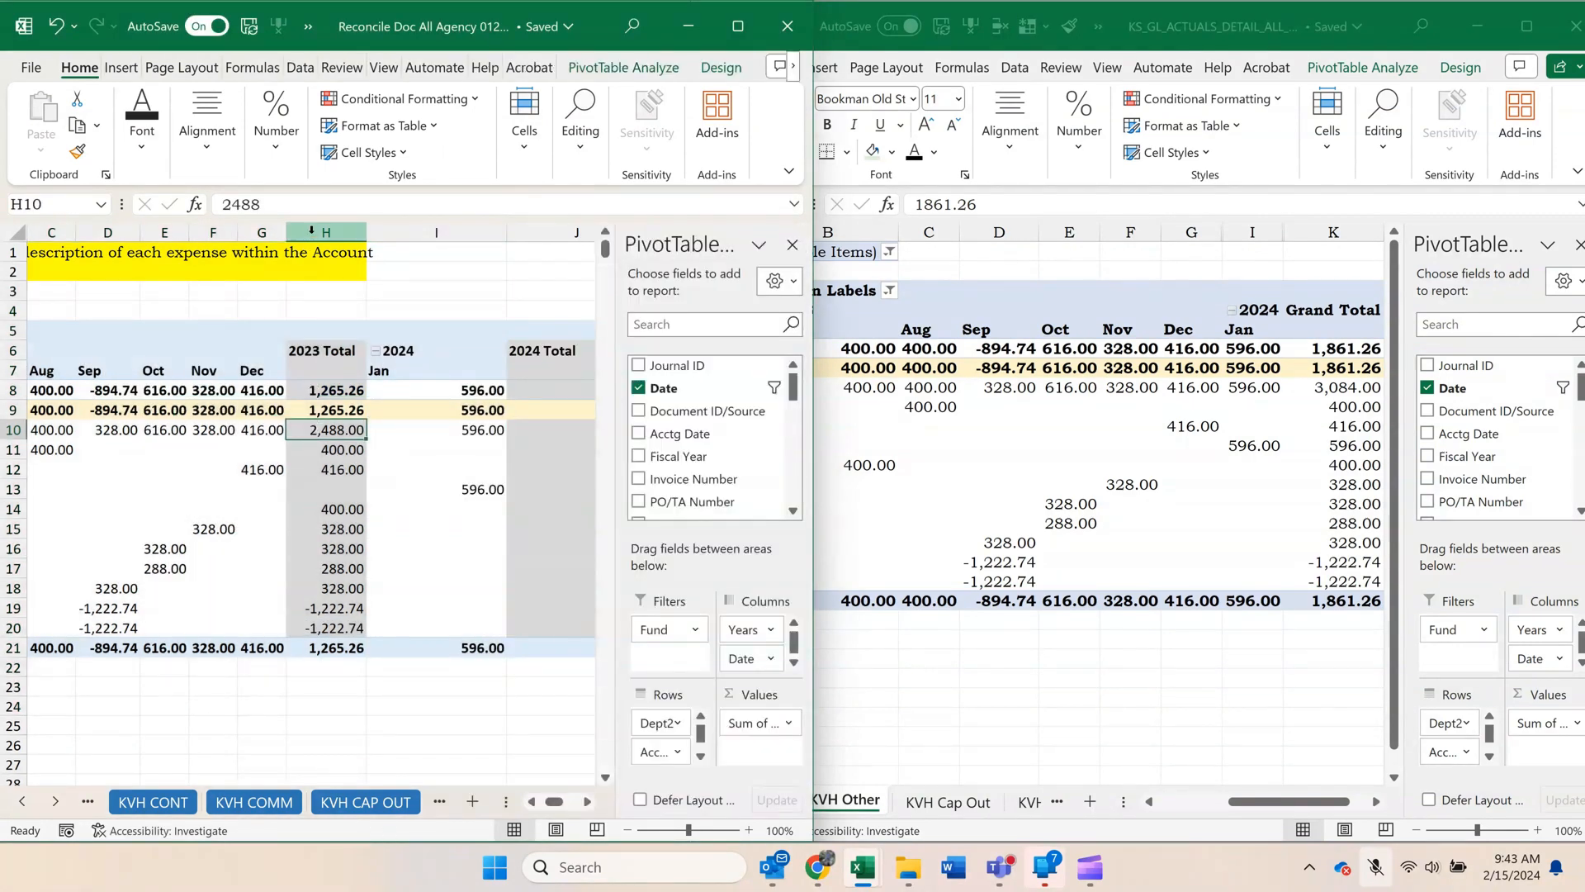
{"action": "right_click", "coordinate": [311, 230]}
{"action": "left_click", "coordinate": [415, 588]}
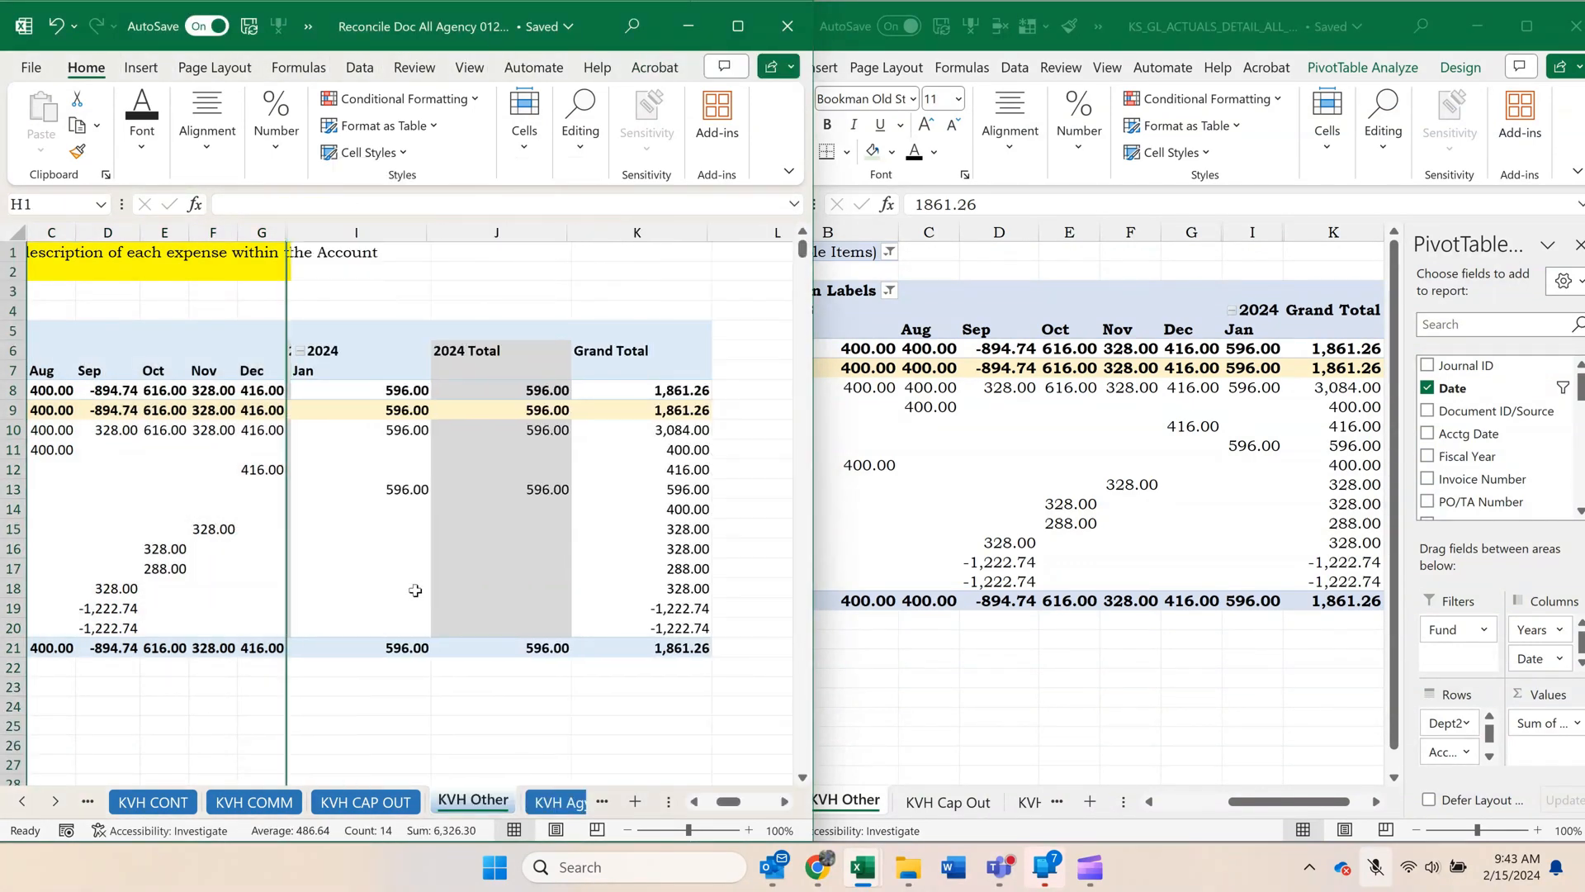
{"action": "left_click", "coordinate": [509, 235]}
{"action": "right_click", "coordinate": [509, 235]}
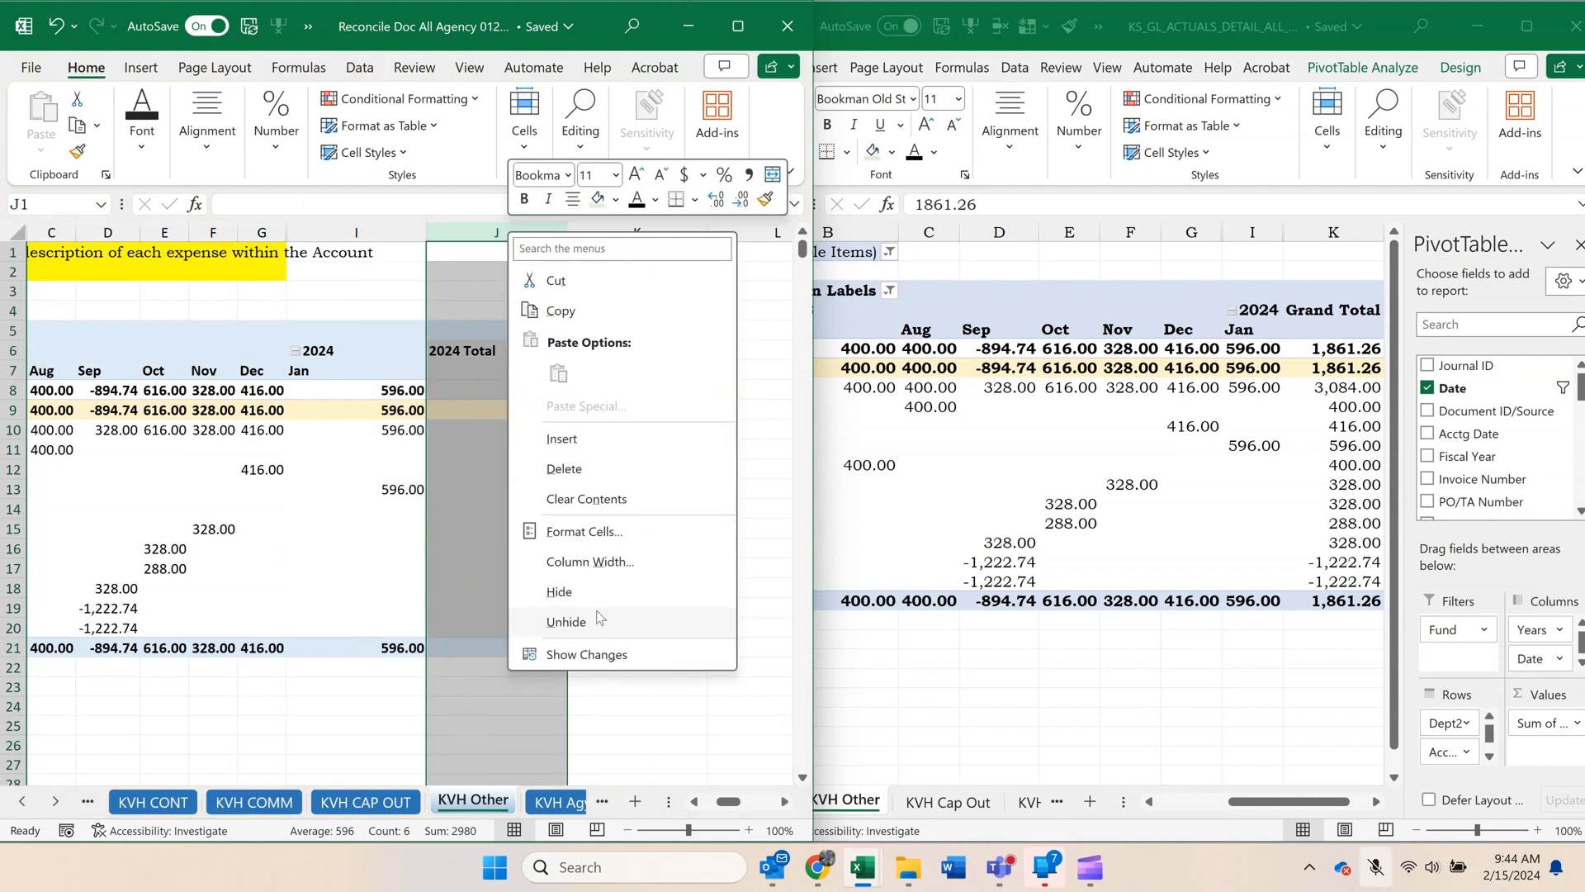
{"action": "left_click", "coordinate": [560, 591]}
Autofit the January 2024 and Grand Total columns, I and K, on the KVH Other sheet.
{"action": "left_click", "coordinate": [415, 230]}
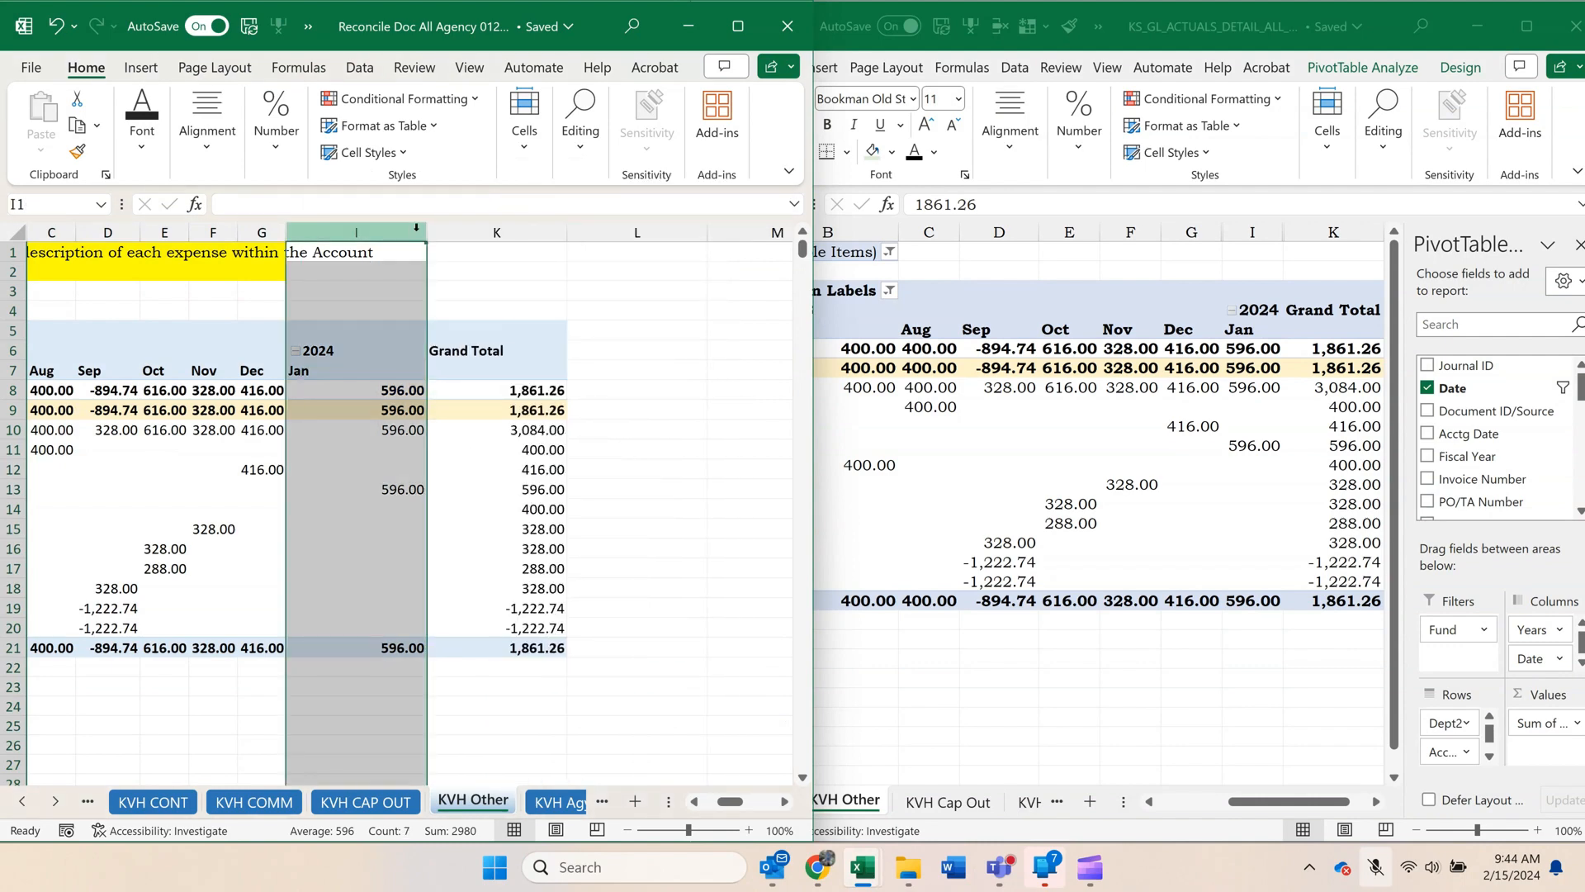
{"action": "double_click", "coordinate": [427, 231]}
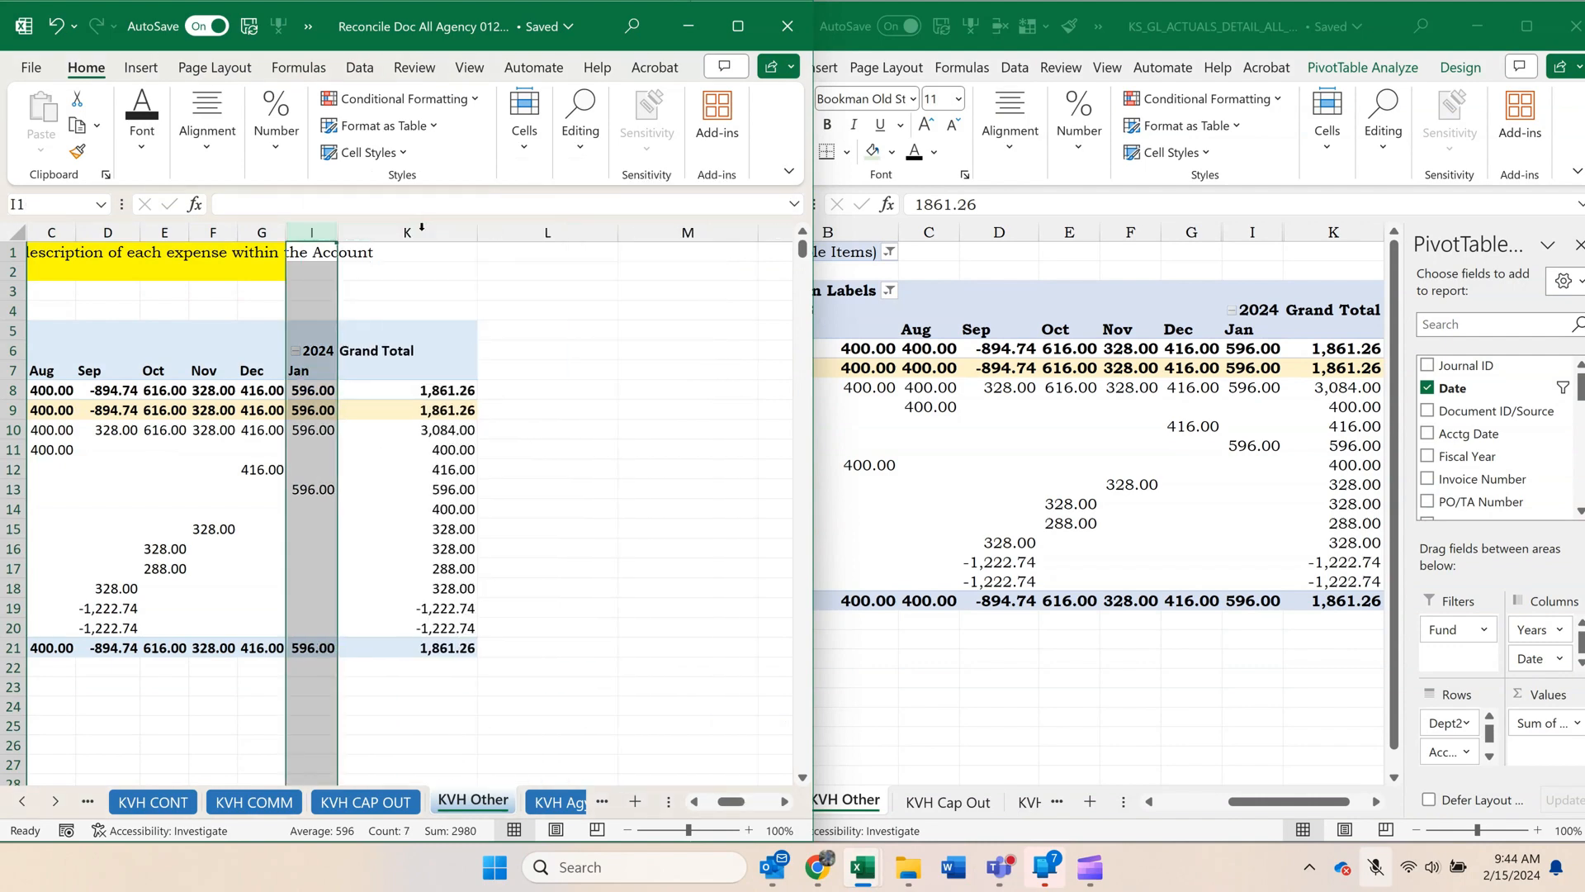
{"action": "double_click", "coordinate": [477, 236]}
{"action": "left_click", "coordinate": [563, 330]}
{"action": "mouse_move", "coordinate": [768, 865]}
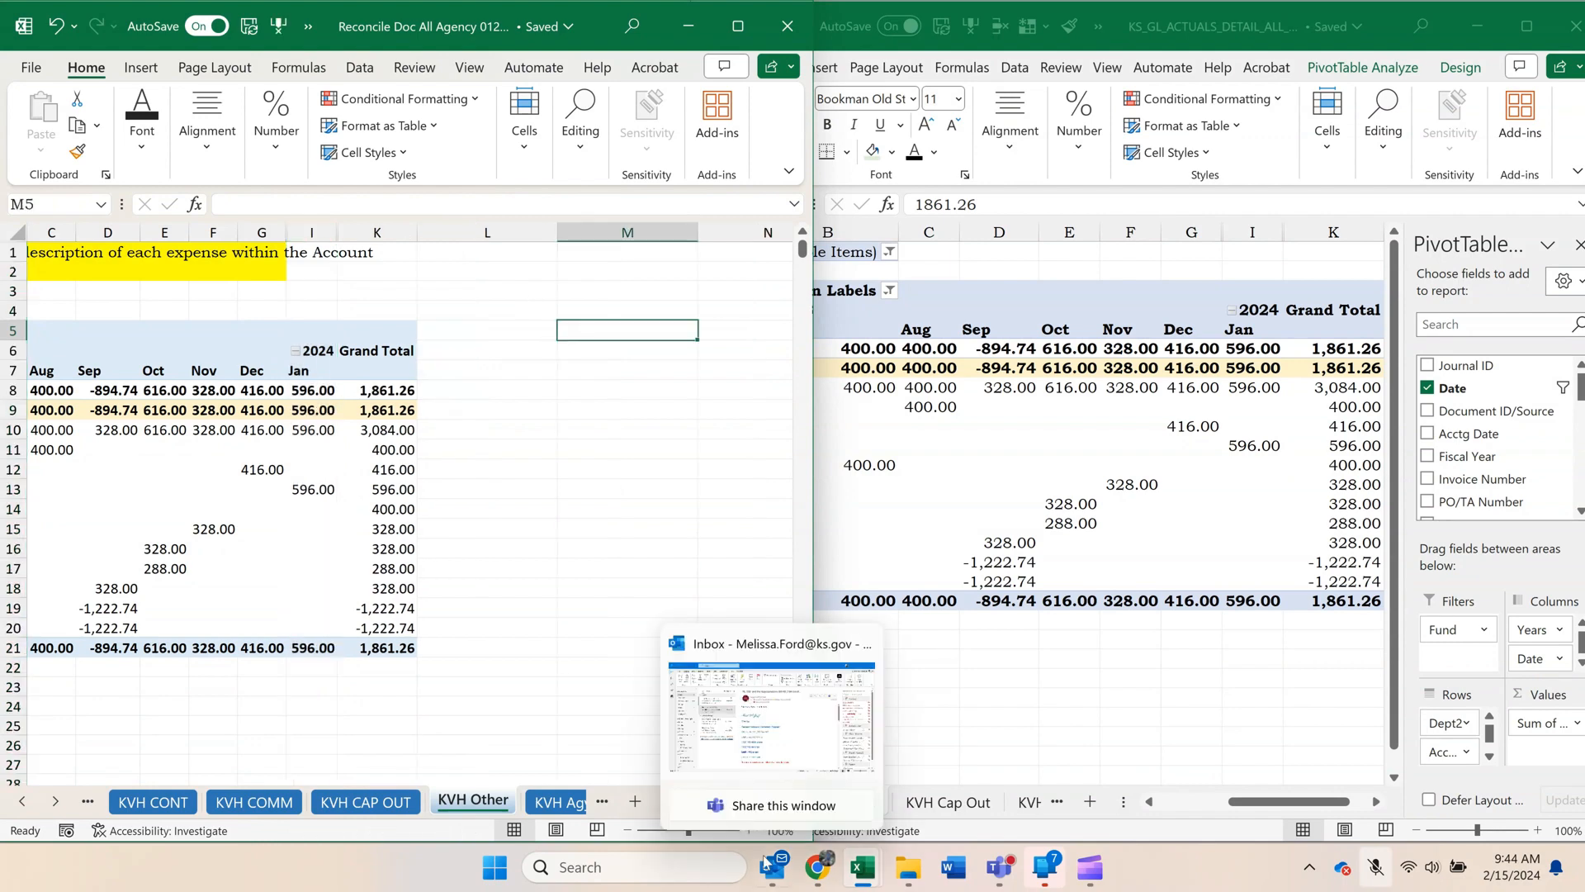
{"action": "left_click", "coordinate": [579, 735]}
Create a copy of the KS_GL workbook's KVH Other sheet, placed before the original.
{"action": "left_click", "coordinate": [58, 797]}
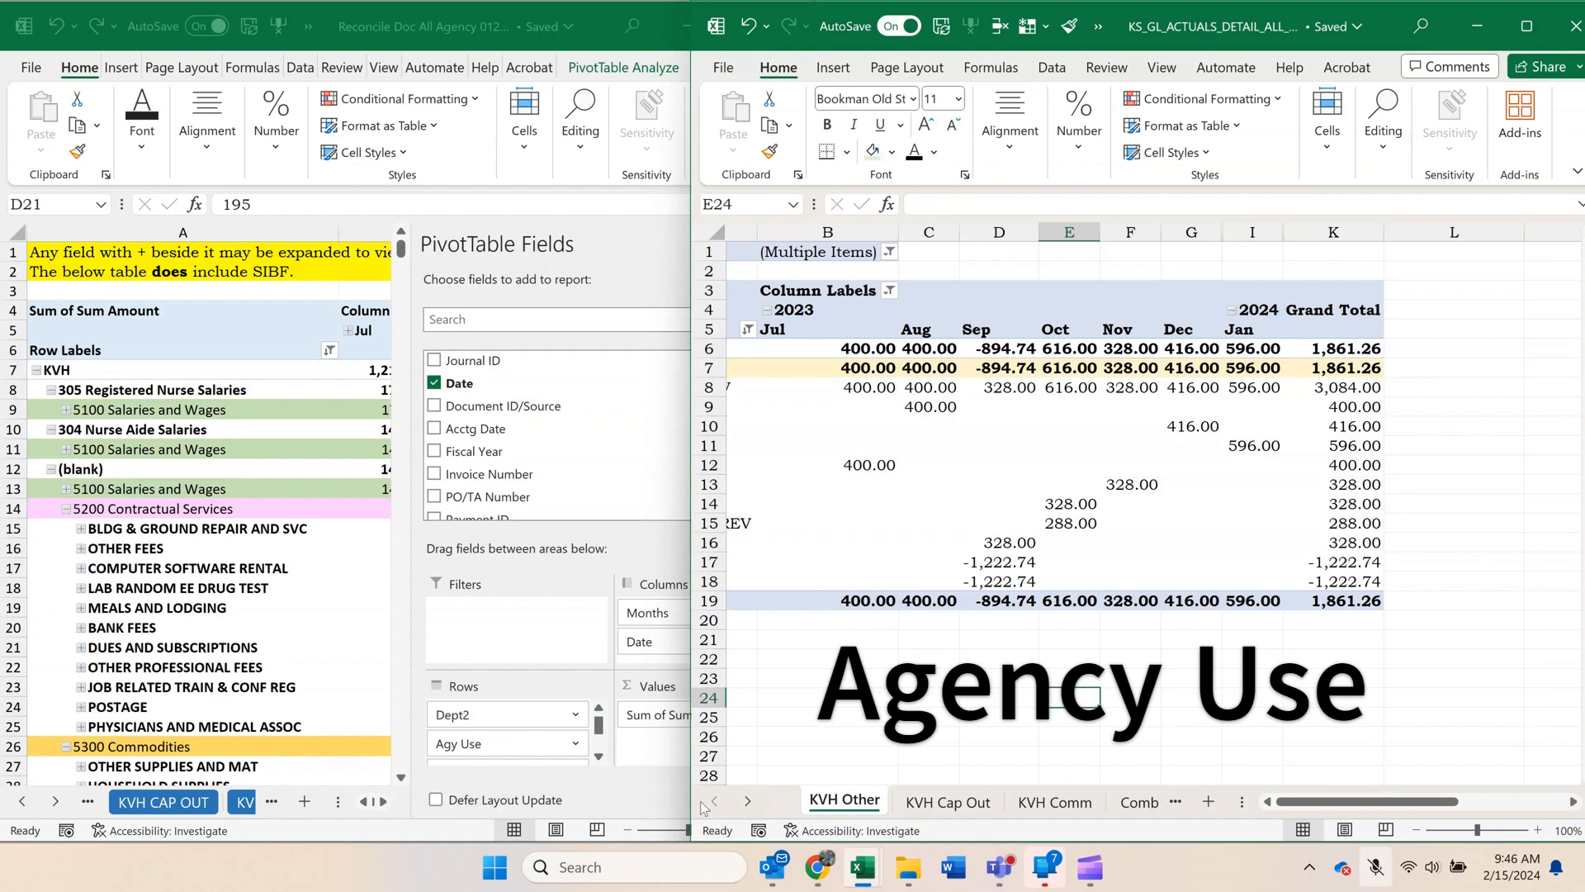
{"action": "right_click", "coordinate": [814, 811]}
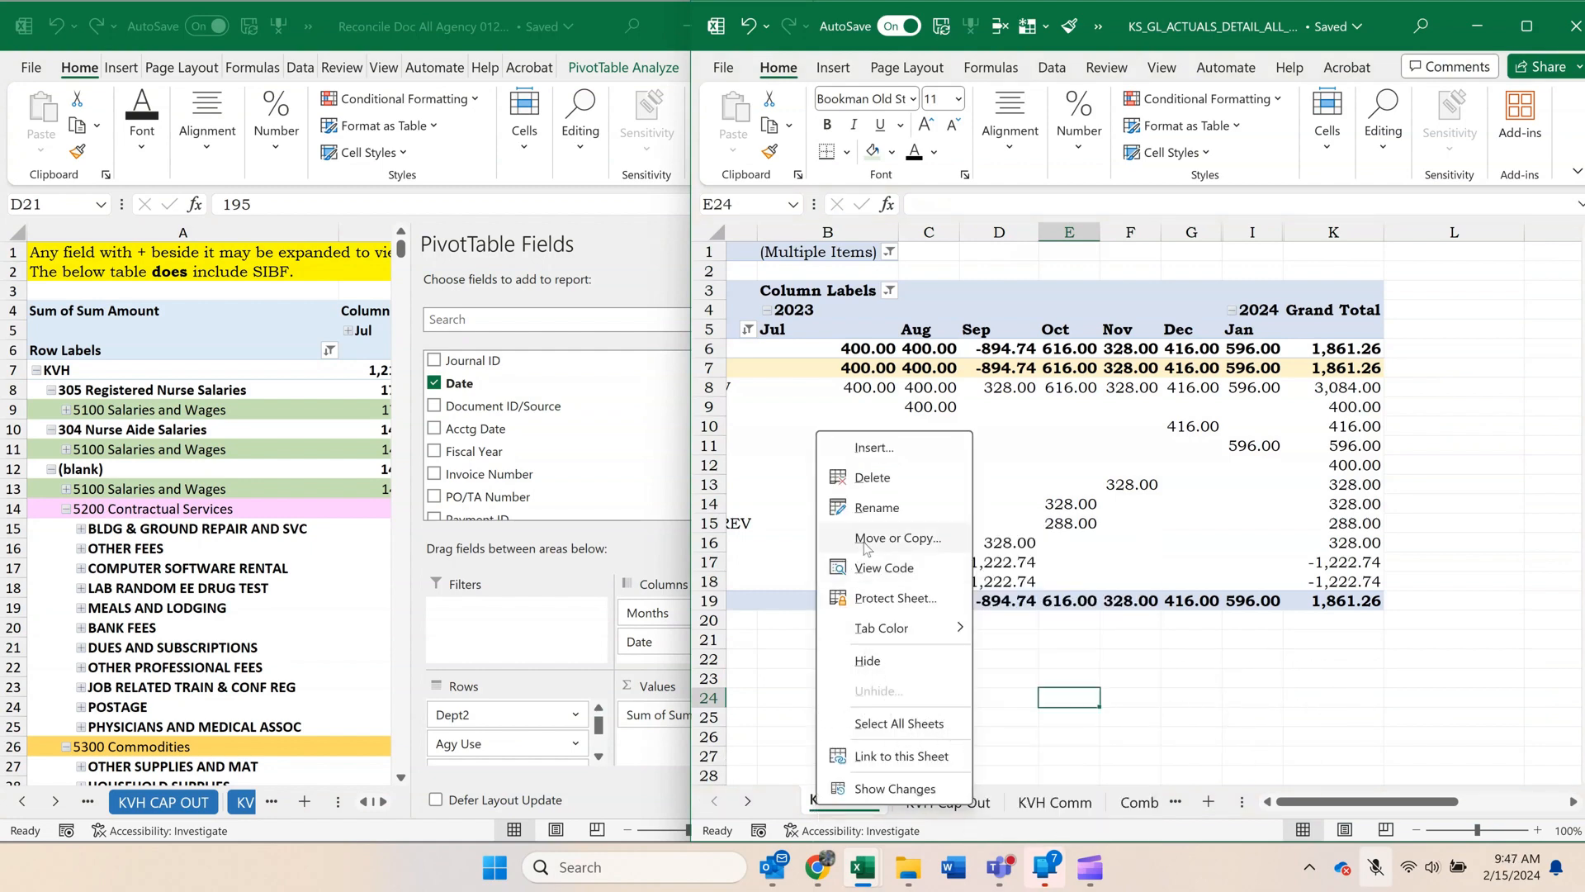
{"action": "left_click", "coordinate": [898, 538]}
{"action": "left_click", "coordinate": [720, 677]}
{"action": "left_click", "coordinate": [907, 718]}
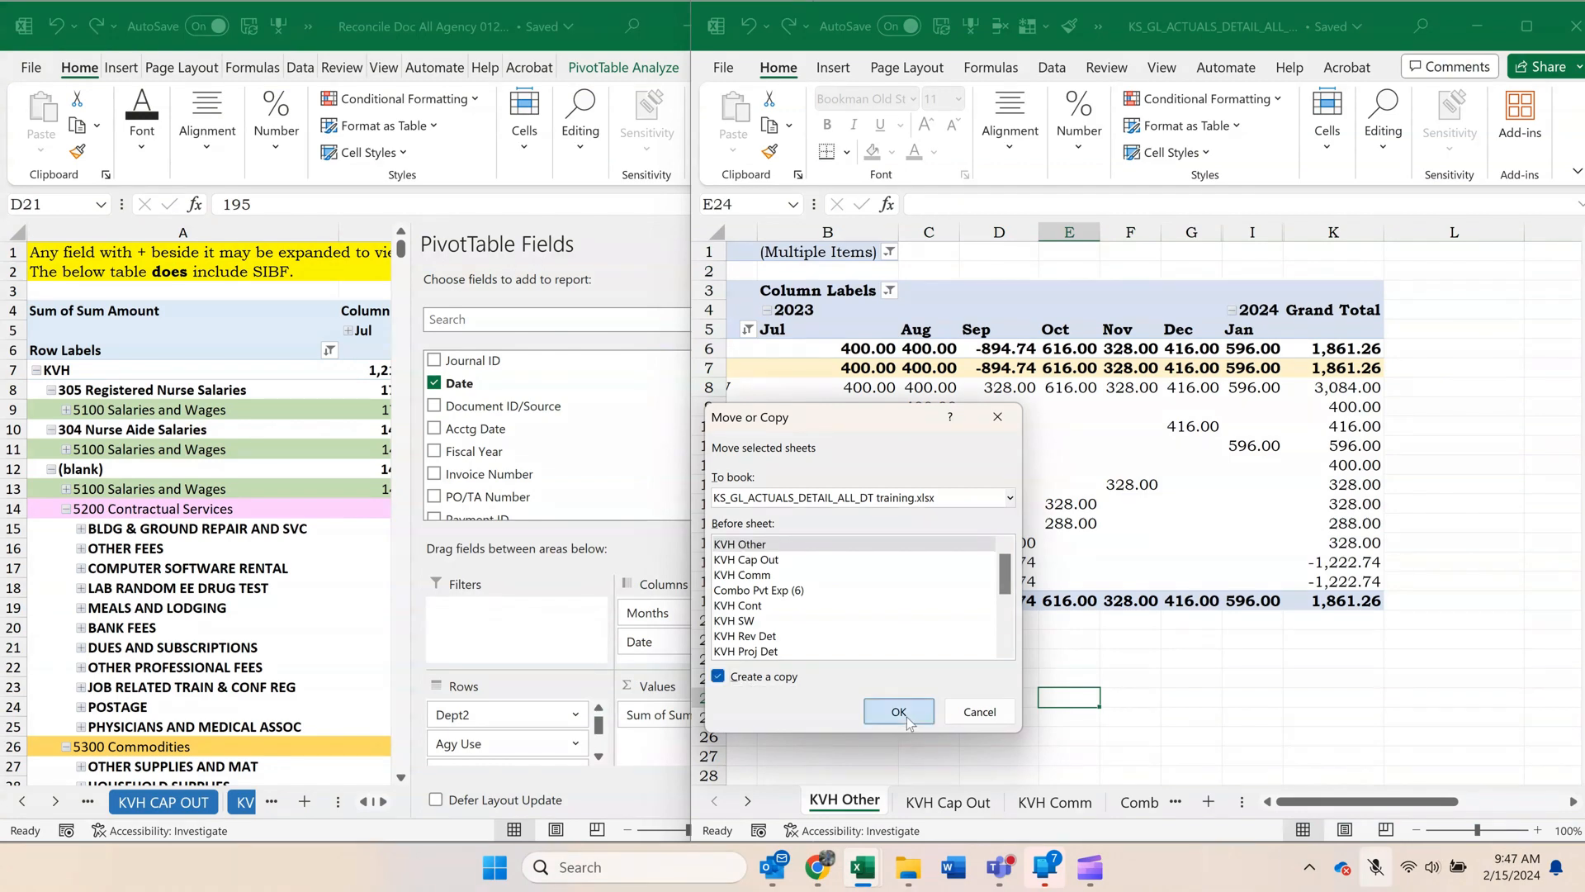
Add the Agy Use field to the copied KVH Other pivot's rows, between Dept2 and Account2.
{"action": "left_click", "coordinate": [862, 451]}
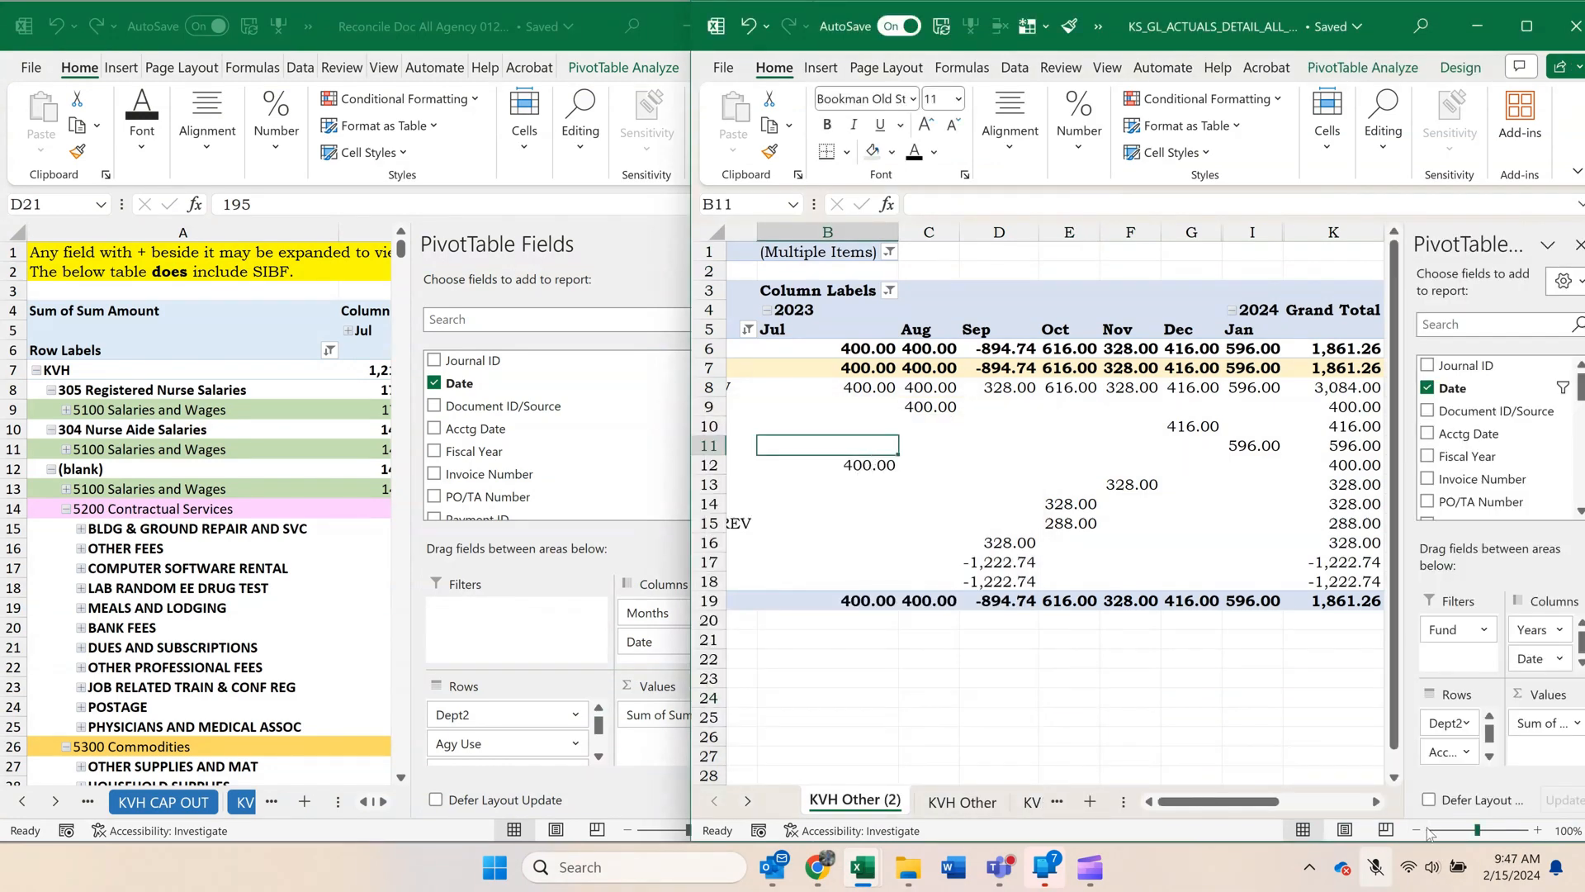
{"action": "scroll", "coordinate": [1491, 421], "scroll_direction": "down", "scroll_amount": 4}
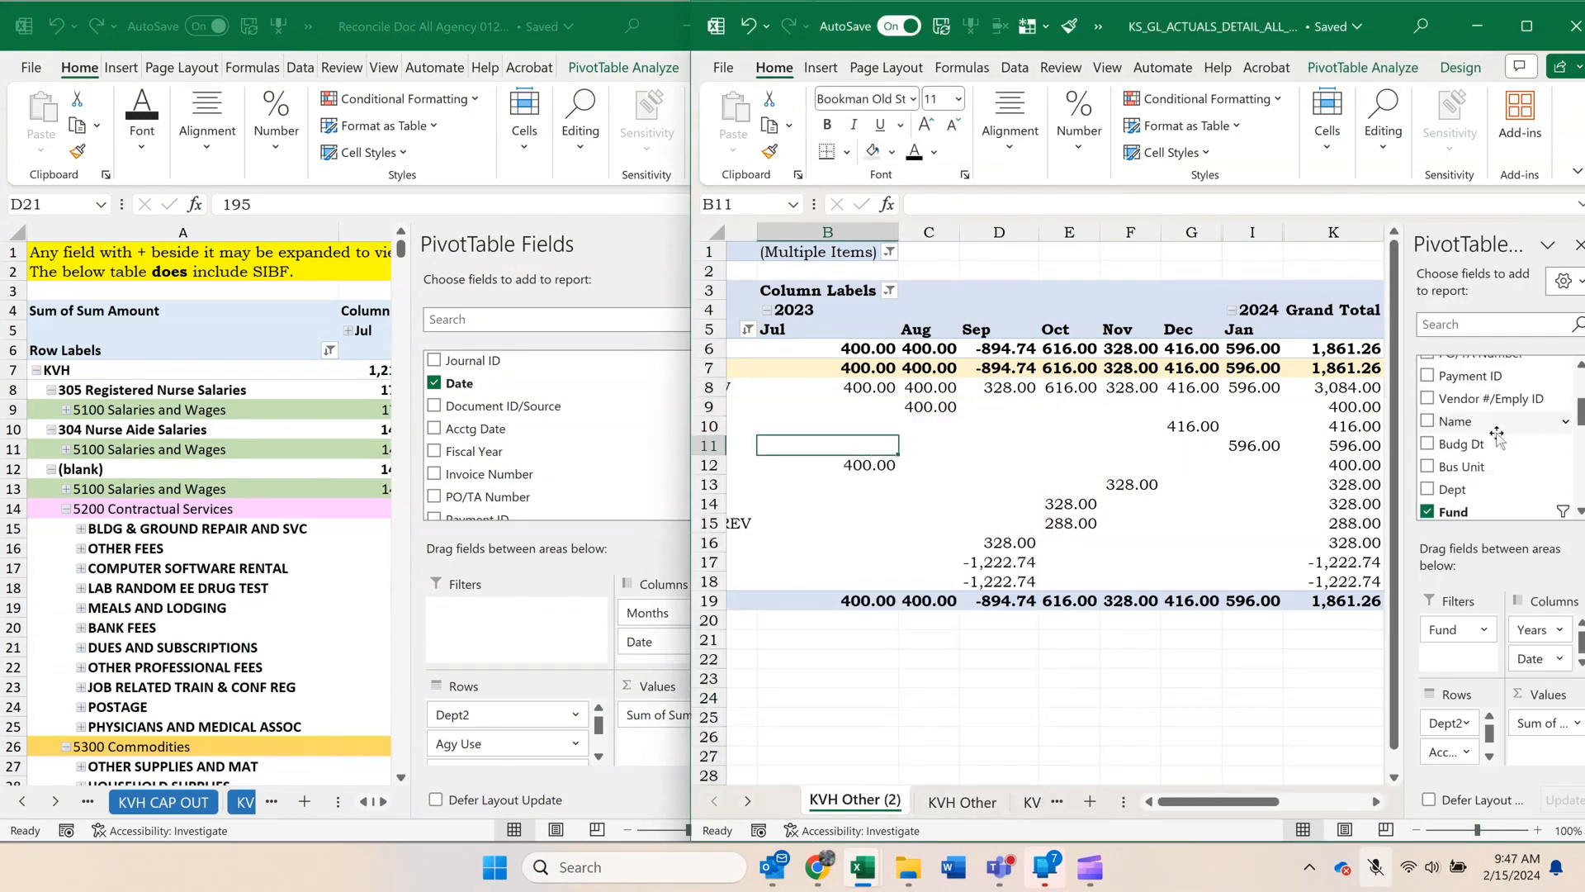
{"action": "scroll", "coordinate": [1497, 441], "scroll_direction": "down", "scroll_amount": 5}
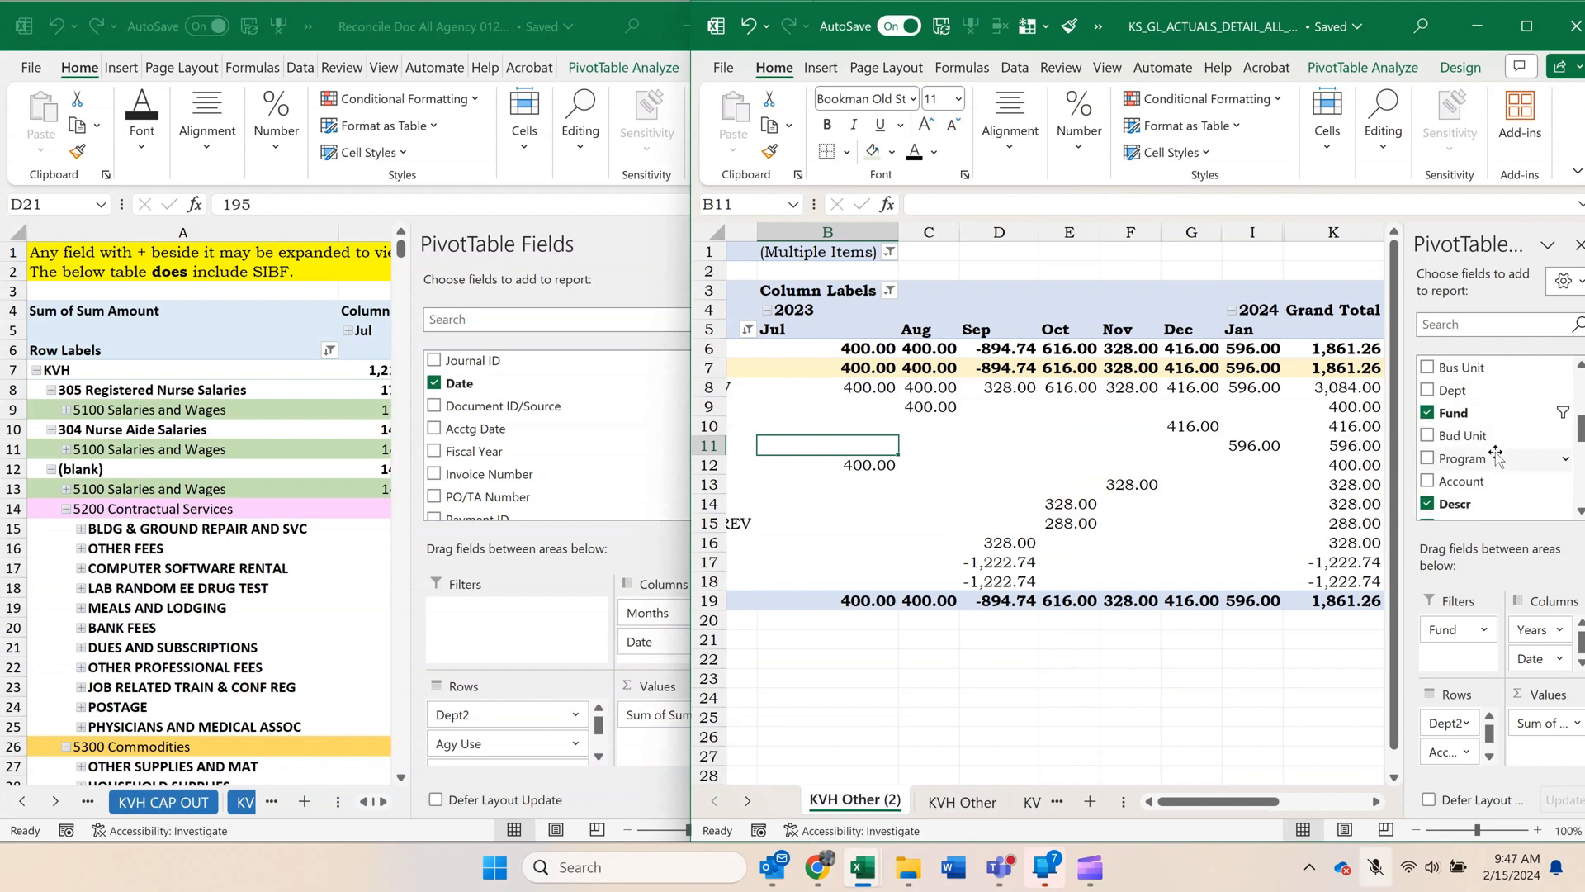
{"action": "scroll", "coordinate": [1496, 452], "scroll_direction": "down", "scroll_amount": 1}
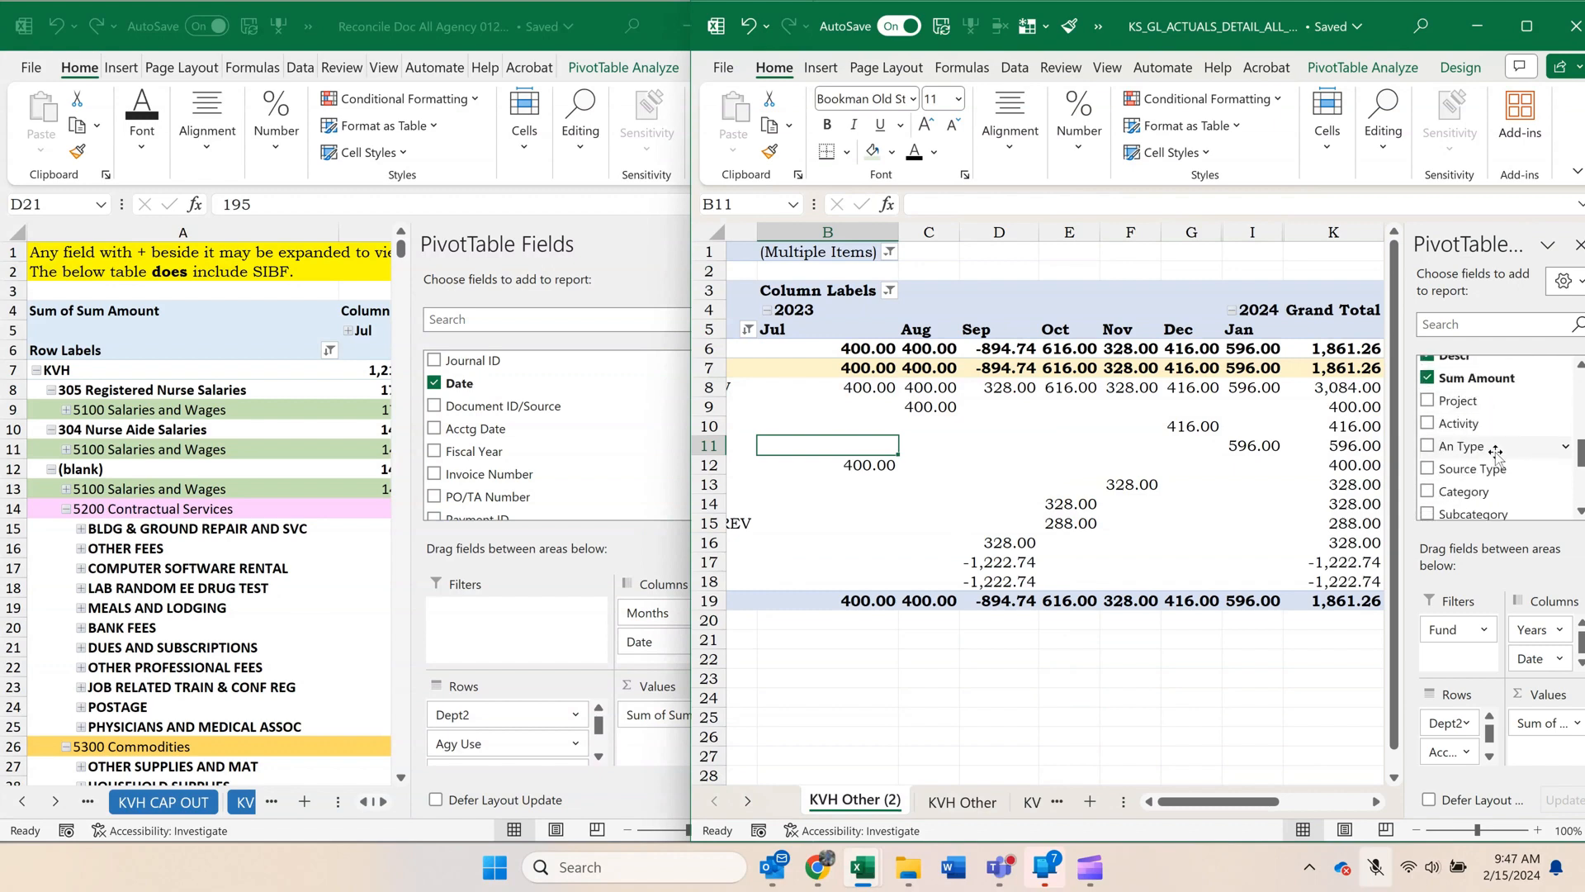
{"action": "scroll", "coordinate": [1496, 452], "scroll_direction": "down", "scroll_amount": 1}
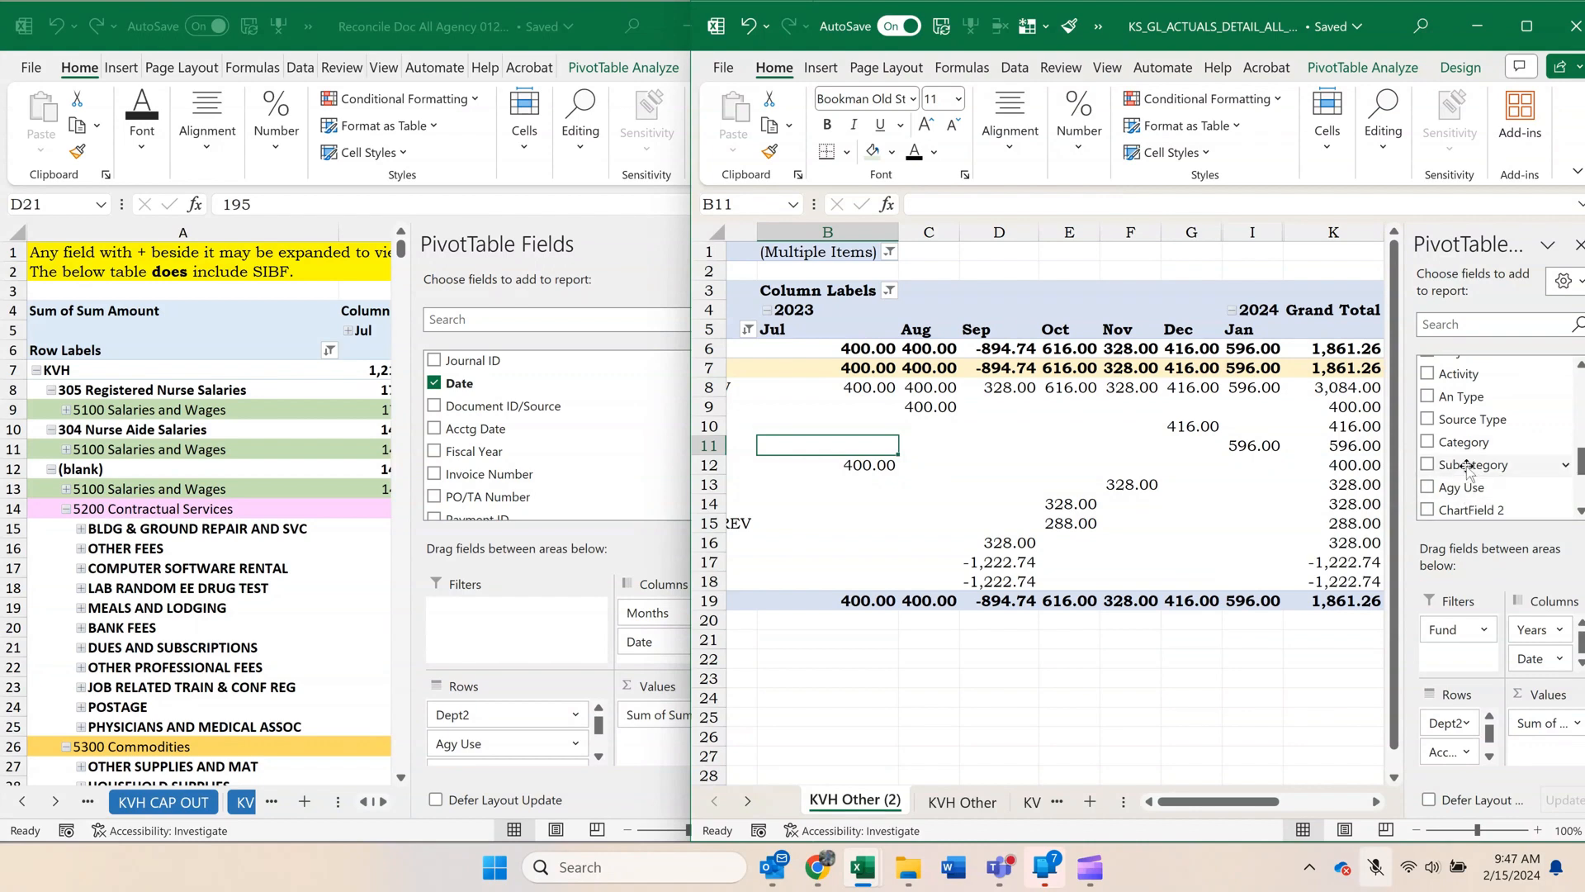
{"action": "left_click_drag", "start_coordinate": [1459, 488], "coordinate": [1451, 731]}
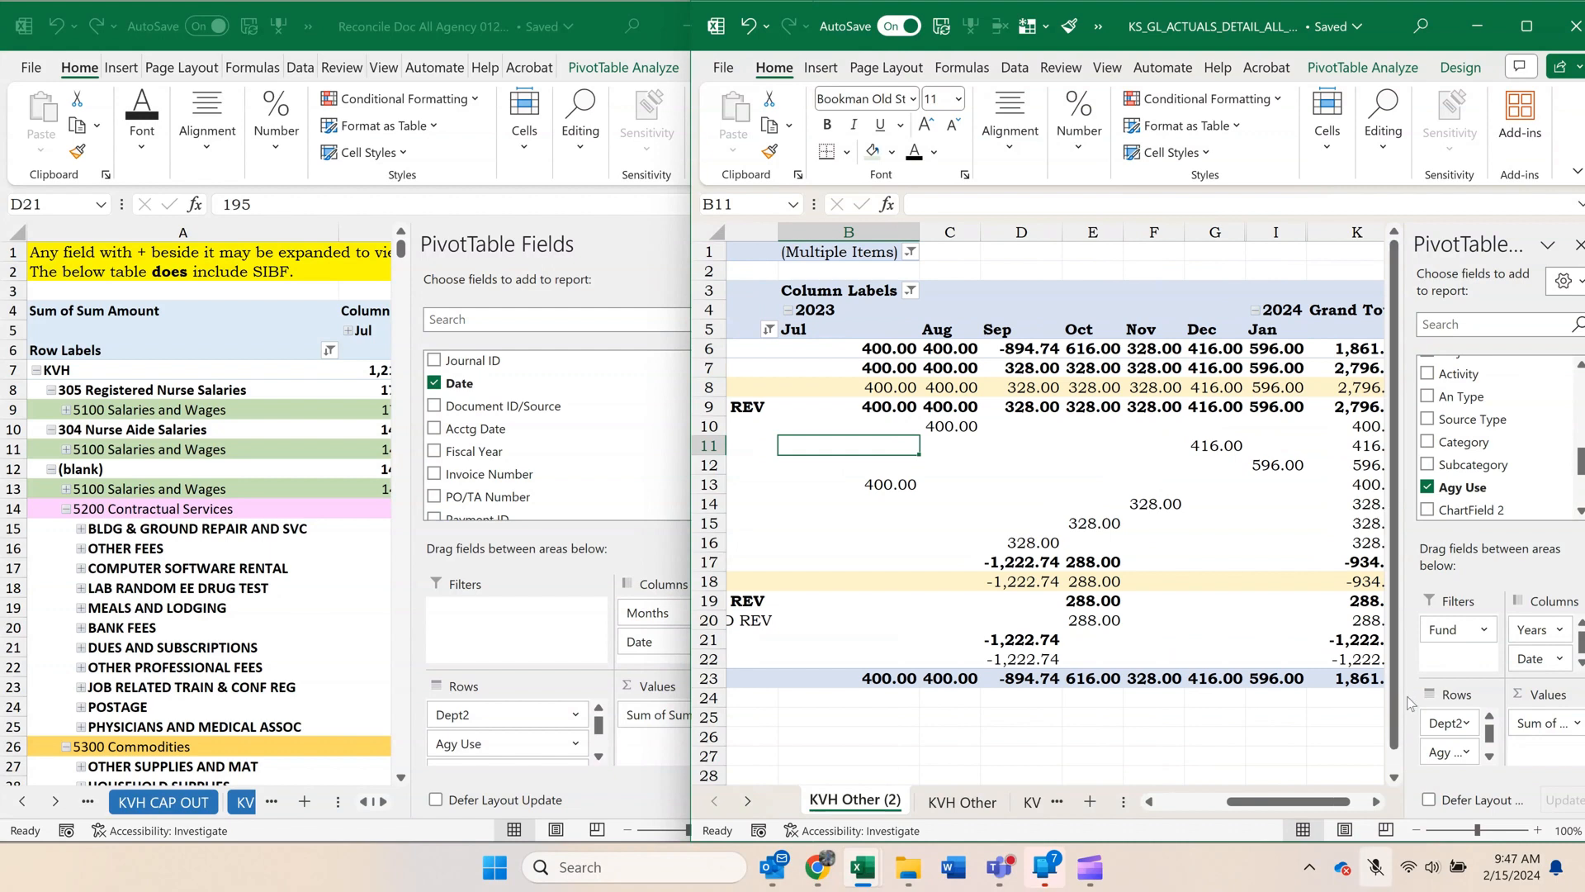
Compare the order of the row fields in the copied pivot and in the reconciliation workbook's KVH Agy Use pivot.
{"action": "left_click_drag", "start_coordinate": [1404, 695], "coordinate": [1263, 695]}
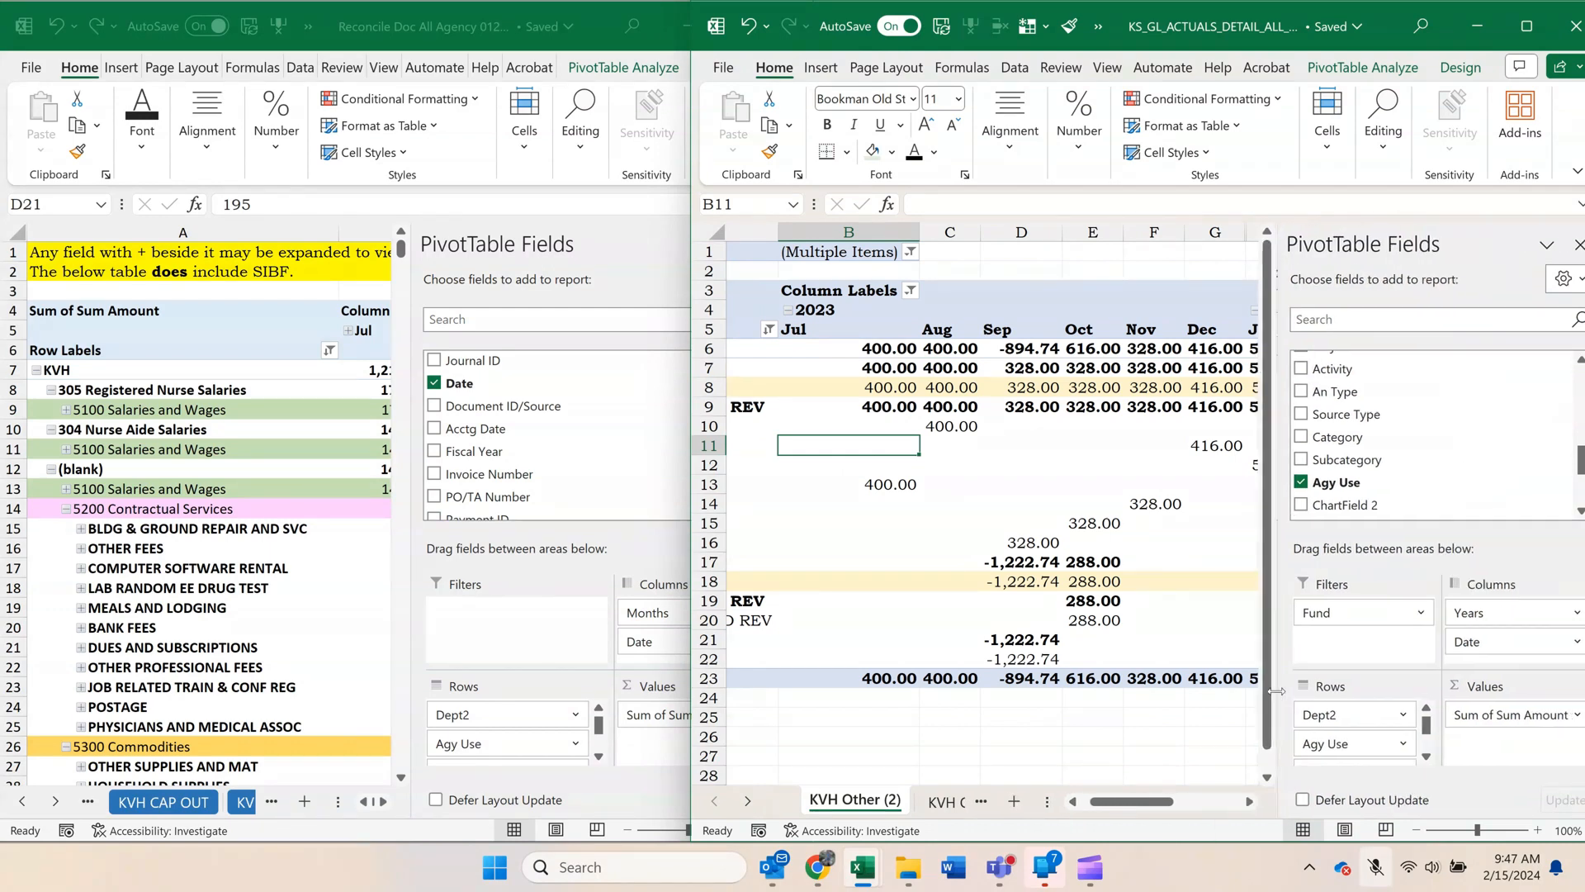
{"action": "left_click", "coordinate": [657, 545]}
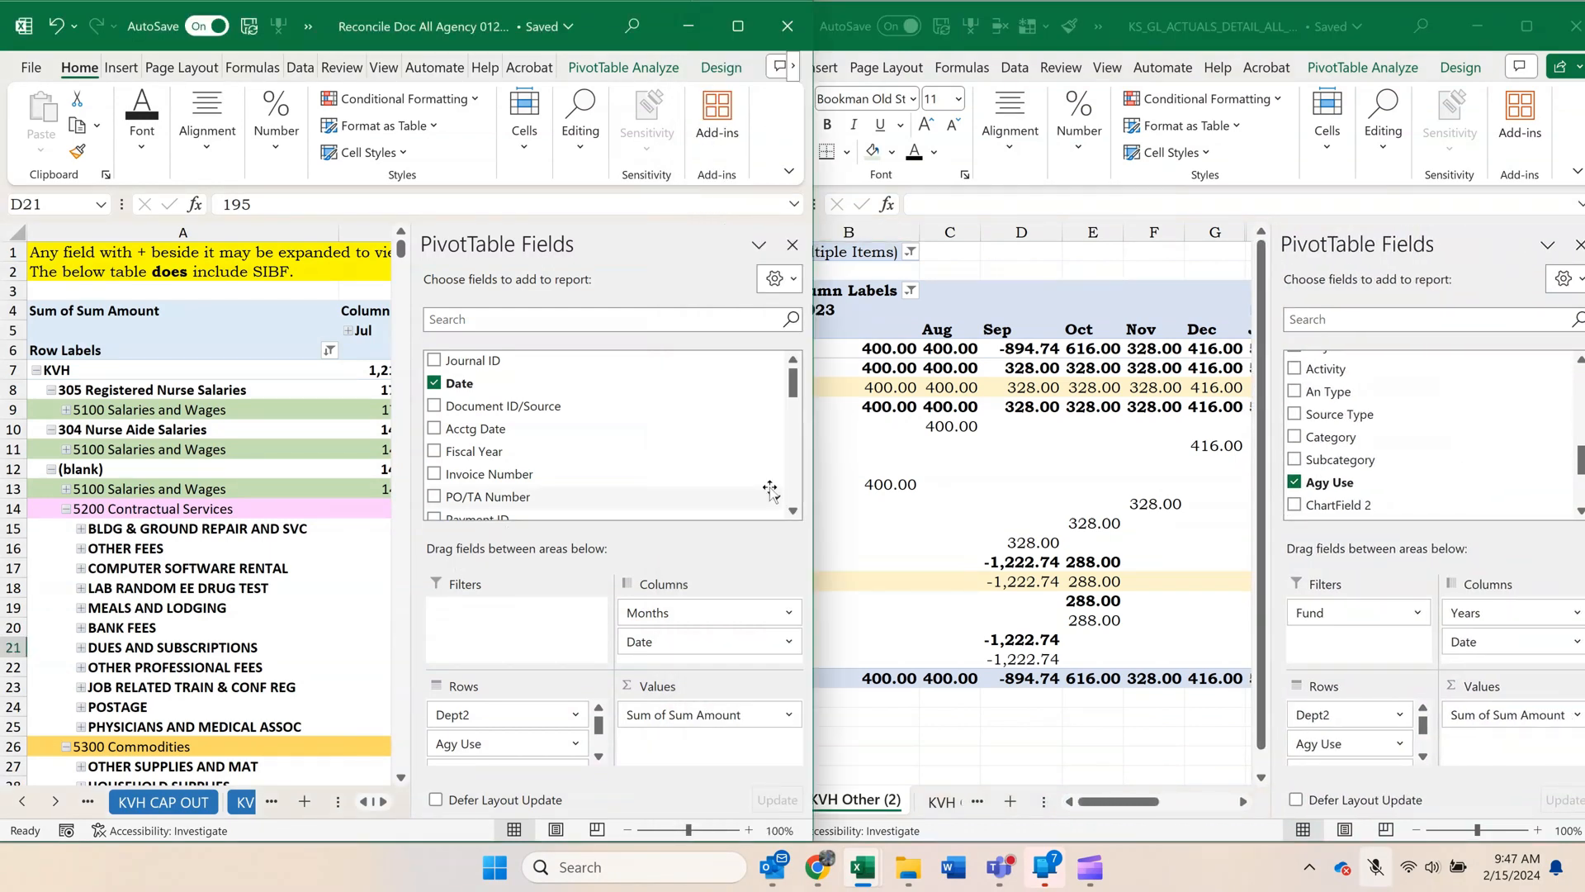
{"action": "left_click", "coordinate": [599, 755]}
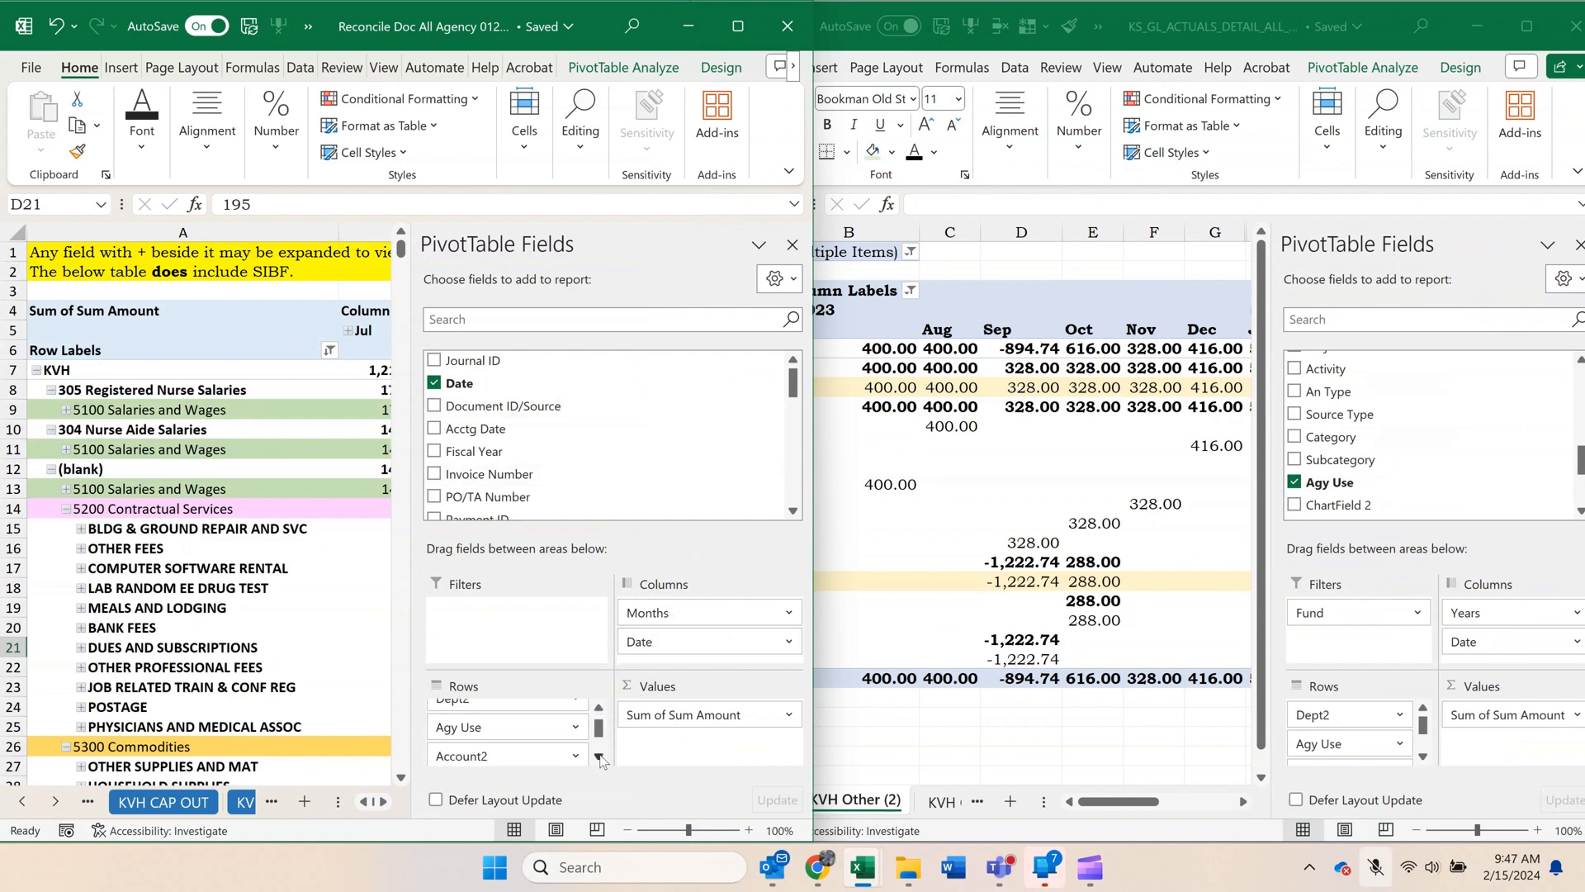
{"action": "left_click", "coordinate": [599, 756]}
{"action": "left_click", "coordinate": [599, 756]}
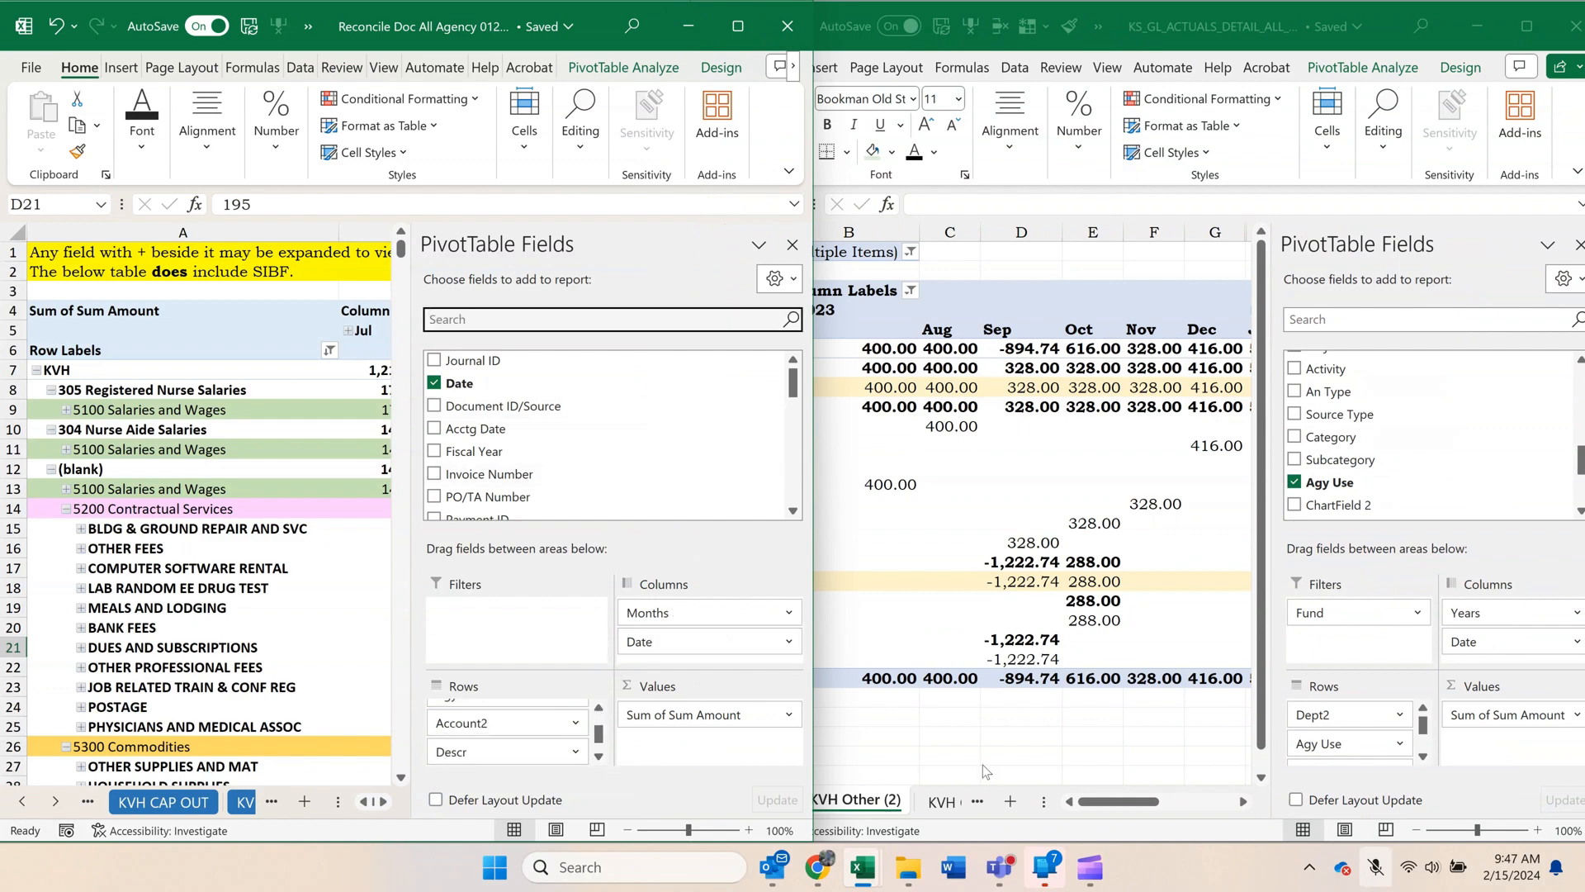
{"action": "left_click", "coordinate": [1424, 757]}
{"action": "left_click", "coordinate": [1423, 757]}
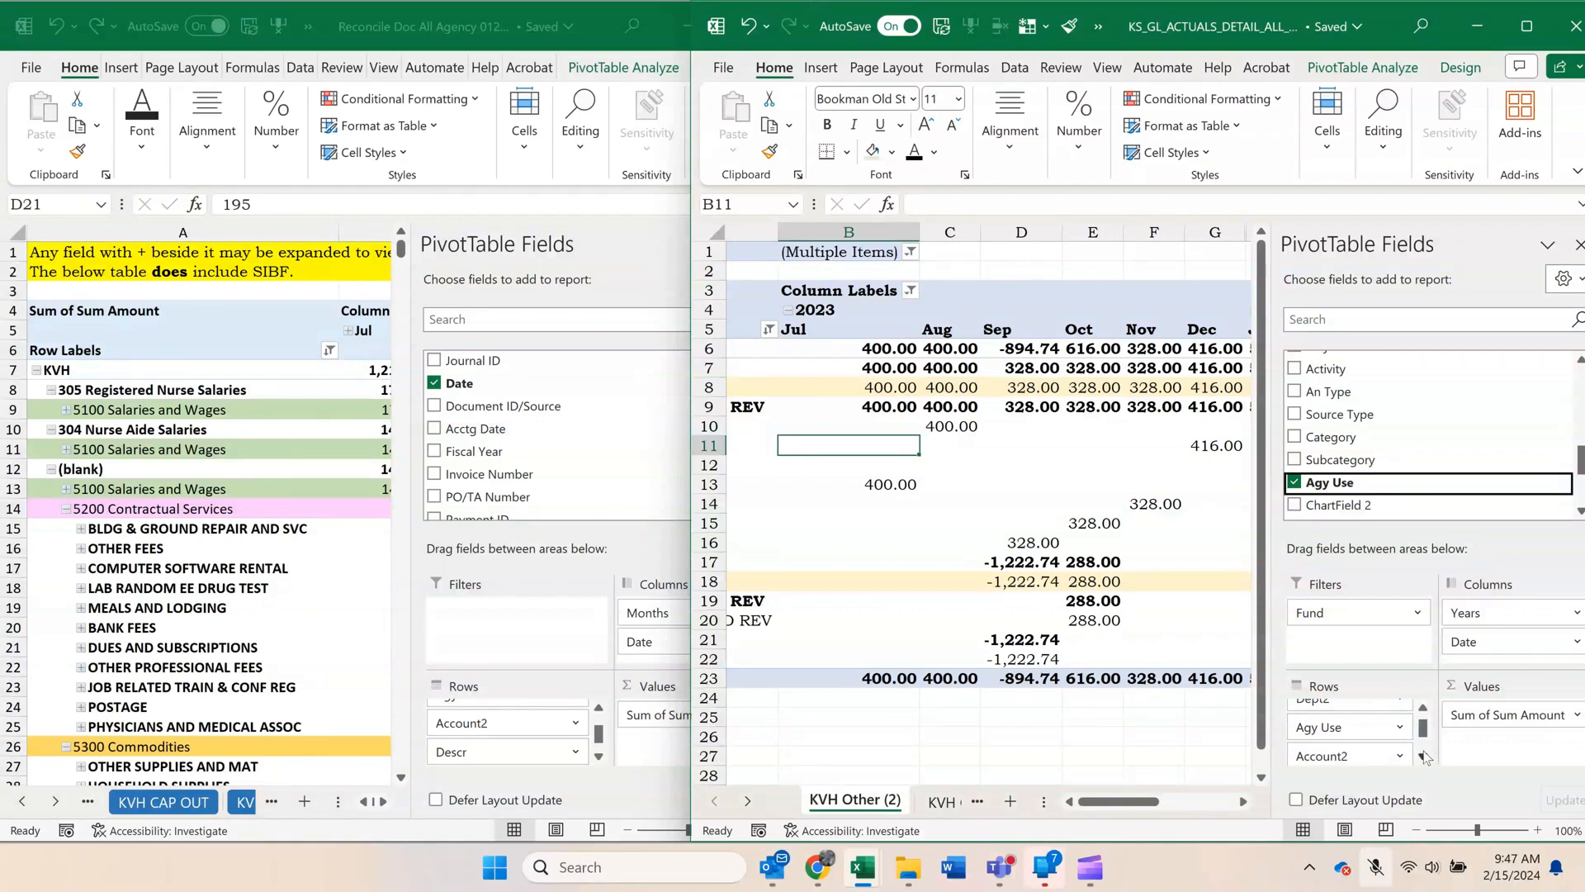
{"action": "left_click", "coordinate": [1423, 757]}
{"action": "left_click", "coordinate": [1424, 757]}
{"action": "left_click", "coordinate": [1424, 757]}
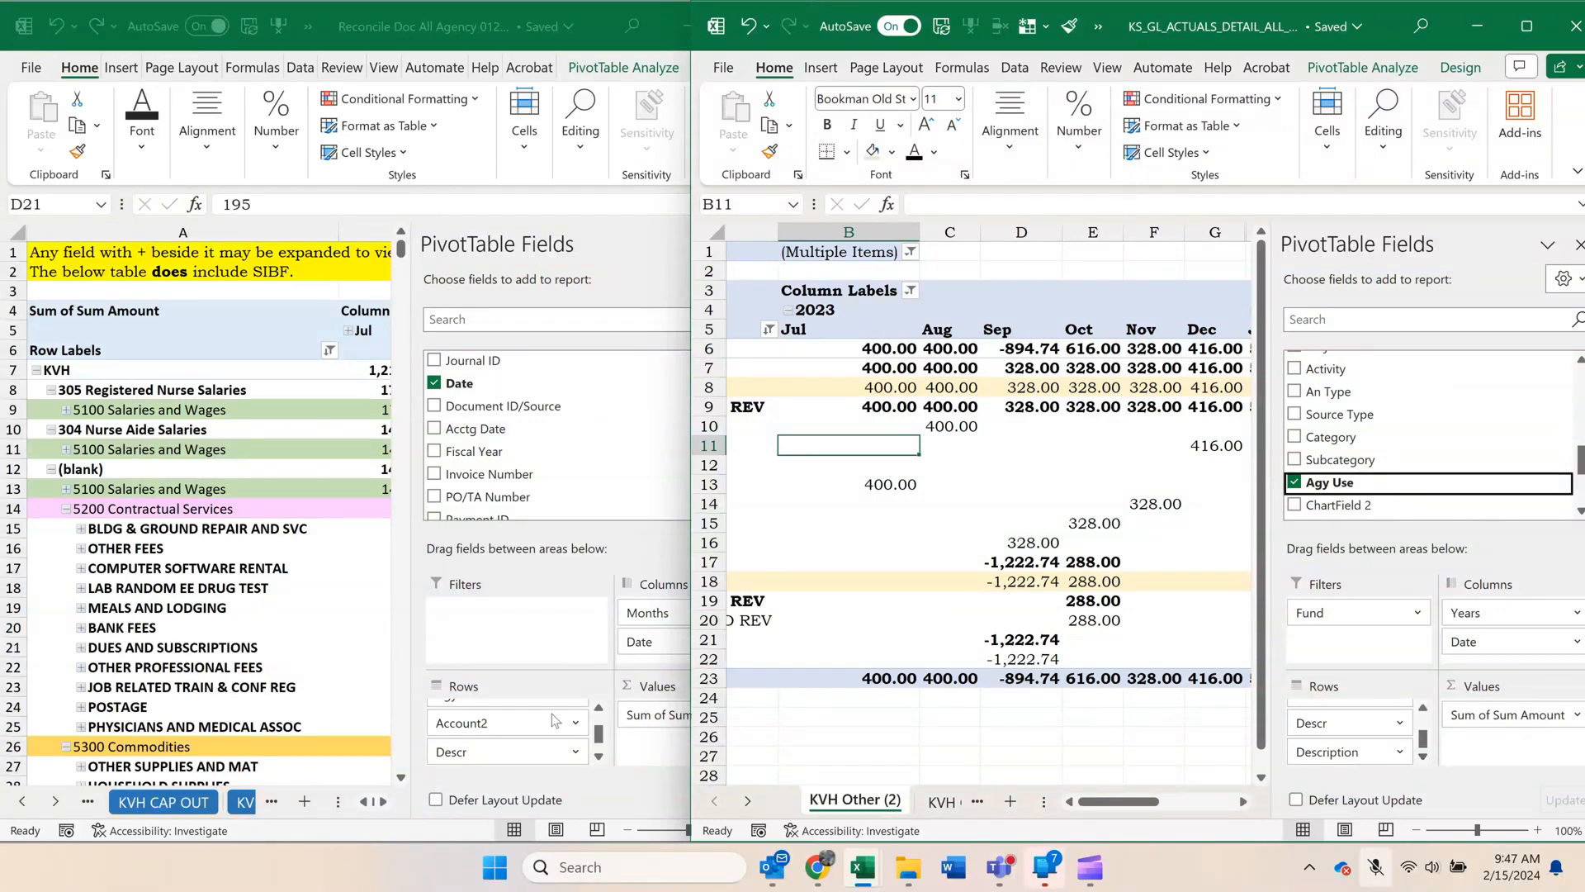
{"action": "left_click", "coordinate": [599, 756]}
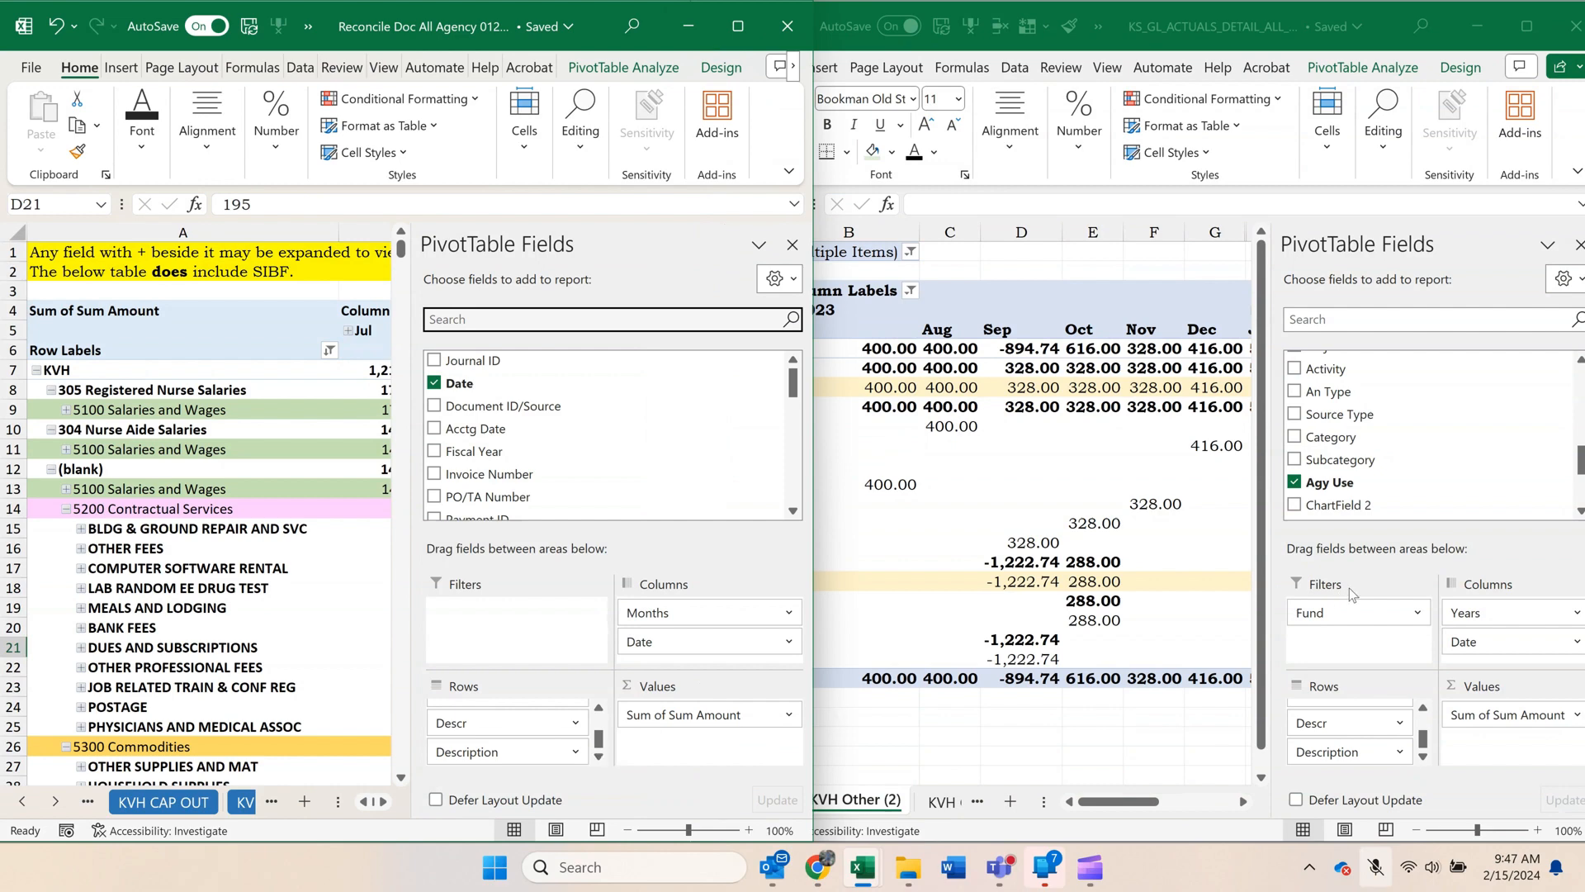
Remove the Fund filter from the copied pivot and exclude 4000/7000 Revenue/Transfers In from its Account2 field.
{"action": "left_click_drag", "start_coordinate": [1344, 619], "coordinate": [878, 457]}
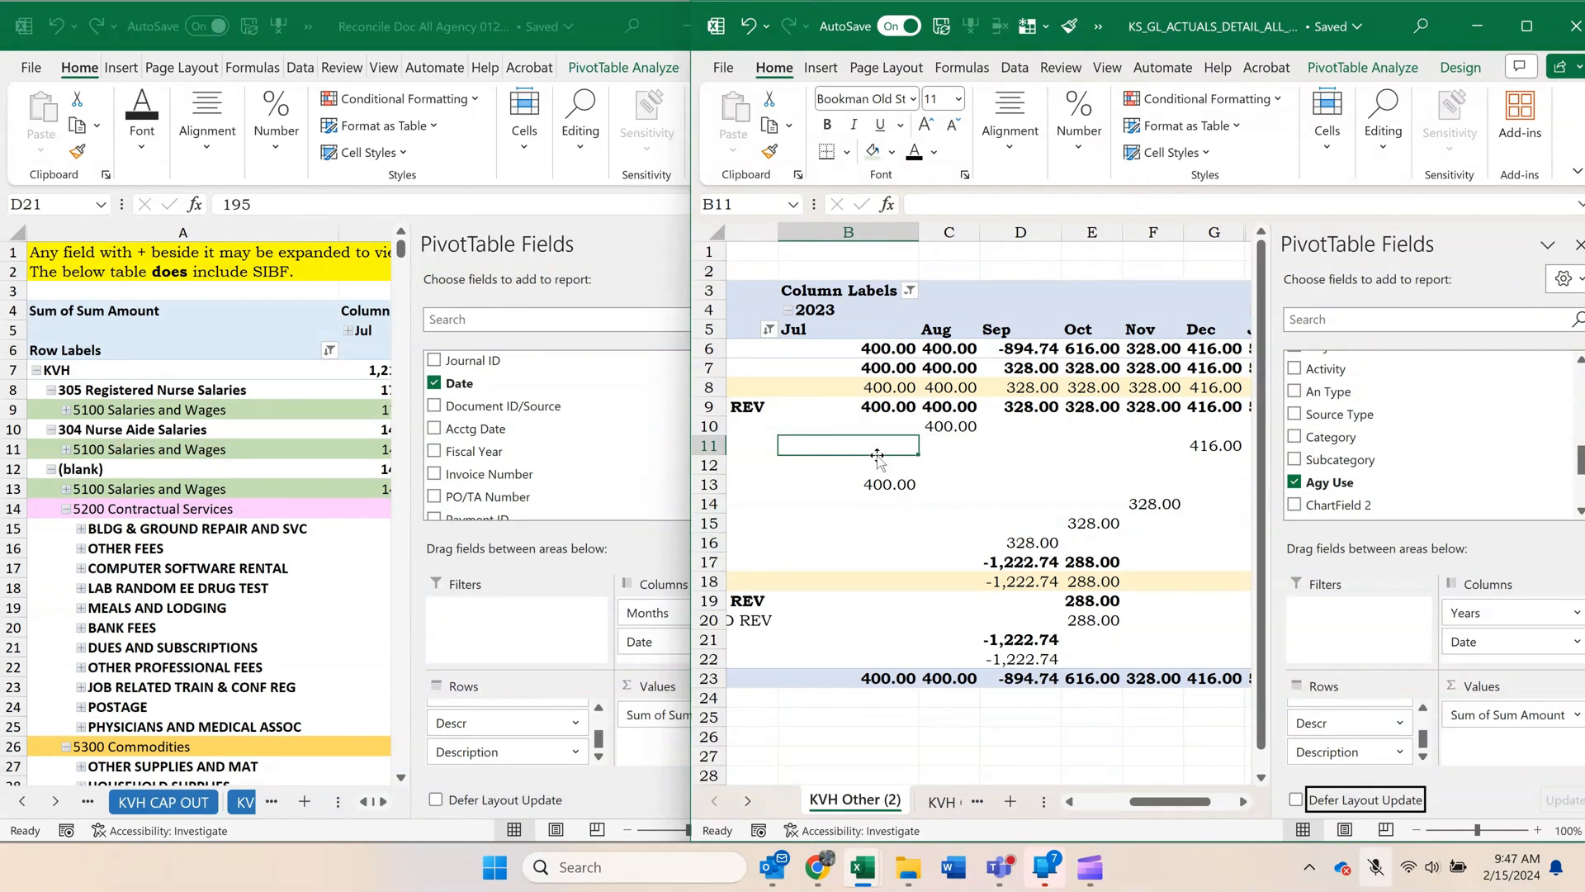
{"action": "left_click_drag", "start_coordinate": [1153, 805], "coordinate": [1098, 806]}
{"action": "left_click", "coordinate": [1115, 329]}
{"action": "left_click", "coordinate": [933, 286]}
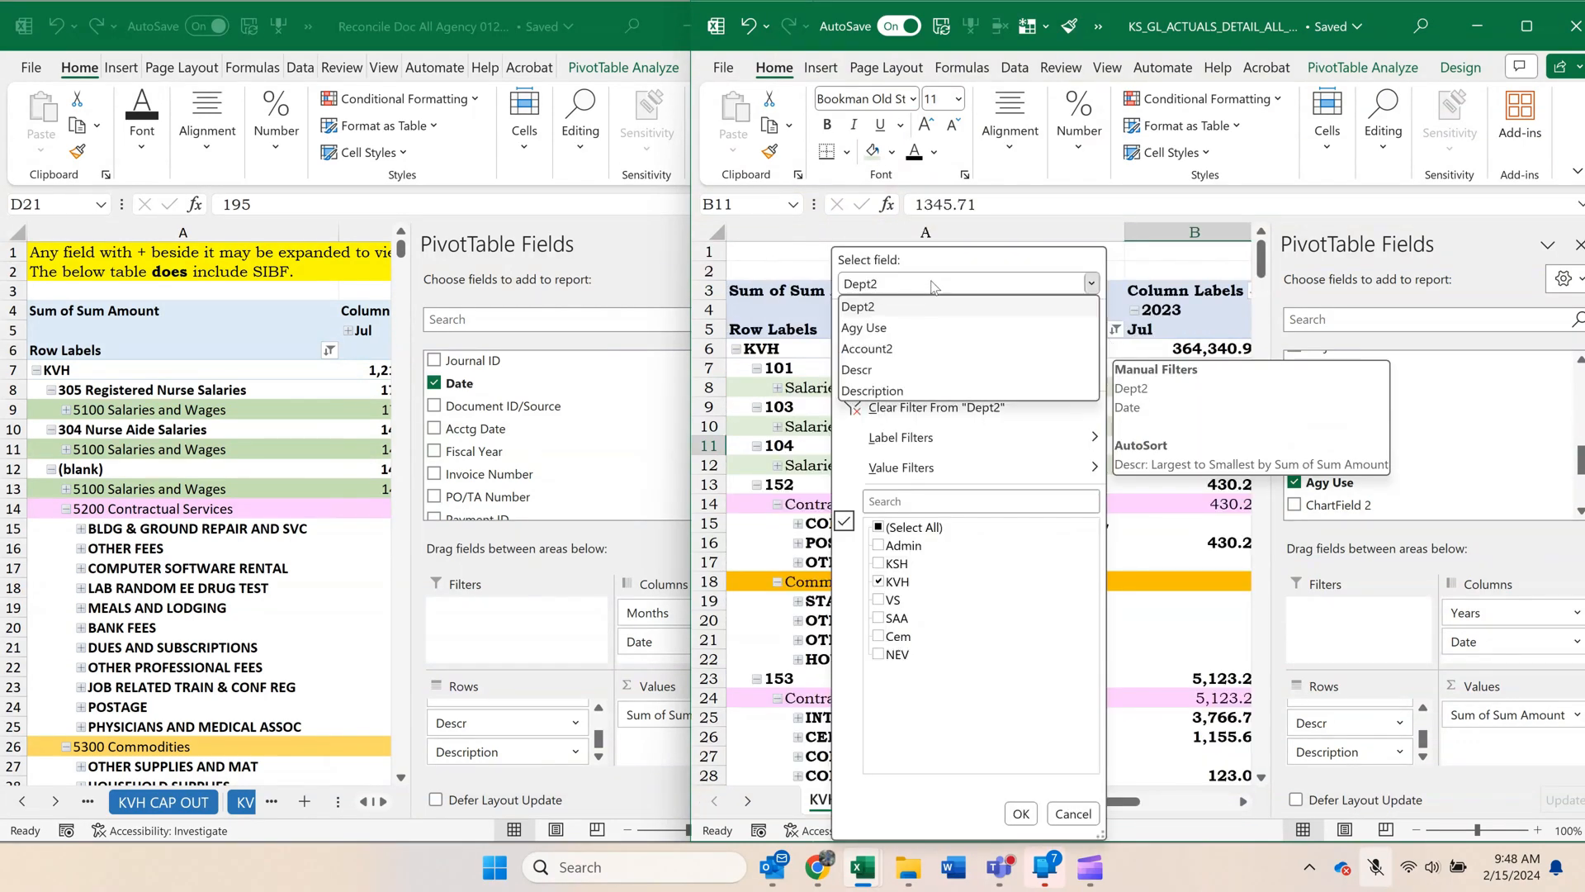
{"action": "left_click", "coordinate": [932, 347]}
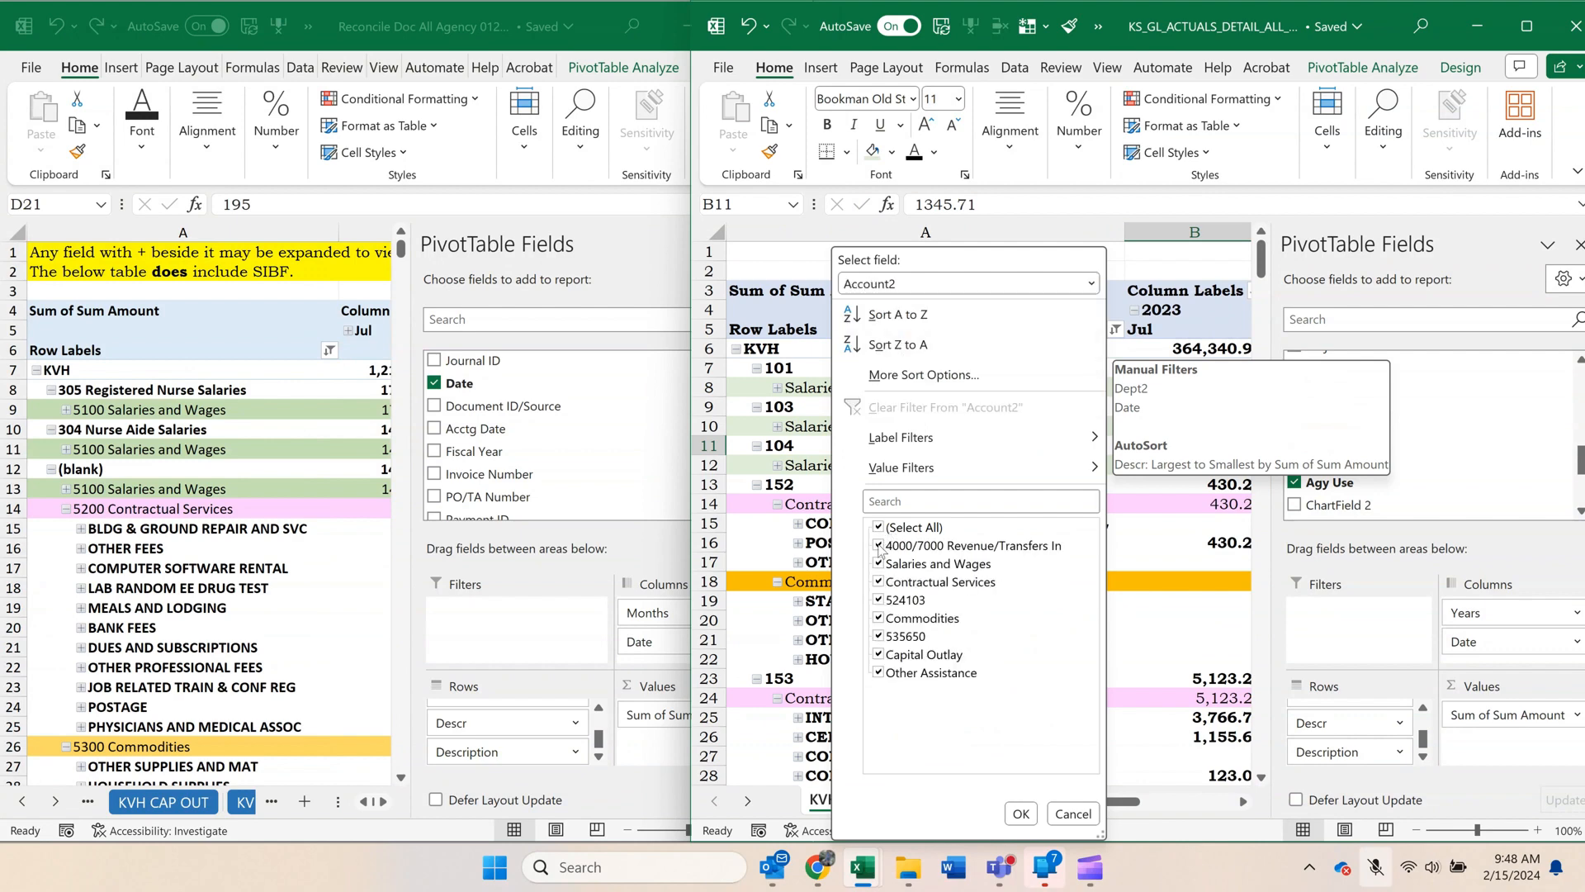
{"action": "left_click", "coordinate": [879, 547]}
{"action": "mouse_move", "coordinate": [1011, 842]}
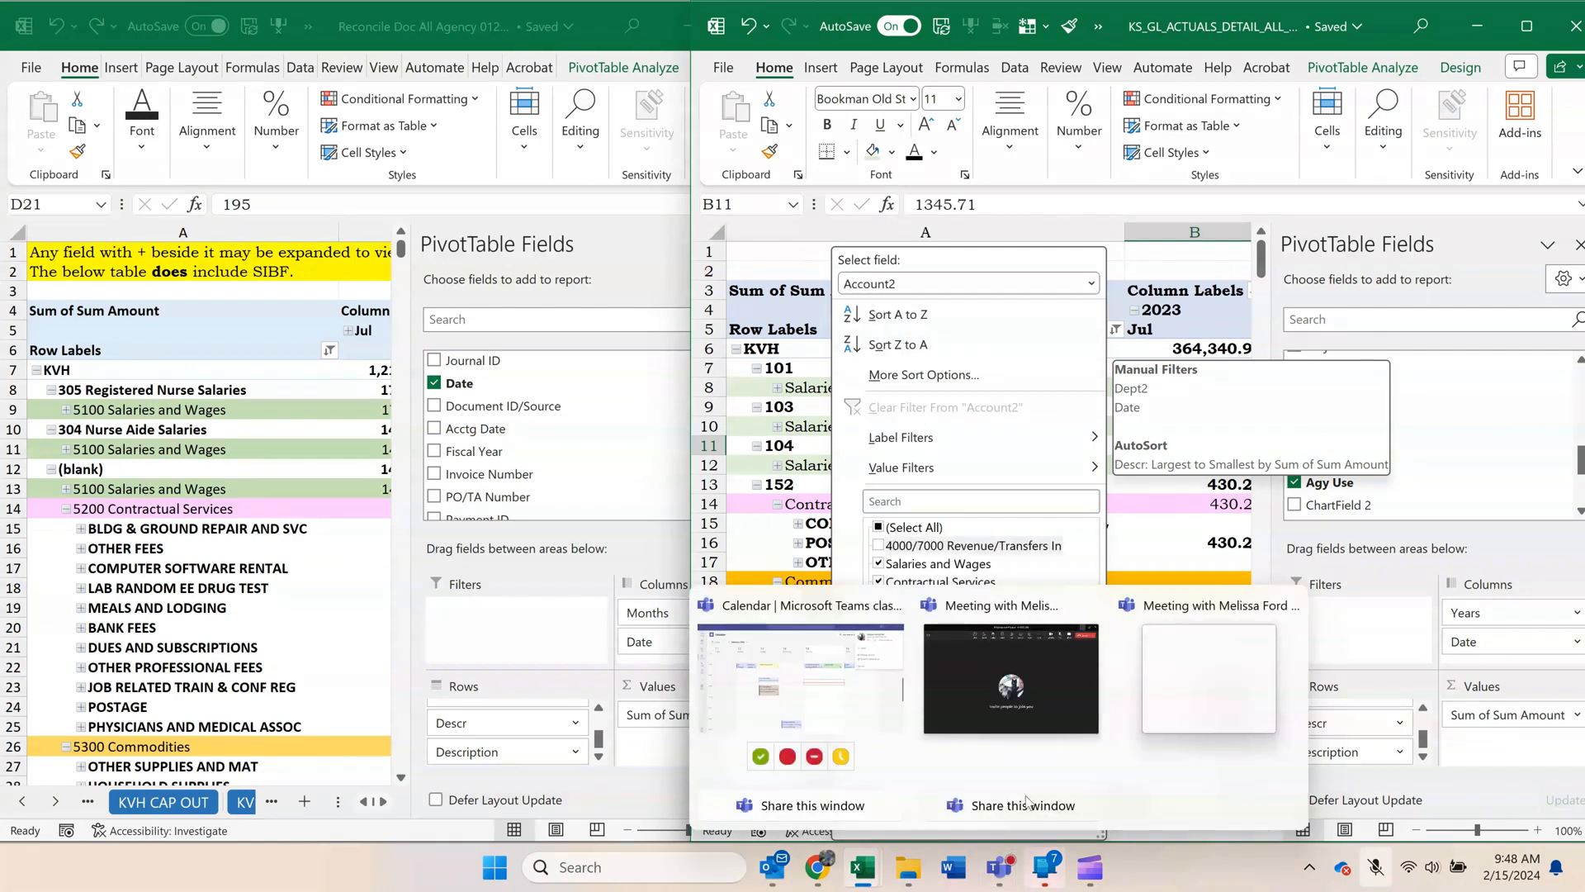
{"action": "left_click", "coordinate": [1021, 814]}
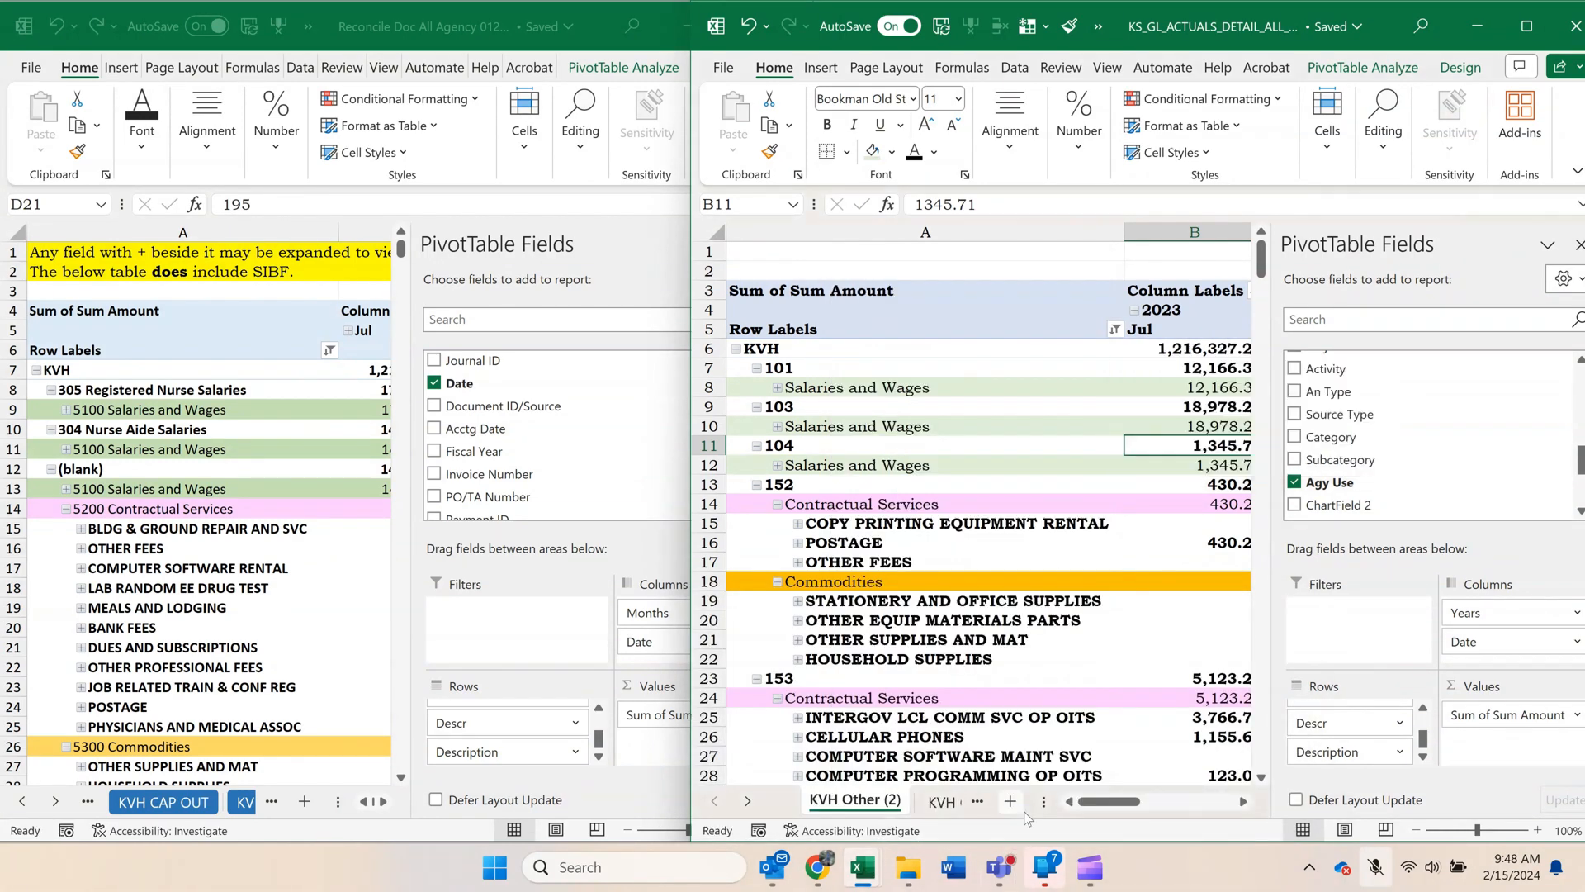
Compare the copied pivot's grand total with the sum of KVH row 407, July to January, on the 2024 by fund sheet.
{"action": "left_click", "coordinate": [1017, 660]}
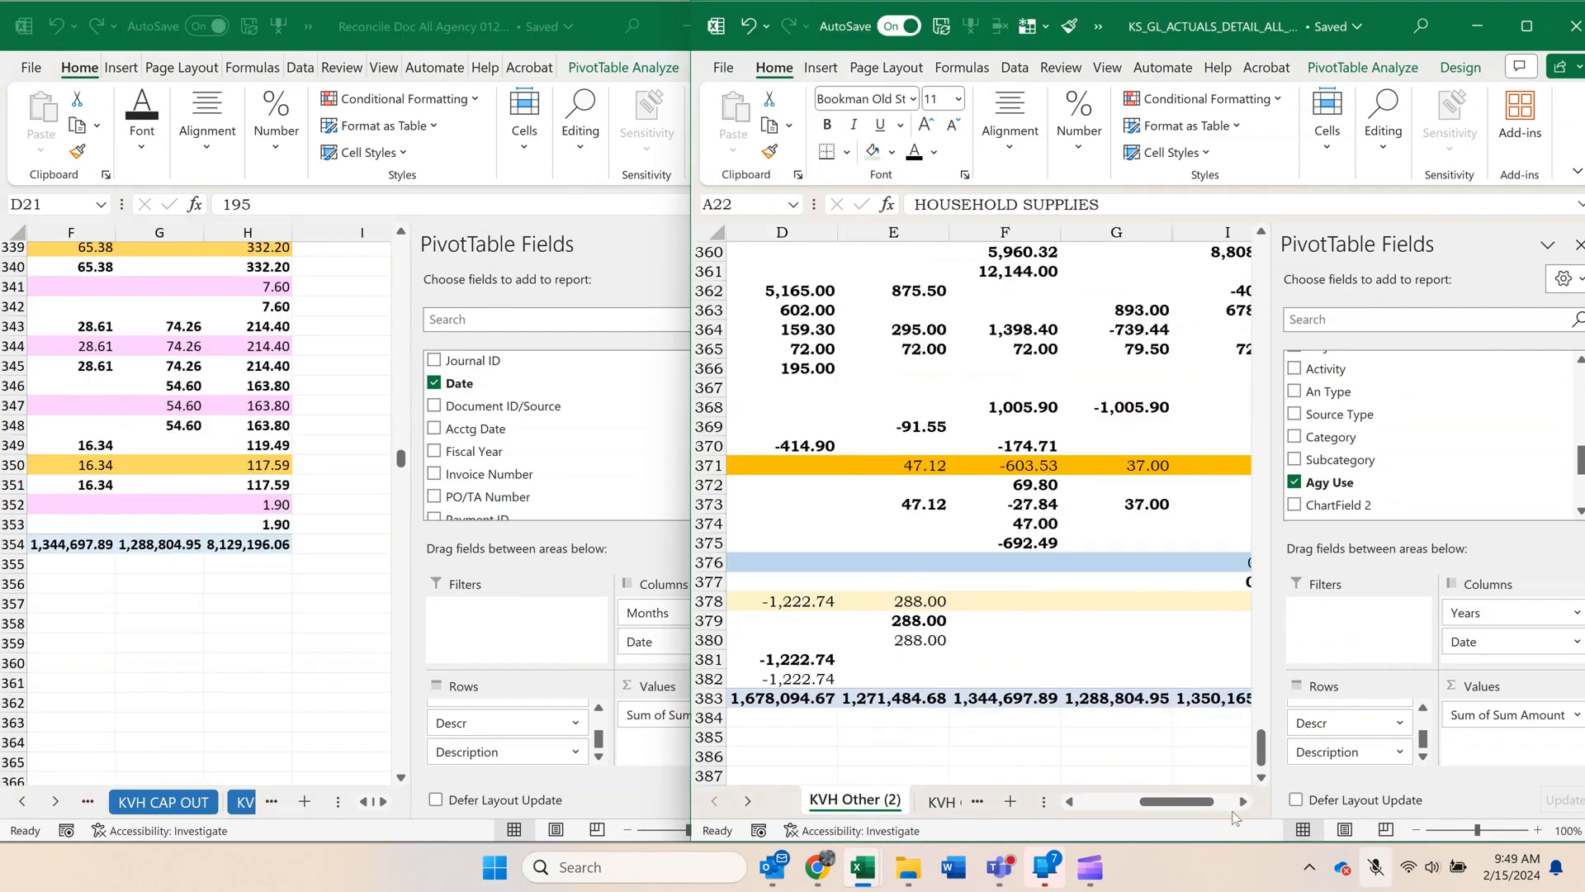
{"action": "left_click", "coordinate": [1243, 801]}
{"action": "left_click", "coordinate": [1243, 801]}
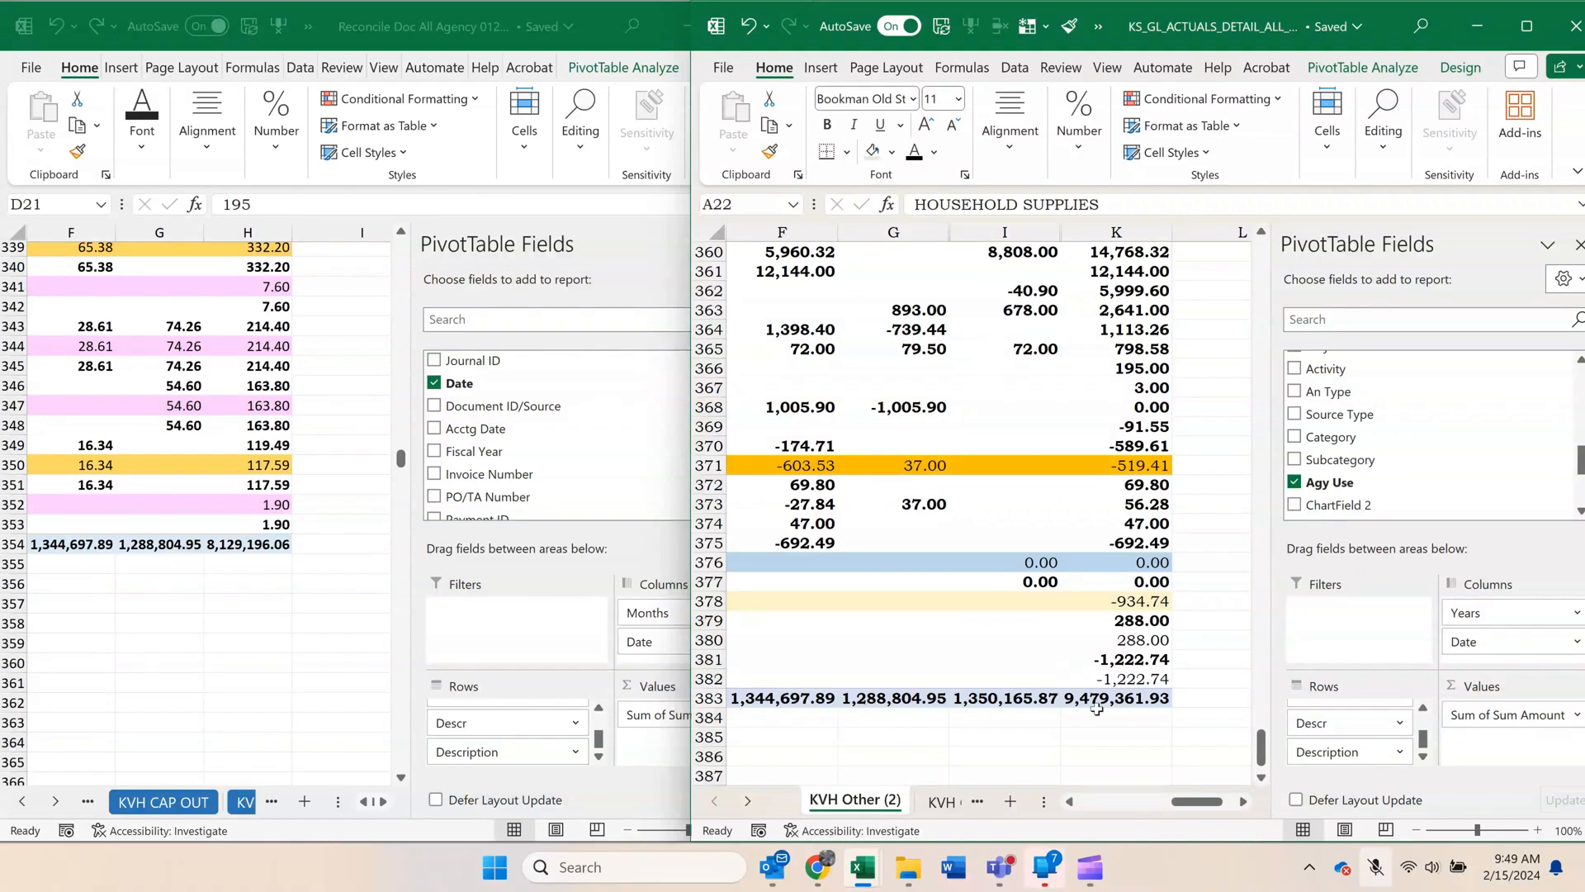
{"action": "left_click", "coordinate": [1096, 702]}
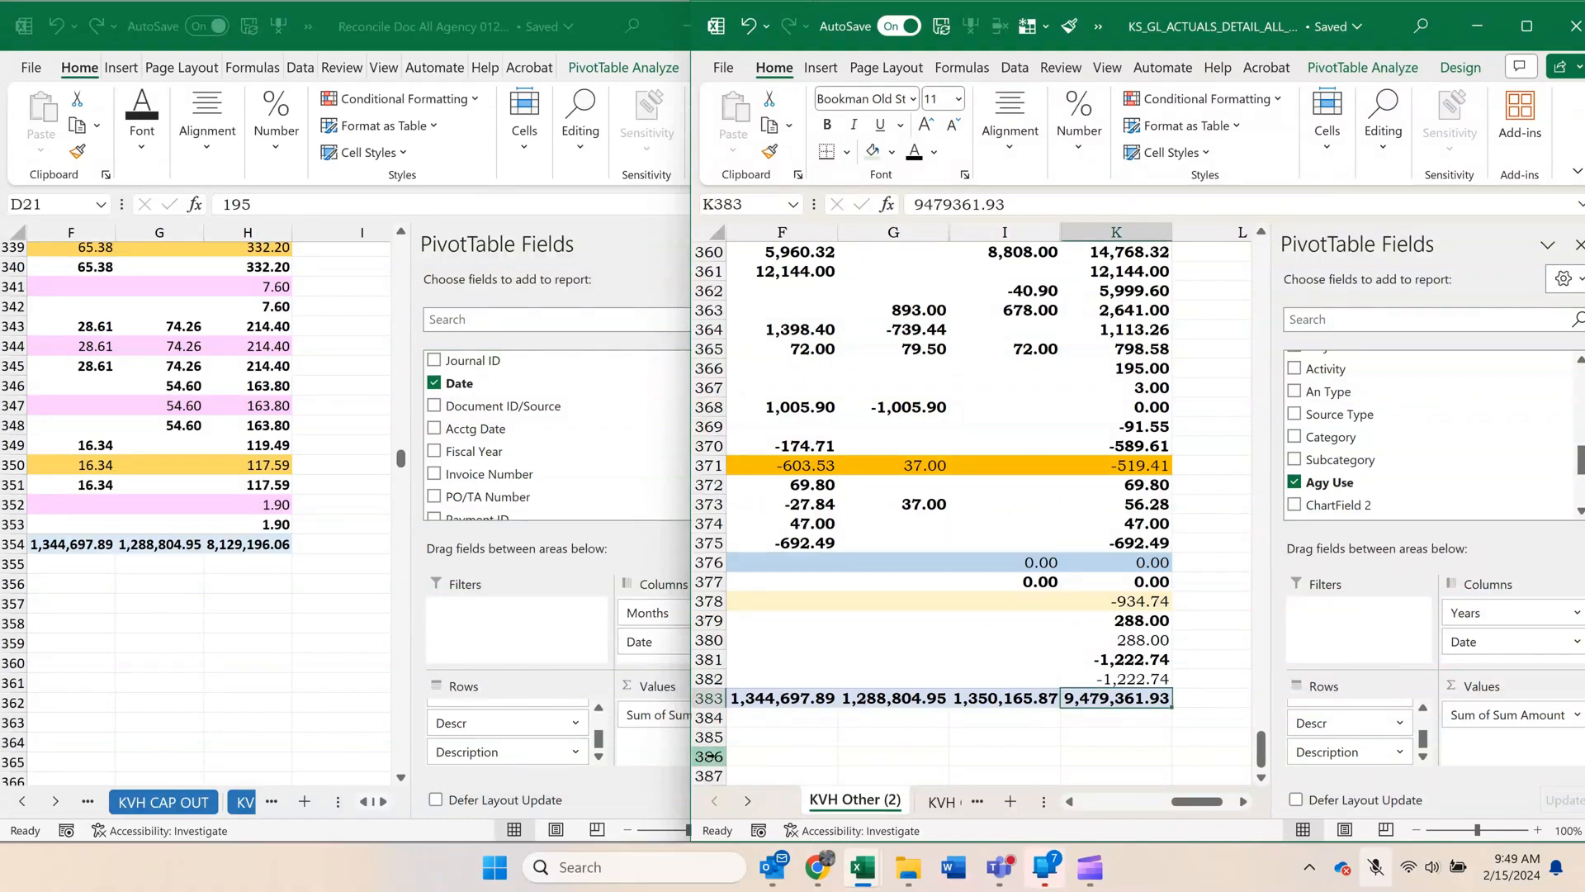
{"action": "left_click", "coordinate": [27, 803]}
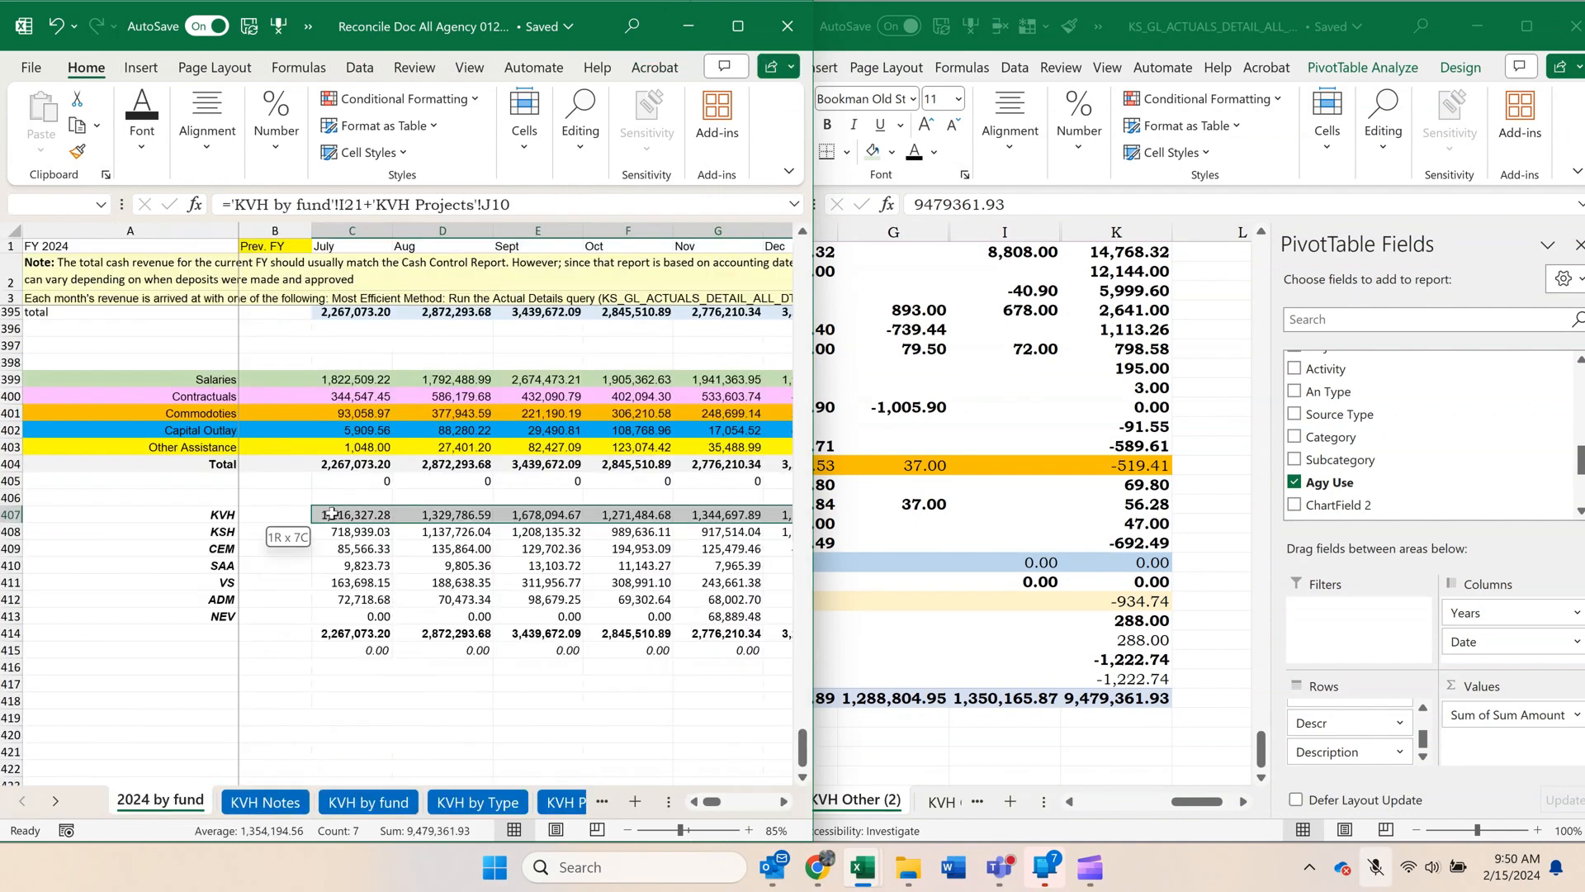
{"action": "left_click_drag", "start_coordinate": [330, 513], "coordinate": [330, 514]}
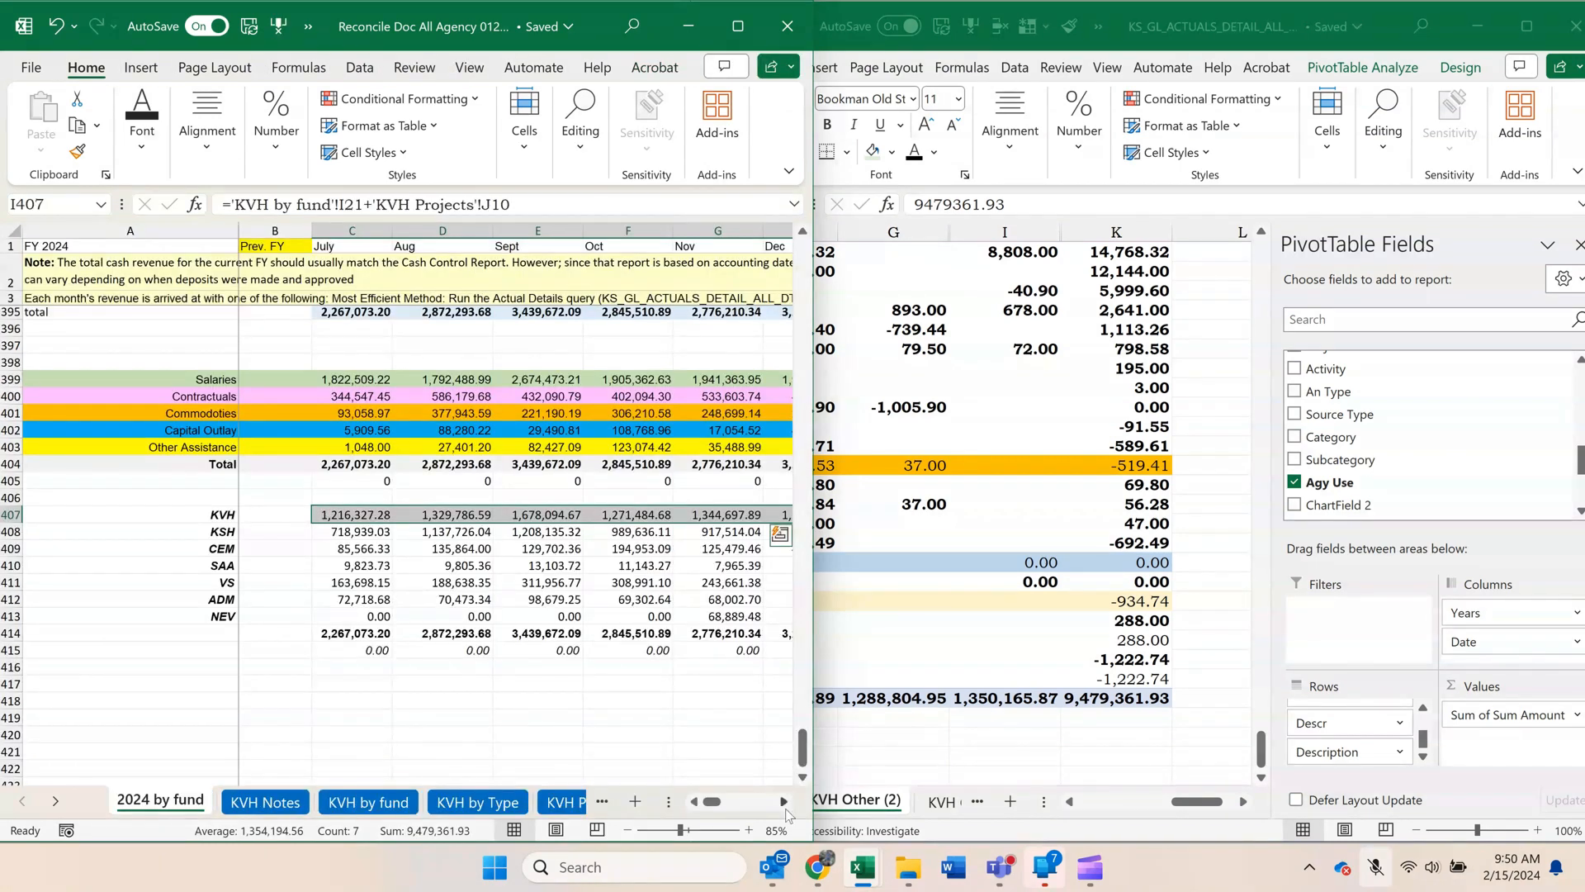
{"action": "left_click", "coordinate": [1139, 695]}
{"action": "left_click", "coordinate": [1104, 753]}
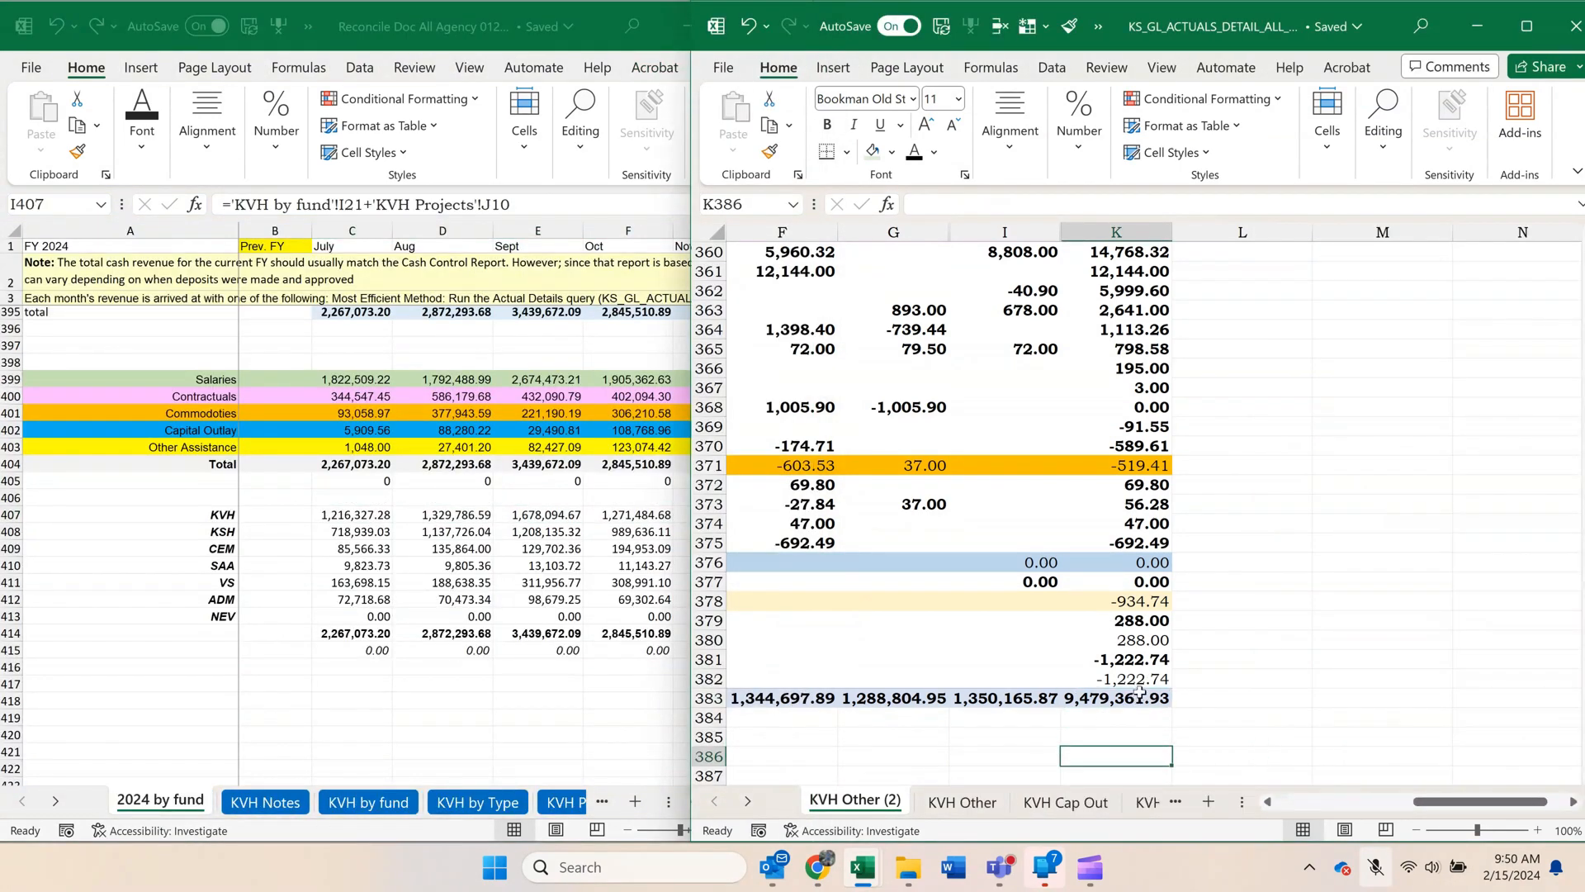
{"action": "left_click_drag", "start_coordinate": [1103, 701], "coordinate": [894, 602]}
{"action": "left_click_drag", "start_coordinate": [324, 303], "coordinate": [310, 170]}
{"action": "left_click", "coordinate": [562, 307]}
{"action": "left_click", "coordinate": [916, 426]}
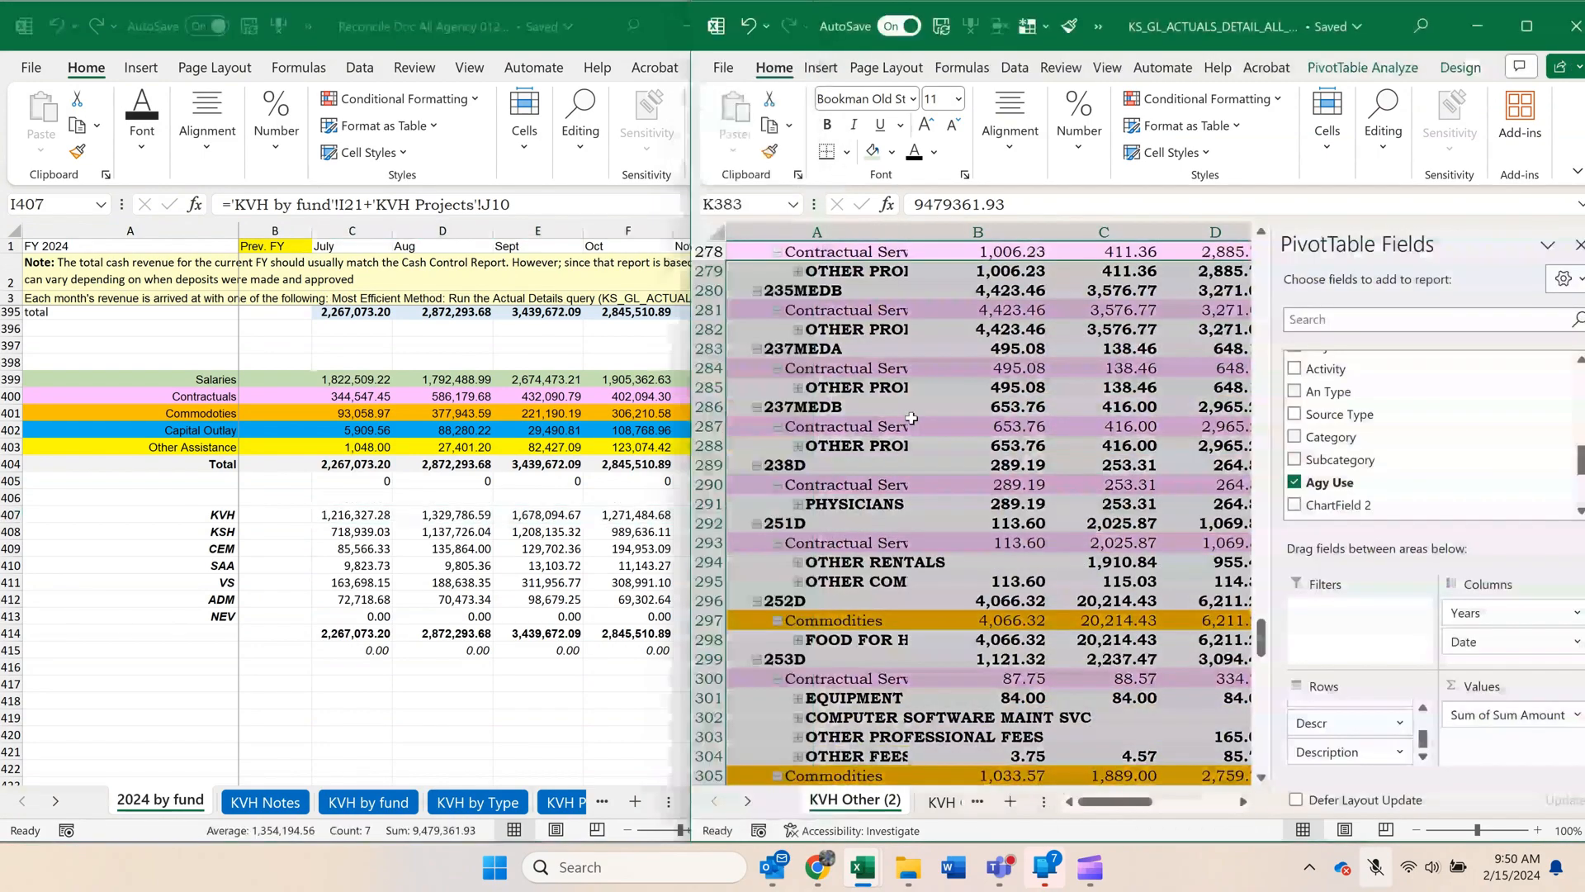
{"action": "scroll", "coordinate": [981, 497], "scroll_direction": "down", "scroll_amount": 5}
Maximize the KS_GL workbook window and copy the whole agency use pivot, cells A3 to K383.
{"action": "left_click", "coordinate": [1527, 25]}
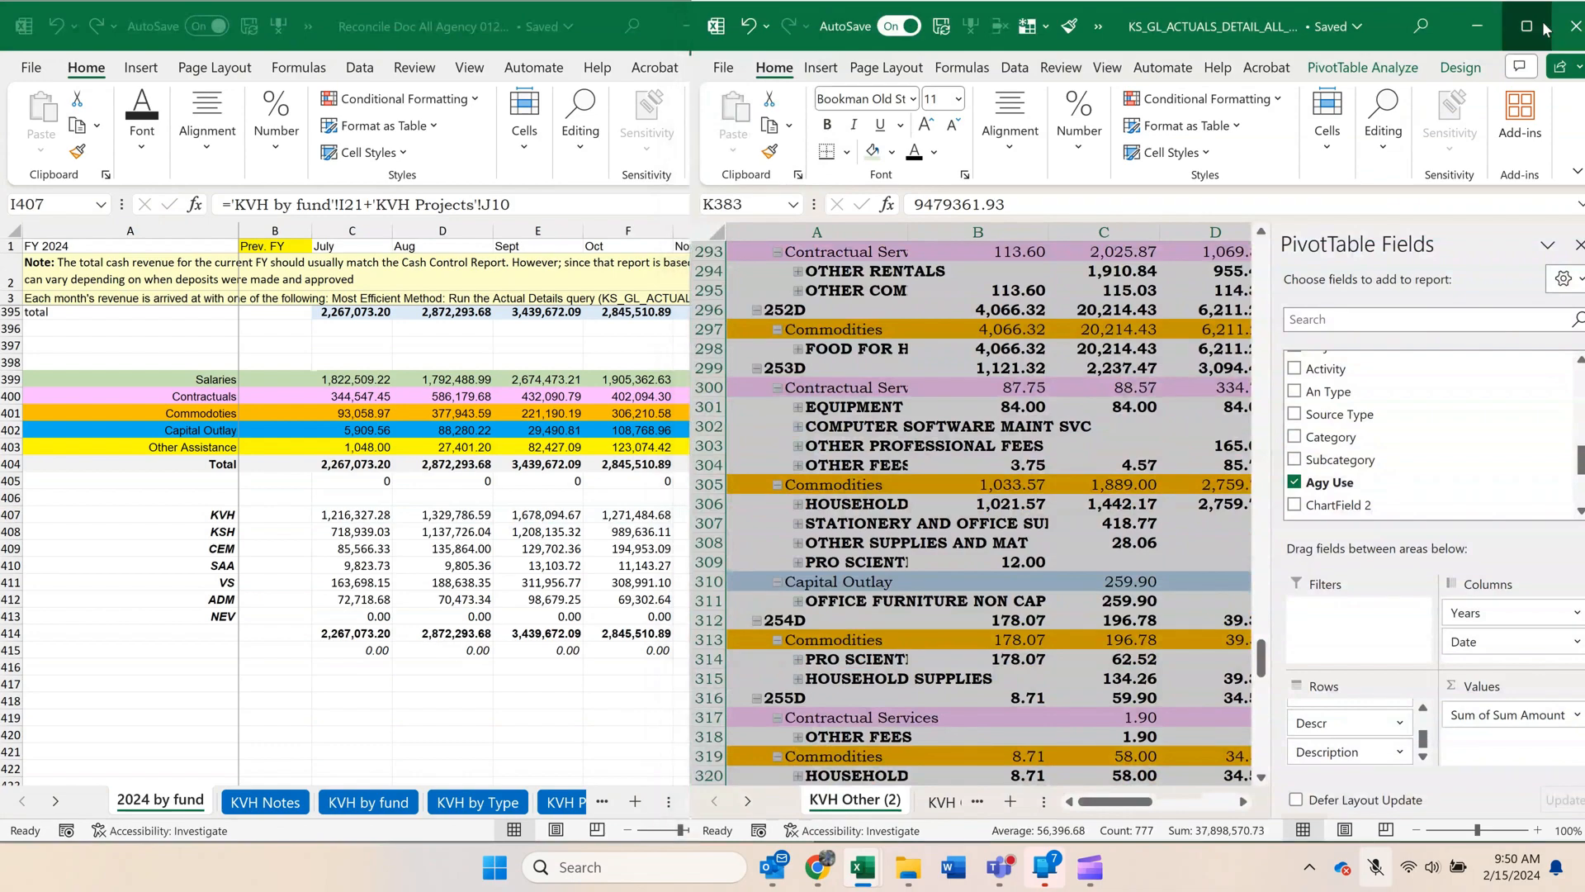
{"action": "left_click", "coordinate": [813, 529]}
{"action": "scroll", "coordinate": [814, 533], "scroll_direction": "down", "scroll_amount": 16}
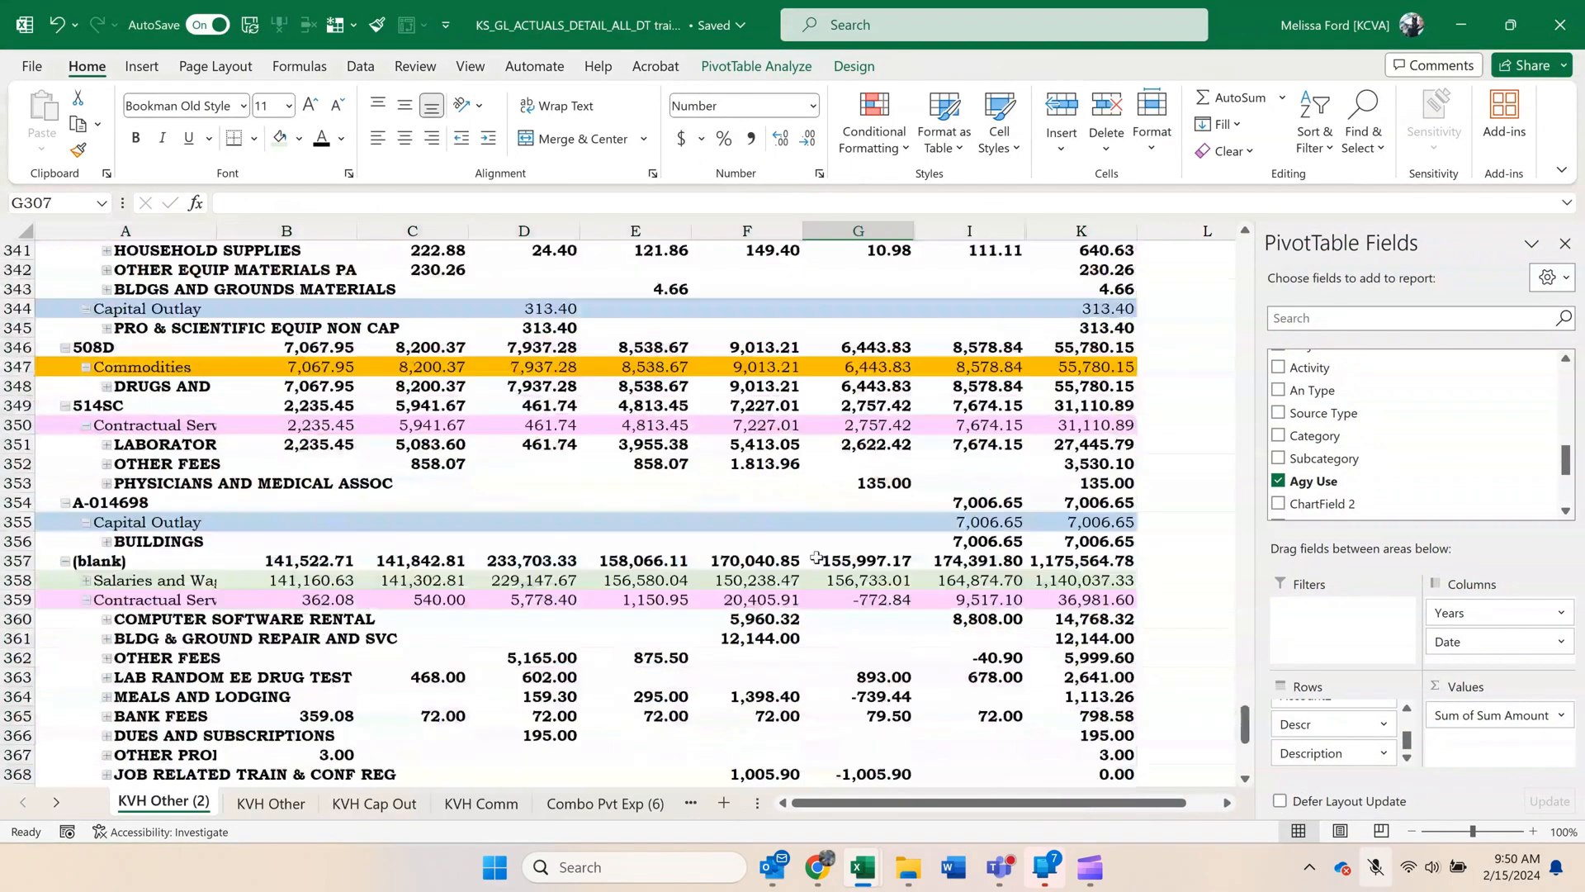
{"action": "scroll", "coordinate": [824, 557], "scroll_direction": "down", "scroll_amount": 11}
{"action": "left_click_drag", "start_coordinate": [1081, 425], "coordinate": [5, 289]}
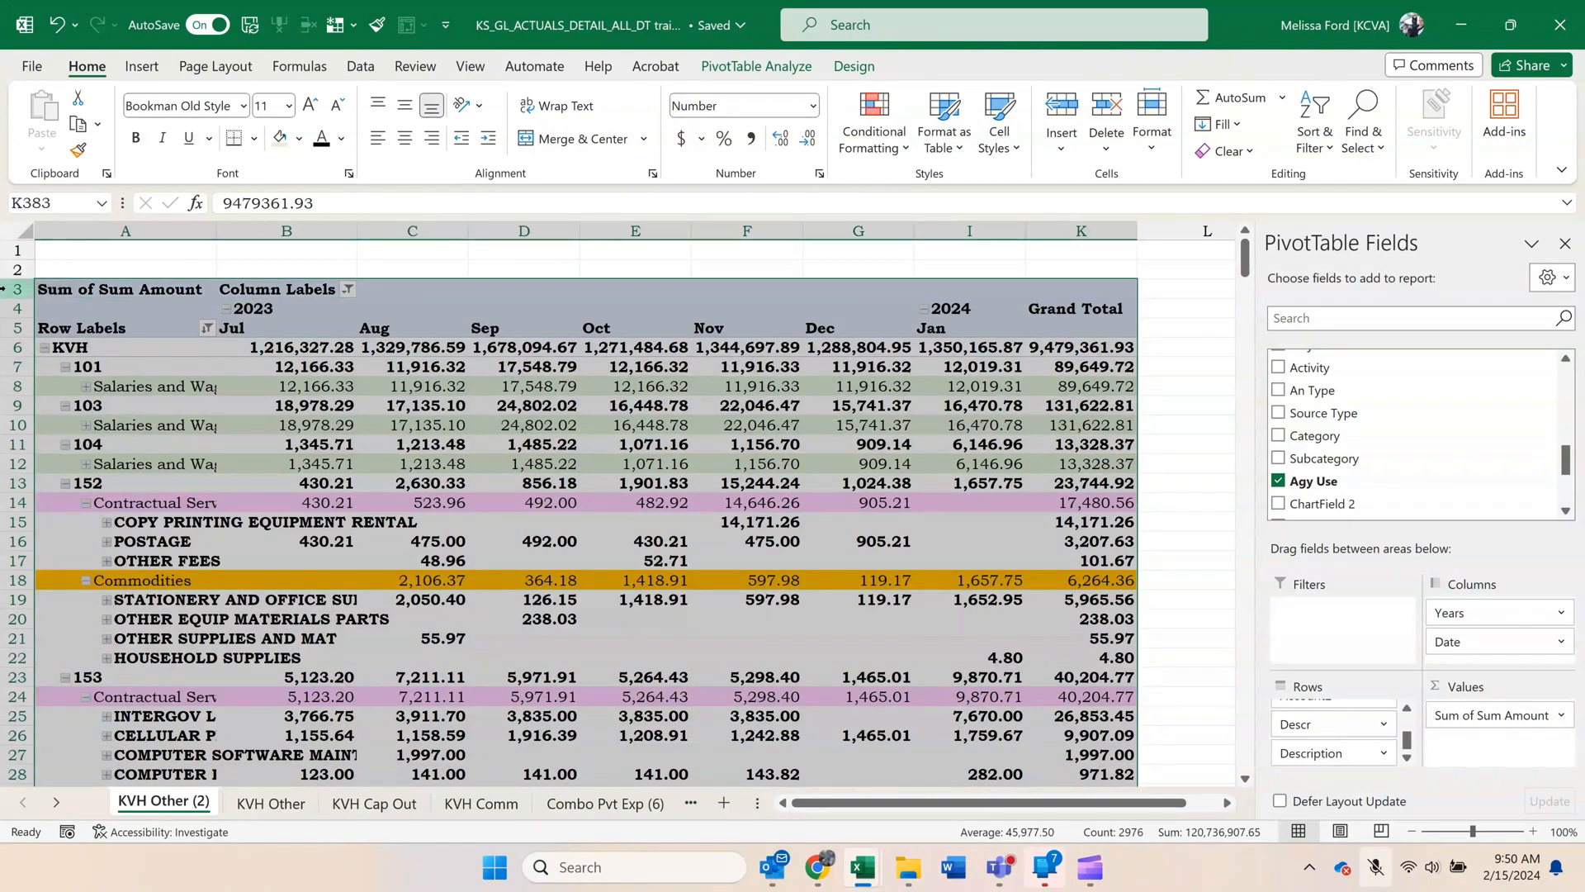
{"action": "key", "text": "ctrl+c"}
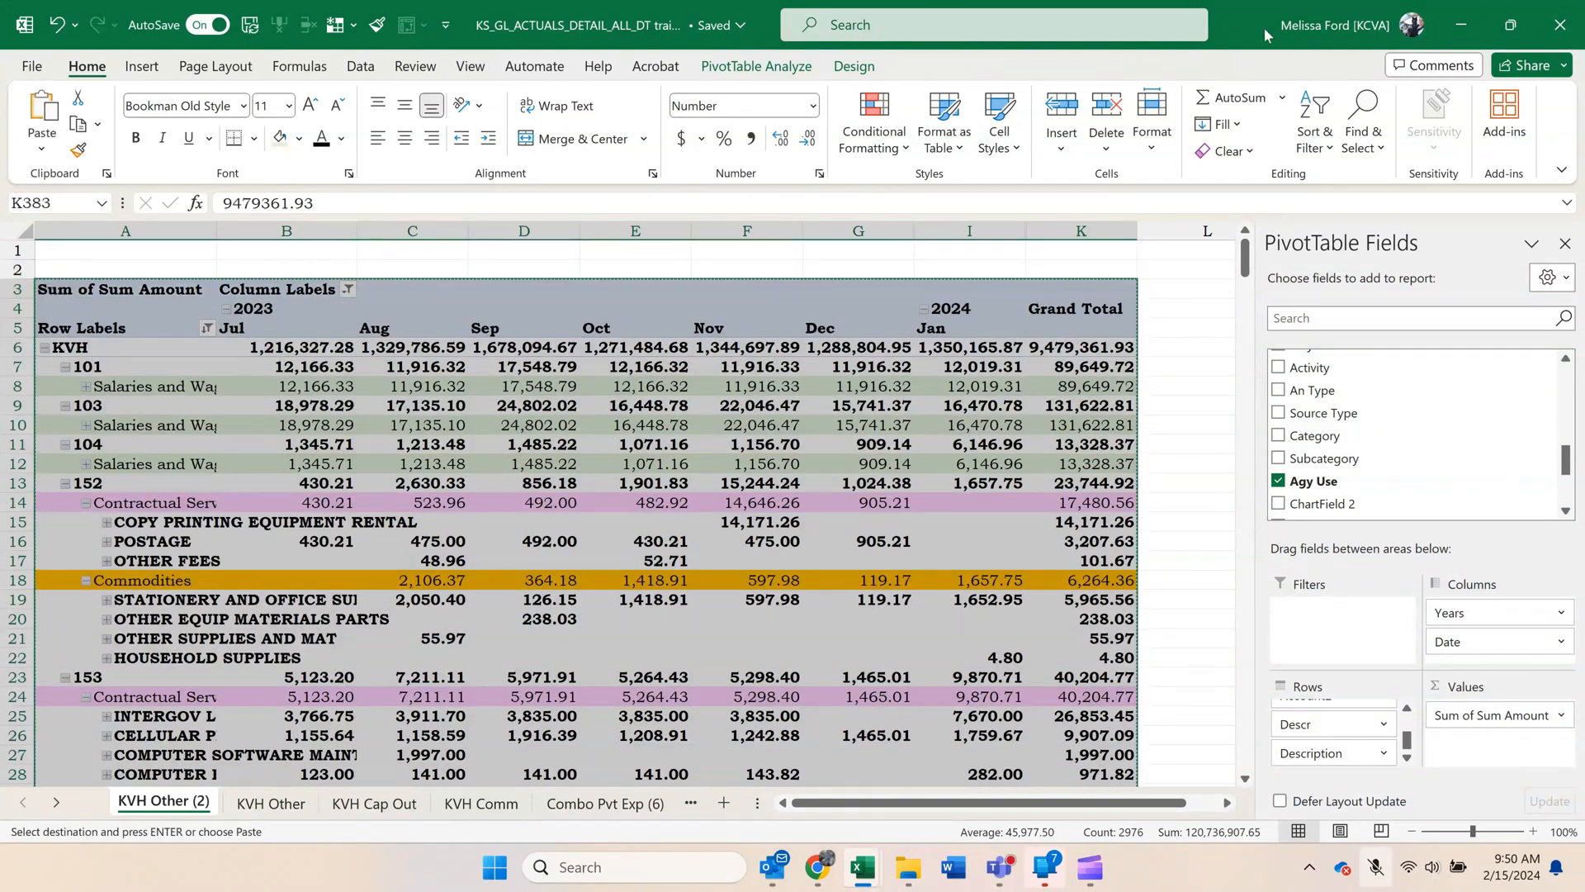
Minimize the KS_GL workbook, maximize the reconciliation workbook, and open its KVH Agy Use sheet.
{"action": "left_click", "coordinate": [1456, 28]}
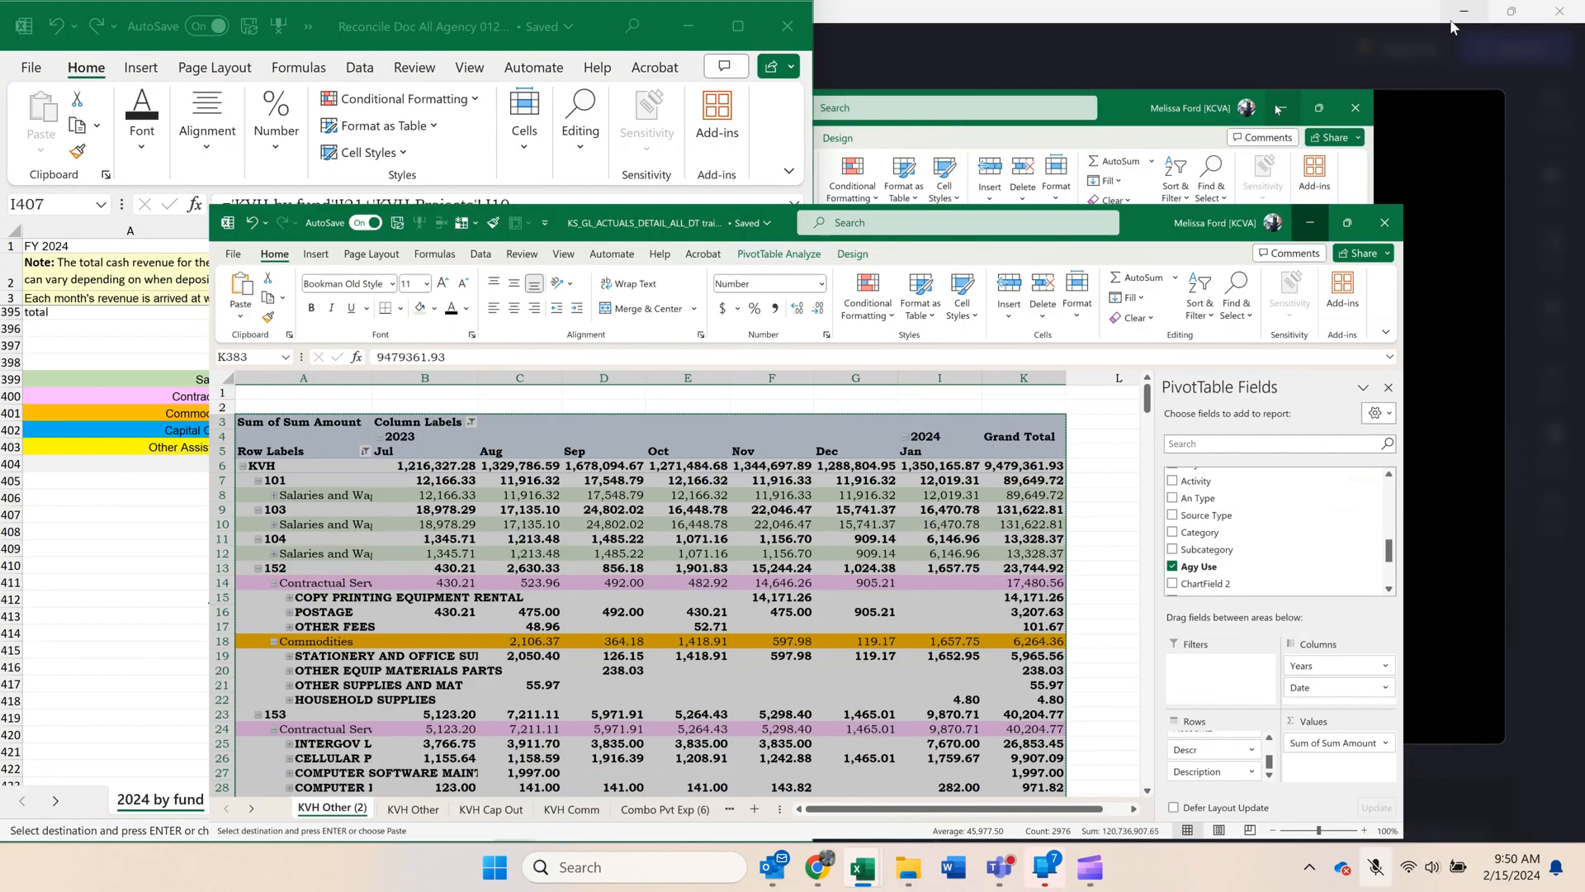
{"action": "left_click", "coordinate": [755, 26]}
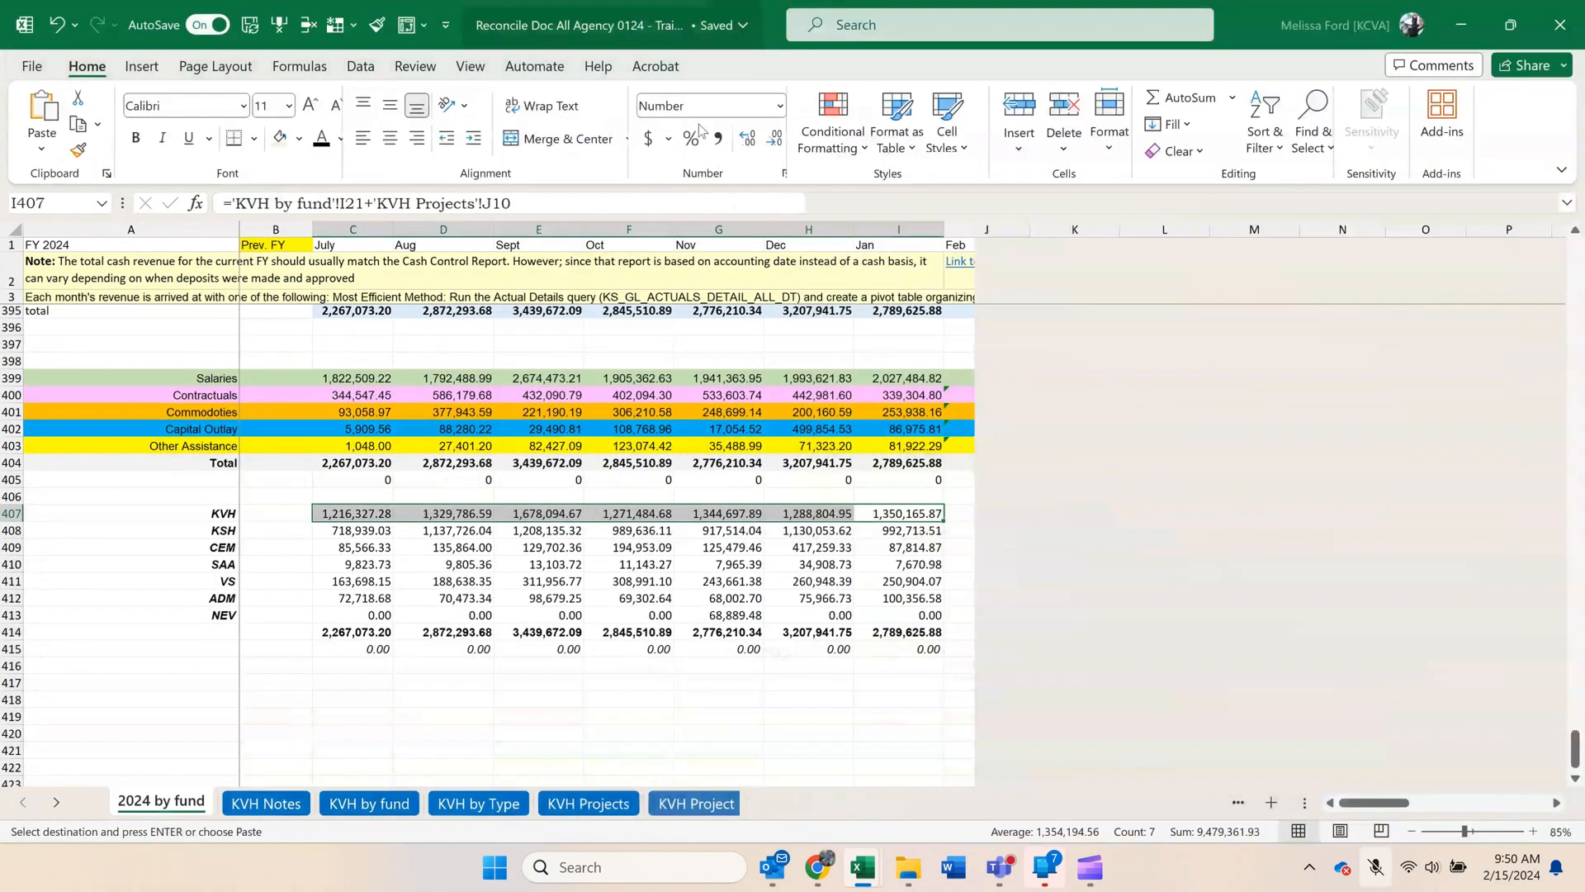
{"action": "left_click", "coordinate": [51, 805]}
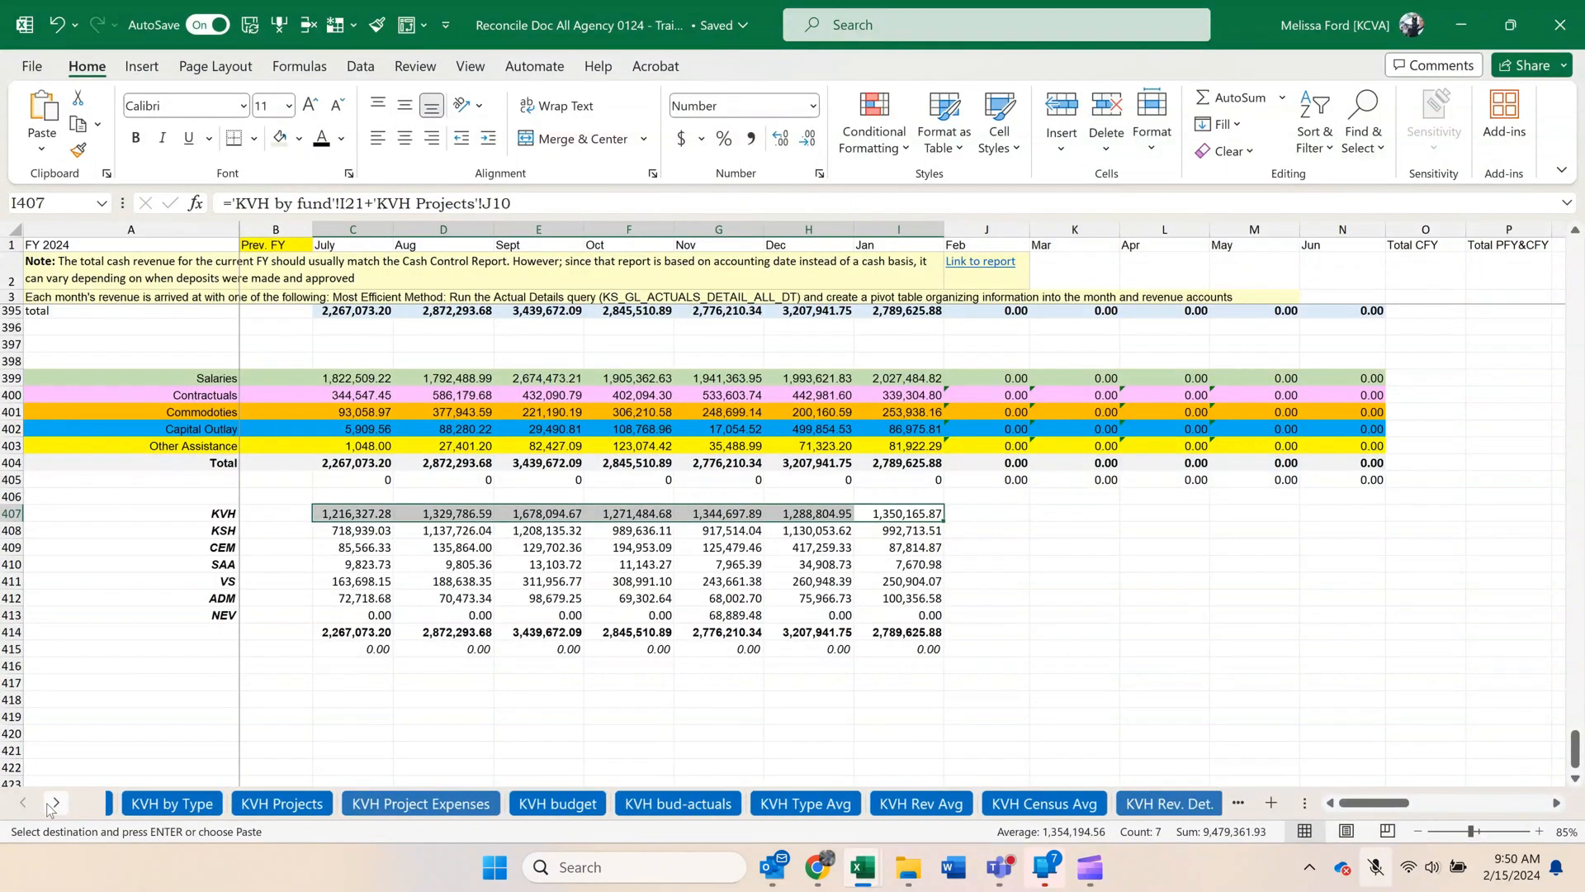
{"action": "left_click", "coordinate": [51, 805]}
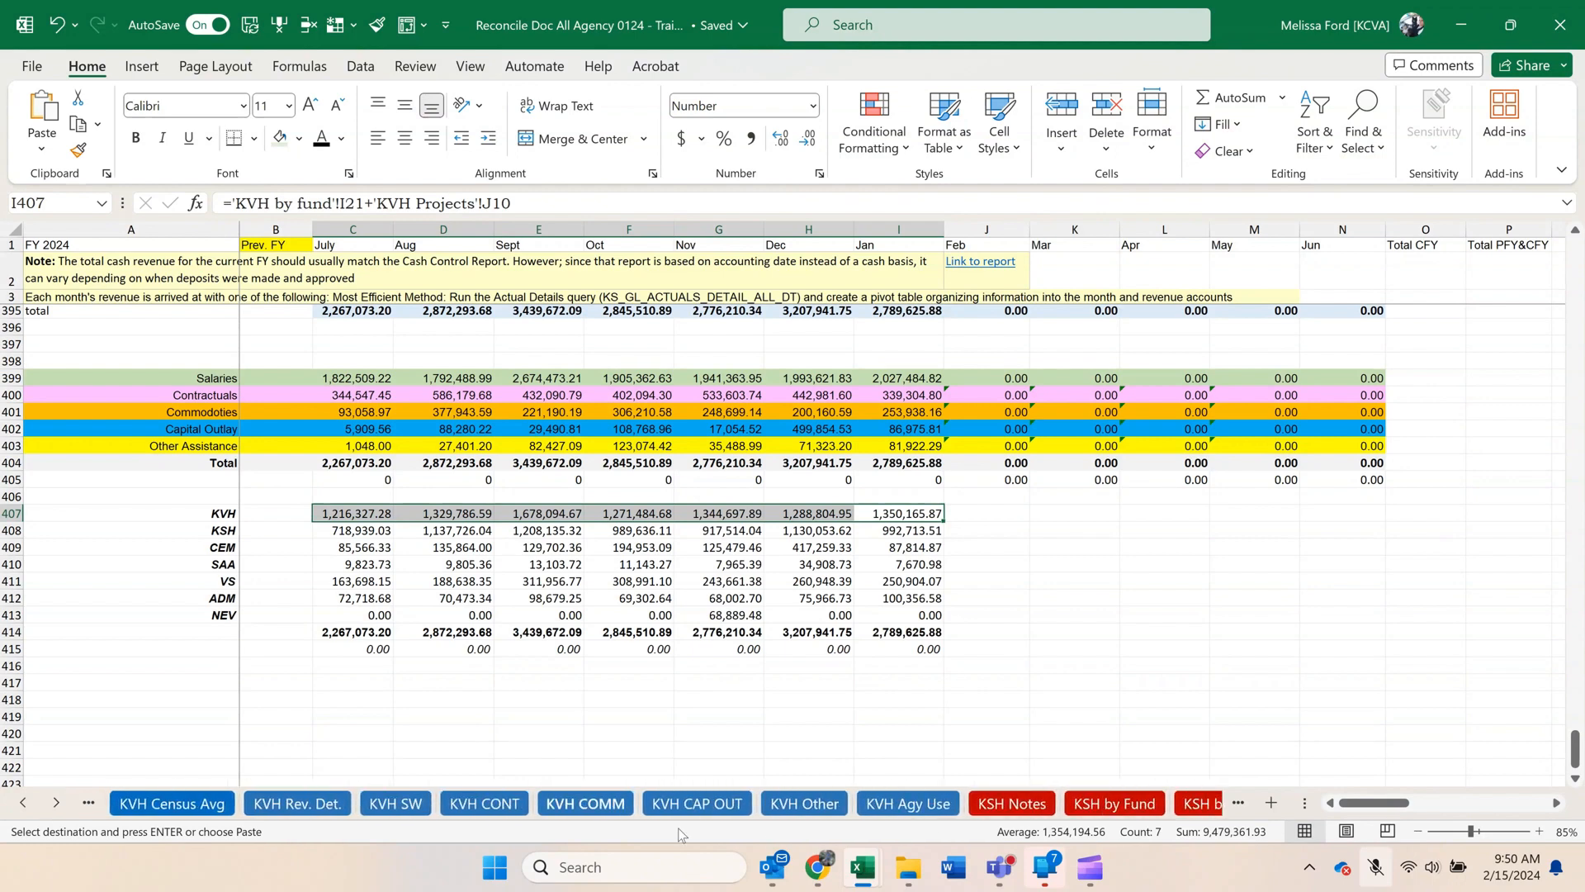
{"action": "left_click", "coordinate": [924, 810]}
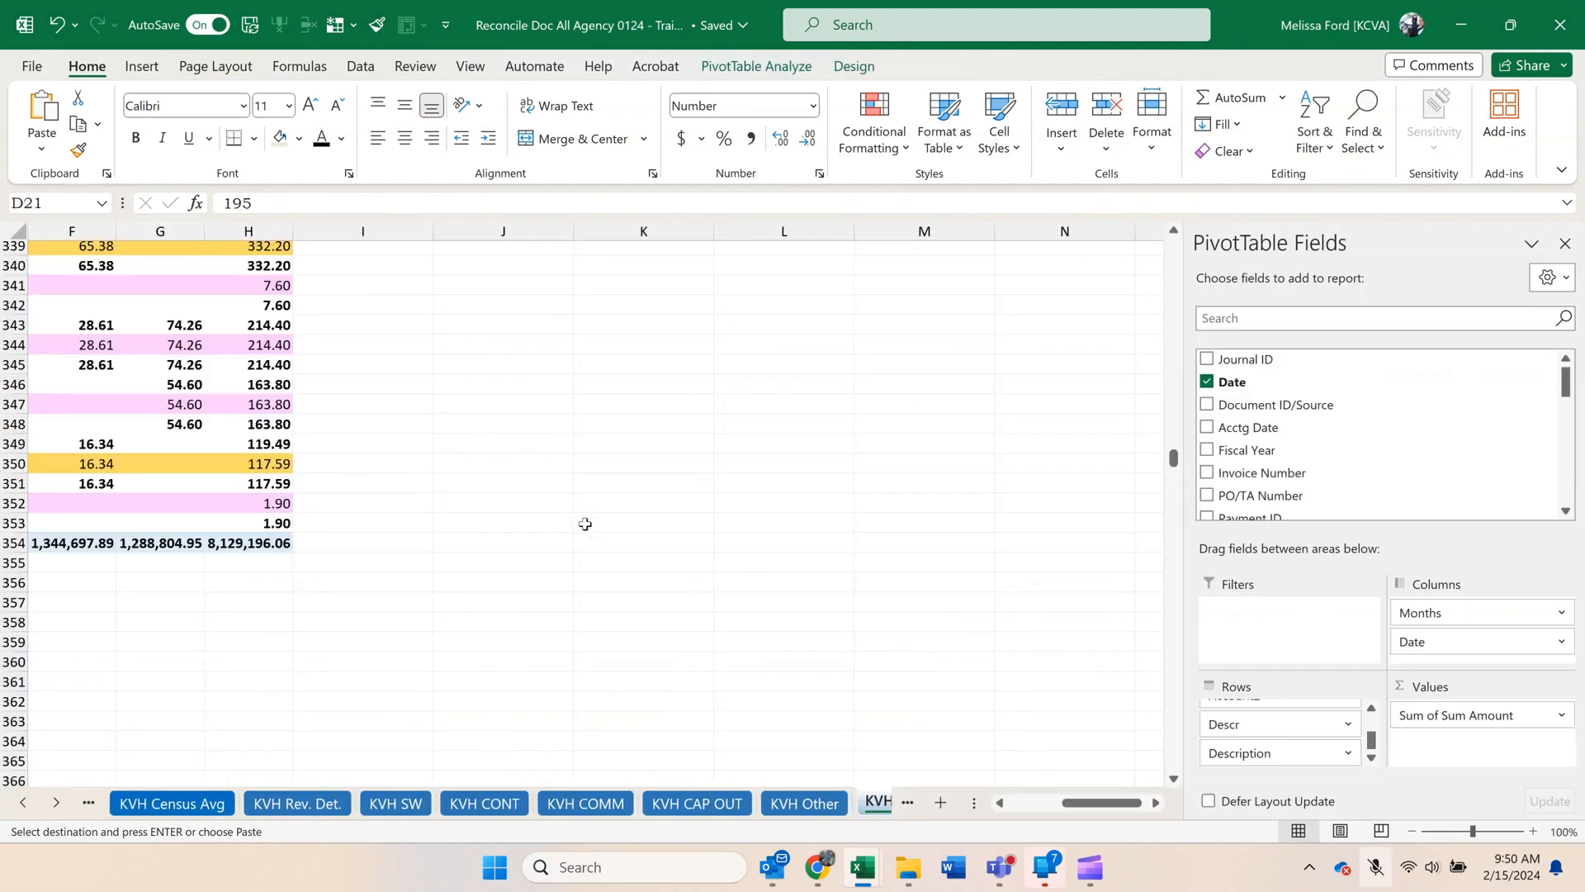
{"action": "scroll", "coordinate": [587, 526], "scroll_direction": "up", "scroll_amount": 9}
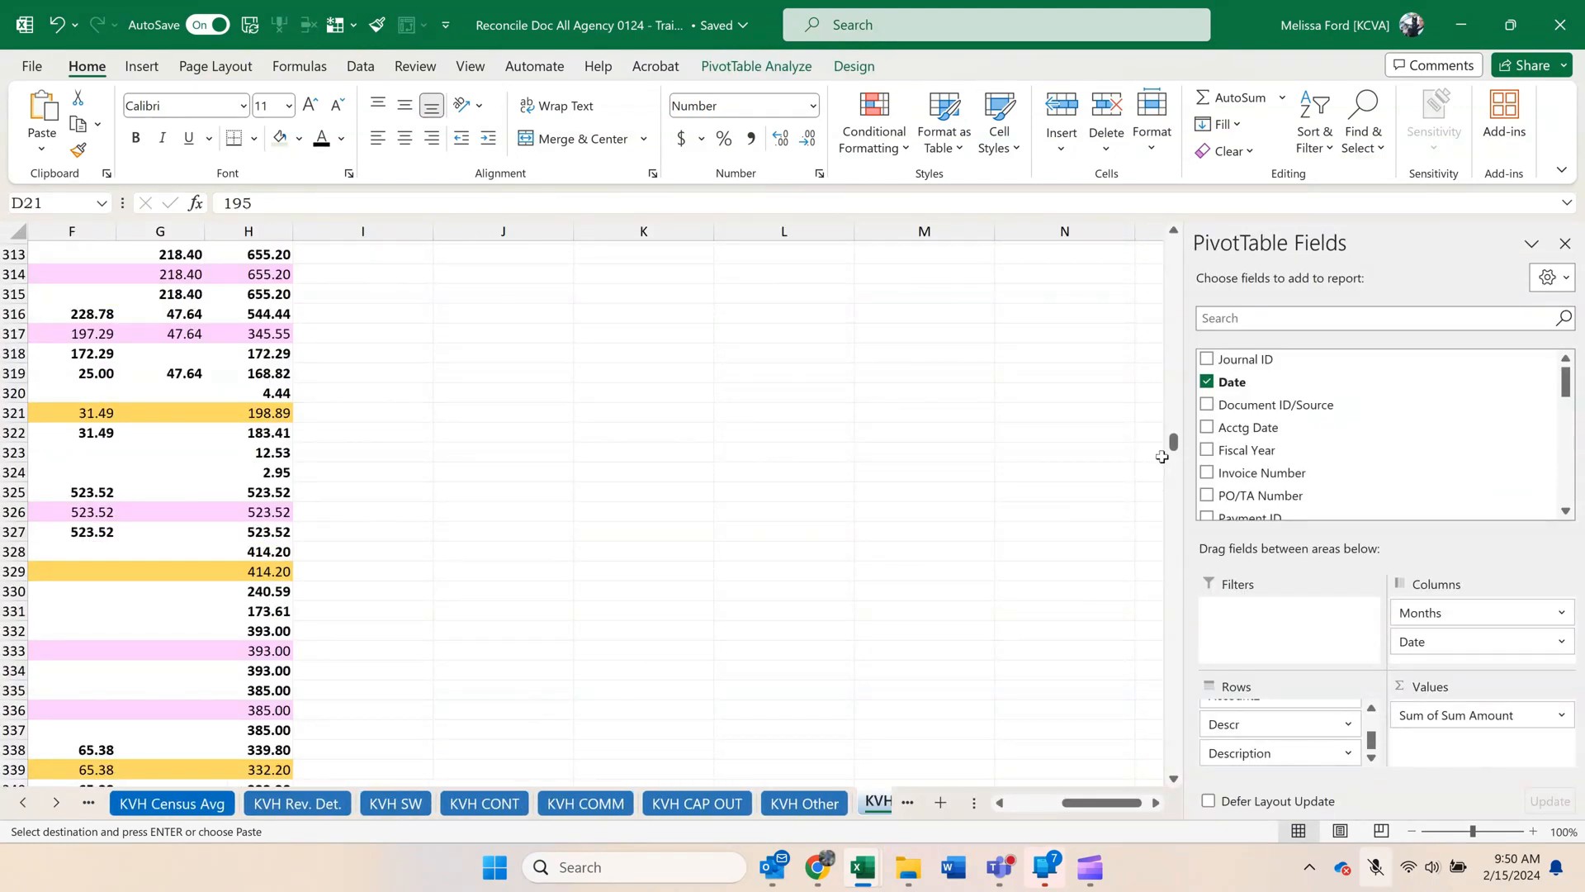
Paste the copied agency use pivot at cell J4 of the KVH Agy Use sheet, beside the old pivot.
{"action": "left_click_drag", "start_coordinate": [1175, 446], "coordinate": [1174, 245]}
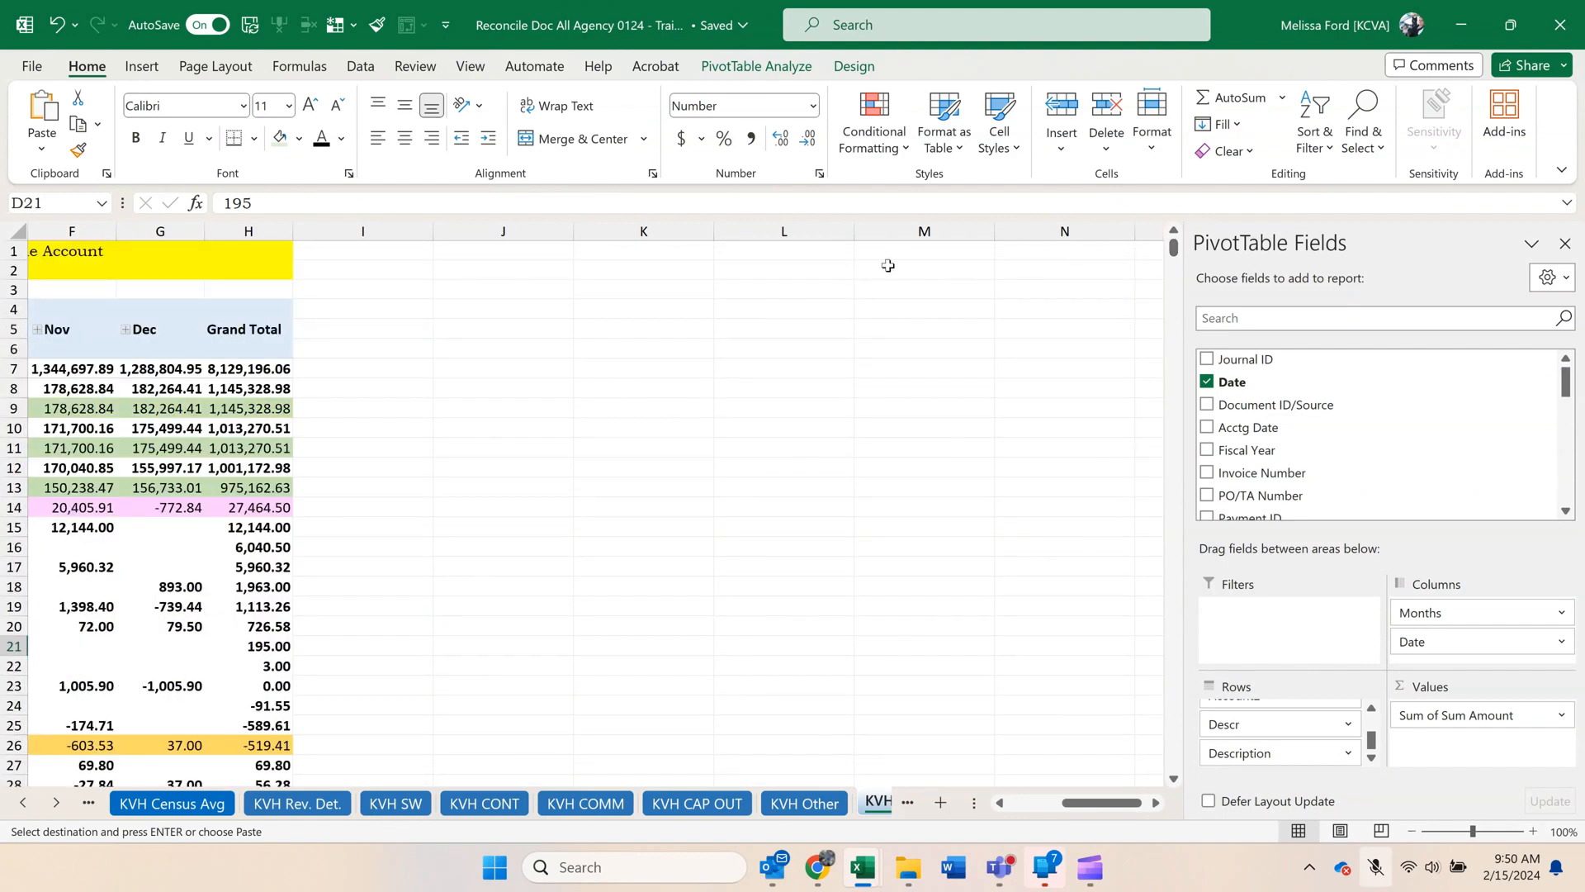
{"action": "left_click", "coordinate": [461, 301]}
{"action": "key", "text": "ctrl+v"}
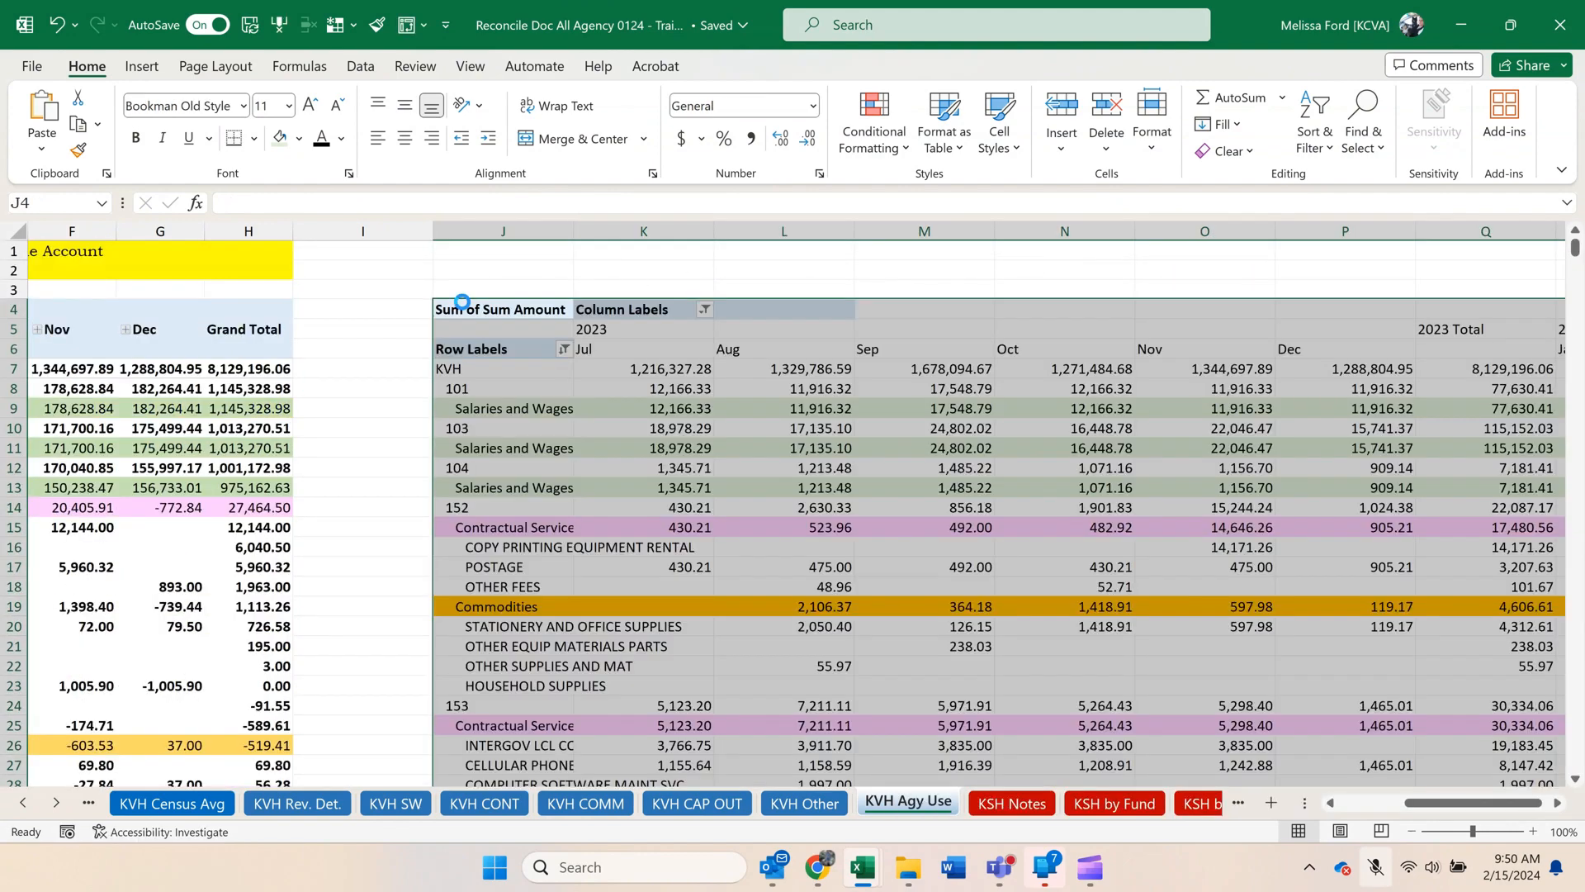
Delete the old pivot's cells from A4 to I490, shifting the remaining cells left.
{"action": "left_click_drag", "start_coordinate": [399, 309], "coordinate": [99, 884]}
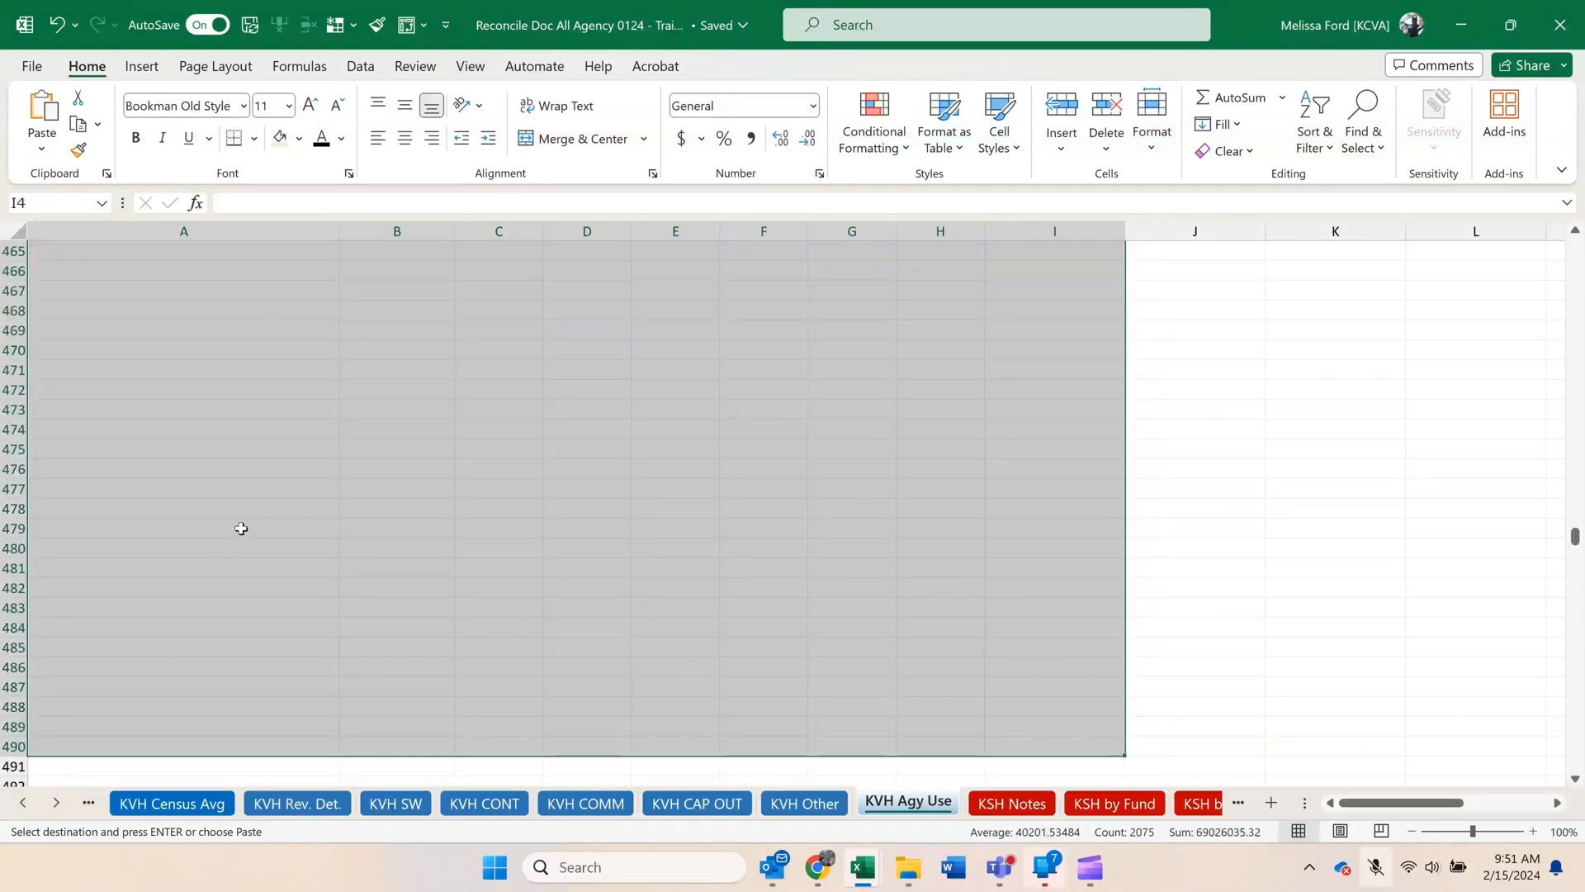
{"action": "right_click", "coordinate": [240, 528]}
{"action": "left_click", "coordinate": [311, 450]}
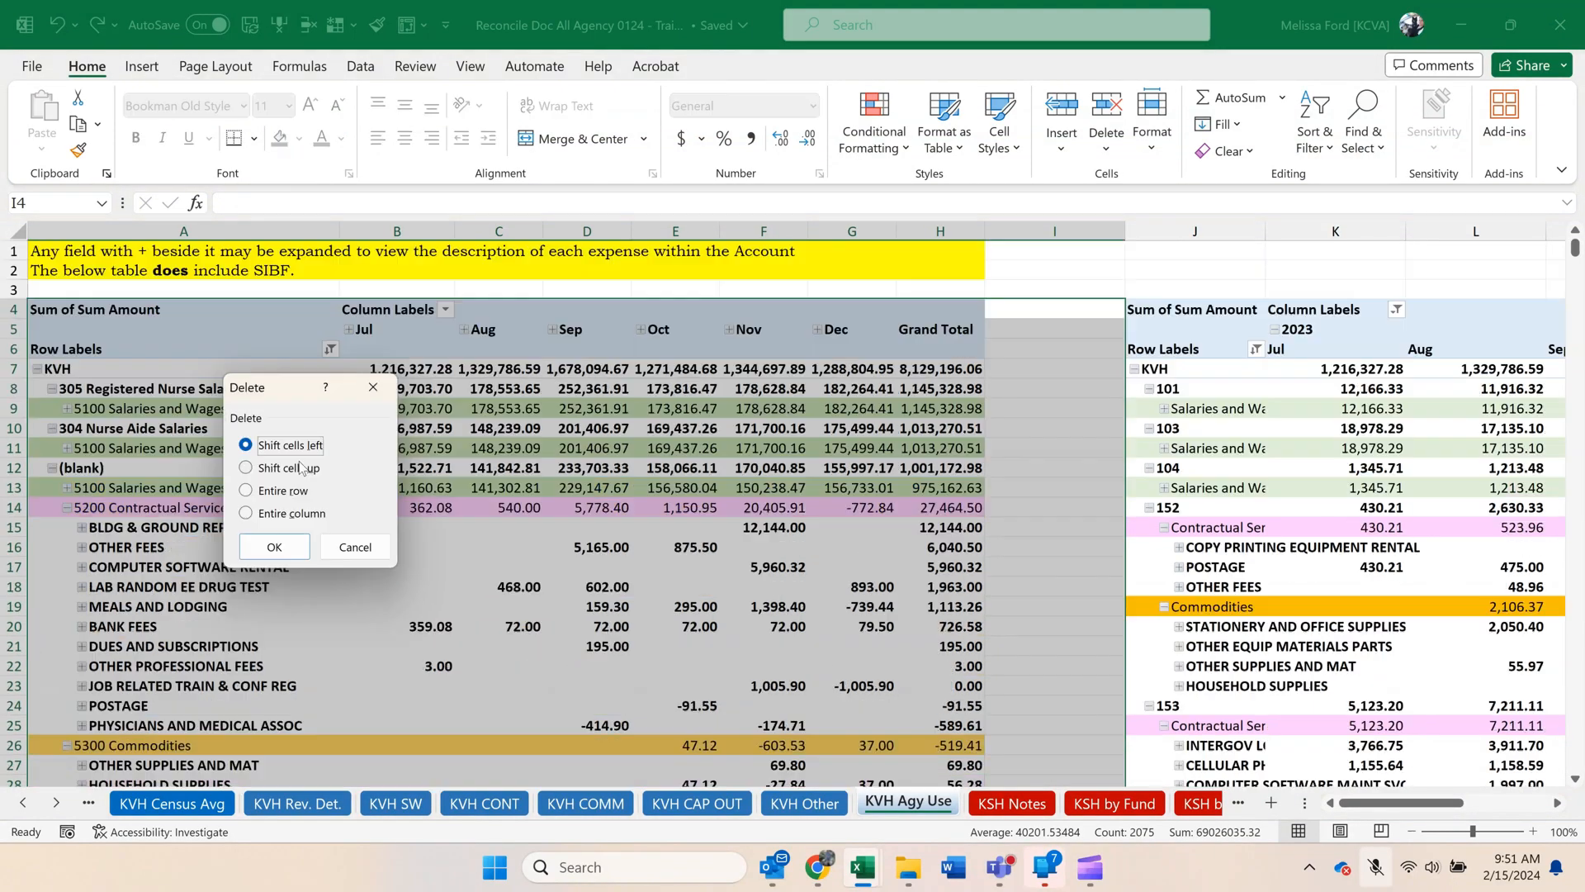
{"action": "left_click", "coordinate": [273, 543]}
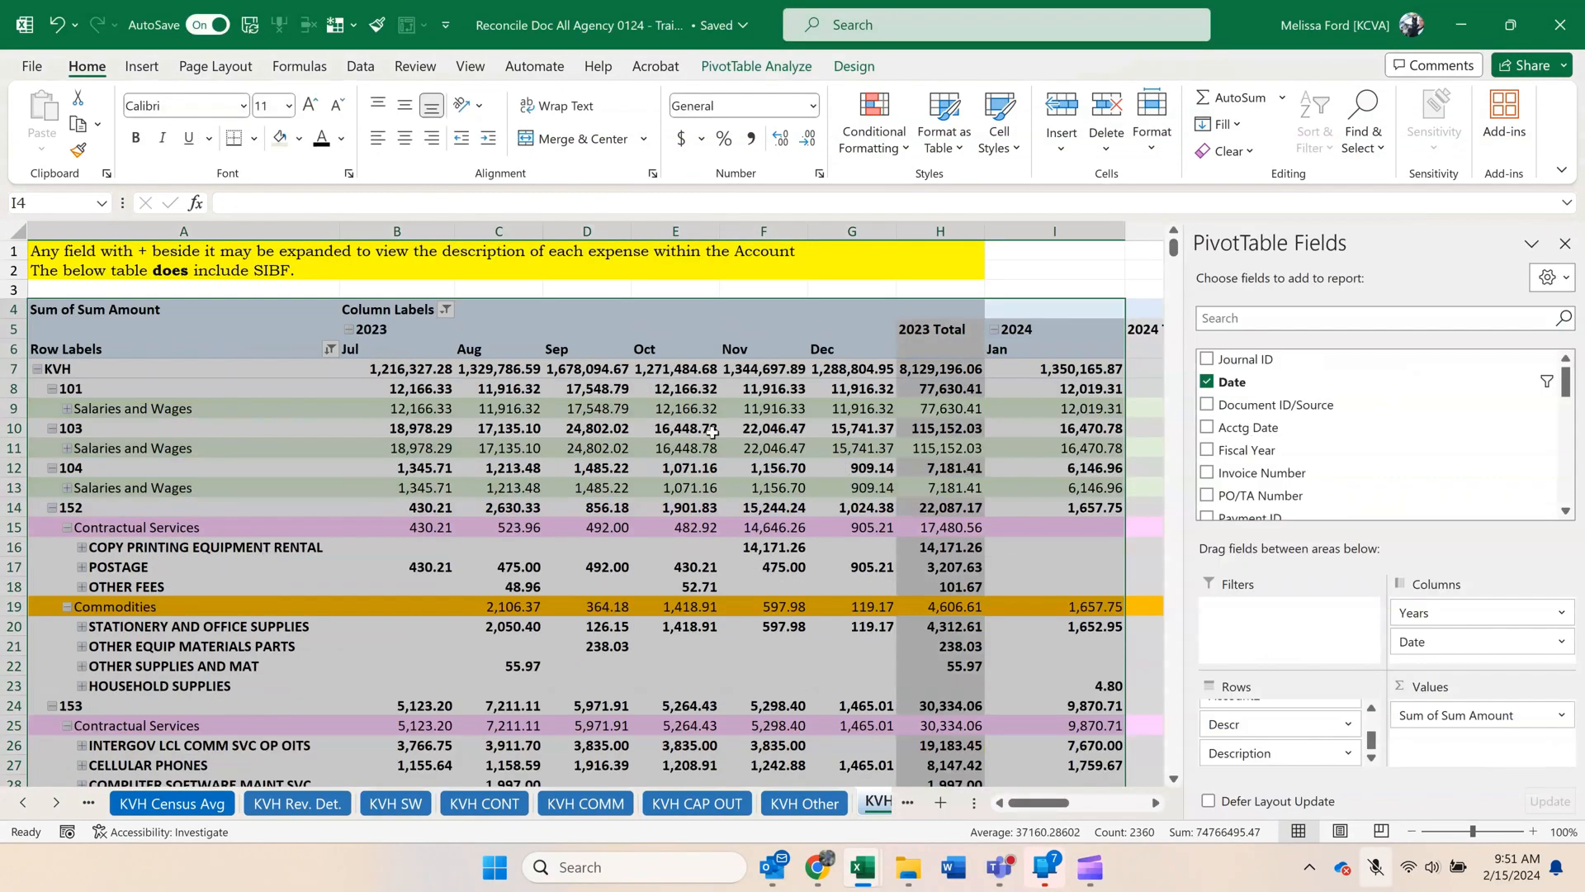
Hide the 2023 Total and 2024 Total columns, H and J, and fit the January column's width to its contents.
{"action": "left_click", "coordinate": [941, 231]}
{"action": "right_click", "coordinate": [931, 232]}
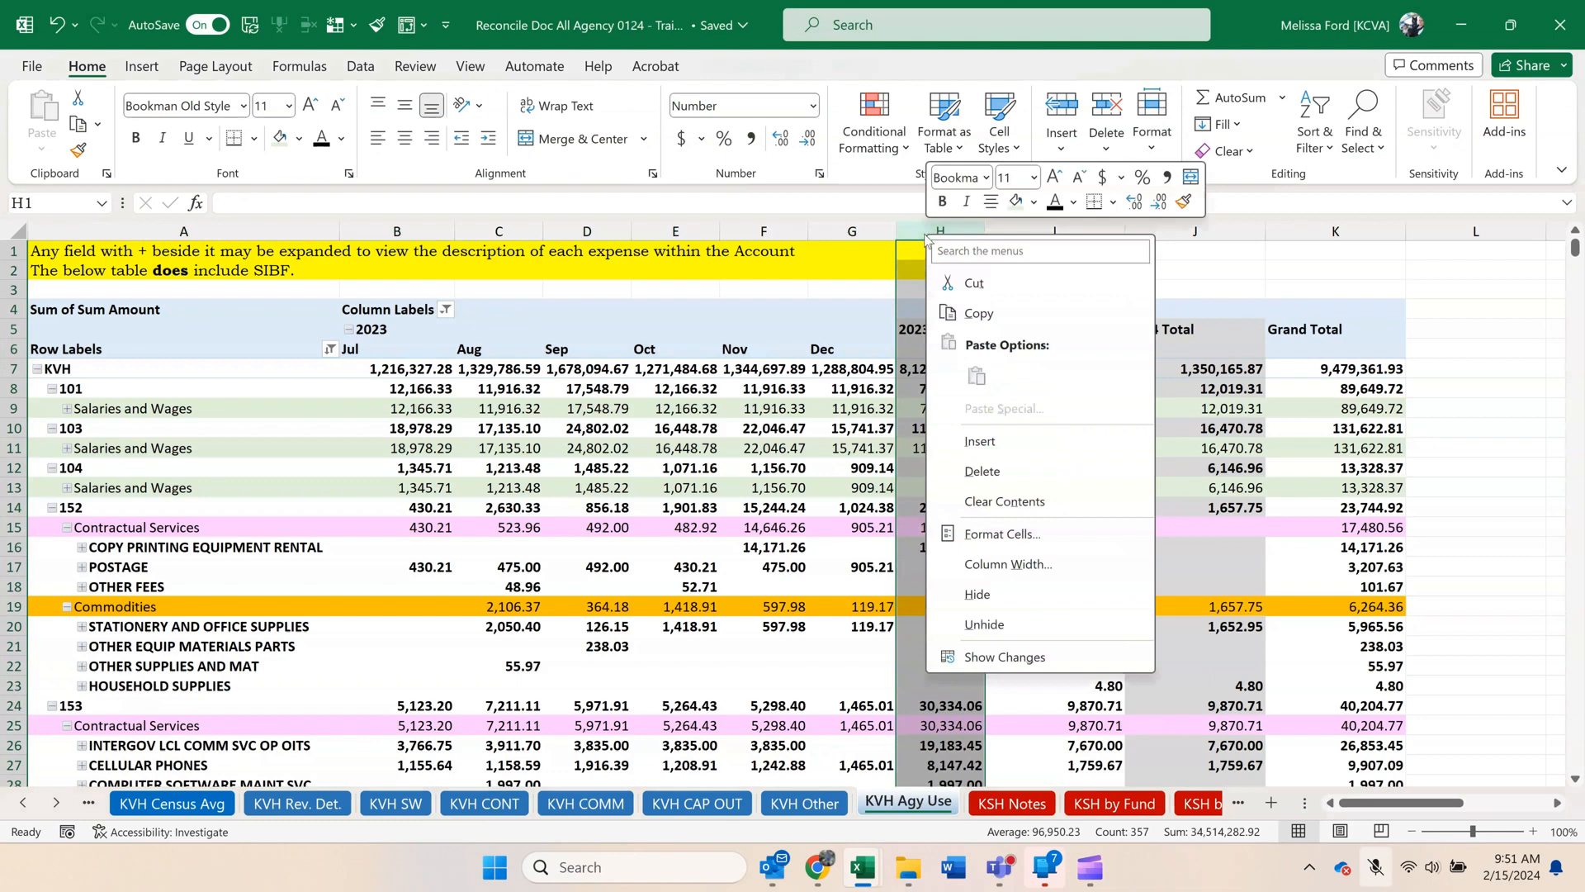
{"action": "left_click", "coordinate": [1029, 599]}
{"action": "left_click", "coordinate": [1119, 229]}
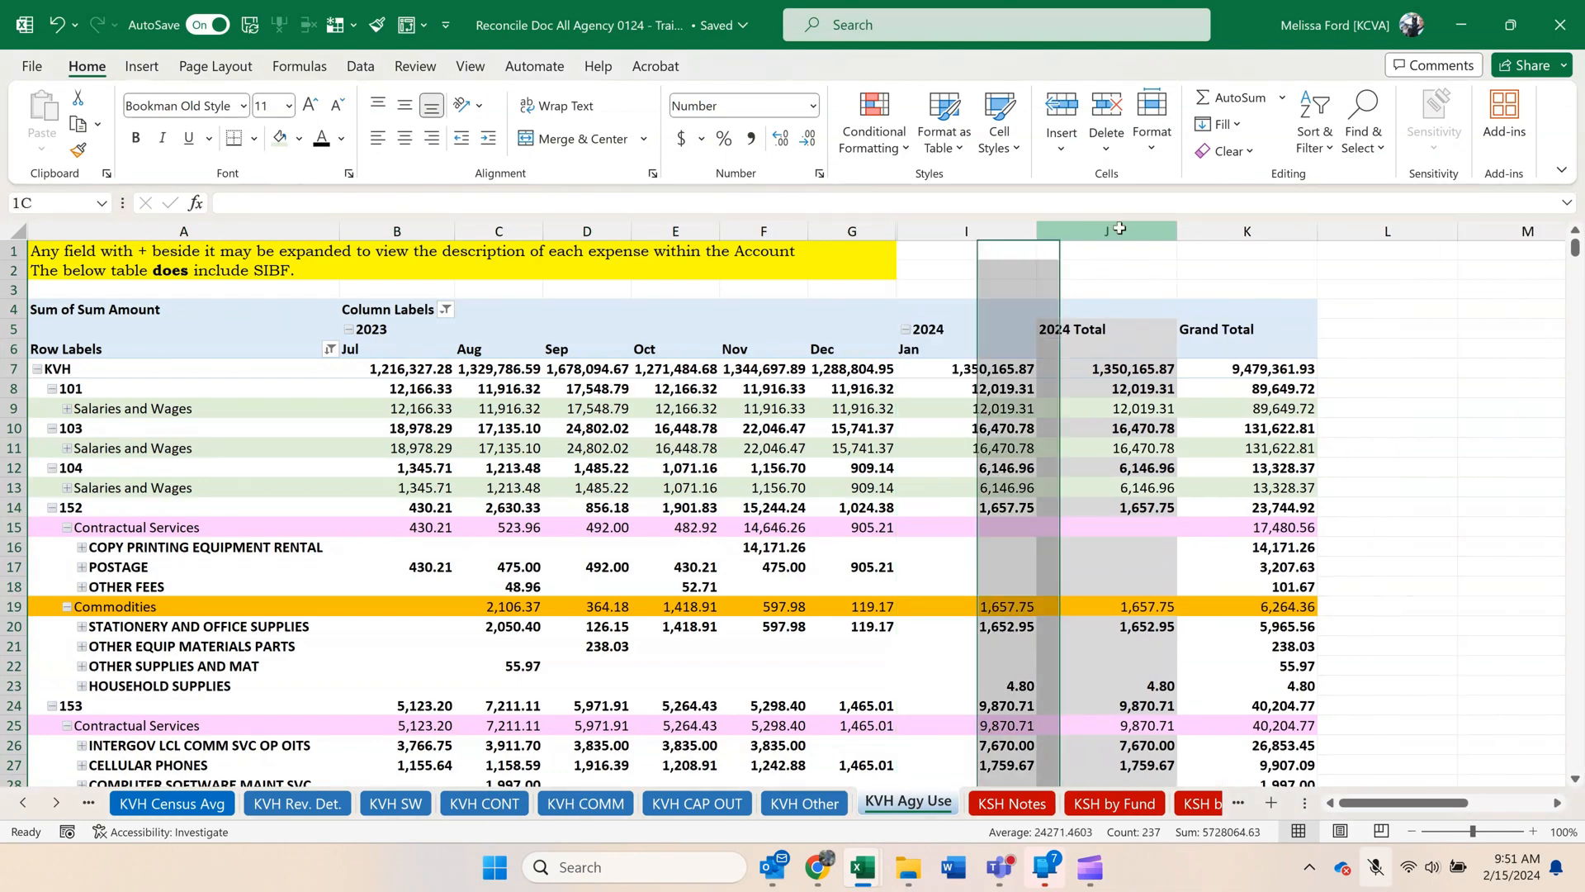
{"action": "right_click", "coordinate": [1120, 232]}
{"action": "left_click", "coordinate": [1197, 600]}
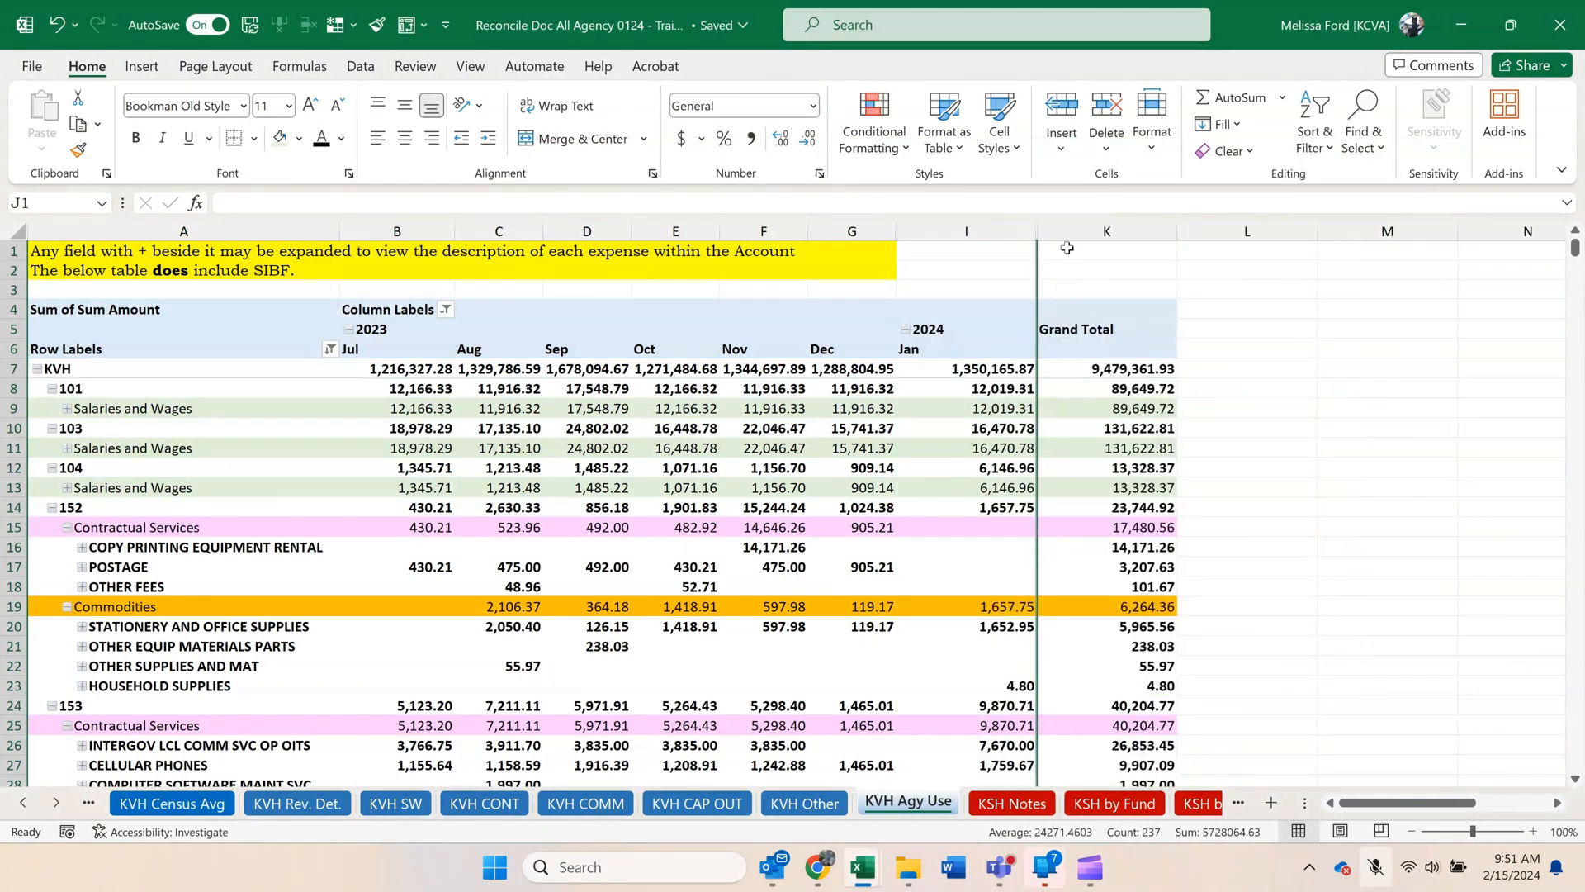
{"action": "double_click", "coordinate": [1029, 232]}
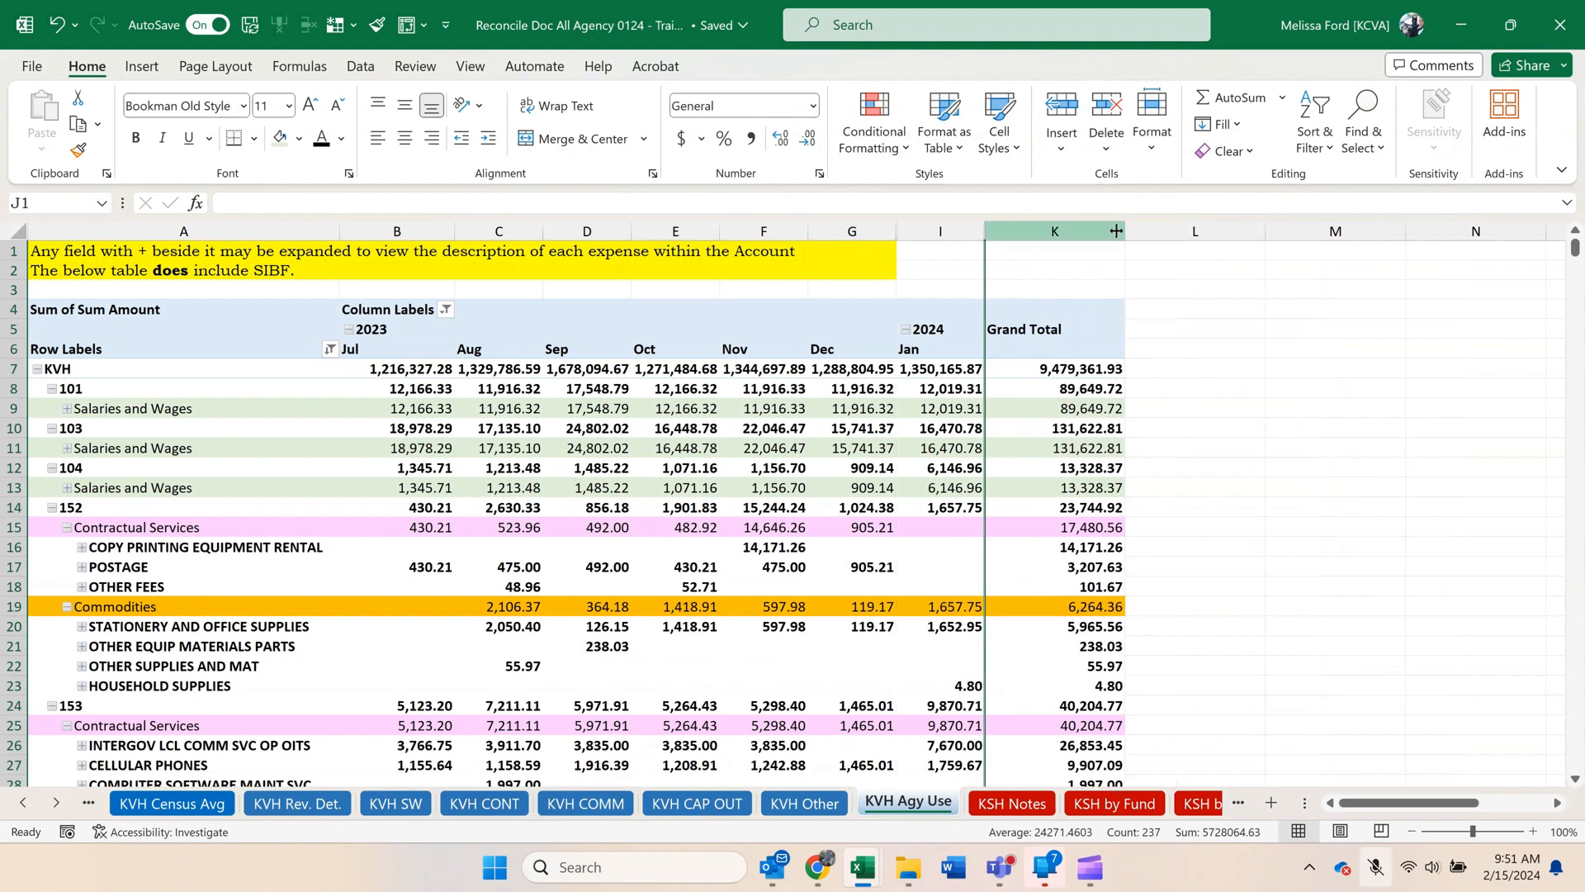
Sort the pivot's agency use codes from largest to smallest by their January 2024 amounts.
{"action": "left_click", "coordinate": [939, 390]}
{"action": "right_click", "coordinate": [939, 391]}
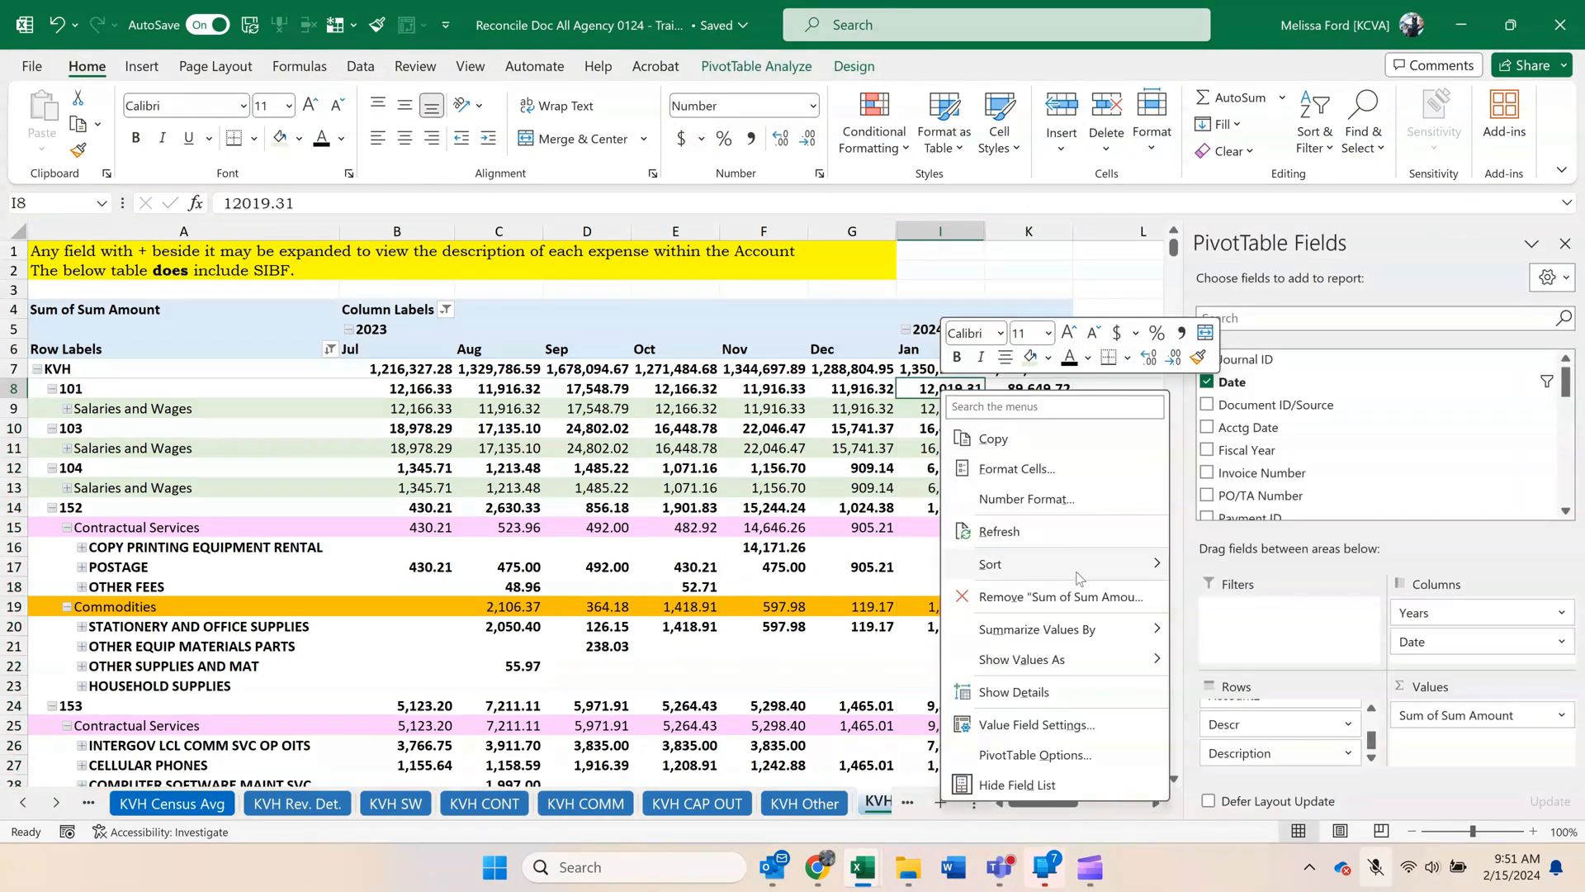
{"action": "mouse_move", "coordinate": [1080, 578]}
{"action": "left_click", "coordinate": [1230, 593]}
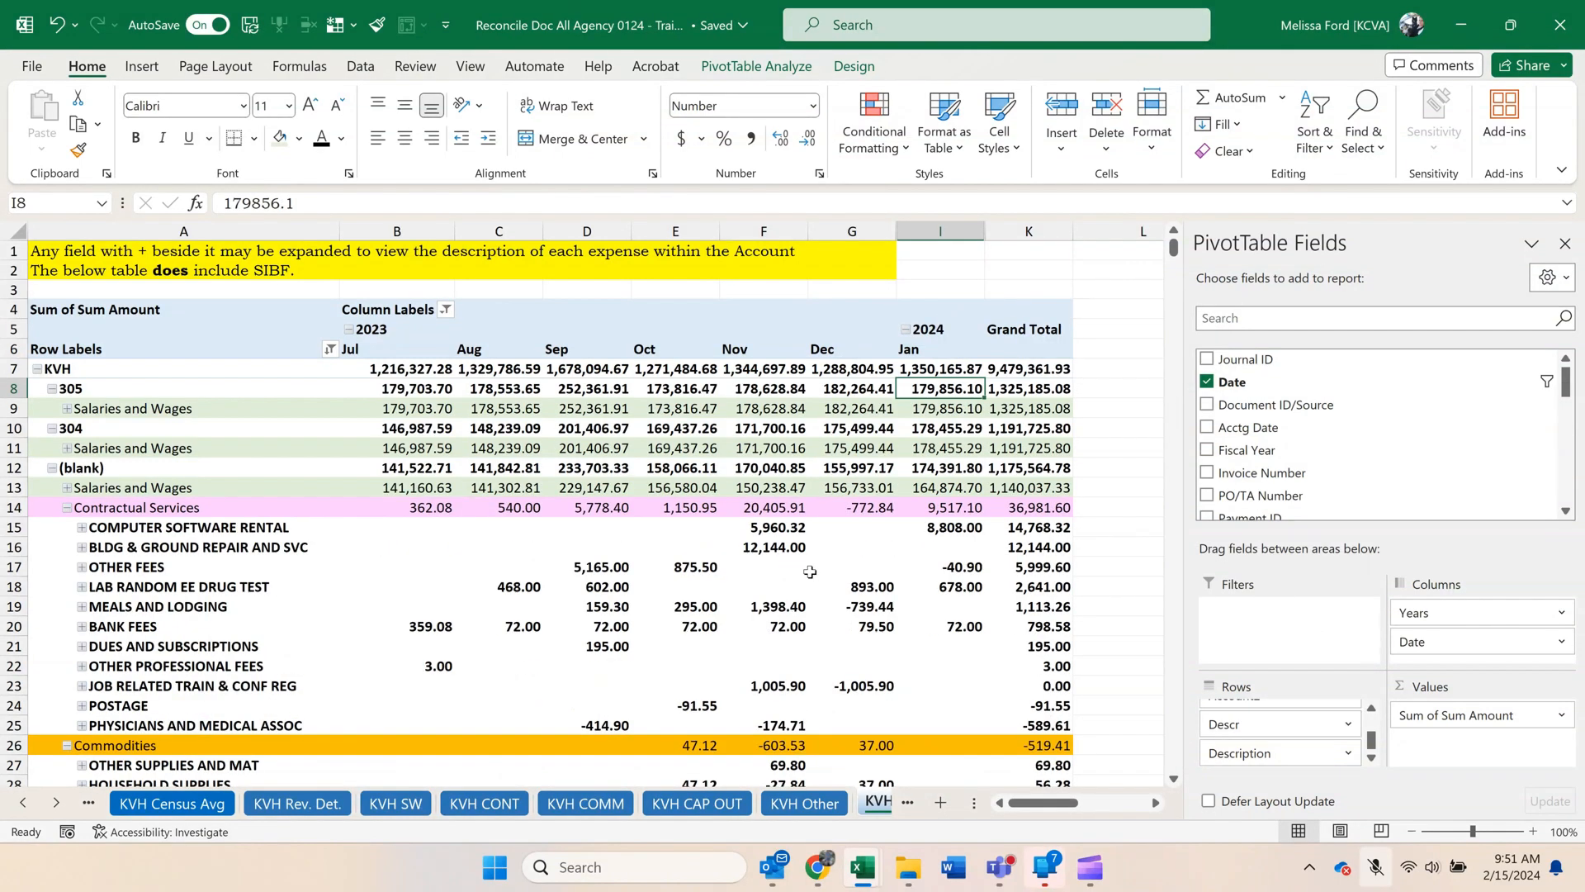
Sort the expense descriptions under each account category from largest to smallest by January 2024 amount.
{"action": "left_click", "coordinate": [742, 485]}
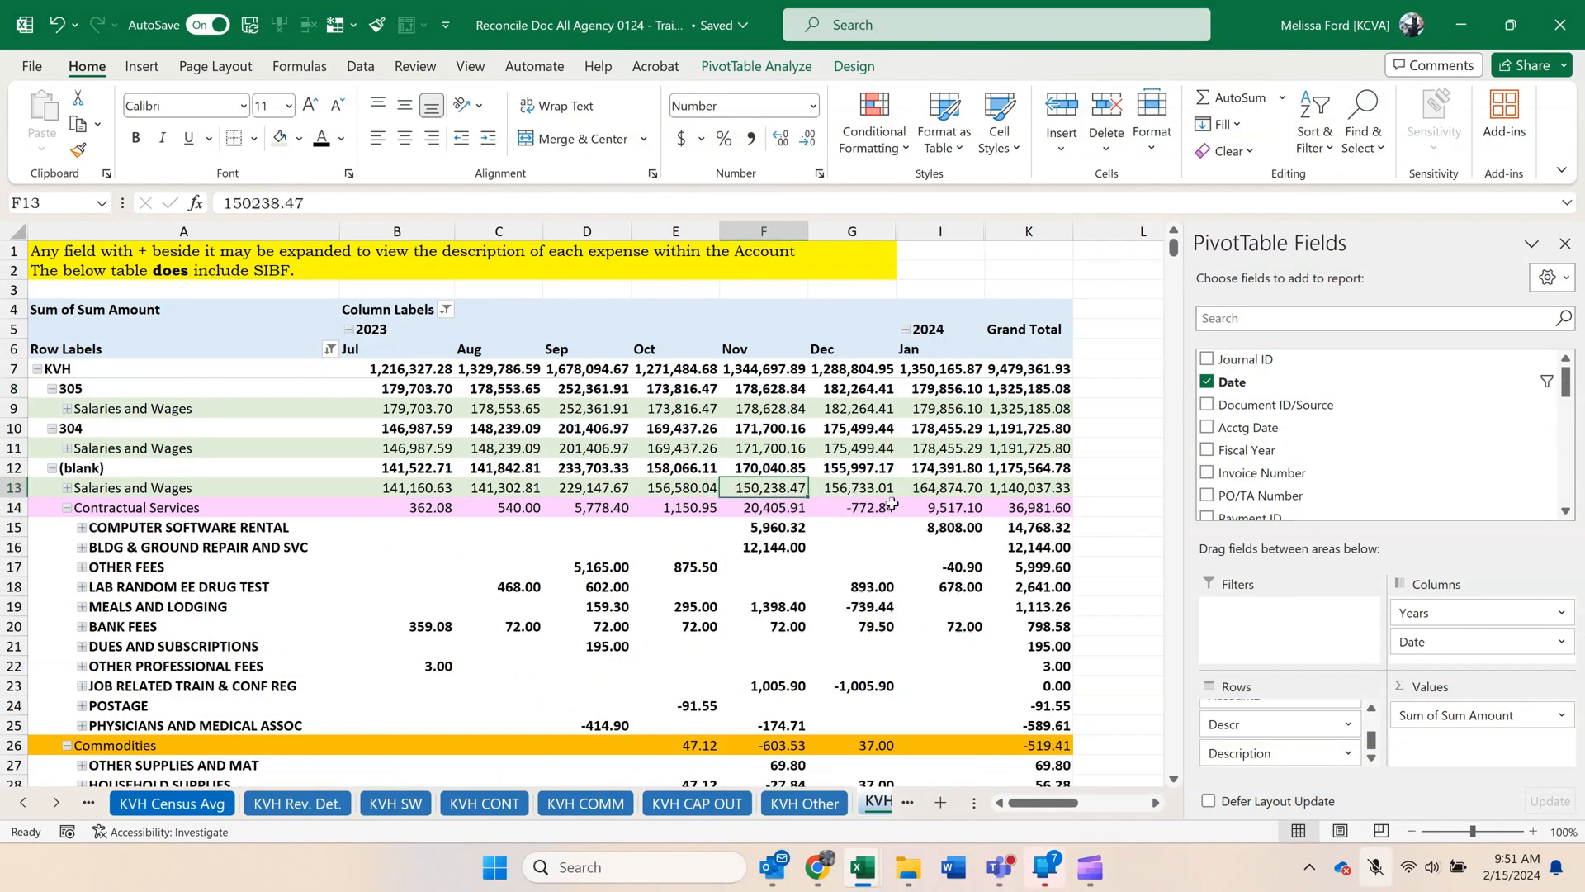
{"action": "left_click", "coordinate": [953, 525]}
{"action": "right_click", "coordinate": [952, 524]}
{"action": "mouse_move", "coordinate": [1058, 288]}
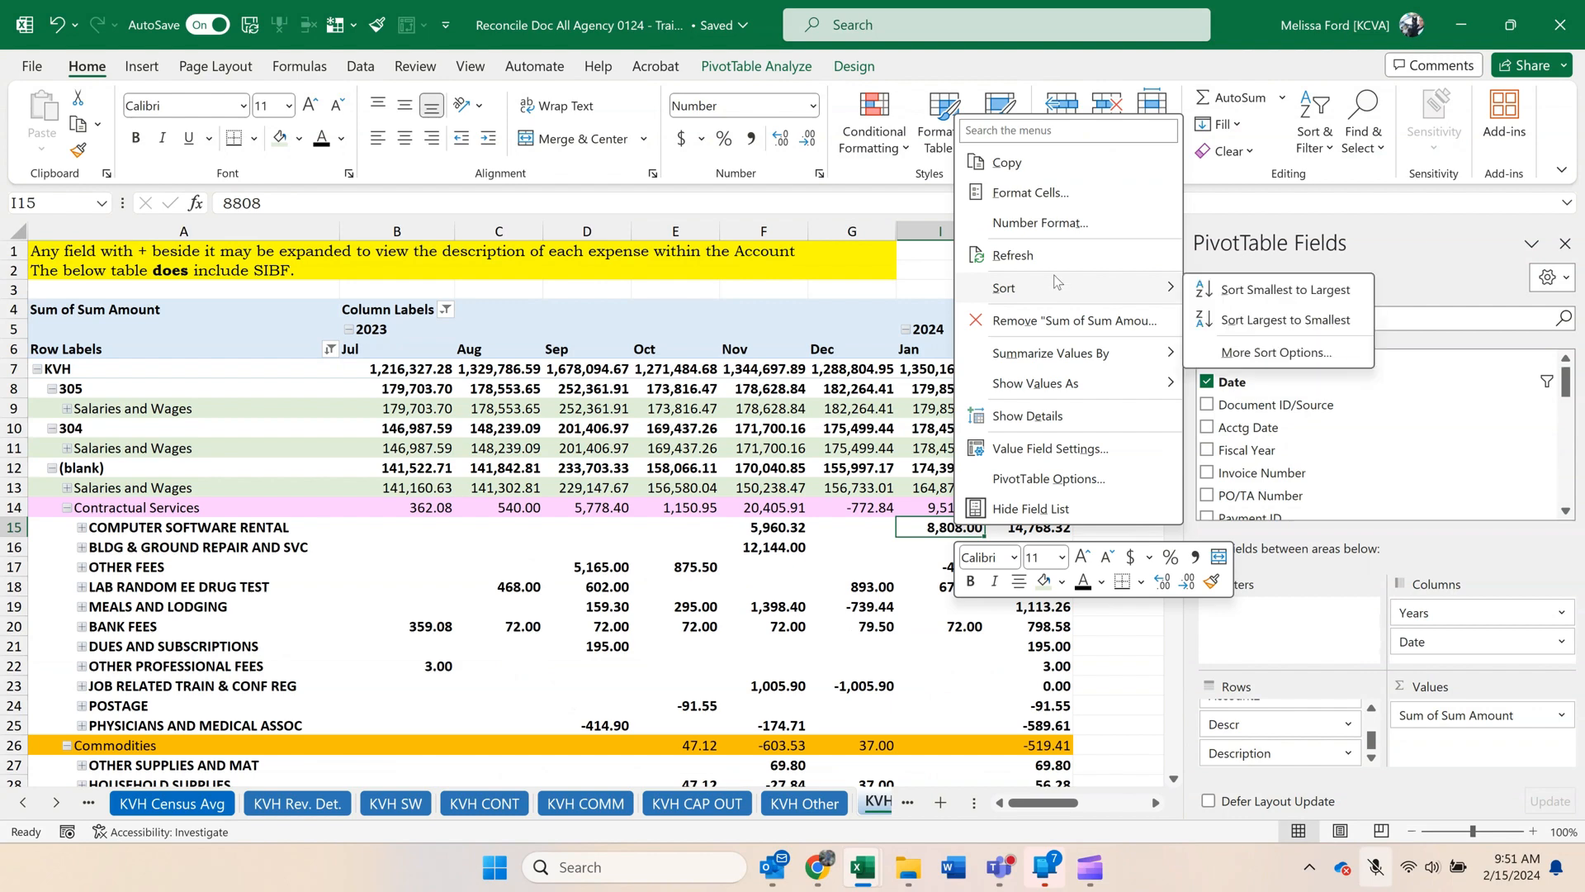
{"action": "left_click", "coordinate": [1242, 291]}
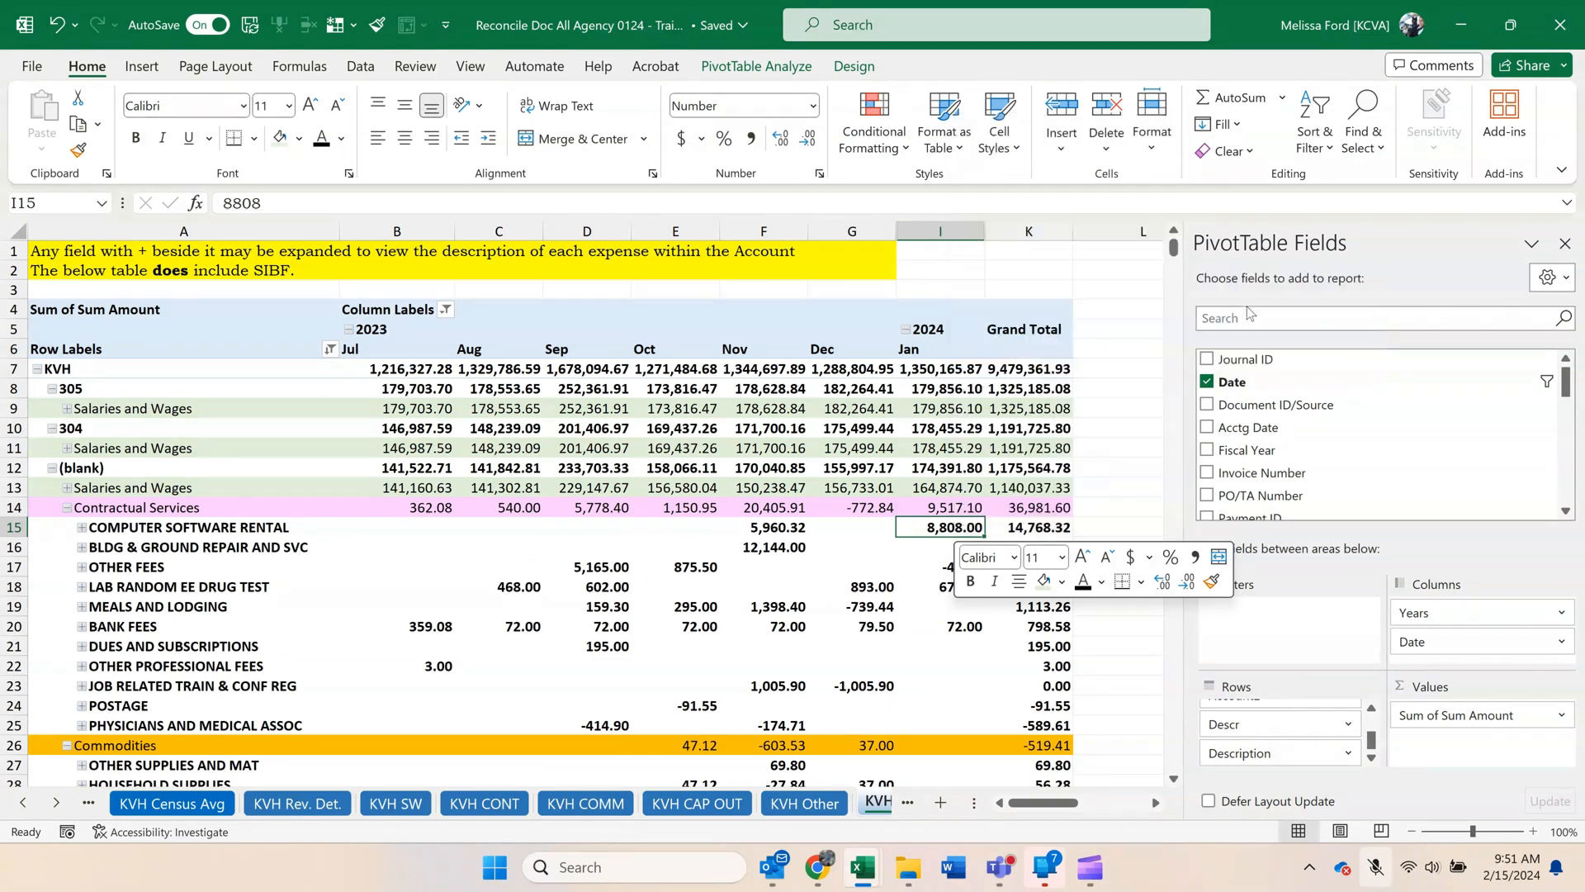
{"action": "left_click", "coordinate": [463, 392]}
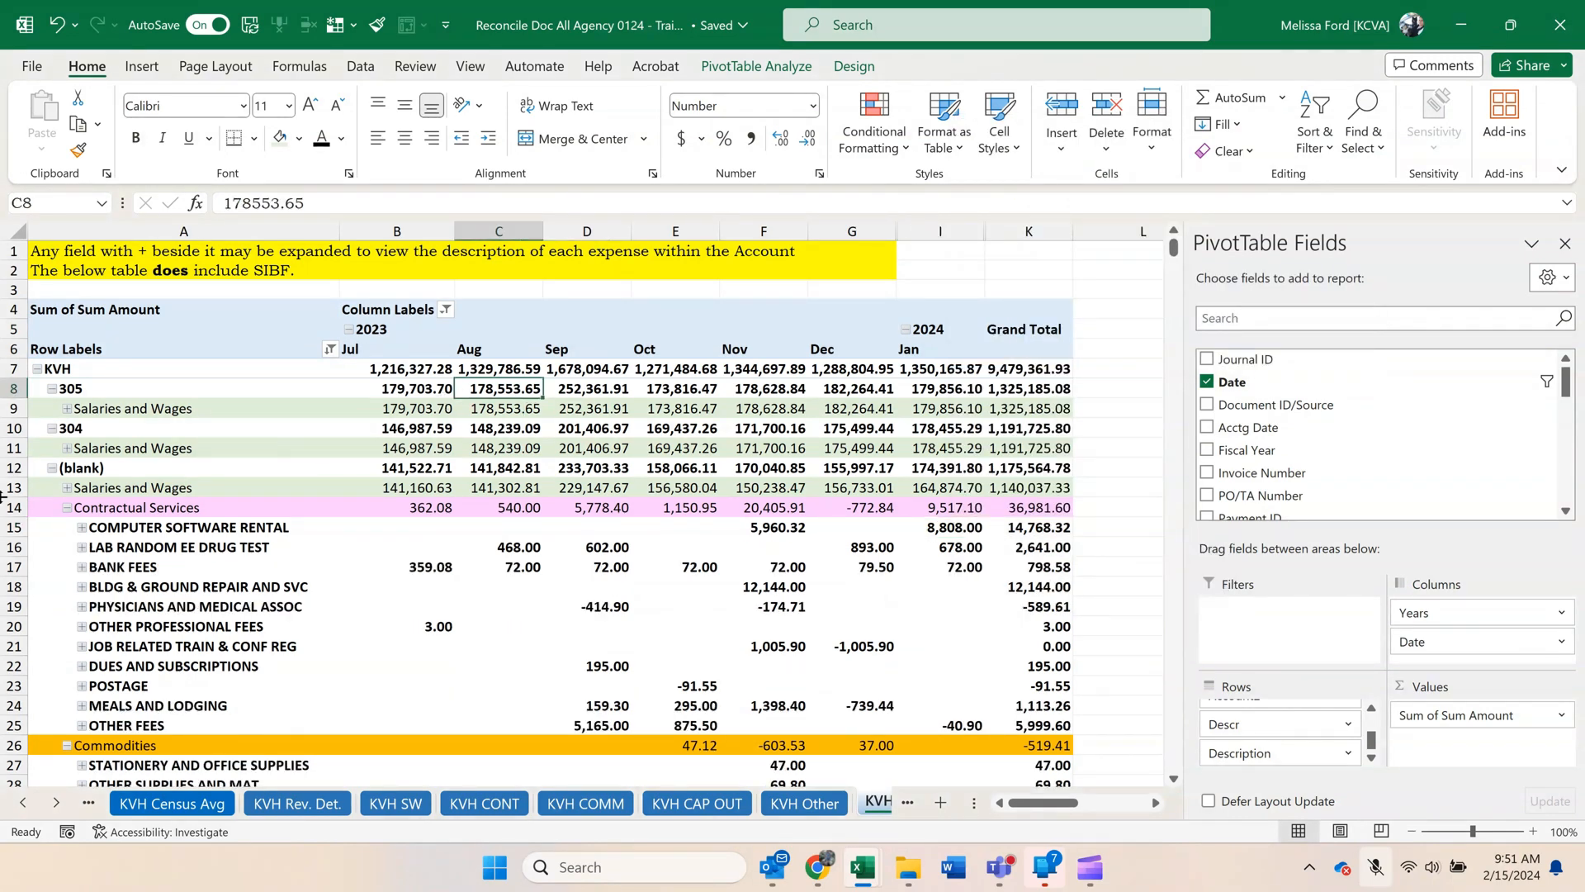
Switch to the CurrentObligations 020124 workbook and maximize its window.
{"action": "left_click", "coordinate": [56, 805]}
{"action": "left_click", "coordinate": [56, 805]}
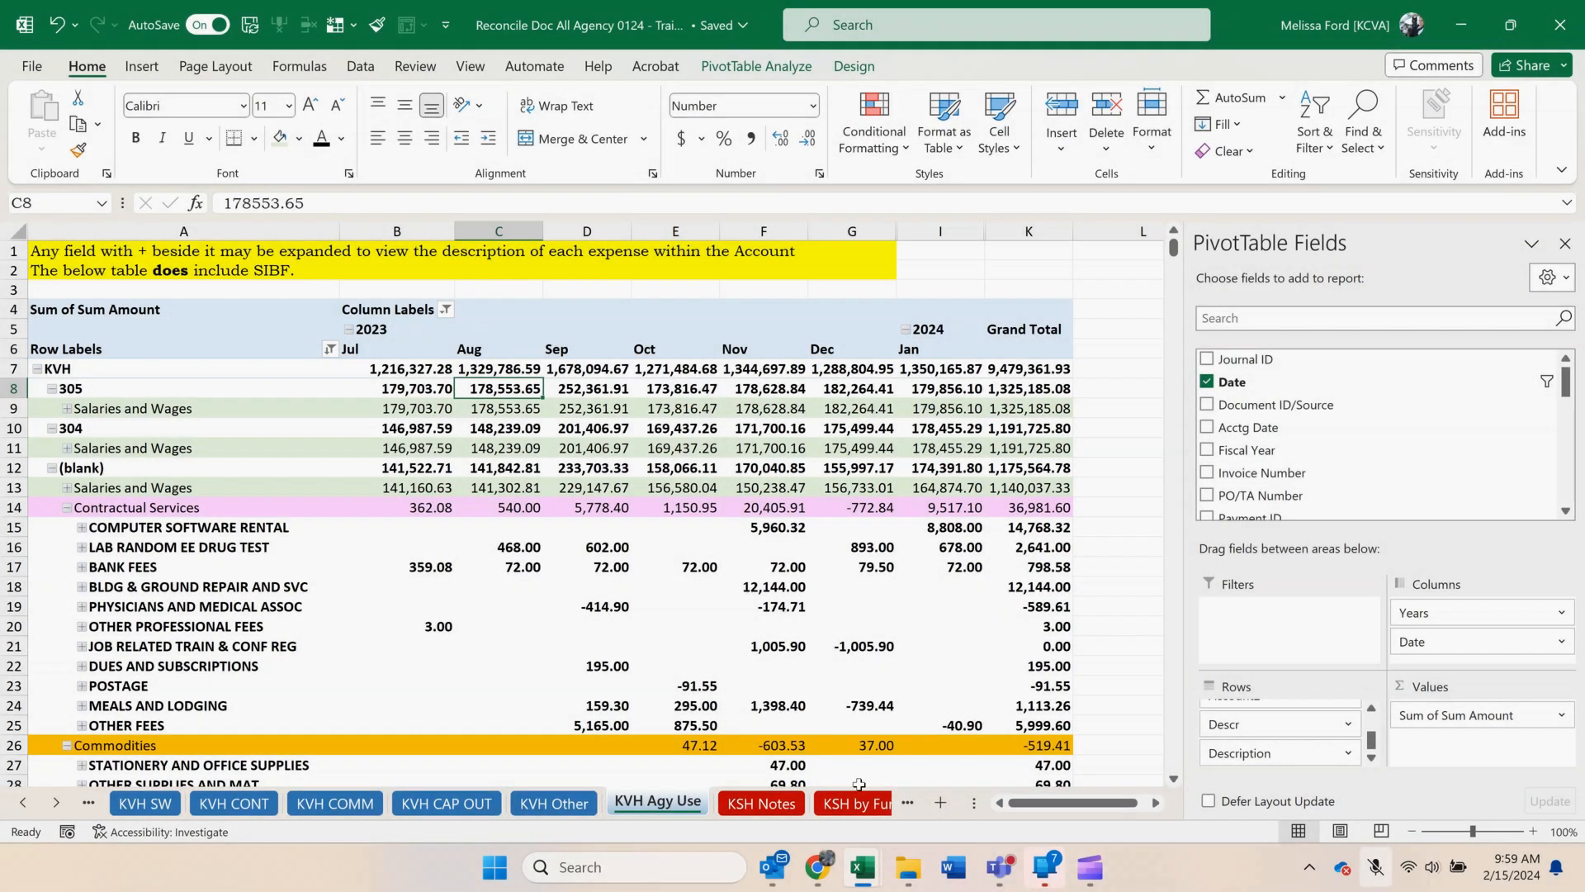
{"action": "mouse_move", "coordinate": [877, 879]}
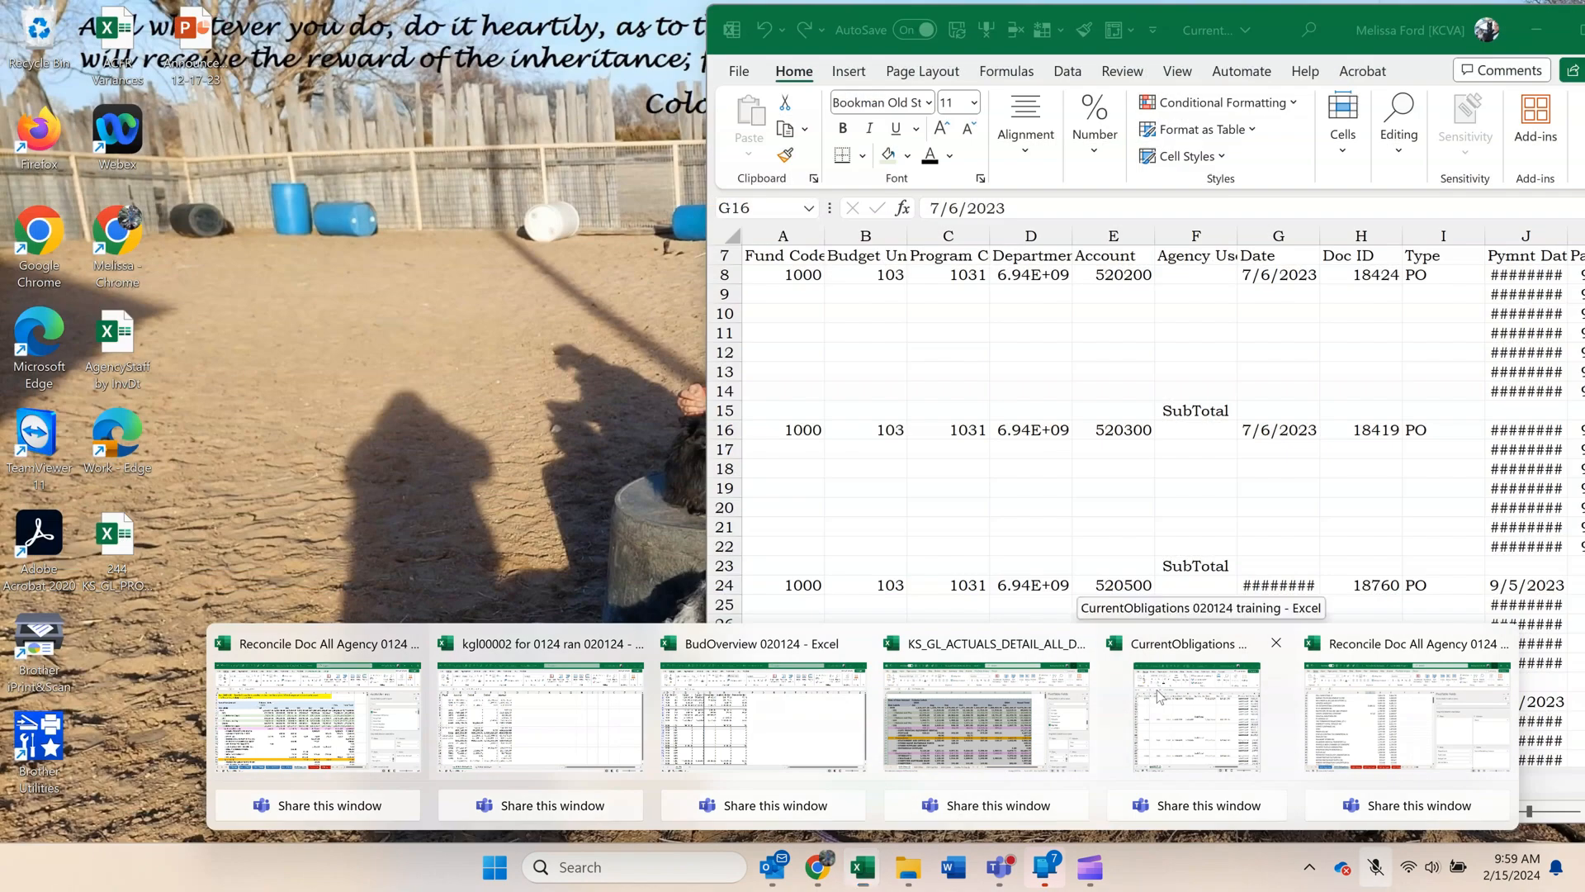
{"action": "left_click", "coordinate": [1197, 714]}
{"action": "left_click_drag", "start_coordinate": [1418, 26], "coordinate": [1169, 60]}
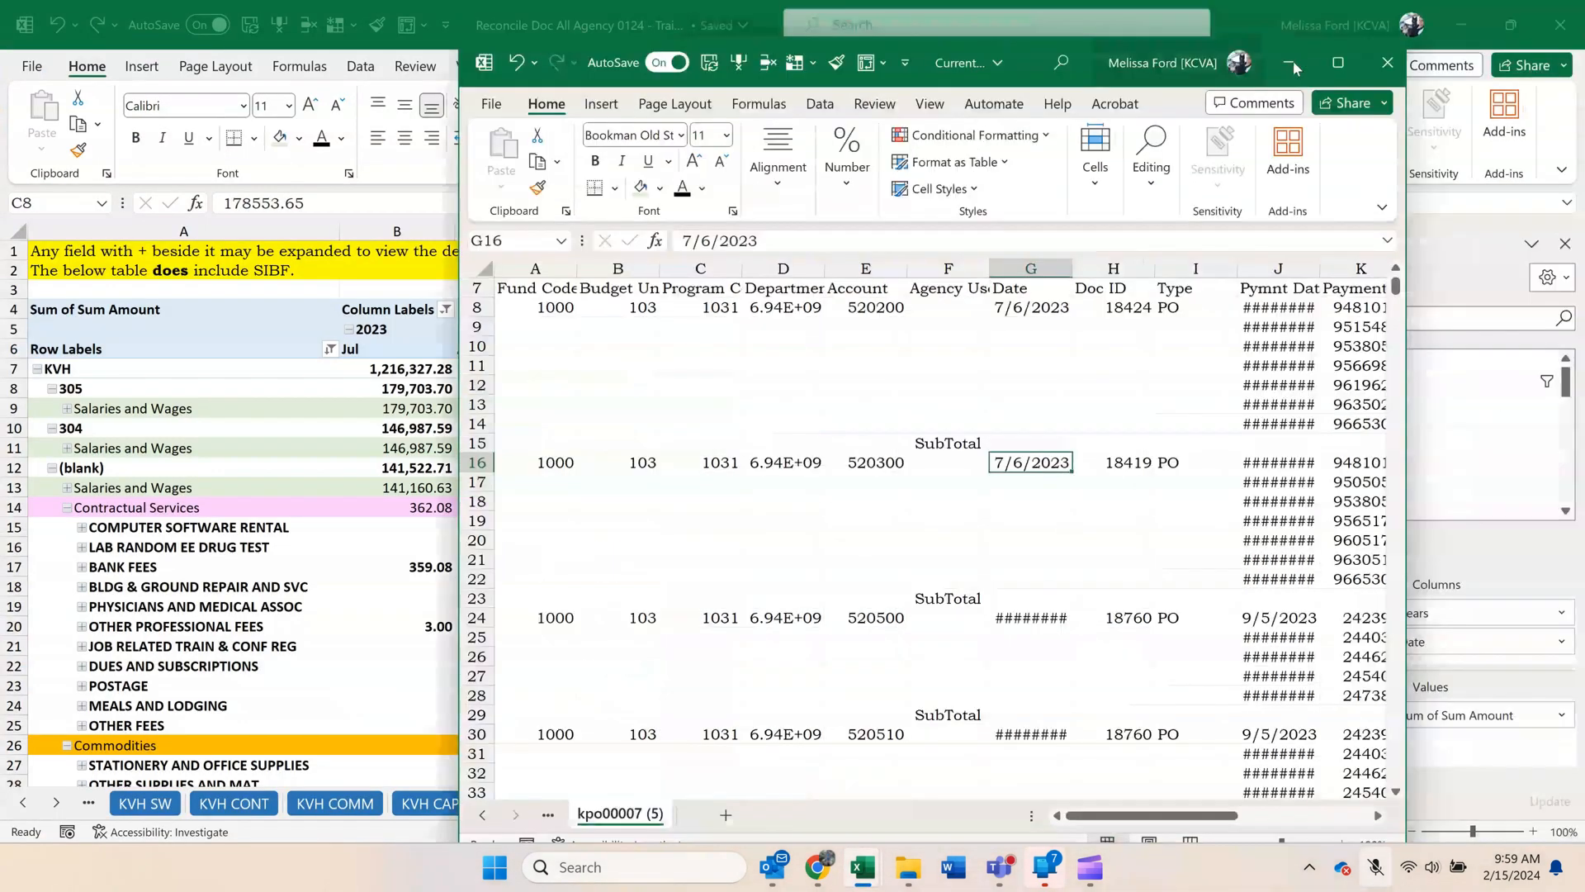
{"action": "left_click", "coordinate": [1337, 63]}
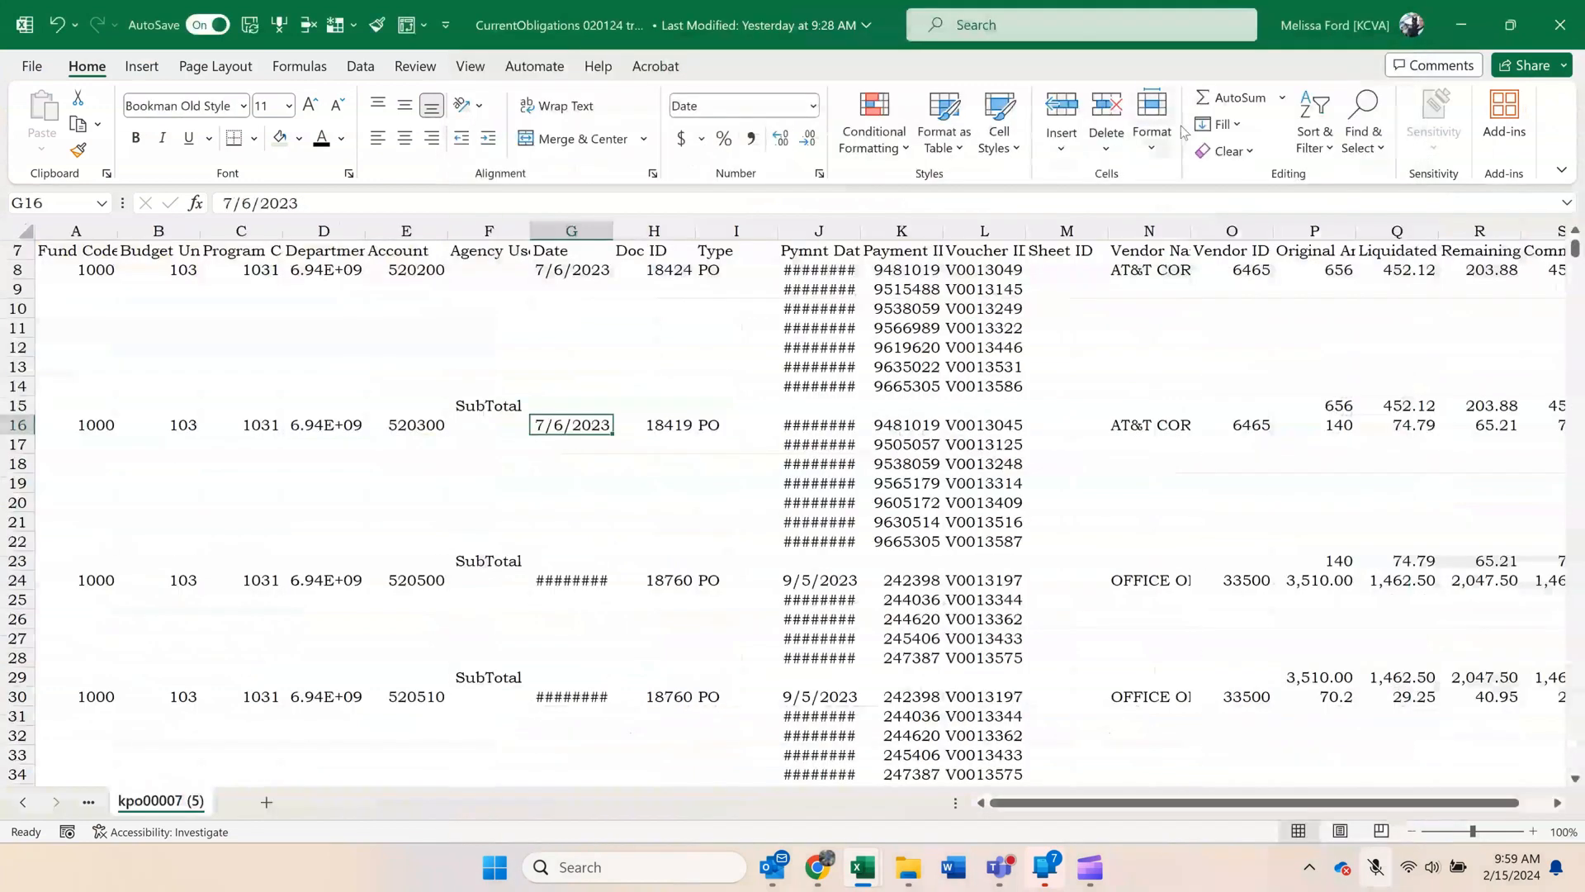
Create a pivot table from the obligations data on a new sheet and add Department as its row field.
{"action": "left_click", "coordinate": [900, 328]}
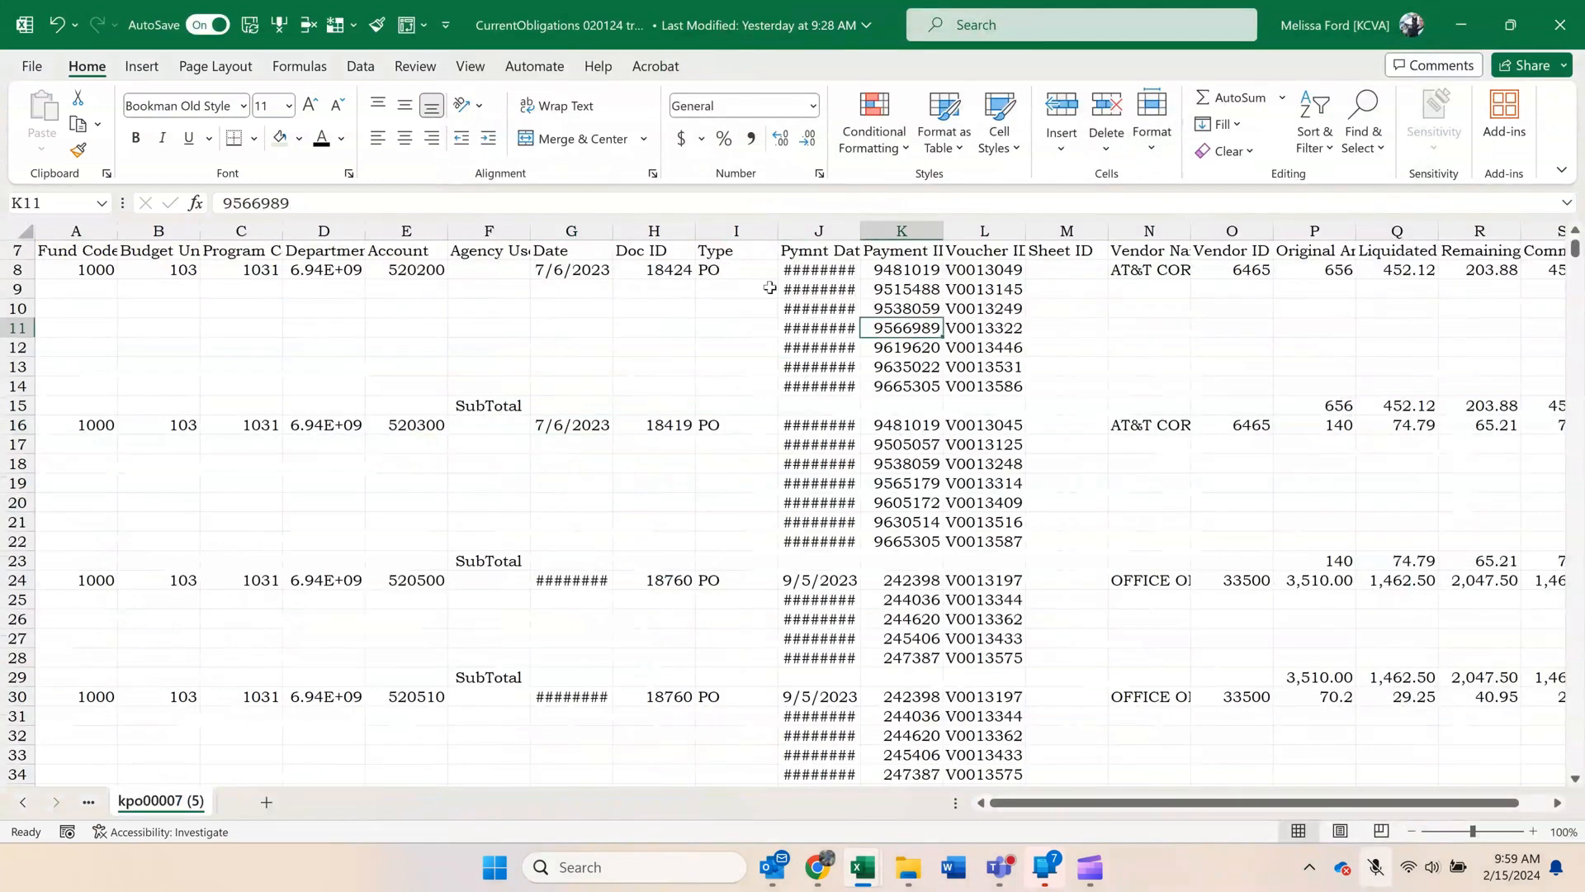
{"action": "left_click", "coordinate": [408, 25]}
{"action": "left_click", "coordinate": [740, 300]}
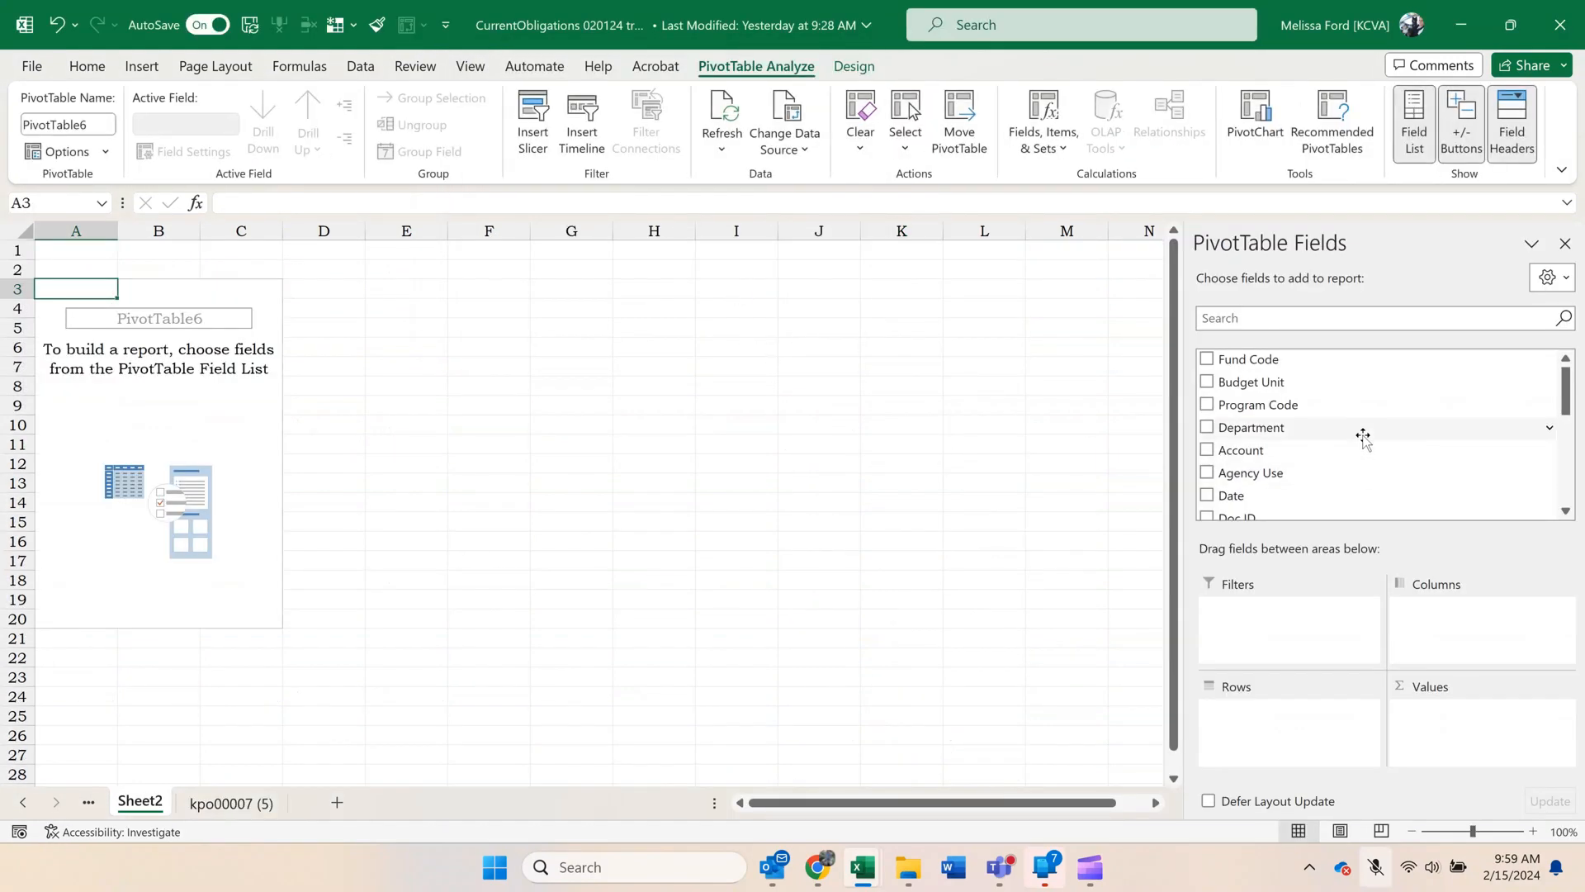
{"action": "left_click_drag", "start_coordinate": [1362, 427], "coordinate": [1250, 723]}
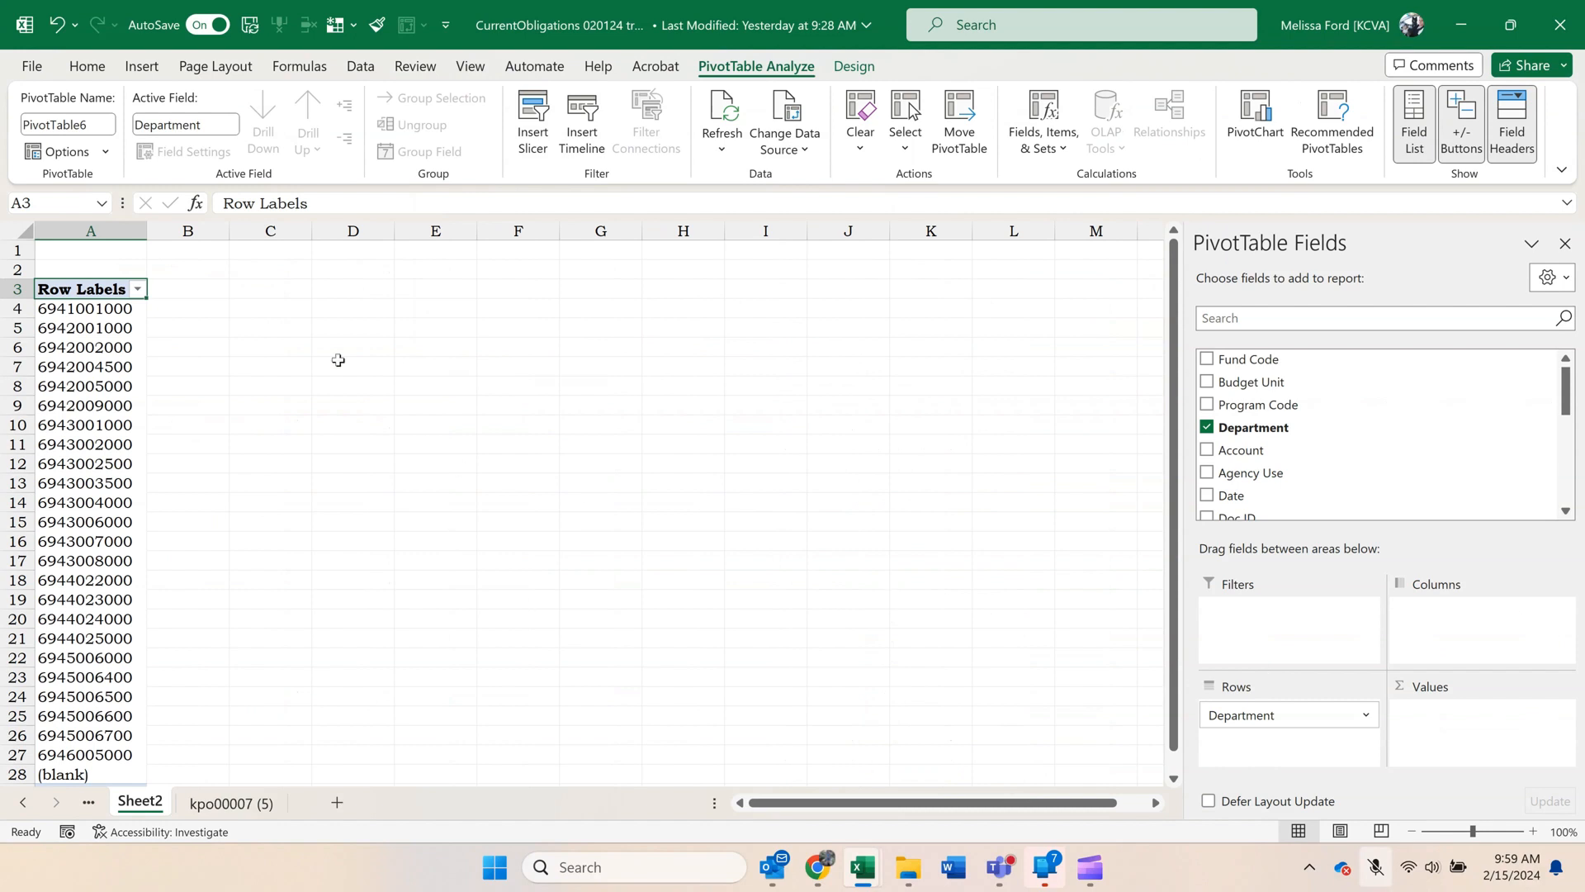
{"action": "left_click", "coordinate": [98, 310]}
{"action": "right_click", "coordinate": [98, 310]}
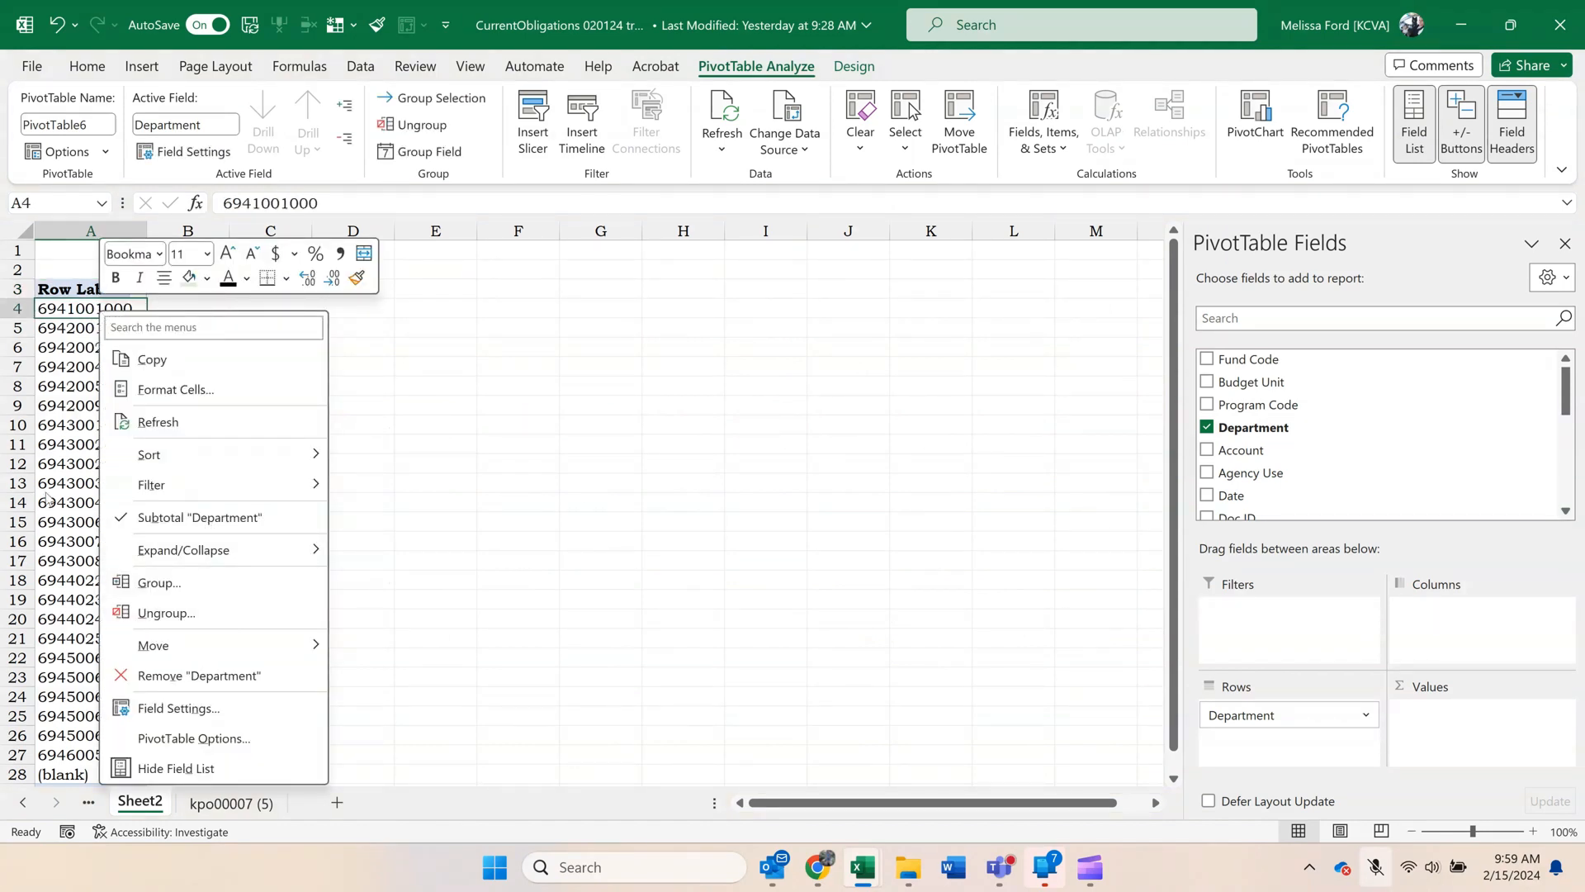
{"action": "key", "text": "Escape"}
{"action": "left_click_drag", "start_coordinate": [86, 328], "coordinate": [113, 421]}
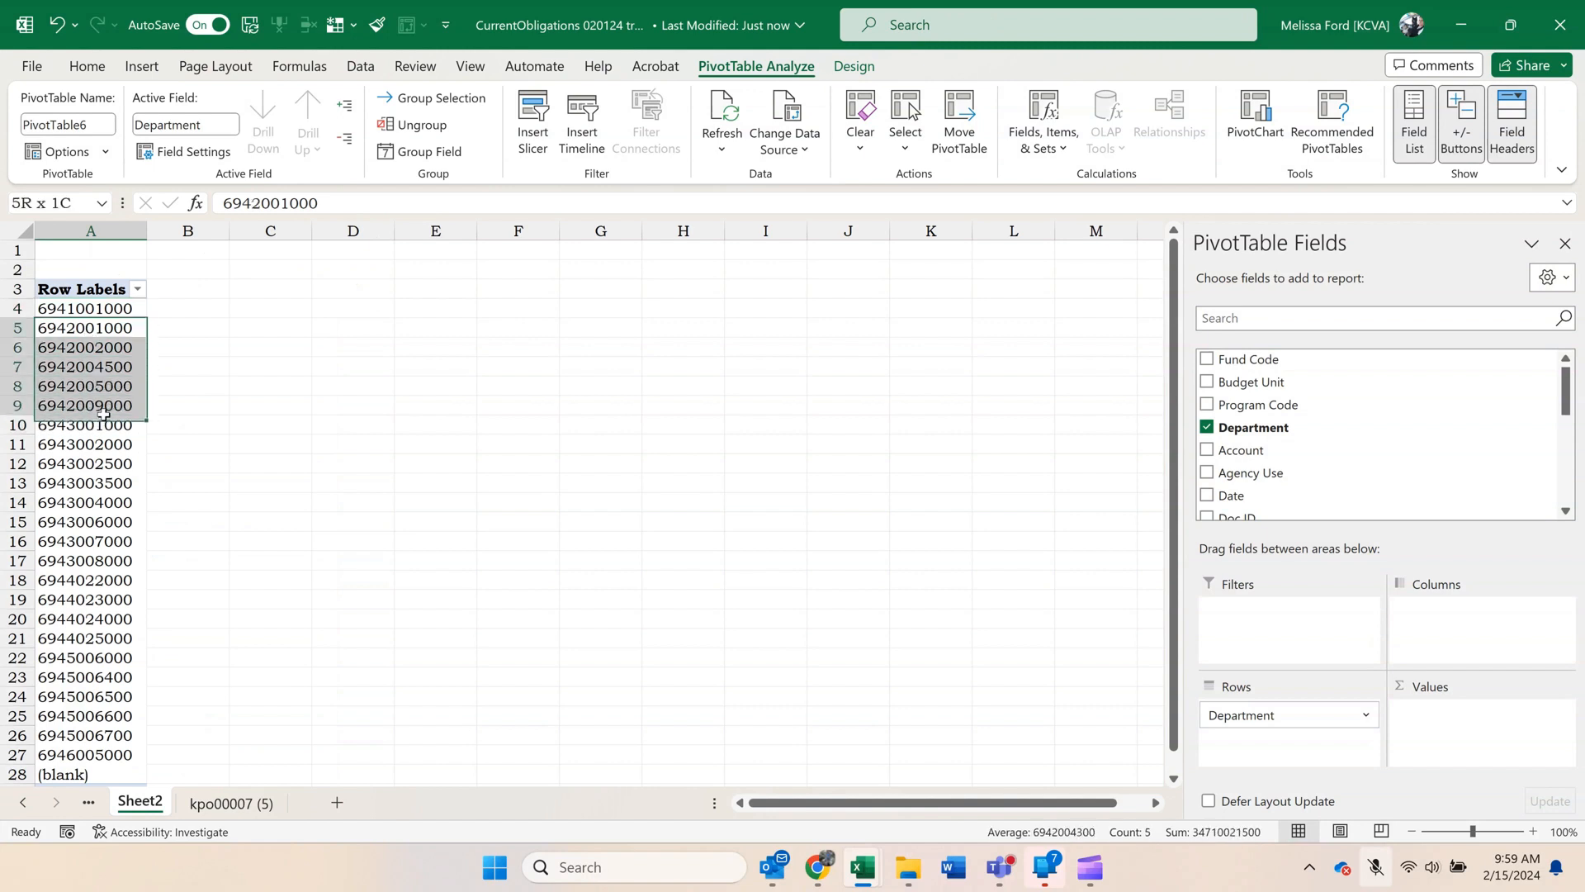
{"action": "right_click", "coordinate": [132, 370]}
{"action": "left_click", "coordinate": [254, 636]}
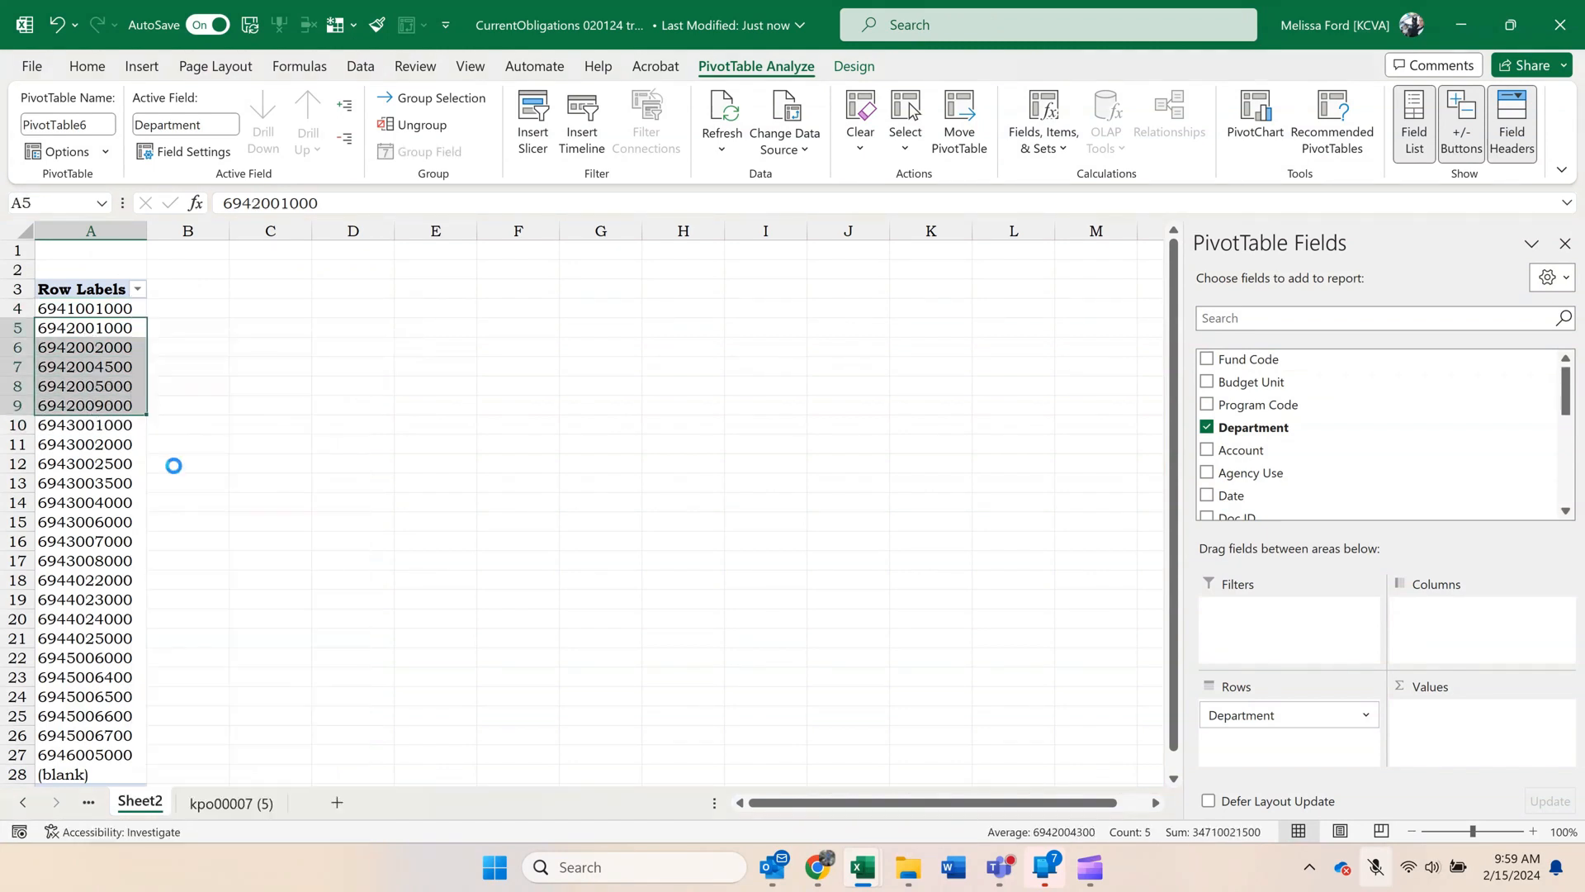
{"action": "left_click", "coordinate": [139, 347]}
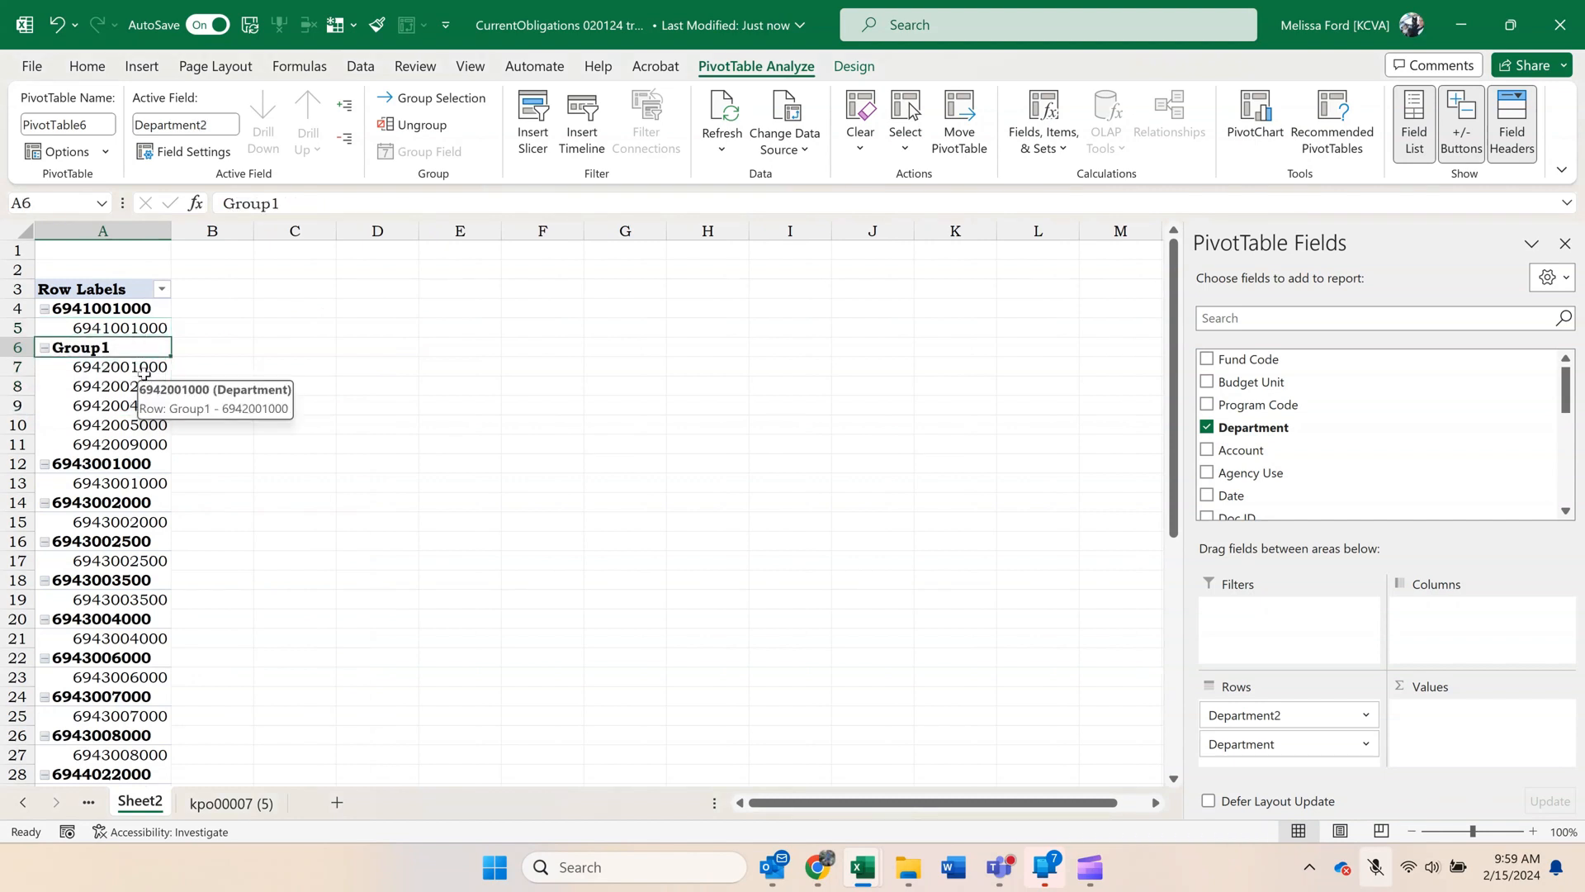
{"action": "type", "text": "KSH"}
{"action": "key", "text": "Return"}
{"action": "left_click", "coordinate": [152, 310]}
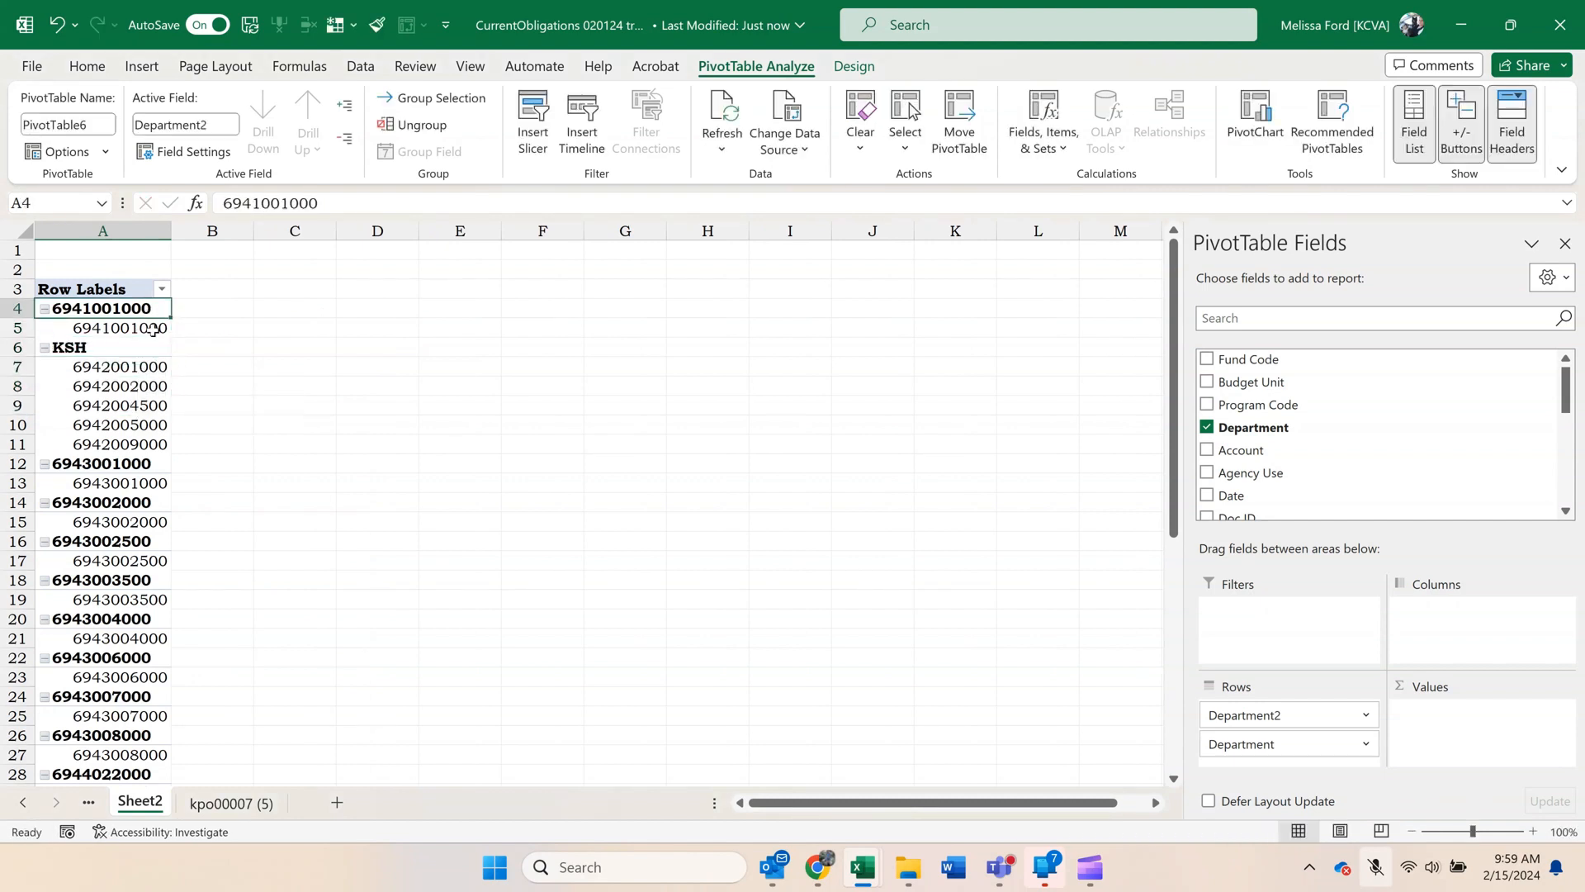
{"action": "type", "text": "ADM"}
{"action": "key", "text": "Return"}
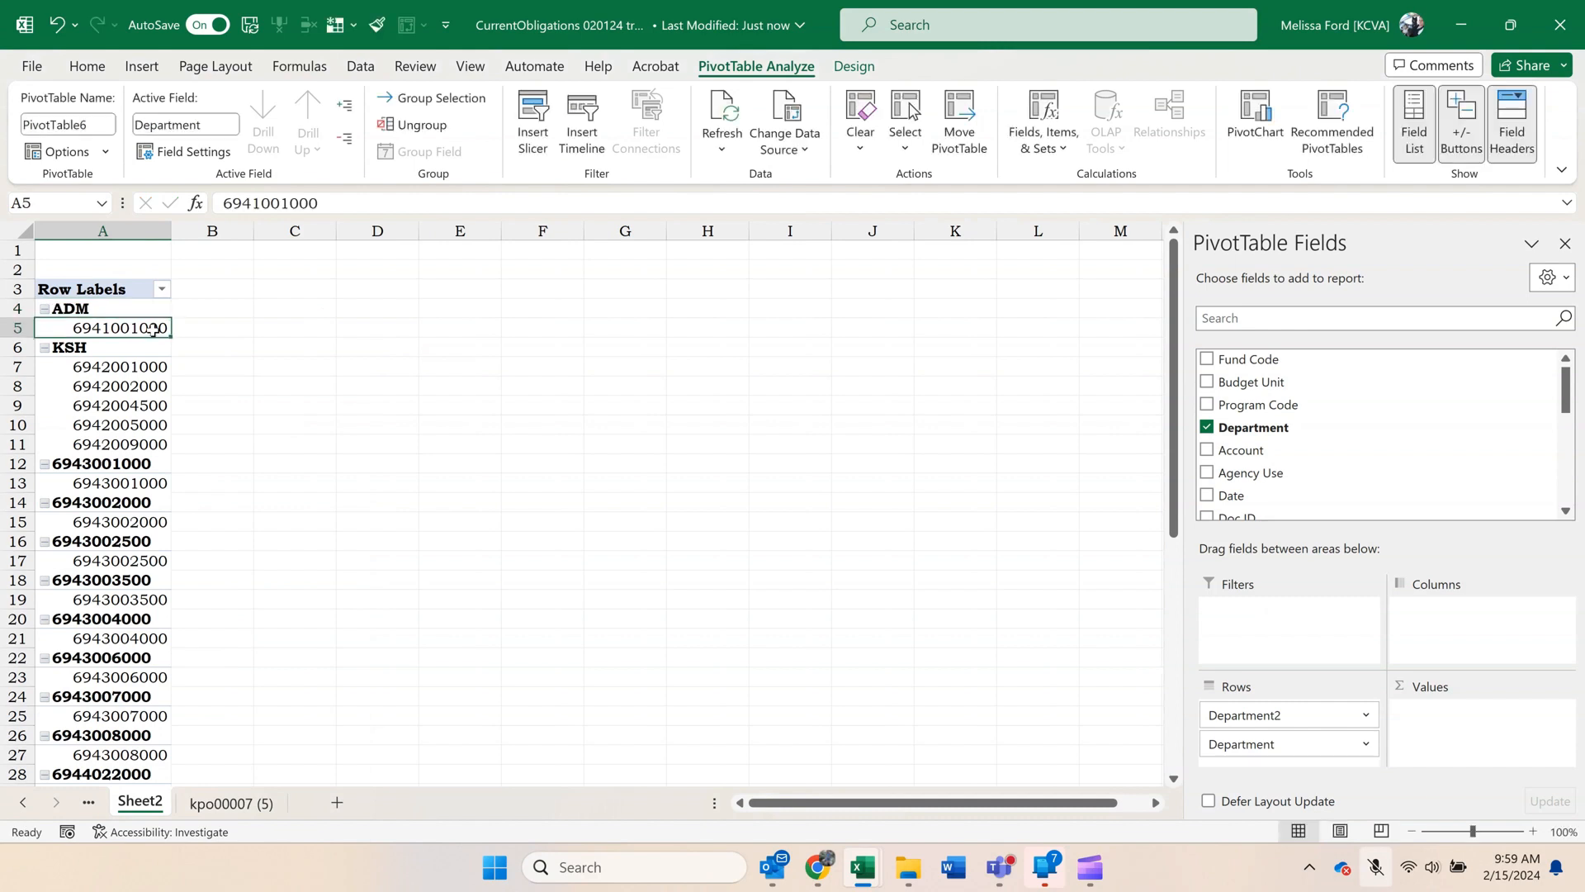
Collapse the ADM and KSH groups and every other item of the Department2 field.
{"action": "left_click", "coordinate": [45, 310]}
{"action": "left_click", "coordinate": [45, 328]}
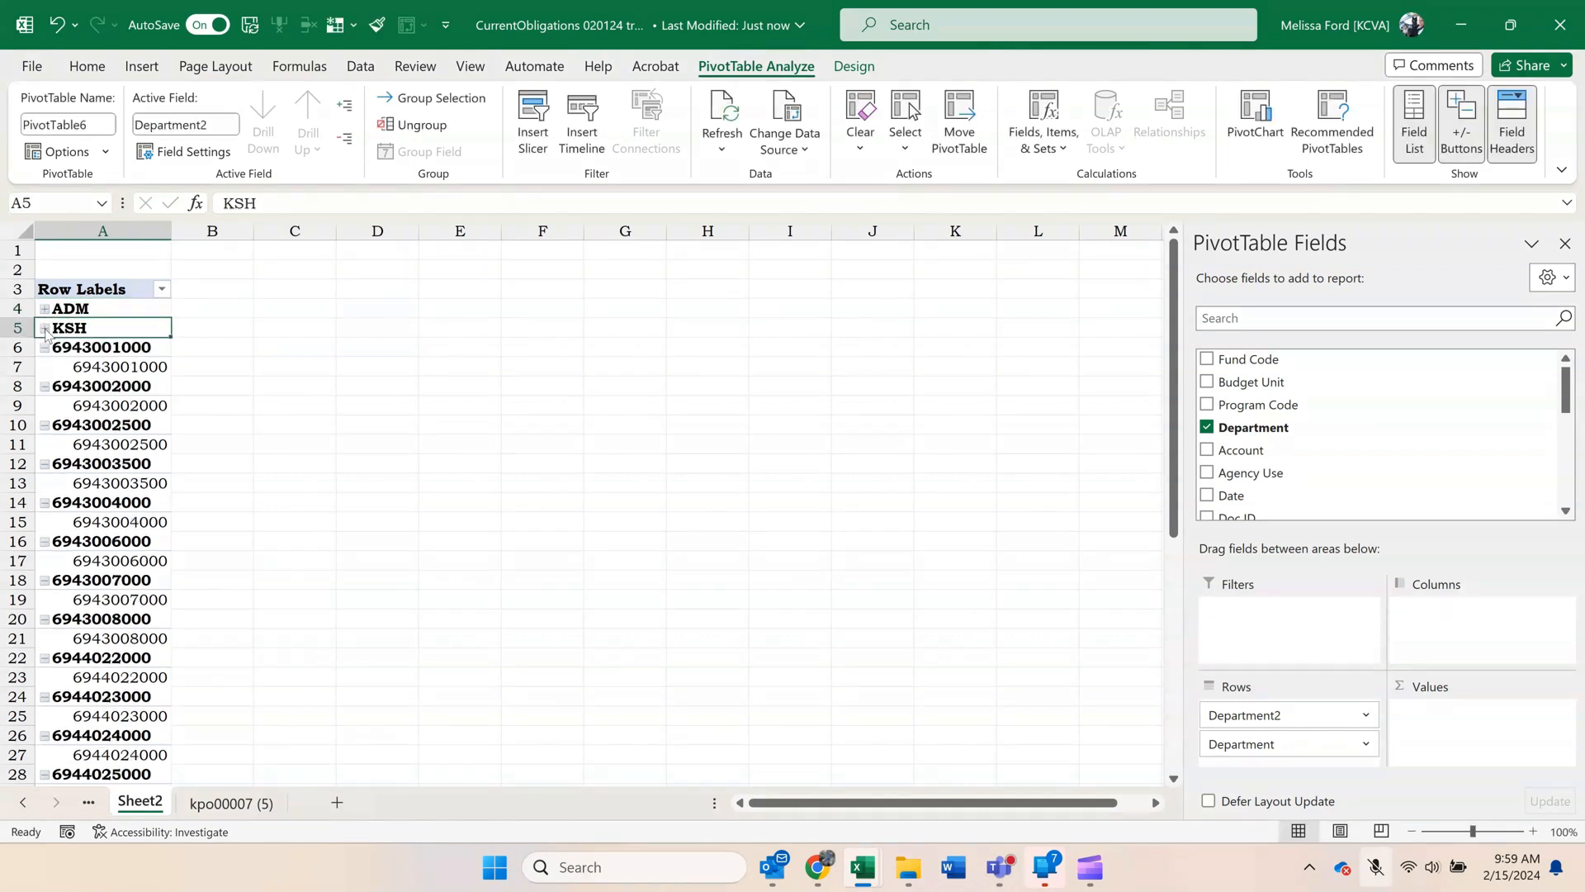
{"action": "right_click", "coordinate": [148, 344]}
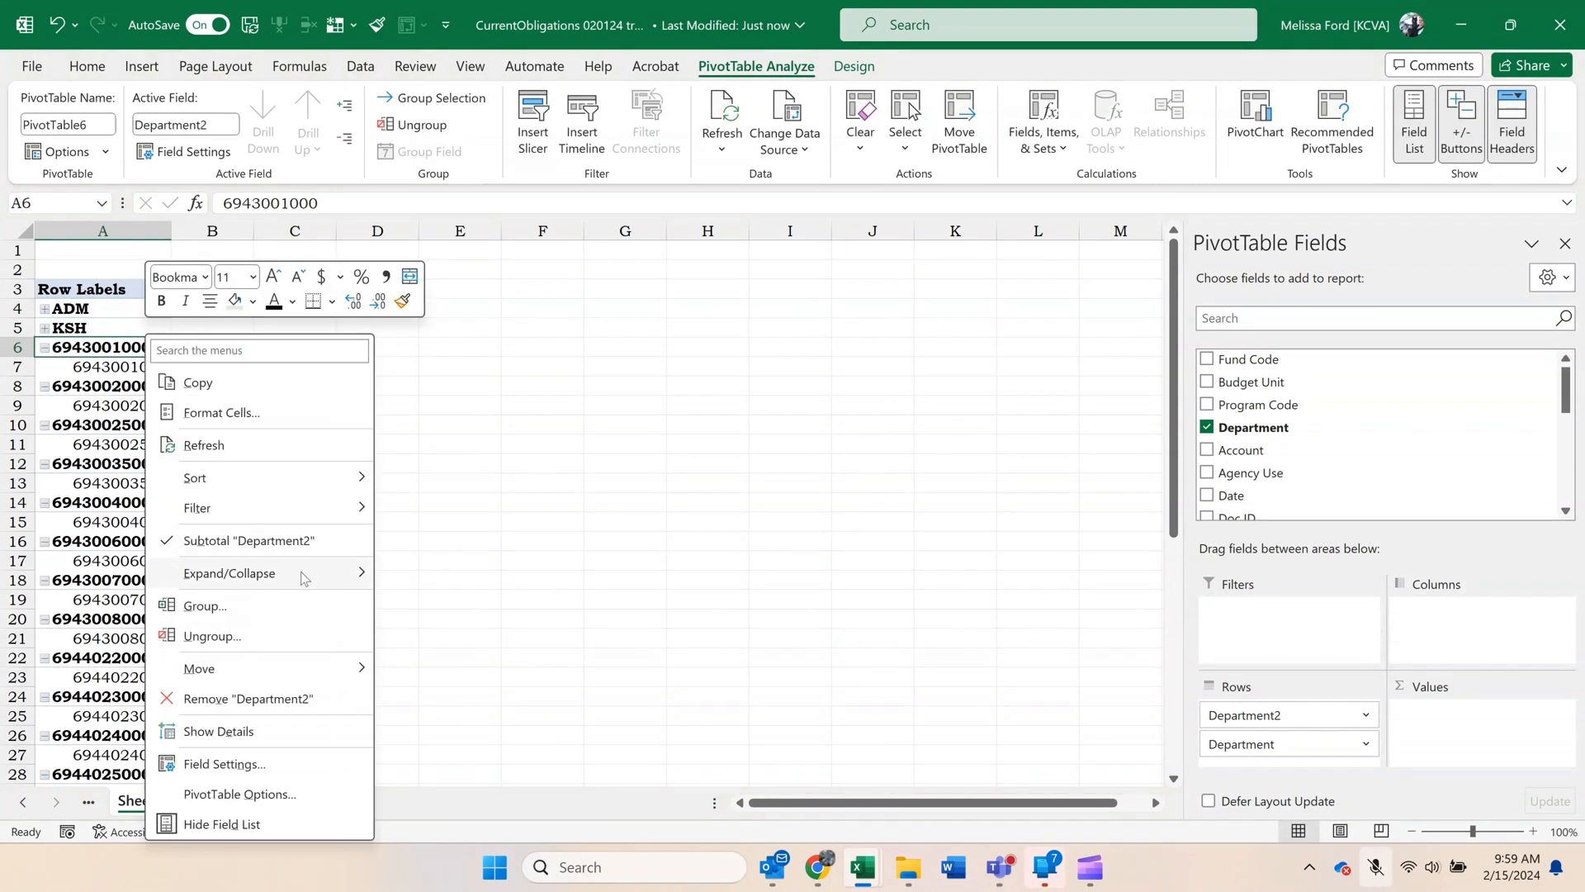
{"action": "mouse_move", "coordinate": [305, 578]}
{"action": "left_click", "coordinate": [421, 665]}
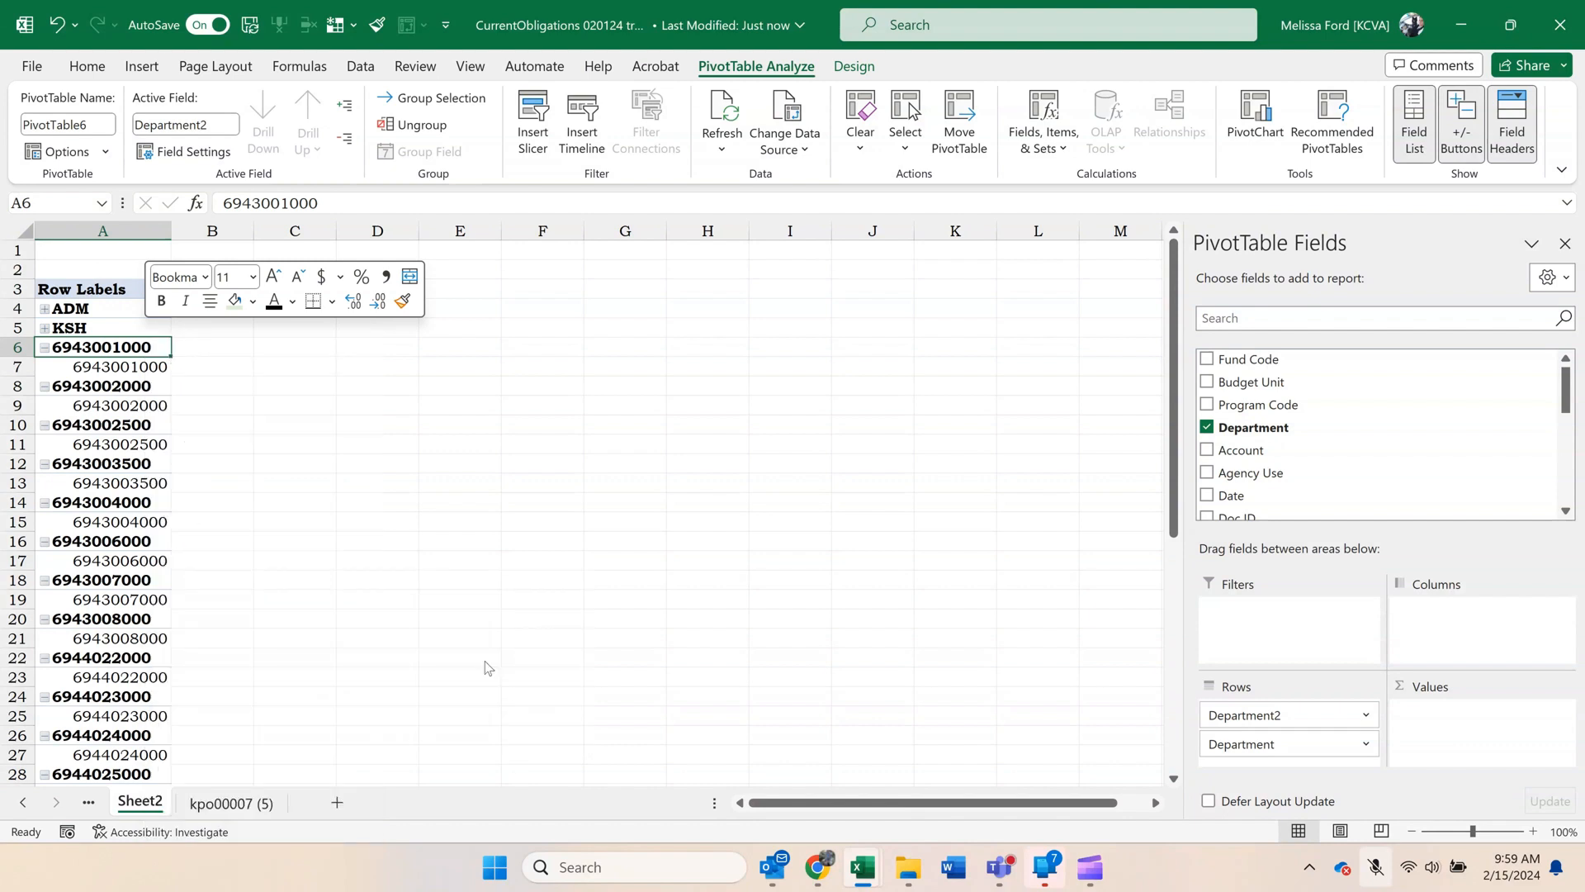
{"action": "left_click", "coordinate": [99, 386]}
{"action": "left_click_drag", "start_coordinate": [119, 350], "coordinate": [124, 483]}
{"action": "right_click", "coordinate": [126, 485]}
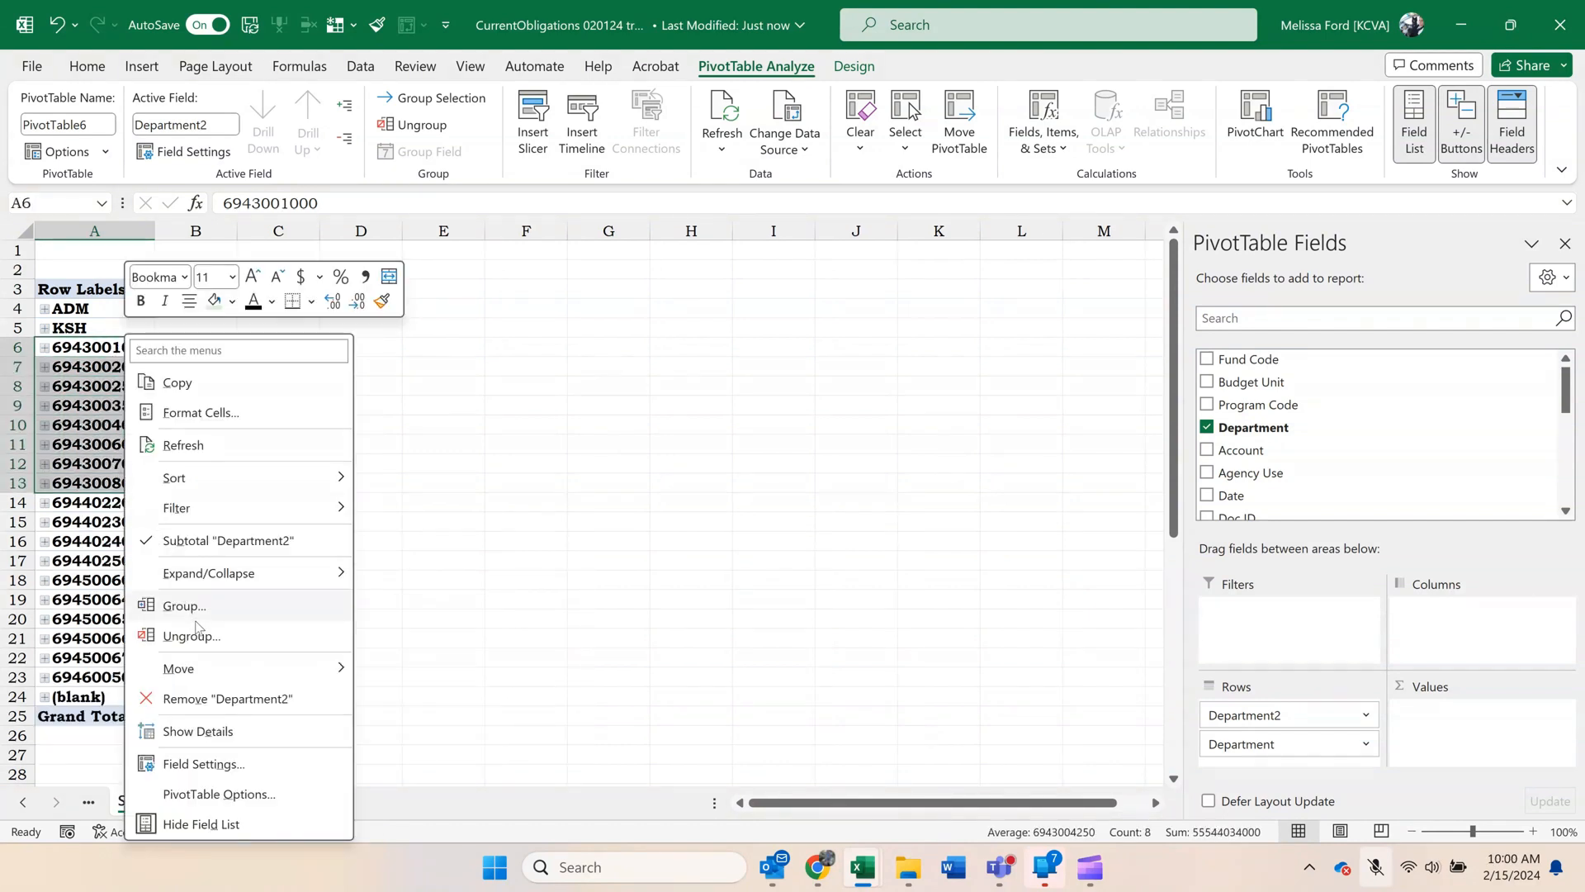
{"action": "left_click", "coordinate": [183, 606]}
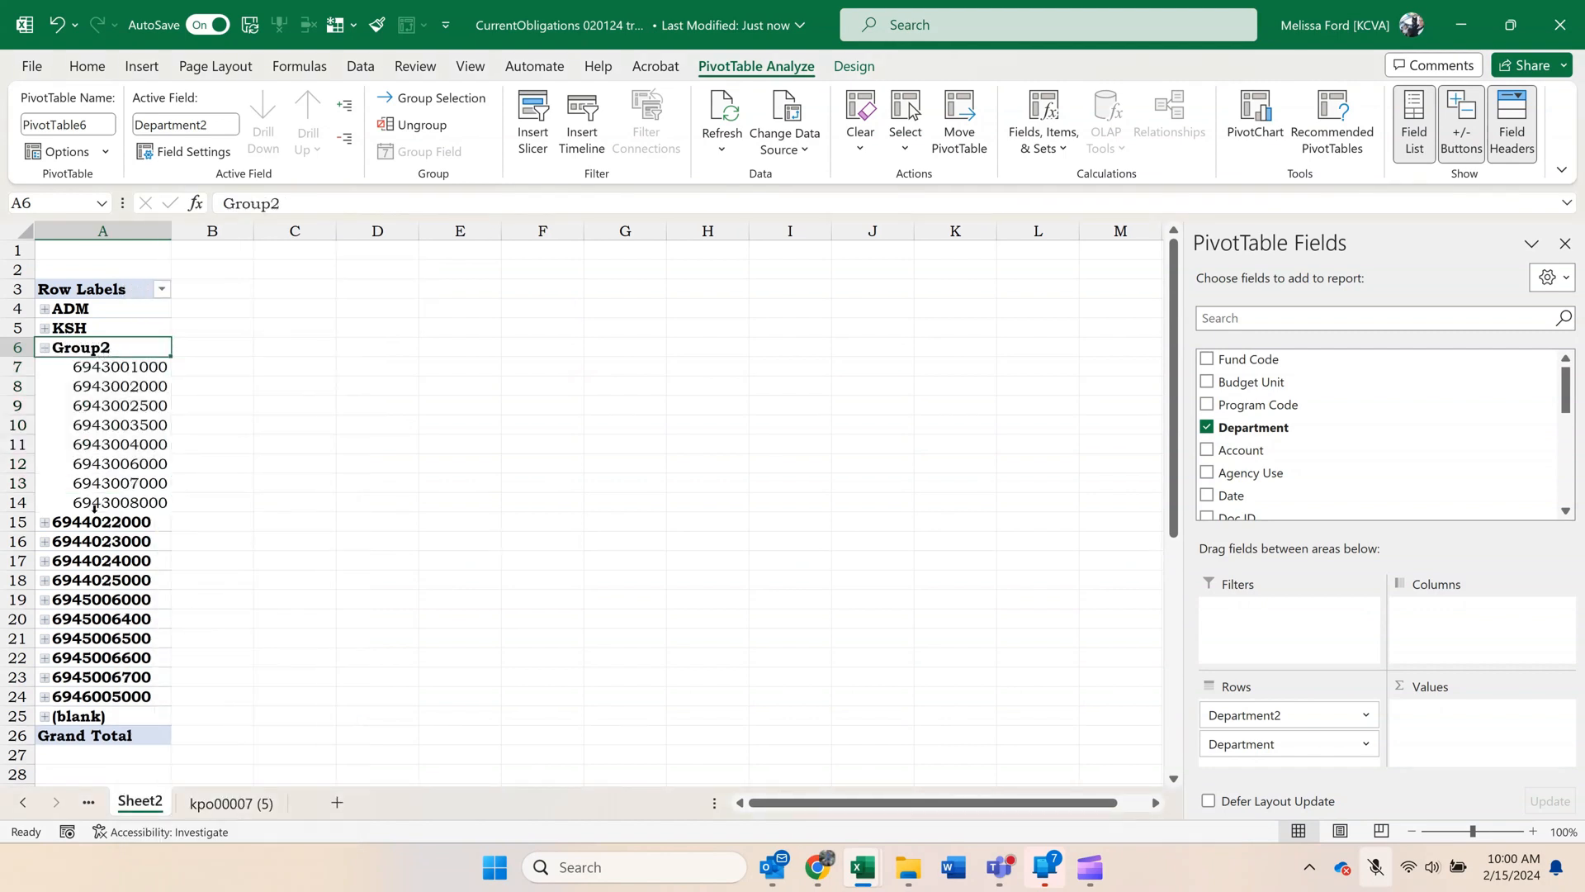
{"action": "type", "text": "KVH"}
{"action": "key", "text": "Return"}
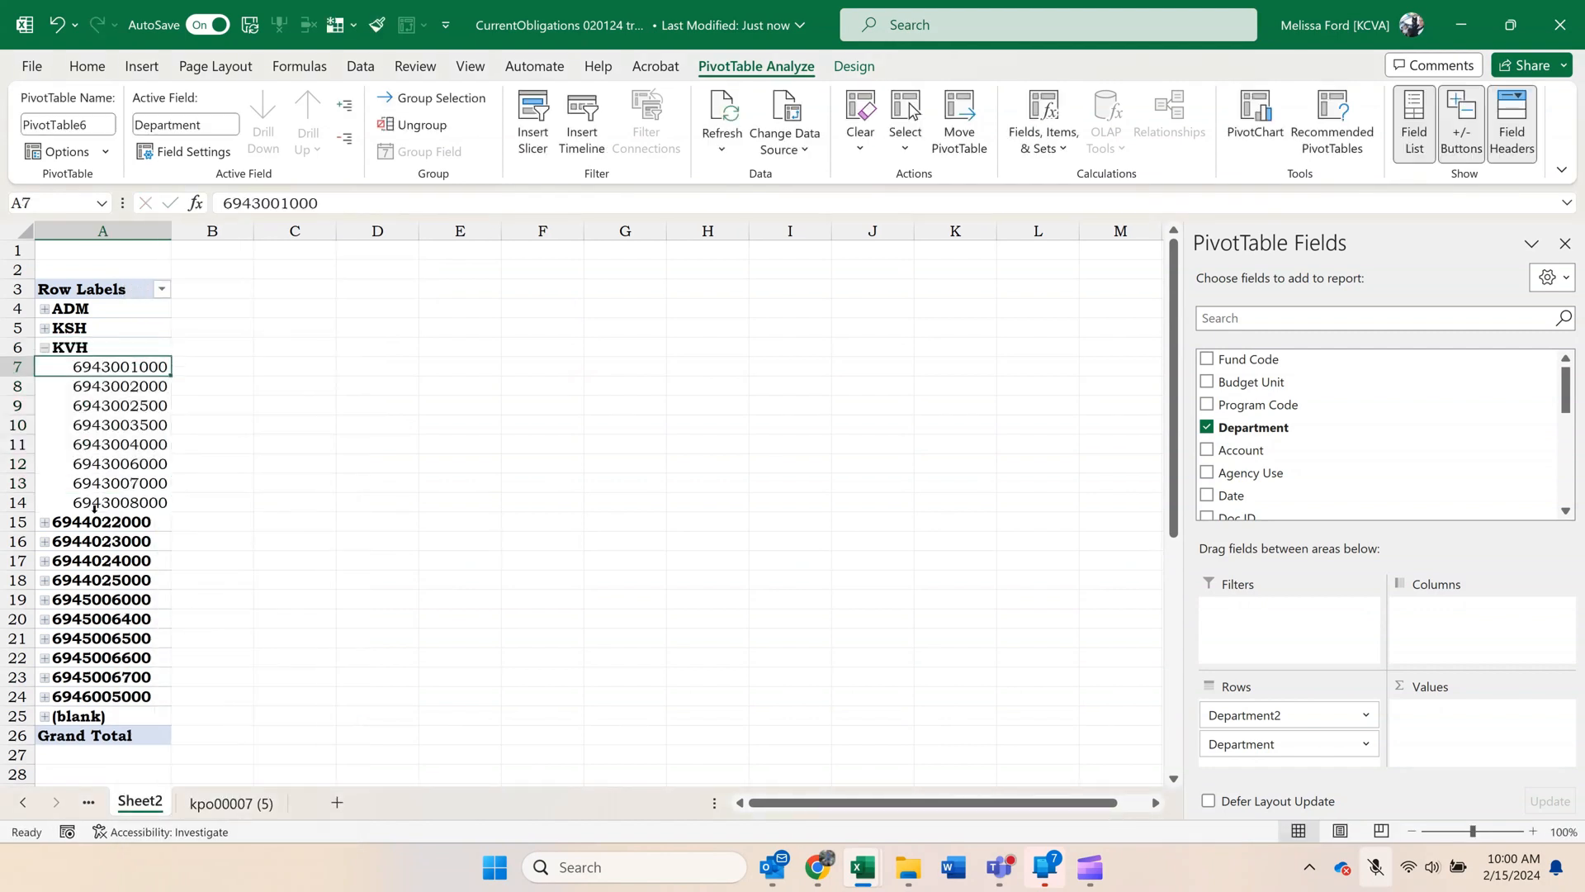
{"action": "left_click", "coordinate": [44, 347]}
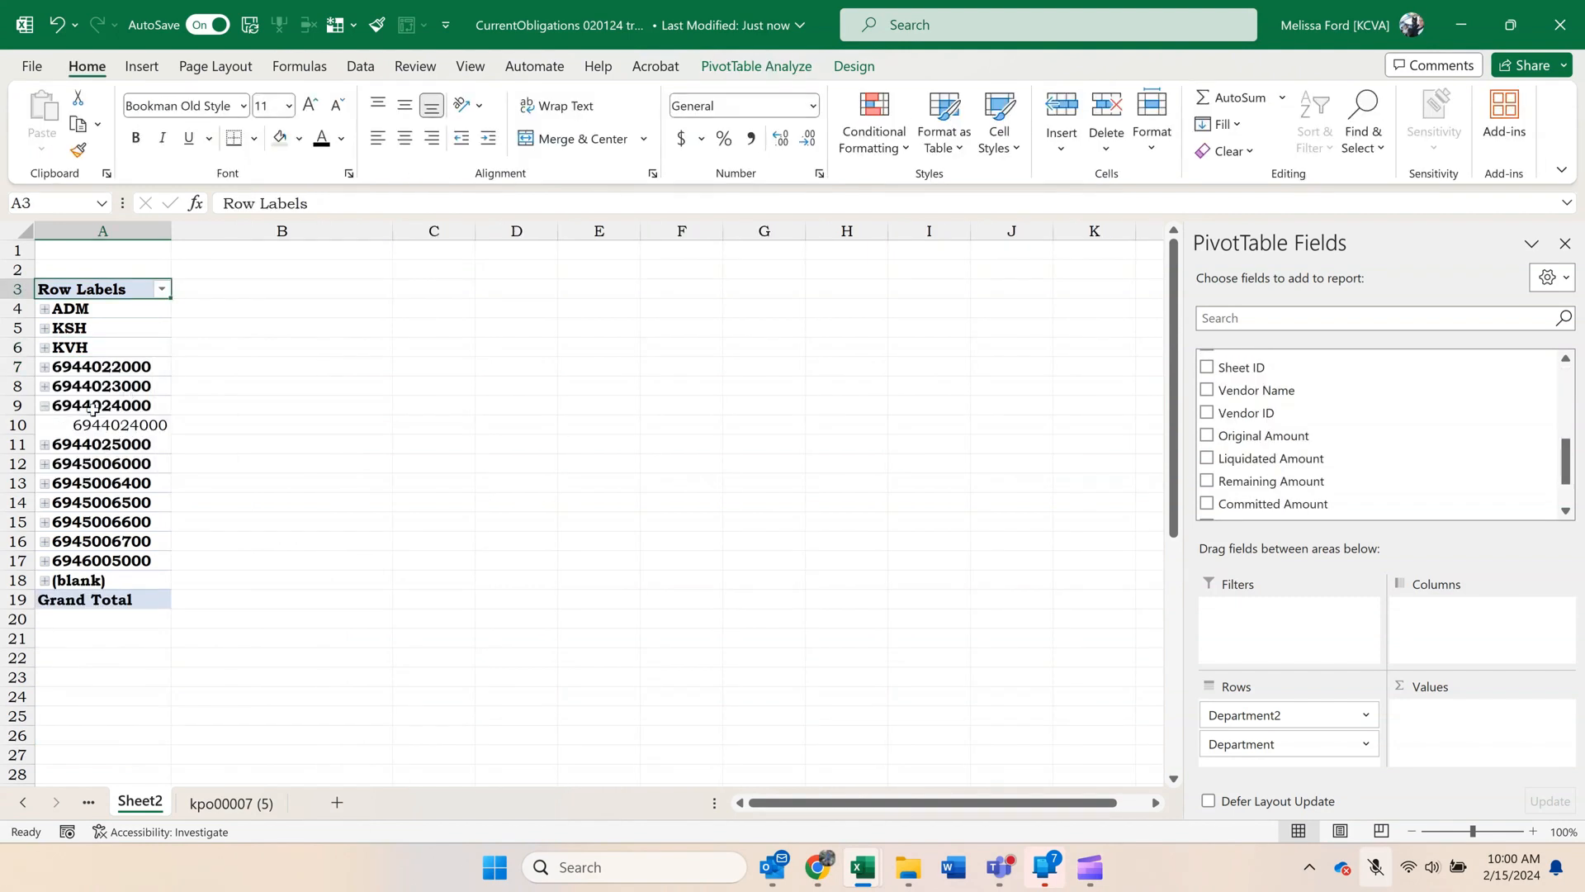
{"action": "left_click", "coordinate": [93, 409]}
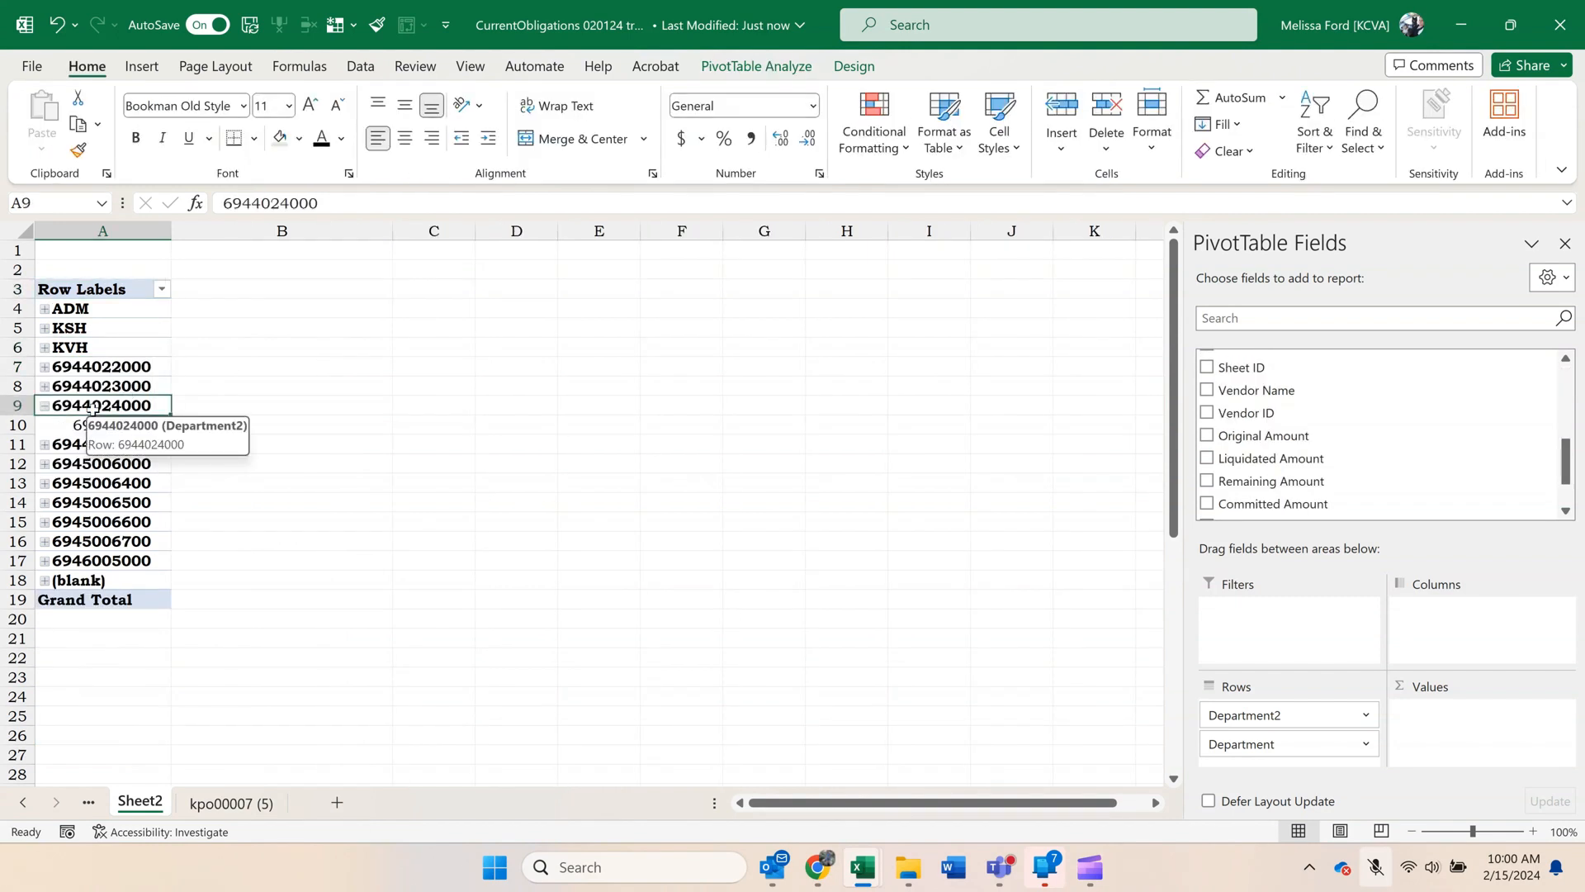
{"action": "type", "text": "SA"}
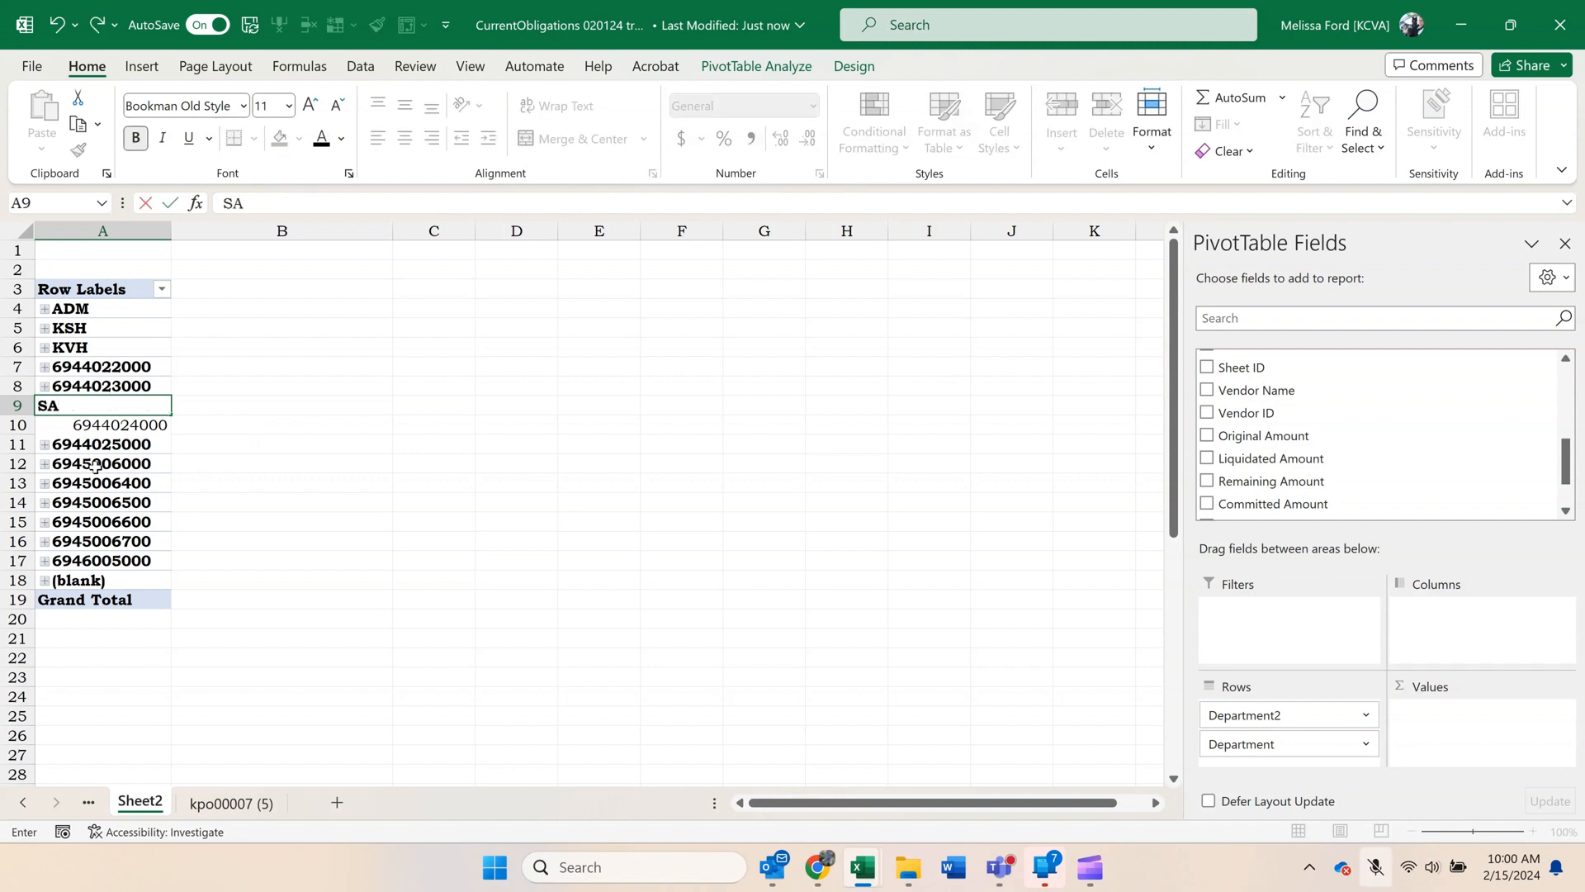
{"action": "type", "text": "A"}
{"action": "key", "text": "Return"}
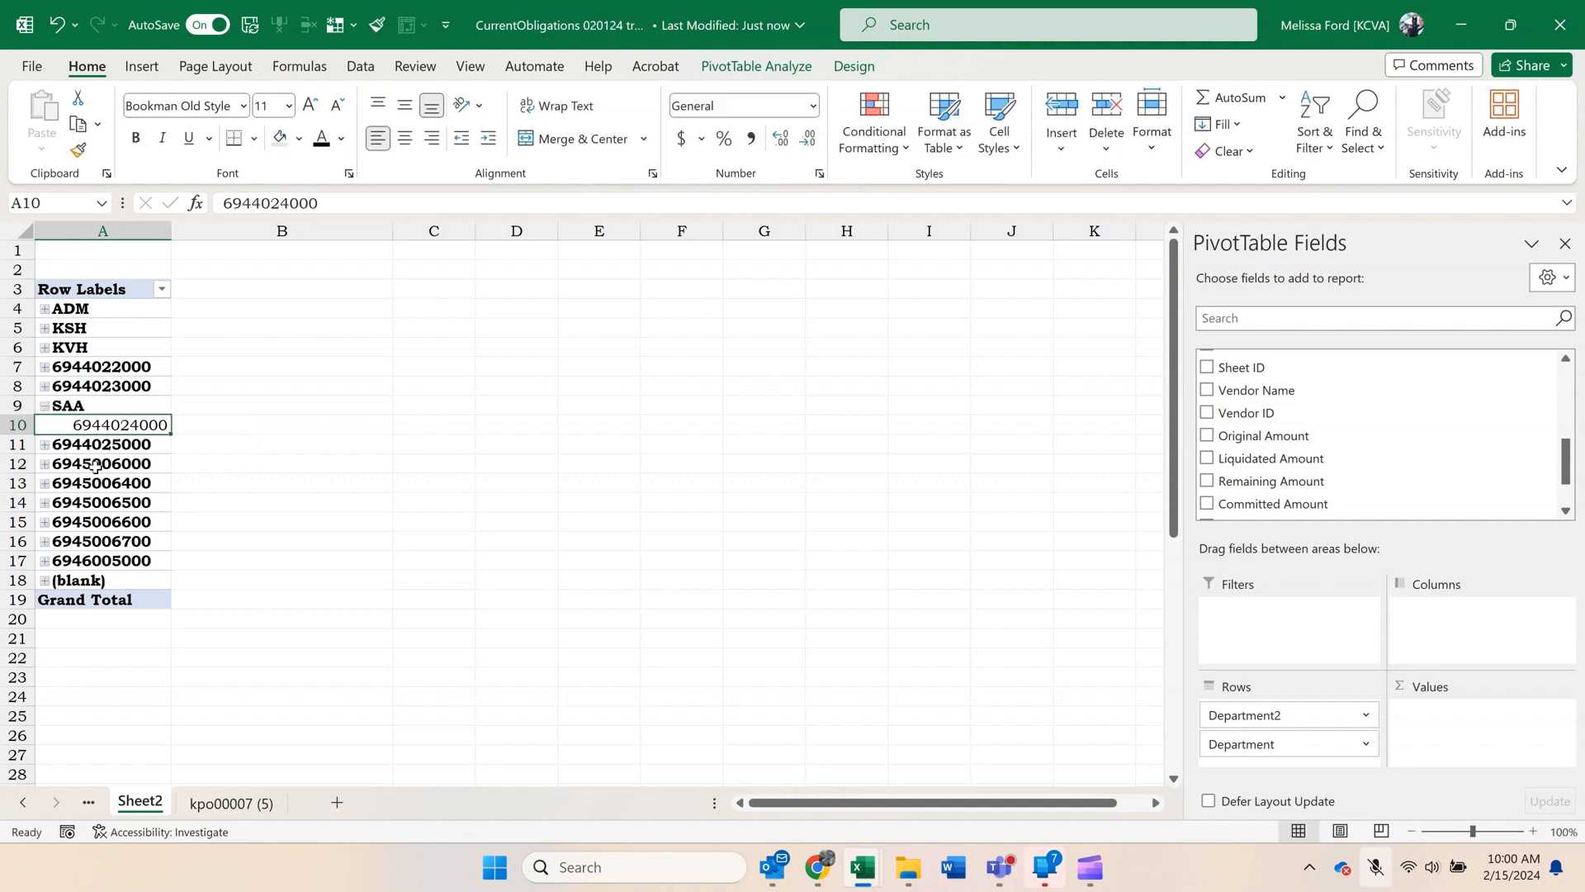
{"action": "left_click", "coordinate": [45, 406]}
{"action": "left_click_drag", "start_coordinate": [90, 366], "coordinate": [97, 387]}
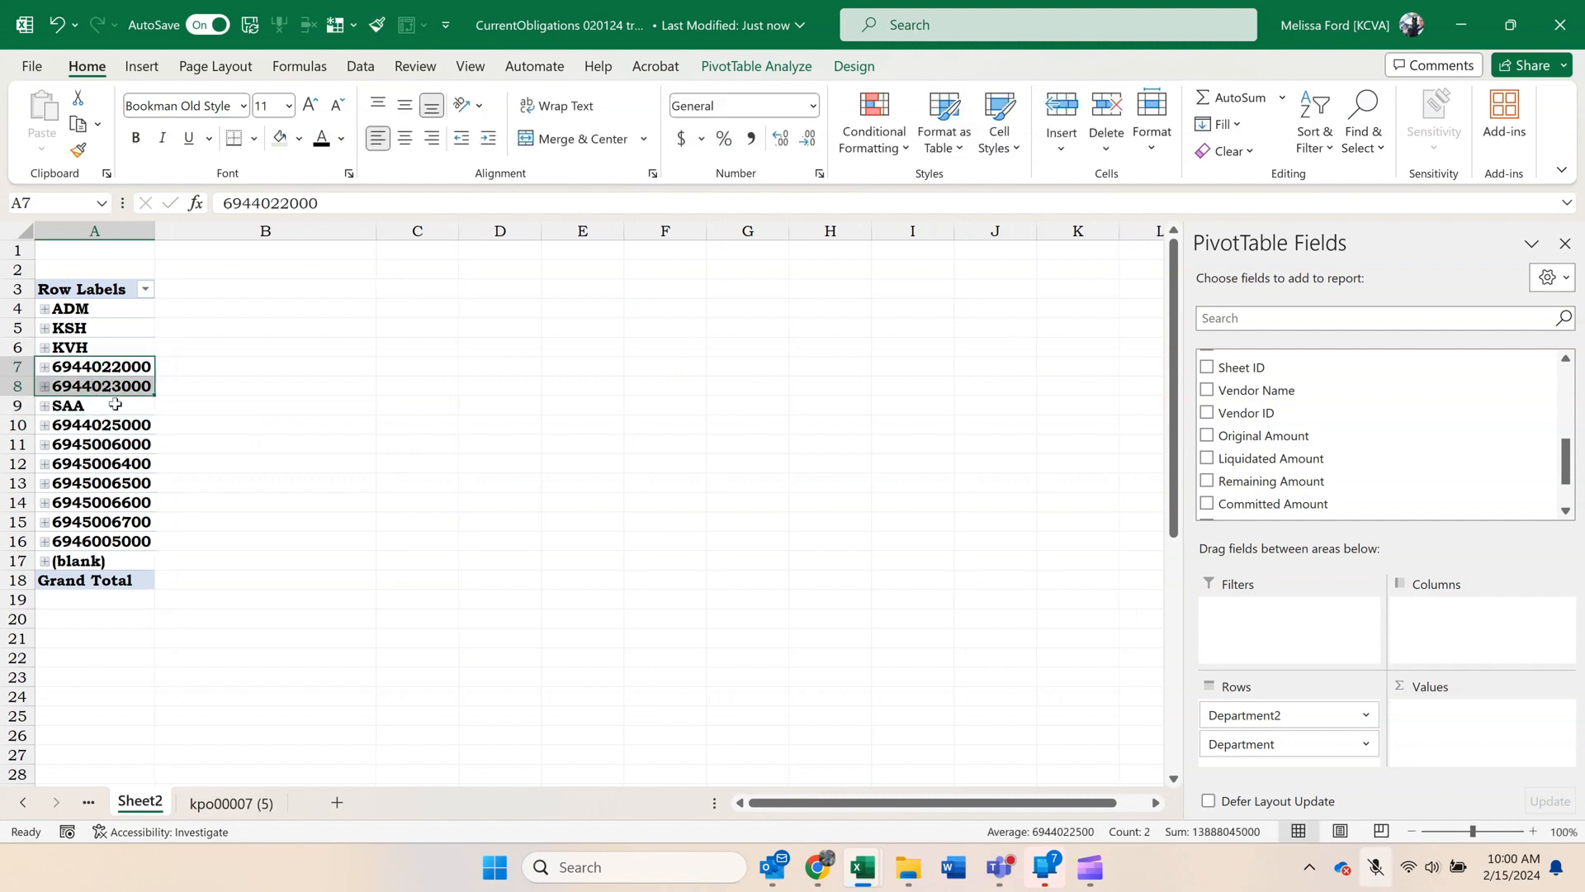
{"action": "left_click", "coordinate": [138, 426], "text": "ctrl"}
{"action": "right_click", "coordinate": [139, 426]}
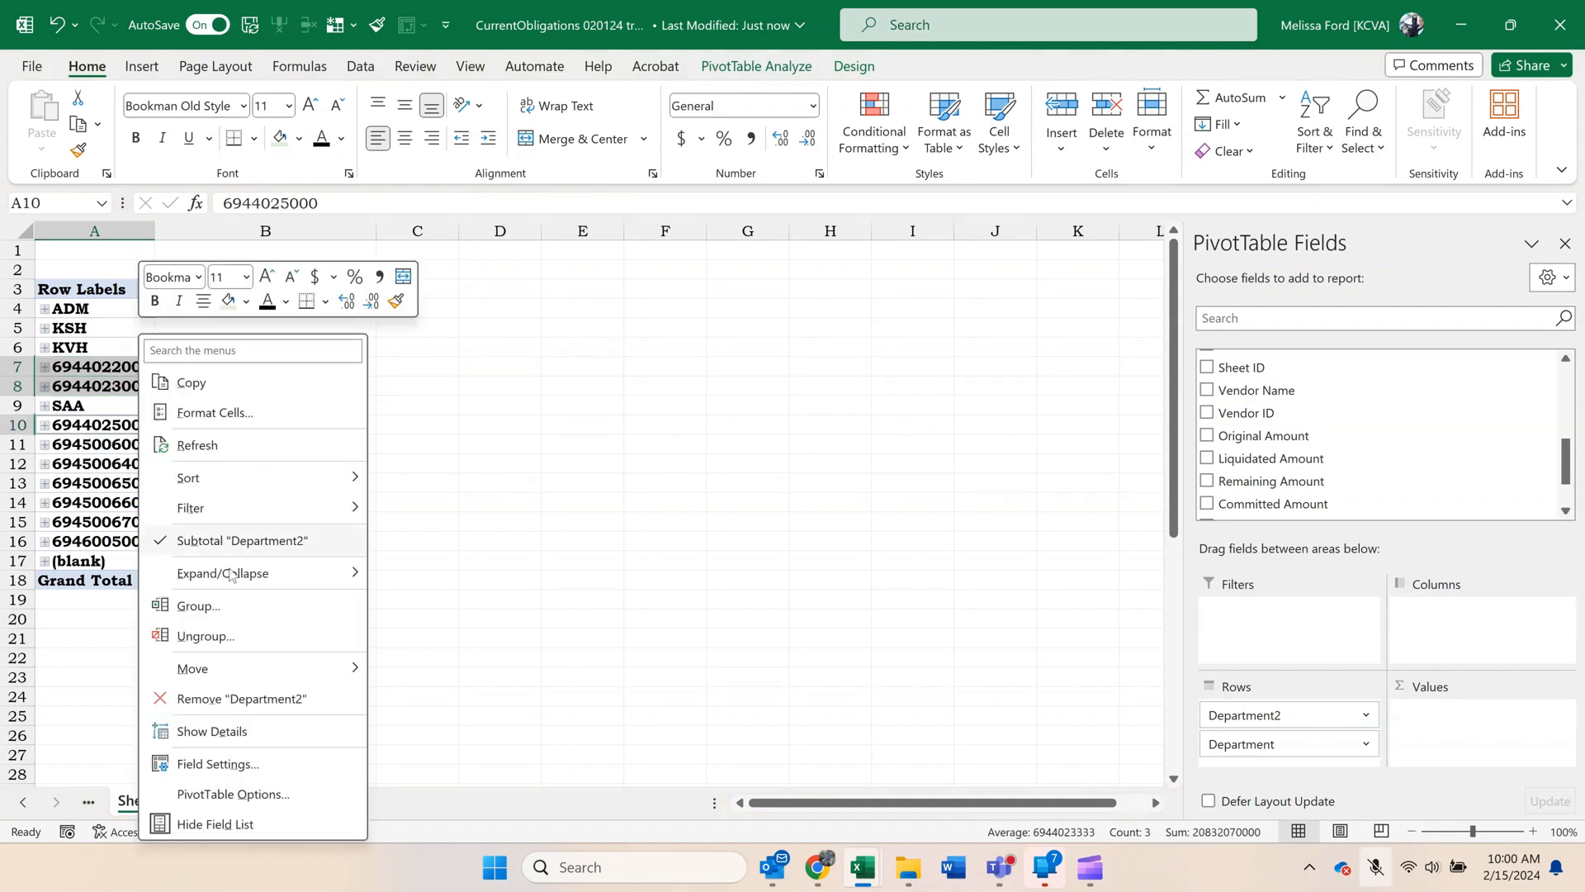
{"action": "left_click", "coordinate": [250, 611]}
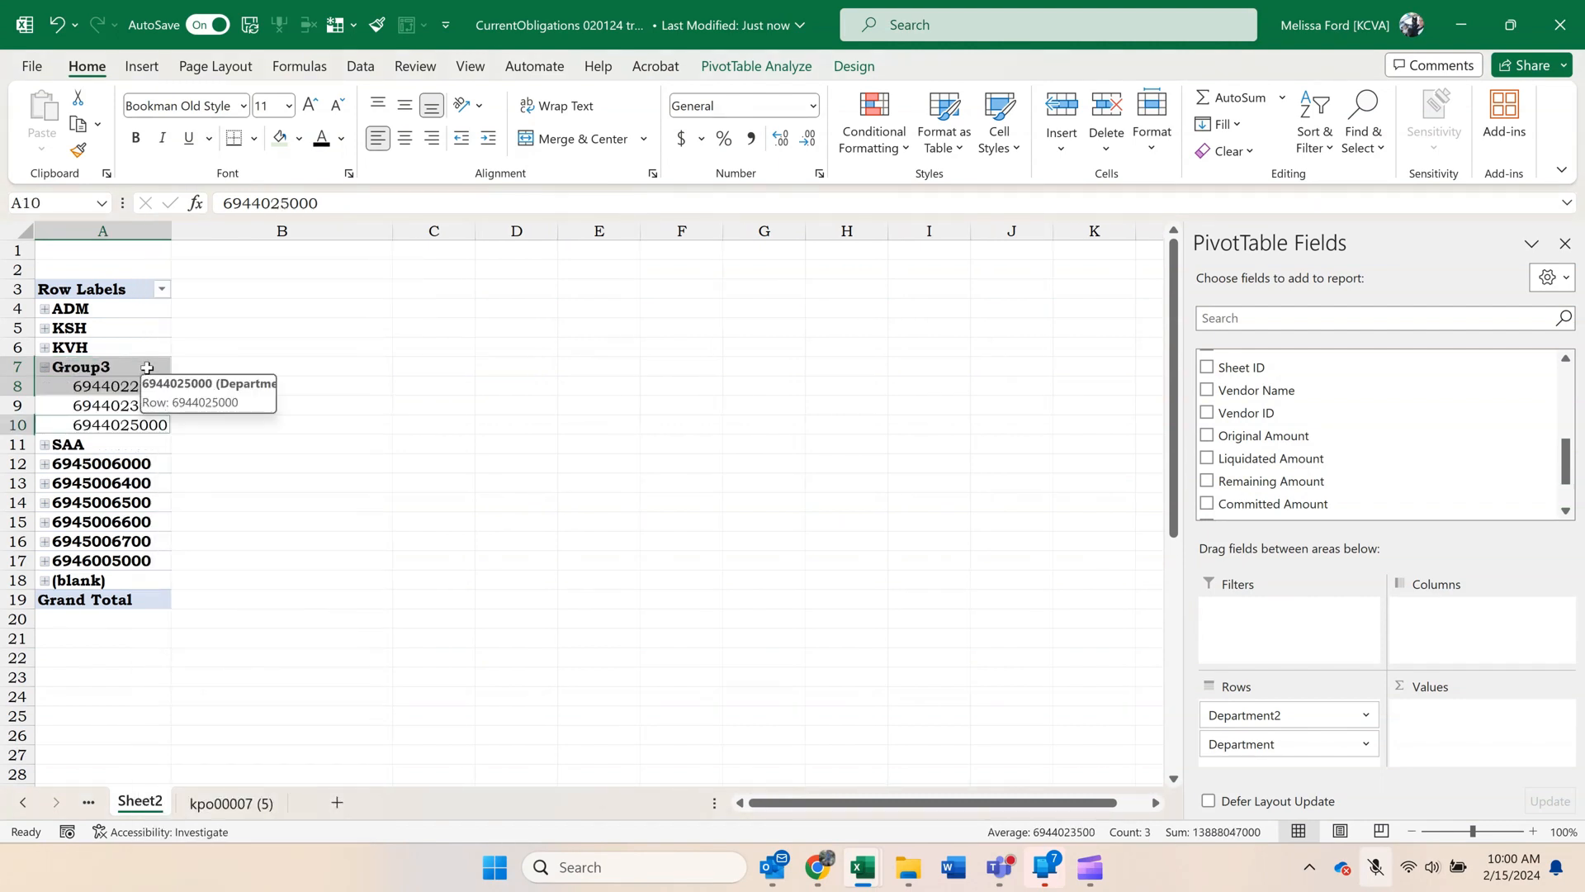
{"action": "type", "text": "VS"}
{"action": "key", "text": "Return"}
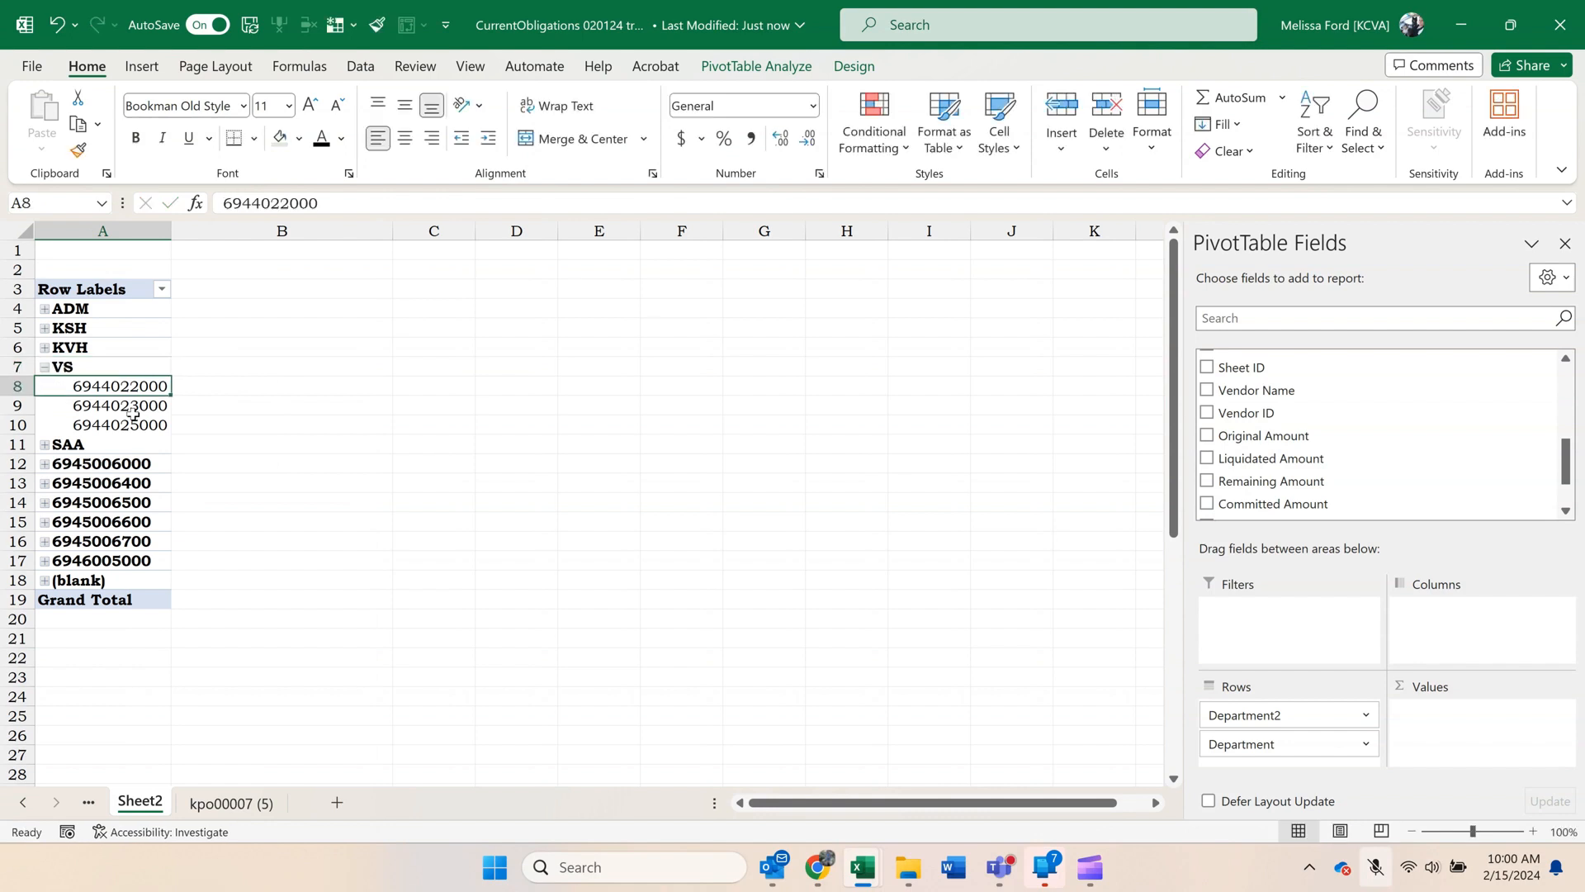
{"action": "left_click_drag", "start_coordinate": [138, 459], "coordinate": [145, 542]}
{"action": "right_click", "coordinate": [144, 542]}
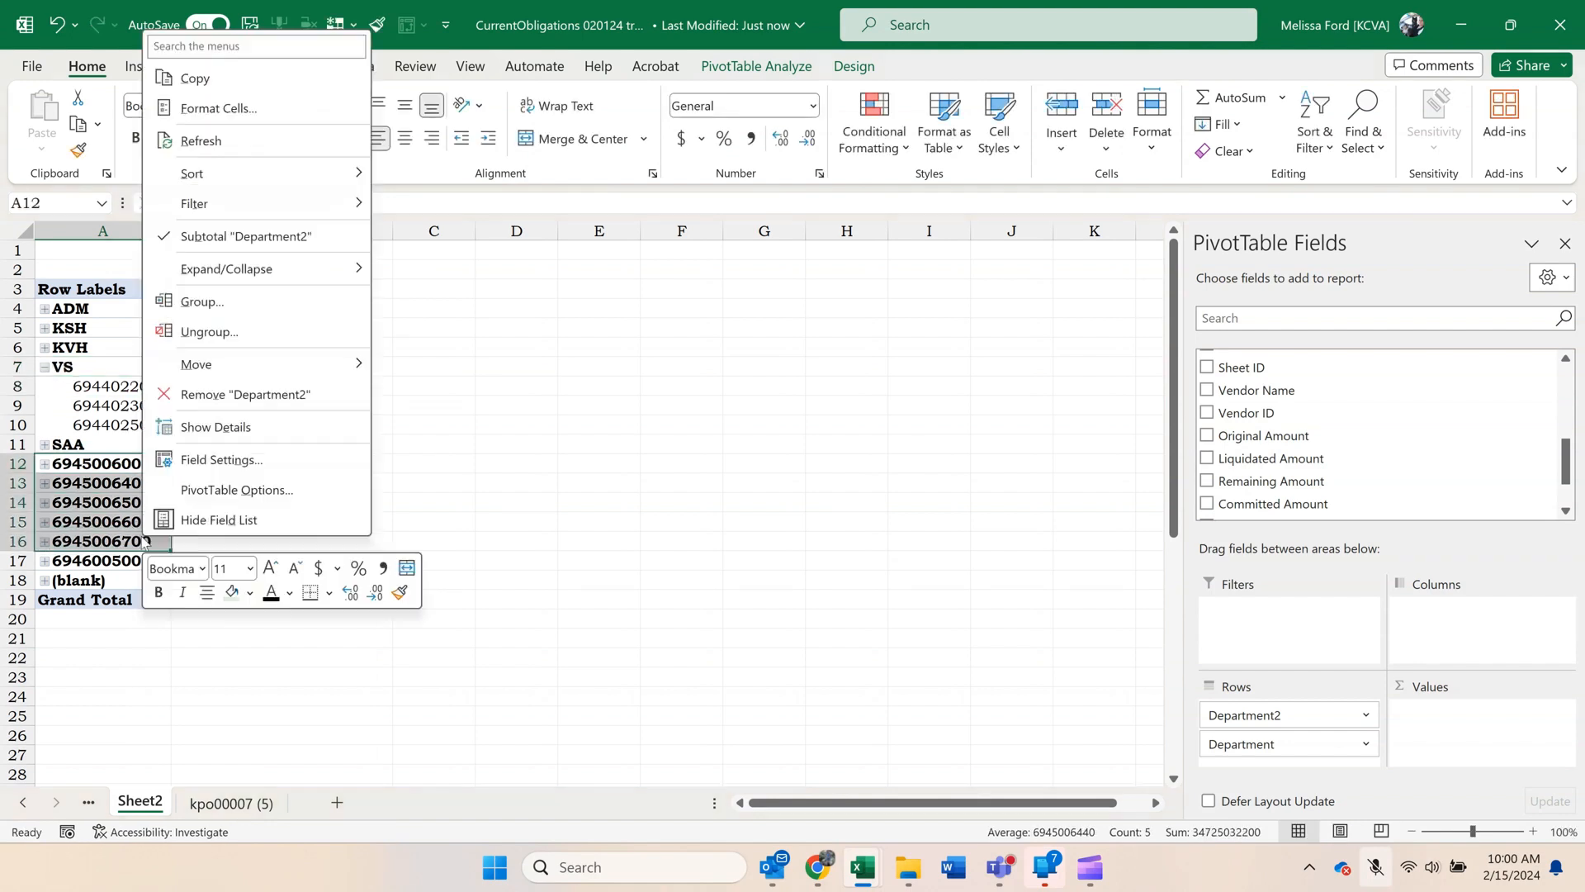
{"action": "left_click", "coordinate": [217, 301]}
{"action": "left_click", "coordinate": [130, 465]}
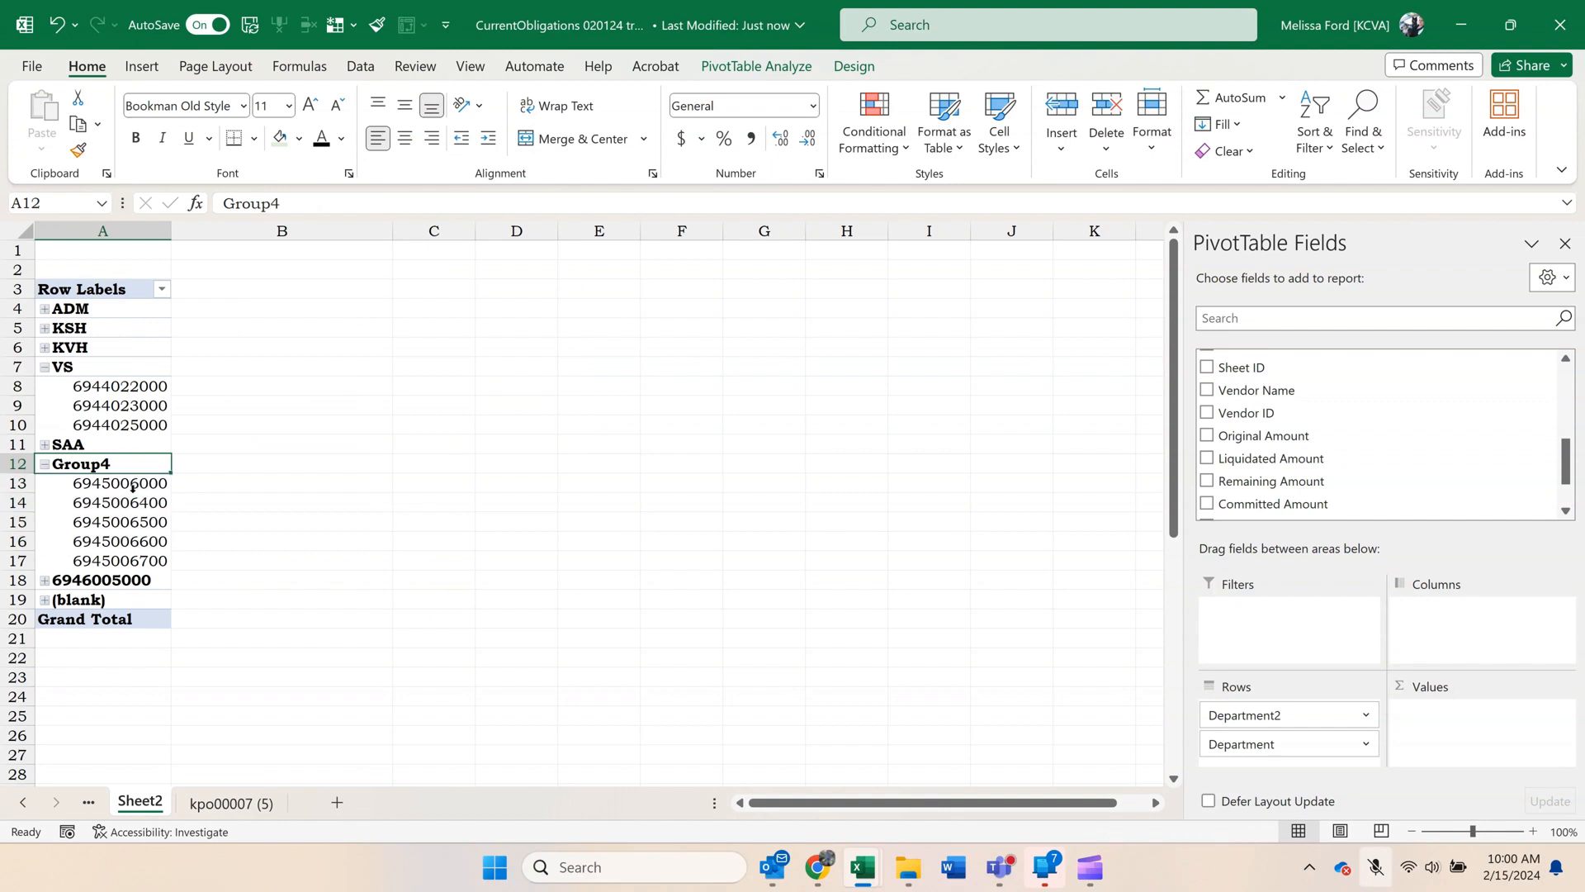
{"action": "type", "text": "Cem"}
{"action": "key", "text": "Return"}
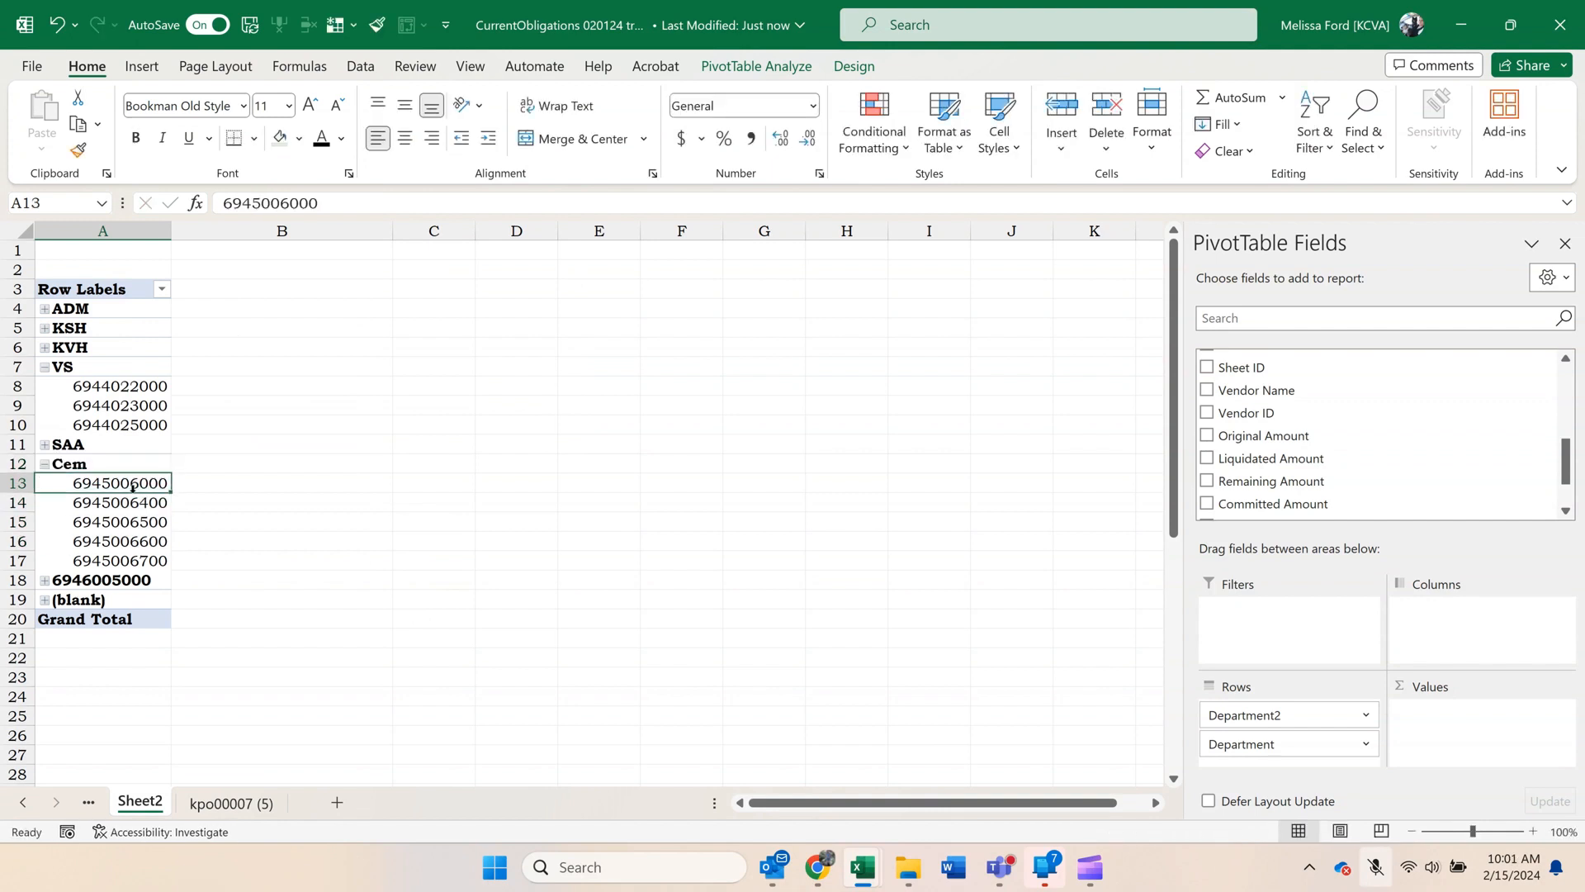
{"action": "left_click", "coordinate": [126, 581]}
{"action": "type", "text": "NVH"}
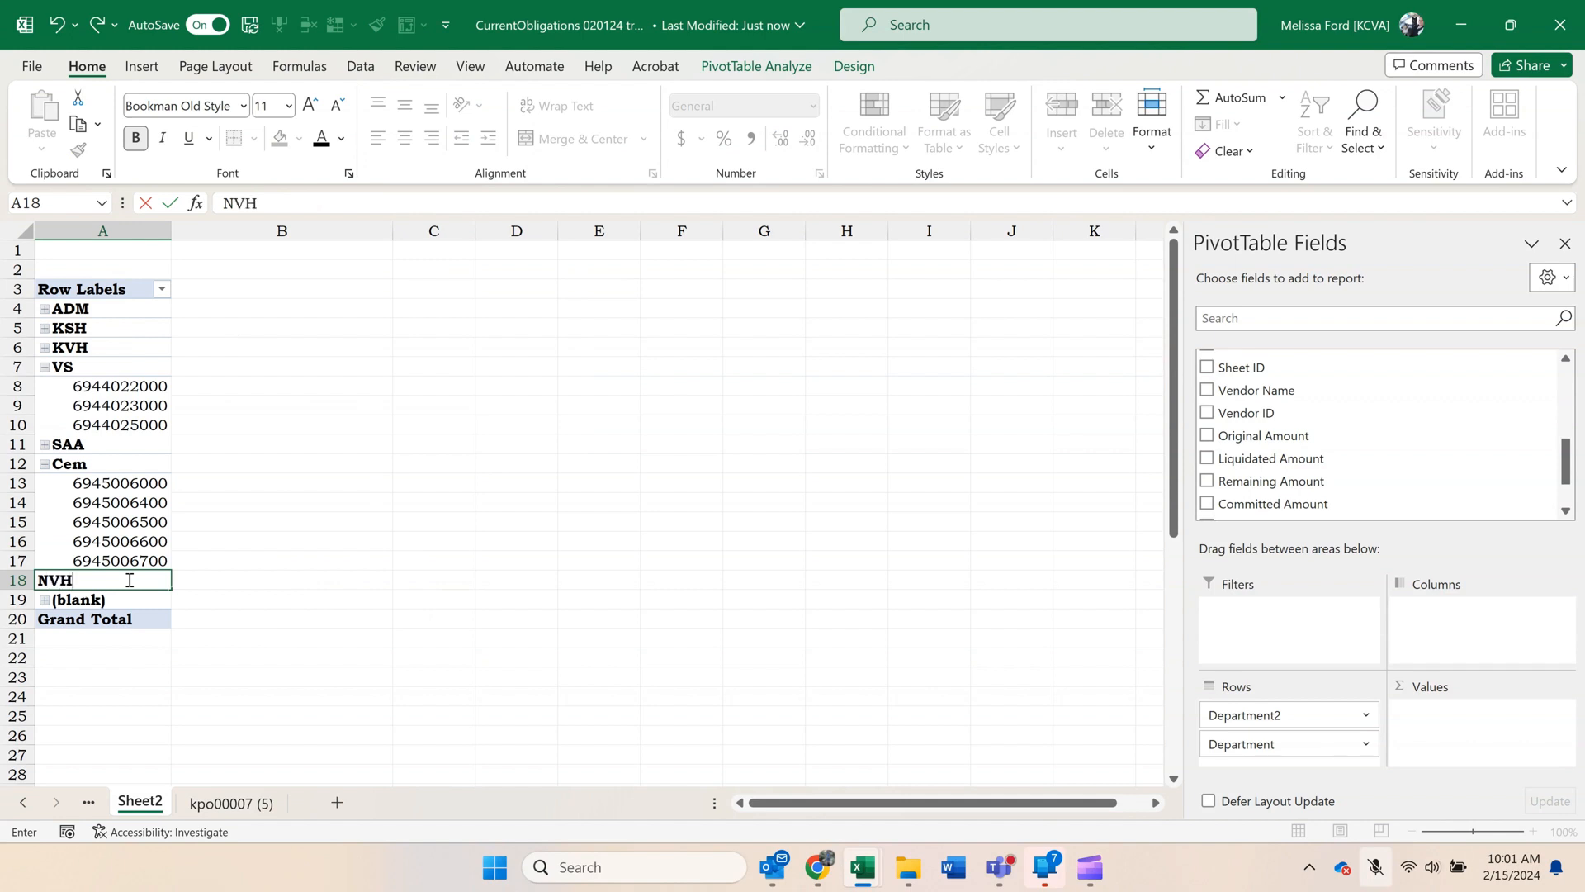
{"action": "key", "text": "Return"}
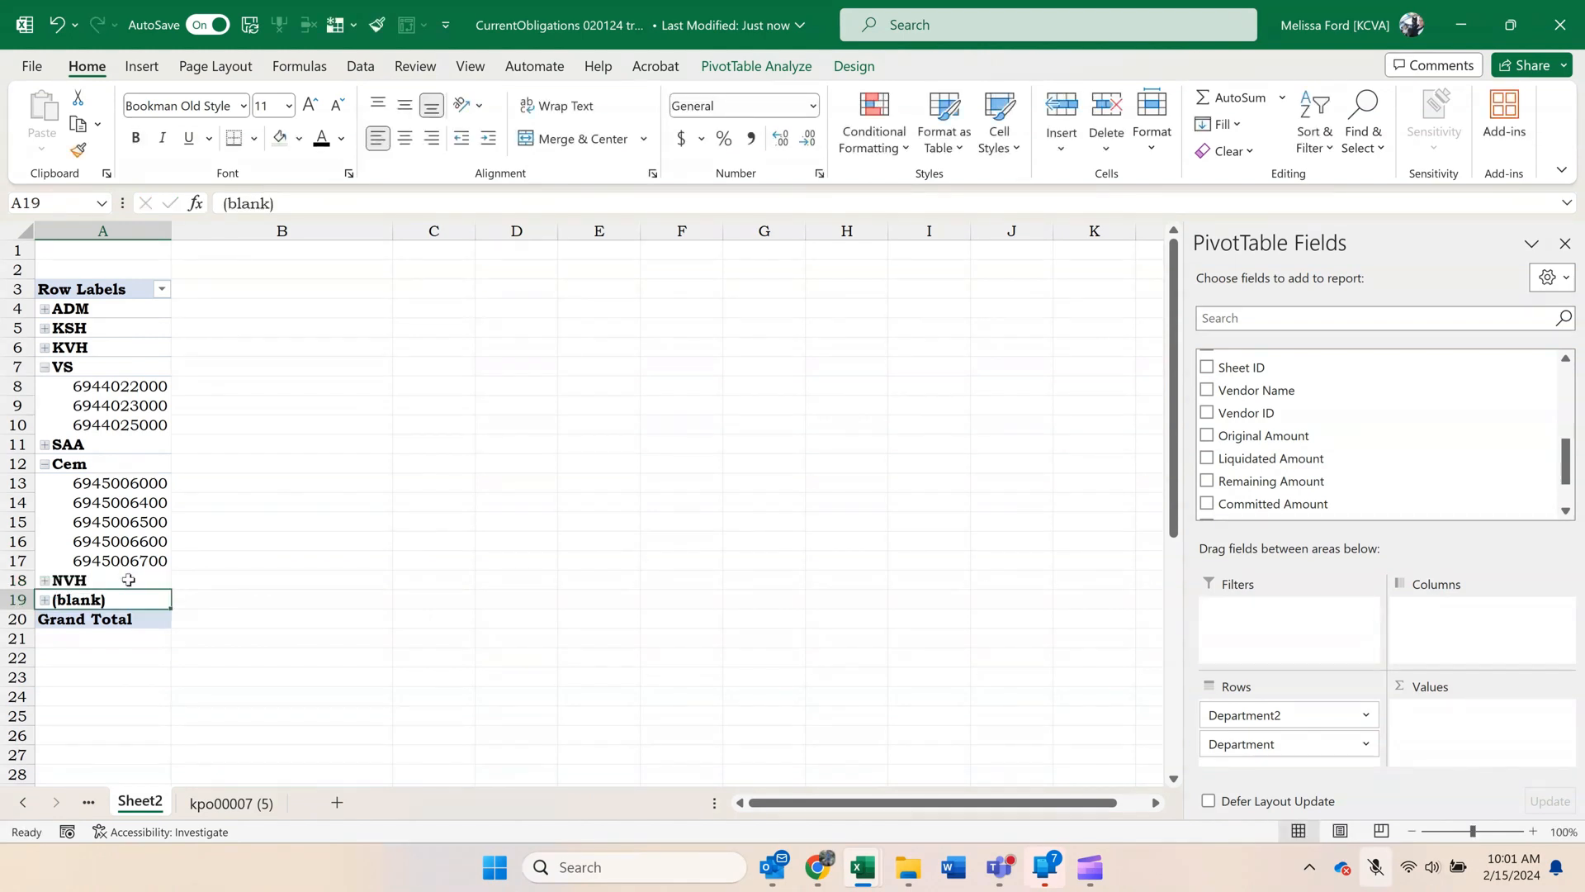
Filter the (blank) item out of the Department2 row labels and collapse the VS and Cem groups.
{"action": "left_click", "coordinate": [162, 289]}
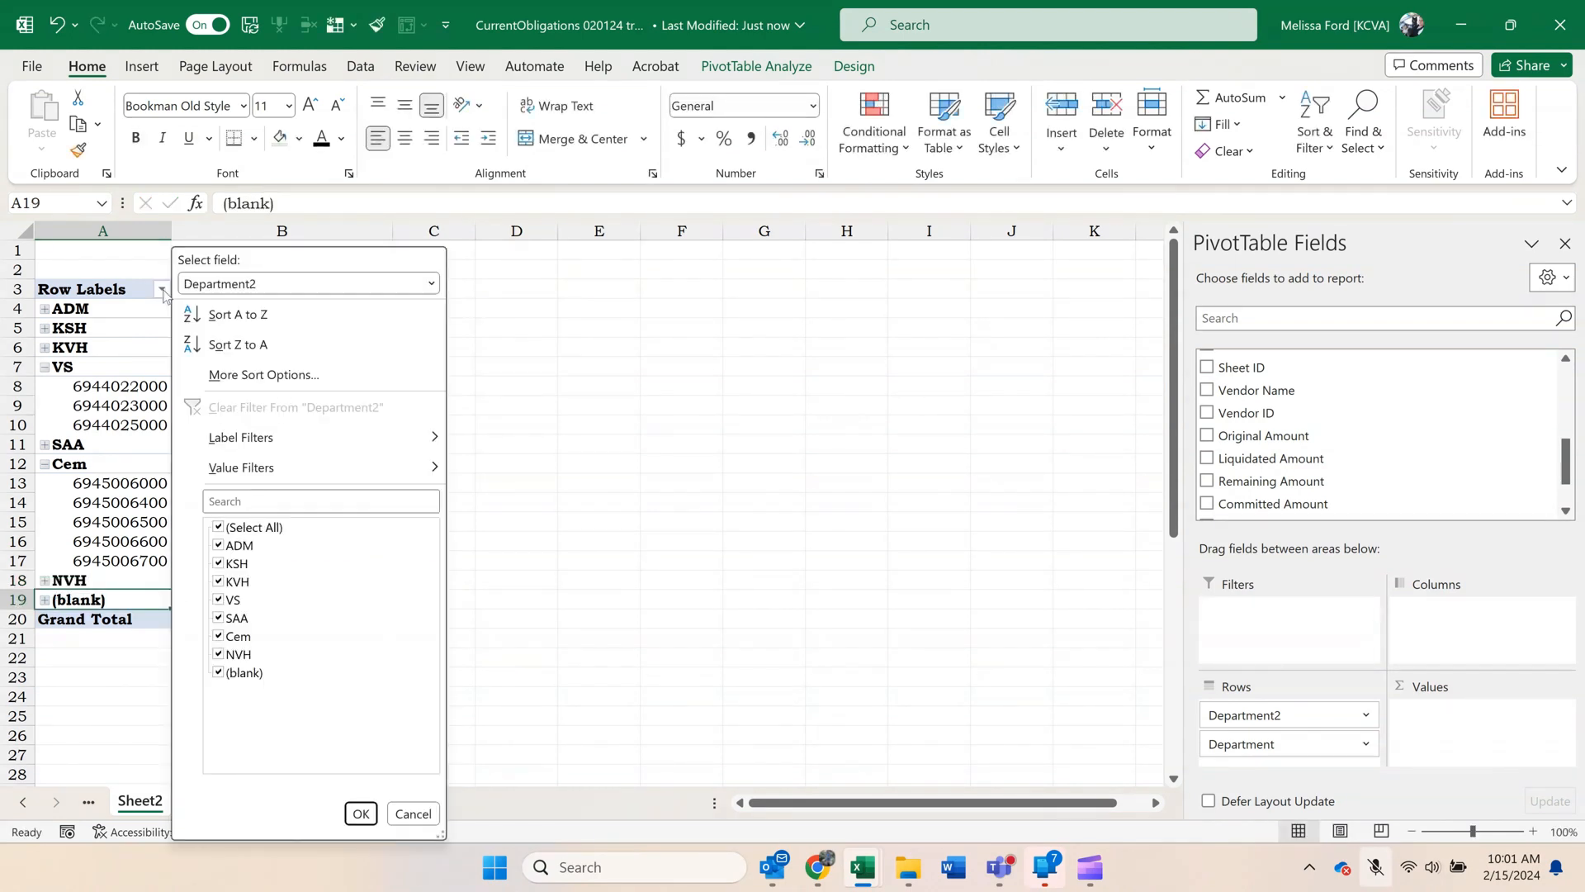
{"action": "left_click", "coordinate": [218, 672]}
{"action": "left_click", "coordinate": [361, 813]}
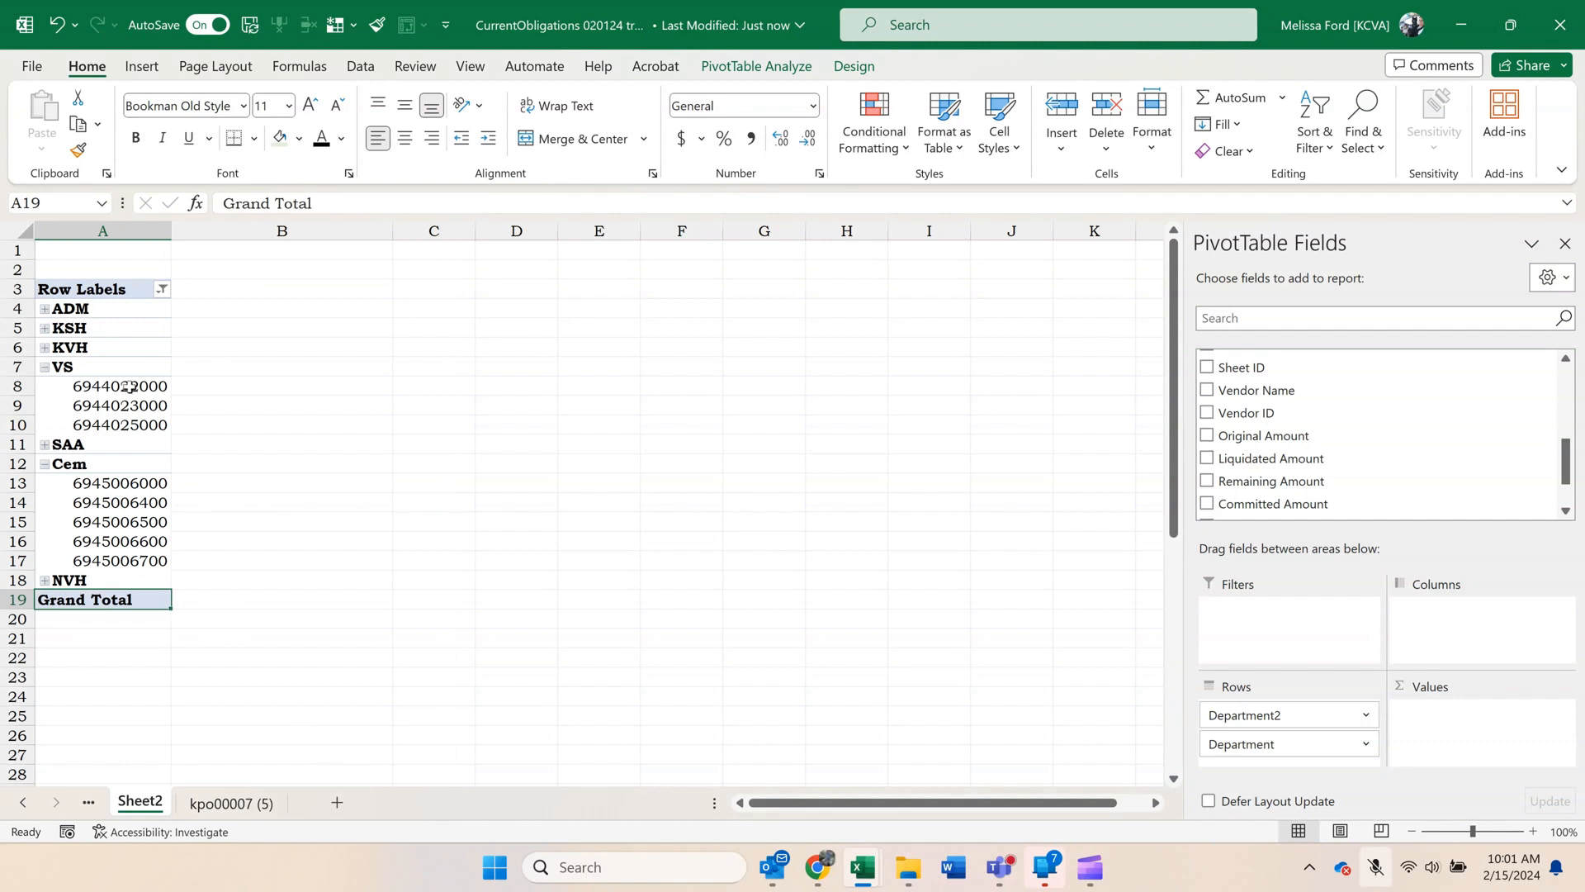
{"action": "left_click", "coordinate": [45, 369]}
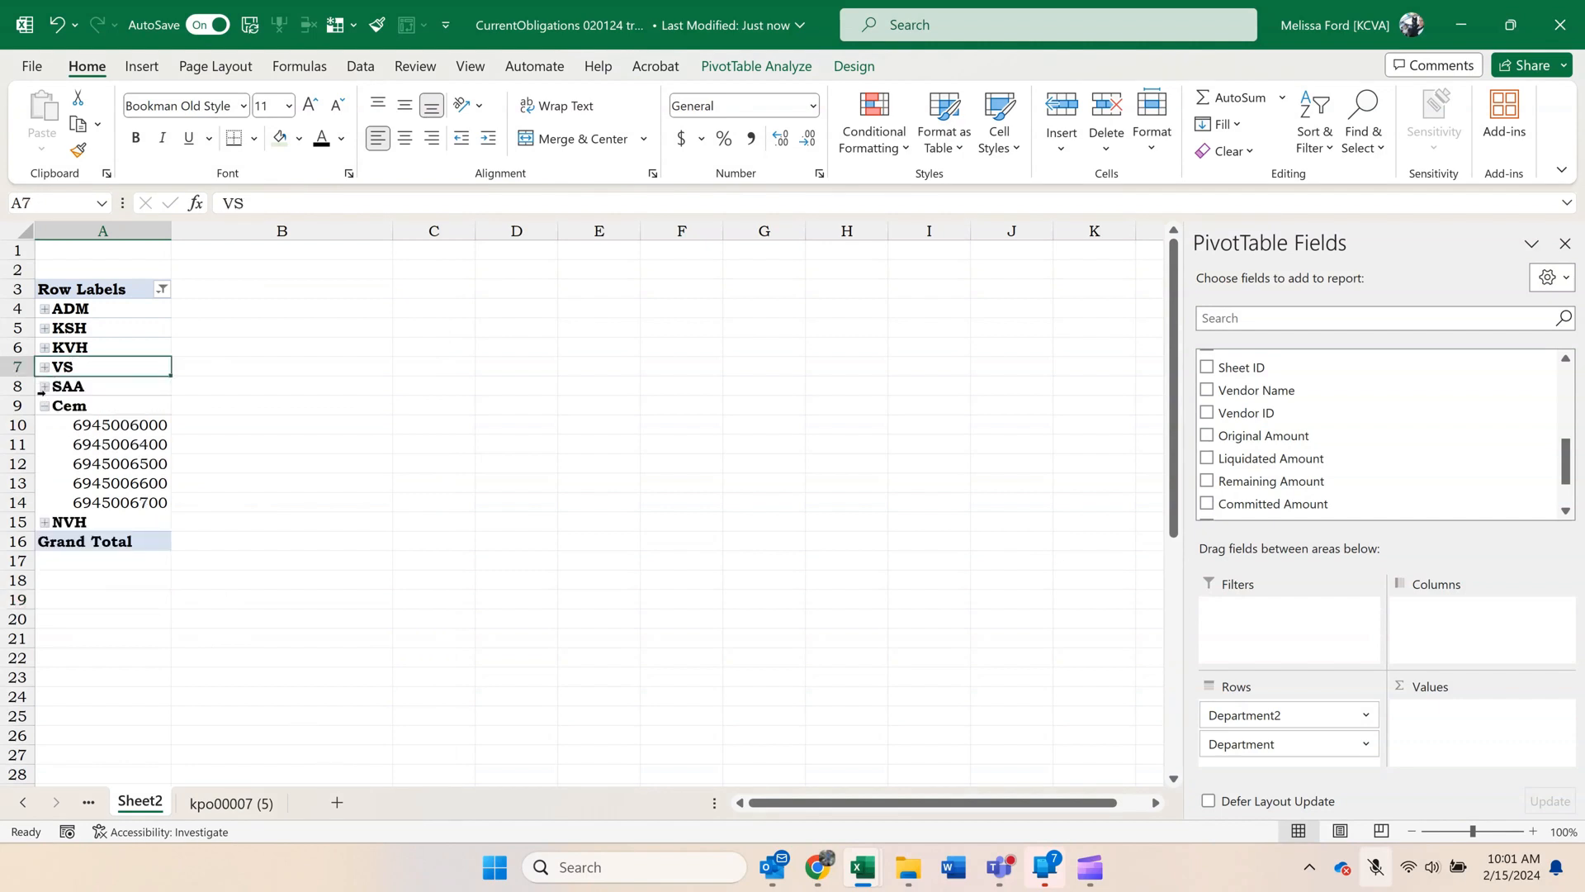
{"action": "left_click", "coordinate": [44, 407]}
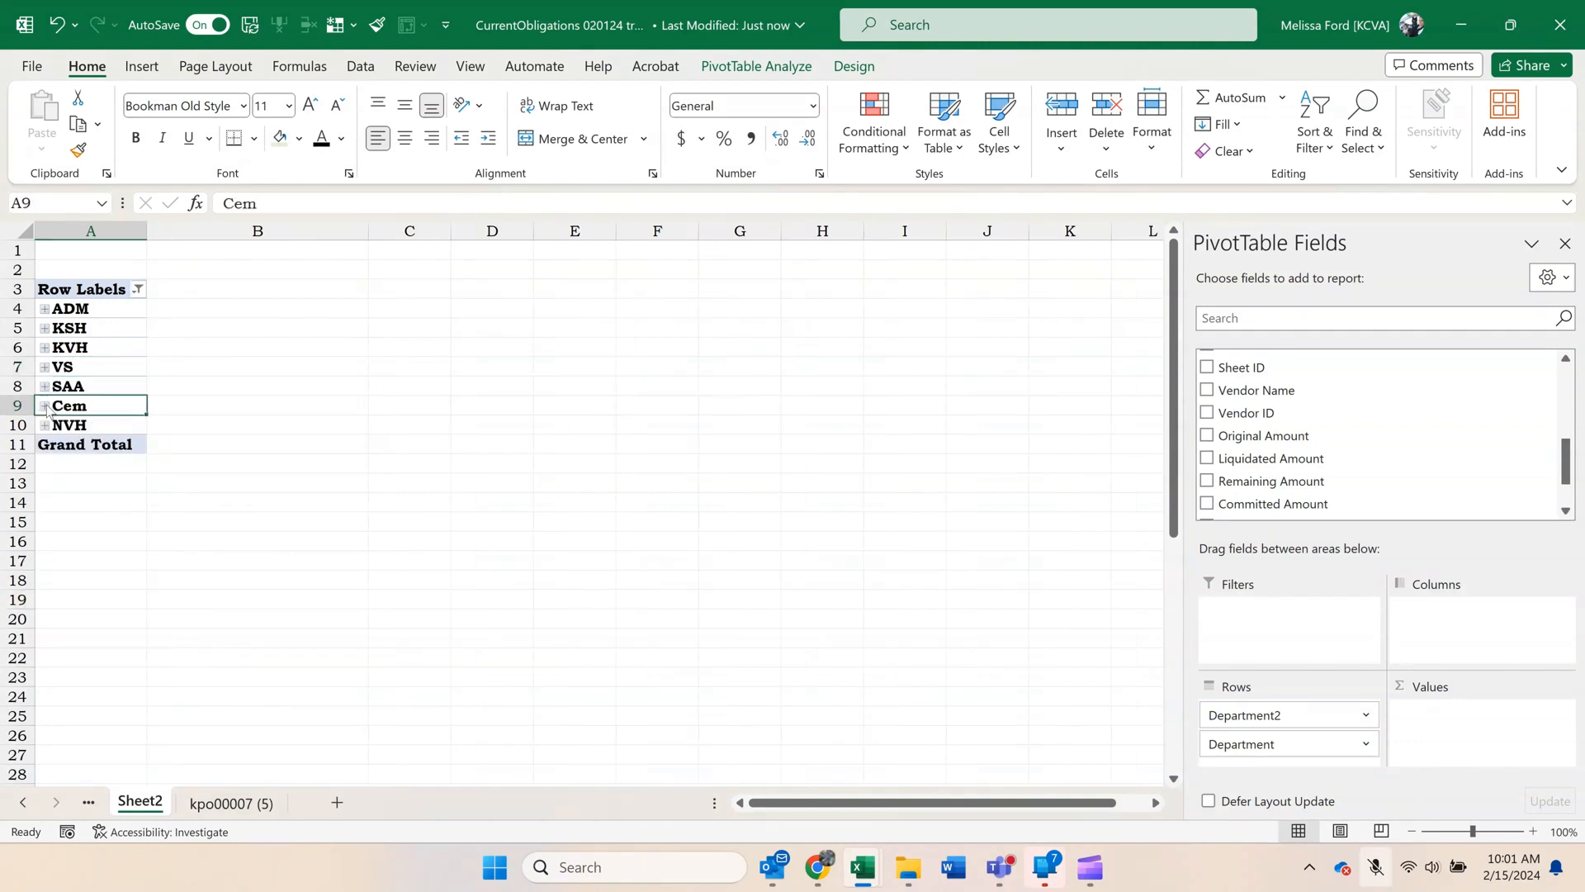
Replace the Department field with Fund Code in the pivot rows and add Budget Unit and Vendor Name beneath it.
{"action": "left_click", "coordinate": [73, 369]}
{"action": "scroll", "coordinate": [1258, 434], "scroll_direction": "up", "scroll_amount": 4}
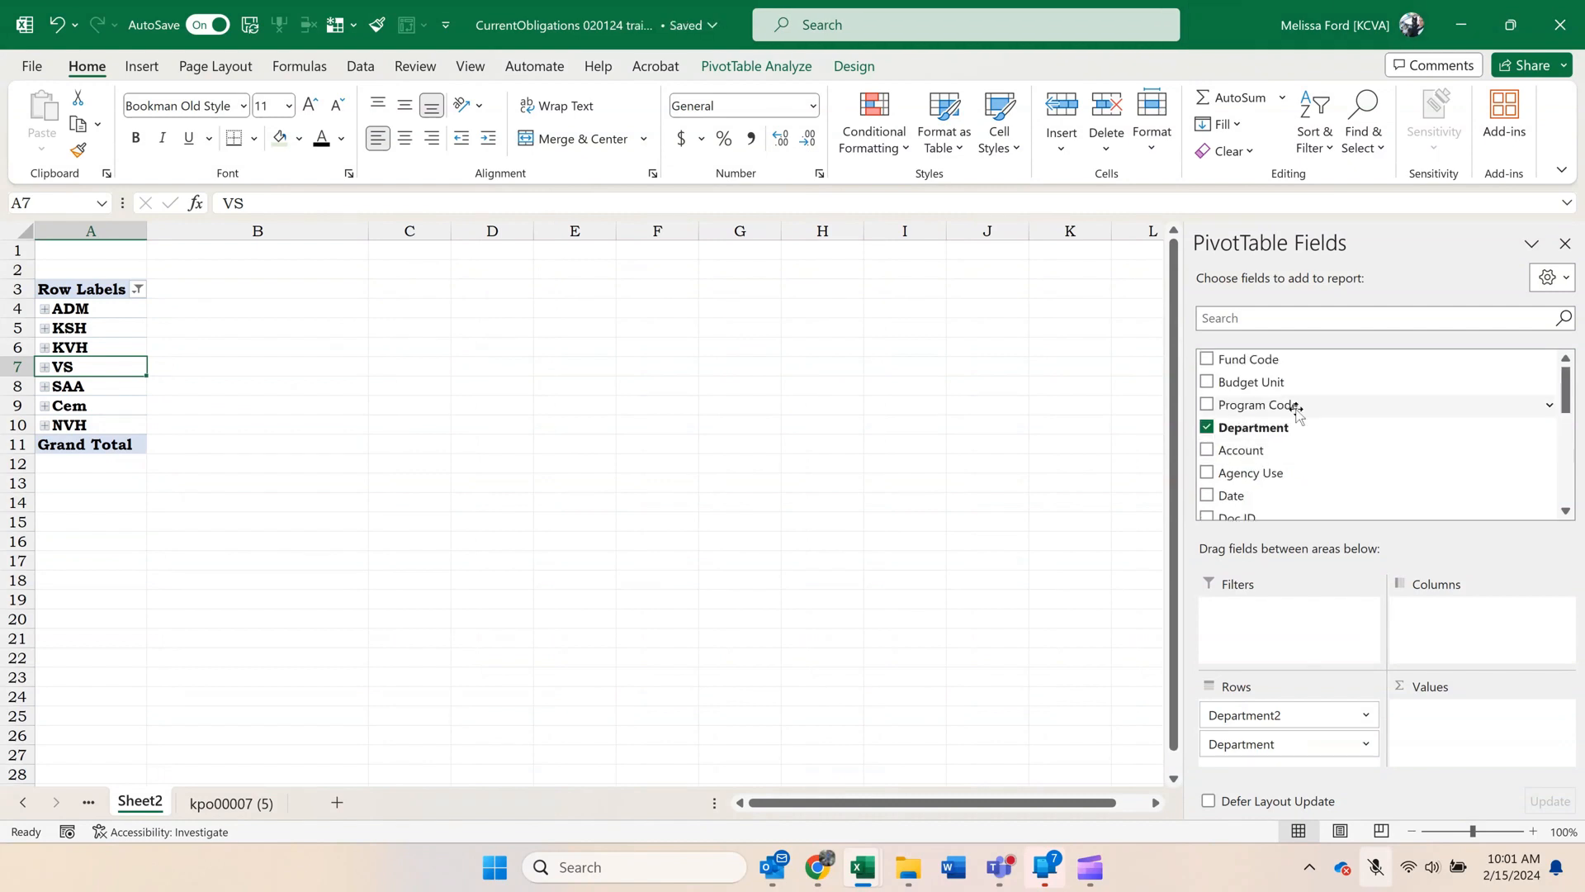
{"action": "left_click_drag", "start_coordinate": [1291, 361], "coordinate": [1403, 453]}
{"action": "scroll", "coordinate": [1284, 750], "scroll_direction": "down", "scroll_amount": 1}
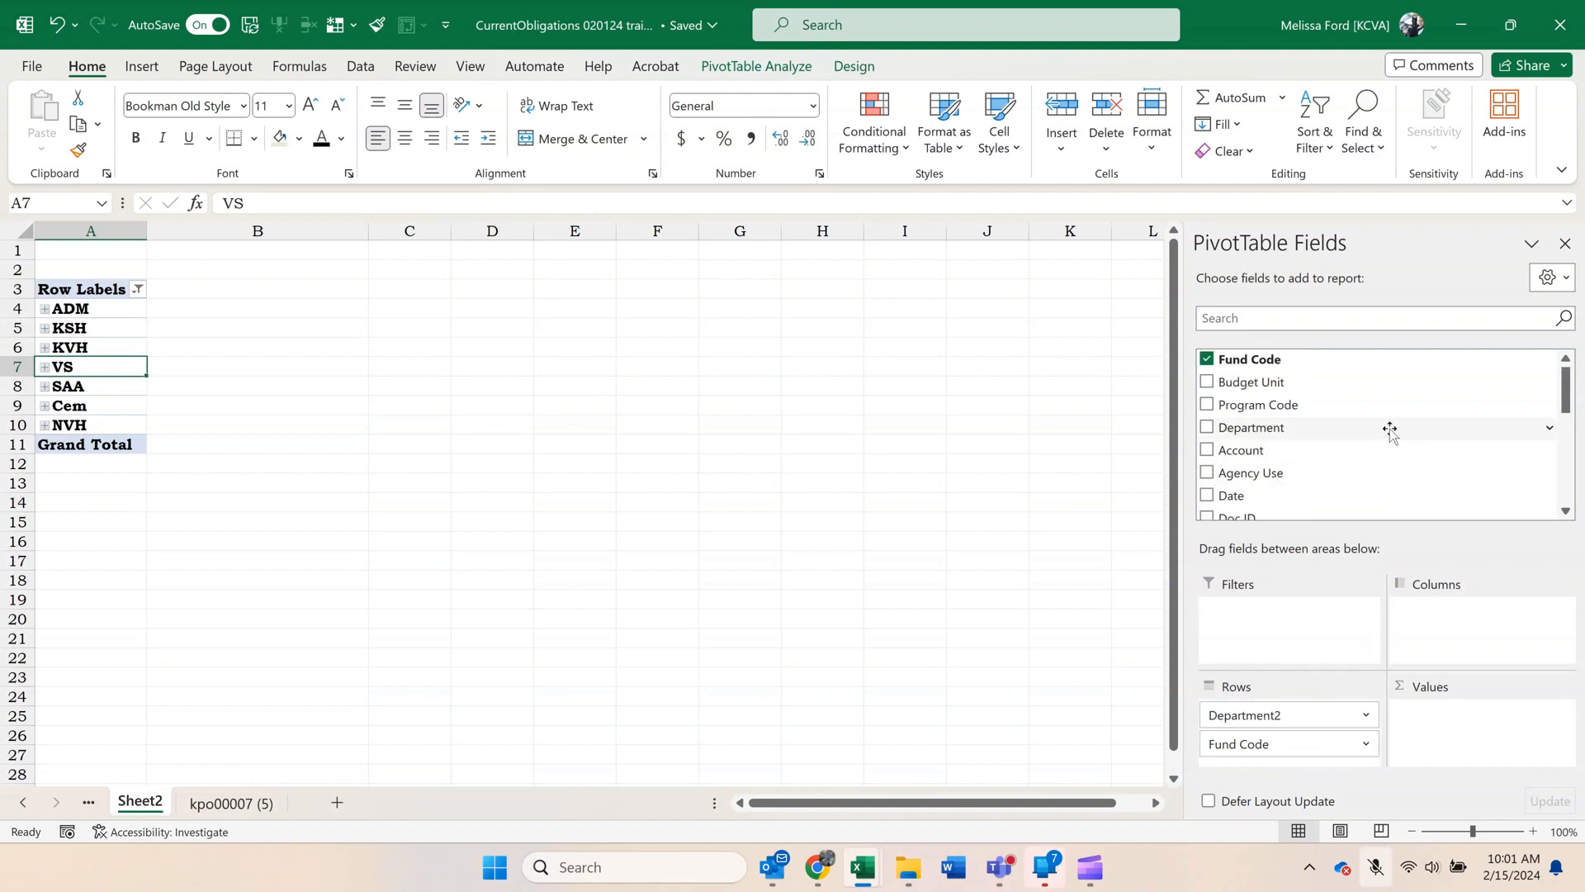
{"action": "left_click_drag", "start_coordinate": [1288, 384], "coordinate": [1303, 764]}
{"action": "scroll", "coordinate": [1337, 474], "scroll_direction": "down", "scroll_amount": 4}
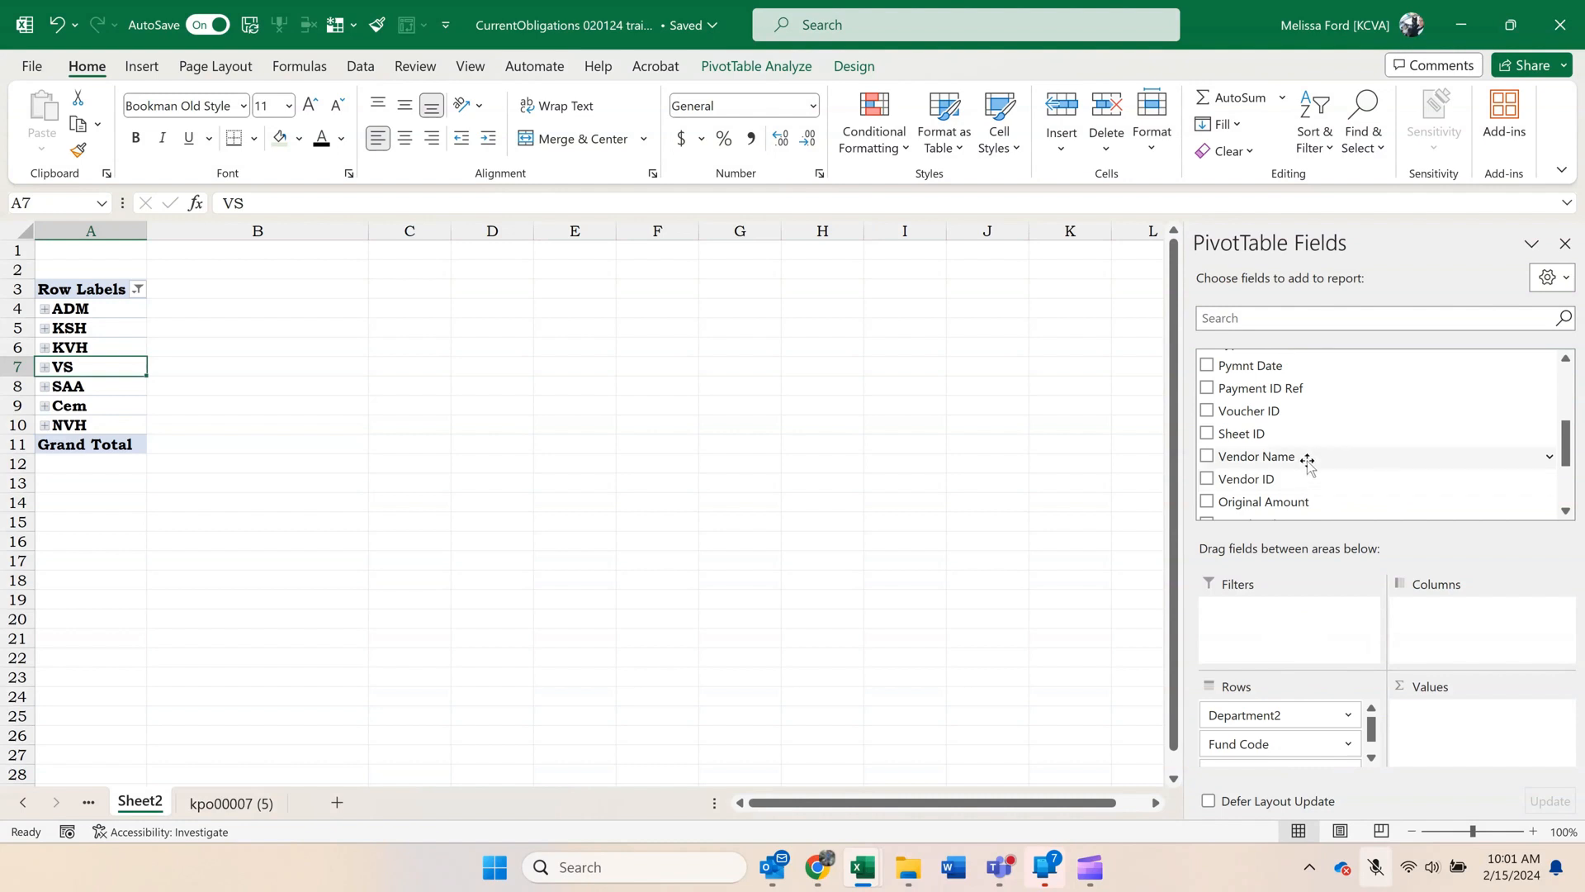
{"action": "left_click_drag", "start_coordinate": [1308, 463], "coordinate": [1311, 765]}
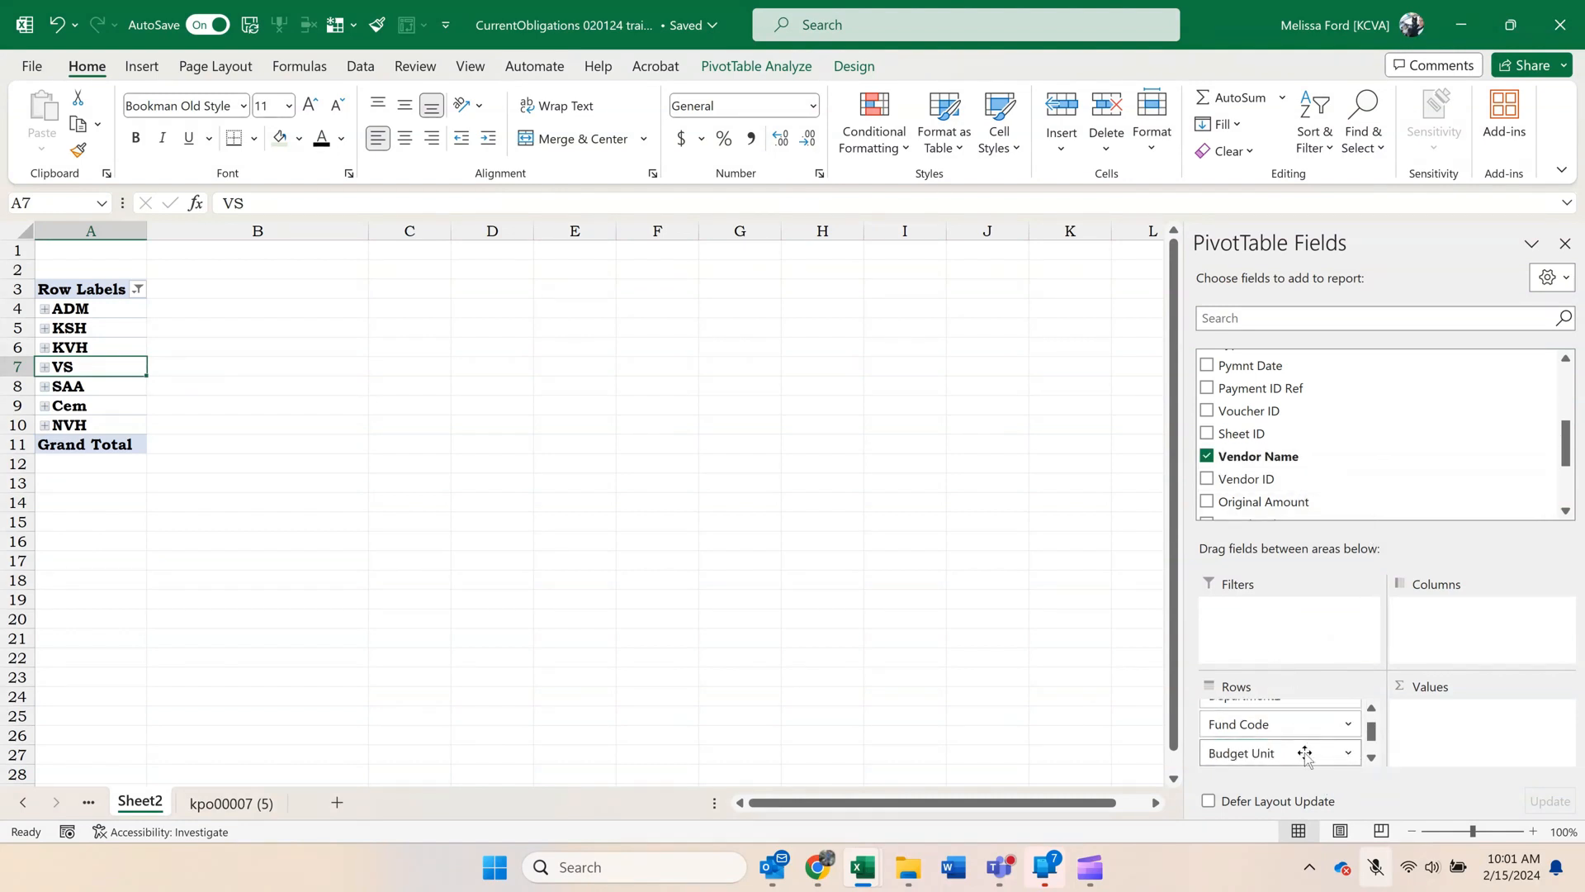
Add Remaining Amount to the pivot's values as a sum and place the Date field in its columns.
{"action": "scroll", "coordinate": [1302, 743], "scroll_direction": "down", "scroll_amount": 1}
{"action": "scroll", "coordinate": [1291, 463], "scroll_direction": "down", "scroll_amount": 1}
{"action": "scroll", "coordinate": [1290, 462], "scroll_direction": "down", "scroll_amount": 1}
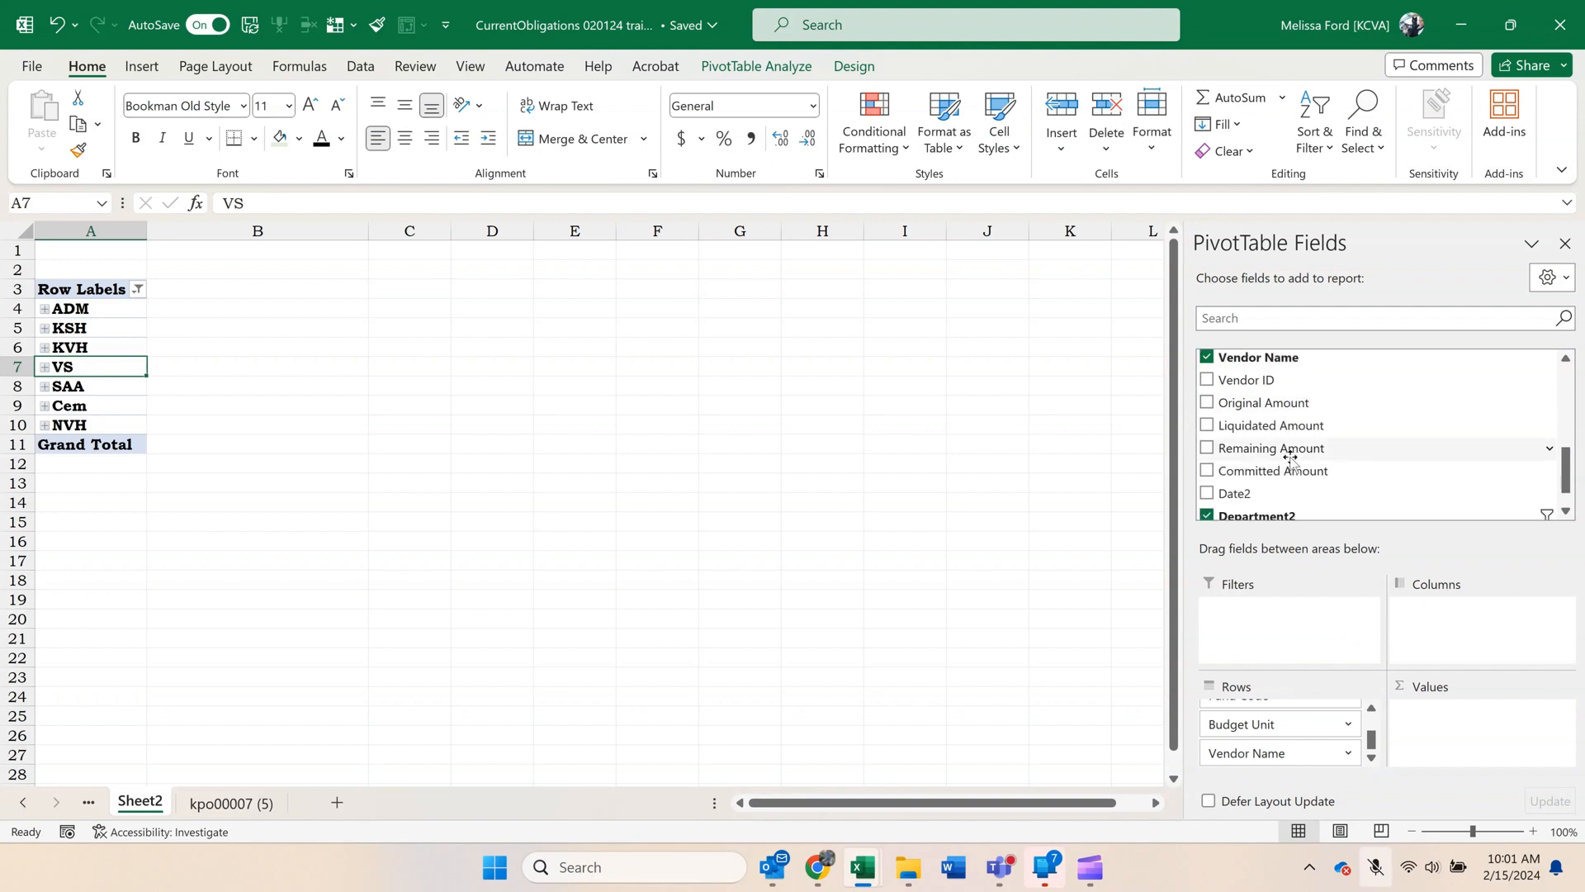
{"action": "left_click_drag", "start_coordinate": [1292, 448], "coordinate": [1470, 747]}
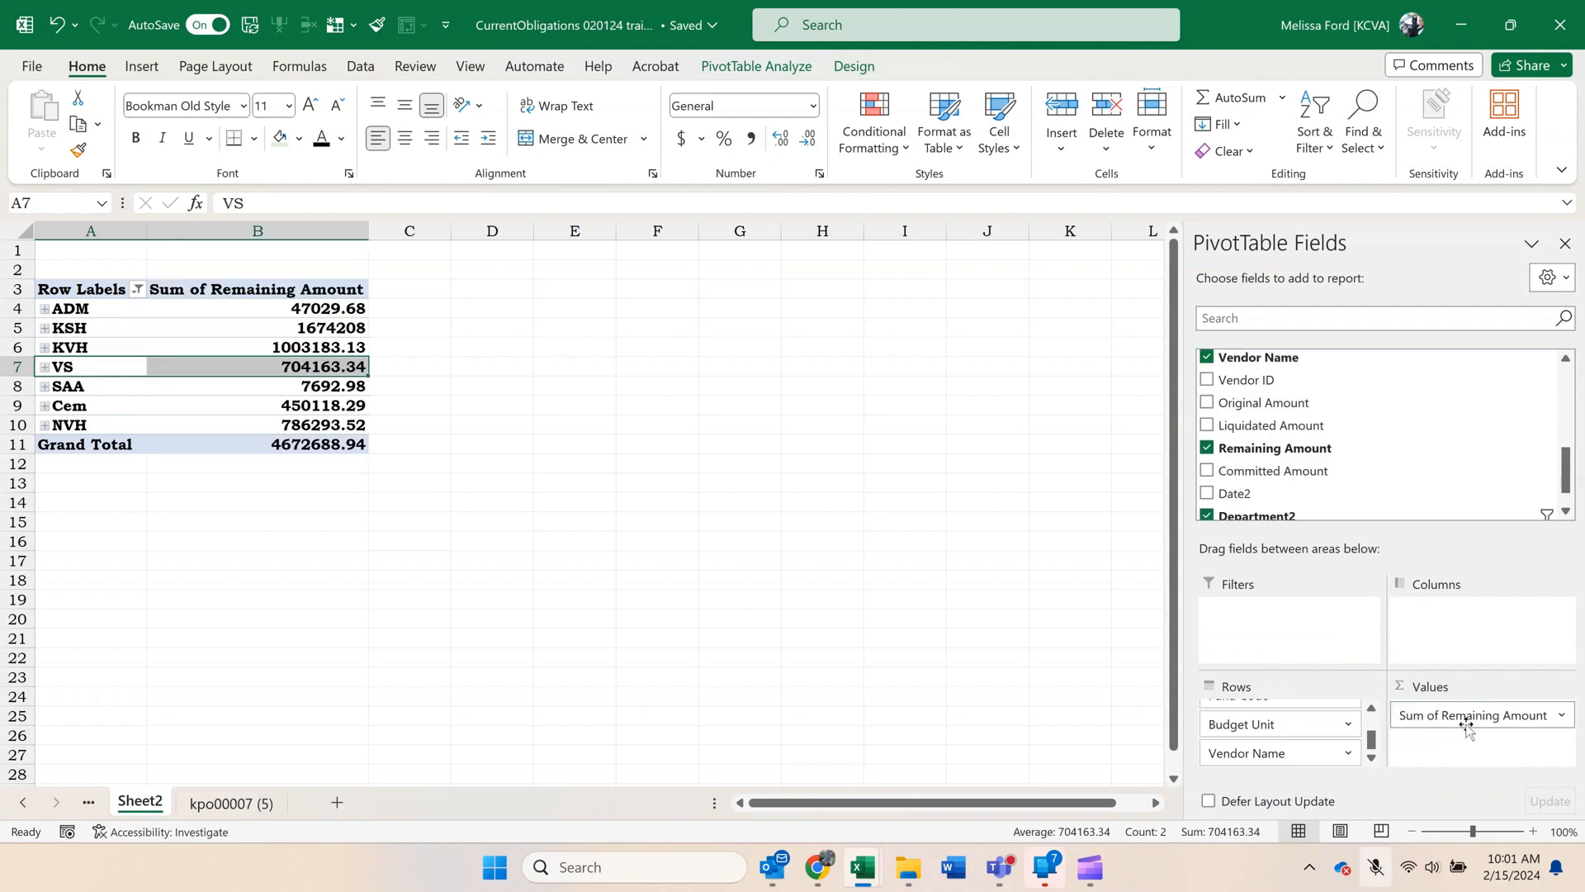
{"action": "scroll", "coordinate": [1445, 449], "scroll_direction": "up", "scroll_amount": 3}
{"action": "scroll", "coordinate": [1445, 448], "scroll_direction": "up", "scroll_amount": 1}
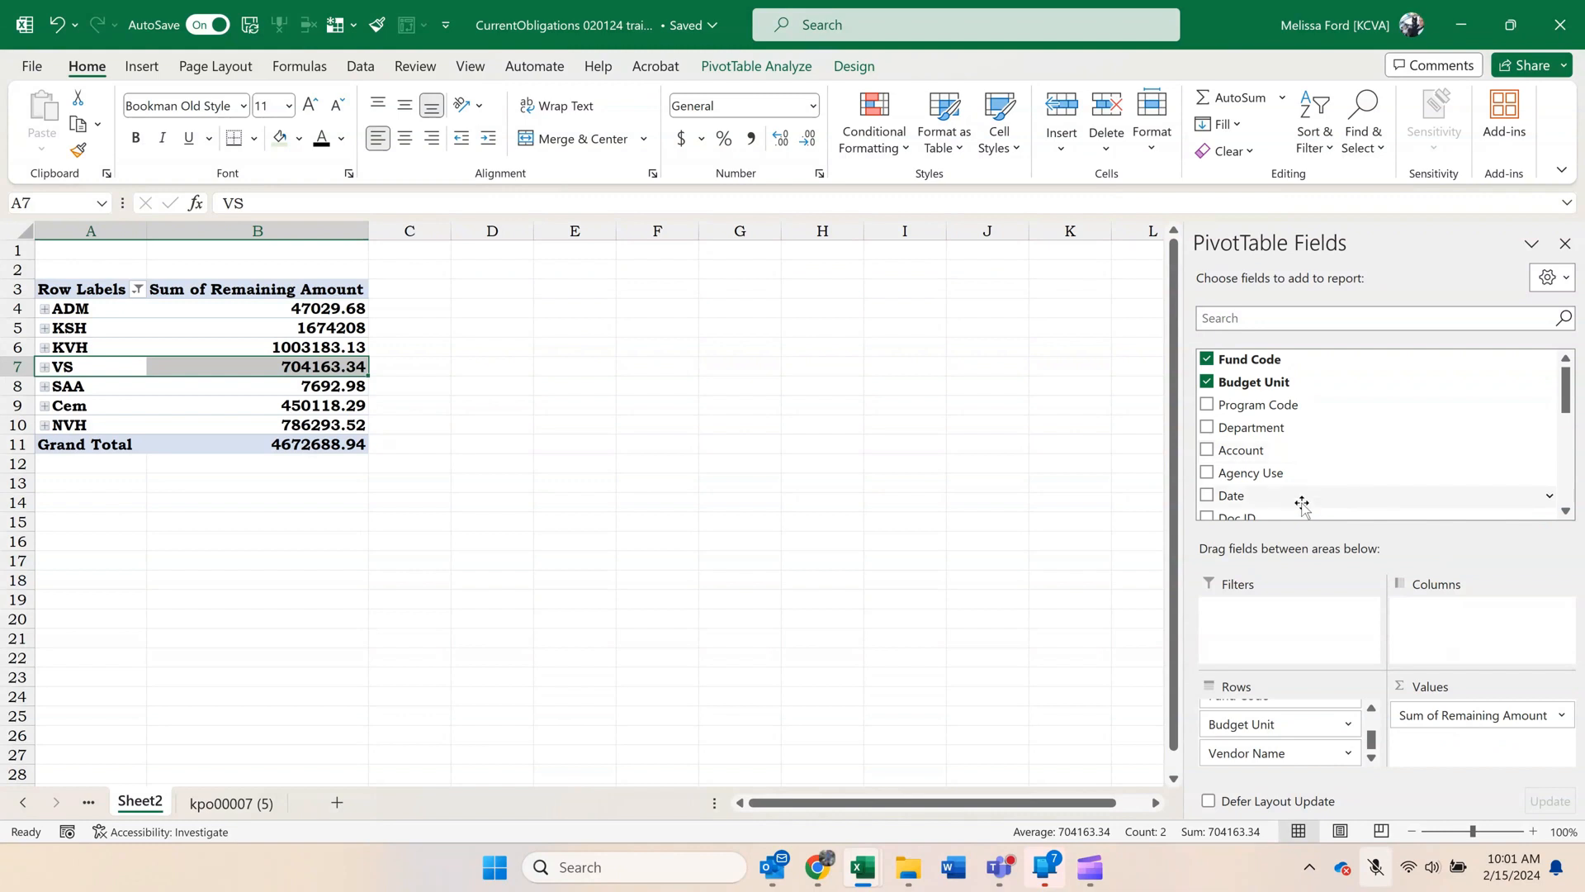
{"action": "left_click_drag", "start_coordinate": [1286, 495], "coordinate": [1469, 638]}
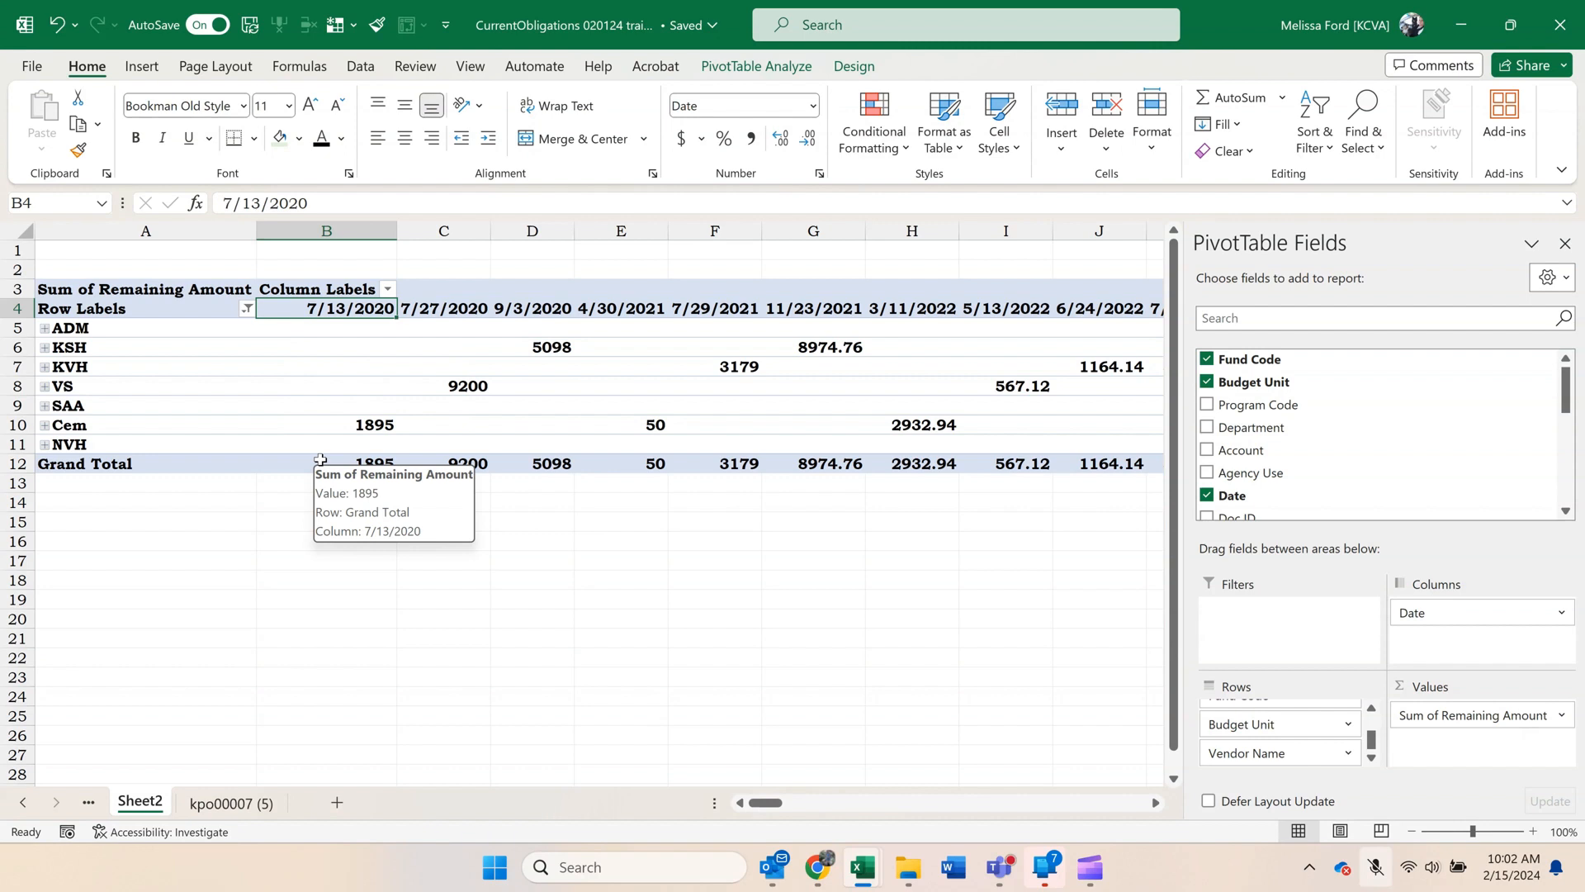
Group the date columns 7/13/2020 through 4/30/2021, name the group FY21 and collapse it.
{"action": "left_click", "coordinate": [317, 359]}
{"action": "left_click_drag", "start_coordinate": [338, 314], "coordinate": [596, 308]}
{"action": "right_click", "coordinate": [596, 309]}
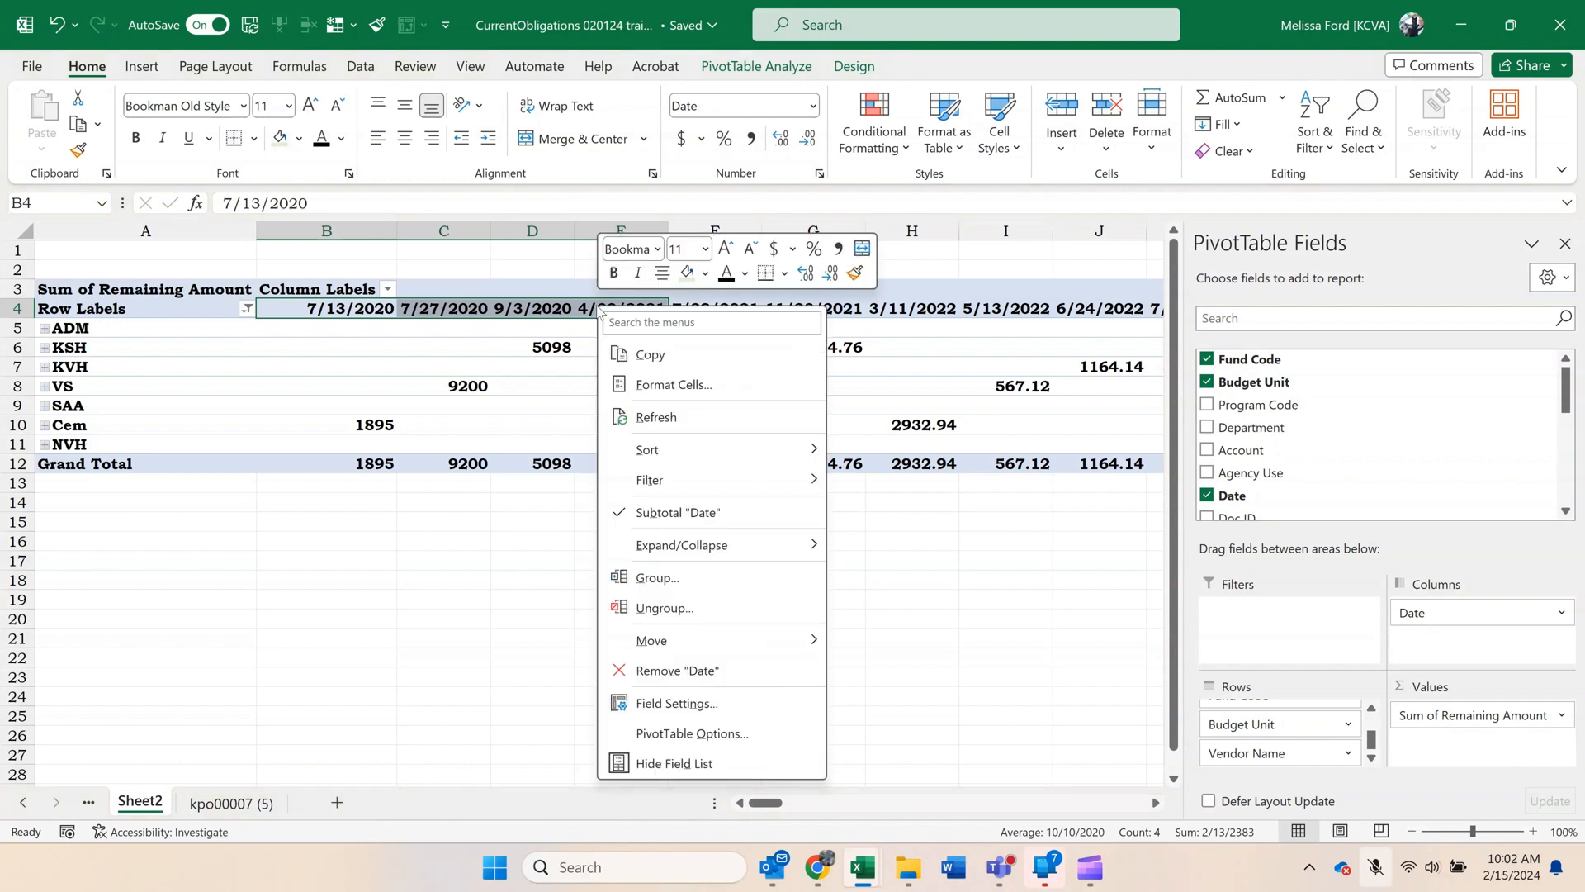
{"action": "left_click", "coordinate": [658, 577]}
{"action": "left_click", "coordinate": [329, 310]}
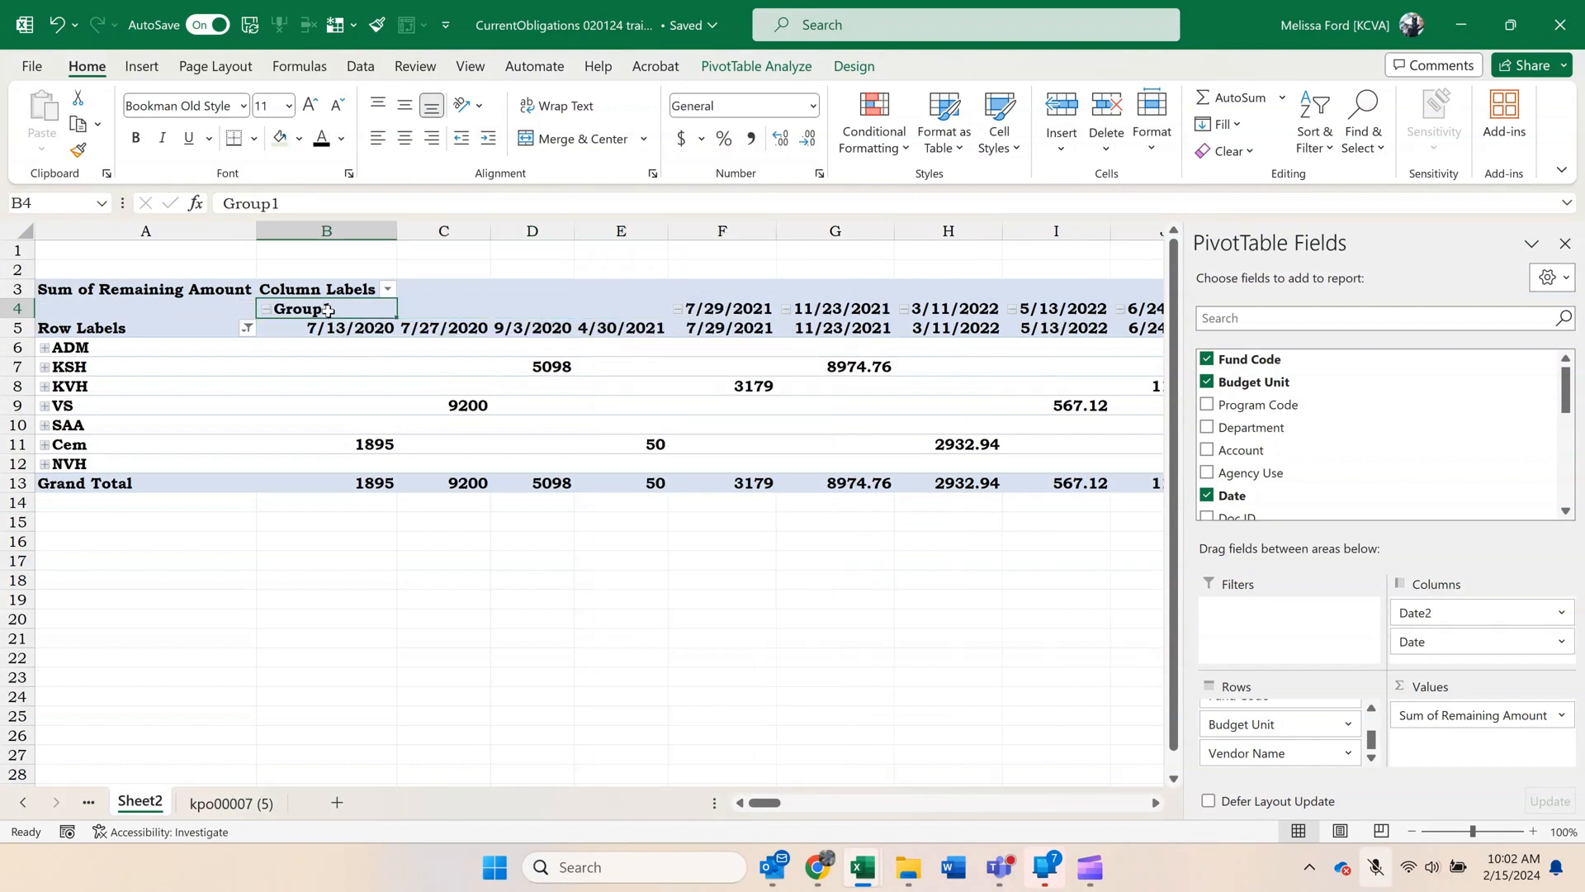
{"action": "type", "text": "FY"}
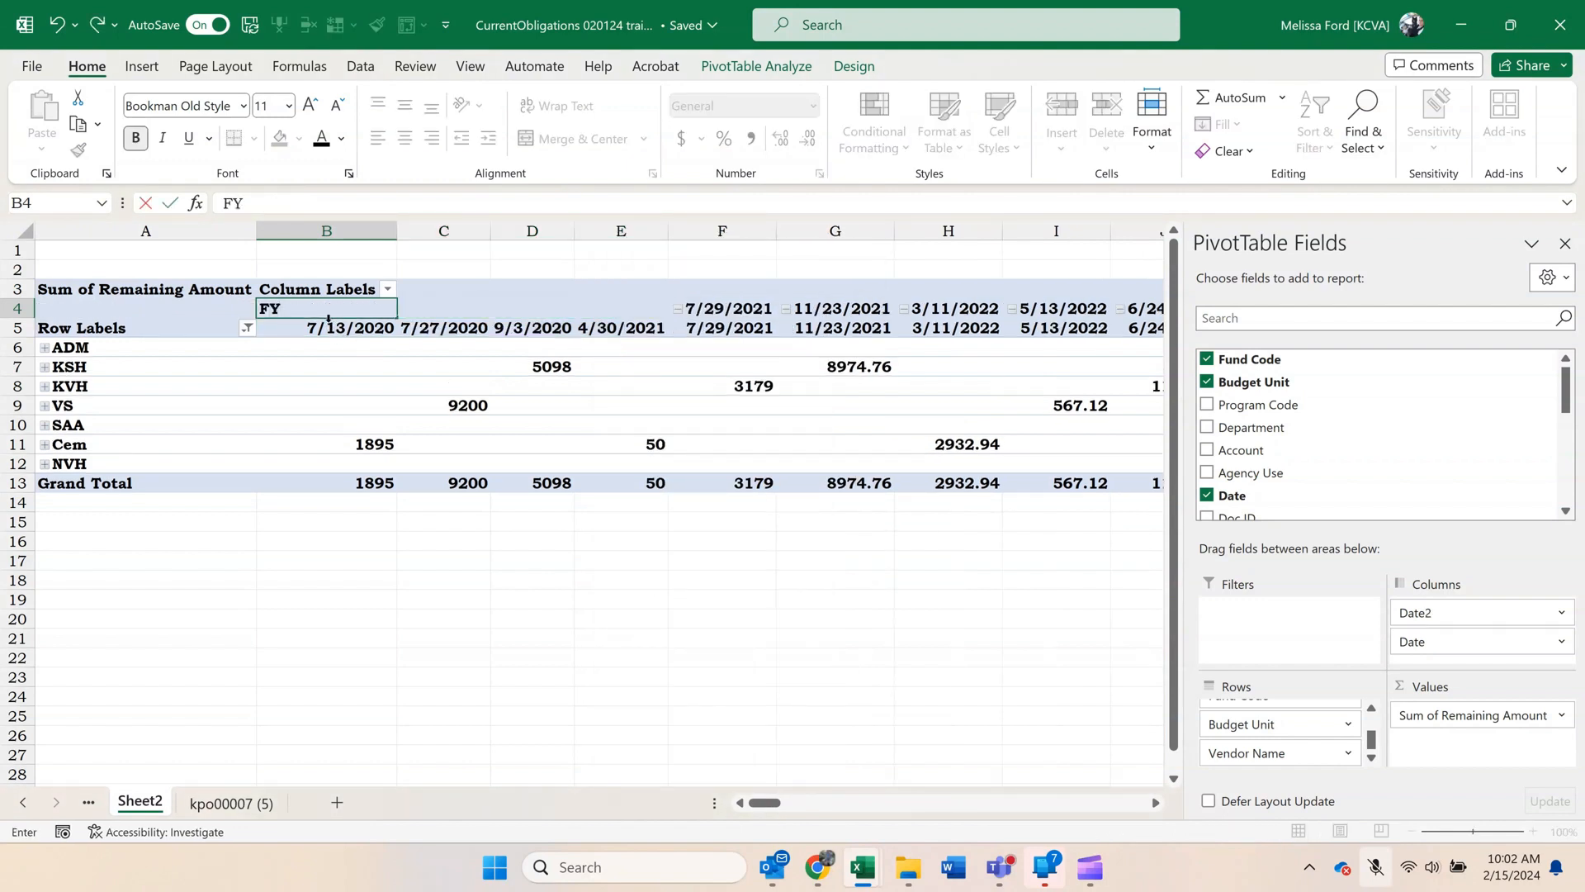
{"action": "type", "text": "21"}
{"action": "key", "text": "Return"}
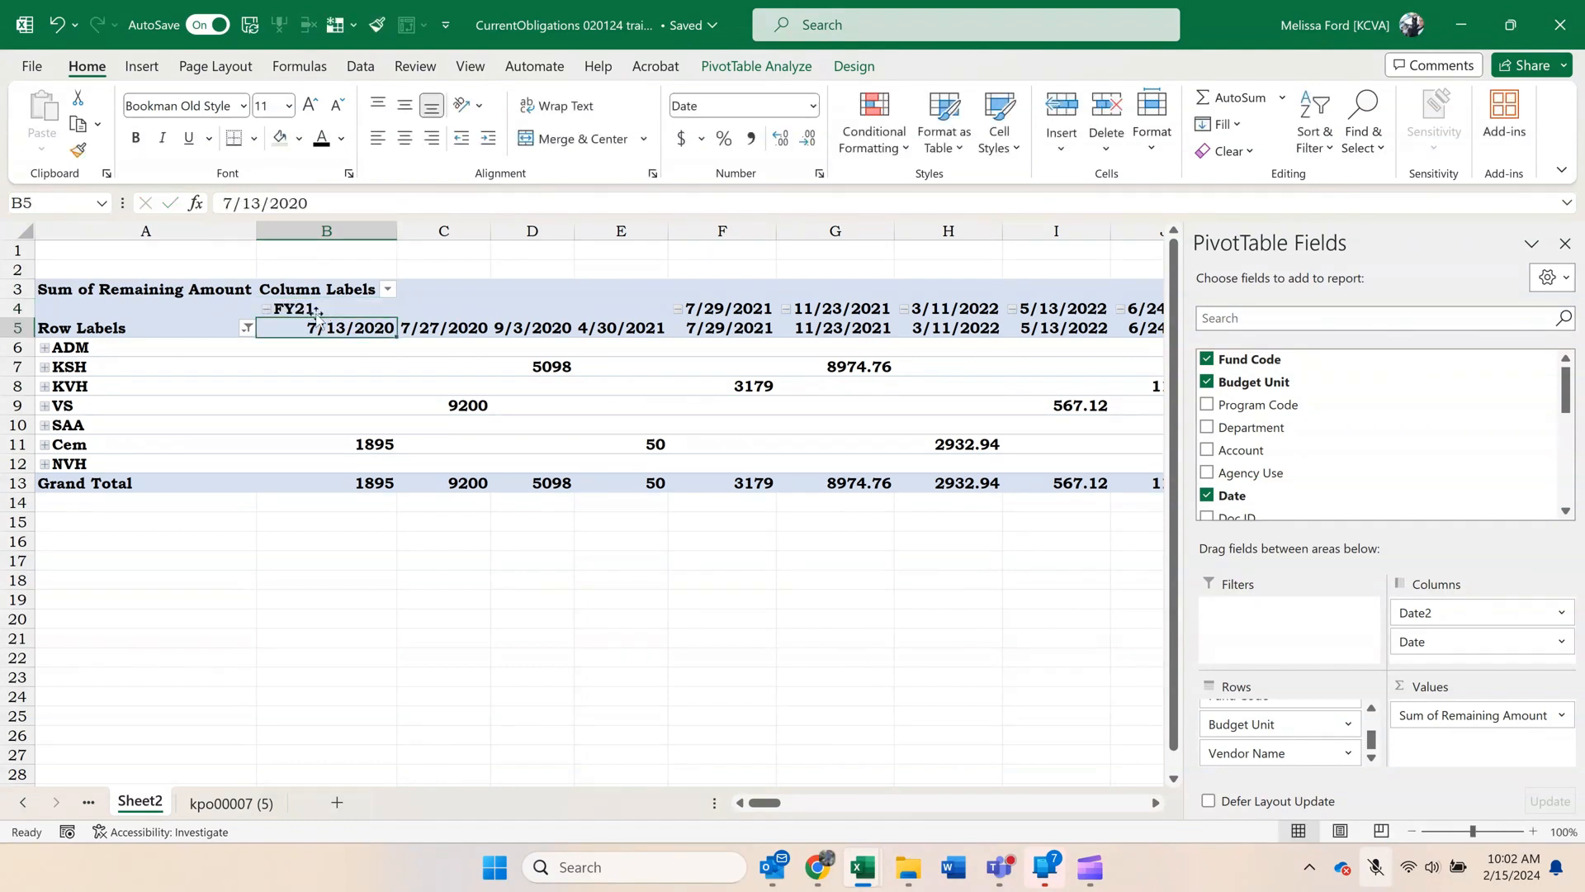
{"action": "left_click", "coordinate": [268, 310]}
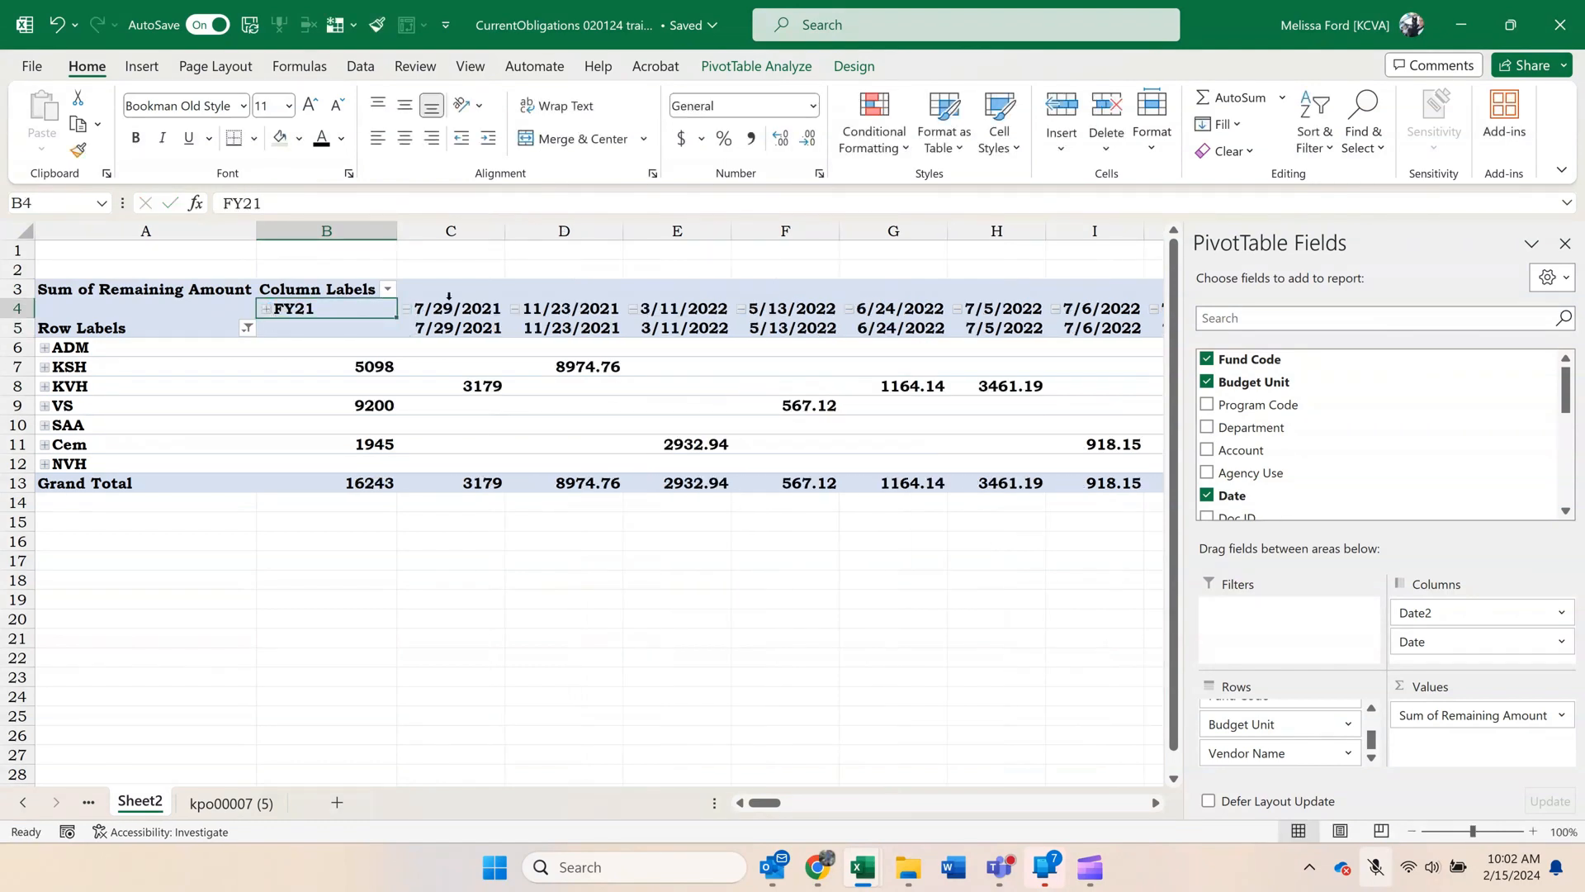
Group the date columns 7/29/2021 through 6/24/2022, name the group FY22 and collapse it.
{"action": "left_click_drag", "start_coordinate": [449, 311], "coordinate": [878, 332]}
{"action": "right_click", "coordinate": [880, 334]}
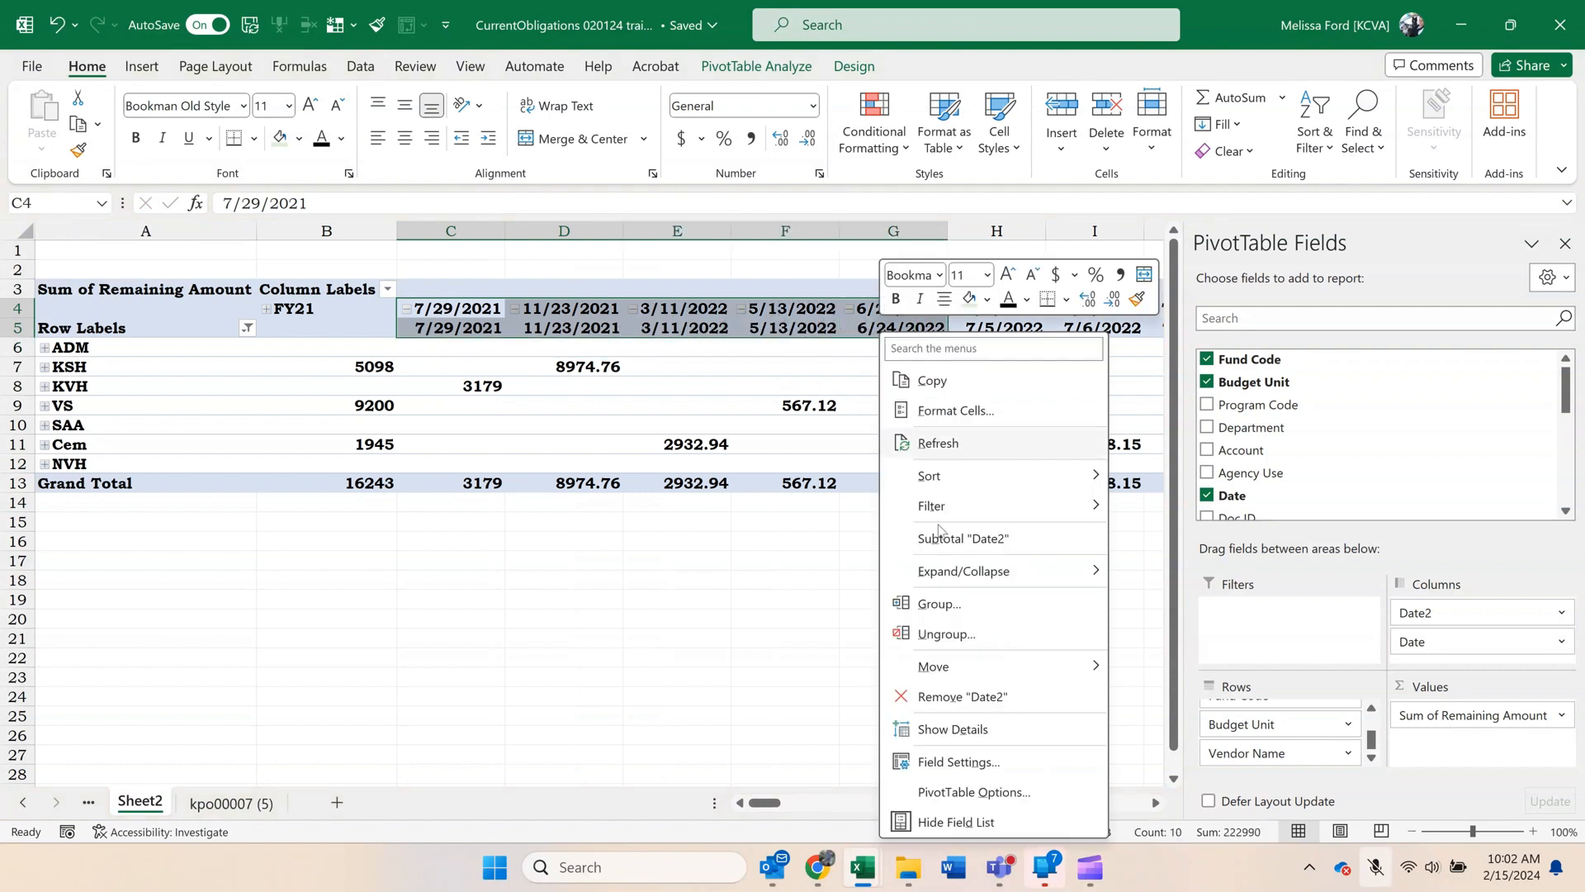
{"action": "left_click", "coordinate": [981, 614]}
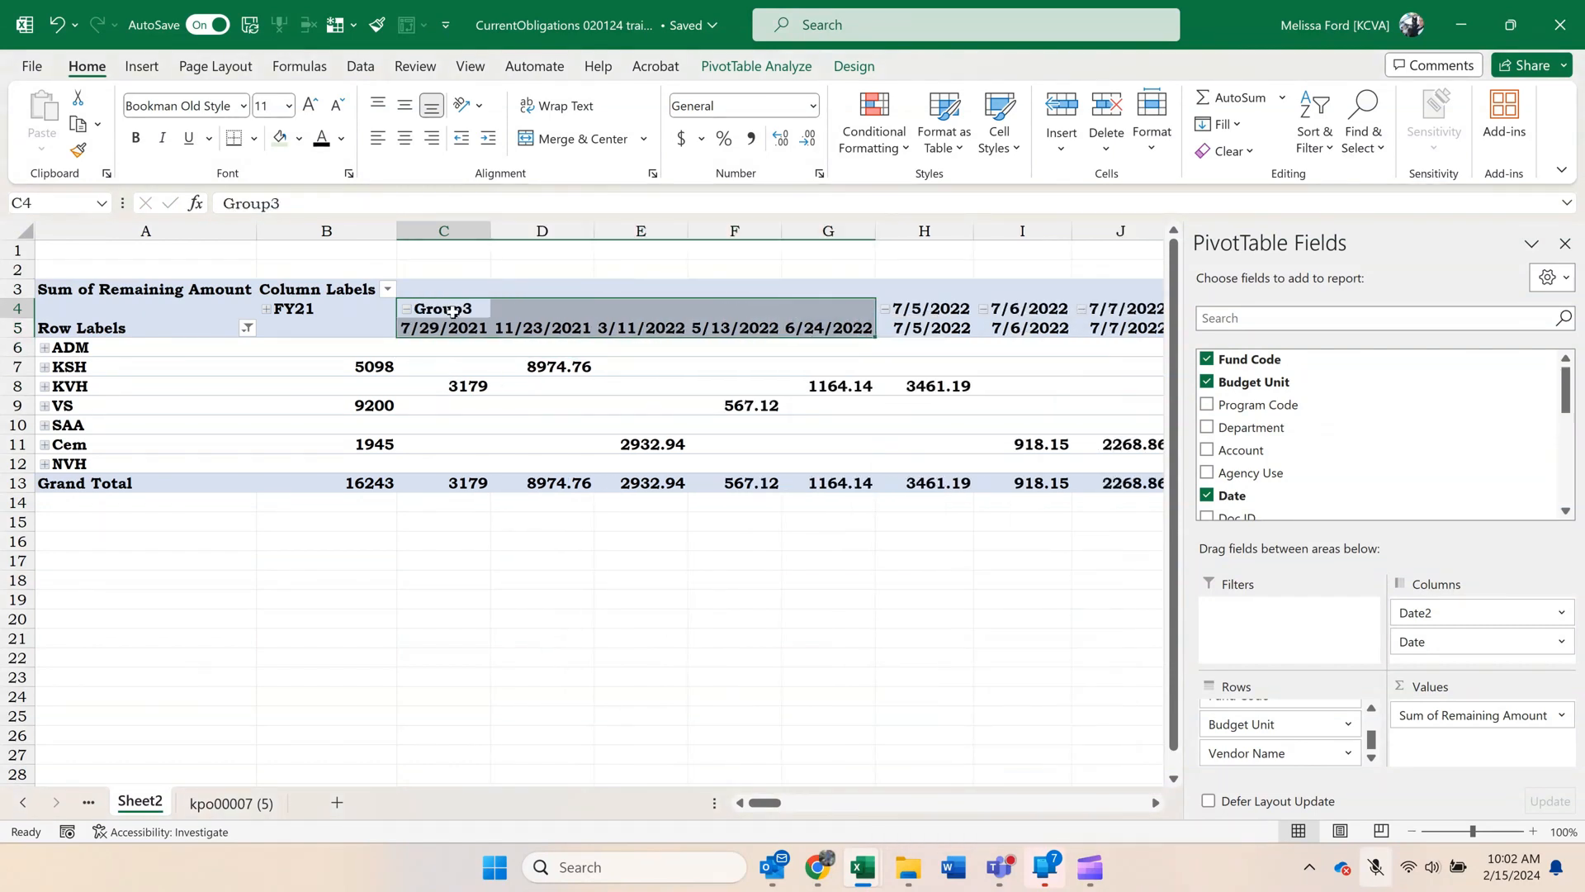
{"action": "type", "text": "FY"}
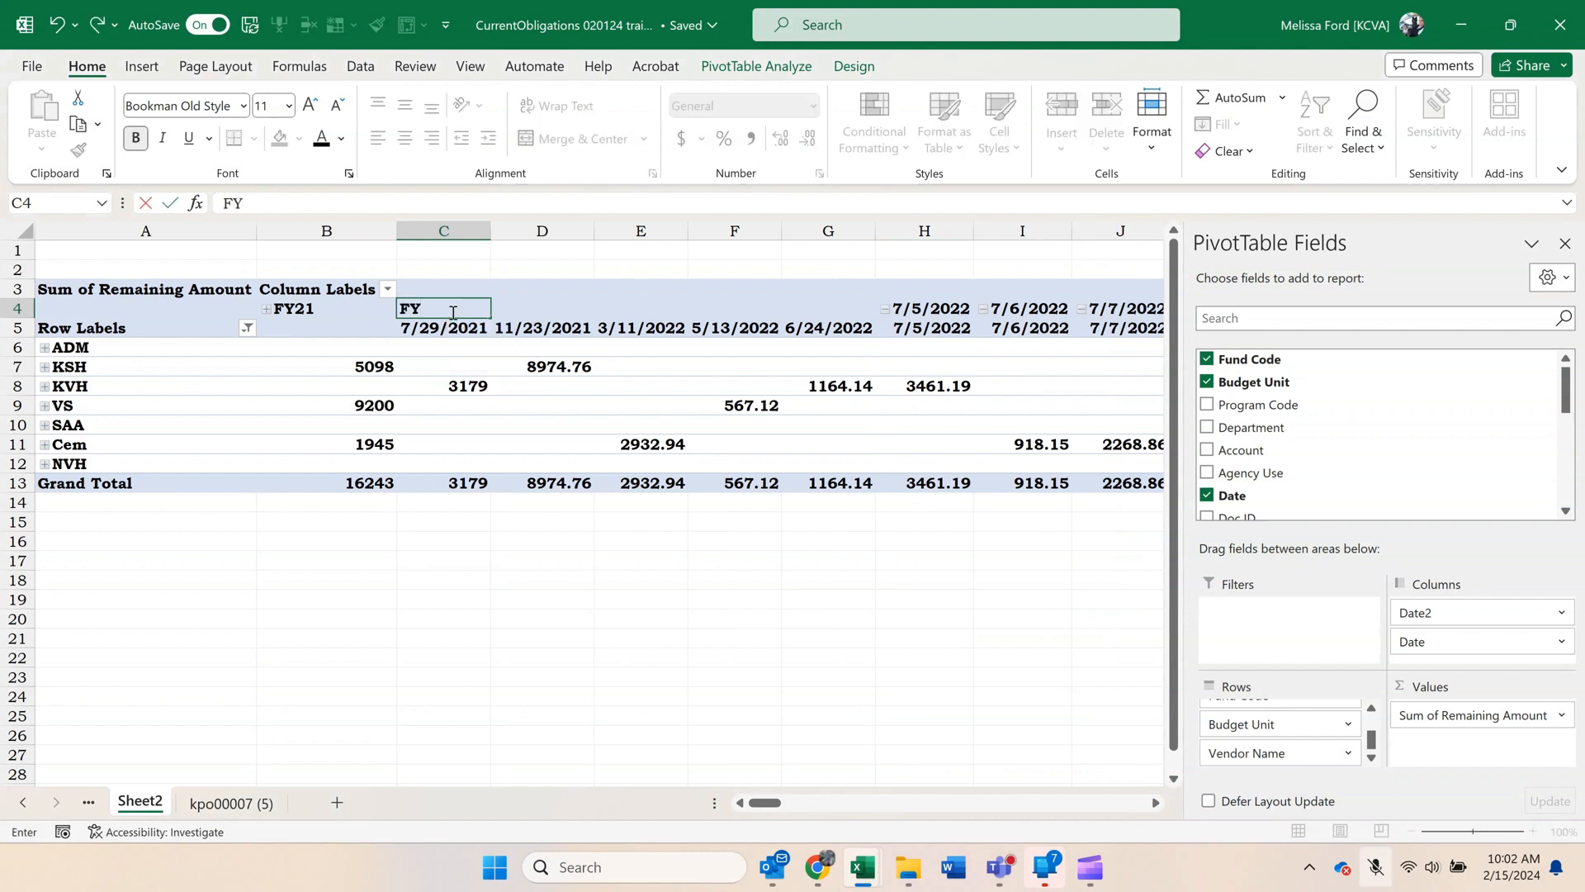
{"action": "type", "text": "22"}
{"action": "key", "text": "Return"}
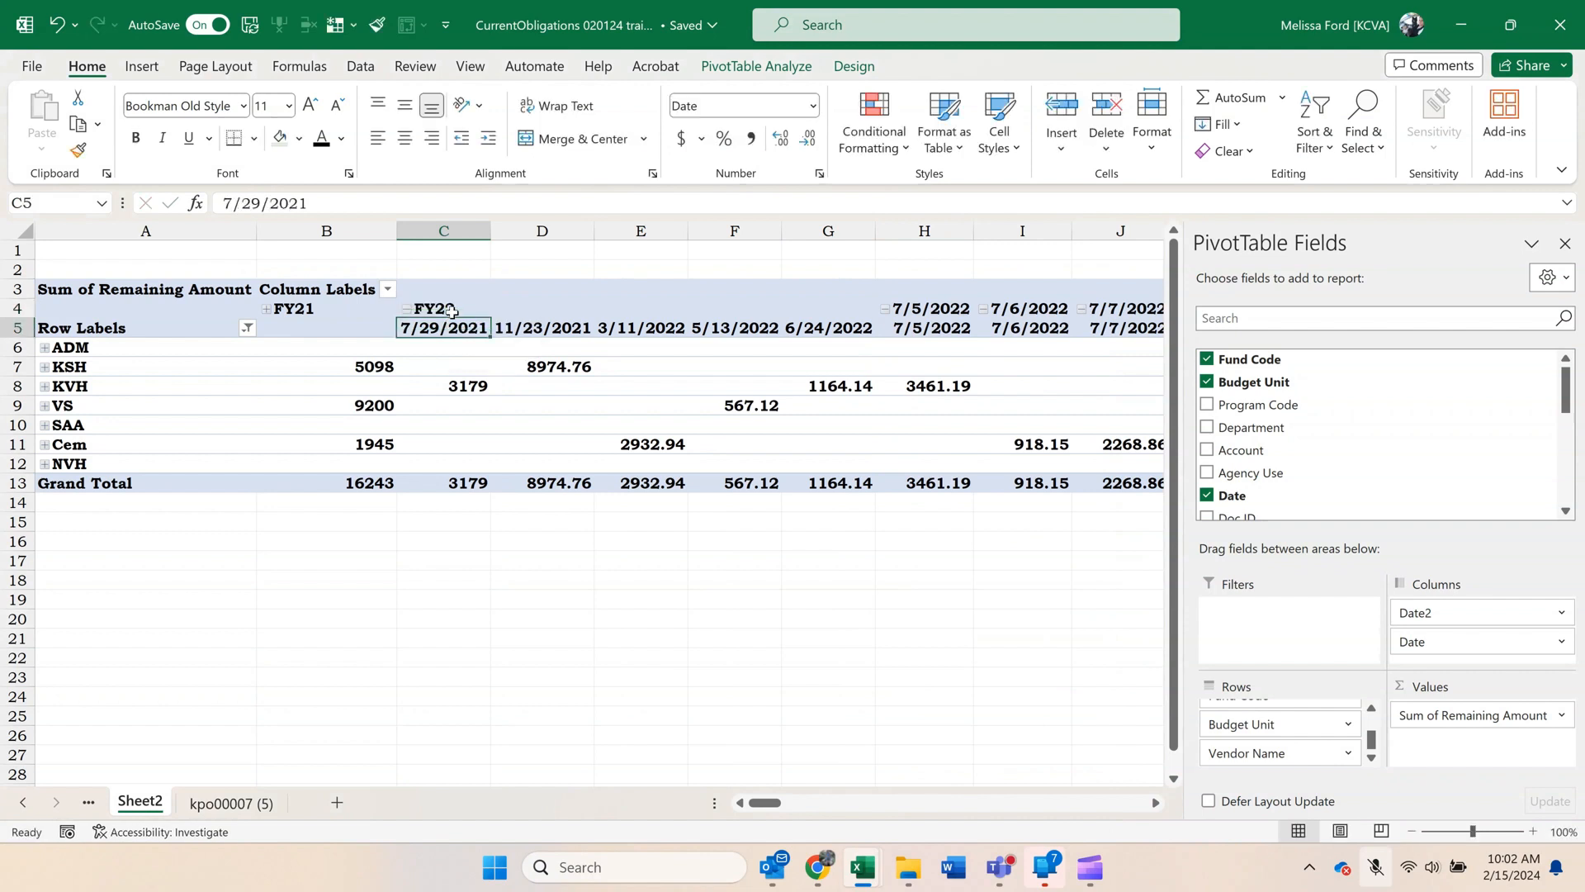
{"action": "left_click", "coordinate": [405, 308]}
Group the date columns 7/5/2022 through 6/27/2023, name the group FY23 and collapse it.
{"action": "left_click_drag", "start_coordinate": [532, 315], "coordinate": [1160, 330]}
{"action": "right_click", "coordinate": [1148, 337]}
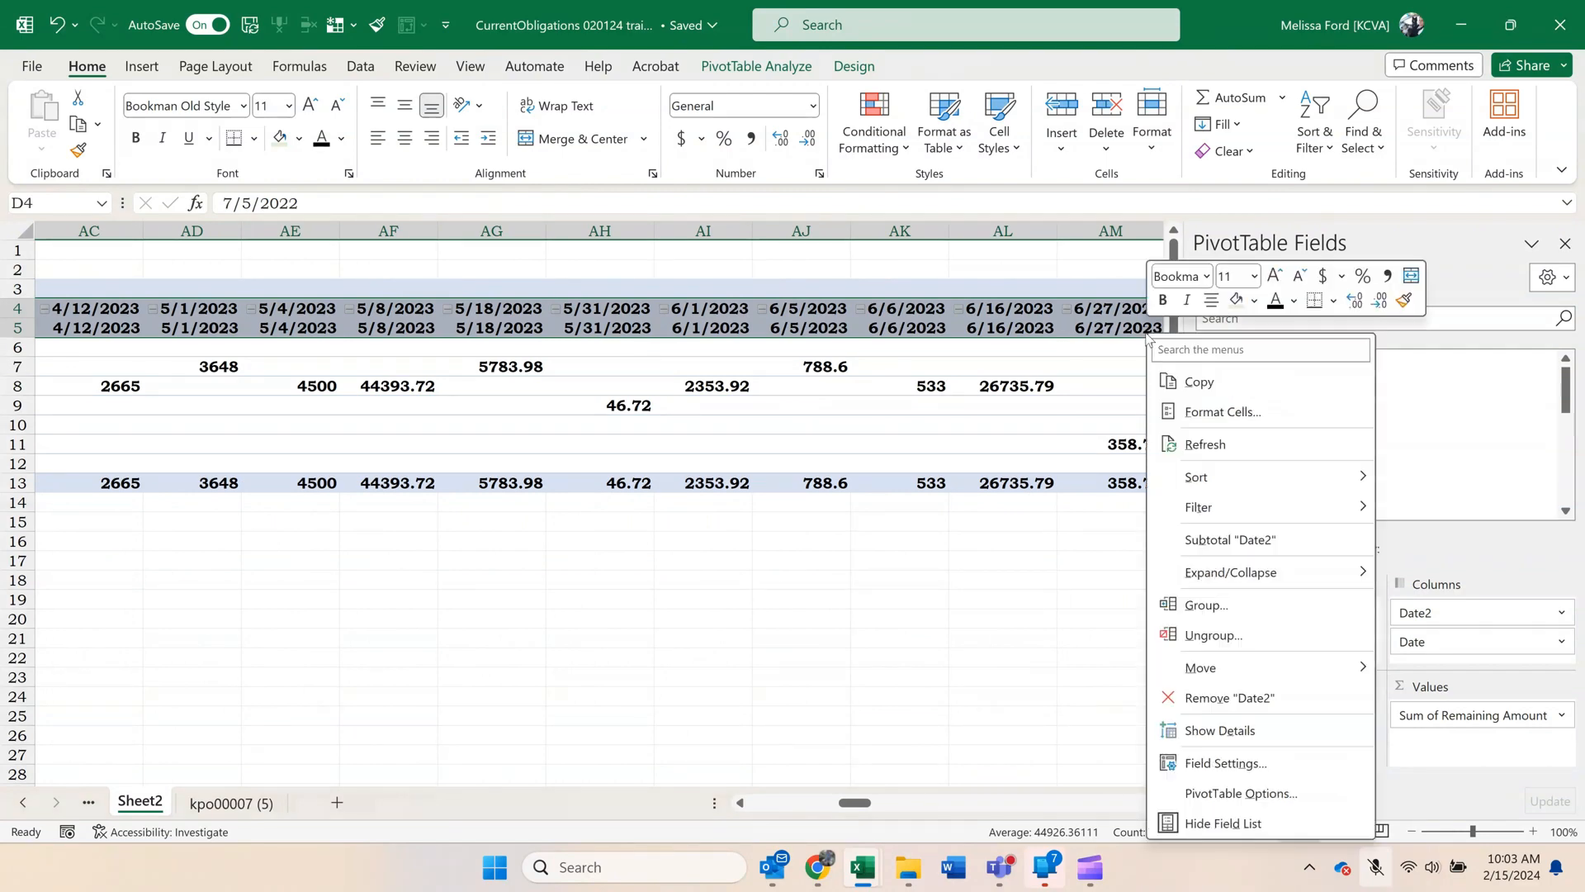
{"action": "left_click", "coordinate": [1207, 604]}
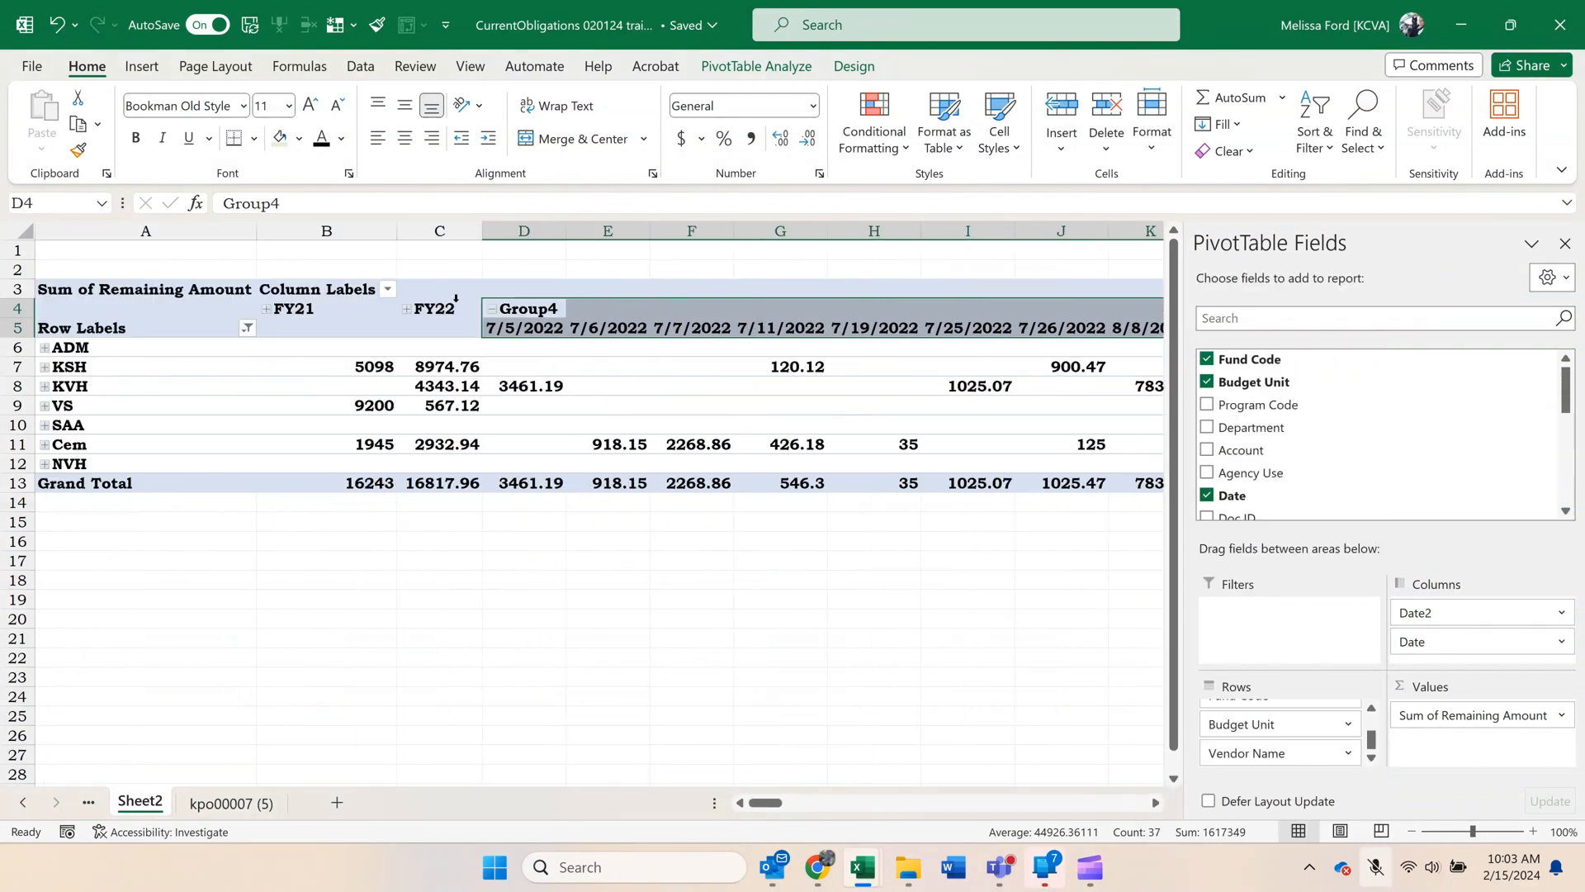
{"action": "left_click", "coordinate": [552, 310]}
{"action": "type", "text": "FY23"}
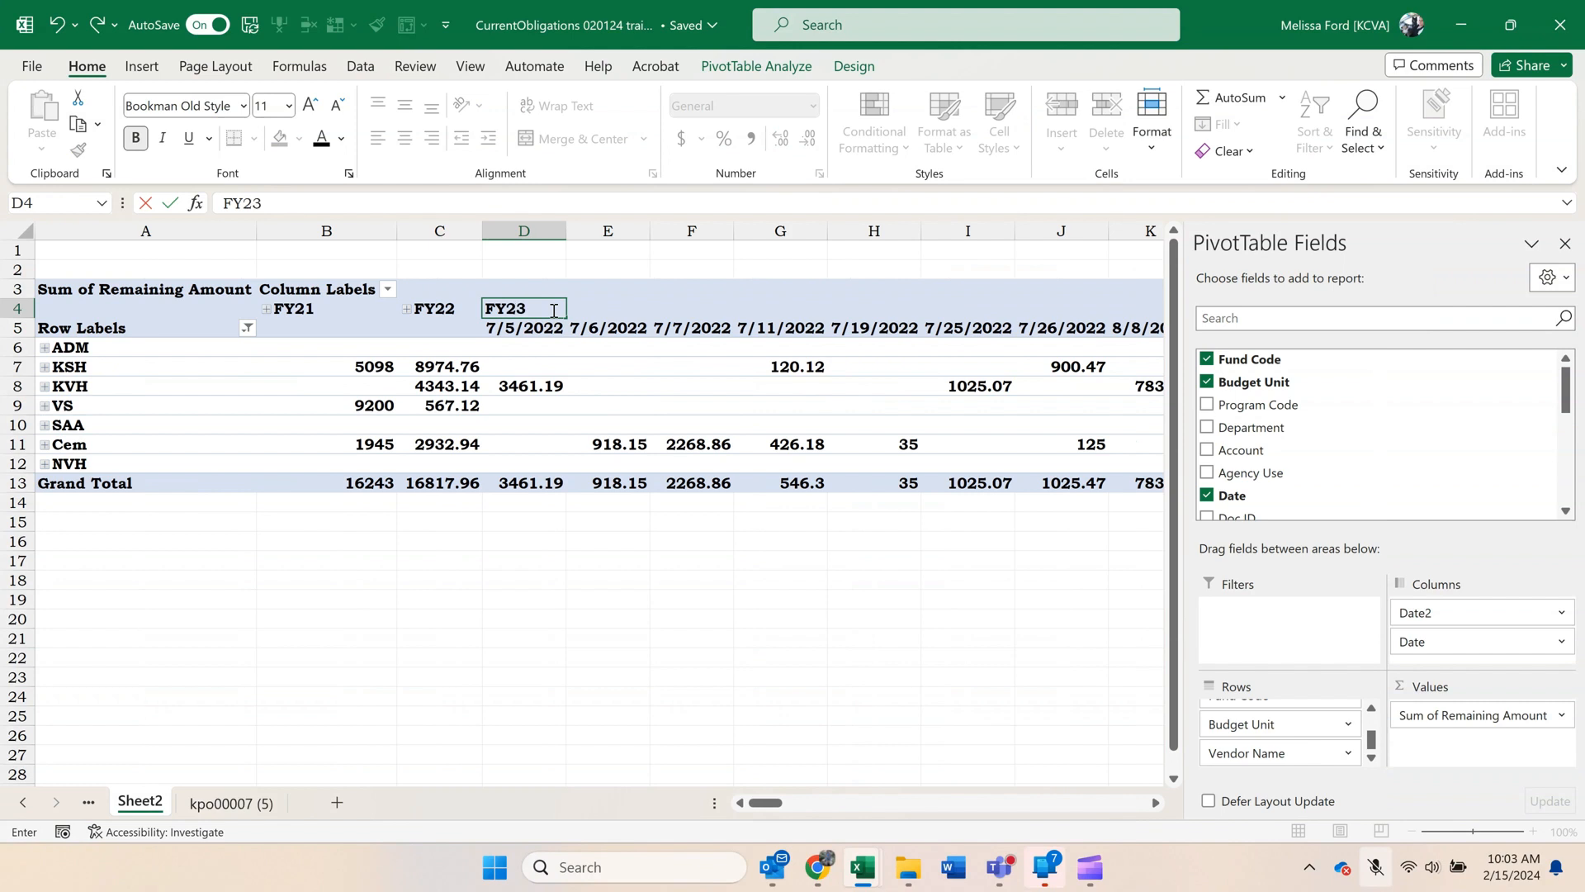
{"action": "key", "text": "Return"}
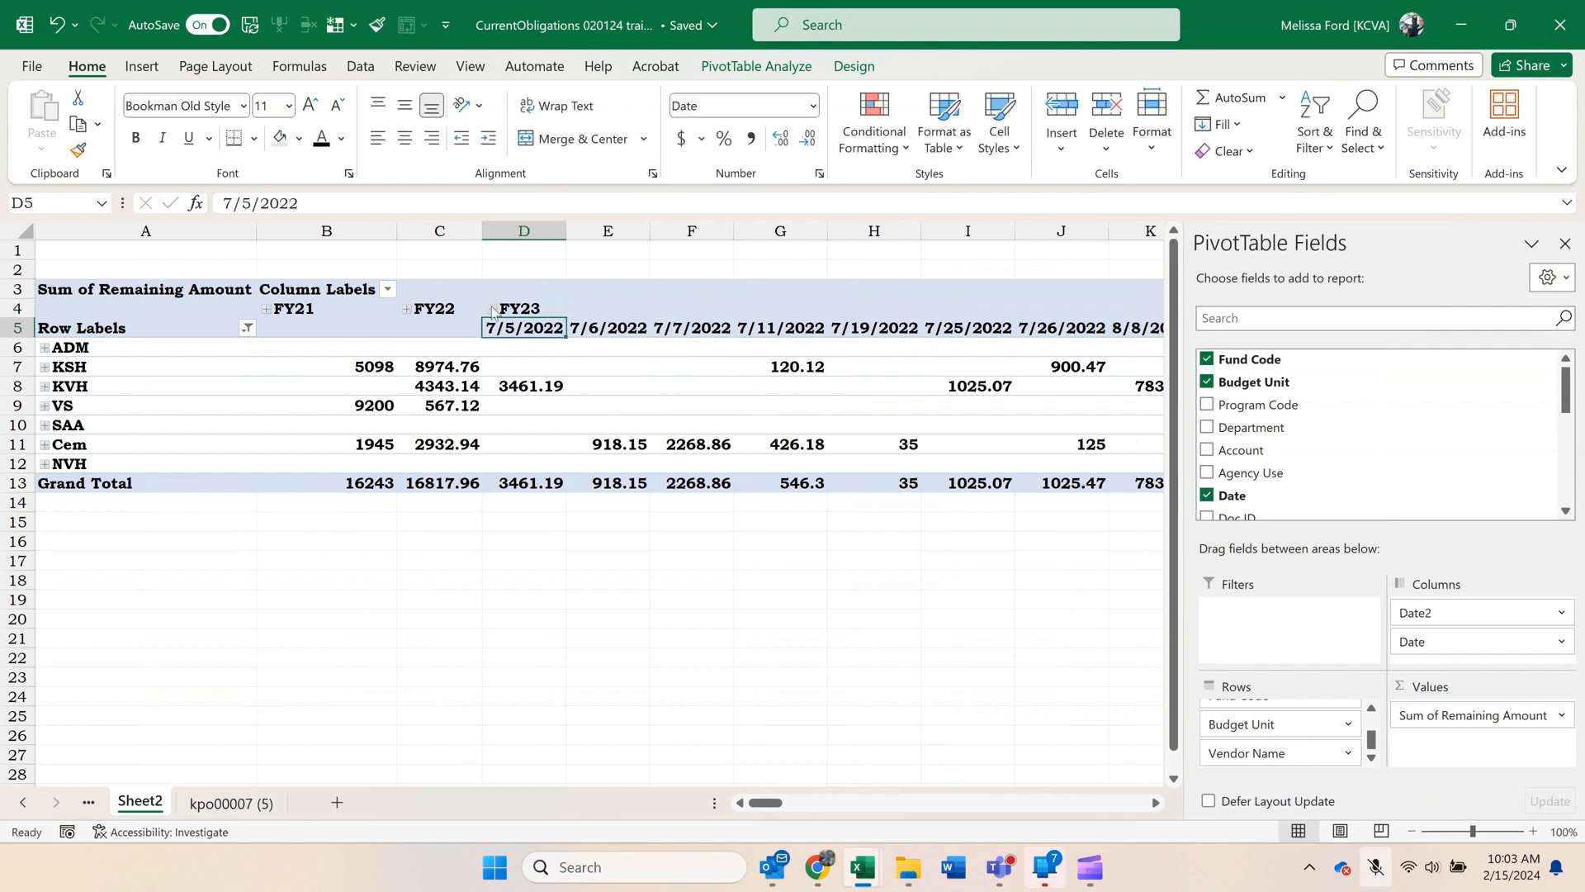
{"action": "left_click", "coordinate": [492, 309]}
Name the remaining date group starting at 7/5/2023 FY24 and collapse it.
{"action": "left_click", "coordinate": [626, 315]}
{"action": "type", "text": "FY"}
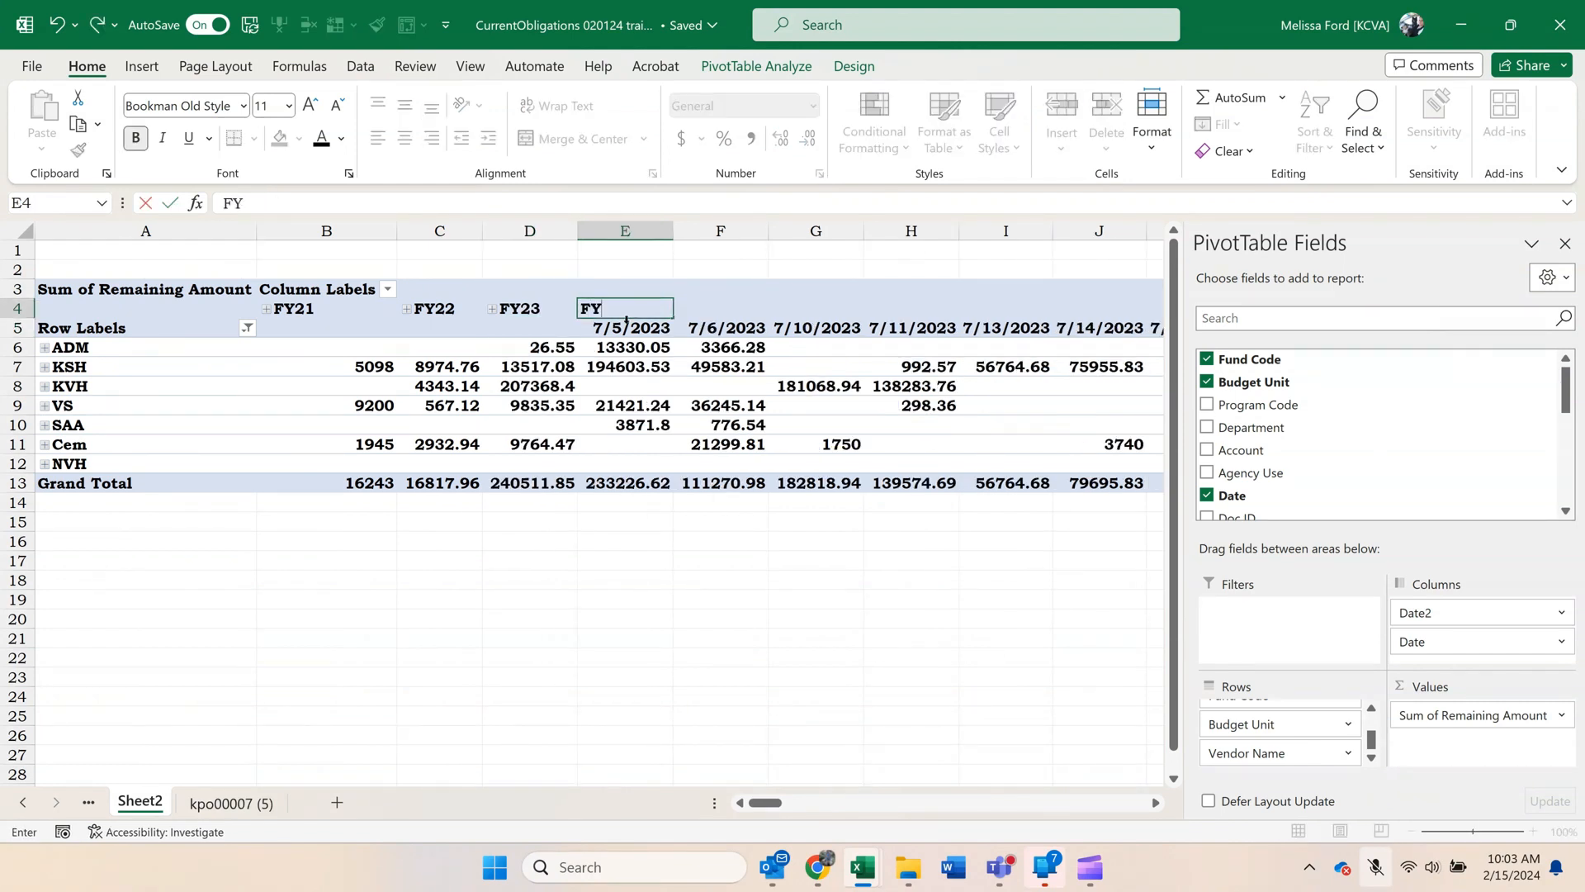
{"action": "type", "text": "24"}
{"action": "key", "text": "Return"}
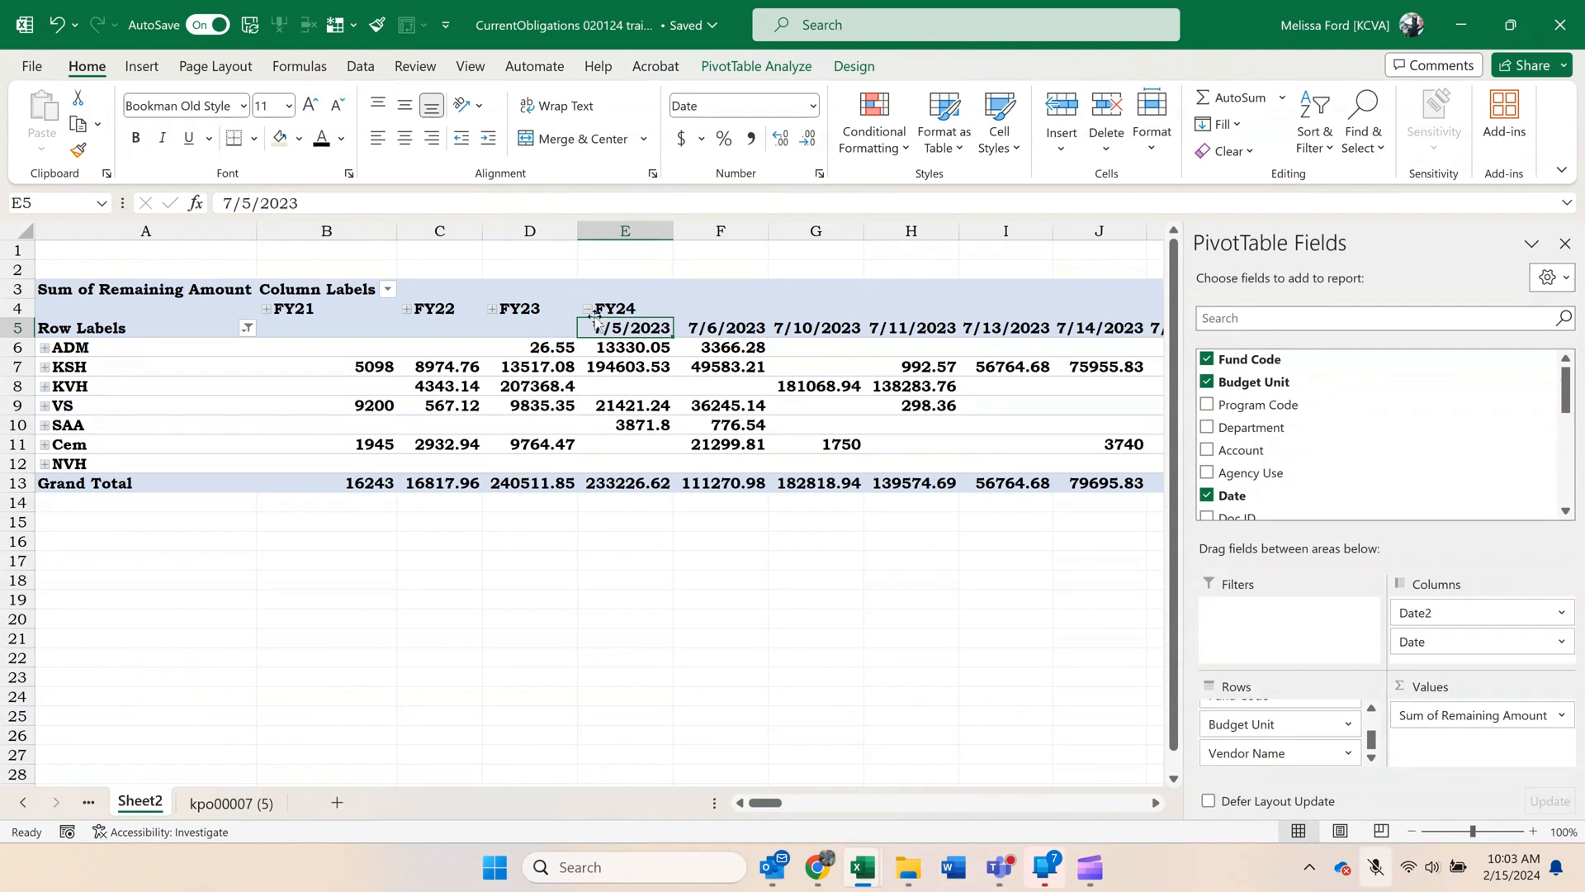
{"action": "left_click", "coordinate": [588, 310]}
{"action": "left_click", "coordinate": [632, 481]}
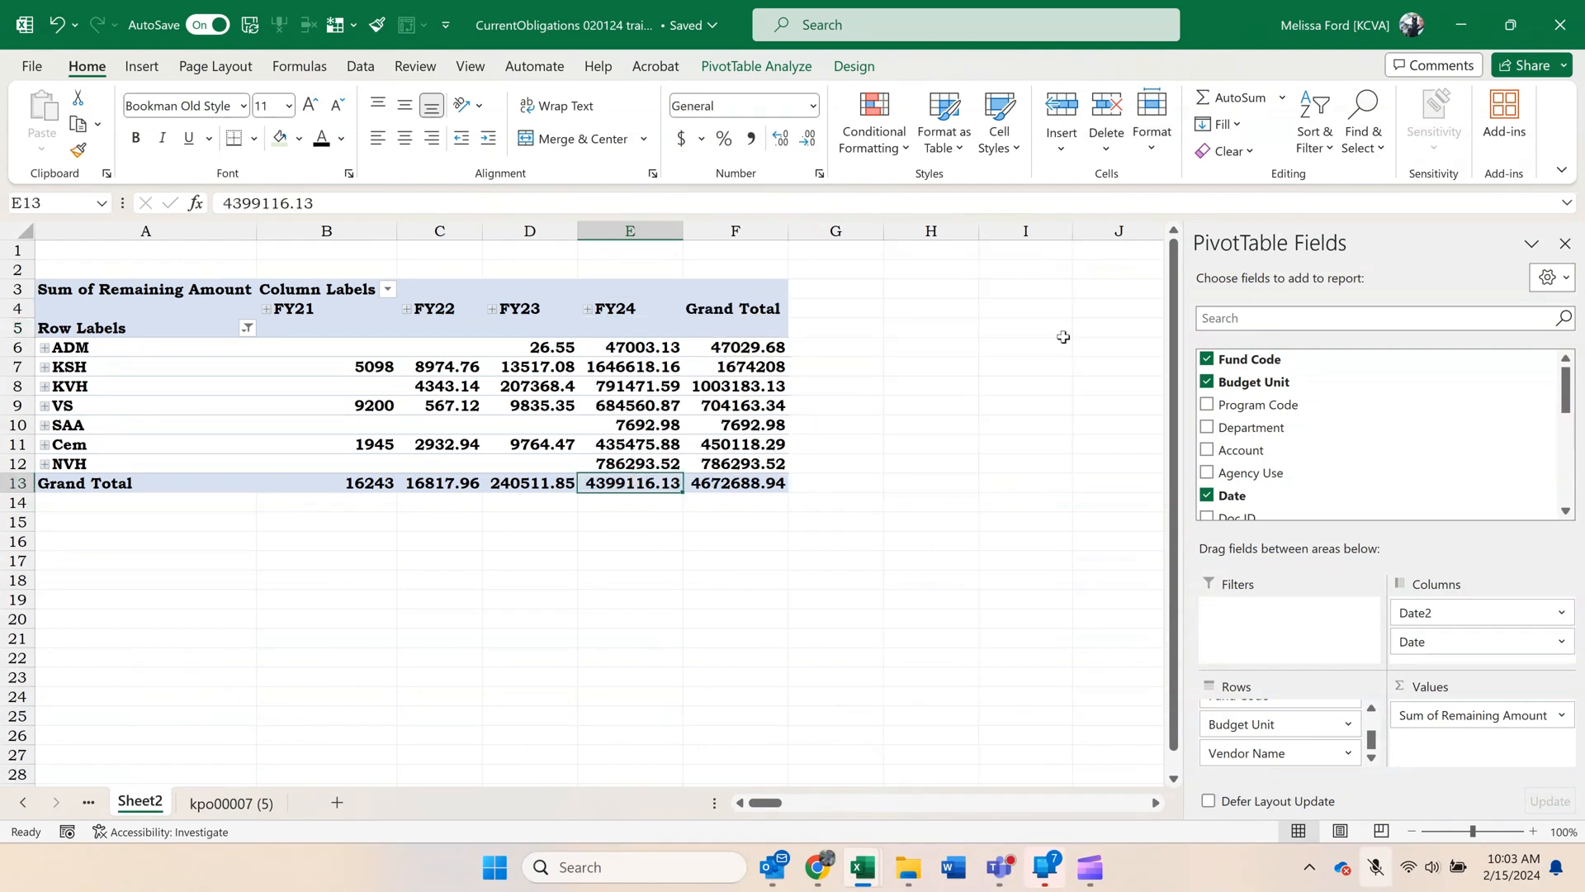
Create a copy of Sheet2 before Sheet1 and rename the copy KVH.
{"action": "right_click", "coordinate": [139, 807]}
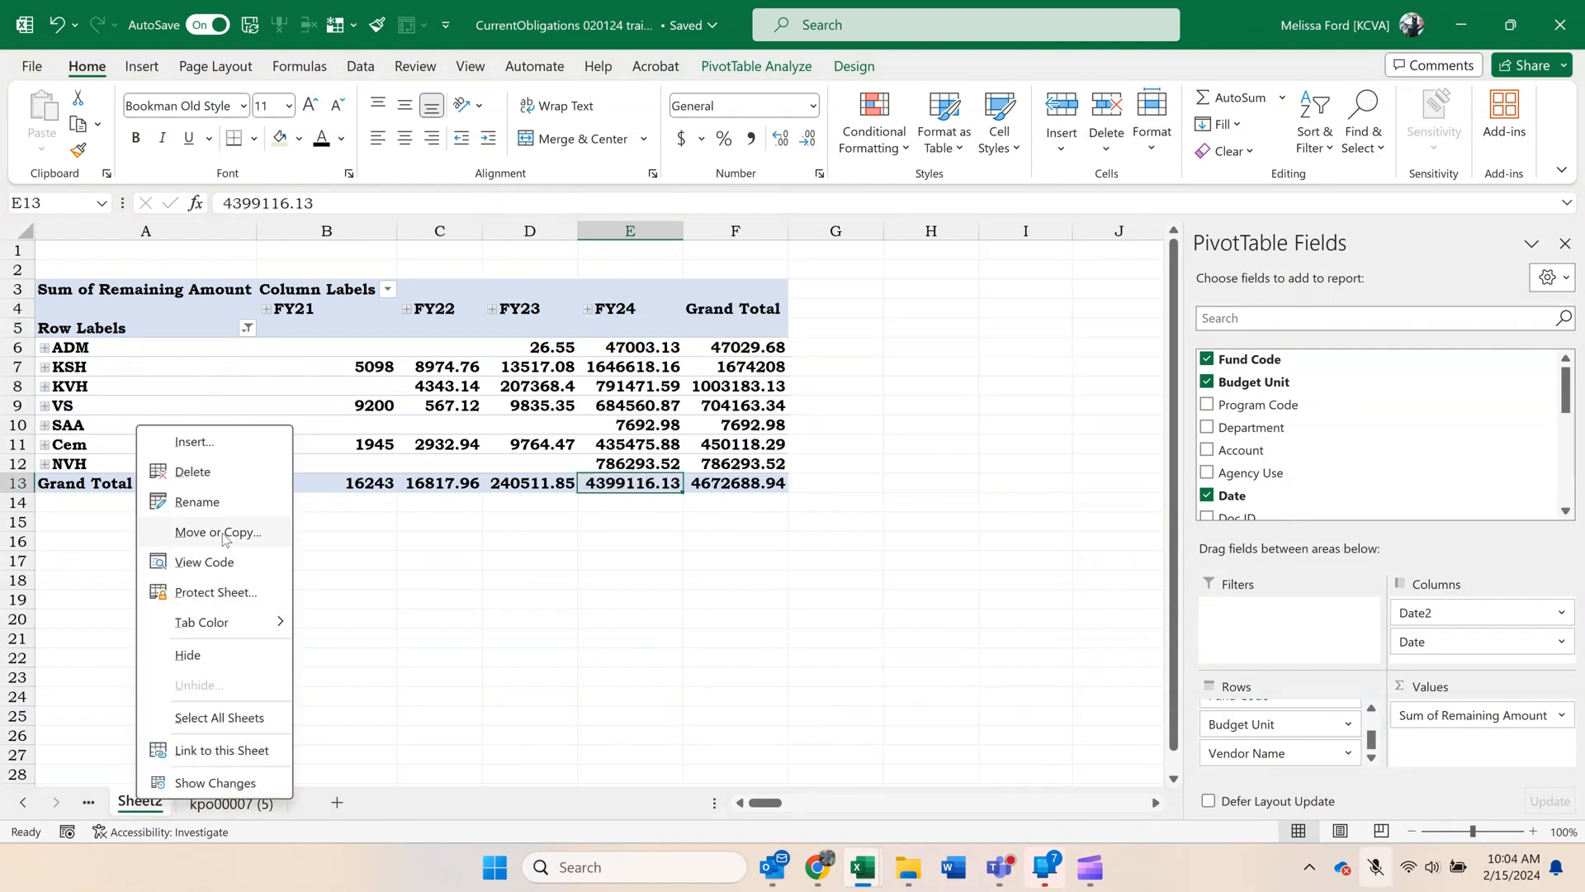
{"action": "left_click", "coordinate": [177, 534]}
{"action": "left_click", "coordinate": [111, 663]}
{"action": "left_click", "coordinate": [258, 697]}
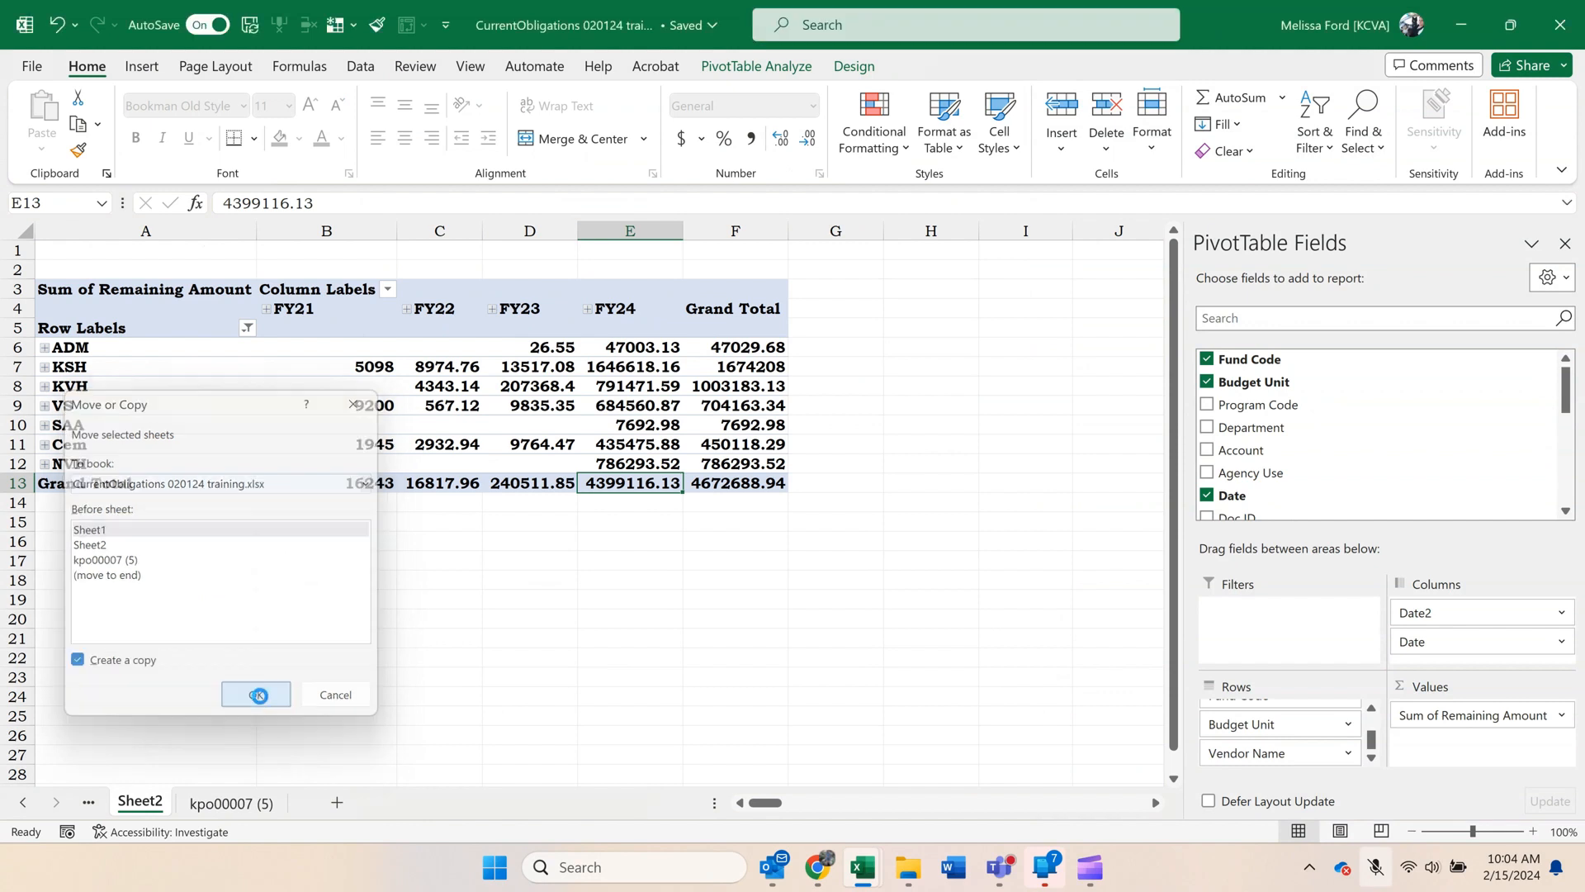
{"action": "right_click", "coordinate": [159, 807]}
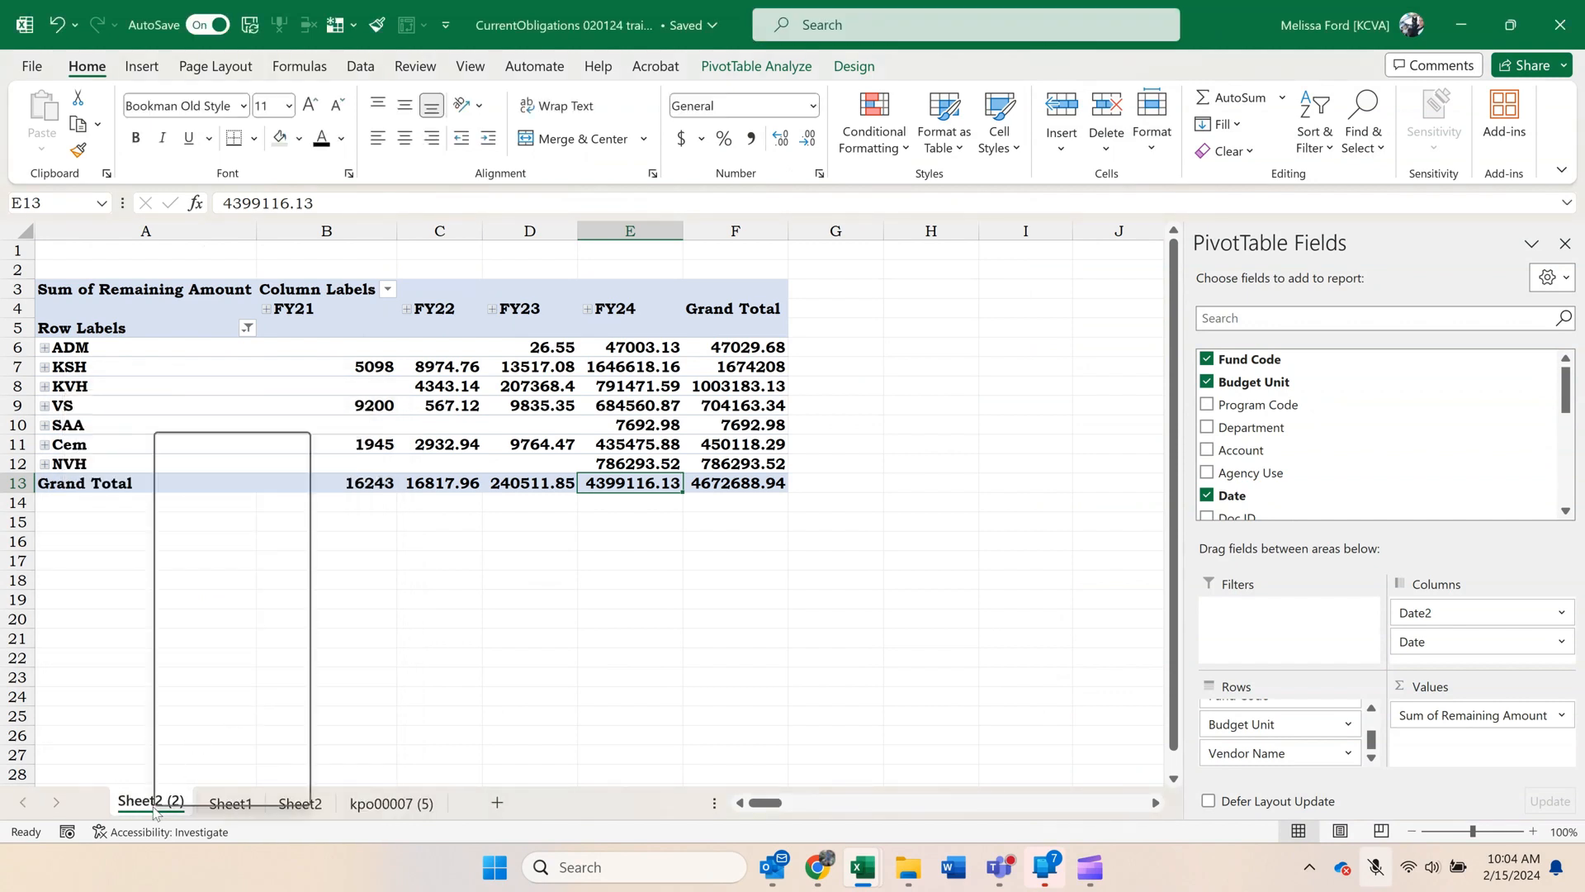
{"action": "left_click", "coordinate": [206, 505]}
{"action": "type", "text": "KVH"}
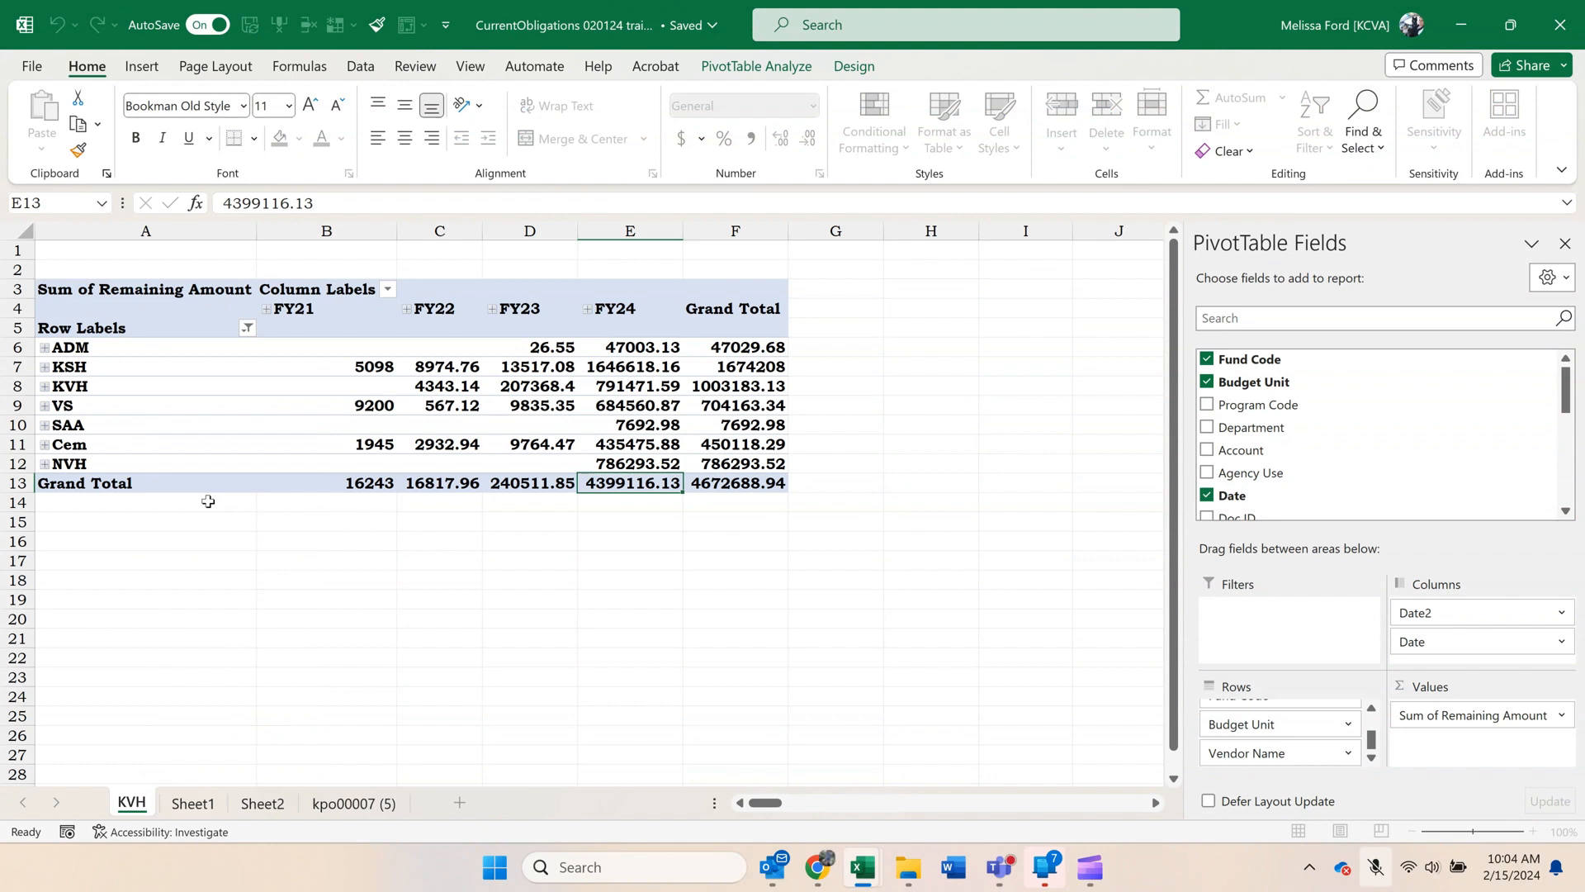
{"action": "key", "text": "Return"}
{"action": "left_click", "coordinate": [187, 428]}
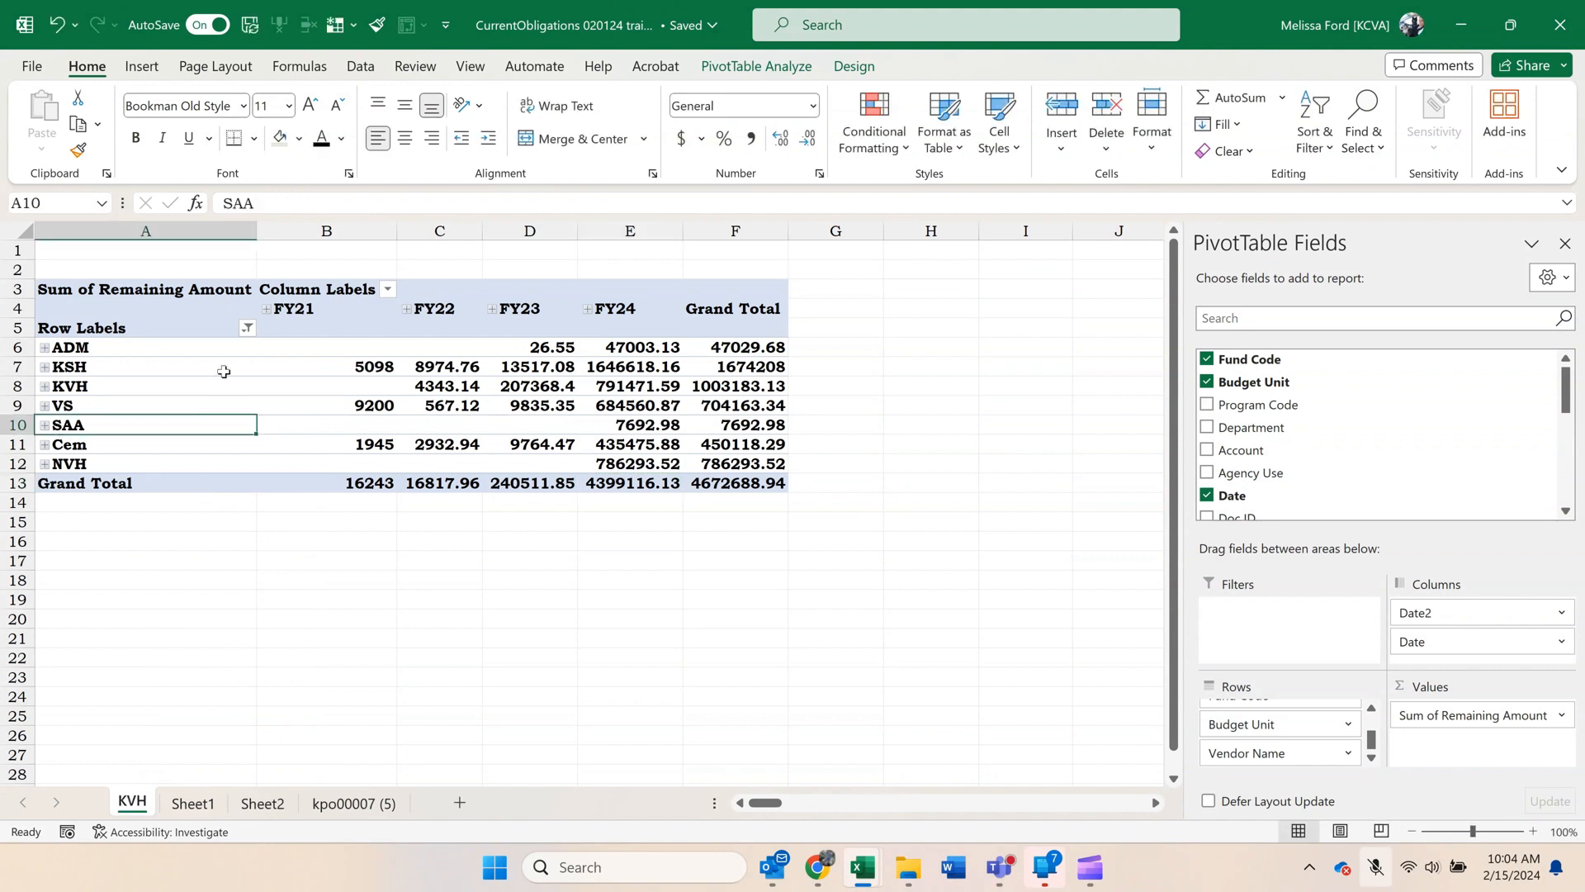
Filter the KVH sheet's pivot rows to only KVH and expand them down to the vendor names.
{"action": "left_click", "coordinate": [243, 330]}
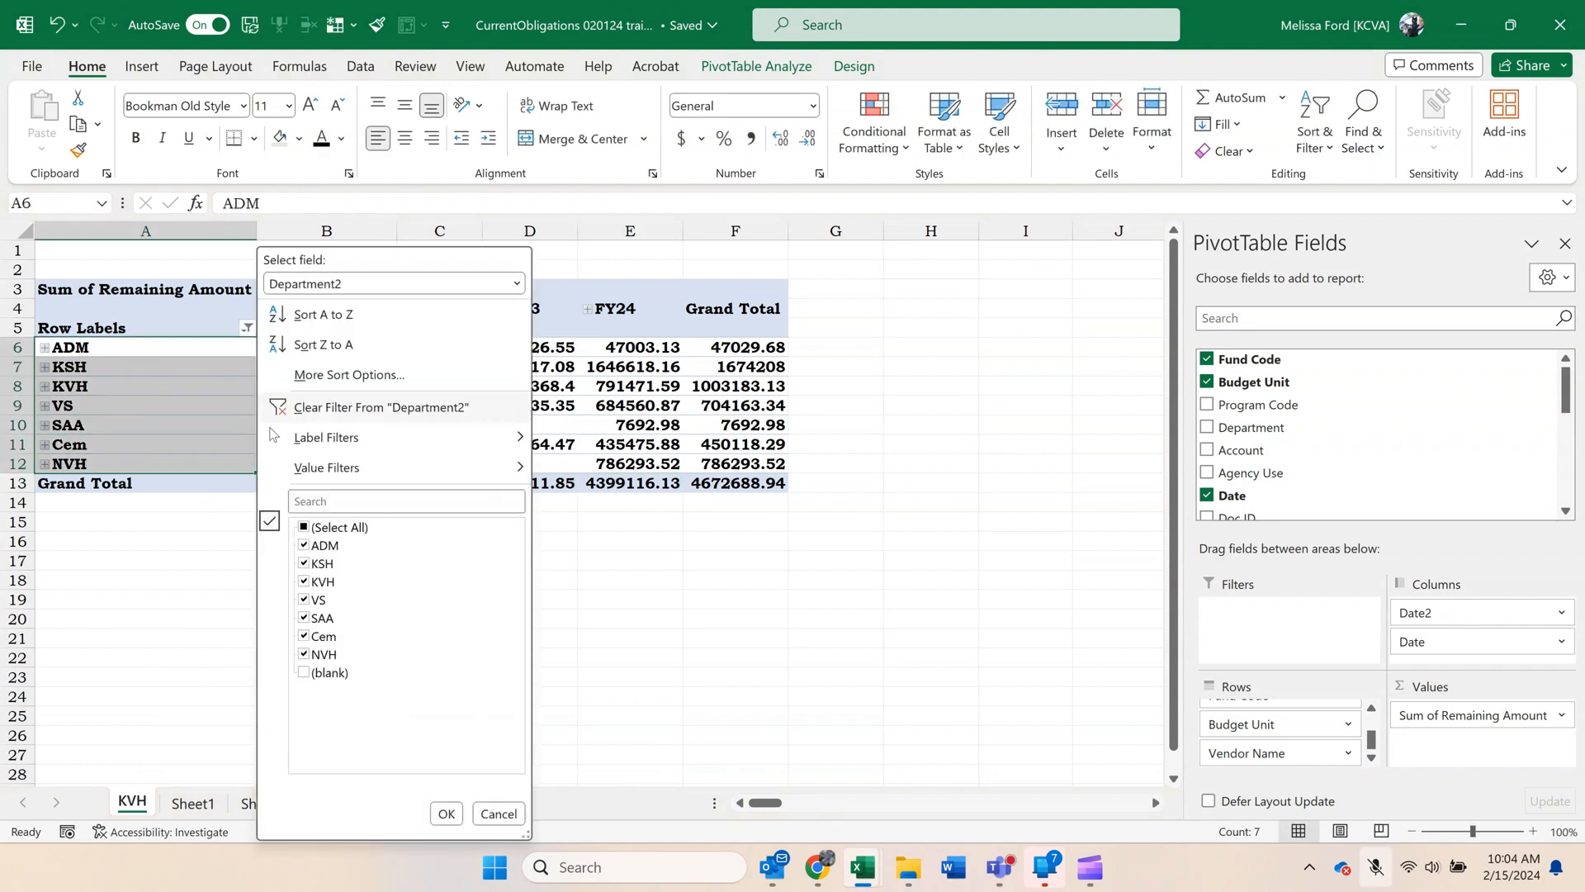
{"action": "left_click", "coordinate": [304, 527]}
{"action": "left_click", "coordinate": [304, 581]}
{"action": "left_click", "coordinate": [446, 814]}
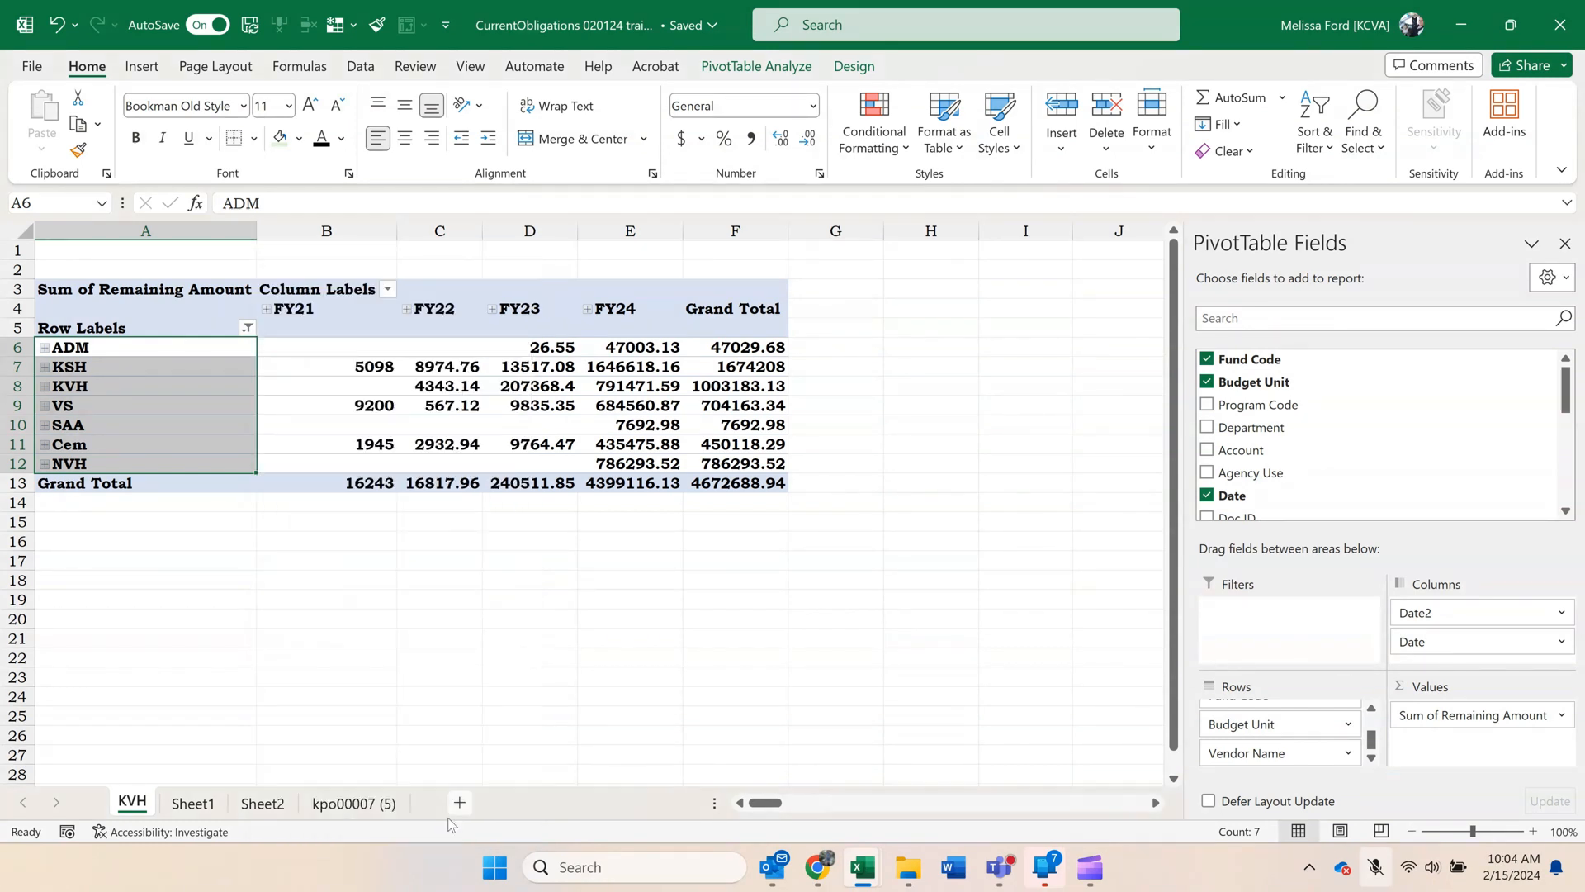
{"action": "left_click", "coordinate": [388, 698]}
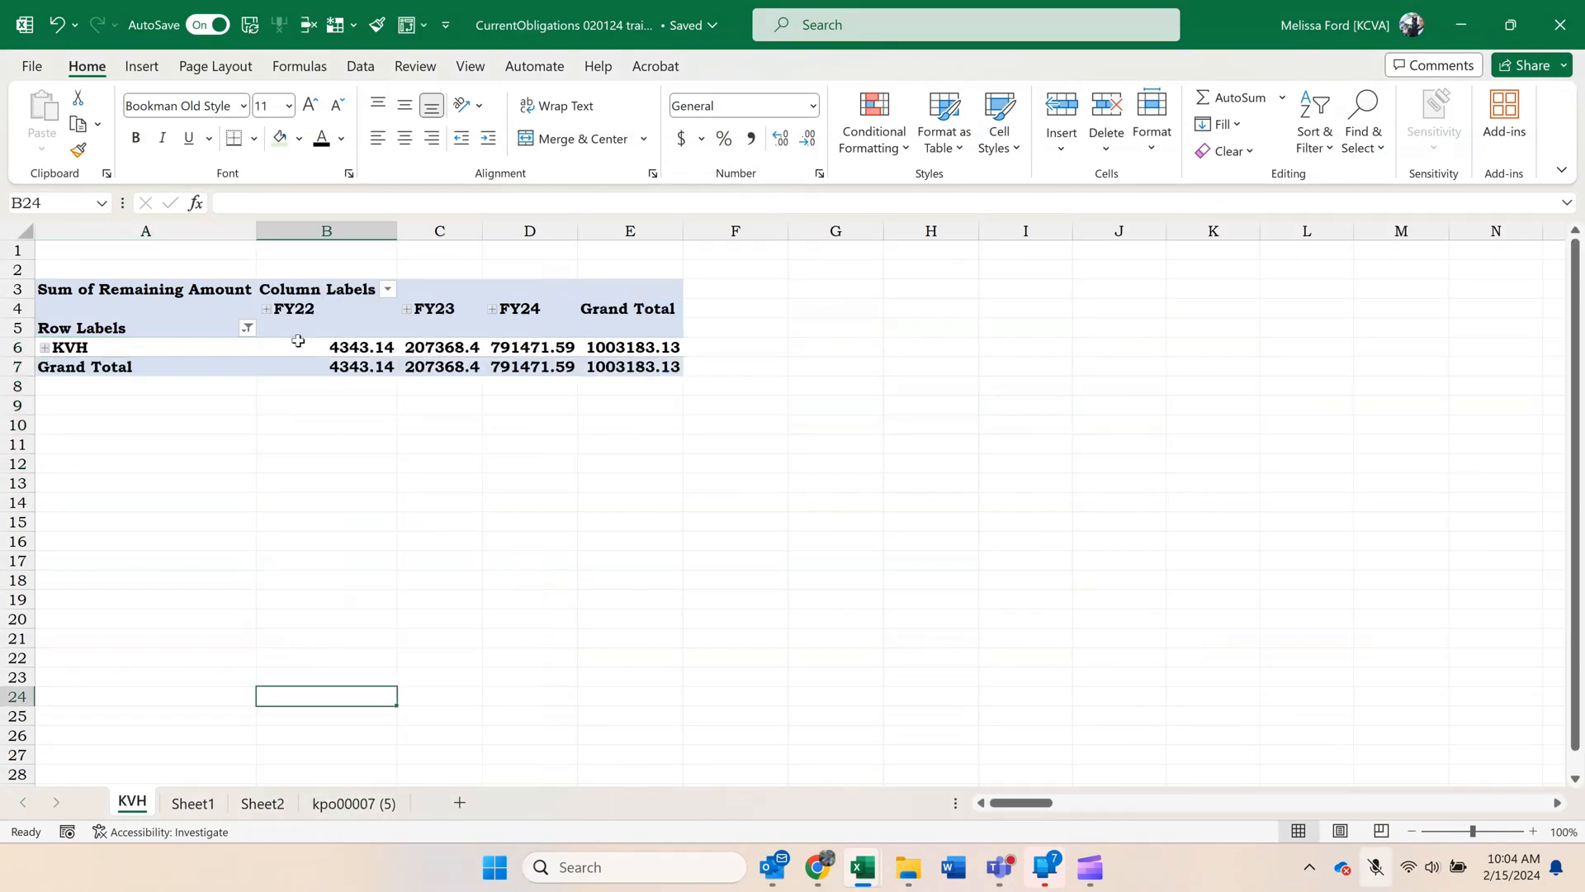
{"action": "left_click", "coordinate": [132, 560]}
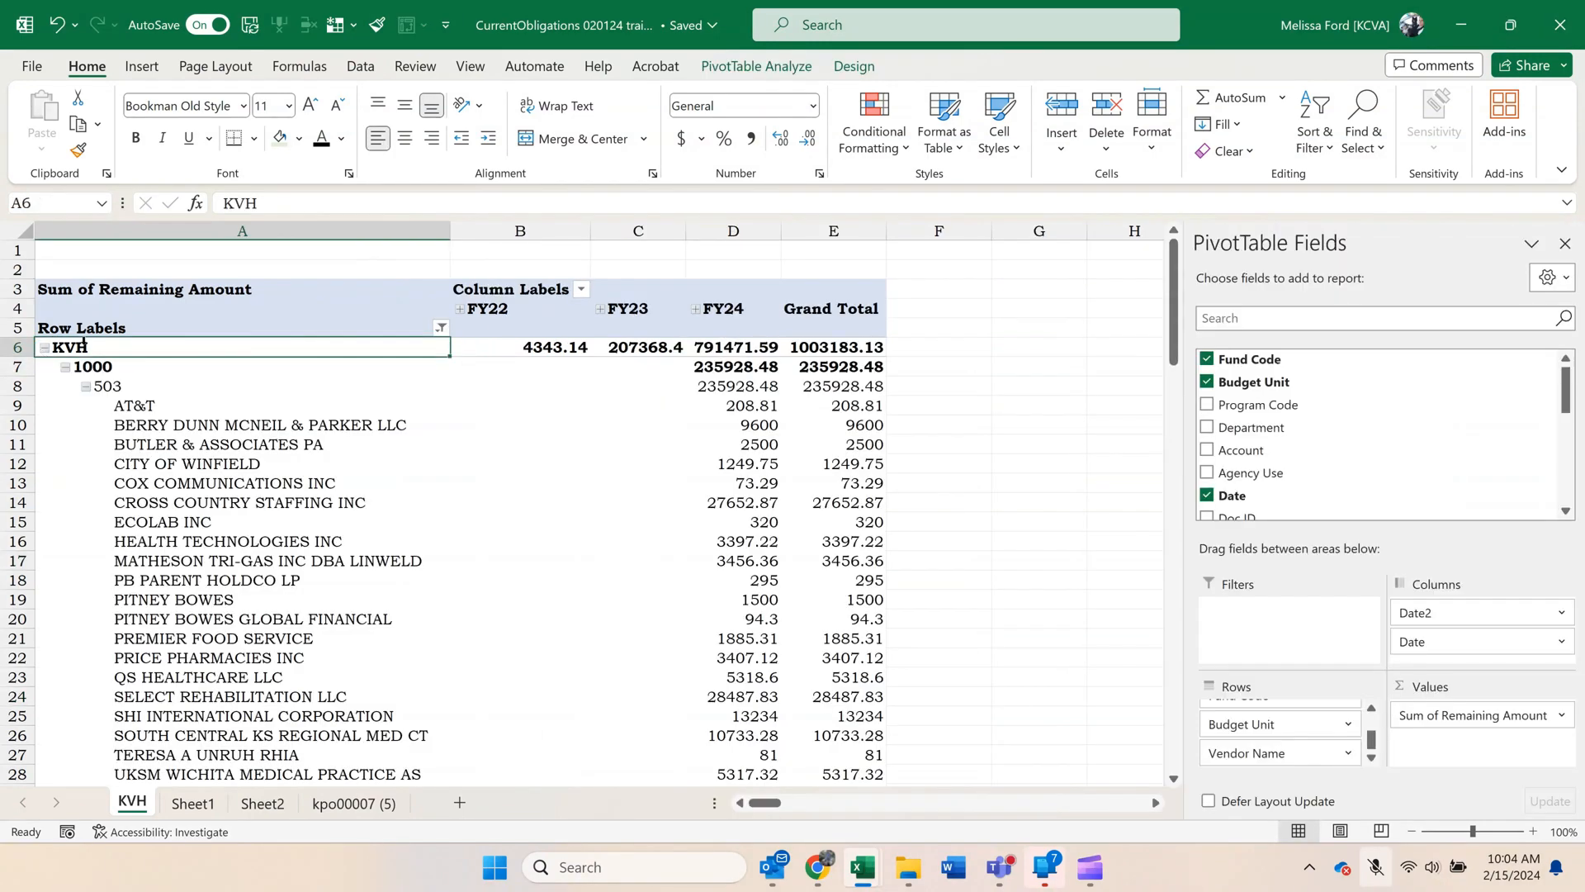
Format all pivot amounts, including the grand totals, as Number with 2 decimal places and a thousands separator.
{"action": "left_click_drag", "start_coordinate": [520, 343], "coordinate": [858, 739]}
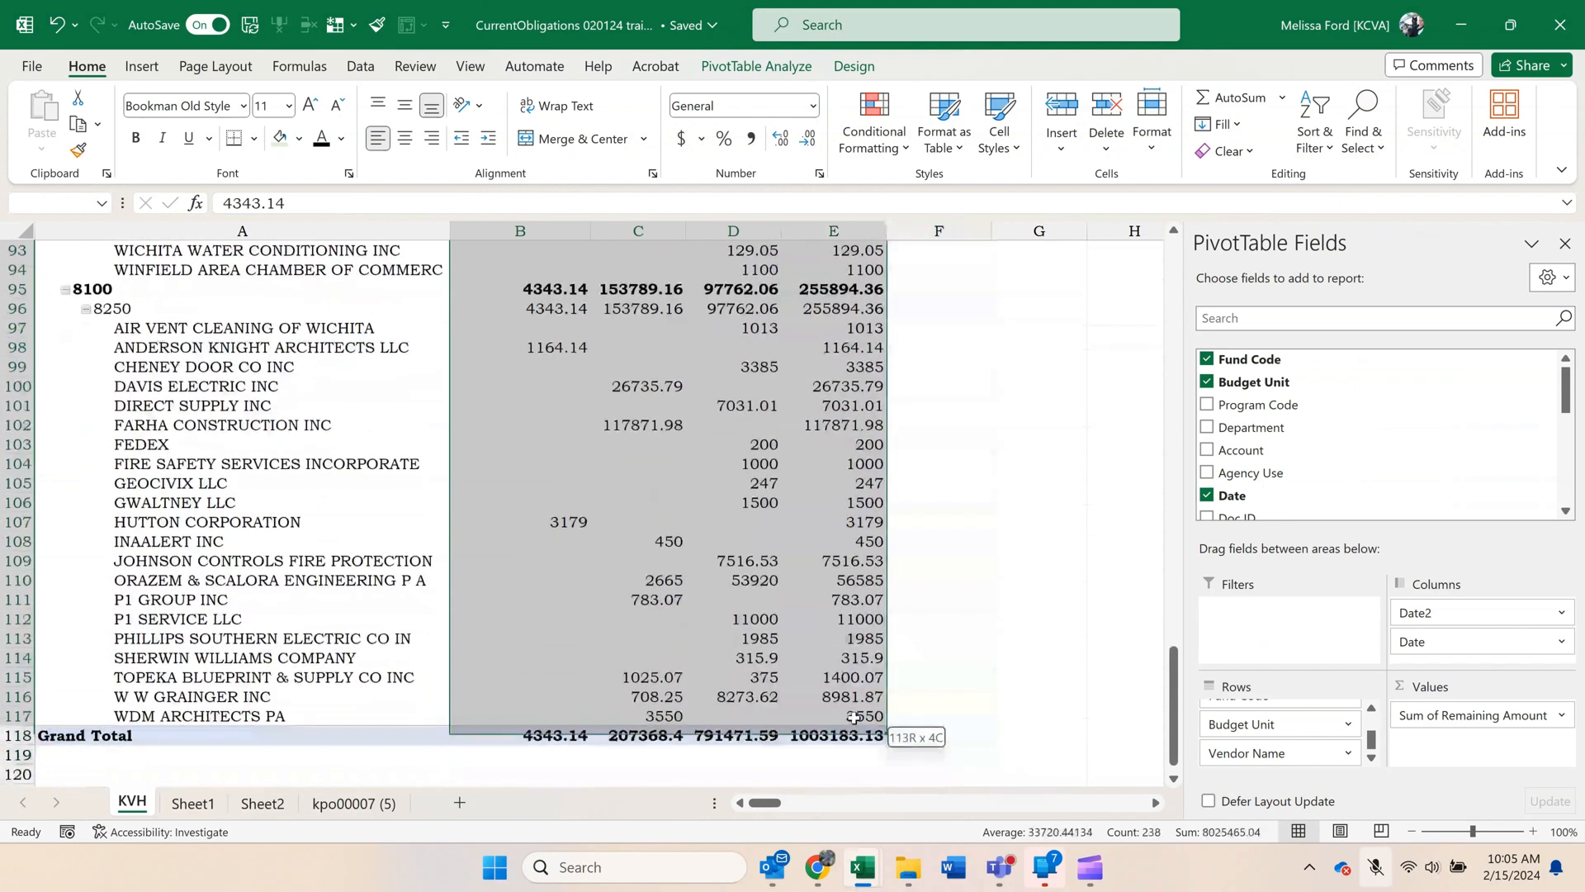
{"action": "right_click", "coordinate": [856, 743]}
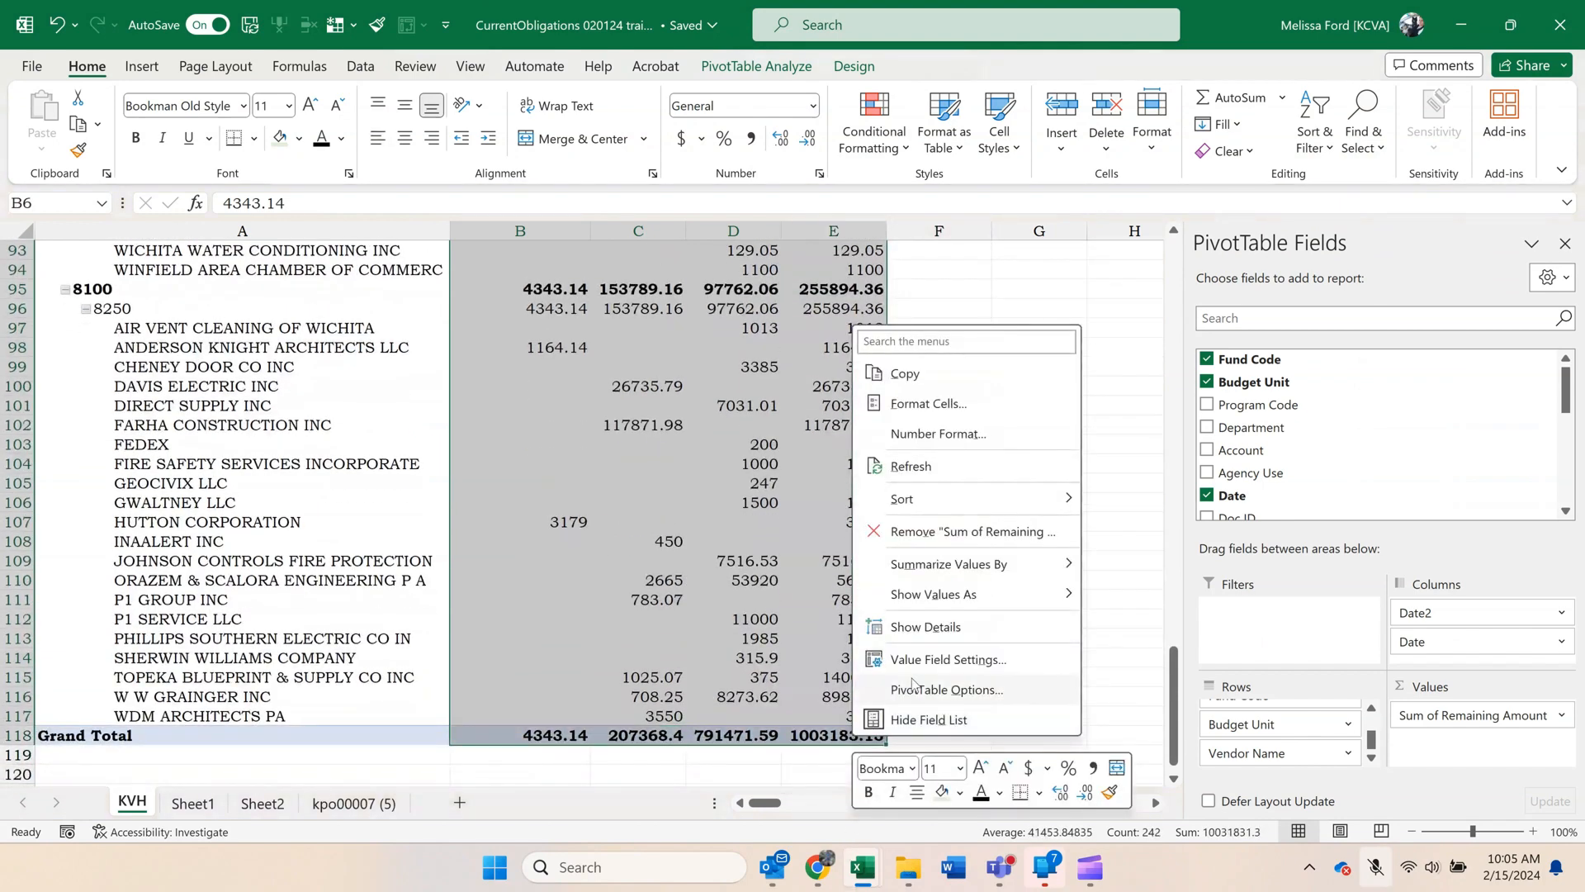
{"action": "left_click", "coordinate": [945, 418]}
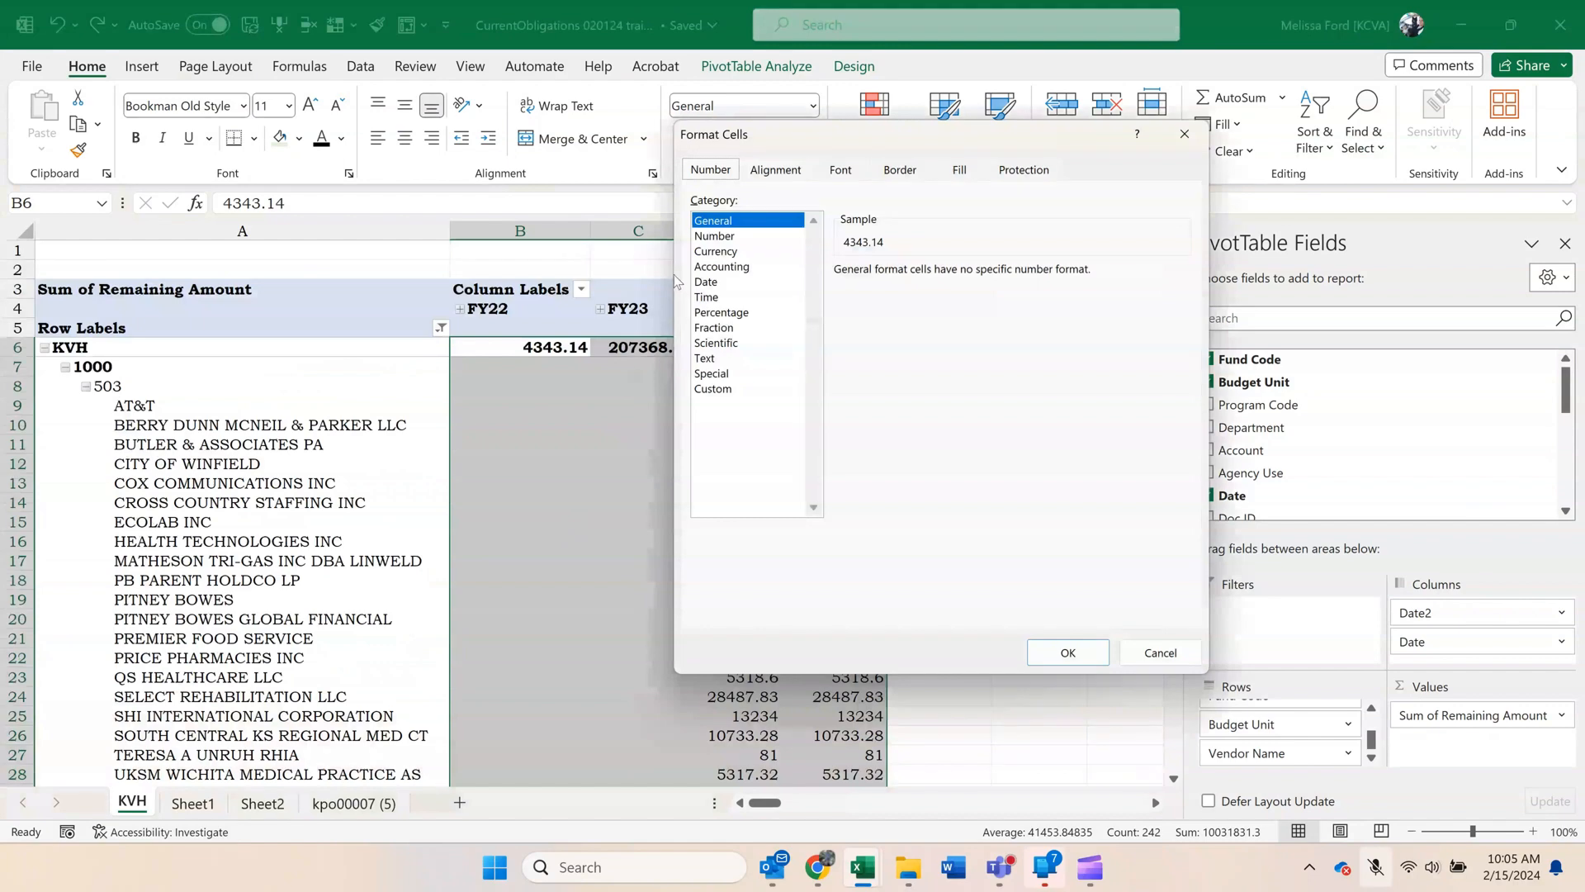
{"action": "left_click", "coordinate": [702, 237]}
{"action": "left_click", "coordinate": [840, 300]}
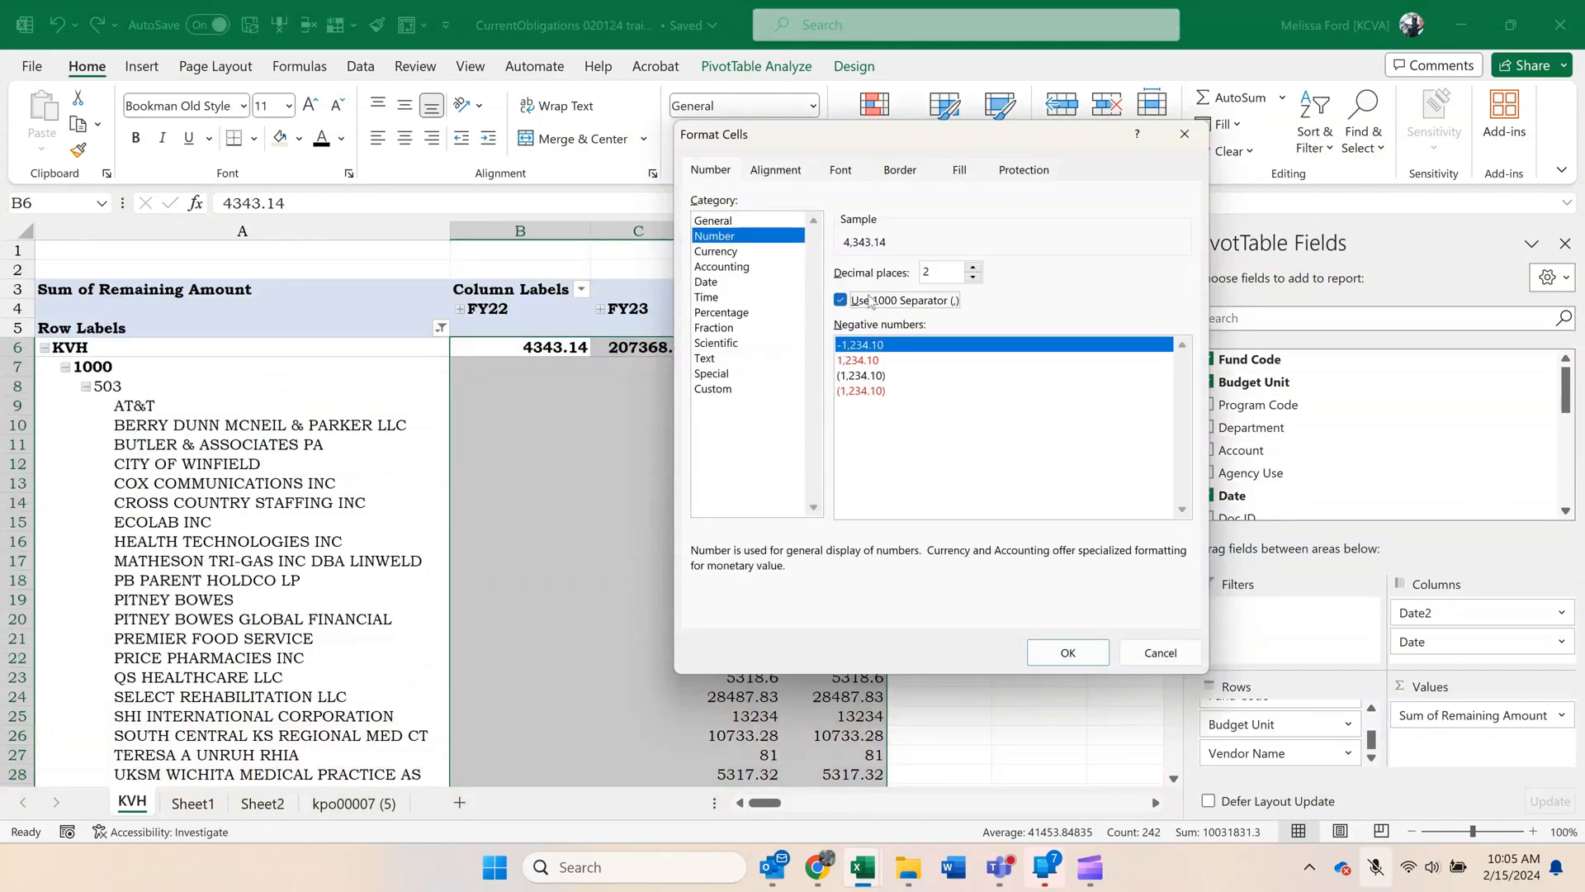
{"action": "left_click", "coordinate": [1068, 652]}
{"action": "left_click", "coordinate": [493, 462]}
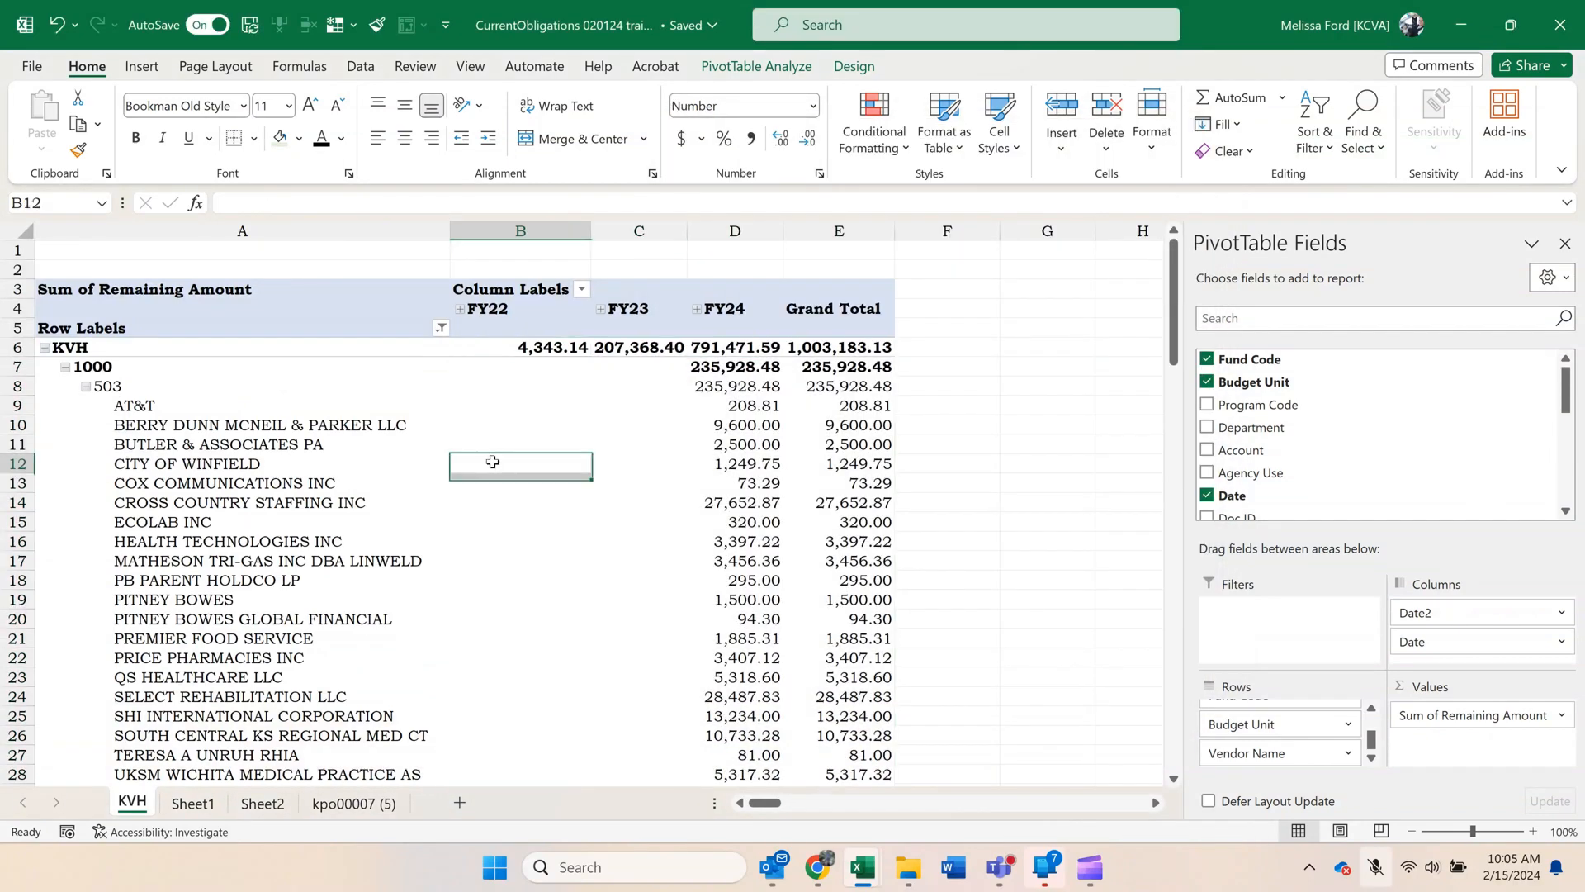
Sort the pivot's fund codes by amount from largest to smallest and look over the vendor rows.
{"action": "right_click", "coordinate": [740, 369]}
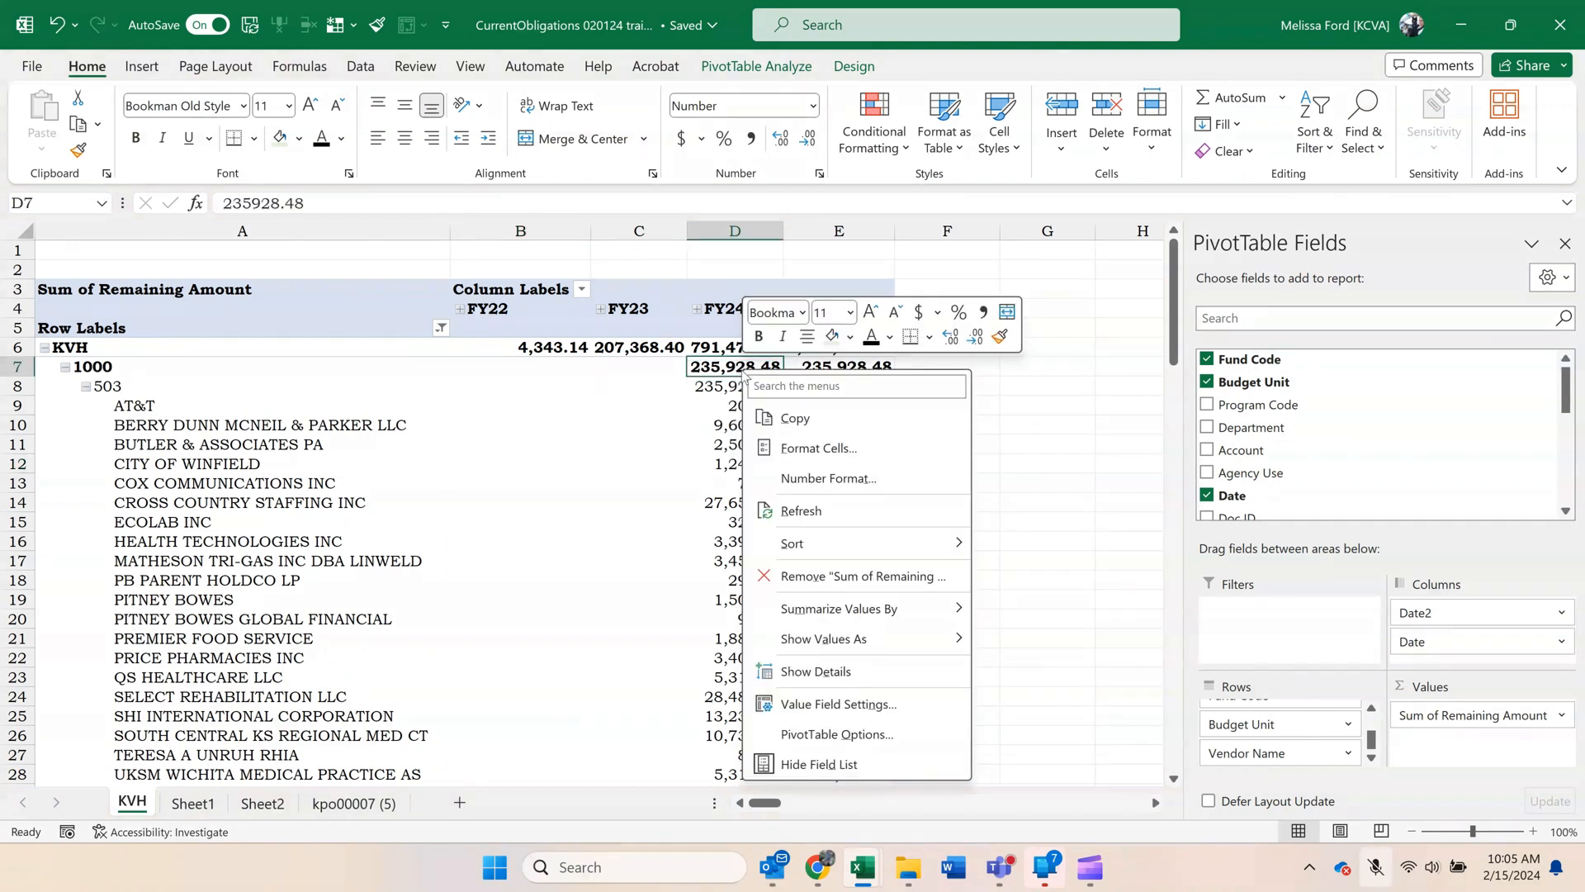
{"action": "mouse_move", "coordinate": [850, 549]}
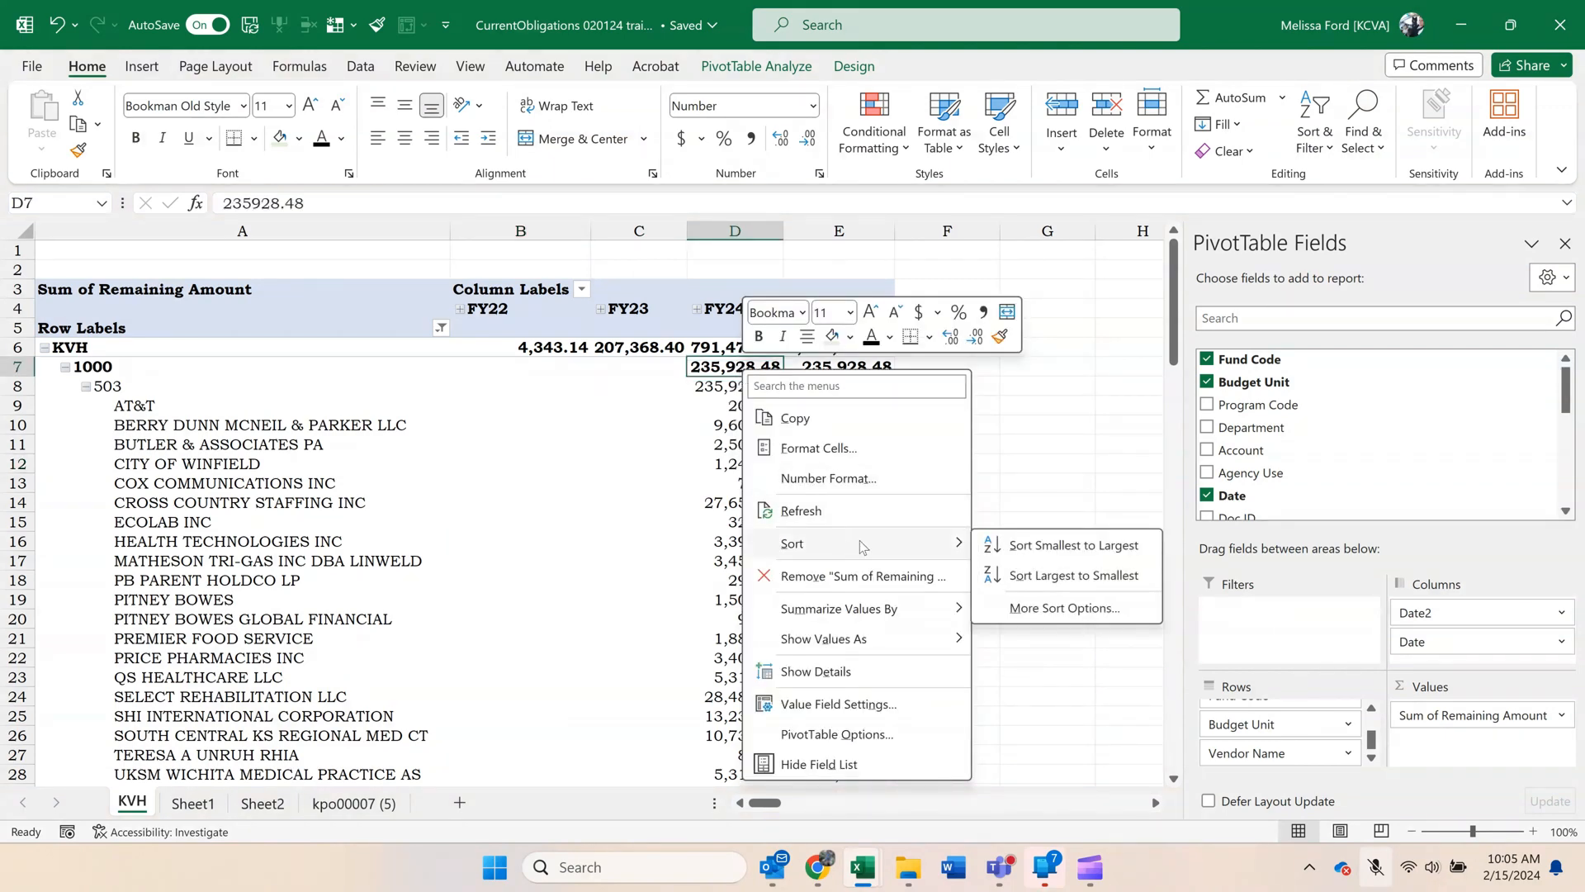
{"action": "left_click", "coordinate": [1033, 577]}
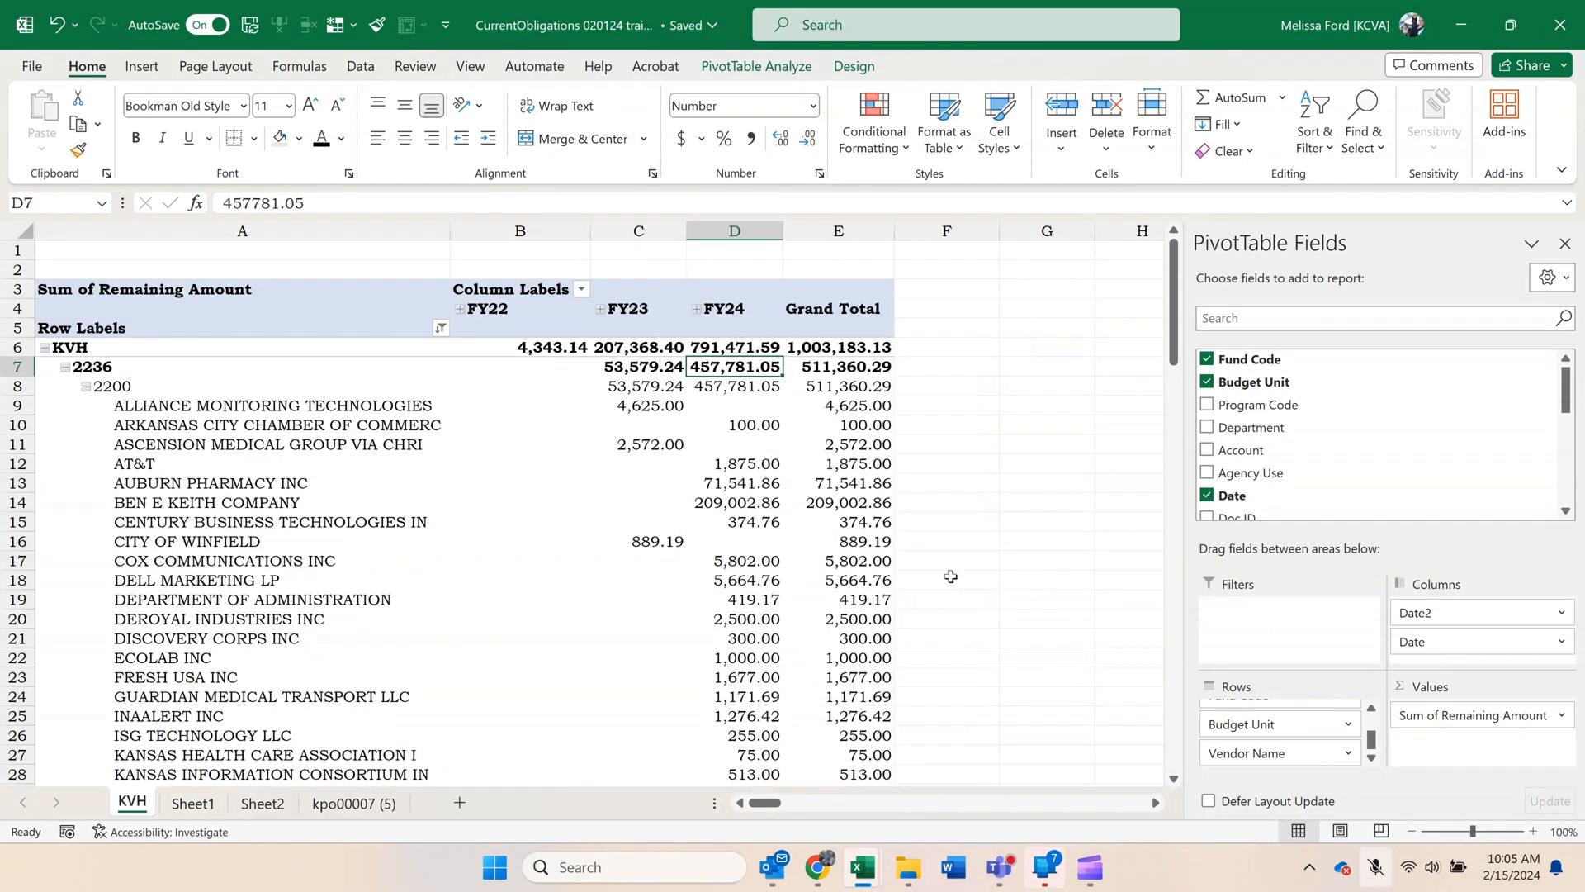
{"action": "left_click", "coordinate": [666, 549]}
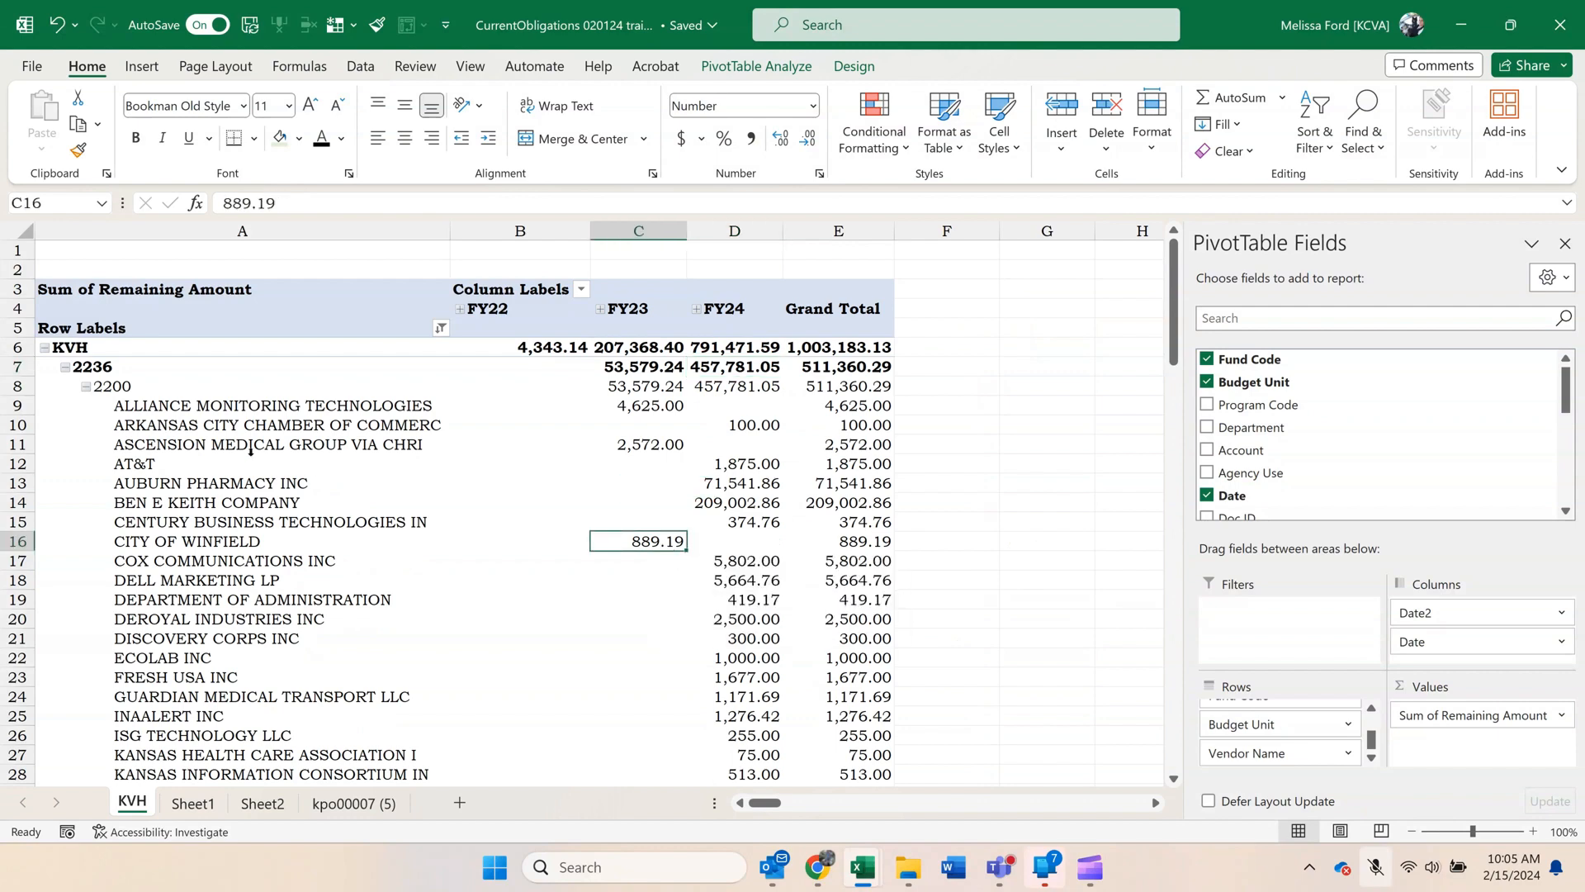
{"action": "left_click", "coordinate": [219, 448]}
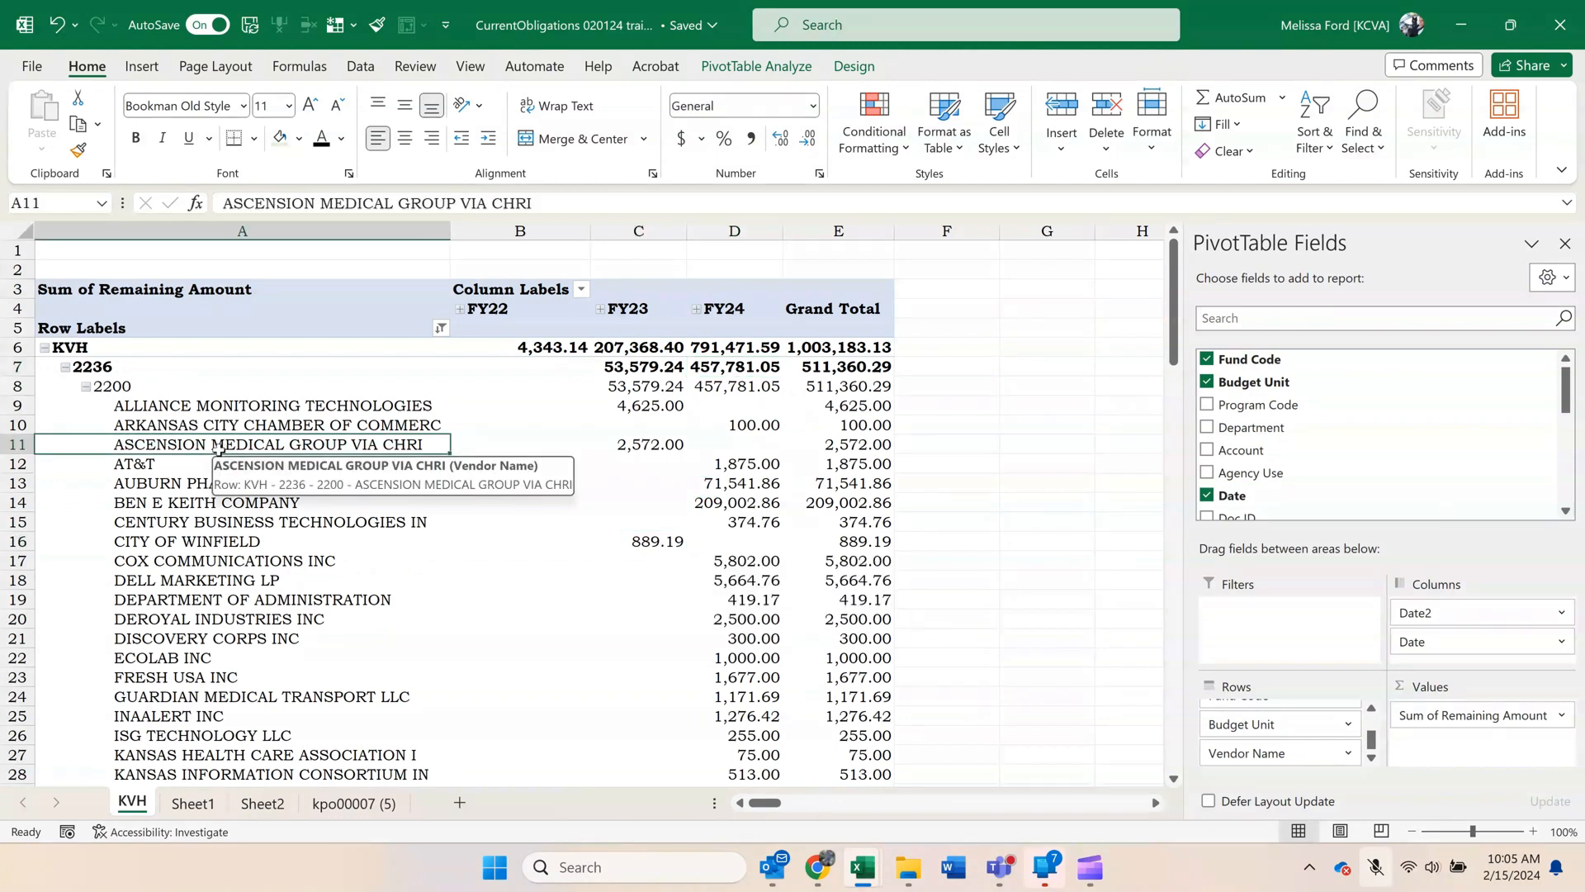
{"action": "scroll", "coordinate": [219, 450], "scroll_direction": "down", "scroll_amount": 4}
{"action": "scroll", "coordinate": [217, 450], "scroll_direction": "up", "scroll_amount": 4}
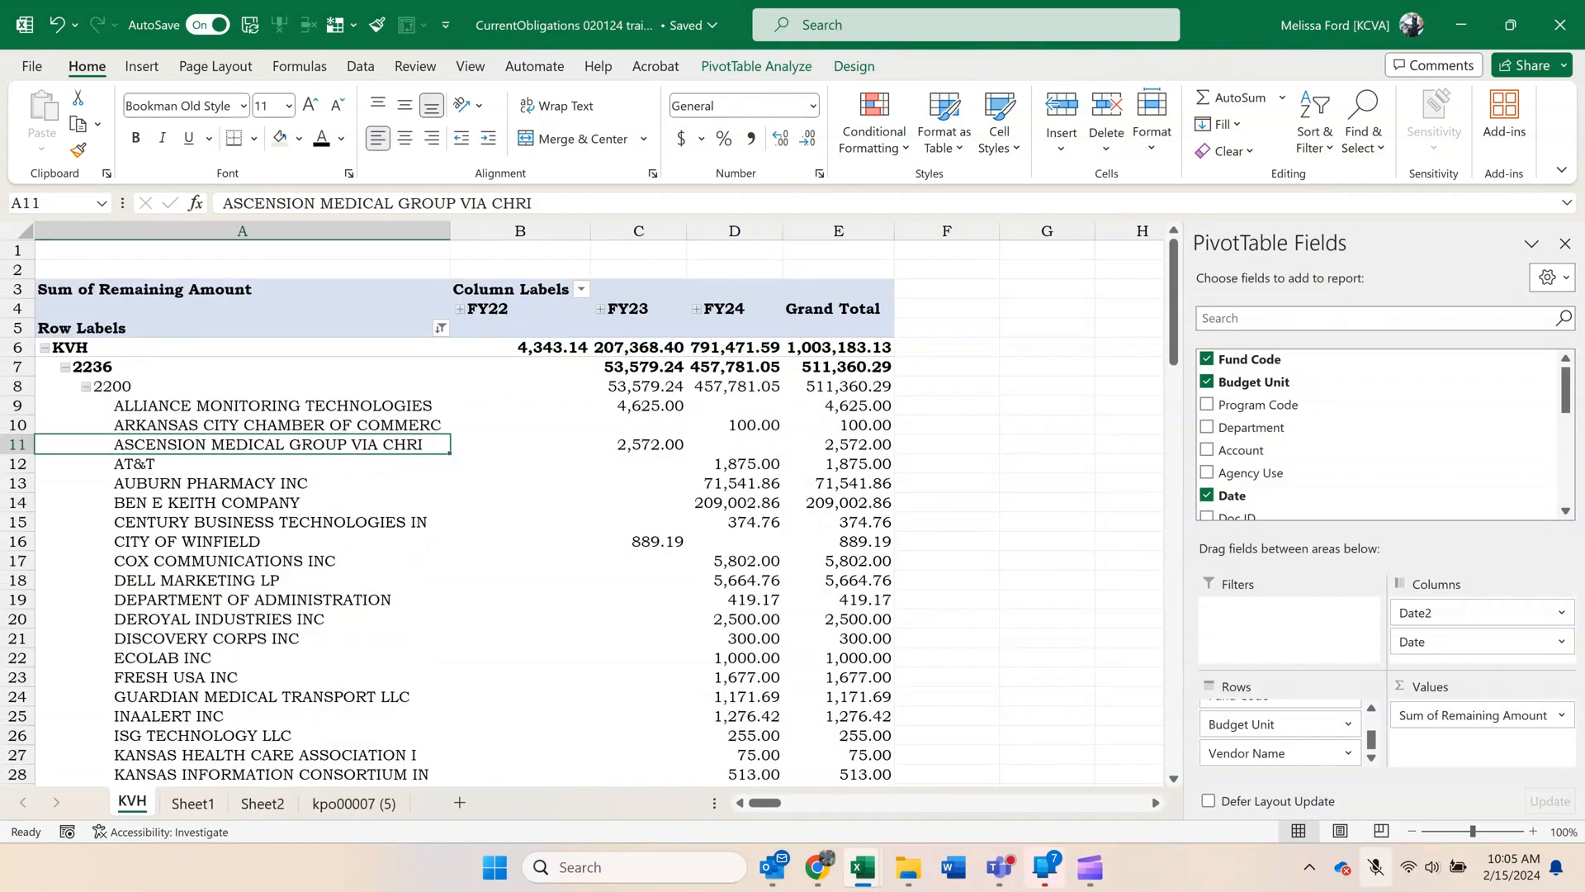
Copy the KVH sheet into the workbook Reconcile Doc All Agency 0124 - Training.xlsx, placing it before KSH Notes.
{"action": "right_click", "coordinate": [144, 806]}
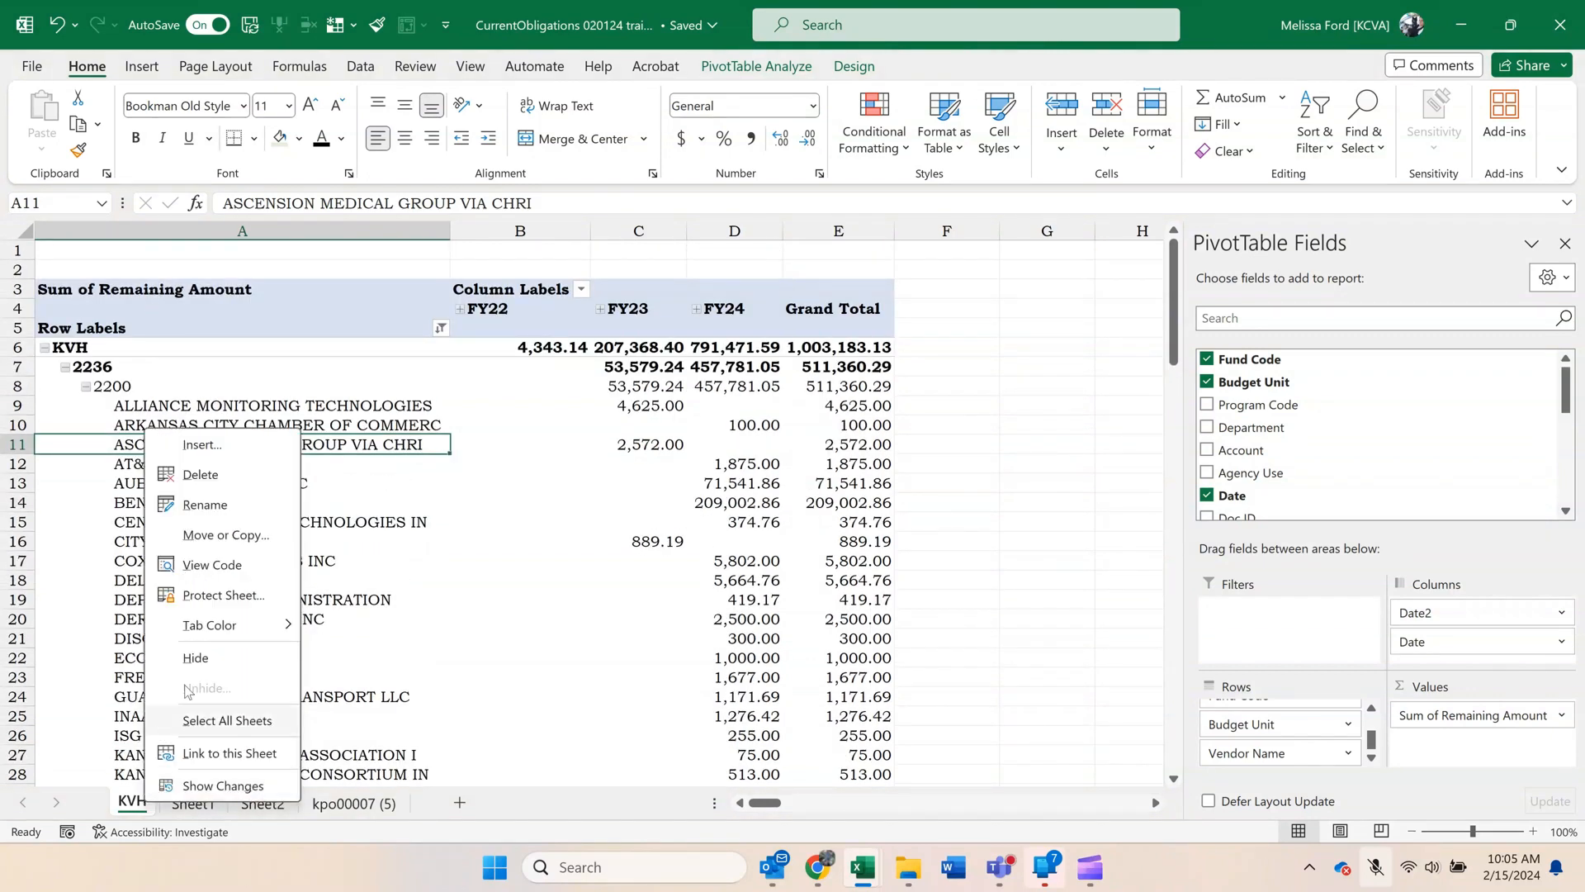
{"action": "left_click", "coordinate": [252, 538]}
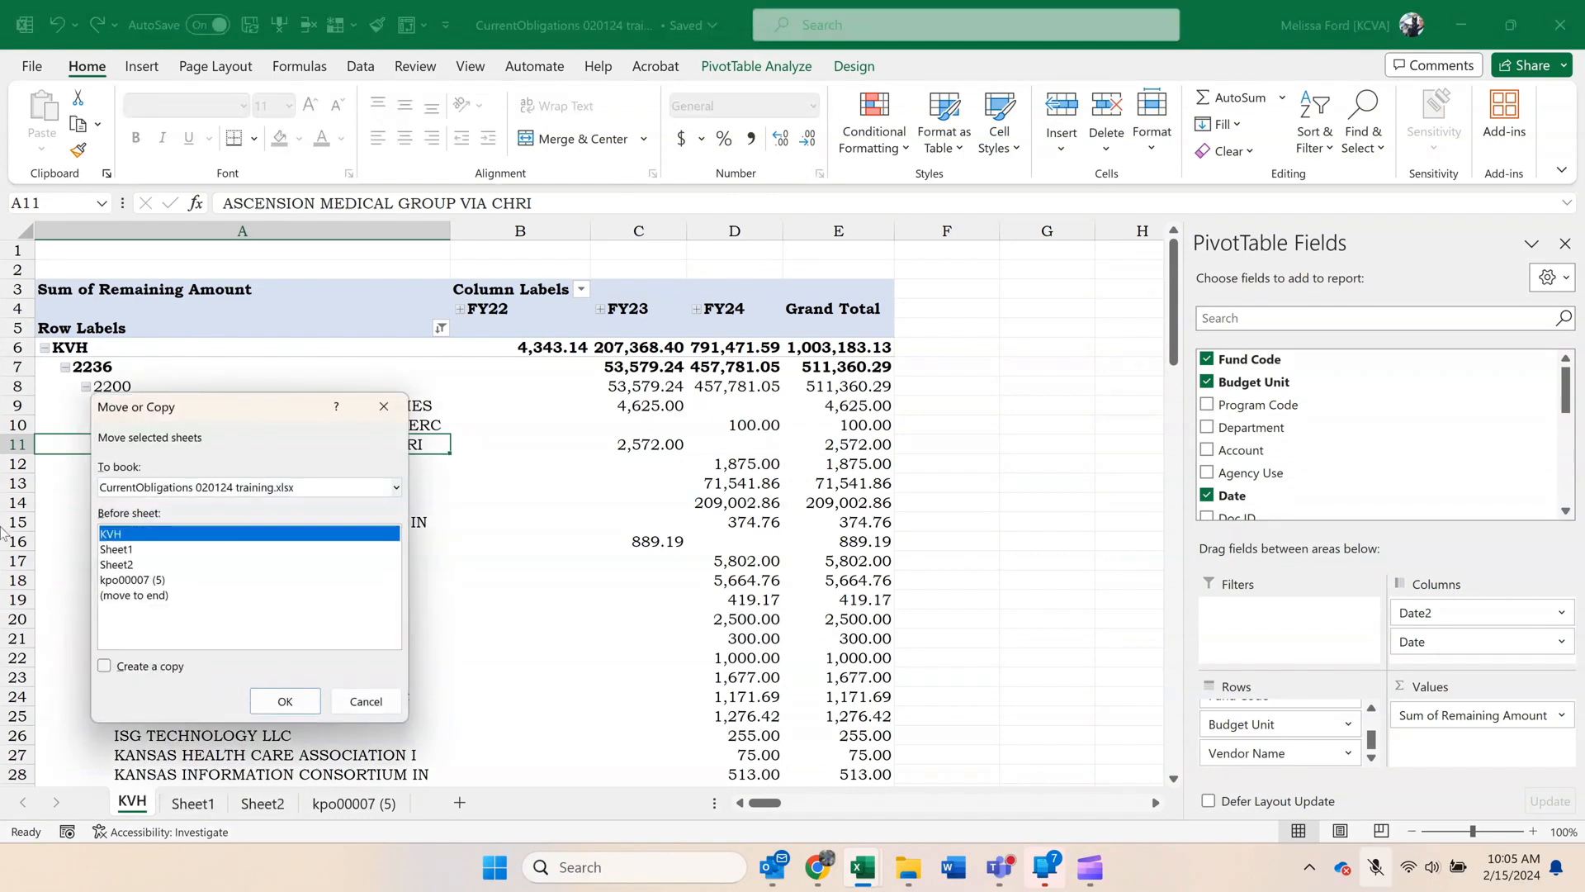
{"action": "left_click", "coordinate": [161, 668]}
{"action": "left_click", "coordinate": [231, 487]}
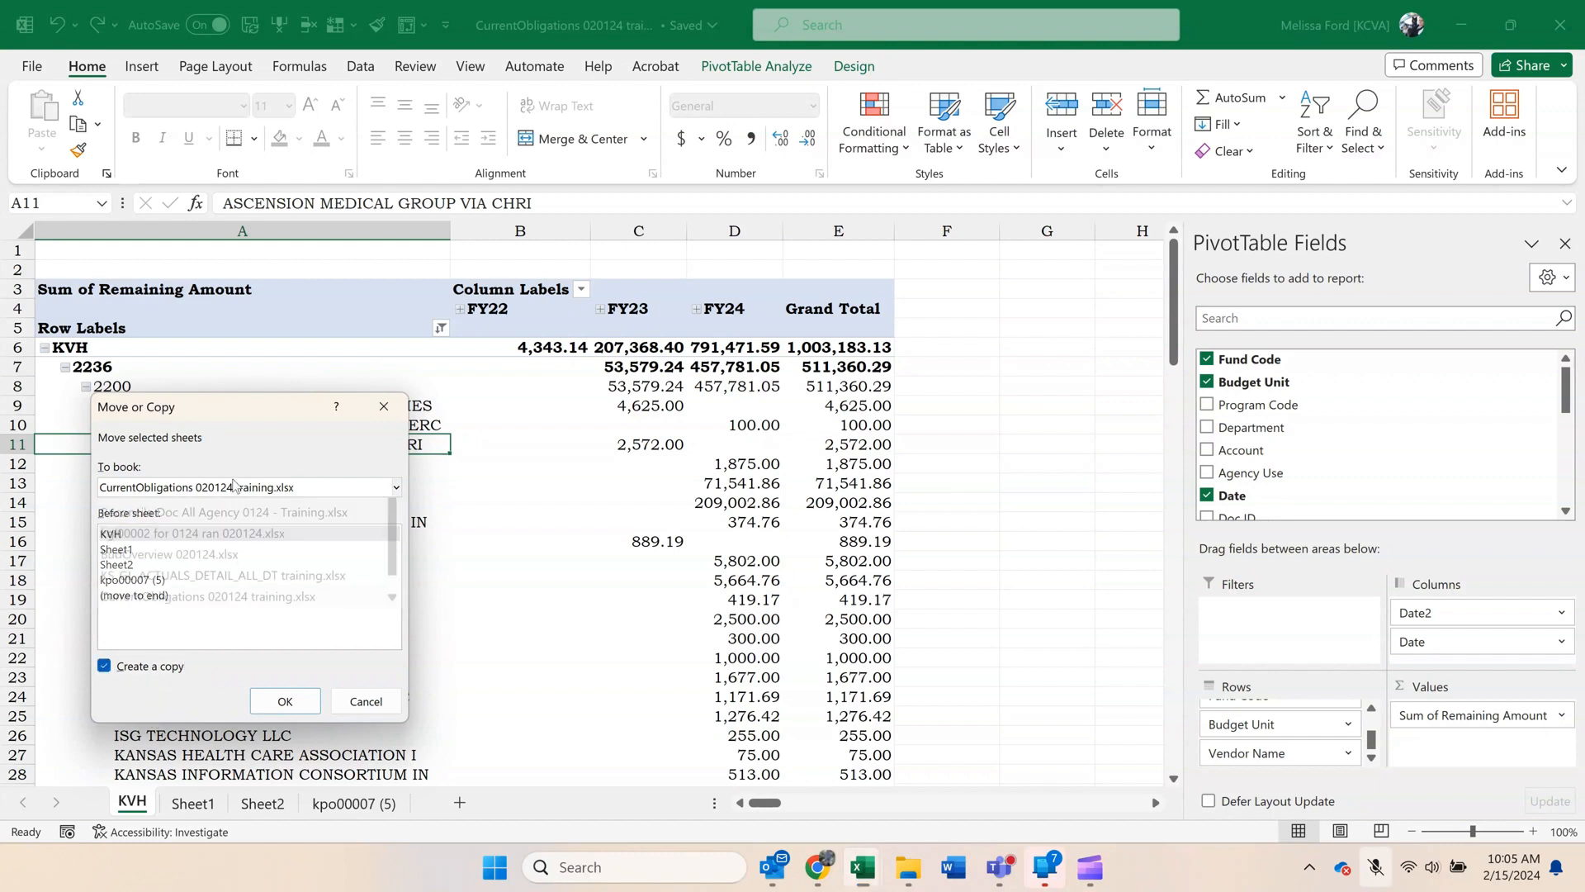
{"action": "left_click", "coordinate": [232, 530]}
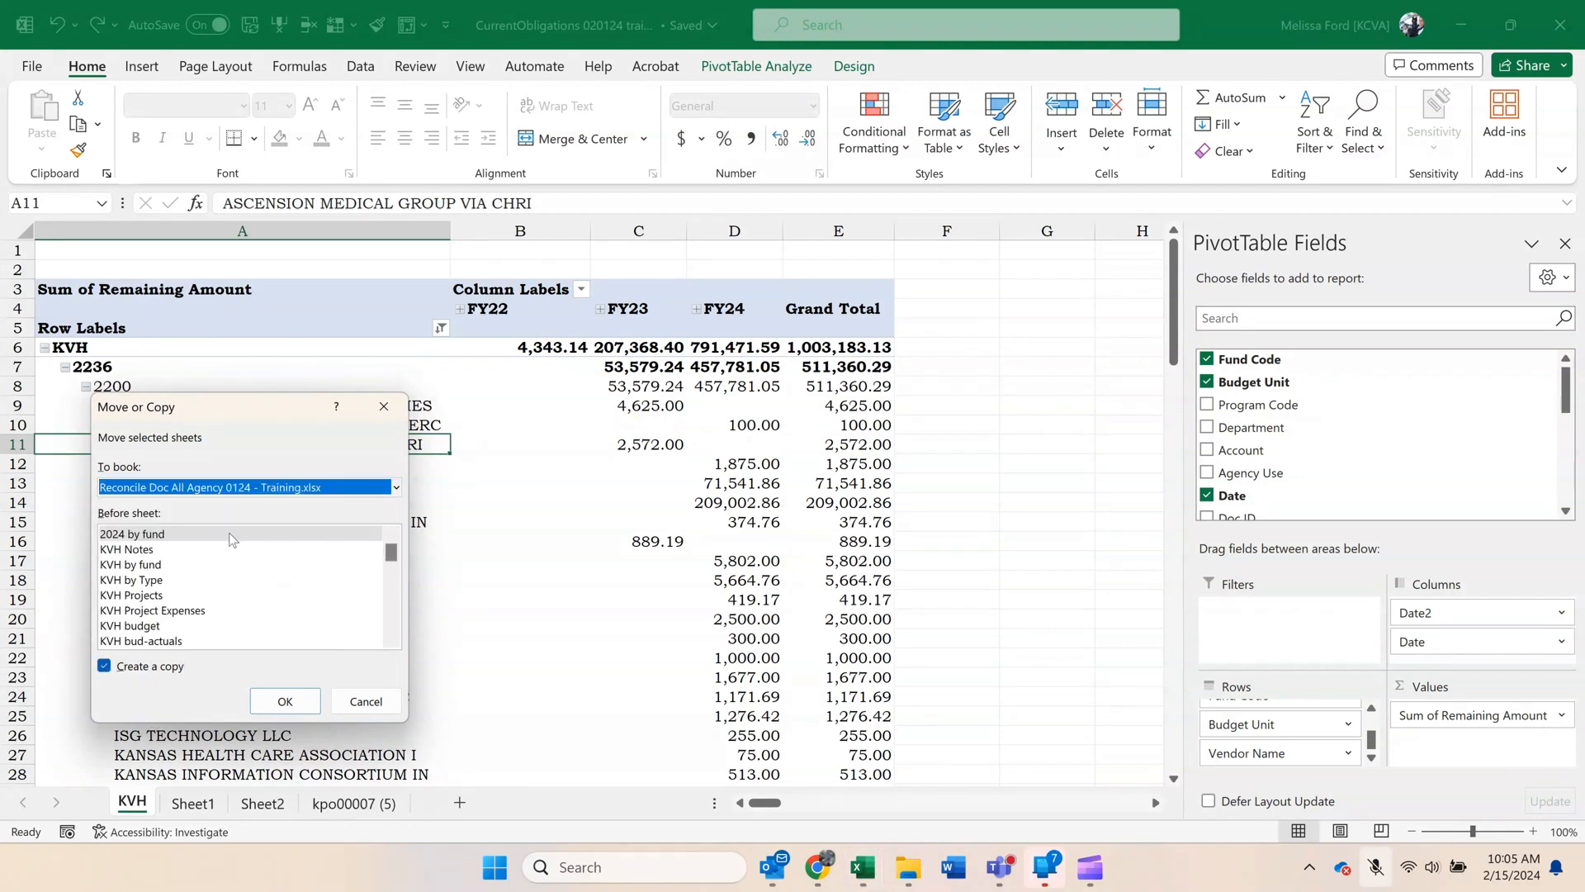
{"action": "scroll", "coordinate": [230, 583], "scroll_direction": "down", "scroll_amount": 6}
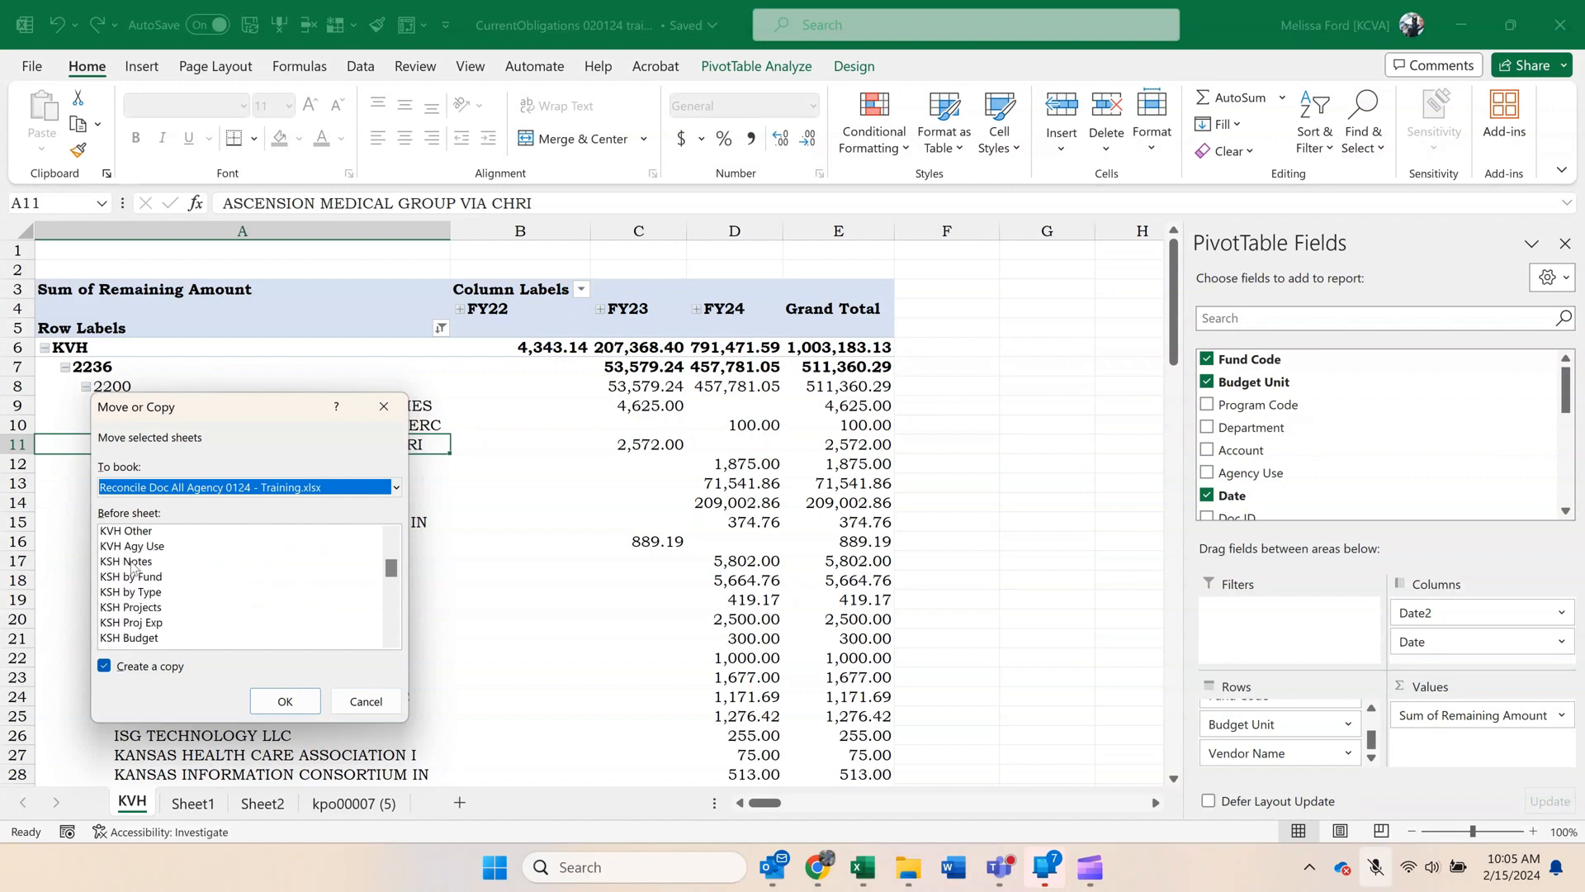
{"action": "left_click", "coordinate": [131, 563]}
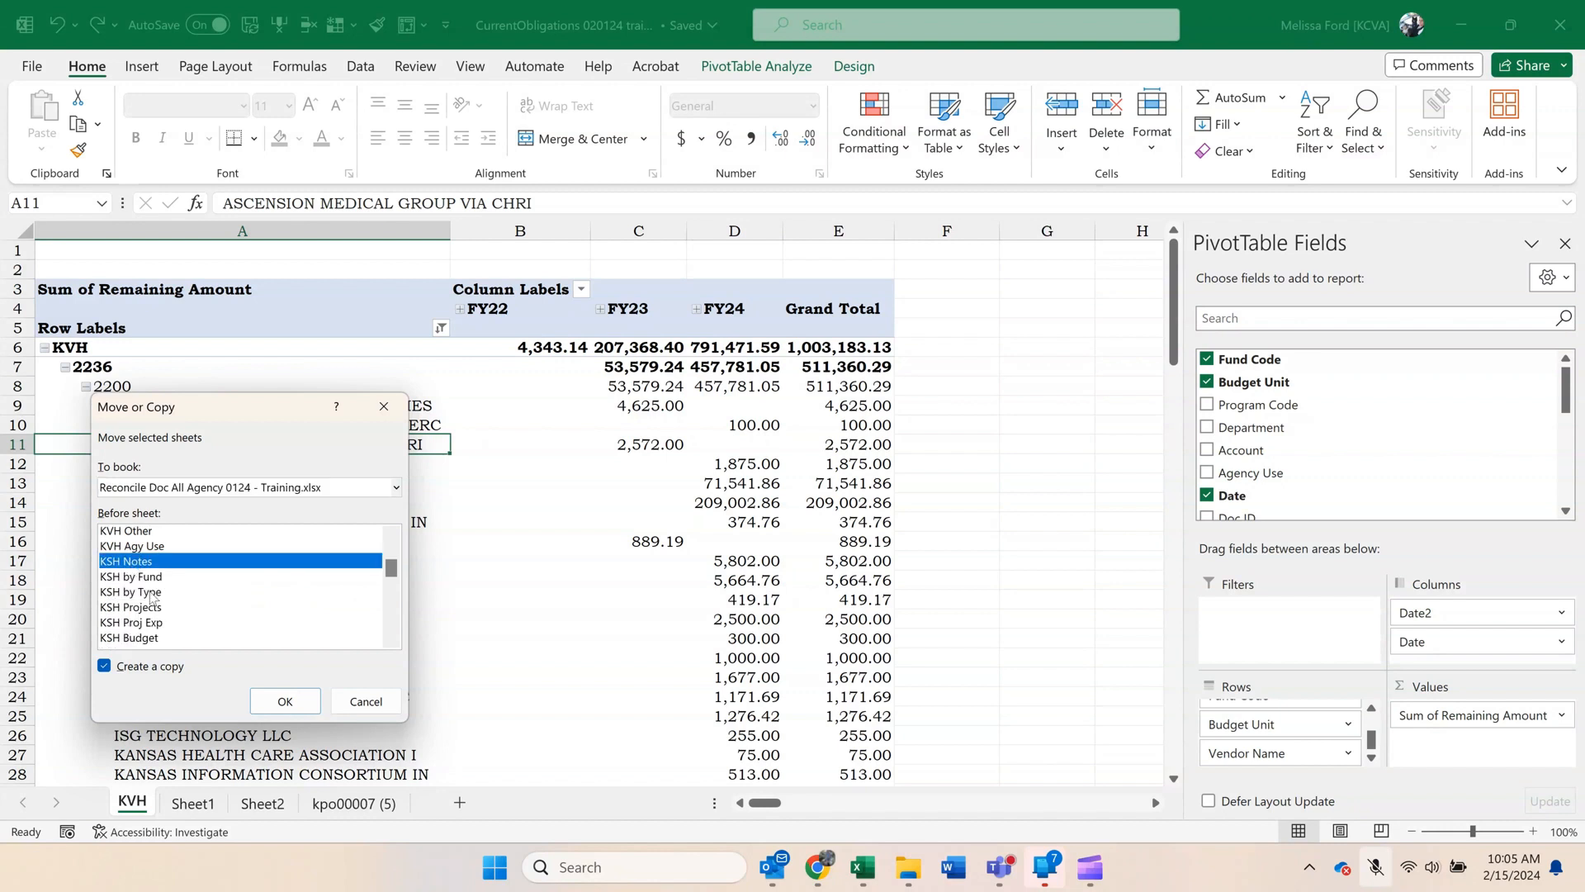
{"action": "left_click", "coordinate": [283, 710]}
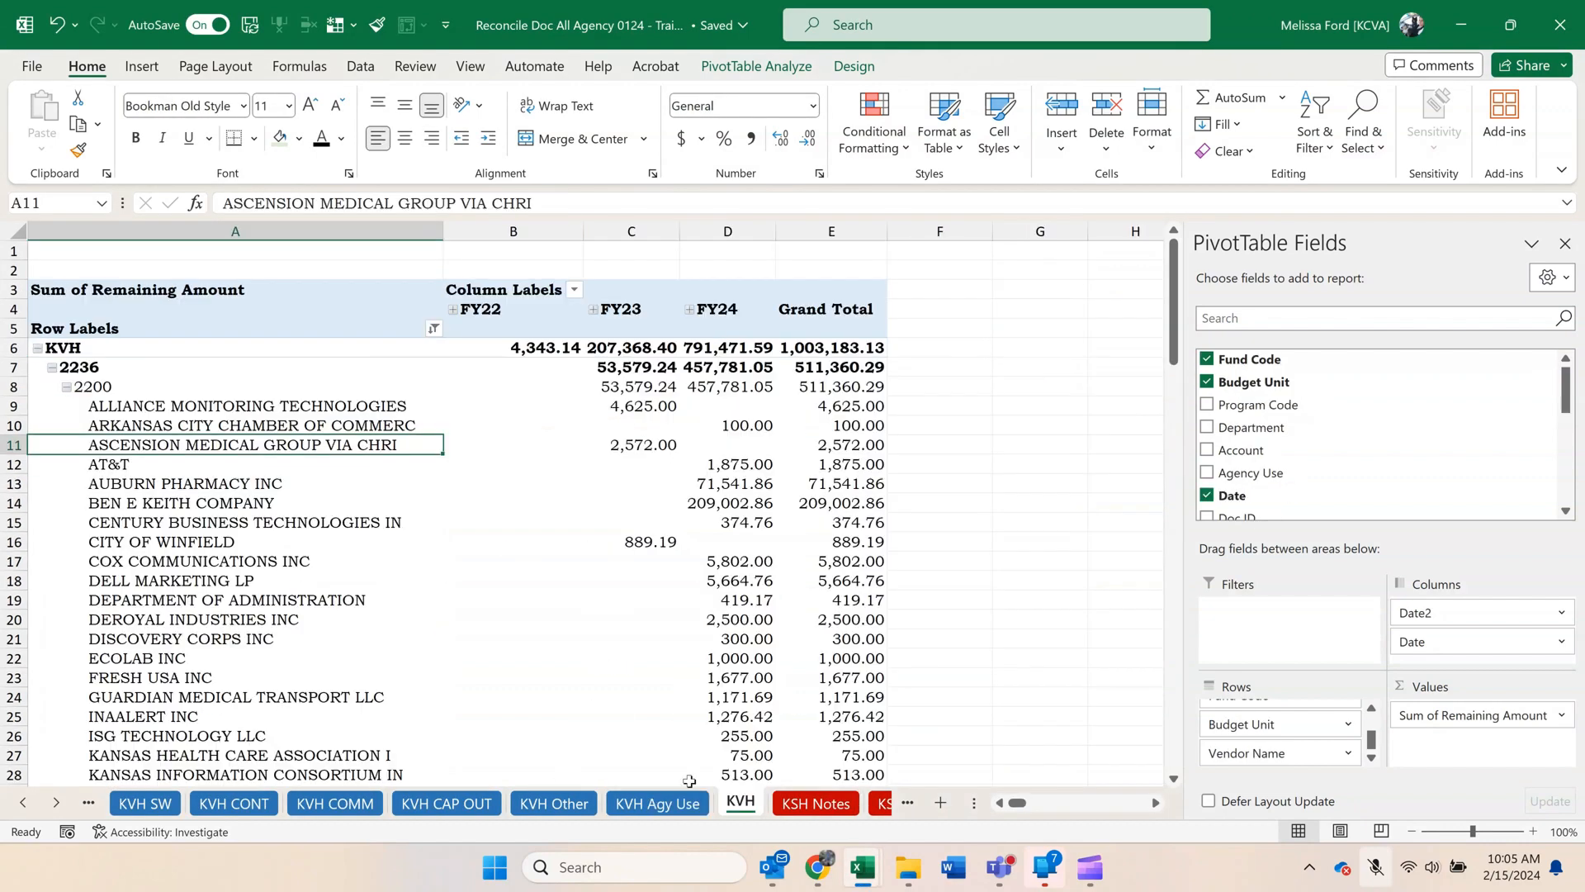
Rename the copied KVH pivot sheet as KVH Obligations.
{"action": "right_click", "coordinate": [746, 808]}
{"action": "left_click", "coordinate": [828, 520]}
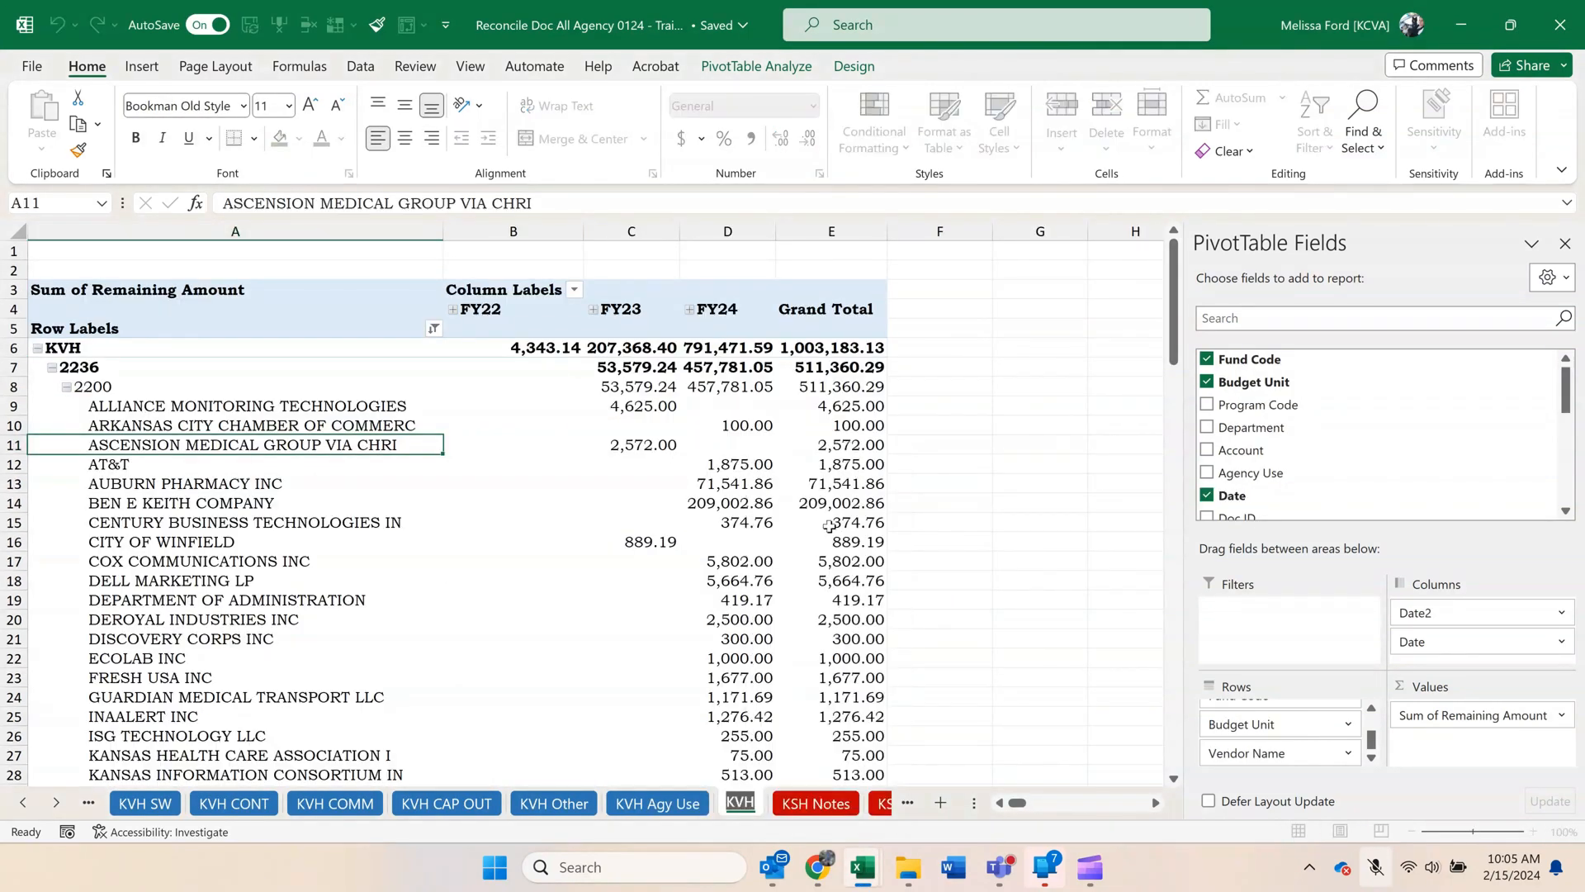
{"action": "key", "text": "Return"}
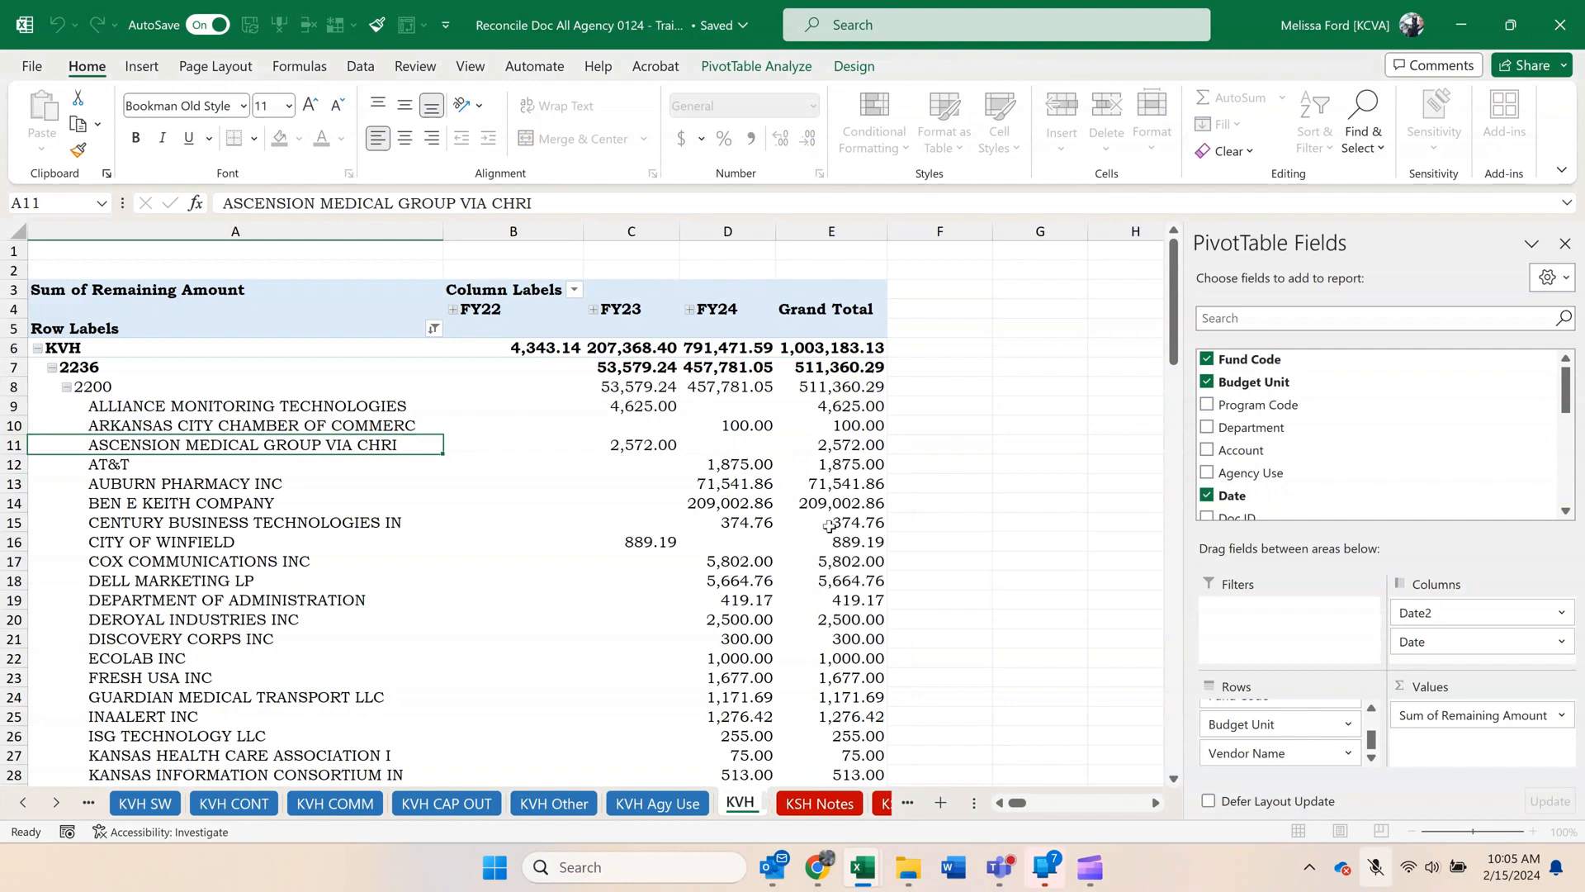
{"action": "type", "text": "Obligations"}
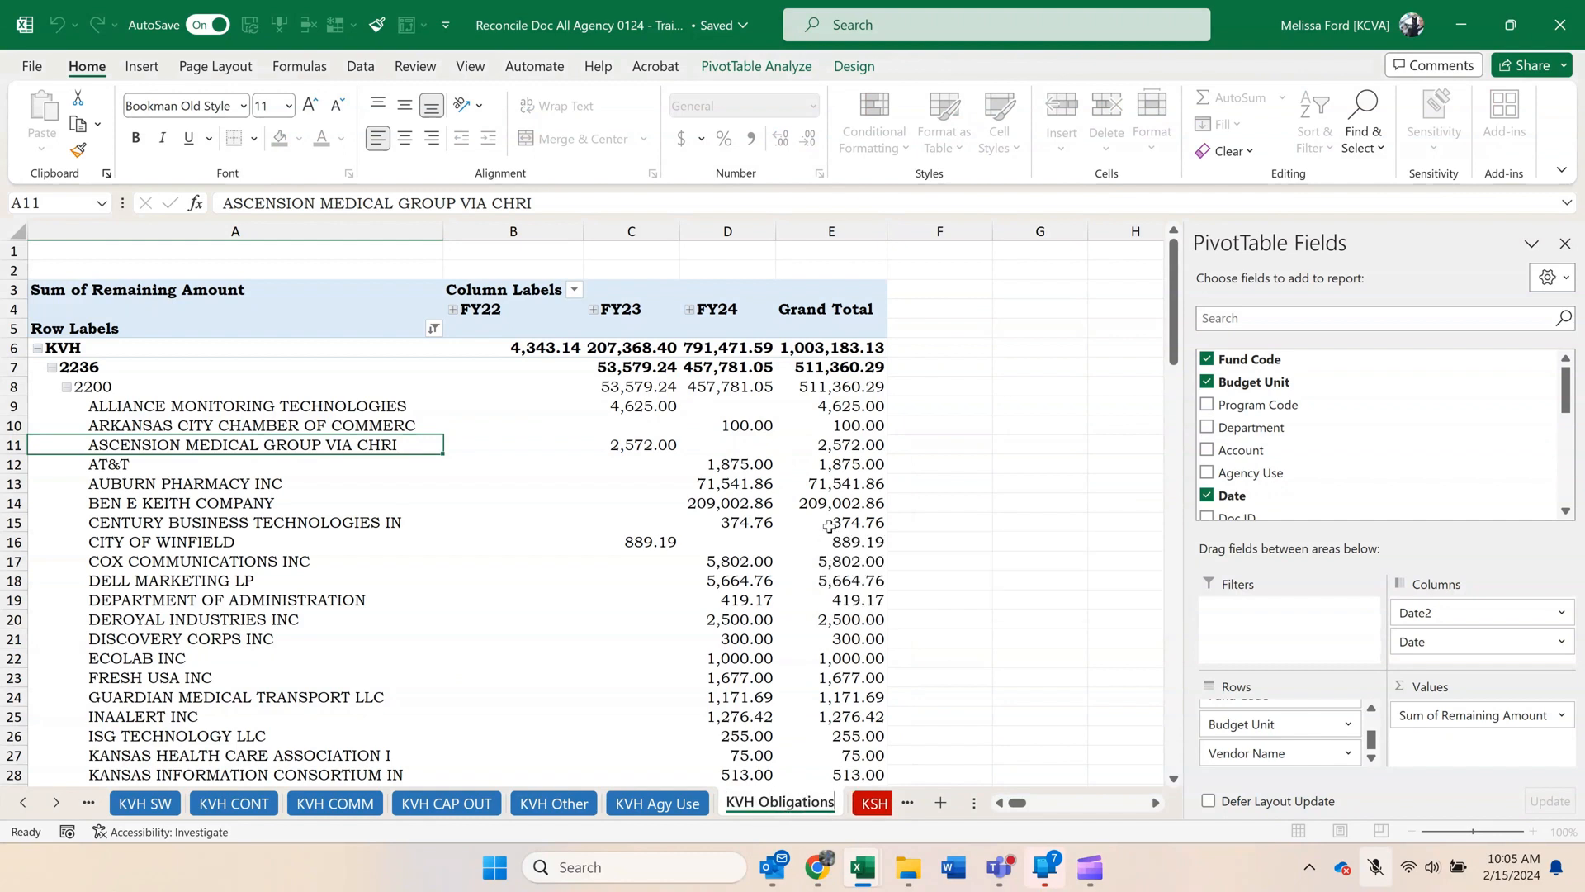
{"action": "key", "text": "Return"}
{"action": "left_click", "coordinate": [771, 482]}
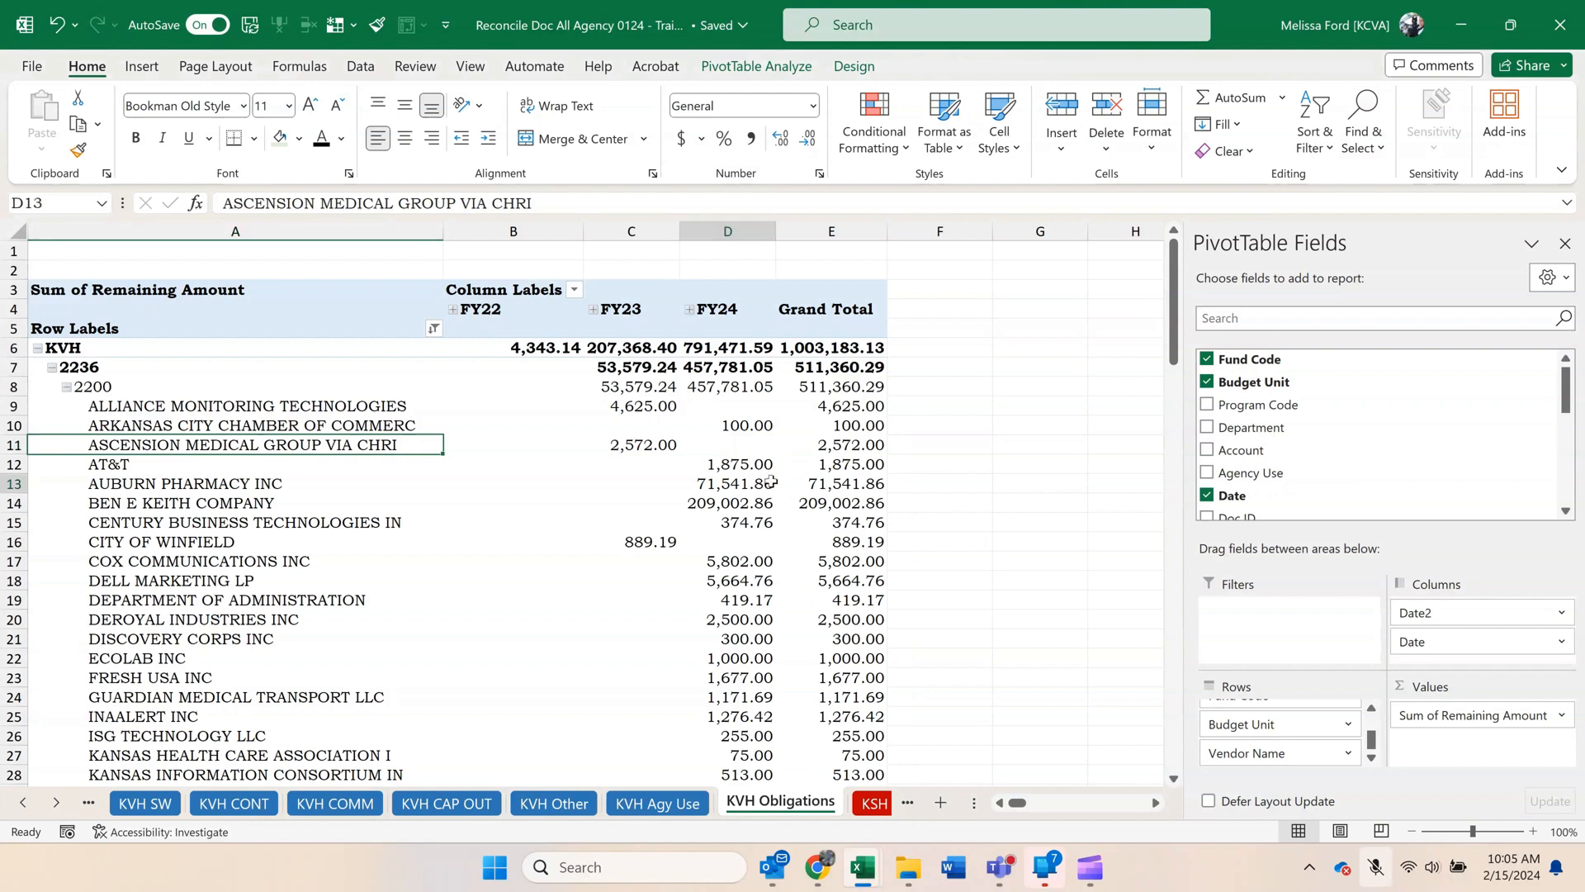
{"action": "scroll", "coordinate": [772, 482], "scroll_direction": "down", "scroll_amount": 7}
{"action": "scroll", "coordinate": [771, 482], "scroll_direction": "down", "scroll_amount": 11}
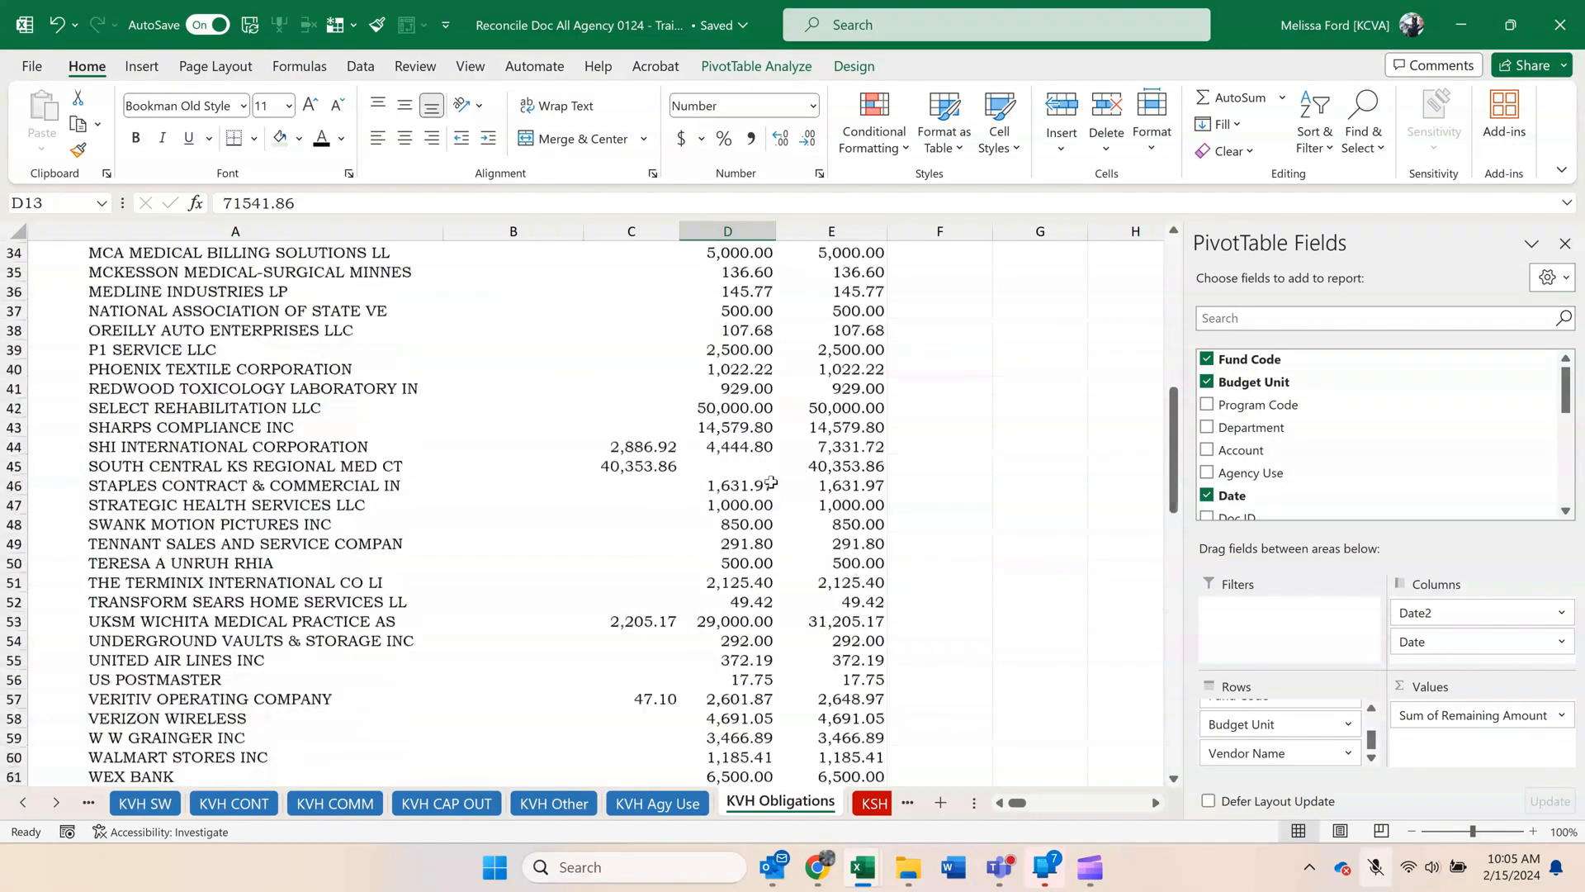
{"action": "scroll", "coordinate": [771, 482], "scroll_direction": "up", "scroll_amount": 18}
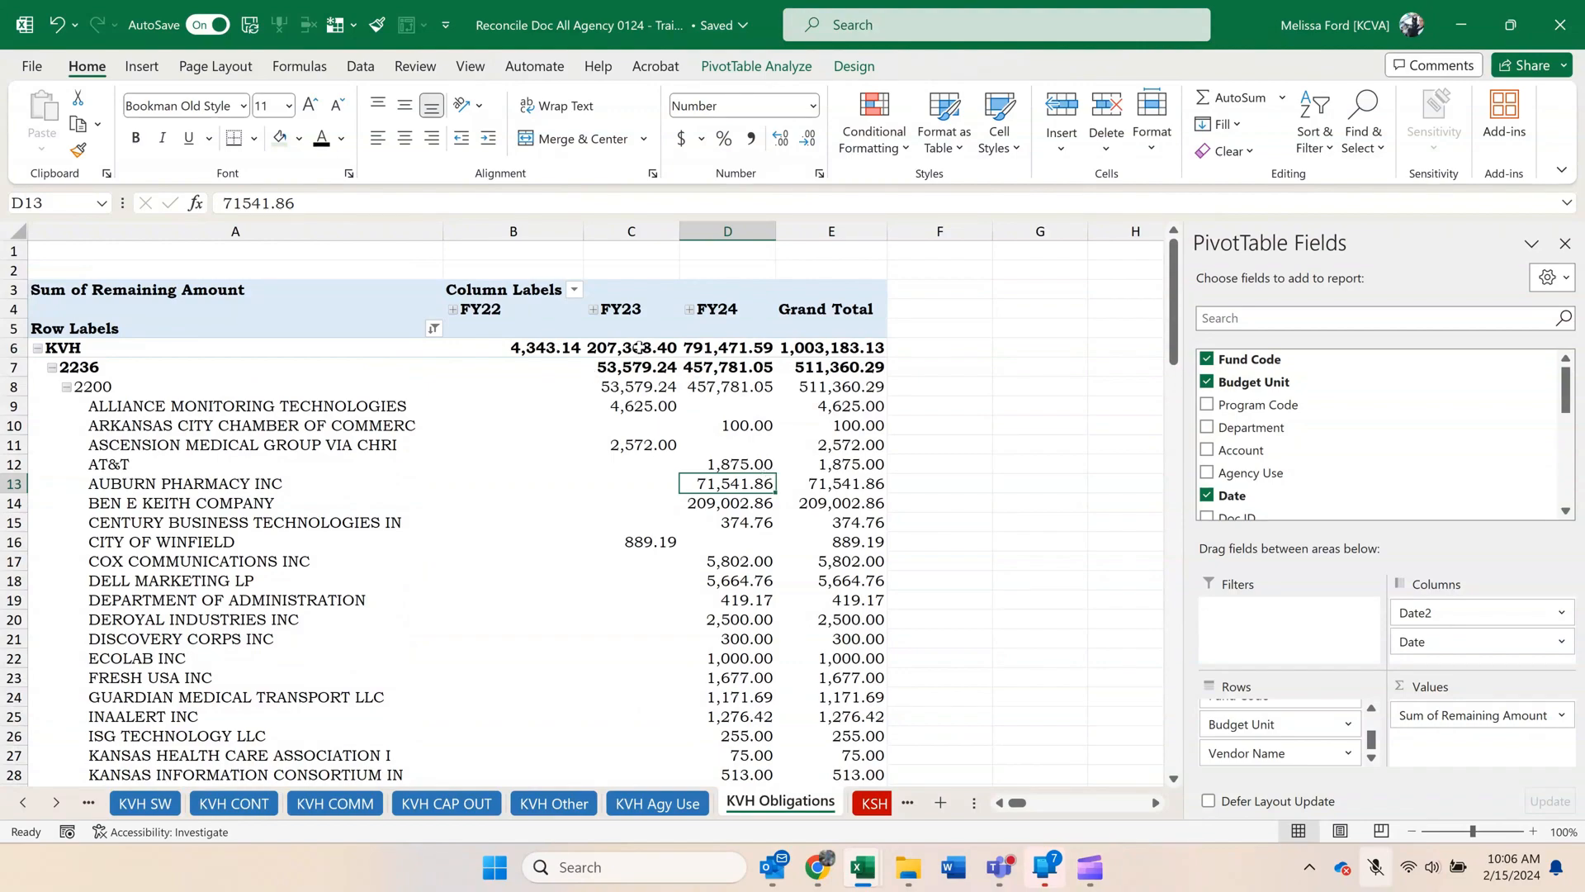
{"action": "left_click", "coordinate": [639, 591]}
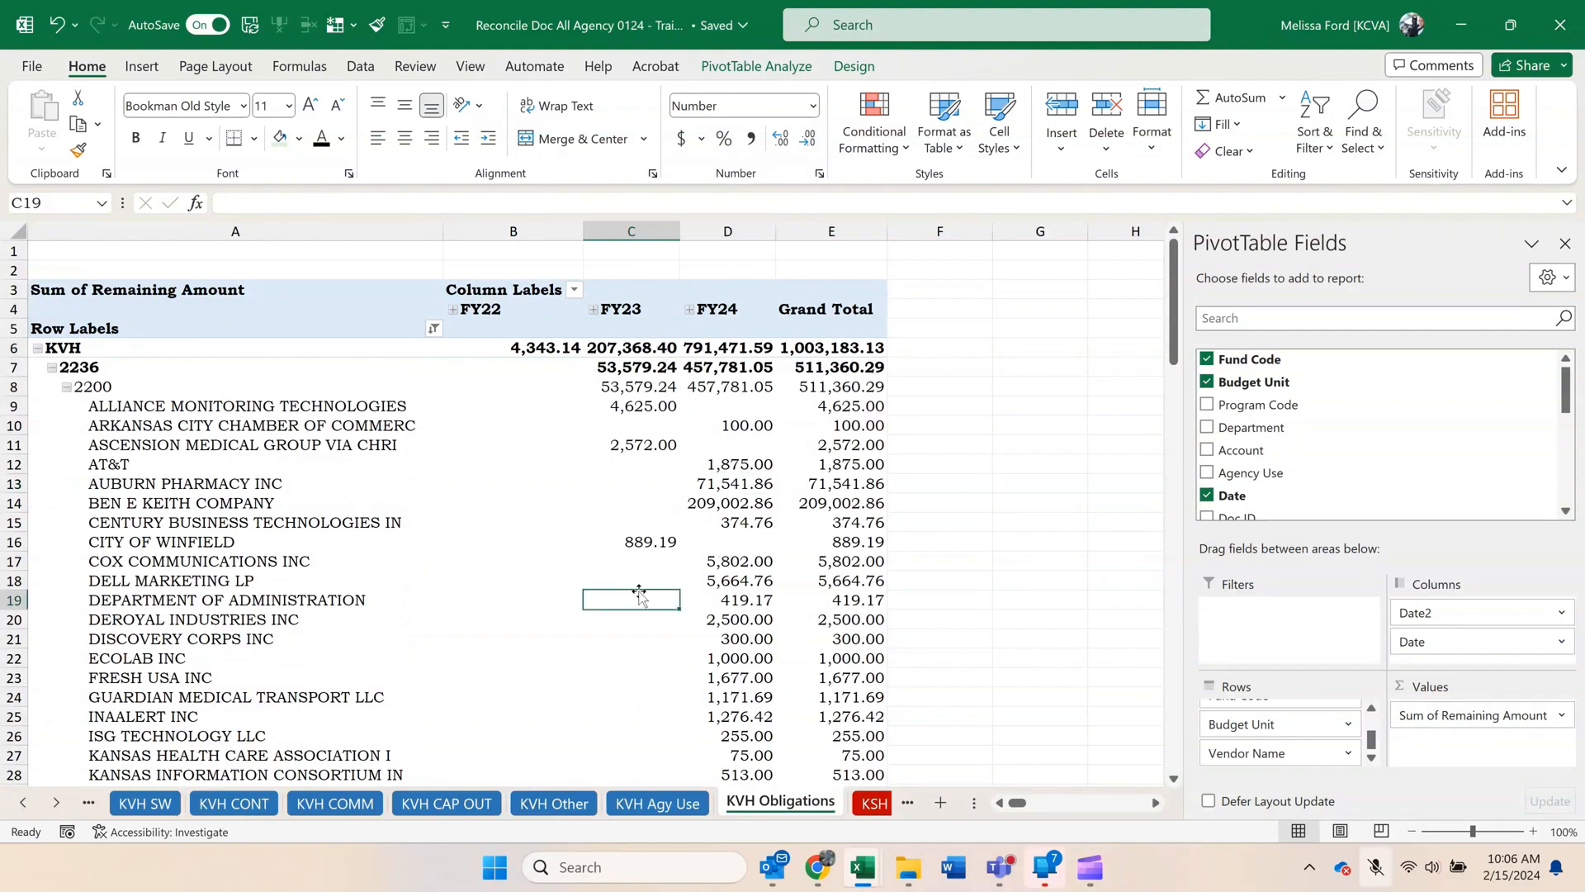
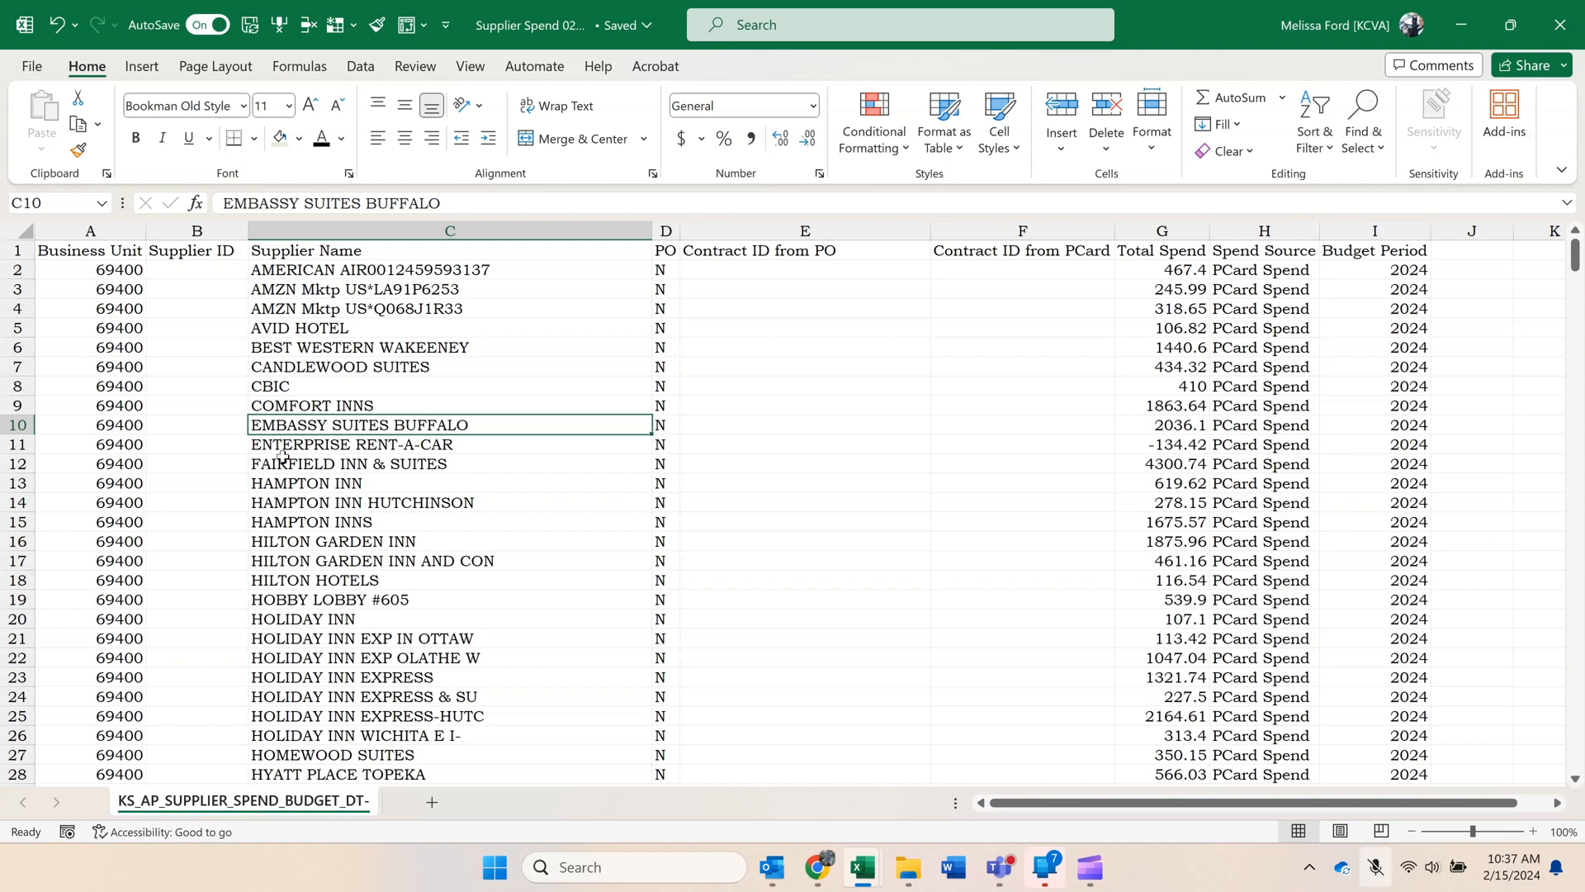
Create a pivot table on a new worksheet from the supplier spend data, with Supplier Name as the row field.
{"action": "left_click", "coordinate": [404, 35]}
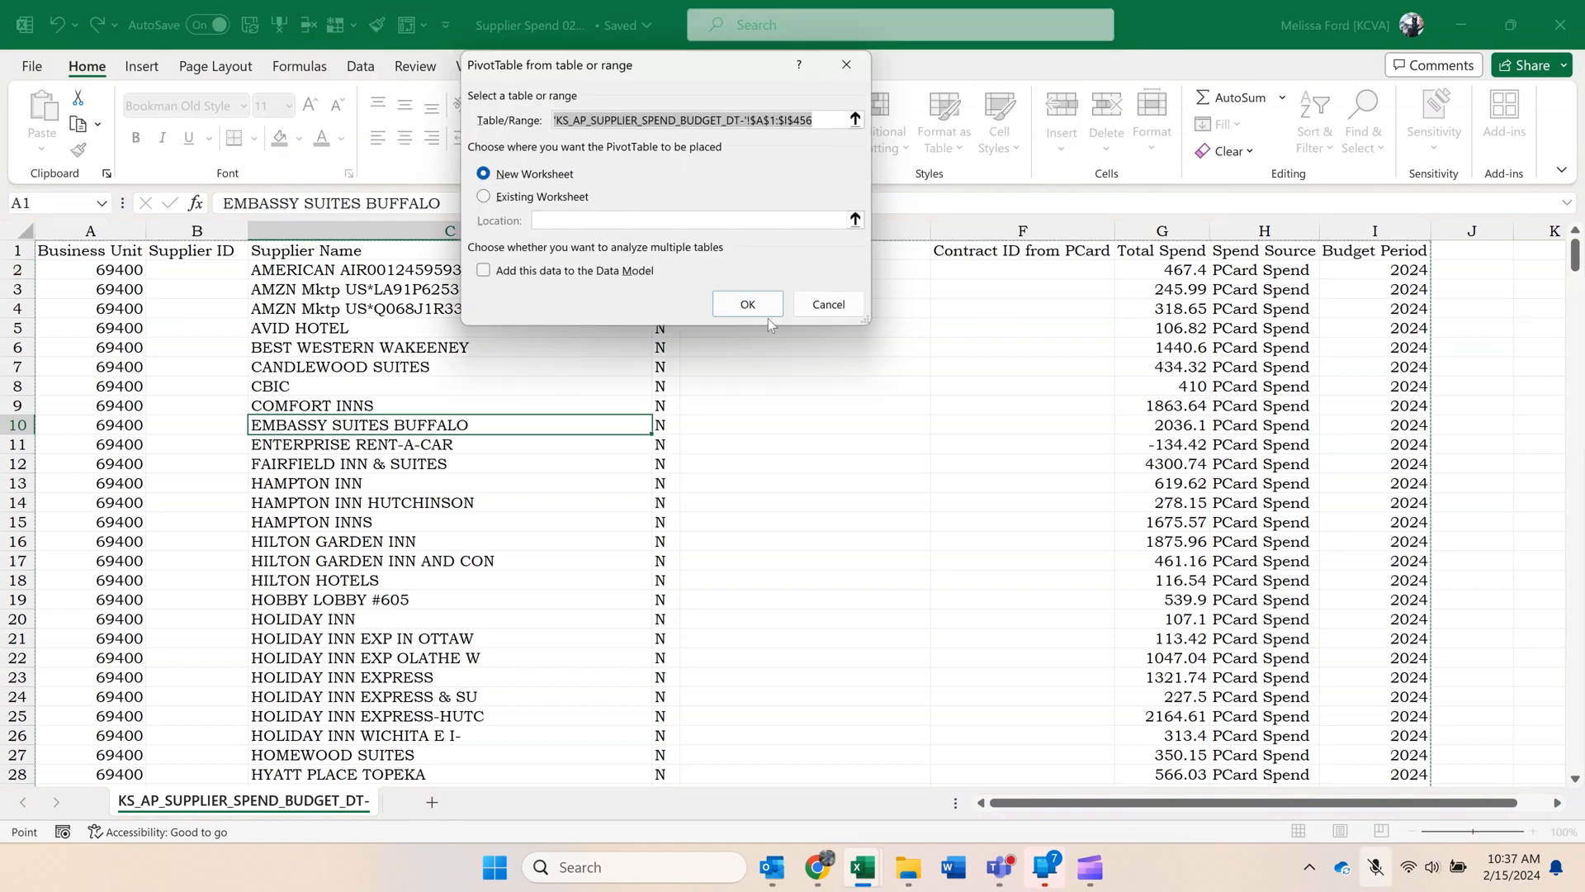
{"action": "left_click", "coordinate": [748, 305]}
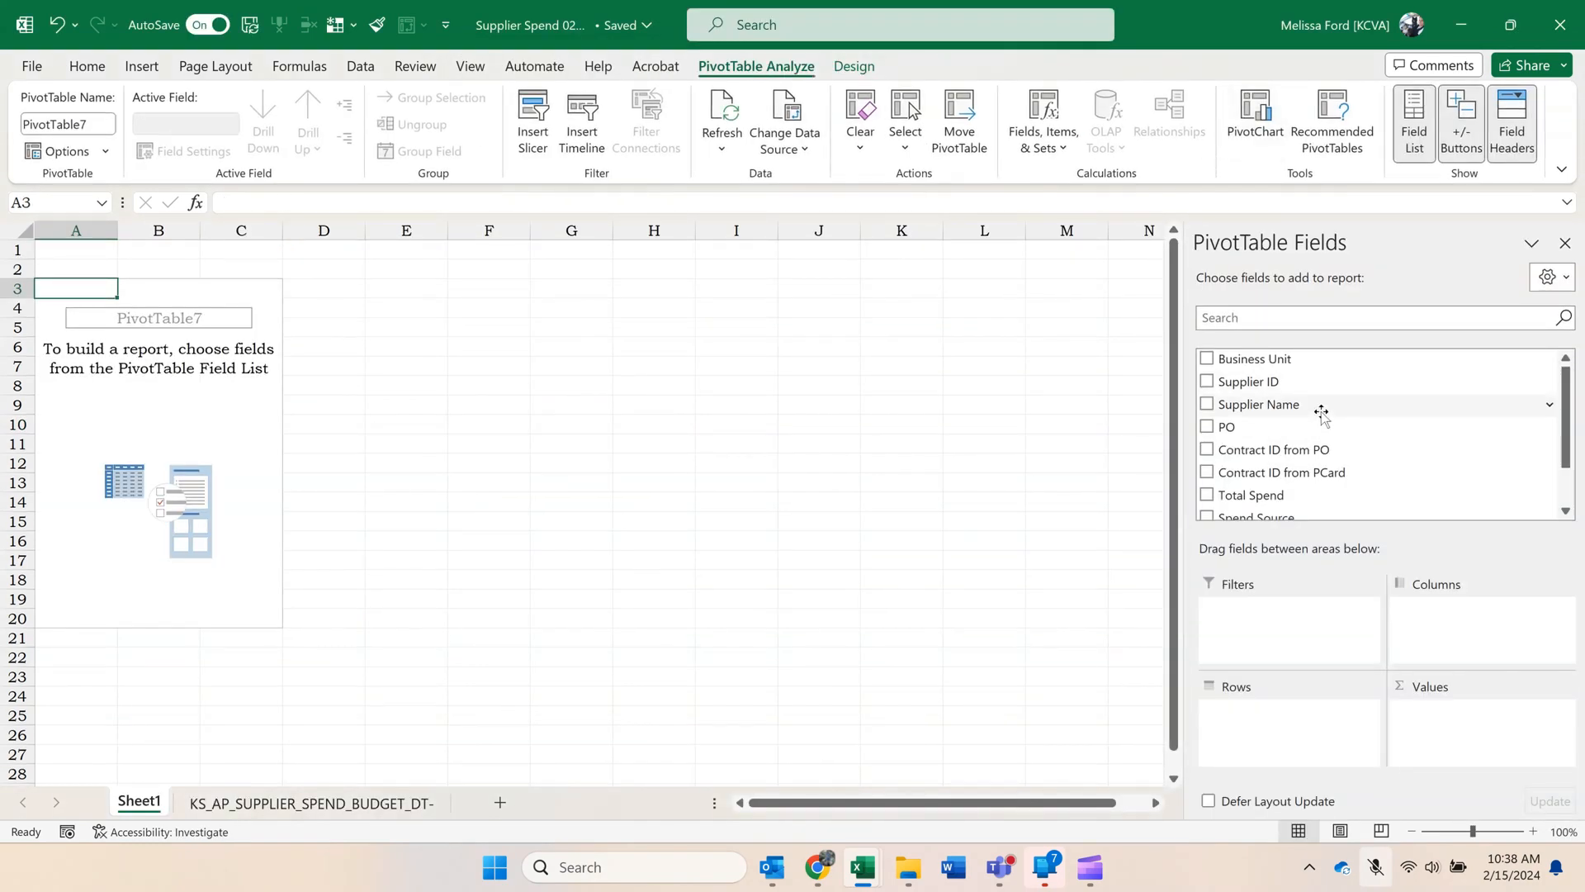
{"action": "left_click_drag", "start_coordinate": [1316, 402], "coordinate": [1255, 717]}
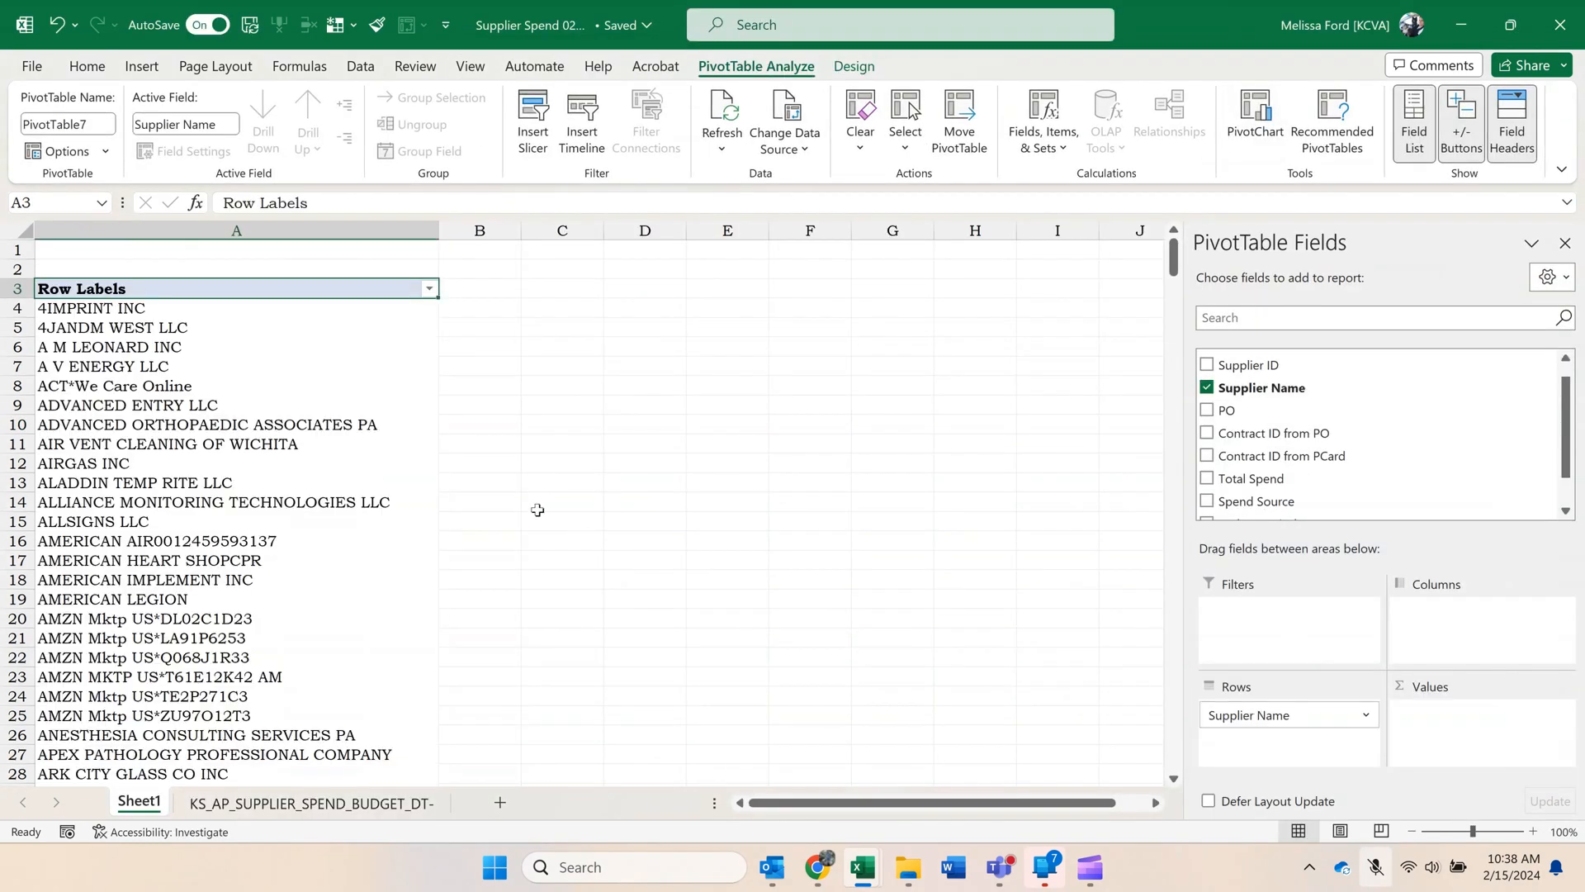
Group the six AMZN Mktp supplier rows in the pivot table.
{"action": "left_click", "coordinate": [204, 419]}
{"action": "scroll", "coordinate": [209, 421], "scroll_direction": "down", "scroll_amount": 4}
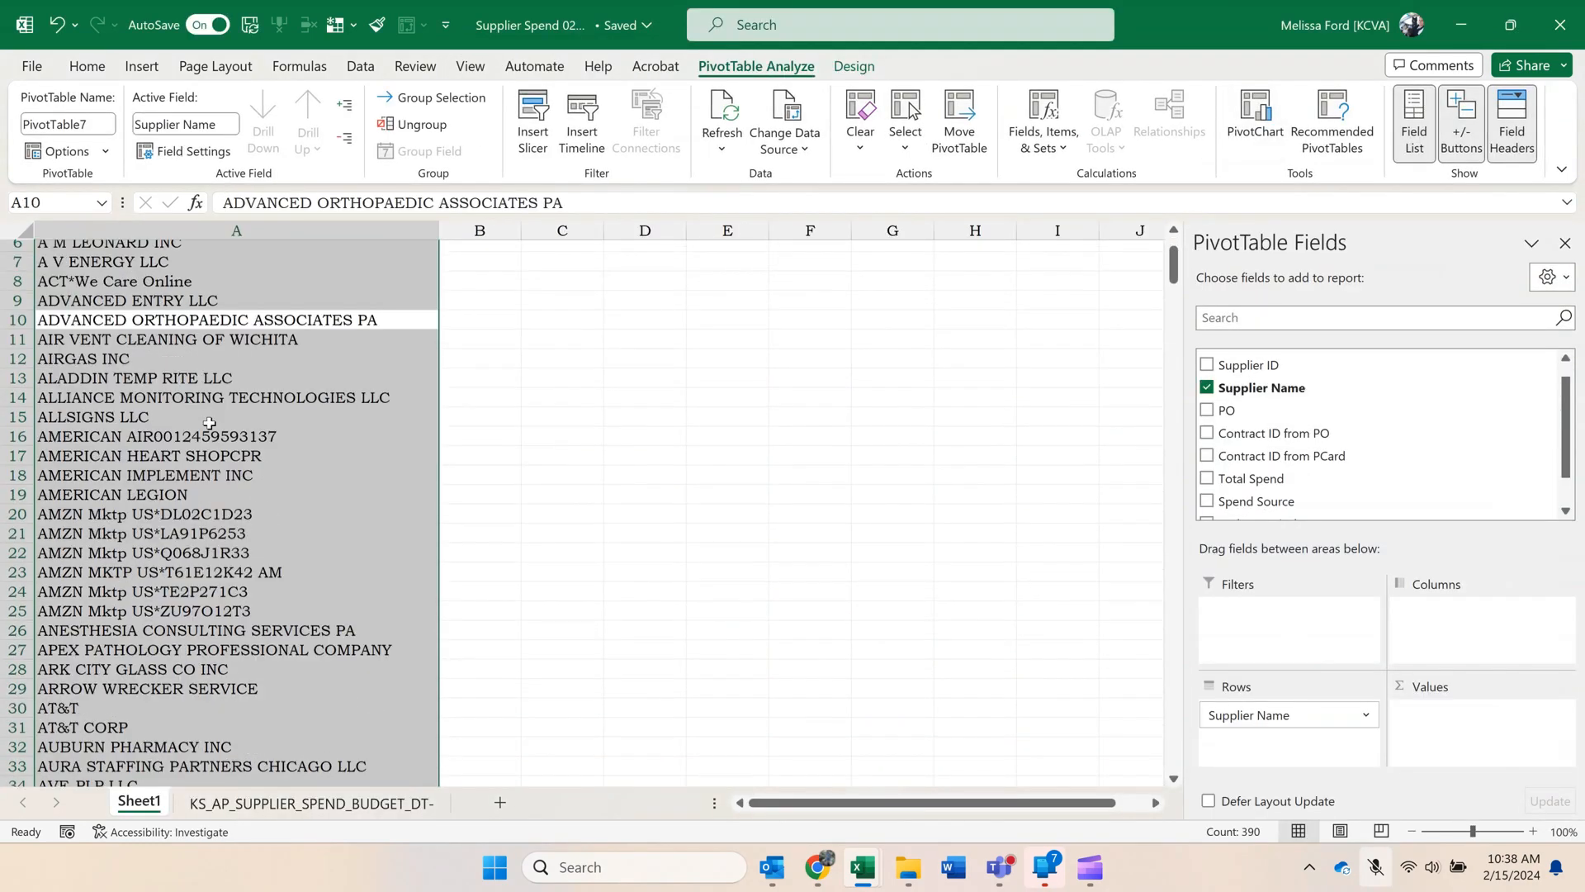
{"action": "left_click", "coordinate": [221, 403]}
{"action": "left_click", "coordinate": [319, 366]}
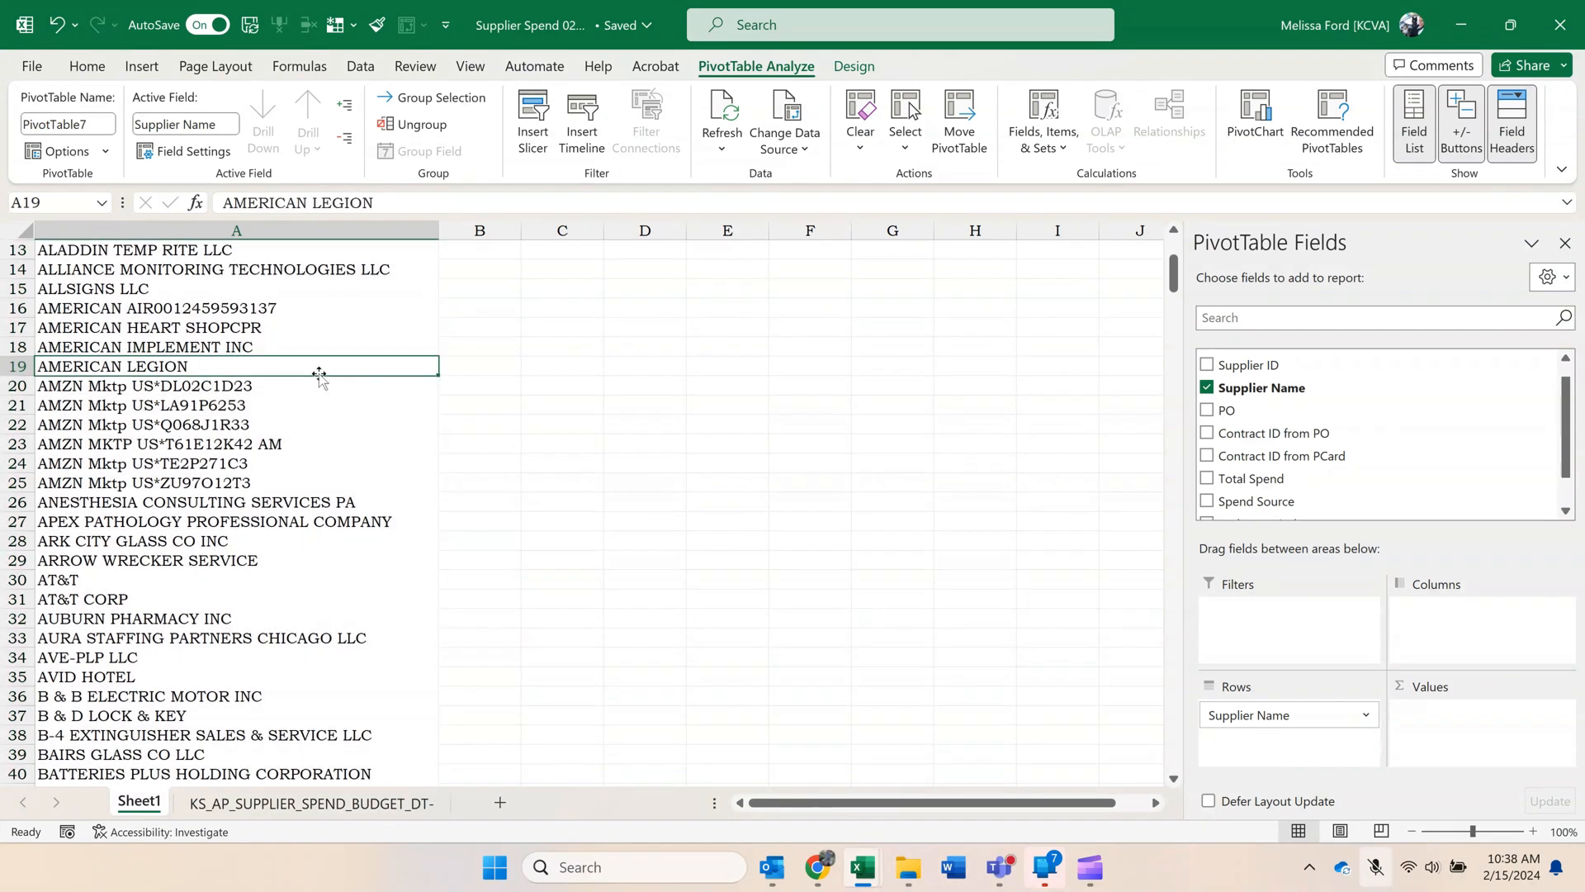
{"action": "left_click_drag", "start_coordinate": [297, 388], "coordinate": [278, 481]}
{"action": "right_click", "coordinate": [277, 481]}
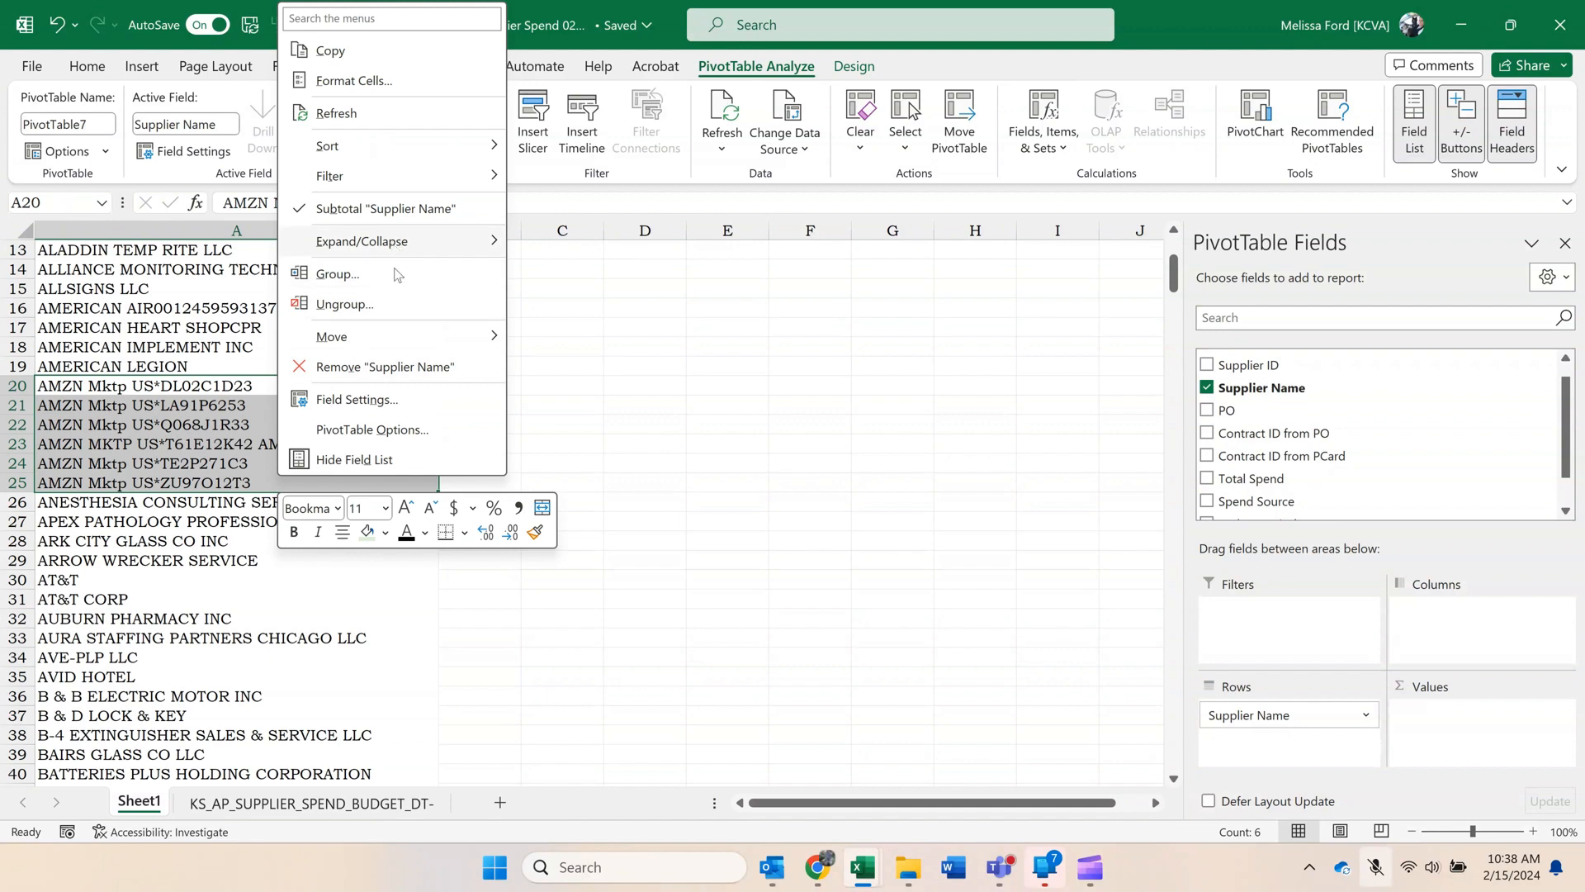
{"action": "left_click", "coordinate": [395, 274]}
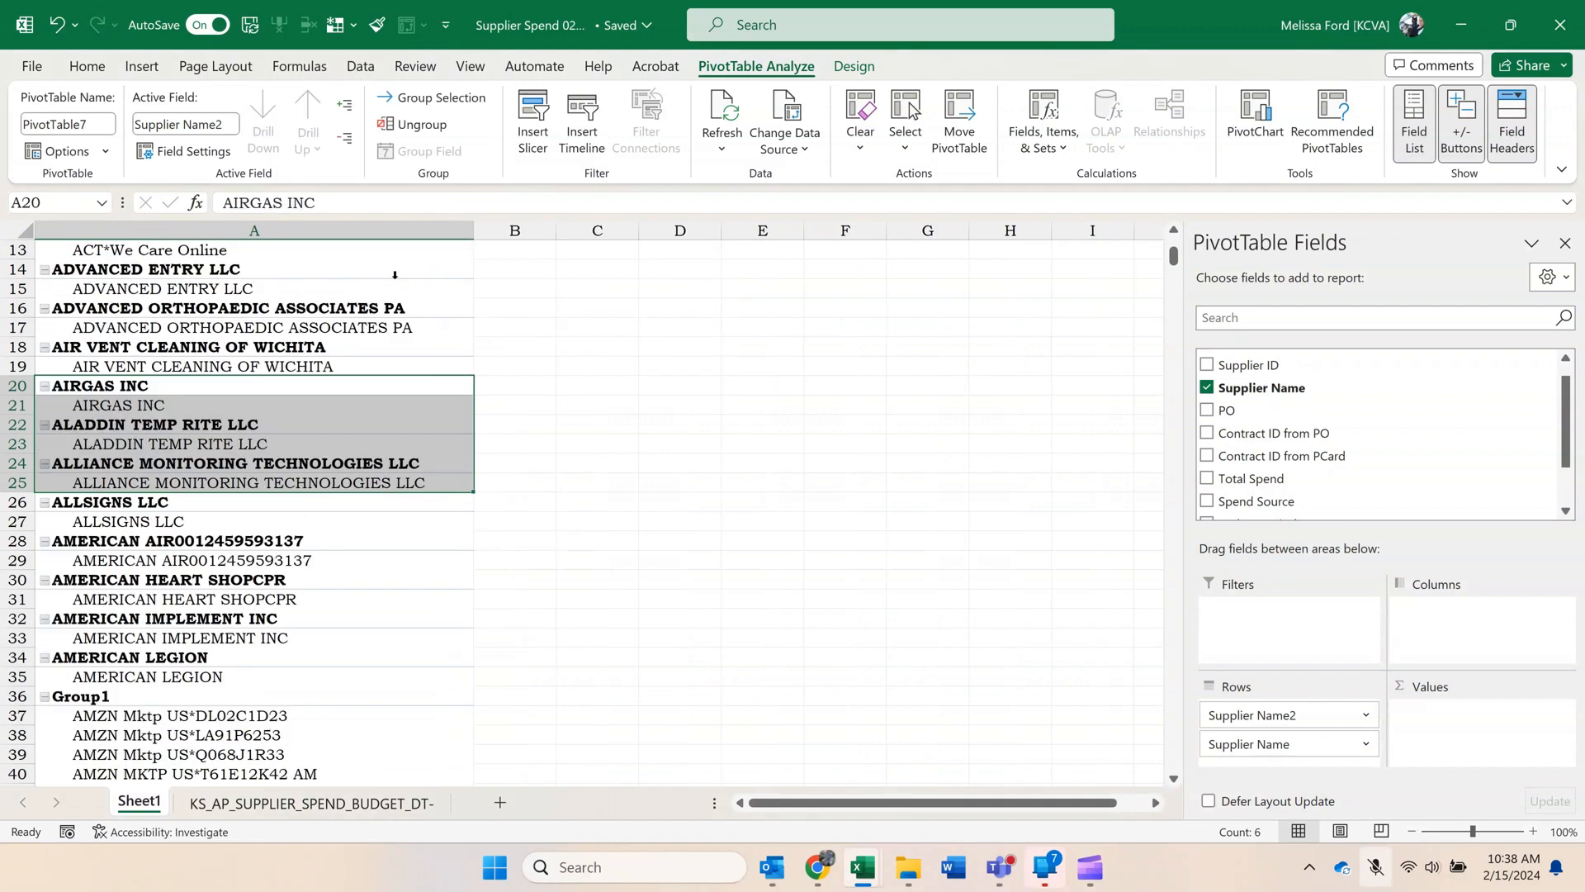
Rename the new group of AMZN Mktp suppliers as Amazon.
{"action": "scroll", "coordinate": [429, 368], "scroll_direction": "down", "scroll_amount": 3}
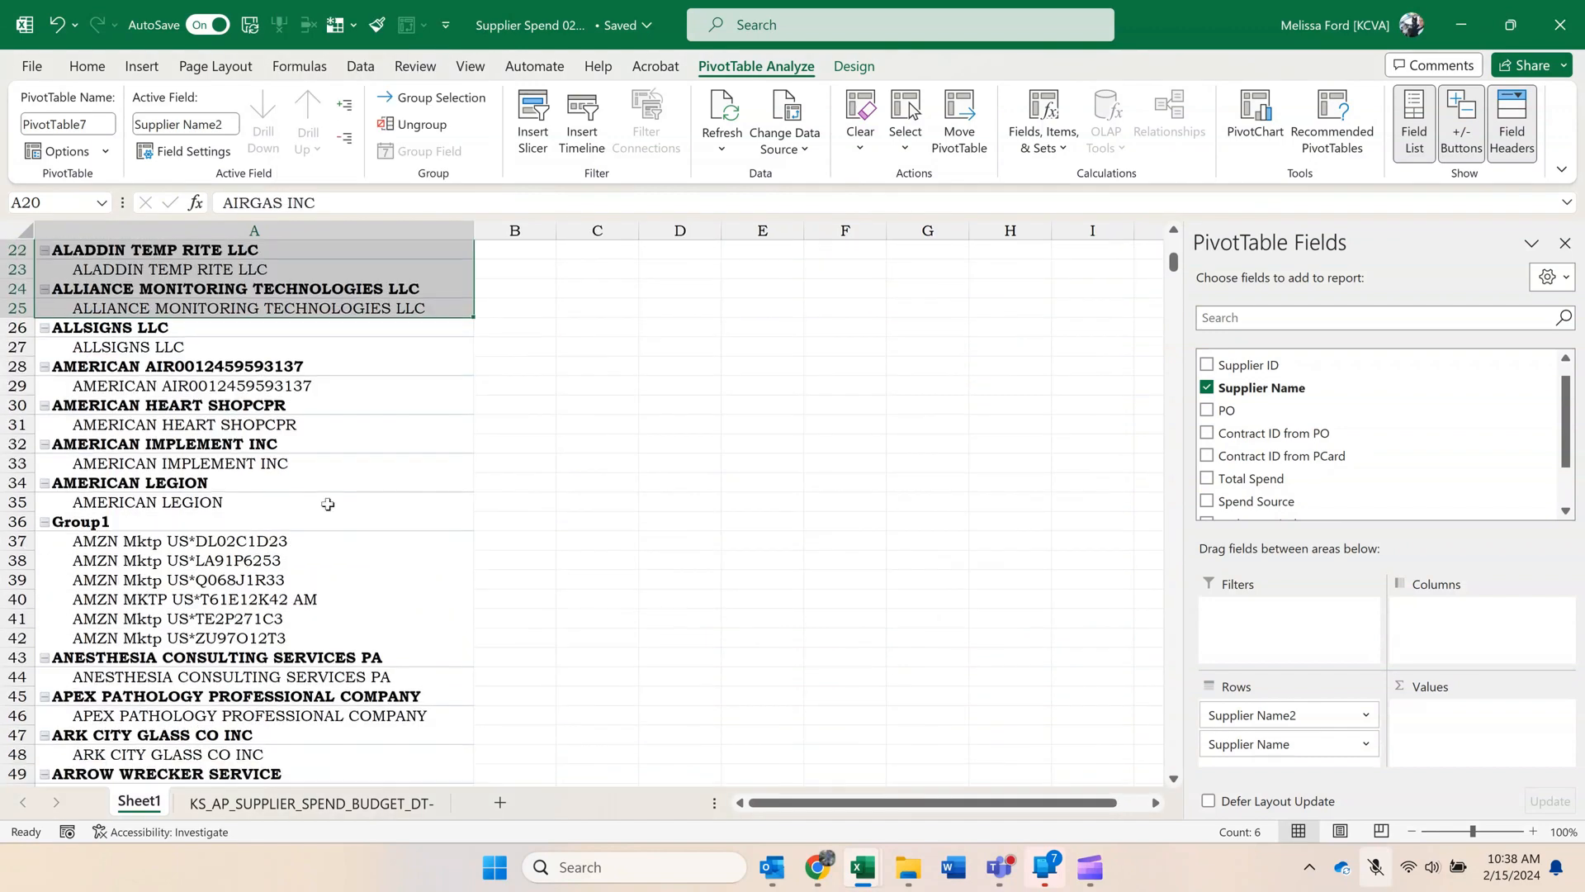
{"action": "left_click", "coordinate": [279, 525]}
{"action": "type", "text": "Amazon"}
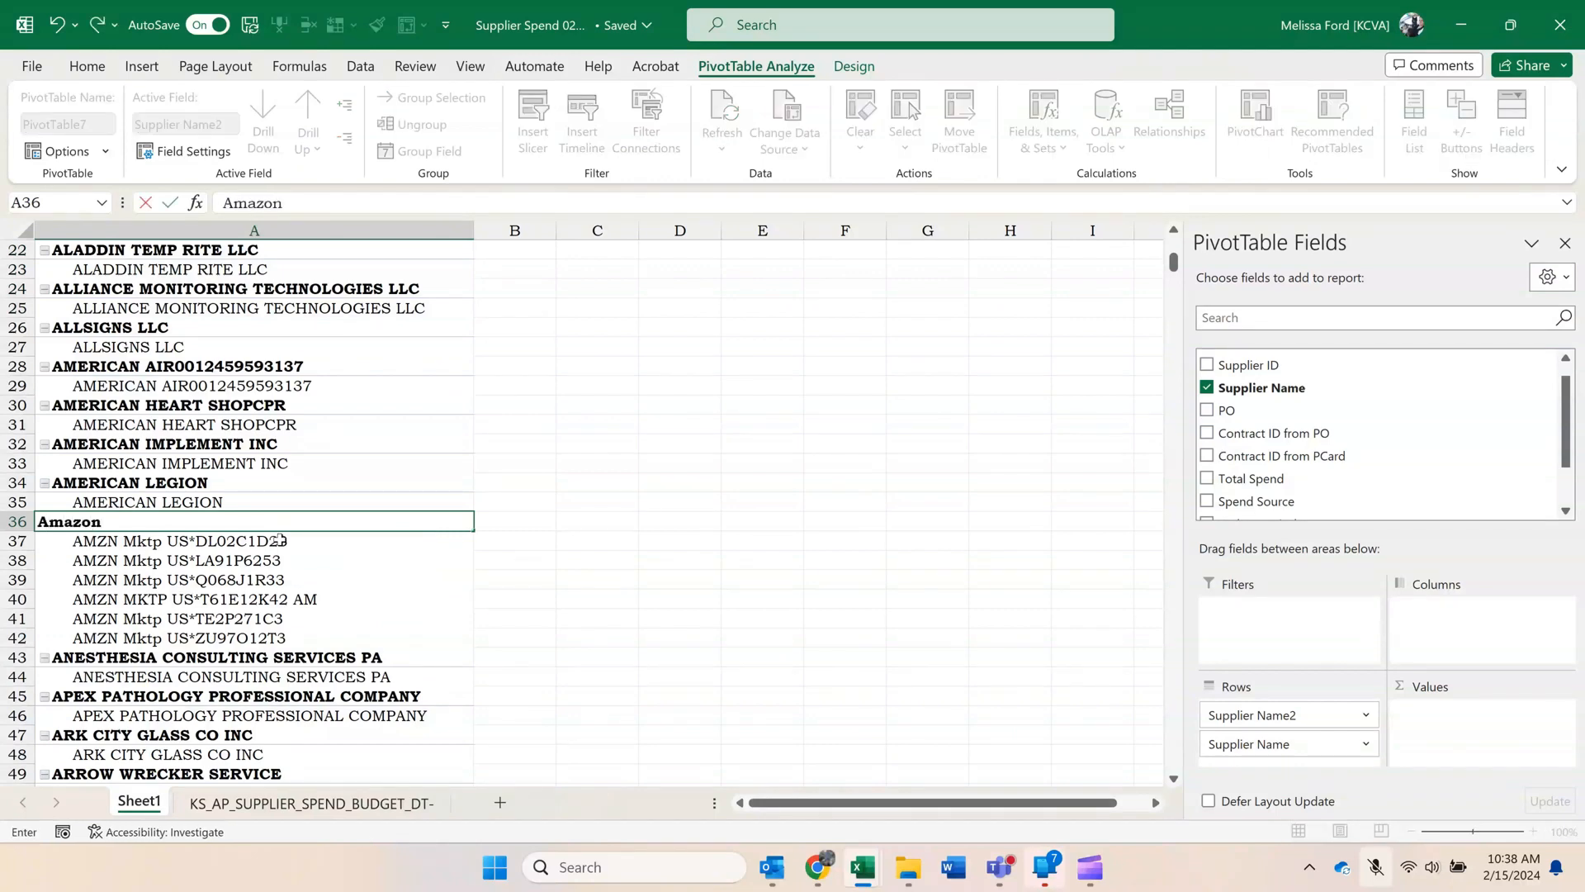
{"action": "key", "text": "Return"}
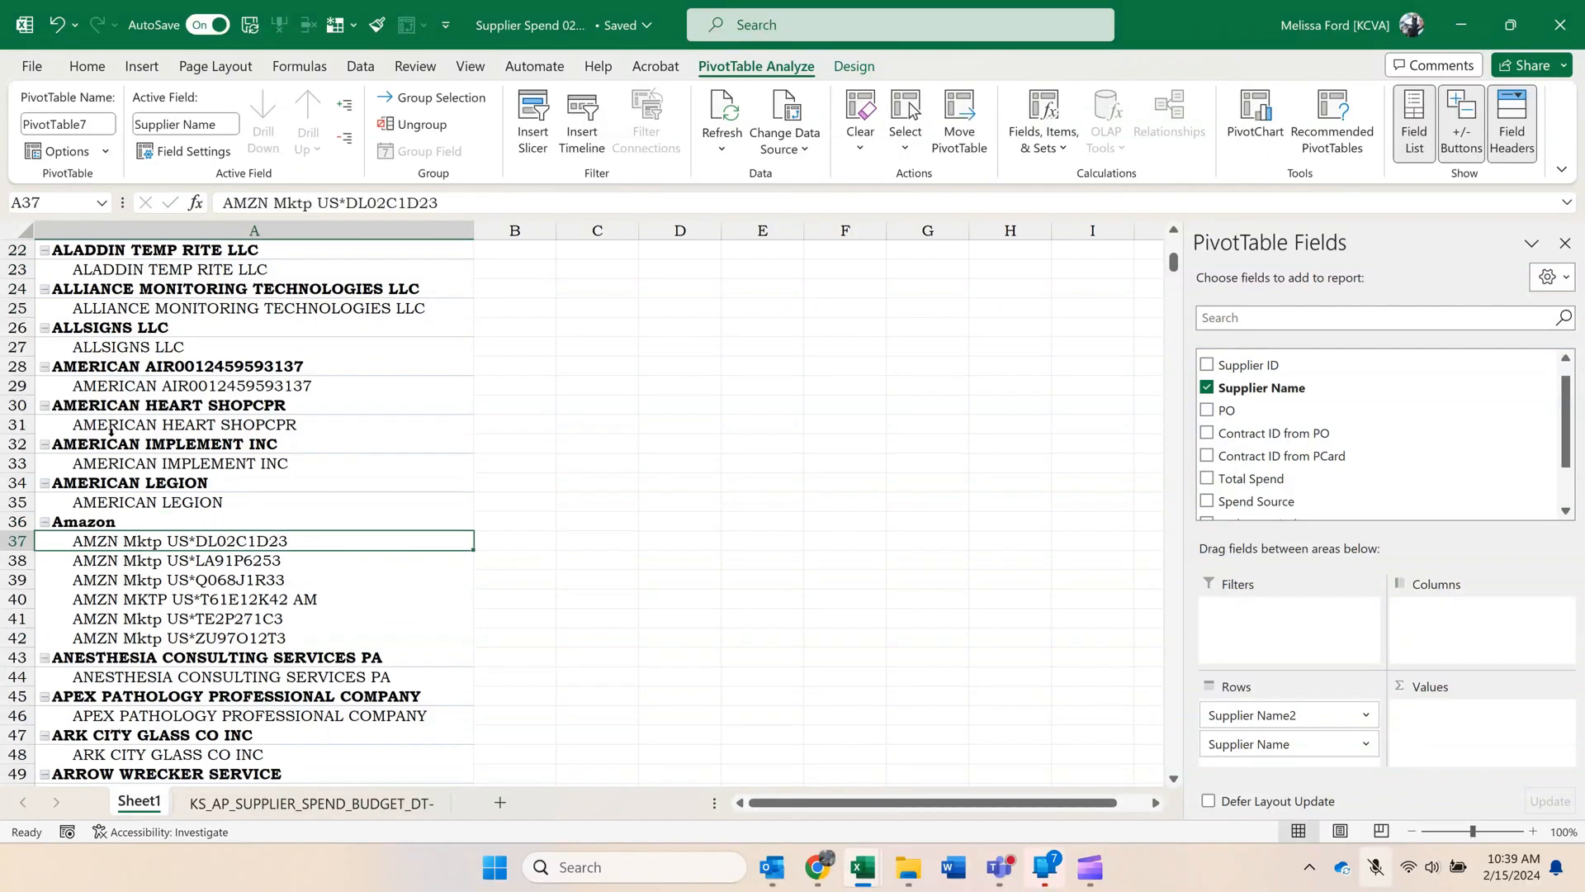
Group the supplier rows WAL-MART #0369, WAL-MART #0978 and WAL-MART #1802.
{"action": "scroll", "coordinate": [111, 431], "scroll_direction": "down", "scroll_amount": 4}
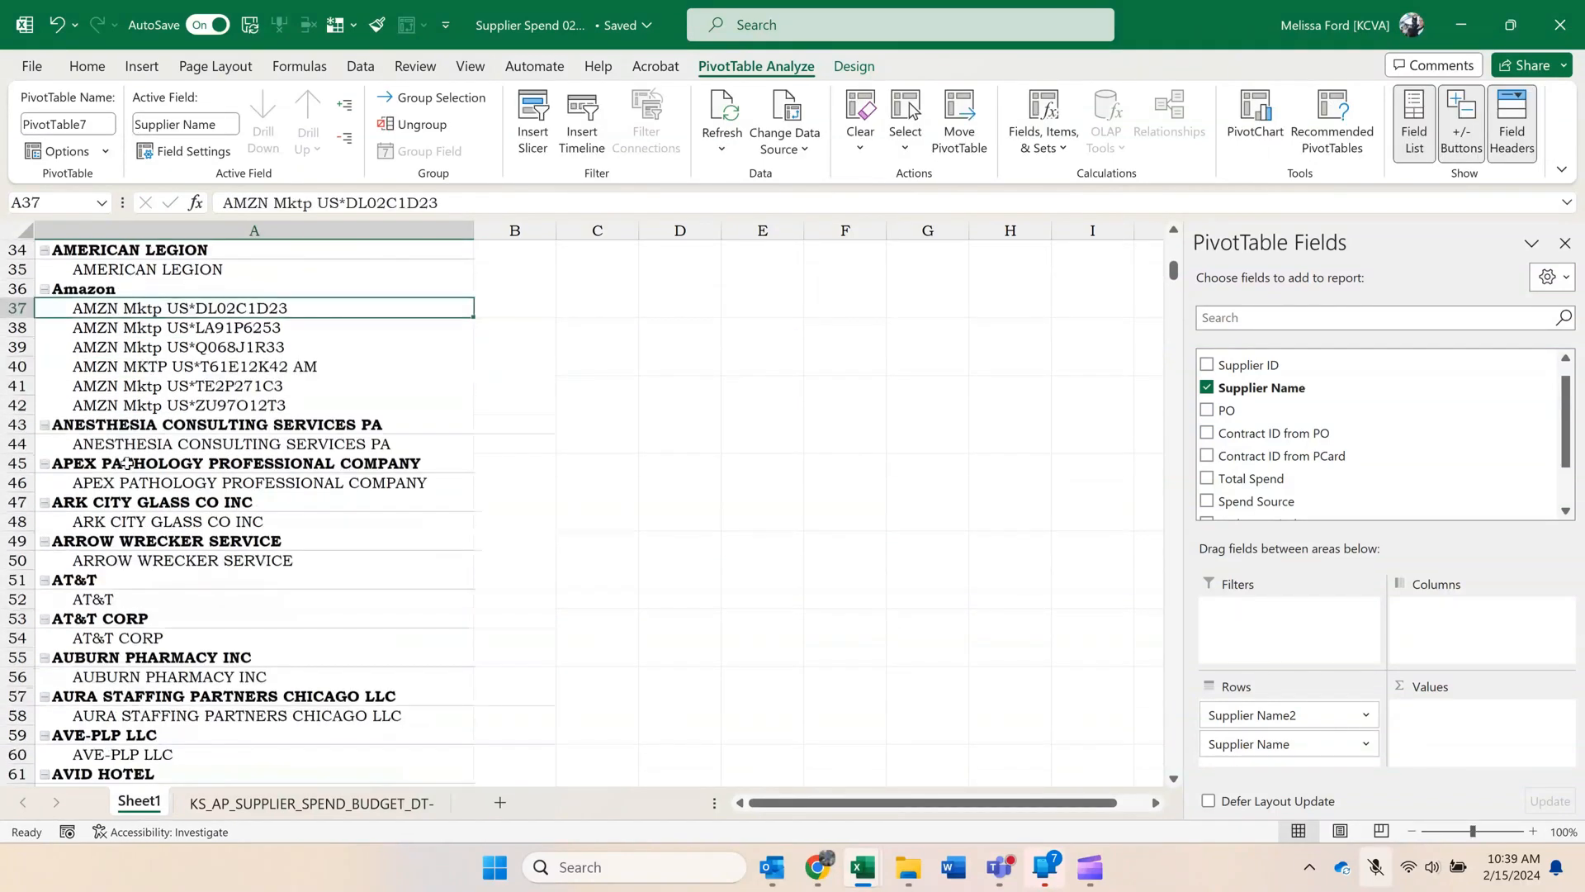
{"action": "scroll", "coordinate": [124, 465], "scroll_direction": "down", "scroll_amount": 12}
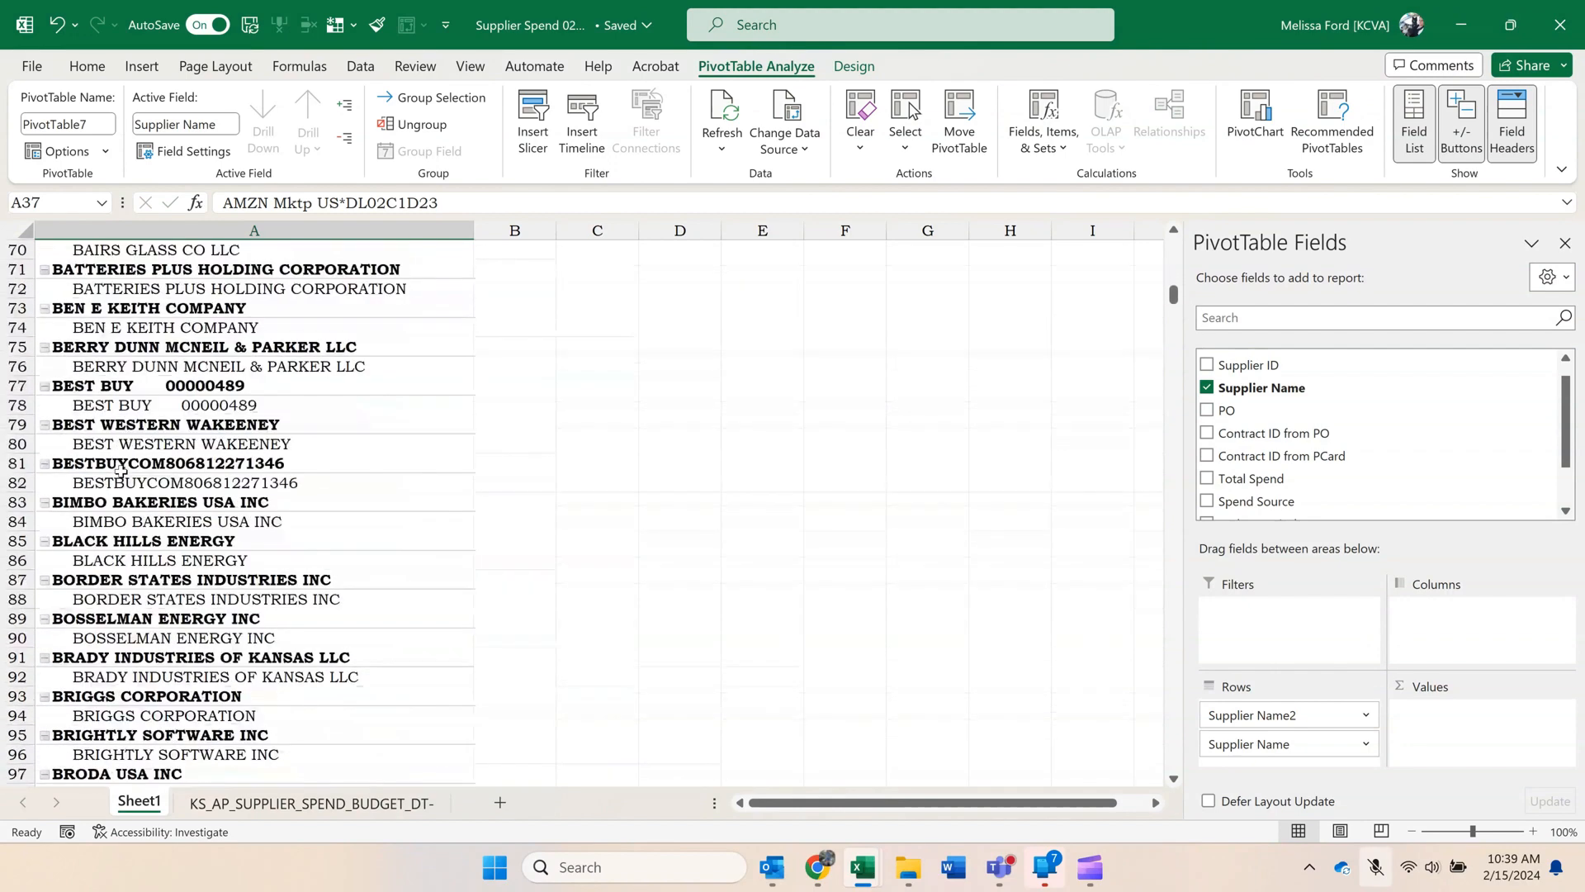
{"action": "scroll", "coordinate": [121, 468], "scroll_direction": "down", "scroll_amount": 18}
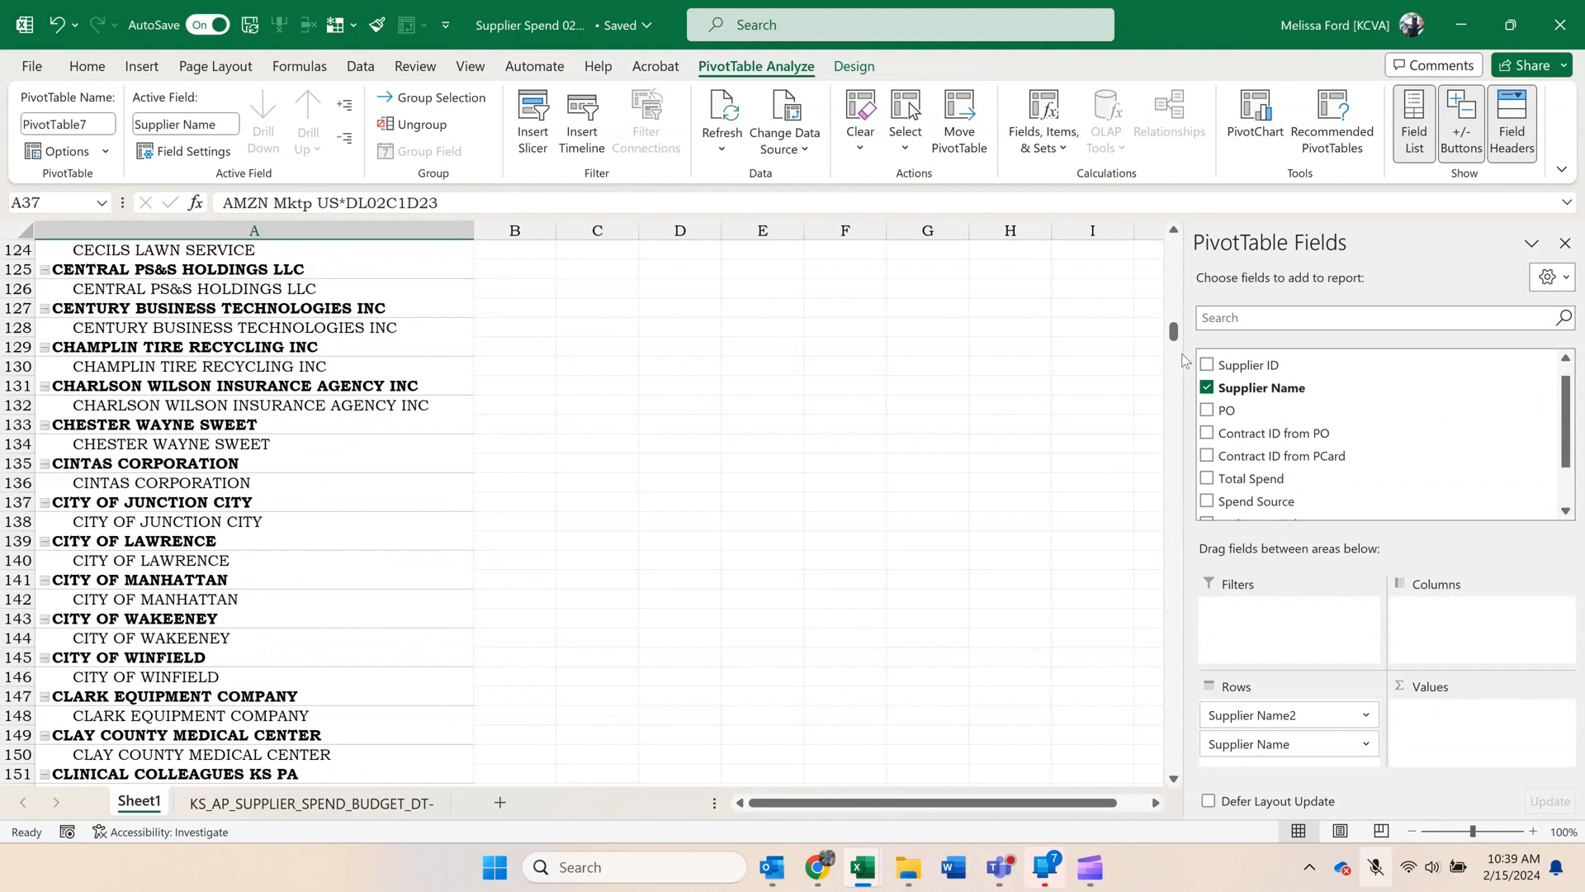
{"action": "left_click_drag", "start_coordinate": [1174, 337], "coordinate": [1167, 731]}
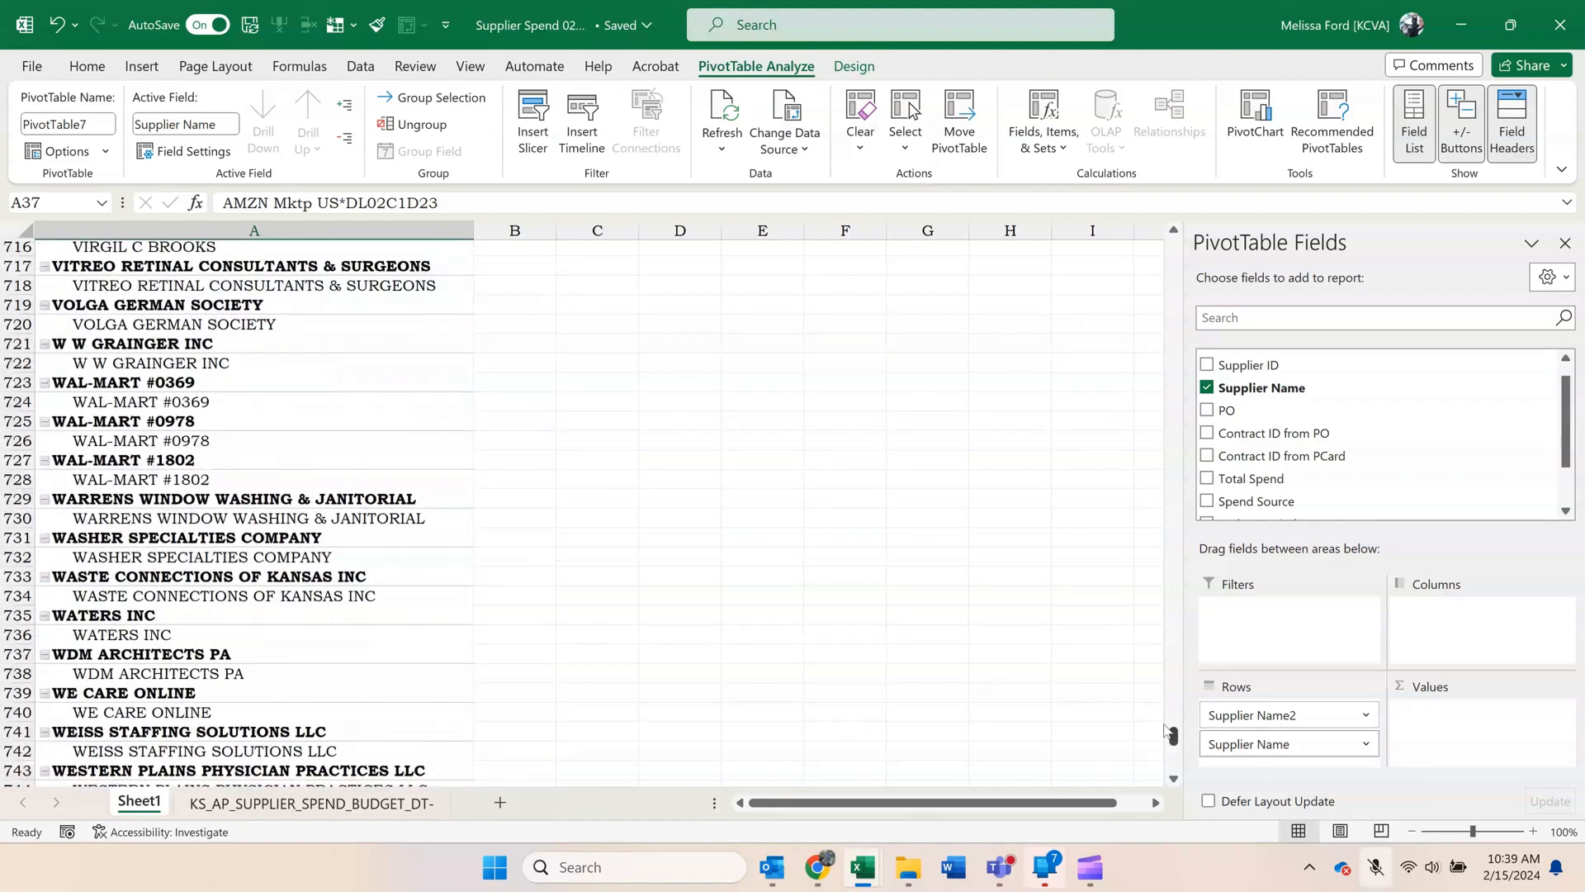
{"action": "left_click", "coordinate": [160, 384]}
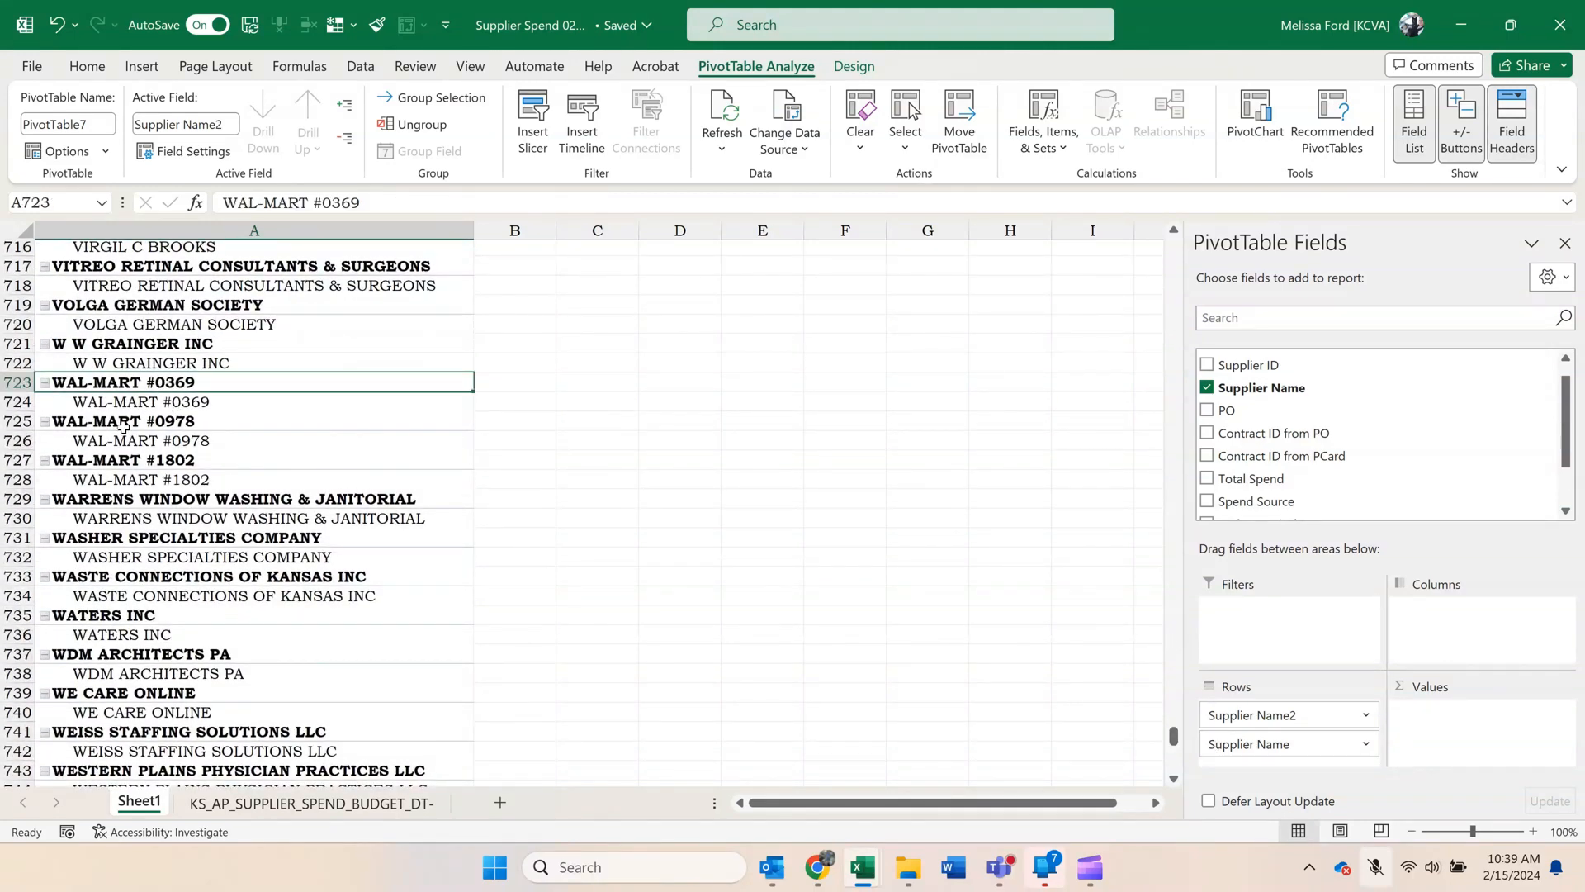
{"action": "left_click", "coordinate": [124, 423], "text": "ctrl"}
{"action": "left_click", "coordinate": [127, 463], "text": "ctrl"}
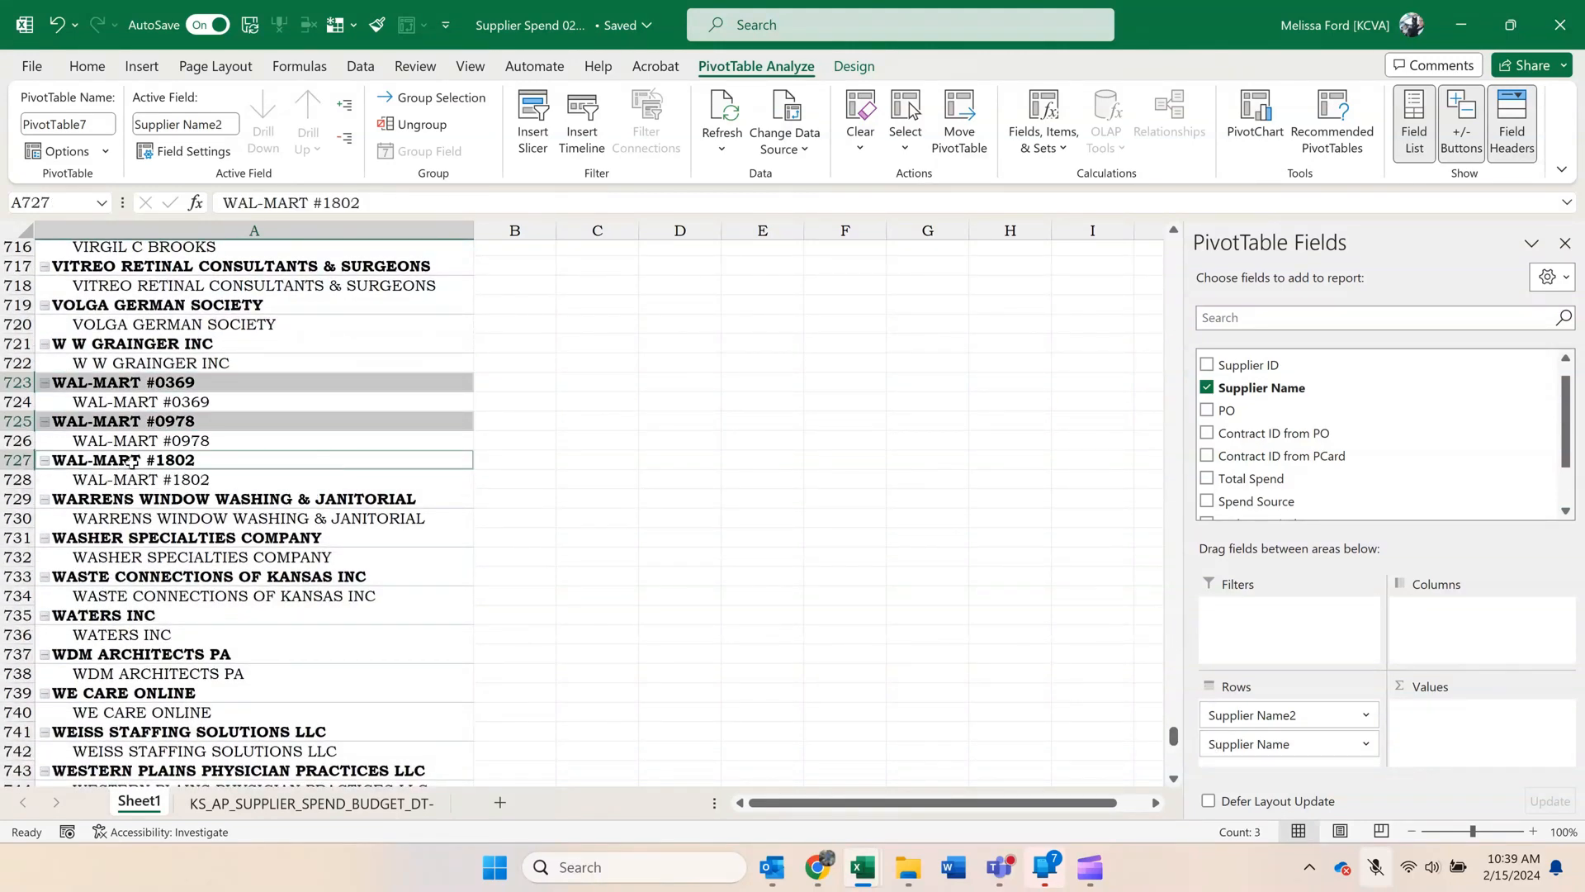
{"action": "right_click", "coordinate": [128, 464]}
{"action": "left_click", "coordinate": [193, 605]}
{"action": "left_click", "coordinate": [166, 404]}
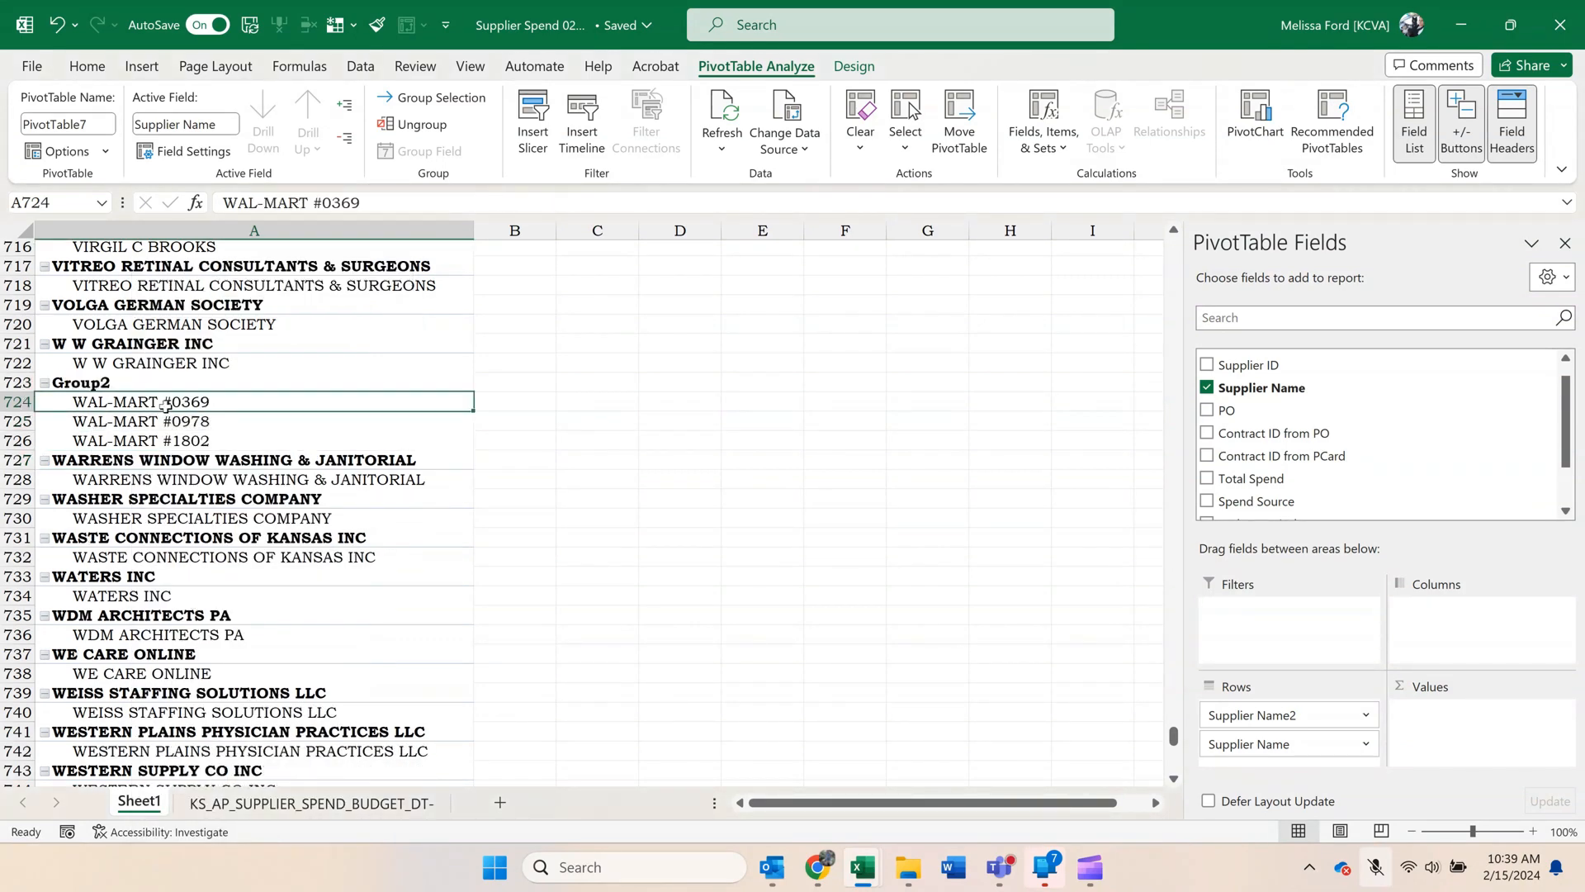
Rename the group holding the three WAL-MART stores as Wal-Mart.
{"action": "left_click", "coordinate": [189, 382]}
{"action": "type", "text": "W"}
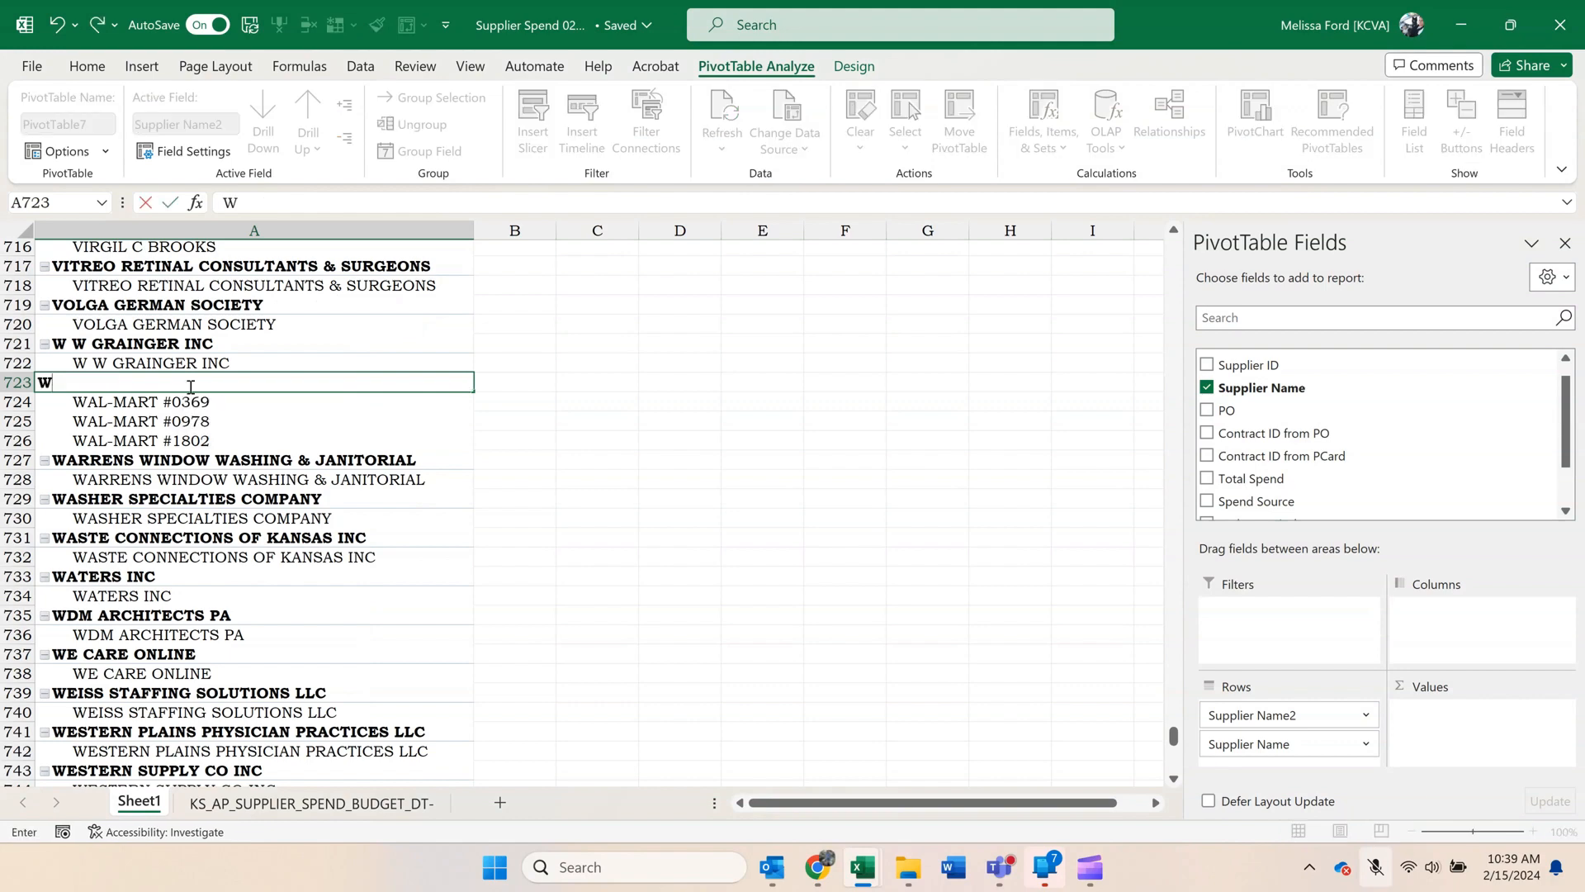
{"action": "type", "text": "al-Mart"}
{"action": "key", "text": "Return"}
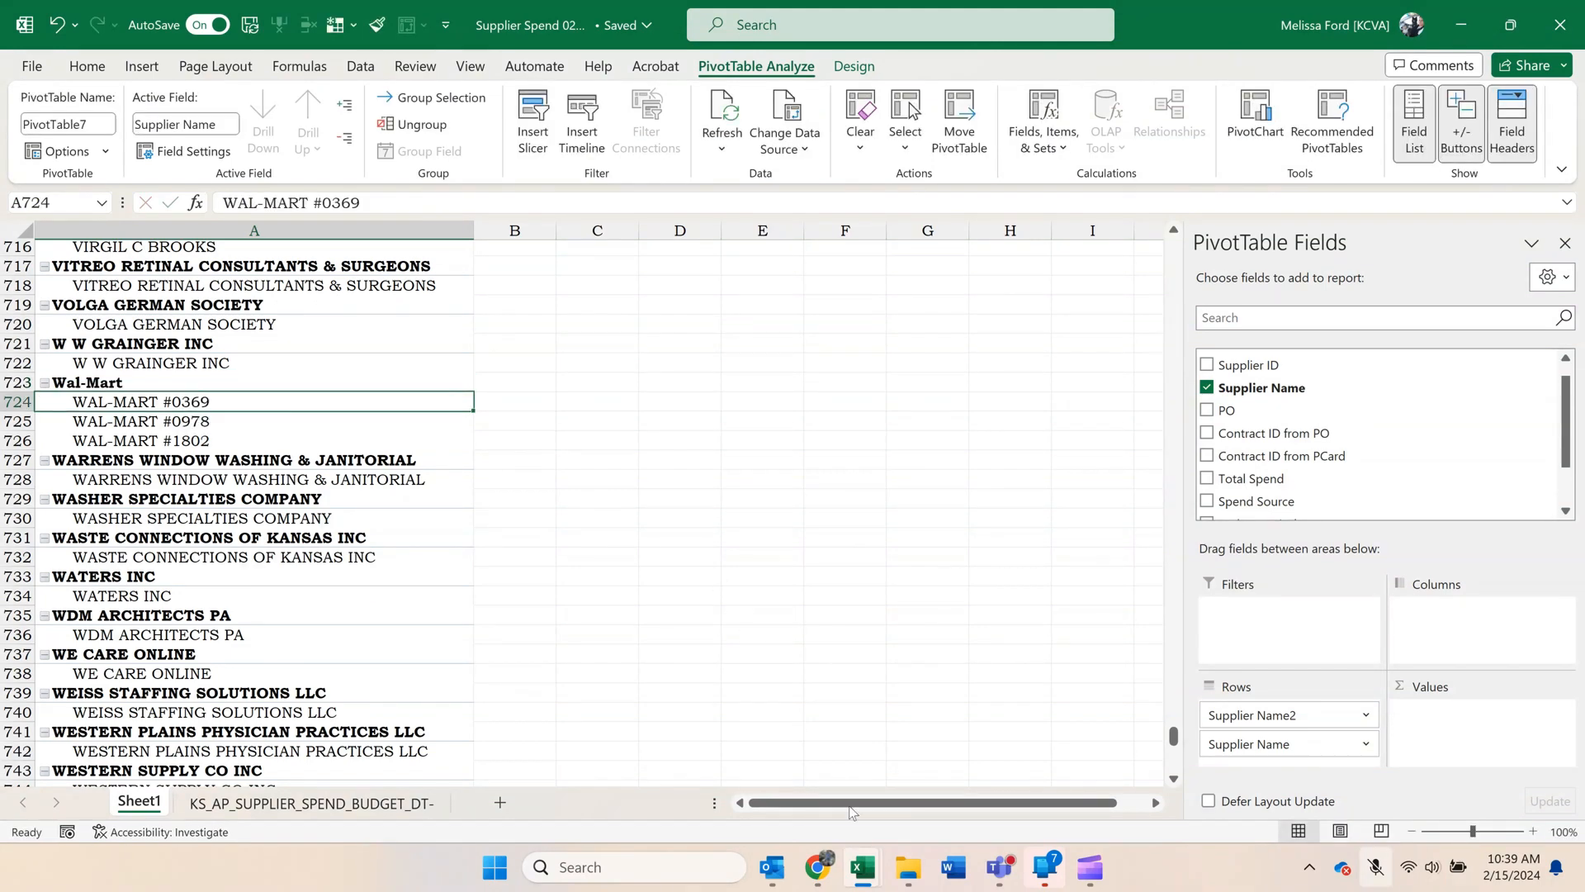
Ungroup the Wal-Mart supplier group.
{"action": "left_click", "coordinate": [512, 595]}
{"action": "left_click", "coordinate": [150, 375]}
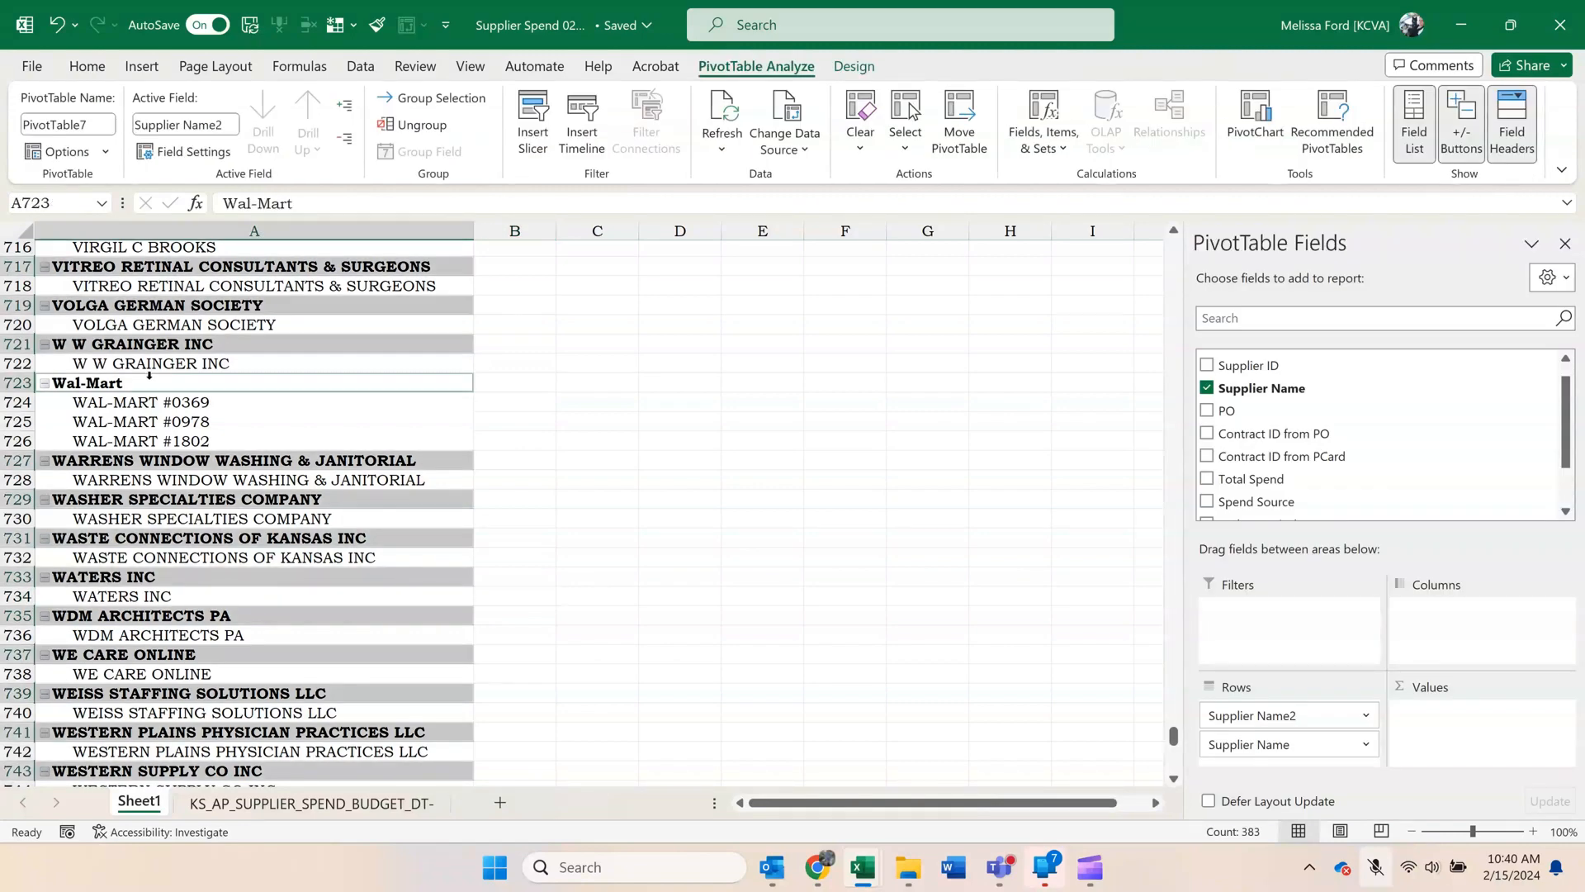
{"action": "scroll", "coordinate": [202, 375], "scroll_direction": "down", "scroll_amount": 1}
{"action": "right_click", "coordinate": [137, 327]}
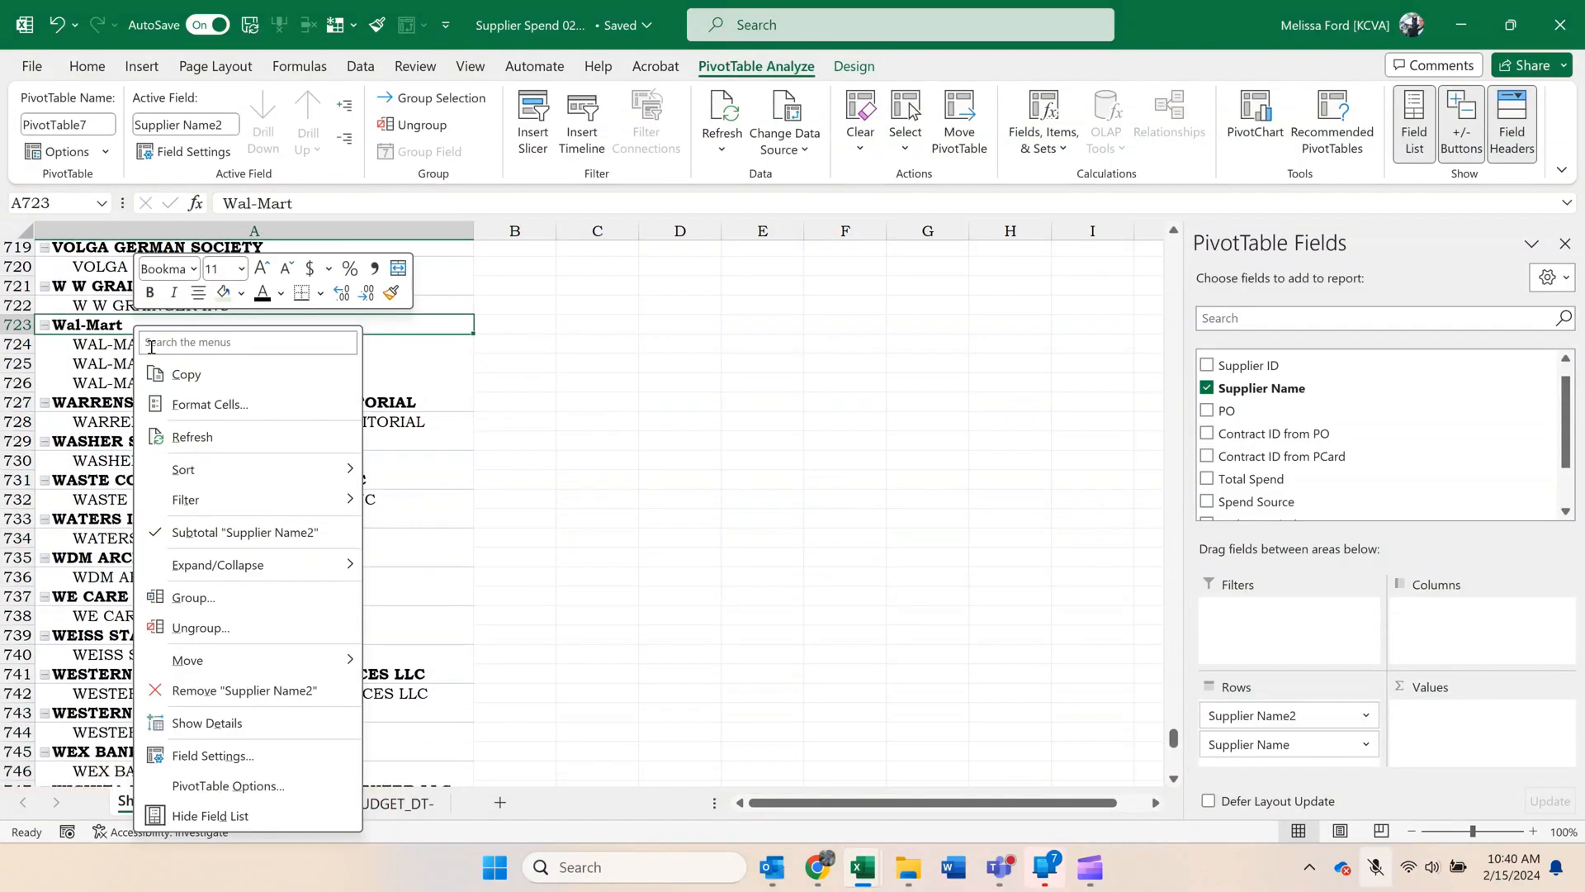
{"action": "left_click", "coordinate": [200, 628]}
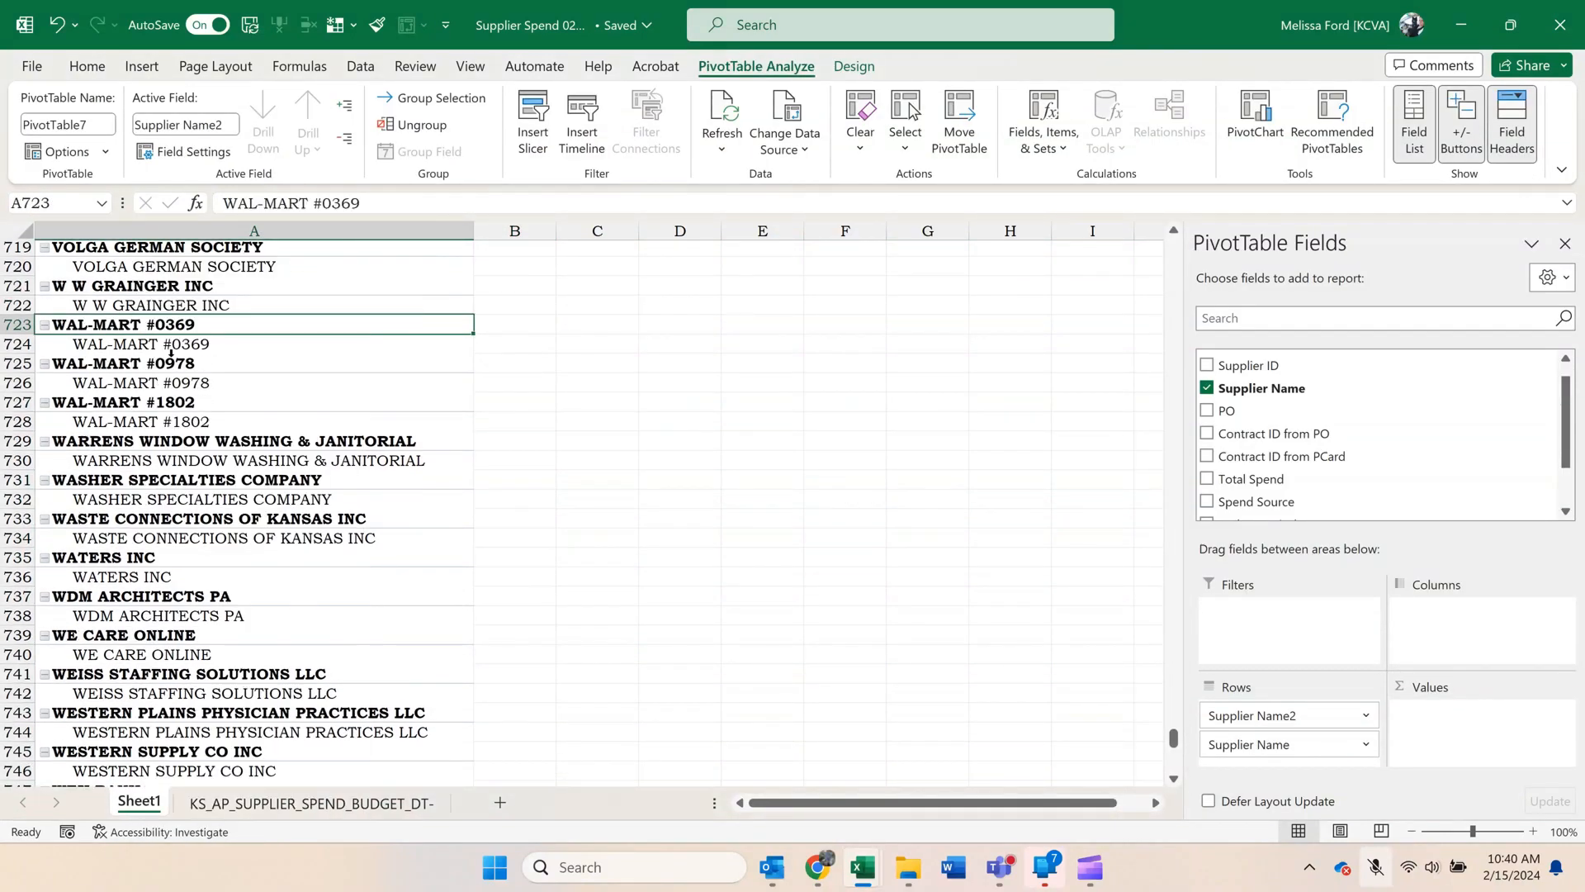
Group the three WAL-MART supplier rows together with WM SUPERCENTER #1802, #369 and #978.
{"action": "left_click", "coordinate": [173, 363], "text": "ctrl"}
{"action": "left_click", "coordinate": [154, 402], "text": "ctrl"}
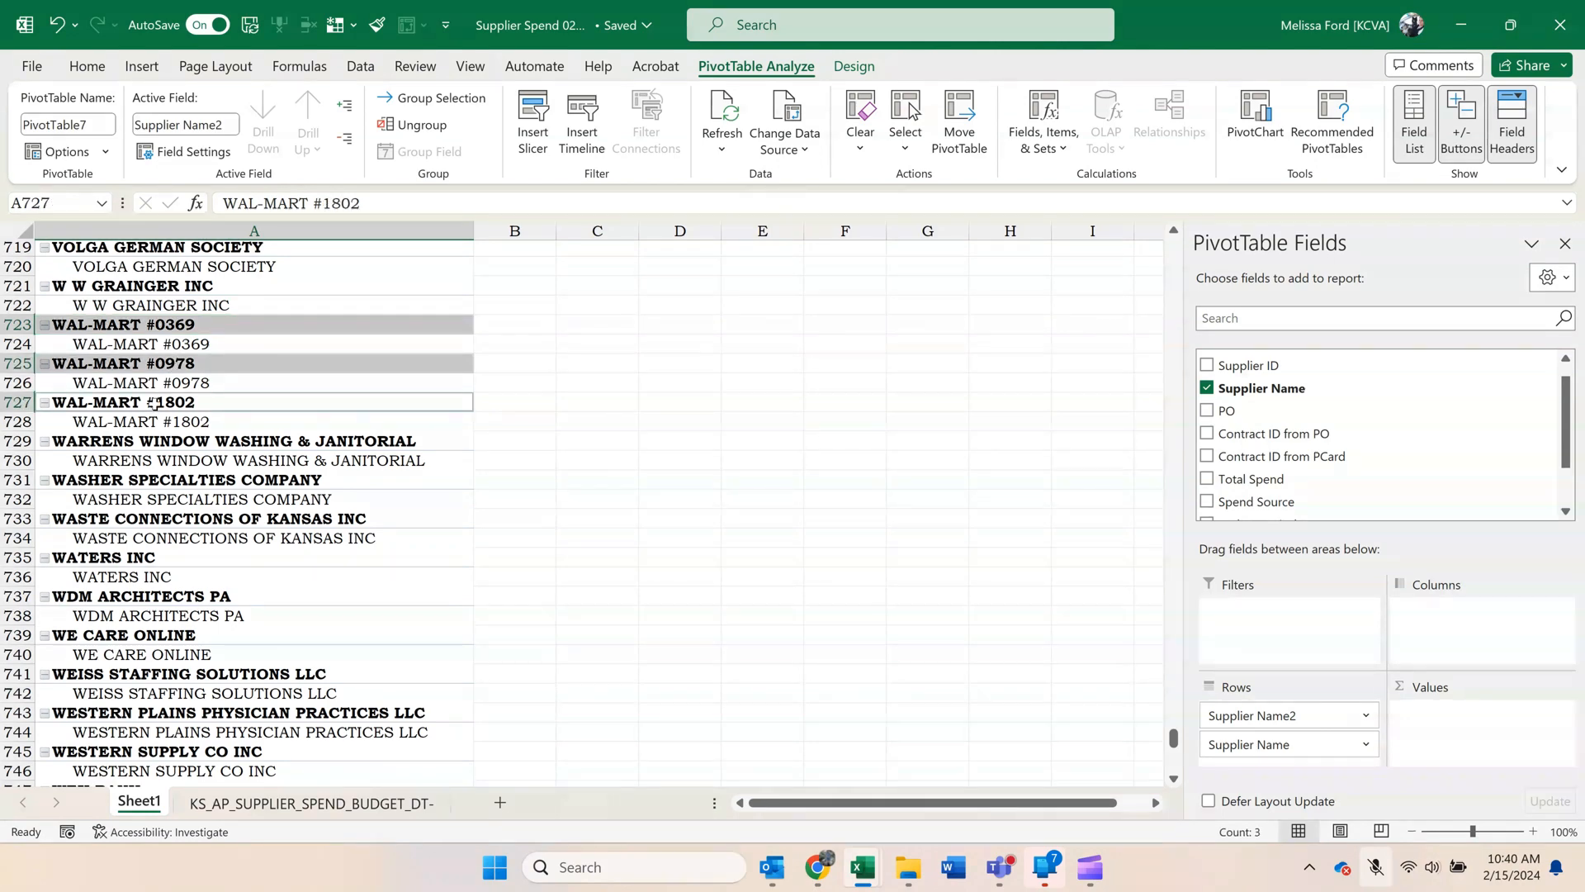
{"action": "scroll", "coordinate": [155, 402], "scroll_direction": "down", "scroll_amount": 8}
{"action": "scroll", "coordinate": [154, 402], "scroll_direction": "down", "scroll_amount": 3}
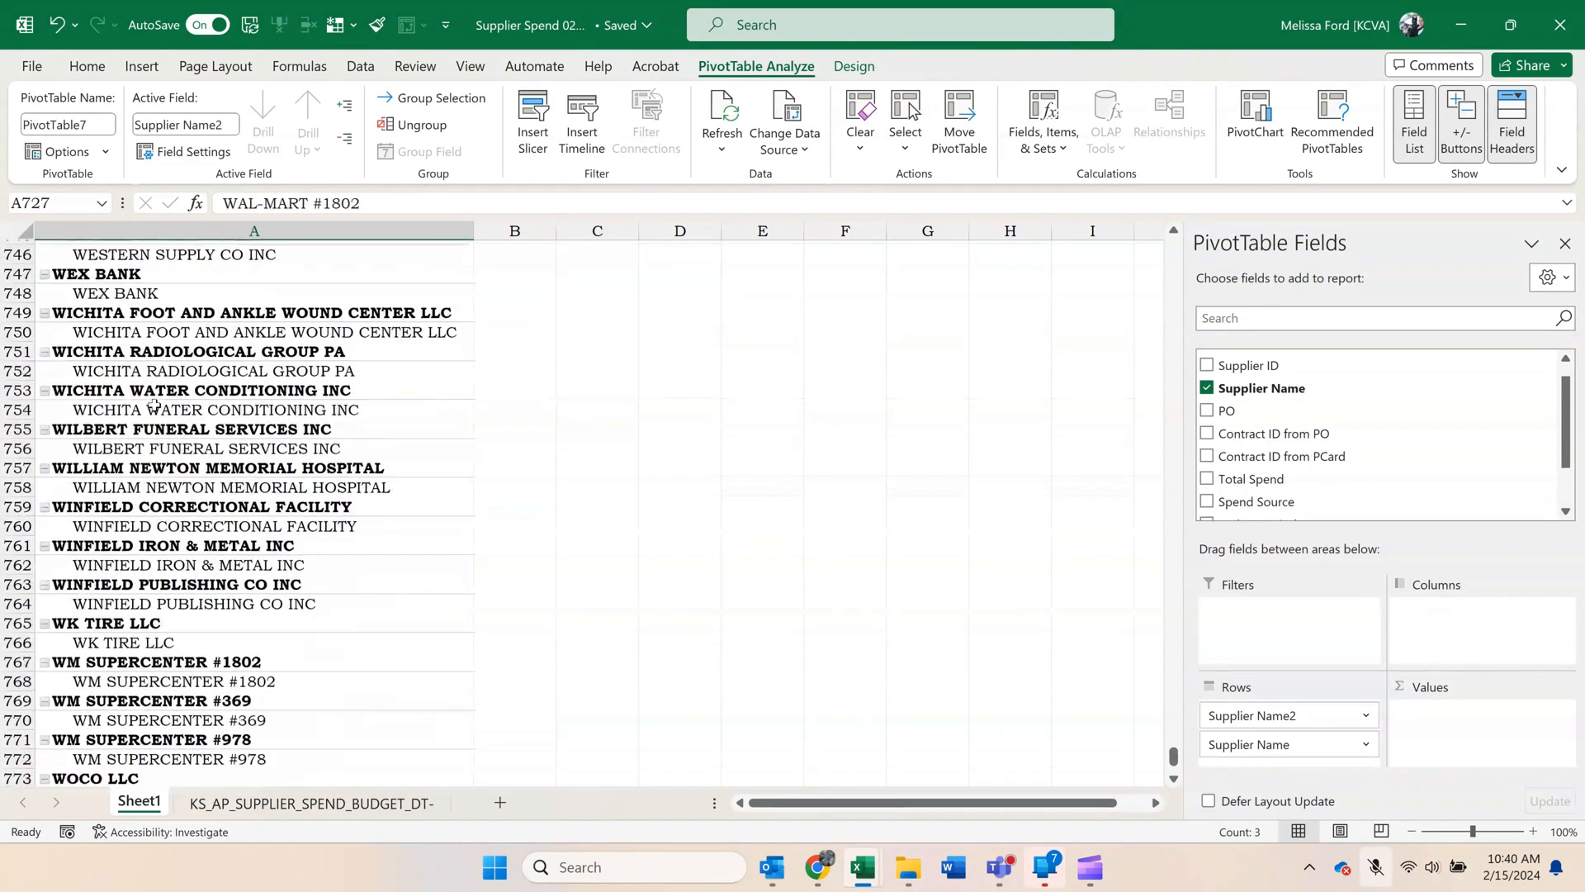
{"action": "left_click", "coordinate": [249, 540], "text": "ctrl"}
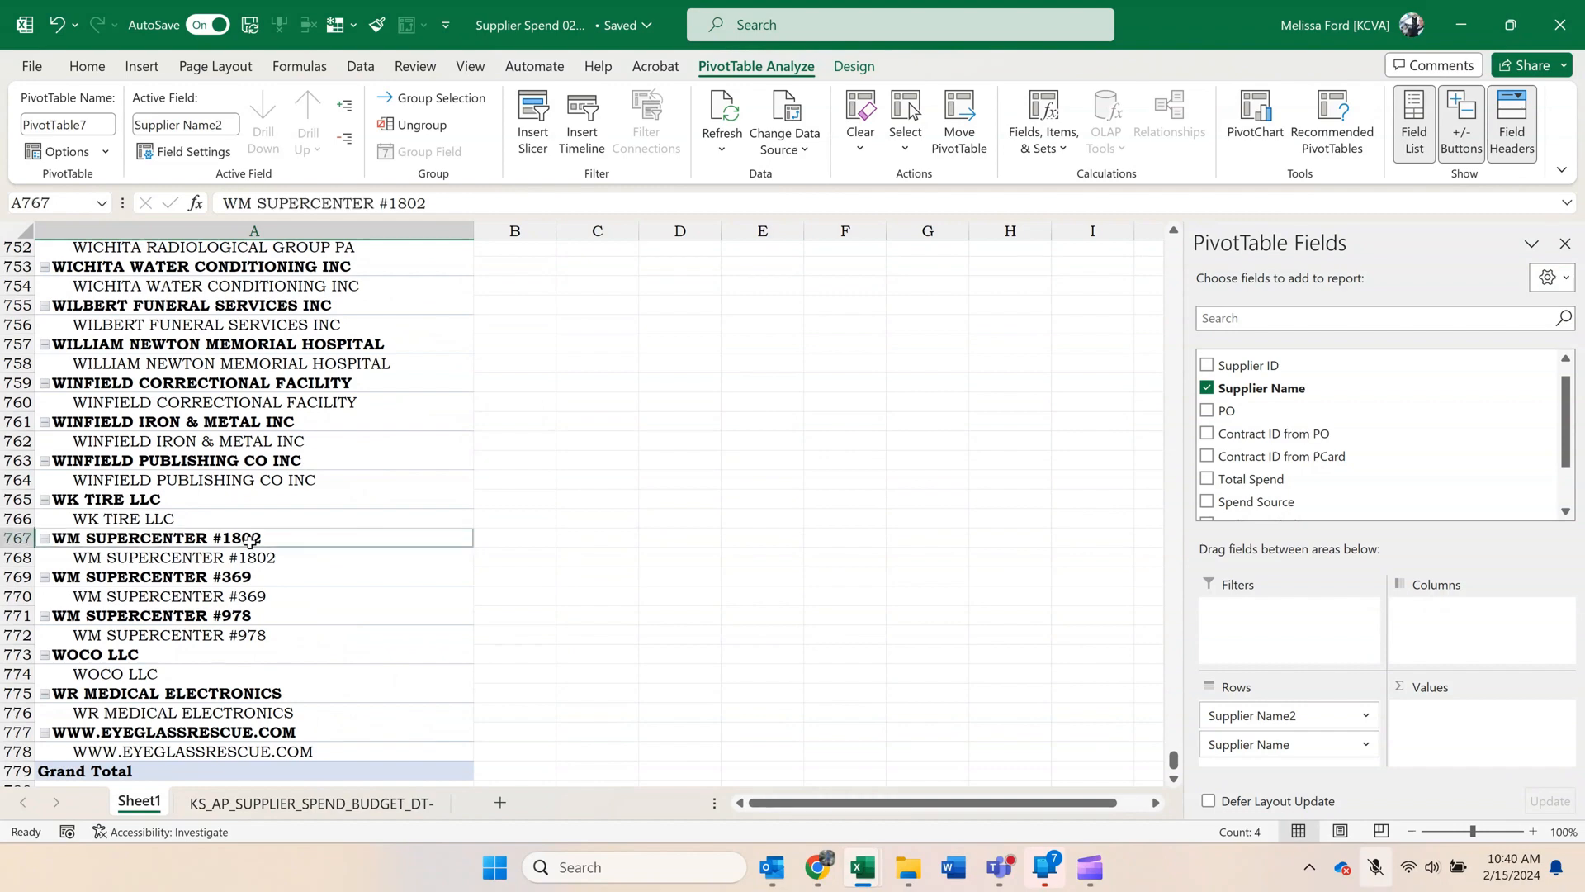
{"action": "left_click", "coordinate": [245, 577], "text": "ctrl"}
{"action": "left_click", "coordinate": [245, 615], "text": "ctrl"}
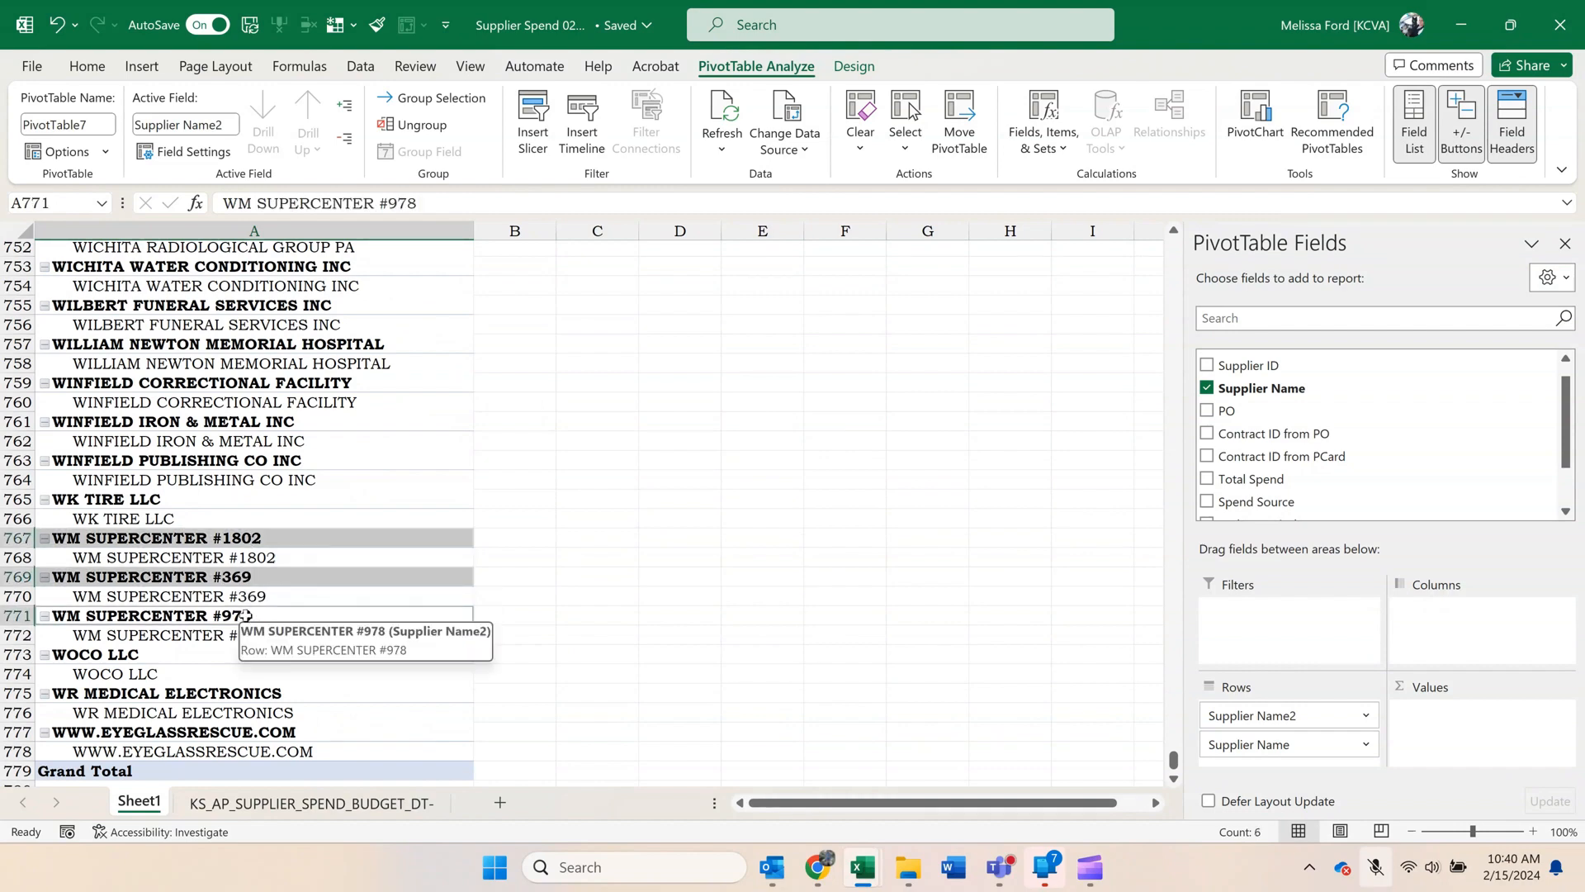
{"action": "right_click", "coordinate": [245, 615]}
{"action": "left_click", "coordinate": [306, 380]}
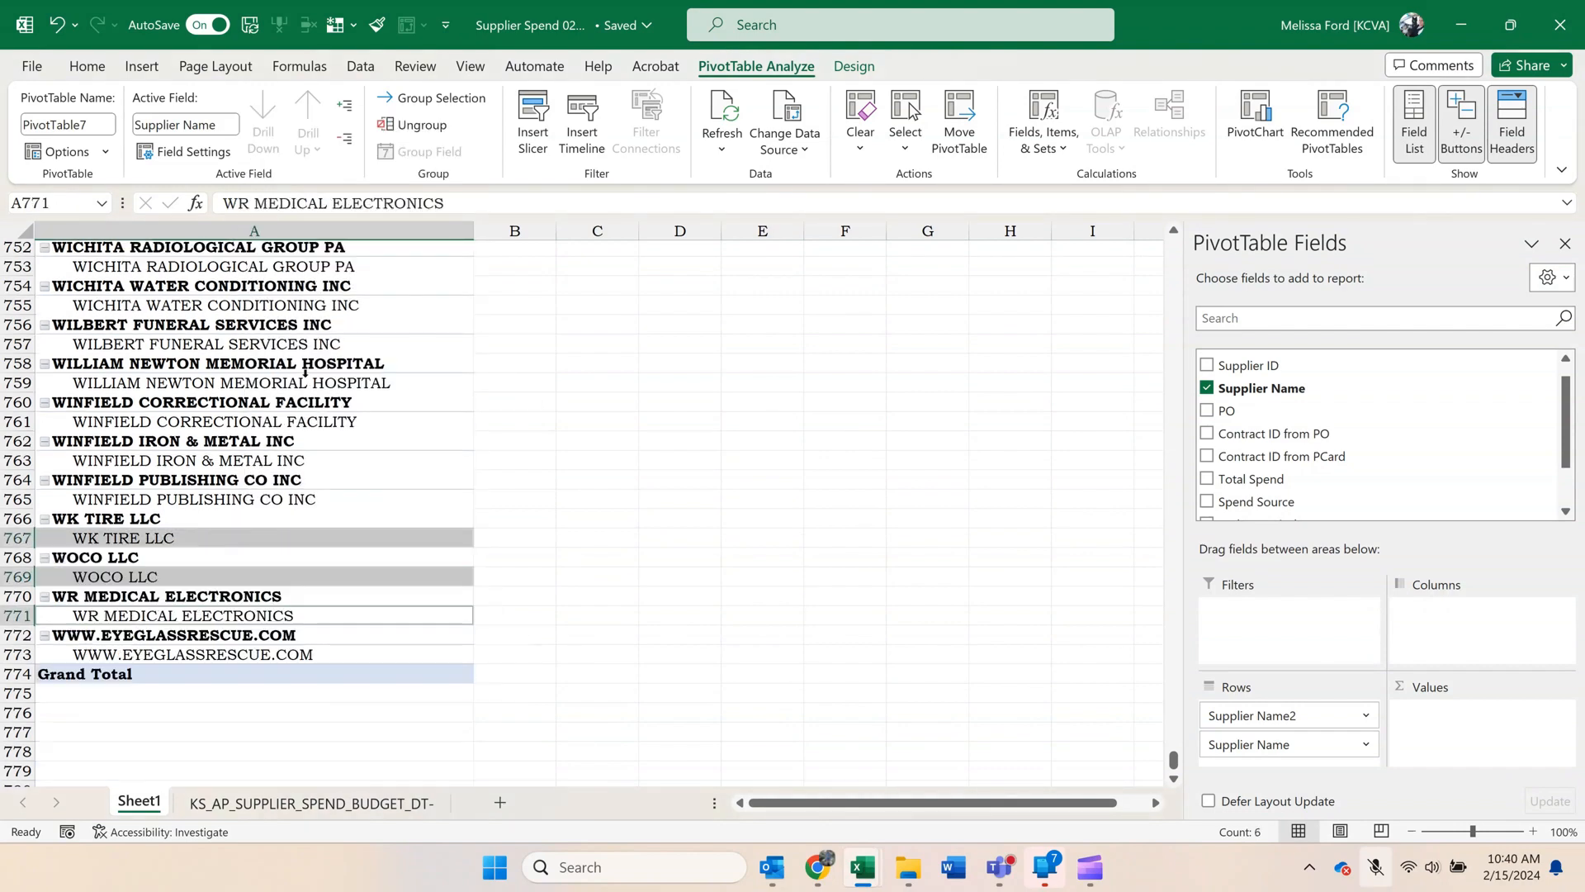
Rename the combined WAL-MART and WM SUPERCENTER group as Wal-Mart and look over the suppliers listed below it.
{"action": "scroll", "coordinate": [327, 460], "scroll_direction": "up", "scroll_amount": 8}
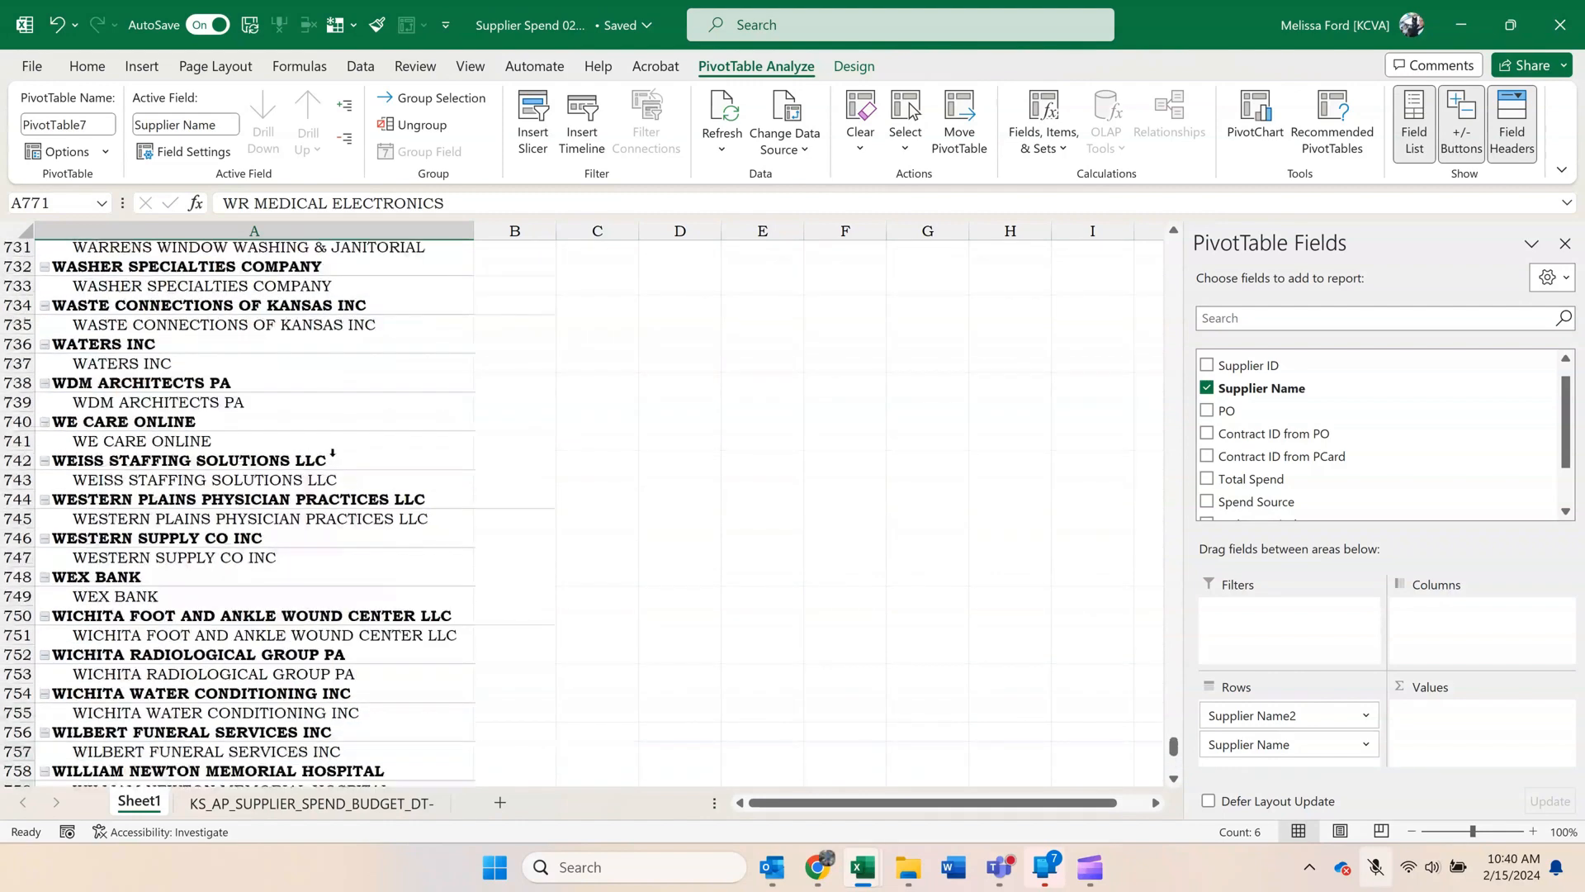
{"action": "scroll", "coordinate": [327, 462], "scroll_direction": "up", "scroll_amount": 4}
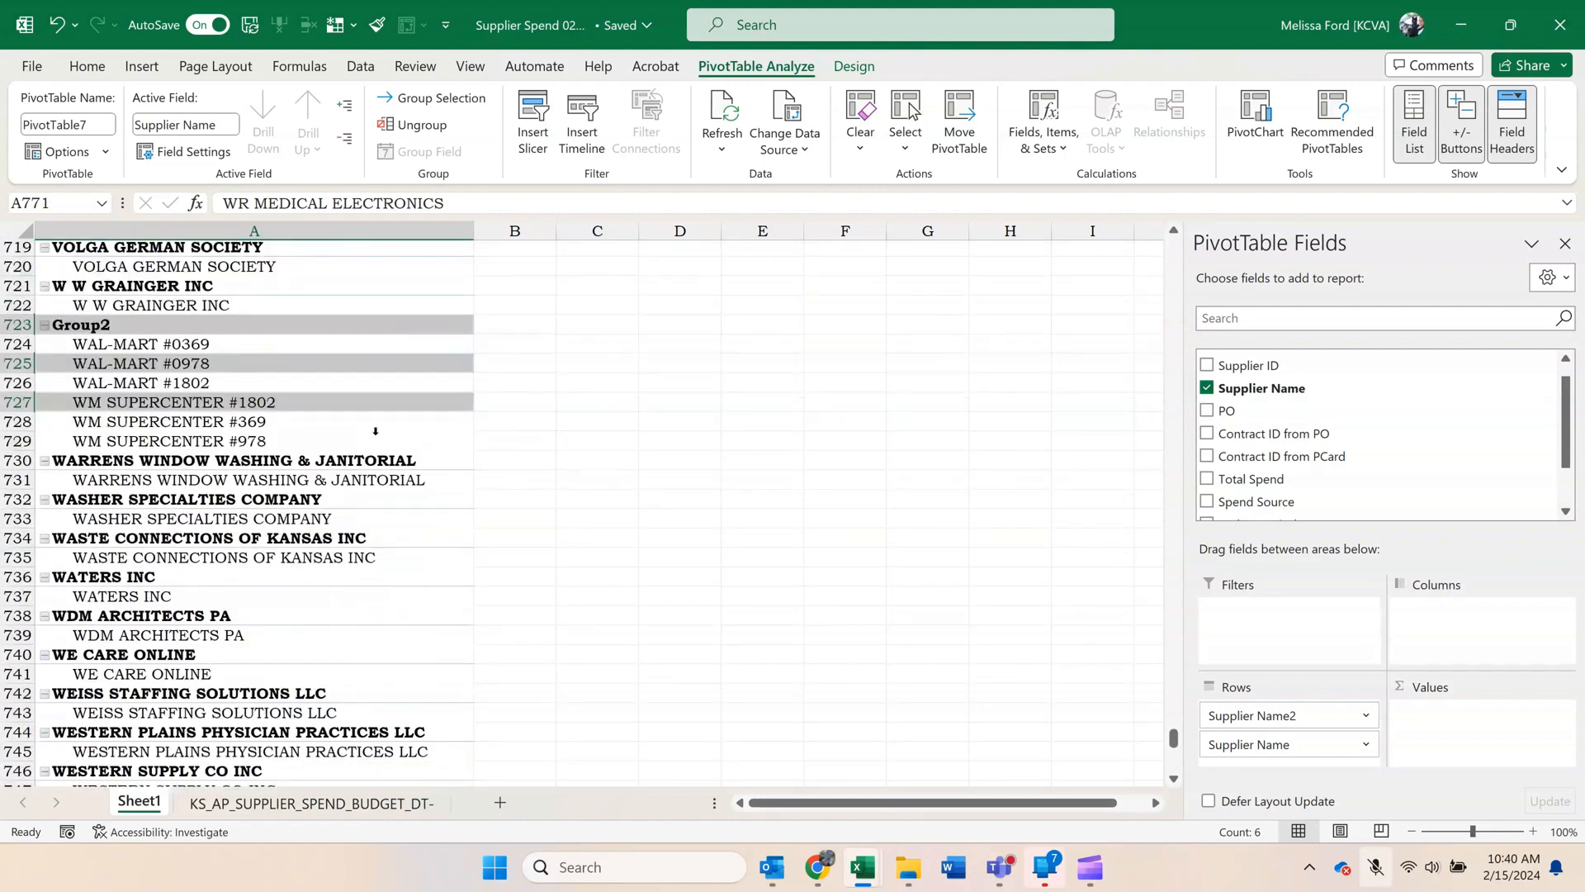
{"action": "left_click", "coordinate": [391, 433], "text": "shift"}
{"action": "left_click", "coordinate": [355, 364]}
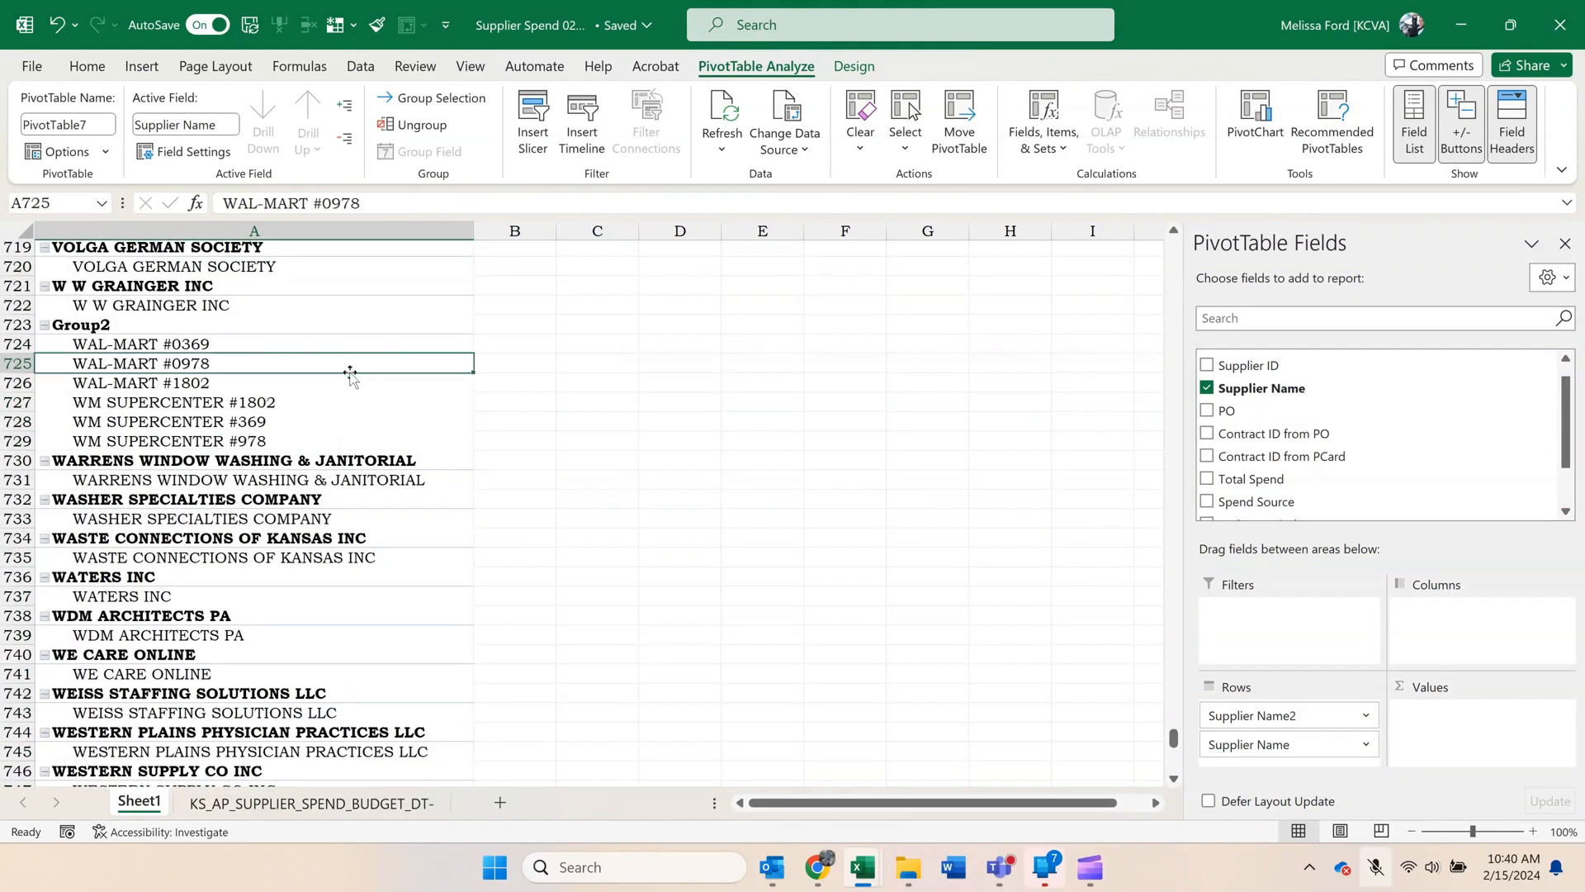
{"action": "left_click", "coordinate": [209, 326]}
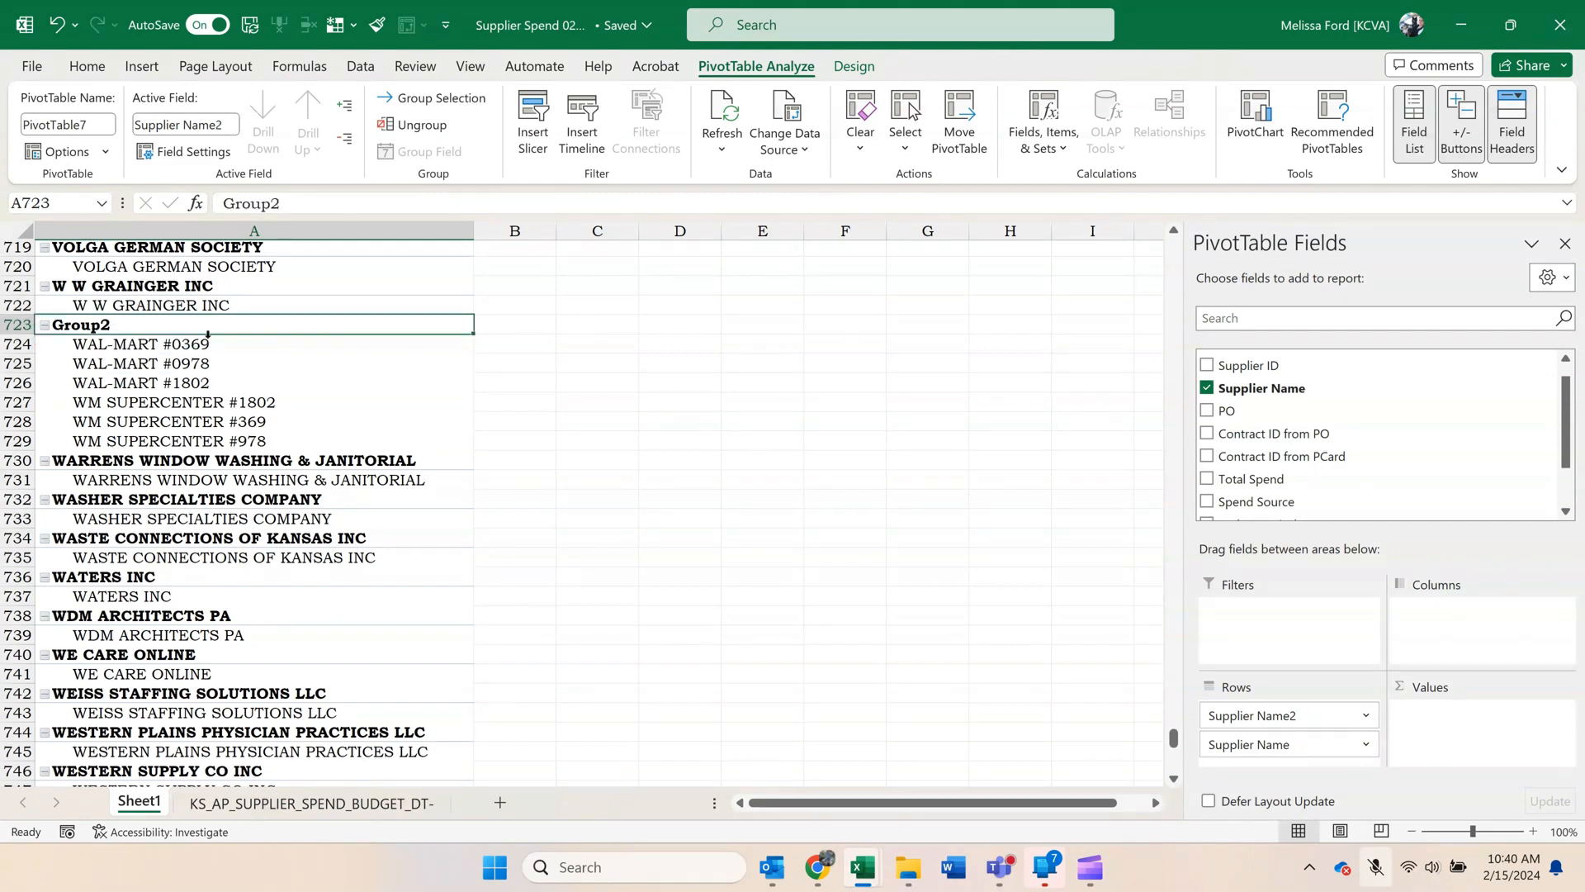
{"action": "type", "text": "Wal-Mart"}
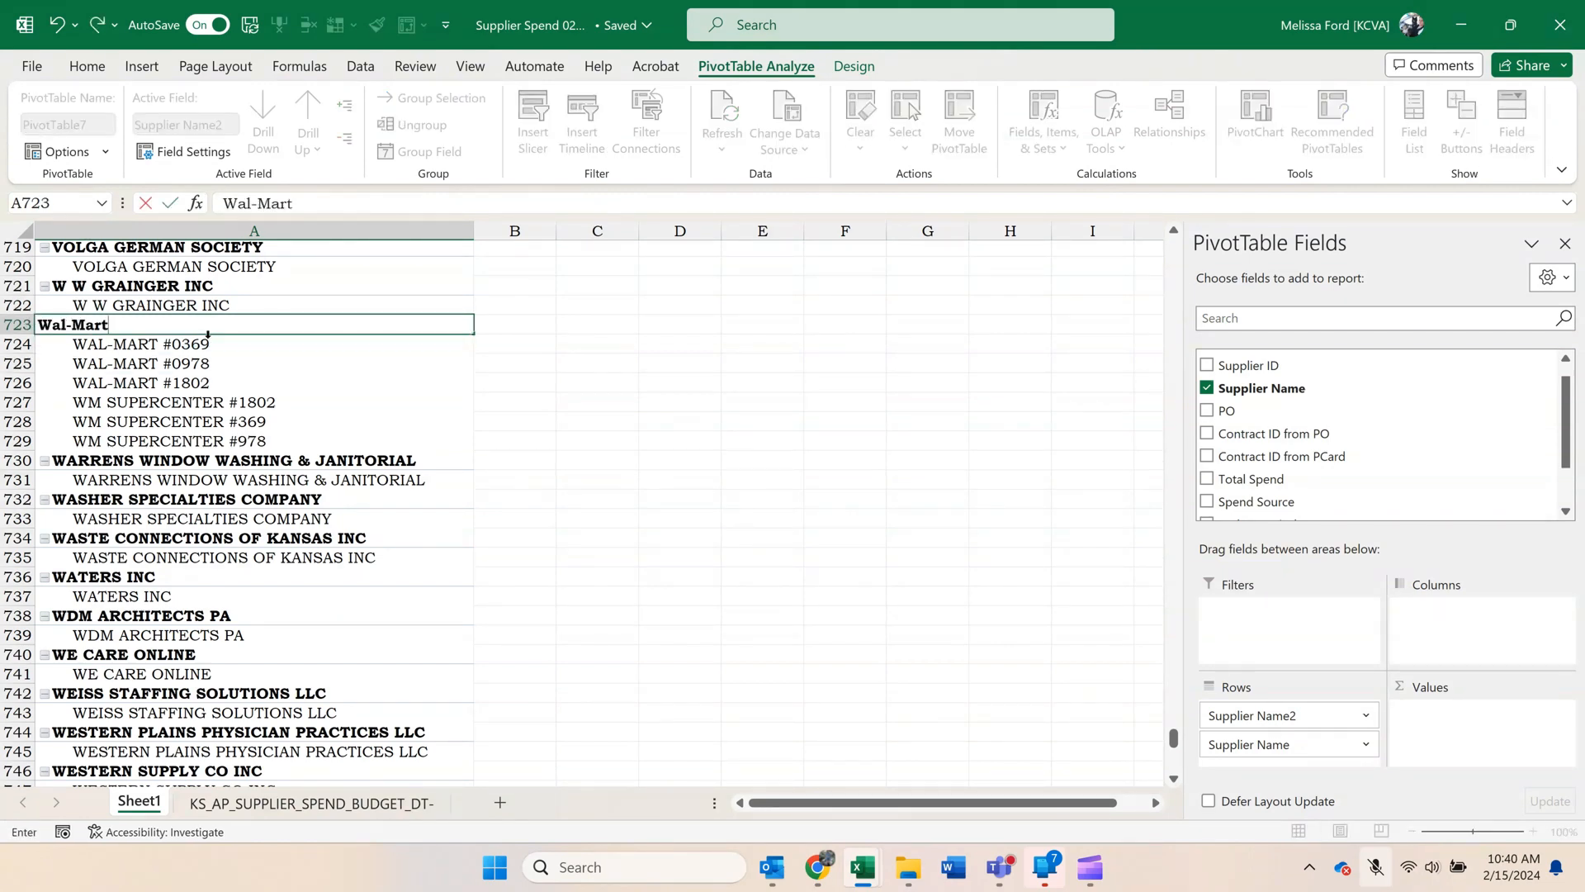
{"action": "key", "text": "Return"}
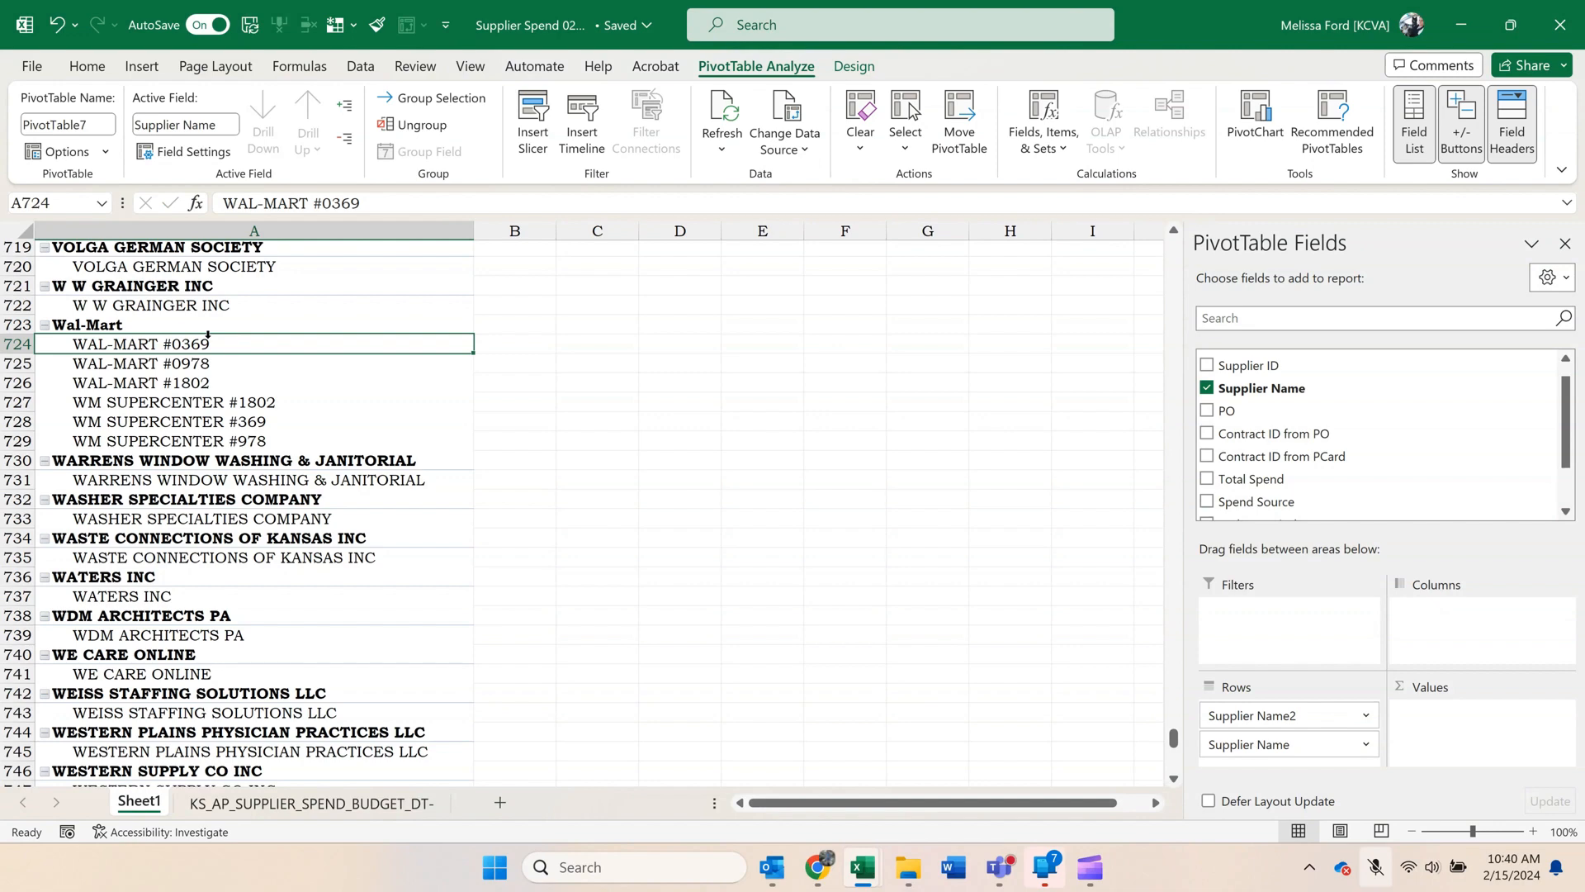
{"action": "scroll", "coordinate": [252, 405], "scroll_direction": "down", "scroll_amount": 1}
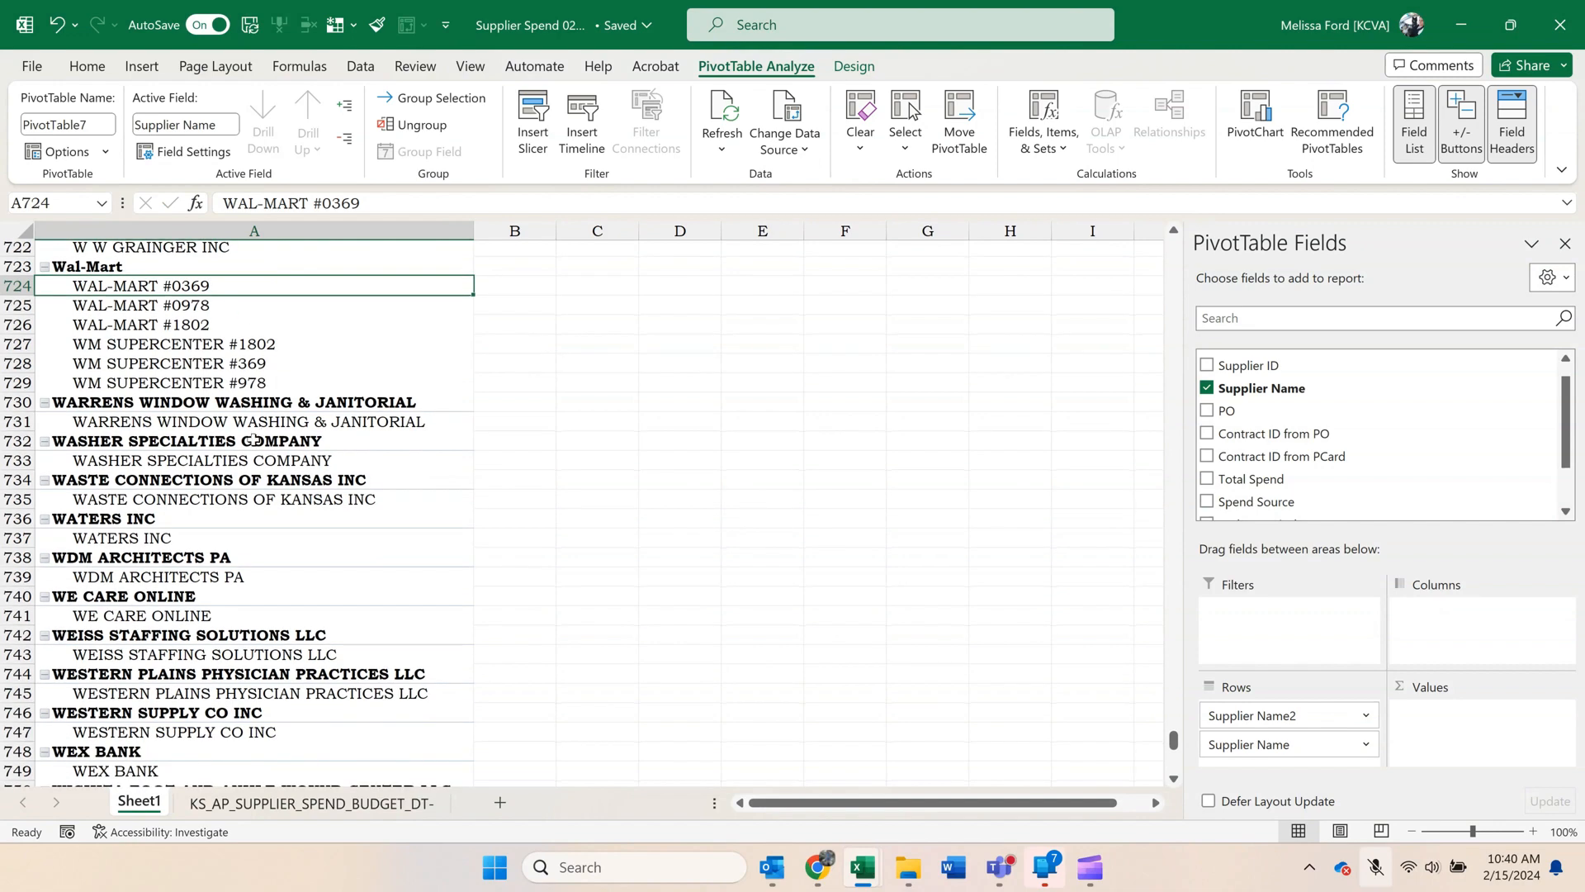
{"action": "scroll", "coordinate": [252, 440], "scroll_direction": "down", "scroll_amount": 5}
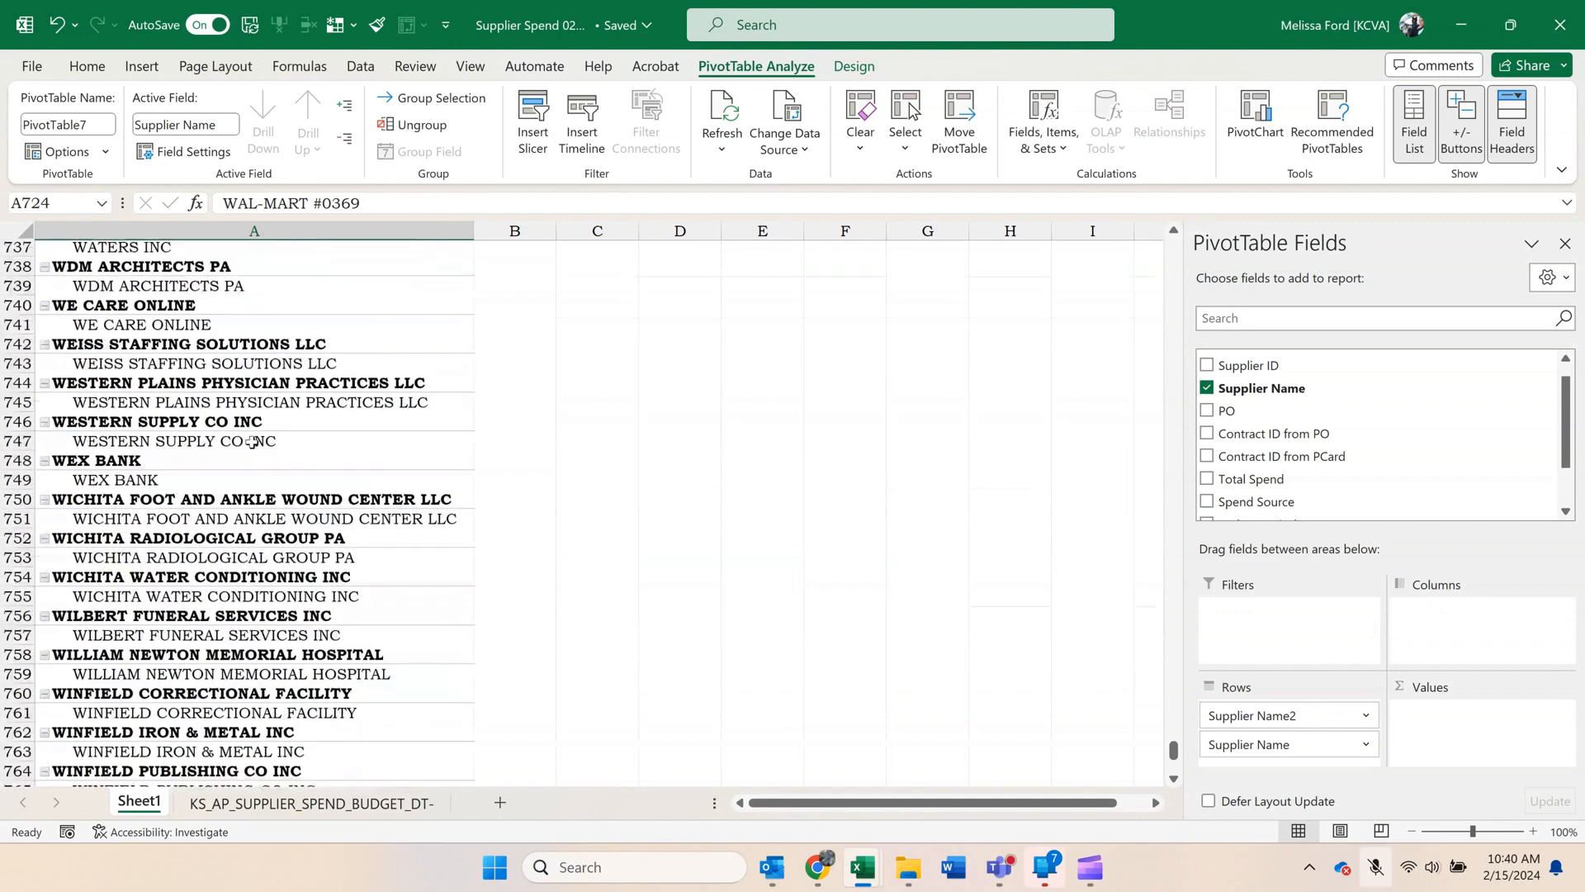
Collapse the entire Supplier Name2 field in the pivot so only the supplier group names are listed.
{"action": "scroll", "coordinate": [252, 442], "scroll_direction": "down", "scroll_amount": 3}
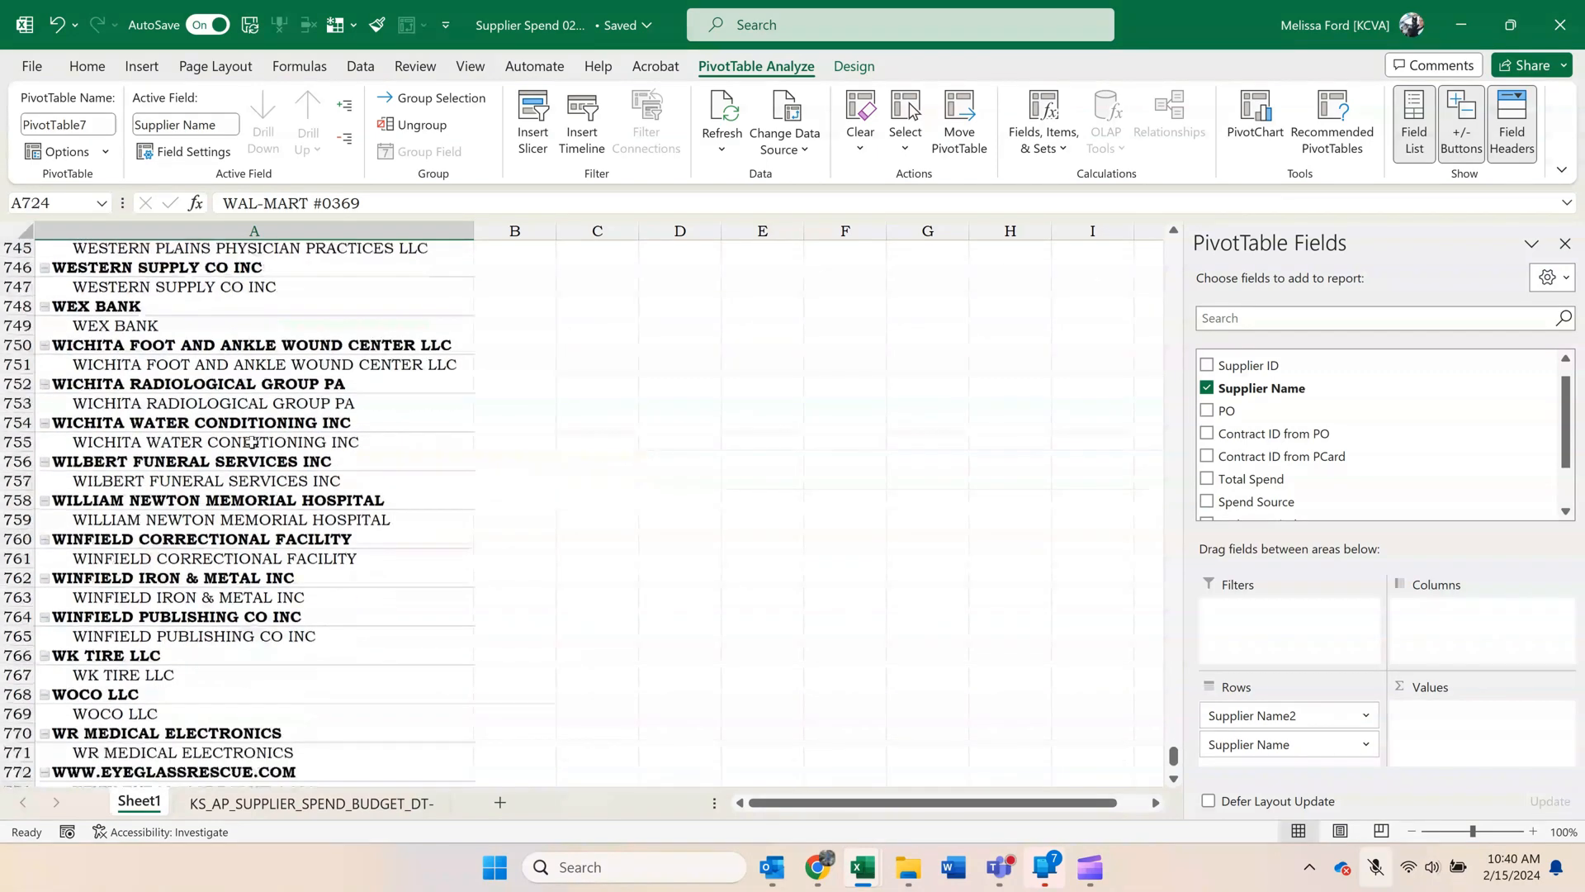
{"action": "scroll", "coordinate": [252, 441], "scroll_direction": "down", "scroll_amount": 1}
{"action": "scroll", "coordinate": [252, 442], "scroll_direction": "up", "scroll_amount": 11}
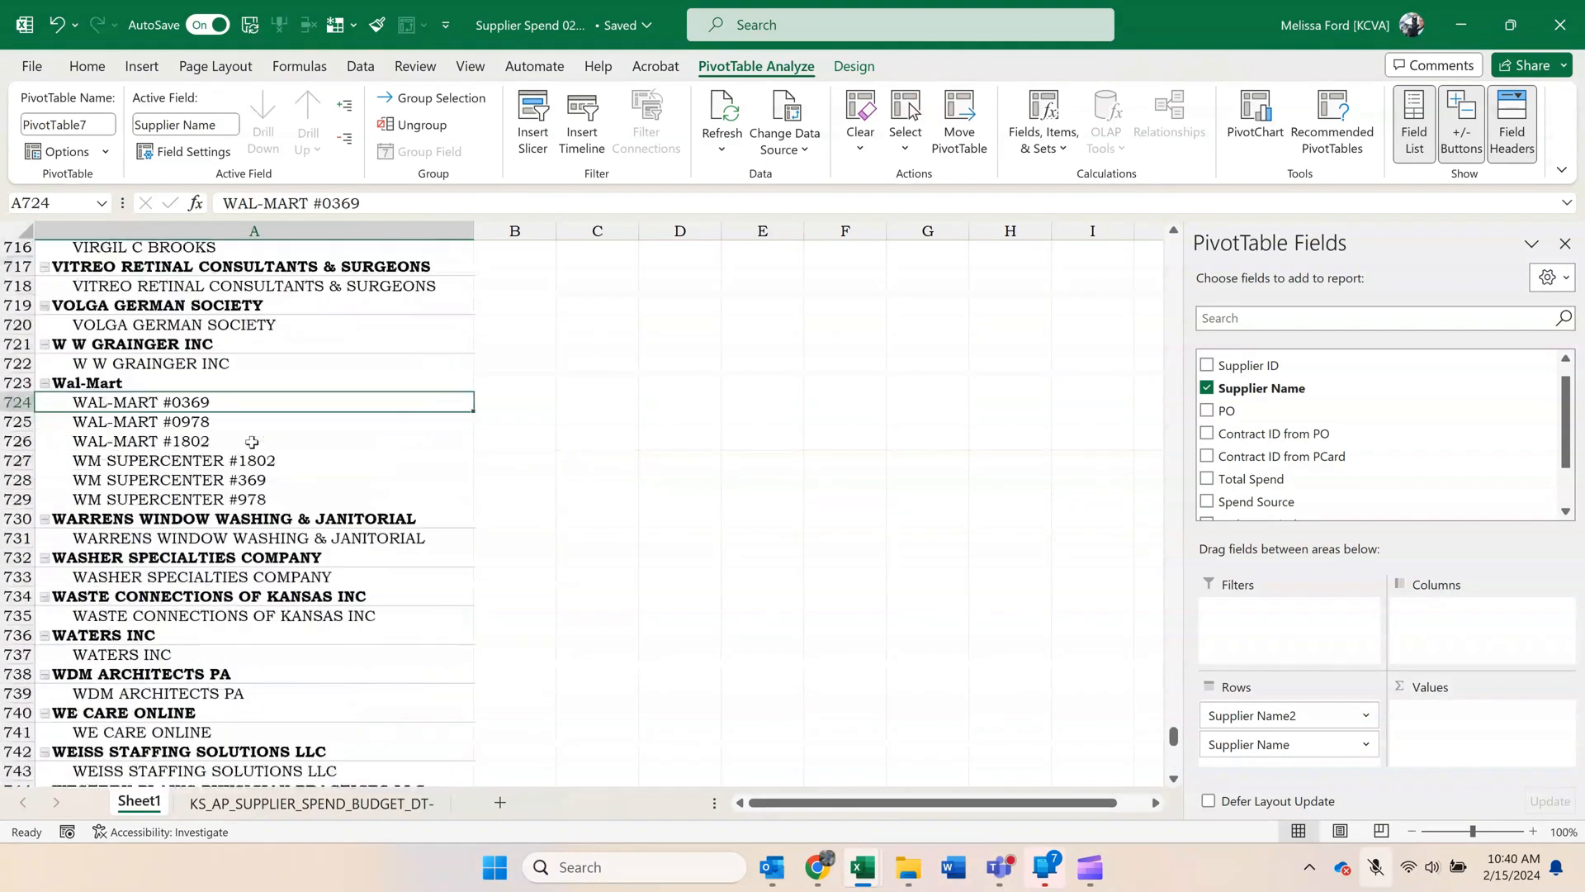
{"action": "scroll", "coordinate": [252, 442], "scroll_direction": "up", "scroll_amount": 9}
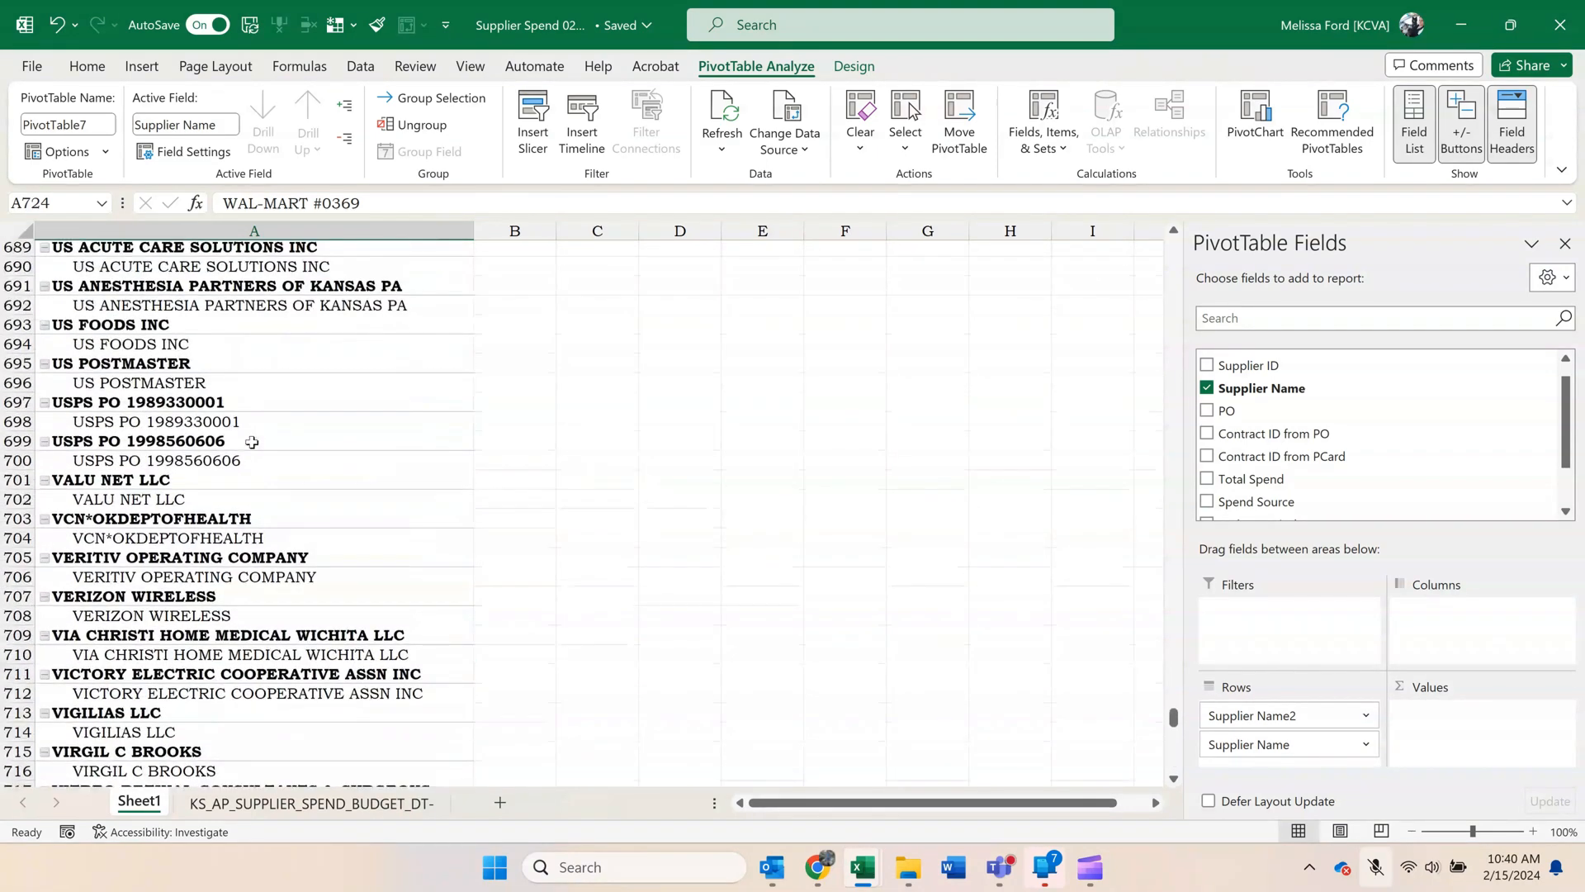
{"action": "scroll", "coordinate": [252, 442], "scroll_direction": "up", "scroll_amount": 1}
{"action": "right_click", "coordinate": [245, 426]}
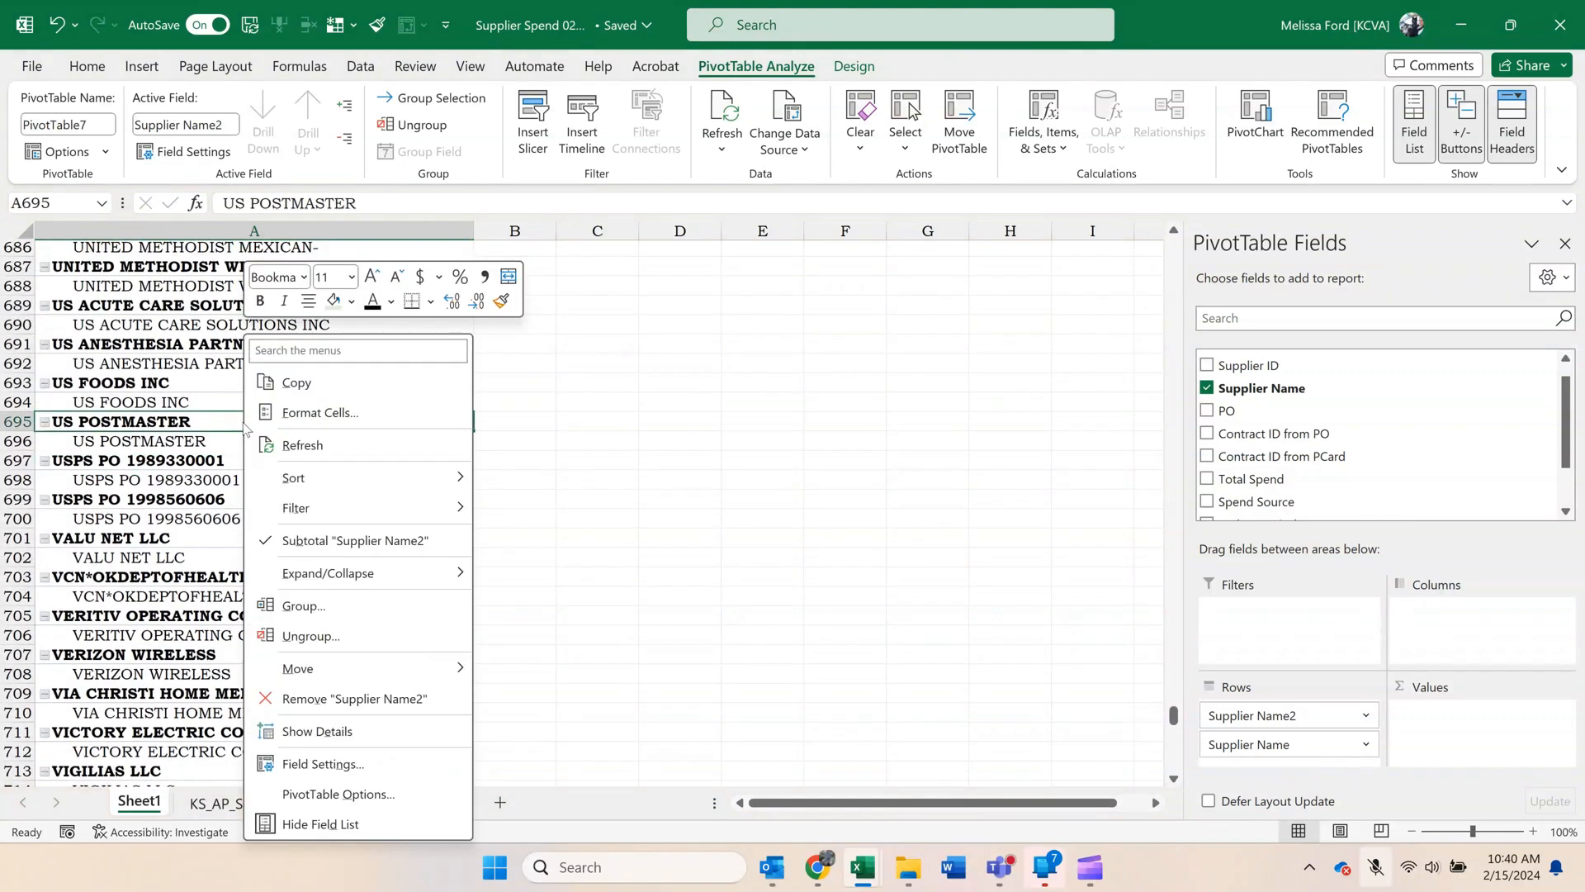
{"action": "mouse_move", "coordinate": [363, 573]}
{"action": "left_click", "coordinate": [549, 658]}
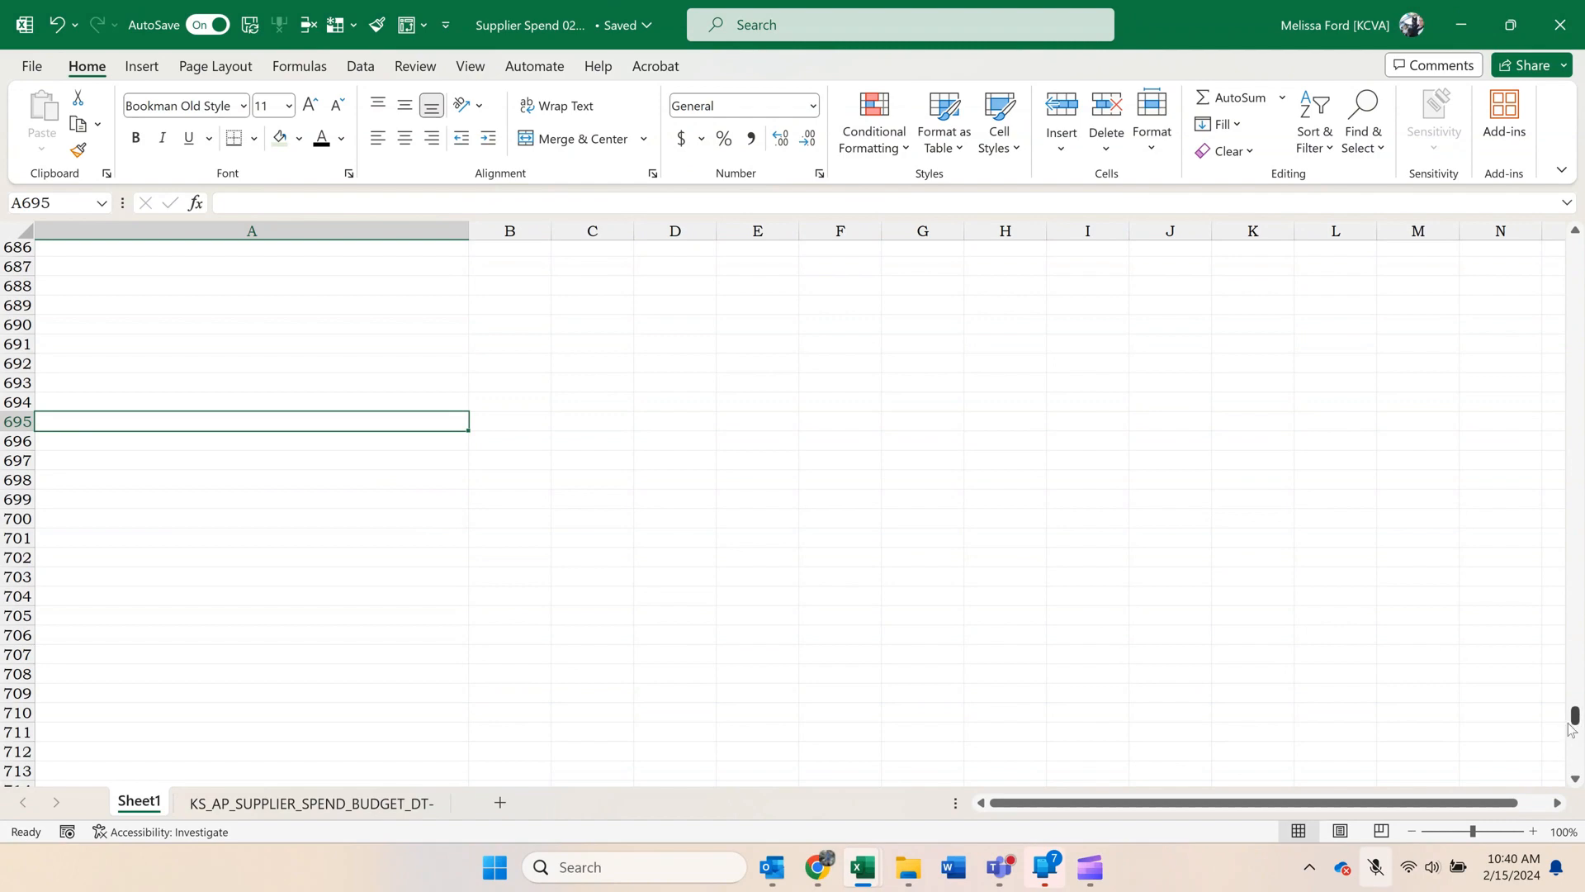
Replace Supplier Name with Contract ID from PO beneath Supplier Name2 in the pivot rows.
{"action": "left_click_drag", "start_coordinate": [1574, 717], "coordinate": [1567, 282]}
{"action": "scroll", "coordinate": [988, 348], "scroll_direction": "down", "scroll_amount": 3}
{"action": "scroll", "coordinate": [988, 347], "scroll_direction": "down", "scroll_amount": 13}
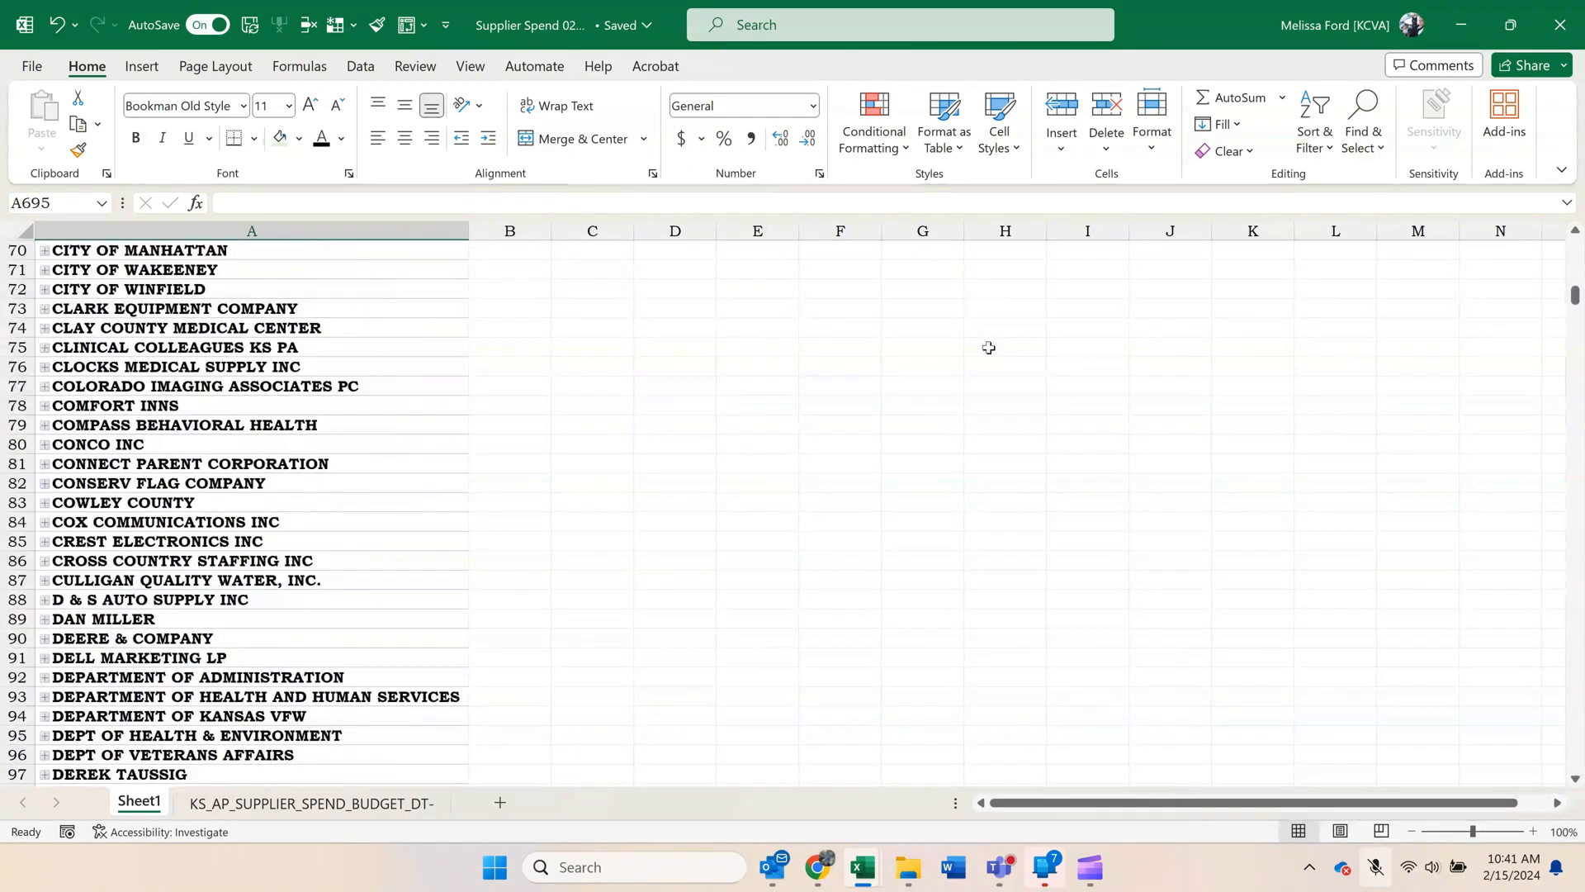
{"action": "left_click", "coordinate": [432, 479]}
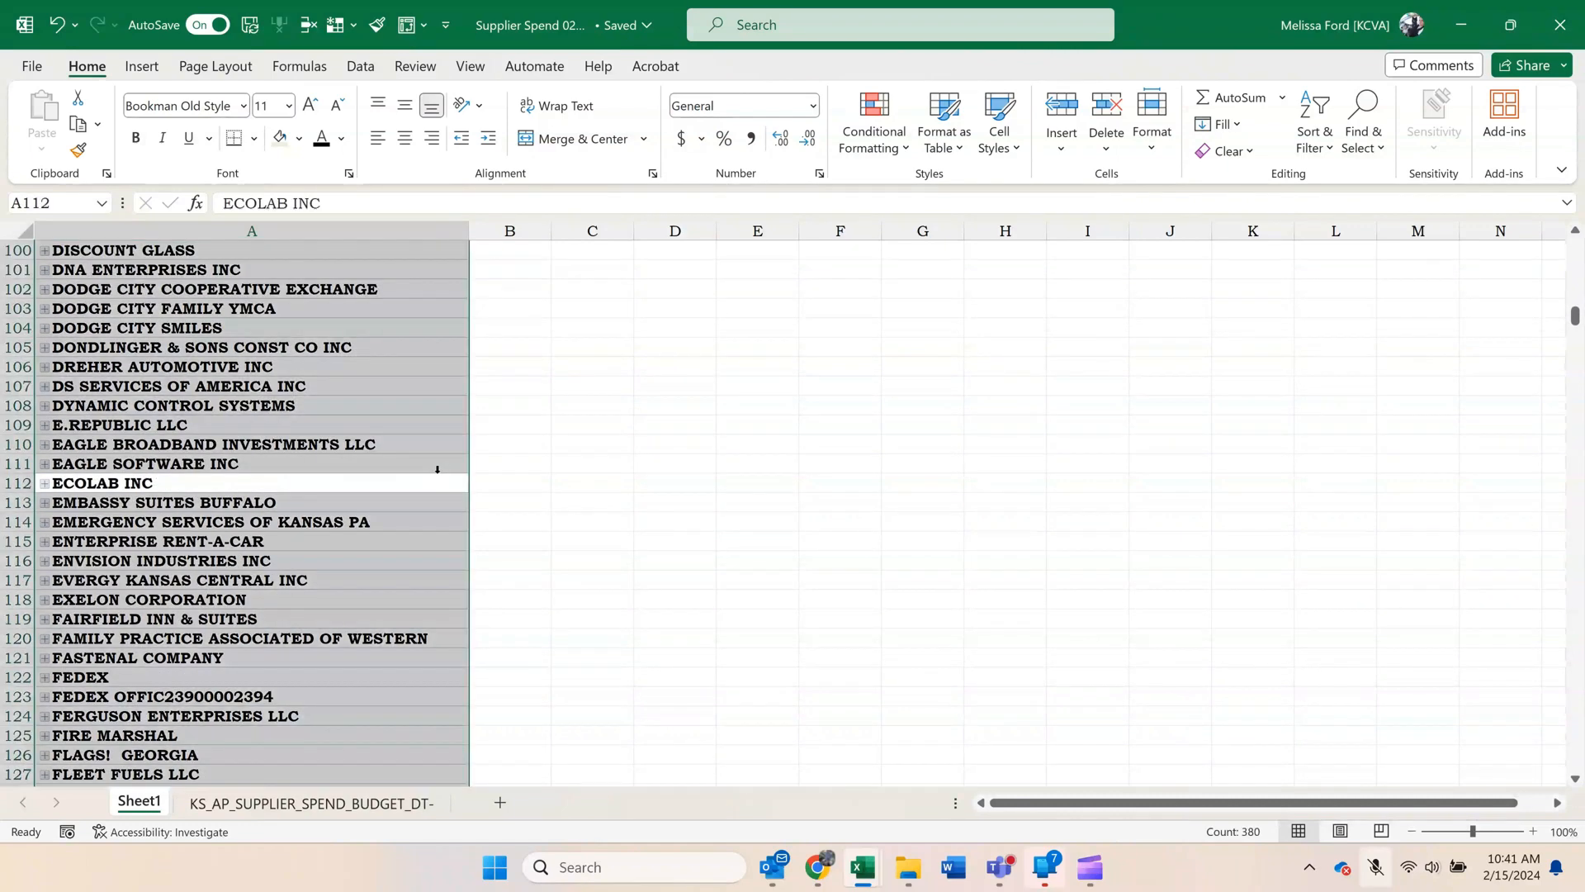
{"action": "left_click_drag", "start_coordinate": [1263, 744], "coordinate": [1307, 751]}
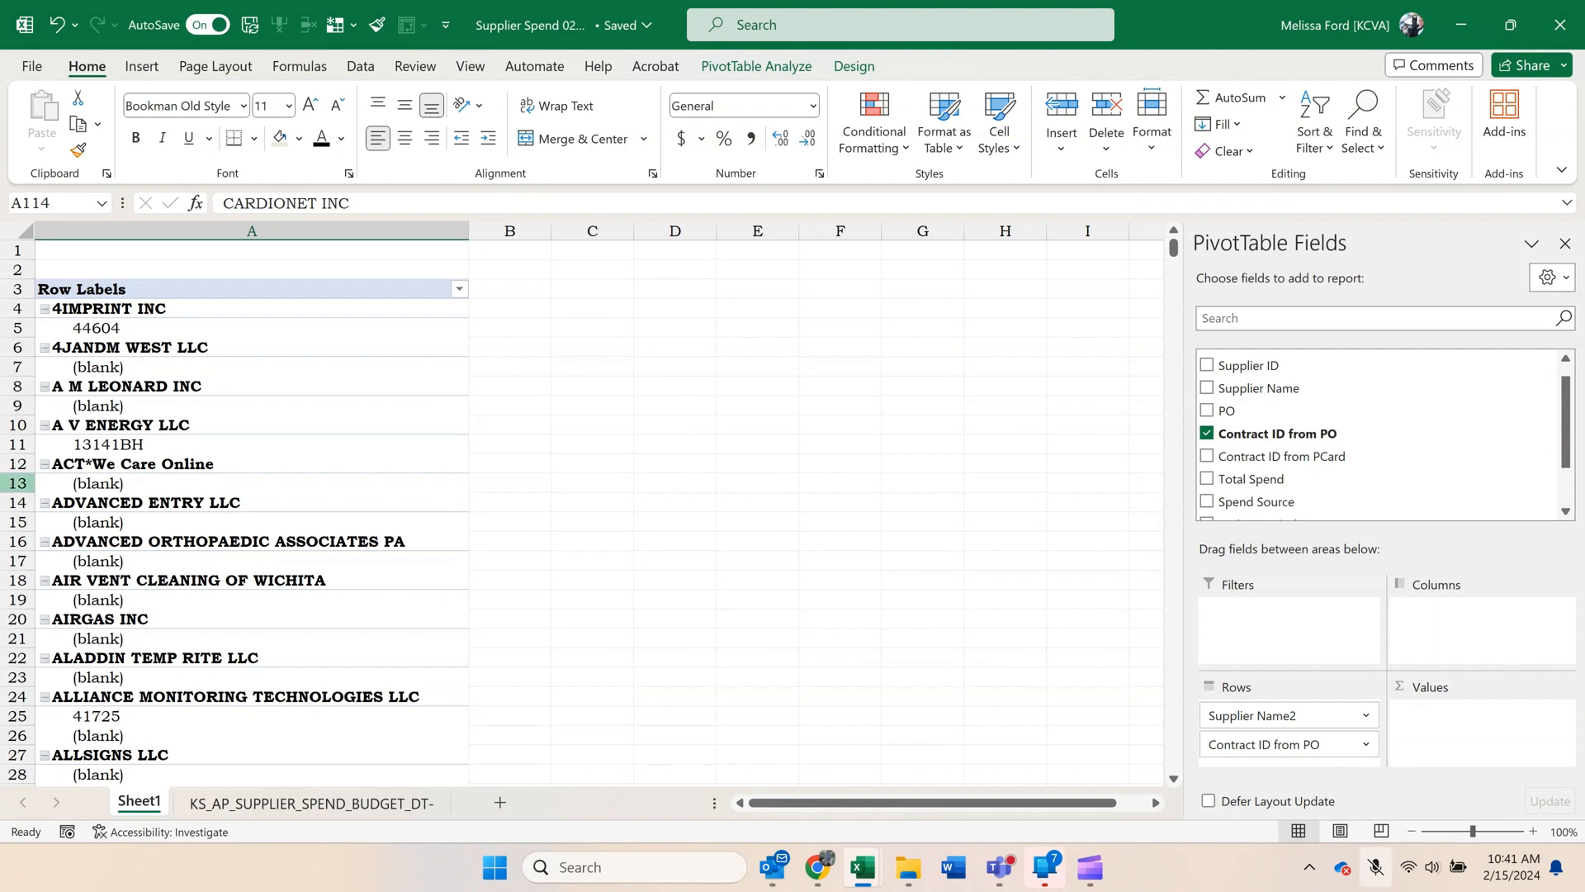
Add Total Spend to the pivot values as a sum.
{"action": "left_click", "coordinate": [101, 716]}
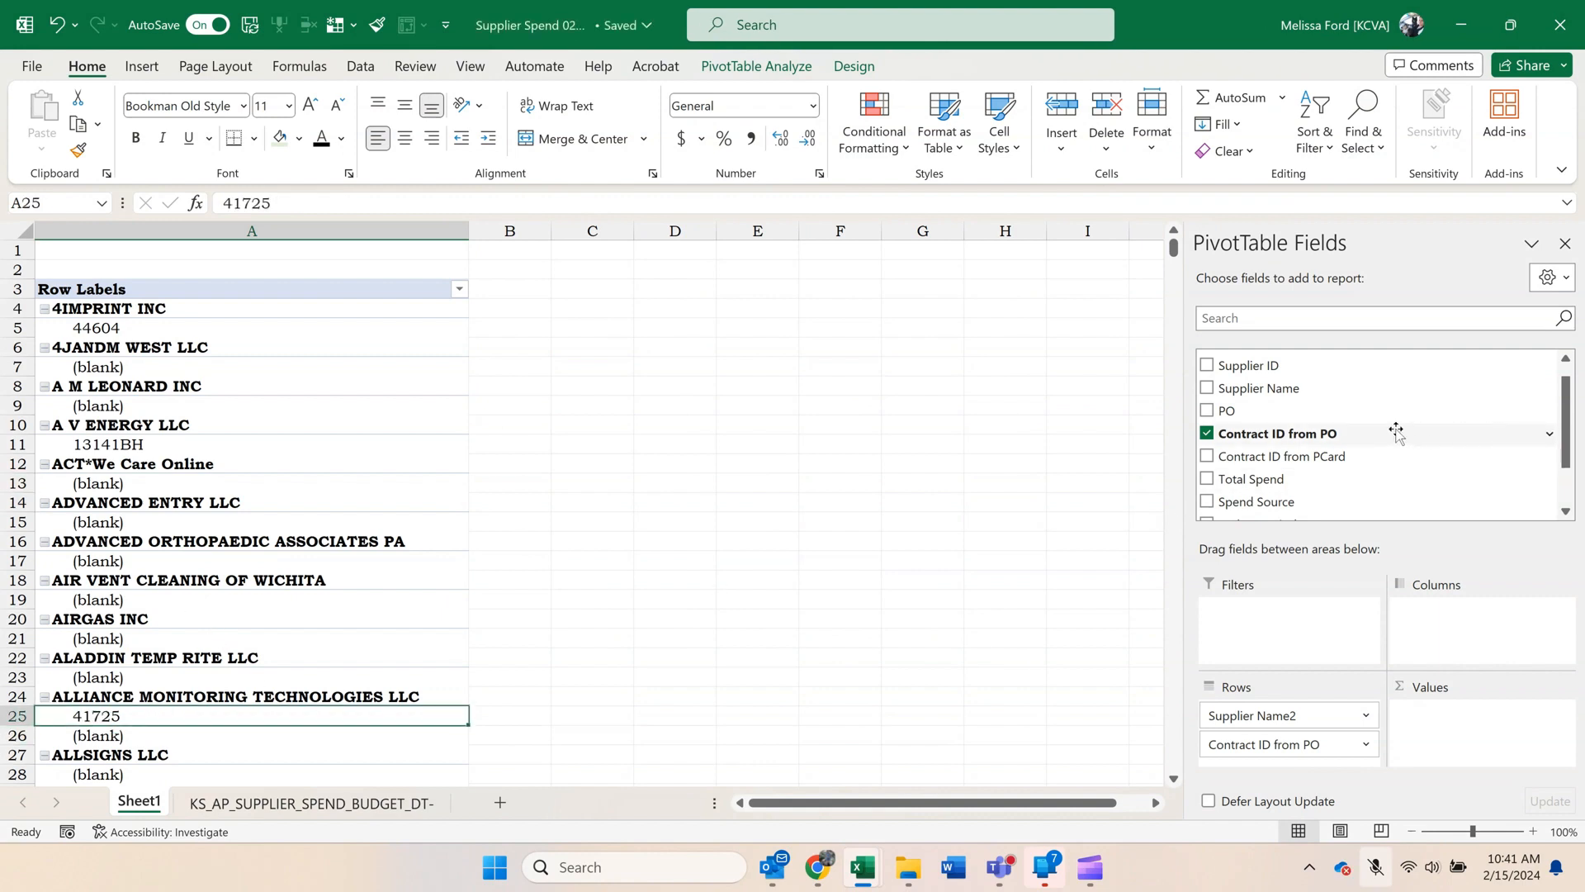
{"action": "scroll", "coordinate": [1362, 435], "scroll_direction": "down", "scroll_amount": 1}
{"action": "left_click_drag", "start_coordinate": [1254, 430], "coordinate": [1529, 760]}
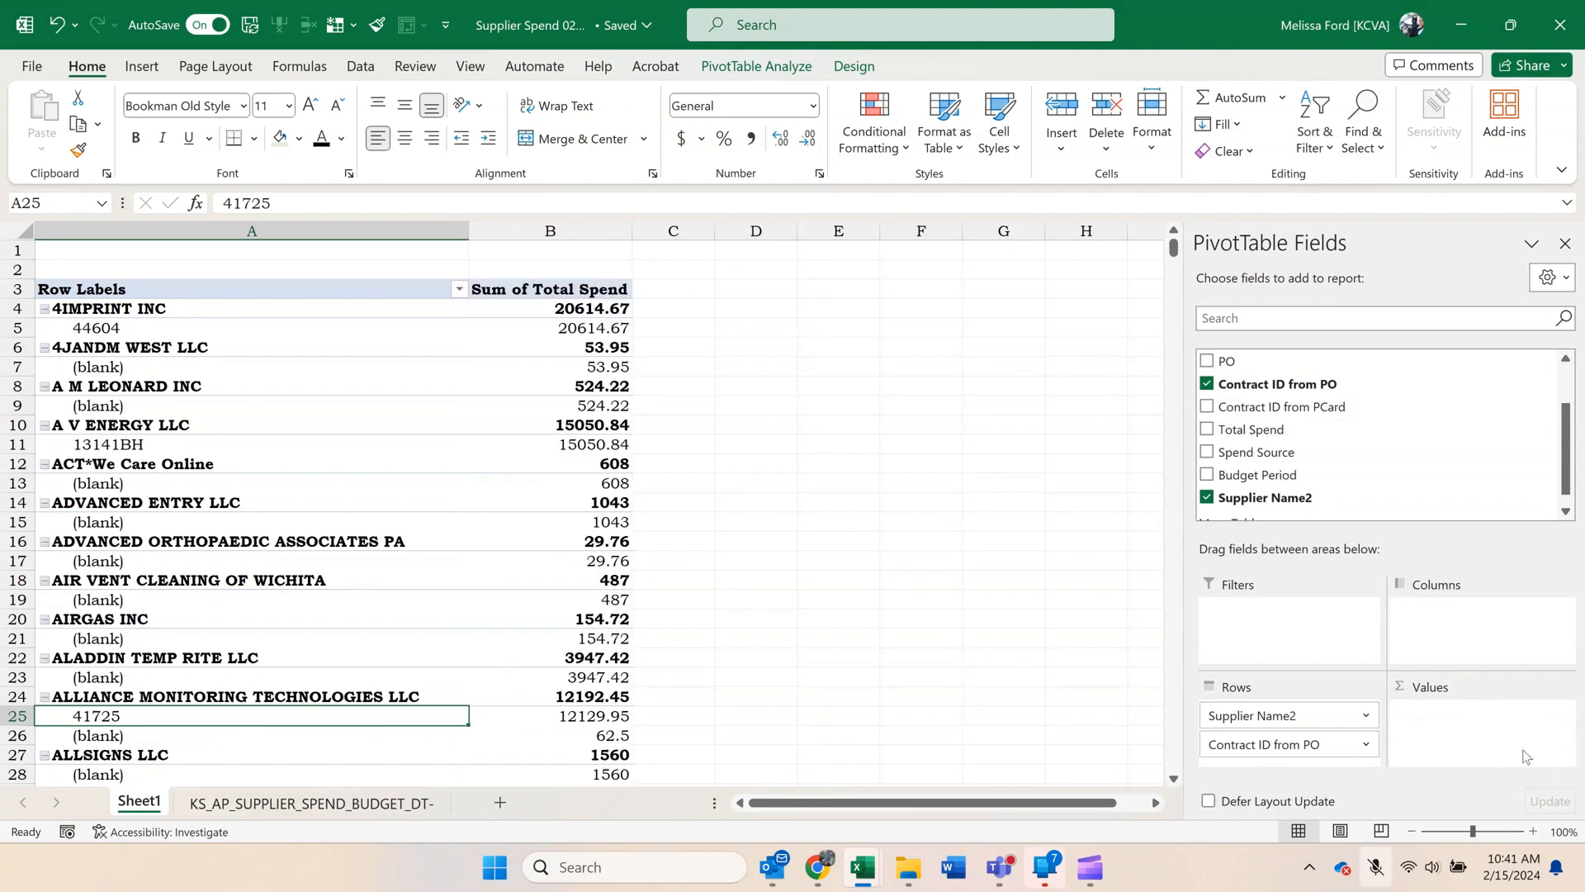
Format the Sum of Total Spend column as Number with two decimal places and a 1000 separator.
{"action": "left_click", "coordinate": [551, 233]}
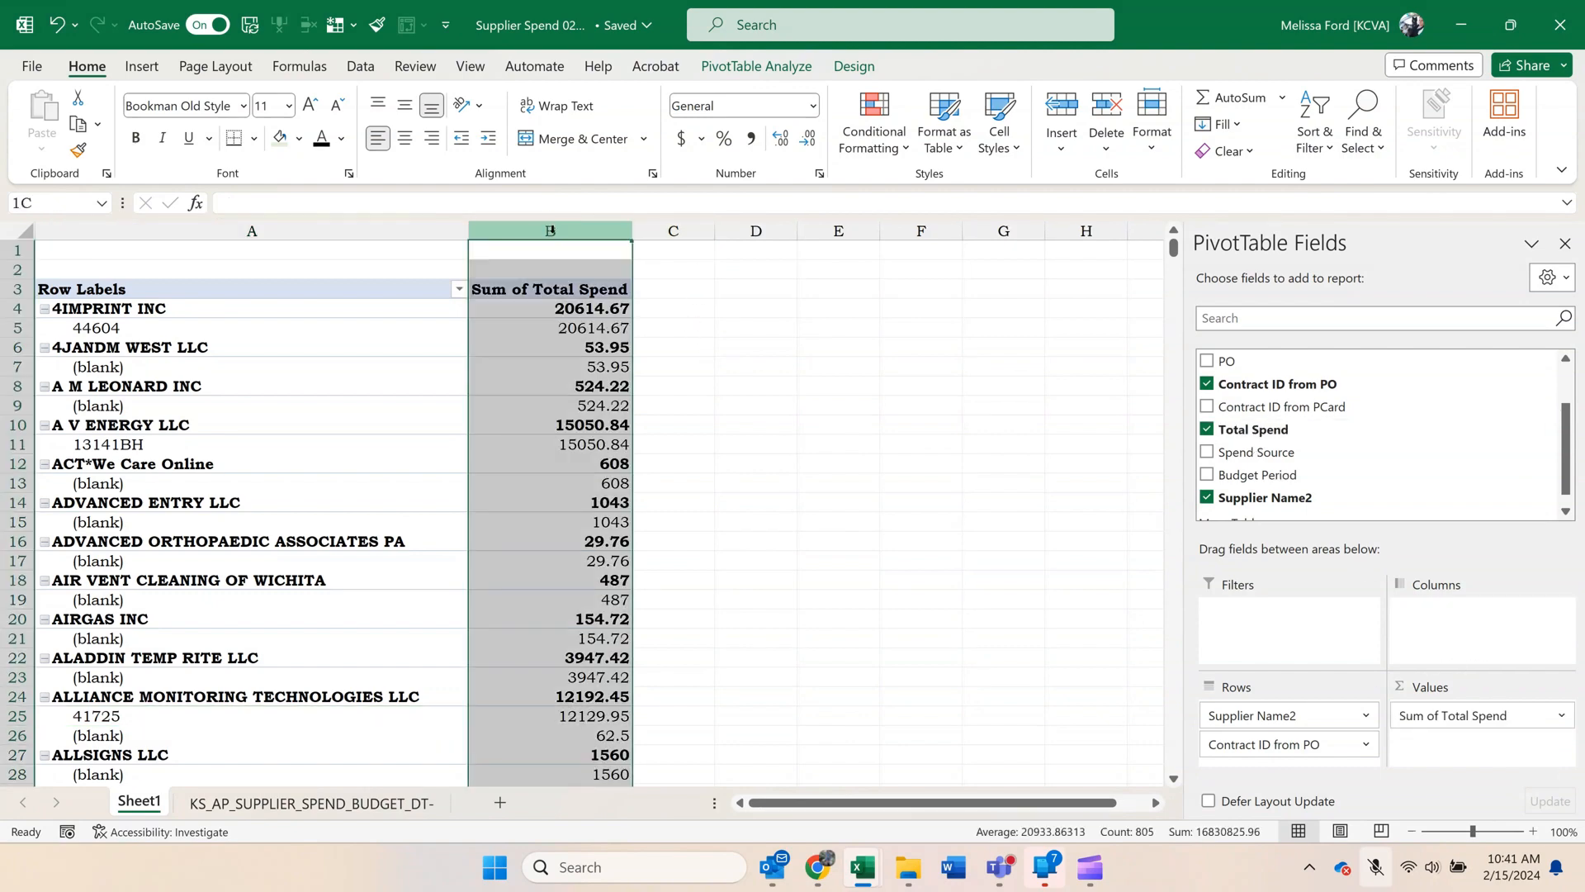
{"action": "right_click", "coordinate": [553, 237]}
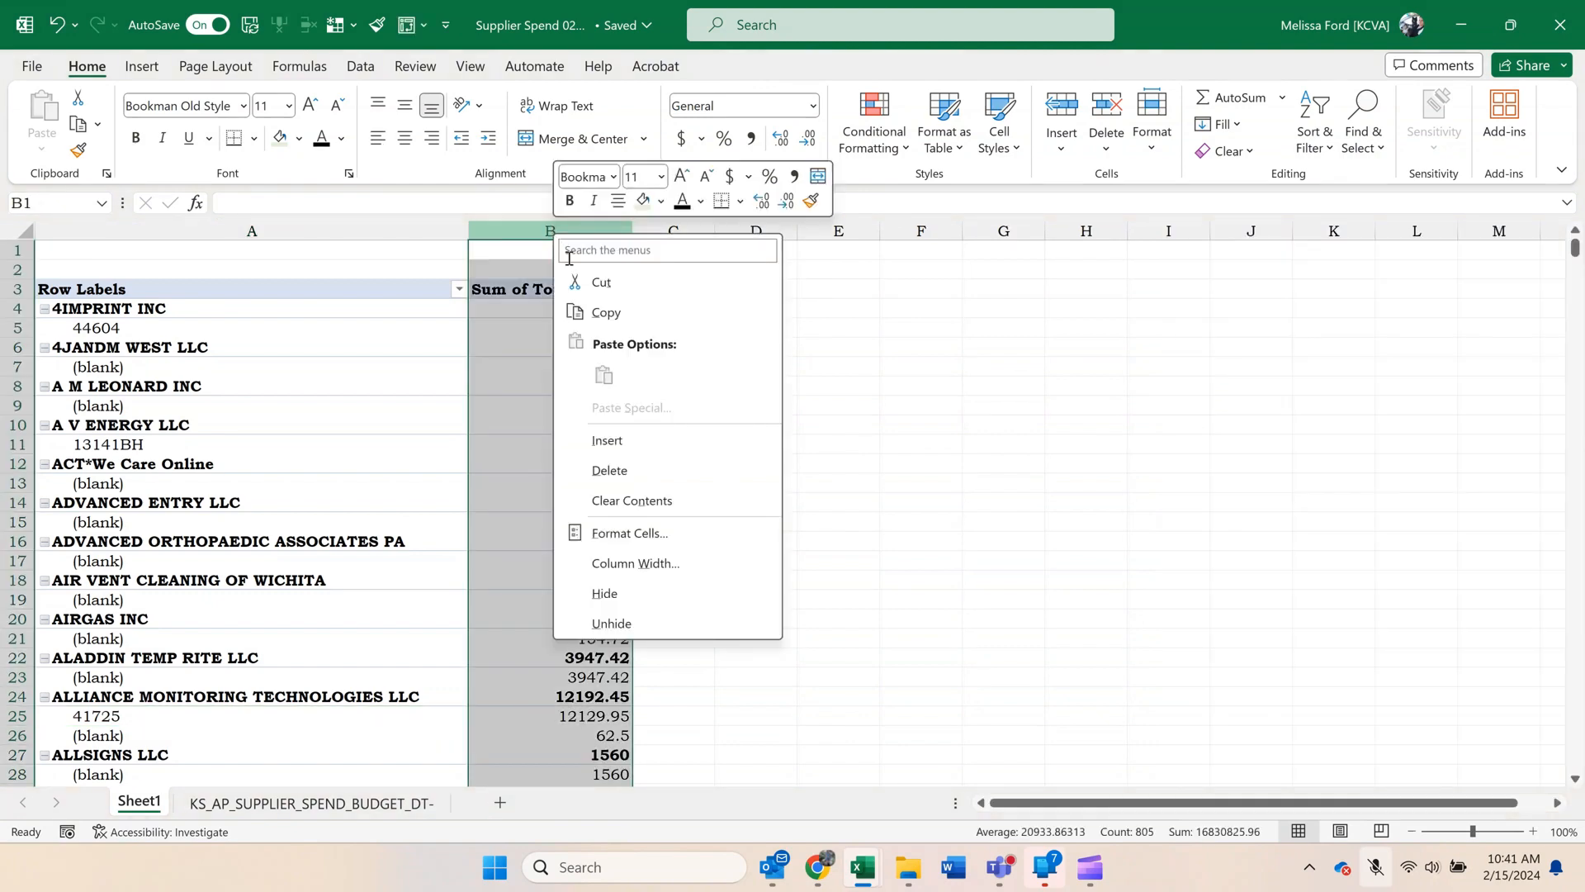
{"action": "left_click", "coordinate": [715, 536]}
{"action": "left_click", "coordinate": [489, 361]}
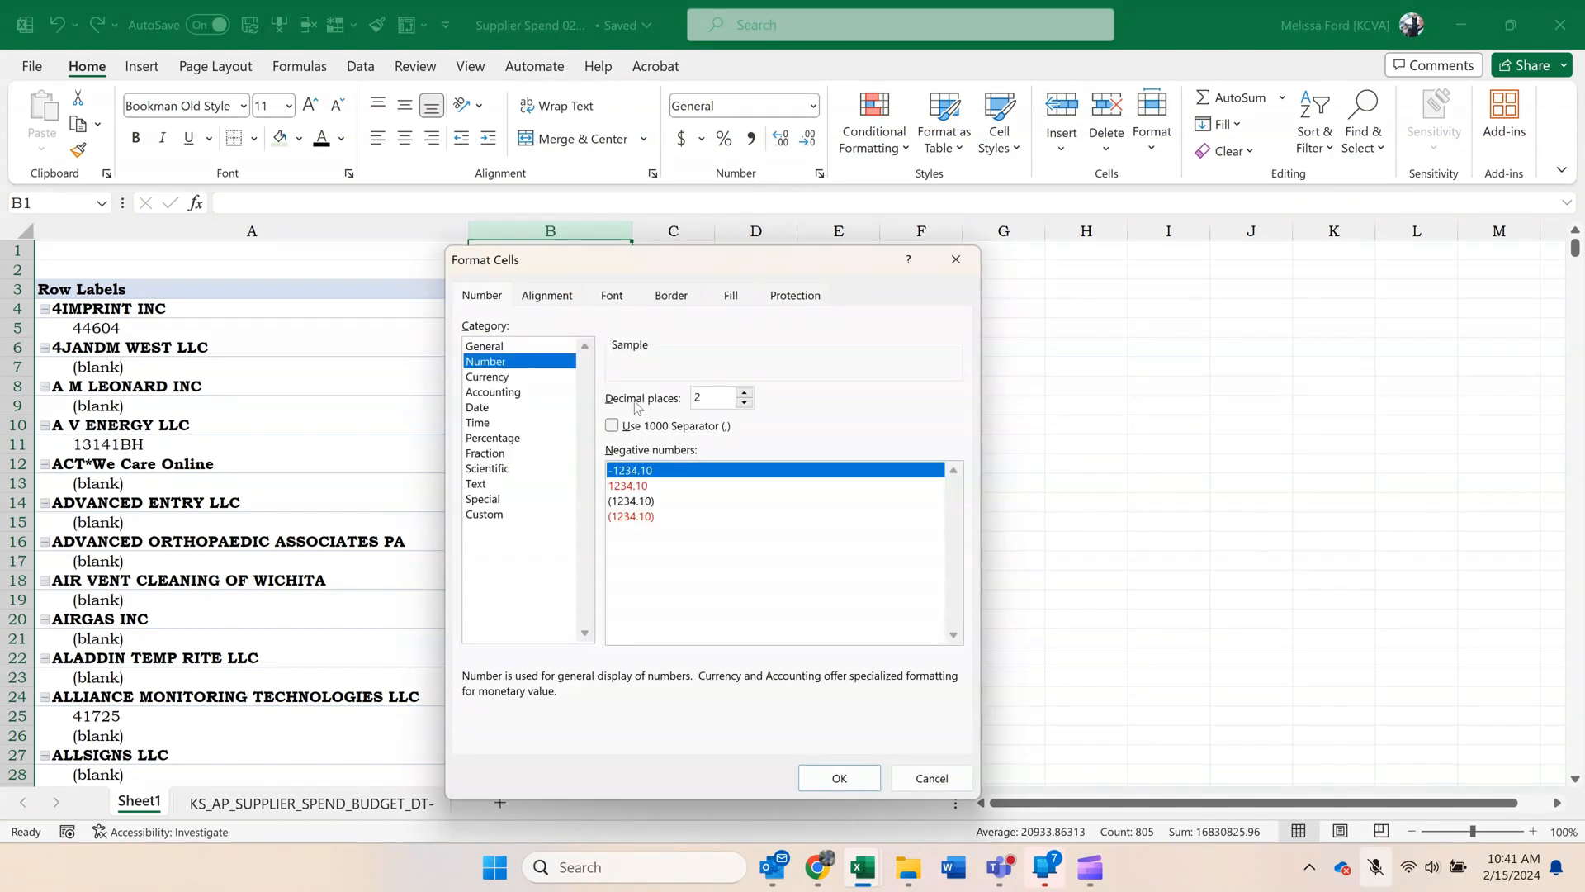
{"action": "left_click", "coordinate": [658, 425]}
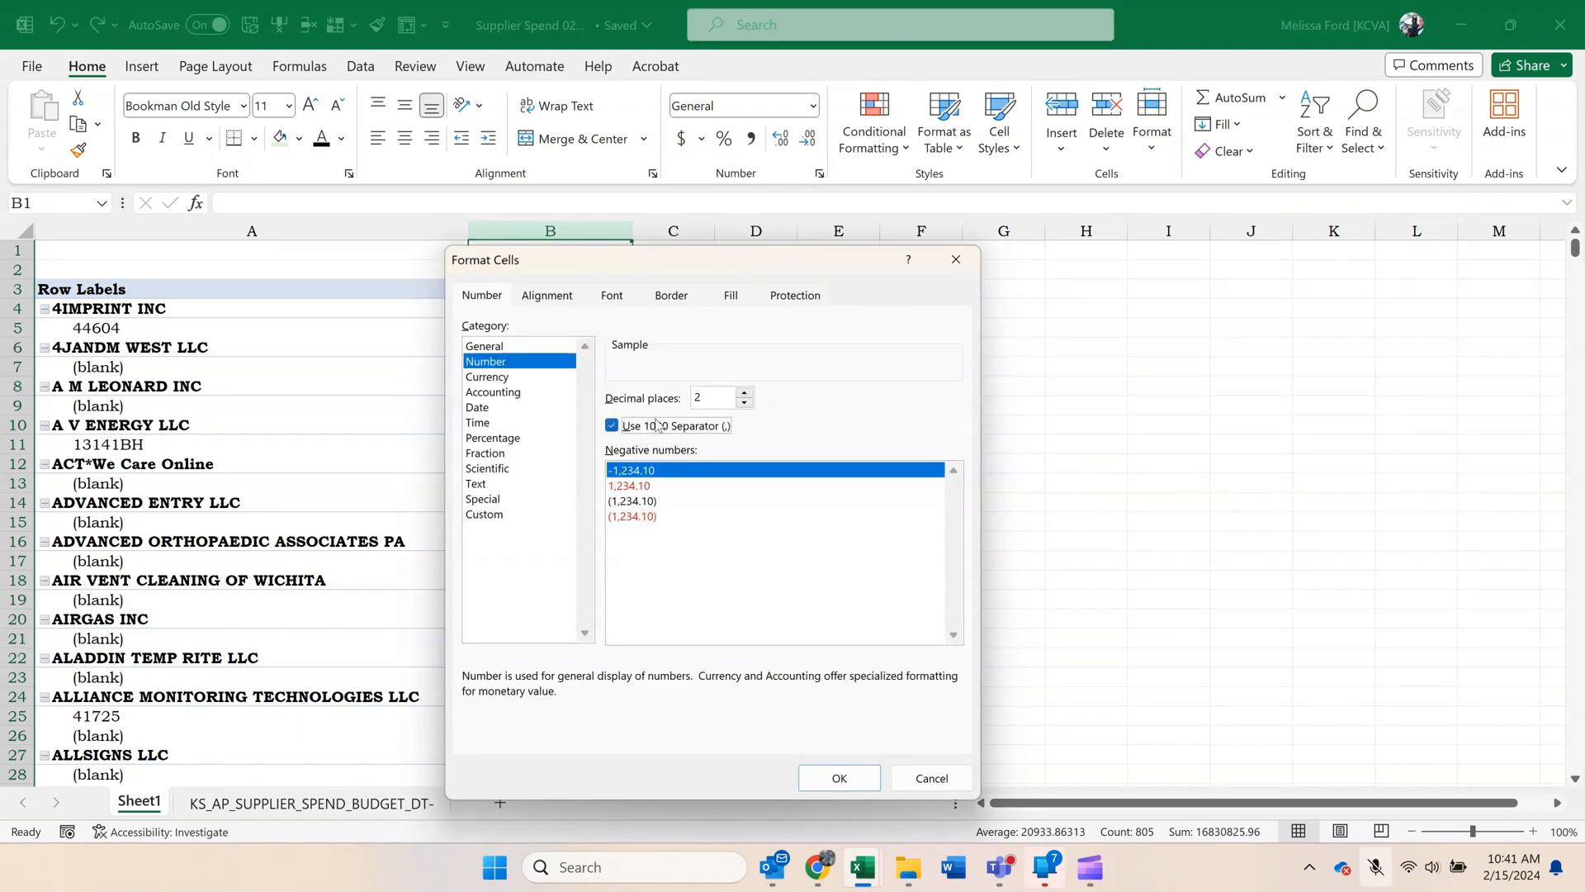
{"action": "left_click", "coordinate": [857, 773]}
Sort the supplier groups by Sum of Total Spend from largest to smallest.
{"action": "left_click", "coordinate": [548, 308]}
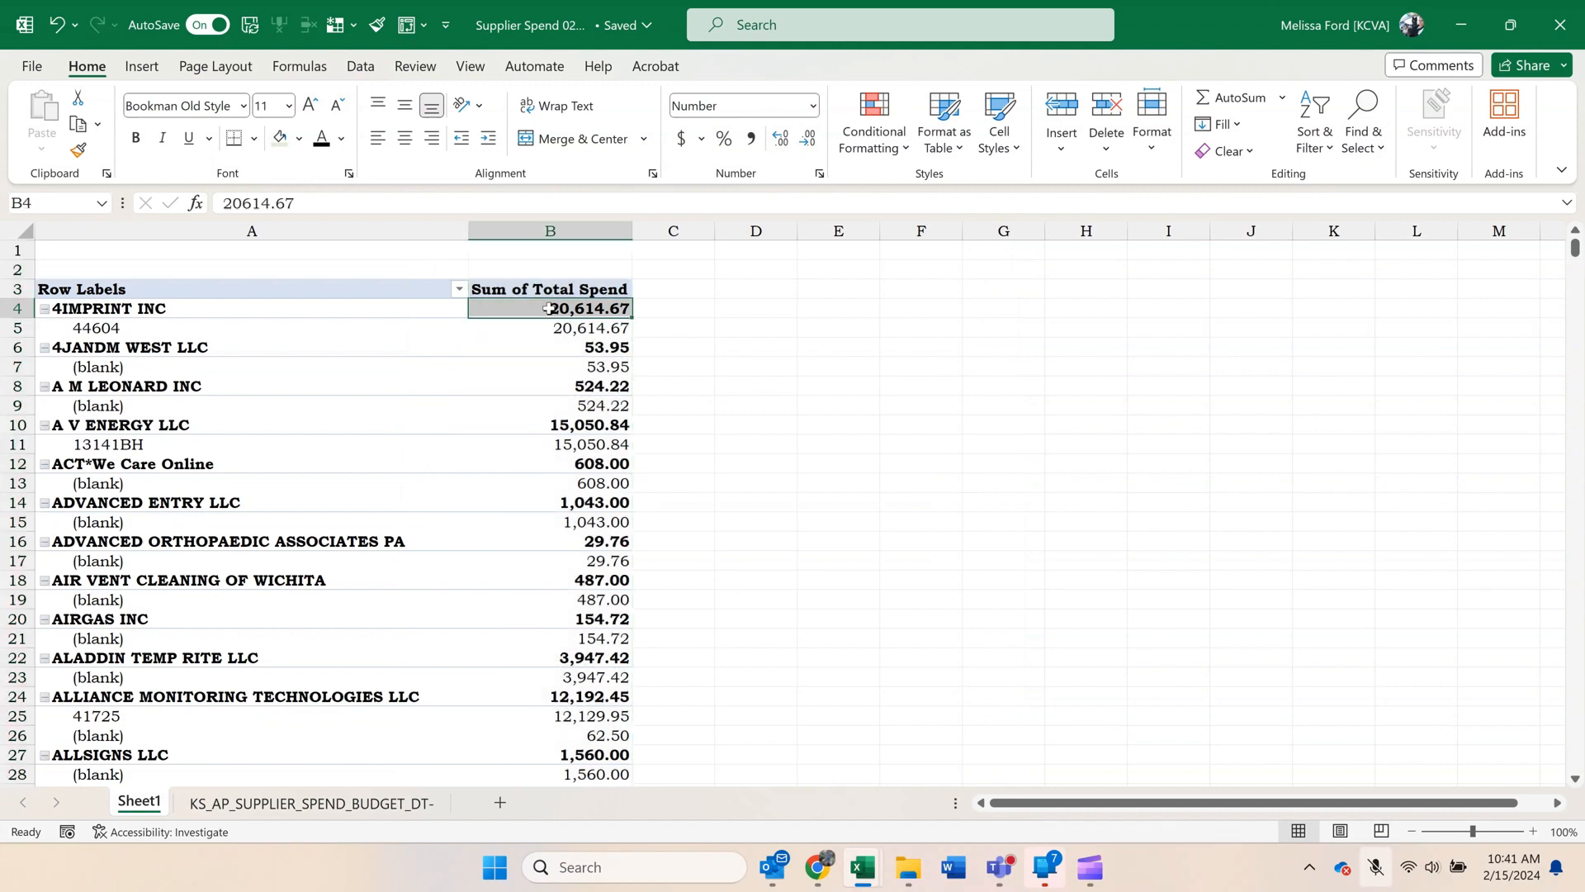
{"action": "right_click", "coordinate": [550, 308]}
{"action": "mouse_move", "coordinate": [715, 483]}
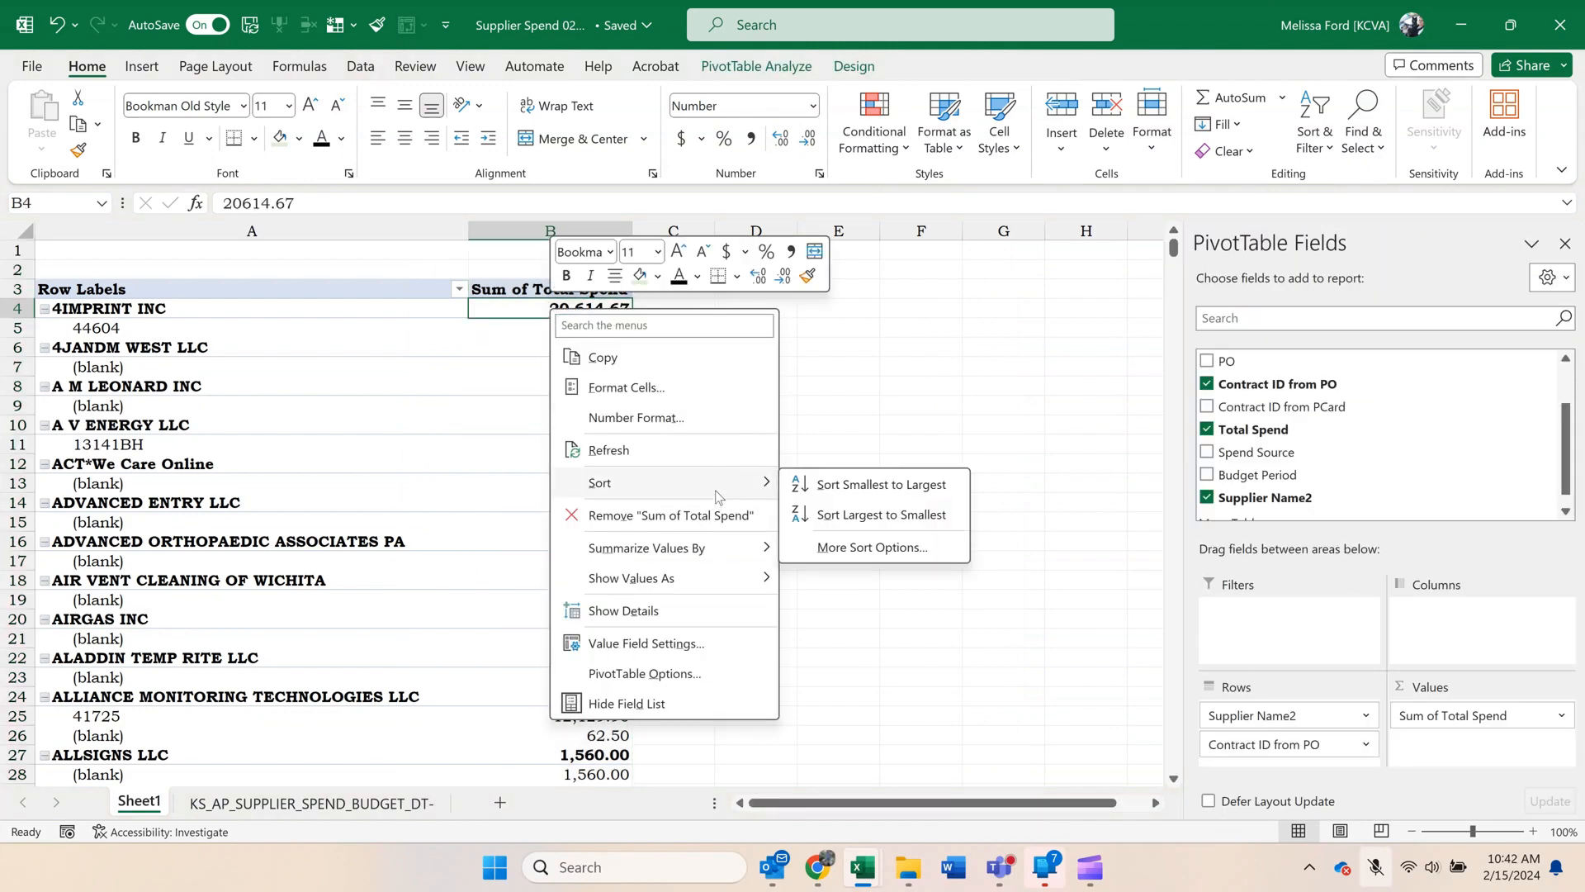
{"action": "left_click", "coordinate": [854, 519]}
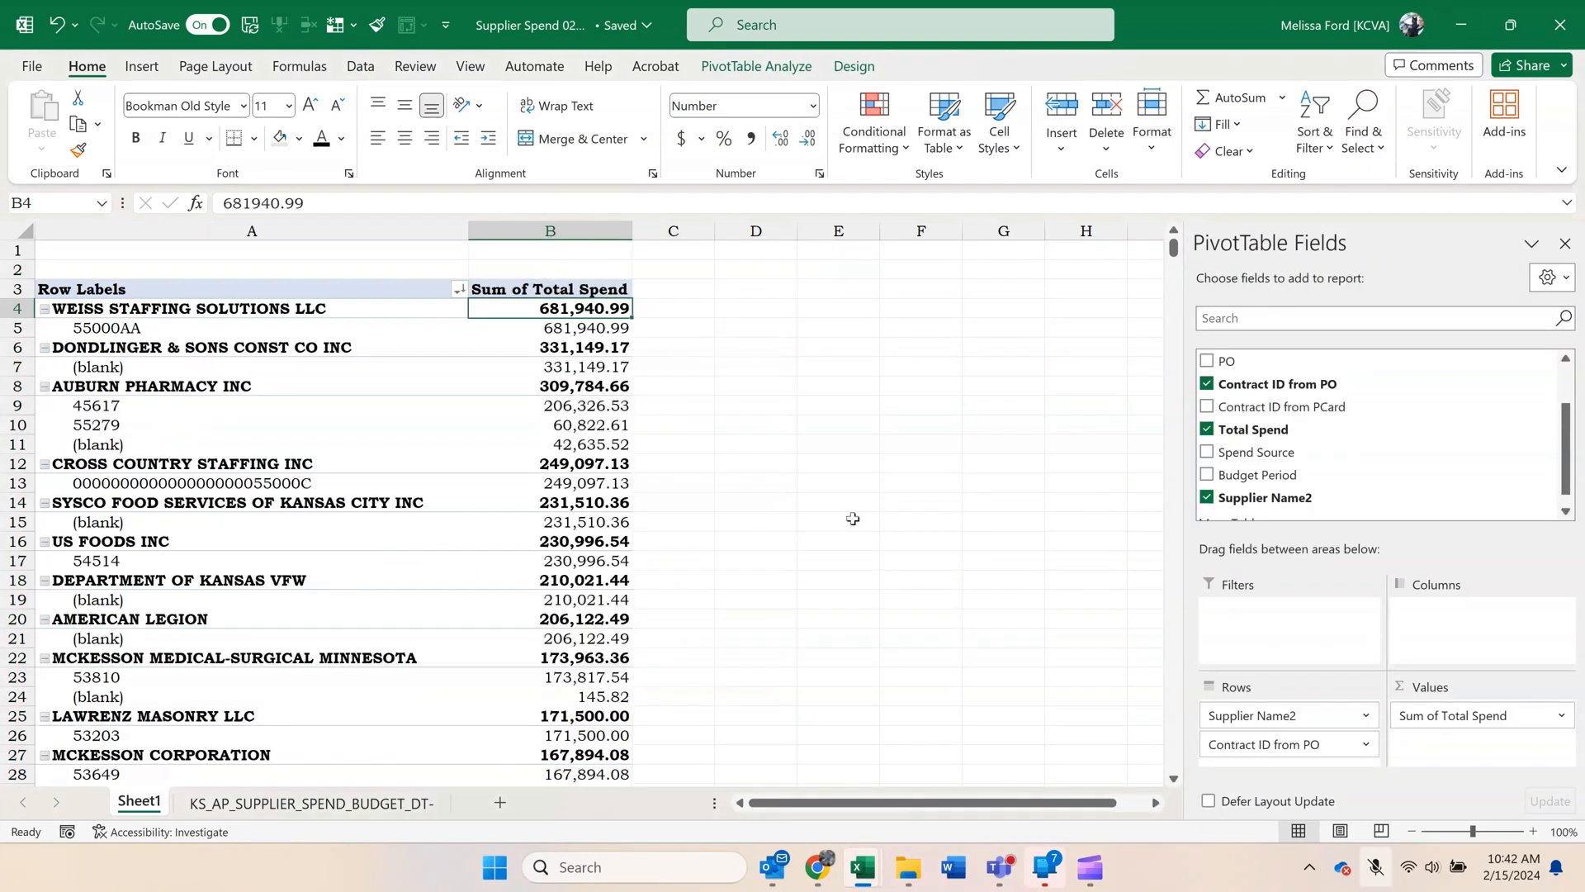
{"action": "left_click", "coordinate": [481, 479]}
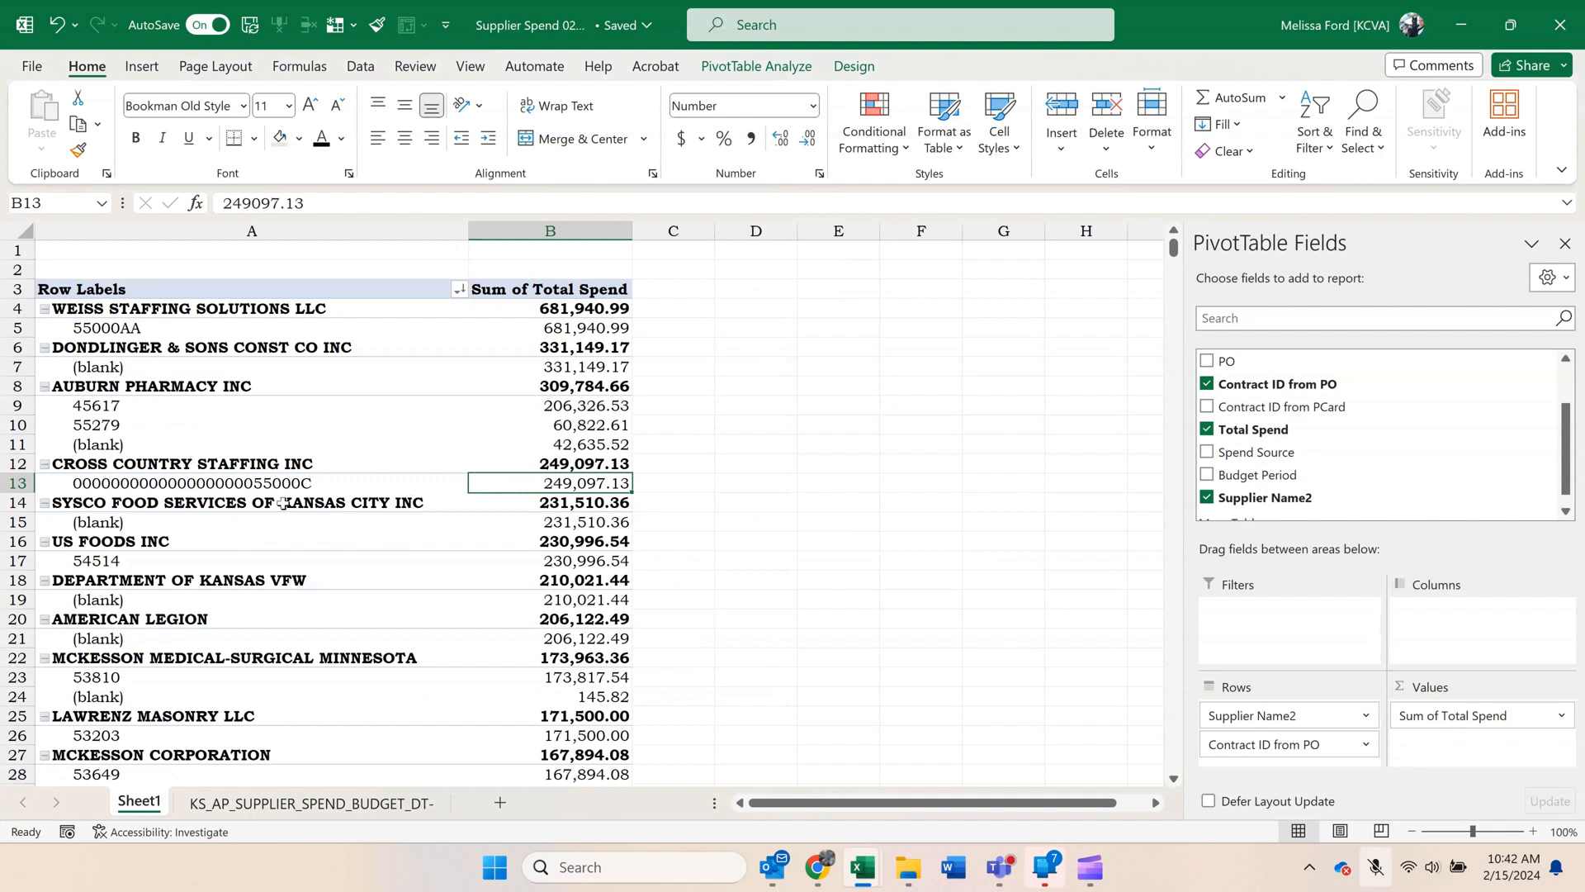
Review the sorted supplier spend and contract IDs down to the Grand Total row.
{"action": "right_click", "coordinate": [136, 817]}
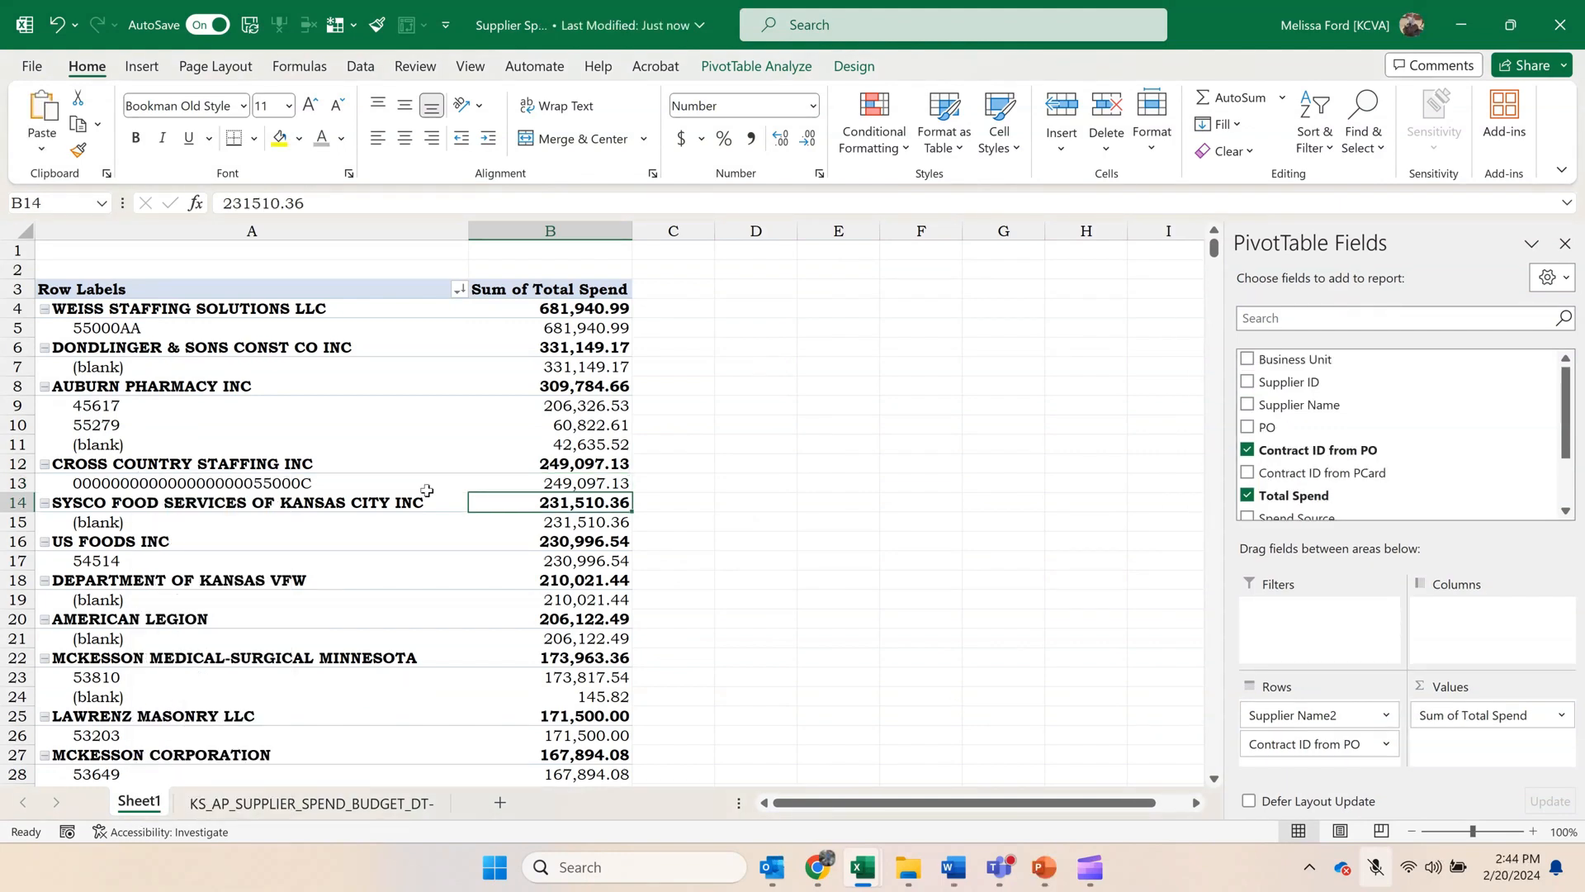
{"action": "scroll", "coordinate": [428, 495], "scroll_direction": "down", "scroll_amount": 2}
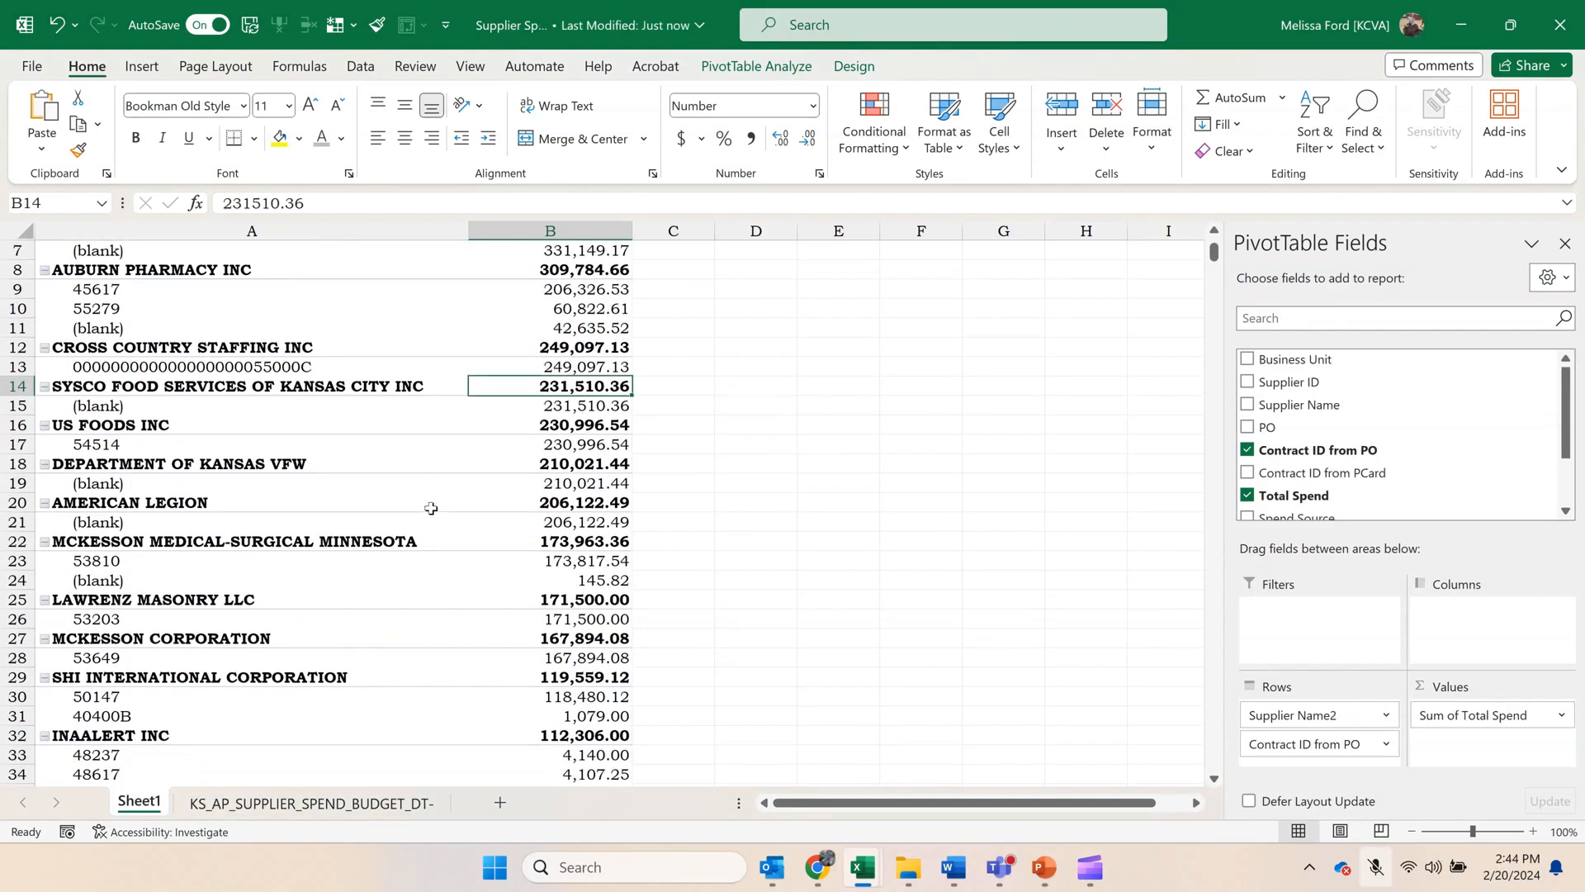
{"action": "scroll", "coordinate": [431, 508], "scroll_direction": "up", "scroll_amount": 2}
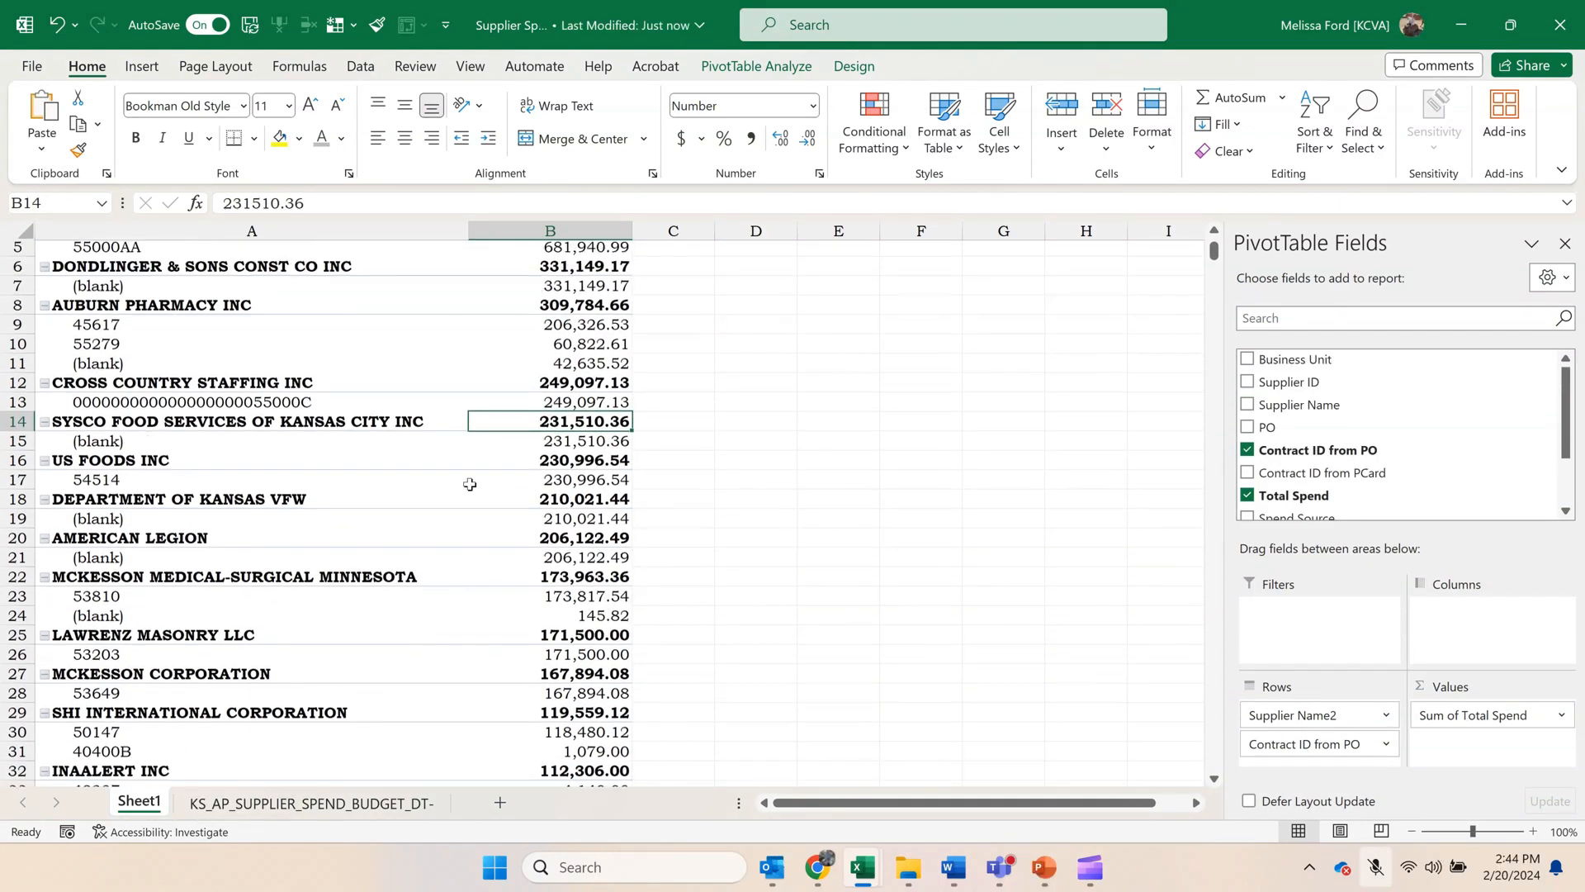
{"action": "scroll", "coordinate": [477, 483], "scroll_direction": "down", "scroll_amount": 3}
{"action": "scroll", "coordinate": [476, 484], "scroll_direction": "down", "scroll_amount": 20}
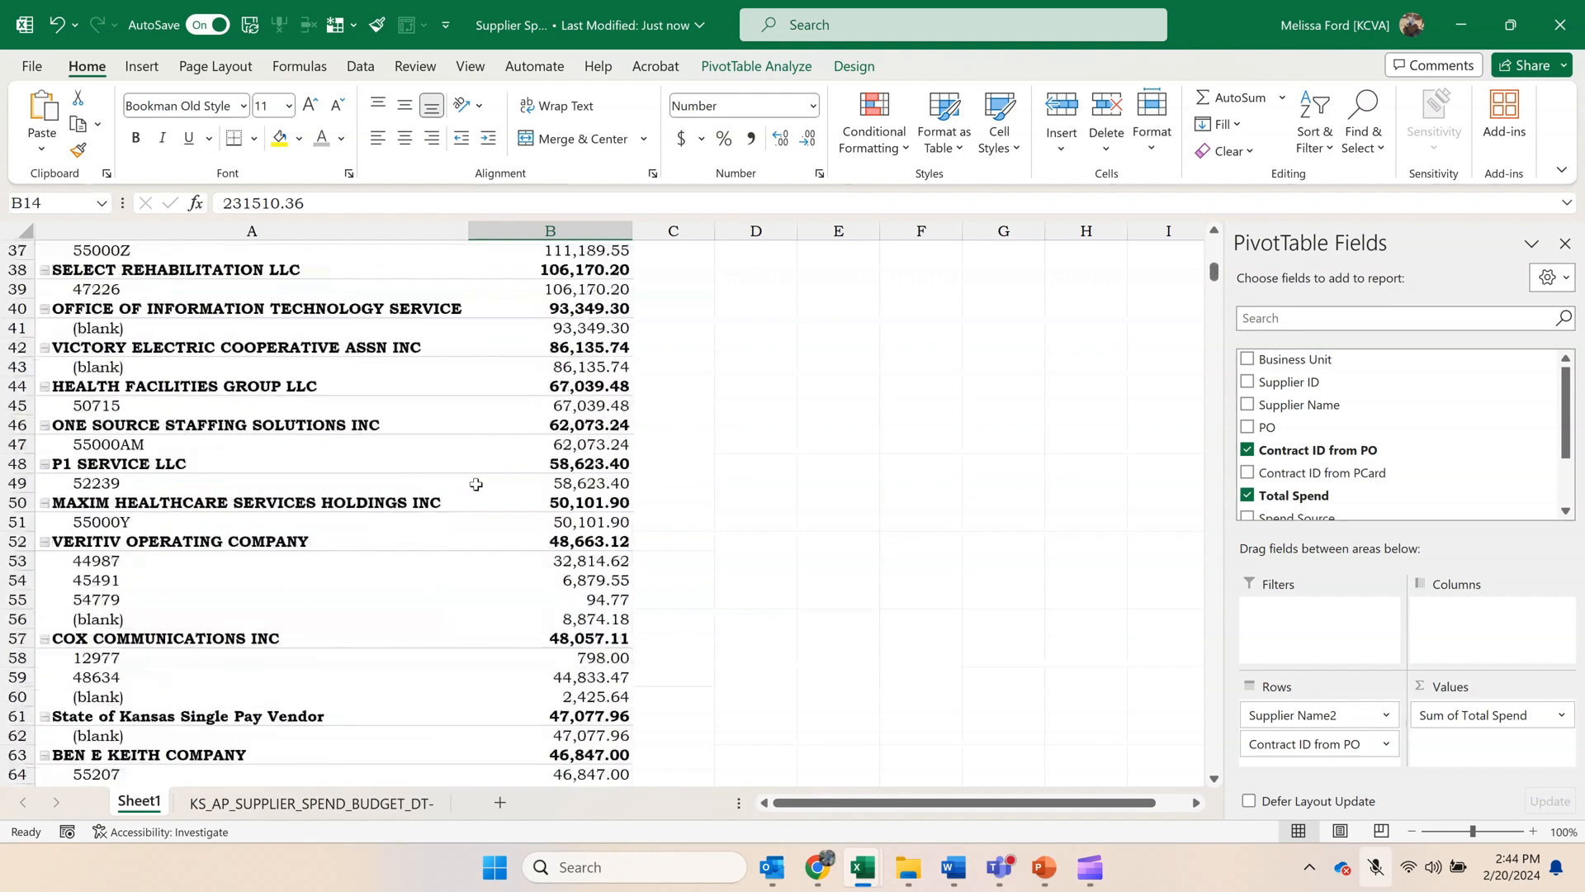
{"action": "scroll", "coordinate": [476, 484], "scroll_direction": "down", "scroll_amount": 20}
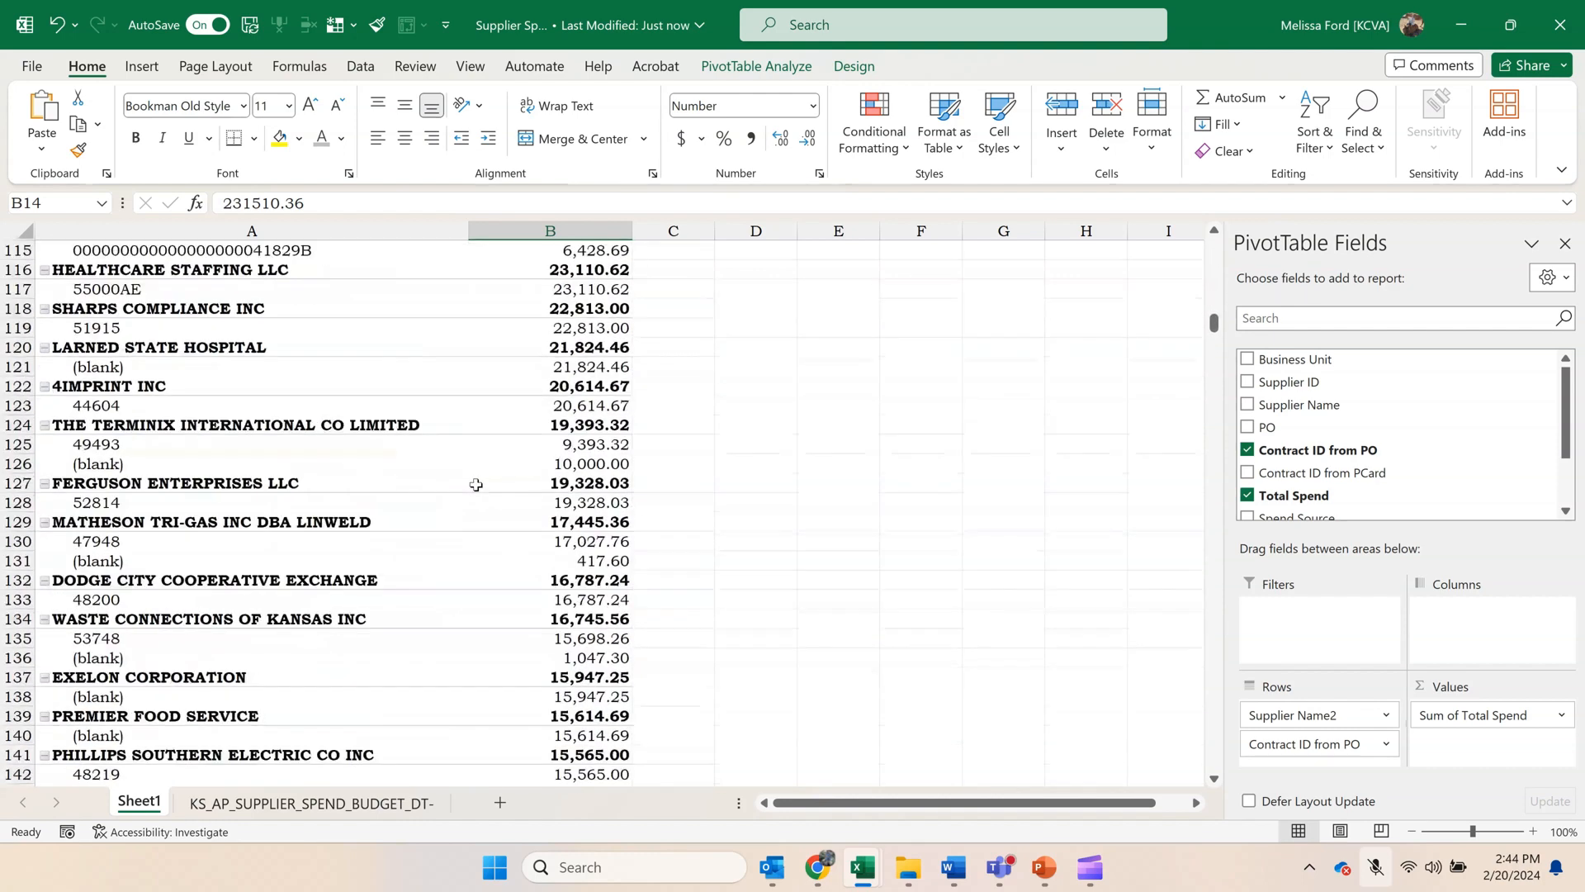
{"action": "left_click_drag", "start_coordinate": [1213, 340], "coordinate": [1151, 772]}
{"action": "scroll", "coordinate": [1074, 726], "scroll_direction": "down", "scroll_amount": 1}
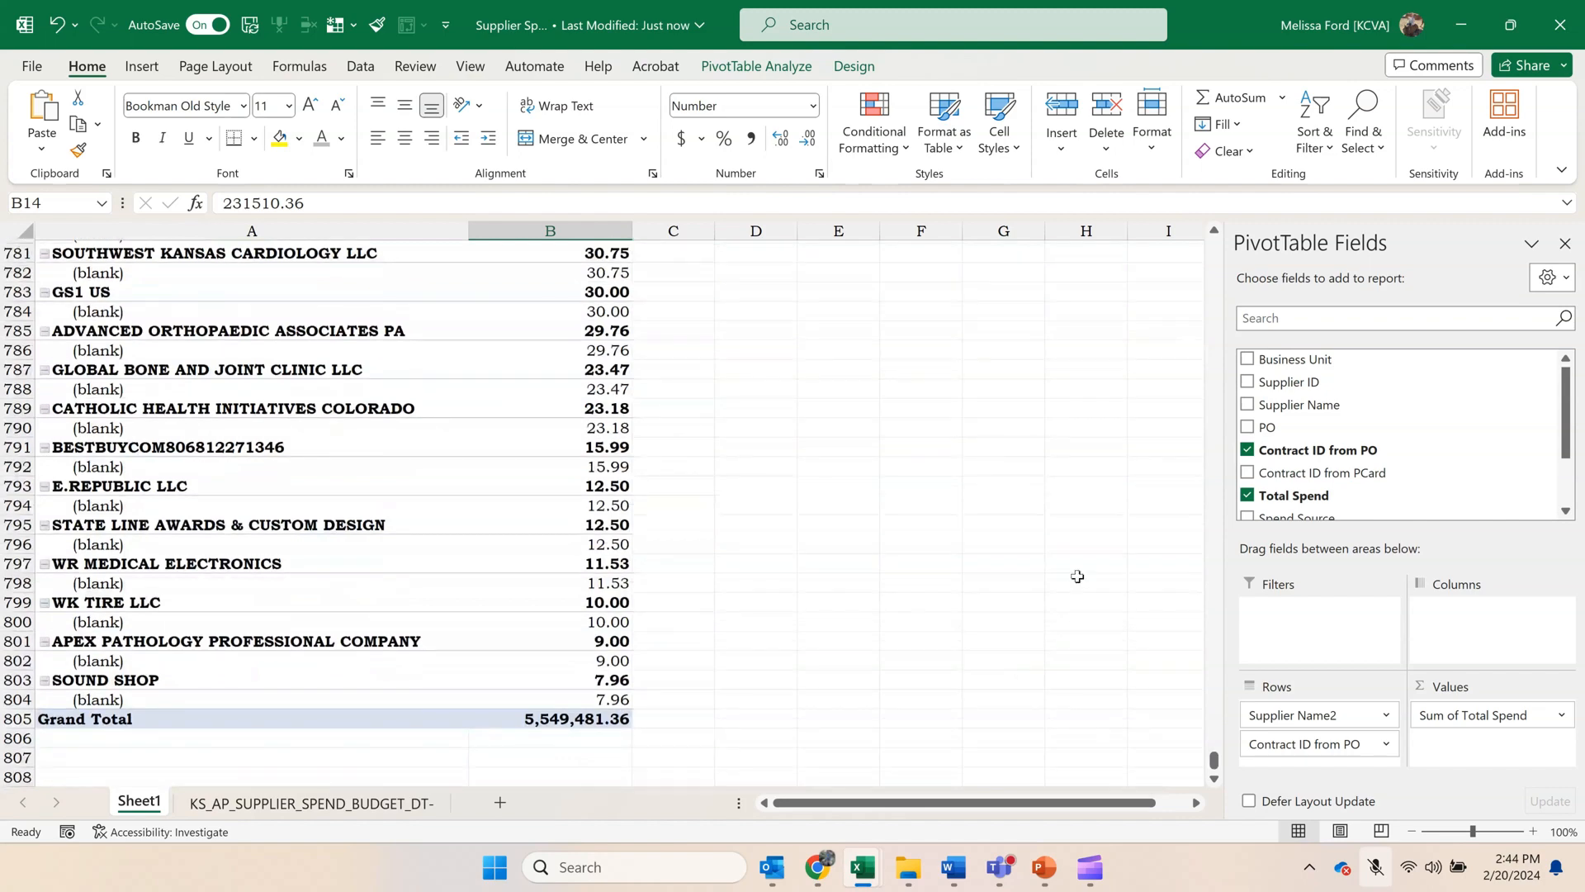
Copy the pivot sheet into Reconcile Doc All Agency 0124 - Training.xlsx, placing it before the KVH Notes sheet.
{"action": "right_click", "coordinate": [125, 803]}
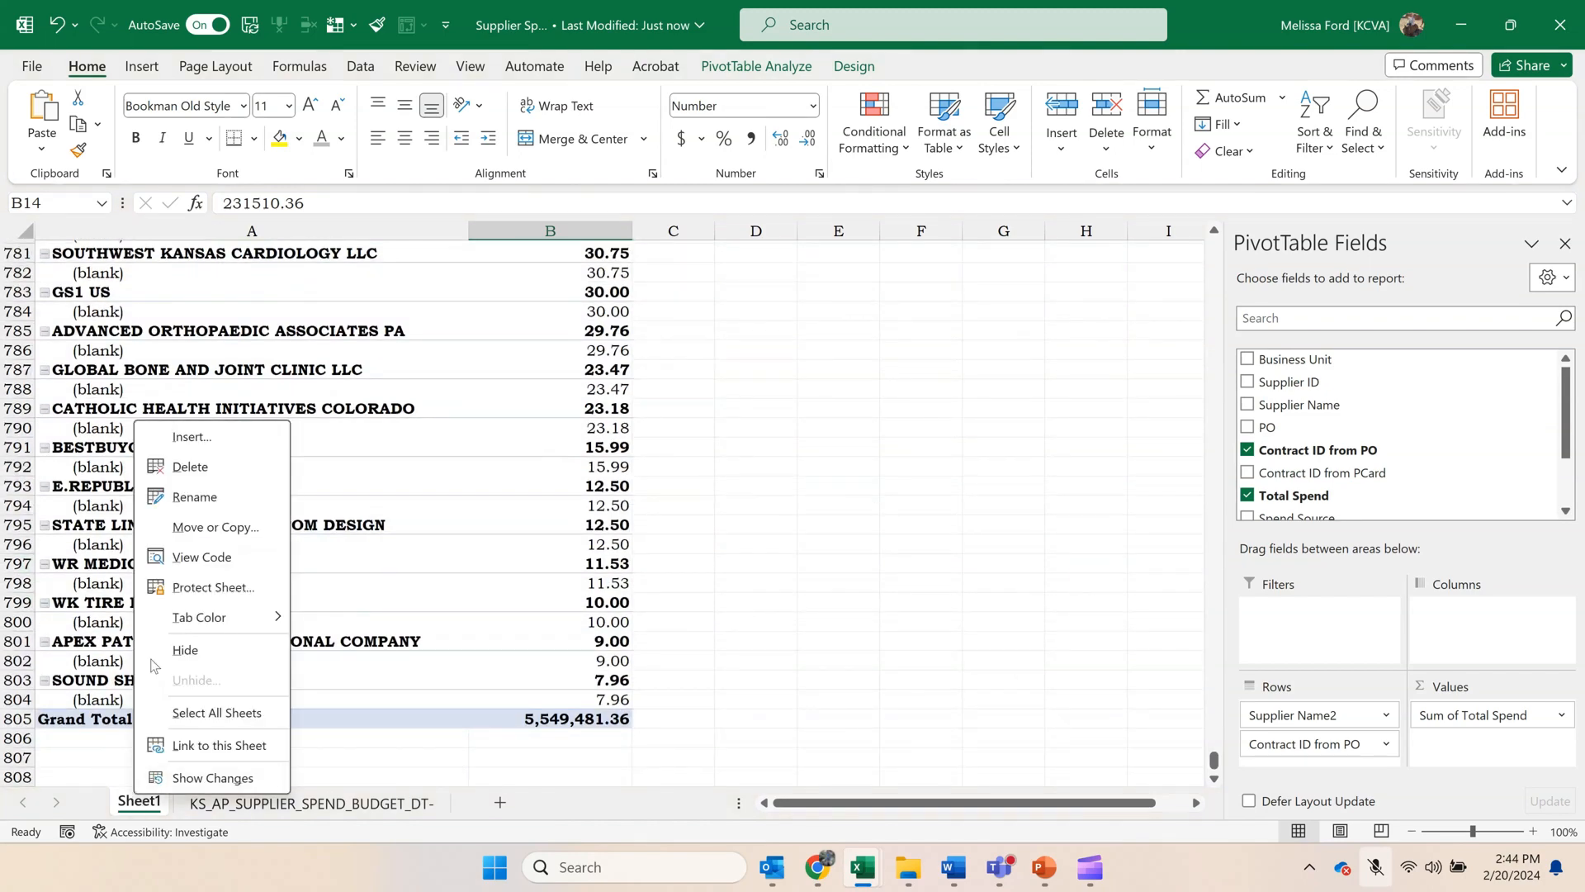
{"action": "left_click", "coordinate": [192, 529]}
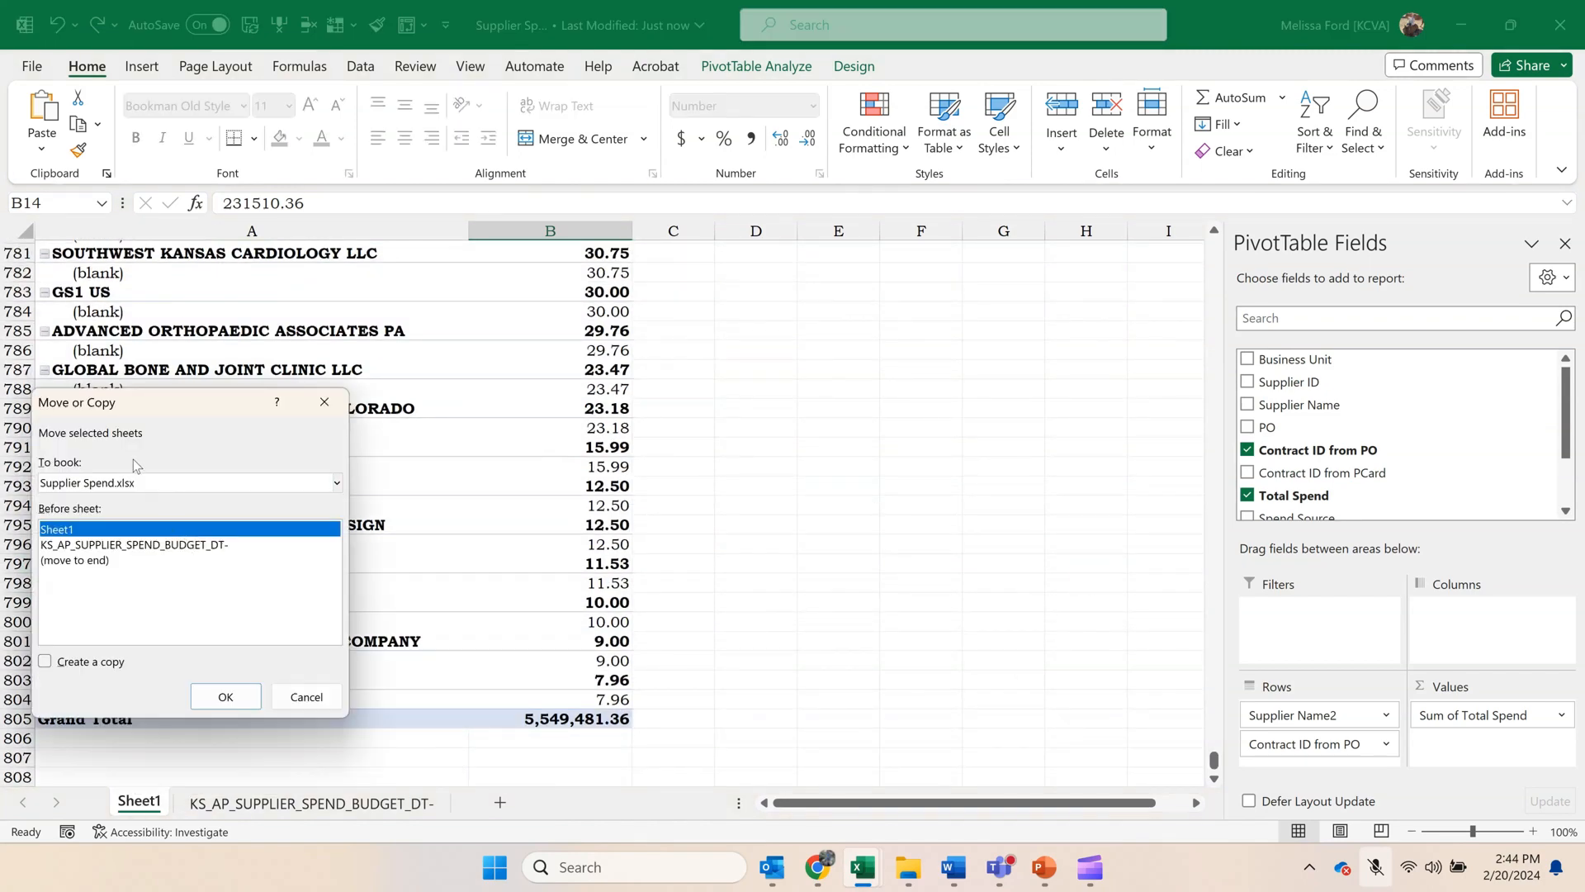
{"action": "left_click", "coordinate": [145, 490]}
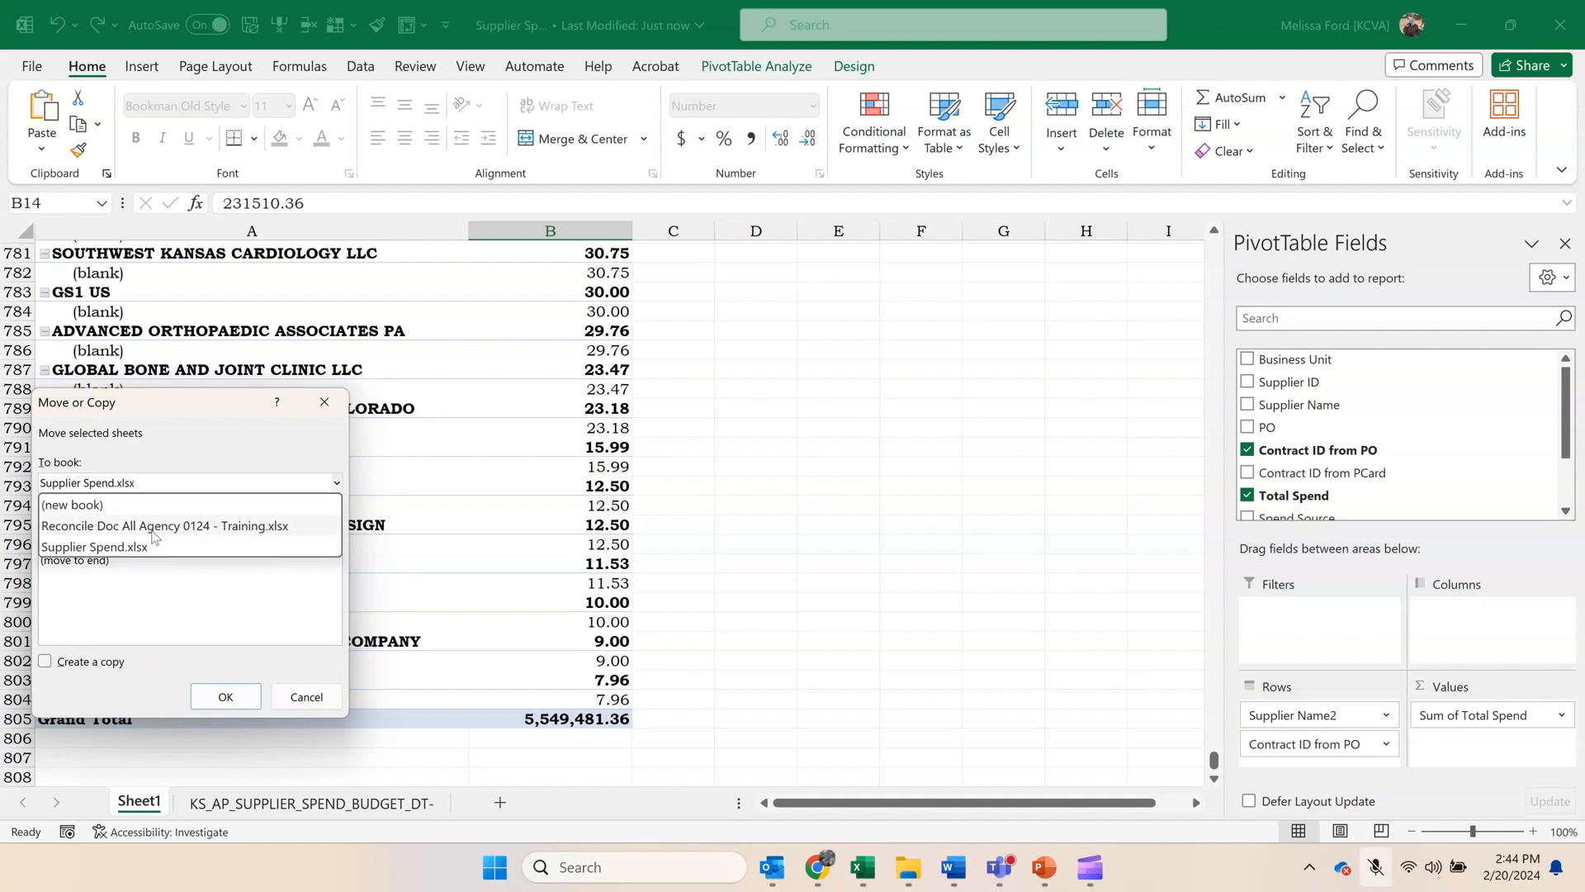
{"action": "left_click", "coordinate": [153, 526]}
{"action": "left_click", "coordinate": [141, 546]}
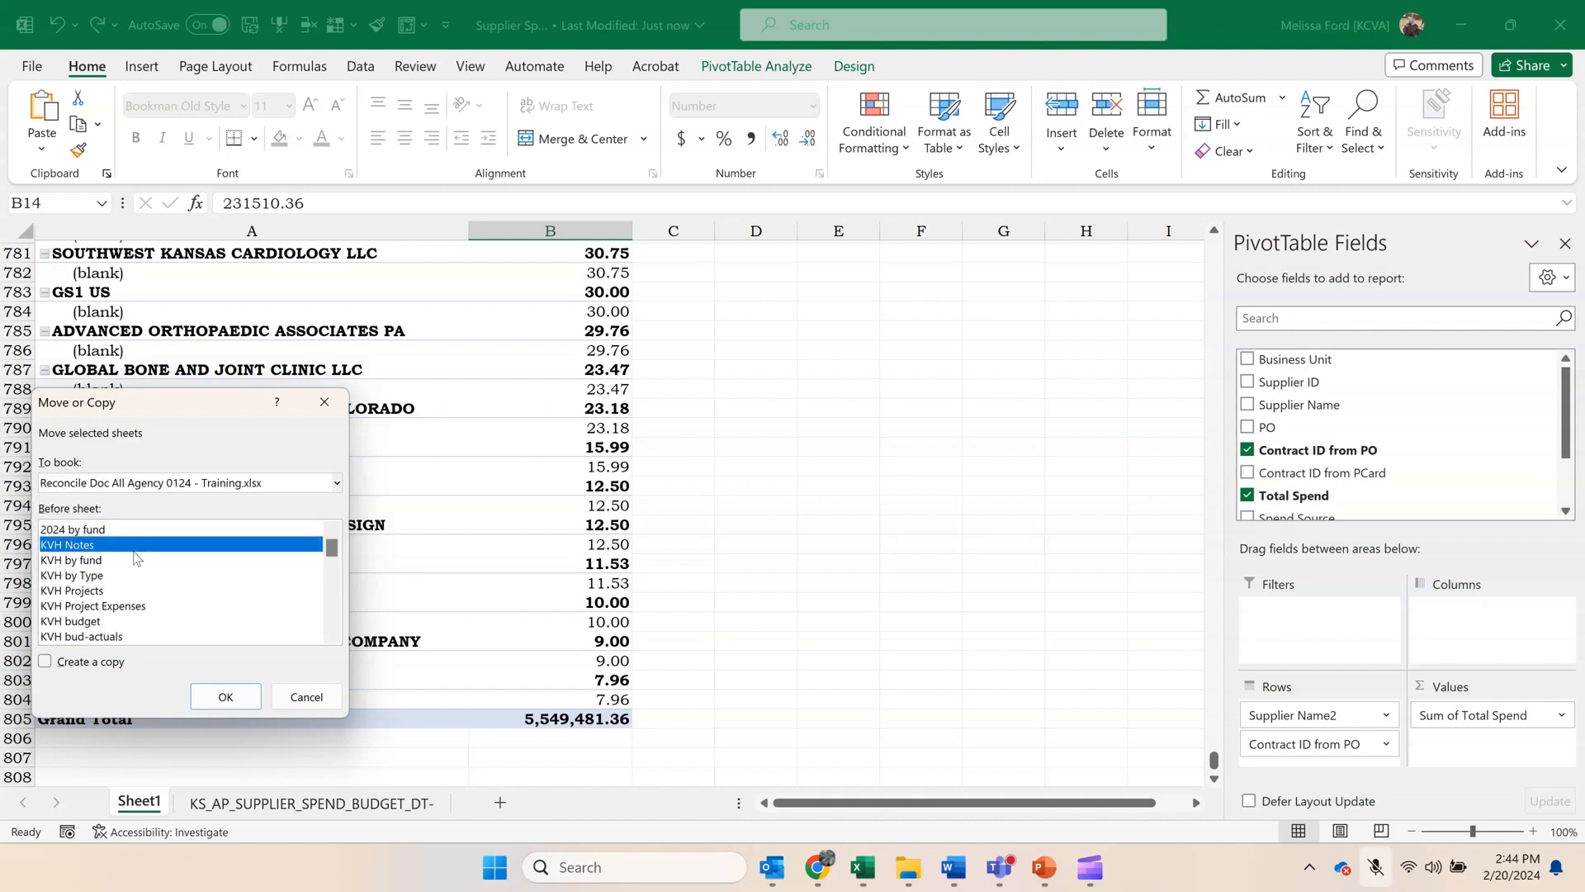
{"action": "left_click", "coordinate": [84, 669]}
{"action": "left_click", "coordinate": [225, 696]}
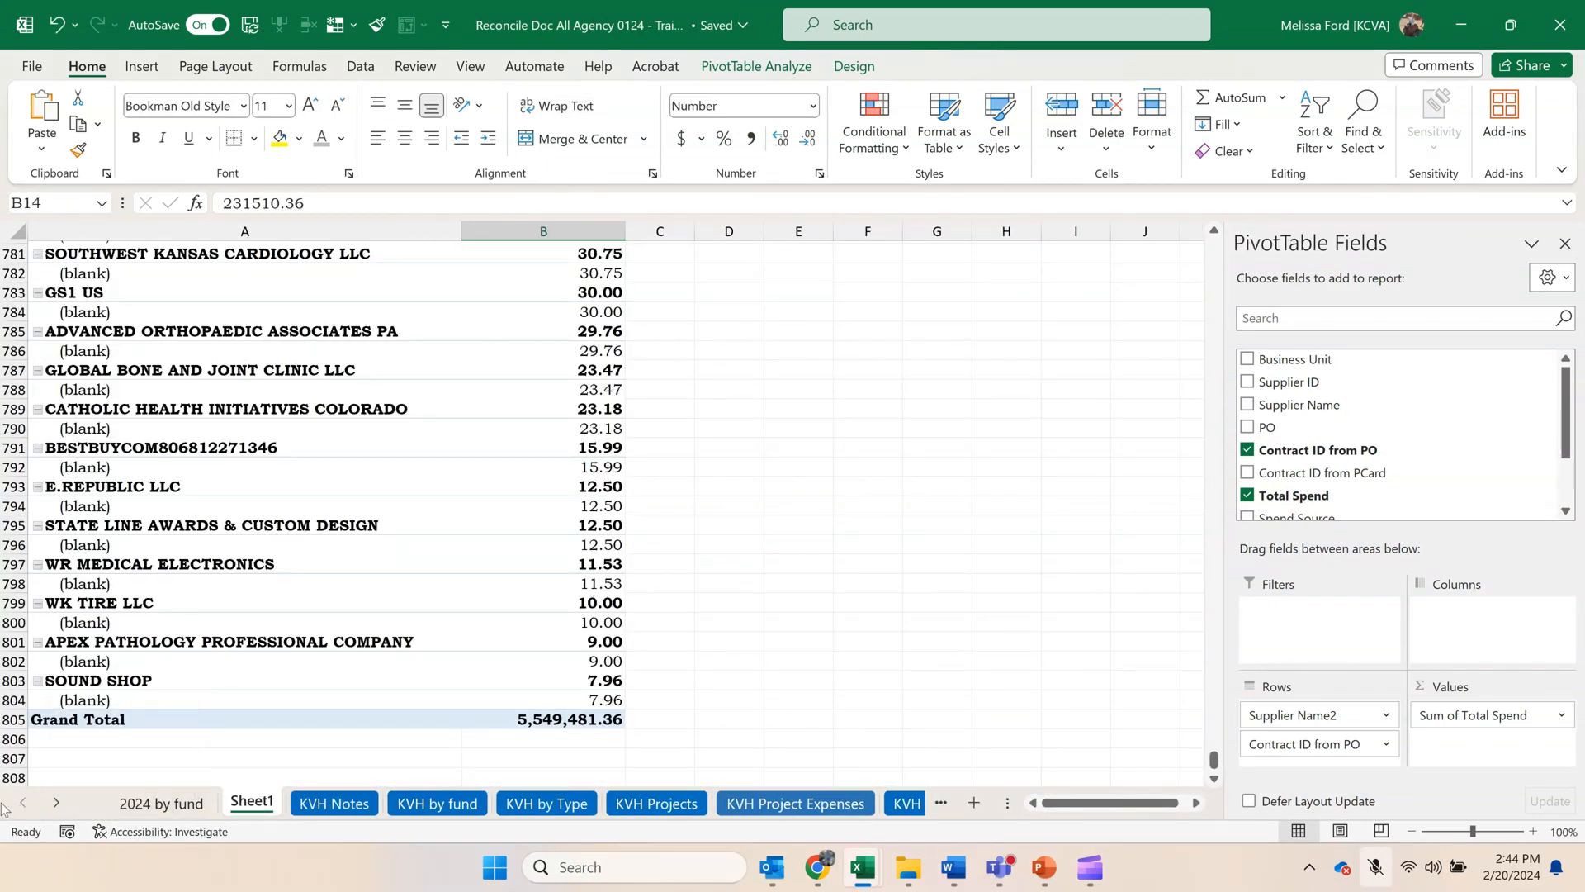
Rename the copied pivot sheet in the reconciliation workbook as Supplier Spend.
{"action": "right_click", "coordinate": [255, 805]}
{"action": "left_click", "coordinate": [344, 510]}
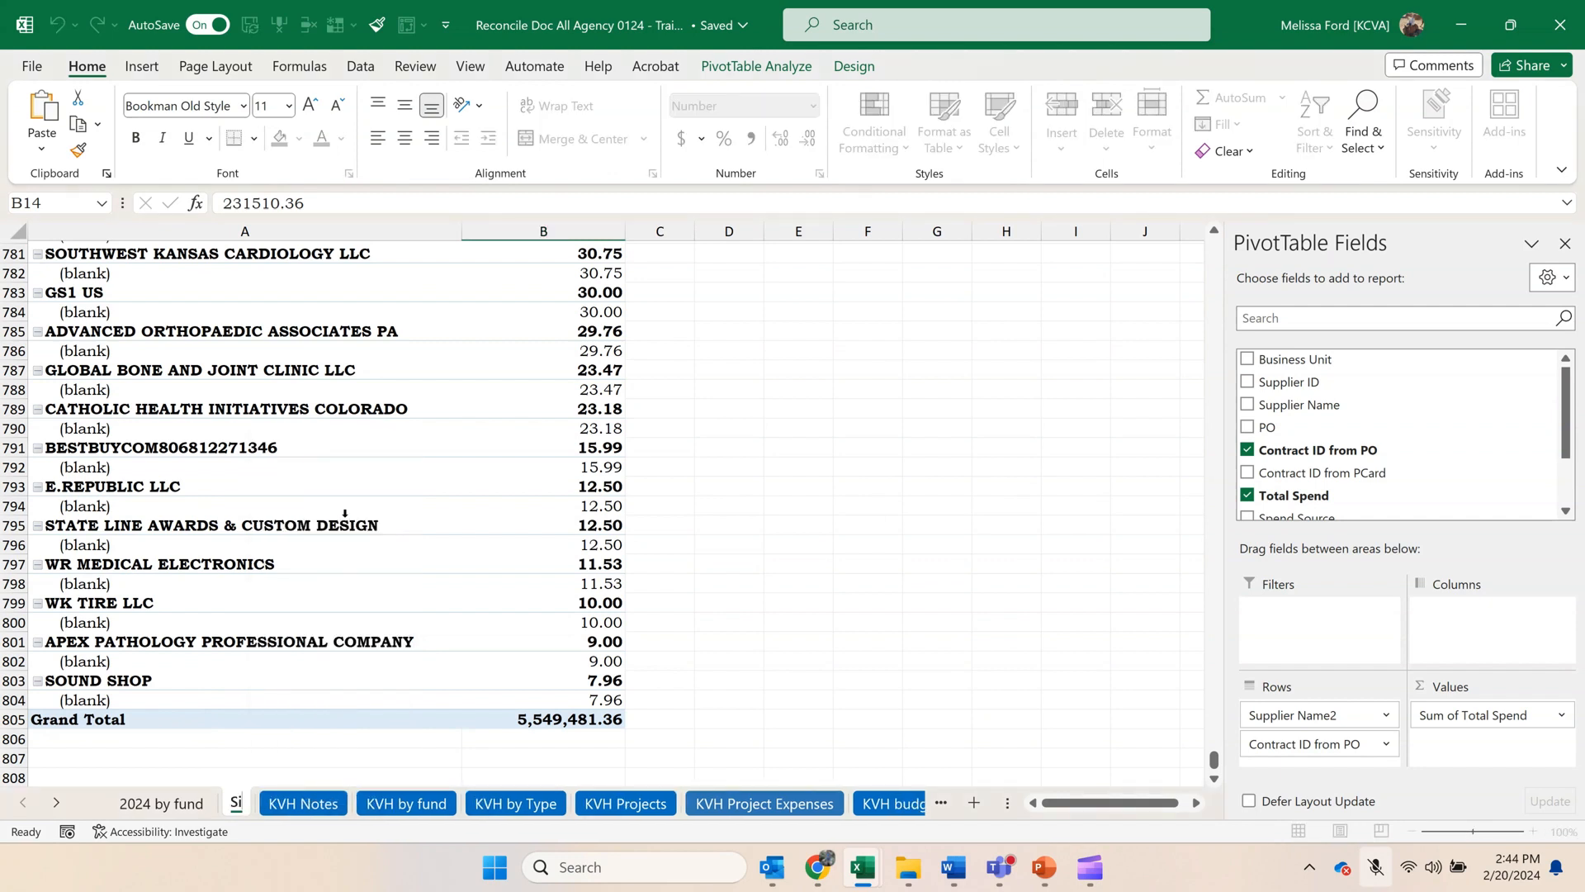
{"action": "type", "text": "Supplier Spend"}
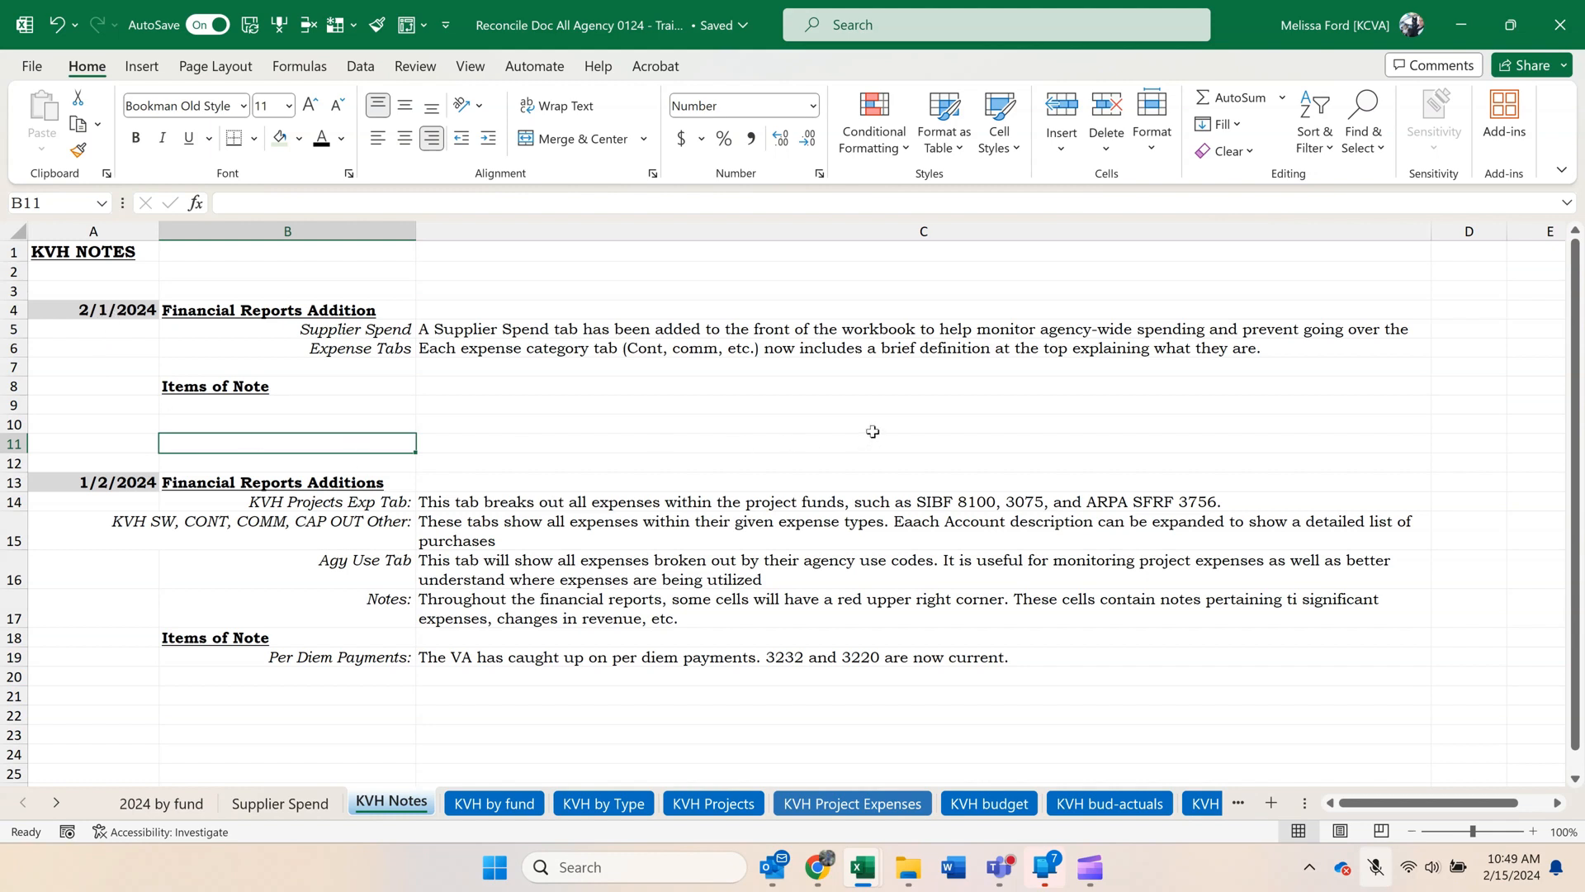
Review the 2/1/2024 section of the KVH Notes sheet: the Supplier Spend and Expense Tabs additions and Items of Note.
{"action": "left_click", "coordinate": [101, 315]}
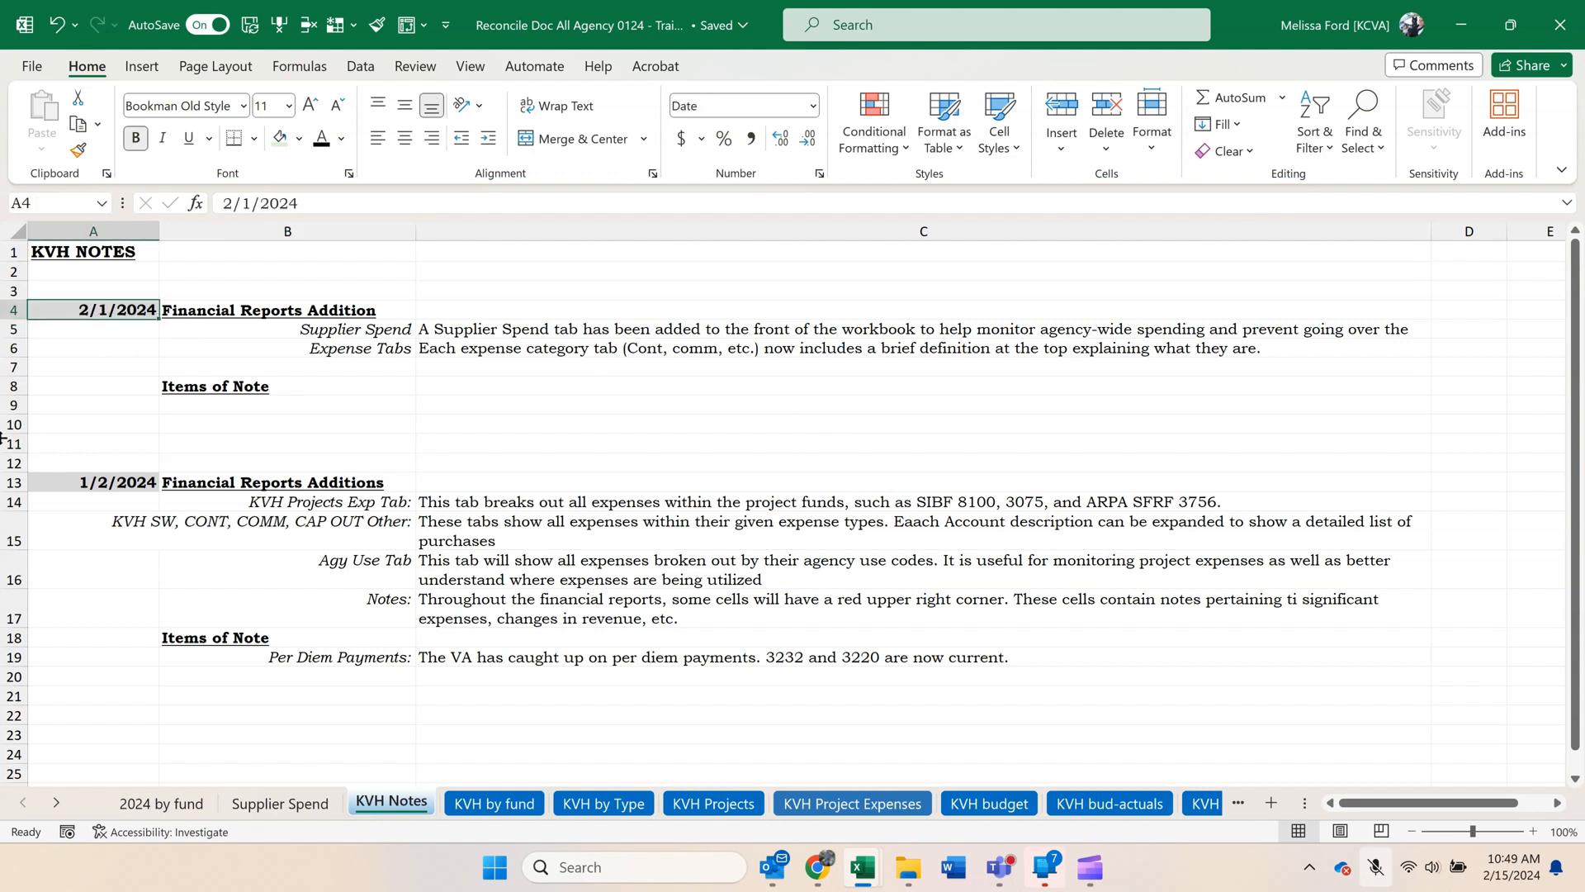
{"action": "left_click", "coordinate": [347, 330]}
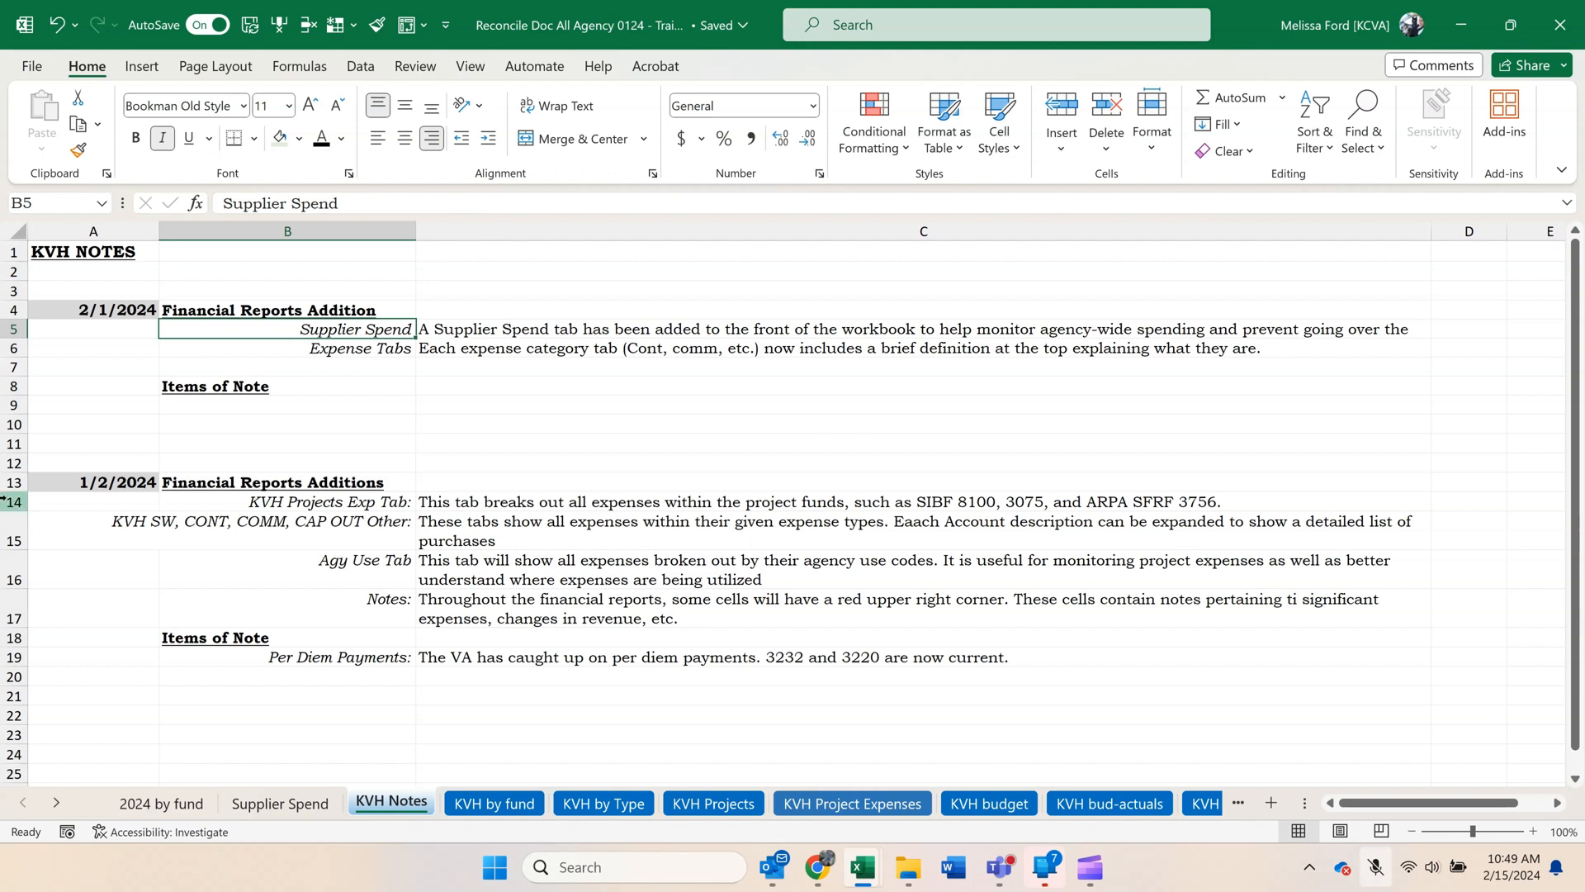
{"action": "left_click", "coordinate": [349, 354]}
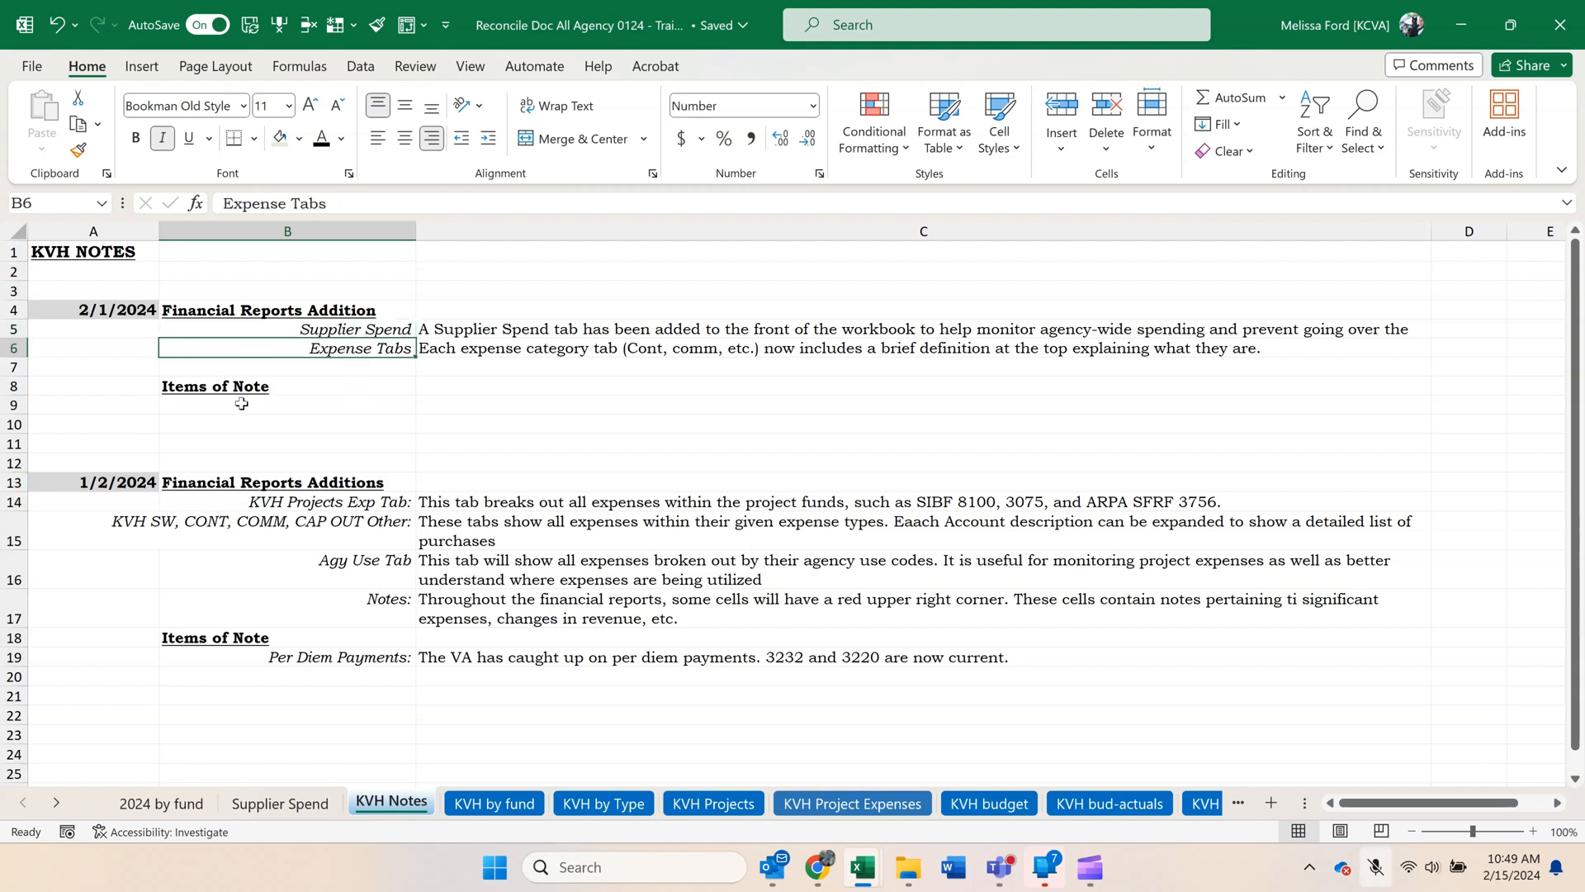
{"action": "left_click", "coordinate": [241, 403]}
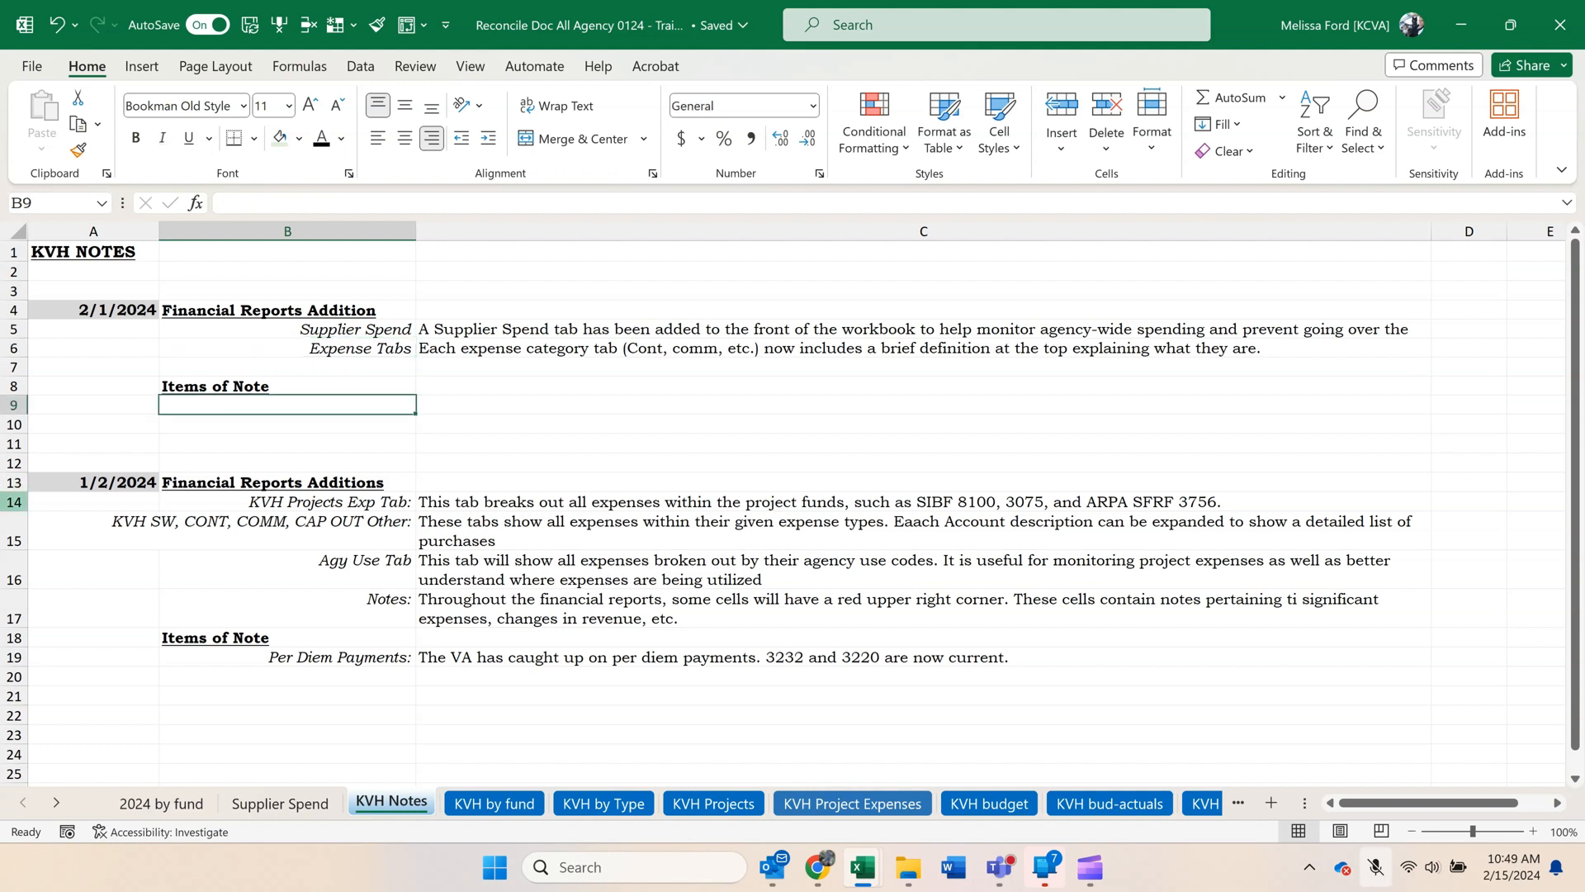
Review the Per Diem Payments entry under Items of Note in the 1/2/2024 section.
{"action": "left_click", "coordinate": [357, 660]}
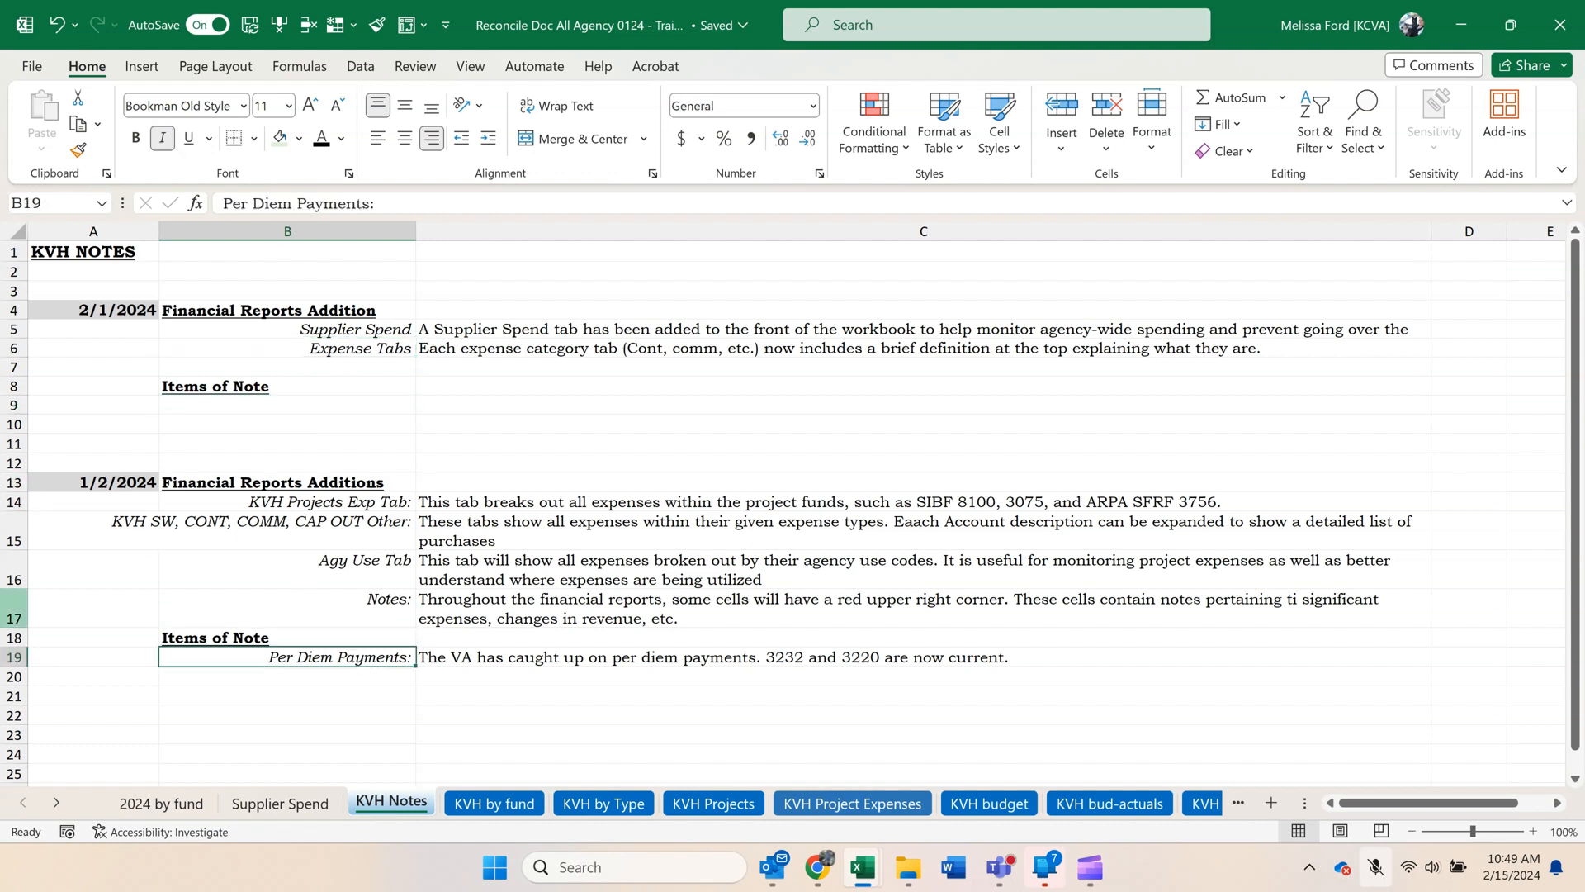
{"action": "left_click", "coordinate": [712, 658]}
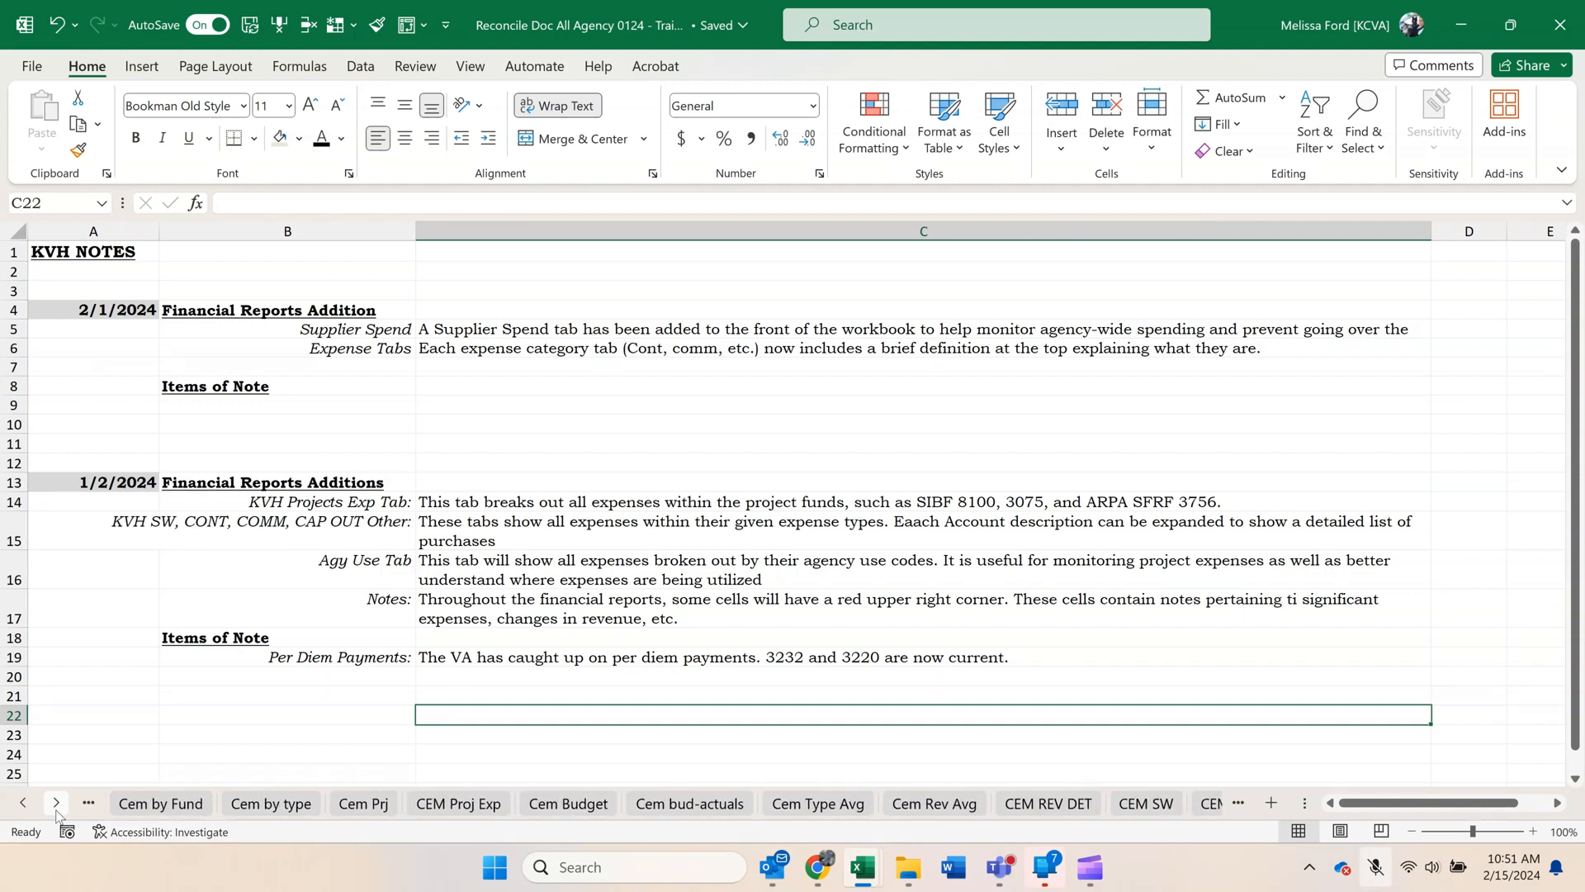
Open the VS by Department sheet and examine its monthly expenditures by department, including the Prev FY column.
{"action": "left_click", "coordinate": [56, 811]}
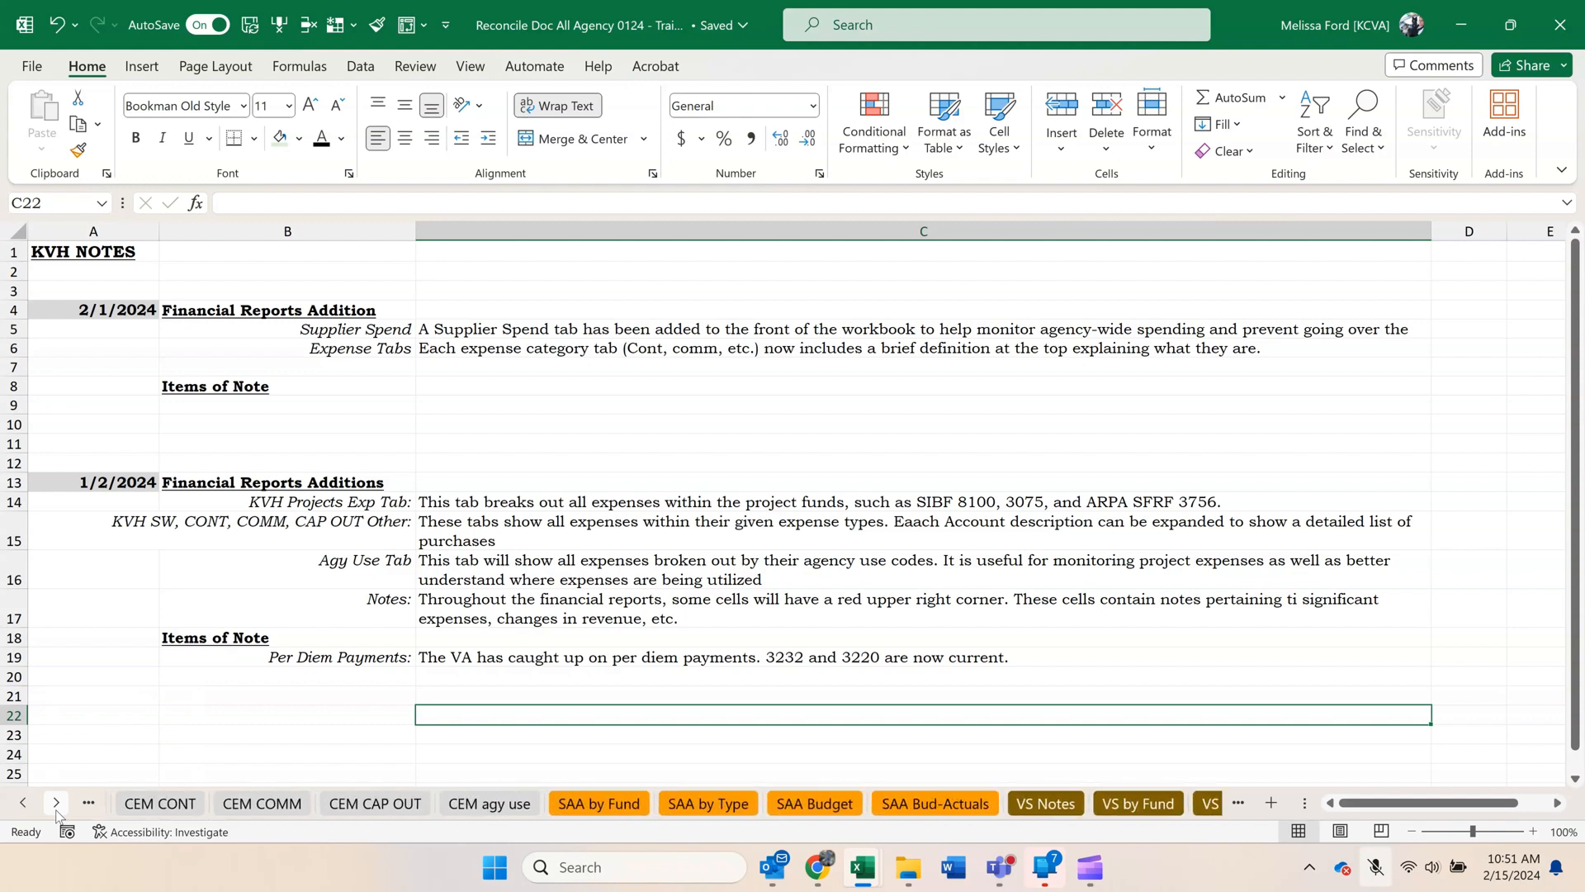
{"action": "left_click", "coordinate": [56, 803]}
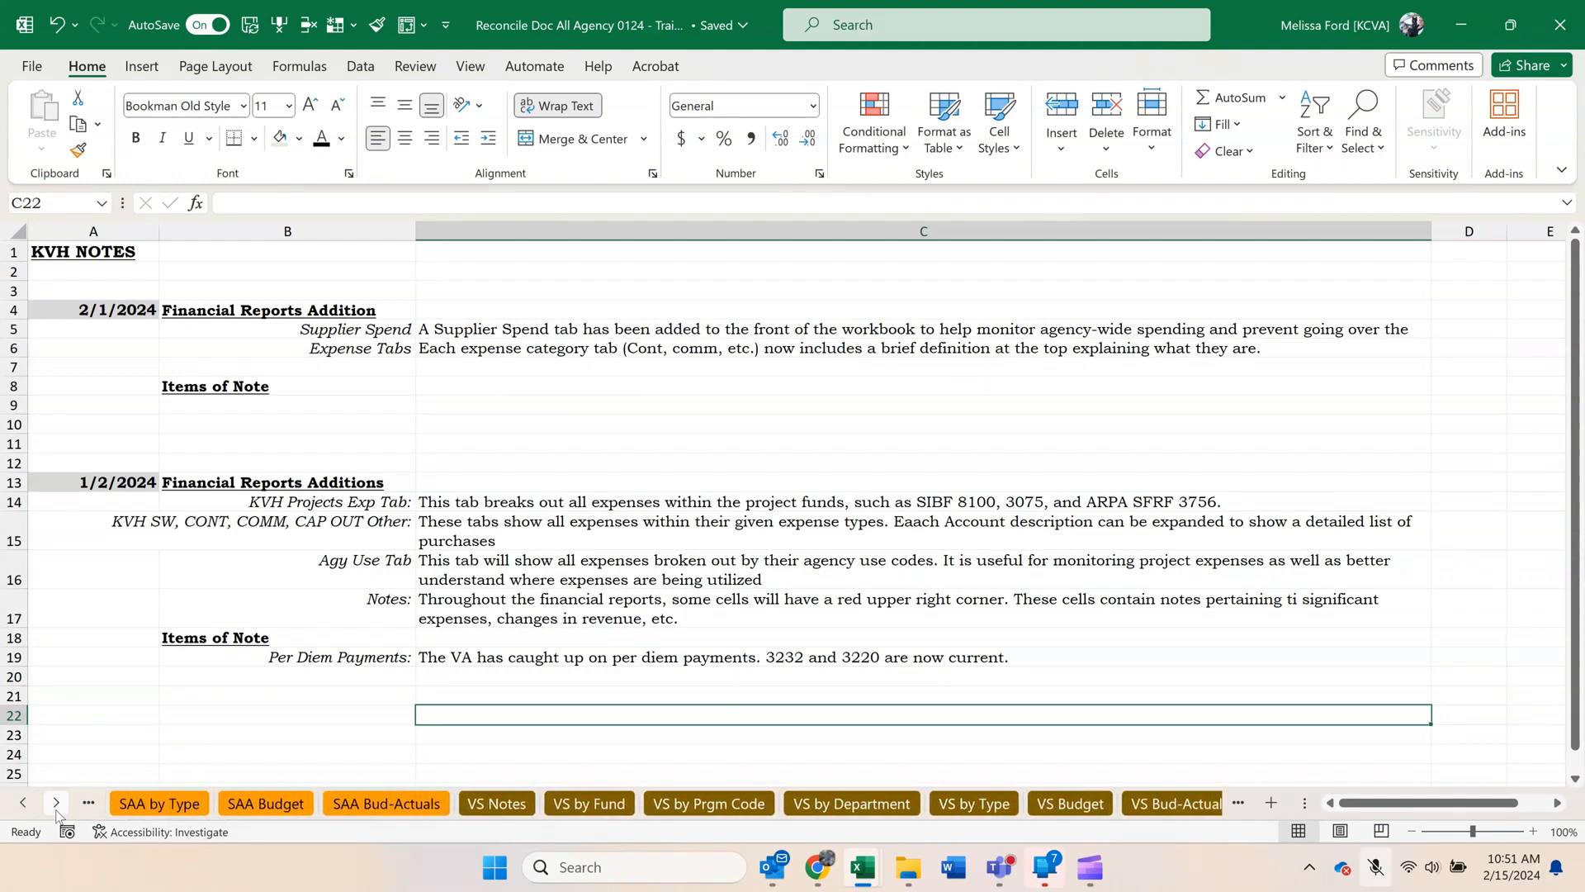
{"action": "left_click", "coordinate": [56, 803]}
{"action": "left_click", "coordinate": [56, 804]}
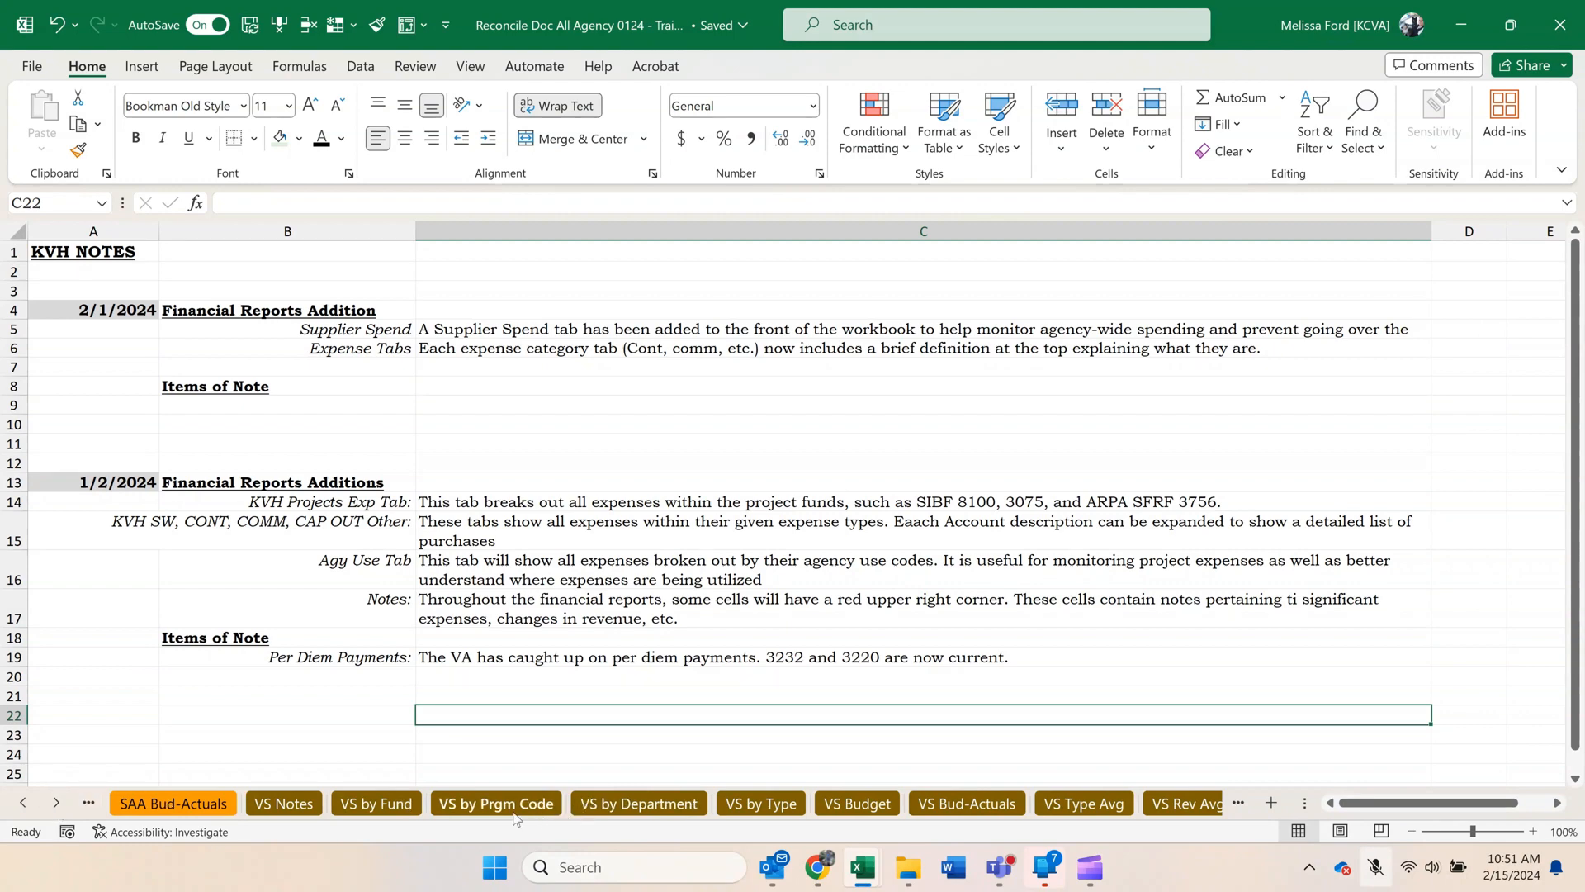
{"action": "left_click", "coordinate": [583, 804]}
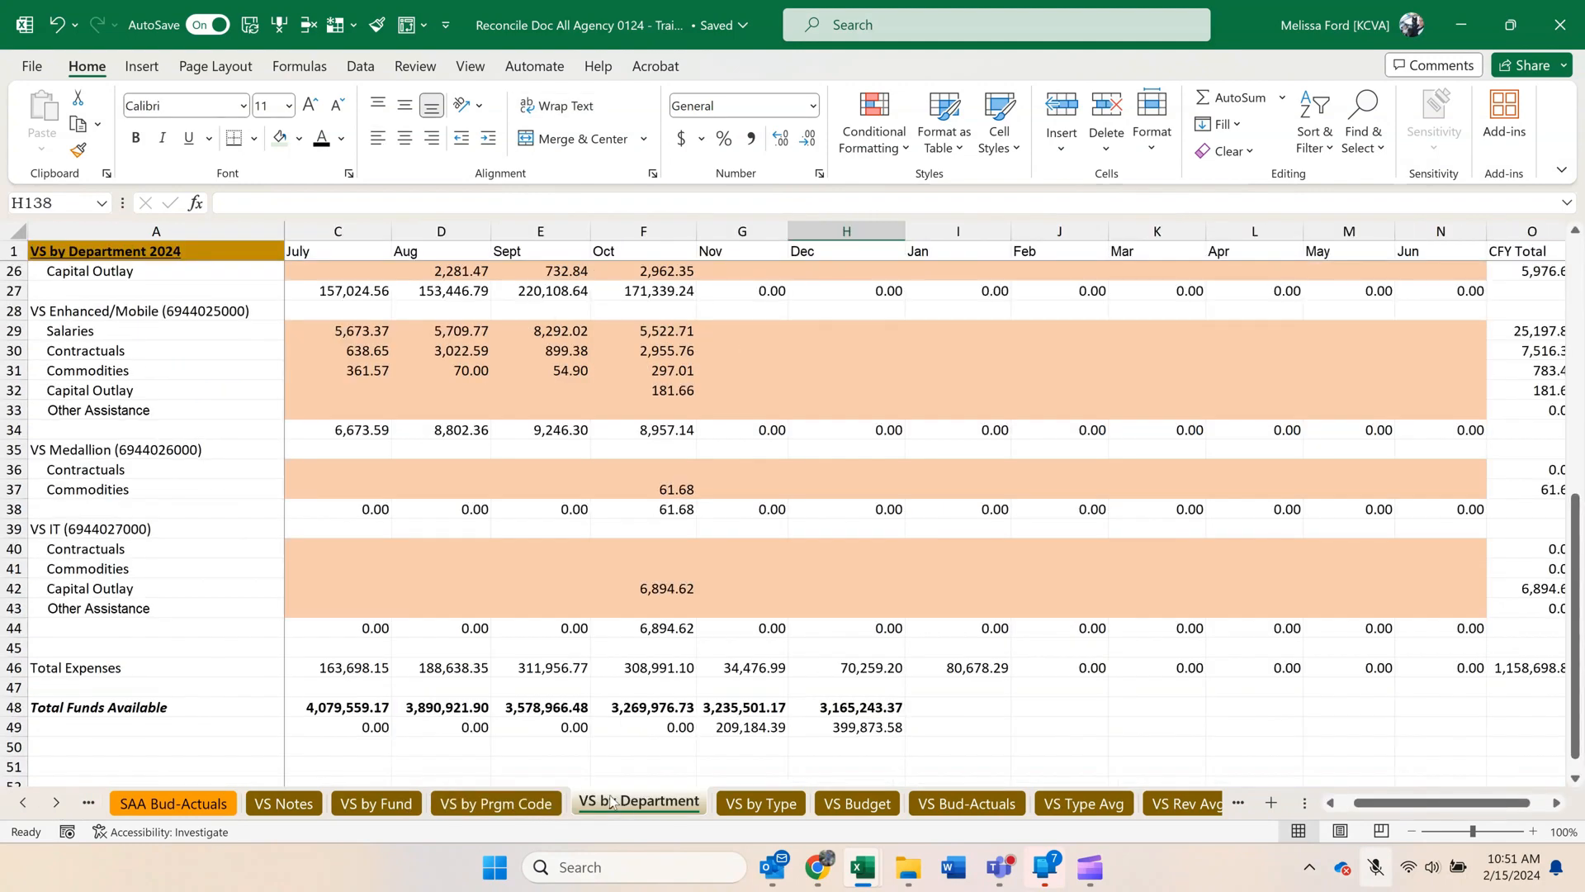
{"action": "scroll", "coordinate": [408, 674], "scroll_direction": "up", "scroll_amount": 2}
{"action": "scroll", "coordinate": [408, 674], "scroll_direction": "up", "scroll_amount": 3}
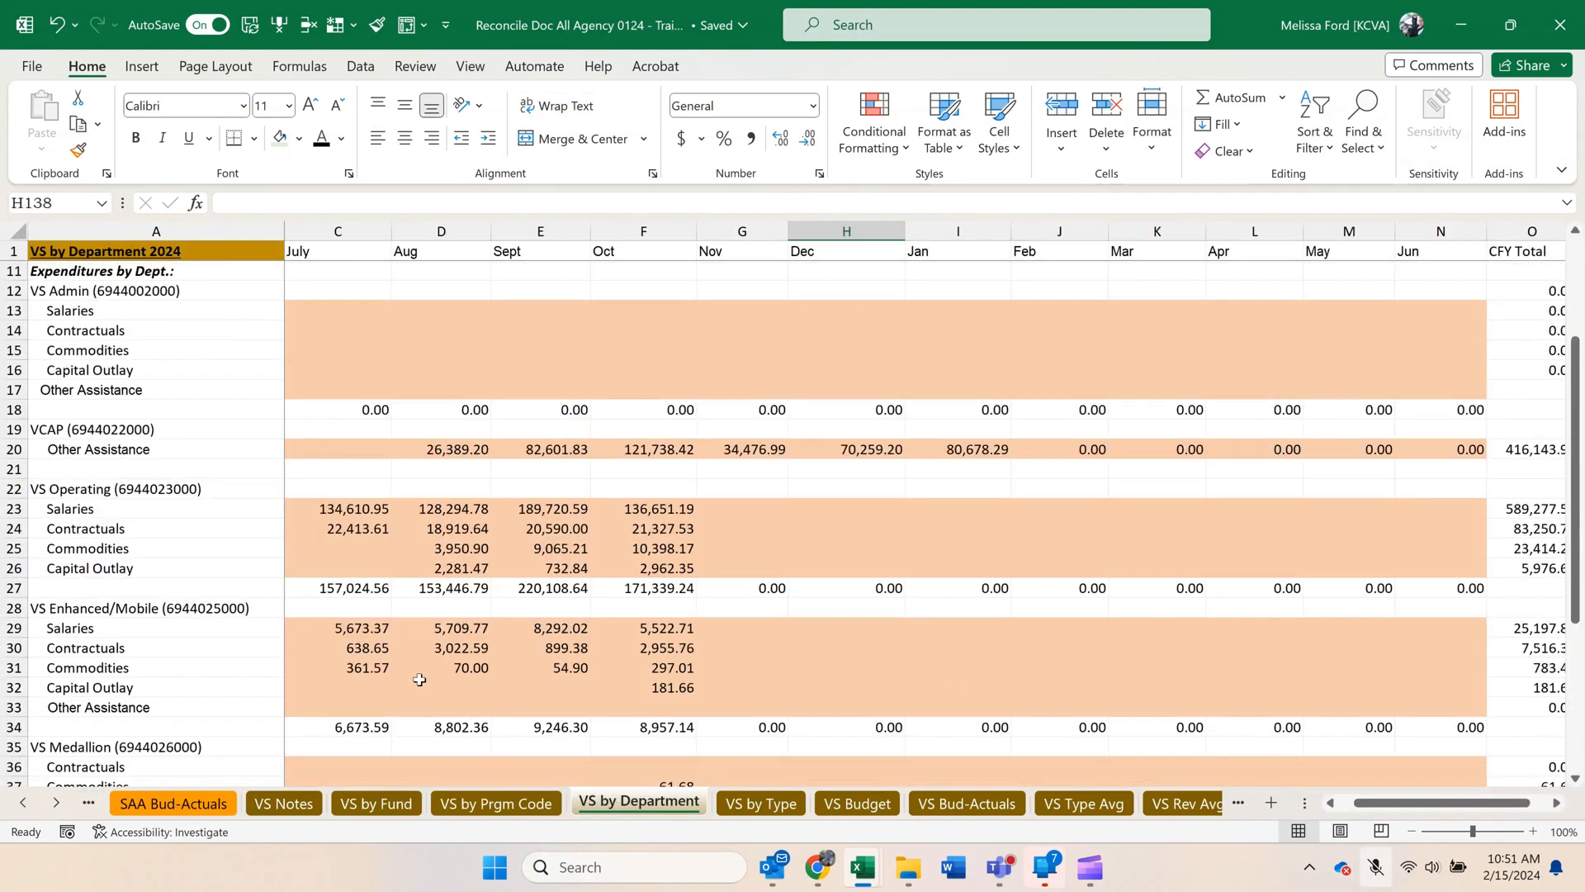
{"action": "left_click_drag", "start_coordinate": [1408, 806], "coordinate": [1394, 807]}
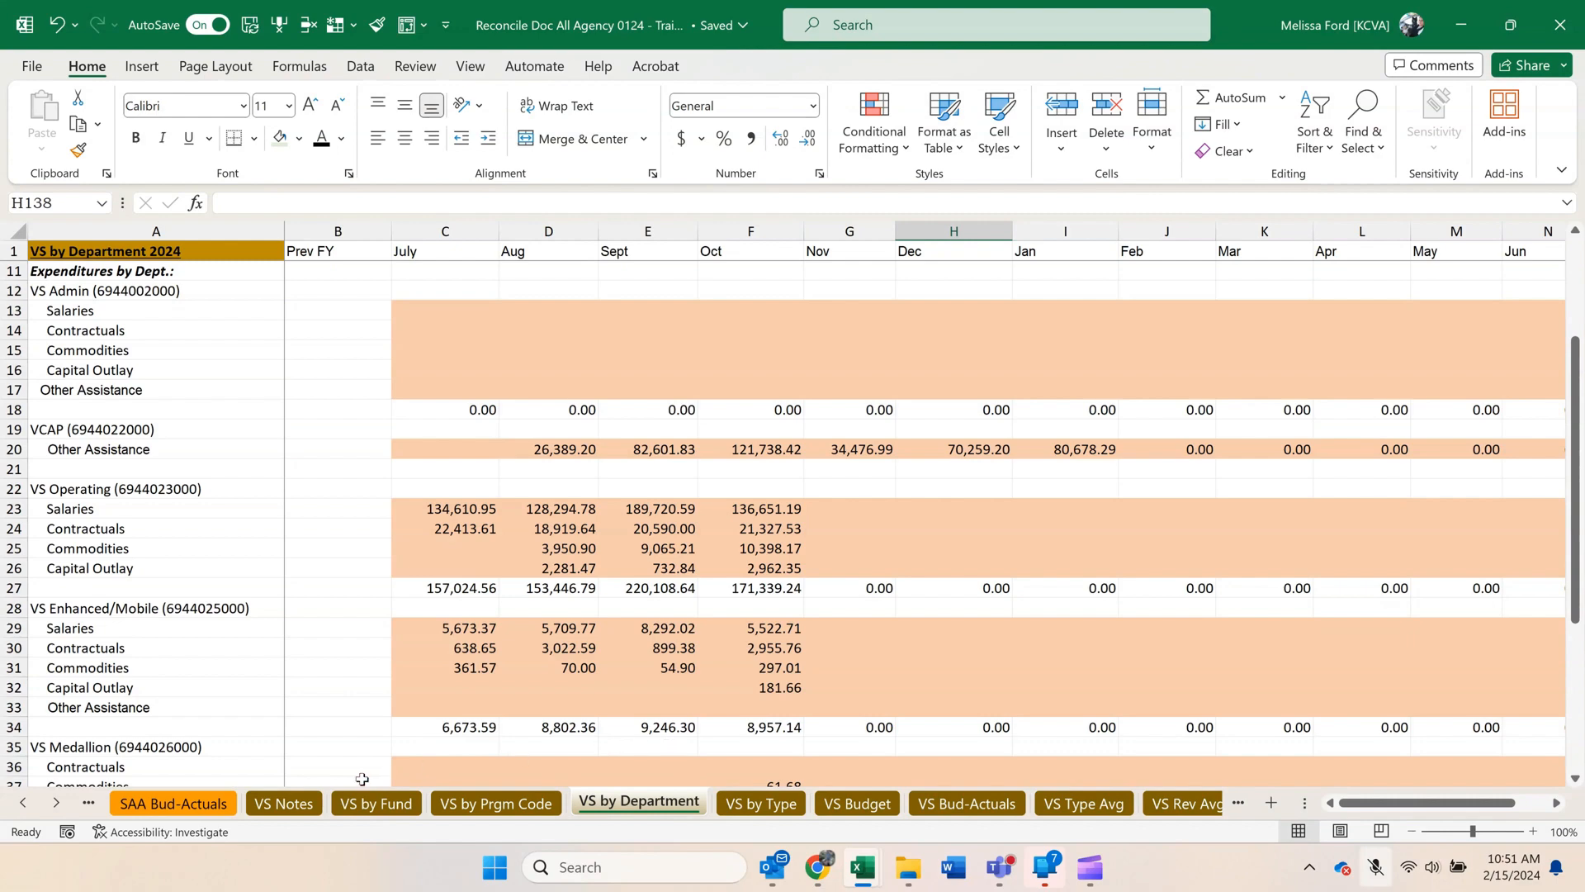
On VS by Prgm Code, fill December's Total Funds Available and check-row formulas into January, then inspect the January check formula.
{"action": "left_click", "coordinate": [369, 807]}
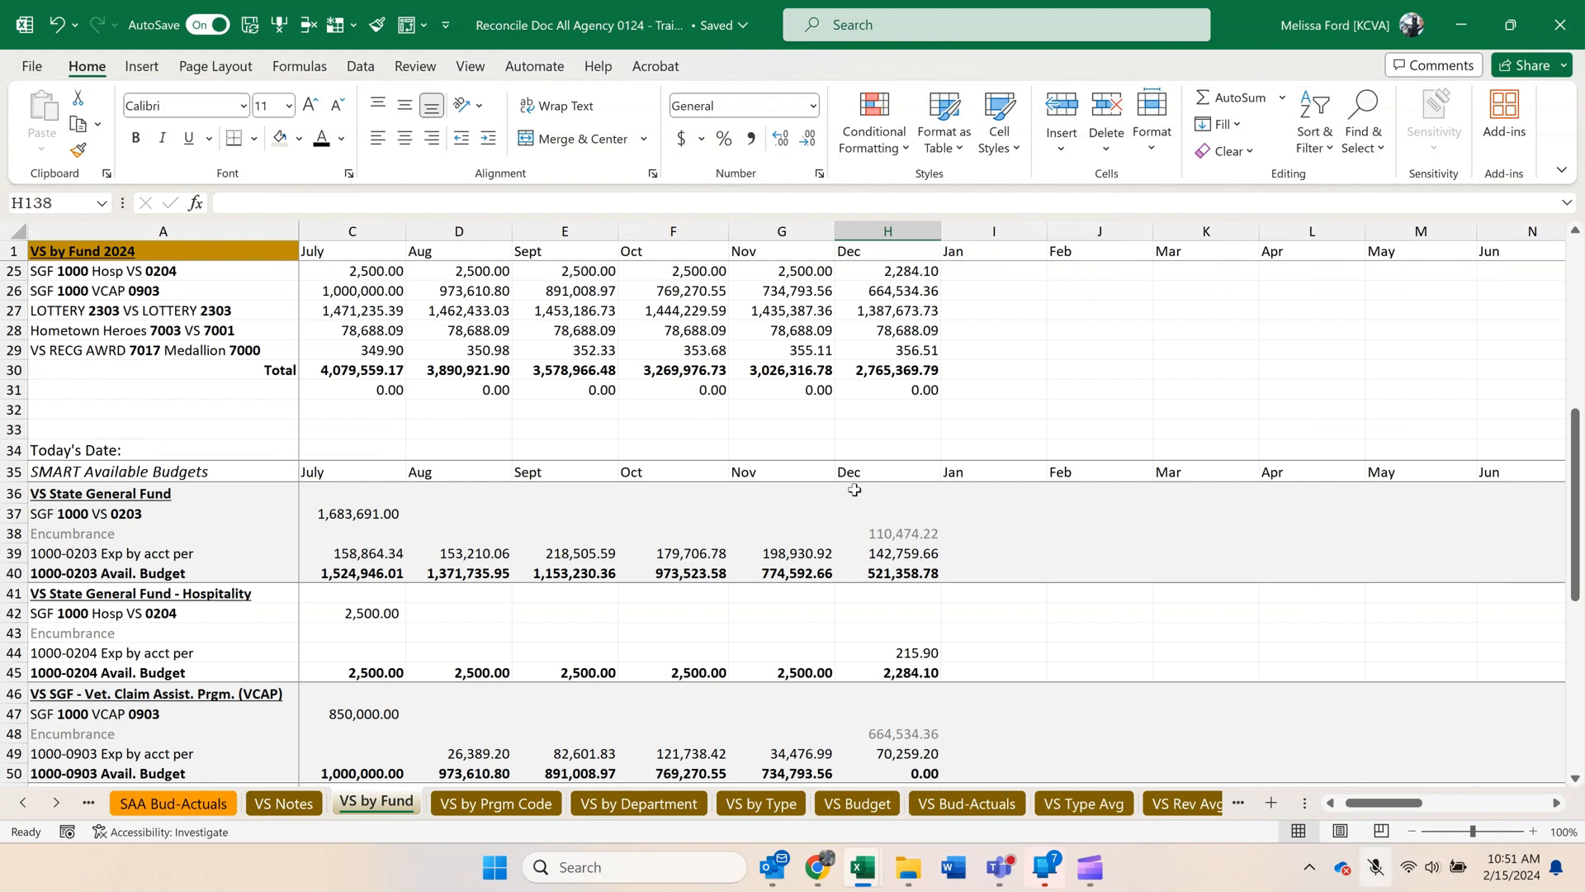
{"action": "left_click", "coordinate": [544, 804]}
{"action": "scroll", "coordinate": [965, 611], "scroll_direction": "up", "scroll_amount": 1}
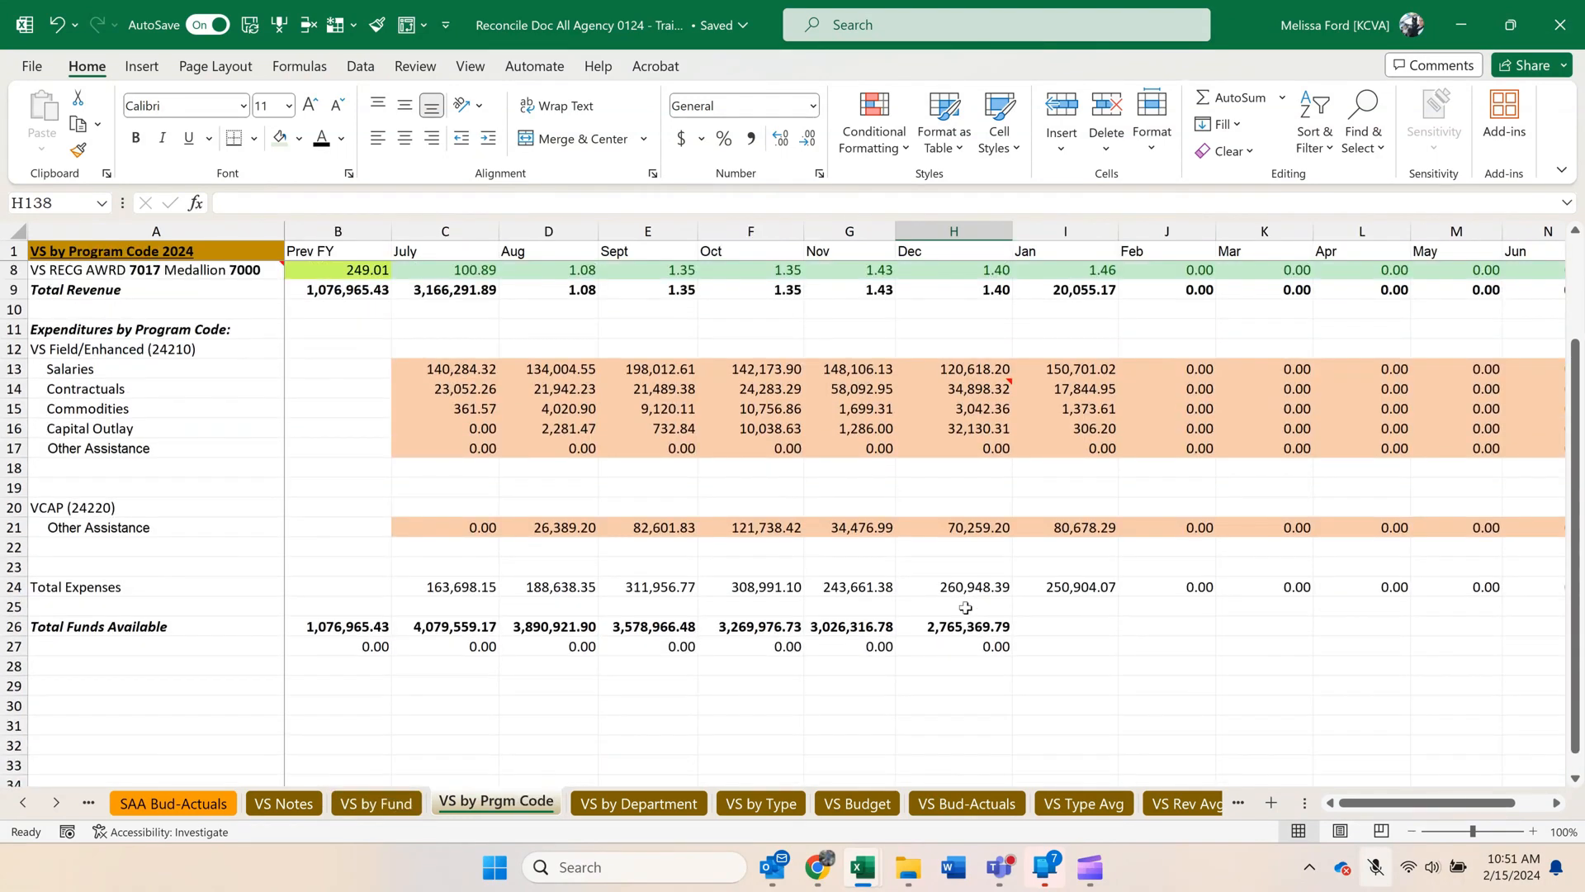
{"action": "left_click_drag", "start_coordinate": [964, 626], "coordinate": [1099, 663]}
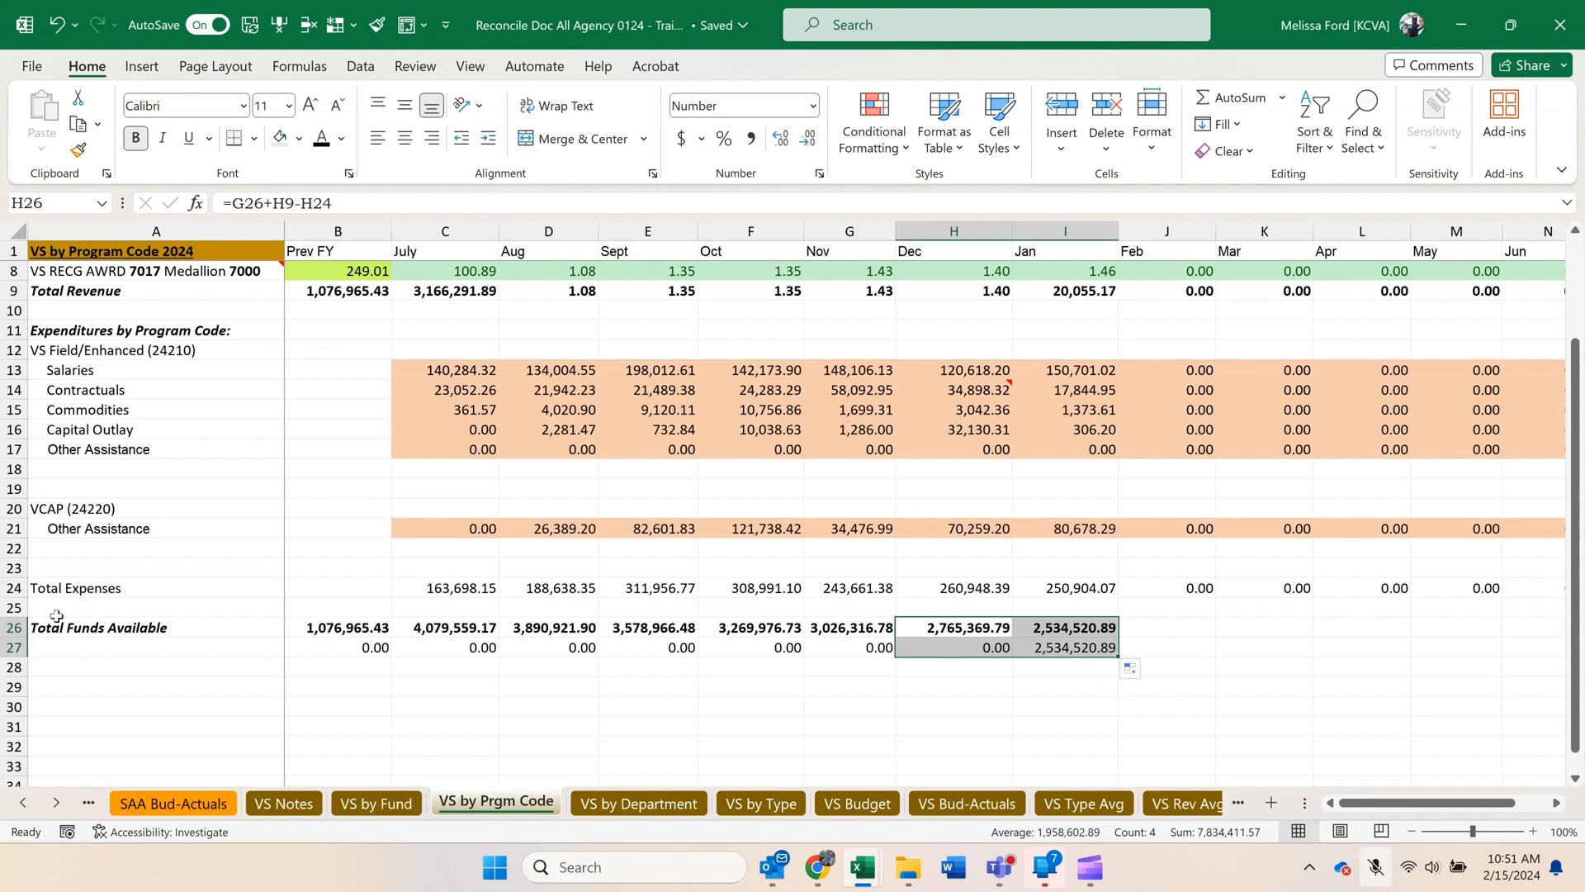
{"action": "left_click", "coordinate": [1075, 649]}
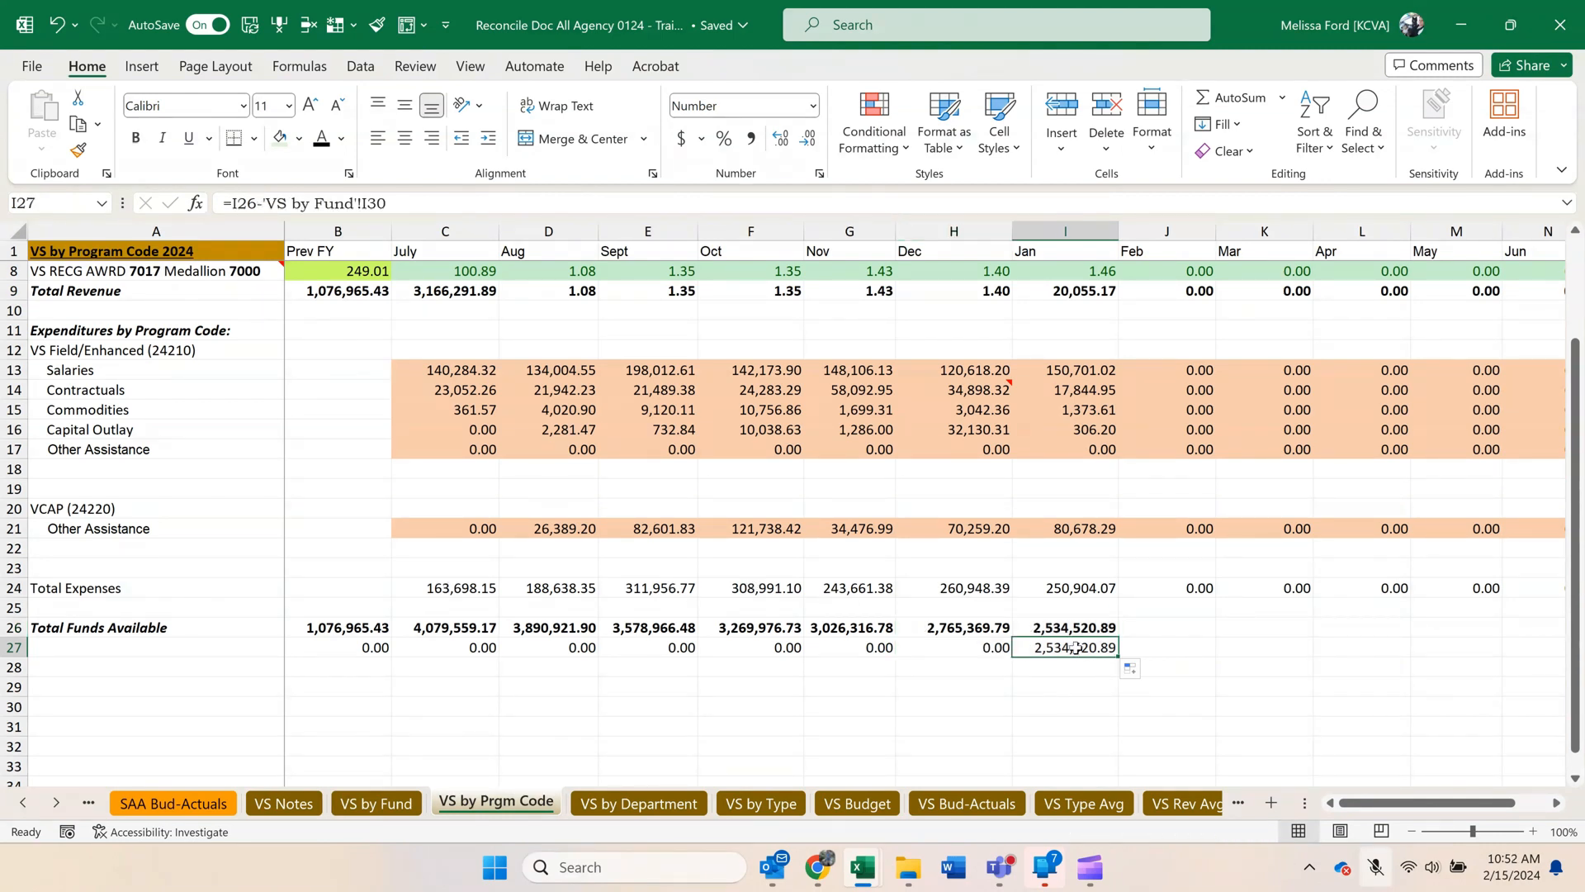
{"action": "double_click", "coordinate": [1078, 650]}
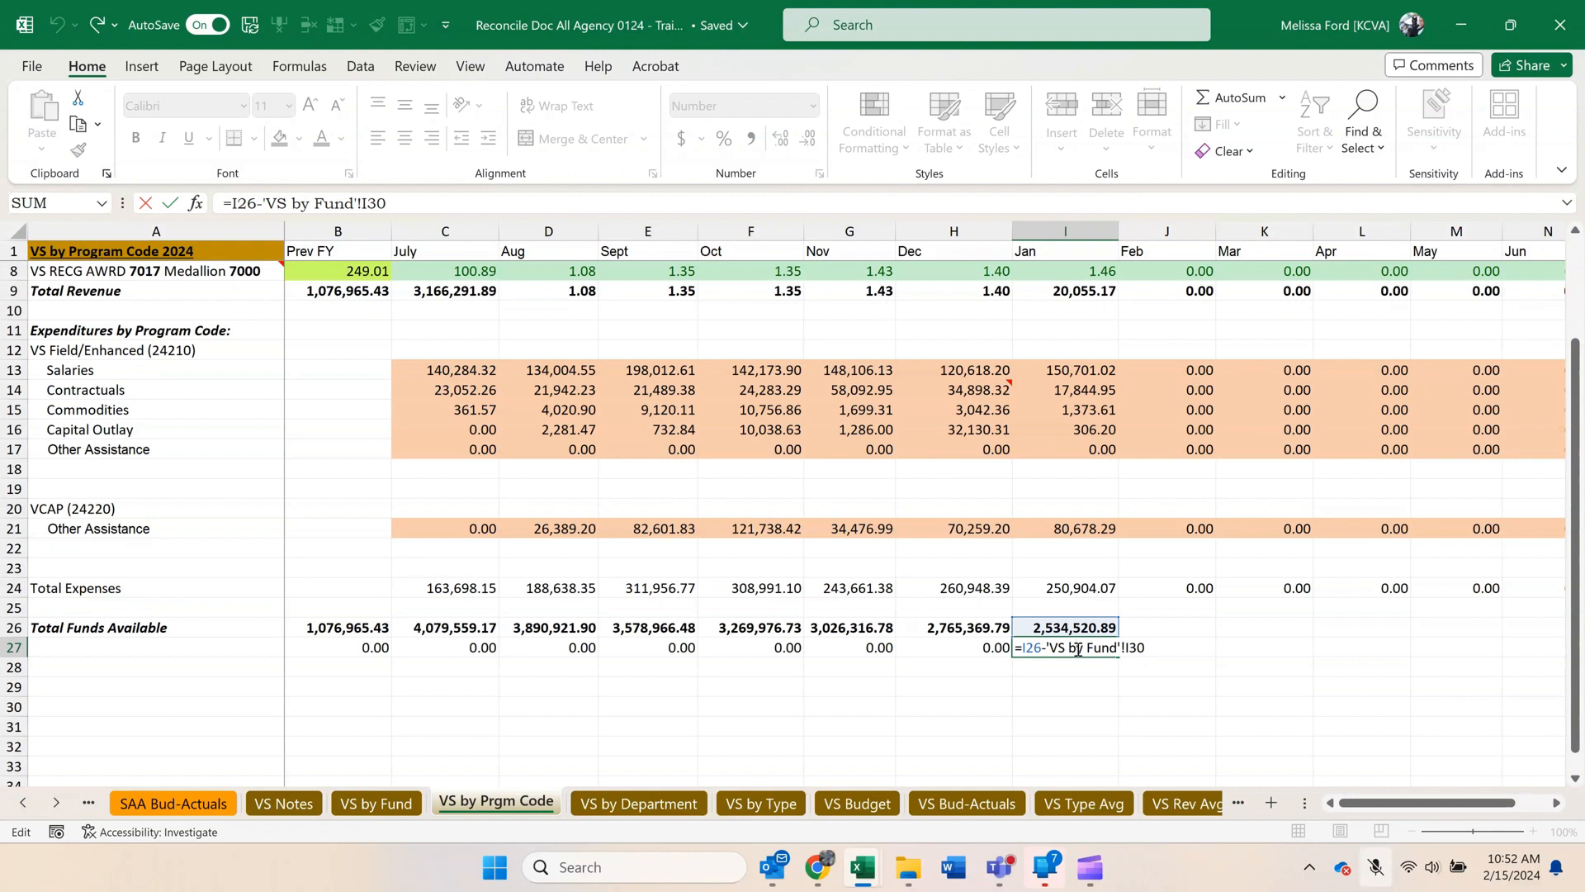
{"action": "key", "text": "Return"}
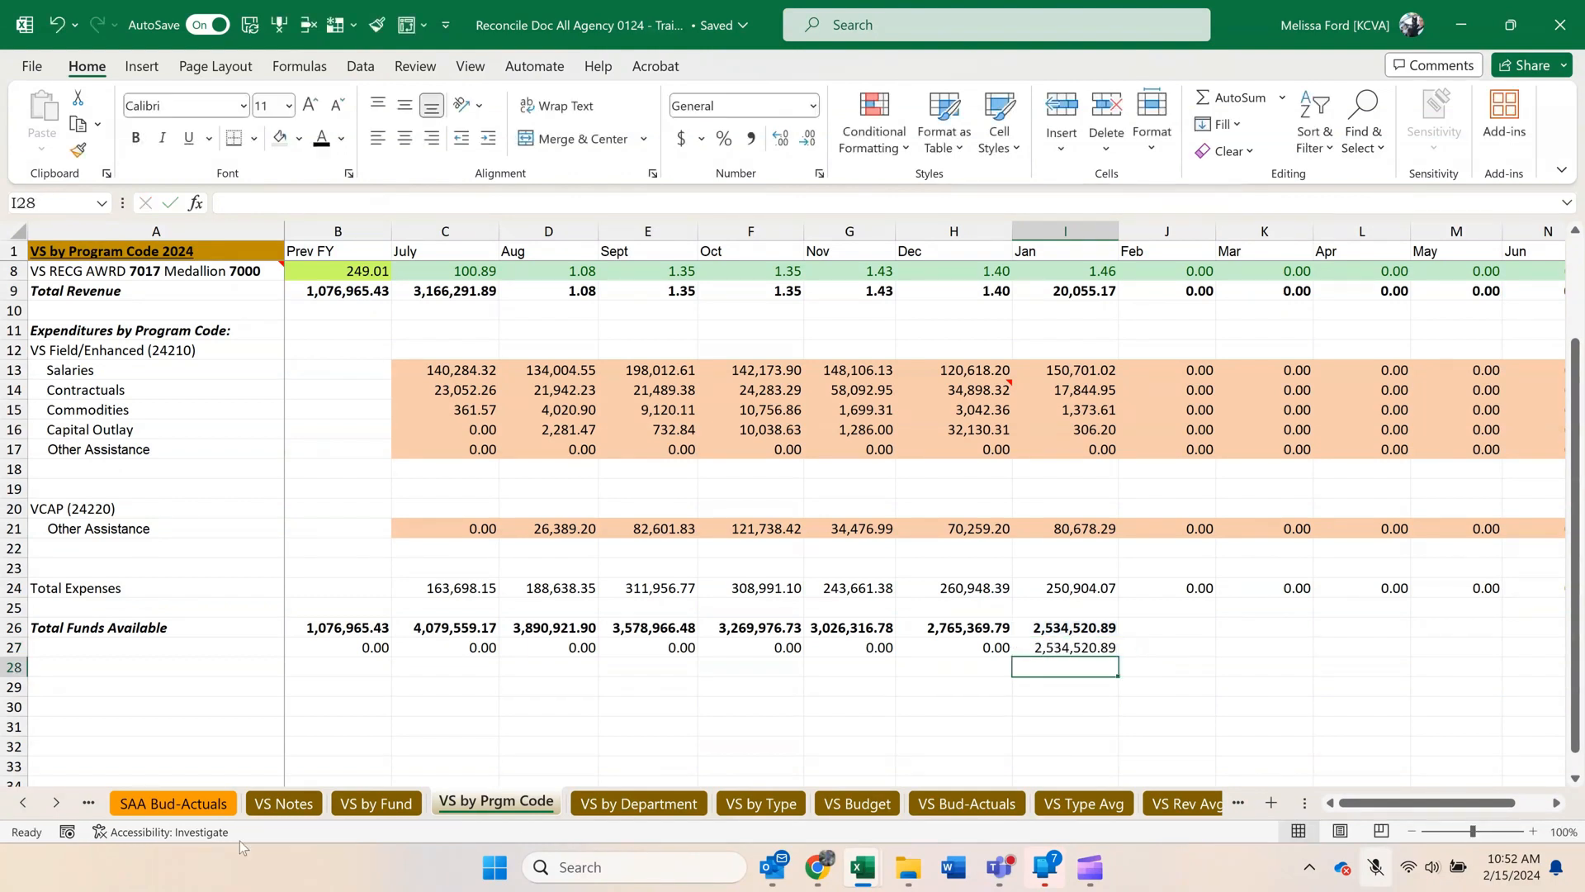
On VS by Fund, fill the December fund balance, total and check-row formulas into the January column.
{"action": "left_click", "coordinate": [404, 811]}
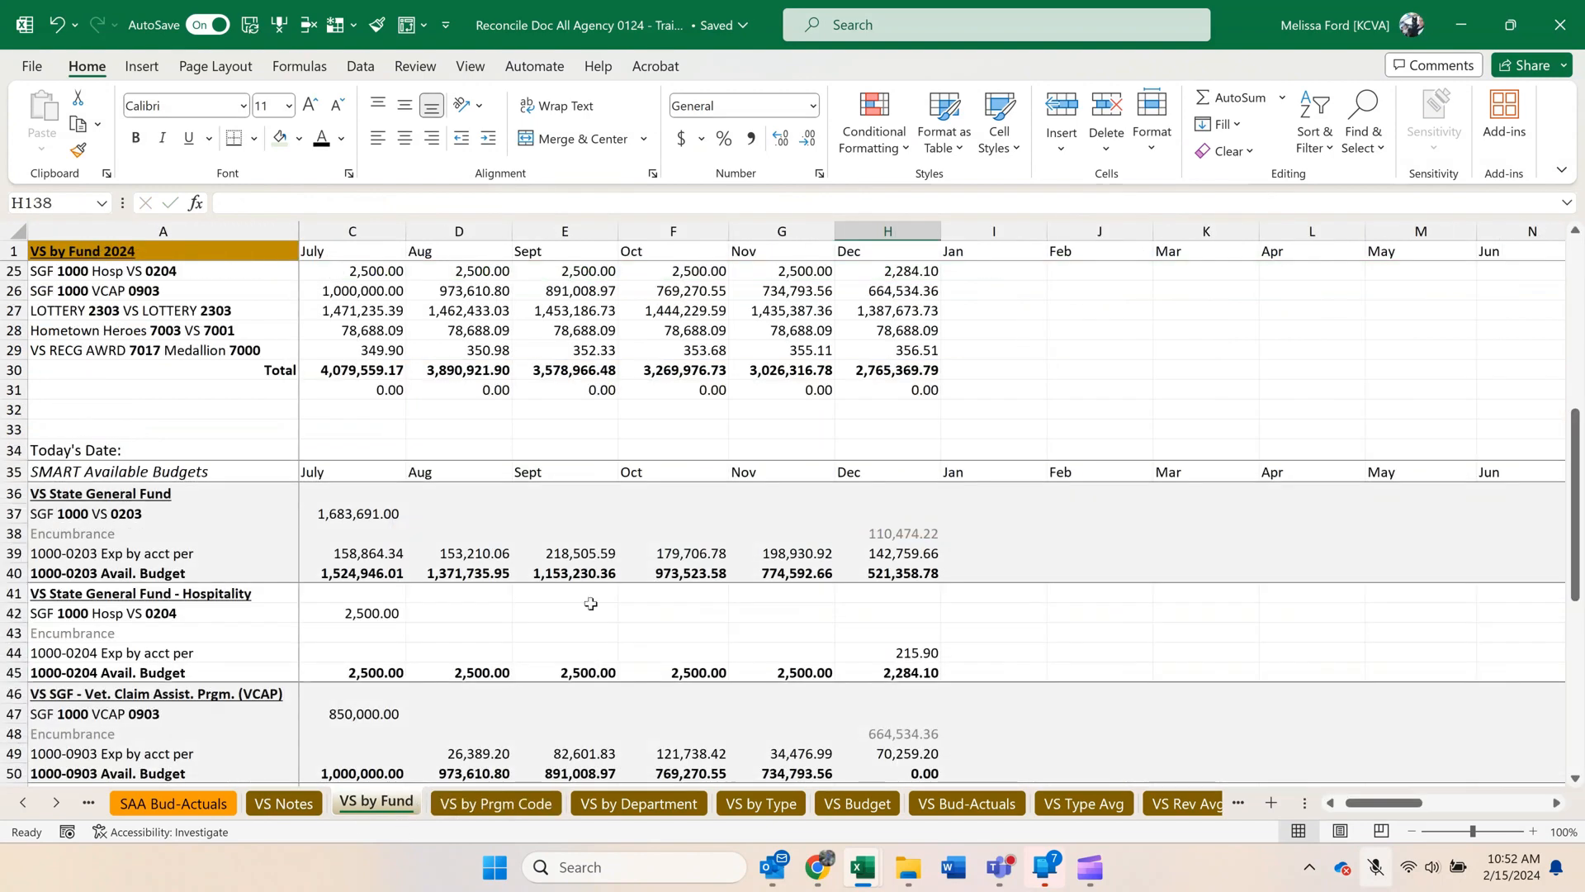
{"action": "scroll", "coordinate": [776, 450], "scroll_direction": "up", "scroll_amount": 5}
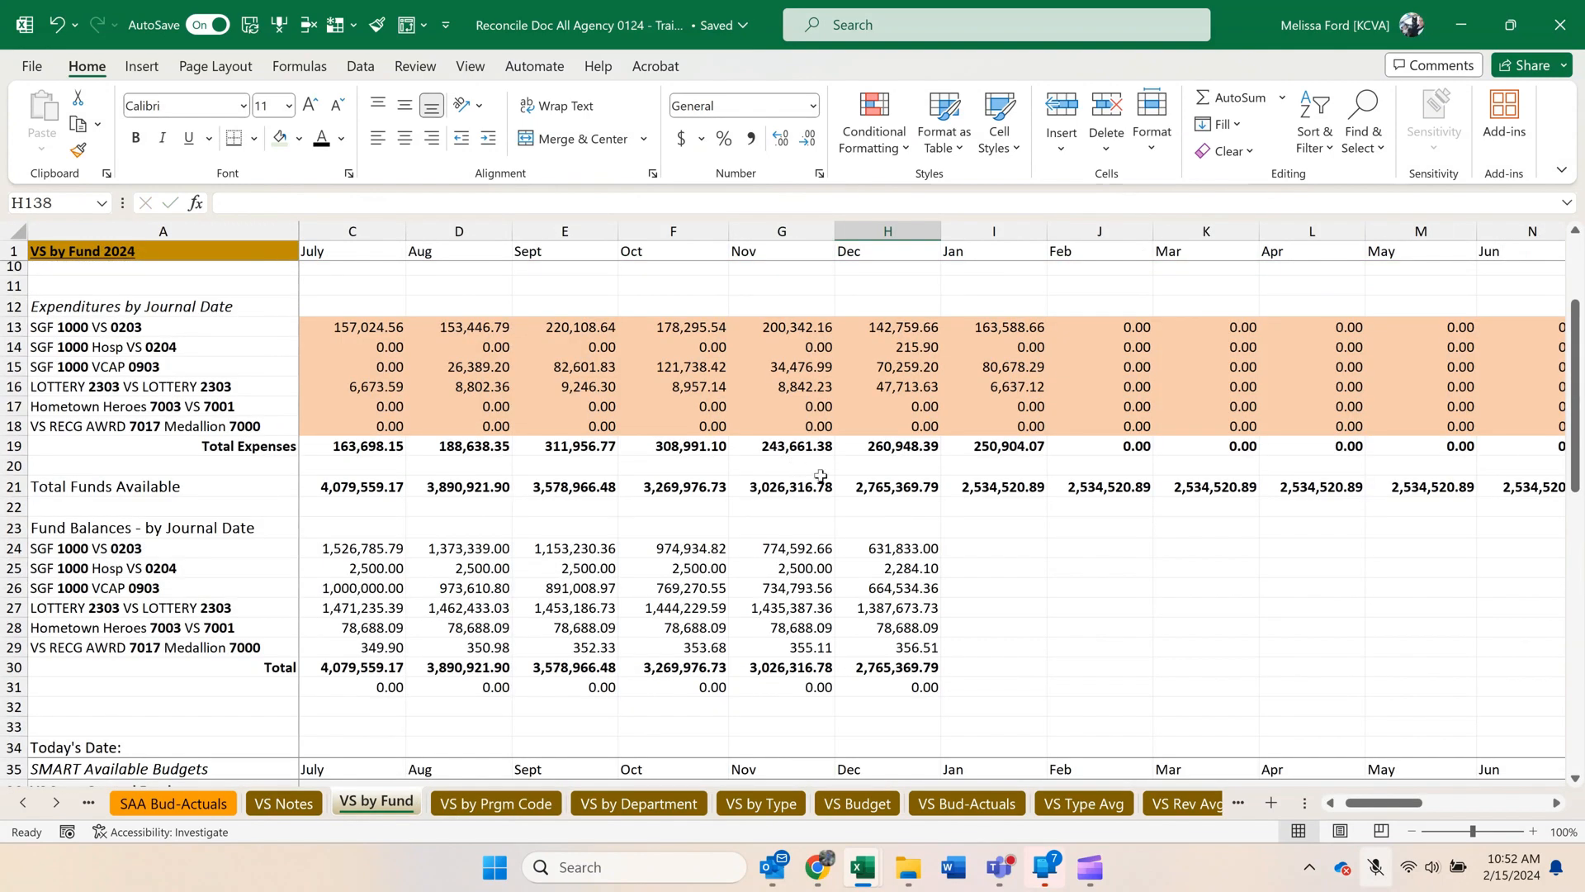
{"action": "left_click_drag", "start_coordinate": [877, 549], "coordinate": [1023, 697]}
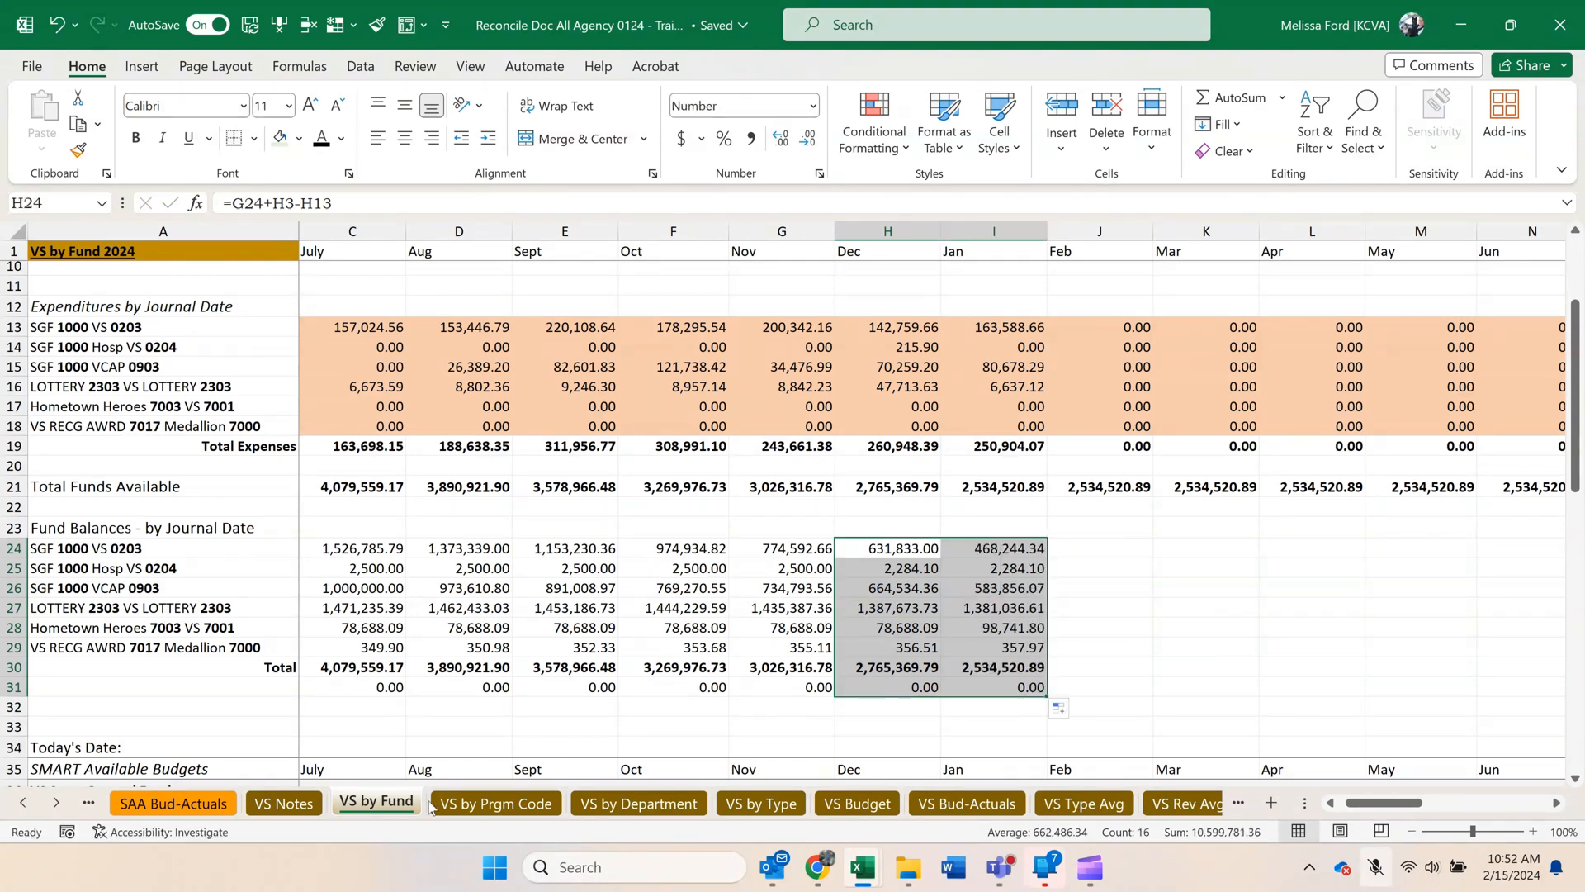
Check January's Total Funds Available and the difference below it on the VS by Prgm Code sheet.
{"action": "left_click", "coordinate": [494, 803]}
{"action": "left_click", "coordinate": [1061, 629]}
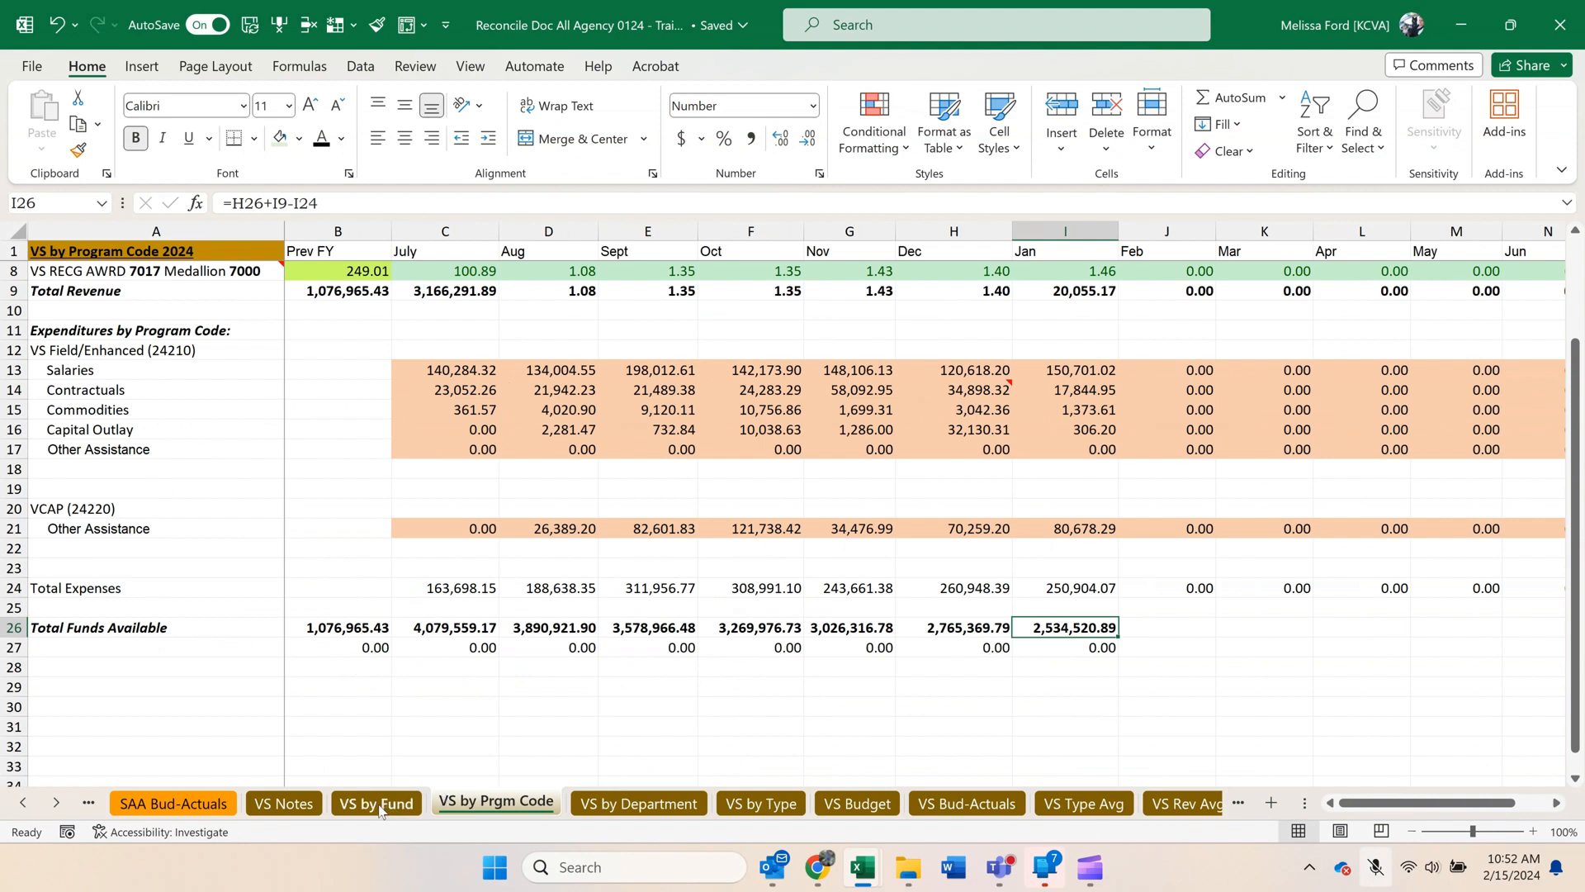
{"action": "left_click", "coordinate": [1097, 646]}
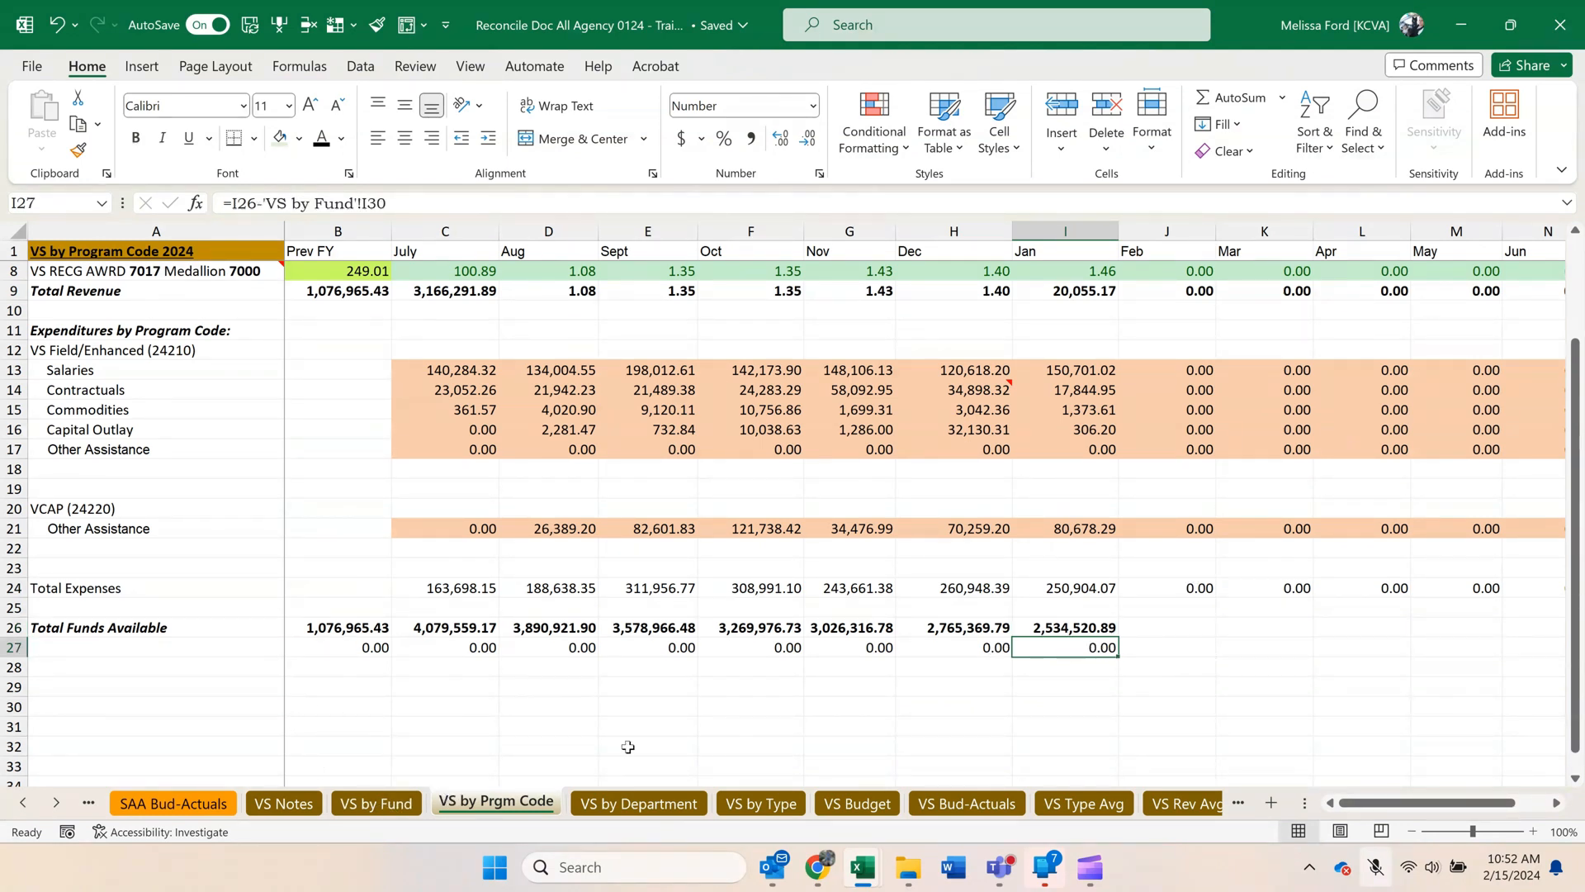
Show the beginning of the VS by Department sheet, then switch to the KS_GL_ACTUALS_DETAIL_ALL_DT workbook.
{"action": "left_click", "coordinate": [653, 805]}
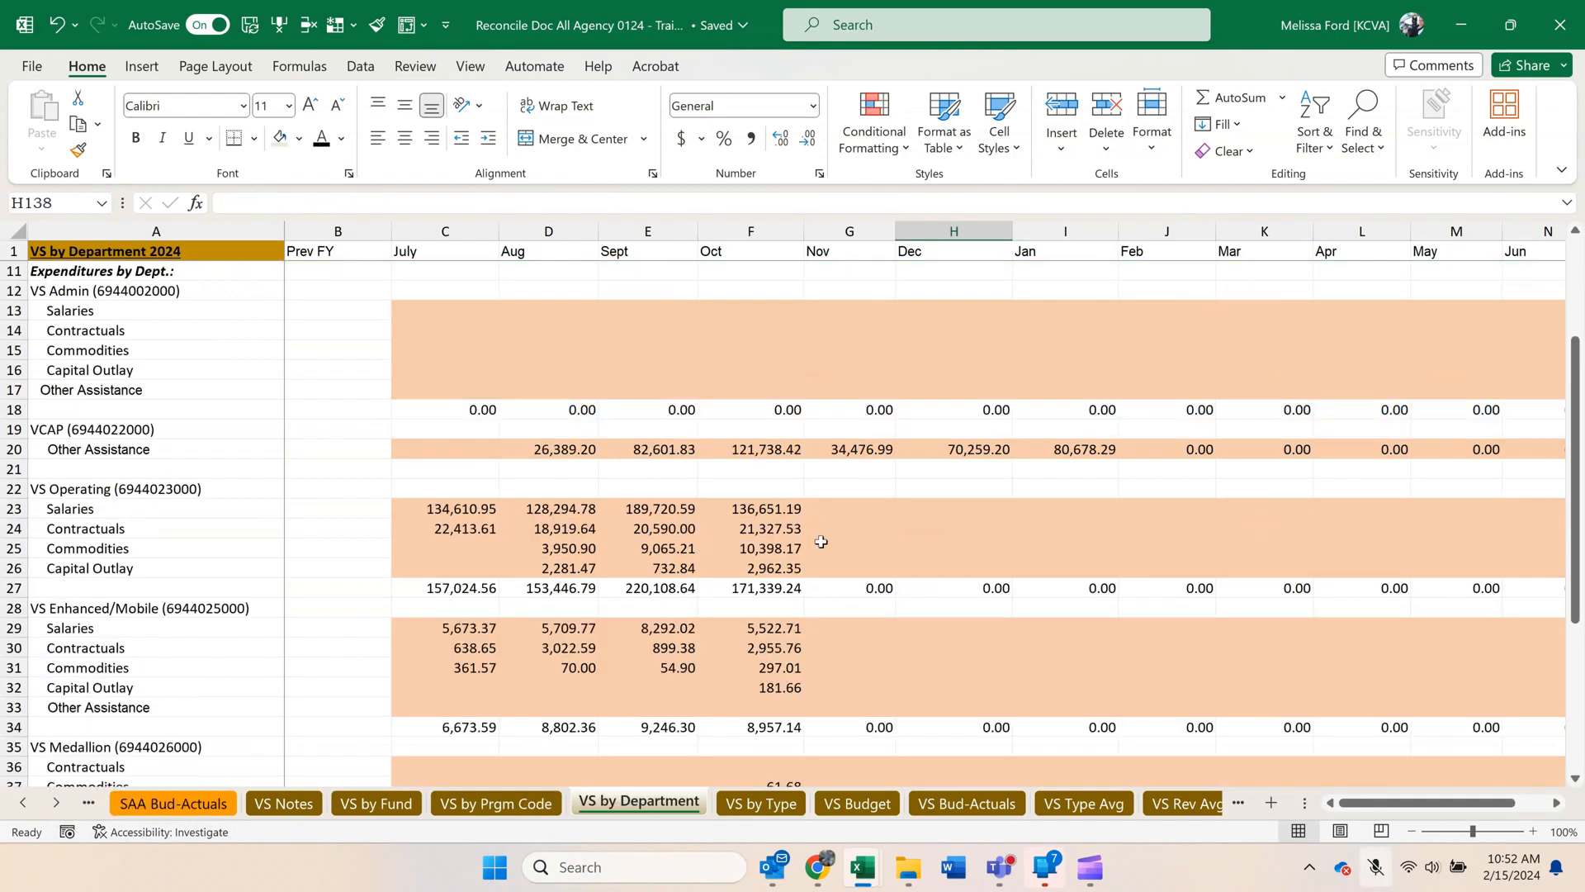
{"action": "scroll", "coordinate": [795, 619], "scroll_direction": "up", "scroll_amount": 1}
{"action": "scroll", "coordinate": [795, 619], "scroll_direction": "up", "scroll_amount": 2}
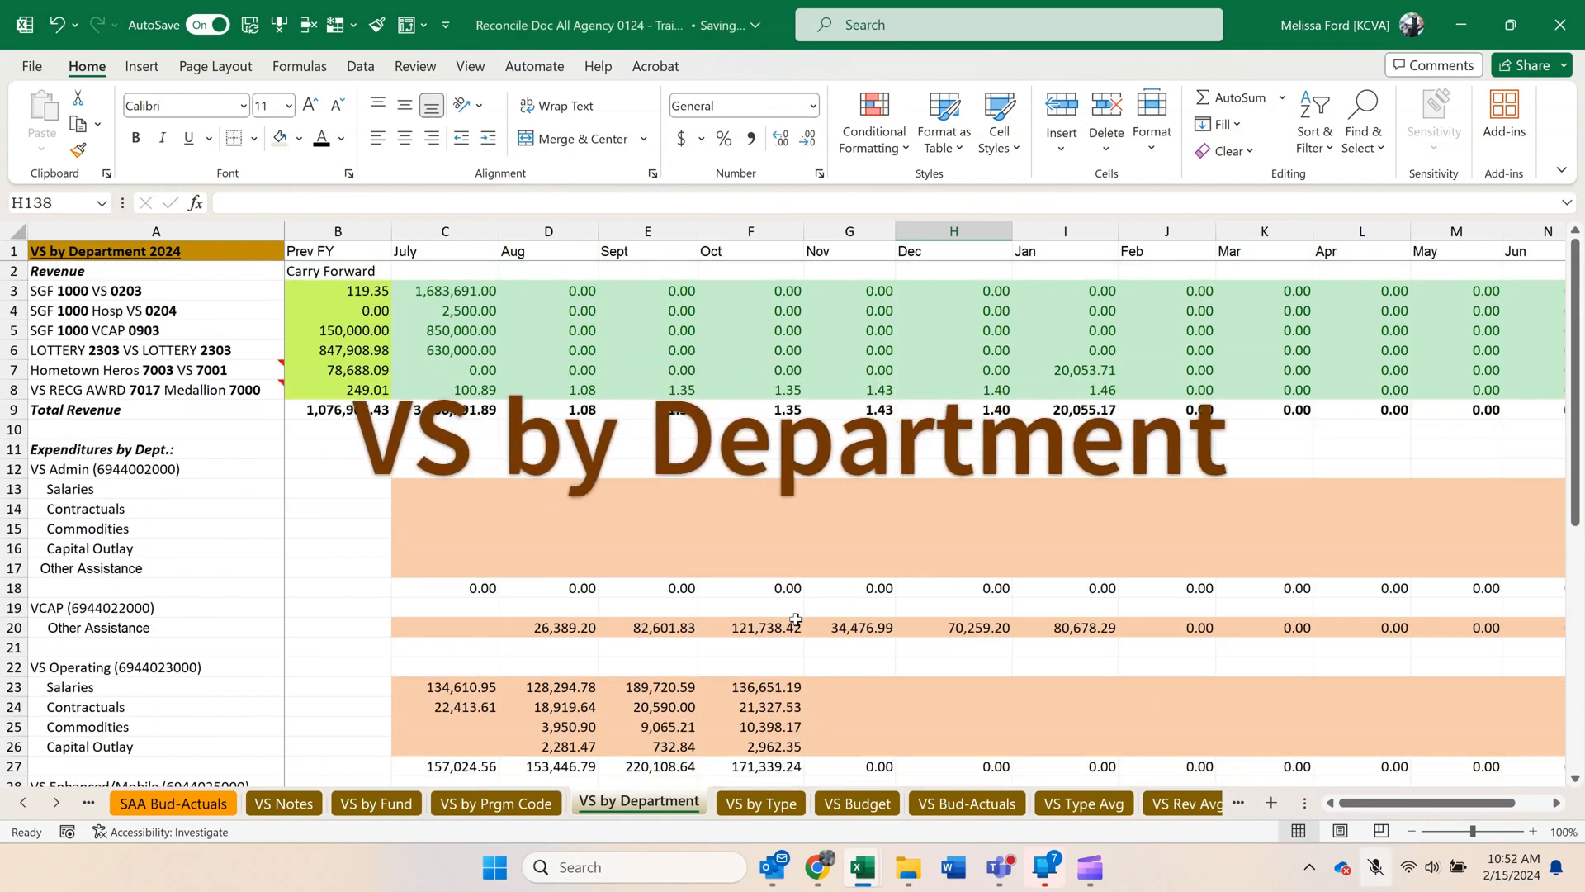
{"action": "mouse_move", "coordinate": [851, 867]}
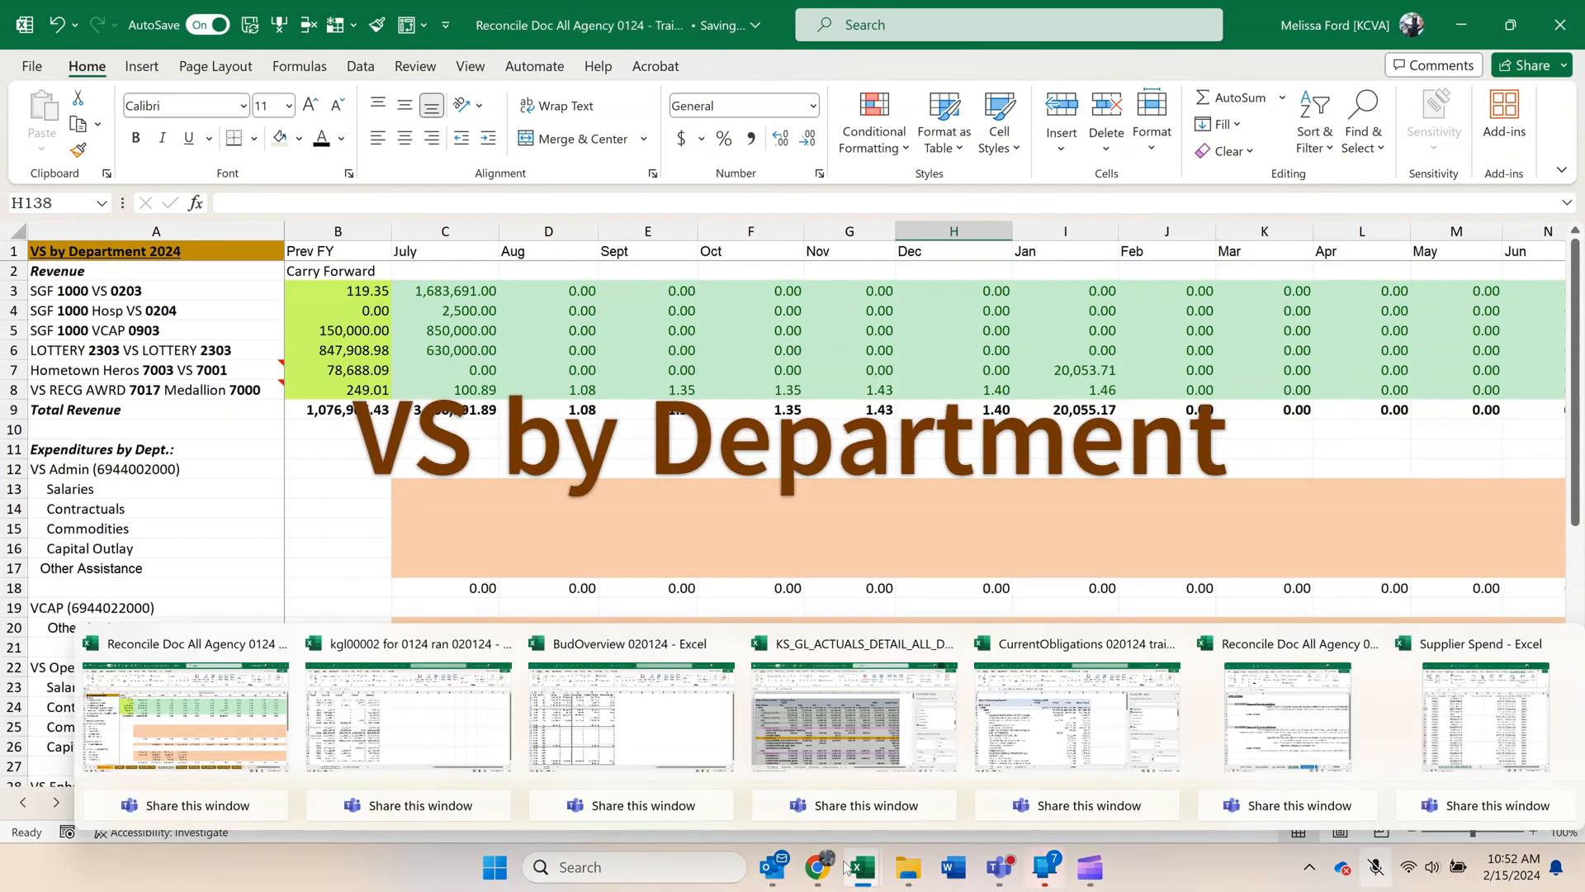
{"action": "left_click", "coordinate": [885, 712]}
{"action": "left_click", "coordinate": [685, 483]}
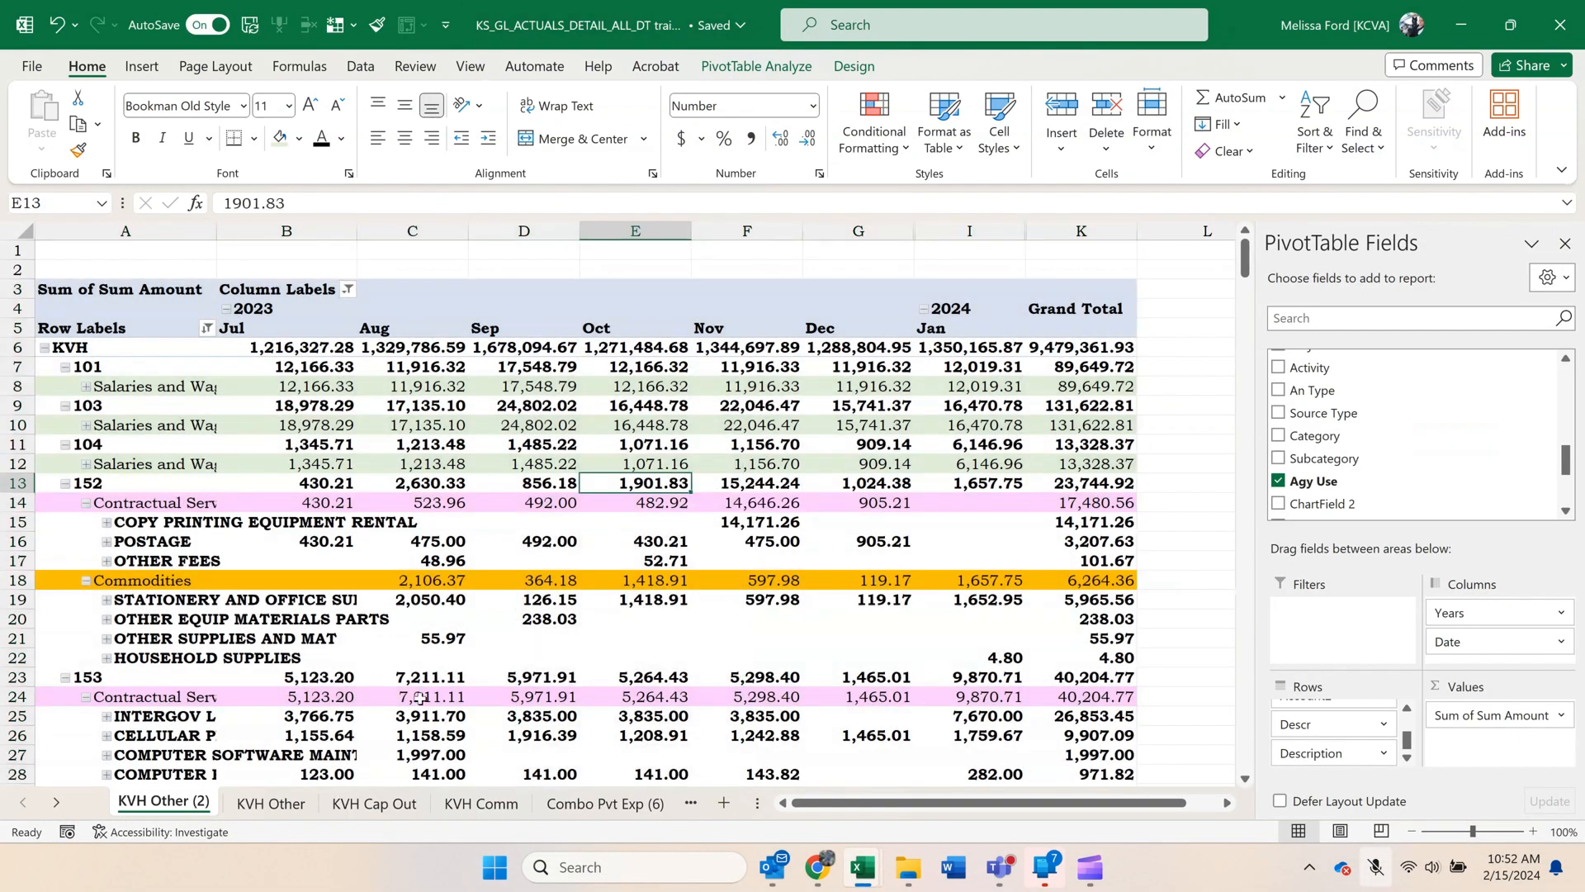
Move the Combo Pvt Exp (6) sheet to the front of the actuals workbook, before KVH Other (2).
{"action": "left_click", "coordinate": [58, 804]}
{"action": "left_click", "coordinate": [57, 803]}
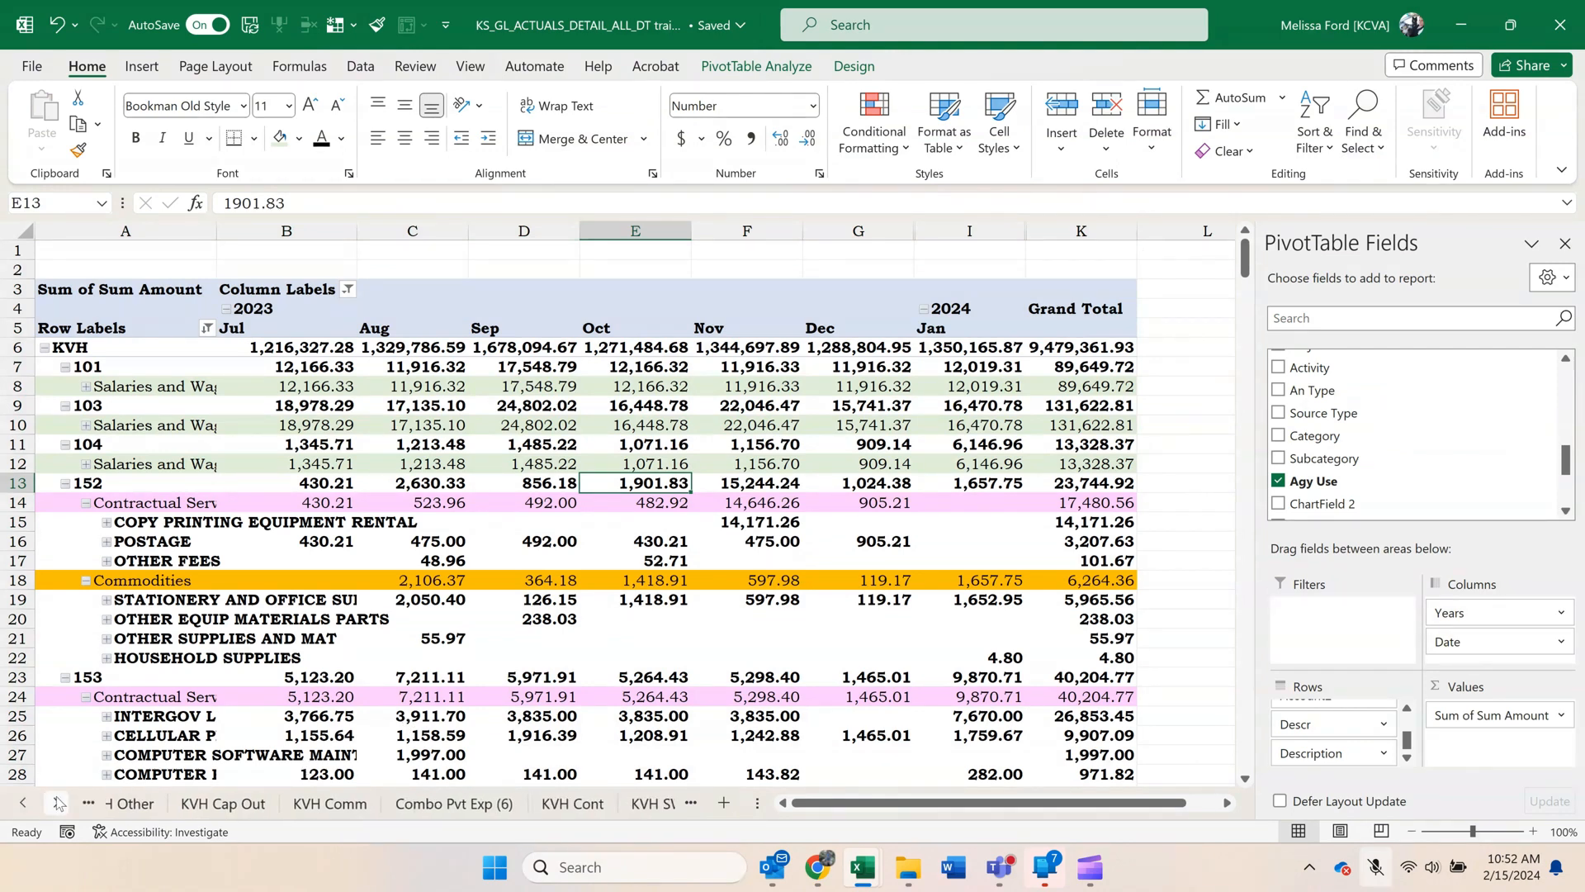
{"action": "left_click", "coordinate": [58, 803]}
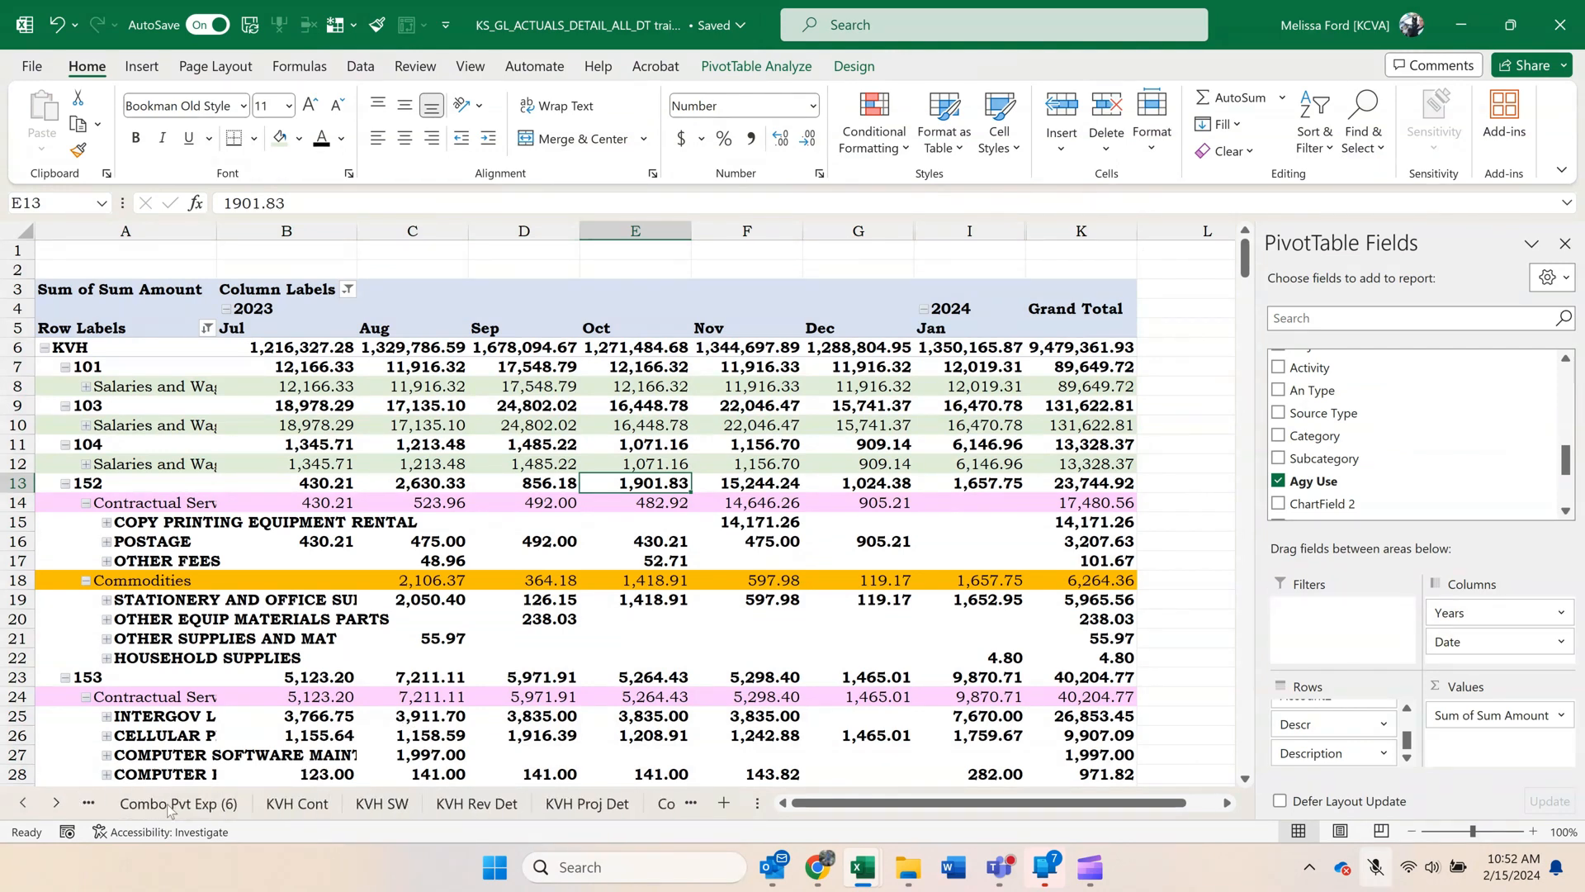
{"action": "left_click", "coordinate": [279, 803]}
{"action": "left_click_drag", "start_coordinate": [2, 809], "coordinate": [105, 803]}
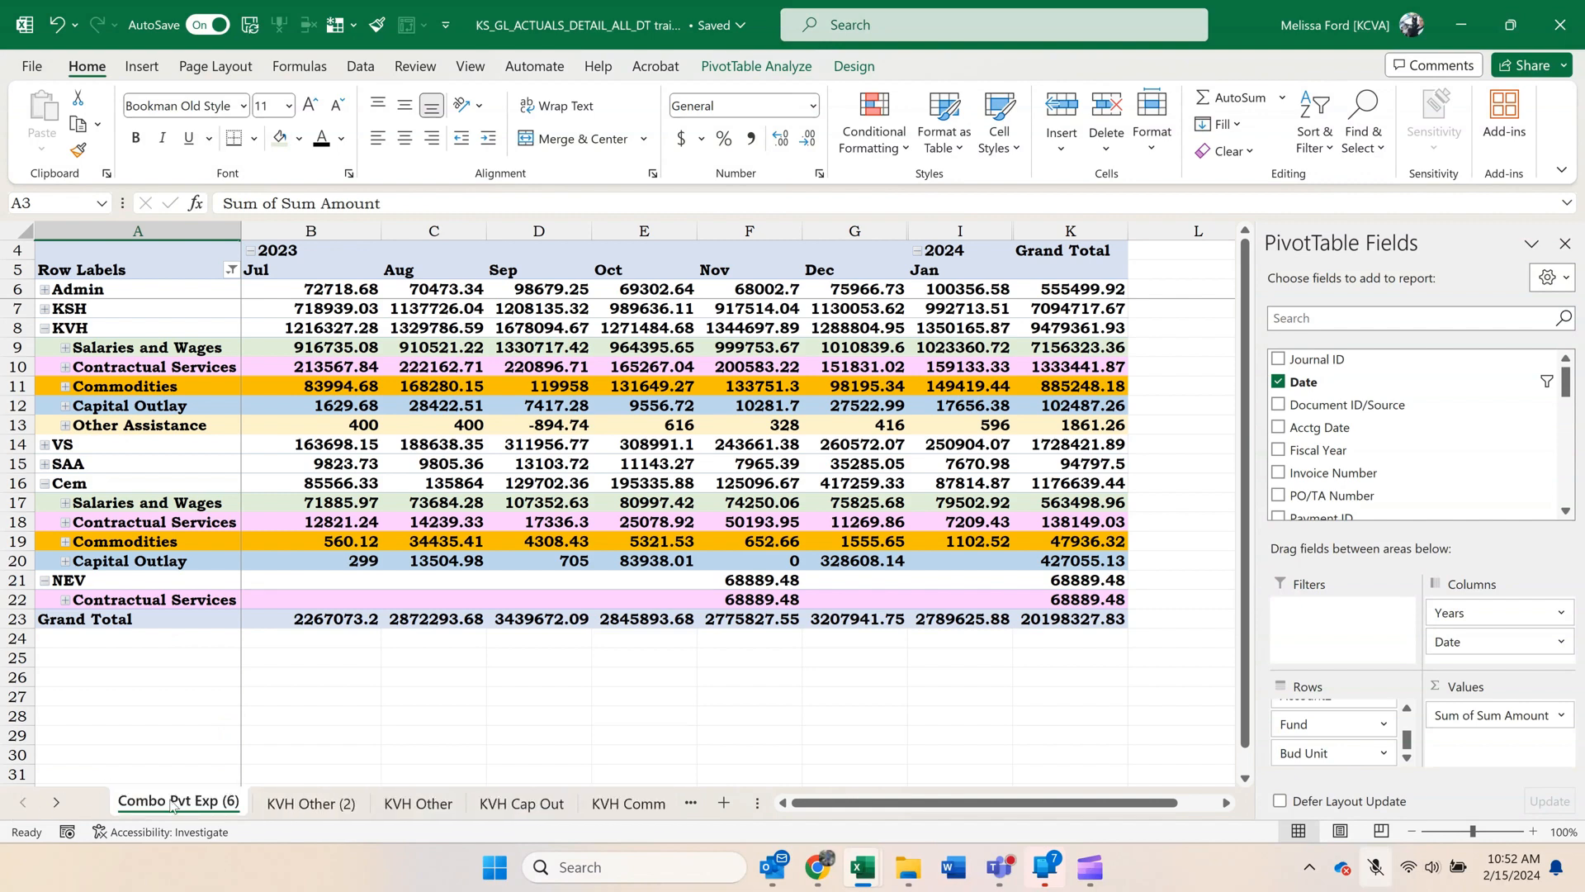
Filter the pivot table's Dept2 row field to show only VS.
{"action": "left_click", "coordinate": [232, 270]}
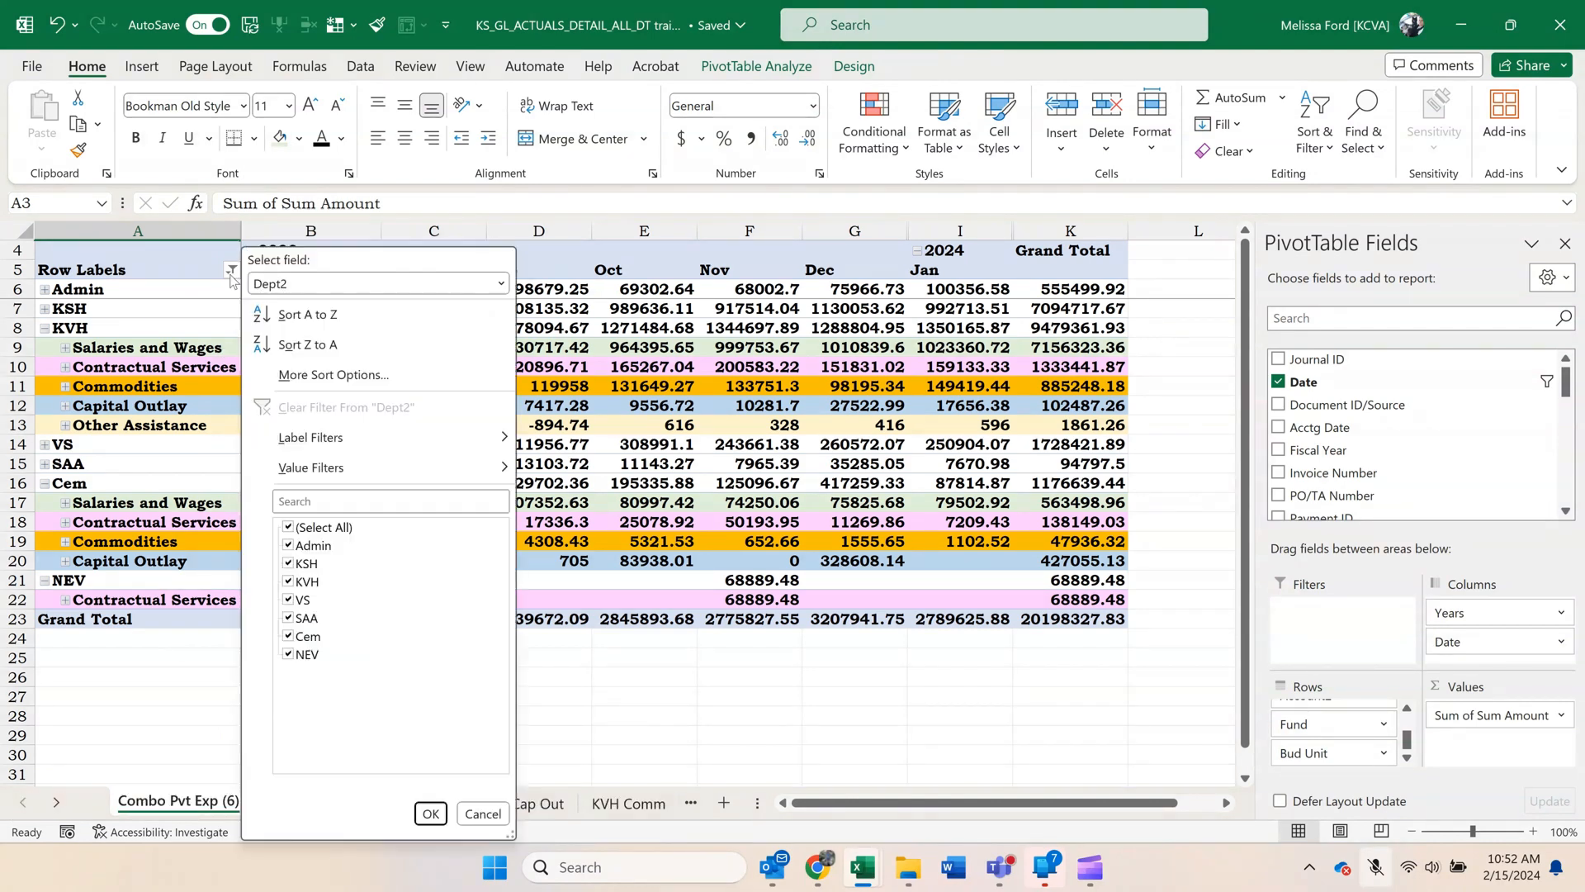
{"action": "left_click", "coordinate": [275, 285]}
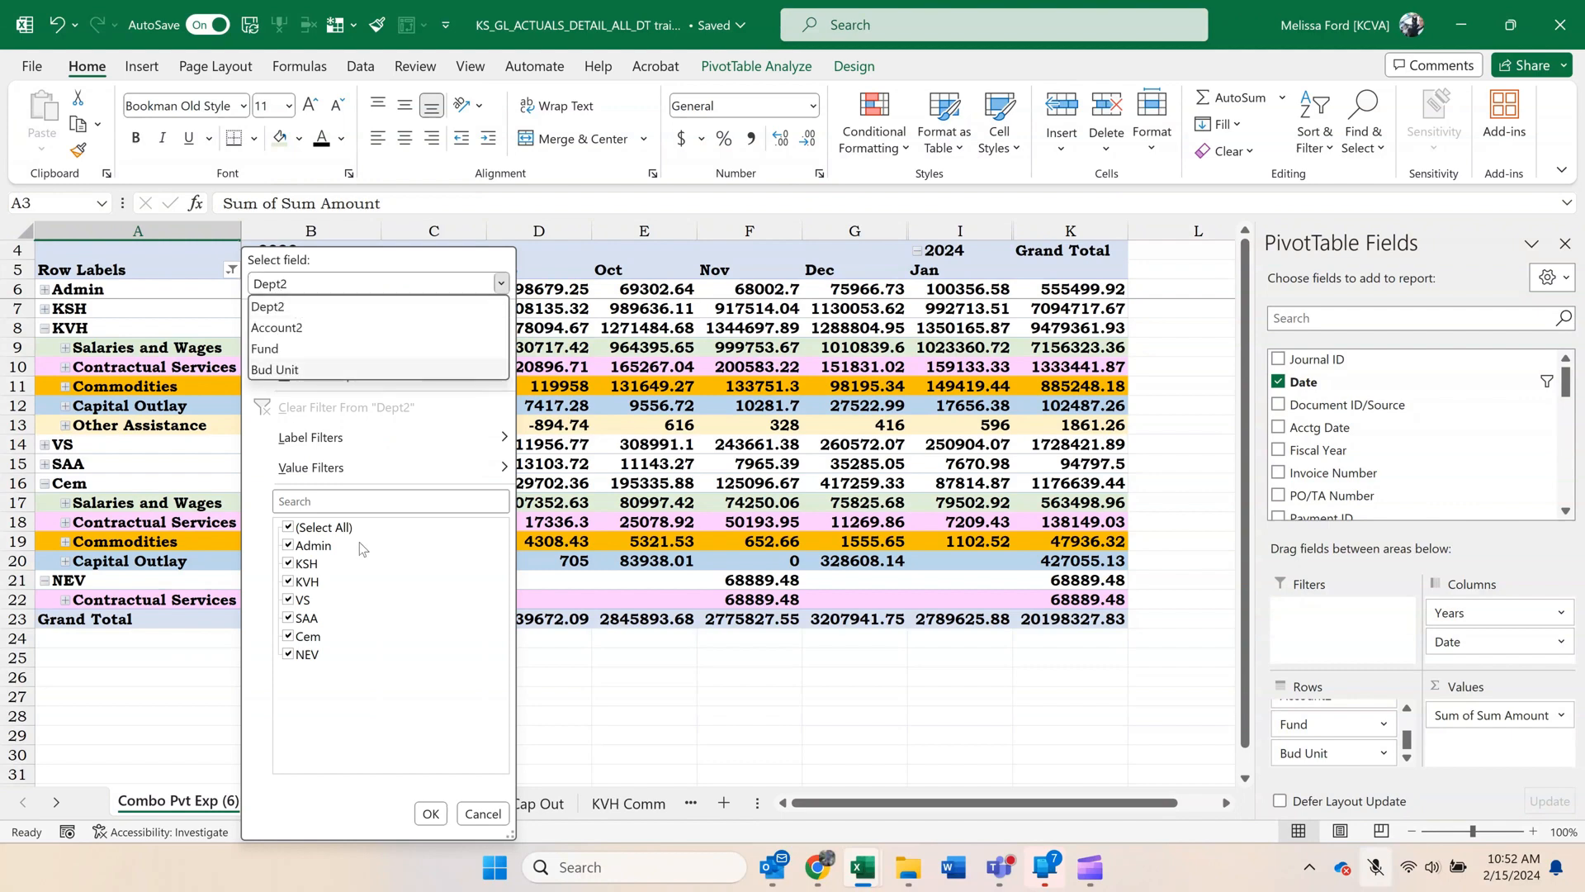
{"action": "left_click", "coordinate": [337, 609]}
{"action": "left_click", "coordinate": [288, 527]}
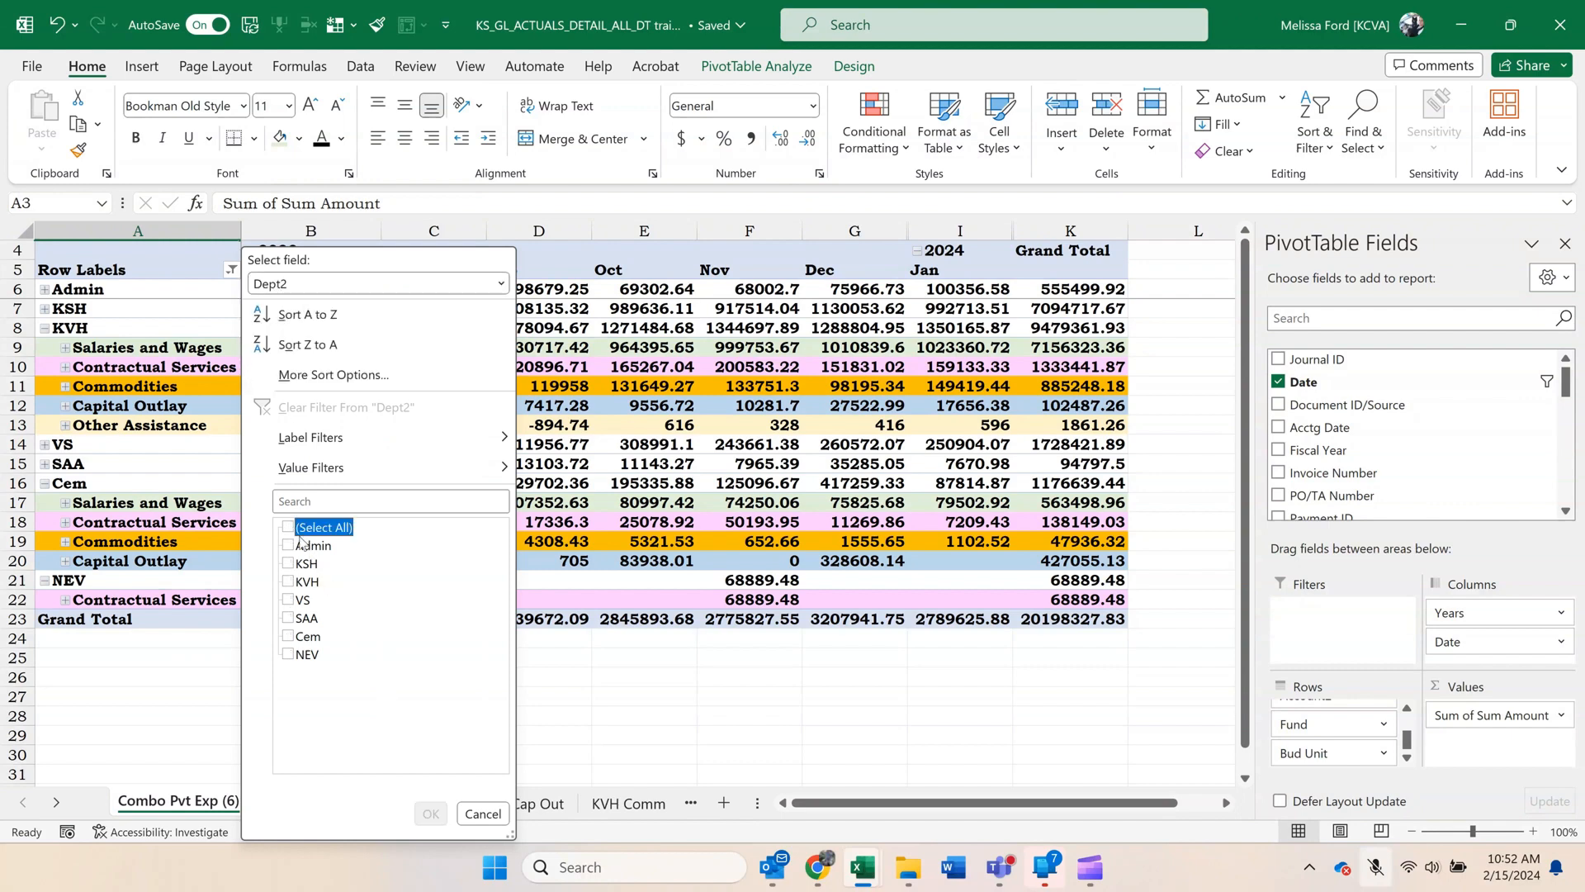
{"action": "left_click", "coordinate": [298, 600]}
{"action": "left_click", "coordinate": [433, 813]}
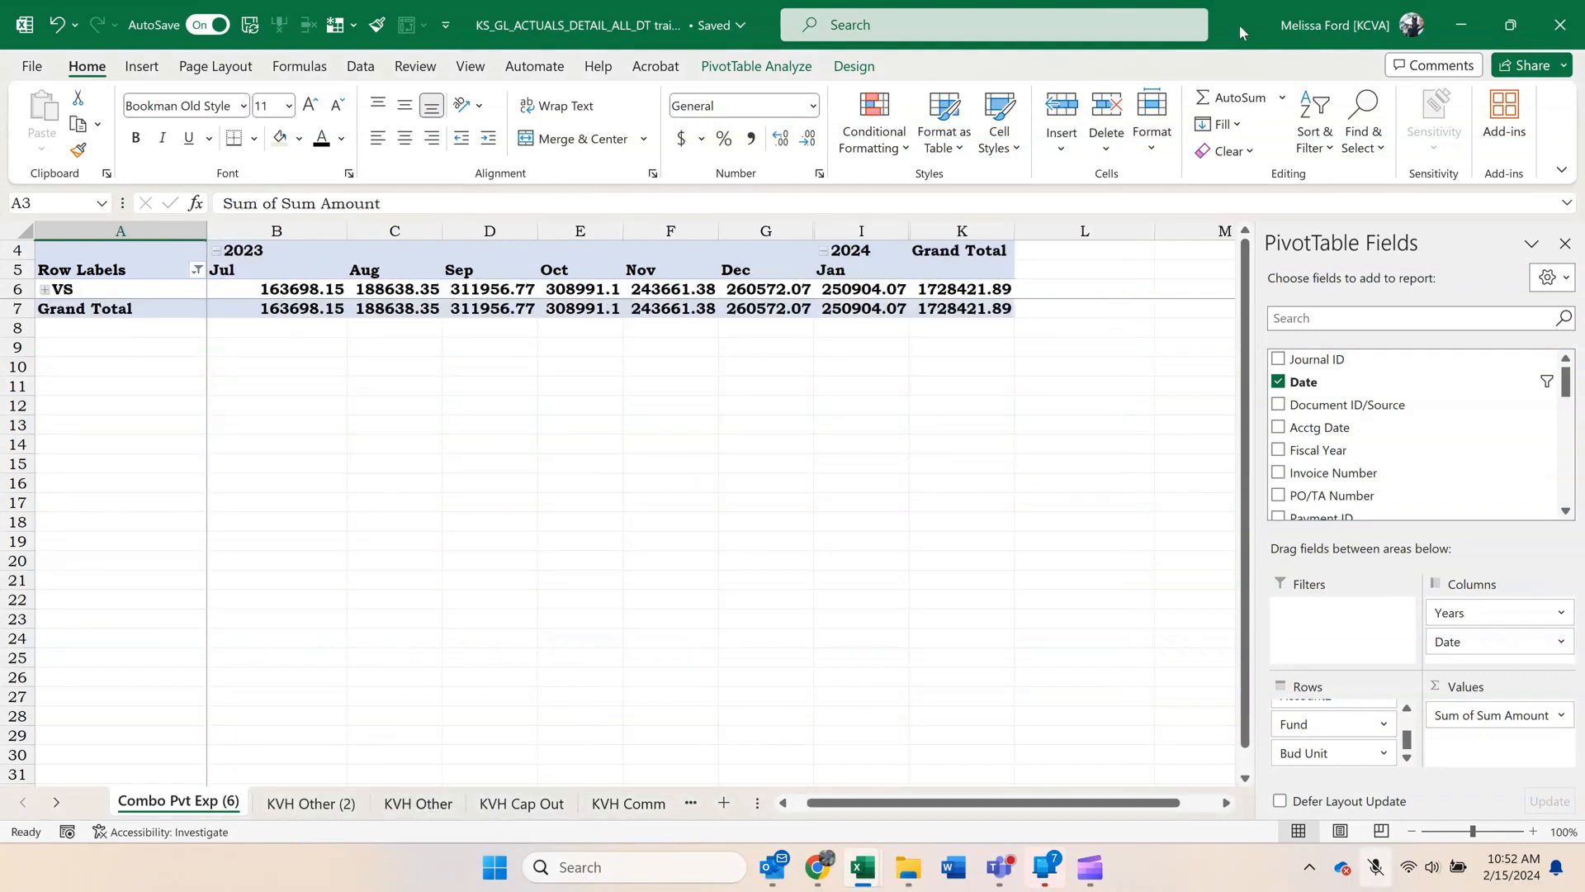
Place the pivot window beside the VS by Department sheet and add Dept to the pivot rows directly below Dept2.
{"action": "left_click_drag", "start_coordinate": [1240, 25], "coordinate": [1203, 40]}
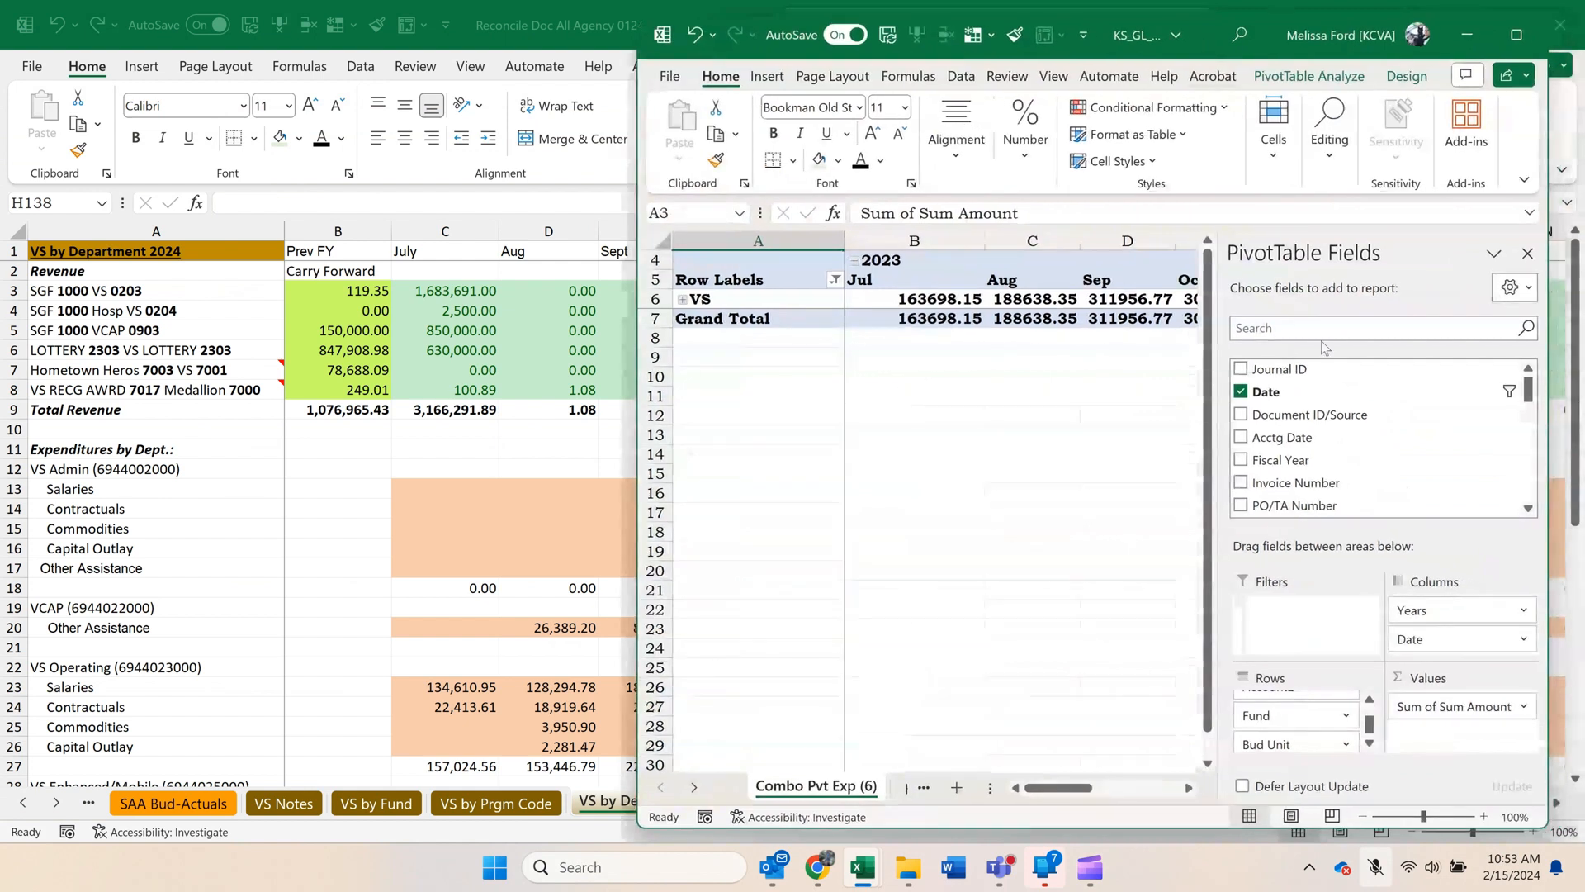
{"action": "scroll", "coordinate": [1343, 450], "scroll_direction": "down", "scroll_amount": 2}
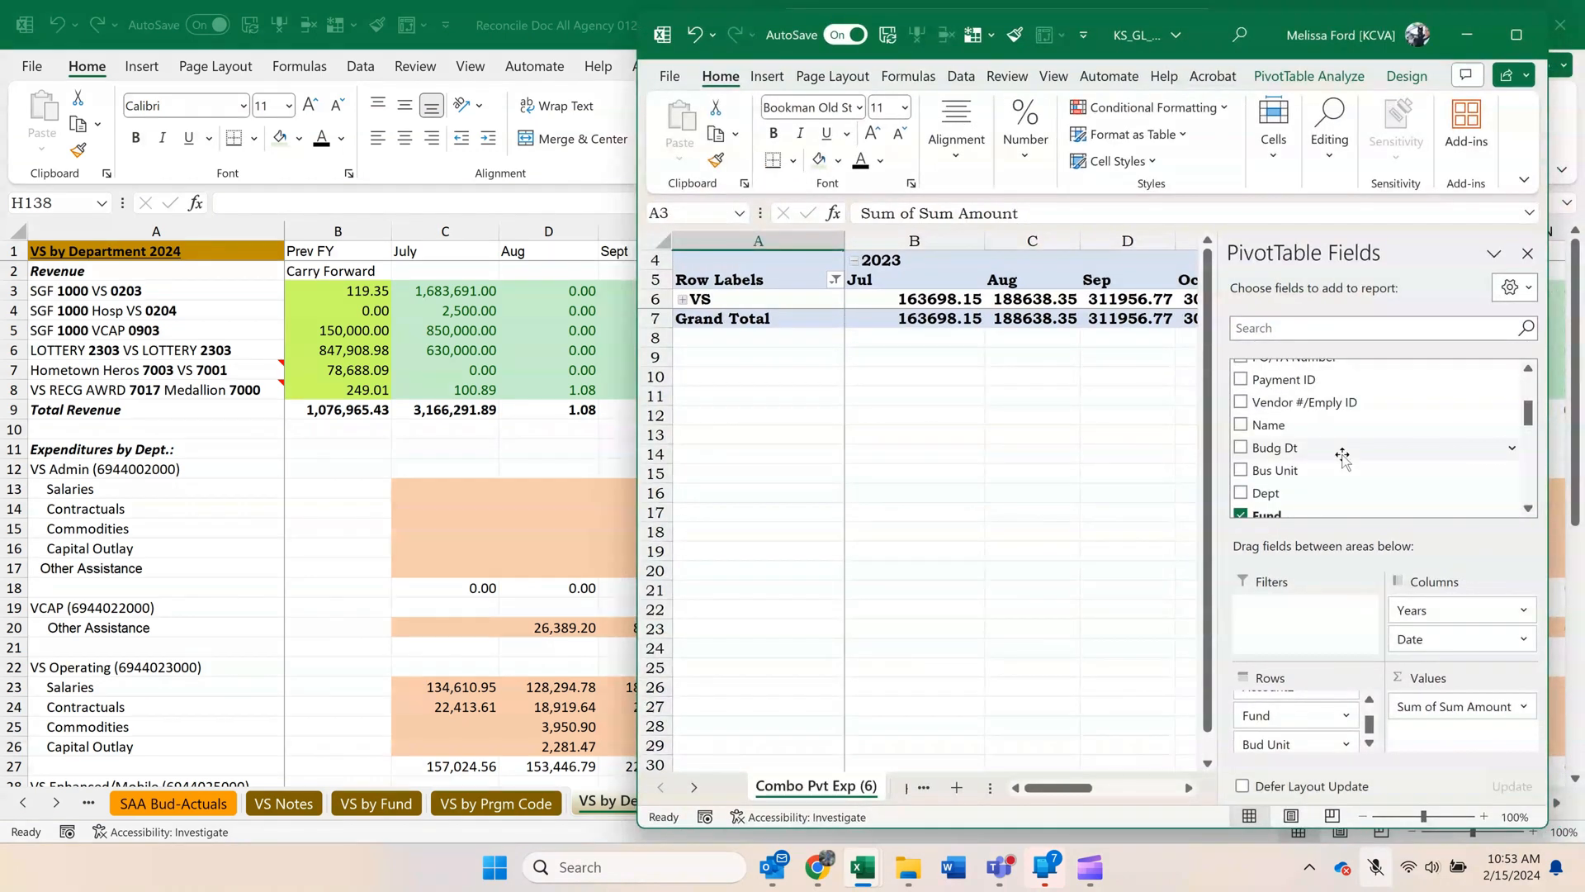
{"action": "scroll", "coordinate": [1343, 454], "scroll_direction": "down", "scroll_amount": 1}
{"action": "left_click_drag", "start_coordinate": [1272, 443], "coordinate": [1313, 716]}
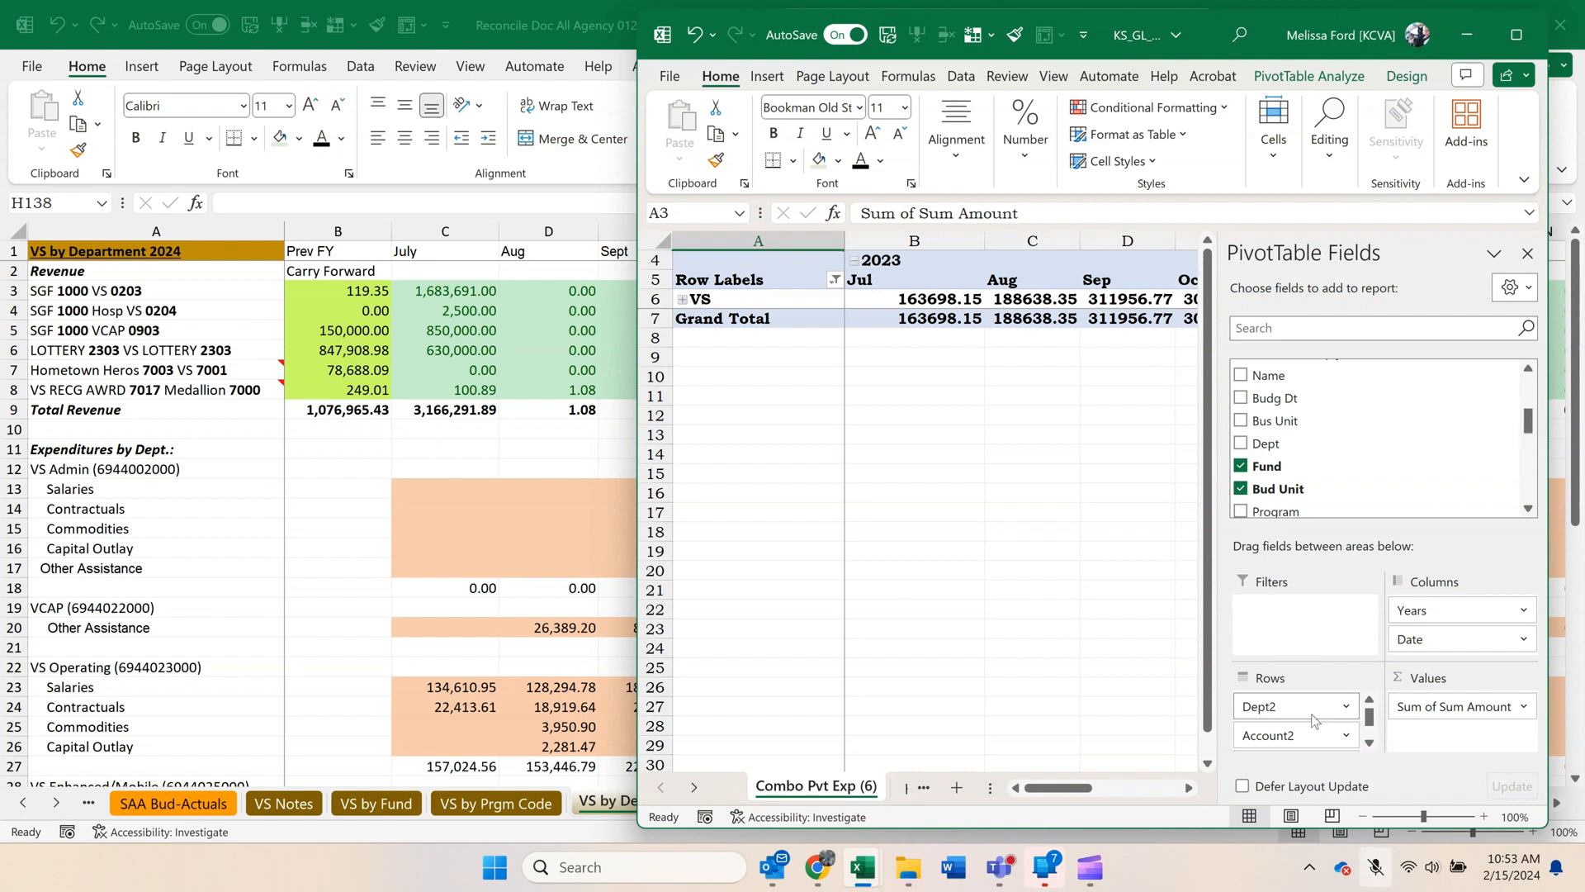
Expand VS in the pivot table and expand the entire Dept field to show account categories under every department.
{"action": "left_click", "coordinate": [683, 300]}
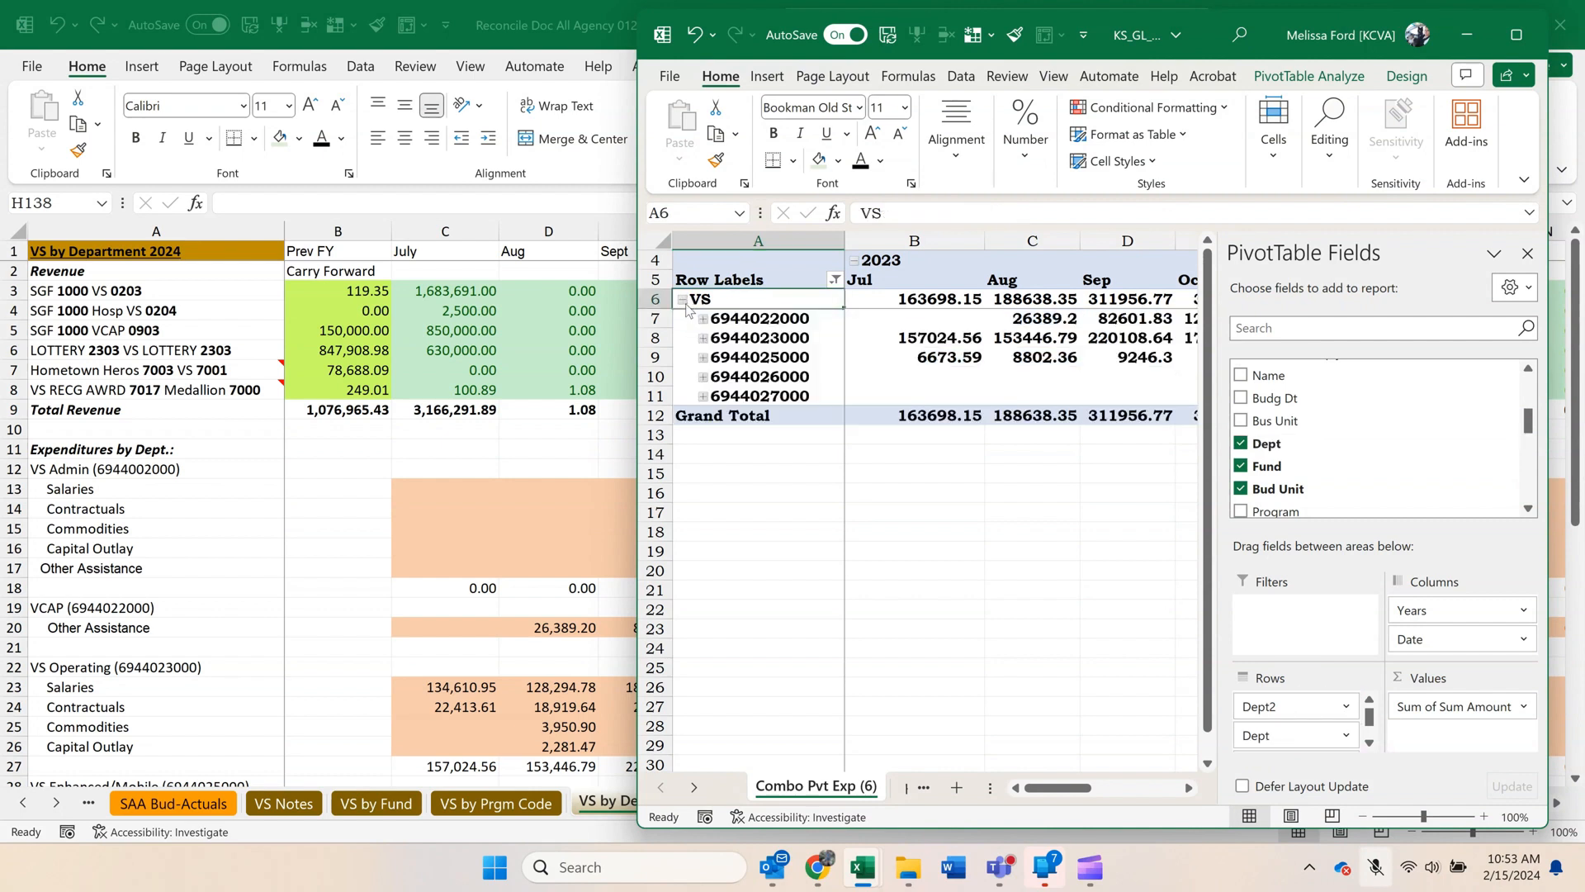
{"action": "left_click", "coordinate": [702, 320]}
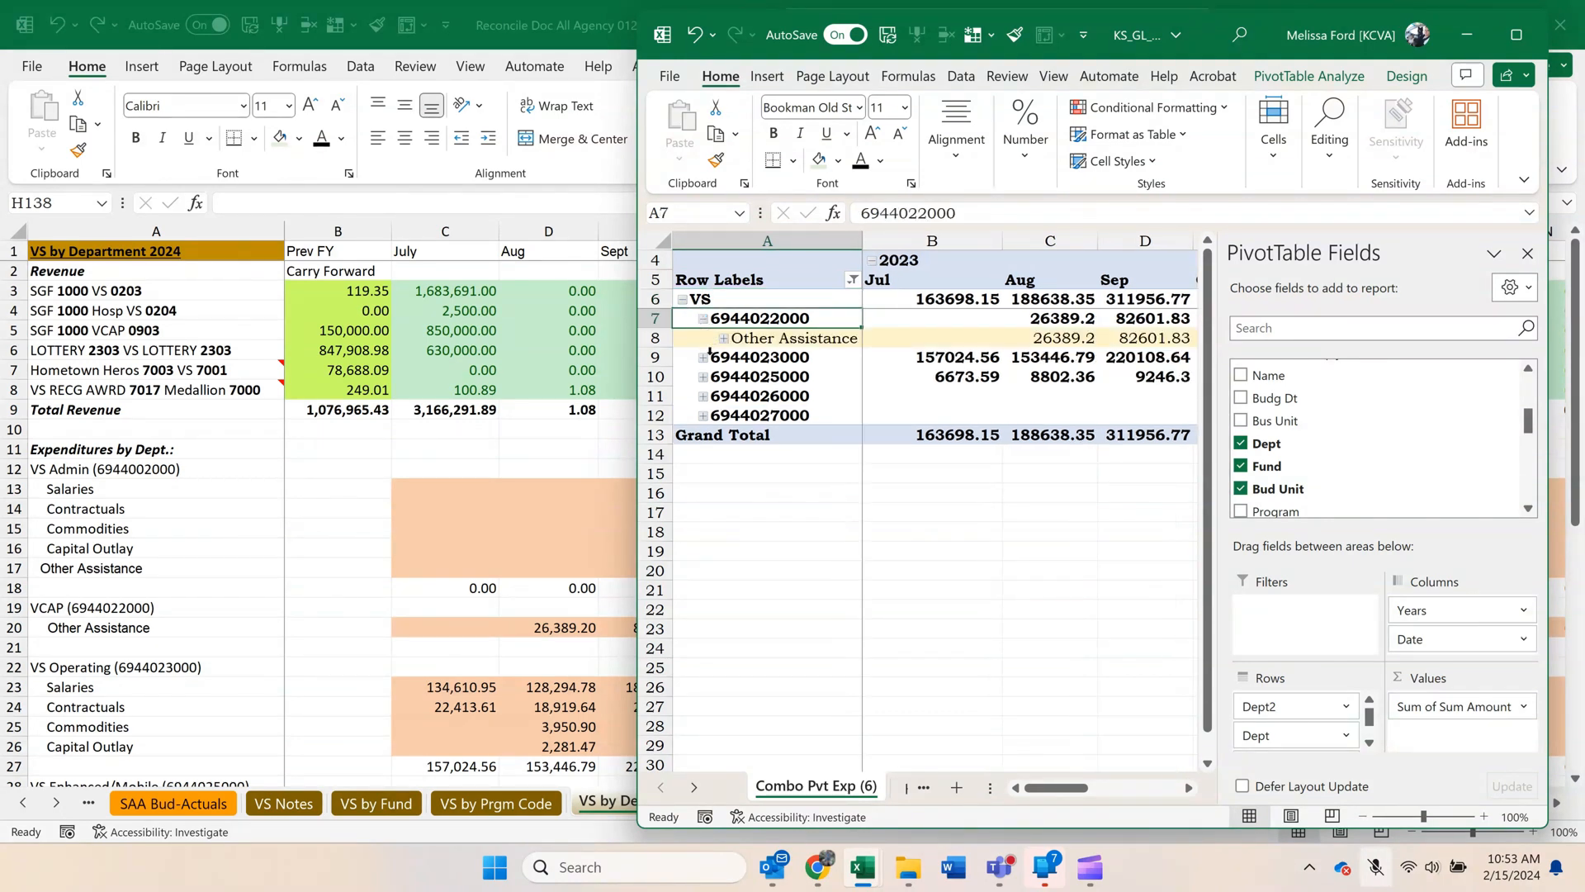
{"action": "right_click", "coordinate": [704, 361]}
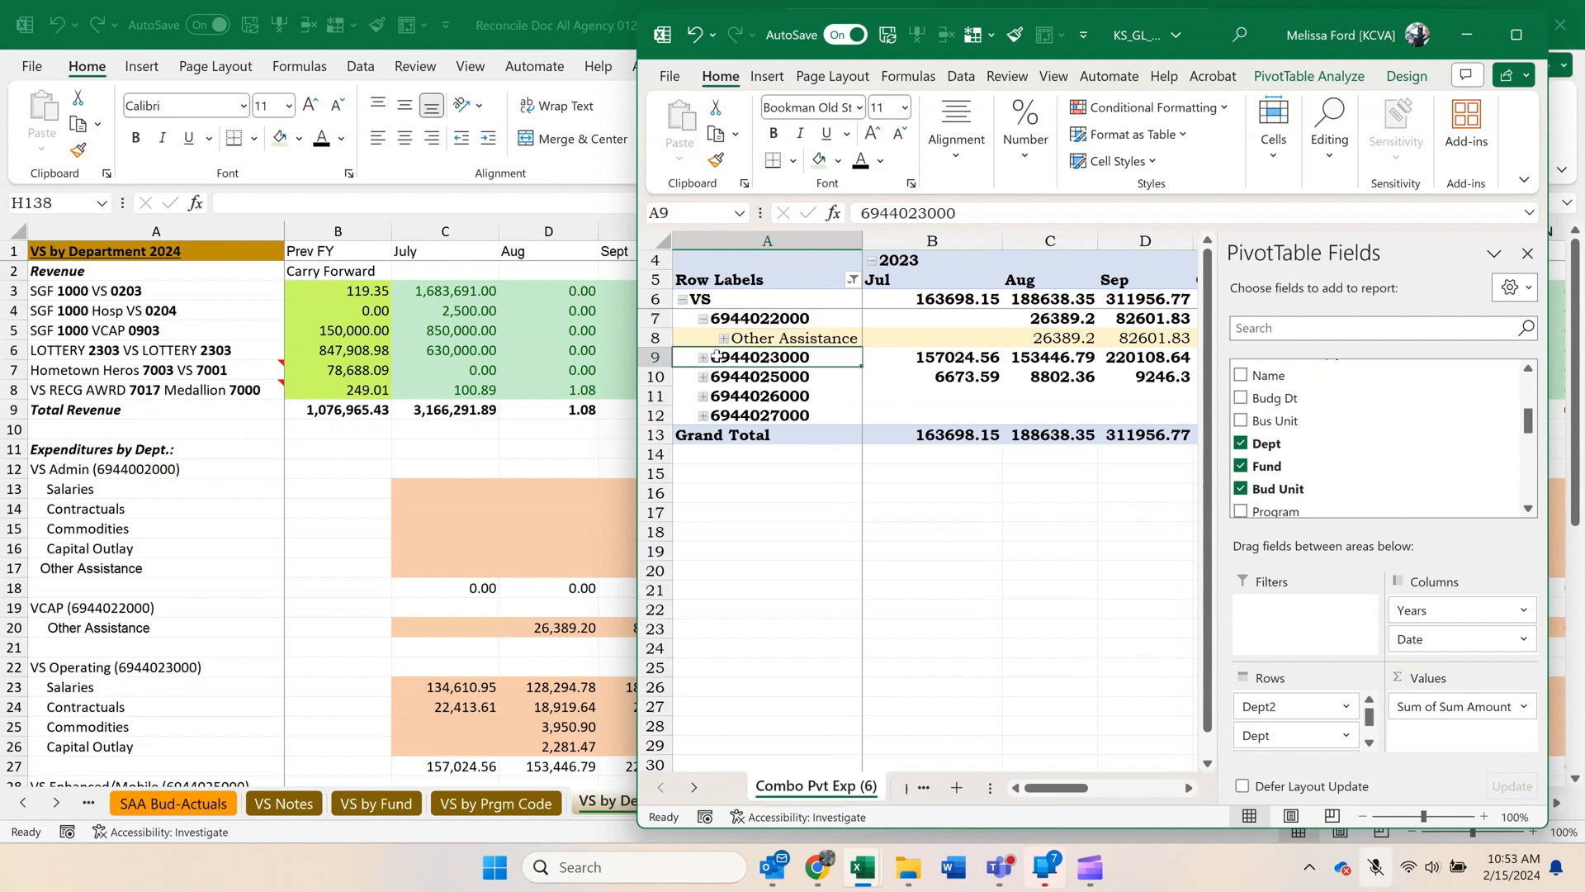
{"action": "mouse_move", "coordinate": [847, 578]}
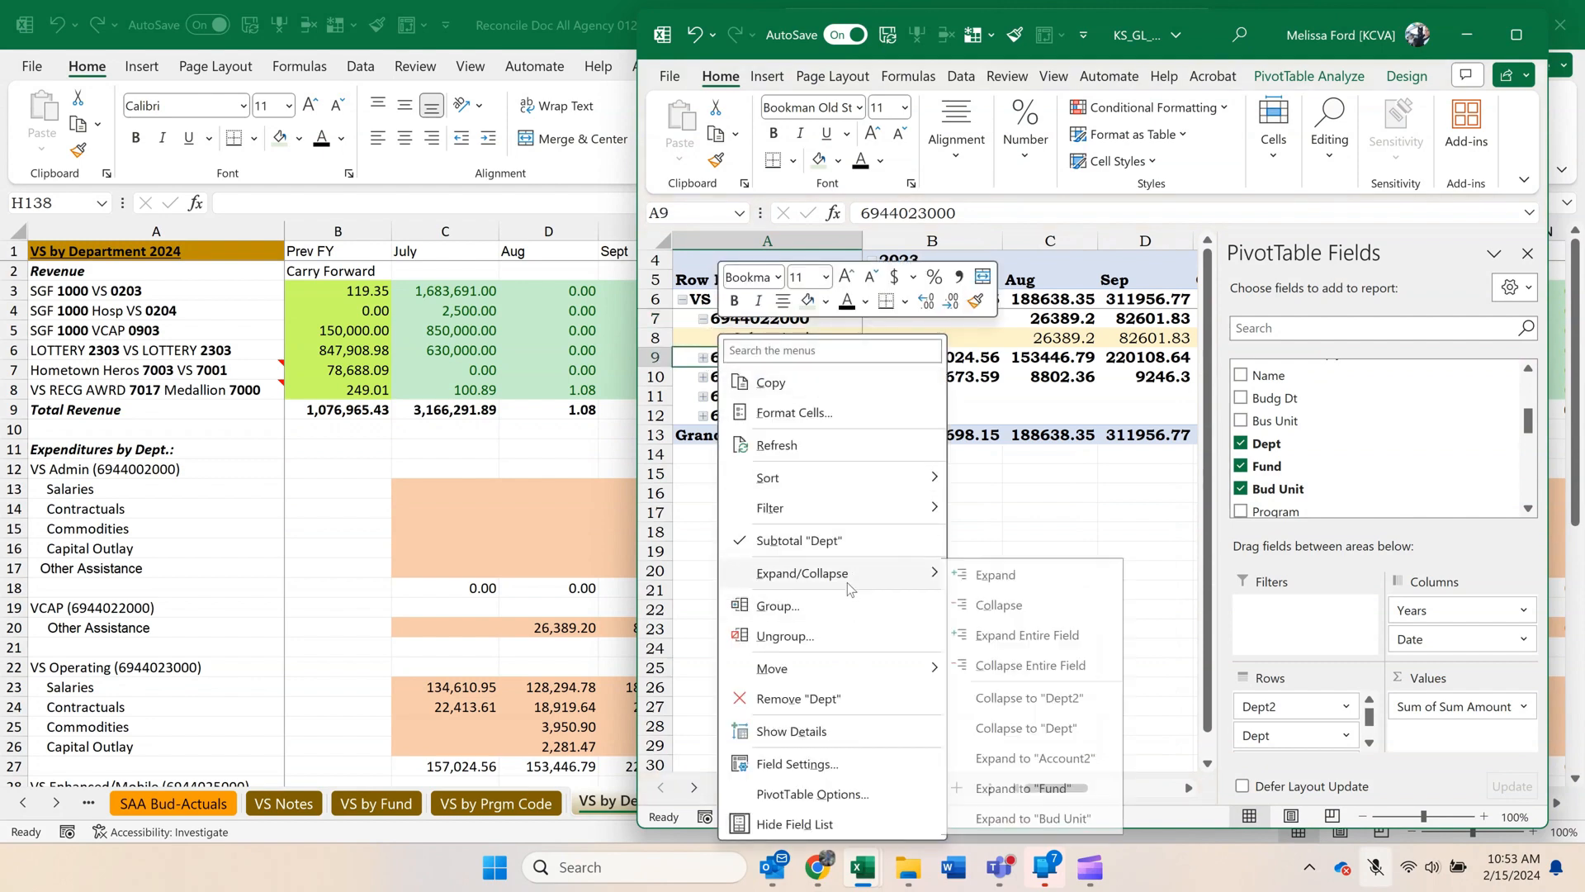
{"action": "left_click", "coordinate": [1023, 649]}
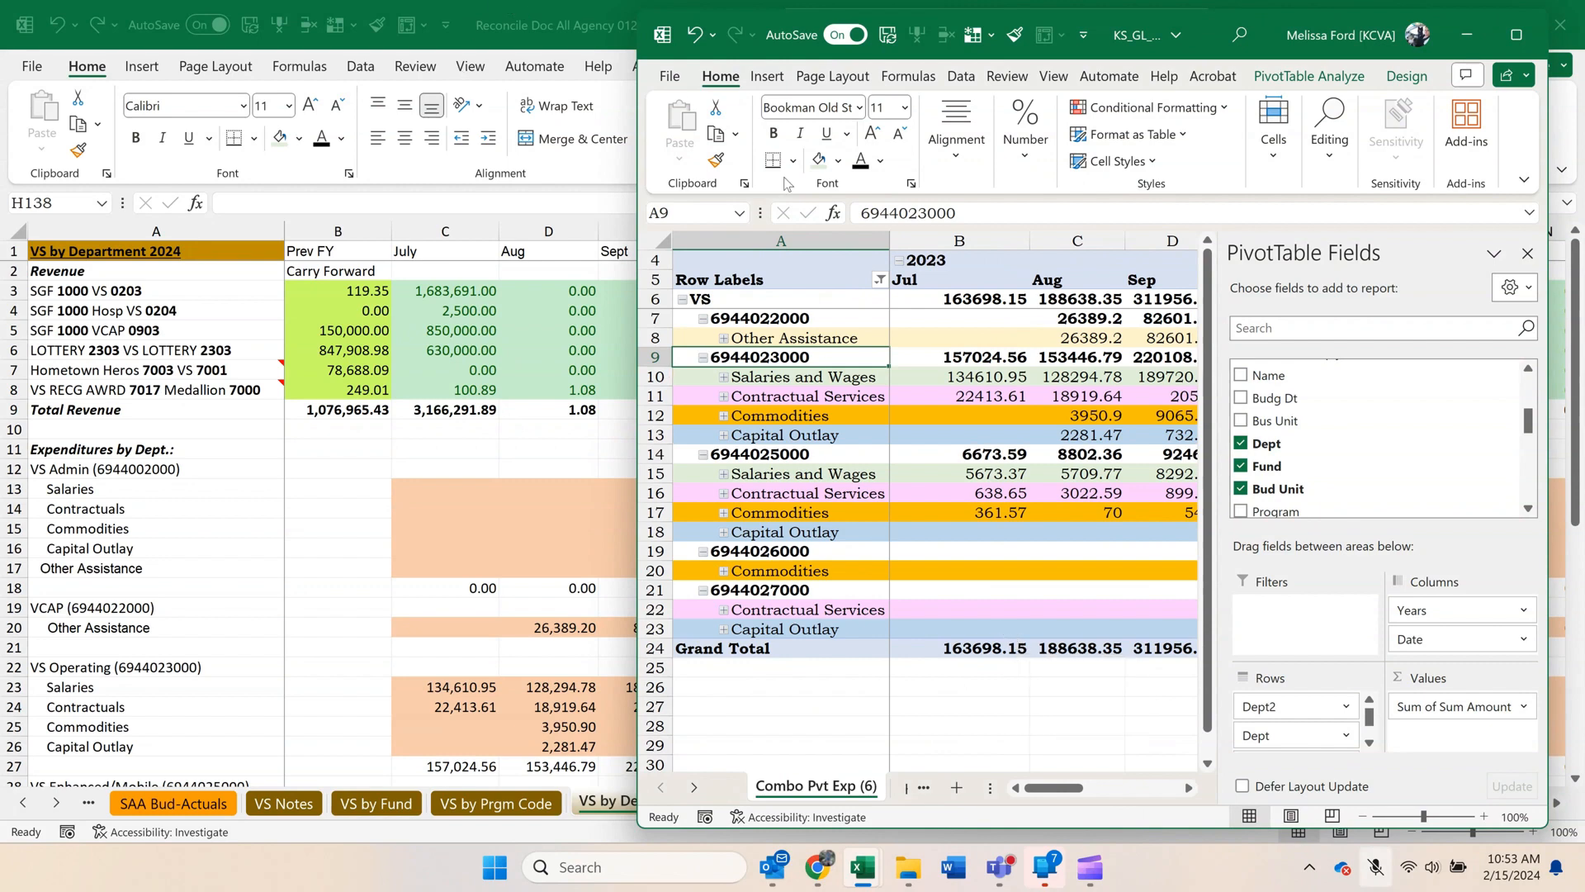
{"action": "left_click", "coordinate": [925, 494]}
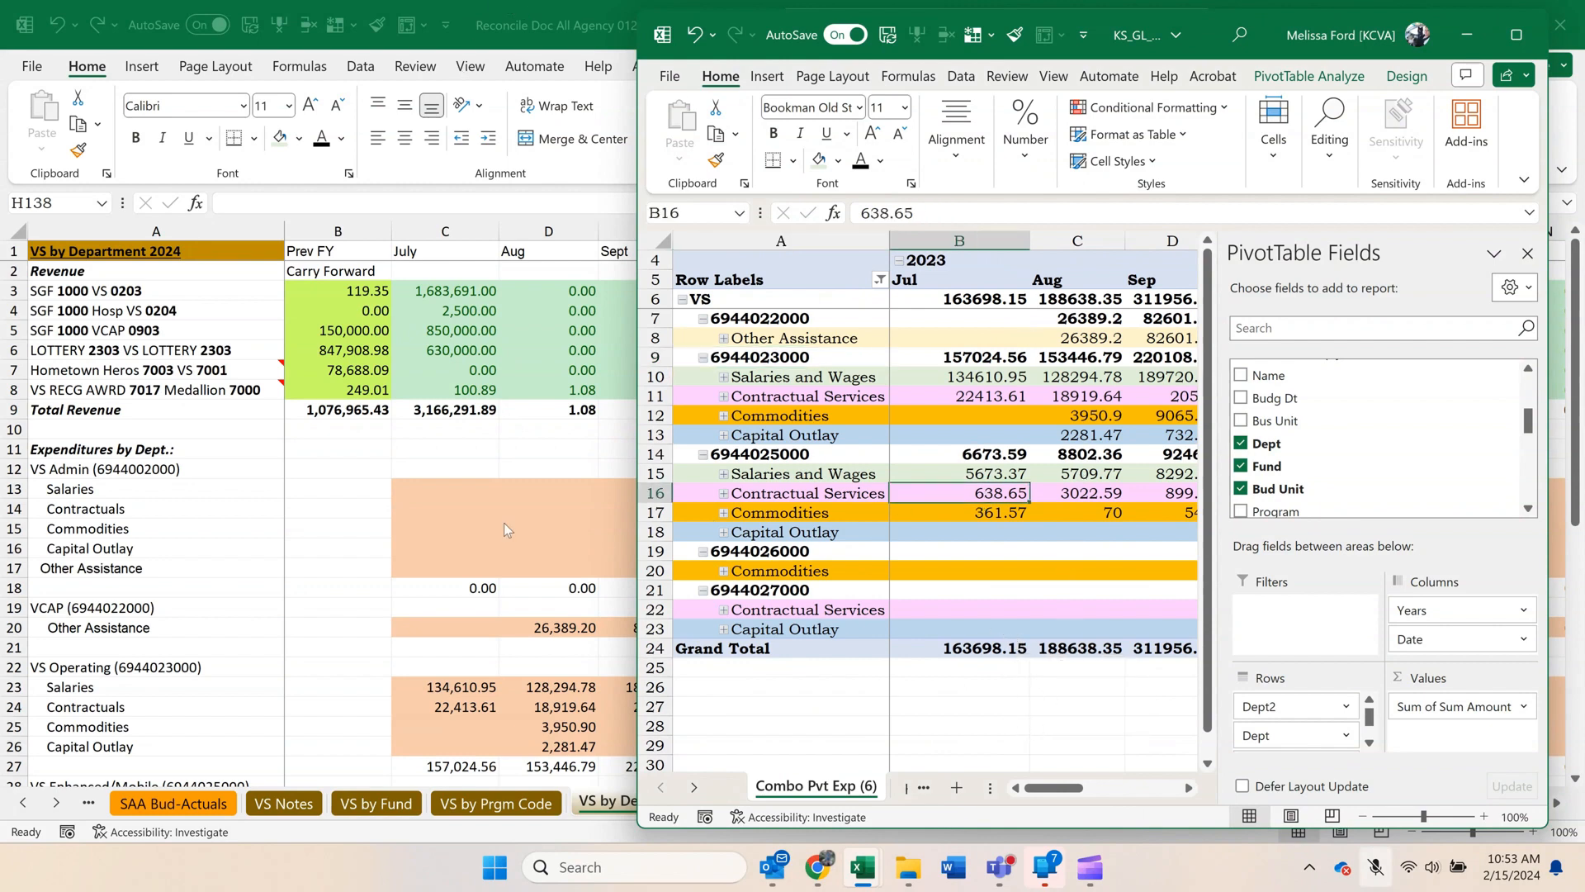
Arrange the reconciliation and pivot windows side by side, narrowing the PivotTable Fields pane and the reconciliation window to show more months.
{"action": "key", "text": "alt+Tab"}
{"action": "left_click_drag", "start_coordinate": [1238, 38], "coordinate": [588, 48]}
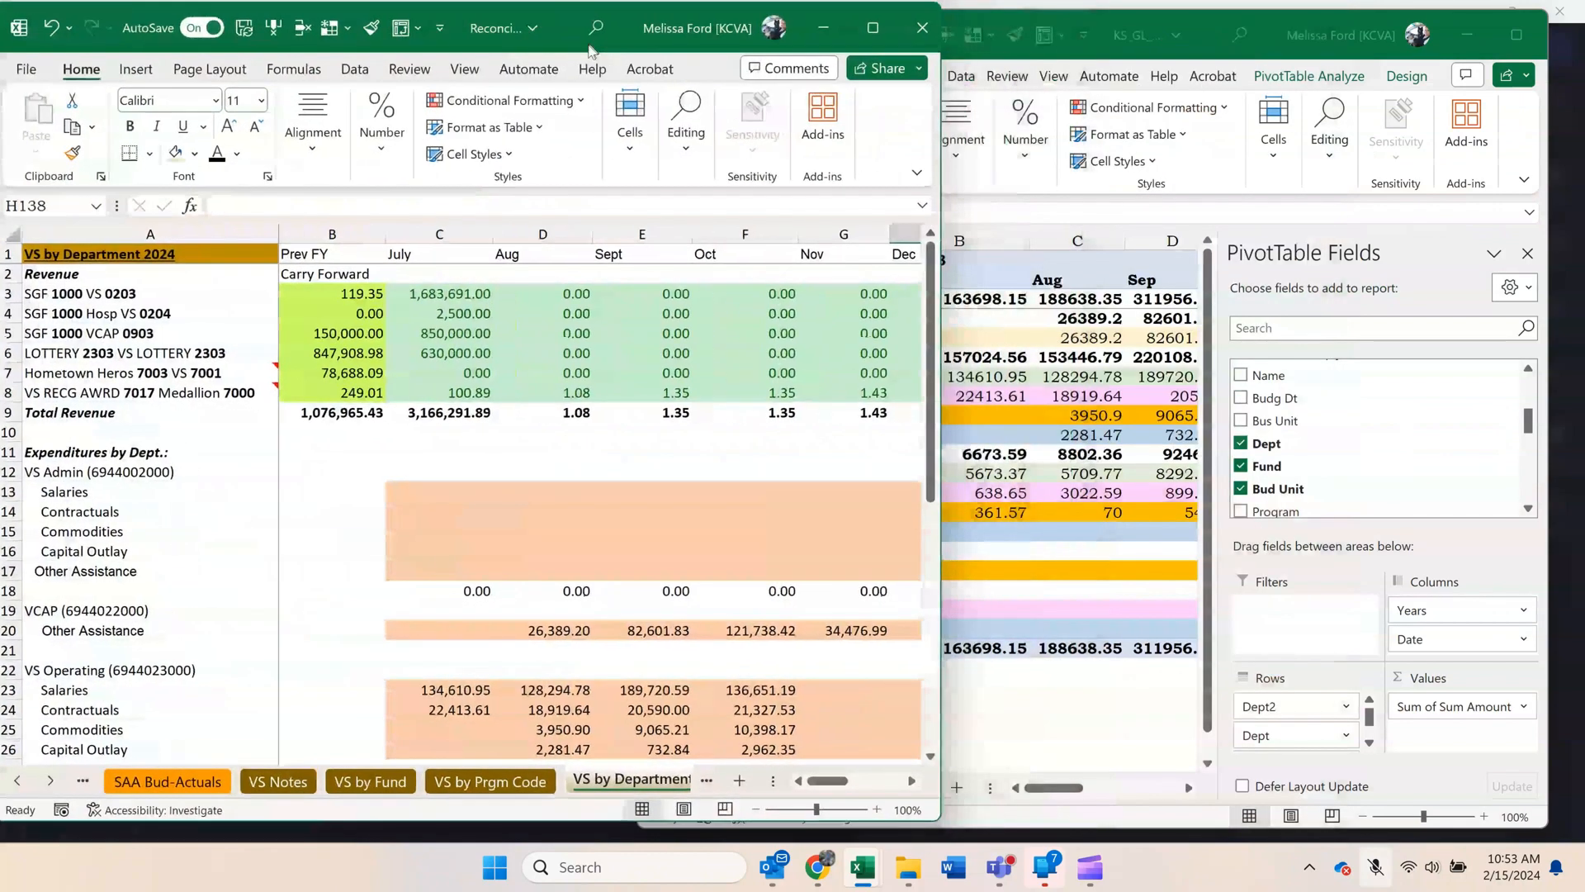
{"action": "left_click", "coordinate": [909, 782]}
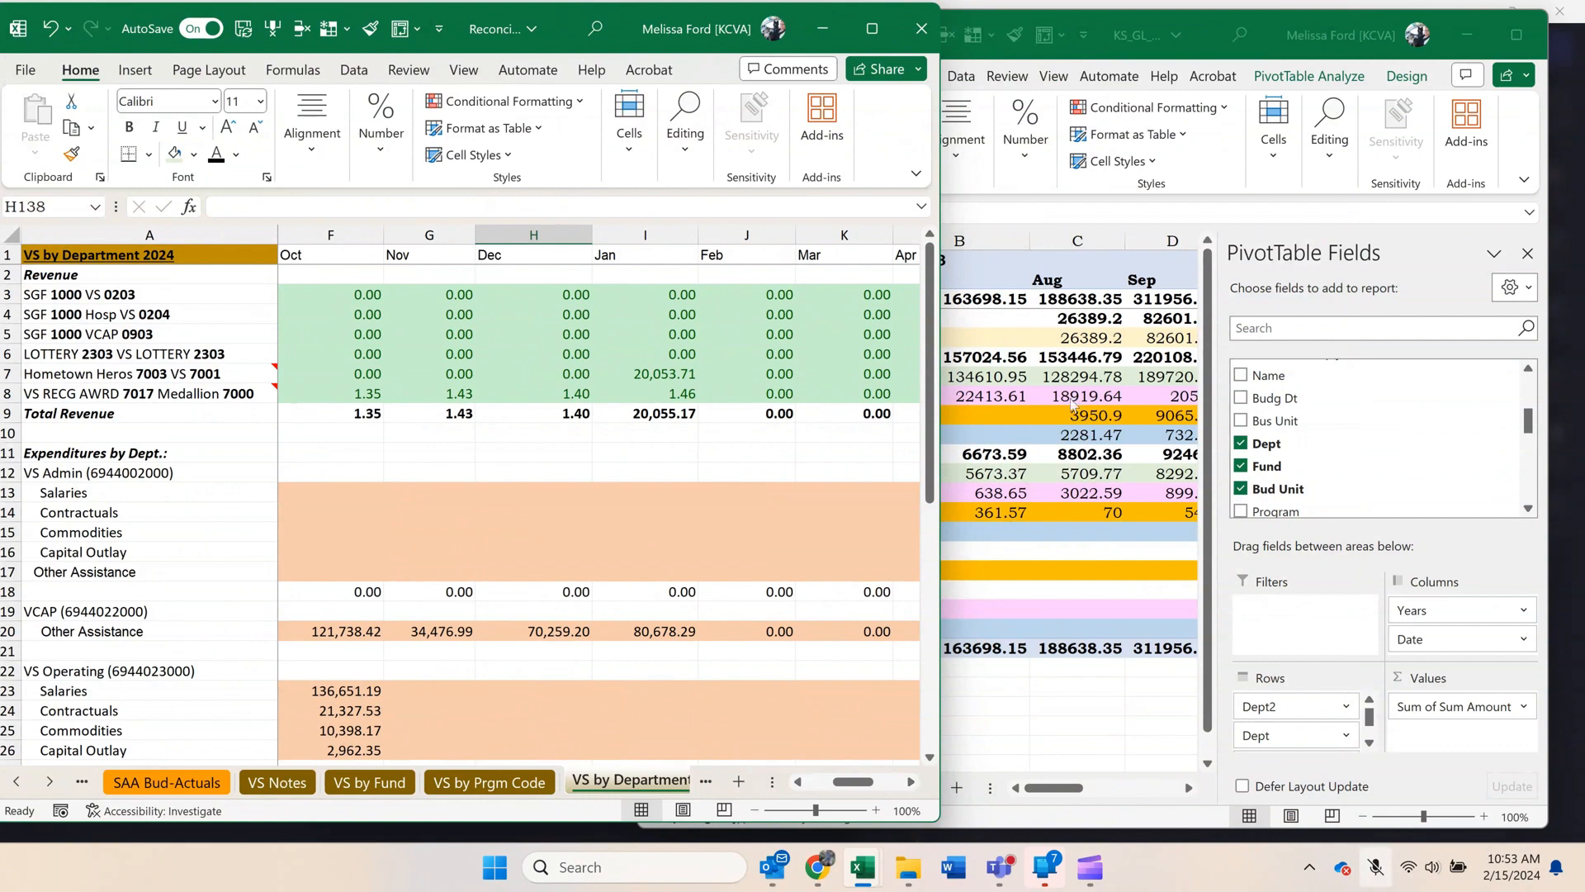
{"action": "left_click", "coordinate": [959, 493]}
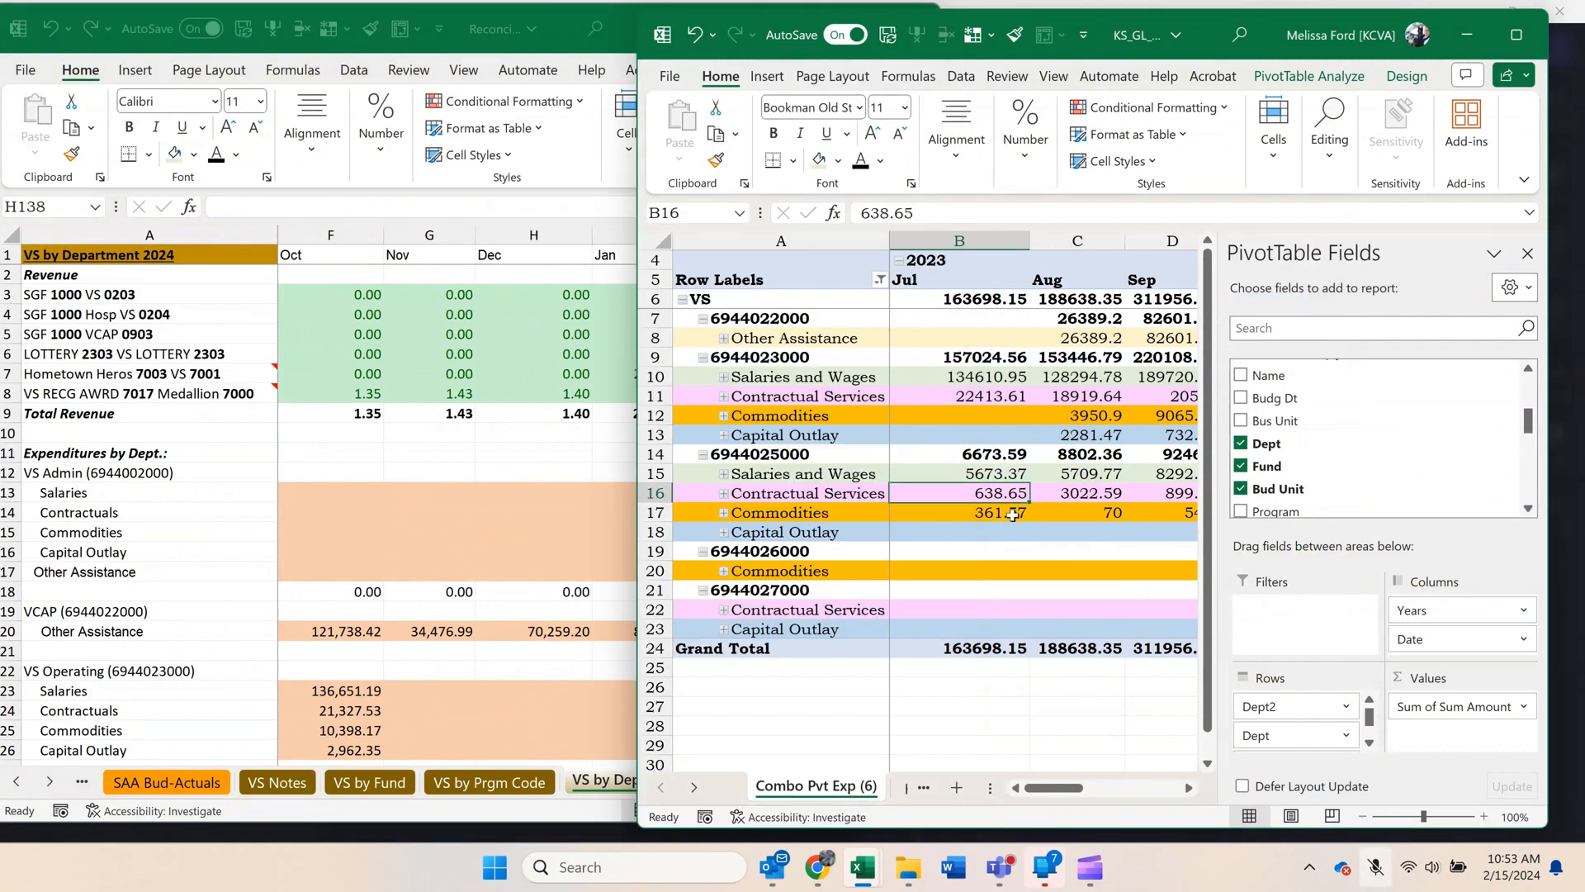
{"action": "left_click_drag", "start_coordinate": [1057, 788], "coordinate": [1066, 787]}
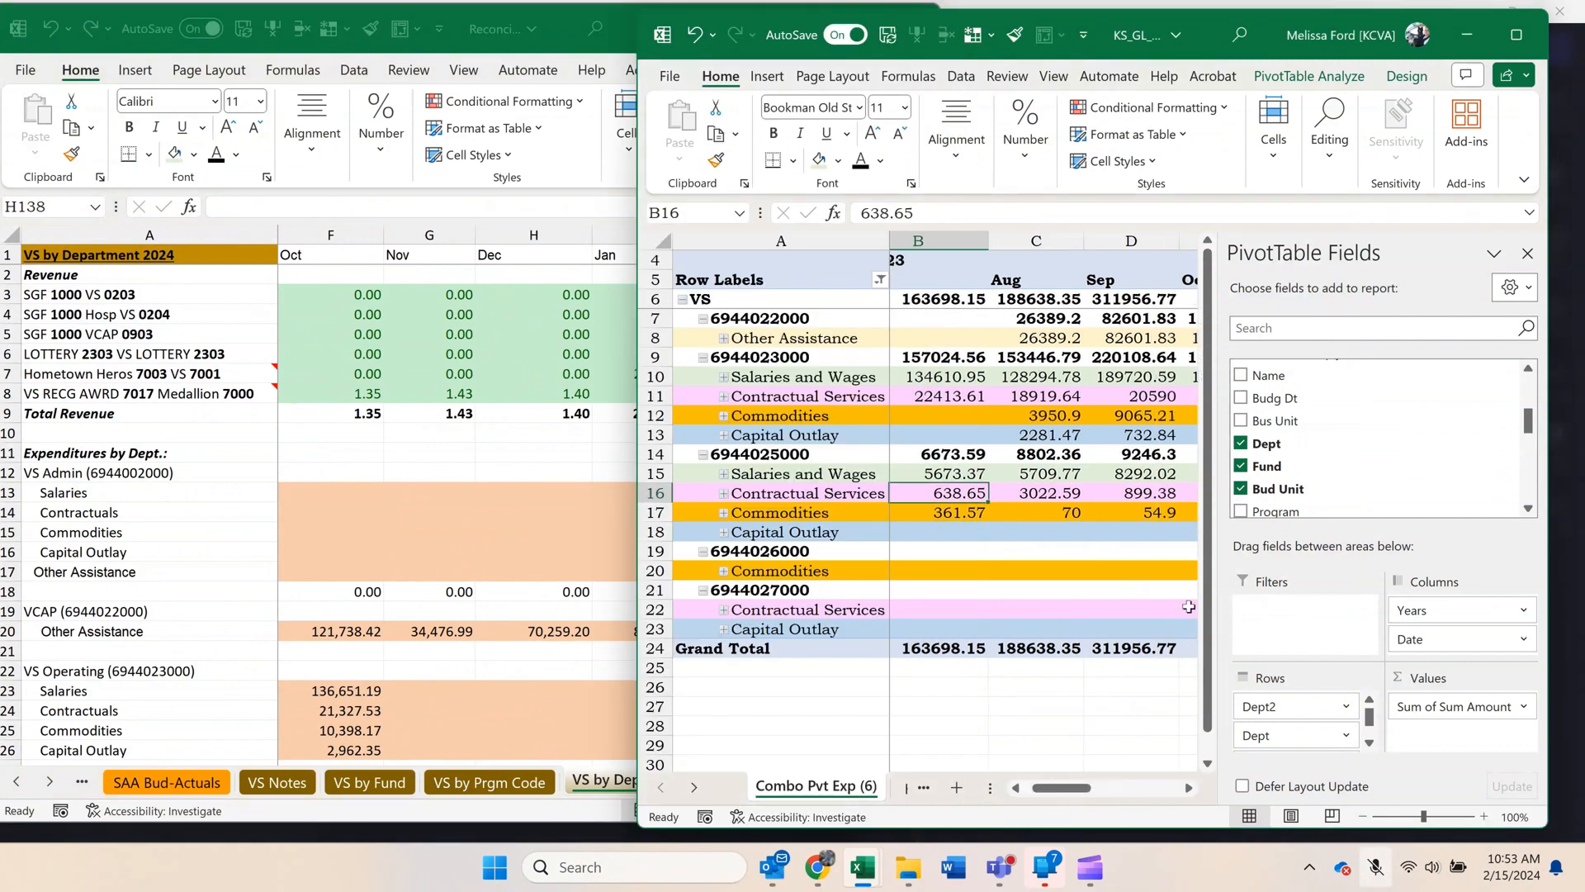
{"action": "left_click_drag", "start_coordinate": [1219, 604], "coordinate": [1339, 602]}
{"action": "left_click", "coordinate": [387, 557]}
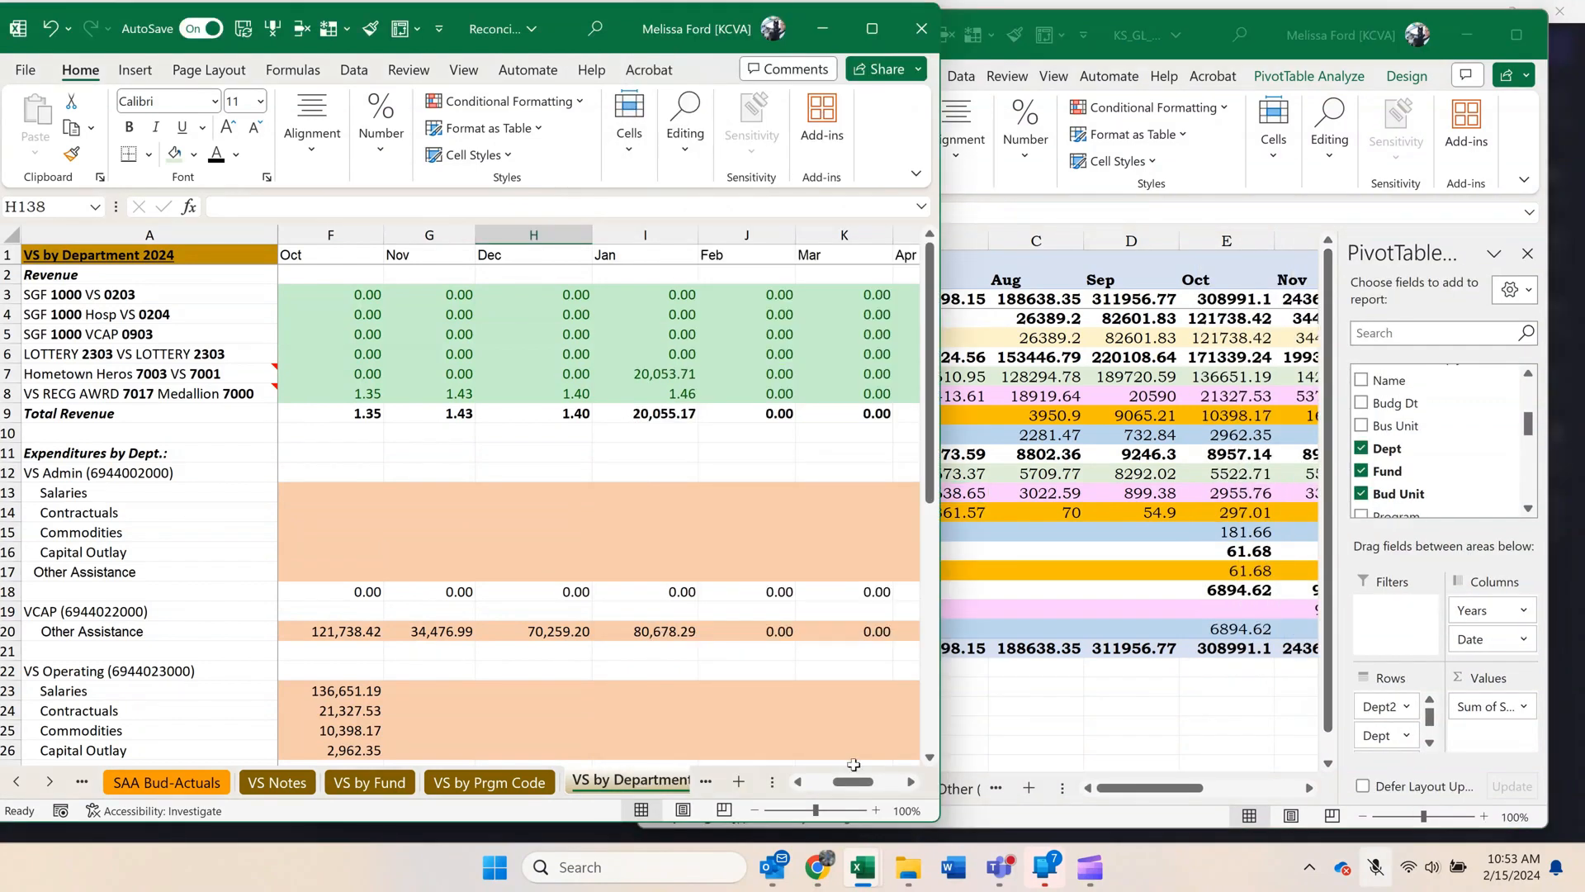
{"action": "scroll", "coordinate": [686, 524], "scroll_direction": "down", "scroll_amount": 3}
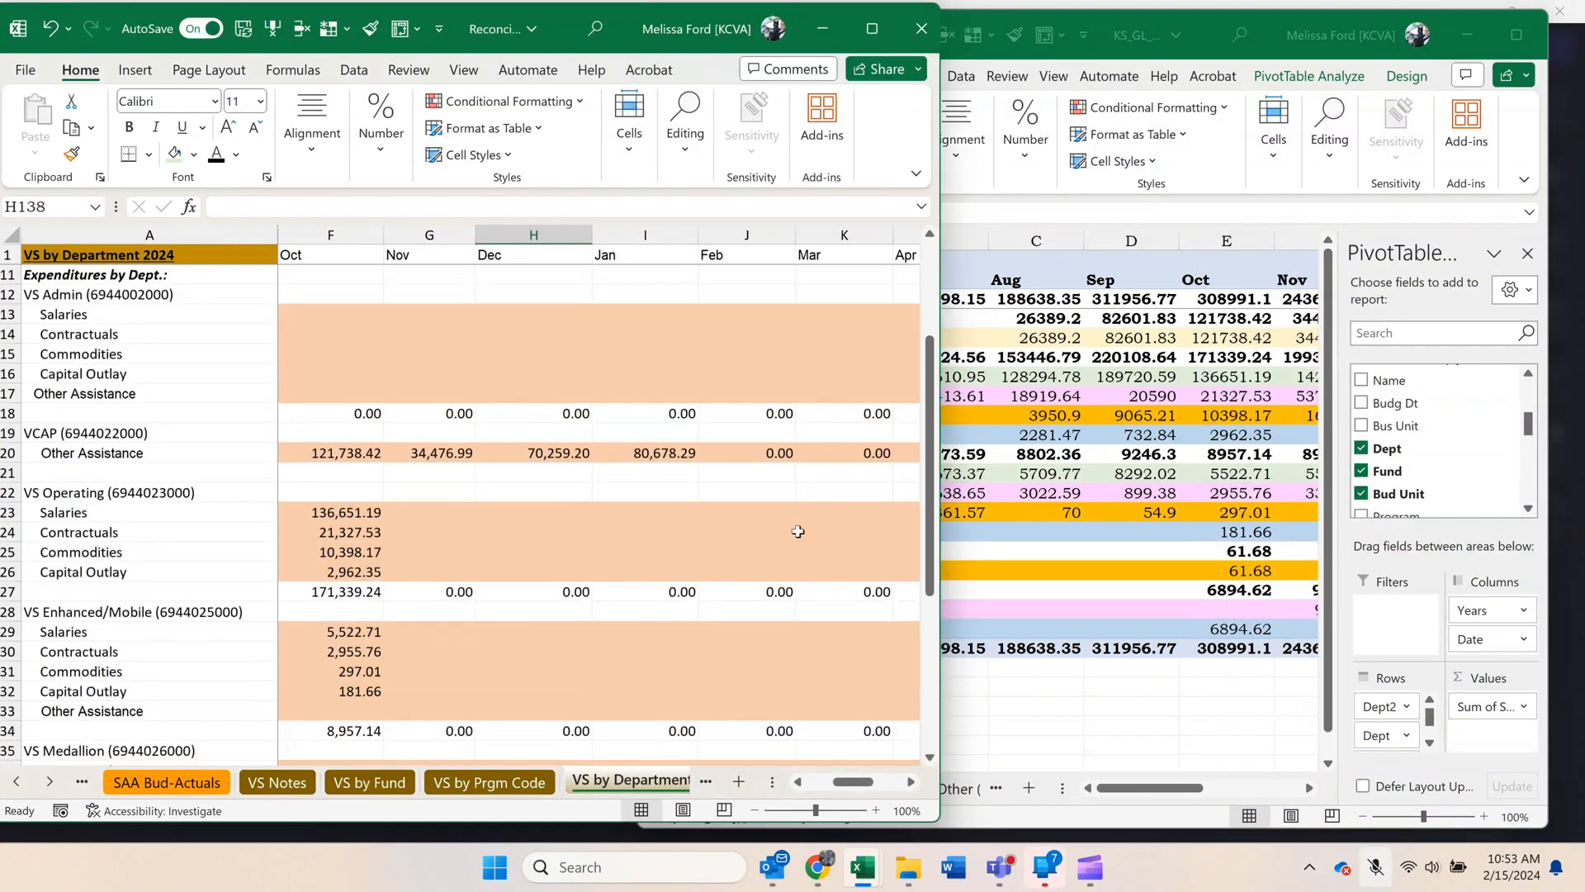
{"action": "left_click_drag", "start_coordinate": [938, 562], "coordinate": [728, 568]}
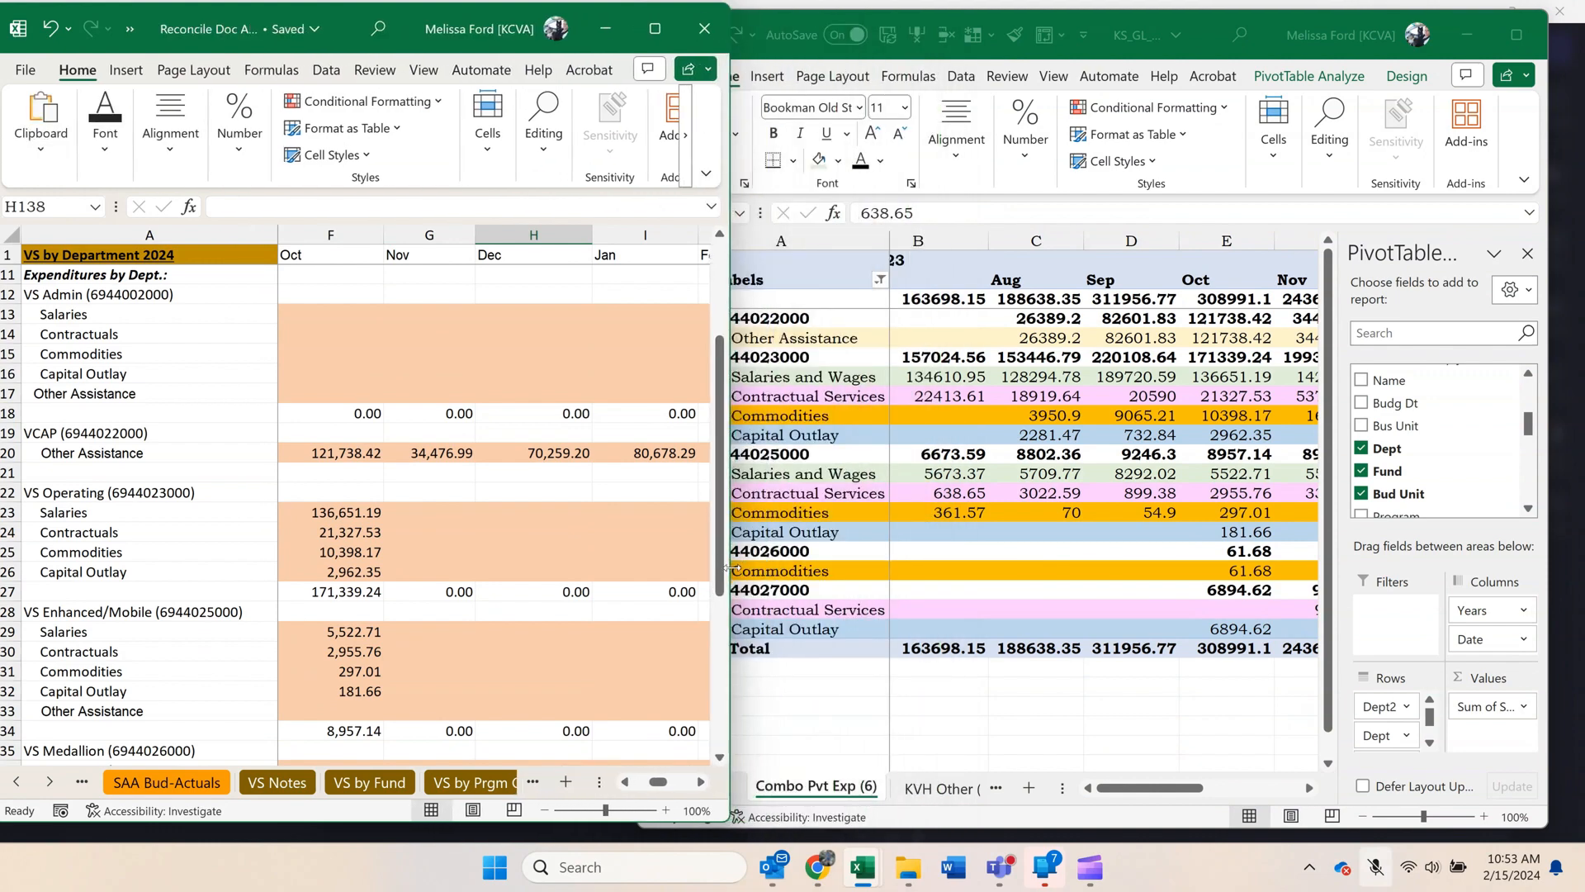
Examine the monthly department expenditures on VS by Department for the VS Operating months still to fill.
{"action": "left_click", "coordinate": [700, 784]}
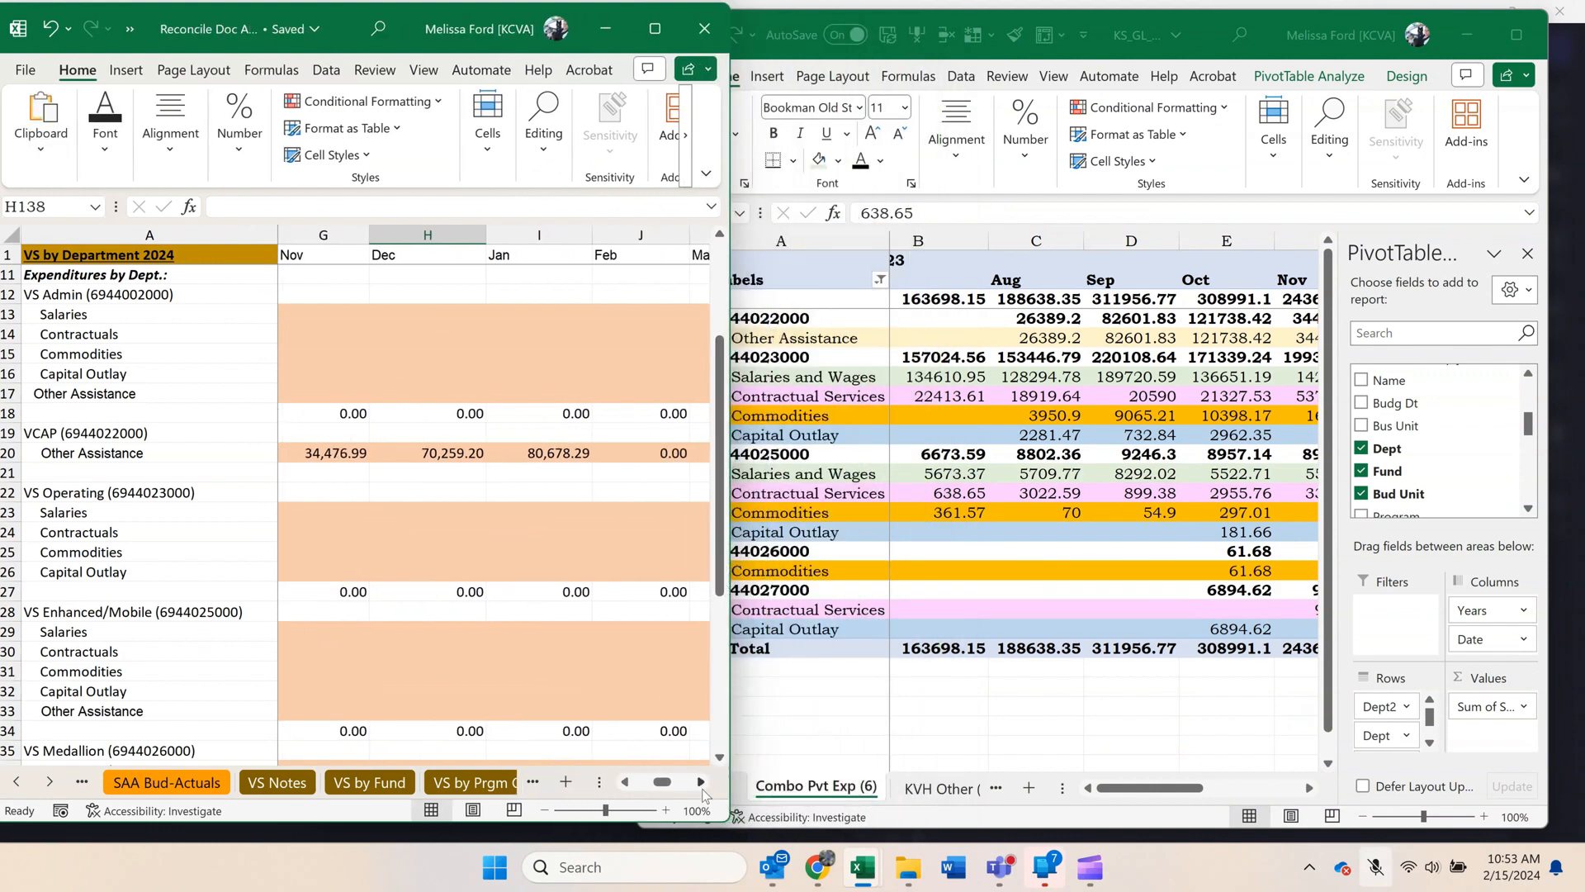
{"action": "left_click", "coordinate": [624, 784]}
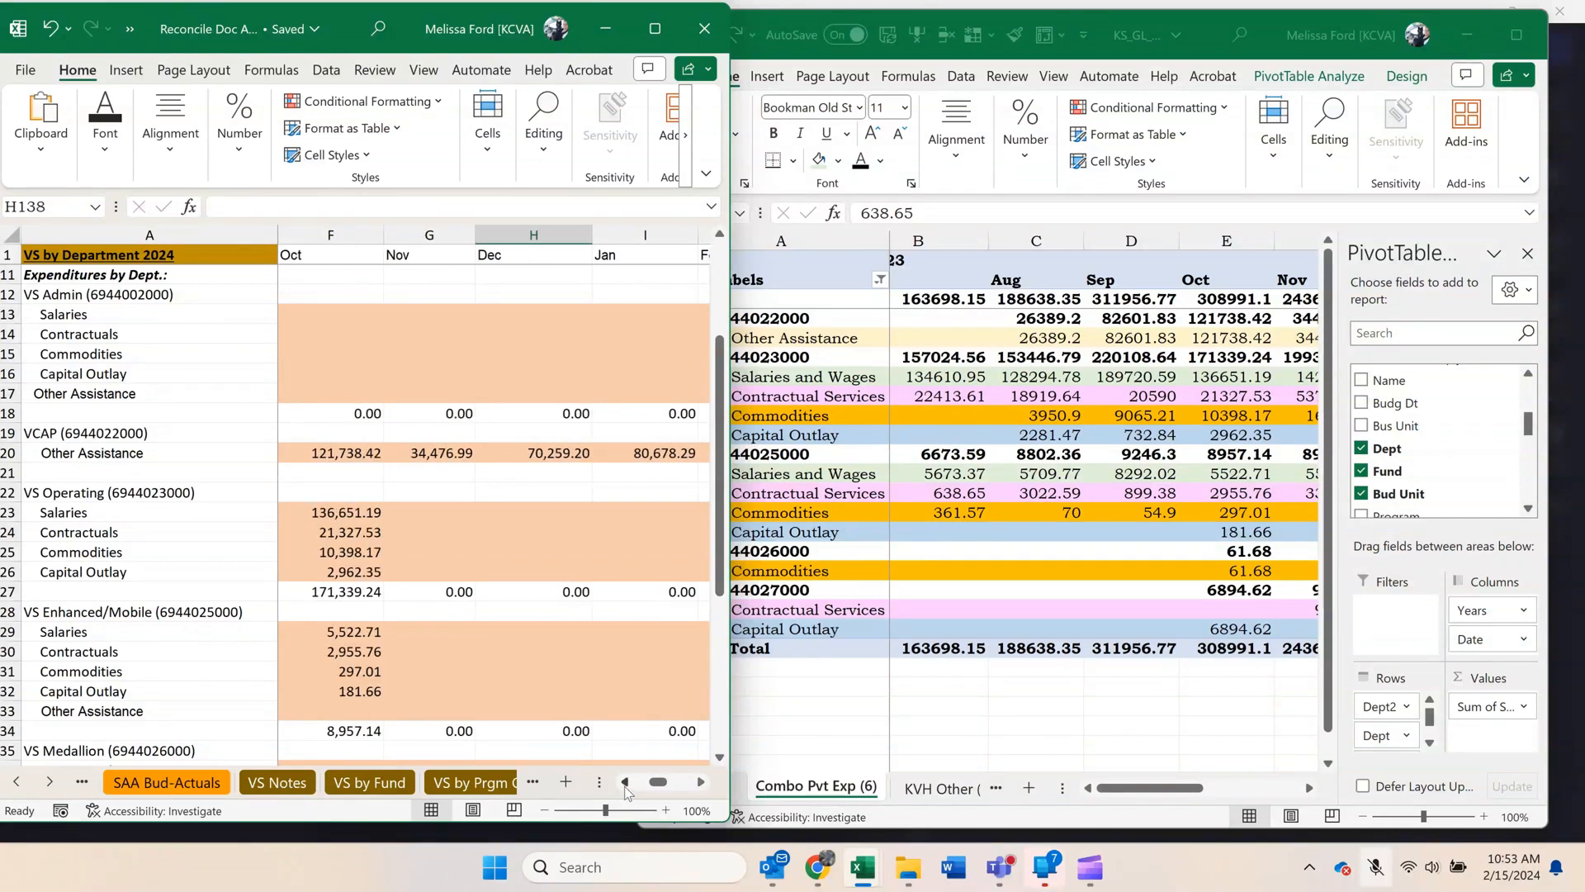
{"action": "left_click", "coordinate": [624, 783]}
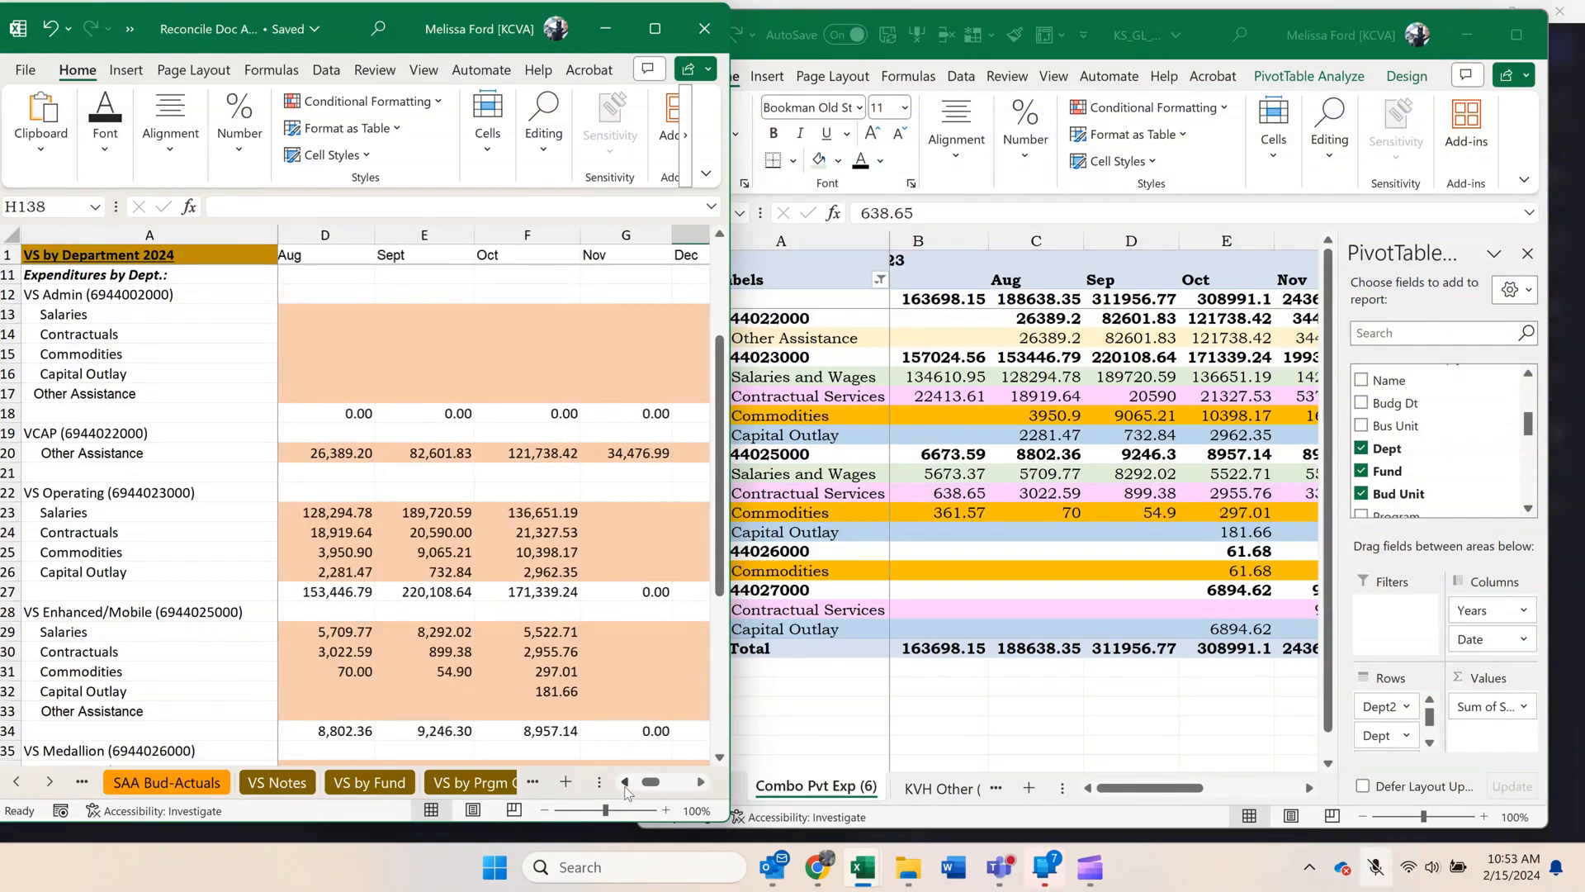
{"action": "left_click", "coordinate": [701, 784]}
{"action": "scroll", "coordinate": [619, 582], "scroll_direction": "down", "scroll_amount": 6}
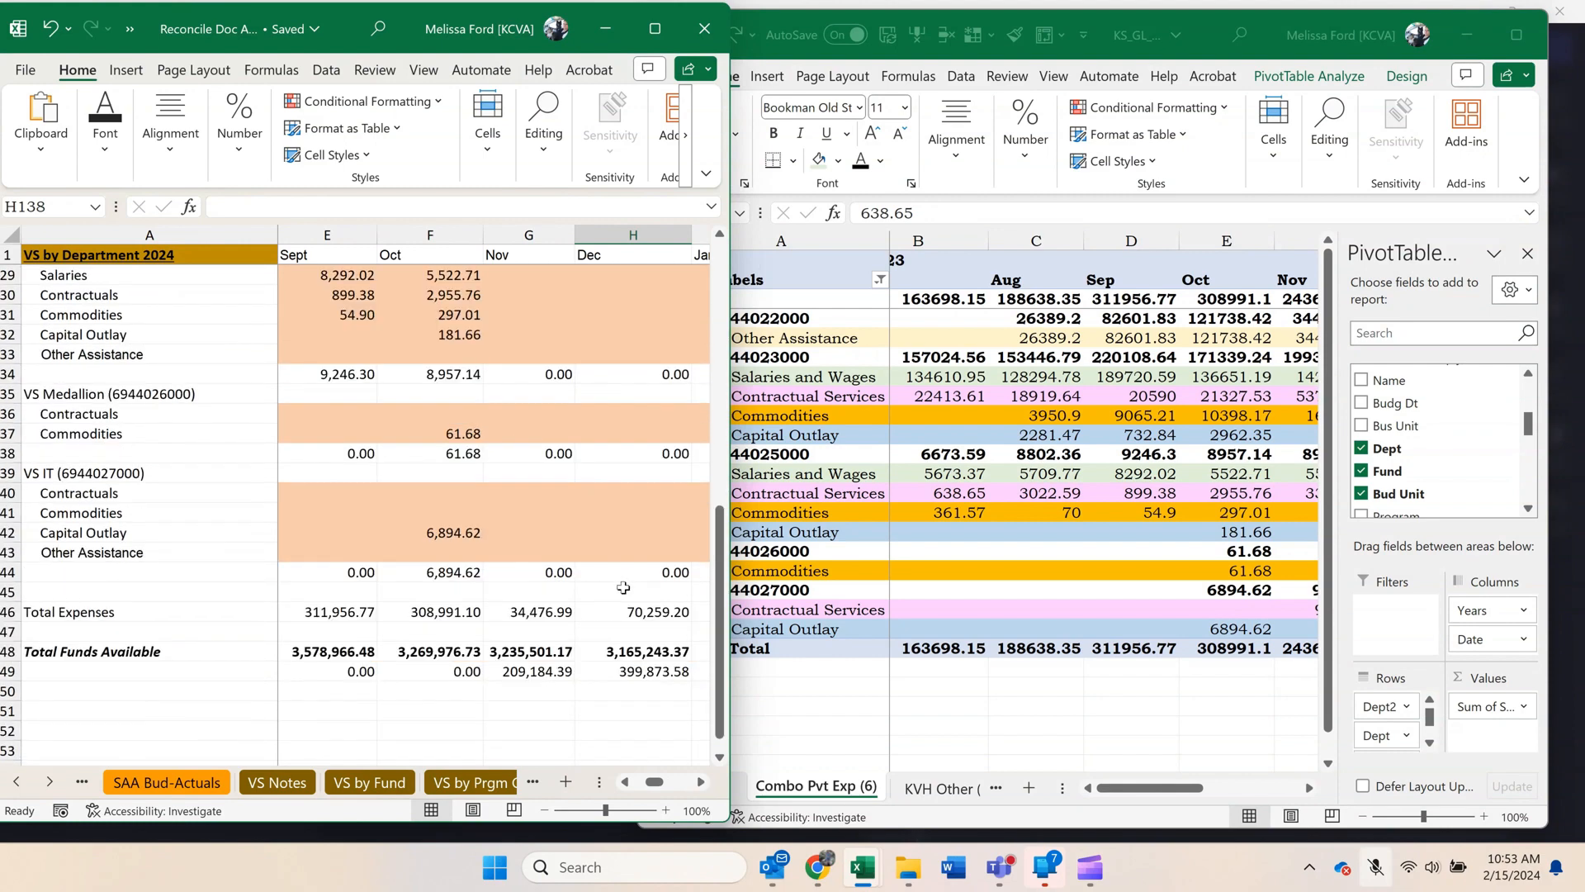
{"action": "scroll", "coordinate": [623, 587], "scroll_direction": "up", "scroll_amount": 6}
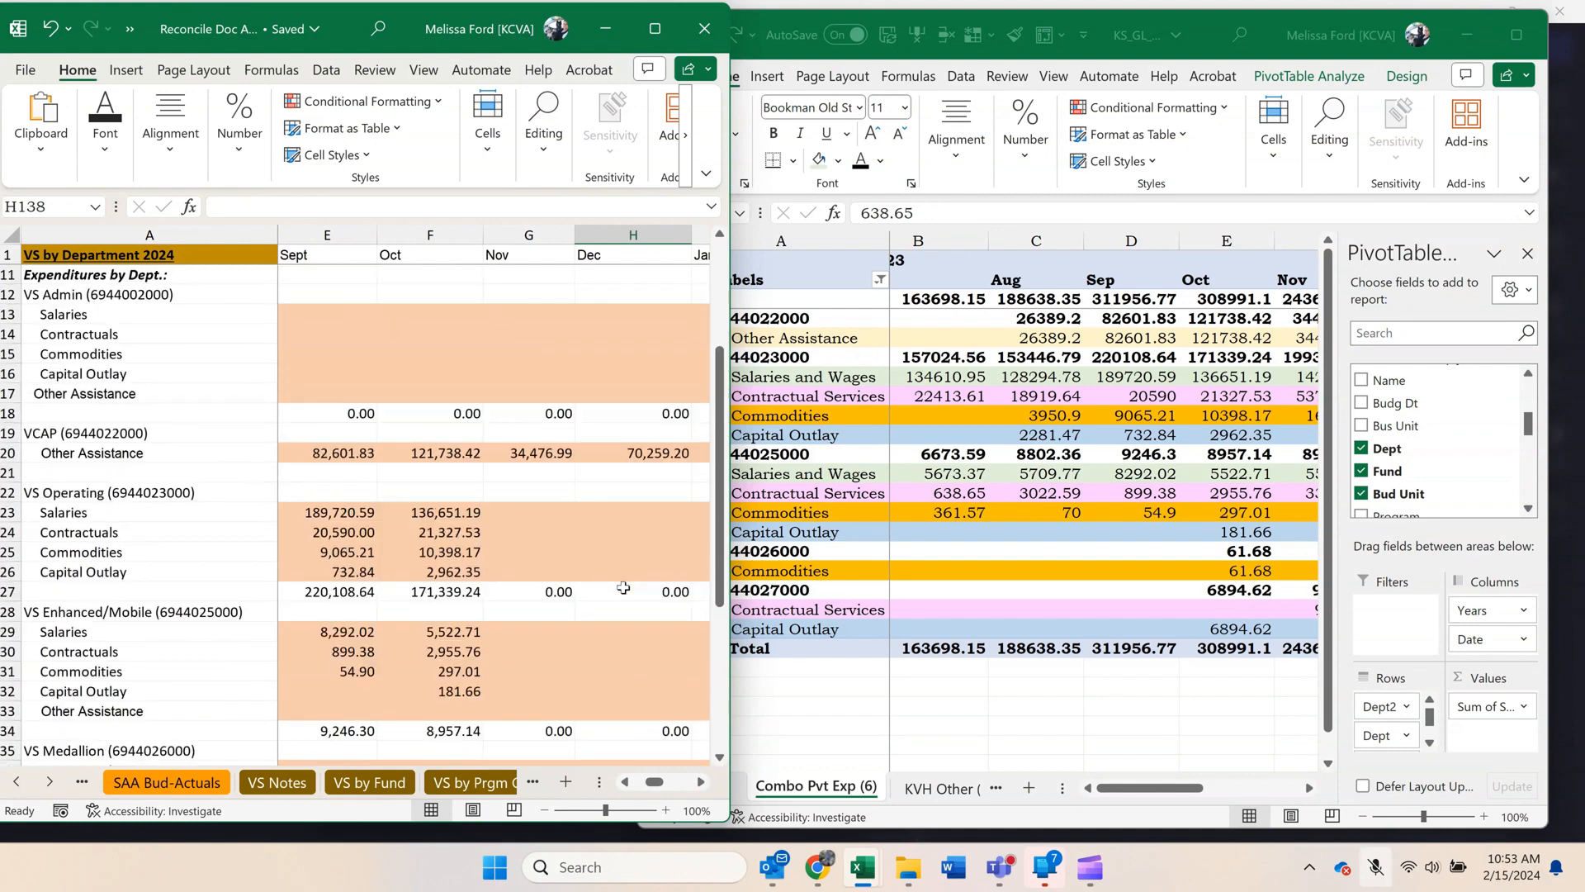
{"action": "left_click", "coordinate": [491, 513]}
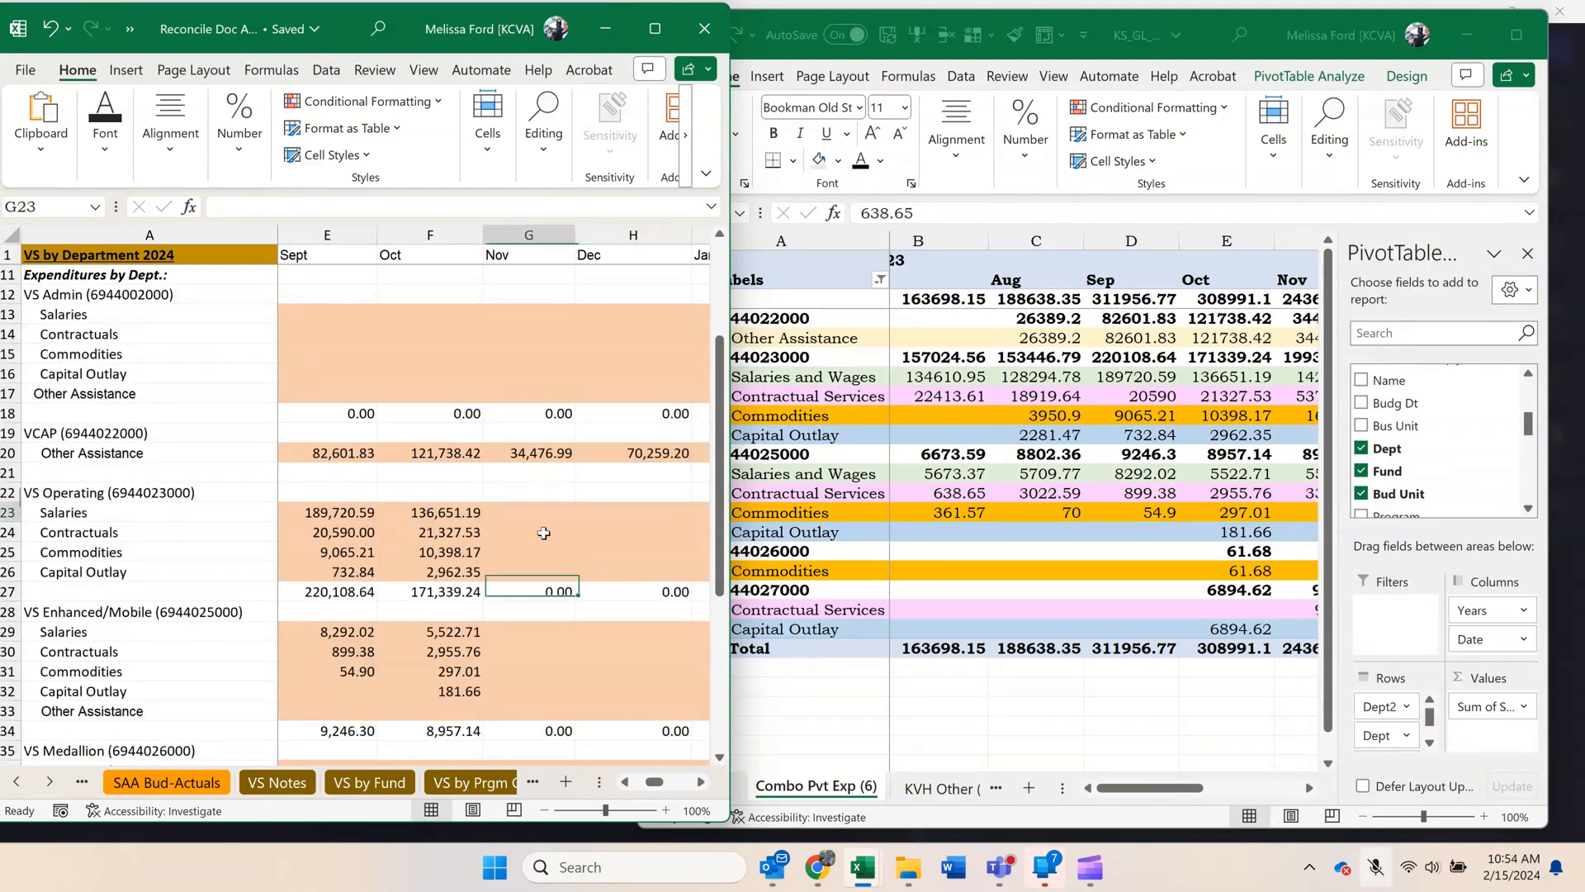
{"action": "left_click_drag", "start_coordinate": [544, 532], "coordinate": [548, 569]}
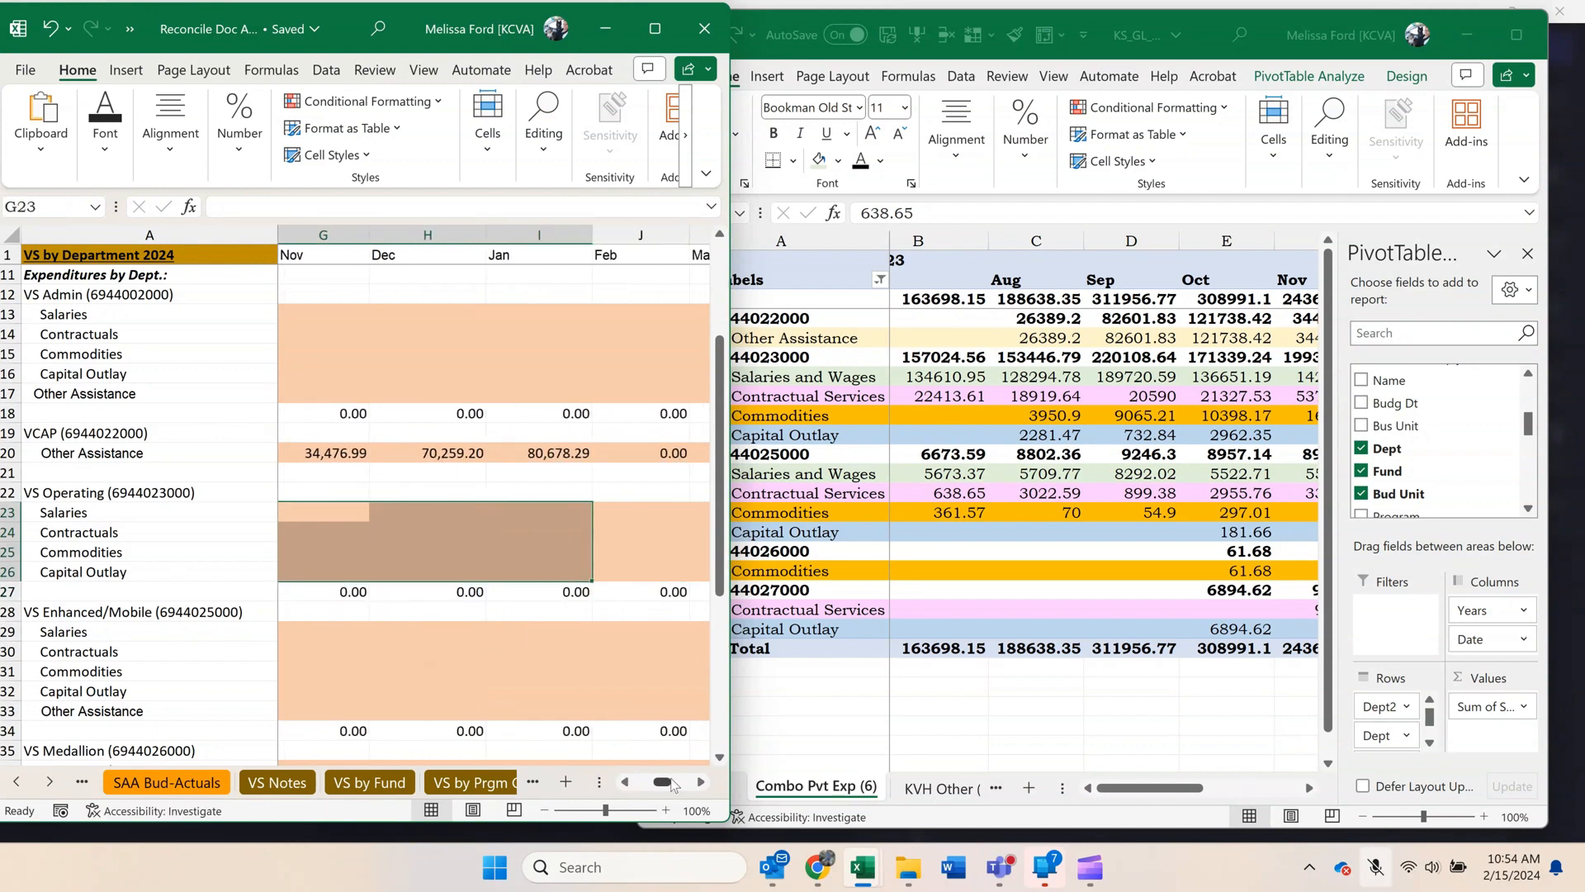
{"action": "left_click_drag", "start_coordinate": [675, 784], "coordinate": [654, 792]}
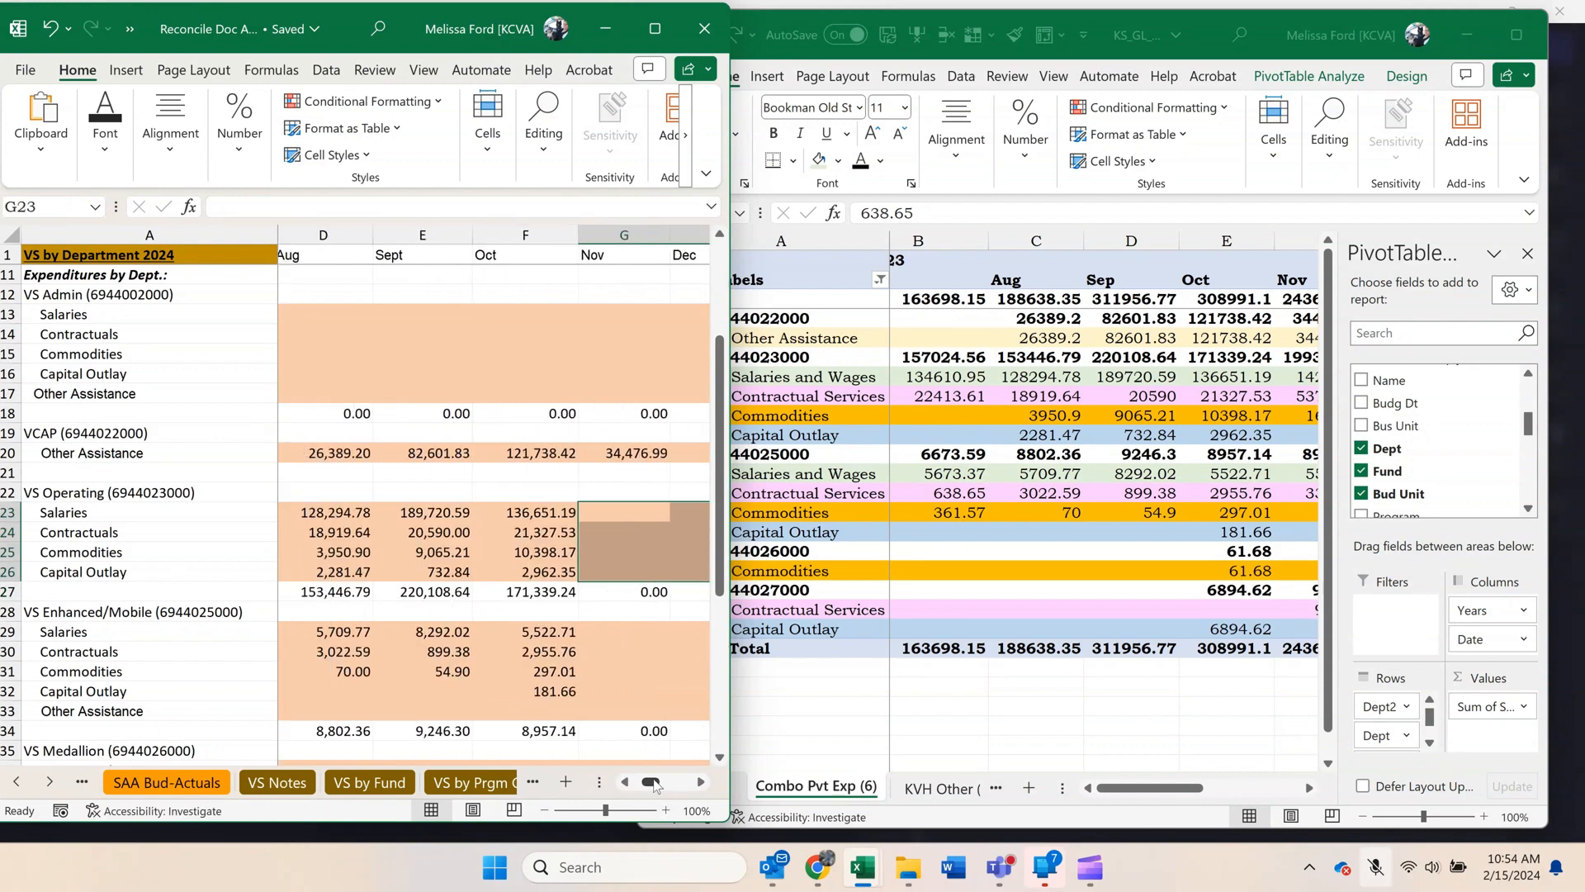
{"action": "left_click", "coordinate": [542, 551]}
{"action": "left_click", "coordinate": [1065, 510]}
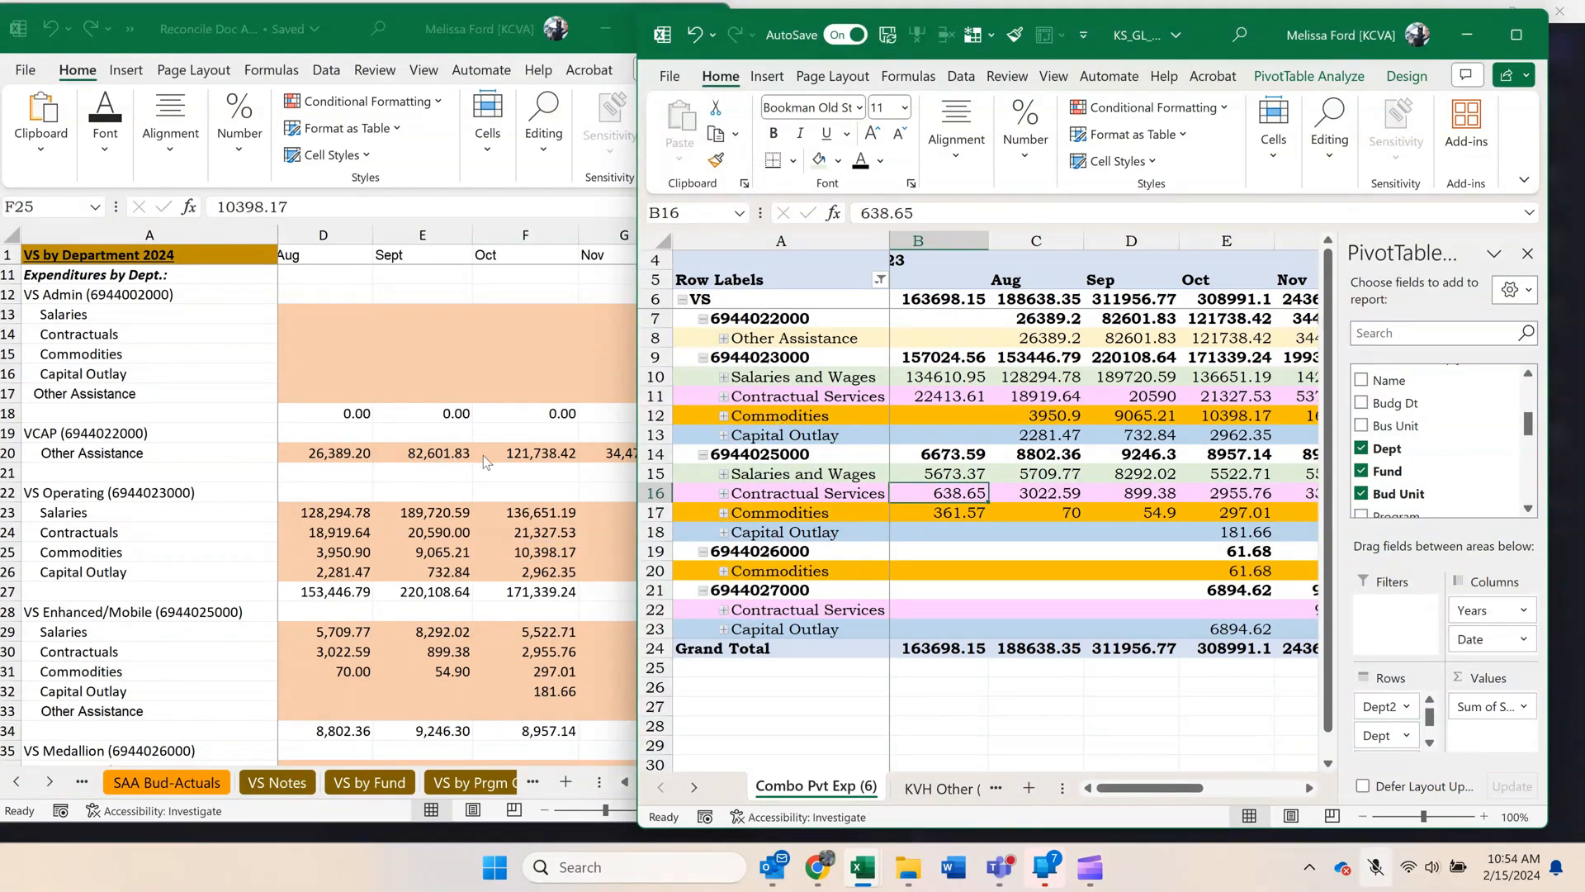
{"action": "left_click", "coordinate": [514, 459]}
{"action": "left_click", "coordinate": [1153, 430]}
{"action": "left_click", "coordinate": [1309, 787]}
{"action": "left_click", "coordinate": [1308, 786]}
{"action": "left_click", "coordinate": [1308, 787]}
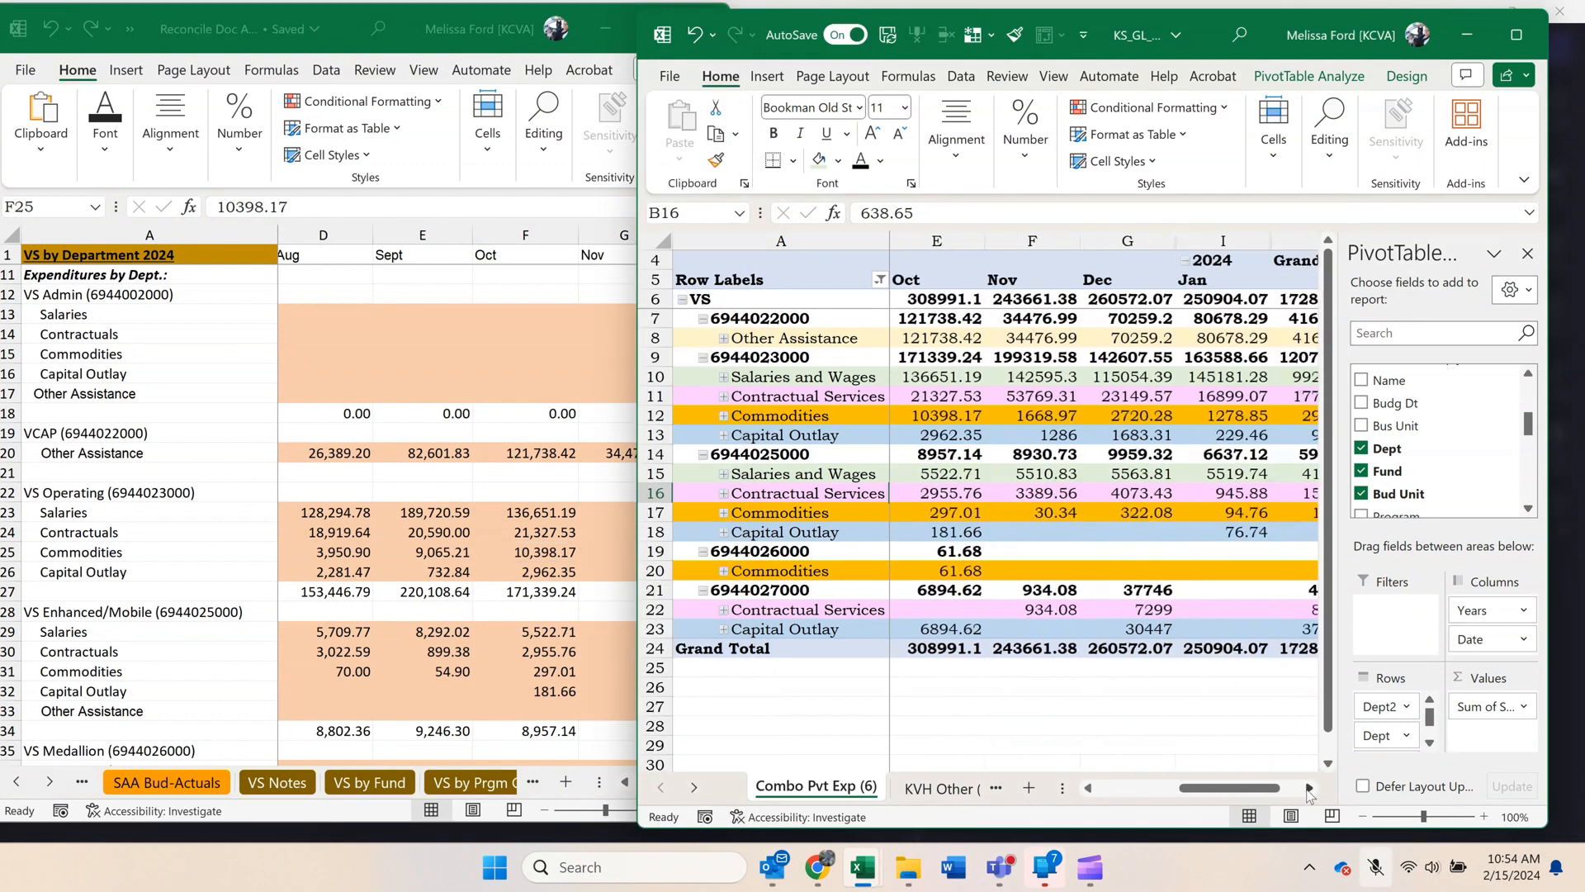
{"action": "left_click", "coordinate": [1309, 787]}
{"action": "left_click", "coordinate": [502, 450]}
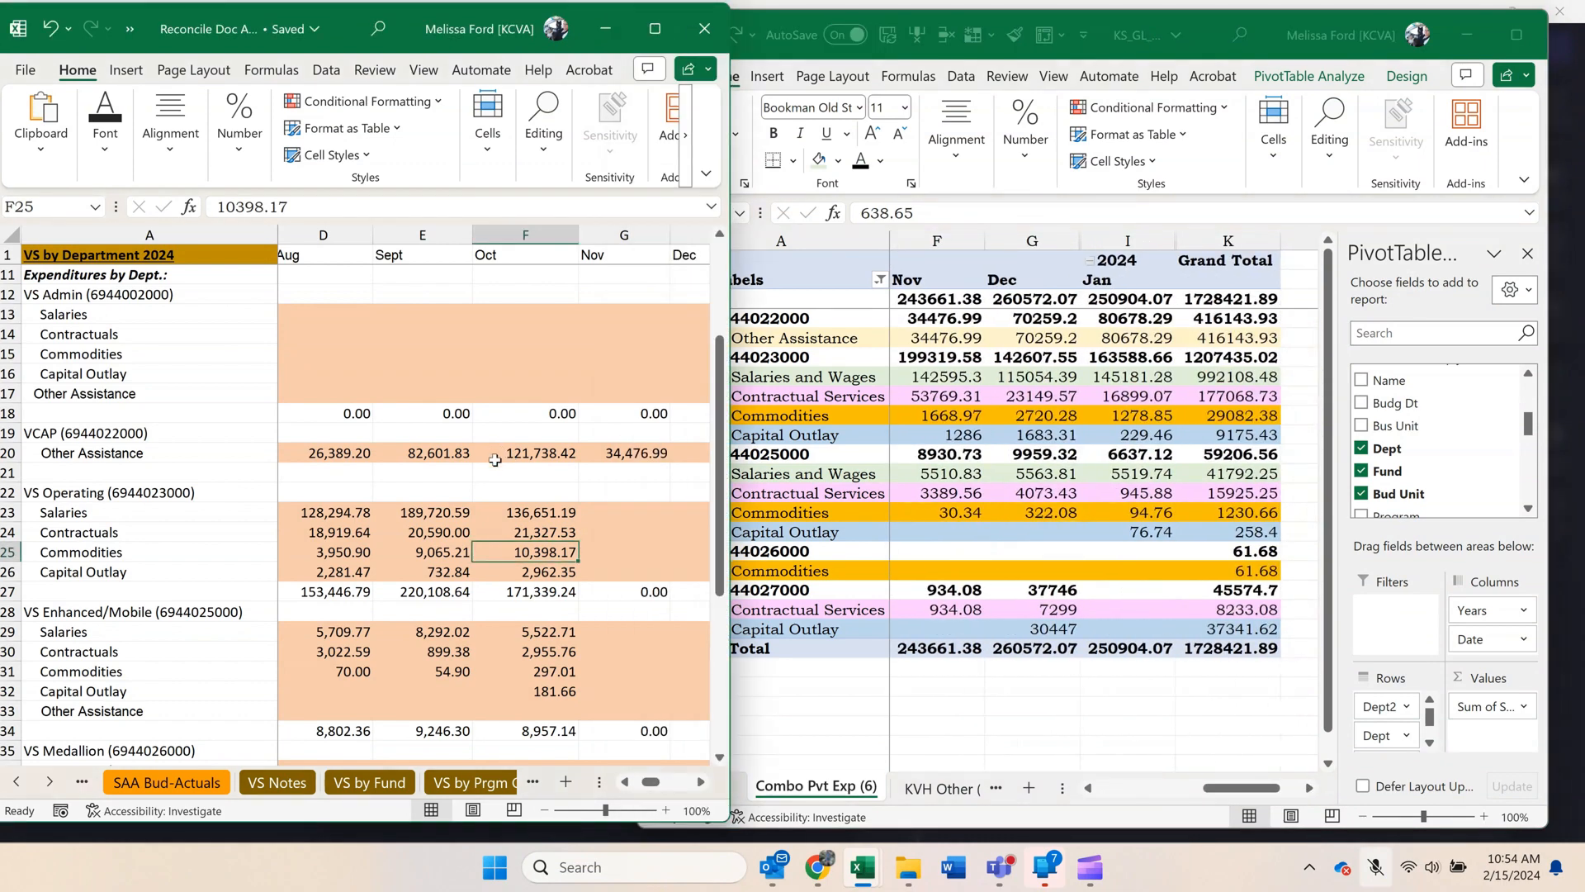
{"action": "left_click", "coordinate": [704, 784]}
{"action": "left_click", "coordinate": [704, 784]}
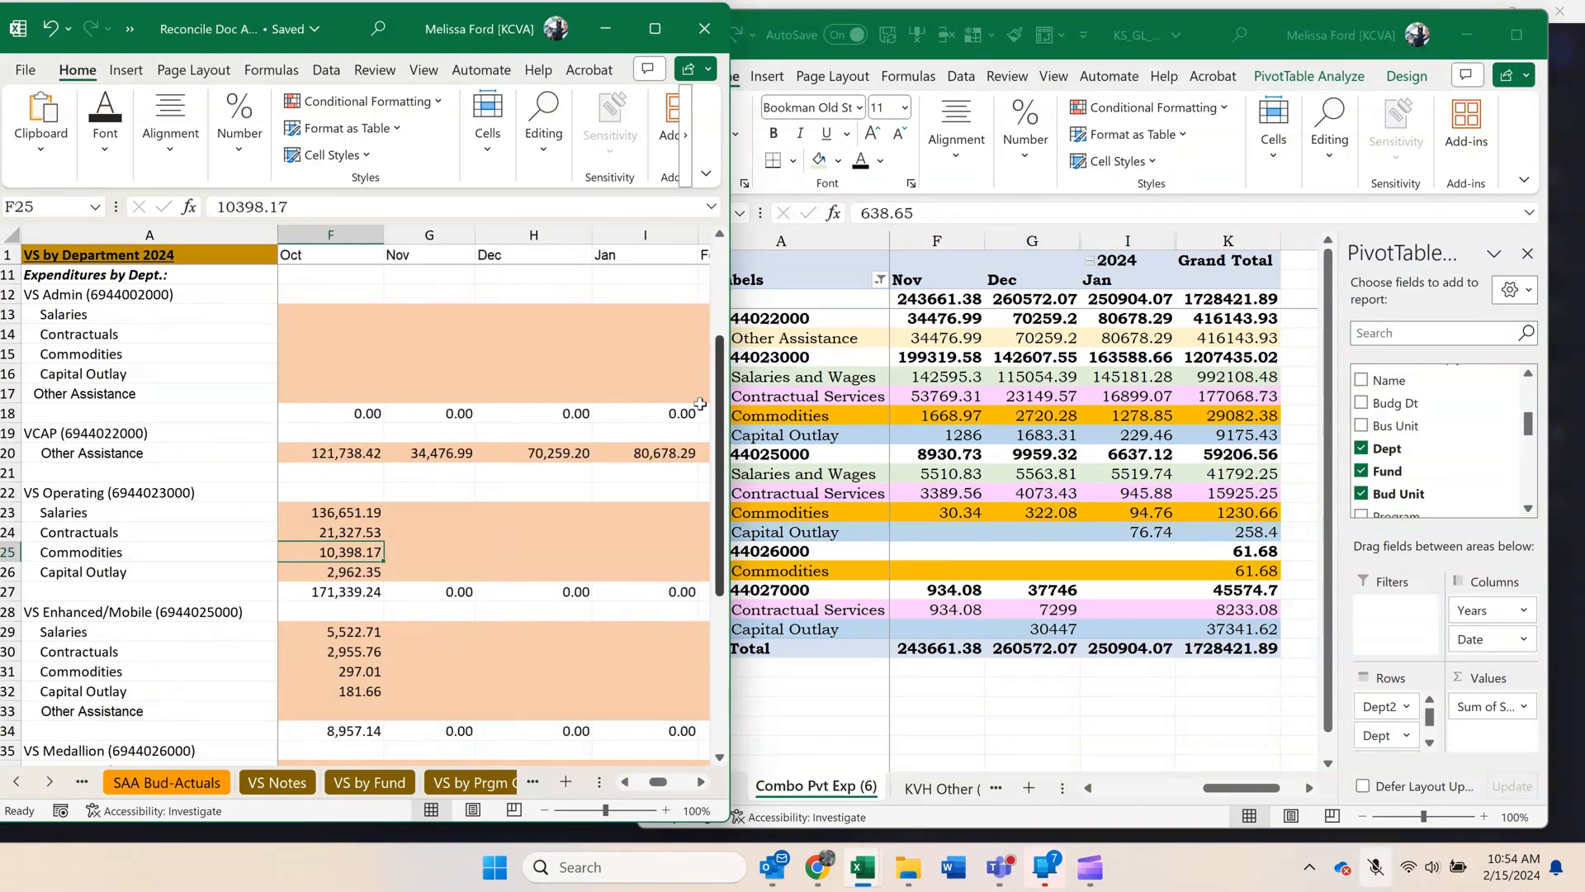
{"action": "left_click", "coordinate": [453, 463]}
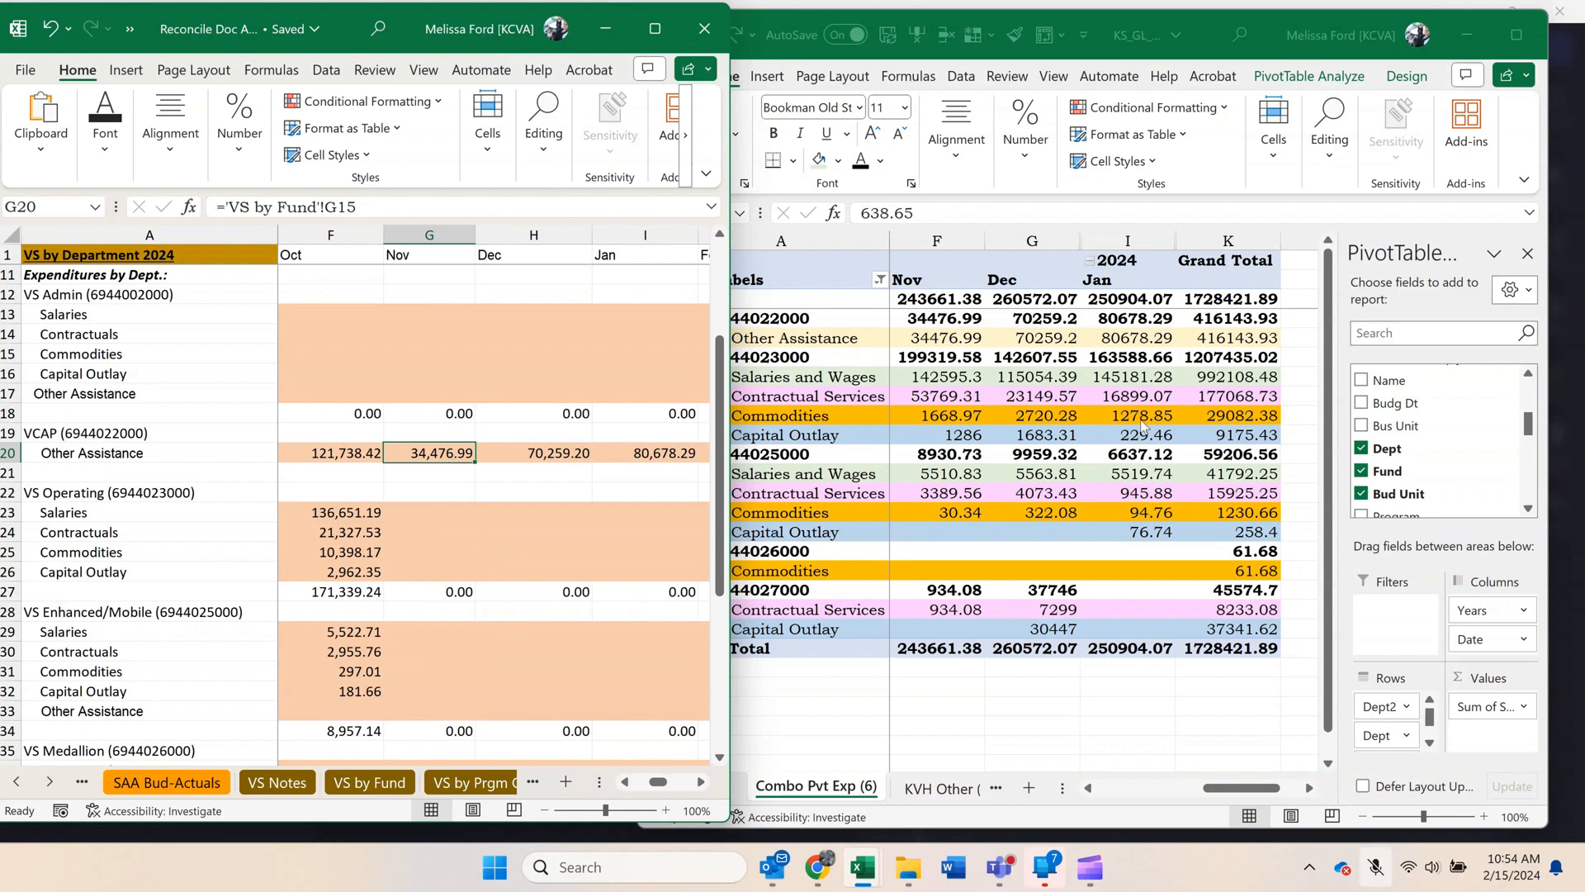
{"action": "left_click", "coordinate": [493, 528]}
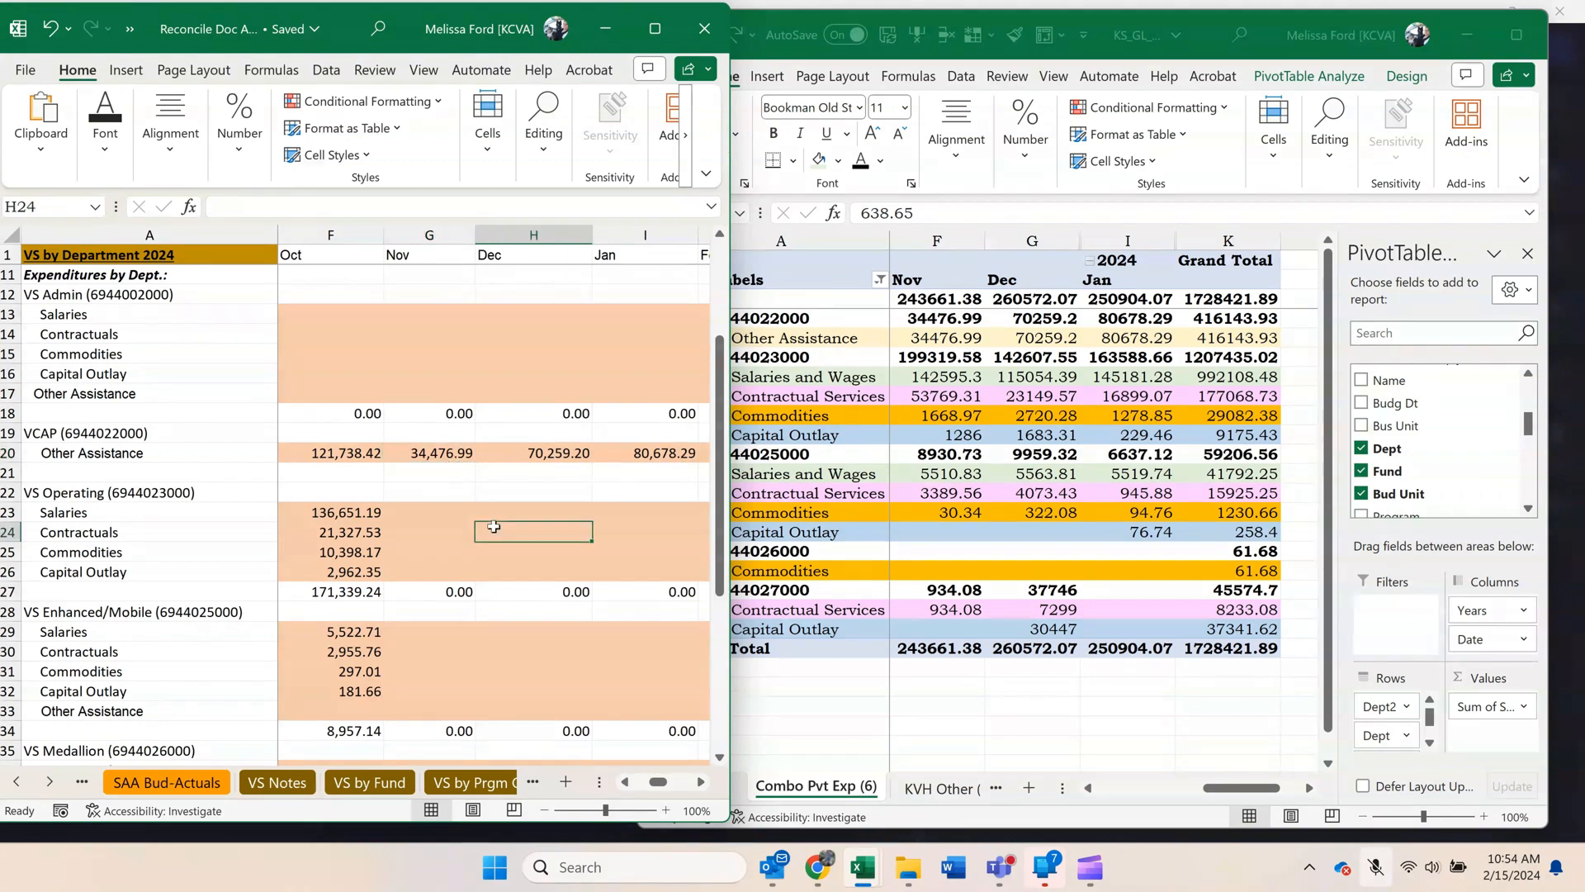
{"action": "scroll", "coordinate": [493, 526], "scroll_direction": "down", "scroll_amount": 2}
{"action": "scroll", "coordinate": [492, 526], "scroll_direction": "down", "scroll_amount": 1}
{"action": "left_click", "coordinate": [740, 345]}
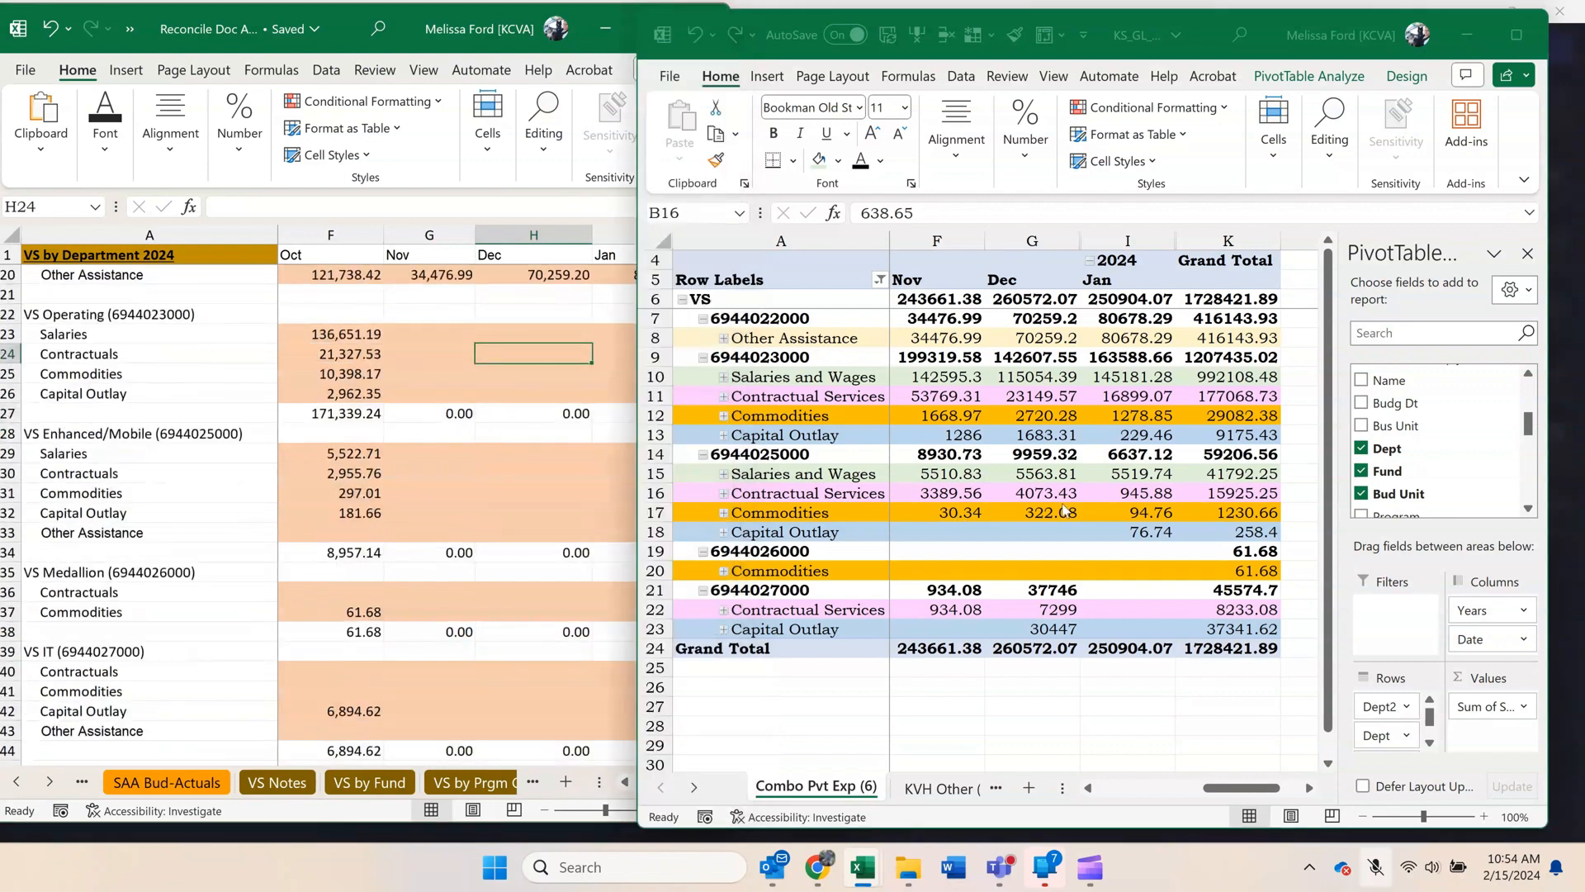
{"action": "left_click", "coordinate": [703, 319]}
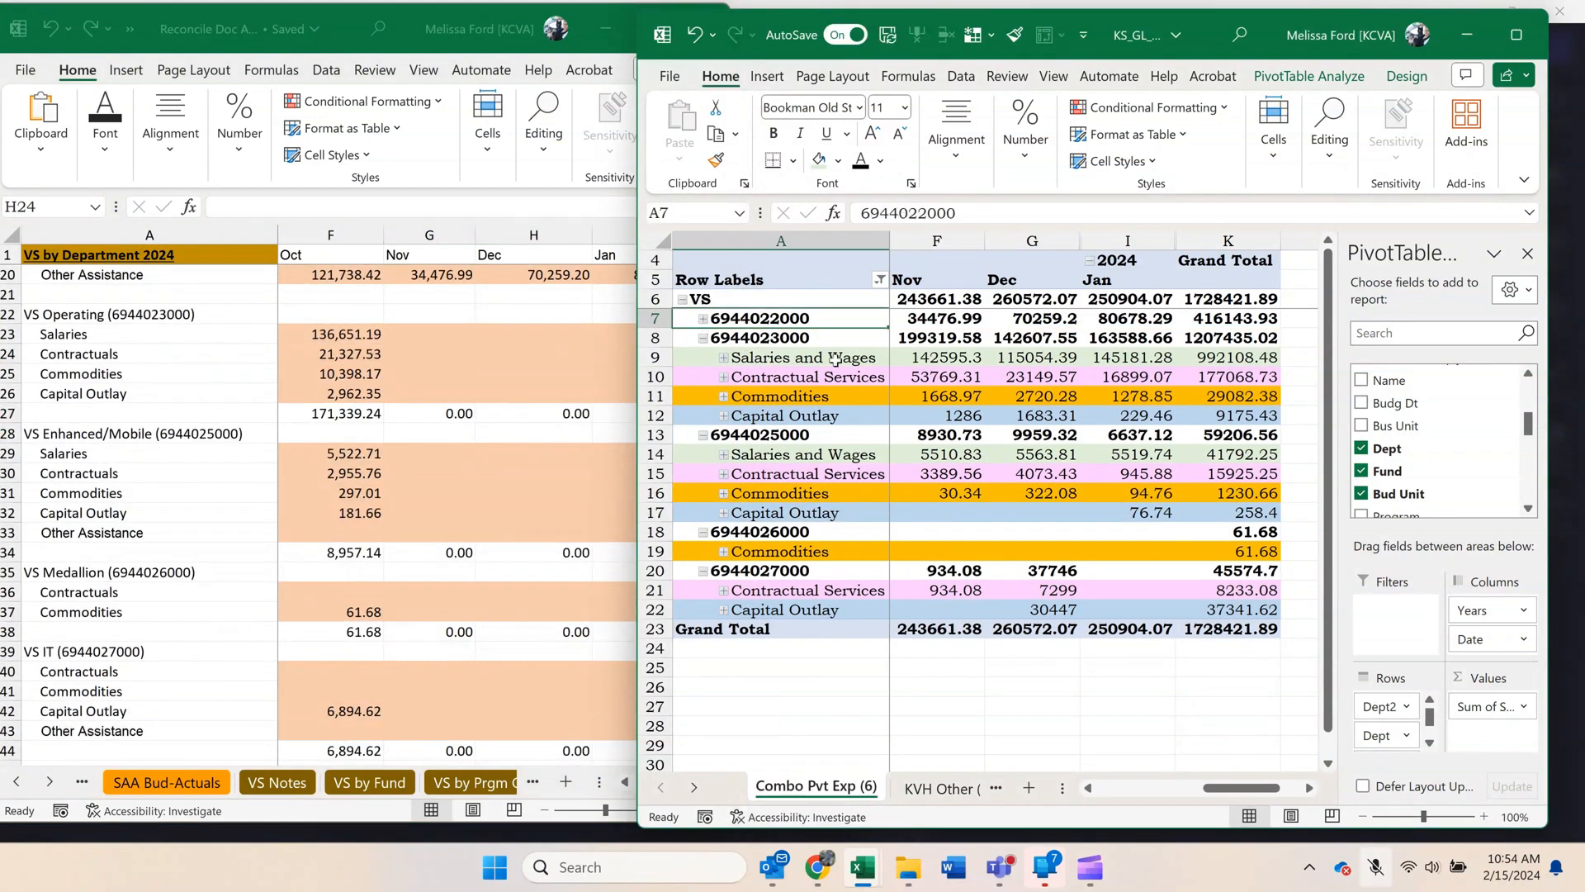
{"action": "mouse_move", "coordinate": [915, 359]}
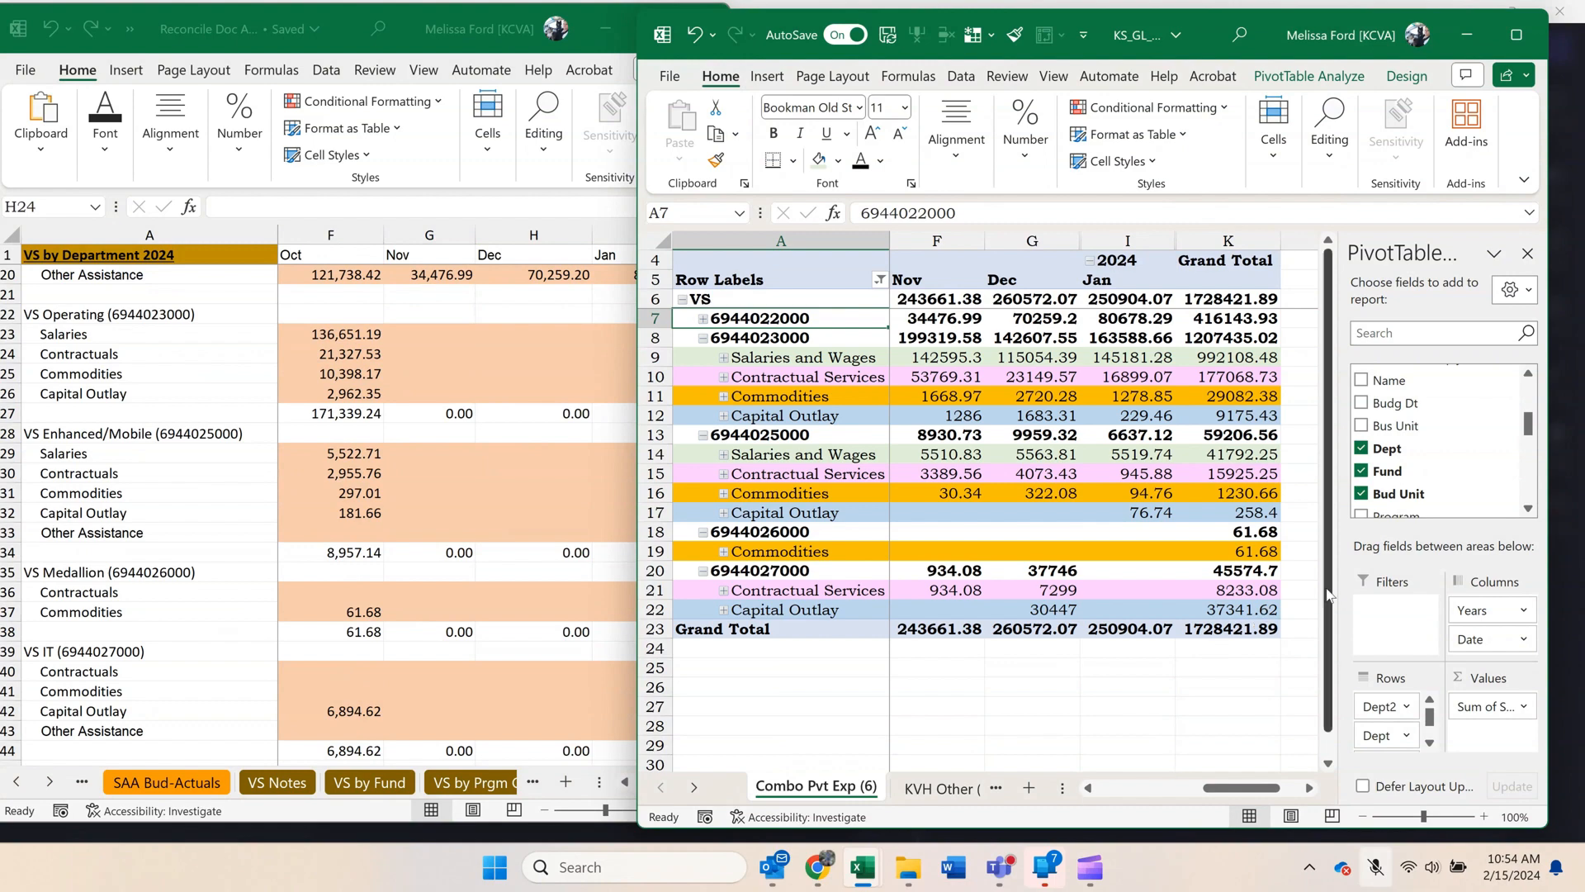
{"action": "left_click_drag", "start_coordinate": [1339, 591], "coordinate": [1379, 579]}
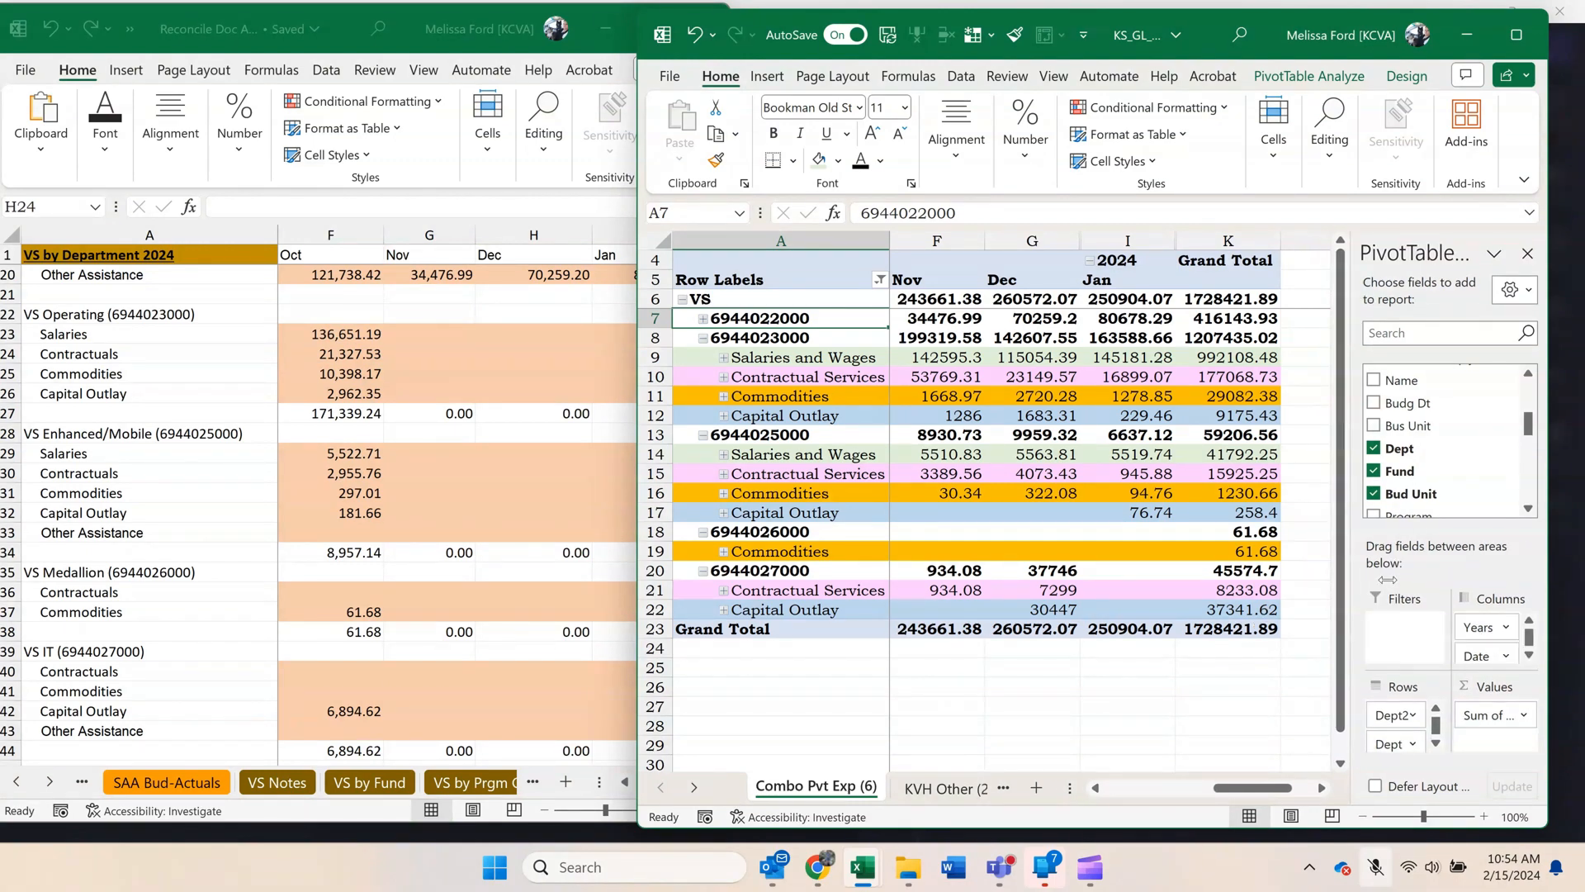
{"action": "left_click", "coordinate": [1098, 788]}
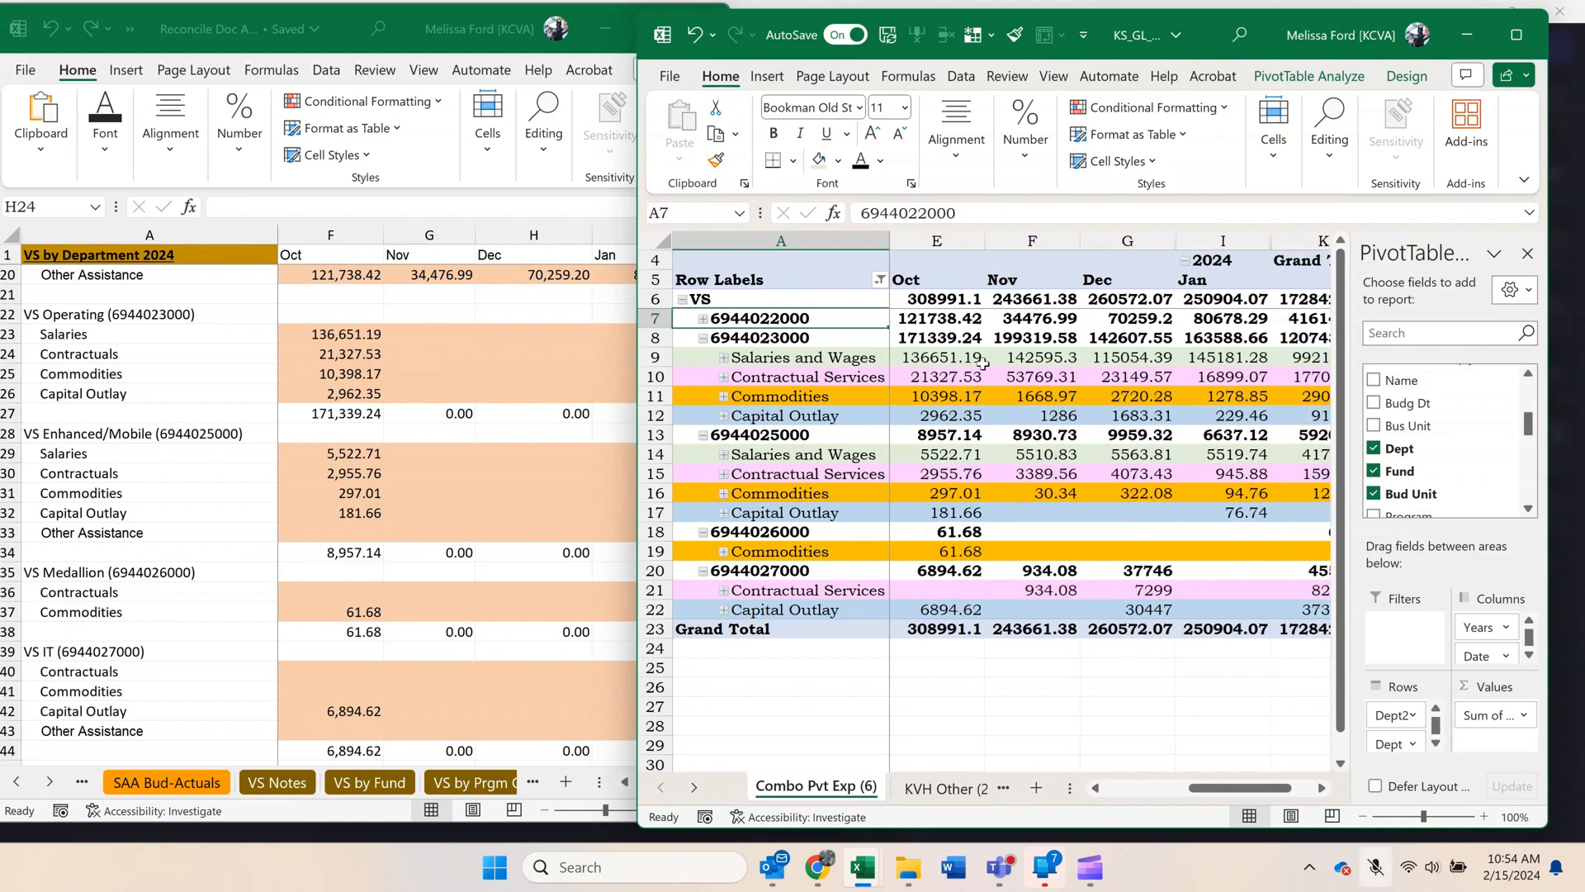
{"action": "mouse_move", "coordinate": [958, 368]}
{"action": "left_click_drag", "start_coordinate": [1003, 364], "coordinate": [1230, 413]}
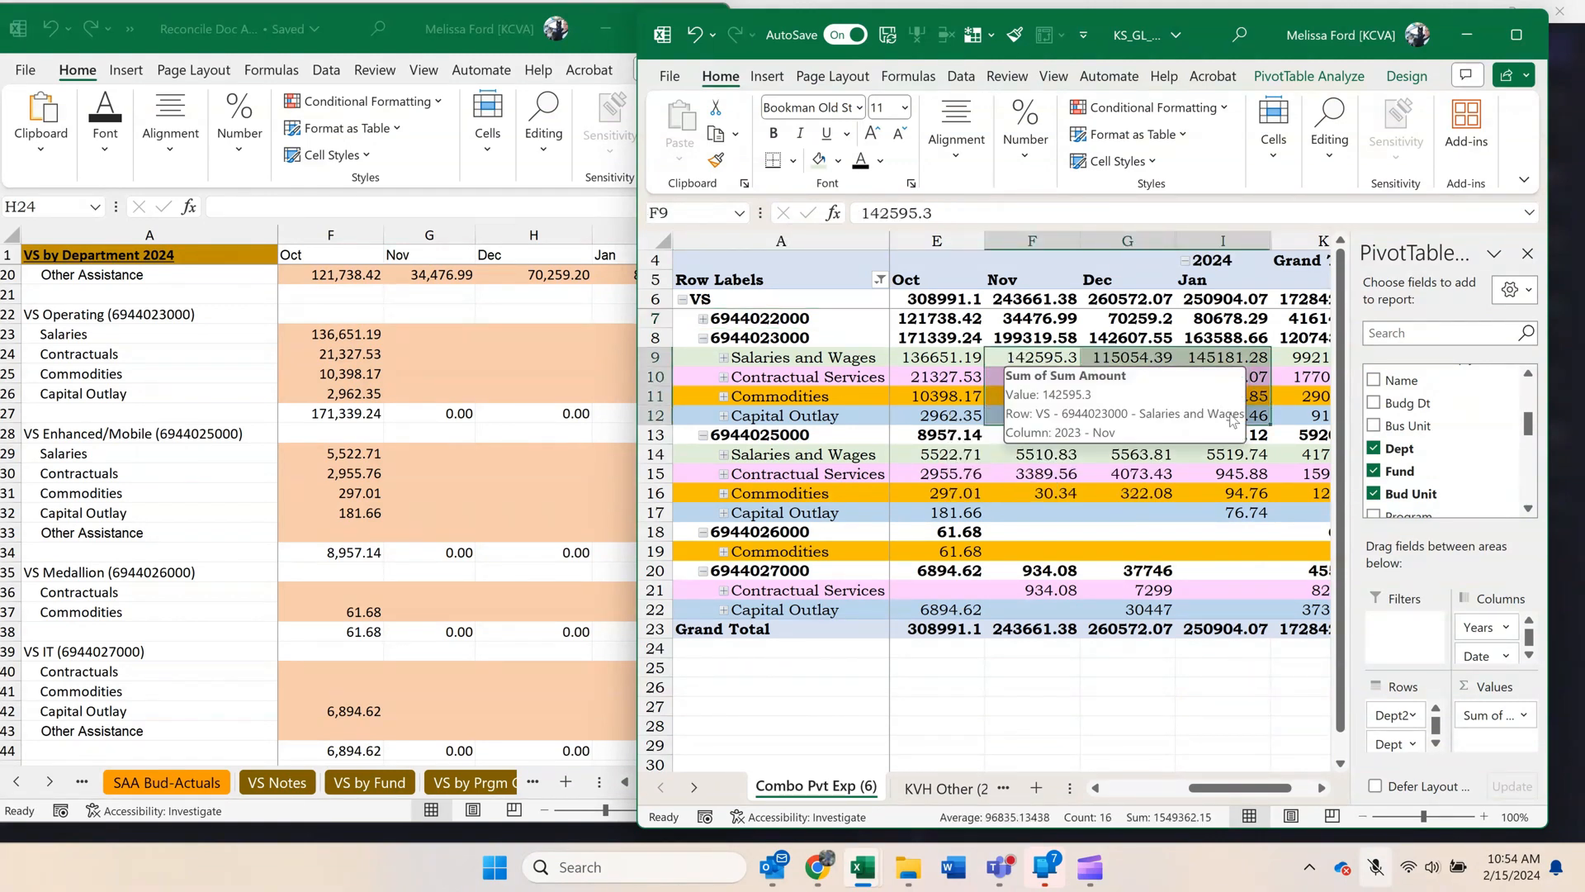
{"action": "key", "text": "ctrl+c"}
{"action": "left_click", "coordinate": [433, 409]}
{"action": "left_click", "coordinate": [425, 334]}
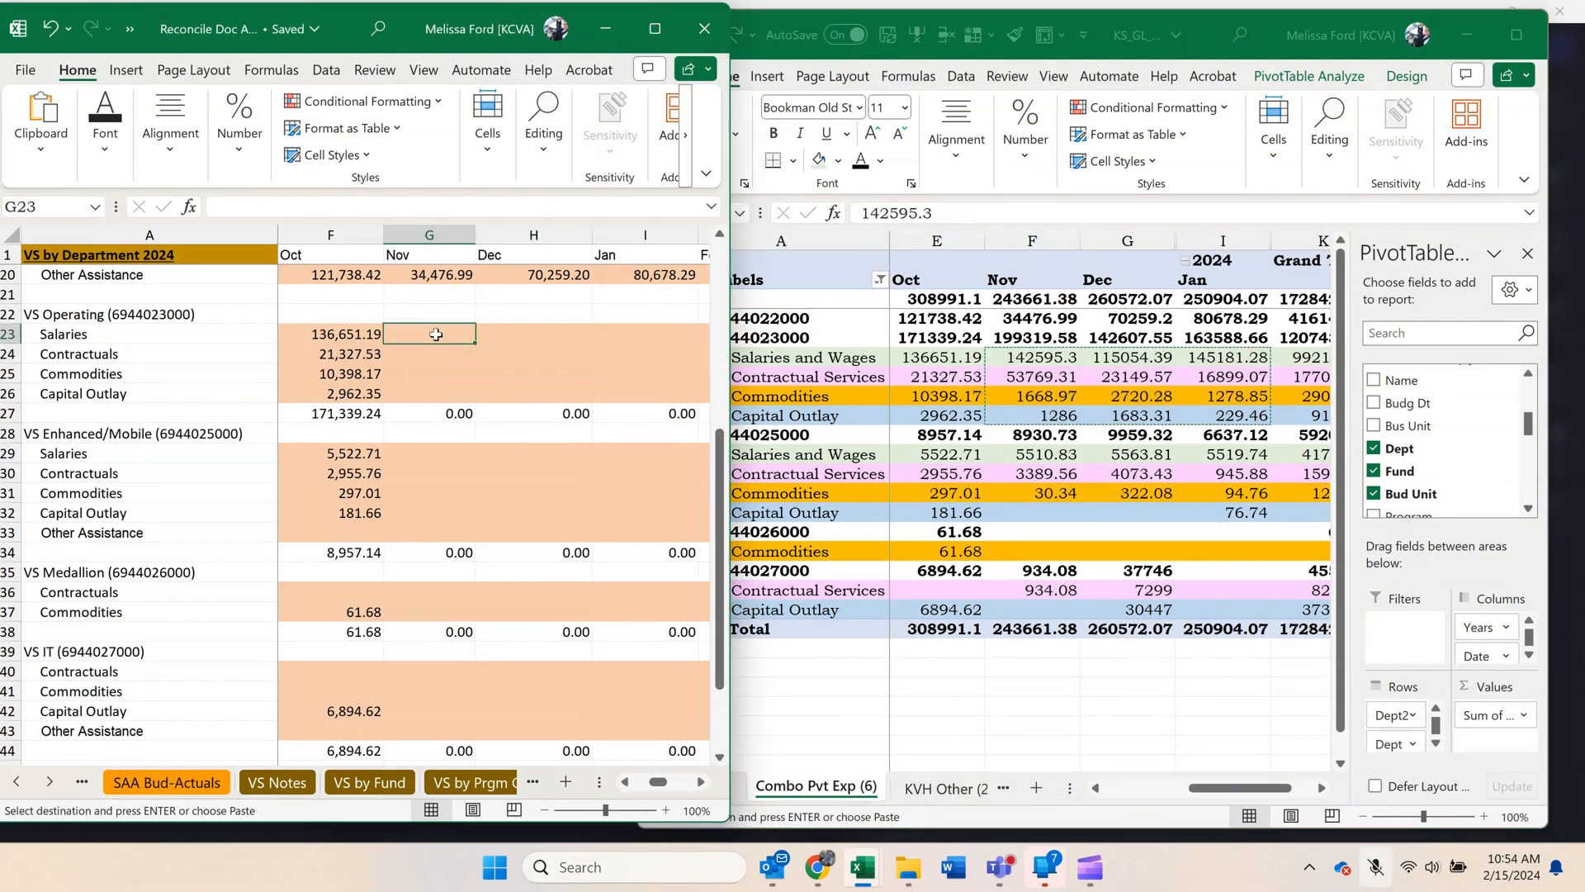
{"action": "right_click", "coordinate": [425, 333]}
{"action": "left_click", "coordinate": [517, 353]}
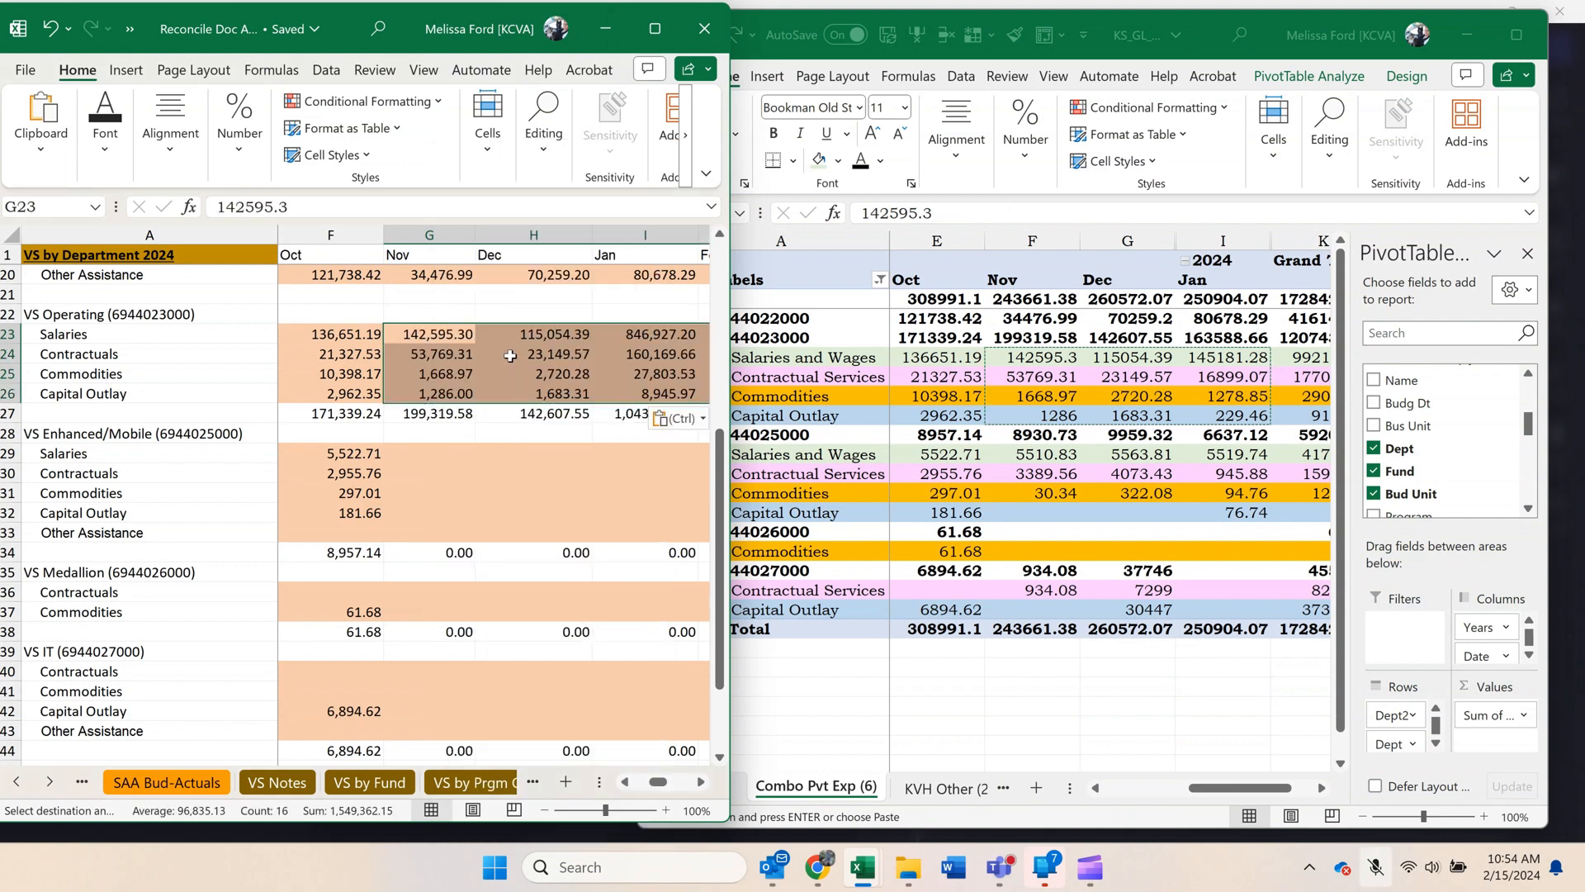
{"action": "scroll", "coordinate": [567, 473], "scroll_direction": "down", "scroll_amount": 1}
{"action": "scroll", "coordinate": [567, 473], "scroll_direction": "down", "scroll_amount": 2}
{"action": "scroll", "coordinate": [567, 474], "scroll_direction": "up", "scroll_amount": 1}
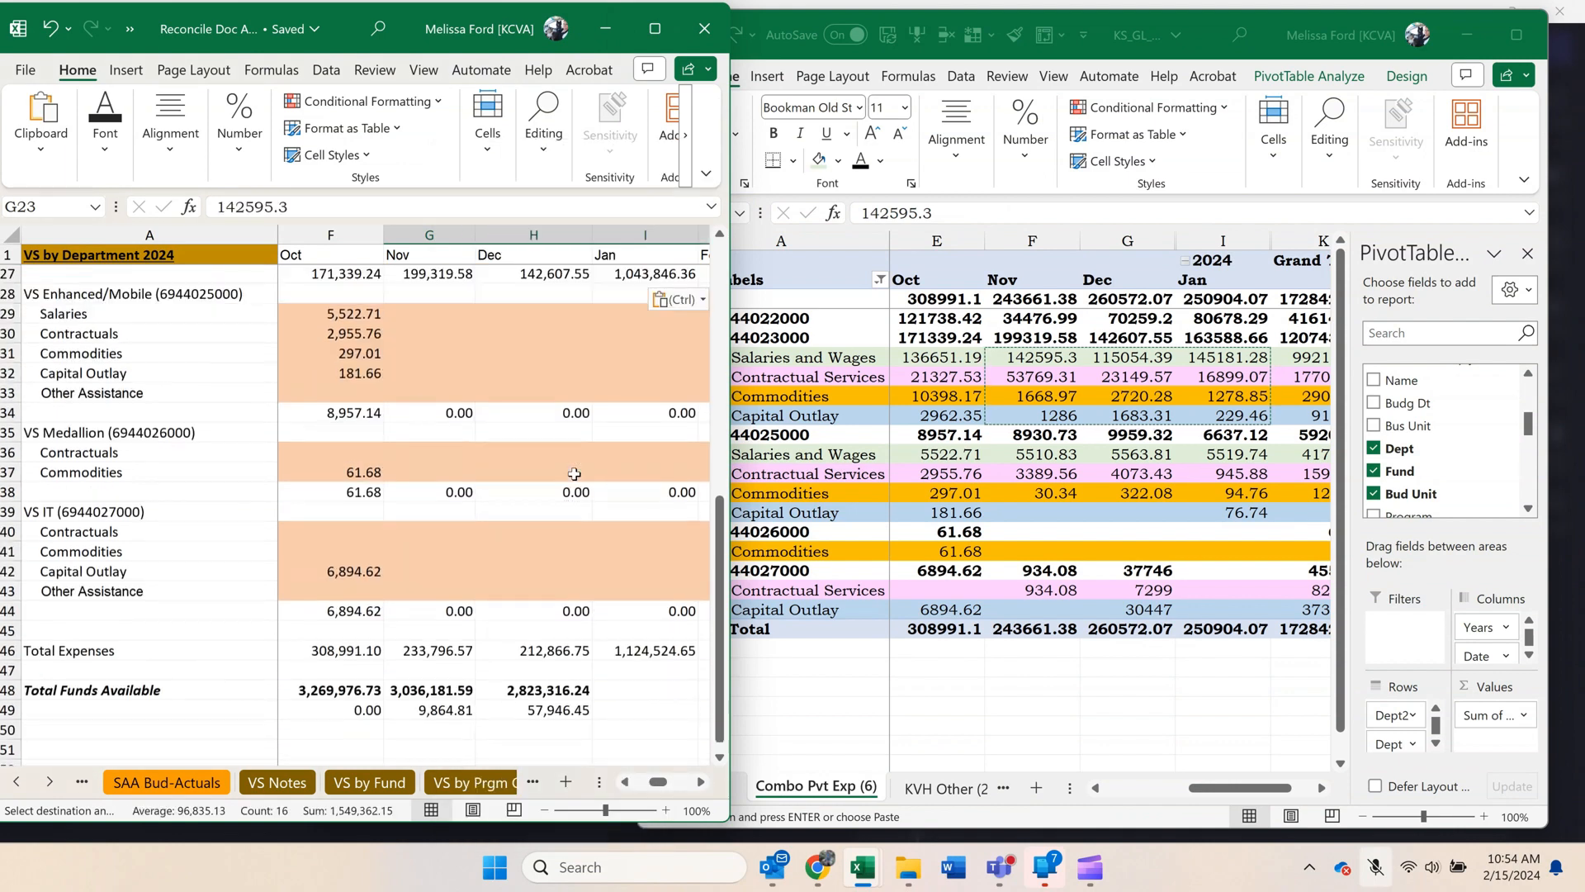
{"action": "left_click", "coordinate": [1005, 459]}
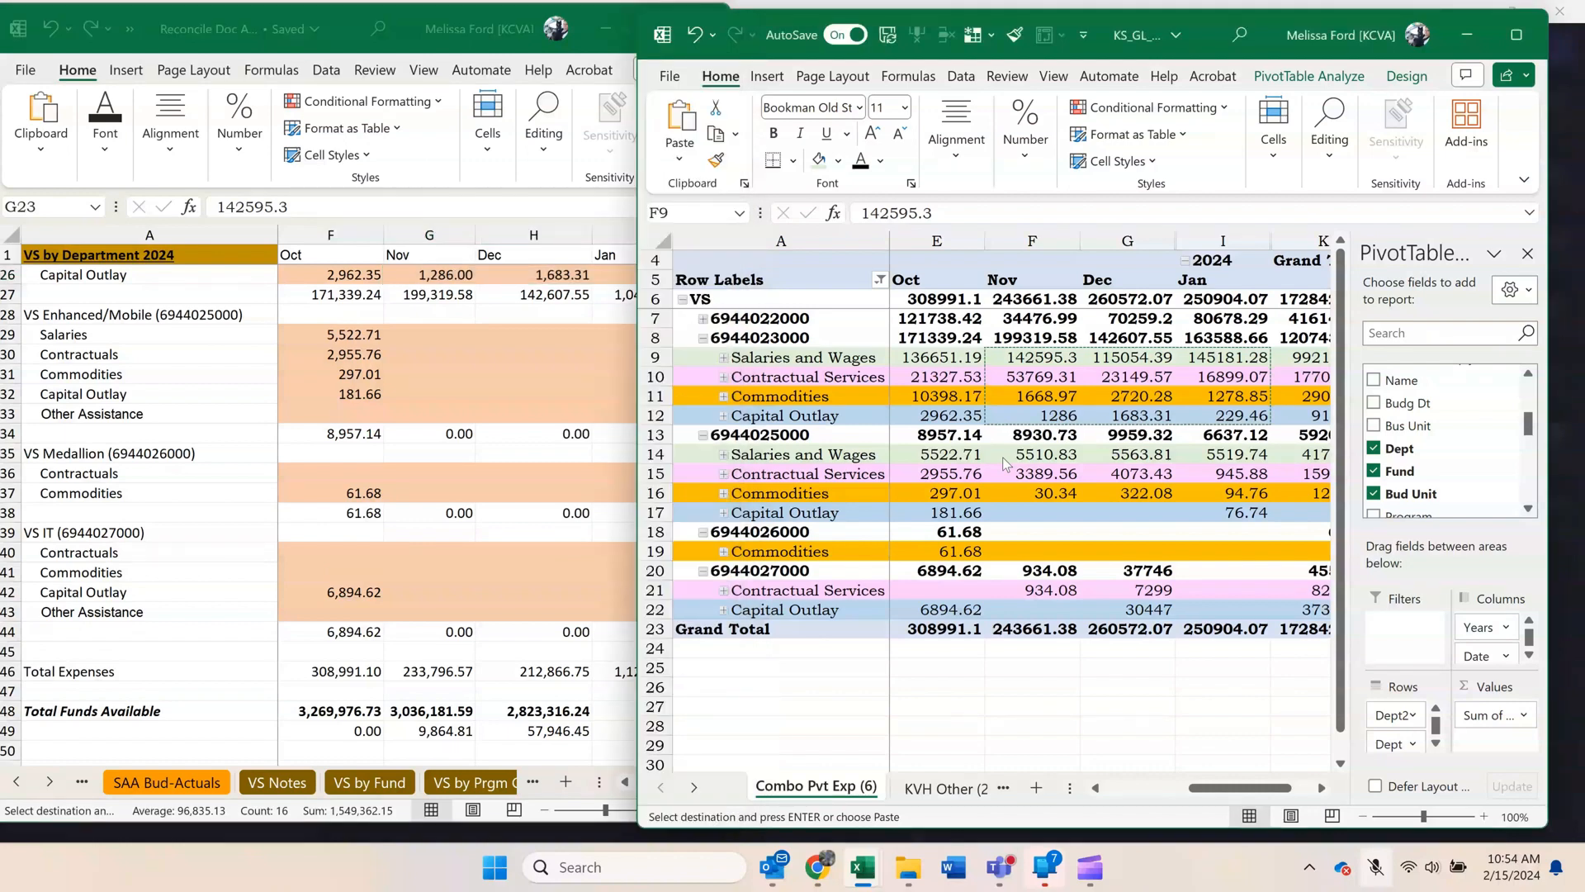
{"action": "left_click_drag", "start_coordinate": [1013, 457], "coordinate": [1206, 500]}
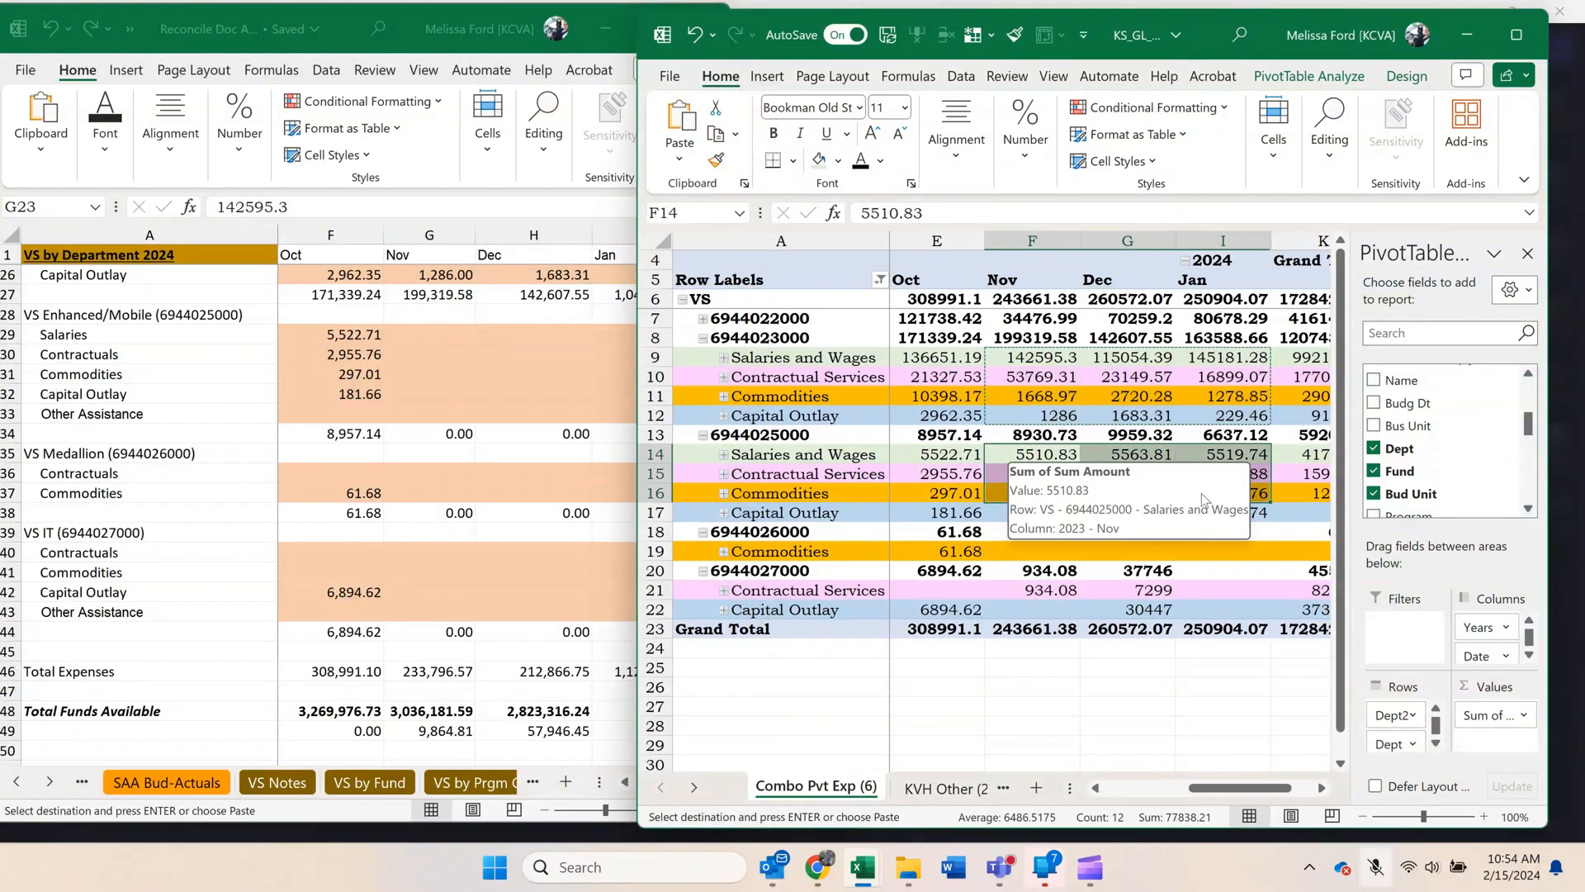
{"action": "left_click", "coordinate": [1042, 530]}
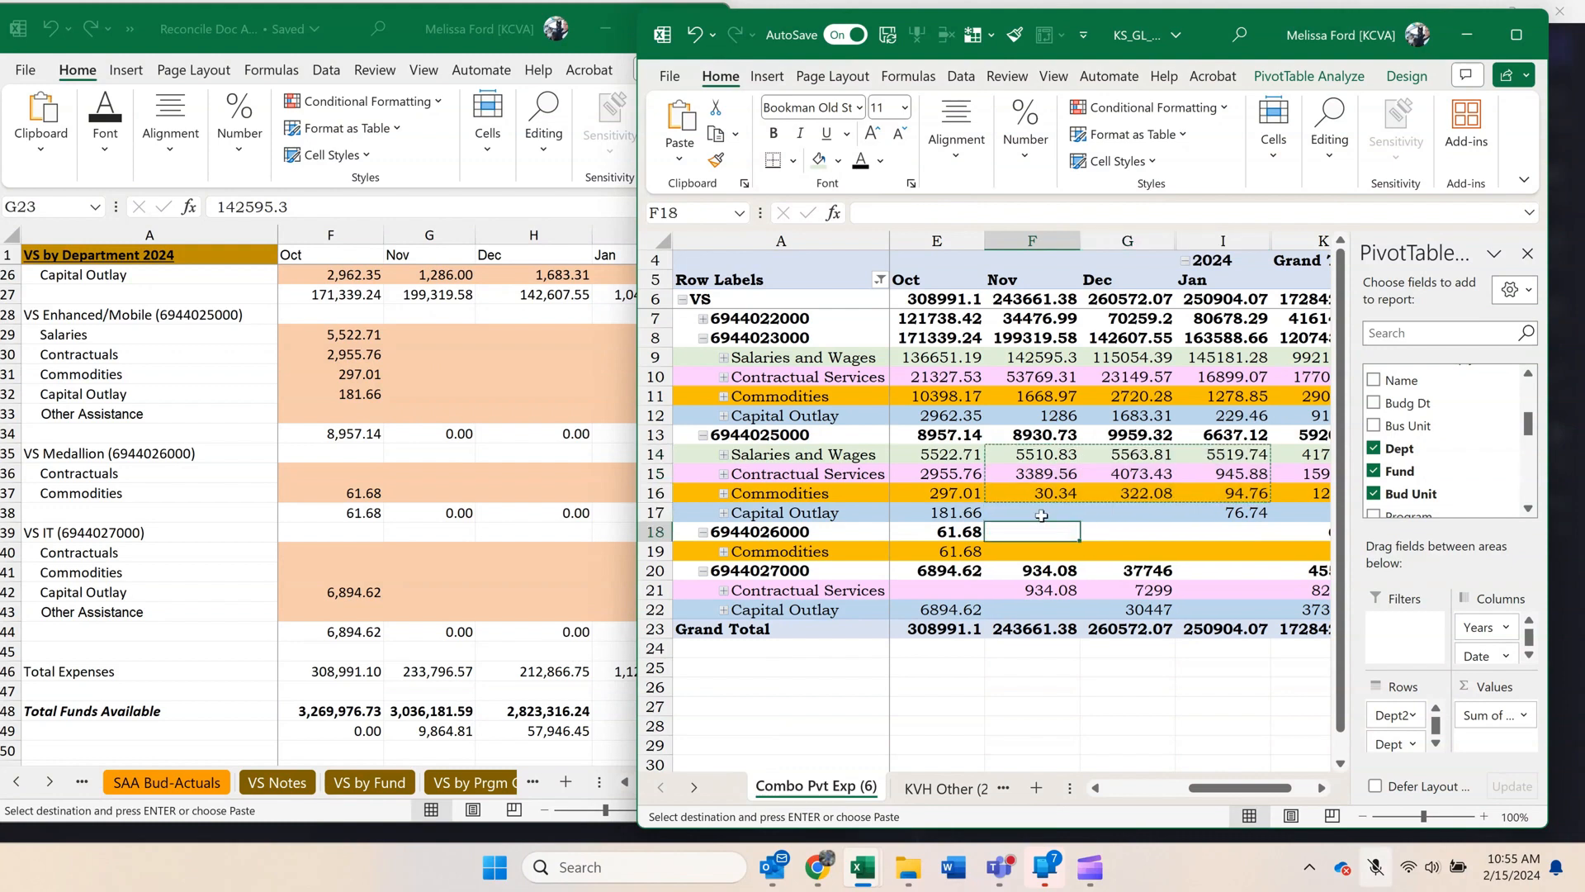
{"action": "left_click_drag", "start_coordinate": [1031, 455], "coordinate": [1228, 514]}
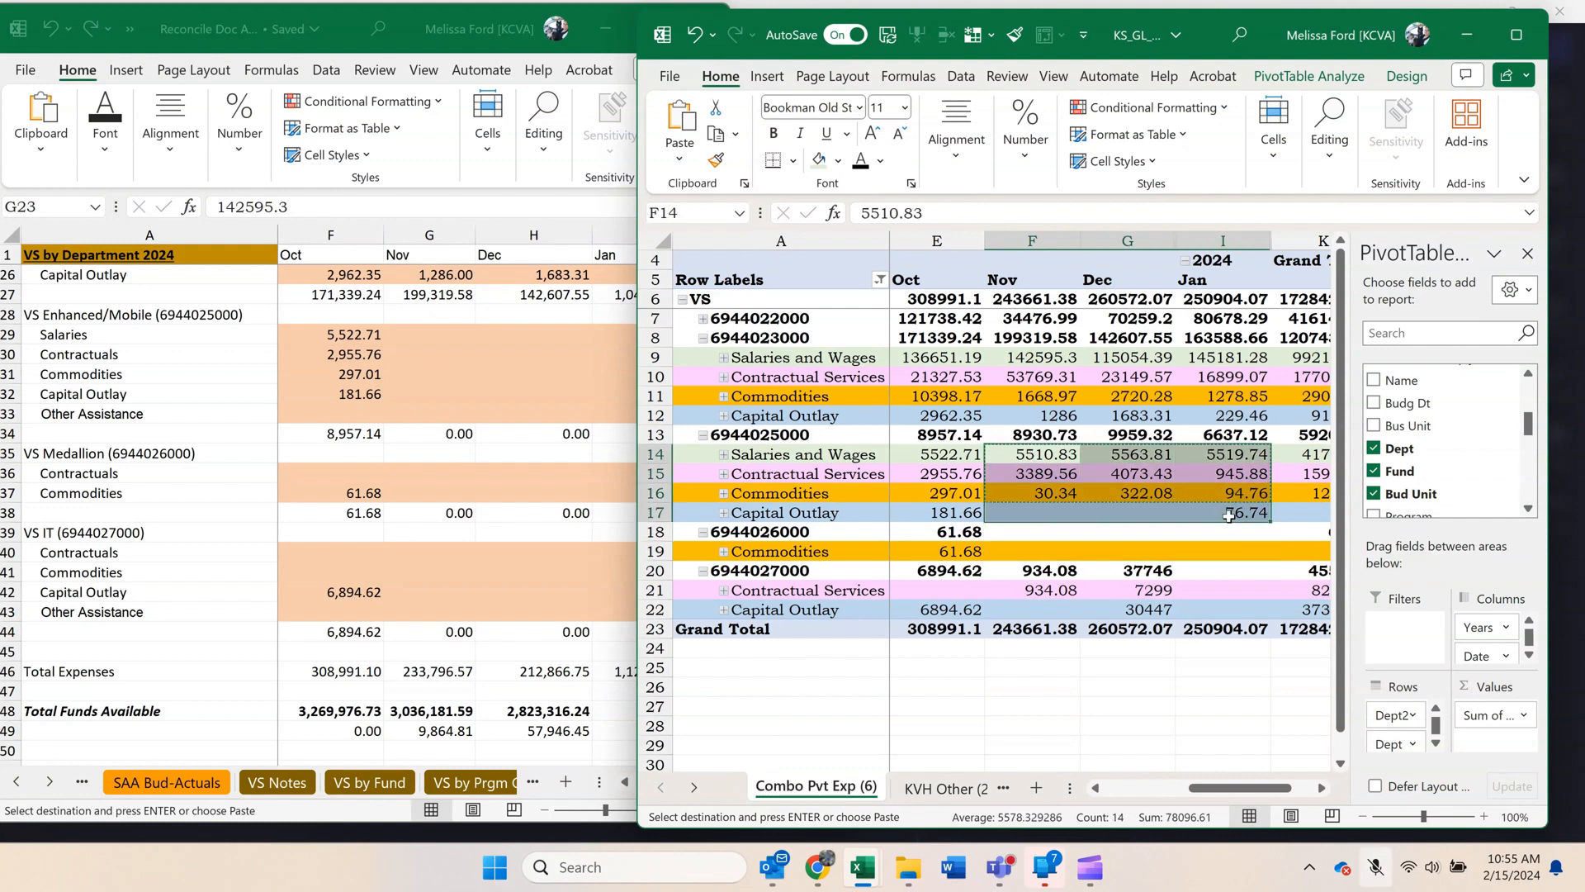
{"action": "left_click", "coordinate": [353, 378]}
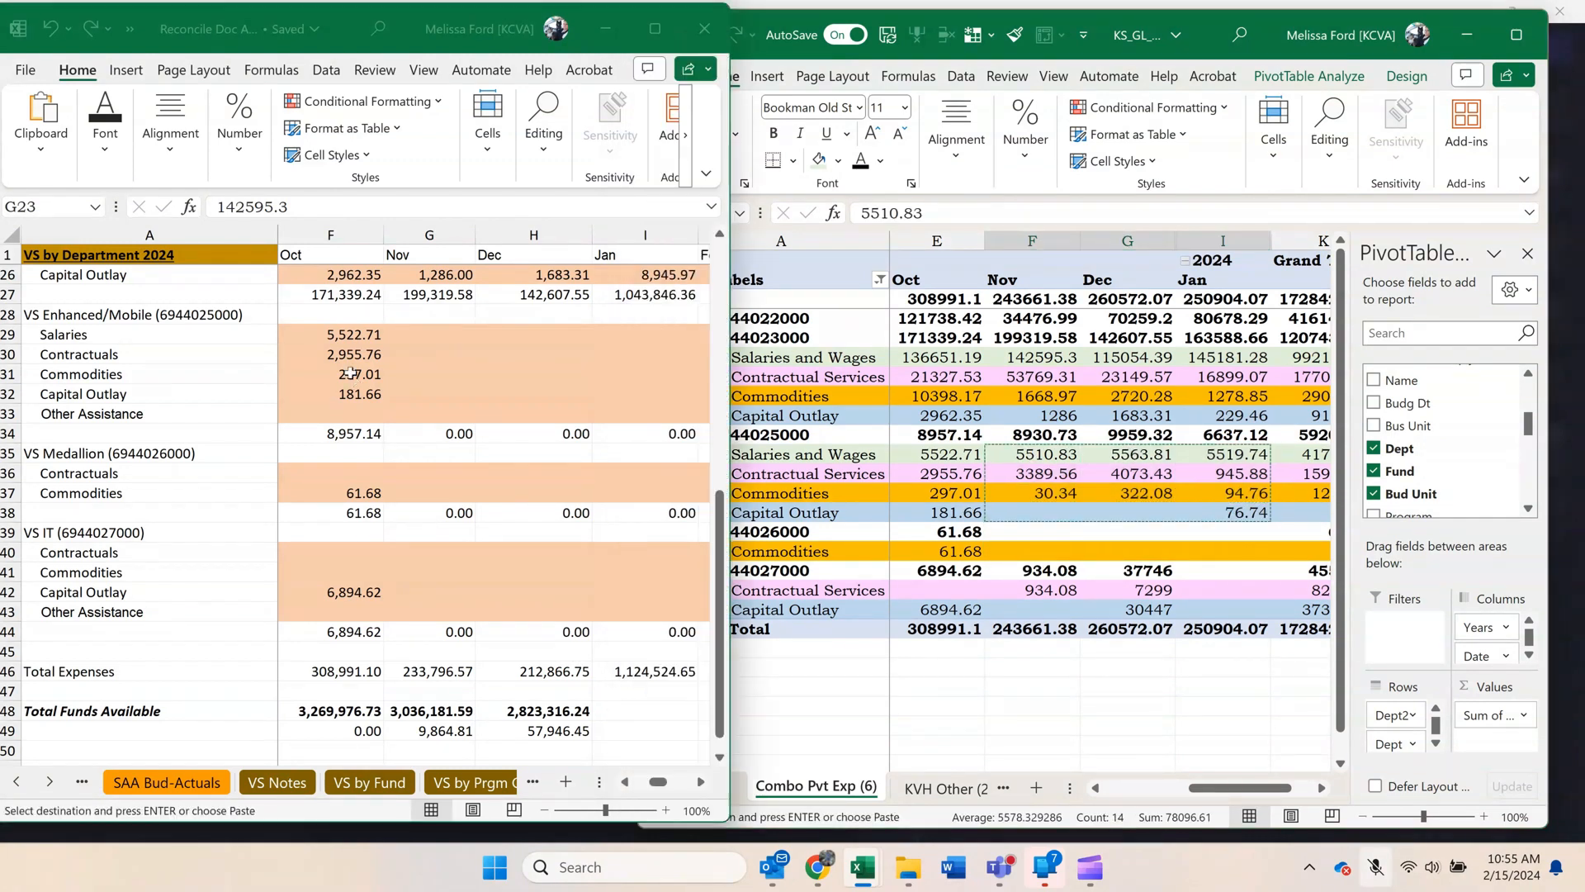
{"action": "right_click", "coordinate": [421, 337]}
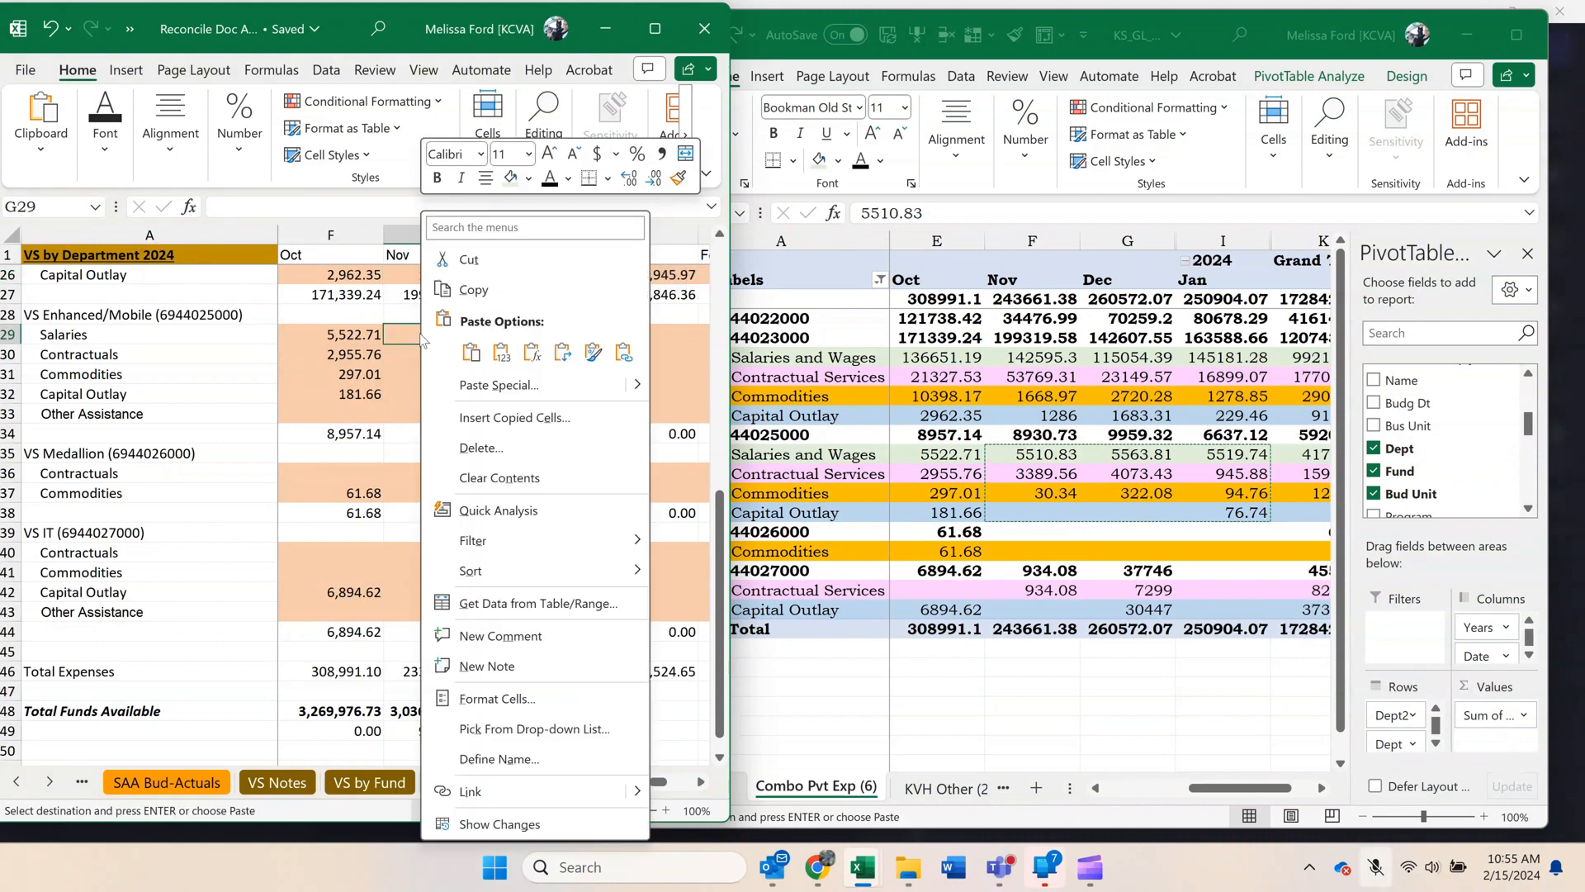
{"action": "left_click", "coordinate": [500, 354]}
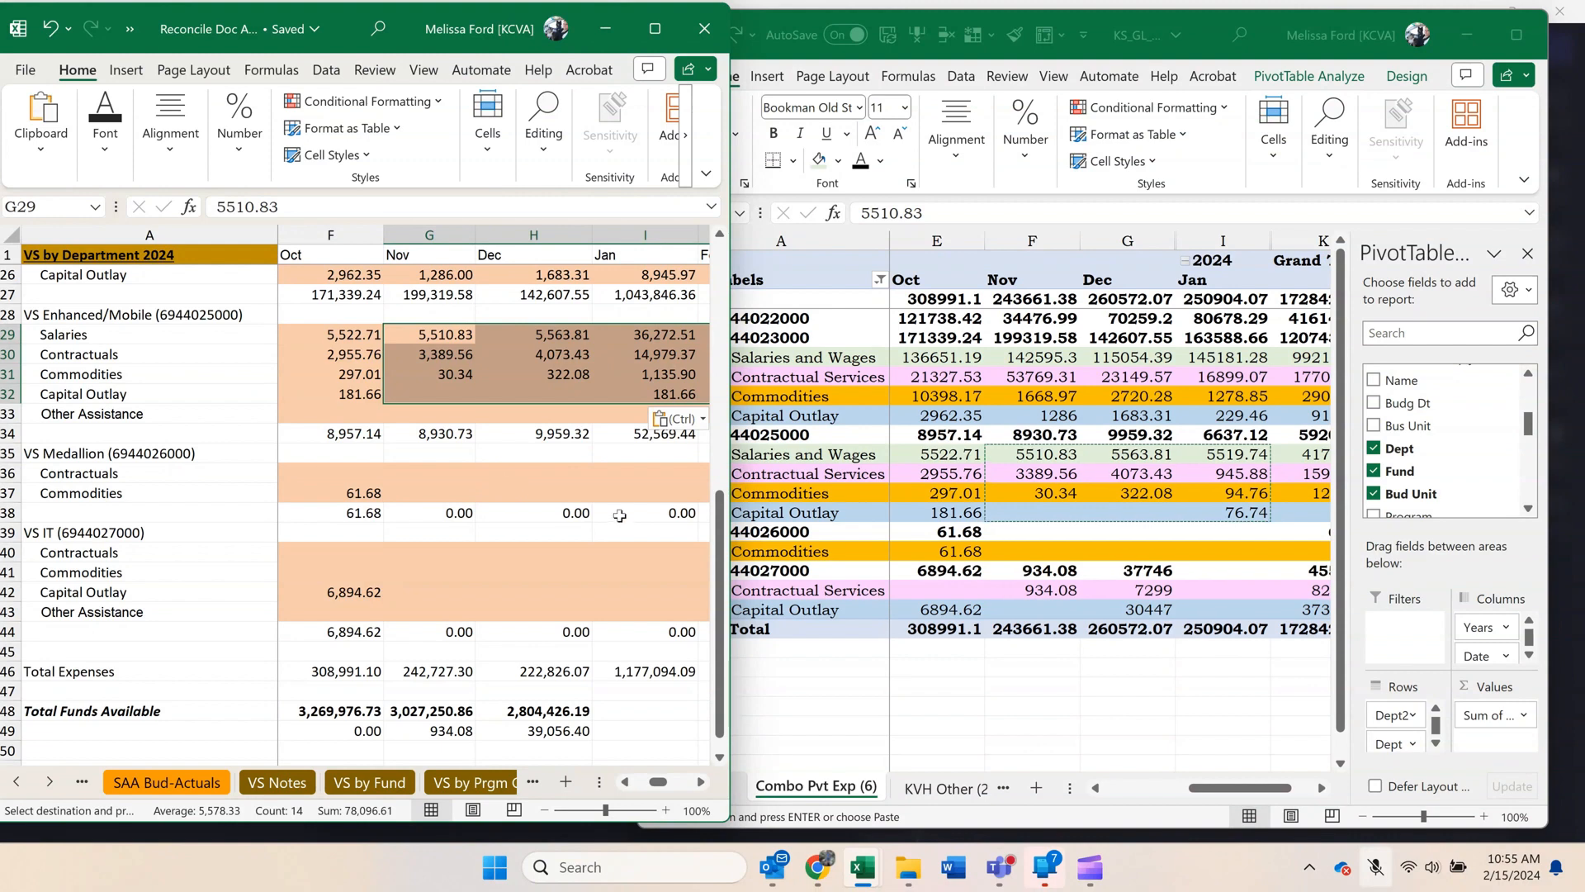
Clear the pasted VS Enhanced/Mobile amounts in G29:J32 on VS by Department.
{"action": "left_click", "coordinate": [699, 782]}
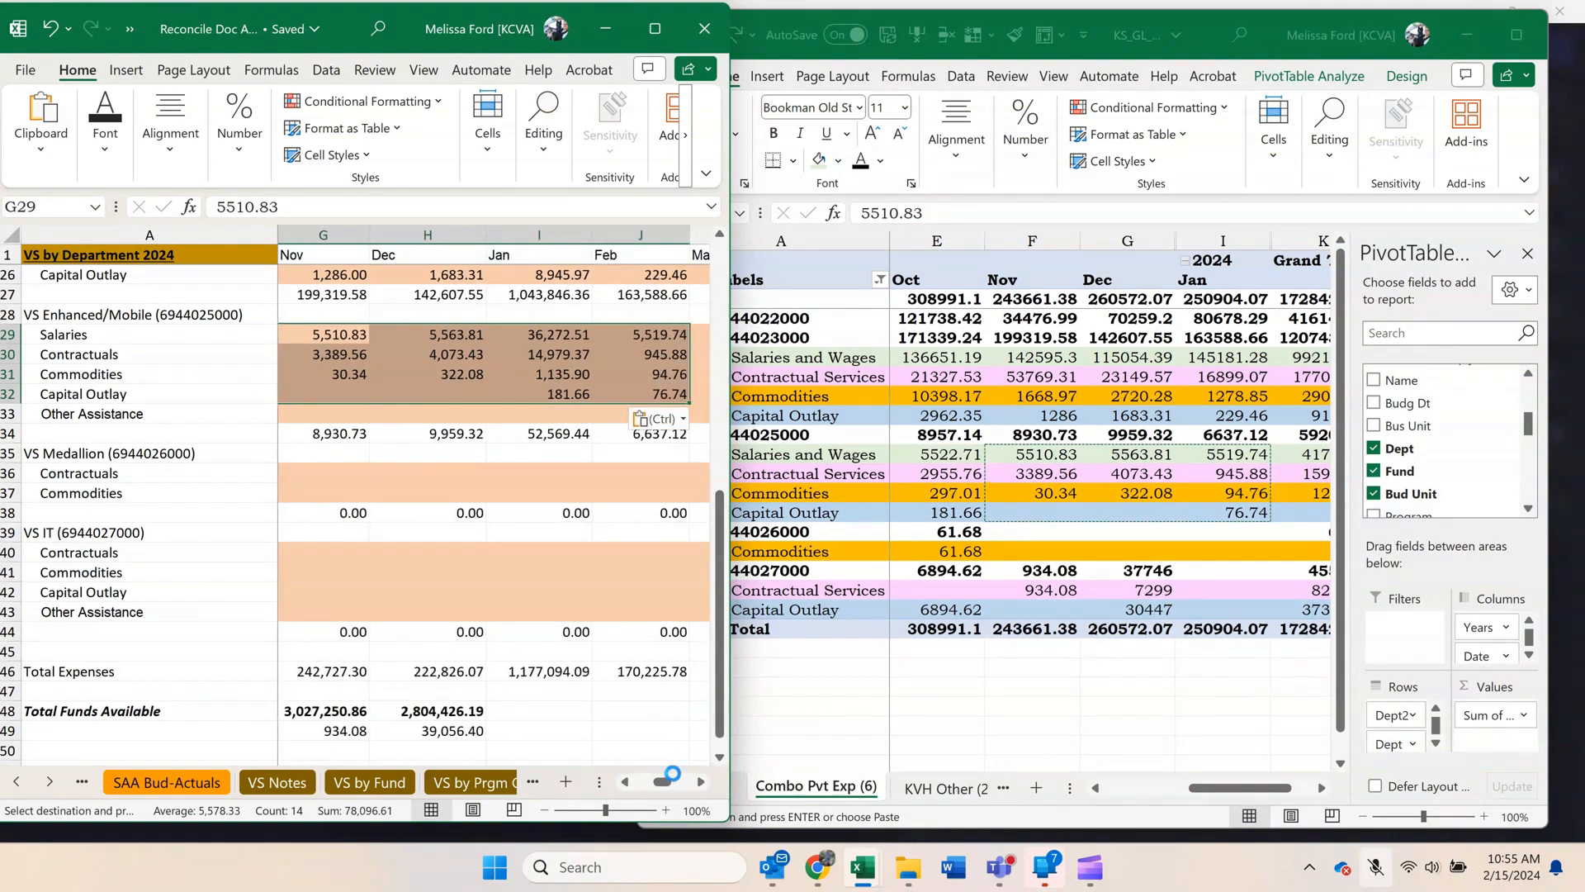
{"action": "key", "text": "Delete"}
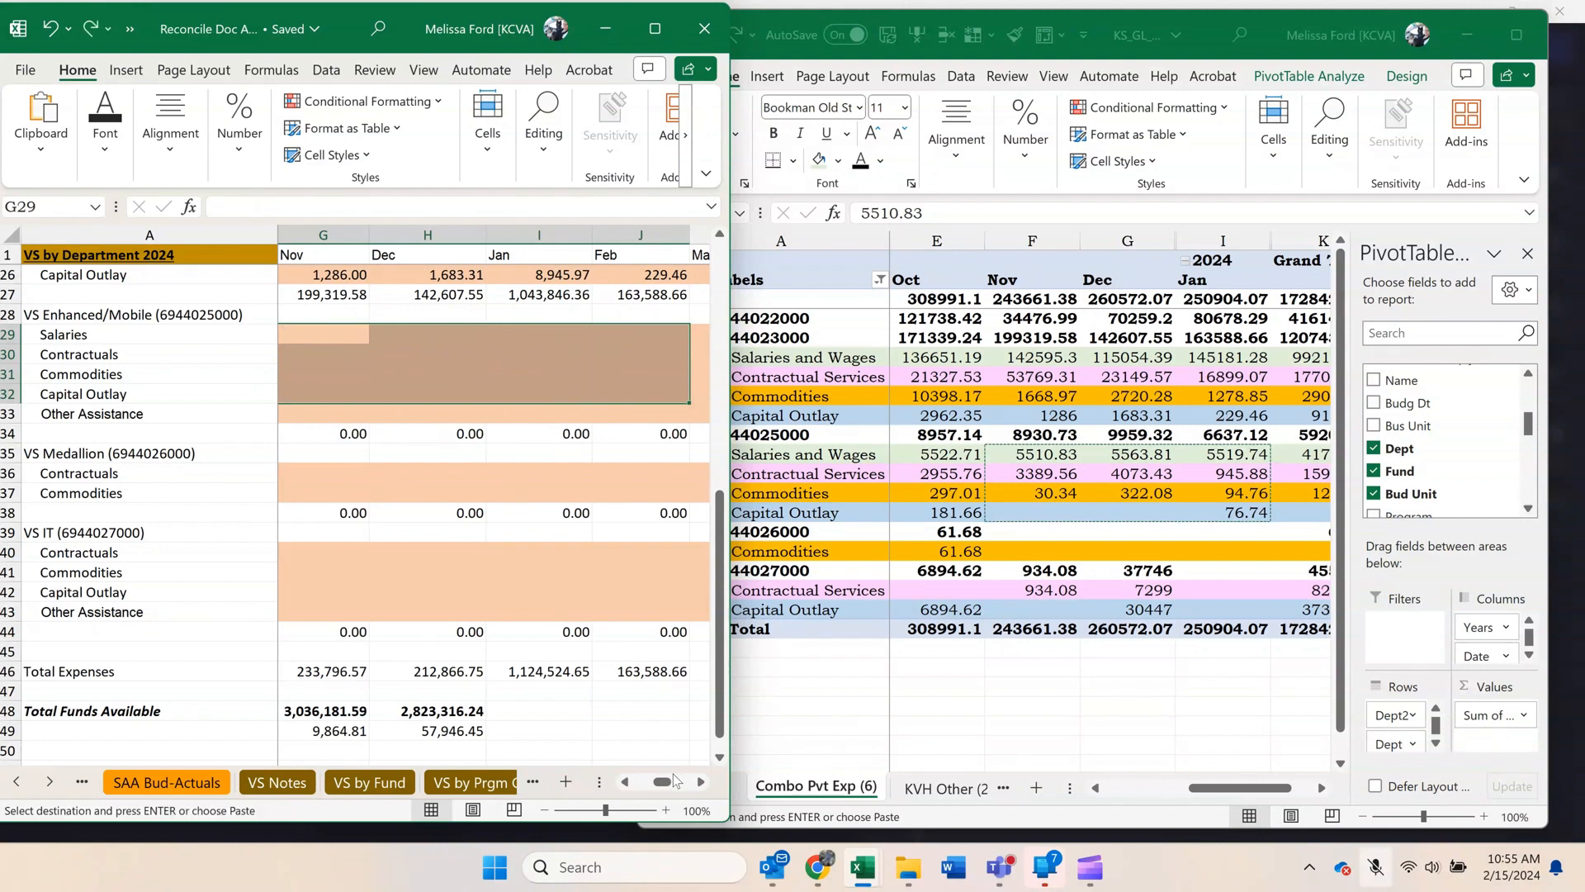
{"action": "left_click", "coordinate": [625, 782]}
Unhide the pivot sheet's hidden column between December and January.
{"action": "left_click", "coordinate": [1251, 381]}
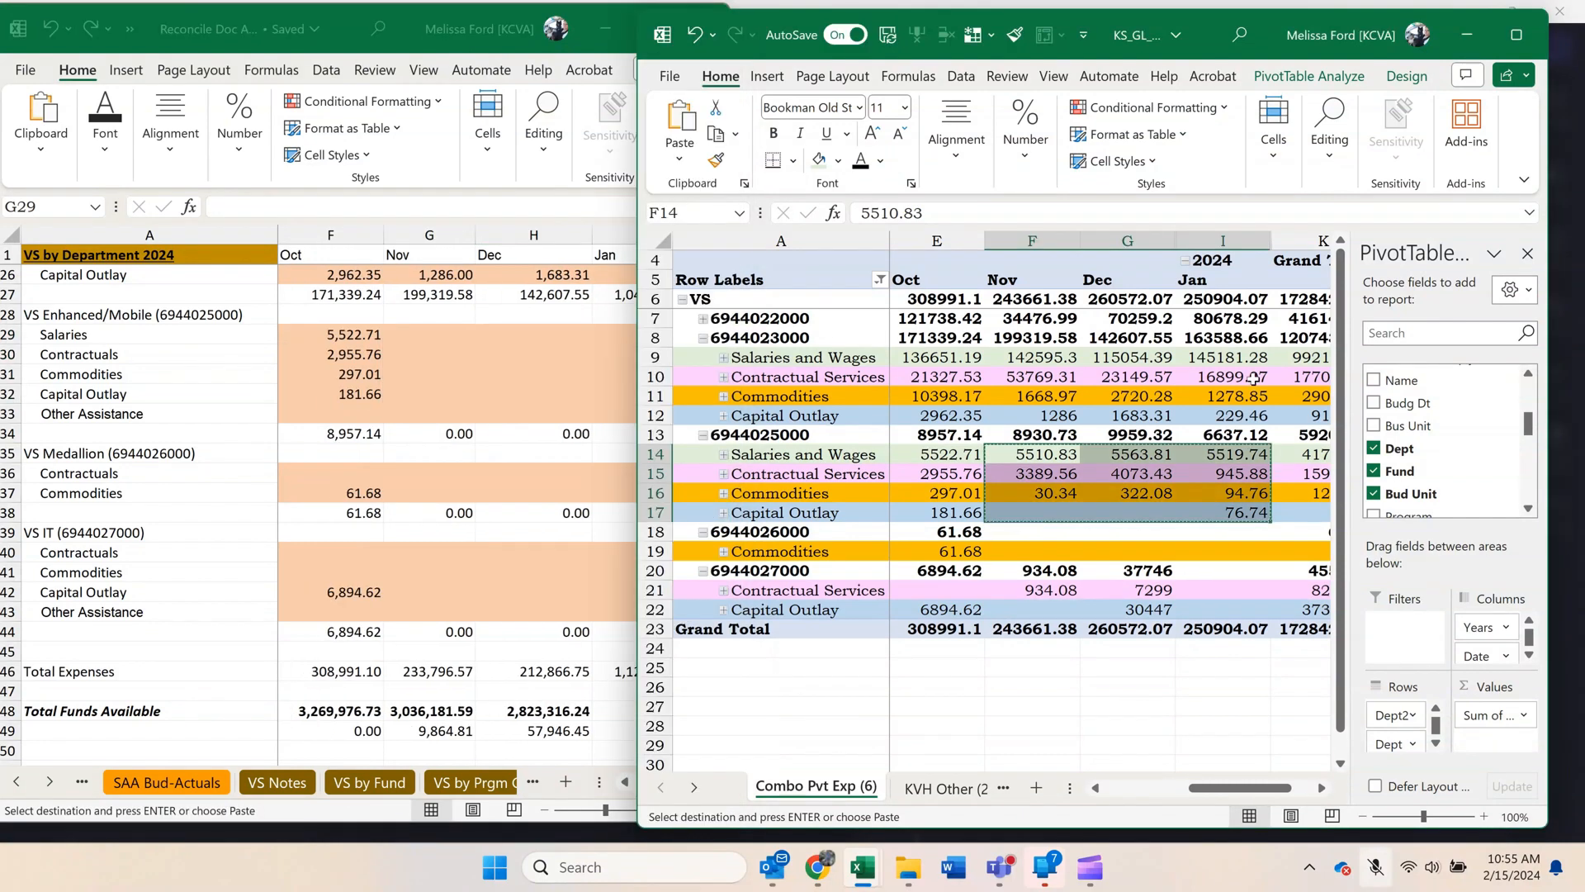
{"action": "left_click_drag", "start_coordinate": [1140, 237], "coordinate": [1199, 244]}
{"action": "right_click", "coordinate": [1198, 245]}
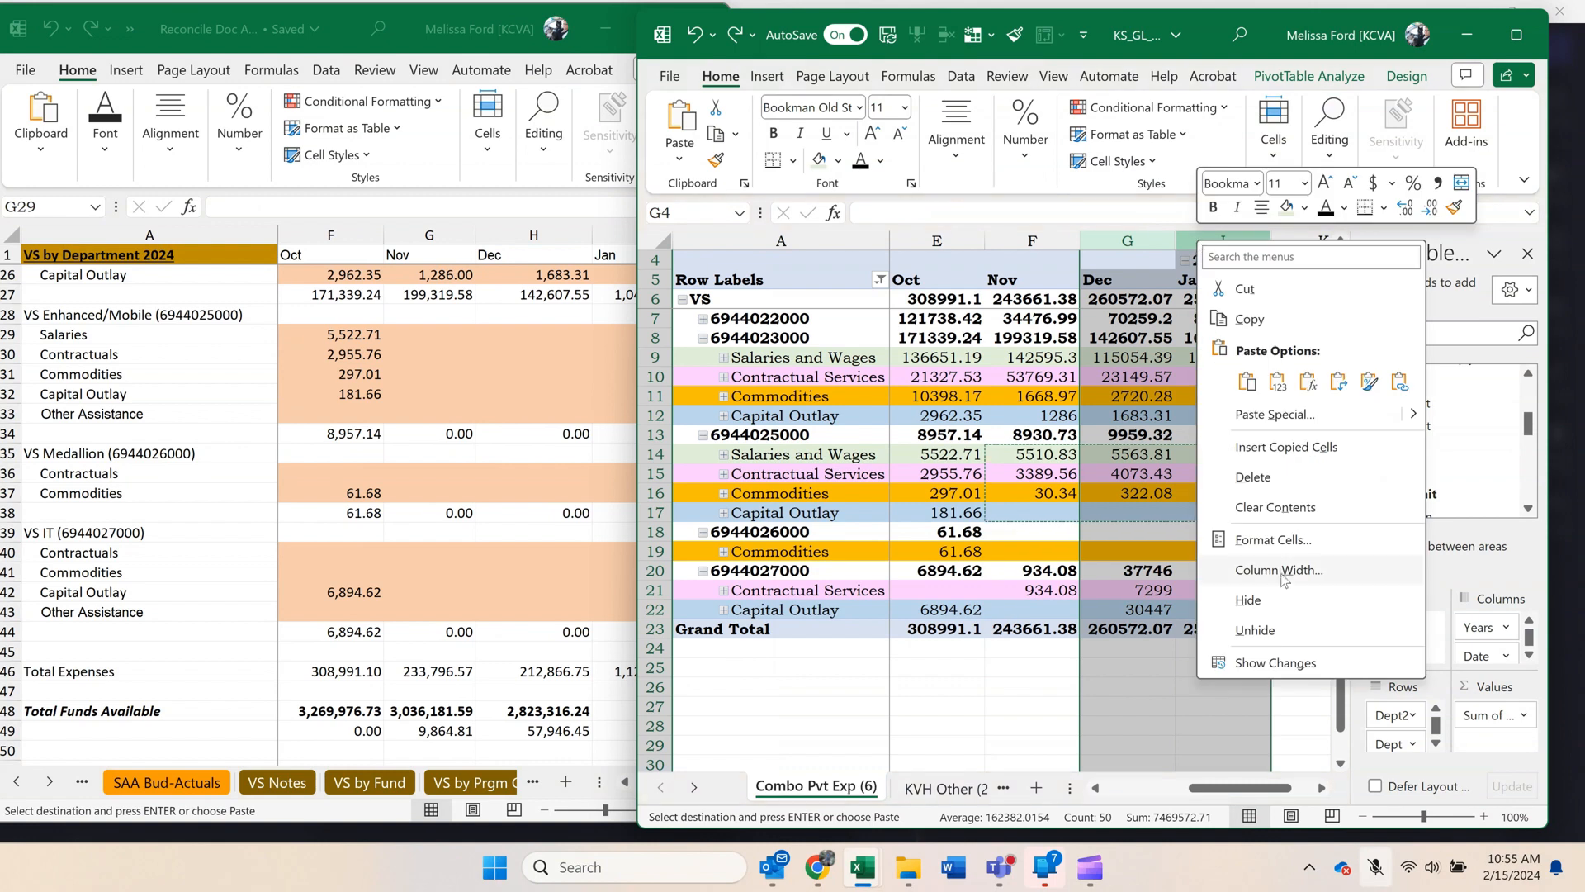
{"action": "left_click", "coordinate": [1271, 629]}
{"action": "left_click", "coordinate": [1179, 510]}
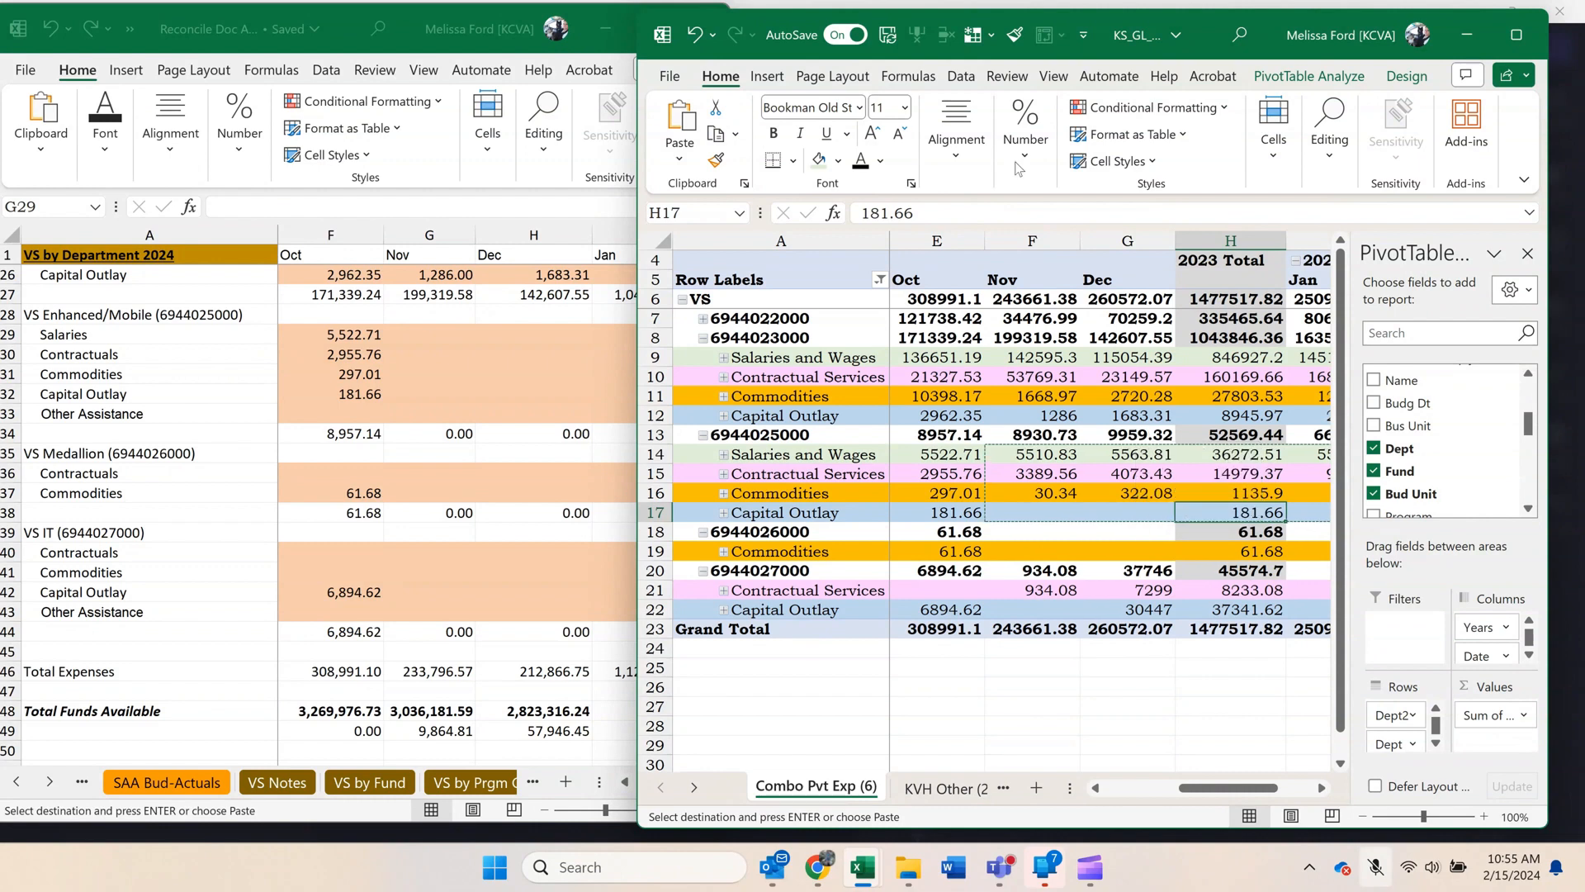
Undo the recent edits in both workbooks back through the paste into VS Operating G23:J26.
{"action": "left_click_drag", "start_coordinate": [430, 335], "coordinate": [644, 393]}
{"action": "scroll", "coordinate": [629, 644], "scroll_direction": "up", "scroll_amount": 2}
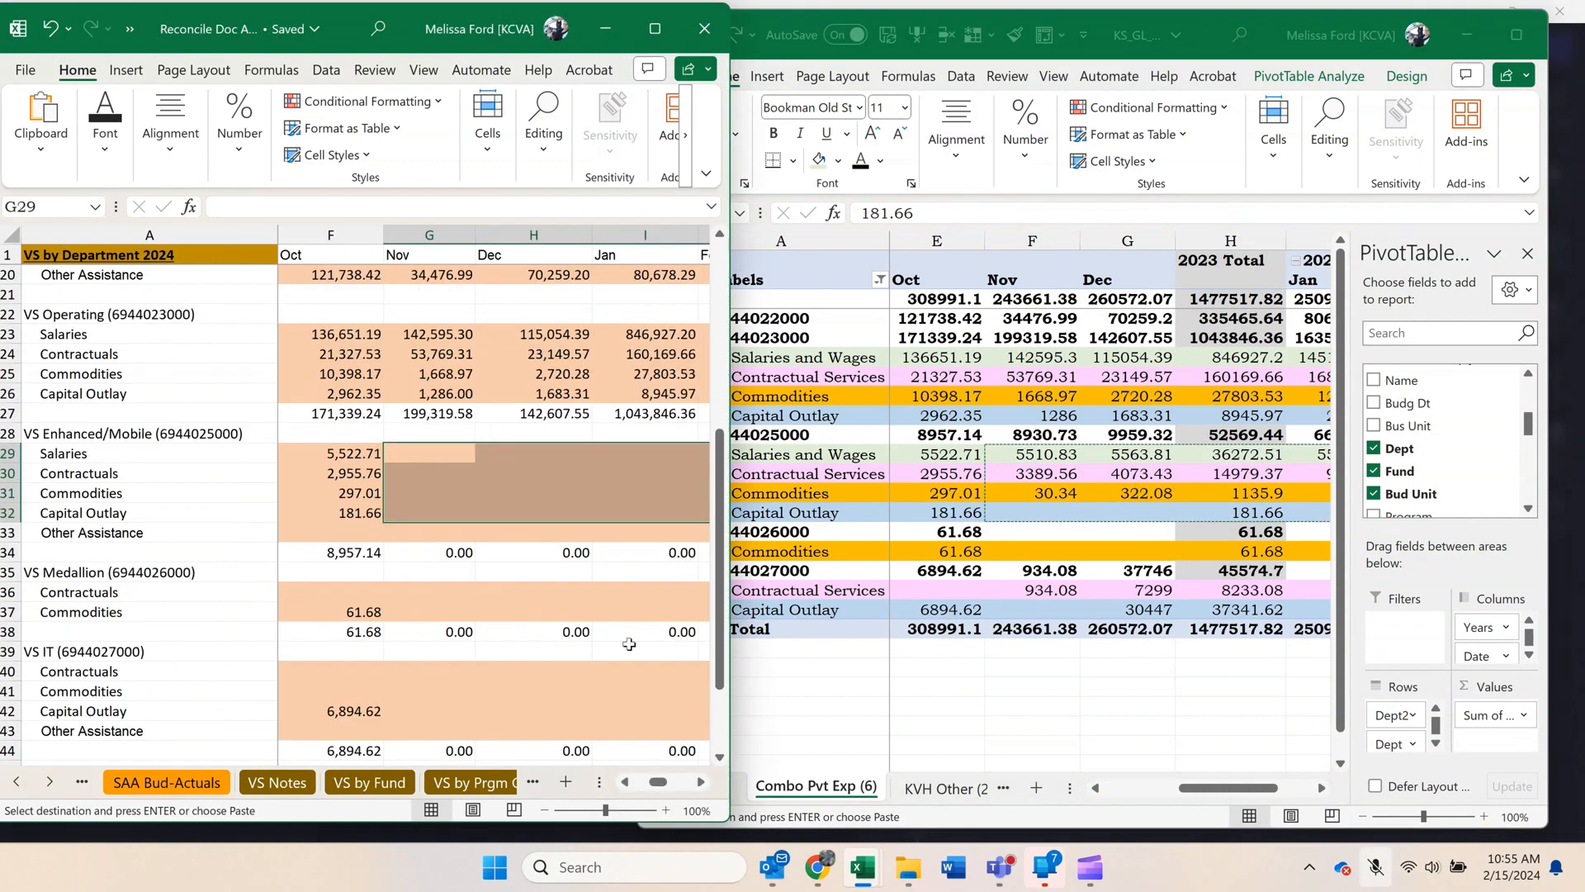
{"action": "left_click", "coordinate": [701, 782]}
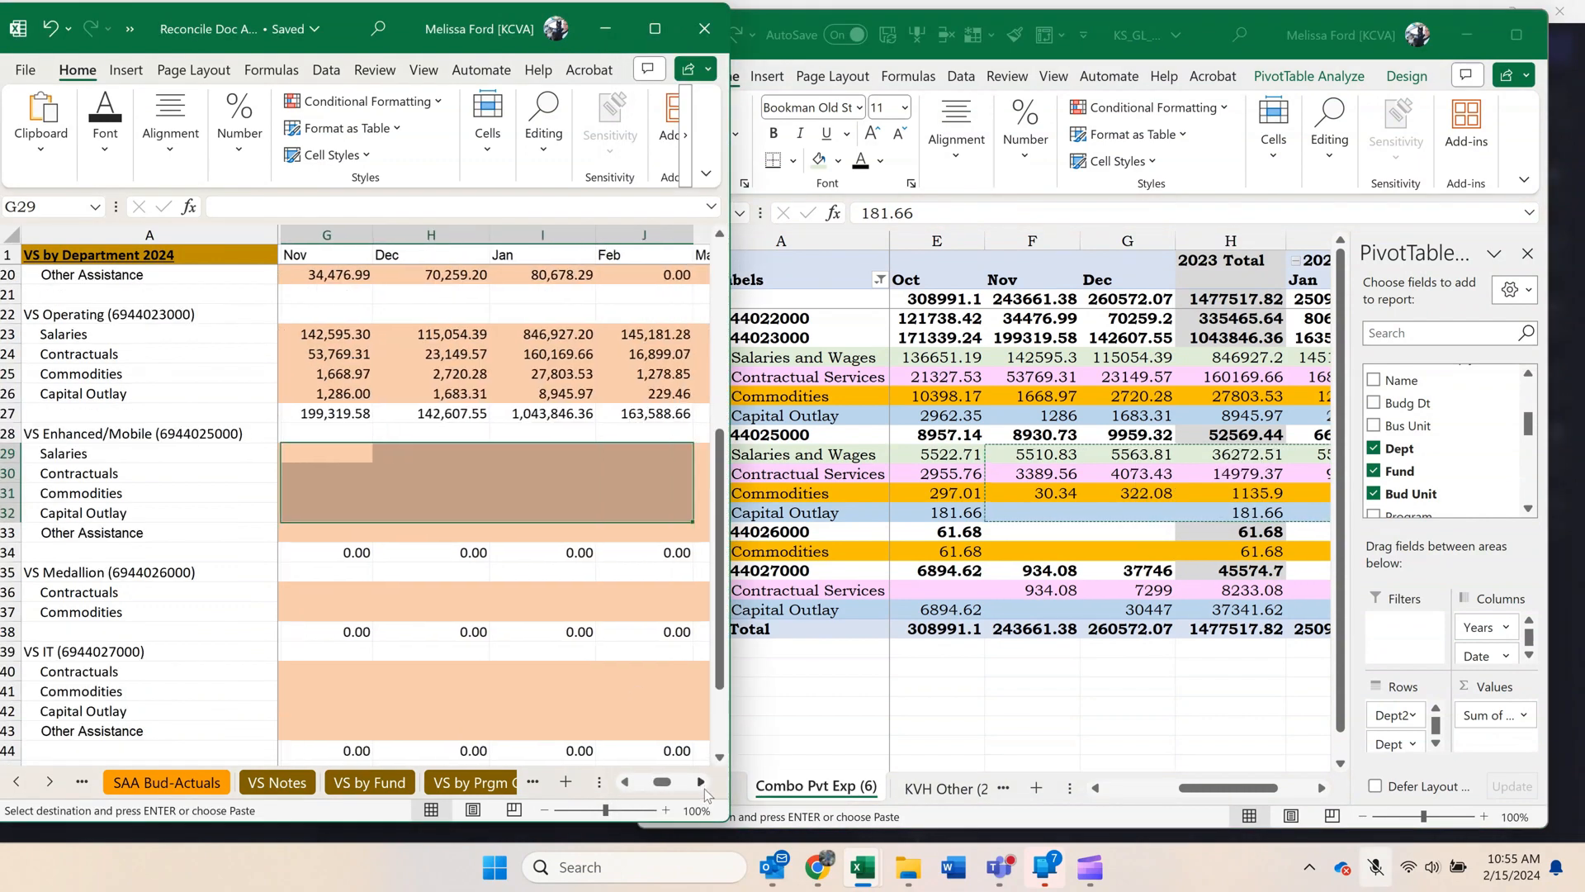
{"action": "left_click", "coordinate": [503, 507]}
{"action": "key", "text": "ctrl+z"}
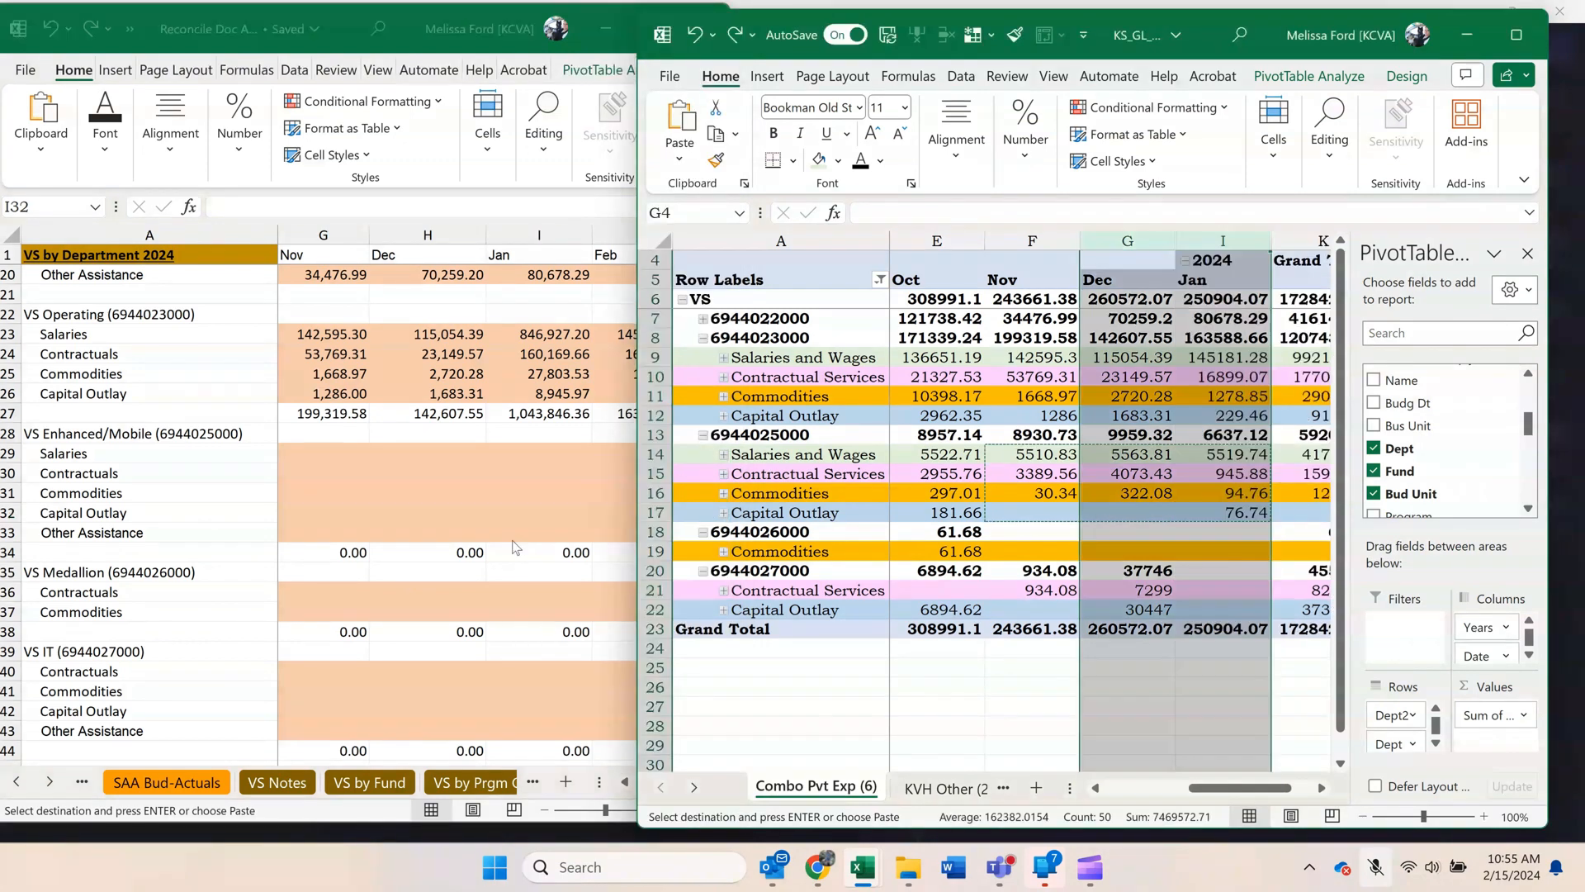
{"action": "key", "text": "ctrl+z"}
{"action": "key", "text": "ctrl+z"}
{"action": "key", "text": "ctrl+z"}
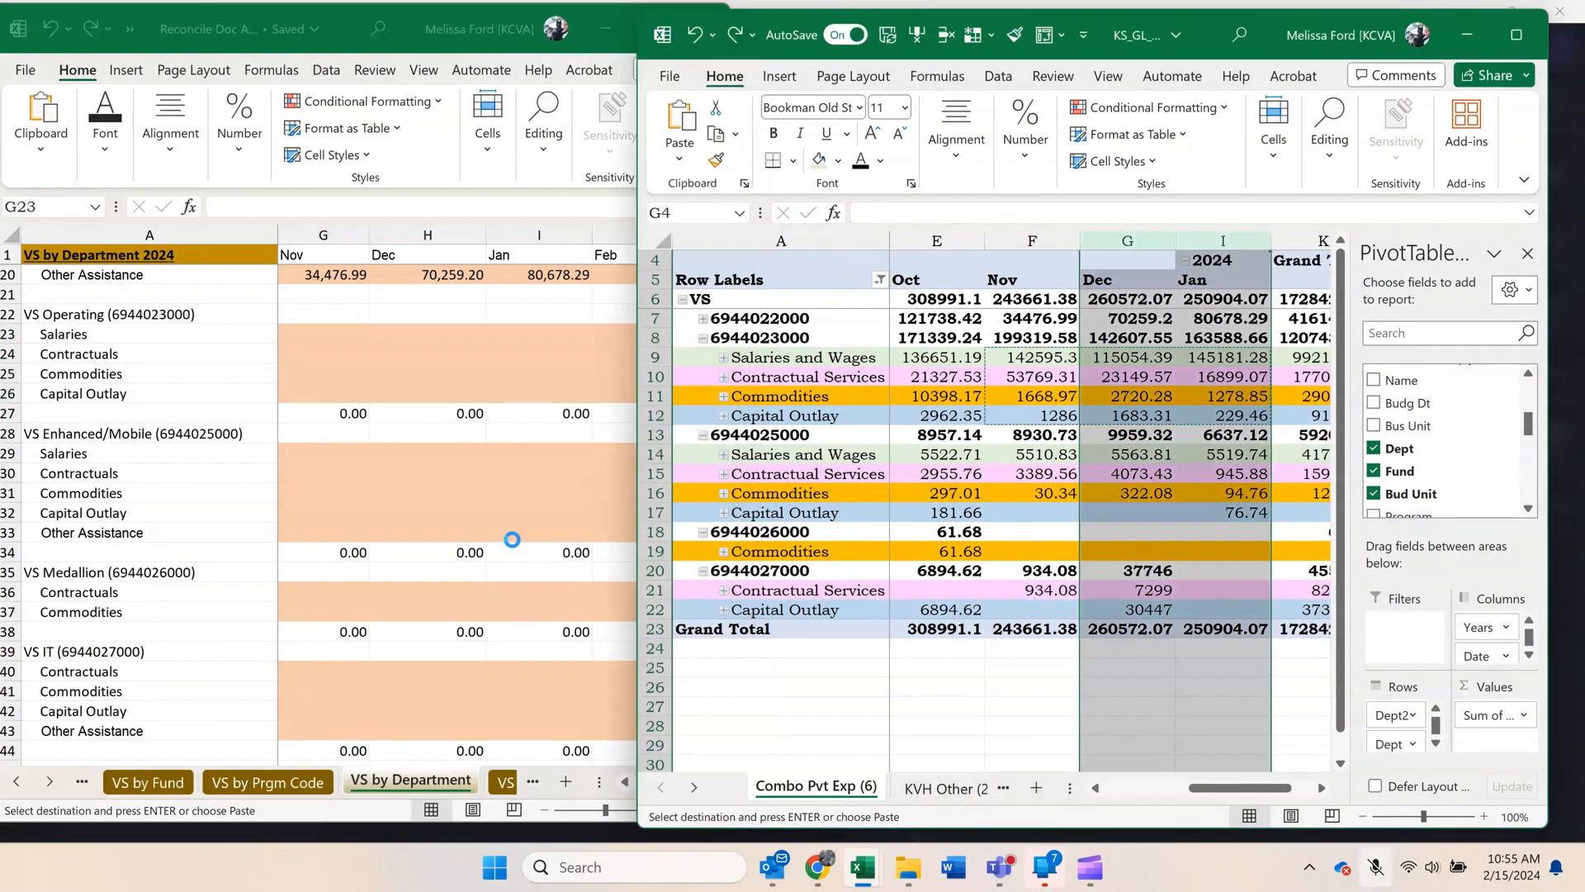
{"action": "key", "text": "ctrl+z"}
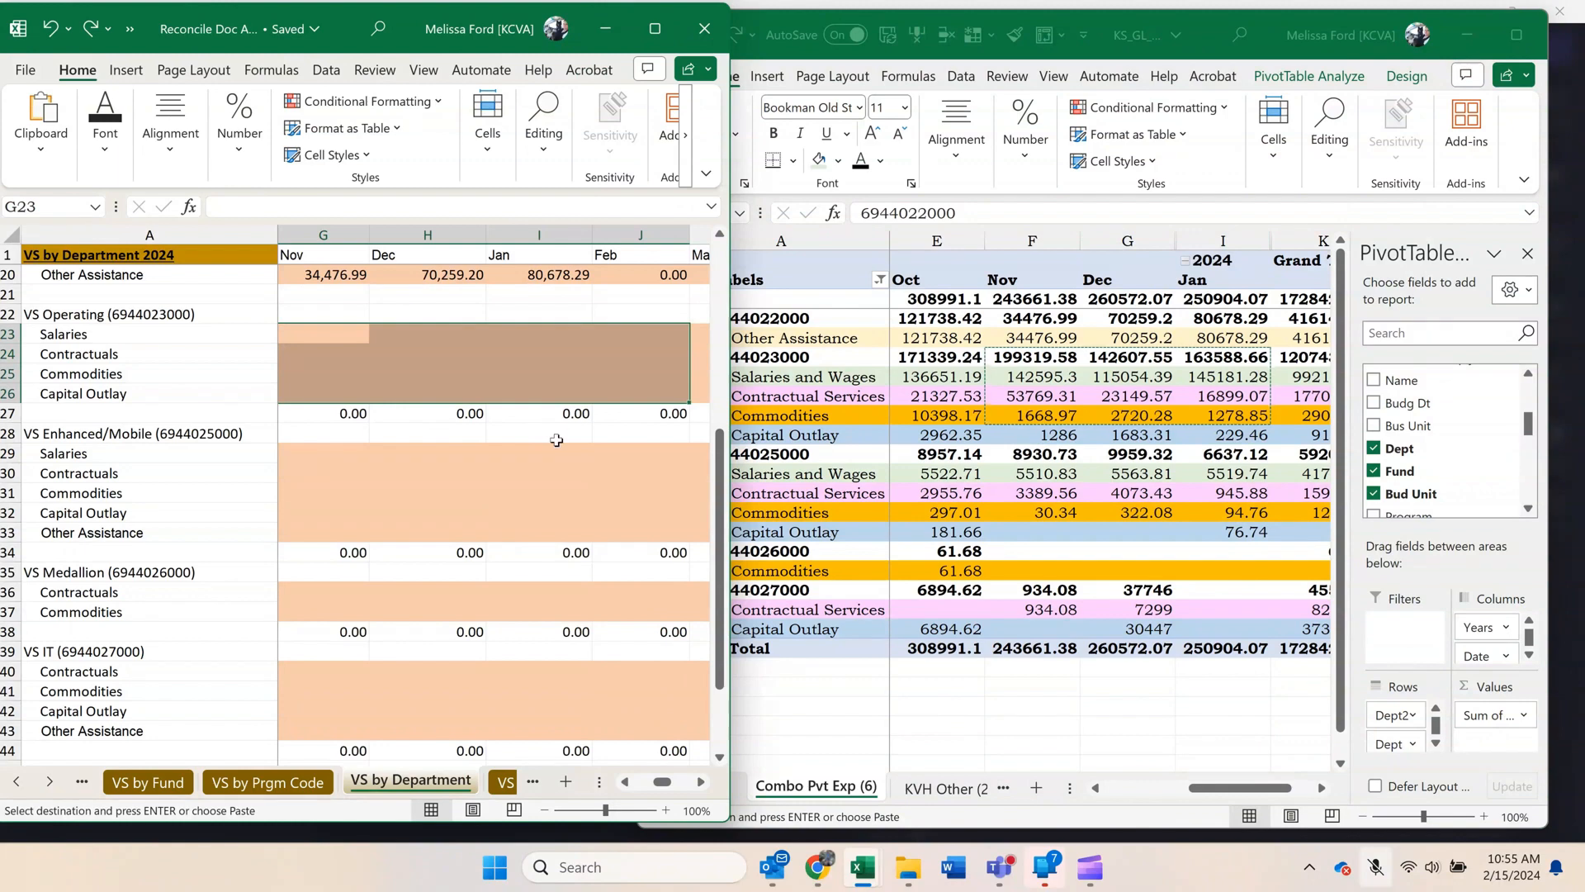
{"action": "scroll", "coordinate": [557, 440], "scroll_direction": "up", "scroll_amount": 1}
{"action": "scroll", "coordinate": [552, 436], "scroll_direction": "up", "scroll_amount": 3}
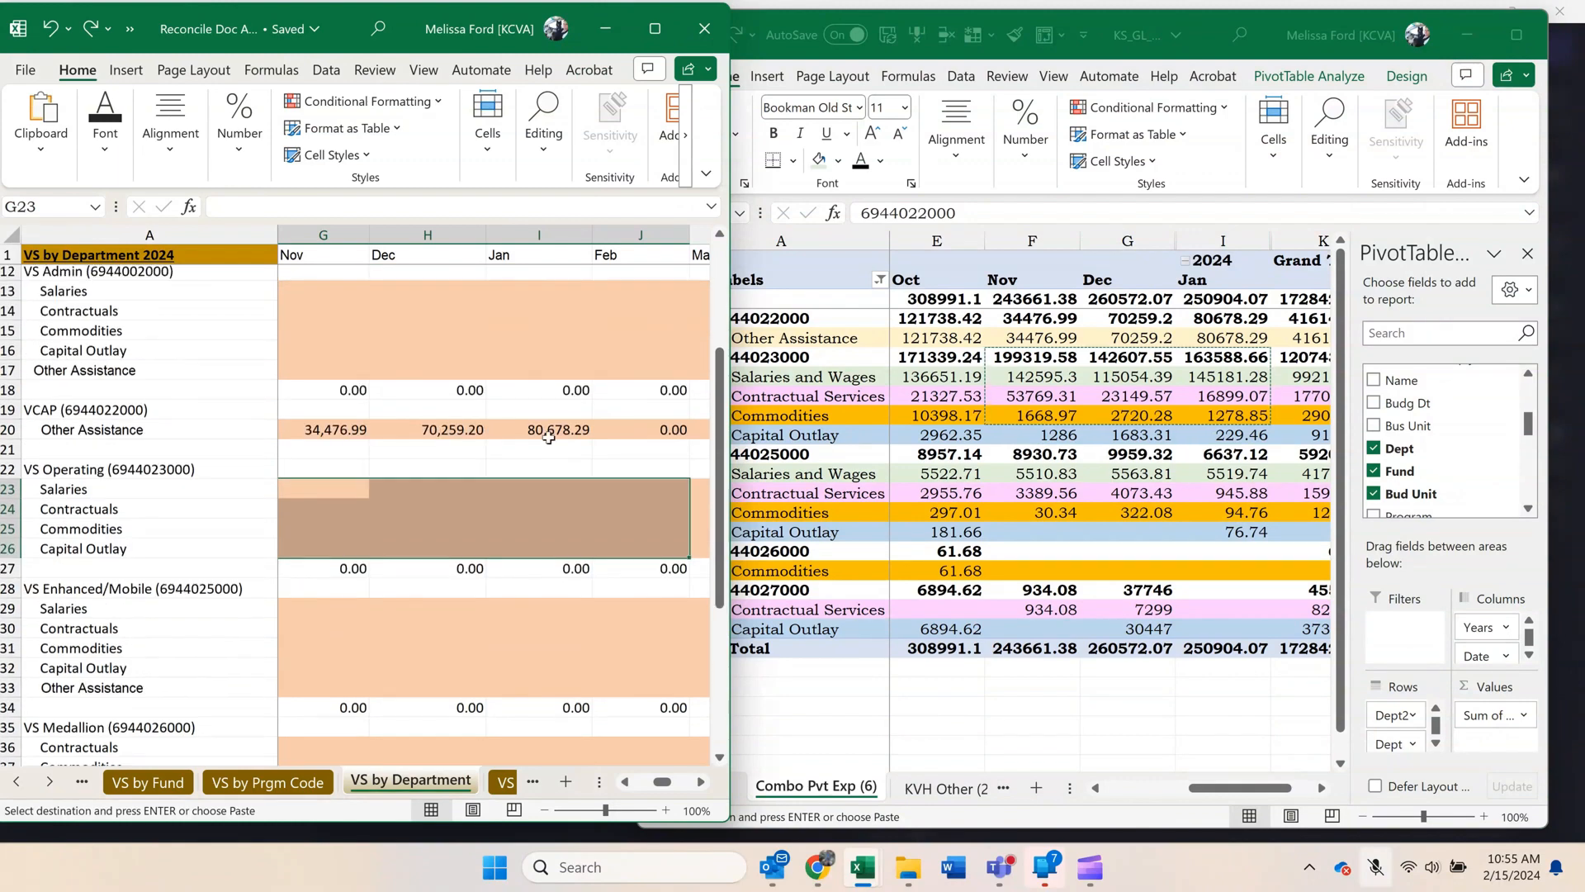
{"action": "left_click", "coordinate": [623, 783]}
{"action": "left_click", "coordinate": [467, 468]}
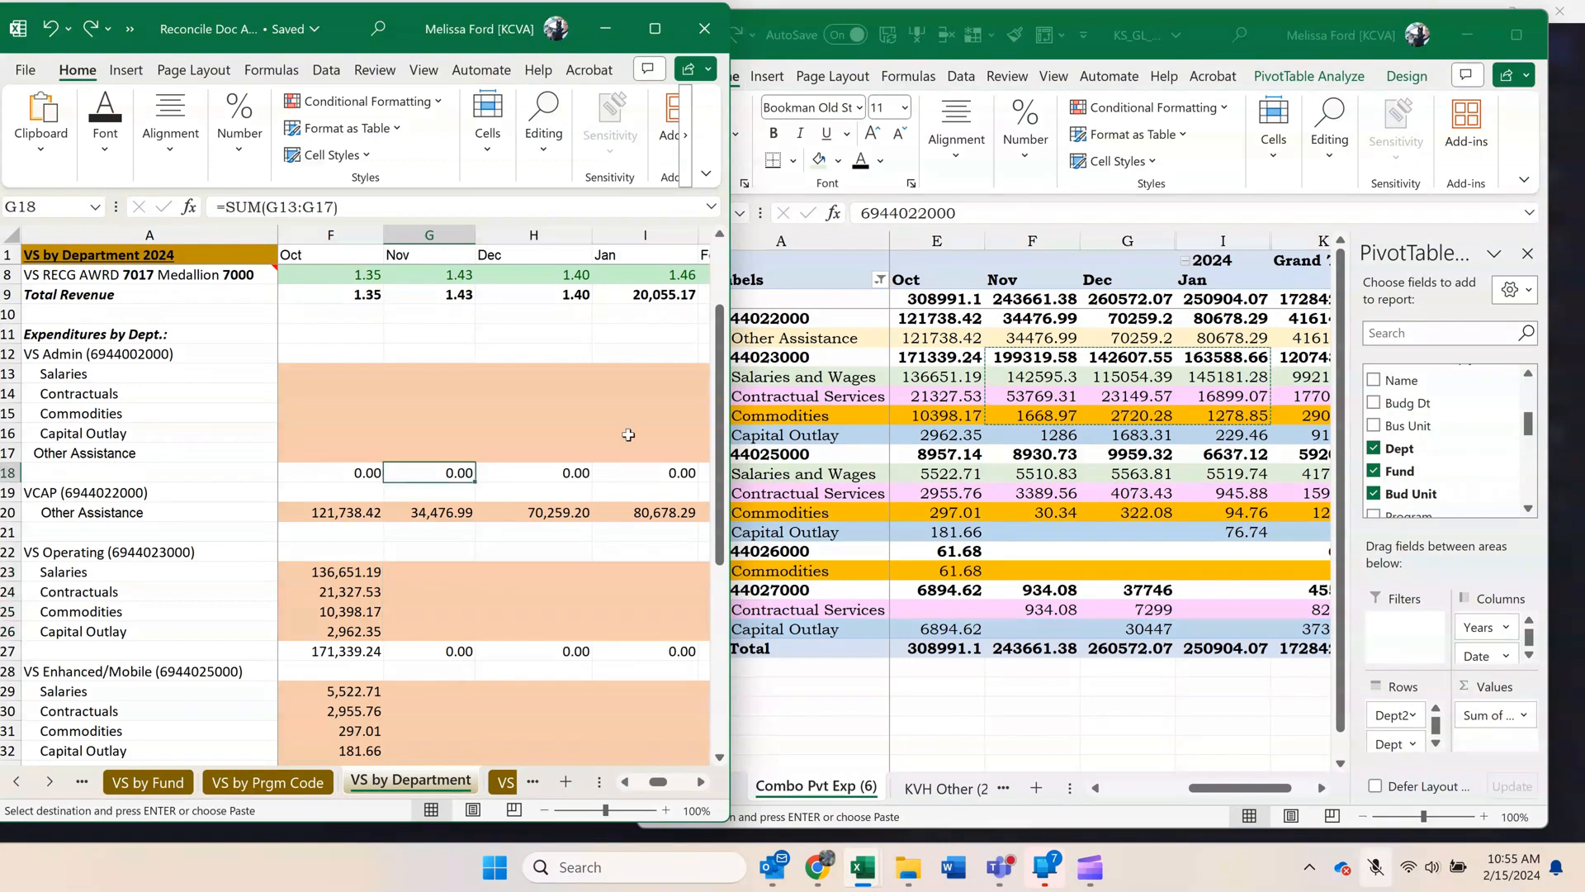
Unhide the 2023 Total column between December and January in the pivot and bring the November and December amounts into view.
{"action": "left_click", "coordinate": [1181, 350]}
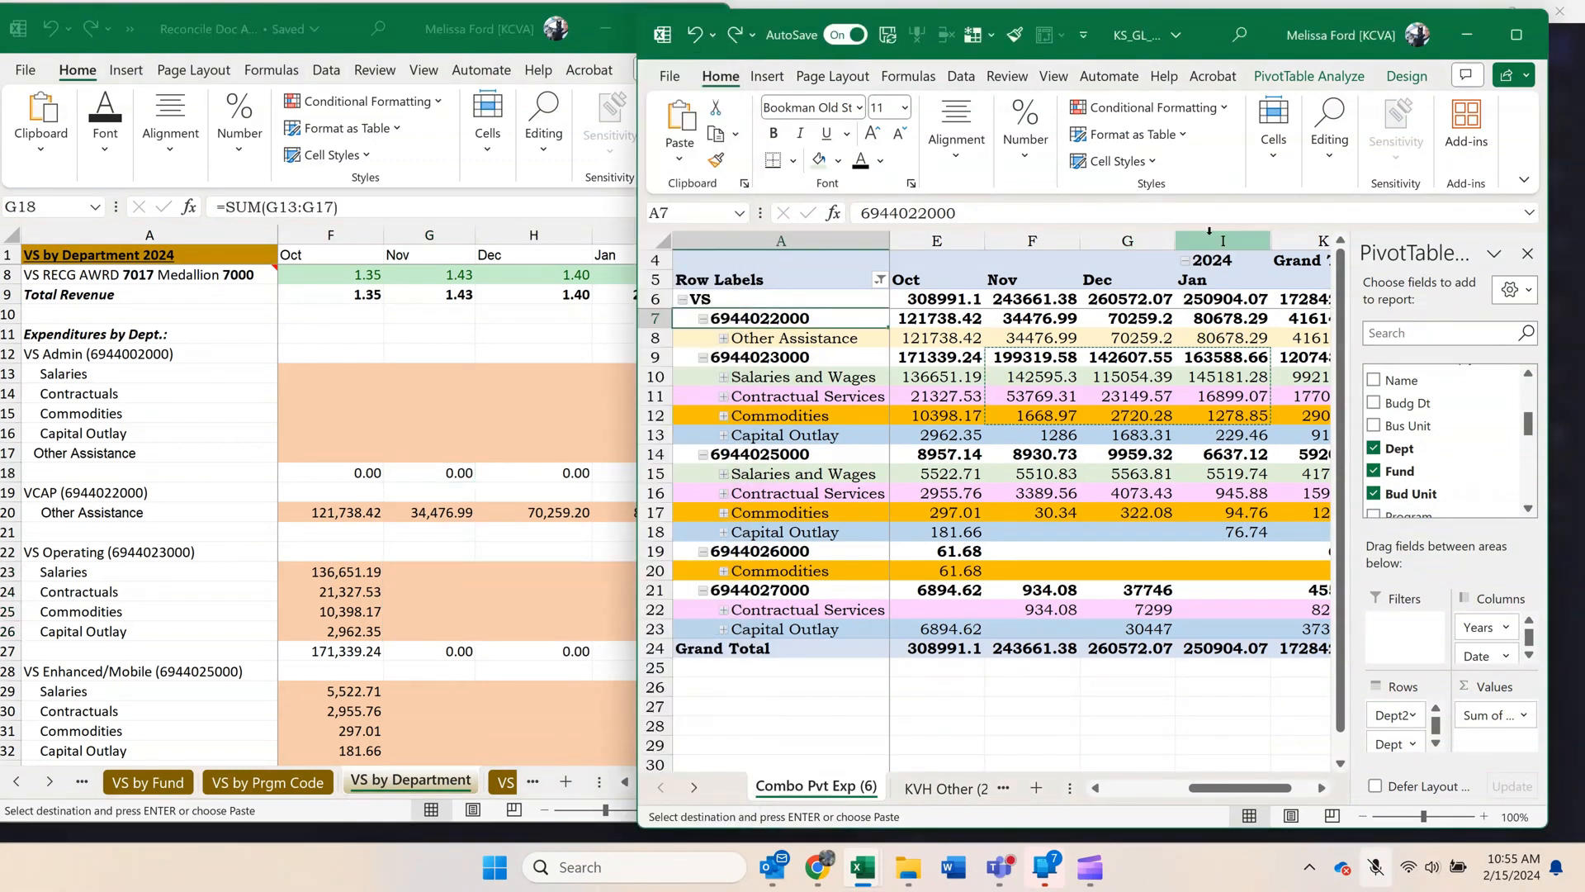
{"action": "left_click_drag", "start_coordinate": [1223, 240], "coordinate": [1129, 225]}
{"action": "right_click", "coordinate": [1129, 224]}
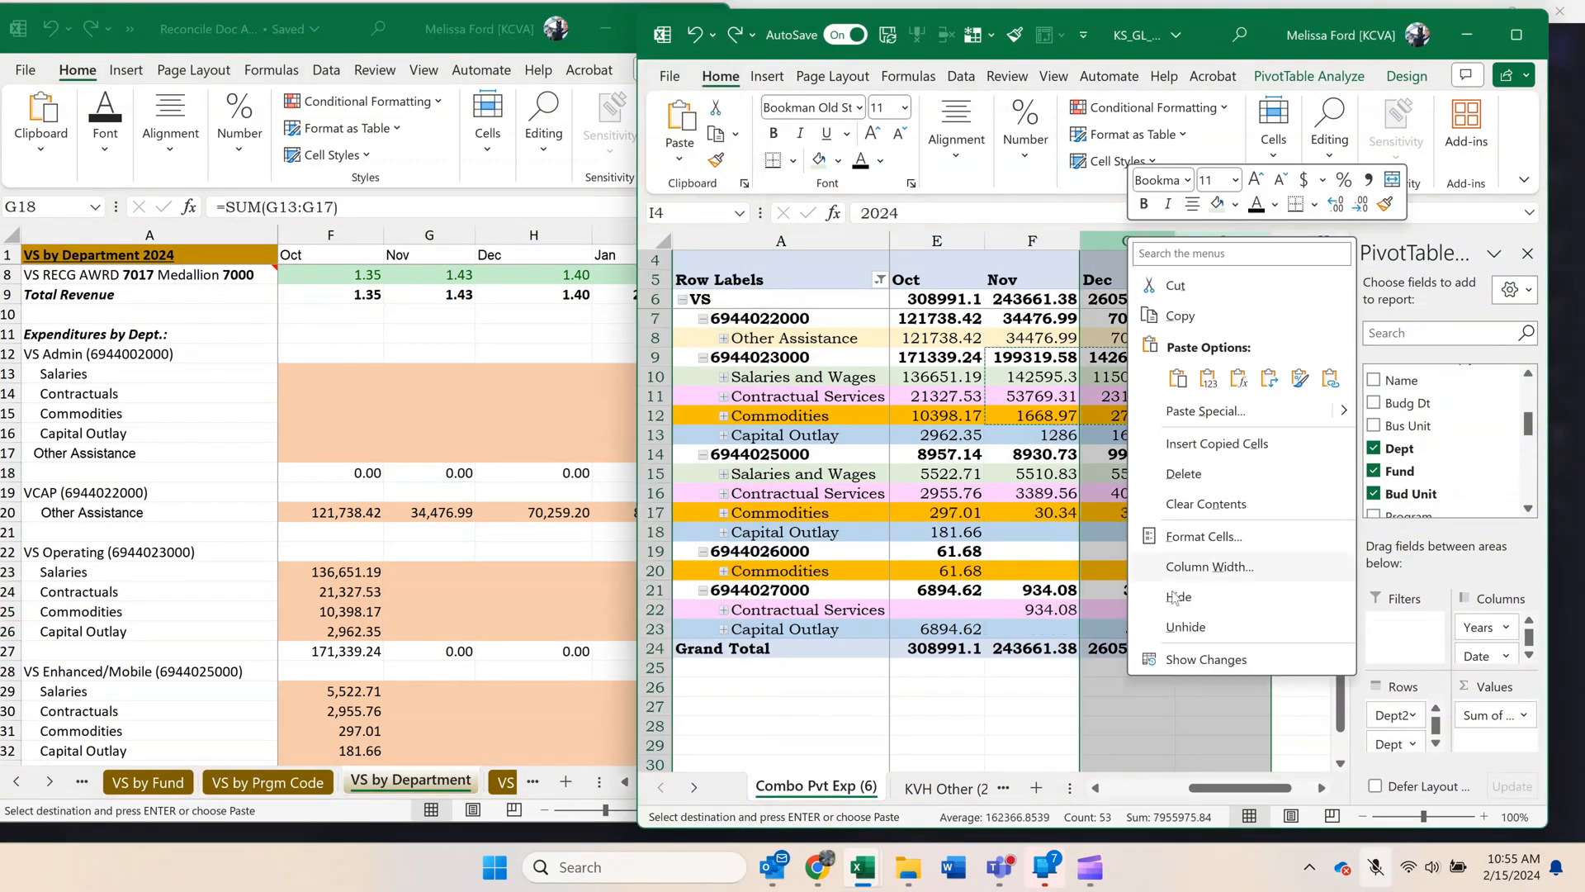
{"action": "left_click", "coordinate": [1179, 628]}
{"action": "left_click", "coordinate": [1173, 453]}
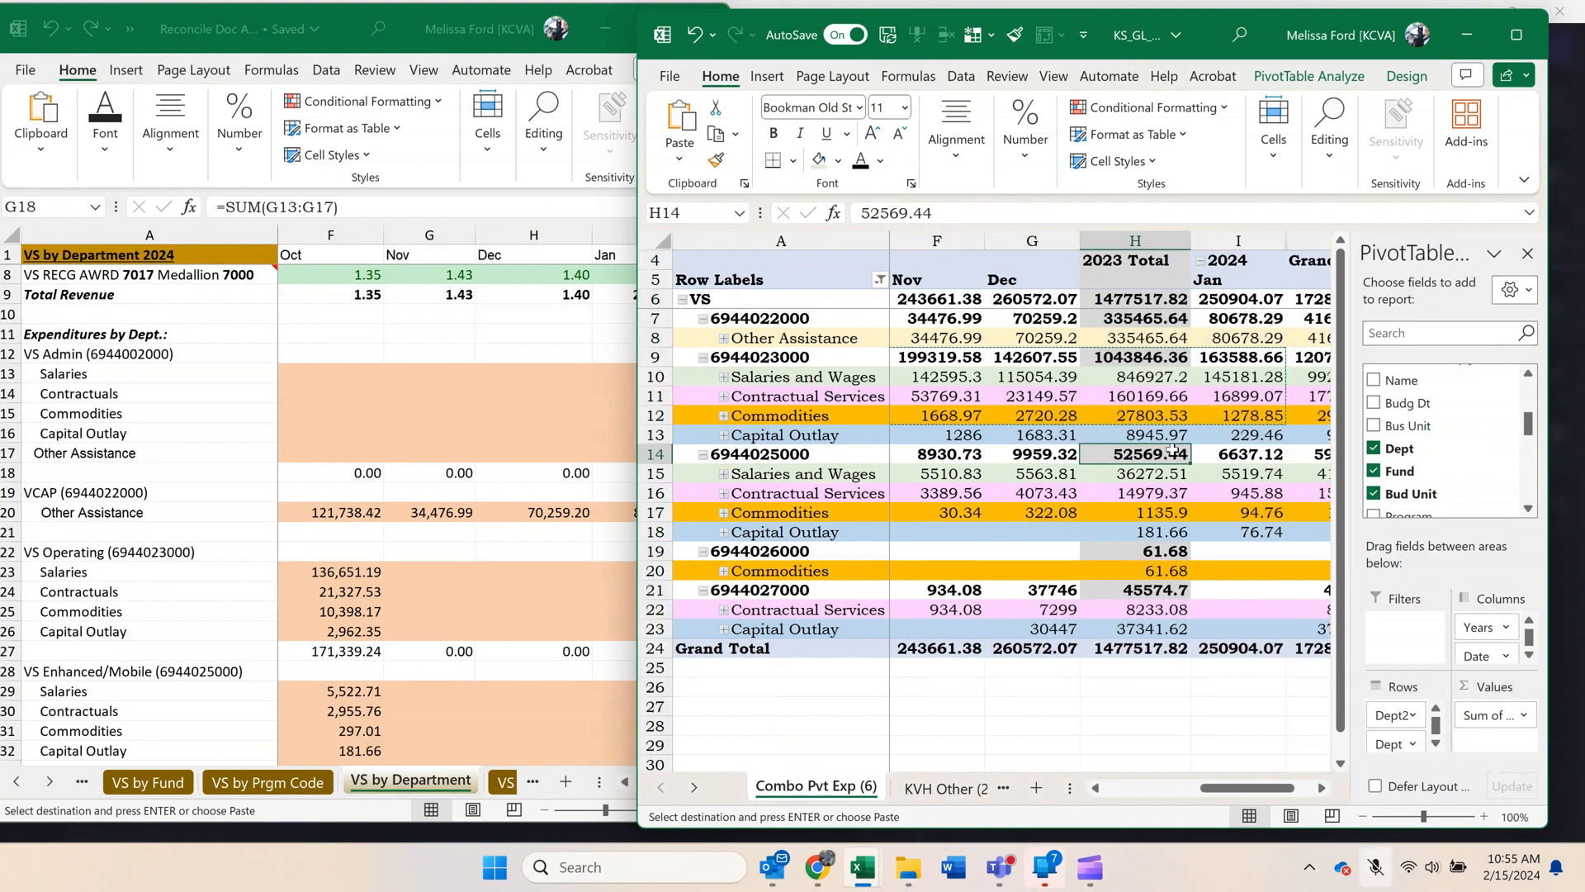
{"action": "left_click_drag", "start_coordinate": [1263, 788], "coordinate": [1216, 799]}
{"action": "left_click_drag", "start_coordinate": [1221, 799], "coordinate": [1237, 768]}
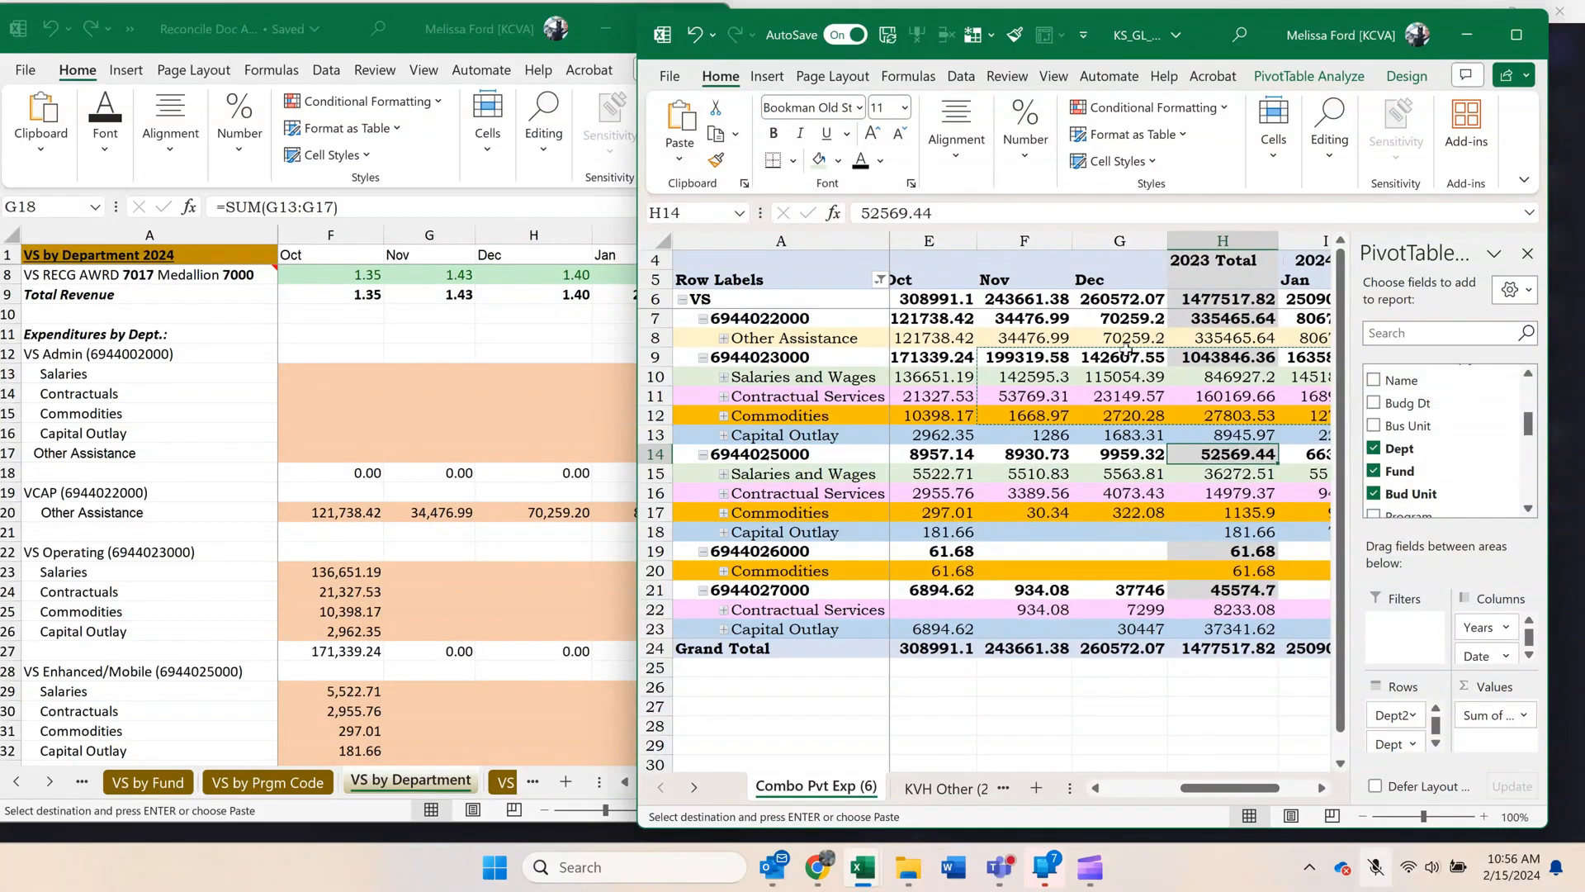
{"action": "left_click", "coordinate": [1065, 395]}
{"action": "left_click_drag", "start_coordinate": [1026, 354], "coordinate": [1111, 435]}
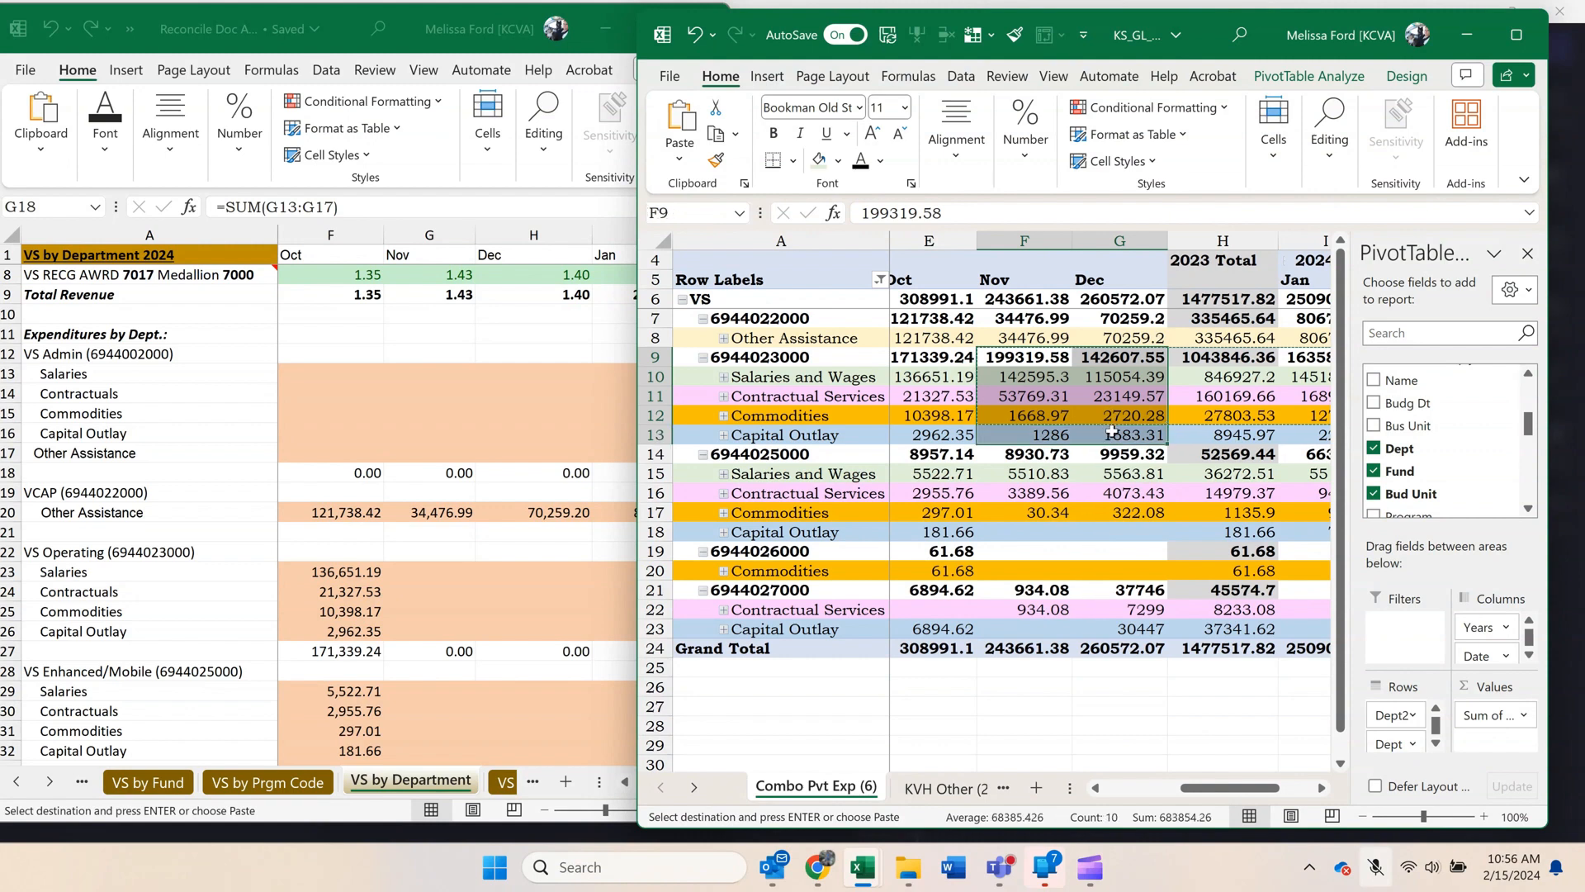
{"action": "key", "text": "ctrl+c"}
{"action": "left_click", "coordinate": [437, 572]}
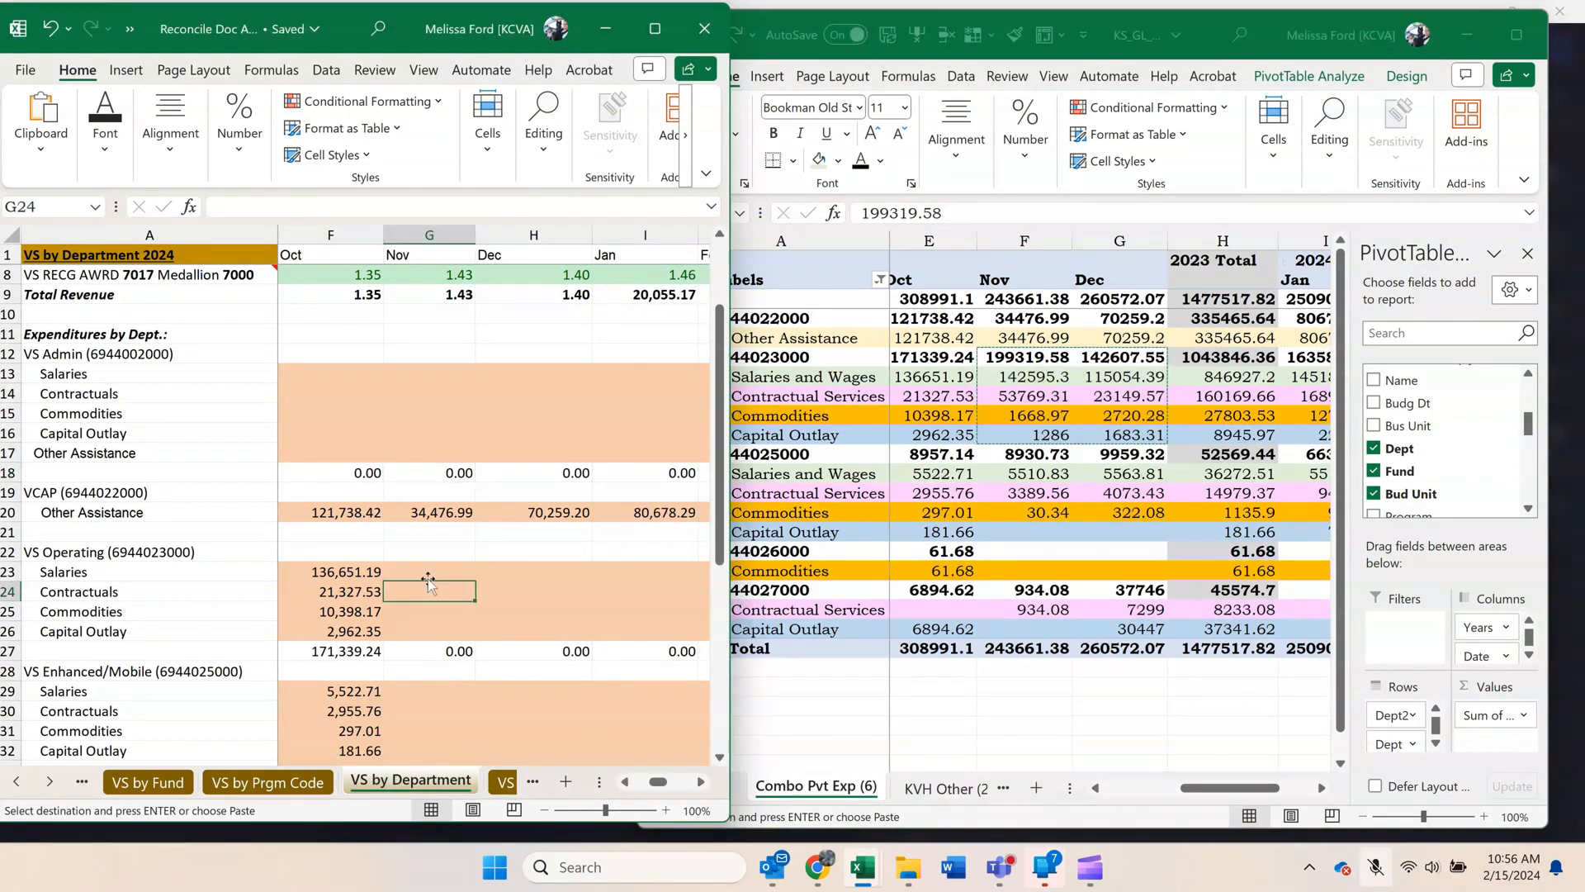
{"action": "right_click", "coordinate": [437, 572]}
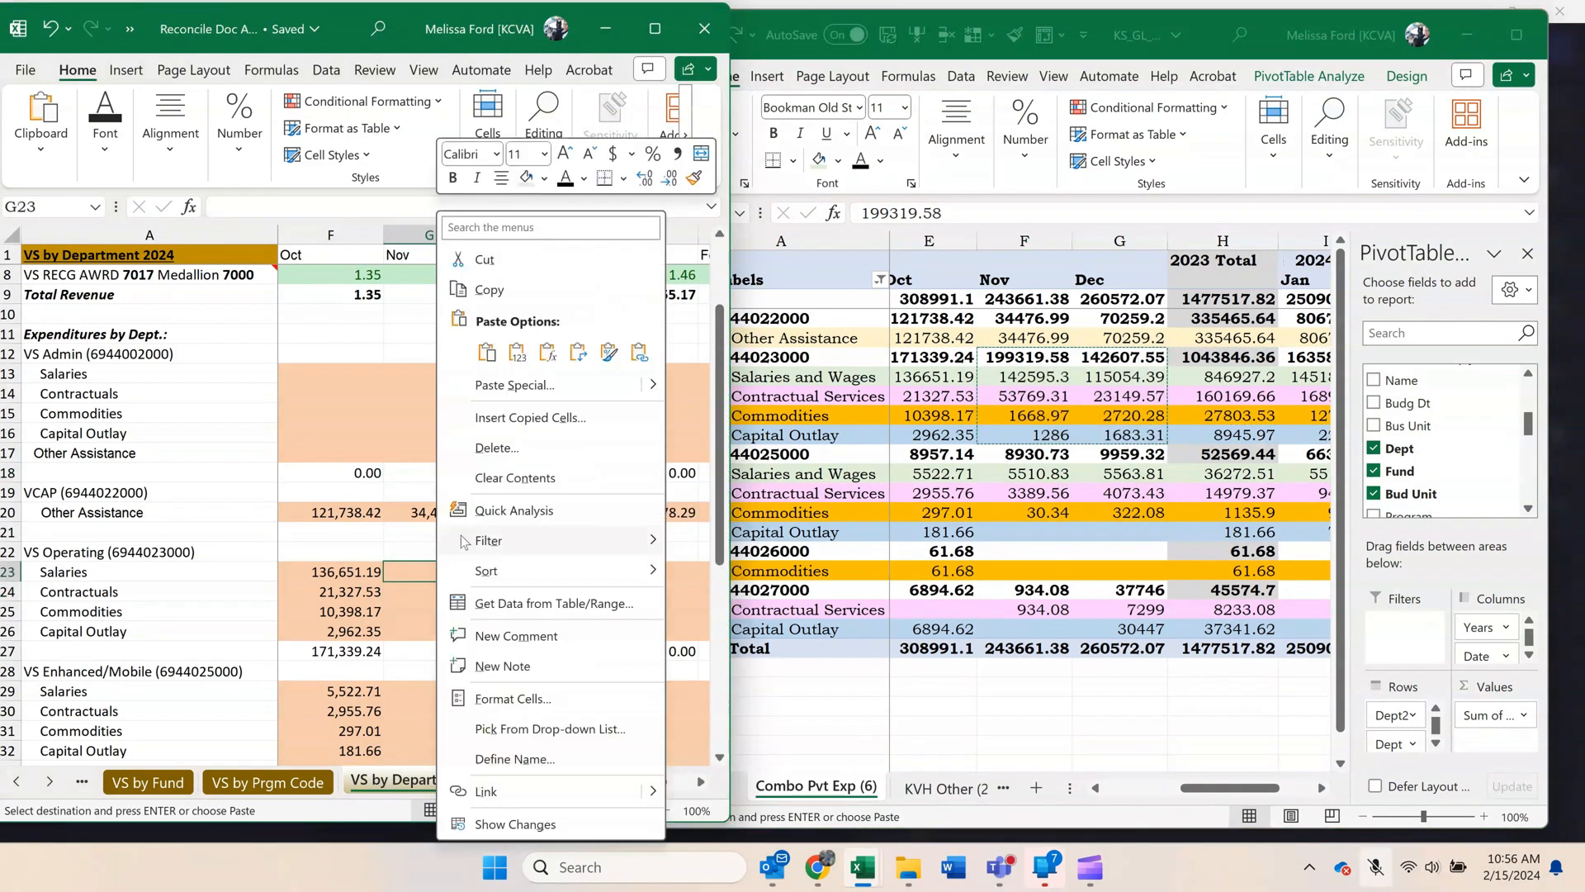
{"action": "left_click", "coordinate": [520, 357]}
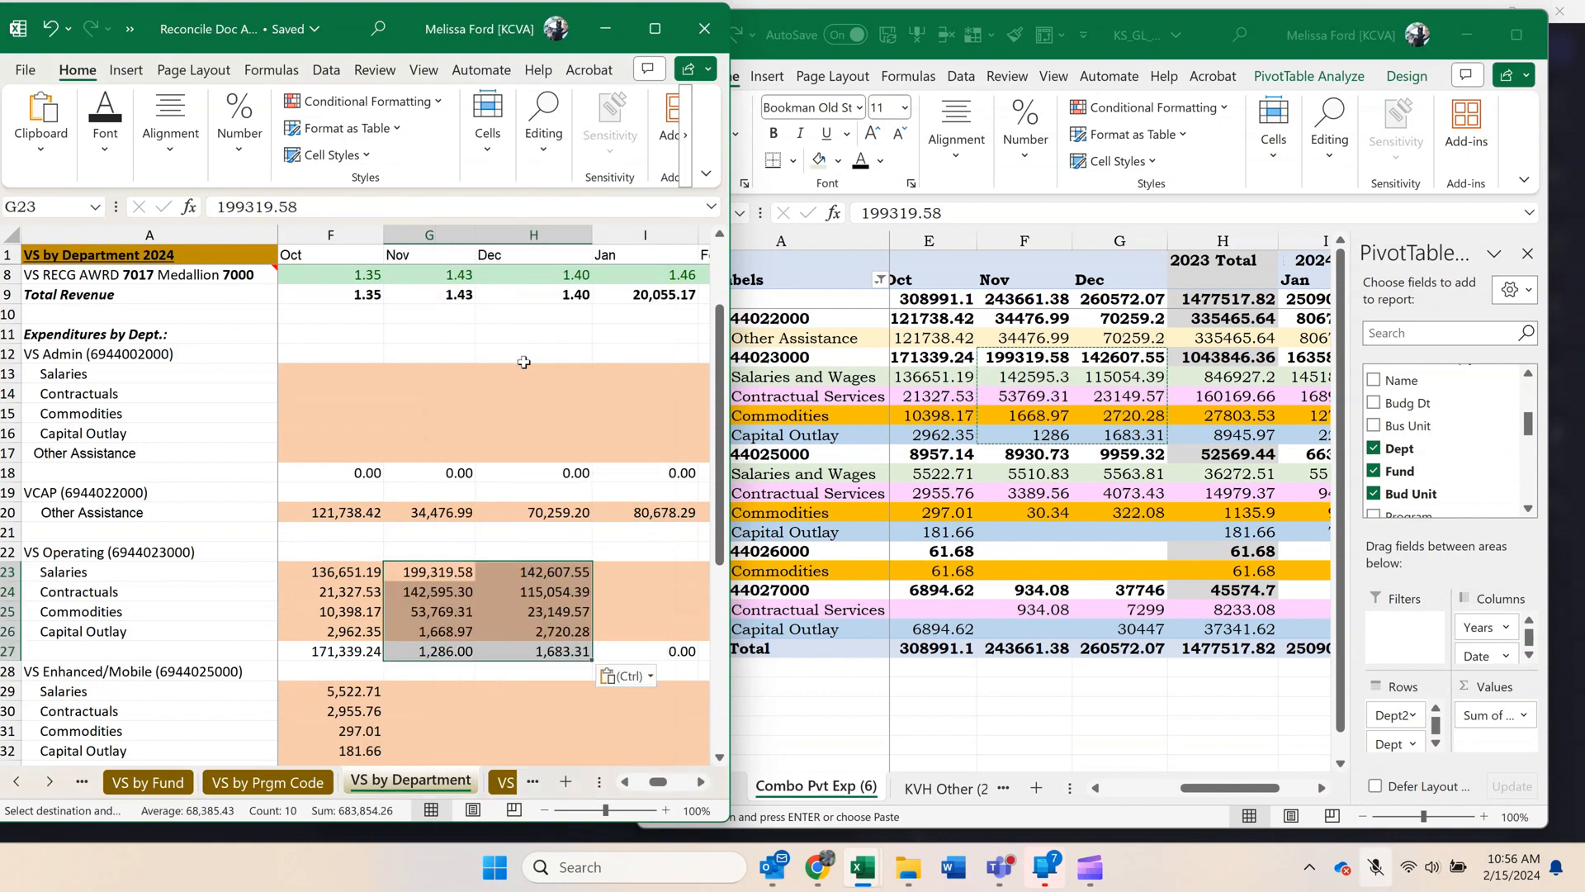
{"action": "key", "text": "ctrl+z"}
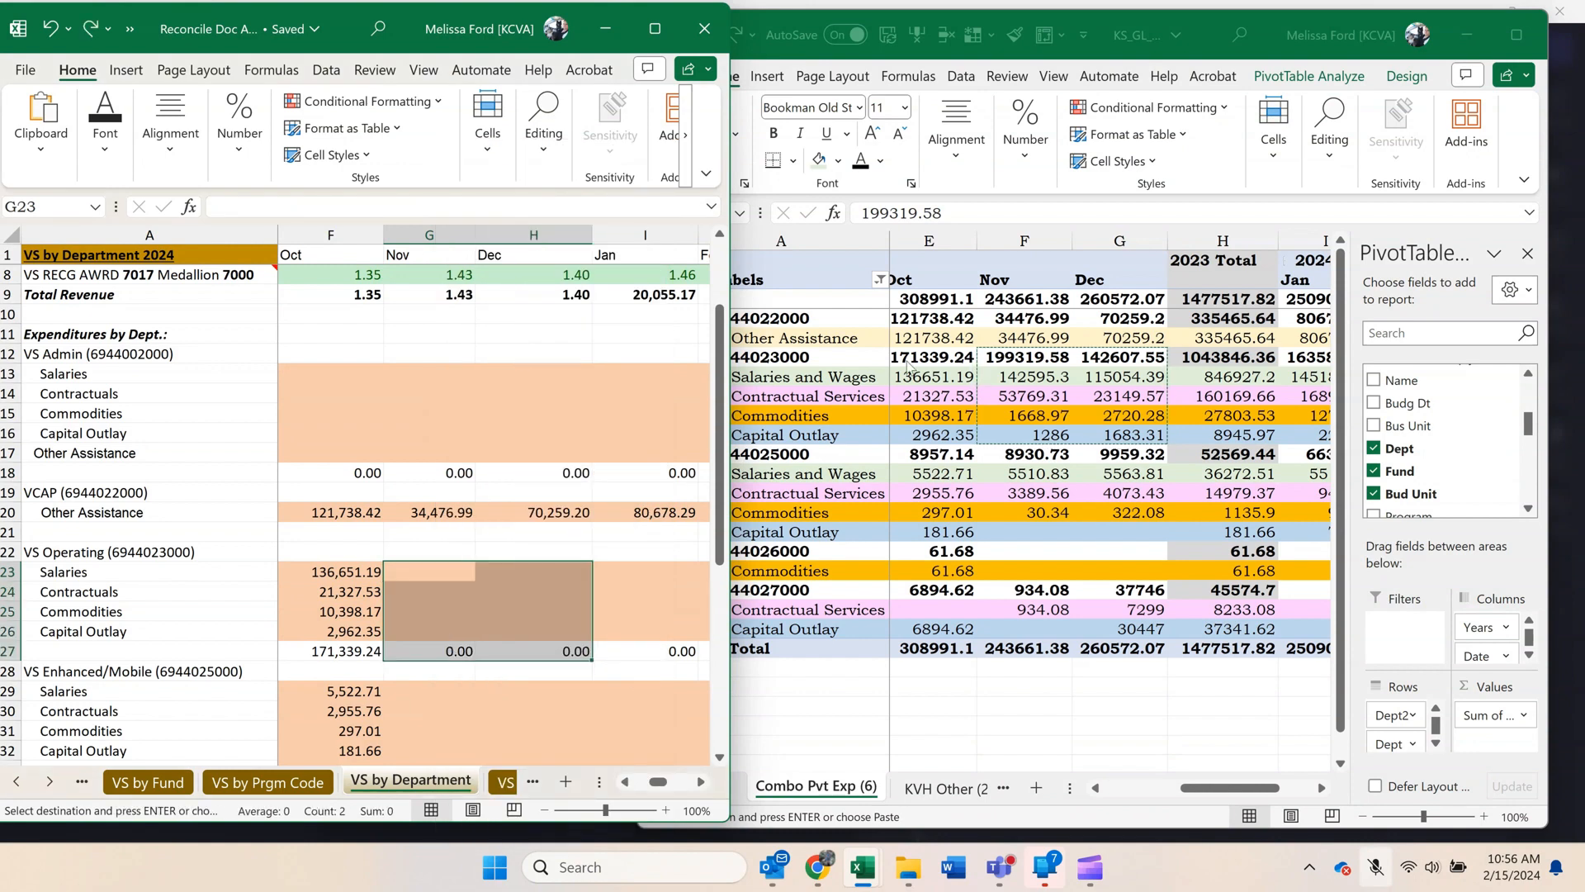
{"action": "left_click", "coordinate": [1109, 377]}
{"action": "left_click_drag", "start_coordinate": [1045, 376], "coordinate": [1136, 430]}
{"action": "key", "text": "ctrl+c"}
{"action": "left_click", "coordinate": [429, 573]}
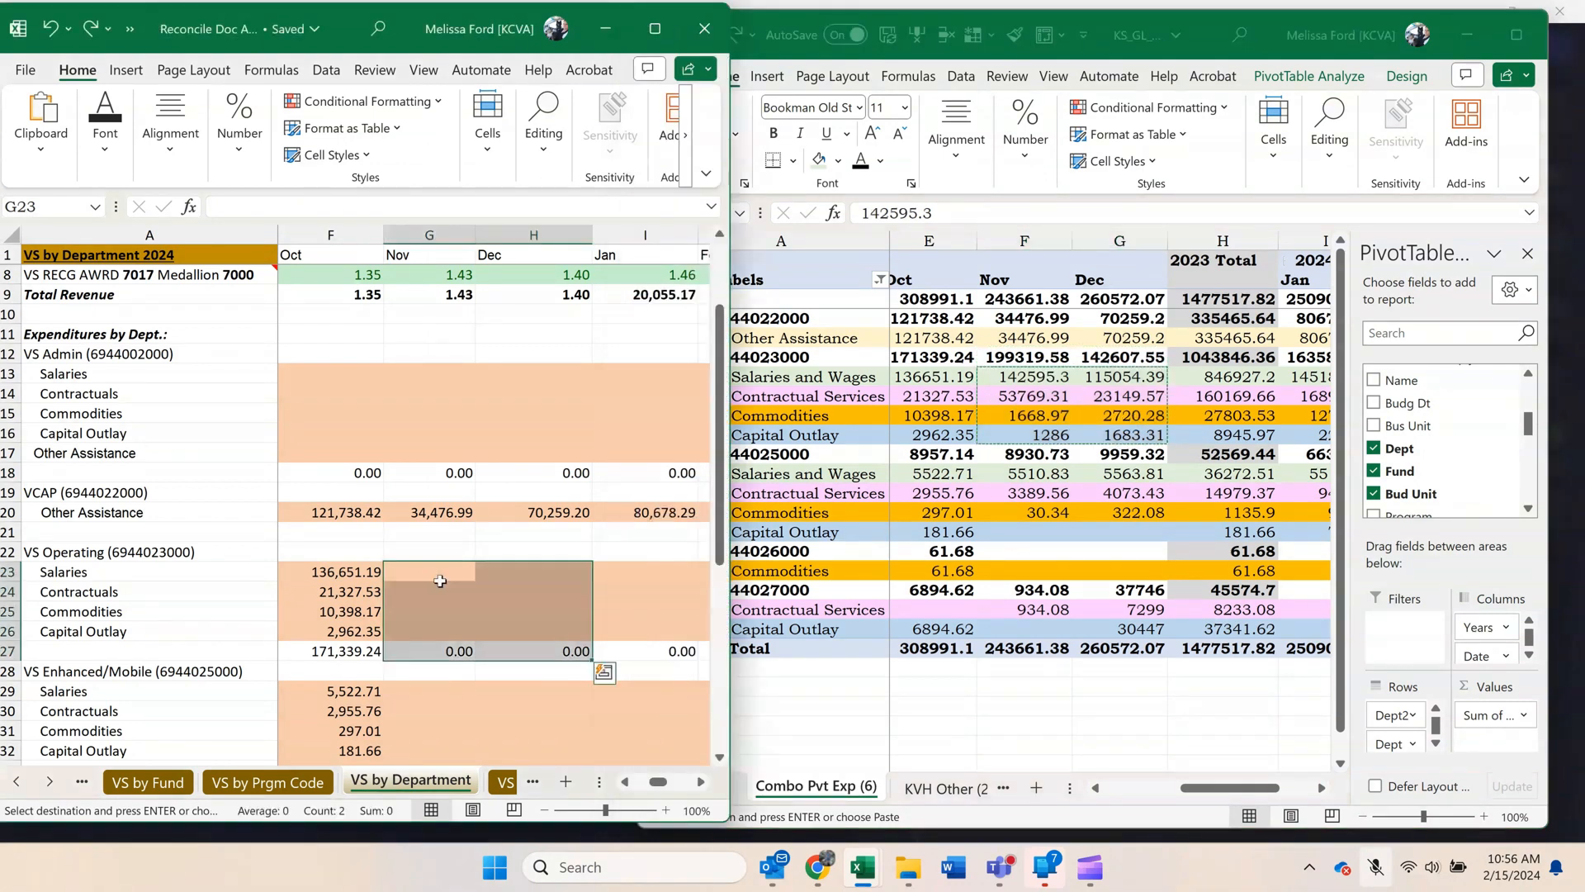
{"action": "right_click", "coordinate": [437, 572]}
{"action": "left_click", "coordinate": [520, 352]}
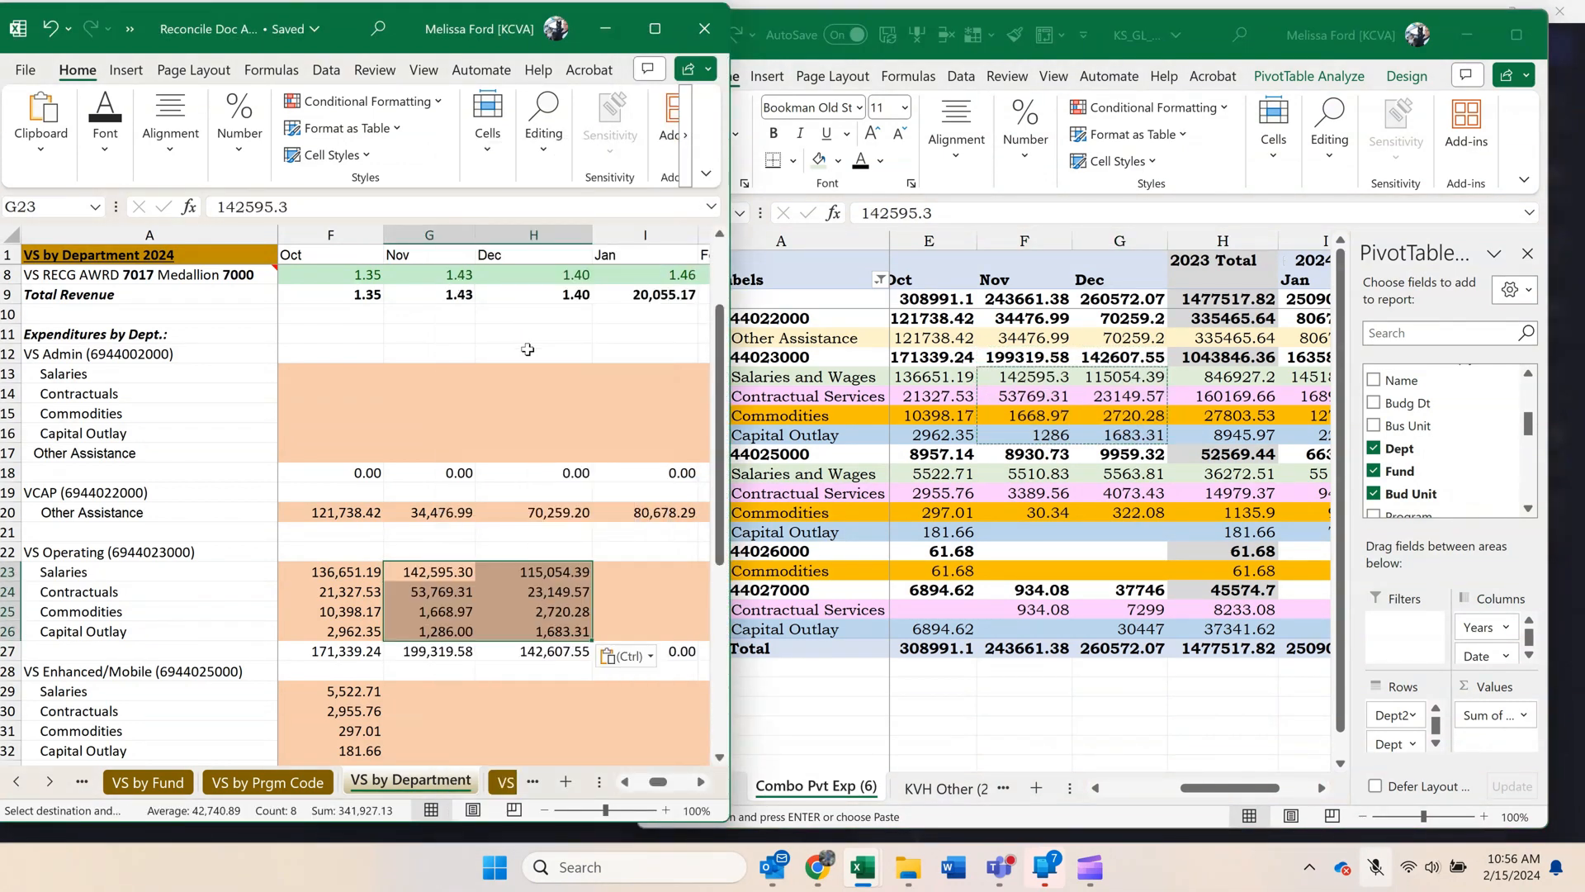
{"action": "scroll", "coordinate": [536, 353], "scroll_direction": "down", "scroll_amount": 3}
{"action": "scroll", "coordinate": [536, 352], "scroll_direction": "down", "scroll_amount": 2}
{"action": "left_click", "coordinate": [1099, 495]}
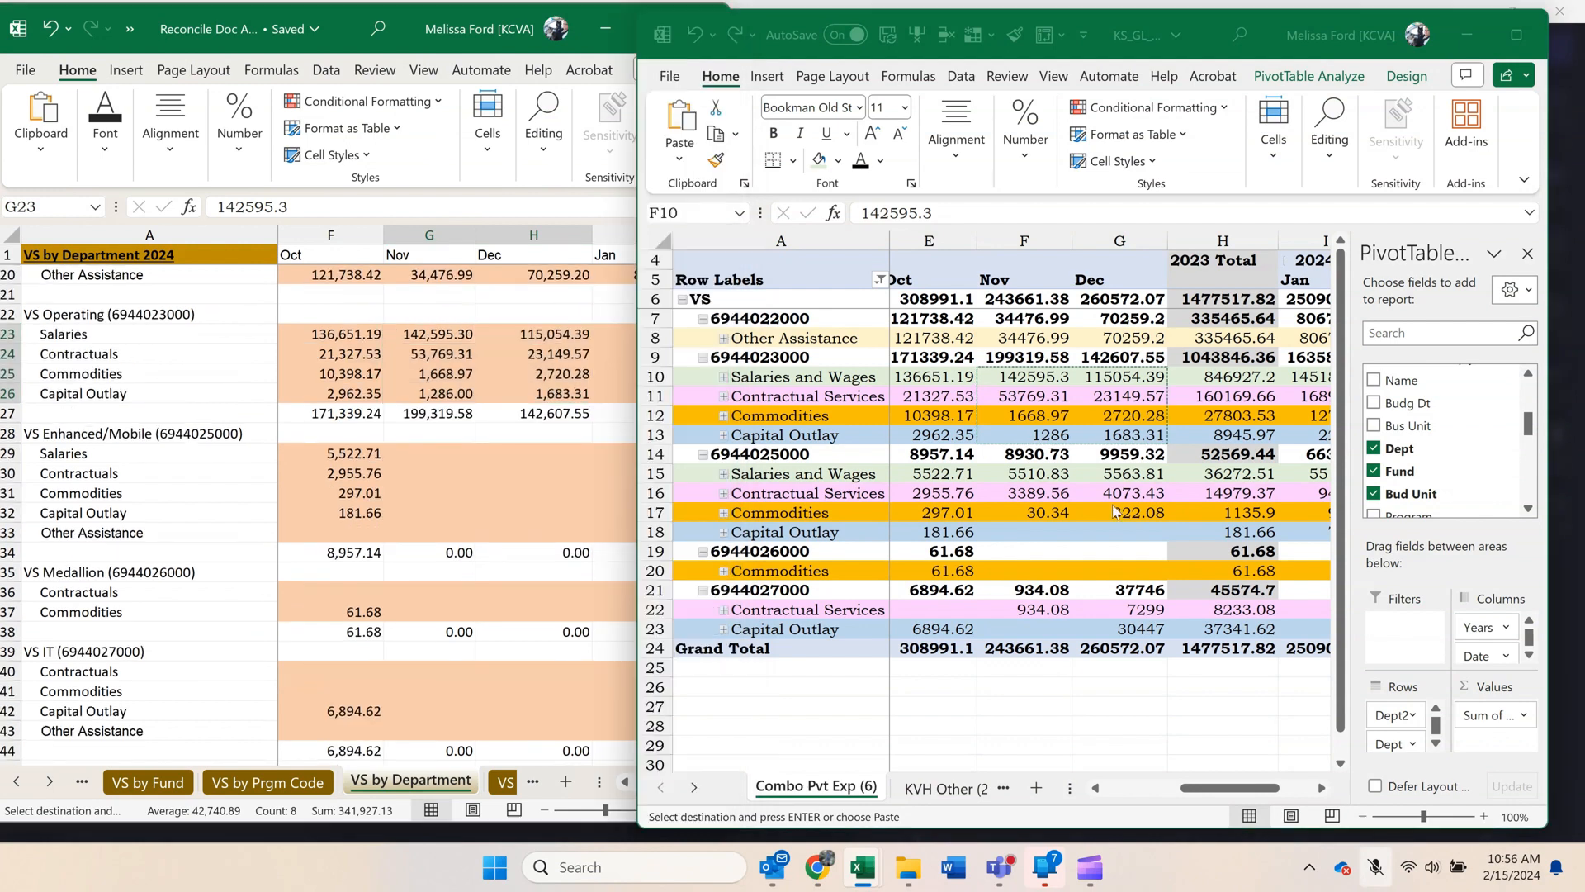
{"action": "left_click_drag", "start_coordinate": [1023, 473], "coordinate": [1118, 512]}
{"action": "key", "text": "ctrl+c"}
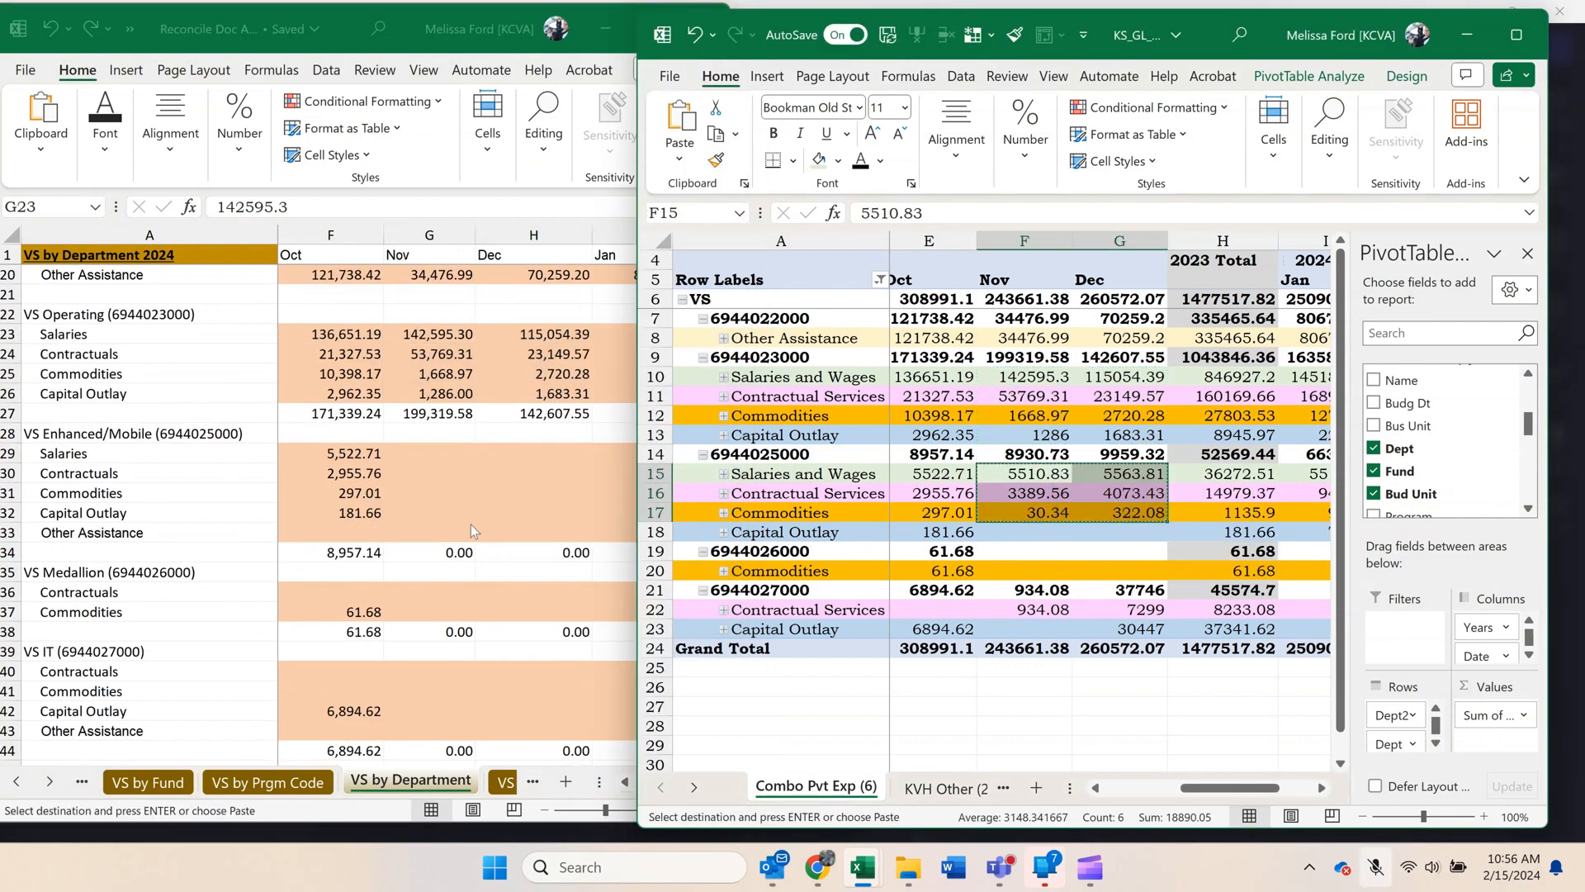
{"action": "left_click", "coordinate": [431, 487]}
{"action": "left_click", "coordinate": [417, 454]}
{"action": "right_click", "coordinate": [418, 454]}
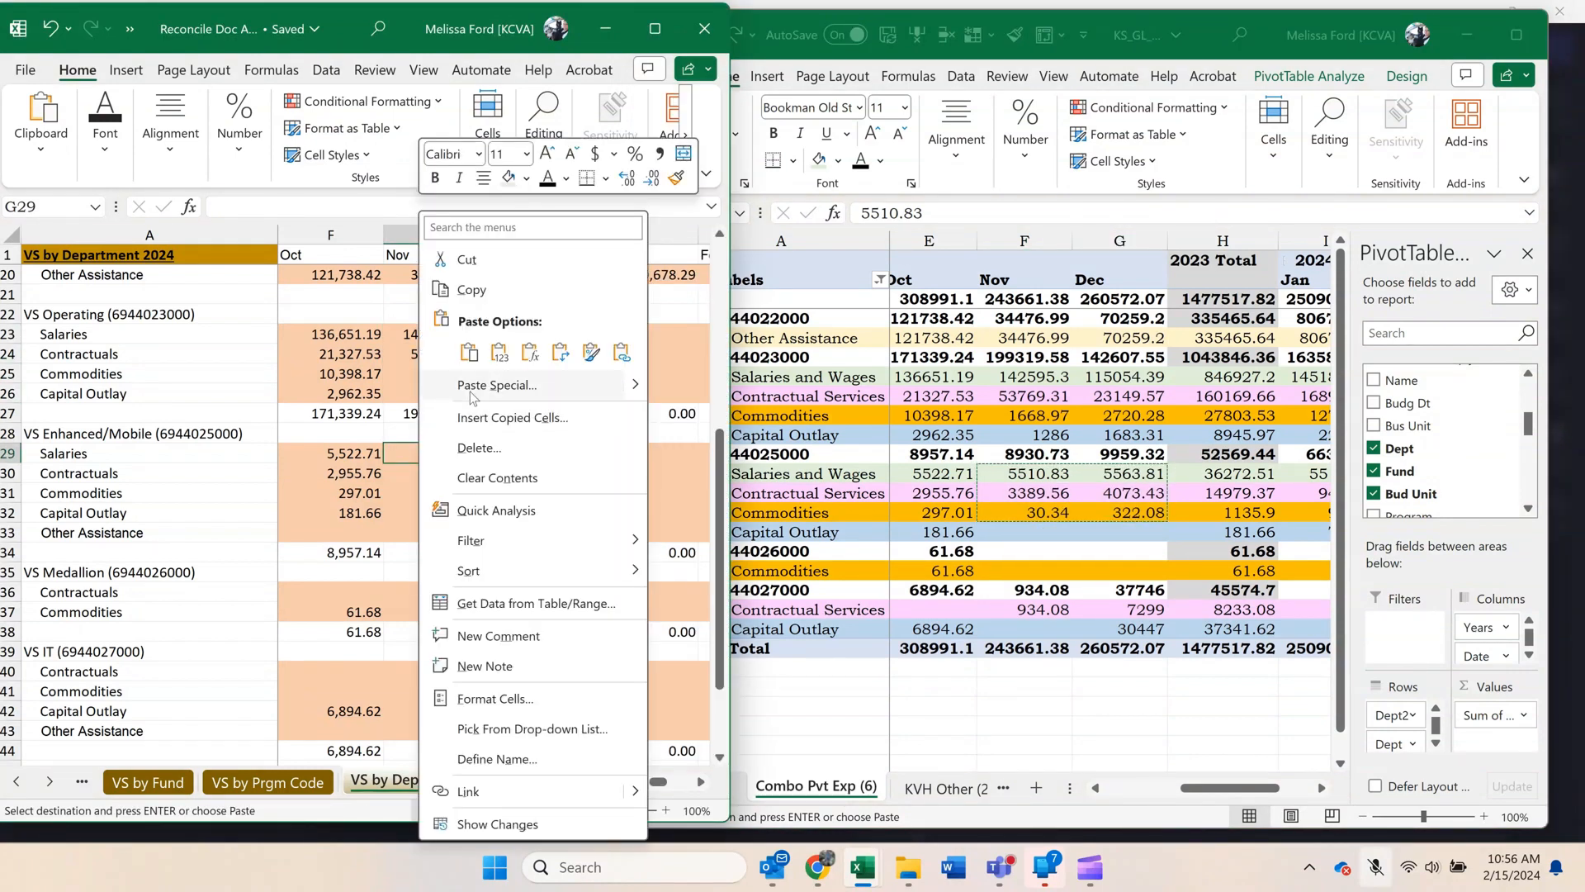
{"action": "left_click", "coordinate": [501, 354]}
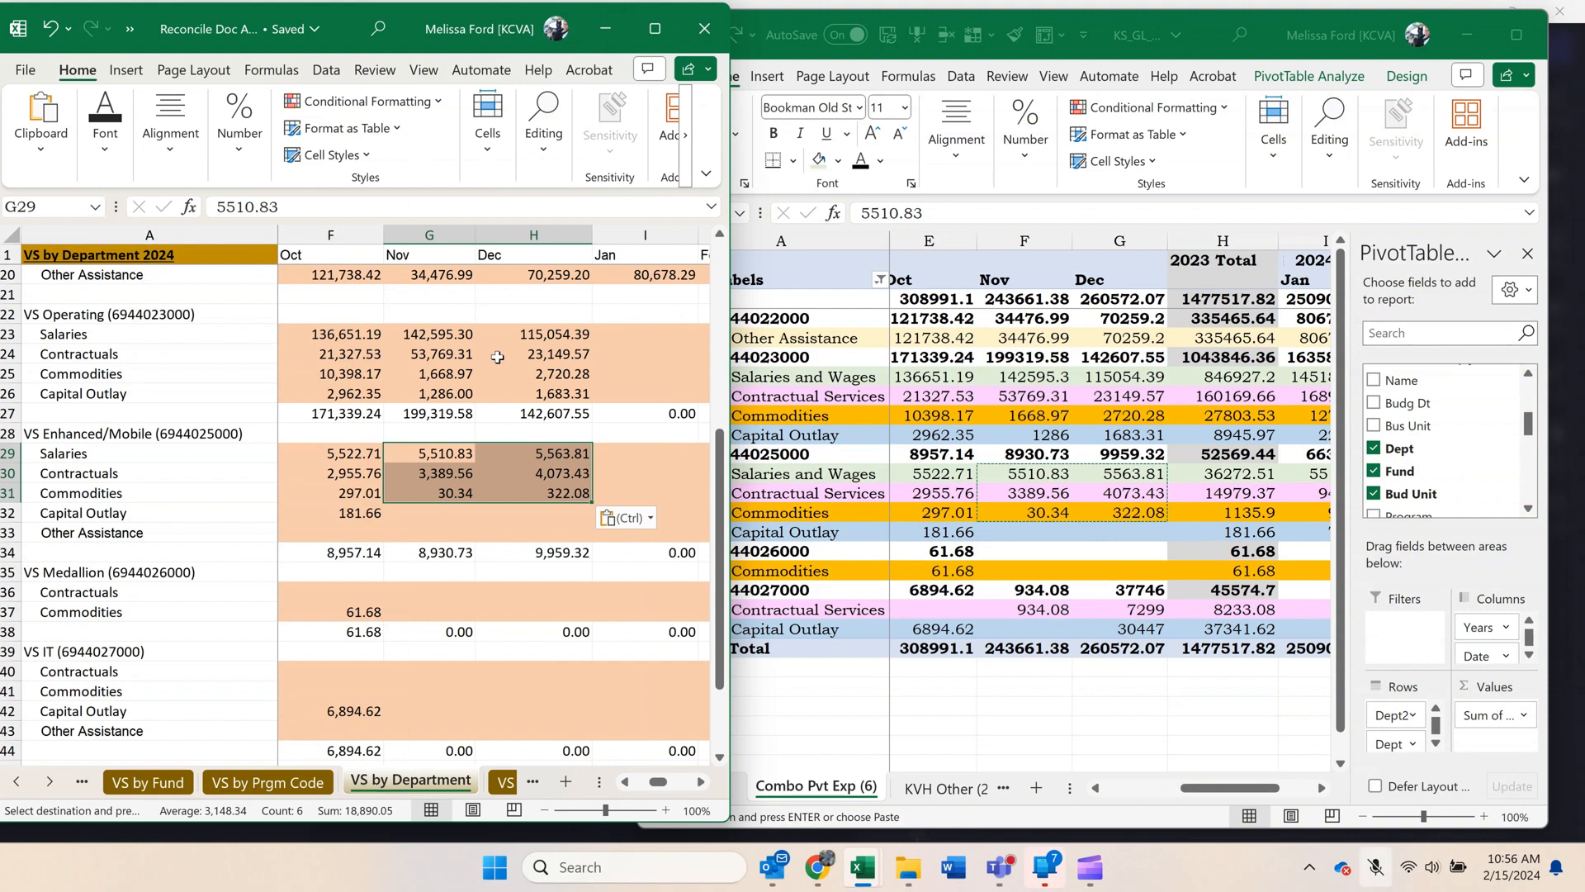
{"action": "left_click", "coordinate": [1031, 553]}
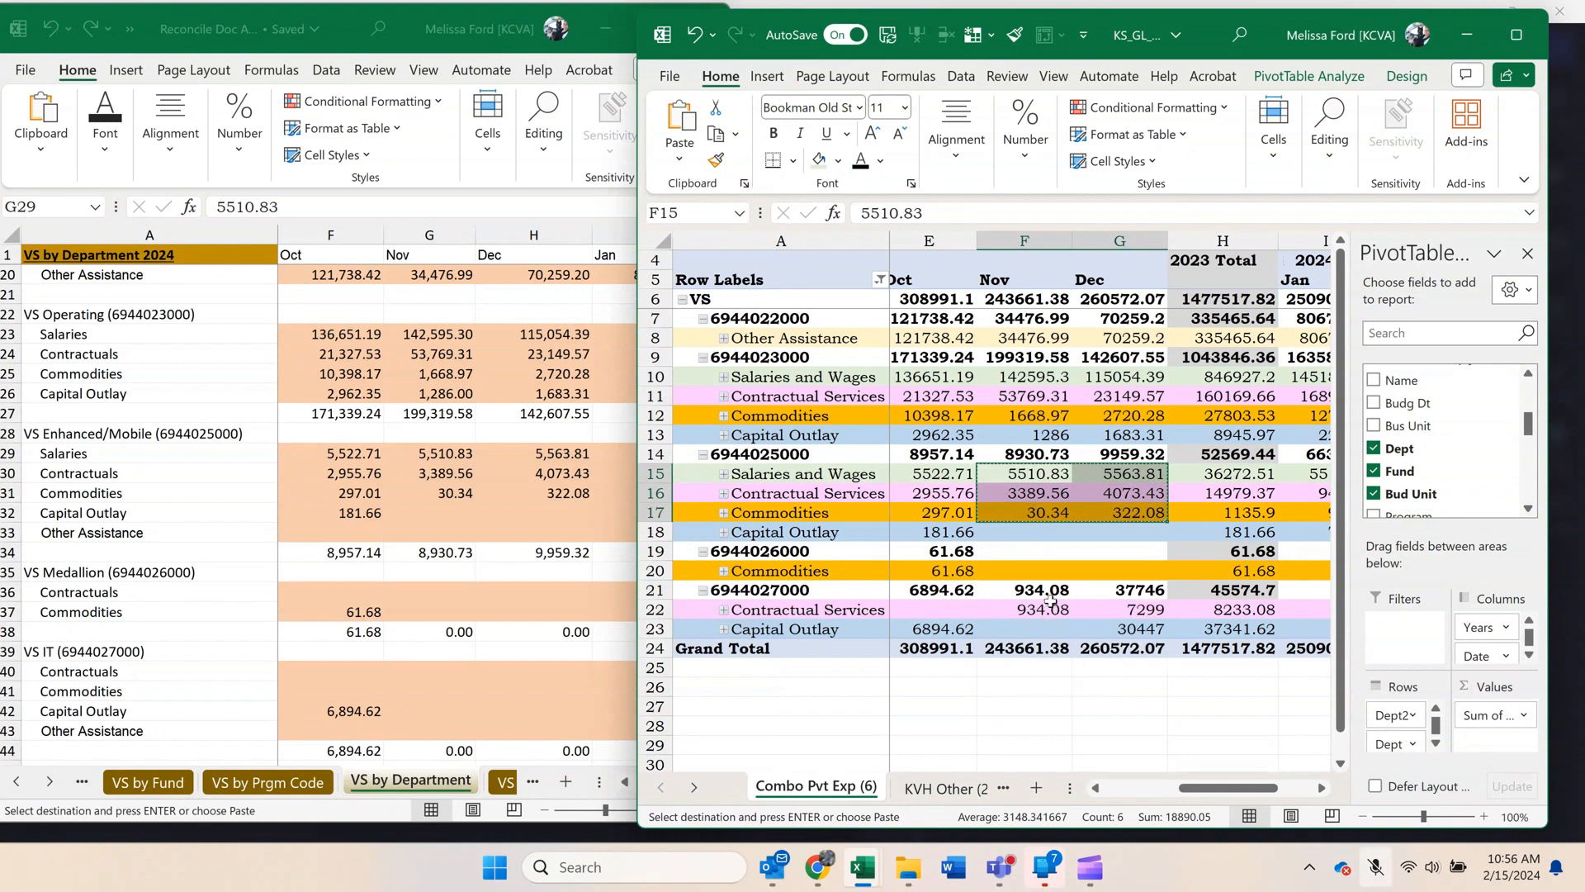
{"action": "left_click_drag", "start_coordinate": [1042, 609], "coordinate": [1136, 625]}
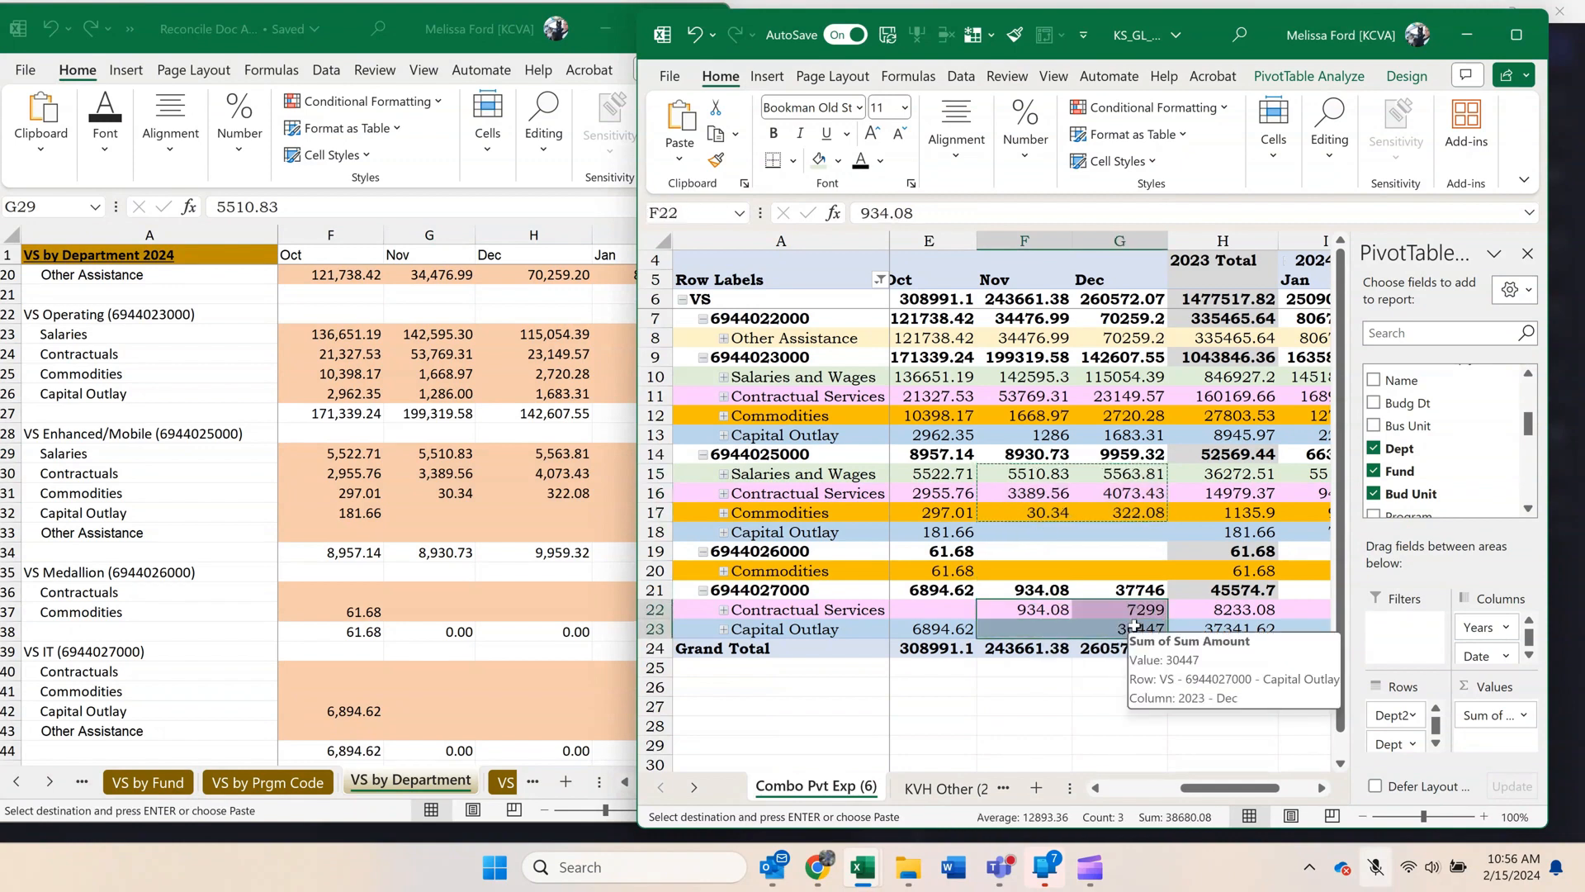
{"action": "key", "text": "ctrl+c"}
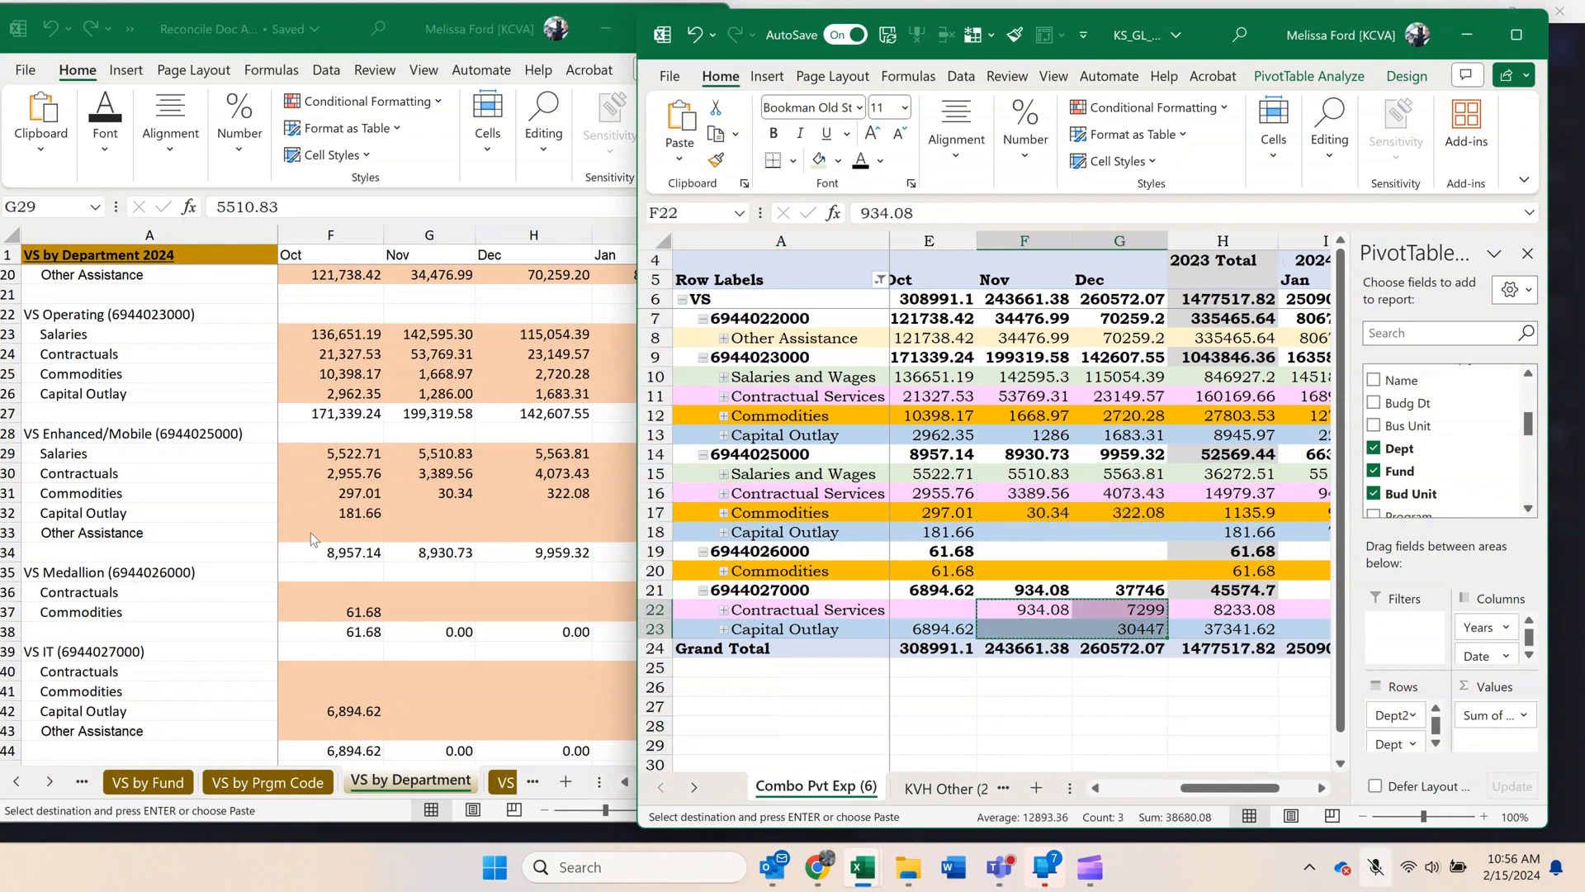
{"action": "left_click", "coordinate": [375, 538]}
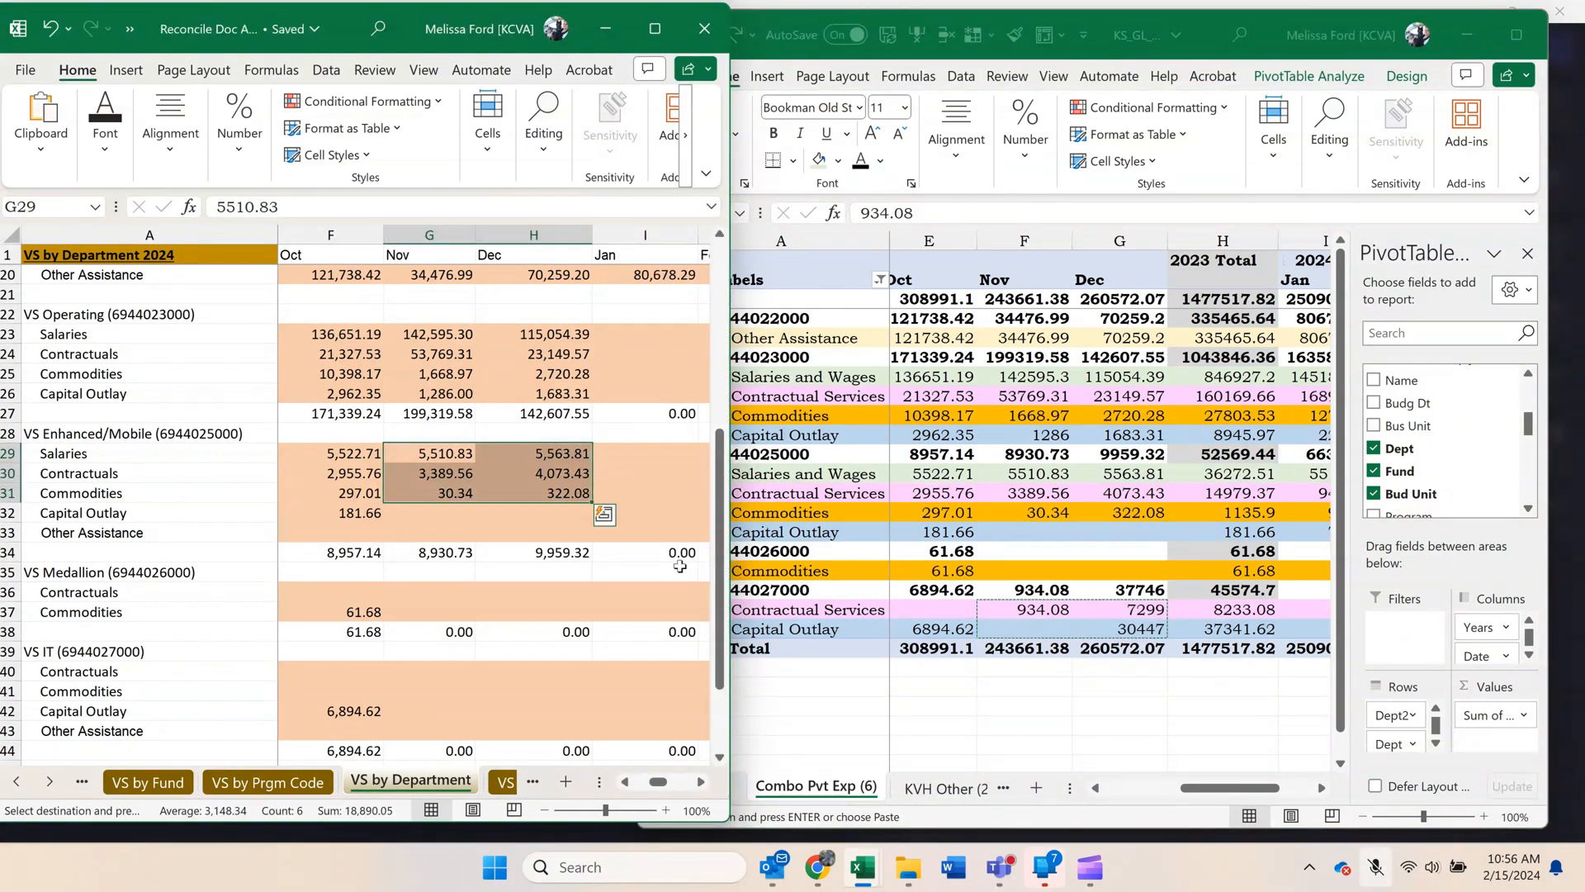
{"action": "right_click", "coordinate": [426, 678]}
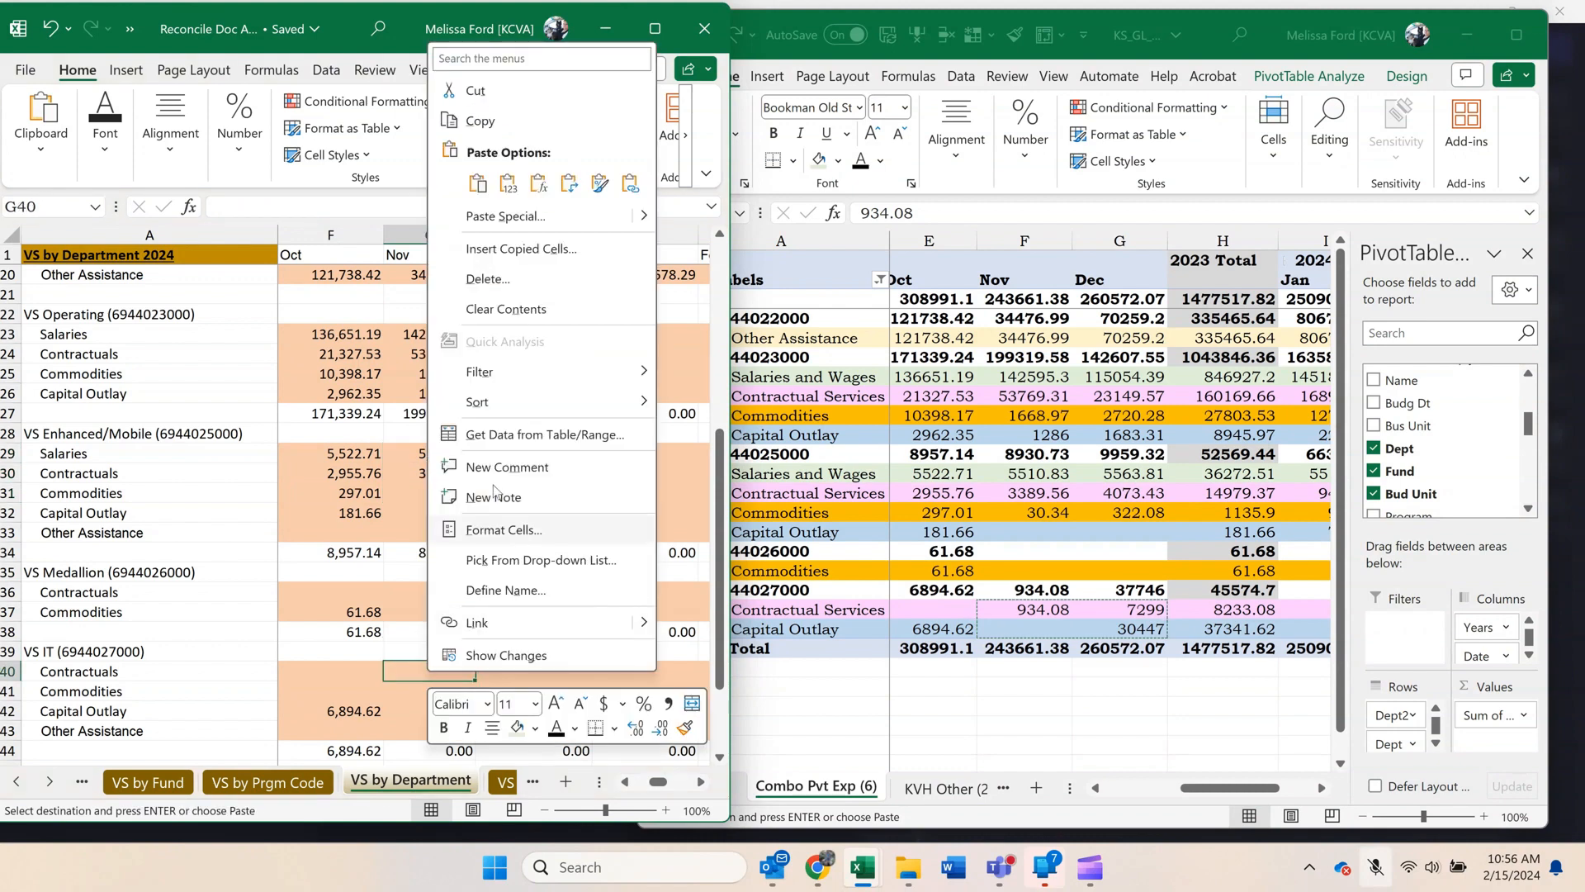
{"action": "left_click", "coordinate": [507, 186]}
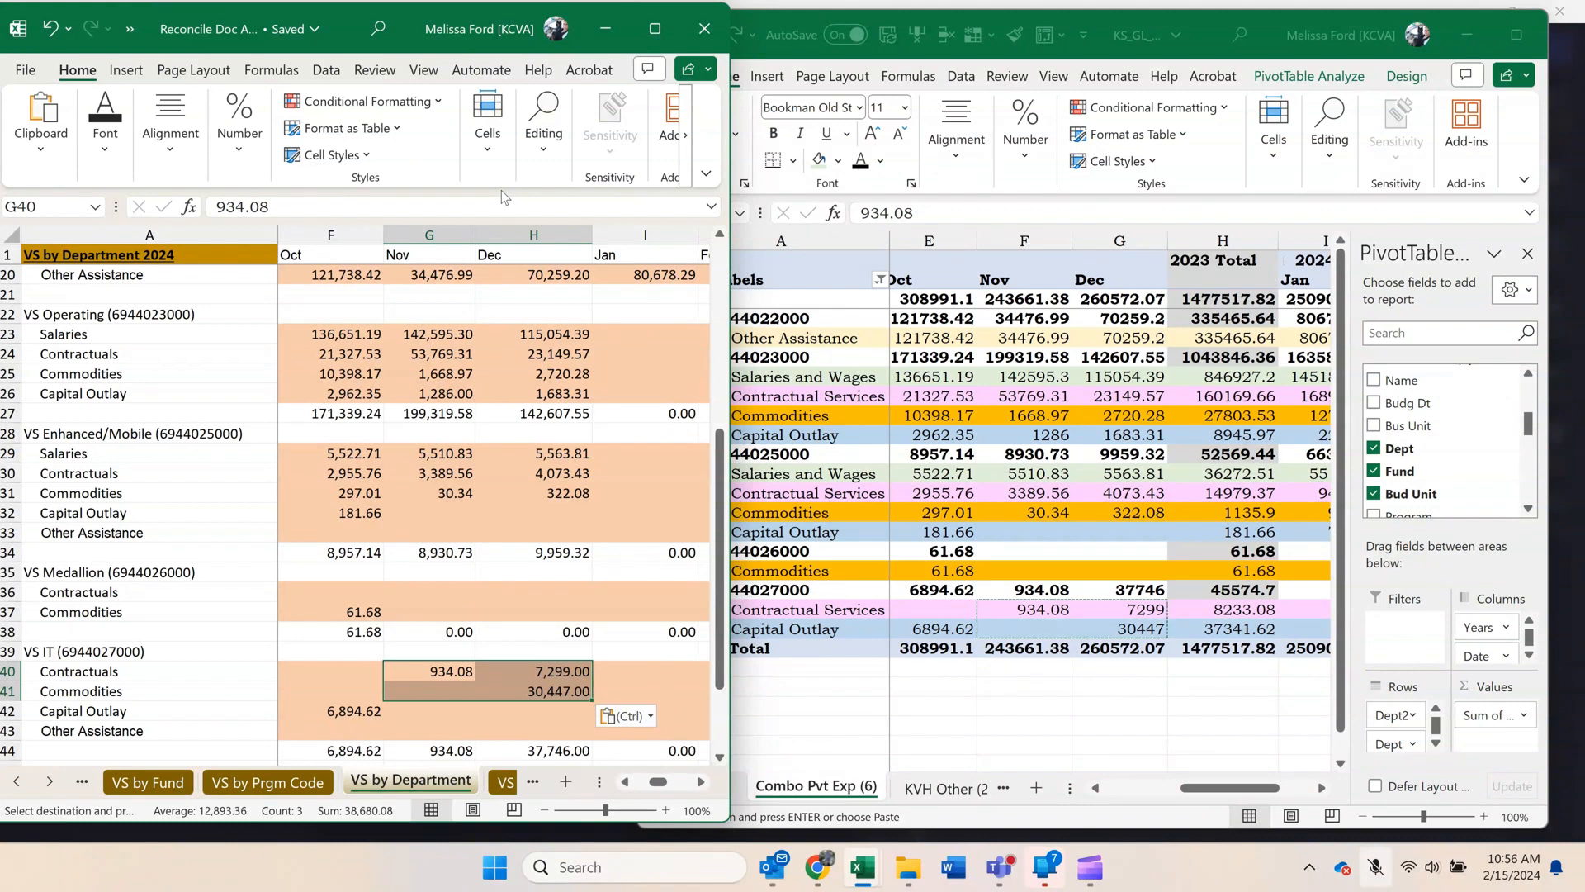
Move the December amount 30,447.00 in VS IT from Commodities to Capital Outlay, clearing H41.
{"action": "left_click", "coordinate": [557, 691]}
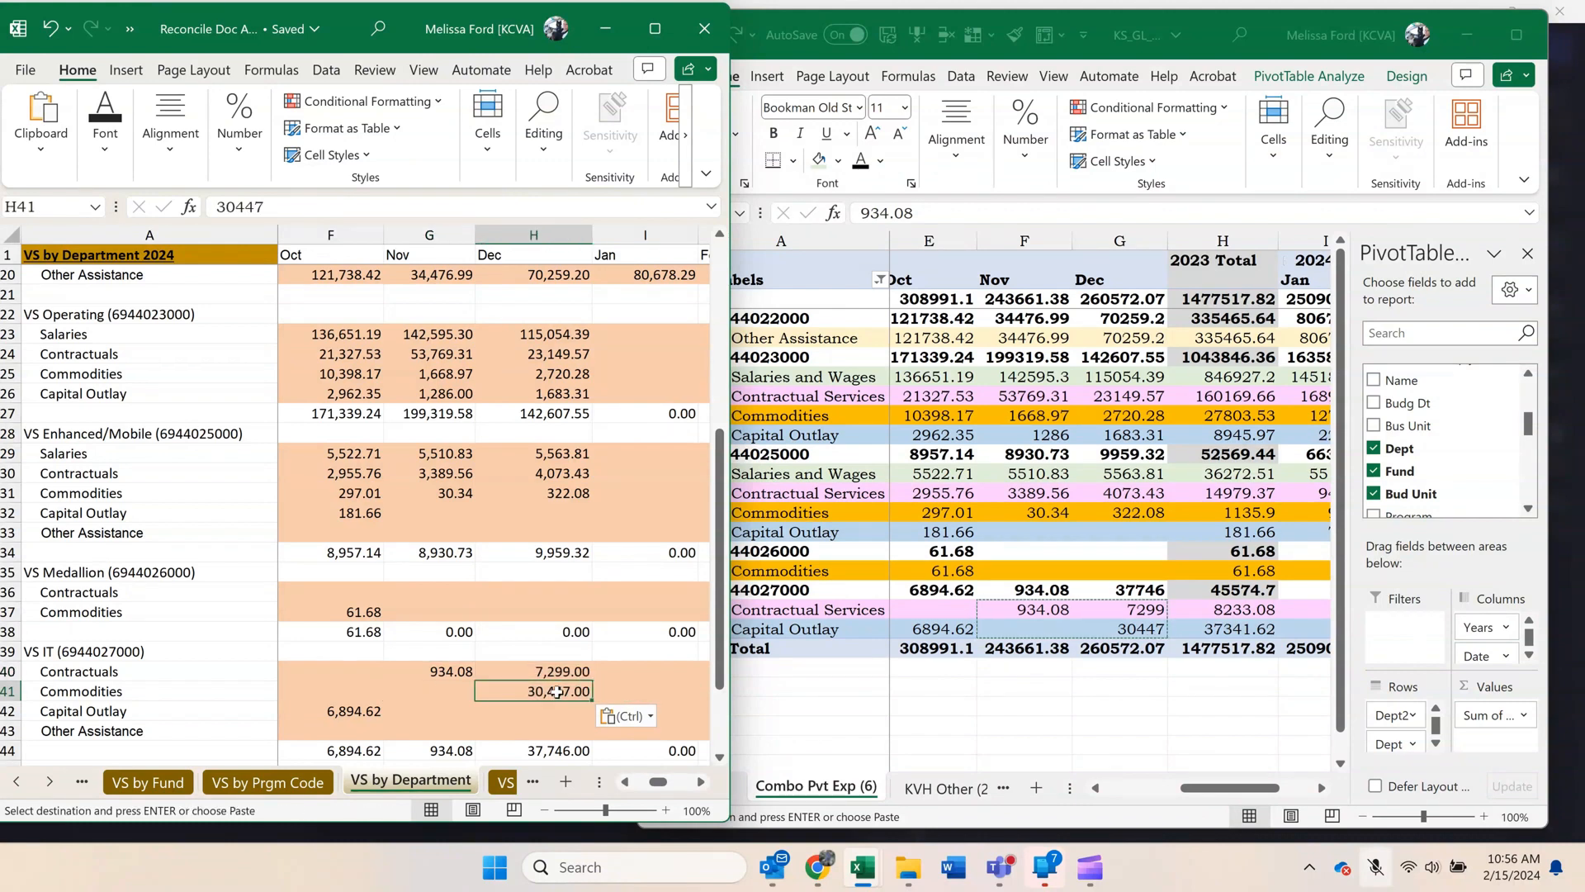
{"action": "key", "text": "ctrl+c"}
{"action": "left_click", "coordinate": [579, 712]}
{"action": "key", "text": "ctrl+v"}
{"action": "left_click", "coordinate": [576, 695]}
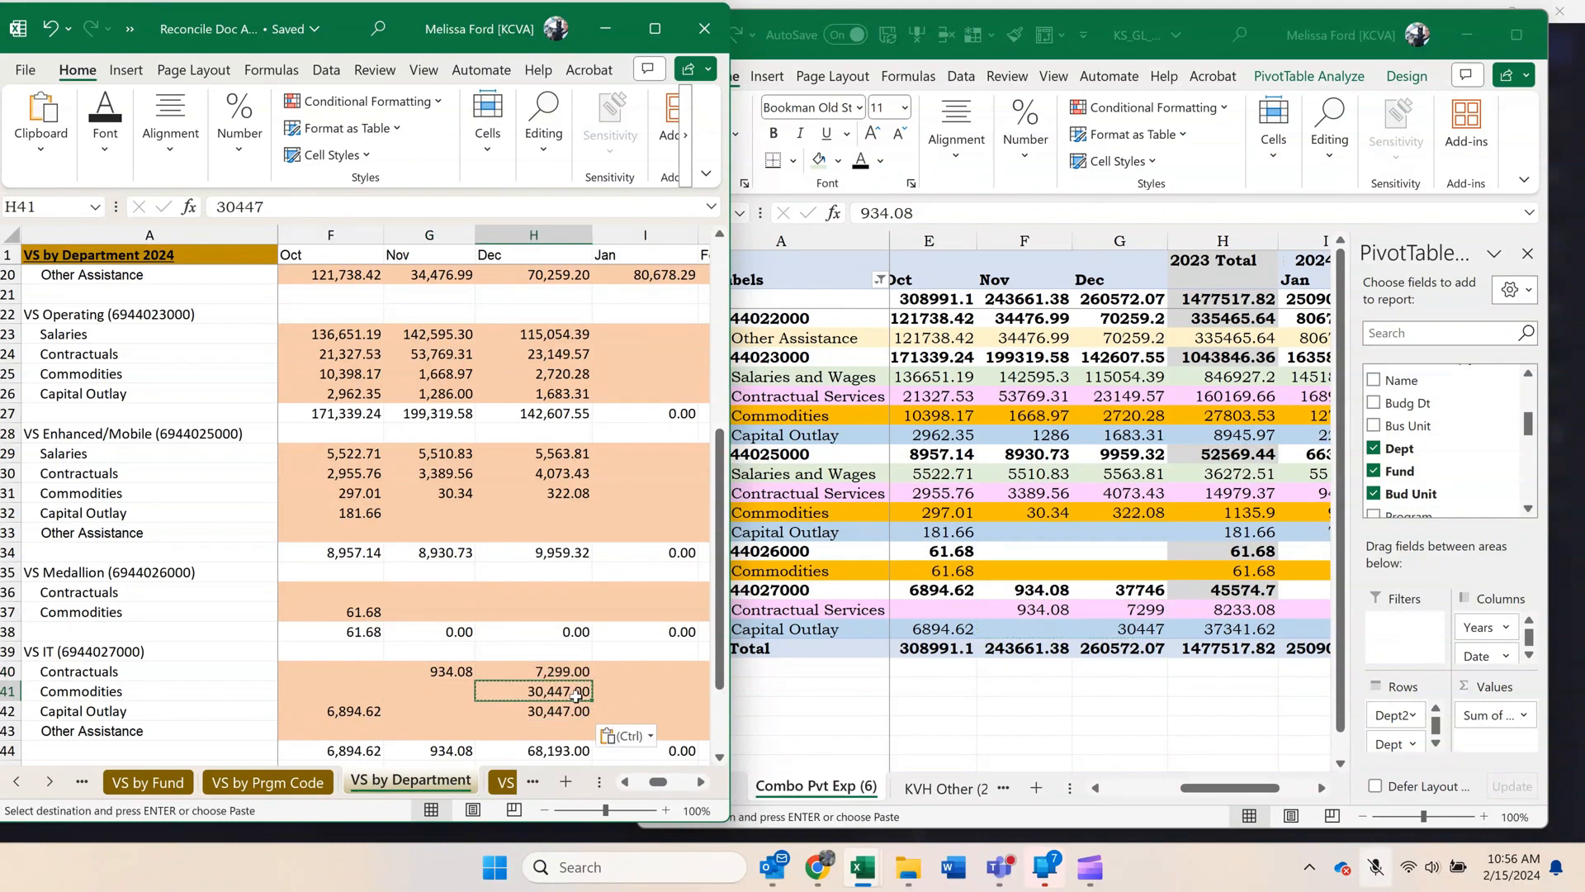
{"action": "key", "text": "Delete"}
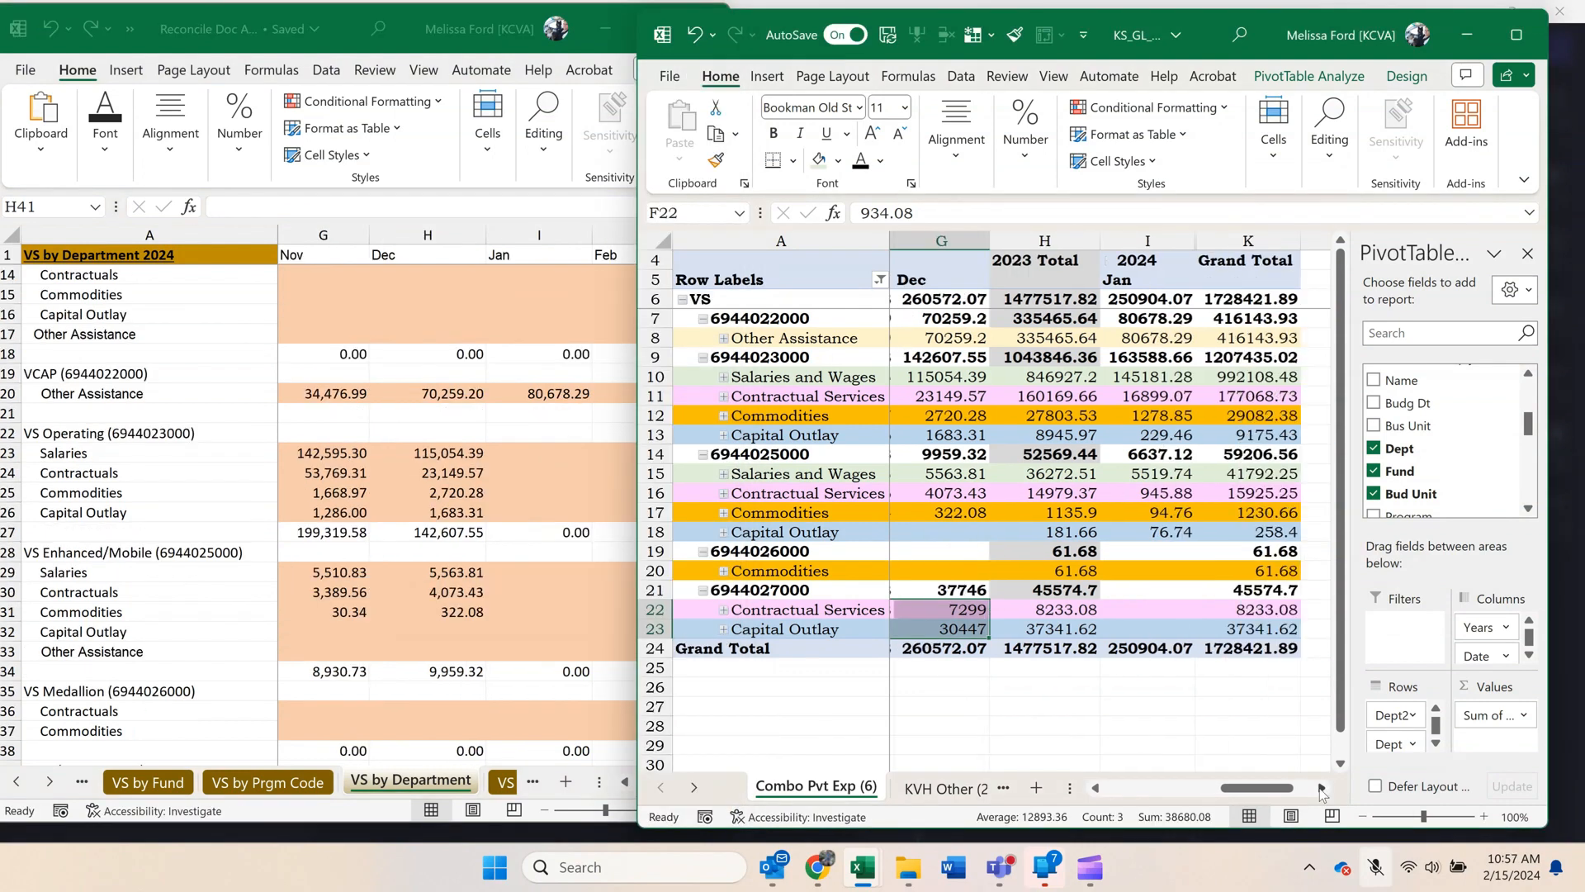
{"action": "left_click", "coordinate": [1322, 789]}
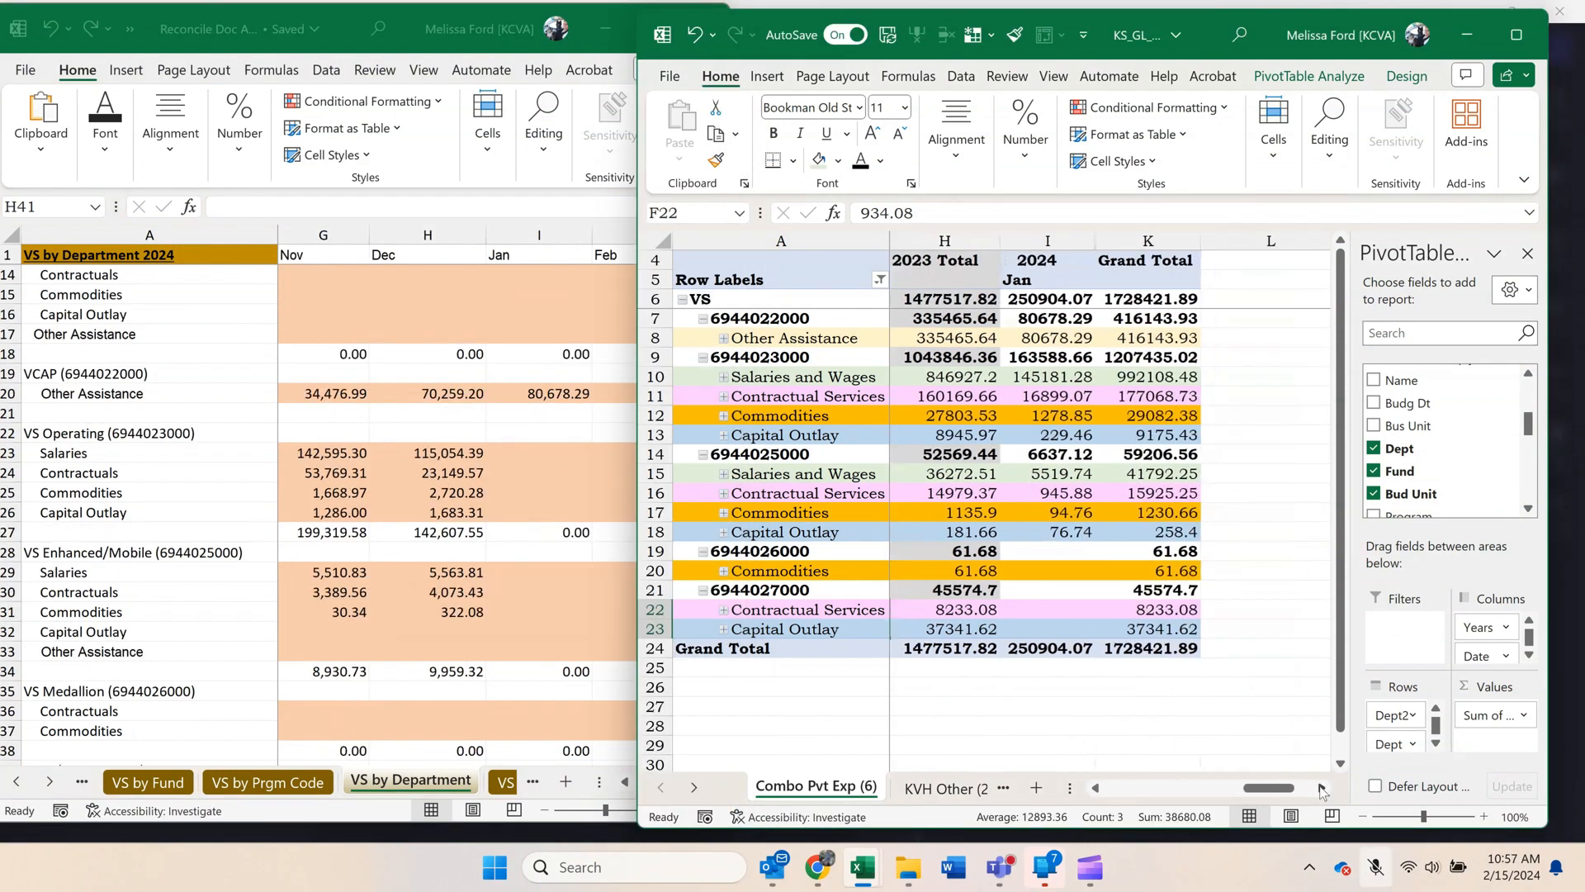
{"action": "left_click", "coordinate": [1102, 432]}
{"action": "left_click_drag", "start_coordinate": [1055, 377], "coordinate": [1056, 435]}
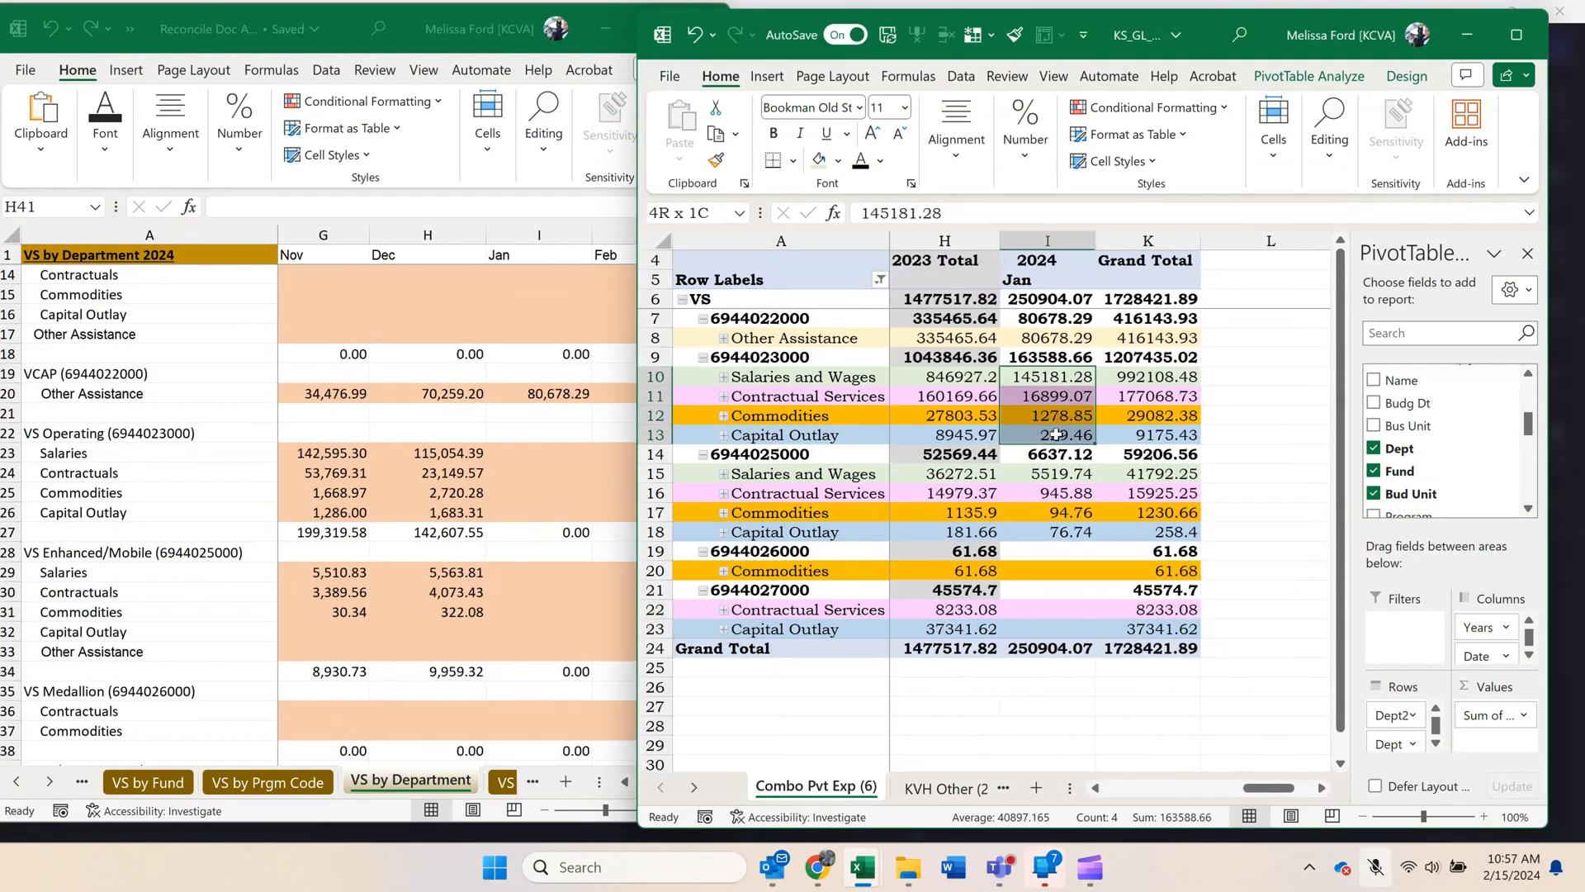
{"action": "key", "text": "ctrl+c"}
{"action": "left_click", "coordinate": [570, 464]}
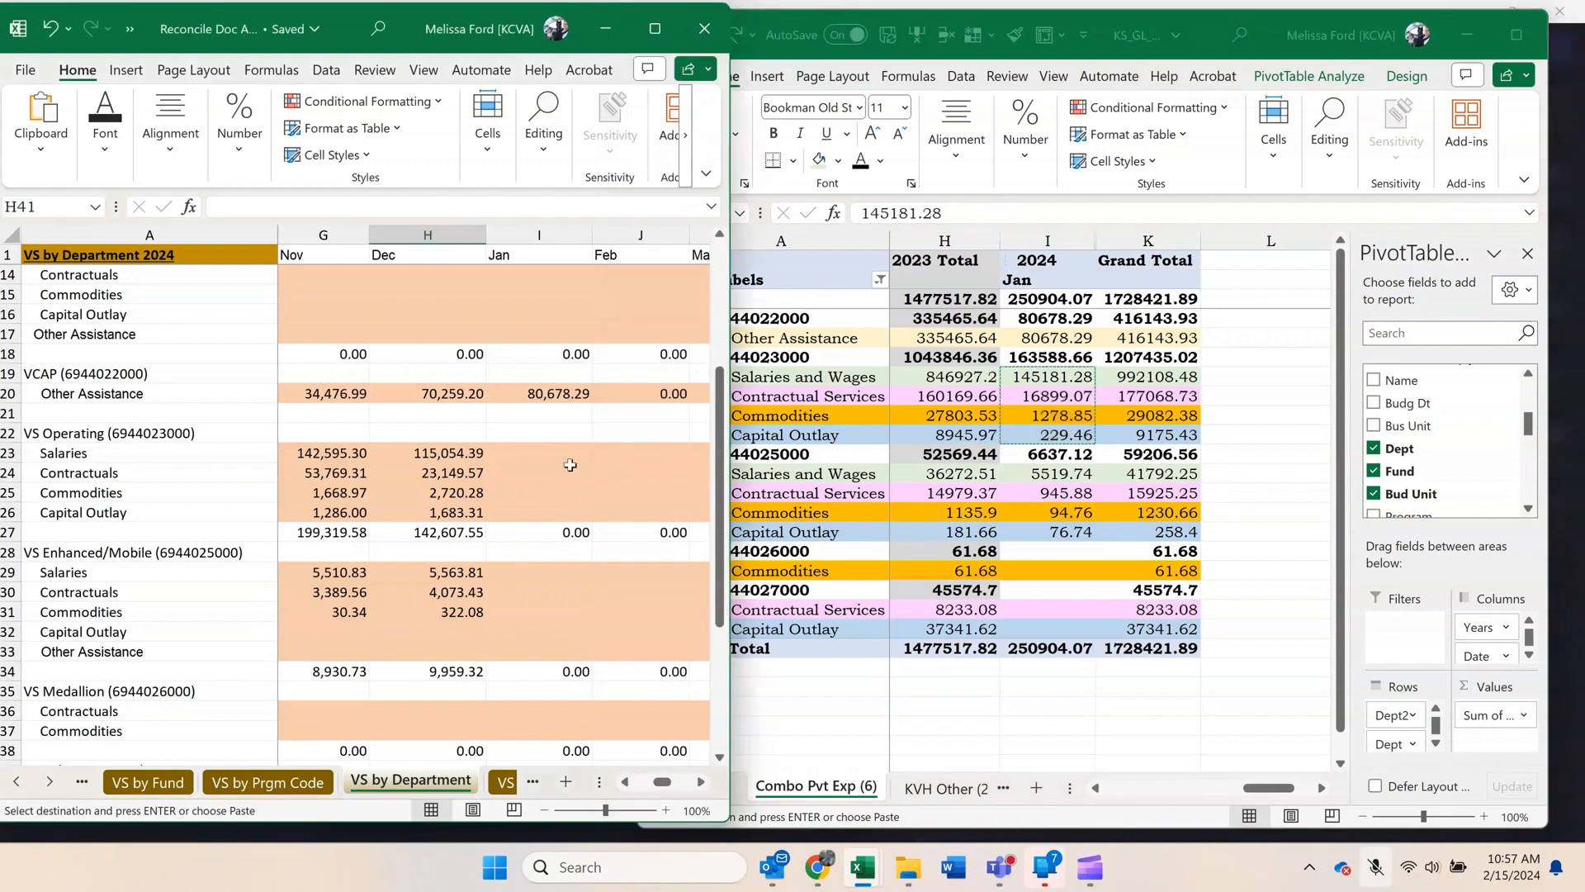
{"action": "right_click", "coordinate": [538, 452]}
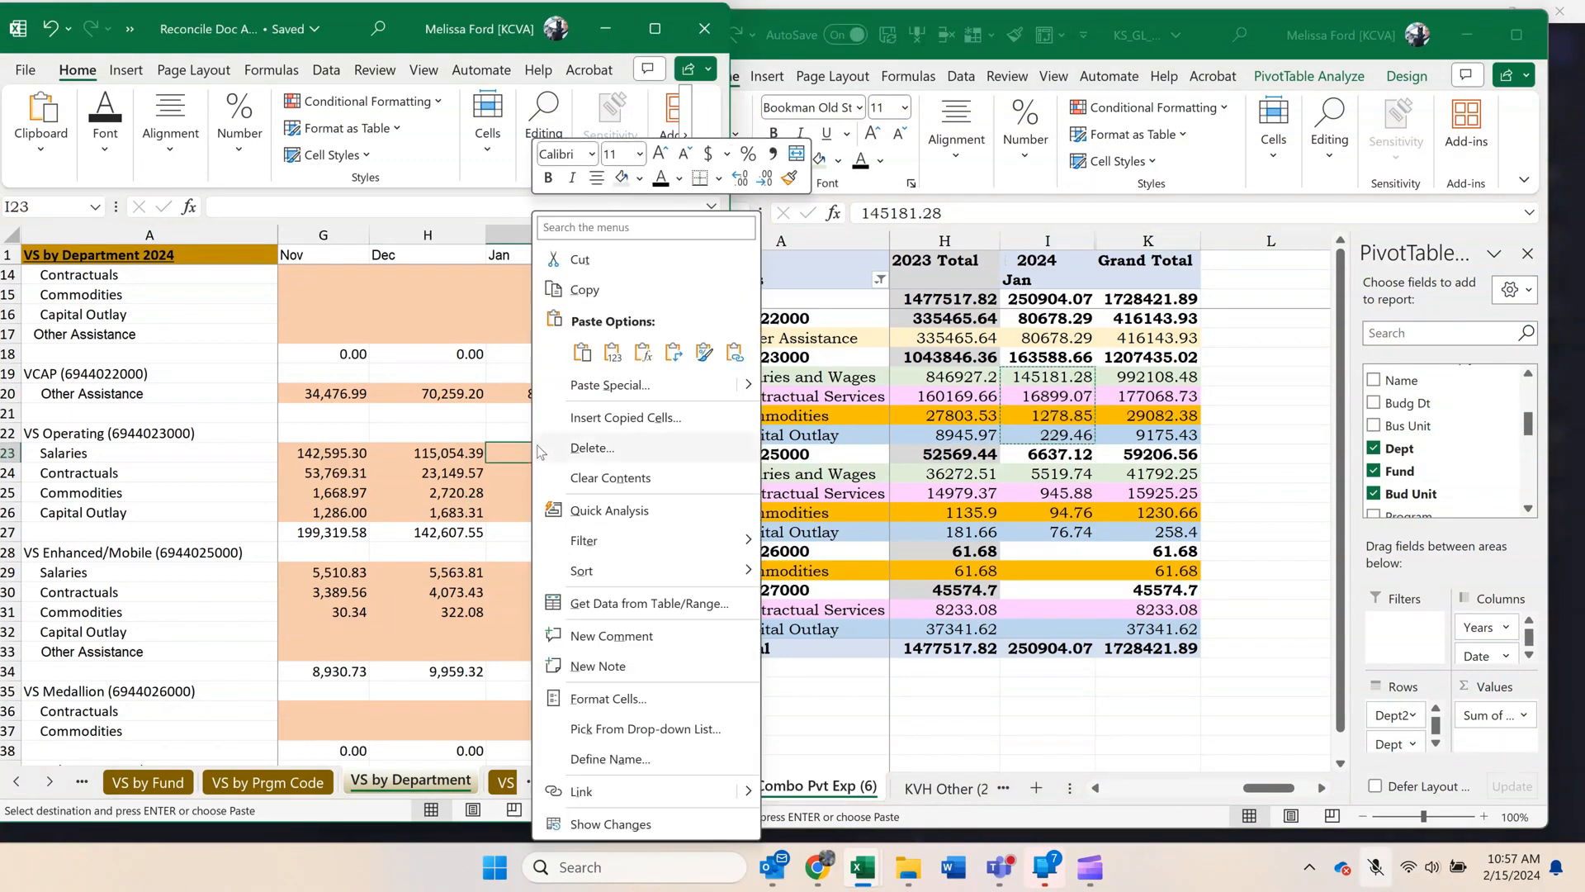
{"action": "left_click", "coordinate": [611, 352]}
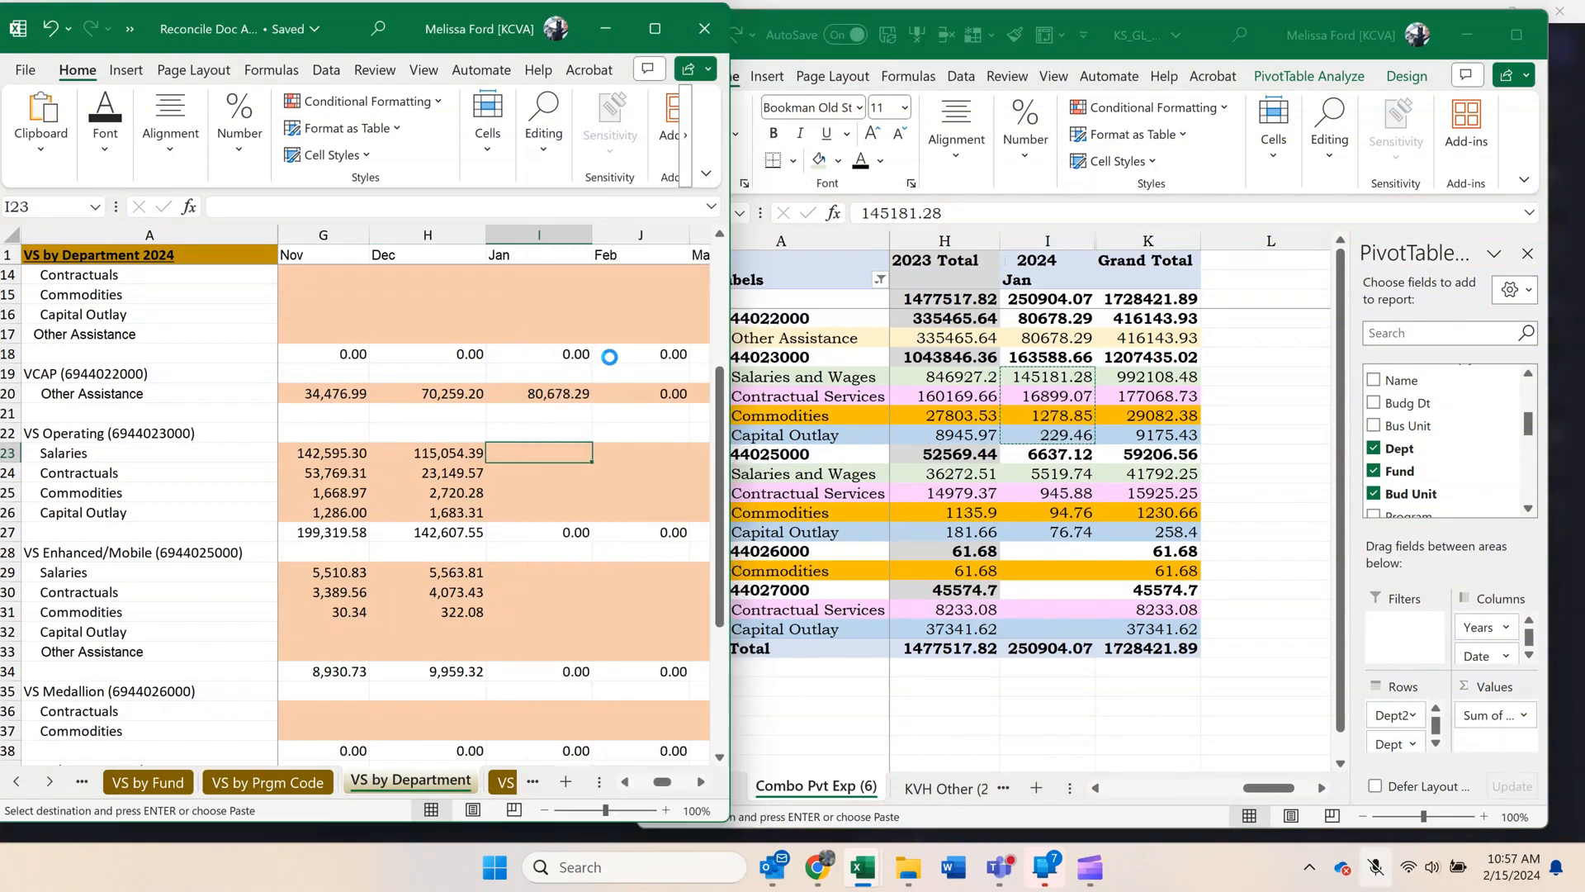
{"action": "left_click", "coordinate": [1064, 495]}
{"action": "left_click_drag", "start_coordinate": [1047, 473], "coordinate": [1065, 532]}
{"action": "key", "text": "ctrl+c"}
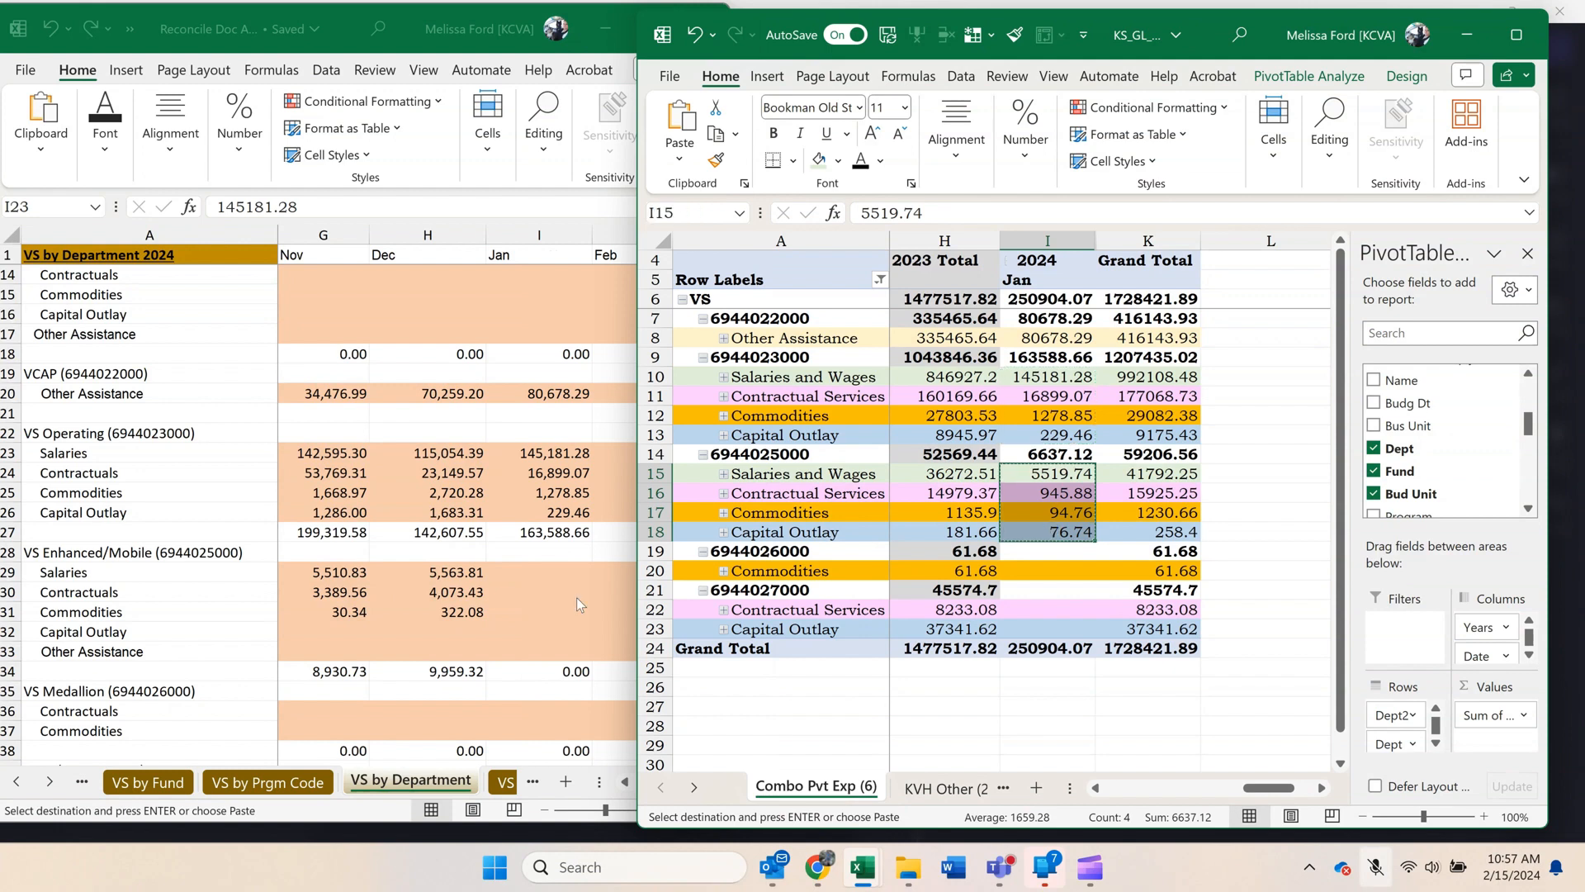
{"action": "left_click", "coordinate": [576, 601]}
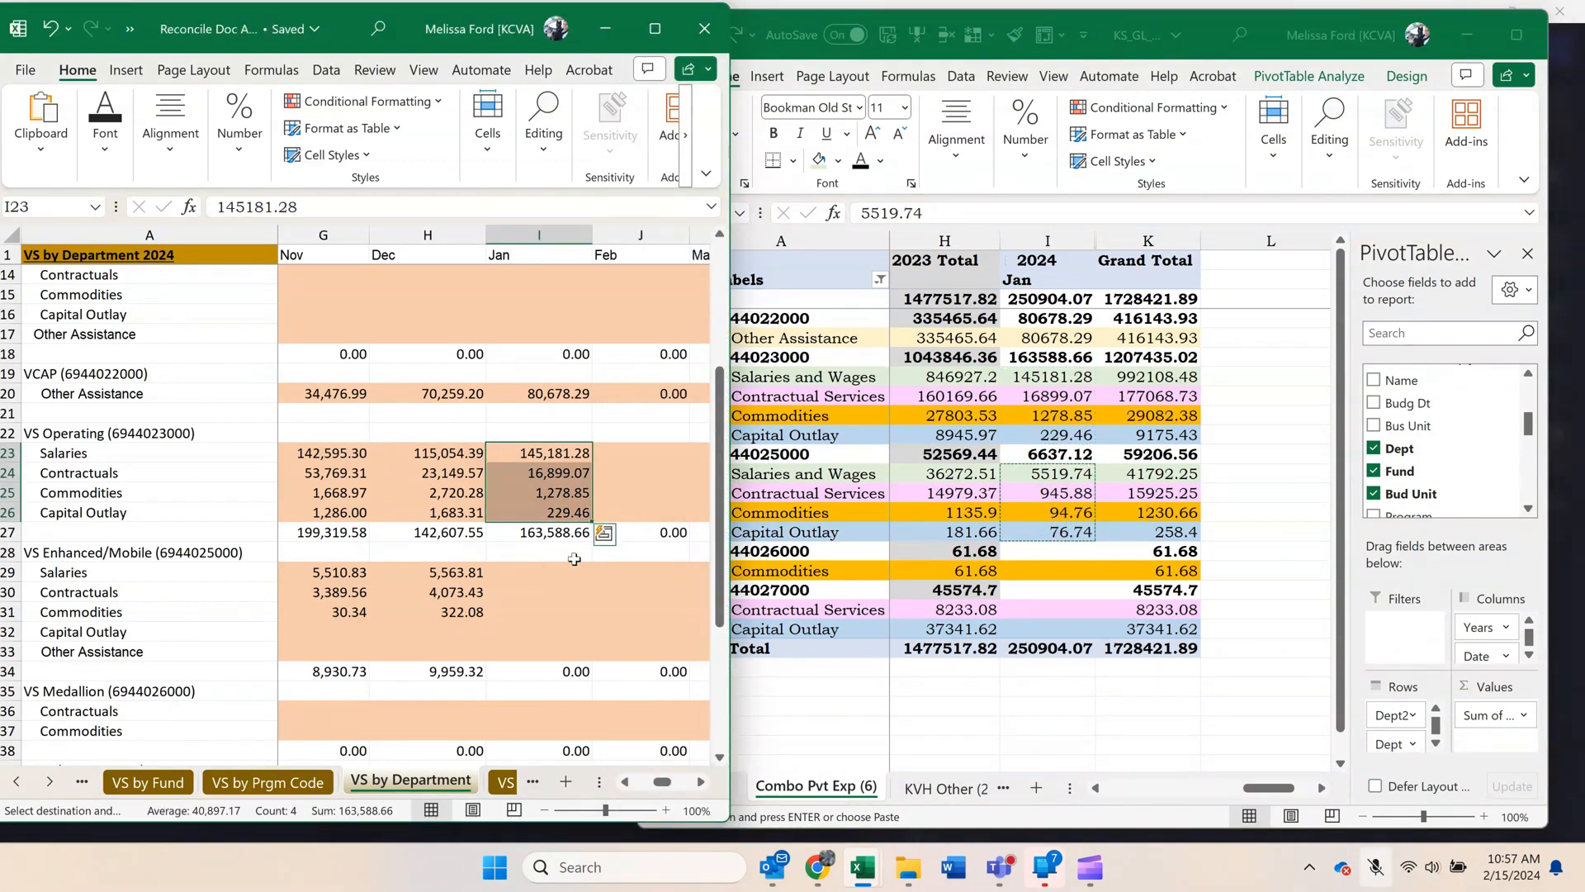
{"action": "left_click", "coordinate": [942, 537]}
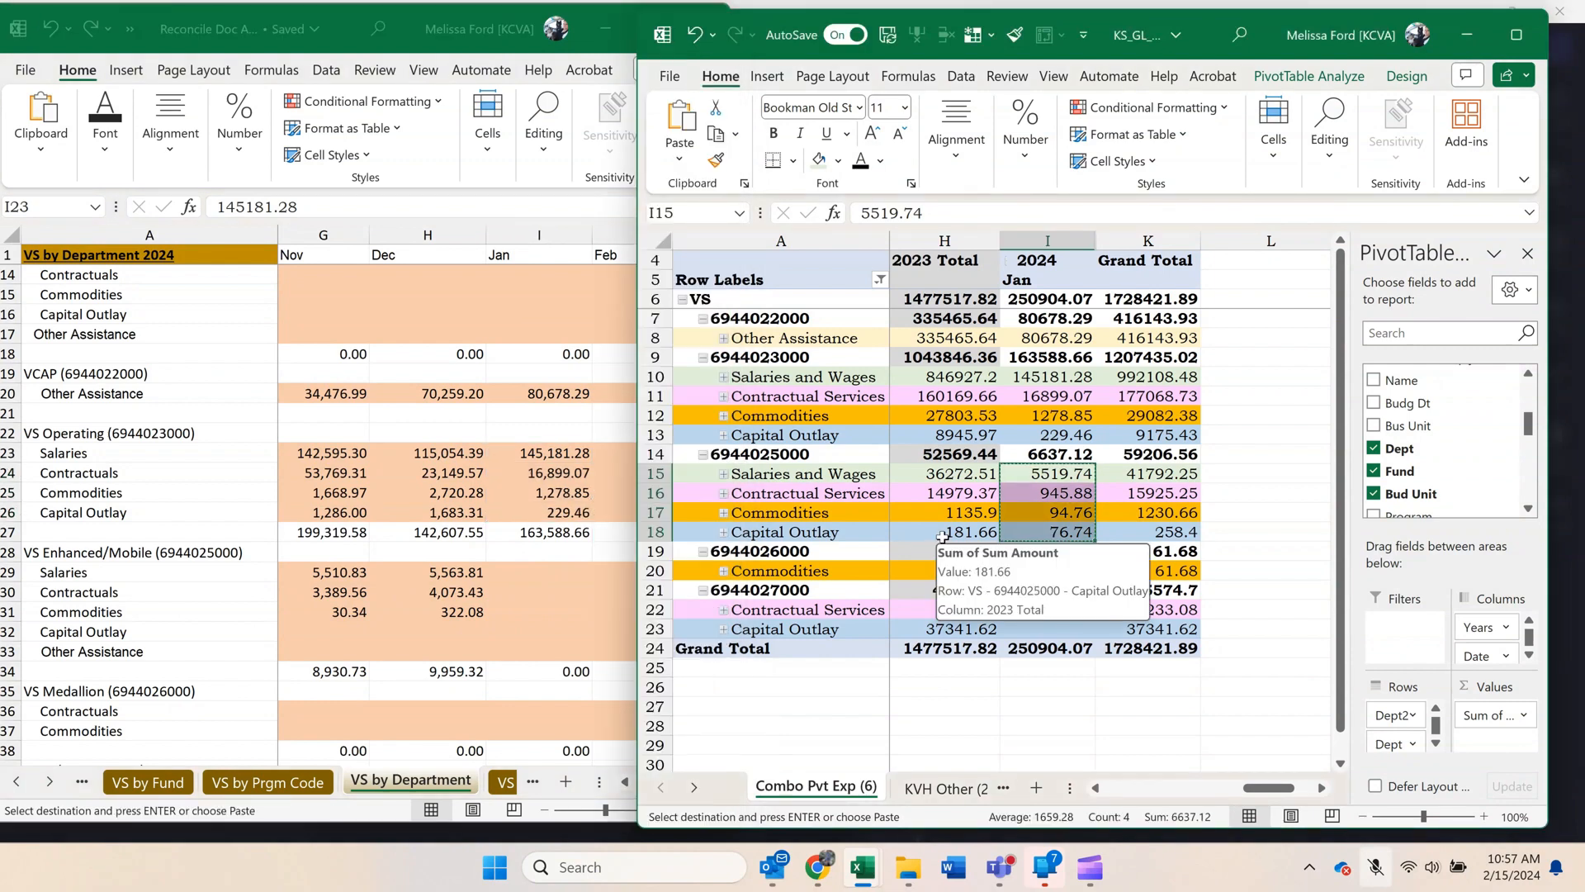
{"action": "left_click", "coordinate": [592, 612]}
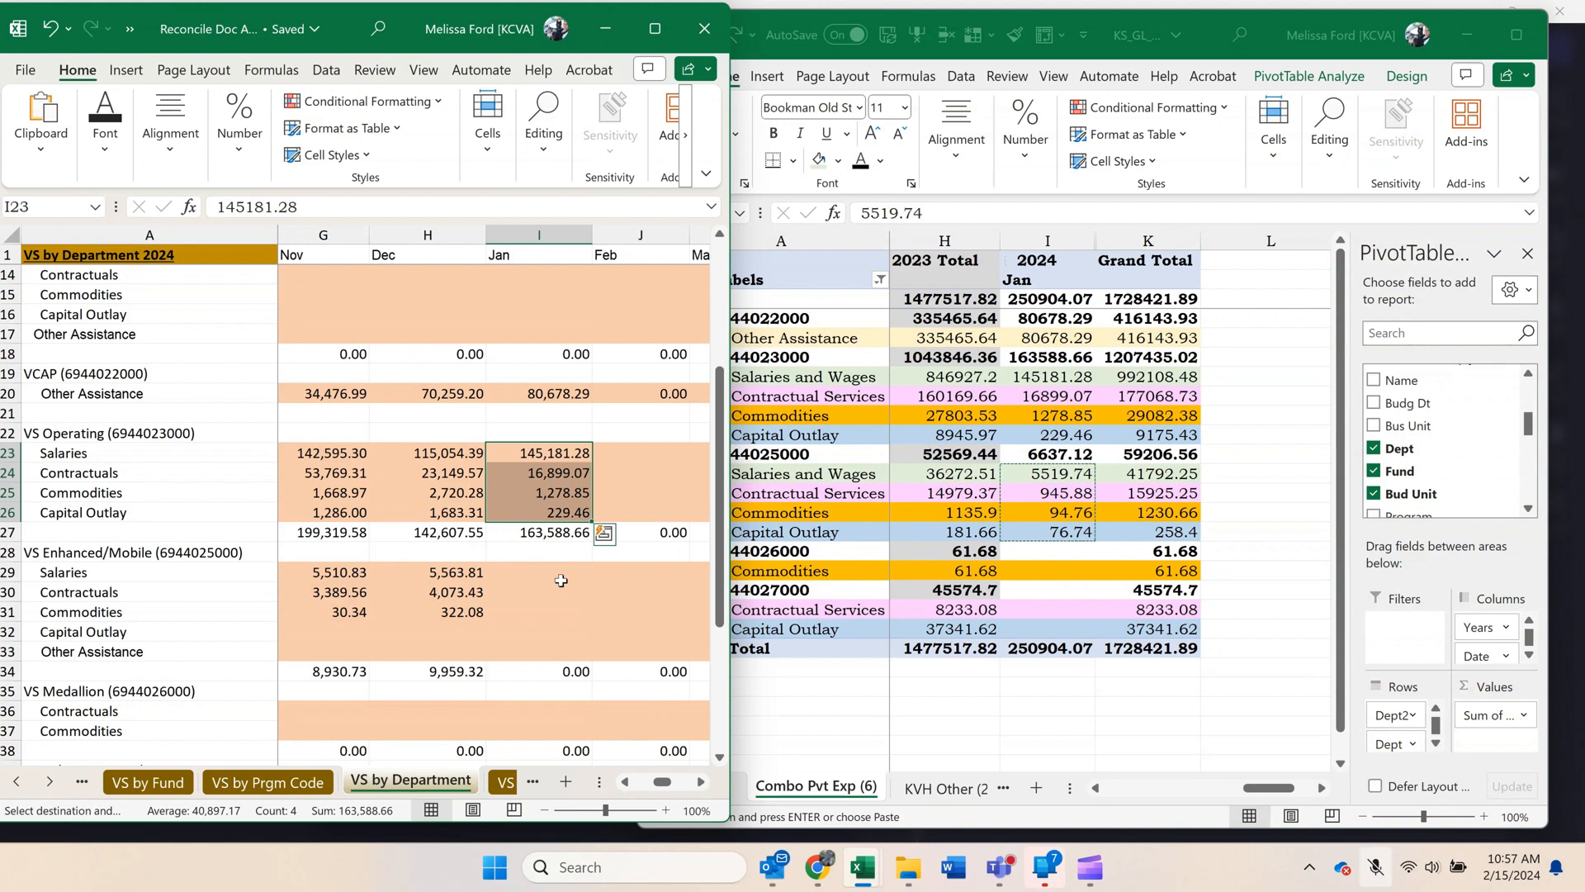
{"action": "left_click", "coordinate": [560, 580]}
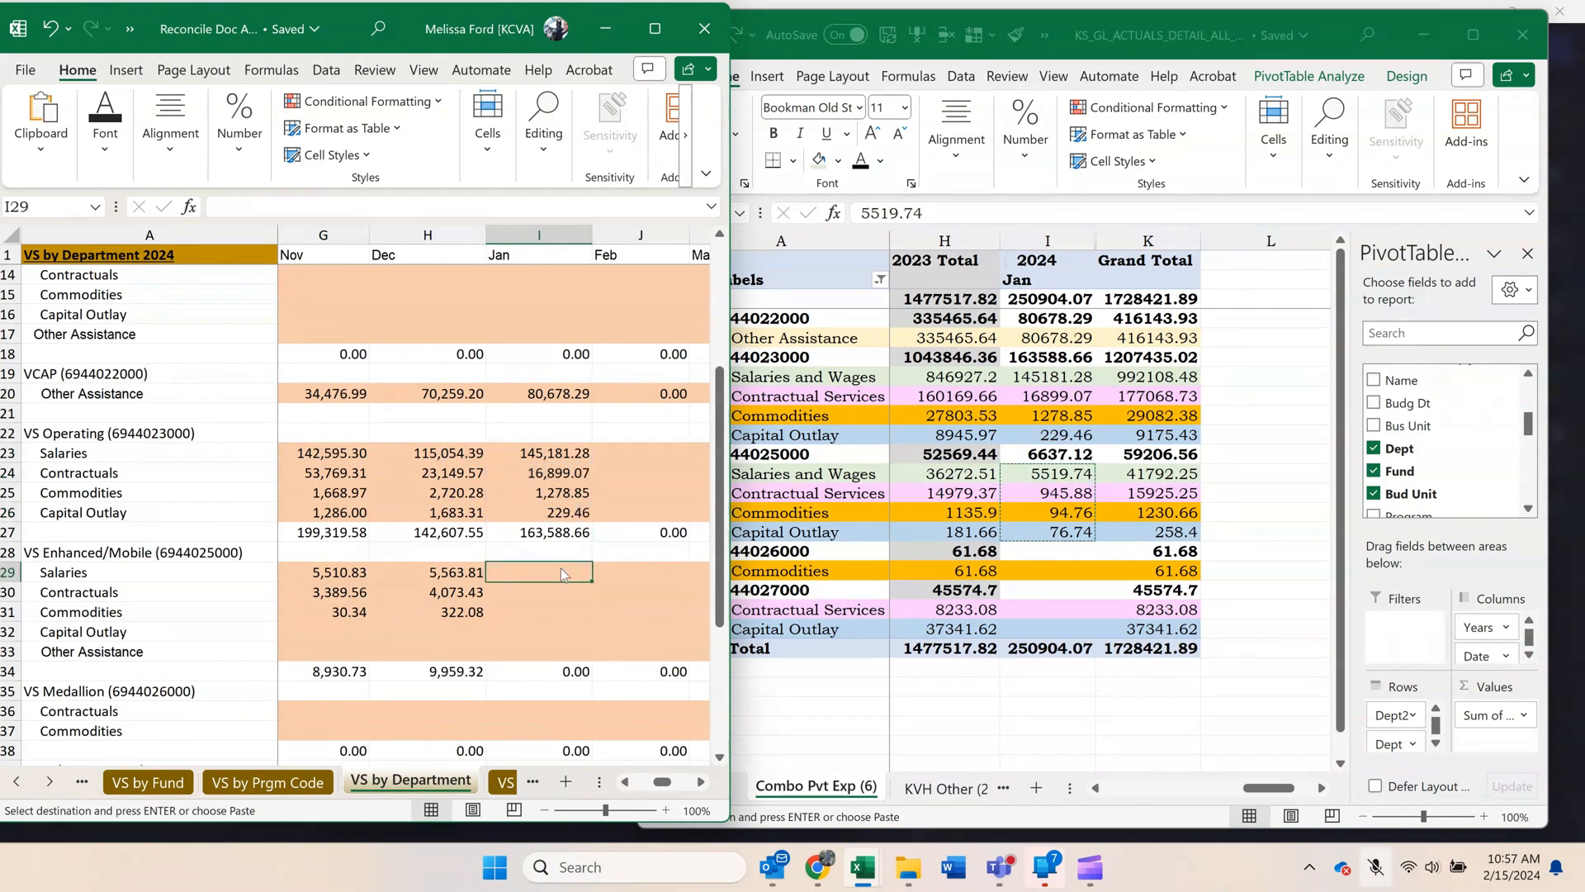
{"action": "right_click", "coordinate": [562, 577]}
{"action": "left_click", "coordinate": [631, 357]}
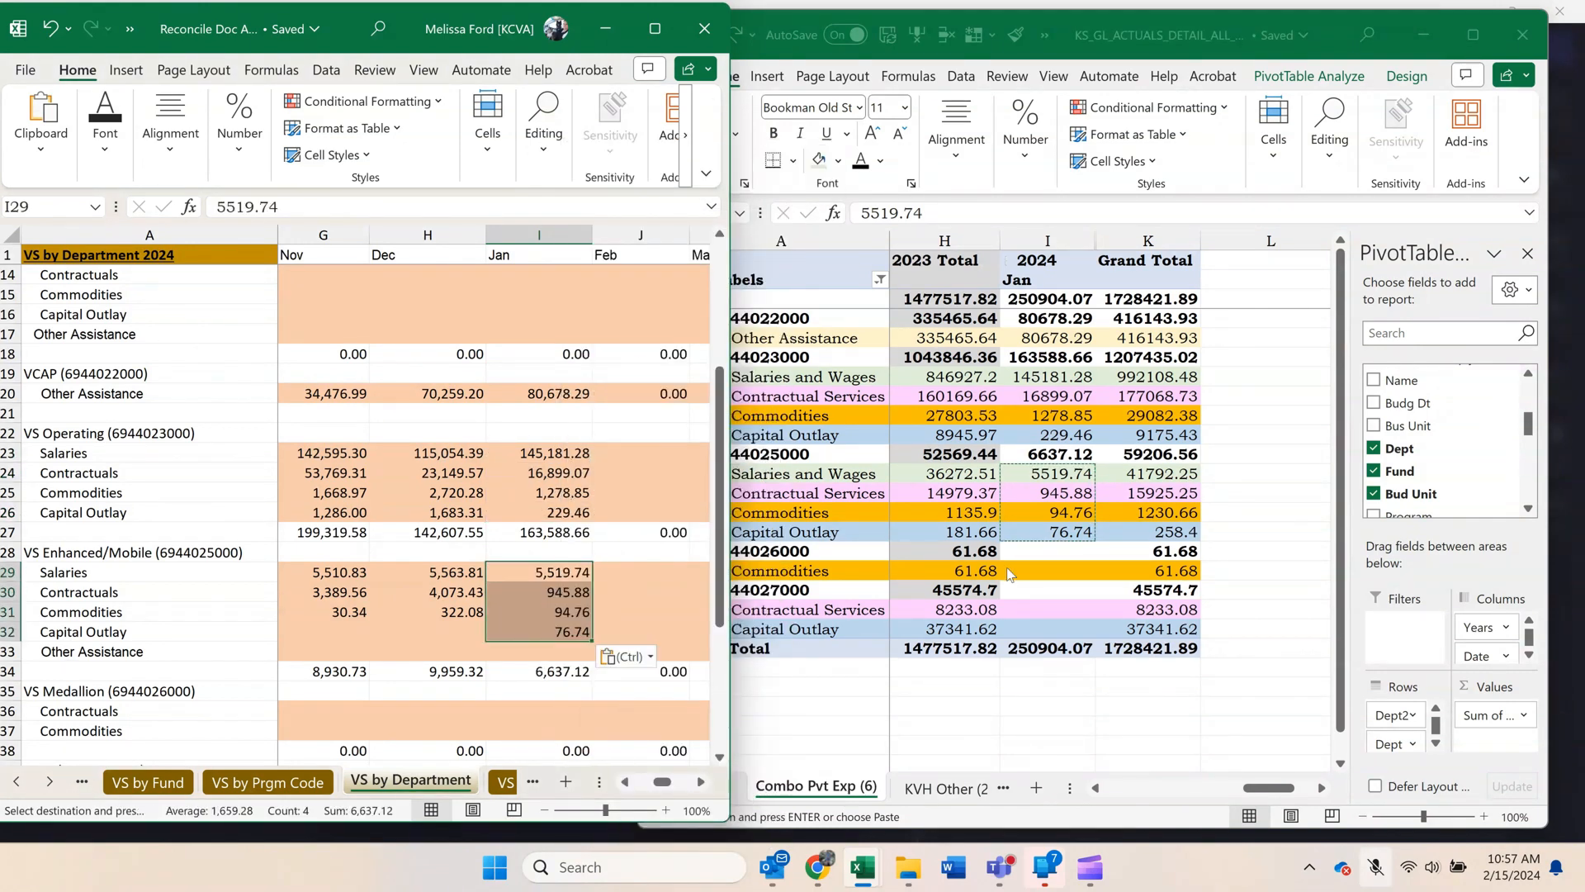
Compare the pivot's November to January grand totals with the Total Expenses row of VS by Department.
{"action": "left_click", "coordinate": [1096, 788]}
{"action": "left_click", "coordinate": [1096, 788]}
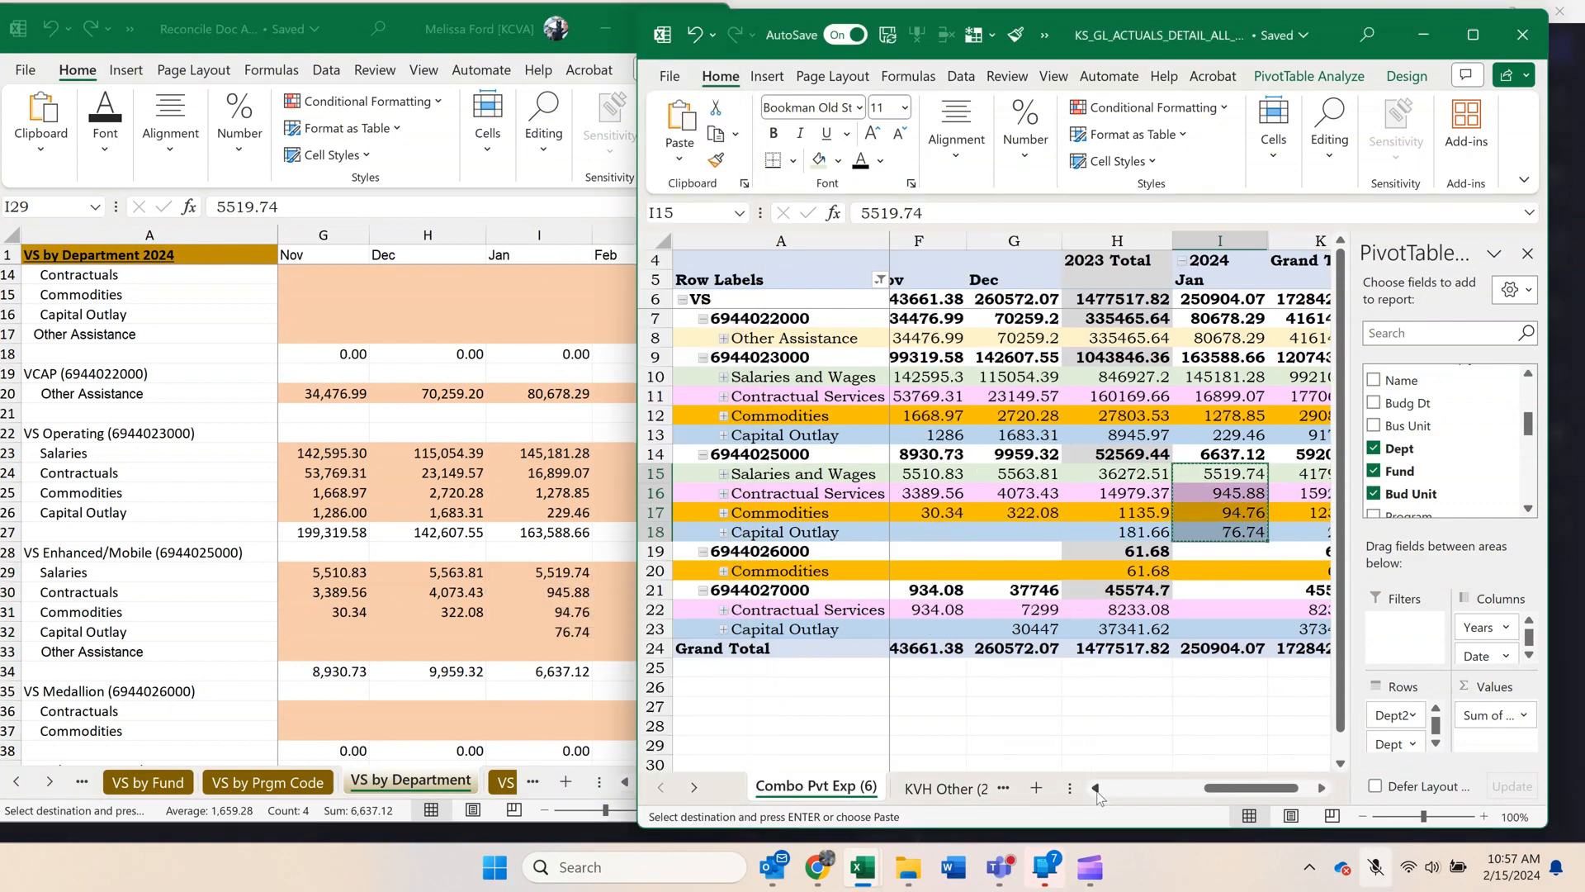
{"action": "left_click", "coordinate": [1214, 649]}
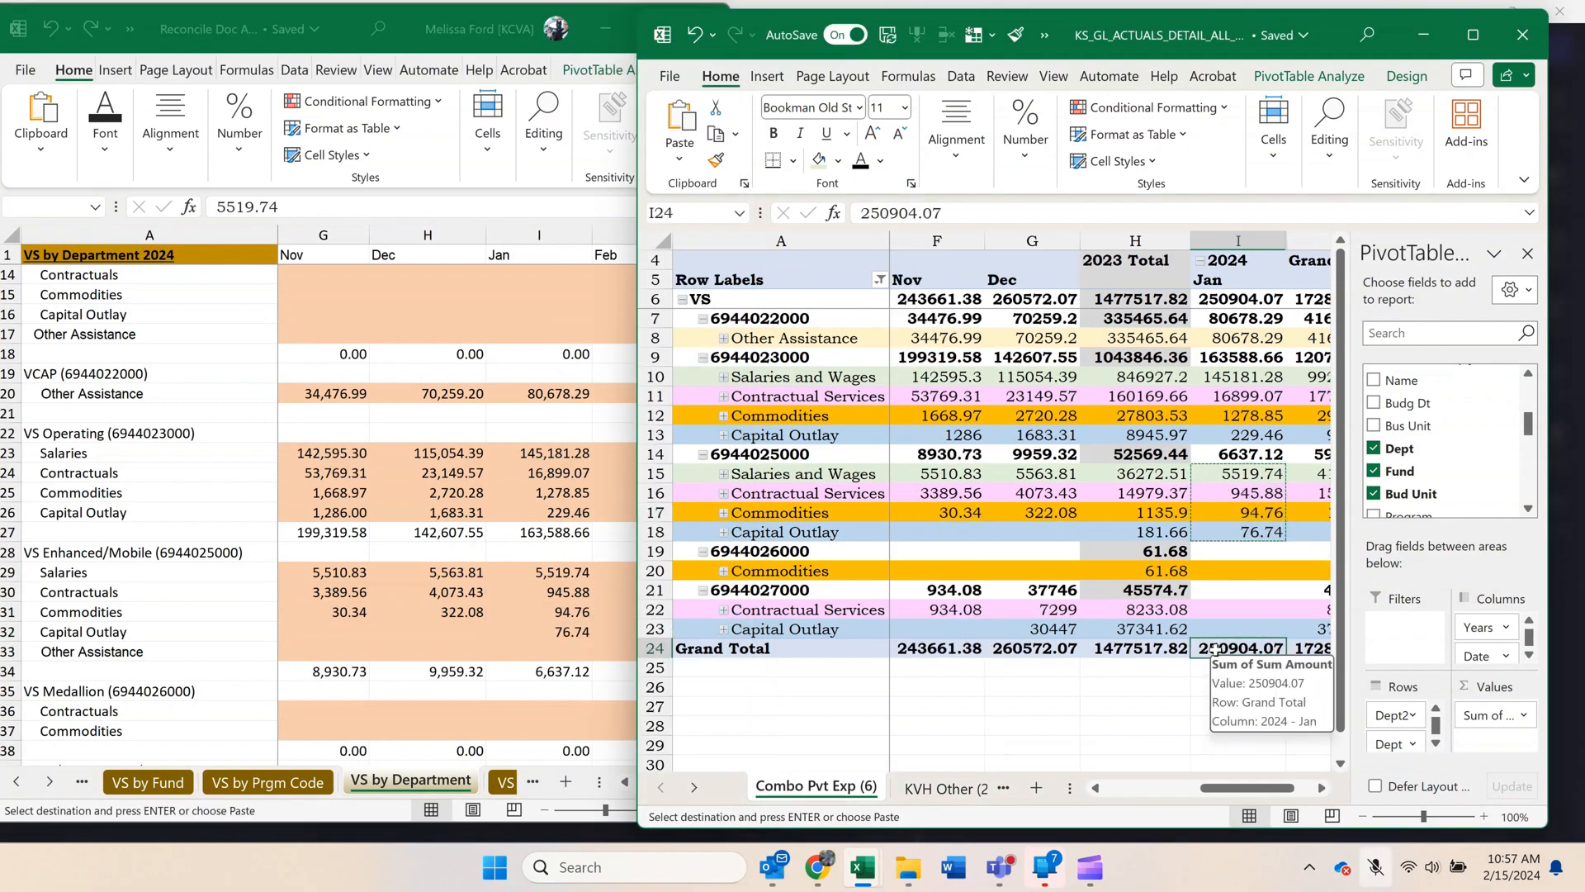
{"action": "left_click", "coordinate": [518, 577]}
{"action": "key", "text": "ctrl+v"}
{"action": "scroll", "coordinate": [517, 573], "scroll_direction": "down", "scroll_amount": 4}
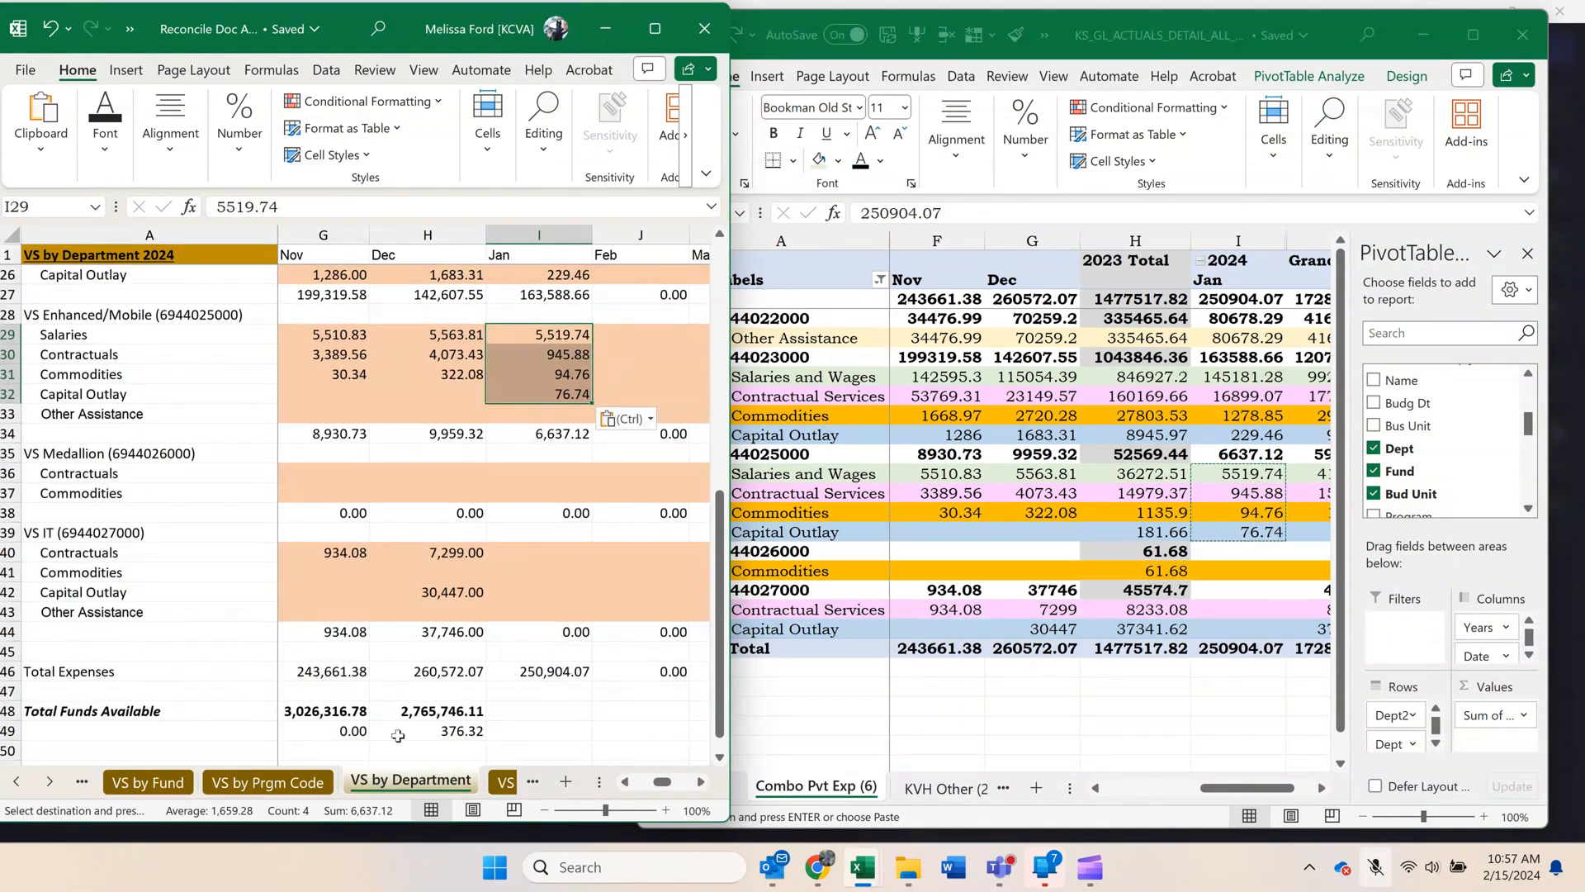
Extend the December formulas for Total Funds Available and the VS by Fund difference in H48:H49 to January, and review the differences.
{"action": "left_click_drag", "start_coordinate": [419, 715], "coordinate": [582, 738]}
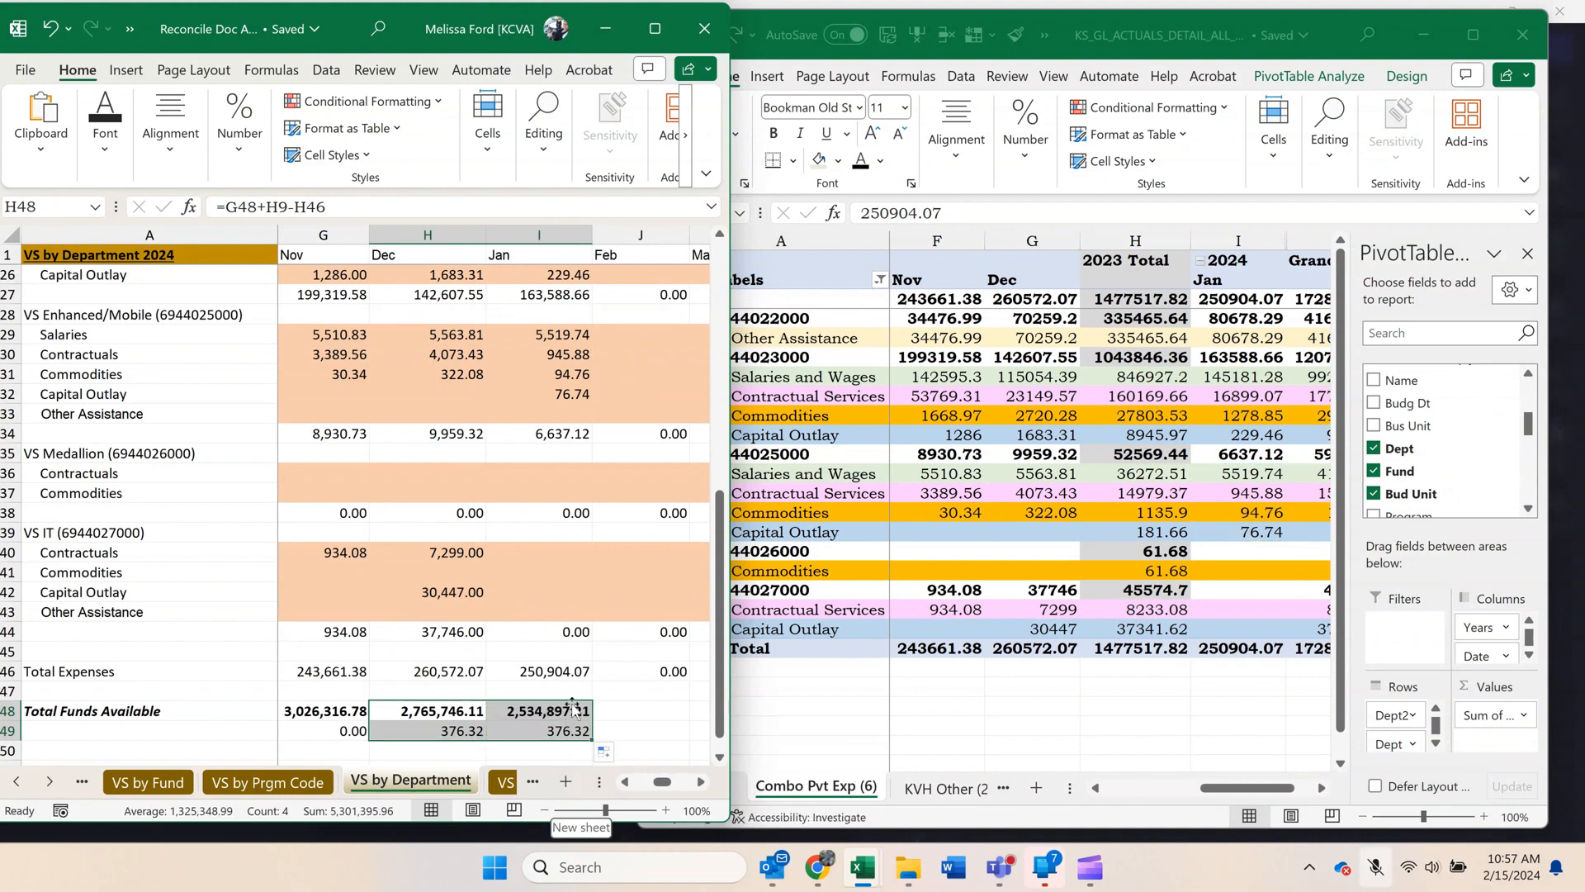
{"action": "left_click", "coordinate": [574, 731]}
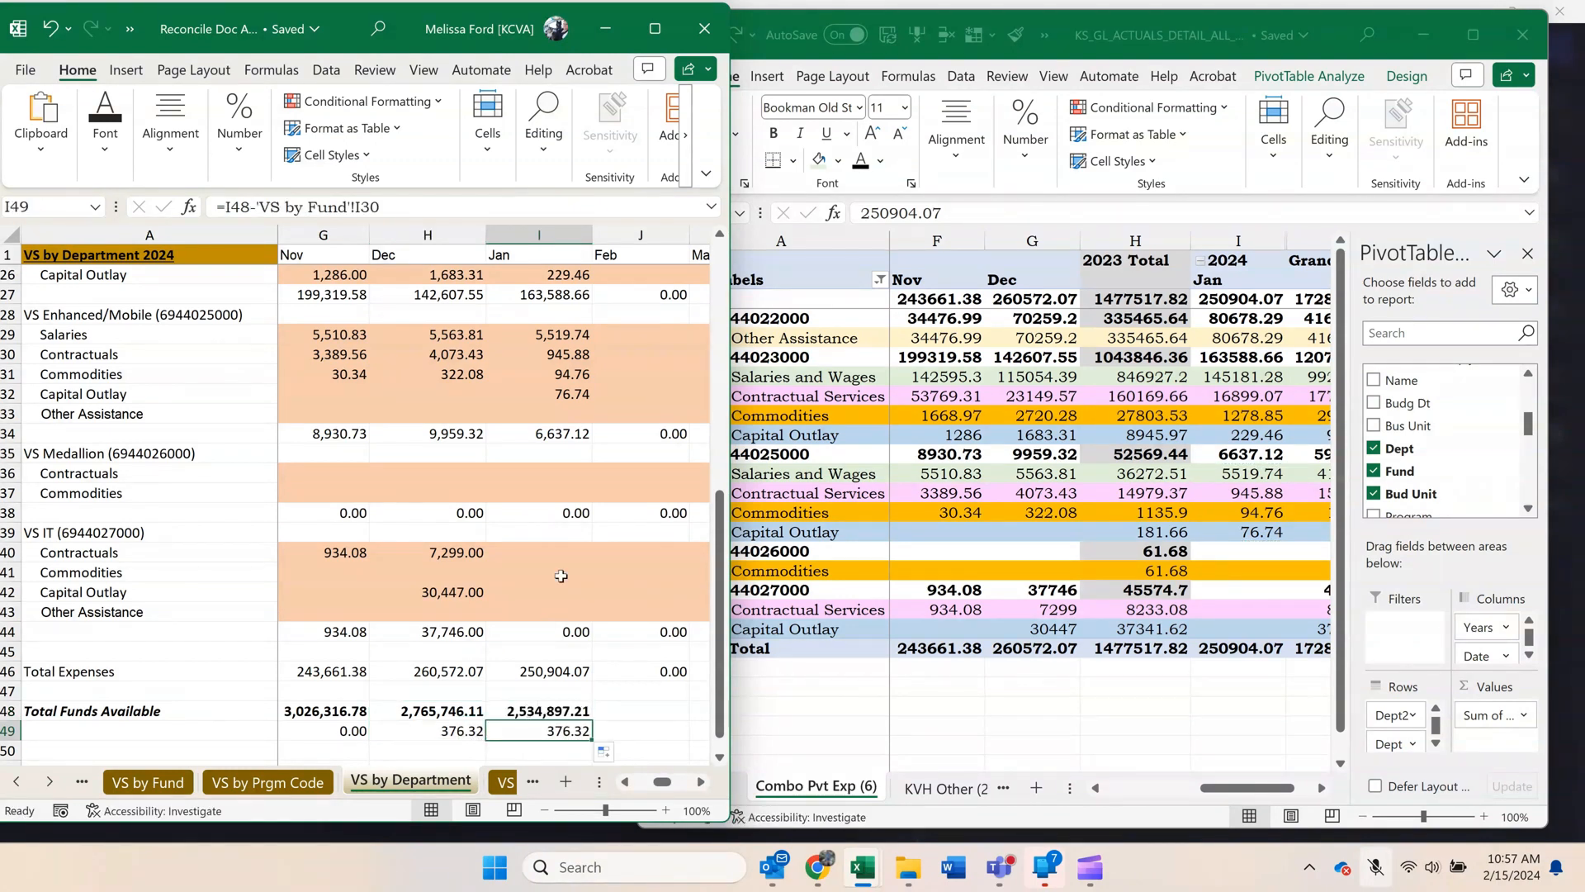
{"action": "scroll", "coordinate": [568, 606], "scroll_direction": "down", "scroll_amount": 2}
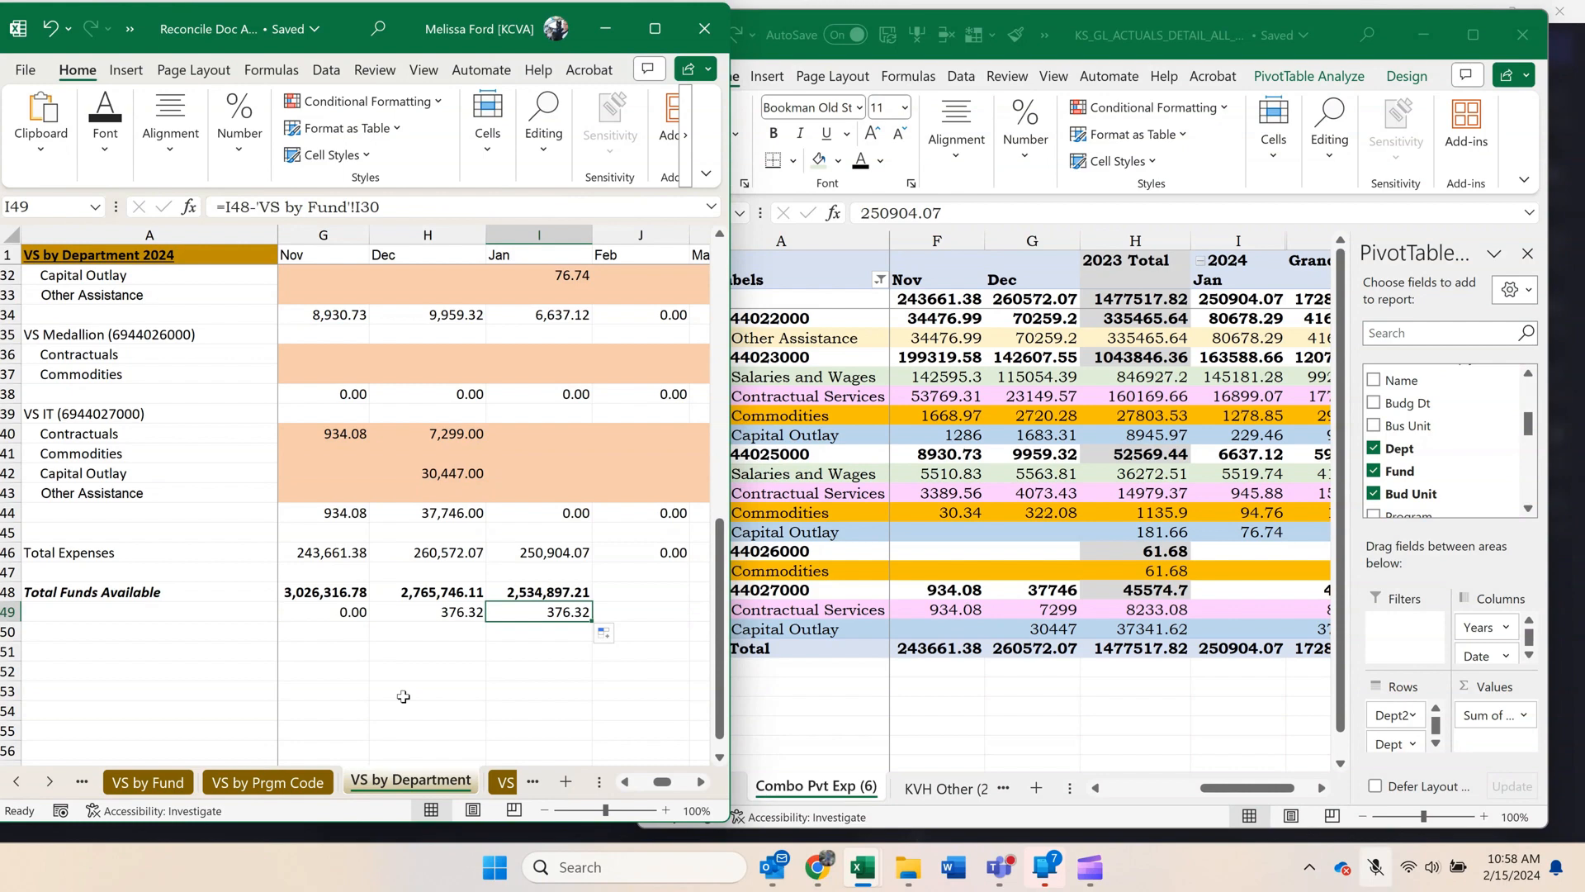
{"action": "left_click_drag", "start_coordinate": [448, 613], "coordinate": [536, 613]}
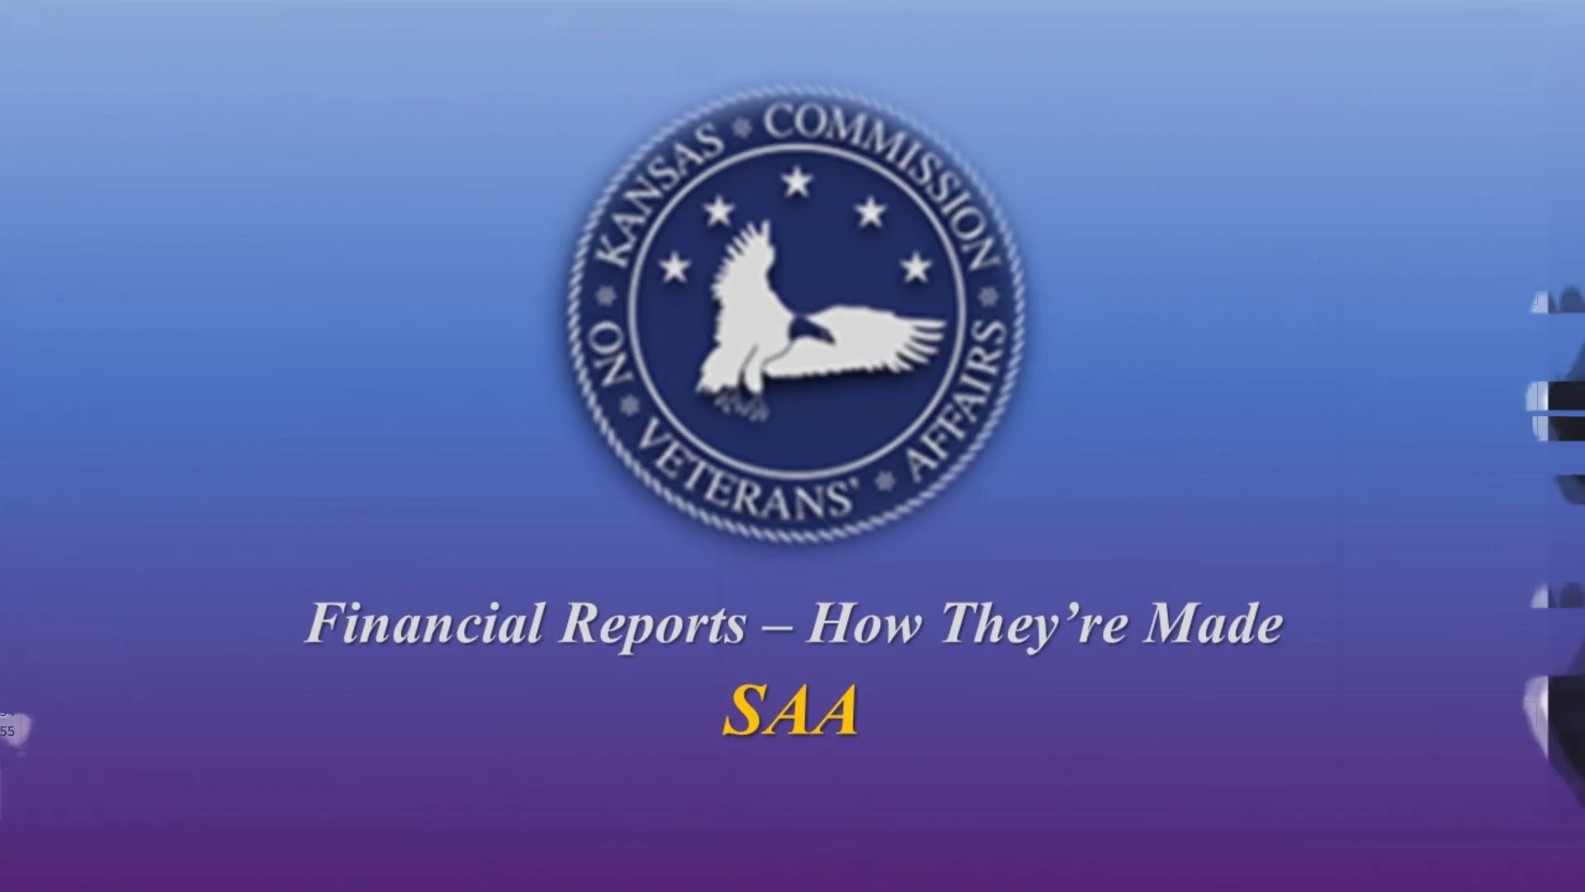